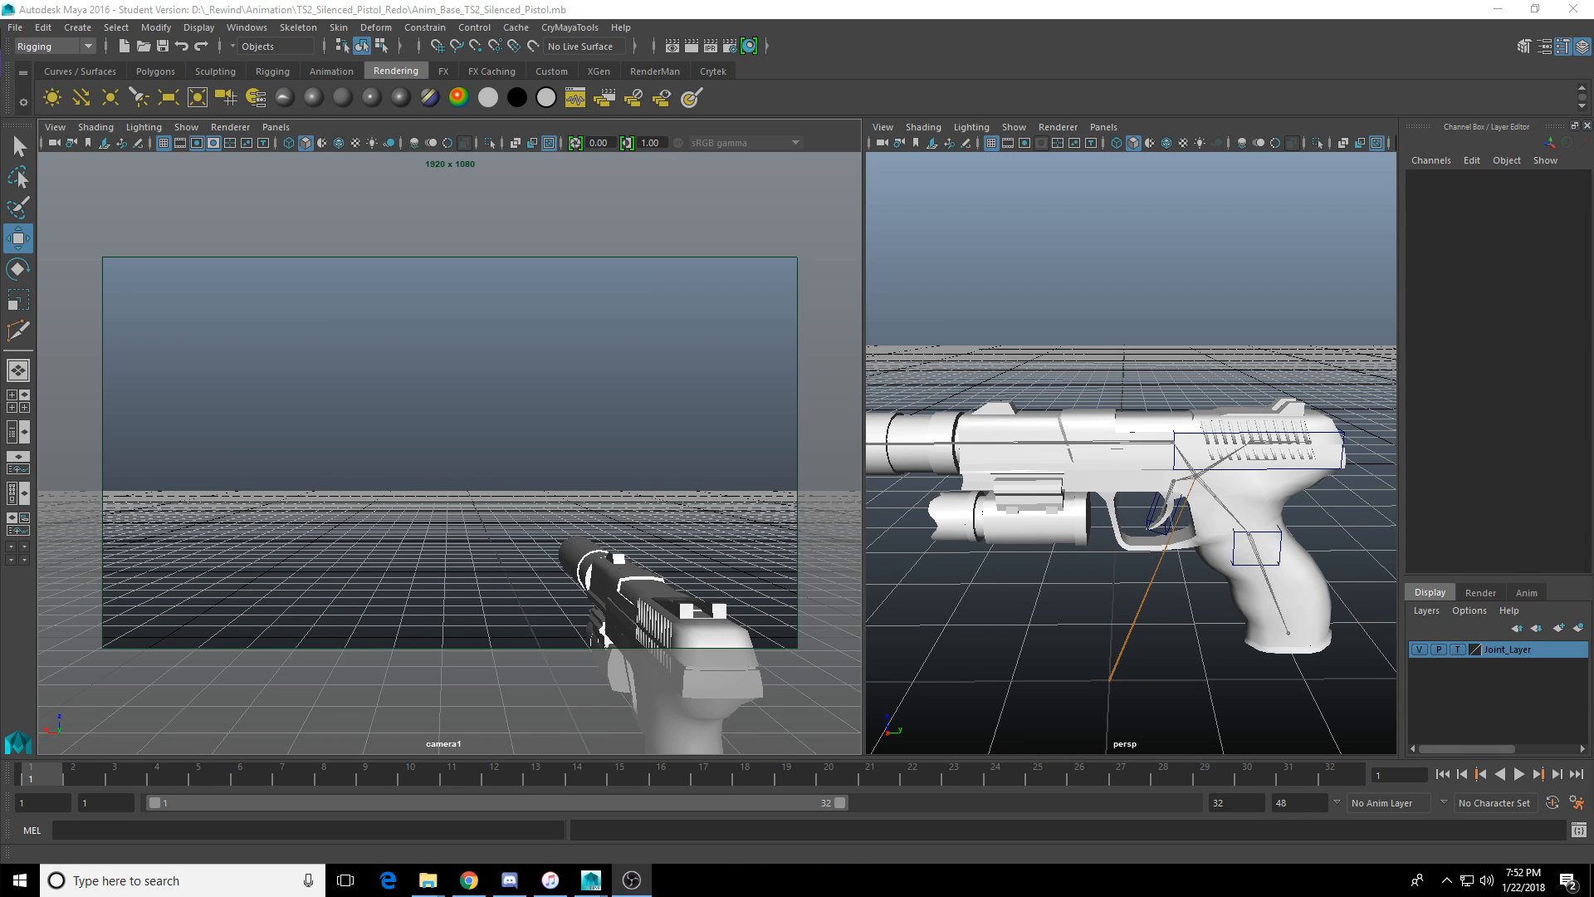
Save the scene under the new name Anim_TS2_Silenced_Pistol_Switch_In.mb and accept the student version notice.
click(578, 9)
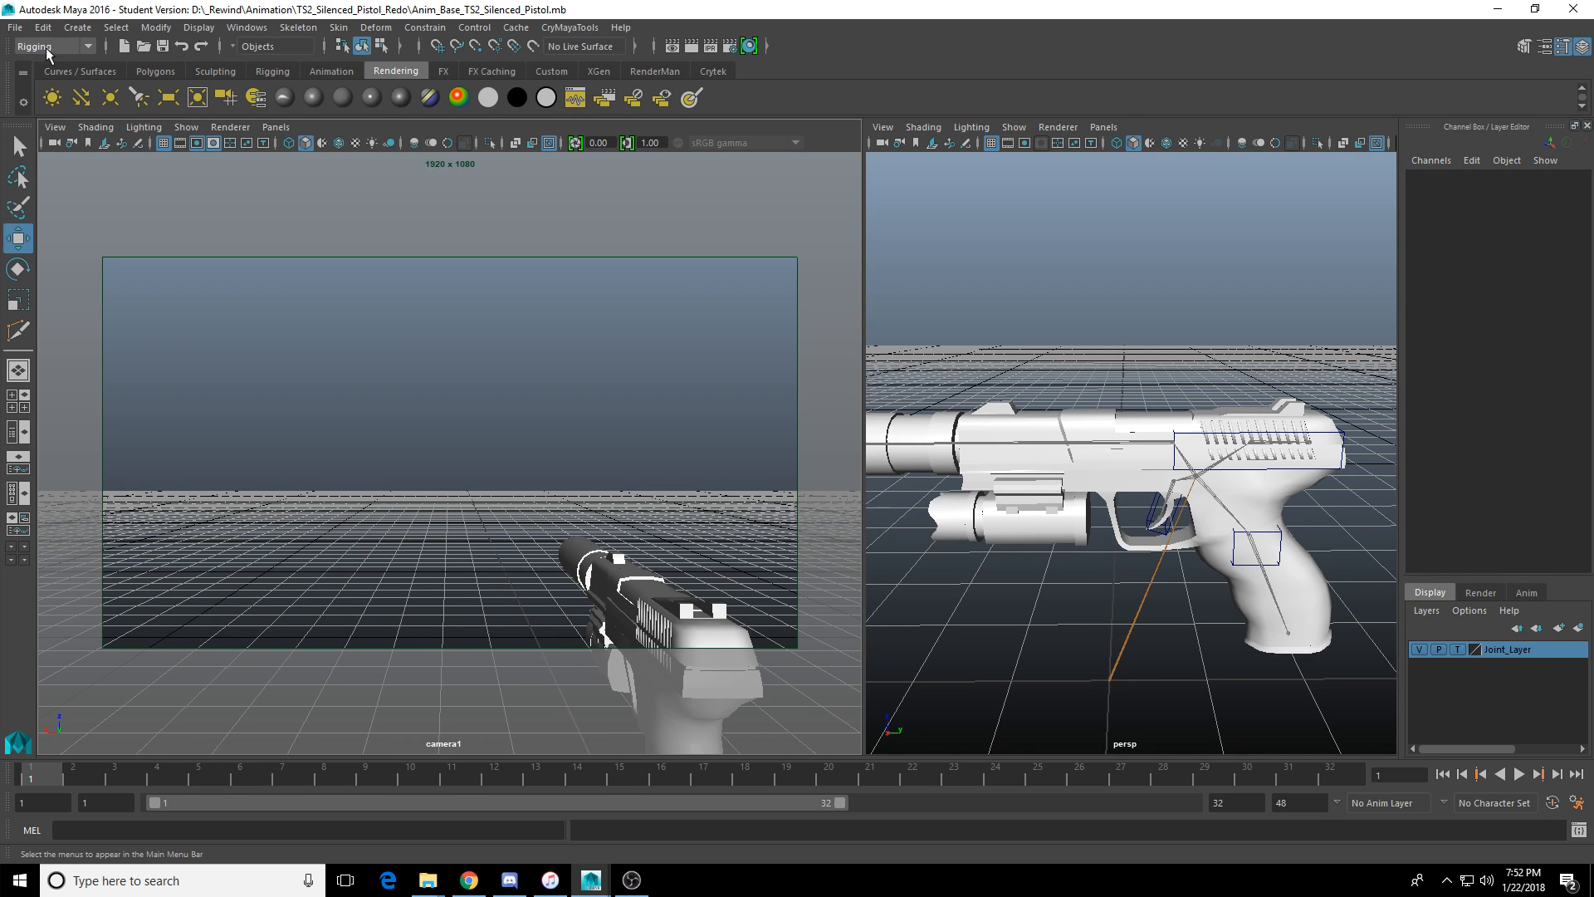
click(15, 28)
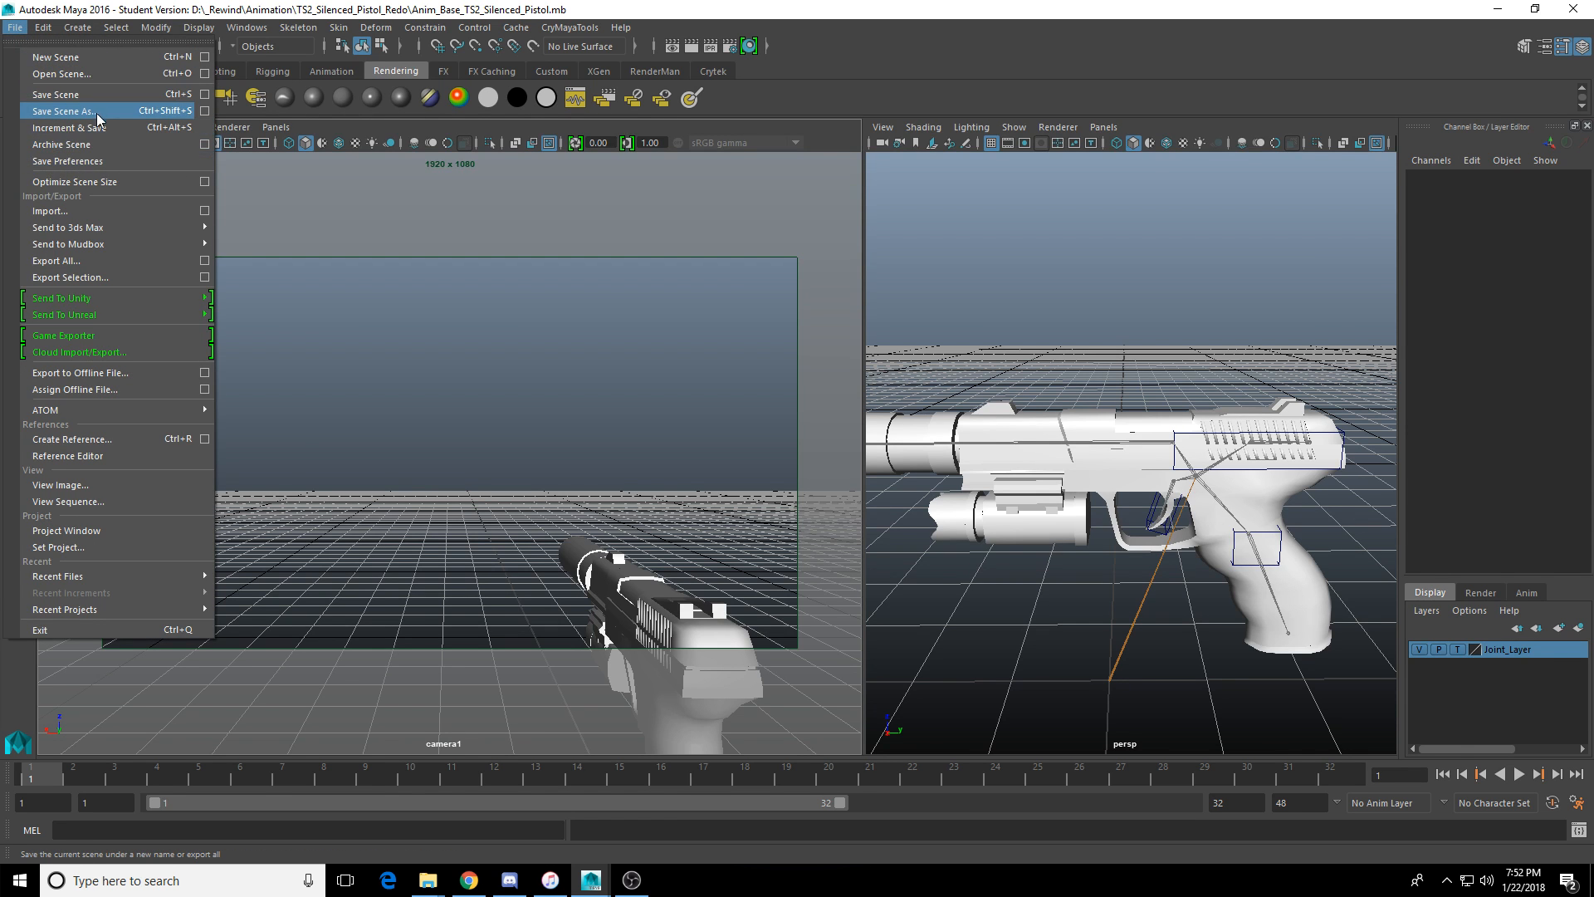
click(66, 111)
click(445, 704)
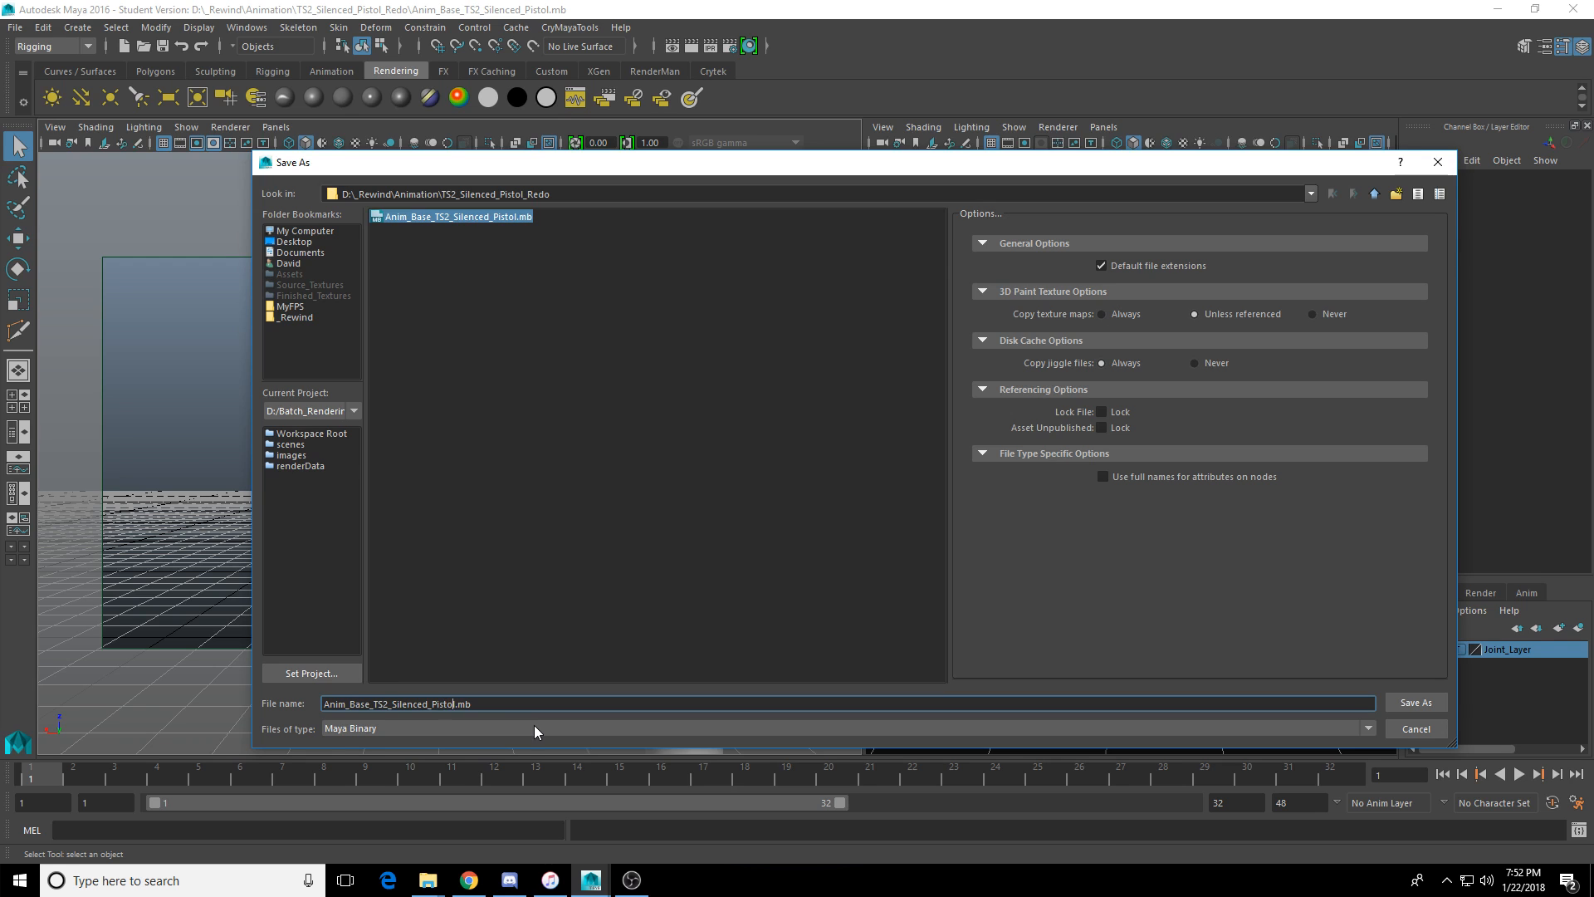
key(Right)
key(BackSpace)
key(BackSpace)
key(BackSpace)
key(BackSpace)
key(BackSpace)
key(BackSpace)
key(BackSpace)
key(BackSpace)
key(BackSpace)
key(BackSpace)
key(BackSpace)
key(BackSpace)
key(BackSpace)
key(BackSpace)
key(BackSpace)
key(BackSpace)
key(BackSpace)
key(BackSpace)
key(BackSpace)
key(BackSpace)
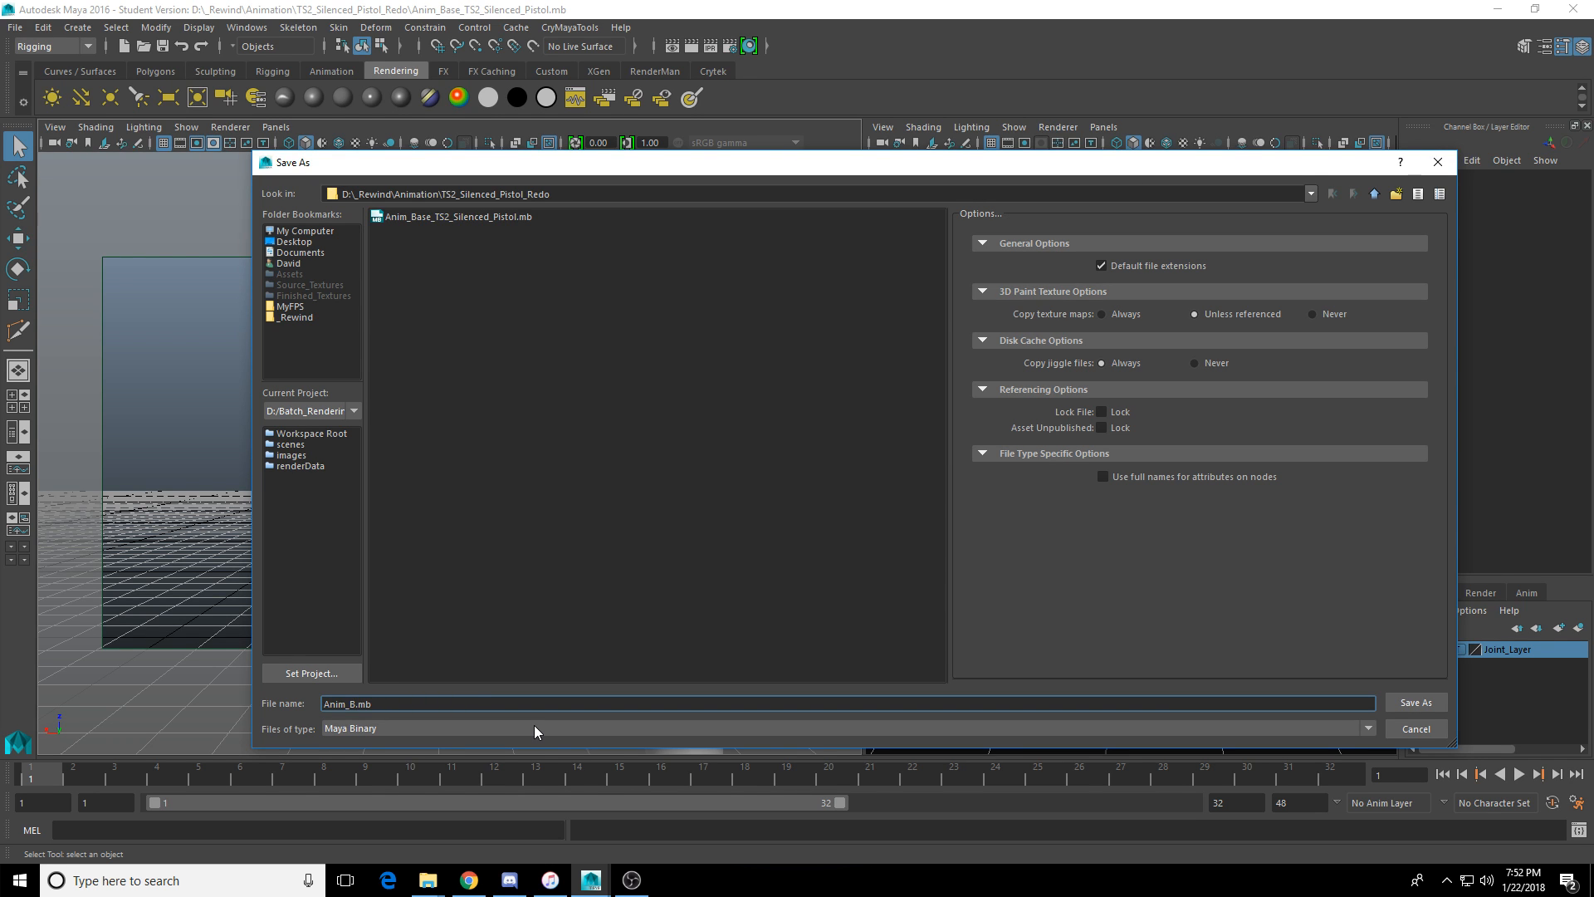
key(BackSpace)
text(TS2_Silenced_Pistol_Switch_In)
key(Return)
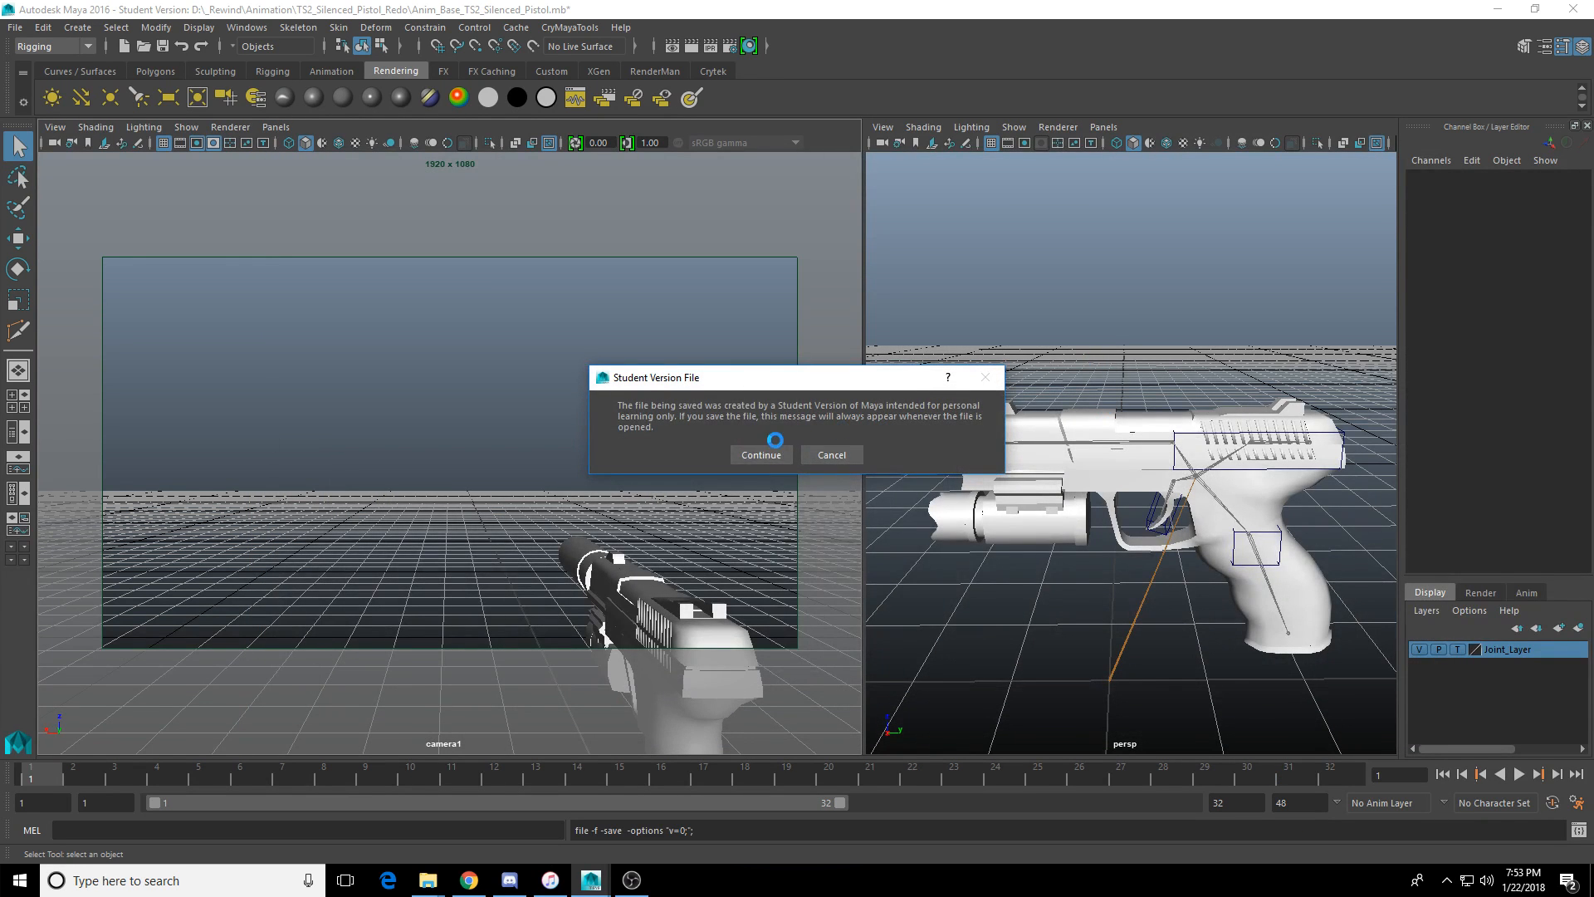
click(758, 457)
Check the time slider playback preferences and shorten the playback range to end at frame 22.
alt+middle_drag(1191, 515, 1190, 512)
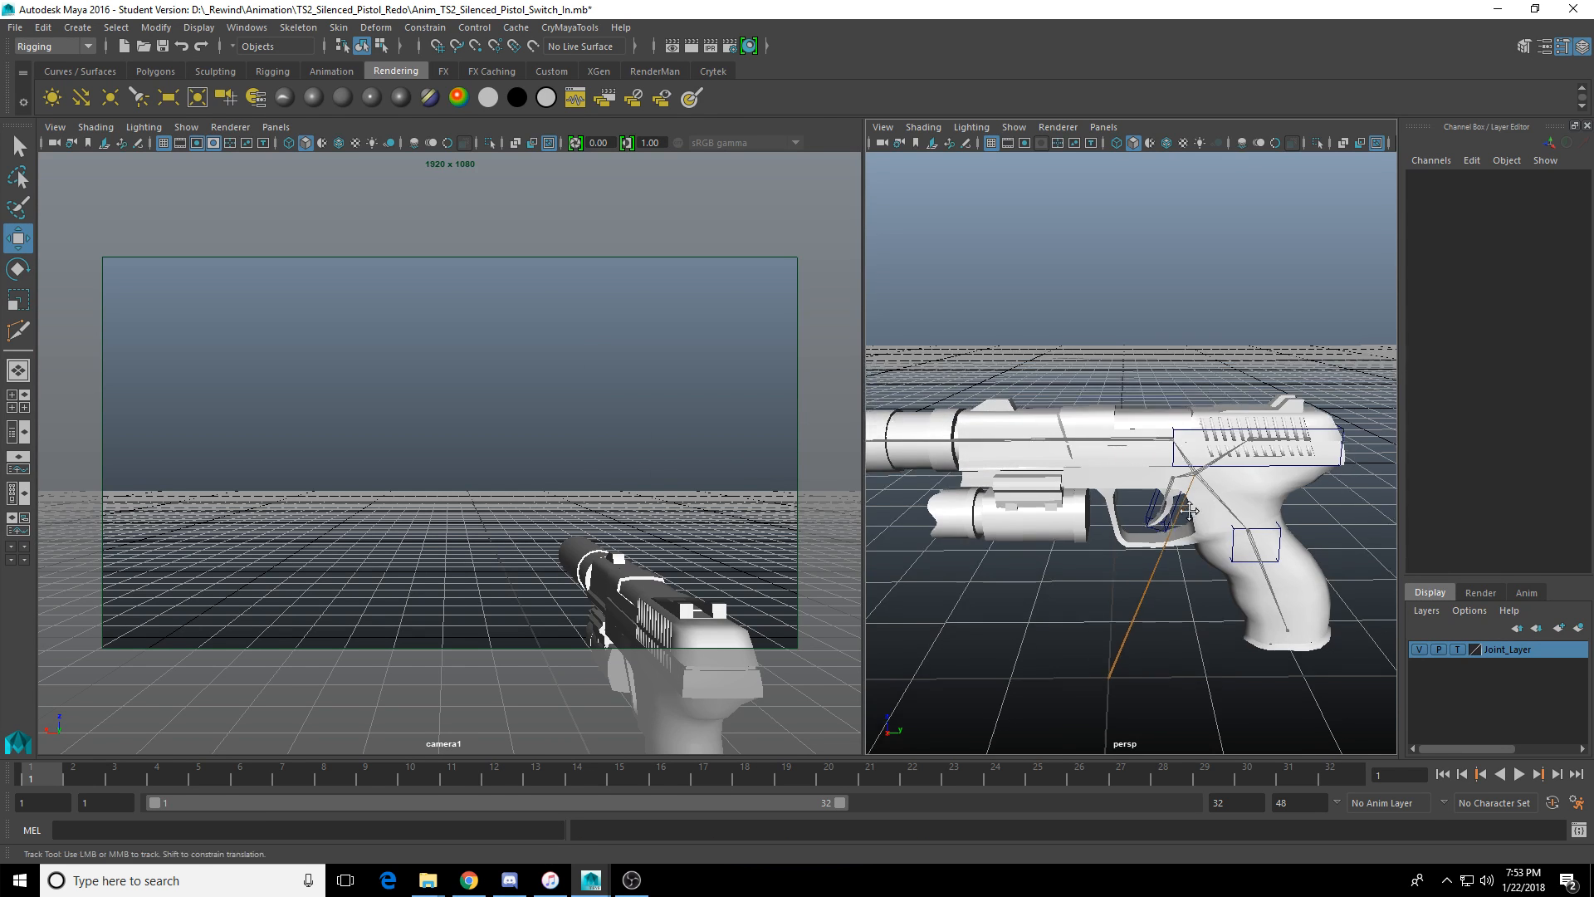
alt+drag(1190, 511, 1154, 523)
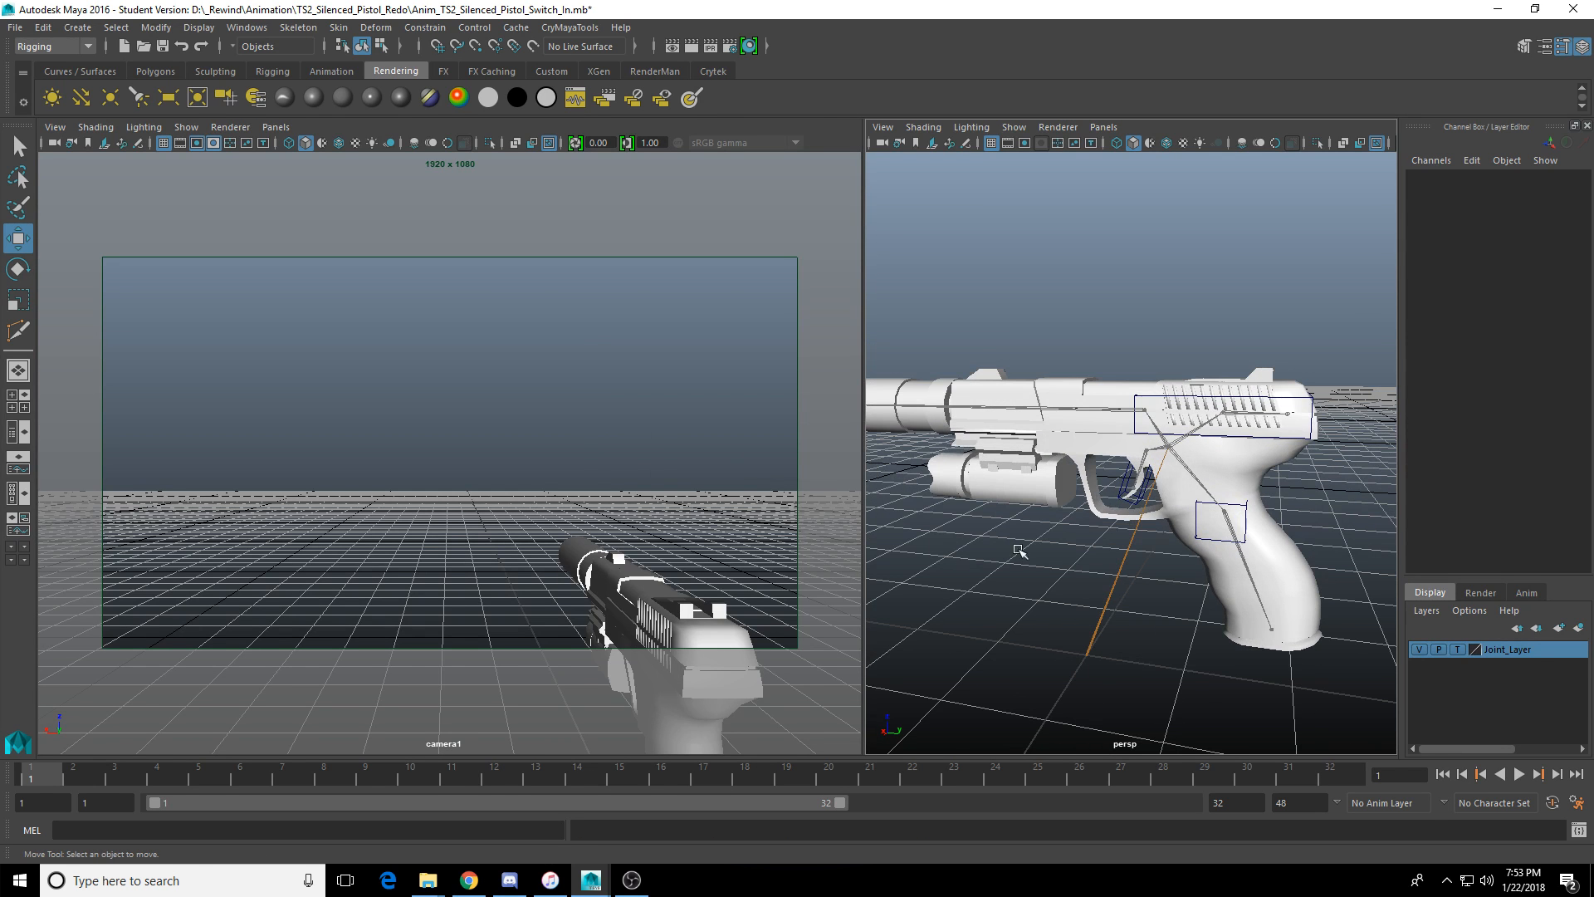
click(1578, 802)
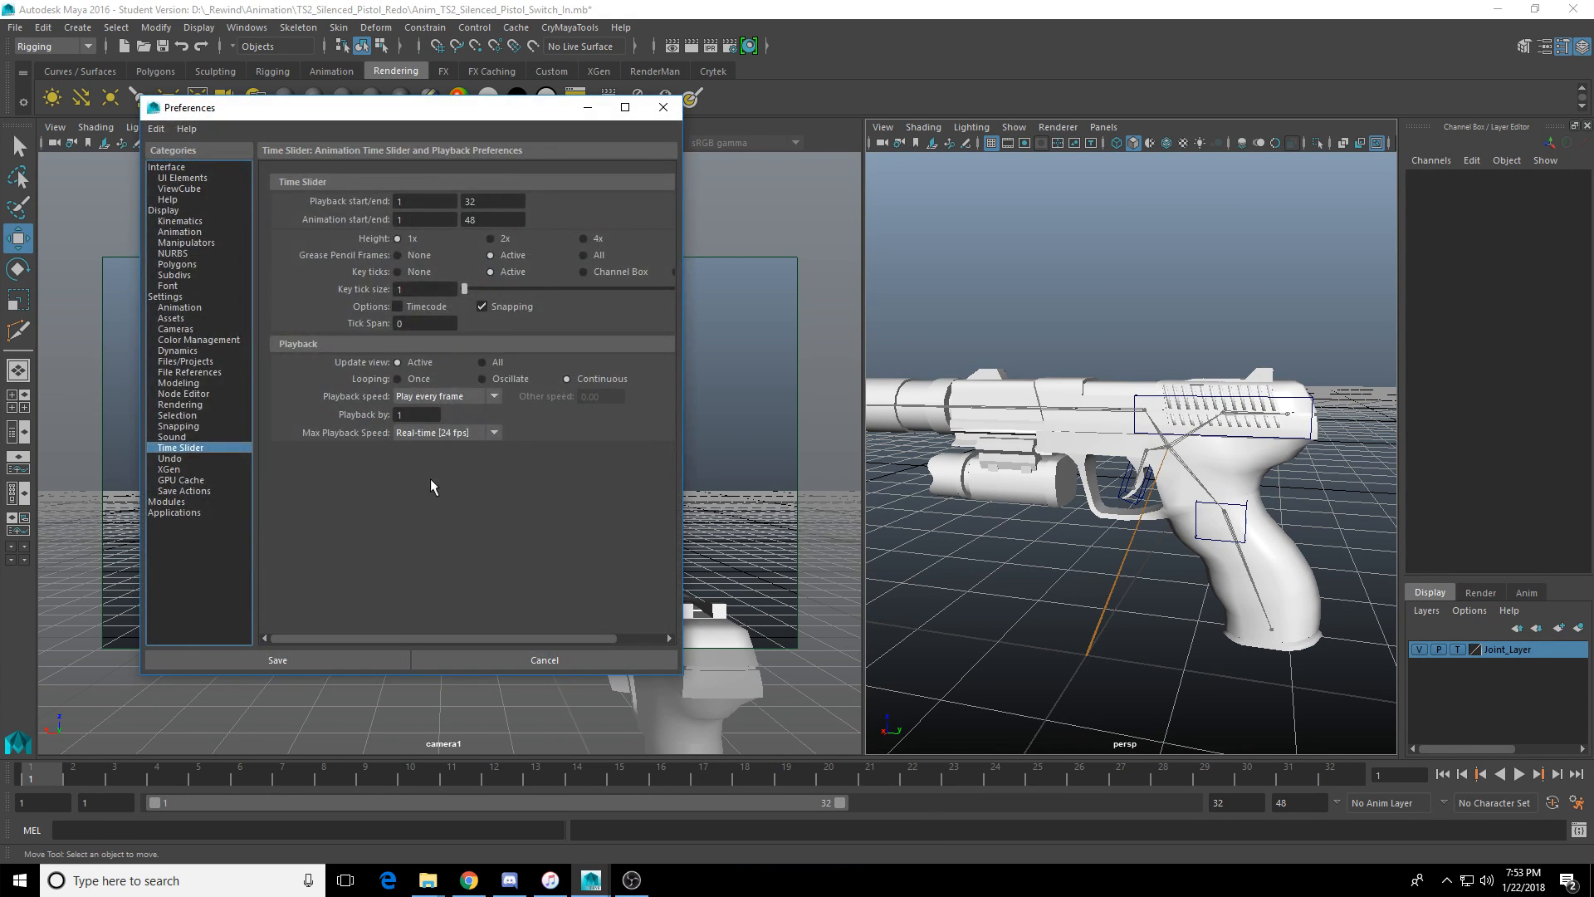
click(277, 660)
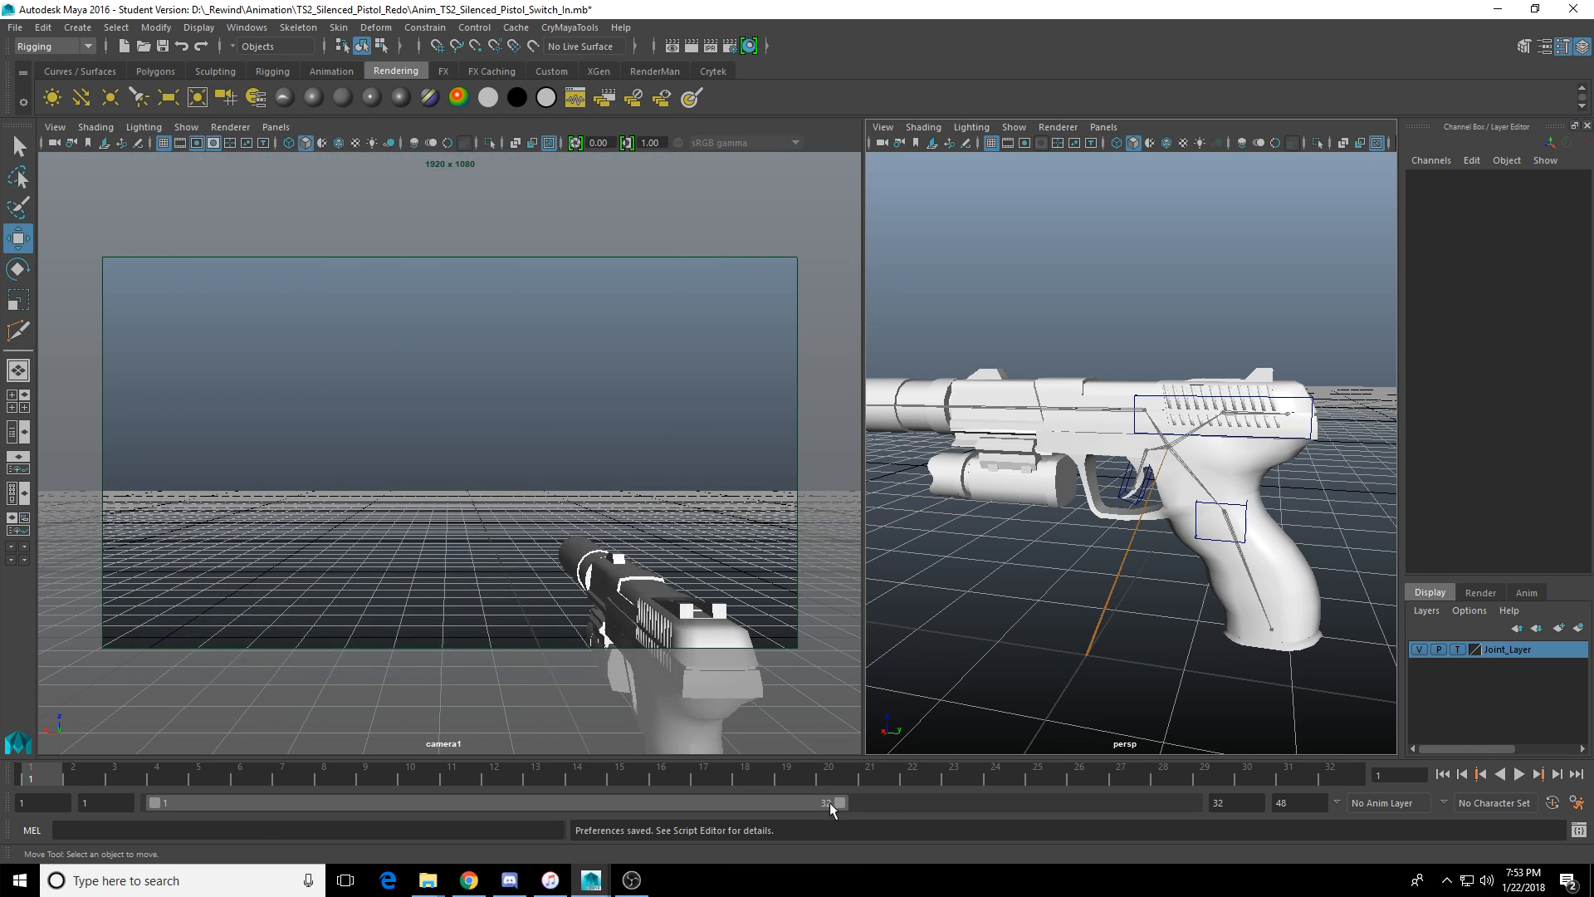
drag(830, 802, 623, 804)
Select the pistol's root control, cntrl_Root, by going up the hierarchy from the trigger control, and undo the trial move.
alt+drag(1260, 496, 1208, 528)
click(1148, 470)
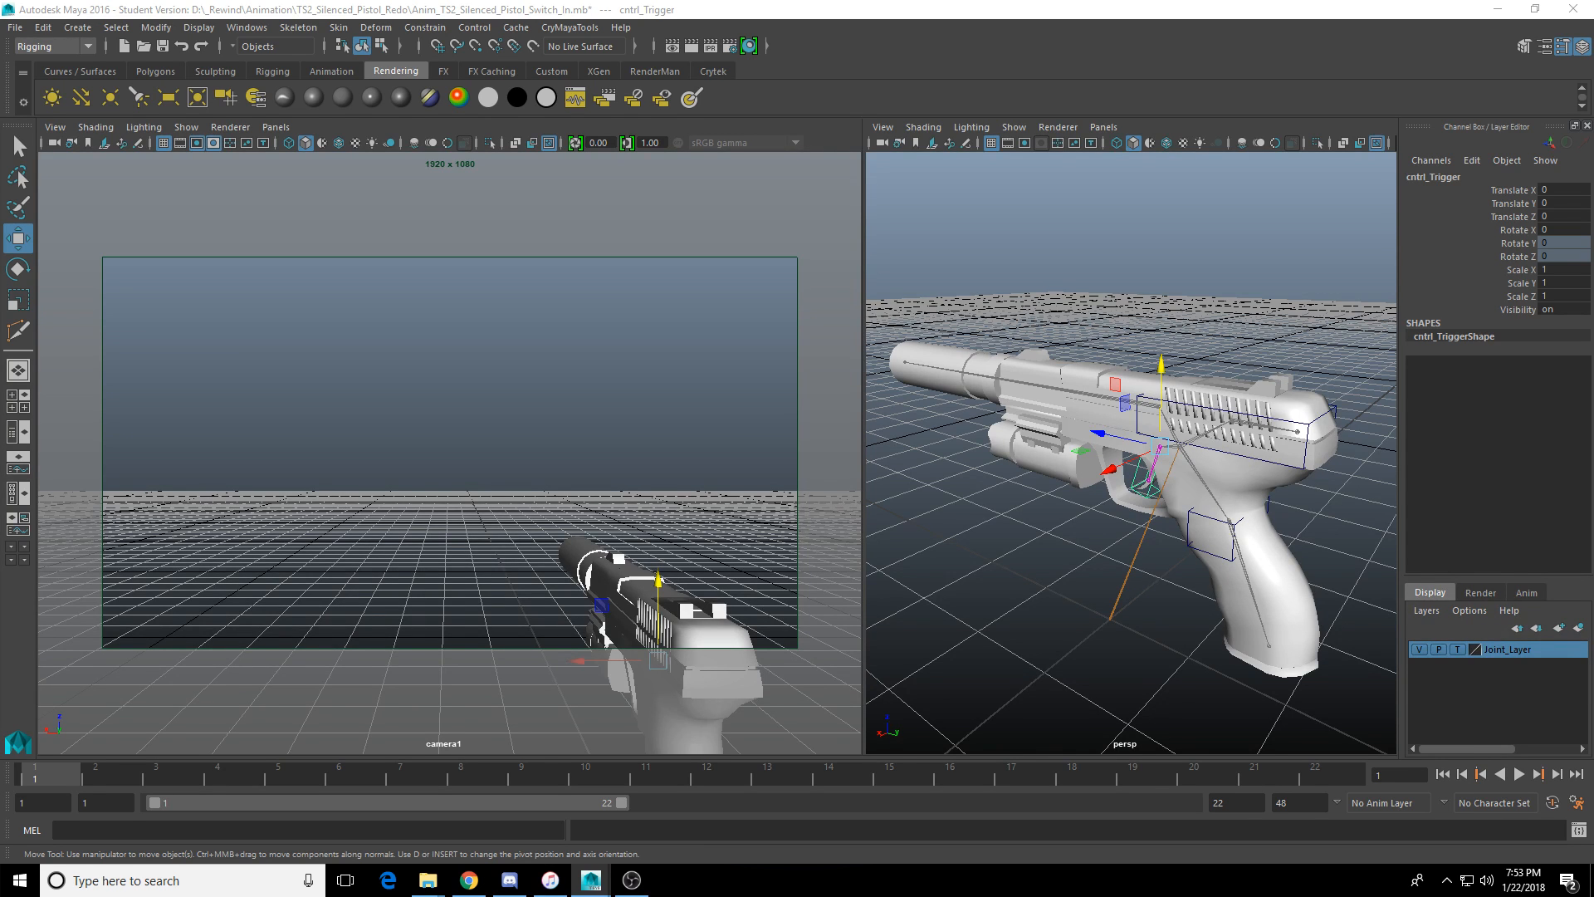
key(Up)
key(Up)
key(Up)
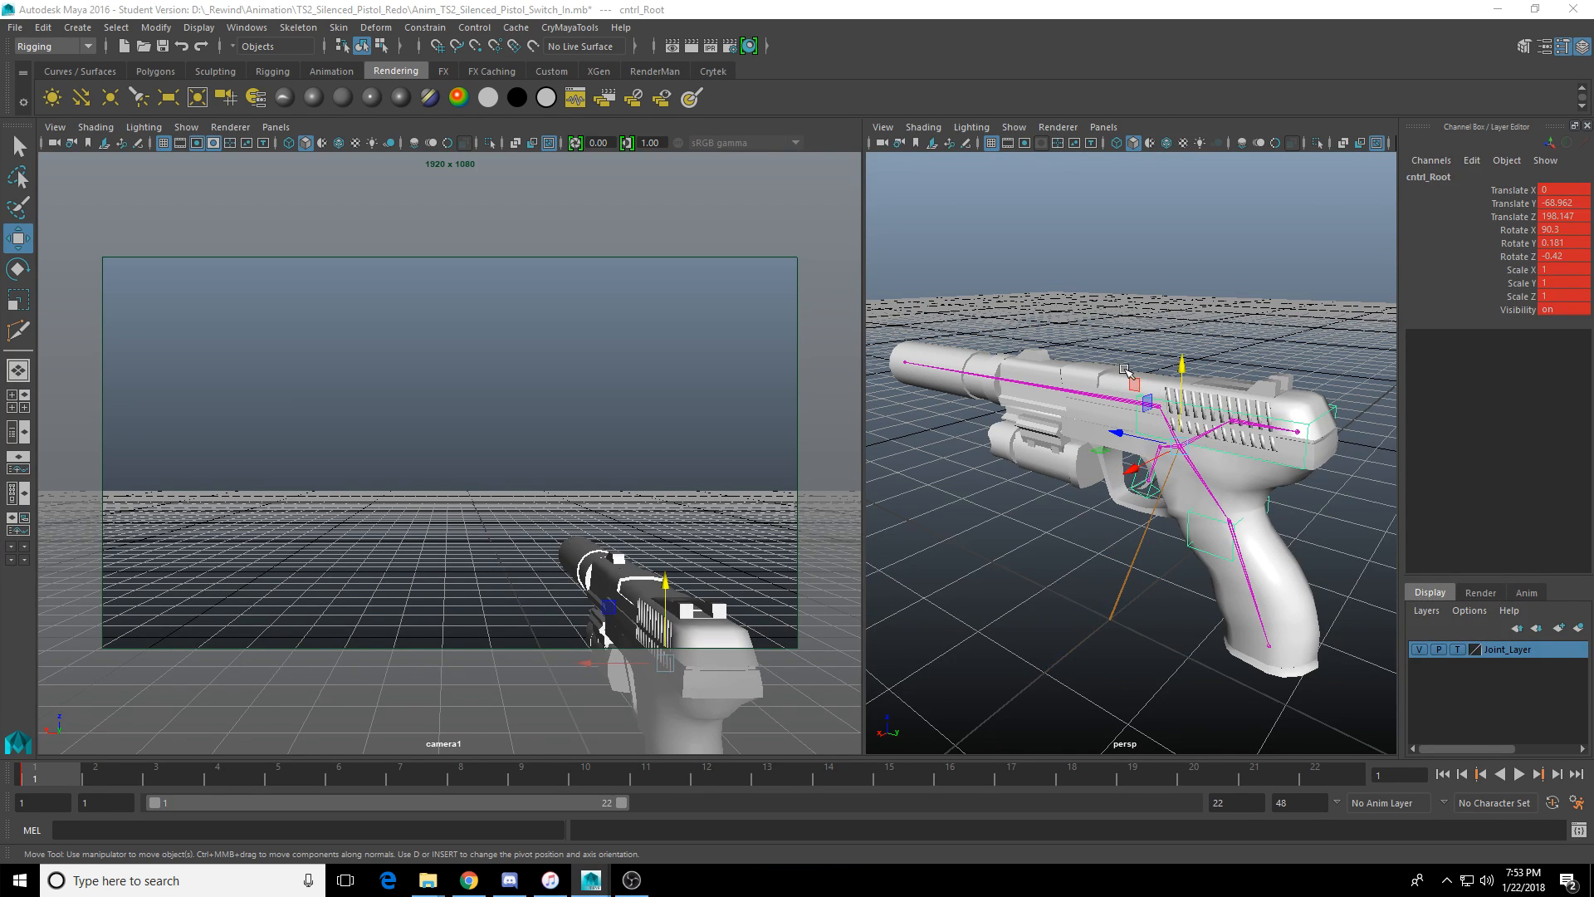
scroll(1177, 362, up, 2)
key(ctrl+z)
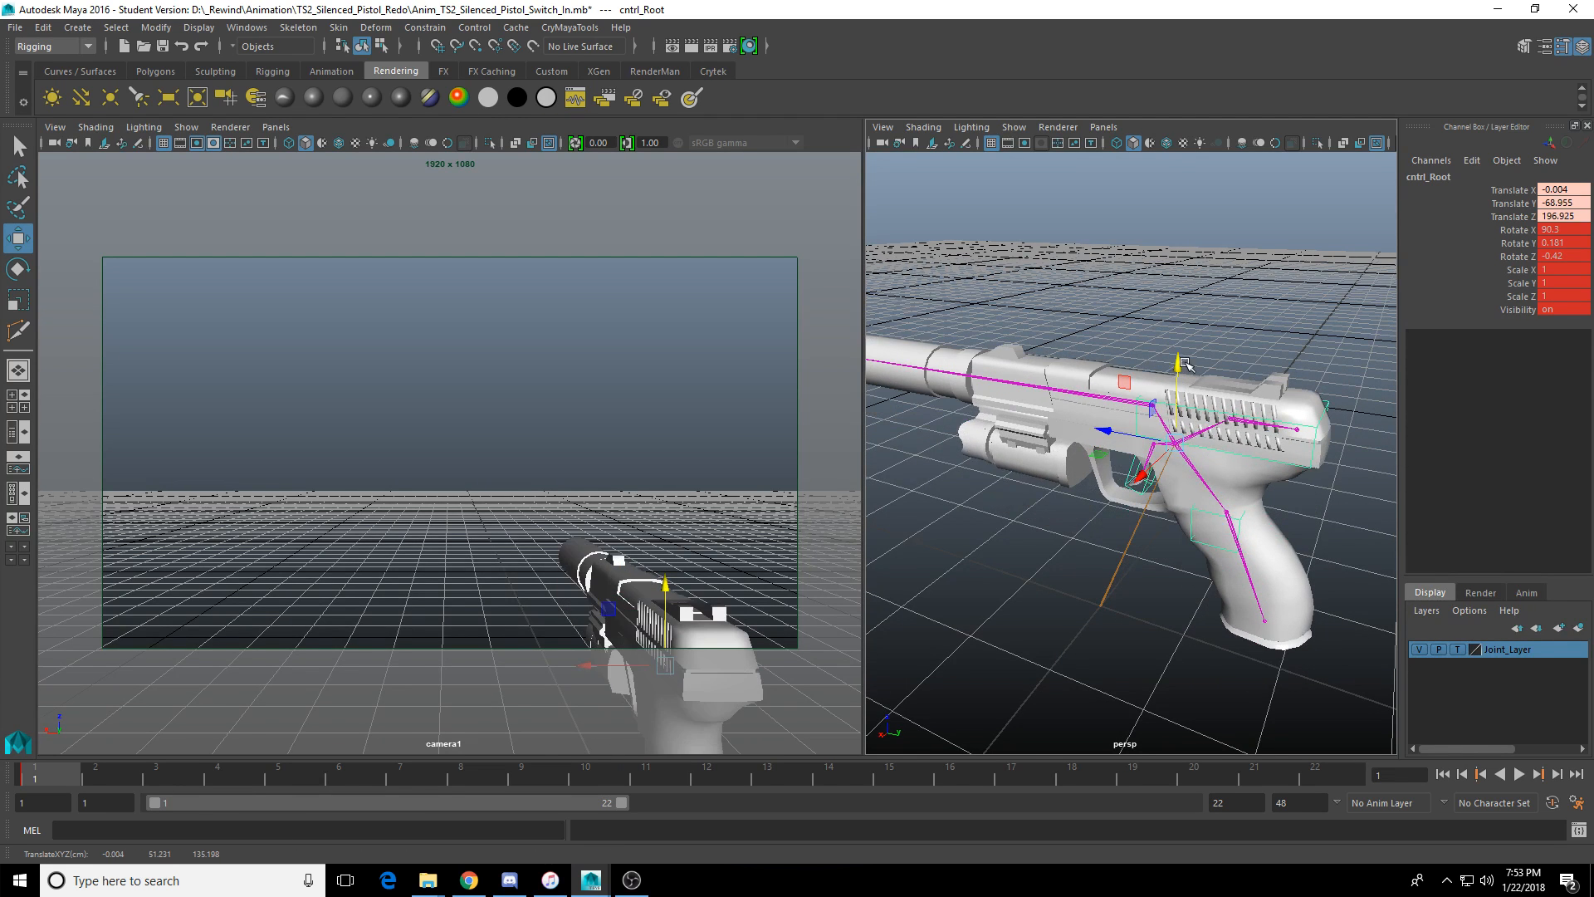
Shift the root control's key from frame 1 to frame 18 on the timeline.
shift+drag(178, 779, 1150, 781)
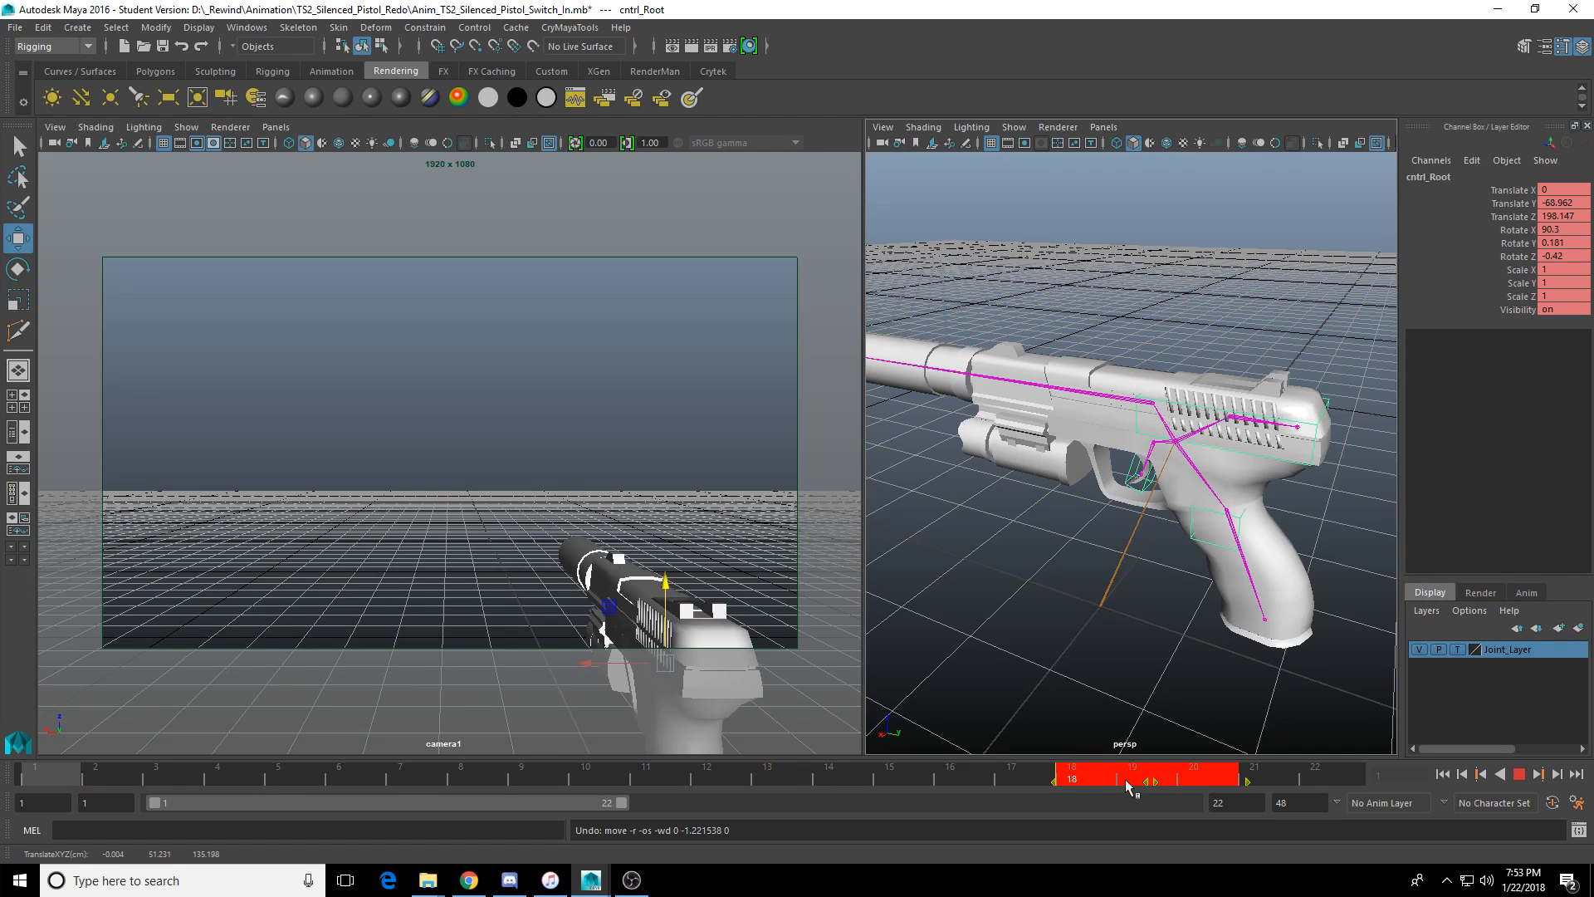
click(908, 771)
click(1061, 779)
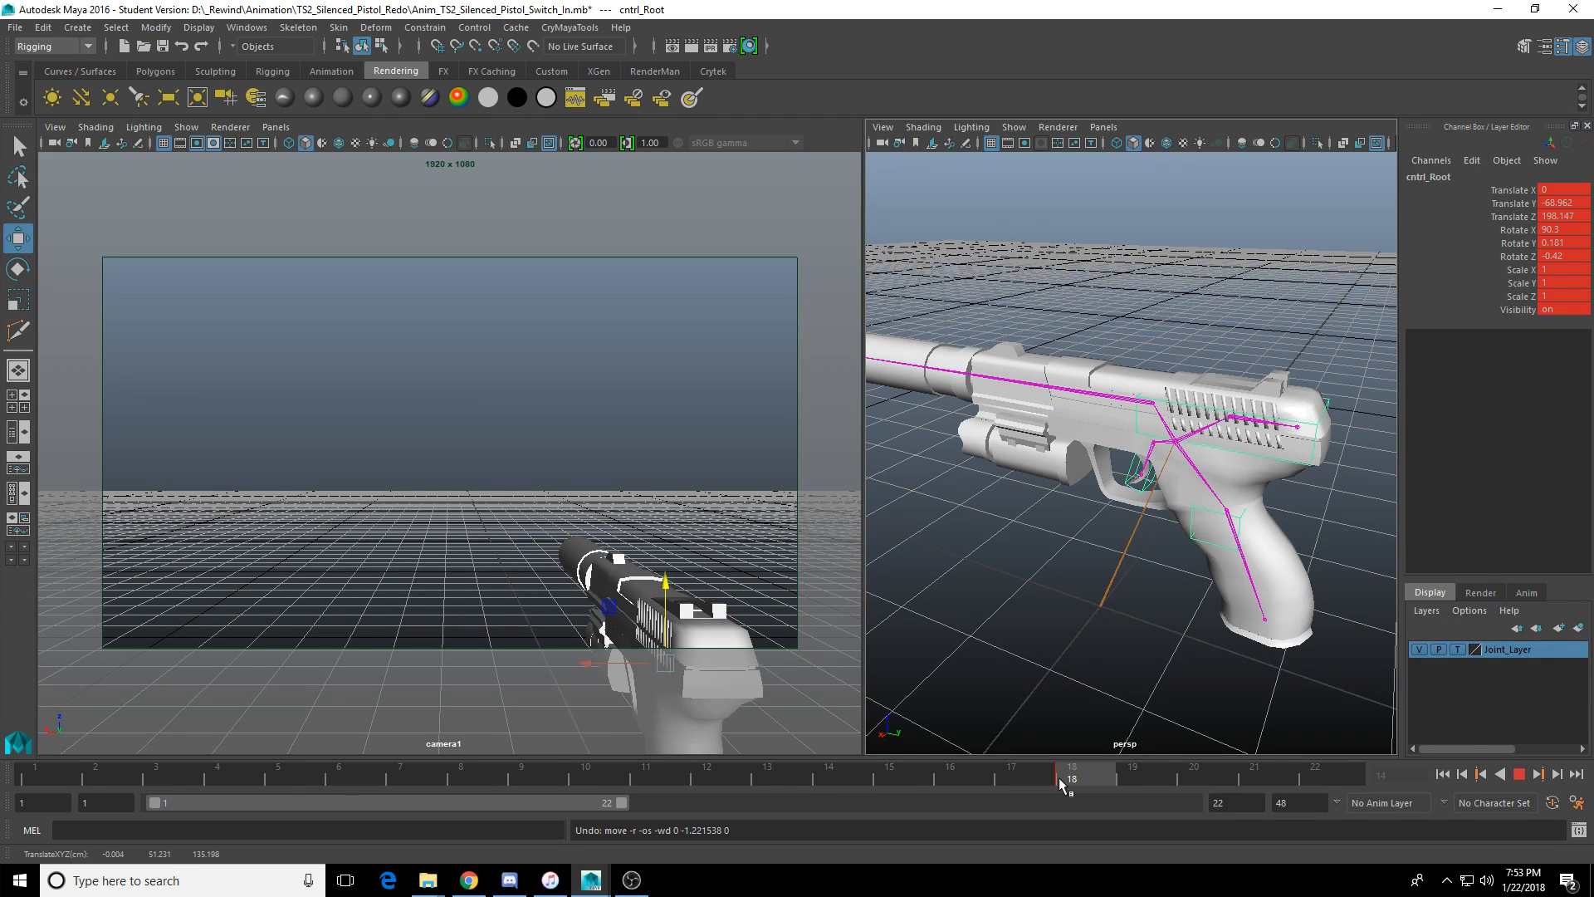
At frame 1, lower the root control to about Translate Z 50.7, tilt it to about Rotate X 141.3, and key the pose.
drag(751, 776, 32, 780)
alt+drag(1206, 478, 1358, 497)
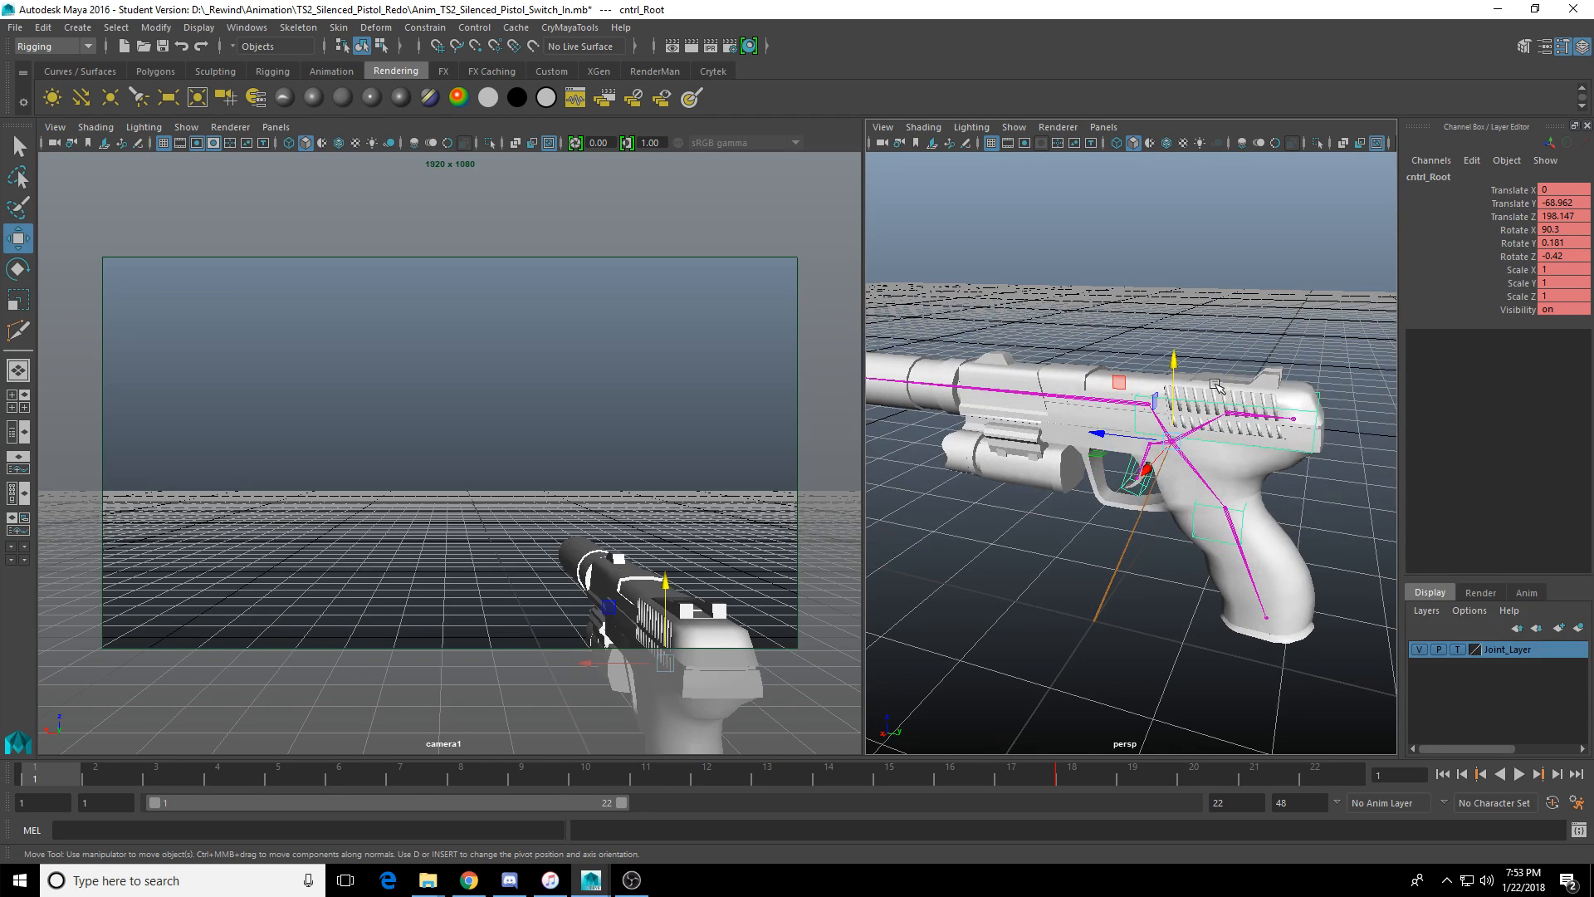
drag(1173, 358, 1137, 407)
key(e)
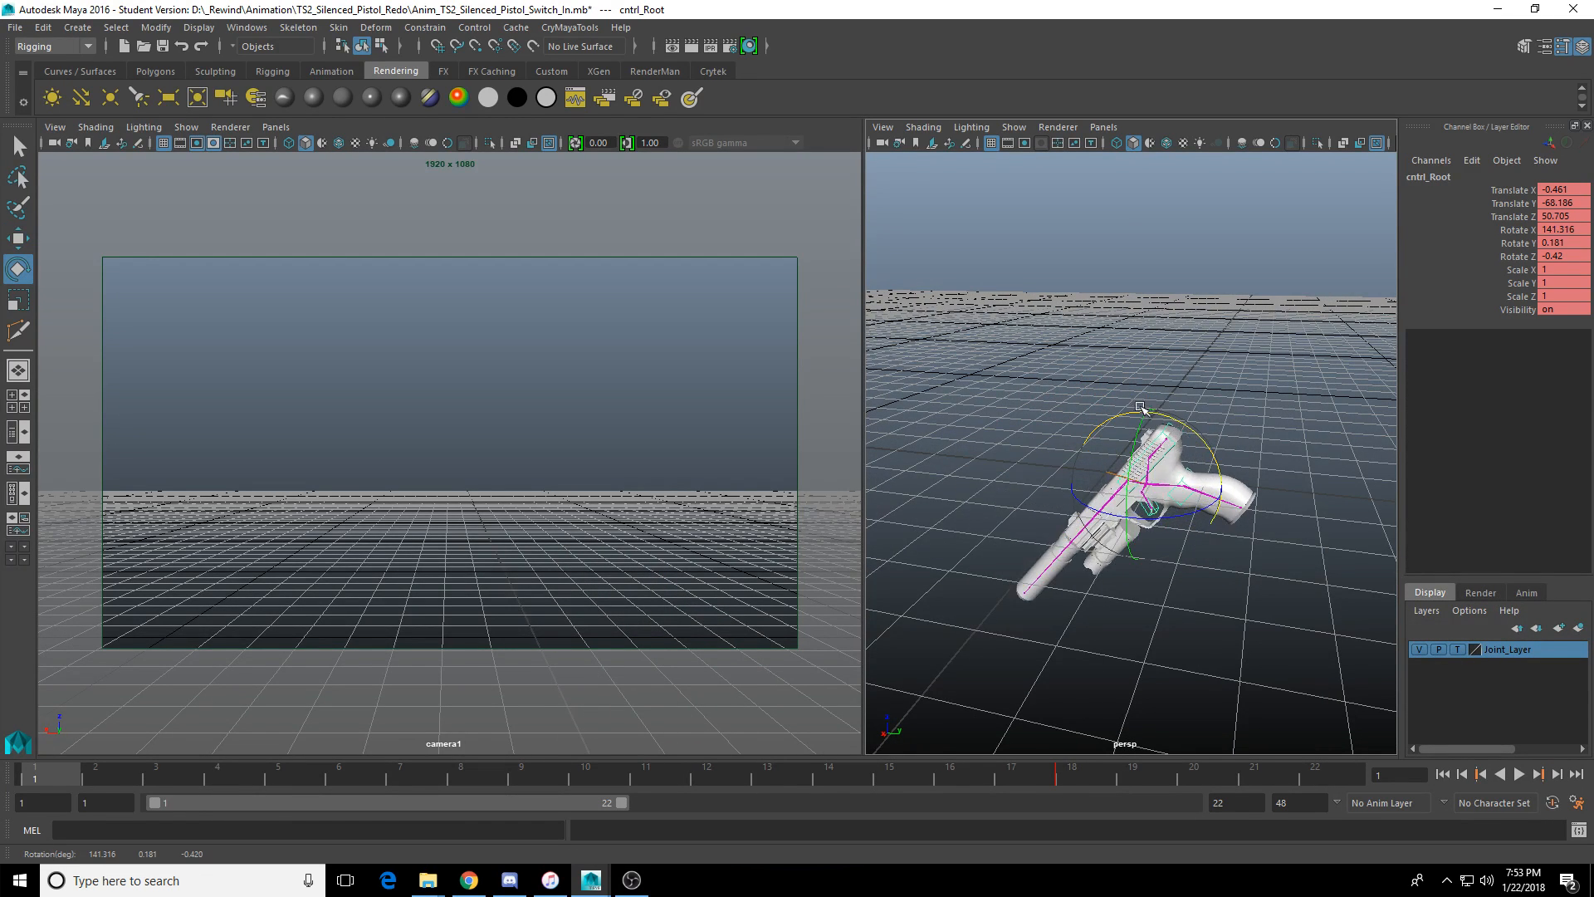
key(s)
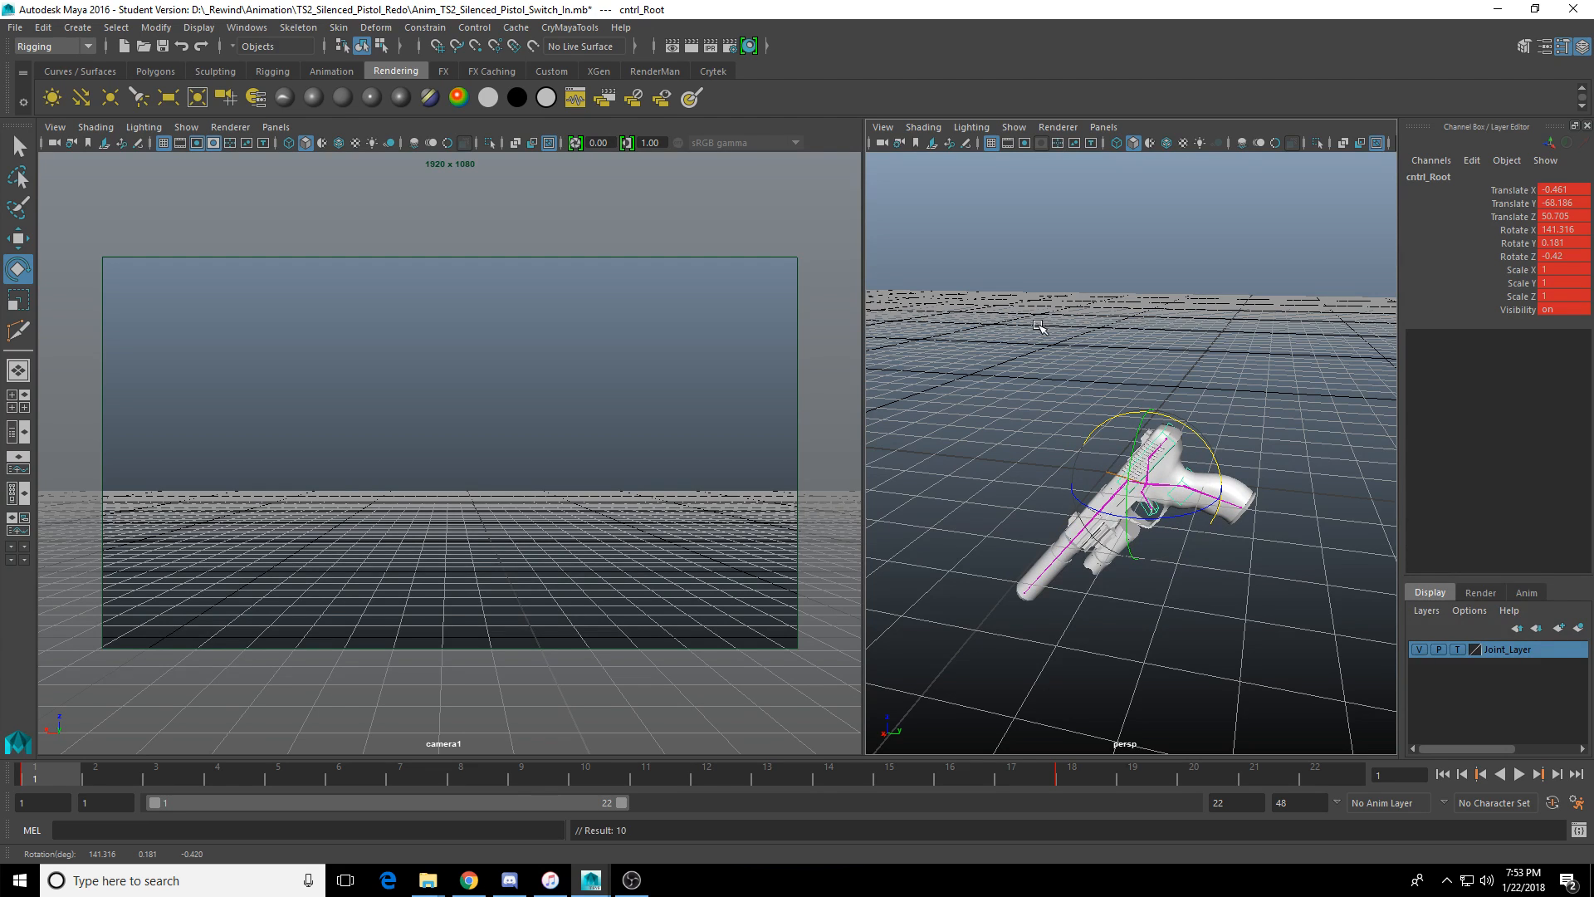
Set the default in and out tangents to Spline in the animation preferences and save them.
click(1577, 802)
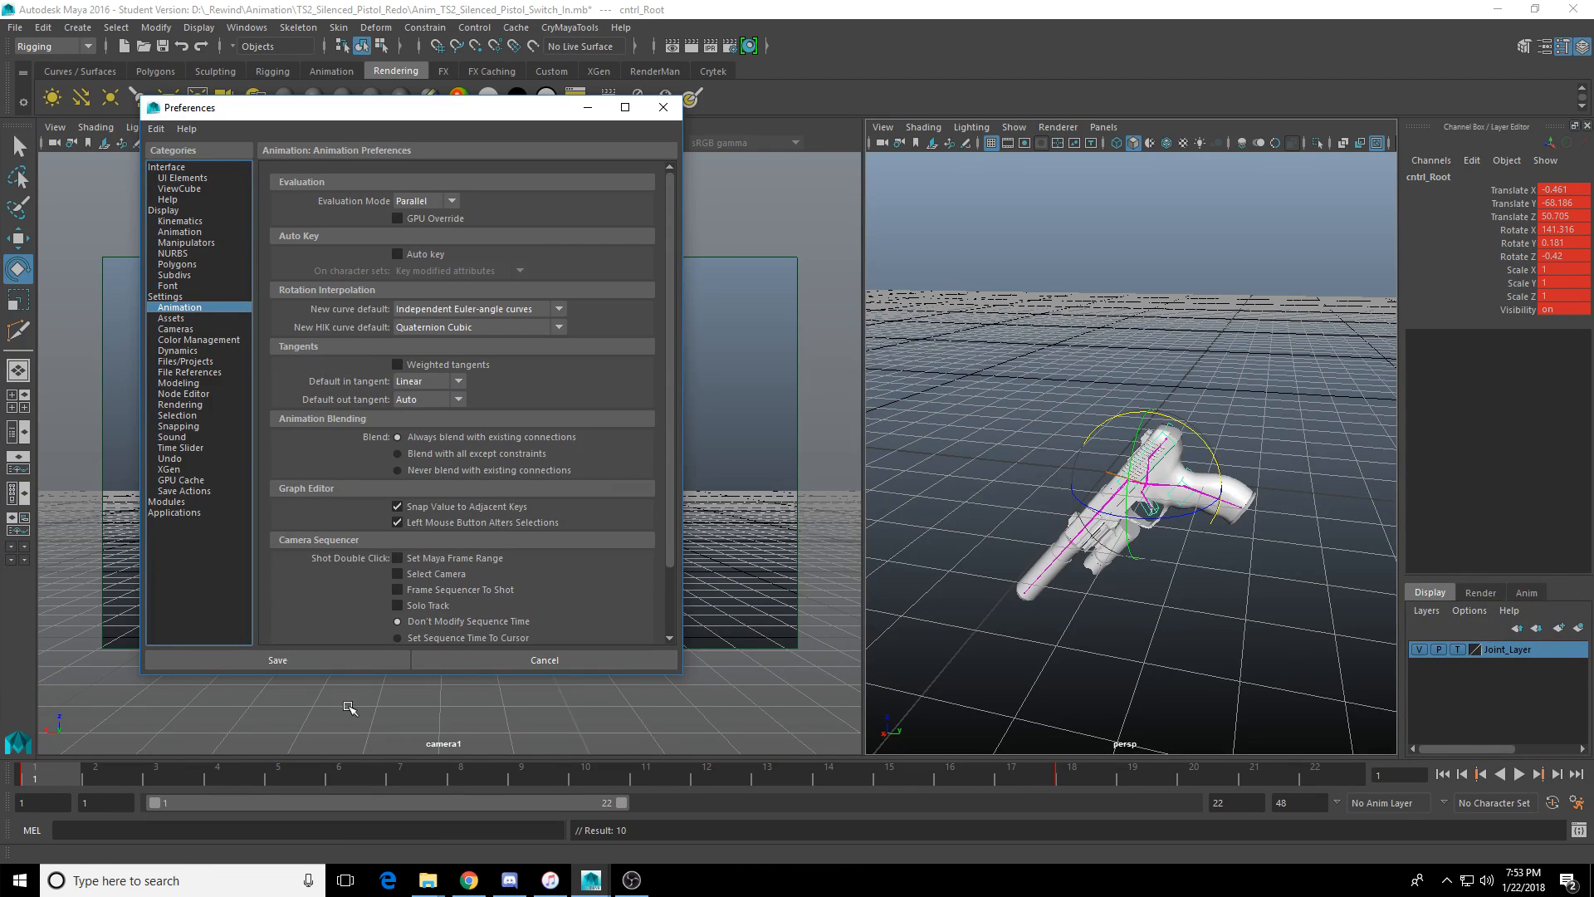
click(452, 381)
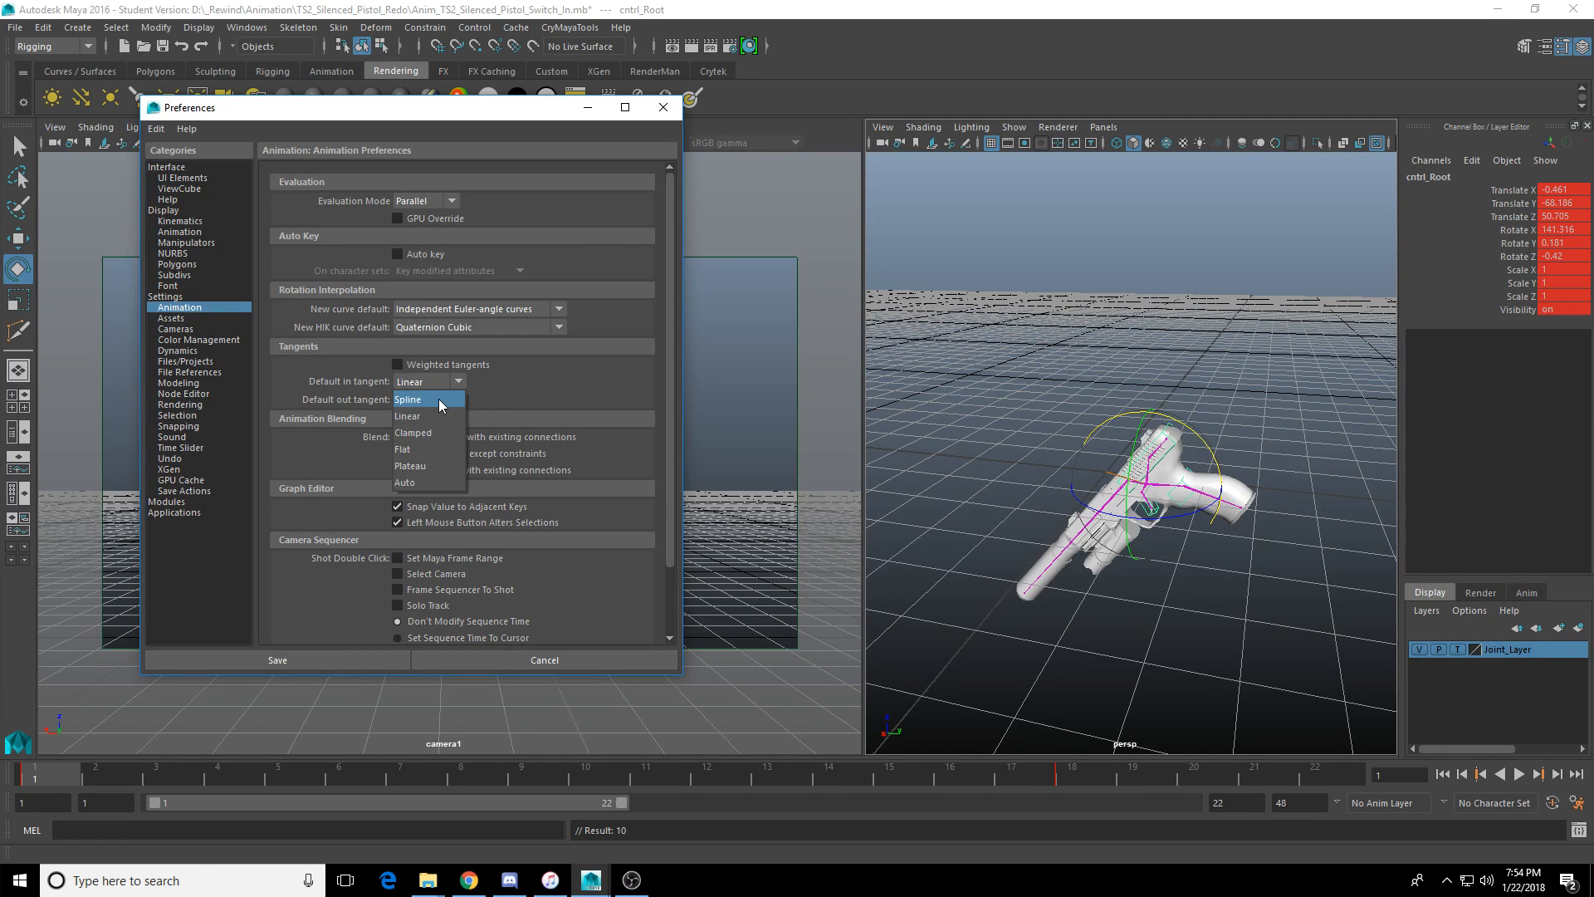
click(430, 401)
click(430, 398)
click(428, 418)
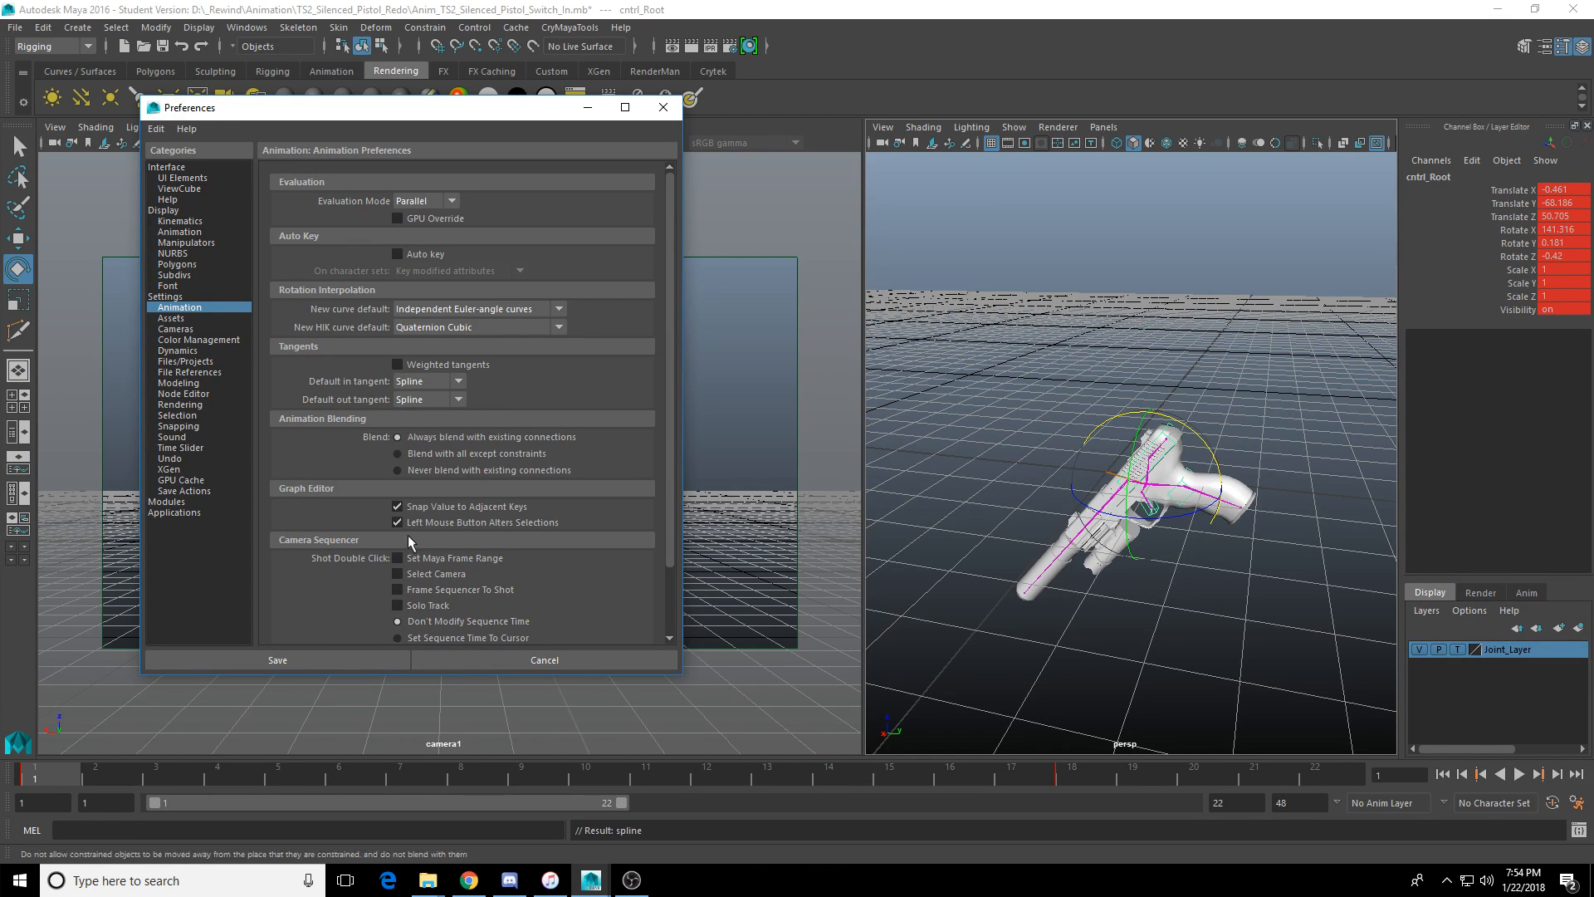
click(376, 659)
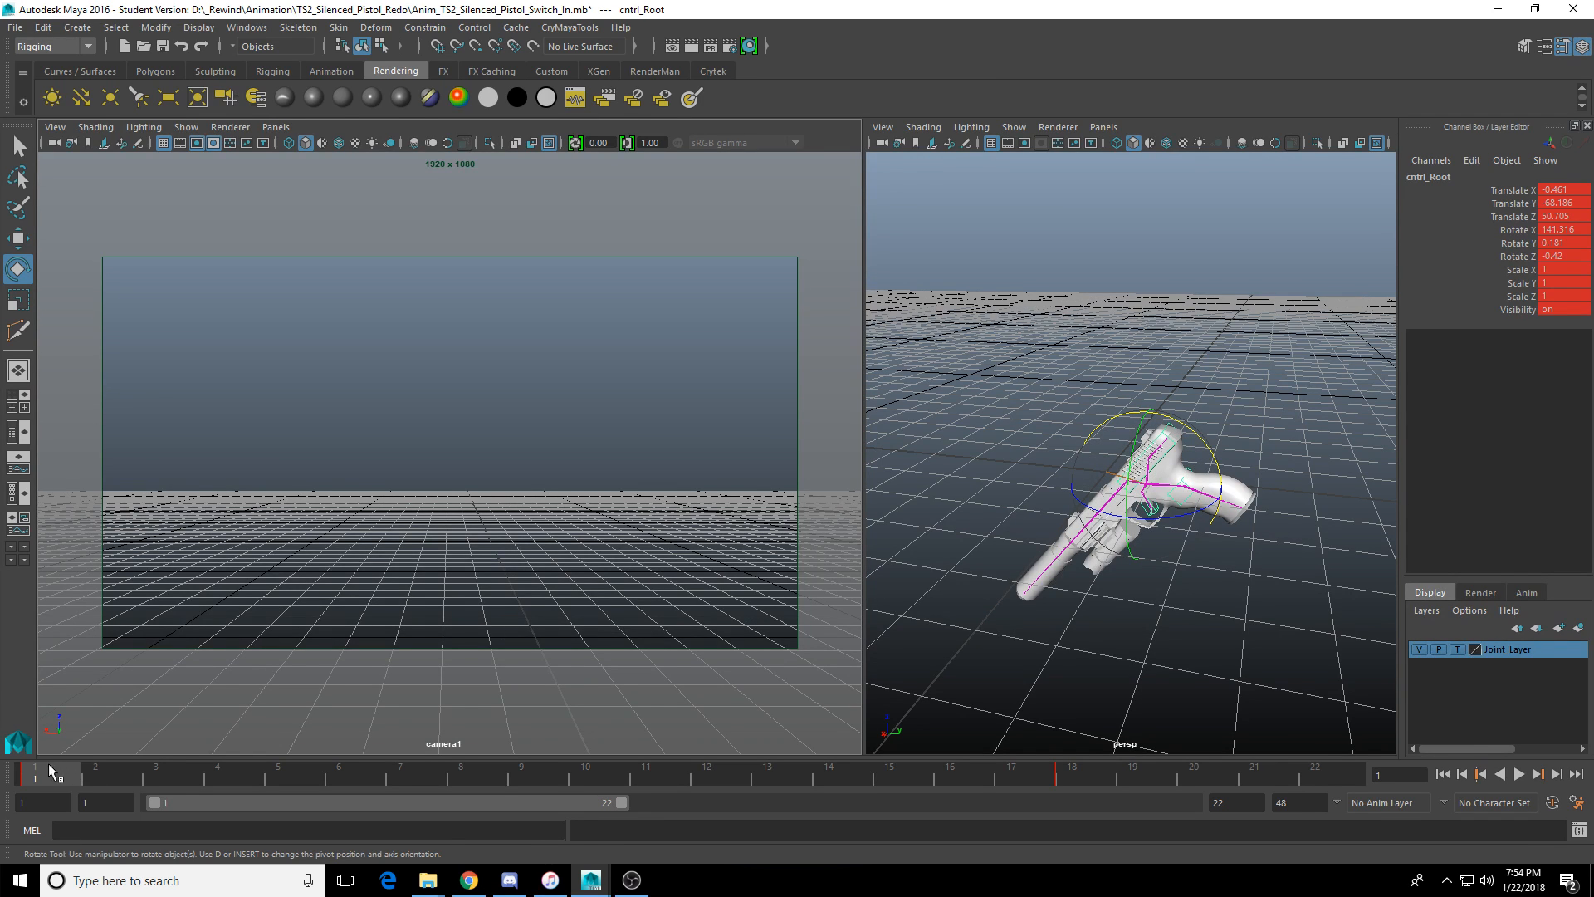
Go to frame 5 and set the Move tool's axis orientation to World.
drag(49, 764, 274, 776)
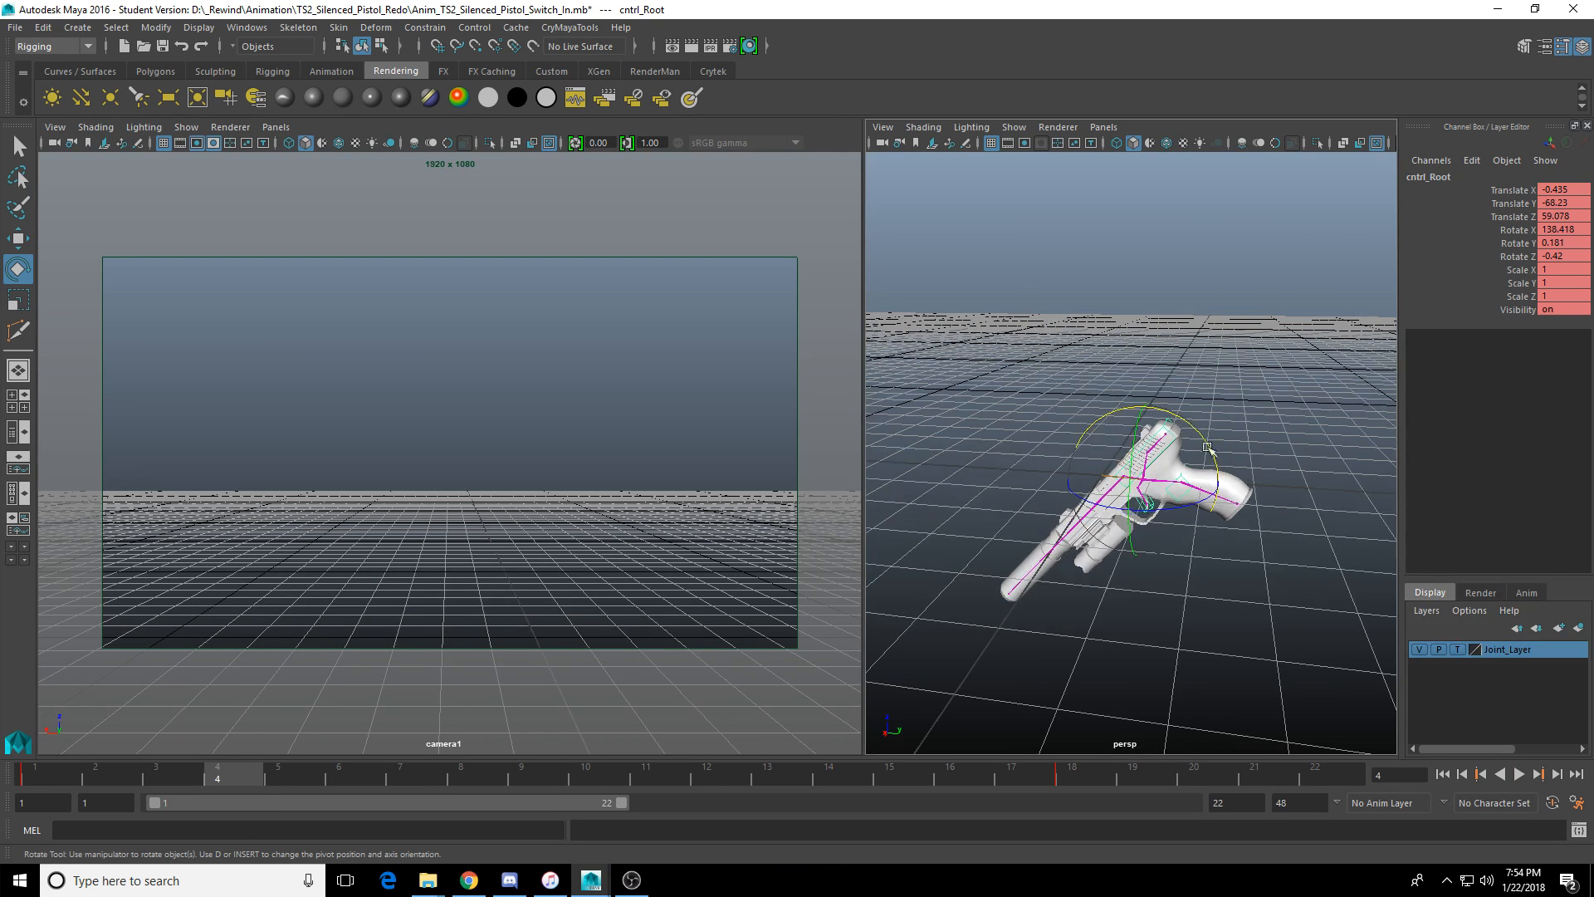
click(271, 777)
key(w)
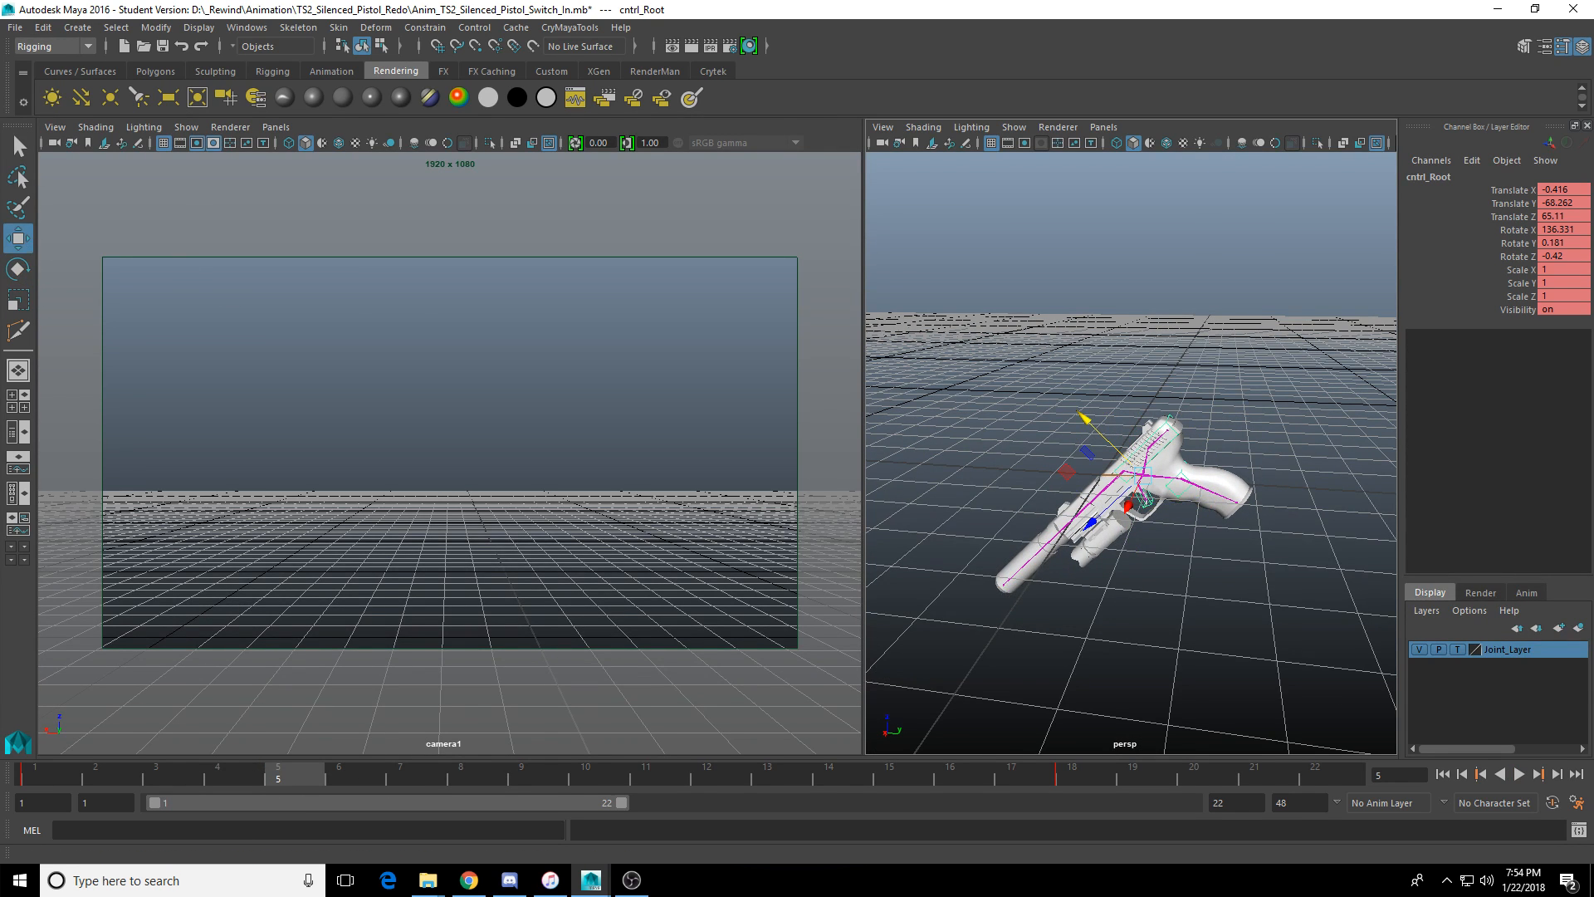
drag(0, 98, 0, 109)
drag(0, 254, 239, 185)
click(336, 210)
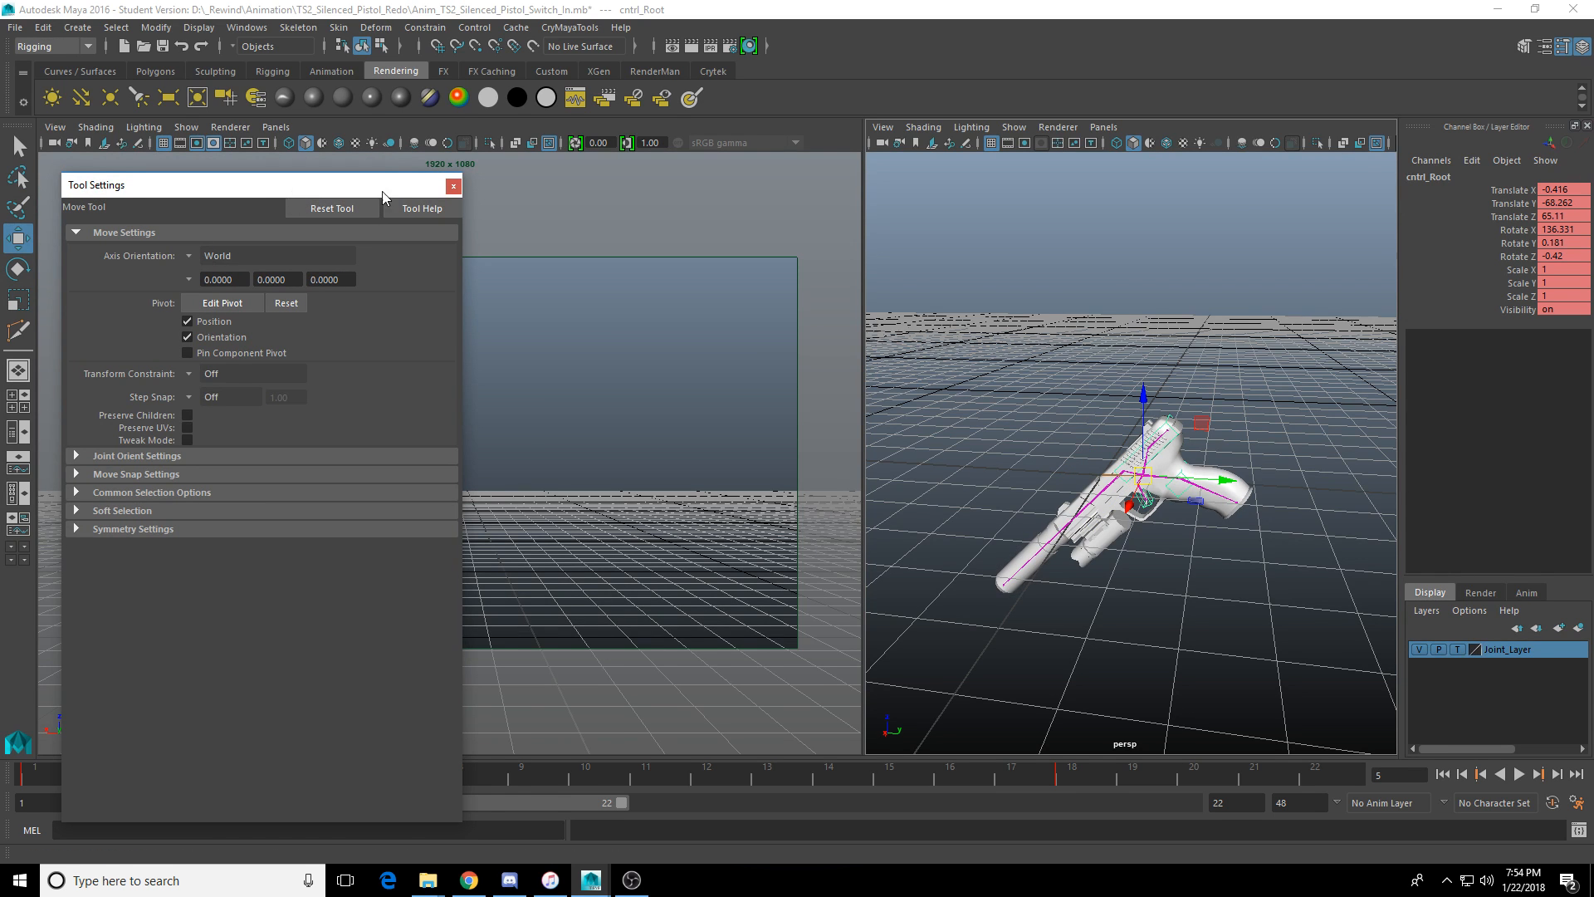
click(454, 186)
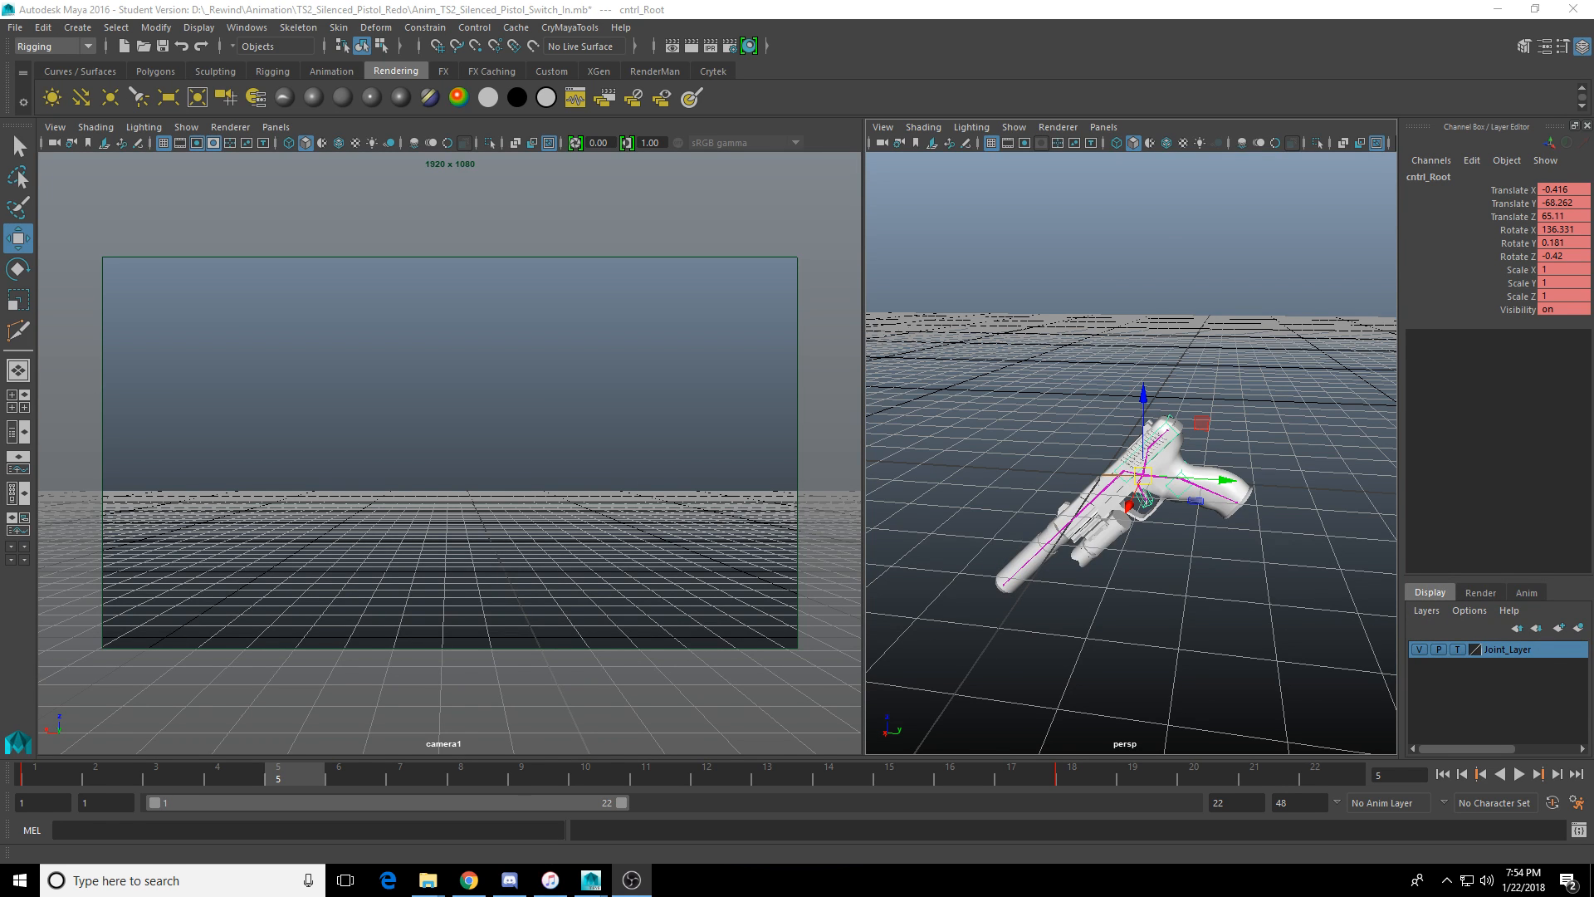
Widen the perspective view, open the Graph Editor, and shrink it to fit over the upper part of that view.
click(293, 773)
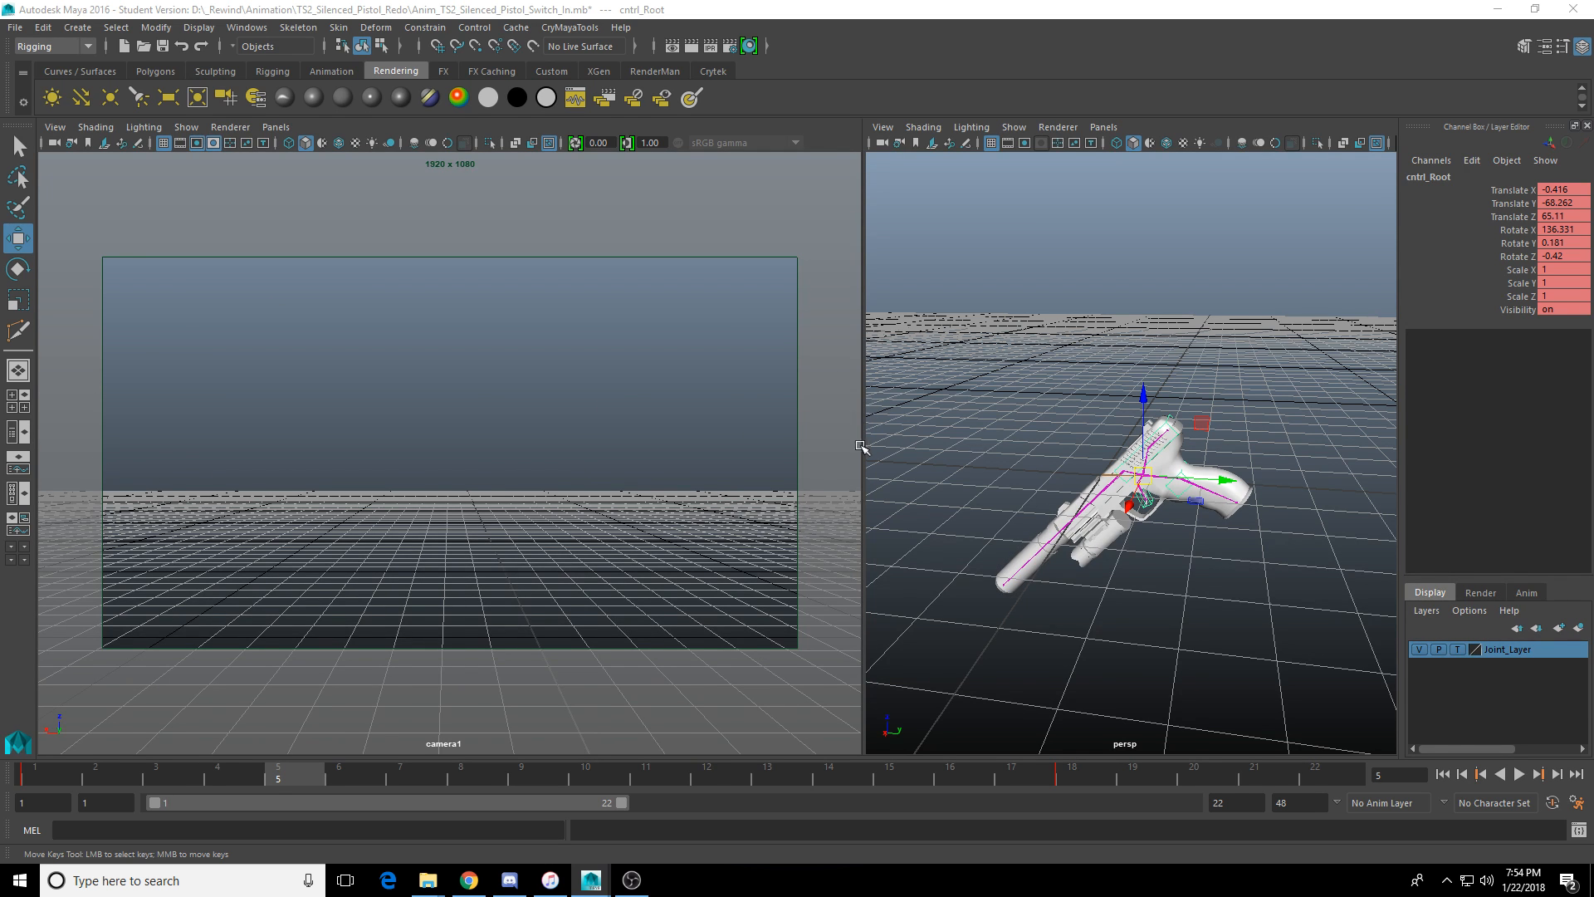
drag(864, 442, 758, 470)
drag(0, 135, 859, 108)
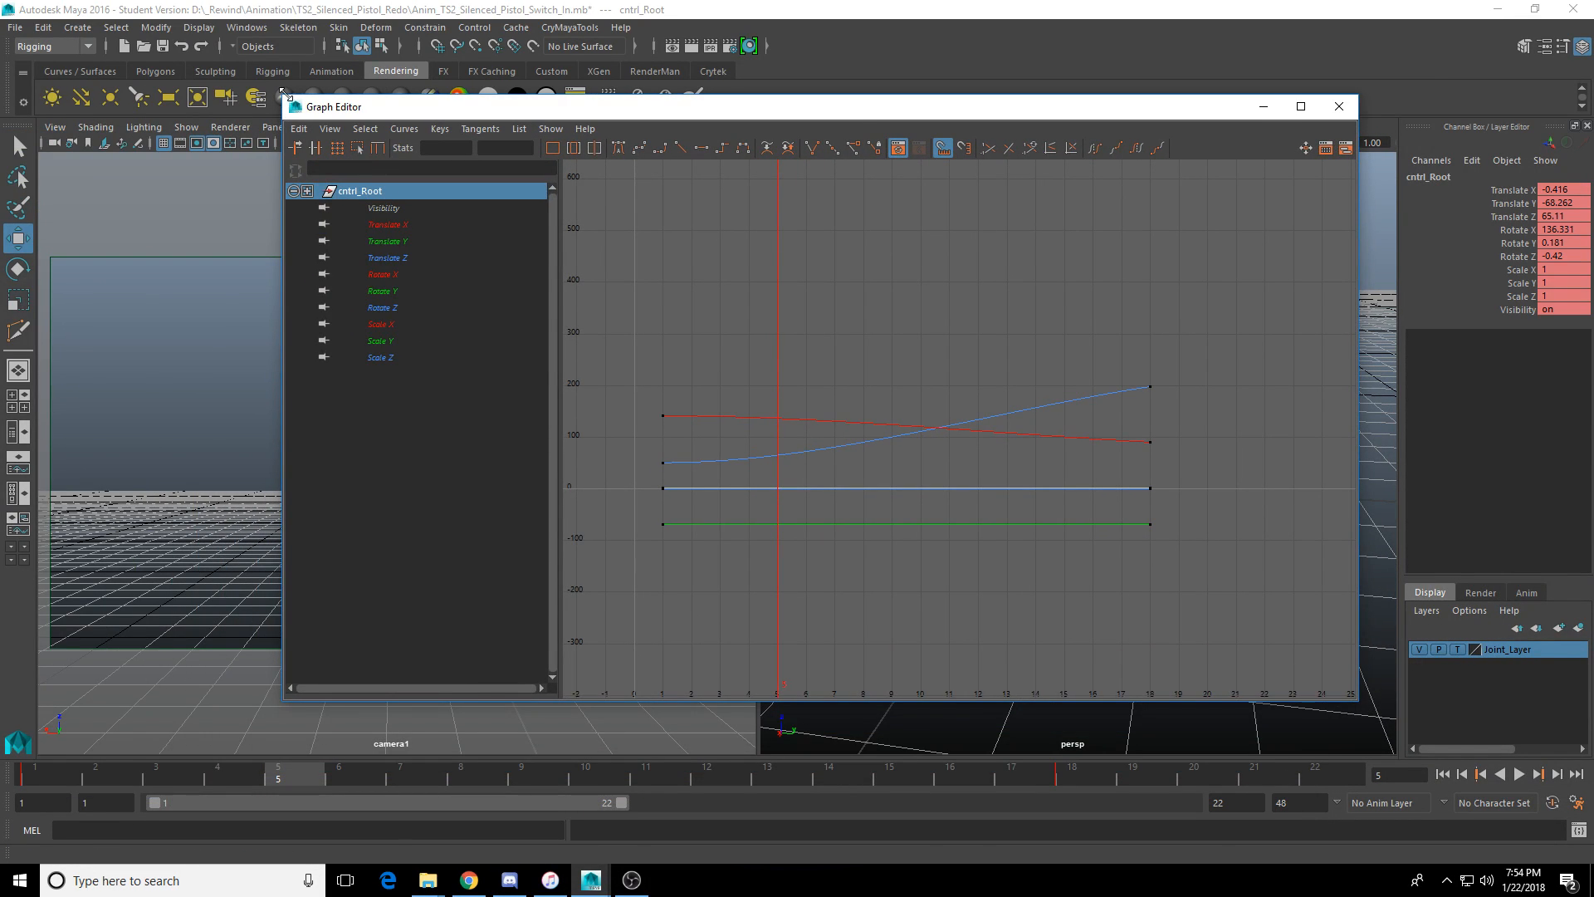
drag(282, 94, 585, 253)
drag(763, 262, 824, 154)
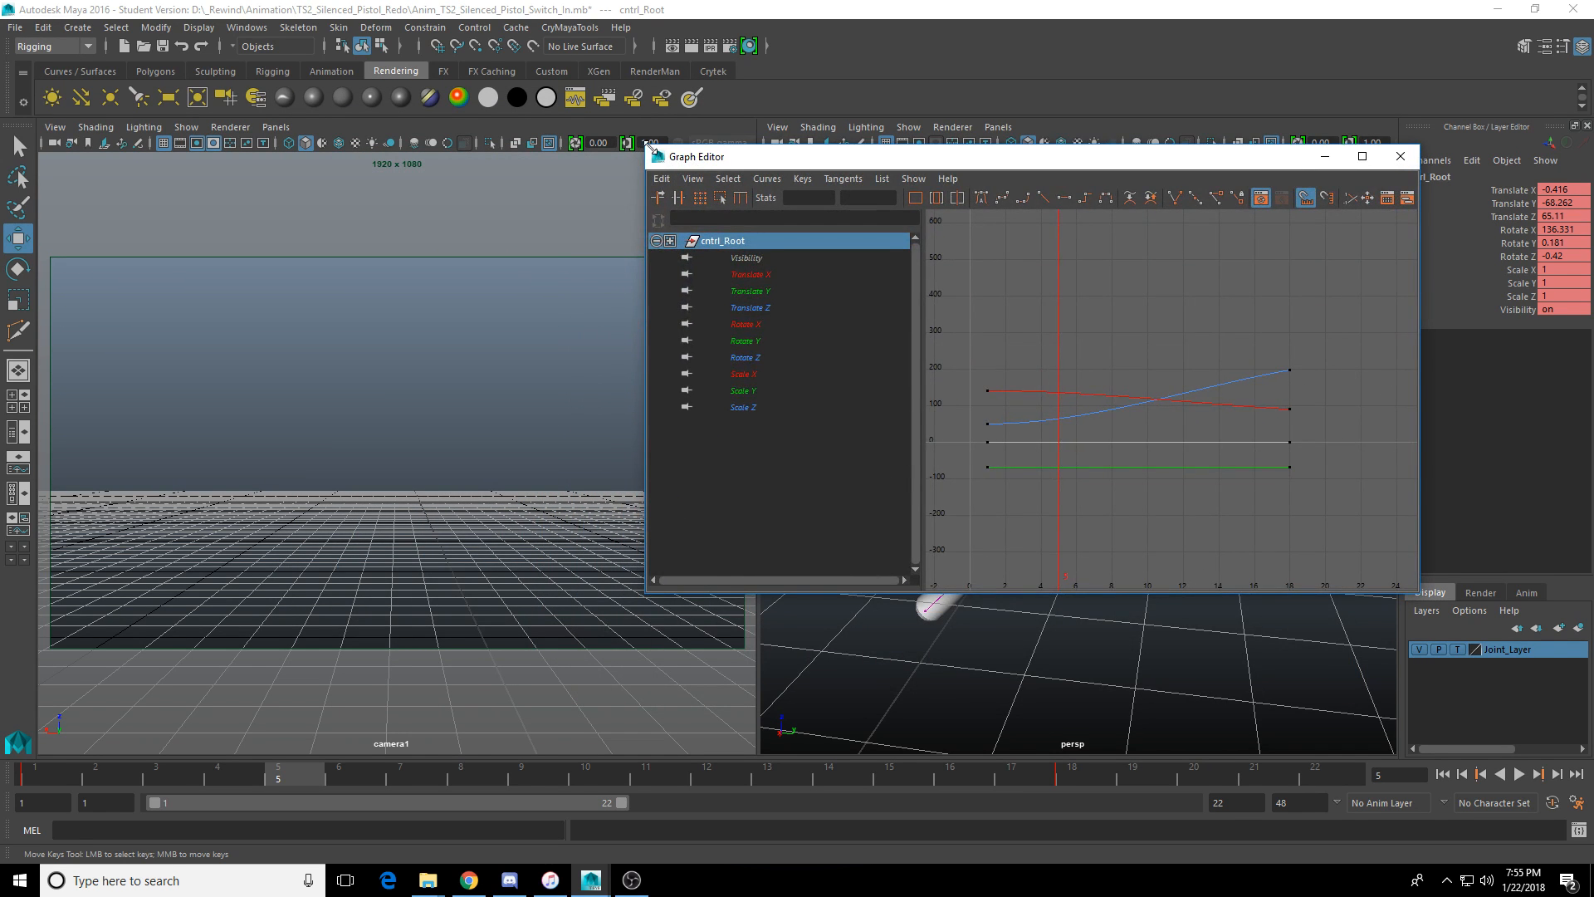
drag(649, 146, 752, 249)
drag(928, 258, 944, 36)
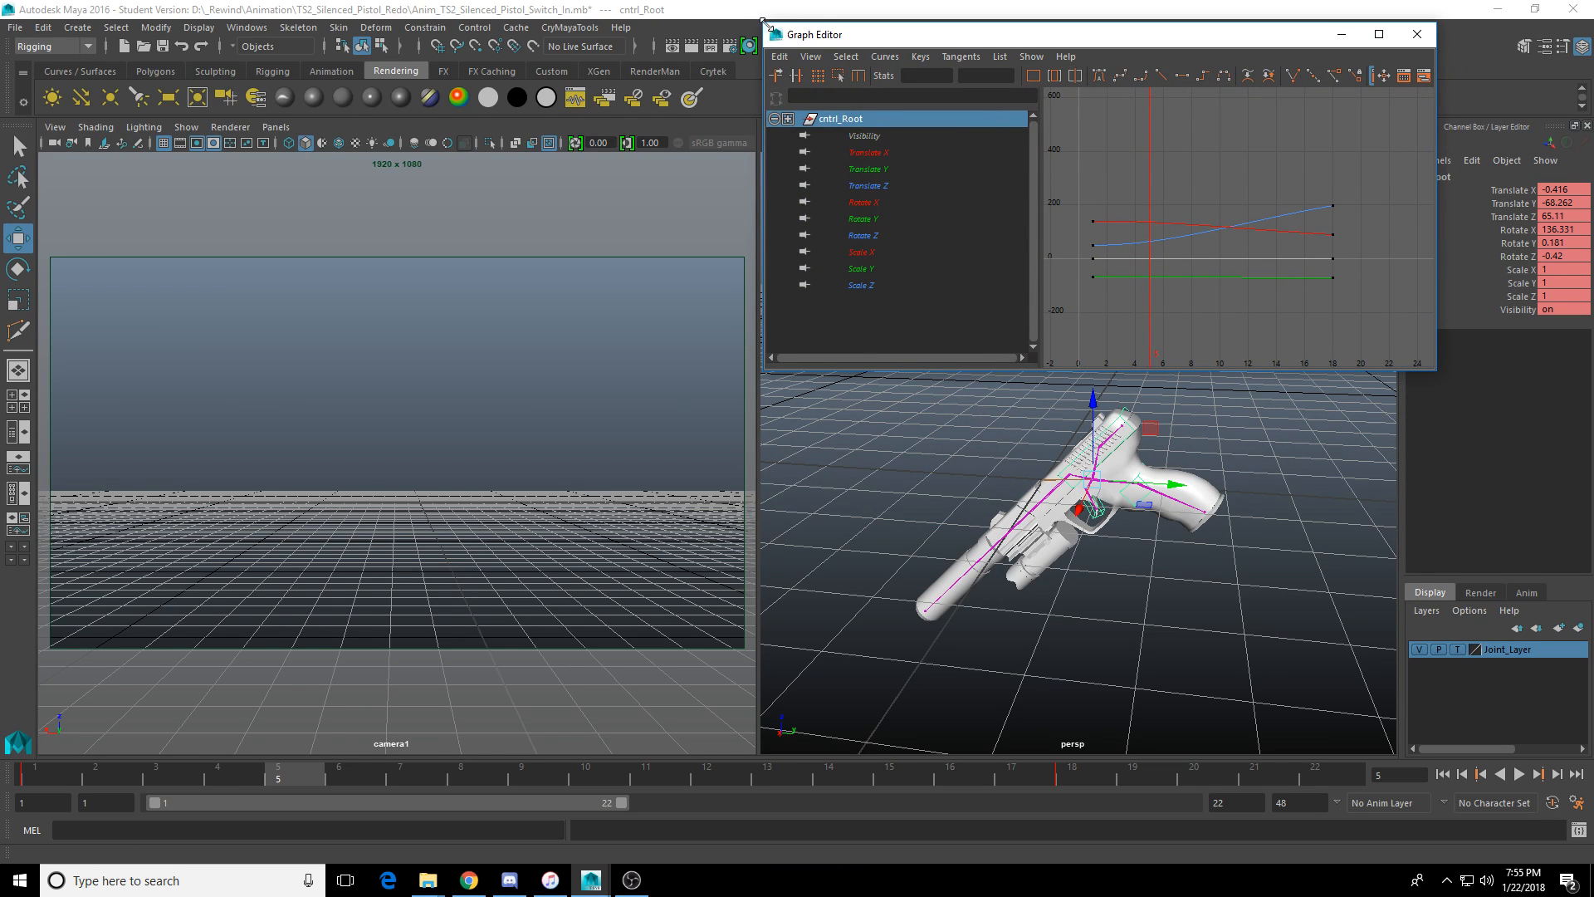
drag(763, 23, 732, 4)
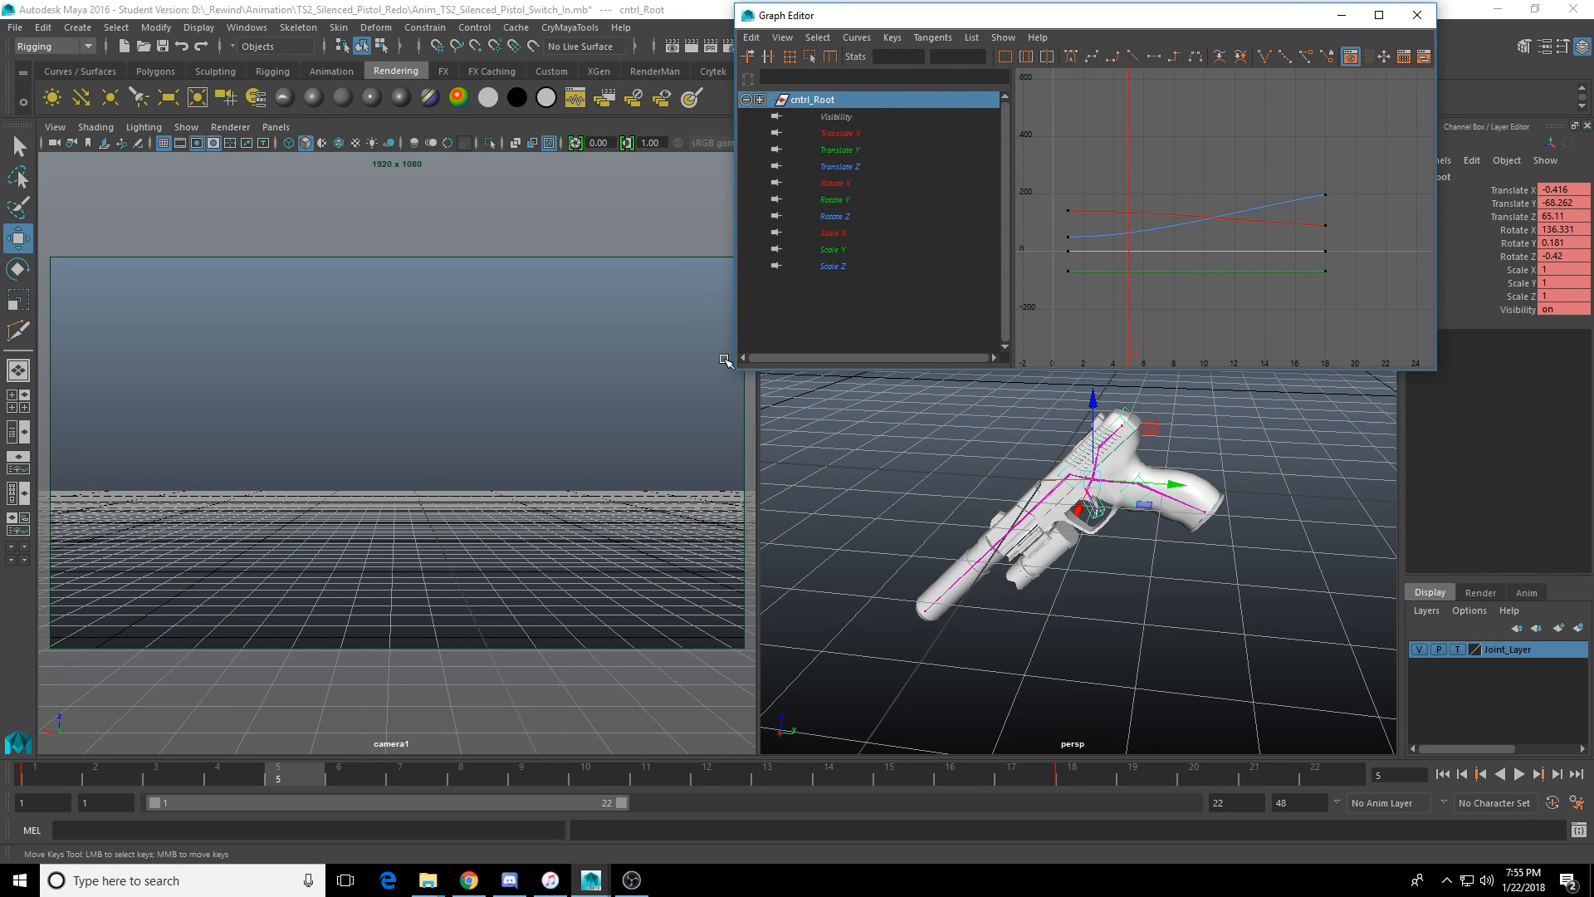
drag(731, 368, 750, 369)
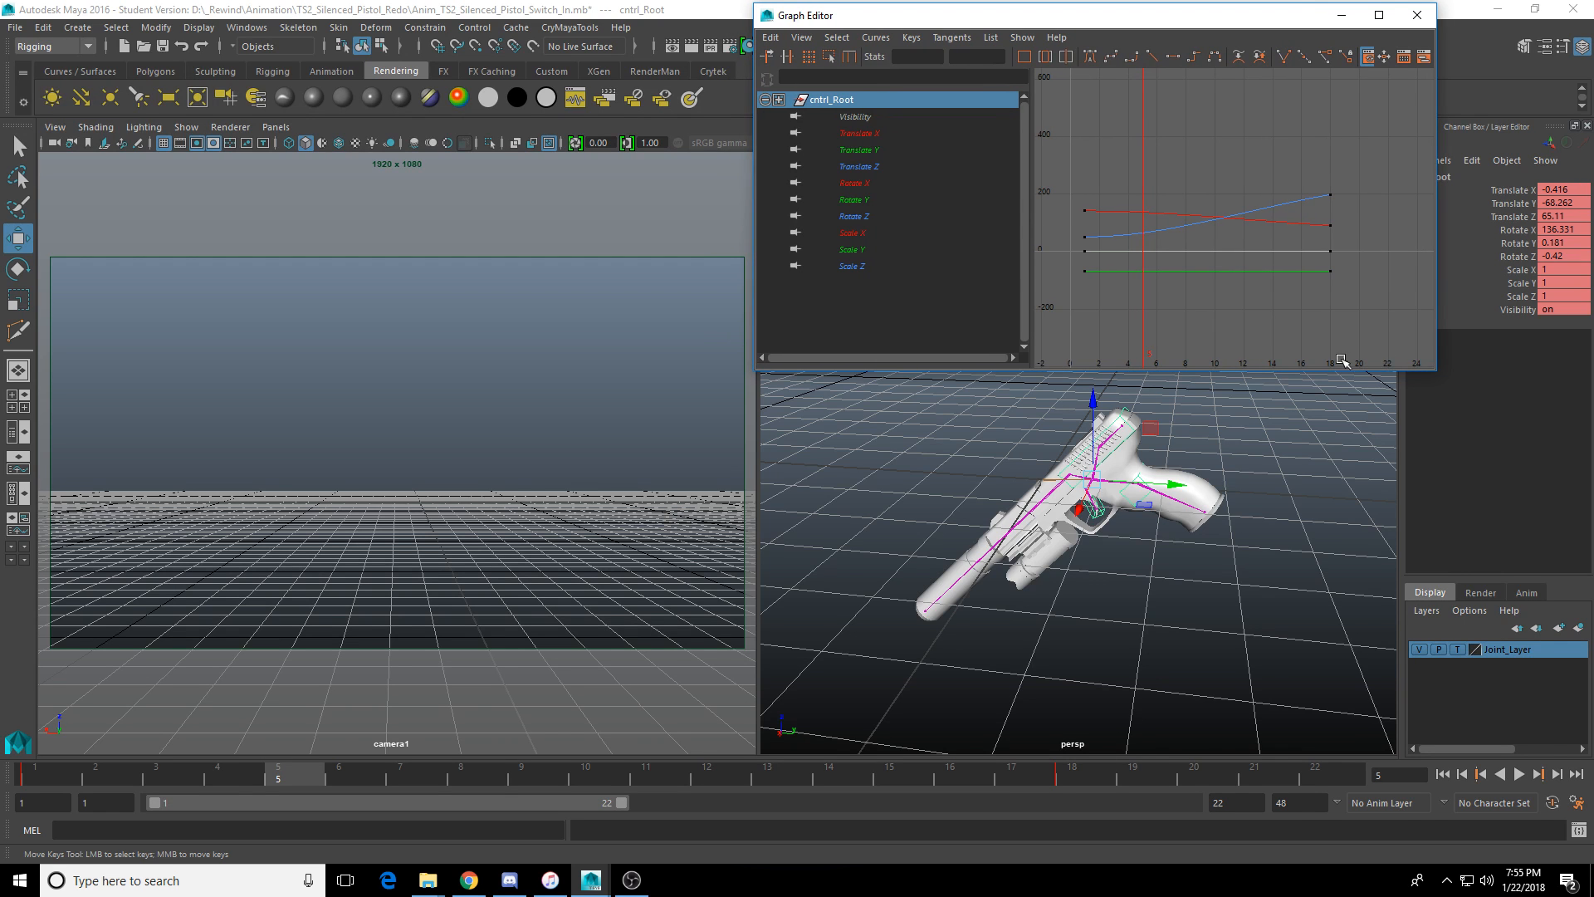
drag(1437, 375, 1399, 380)
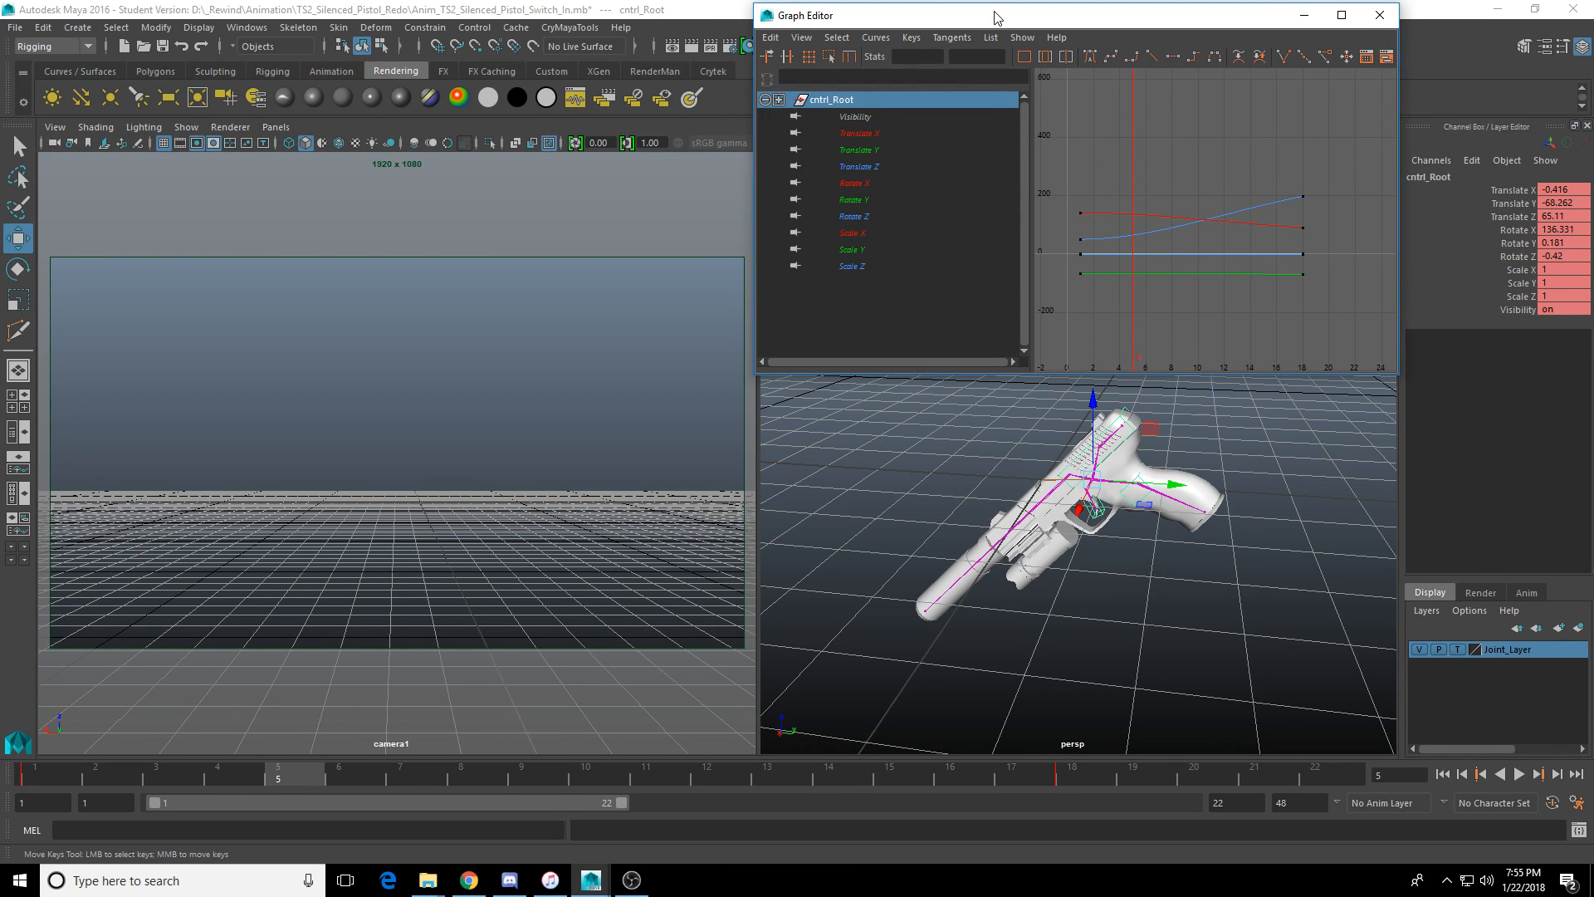
drag(993, 16, 990, 13)
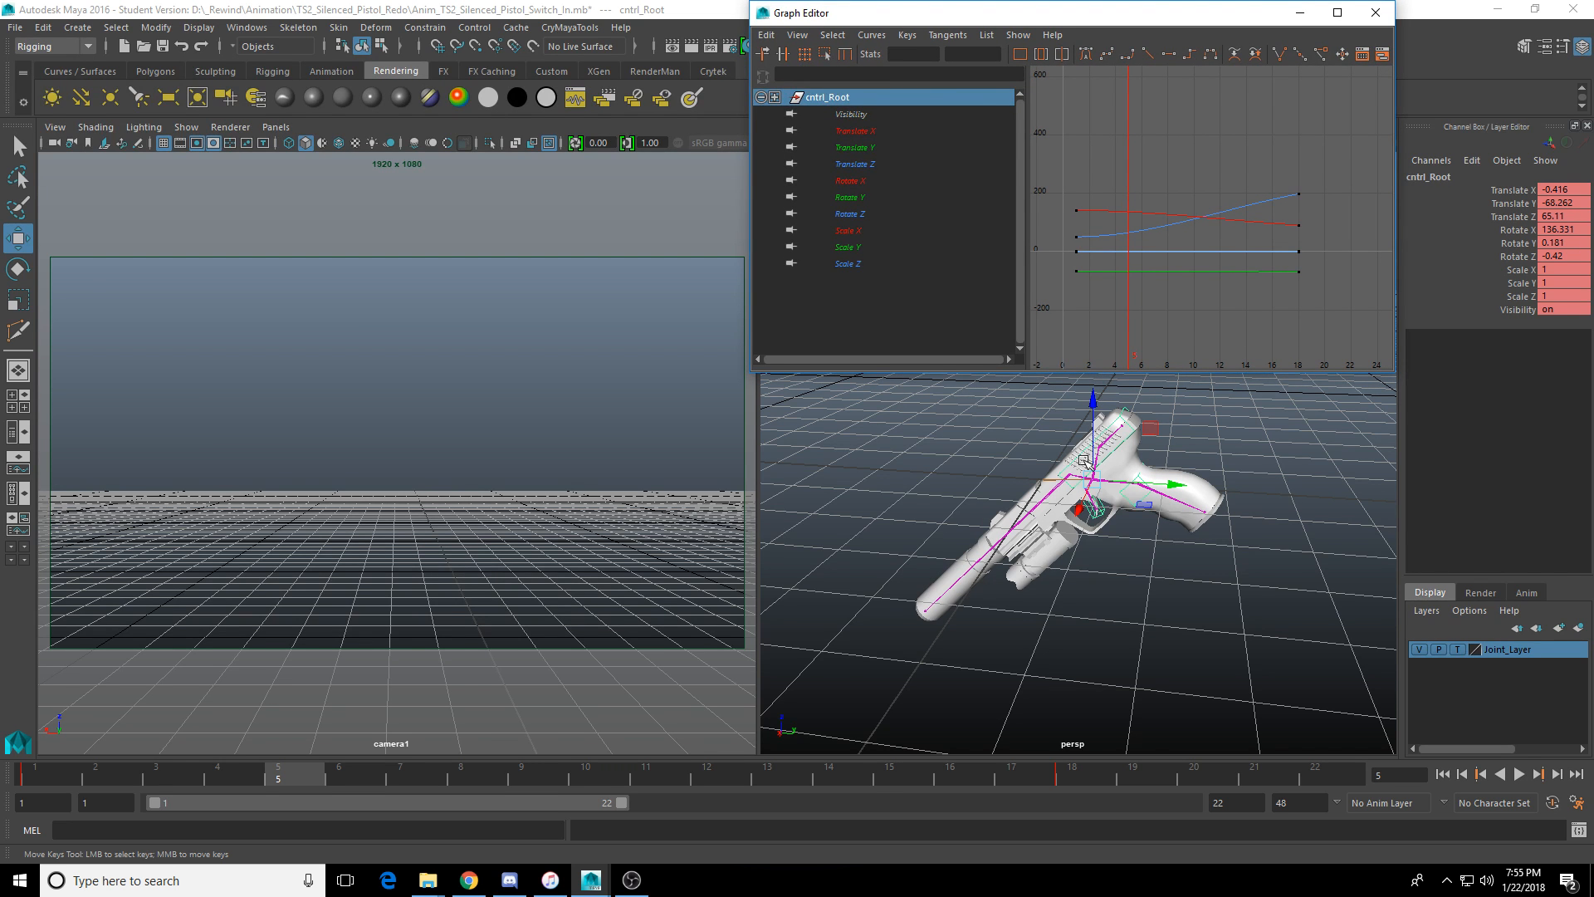
Raise the root control to about Translate Z 217.4, tilt it to about Rotate X 128.6, key the pose, and shift the key to frame 4.
alt+drag(1092, 516, 1077, 528)
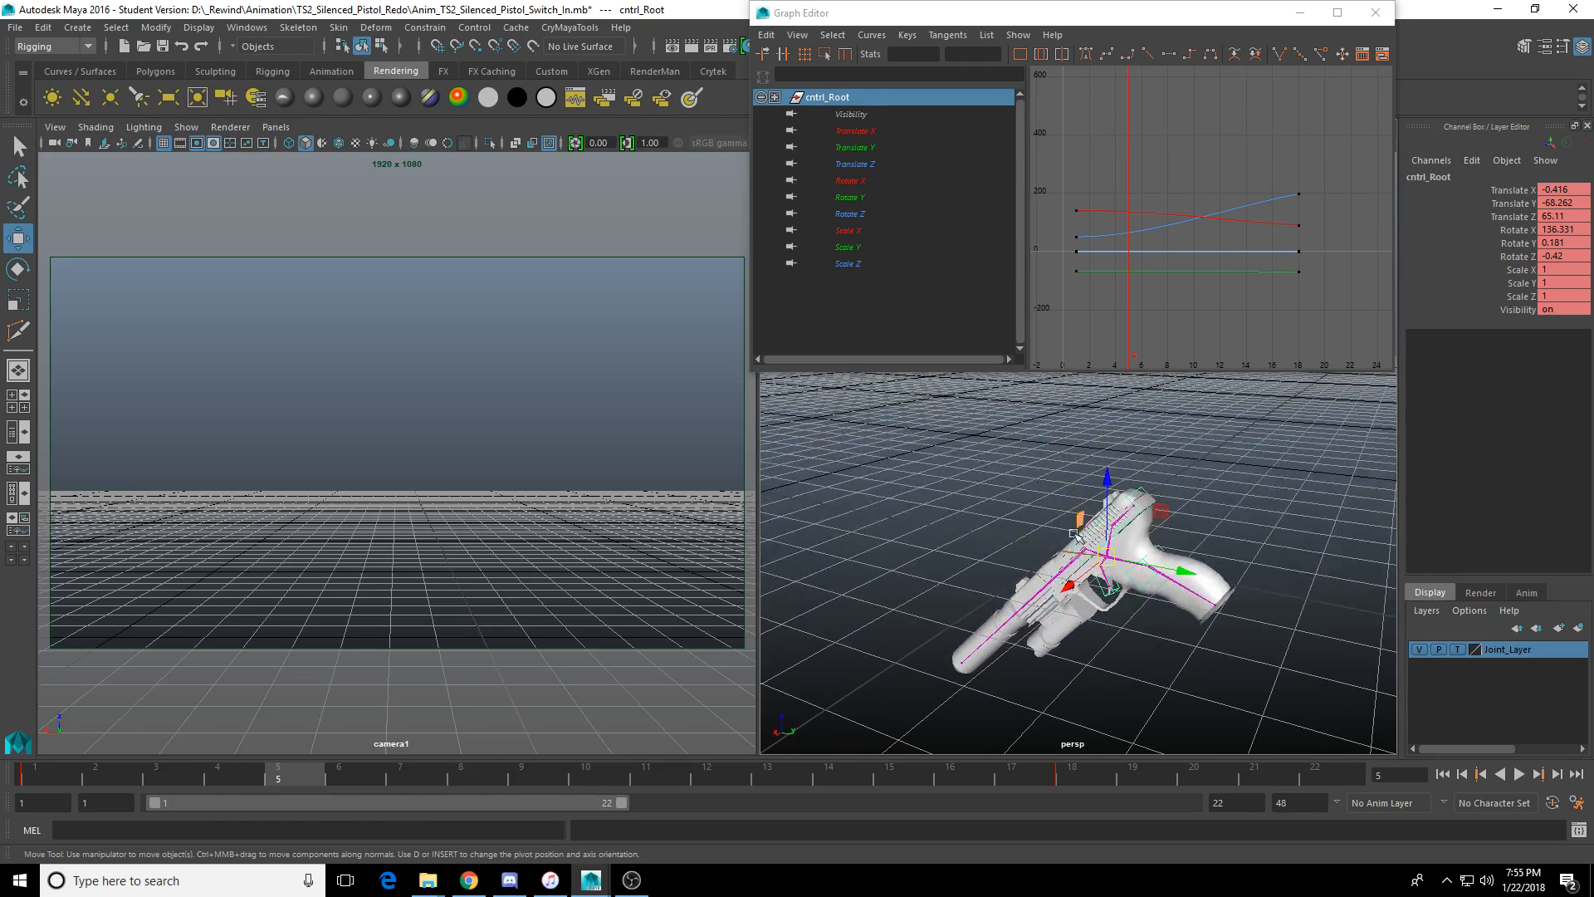
mouse_move(1106, 476)
mouse_down()
mouse_move(1131, 555)
mouse_move(1110, 402)
mouse_move(1109, 480)
mouse_move(1122, 474)
mouse_move(1112, 452)
mouse_up()
key(e)
key(w)
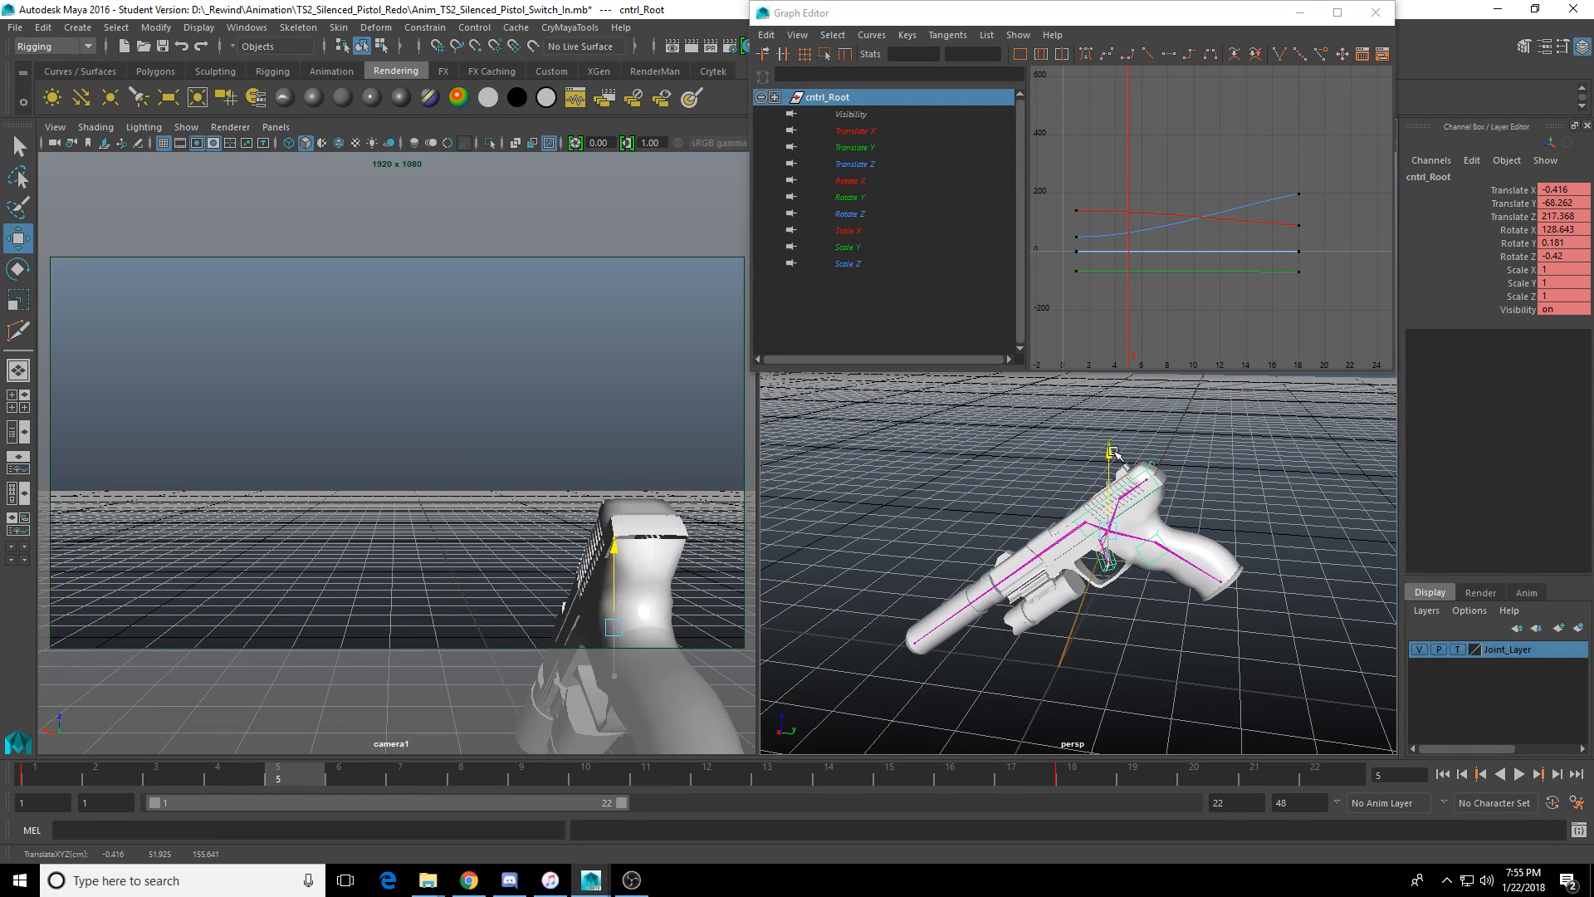
key(s)
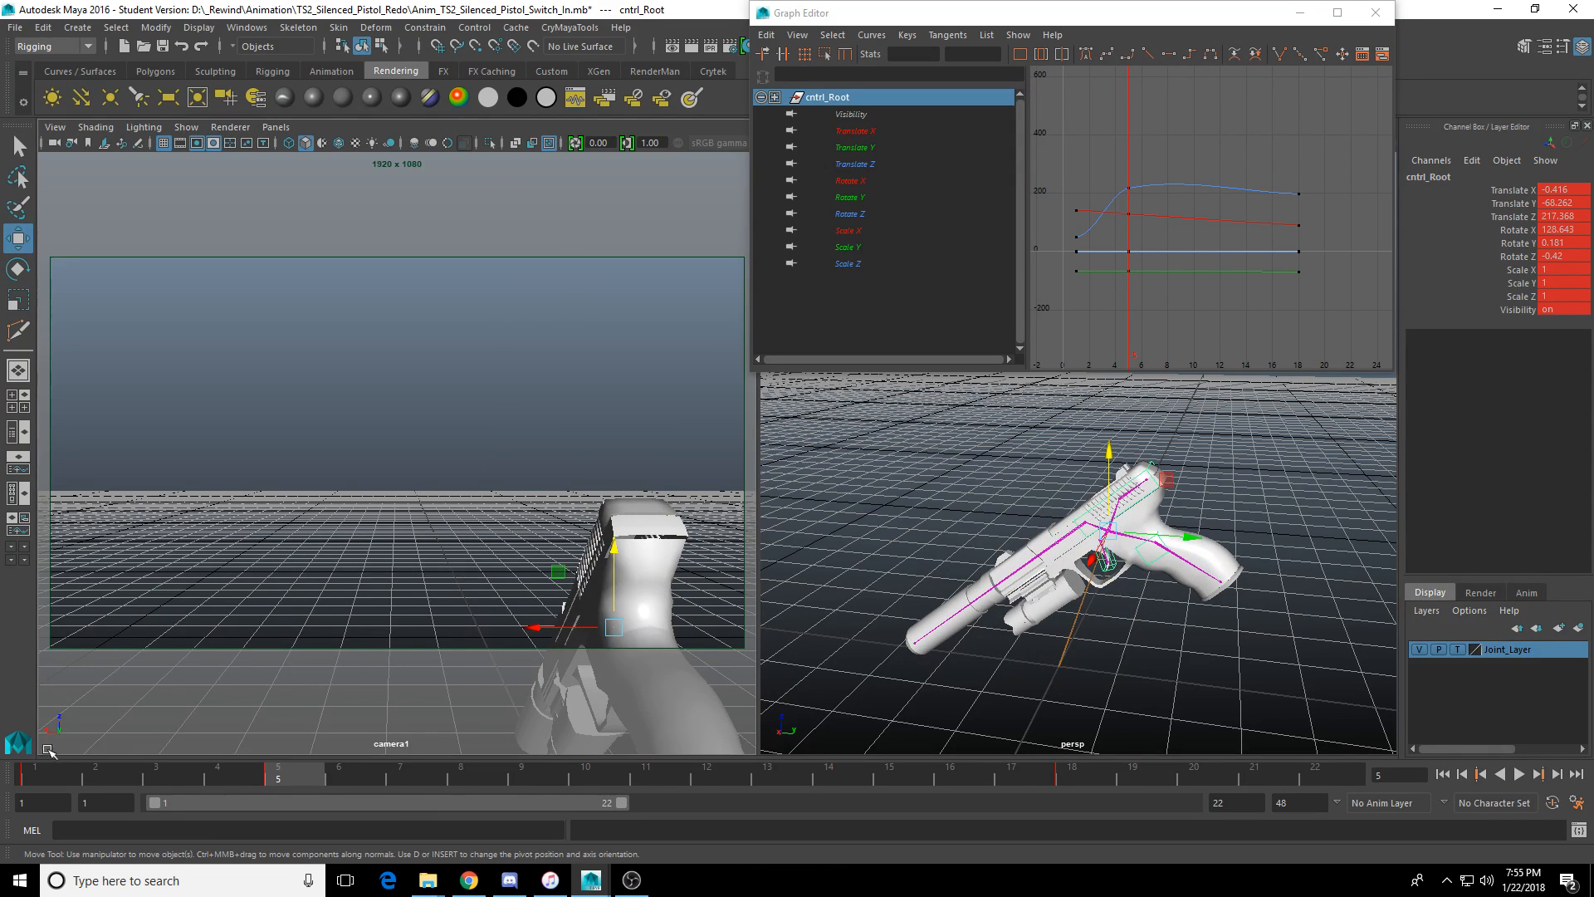
drag(49, 774, 249, 780)
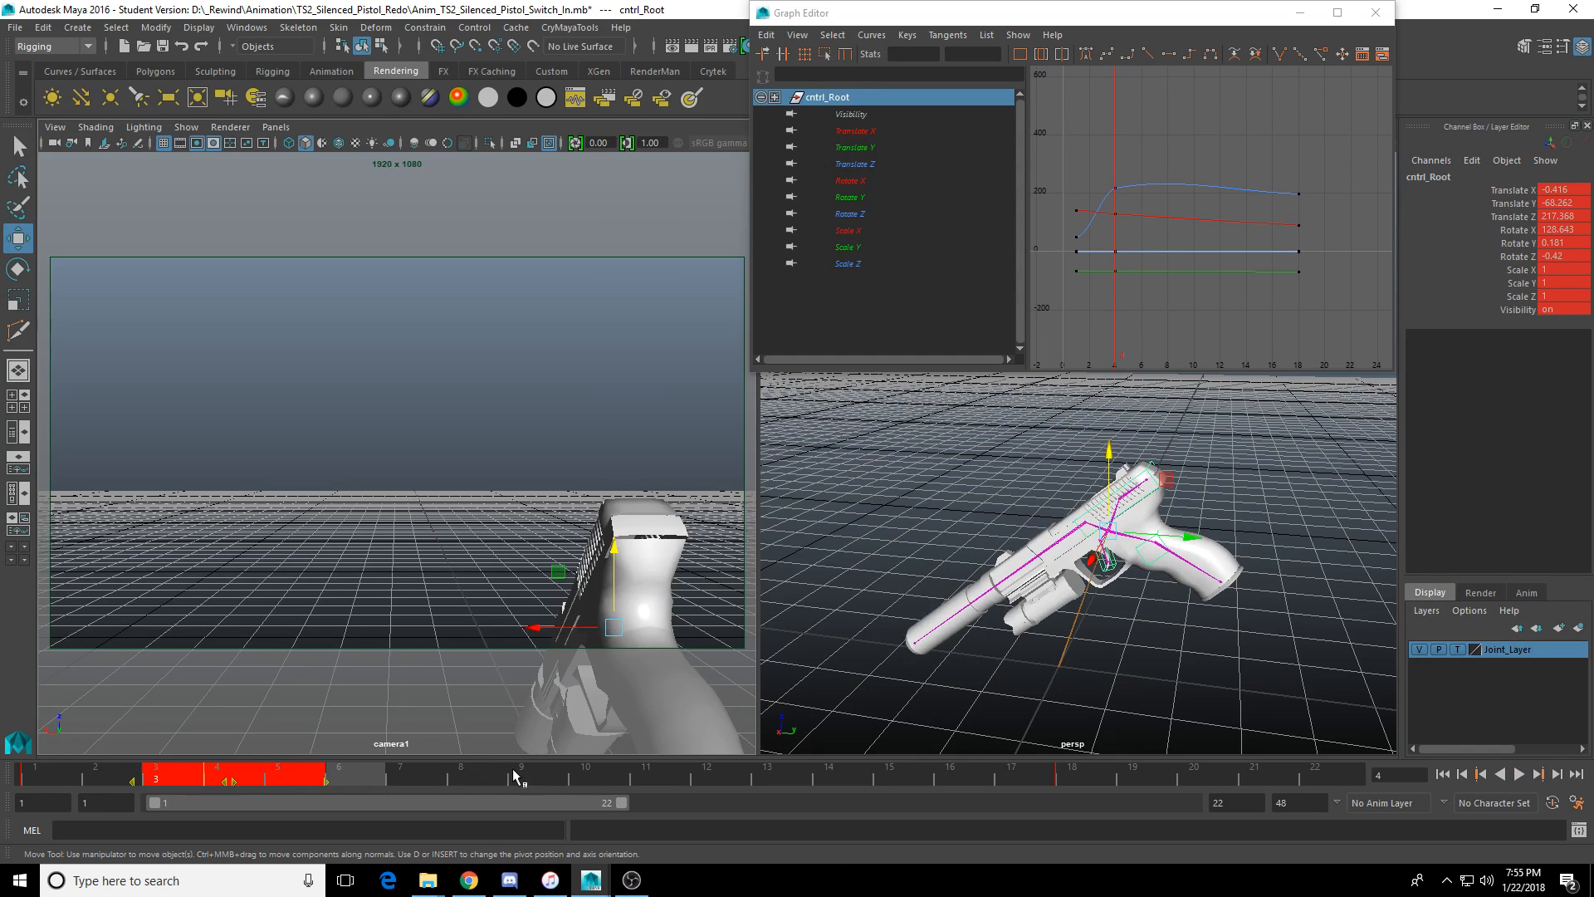
At frame 8, move the root control to about Translate Y -41.7 and Translate Z 252.9, tilt it to about Rotate X 68.5, and key the pose.
drag(512, 770, 465, 784)
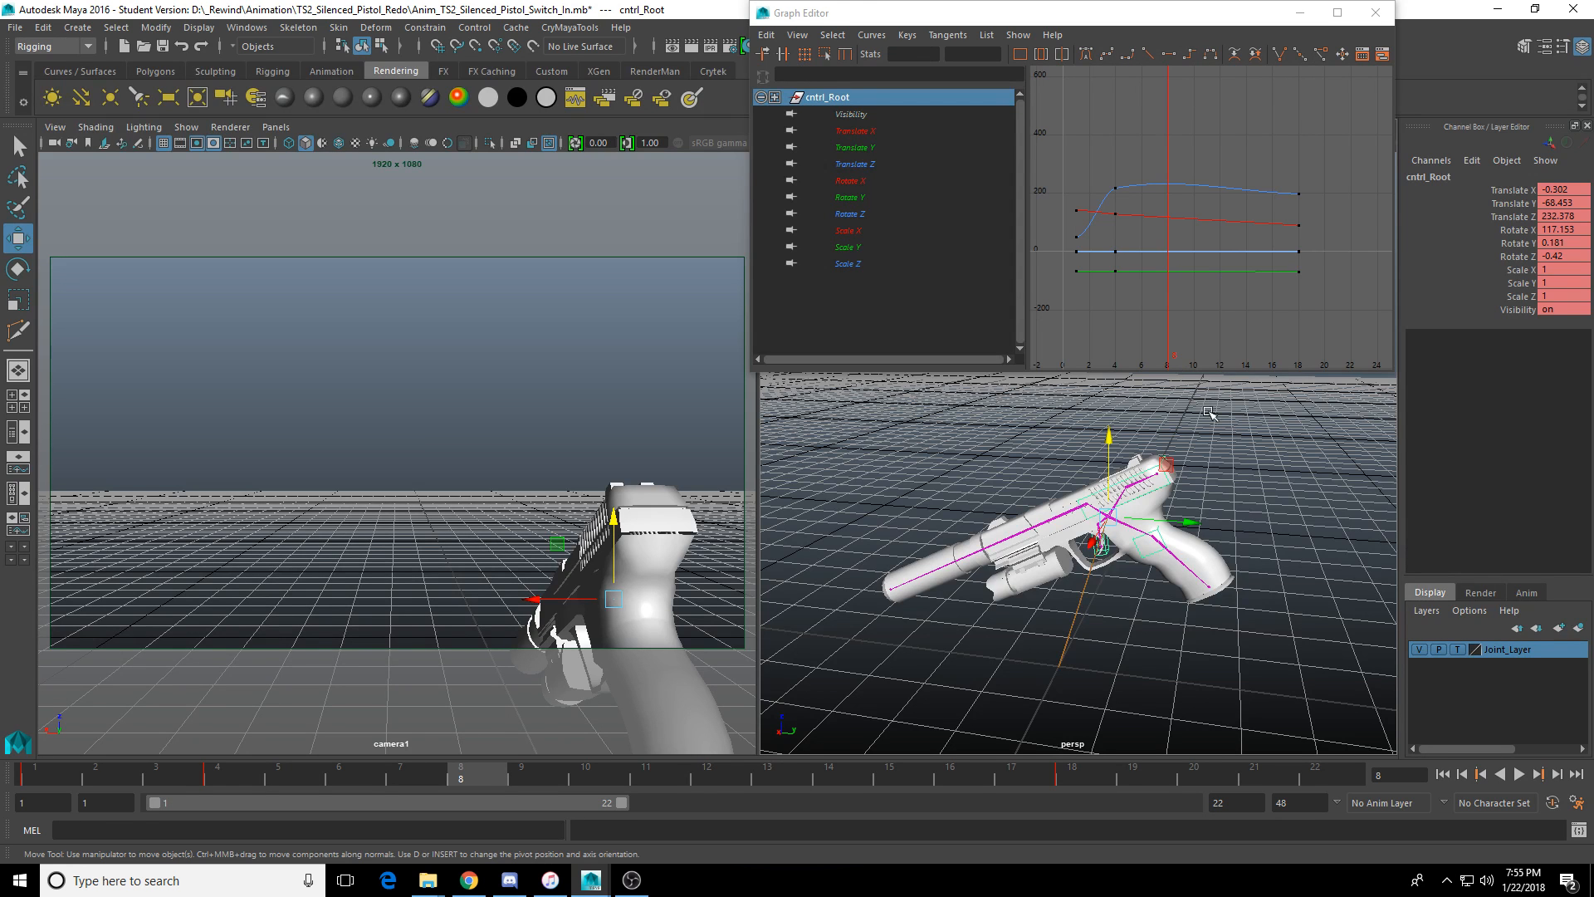
alt+middle_drag(1111, 481, 1106, 507)
drag(1103, 470, 1216, 537)
key(e)
key(w)
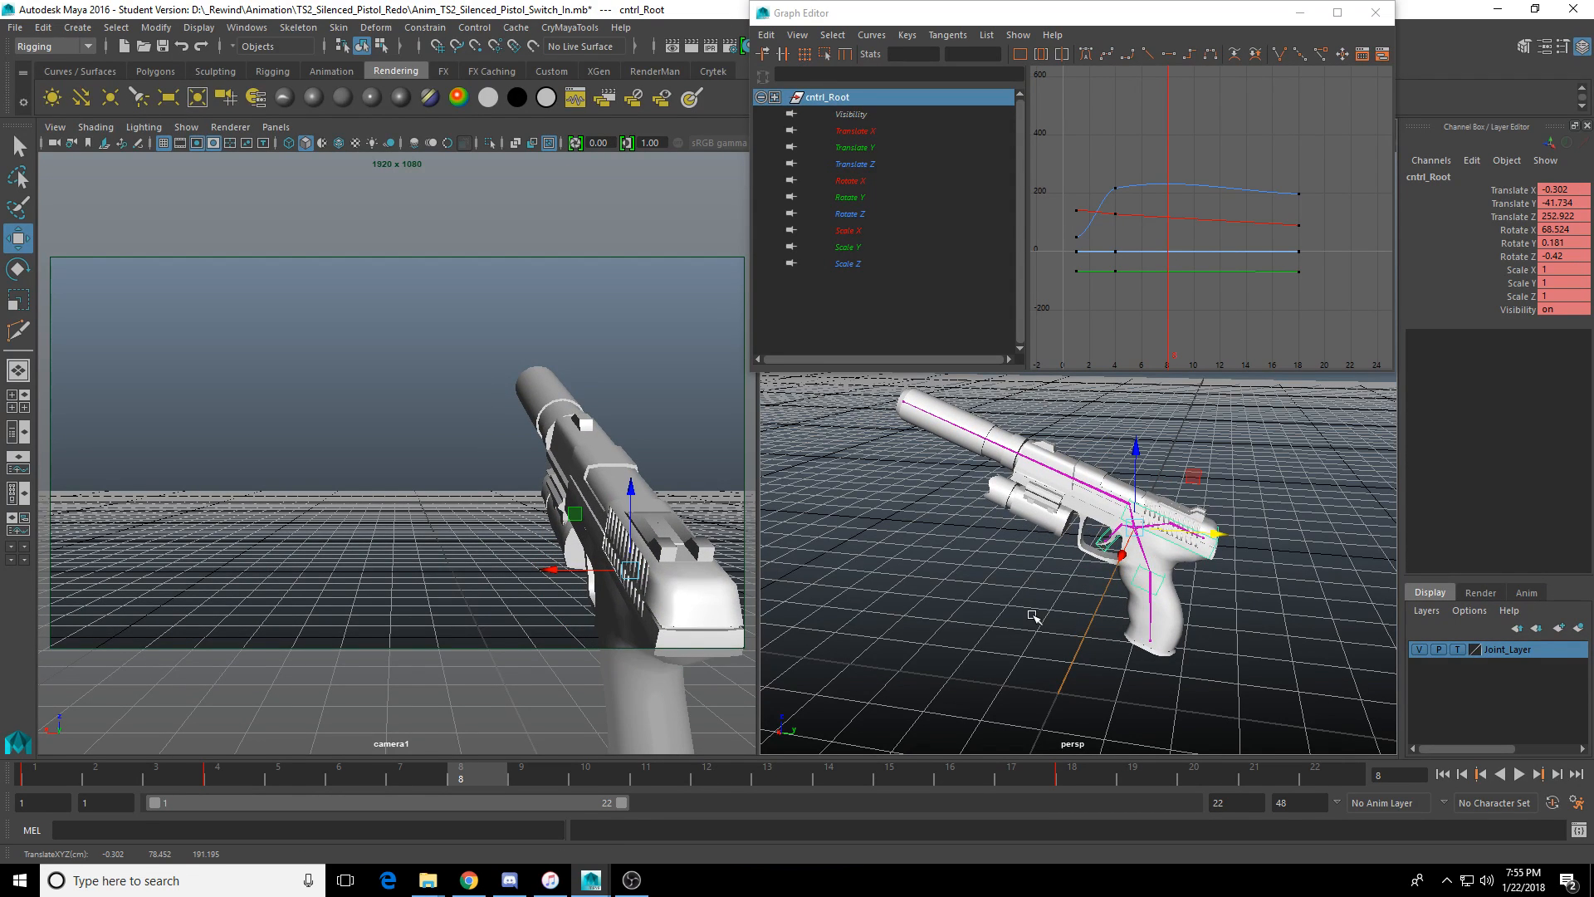
key(s)
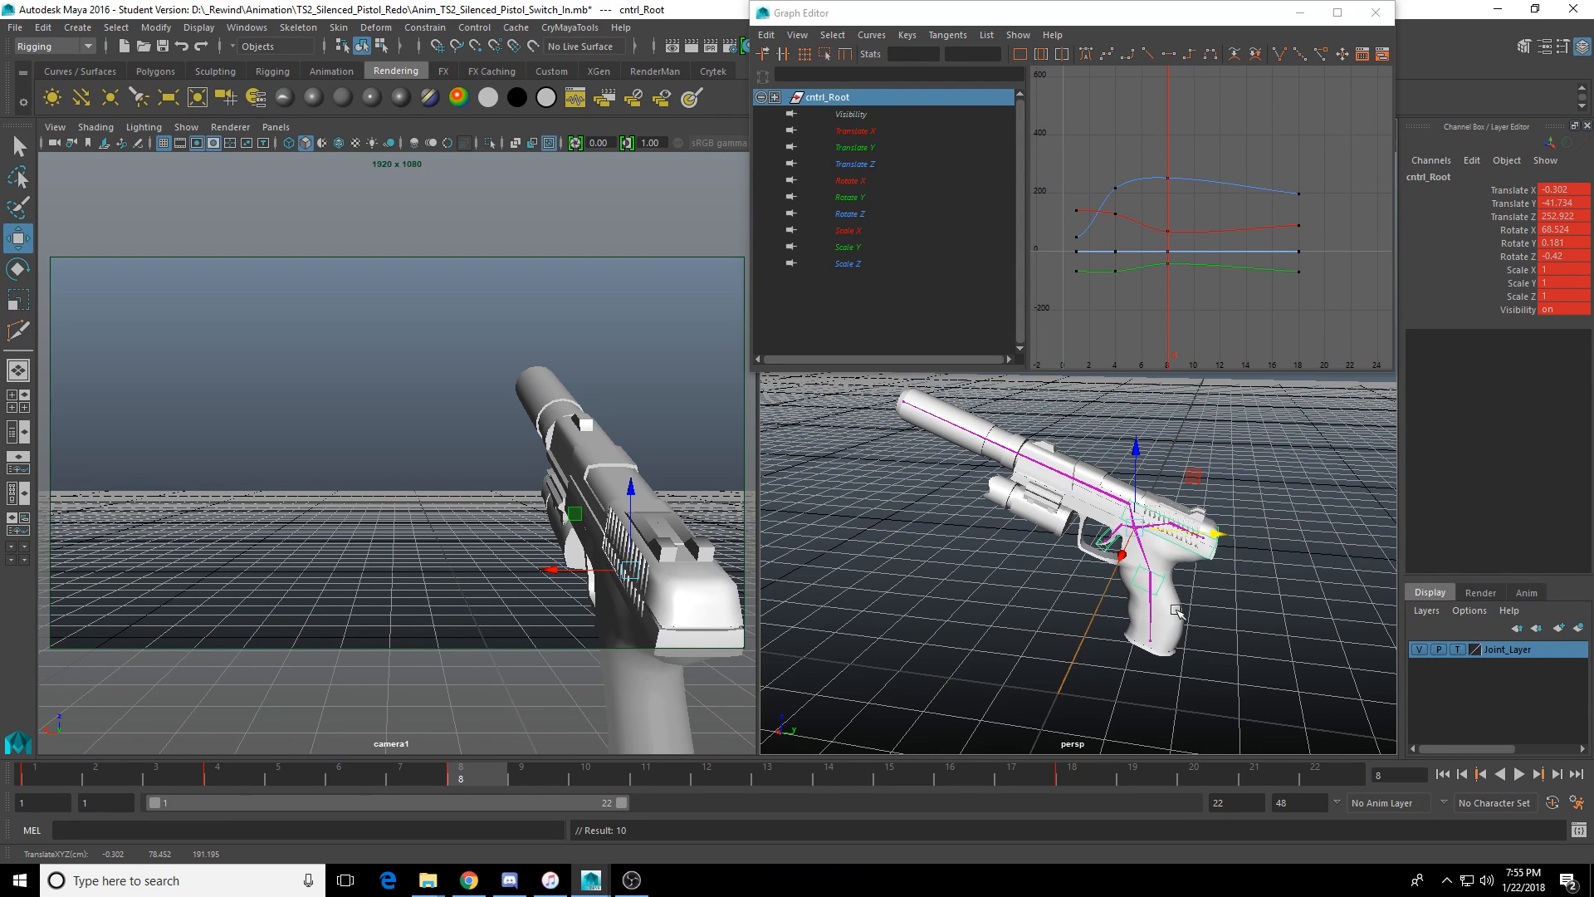
Shift the root control's Rotate X key from frame 4 to frame 3 in the Graph Editor, keeping its value.
alt+drag(1177, 612, 993, 586)
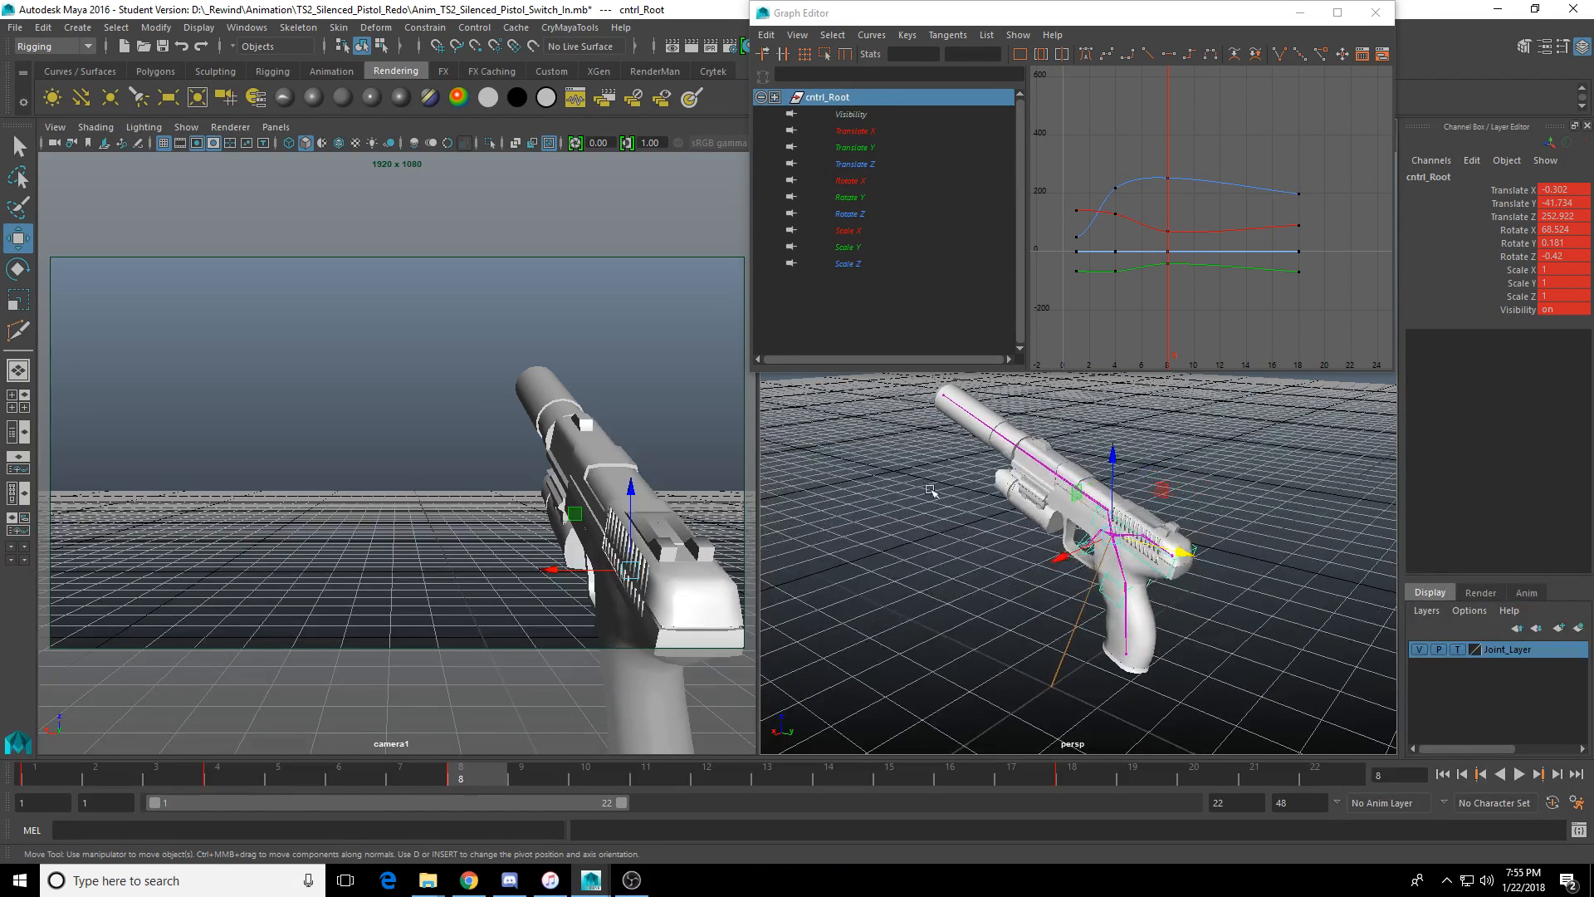
alt+drag(1257, 470, 1229, 467)
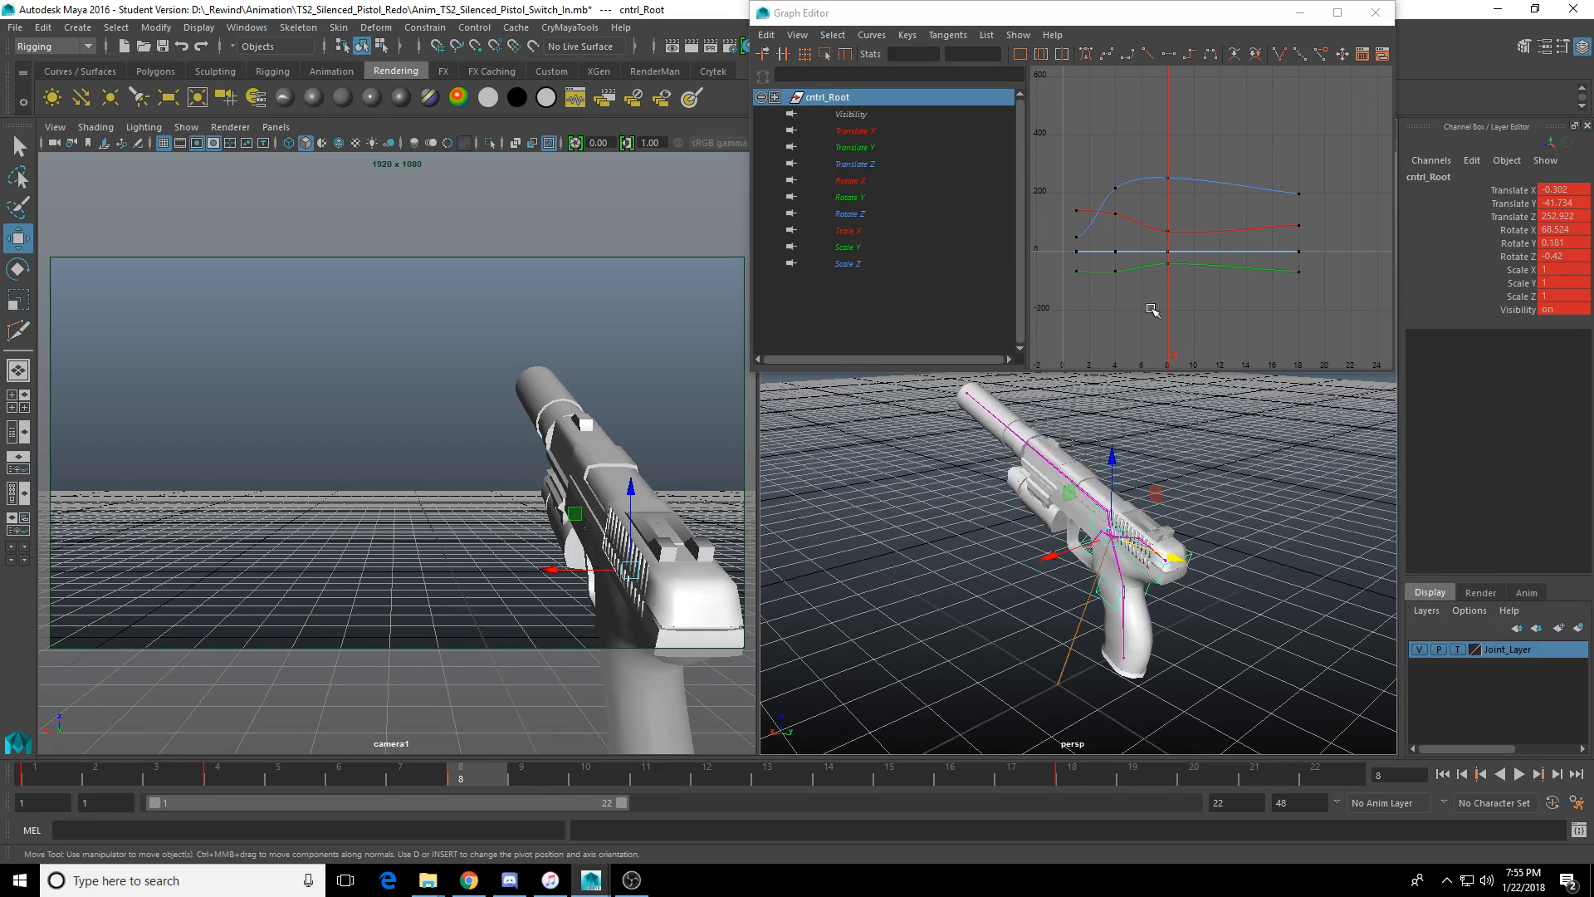
alt+drag(1086, 561, 1095, 559)
middle_click(624, 583)
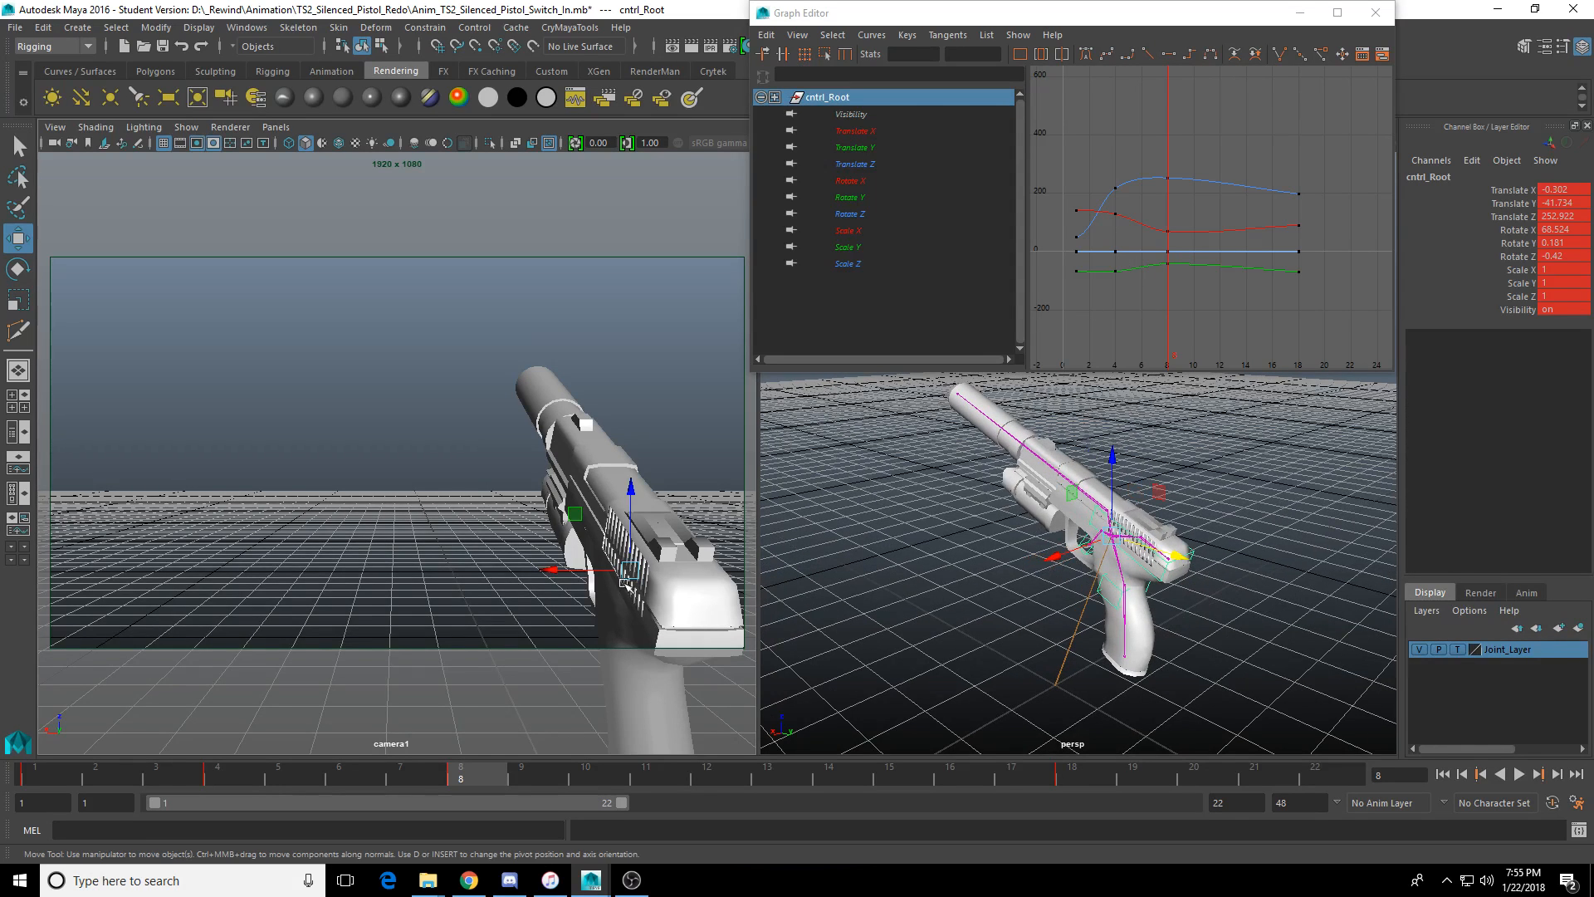
drag(151, 789, 226, 793)
click(862, 195)
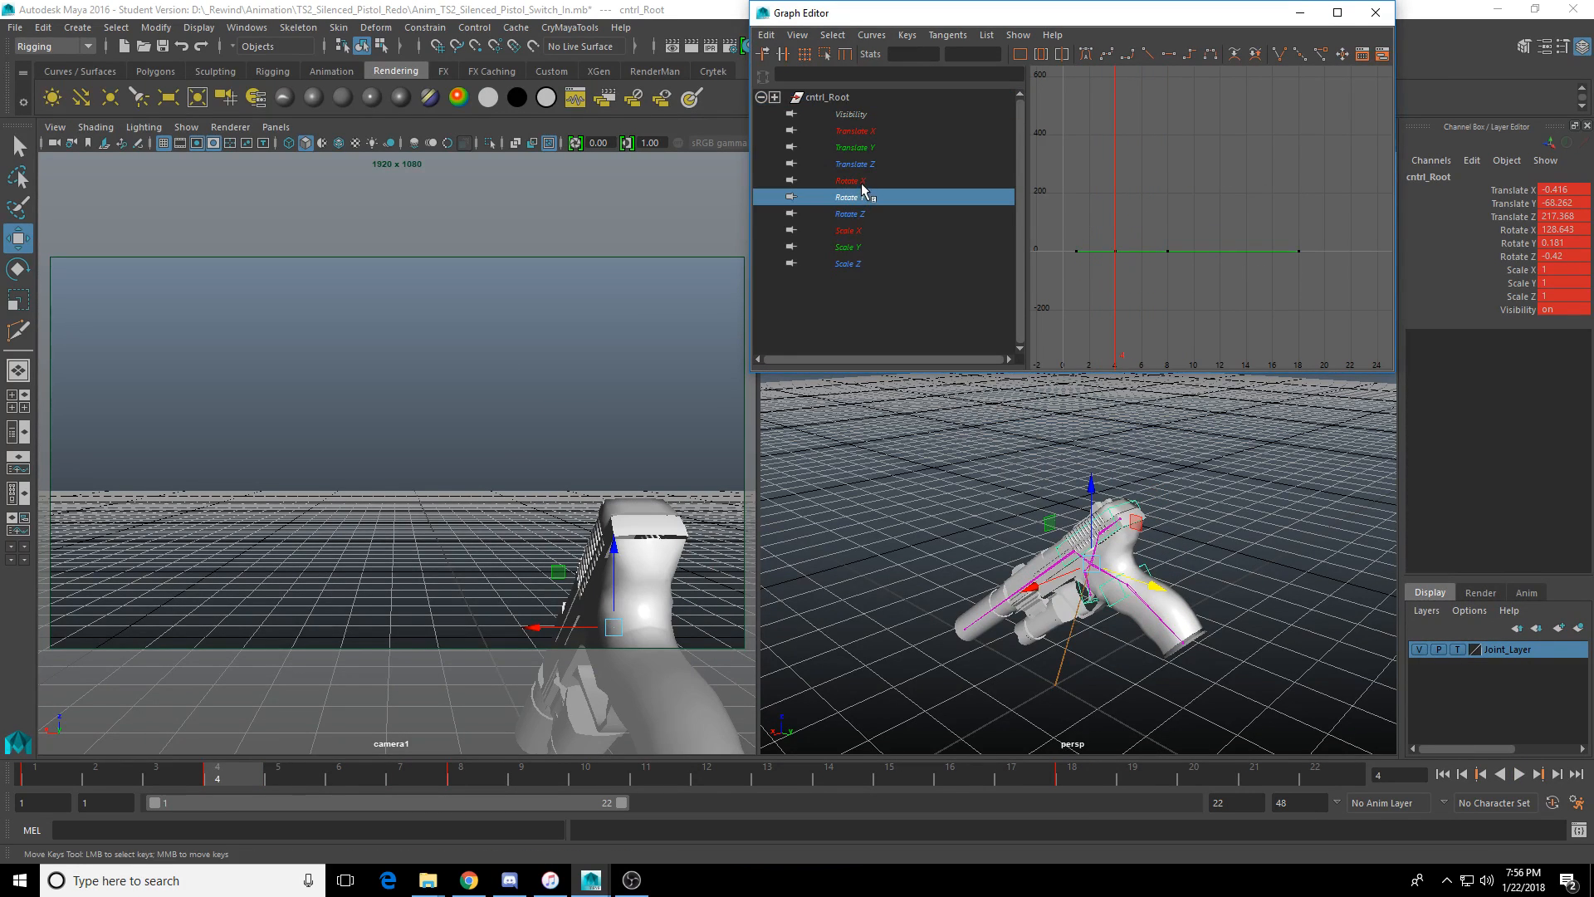
drag(862, 190, 864, 217)
key(f)
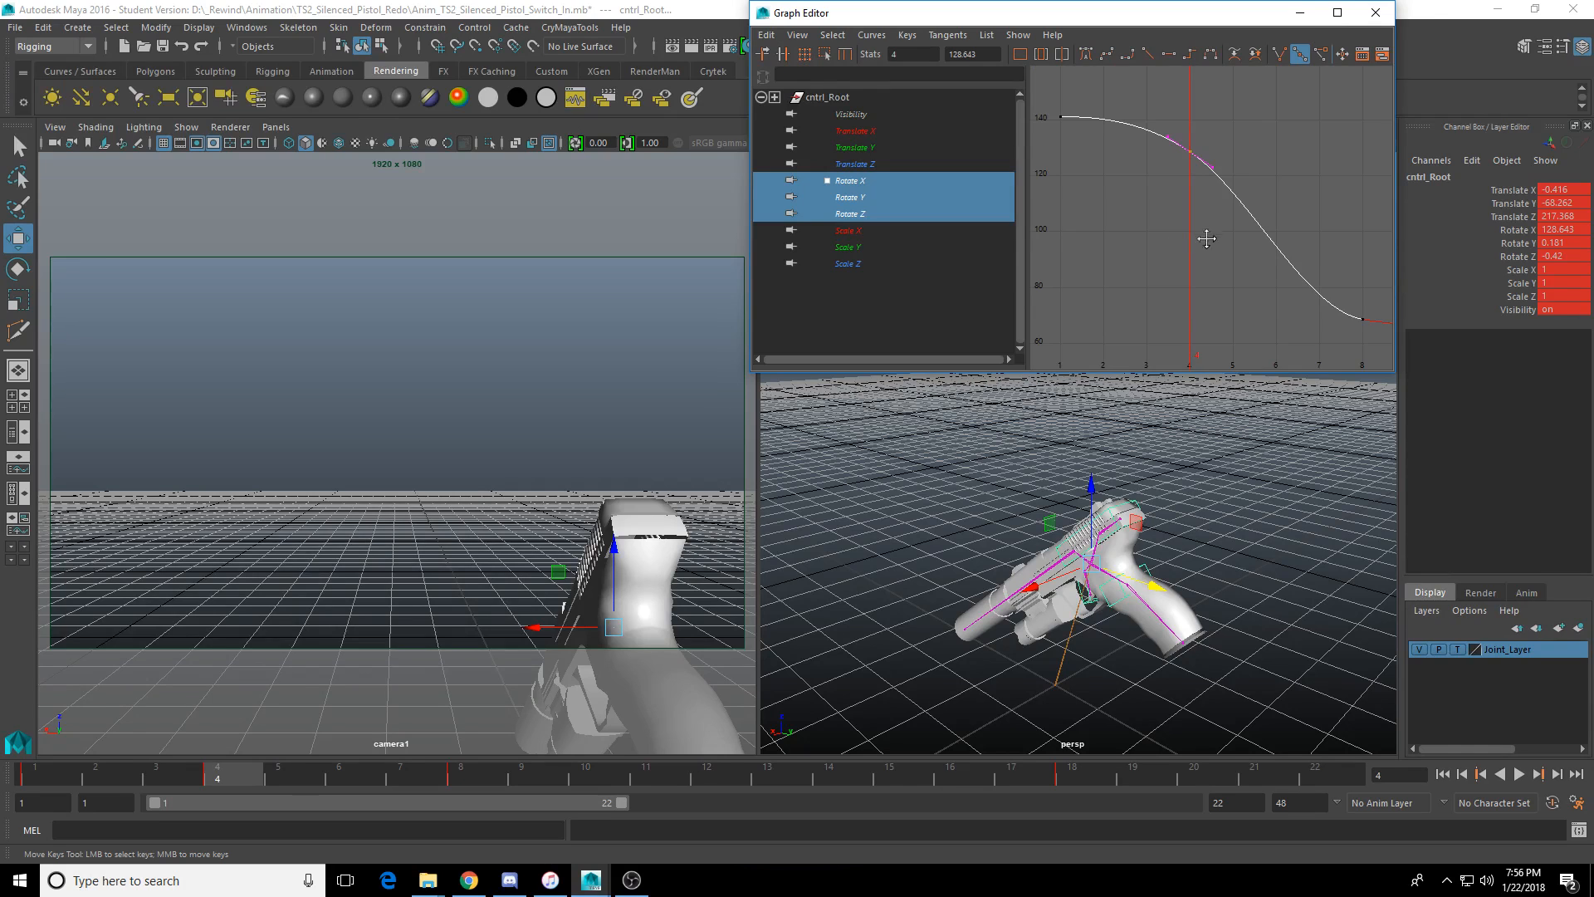
alt+middle_drag(1207, 238, 1209, 261)
drag(1264, 137, 1204, 170)
scroll(1185, 196, down, 3)
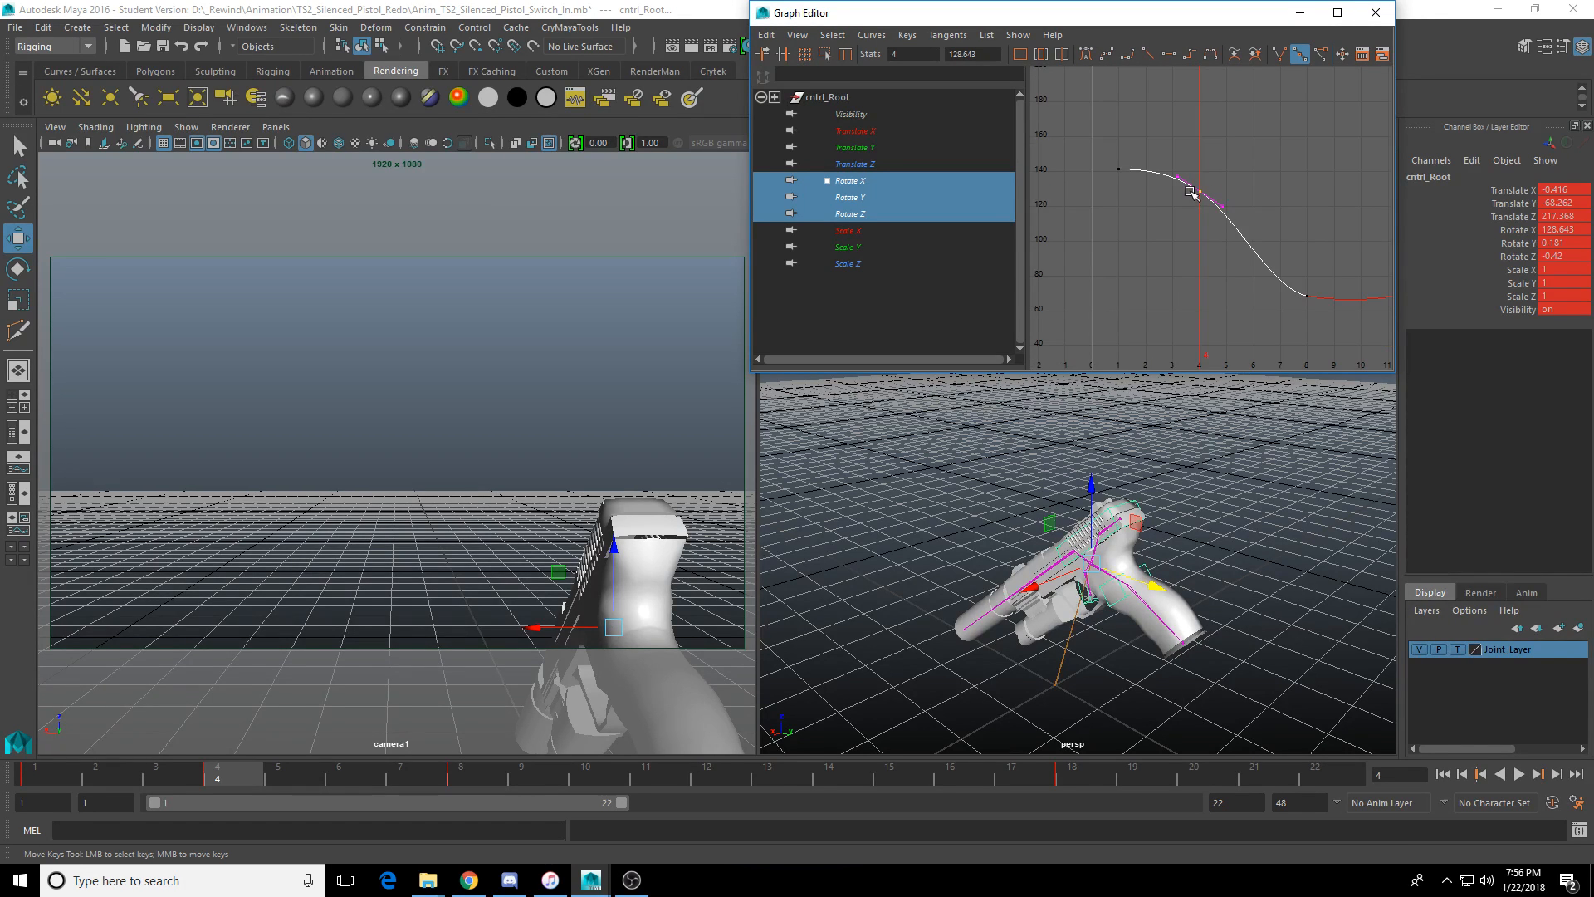
mouse_move(1198, 192)
shift+middle_down()
mouse_move(1218, 194)
mouse_move(1181, 195)
shift+middle_up()
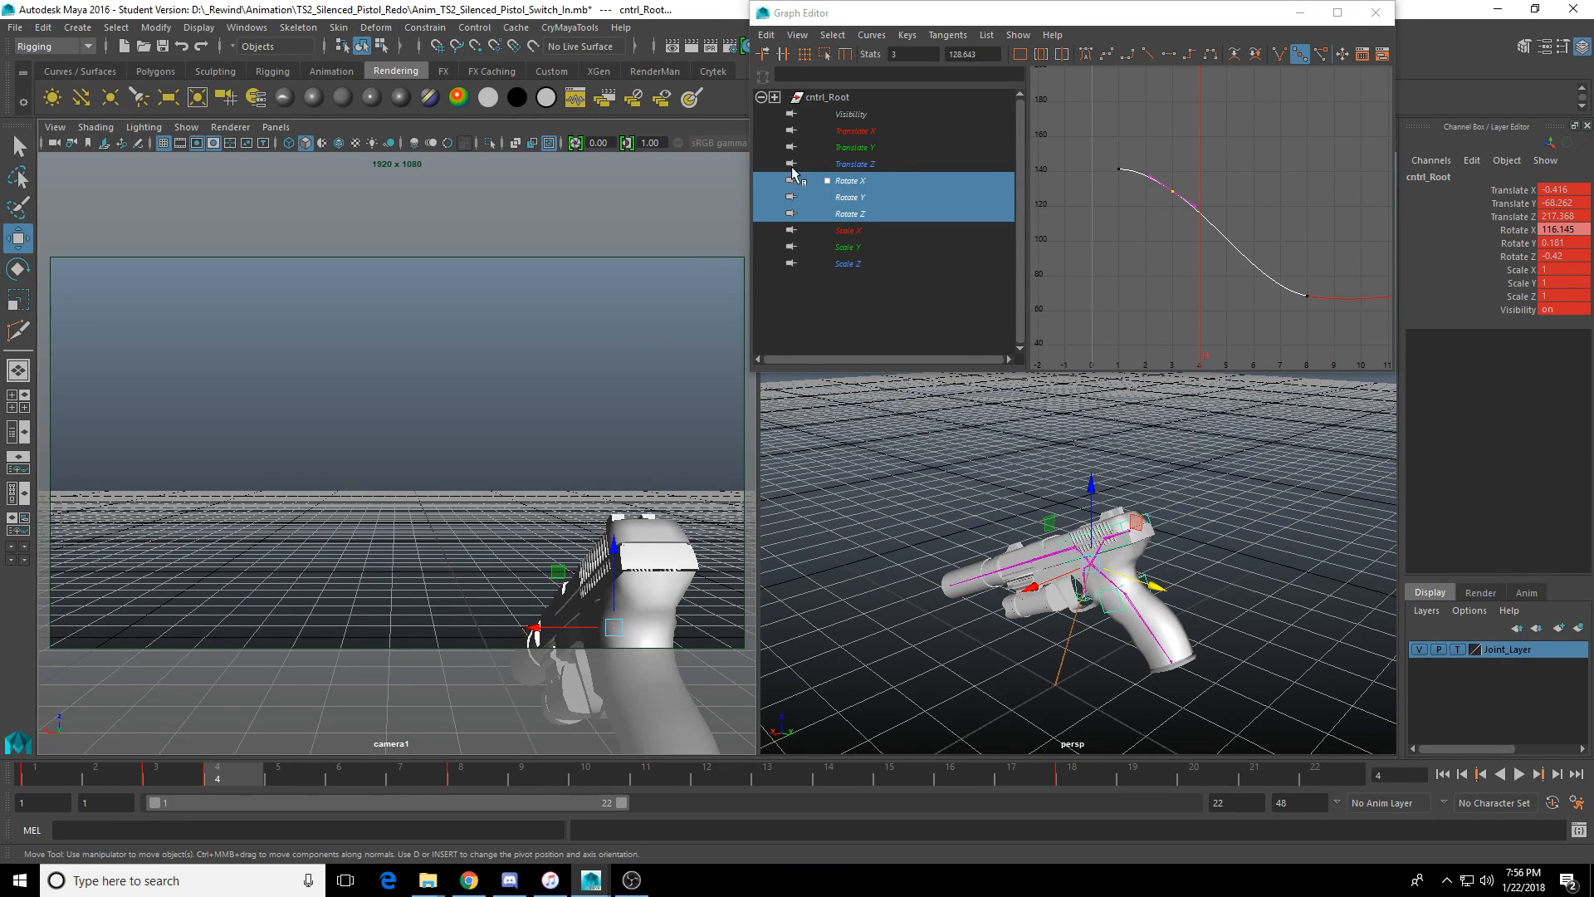
Select the first keys on the root control's translate and rotate curves, and scrub through the timeline to review the switch-in motion.
drag(855, 133, 860, 214)
key(a)
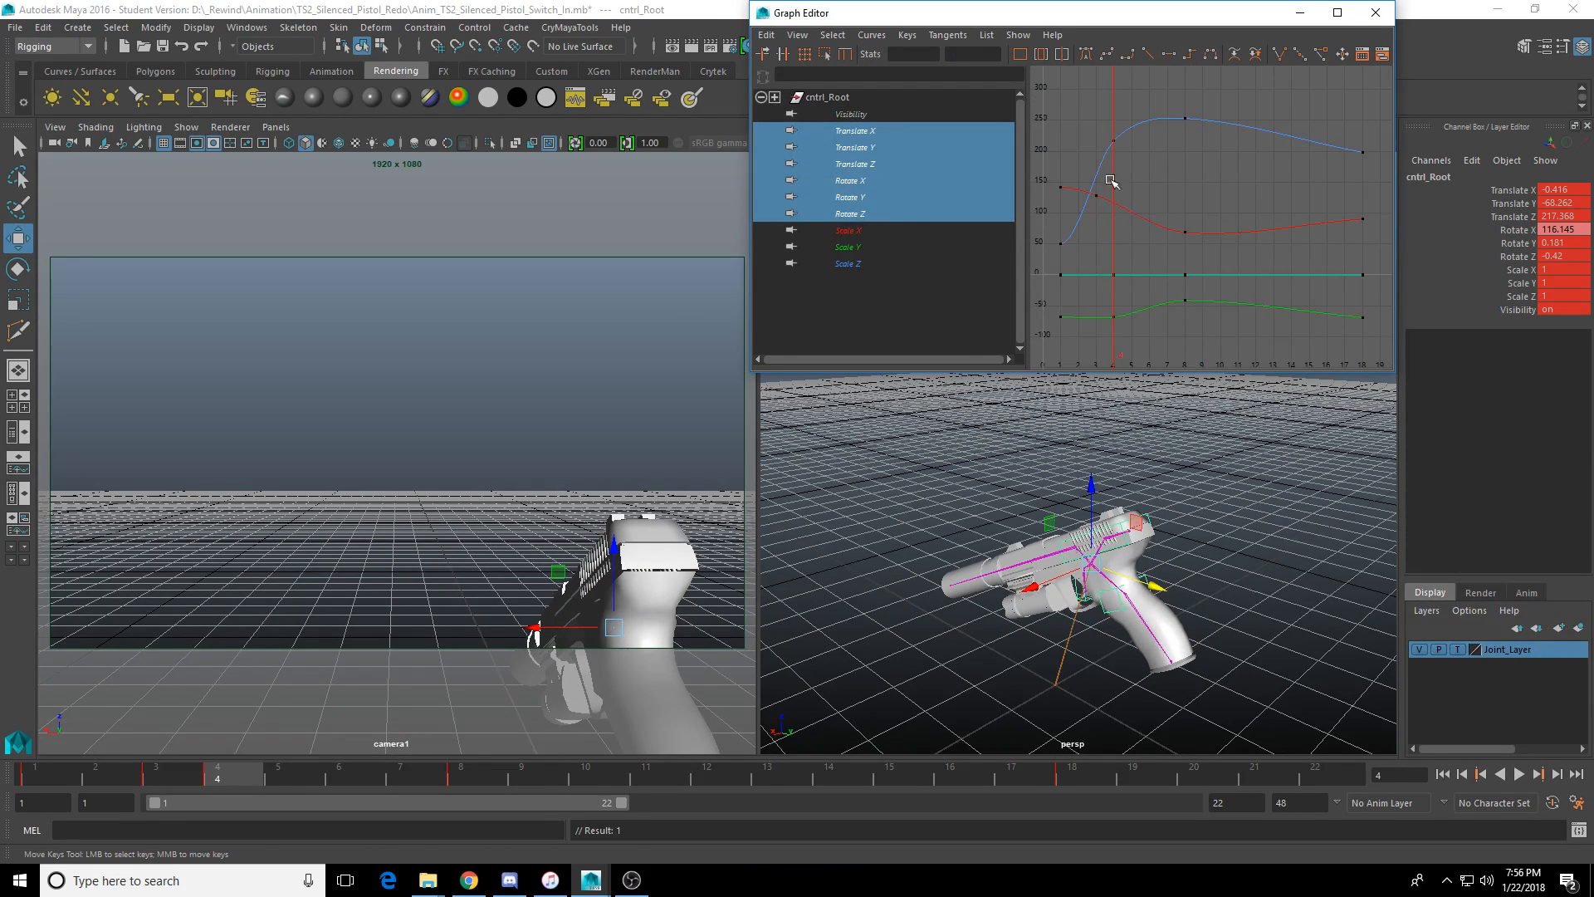
drag(1085, 139, 1131, 307)
right_drag(1133, 254, 1375, 345)
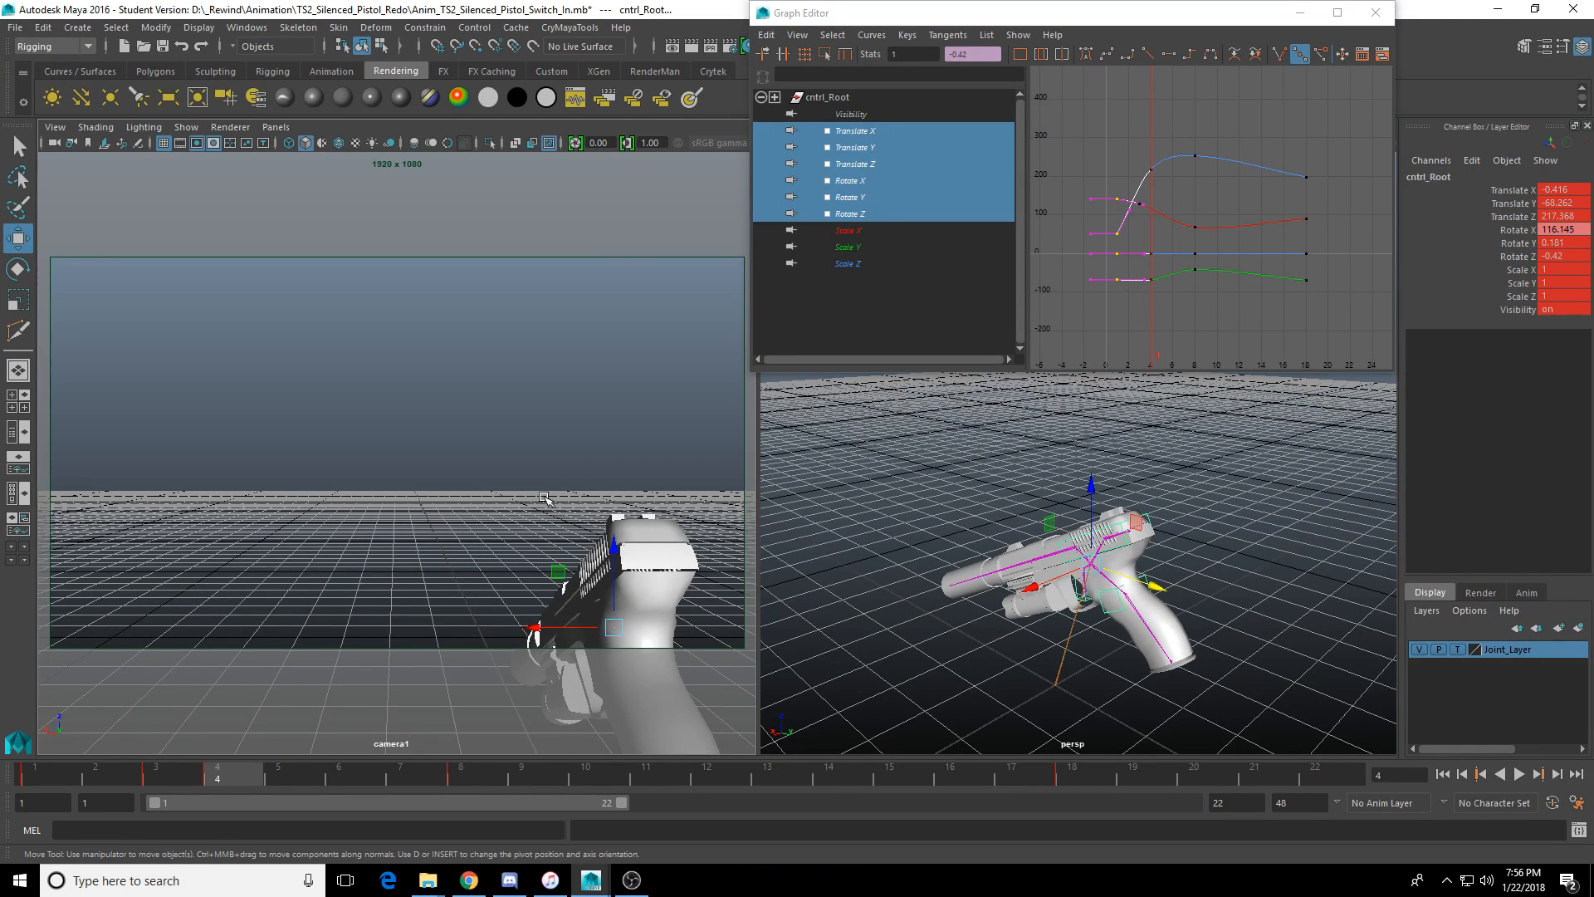
mouse_move(38, 763)
mouse_down()
mouse_move(38, 776)
mouse_move(466, 808)
mouse_move(86, 779)
mouse_move(482, 765)
mouse_move(963, 779)
mouse_up()
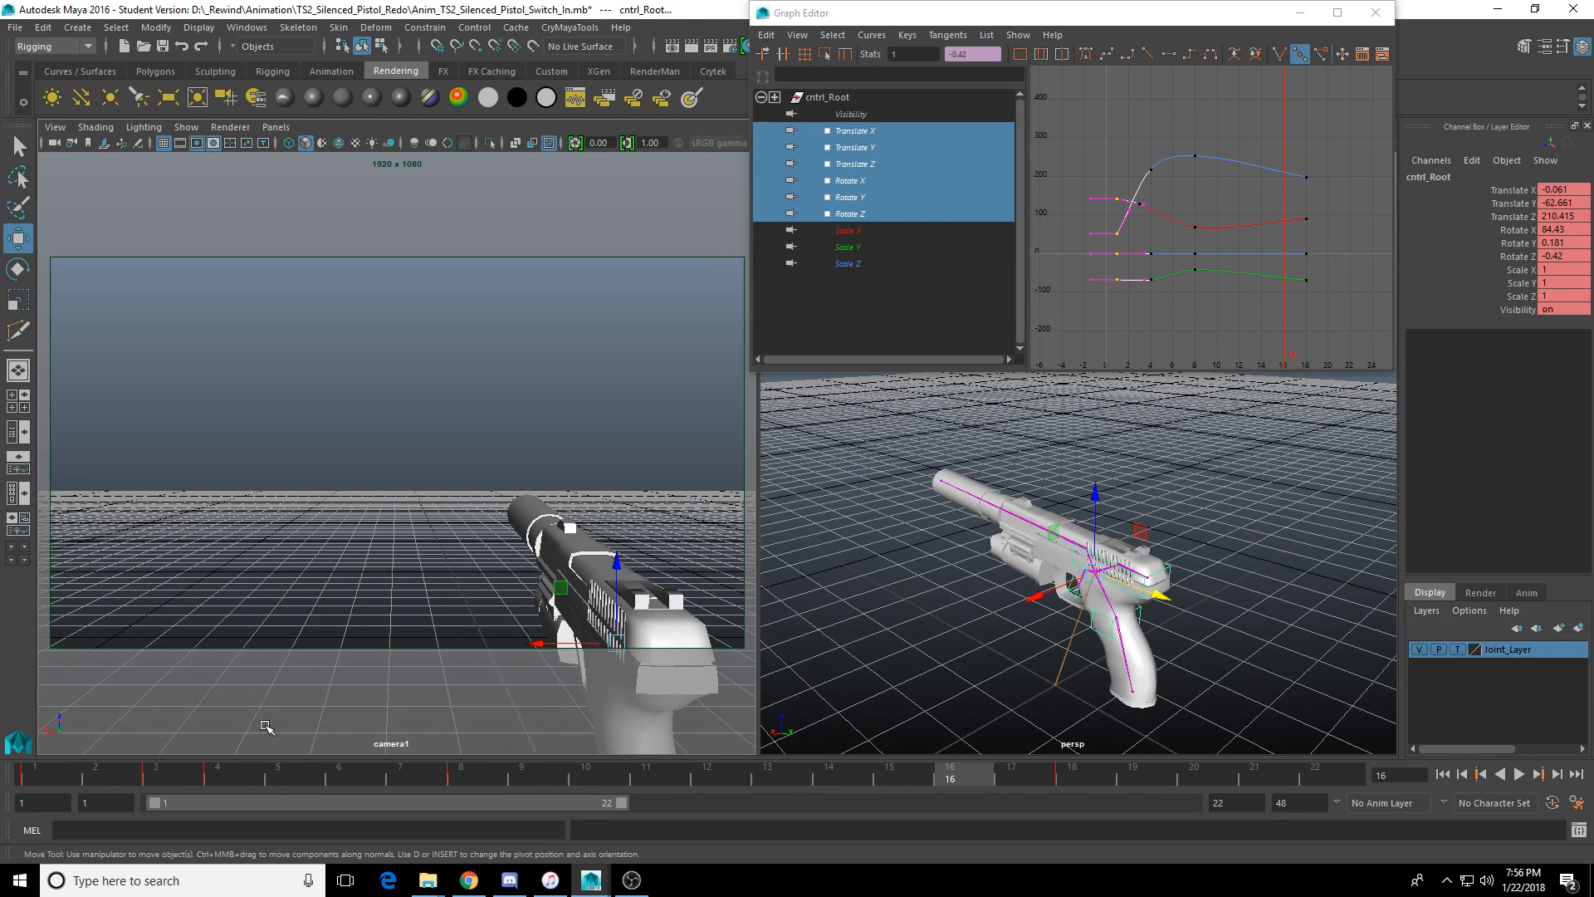
mouse_move(211, 785)
mouse_down()
mouse_move(45, 771)
mouse_move(408, 774)
mouse_move(704, 807)
mouse_move(933, 779)
mouse_move(29, 781)
mouse_move(712, 764)
mouse_up()
Undo the curve and key selections, and try raising the root control at frame 12.
click(1247, 231)
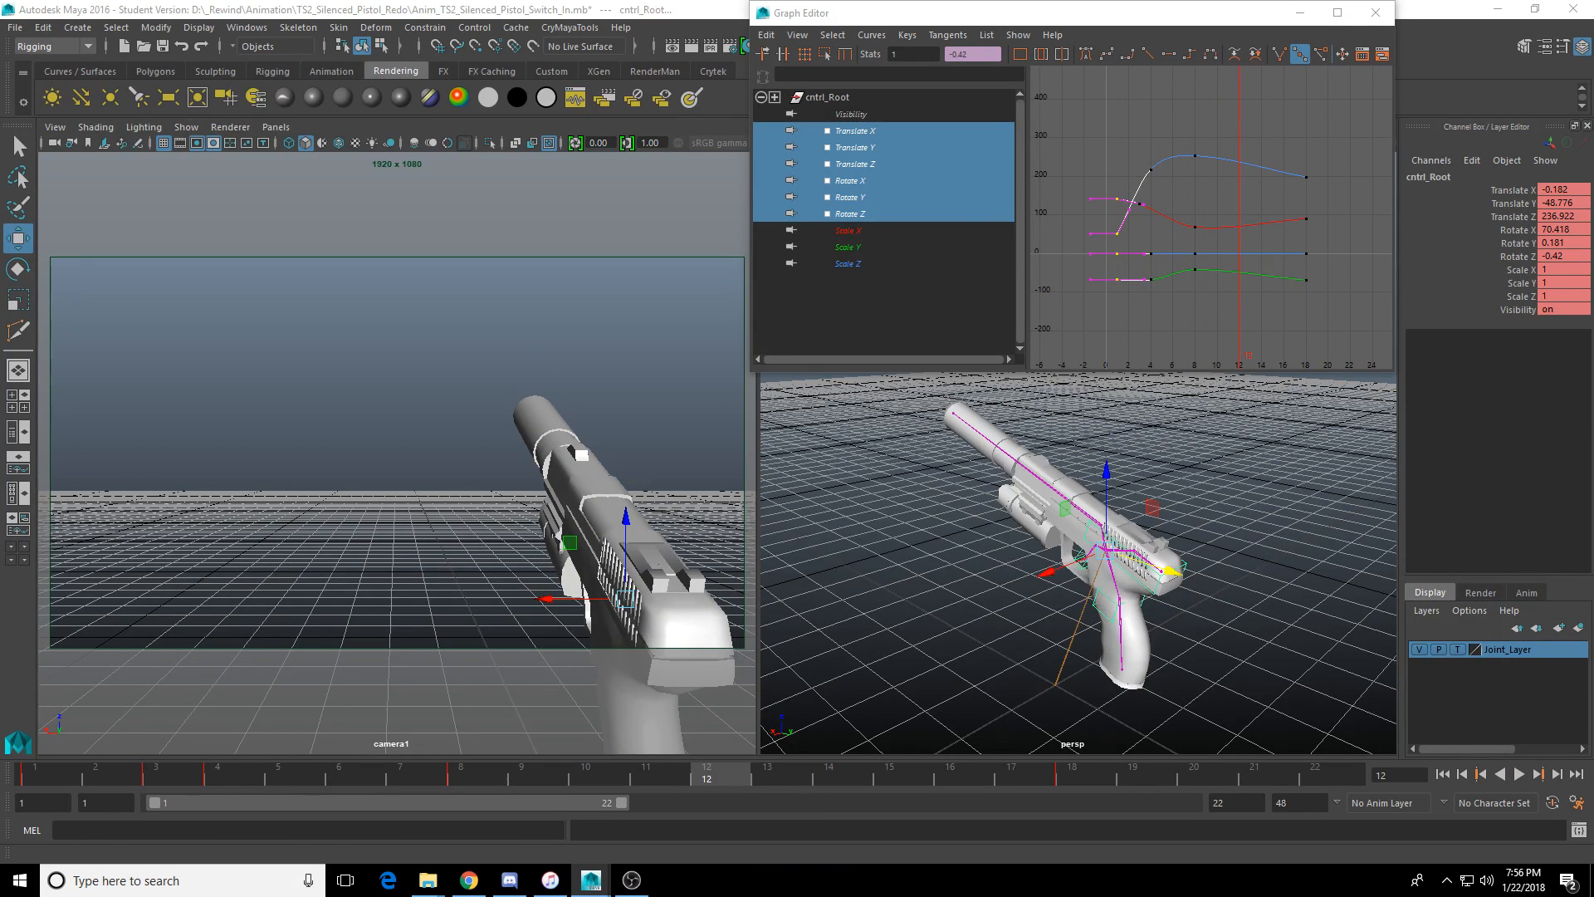
key(ctrl+z)
key(ctrl+z)
key(ctrl+z)
key(ctrl+z)
scroll(1274, 410, up, 5)
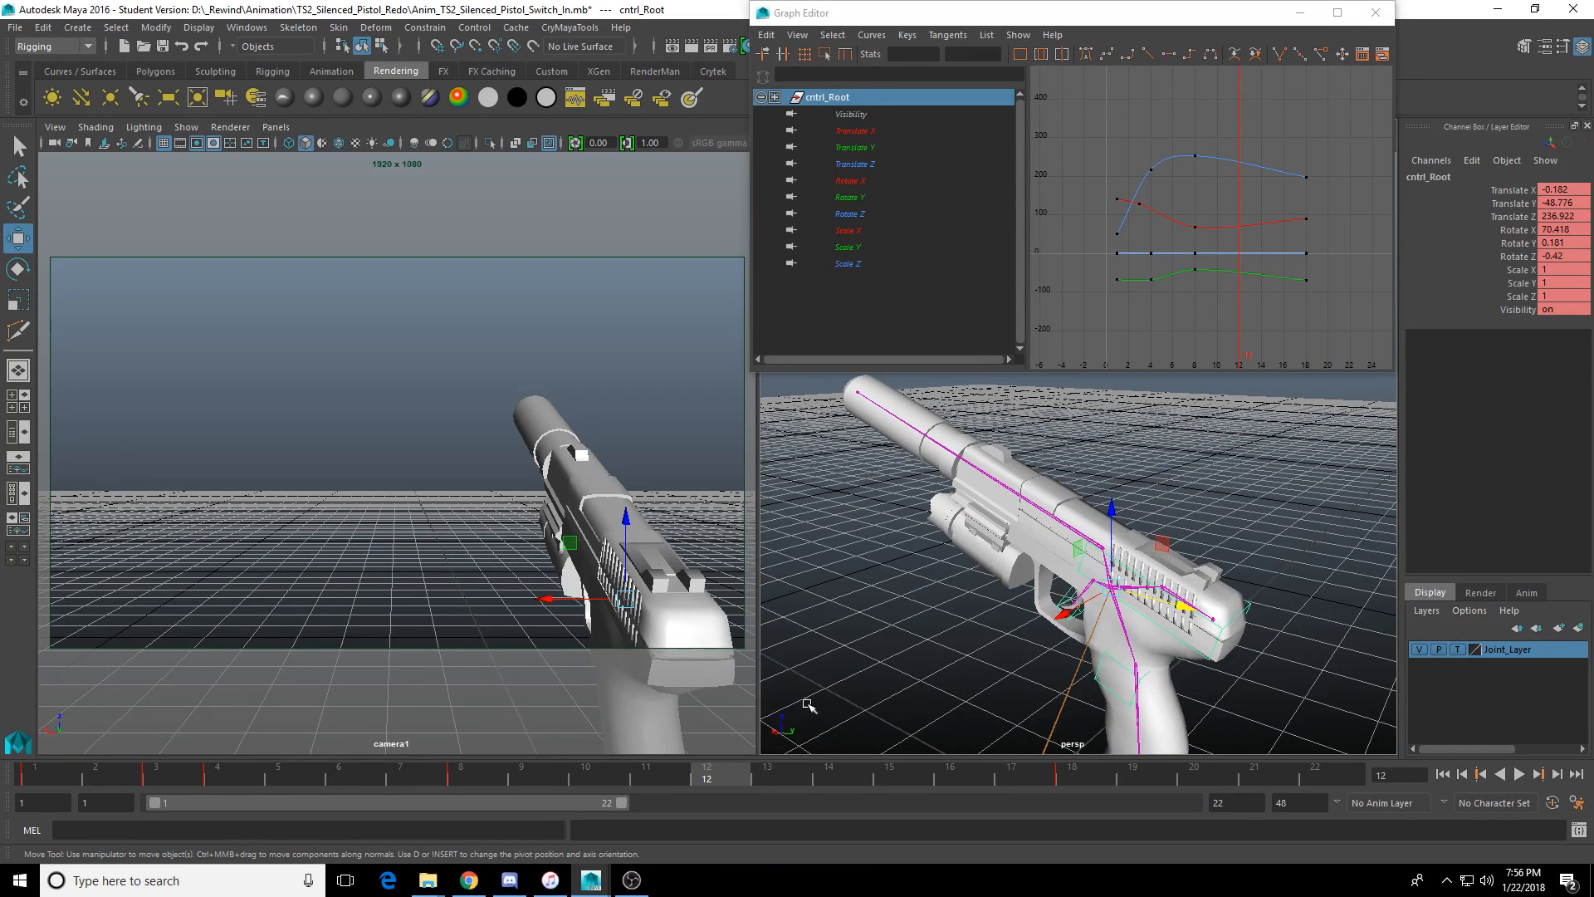
drag(1117, 501, 1115, 490)
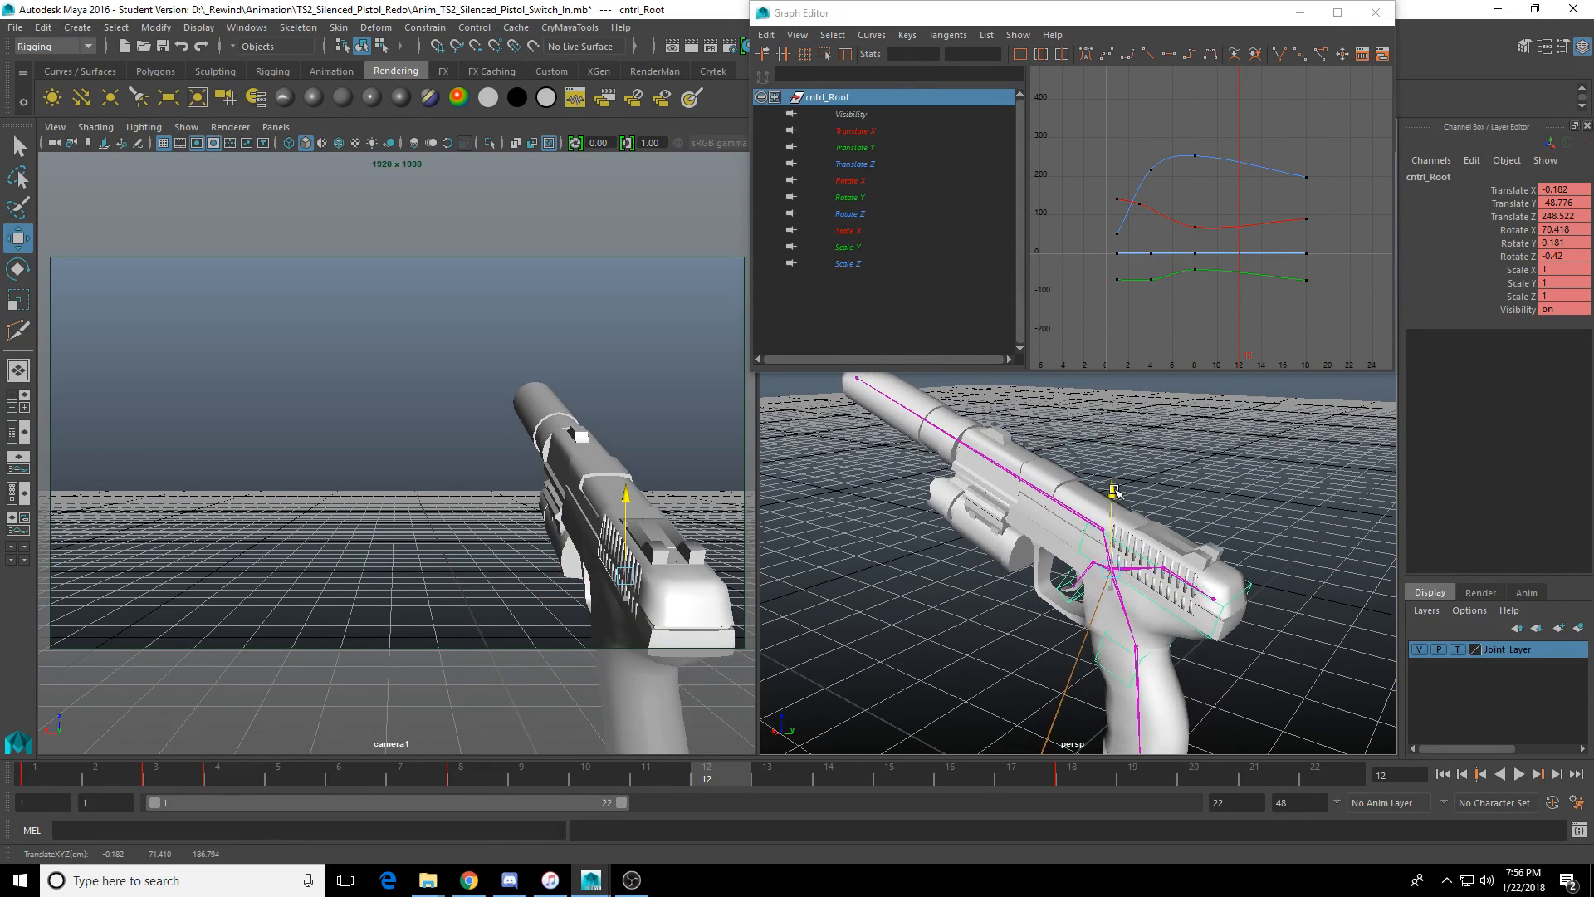
key(ctrl+z)
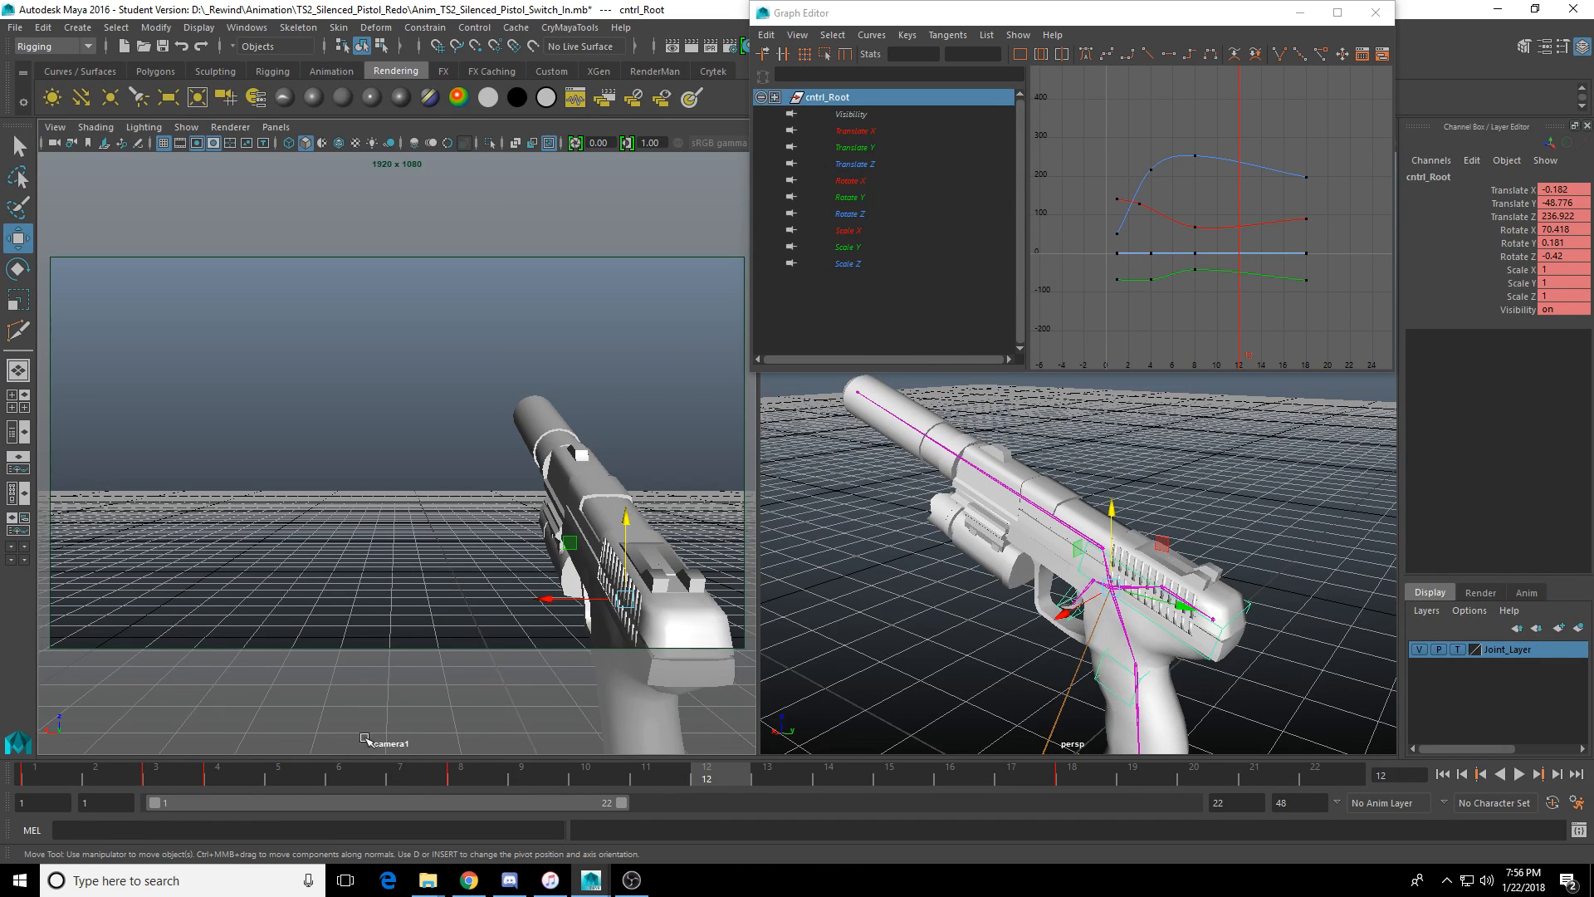
At frame 12, tilt the root control to about Rotate X 95.8, move it to about Translate Y -60.5 and Translate Z 215.5, and key the pose.
drag(337, 779, 707, 787)
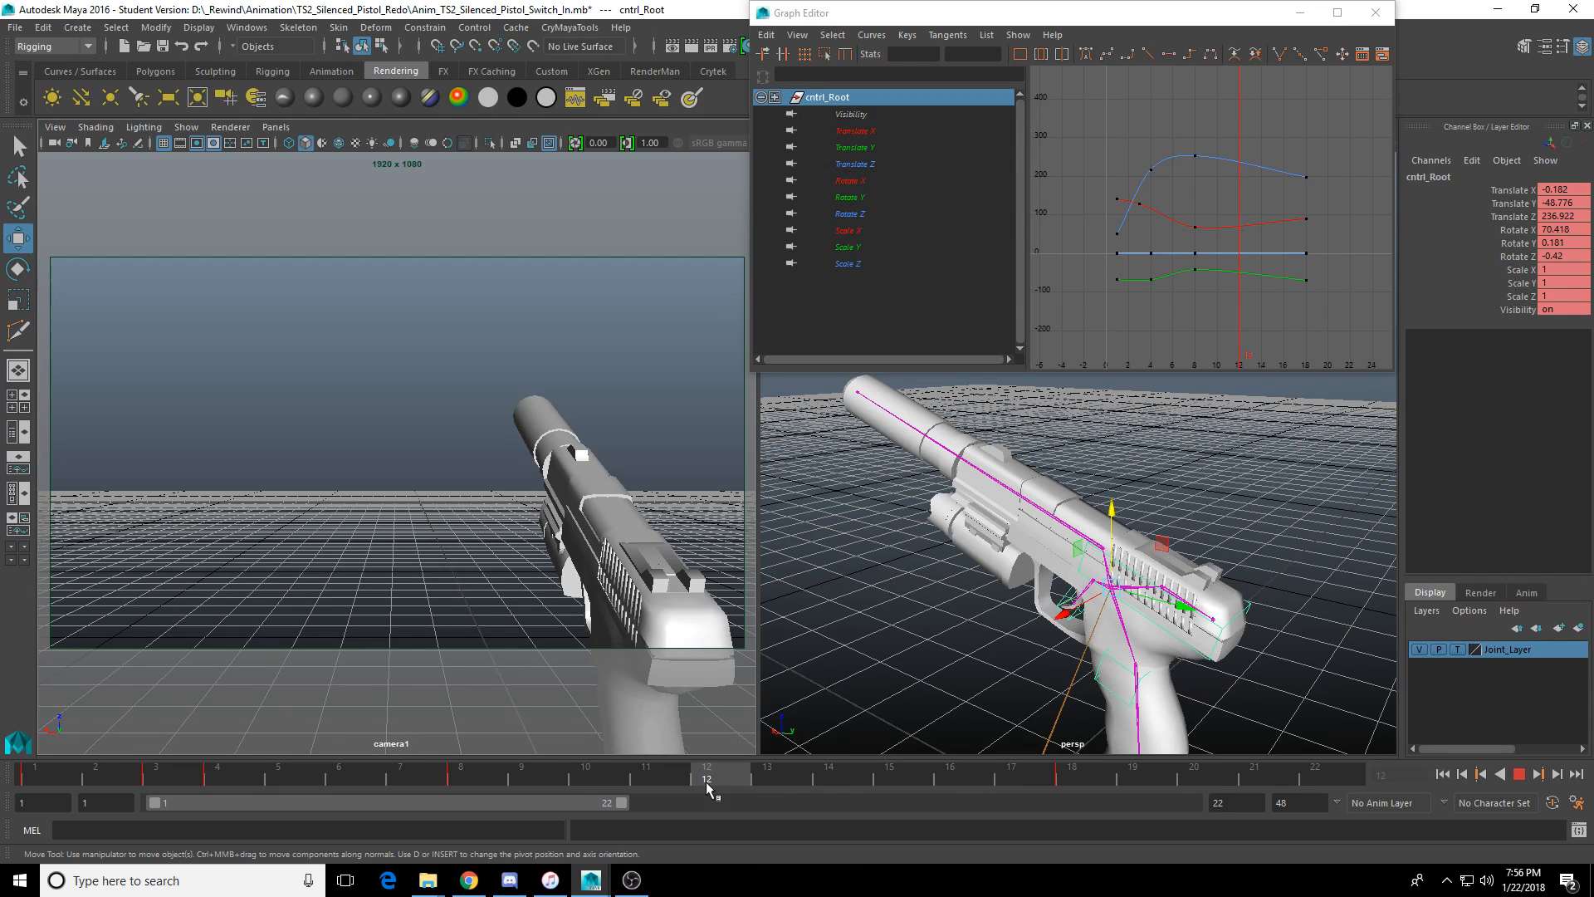
key(e)
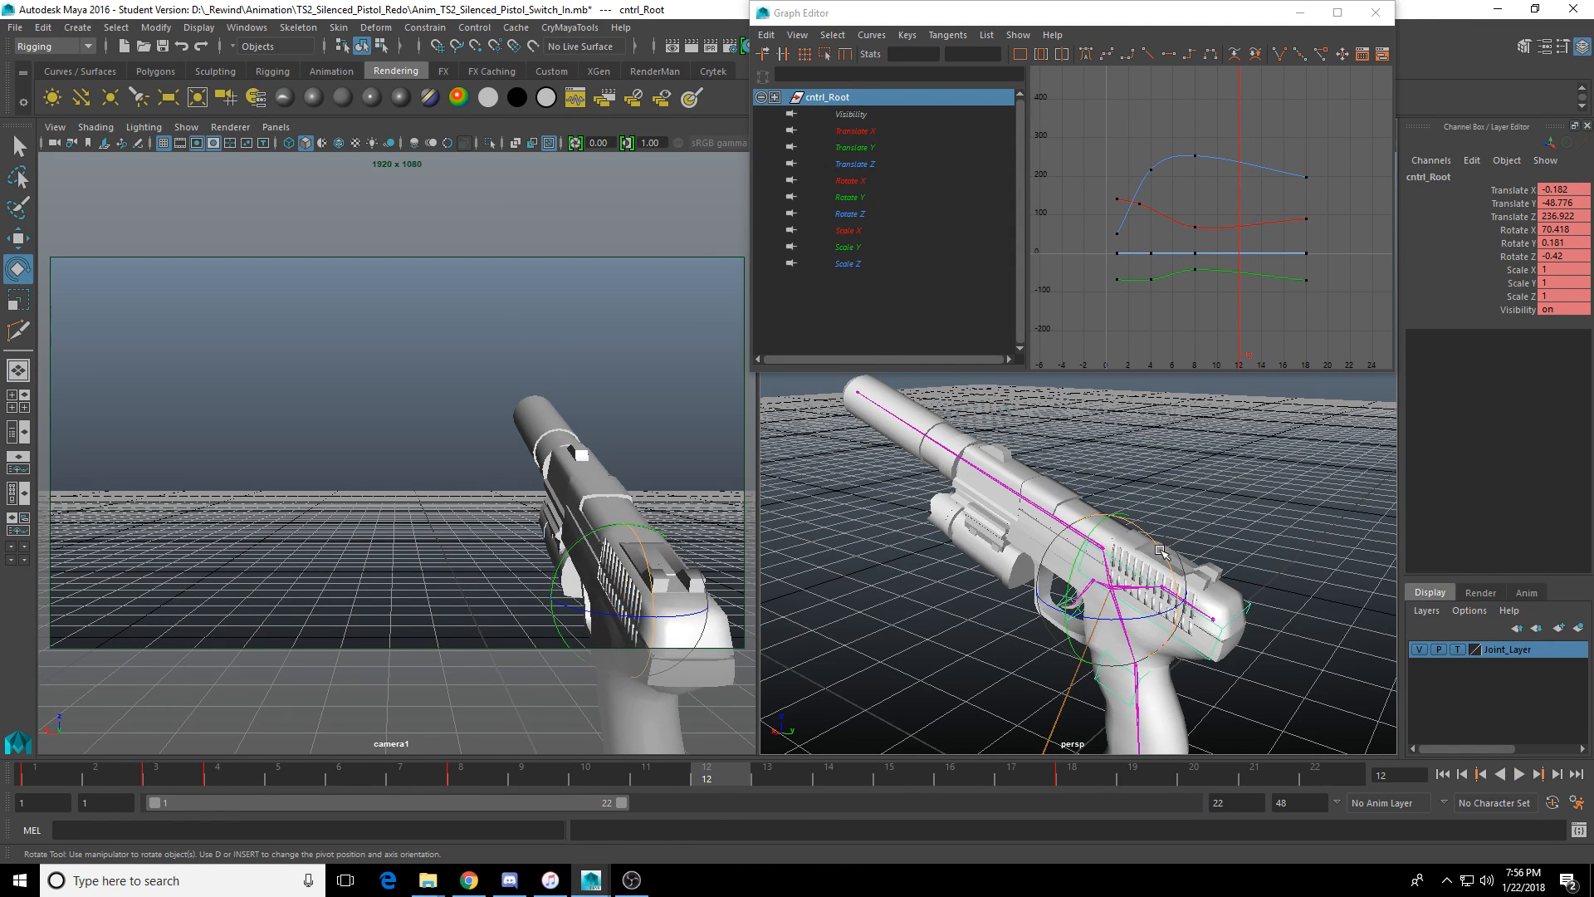
drag(1163, 553, 1112, 573)
key(w)
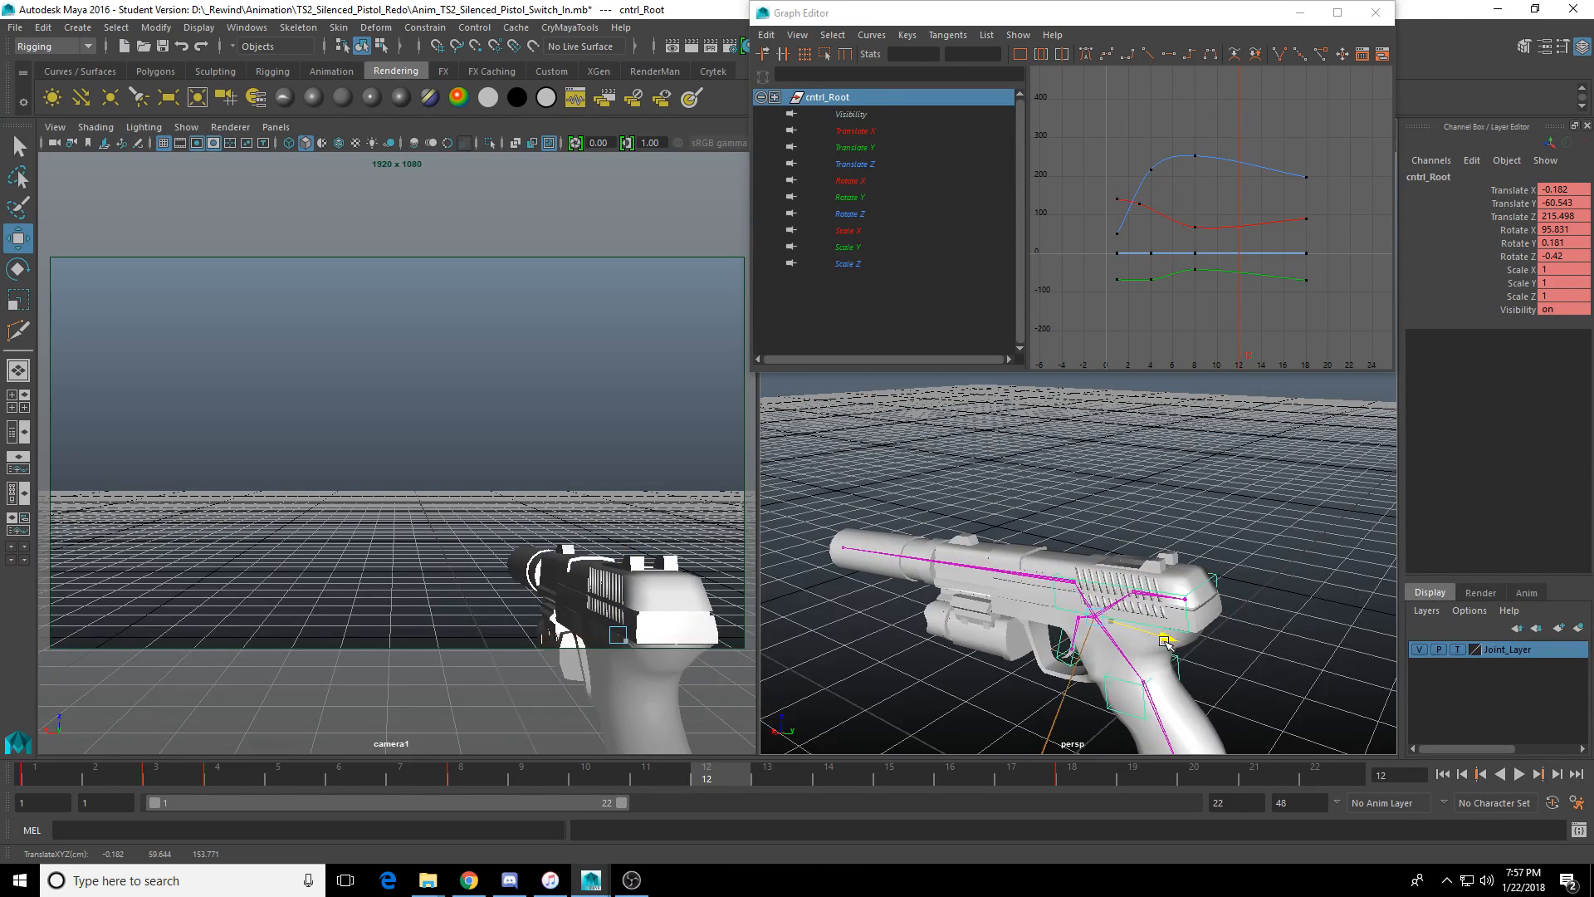
key(s)
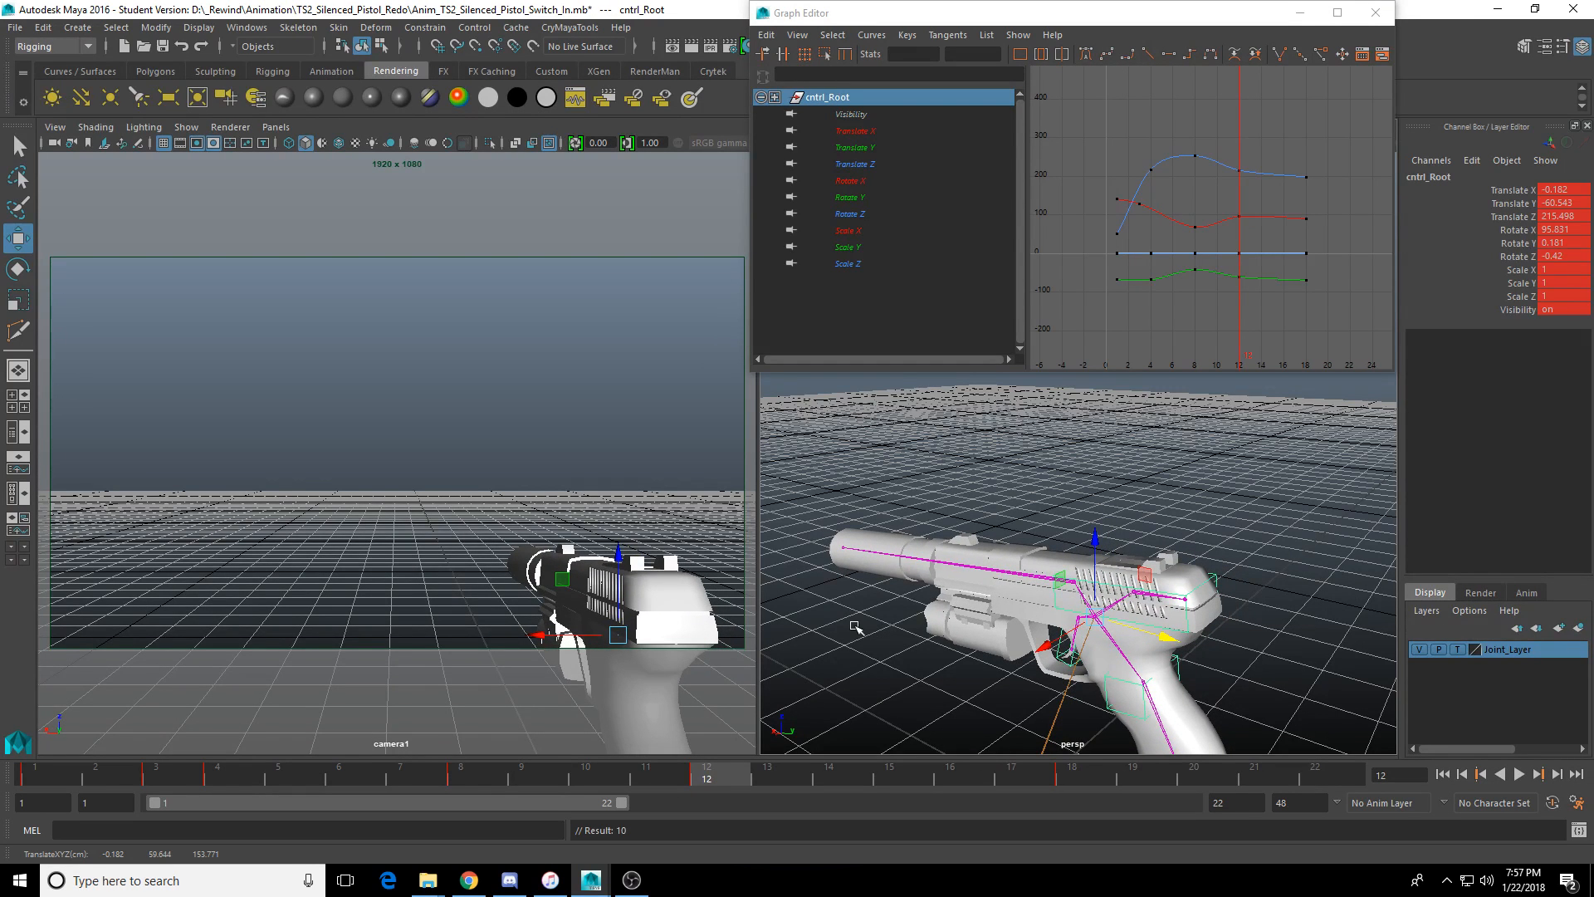
Review the motion up to frame 8 and examine the root control's Rotate X, Rotate Y and Rotate Z curves around that frame.
drag(148, 776, 111, 796)
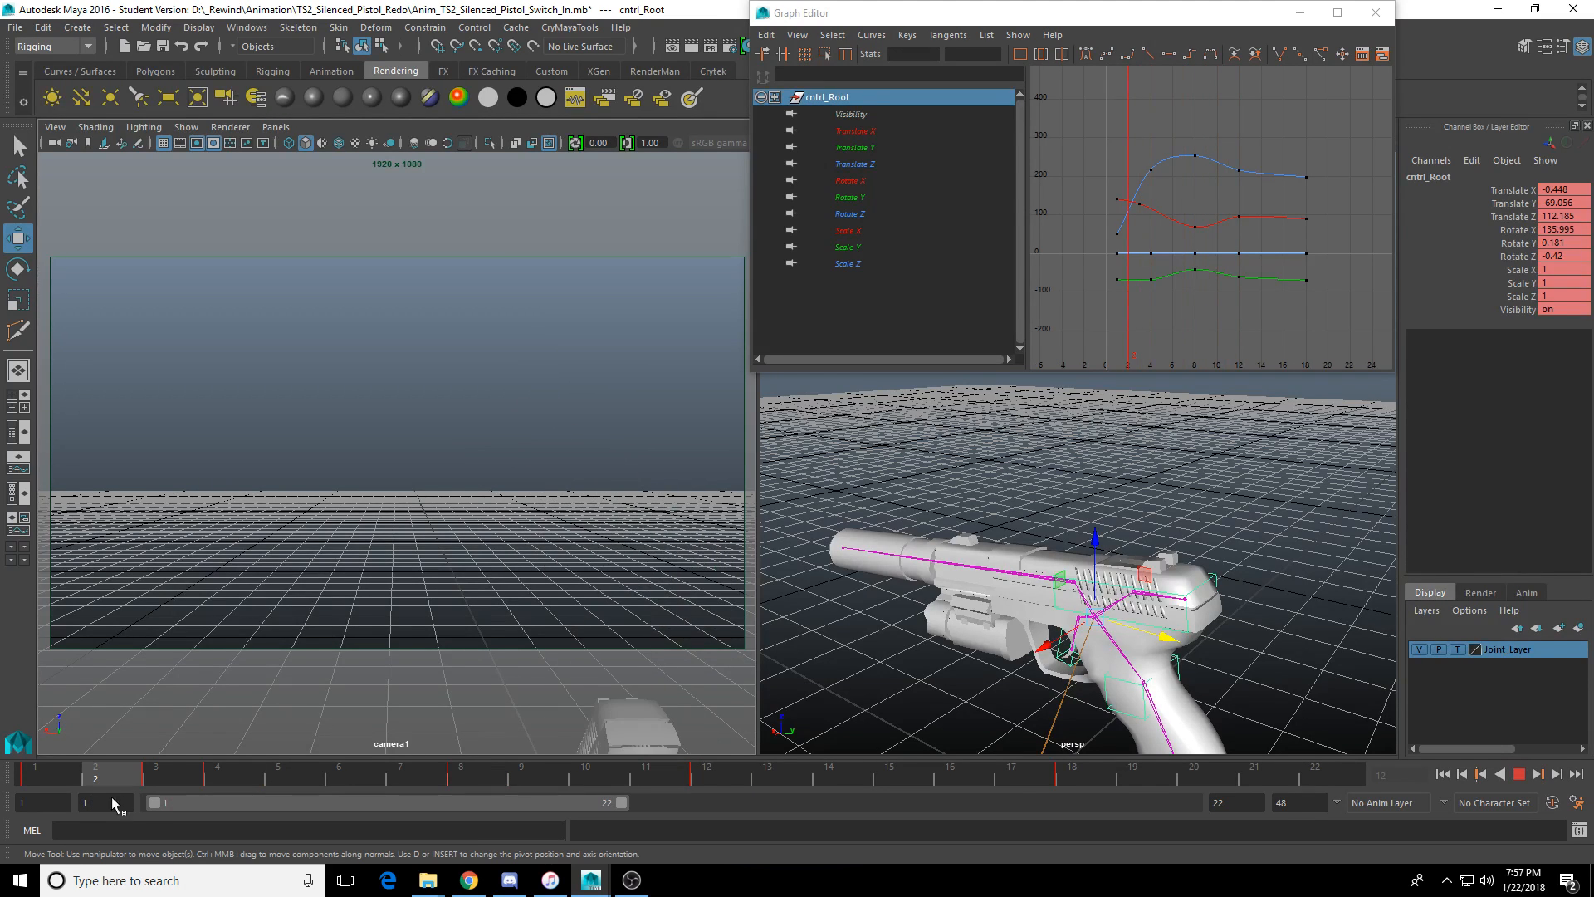
key(Escape)
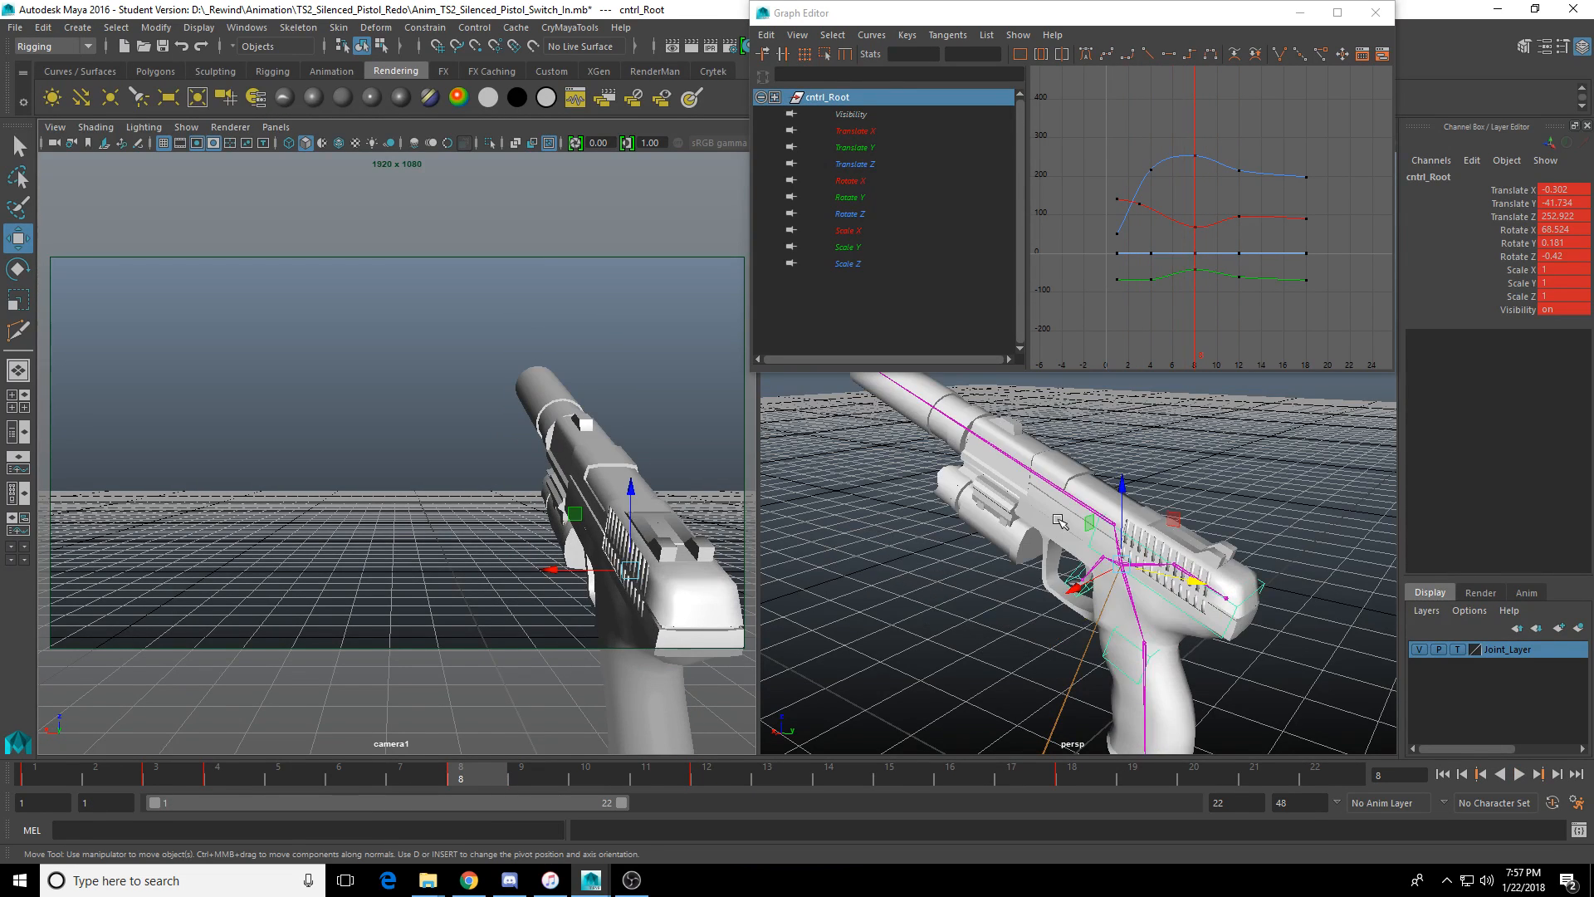
key(e)
alt+drag(1060, 521, 955, 373)
click(864, 196)
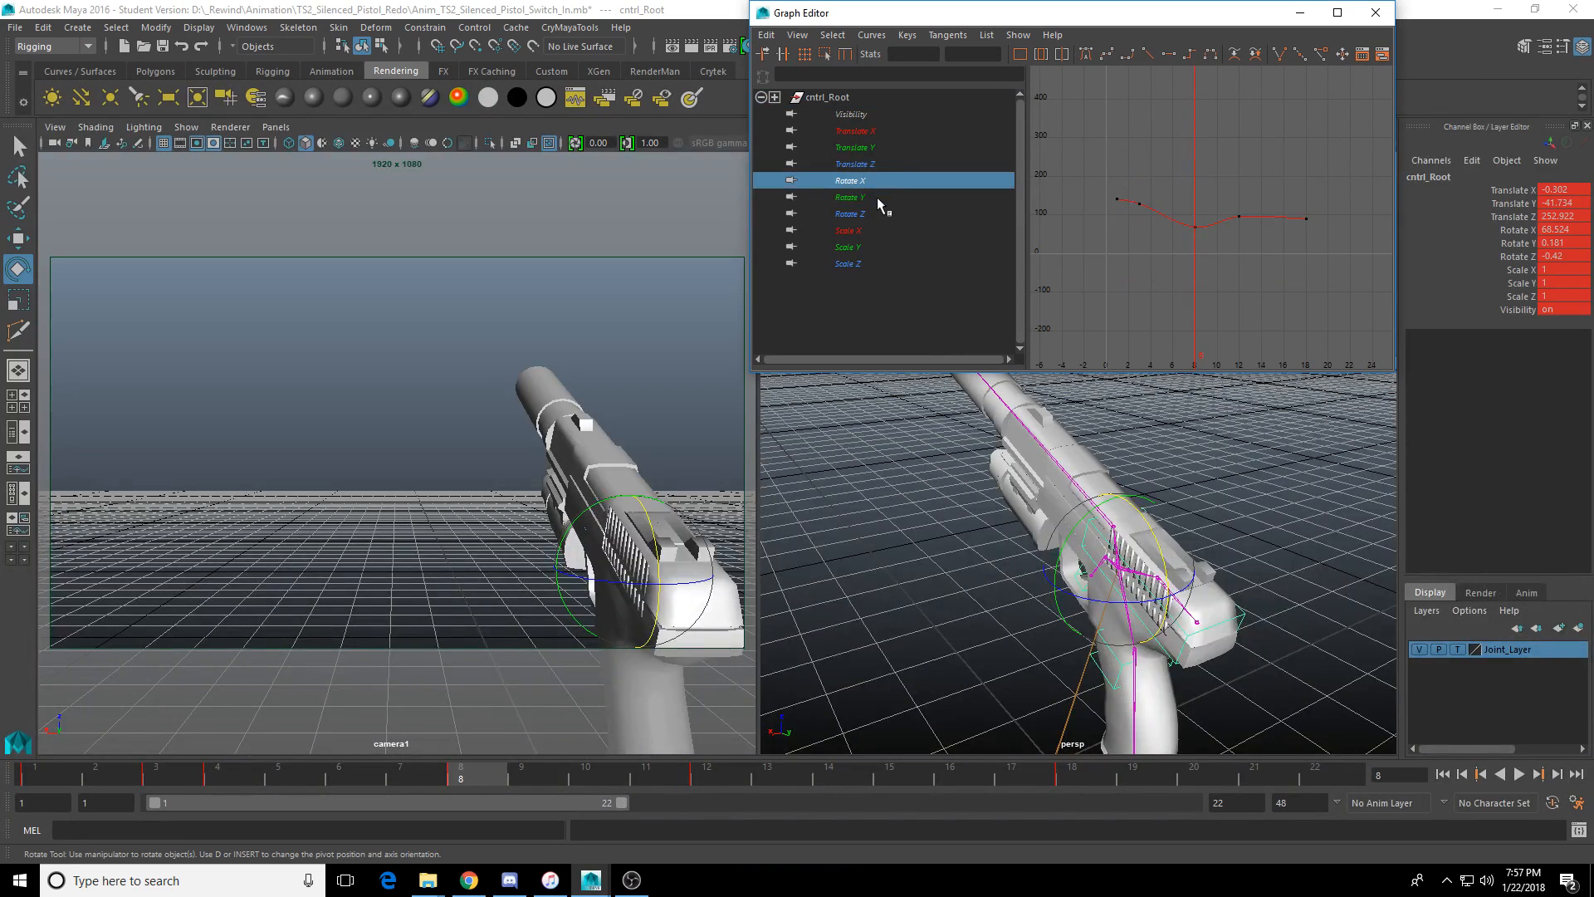
click(1187, 217)
mouse_move(1187, 214)
middle_down()
mouse_move(1178, 121)
mouse_move(1180, 237)
mouse_move(1179, 217)
middle_up()
click(880, 230)
click(885, 210)
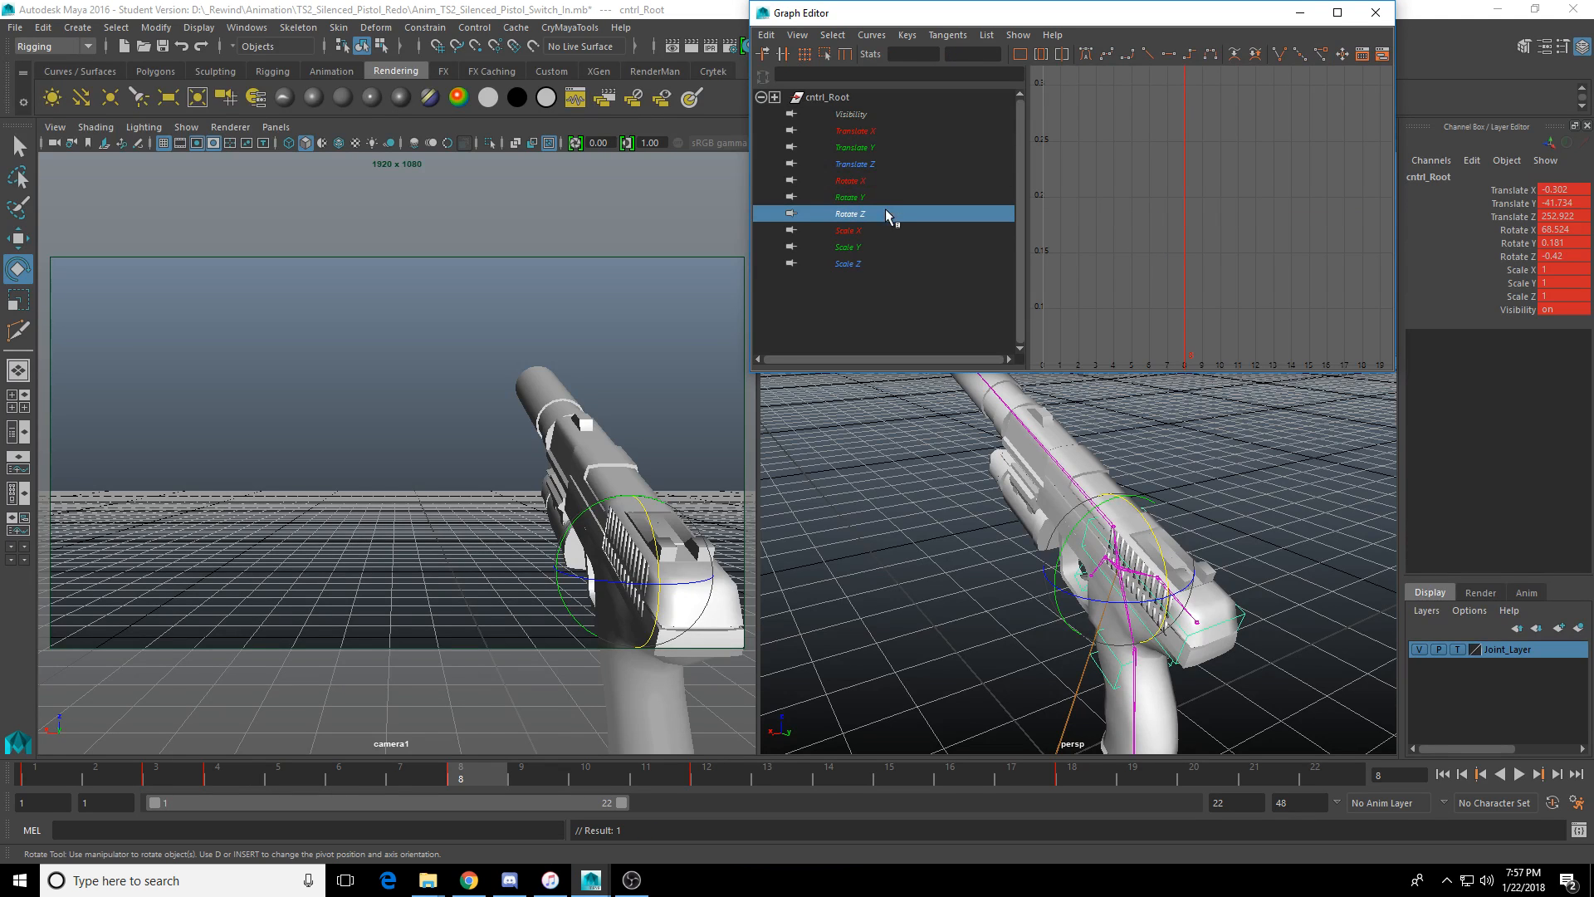
click(882, 196)
click(880, 183)
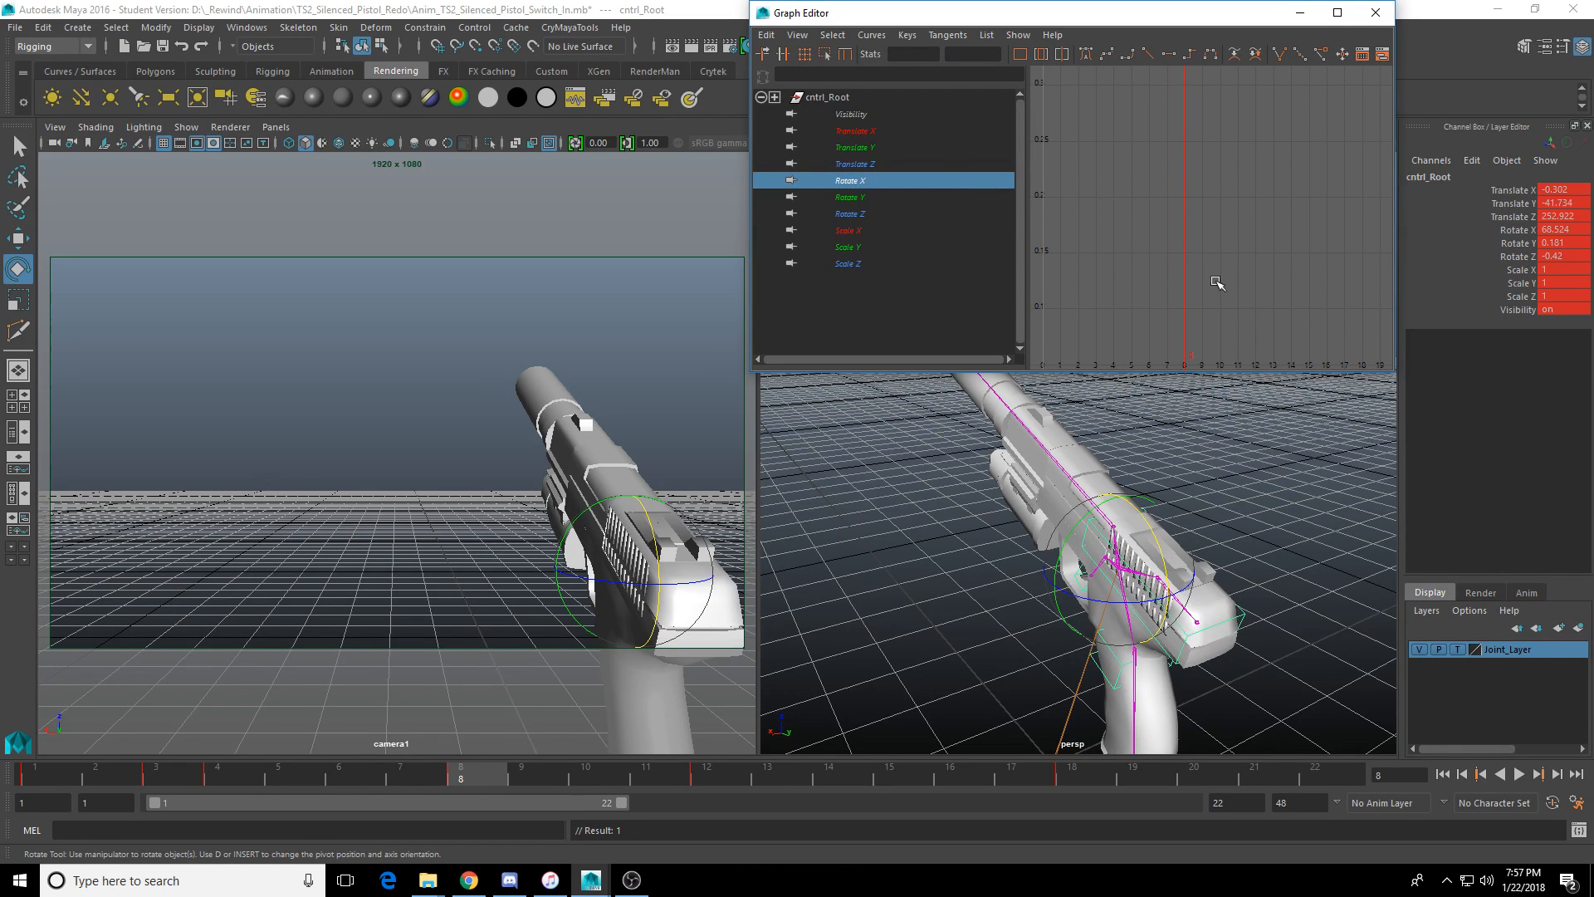
key(f)
drag(1172, 284, 1187, 316)
Raise the root control's Rotate Z key at frame 8 to about -0.374 in the Graph Editor.
click(864, 199)
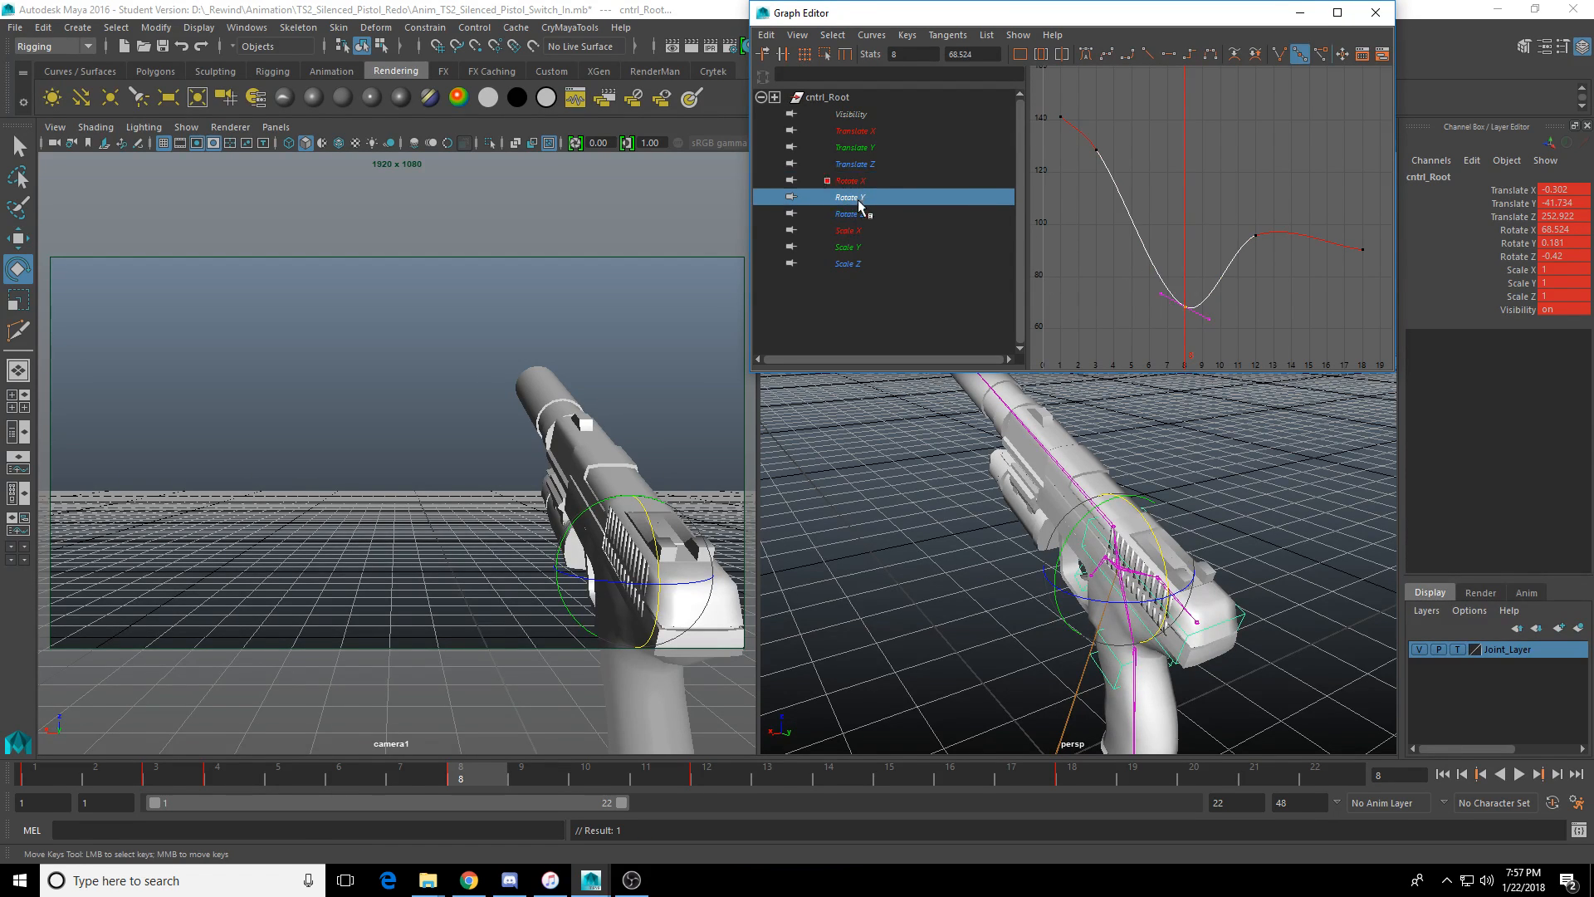
click(933, 215)
drag(1172, 200, 1215, 255)
shift+middle_drag(1185, 210, 1184, 145)
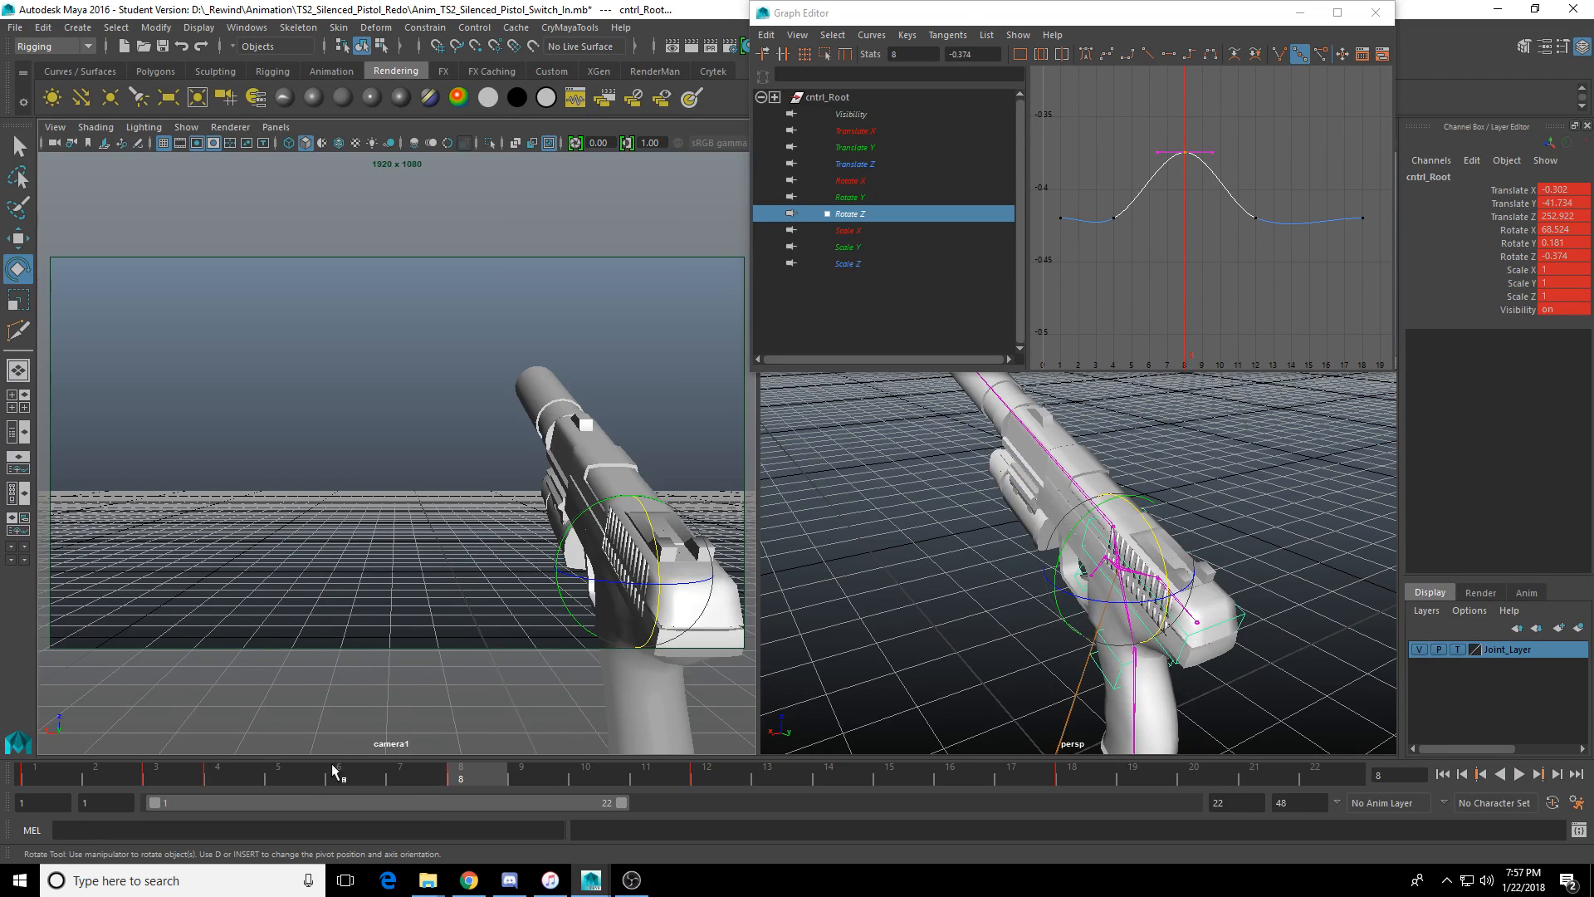
Play the animation from frame 1, stop it, and go to frame 5 to check the pistol's pose.
drag(338, 771, 37, 741)
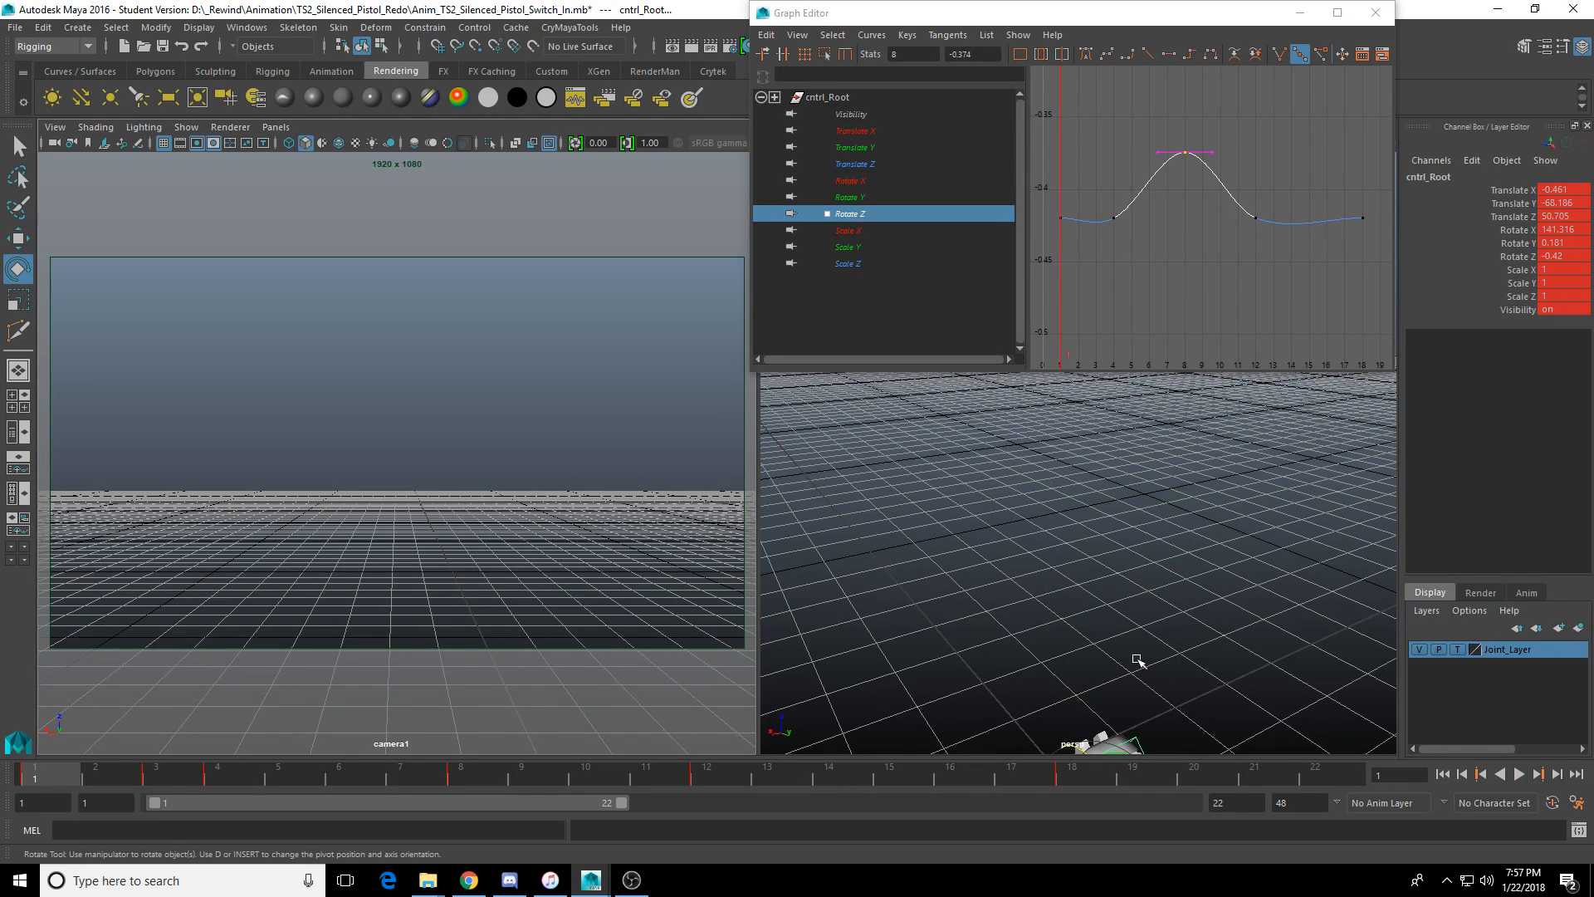
click(1517, 775)
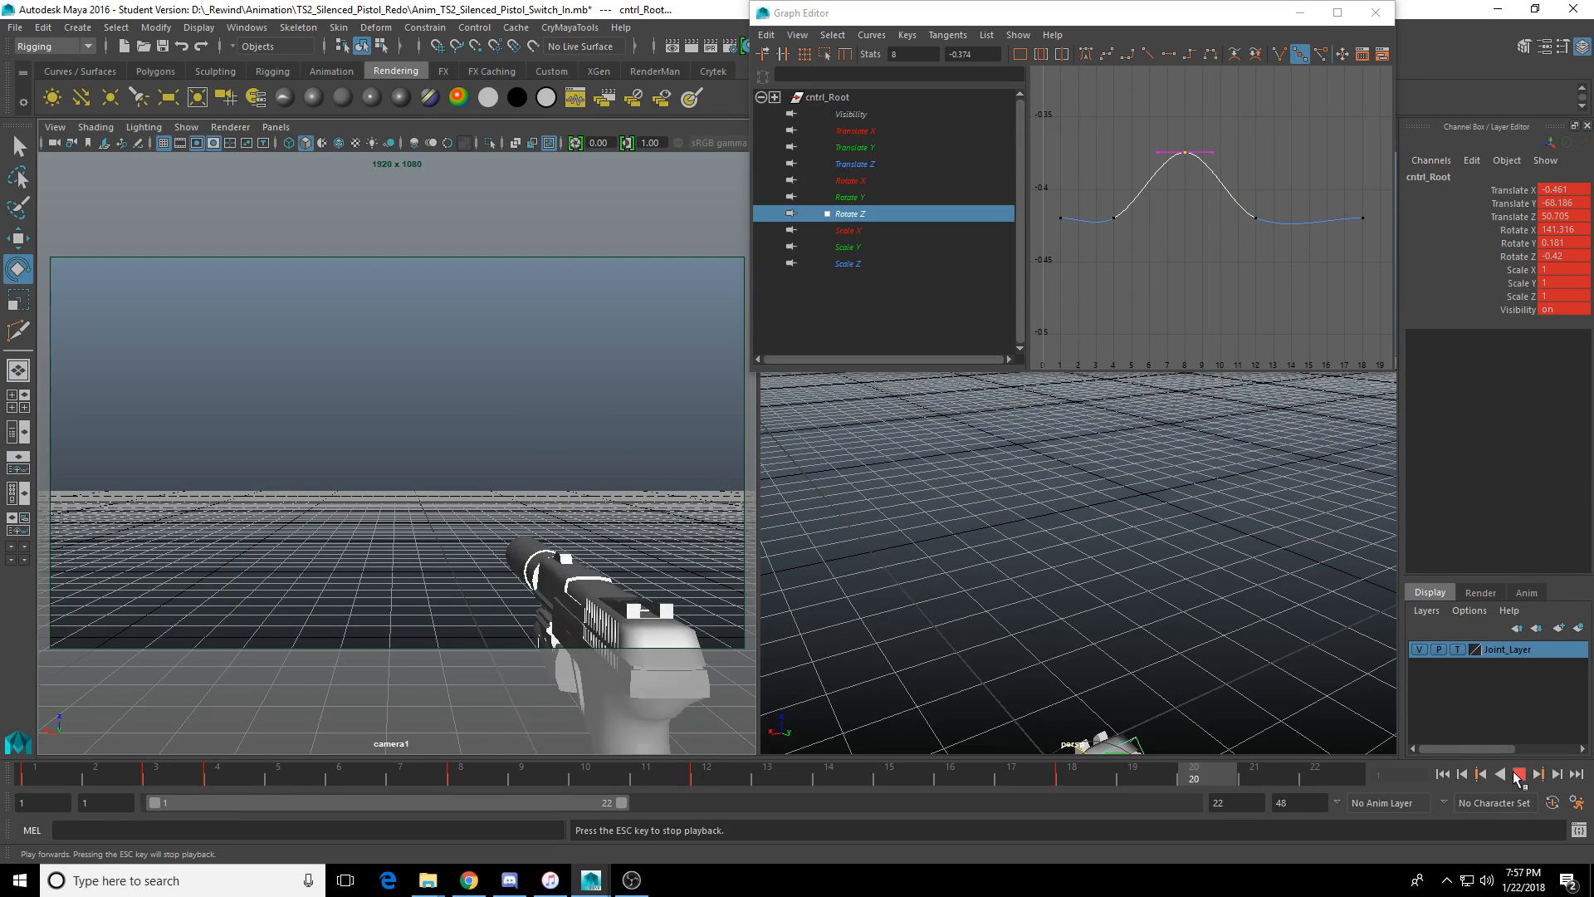
click(1517, 775)
click(287, 774)
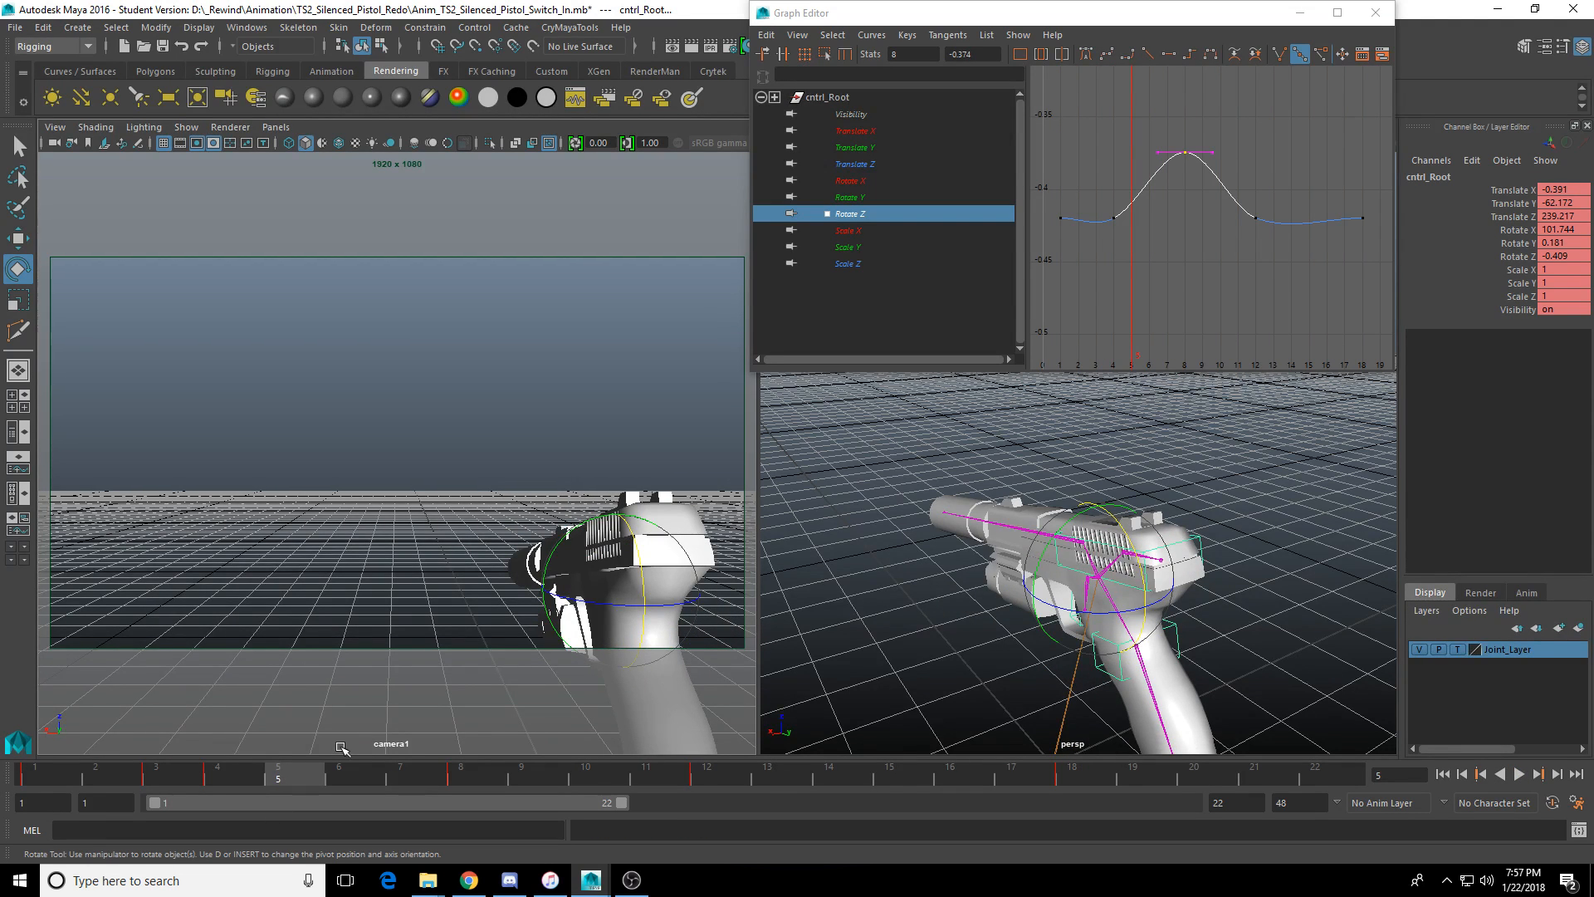
Replay the switch-in animation and check the pistol's poses at frames 9 and 6.
key(alt+v)
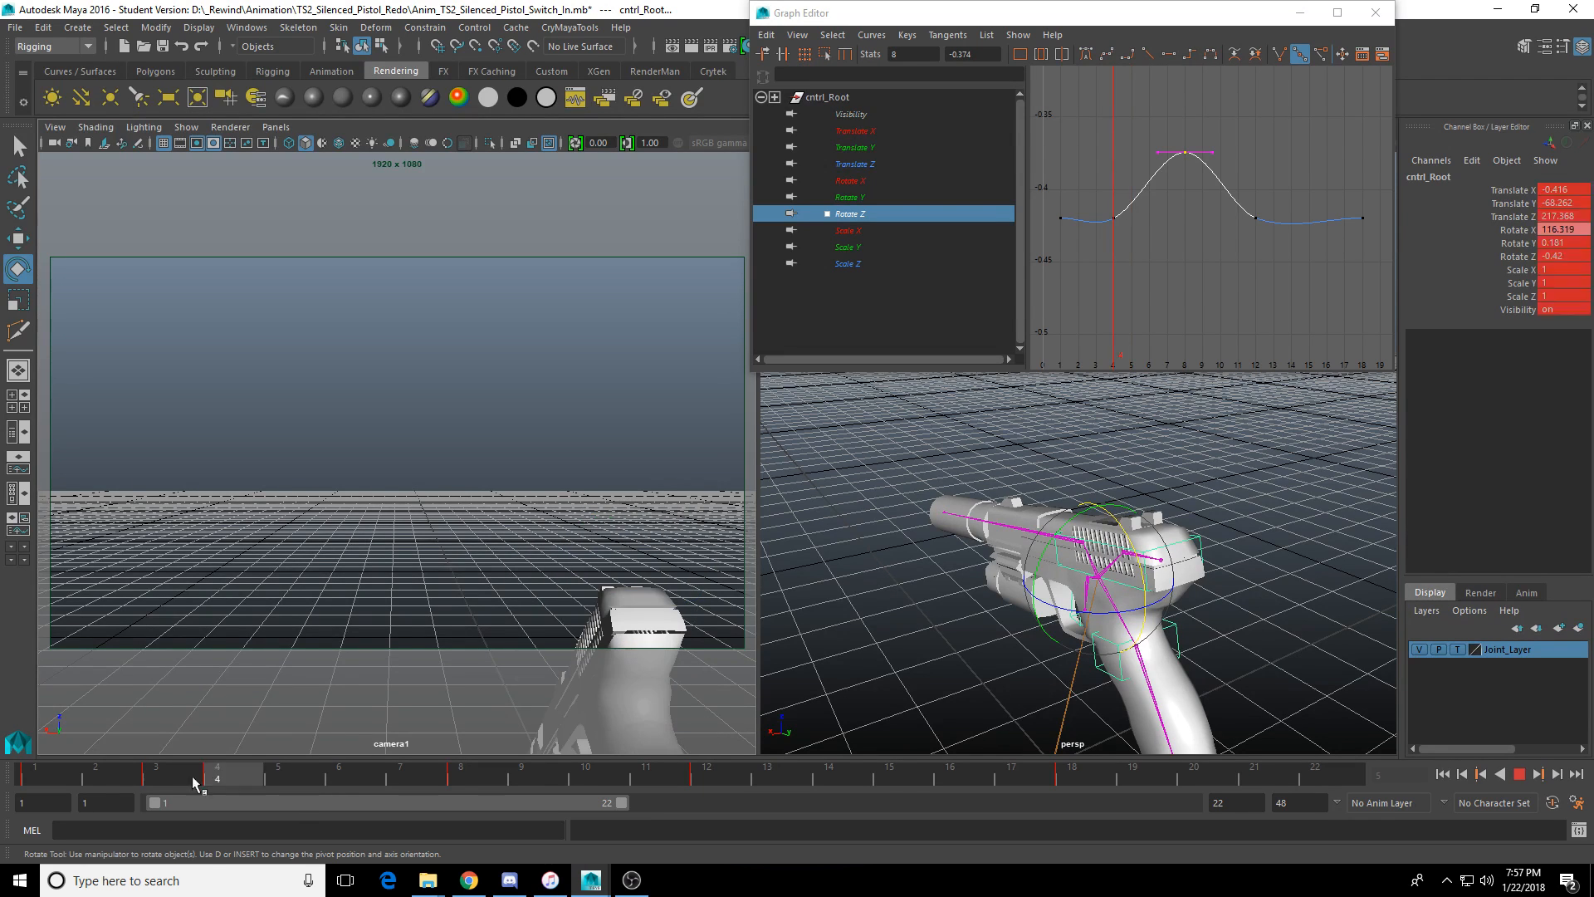
key(alt+v)
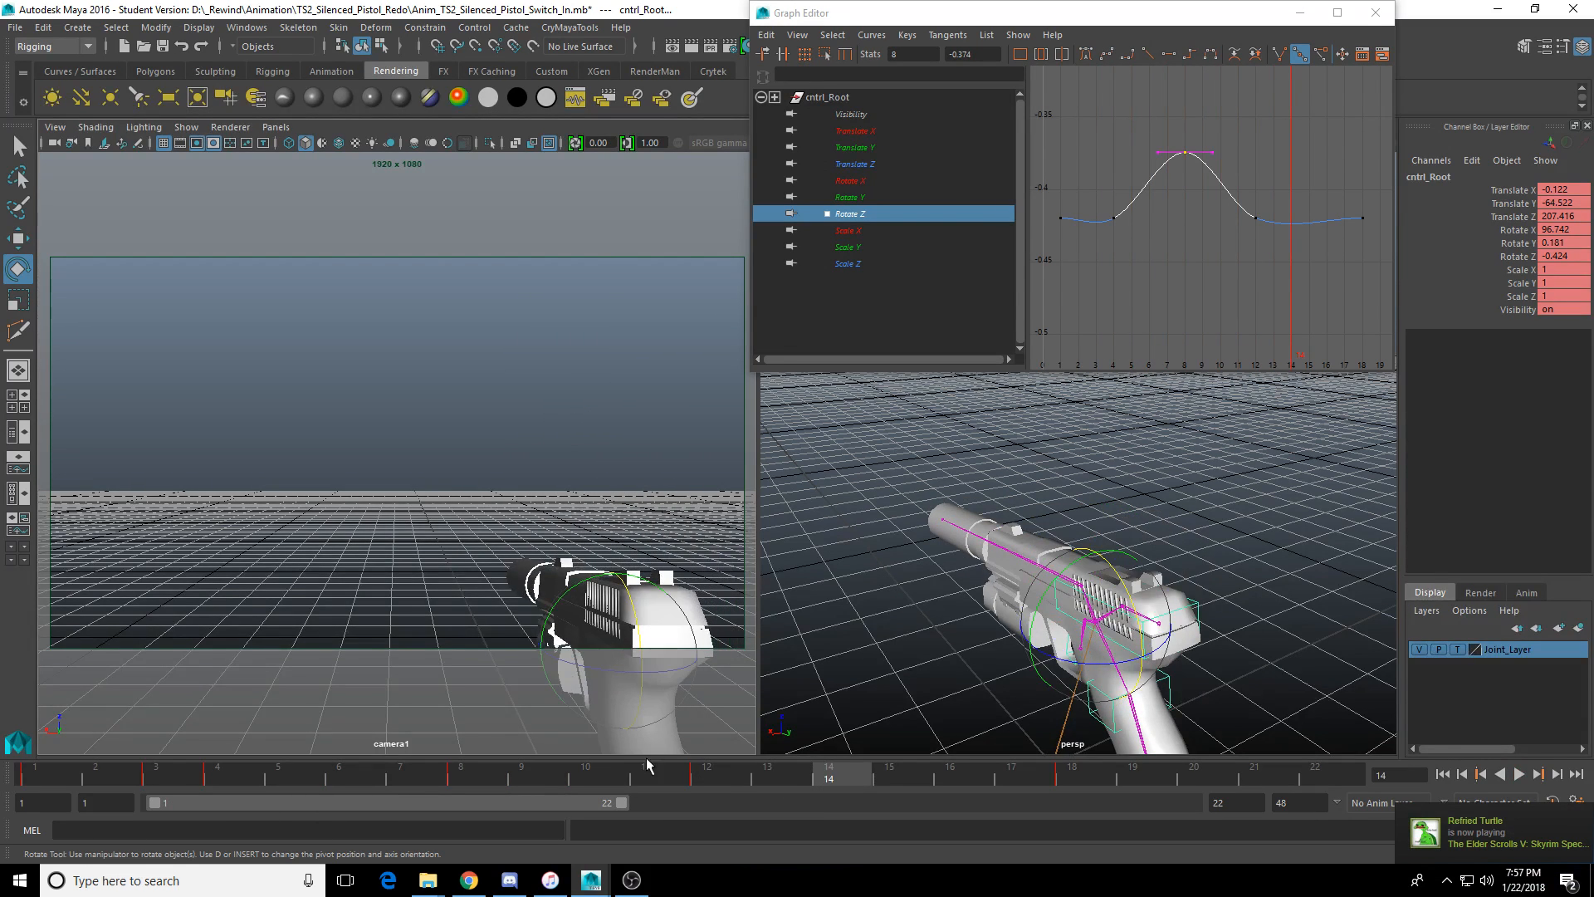
click(546, 772)
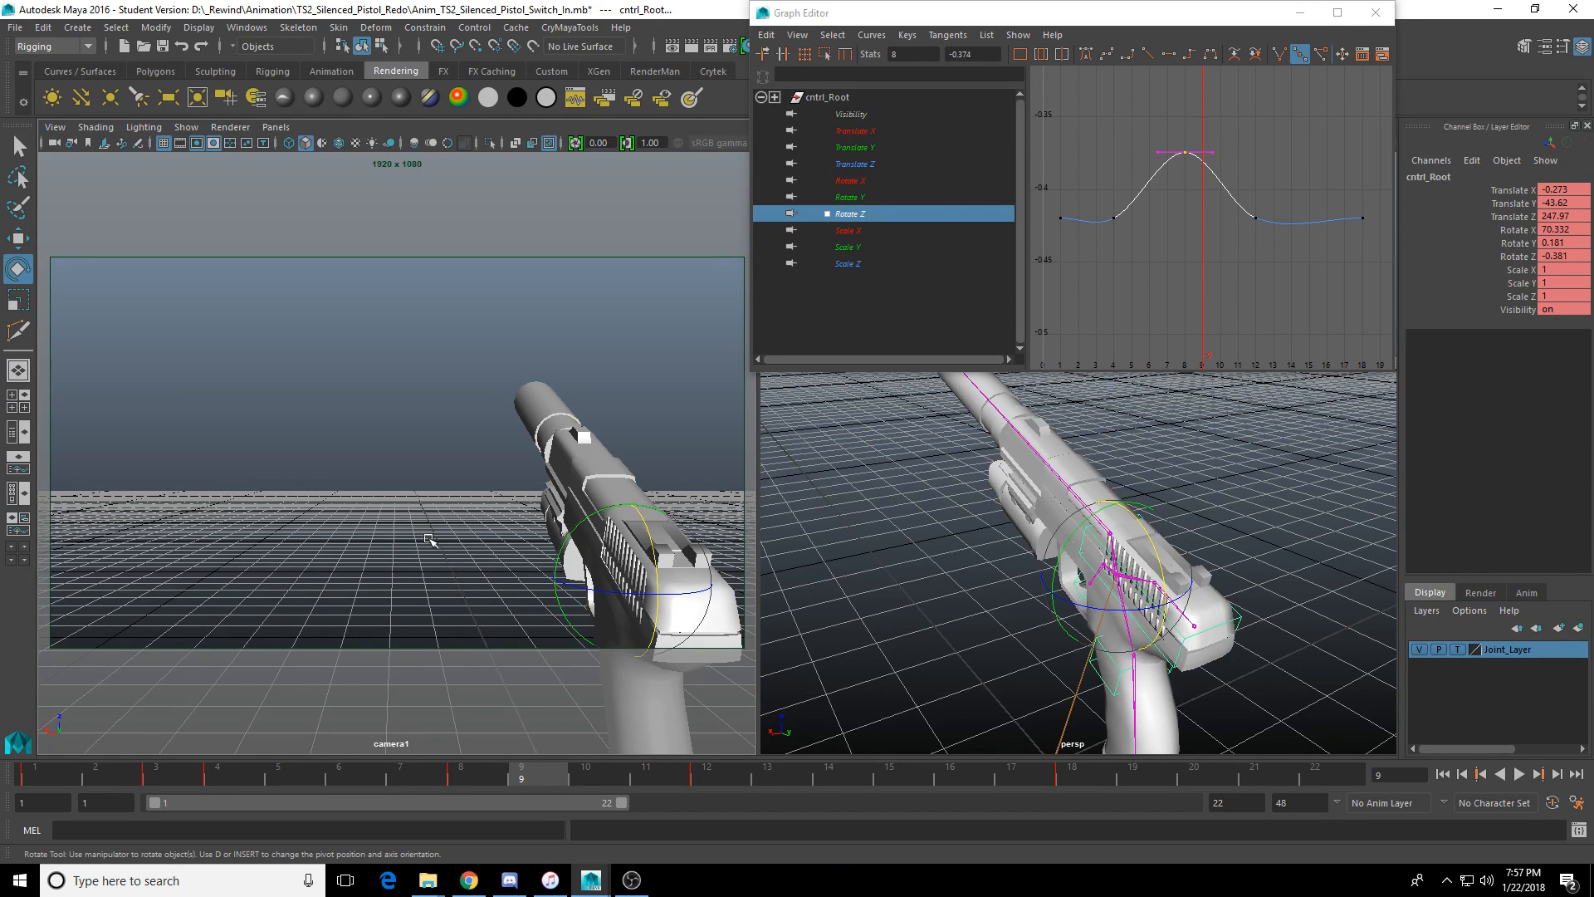
click(318, 780)
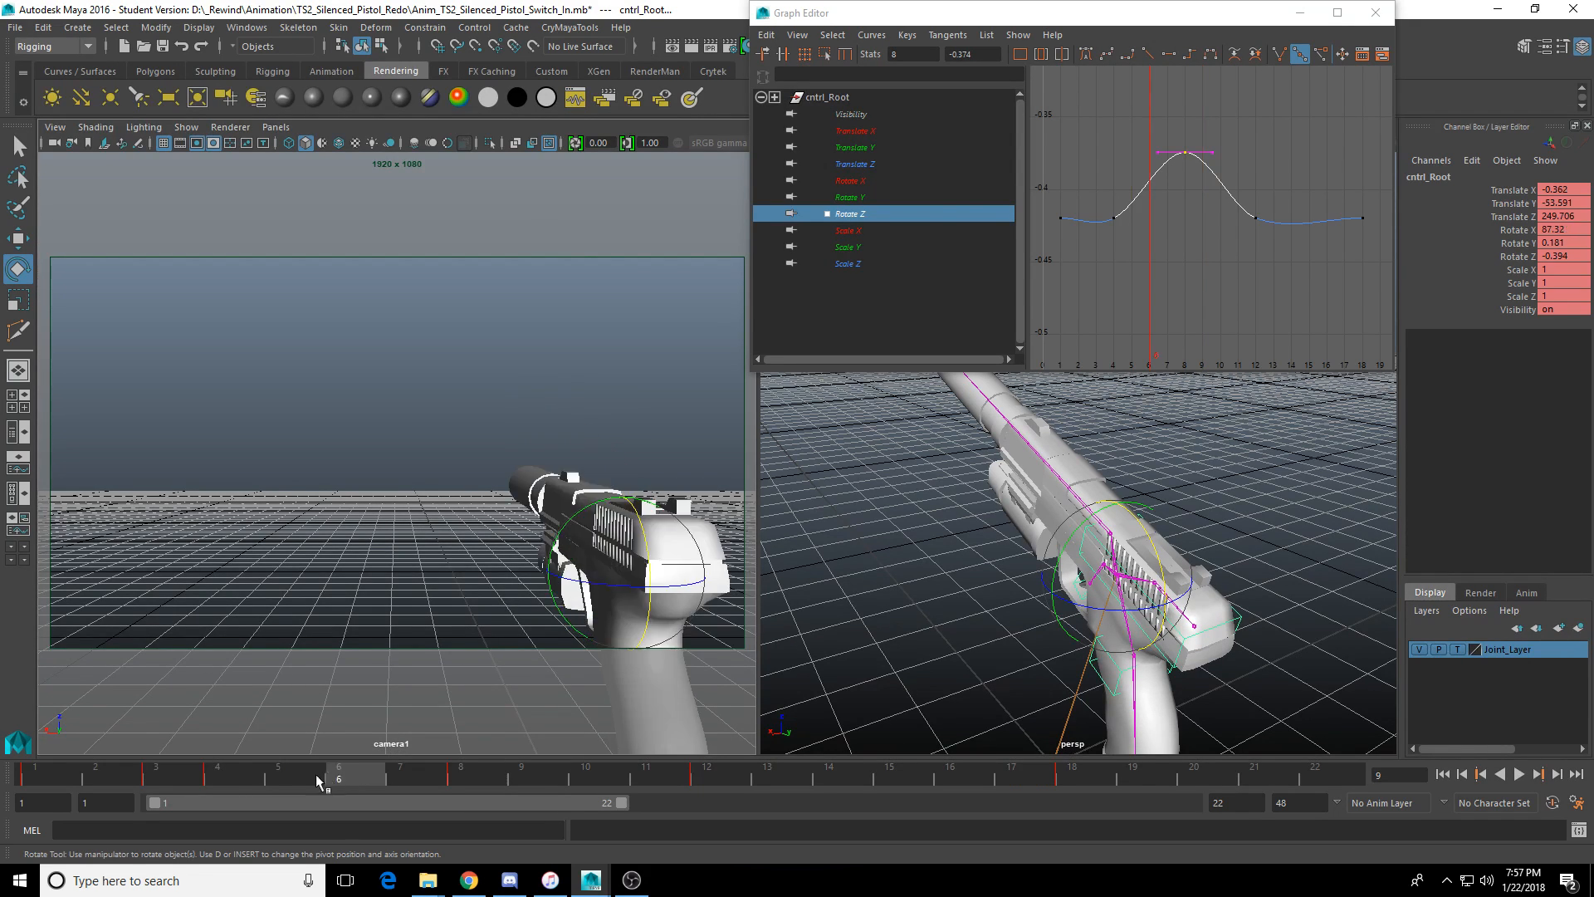
Lower the root control's Rotate X key at frame 12 to about 80.75 in the Graph Editor.
drag(318, 780, 723, 789)
click(871, 181)
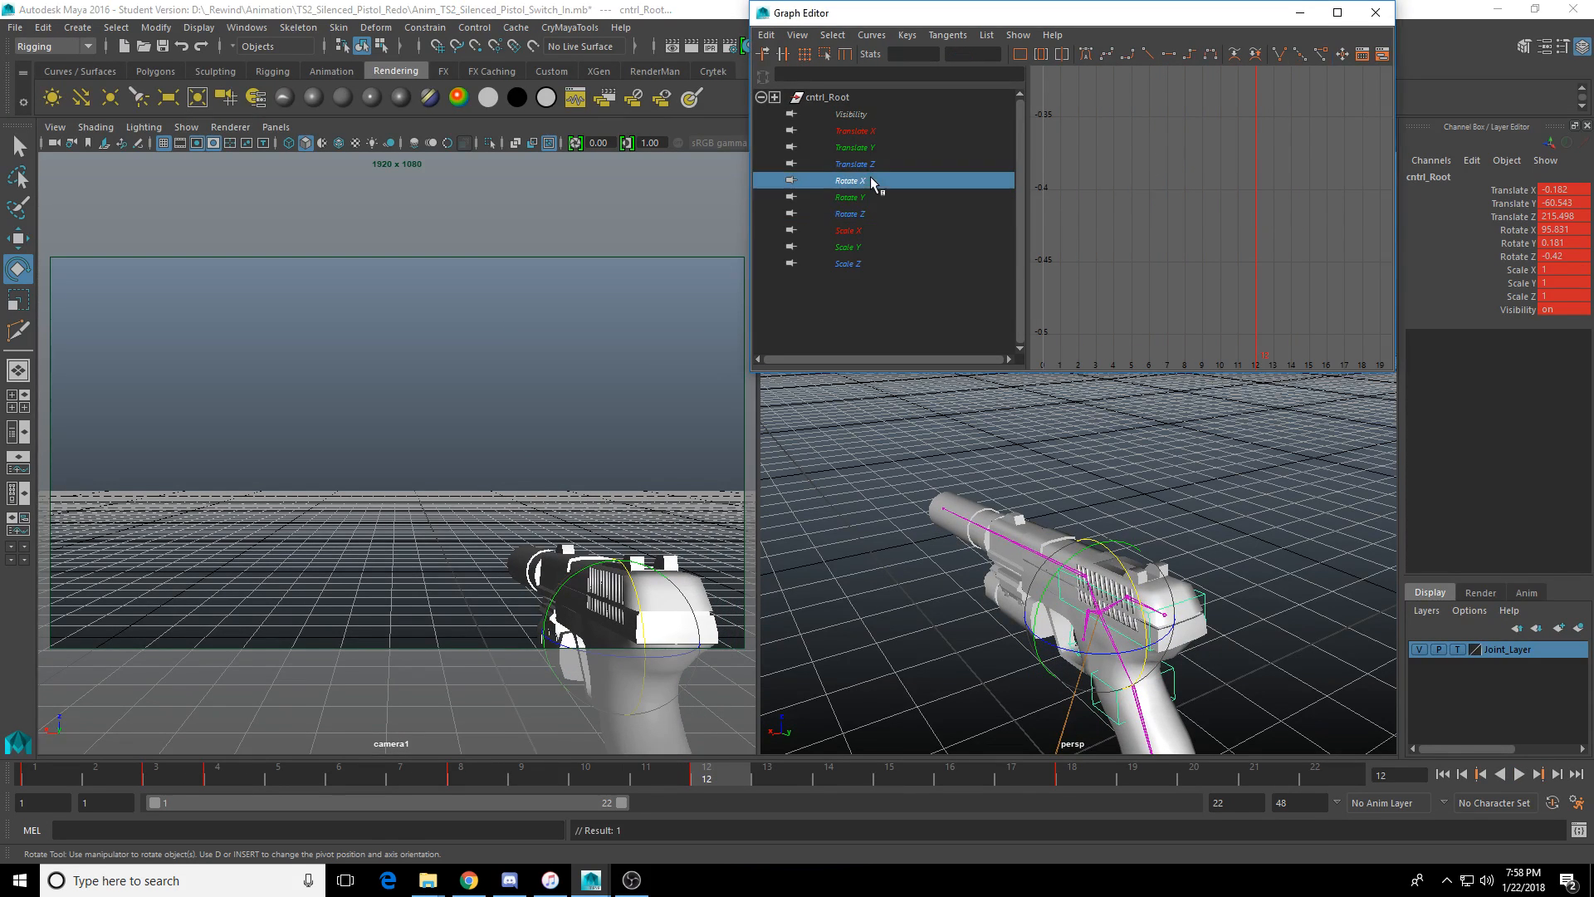
key(f)
drag(1231, 207, 1262, 242)
middle_drag(1262, 242, 1257, 282)
Play the animation from the start and scrub through the early frames to about frame 13 to review the settling motion.
drag(583, 769, 55, 789)
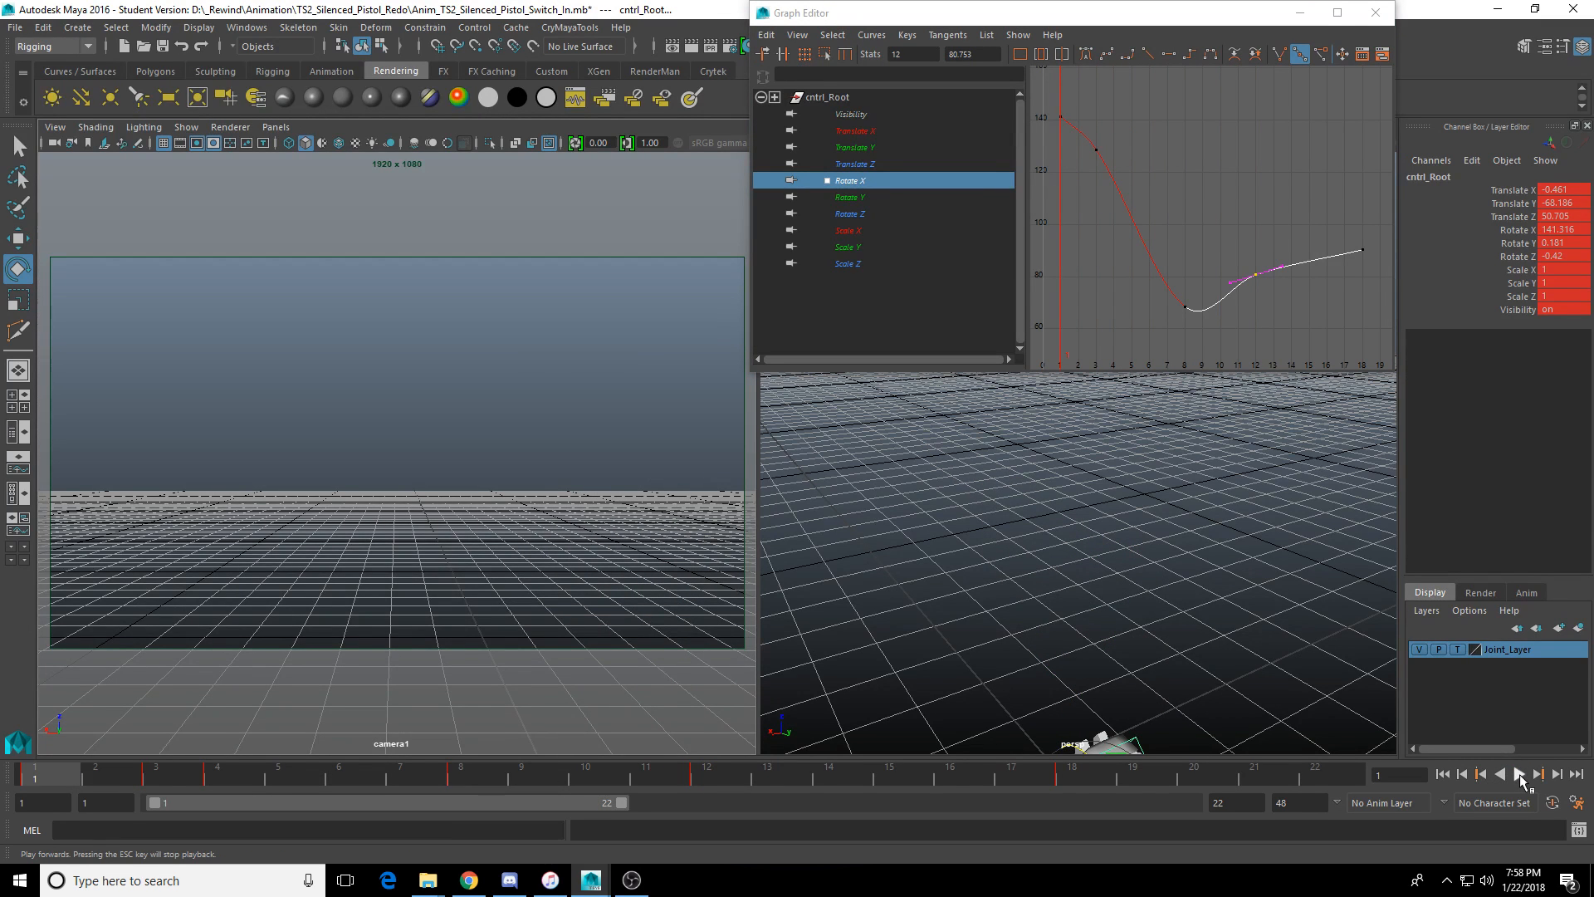
click(1519, 775)
click(1520, 775)
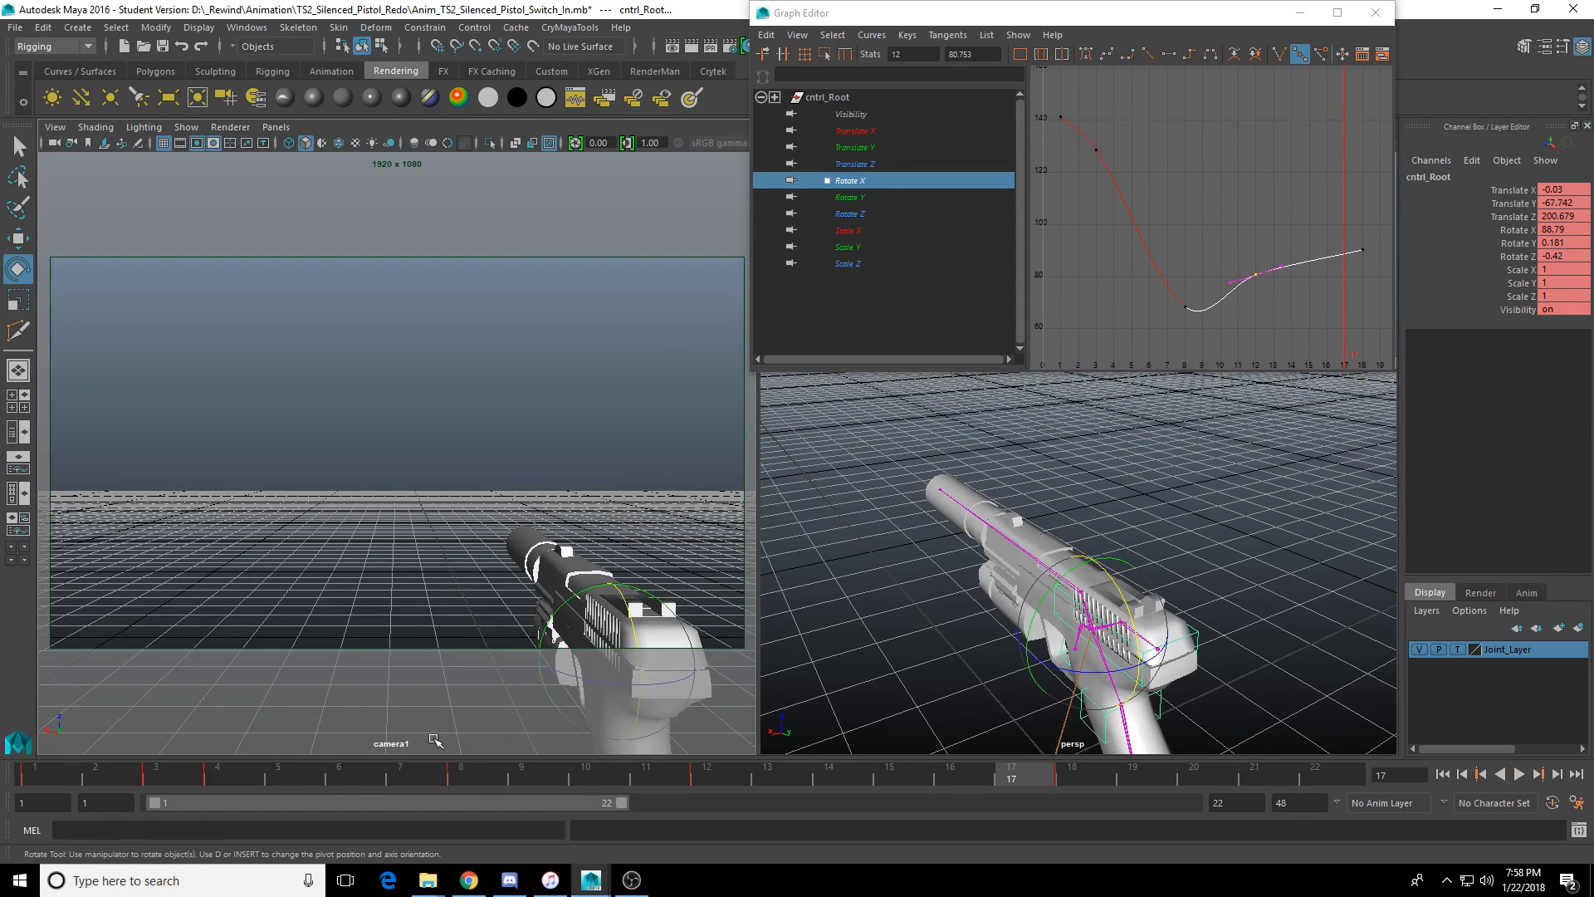
mouse_move(286, 773)
mouse_down()
mouse_move(86, 792)
mouse_move(499, 799)
mouse_move(754, 777)
mouse_move(92, 774)
mouse_up()
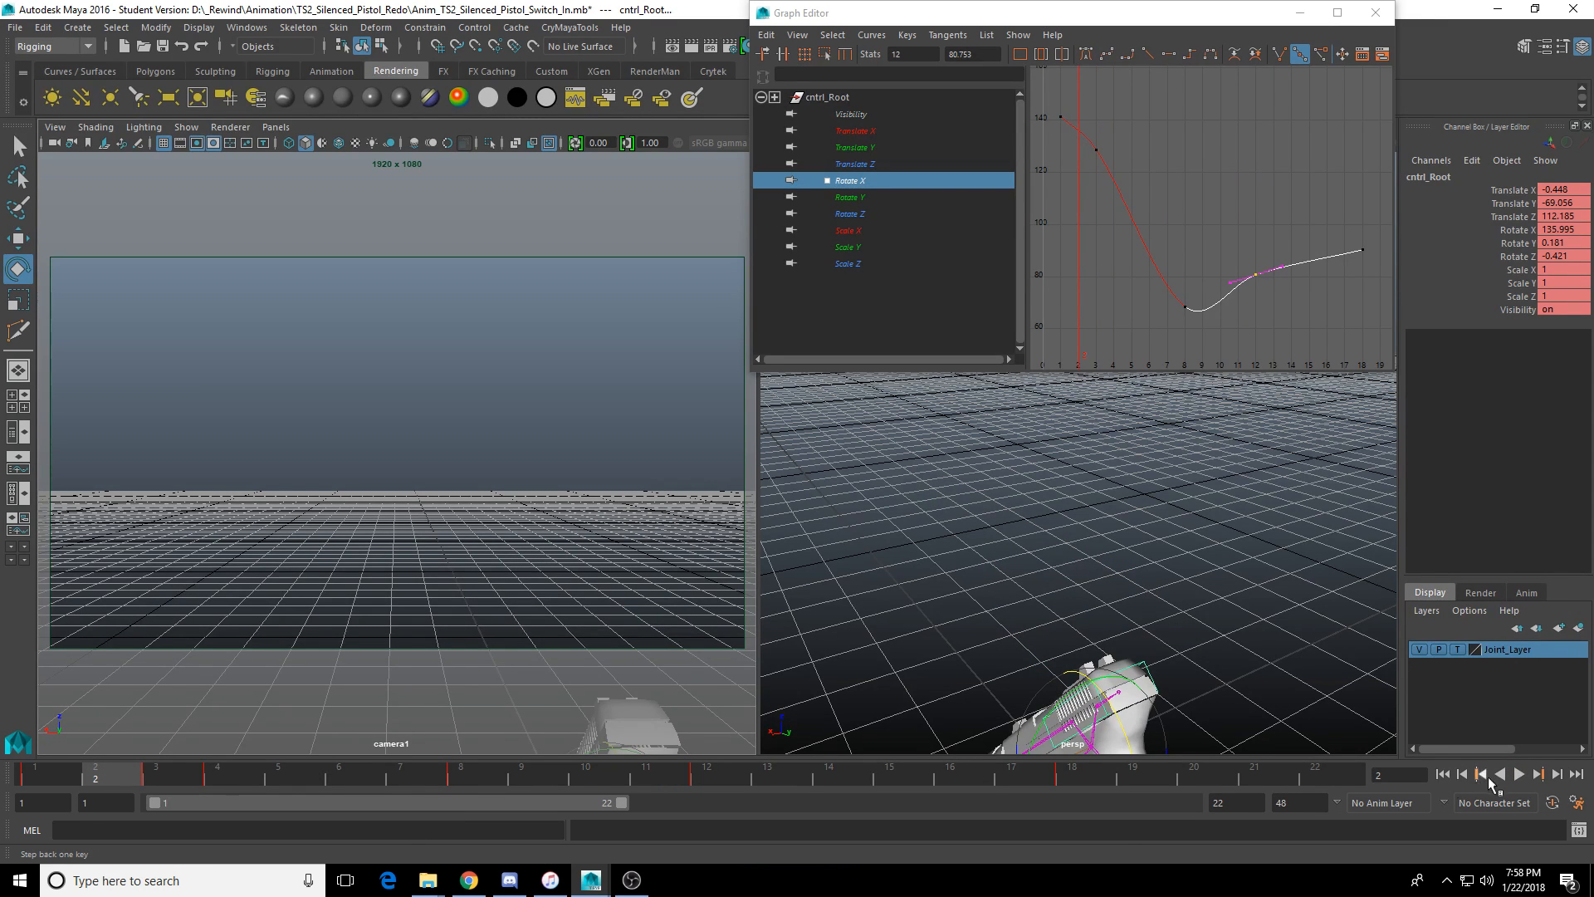
click(1519, 777)
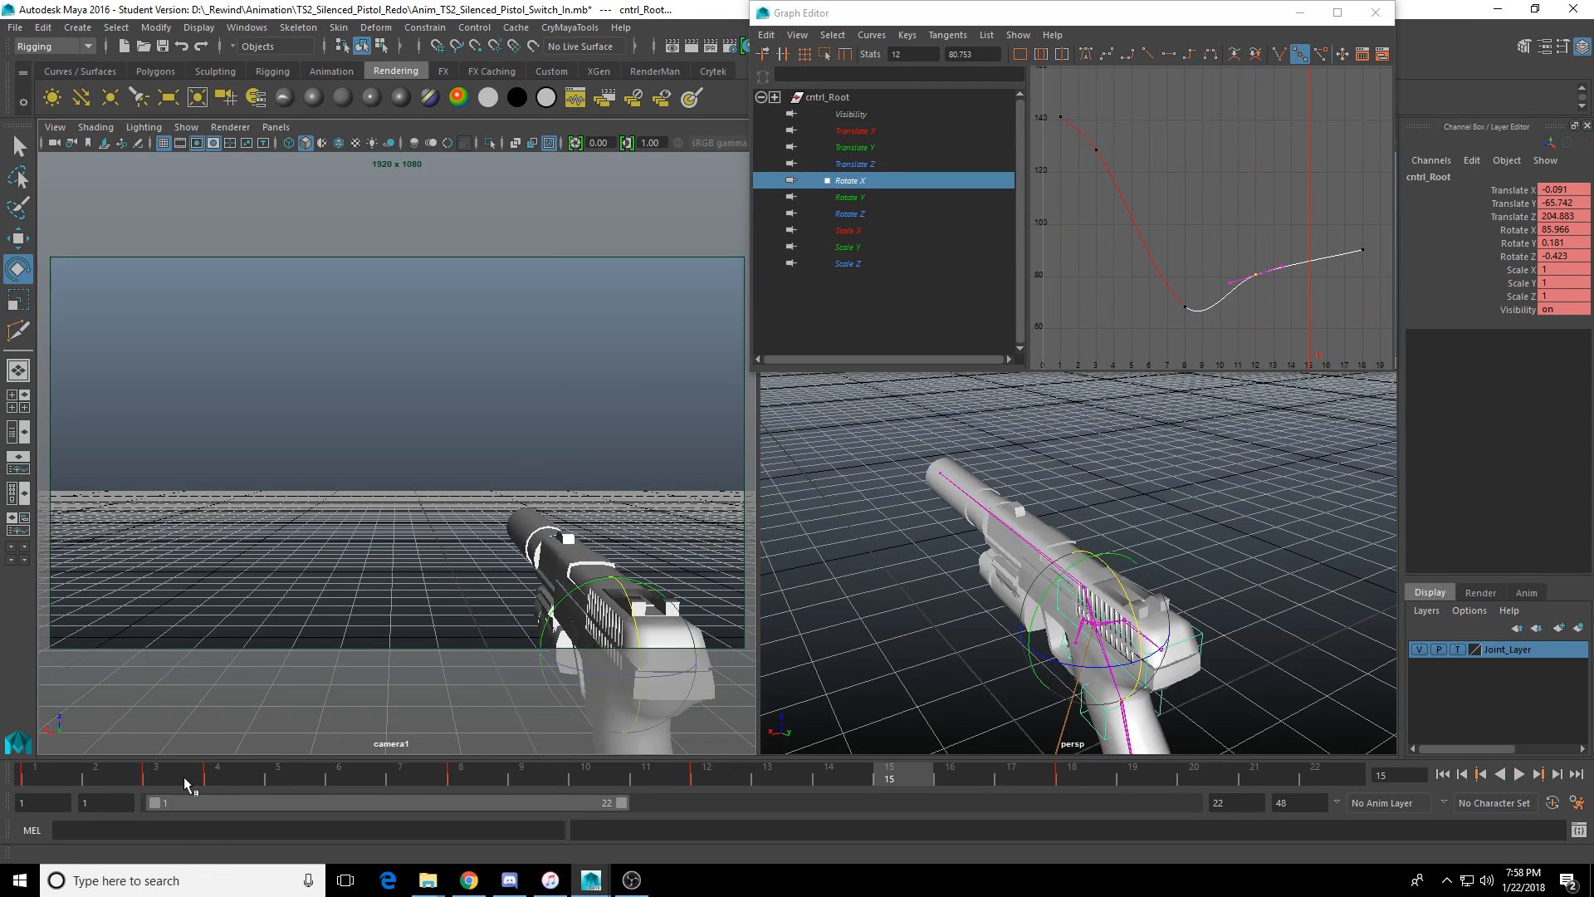
mouse_move(100, 784)
mouse_down()
mouse_move(878, 769)
mouse_move(565, 778)
mouse_move(687, 785)
mouse_move(153, 780)
mouse_move(802, 782)
mouse_up()
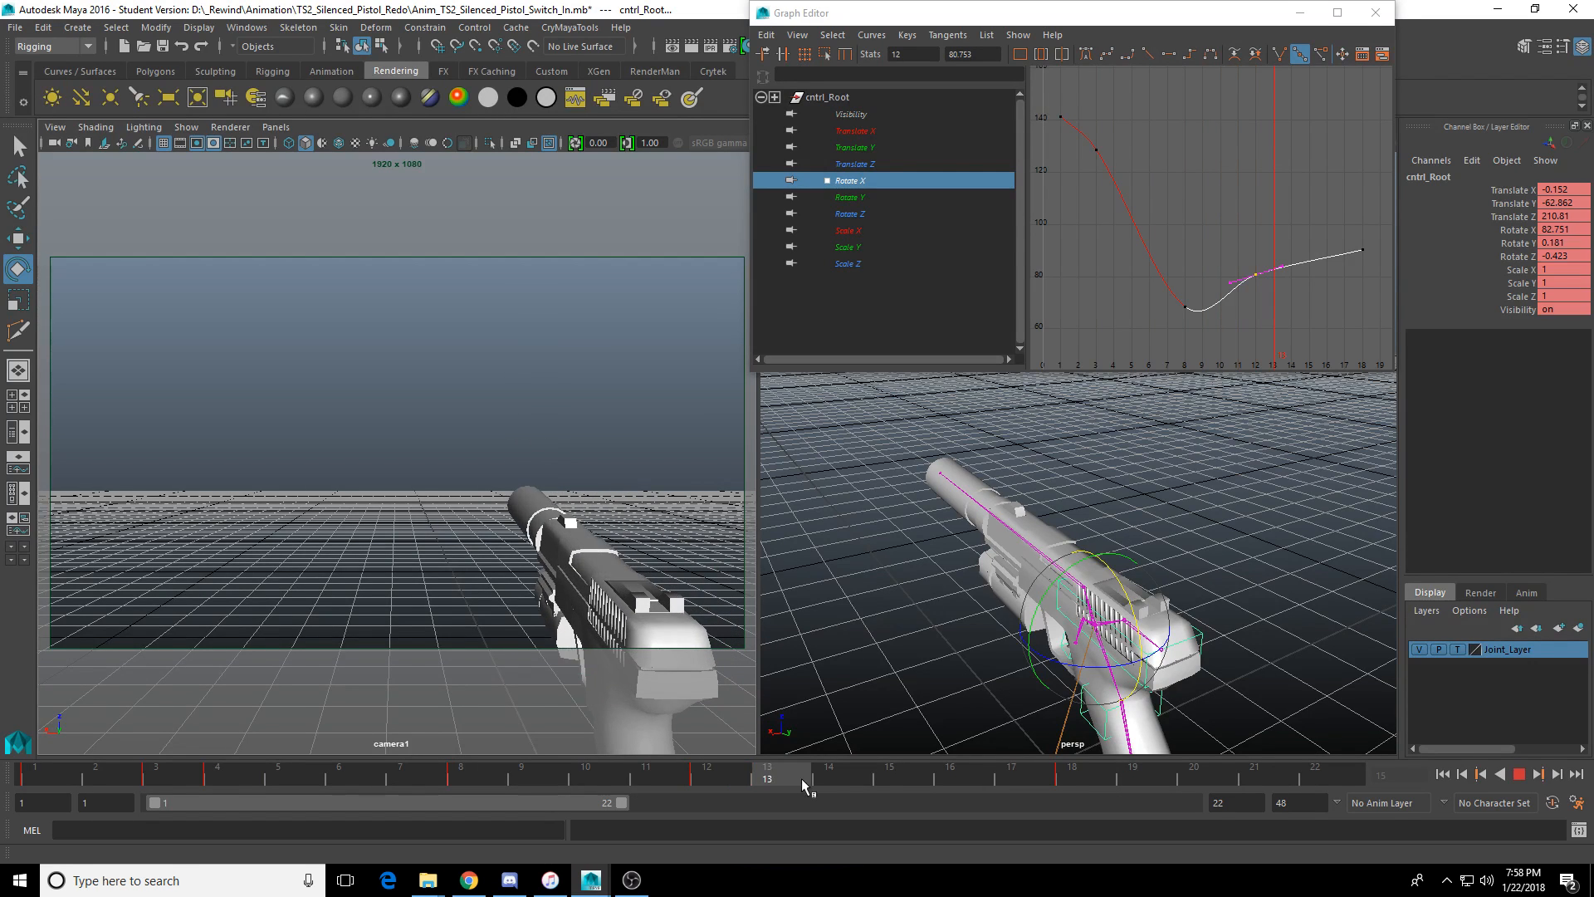
Copy the root control's key at frame 18 and paste it at frame 14.
drag(983, 783, 1069, 789)
right_click(1088, 791)
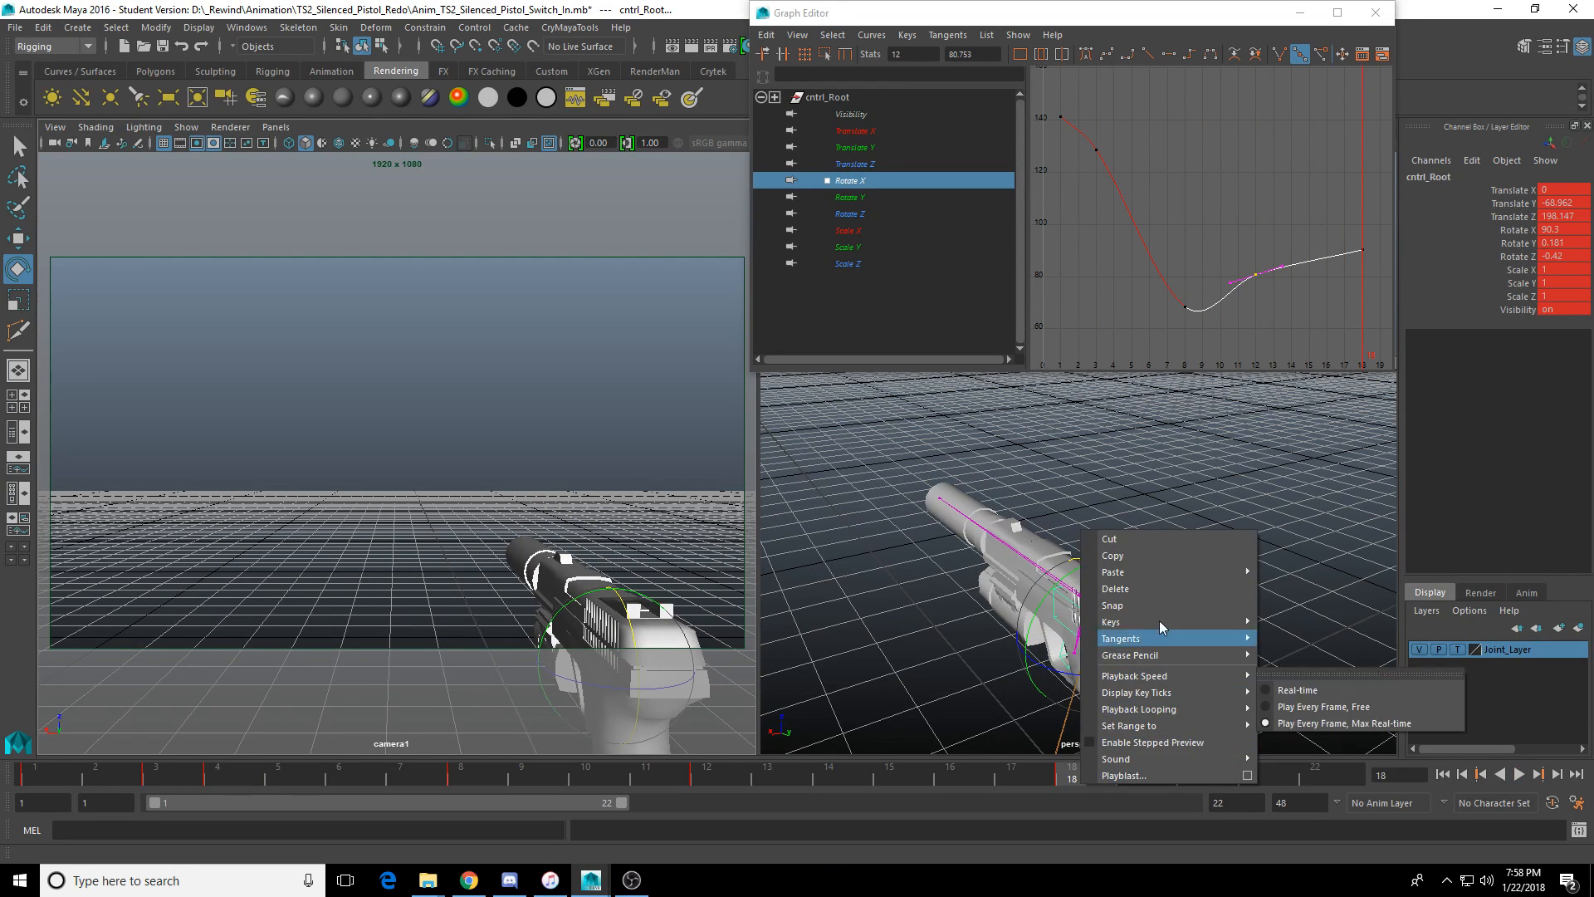
click(1104, 552)
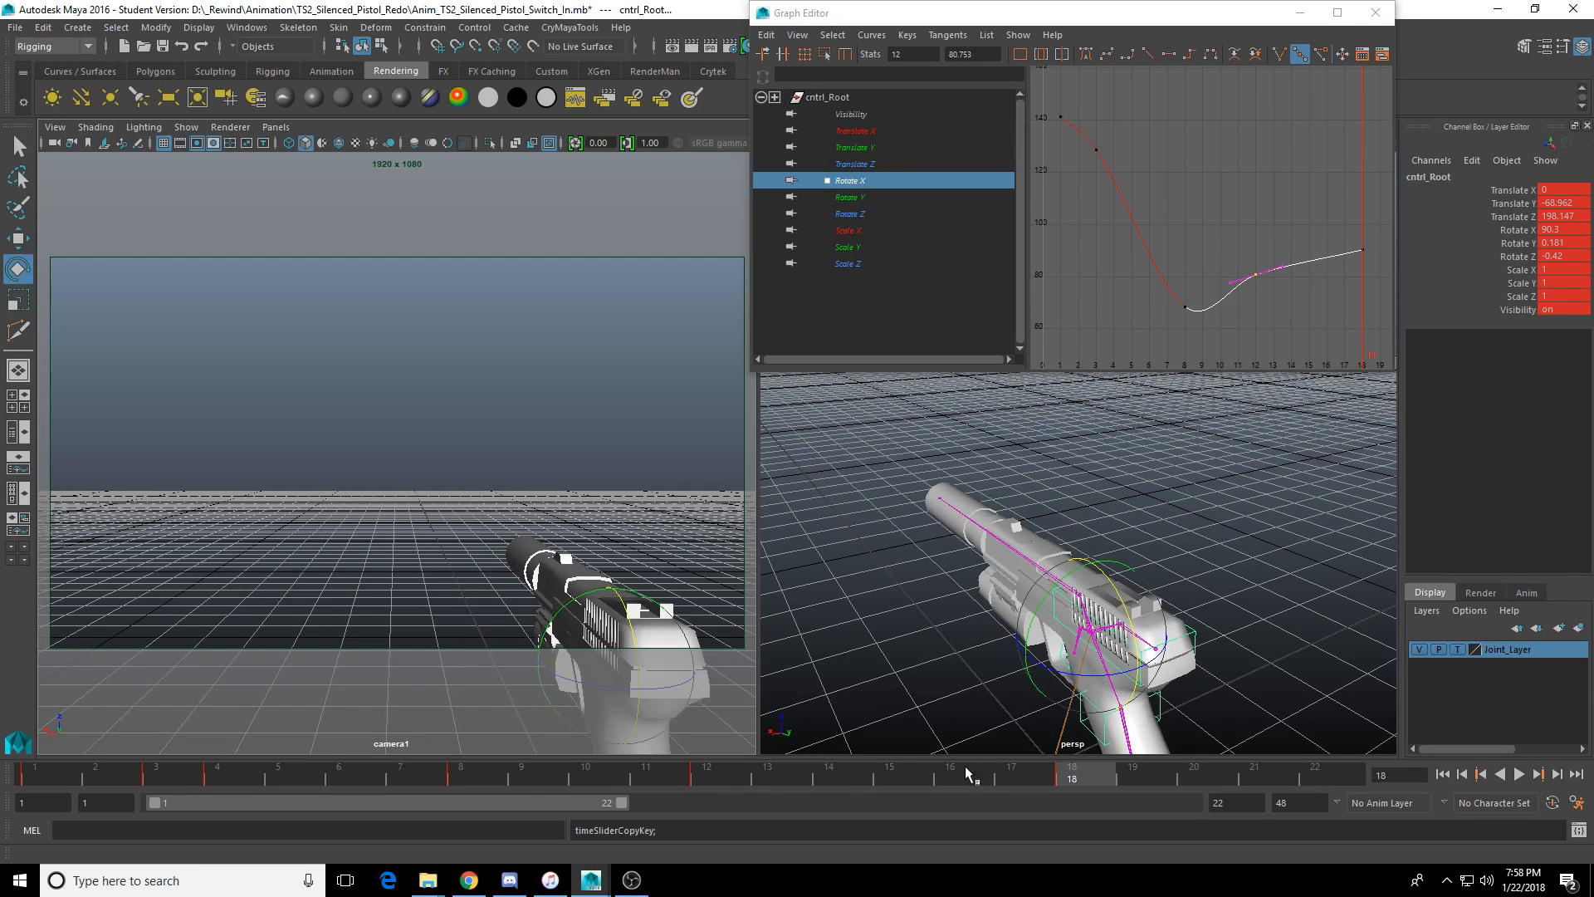
drag(966, 780, 838, 774)
right_click(838, 773)
mouse_move(924, 563)
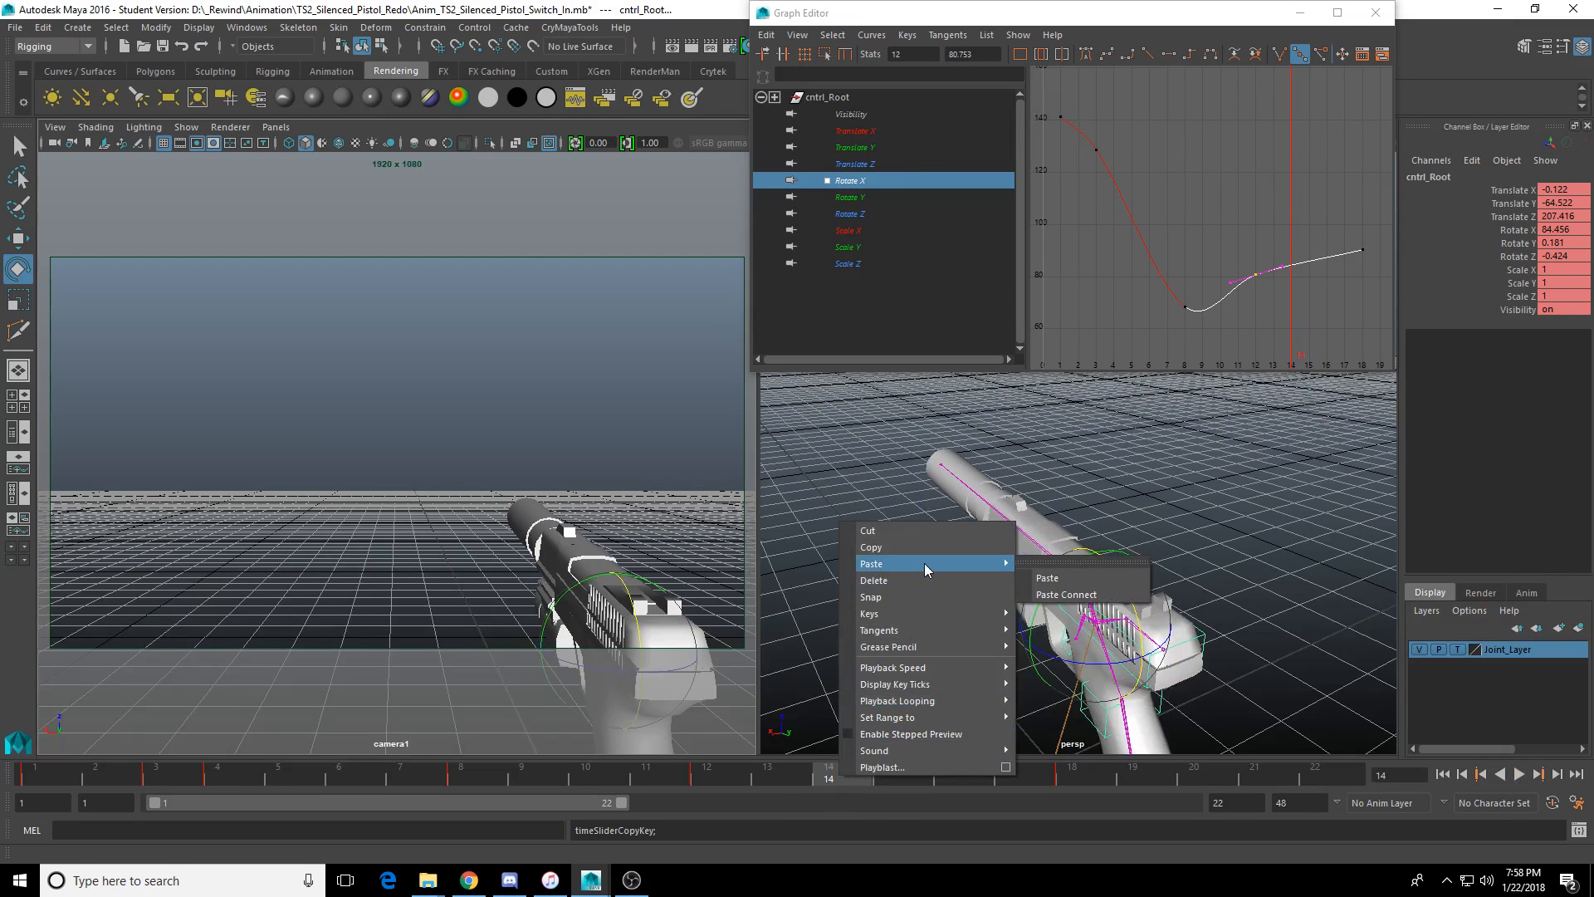
click(1047, 578)
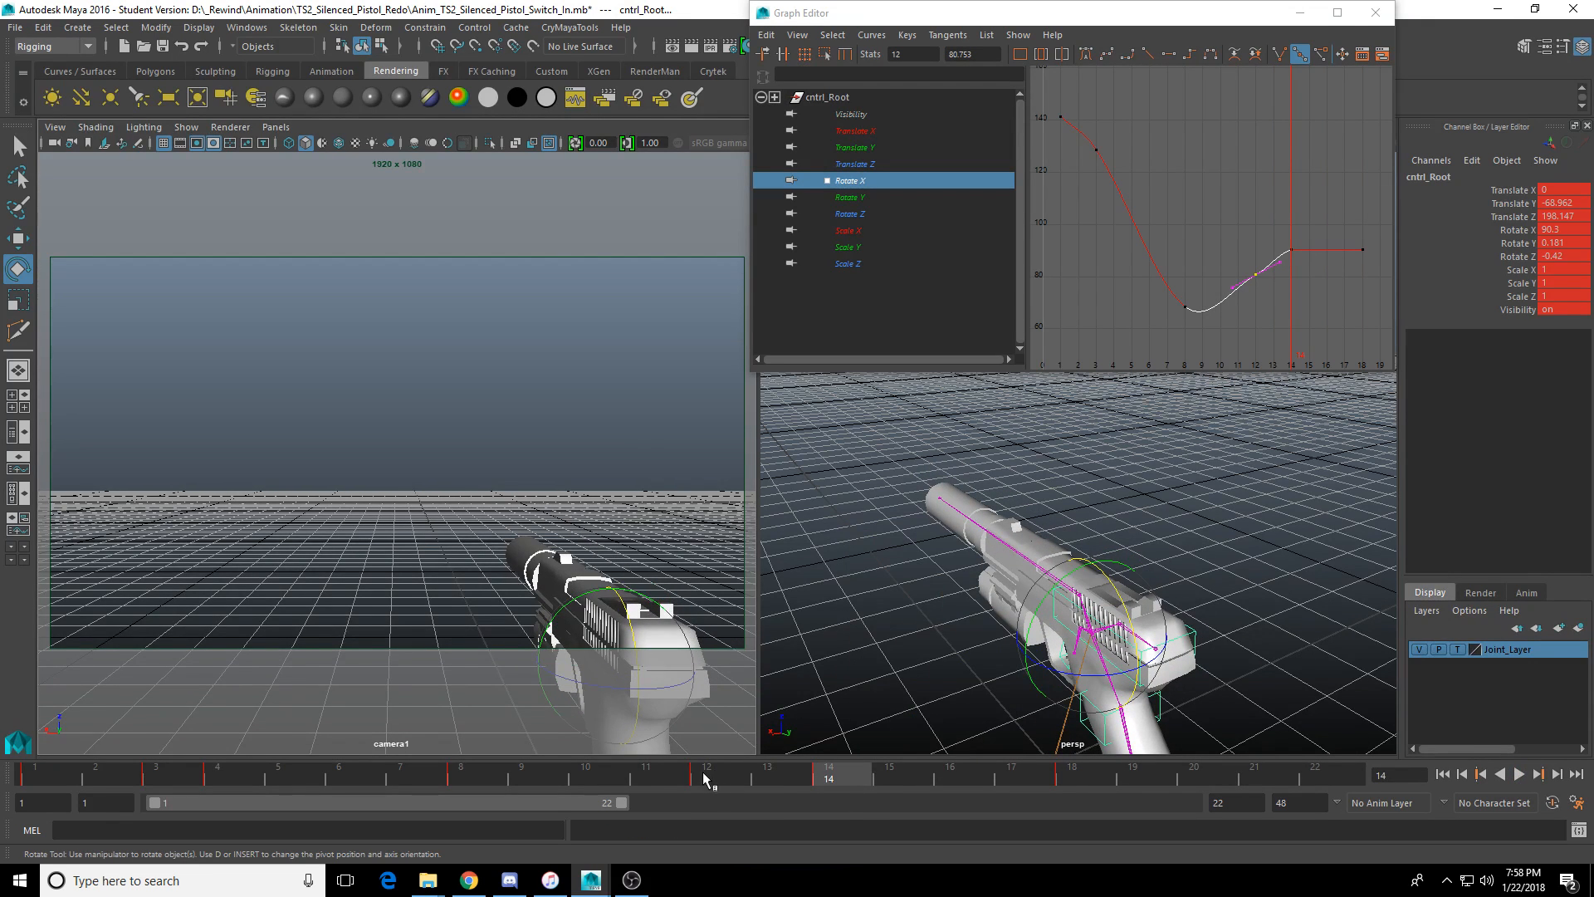
At frame 14, lower the root control to about Translate Z 189.5 and tilt it to about Rotate X 93.0.
key(alt+v)
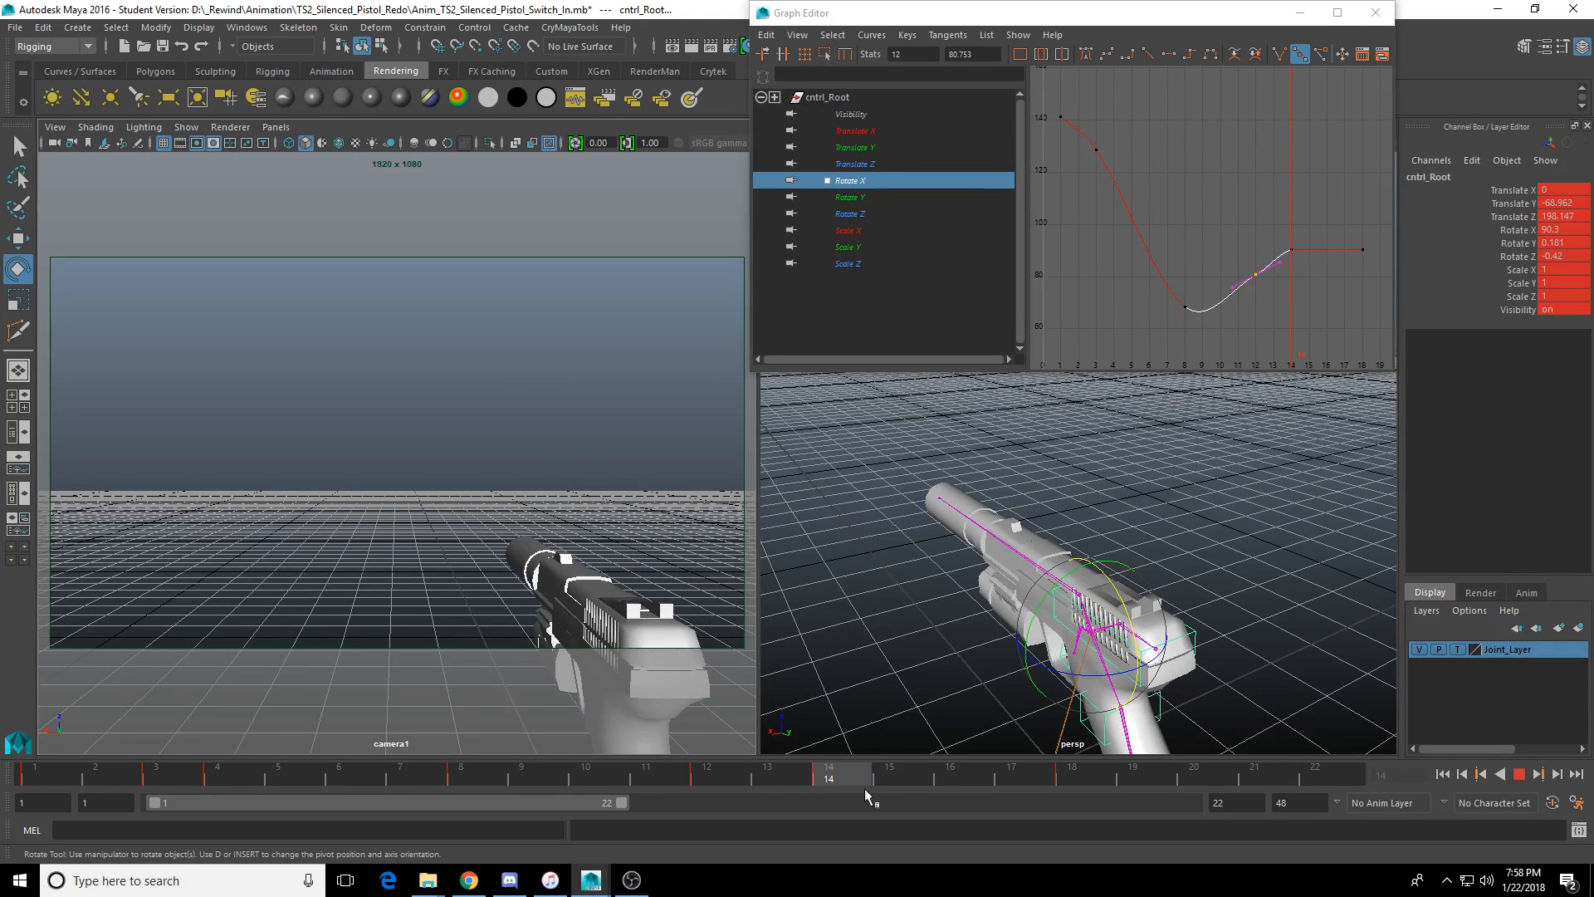
key(alt+v)
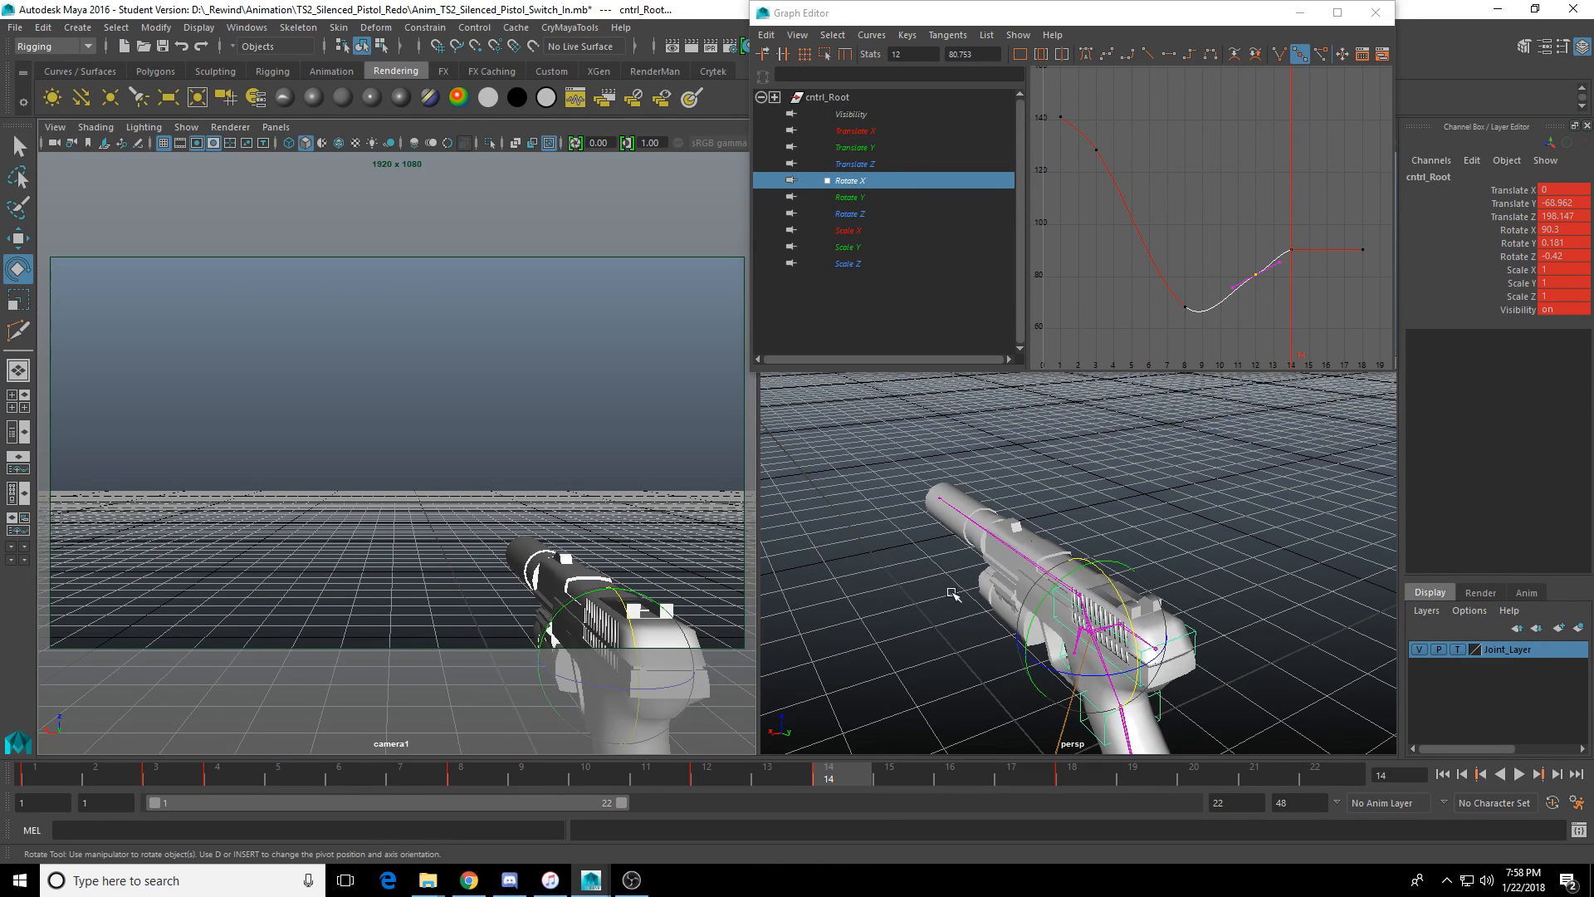
alt+drag(952, 595, 1094, 581)
key(w)
key(w)
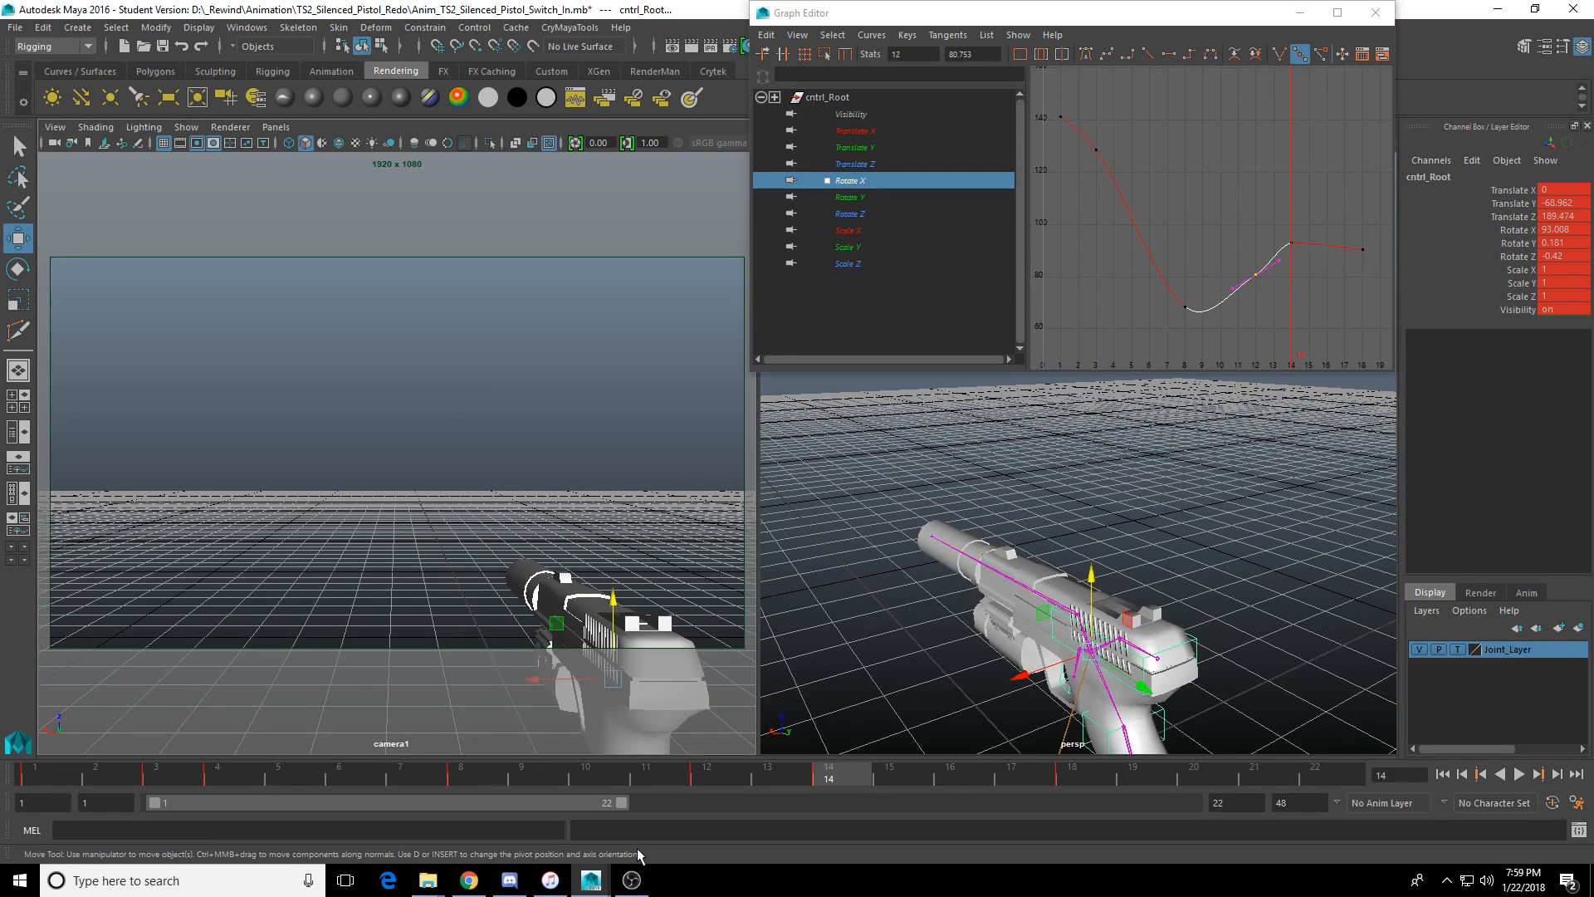
Scrub the settling frames up to frame 19, and play the whole animation from frame 1.
drag(619, 778, 1154, 780)
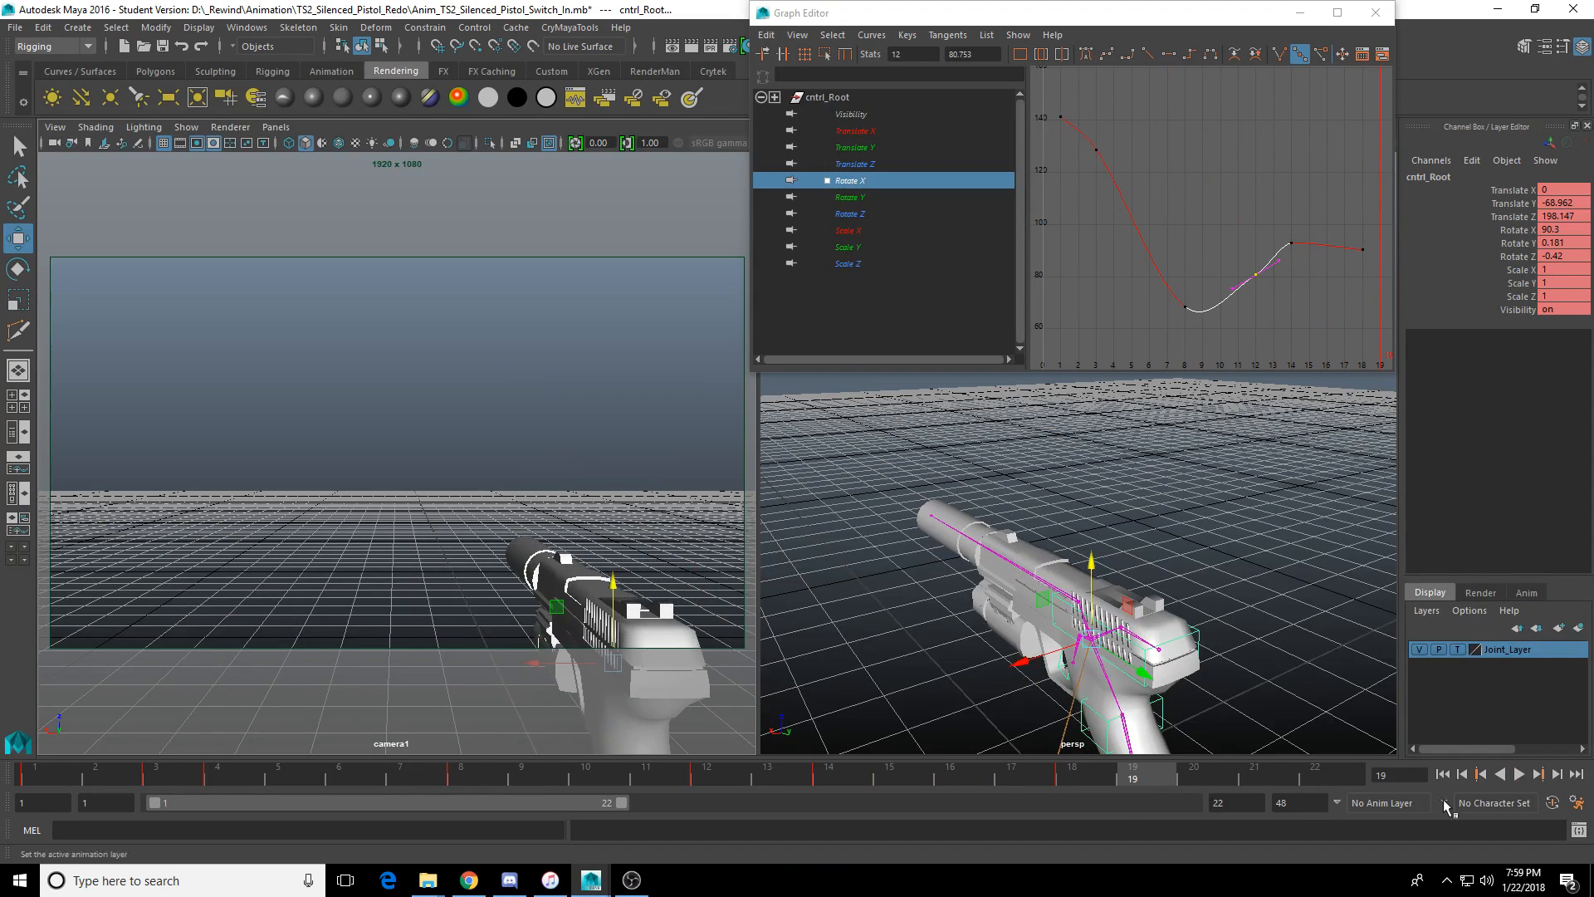
click(1442, 774)
click(1519, 774)
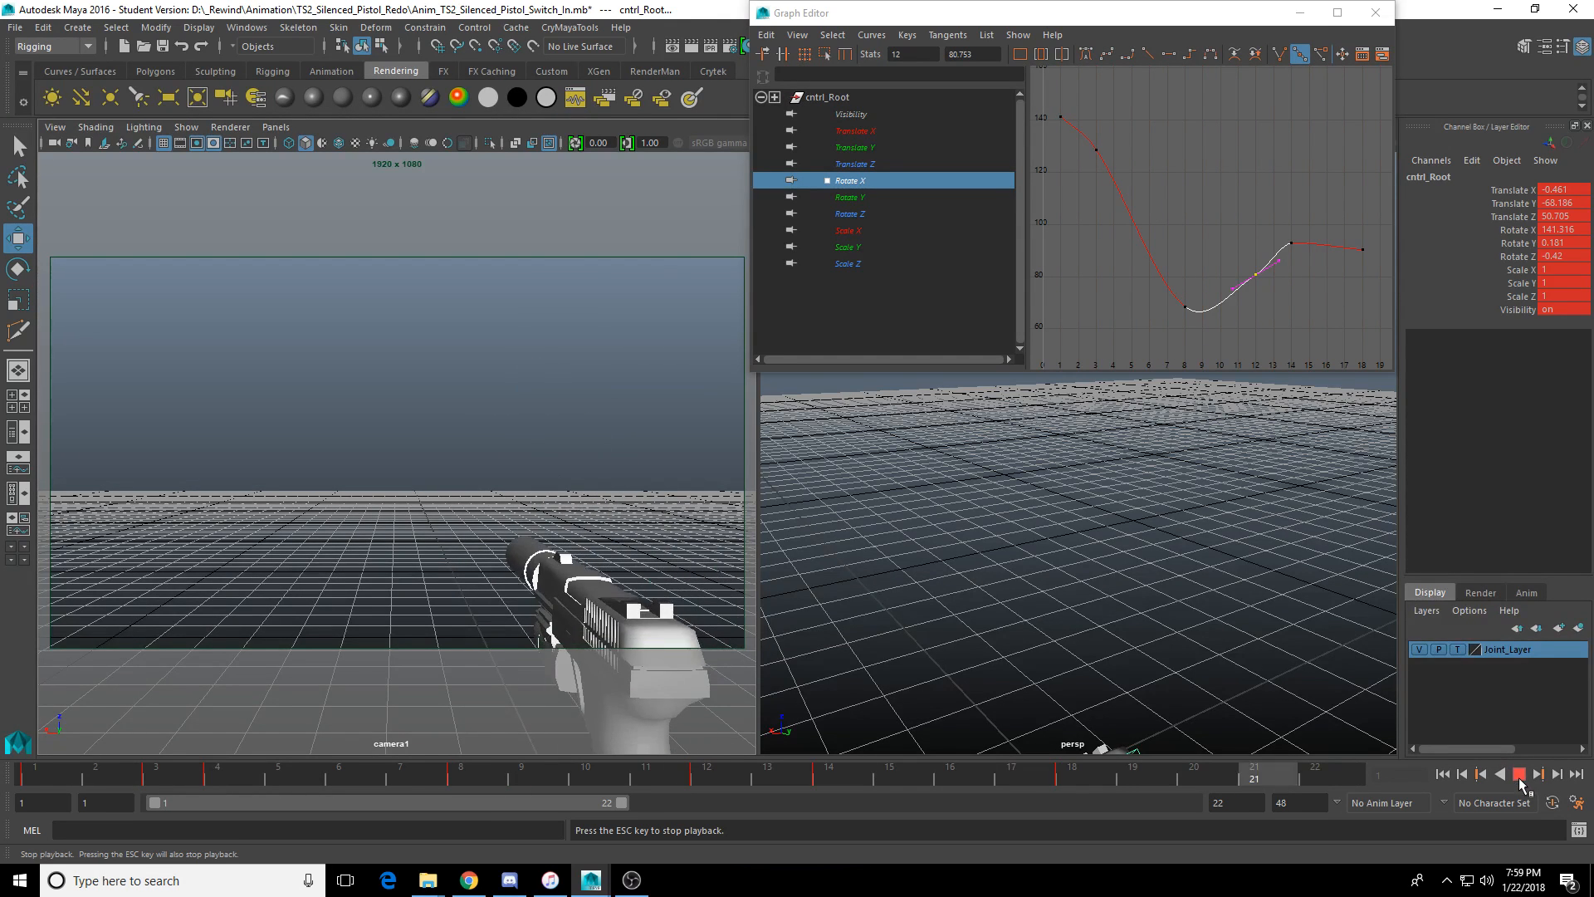
click(1520, 774)
Try raising the root control's Rotate X key at frame 8 to about 79.03 in the Graph Editor.
mouse_move(478, 779)
mouse_down()
mouse_move(707, 781)
mouse_move(477, 781)
mouse_up()
click(1183, 308)
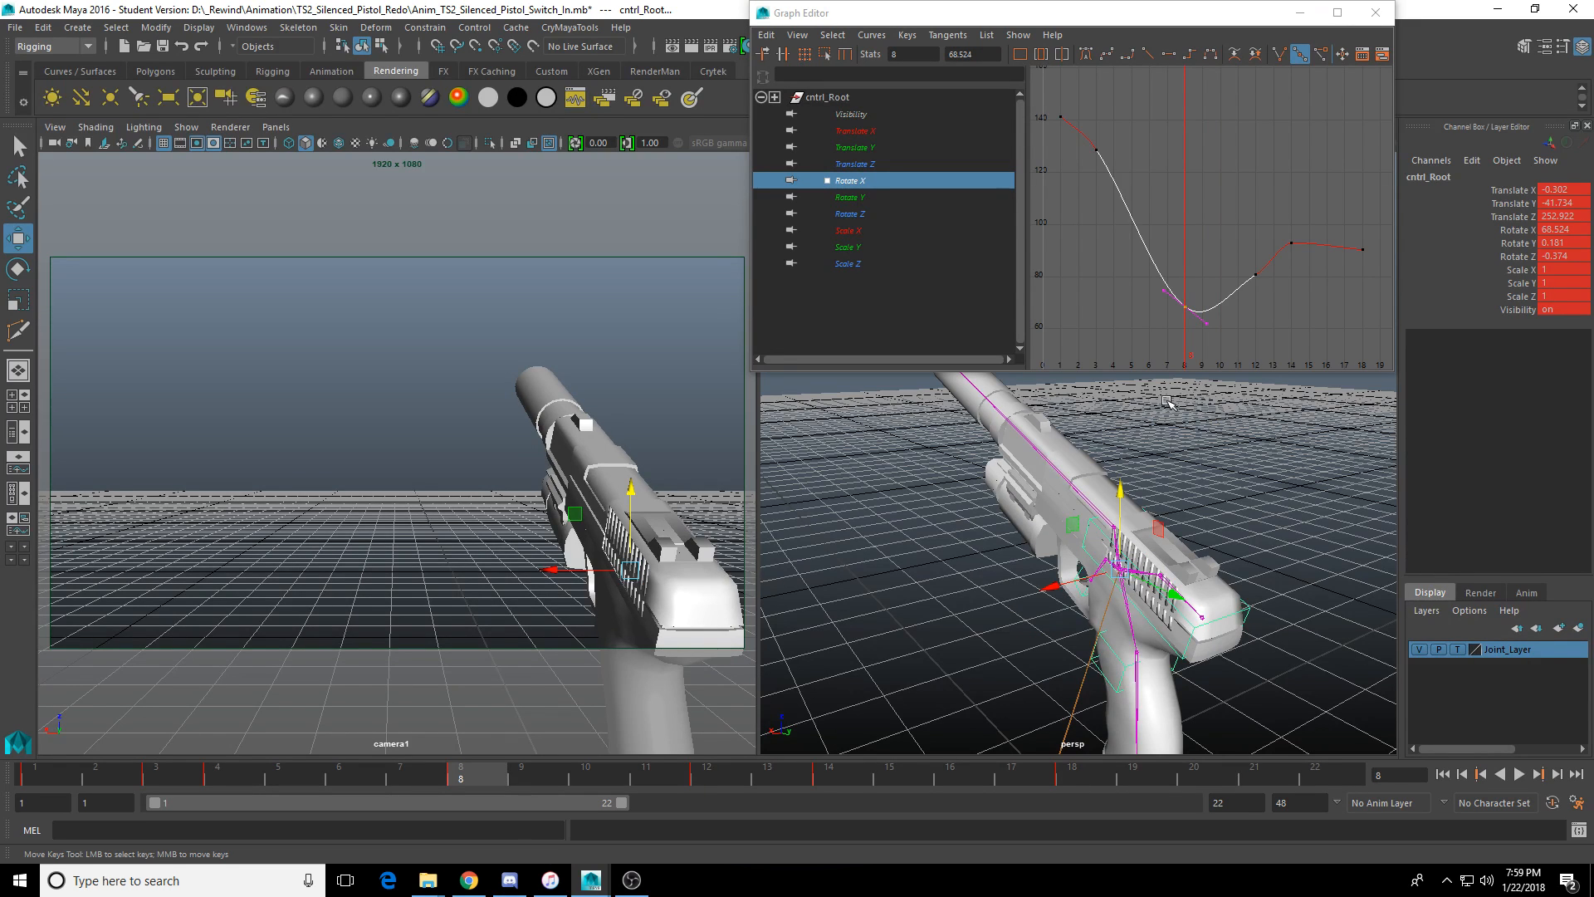
drag(1226, 249, 1186, 275)
Replay the motion and examine the poses around frames 16 and 12.
key(alt+v)
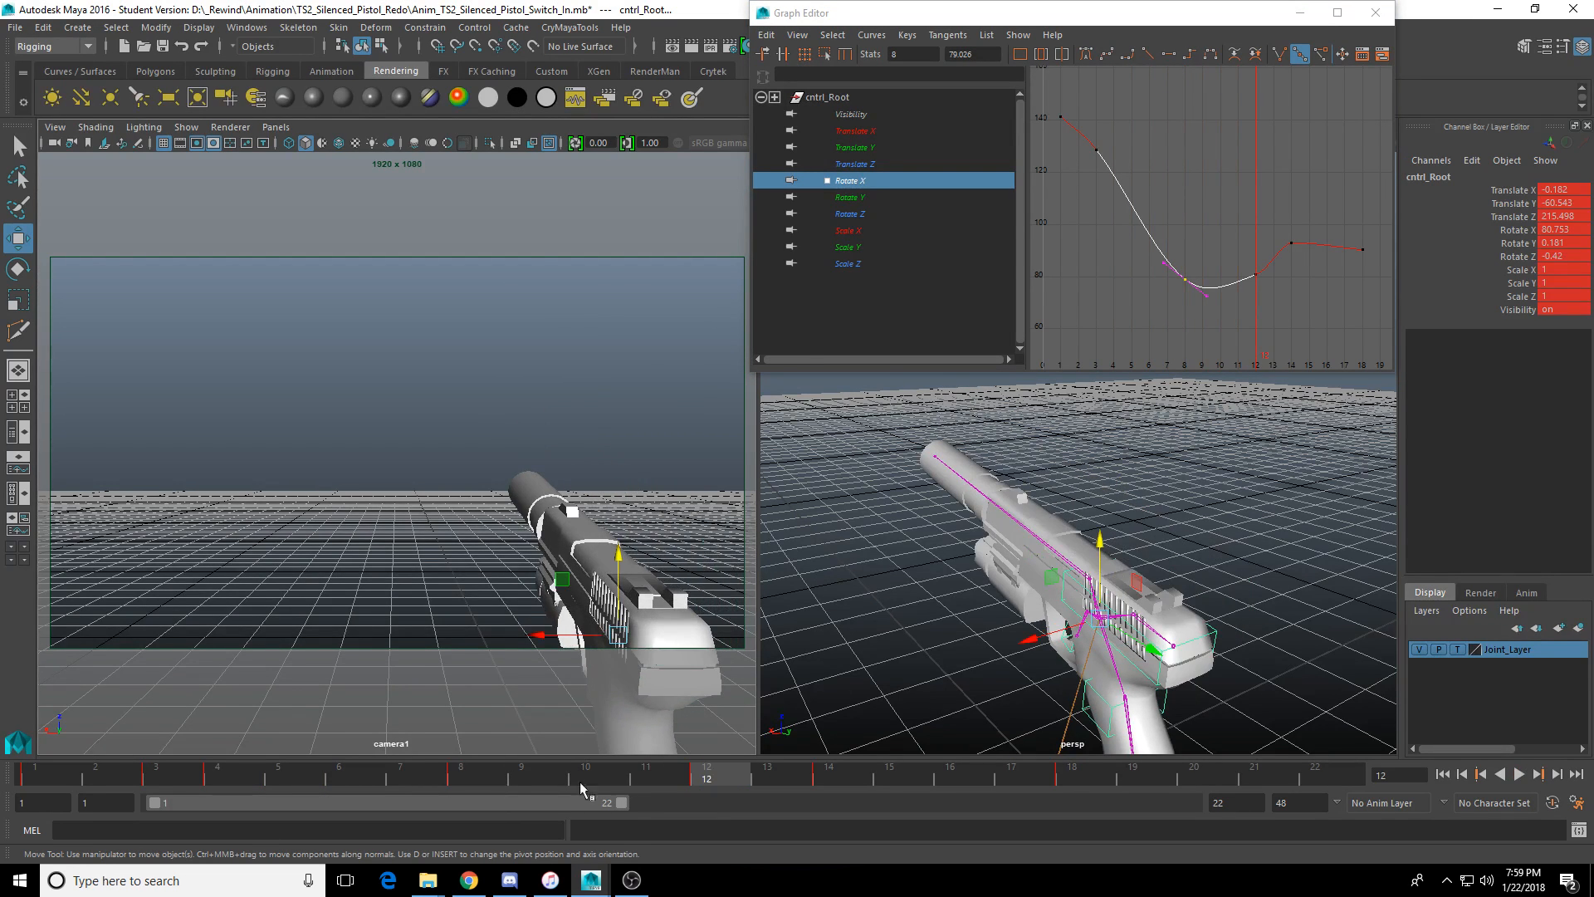
click(949, 793)
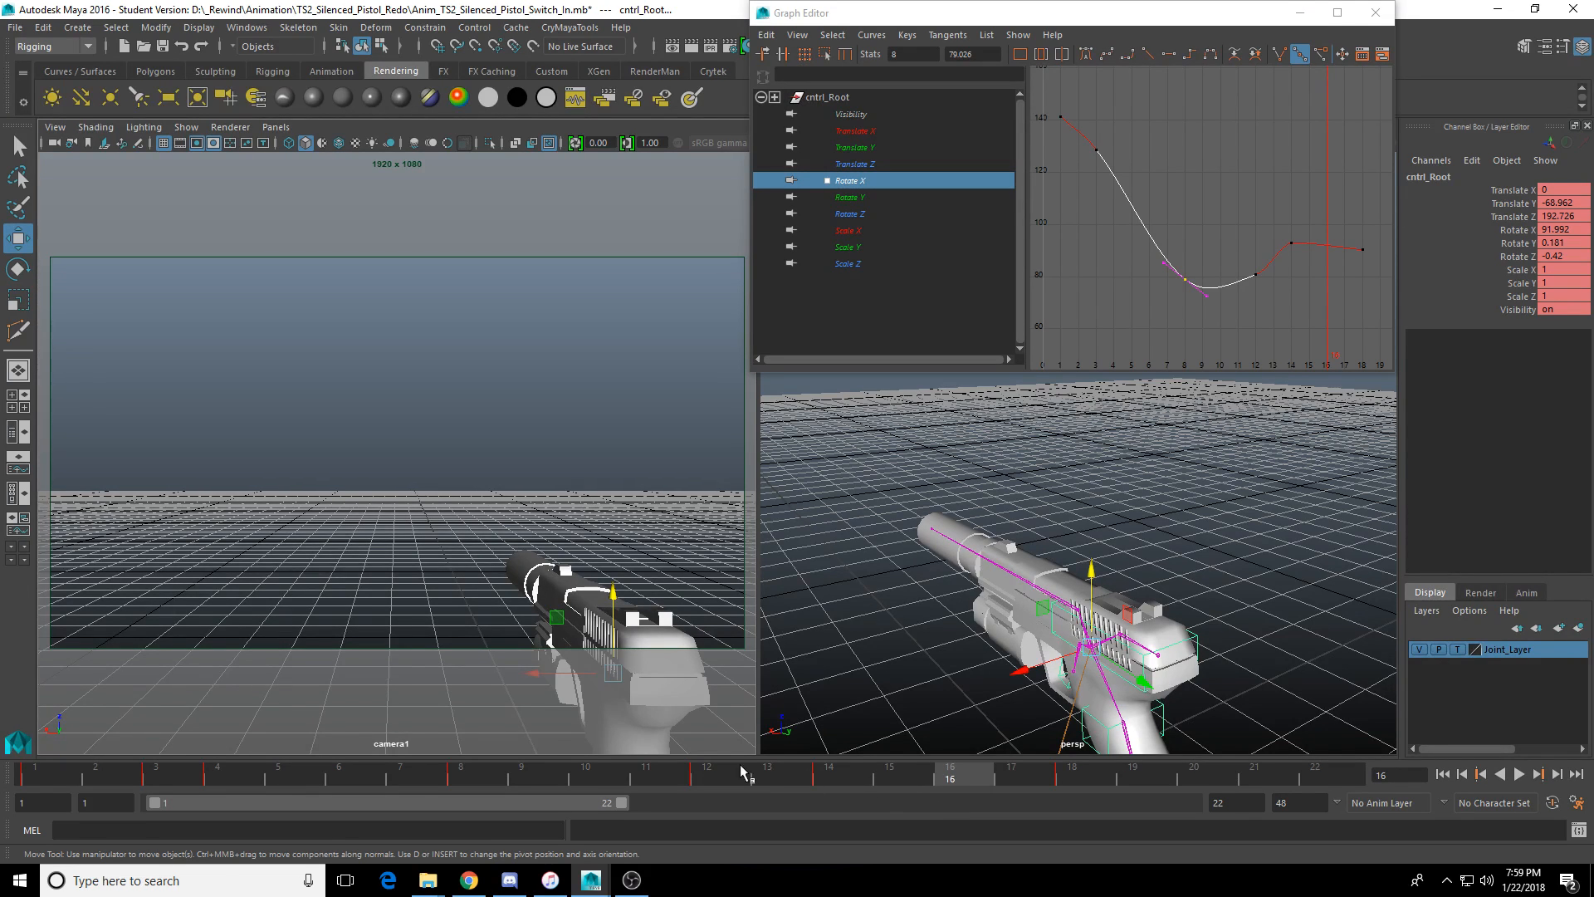
drag(312, 770, 709, 793)
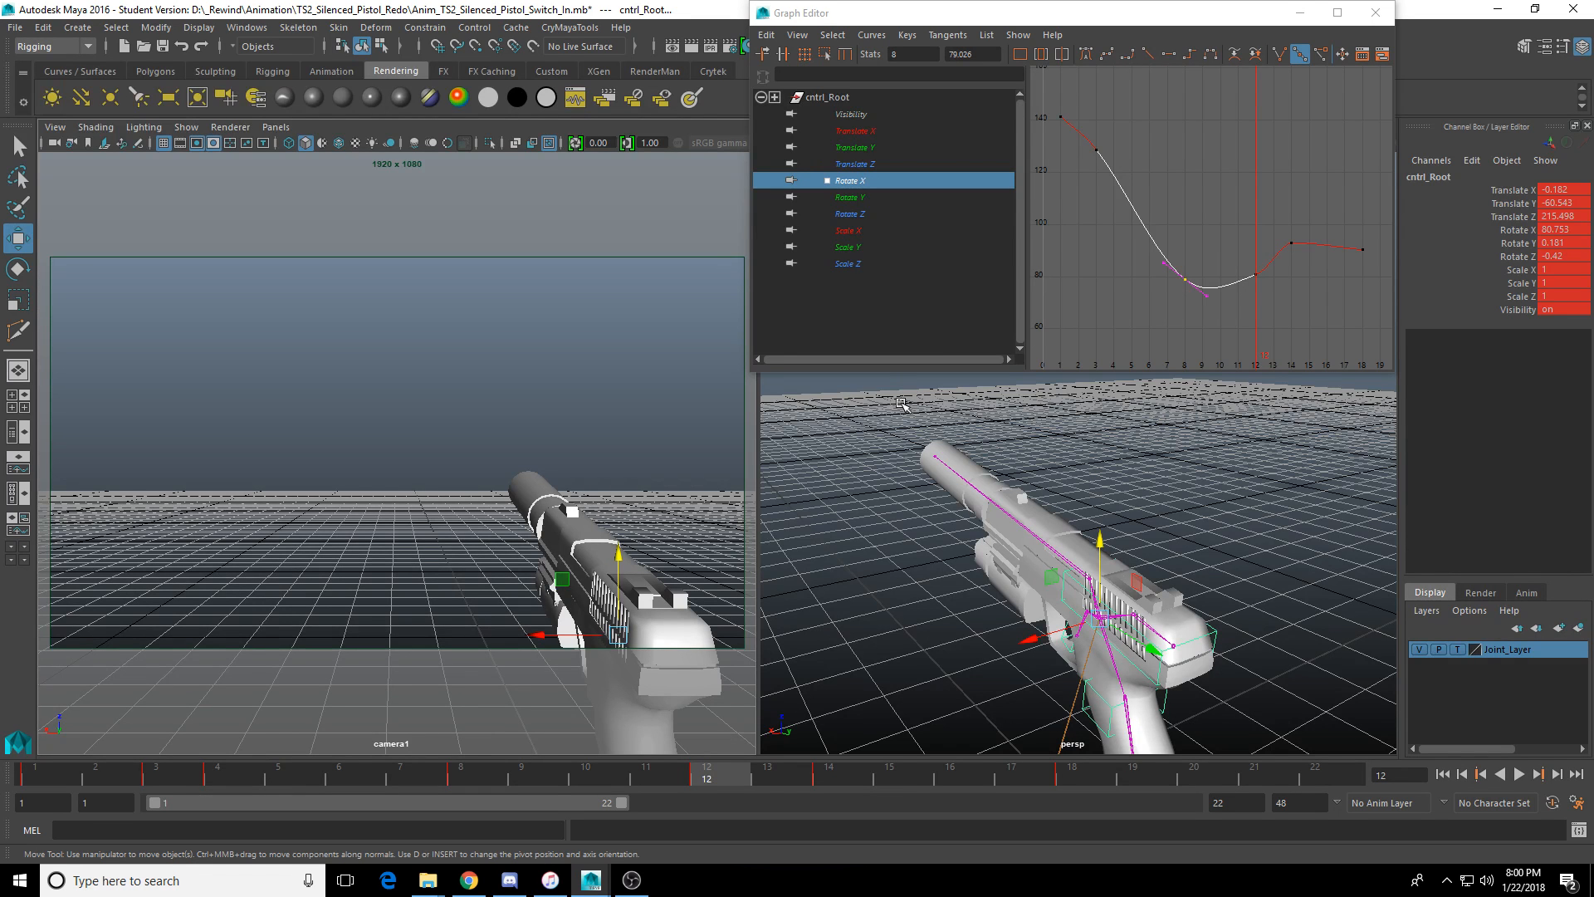
Try rotating the root control about its Y axis at frame 12, and play the animation from frame 1.
drag(573, 780, 706, 784)
key(e)
drag(1057, 568, 1026, 723)
click(1443, 774)
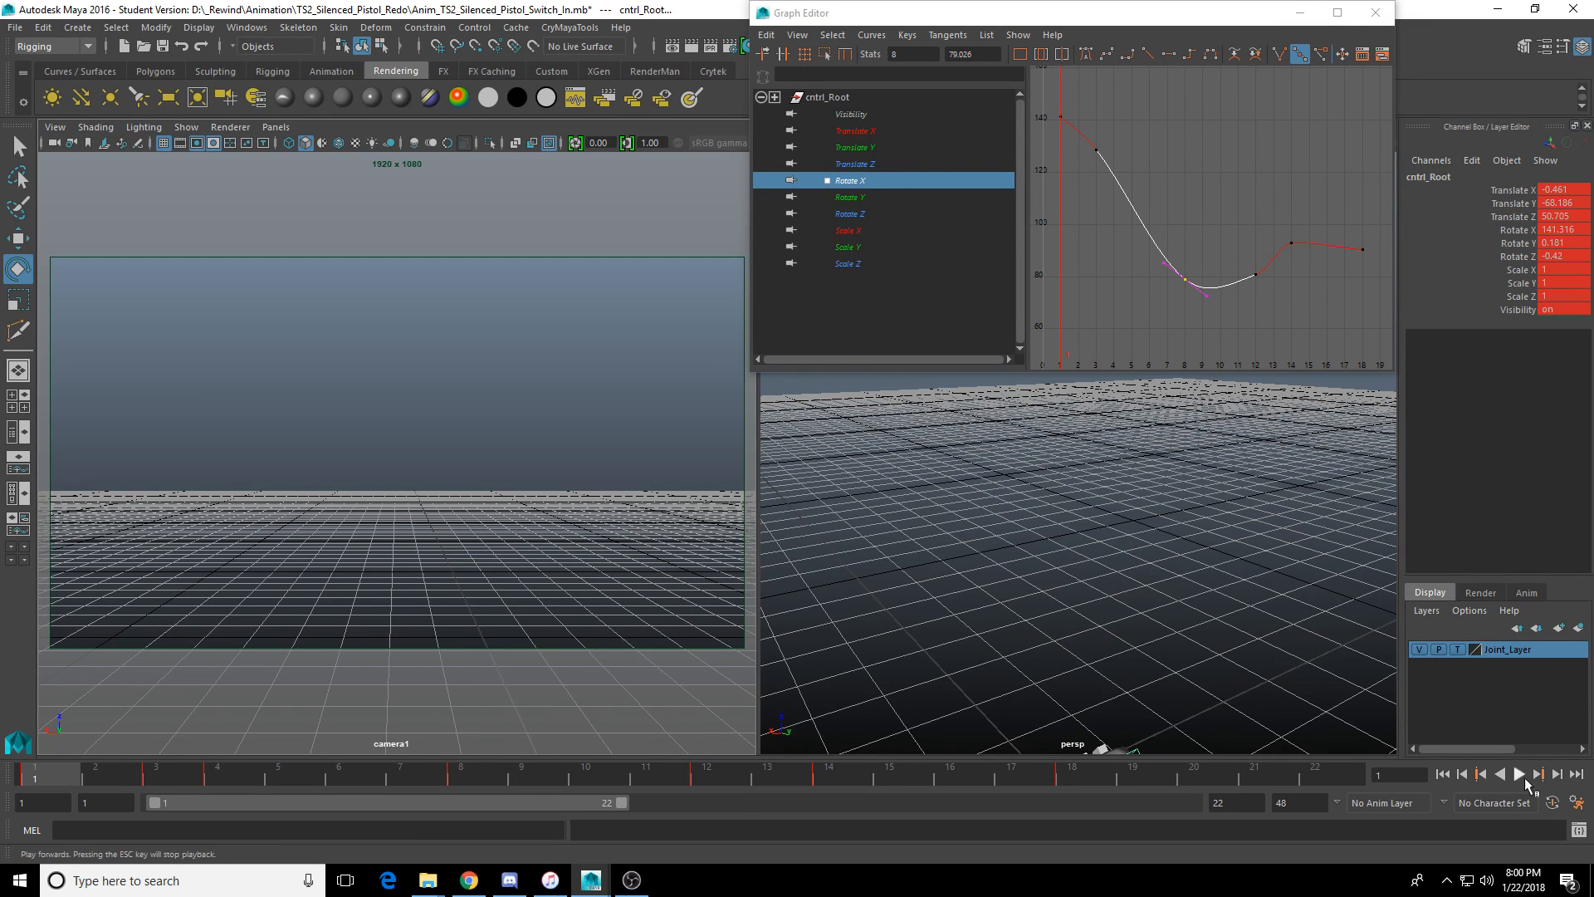
click(1519, 773)
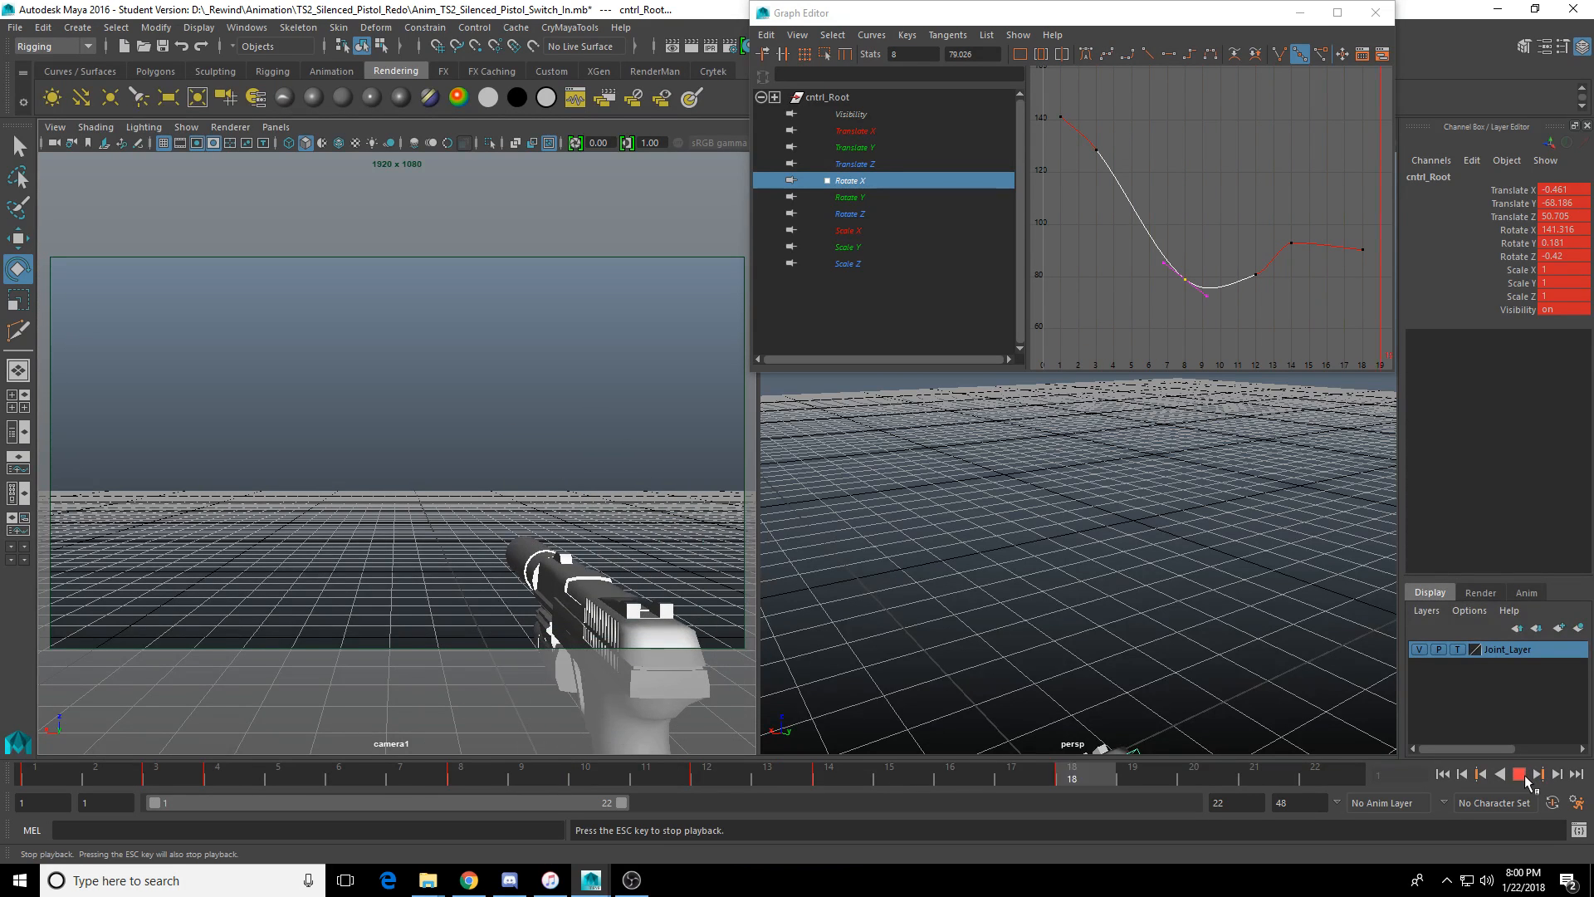
click(1518, 774)
Undo the trial rotation and the last Rotate X key change at frame 8.
key(ctrl+z)
key(ctrl+z)
key(ctrl+z)
key(ctrl+z)
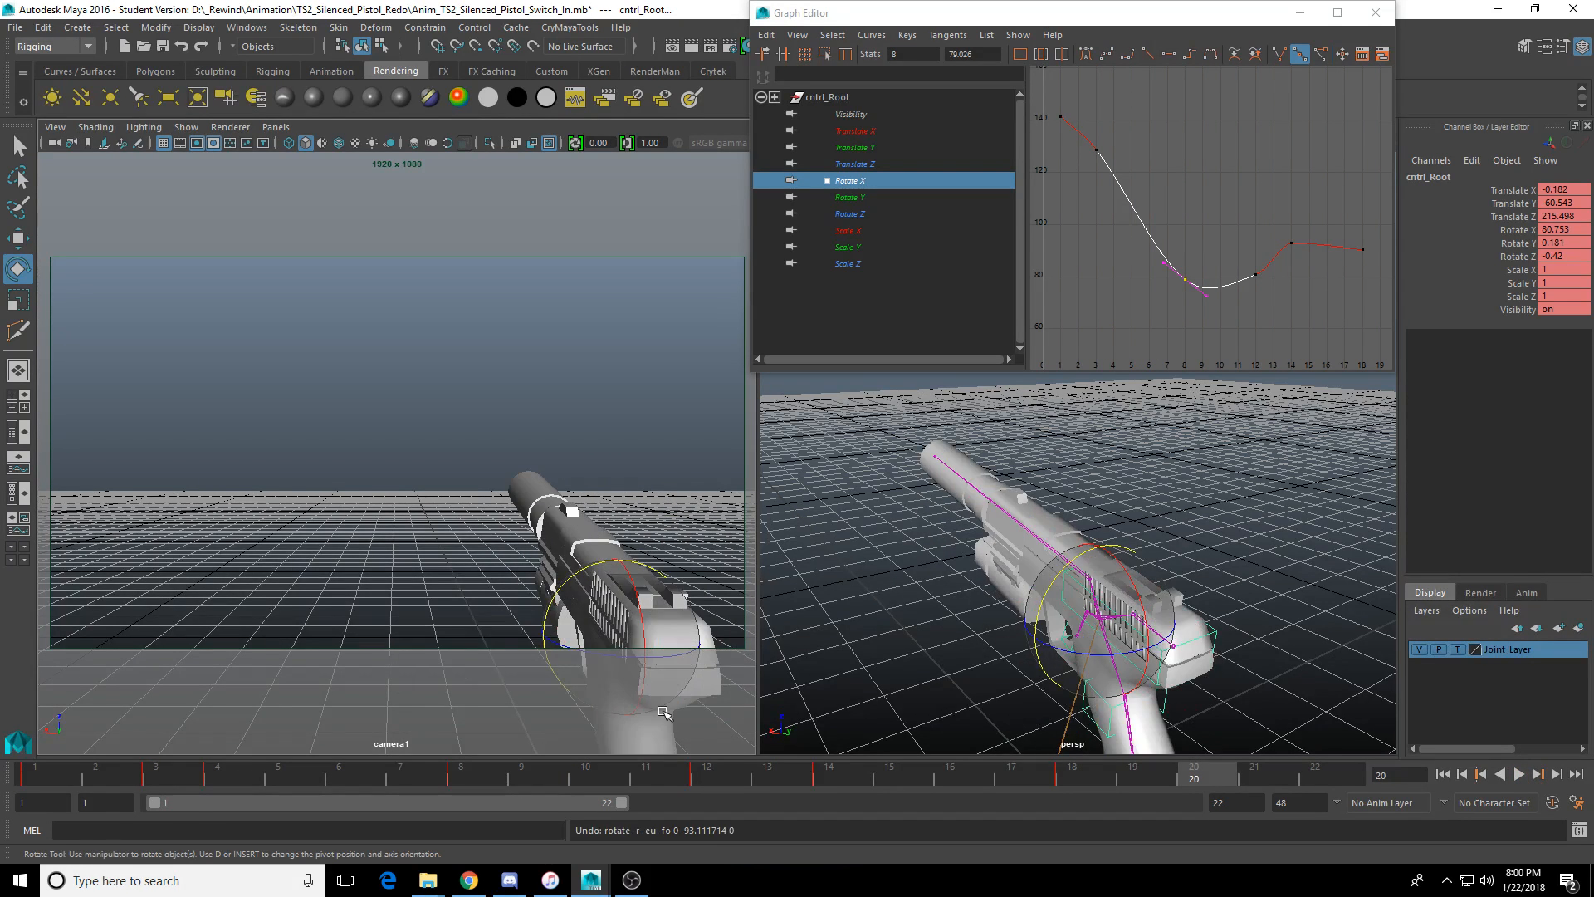
Raise the root control's Rotate X key at frame 8 to about 79.8 in the Graph Editor.
key(alt+v)
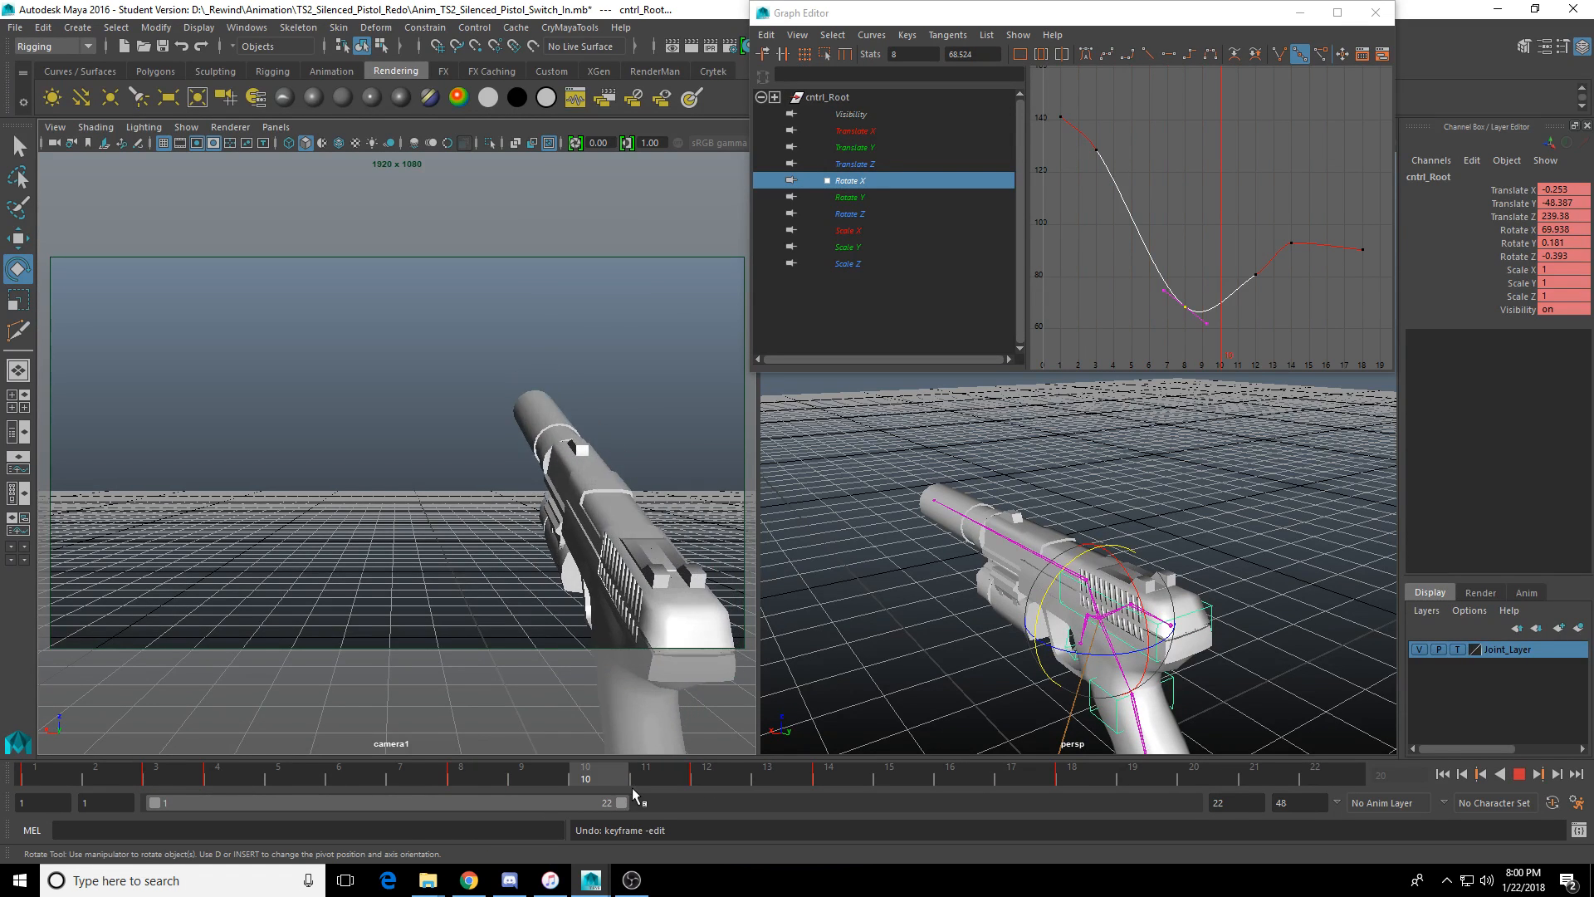
click(480, 772)
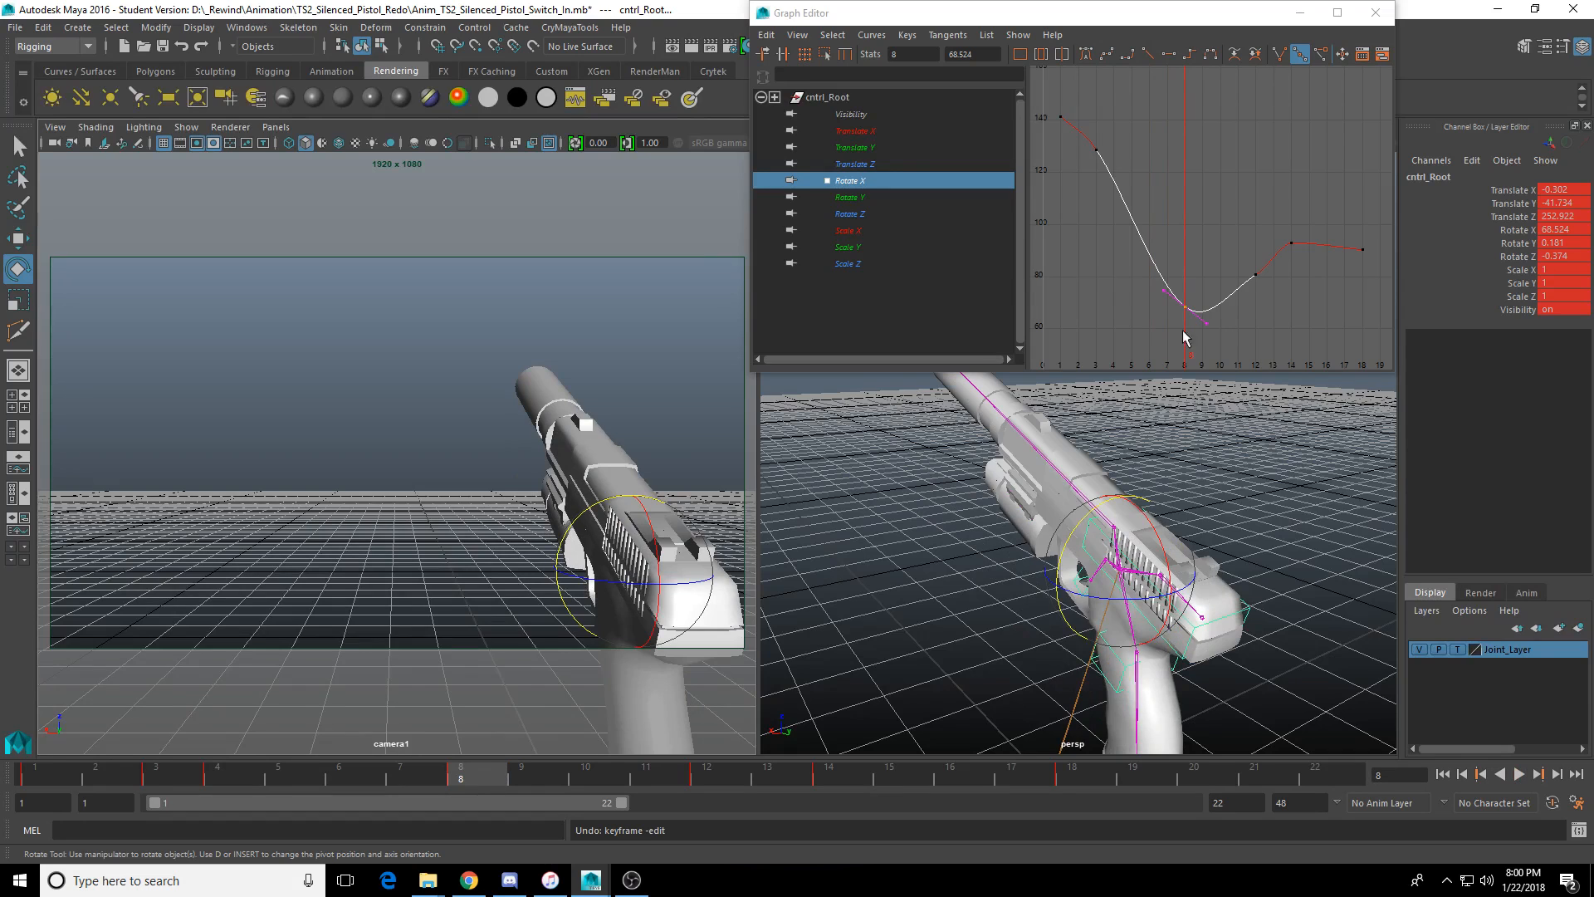
drag(1152, 323, 1156, 318)
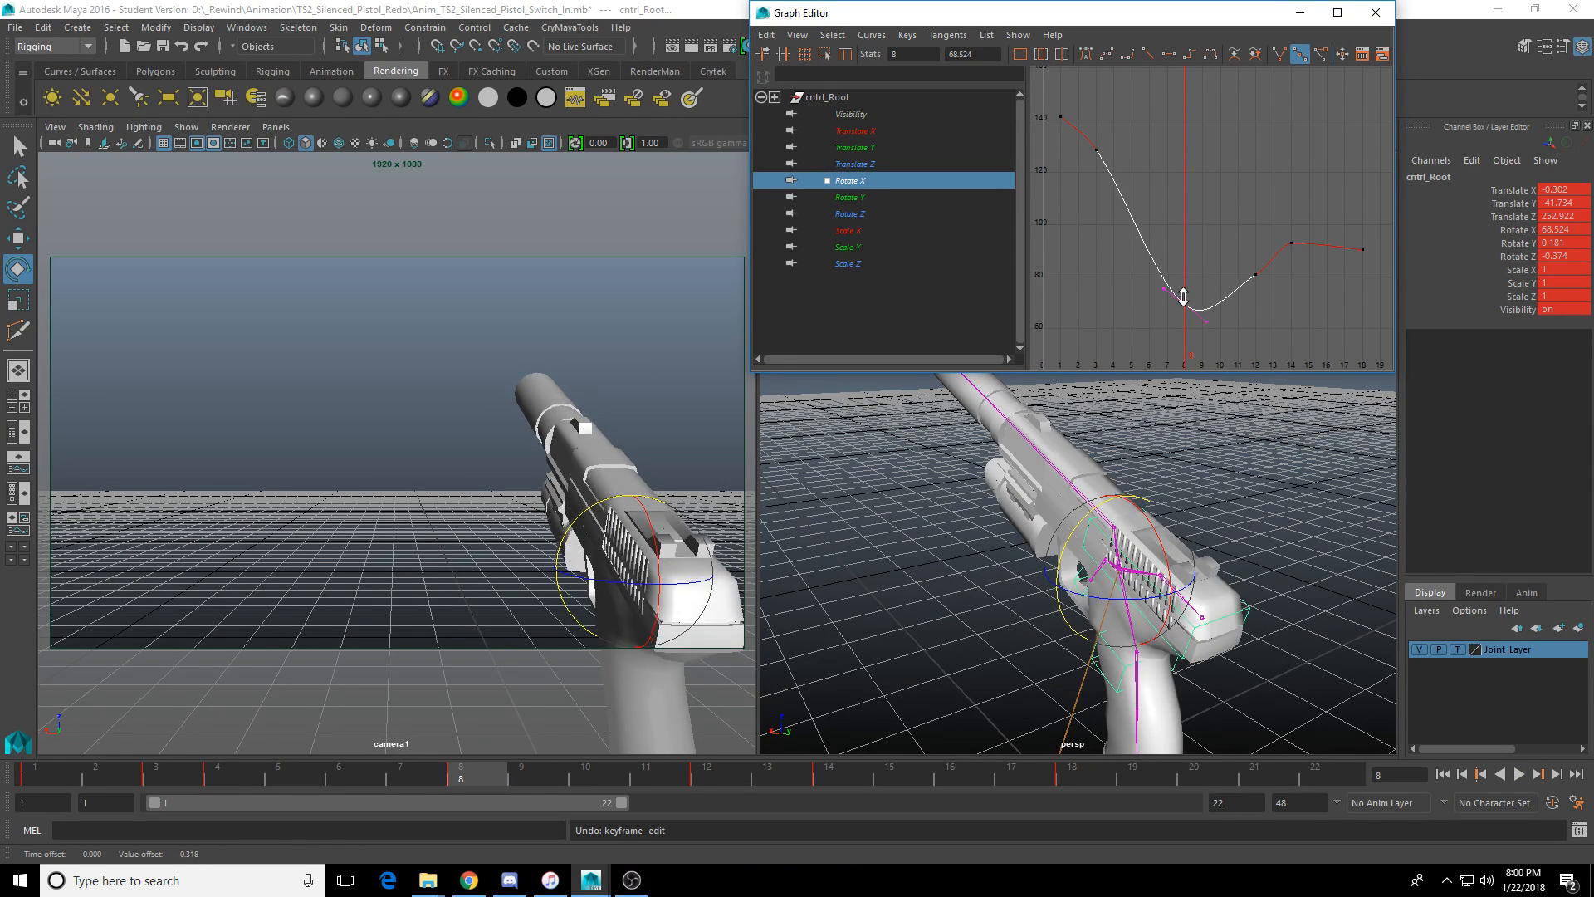
middle_drag(1183, 297, 1183, 274)
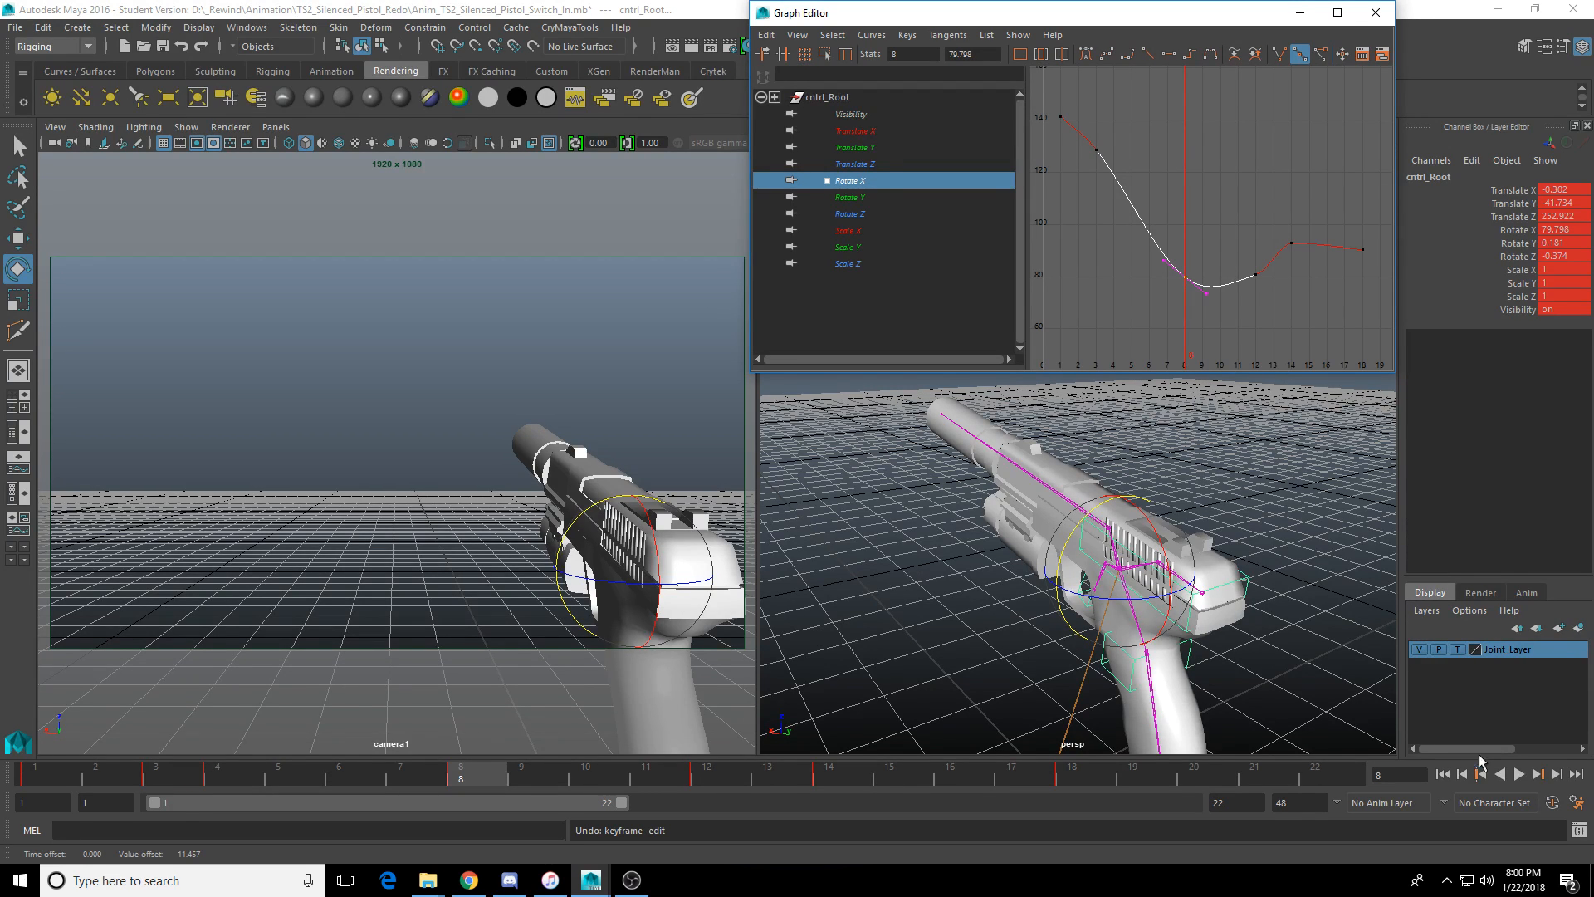
Play the animation from frame 1 and scrub from frame 8 onward to examine the overshoot and settling timing.
click(1443, 773)
click(1518, 773)
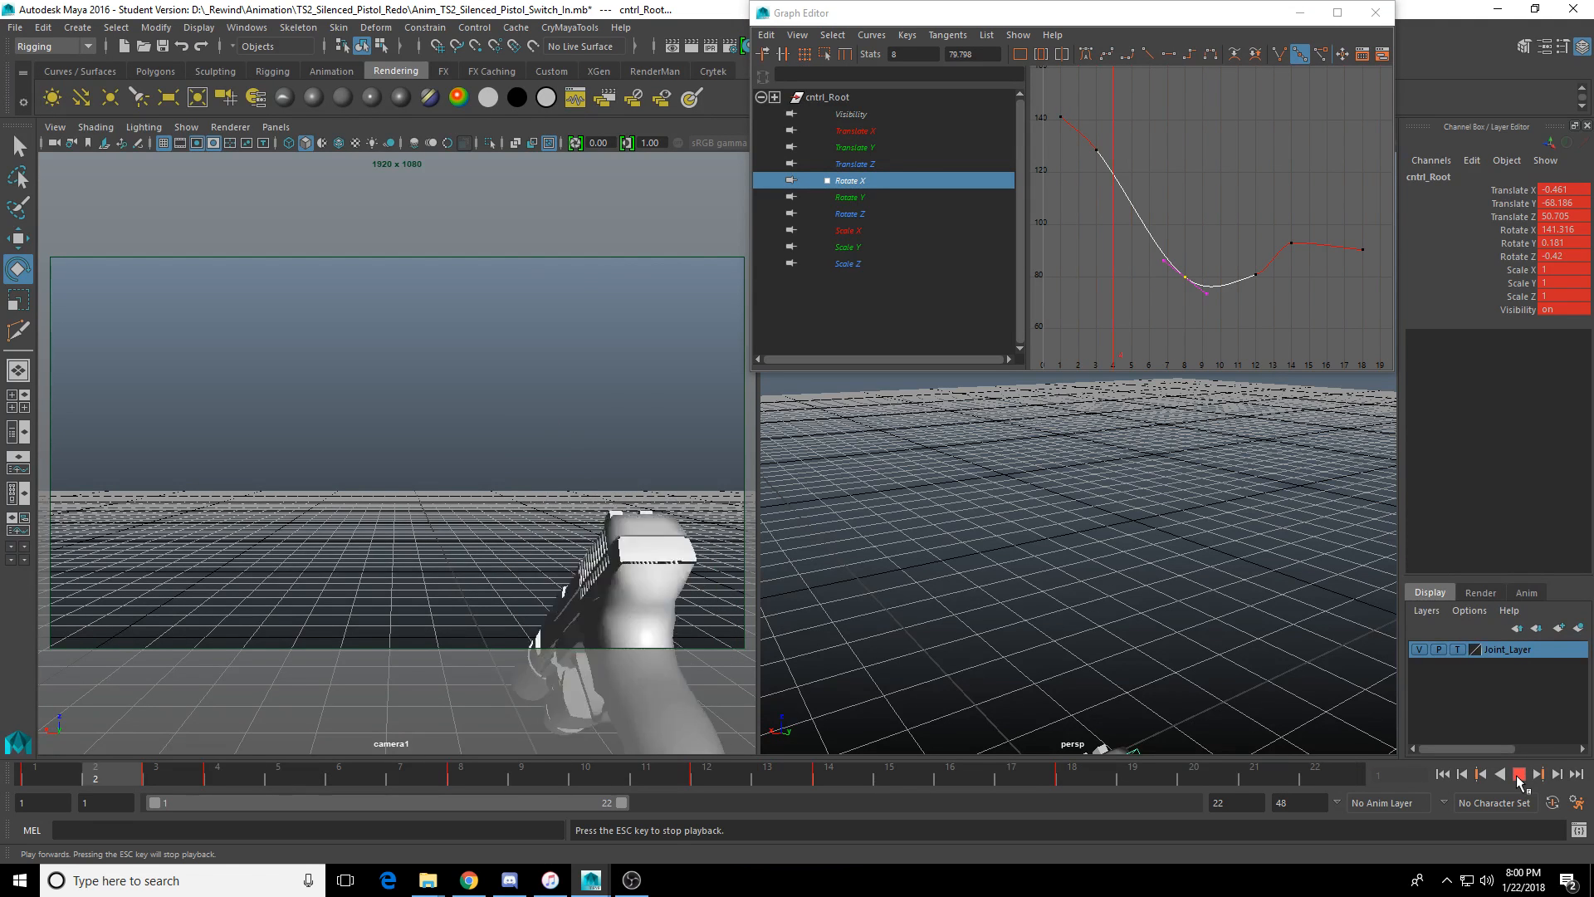
click(1518, 774)
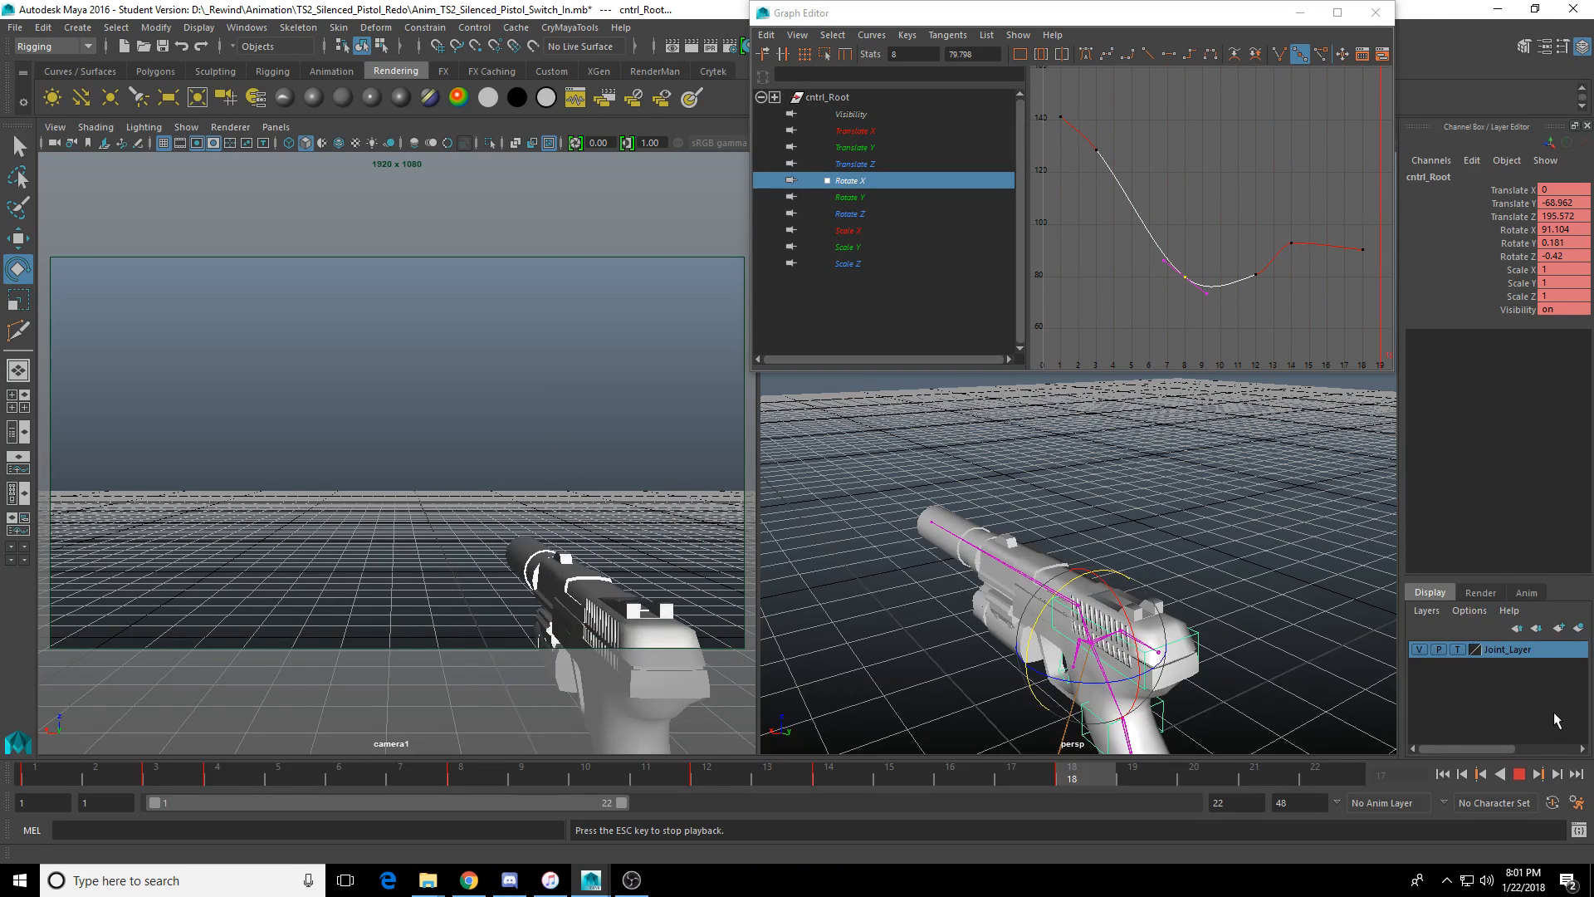
click(1522, 776)
drag(453, 776, 964, 776)
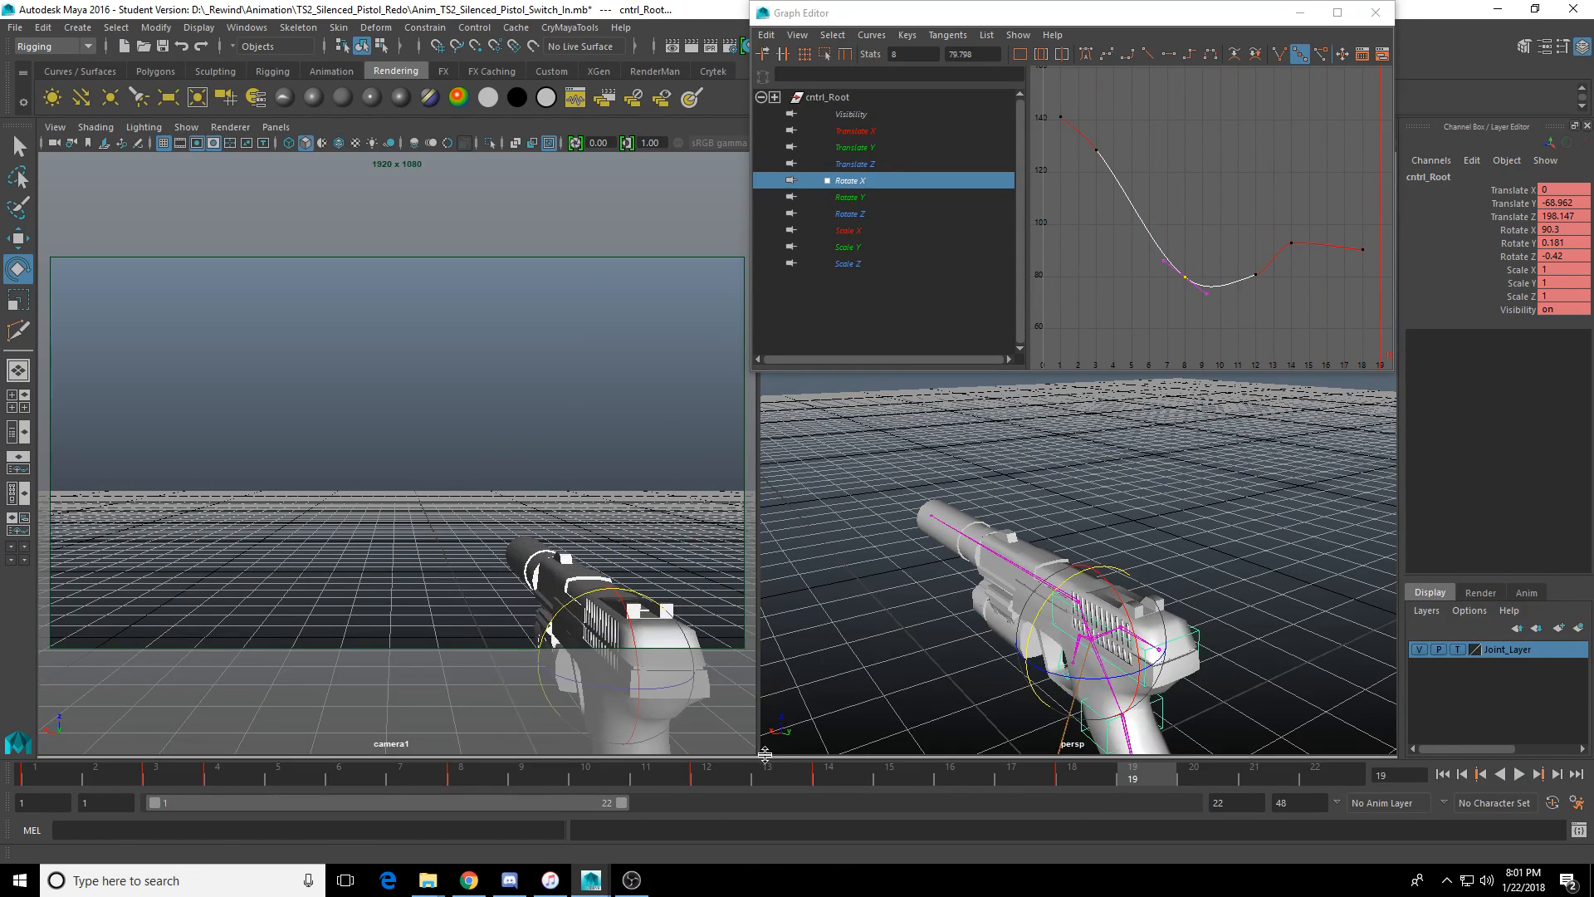
click(455, 784)
mouse_move(456, 785)
mouse_down()
mouse_move(913, 806)
mouse_move(852, 784)
mouse_up()
key(alt+v)
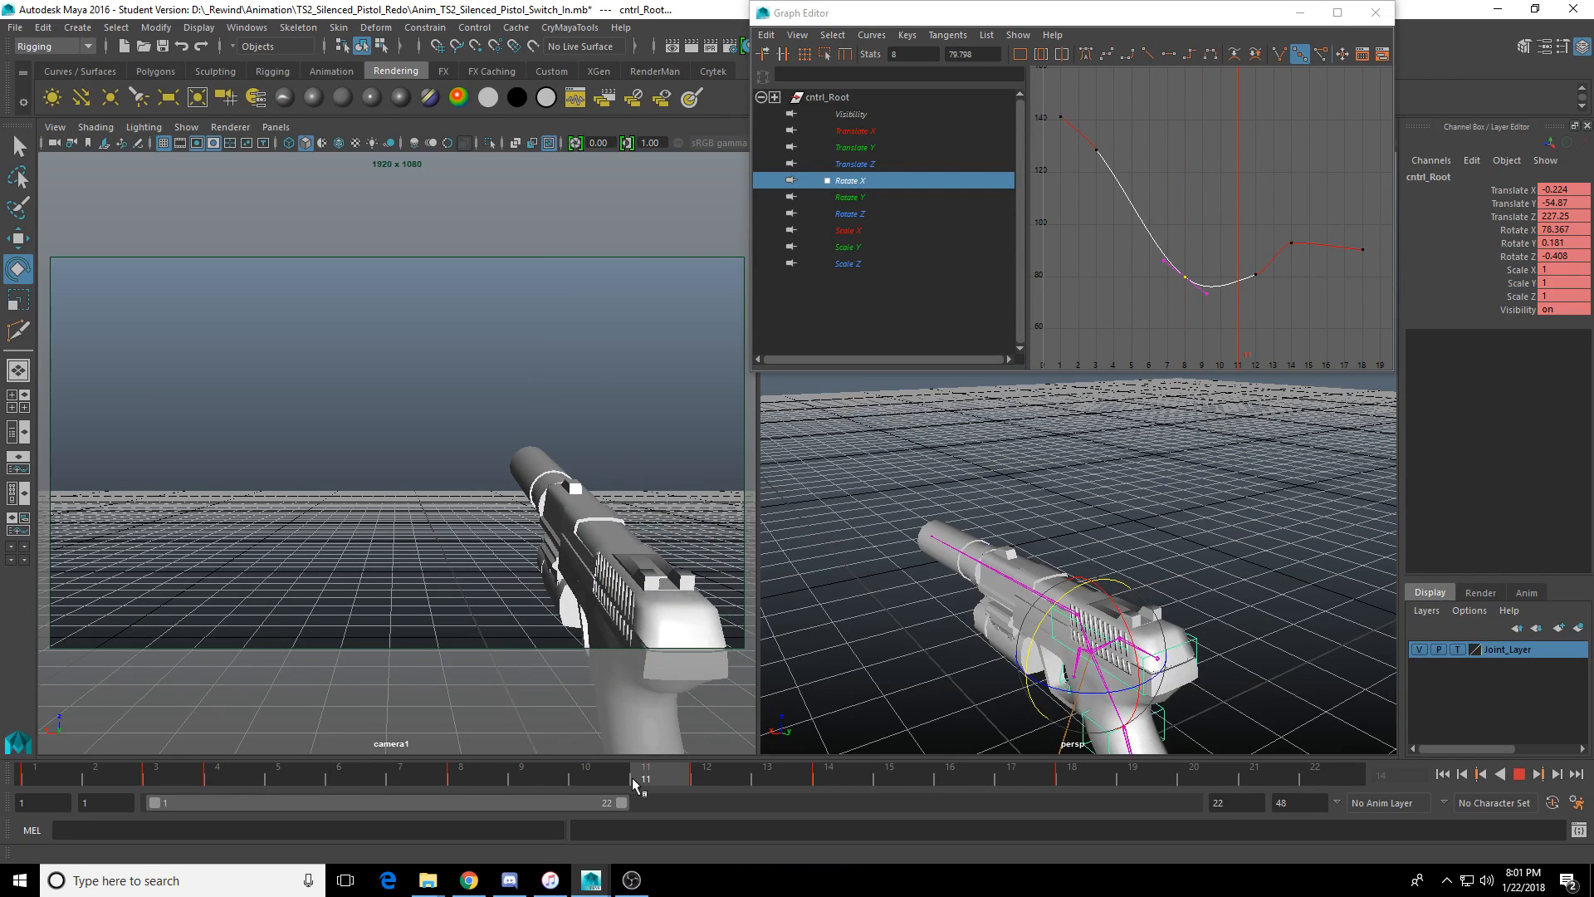
Shift the root control's keys at frames 12, 14 and 18 one frame earlier on the timeline.
drag(663, 779, 1133, 815)
drag(910, 782, 863, 779)
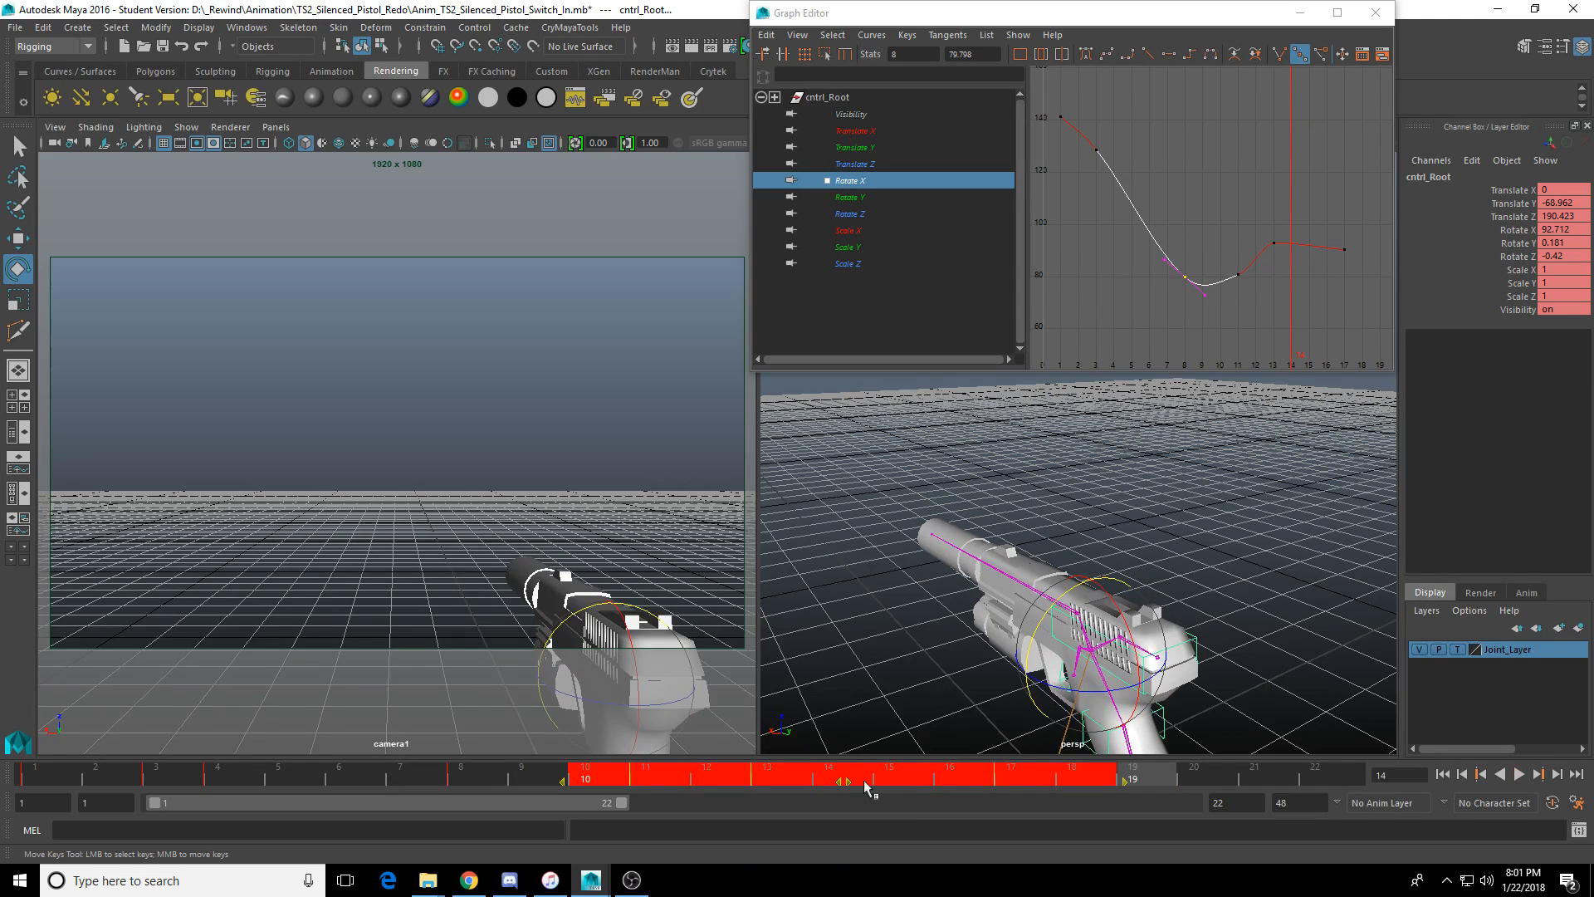
Play the switch-in animation and scrub back and forth through frames 1 to 13 to examine the retimed settle.
click(1216, 779)
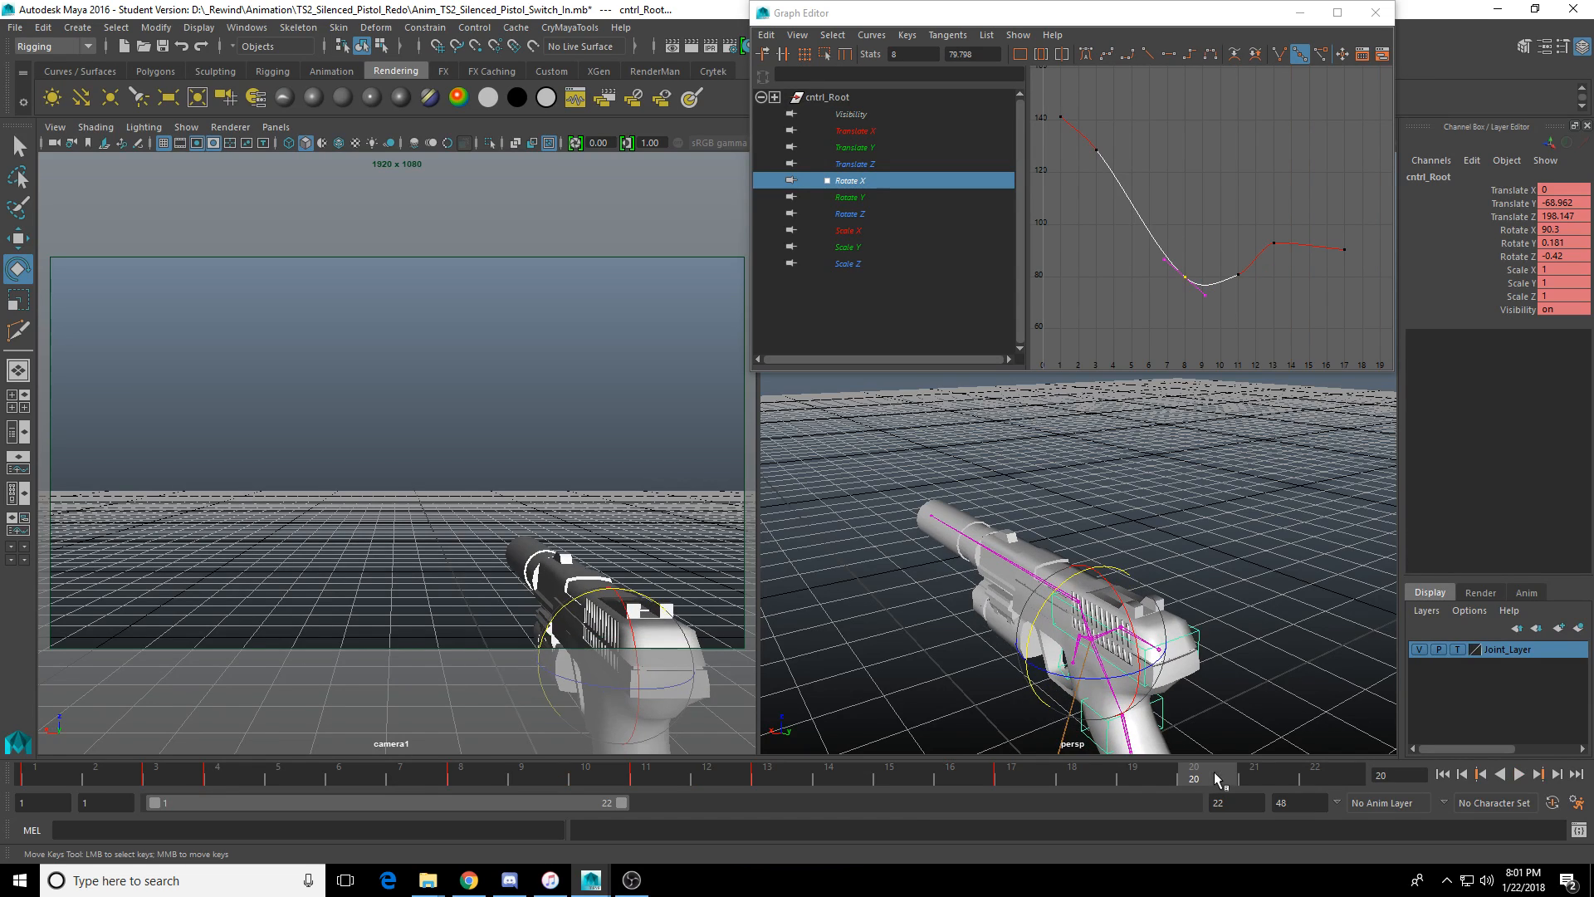
click(1520, 777)
click(644, 768)
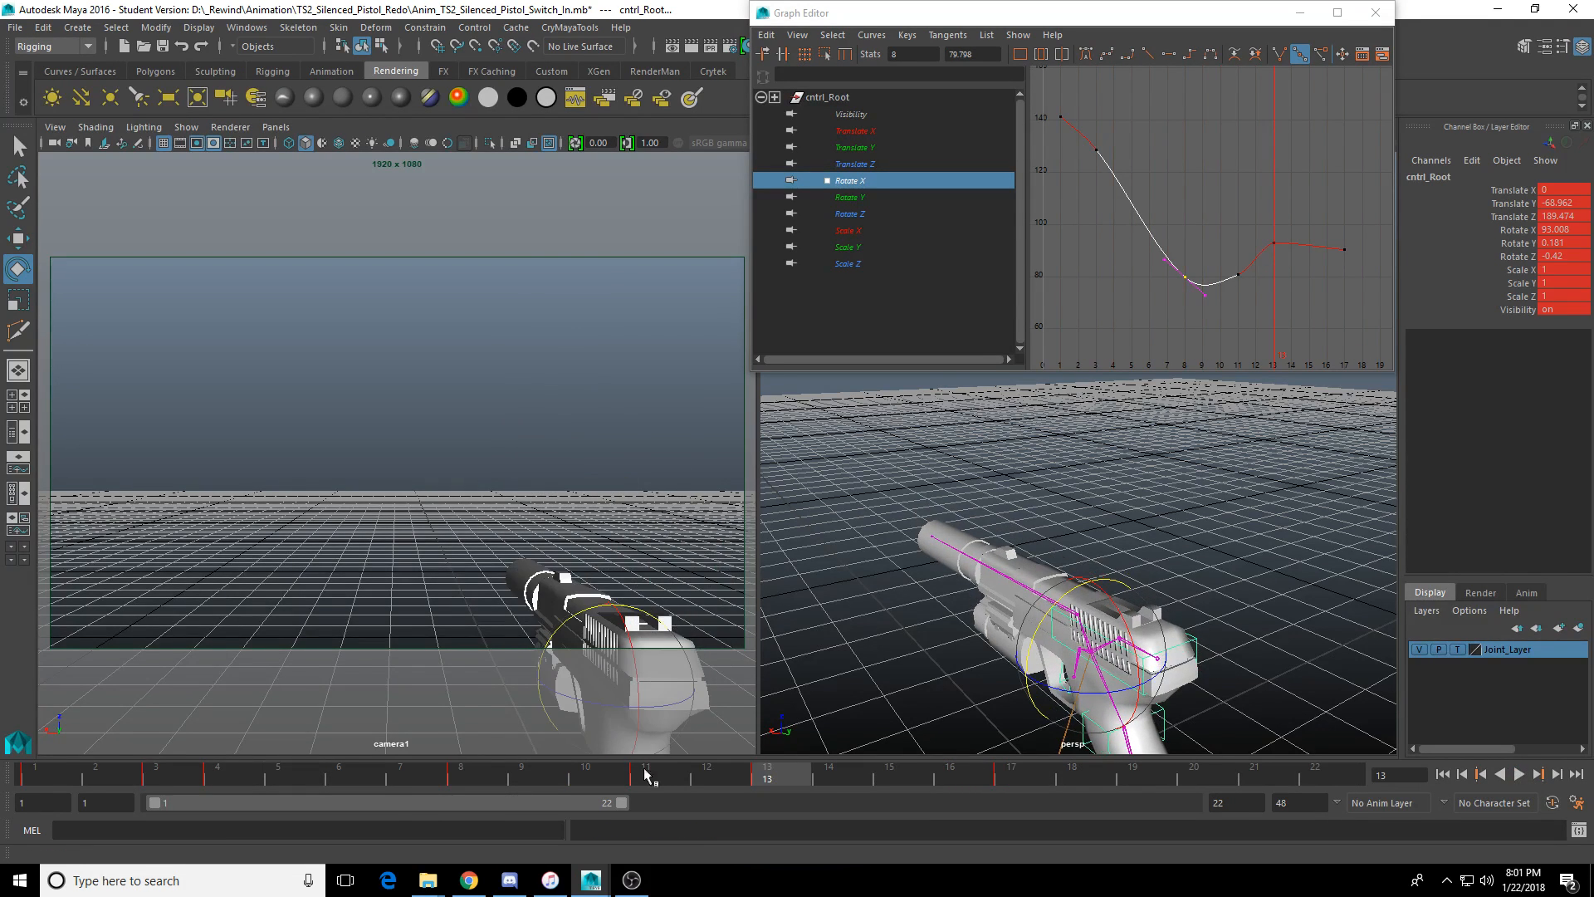
drag(449, 778, 734, 782)
drag(805, 770, 687, 771)
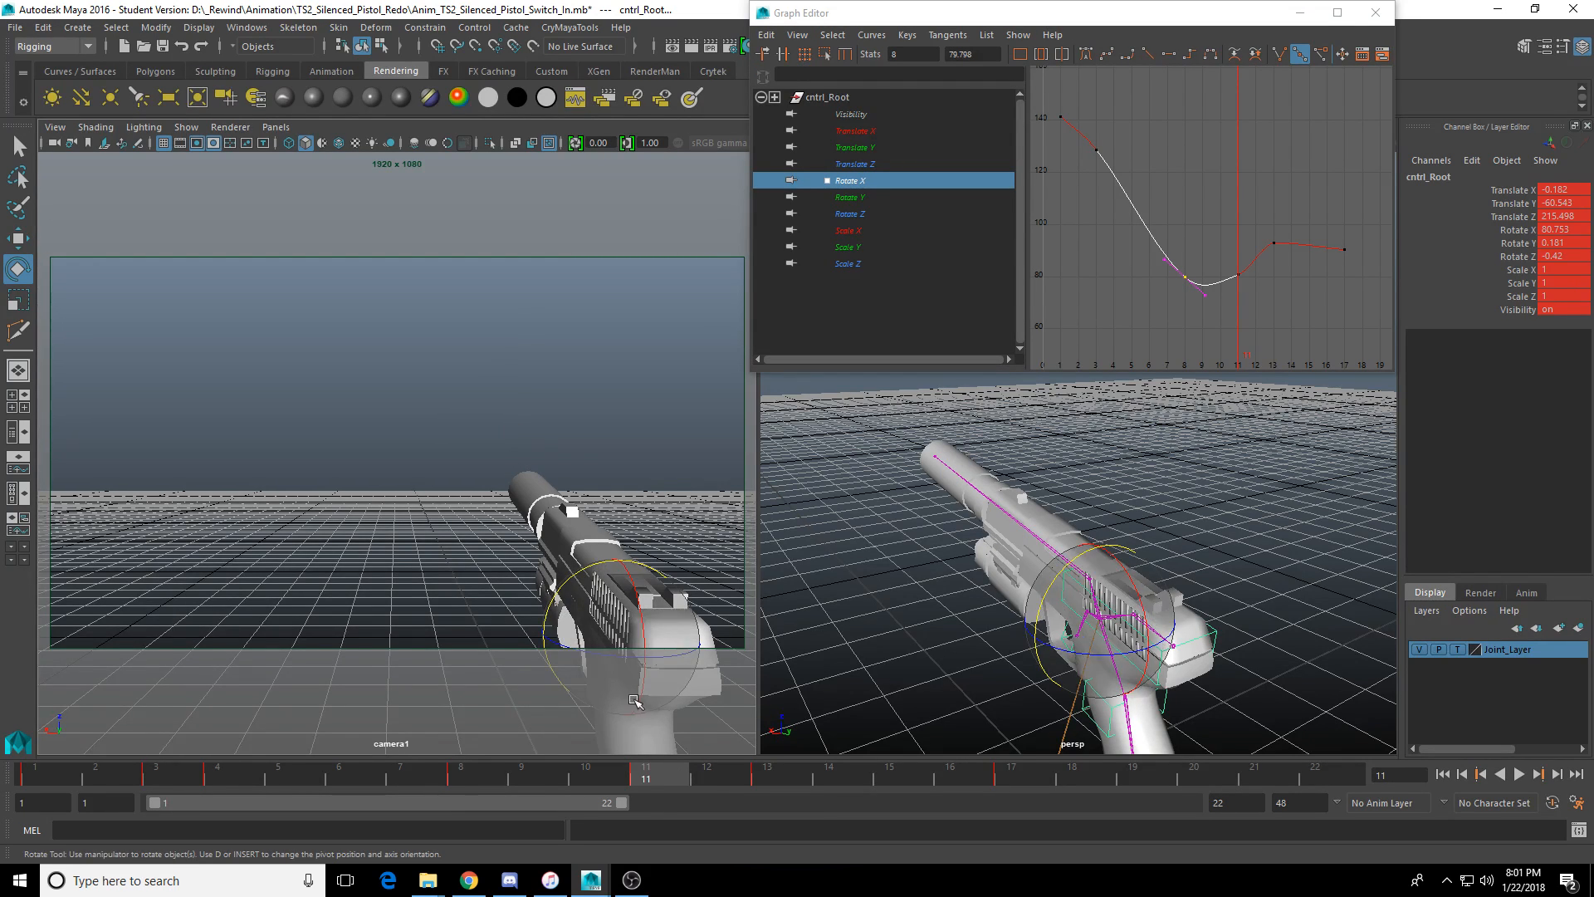
drag(415, 784, 384, 790)
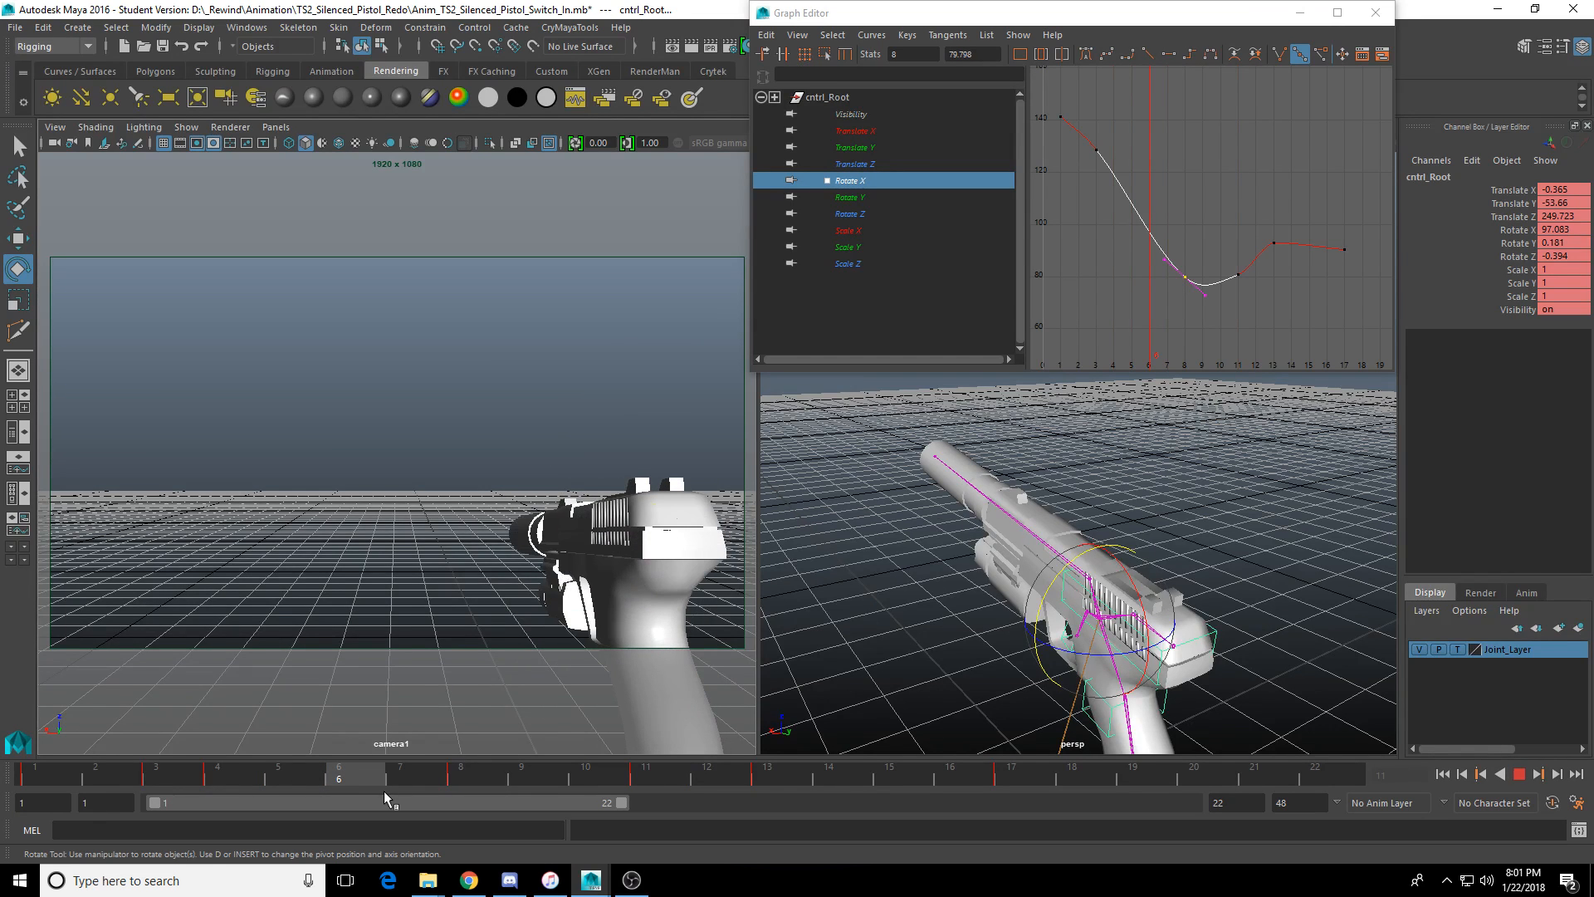
drag(268, 782, 98, 787)
click(1520, 776)
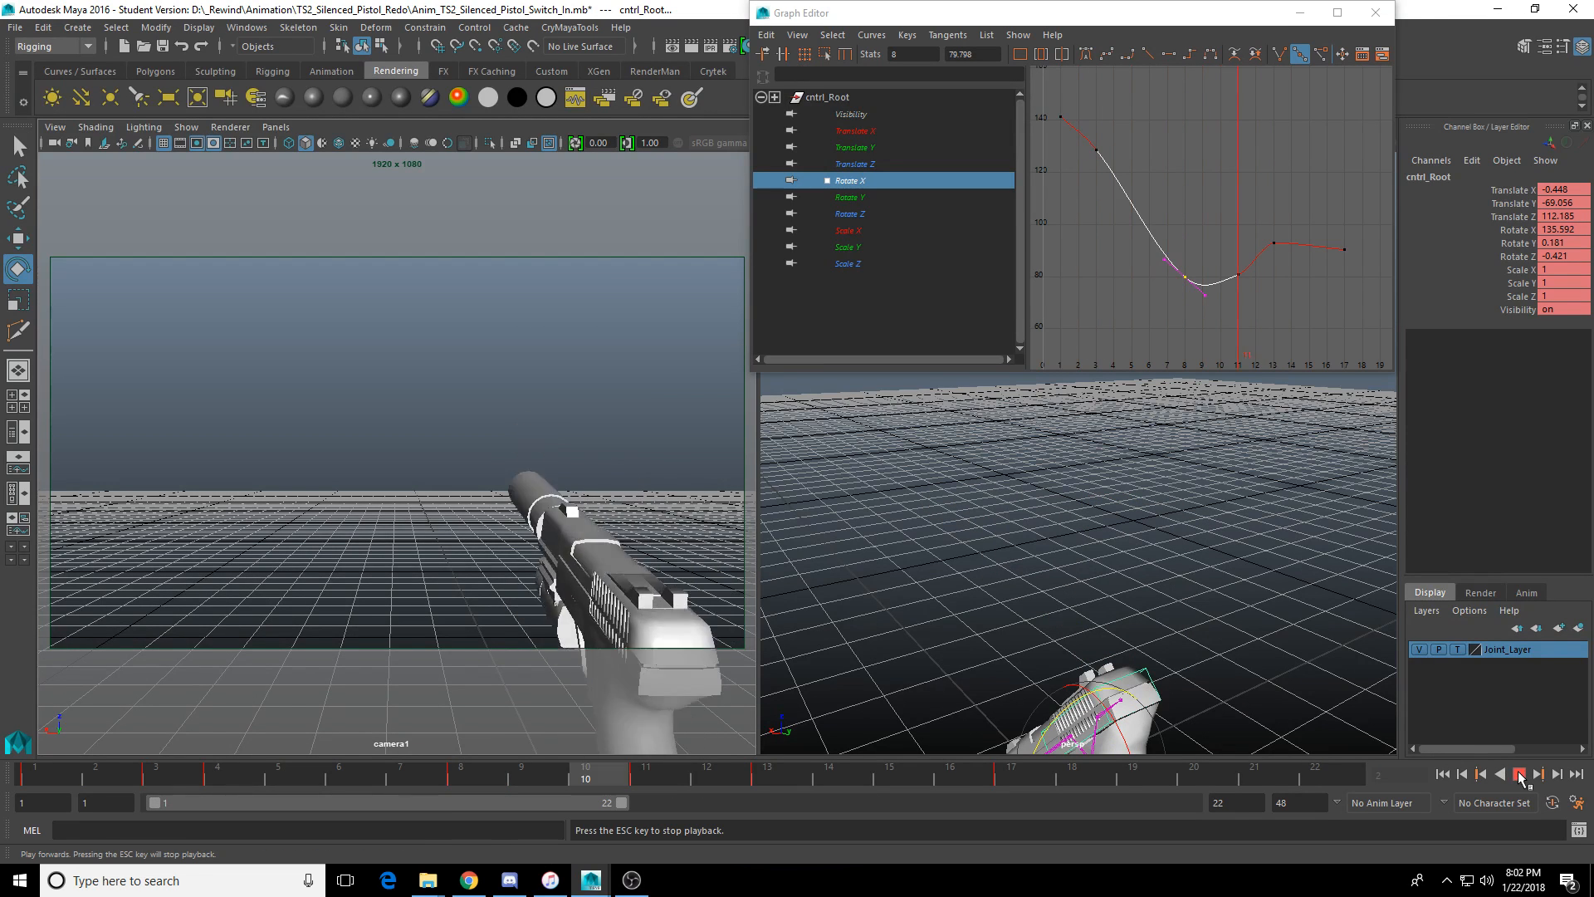
key(Escape)
key(alt+v)
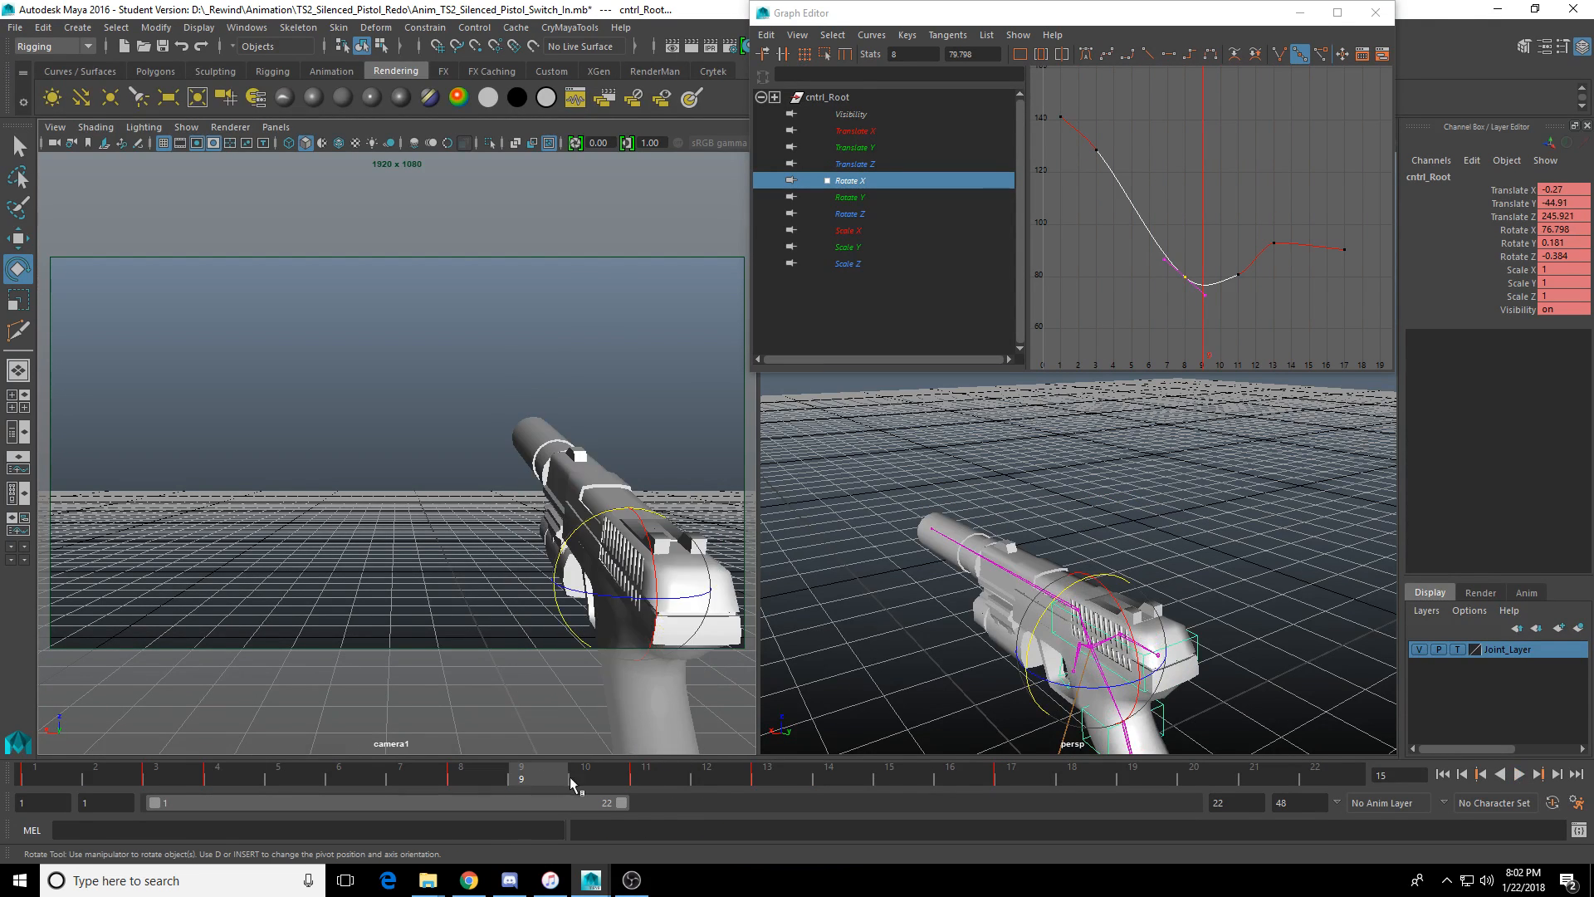
Make the incoming tangents of the root control's translate and rotate keys at frame 13 linear in the Graph Editor.
click(770, 782)
click(871, 132)
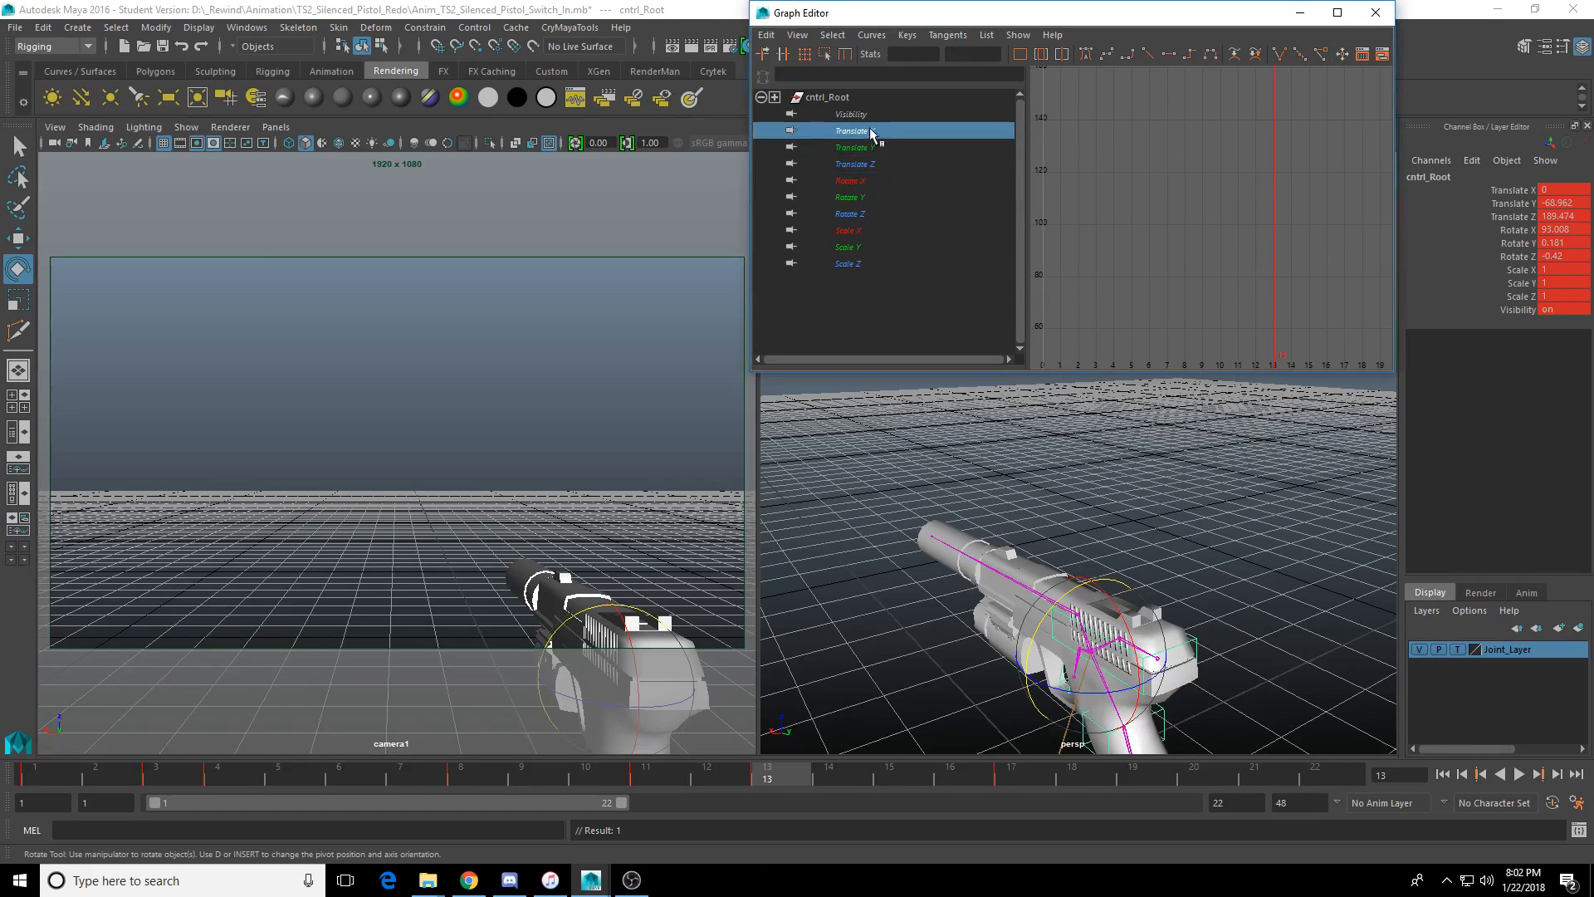
shift+click(859, 214)
drag(1272, 119, 1293, 355)
key(f)
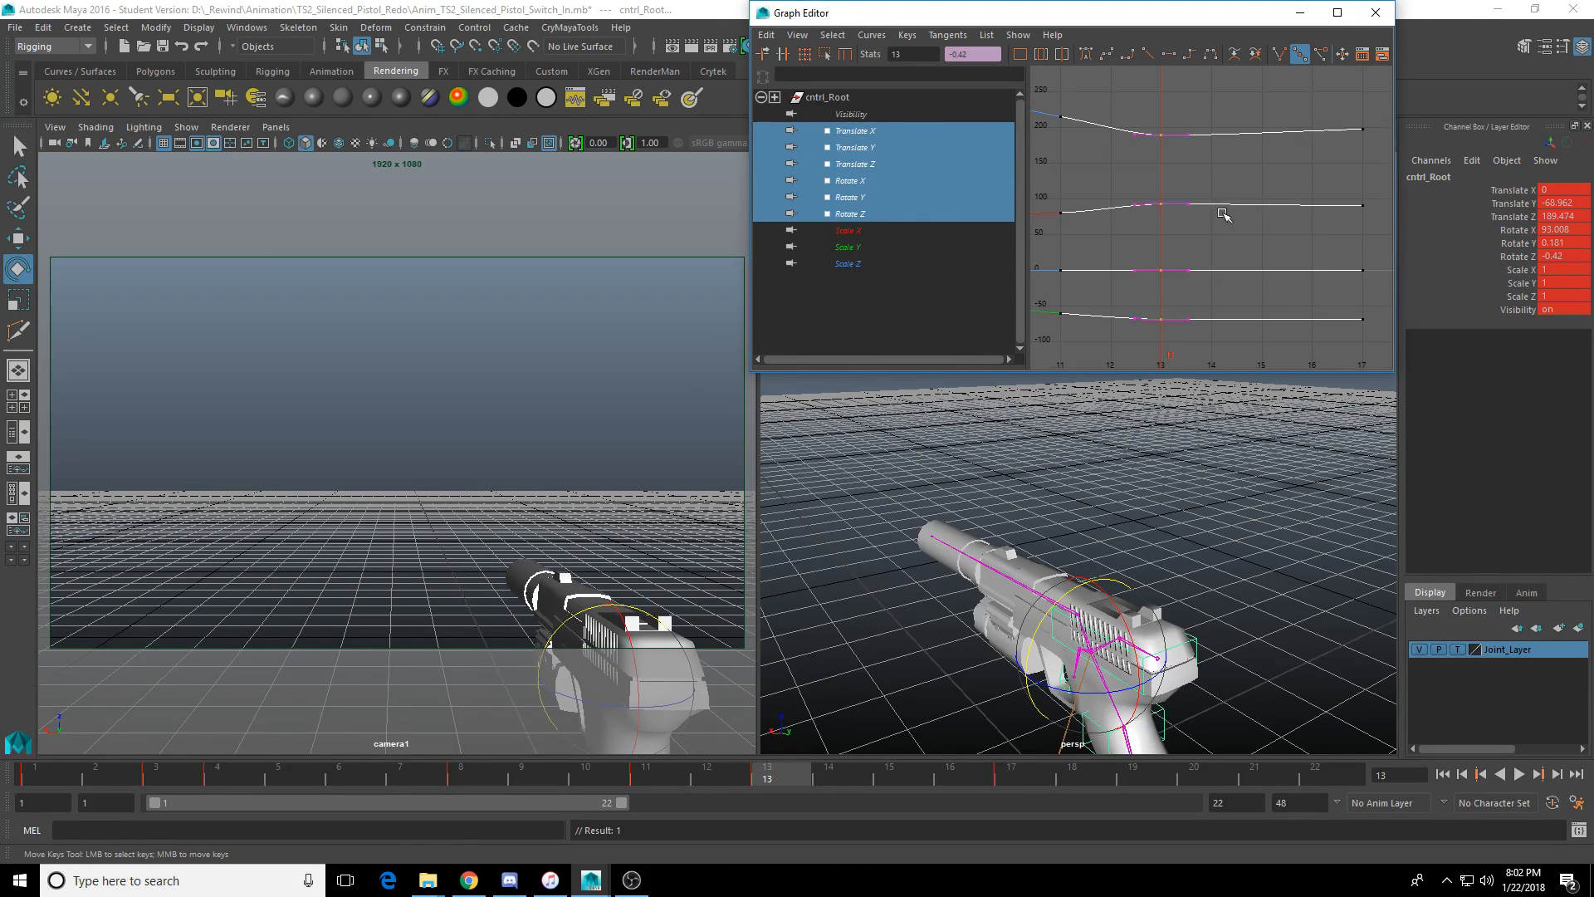
alt+middle_drag(1201, 175, 1315, 193)
scroll(1229, 140, down, 2)
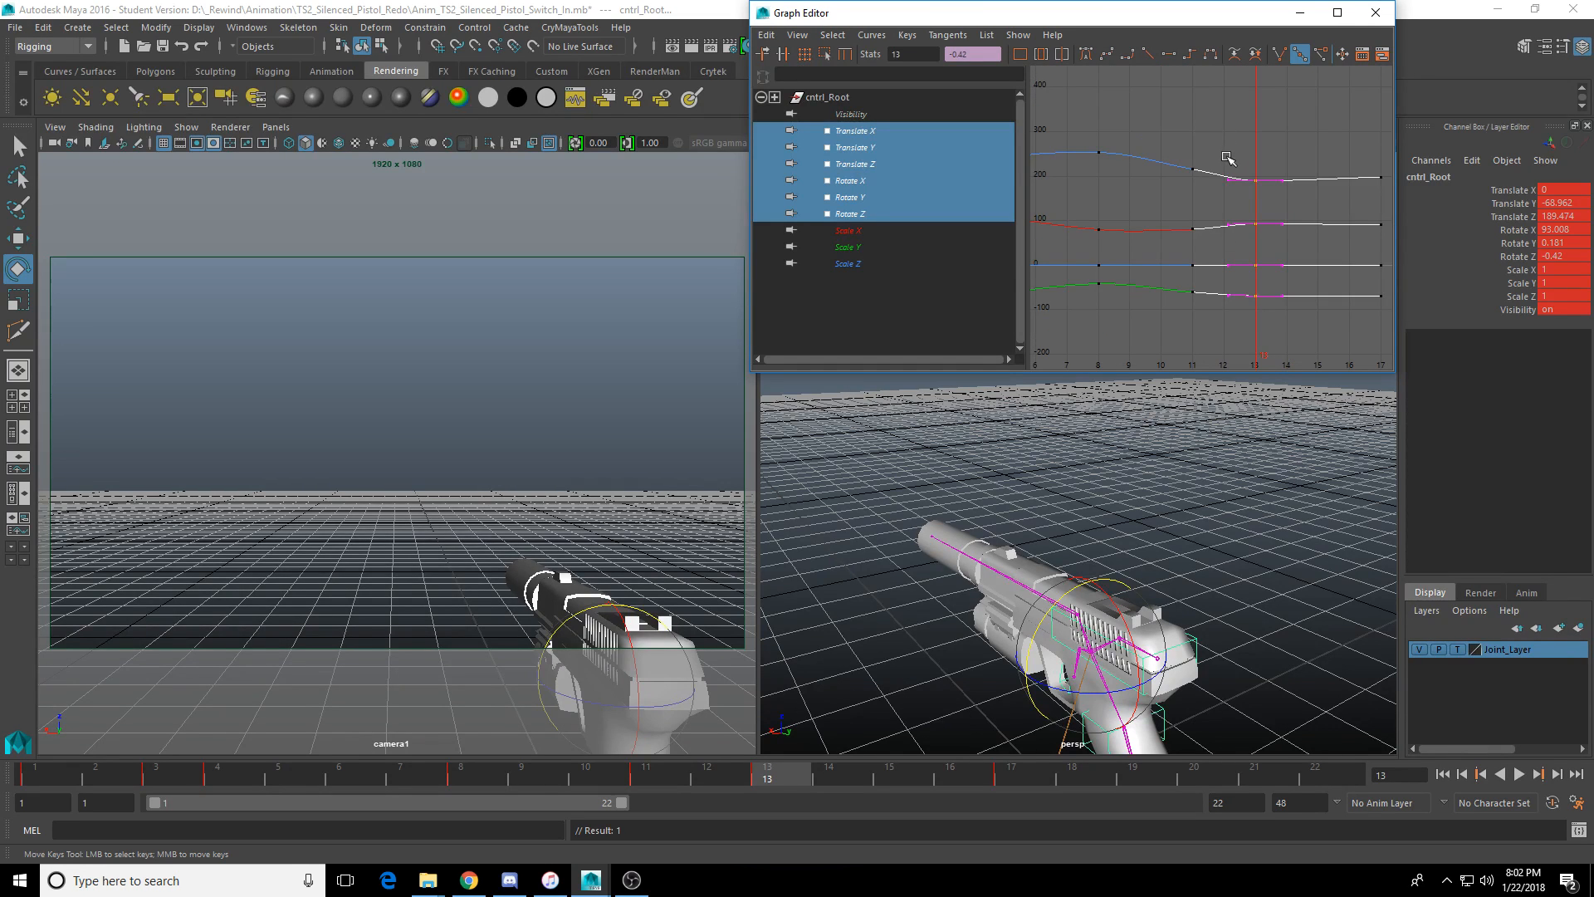
drag(1220, 145, 1238, 341)
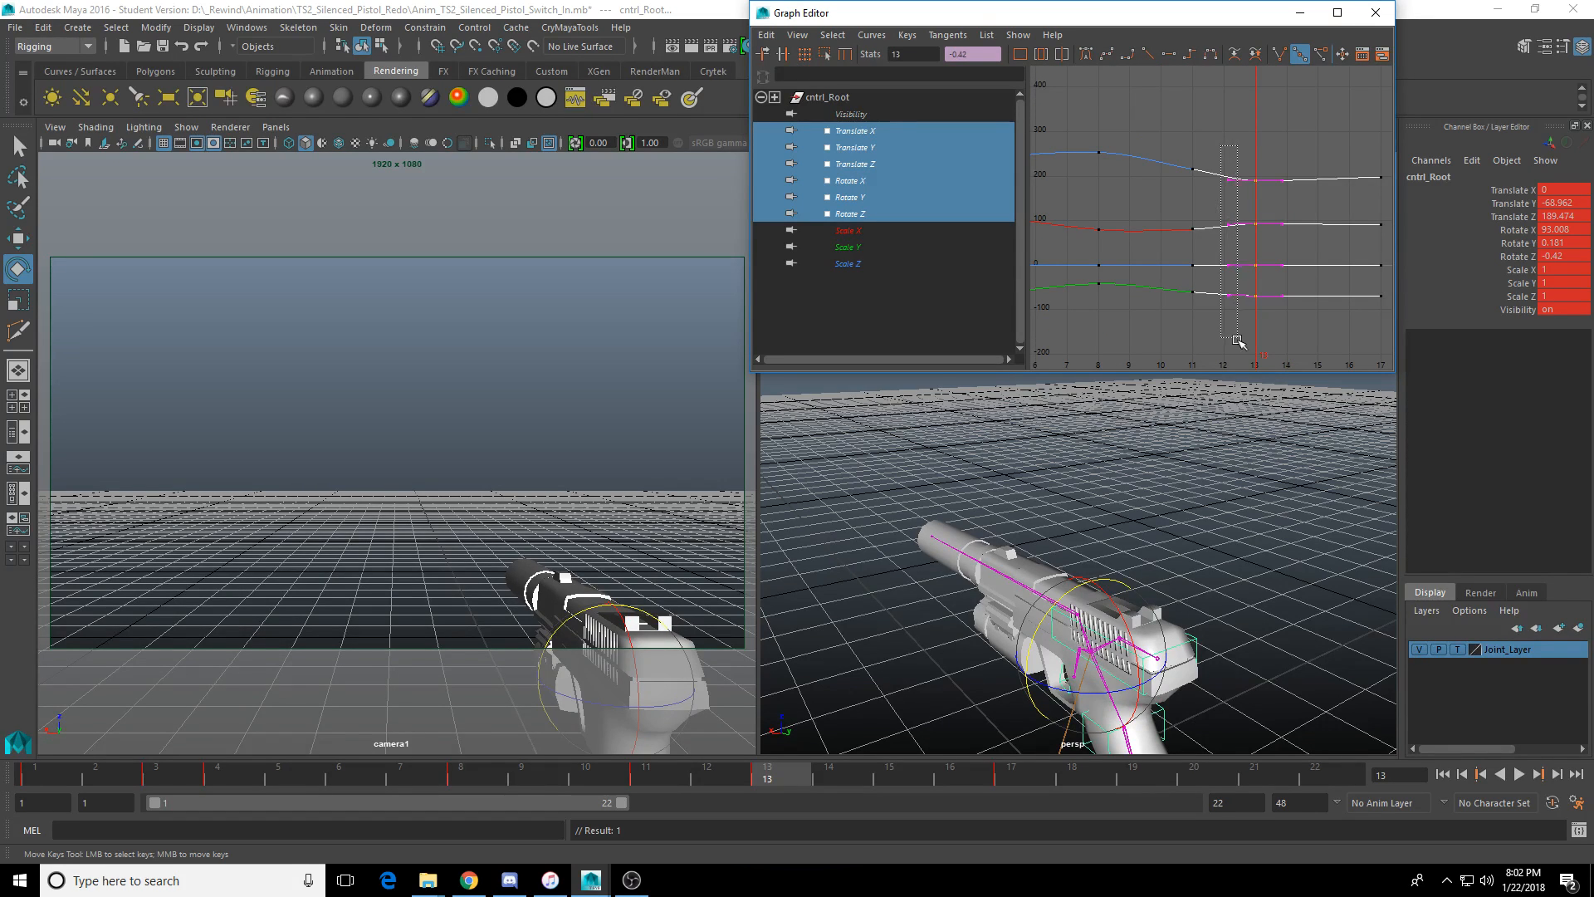
right_click(1236, 282)
mouse_move(1303, 320)
click(1486, 352)
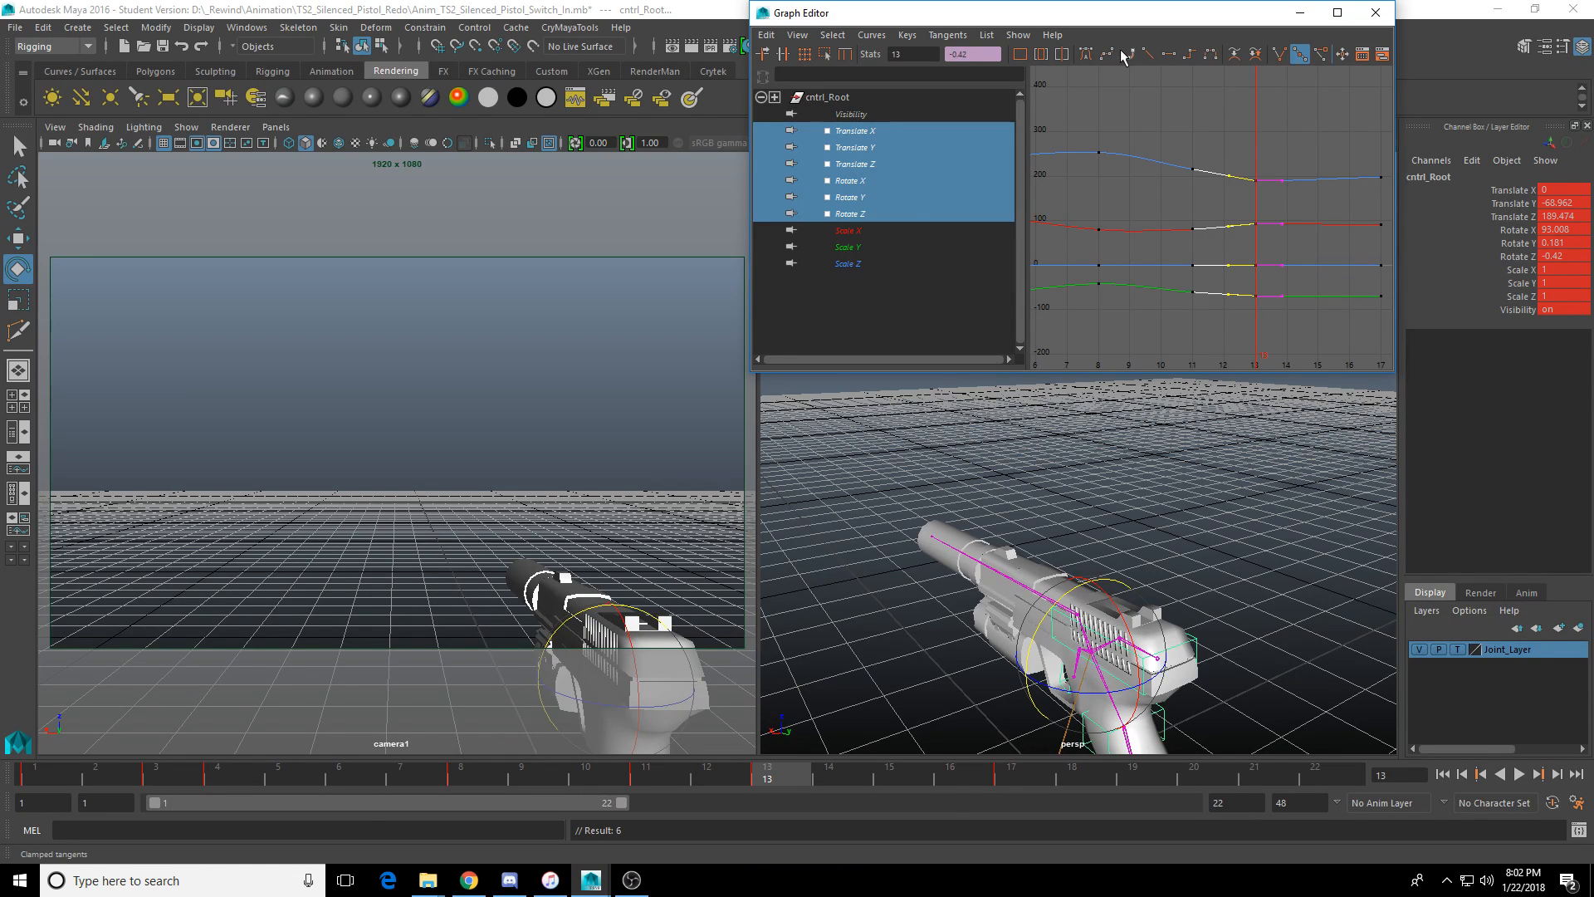
Play the animation again from the first frame to check the motion into frame 13.
click(1518, 774)
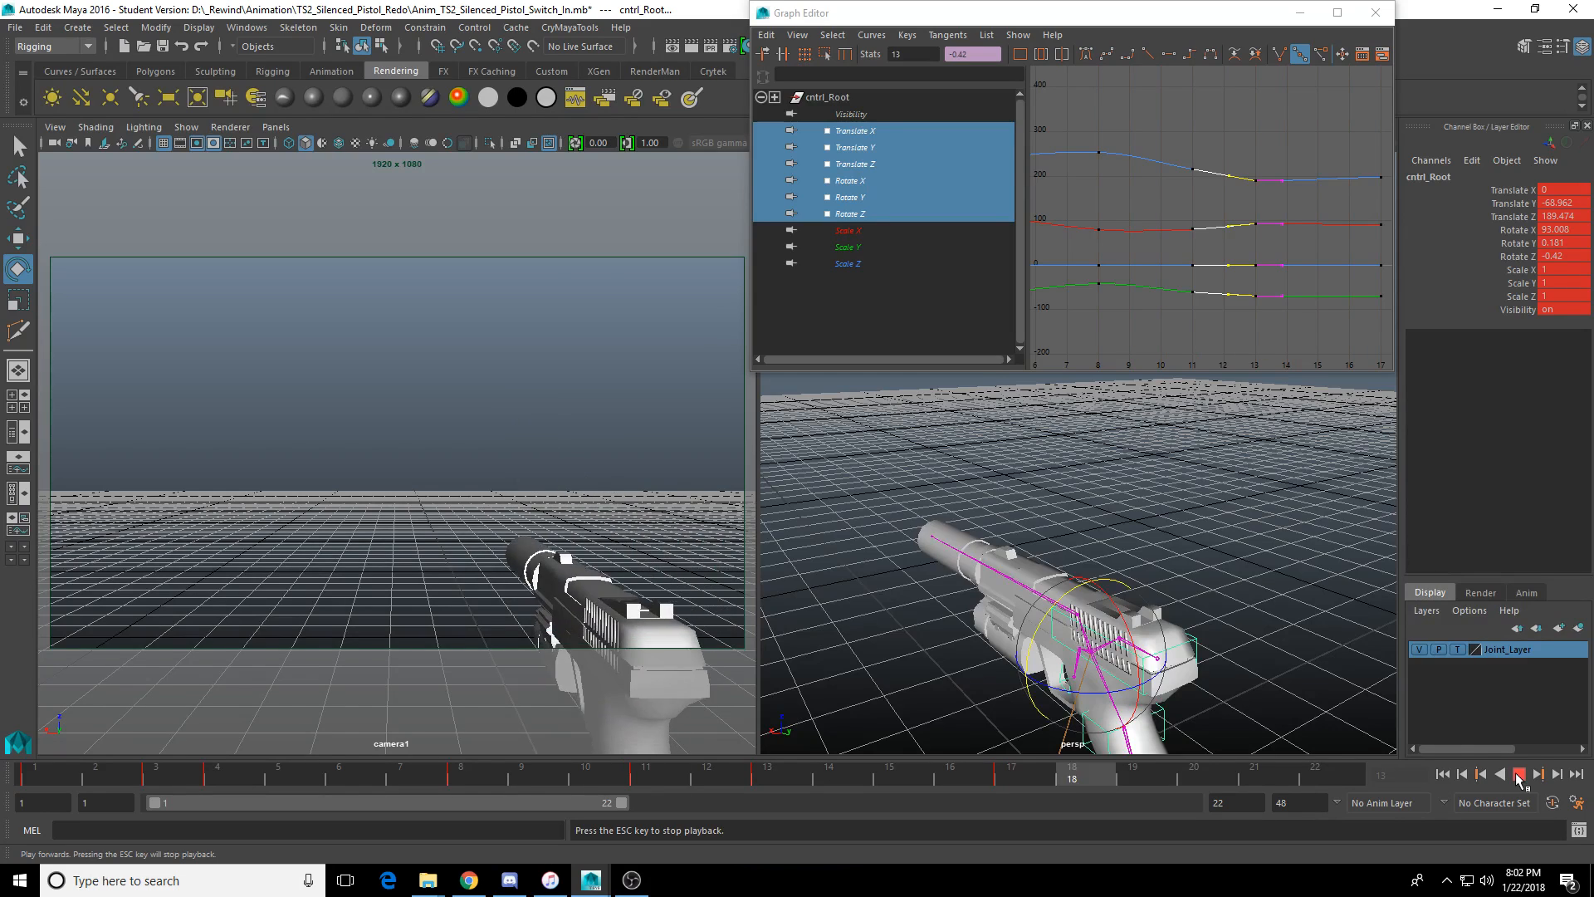
click(1518, 773)
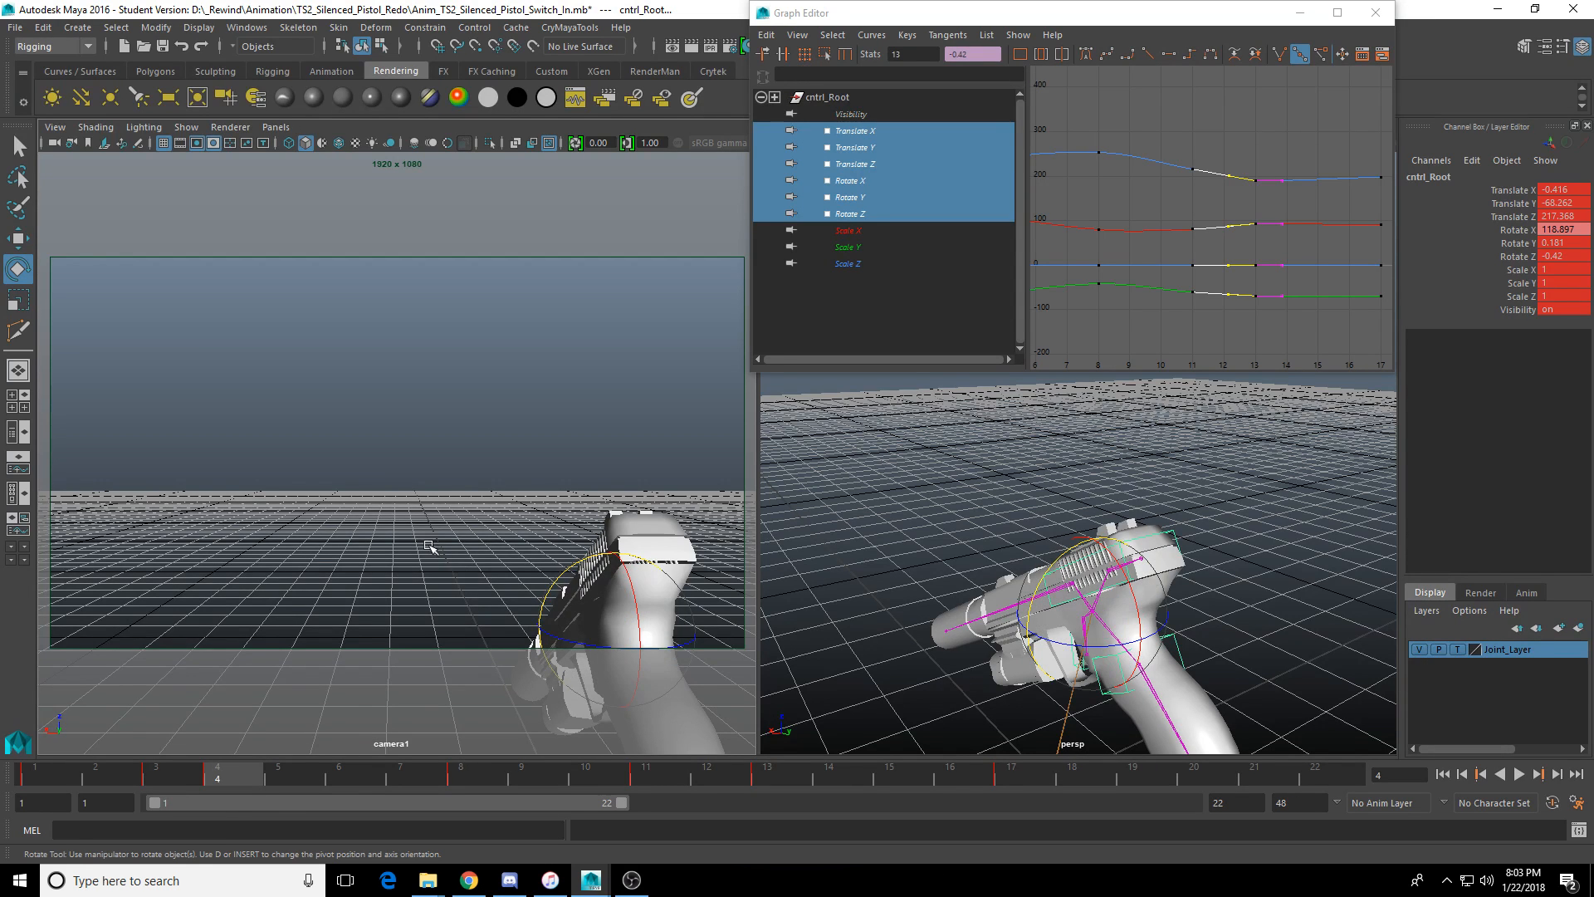
click(1443, 773)
click(1520, 778)
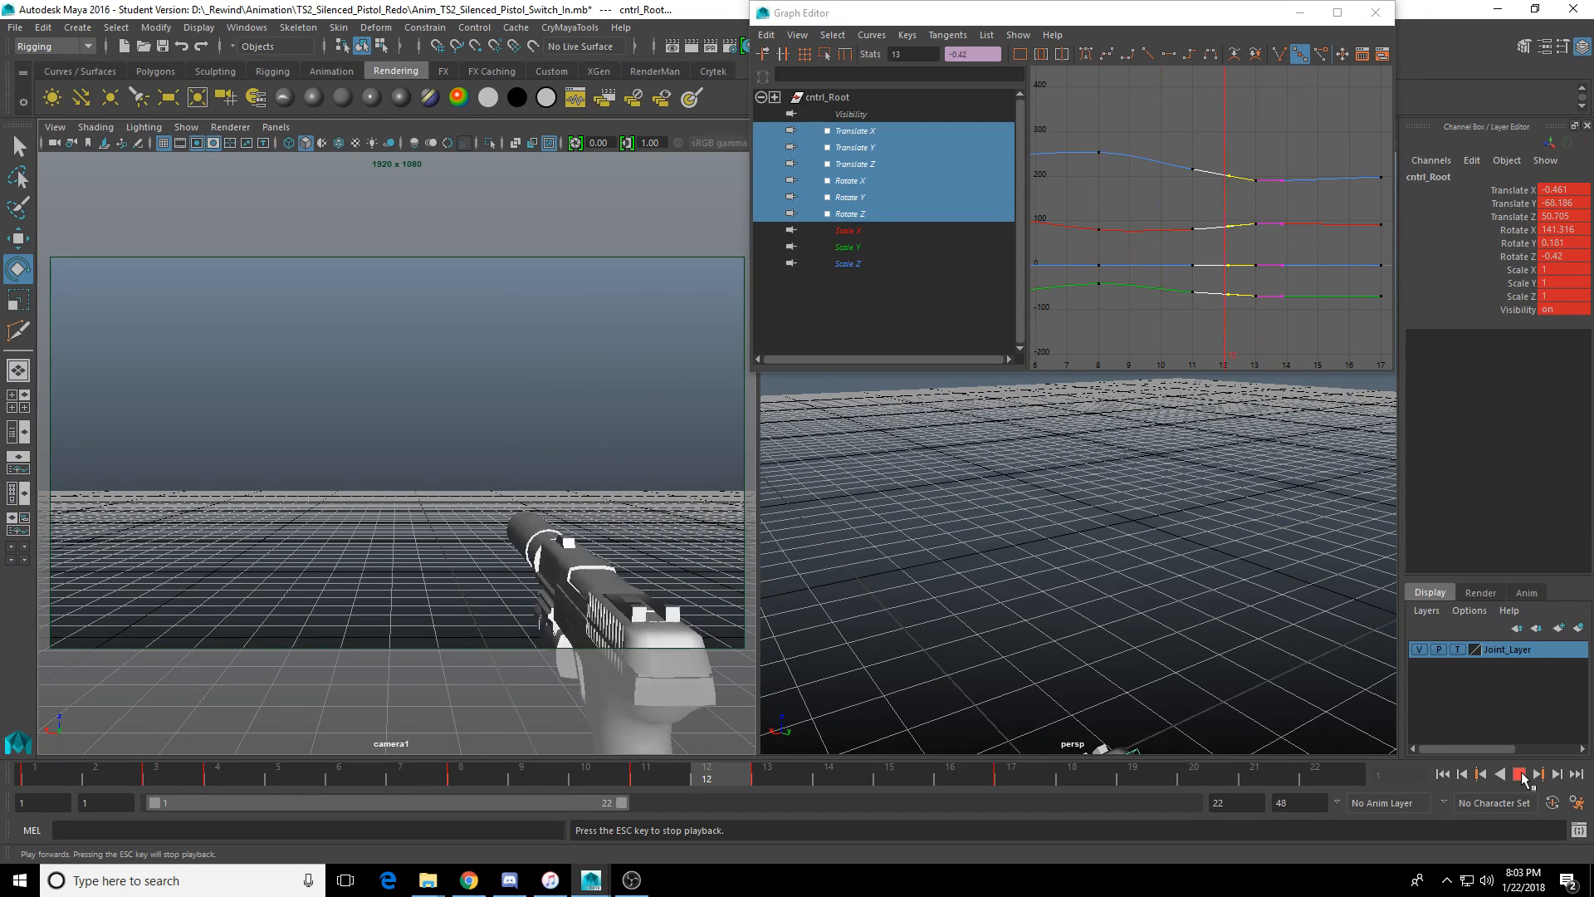
click(1520, 775)
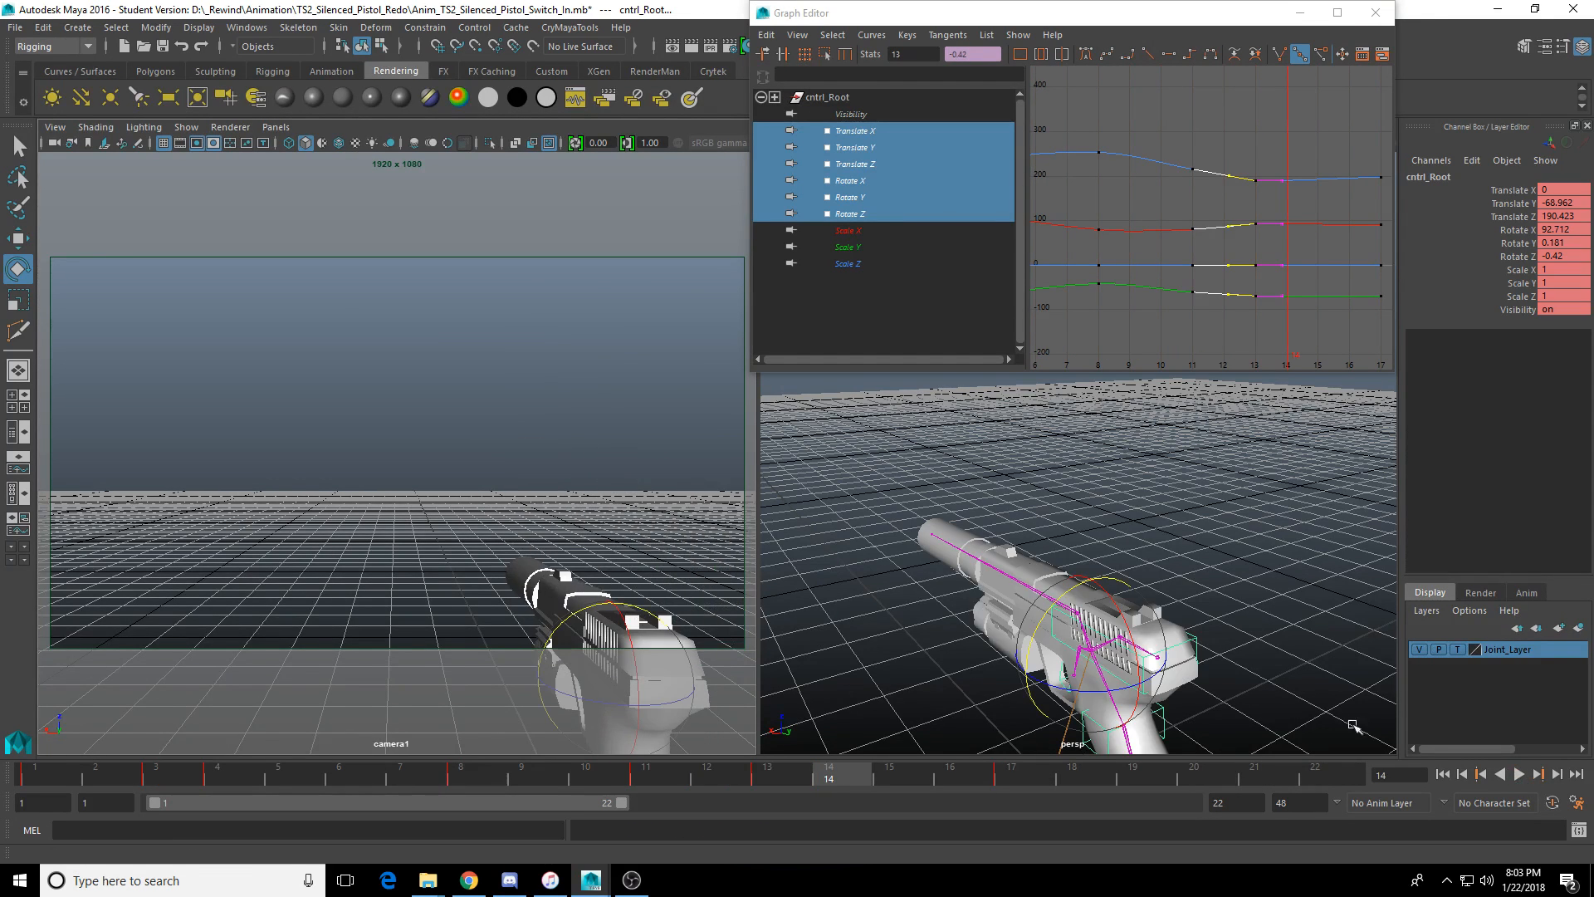
Save the finished switch-in scene under its existing file name.
click(162, 46)
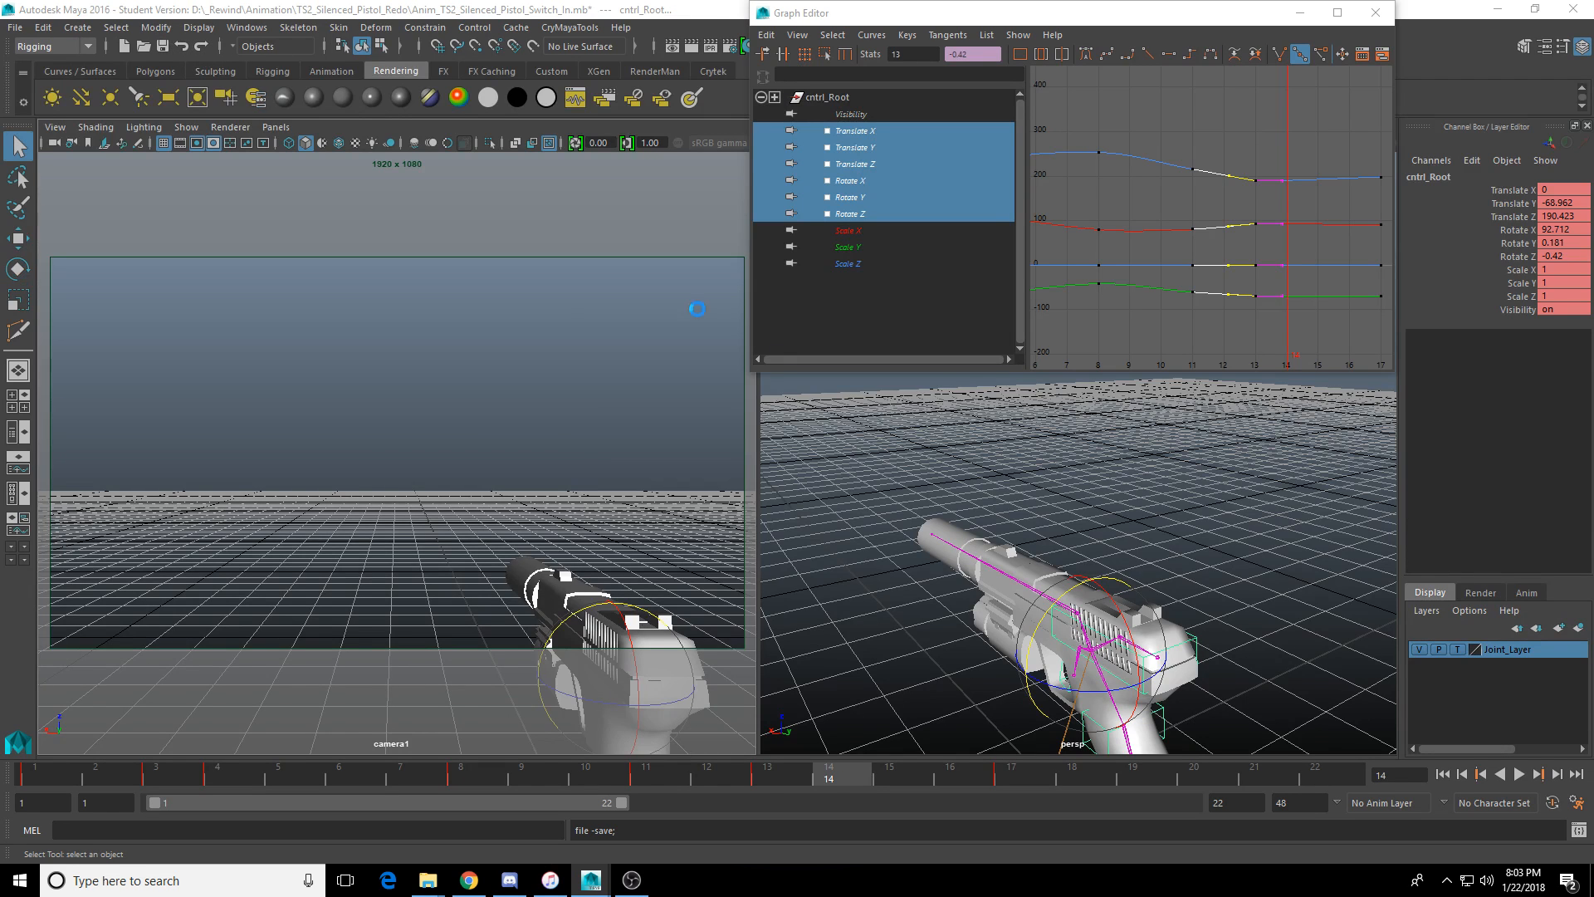
key(Return)
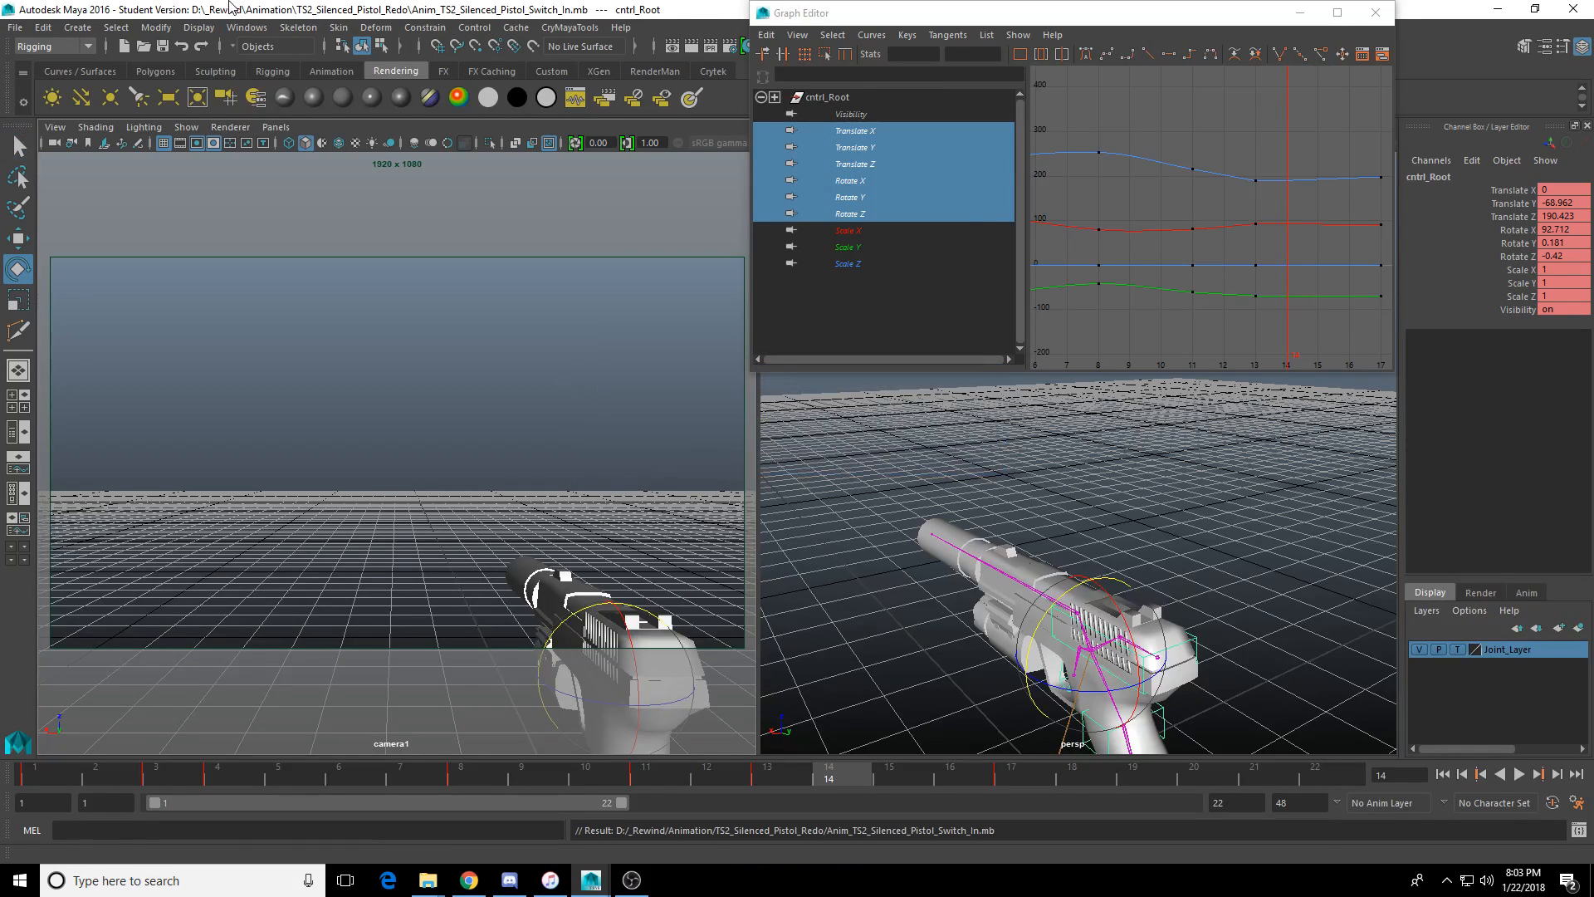
click(162, 47)
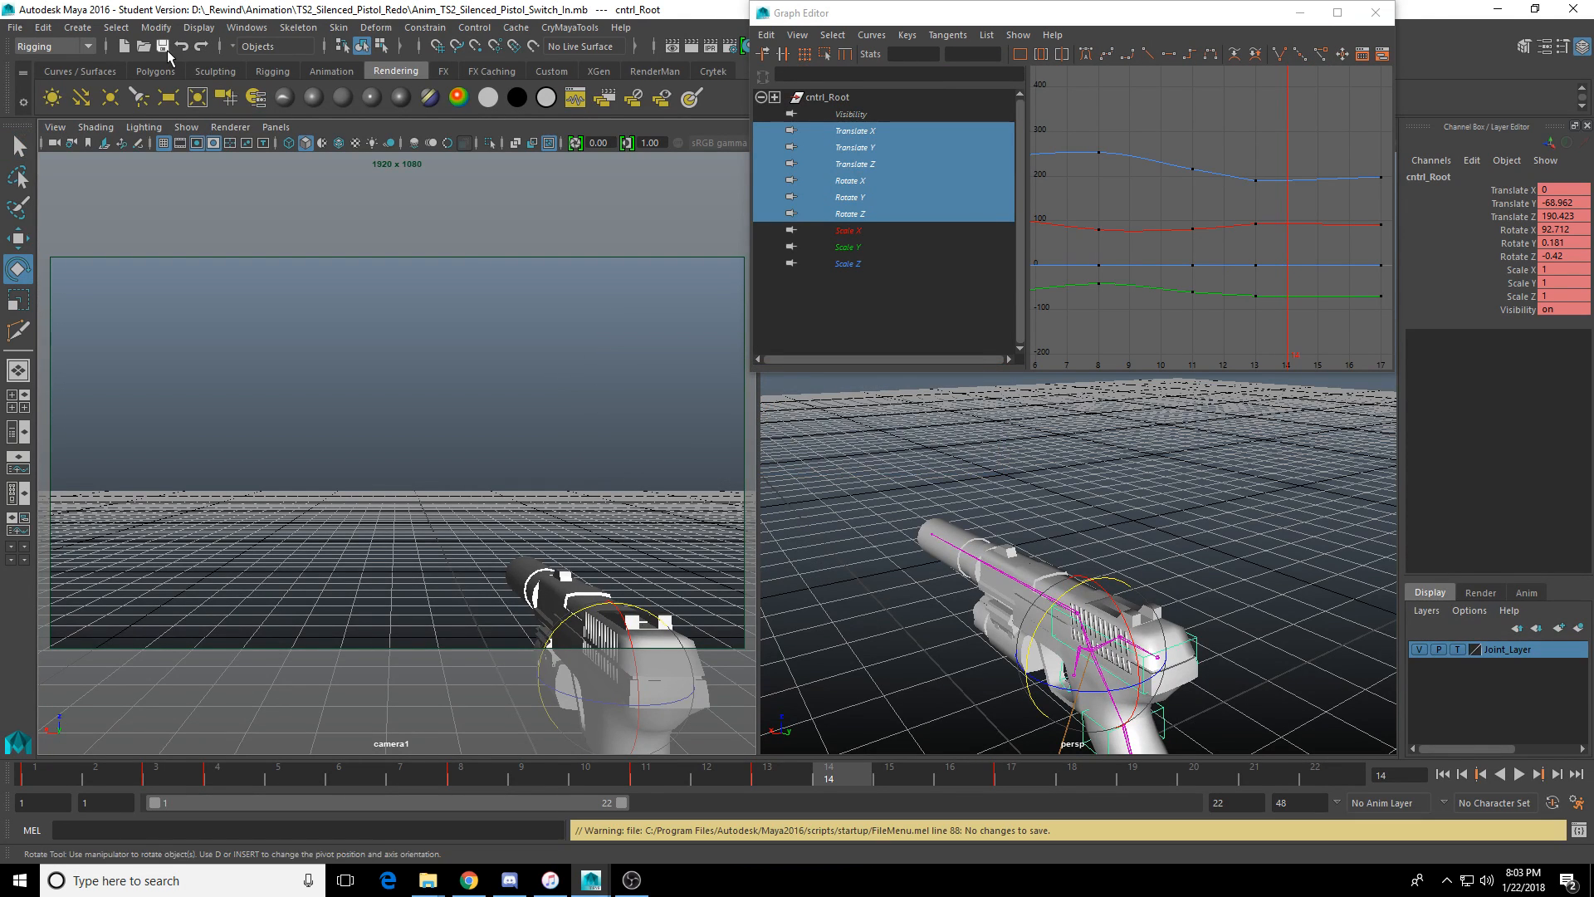
Open the base scene Anim_Base_TS2_Silenced_Pistol.mb from the TS2_Silenced_Pistol_Redo folder.
click(15, 27)
click(17, 30)
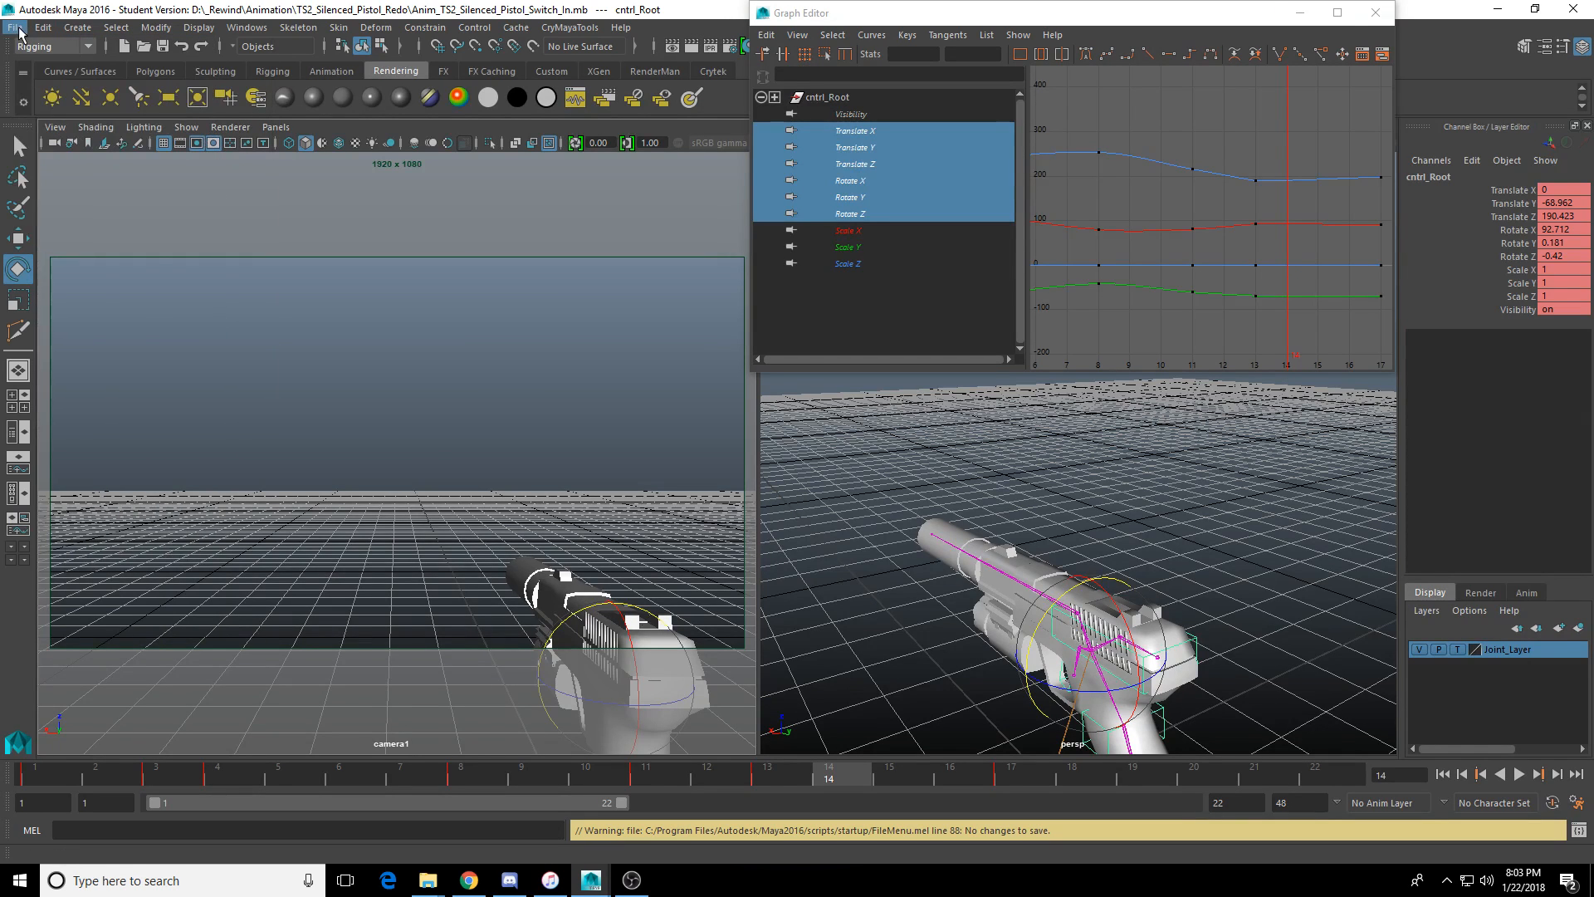
click(17, 29)
click(90, 96)
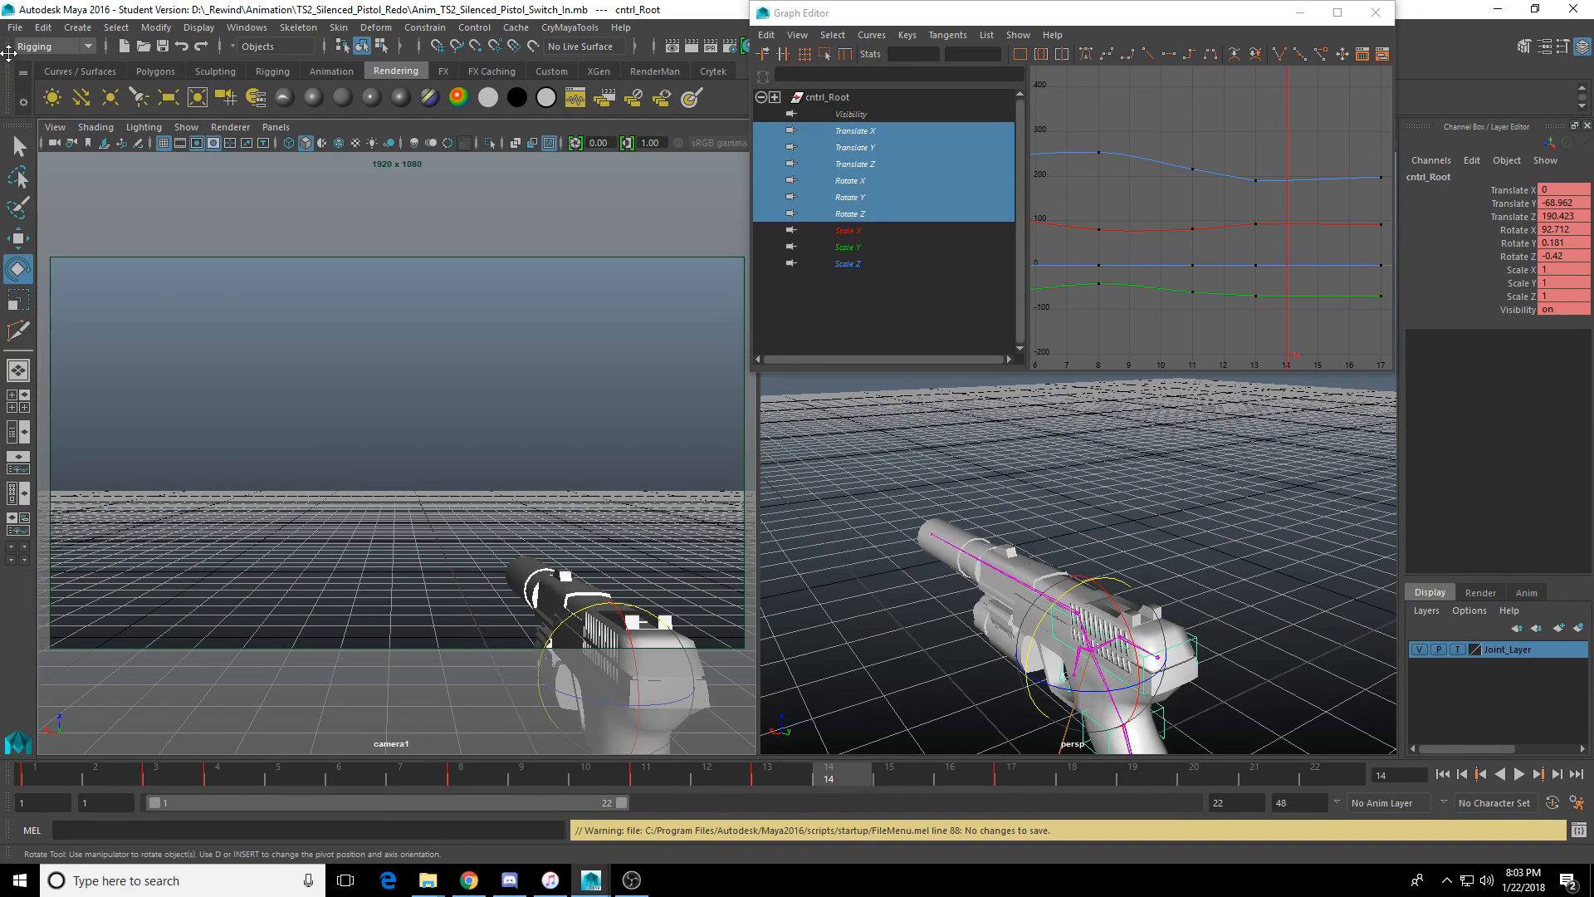
click(15, 28)
click(49, 60)
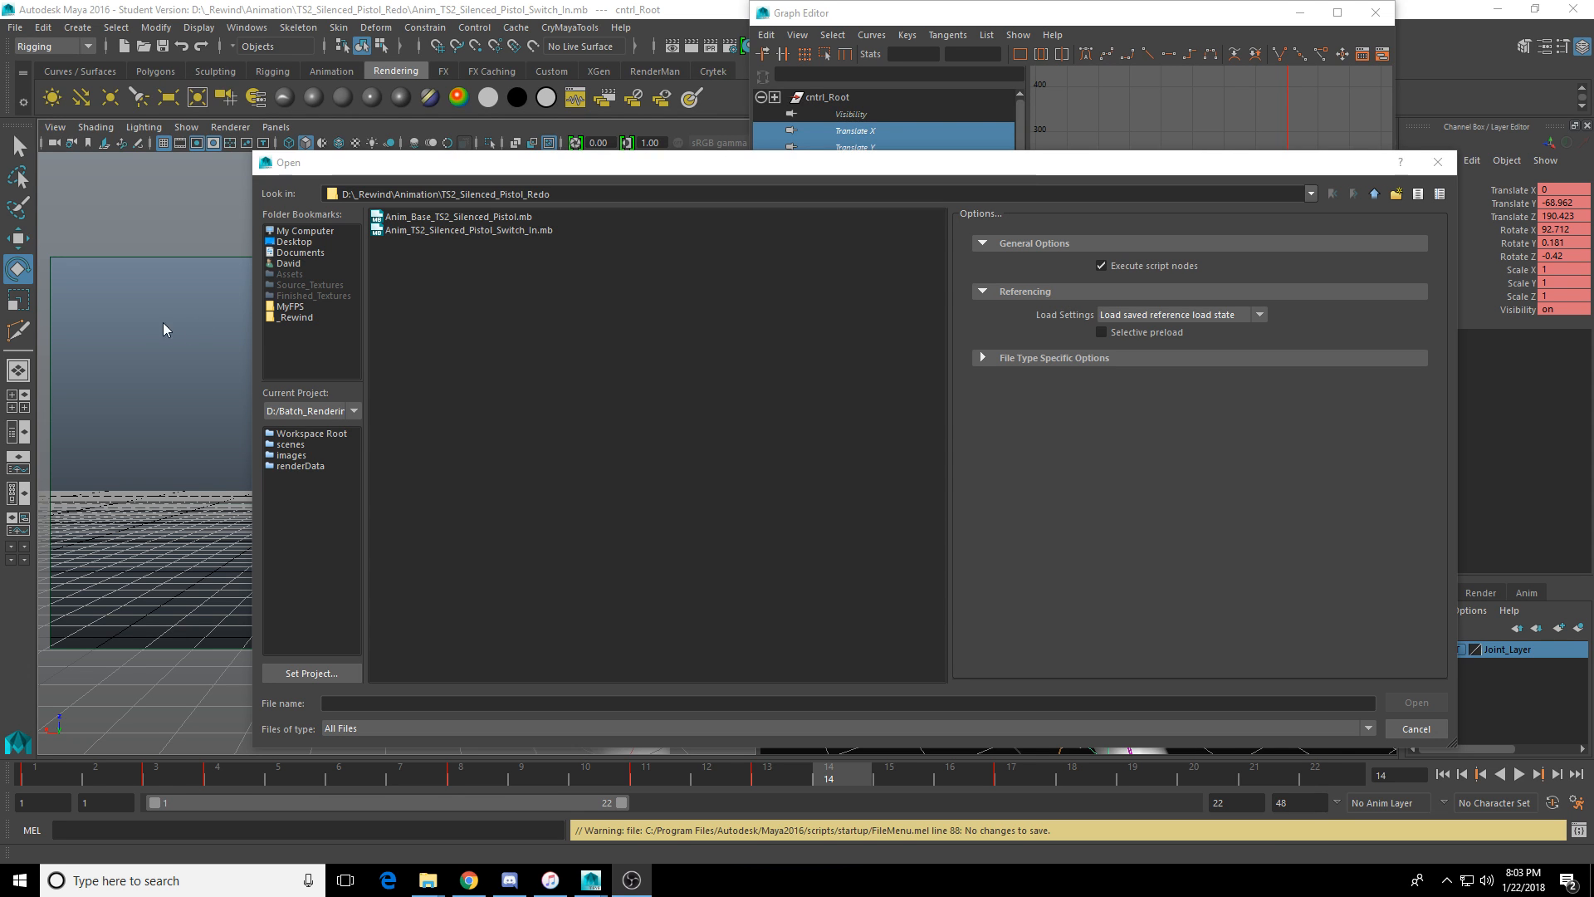
drag(570, 172, 463, 142)
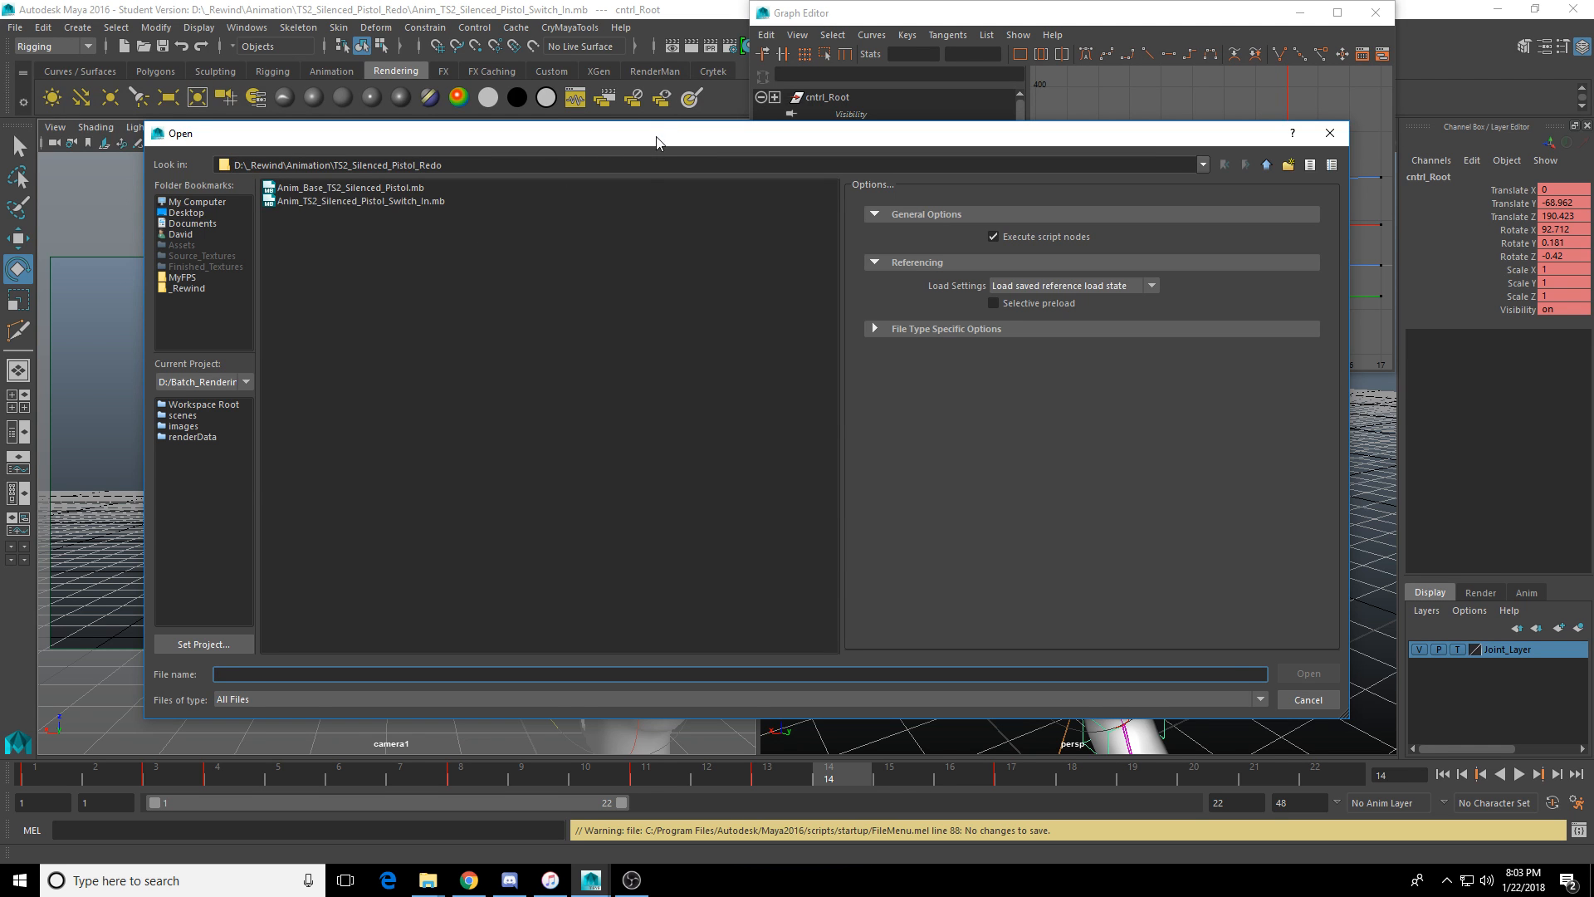
drag(655, 141, 671, 152)
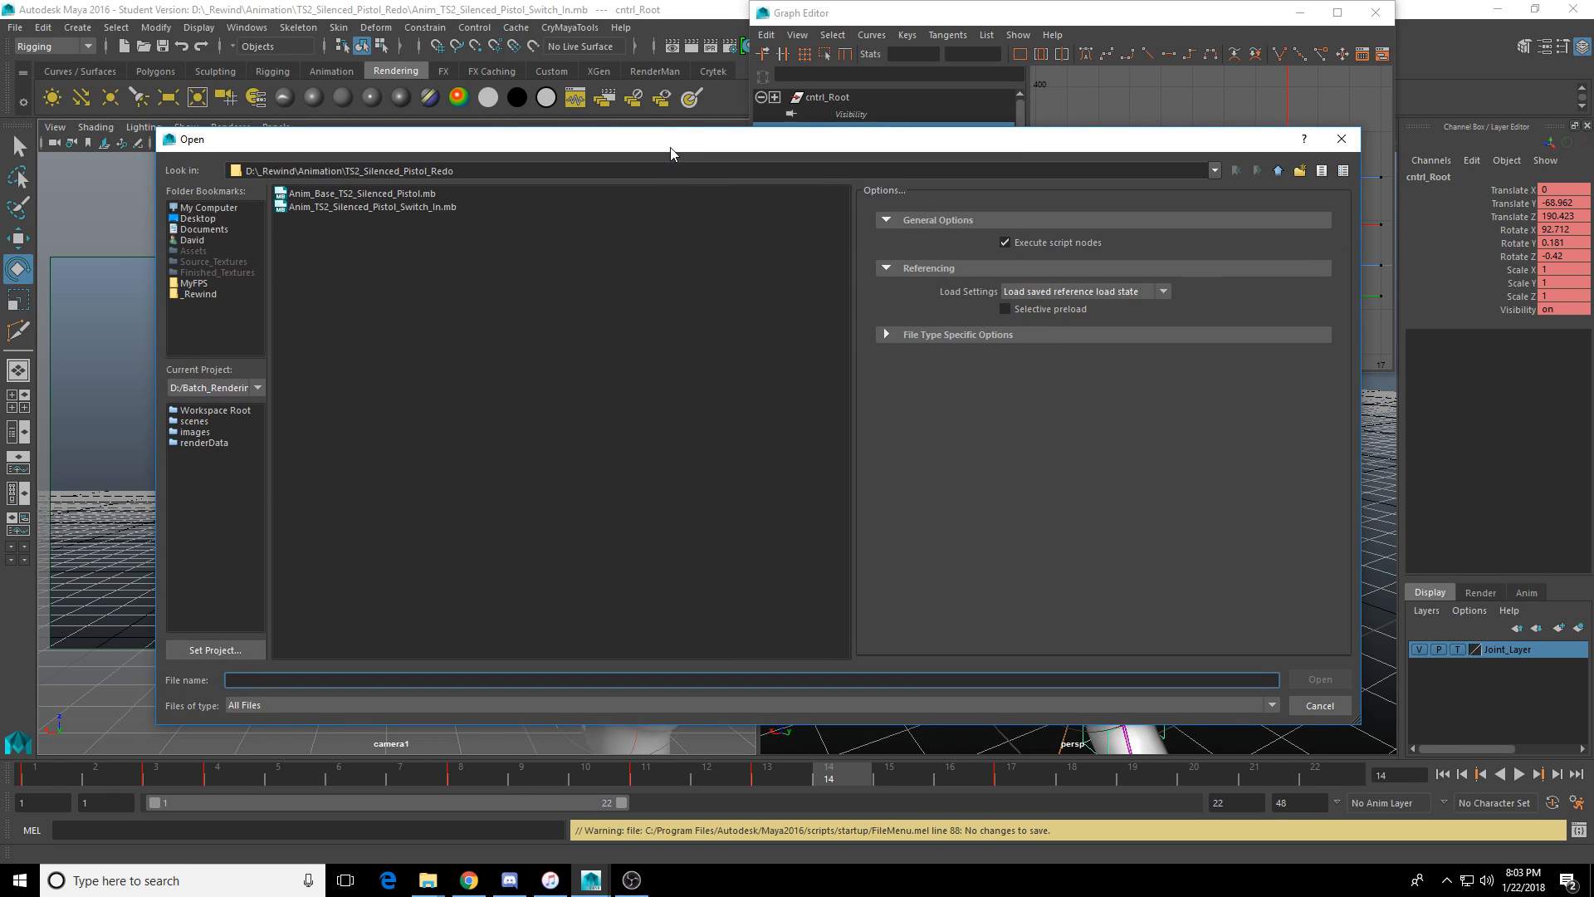
double_click(392, 196)
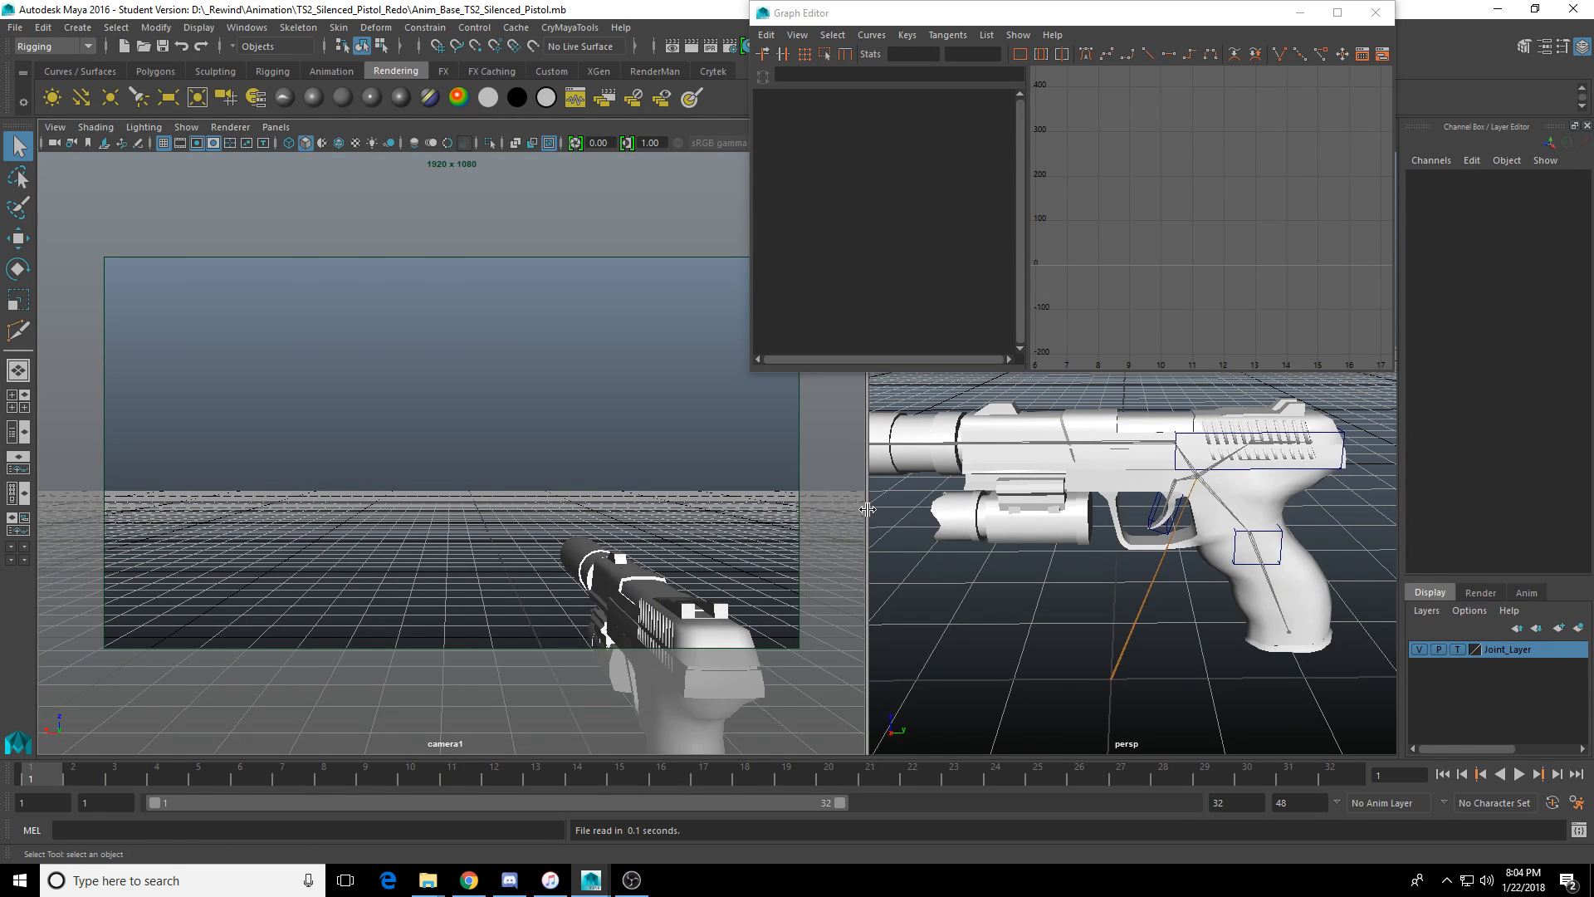
Widen the perspective view beside the camera view and select the pistol's Root joint.
drag(866, 506, 756, 534)
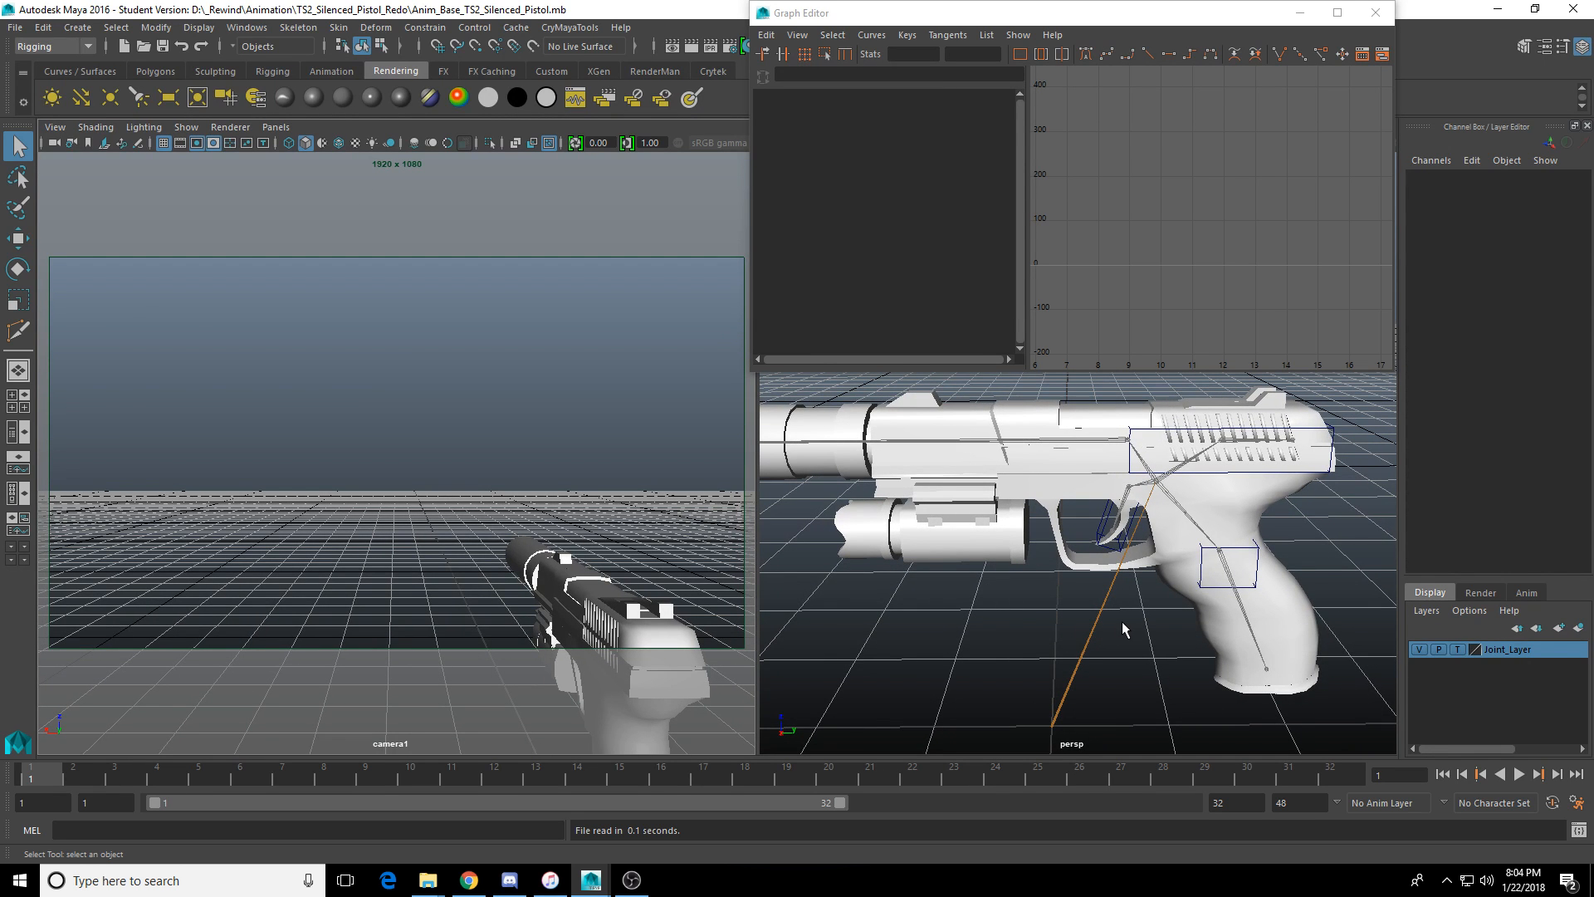
alt+middle_drag(1119, 619, 1109, 583)
click(1120, 529)
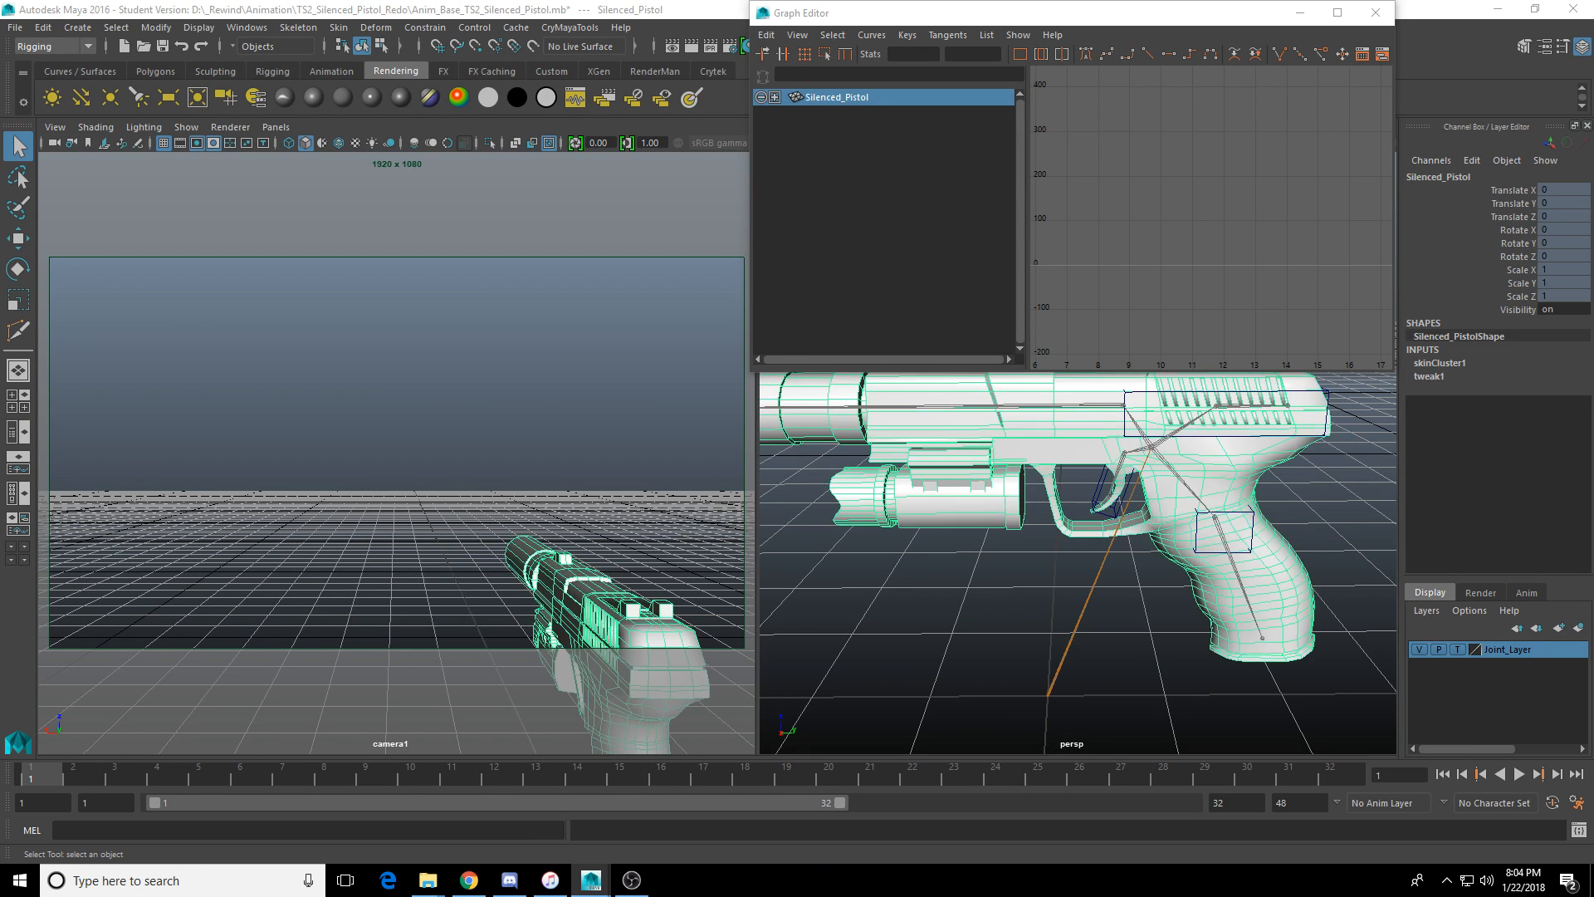
click(1110, 548)
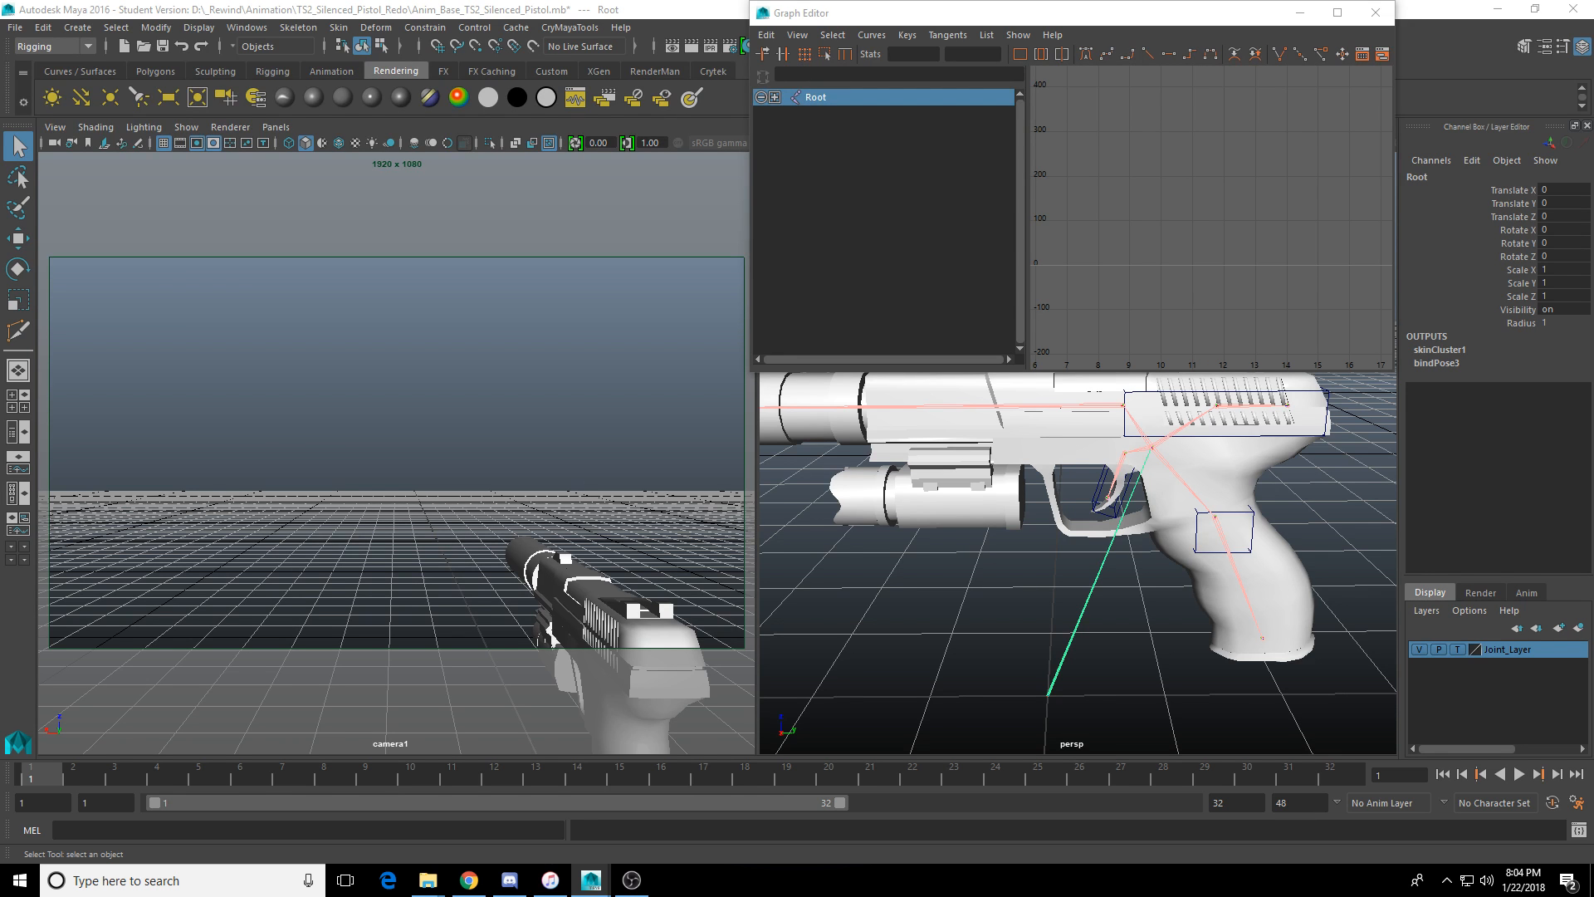
Save the base scene as a new file named Anim_TS2_Silenced_Pistol_Firing.mb.
click(15, 28)
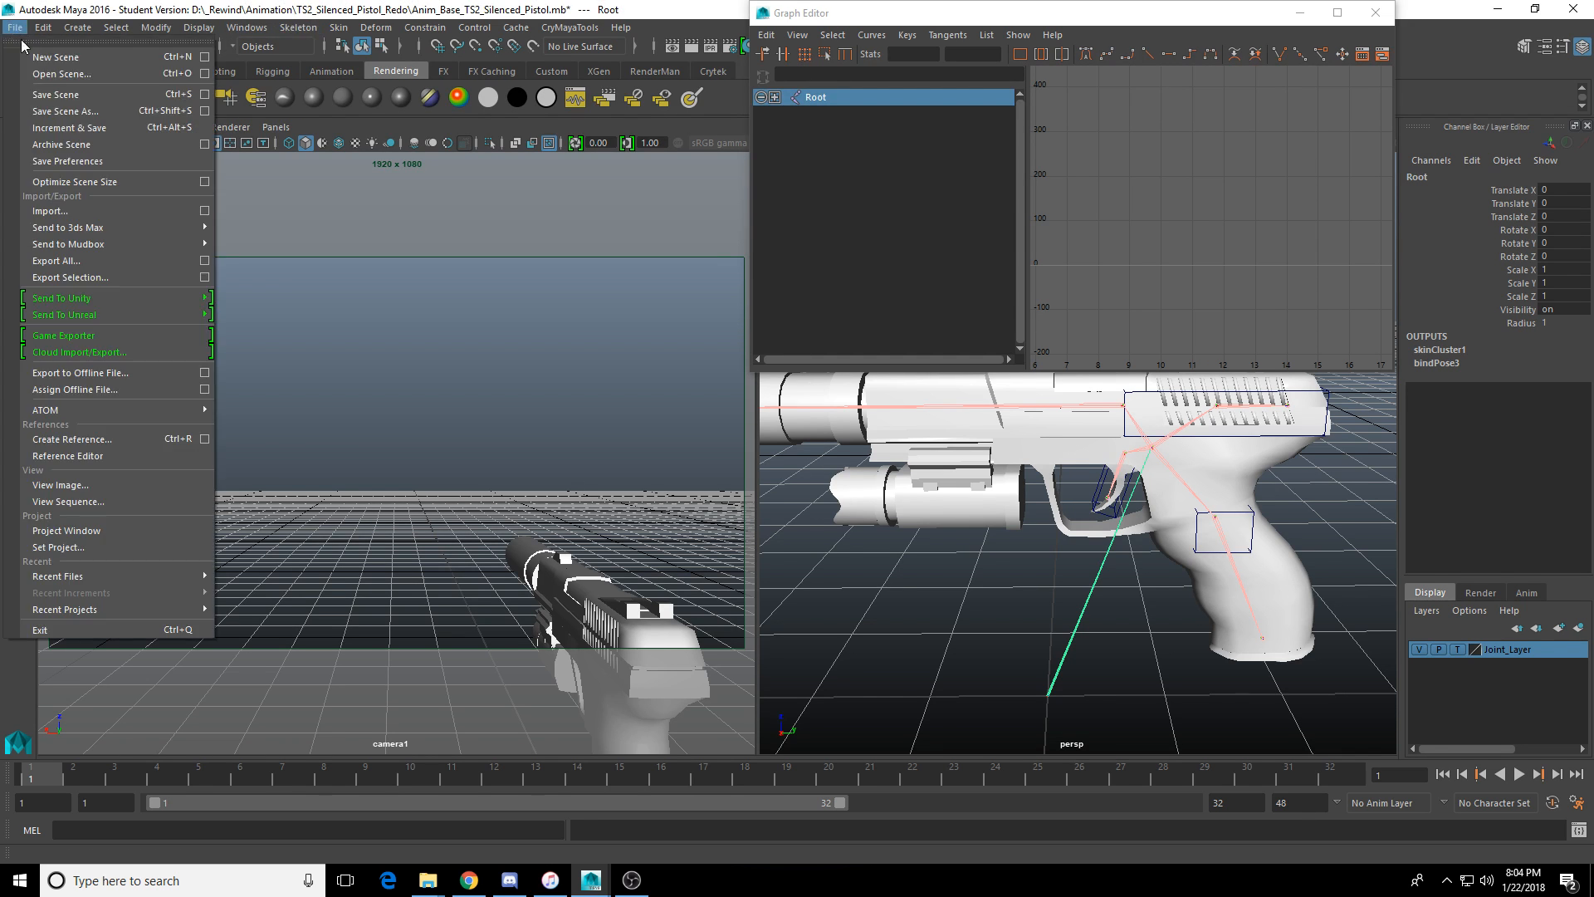
click(66, 110)
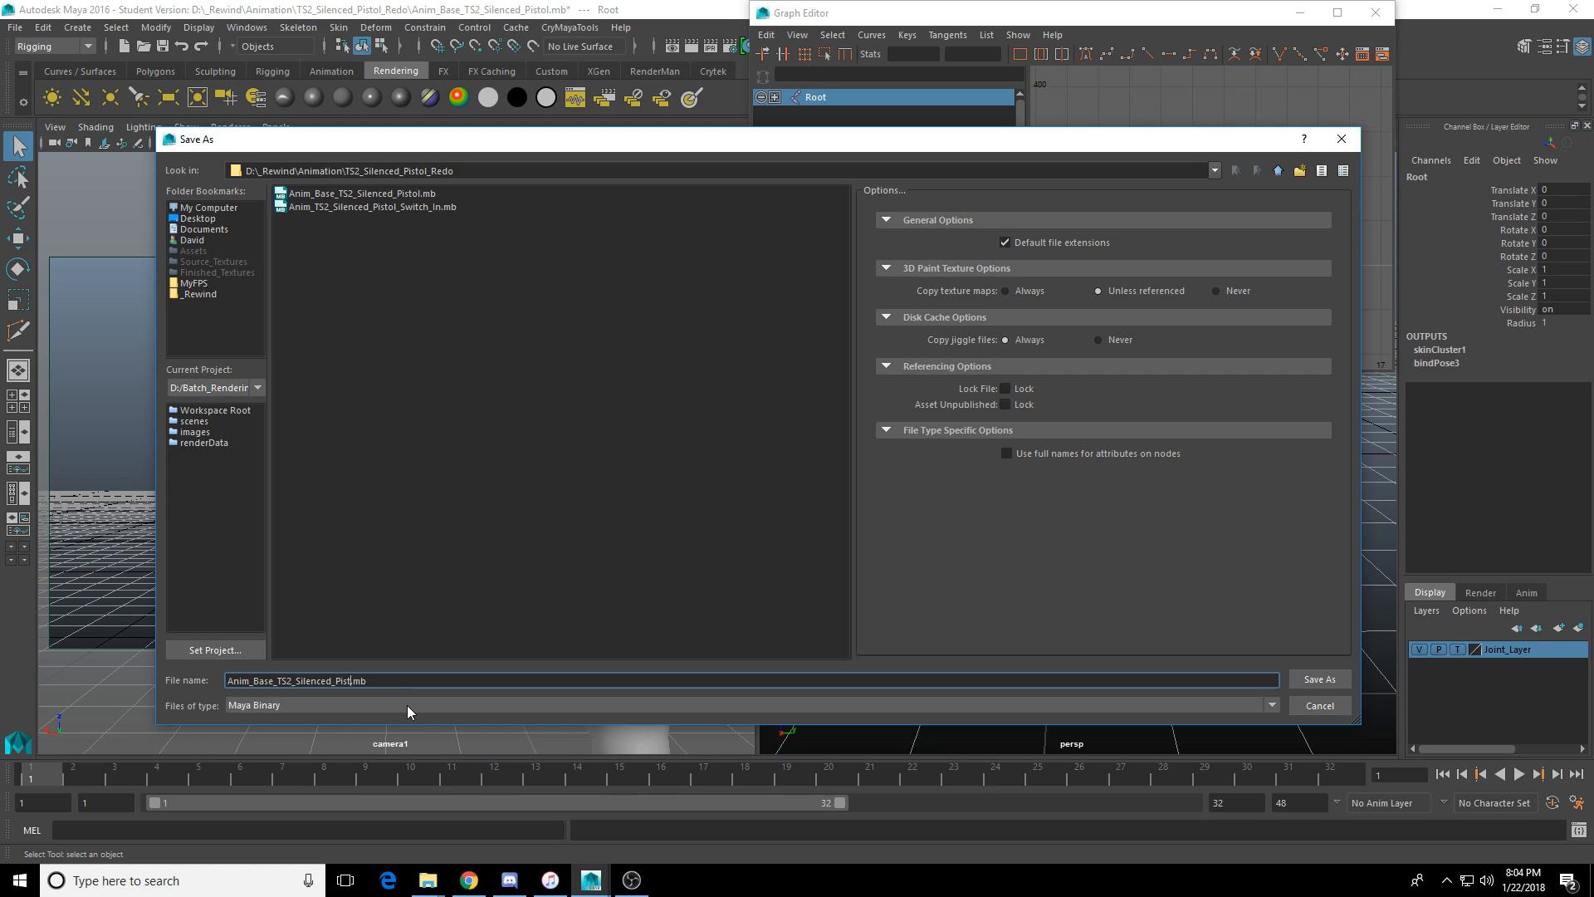
key(BackSpace)
key(BackSpace)
key(BackSpace)
key(BackSpace)
key(BackSpace)
key(BackSpace)
key(BackSpace)
key(BackSpace)
key(BackSpace)
key(BackSpace)
key(BackSpace)
key(BackSpace)
key(BackSpace)
key(BackSpace)
key(BackSpace)
key(BackSpace)
key(BackSpace)
key(BackSpace)
key(BackSpace)
key(BackSpace)
key(BackSpace)
key(BackSpace)
key(BackSpace)
key(BackSpace)
text(TS2_)
text(Silenced_Pistol_Fir)
click(1318, 680)
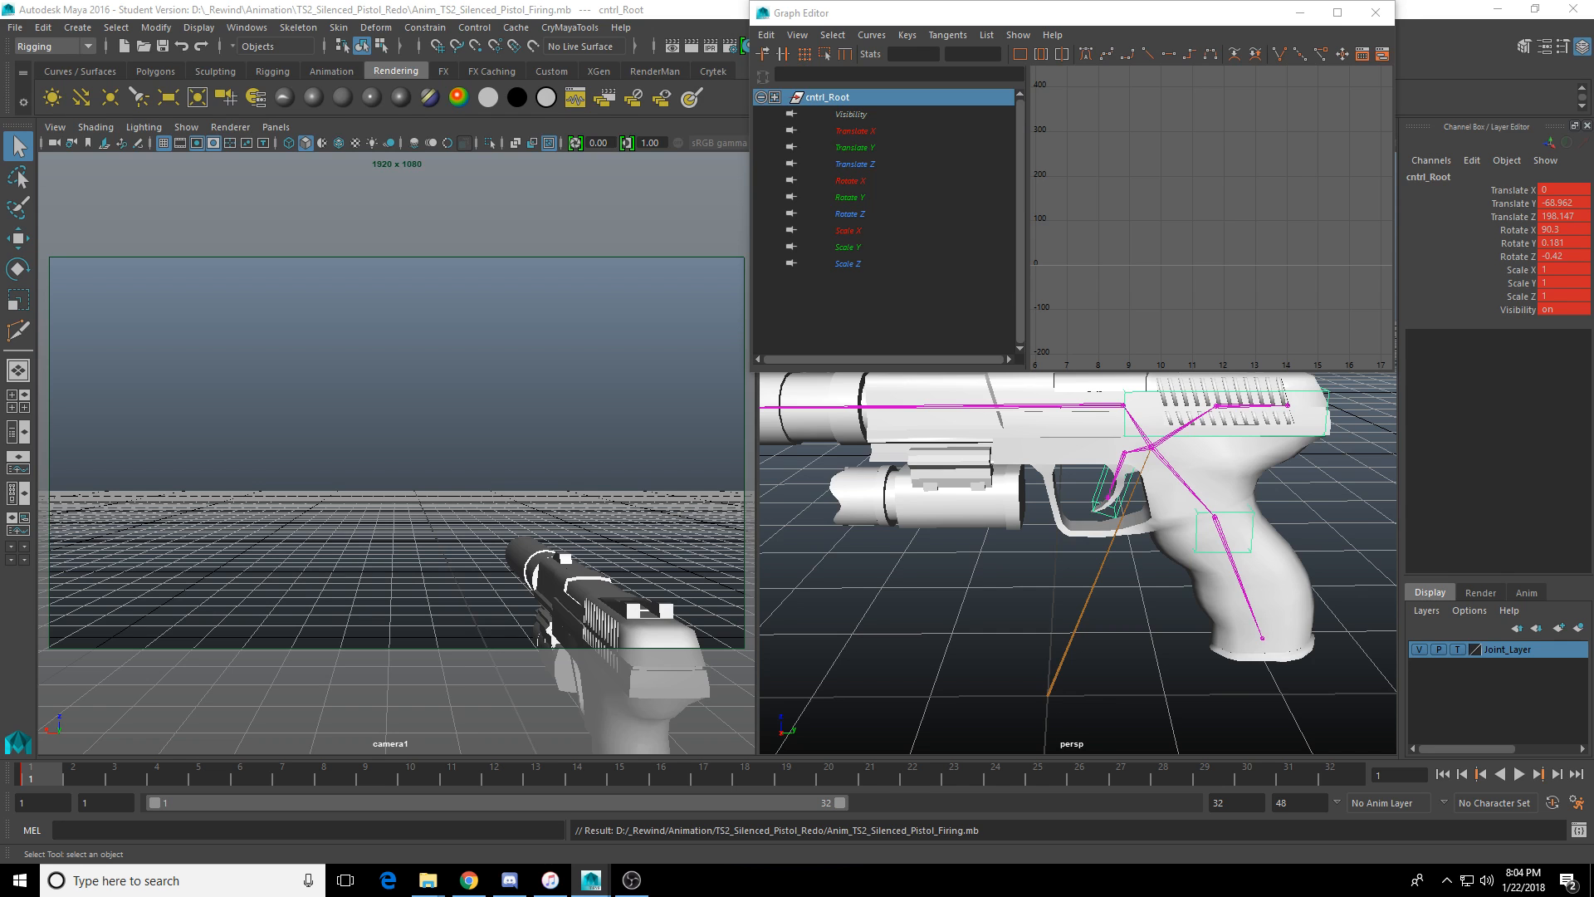
Try moving the root control about 15.1 units along Y at frame 1.
key(Up)
key(Down)
alt+middle_drag(1106, 476, 1075, 525)
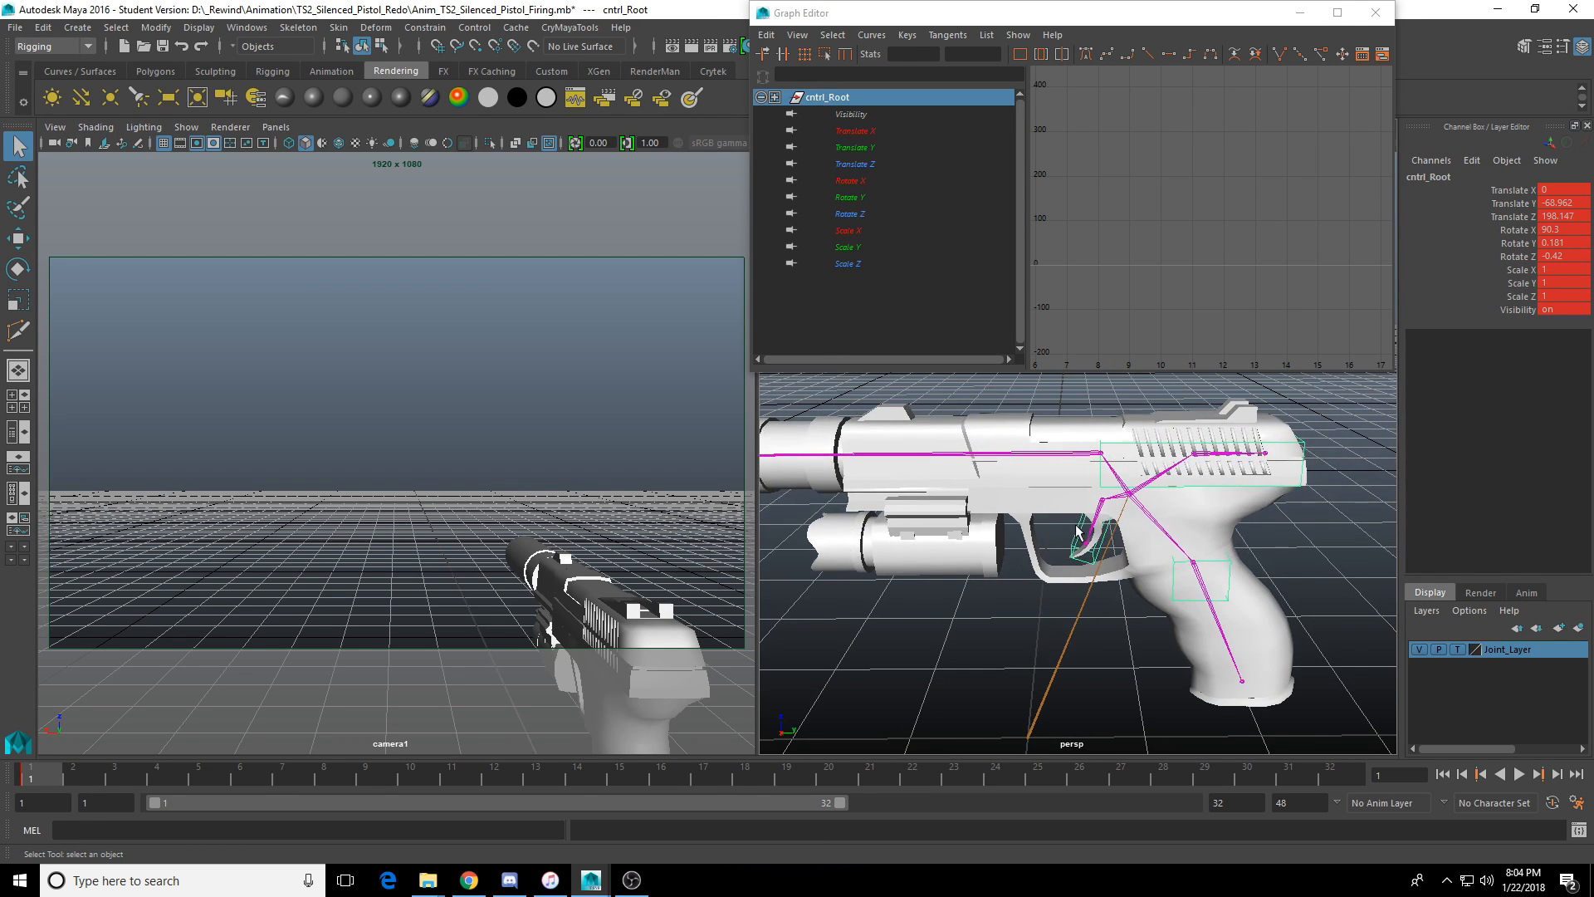
key(w)
alt+drag(1097, 613, 1053, 619)
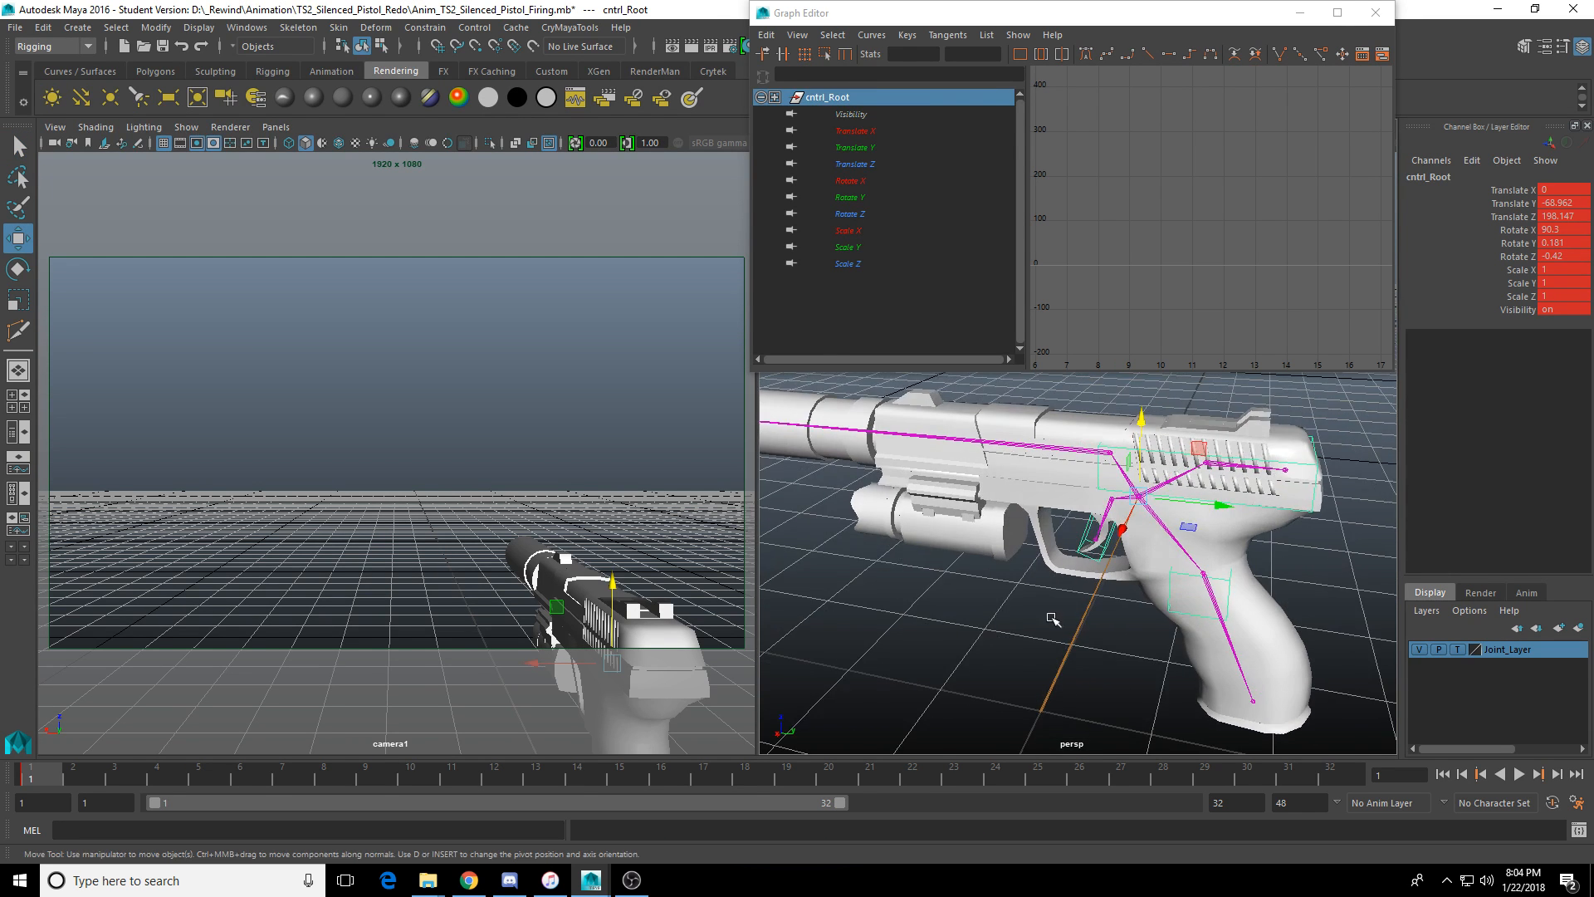
alt+middle_drag(1052, 619, 964, 576)
alt+drag(974, 562, 950, 566)
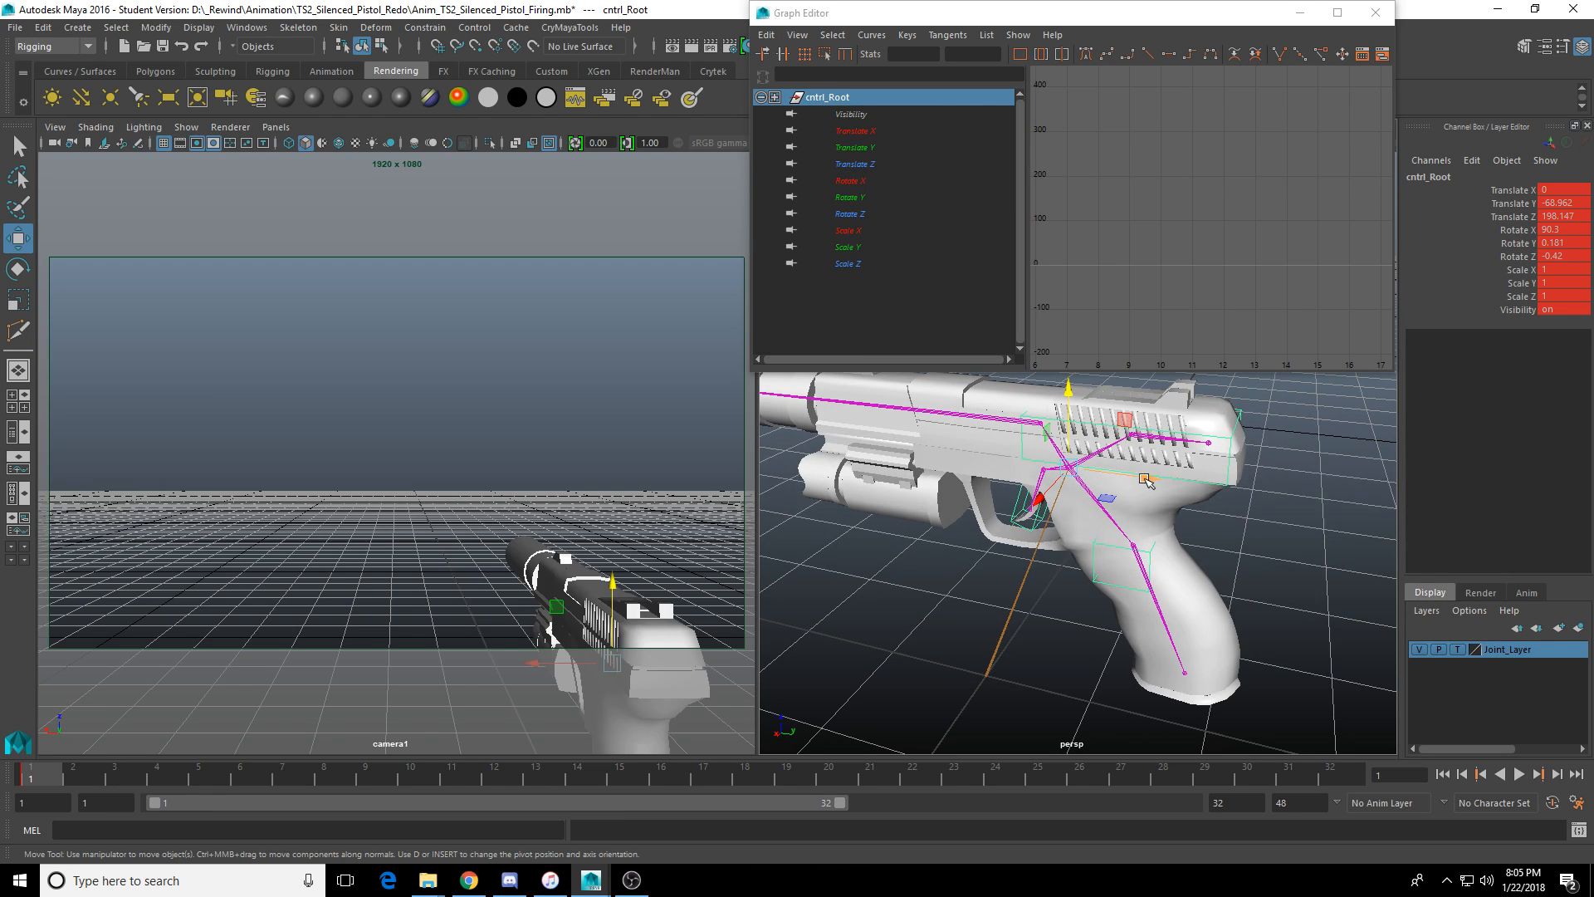
drag(1146, 482, 1170, 488)
key(ctrl+z)
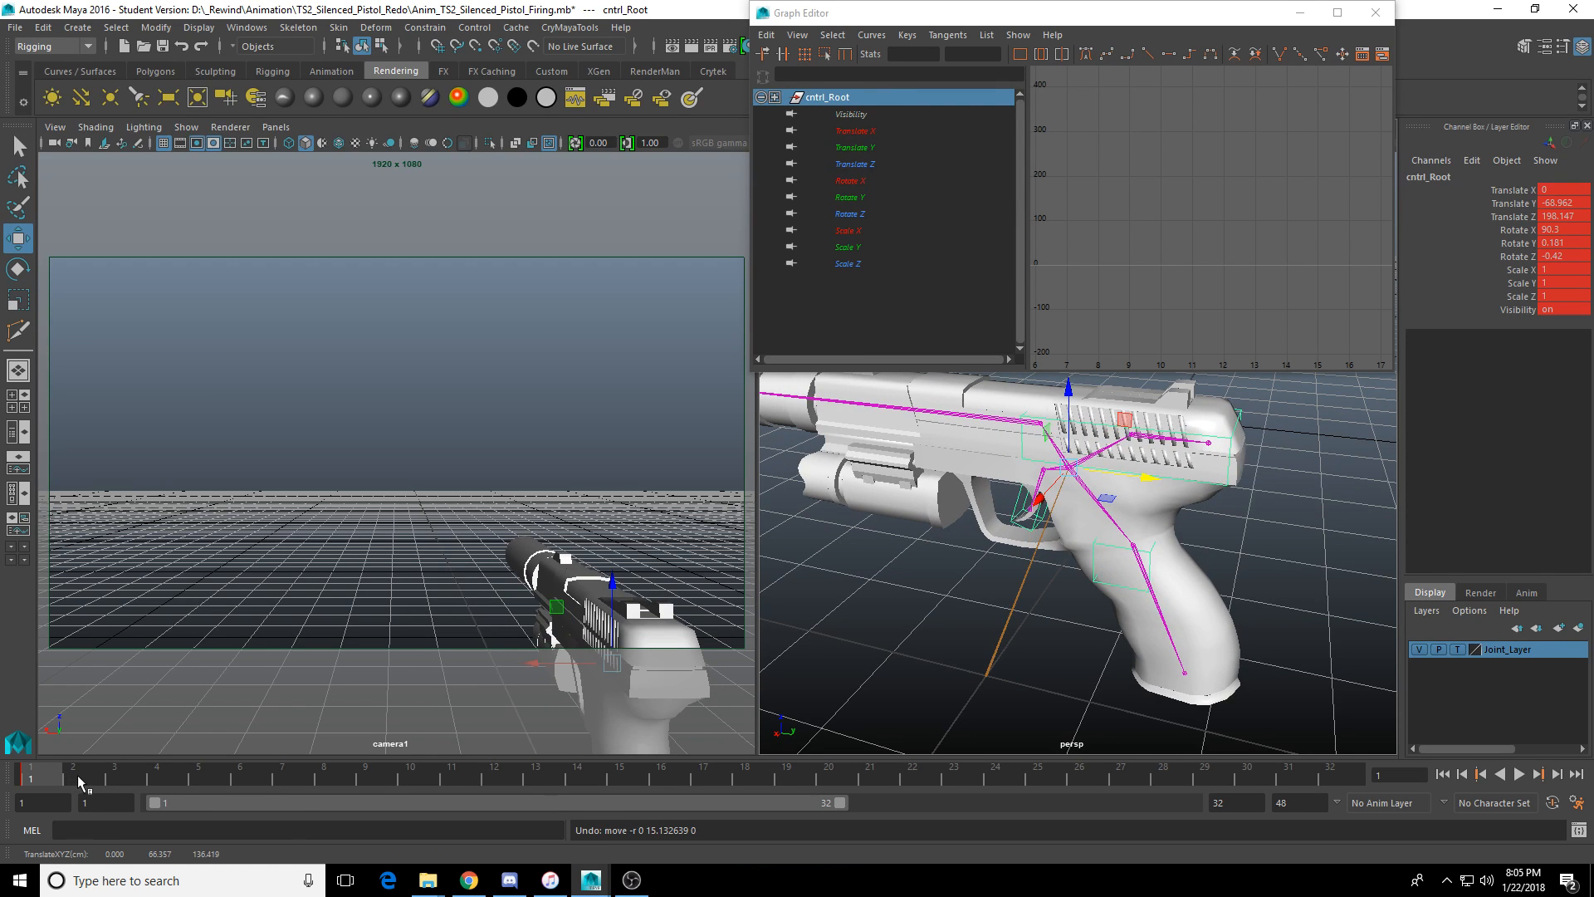
At frame 4, move the root control to Translate Y -42.339, rotate it to Rotate X 84.087 and key the pose.
drag(79, 780, 117, 781)
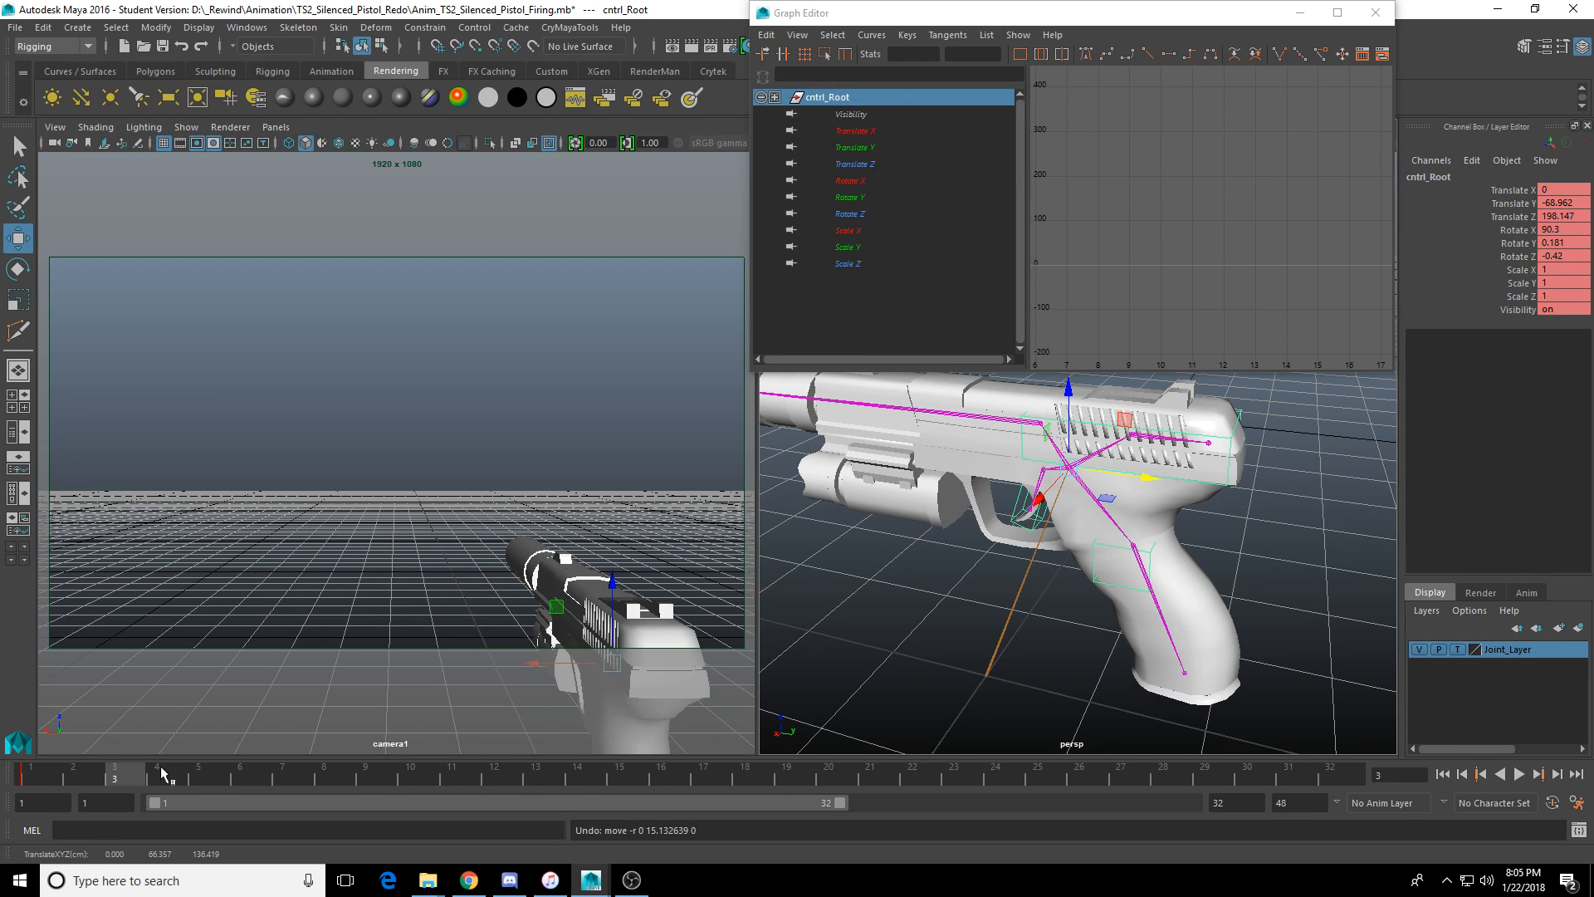
click(1144, 477)
click(162, 776)
drag(1148, 499, 1012, 567)
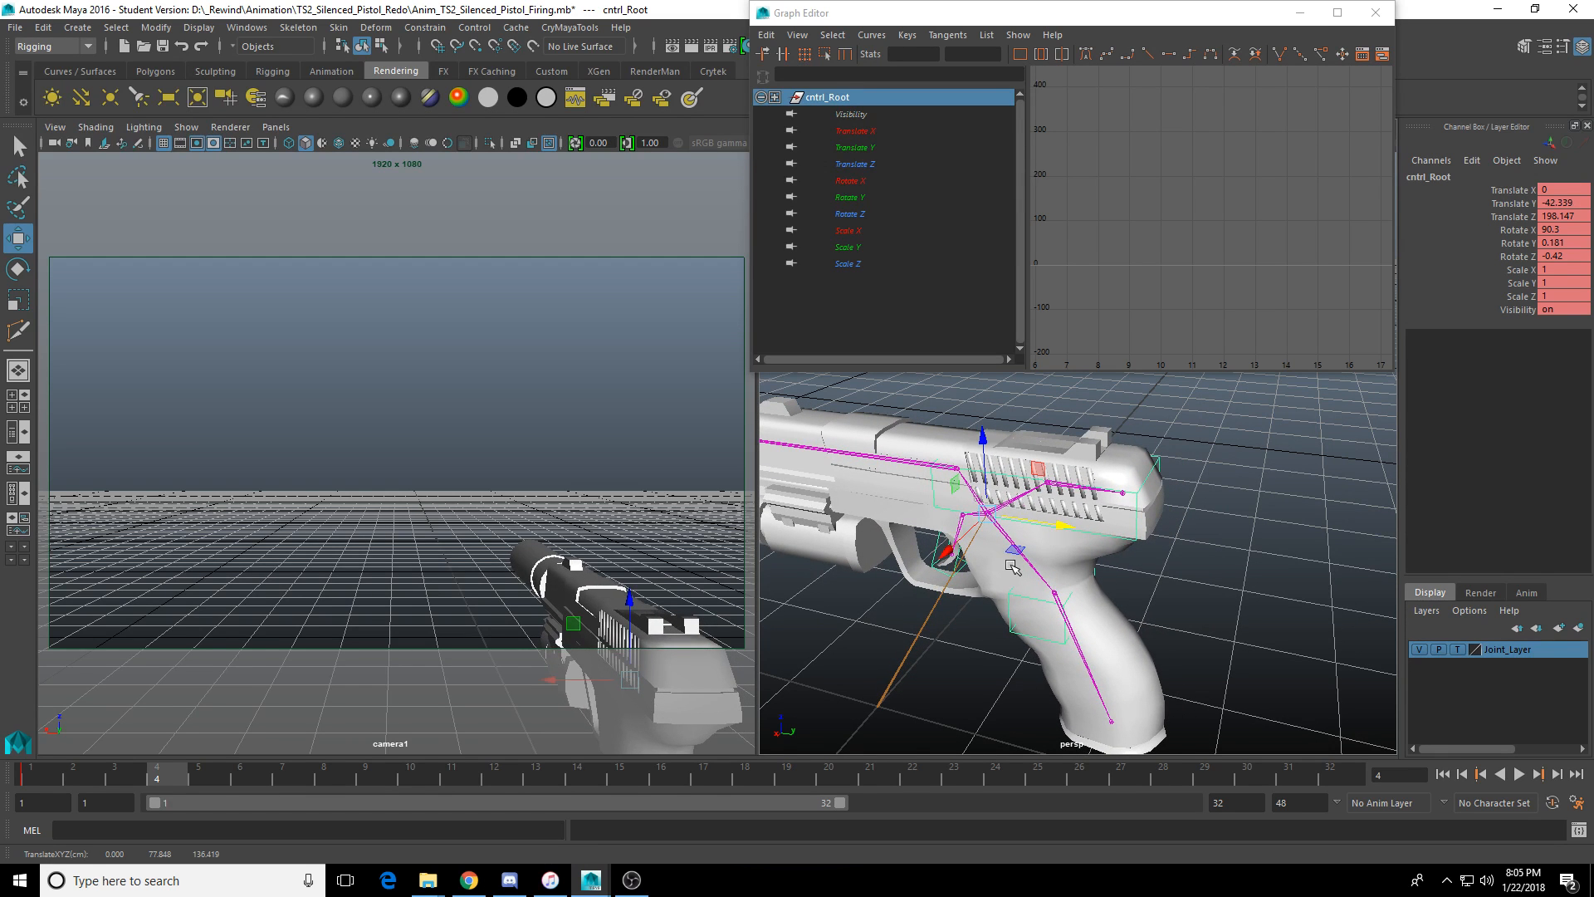
key(e)
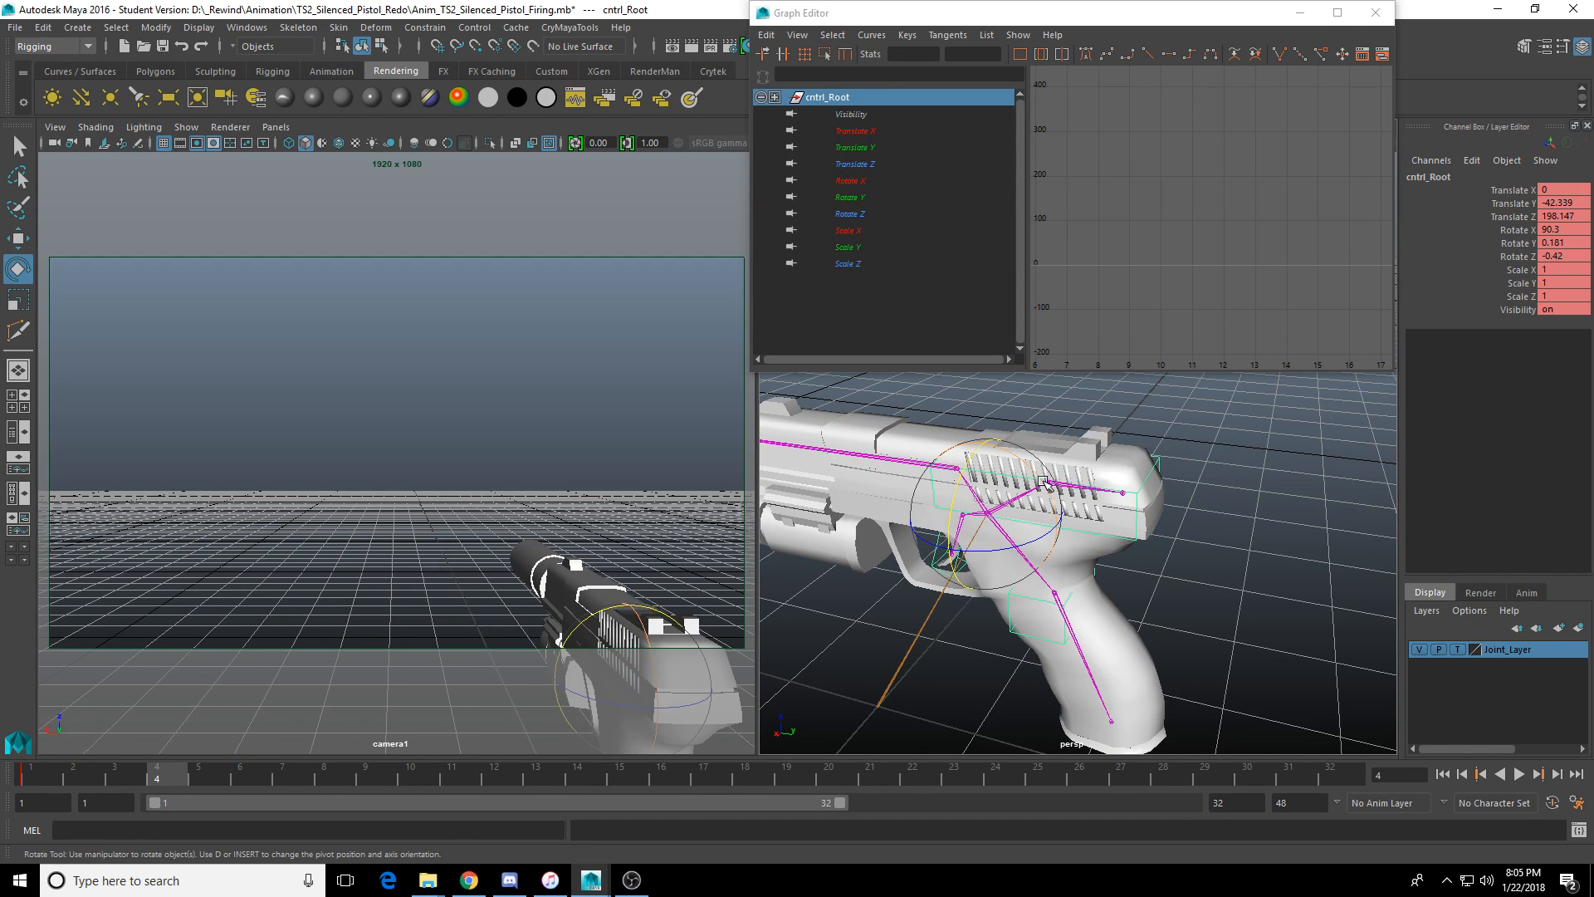
drag(1044, 482, 1048, 493)
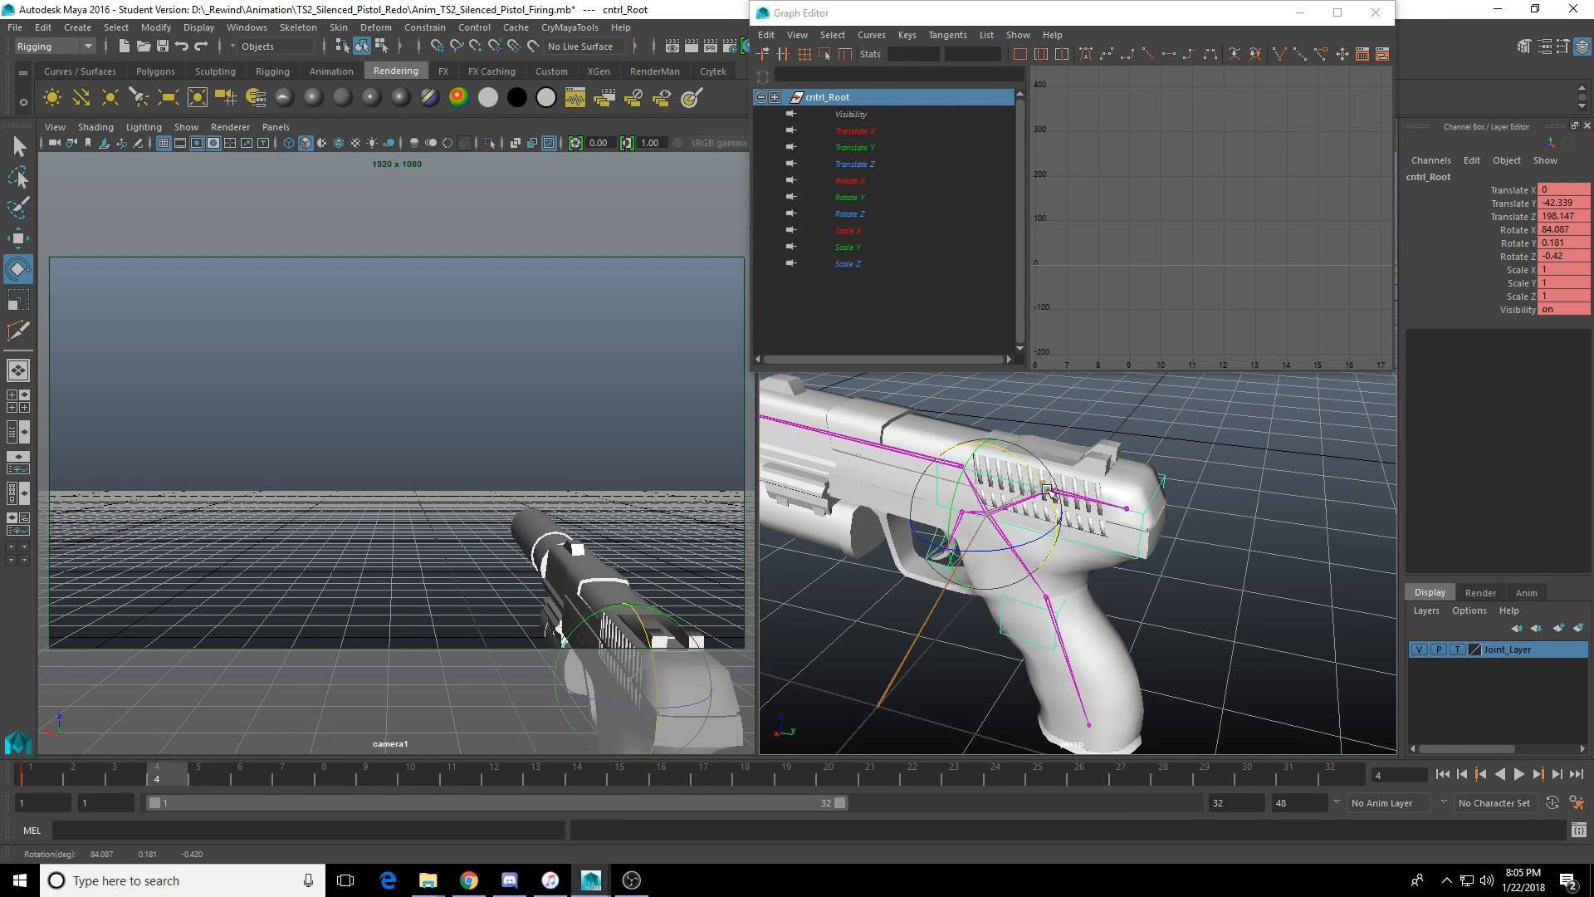
key(s)
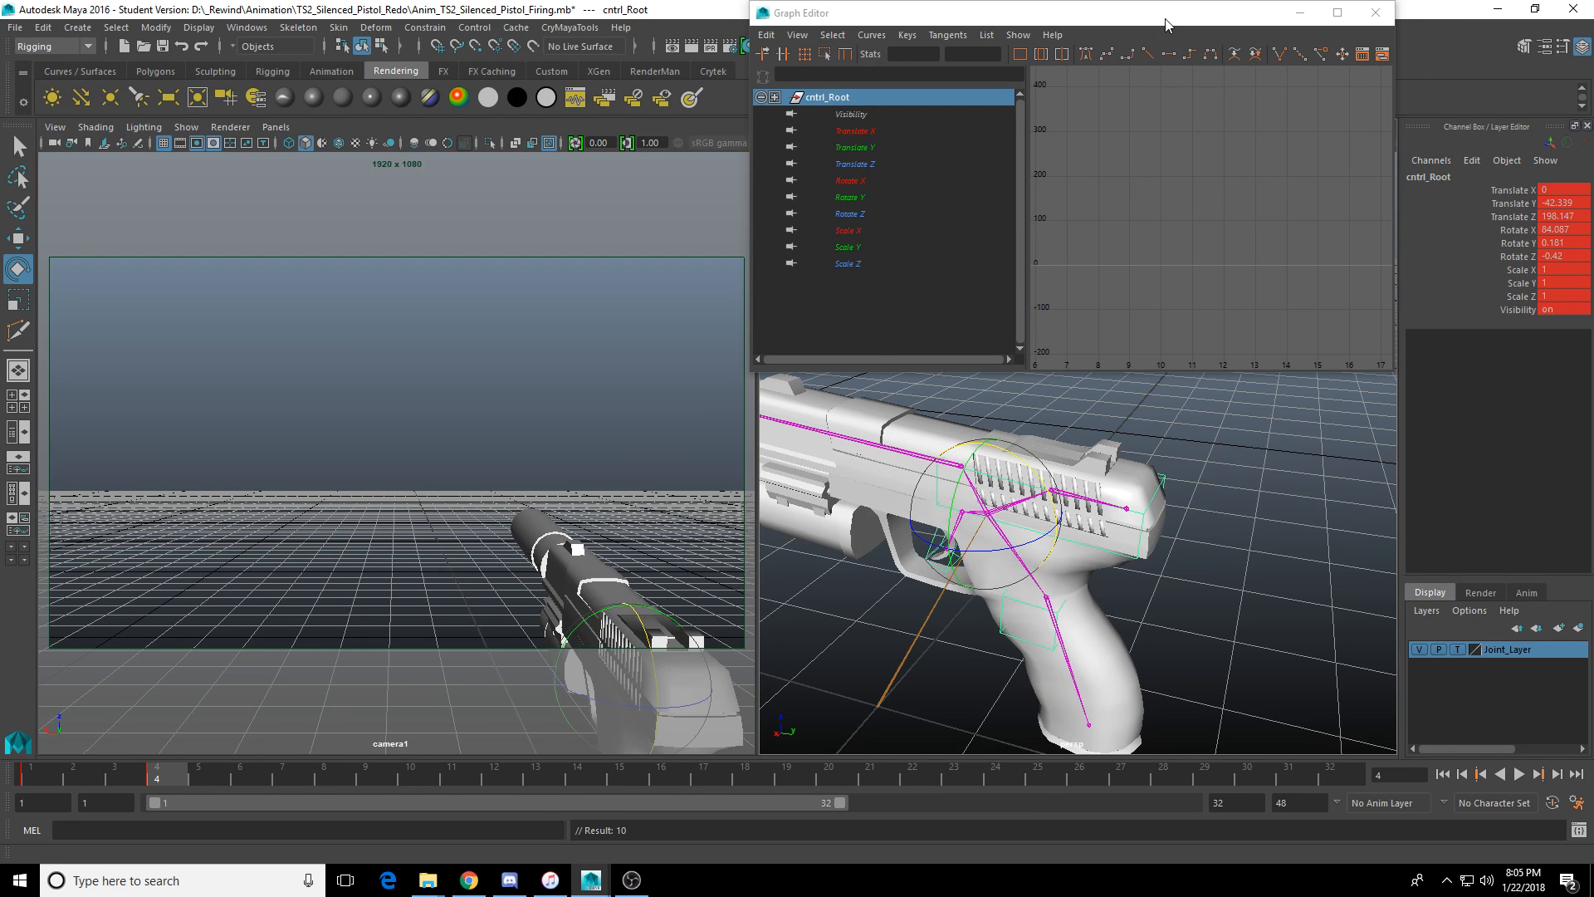
Shift the root control's Rotate X, Y and Z keys from frame 4 to frame 3 in the Graph Editor.
click(1140, 180)
key(f)
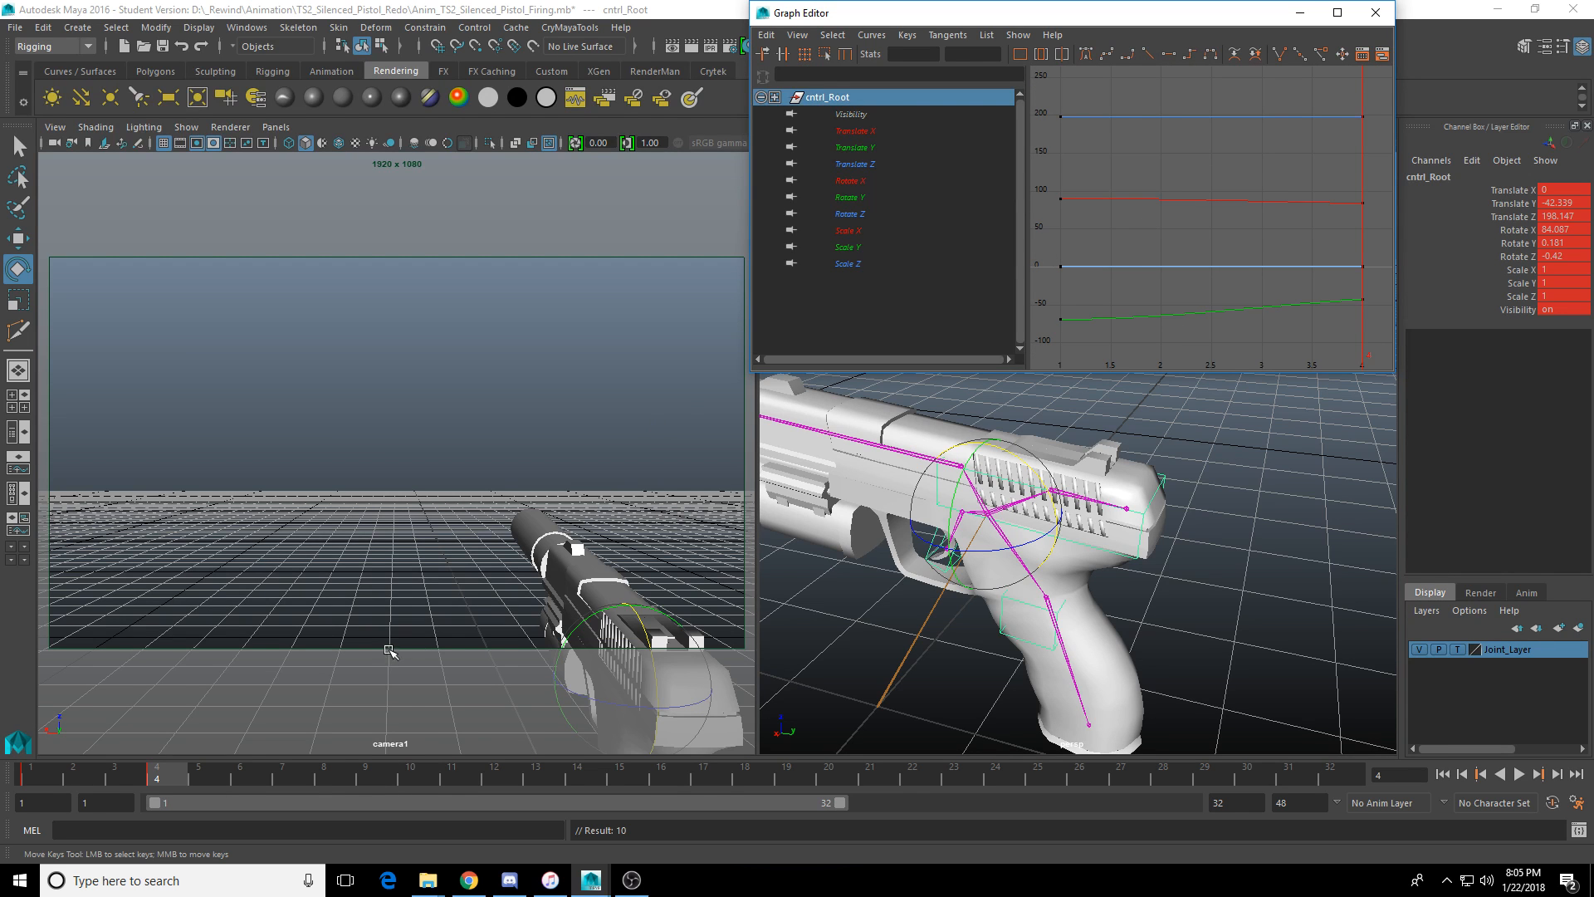
click(107, 777)
middle_click(425, 551)
mouse_move(106, 773)
mouse_down()
mouse_move(37, 777)
mouse_move(210, 779)
mouse_move(24, 782)
mouse_move(158, 778)
mouse_up()
click(870, 164)
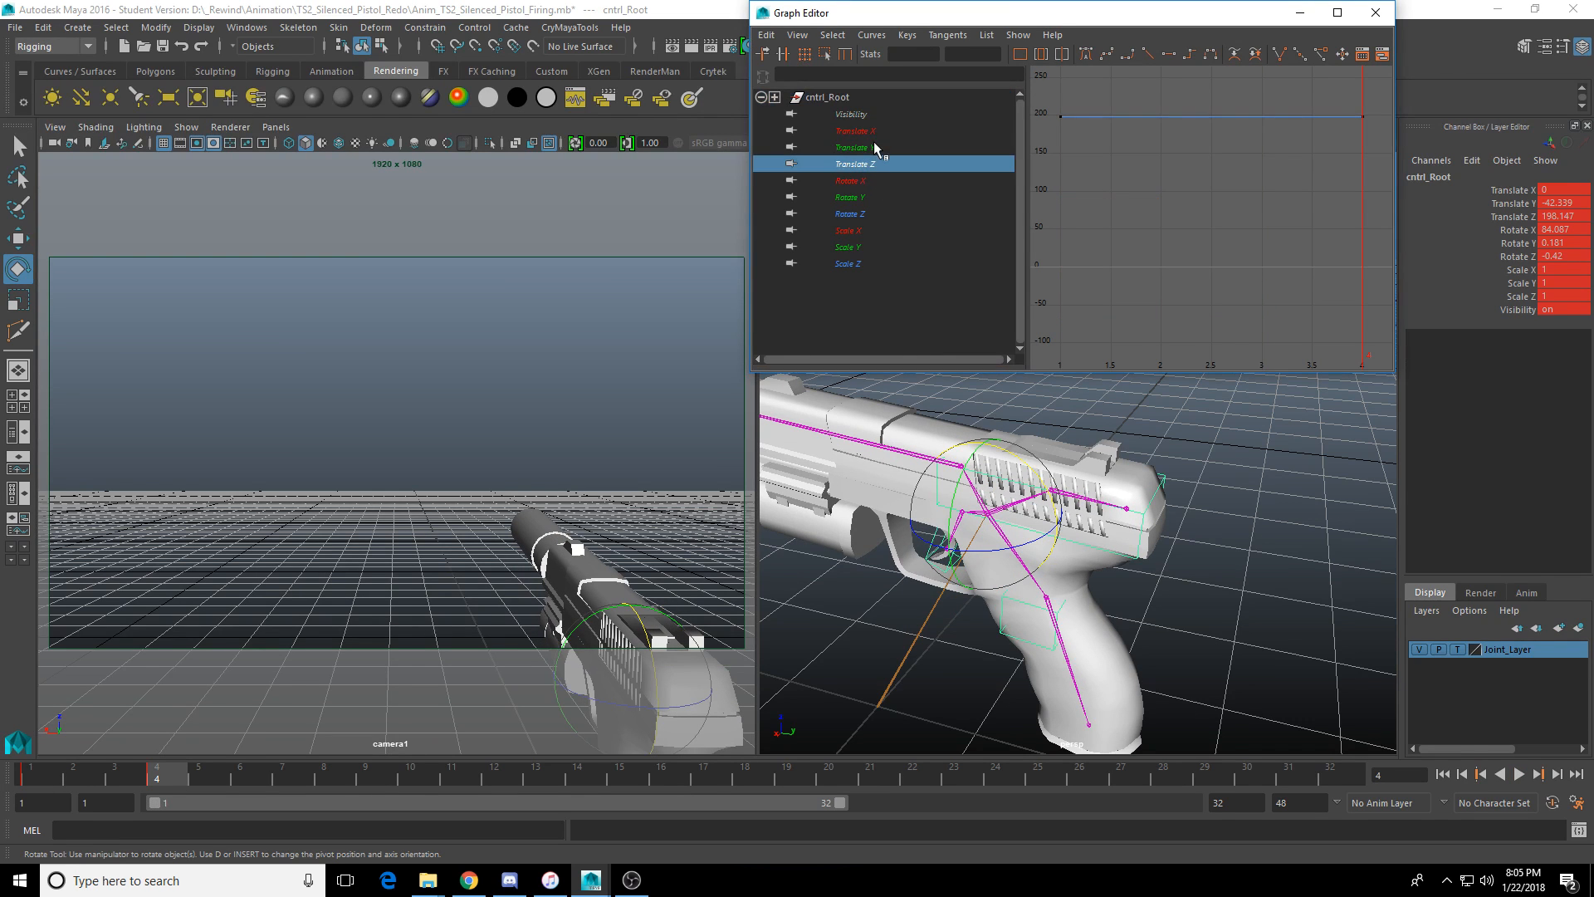
click(873, 147)
click(867, 181)
drag(865, 188, 865, 214)
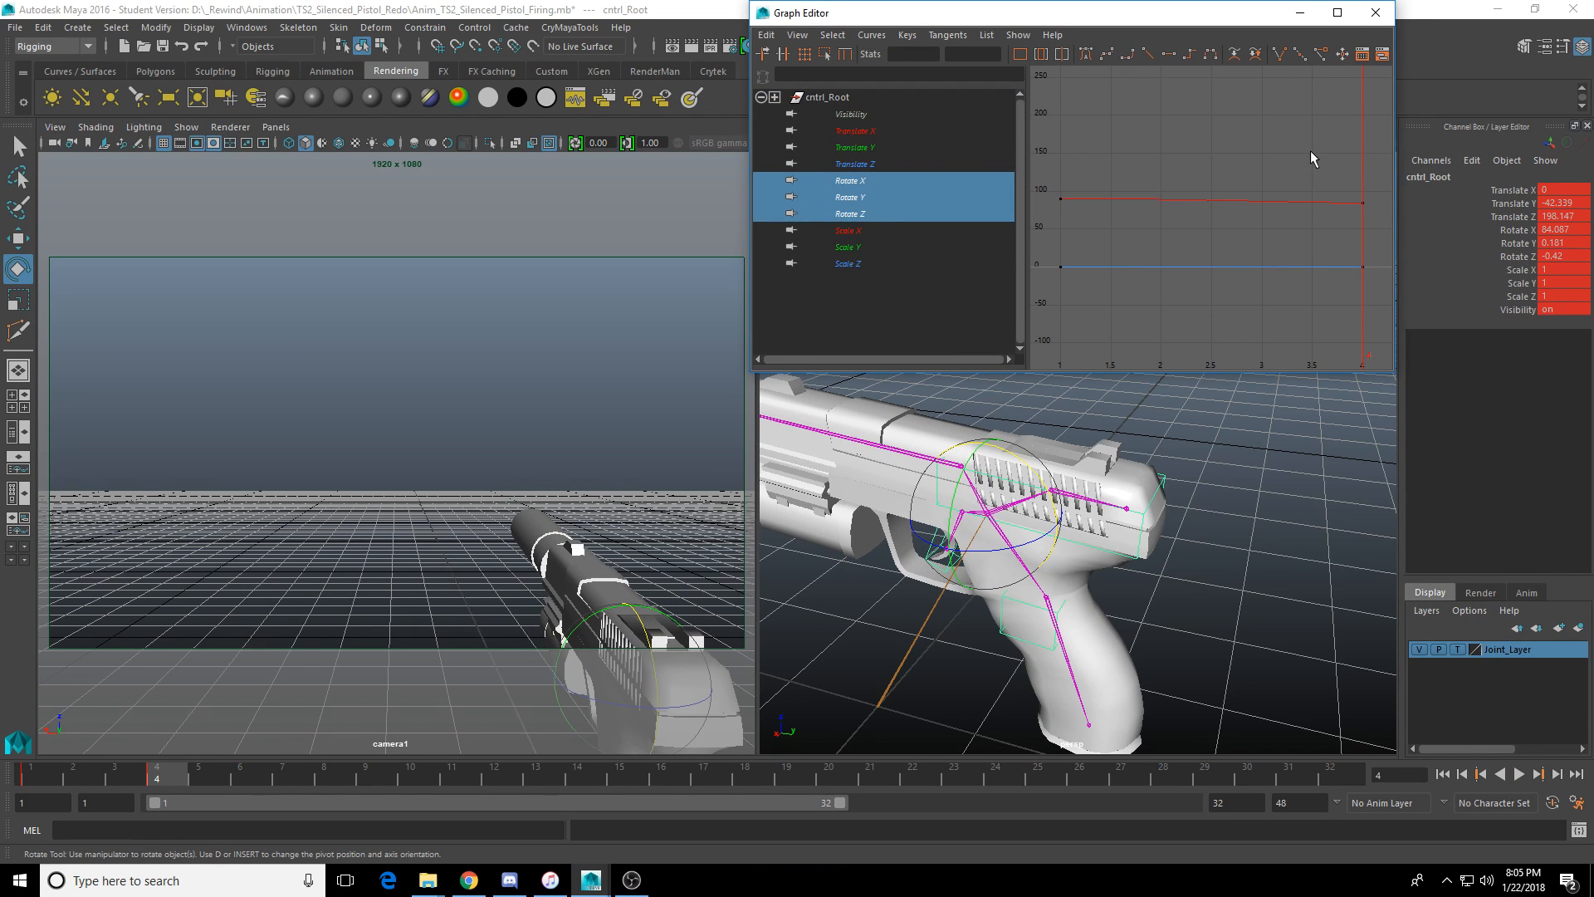
key(f)
drag(1274, 143, 1317, 299)
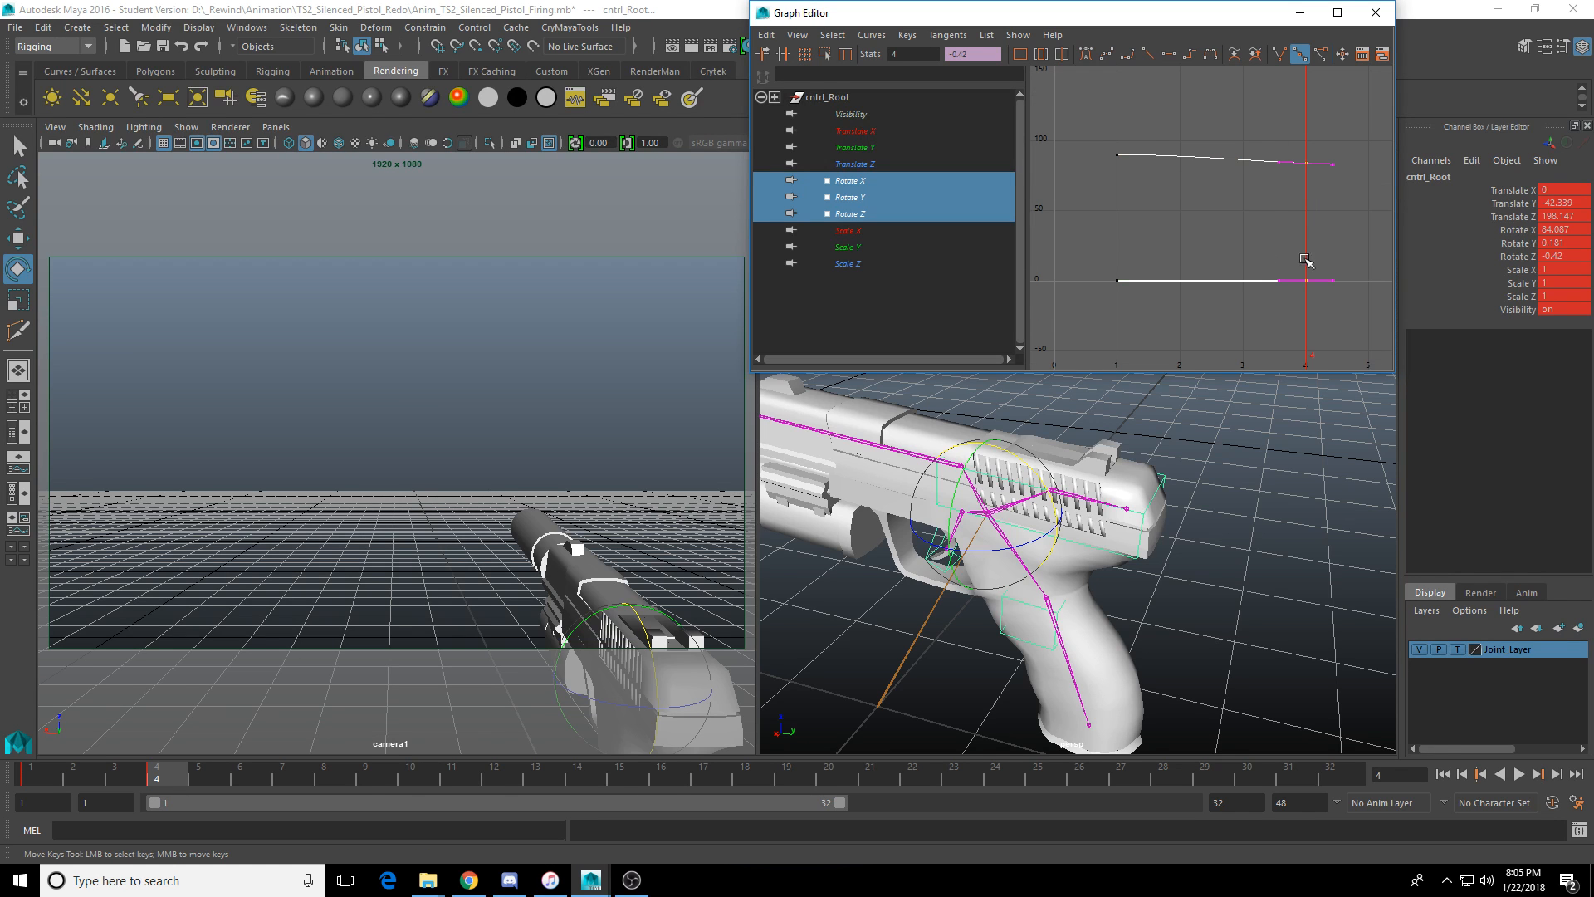
middle_drag(1304, 284, 1243, 283)
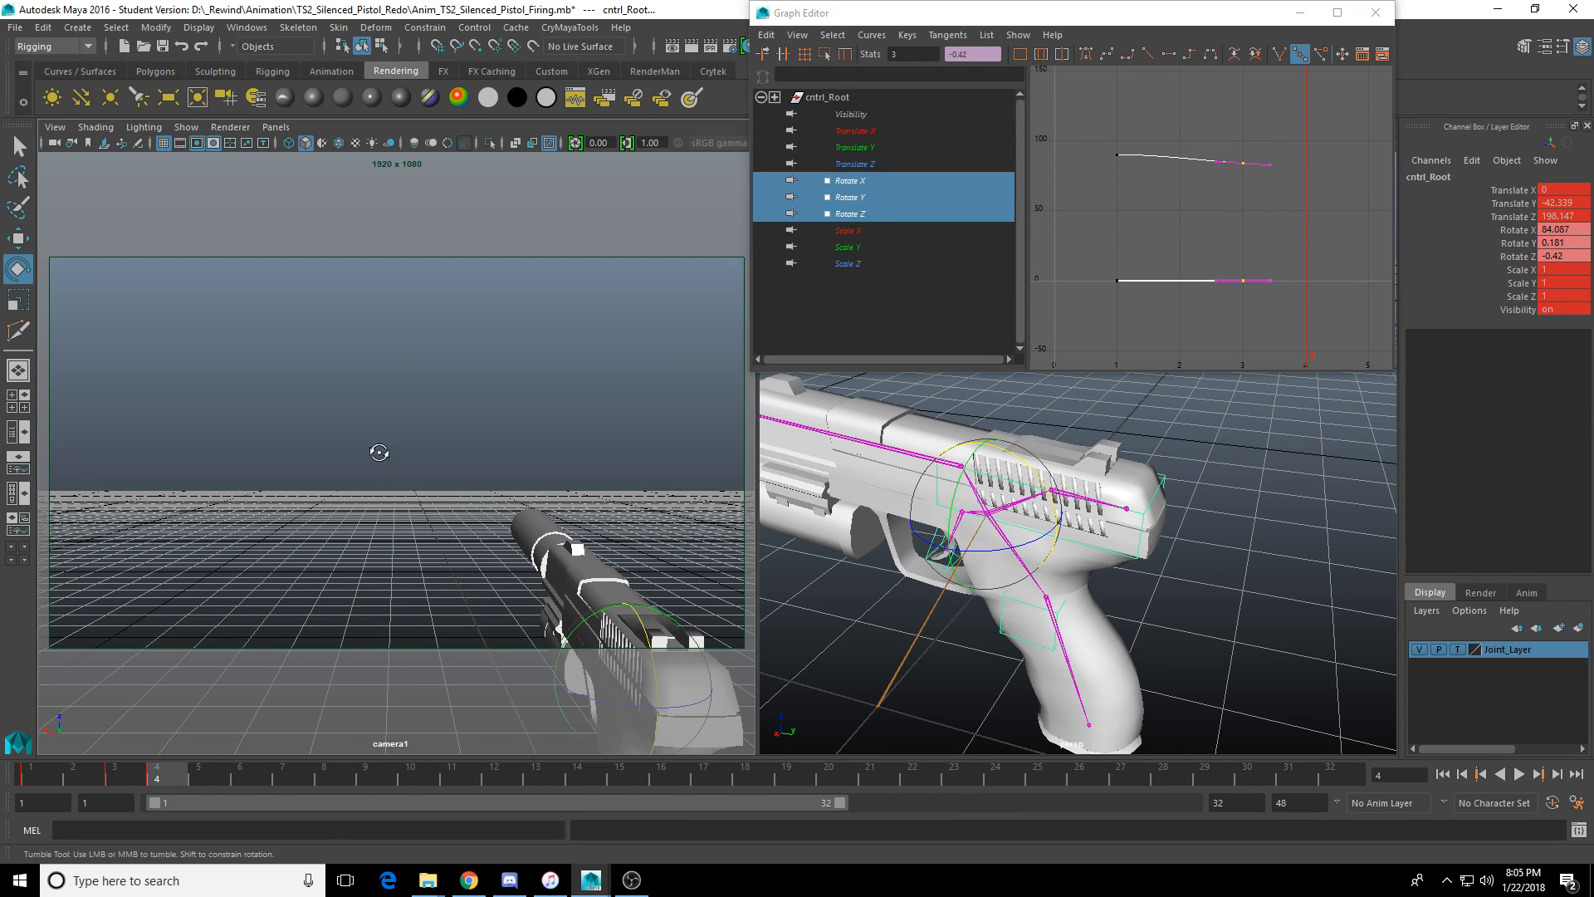
Play the recoil and set spline tangents on the root control's translate and rotate keys at frame 1.
click(1443, 774)
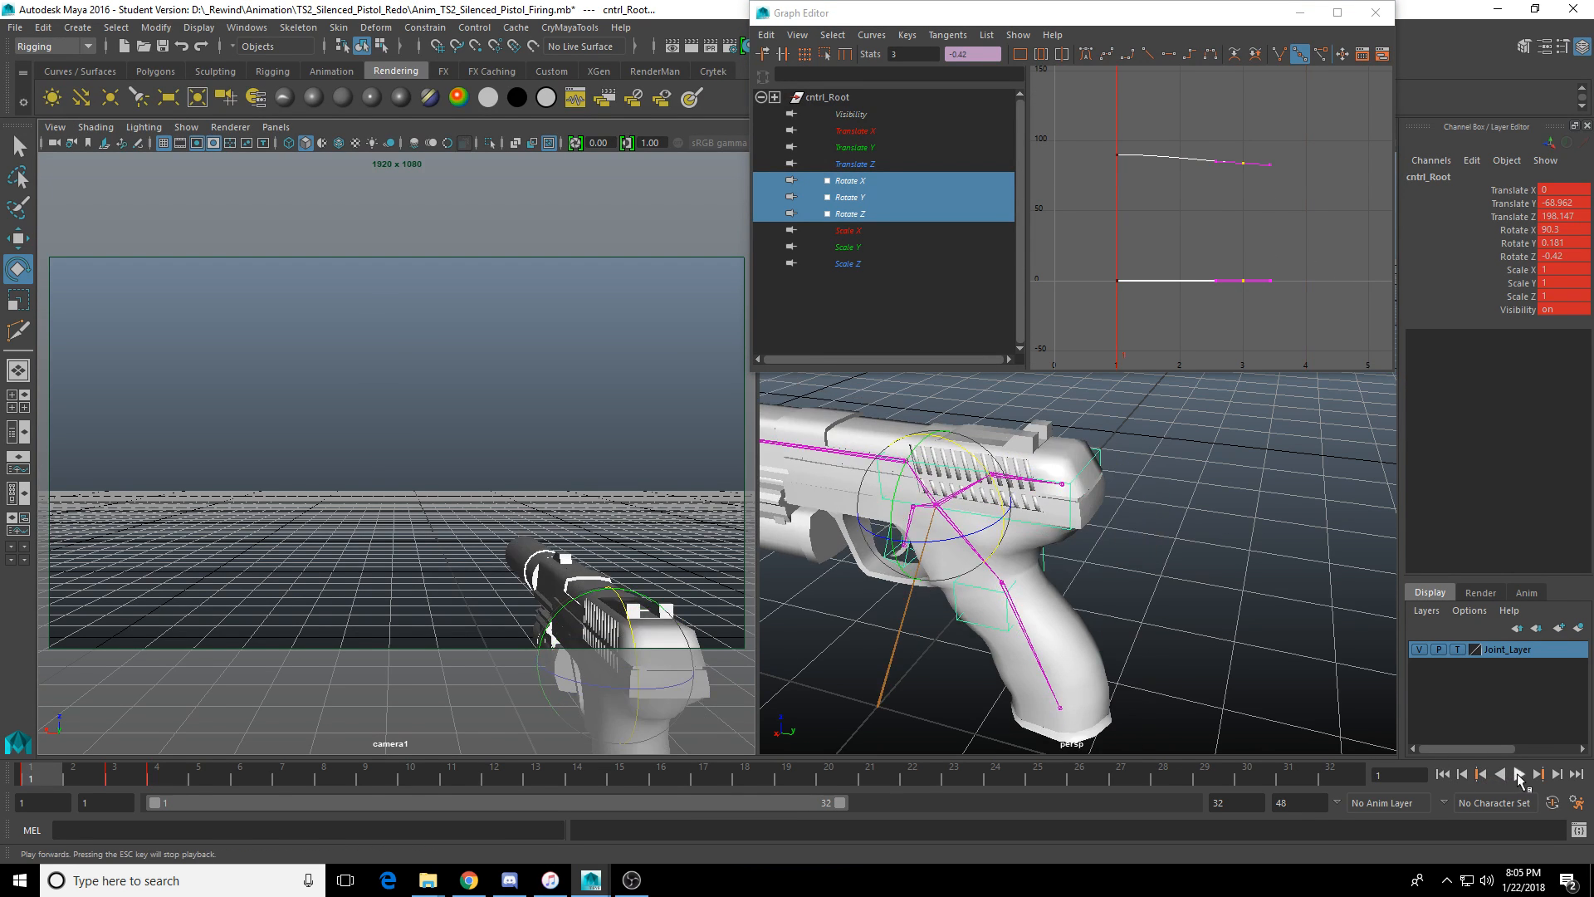
click(1519, 774)
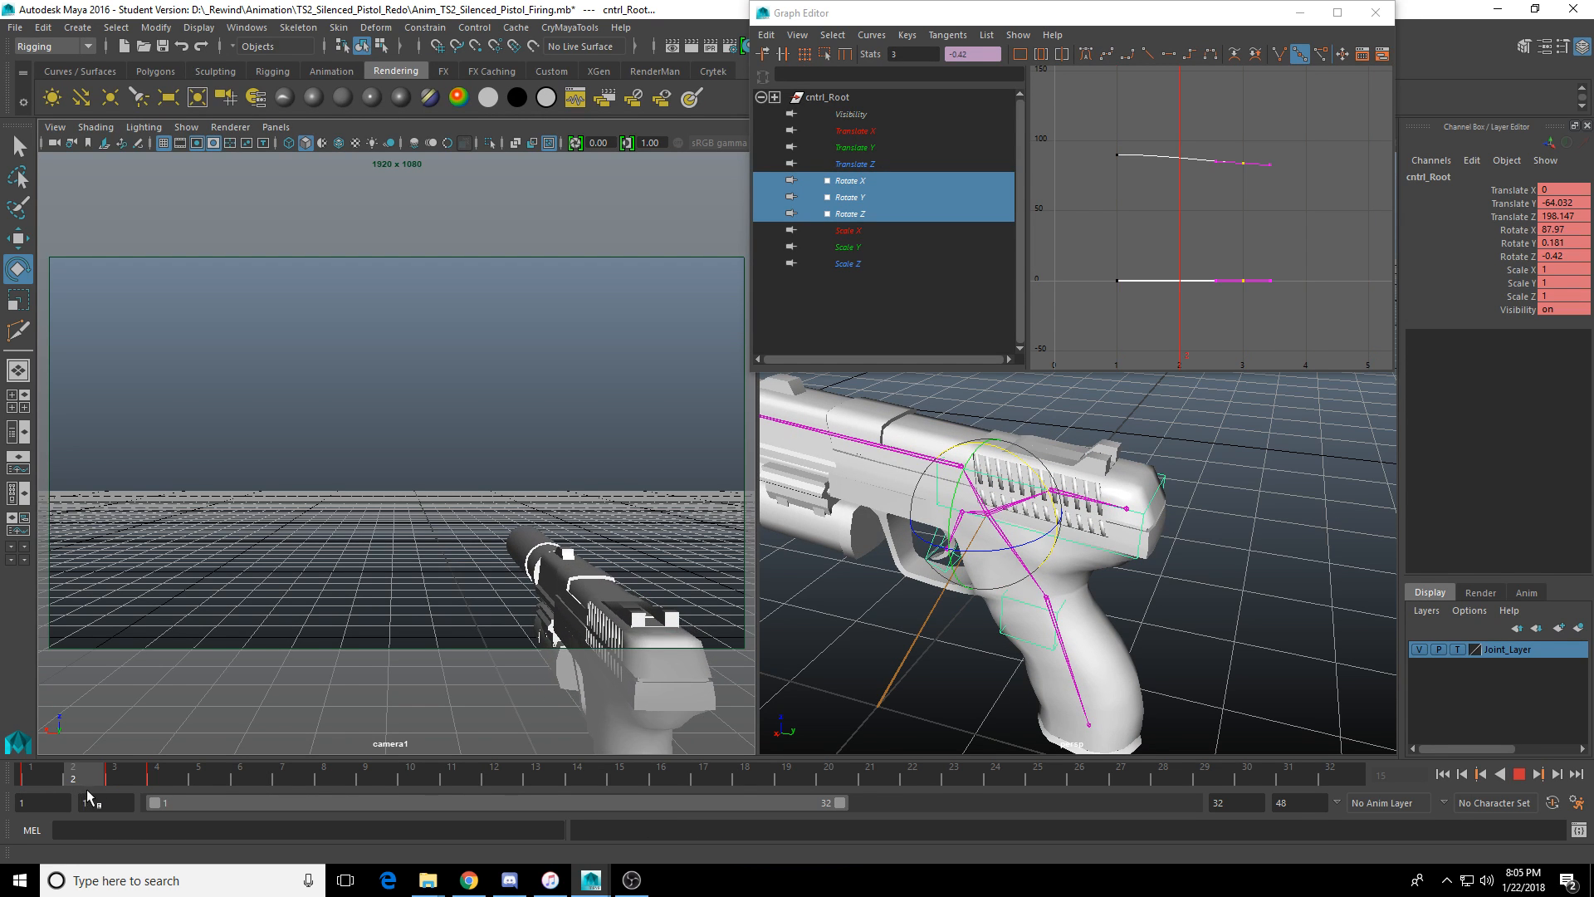
drag(136, 798, 46, 781)
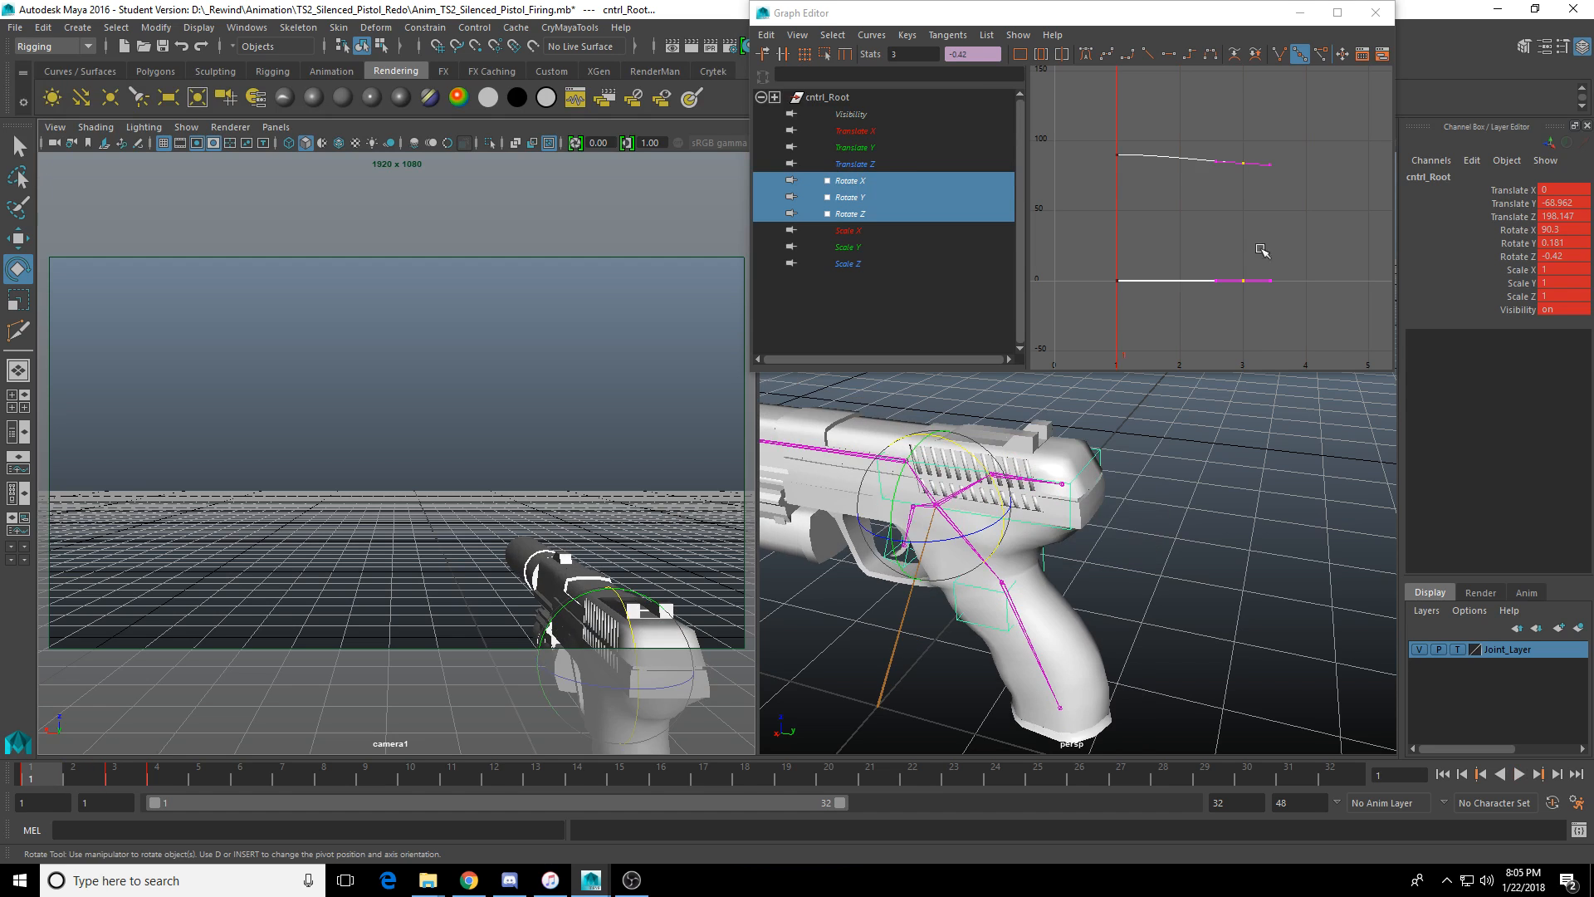
drag(875, 132, 864, 213)
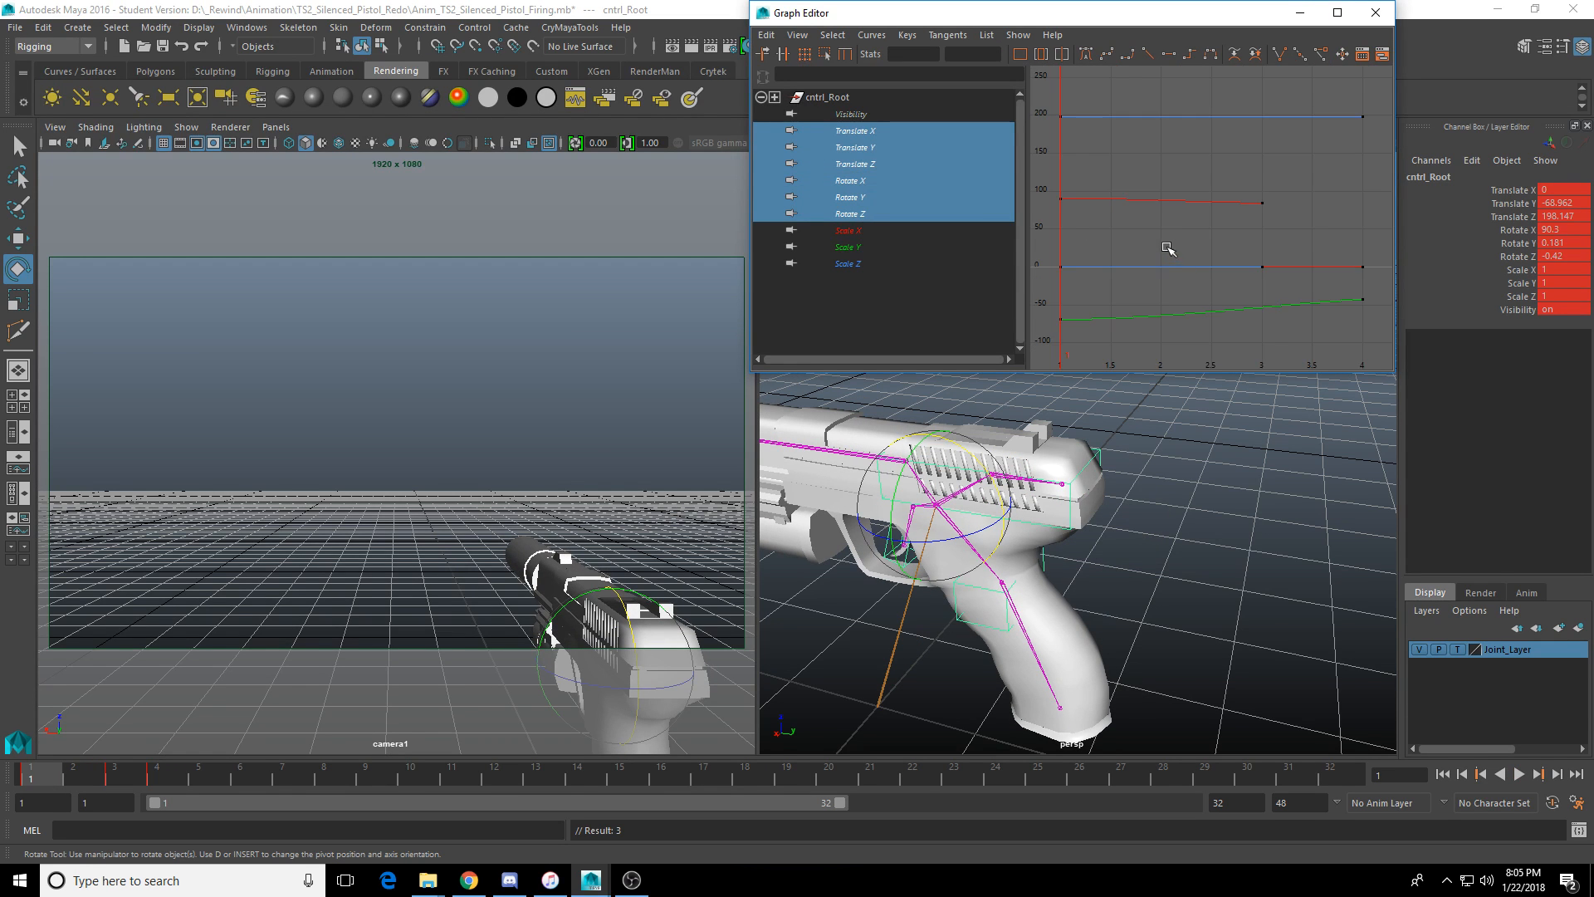
drag(1068, 136, 1137, 291)
right_click(1141, 232)
mouse_move(1299, 274)
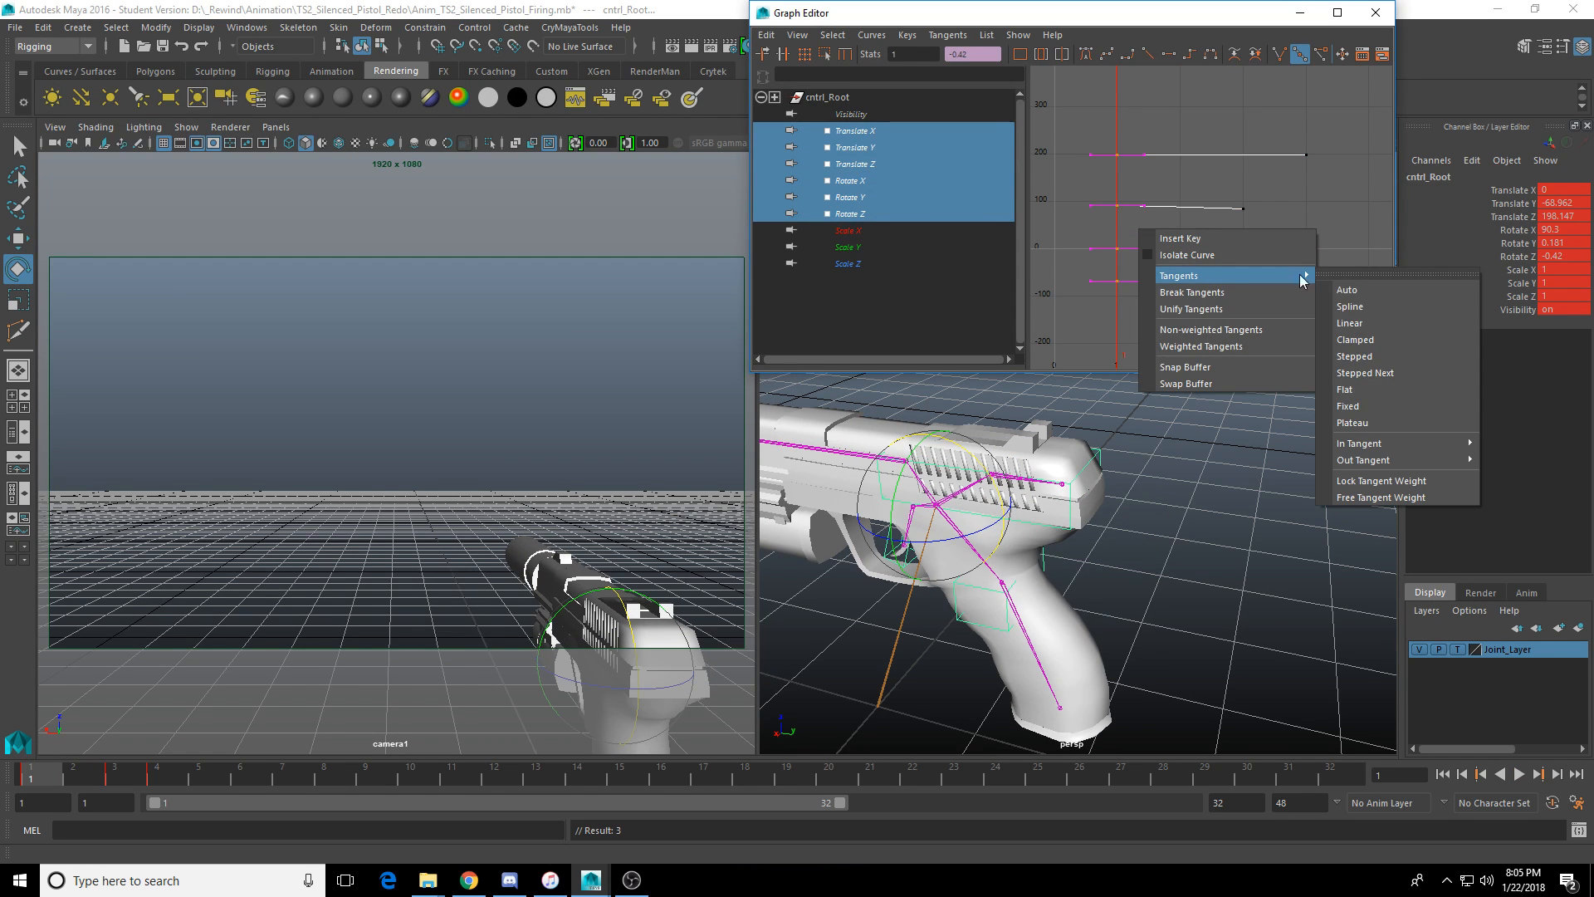
click(1368, 313)
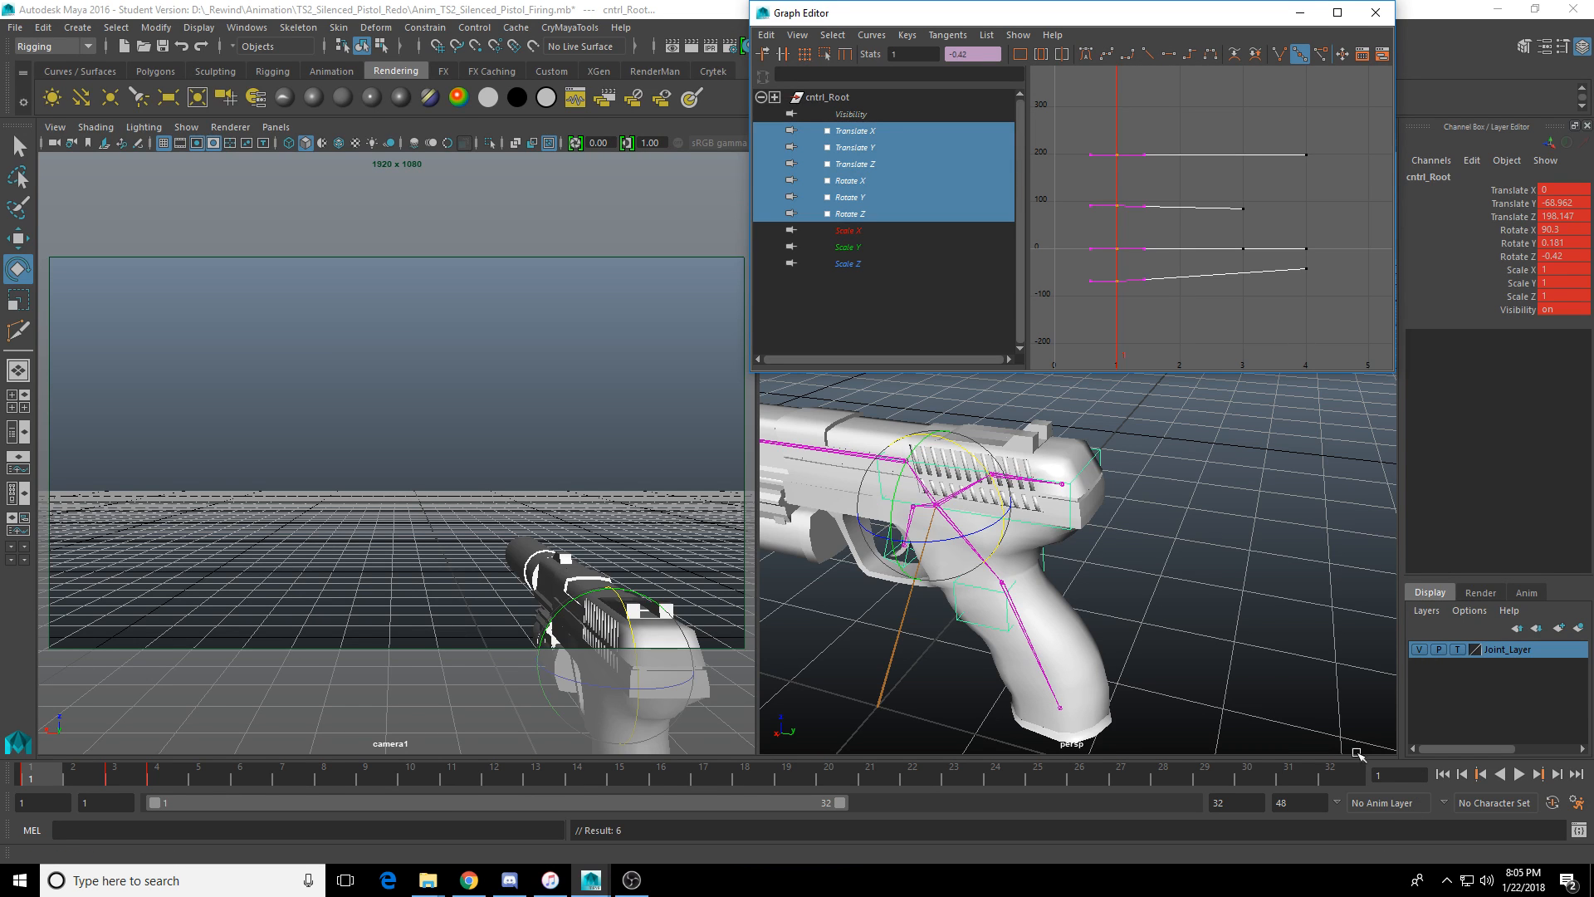
Review the recoil motion over the first six frames in the camera view.
middle_click(517, 525)
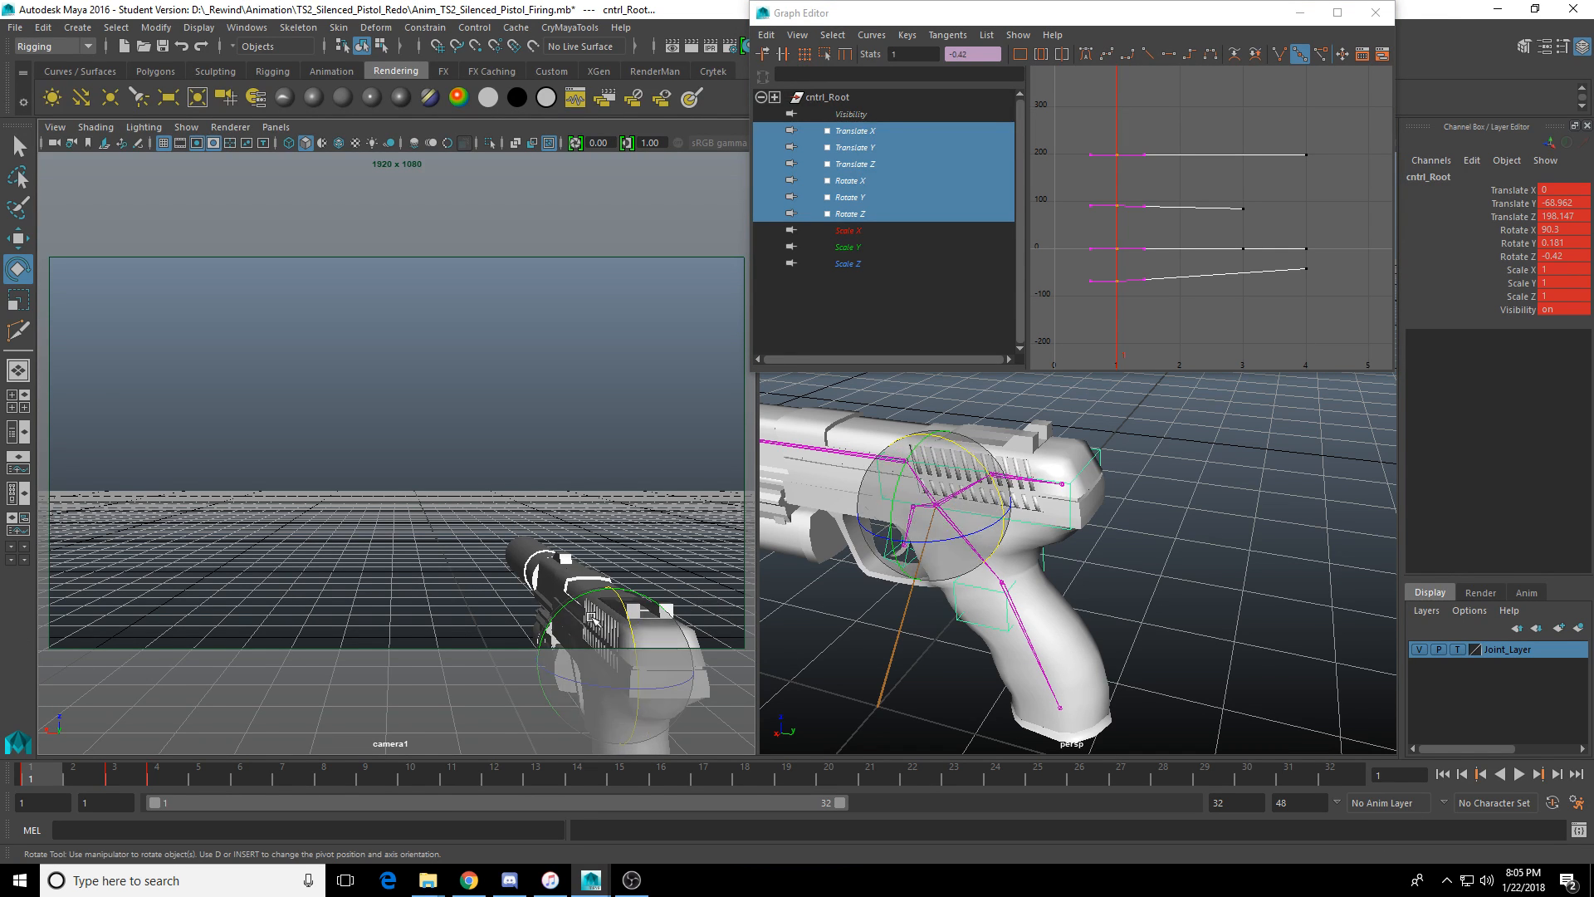
key(alt+v)
drag(37, 775, 142, 776)
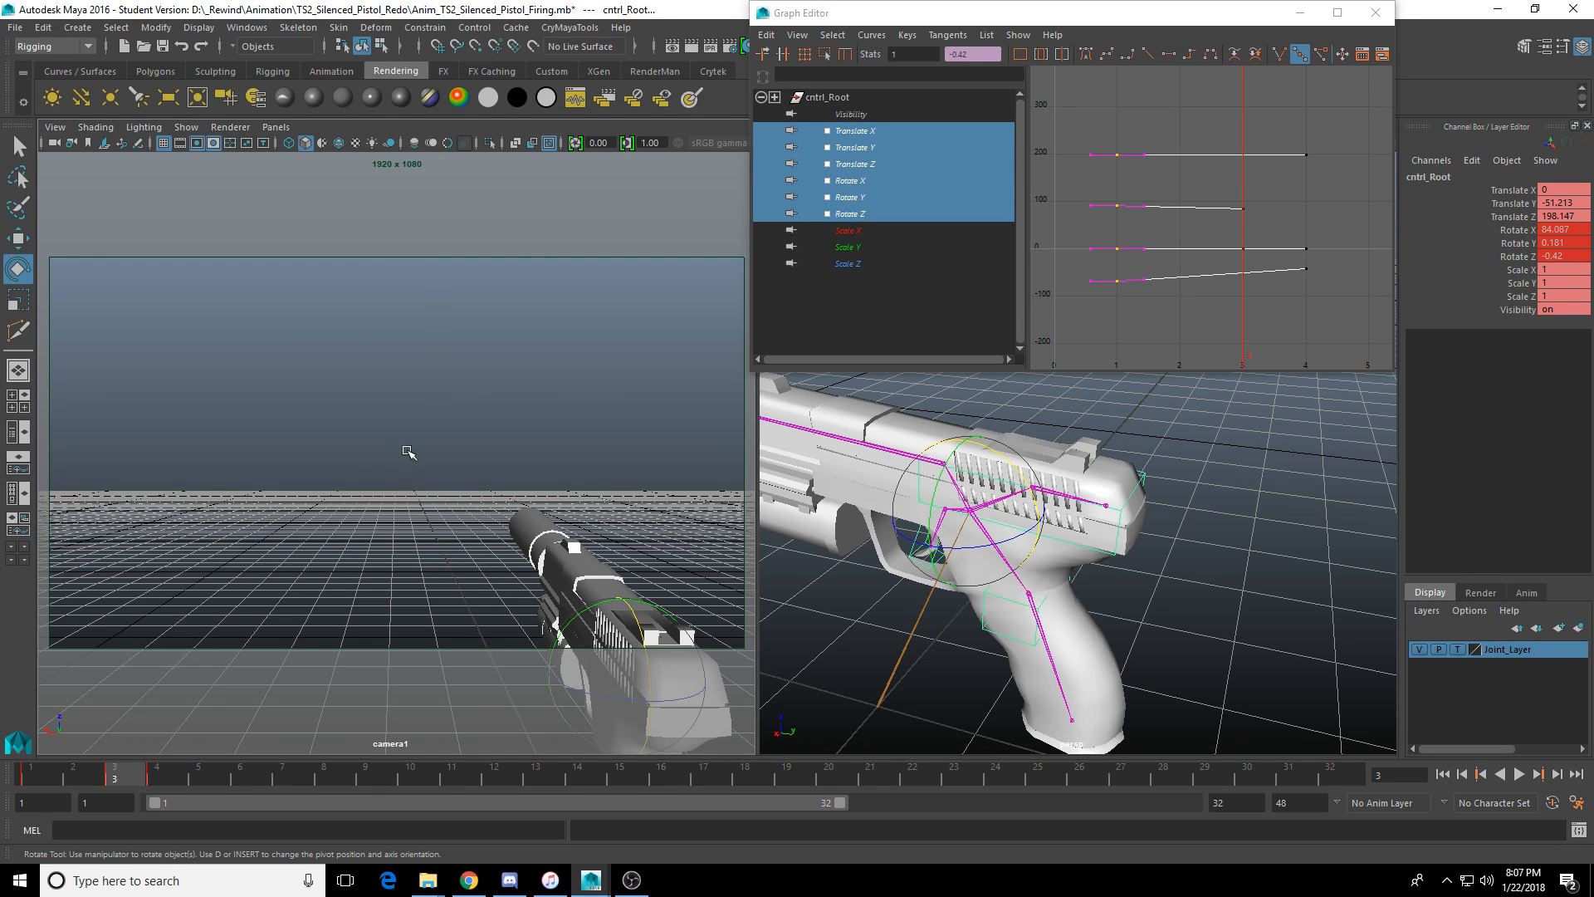
click(58, 775)
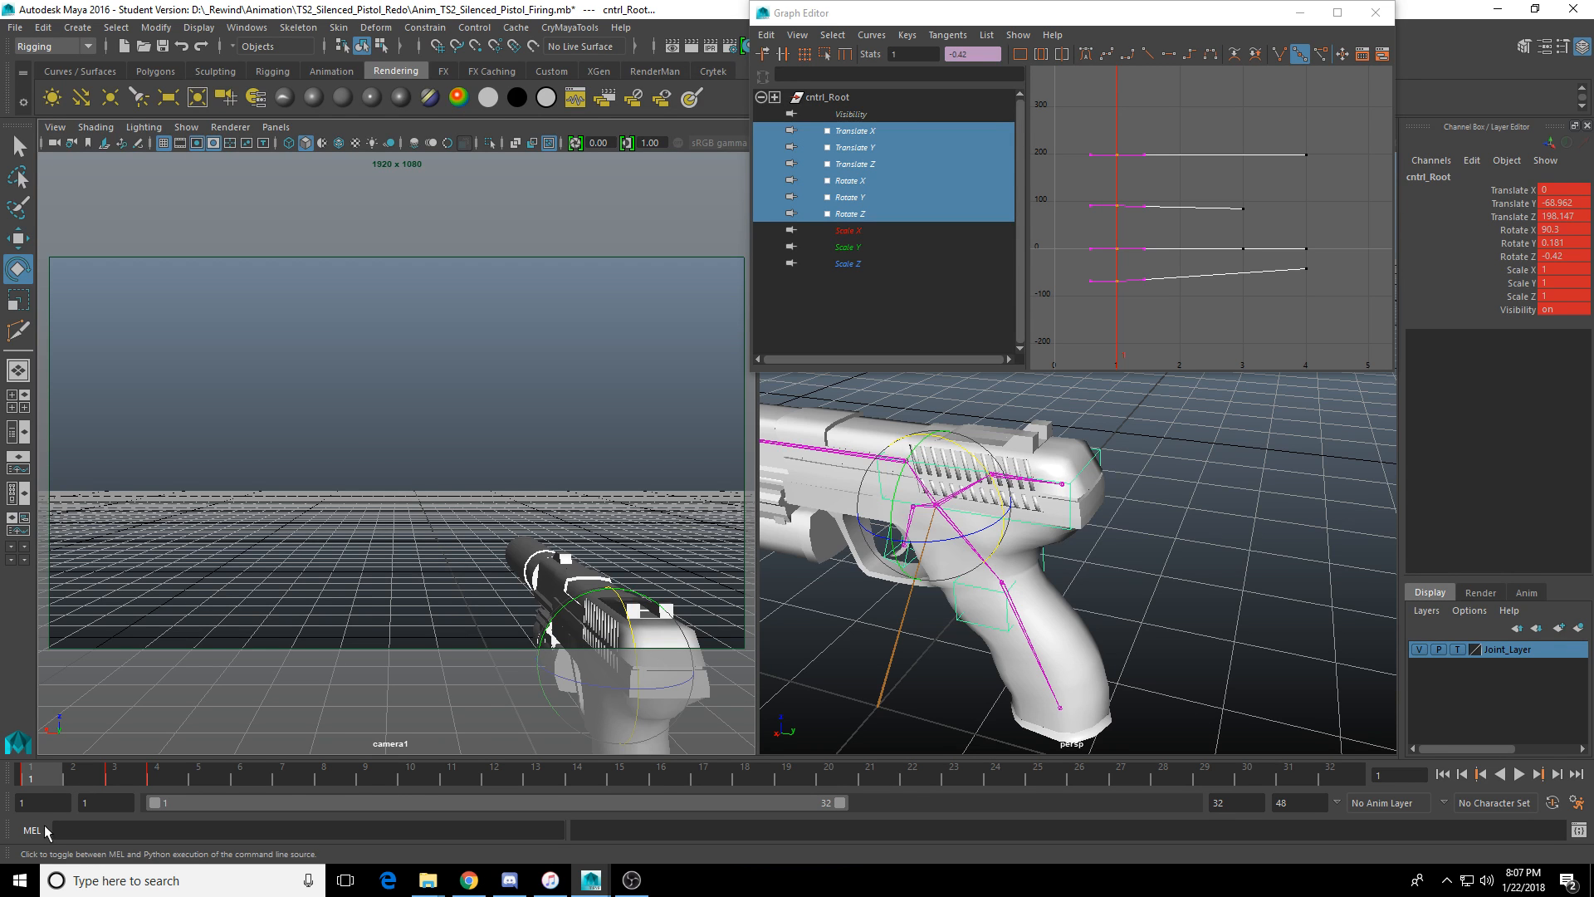
drag(38, 774, 240, 776)
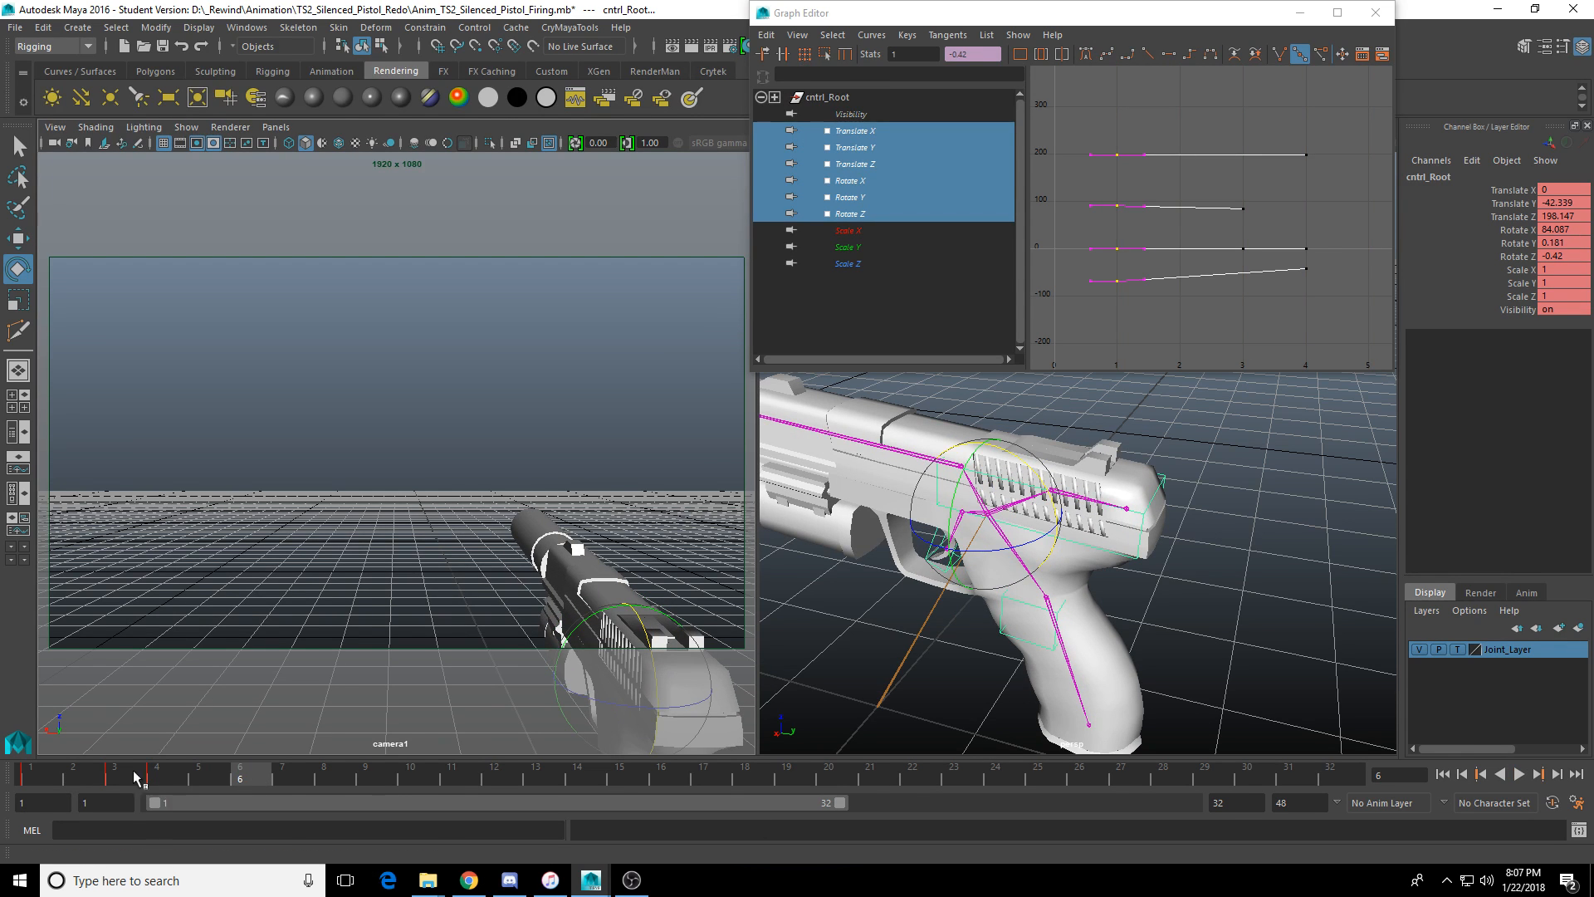
key(alt+v)
key(alt+v)
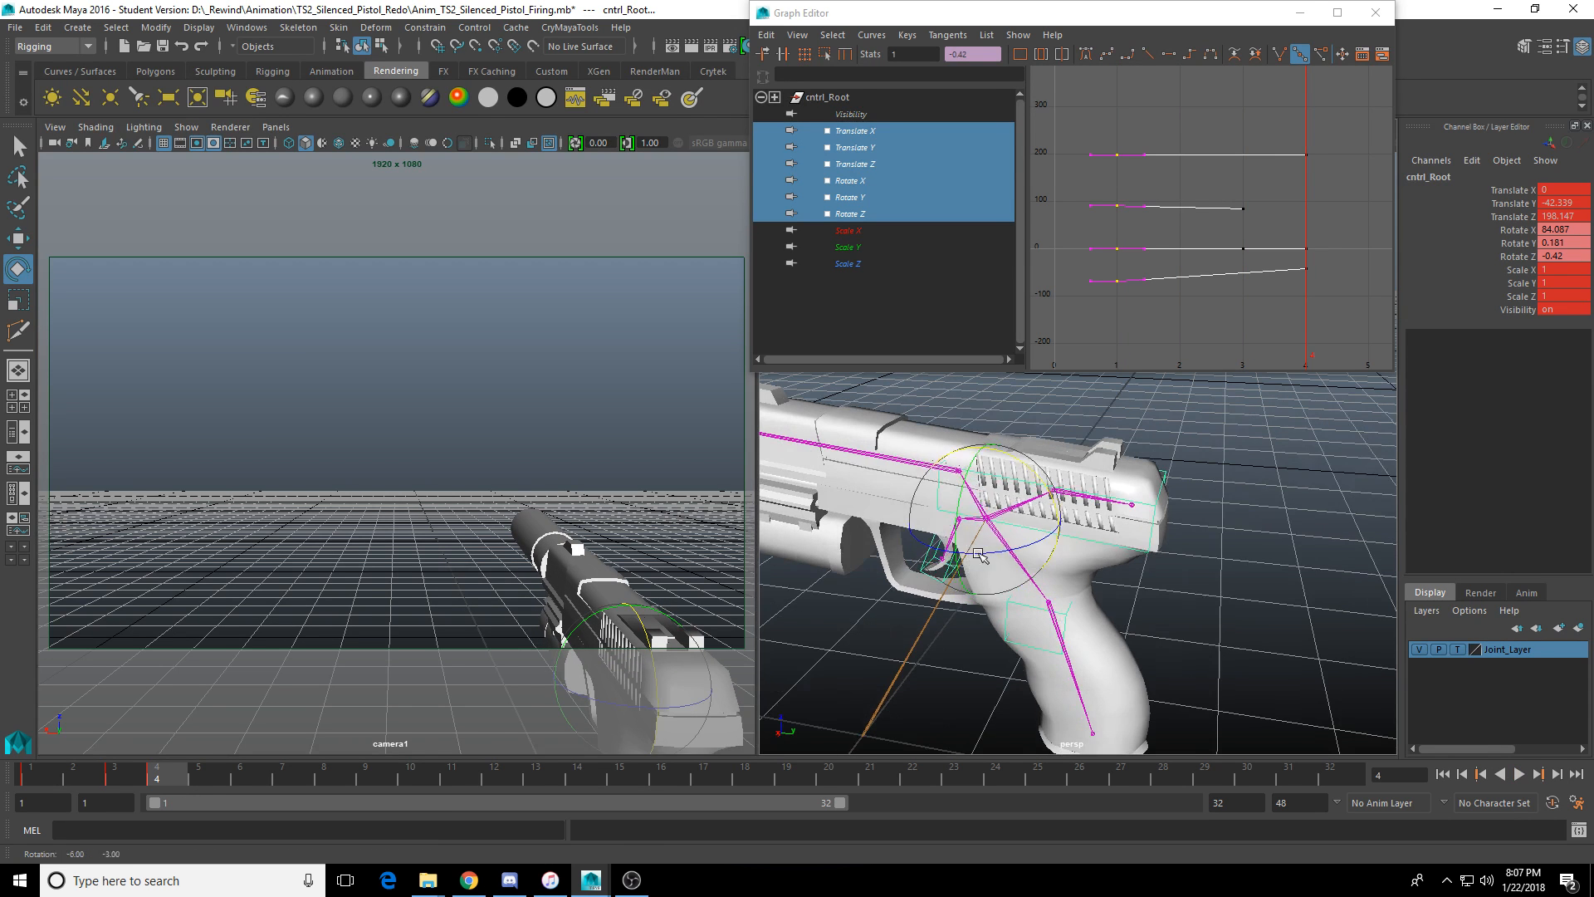
At frame 4, key the root control at Translate Y -36.734, Translate Z 202.434 and Rotate Y -1.988, and play the result.
key(w)
drag(984, 442, 985, 431)
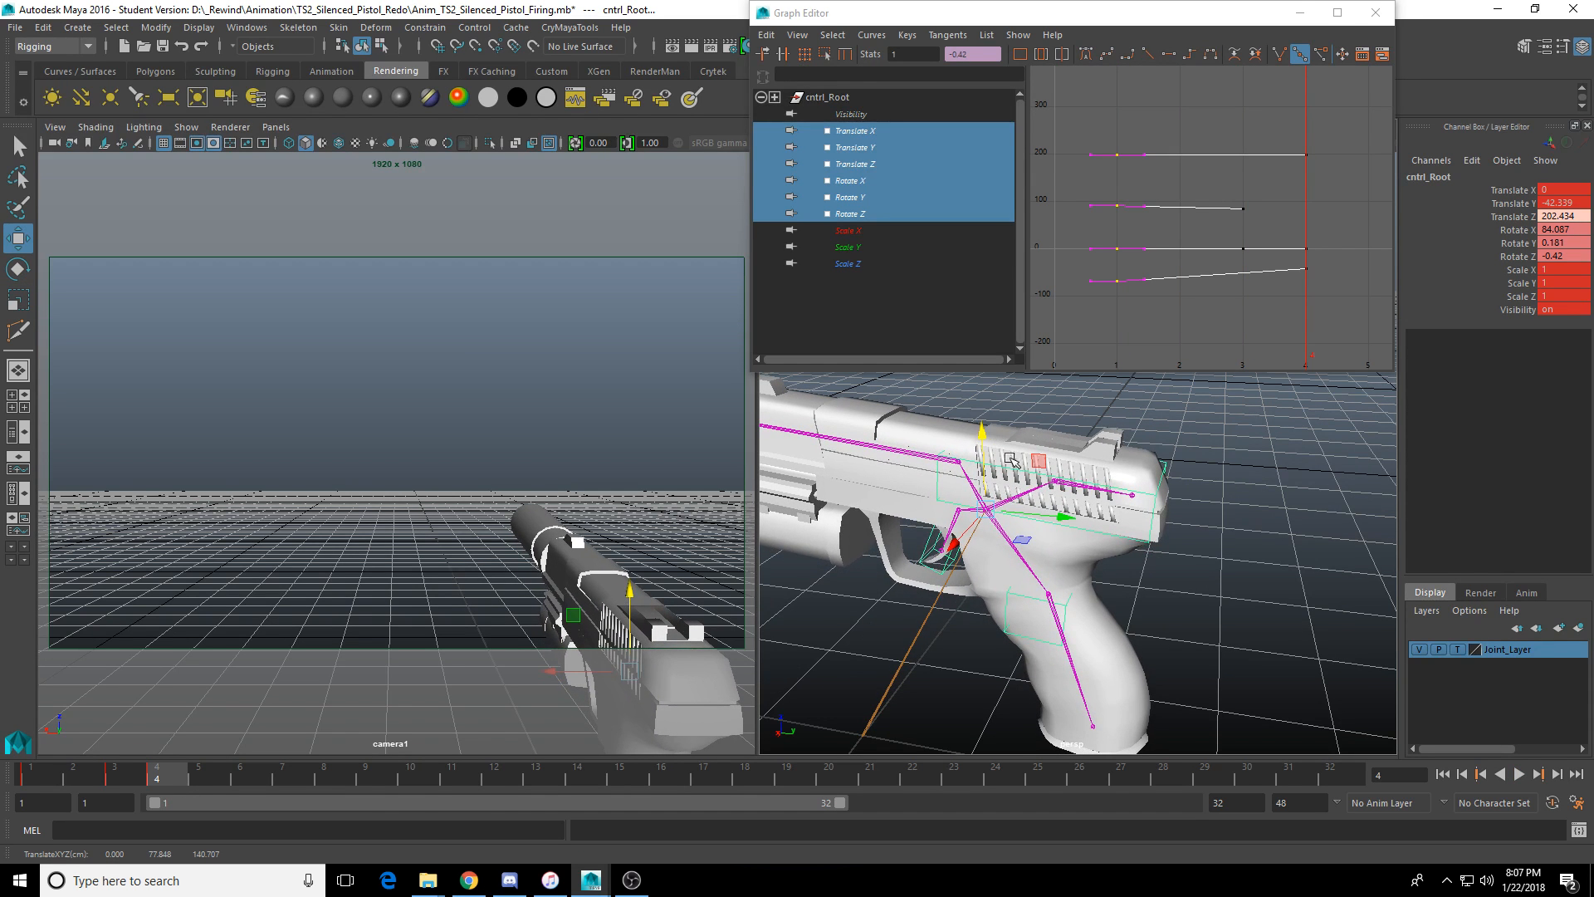
drag(1058, 520, 1046, 480)
key(e)
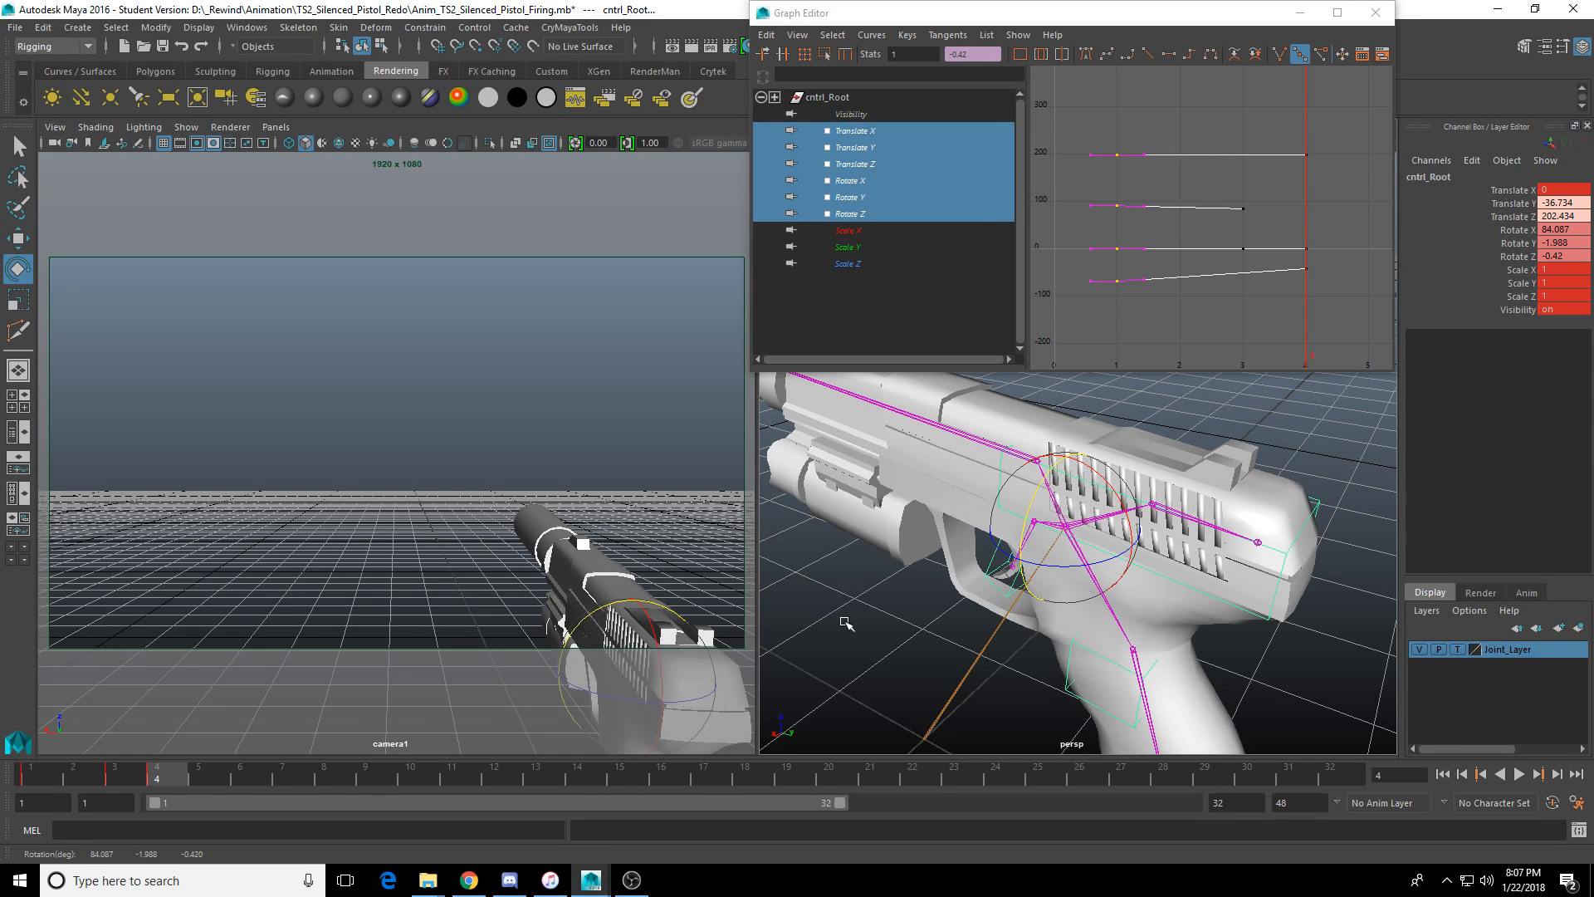
key(s)
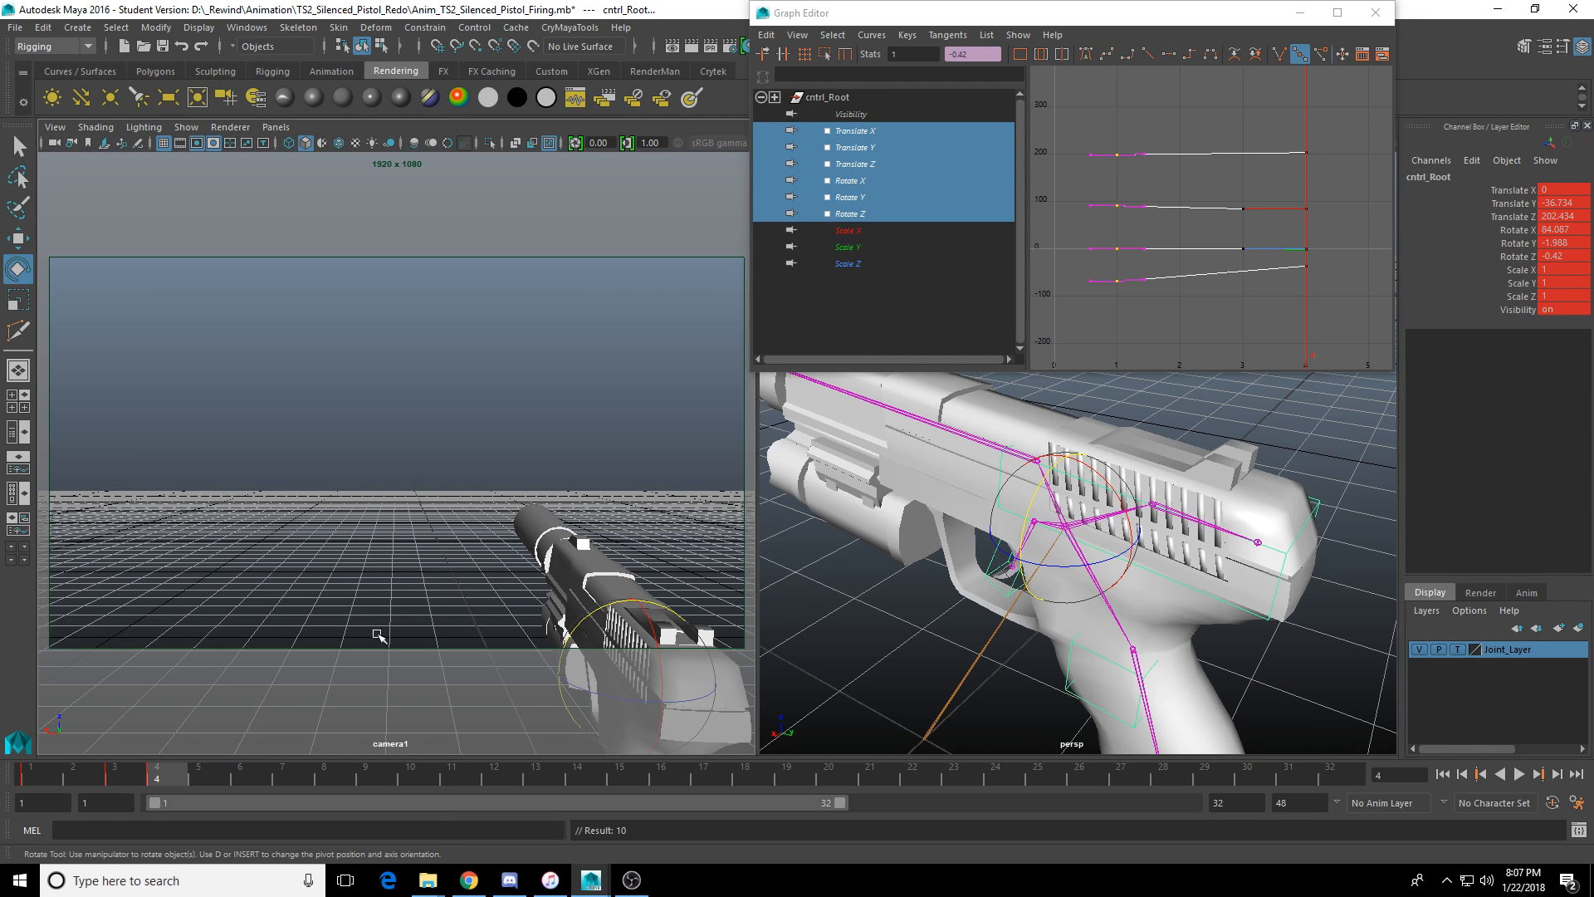
key(alt+shift+v)
key(alt+v)
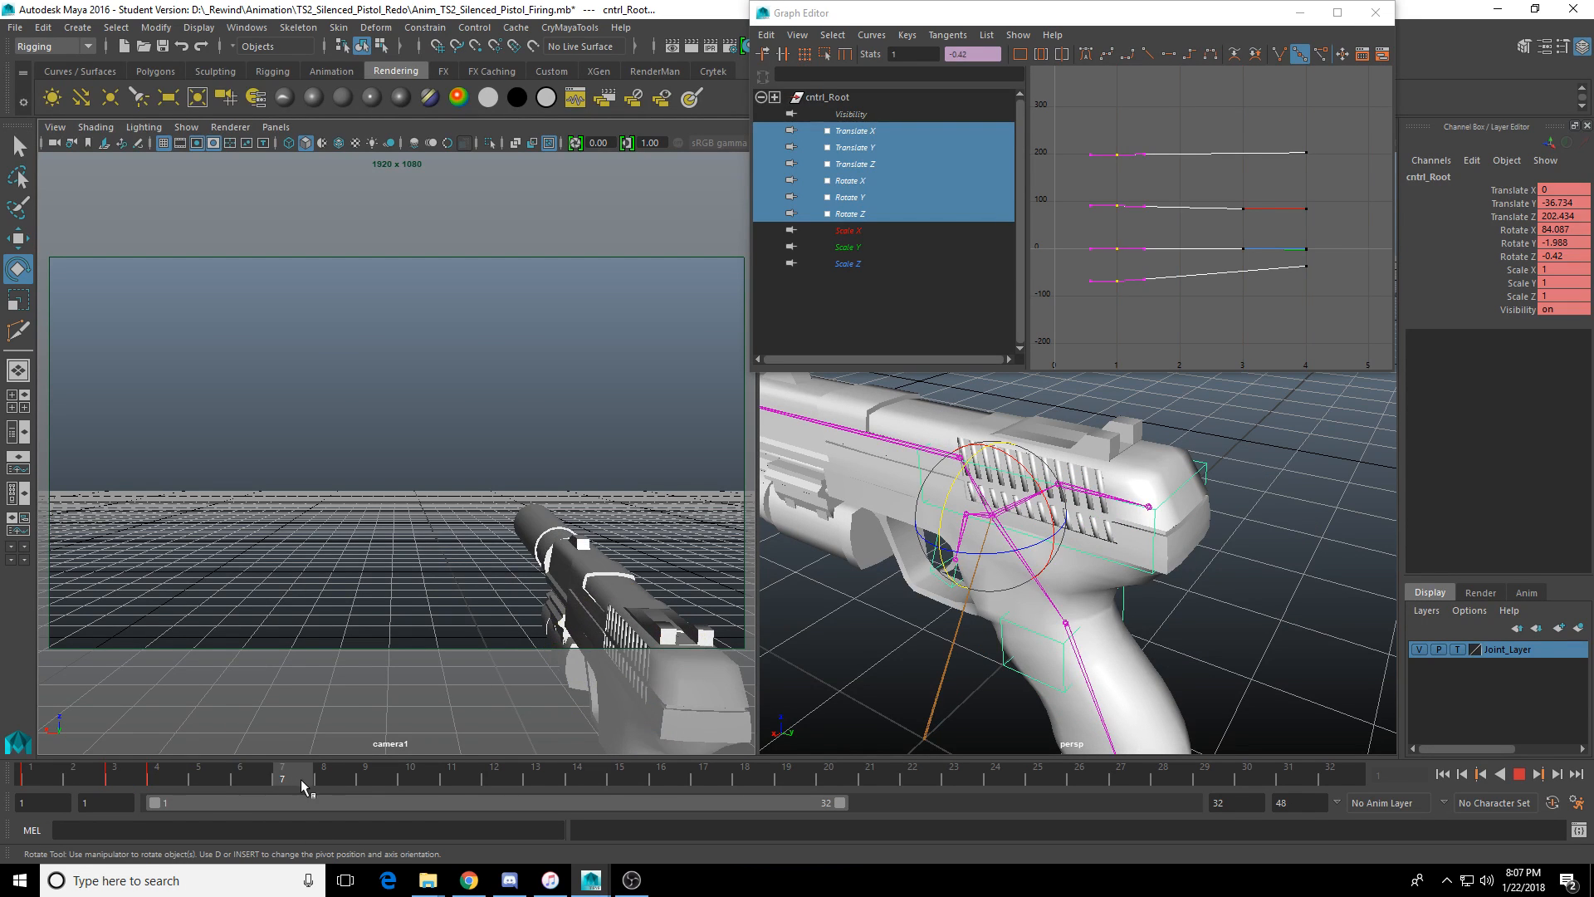
Copy the root control's frame 1 pose, paste it at frame 8 and inspect the return curves in the Graph Editor.
drag(197, 794, 35, 773)
right_click(35, 773)
click(106, 544)
key(alt+v)
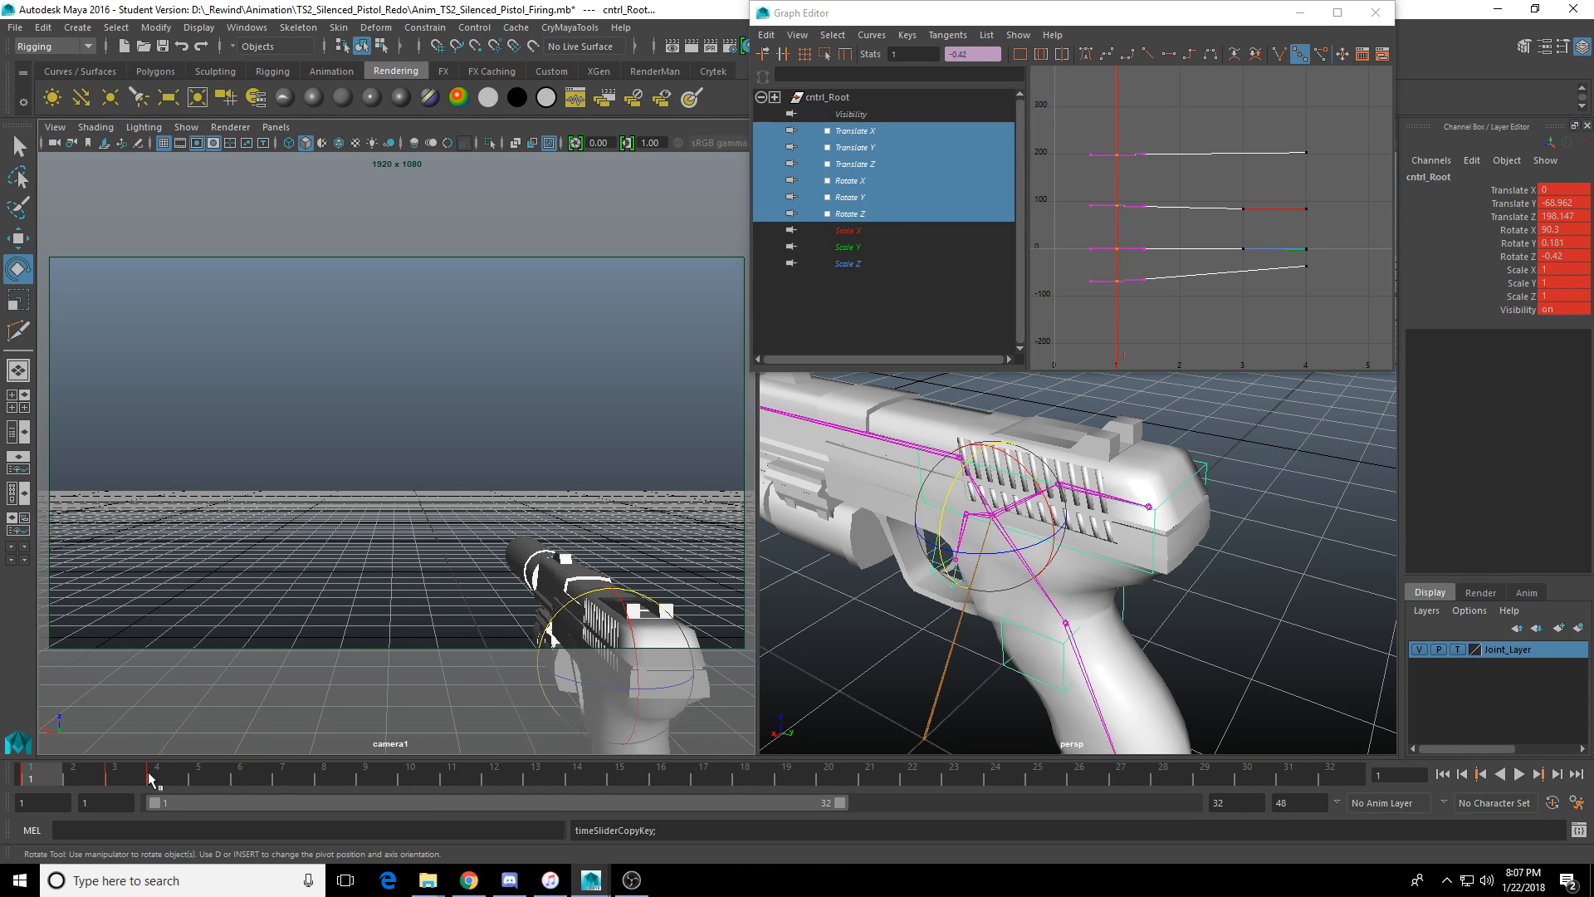
drag(306, 791, 331, 778)
right_click(331, 778)
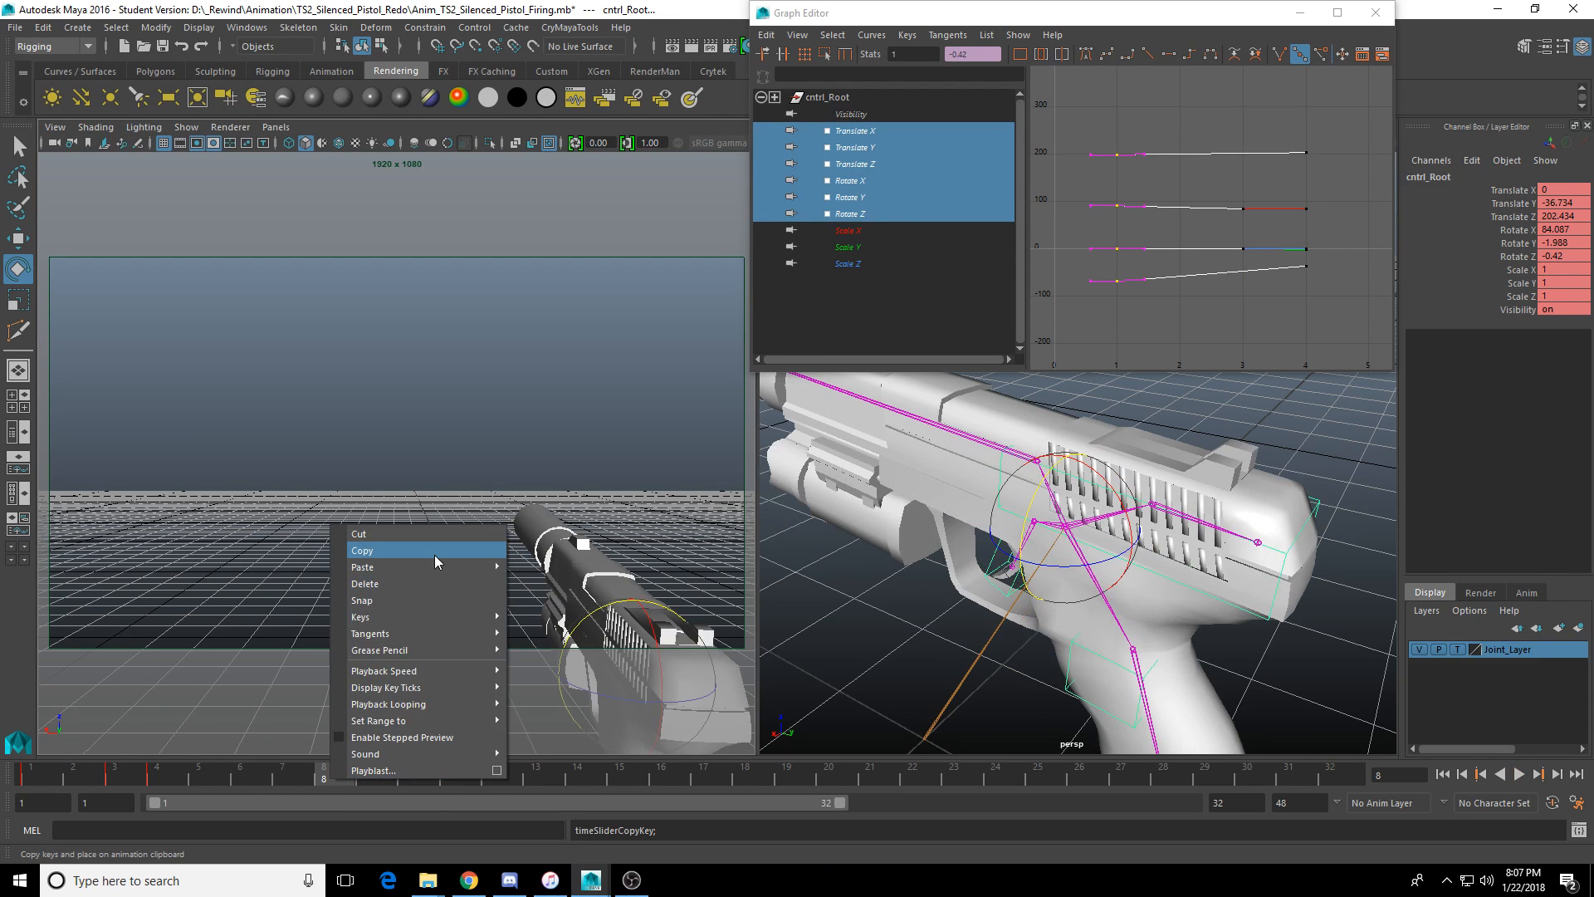
click(535, 579)
alt+middle_drag(1305, 241, 1172, 235)
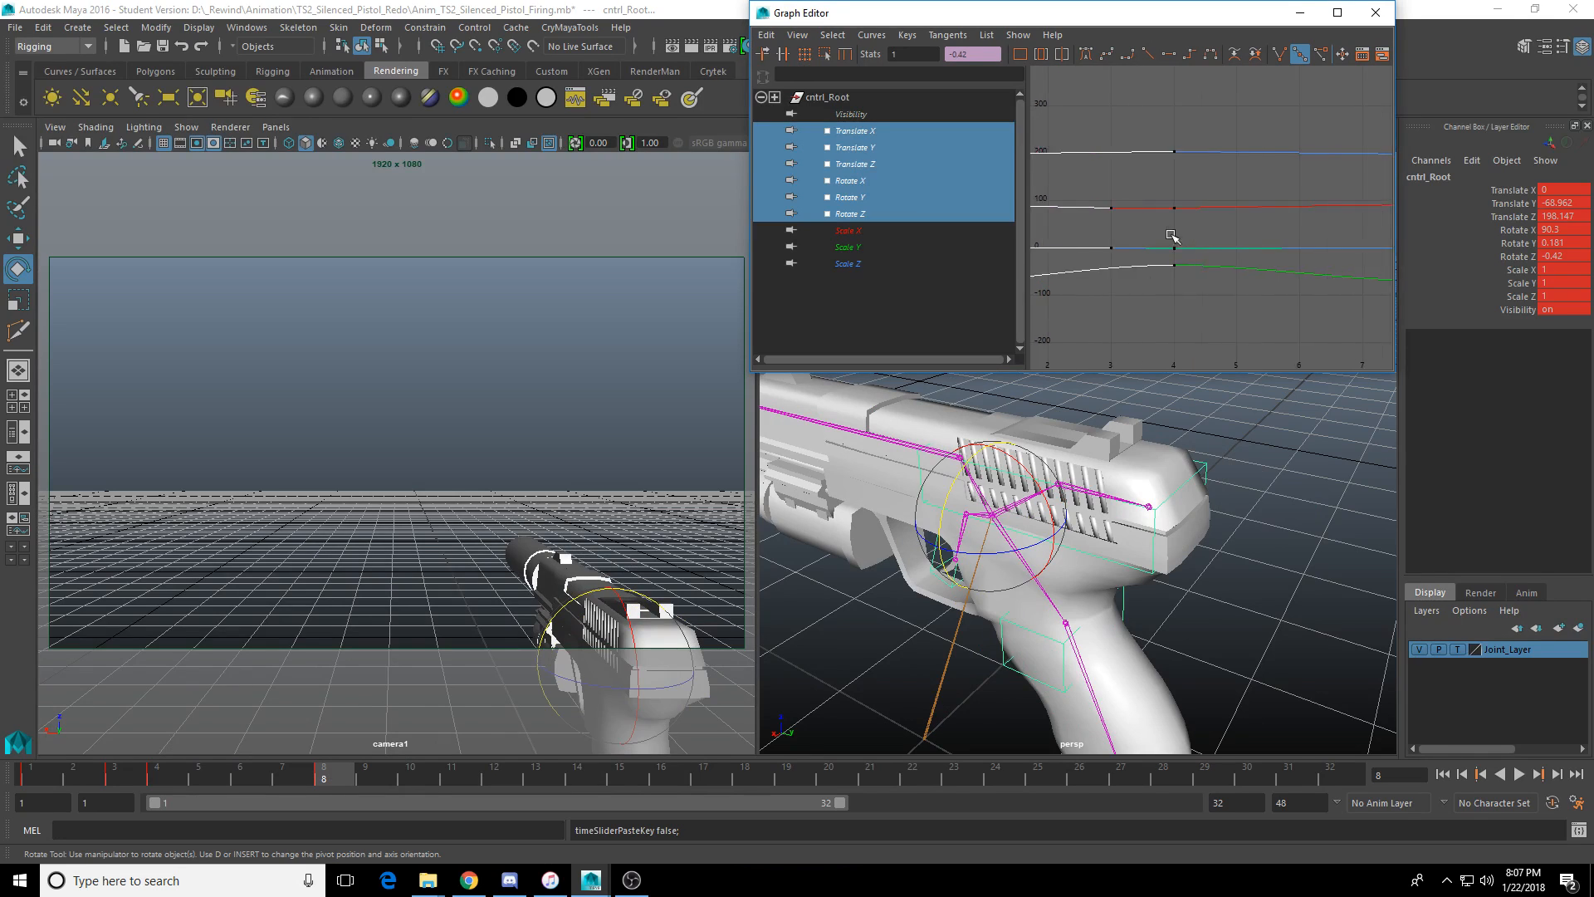
scroll(1156, 235, down, 4)
drag(1223, 157, 1312, 298)
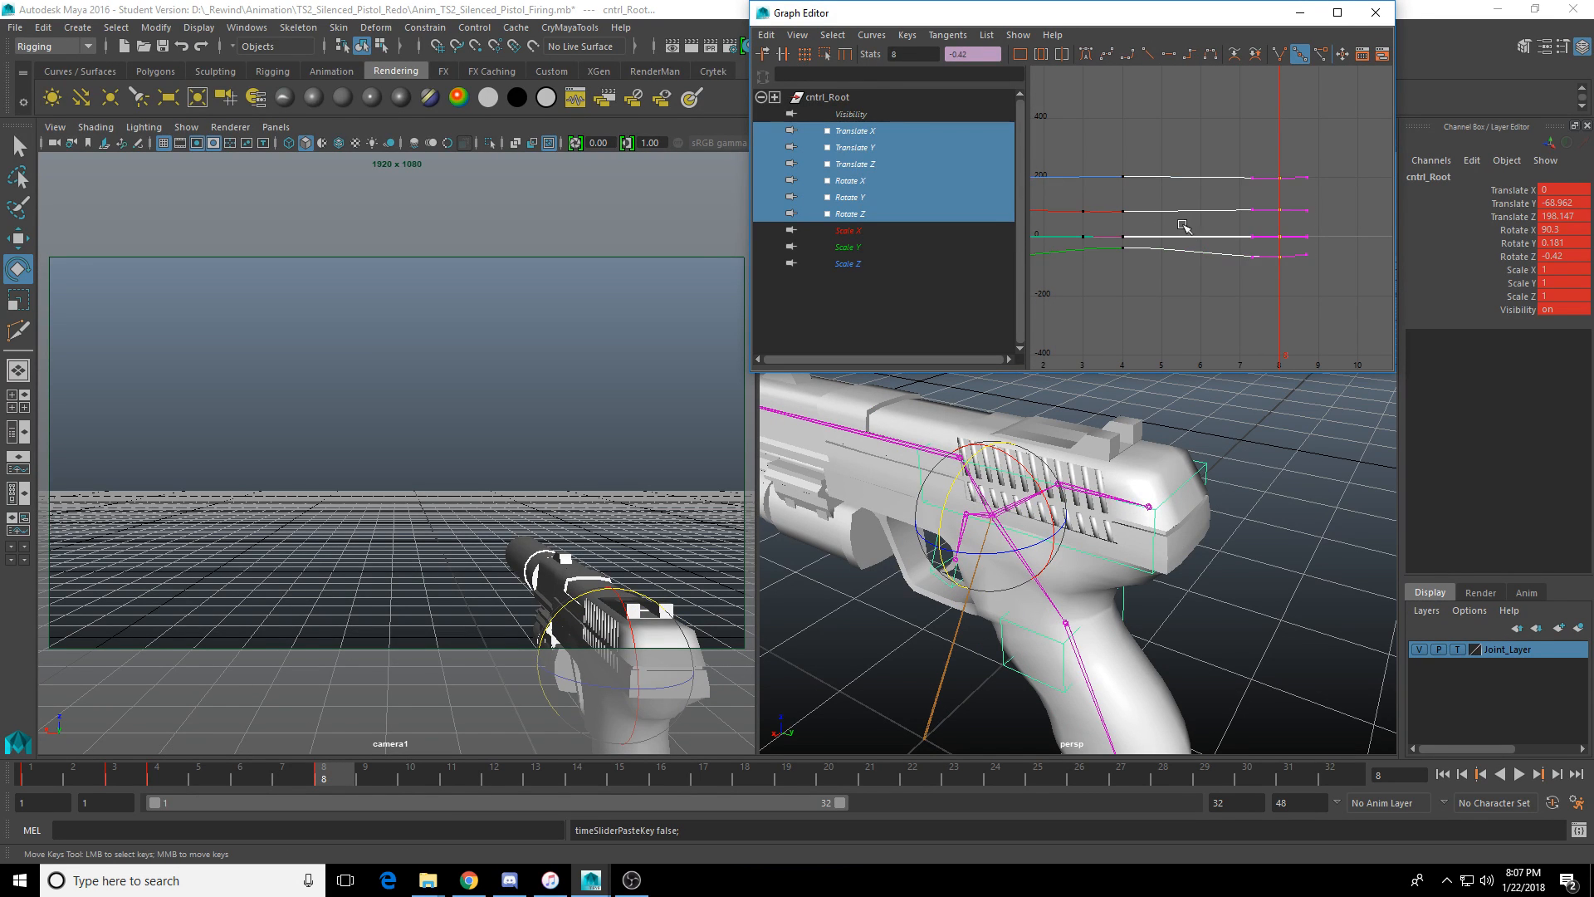
alt+middle_drag(1189, 229, 1237, 243)
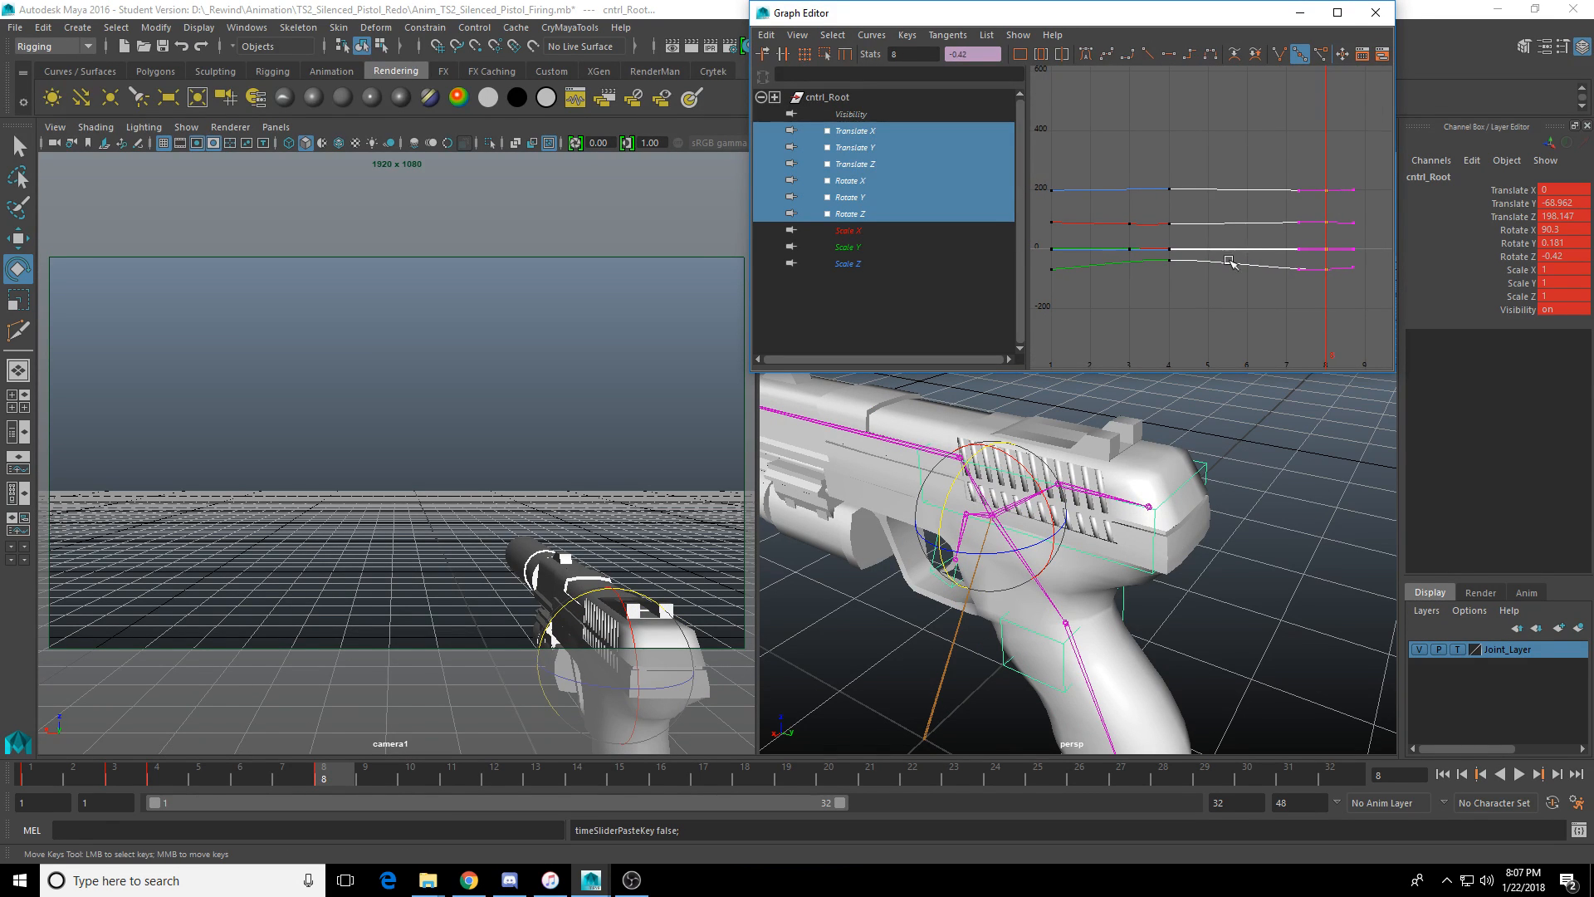
Shorten the playback range to frames 1 to 11 and play the recoil in the camera view.
click(1443, 774)
drag(841, 803, 380, 803)
click(1517, 781)
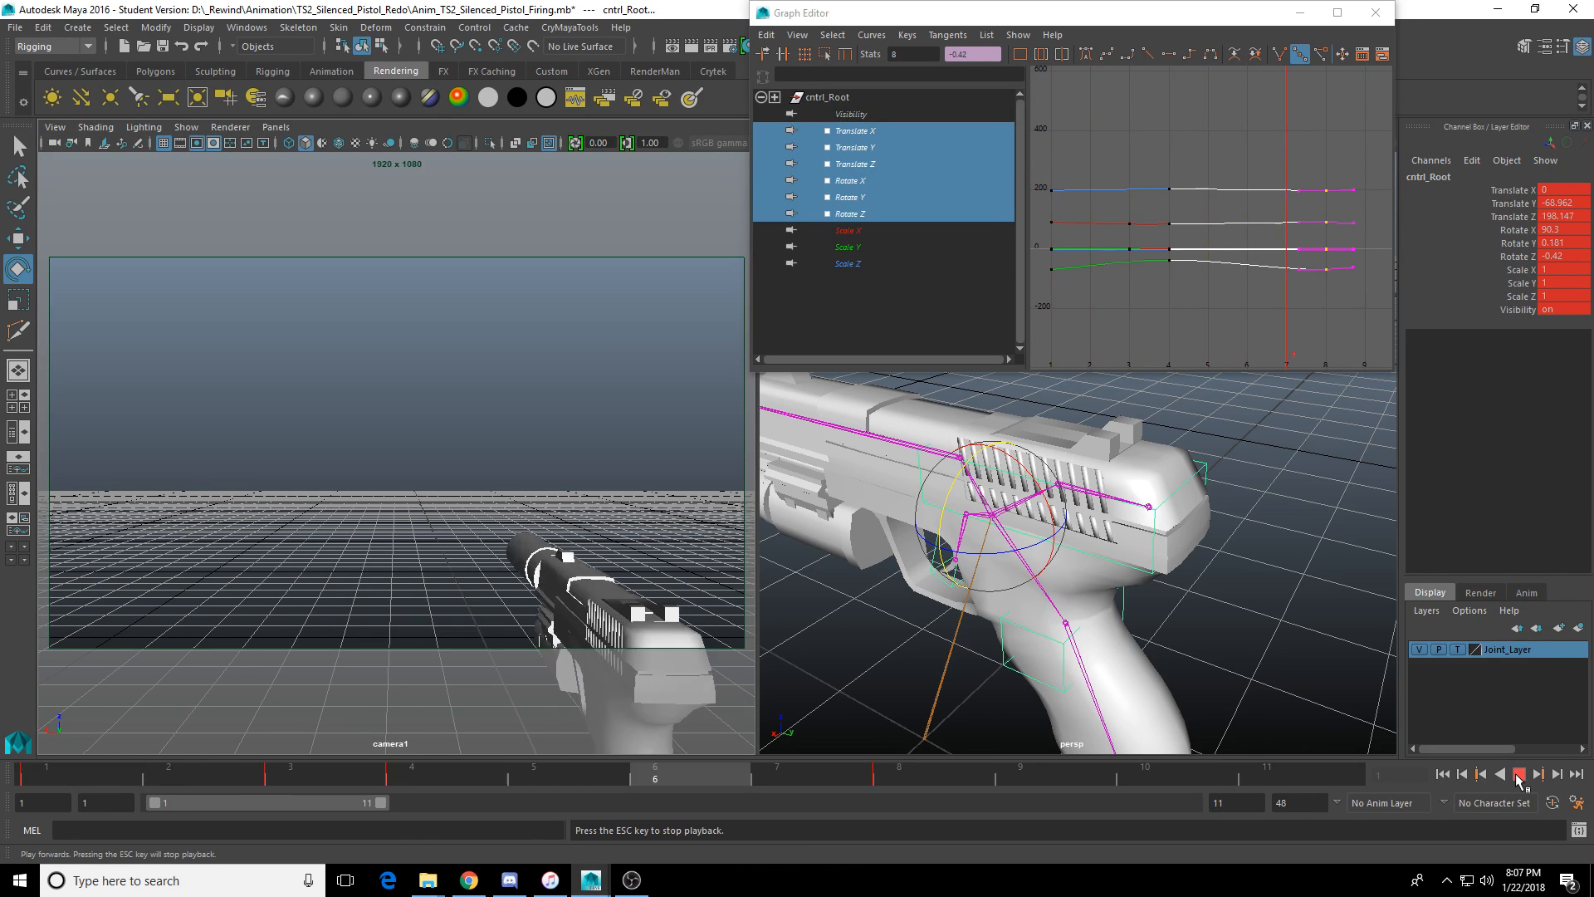
click(1518, 777)
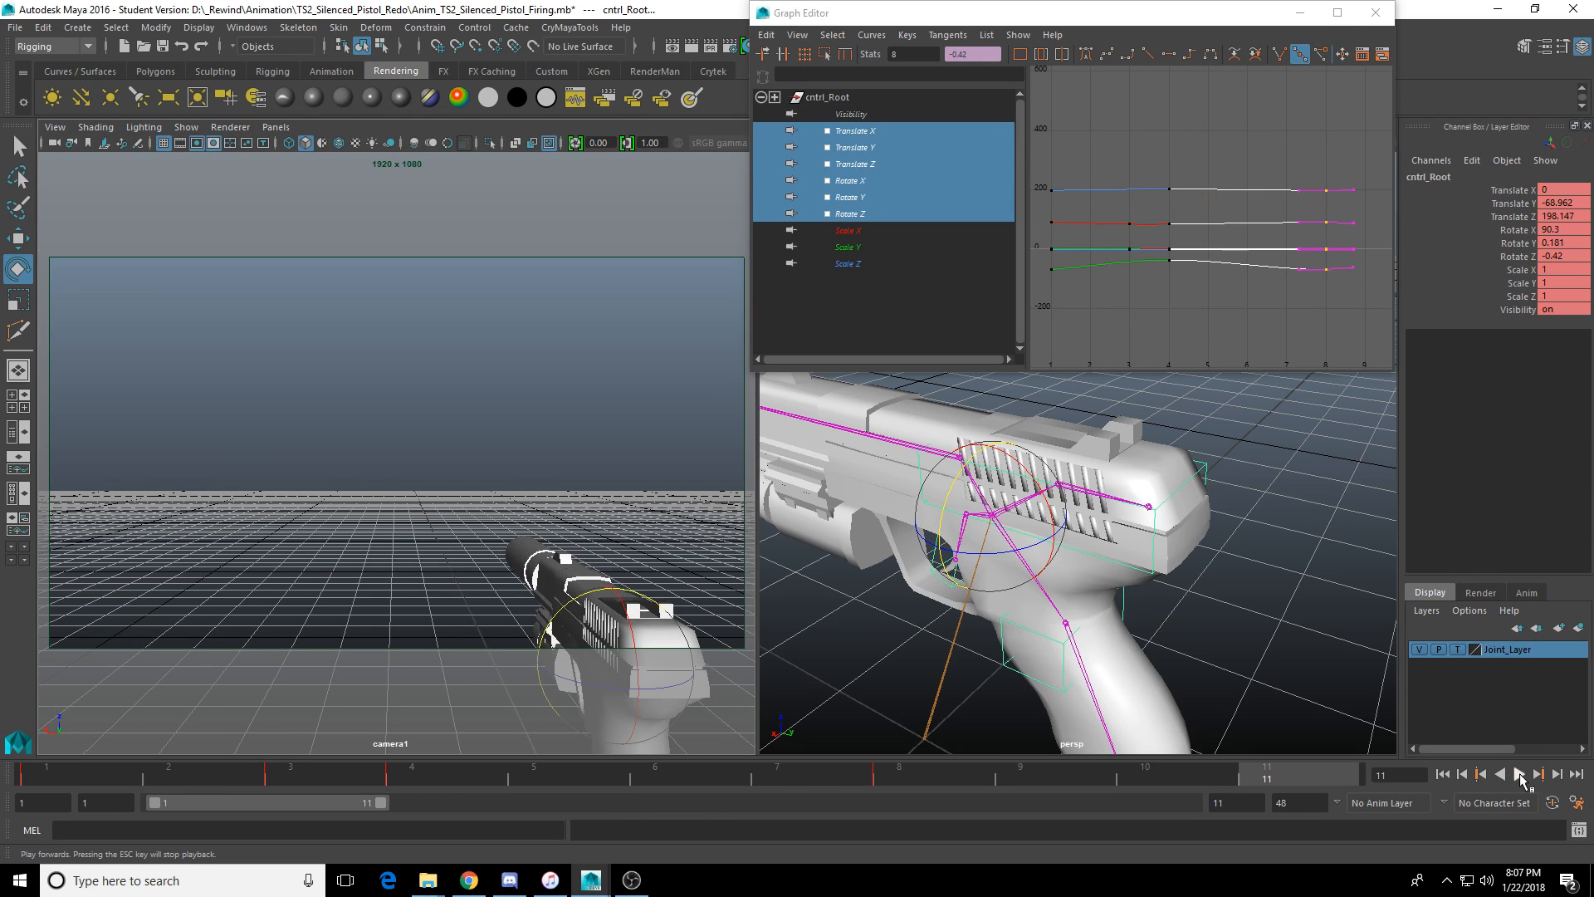
click(1520, 777)
click(1520, 777)
Retime the root control's keys, moving the recoil keys to frames 2 and 3 and the return pose to frame 5.
shift+click(940, 783)
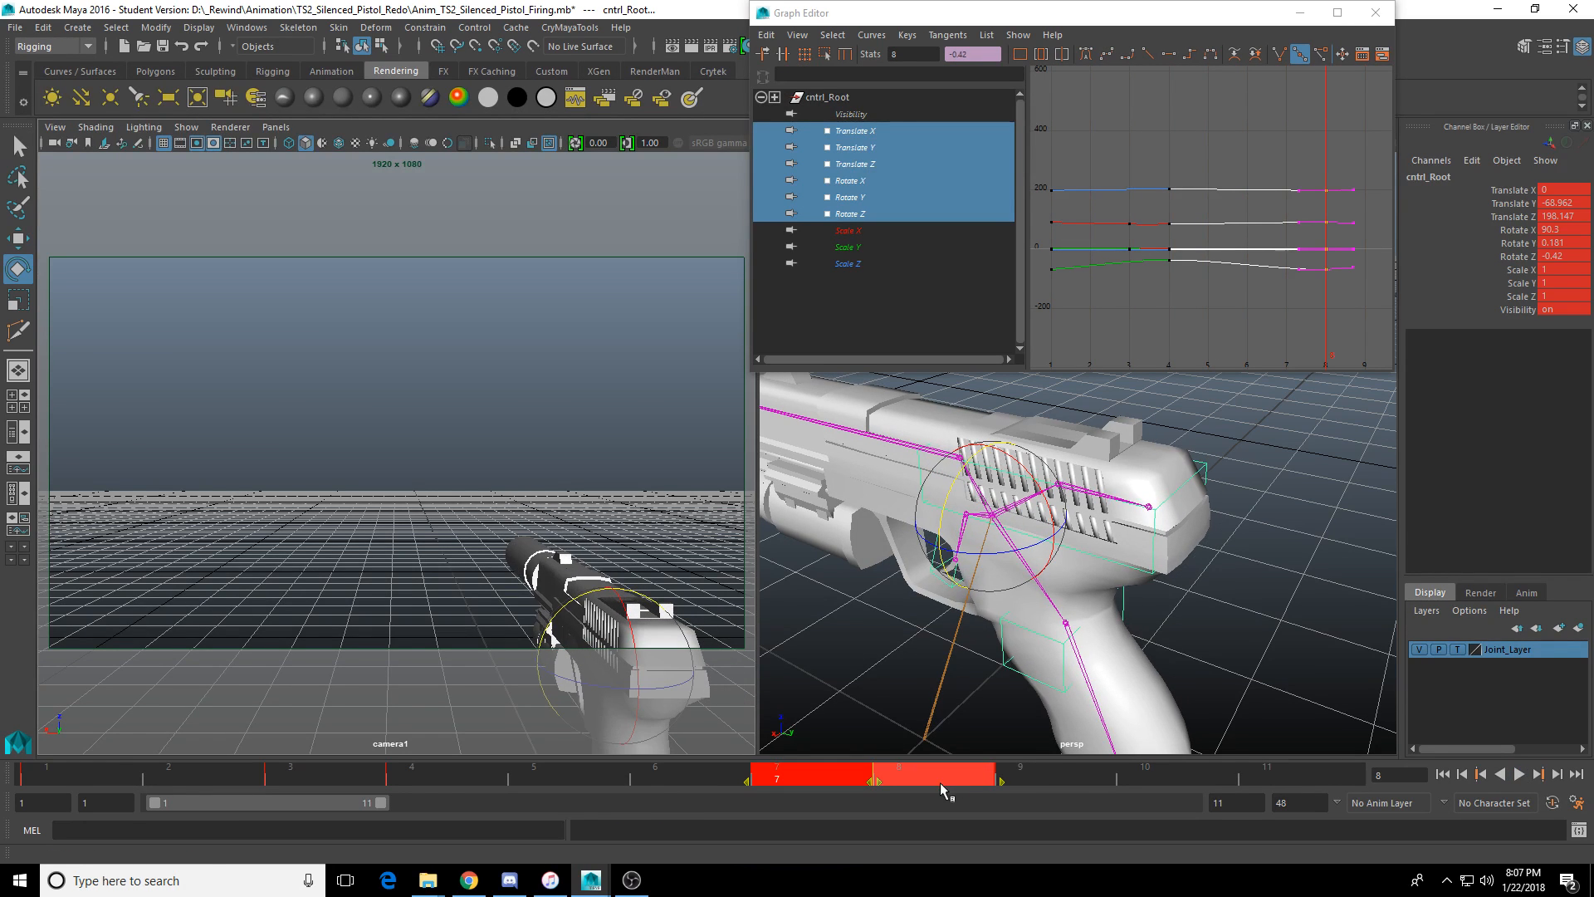
drag(880, 780, 679, 779)
click(421, 778)
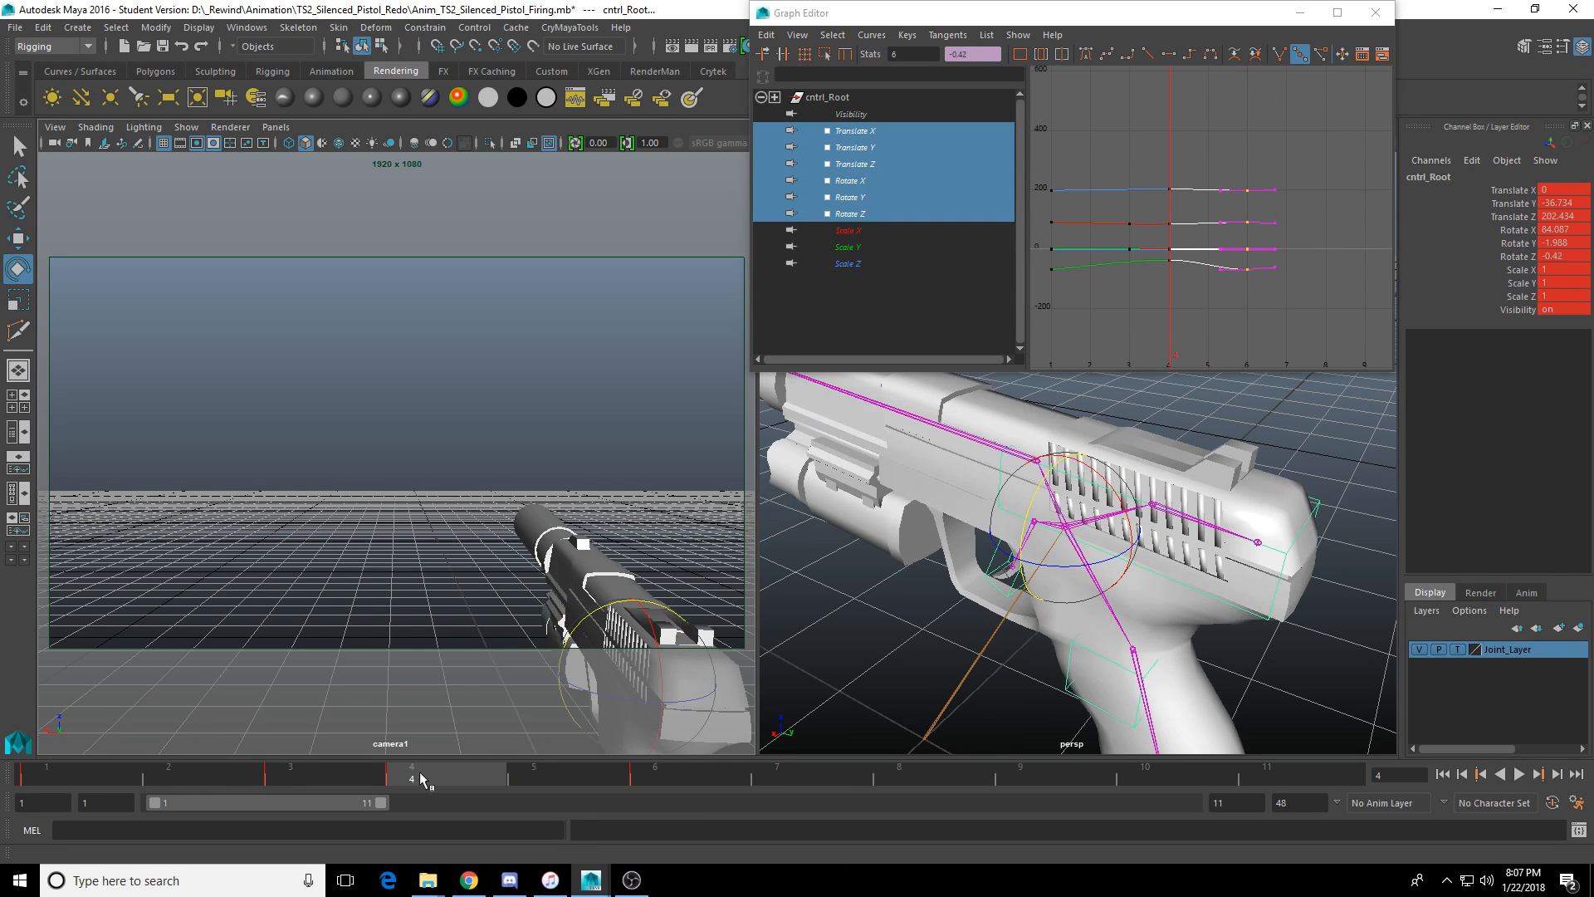
shift+drag(421, 779, 169, 779)
drag(321, 781, 251, 785)
drag(498, 776, 574, 781)
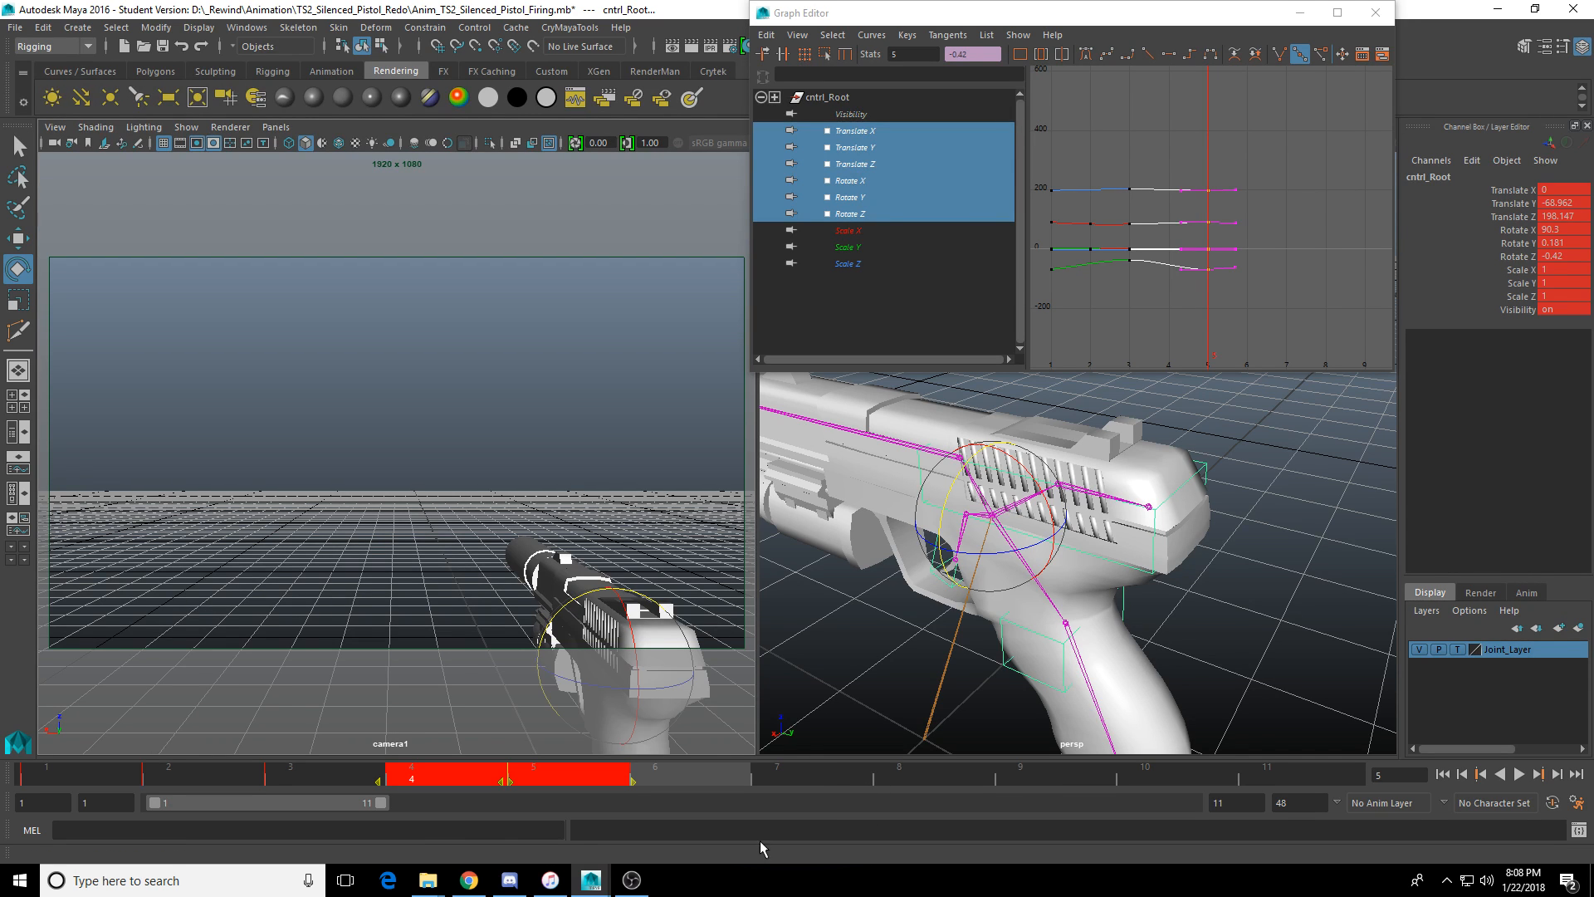
Shorten the playback range to frames 1 to 9 and play the recoil in the camera view.
drag(376, 799, 323, 805)
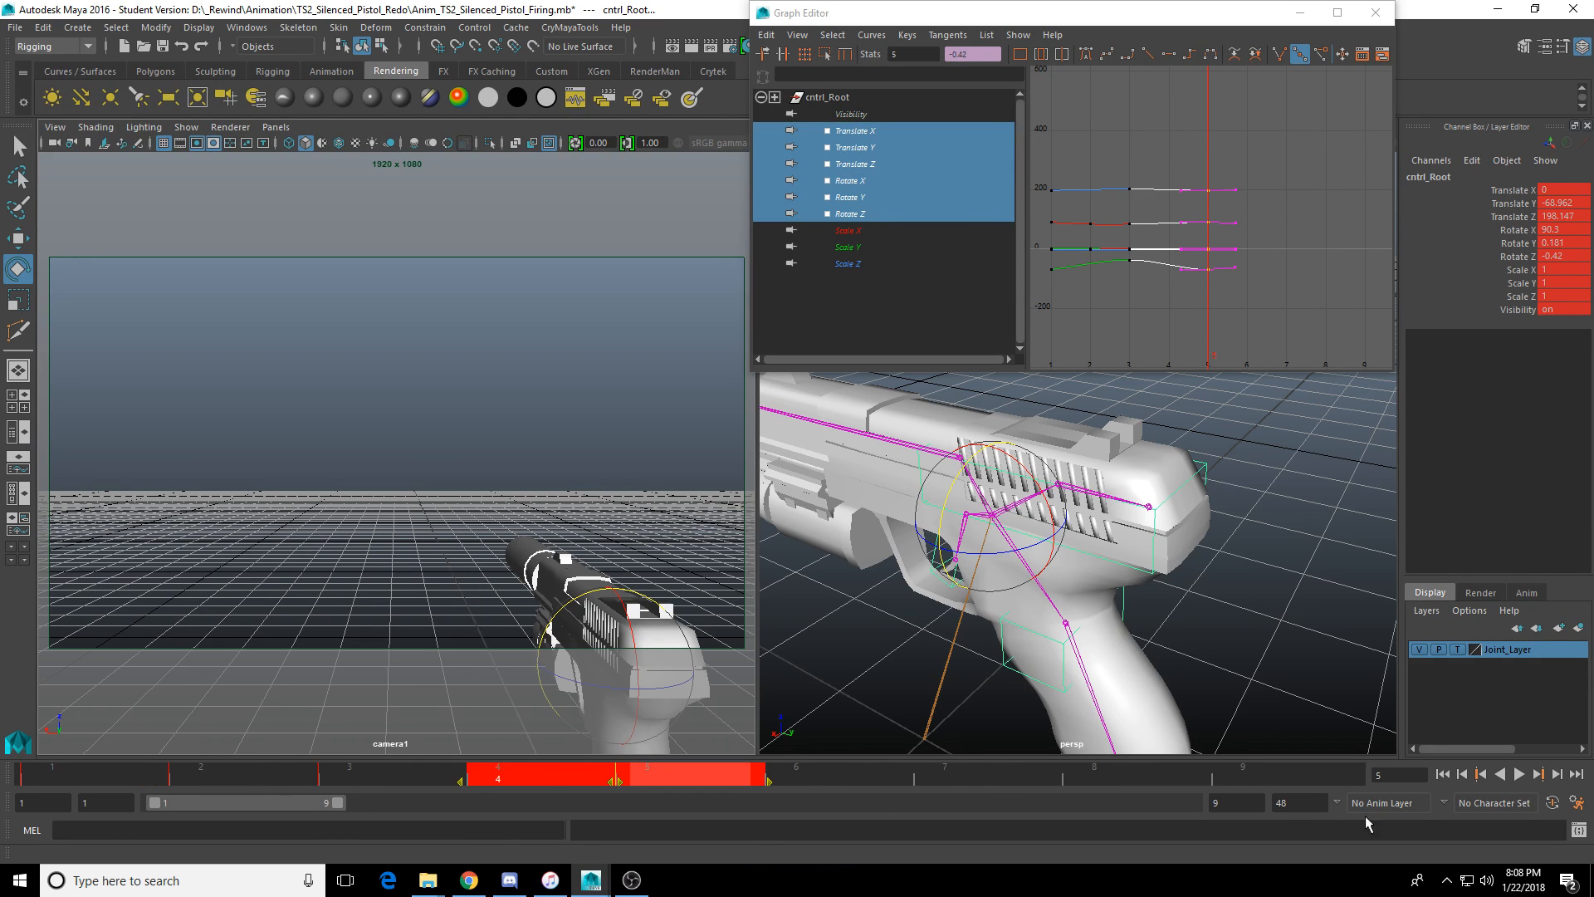
click(1519, 773)
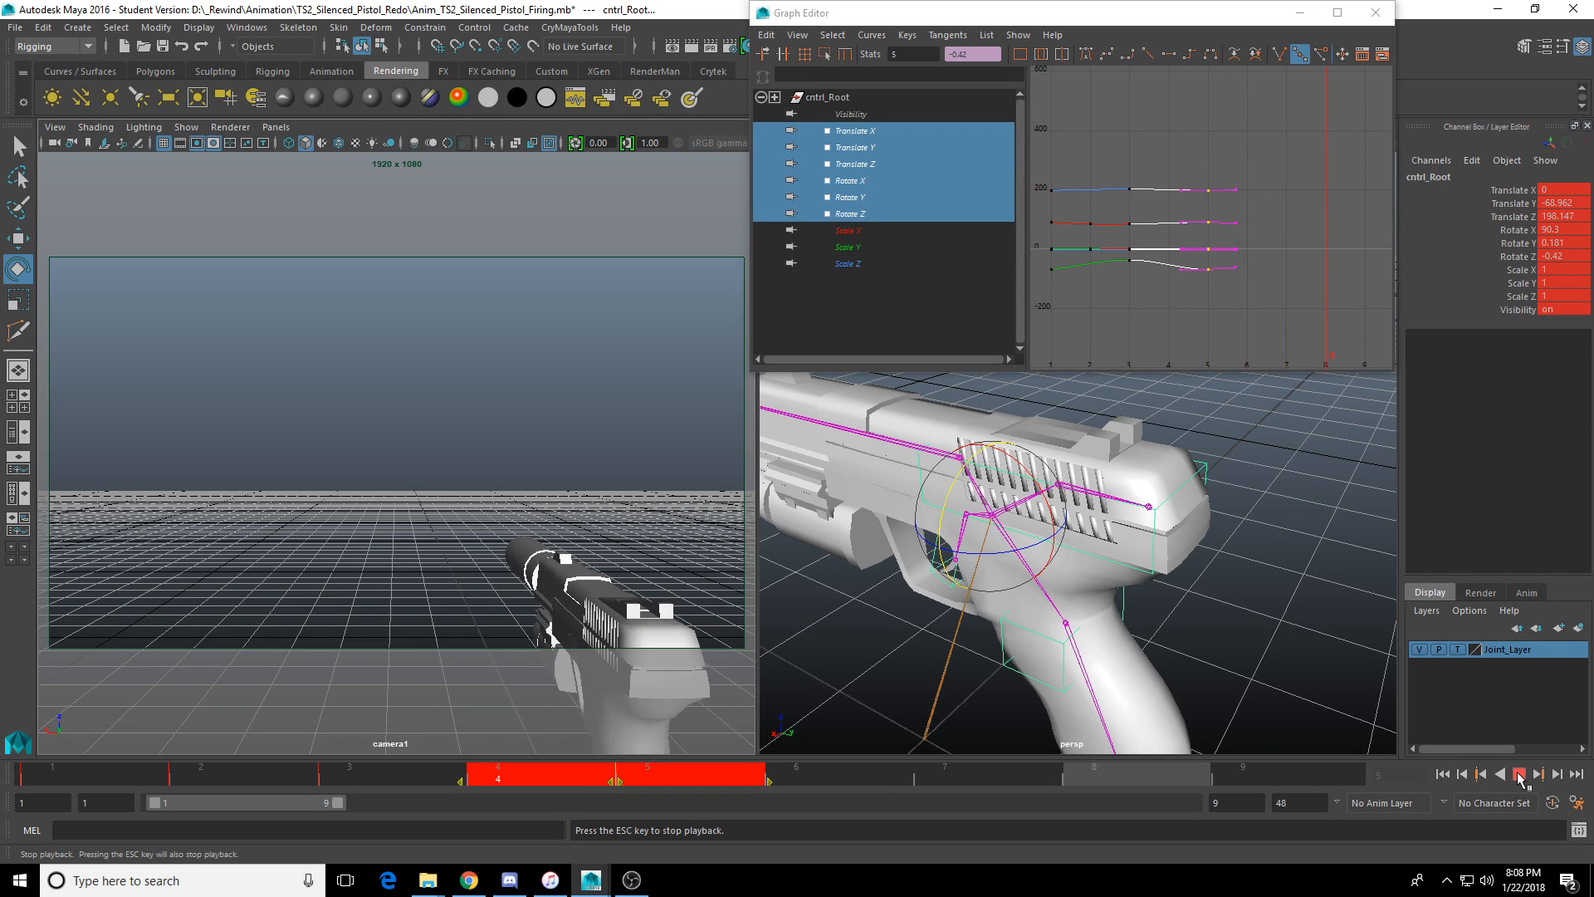
click(1520, 774)
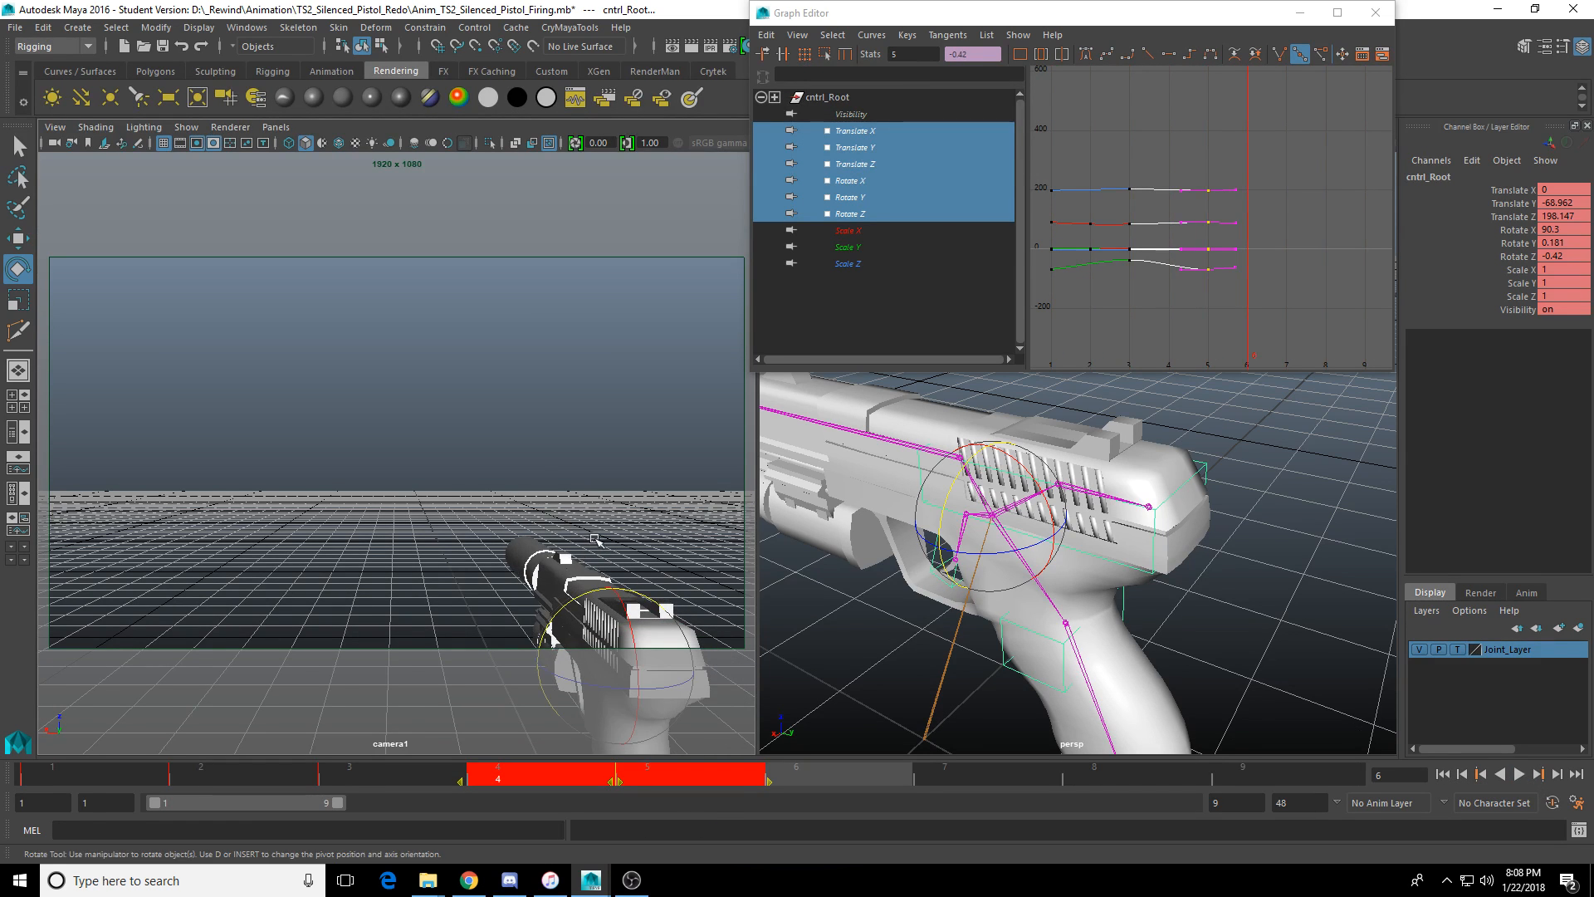
Move the root control's return key from frame 5 to frame 6 and play the retimed recoil.
click(947, 780)
shift+drag(558, 780, 713, 781)
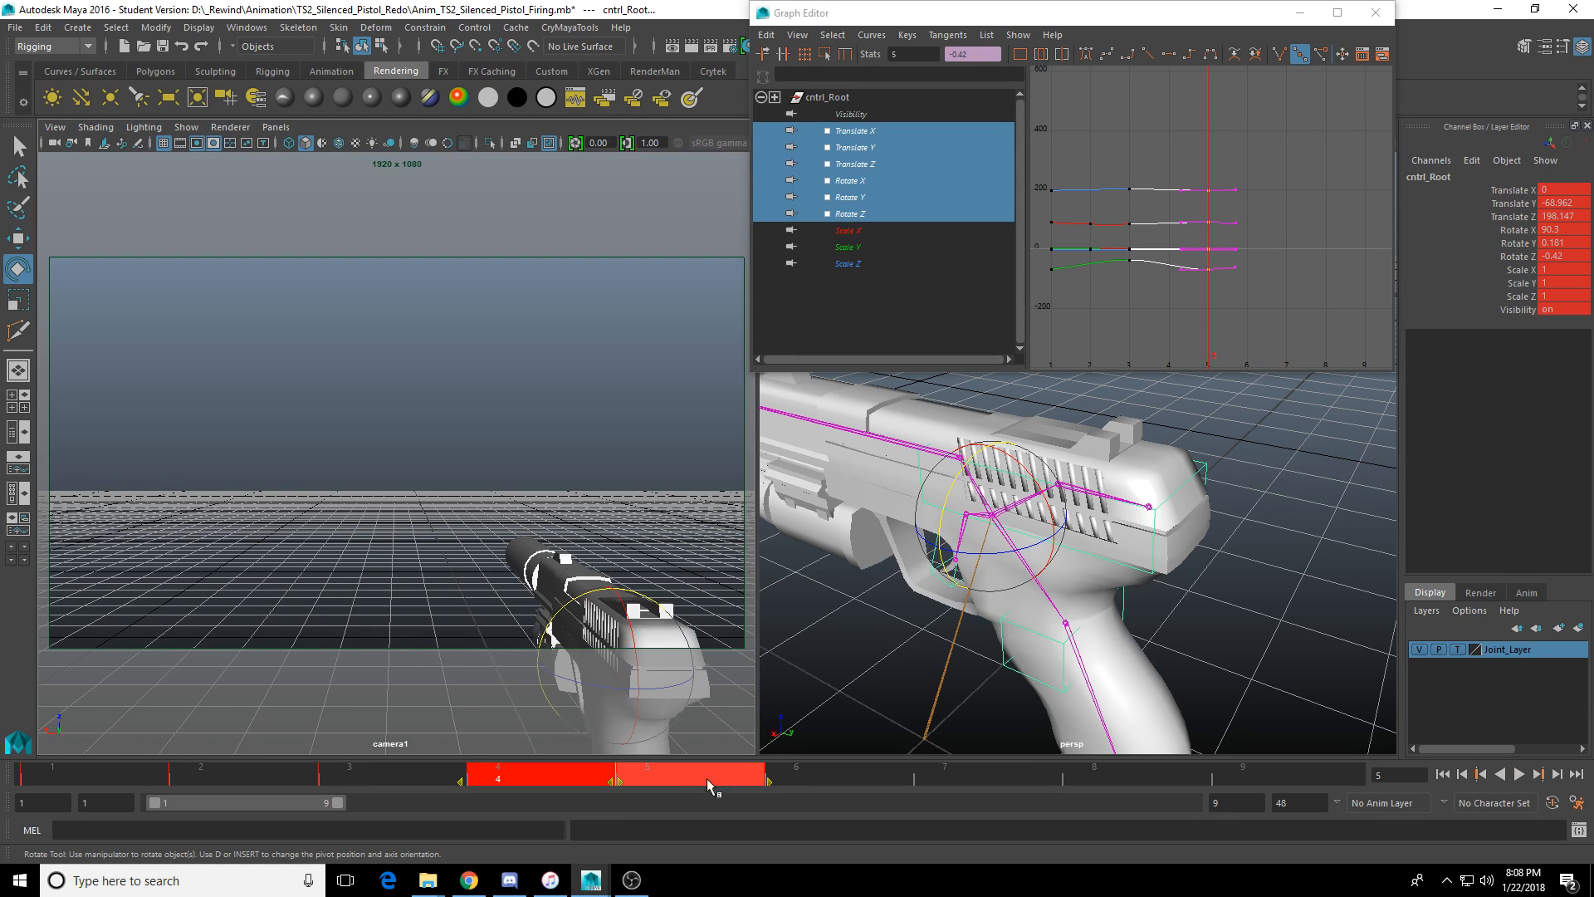
drag(616, 781, 91, 780)
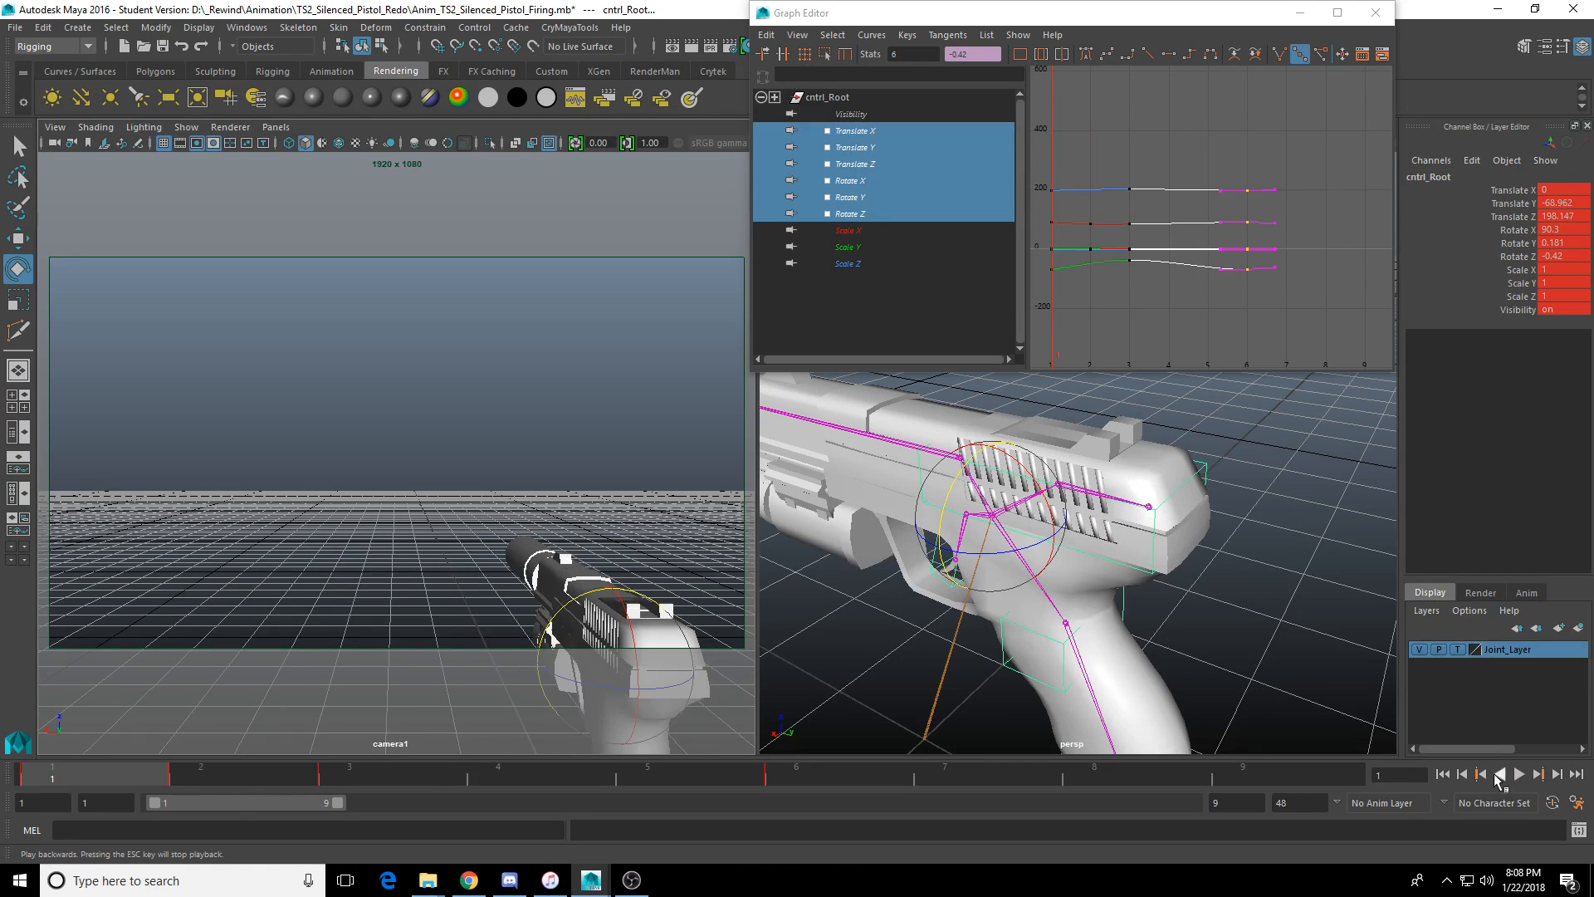
click(1519, 774)
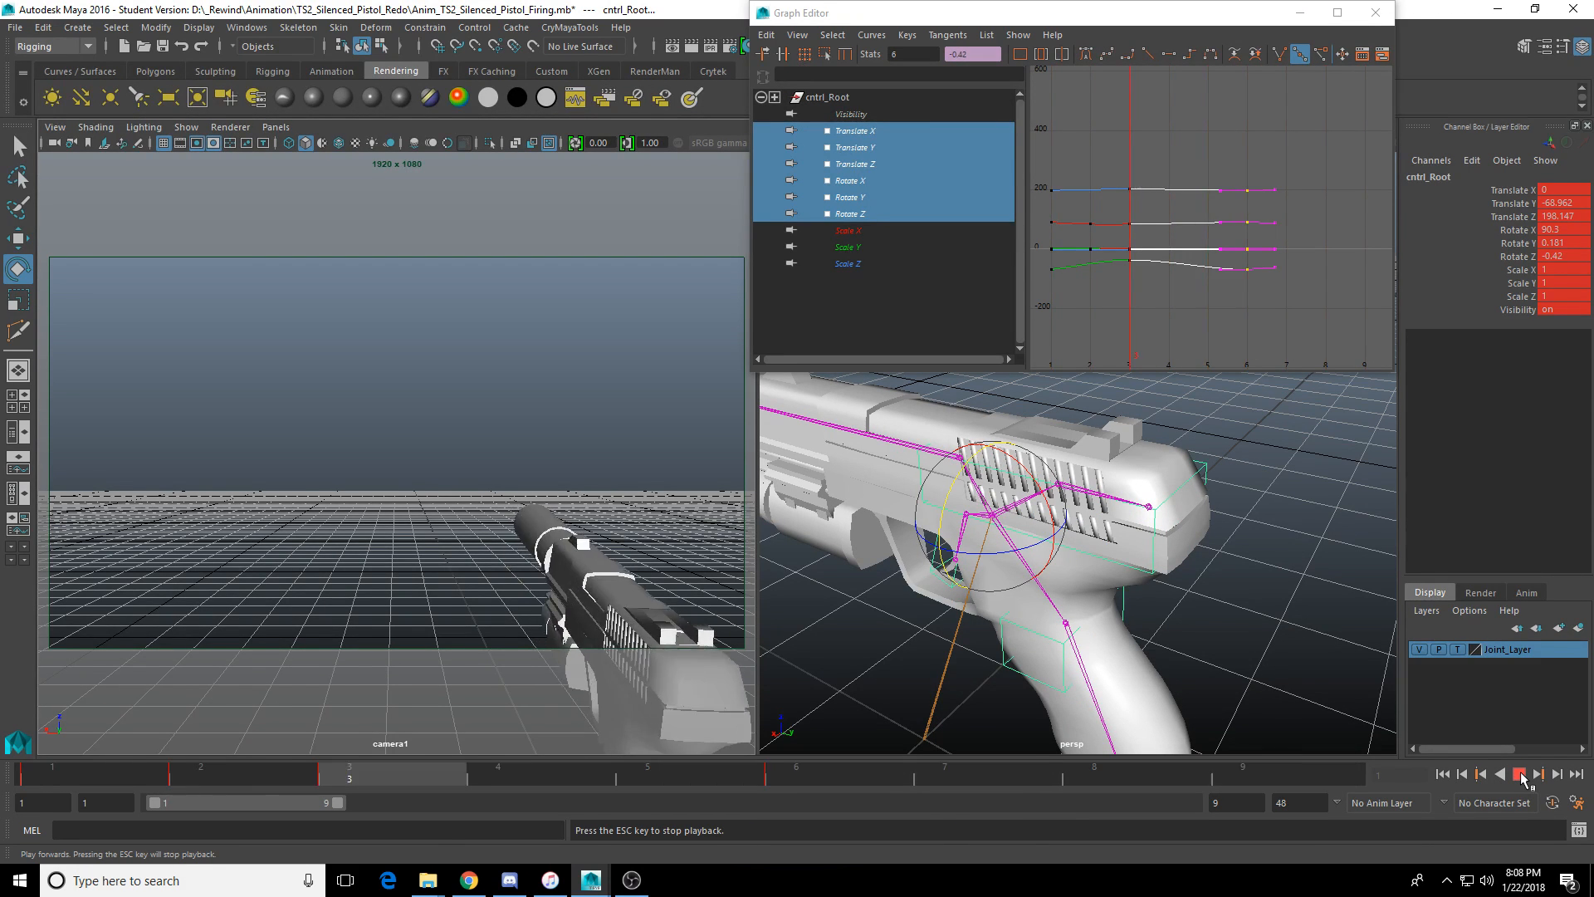
key(Escape)
click(336, 779)
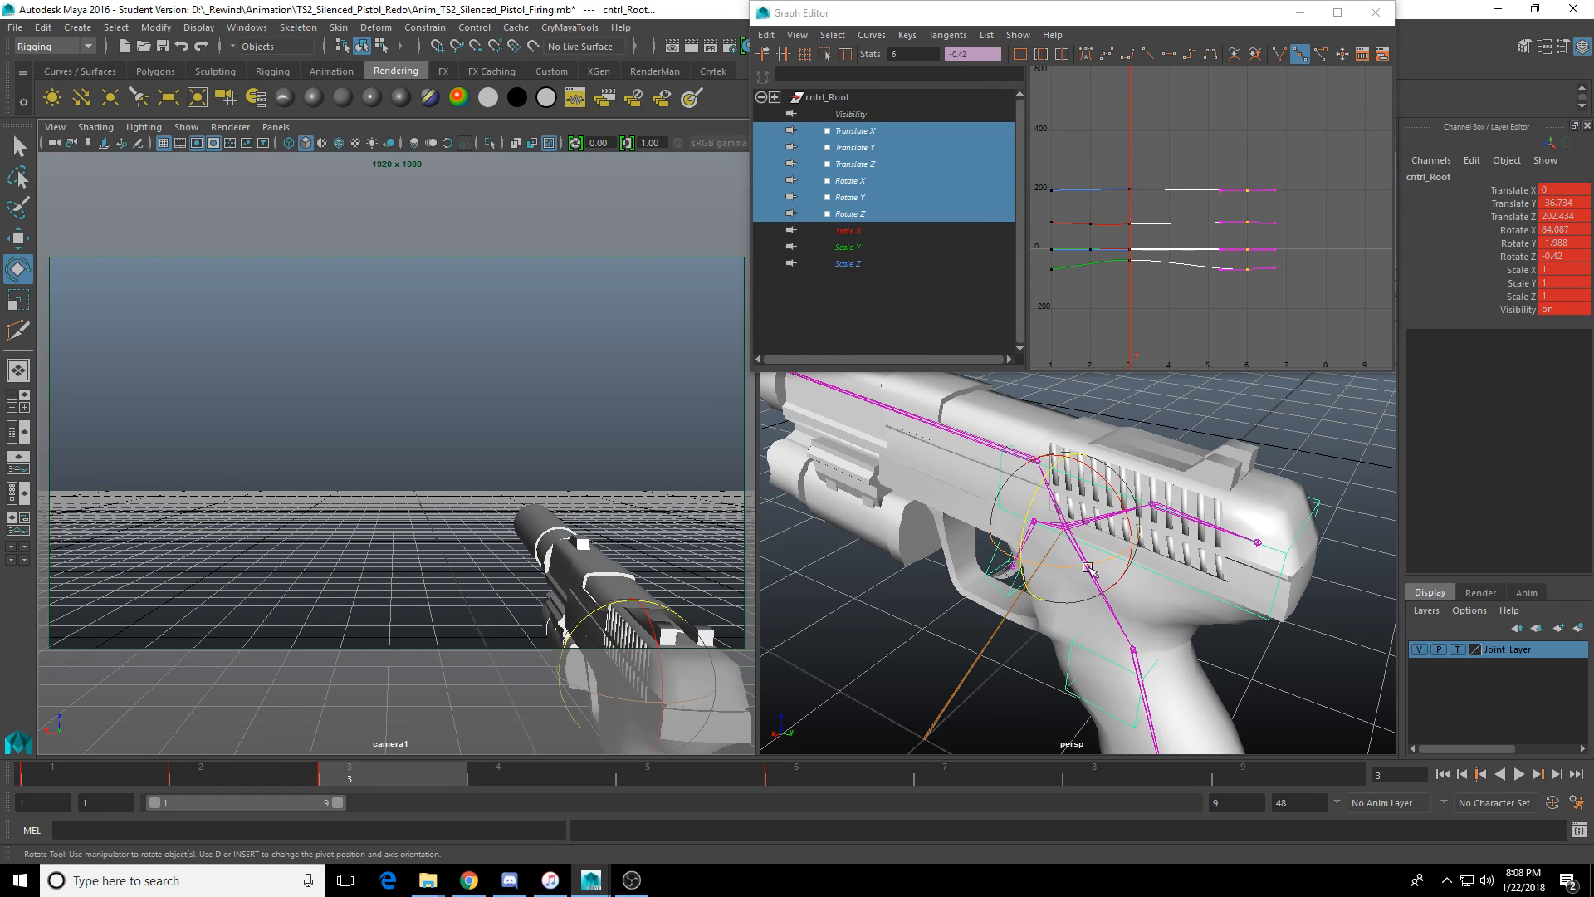
Select the slider control and set the Move tool's axis orientation to Object.
click(1112, 656)
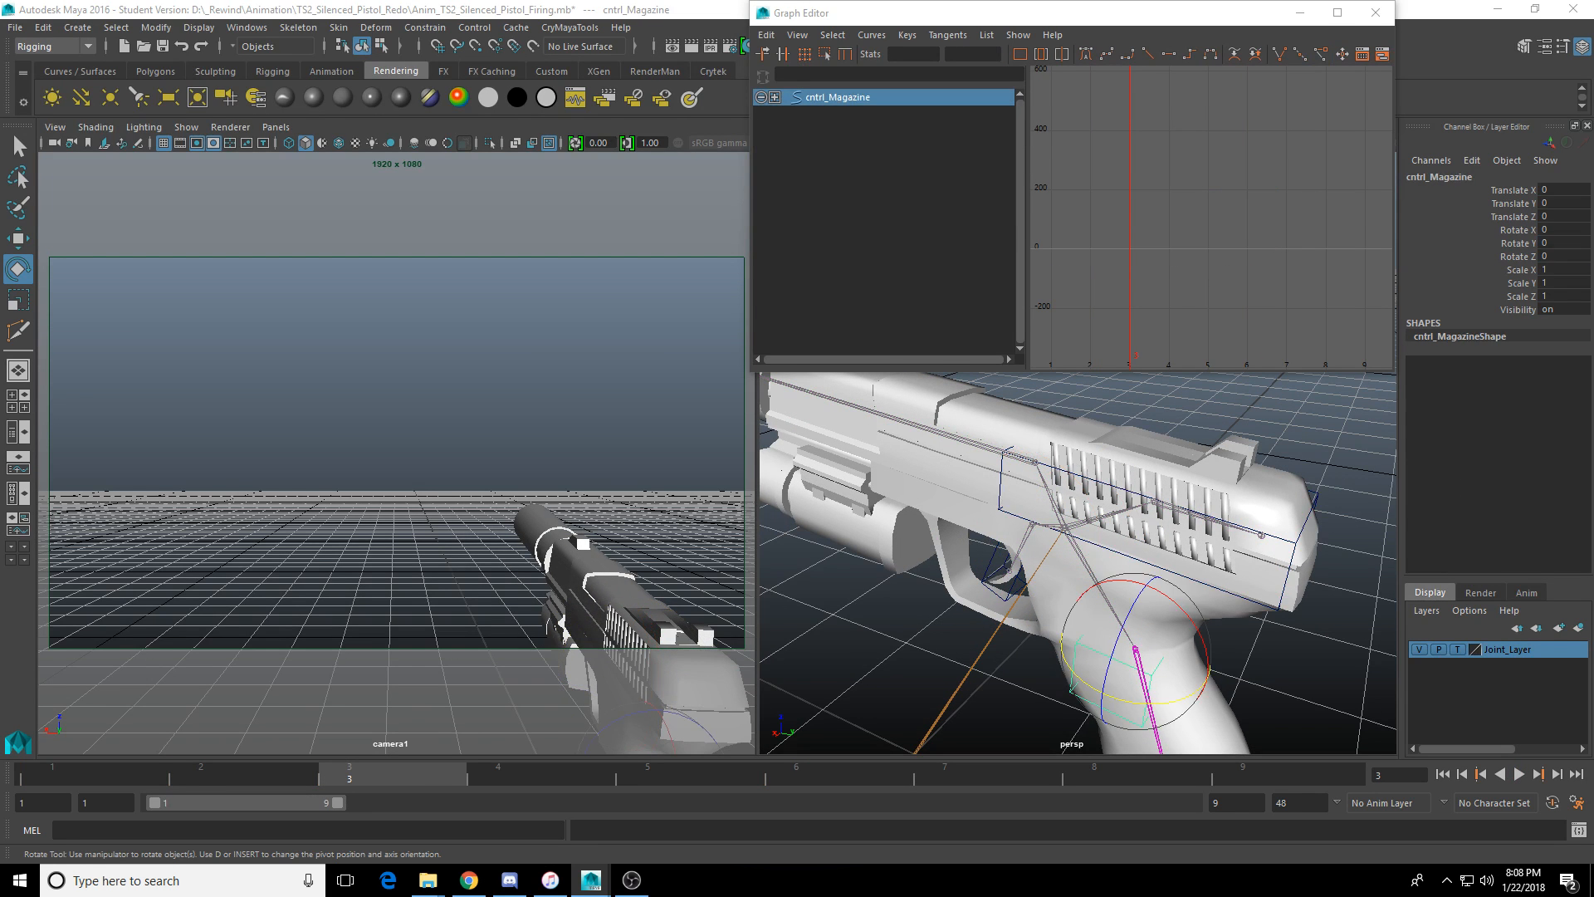
click(1108, 478)
key(w)
alt+drag(1076, 496, 1104, 450)
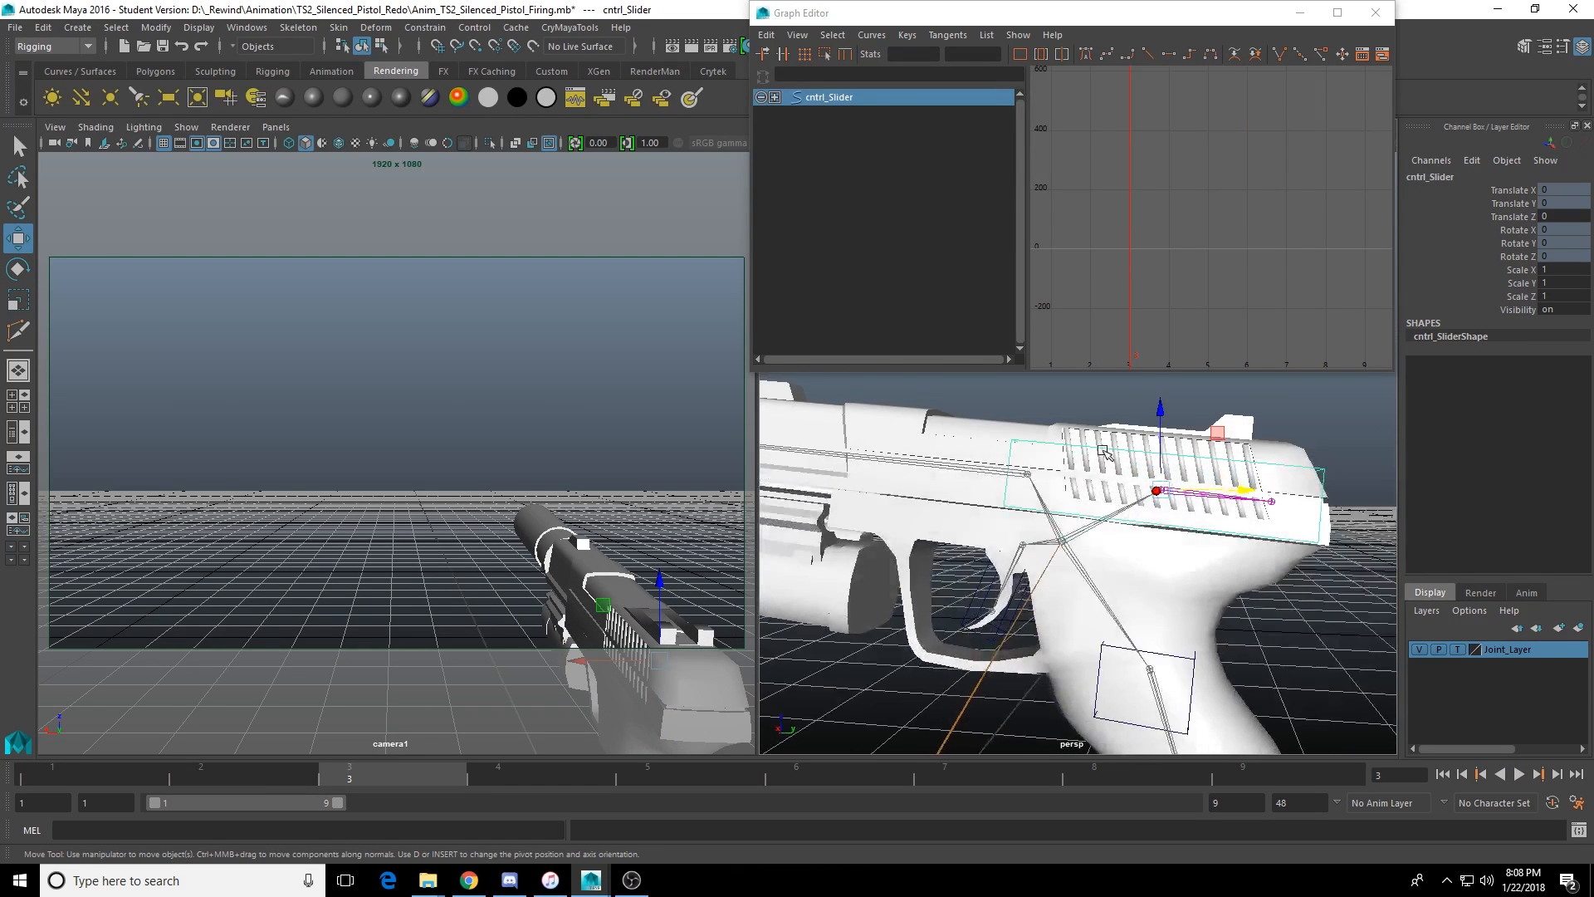
double_click(18, 238)
click(190, 260)
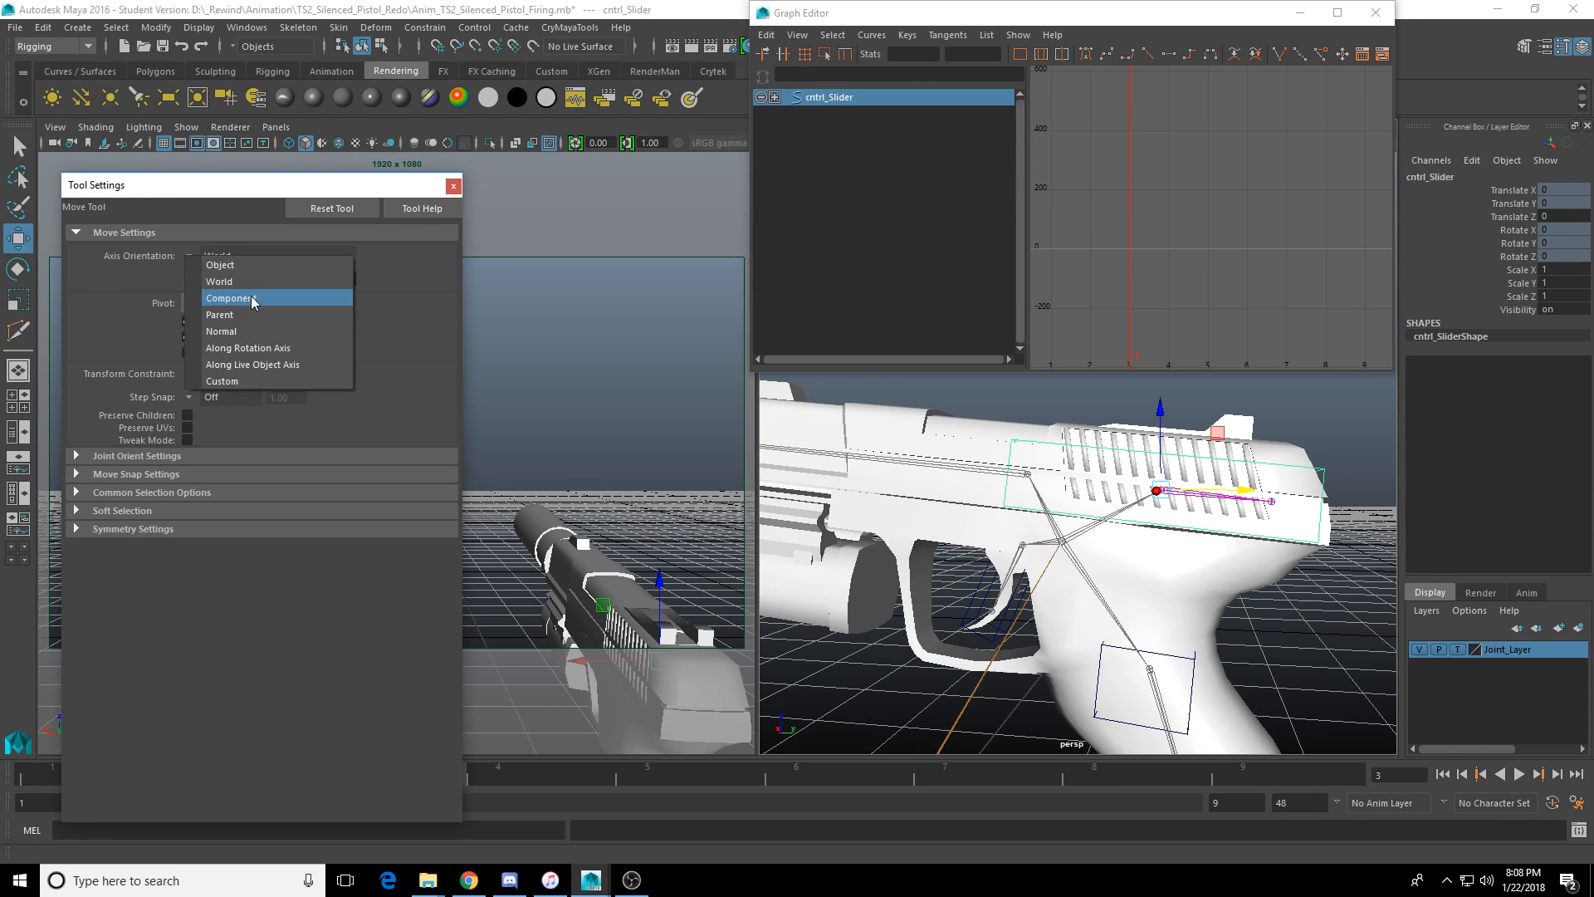
click(336, 264)
click(453, 186)
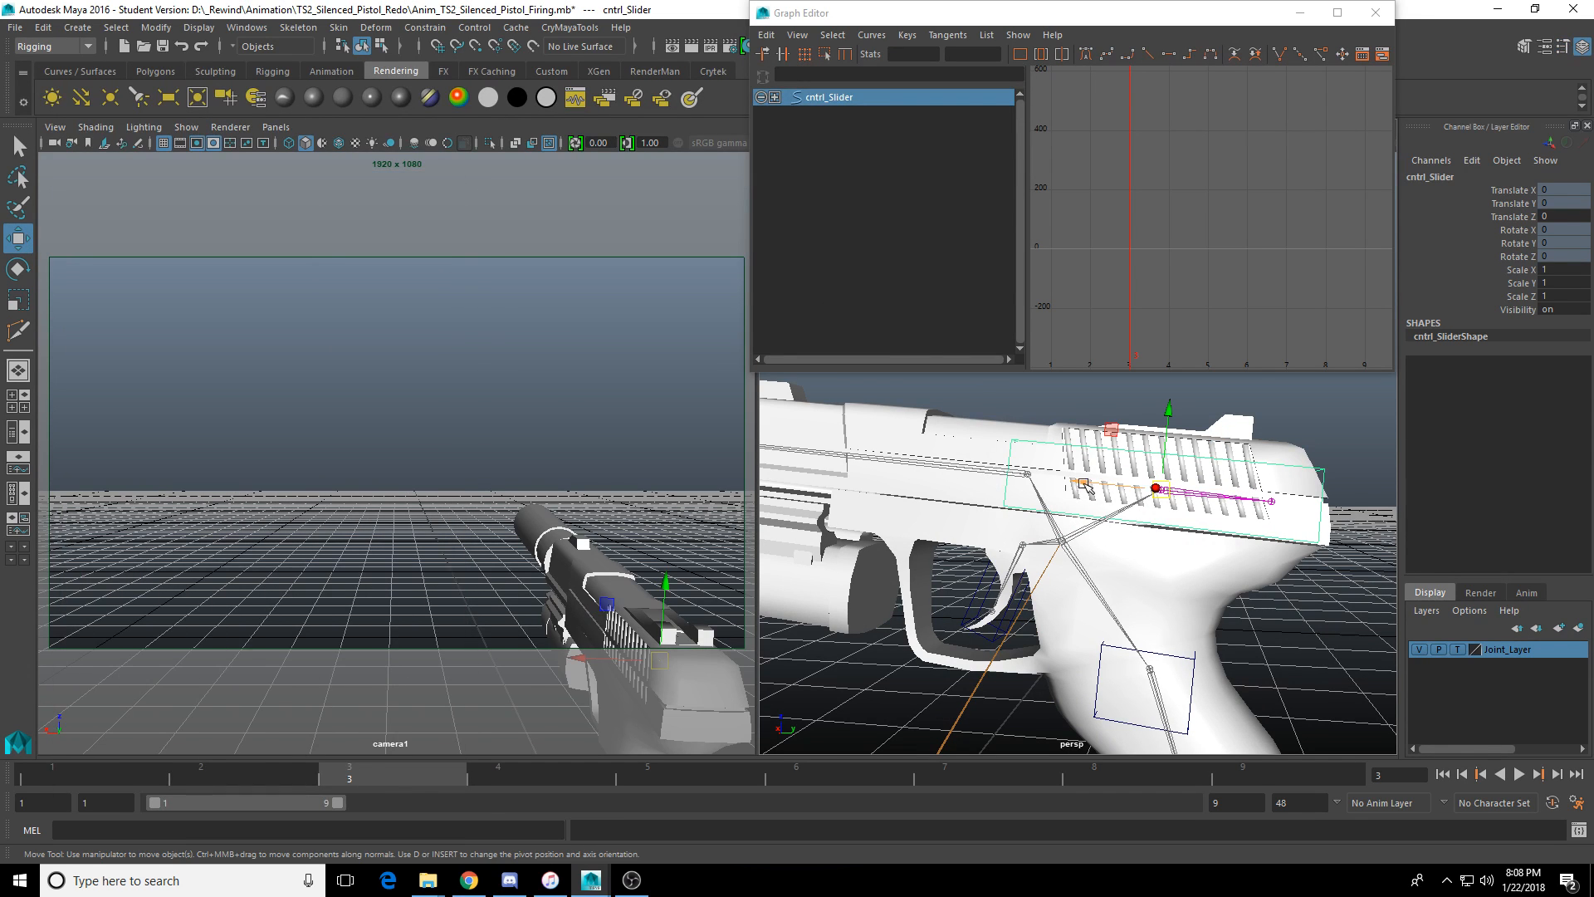
Key the slider control at rest on frame 1 and pulled back to Translate Z -40.78 on frame 3.
drag(1081, 483, 1137, 492)
key(ctrl+z)
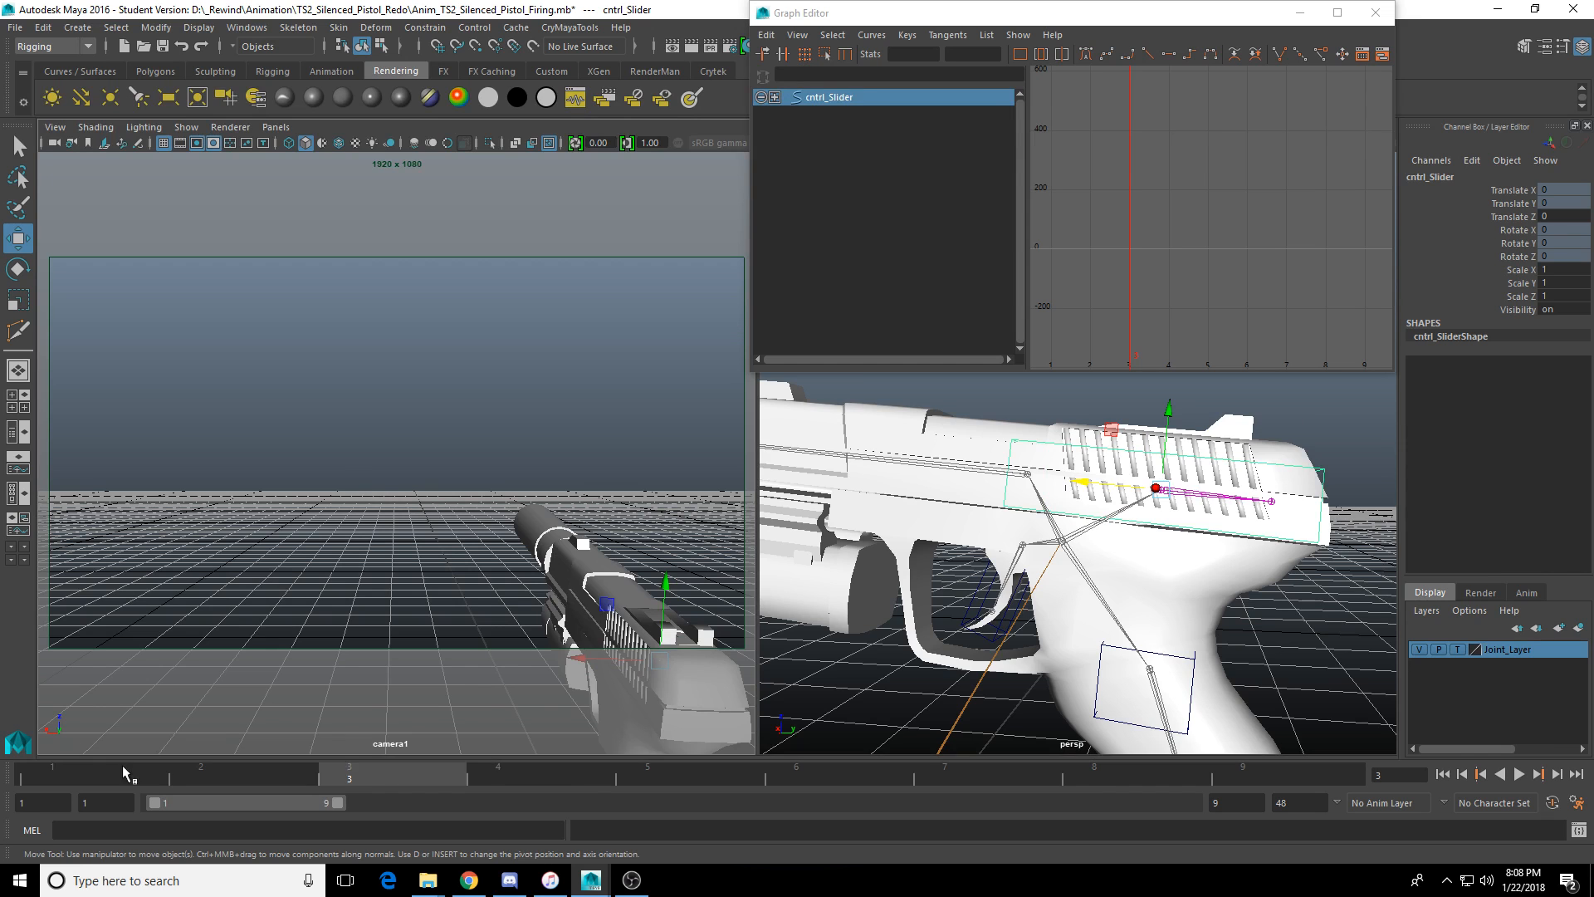
click(47, 780)
key(s)
click(291, 774)
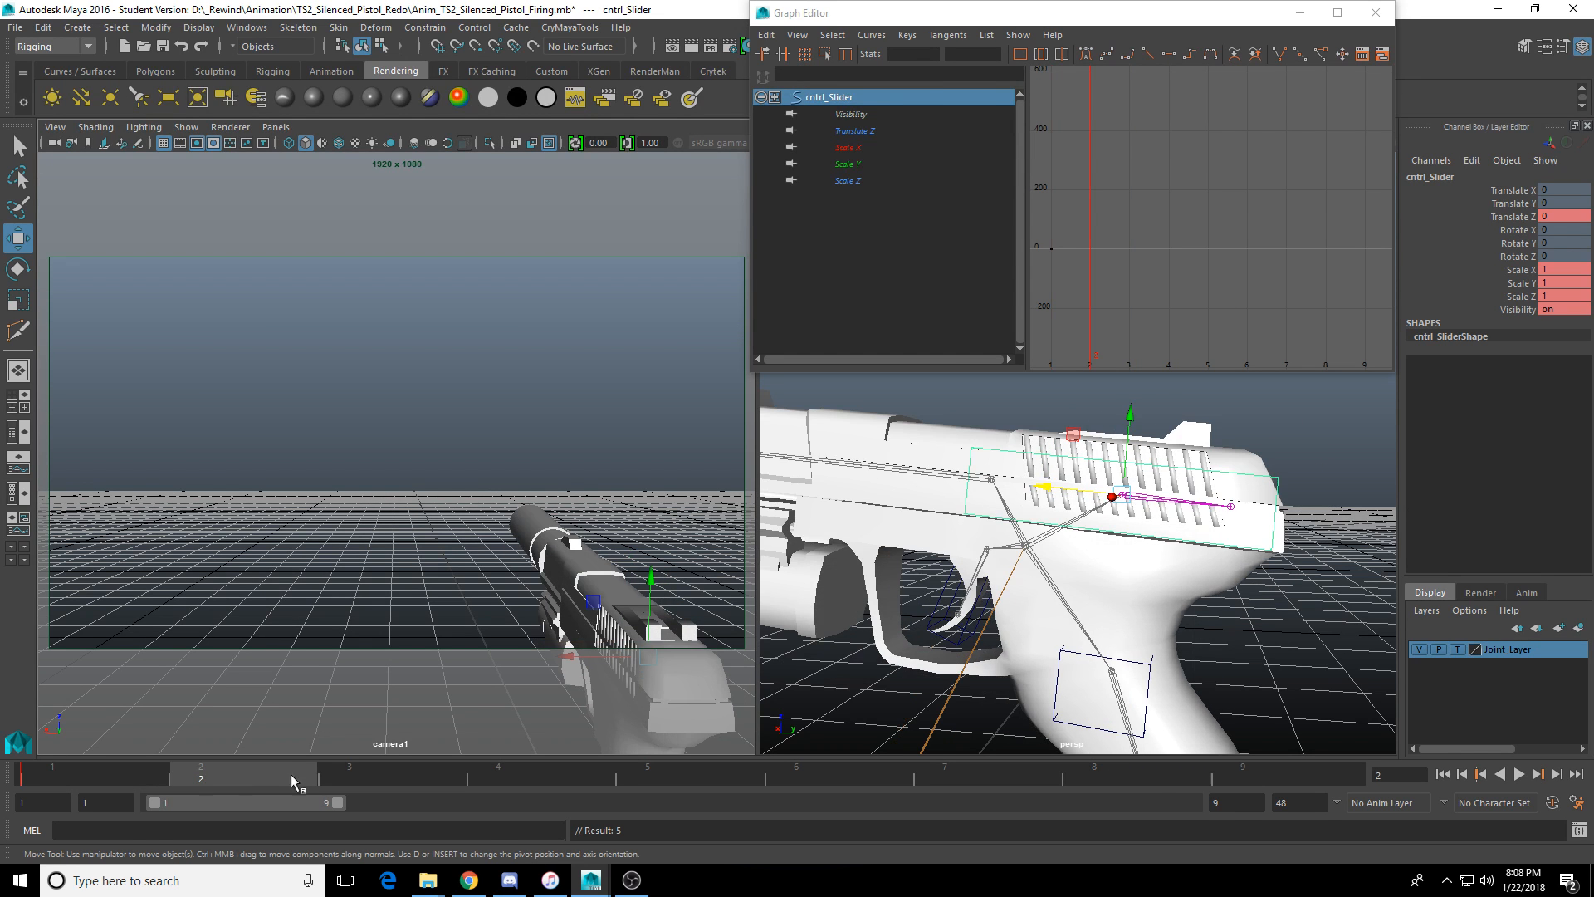
click(324, 777)
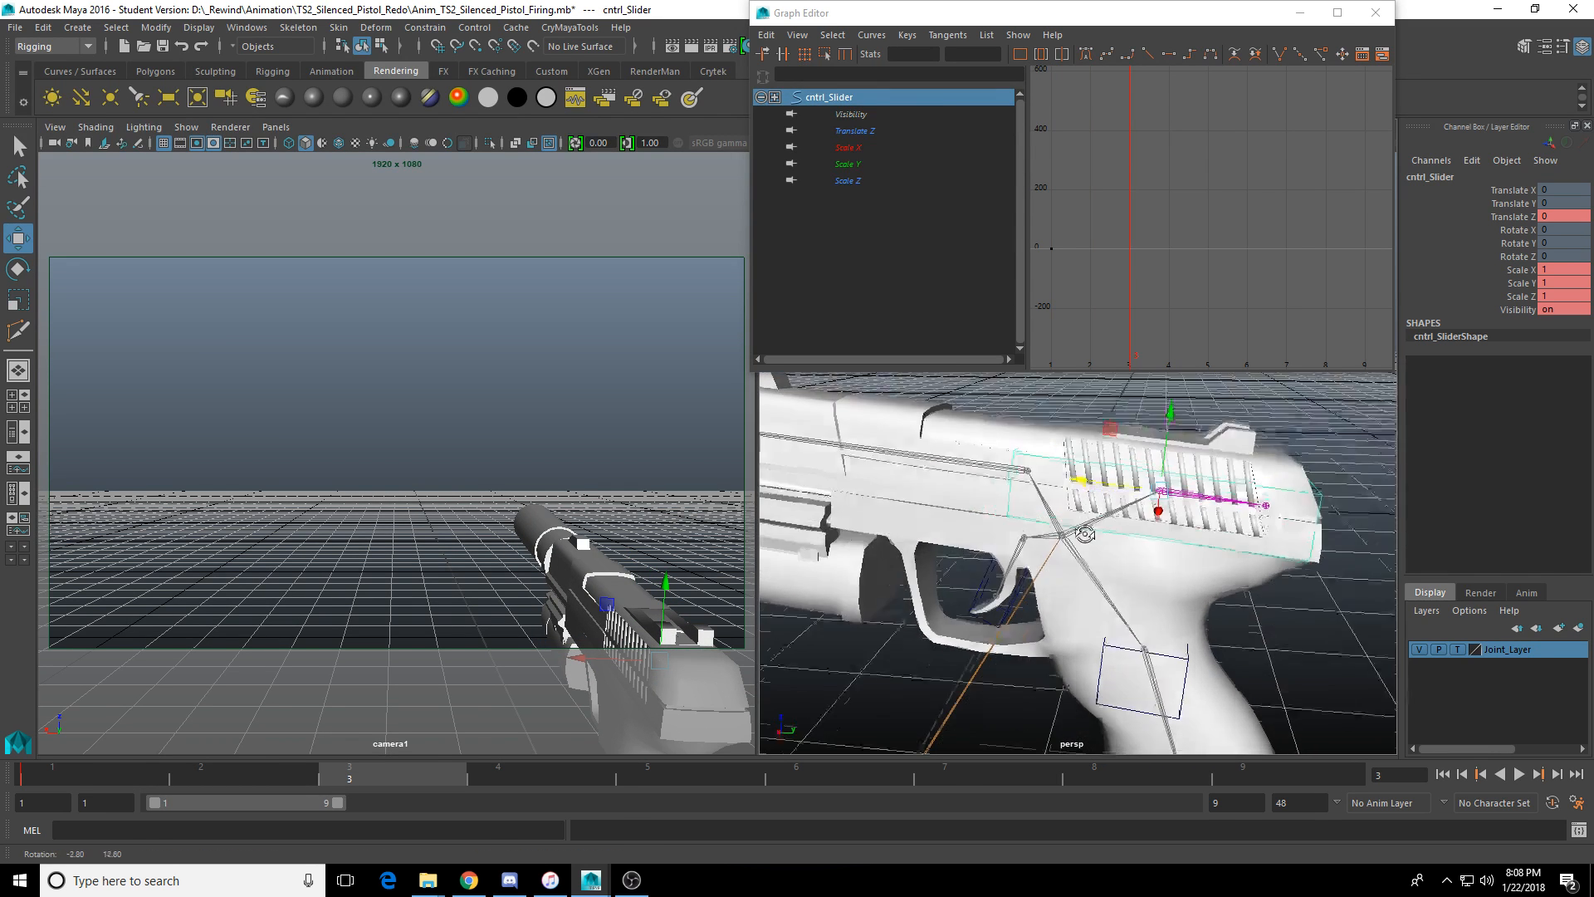
drag(1088, 488, 1130, 520)
key(s)
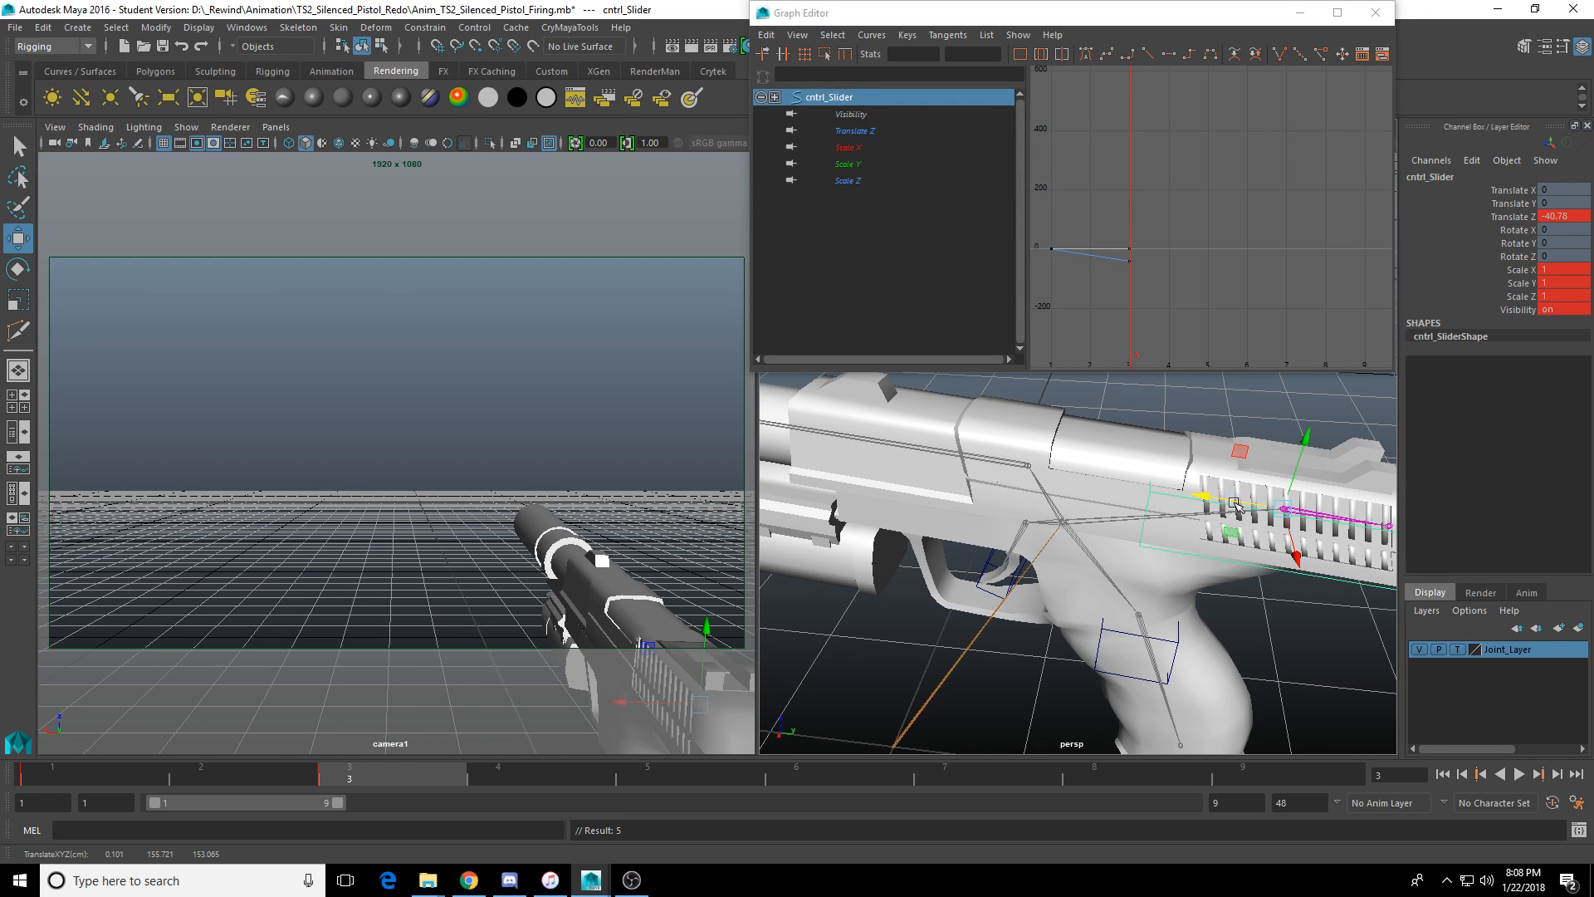
Key the slider control back at Translate Z 0 on frame 5 and play the slide motion from the start.
mouse_move(391, 770)
mouse_down()
mouse_move(158, 771)
mouse_move(386, 765)
mouse_up()
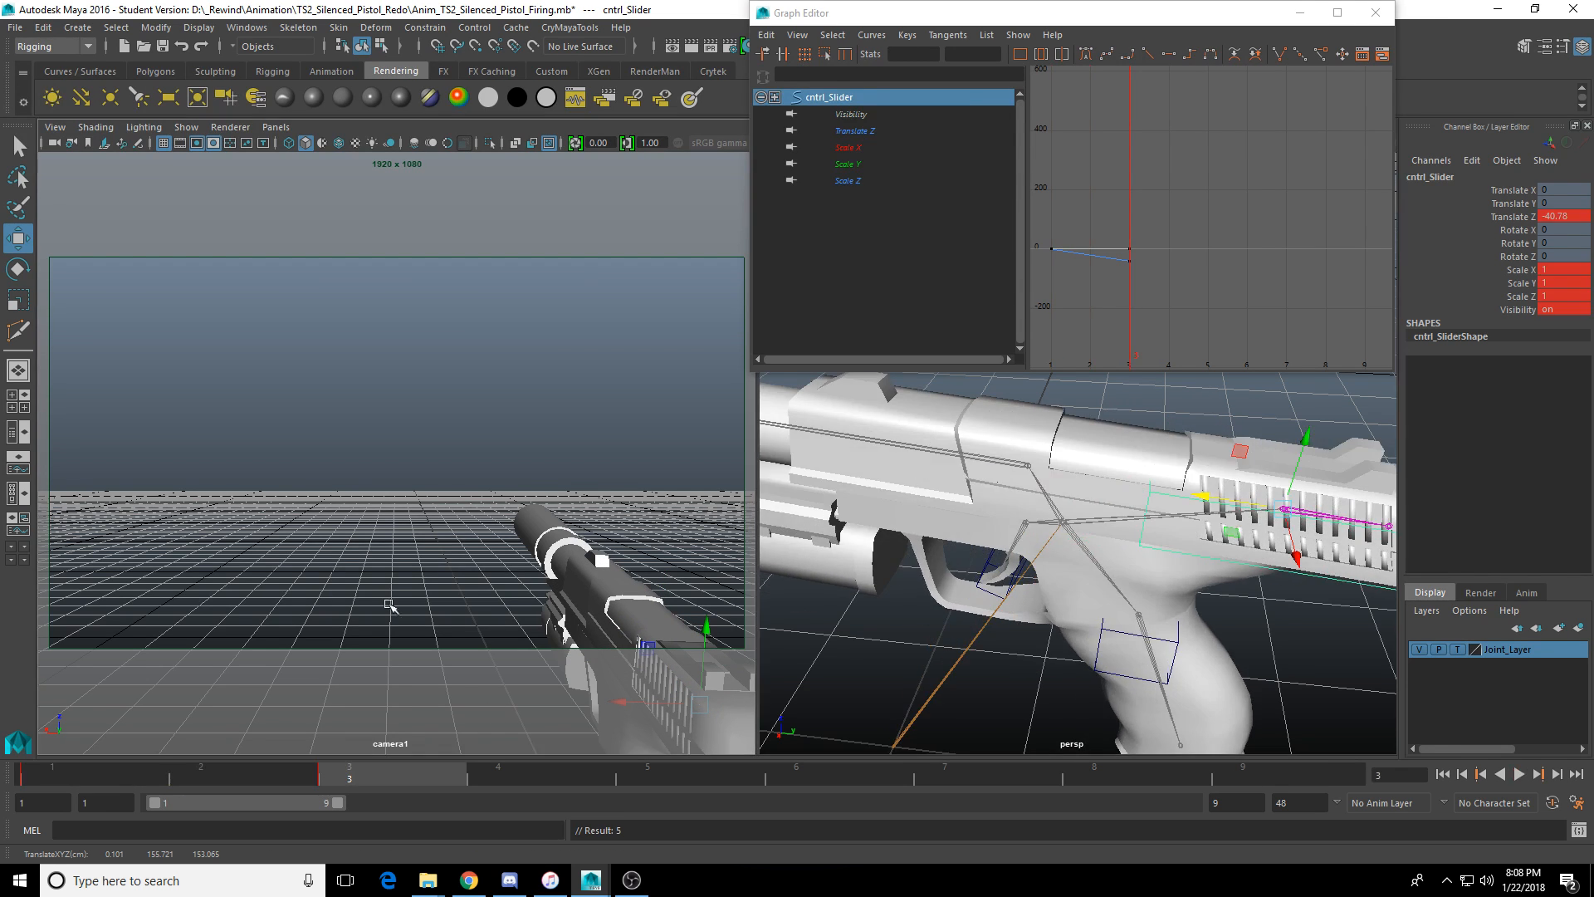
key(alt+v)
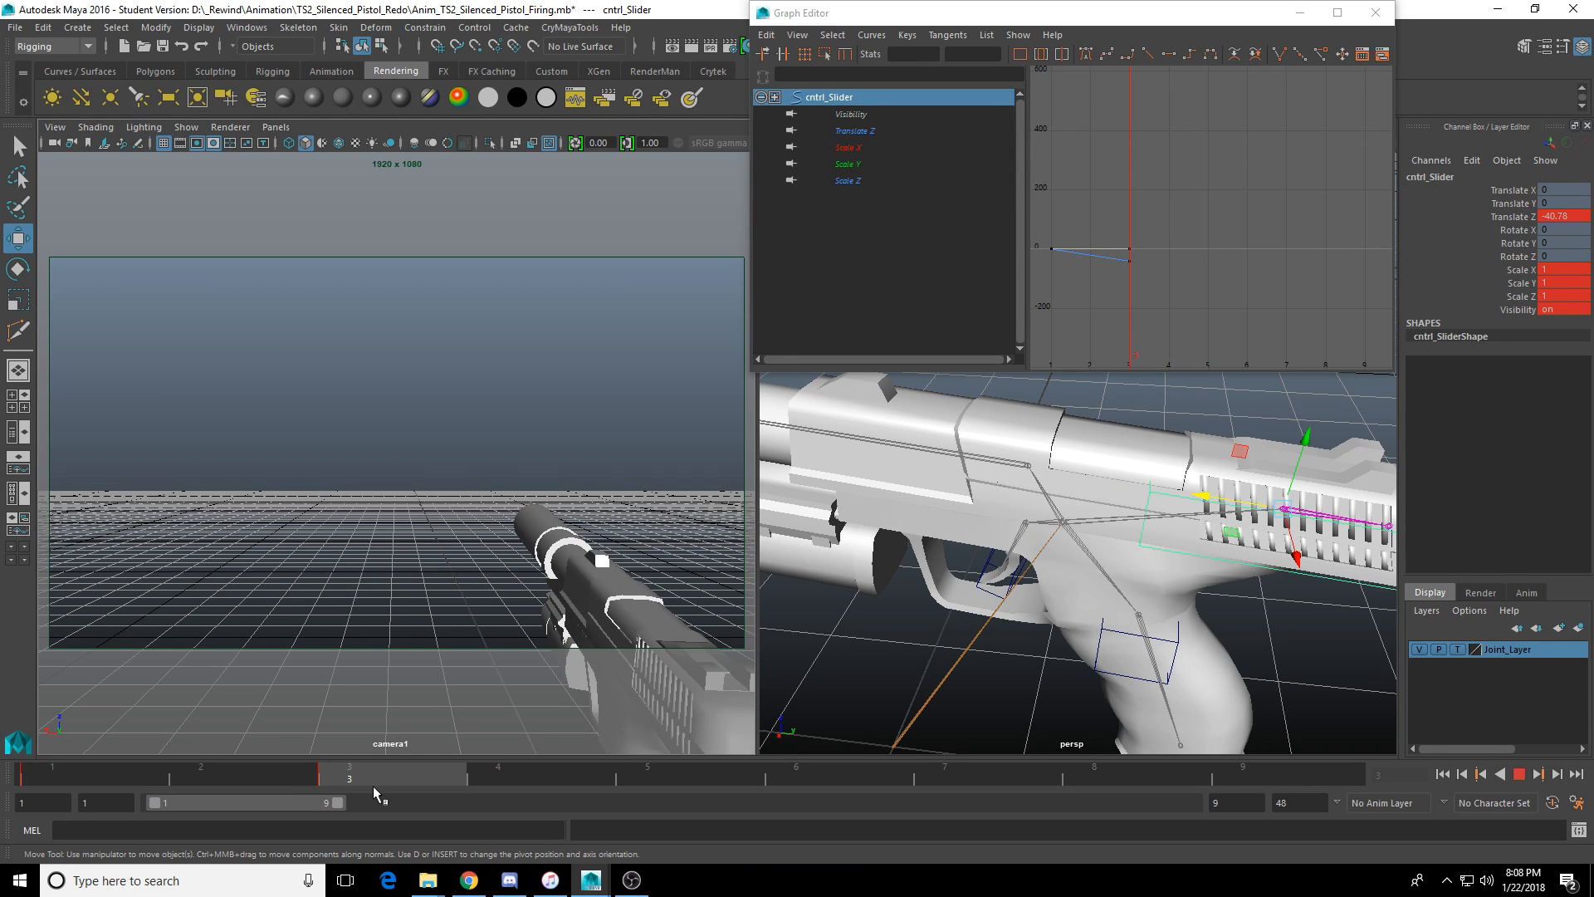
drag(372, 786, 665, 774)
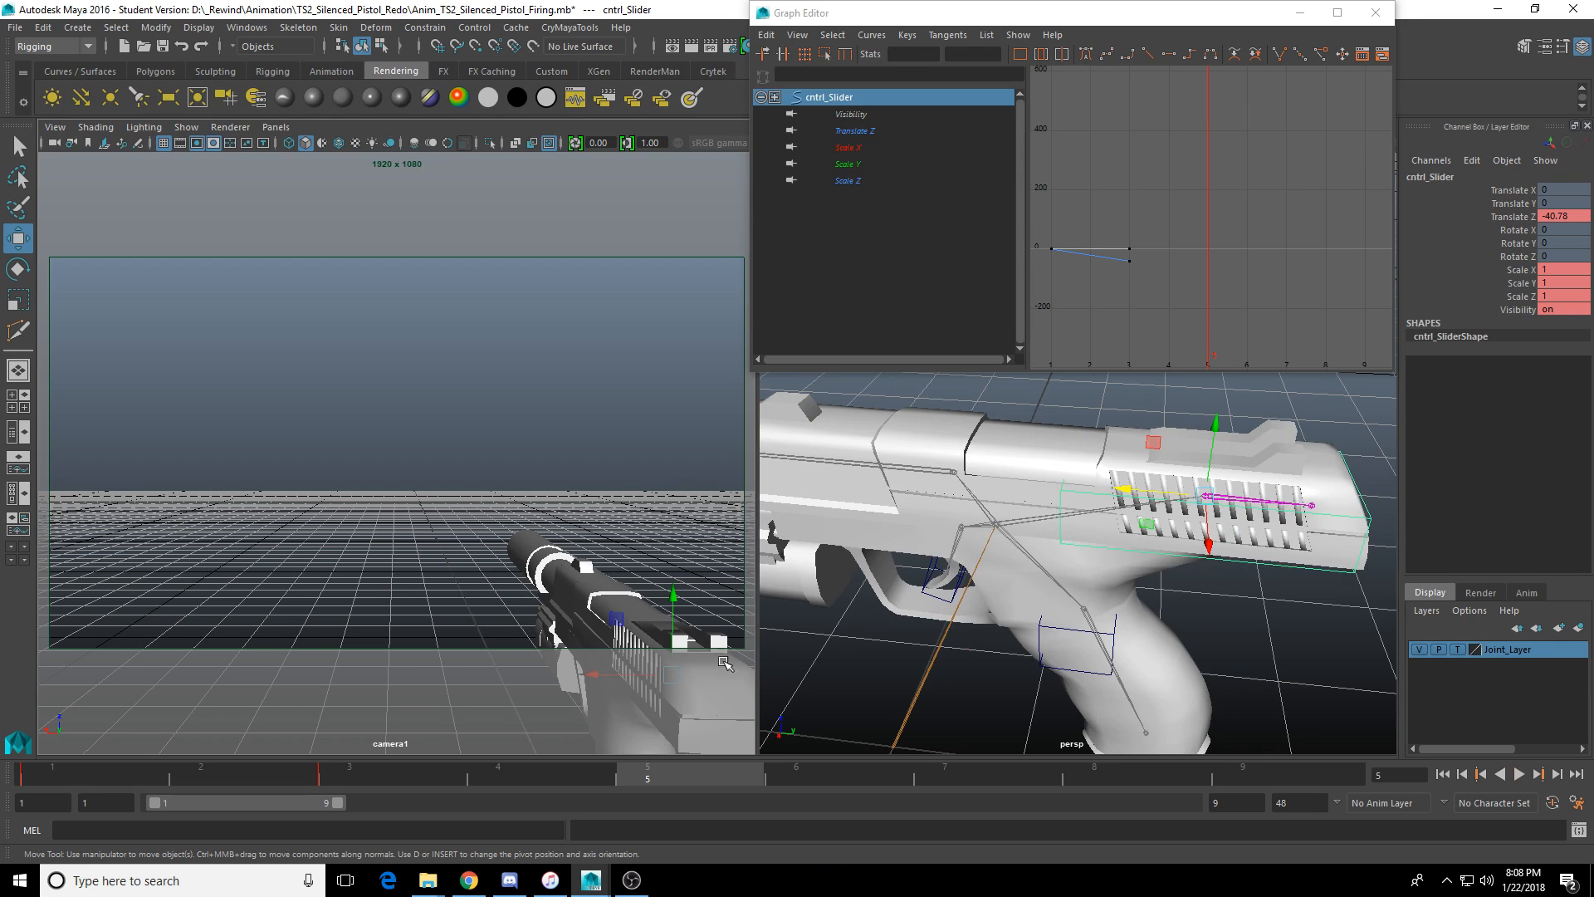
drag(1144, 490, 1032, 495)
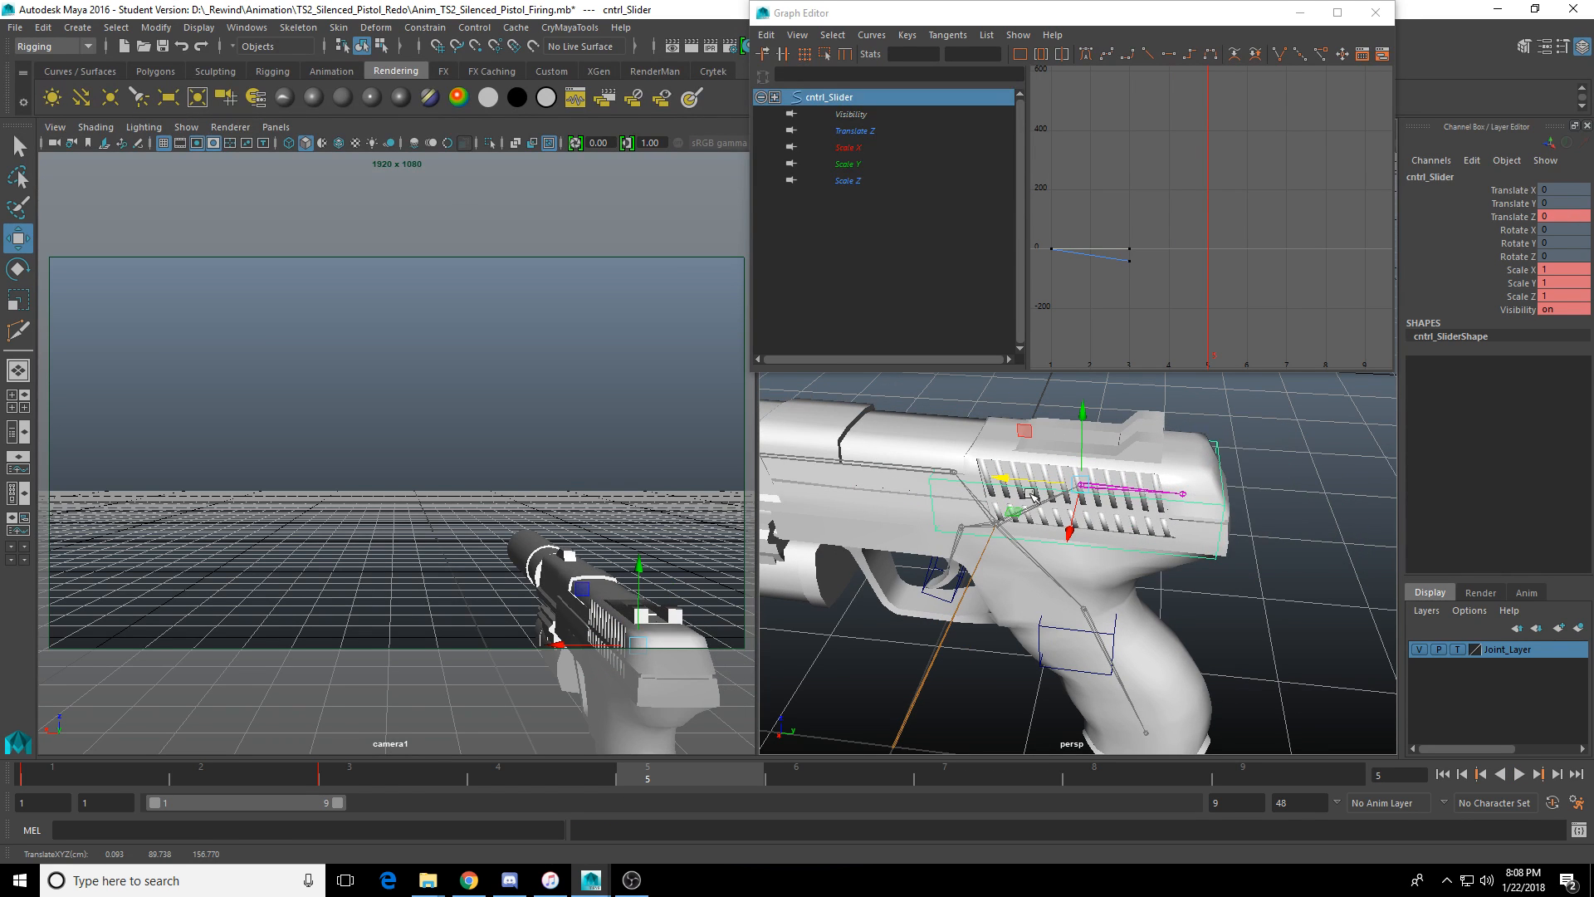
key(s)
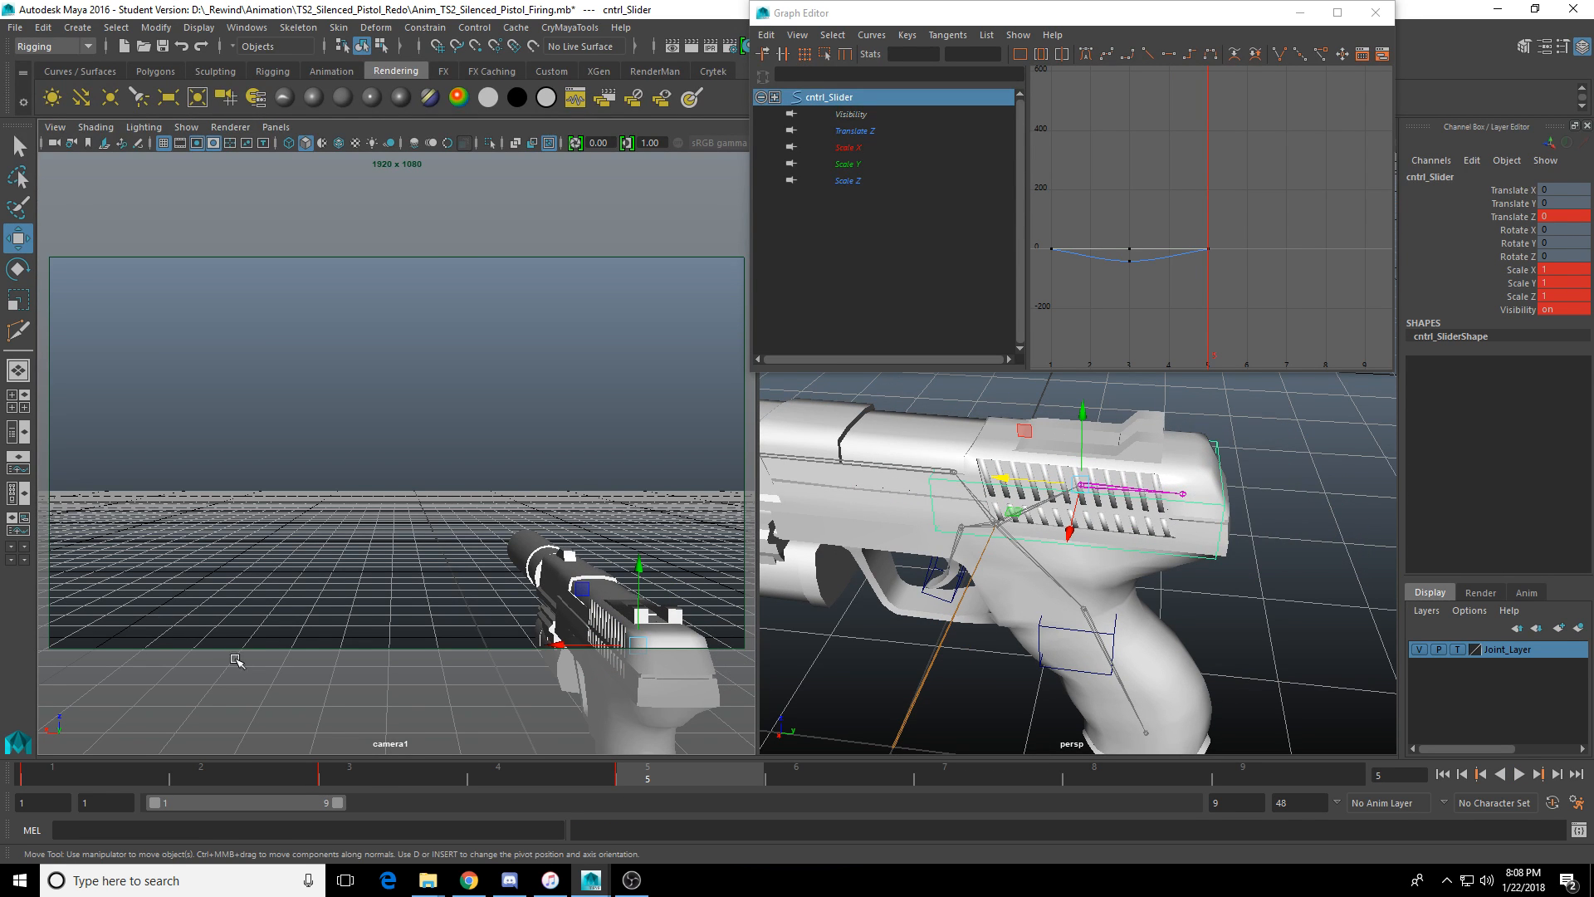
drag(128, 780, 647, 776)
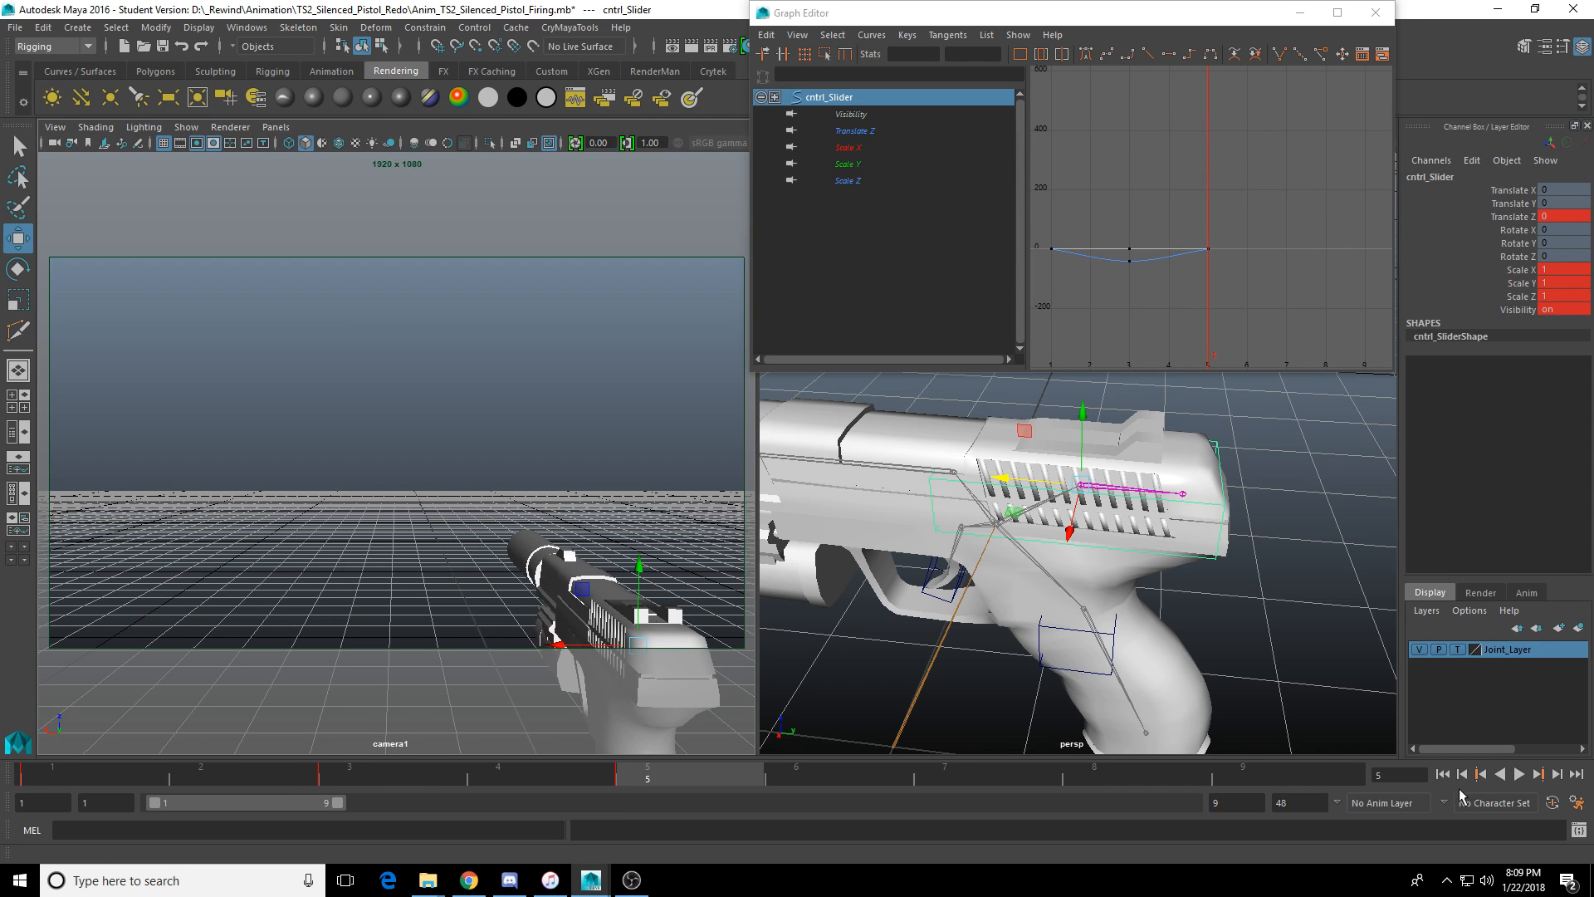
click(1442, 773)
click(1519, 774)
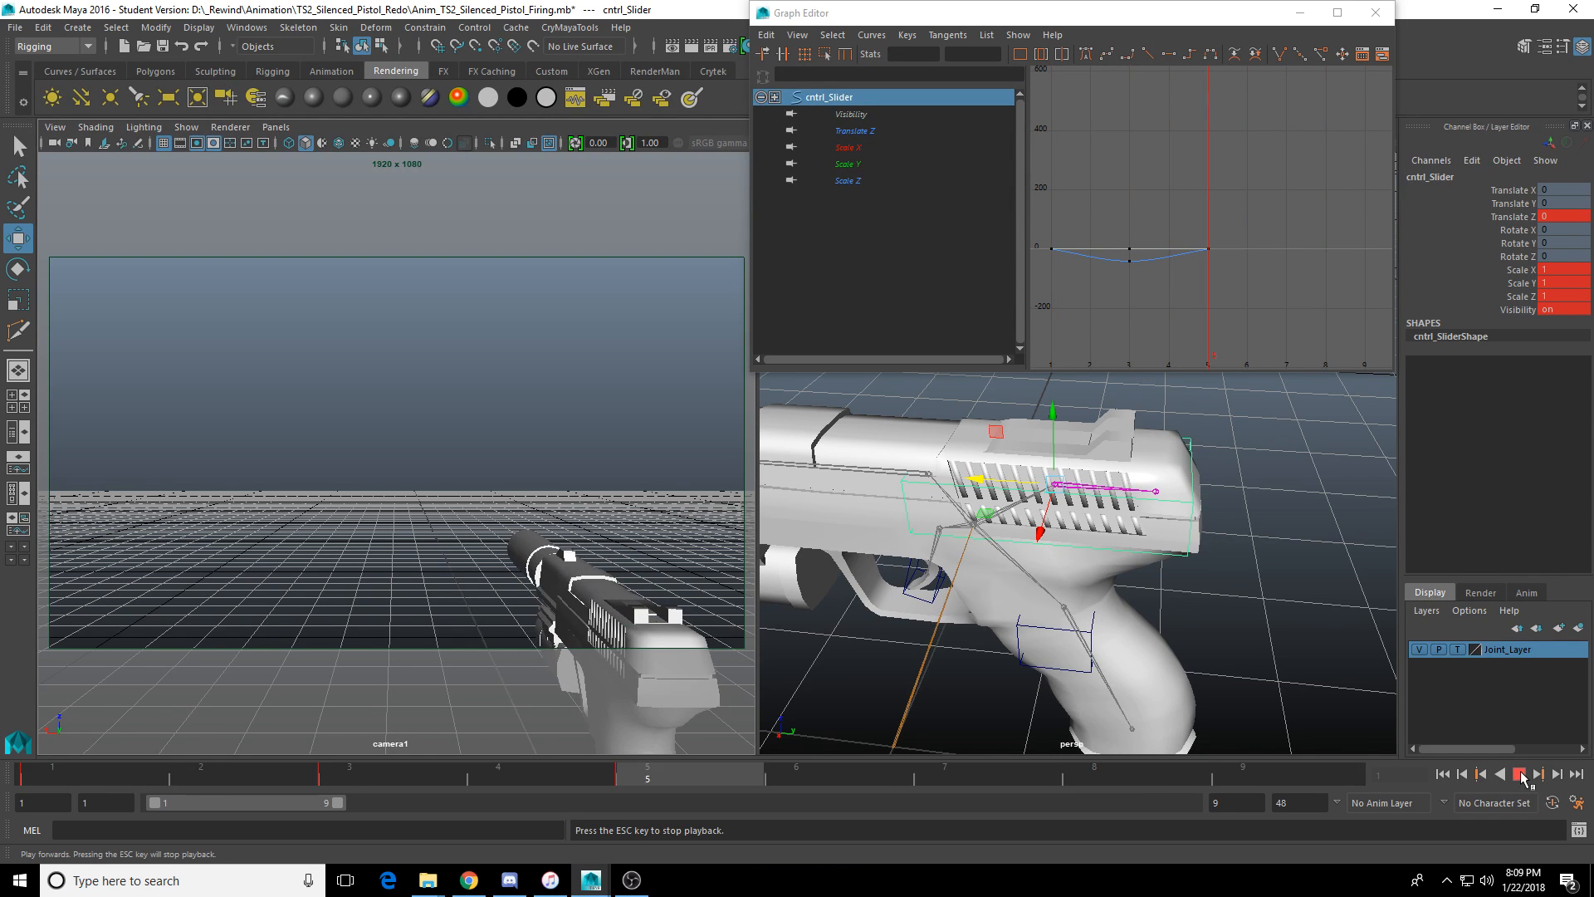
click(1521, 775)
Frame the slider's curves in the Graph Editor and give its keys at frames 1, 3 and 5 linear tangents.
scroll(1083, 544, down, 3)
alt+middle_drag(1083, 544, 1203, 563)
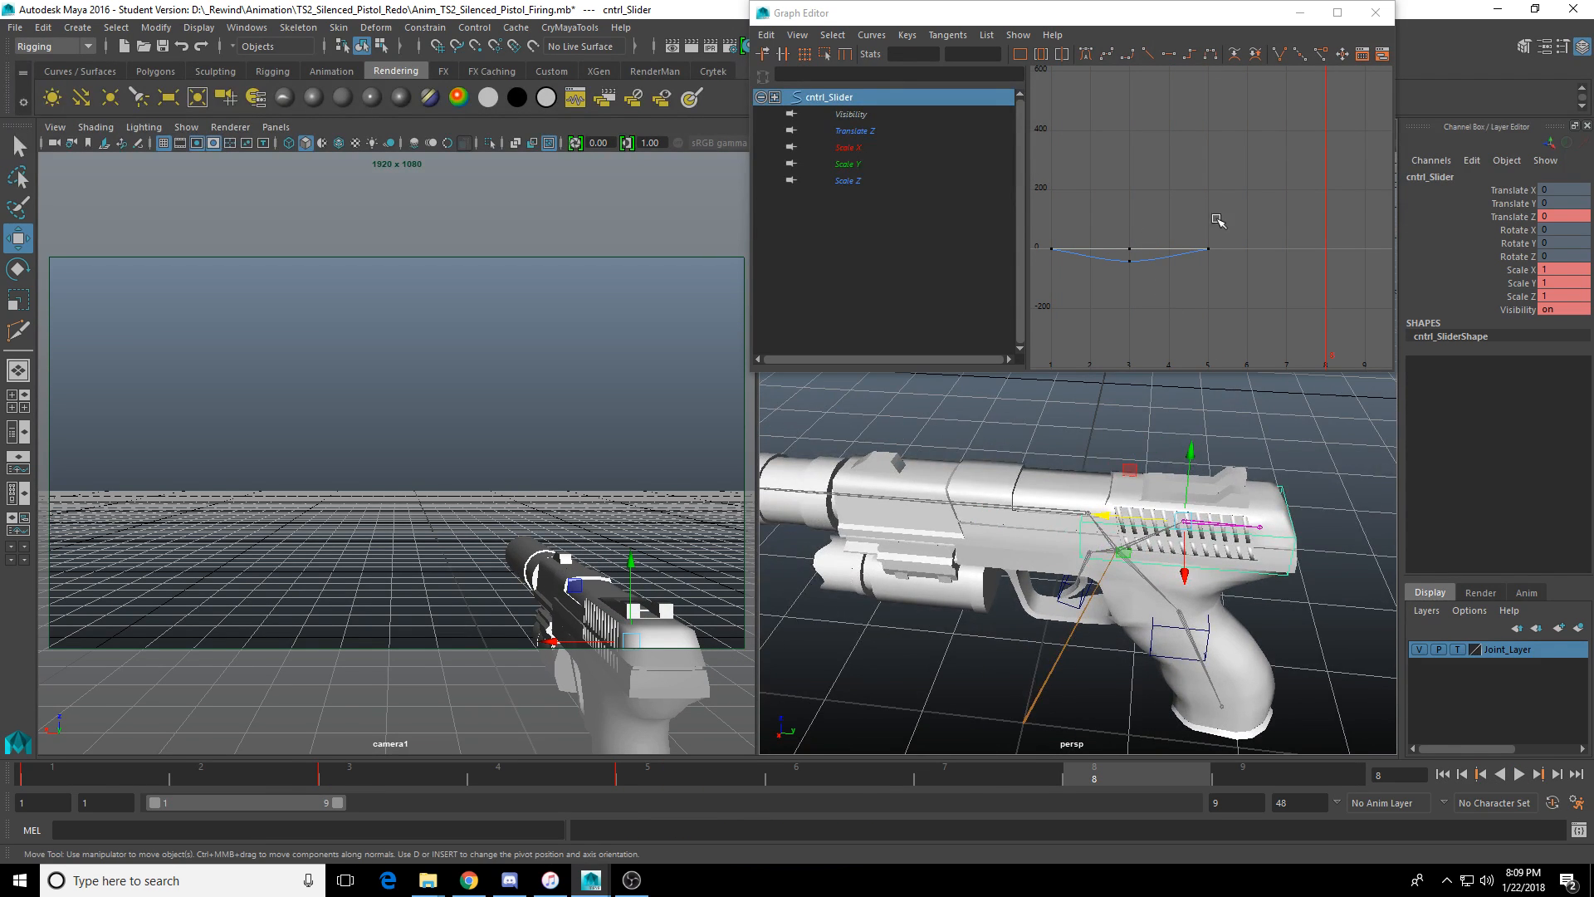
drag(1254, 219, 1034, 296)
key(f)
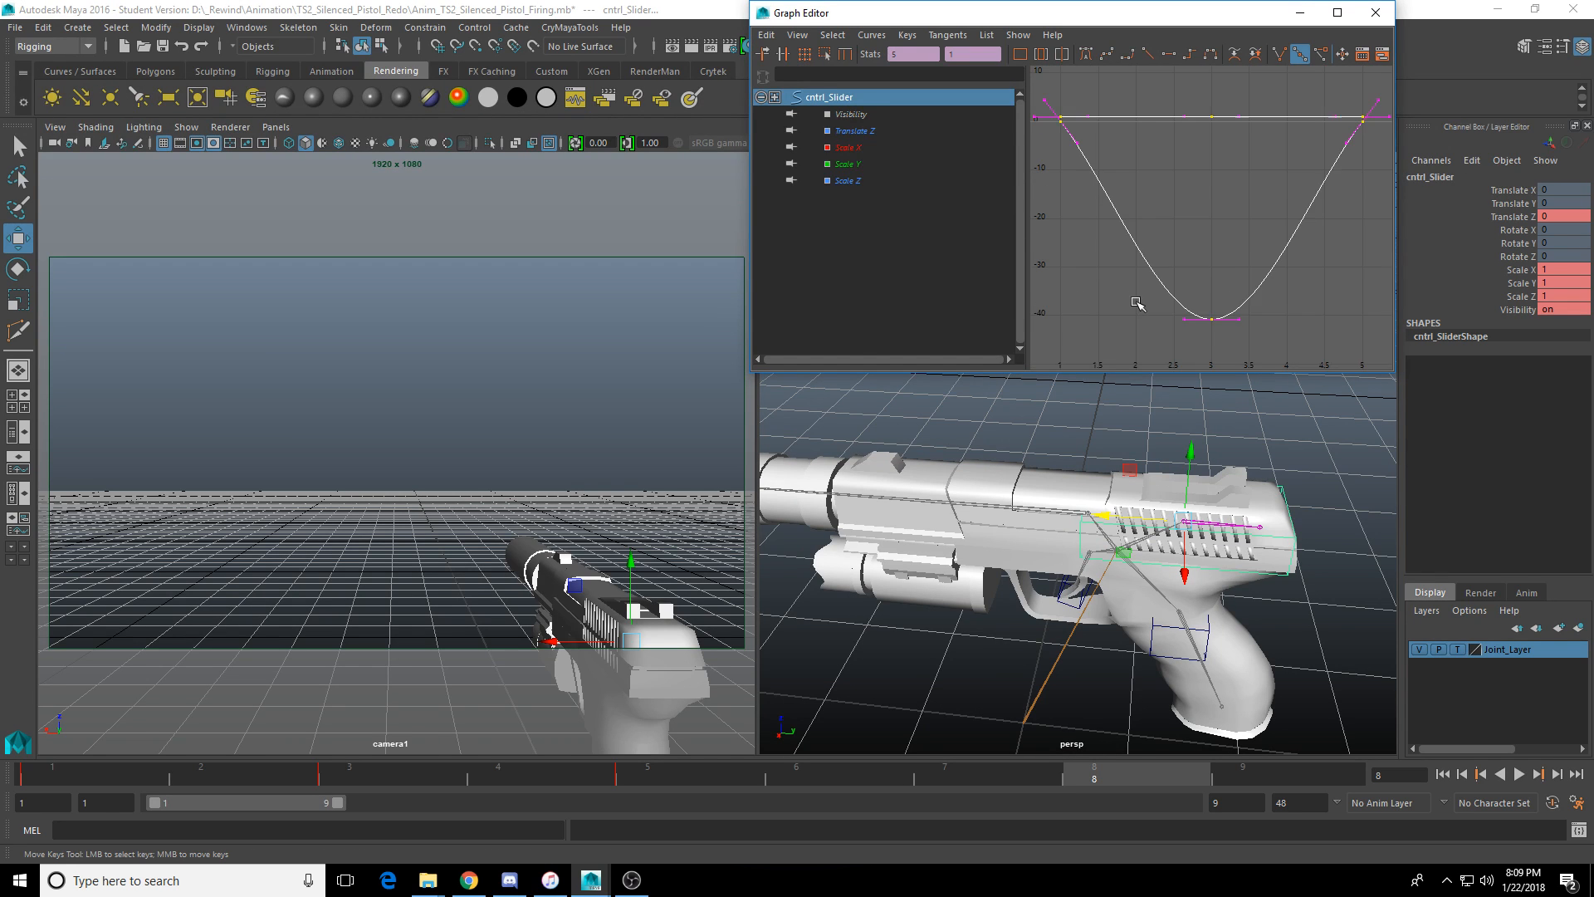
drag(1144, 209, 1101, 138)
right_click(1126, 147)
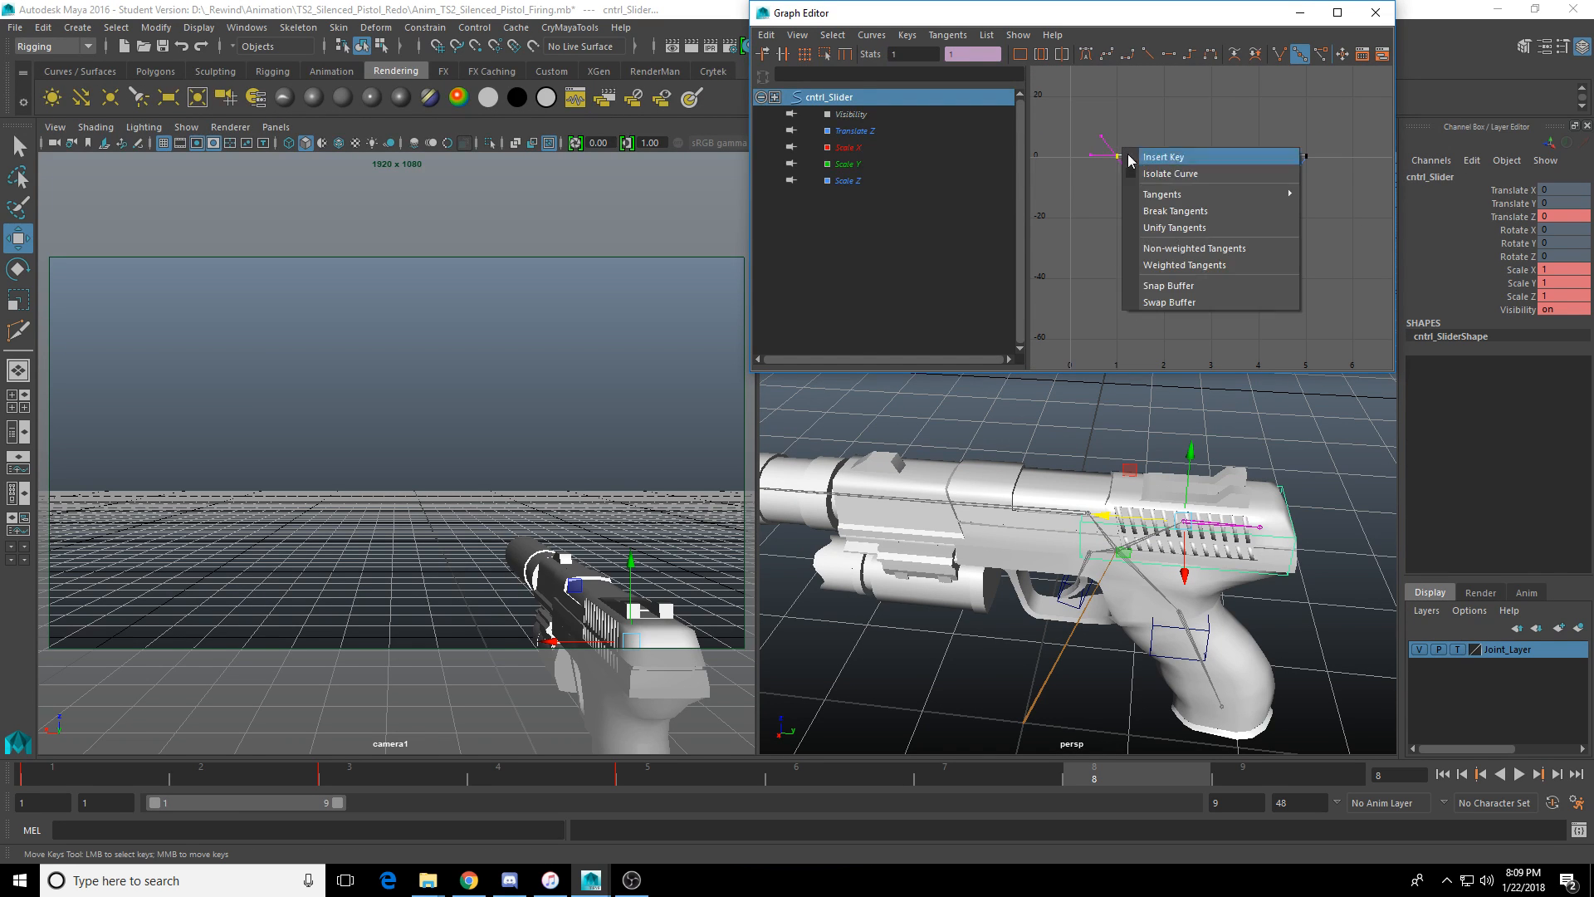
click(1149, 54)
drag(1262, 123, 1319, 171)
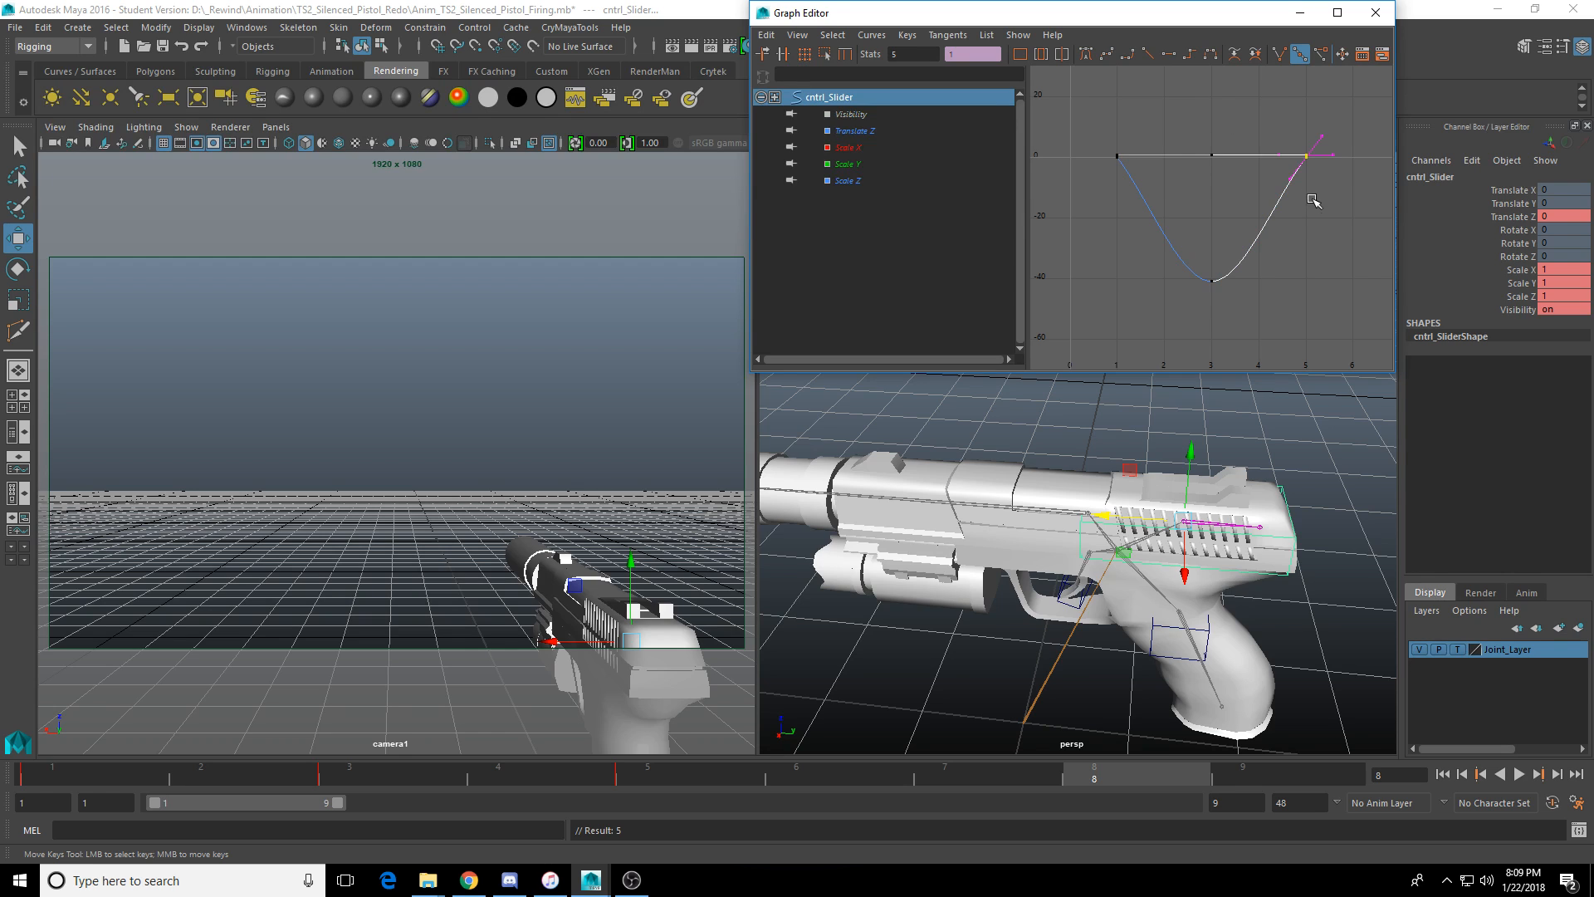
click(1147, 55)
drag(1183, 215, 1260, 306)
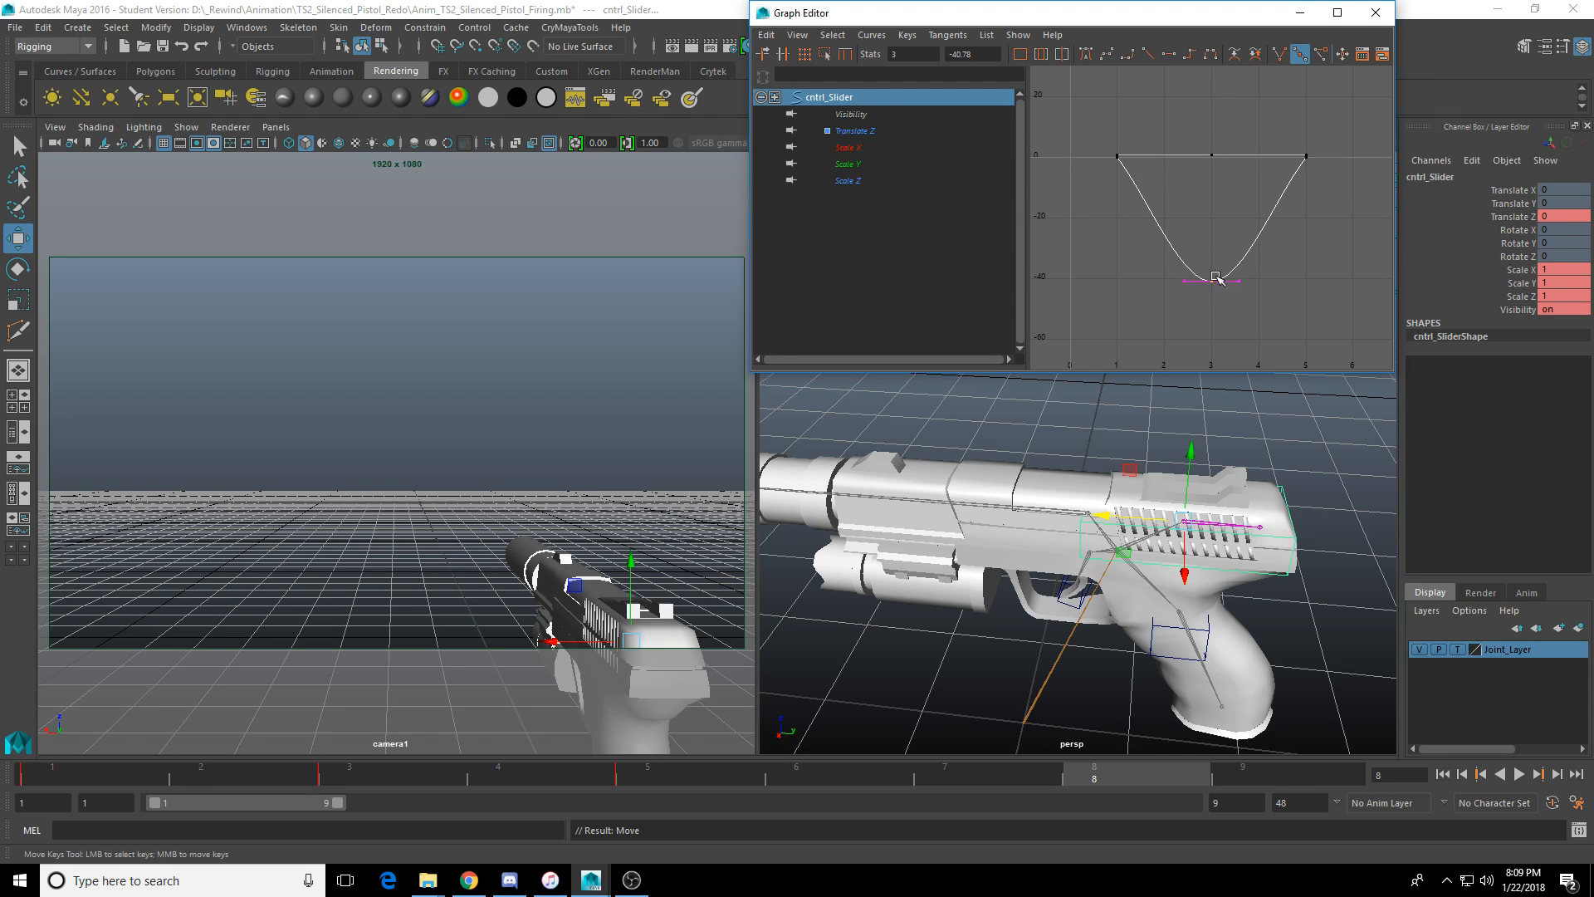
click(1148, 55)
Play the firing animation from frame 1 and scrub through frames 1 to 3 to check the slide against the recoil.
click(1442, 774)
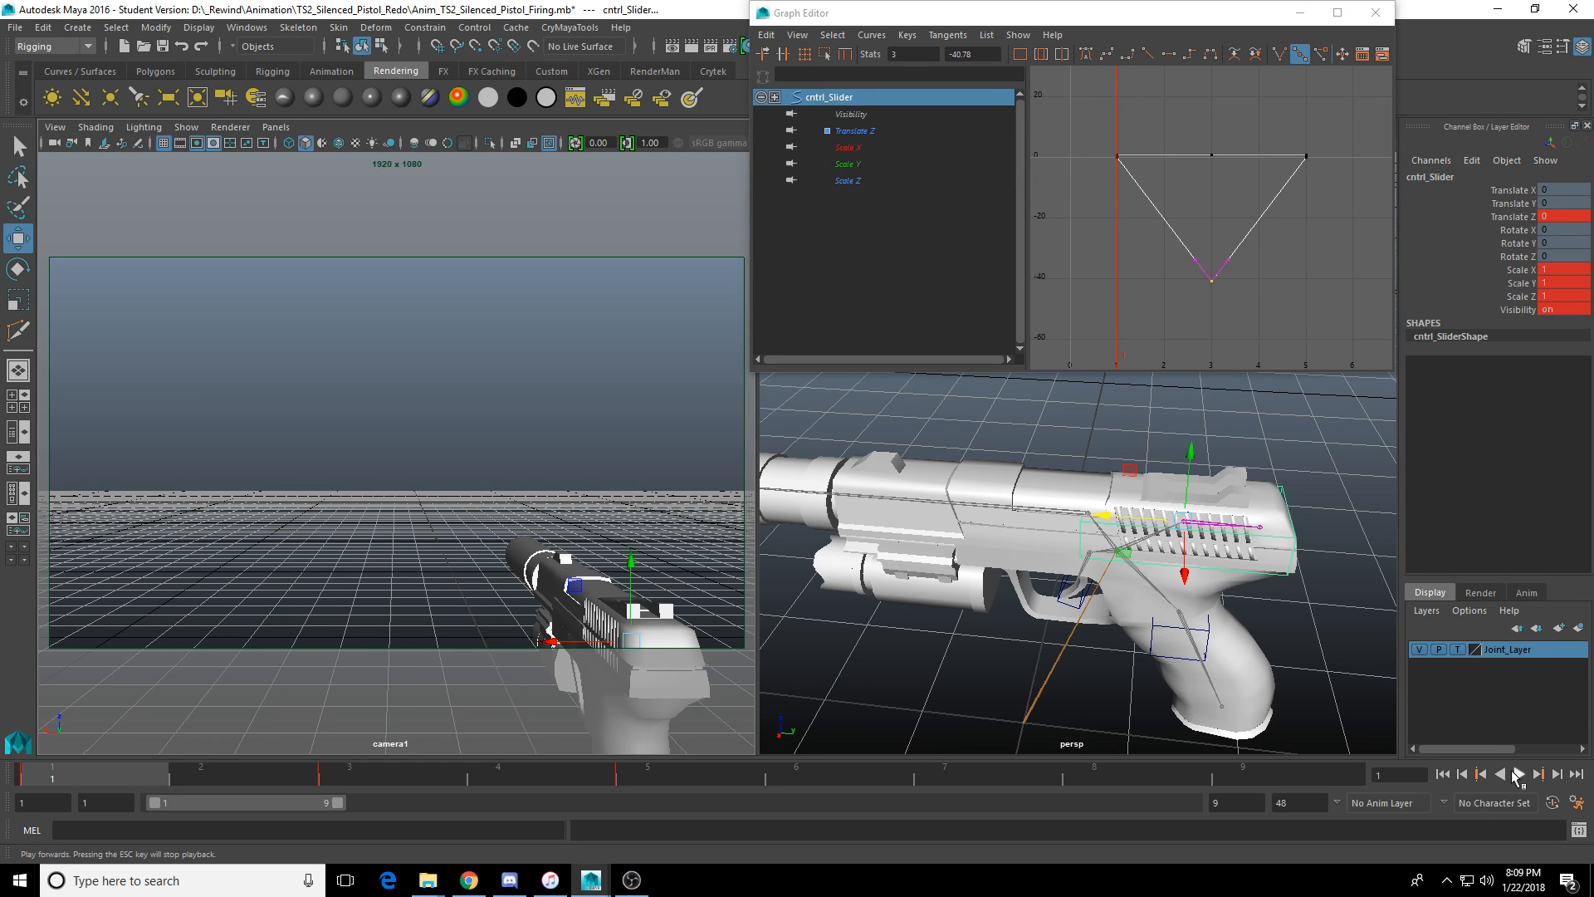
click(1516, 774)
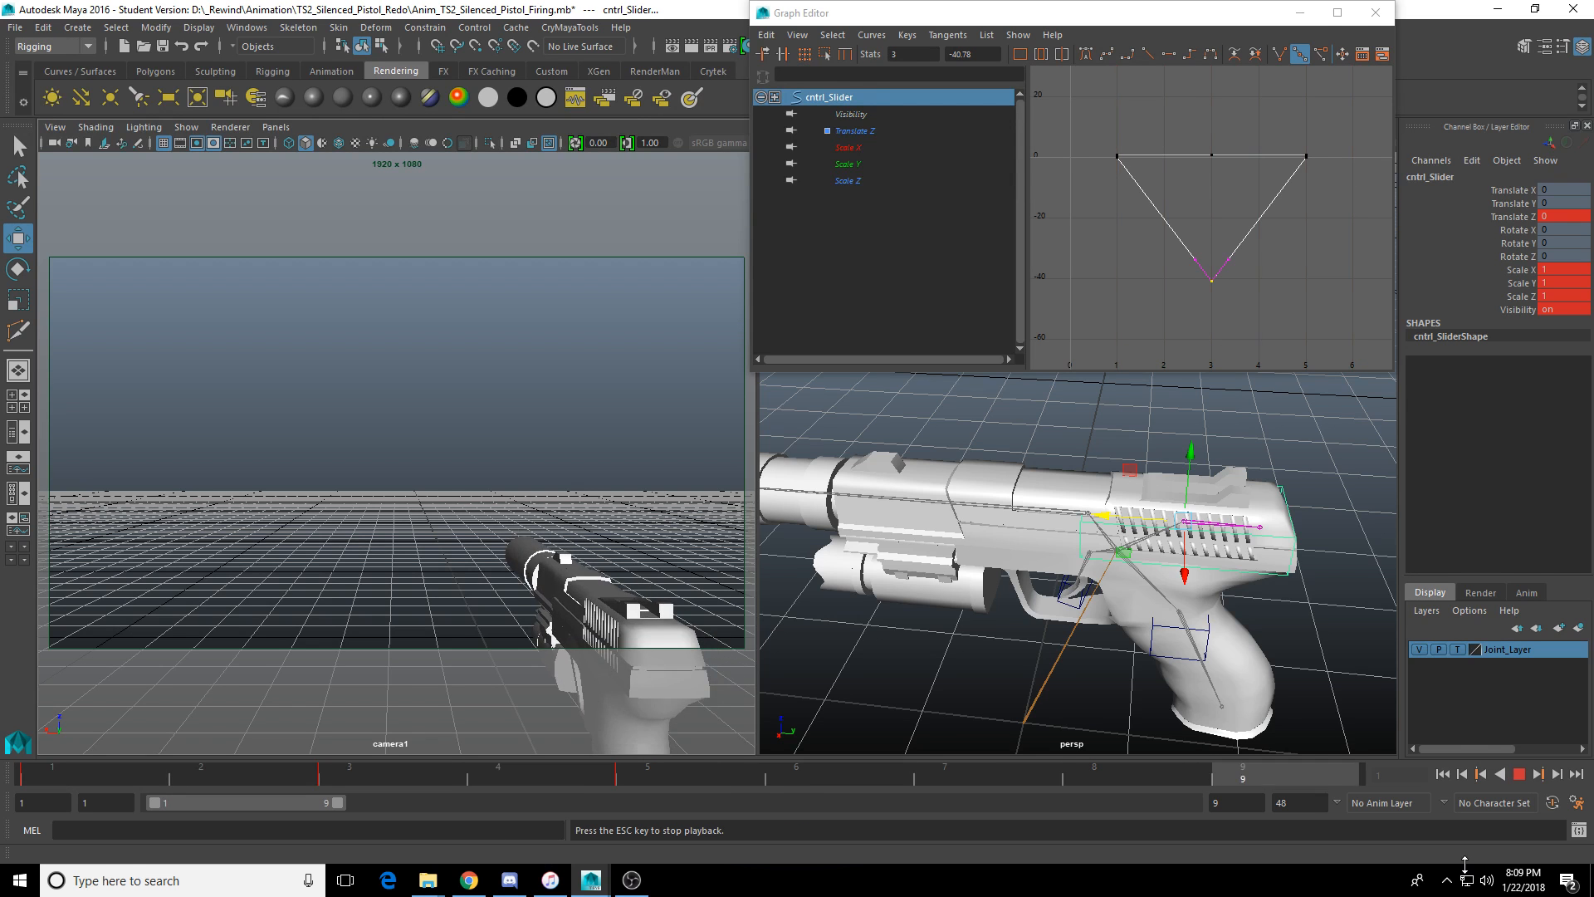
click(1520, 775)
click(322, 781)
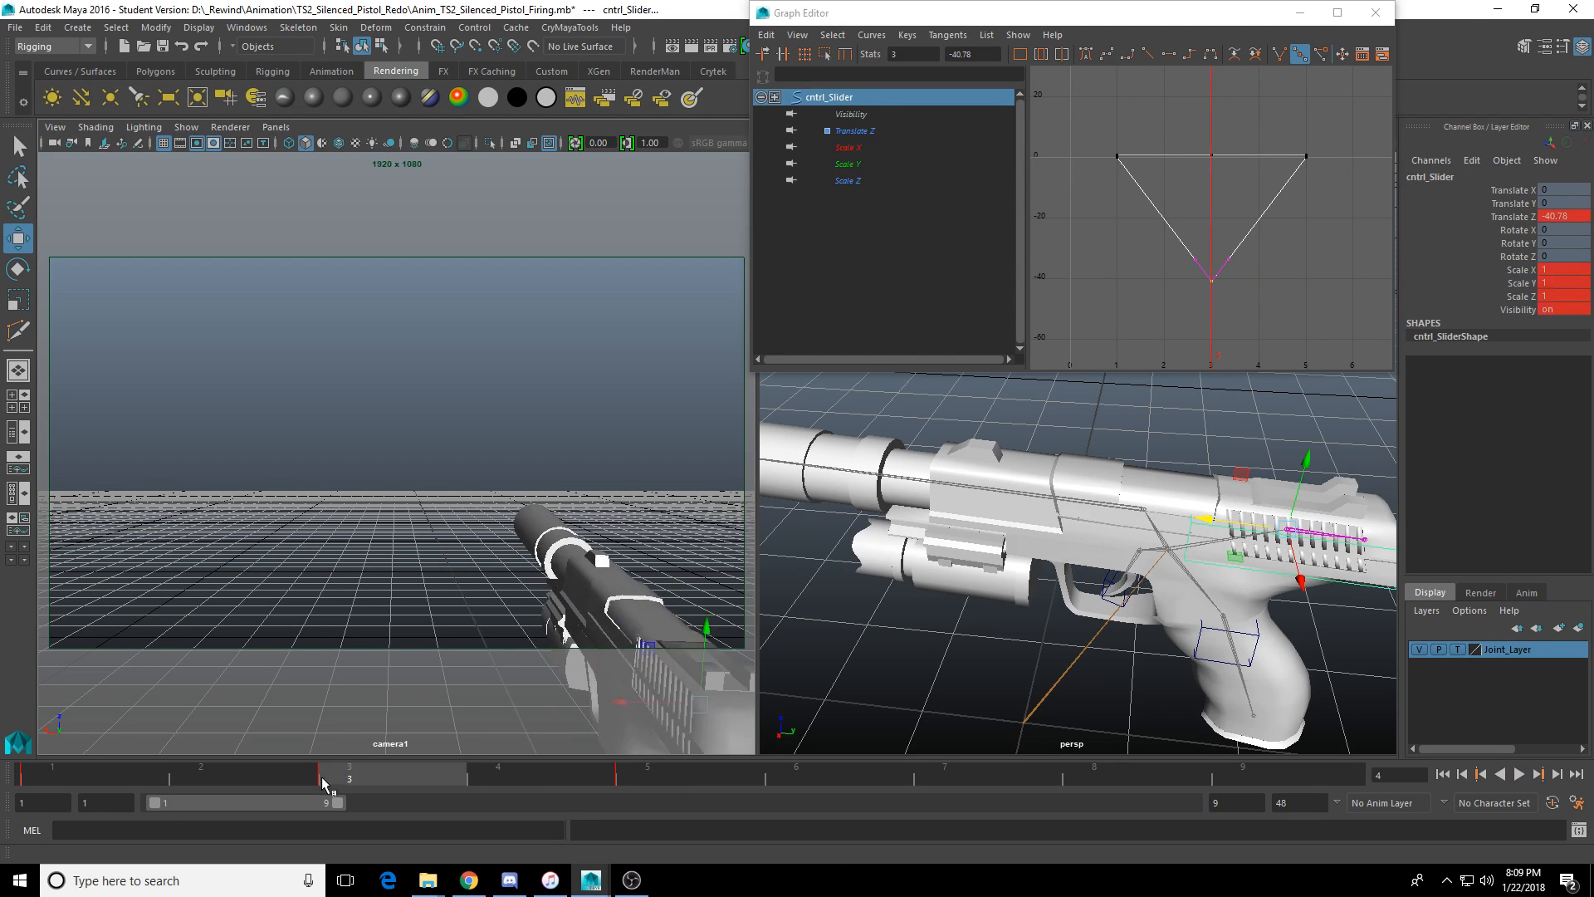
key(alt+v)
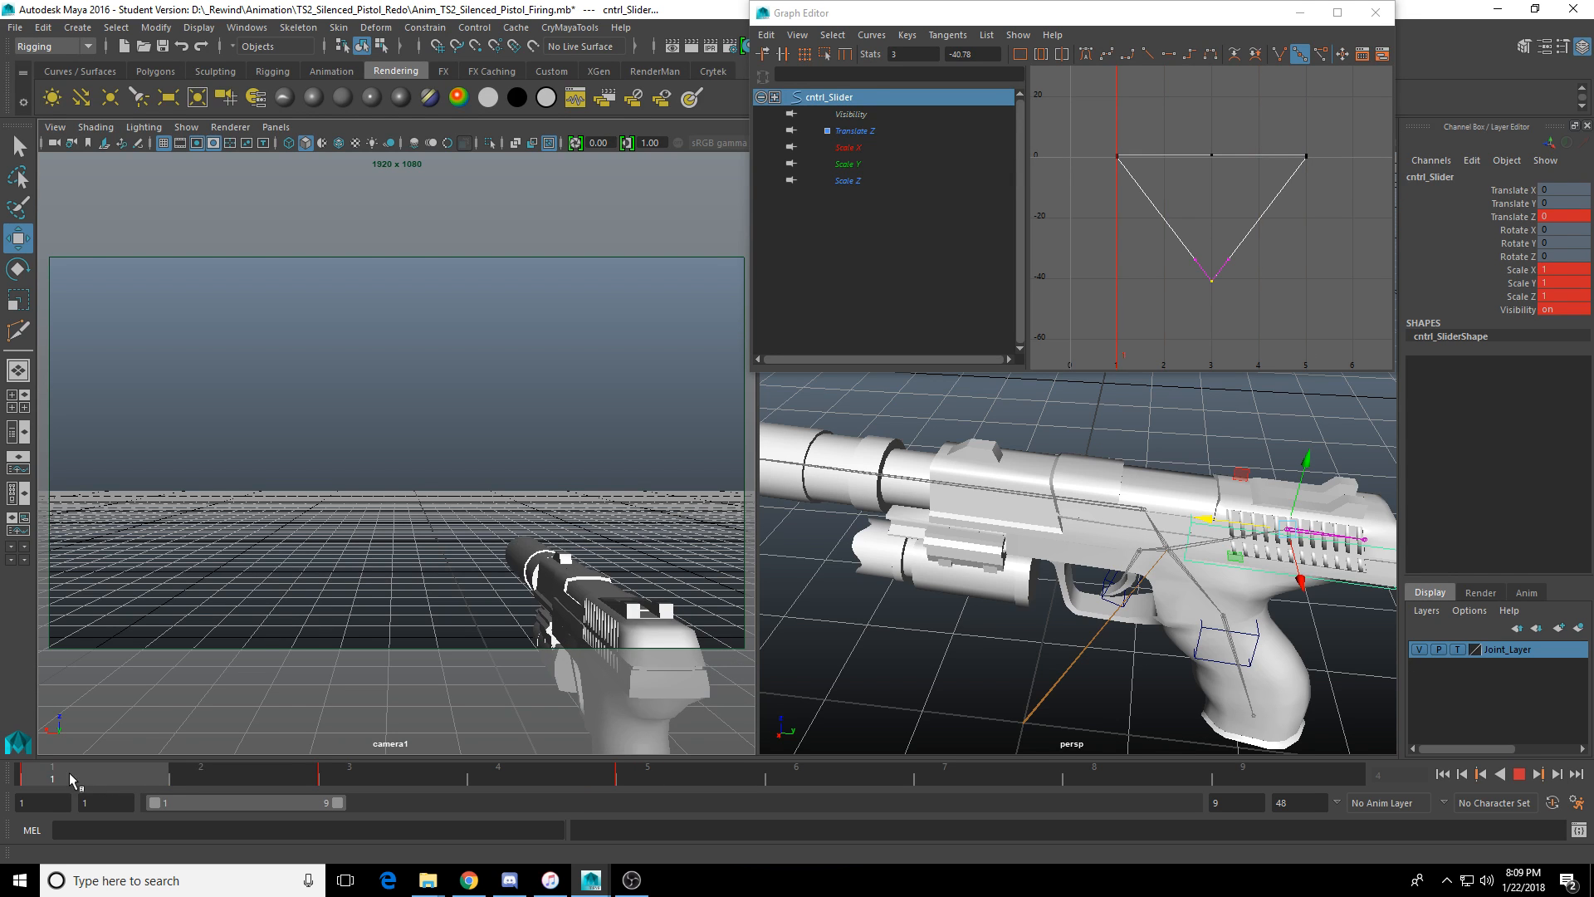
drag(70, 778, 201, 781)
drag(324, 771, 222, 778)
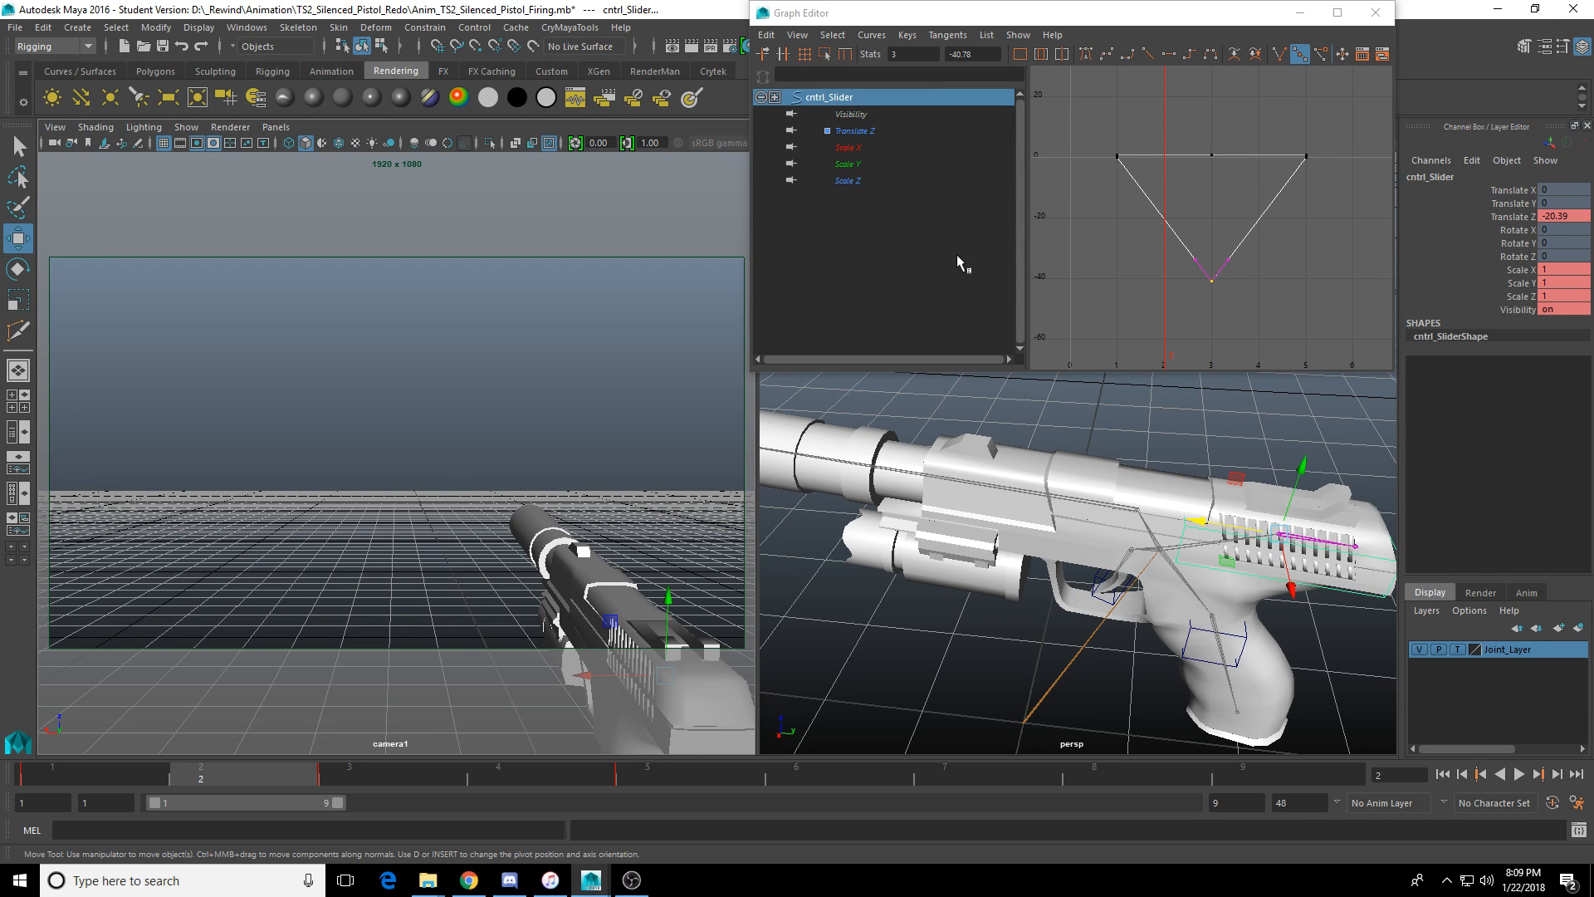
Select the root control and frame only its Rotate X, Y and Z curves in the Graph Editor.
alt+drag(1183, 610, 1203, 581)
key(e)
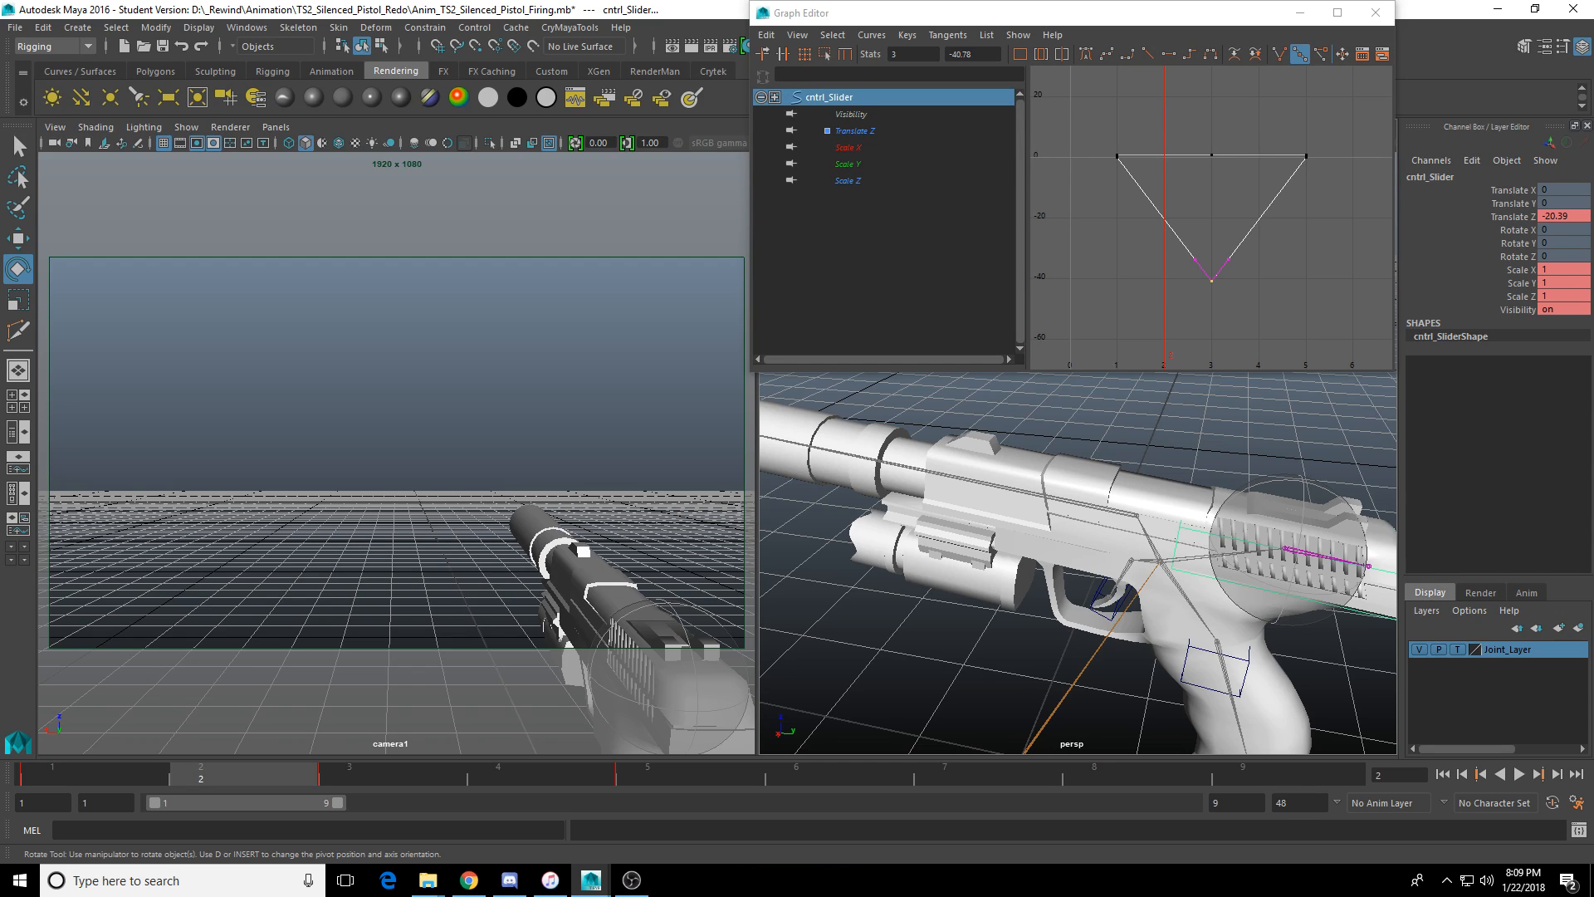
click(1106, 600)
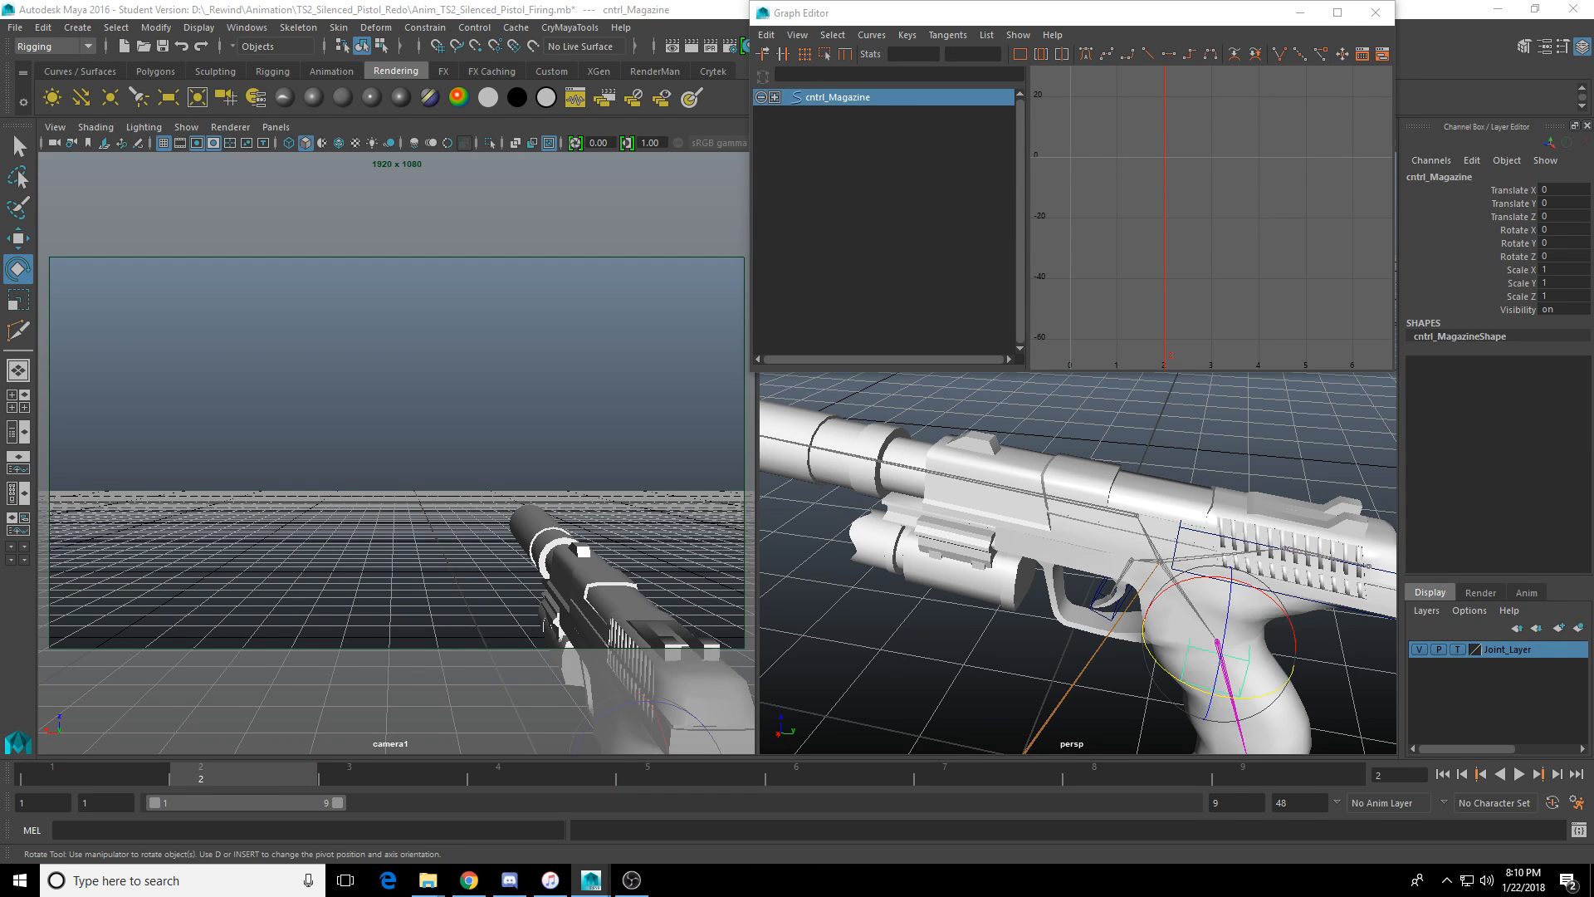
key(Up)
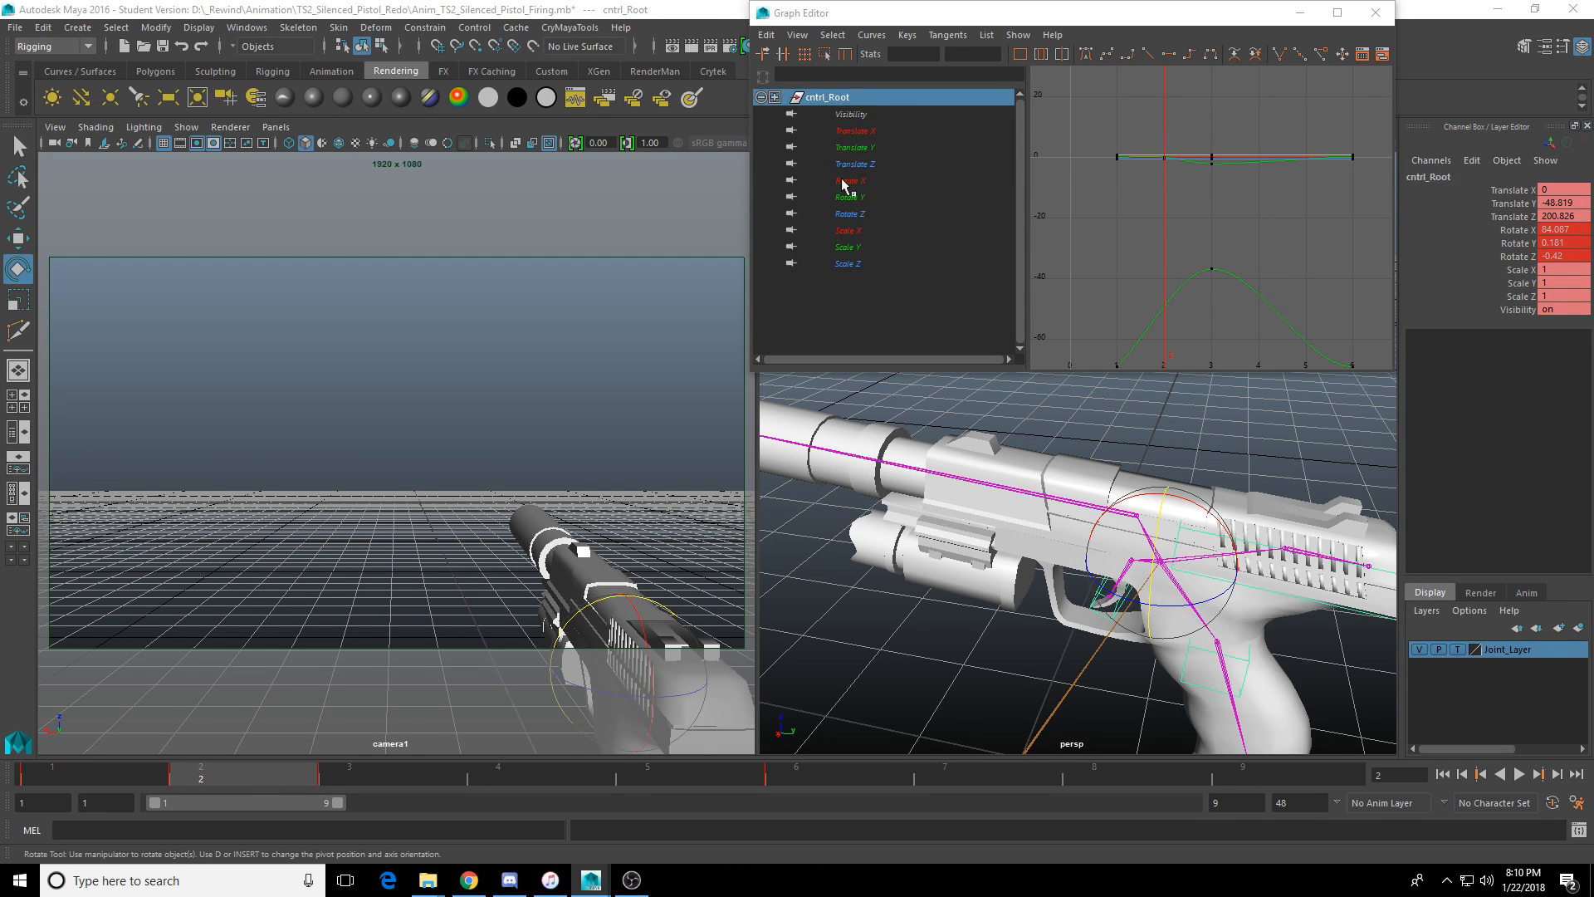
click(834, 148)
drag(858, 180, 854, 217)
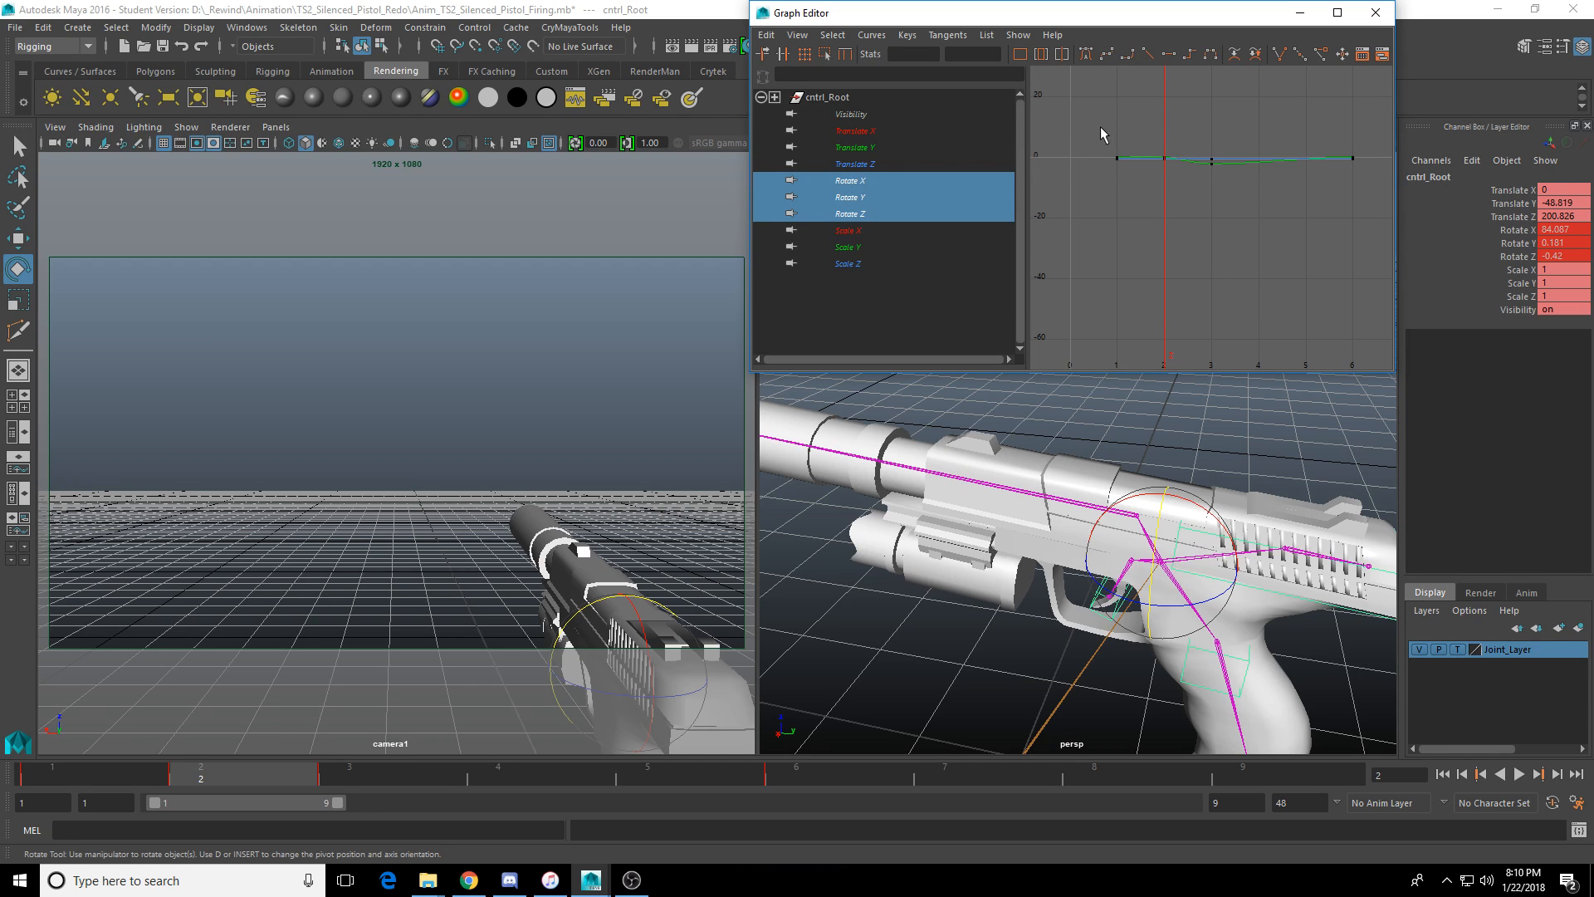
key(f)
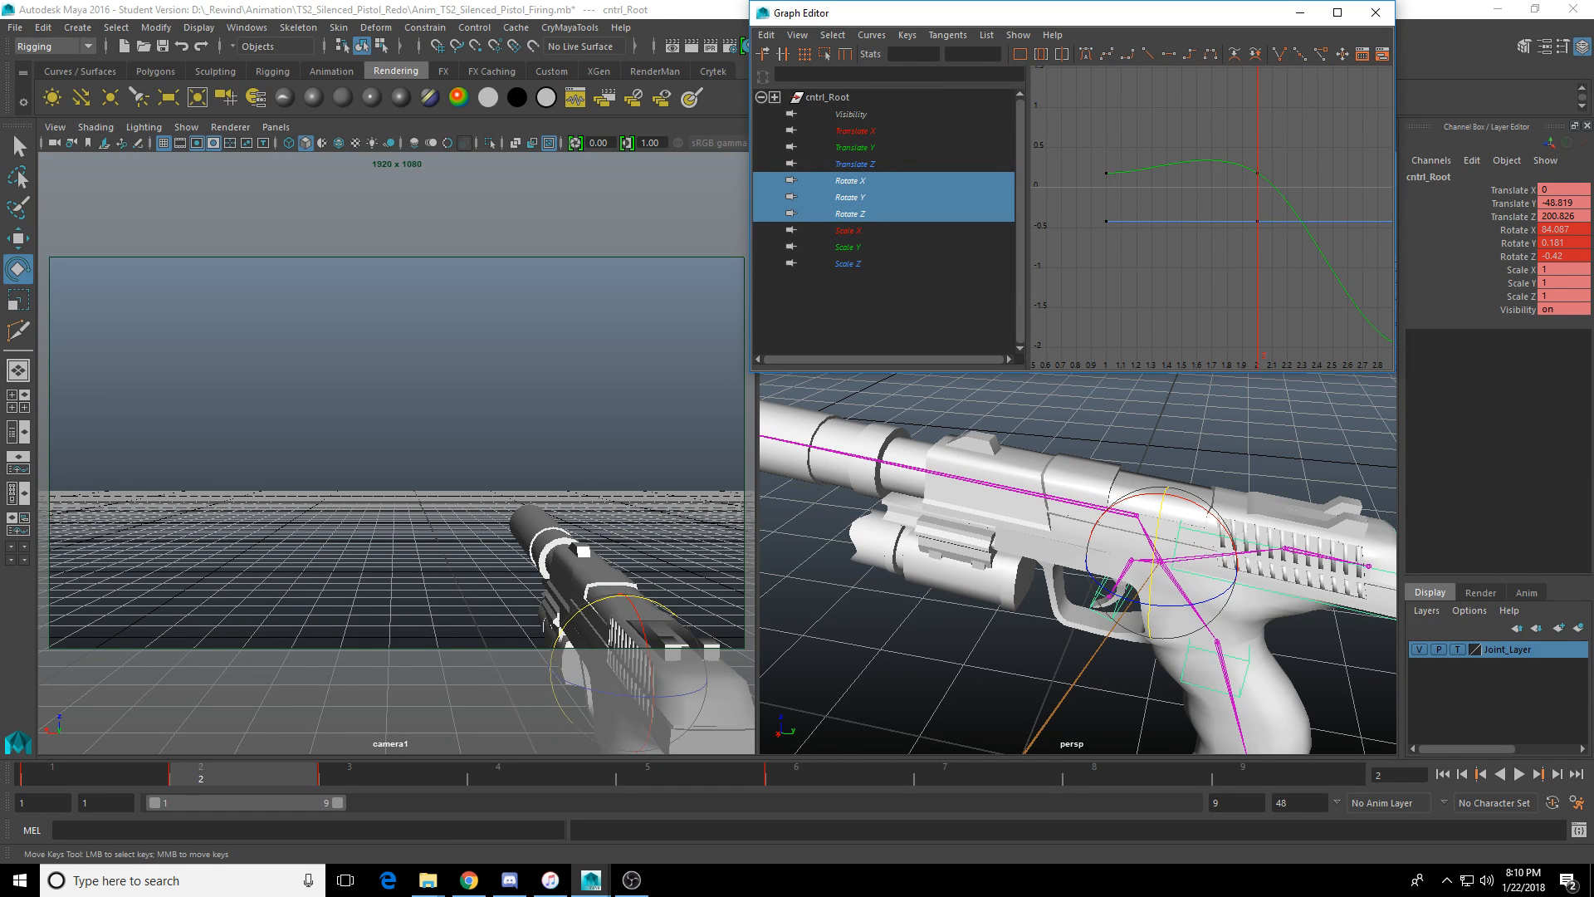
drag(1008, 714, 1409, 383)
scroll(1181, 263, down, 4)
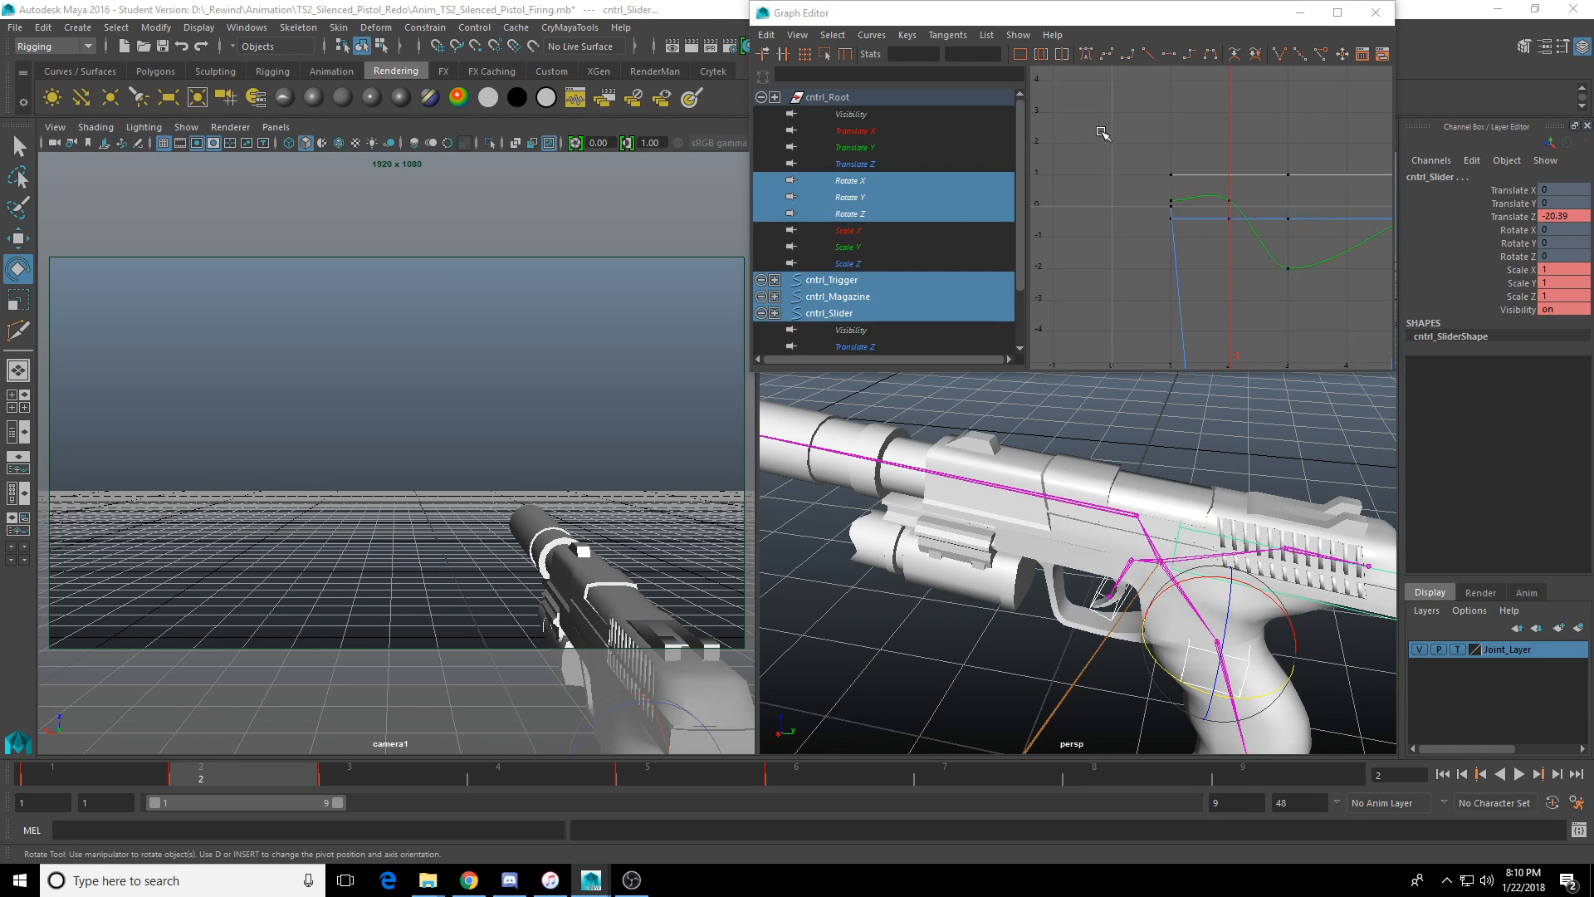
drag(1131, 130, 1204, 292)
scroll(1195, 297, down, 5)
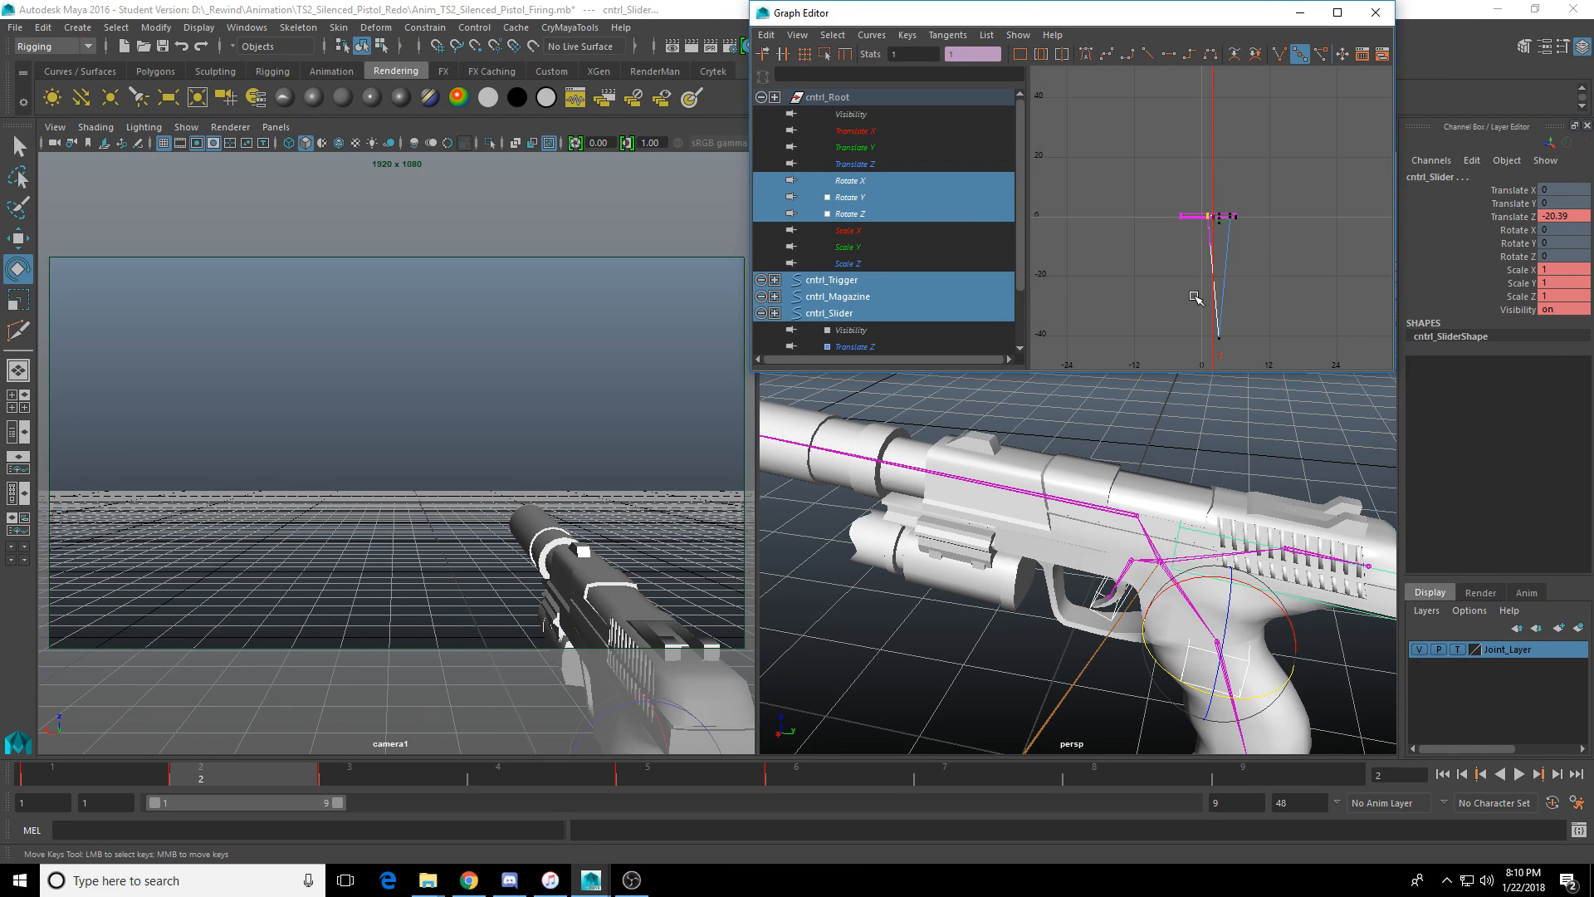
key(f)
alt+middle_drag(1179, 241, 1270, 331)
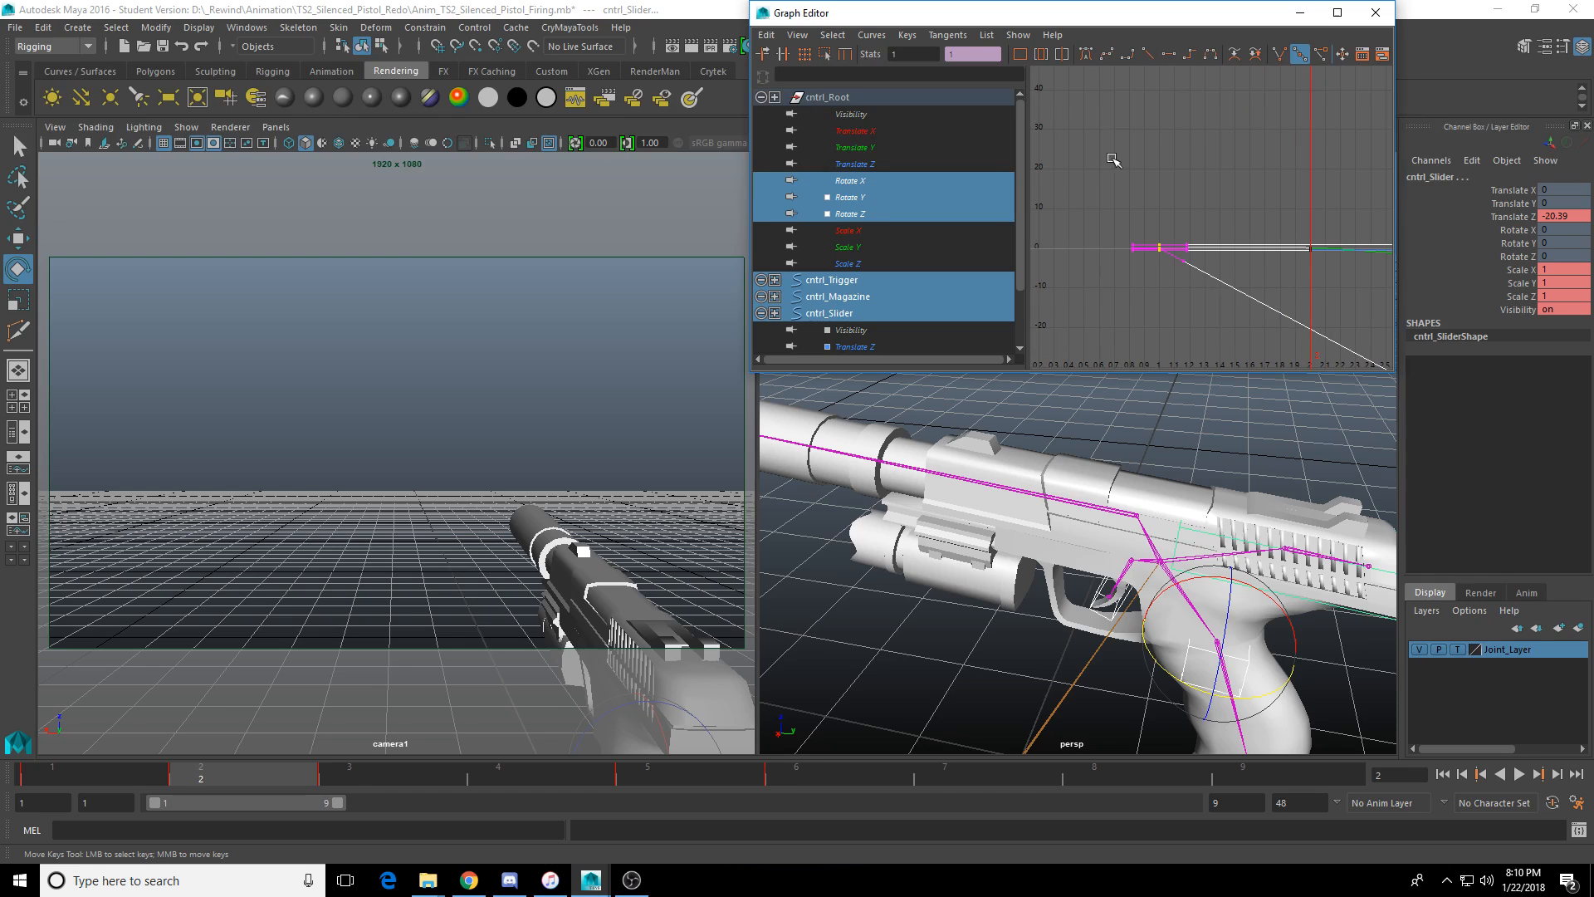
right_click(1189, 259)
mouse_move(1255, 307)
click(1411, 350)
click(1128, 609)
click(1113, 617)
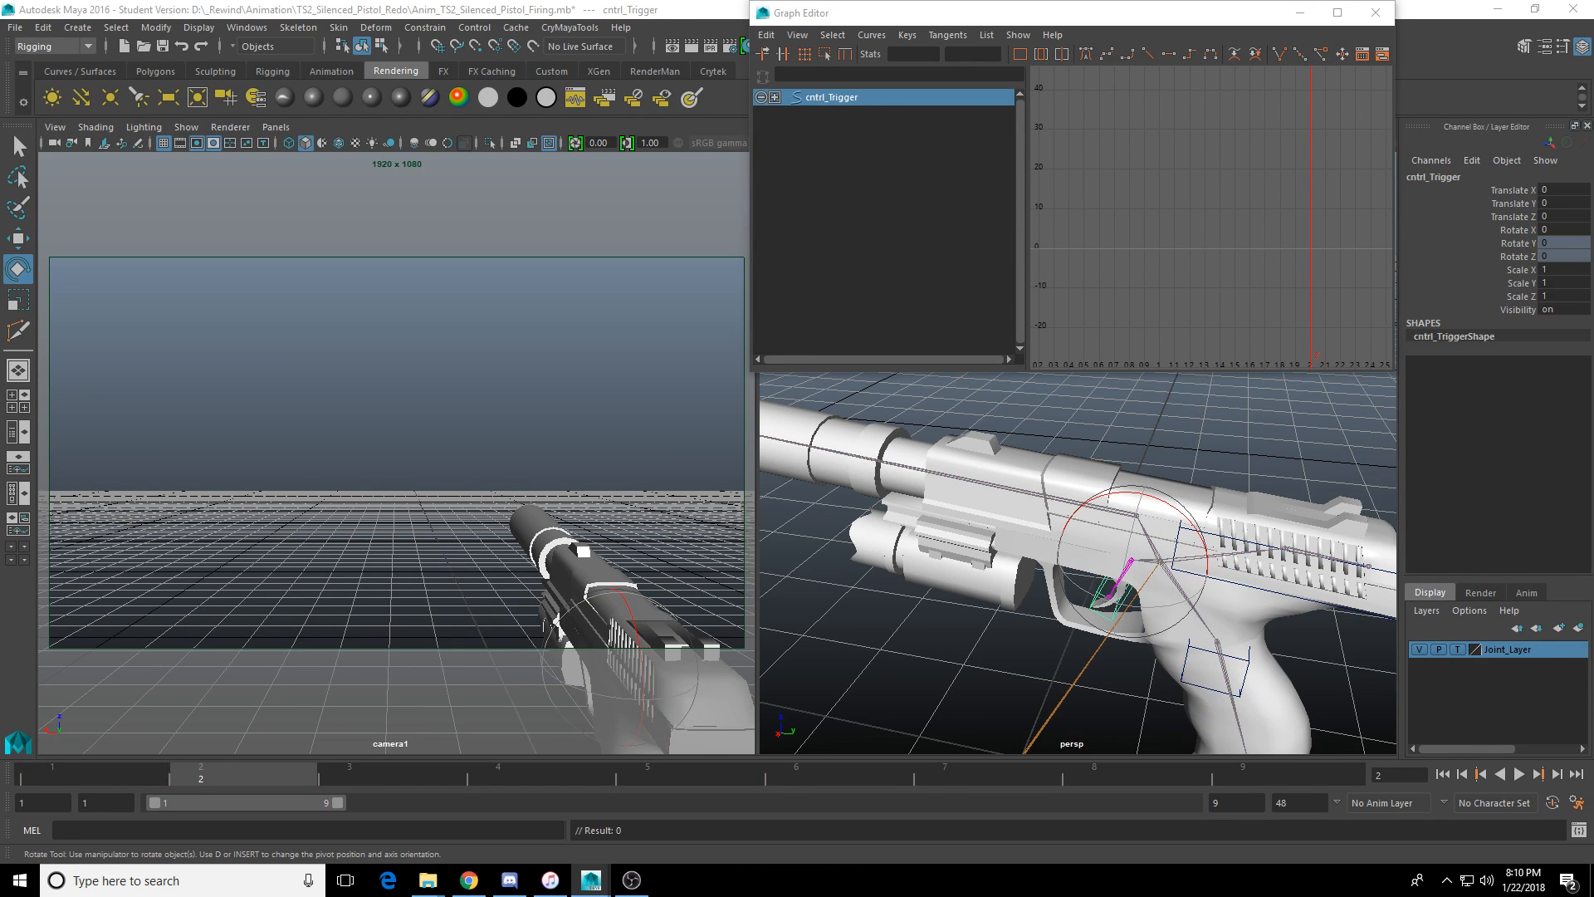
Isolate the root control's rotation curves again and select their keys at frame 1.
key(Up)
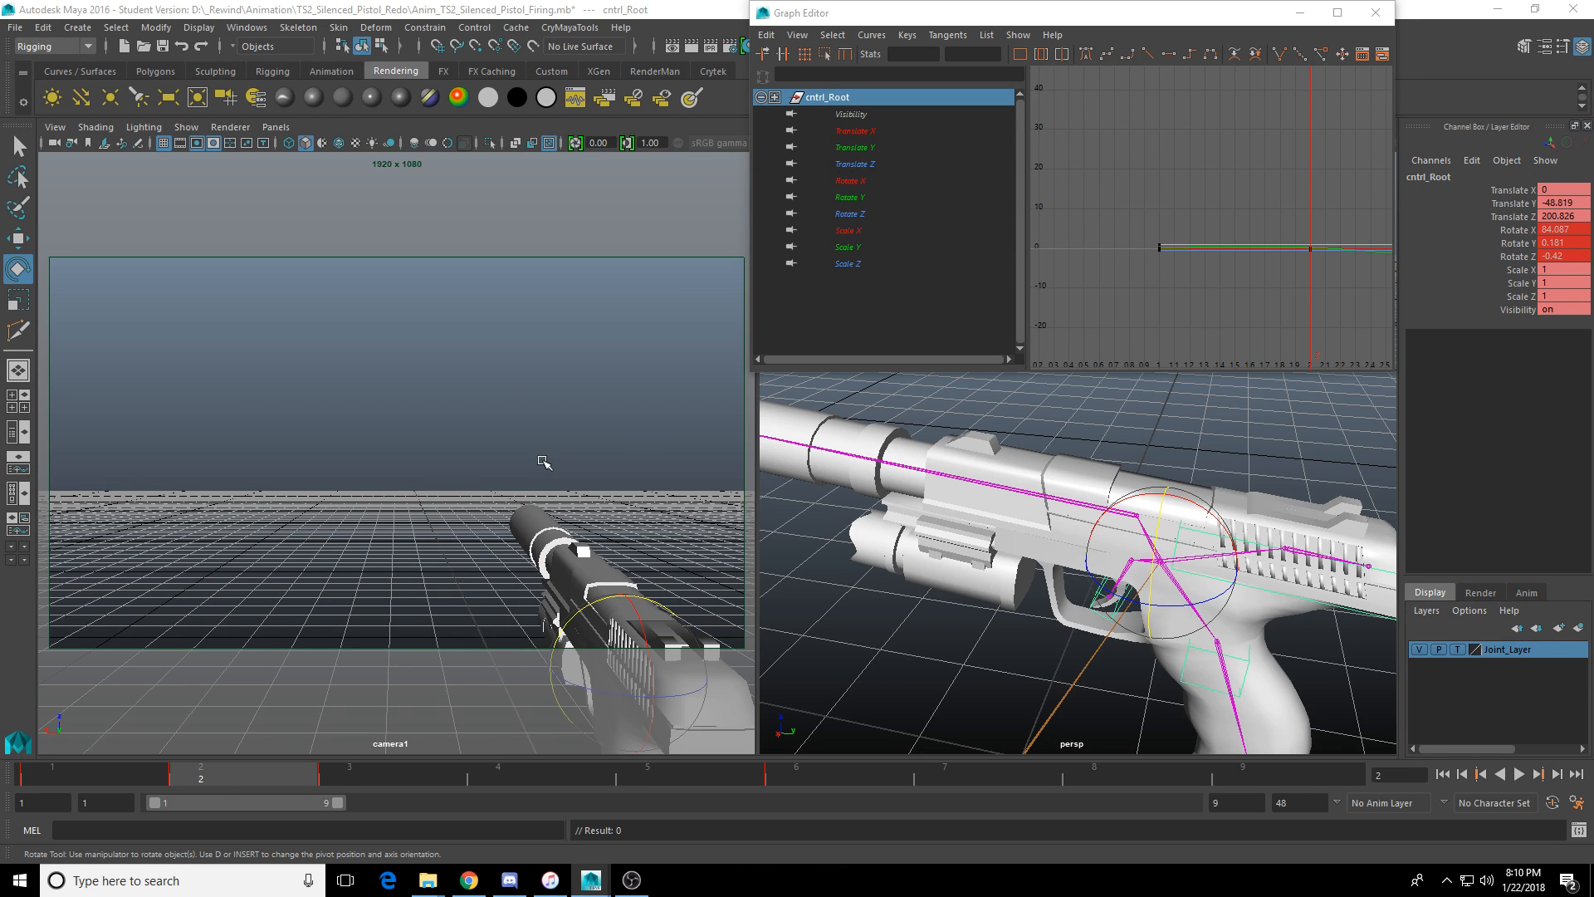
click(851, 180)
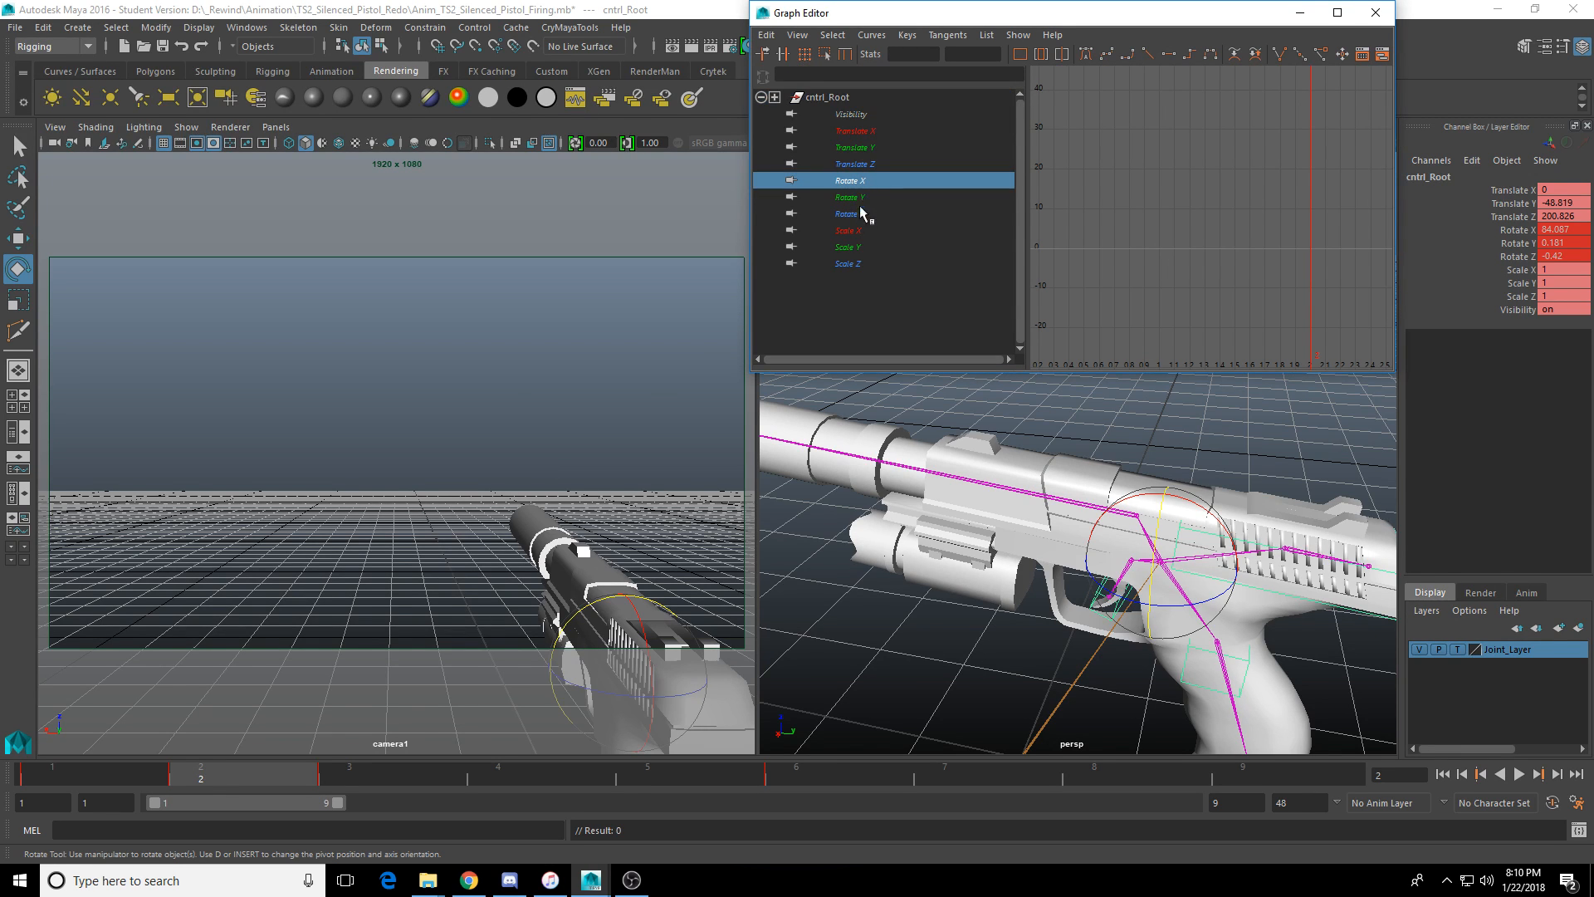
shift+click(854, 213)
drag(1115, 214, 1168, 336)
key(f)
alt+middle_drag(1237, 285, 1229, 243)
scroll(1269, 273, down, 2)
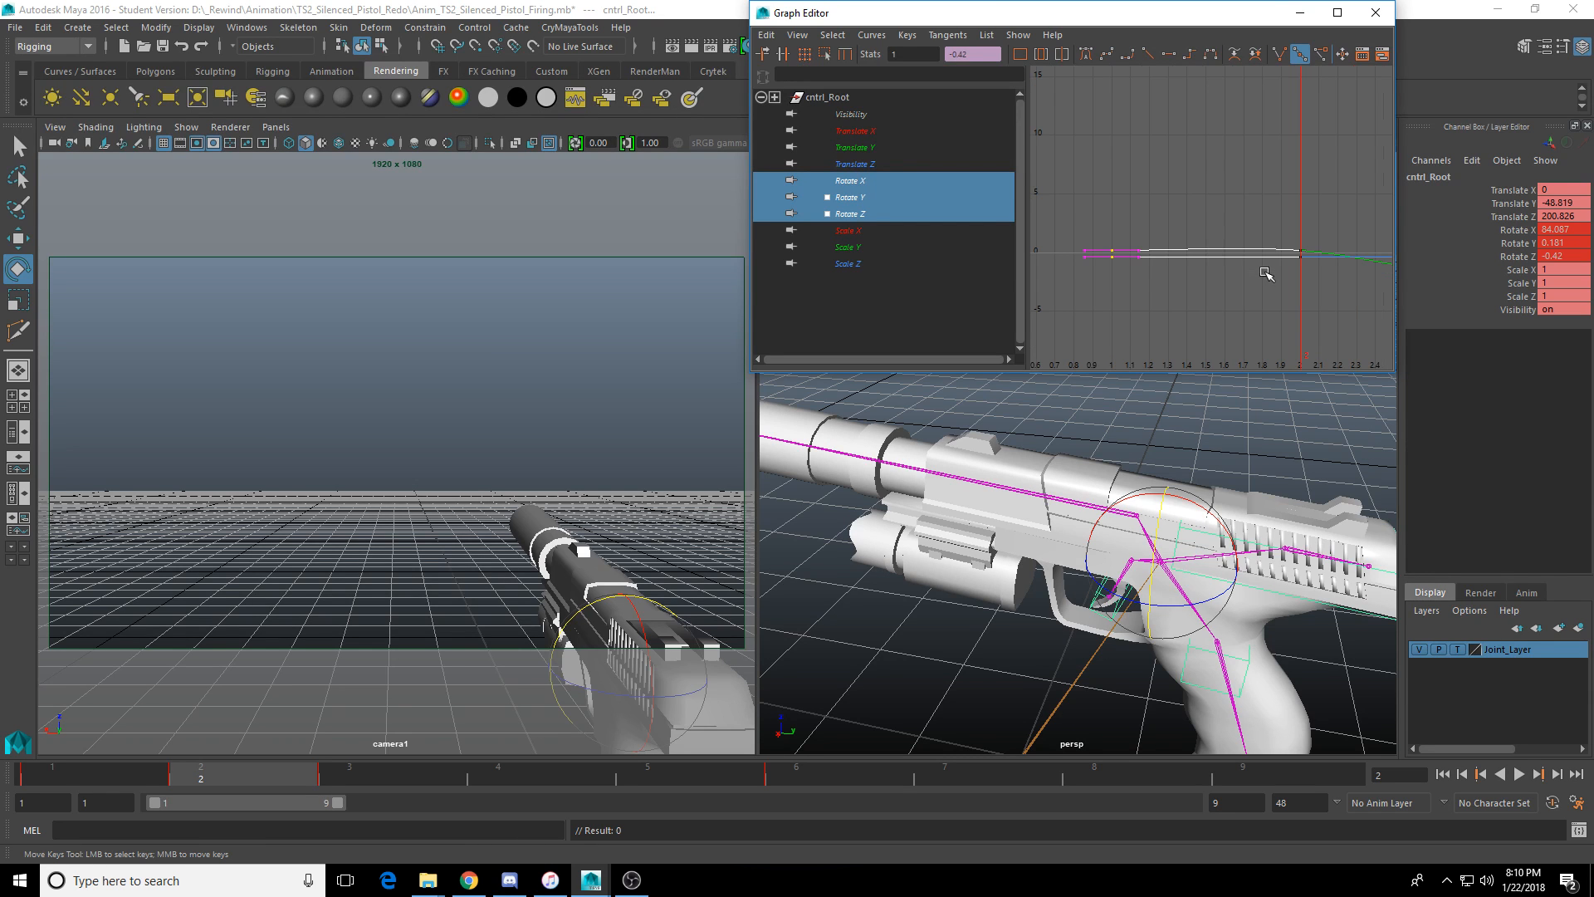
Compare the pistol's pose on frames 1, 2 and 3 with the root's rotation curves.
click(55, 773)
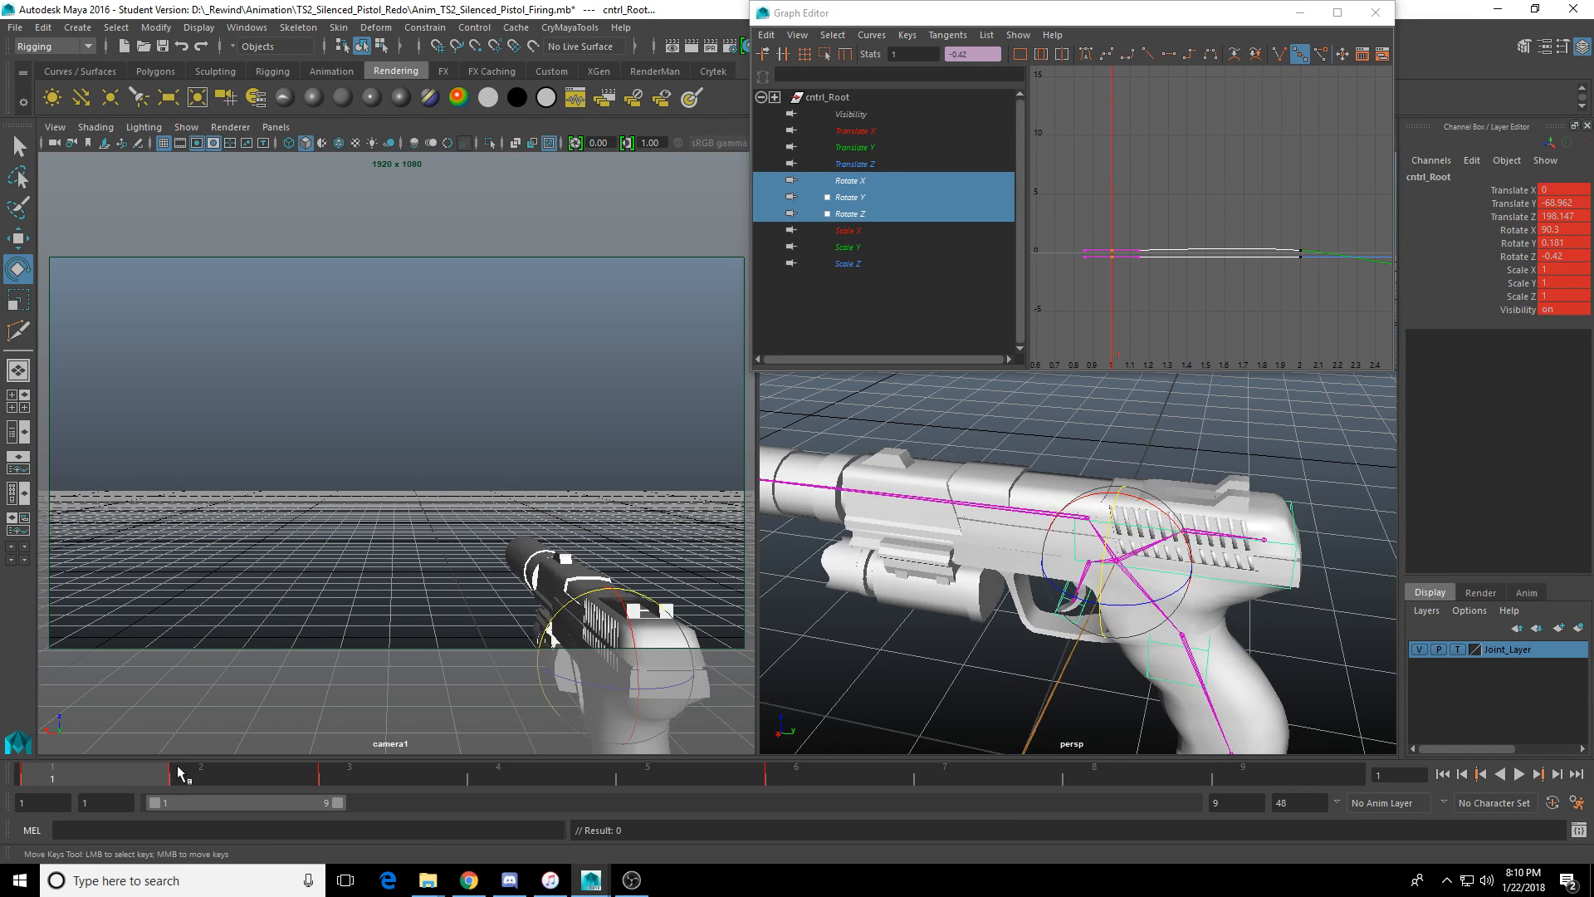
click(199, 774)
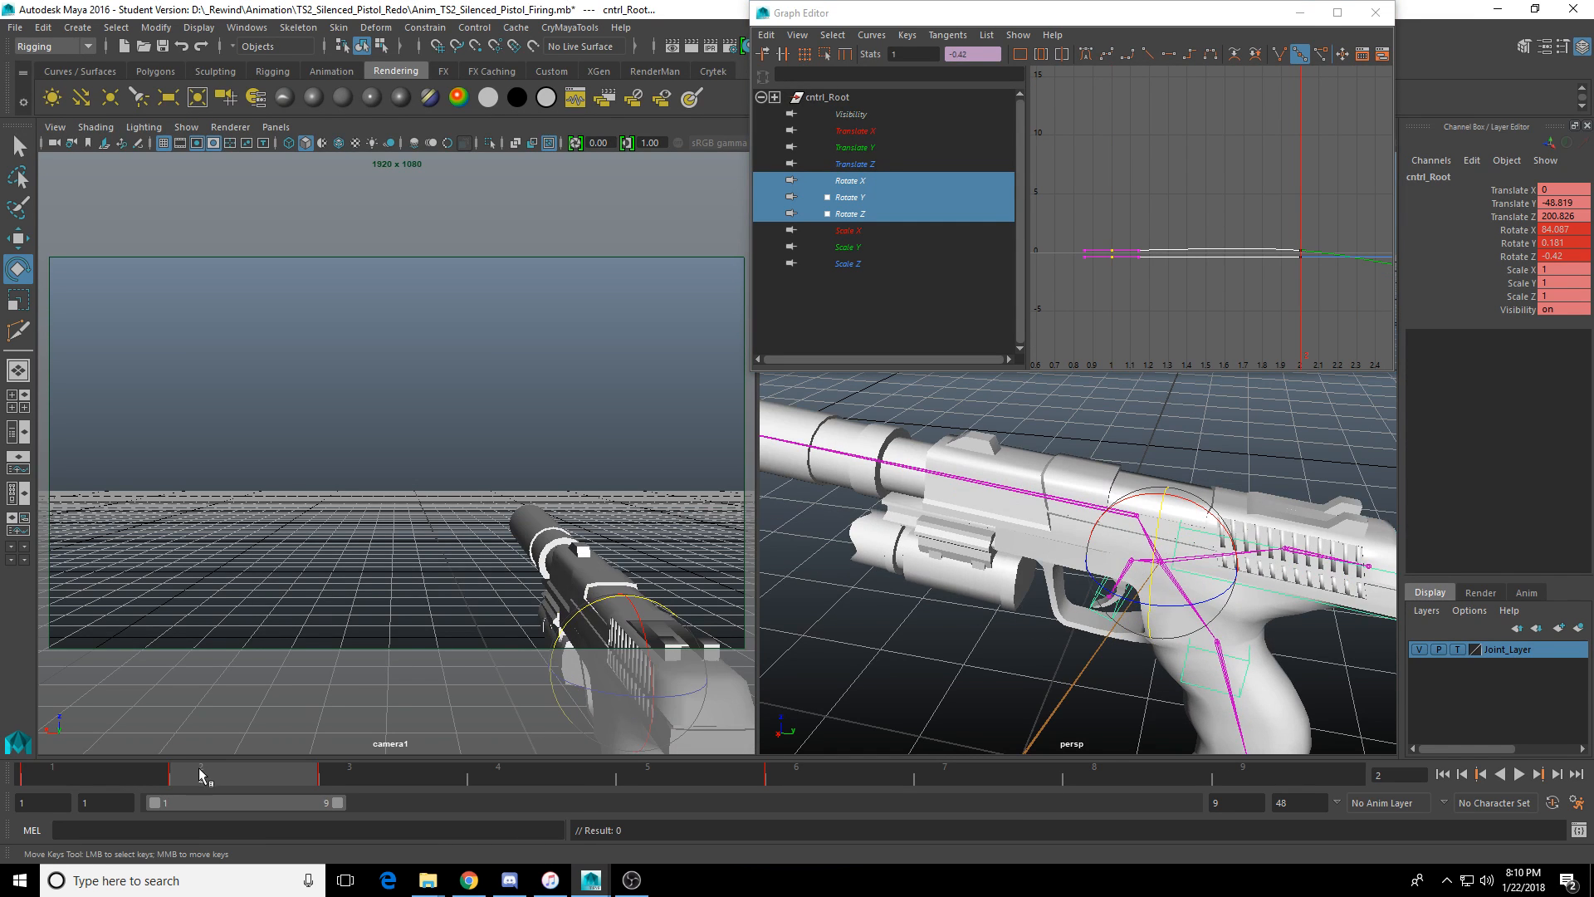
click(342, 776)
scroll(1258, 299, down, 3)
alt+middle_drag(1258, 300, 1177, 283)
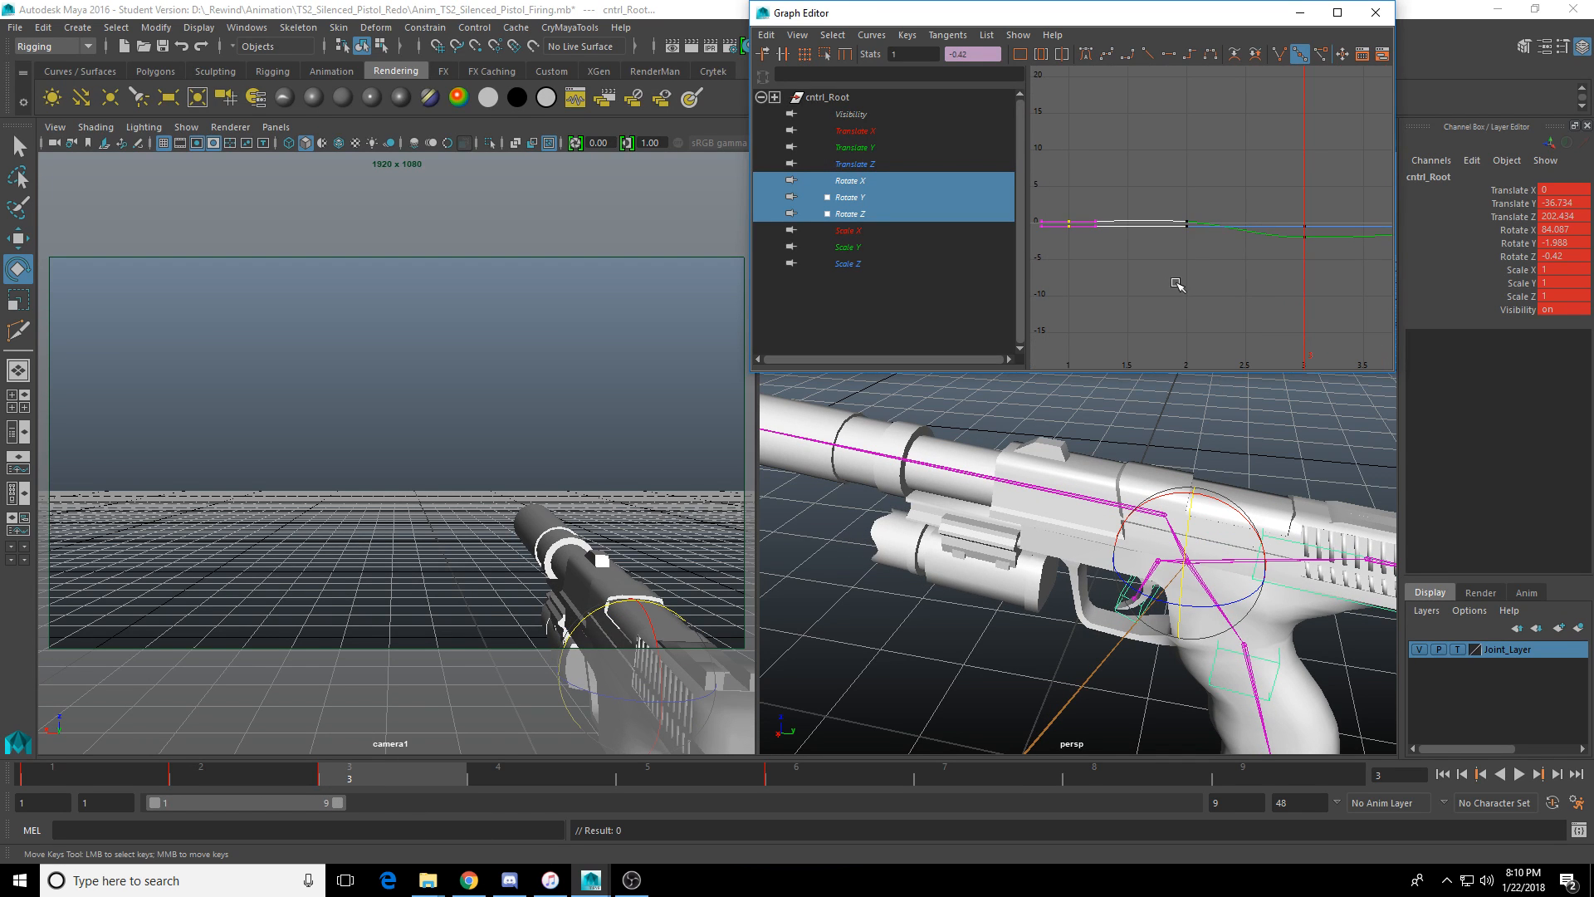
Try moving the root control's frame 2 rotation keys onto frame 3, and undo the move.
drag(1129, 199, 1204, 251)
middle_drag(1182, 230, 1252, 234)
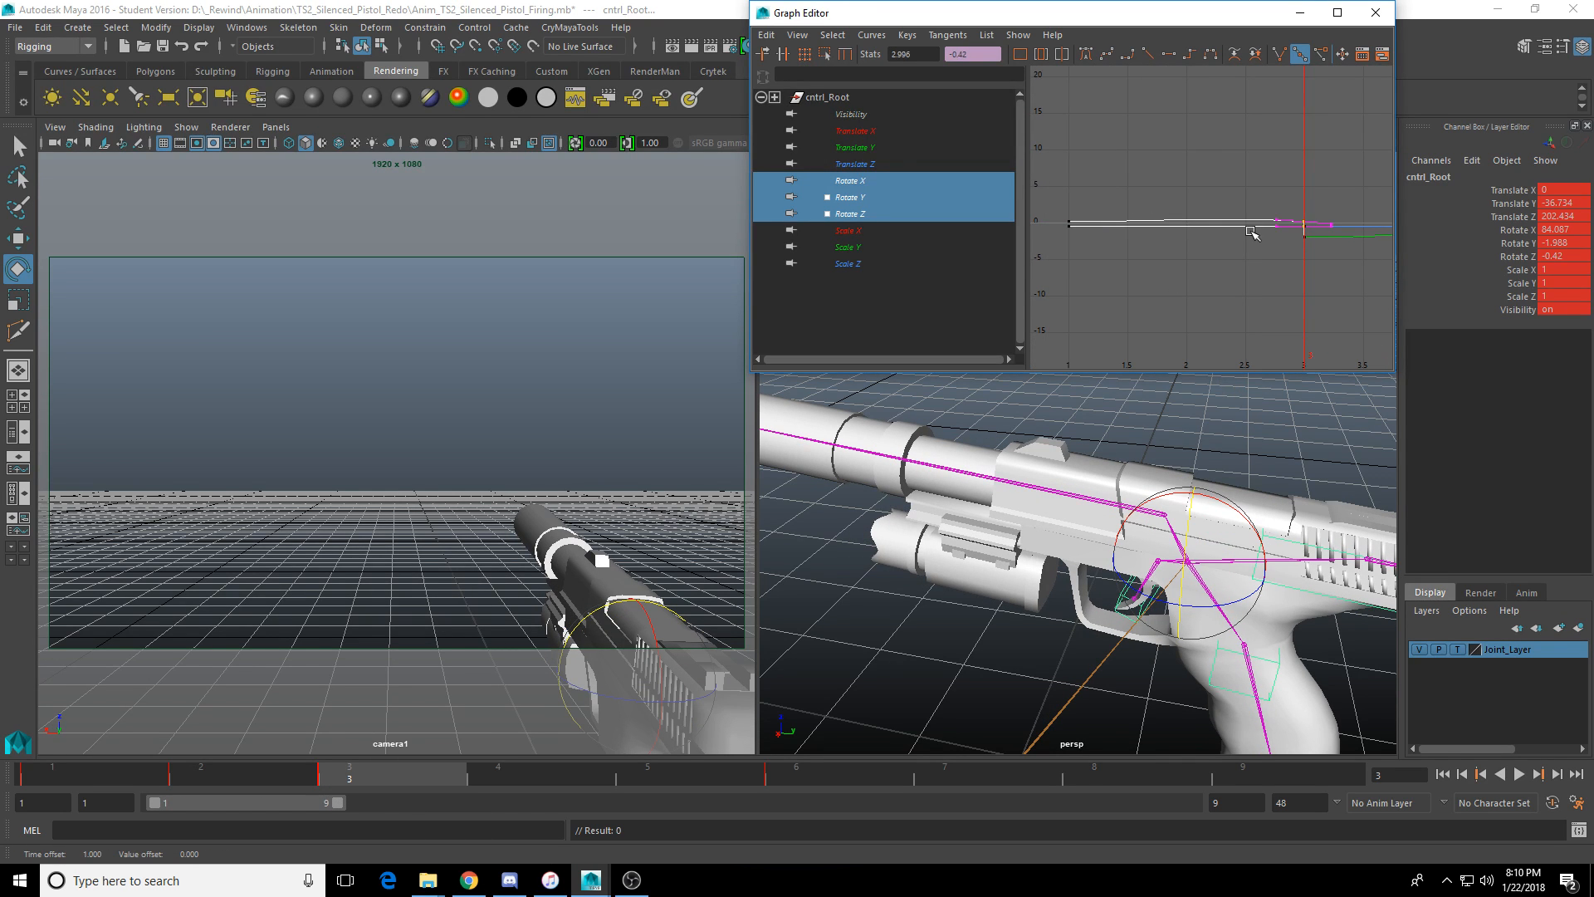
alt+middle_drag(1306, 285, 1203, 259)
key(ctrl+z)
scroll(1166, 280, down, 3)
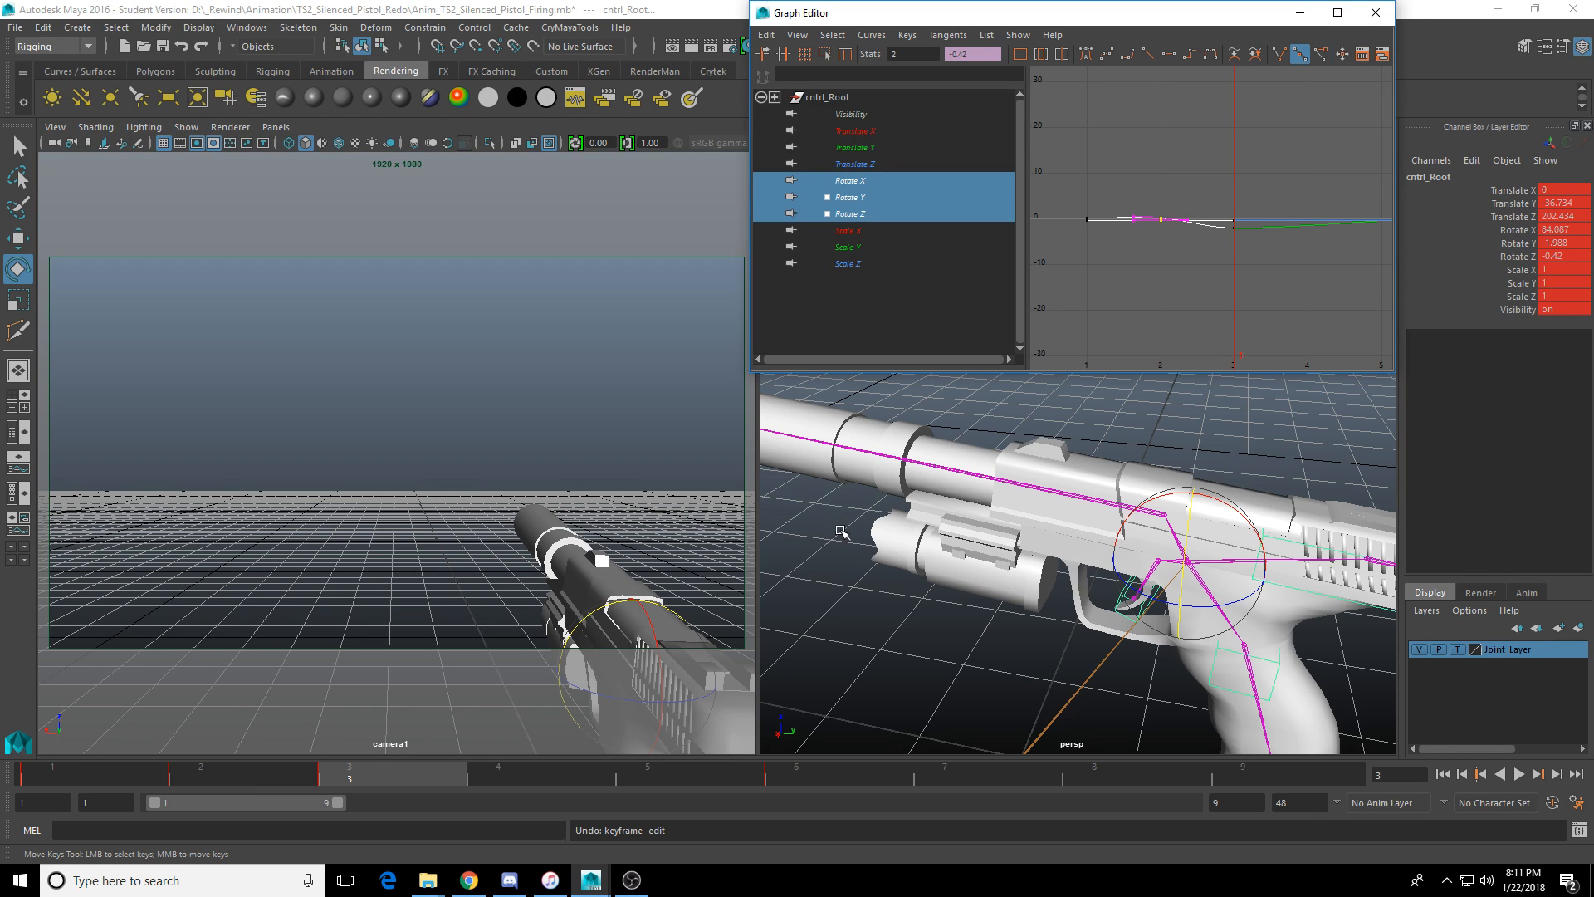
Scrub frames 1 to 3 and play the firing animation to review the recoil from a new perspective angle.
alt+drag(841, 533, 885, 686)
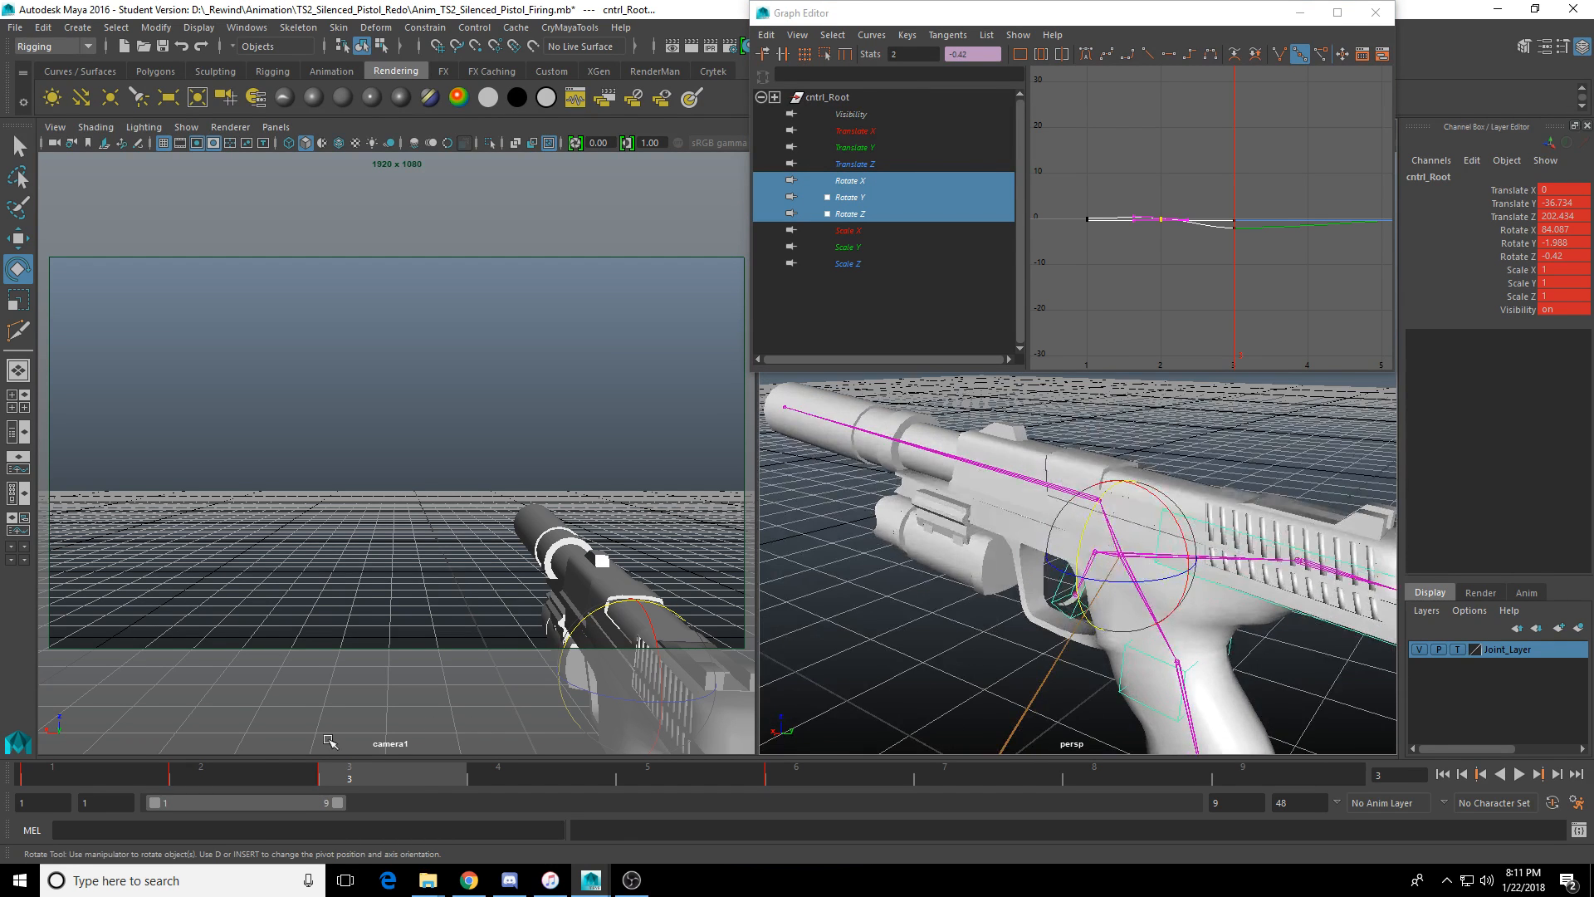
click(118, 774)
drag(118, 774, 380, 789)
key(alt+v)
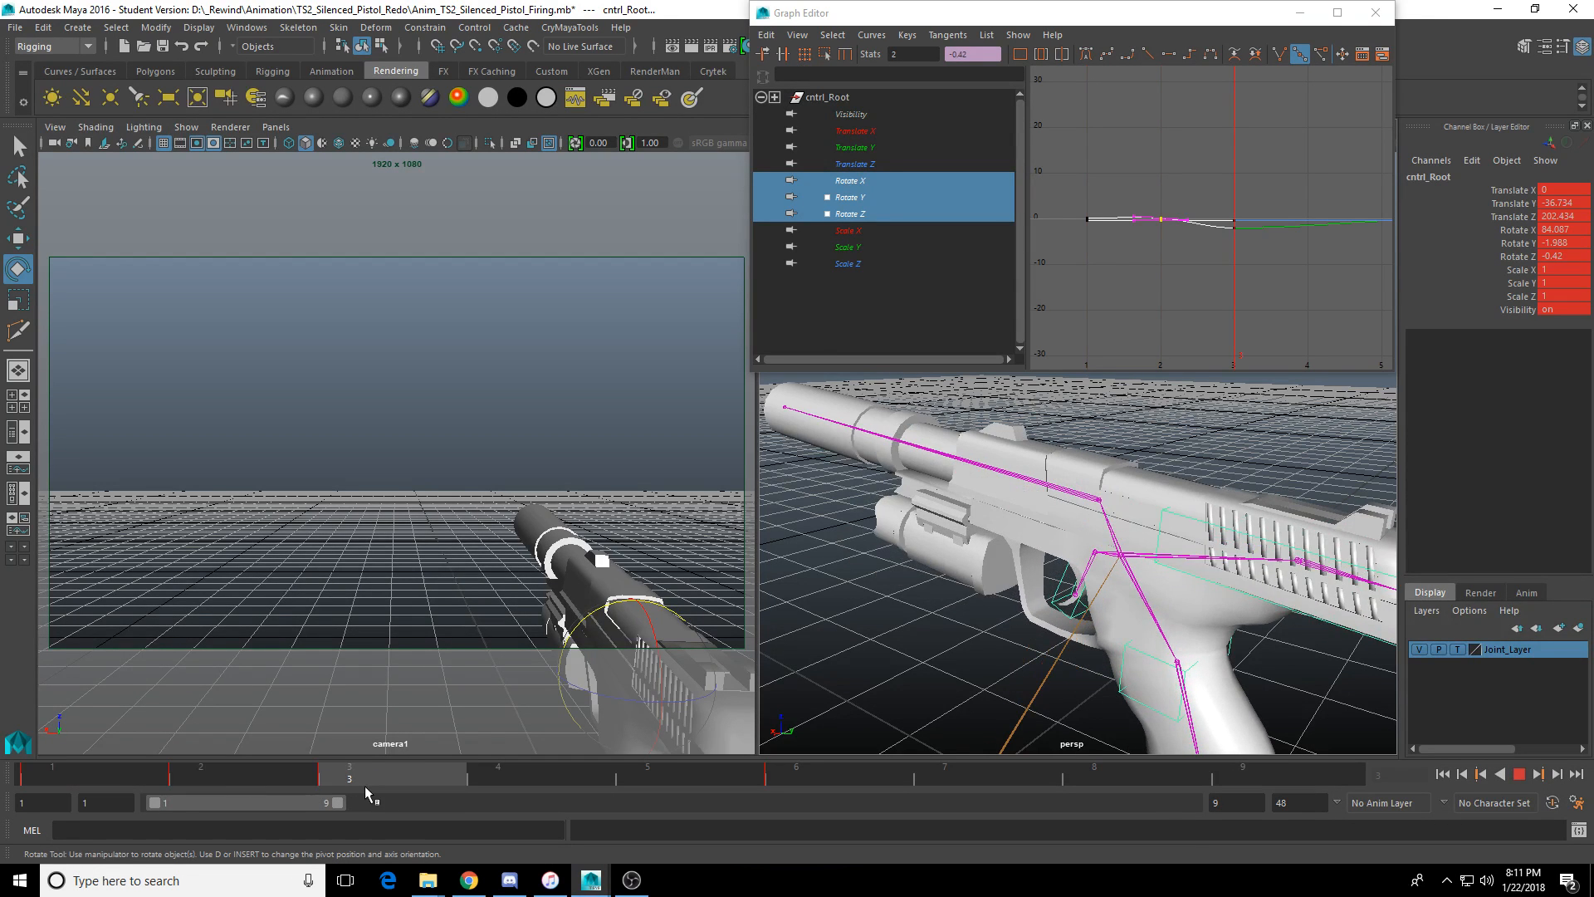
key(alt+v)
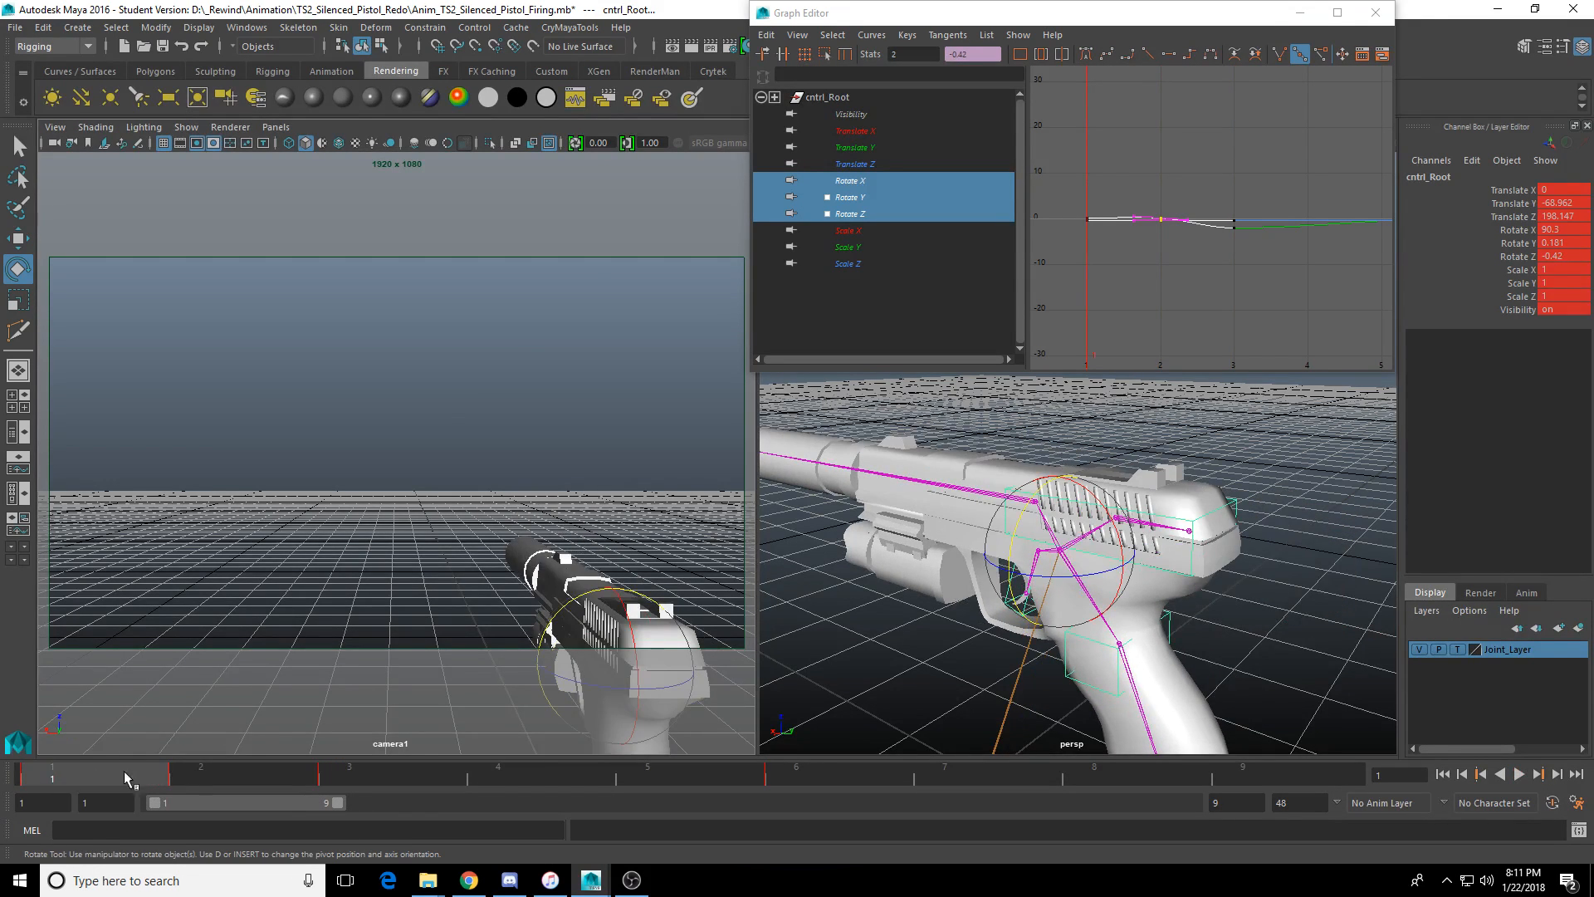
Key the root control on frame 2 with Rotate X at 88.339 and play back the recoil.
drag(125, 777, 246, 769)
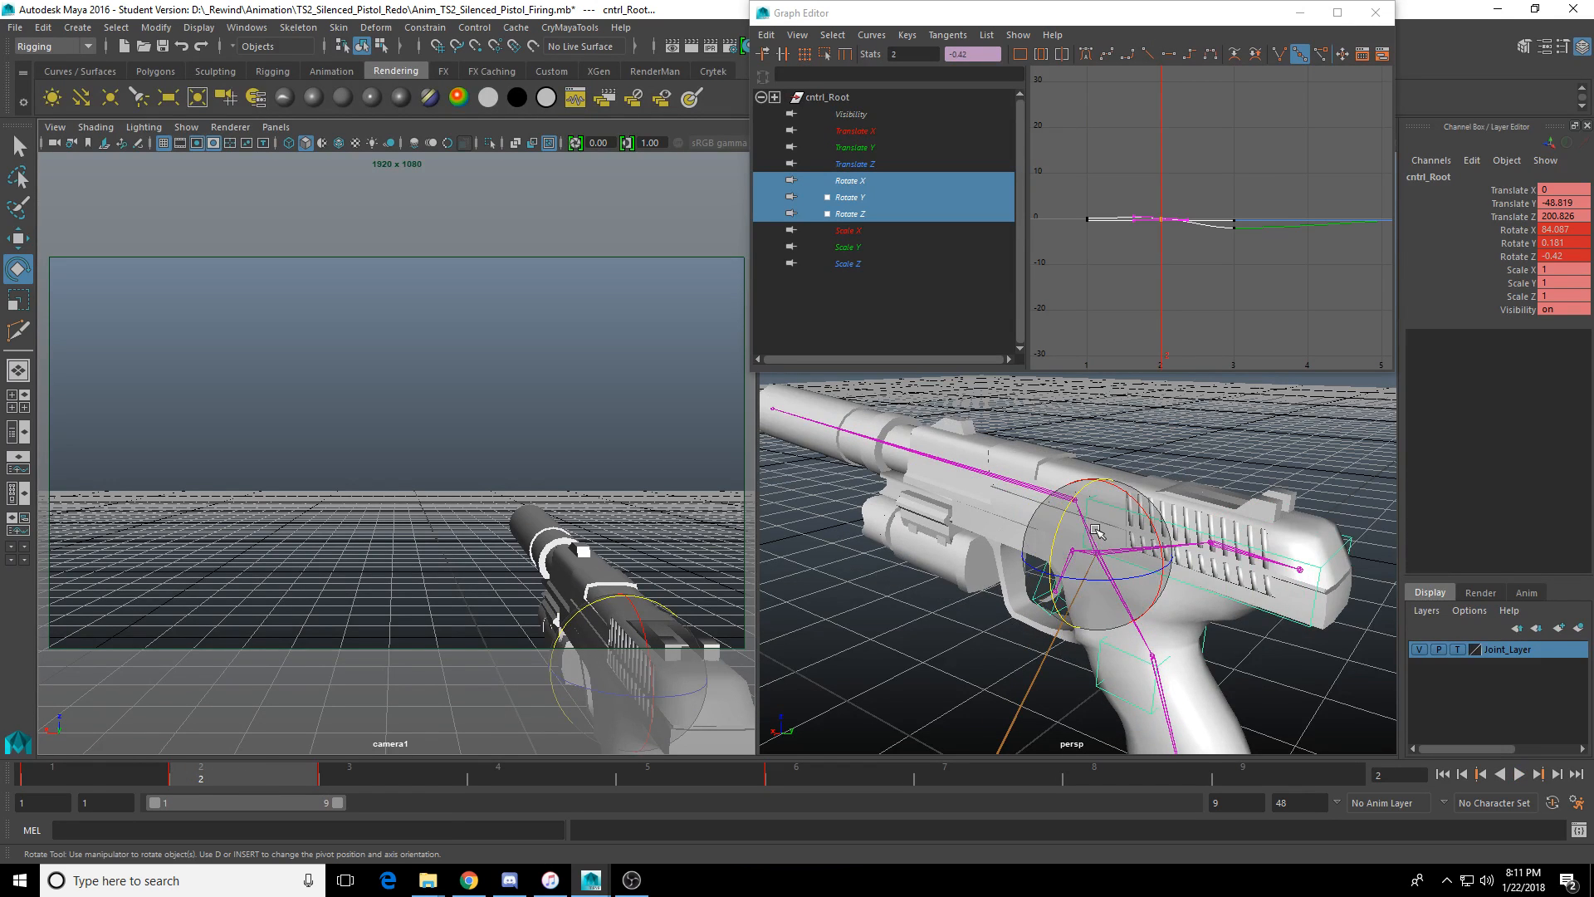
drag(1098, 531, 1156, 509)
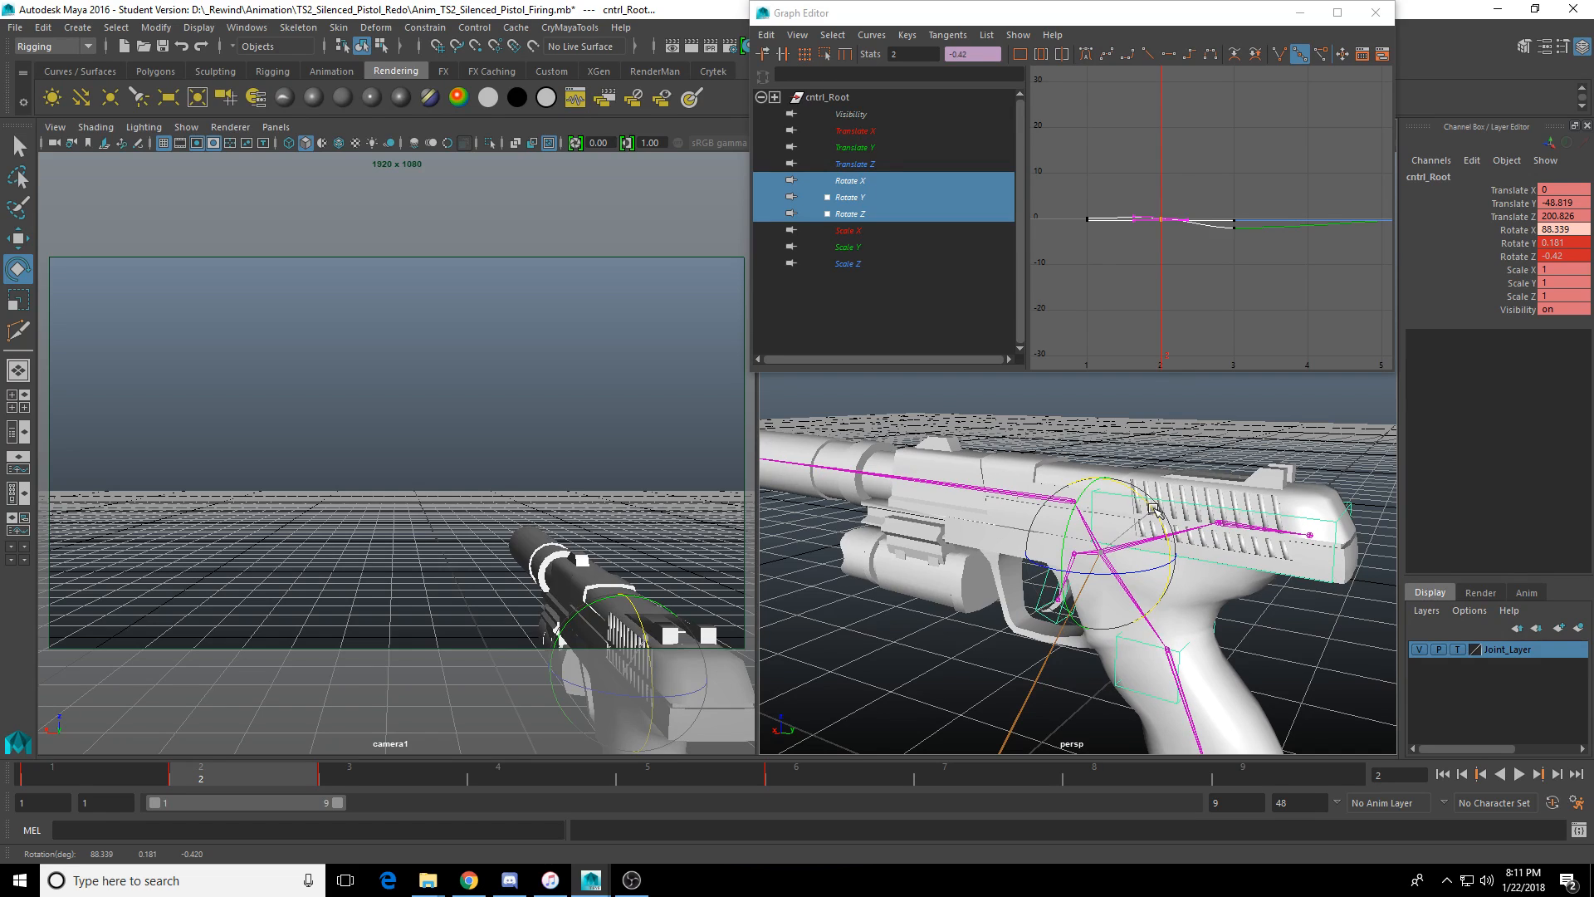
key(s)
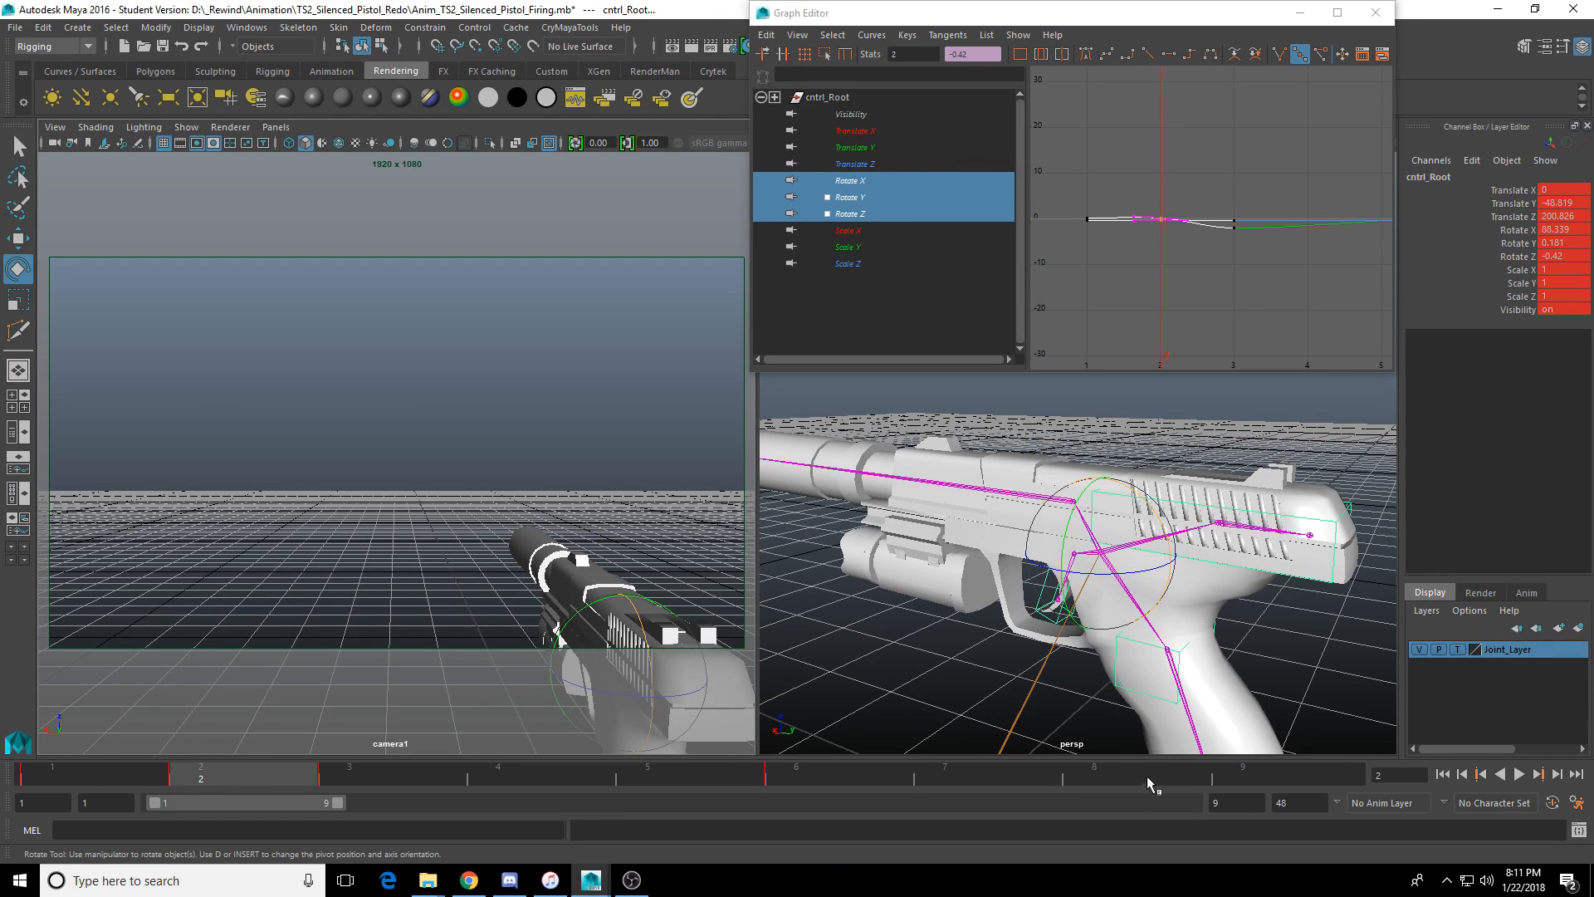
click(1520, 774)
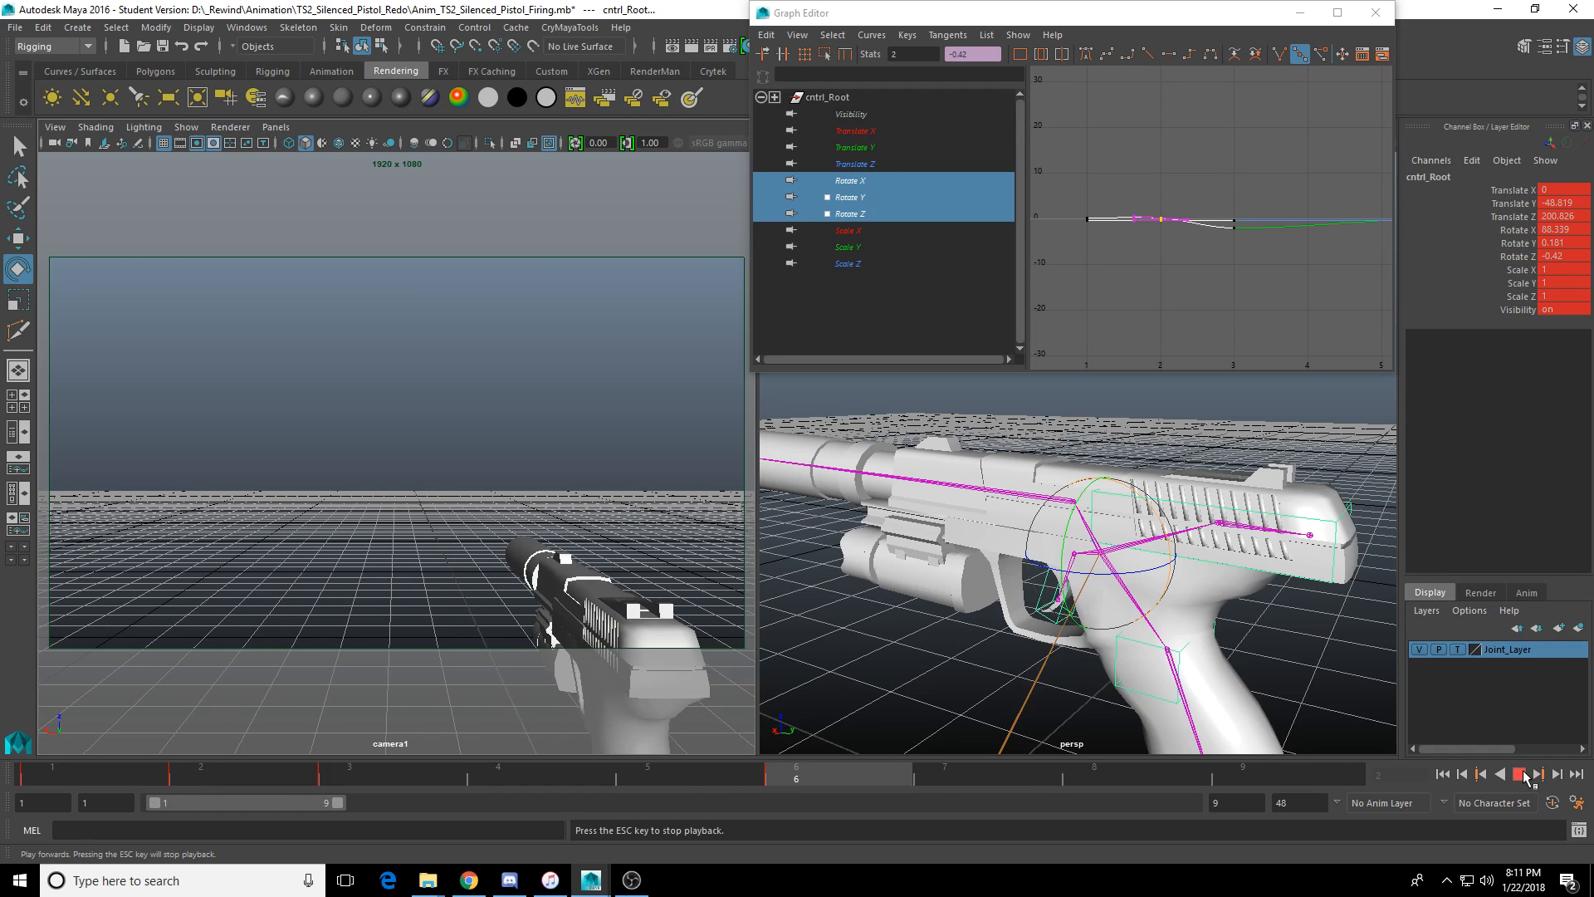
click(1521, 774)
key(alt+v)
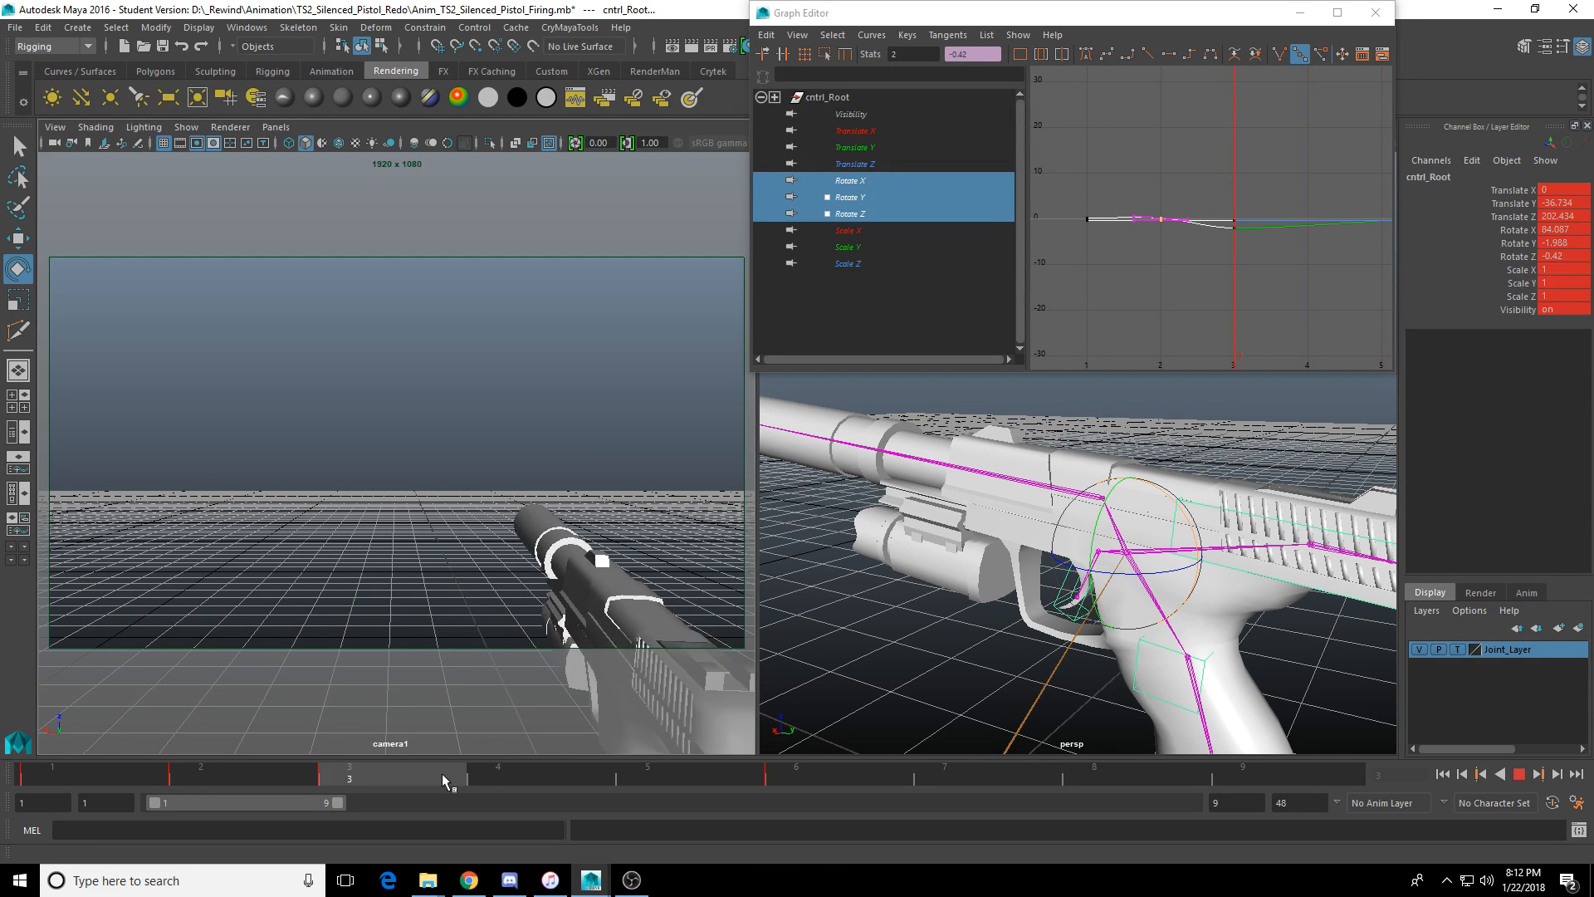
key(alt+v)
Key the root control on frame 3 with Rotate X at 82.636 and replay the firing animation.
alt+drag(1187, 513, 1158, 530)
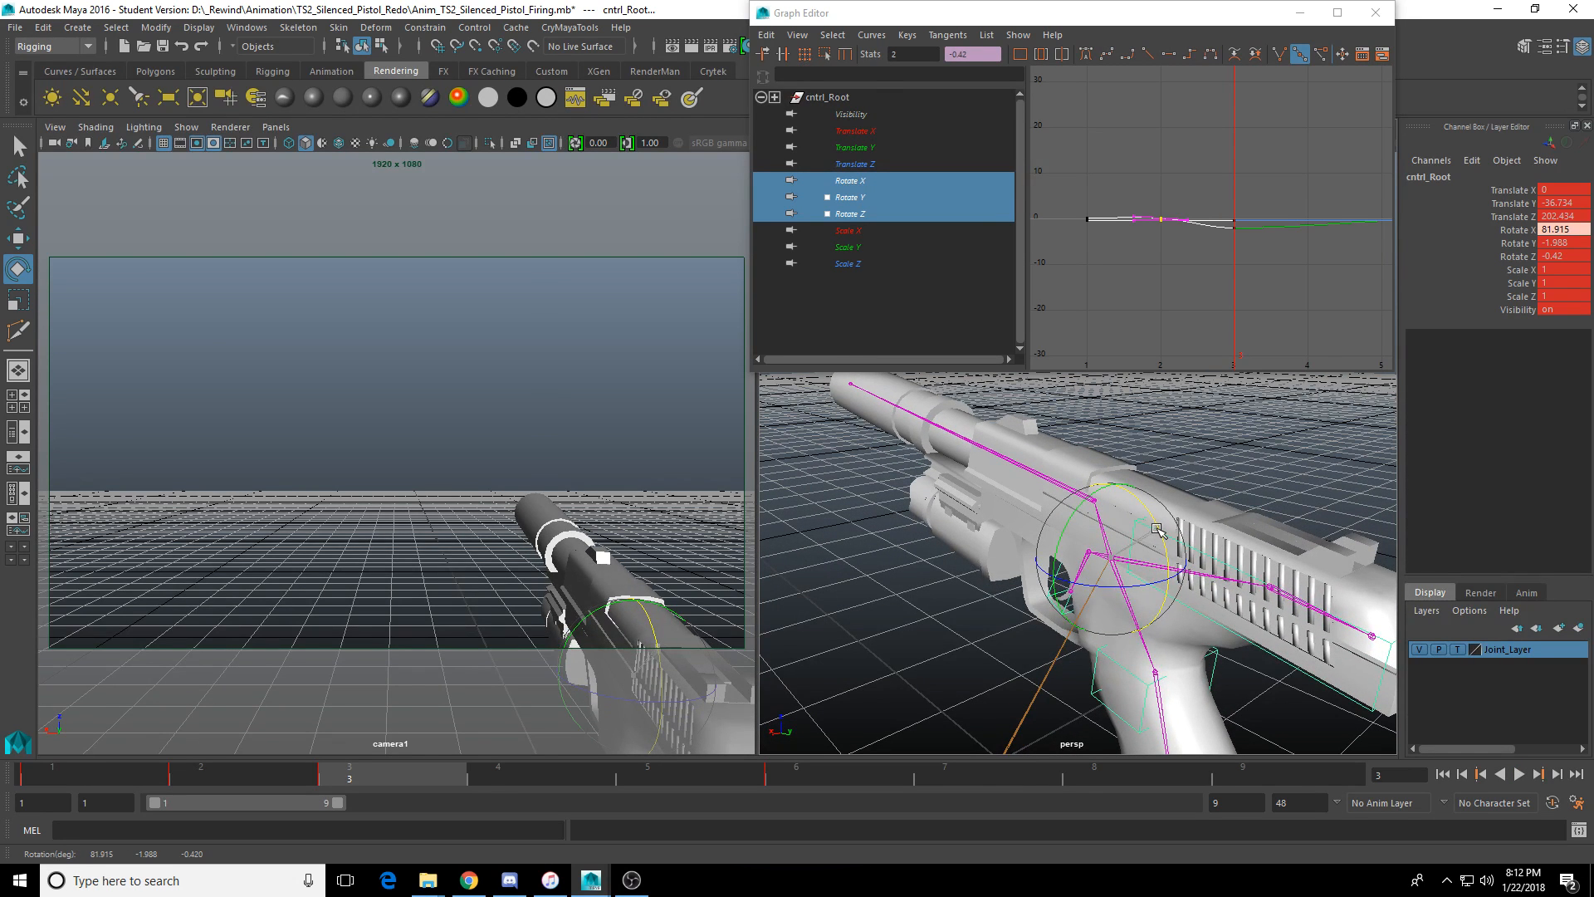
key(ctrl+z)
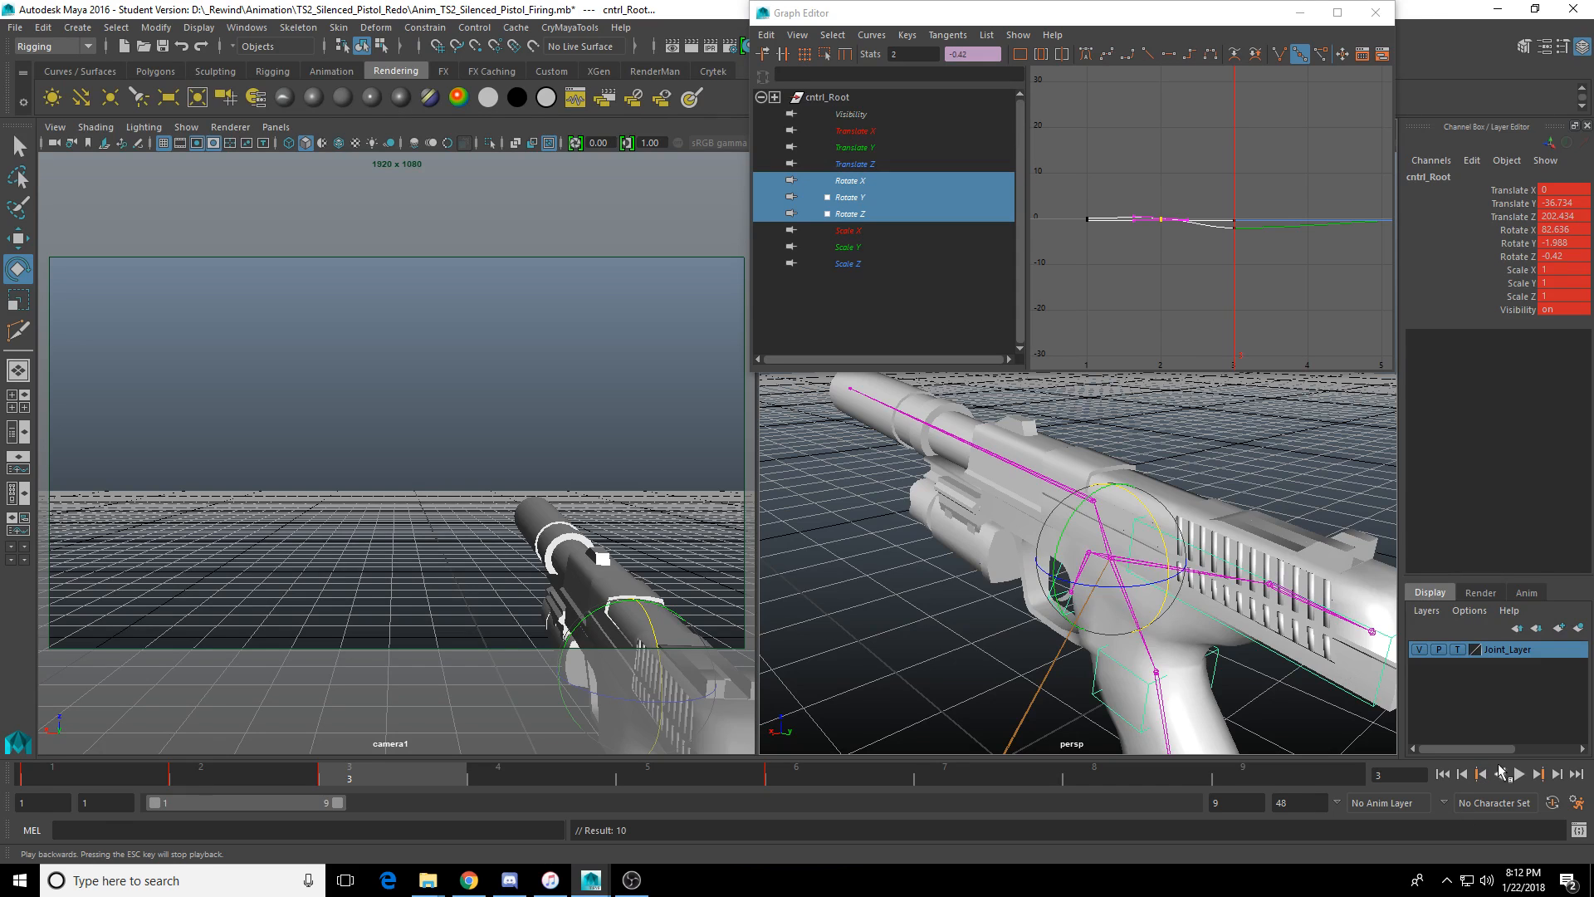
click(1518, 773)
click(1518, 774)
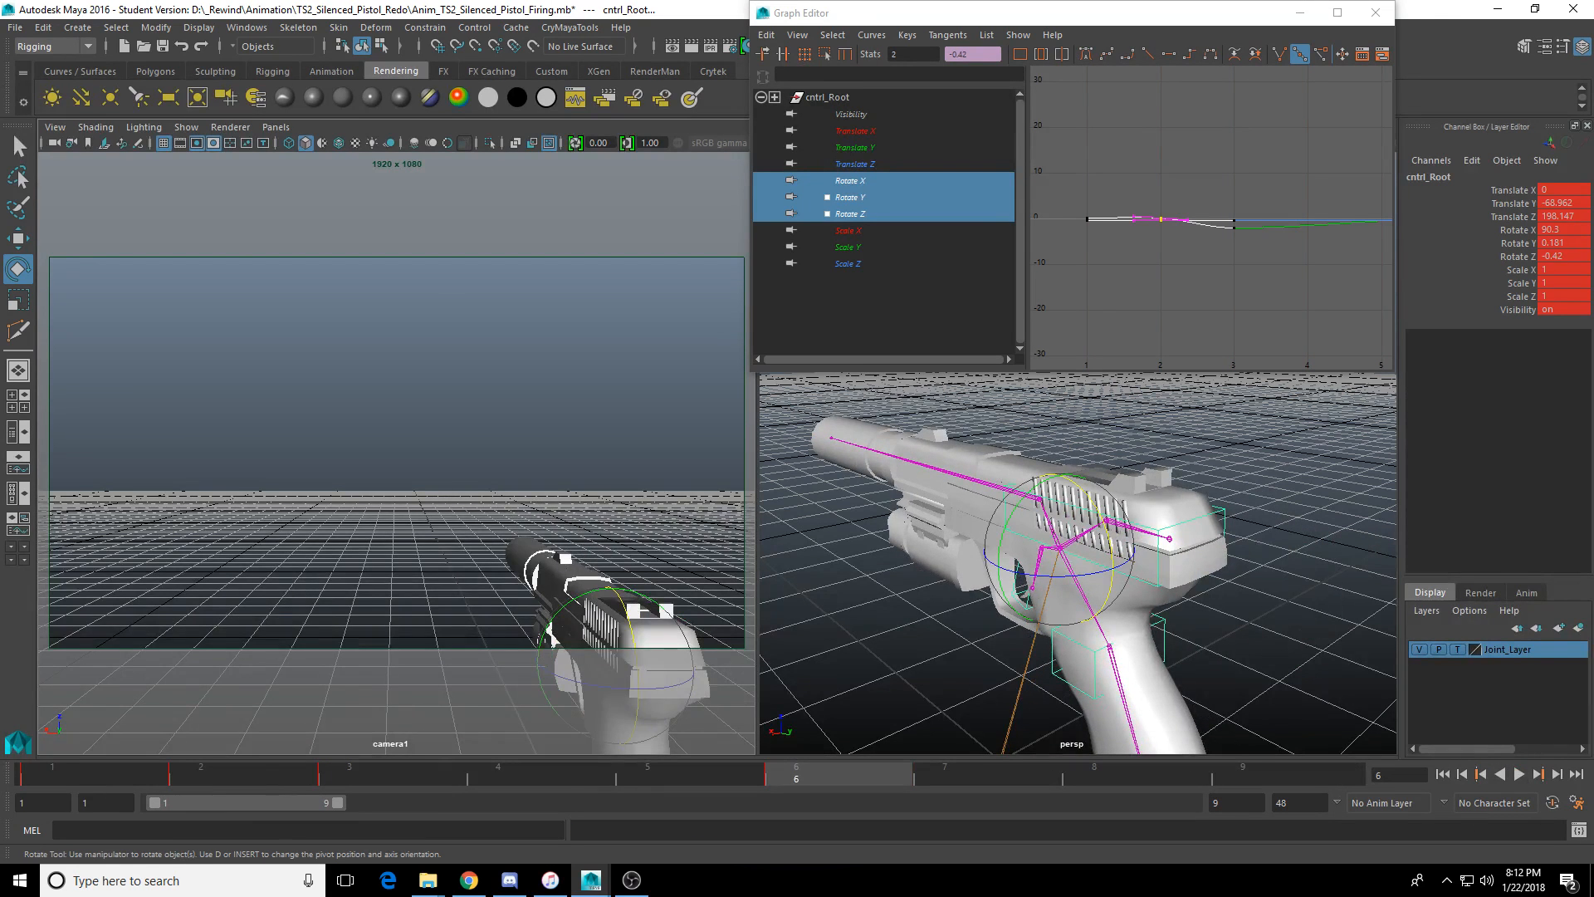
click(1519, 774)
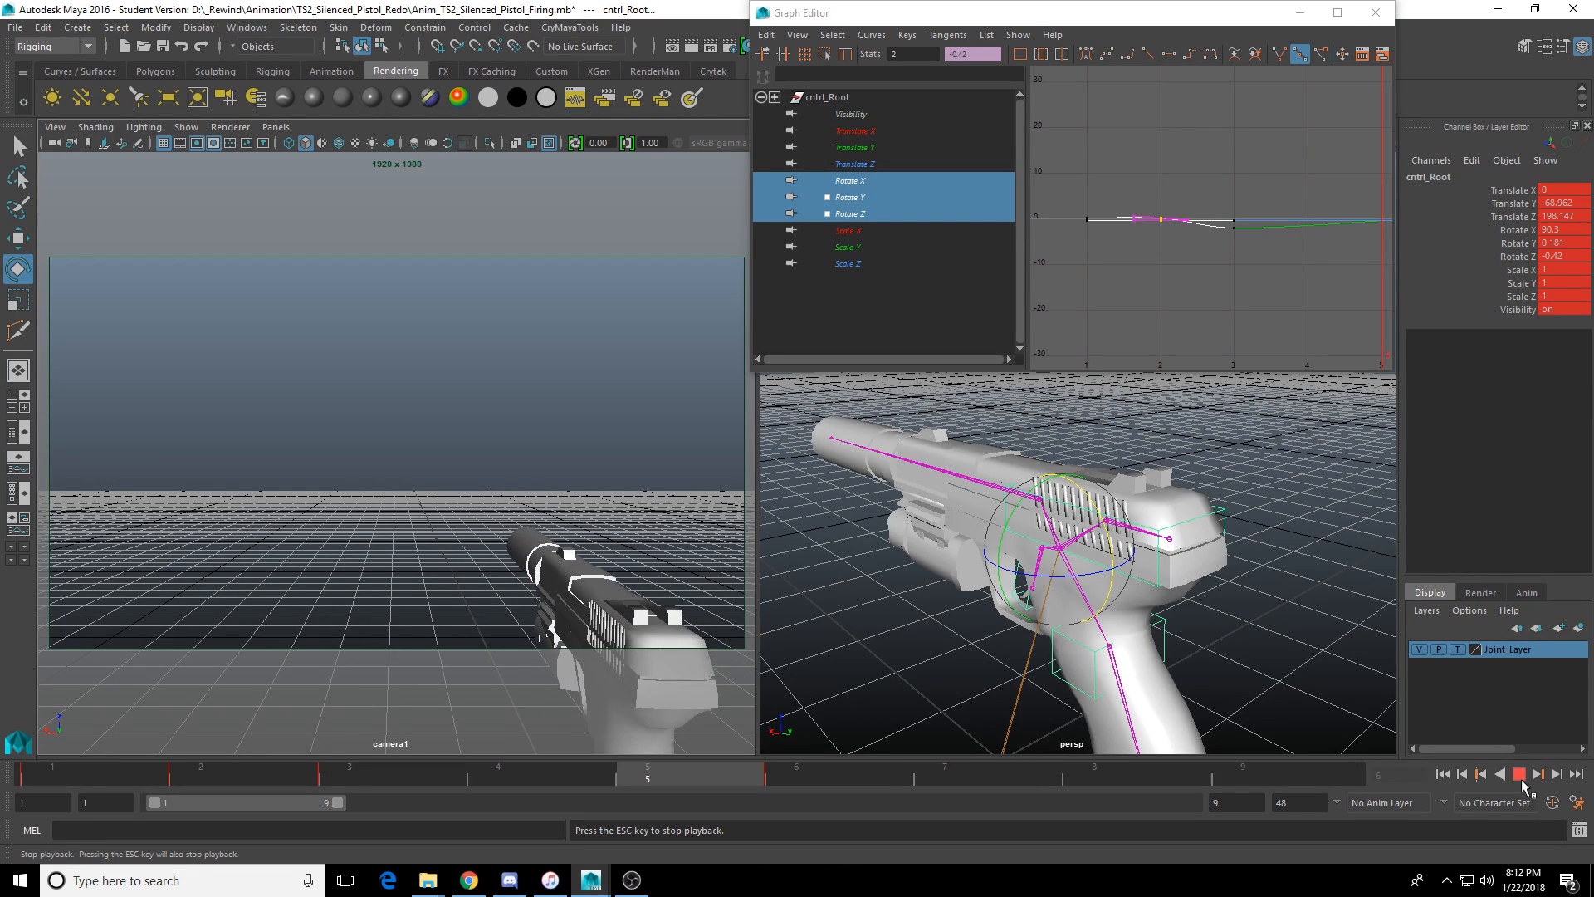
click(1522, 780)
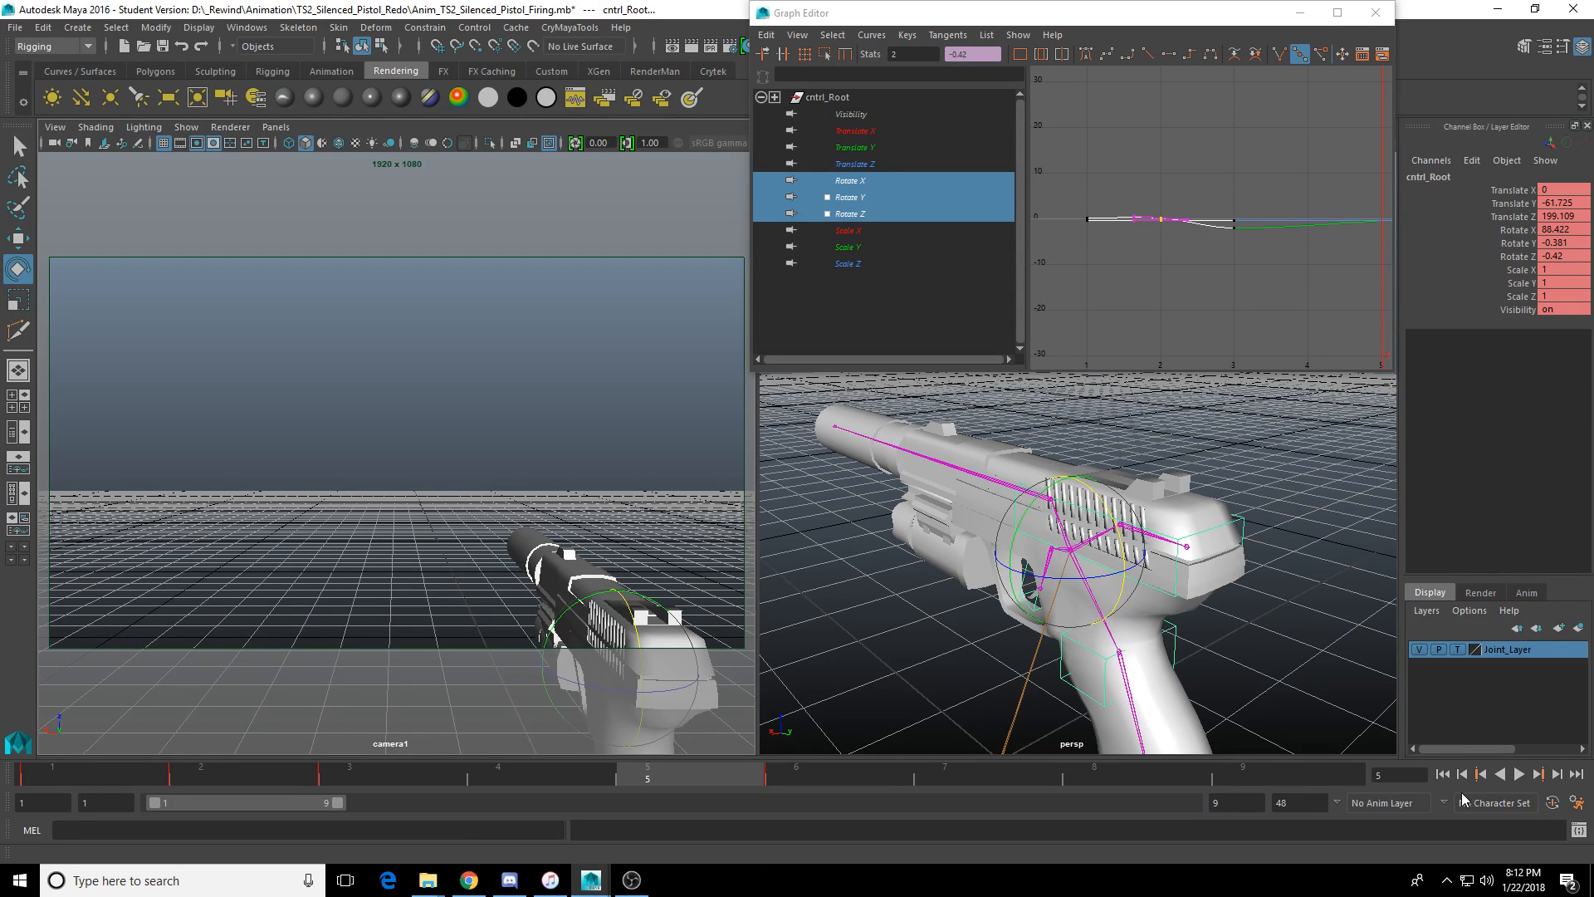
click(1519, 774)
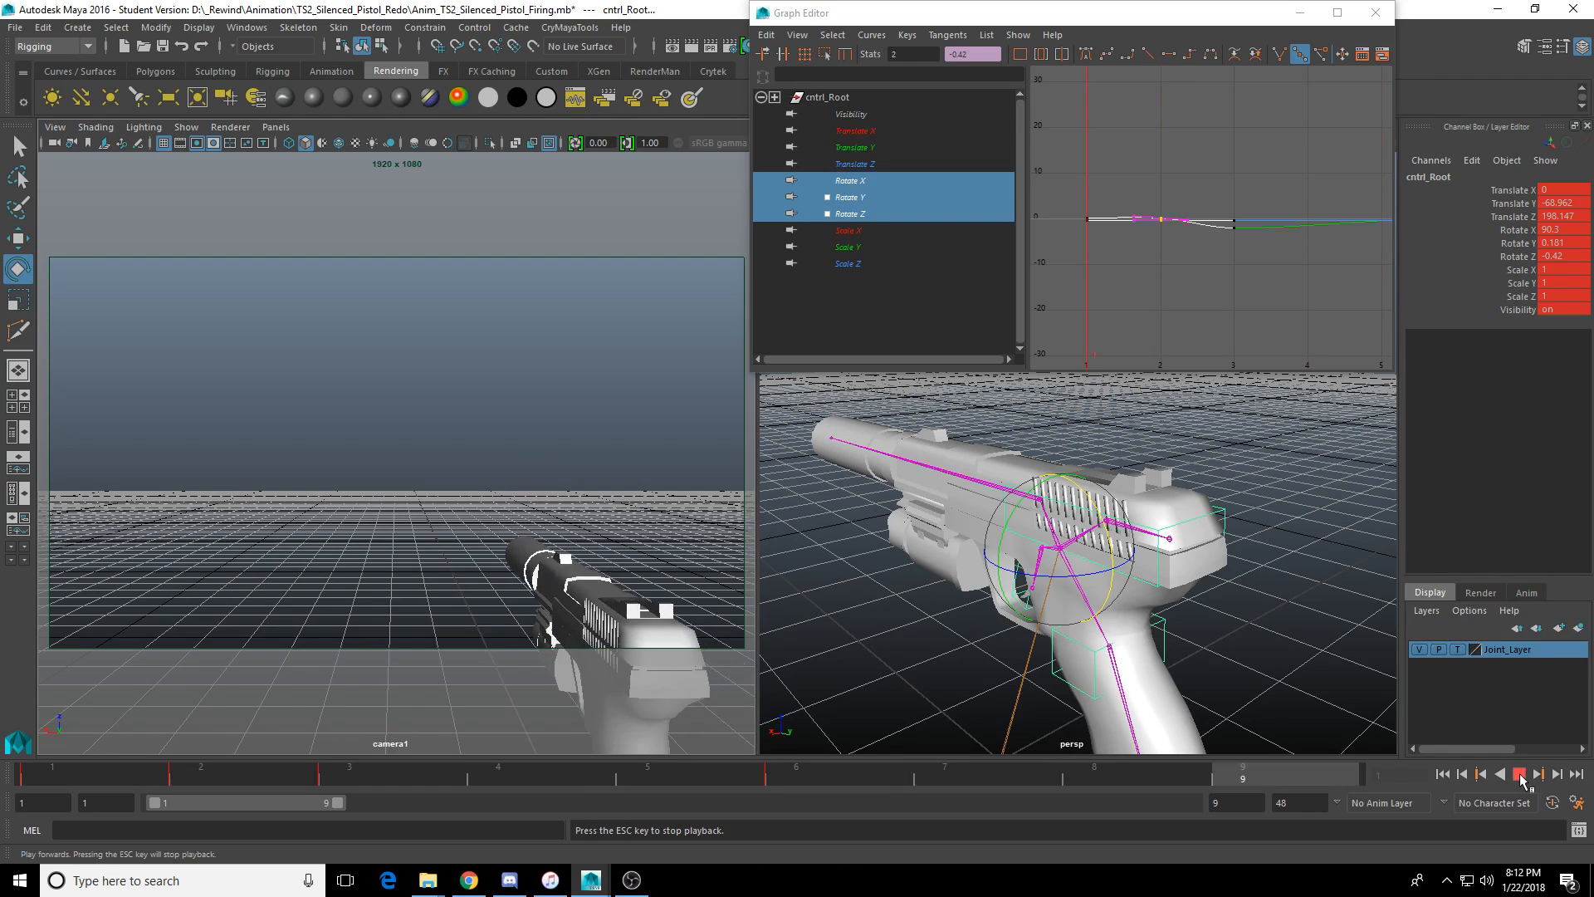
click(1520, 774)
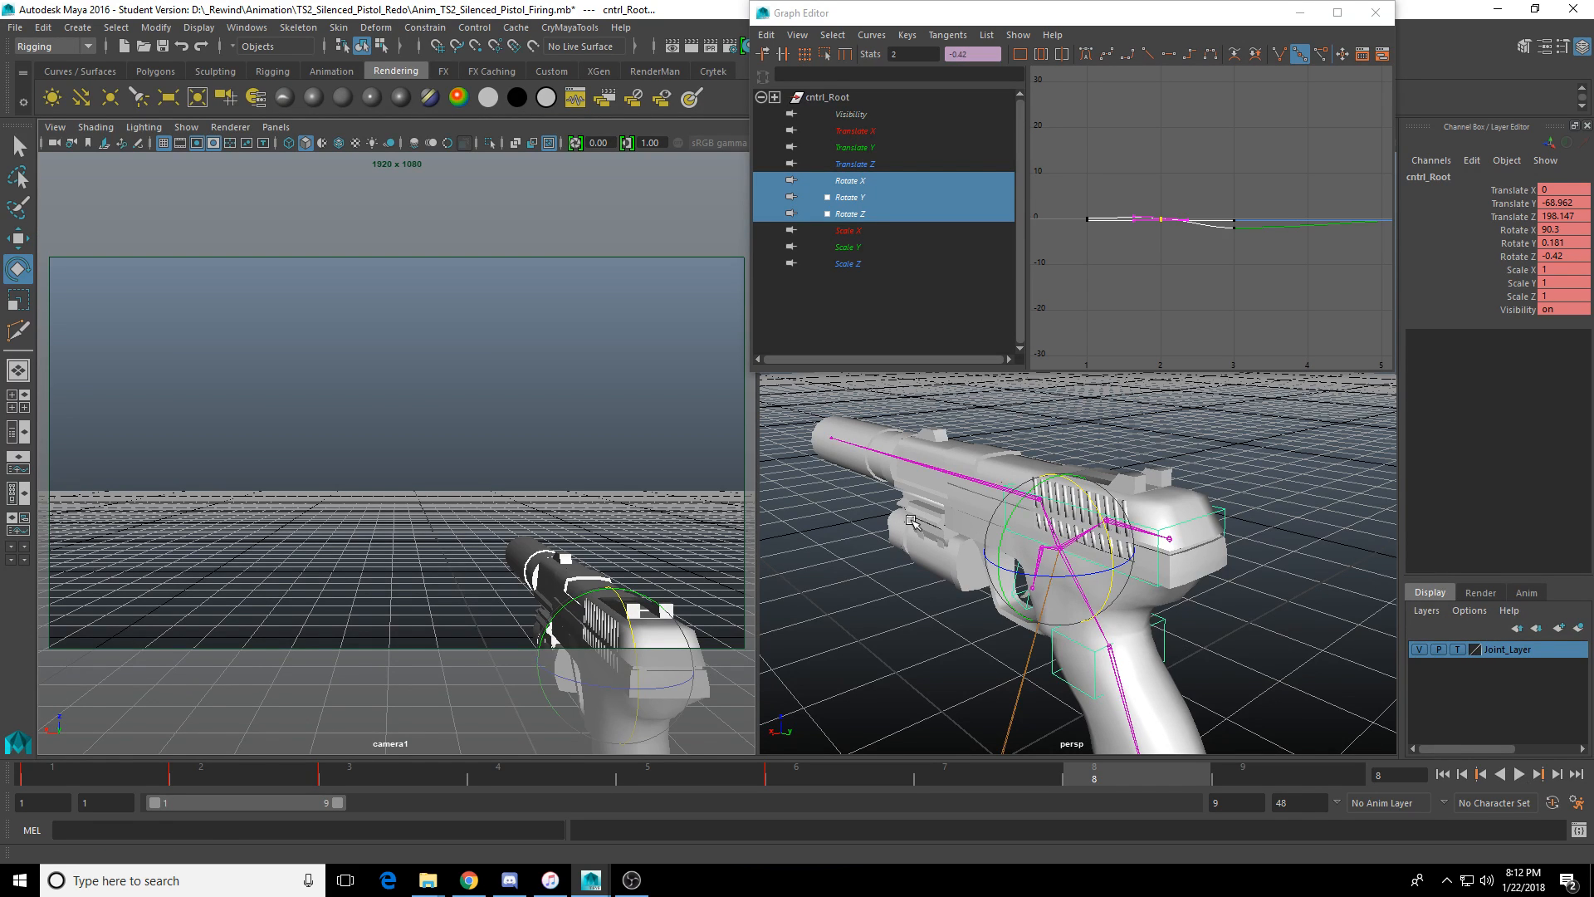
Save the firing scene and open Anim_Base_TS2_Silenced_Pistol.mb.
key(ctrl+s)
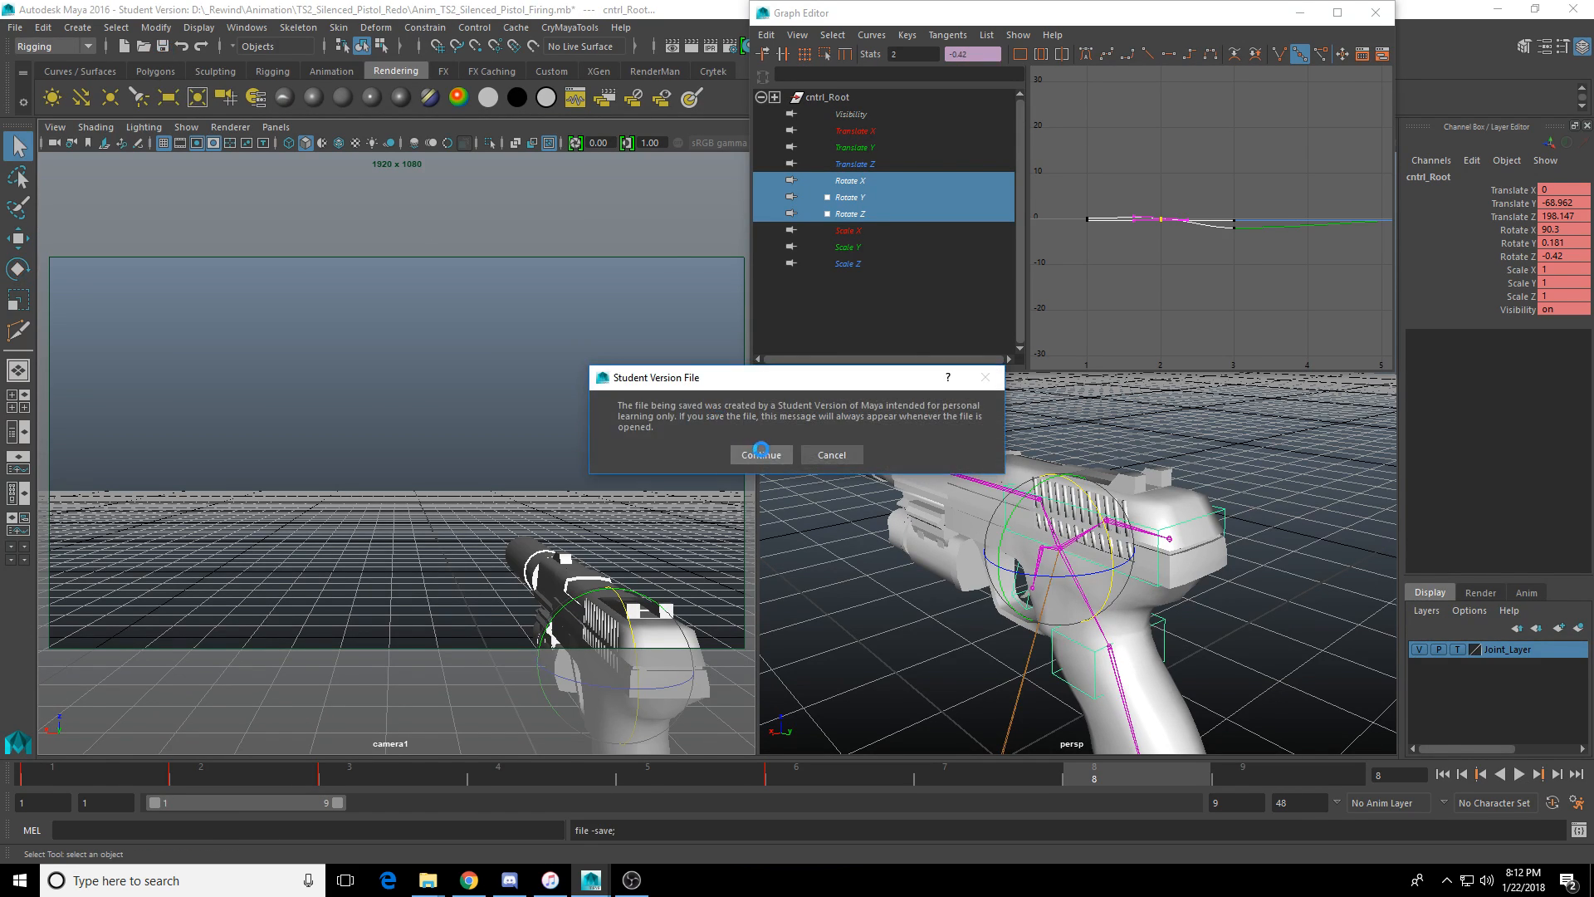
key(Return)
click(16, 27)
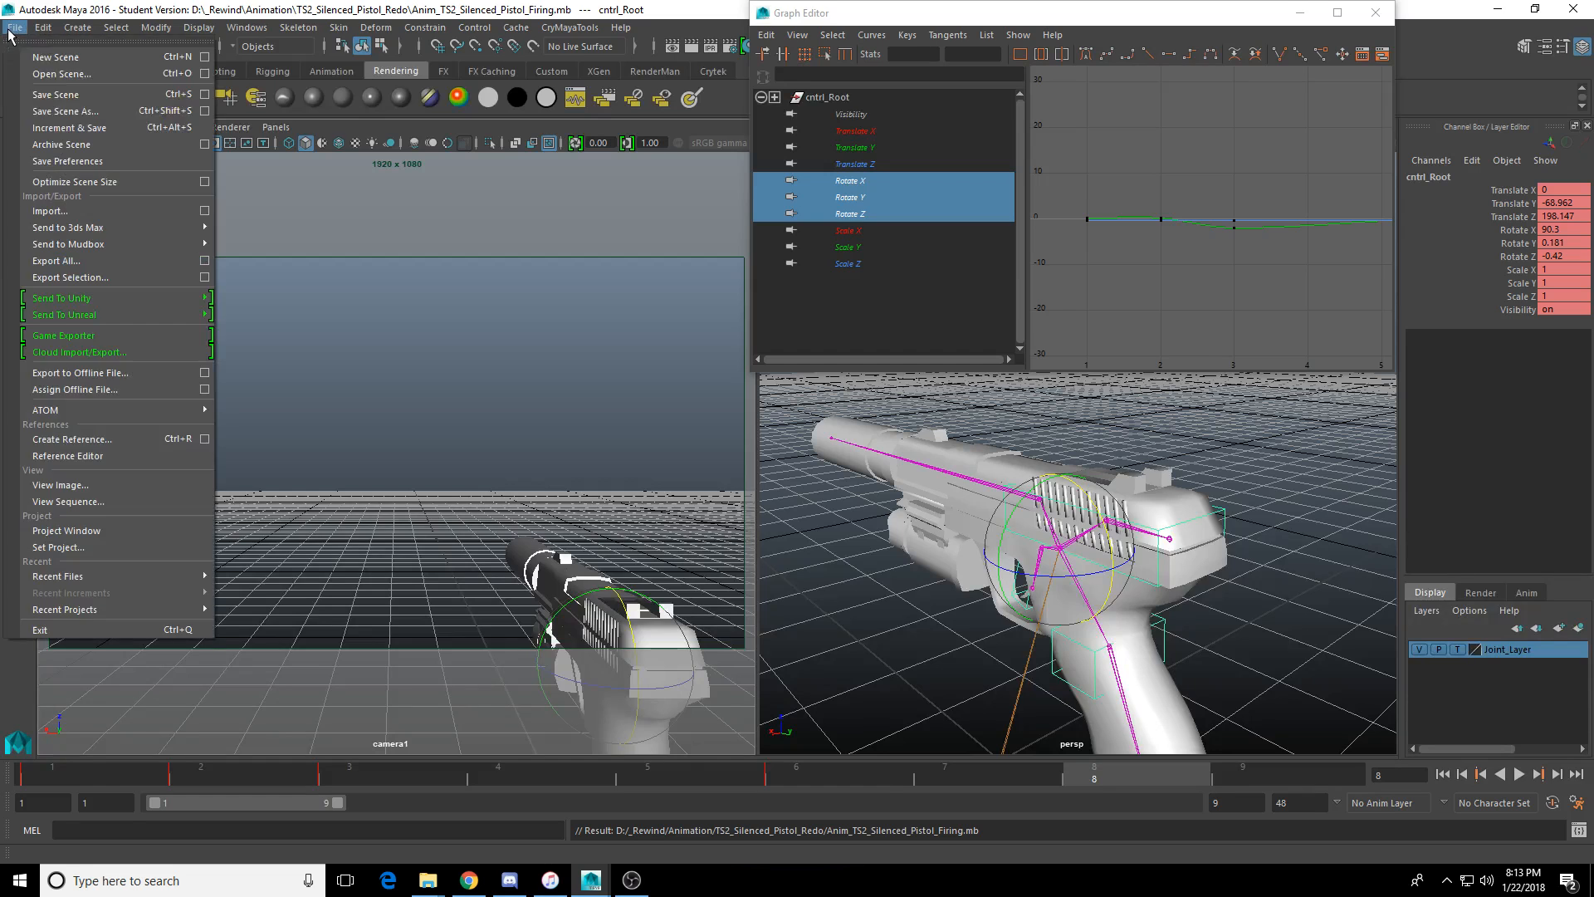
click(93, 76)
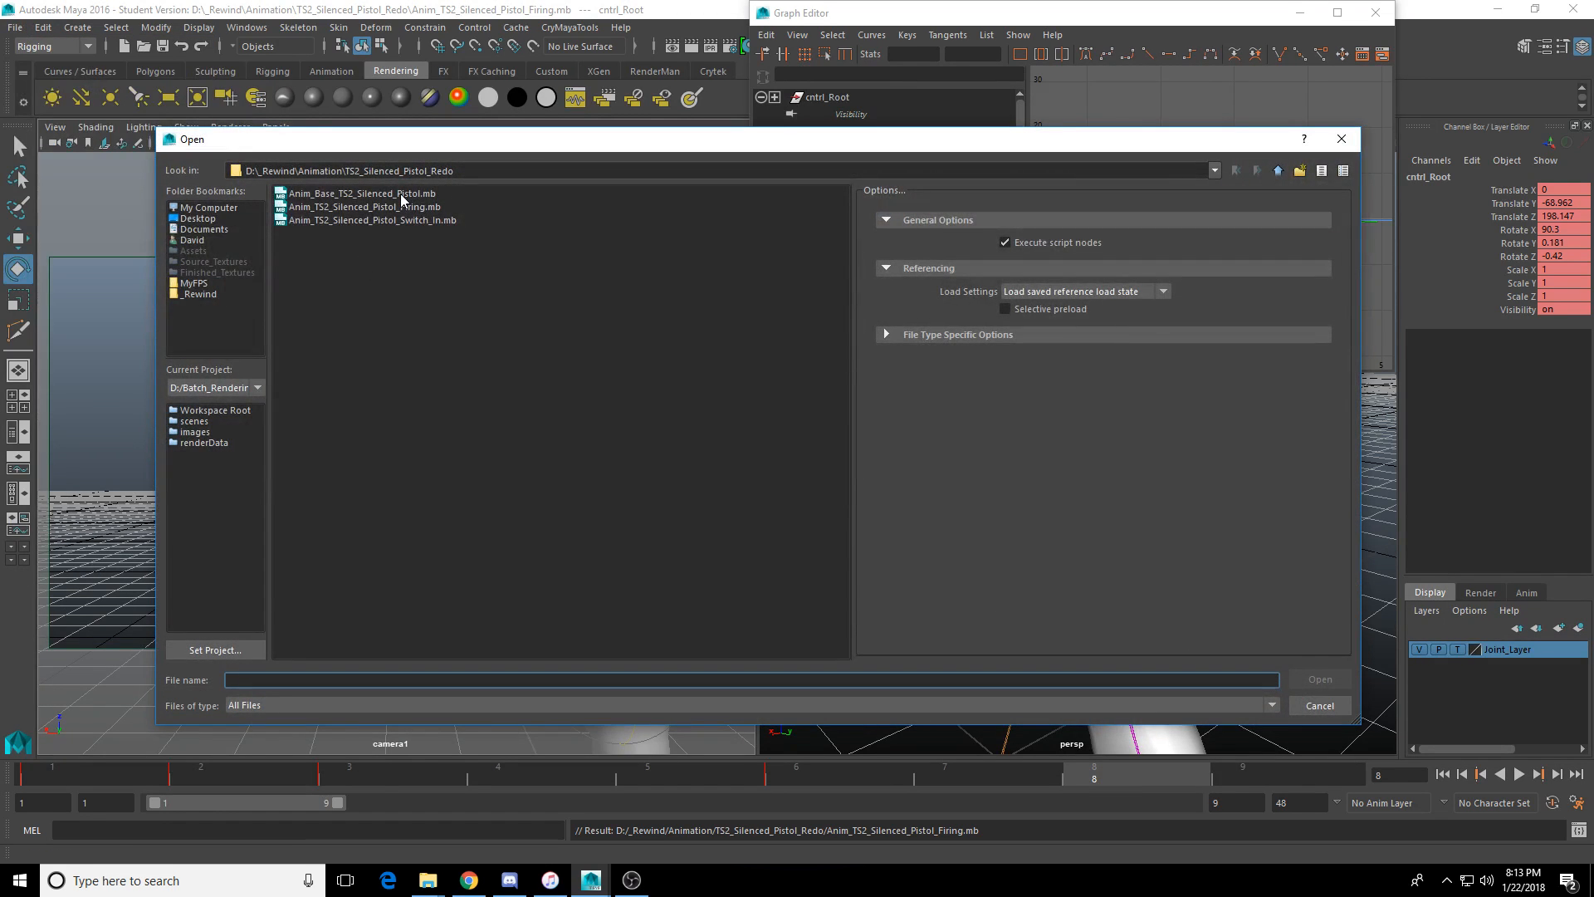
double_click(400, 193)
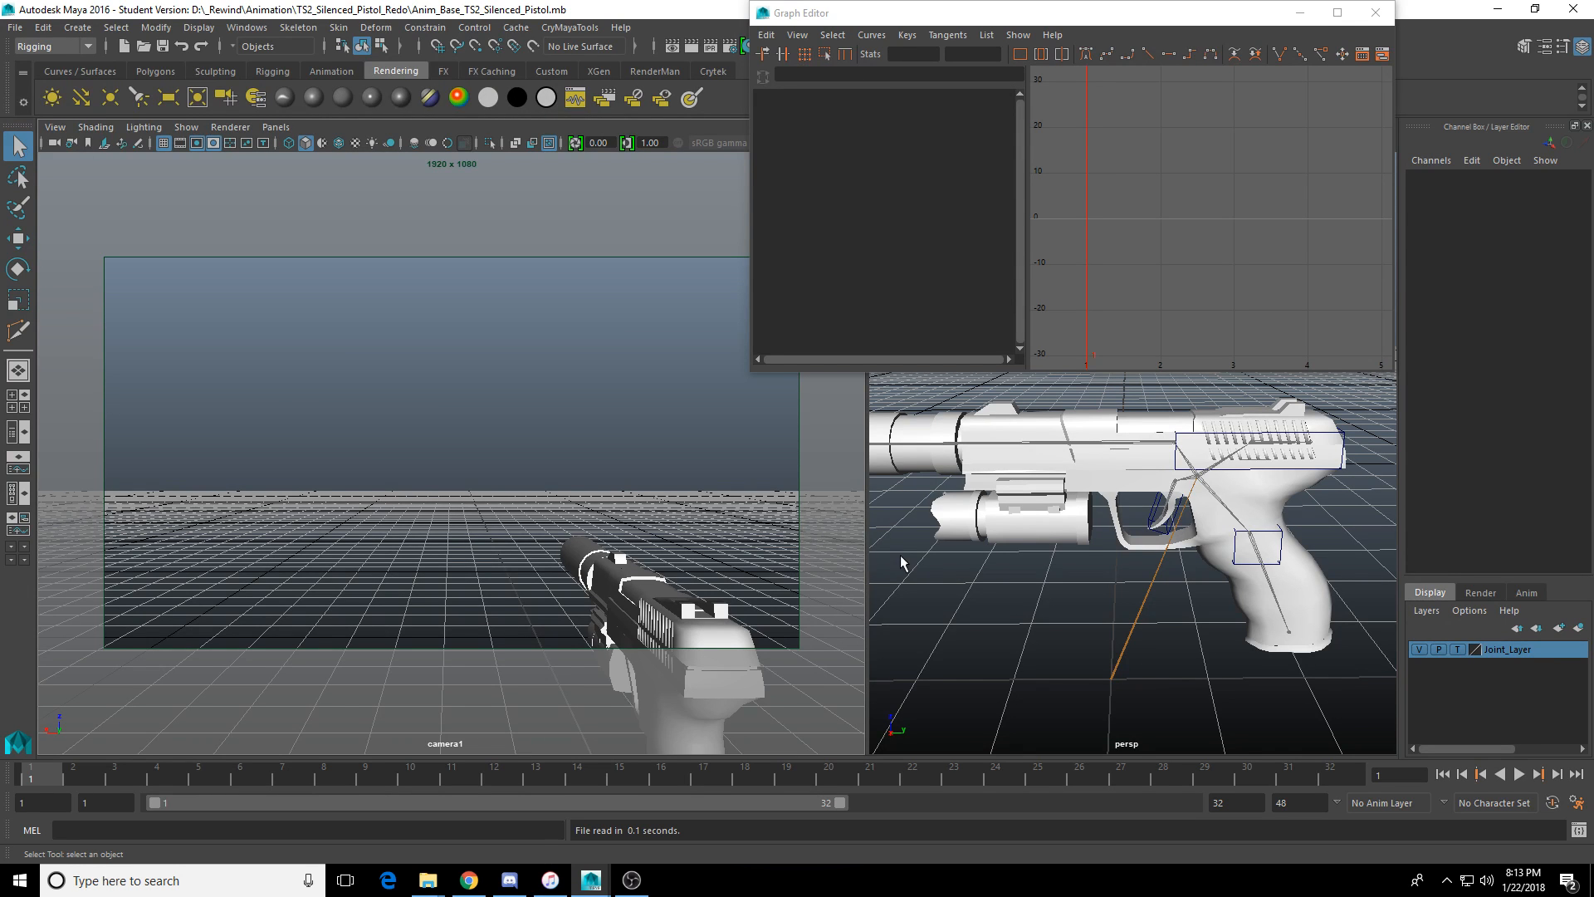
Select the pistol's root control and key its starting pose on frame 1.
alt+middle_drag(1031, 447, 1175, 499)
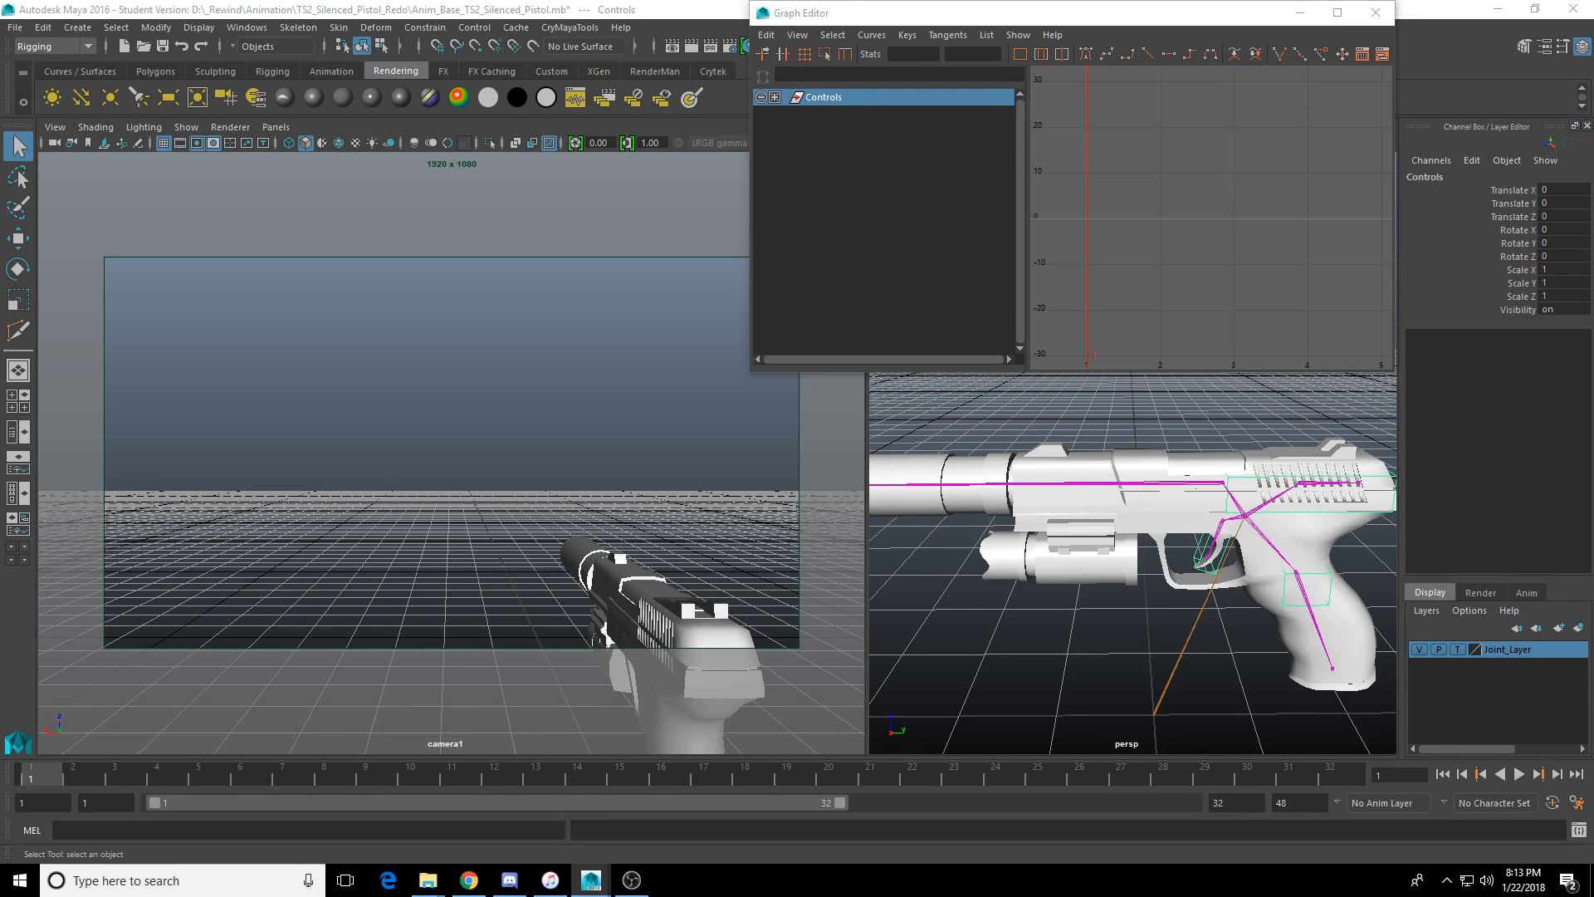
alt+drag(1172, 526, 1094, 597)
key(w)
key(f)
scroll(1087, 548, down, 5)
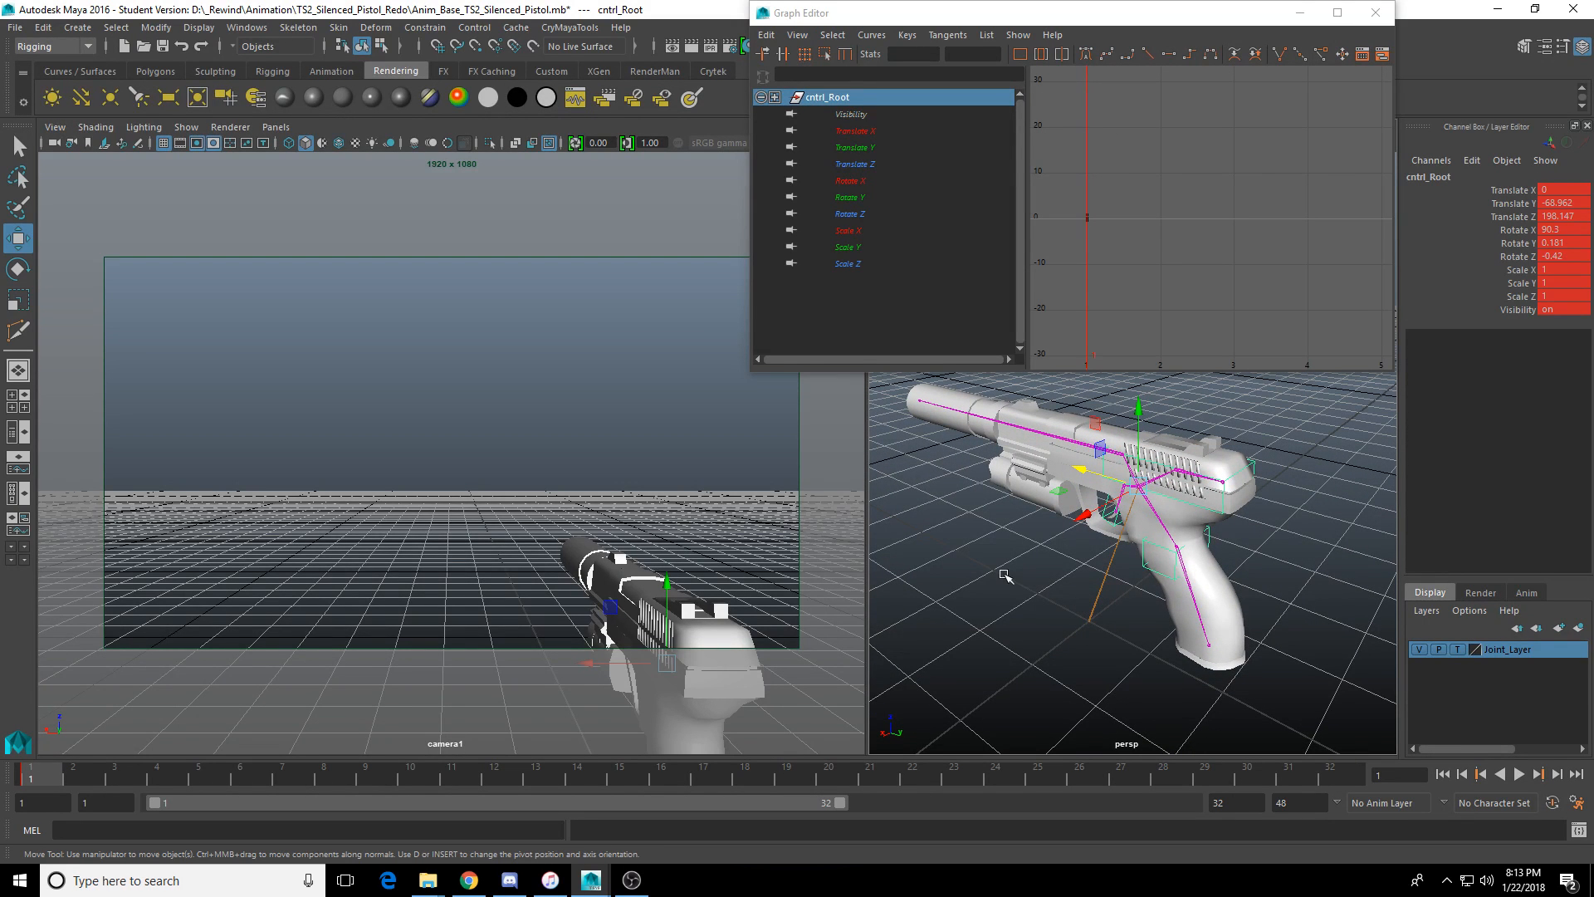
alt+drag(1099, 602, 1100, 615)
key(s)
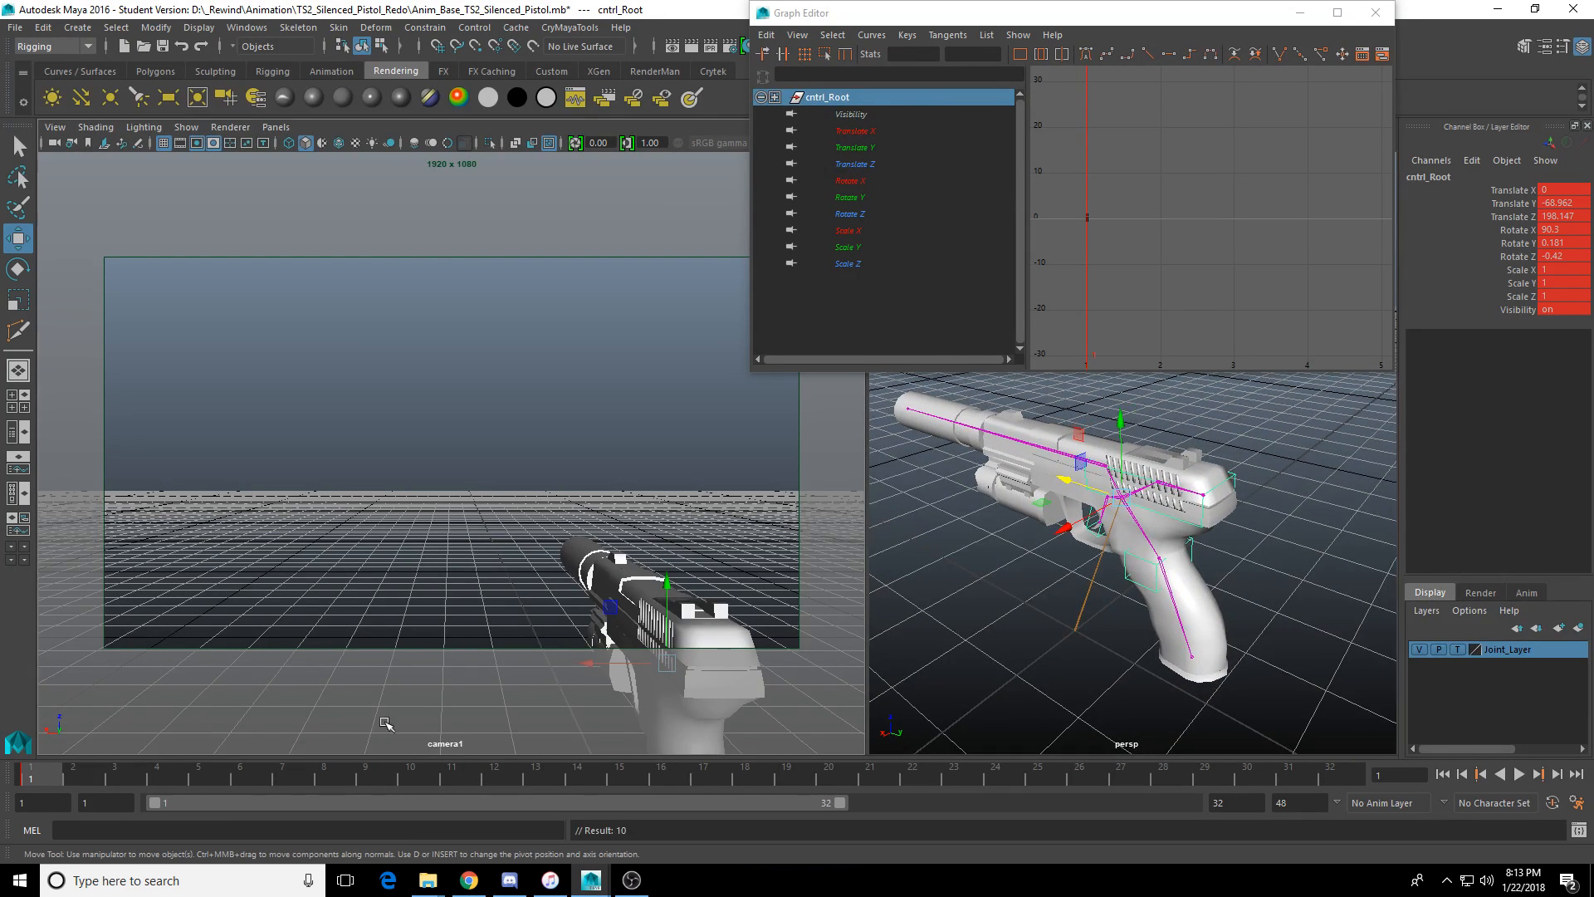
Key the root control on frame 3 raised to Translate Z 203.574 with Rotate X at 87.399, and play it back.
drag(181, 790, 325, 776)
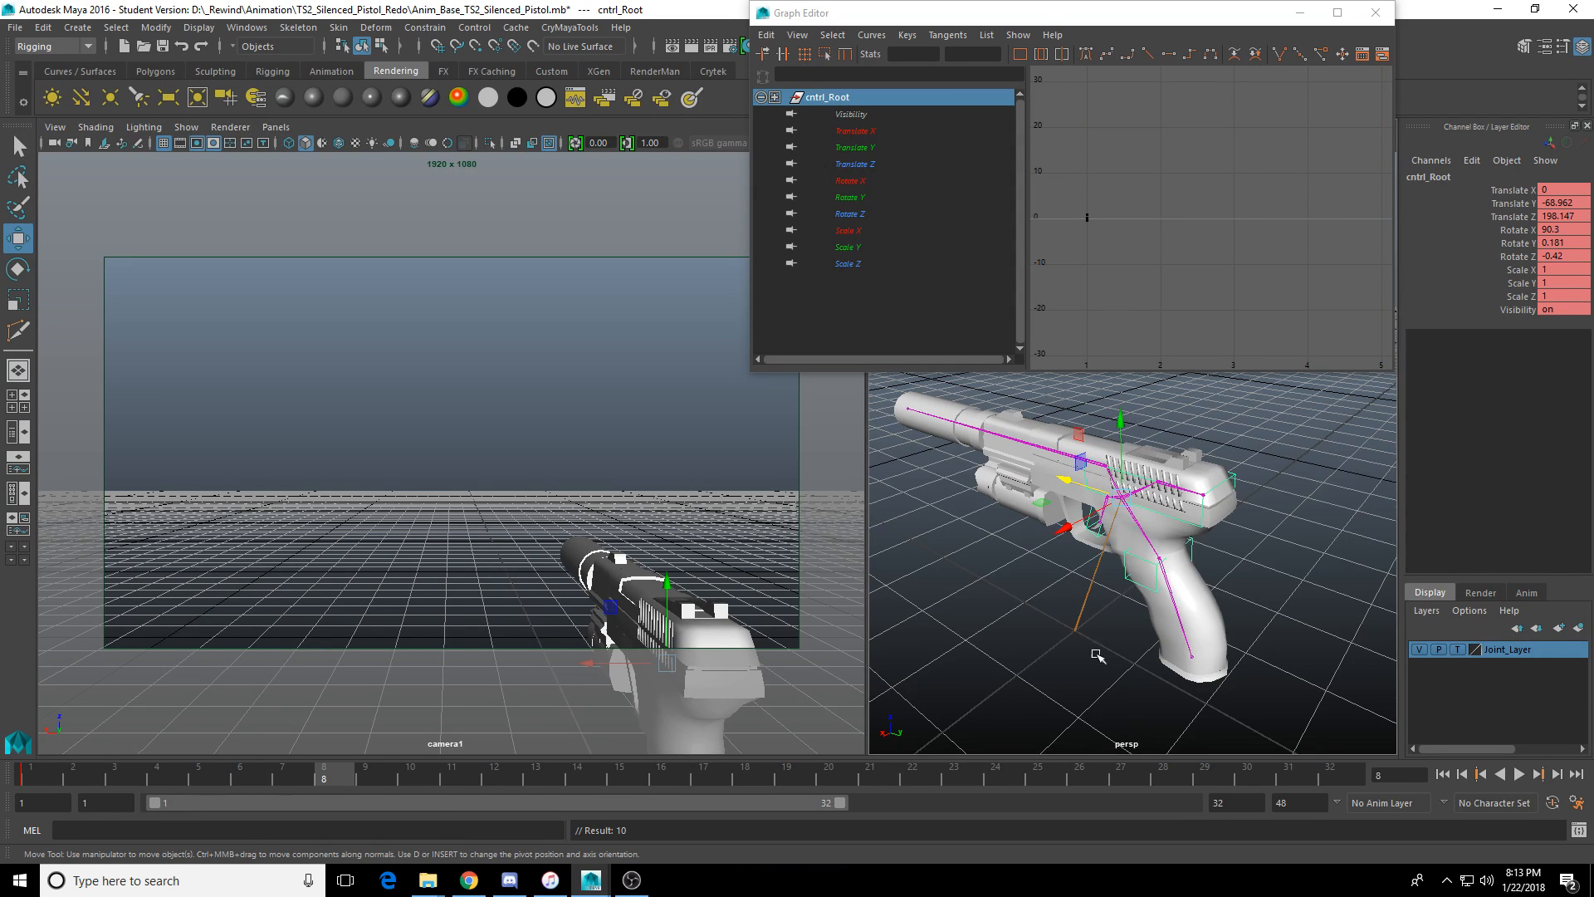
scroll(1144, 554, up, 3)
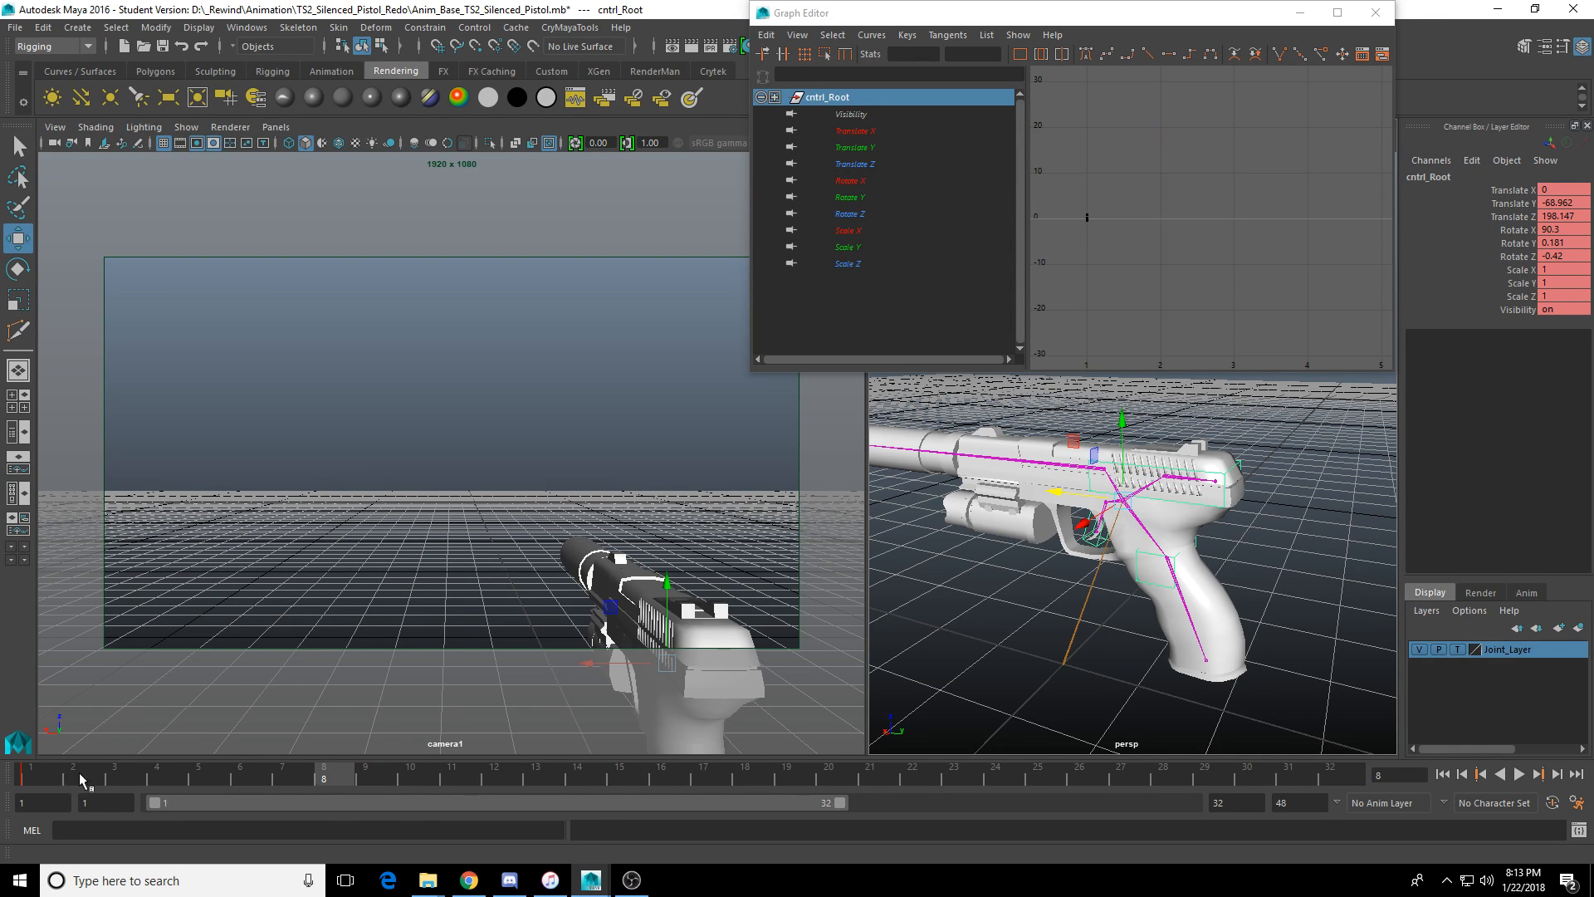
click(81, 778)
click(113, 779)
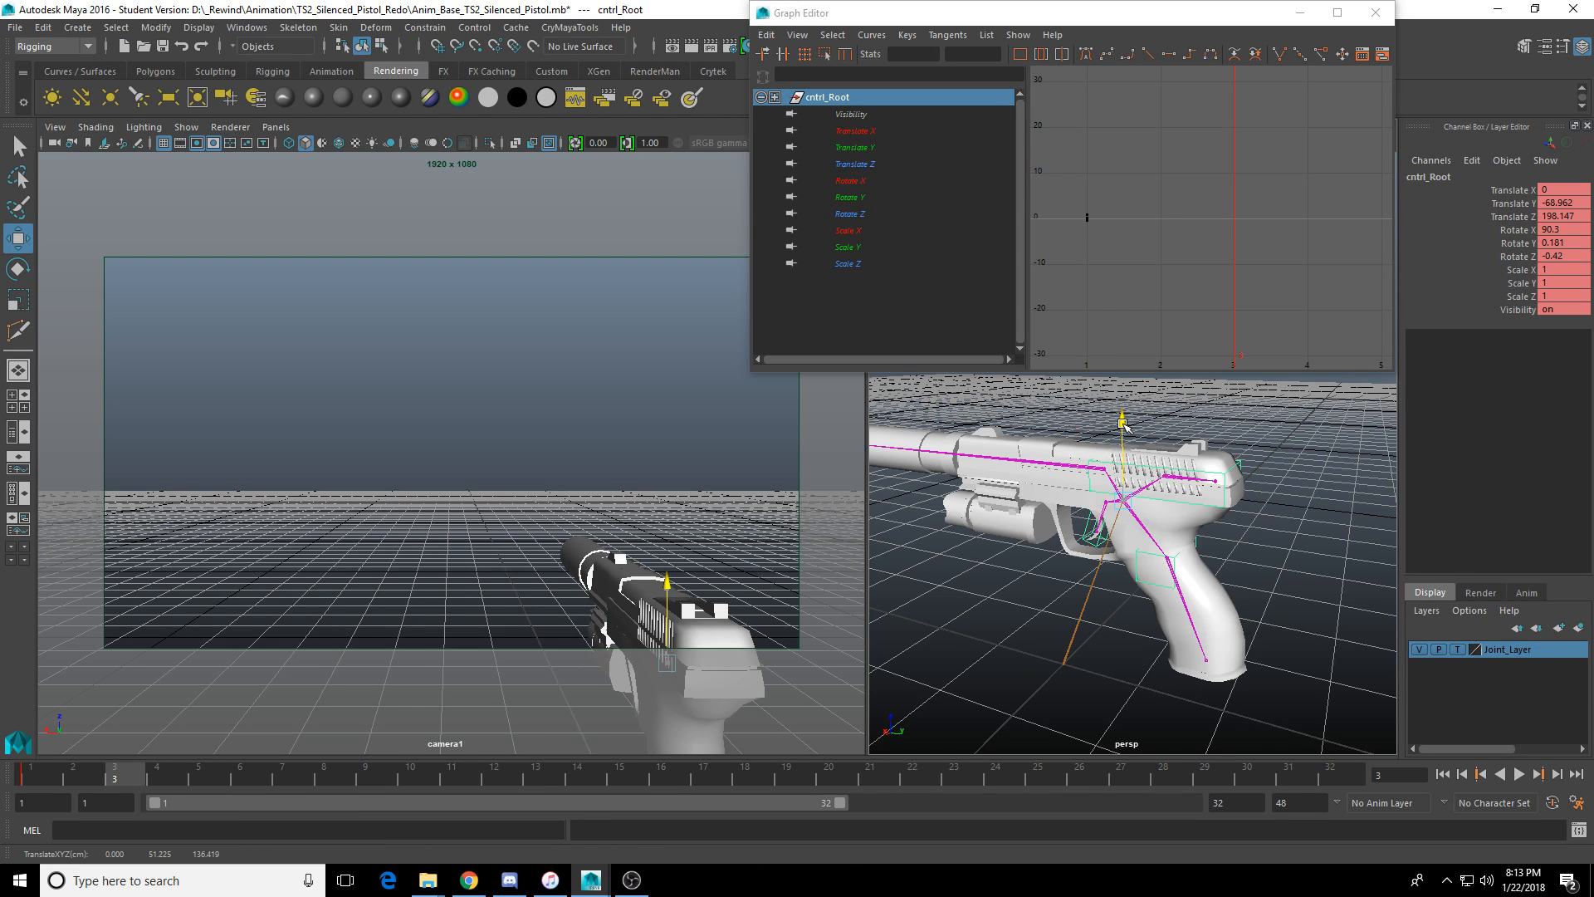
middle_drag(1105, 430, 1165, 434)
key(e)
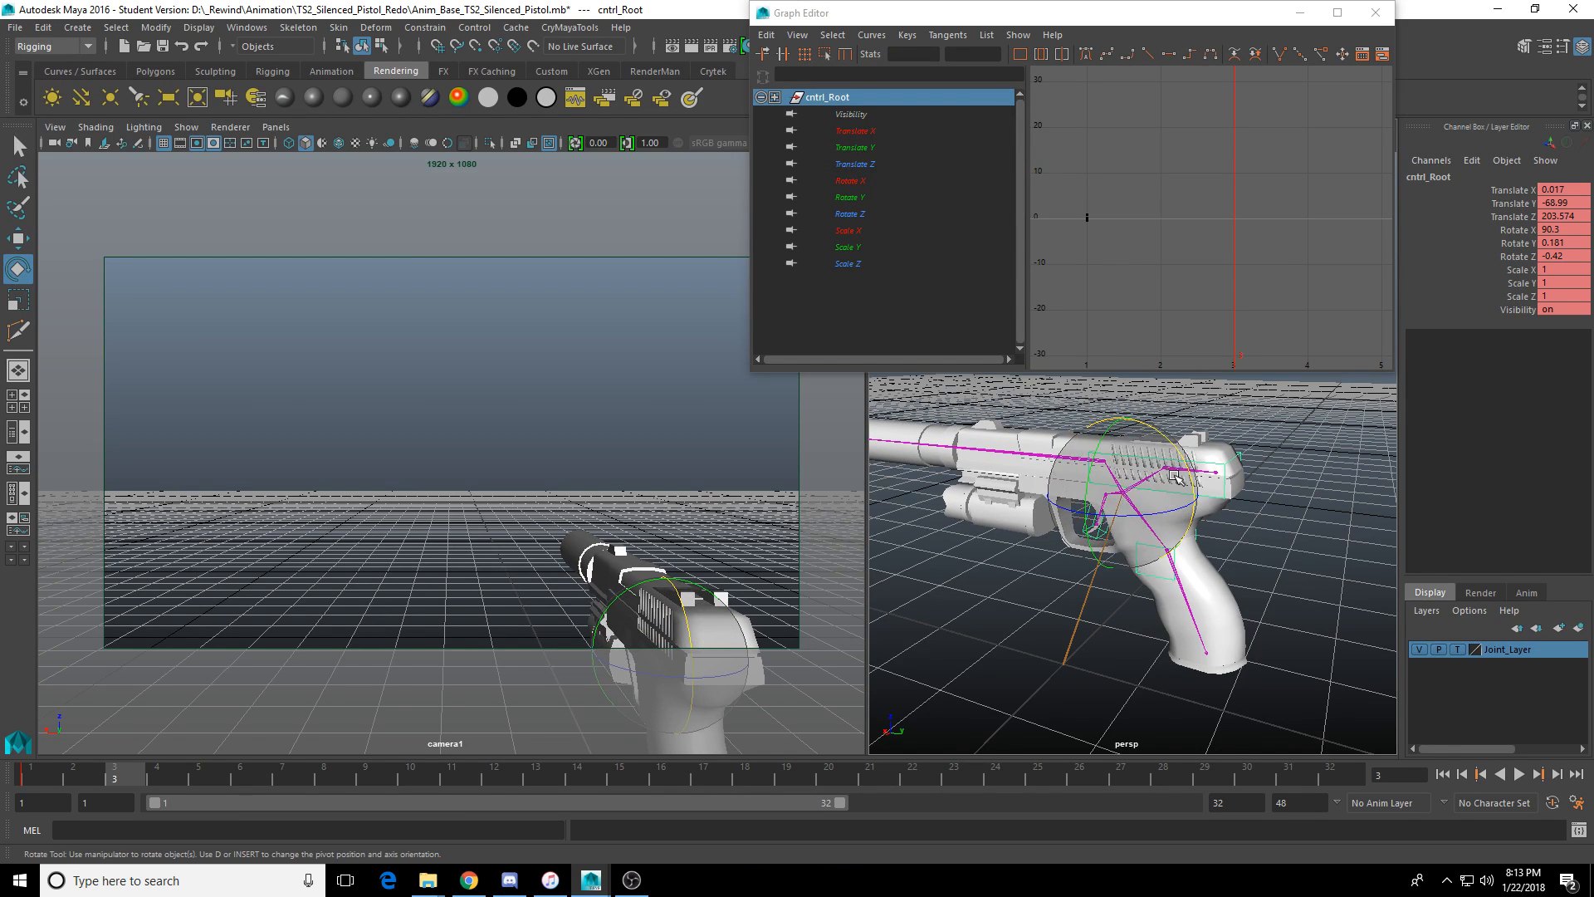
alt+drag(1165, 435, 1165, 478)
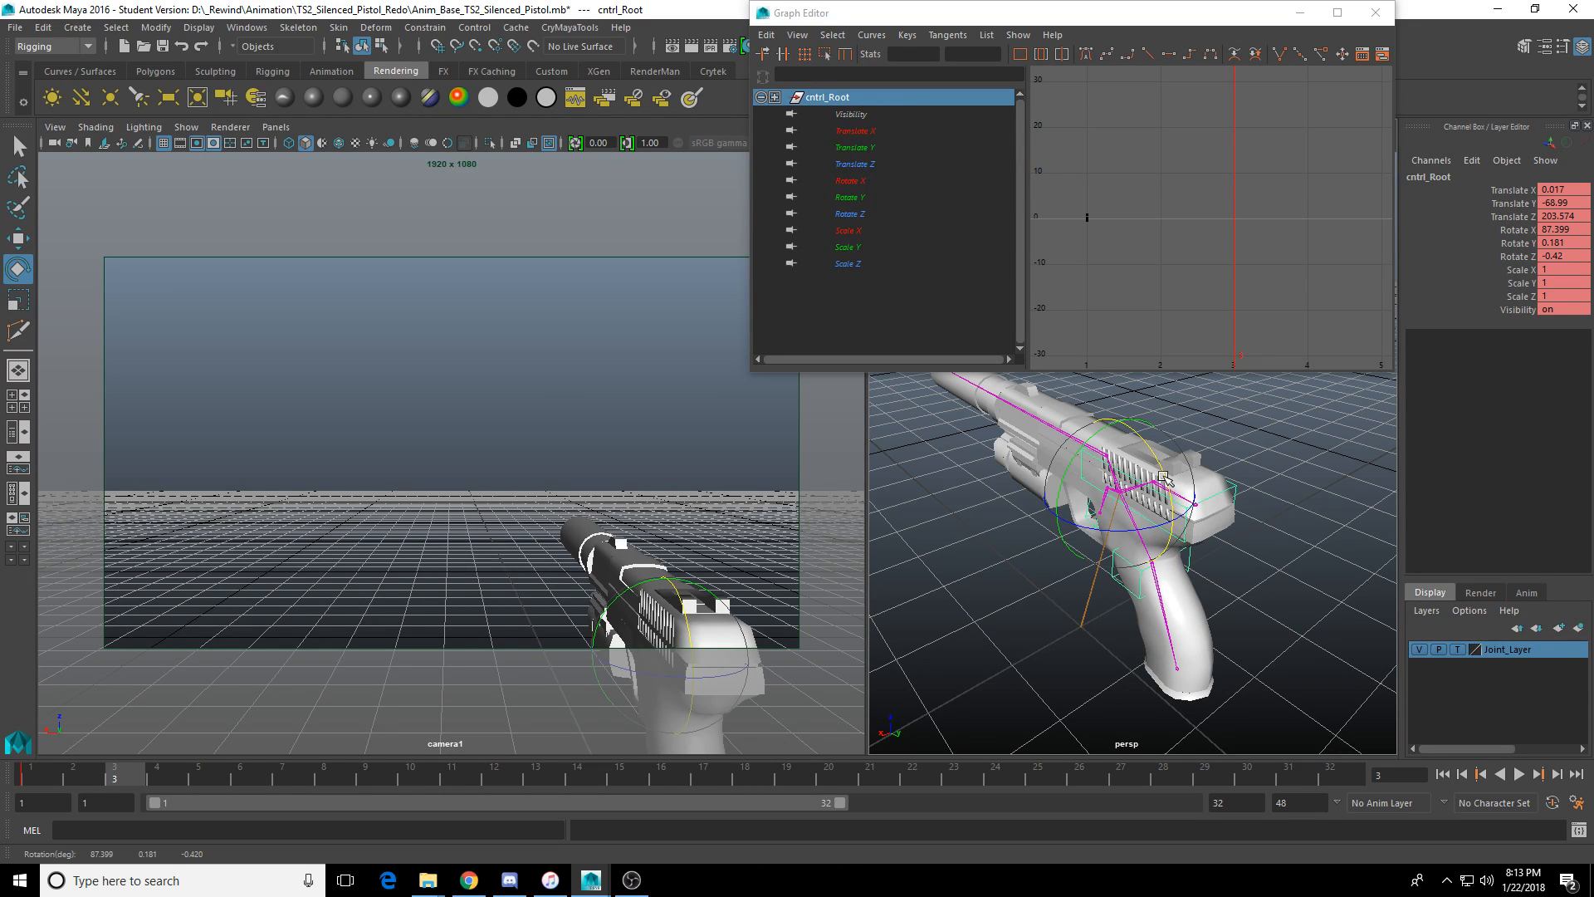
key(s)
key(alt+v)
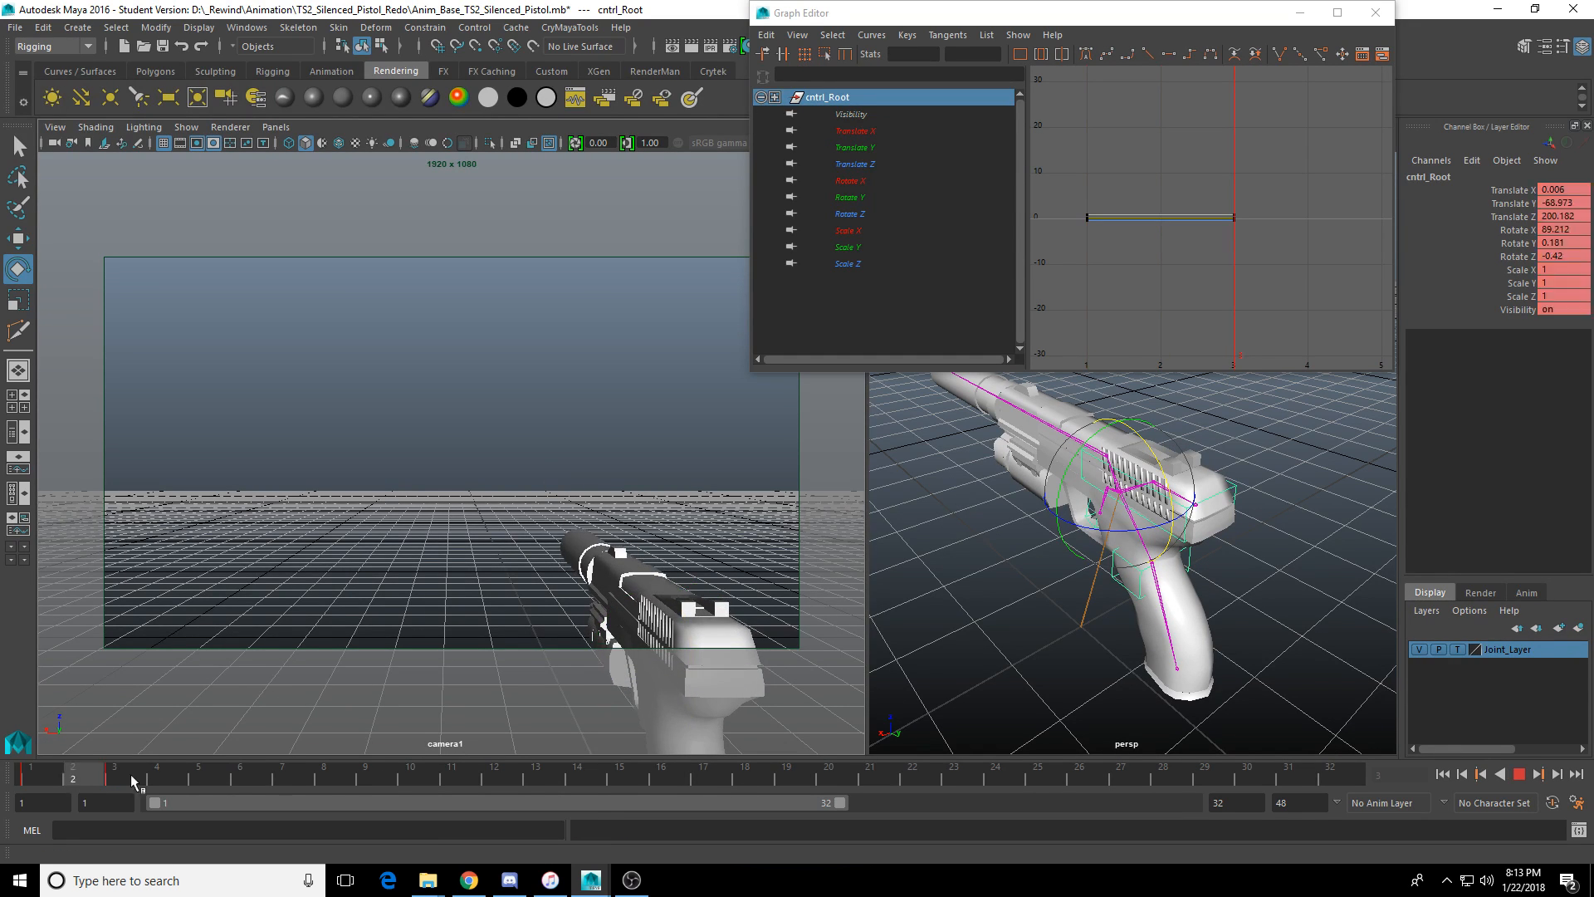
Key the root control on frame 12 out of camera view, at Translate -93.15, 78.42, -250.89 with Rotate X 107.543 and Rotate Y 11.716.
drag(132, 780, 502, 780)
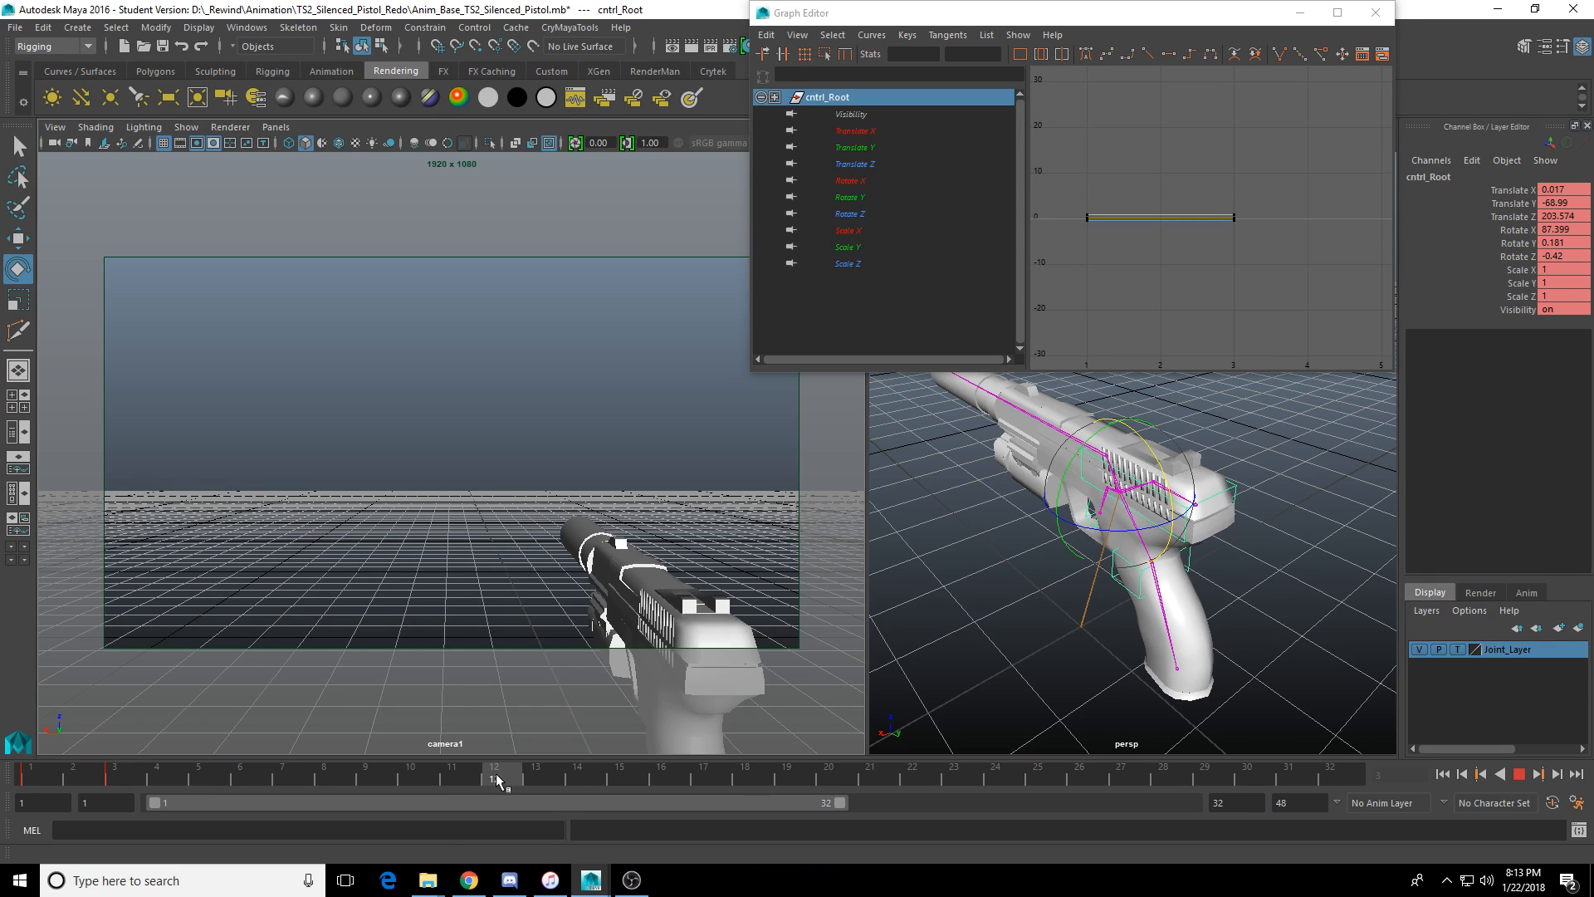
drag(1154, 452, 1172, 555)
key(w)
key(s)
click(57, 773)
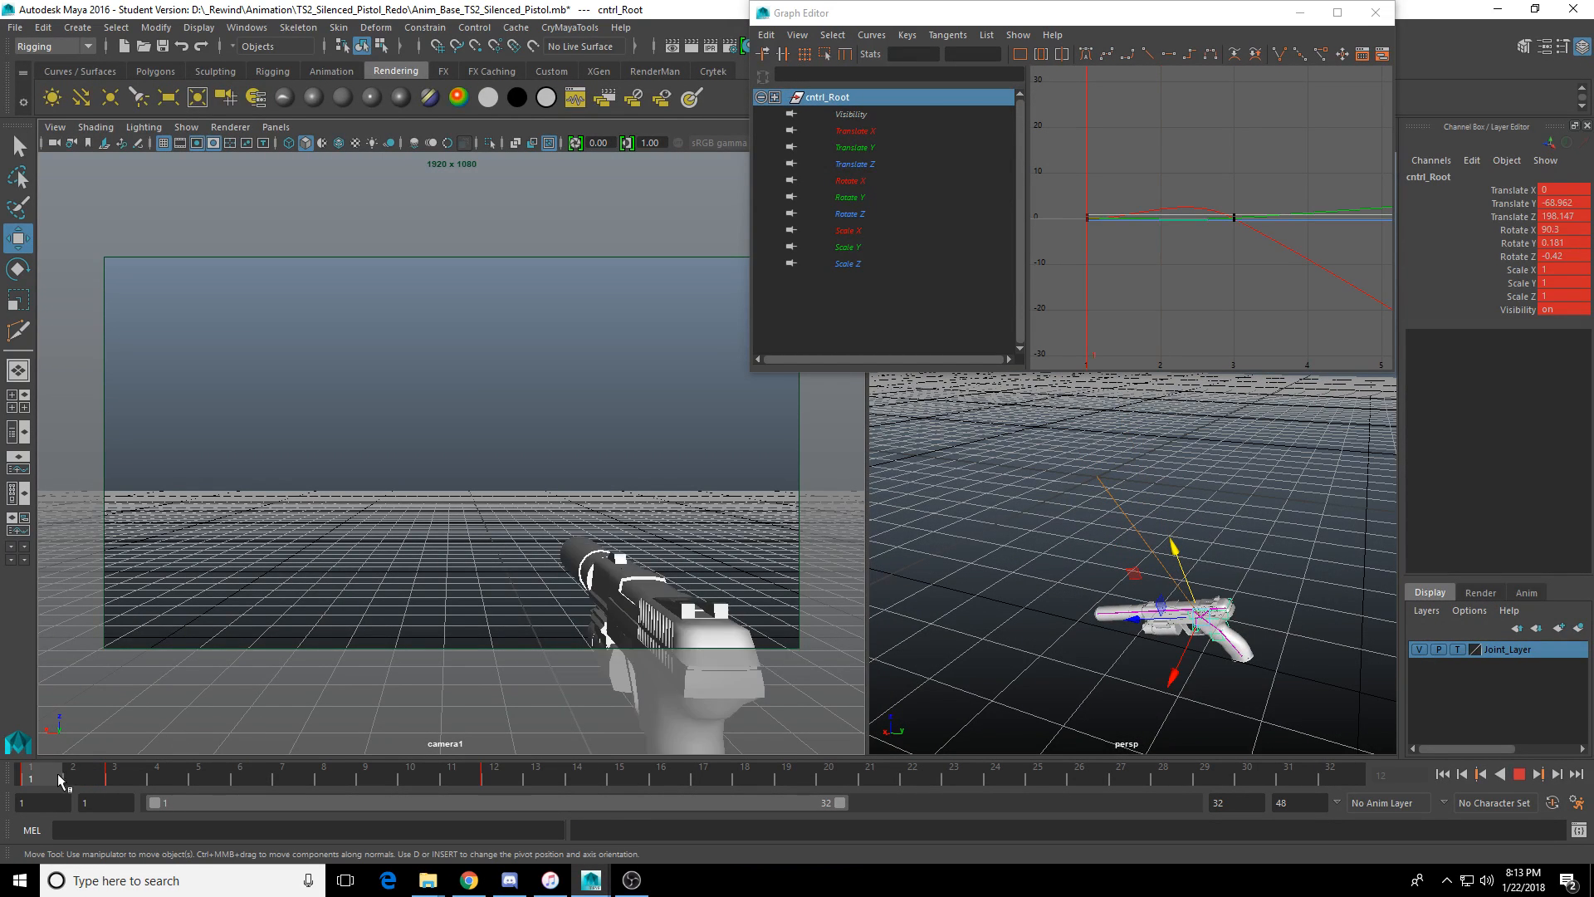
Try moving the root control's frame 12 key to frame 19, and undo the move.
drag(57, 773, 781, 783)
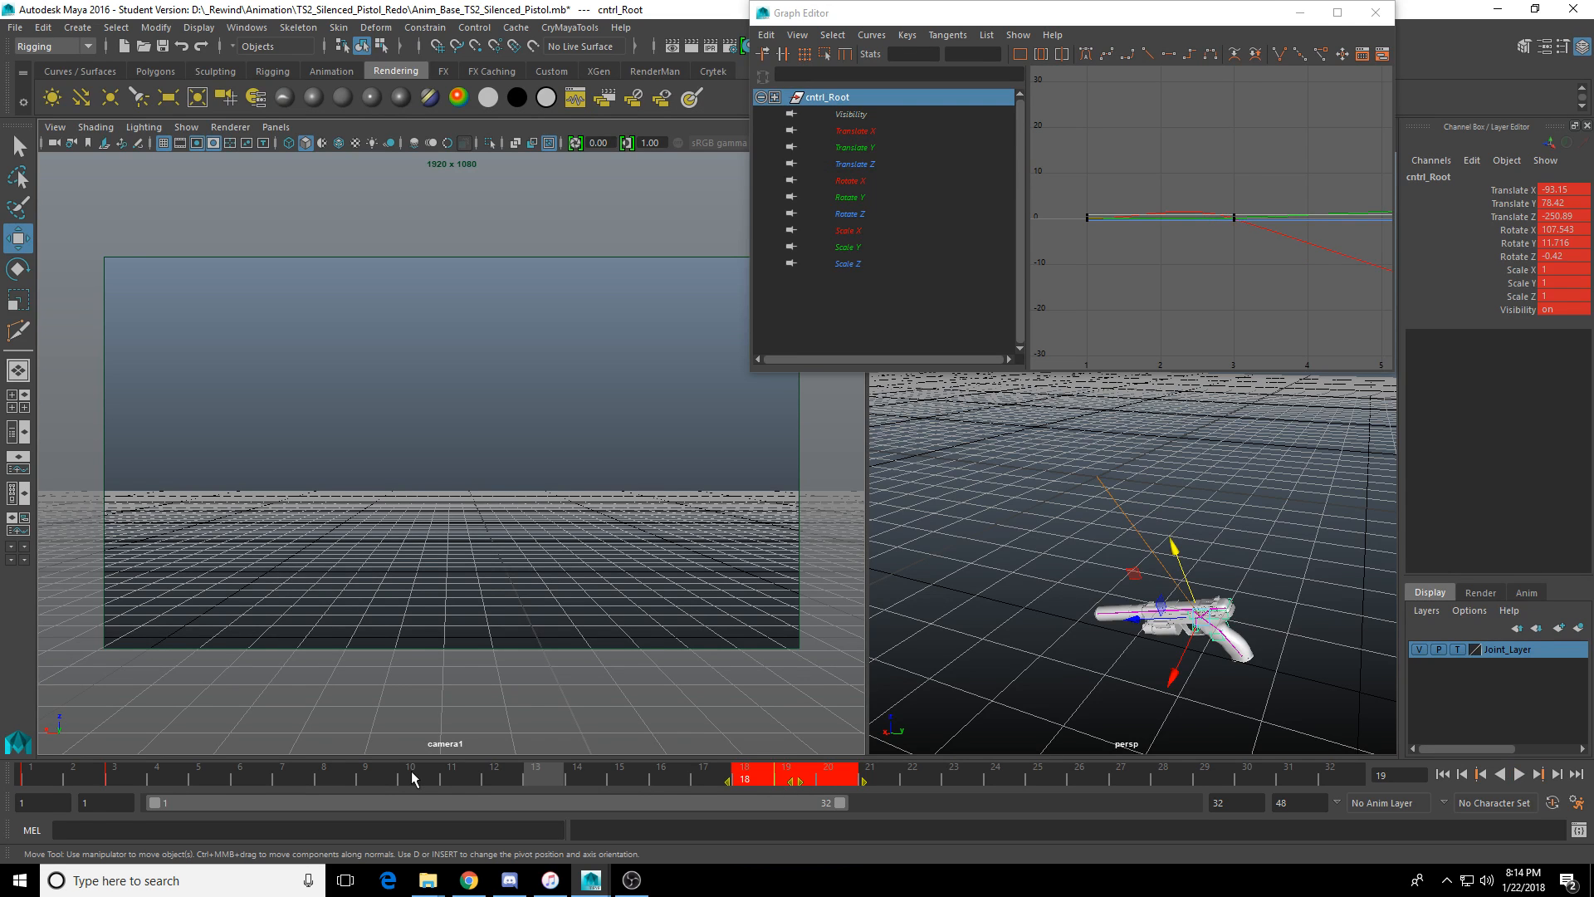
key(ctrl+z)
key(ctrl+z)
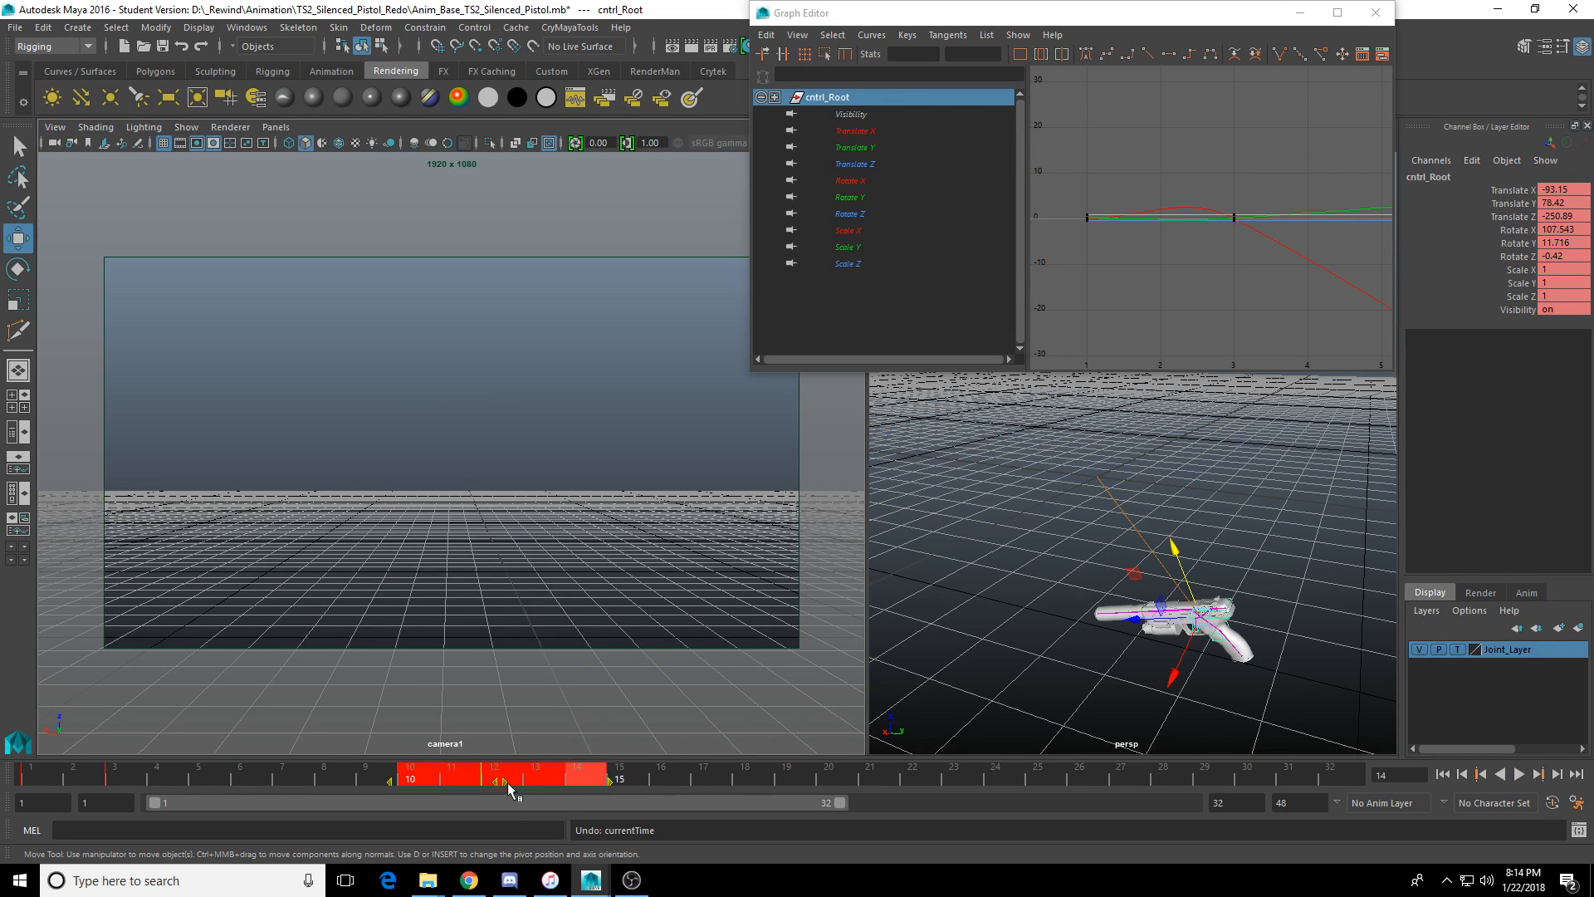
Move the root control's frame 12 key to frame 8 and set its Rotate X there to 157.971.
drag(506, 783, 198, 781)
drag(91, 772, 326, 793)
scroll(1185, 487, up, 3)
key(e)
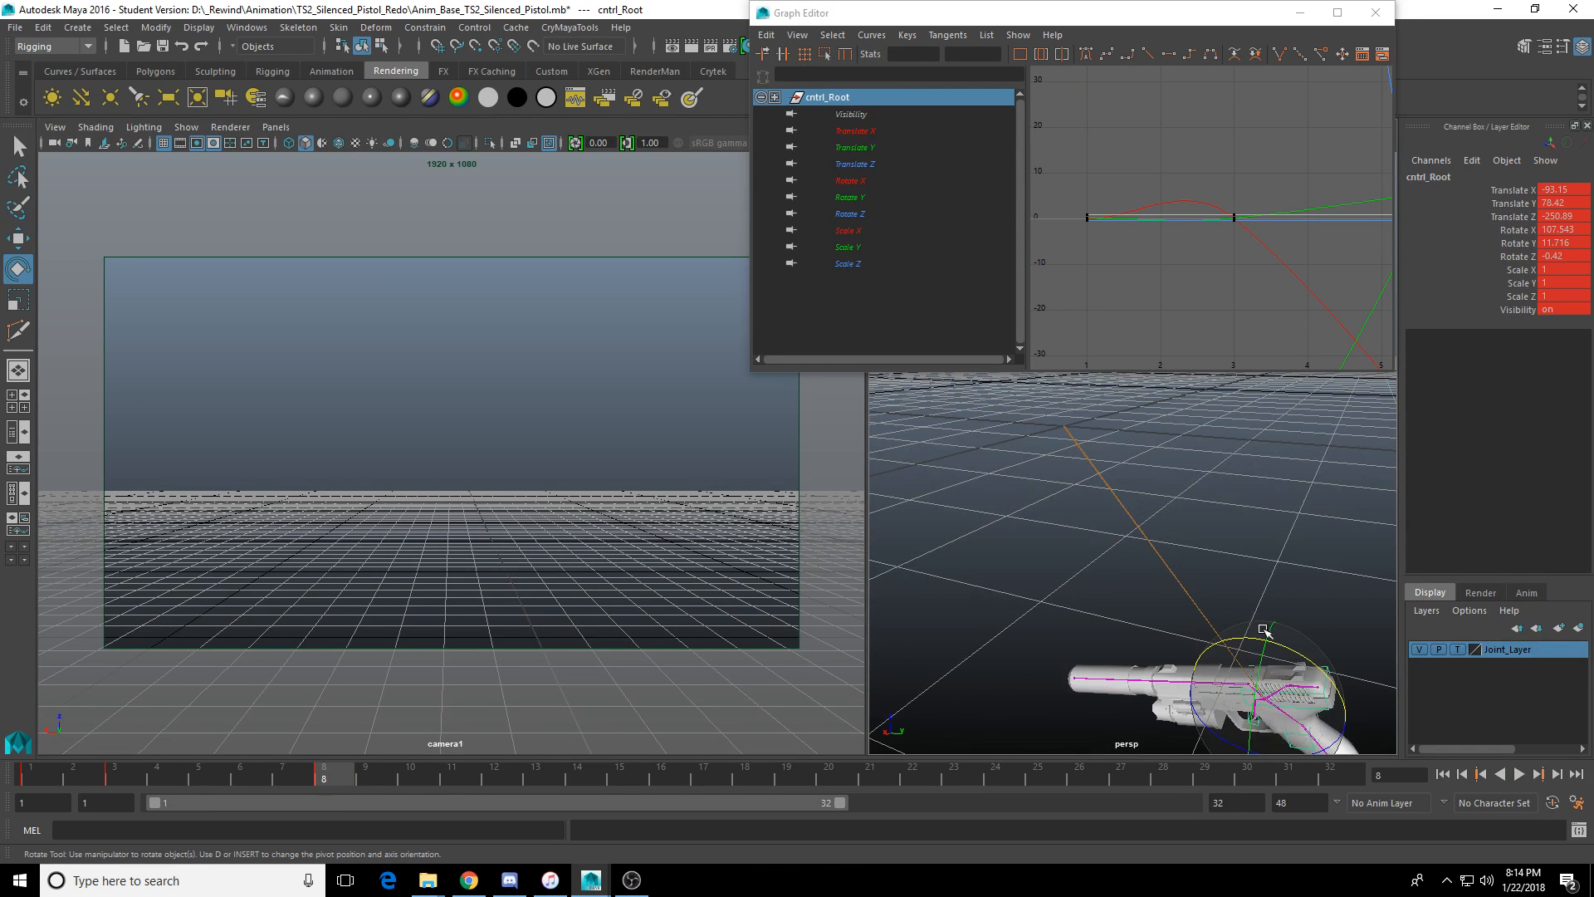
drag(1241, 613, 1239, 646)
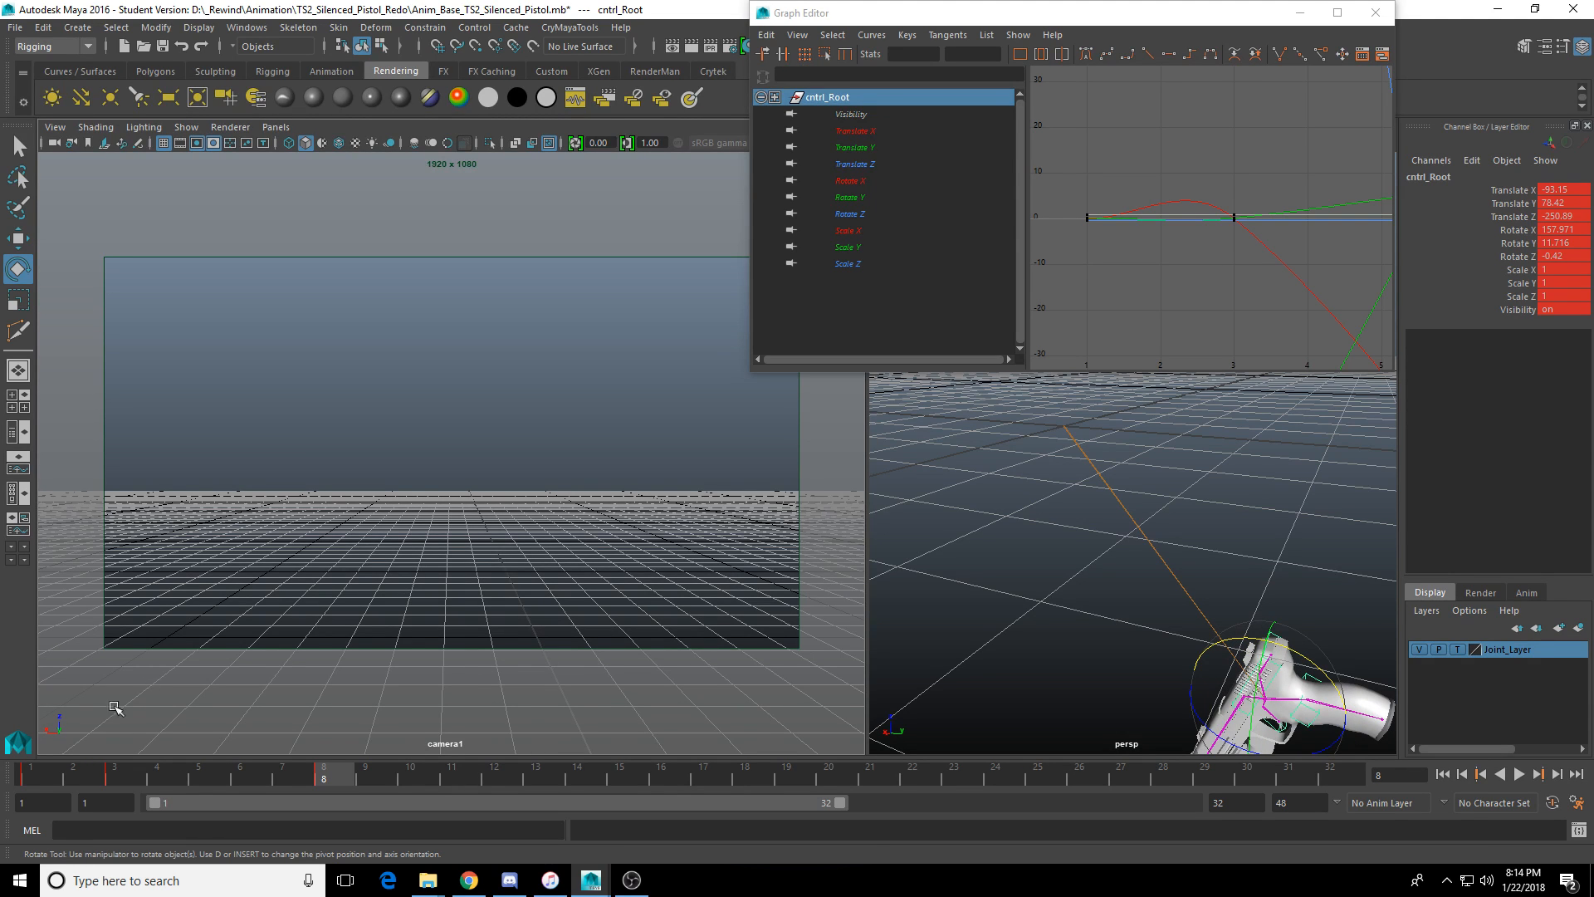
Shorten the playback range to end at frame 14 and play the animation.
drag(838, 806, 447, 803)
click(1520, 774)
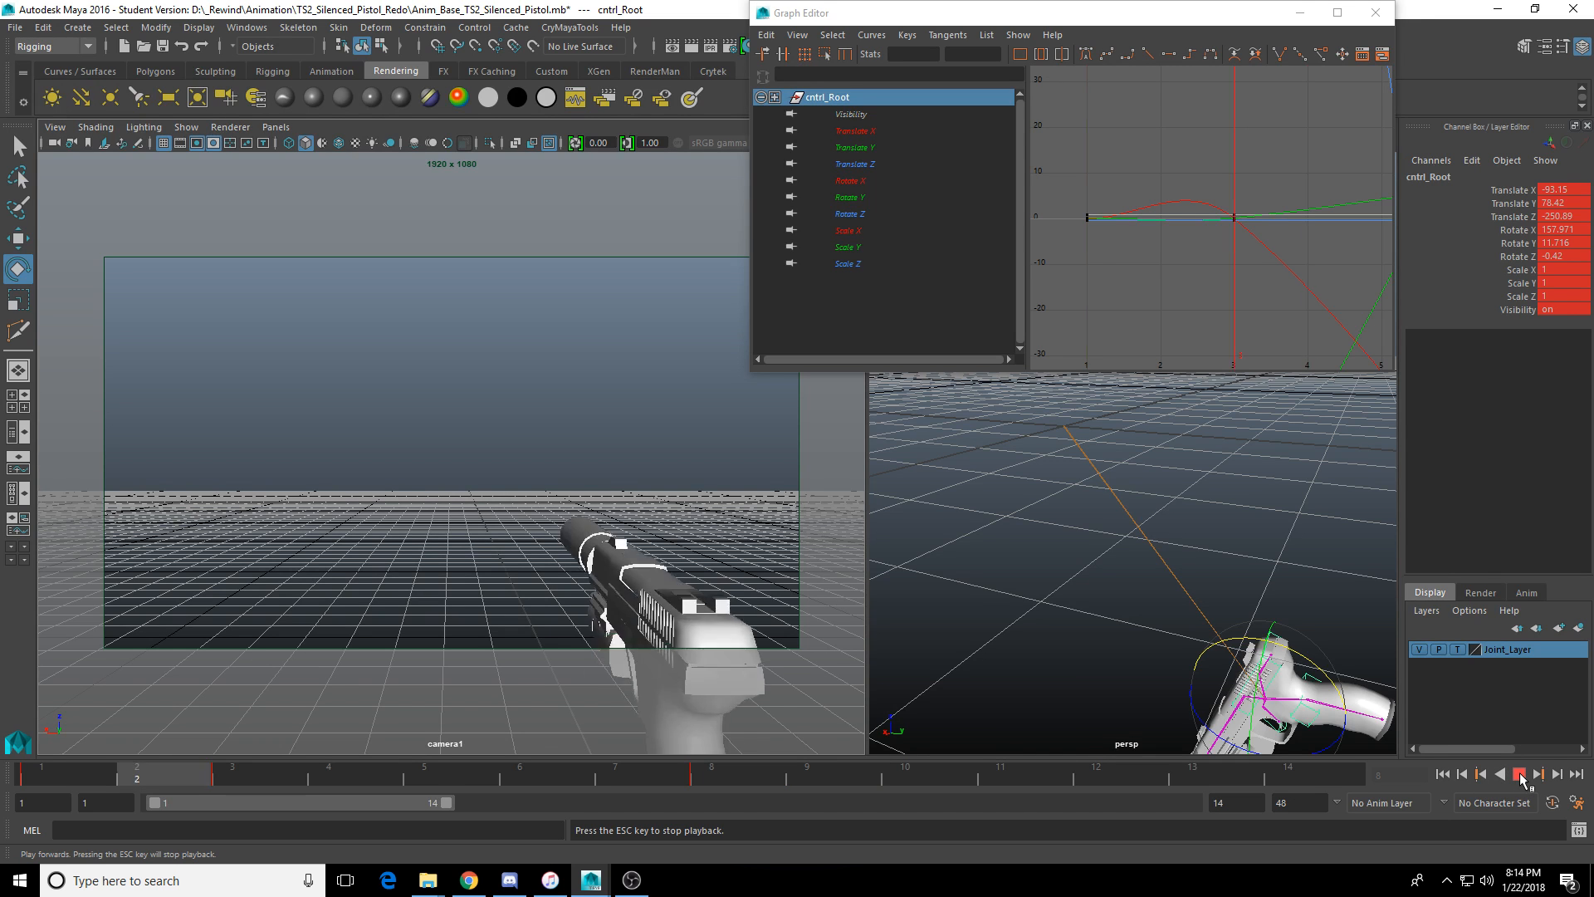
click(1519, 775)
Retime the root control's frame 3 key to frame 5 and its frame 8 key to frame 14.
drag(124, 776, 475, 793)
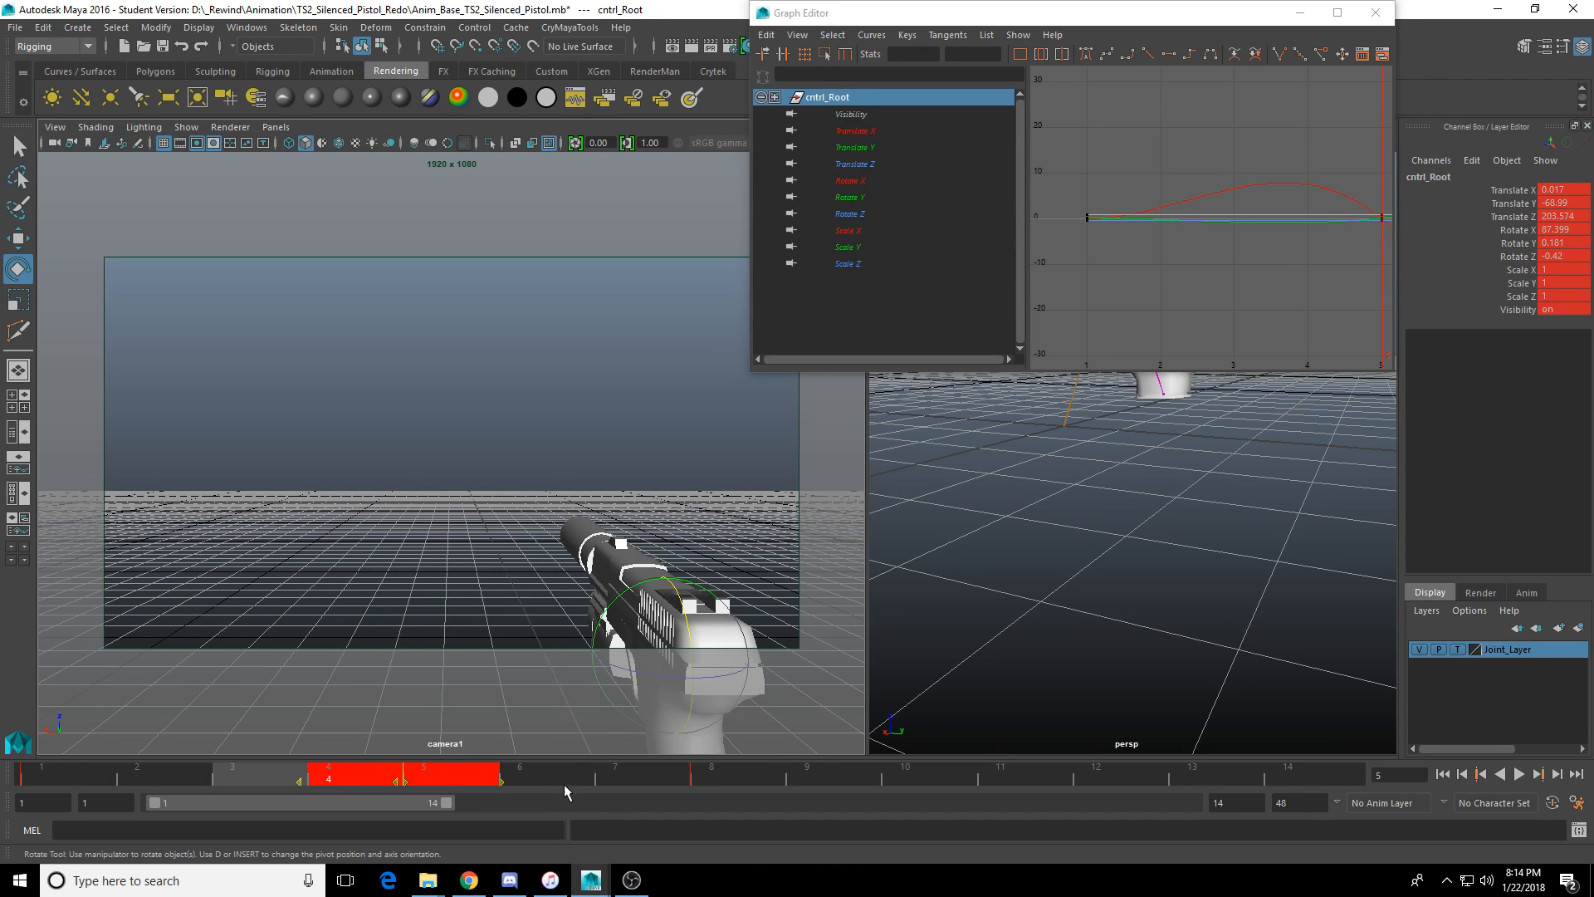
click(608, 783)
shift+drag(694, 783, 1278, 785)
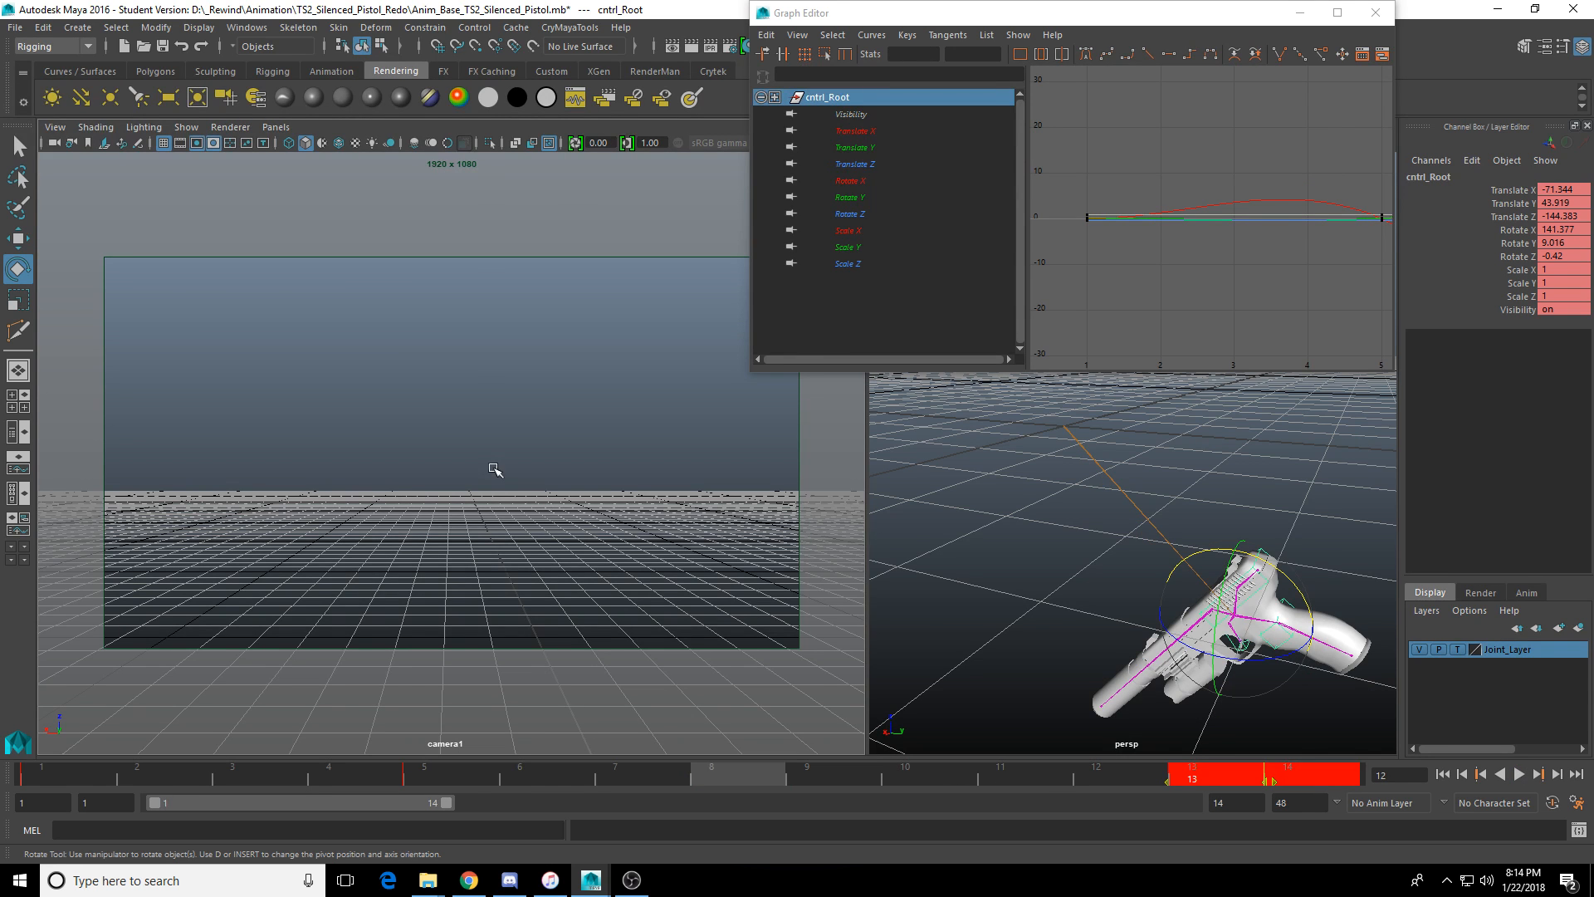
drag(324, 782, 422, 780)
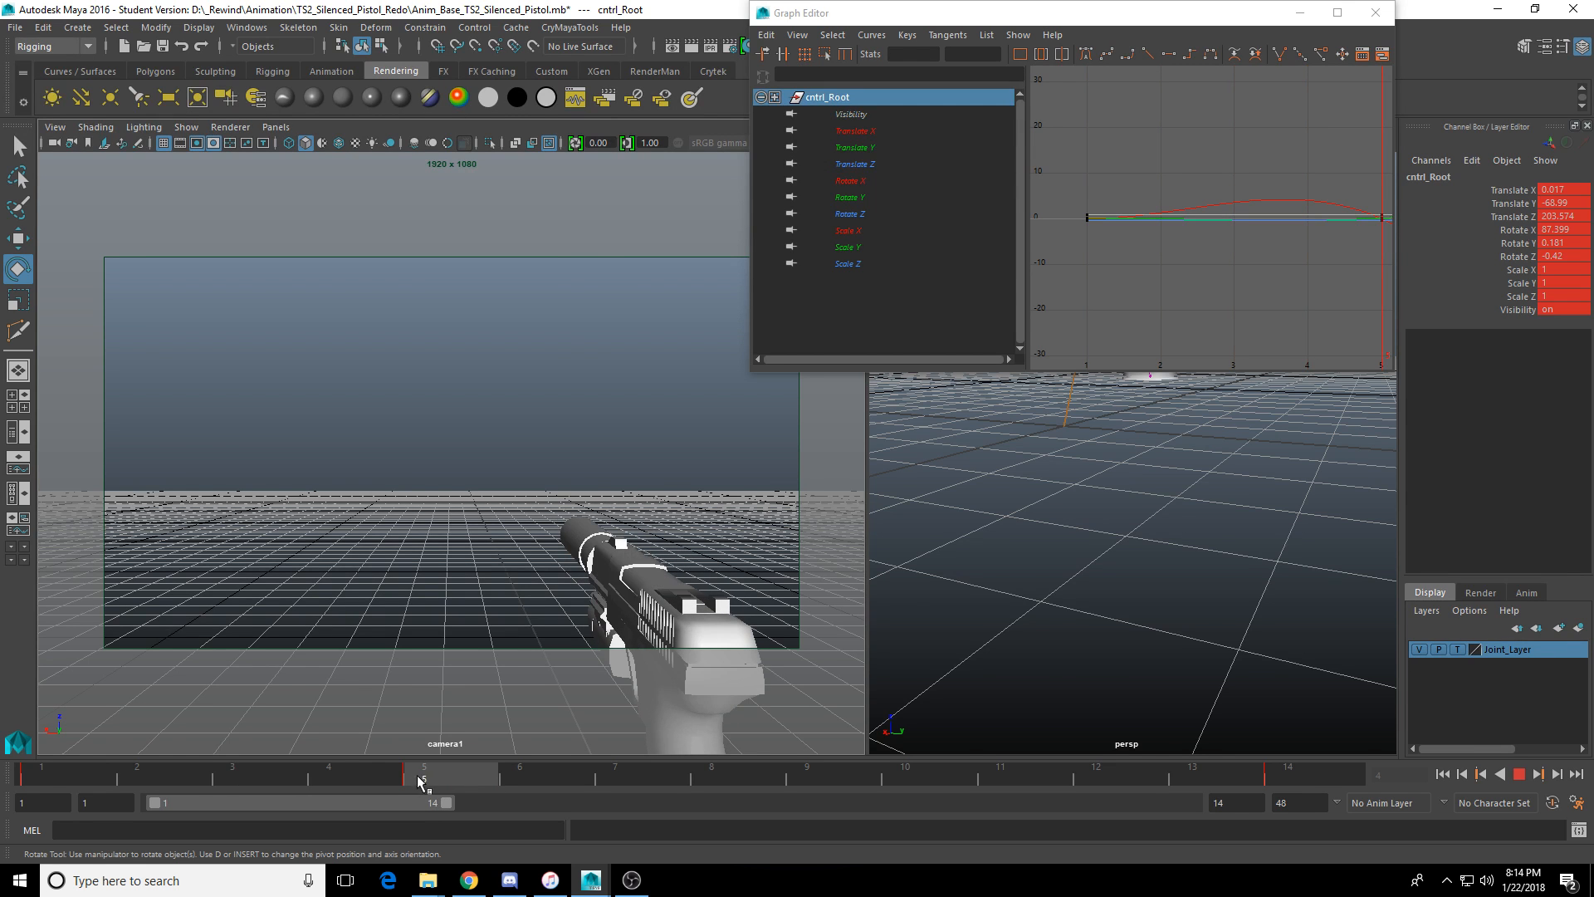
Frame the root control's animation curves and set the tangents of all frame 1 keys to Linear.
key(a)
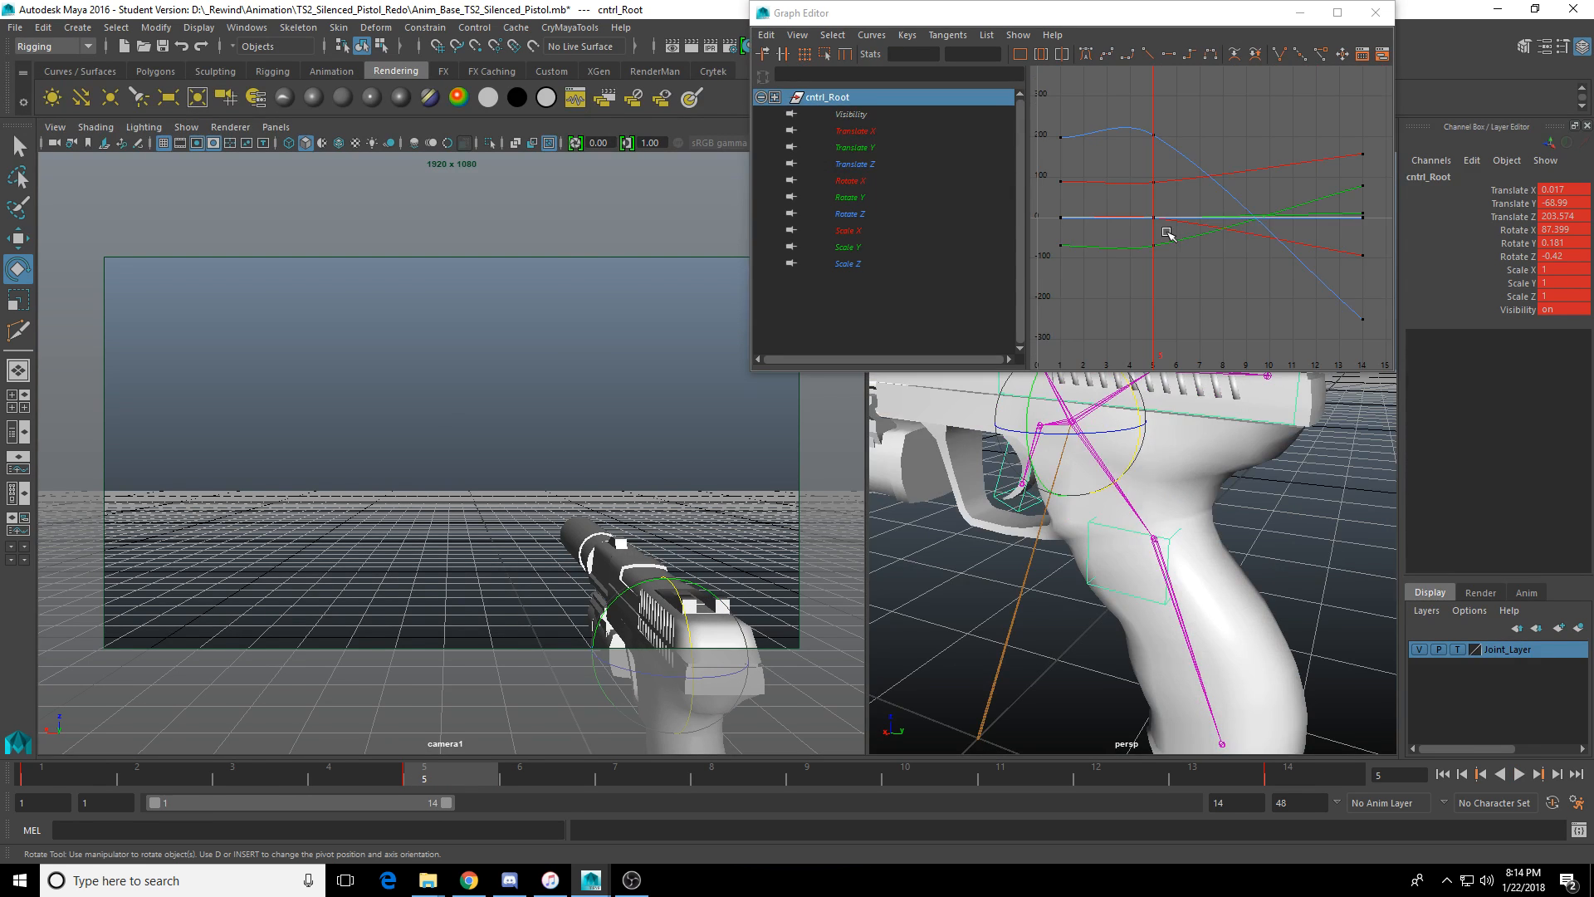
alt+middle_drag(1144, 225, 1167, 169)
drag(1226, 293, 1225, 292)
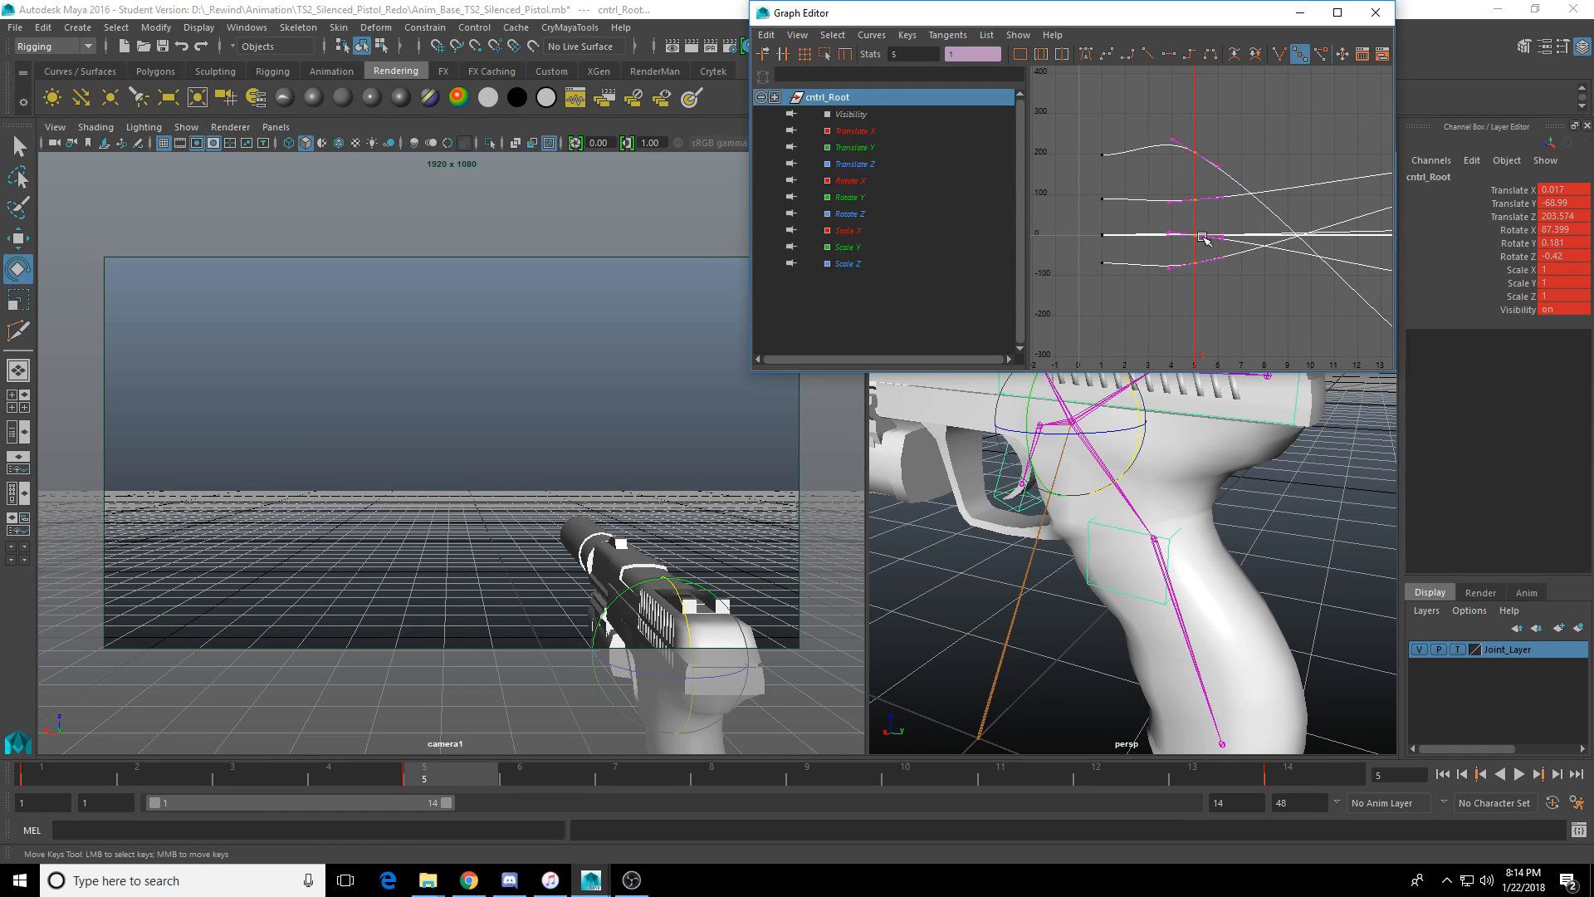
drag(1121, 281, 1122, 285)
right_click(1129, 210)
mouse_move(1267, 259)
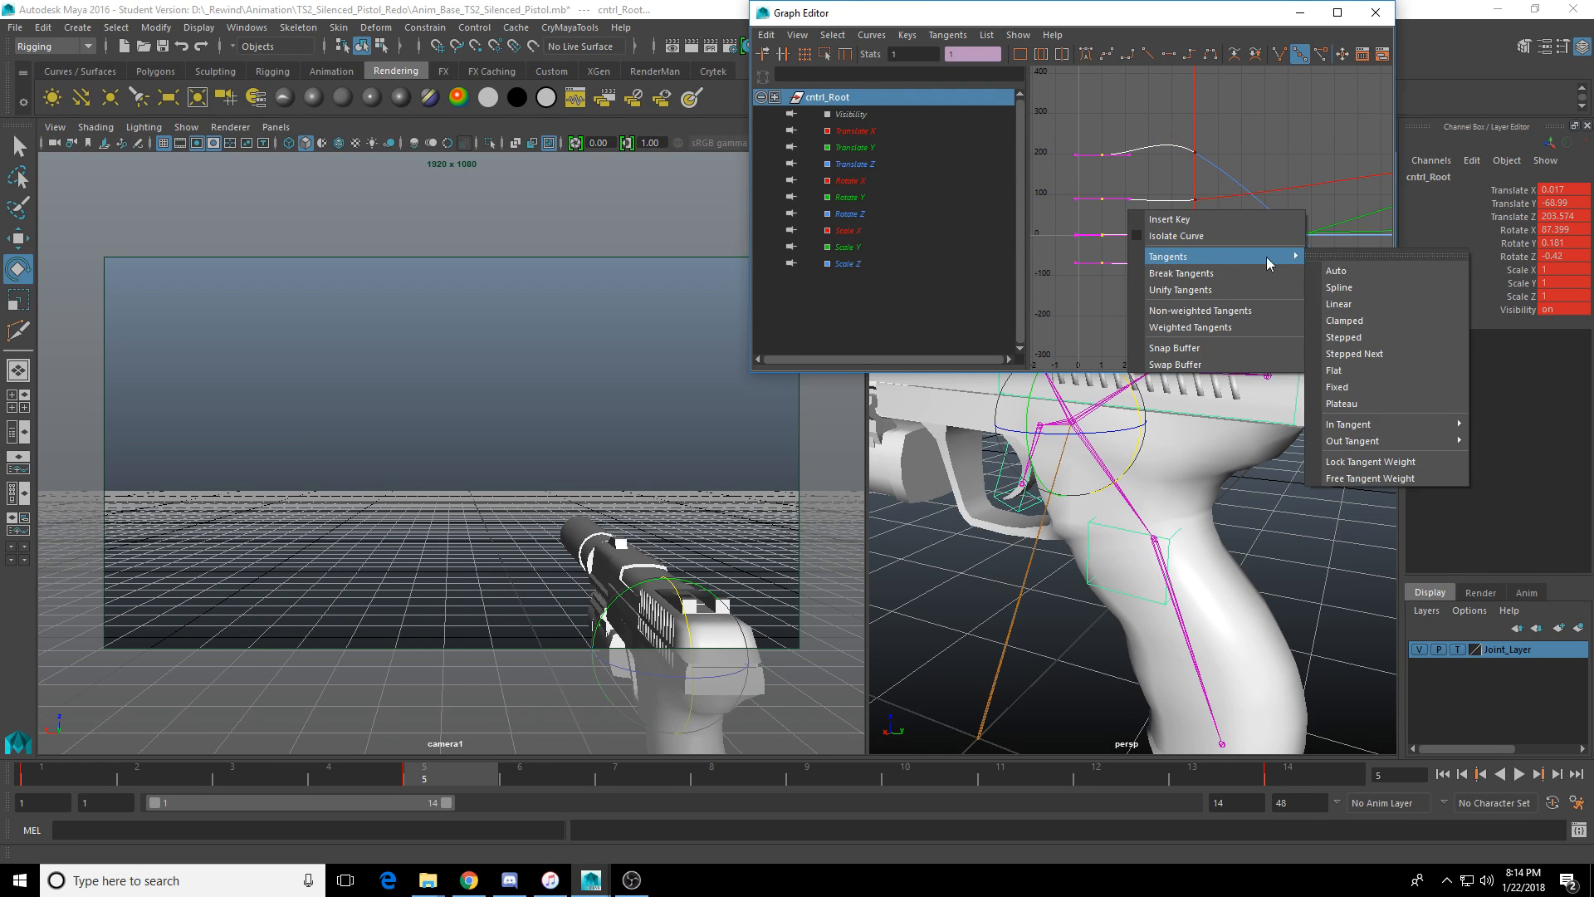
click(1386, 308)
Set the tangents of all the root control's frame 5 keys to Auto and play the animation.
drag(1158, 105, 1204, 274)
right_click(1200, 218)
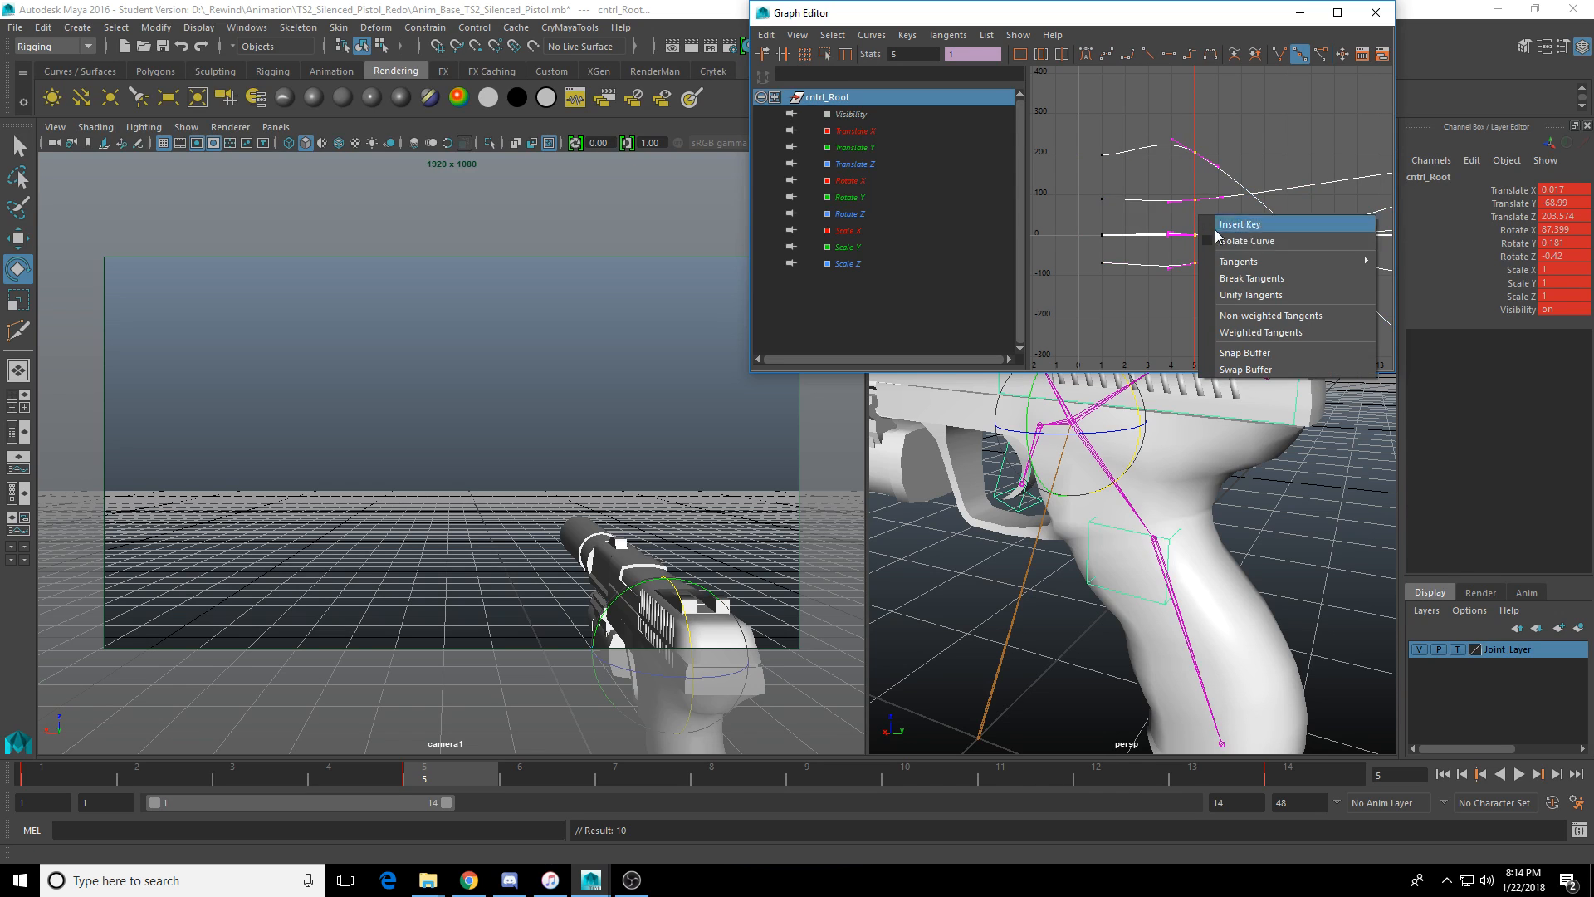
mouse_move(1250, 263)
click(1416, 276)
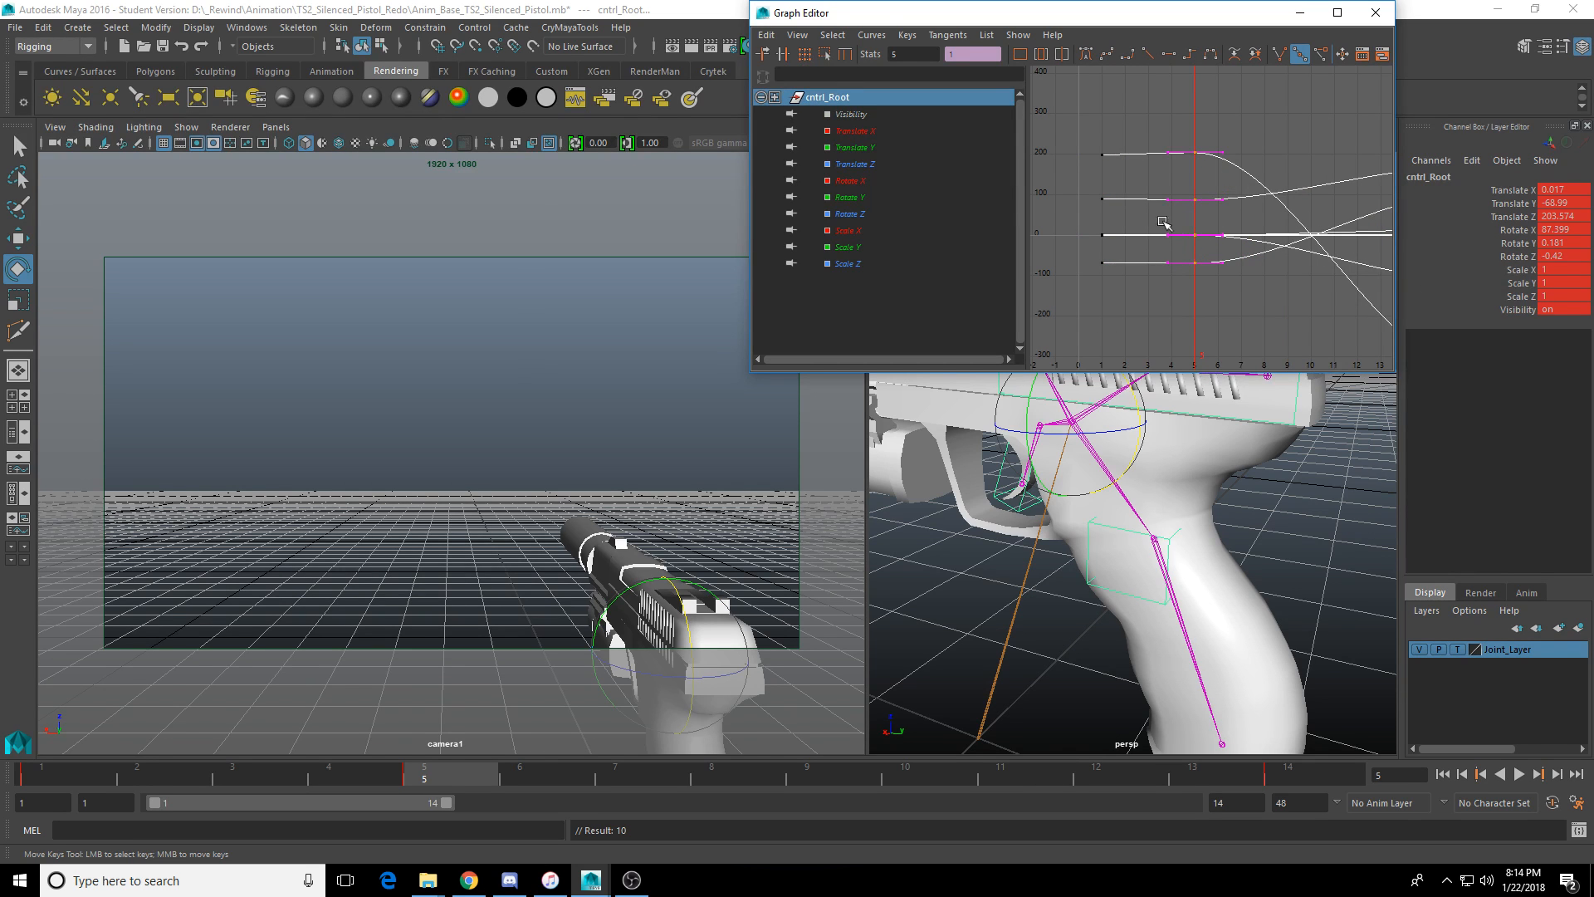
click(1518, 775)
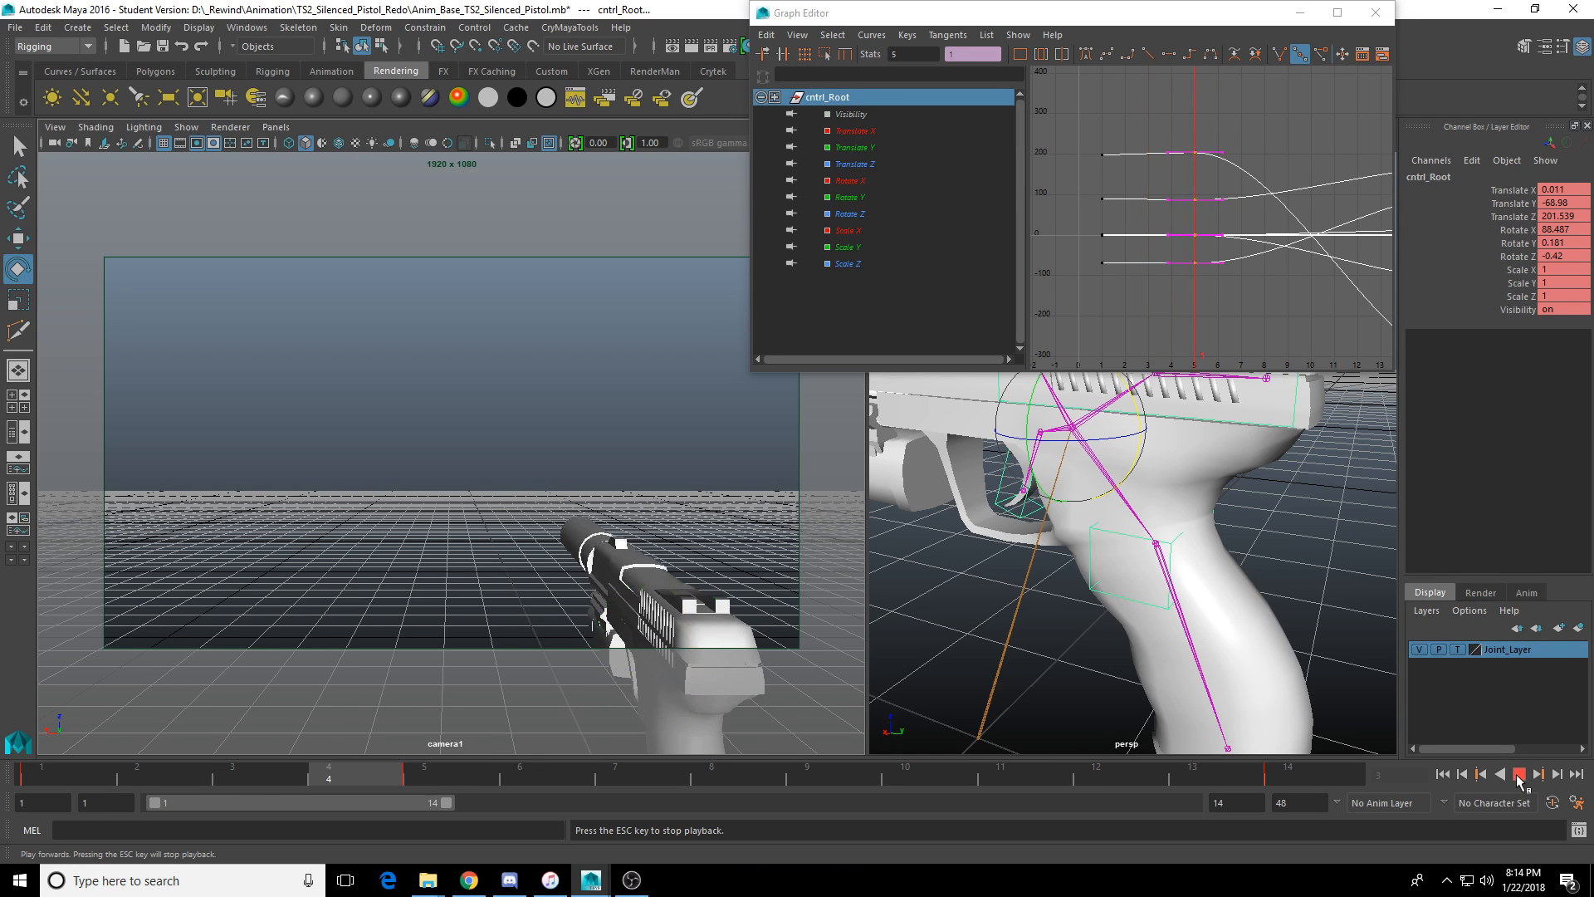
On frame 5, raise the root control to Translate Z 207.885, set Rotate X to 96.771, and play back the motion.
mouse_move(431, 764)
mouse_down()
mouse_move(213, 773)
mouse_move(406, 782)
mouse_up()
scroll(1168, 612, up, 3)
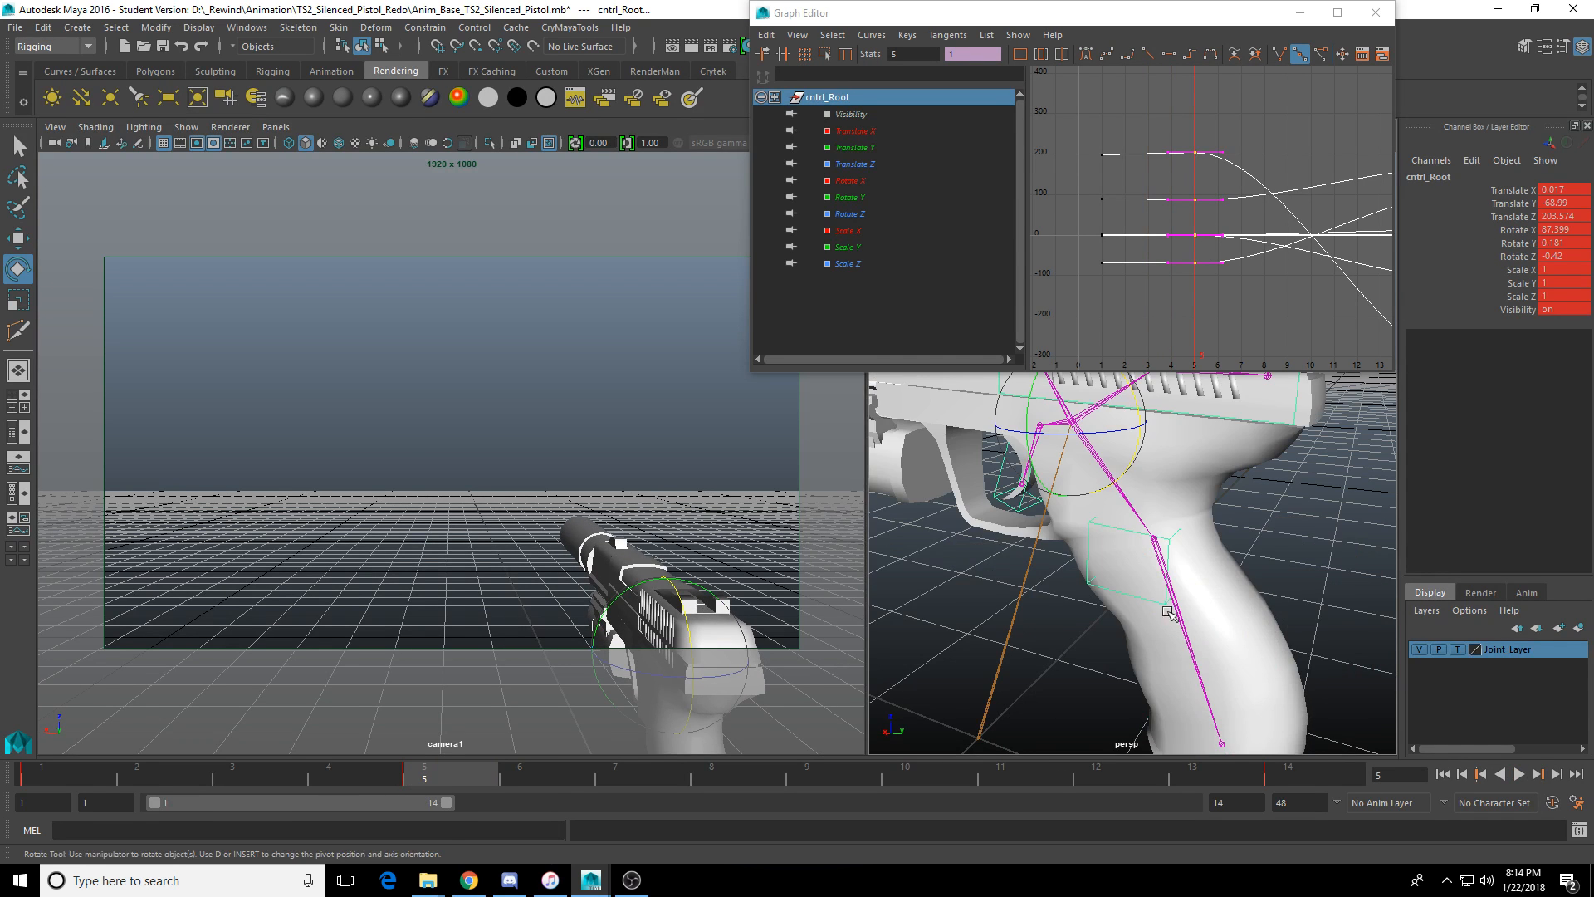
alt+middle_drag(1168, 612, 1177, 675)
key(w)
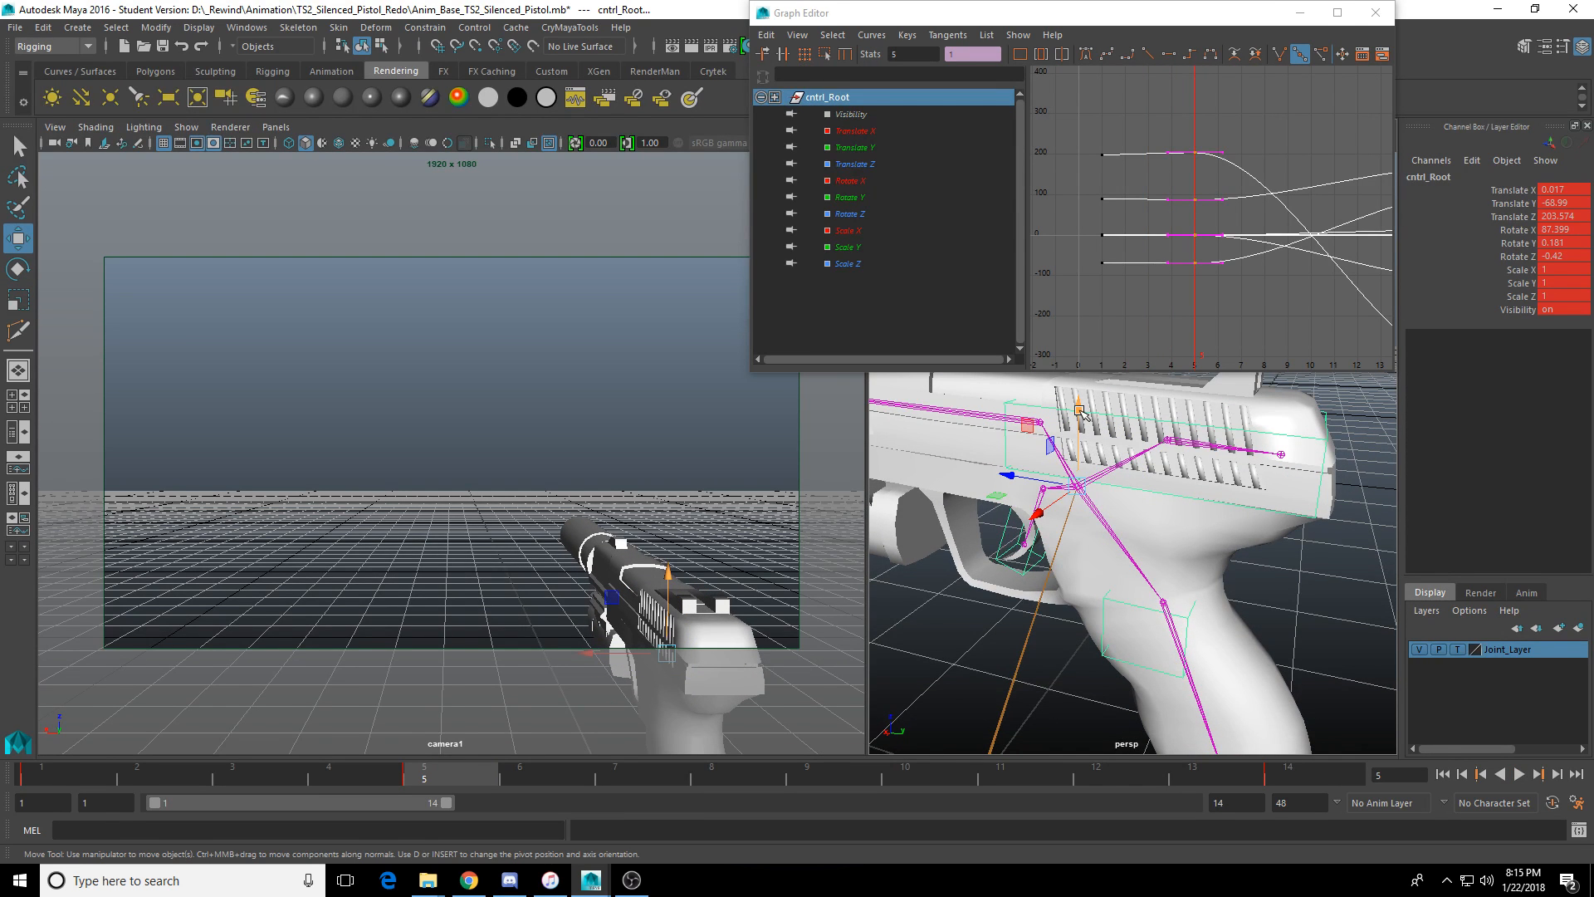
drag(1079, 410, 1079, 399)
key(e)
scroll(1150, 515, down, 3)
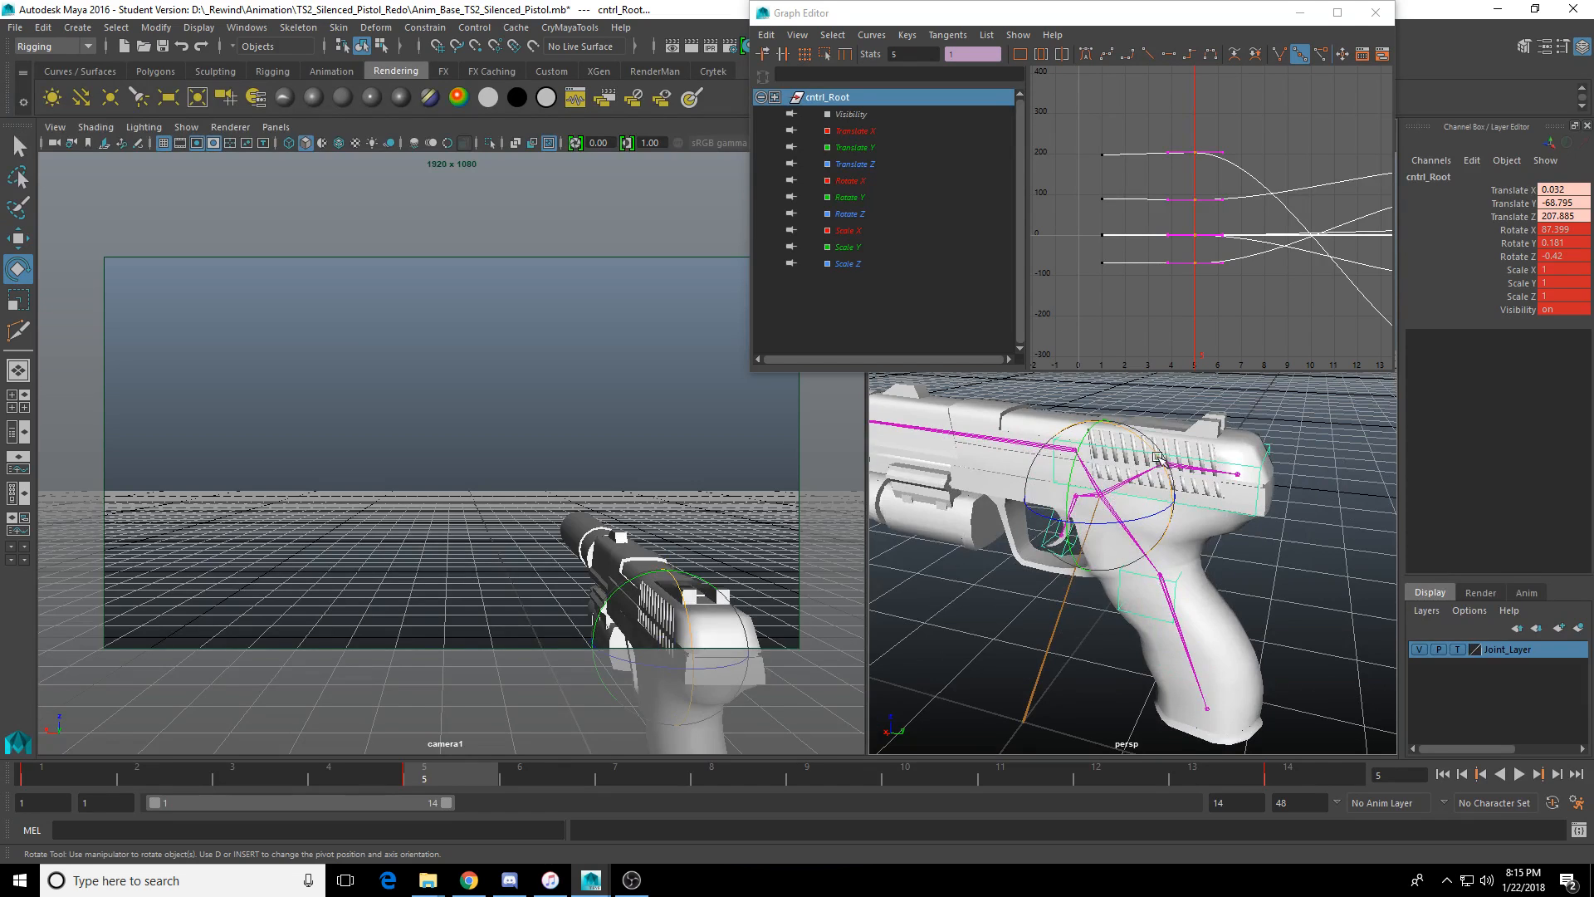
drag(1157, 456, 1164, 496)
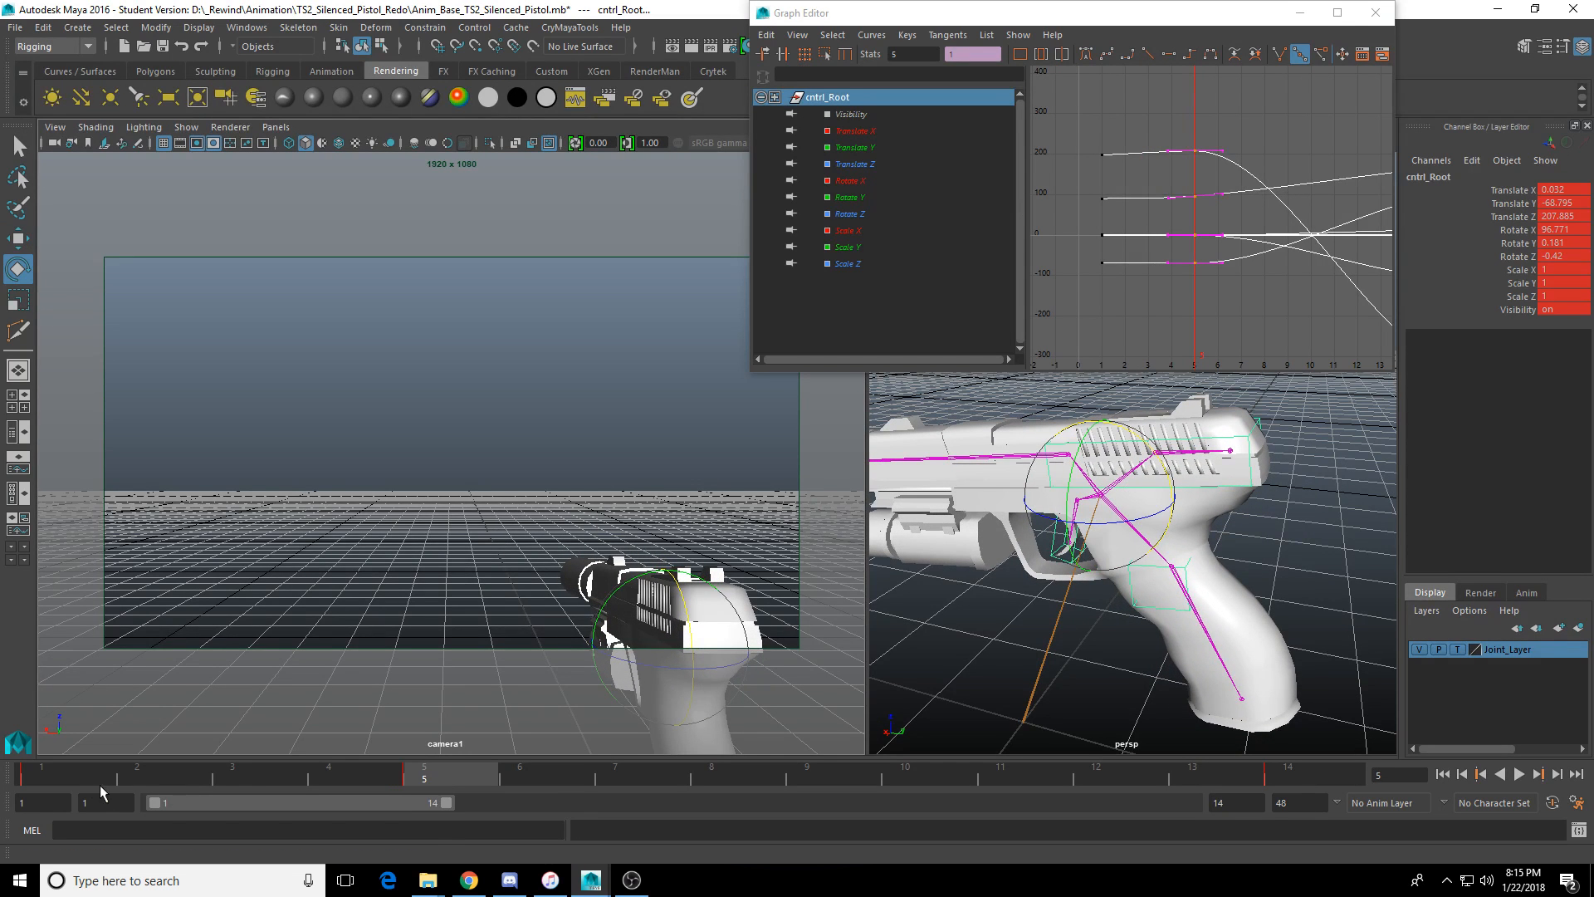
key(alt+v)
Key the root control on frame 9 at Translate X -25.369, Y -52.021, Z 119.761 with Rotate X at 142.878.
drag(483, 786, 797, 782)
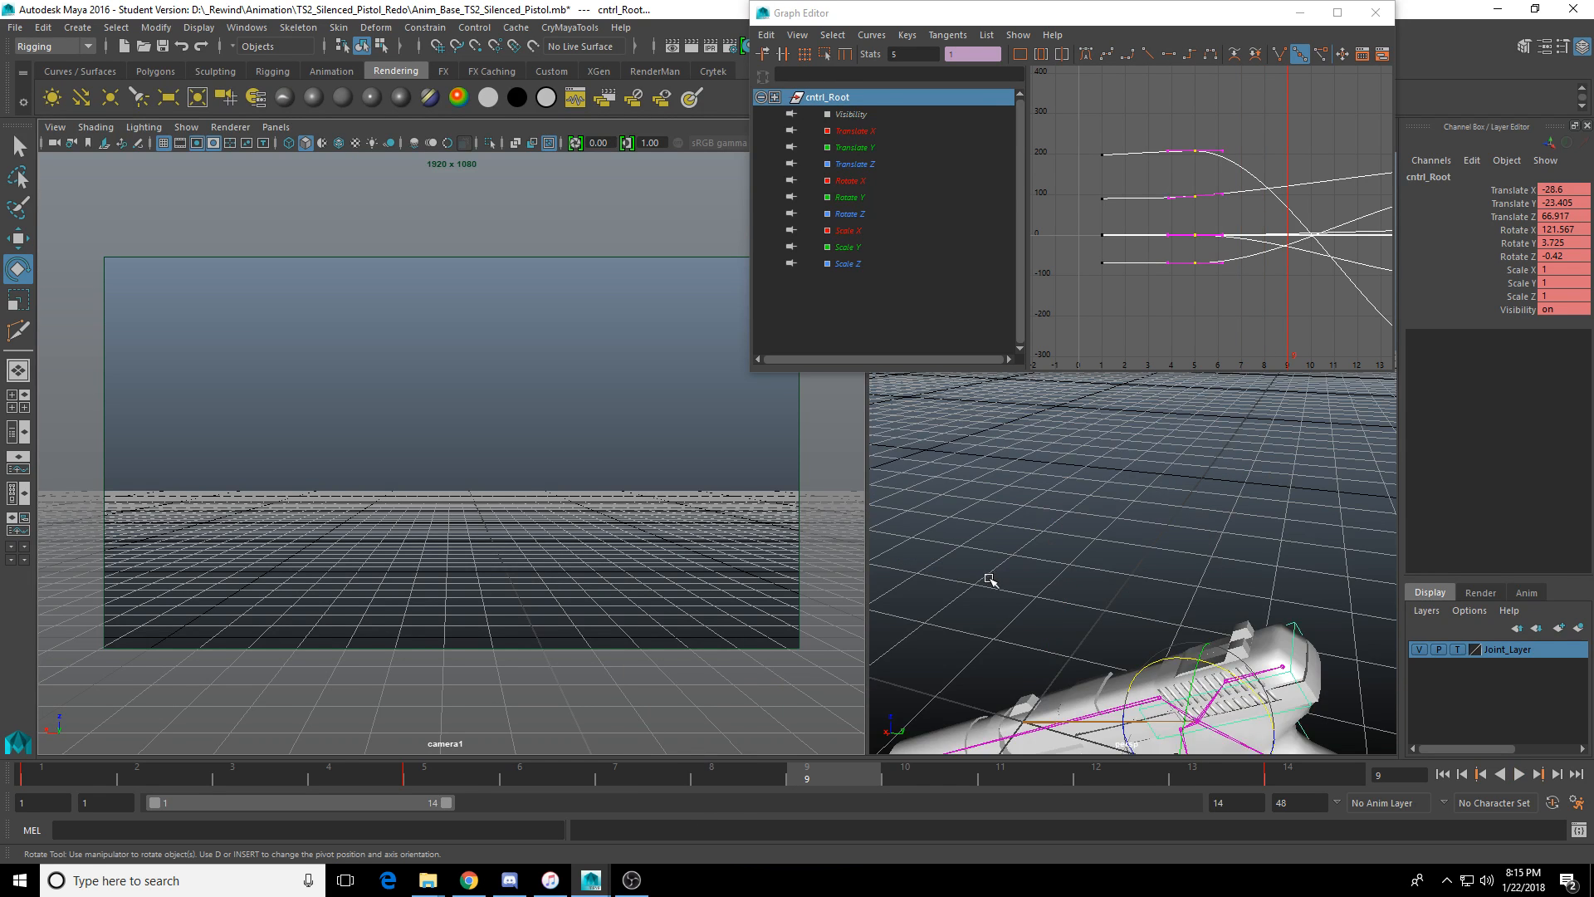
scroll(990, 580, down, 5)
drag(1238, 580, 1085, 496)
key(w)
mouse_move(1091, 660)
mouse_down()
mouse_move(1126, 606)
mouse_move(1100, 665)
mouse_up()
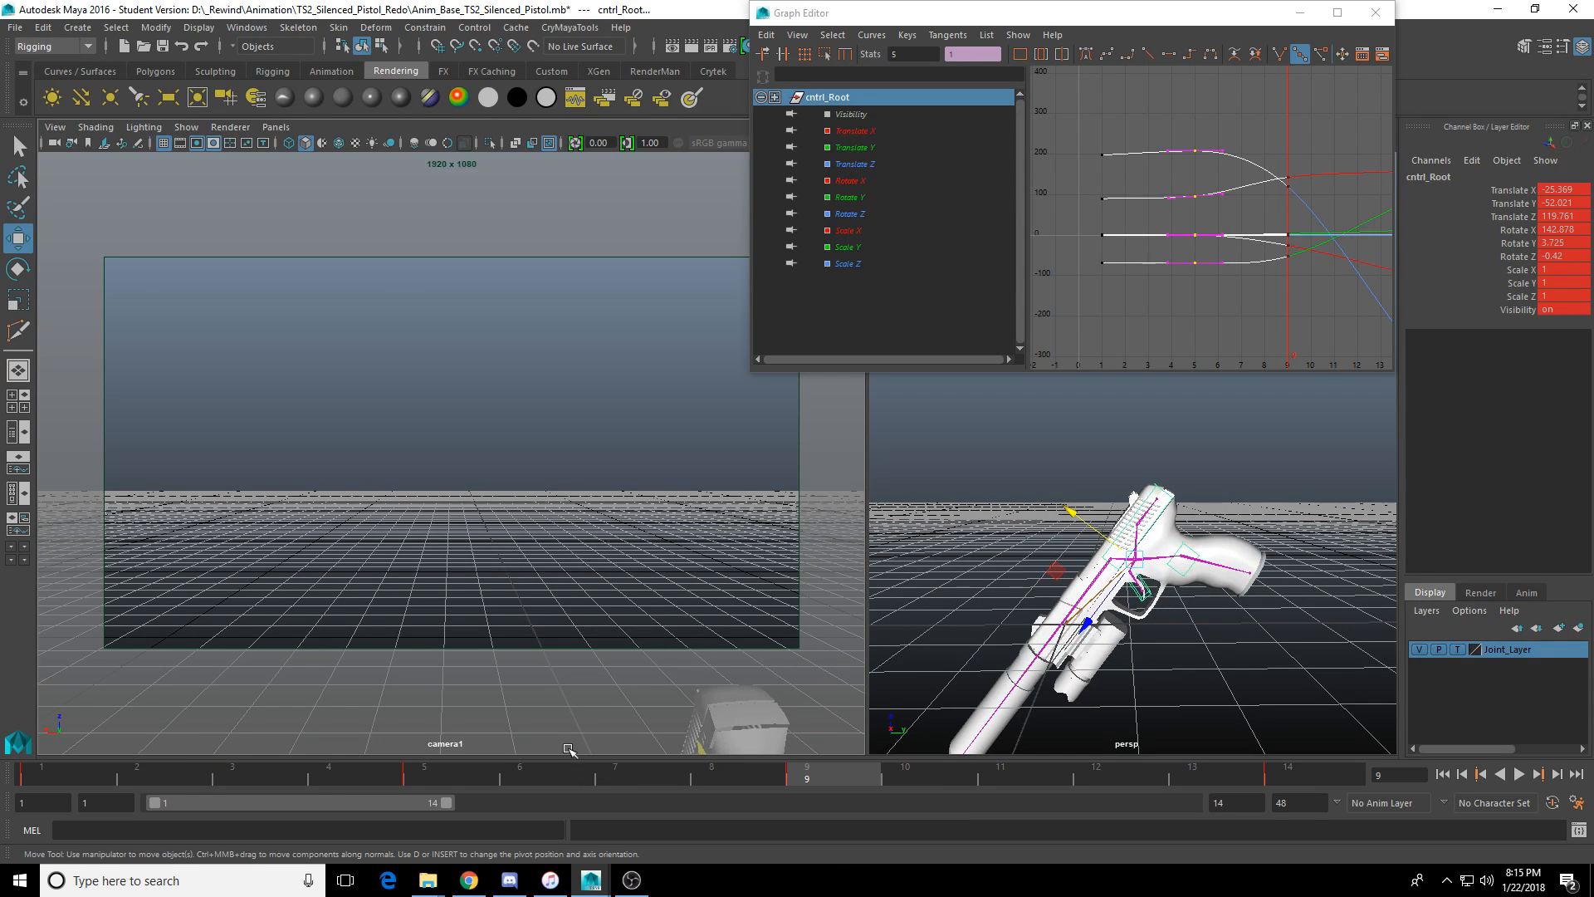
Move the root control's frame 5 keys to frame 4 and play back the motion.
click(1519, 774)
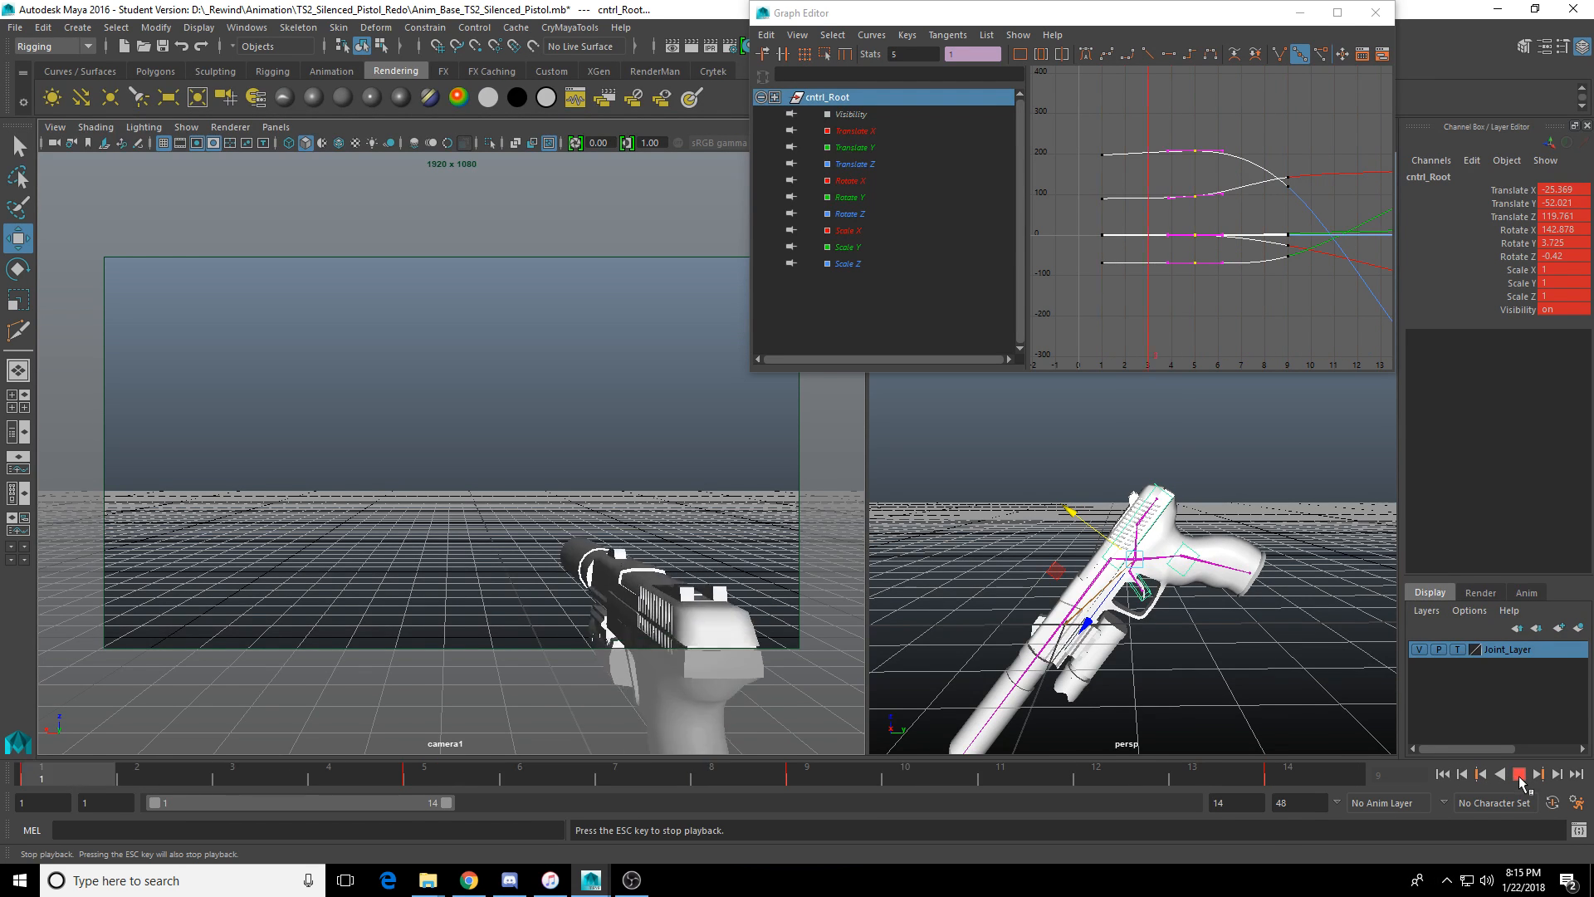
key(Escape)
drag(66, 772, 430, 808)
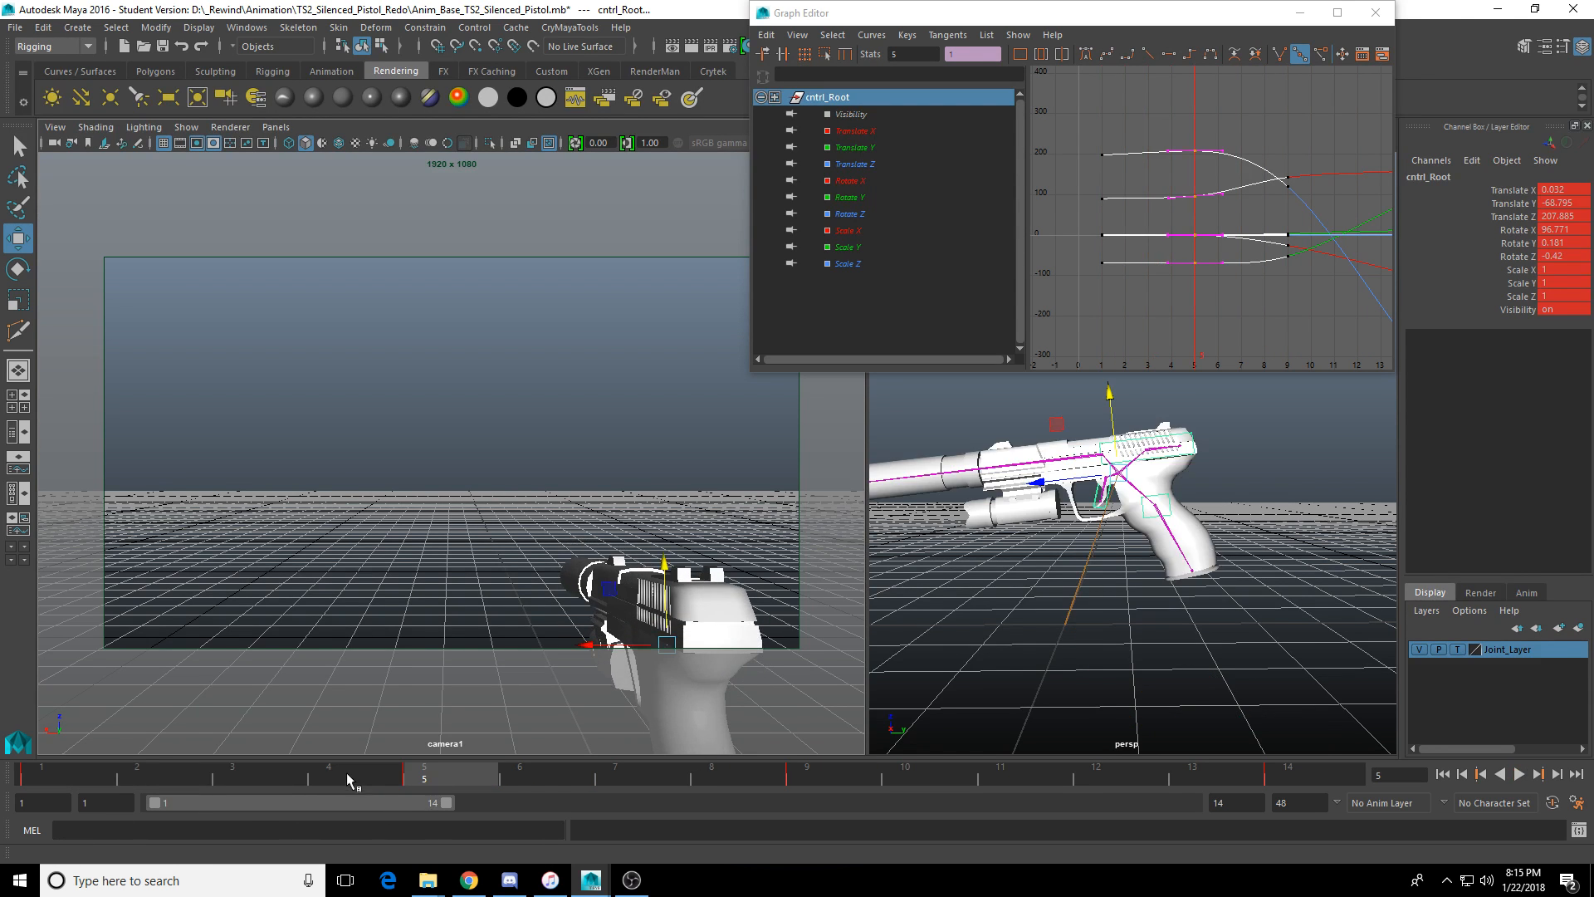
shift+drag(346, 772, 309, 782)
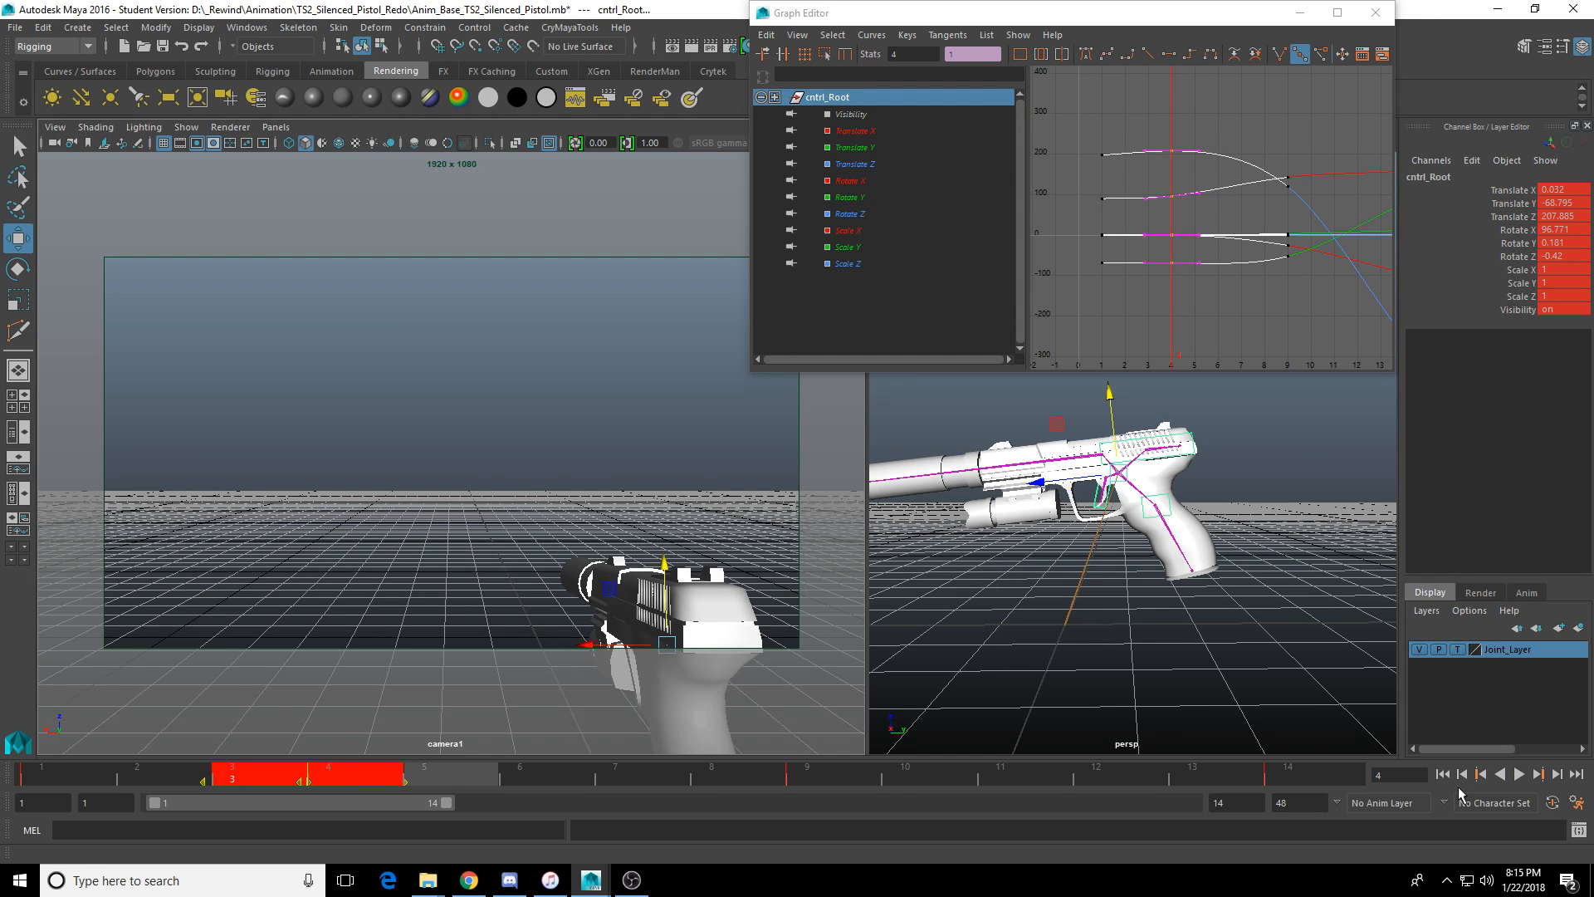
click(1520, 774)
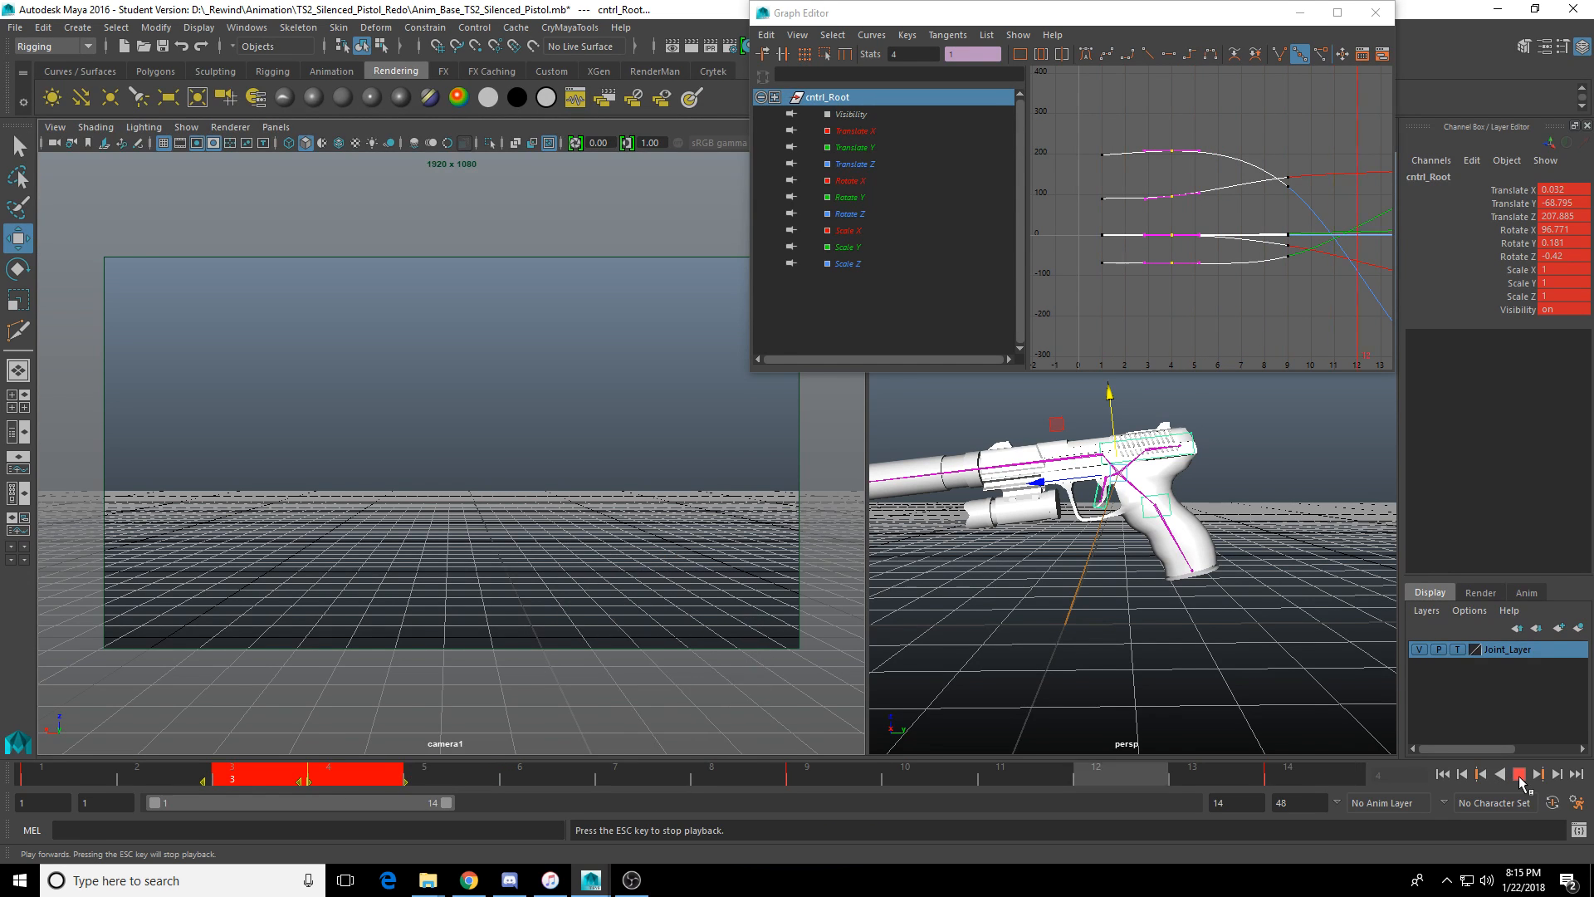
click(1519, 774)
drag(385, 770, 940, 779)
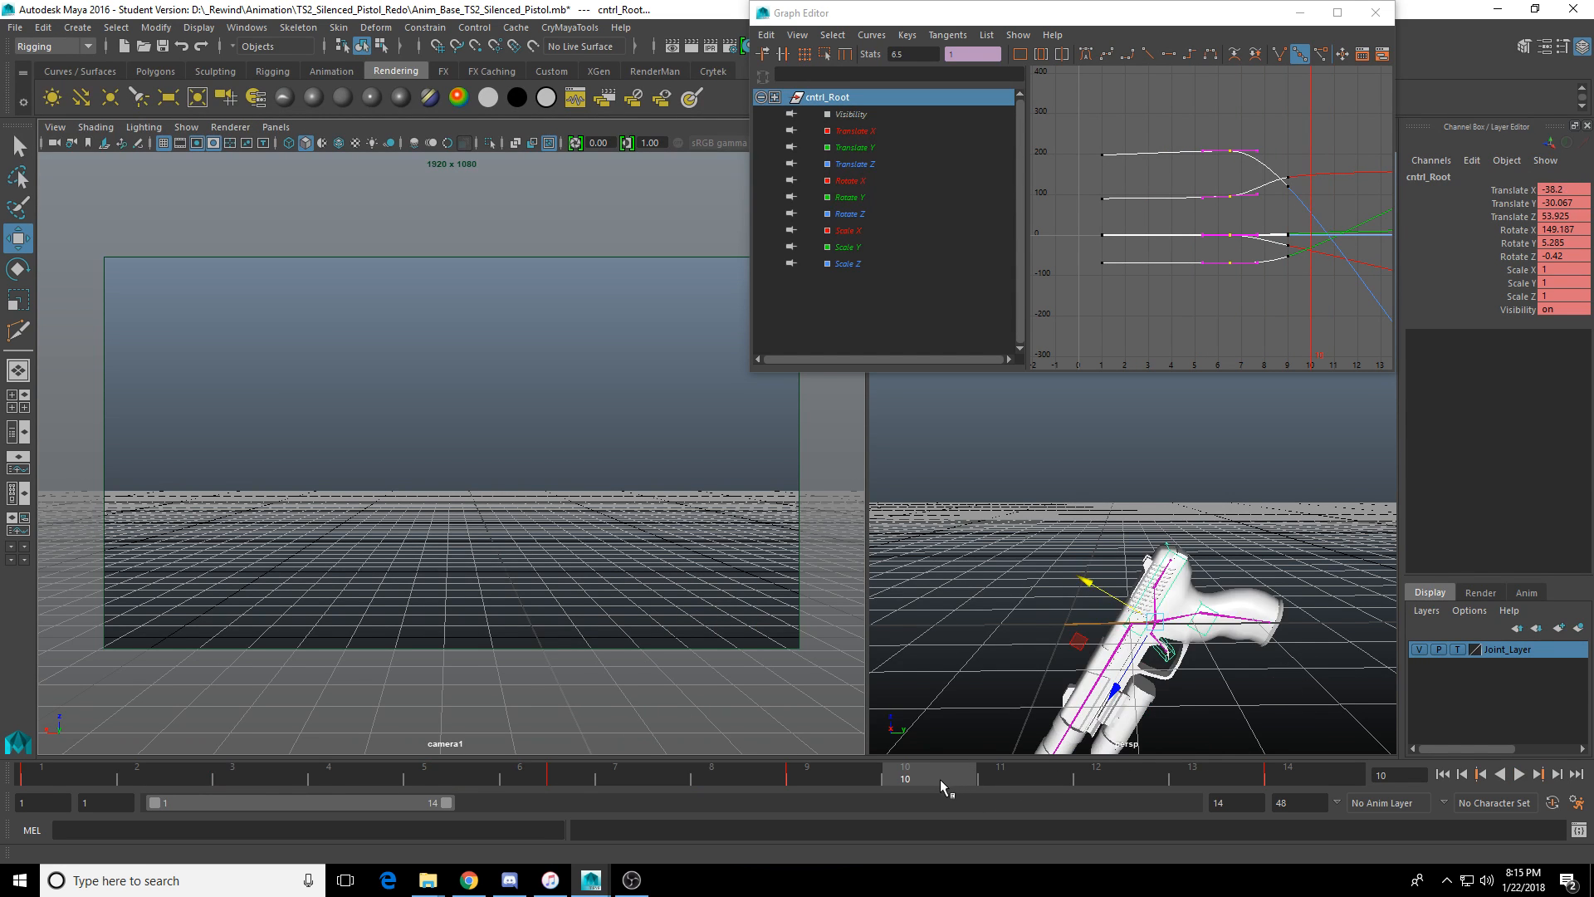
key(ctrl+z)
key(ctrl+z)
key(alt+v)
drag(279, 786, 649, 787)
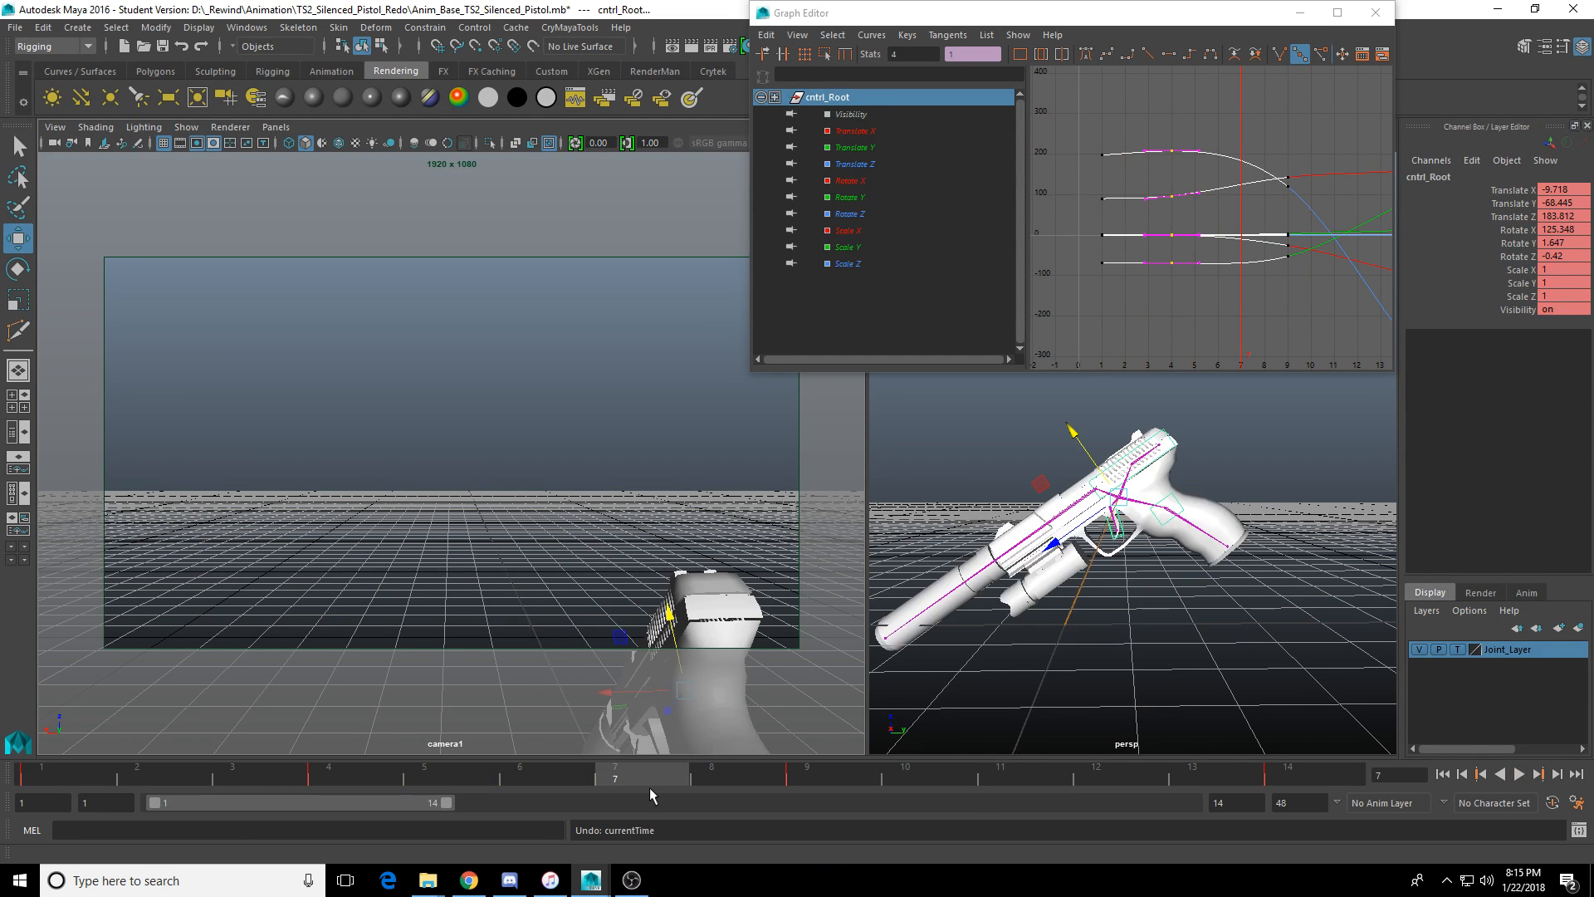
Save the scene as Anim_TS2_Silenced_Pistol_Switch_Out.mb, continuing past the student version notice.
click(15, 27)
click(90, 113)
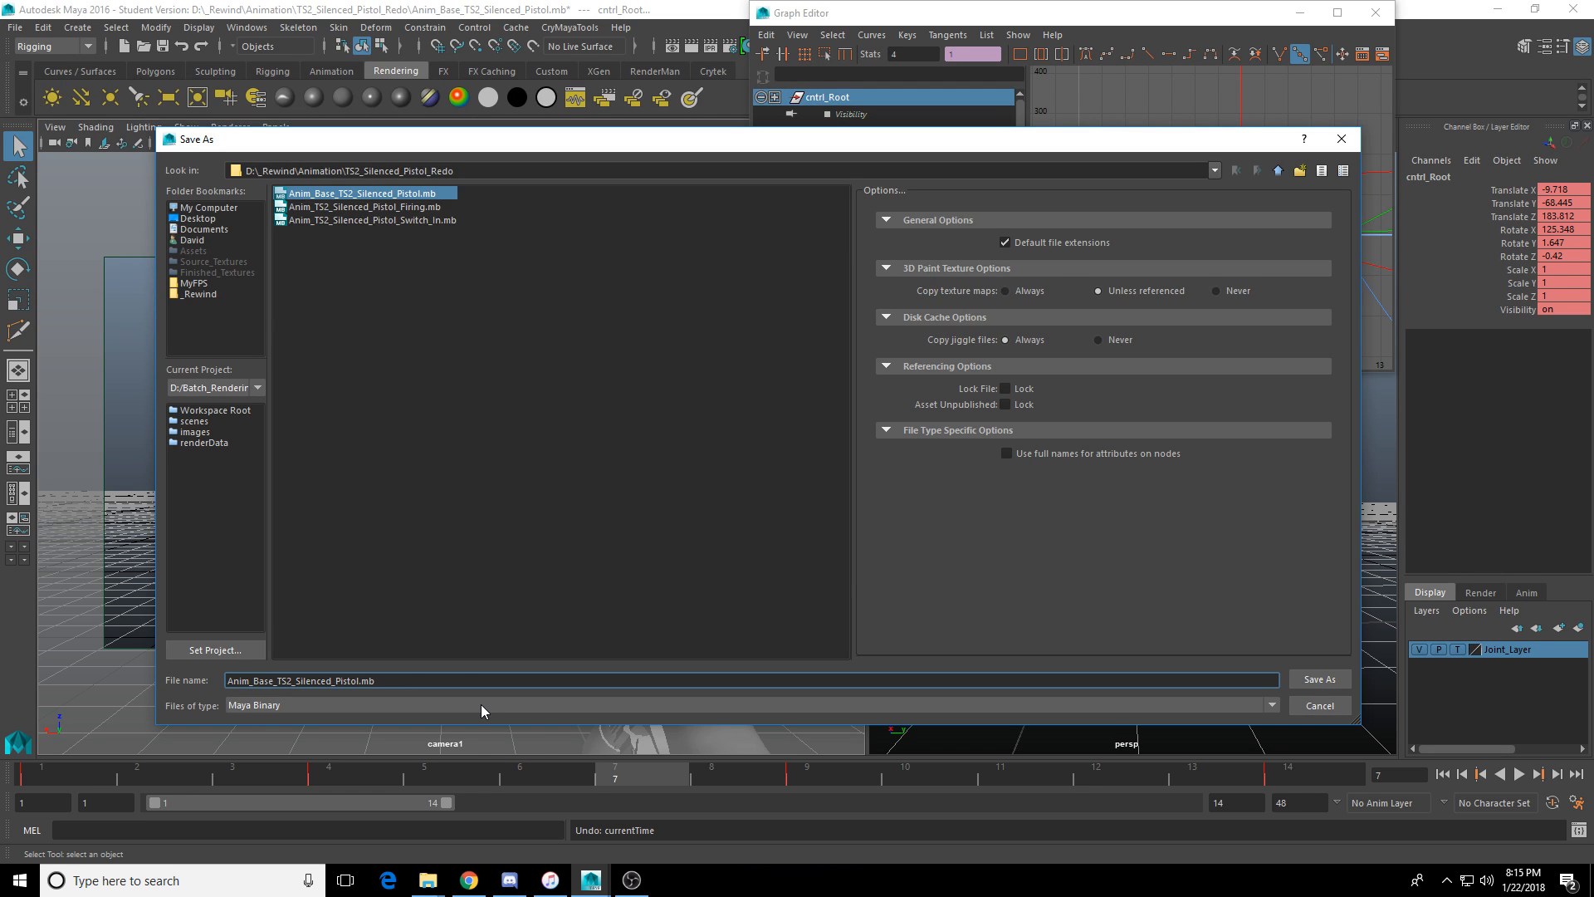
key(BackSpace)
key(BackSpace)
key(BackSpace)
key(BackSpace)
key(BackSpace)
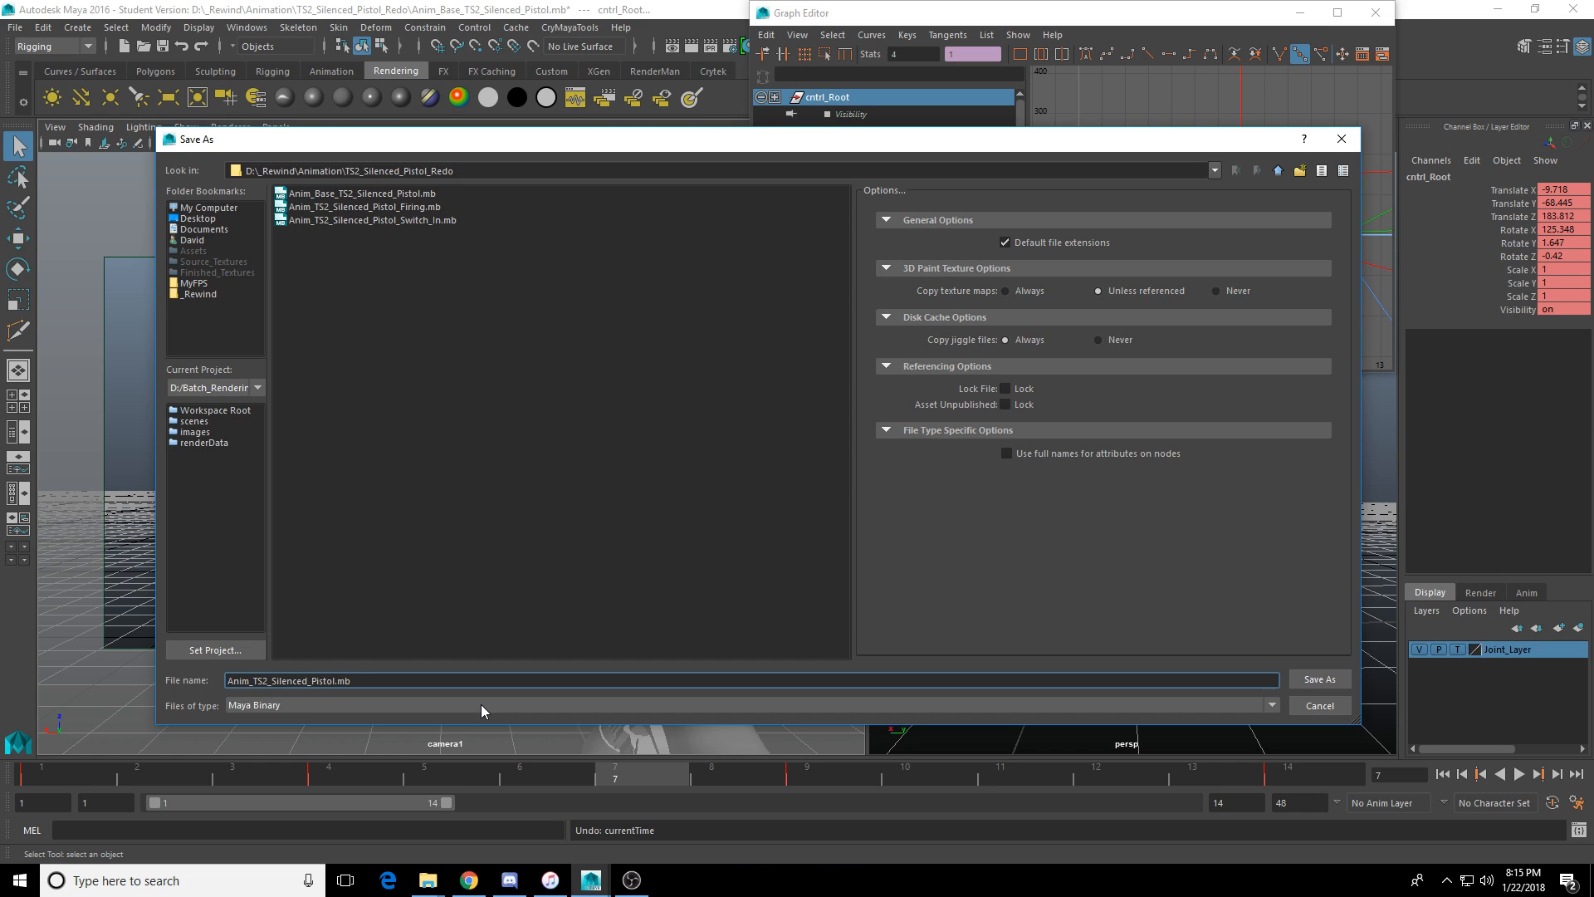
text(_Switch_Out)
key(Return)
click(757, 456)
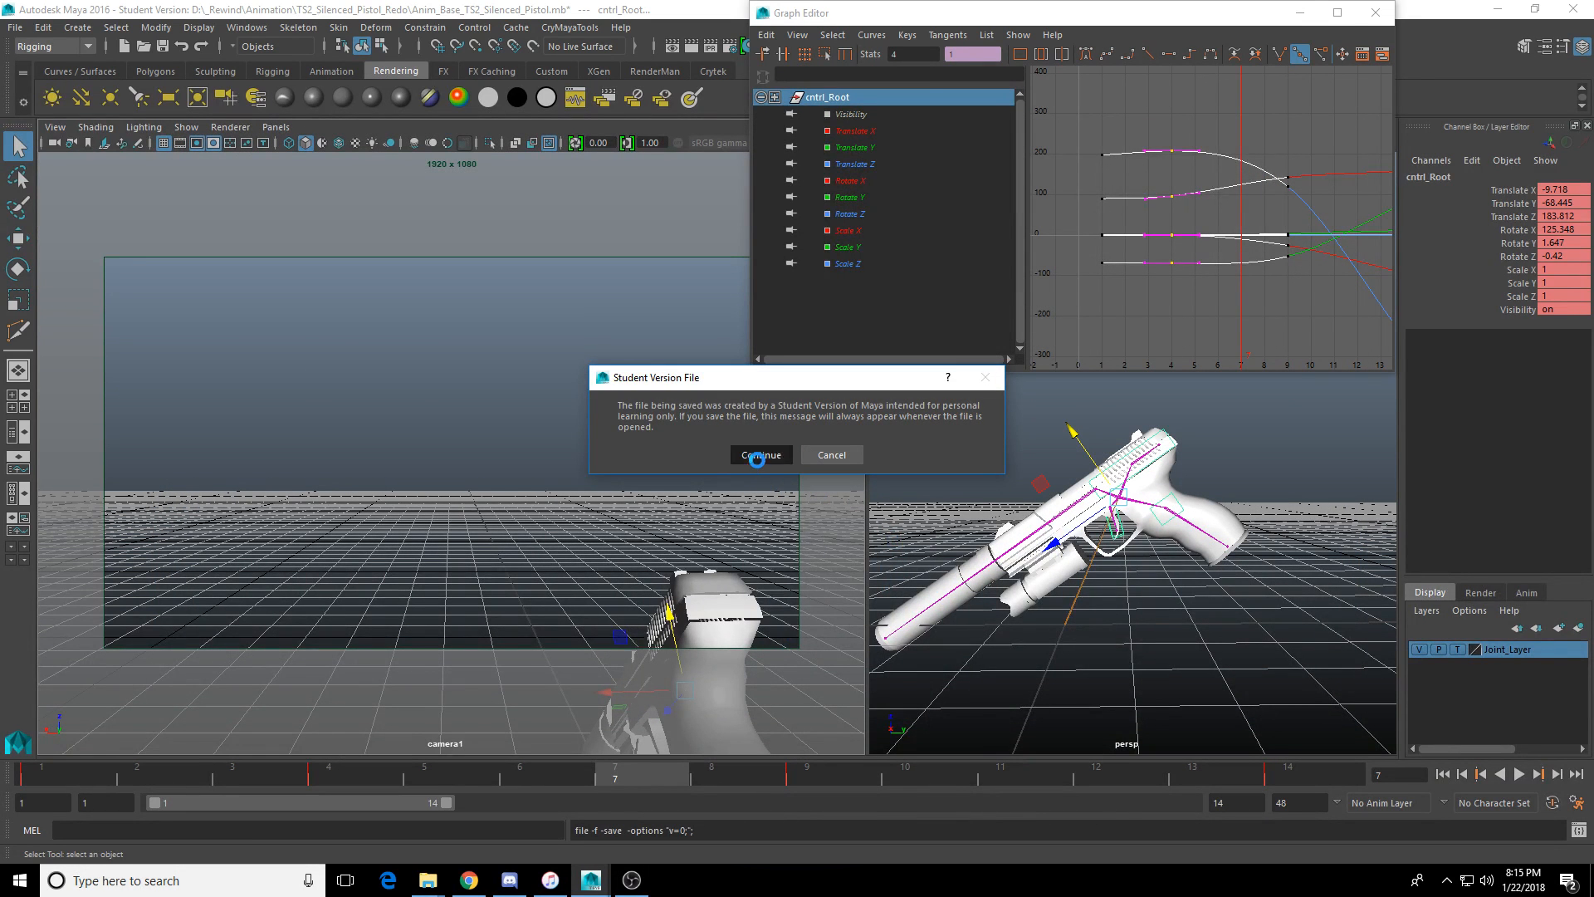
key(w)
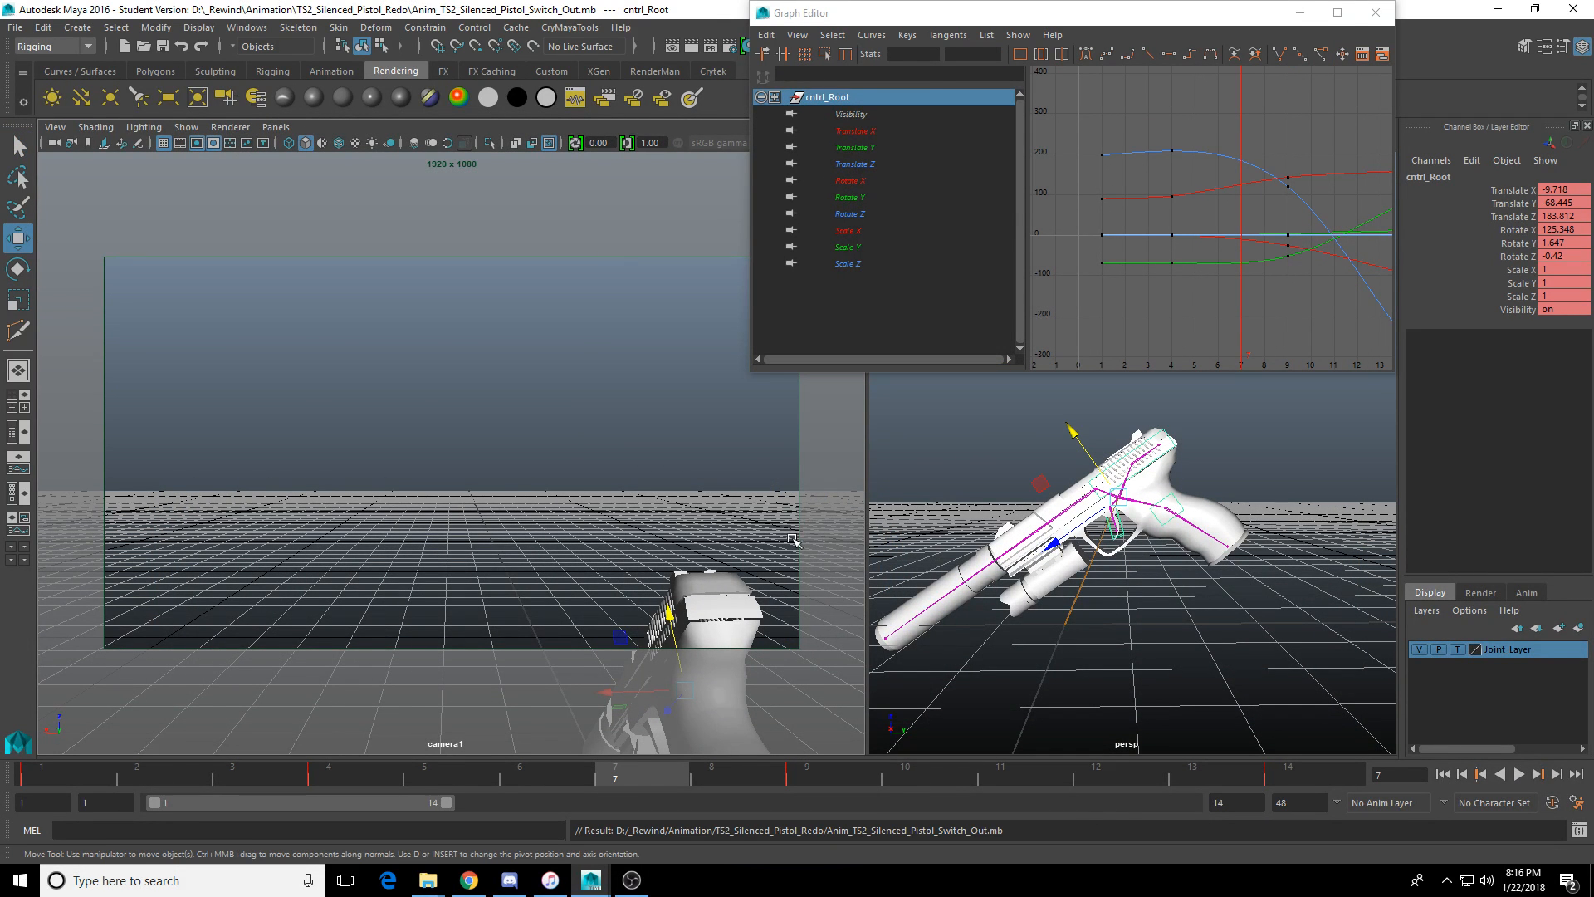
Key the root control on frame 9 with Rotate X at 124.529 and review the motion by scrubbing and playback.
click(1518, 774)
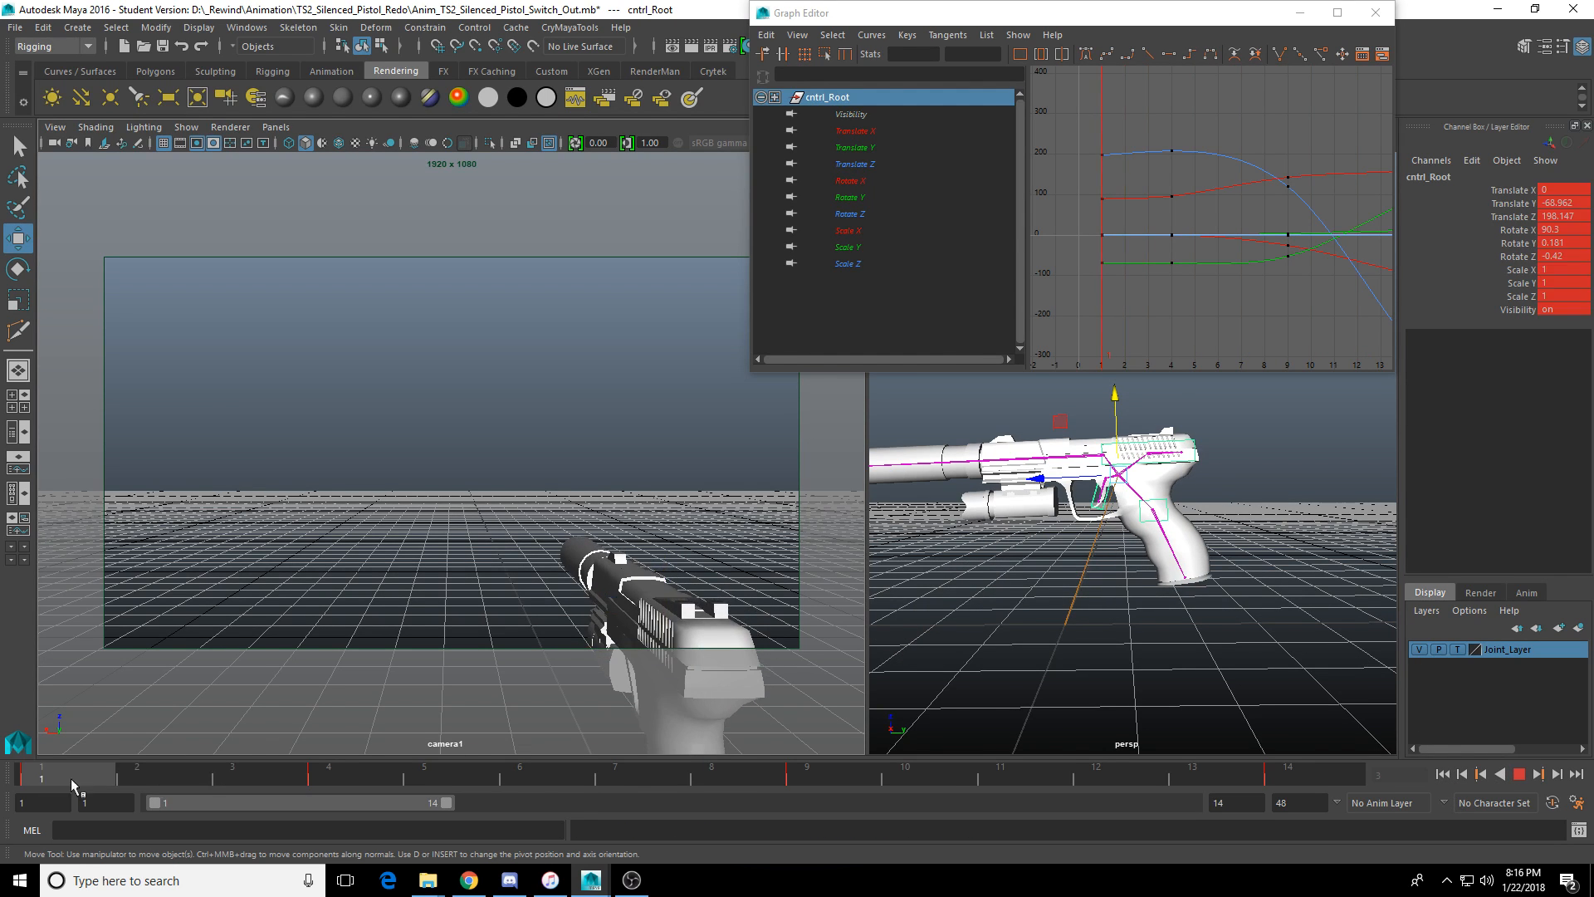
mouse_move(735, 780)
mouse_down()
mouse_move(828, 779)
mouse_move(574, 773)
mouse_move(909, 776)
mouse_move(254, 811)
mouse_move(599, 791)
mouse_up()
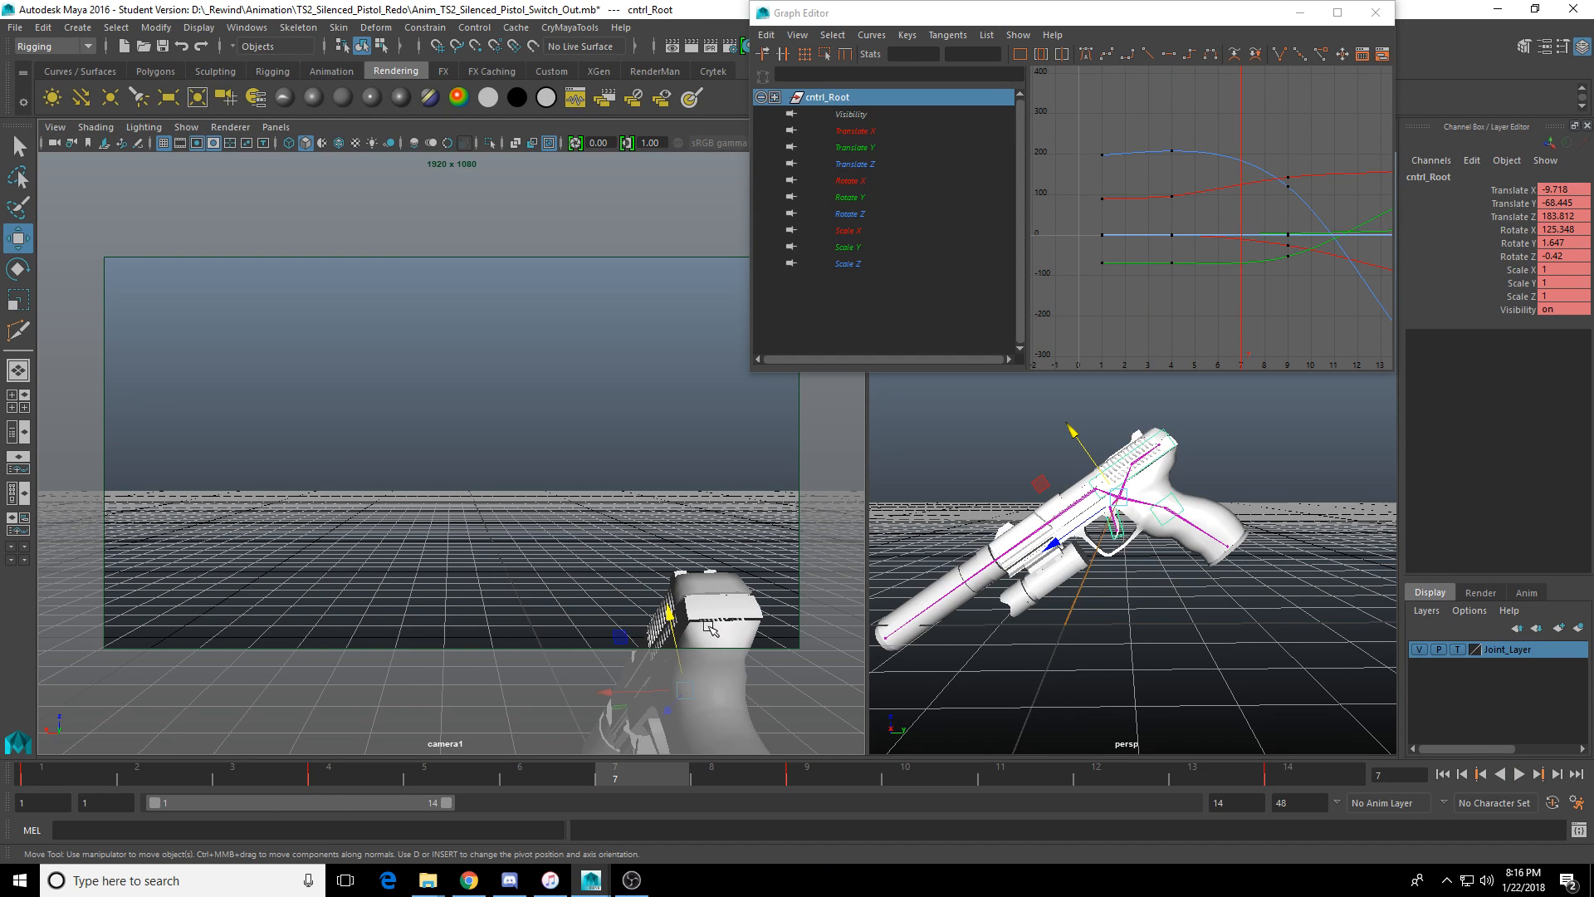
mouse_move(595, 777)
mouse_down()
mouse_move(490, 780)
mouse_move(820, 786)
mouse_move(41, 784)
mouse_move(387, 781)
mouse_up()
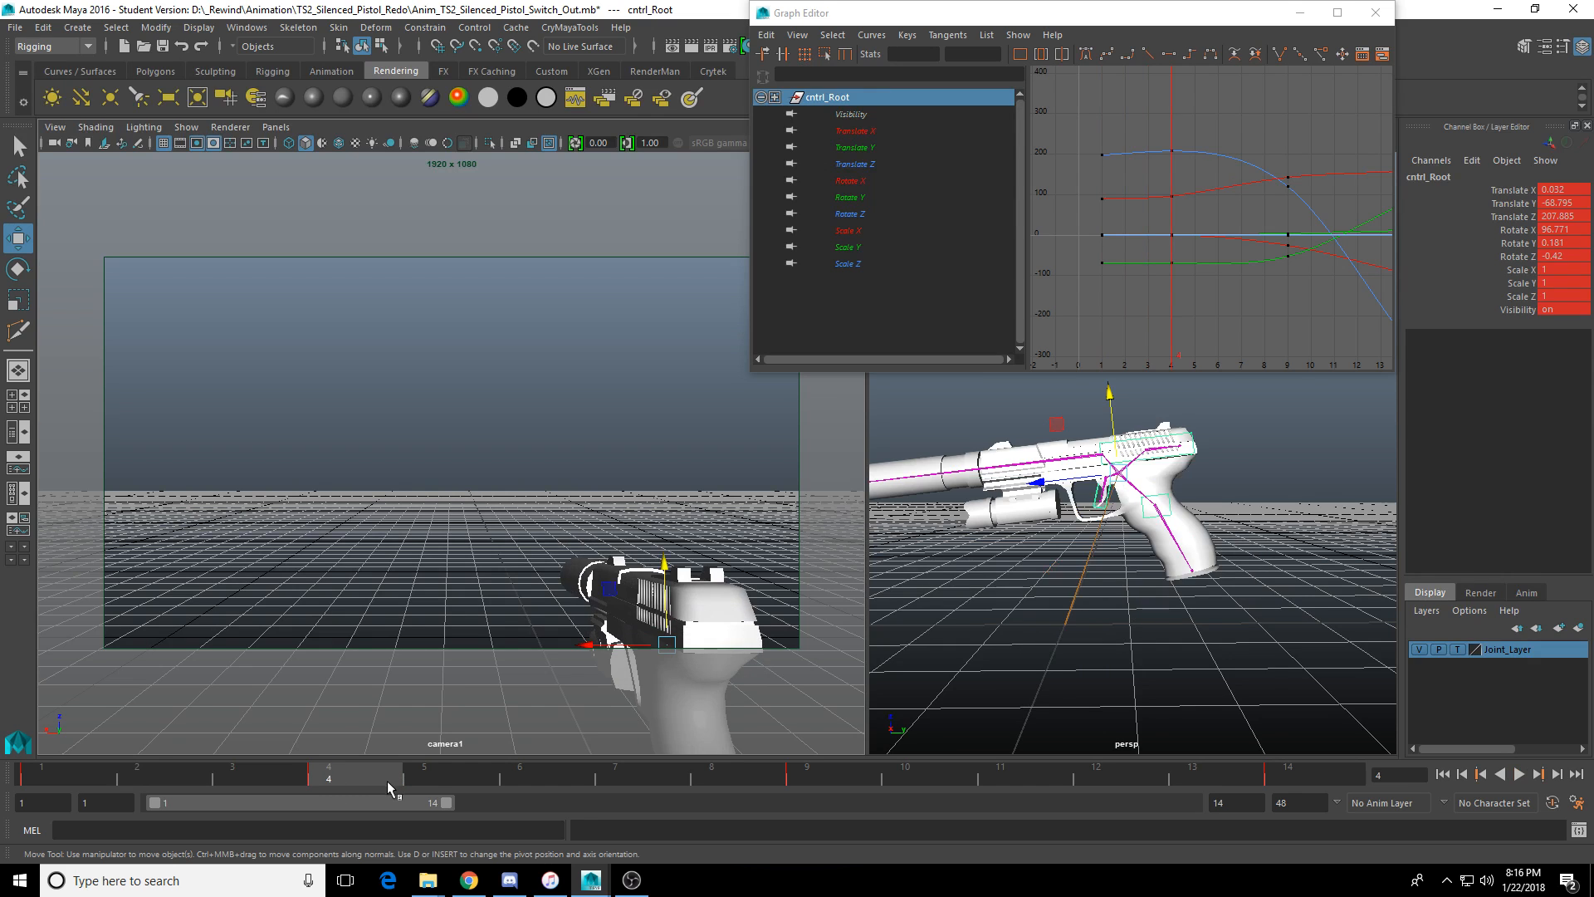
mouse_move(216, 781)
mouse_down()
mouse_move(68, 775)
mouse_move(797, 777)
mouse_up()
key(e)
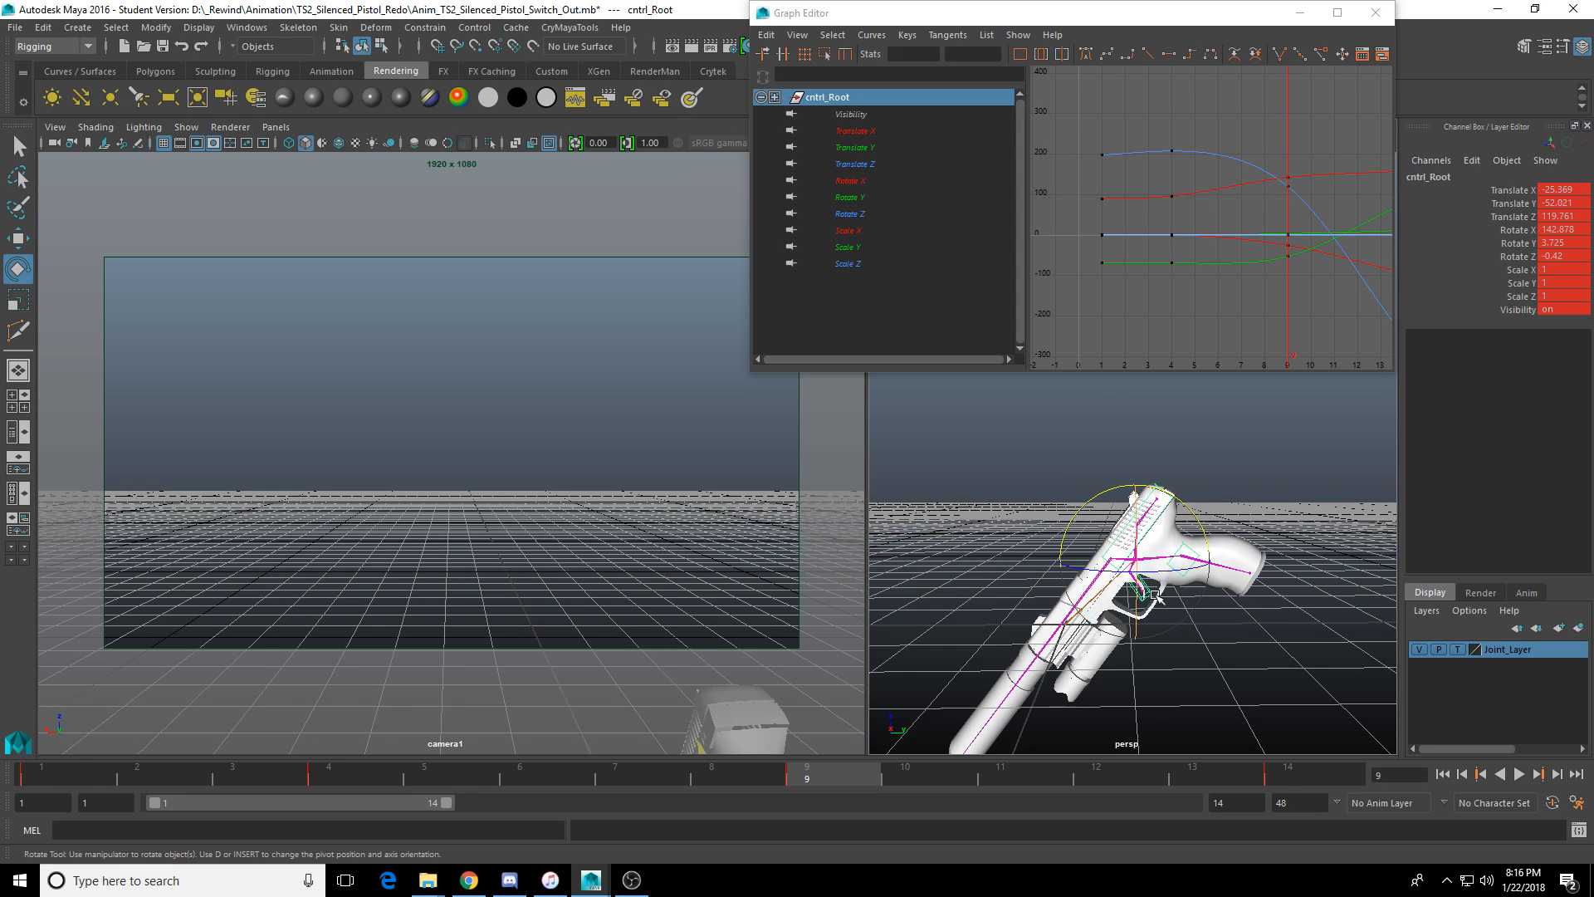
alt+drag(1234, 559, 1214, 516)
key(s)
drag(465, 780, 162, 780)
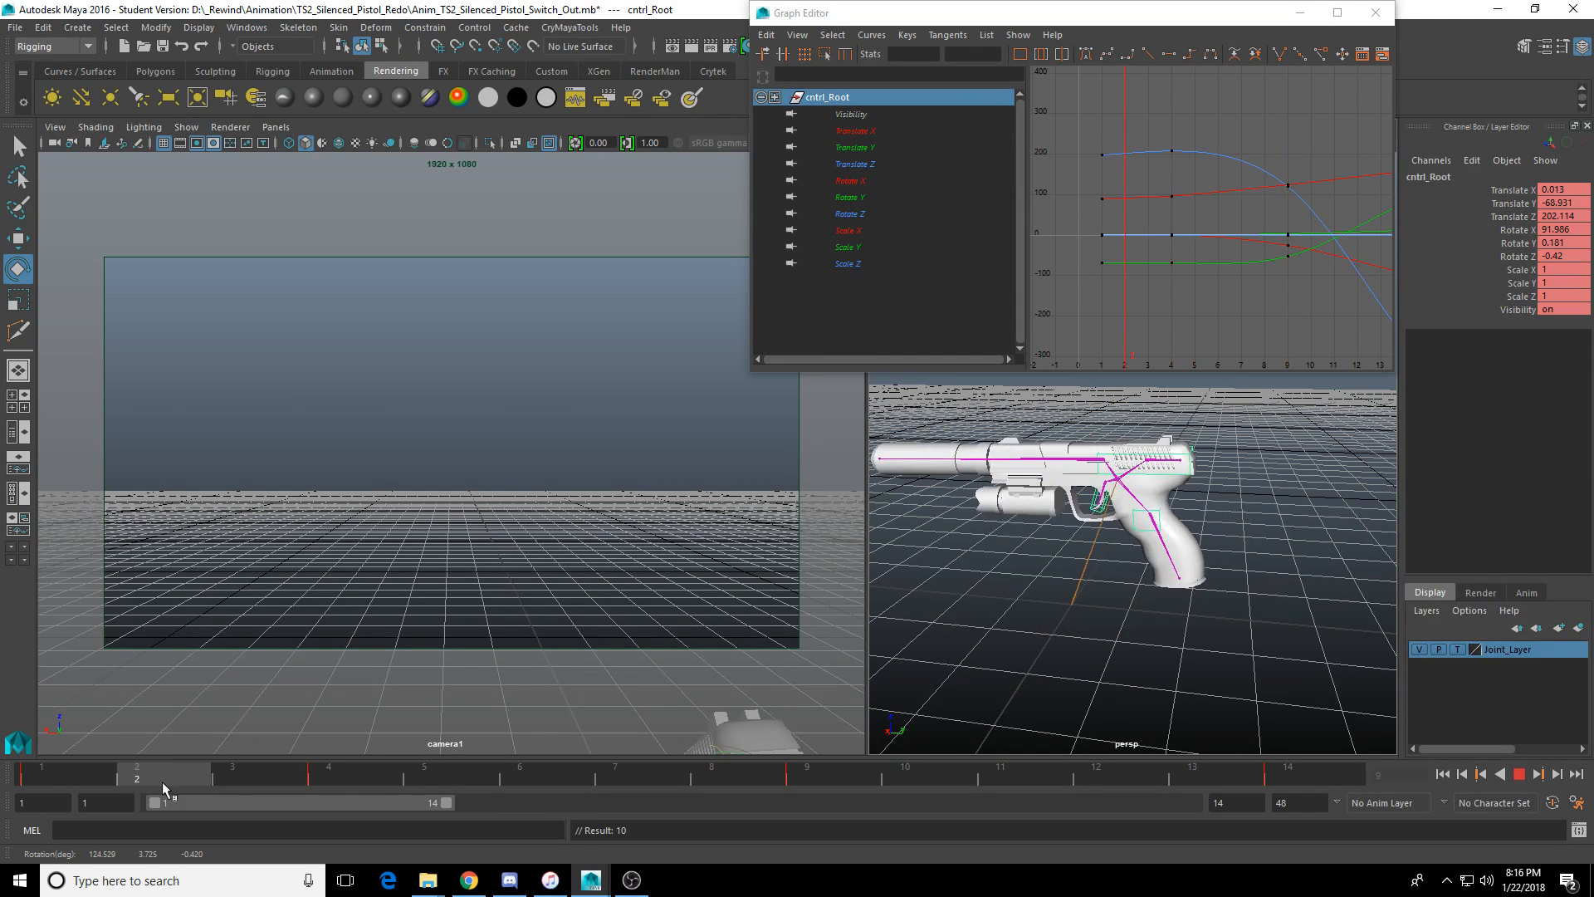
key(.)
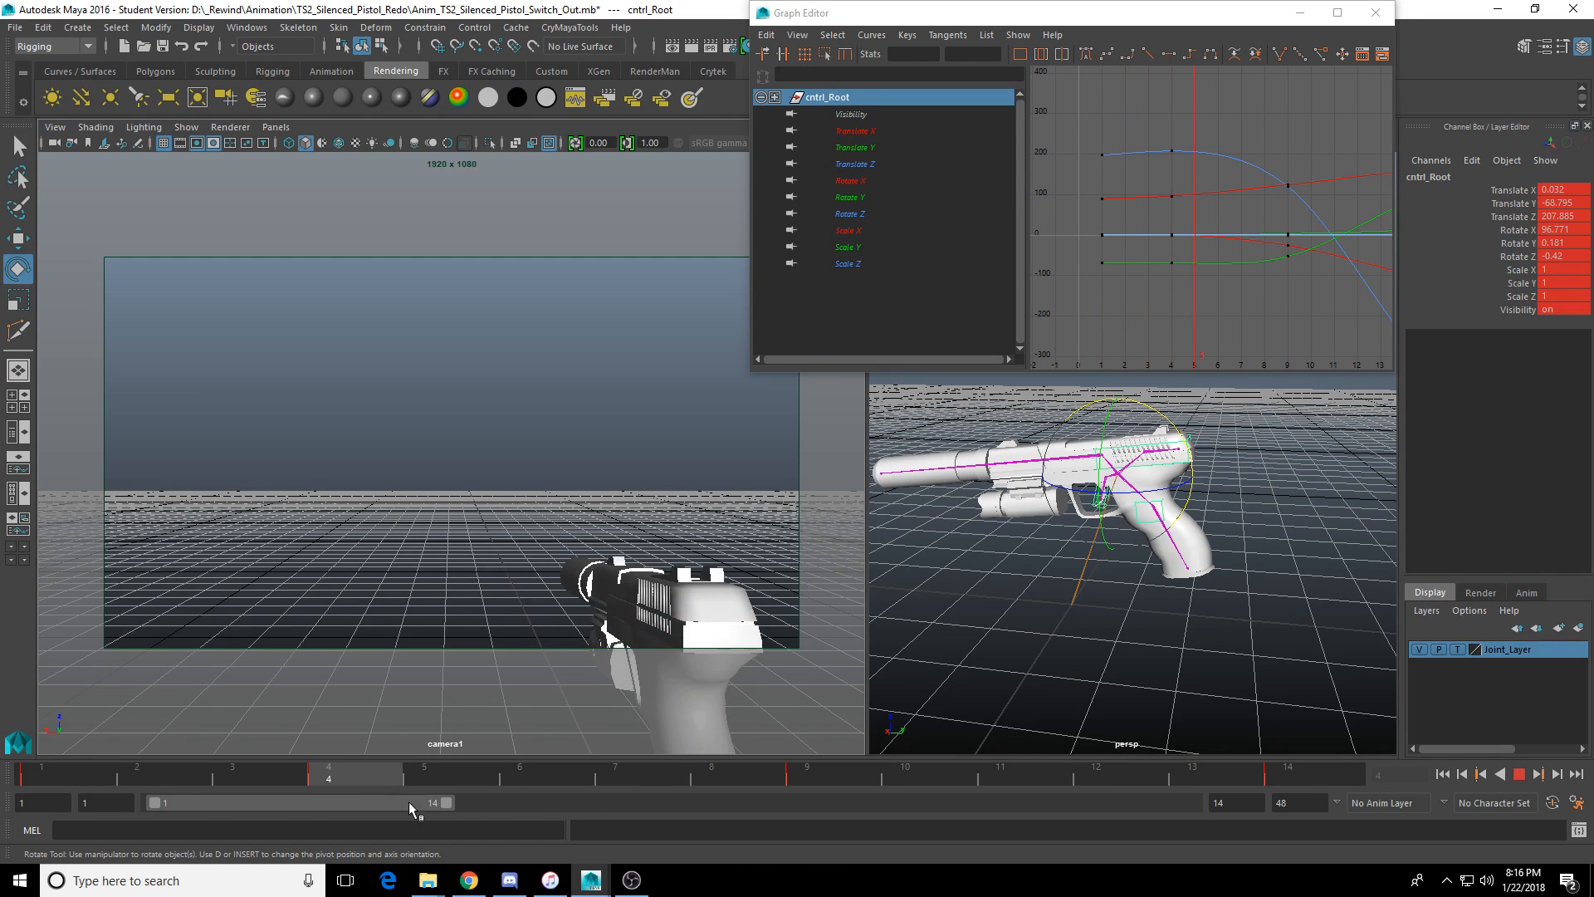
drag(408, 781, 619, 800)
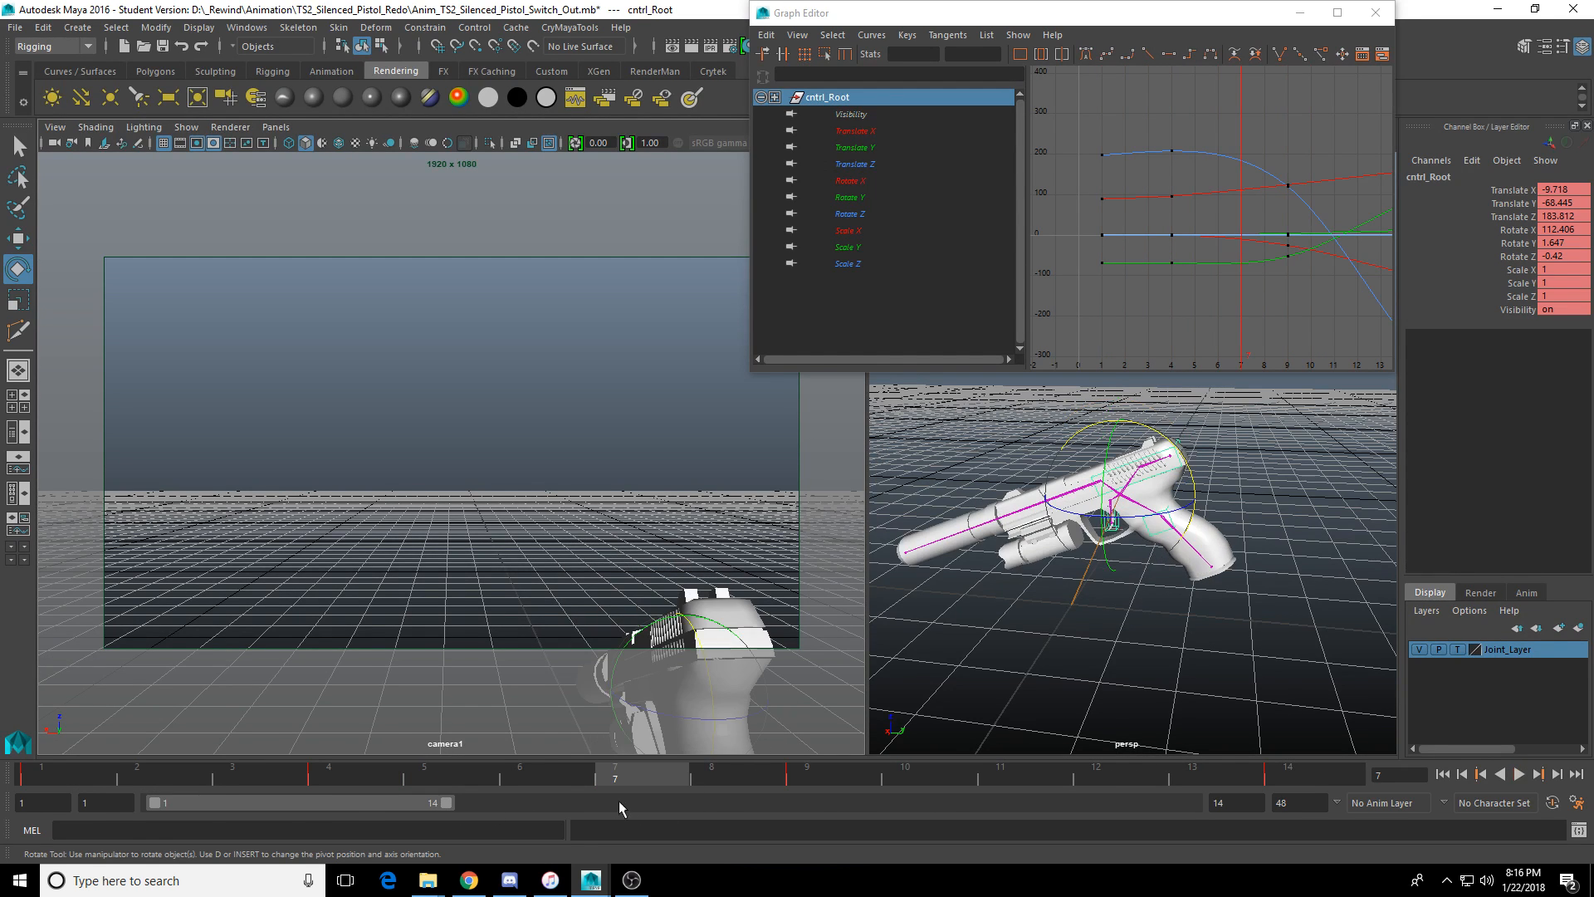
click(1519, 774)
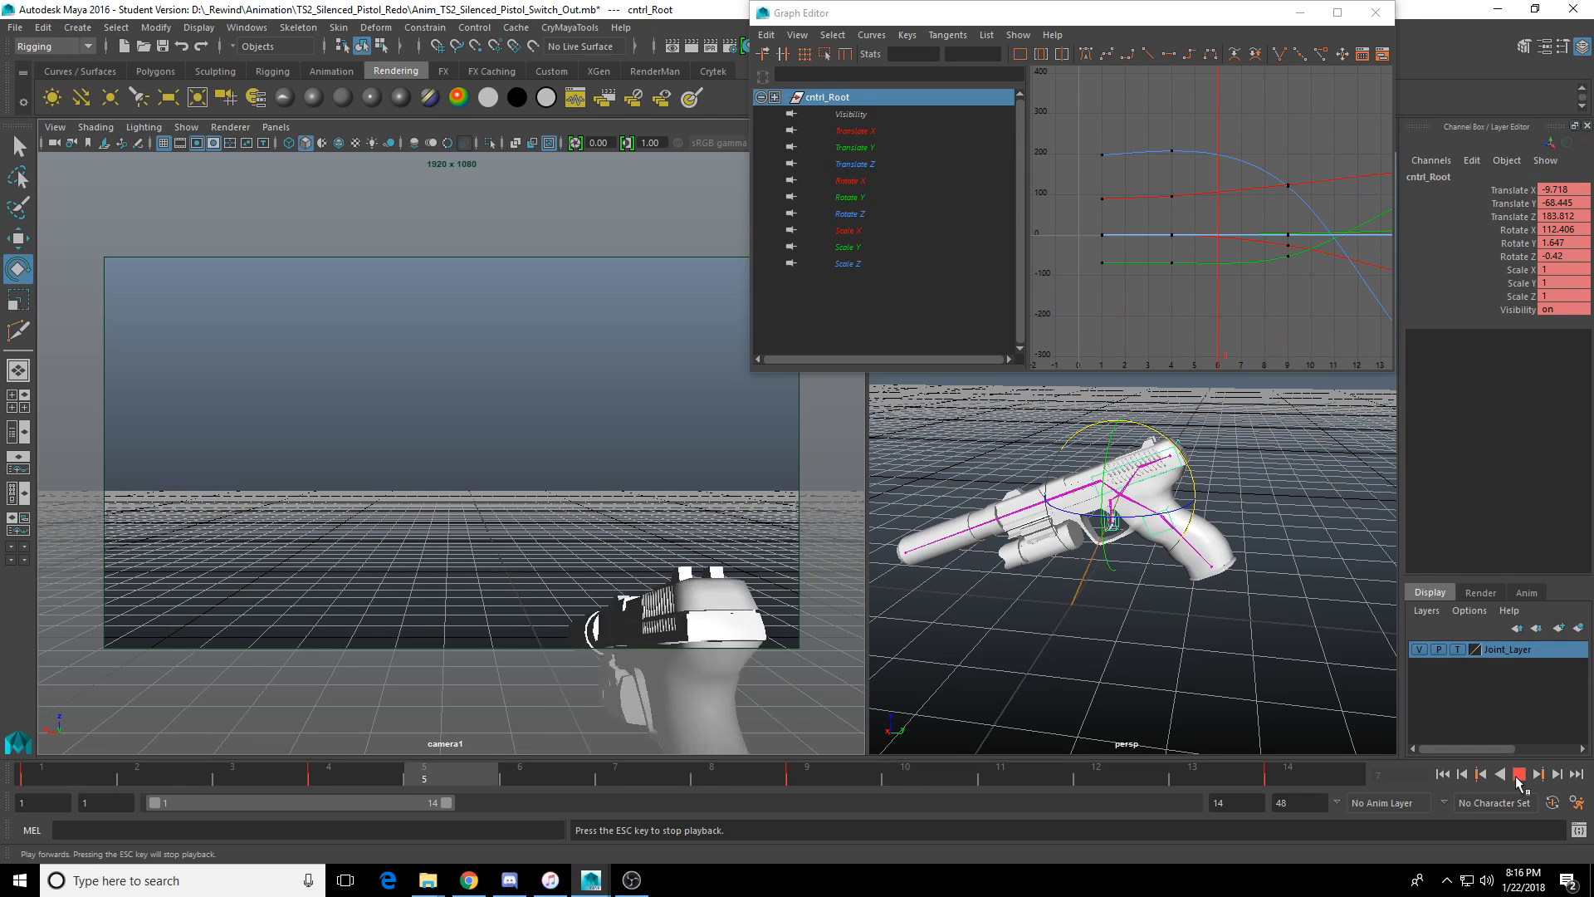
click(1518, 774)
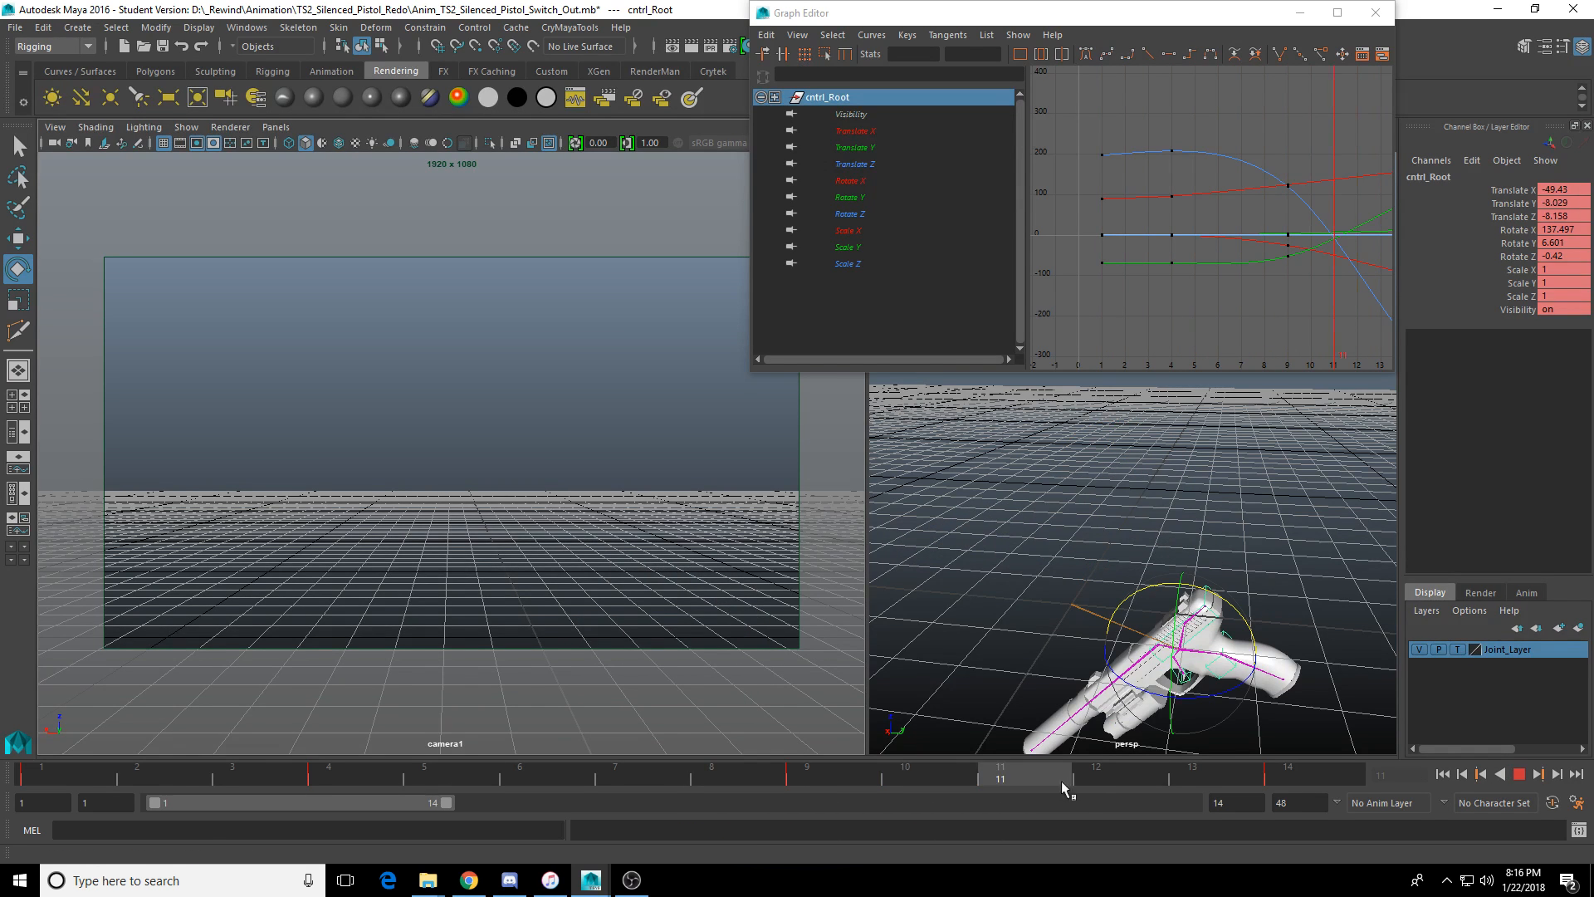
On frame 9, move the root control to Translate X -28.194, Y -118.792, Z 83.877 and play back the motion.
click(825, 780)
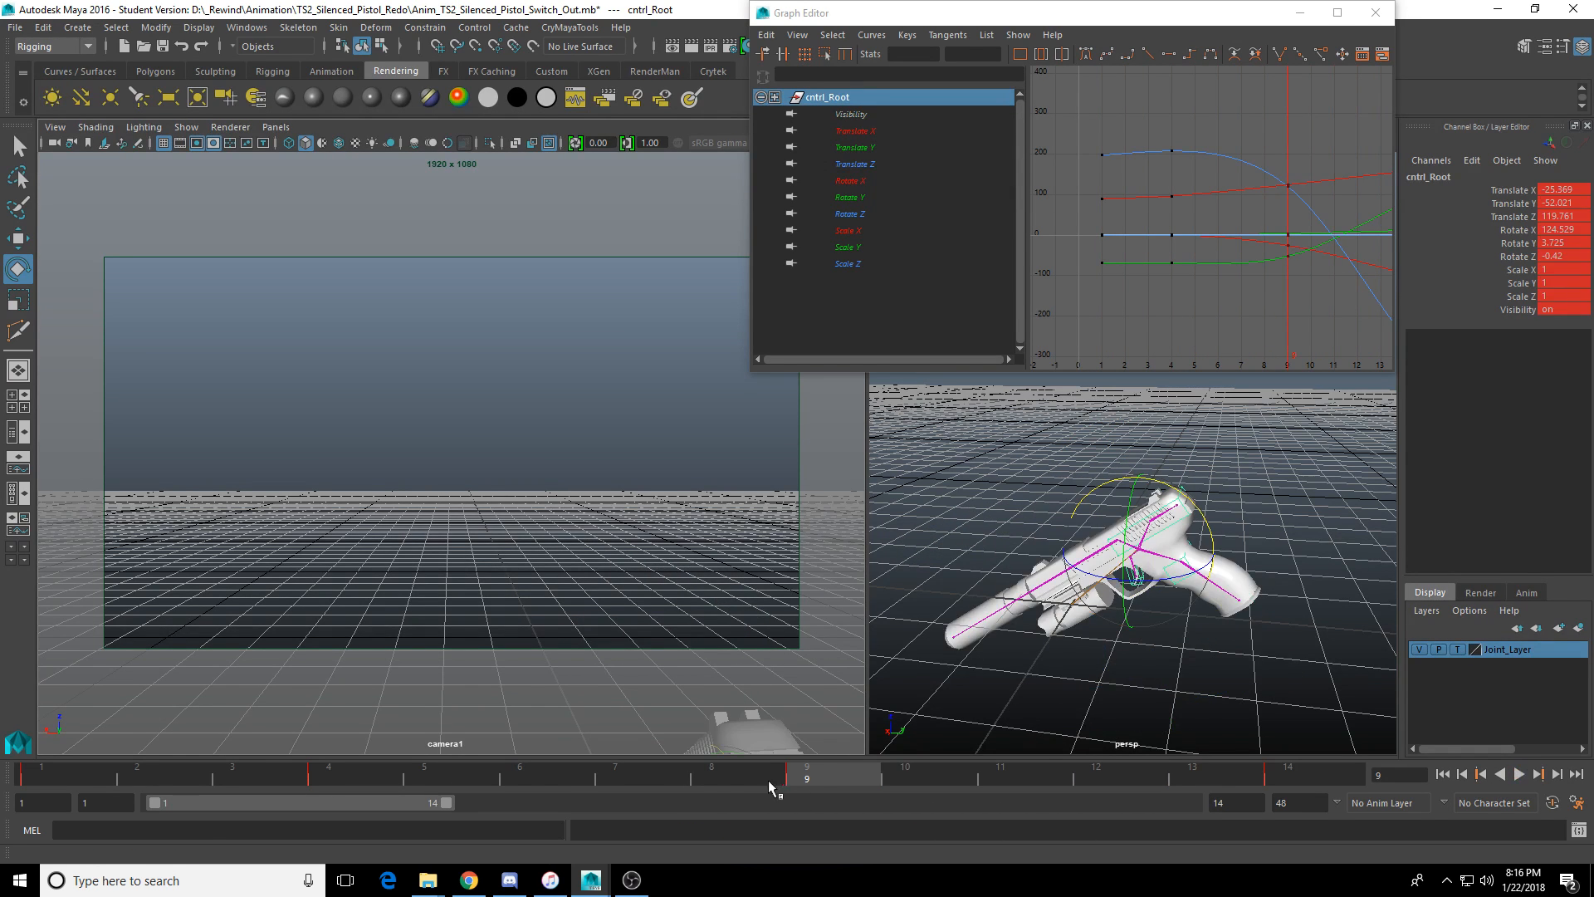
click(772, 781)
click(808, 780)
alt+drag(943, 737, 956, 723)
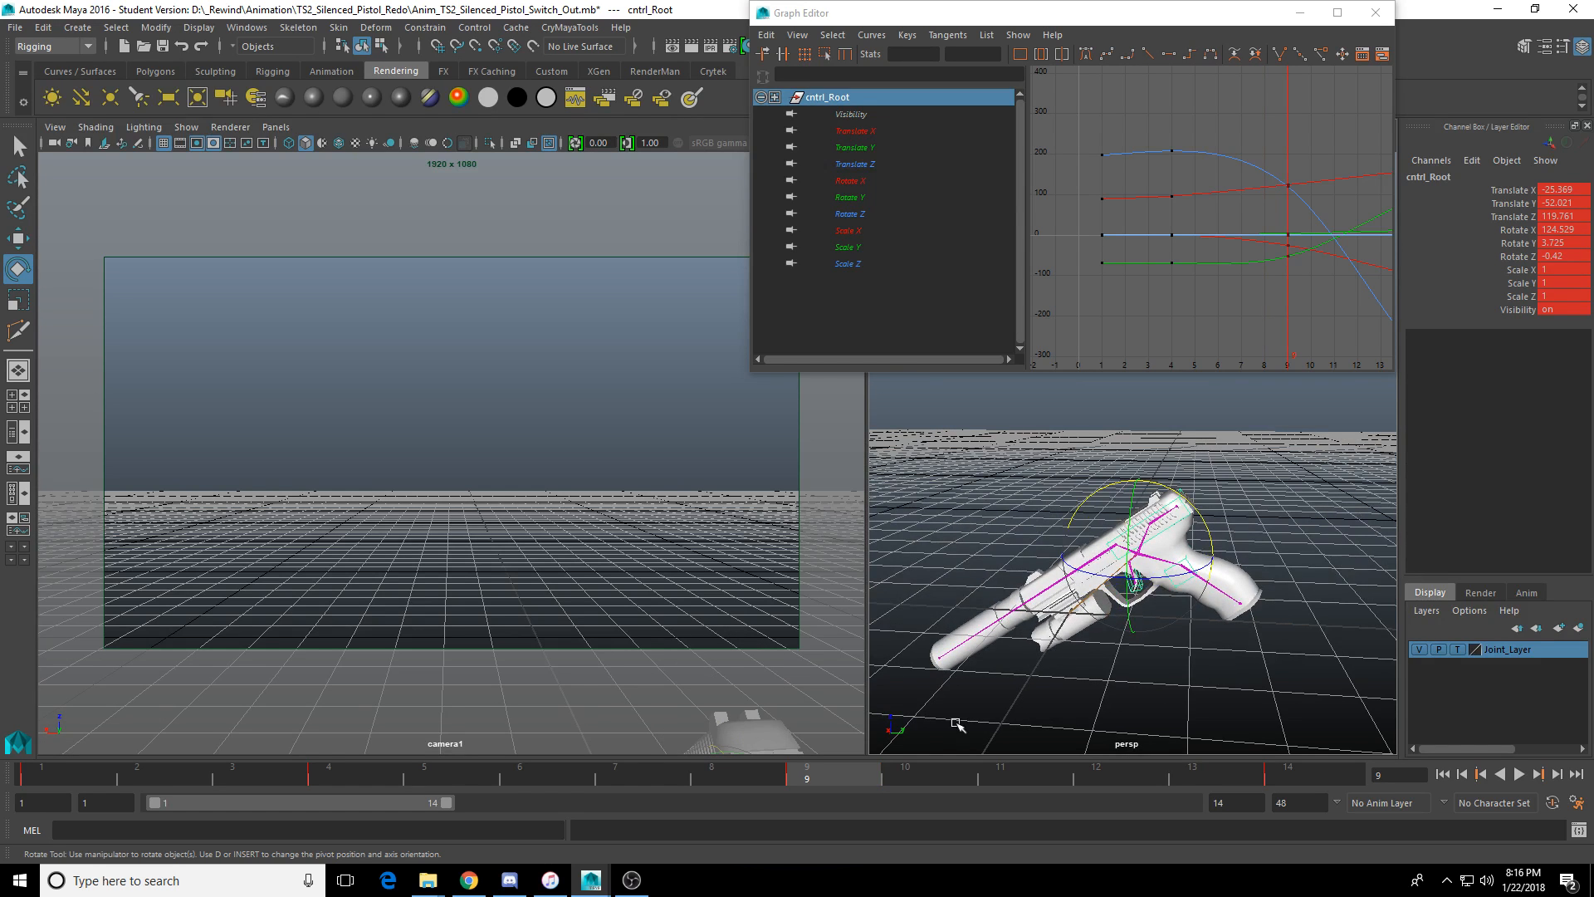
key(w)
drag(1090, 548, 1034, 561)
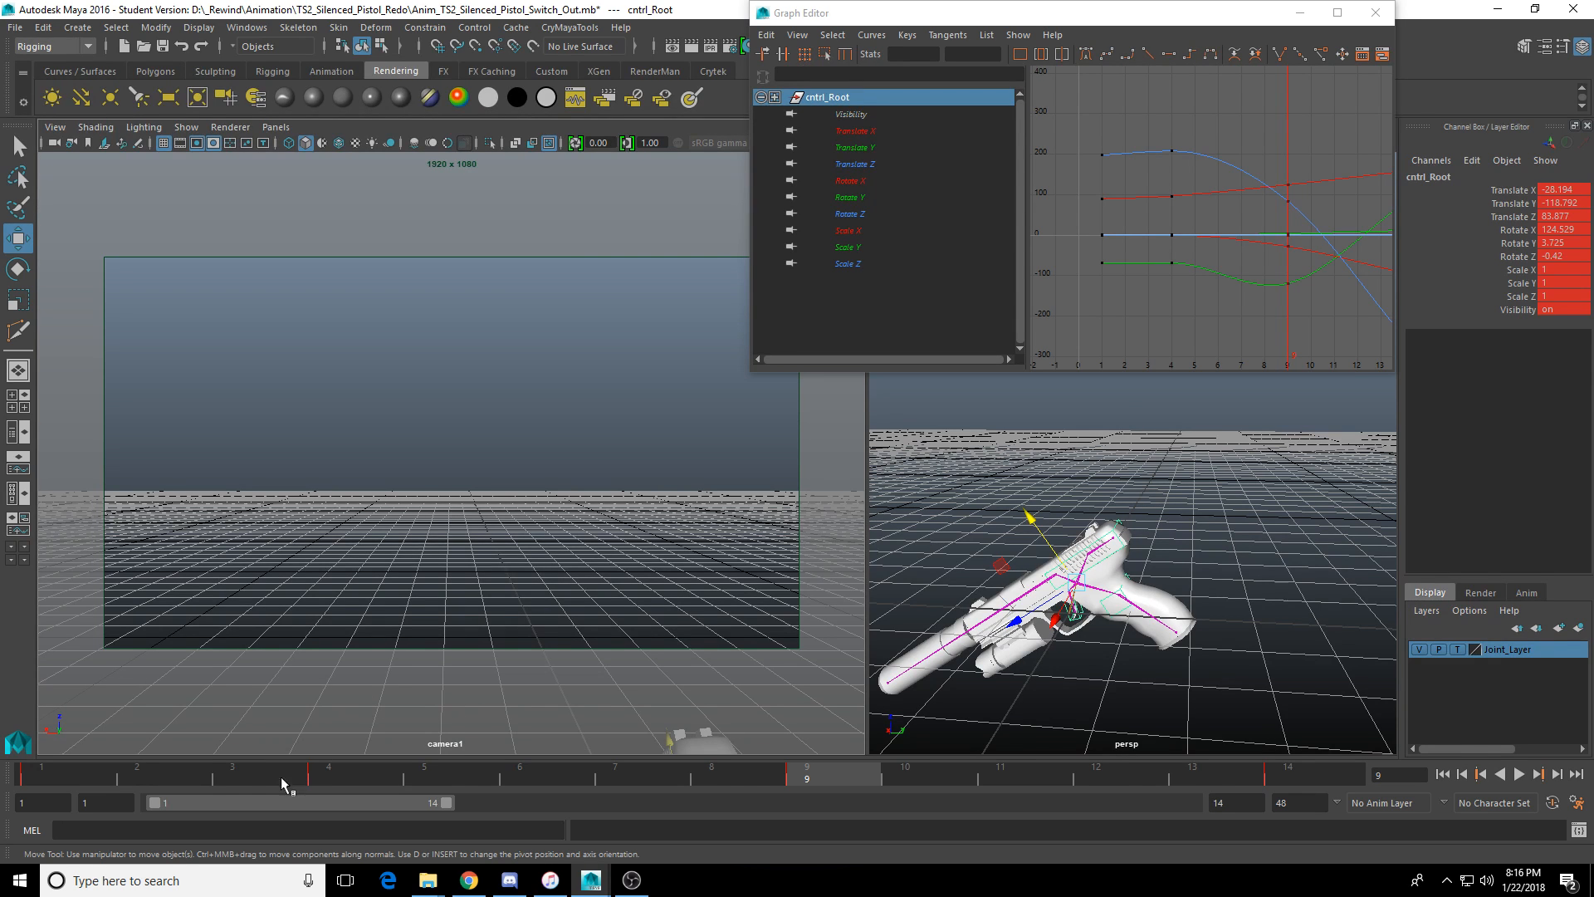
drag(264, 778, 37, 779)
click(1518, 773)
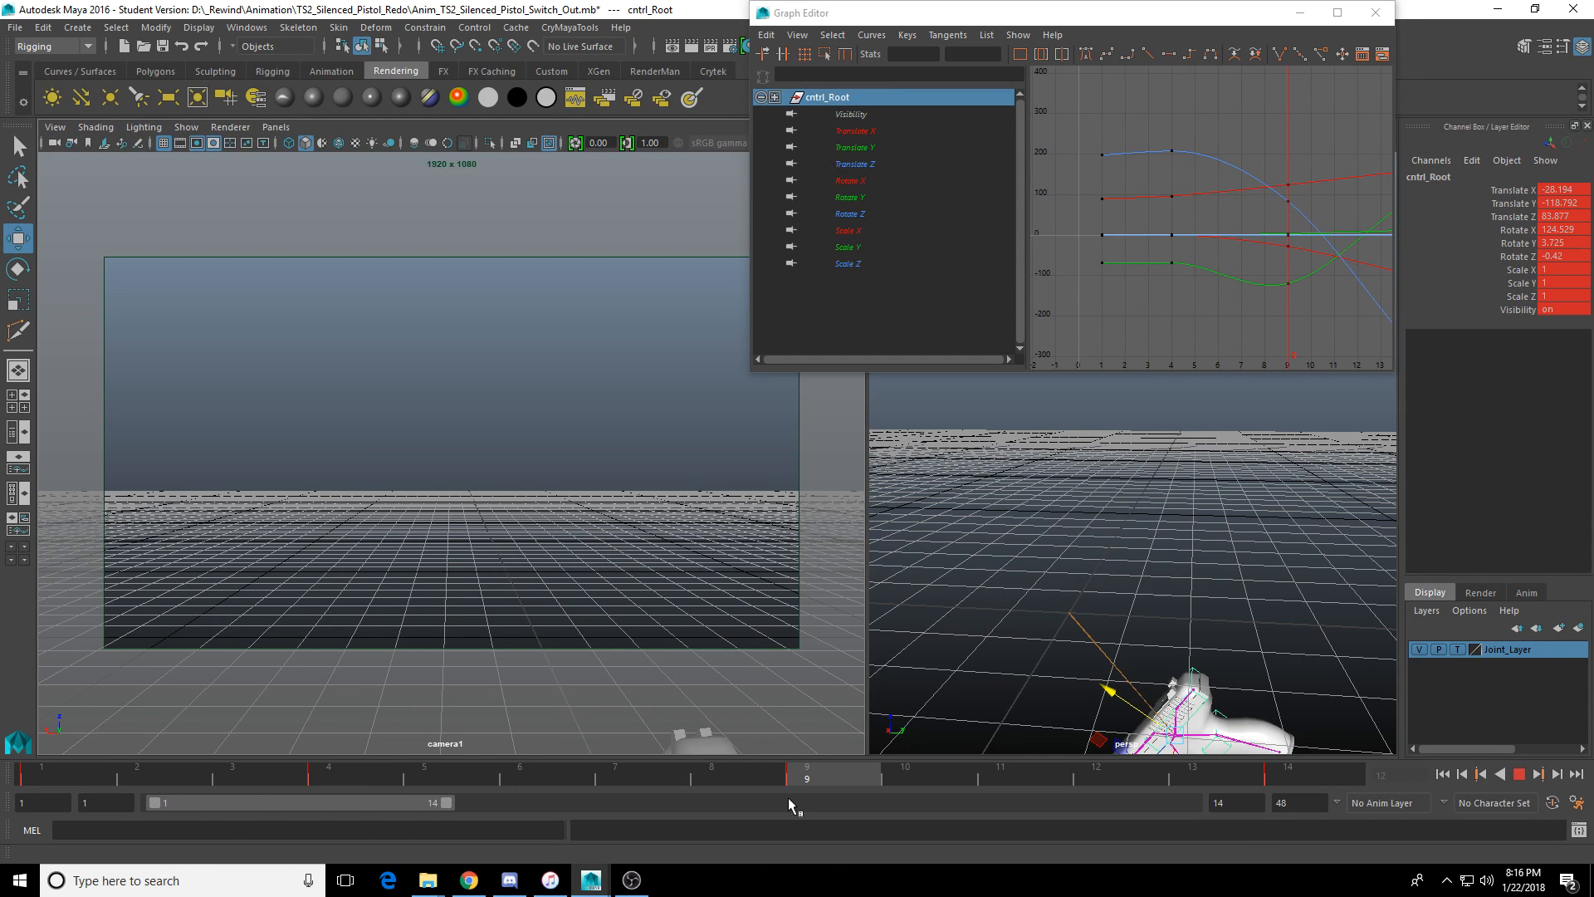
key(Escape)
Key the root control on frame 9 at Translate X -26.385, Y -84.035, Z 107.749 and play the animation.
drag(1016, 620, 1048, 601)
key(s)
click(1511, 785)
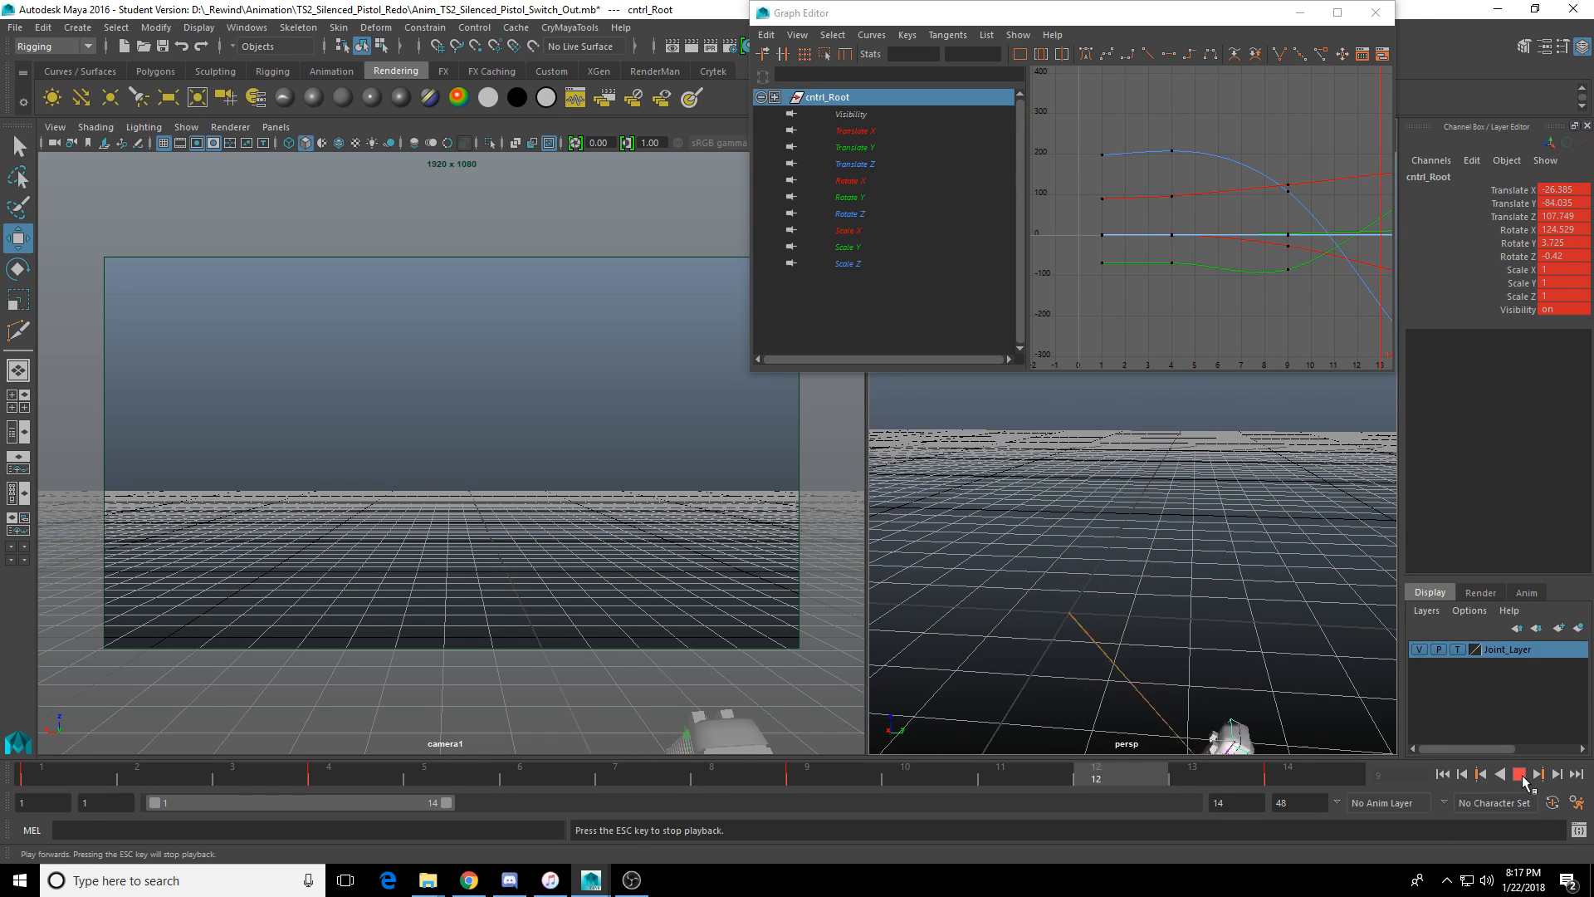
key(Escape)
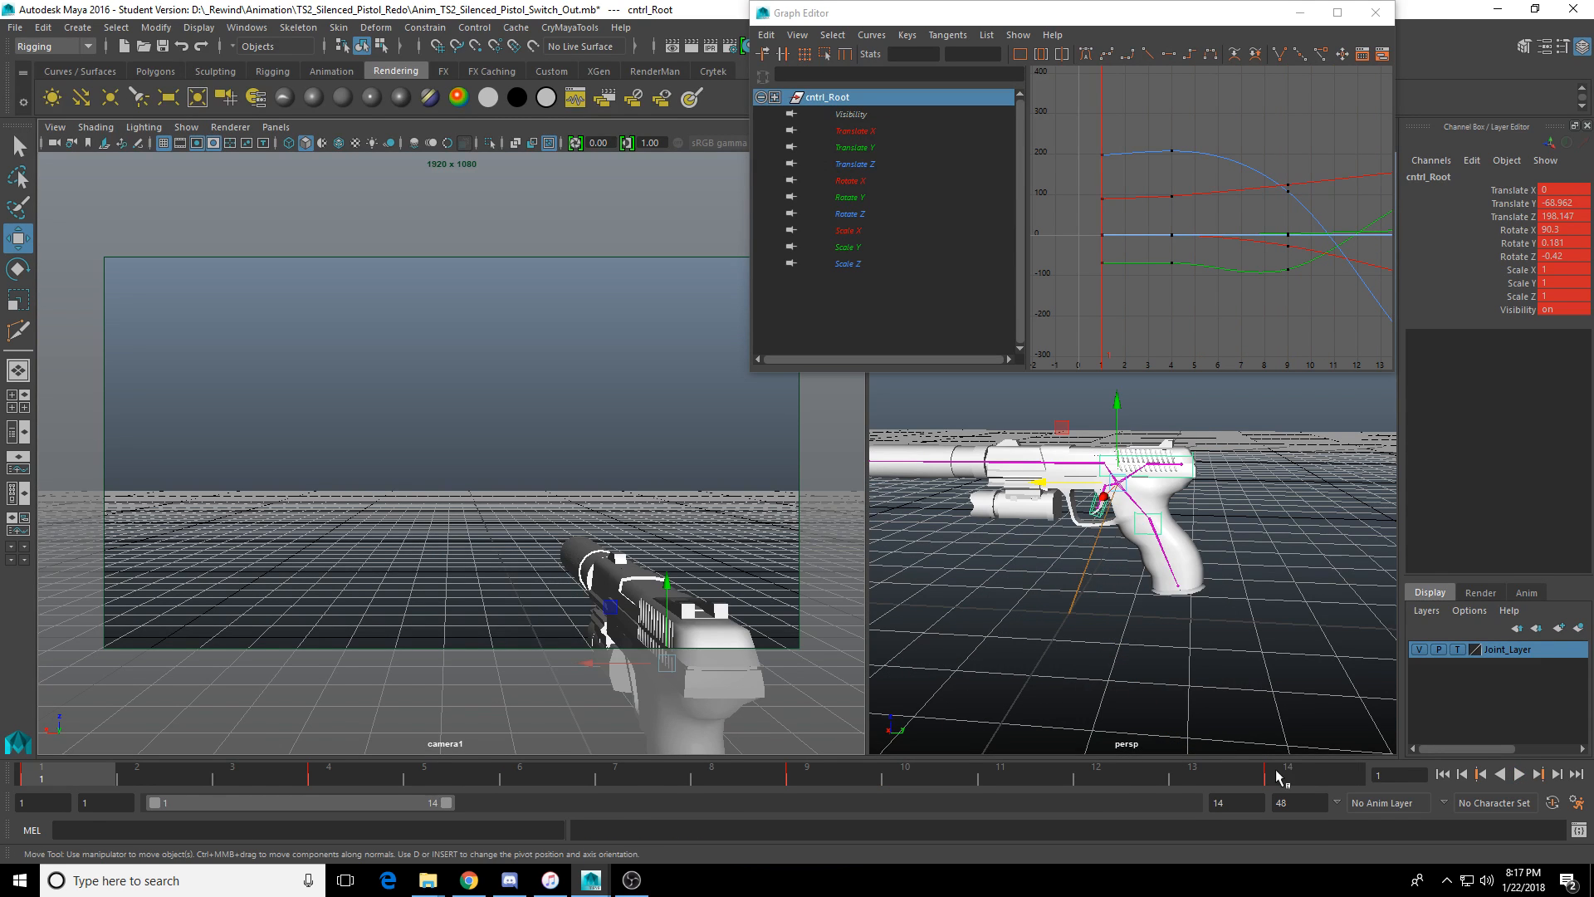
click(1518, 774)
Delete the root control's keys on frame 14.
click(1288, 778)
right_click(1288, 778)
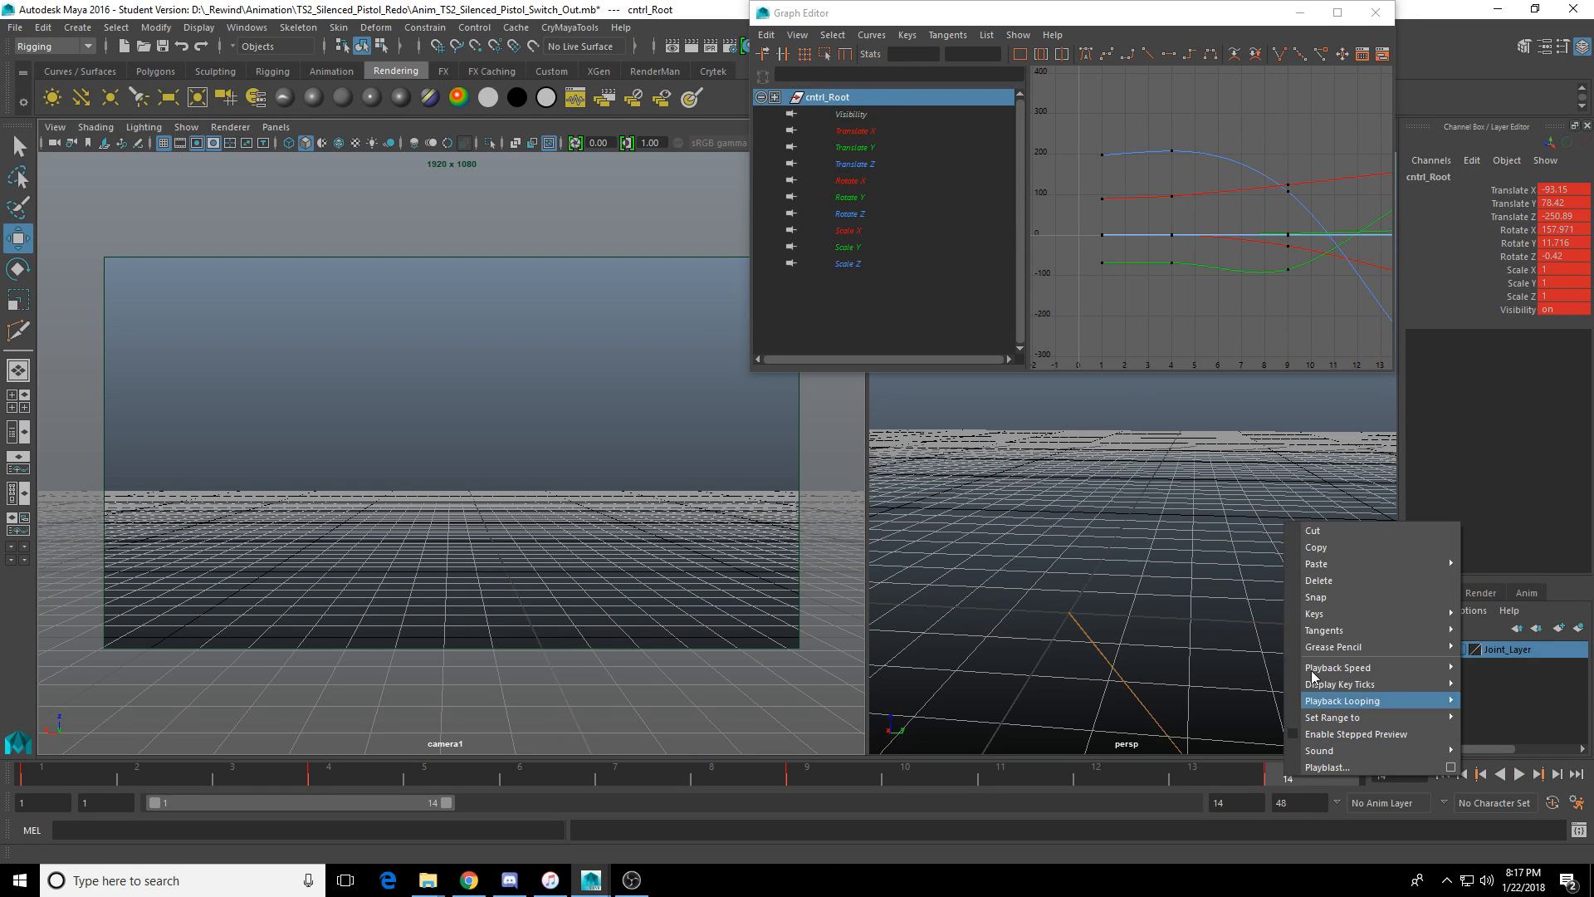
click(1328, 581)
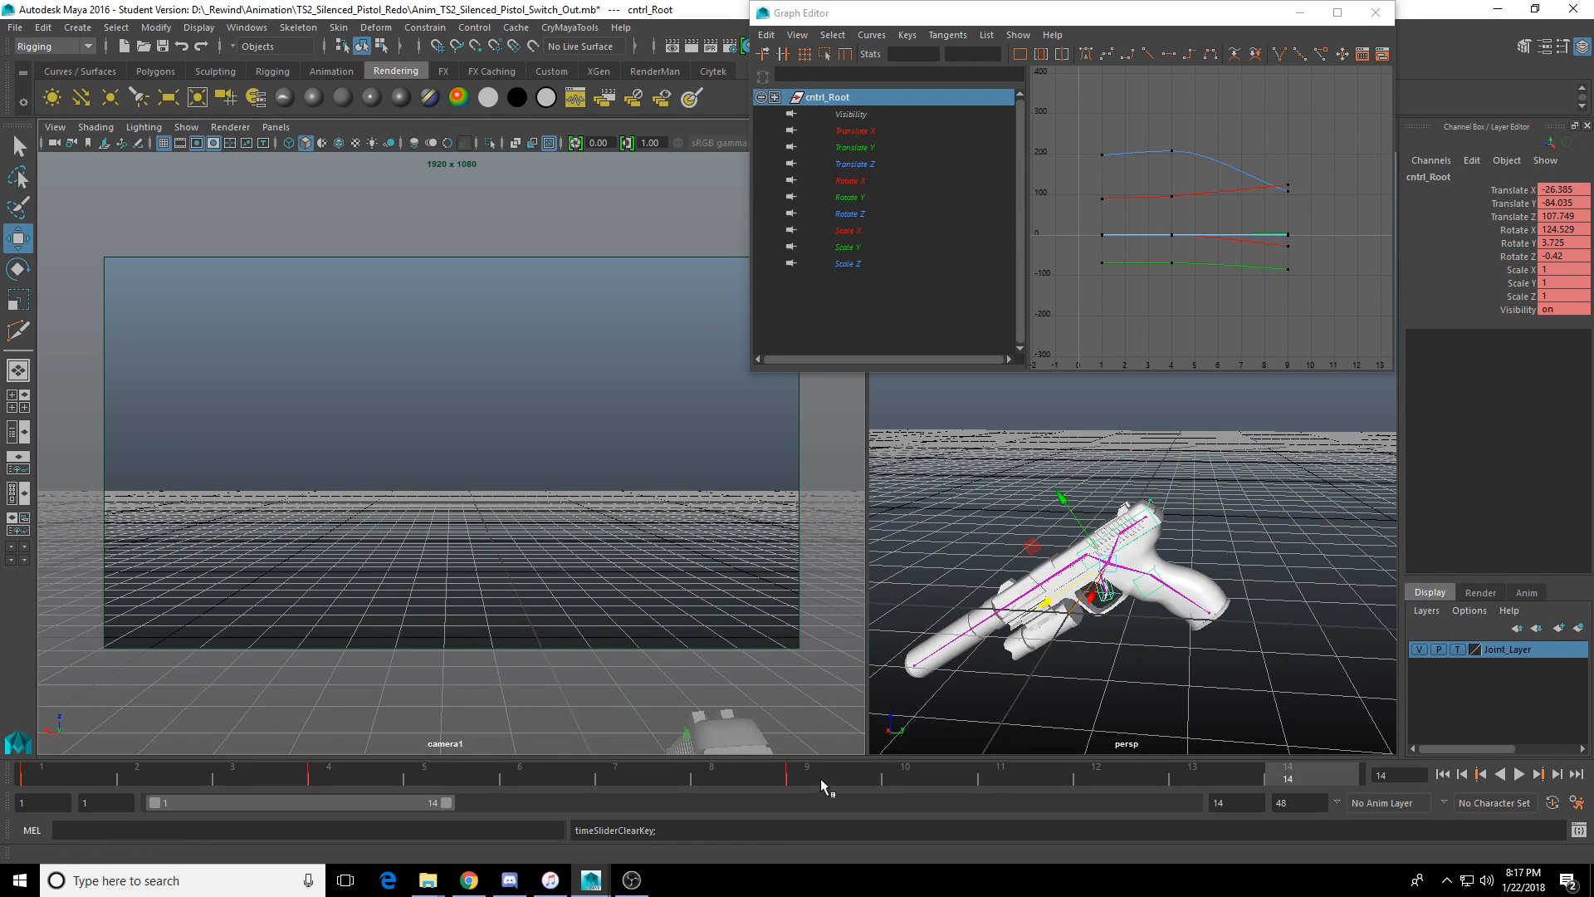
Key the root control on frame 12, lowered to Translate X -45.306, Y -135.033, Z -177.085.
drag(820, 778, 1092, 772)
scroll(1094, 637, down, 6)
drag(1081, 427, 1055, 610)
key(s)
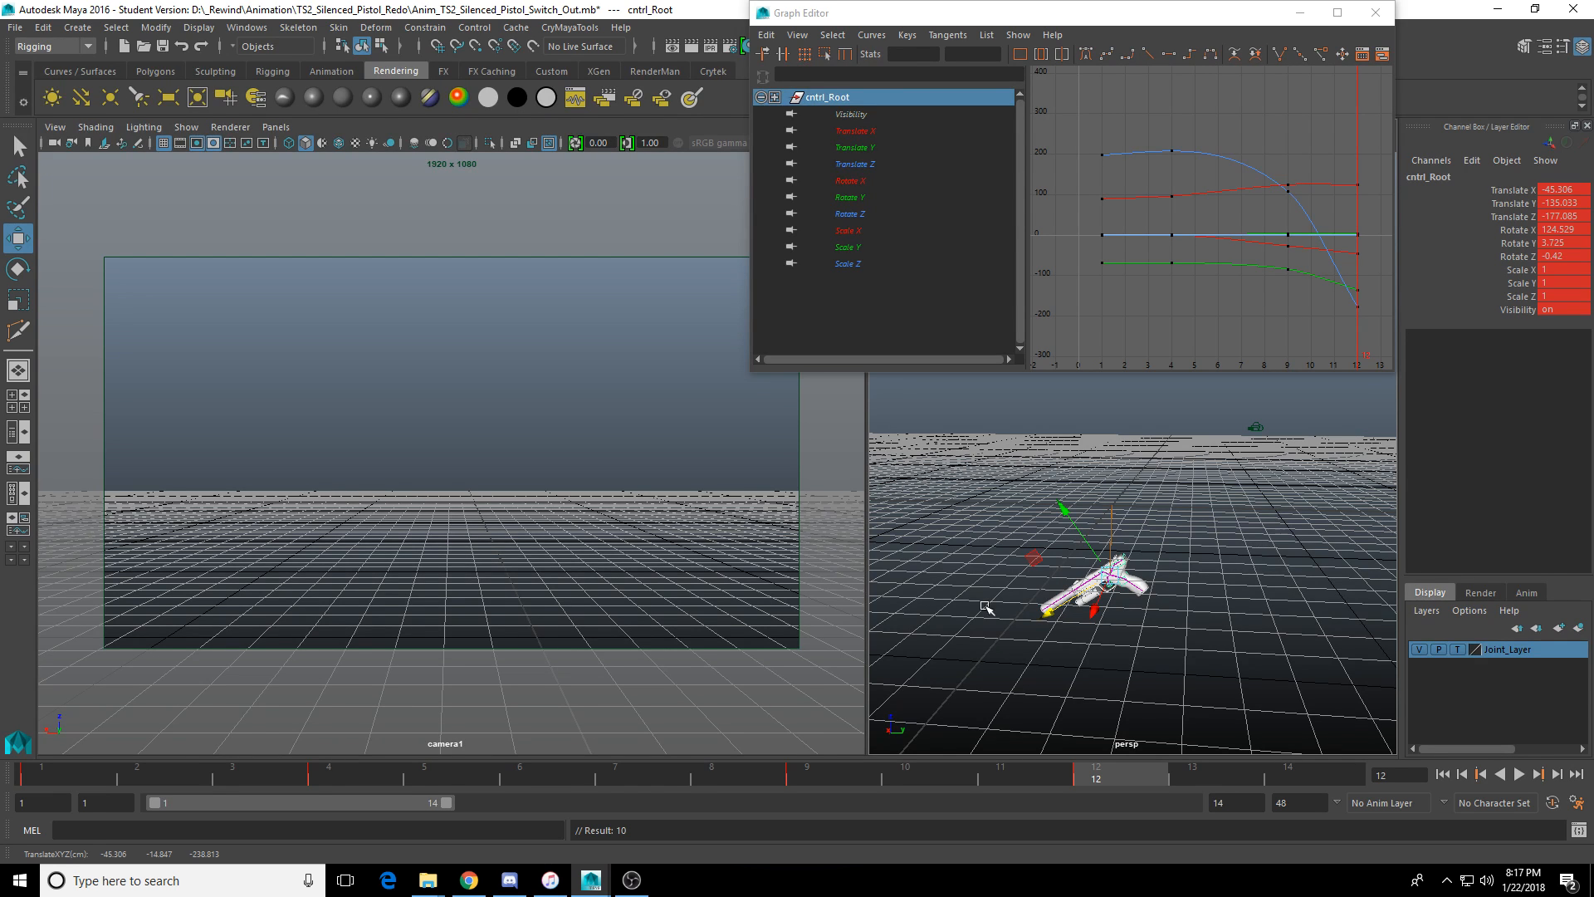
Save the switch-out animation scene, continuing past the student version notice.
key(ctrl+s)
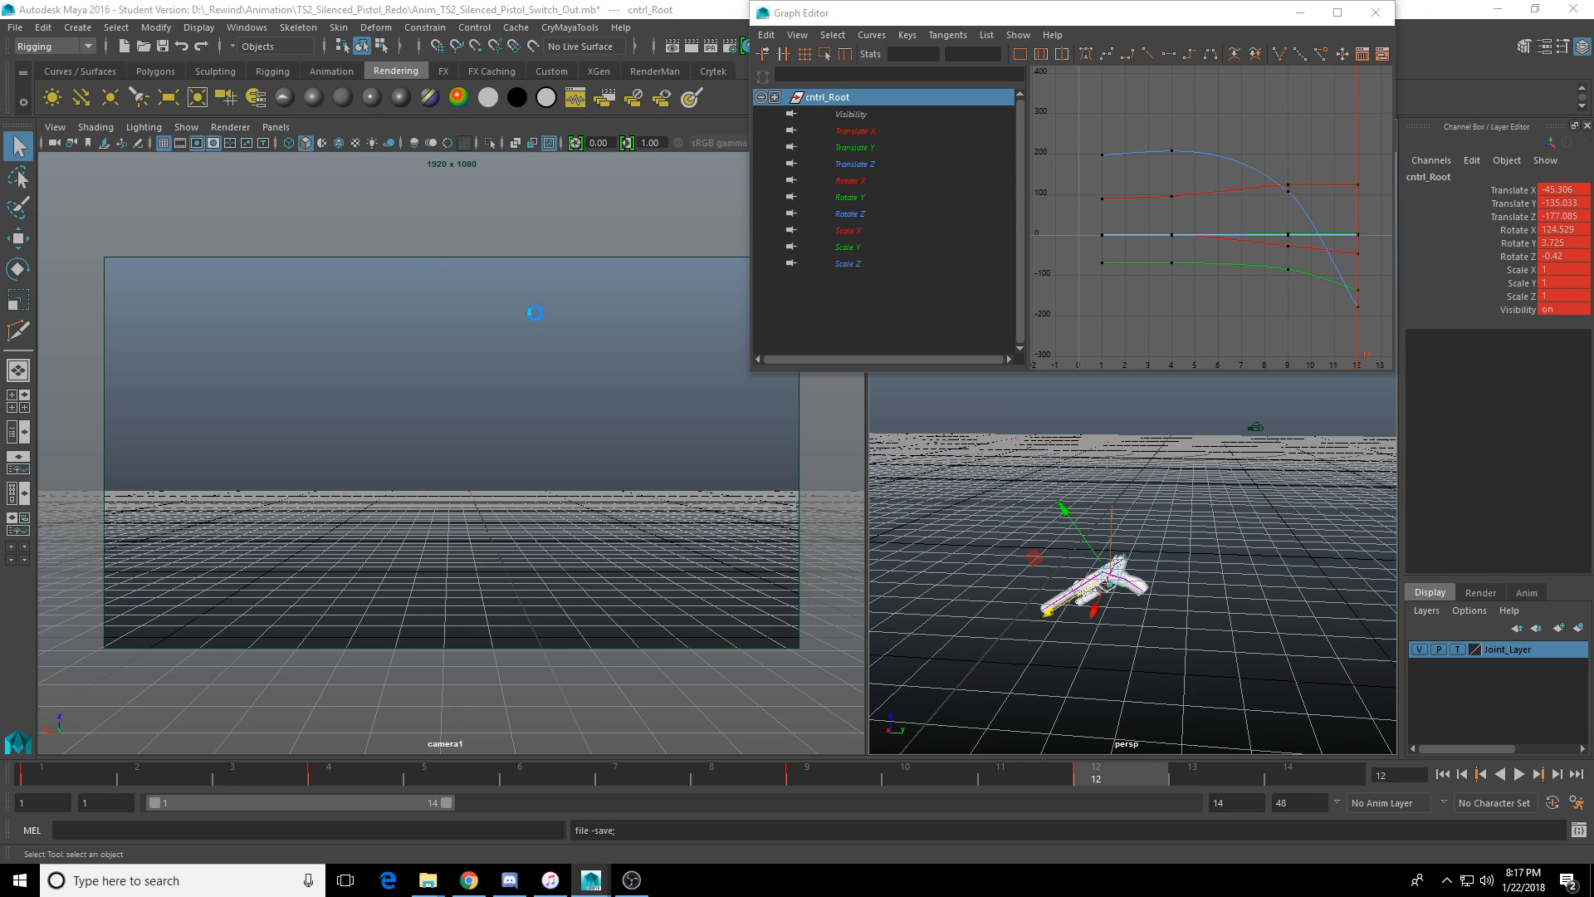
click(754, 456)
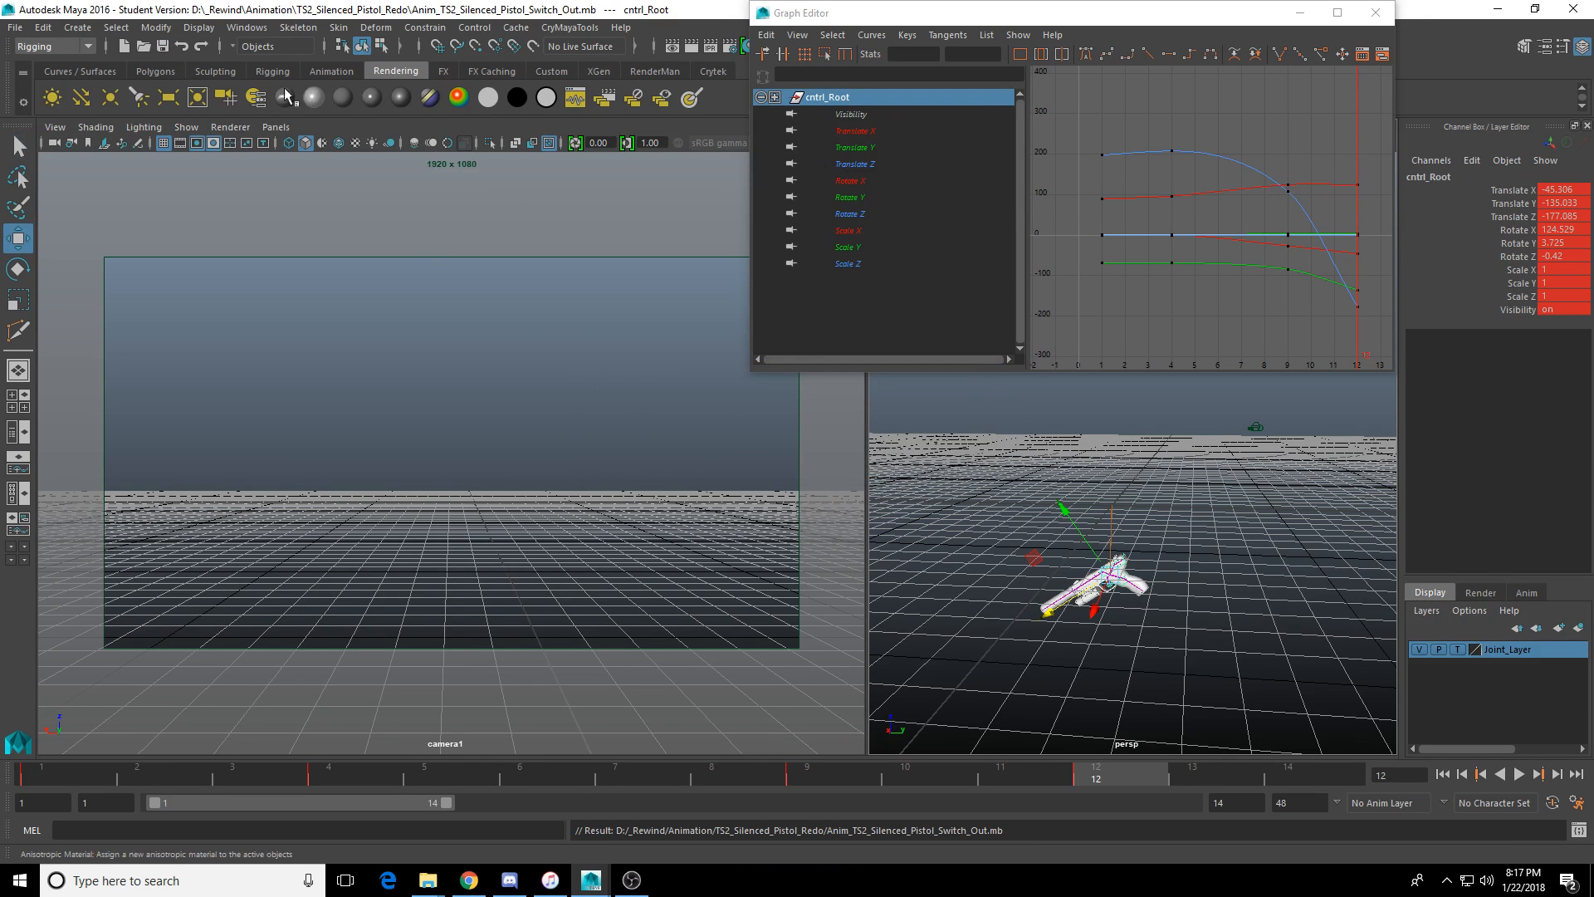
click(163, 45)
Open the base scene Anim_Base_TS2_Silenced_Pistol.mb, go to frame 8 and select the Controls group.
click(15, 27)
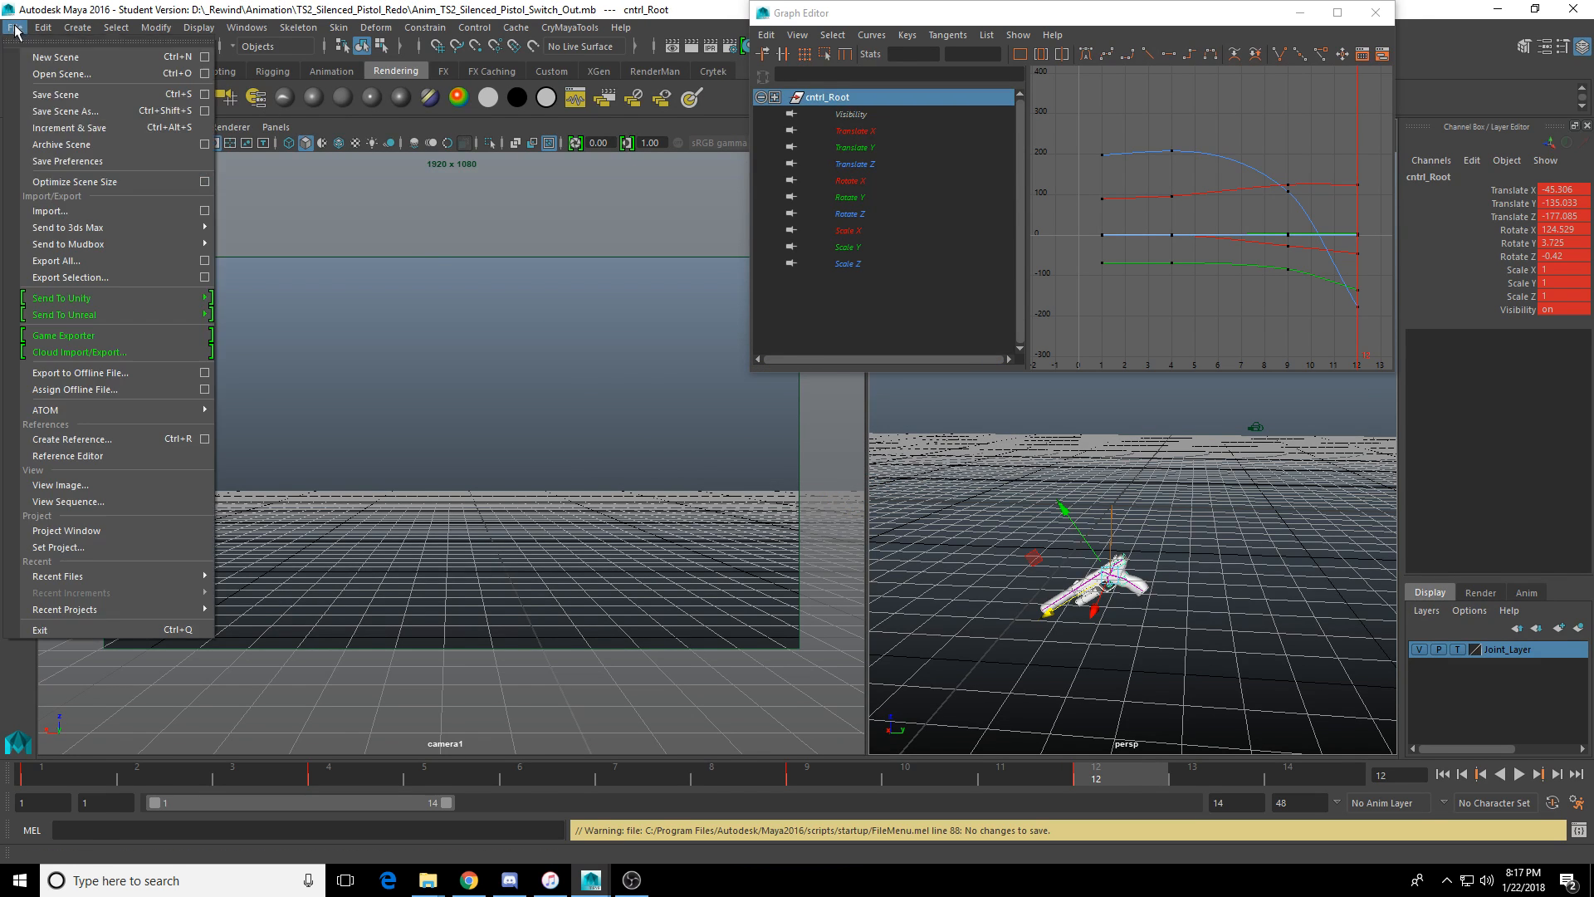
click(92, 77)
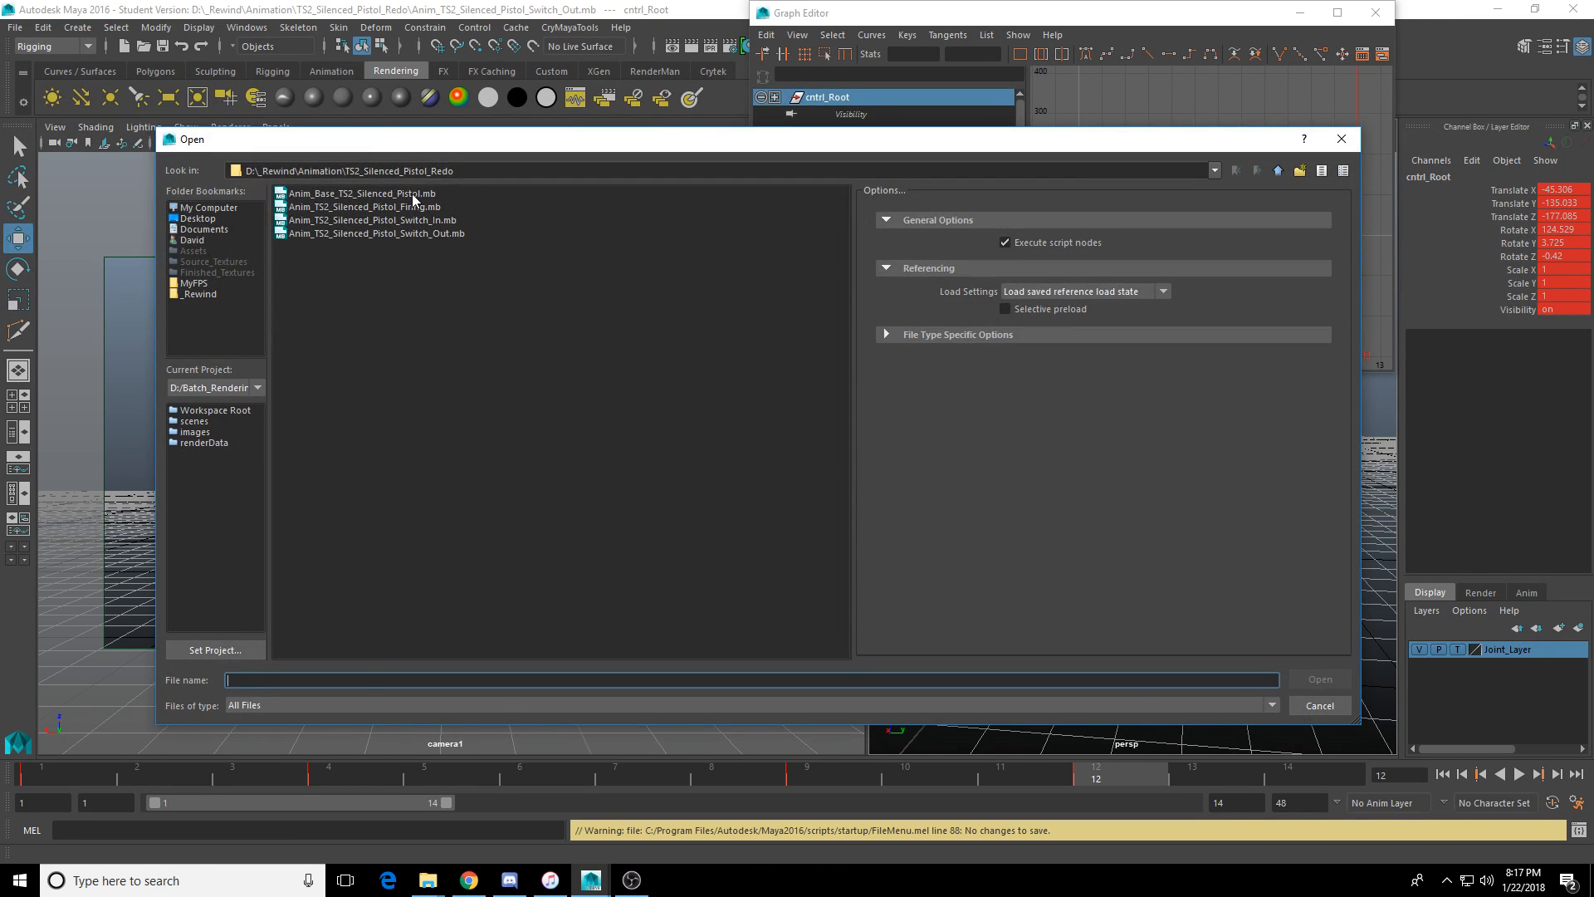
double_click(412, 193)
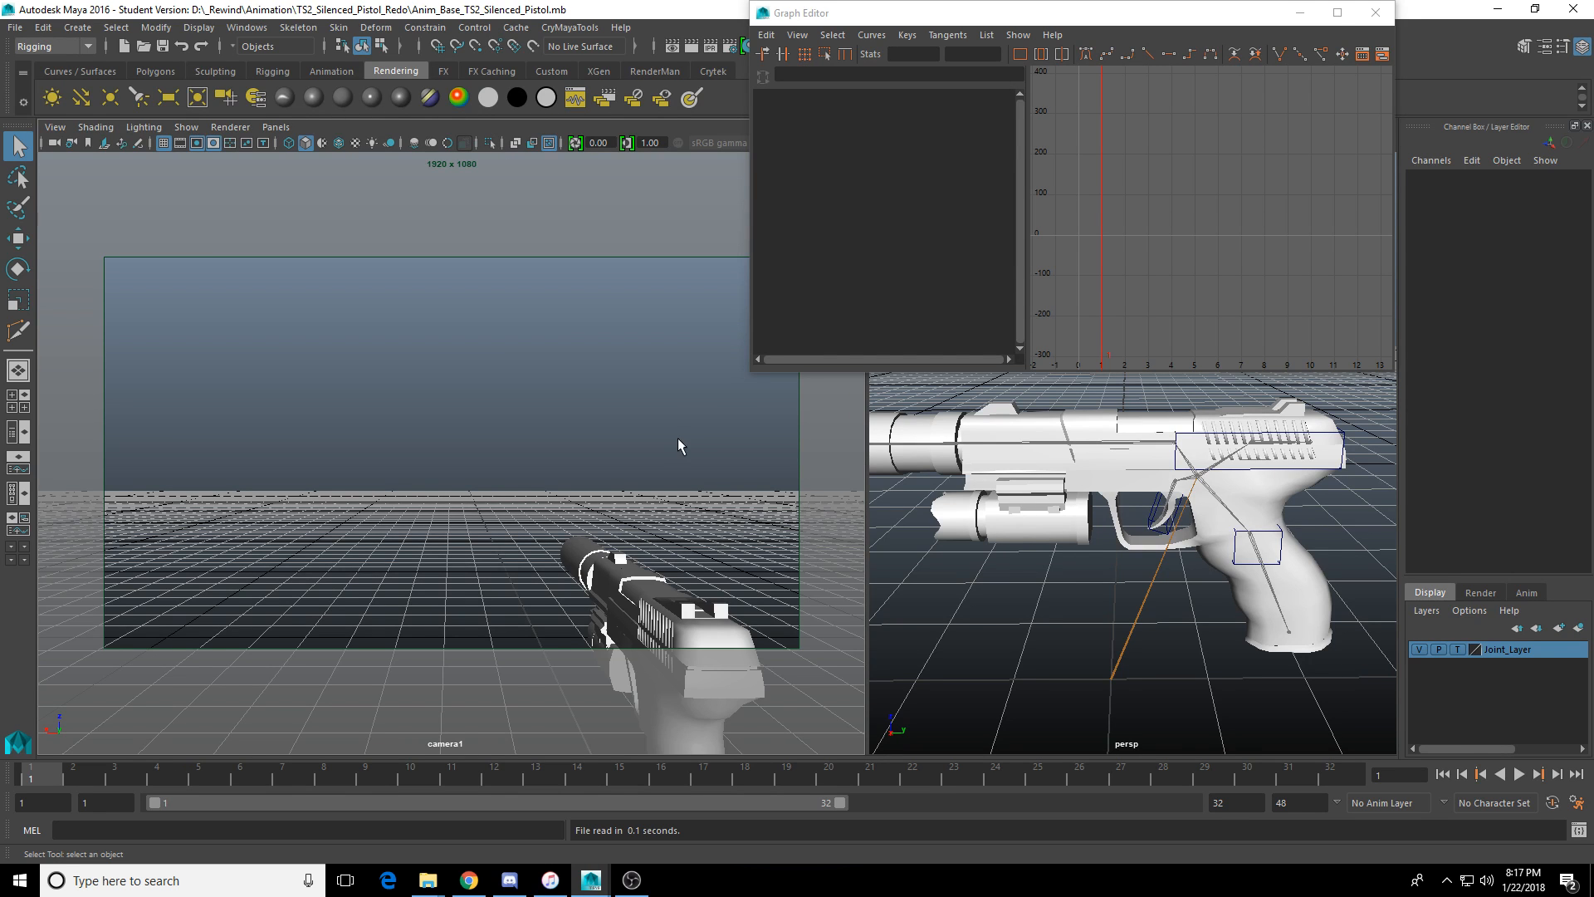
drag(73, 776, 324, 776)
mouse_move(1179, 558)
alt+middle_down()
mouse_move(1183, 633)
mouse_move(1194, 579)
alt+middle_up()
scroll(1184, 636, down, 2)
scroll(1196, 608, up, 2)
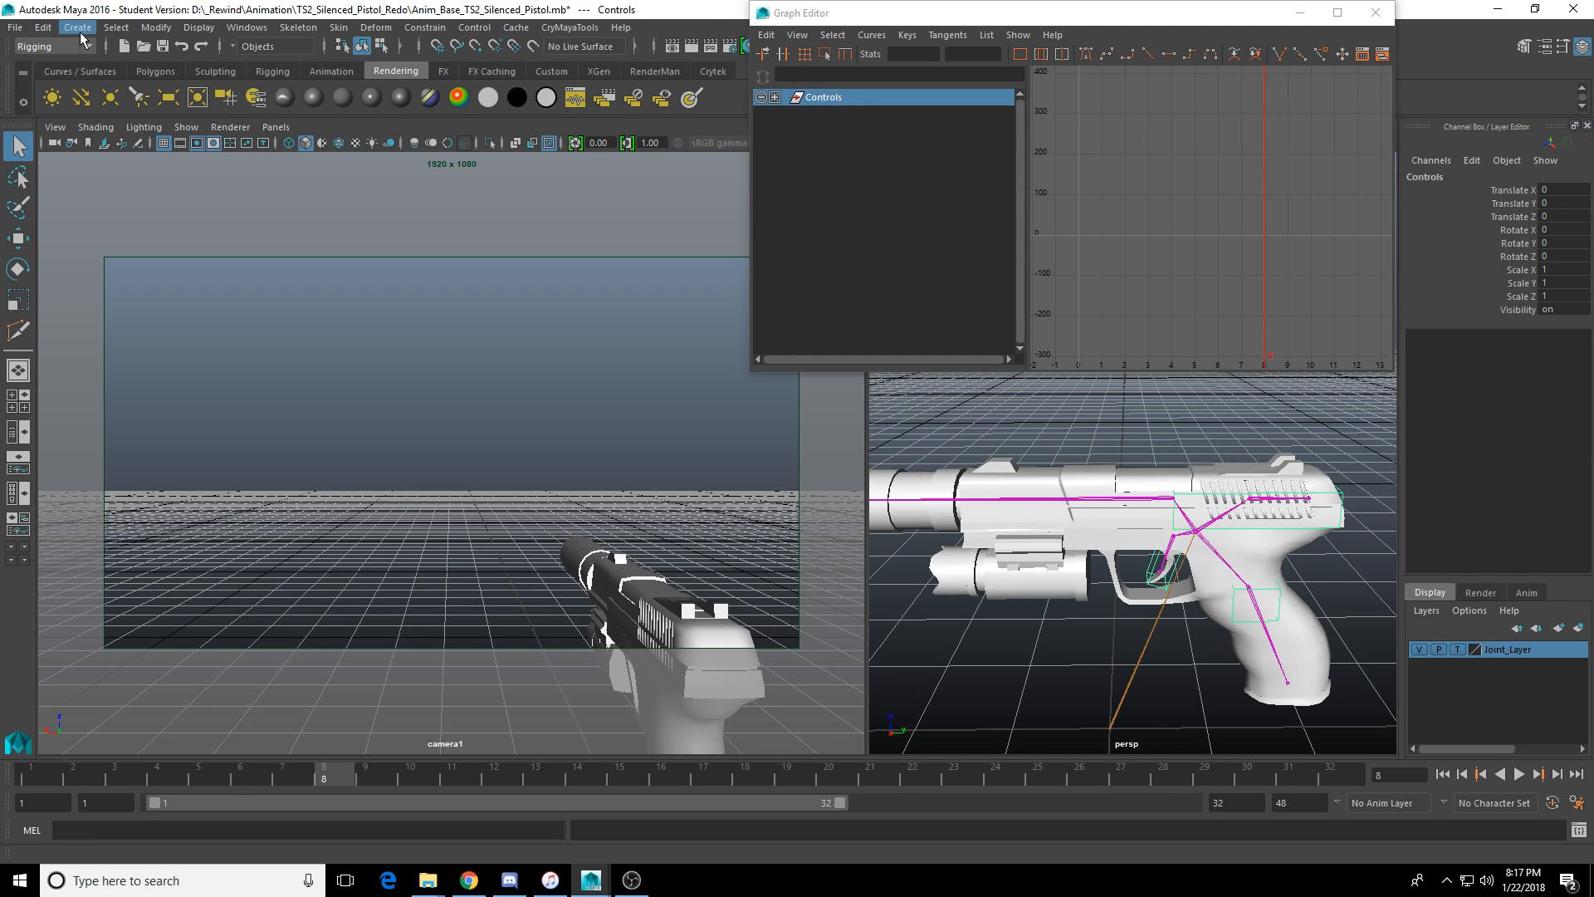
Save the base scene as Anim_TS2_Silenced_Pistol_Reload.mb in the same folder, continuing past the student version notice.
click(15, 27)
click(66, 112)
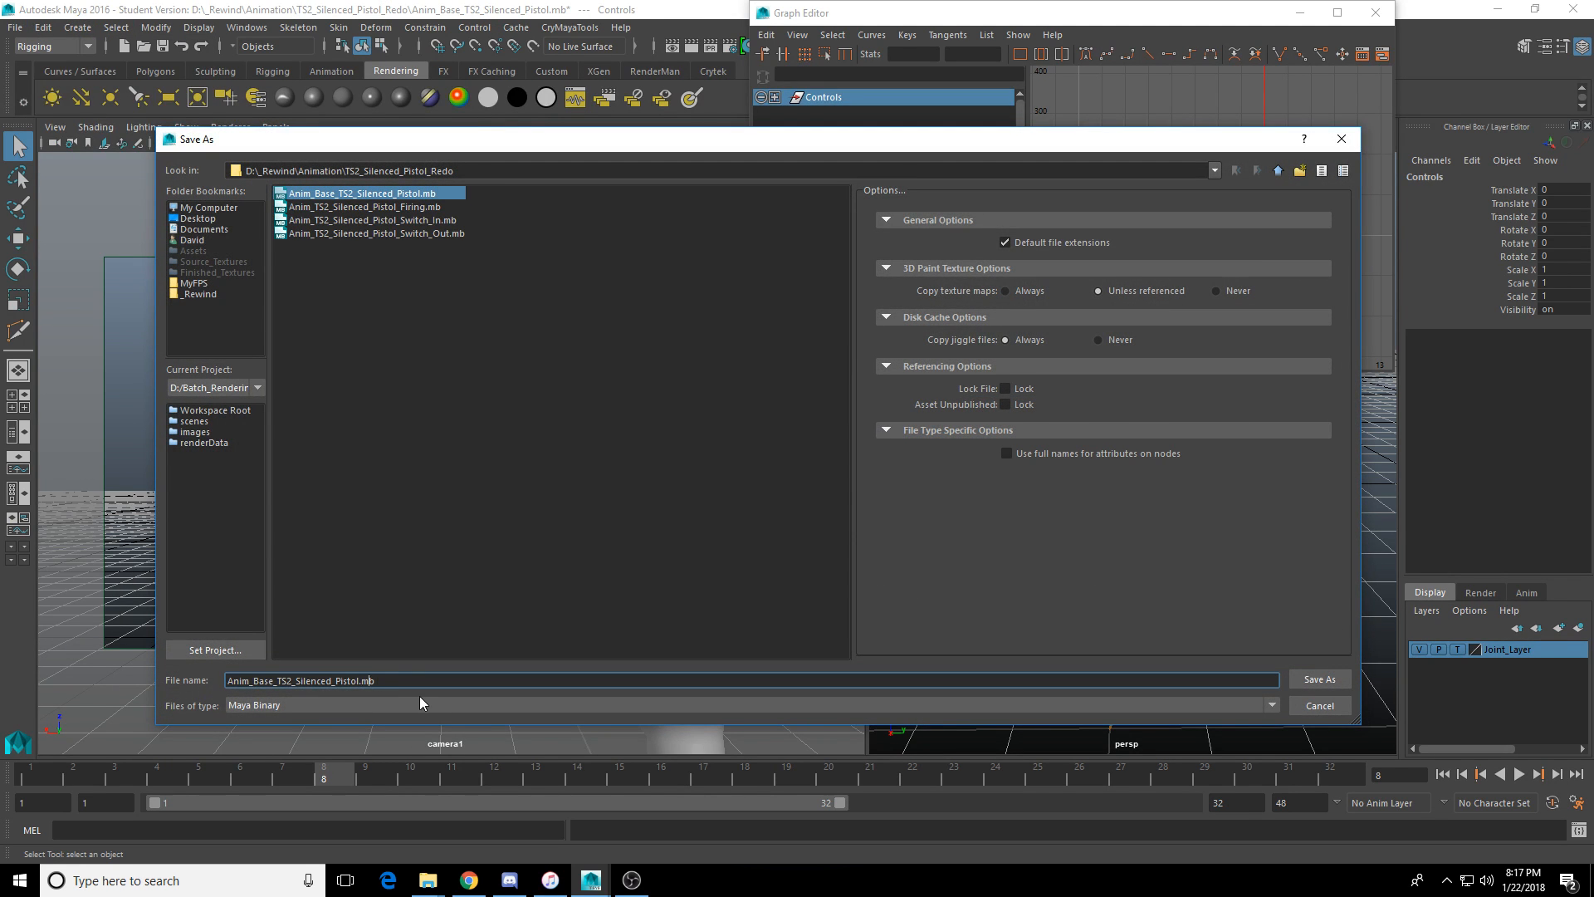
key(BackSpace)
key(BackSpace)
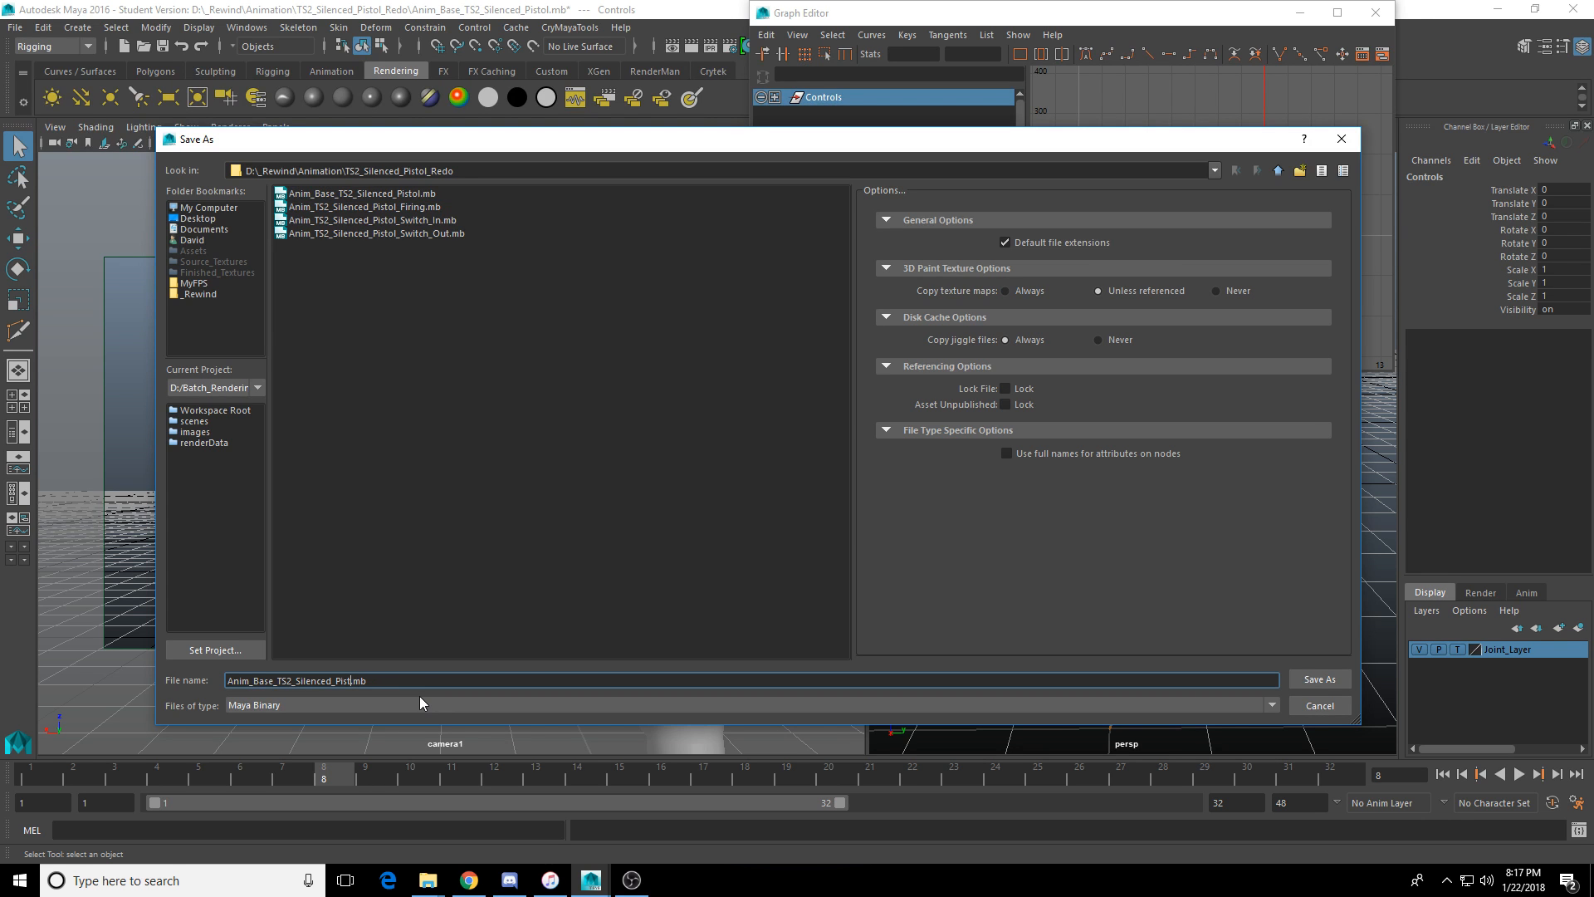
text(ol)
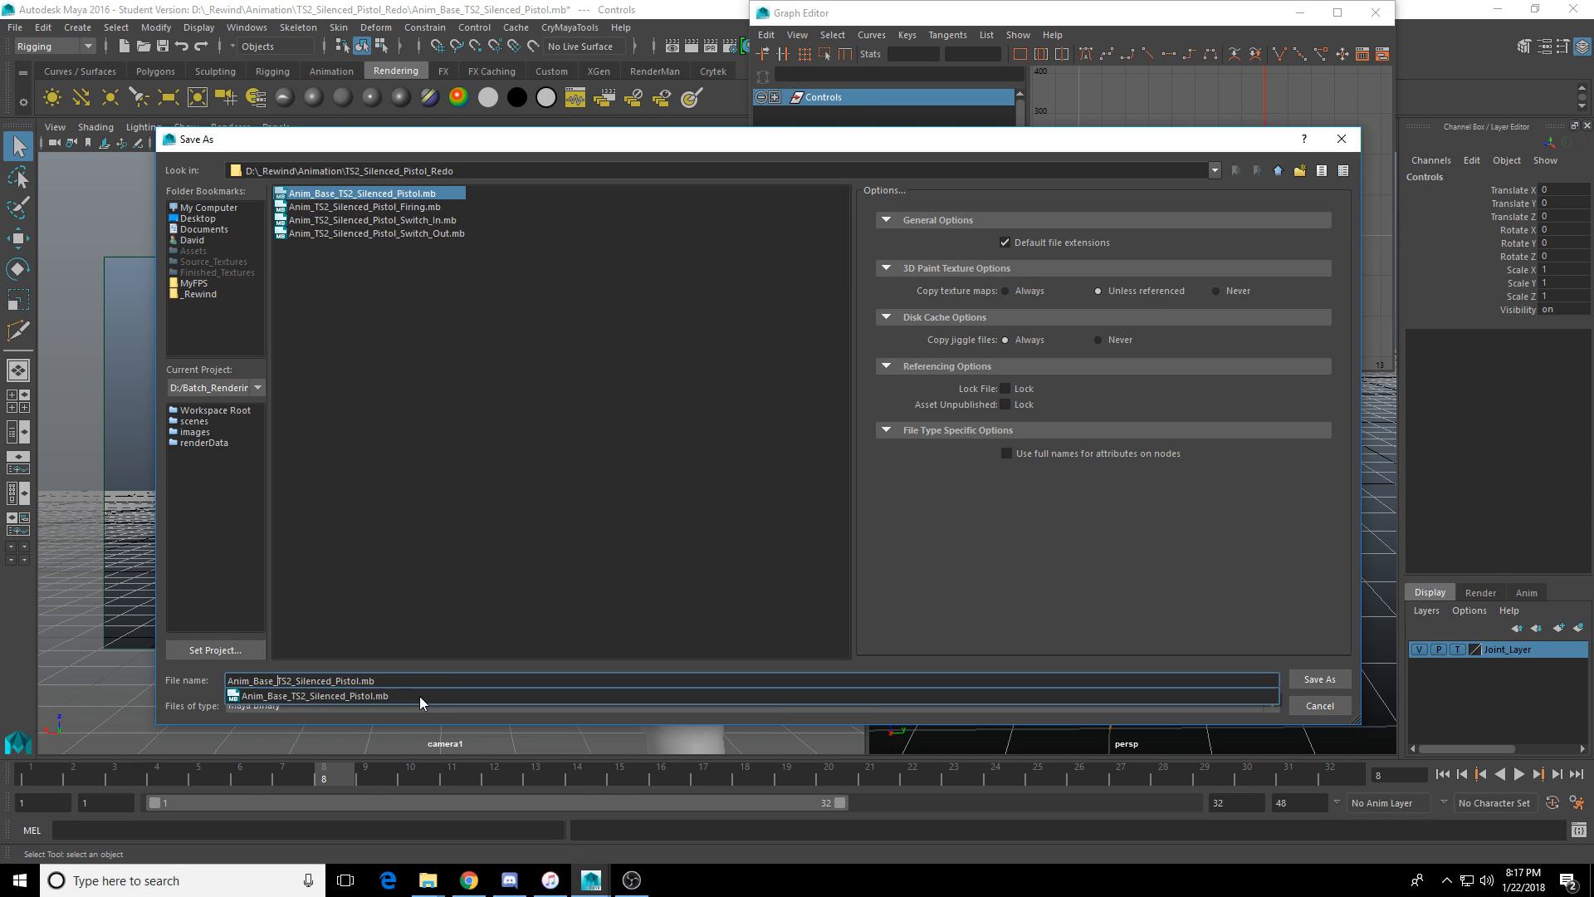
key(BackSpace)
key(BackSpace)
key(BackSpace)
key(BackSpace)
key(BackSpace)
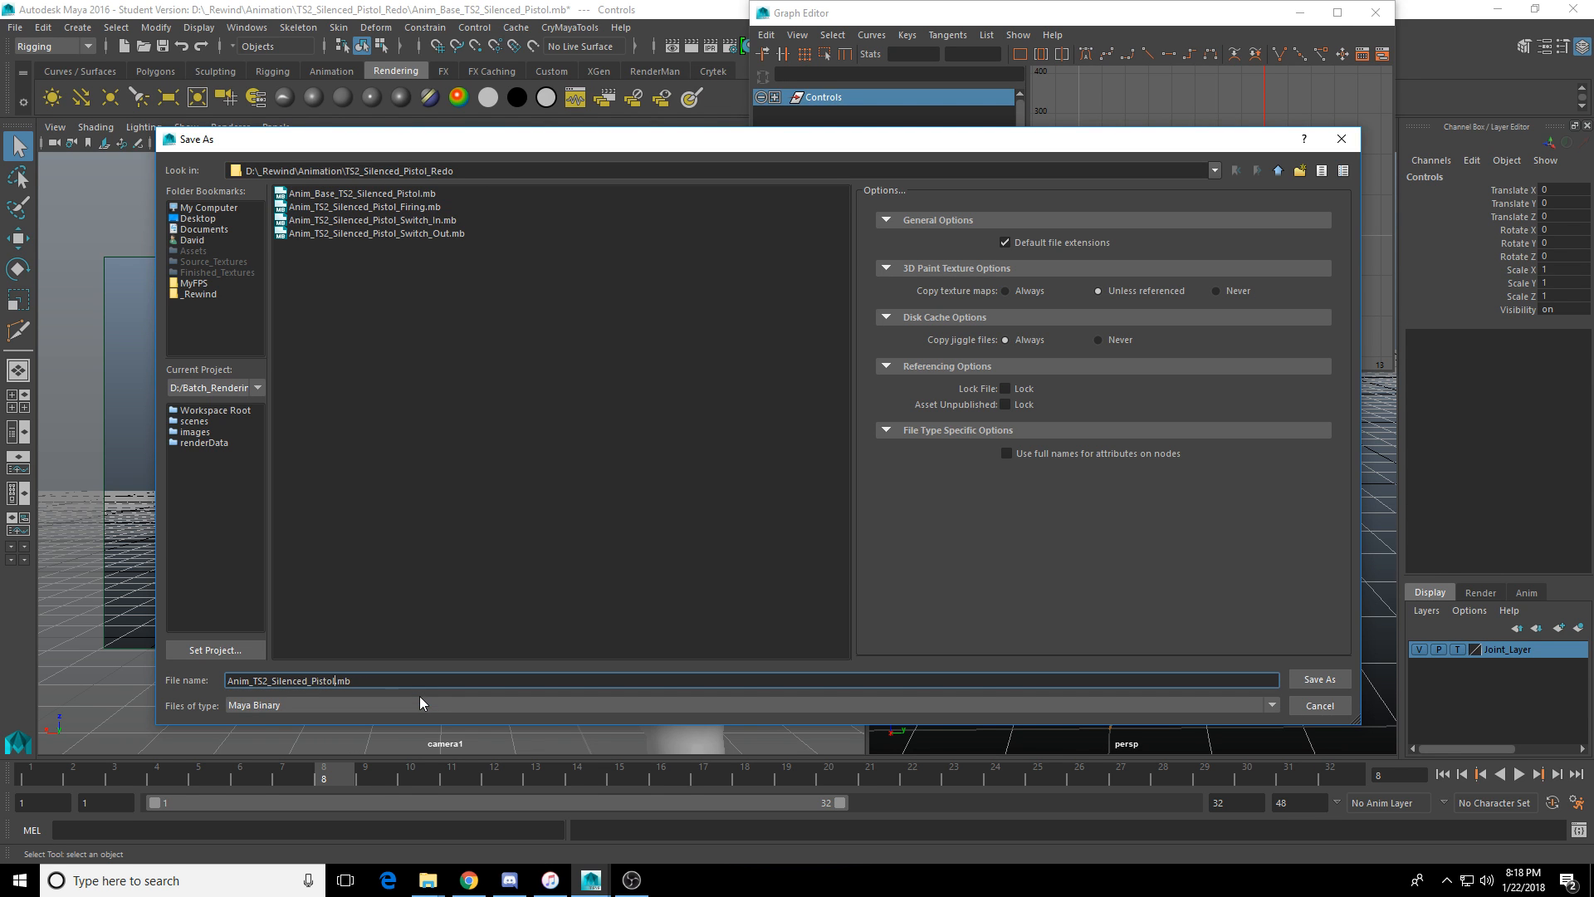
text(_)
text(Reload)
key(Return)
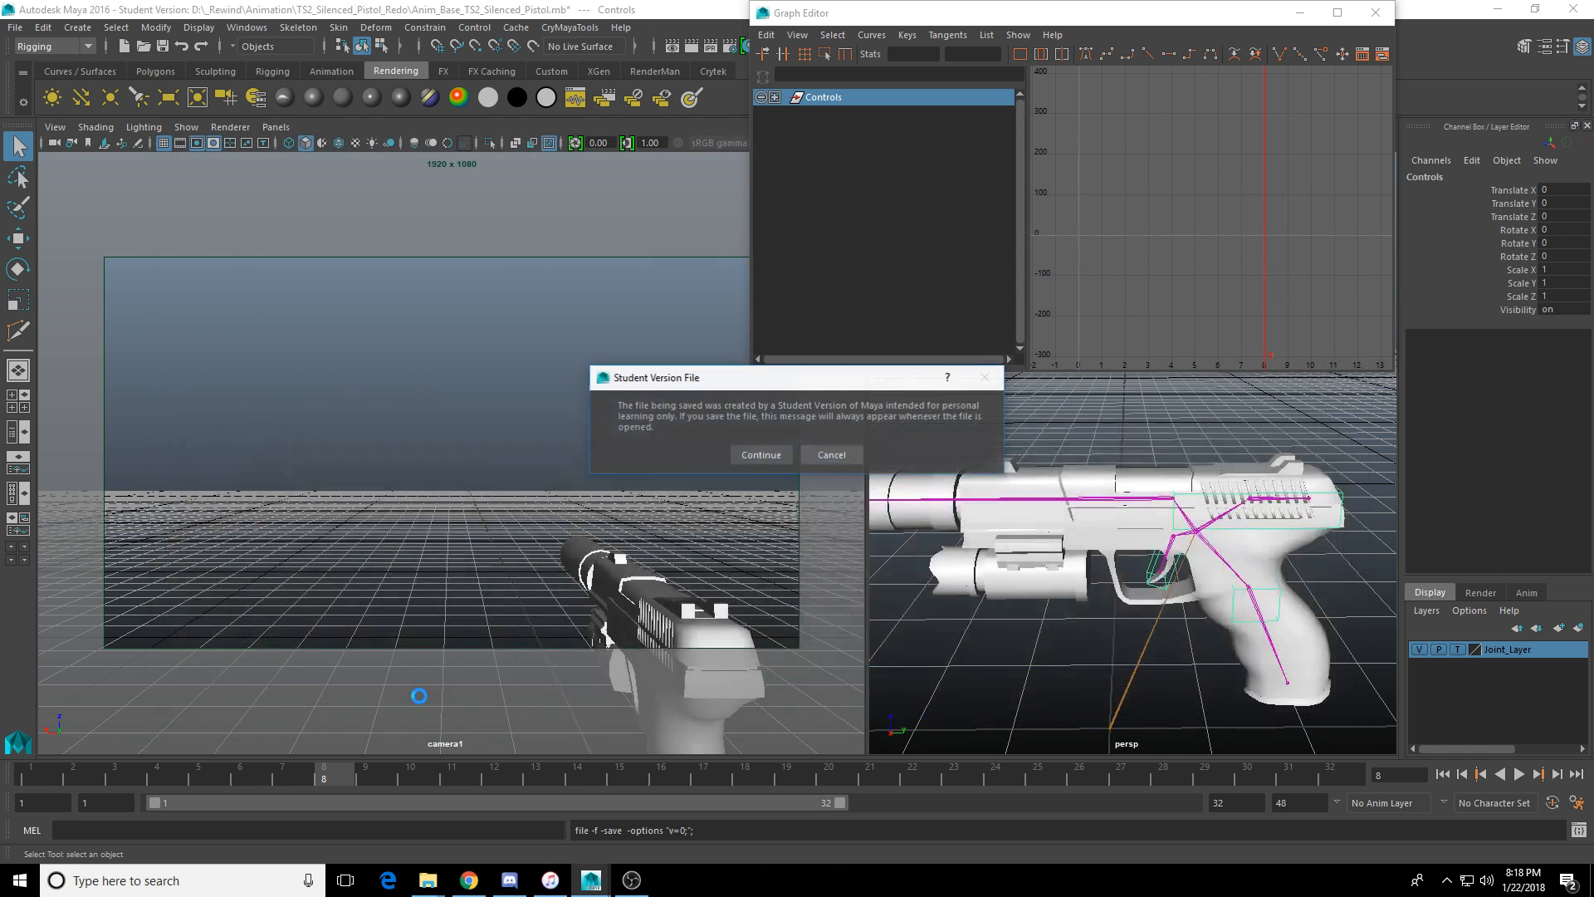
click(747, 455)
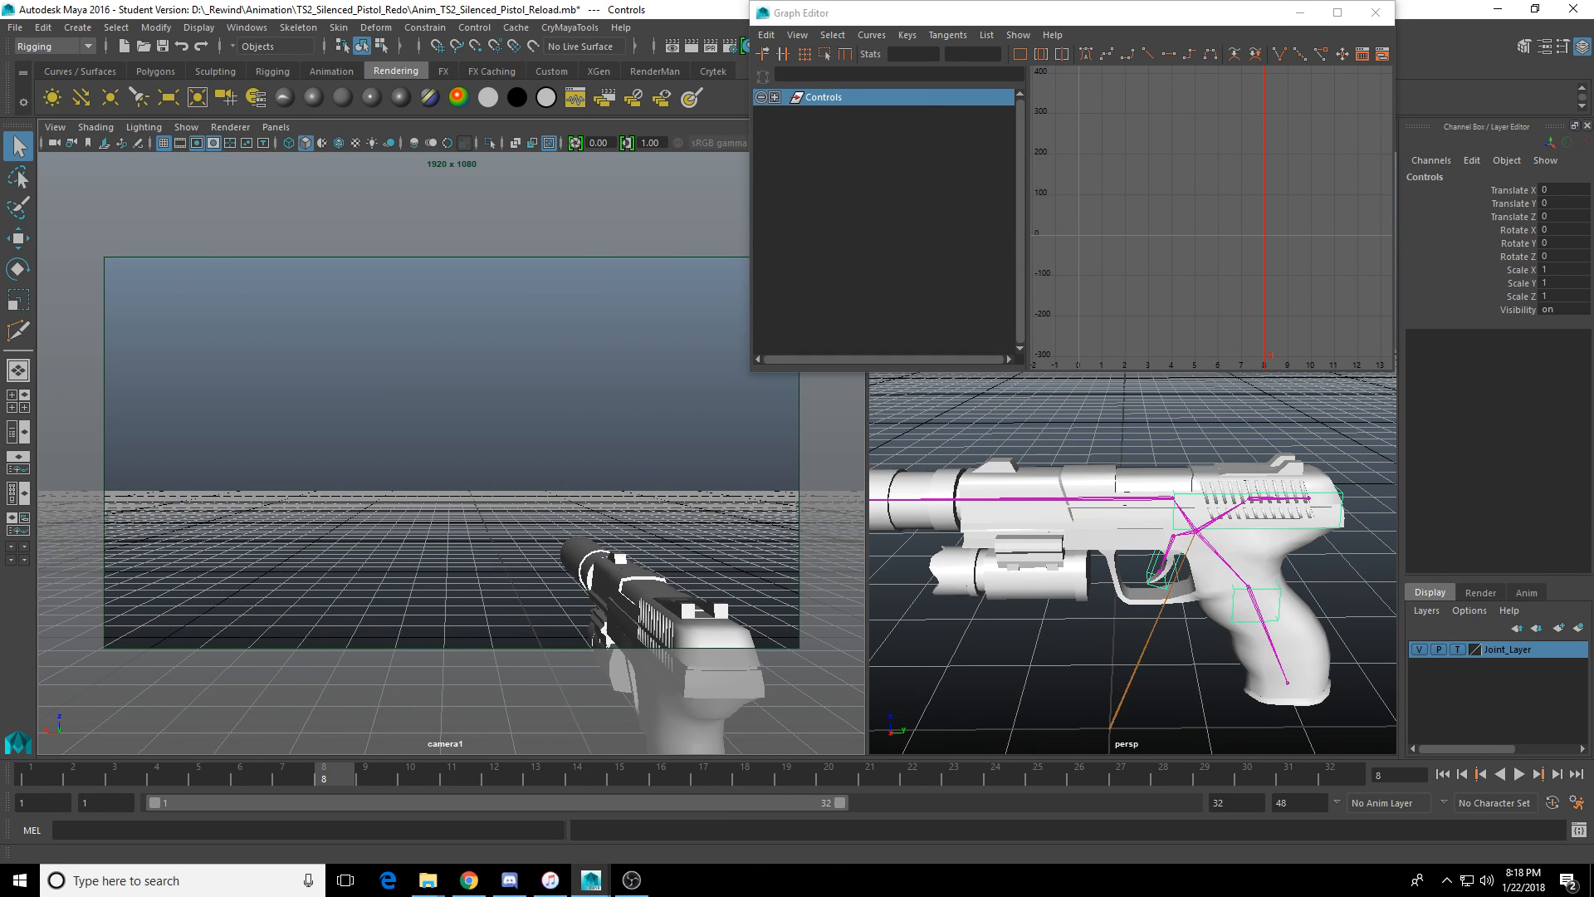
Select the pistol's root control for moving and extend the playback range to frame 42.
click(640, 674)
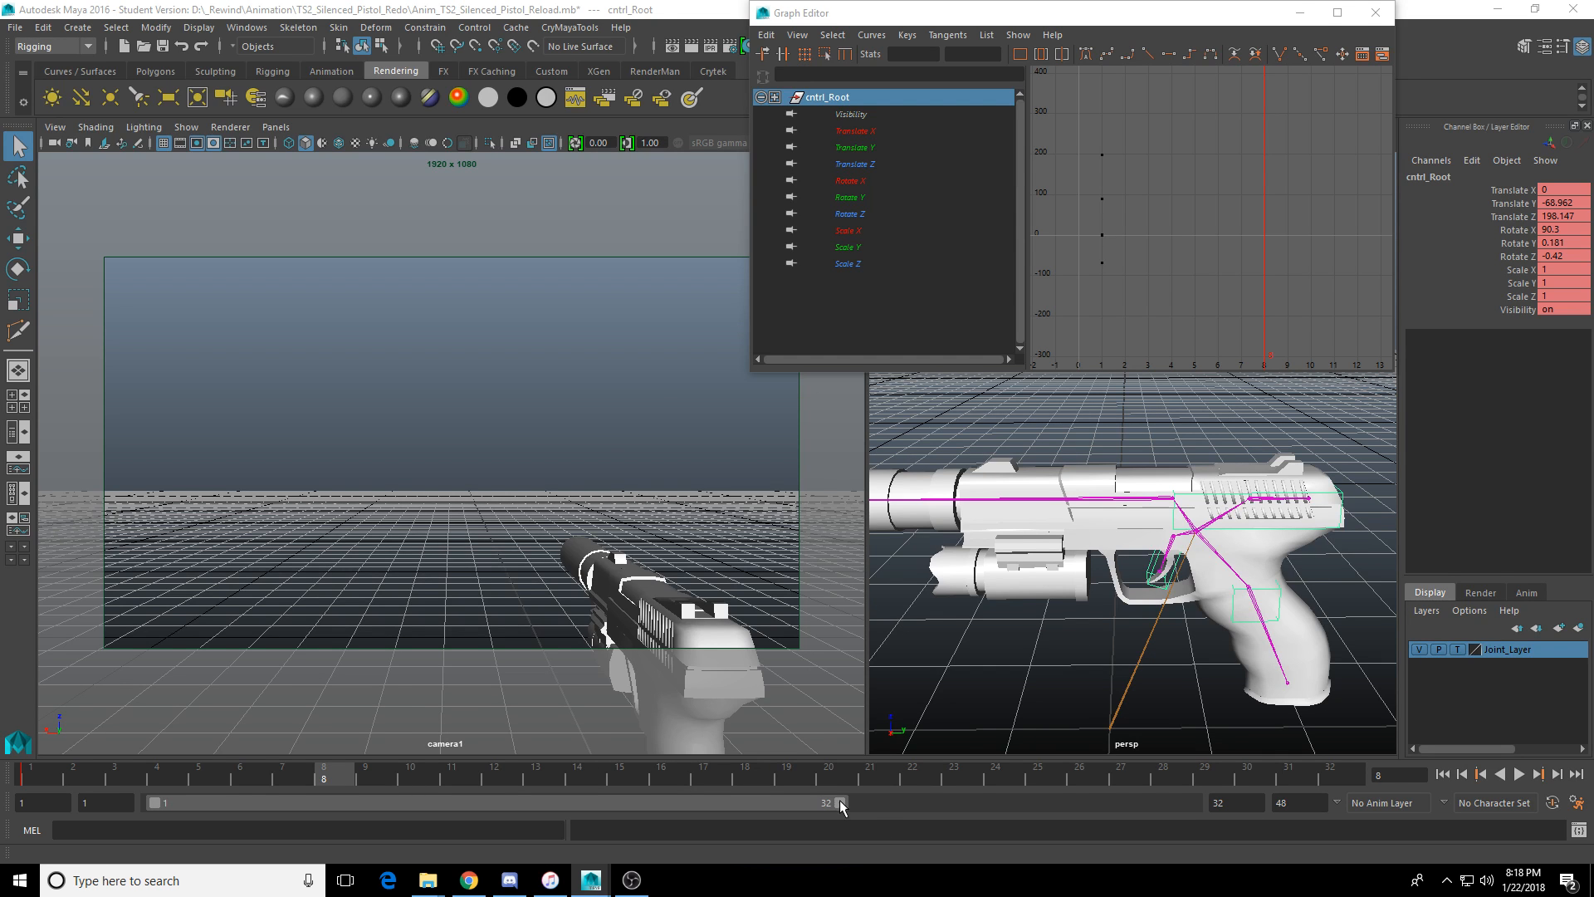
drag(841, 802, 1065, 810)
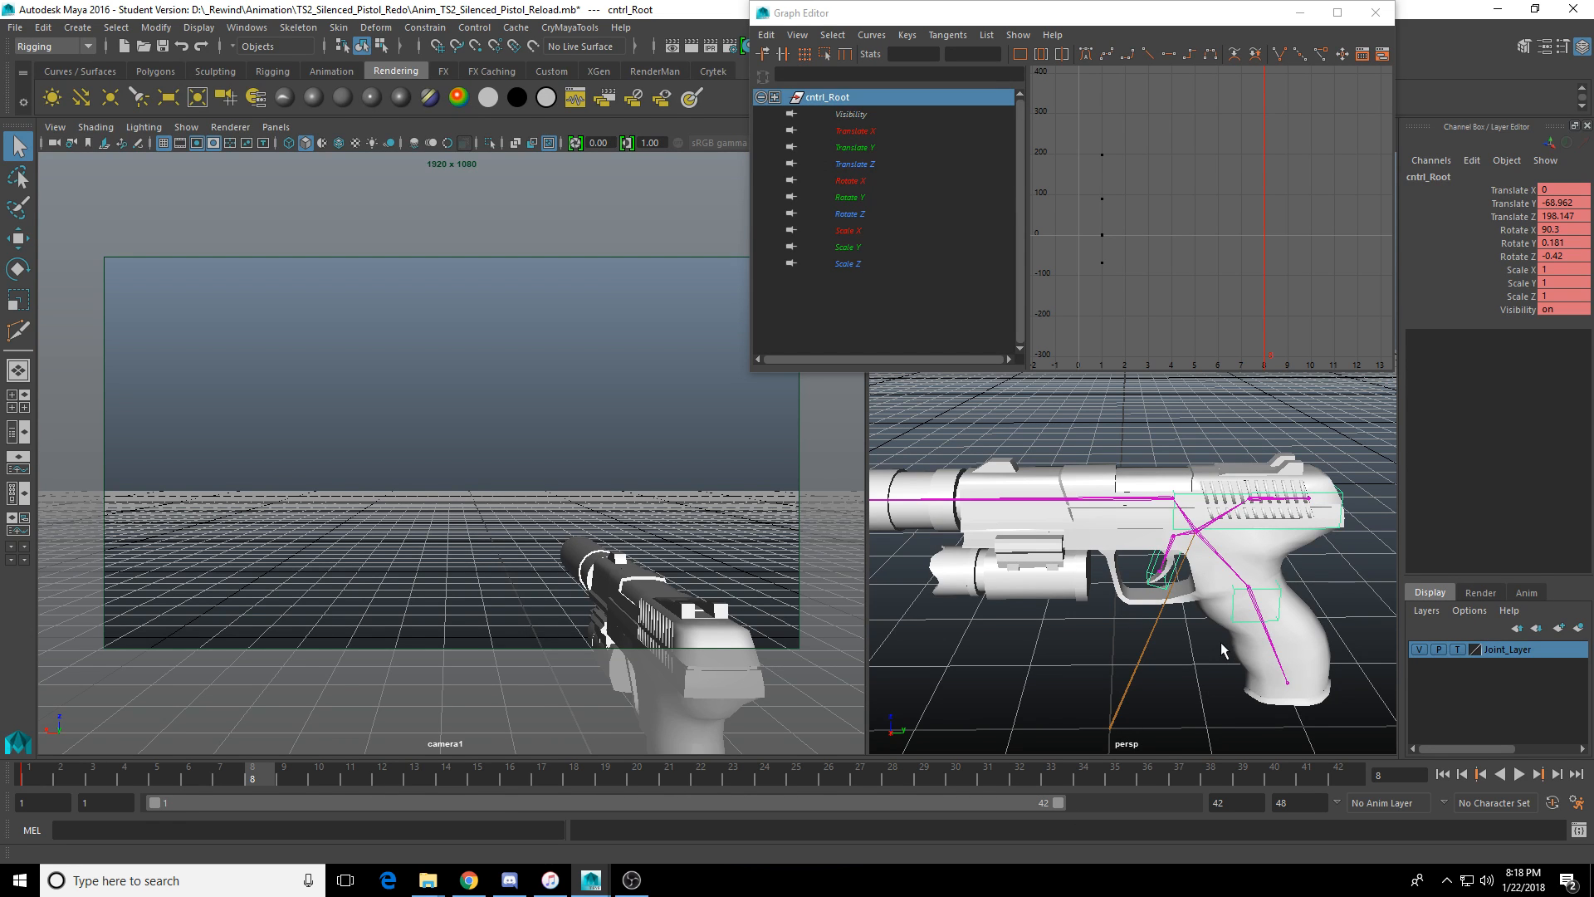
key(Up)
key(Down)
key(Down)
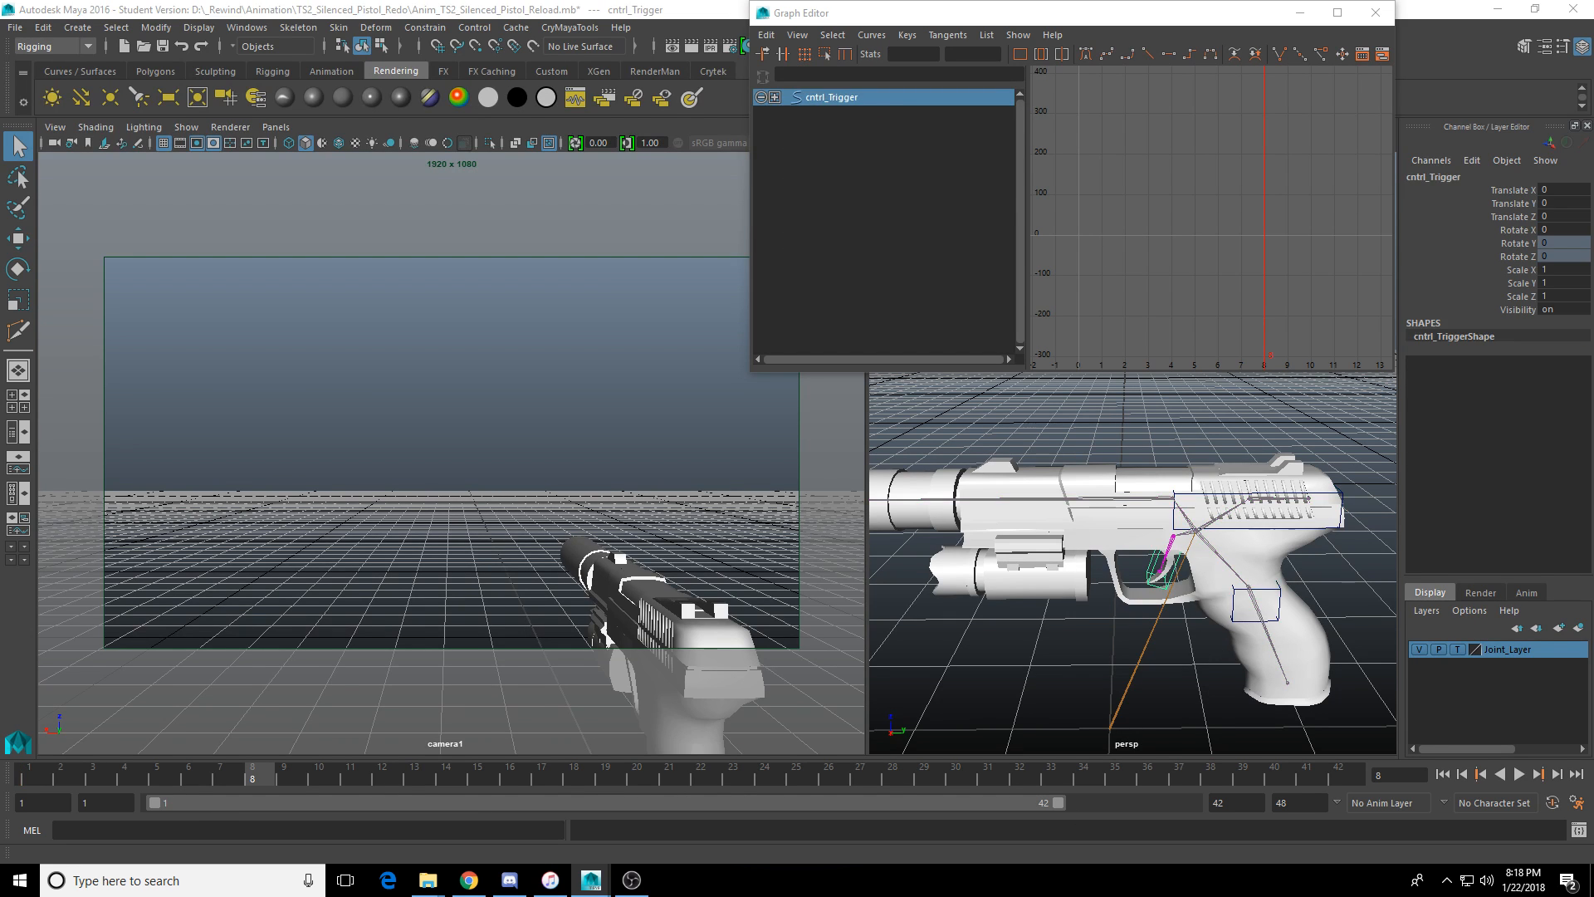
key(Up)
key(w)
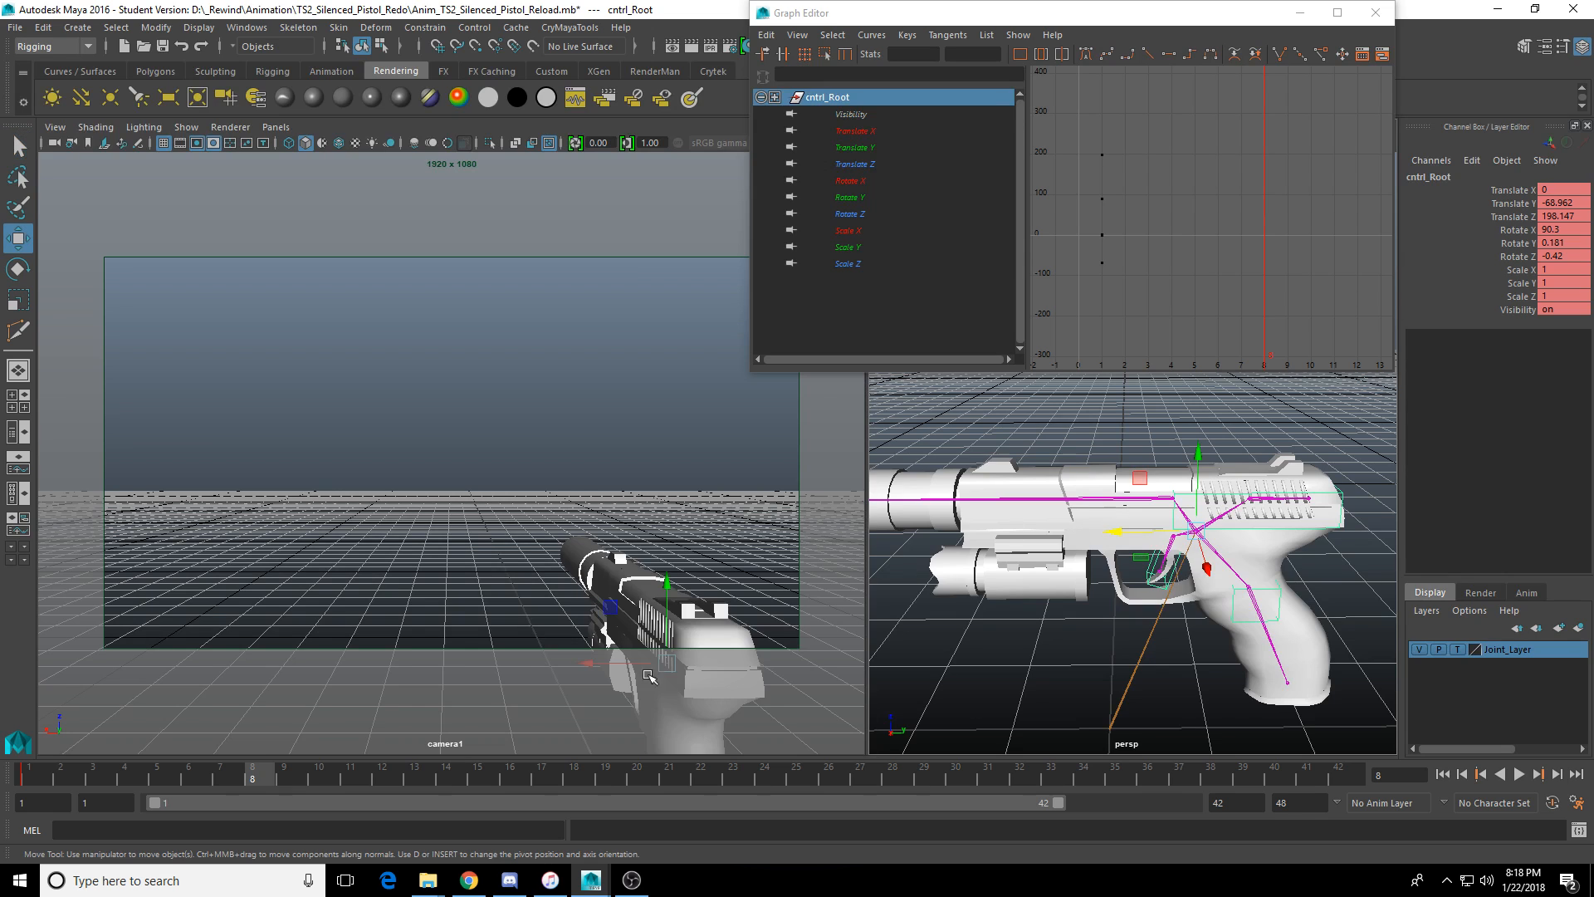
Try posing the root control on frame 8 raised to Translate Z 342.591 and tilted to Rotate X 55.055, Z 27.316.
drag(129, 780, 34, 783)
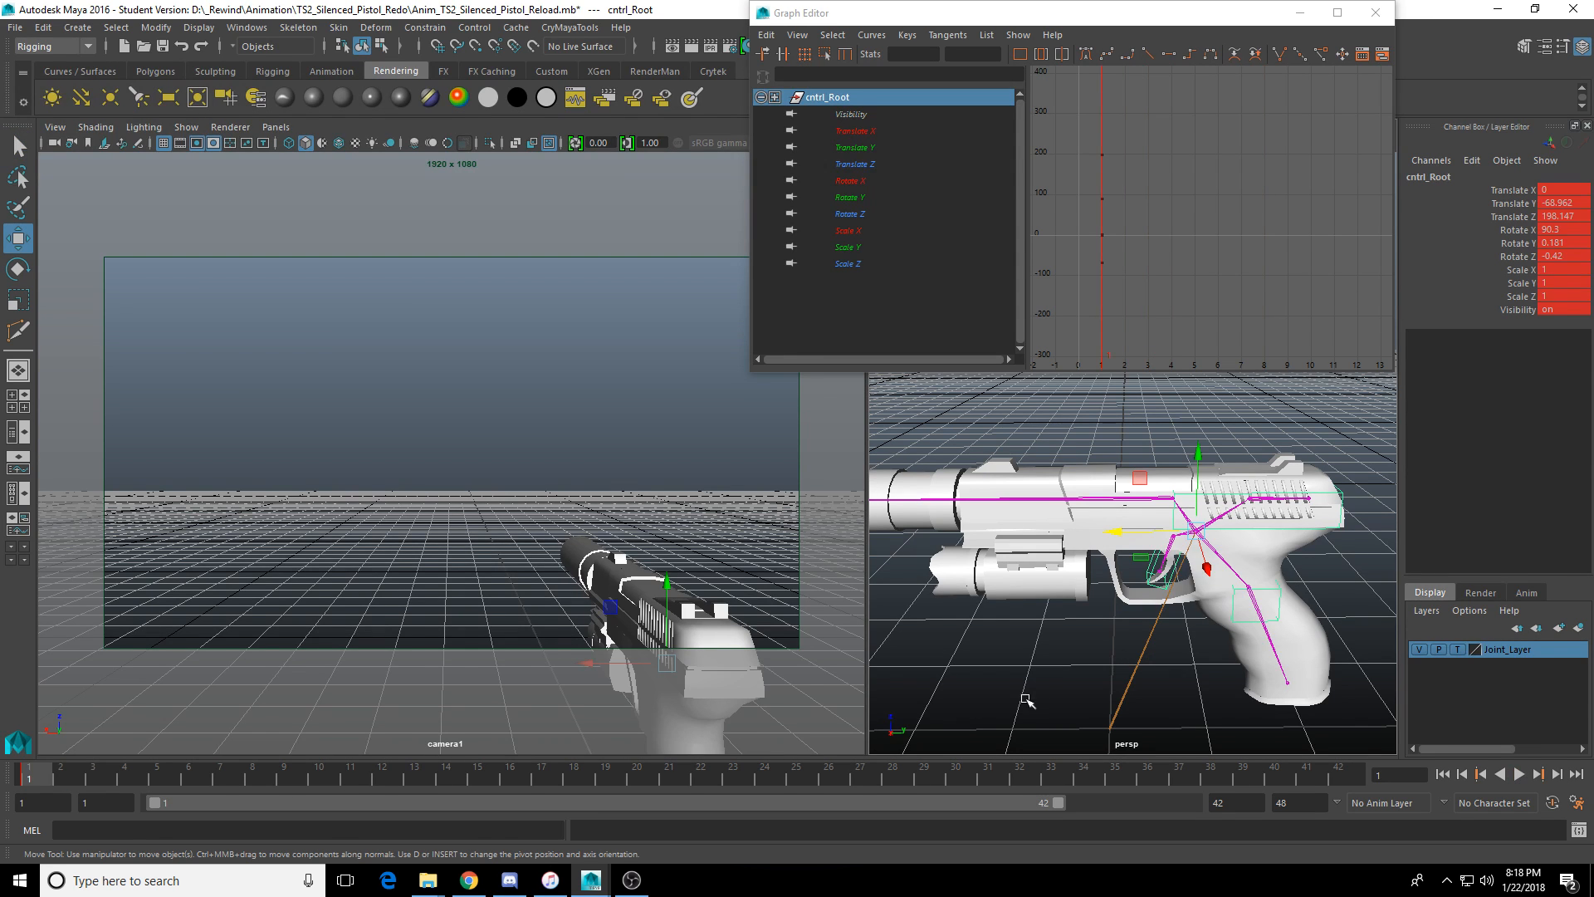
drag(48, 782, 253, 783)
alt+drag(1320, 571, 1200, 569)
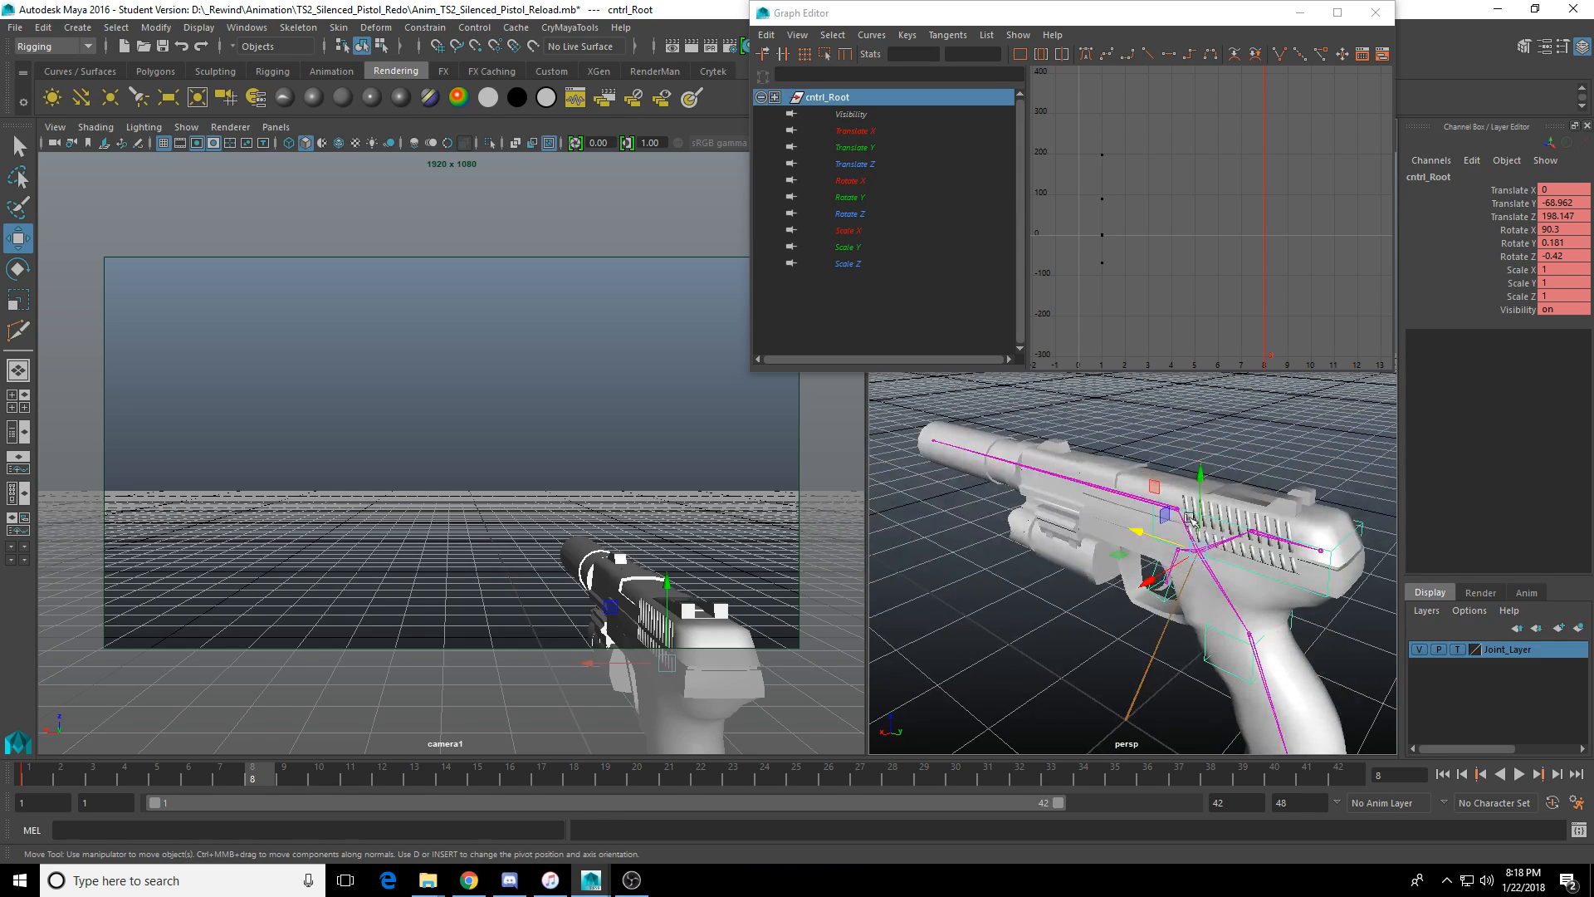
drag(1200, 476, 1202, 418)
alt+middle_drag(1222, 483, 1169, 512)
key(e)
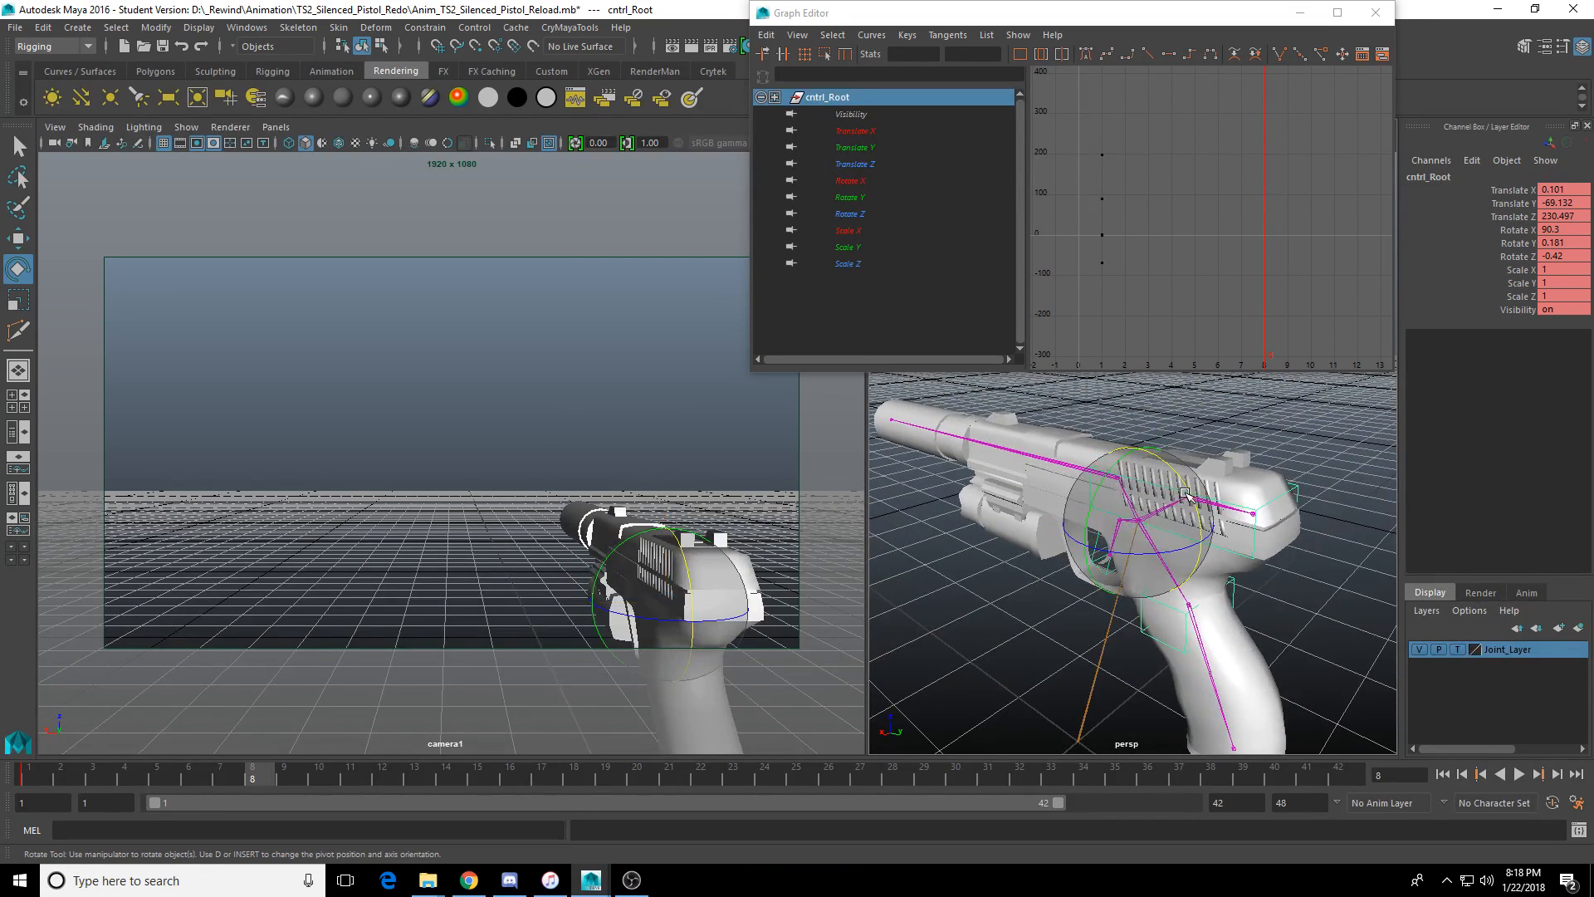
drag(1184, 494, 1164, 419)
key(w)
key(e)
key(w)
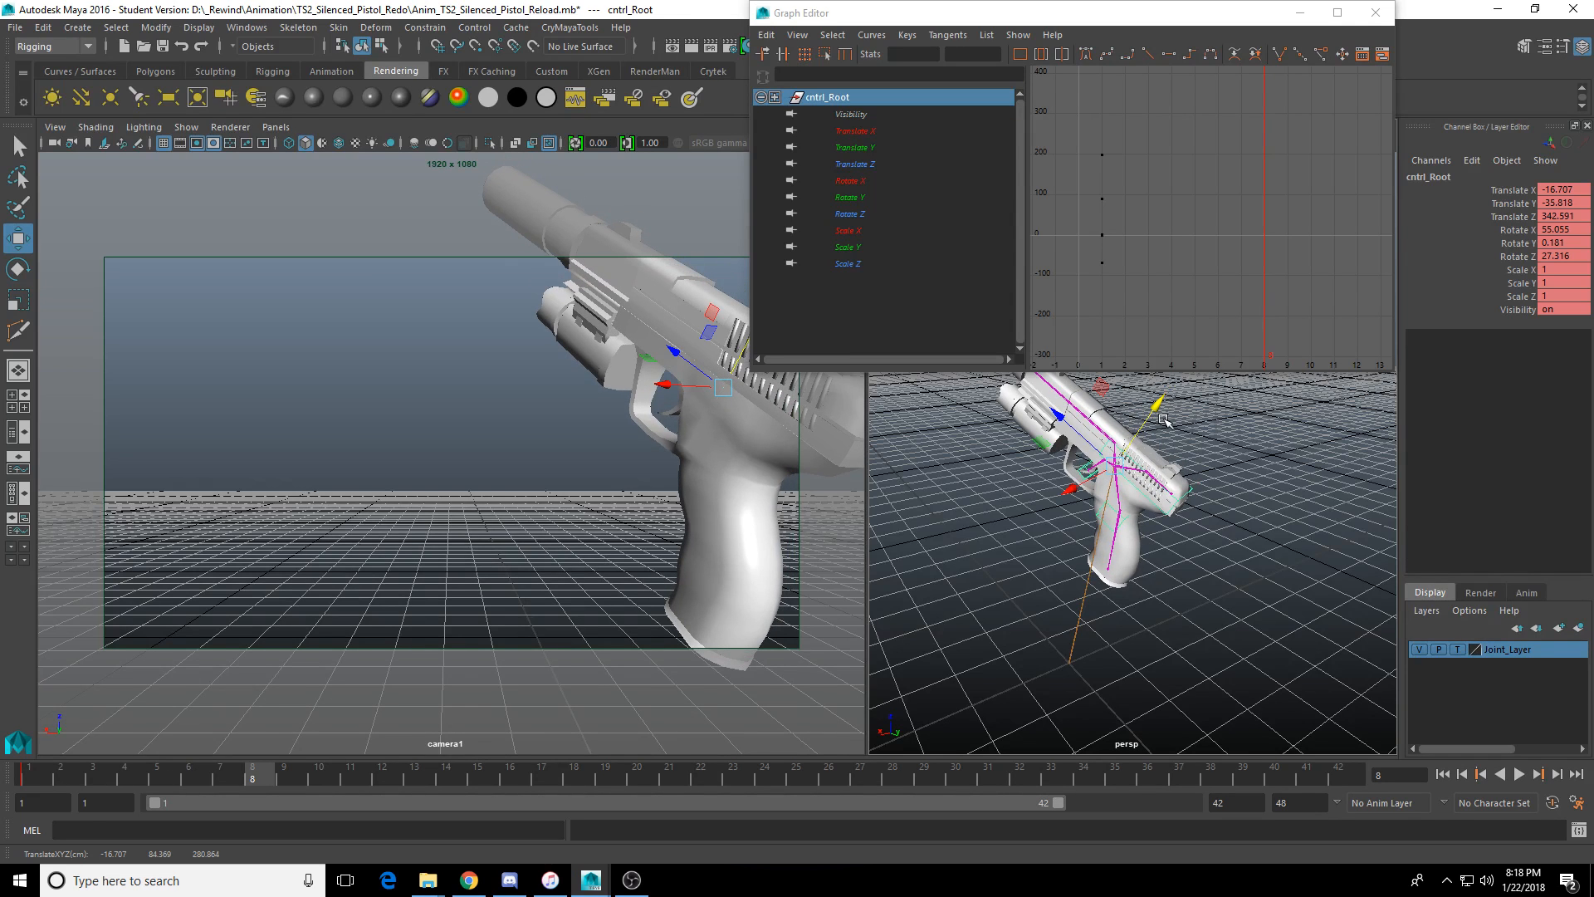
Narrow the Graph Editor, widen the perspective view to match it, and bring the pistol into the uncovered area.
drag(861, 20, 886, 20)
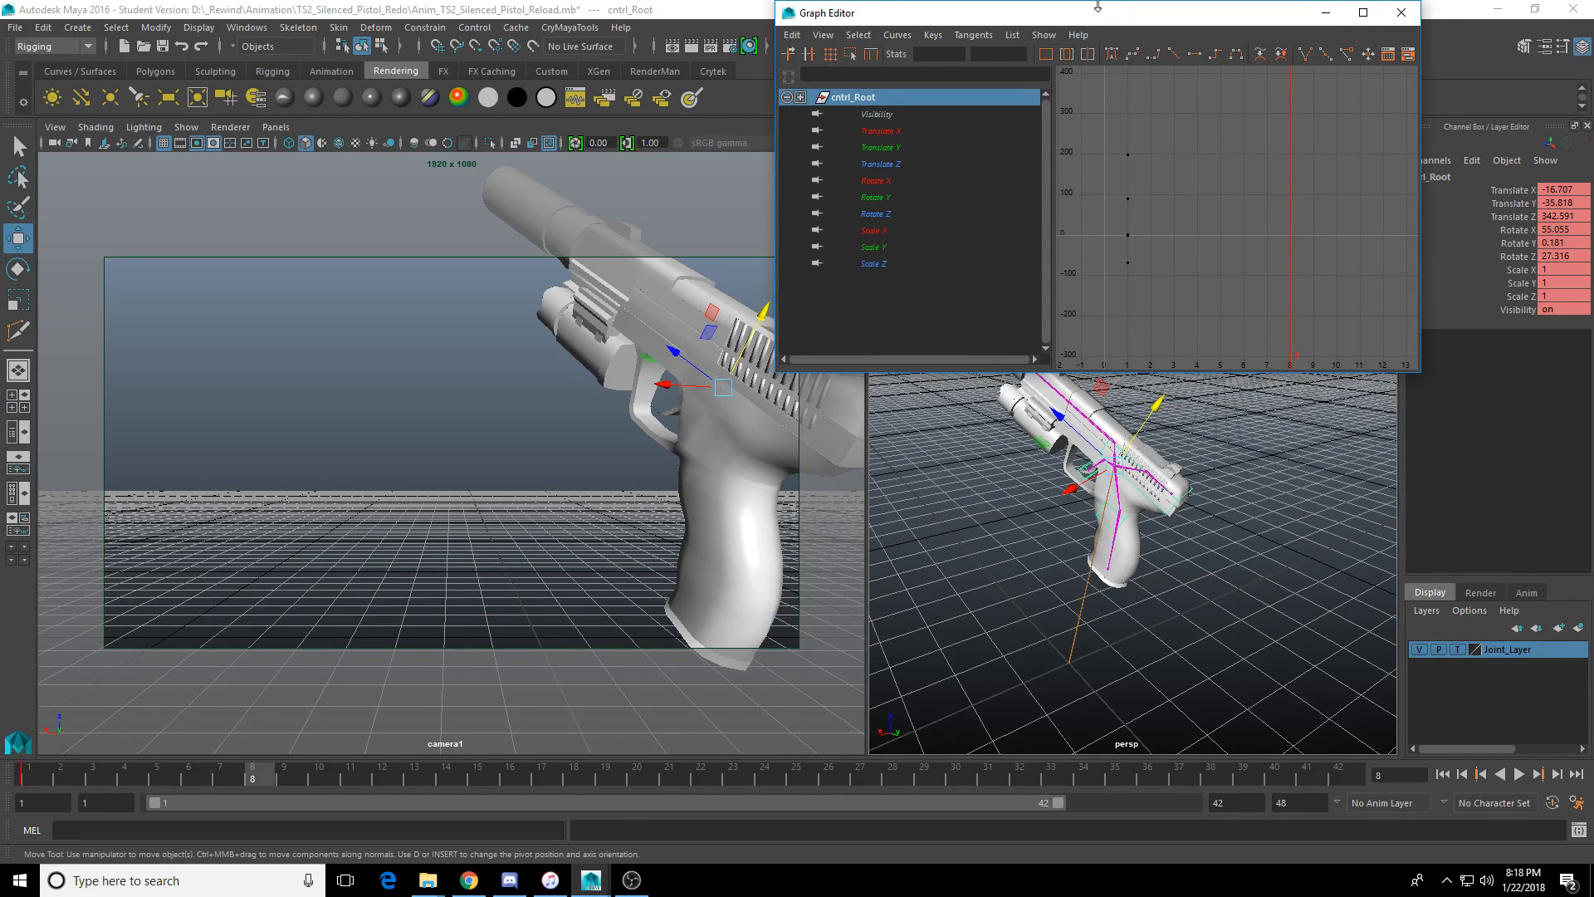
drag(1097, 6, 1108, 6)
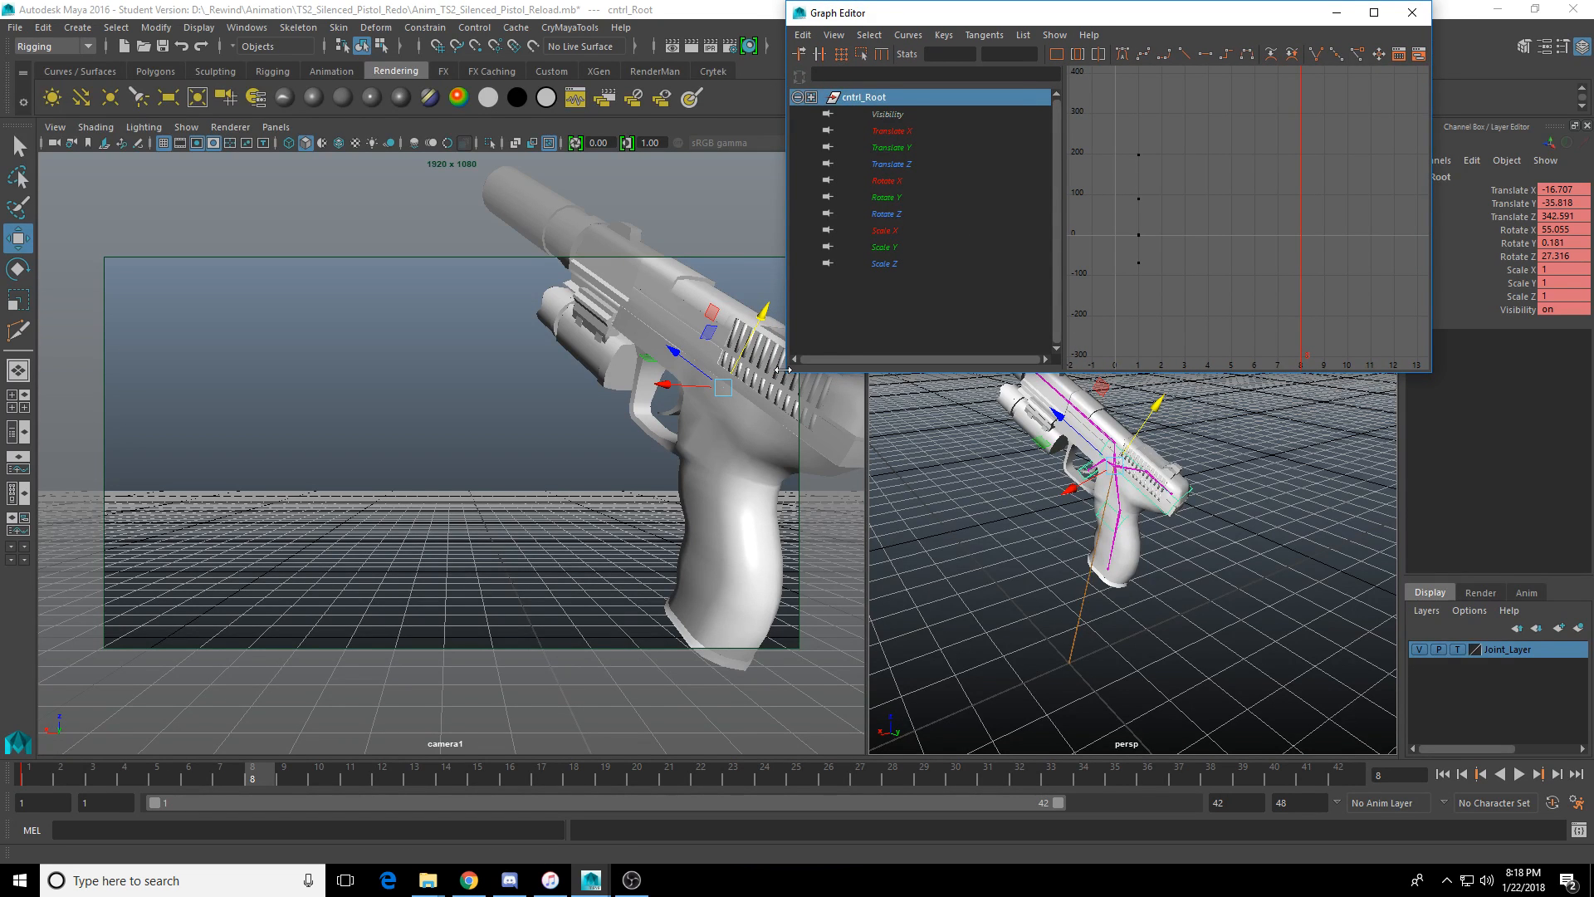
drag(784, 368, 808, 368)
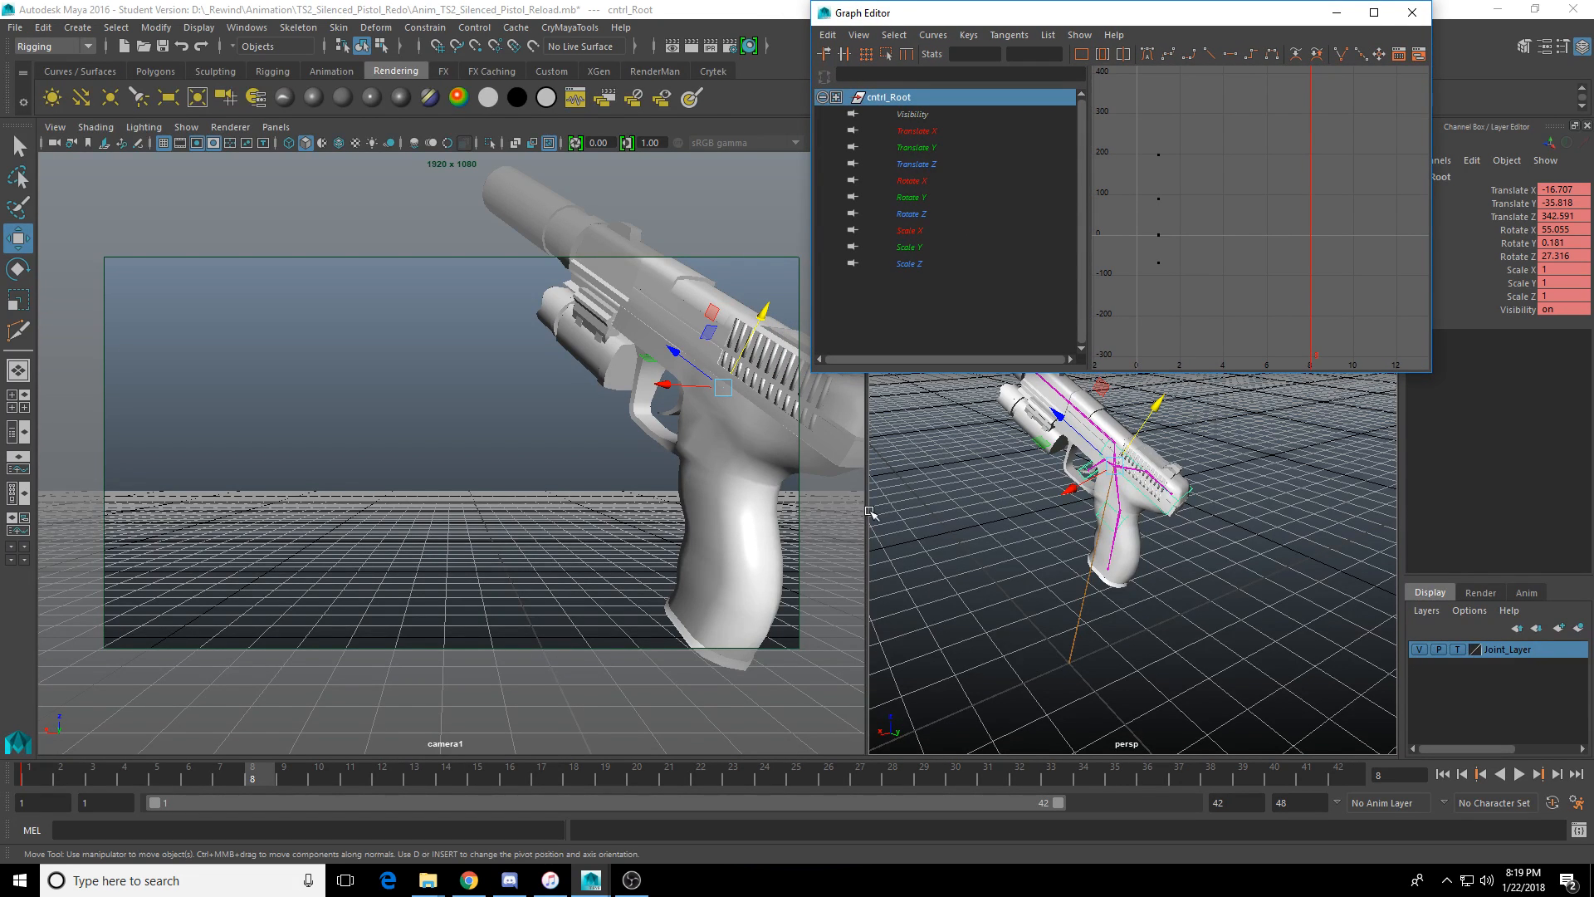
drag(869, 512, 779, 531)
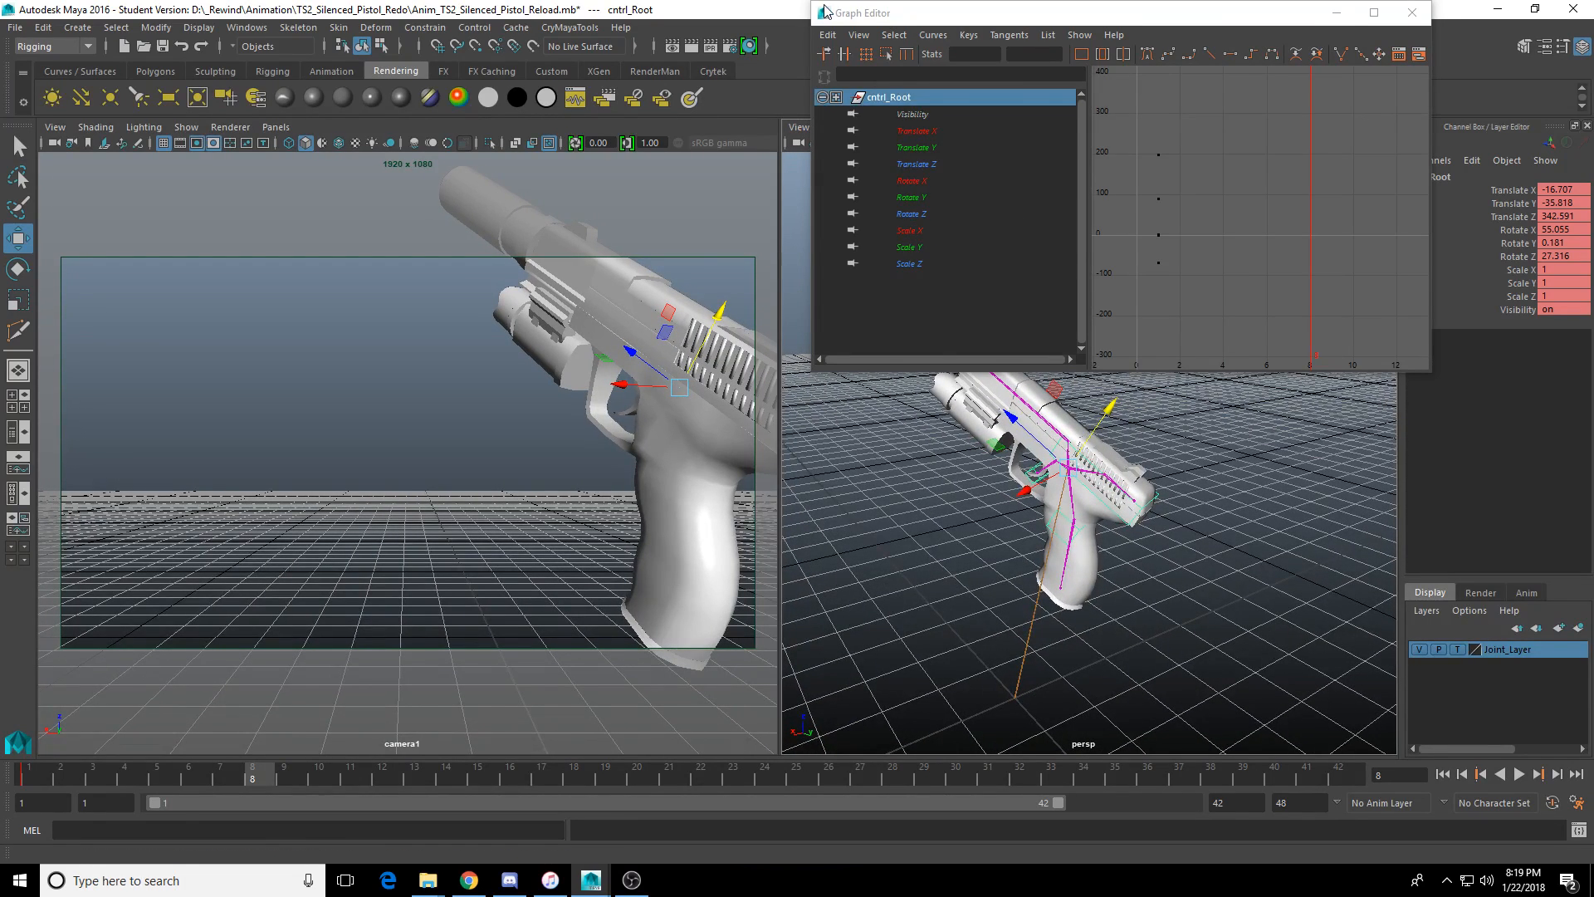
drag(826, 11, 796, 17)
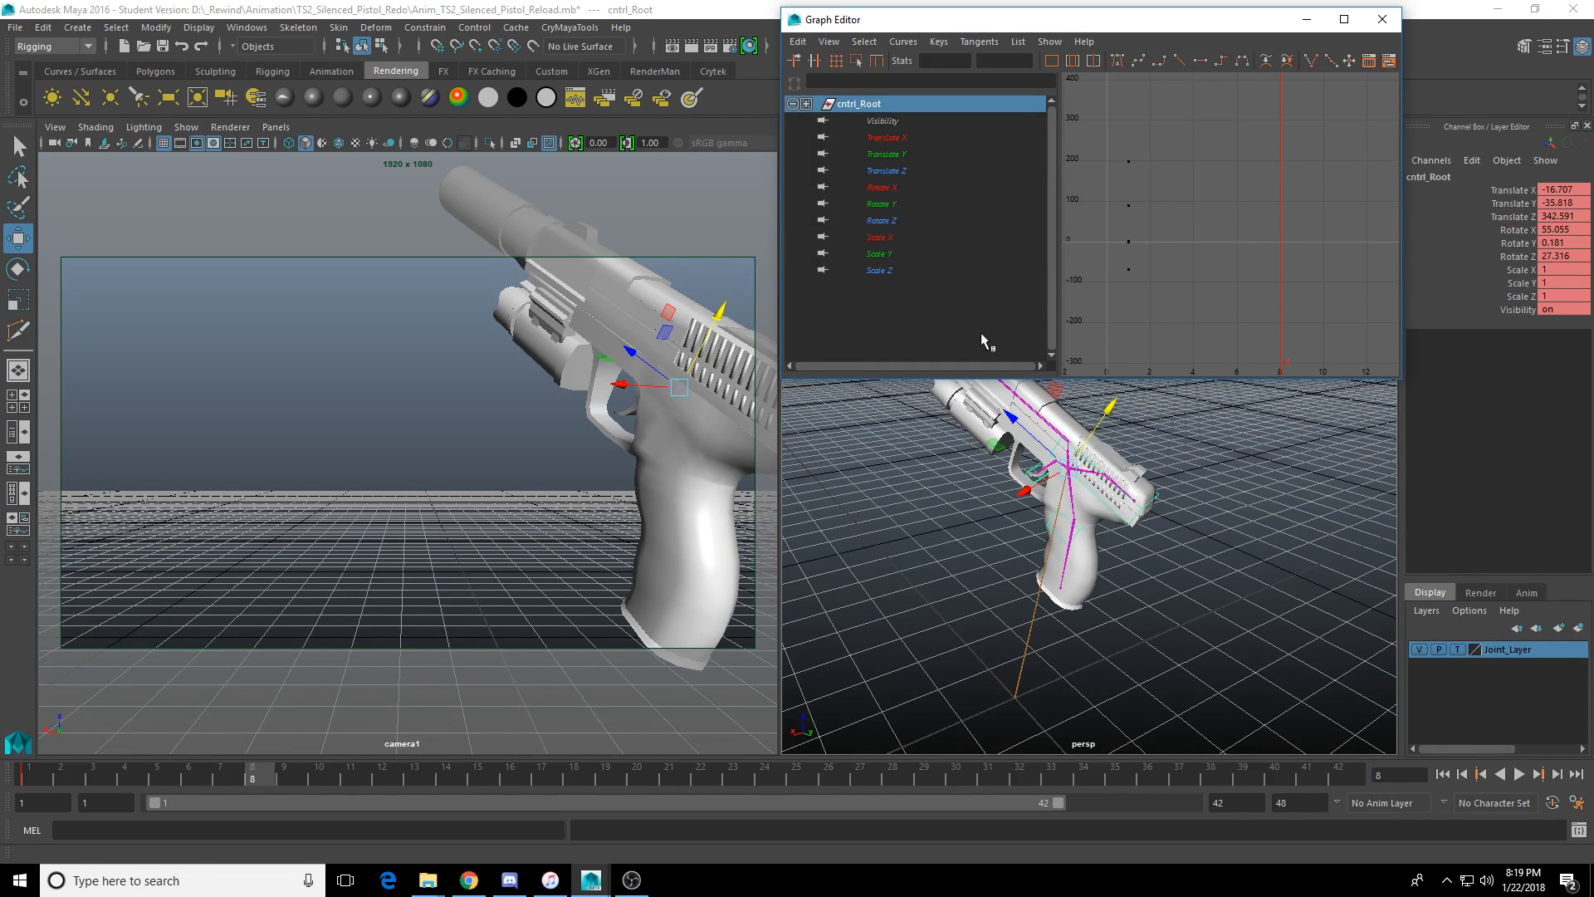
alt+middle_drag(1007, 449, 1034, 553)
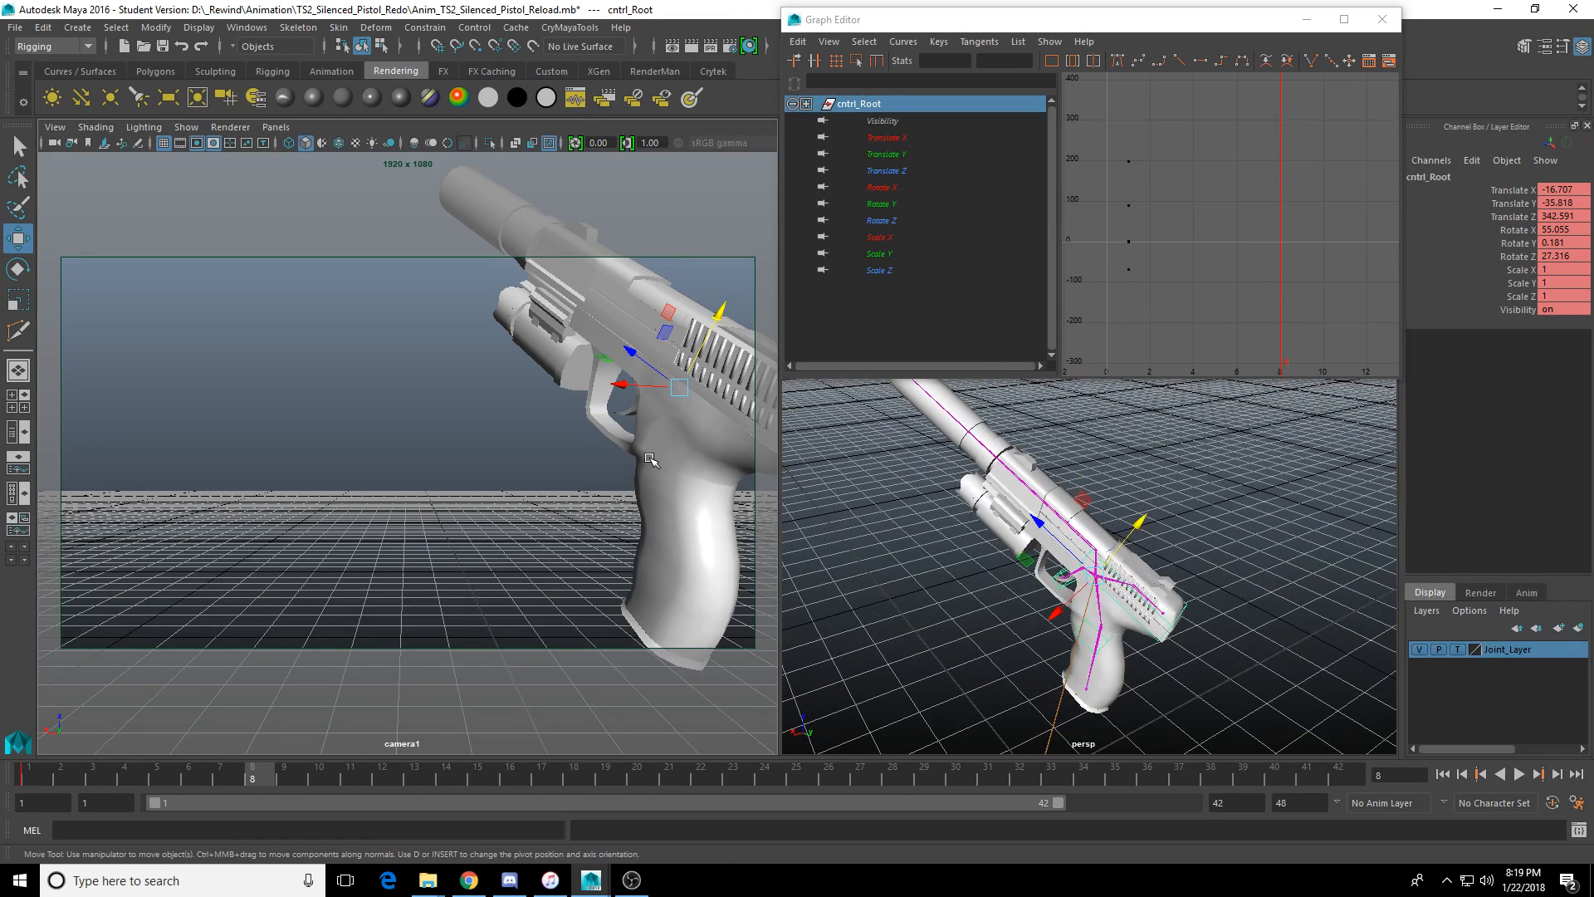
Try lifting the root control to Translate X -20.649, Y -28.1, Z 354.994, and undo the last several moves.
drag(1135, 523, 1144, 505)
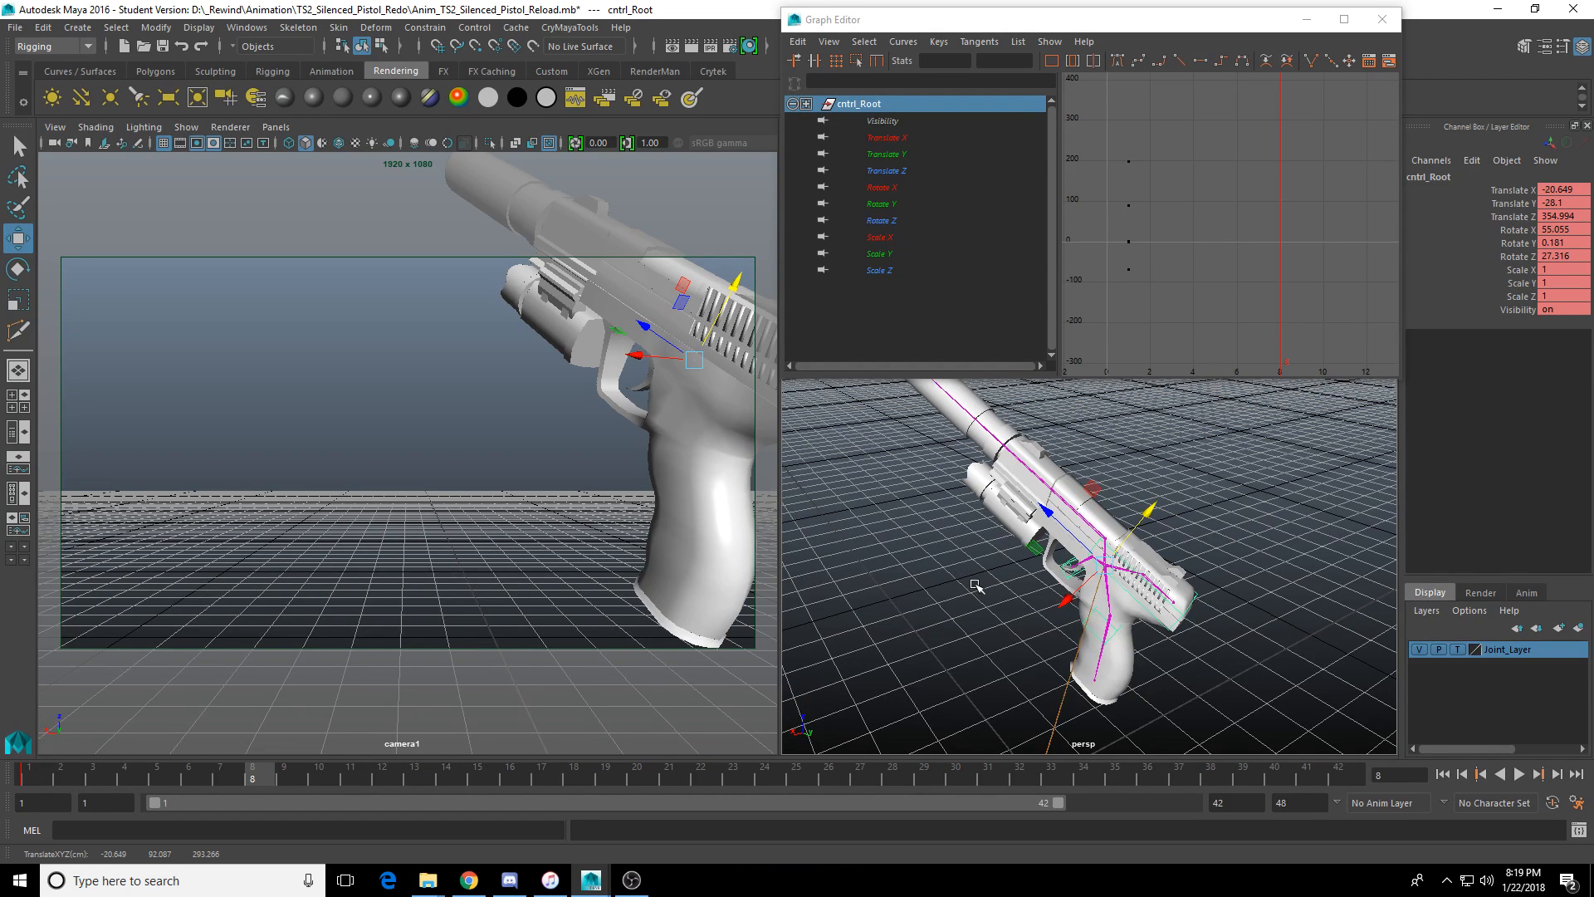
alt+drag(1043, 580, 988, 615)
key(ctrl+z)
key(ctrl+z)
key(ctrl+z)
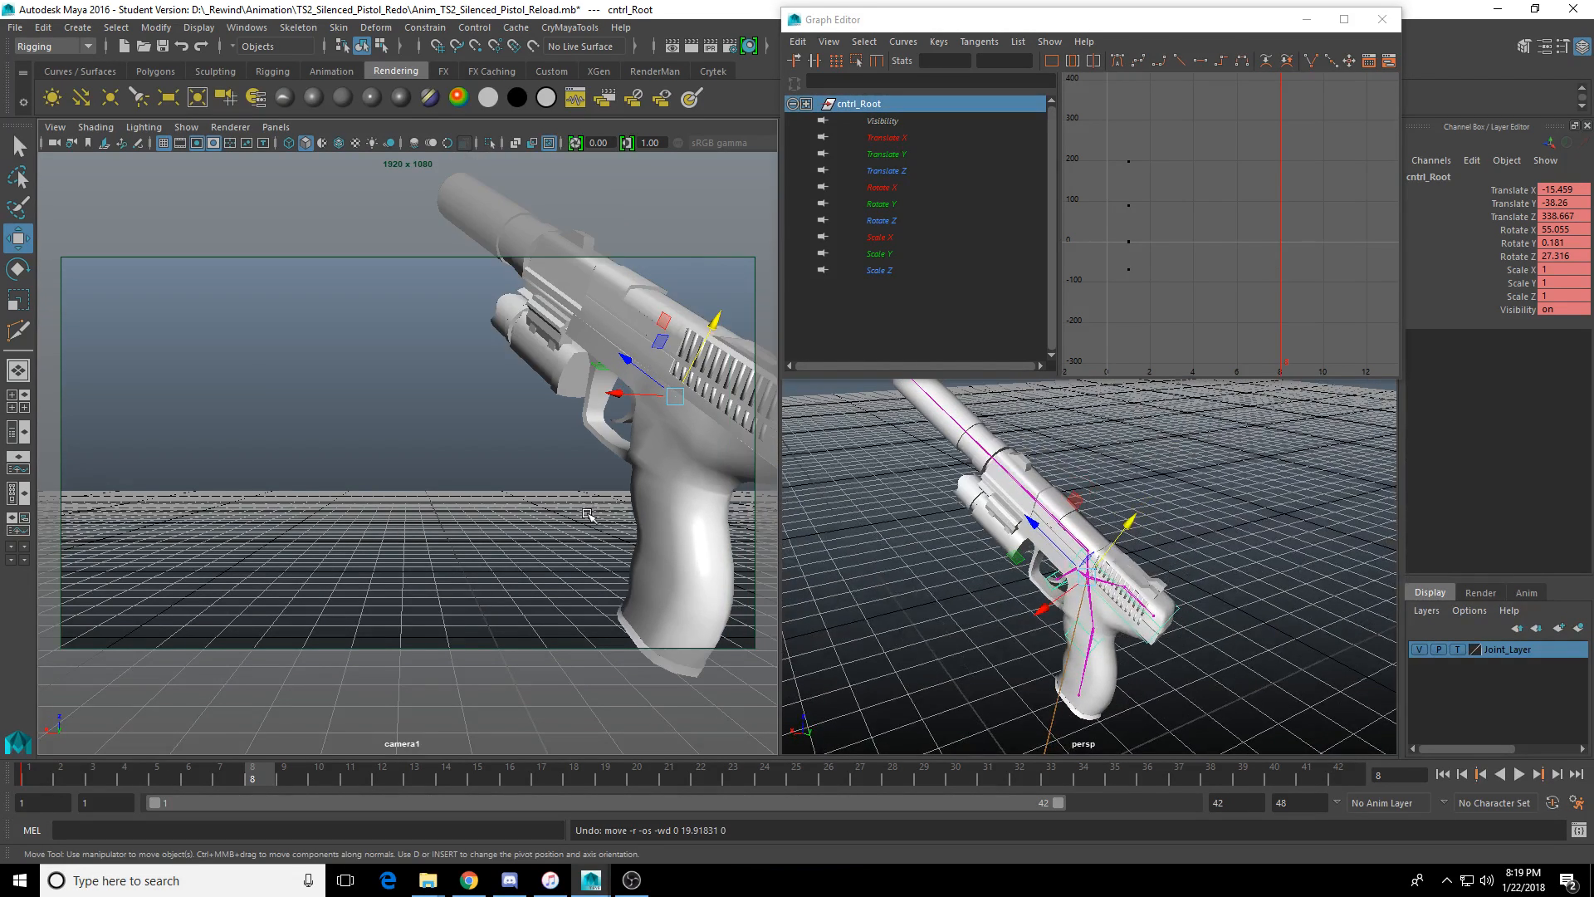
key(ctrl+z)
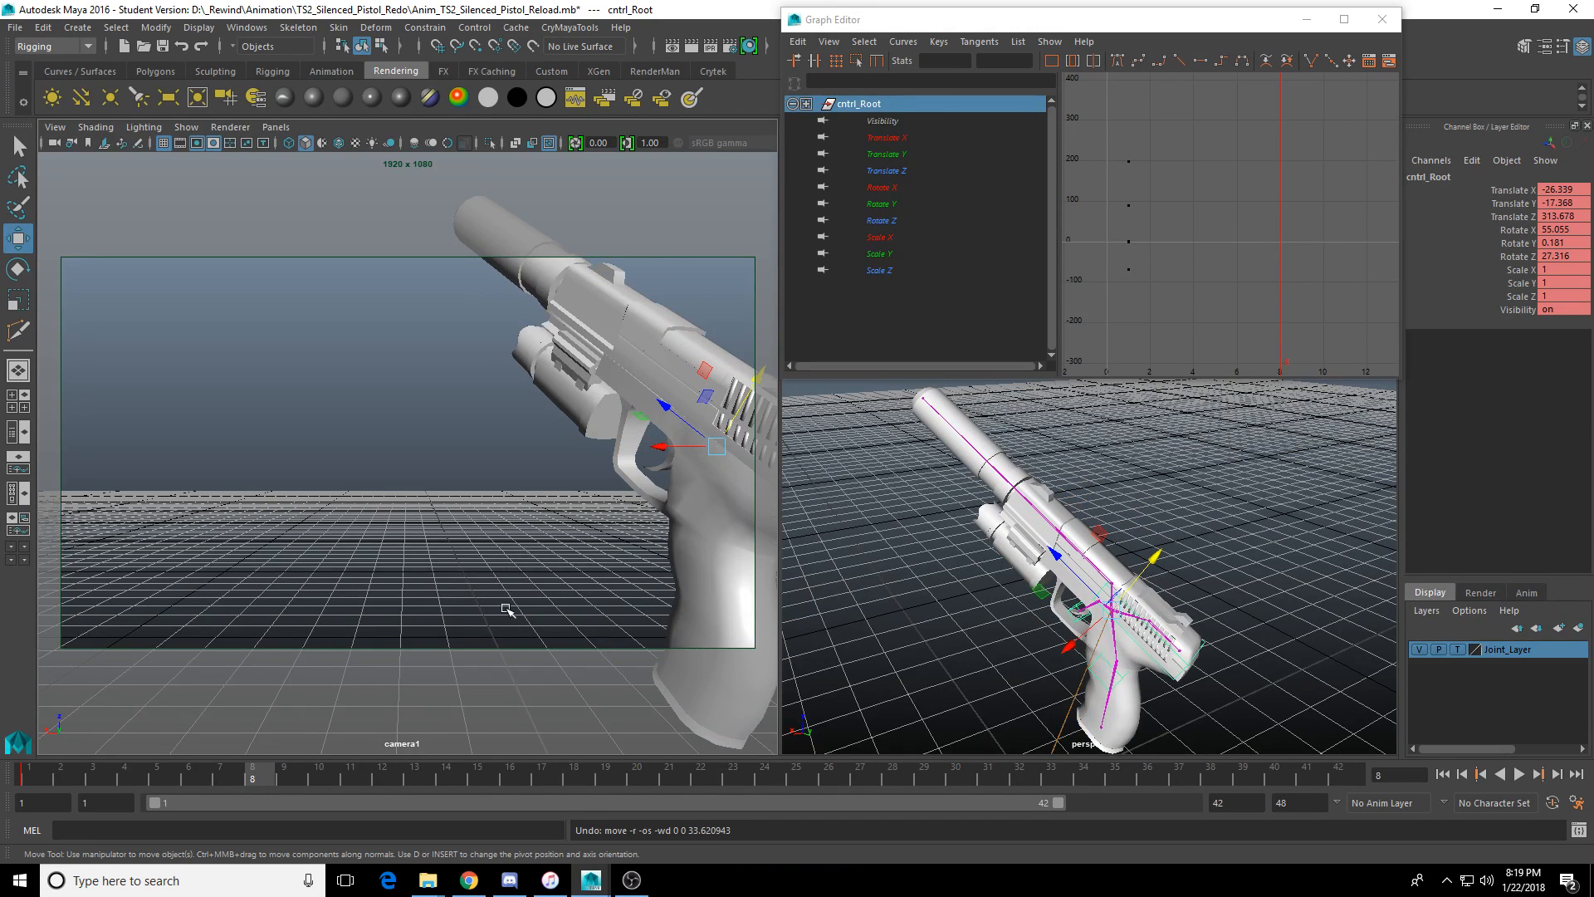
Pose the root control on frame 8 with the barrel upright: Translate Z 267.994, Rotate X 10.183, Rotate Z 80.476.
drag(220, 776, 260, 784)
alt+drag(1339, 549, 1090, 614)
key(e)
key(w)
key(e)
key(w)
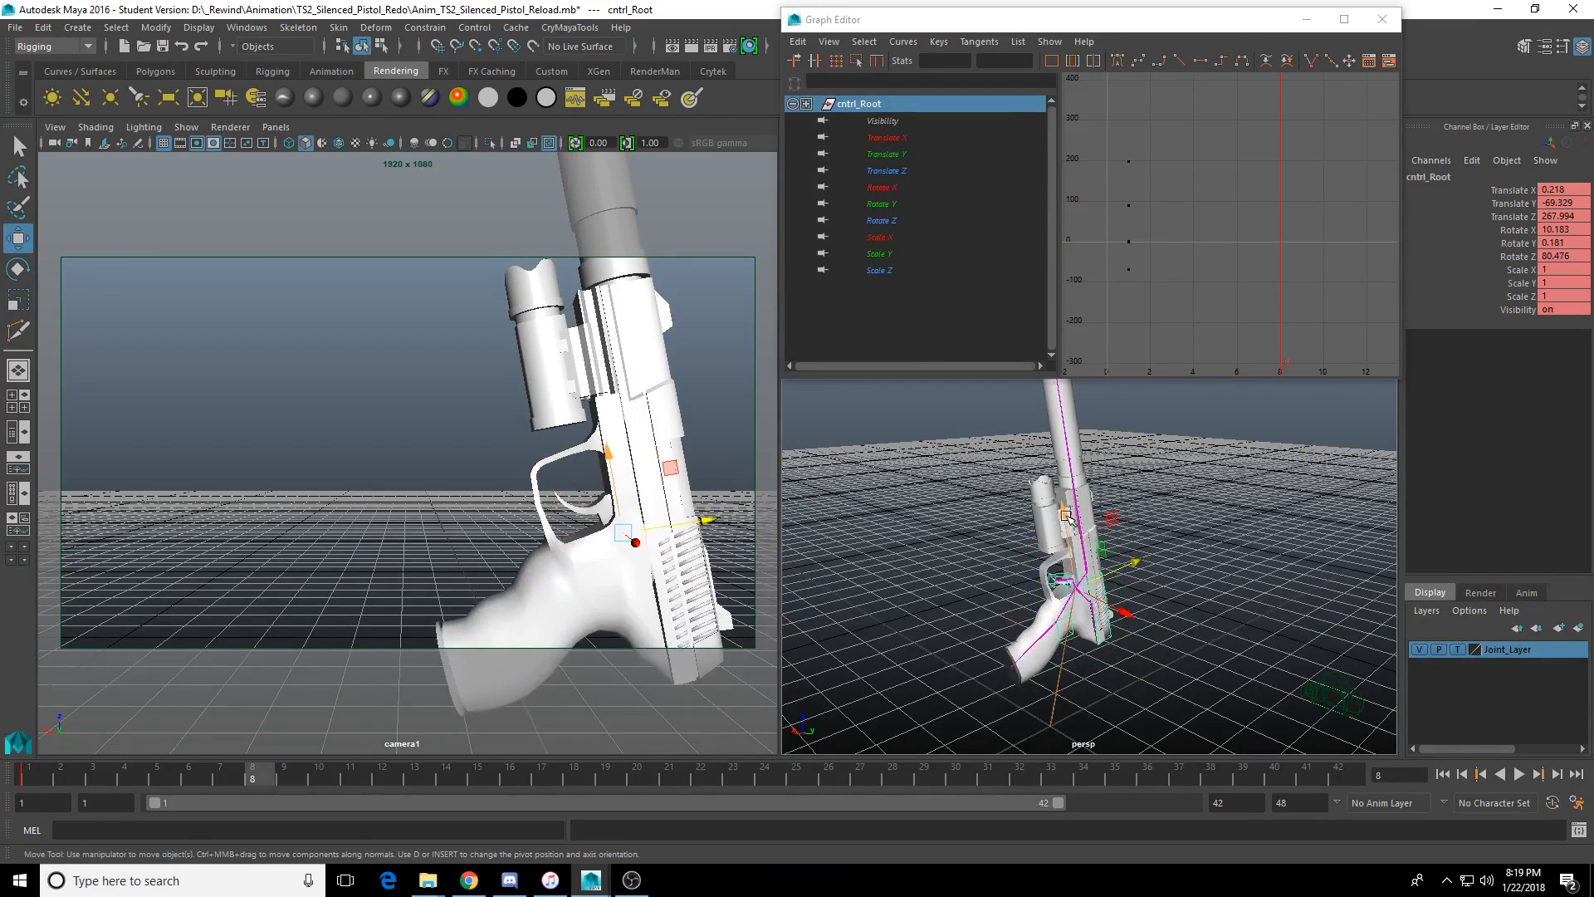
Key the root control on frame 8 at Translate X -42.726, Y -62.002, Z 306.119 with Rotate X 5.267.
drag(1066, 517, 1061, 488)
mouse_move(1139, 538)
mouse_down()
mouse_move(1168, 534)
mouse_move(1161, 577)
mouse_move(1152, 551)
mouse_move(1121, 544)
mouse_move(1165, 526)
mouse_up()
key(e)
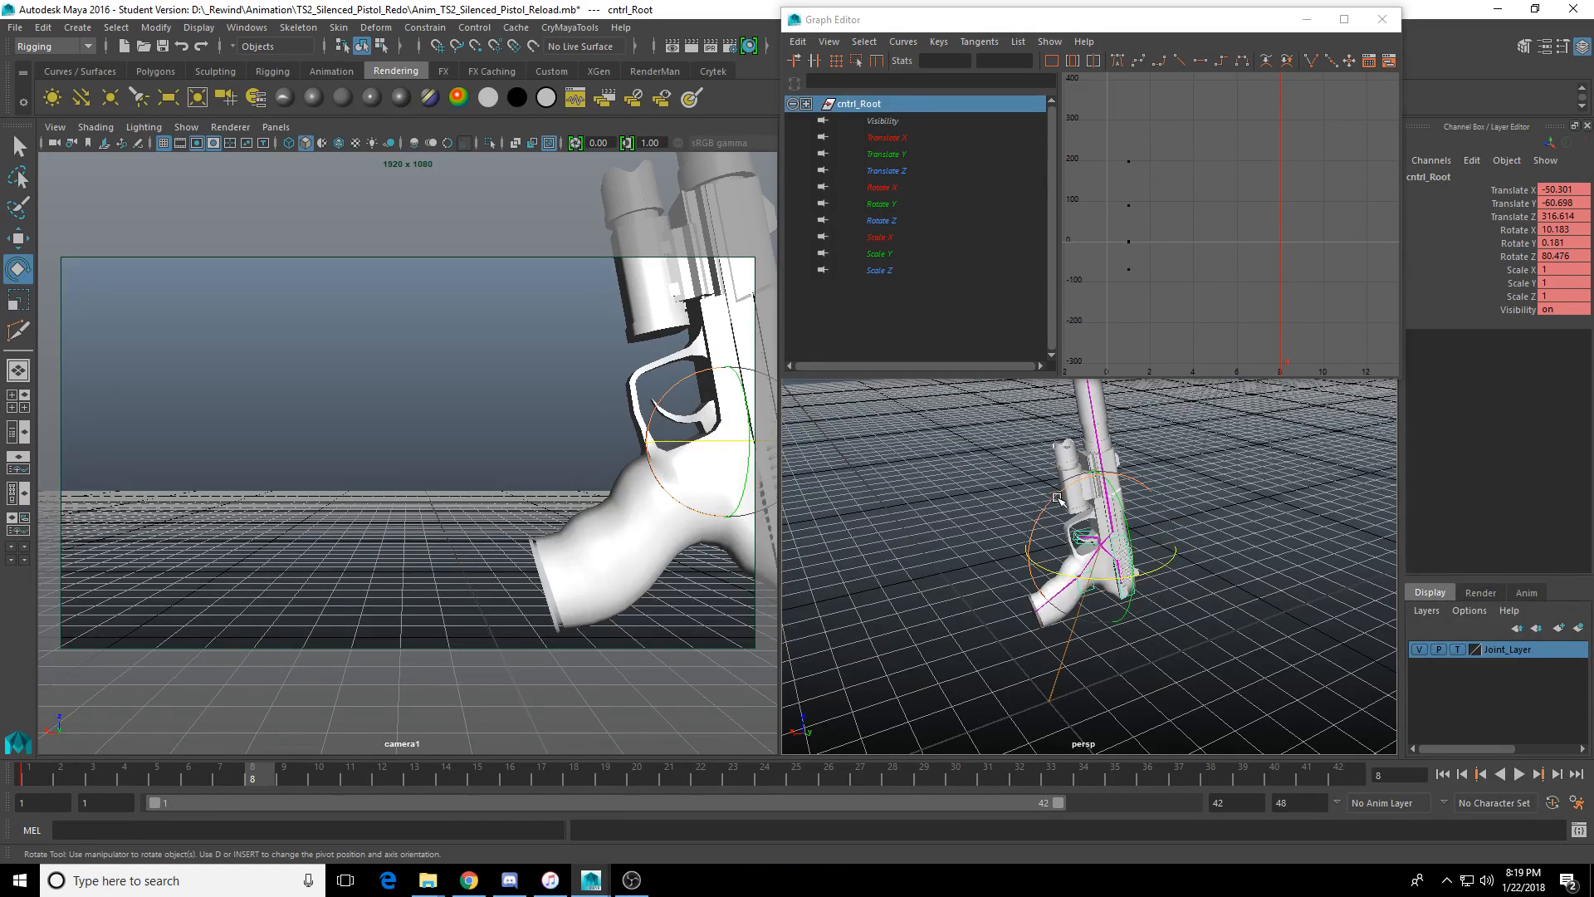
drag(1057, 498, 1167, 529)
key(w)
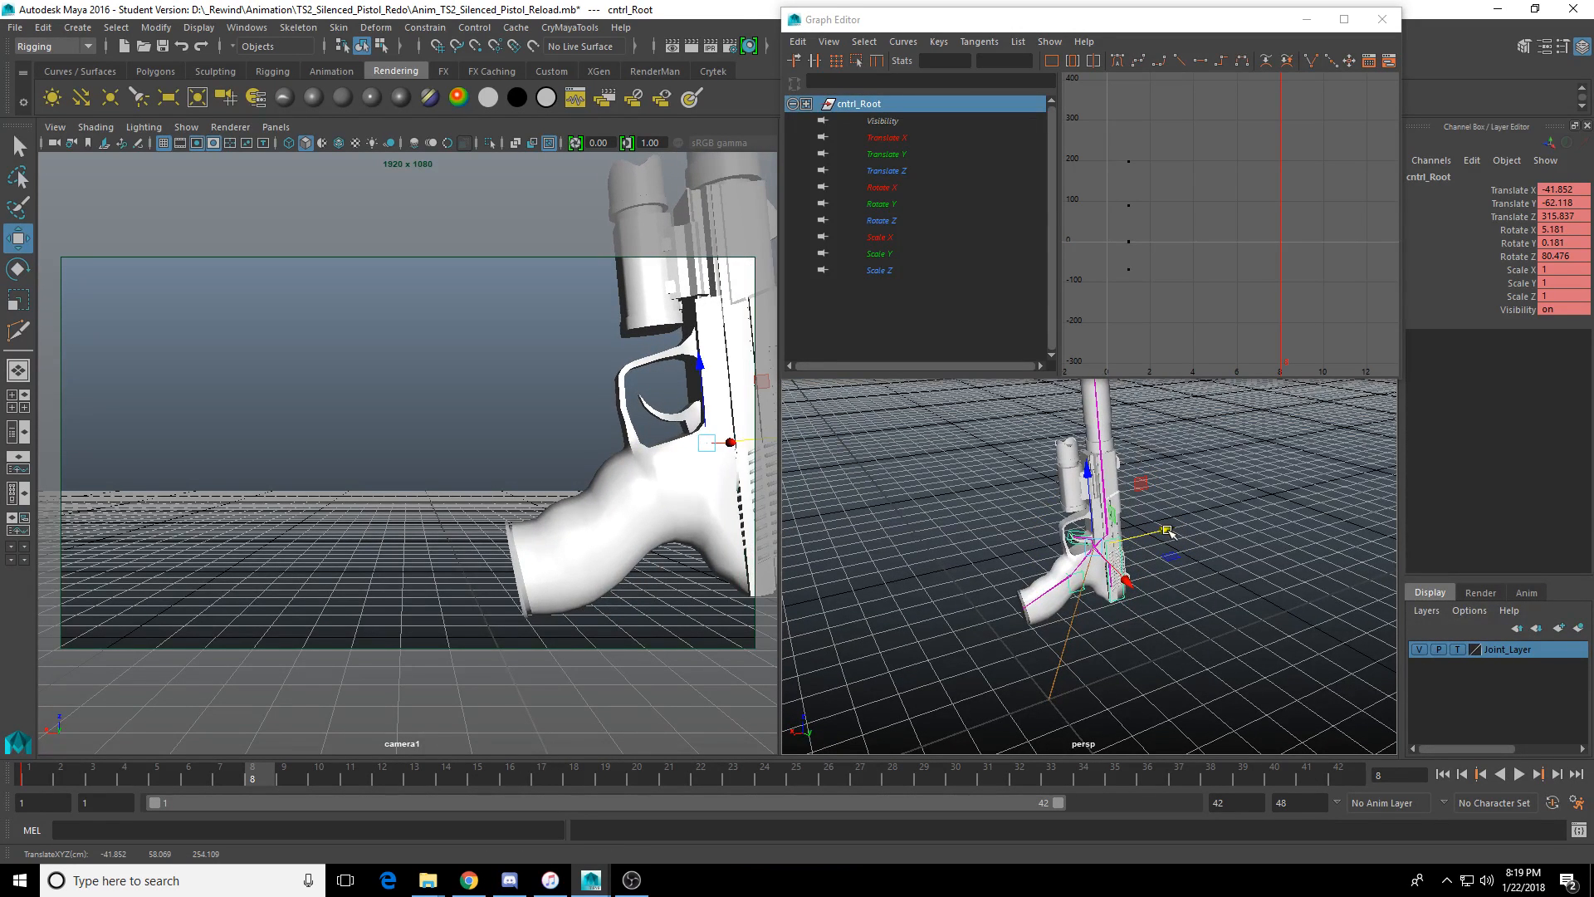
mouse_move(1087, 495)
mouse_down()
mouse_move(1090, 481)
mouse_move(1070, 490)
mouse_up()
key(e)
key(s)
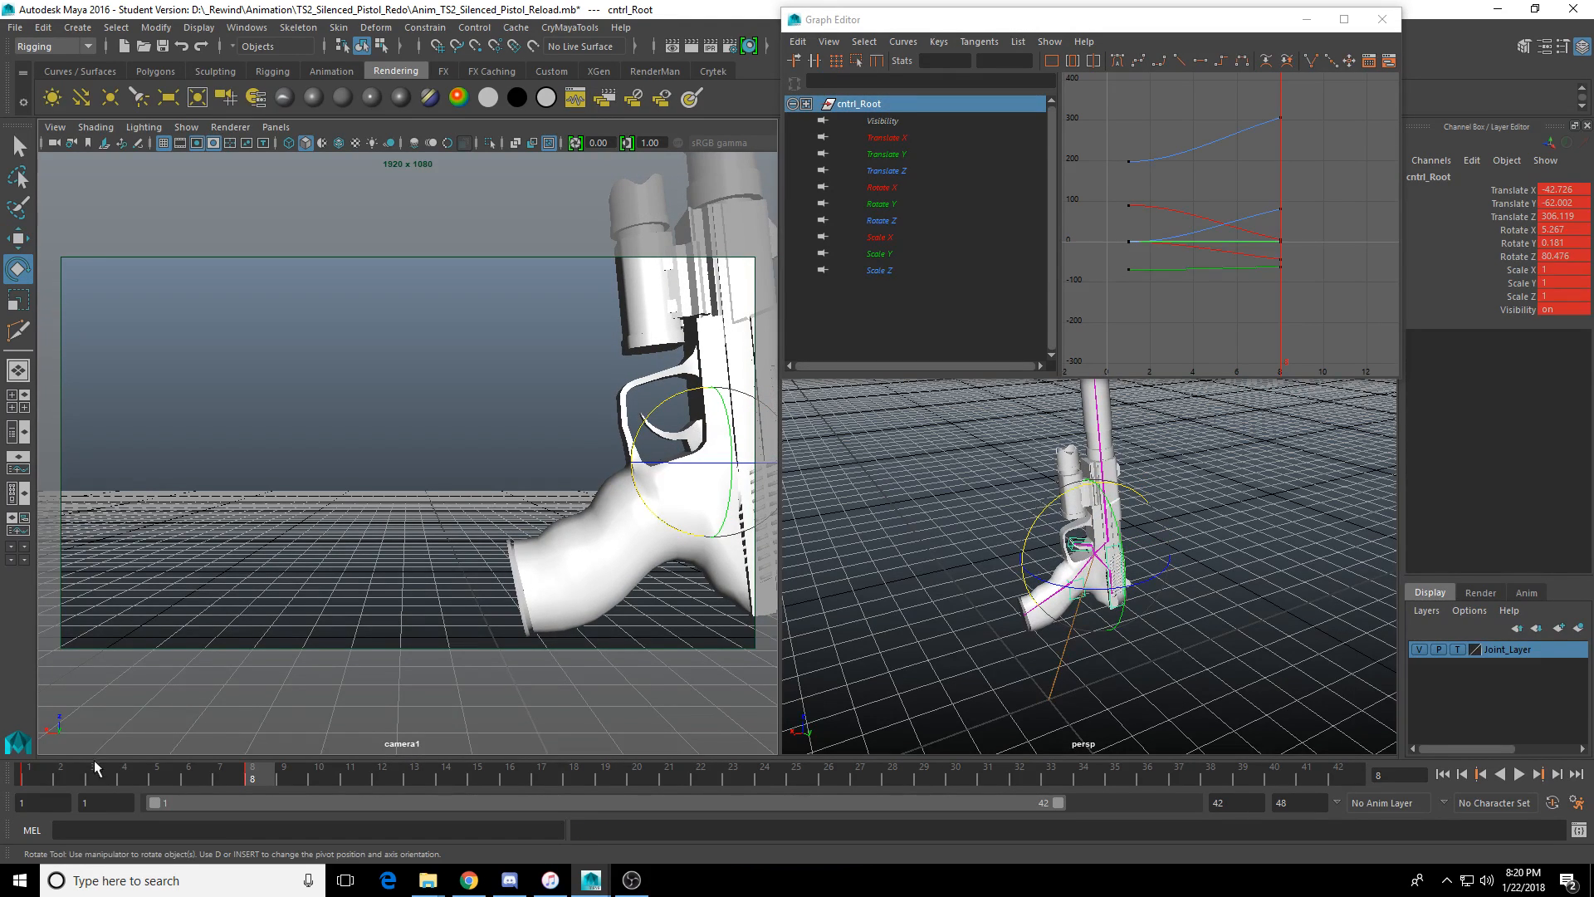
Key the root control on frame 11 at Translate X -62.965, Y -58.598, Z 308.836 with Rotate X 7.542.
mouse_move(93, 768)
mouse_down()
mouse_move(73, 777)
mouse_move(337, 801)
mouse_move(72, 810)
mouse_move(277, 800)
mouse_move(261, 799)
mouse_up()
scroll(1031, 575, up, 5)
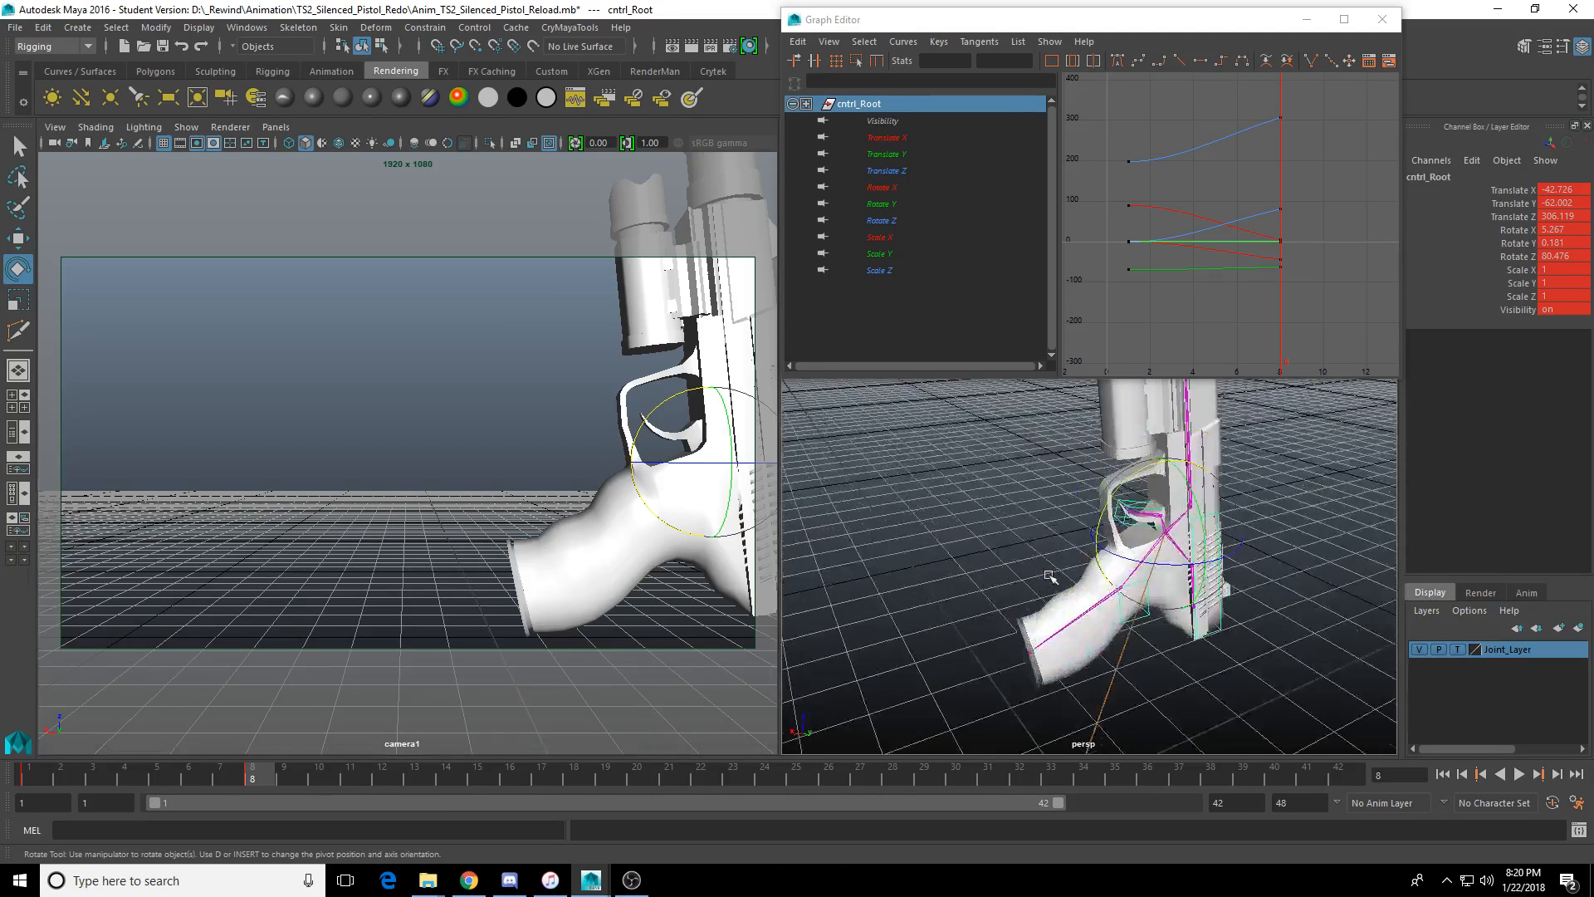
click(331, 778)
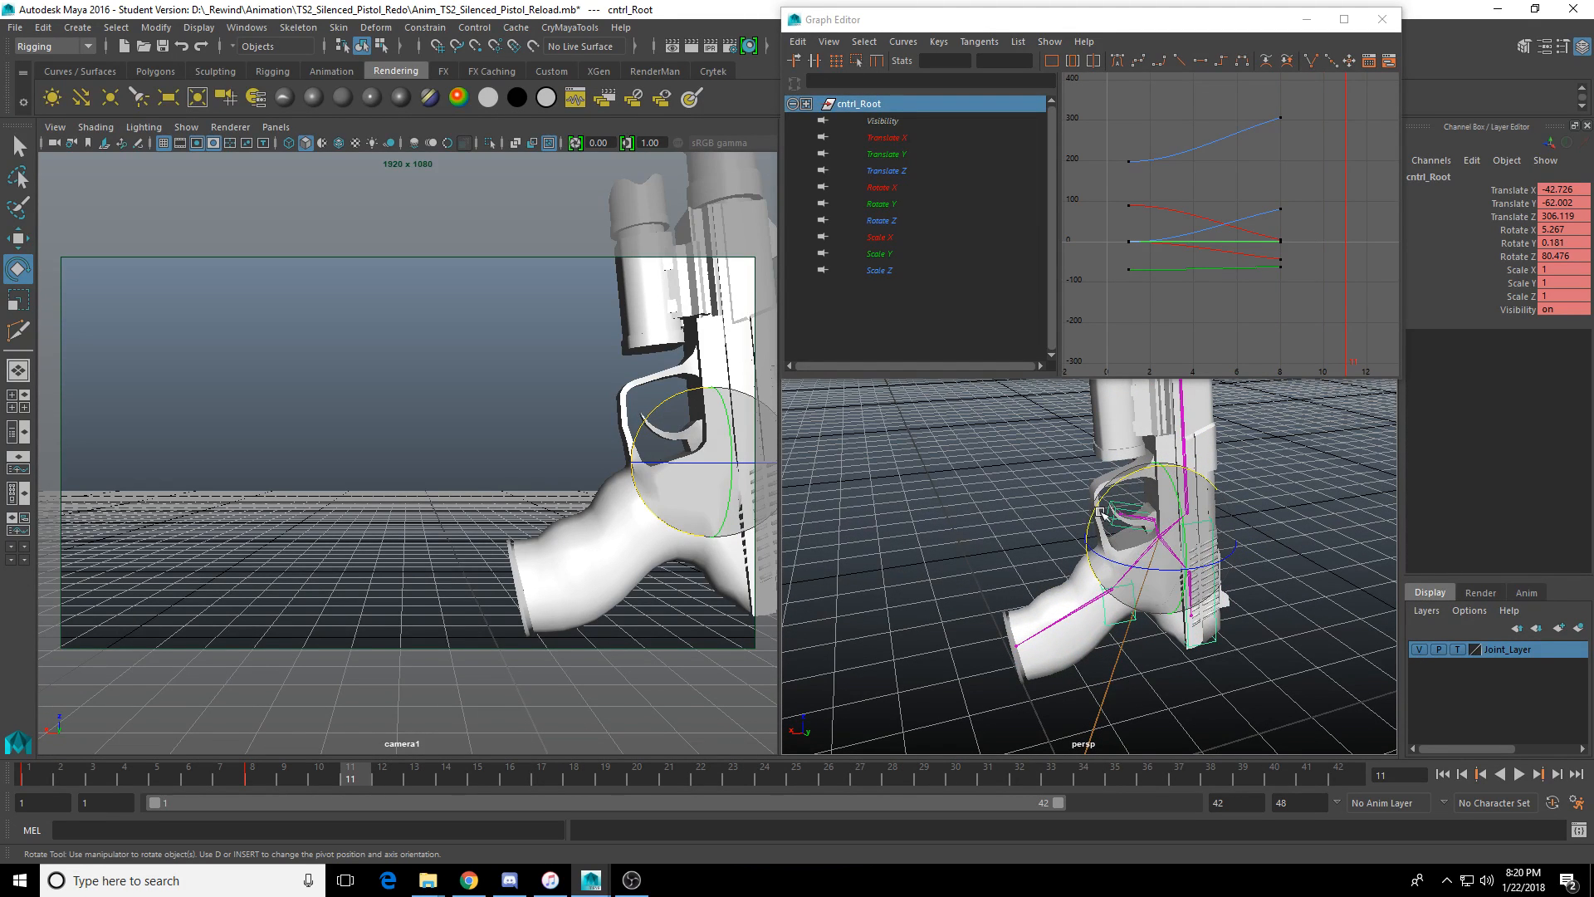
drag(1117, 491, 1120, 470)
key(w)
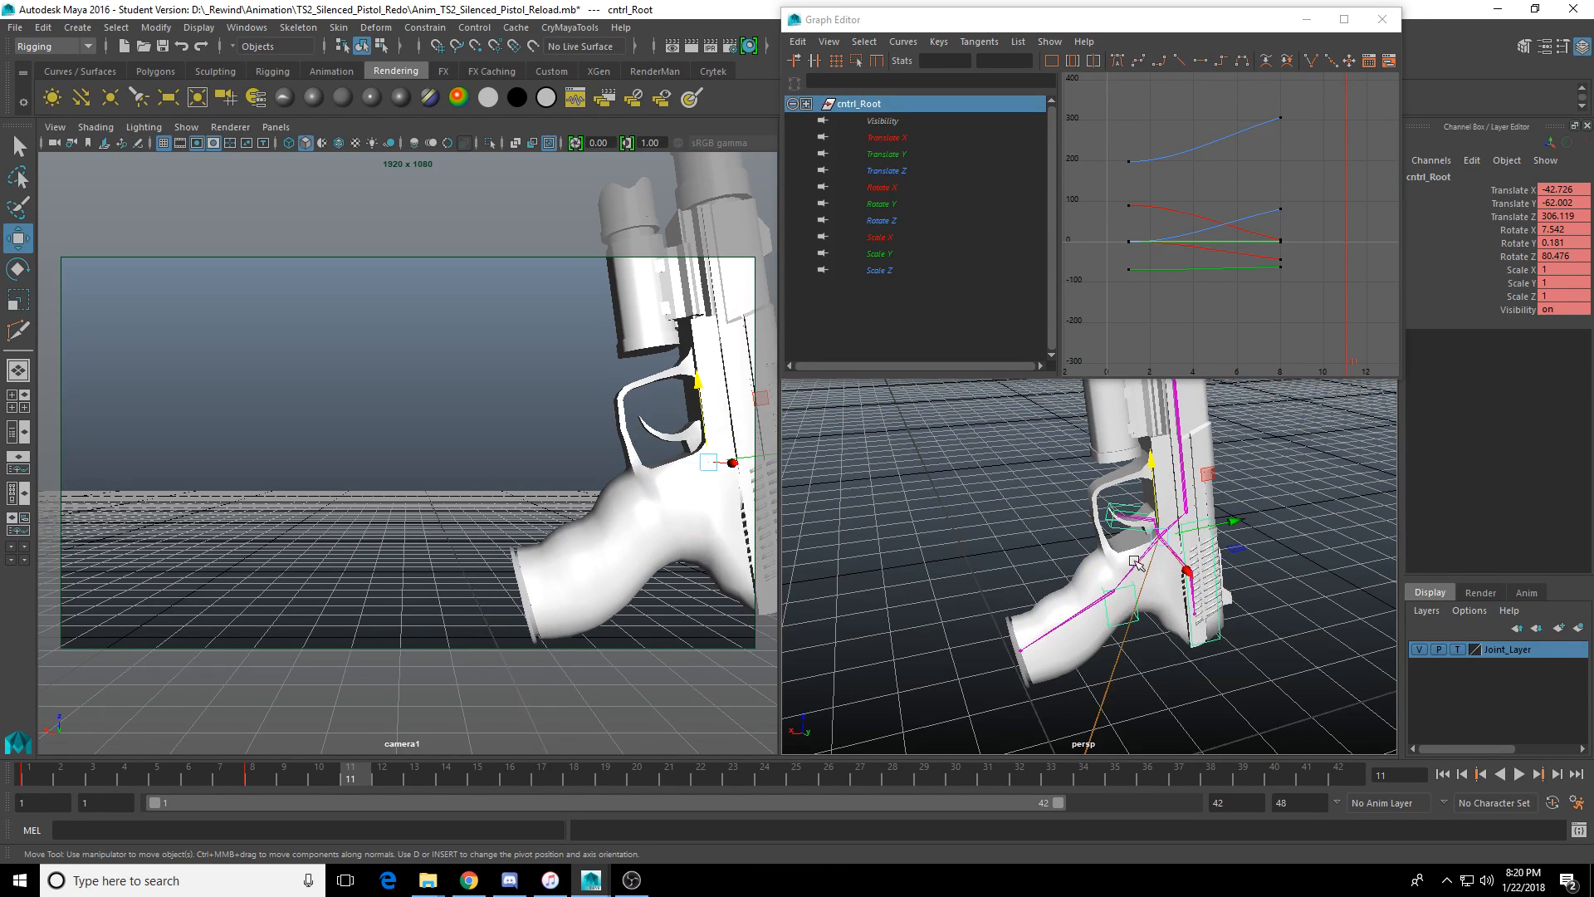
drag(1227, 524, 1262, 524)
drag(212, 760, 329, 778)
right_click(256, 774)
click(232, 777)
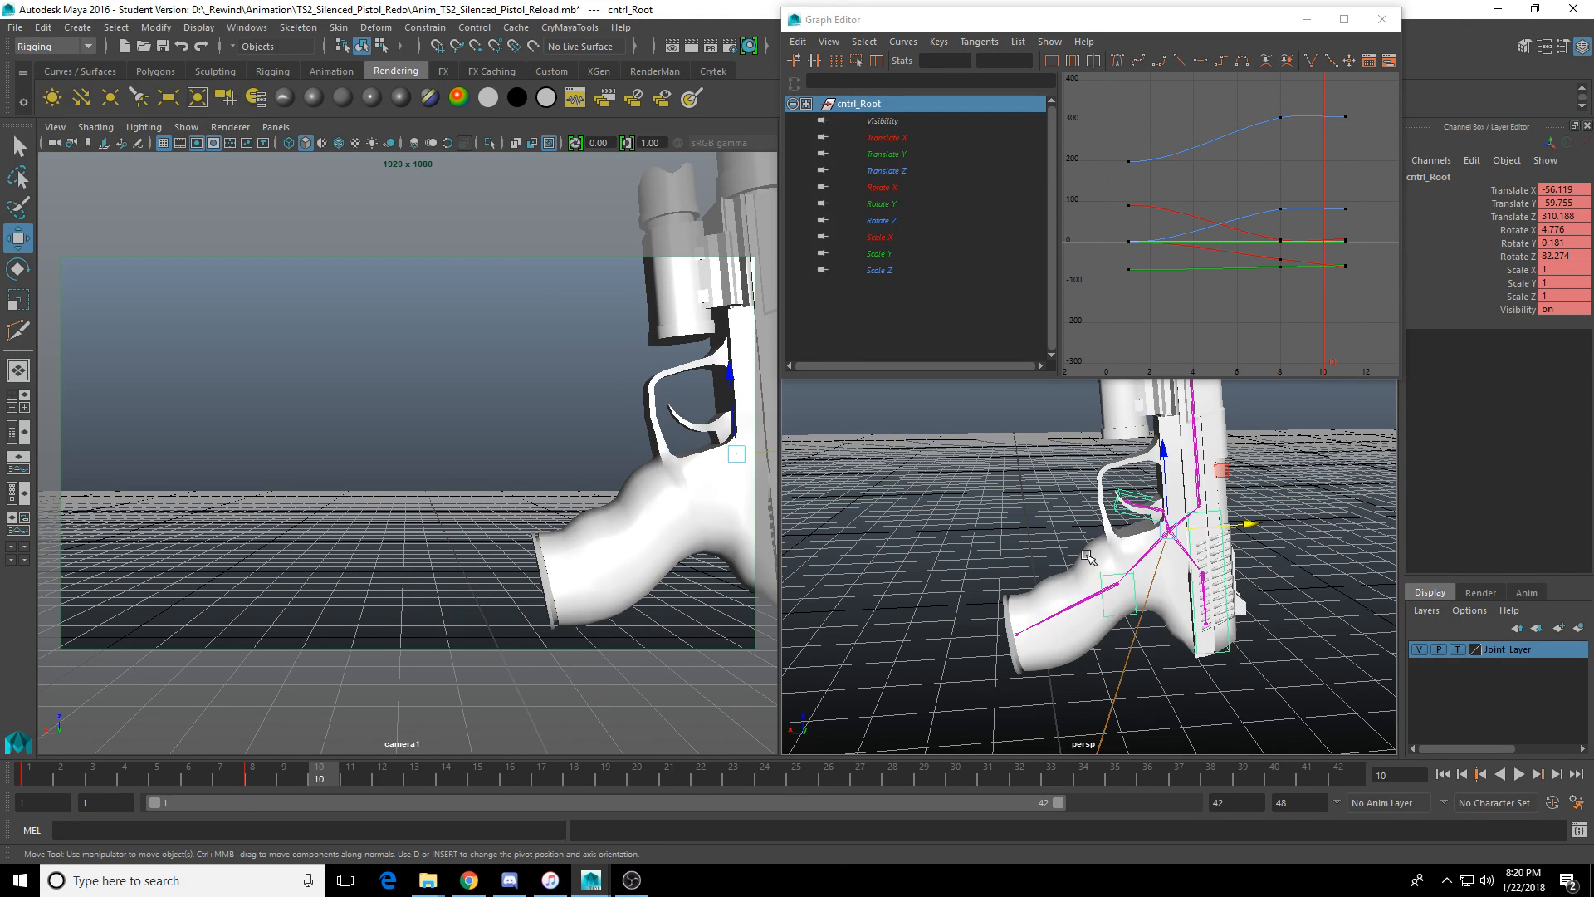
Key the root control on frame 10 at Translate X -59.601, Y -59.281, Z 310.482 with Rotate X 4.114, Z 87.357.
drag(1237, 570, 1179, 592)
key(e)
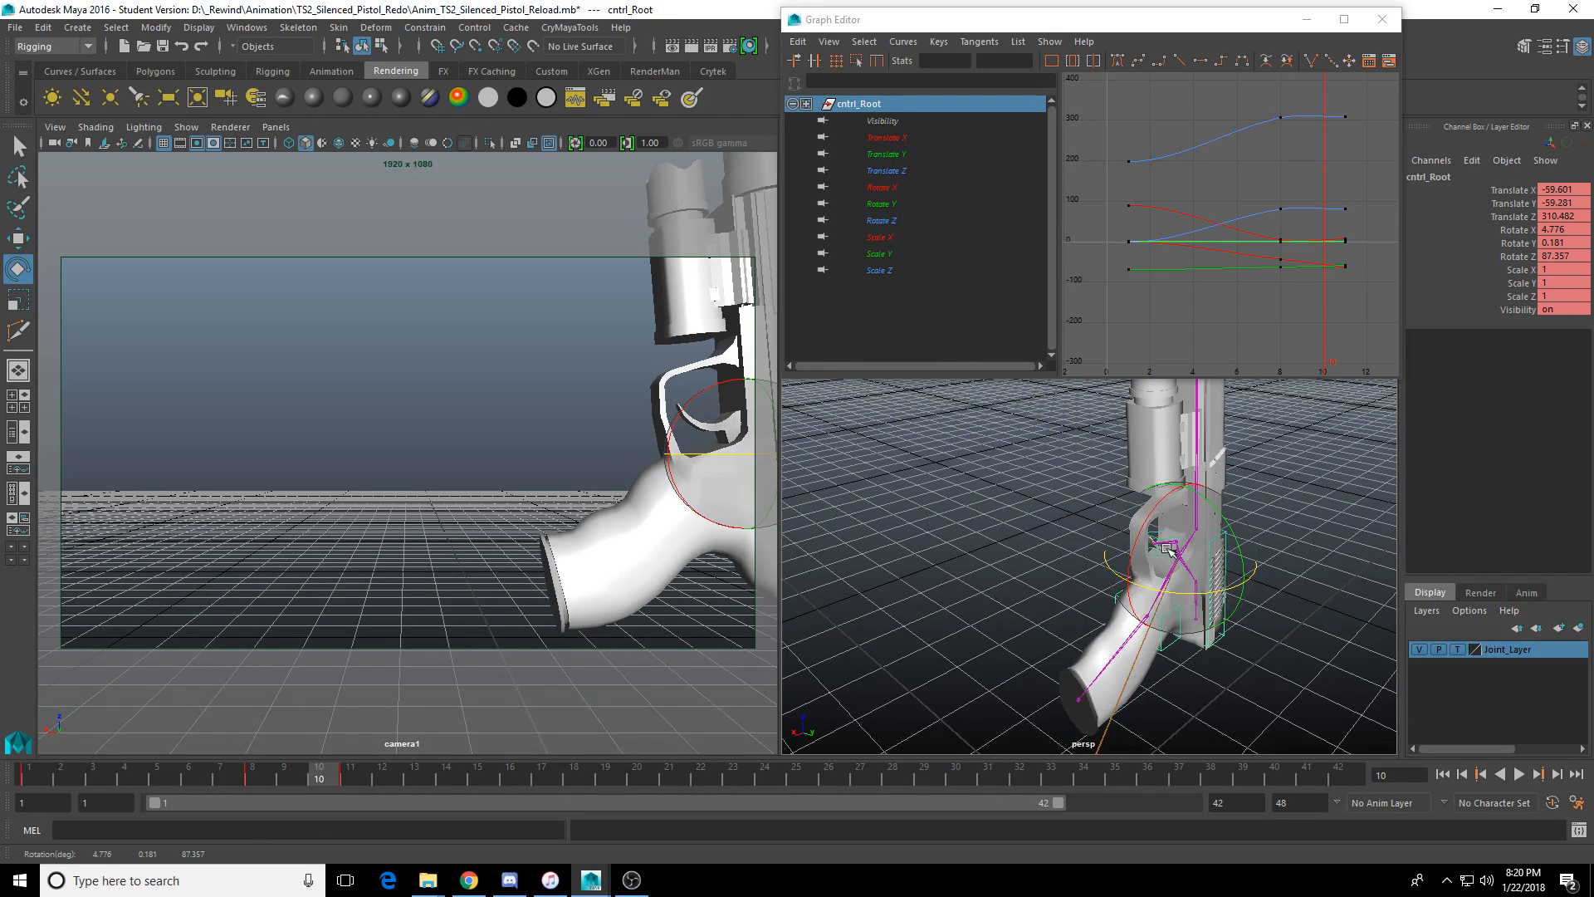
drag(1154, 524, 1150, 519)
key(s)
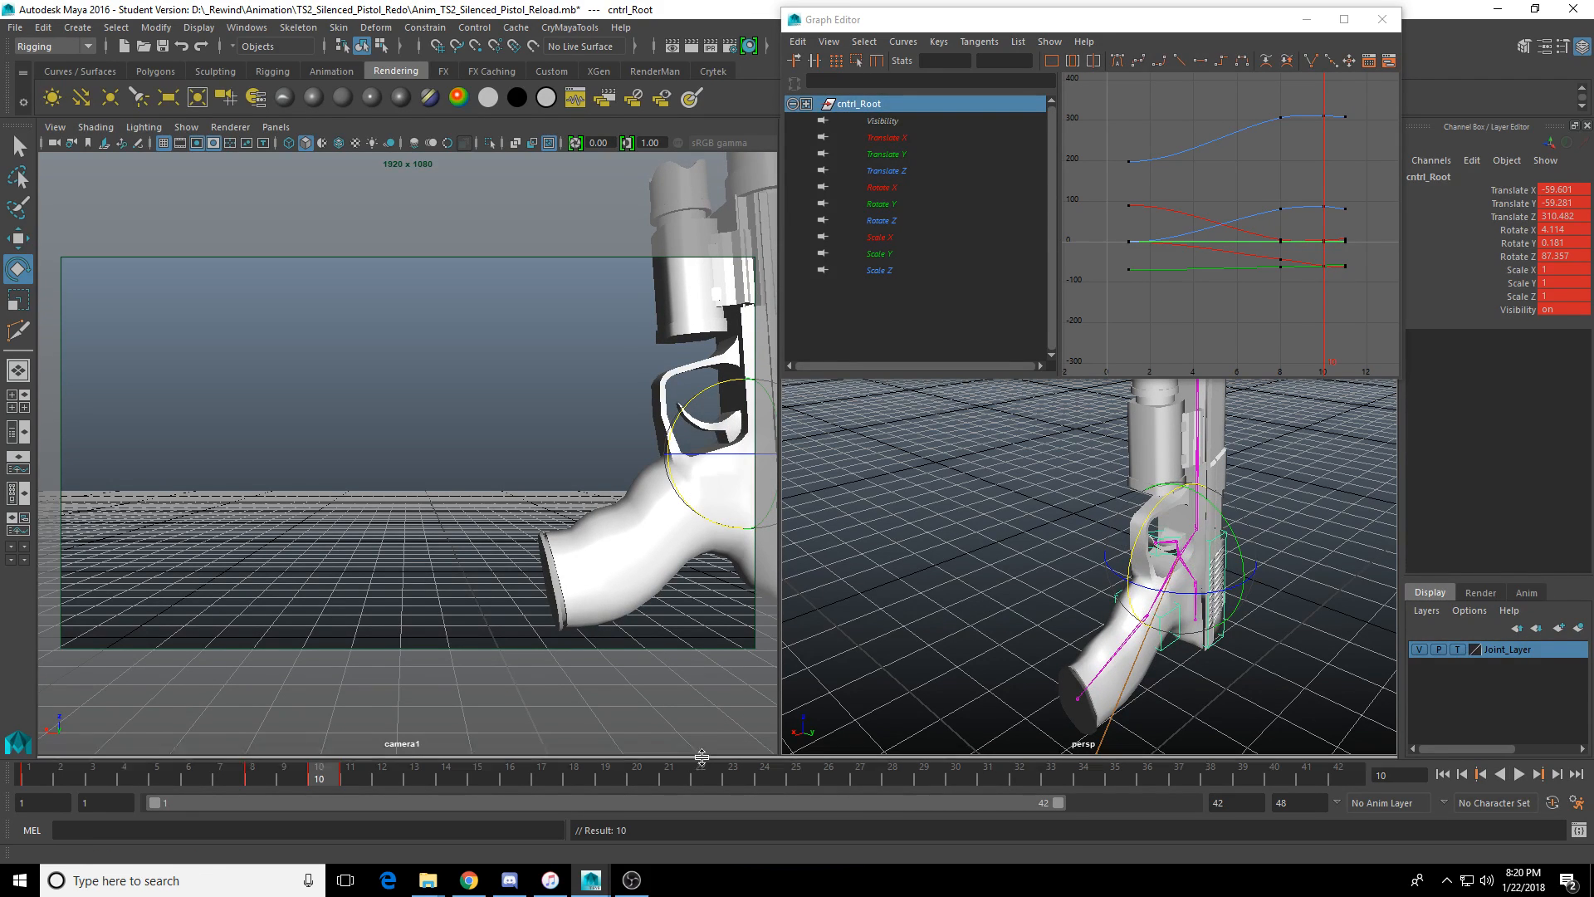
Move the root control's frame 11 key to frame 13, then play and scrub through the motion.
click(446, 765)
mouse_move(467, 778)
shift+mouse_down()
mouse_move(353, 779)
mouse_move(480, 780)
shift+mouse_up()
click(572, 779)
click(1519, 777)
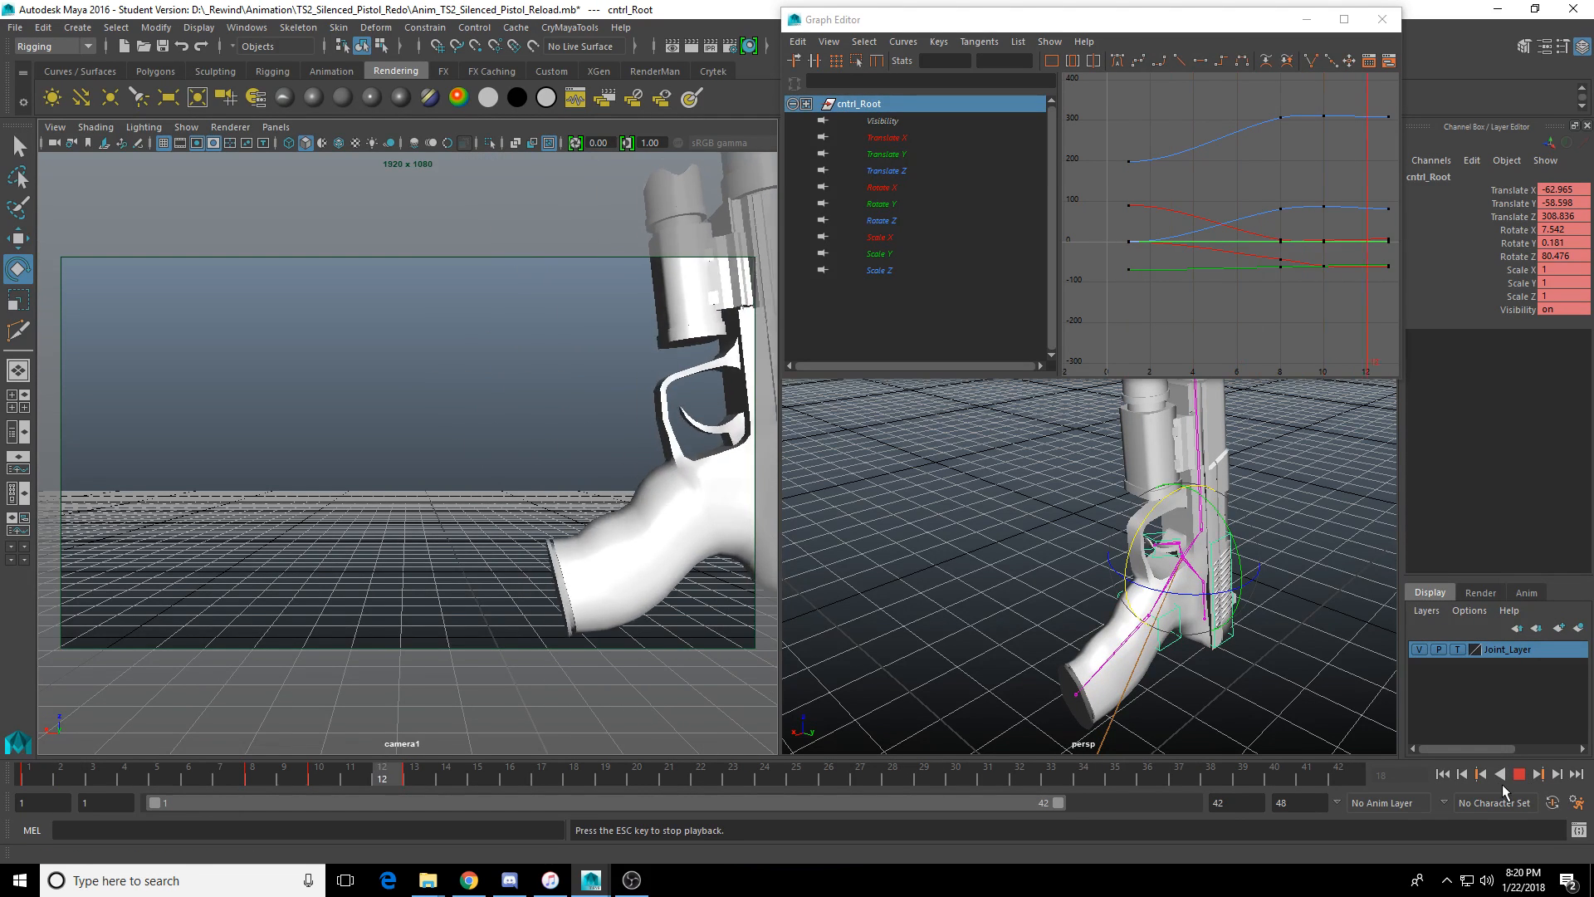
click(1520, 777)
drag(198, 772, 413, 773)
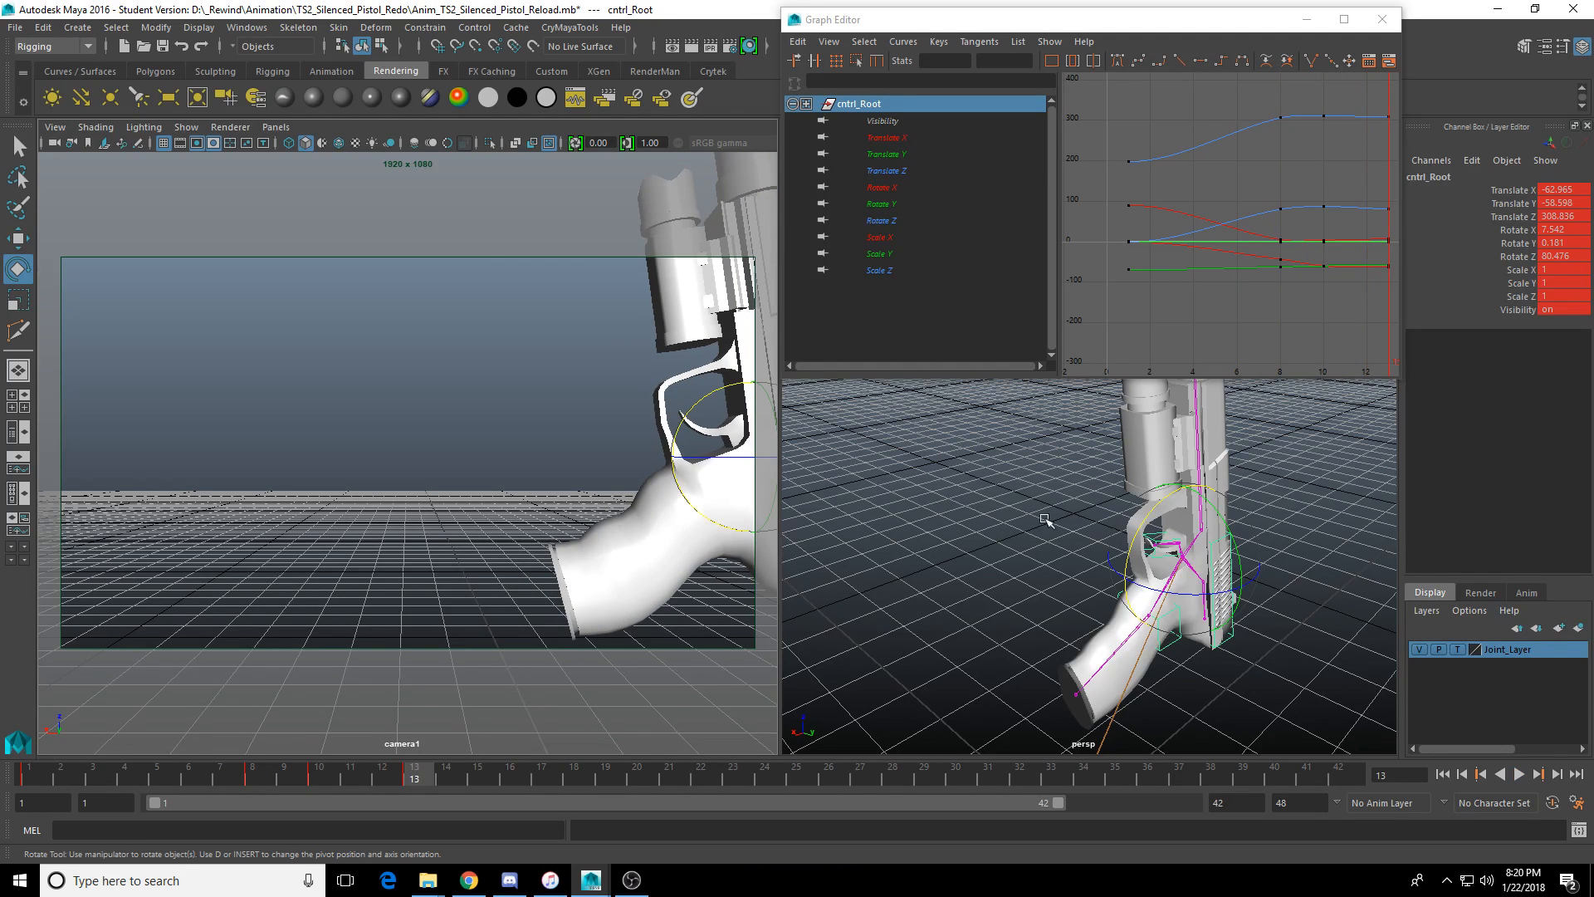
Move the root control on frame 13 to Translate X -46.014, Y -61.442, Z 308.739 and key it.
scroll(1231, 299, down, 3)
alt+middle_drag(1273, 302, 1181, 299)
scroll(1241, 291, up, 3)
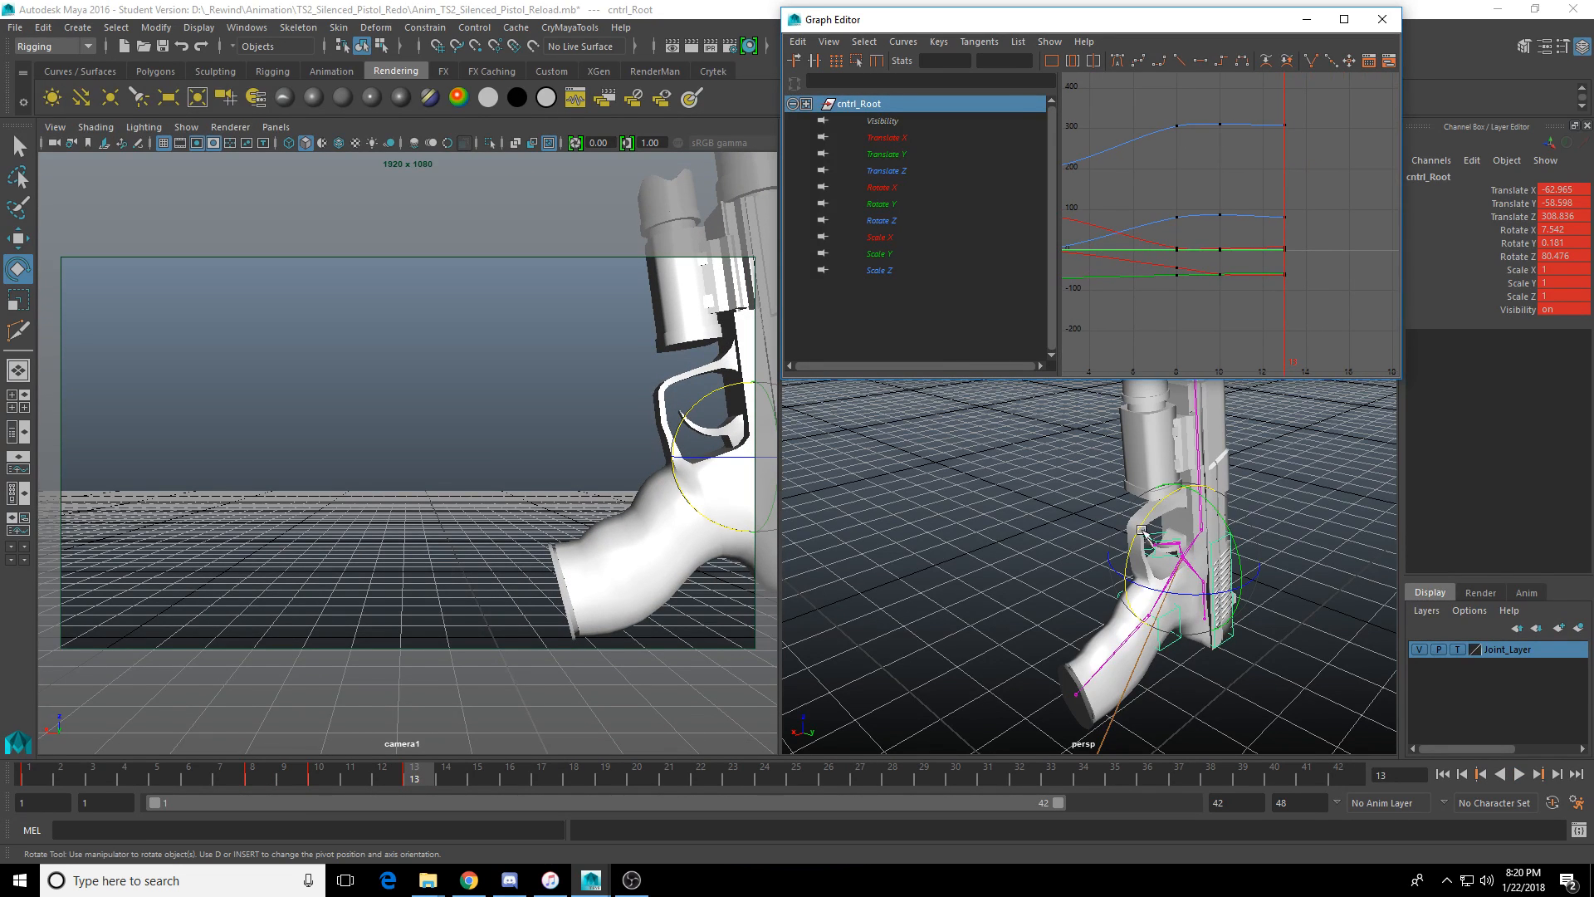
alt+drag(1031, 587, 1094, 624)
key(w)
drag(1236, 568, 1149, 503)
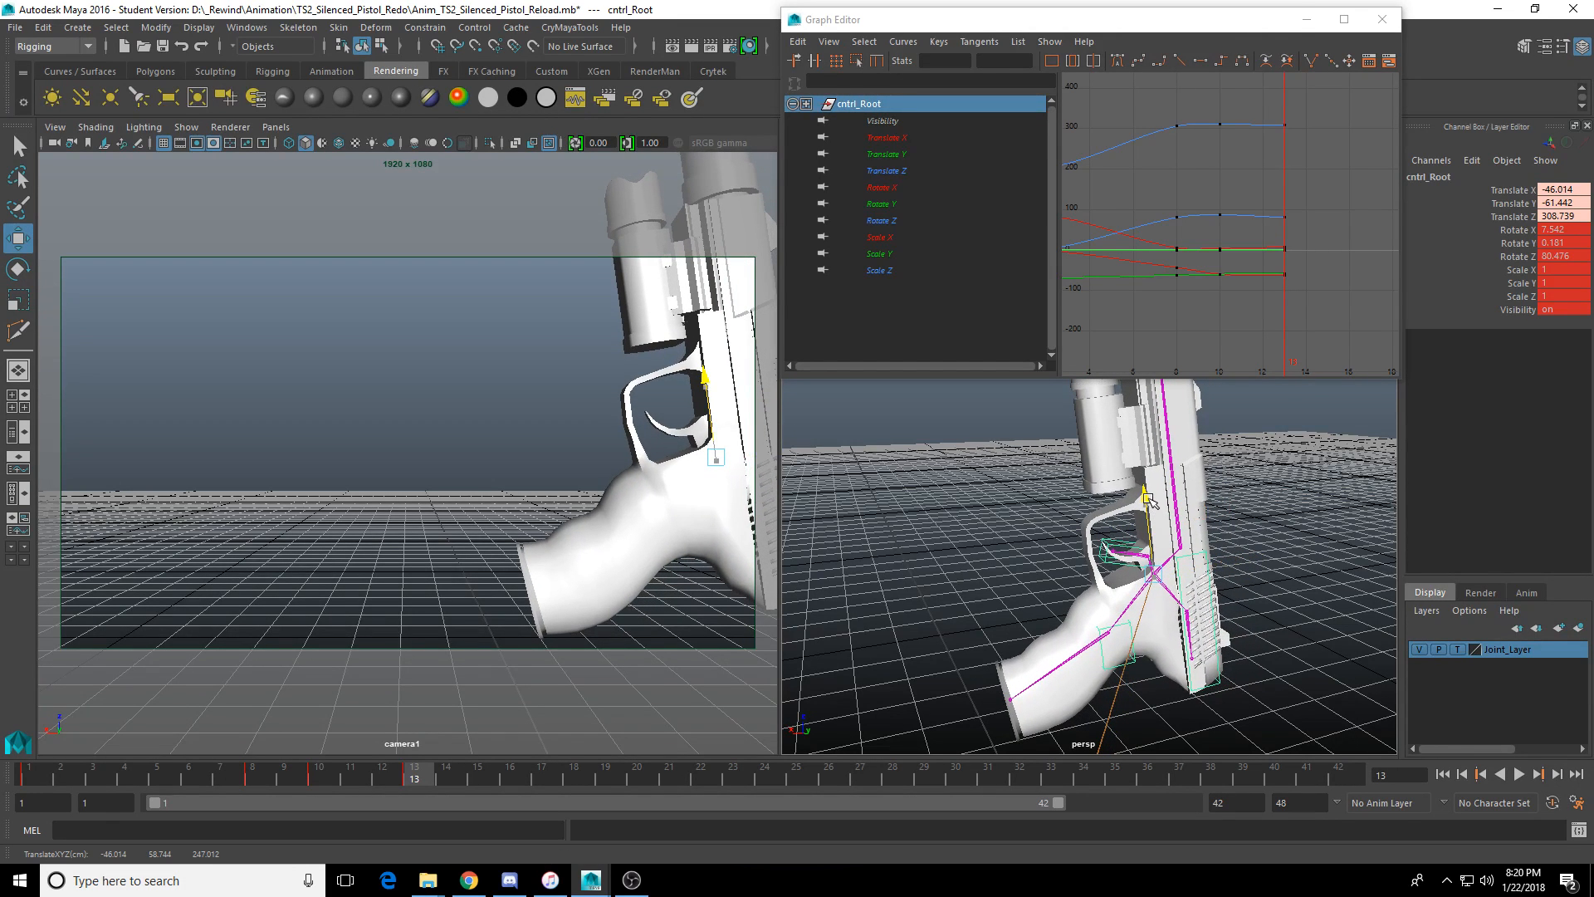
key(s)
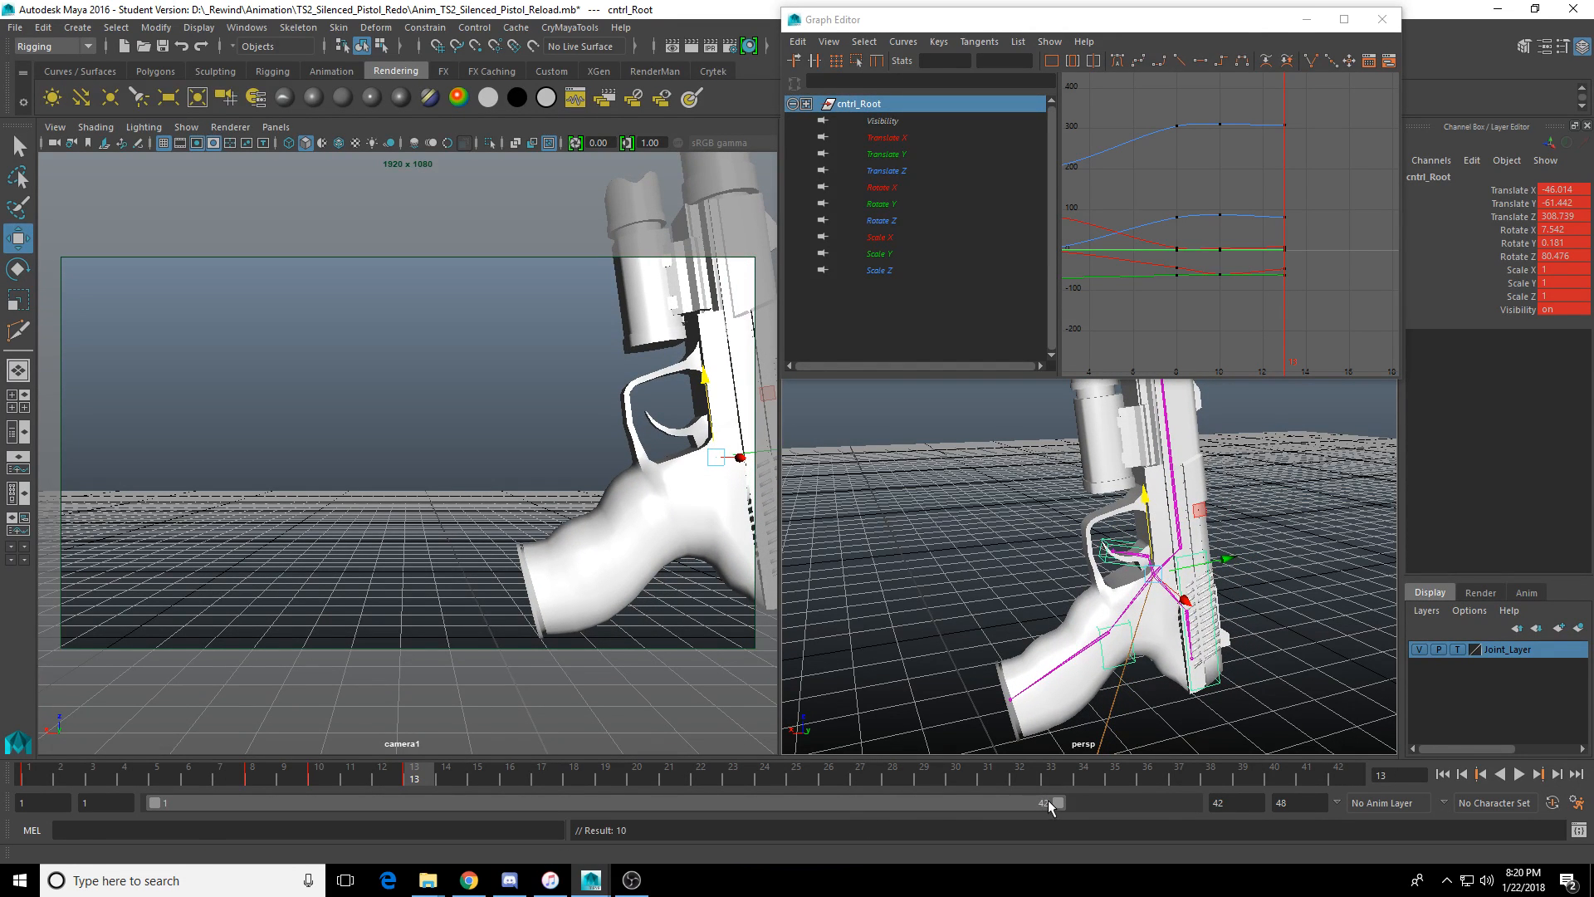
Shorten the playback range to end at frame 37 and play the animation to review the raise motion.
drag(1047, 802, 949, 802)
click(1518, 774)
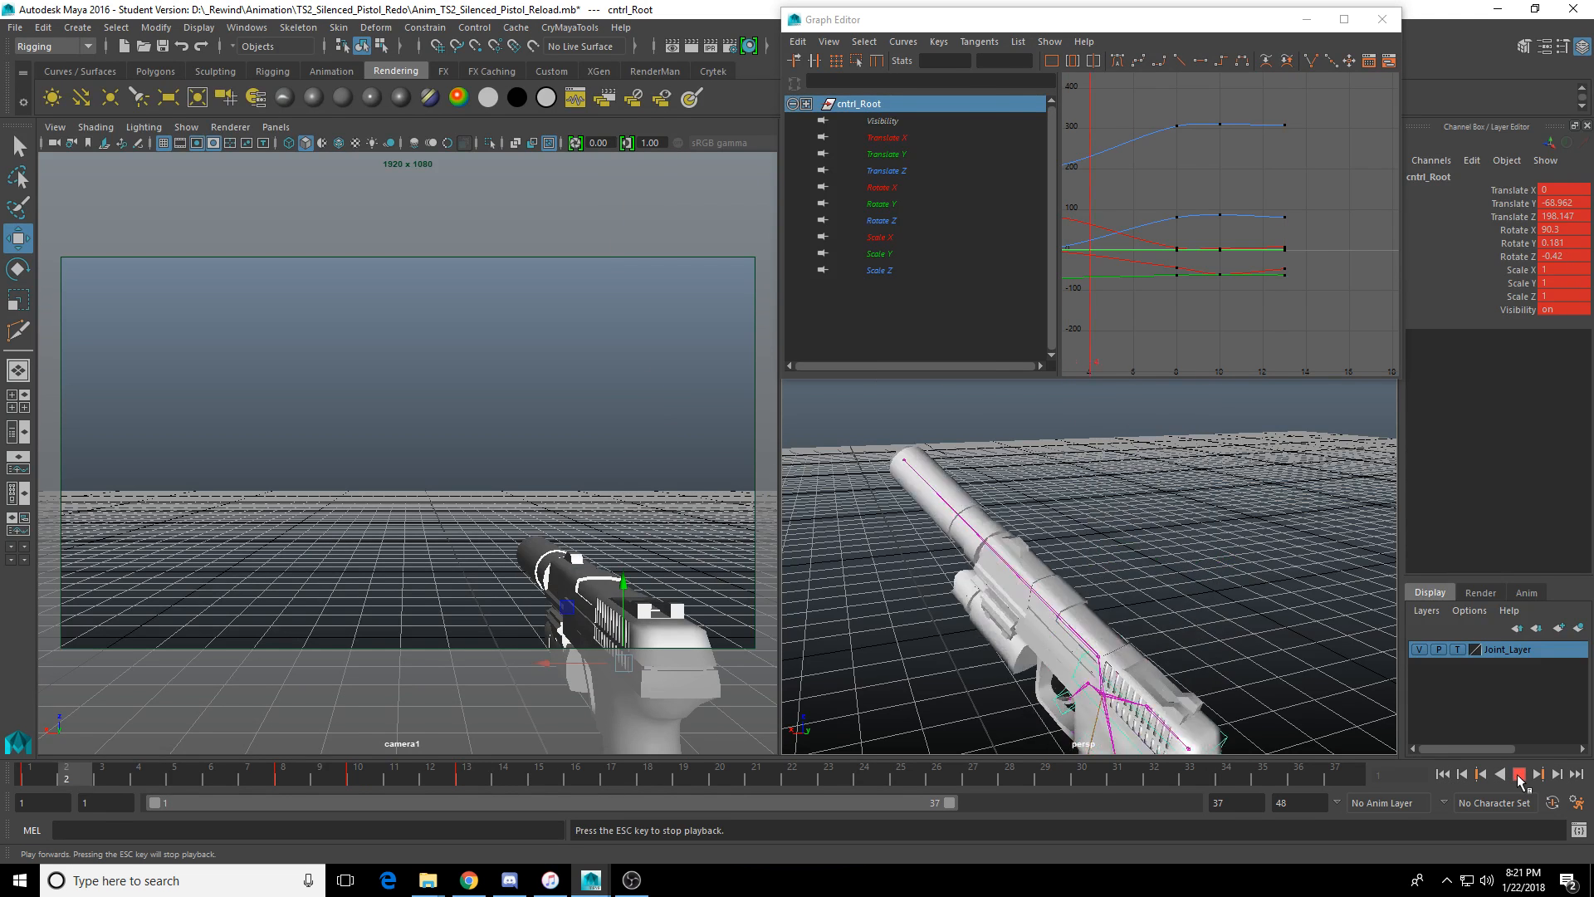
key(Escape)
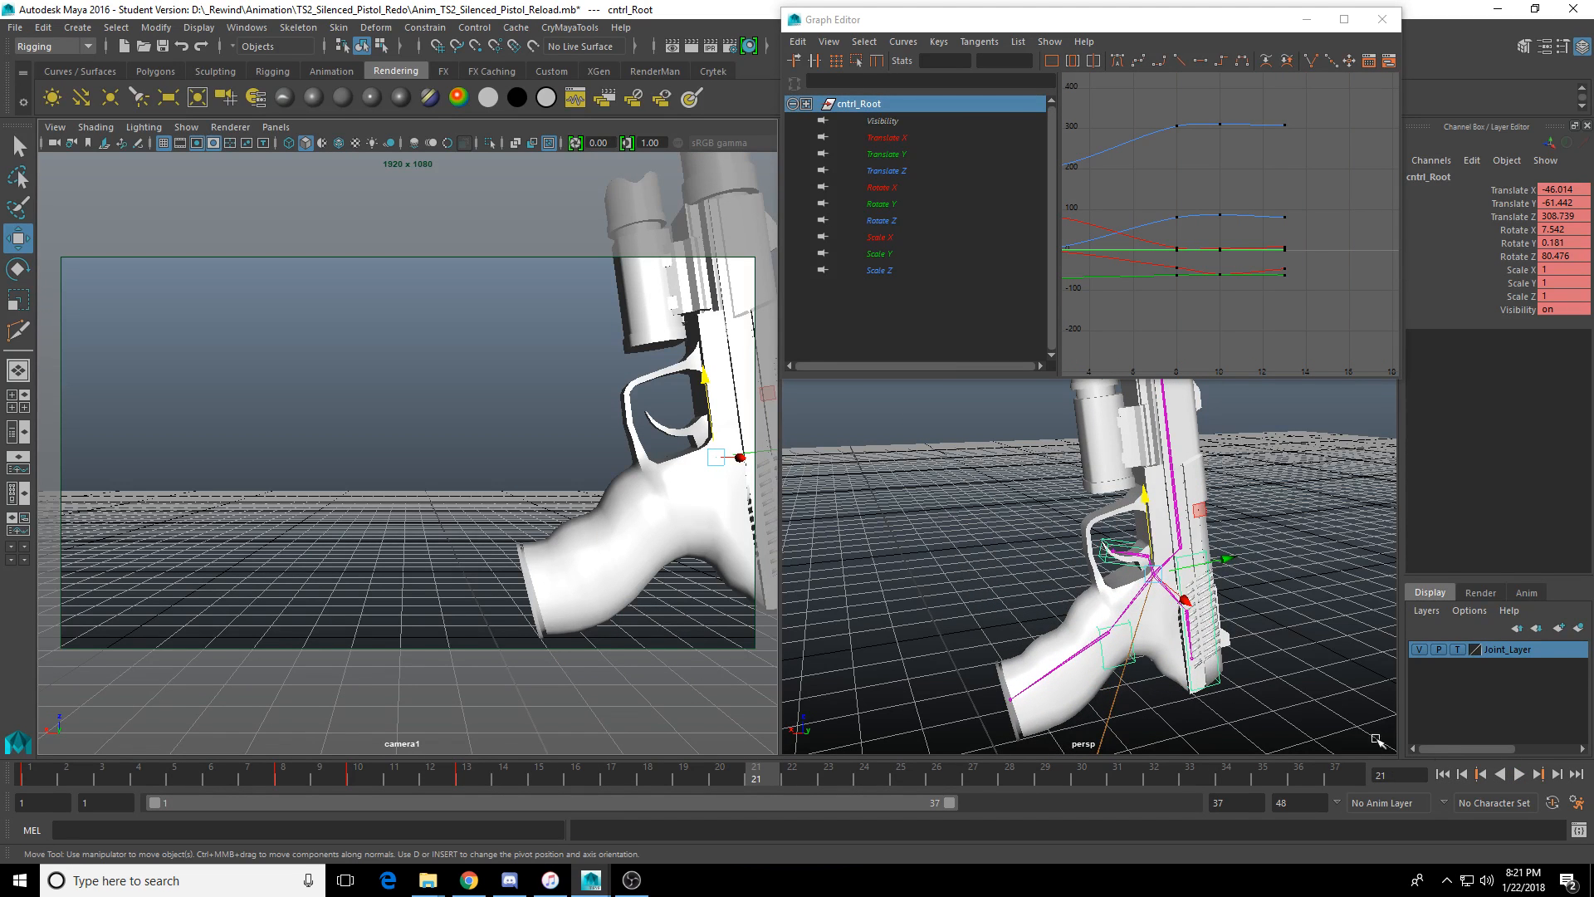
click(1518, 774)
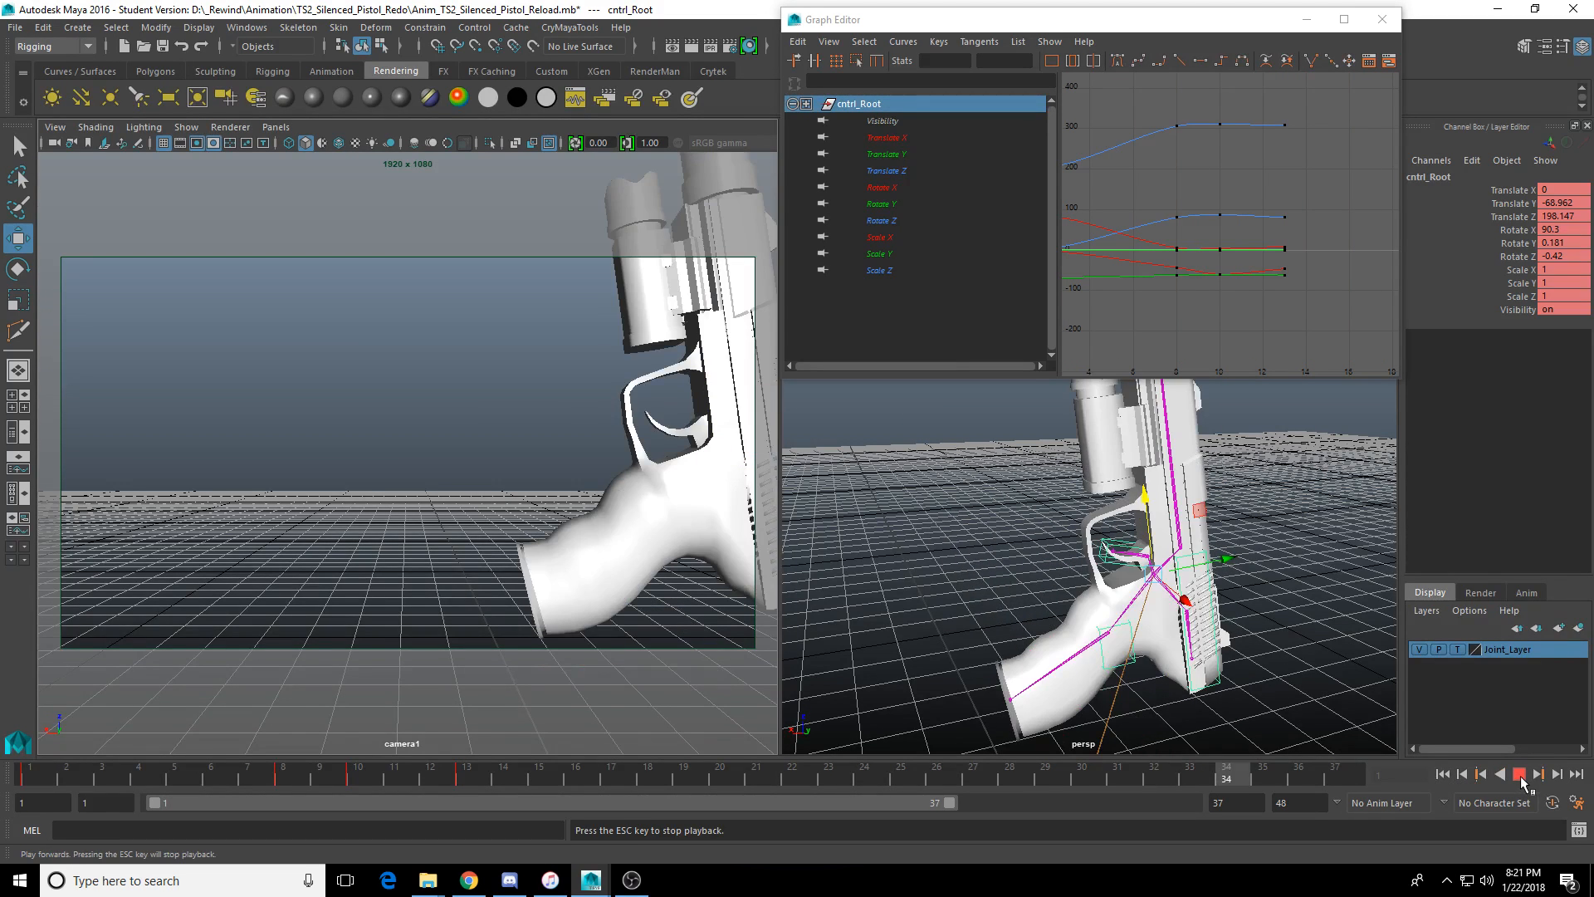
click(1520, 775)
click(1521, 780)
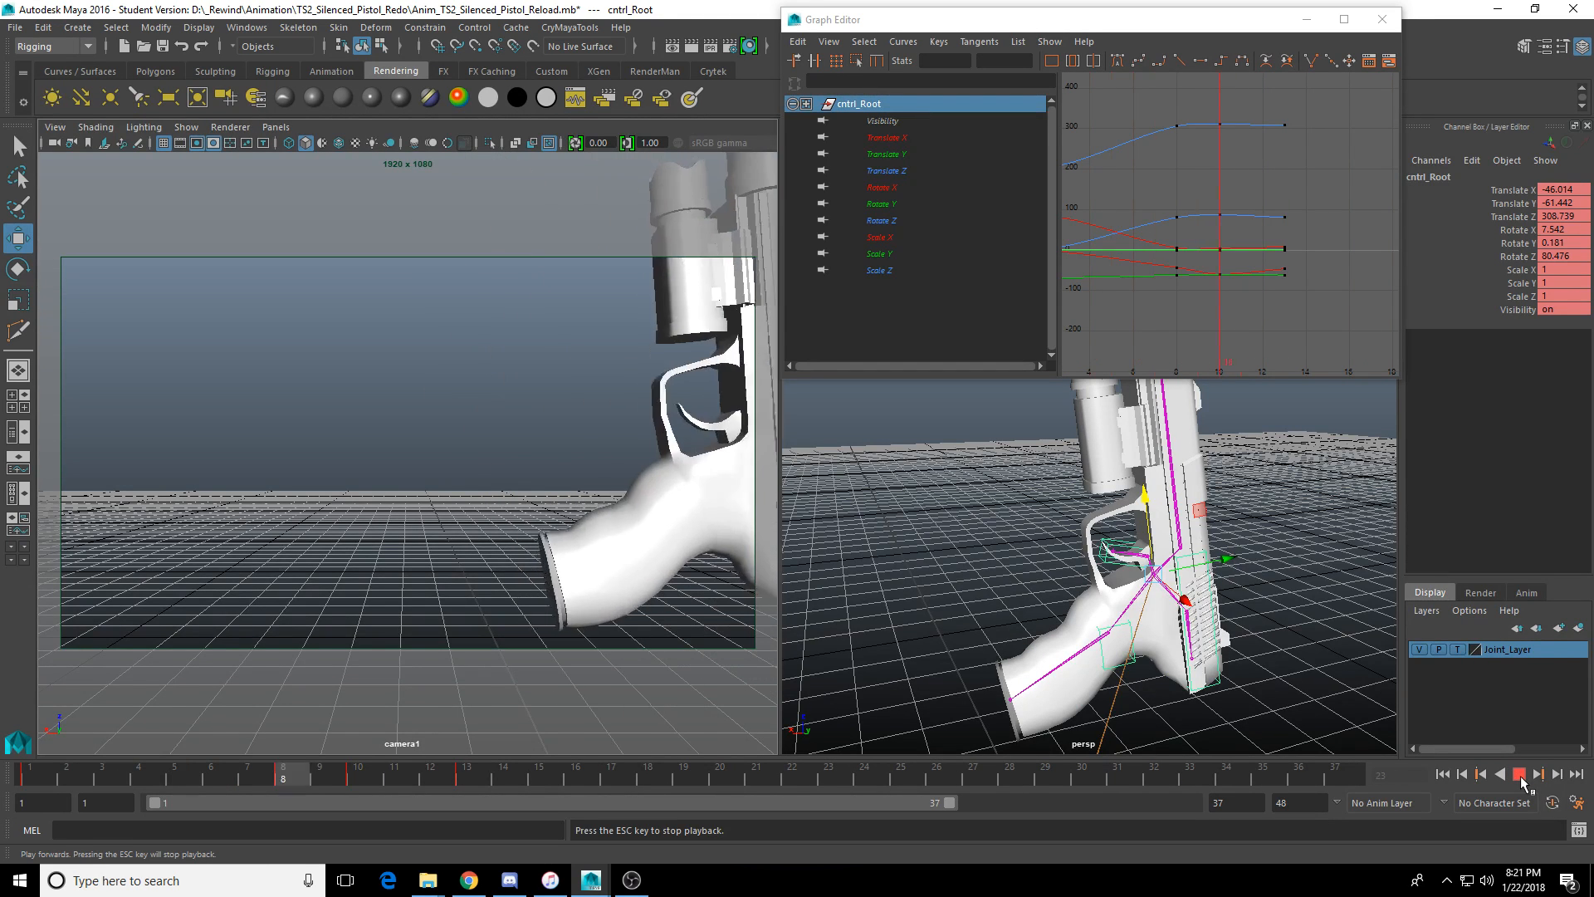
click(1521, 780)
Select the magazine control and key its seated rest pose on frame 9.
click(338, 780)
mouse_move(338, 781)
mouse_down()
mouse_move(420, 781)
mouse_move(221, 782)
mouse_move(402, 789)
mouse_move(319, 791)
mouse_up()
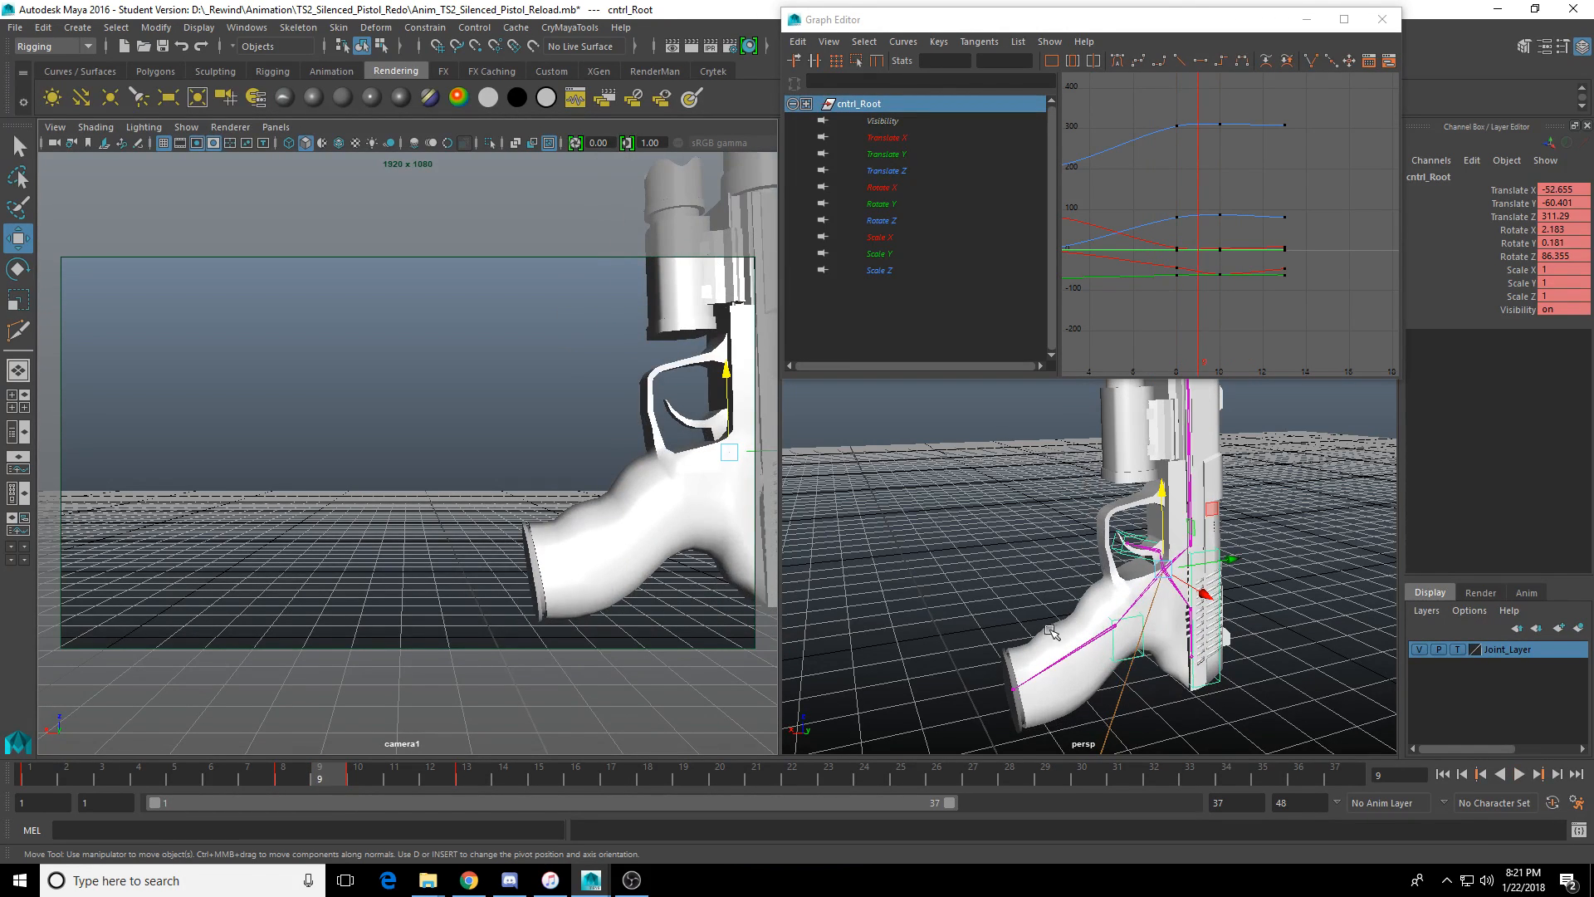
click(1150, 555)
click(1154, 552)
click(1164, 569)
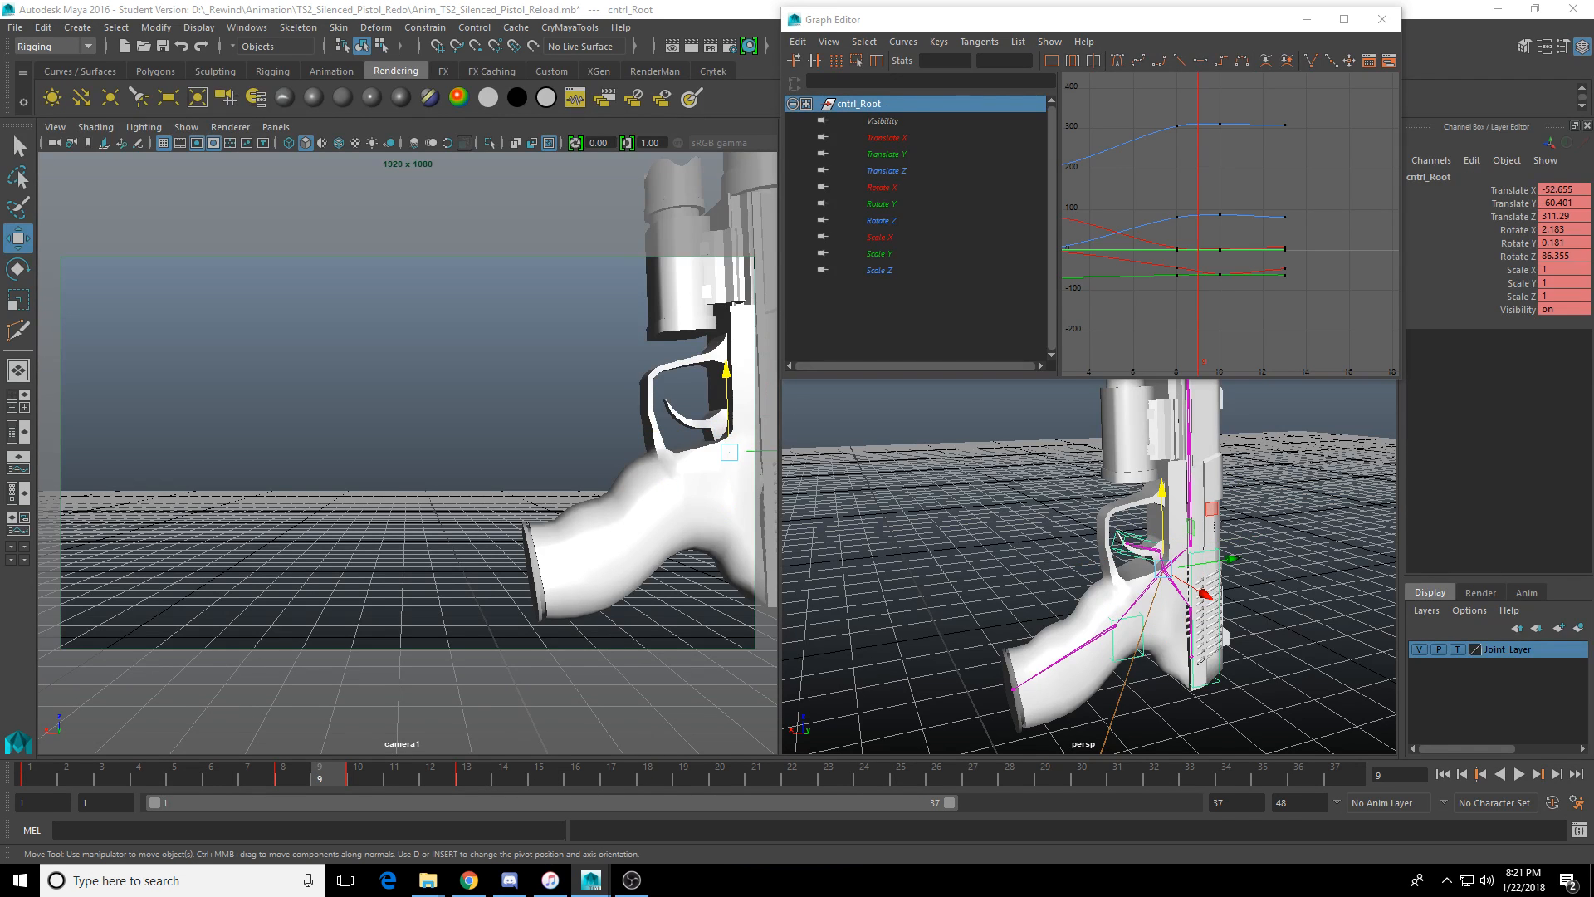
click(1143, 634)
click(1219, 639)
click(1142, 634)
alt+drag(1112, 622, 1005, 540)
drag(333, 784, 468, 776)
middle_click(276, 711)
key(s)
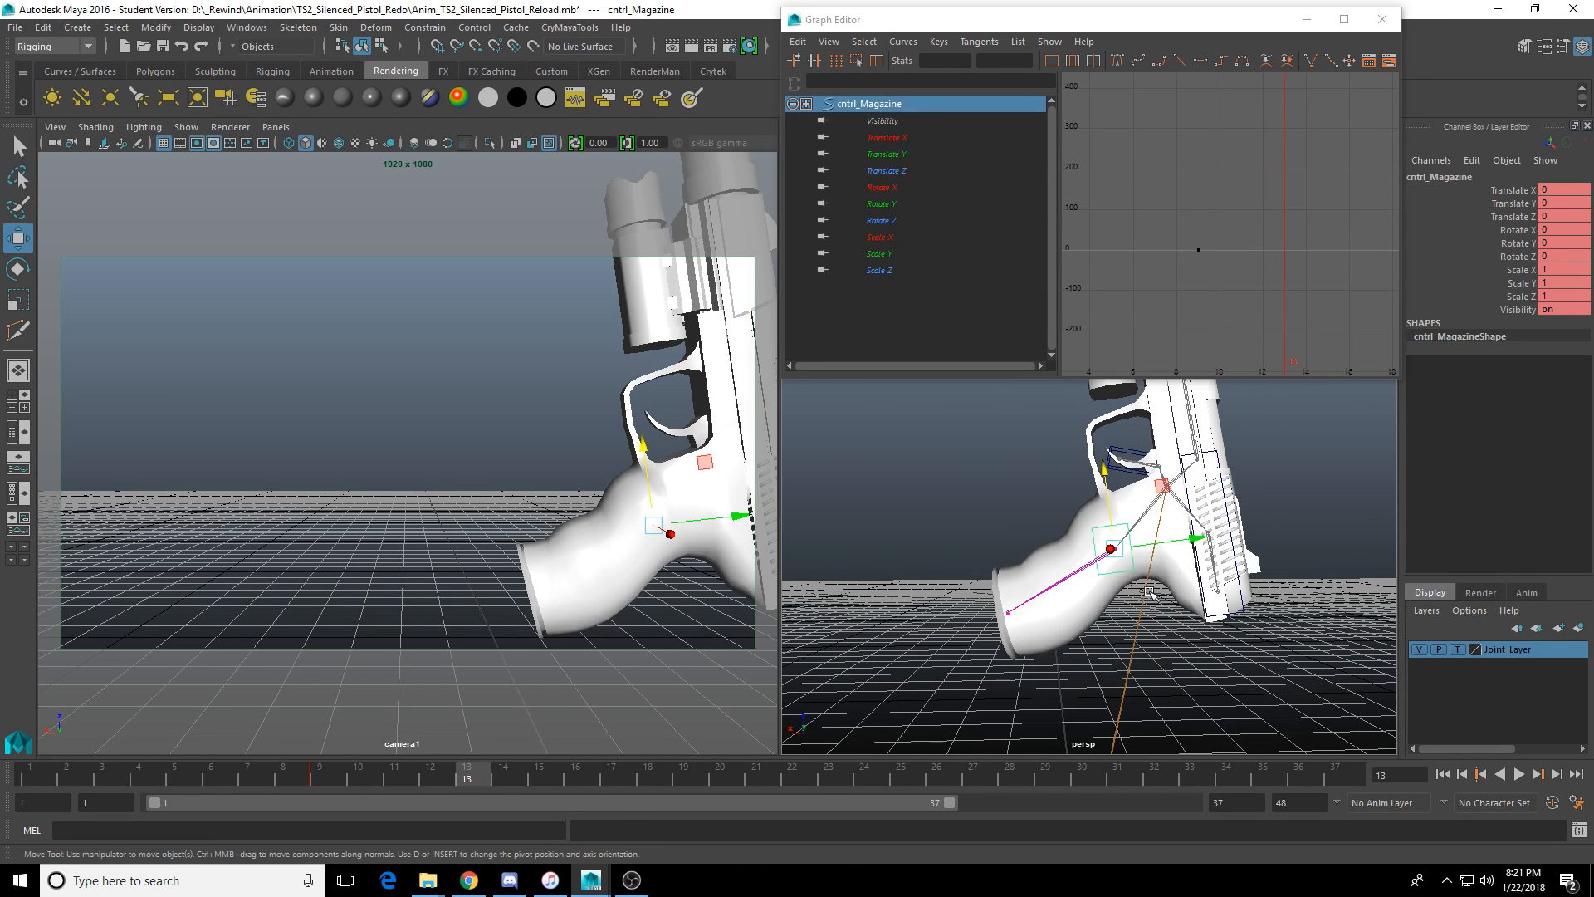
Pull the magazine control out of the grip on frame 13 to Translate Y -464.478, Z -112.235 and key it.
drag(1198, 537, 1086, 551)
alt+right_drag(1086, 553, 1075, 593)
alt+middle_drag(1076, 591, 1152, 519)
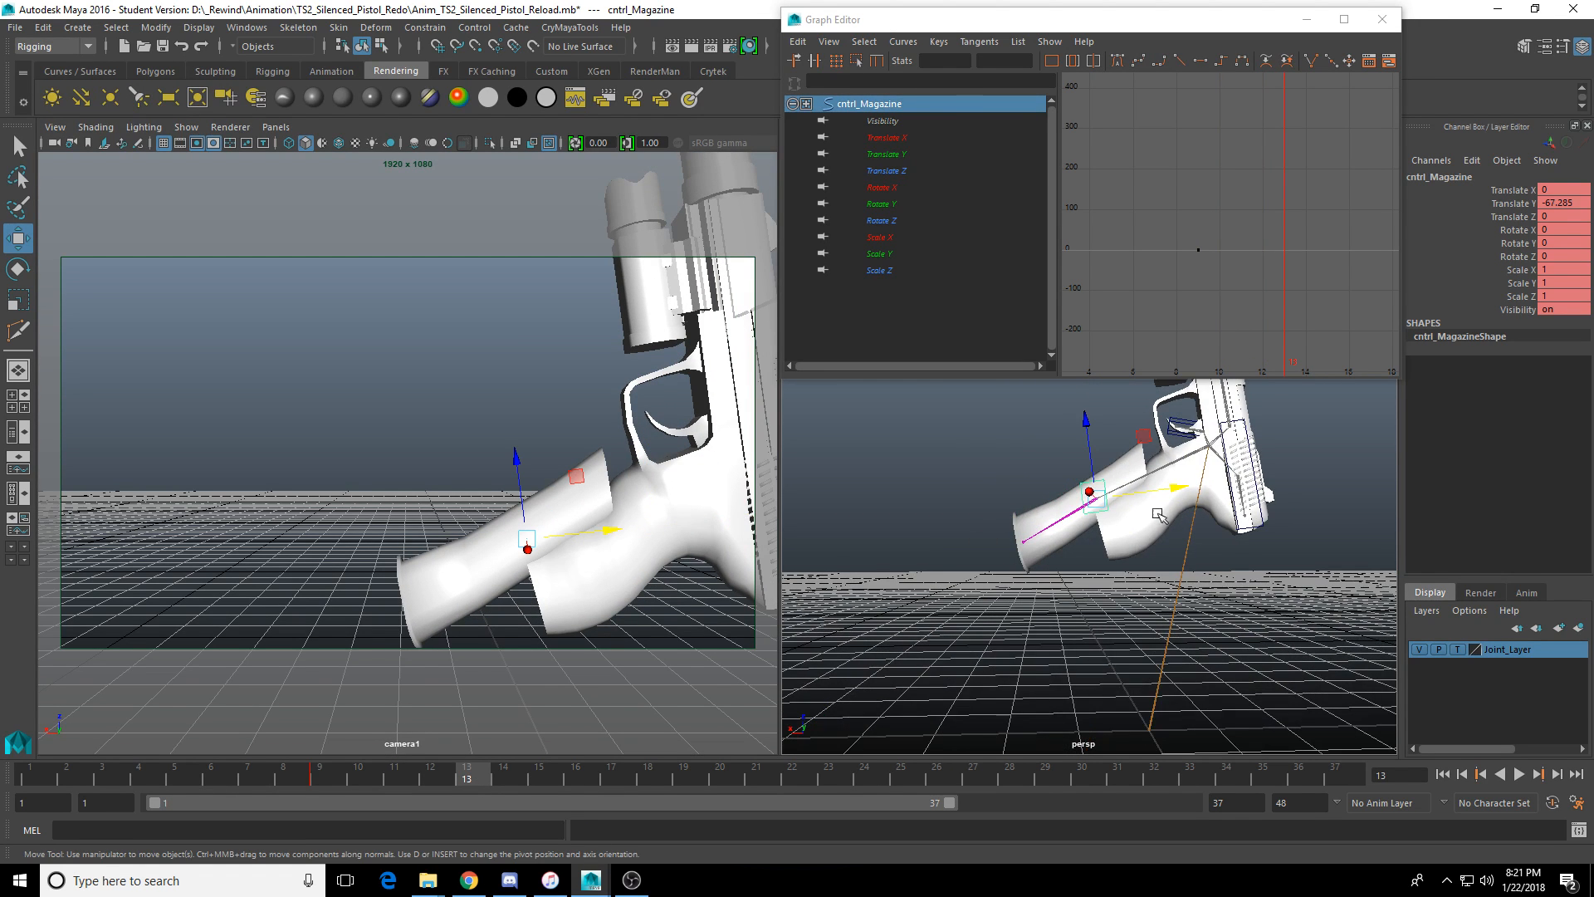
drag(1086, 428, 1096, 494)
drag(1185, 557, 871, 652)
drag(963, 529, 964, 562)
drag(1045, 634, 942, 648)
scroll(941, 649, down, 3)
alt+middle_drag(942, 649, 1053, 619)
drag(1123, 575, 997, 525)
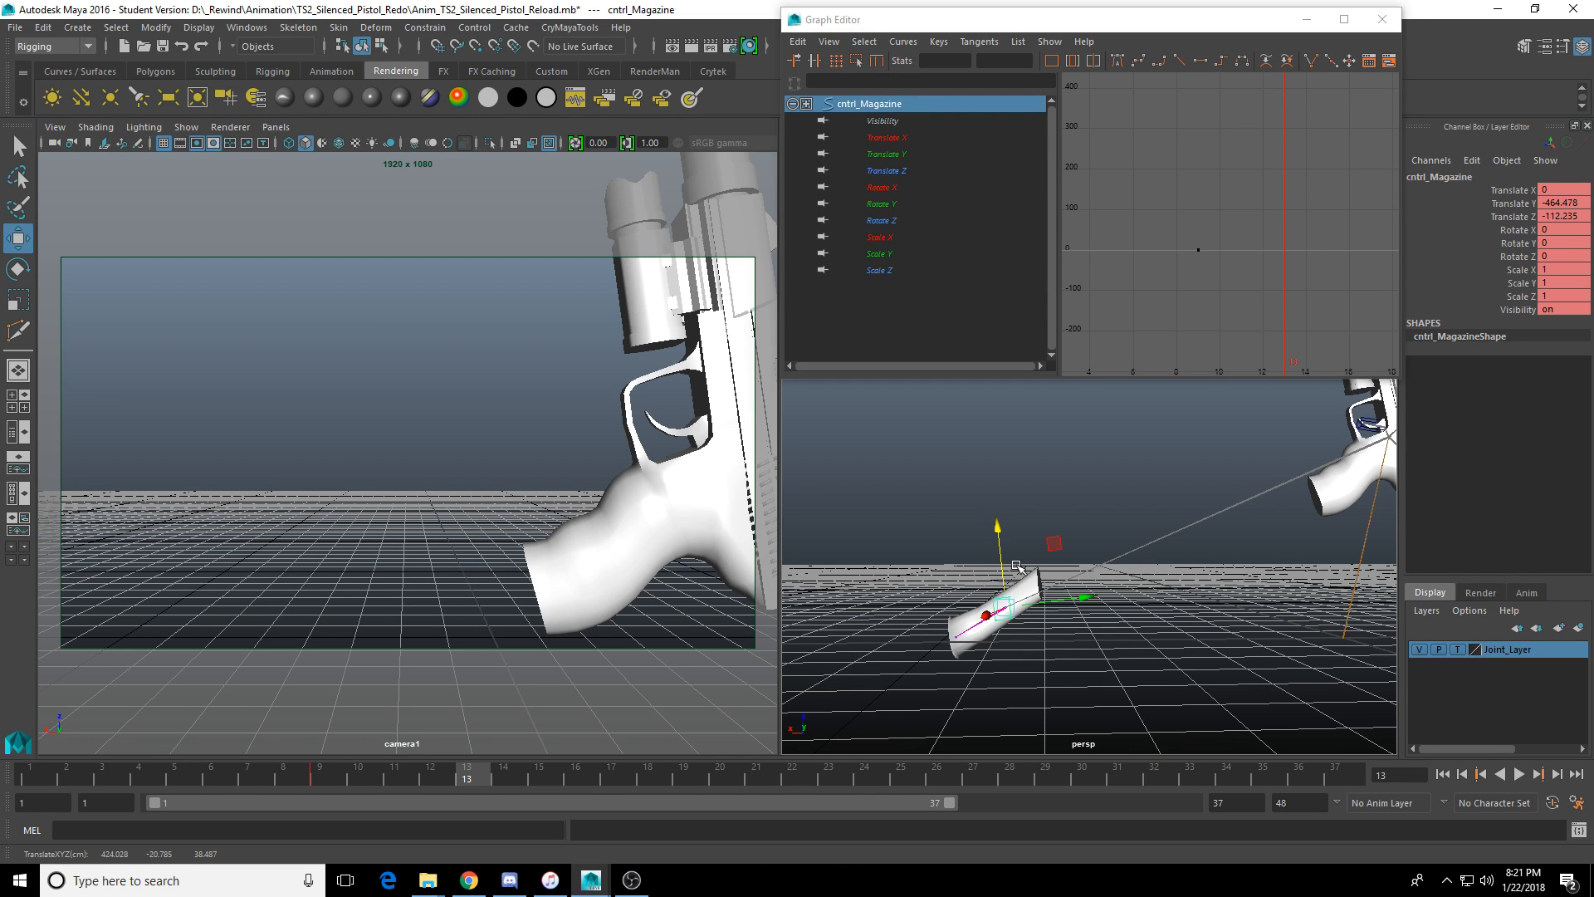
alt+middle_drag(1071, 485, 1088, 498)
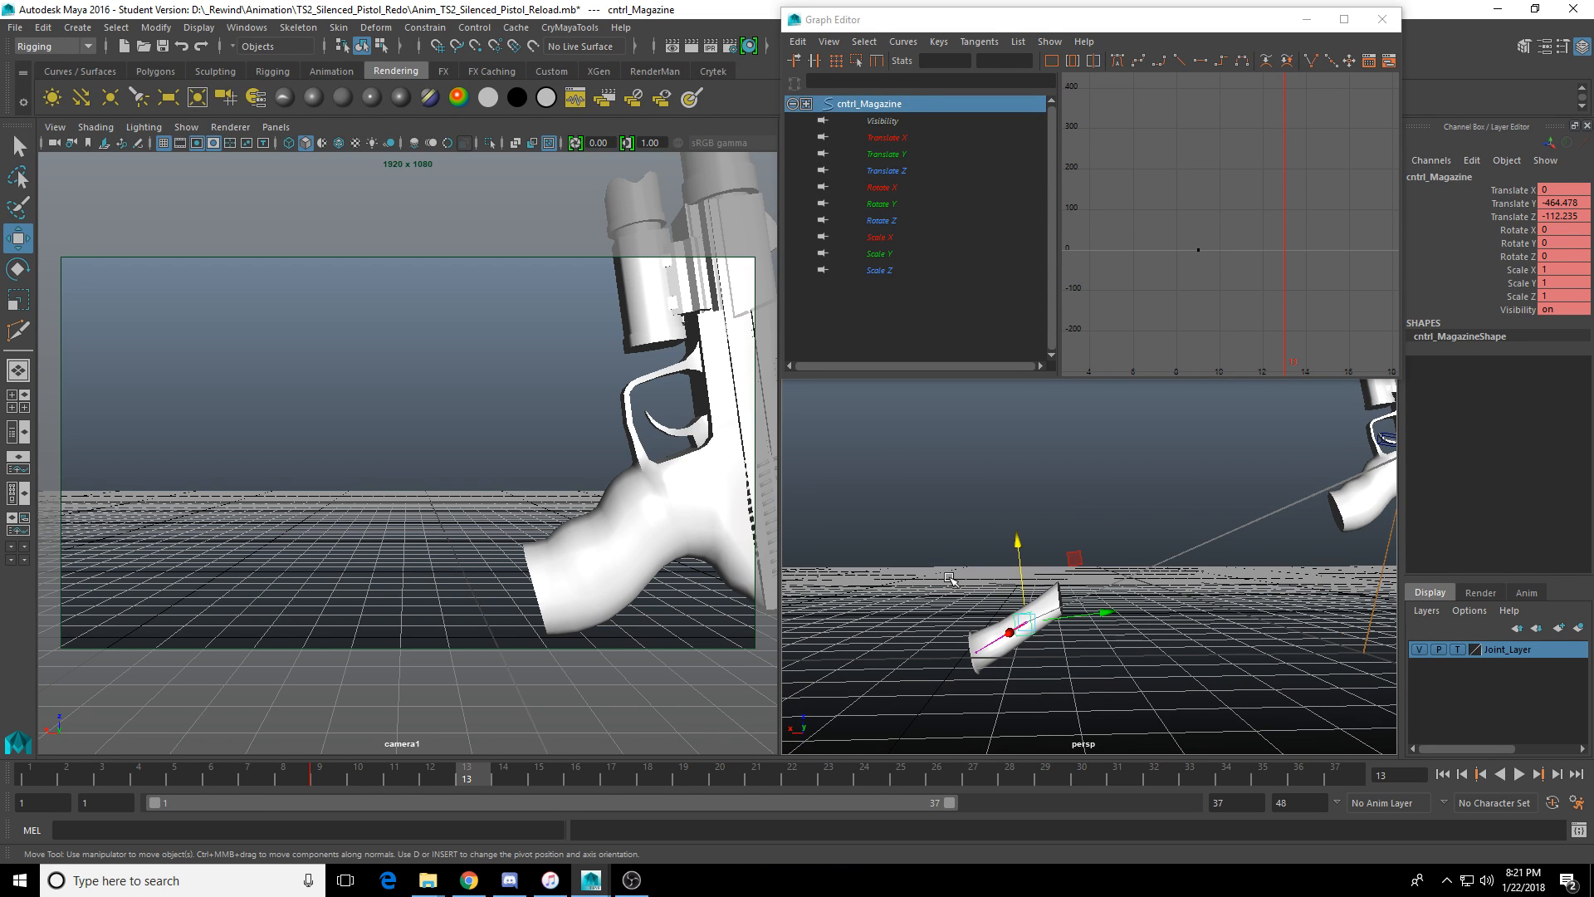
key(s)
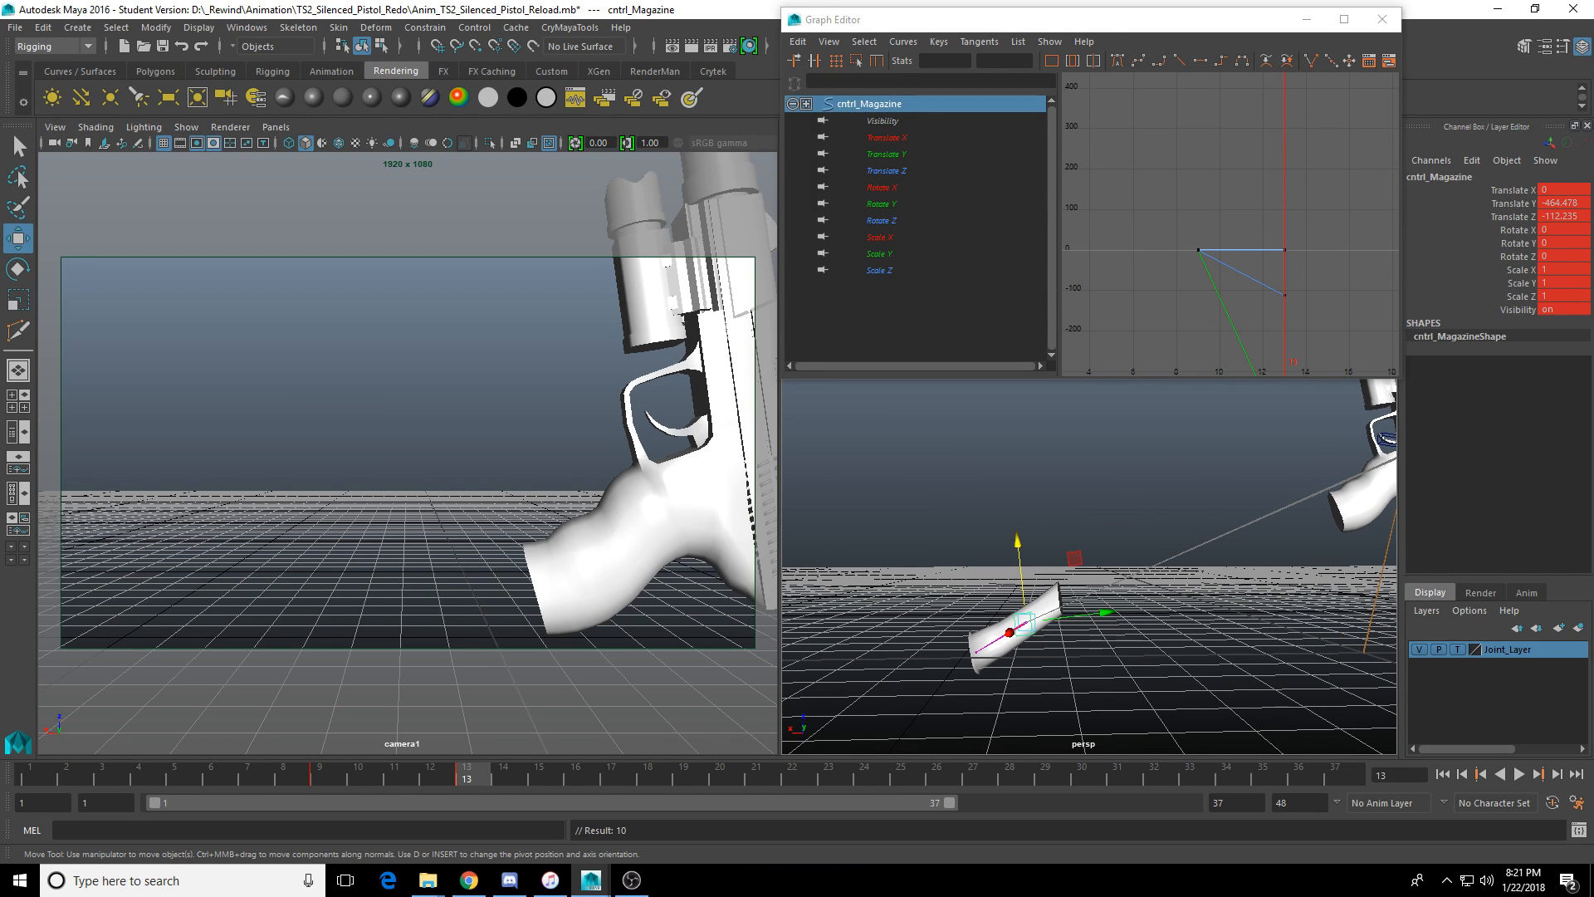
key(alt+Tab)
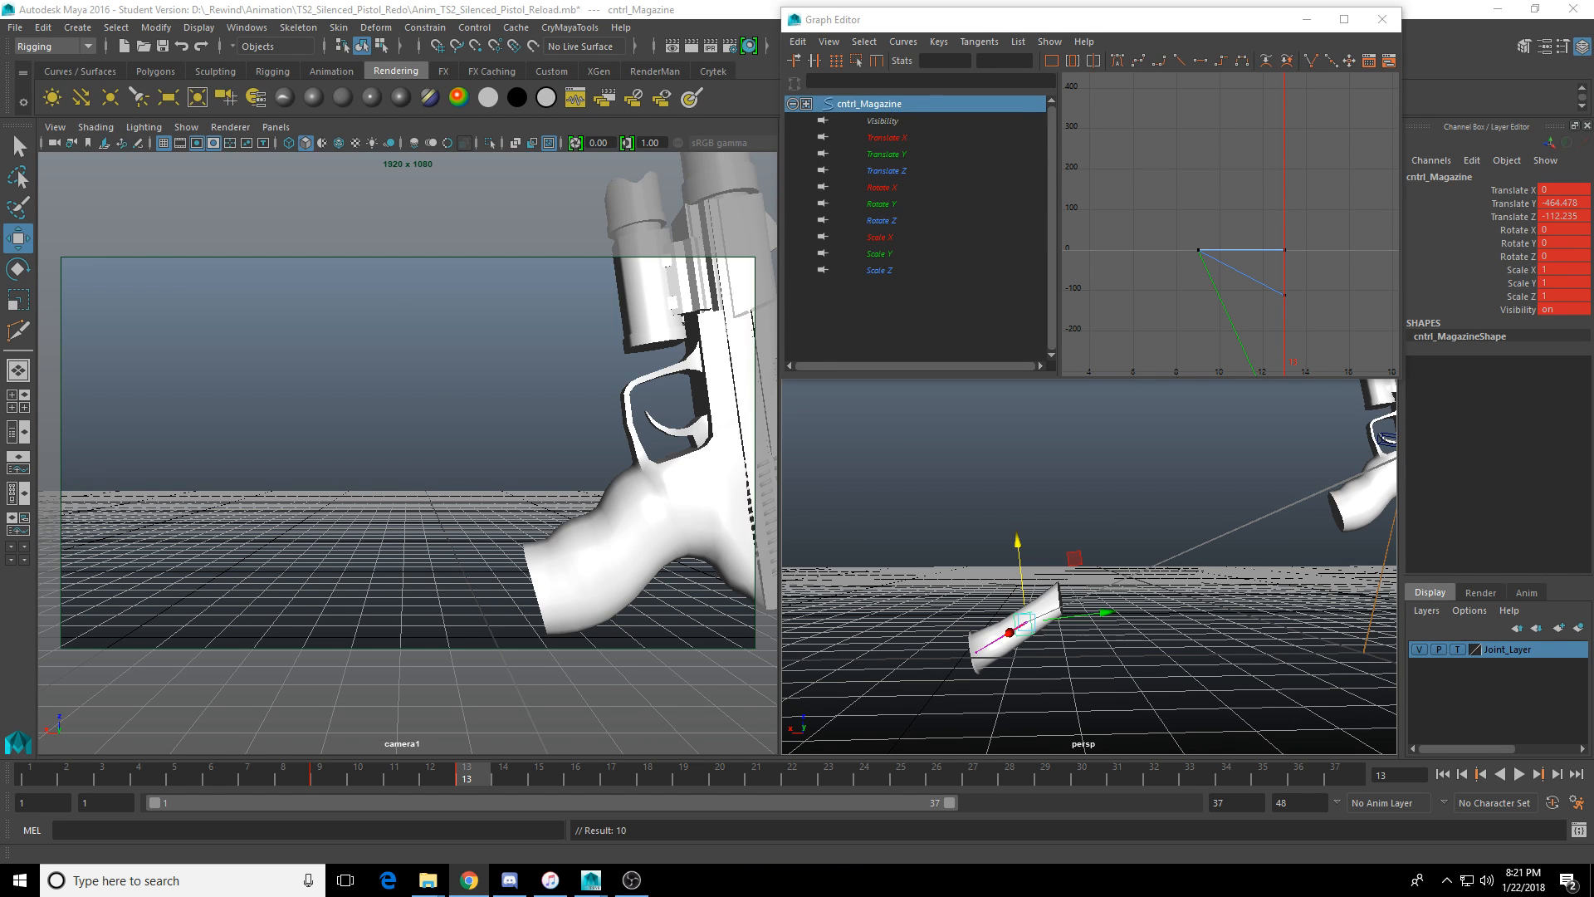
drag(1593, 264, 1071, 259)
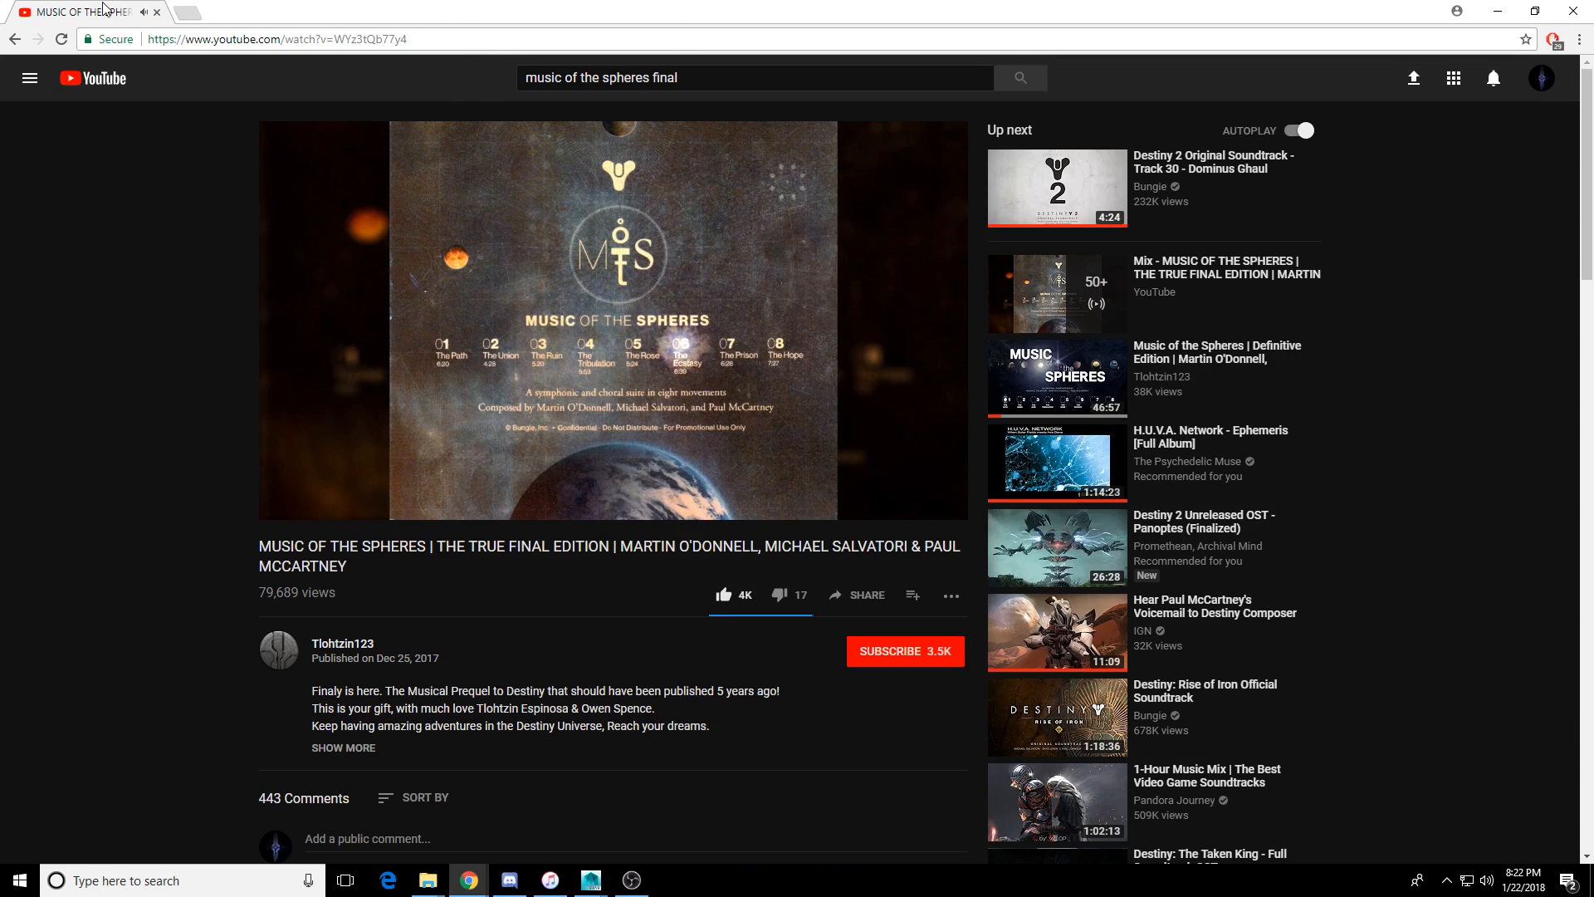
drag(115, 11, 1593, 140)
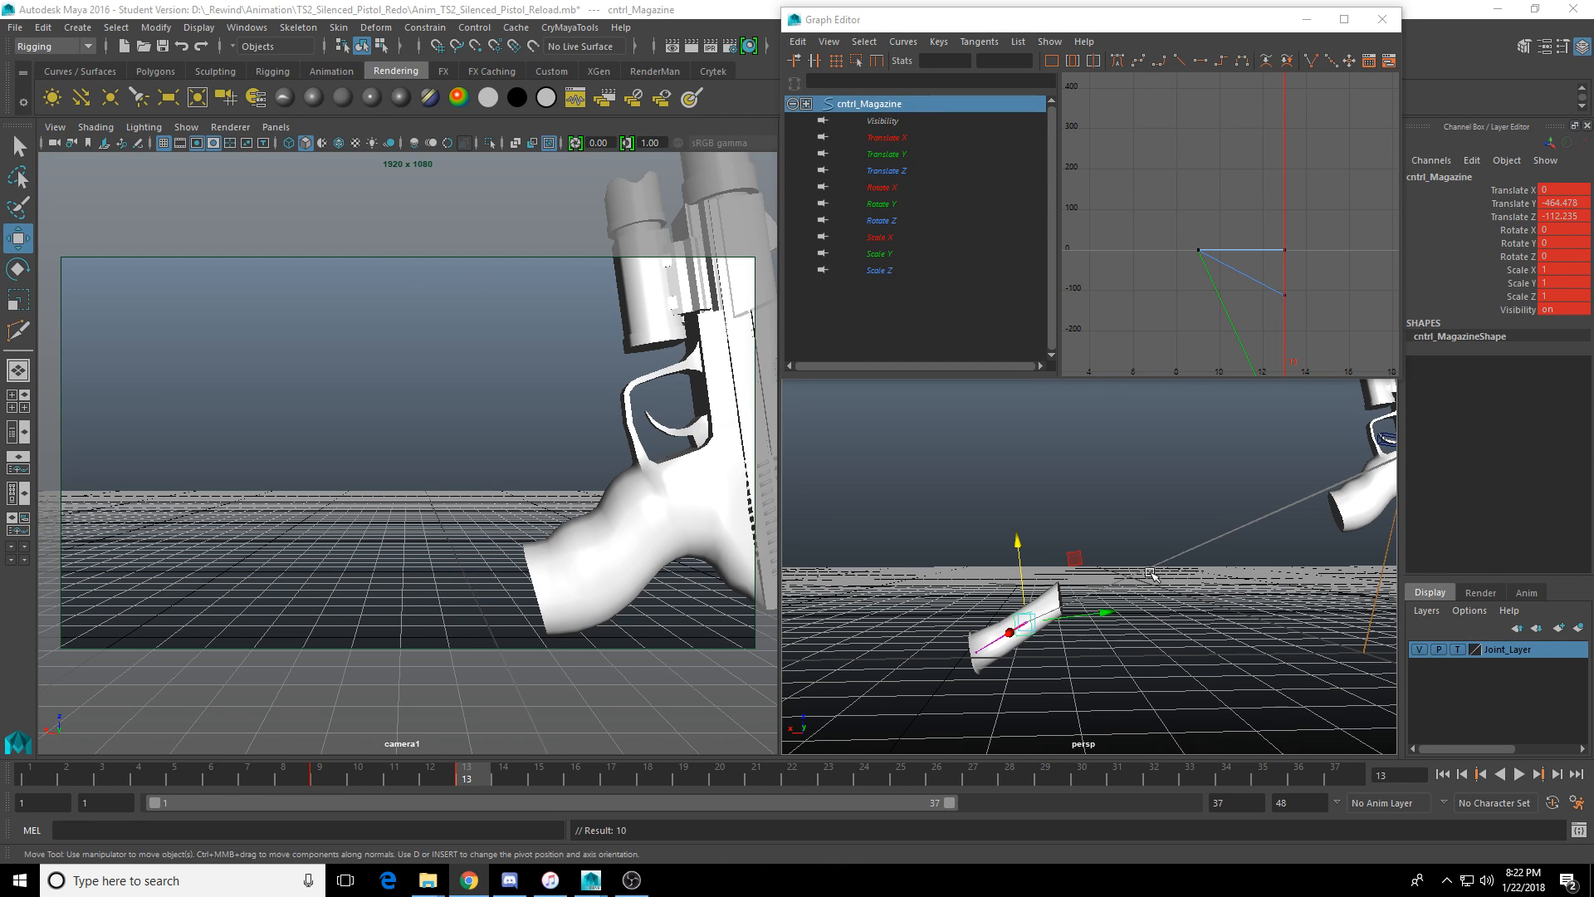
Align the magazine with the grip opening on frame 10 at Translate Y -81.713, Z -37.919 and key it.
alt+right_drag(1095, 534, 1034, 604)
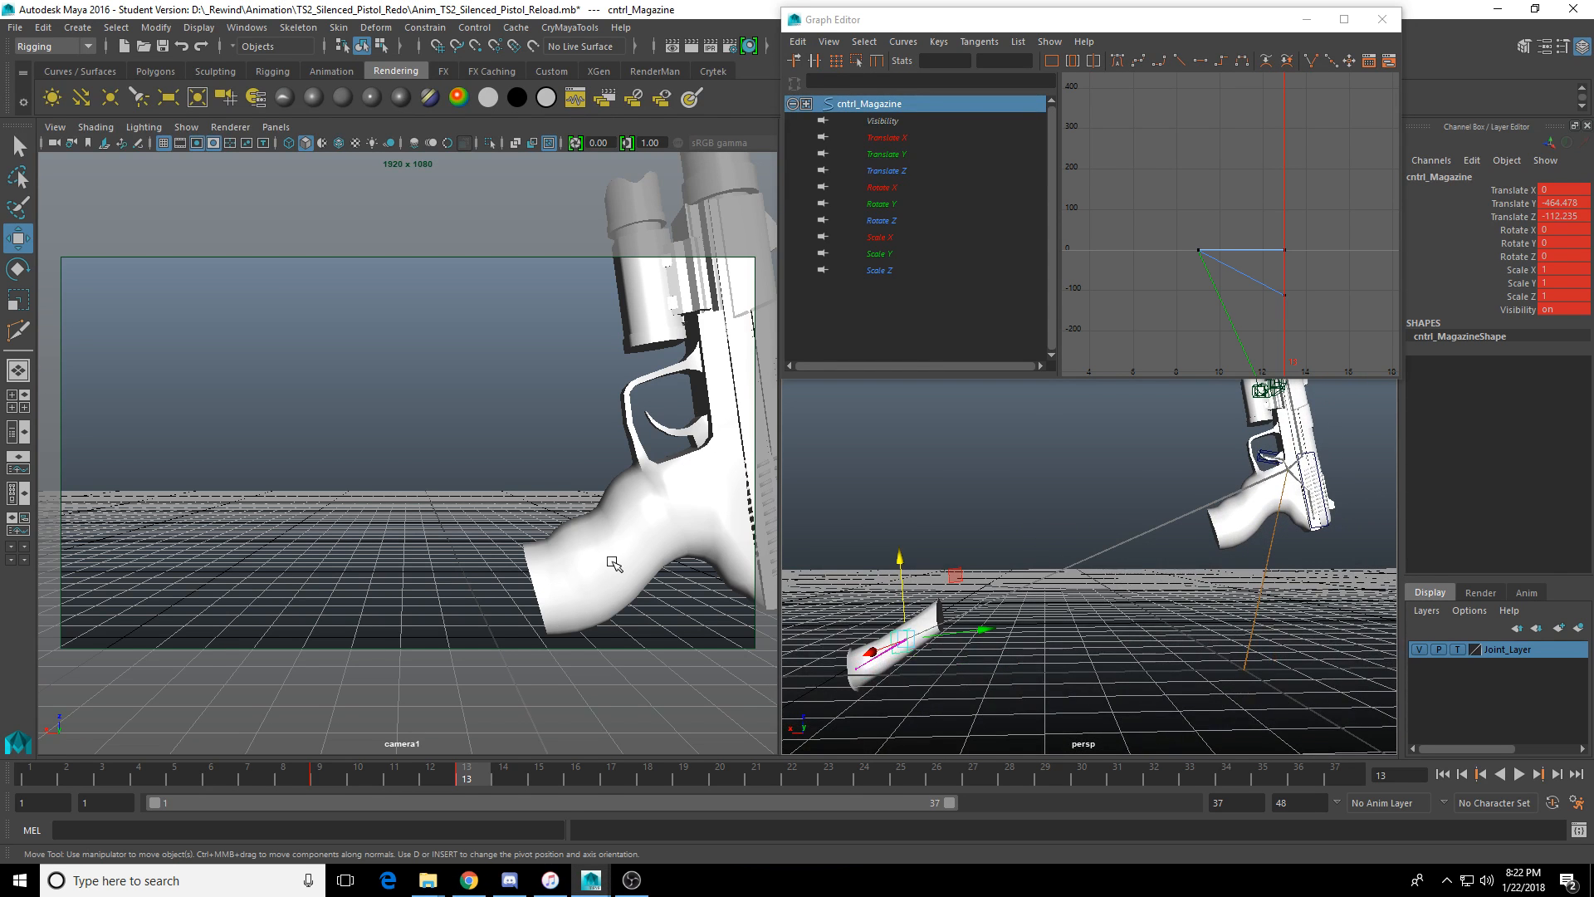
mouse_move(253, 776)
mouse_down()
mouse_move(447, 782)
mouse_move(267, 781)
mouse_move(401, 775)
mouse_move(375, 776)
mouse_up()
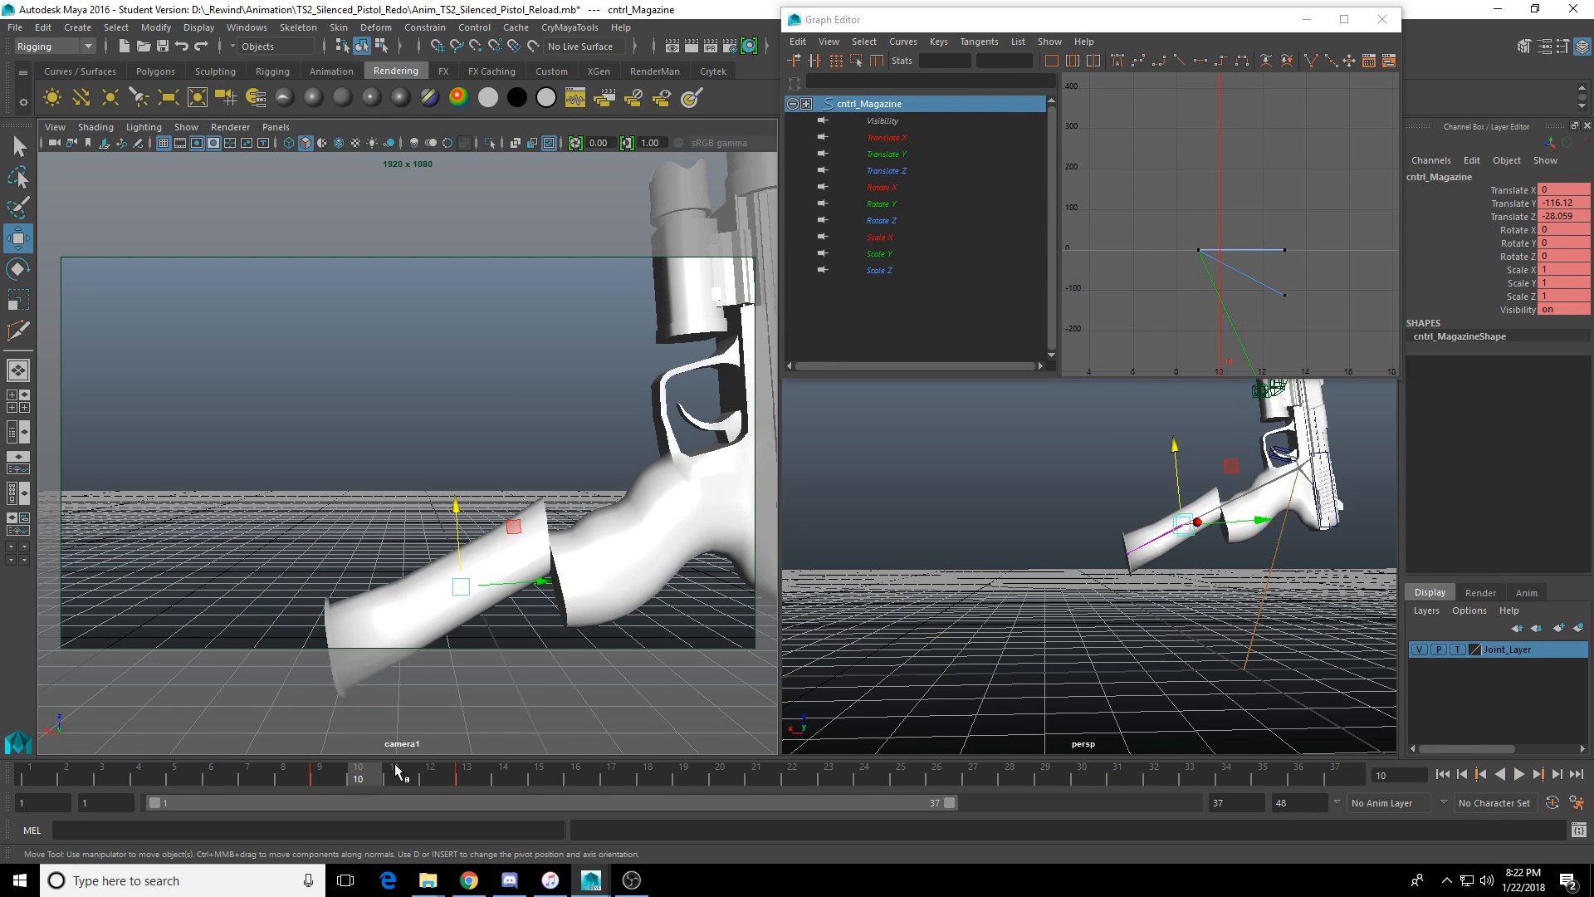
drag(1175, 452, 1178, 468)
key(e)
scroll(1156, 534, up, 5)
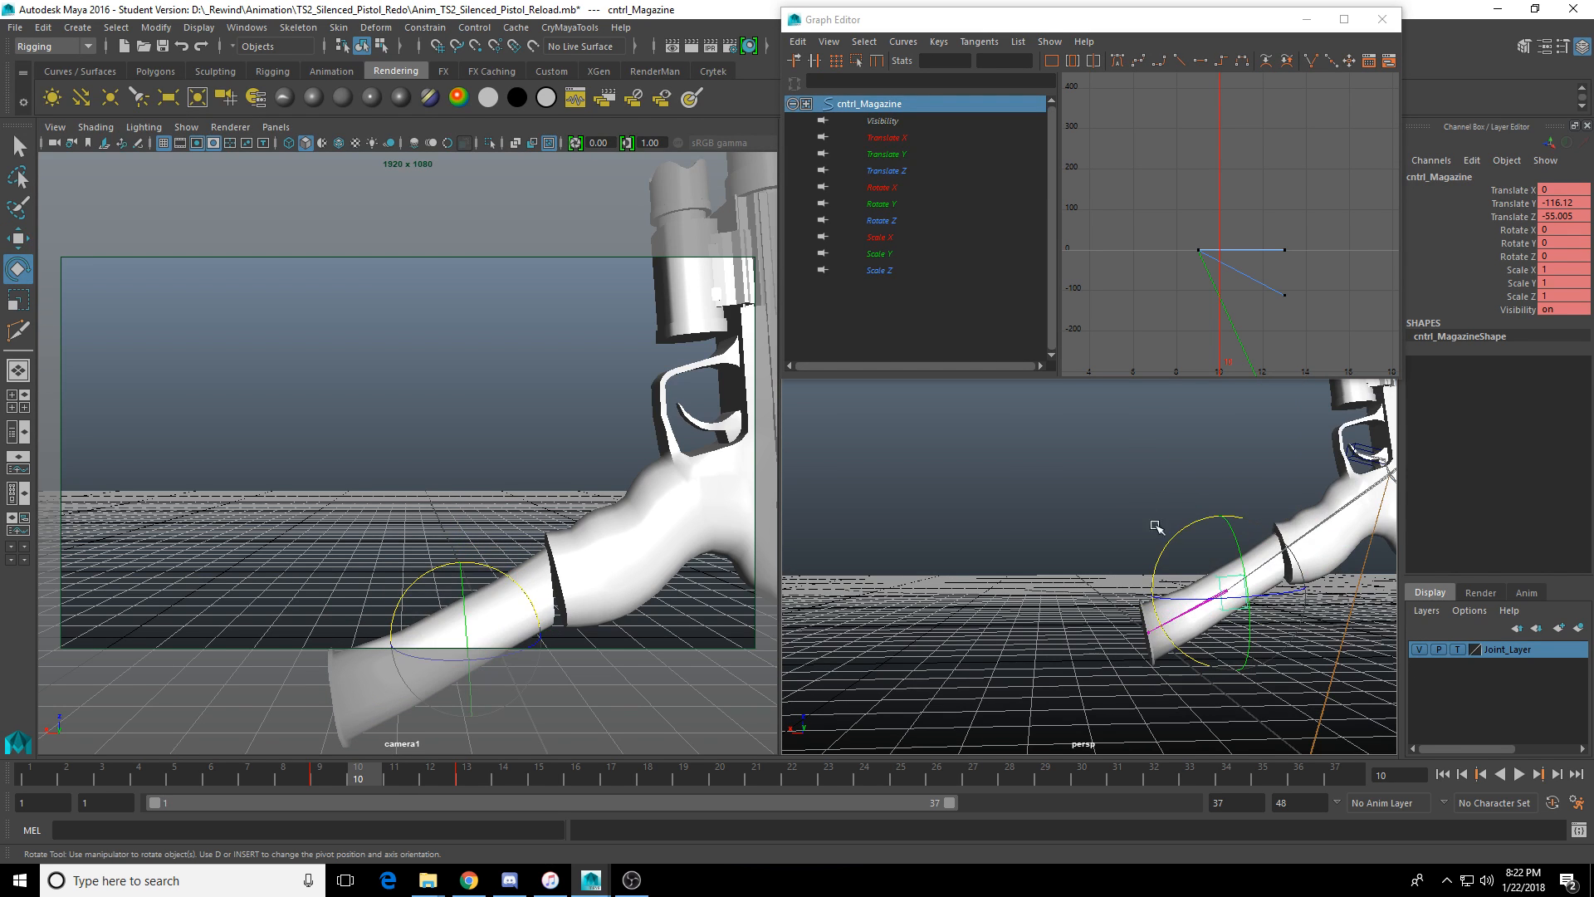
key(w)
alt+drag(1177, 638, 1310, 562)
drag(1222, 491, 1206, 540)
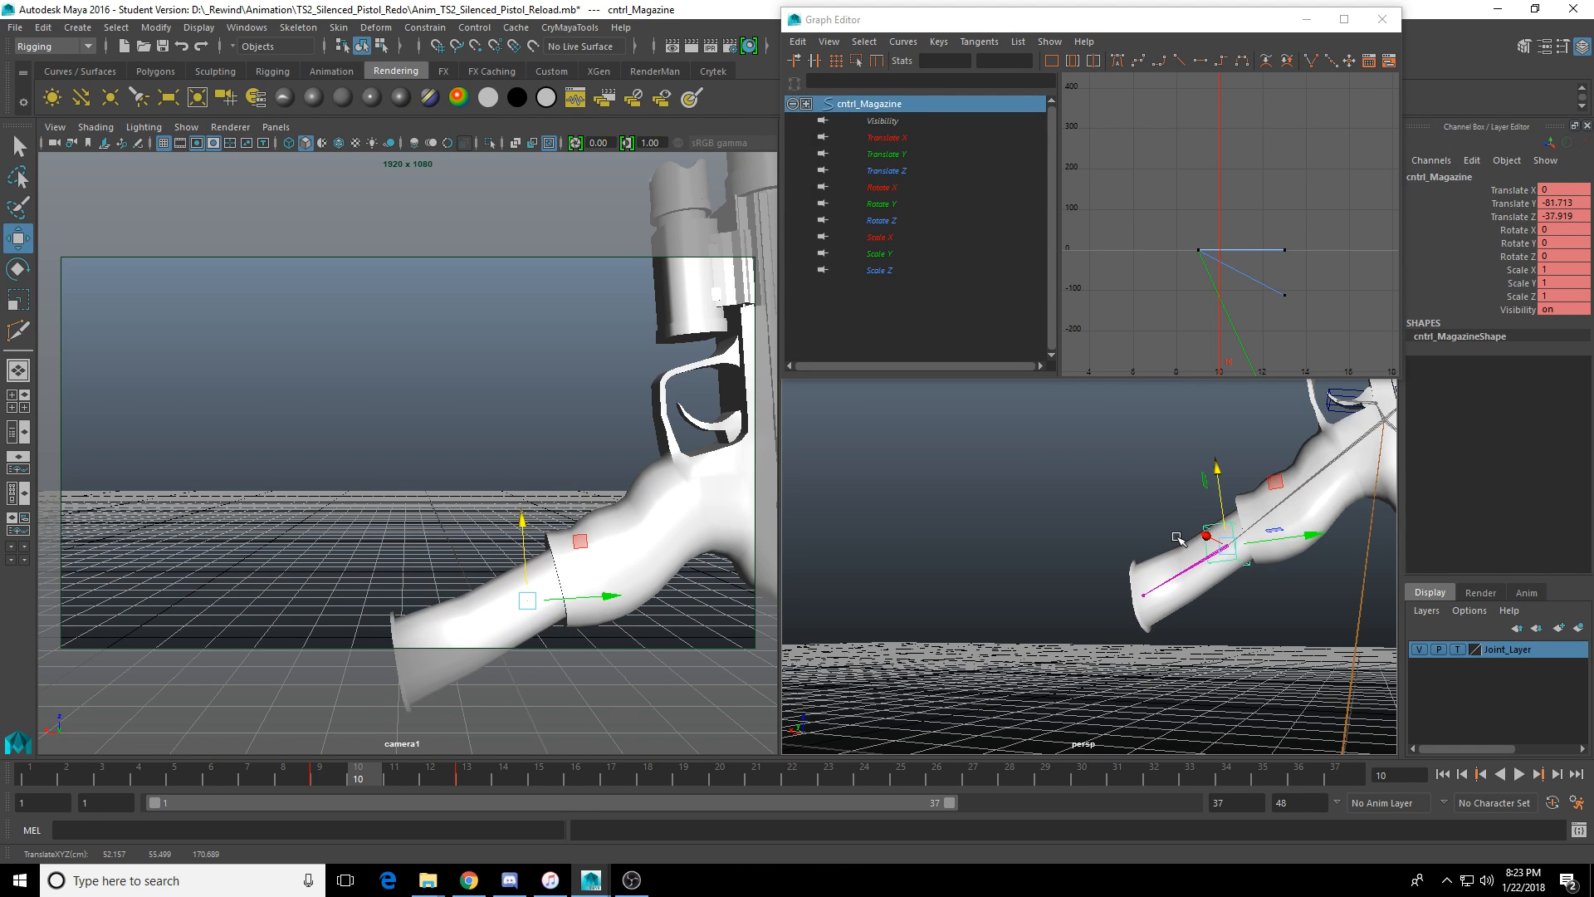
key(s)
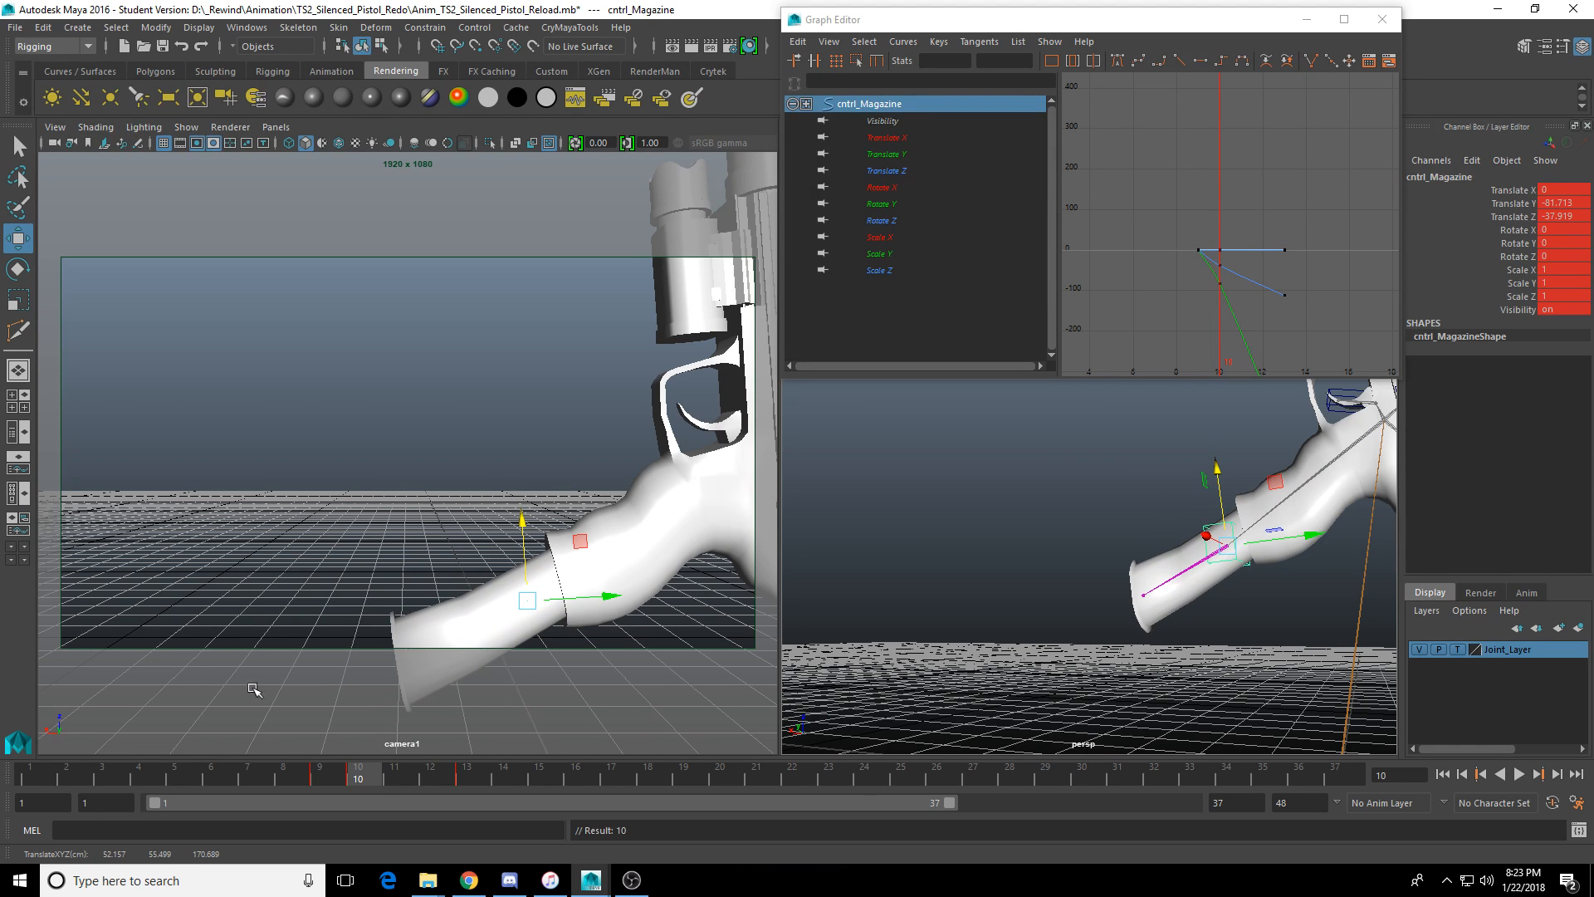
Tilt the magazine control to Rotate X -11.856 on frame 11 and key it.
click(319, 776)
drag(319, 777, 396, 779)
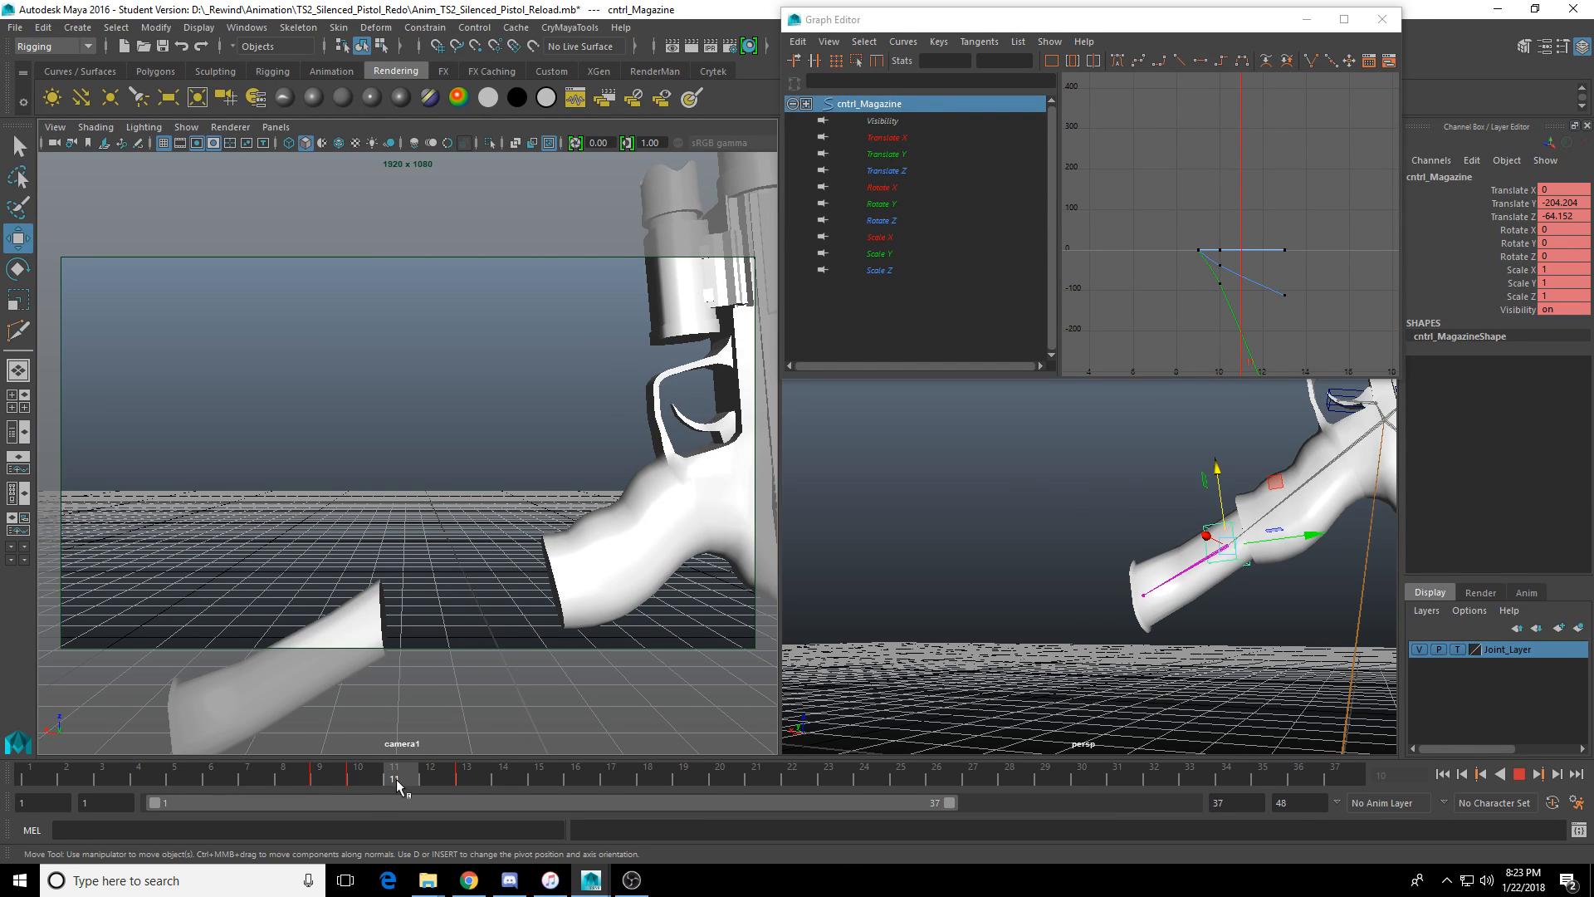
key(e)
alt+drag(1061, 556, 1162, 596)
key(s)
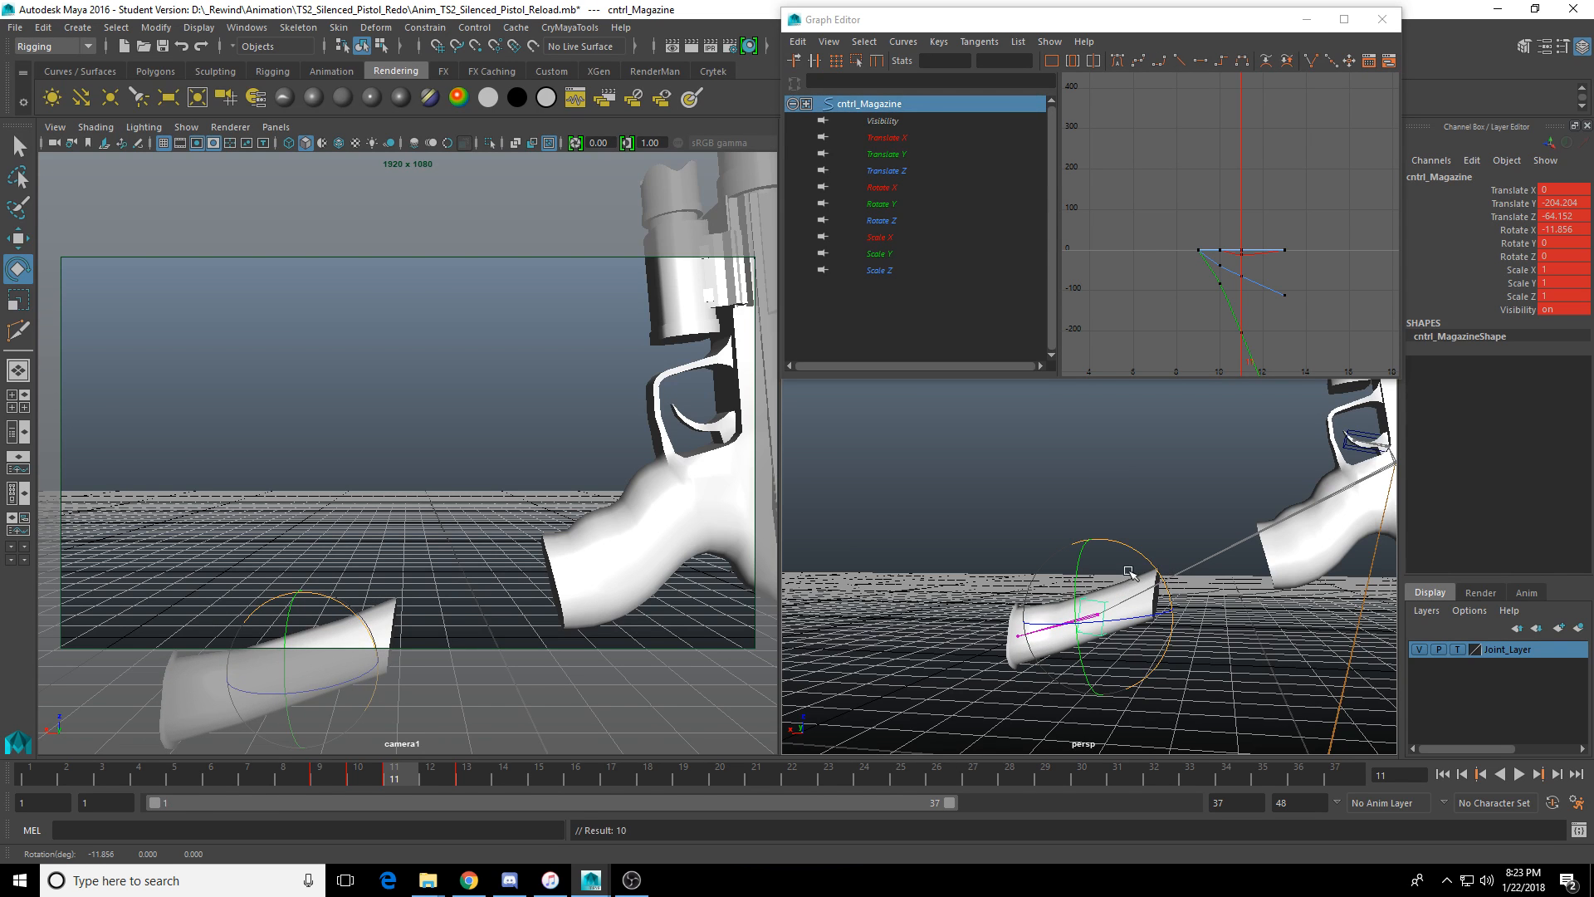
Move the magazine control's frame 13 pose farther out to Translate Y -506.72, Z -119.473.
drag(270, 770, 450, 784)
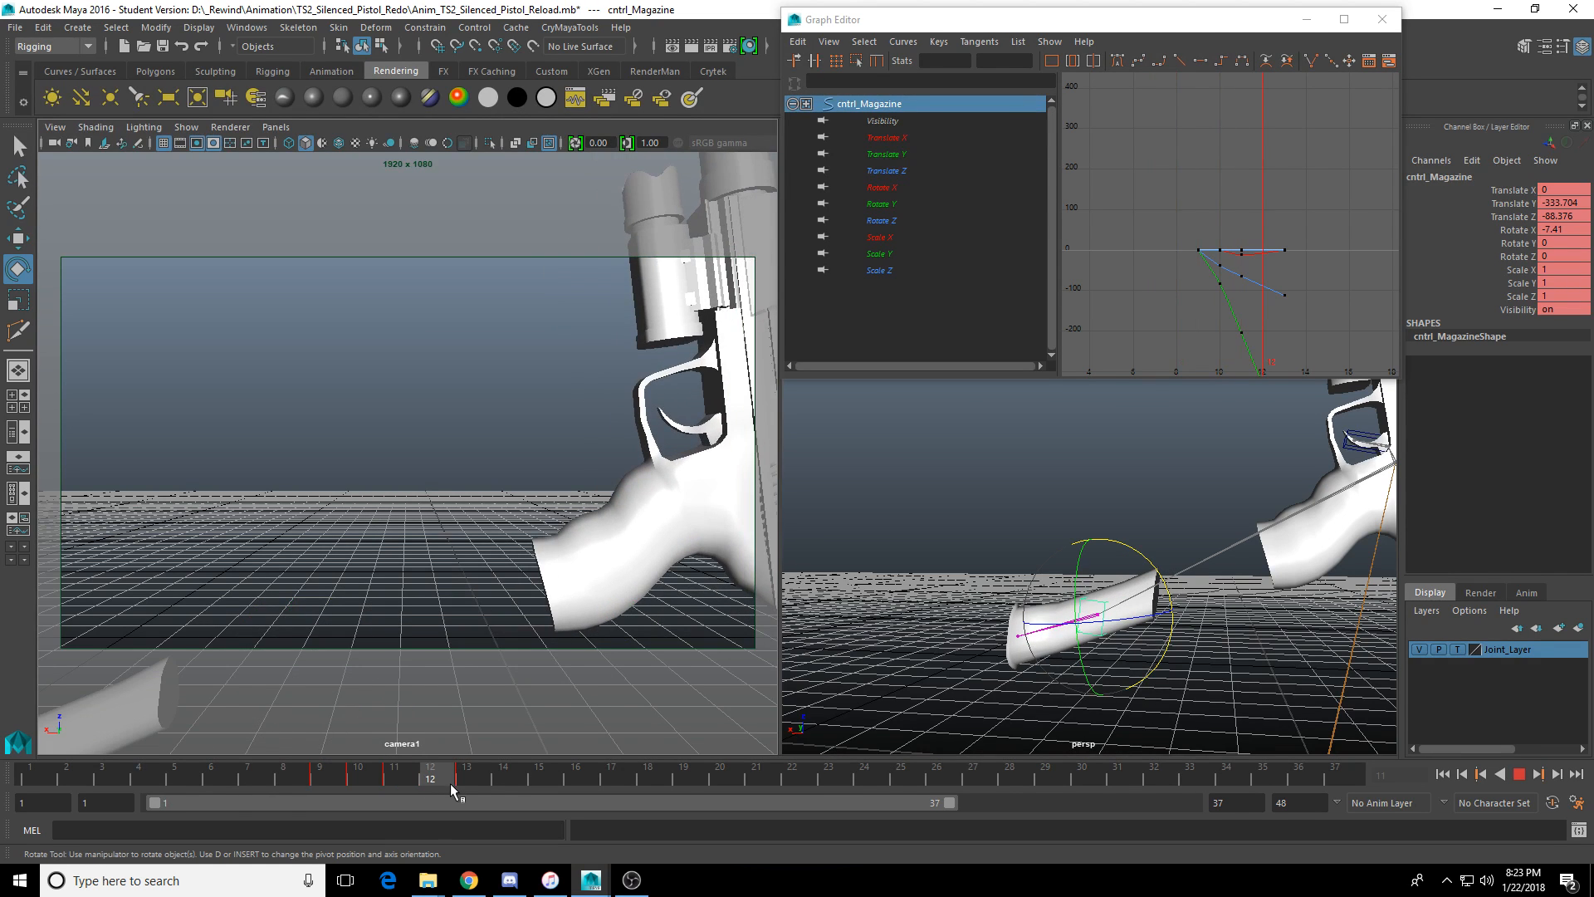
key(w)
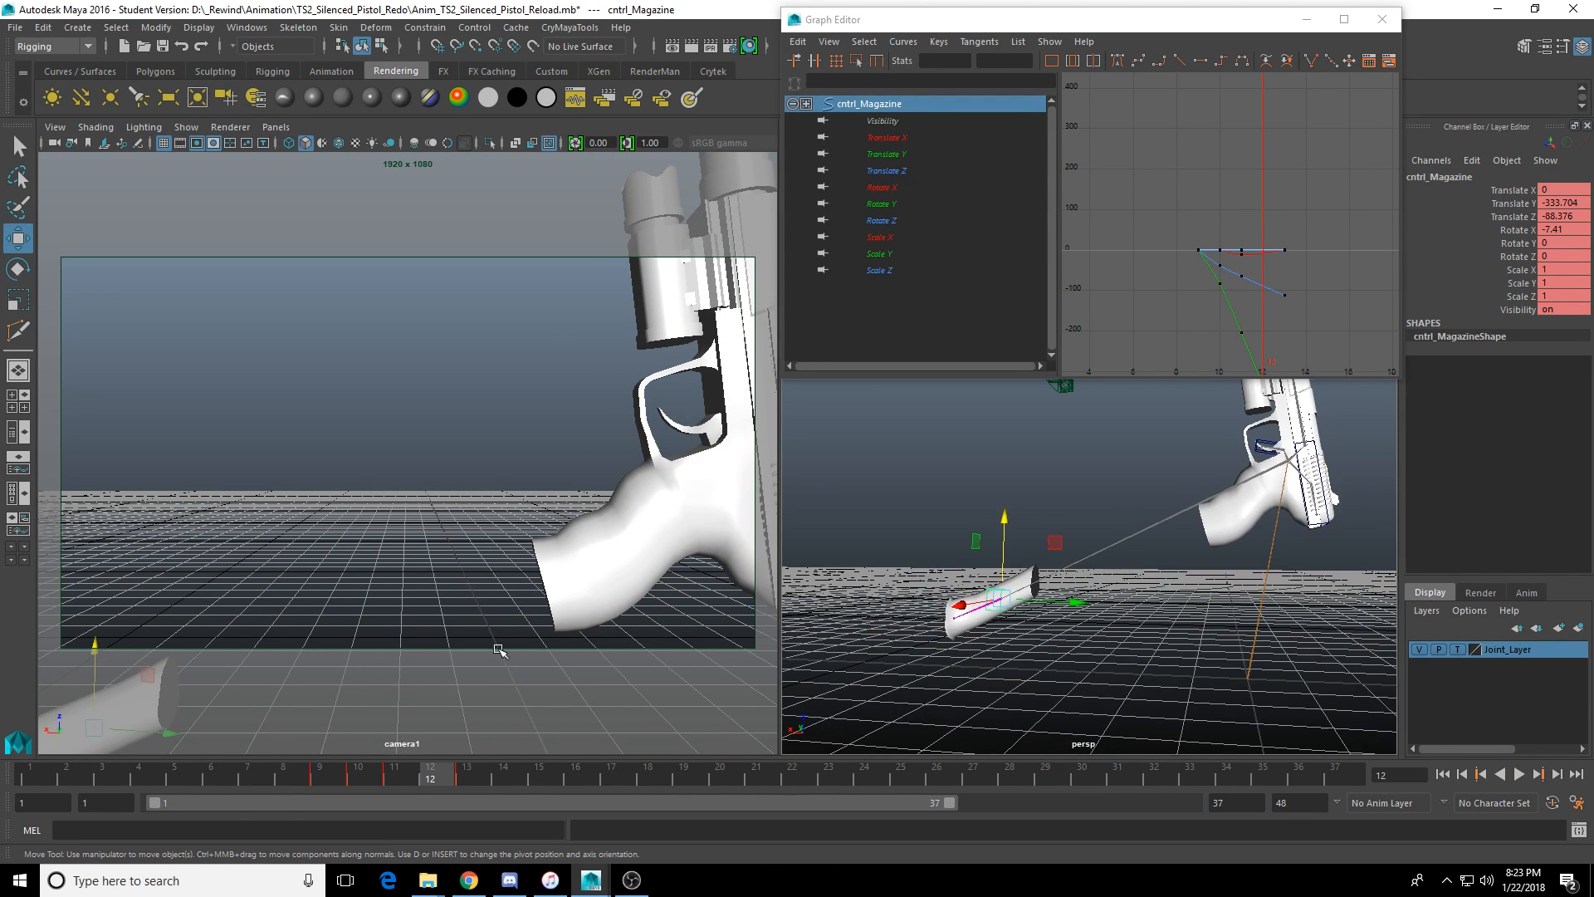
click(462, 774)
drag(996, 621, 901, 635)
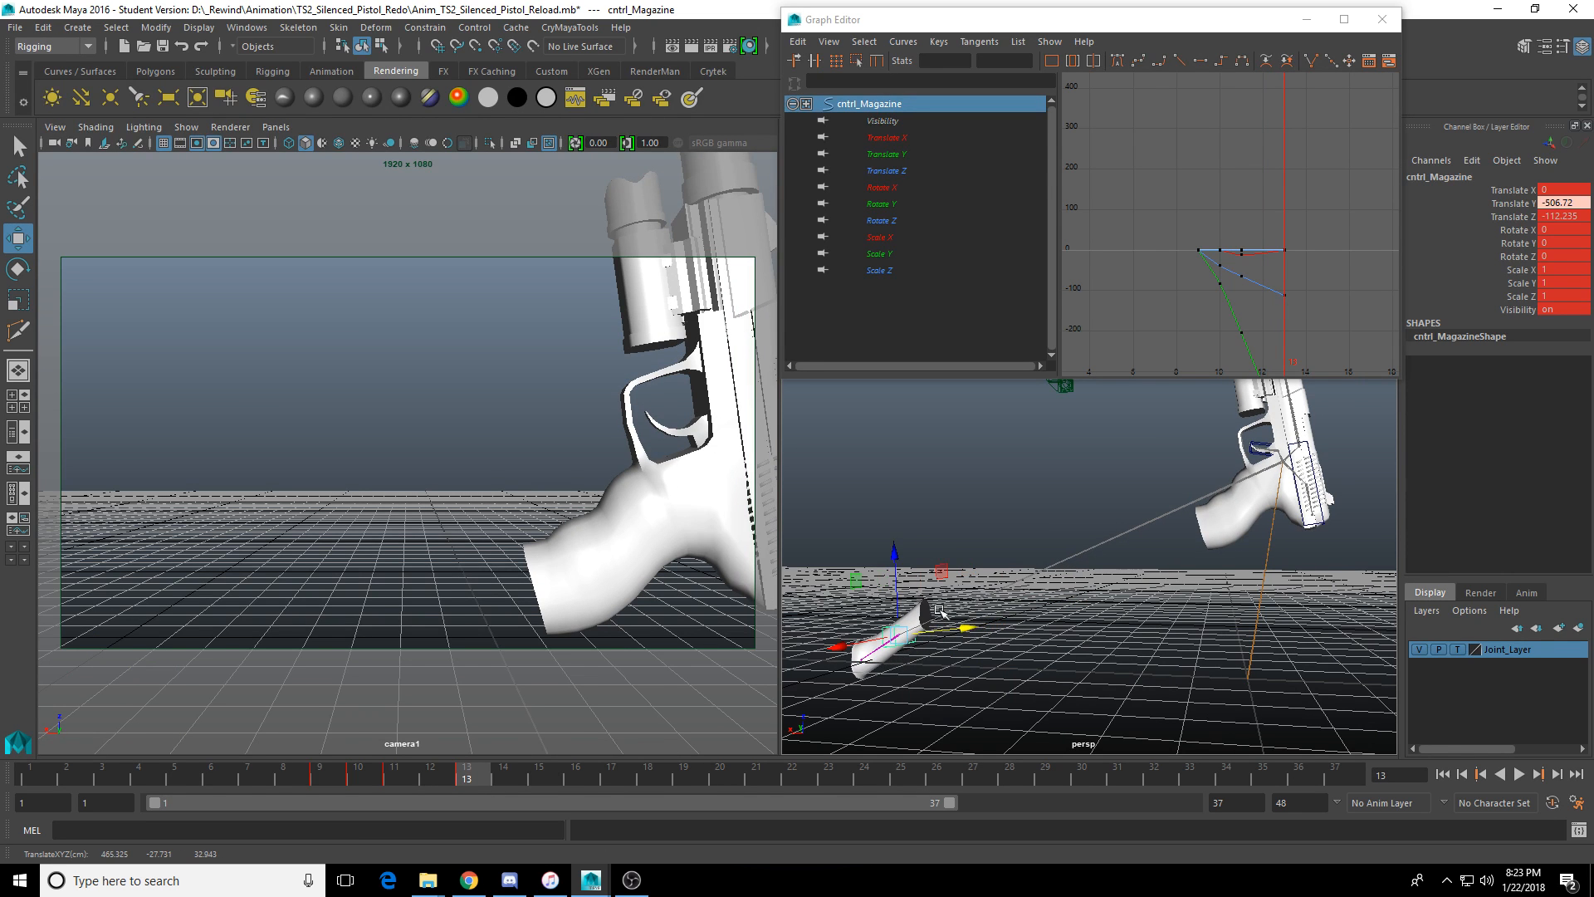
drag(890, 551, 894, 557)
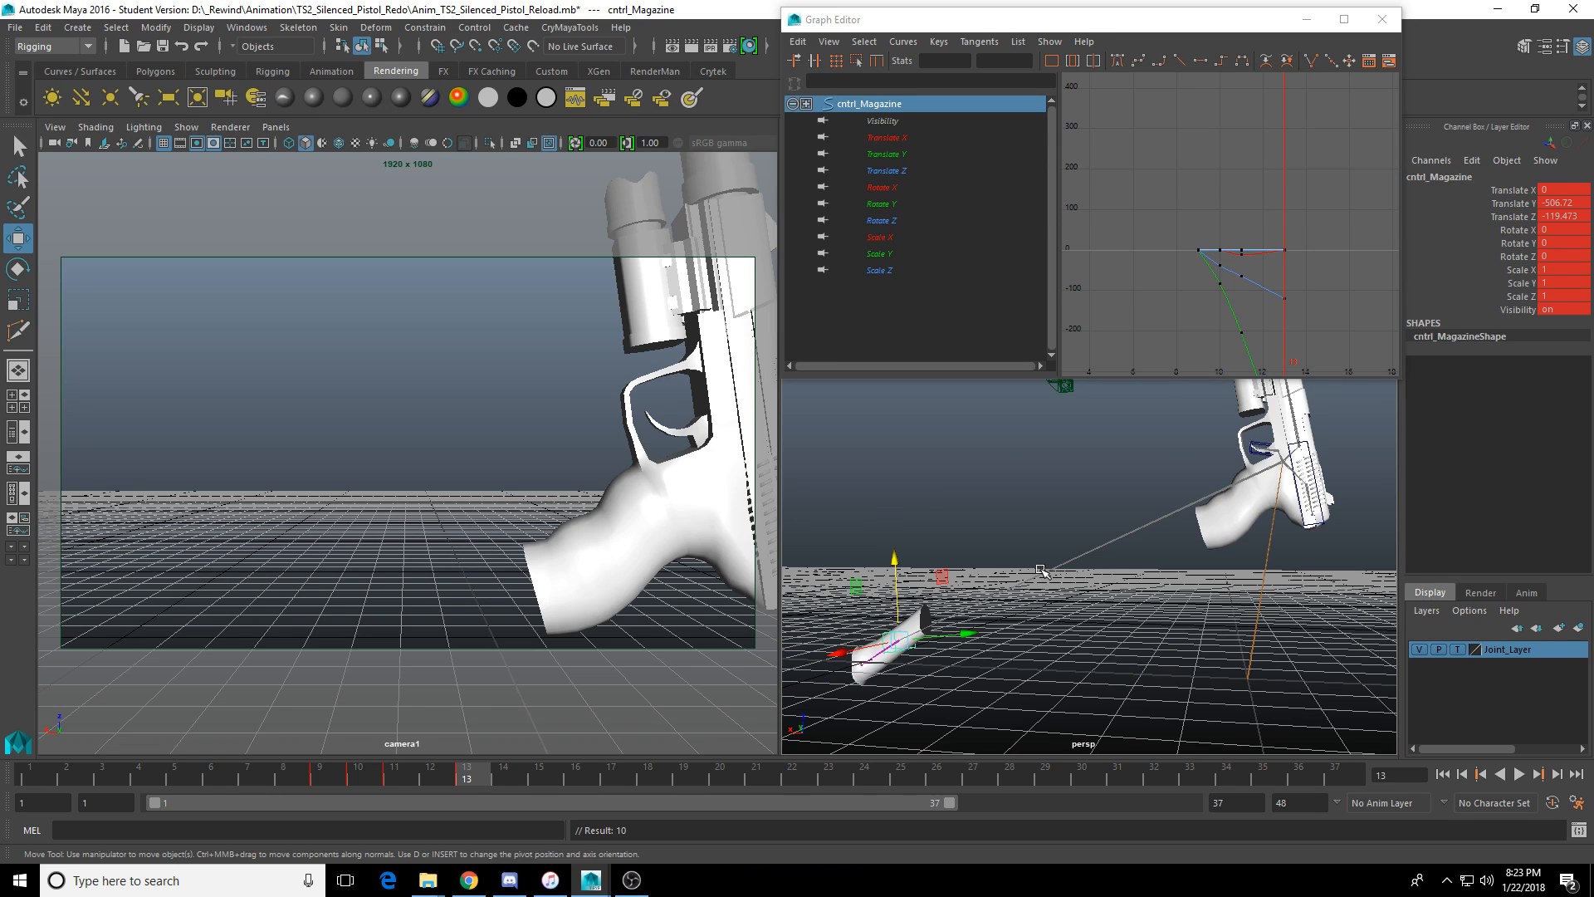
Step through the Controls group, root and trigger controls to examine the rig hierarchy, ending on the magazine control.
alt+middle_drag(1113, 548, 1062, 607)
alt+drag(1063, 607, 1074, 611)
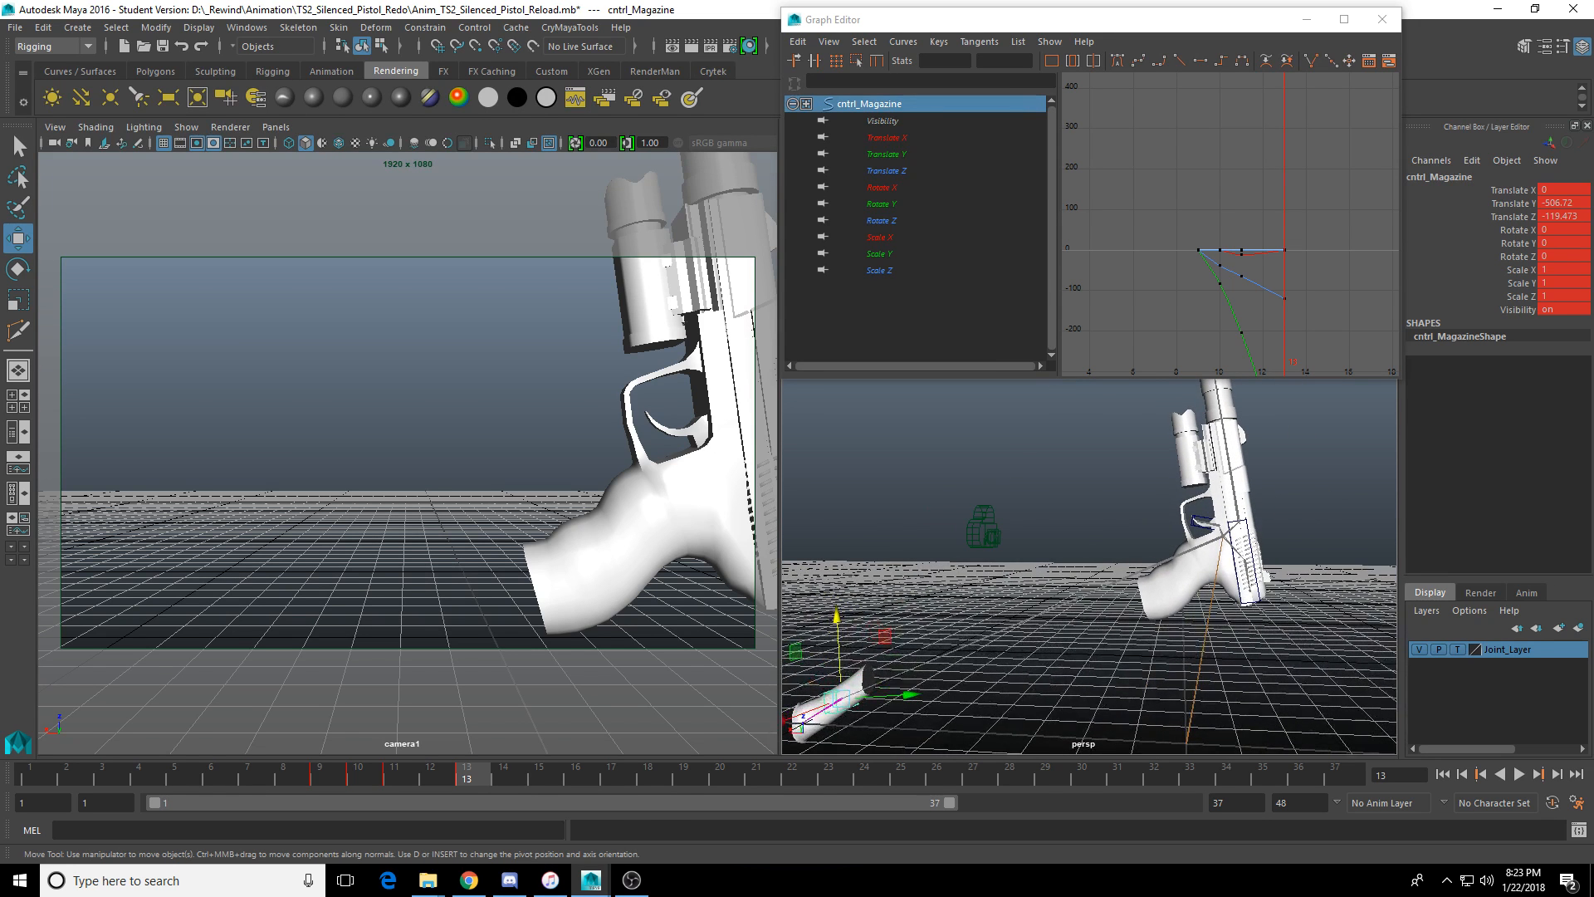
key(Left)
key(Up)
key(Up)
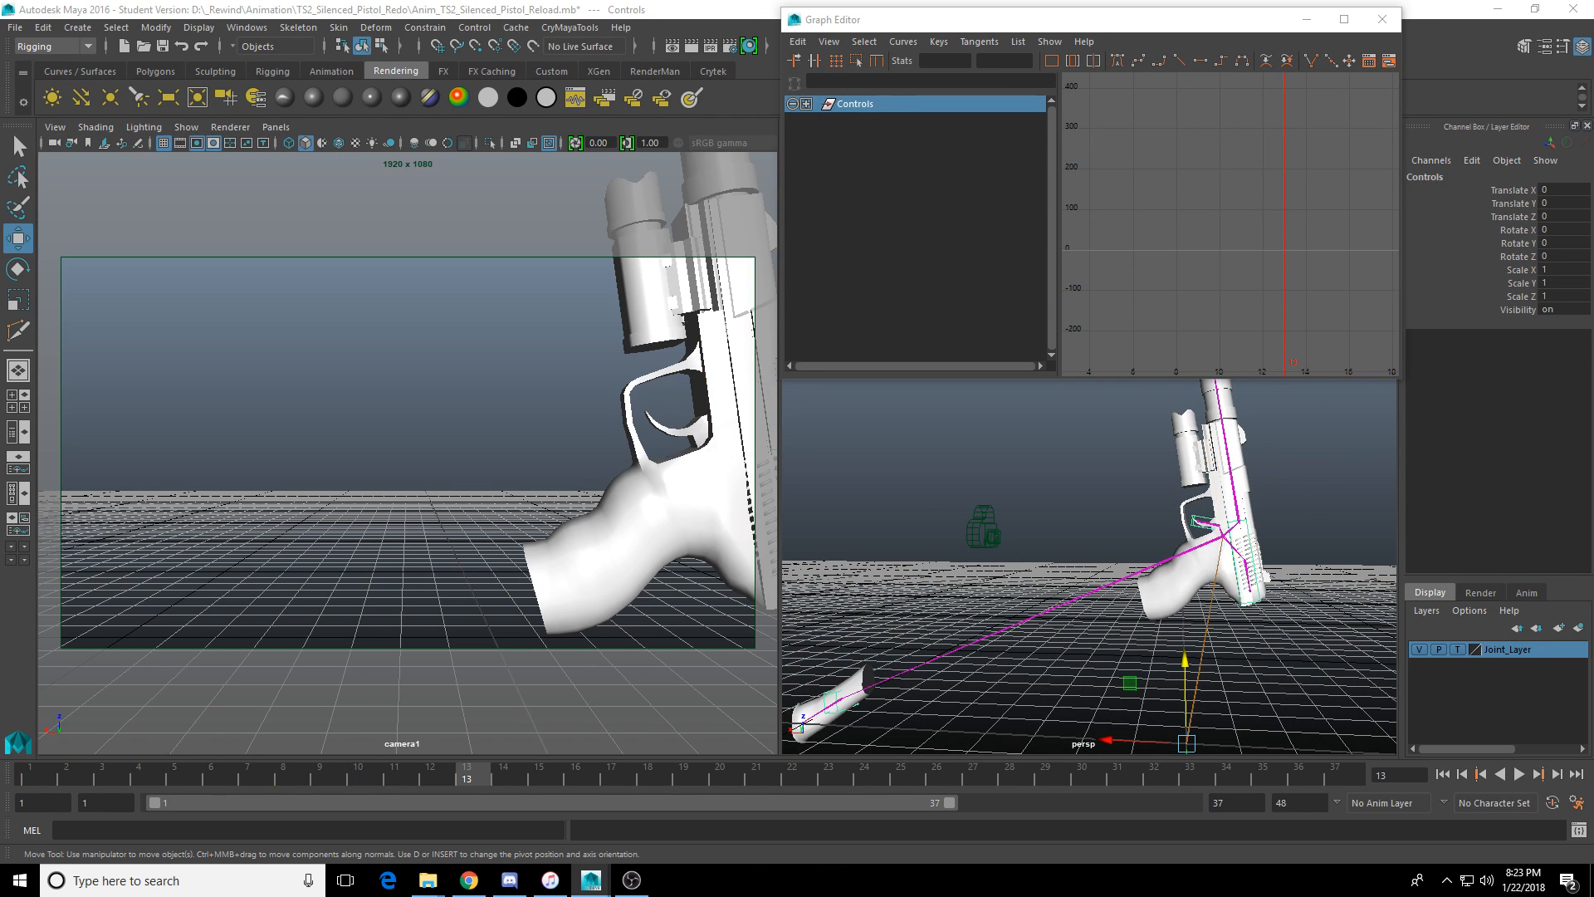
key(Down)
key(Down)
key(Up)
key(Up)
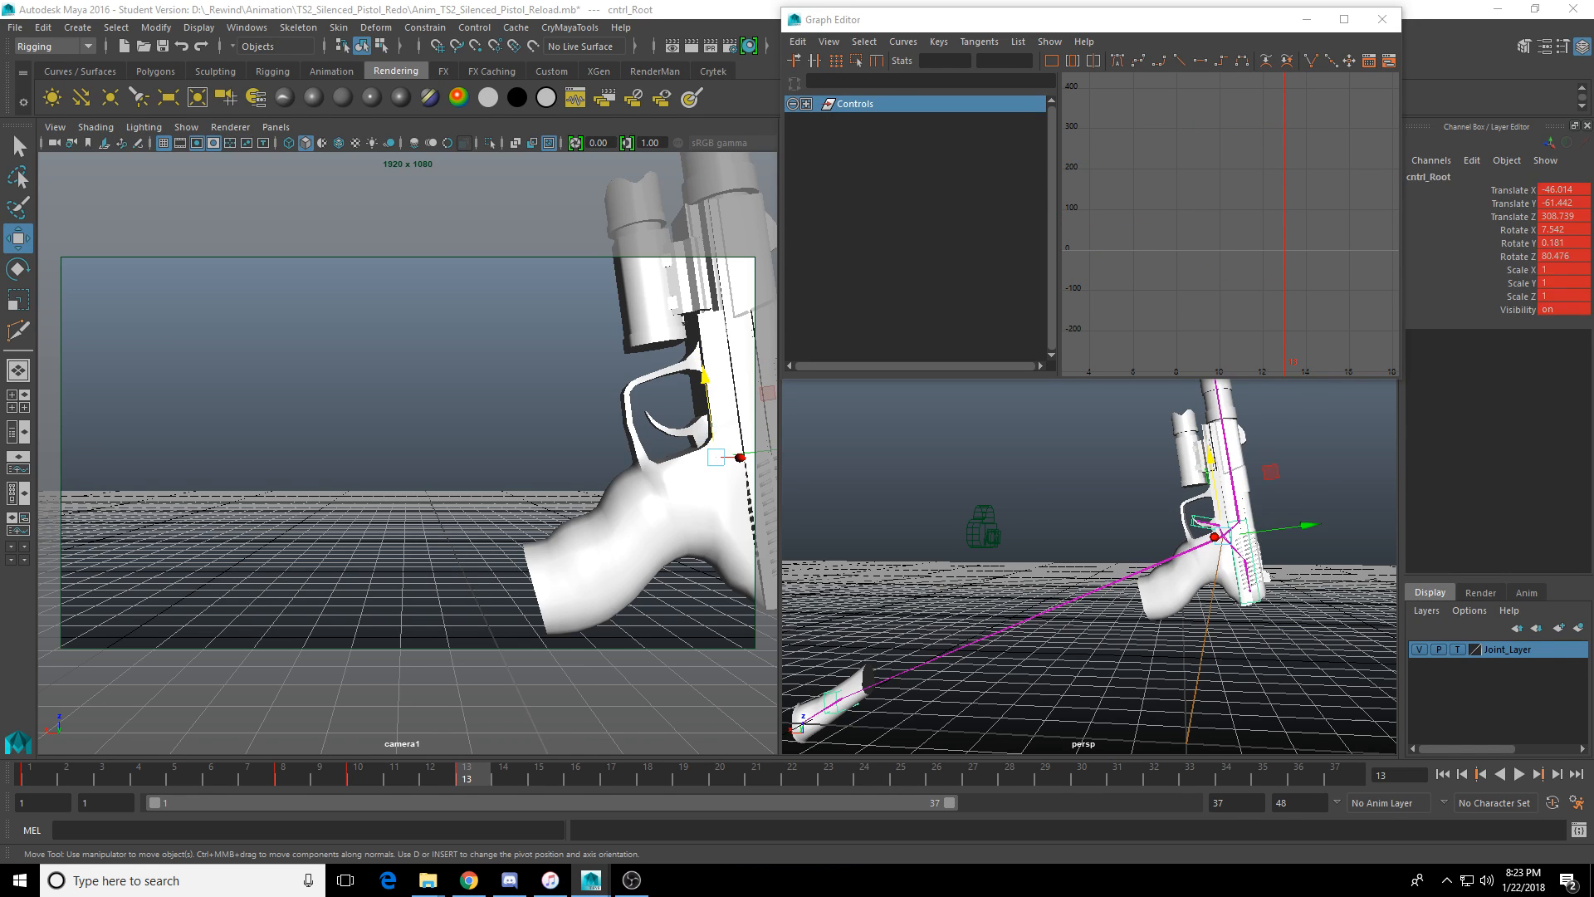
key(Down)
key(Down)
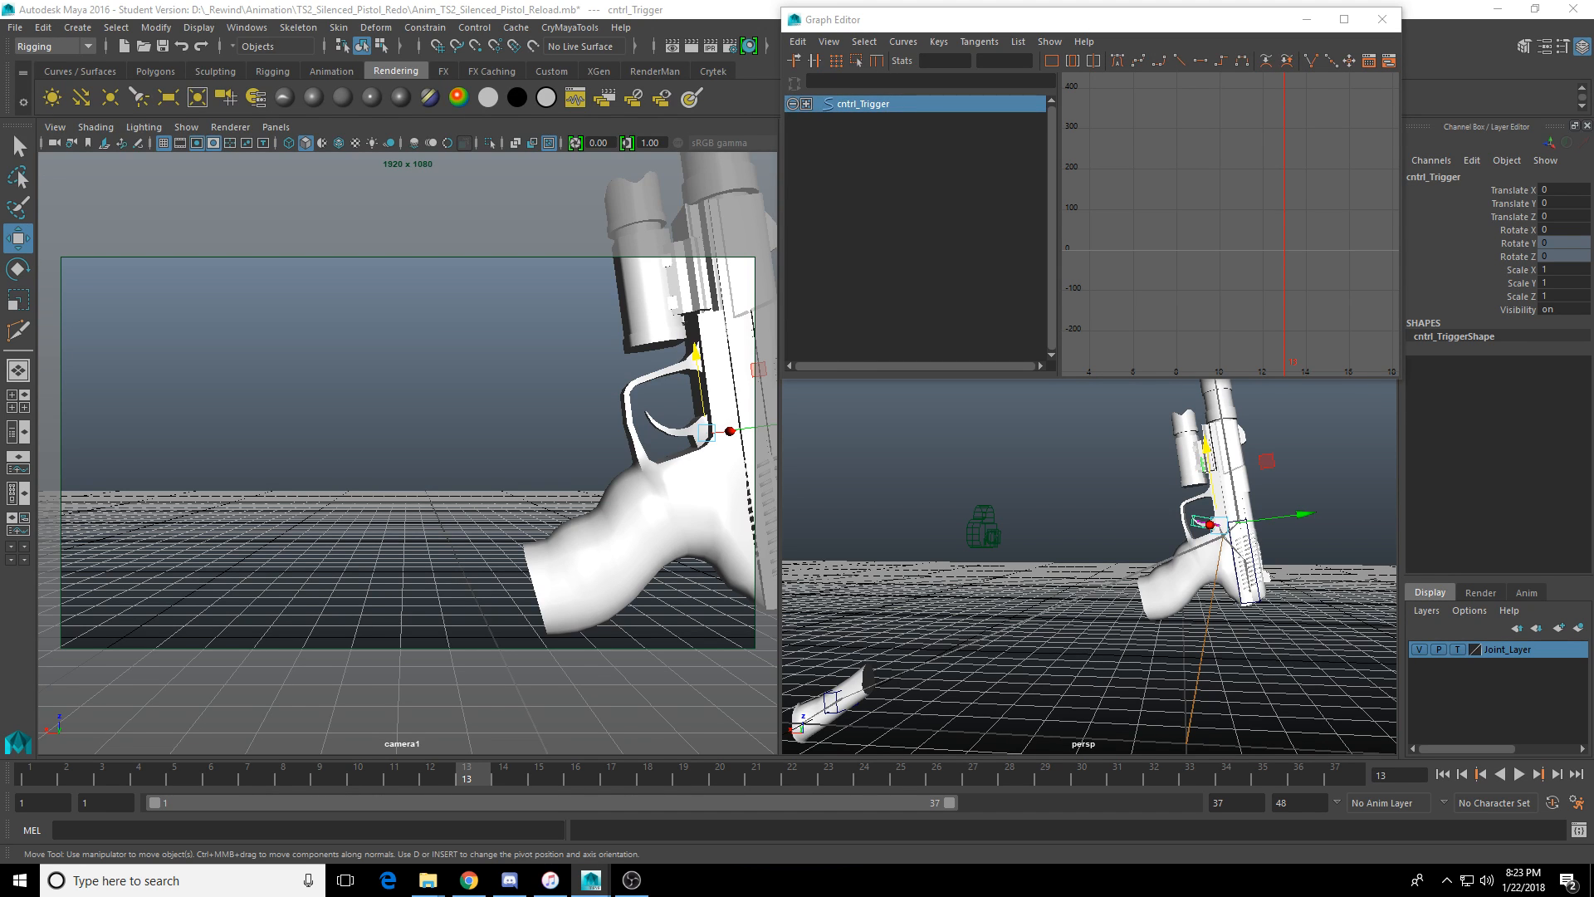
key(Up)
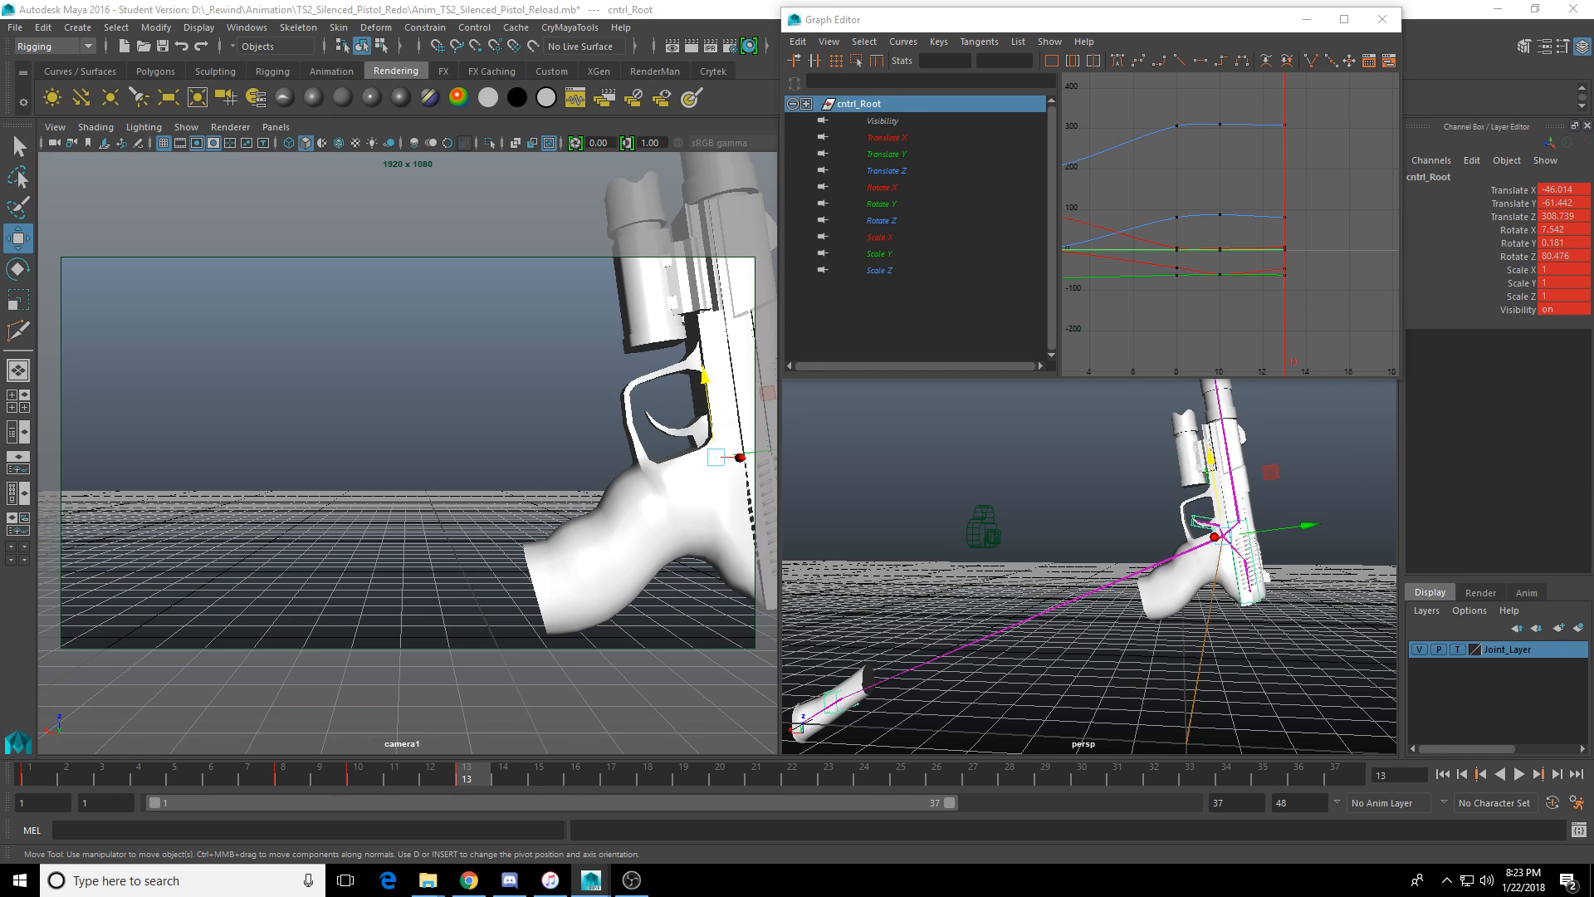
alt+drag(1194, 444, 1221, 493)
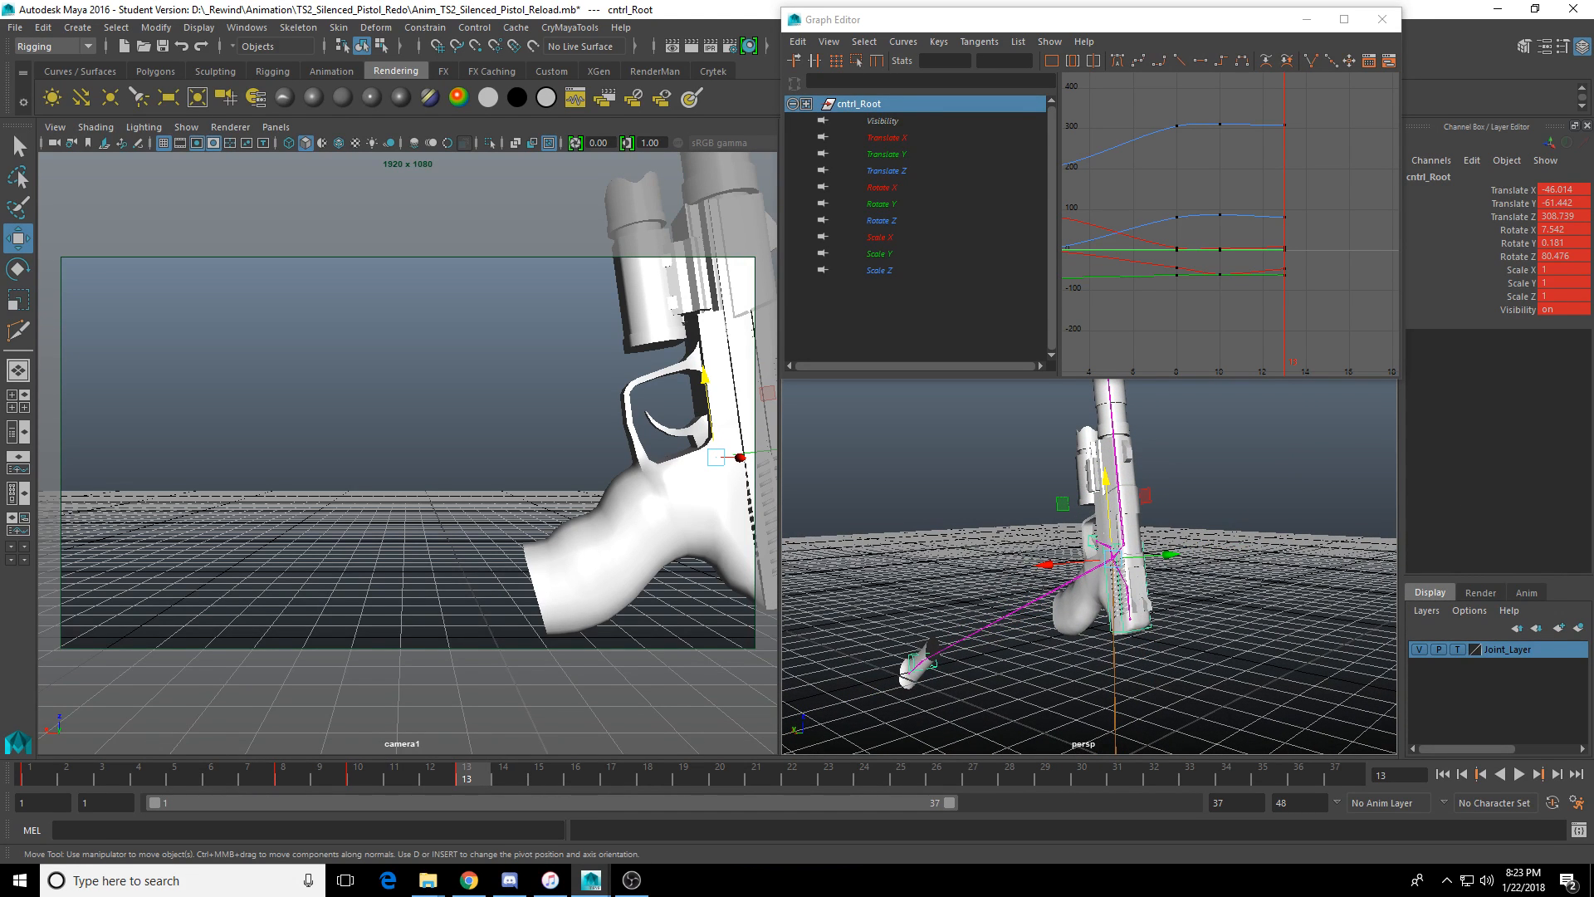
key(Up)
key(Down)
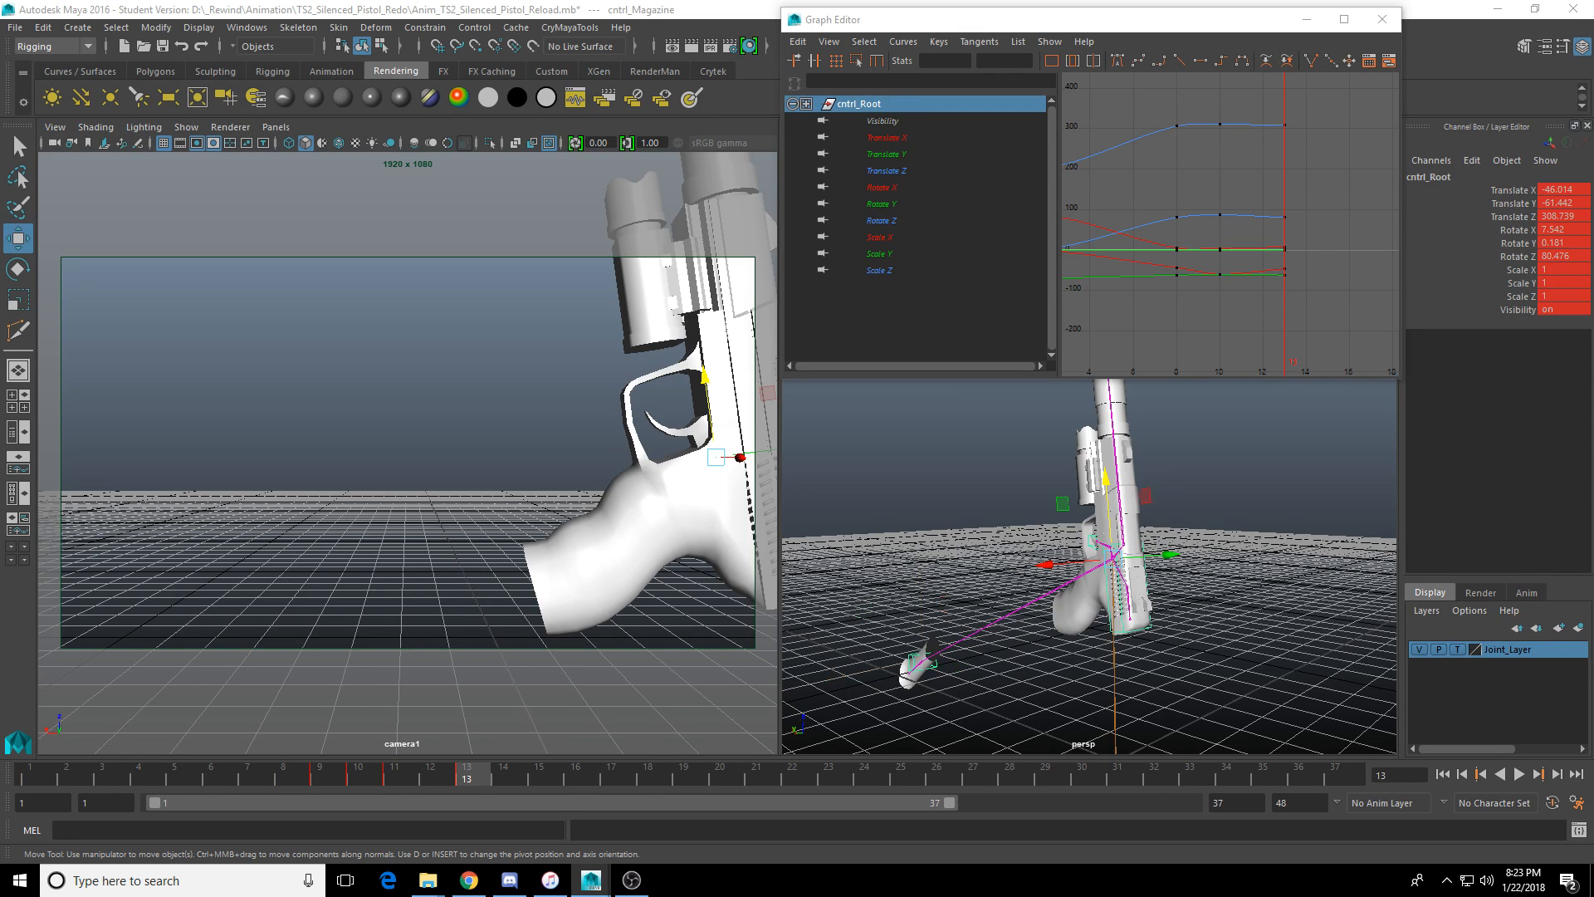
Shift the root control sideways on frame 13 to Translate X -56.174, Y -59.733, Z 310.103.
key(Up)
key(Down)
alt+drag(1196, 509, 1198, 527)
alt+drag(982, 580, 1171, 581)
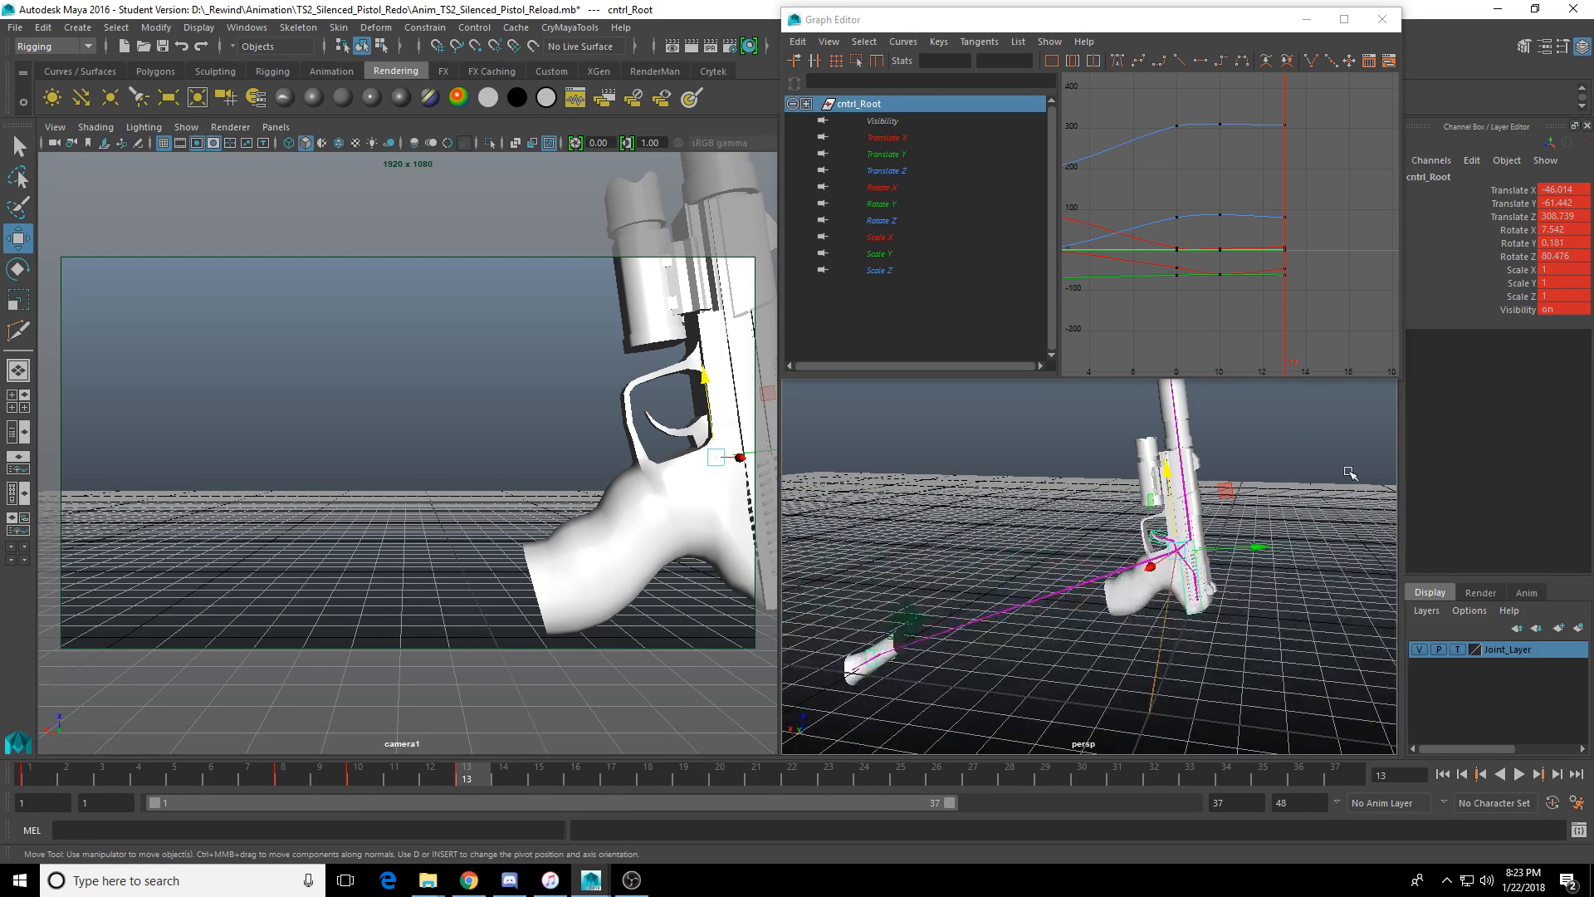
drag(1259, 546, 1276, 549)
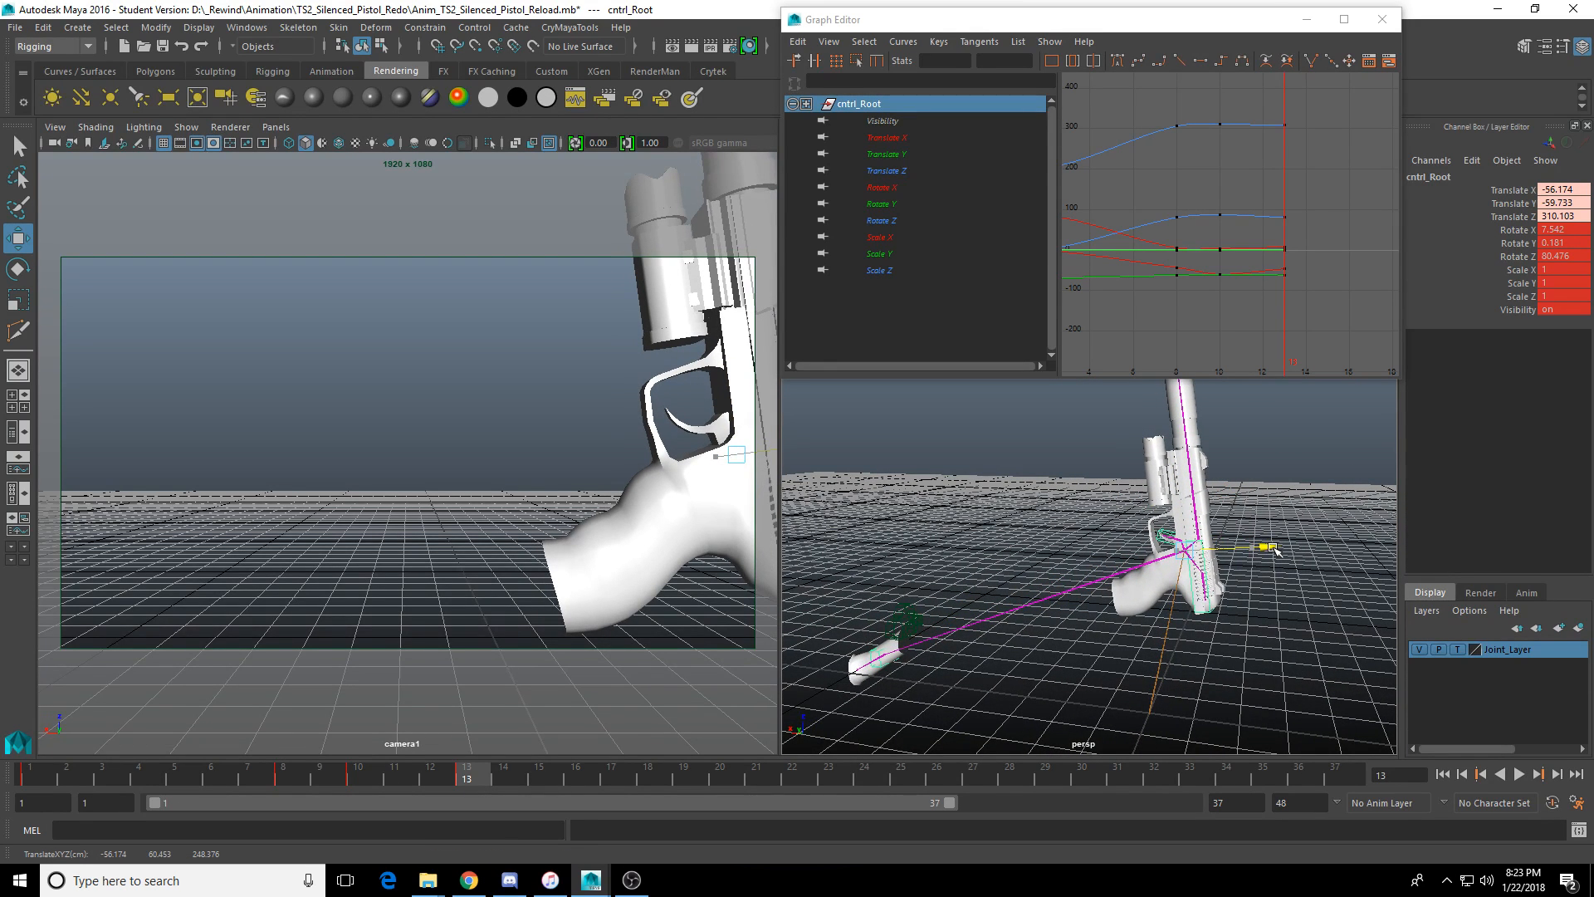
Move the root control's frame 10 pose to Translate X -65.625, Y -59.002, Z 310.916 and key it.
click(211, 774)
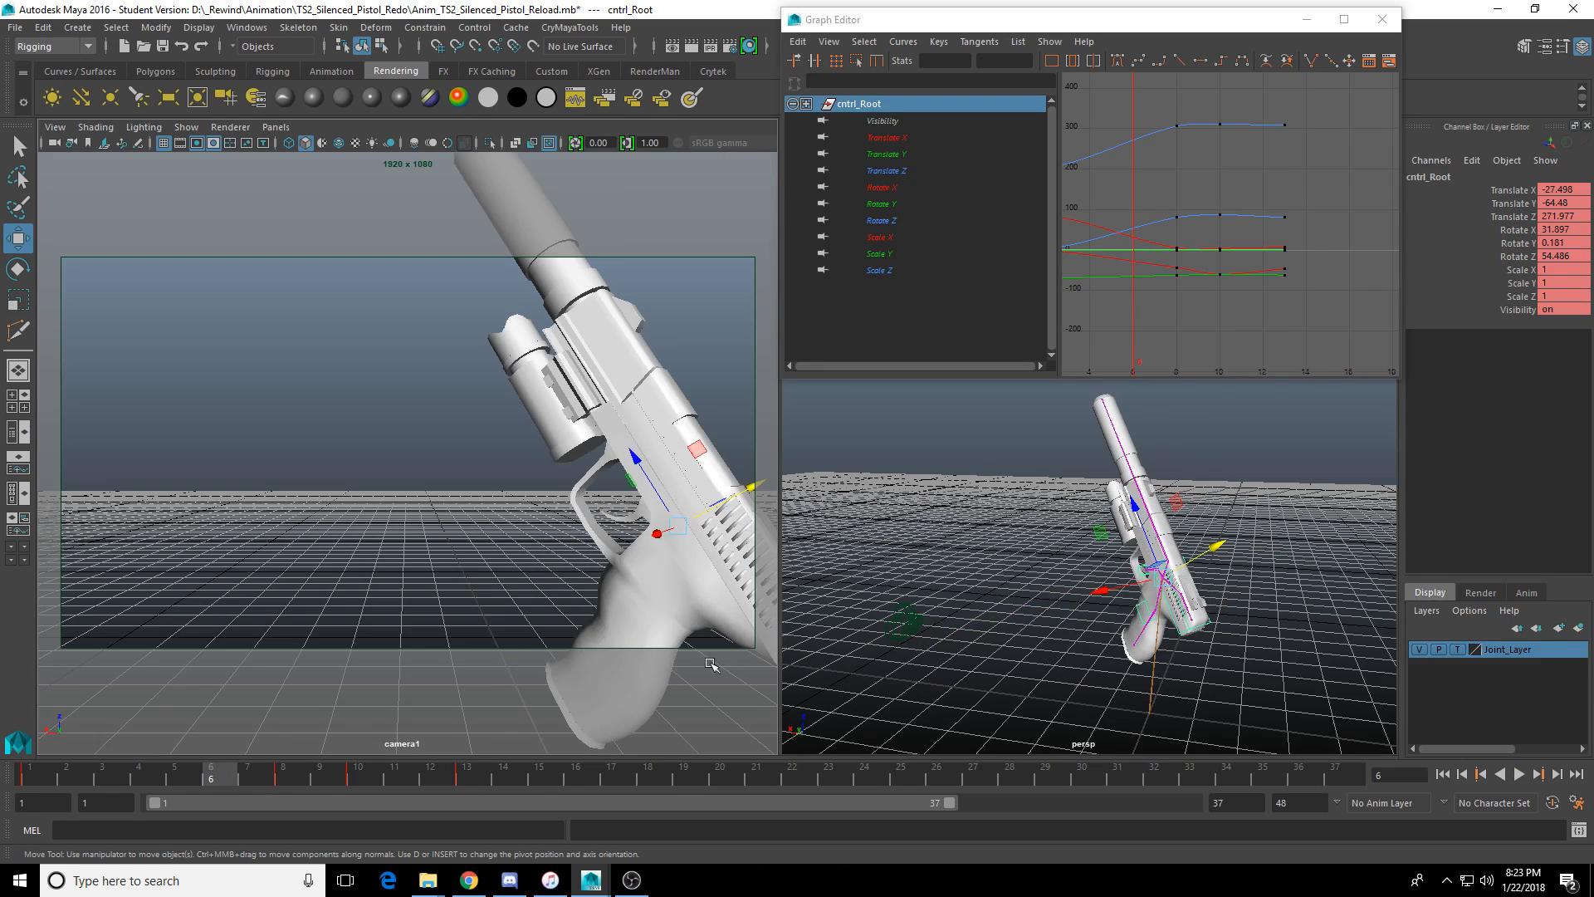
drag(295, 774, 360, 789)
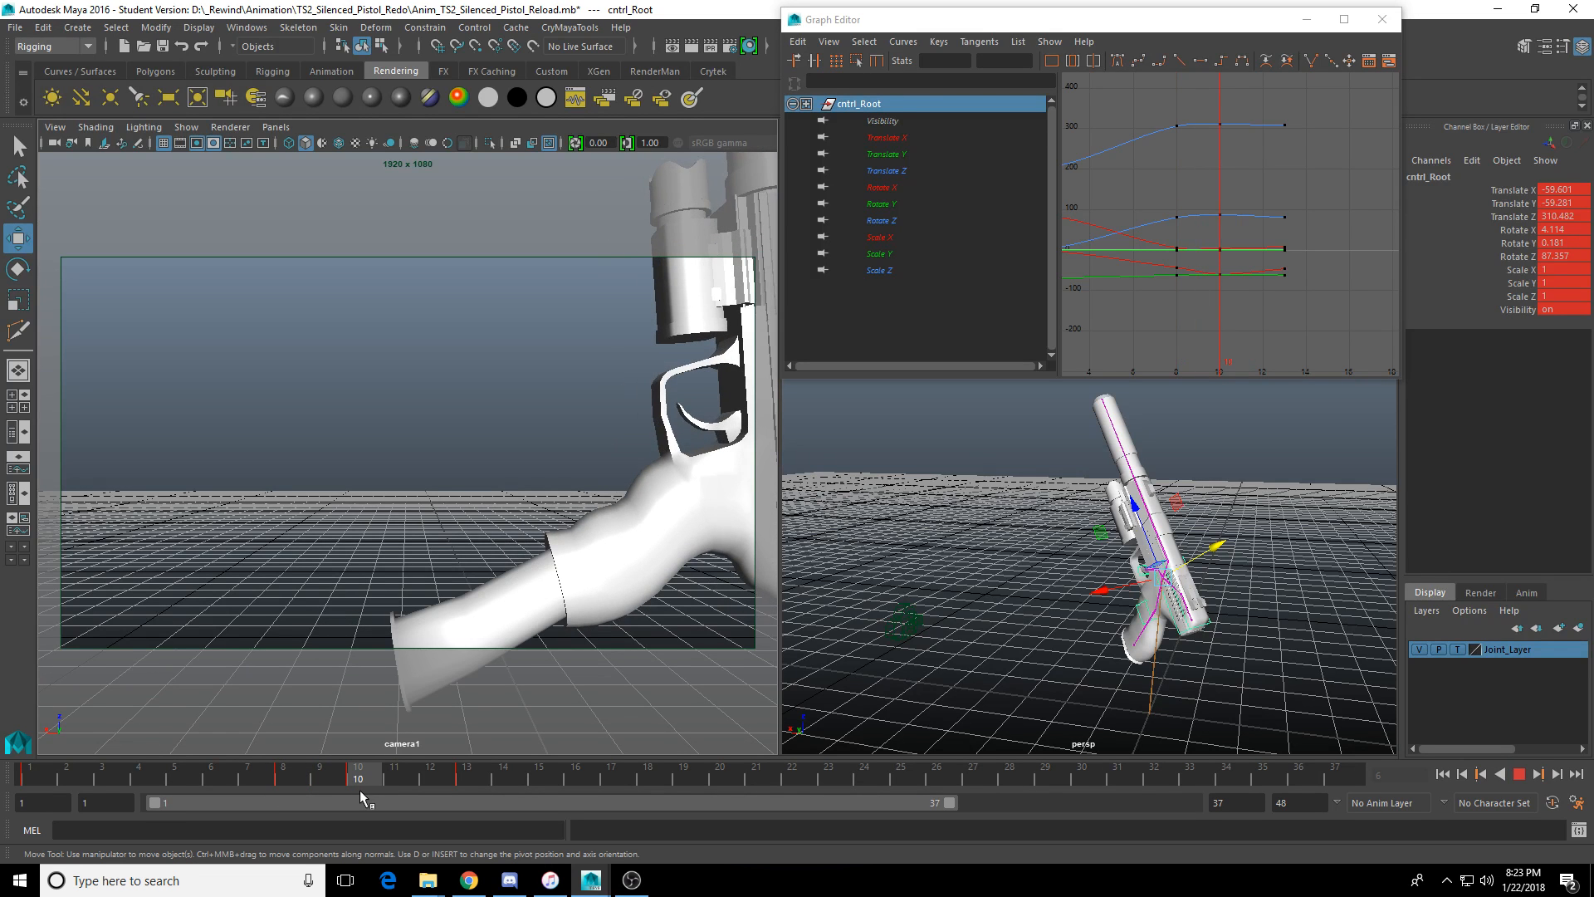
alt+drag(1108, 558, 1159, 537)
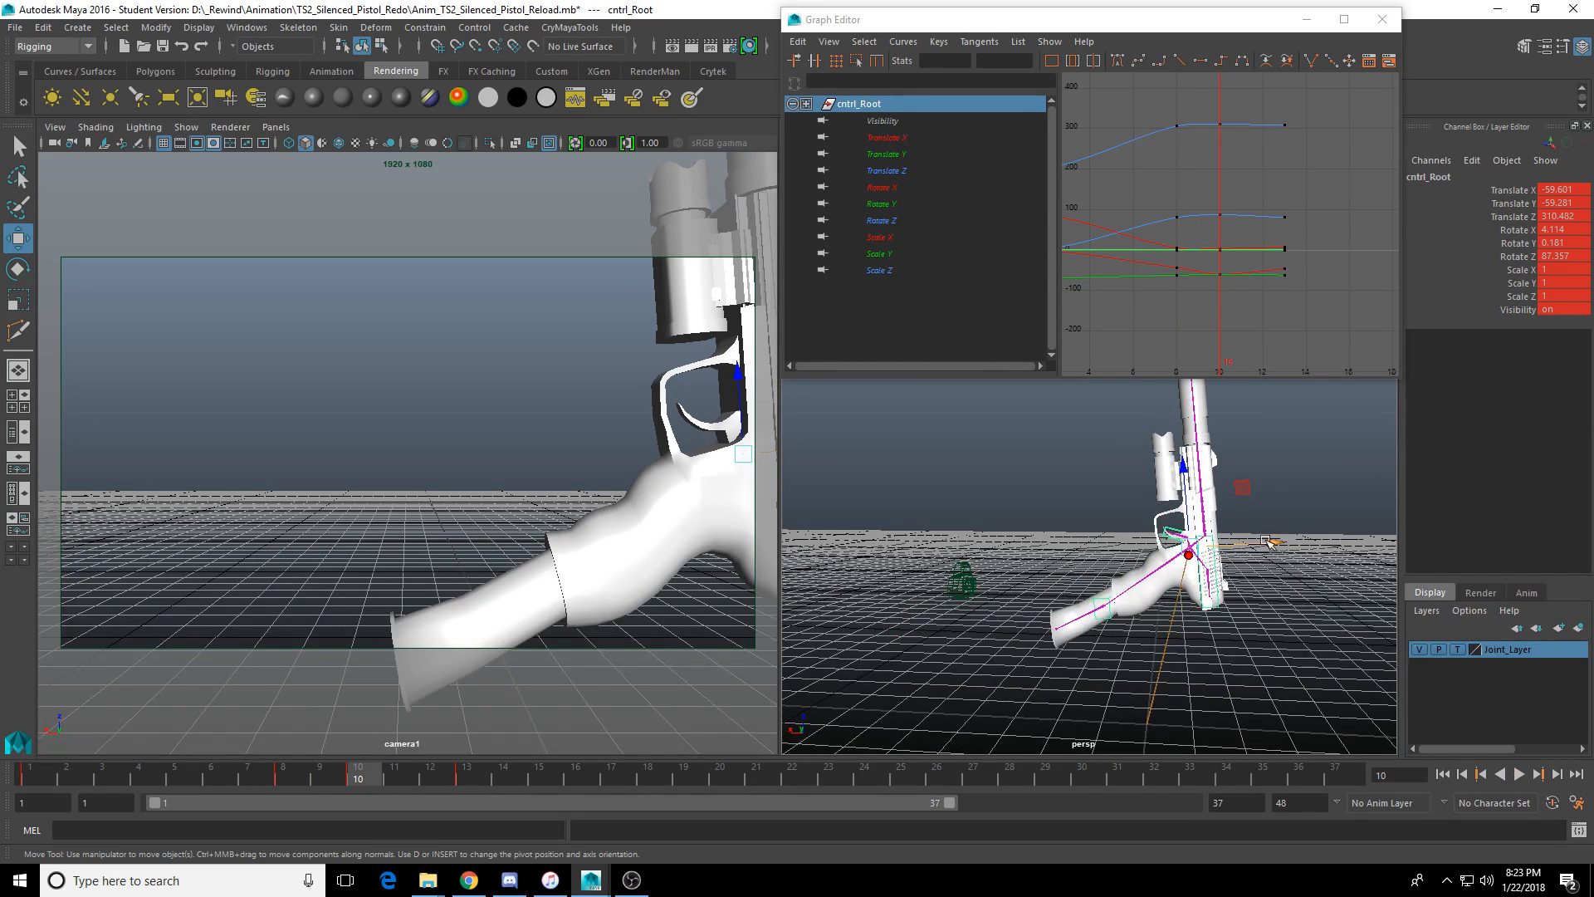
drag(1267, 539, 1288, 541)
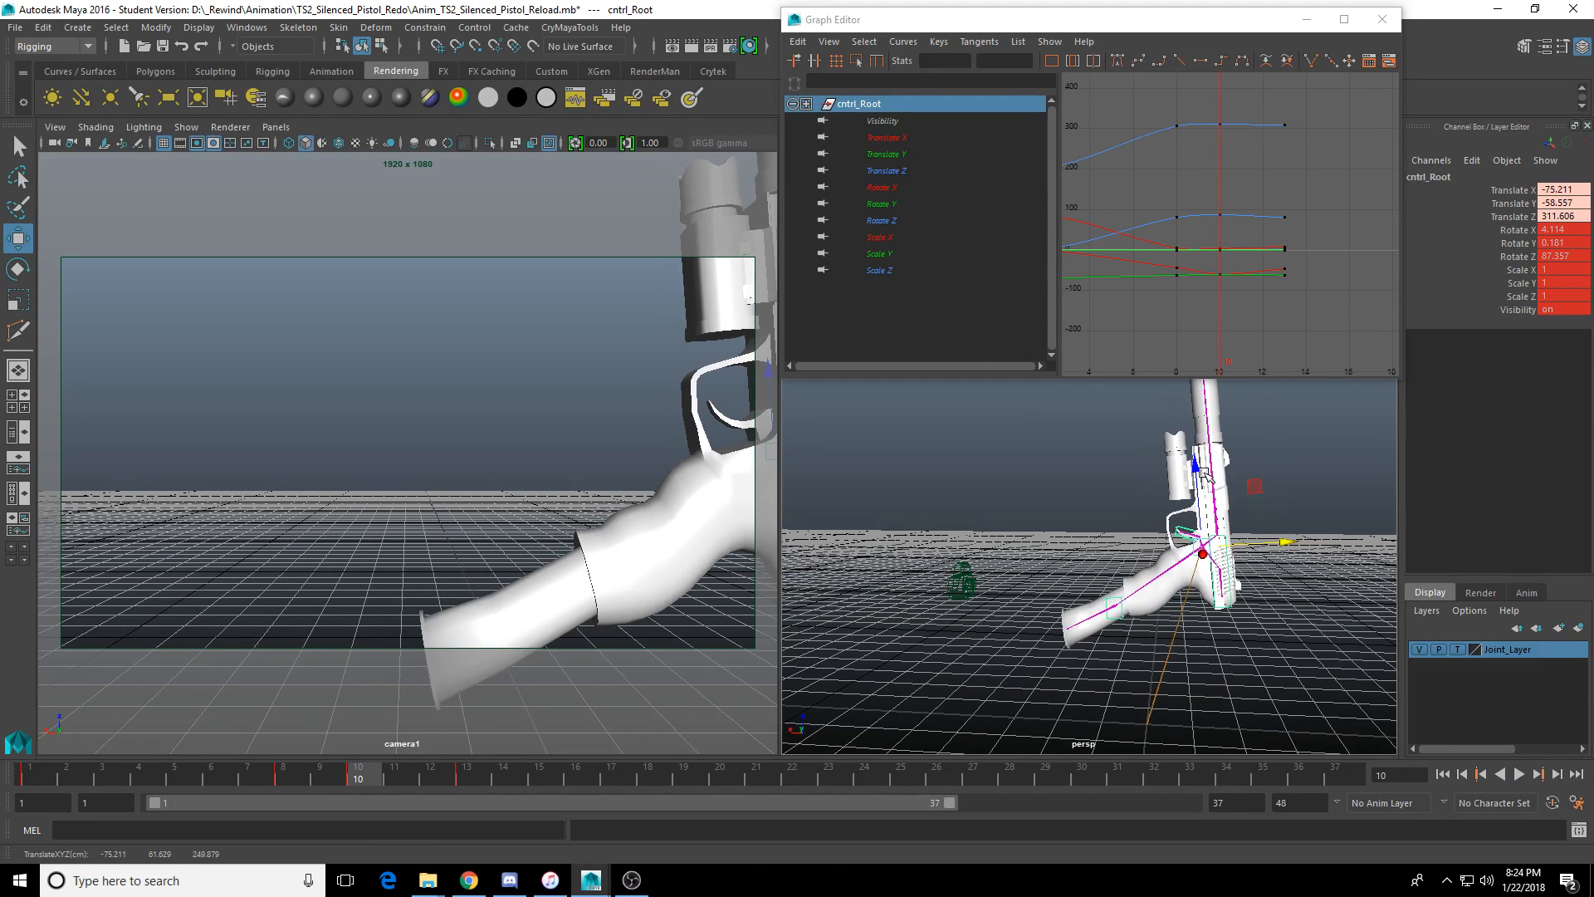
key(ctrl+z)
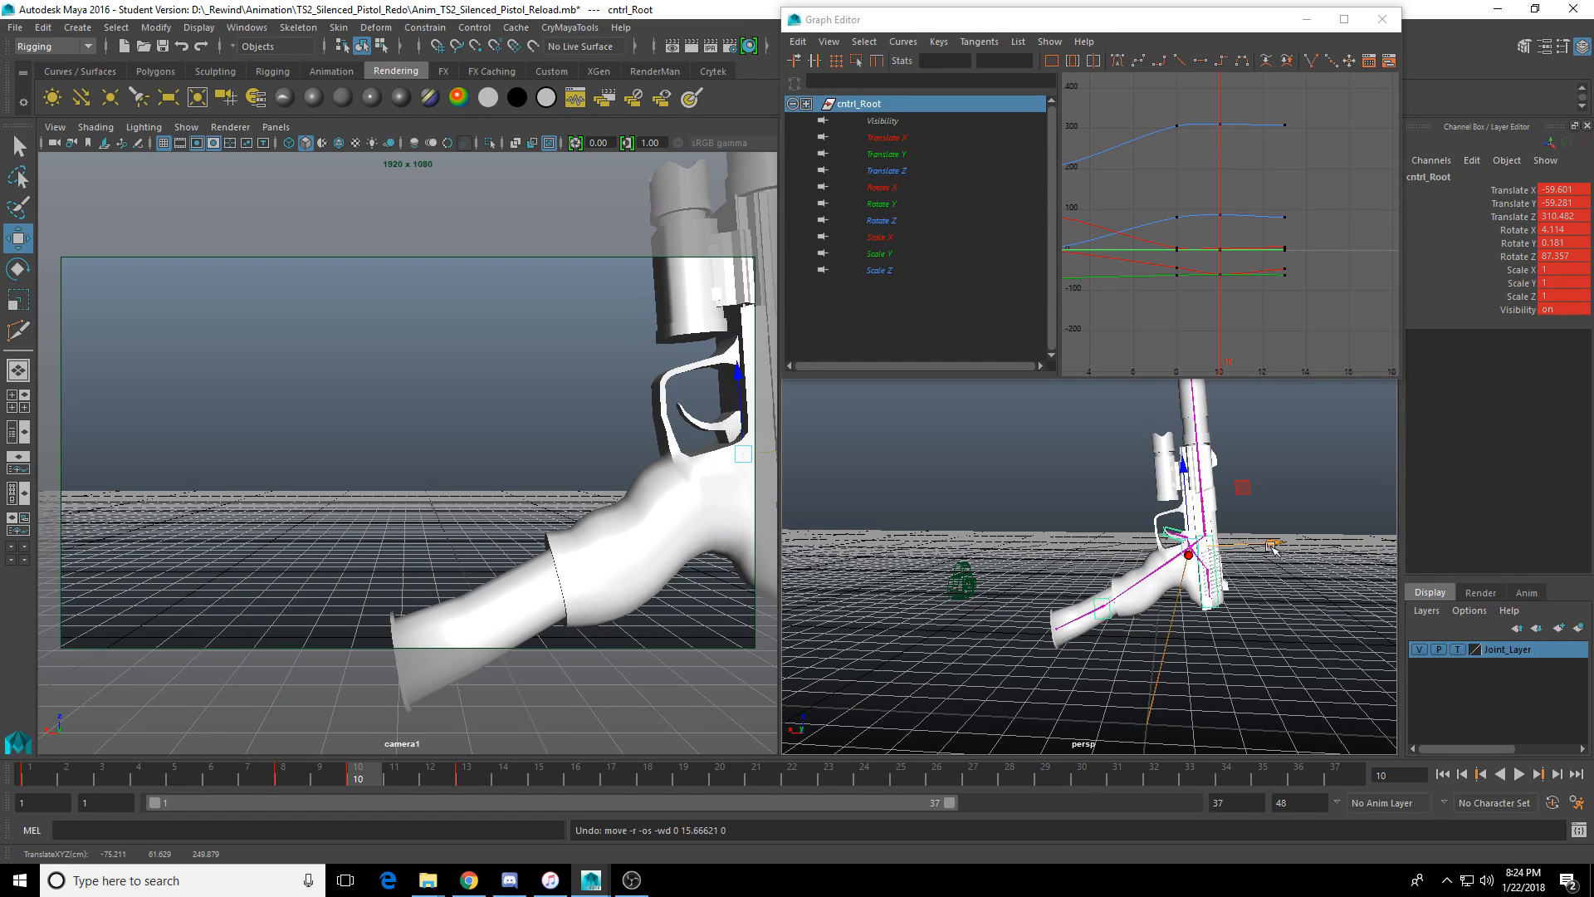
drag(1271, 543, 1279, 542)
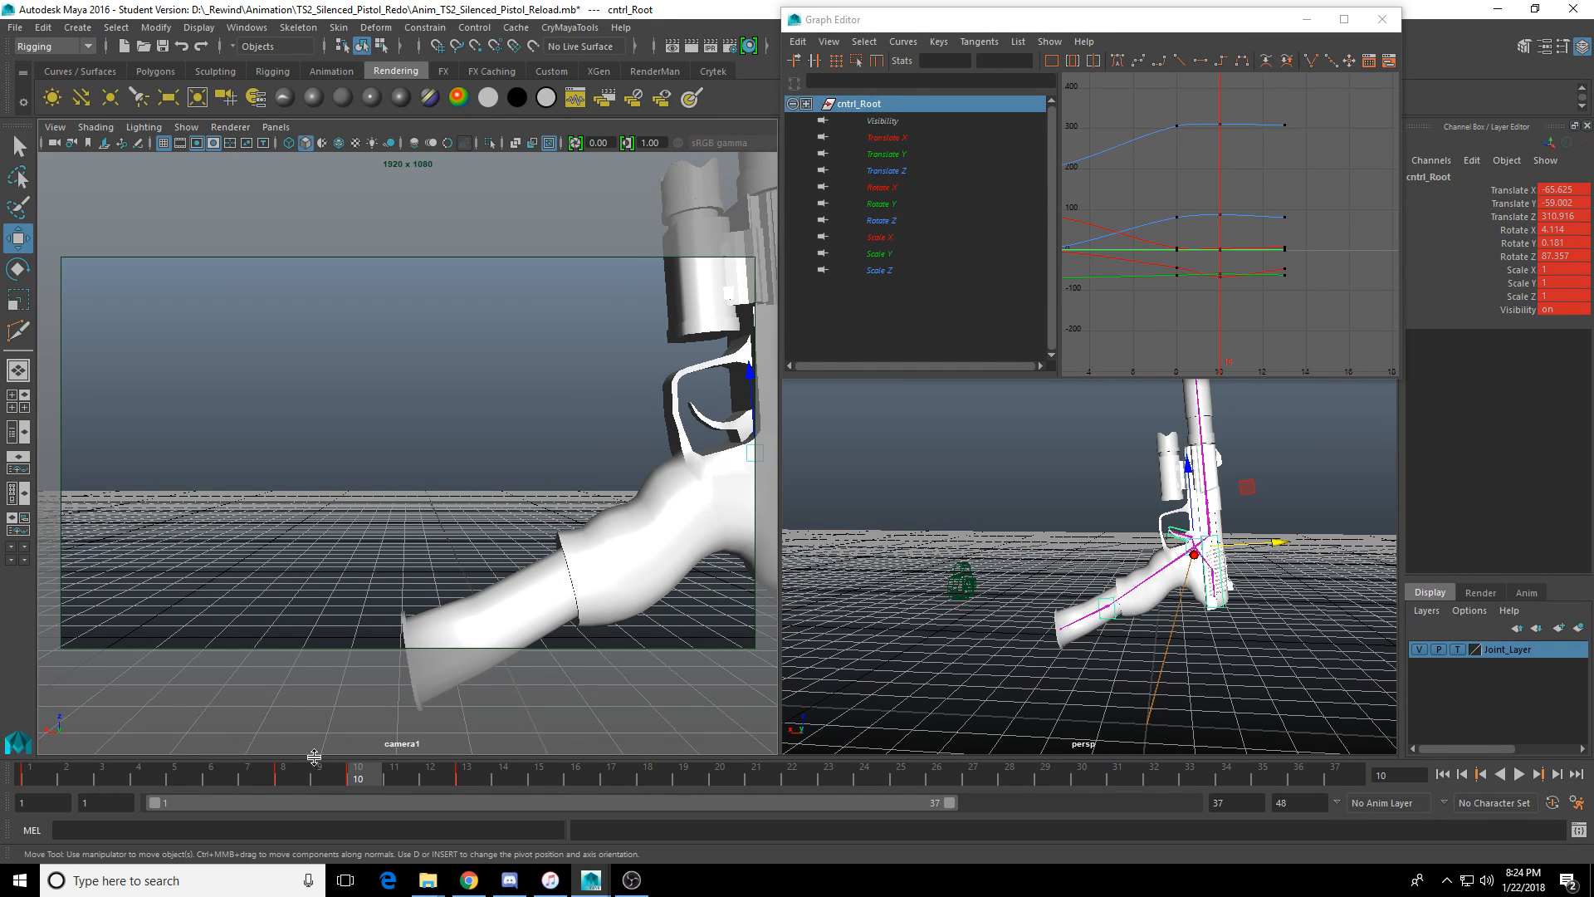
At frame 13, move the root control to about X -76.8, Y -56.3, Z 312.9, rotate X to about 6.5, key it and shift the key to frame 16.
click(241, 774)
drag(240, 774, 456, 774)
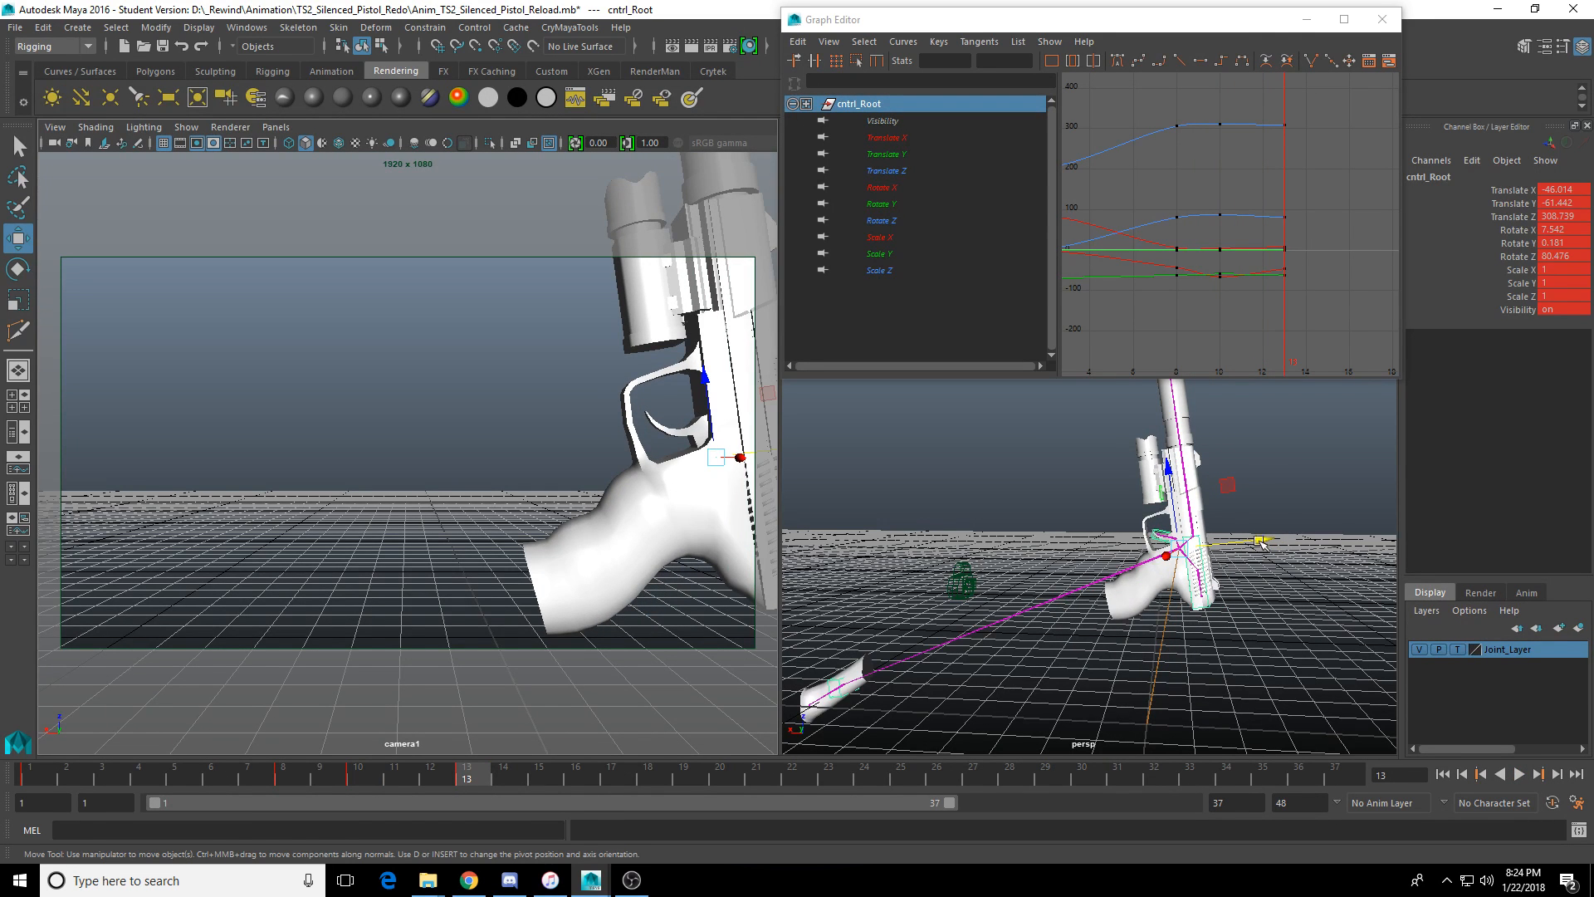
mouse_move(1263, 544)
mouse_down()
mouse_move(1291, 540)
mouse_move(1216, 563)
mouse_move(1249, 535)
mouse_up()
key(e)
key(s)
shift+drag(433, 780, 339, 752)
Play and scrub the animation, and shorten the playback range to end at frame 26.
key(alt+v)
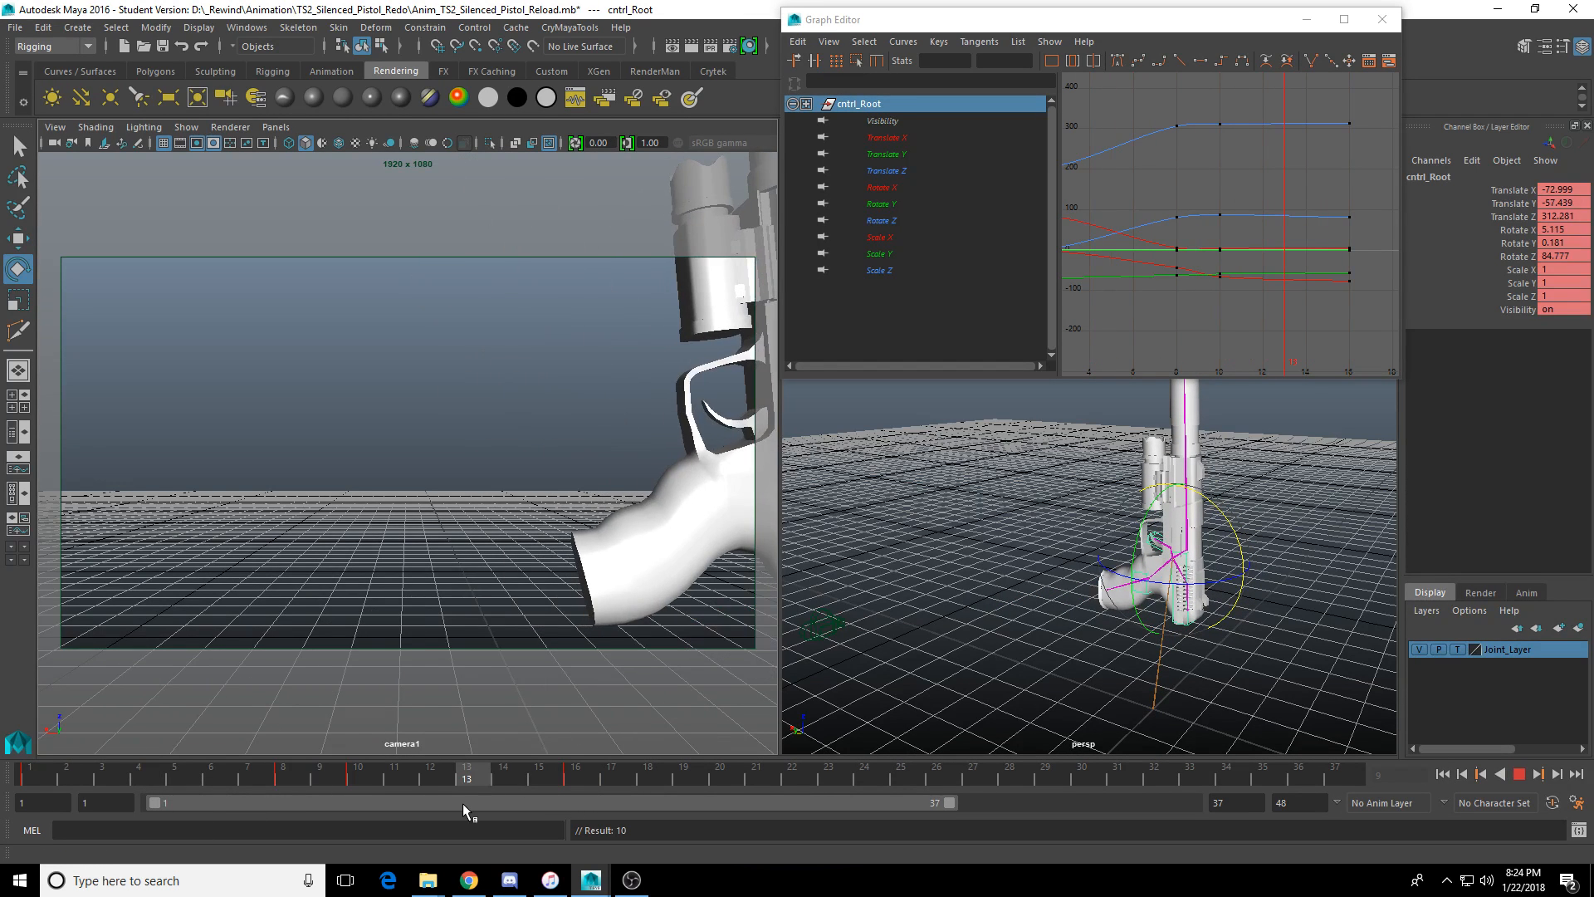
drag(292, 782, 587, 783)
click(1519, 773)
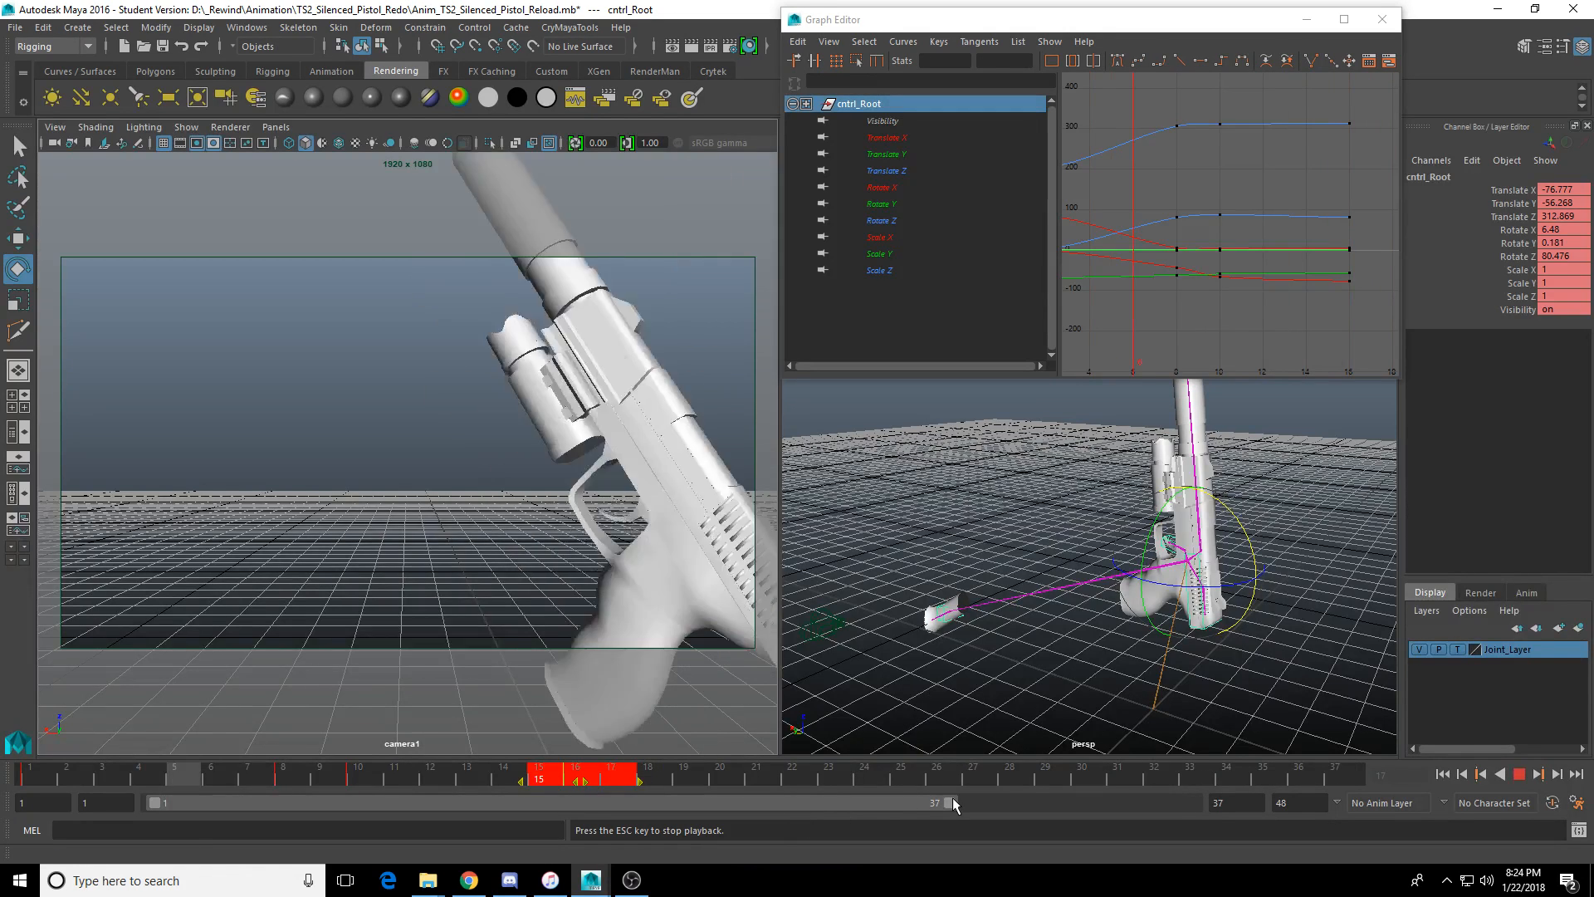
drag(949, 802, 710, 802)
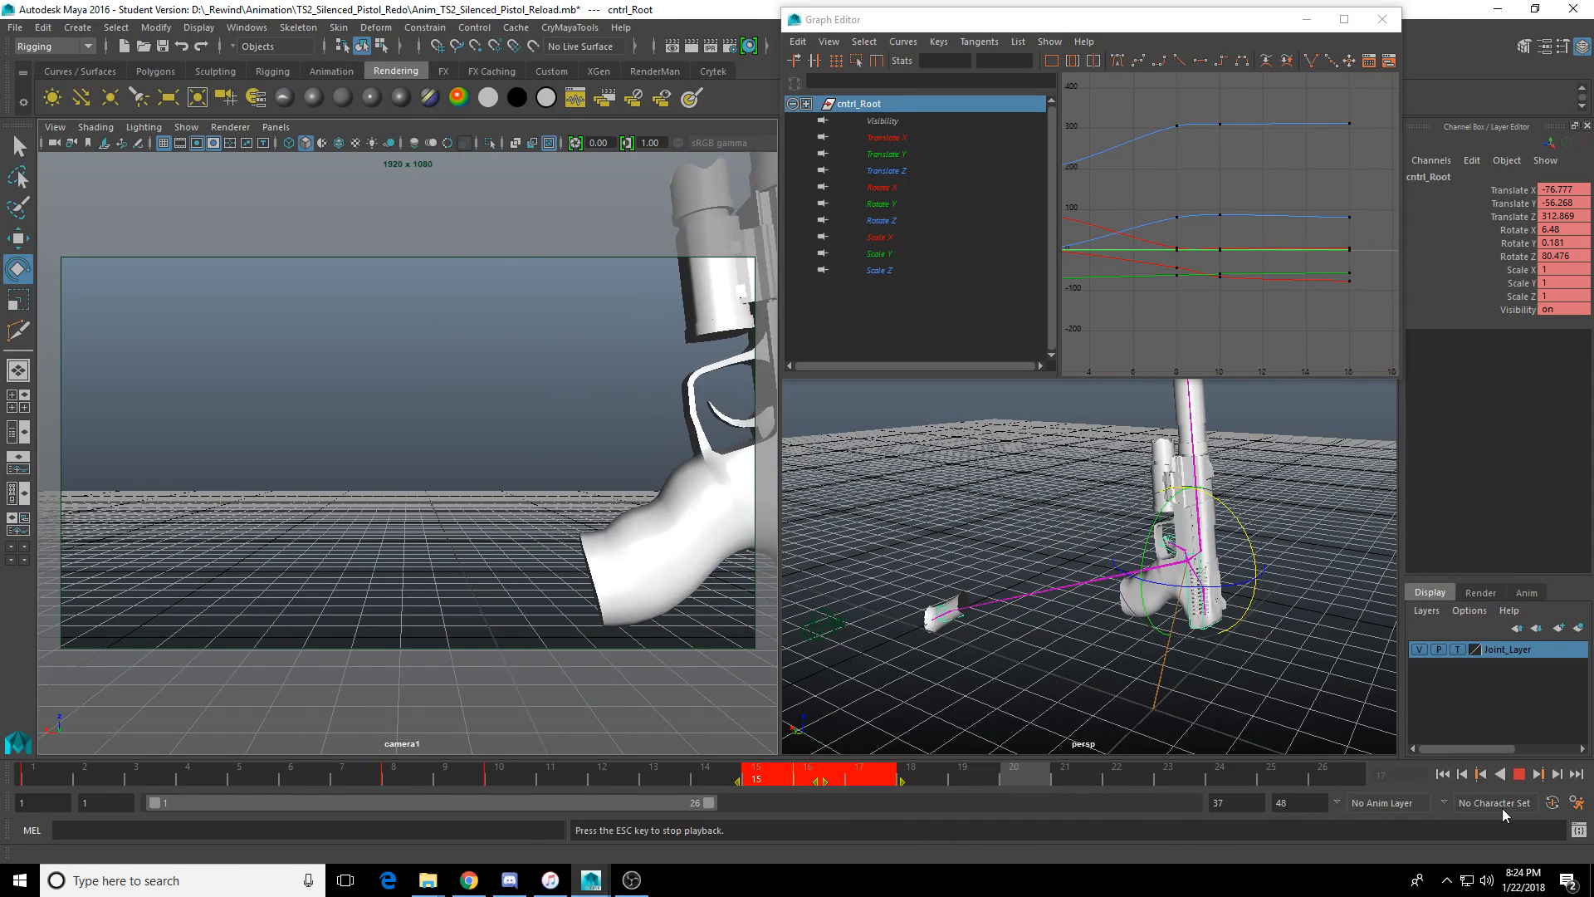
click(1520, 773)
At frame 13, rotate the root control to about -3.3 on X and move it to about X -54.8, Y -59.2, Z 296 with a key.
click(308, 767)
mouse_move(309, 767)
mouse_down()
mouse_move(492, 780)
mouse_move(116, 797)
mouse_move(505, 784)
mouse_move(320, 775)
mouse_move(426, 769)
mouse_move(601, 778)
mouse_move(532, 781)
mouse_move(580, 795)
mouse_move(78, 794)
mouse_up()
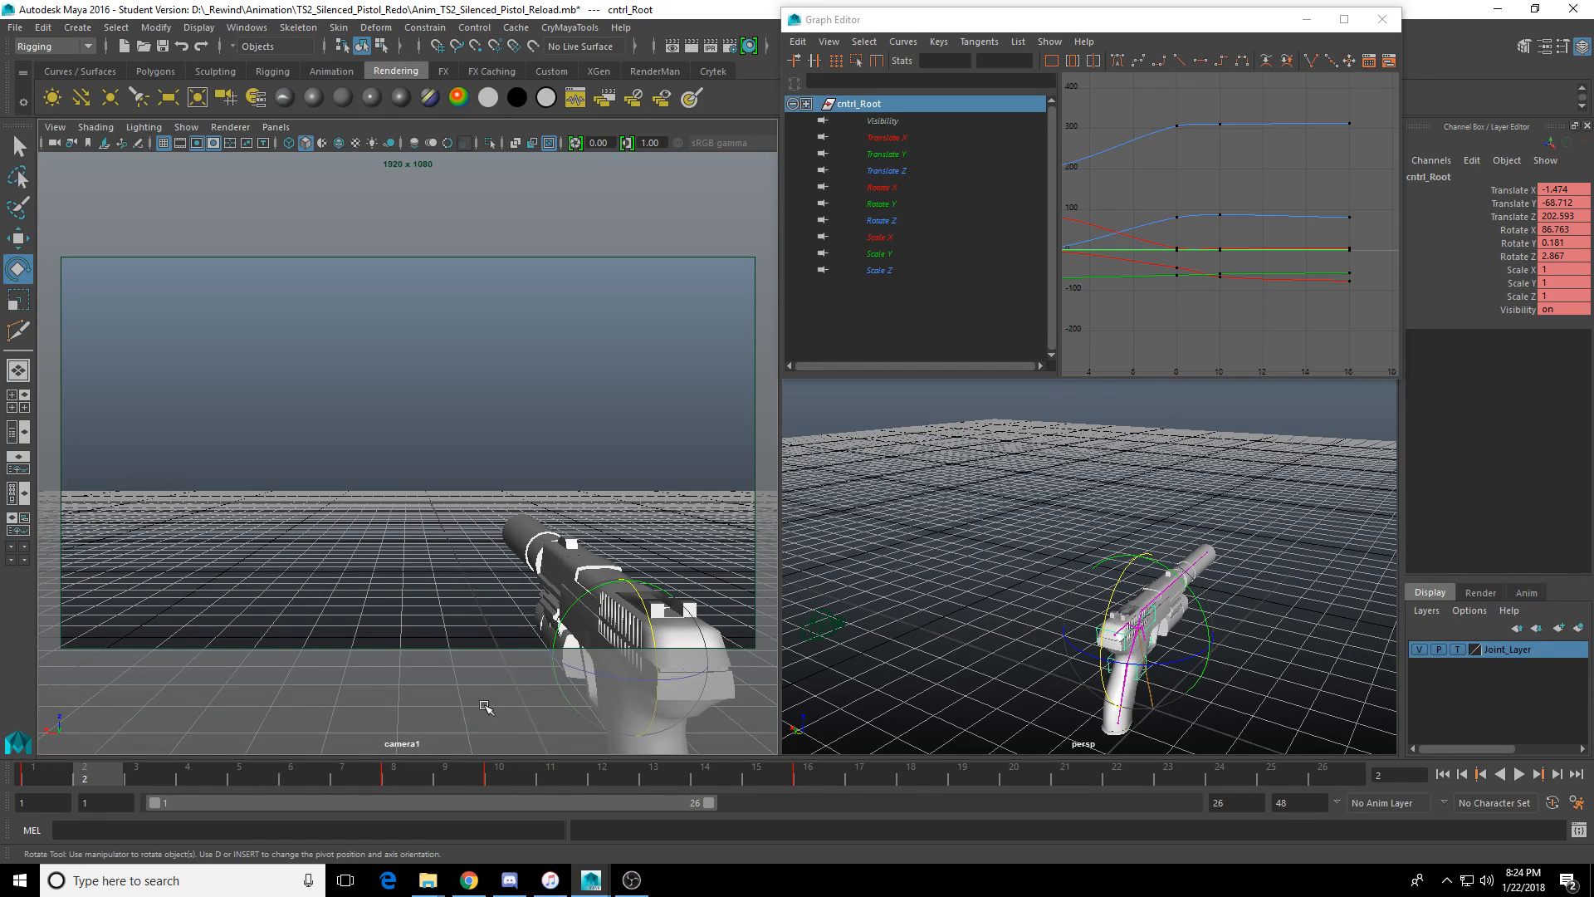
drag(425, 773, 683, 769)
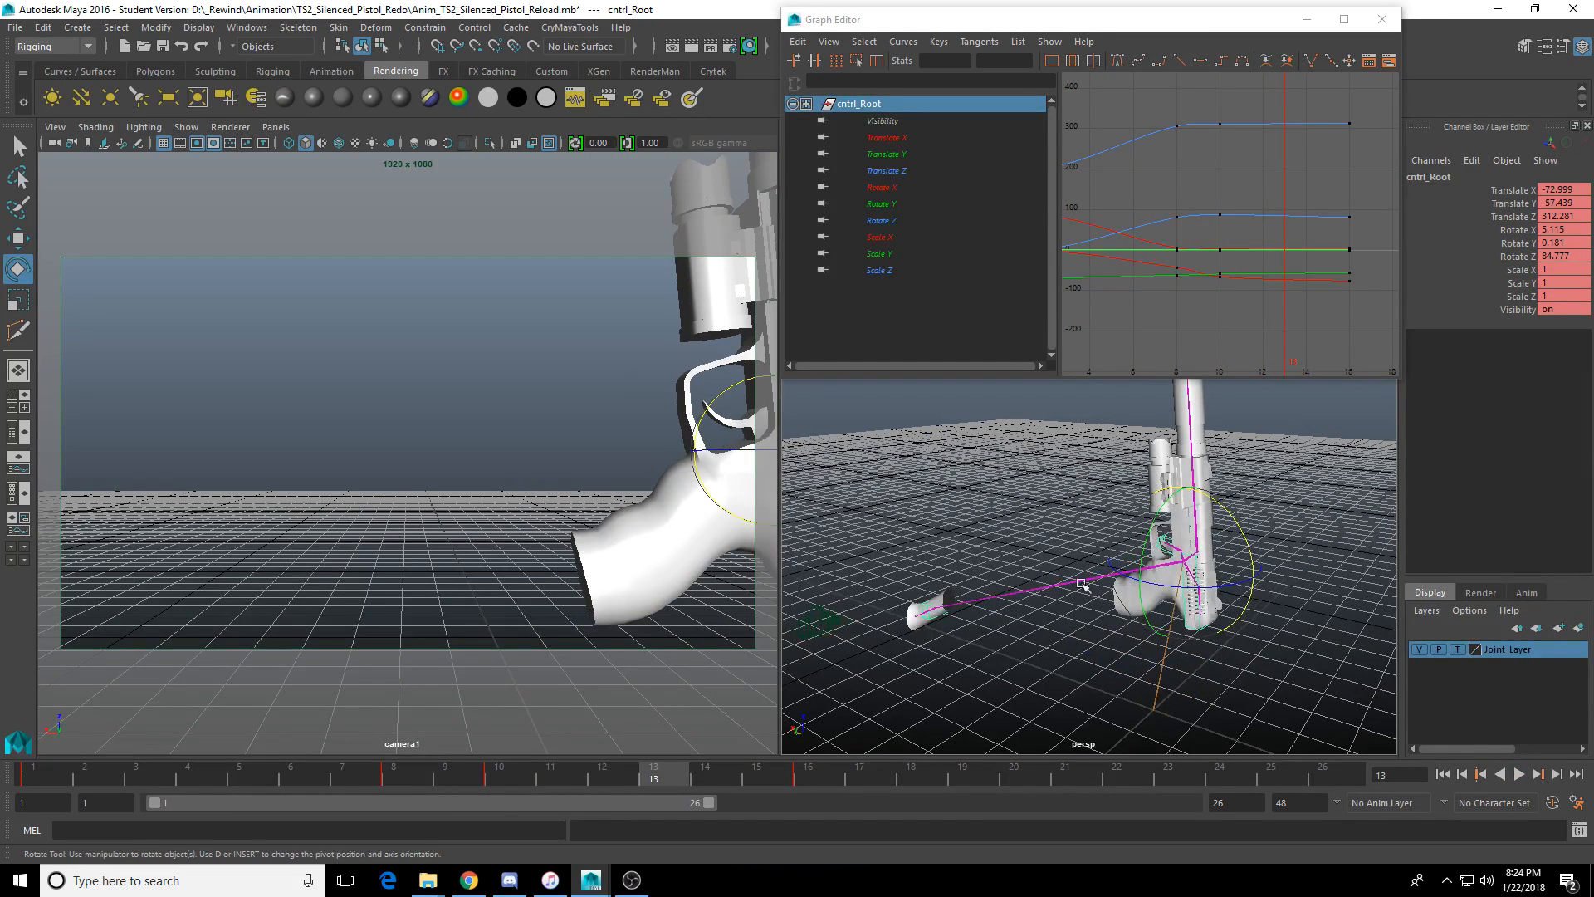
mouse_move(673, 772)
mouse_down()
mouse_move(412, 774)
mouse_move(680, 769)
mouse_up()
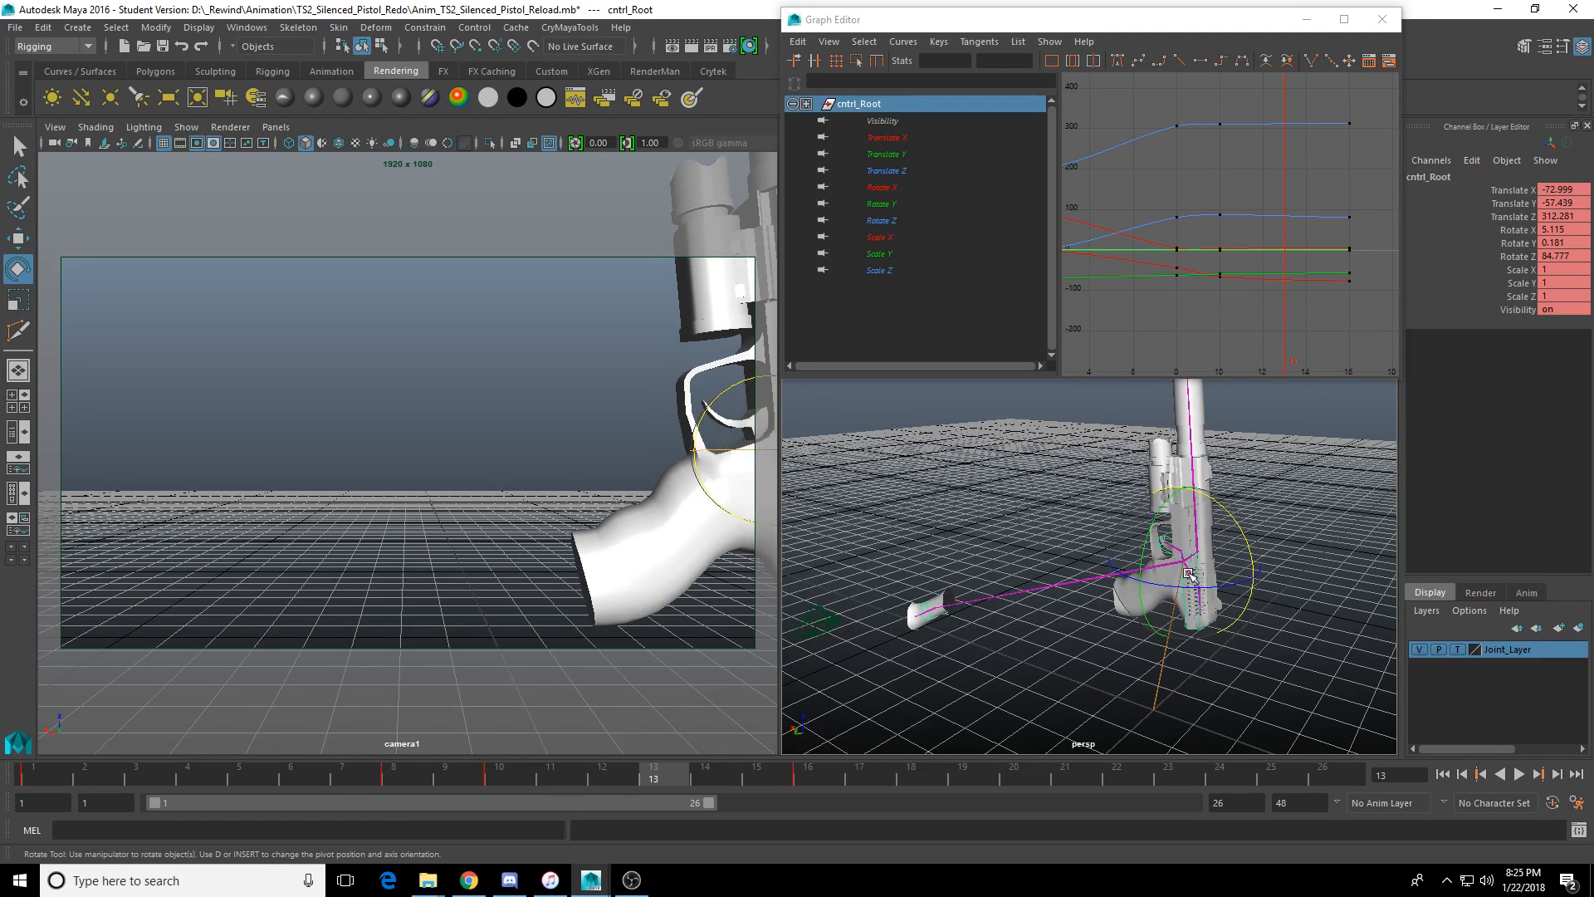
drag(1241, 536, 1150, 565)
key(w)
drag(1251, 602, 1238, 605)
drag(426, 774, 671, 809)
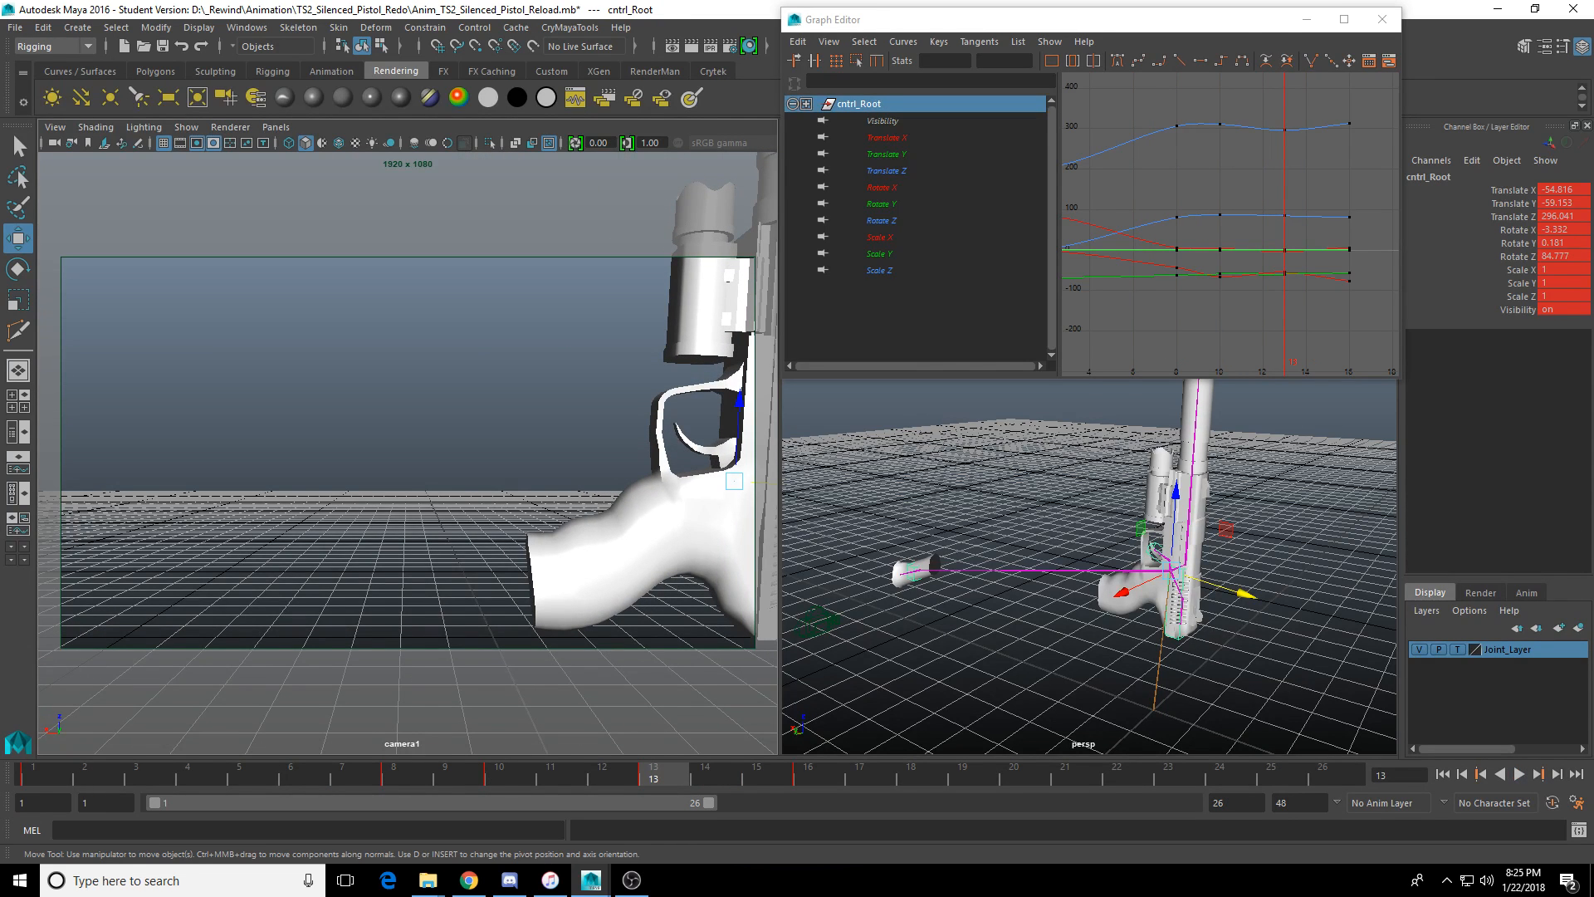
At frame 16, move the root control to about X -84.8, Y -54.9, Z 313.8, rotate X to about 3.7, and set a key.
click(808, 774)
right_click(805, 775)
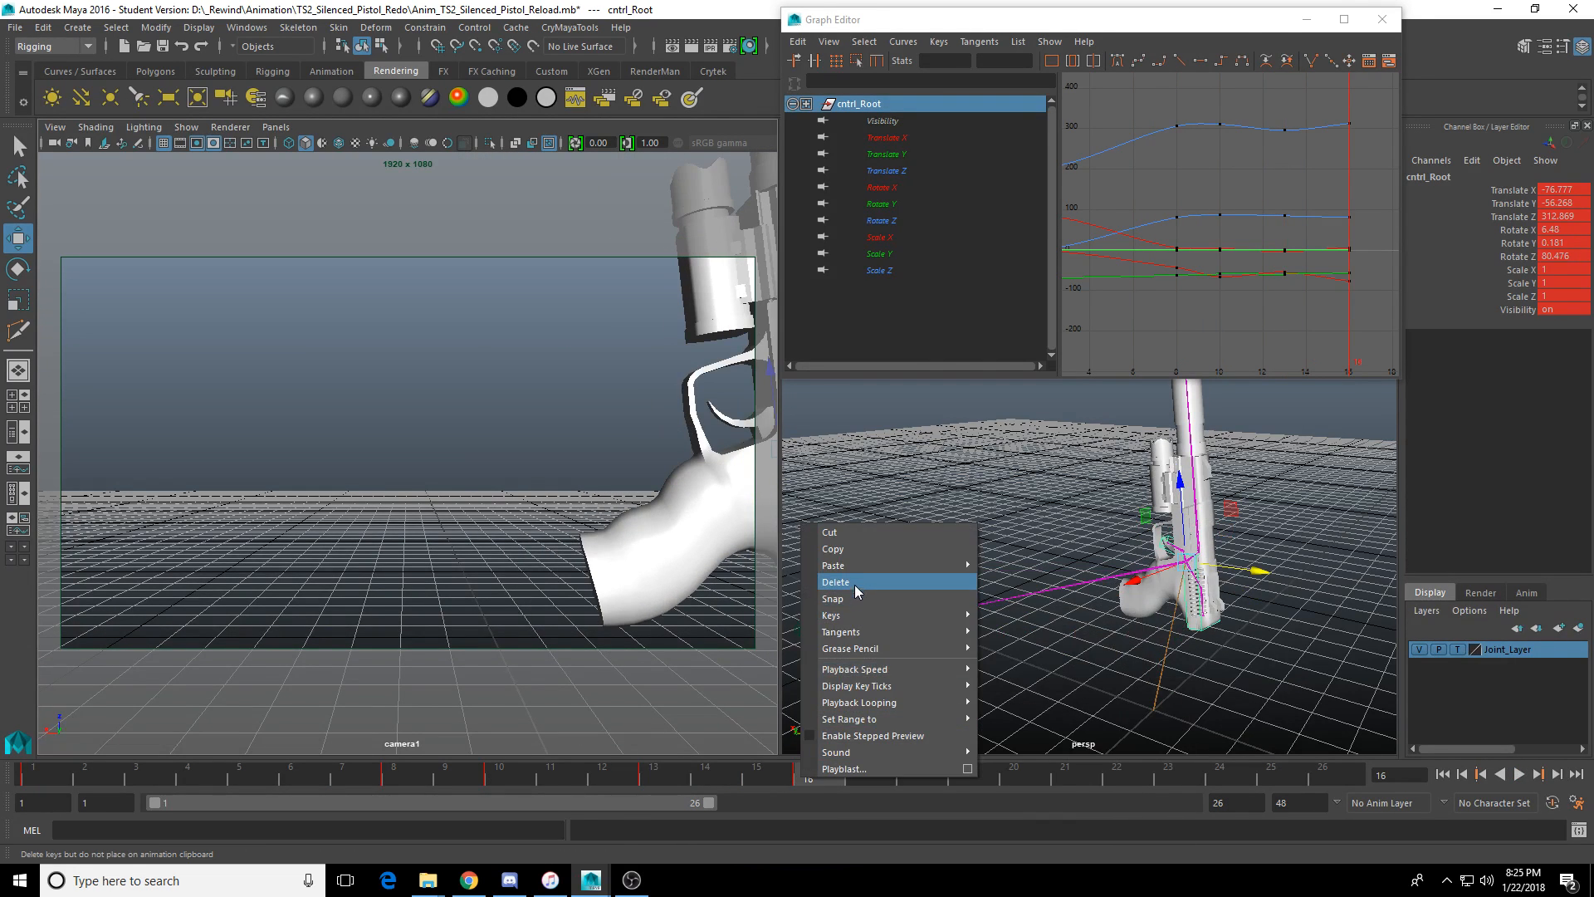
drag(644, 777, 831, 786)
drag(1258, 571, 1252, 534)
key(e)
key(s)
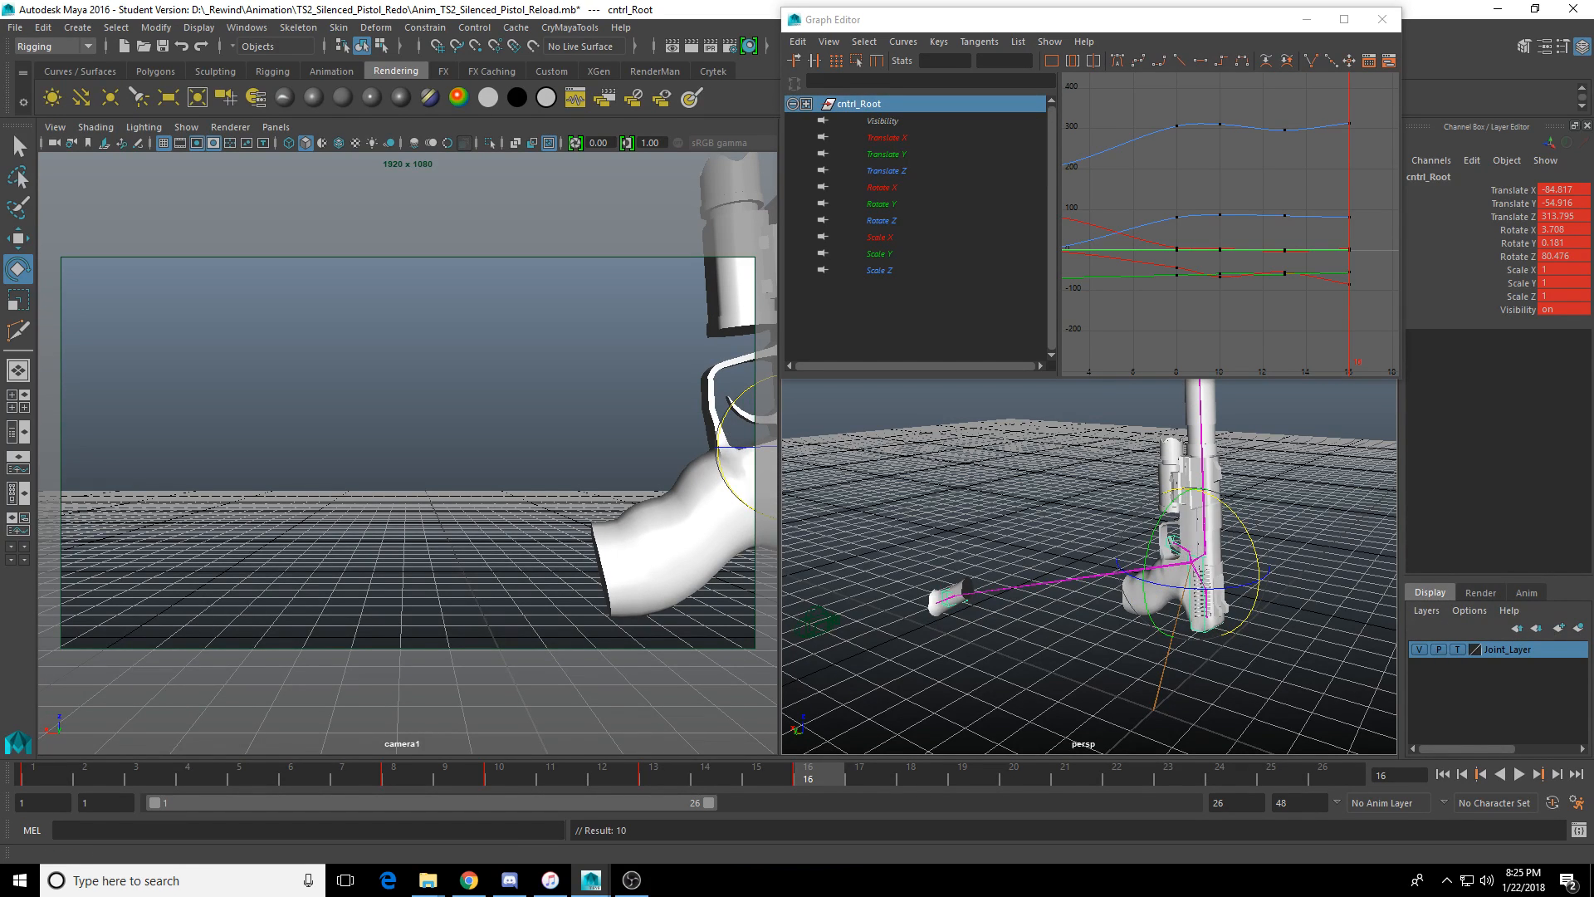
Select the magazine control, shift all its keys three frames later to start at frame 12, and play back the result.
key(Up)
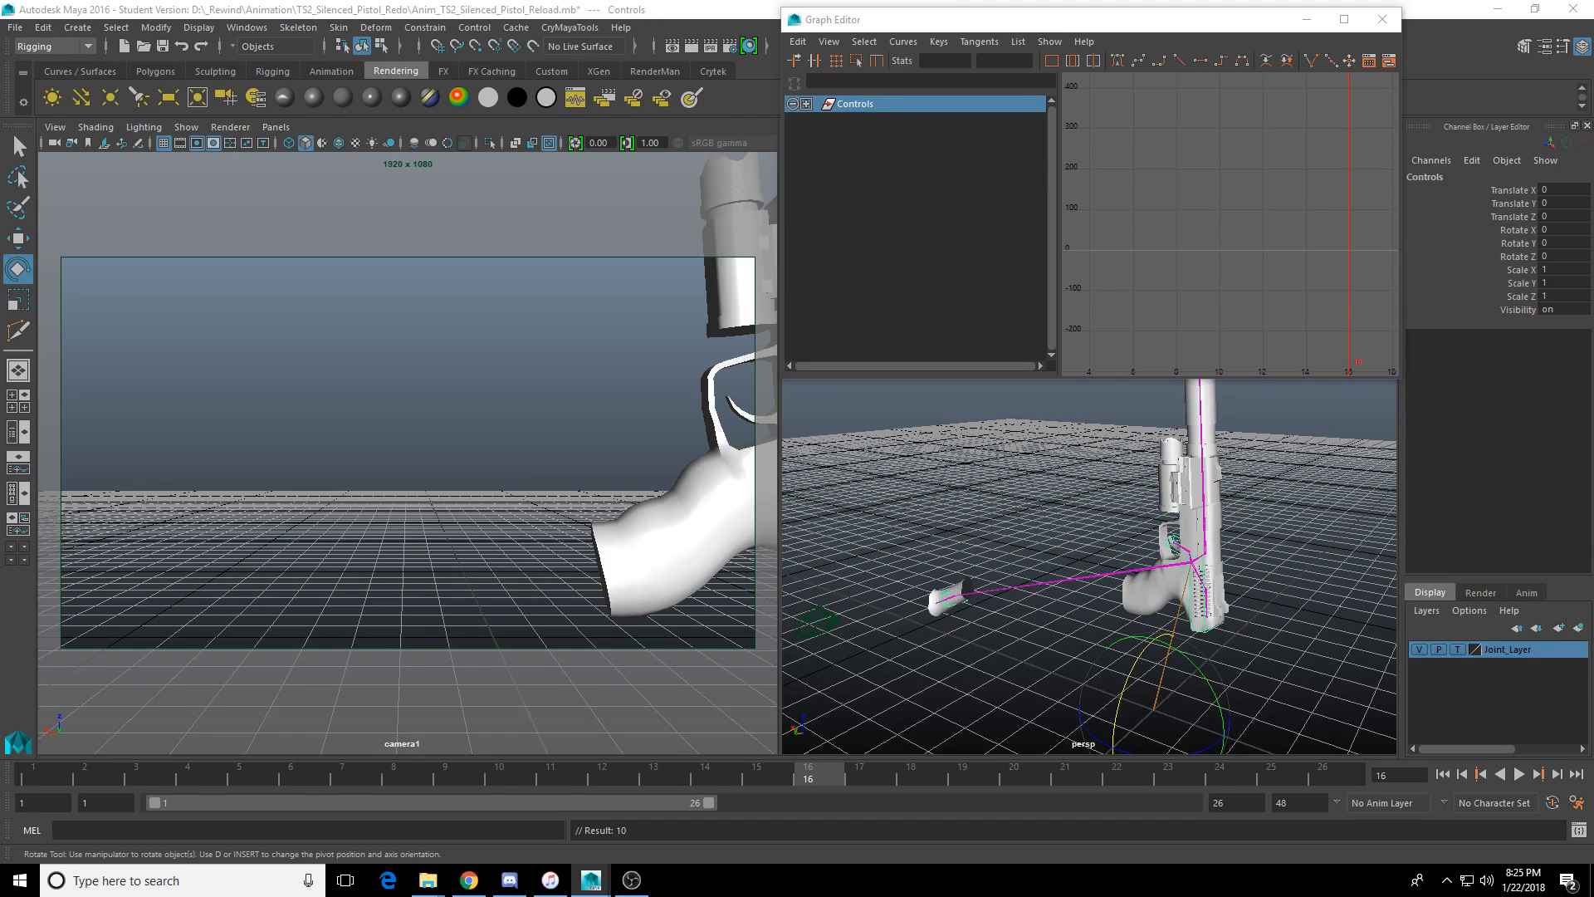
key(Down)
key(Down)
key(Right)
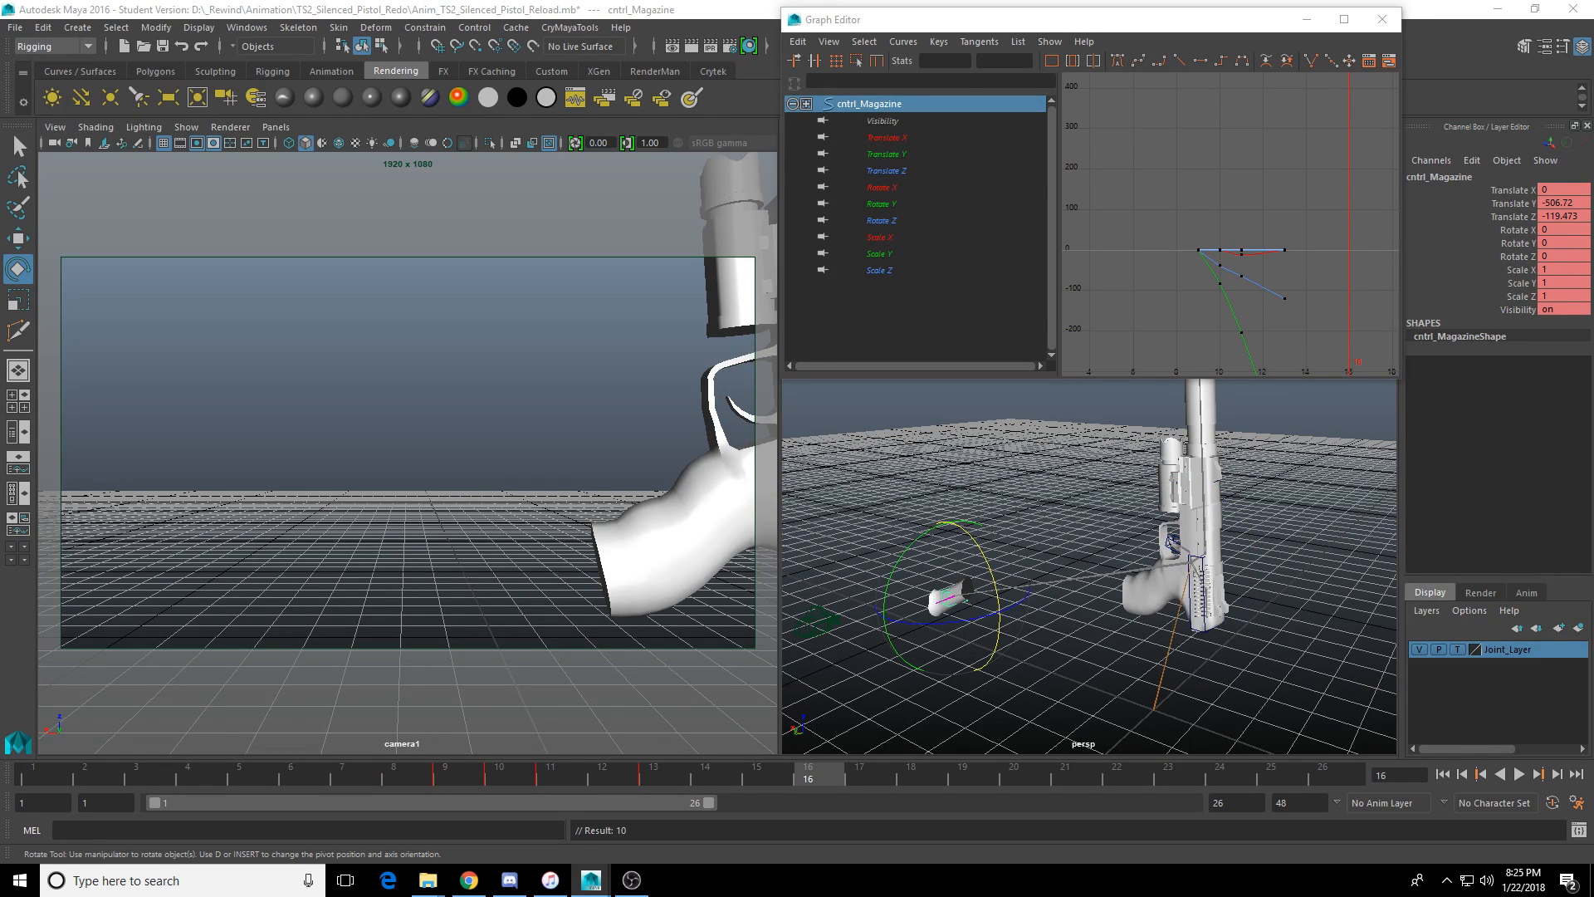
shift+drag(405, 774, 685, 787)
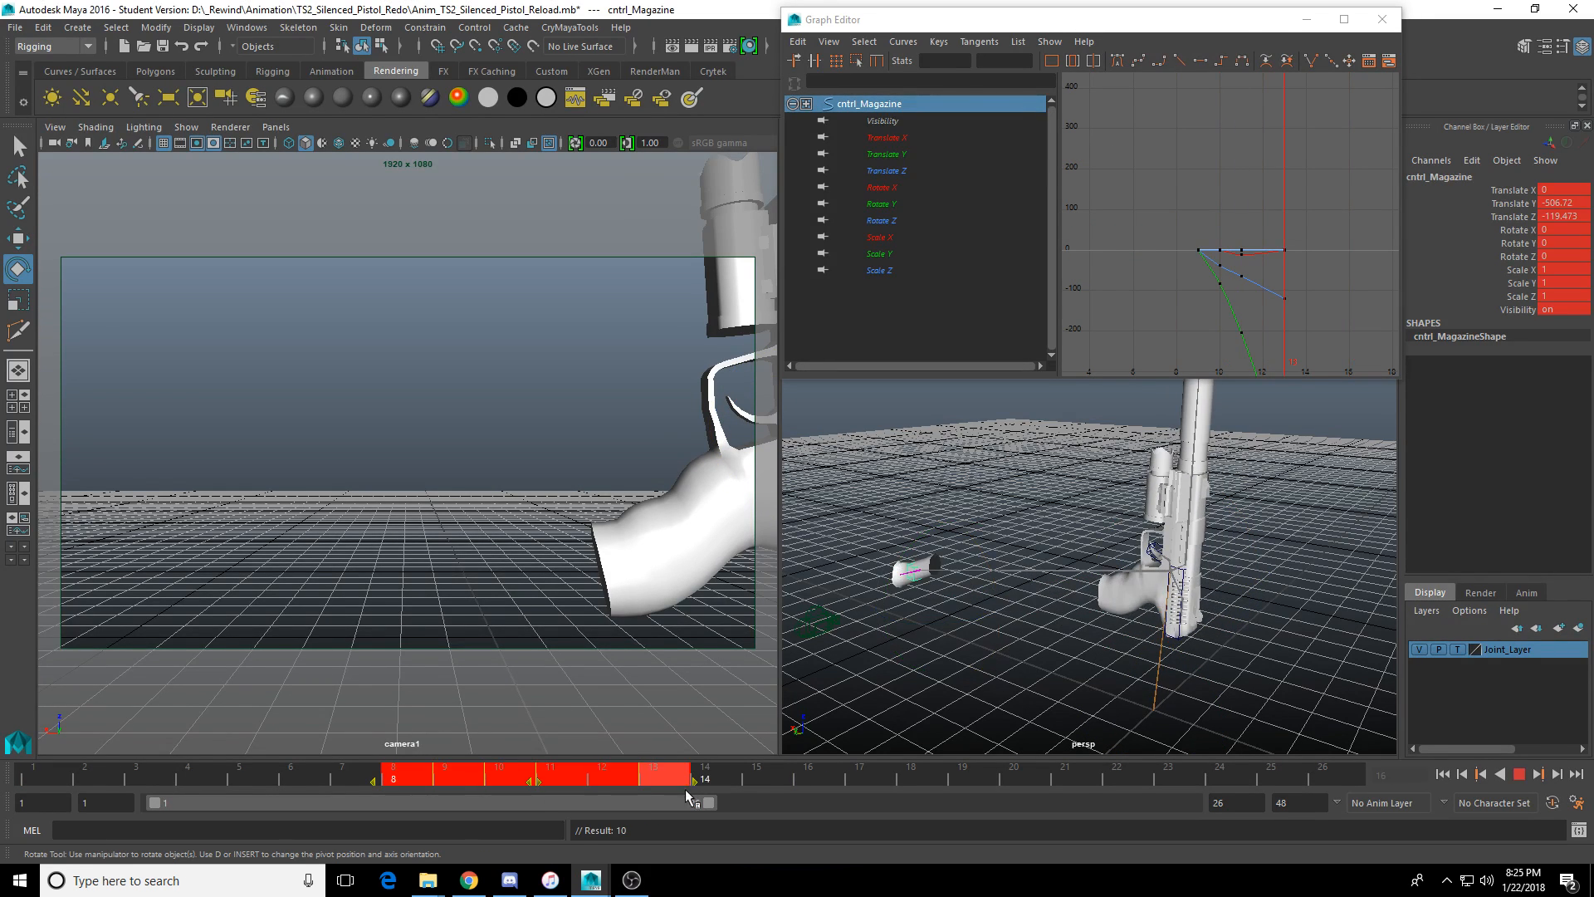
drag(540, 783, 694, 783)
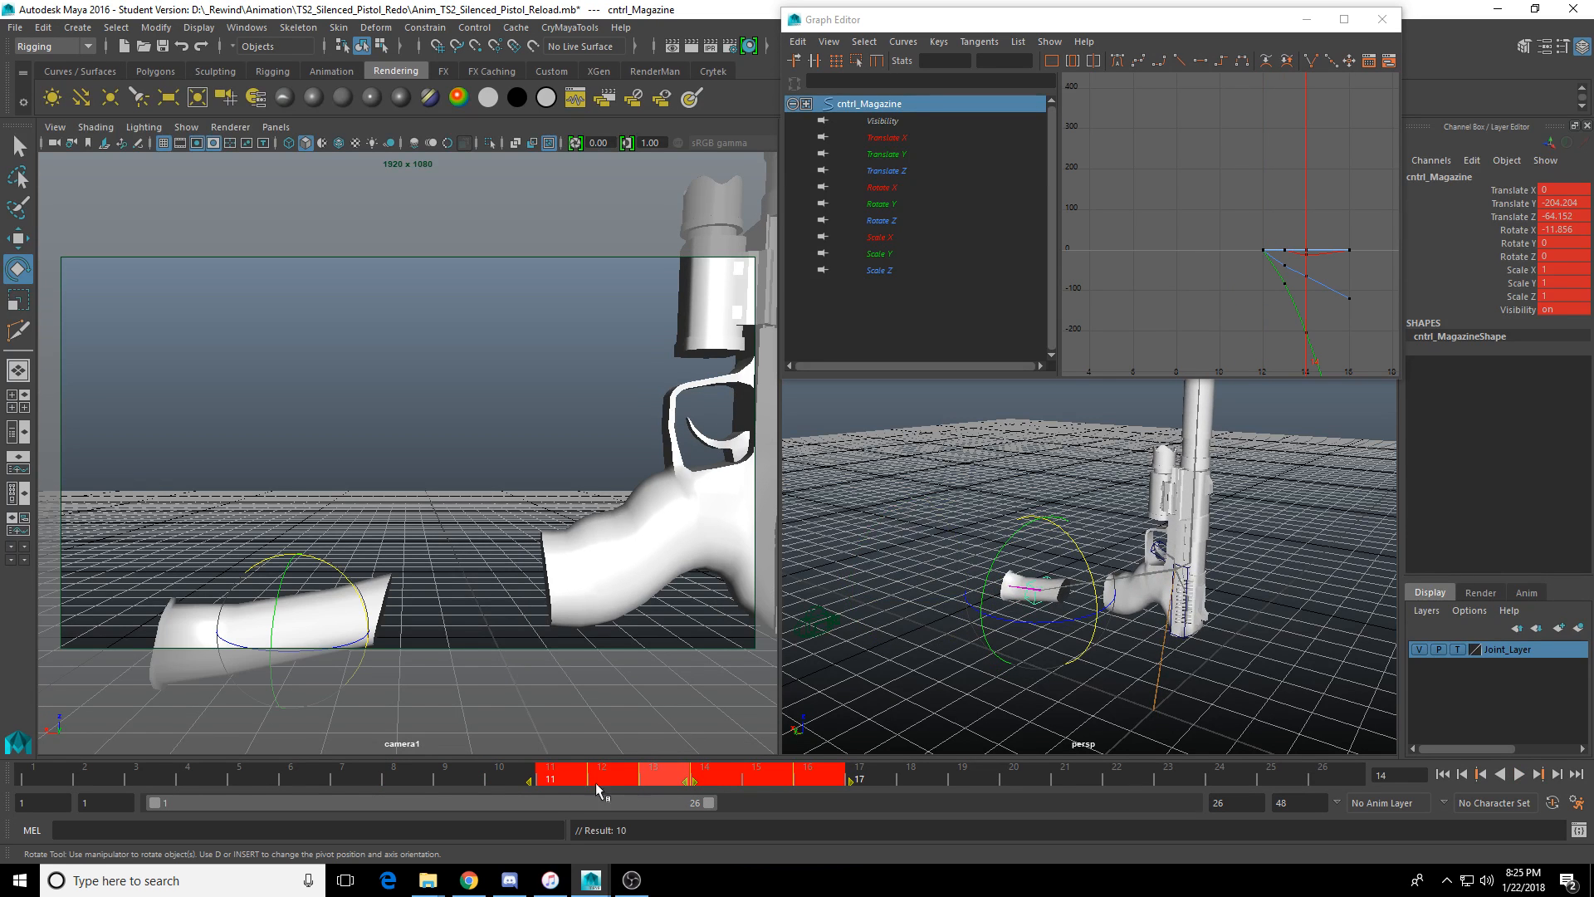
mouse_move(486, 775)
mouse_down()
mouse_move(388, 774)
mouse_move(508, 773)
mouse_up()
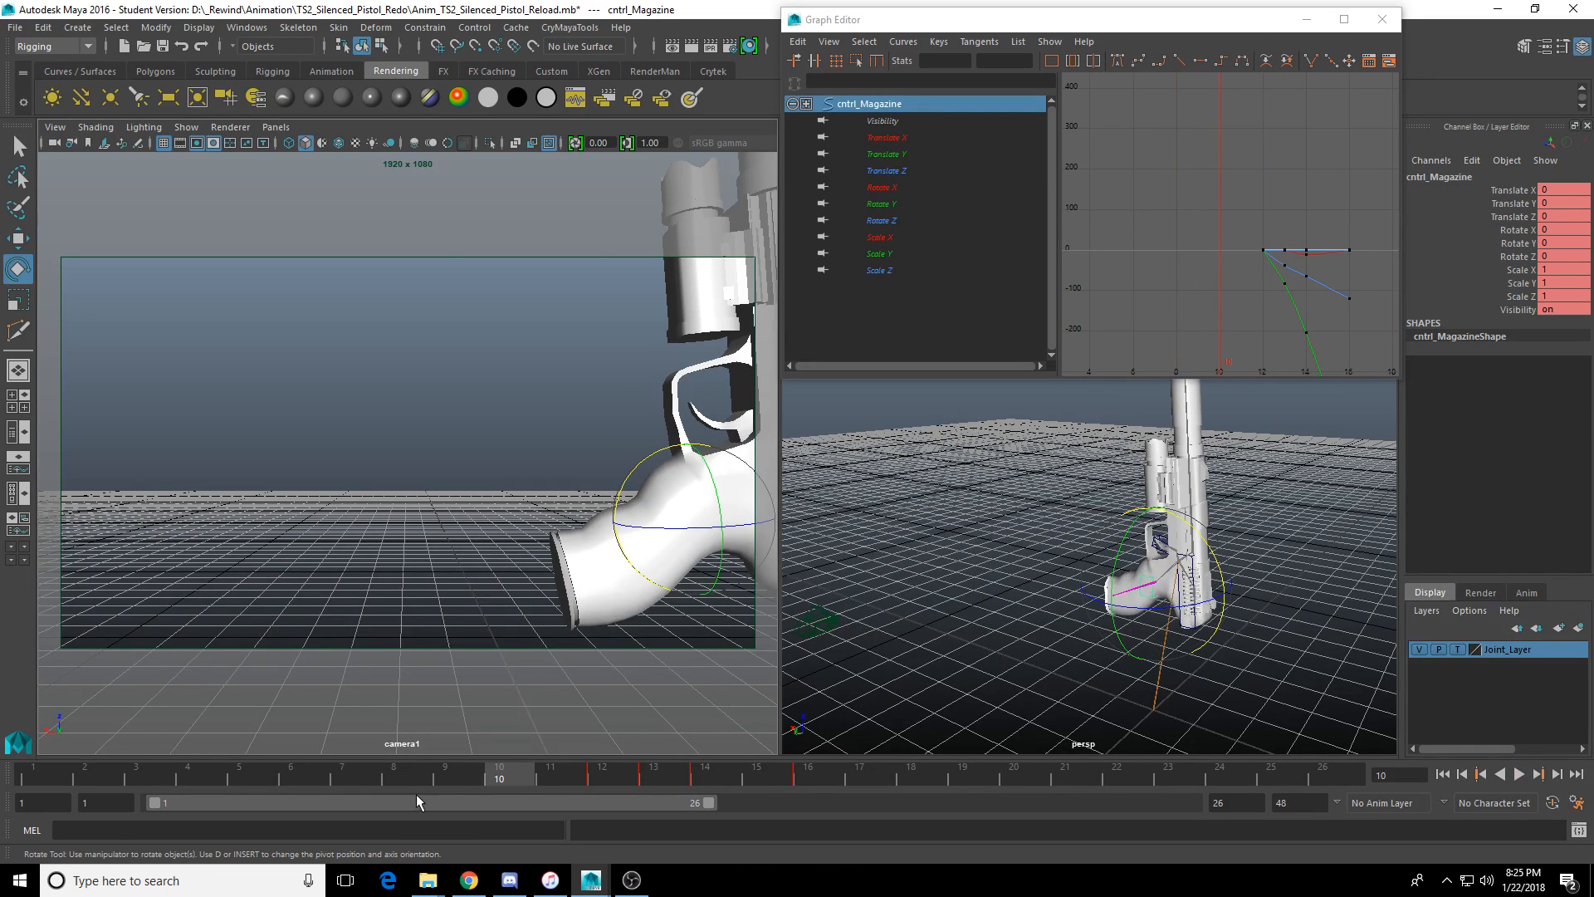
key(alt+v)
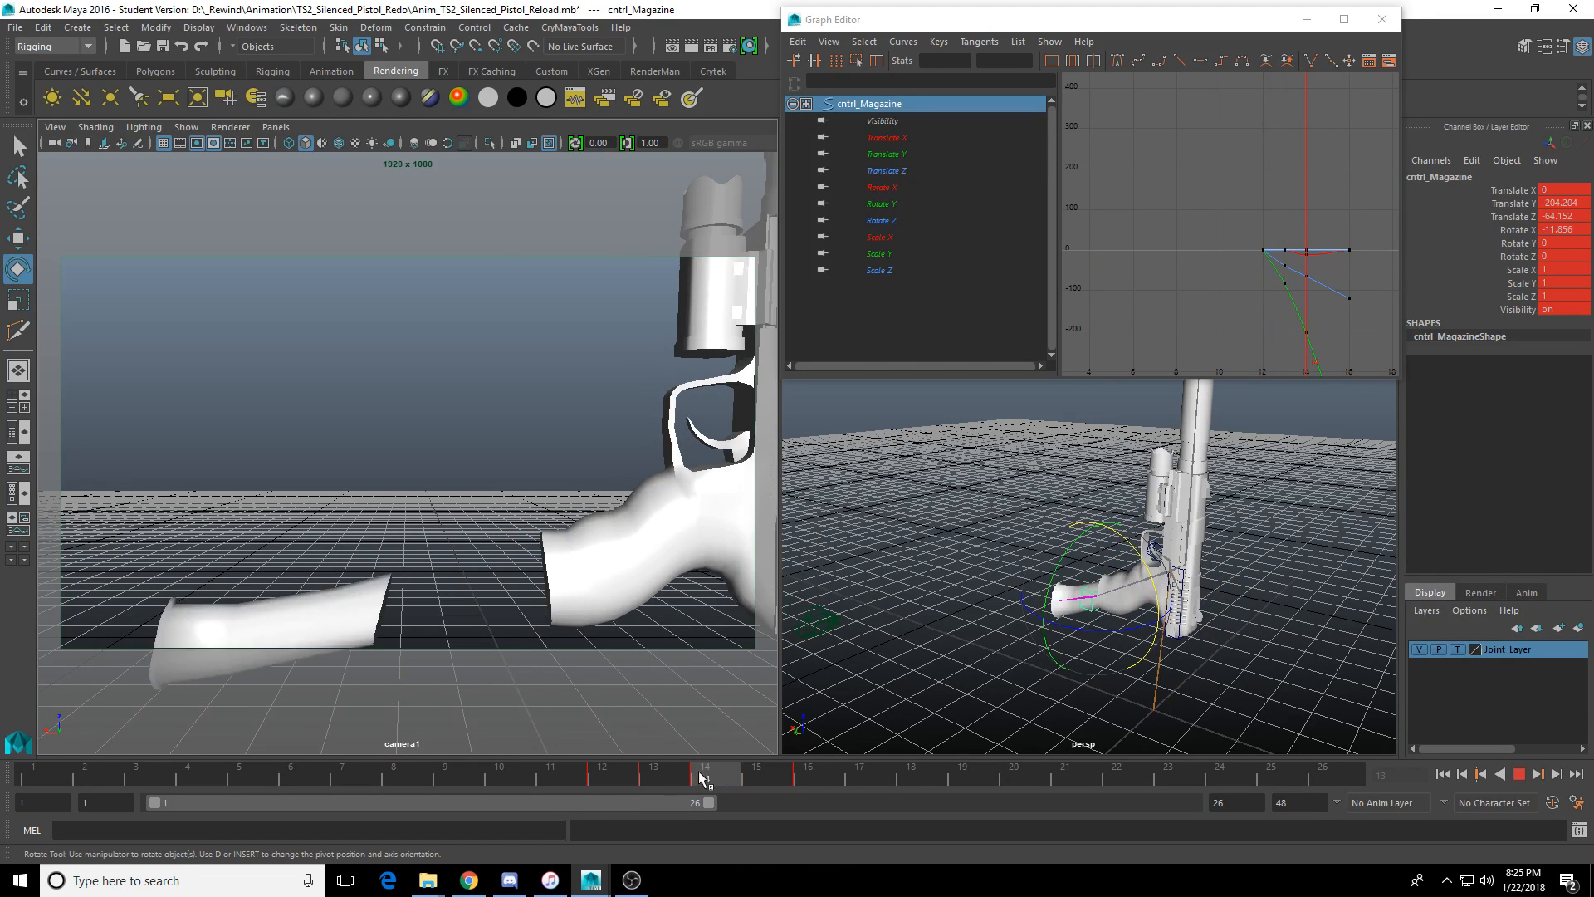
click(880, 767)
click(1516, 779)
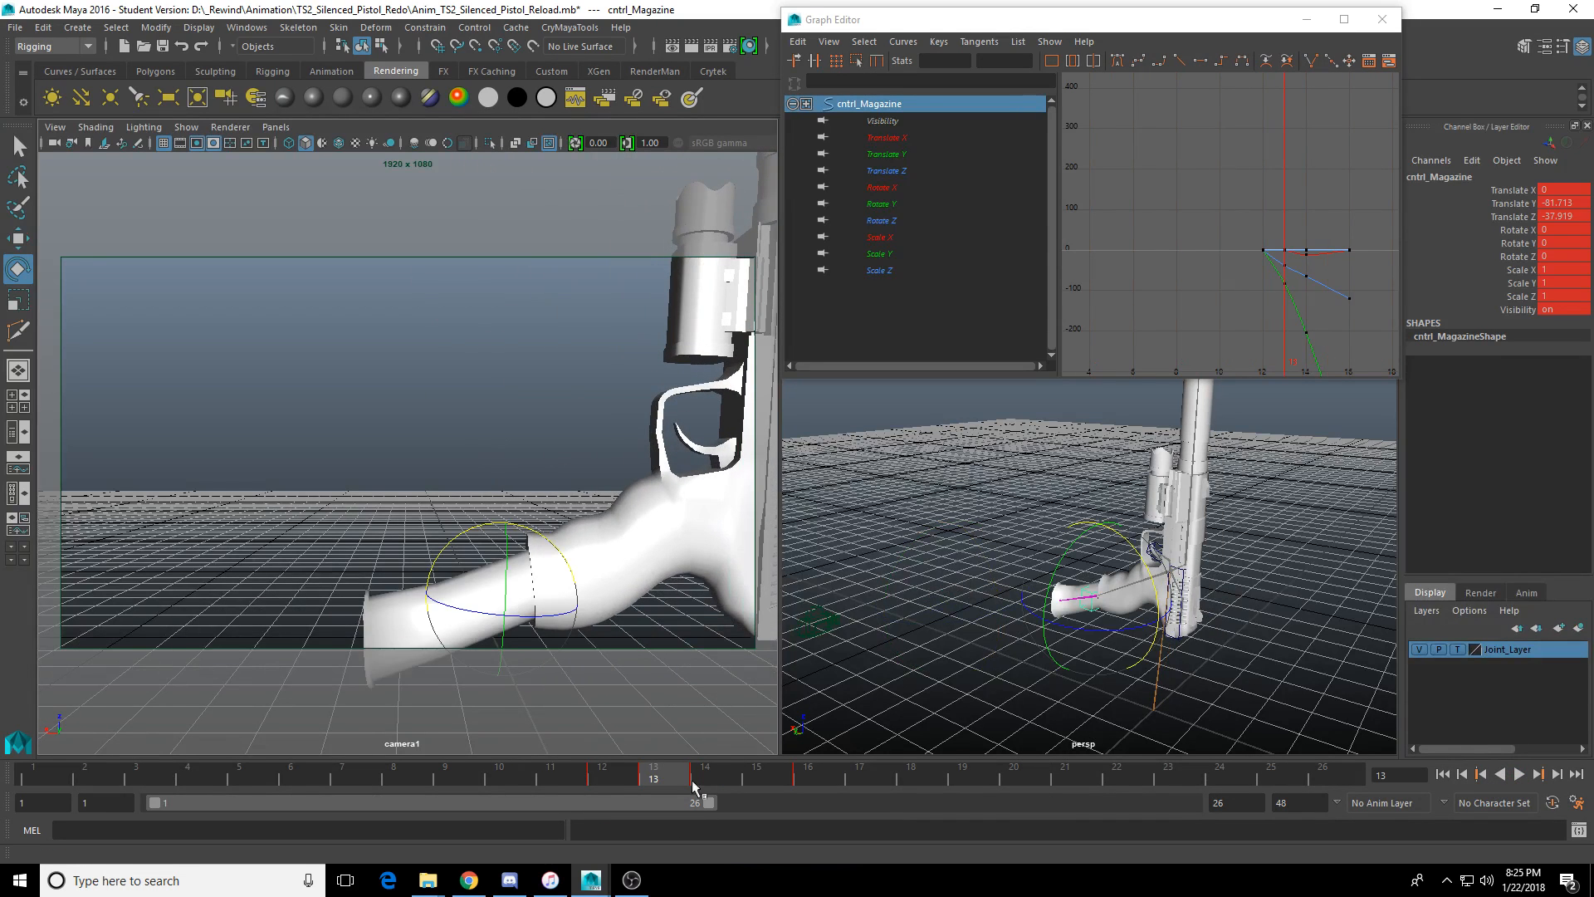
At frame 10, select the root control and frame its animation curves in the Graph Editor.
mouse_move(690, 780)
mouse_down()
mouse_move(345, 778)
mouse_move(534, 784)
mouse_move(515, 785)
mouse_up()
click(1034, 658)
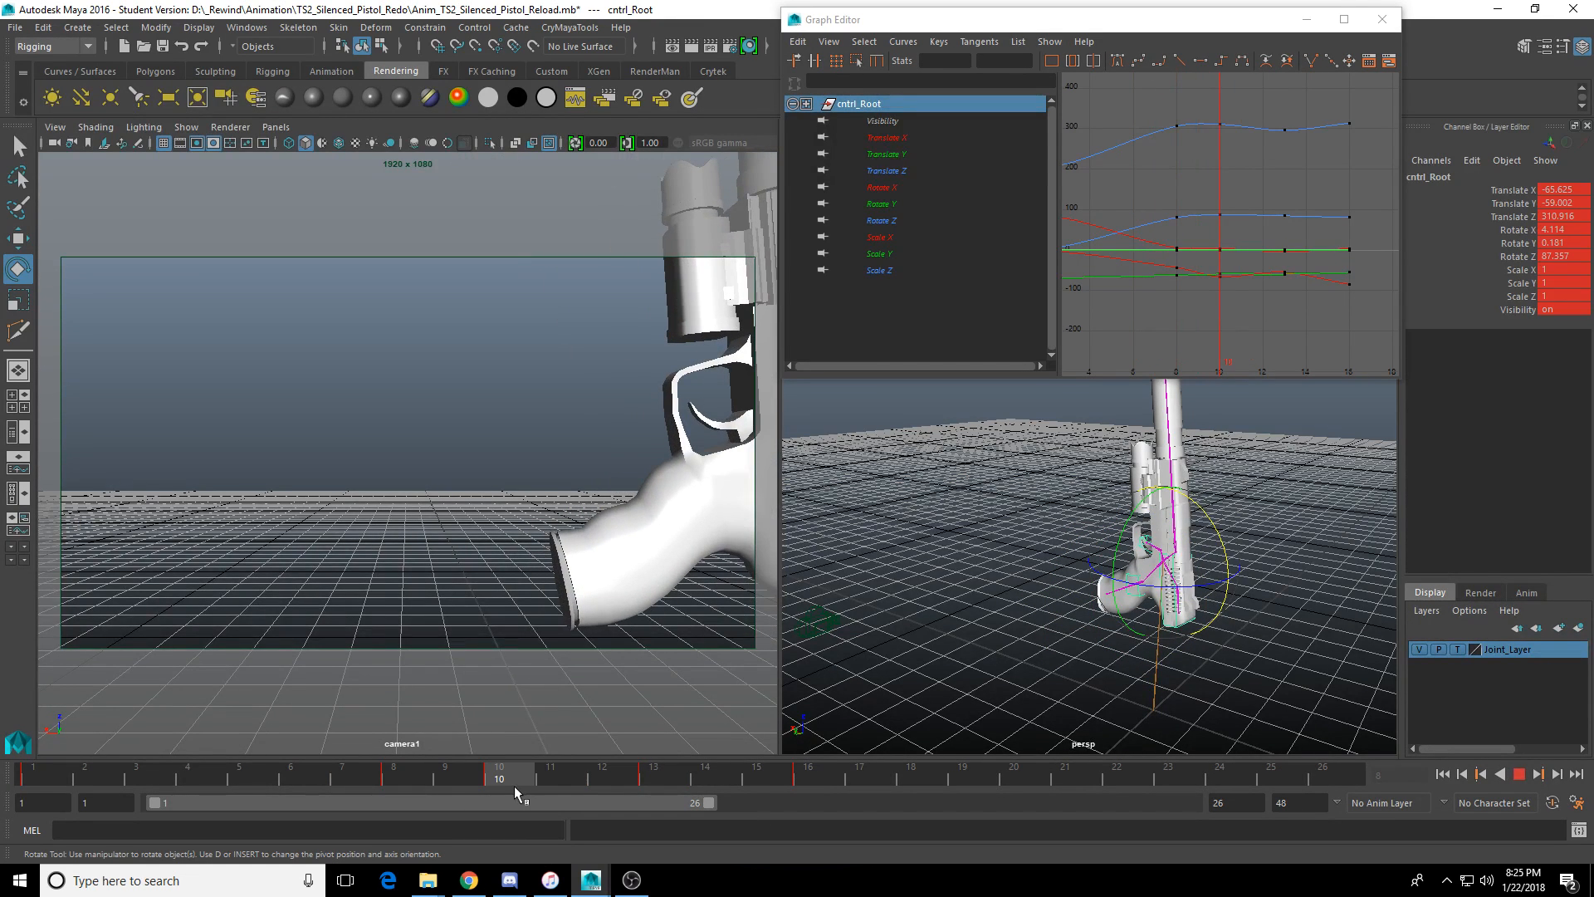
click(1199, 223)
key(a)
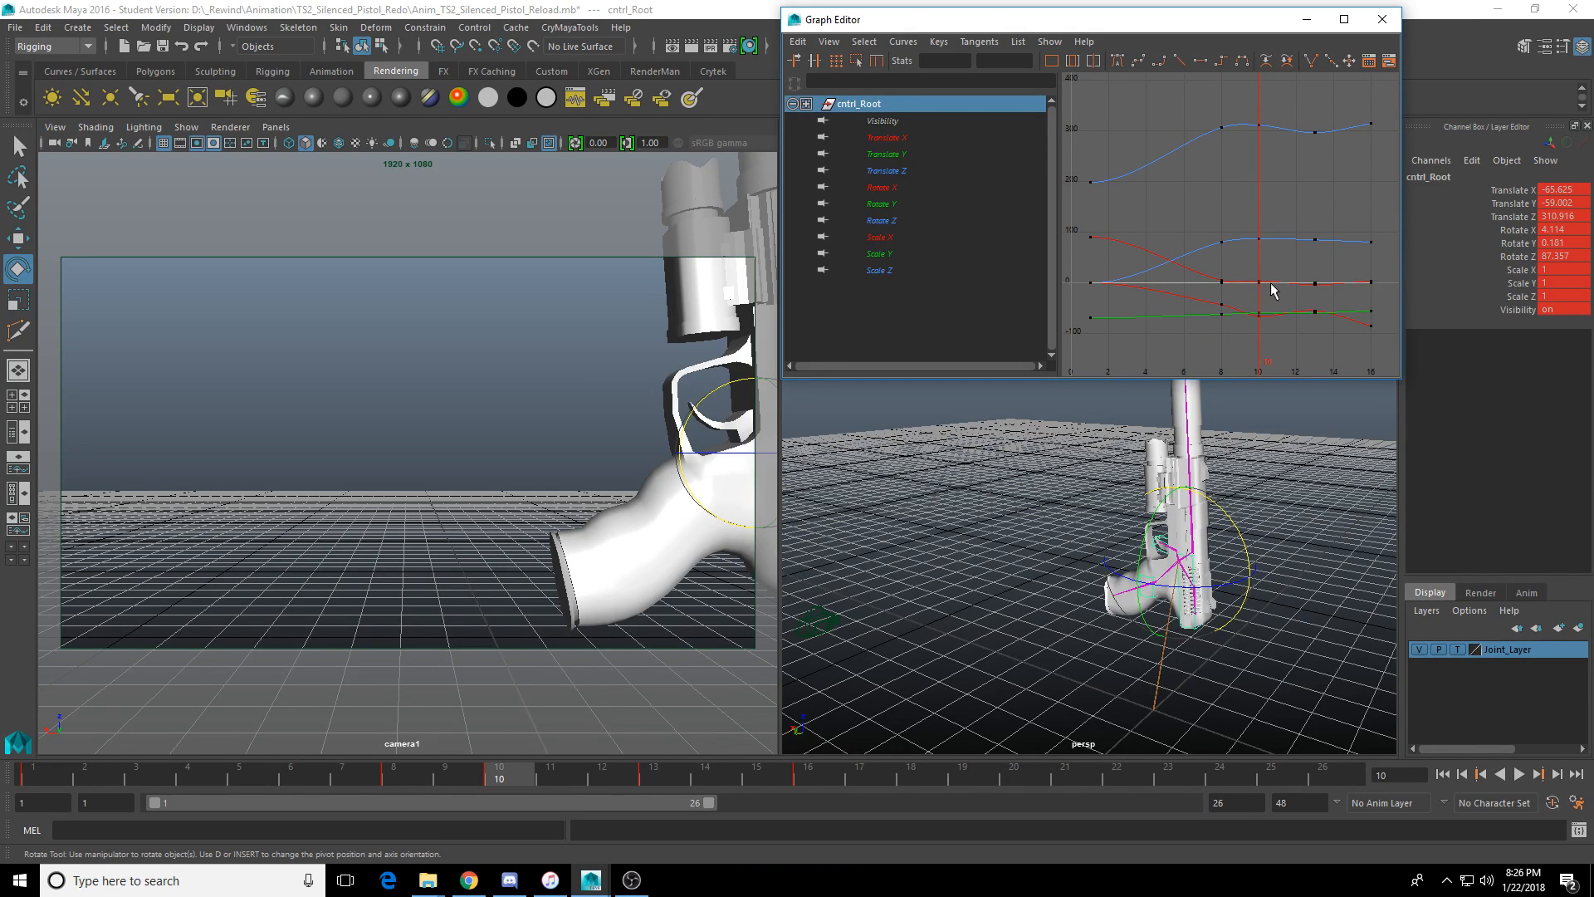
scroll(1271, 280, up, 3)
alt+middle_drag(1277, 208, 1258, 298)
Try to raise the root control's Translate Z key at frame 10 to about 335.
drag(1240, 176, 1276, 125)
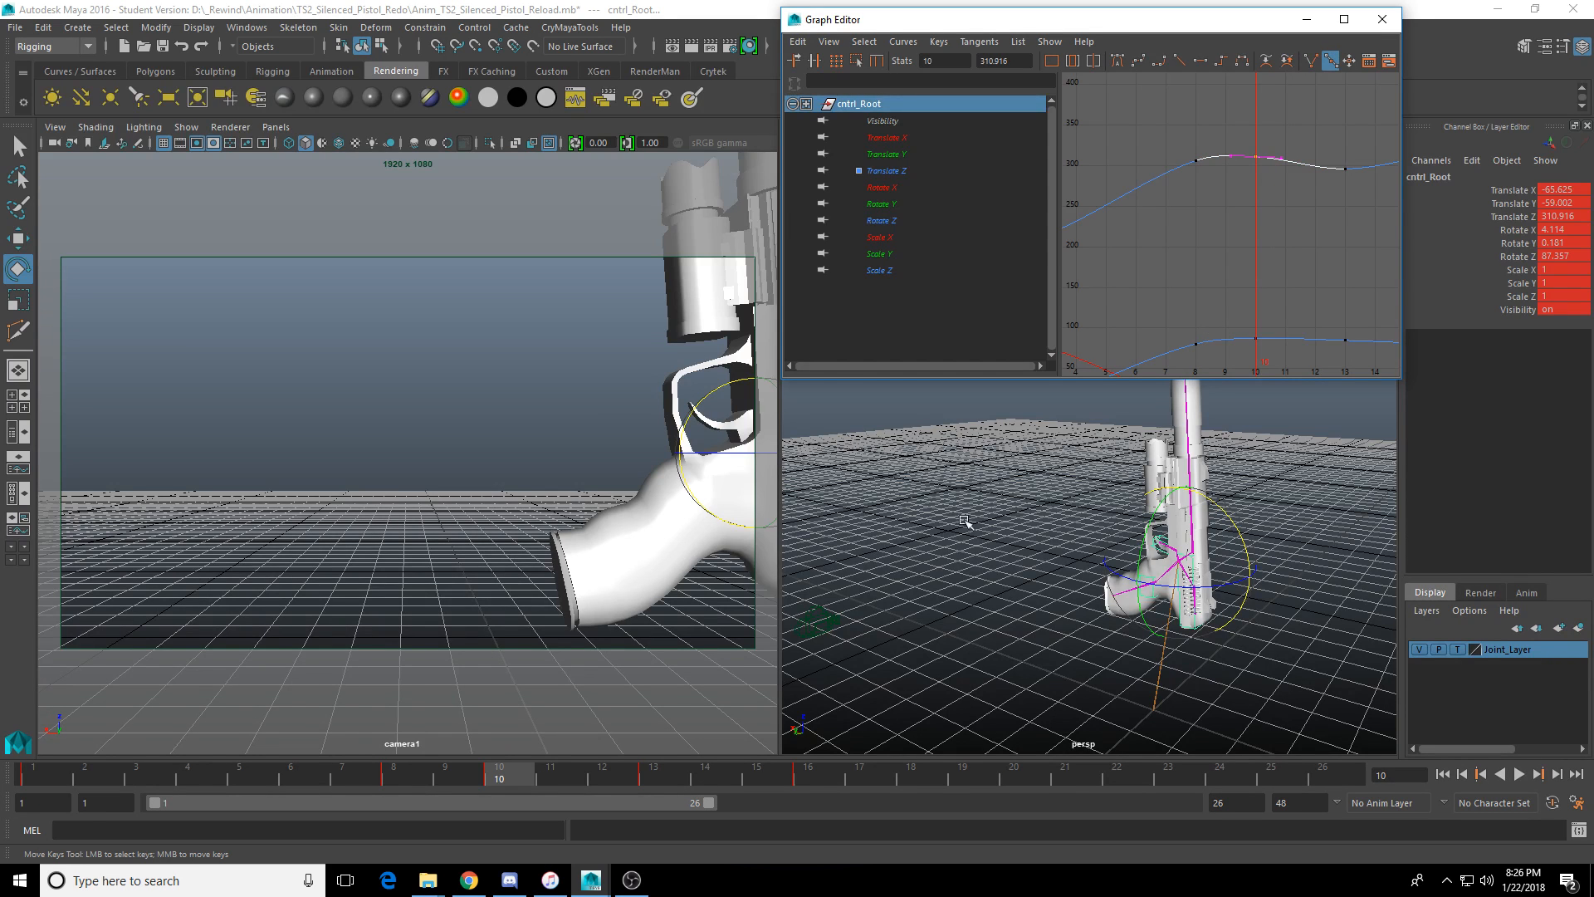
drag(552, 786, 501, 792)
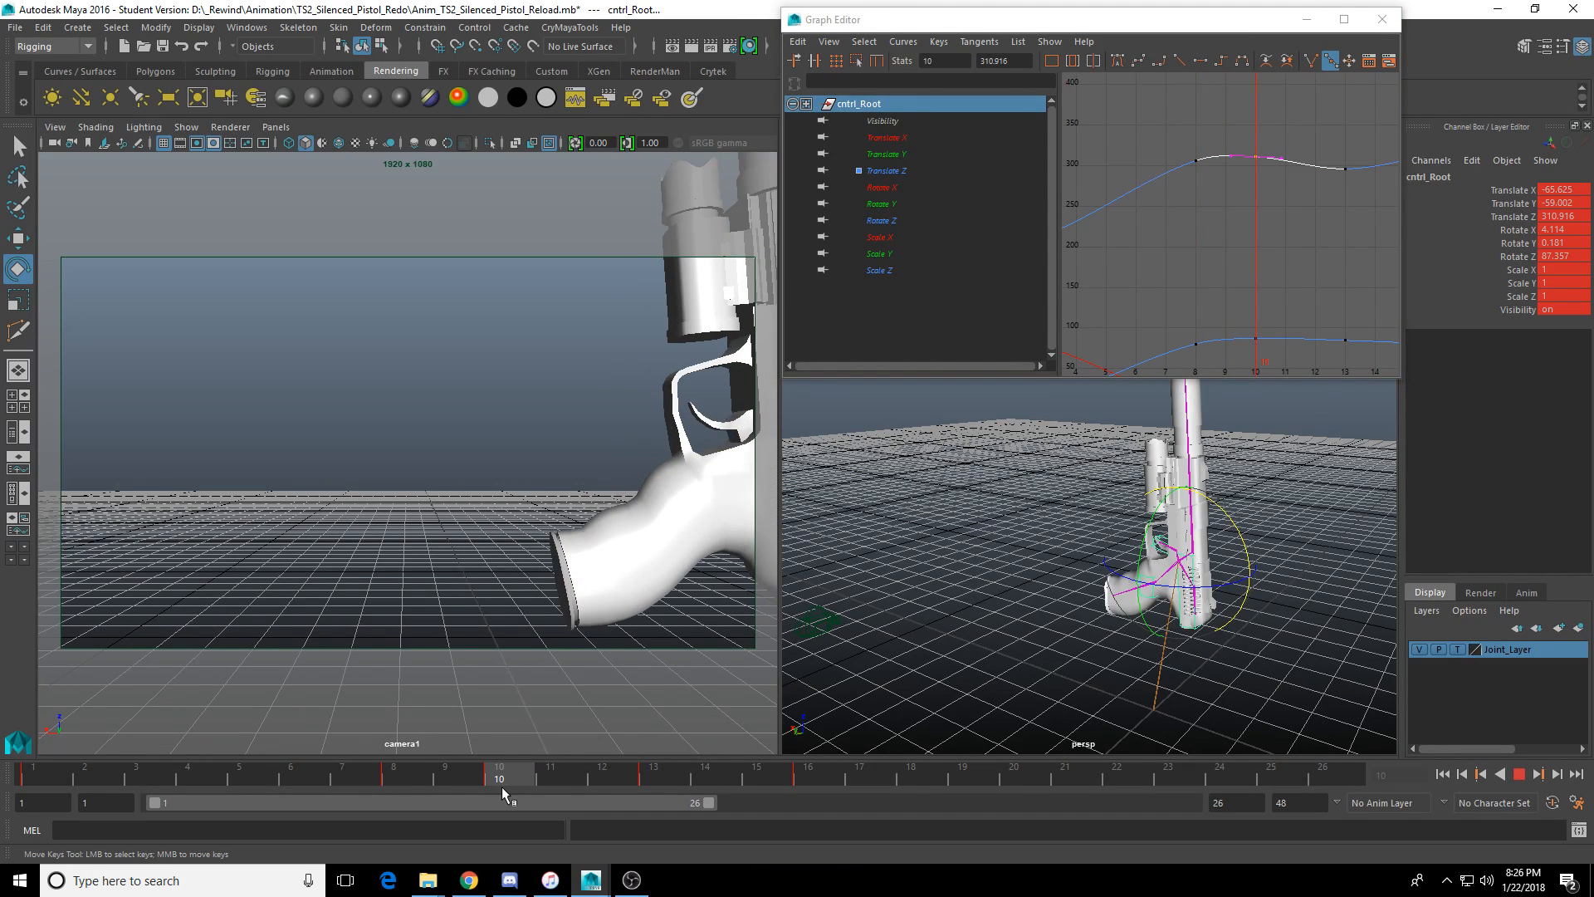
drag(1222, 211, 1297, 148)
middle_drag(1255, 150, 1256, 130)
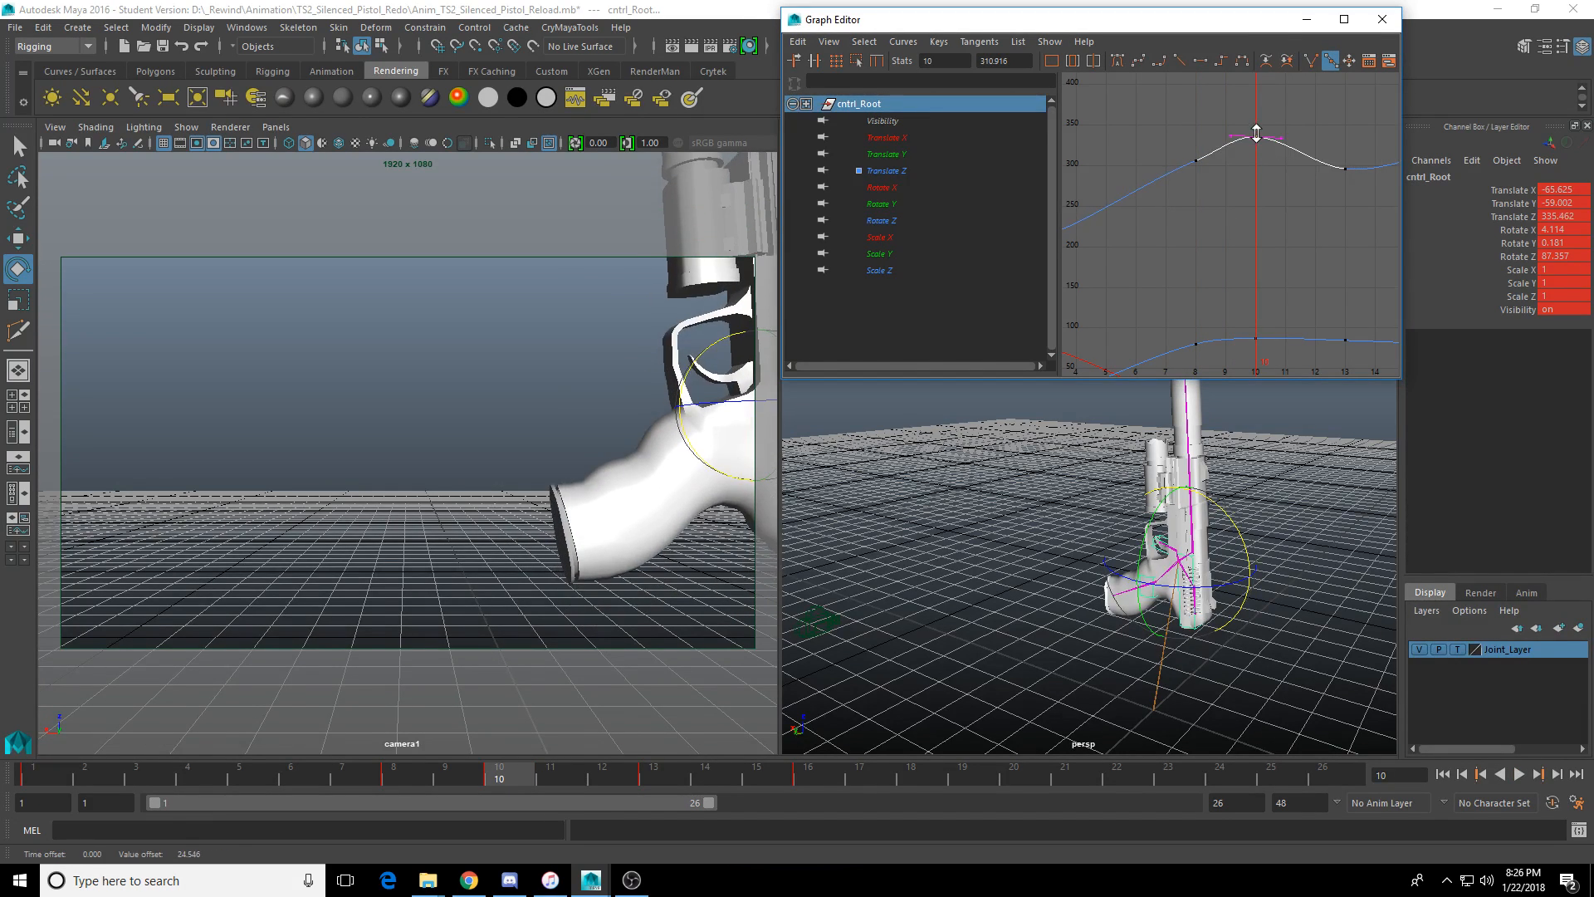
key(ctrl+z)
Lower the root control's Rotate X key at frame 10 to about -2.2 and play the animation from the start.
alt+middle_drag(1238, 287, 1236, 163)
drag(900, 185, 899, 222)
scroll(1278, 246, up, 4)
alt+middle_drag(1275, 282, 1224, 178)
drag(1303, 274, 1258, 259)
middle_drag(1263, 264, 1254, 299)
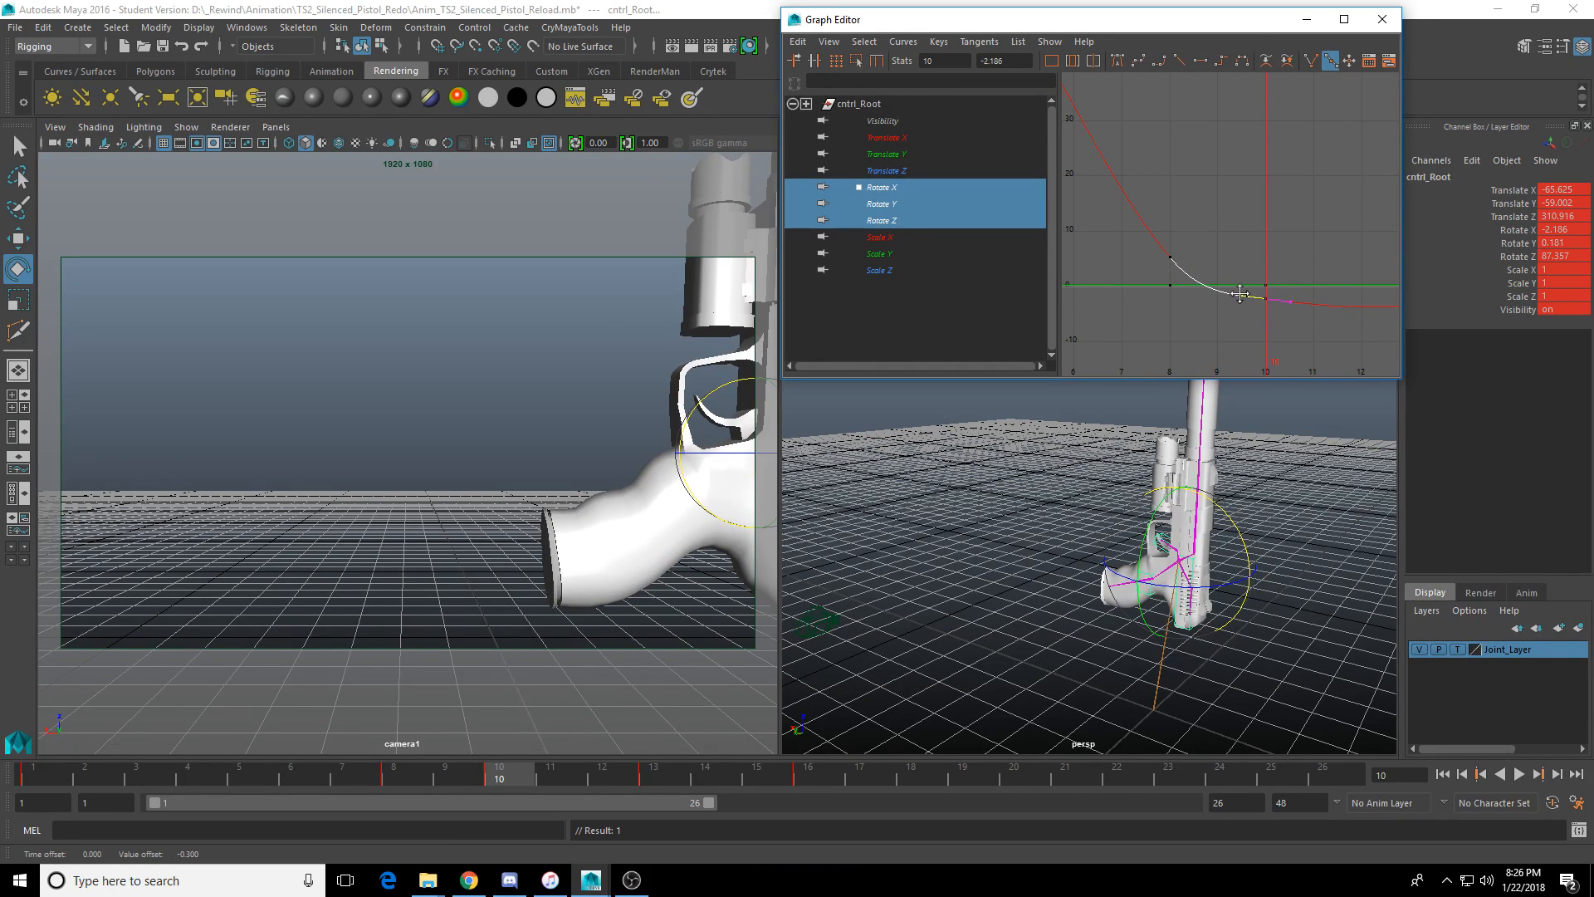
drag(687, 772, 549, 778)
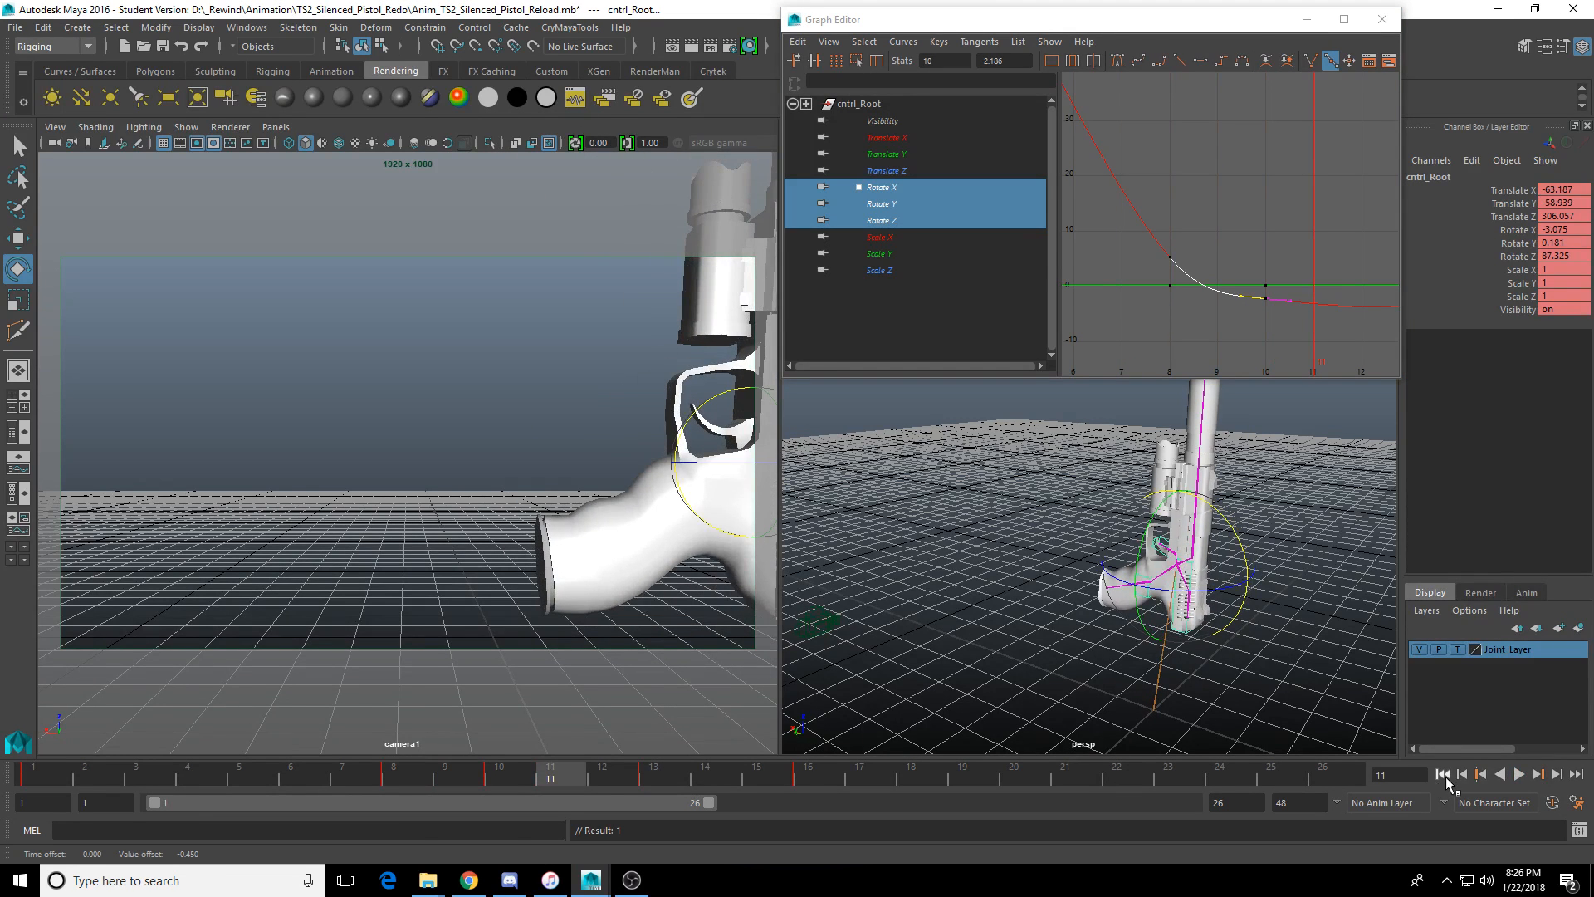
click(1445, 778)
click(1519, 779)
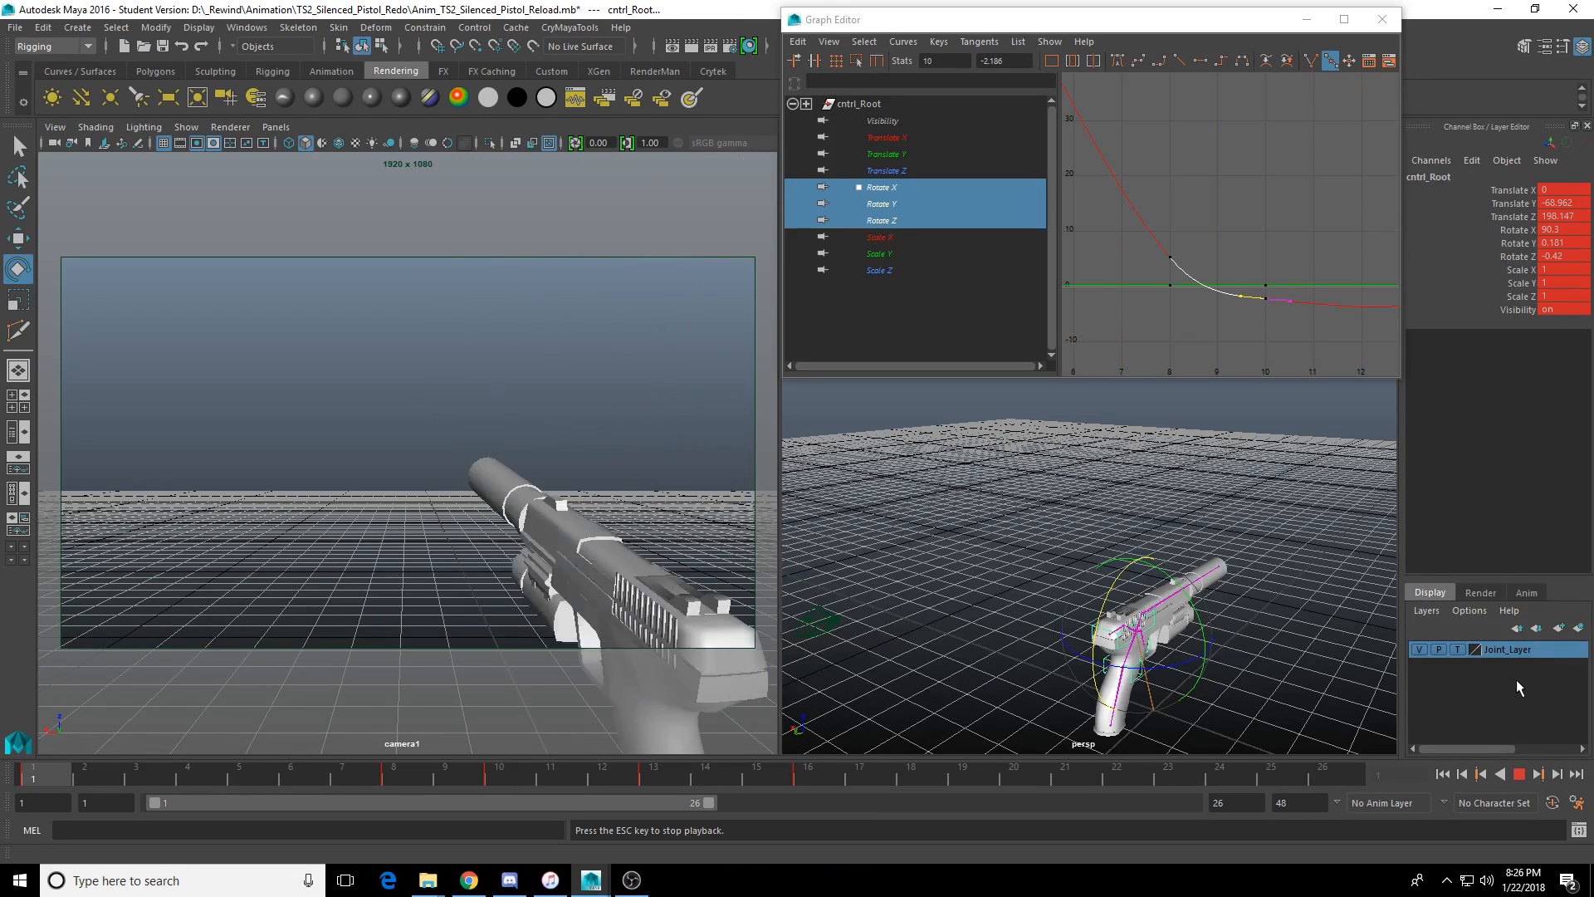
click(1519, 774)
At frame 13, rotate the root control to about -6.64 on X, key it, and review its Rotate X key in the Graph Editor.
mouse_move(382, 777)
mouse_down()
mouse_move(52, 785)
mouse_move(515, 774)
mouse_move(649, 784)
mouse_move(326, 780)
mouse_move(640, 794)
mouse_up()
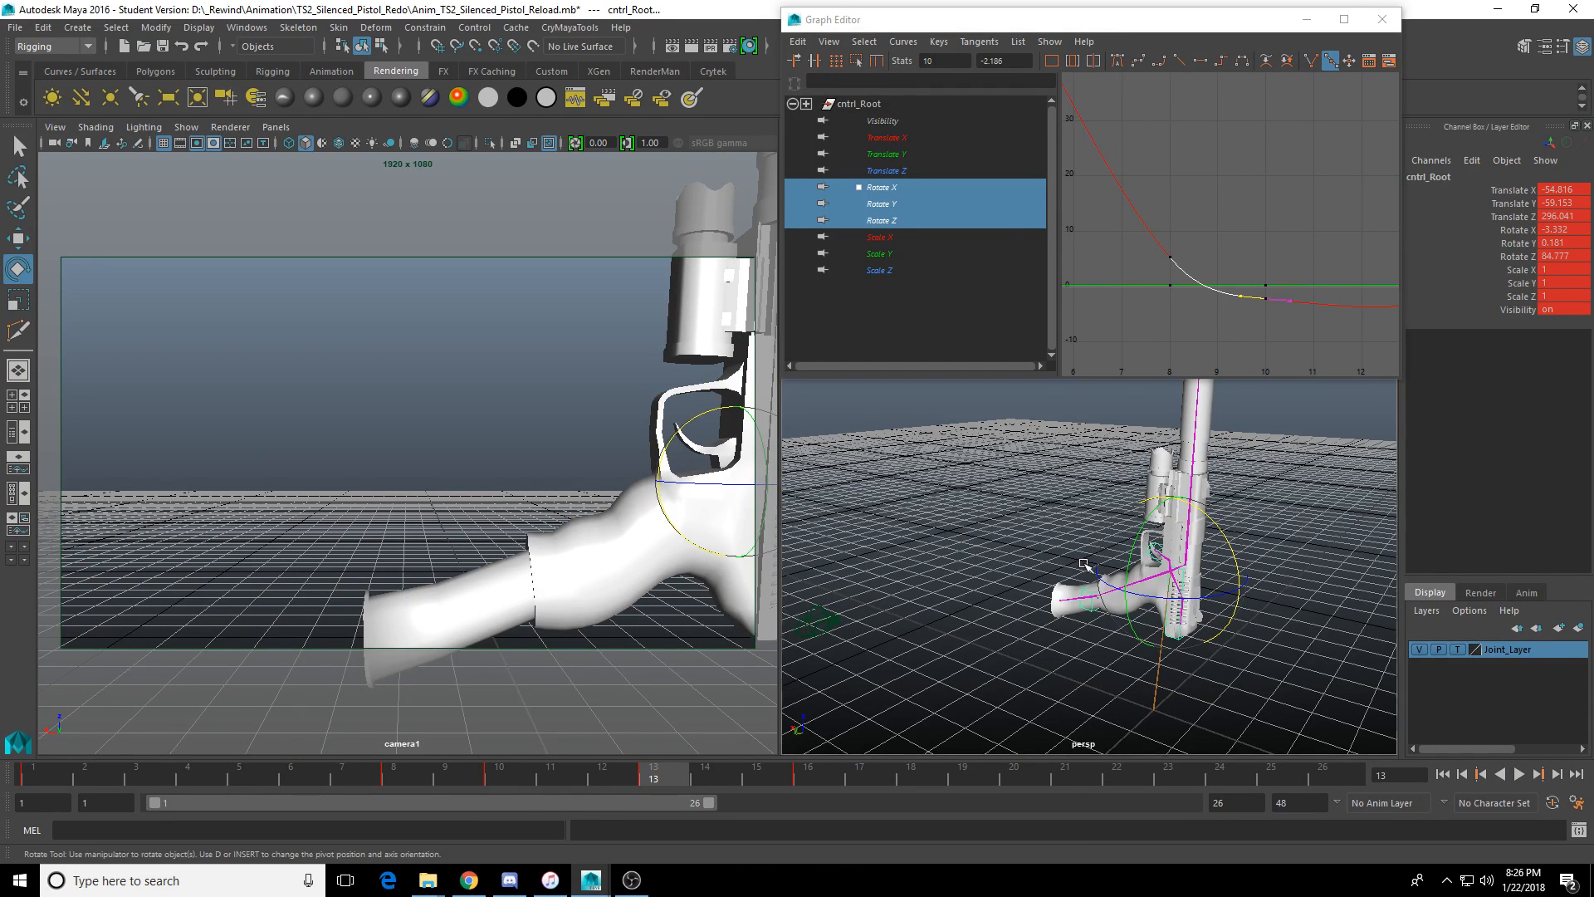
drag(1082, 562, 1205, 537)
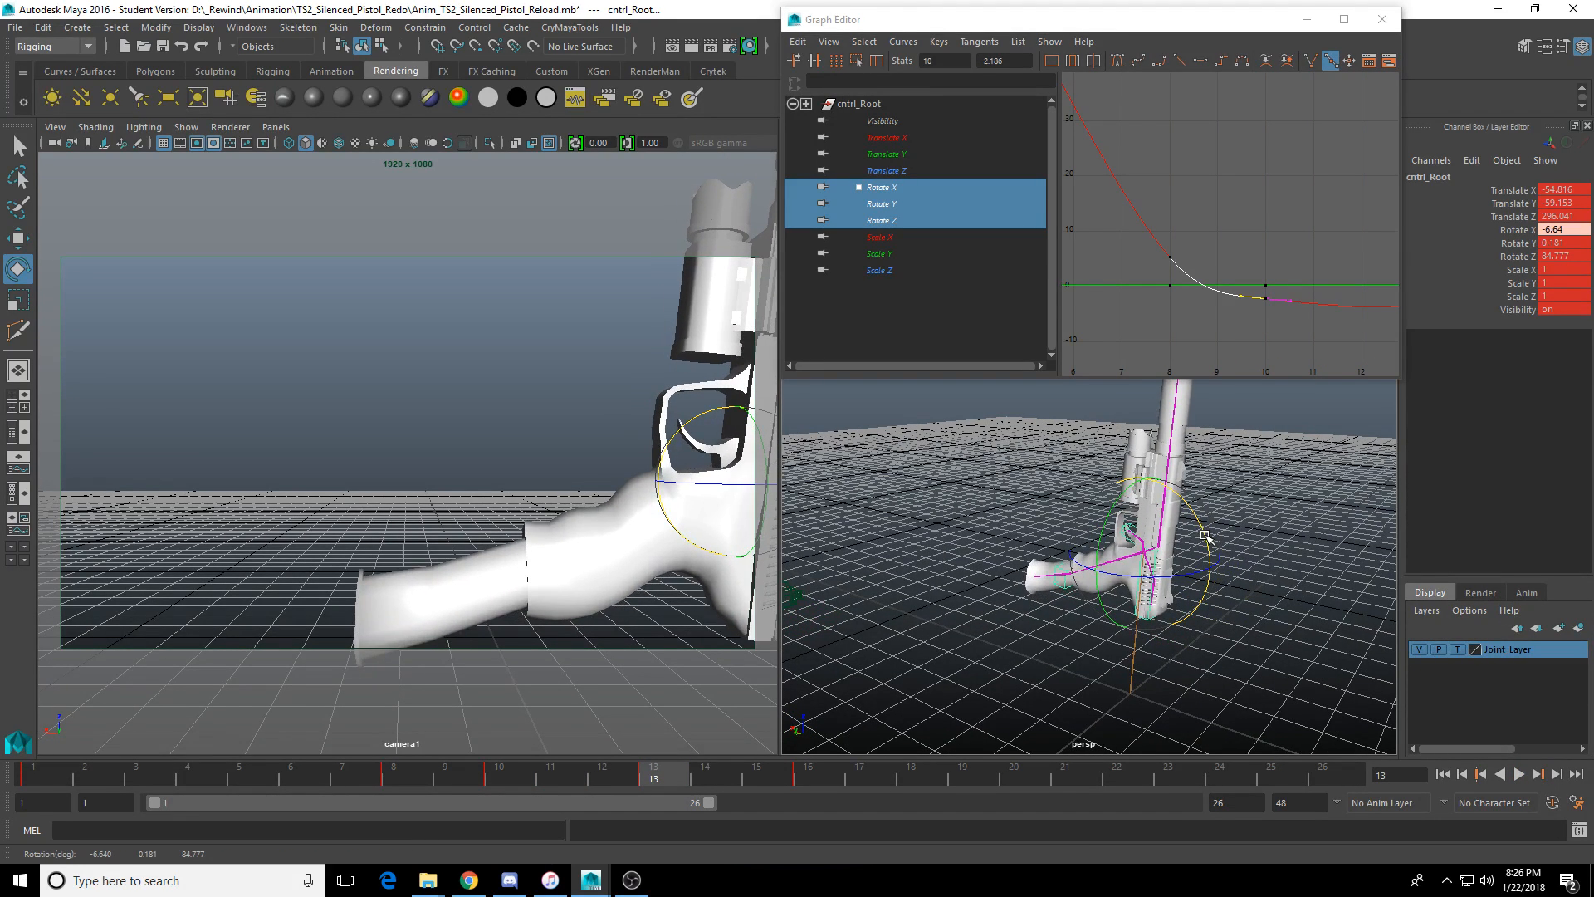
key(s)
drag(512, 772, 640, 776)
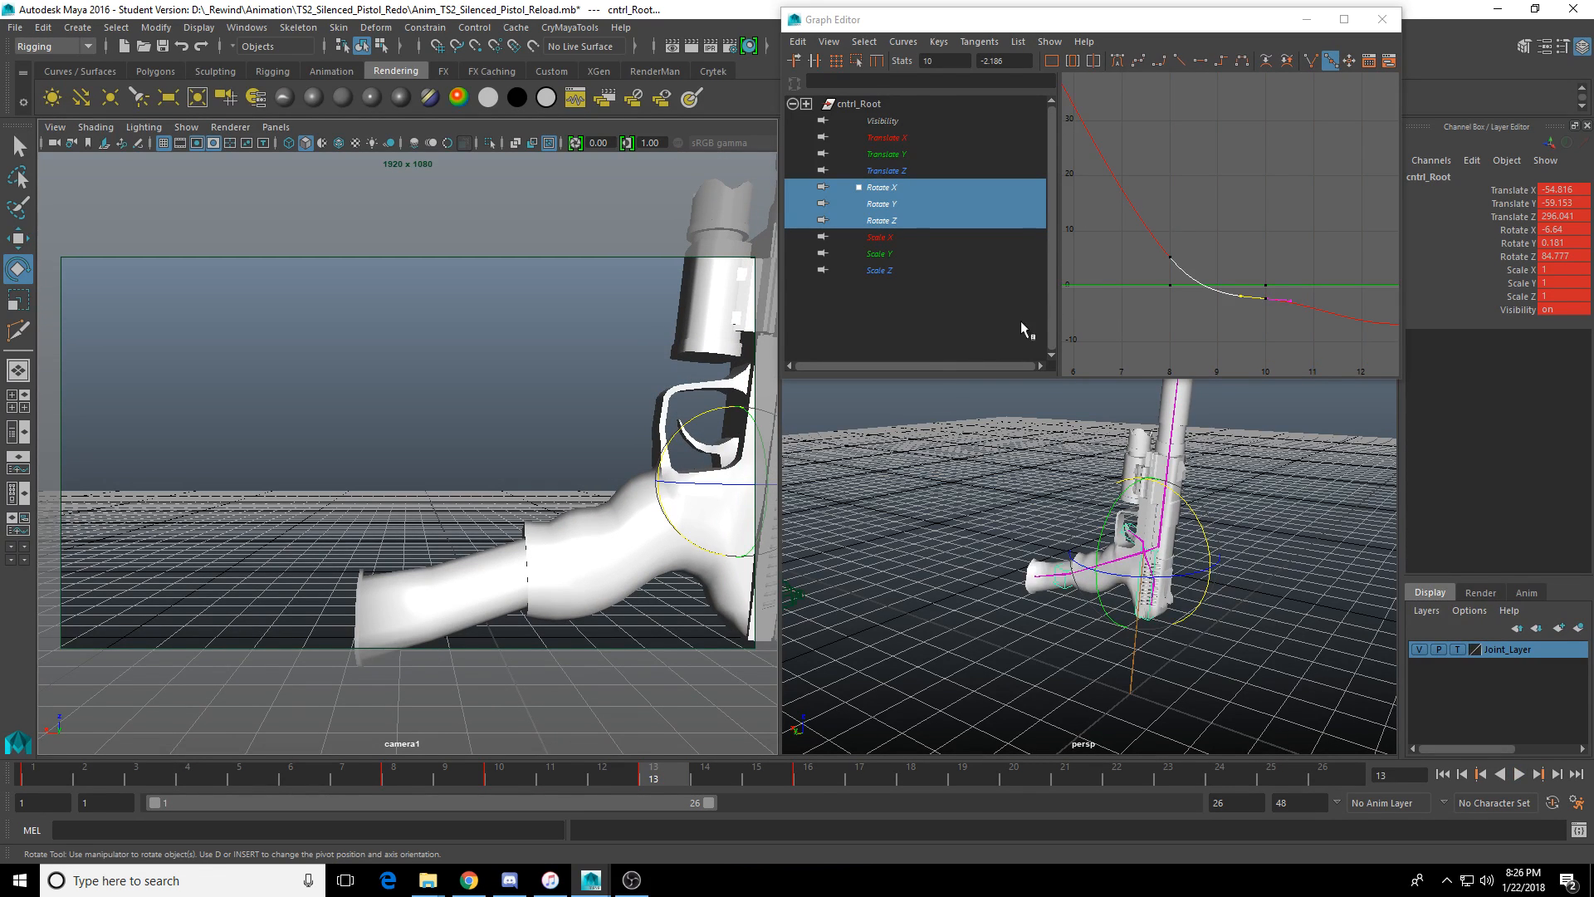
key(f)
alt+middle_drag(1362, 299, 1253, 288)
drag(1241, 269, 1305, 336)
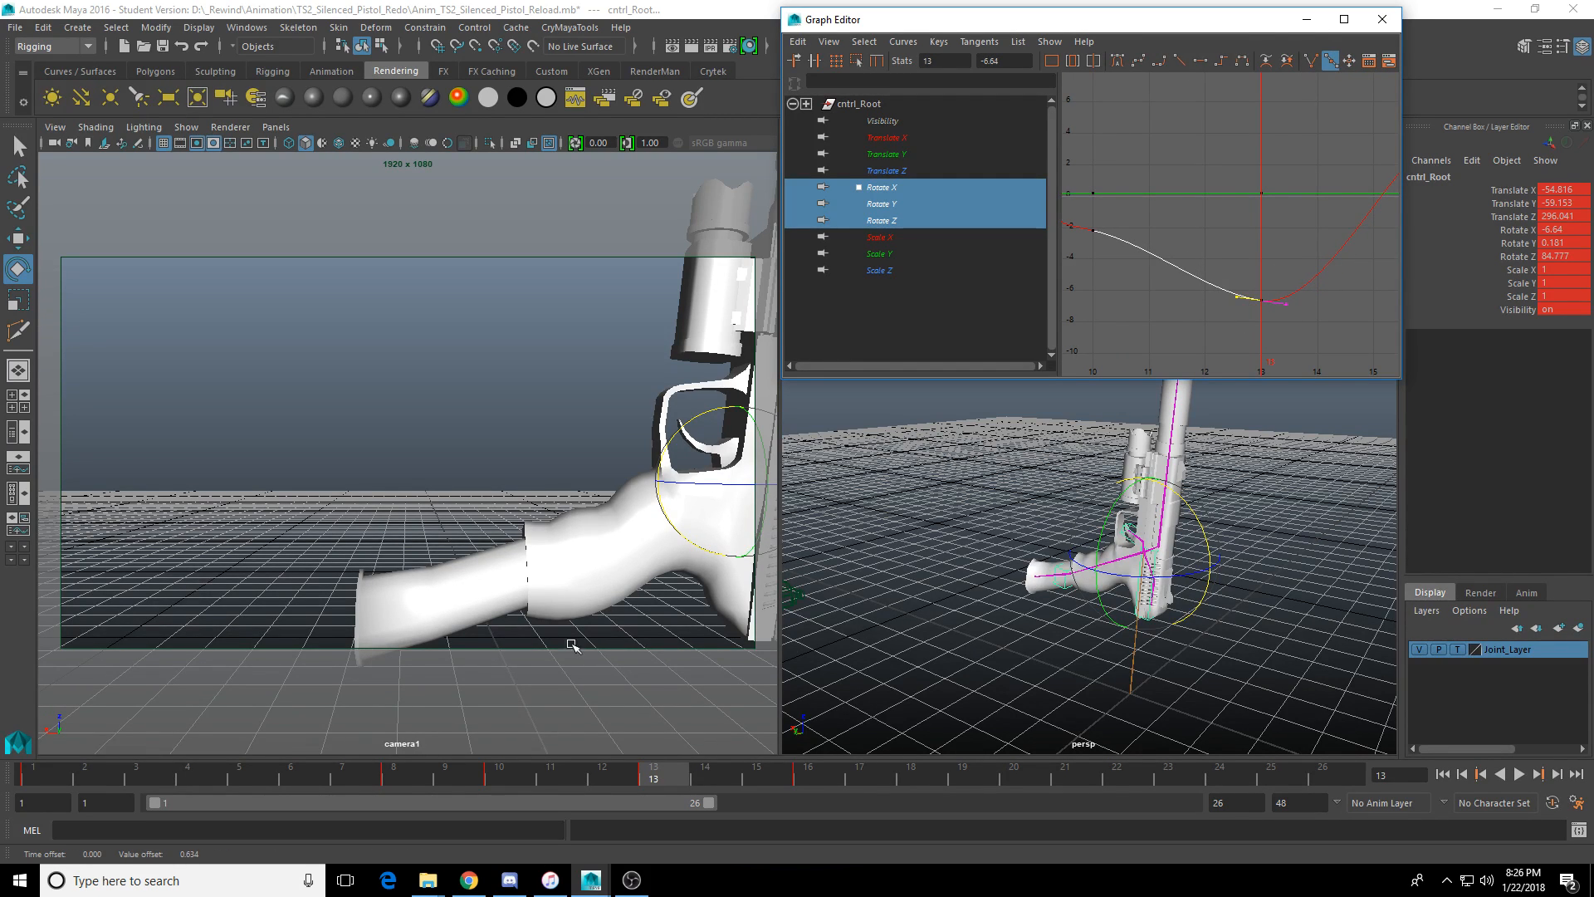
drag(474, 774, 644, 790)
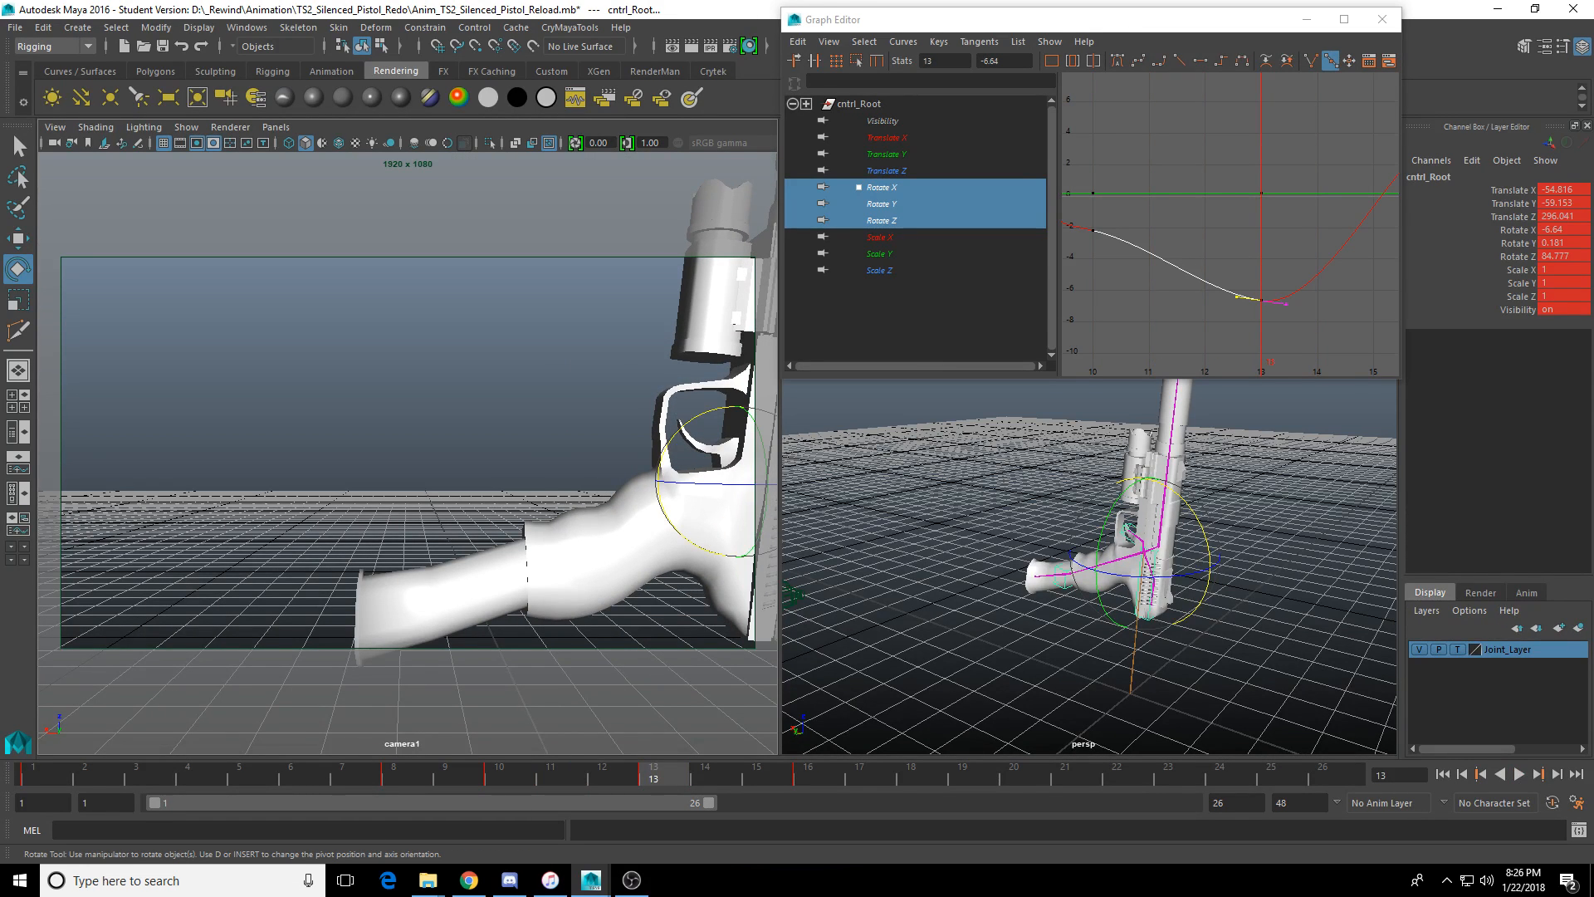
Select the magazine control, shift all its keys one frame later to start at frame 13, and play back the animation.
click(498, 512)
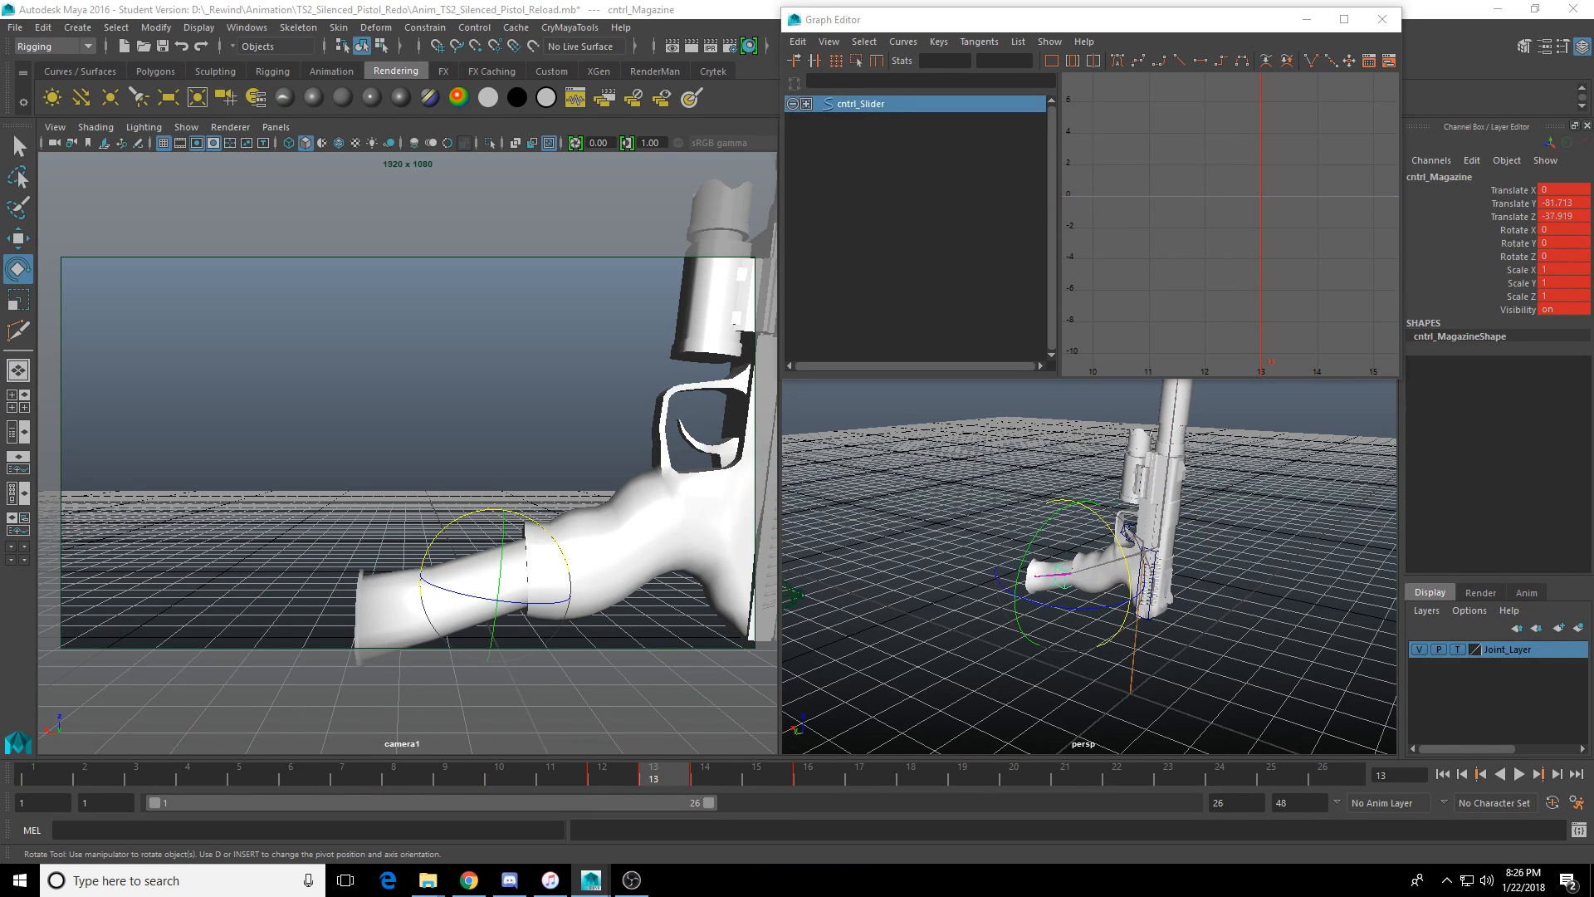
shift+drag(541, 782, 913, 777)
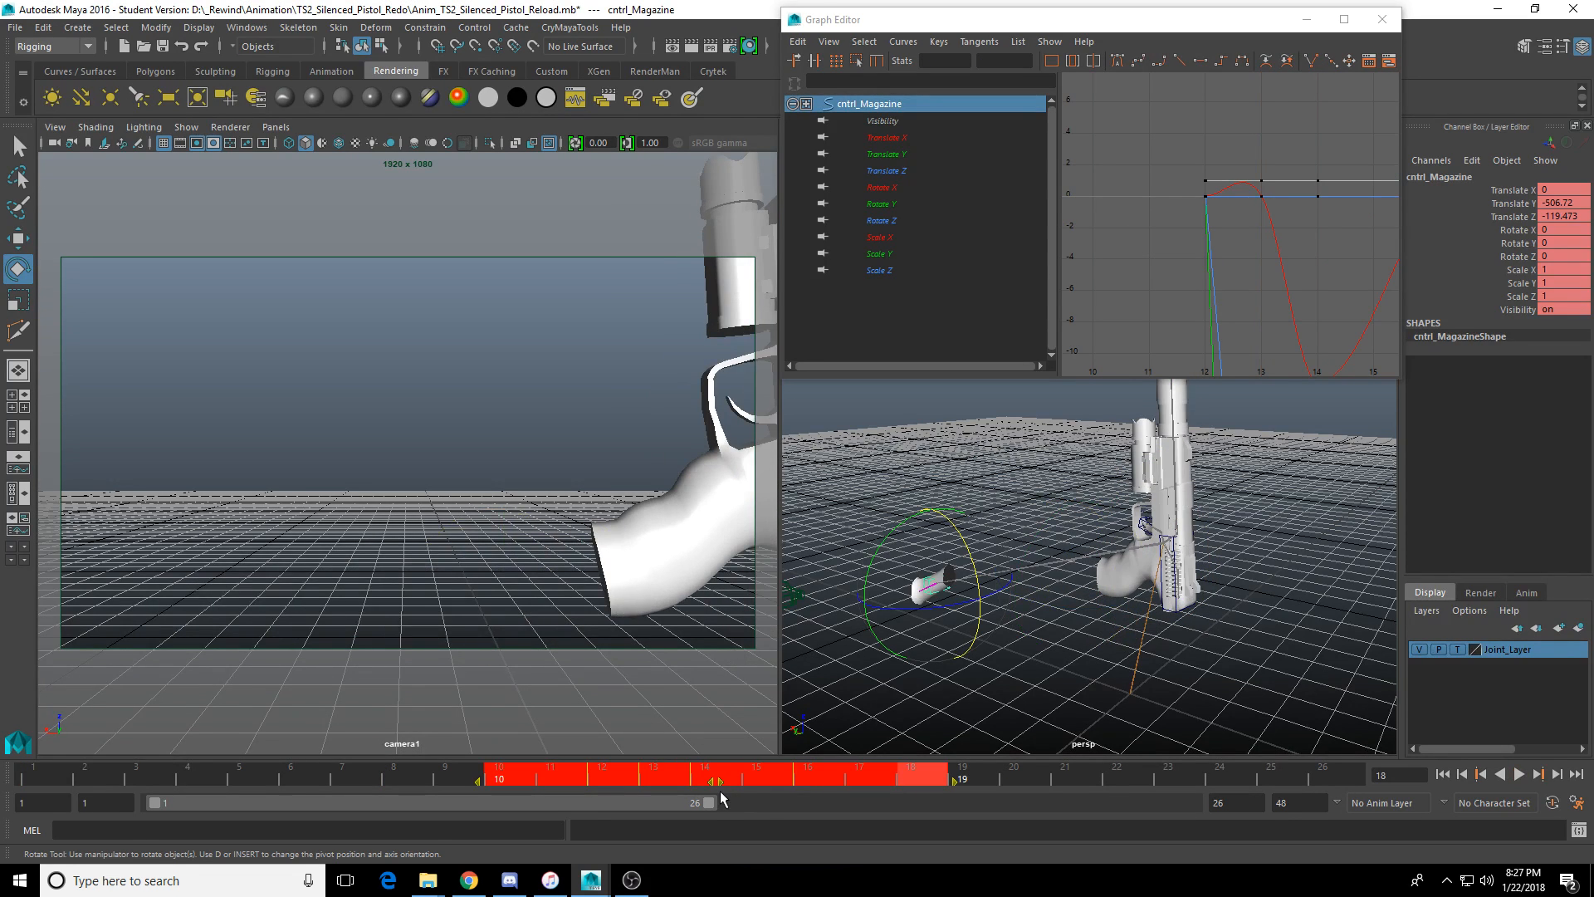
drag(721, 782, 772, 783)
click(639, 778)
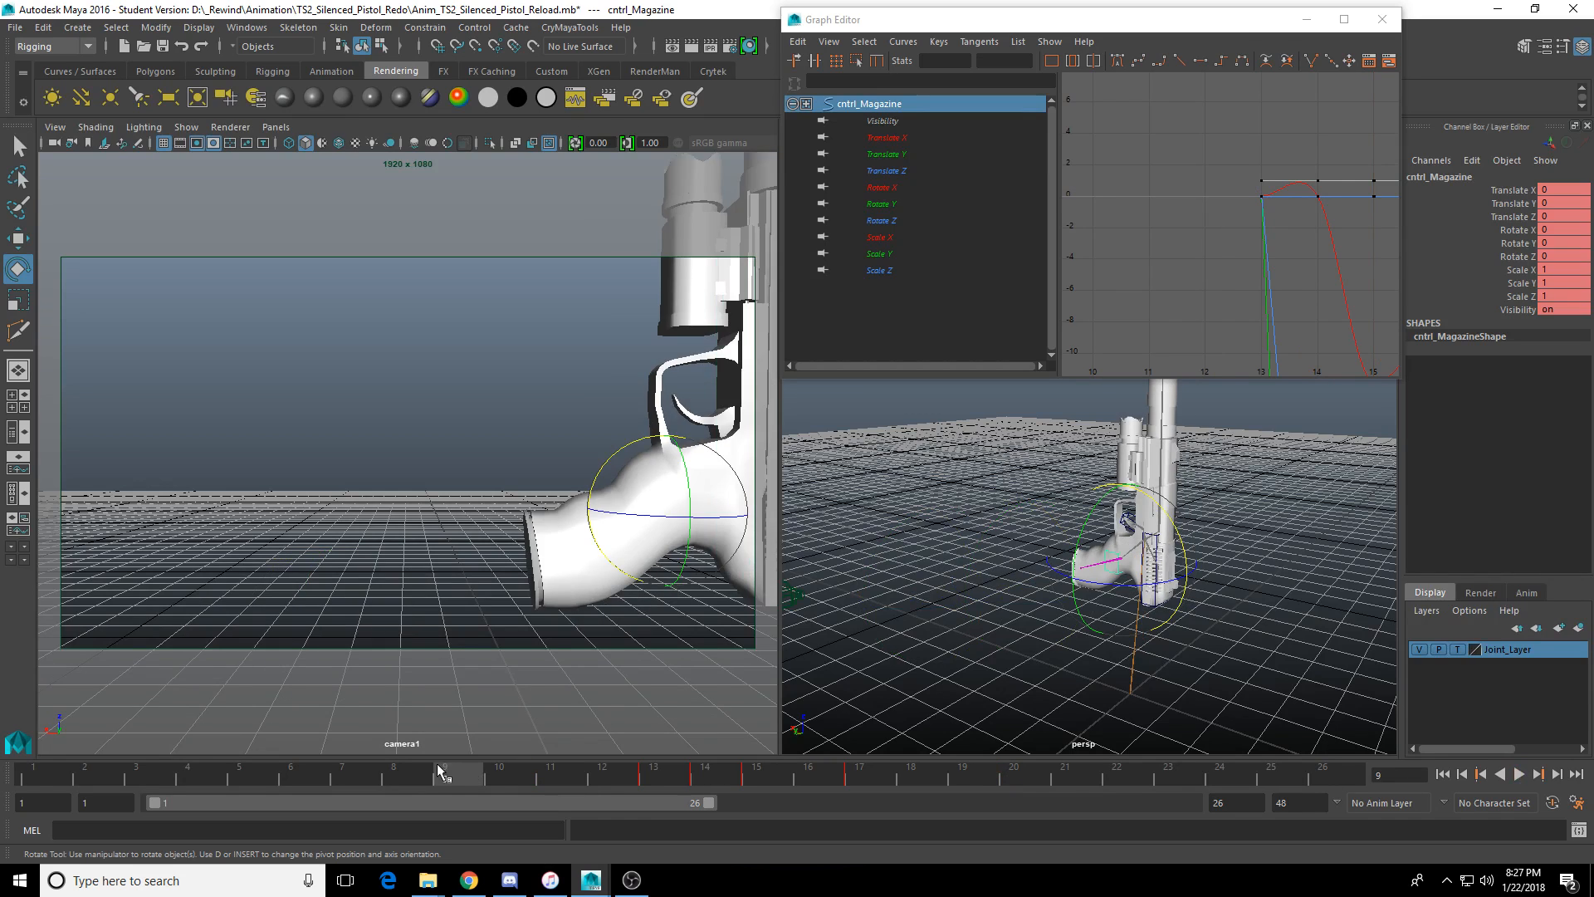
drag(639, 779, 889, 779)
click(1517, 774)
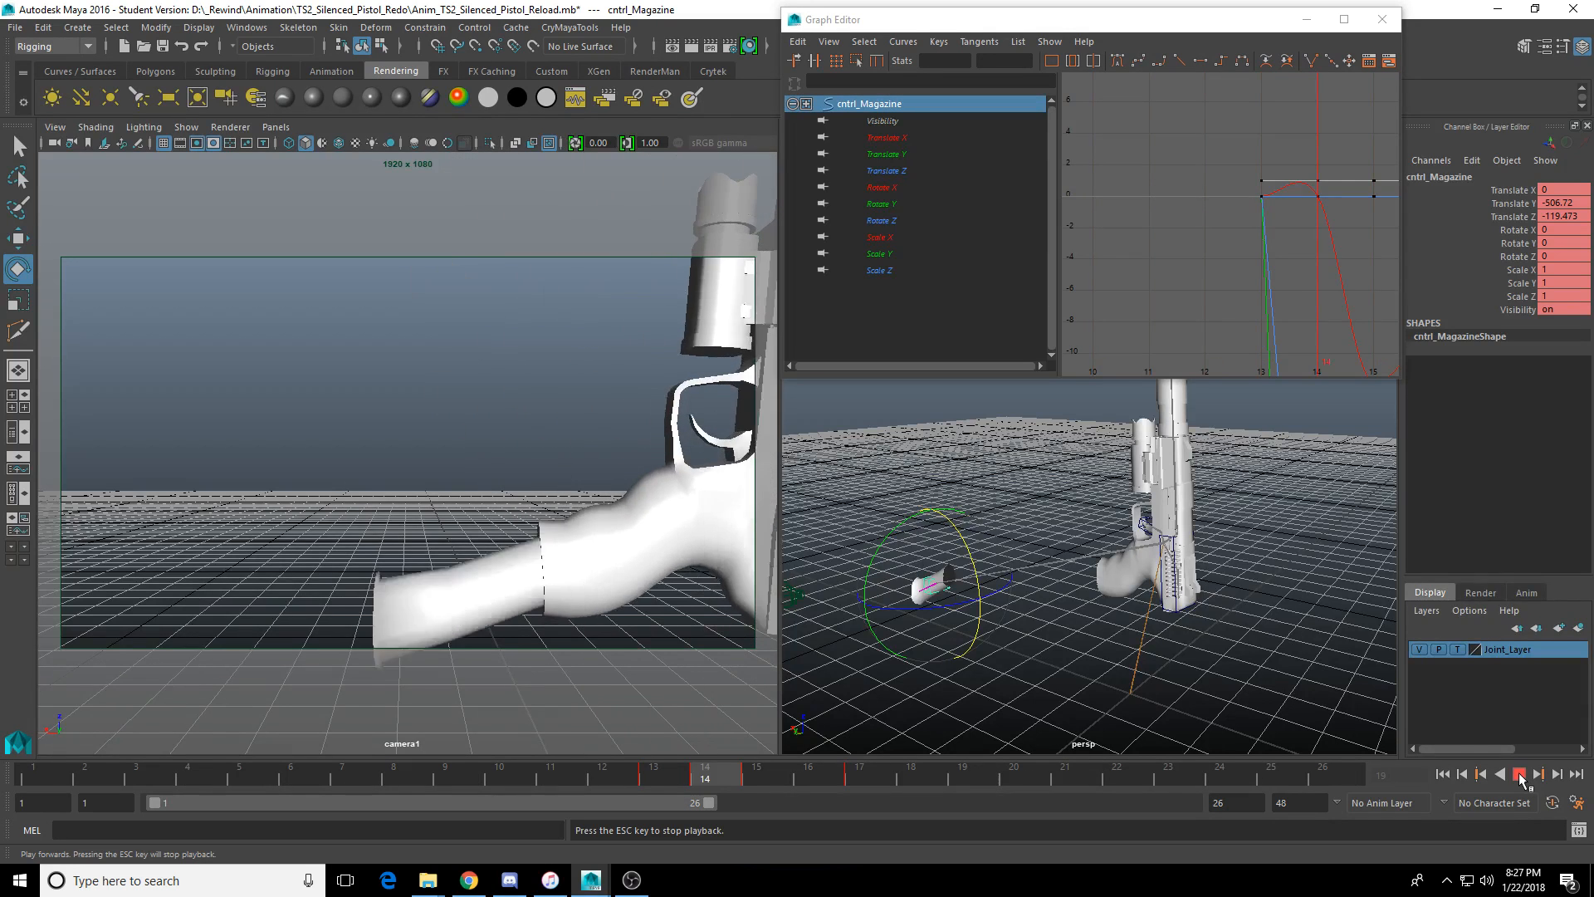
click(1517, 773)
At frame 16, rotate the root control to about 0.86 on X and play back the animation.
drag(724, 777, 857, 785)
click(1227, 489)
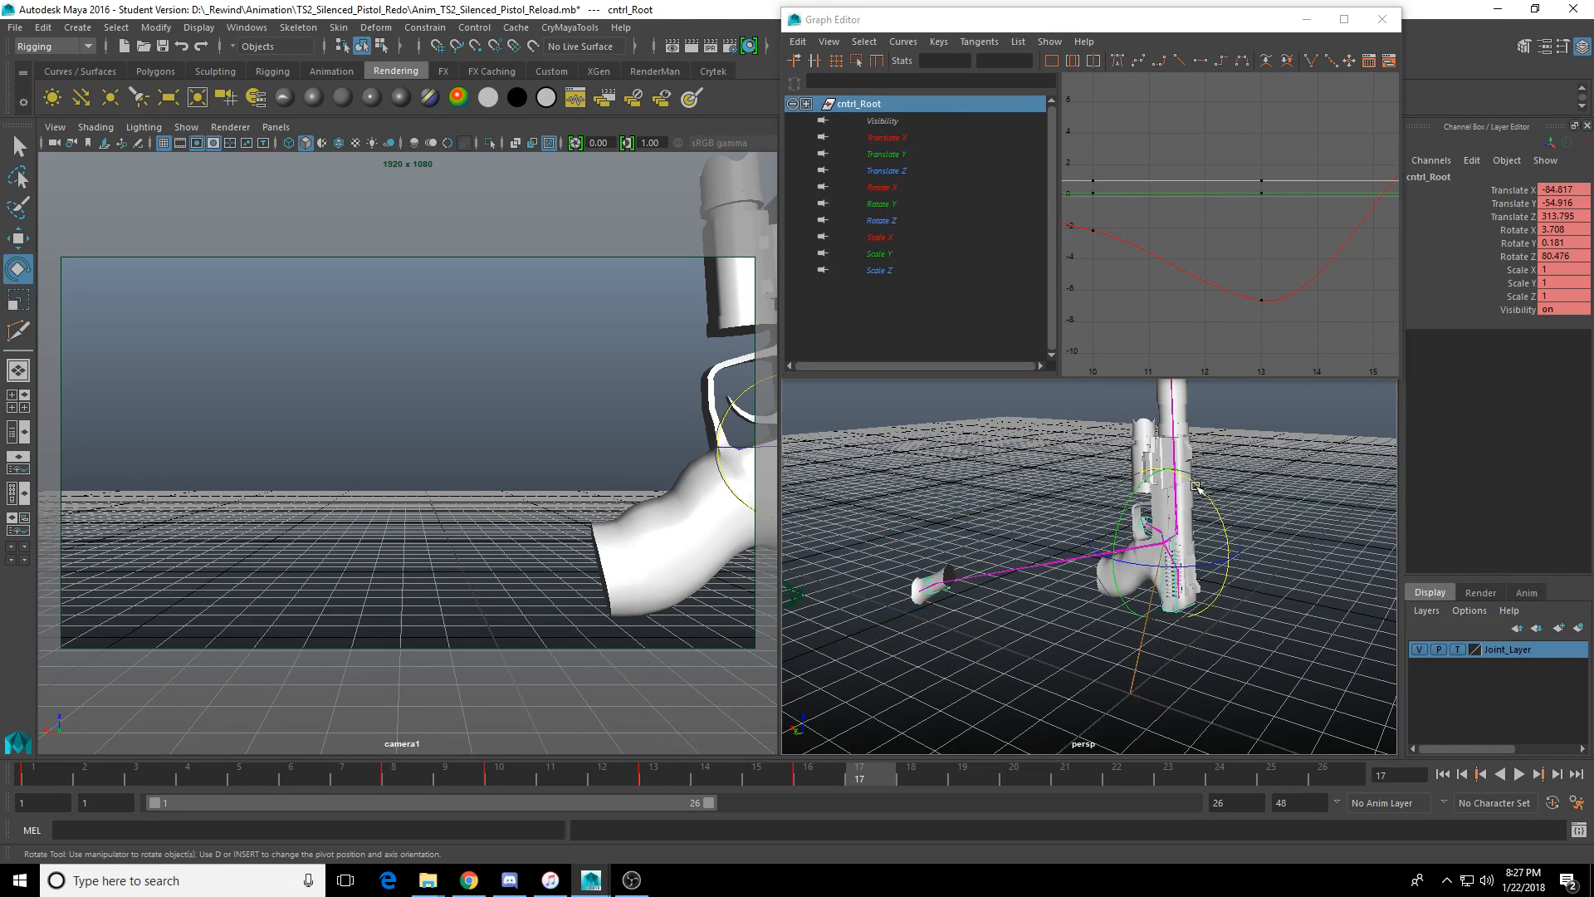
alt+right_drag(1024, 486, 1255, 516)
alt+middle_drag(1255, 516, 1234, 545)
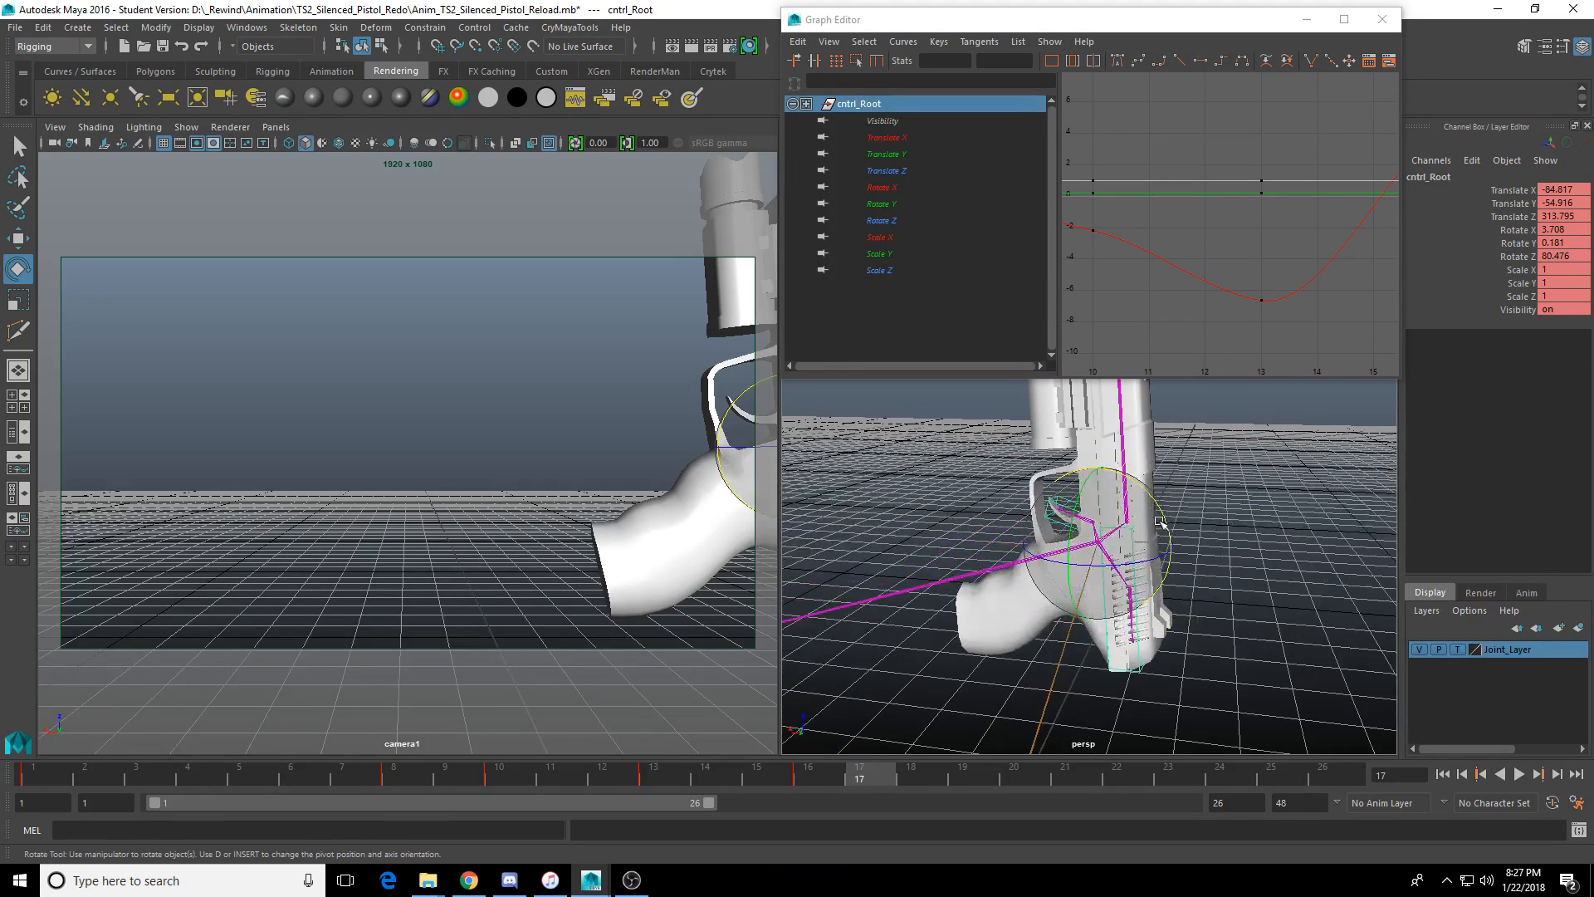
drag(1164, 517, 1166, 520)
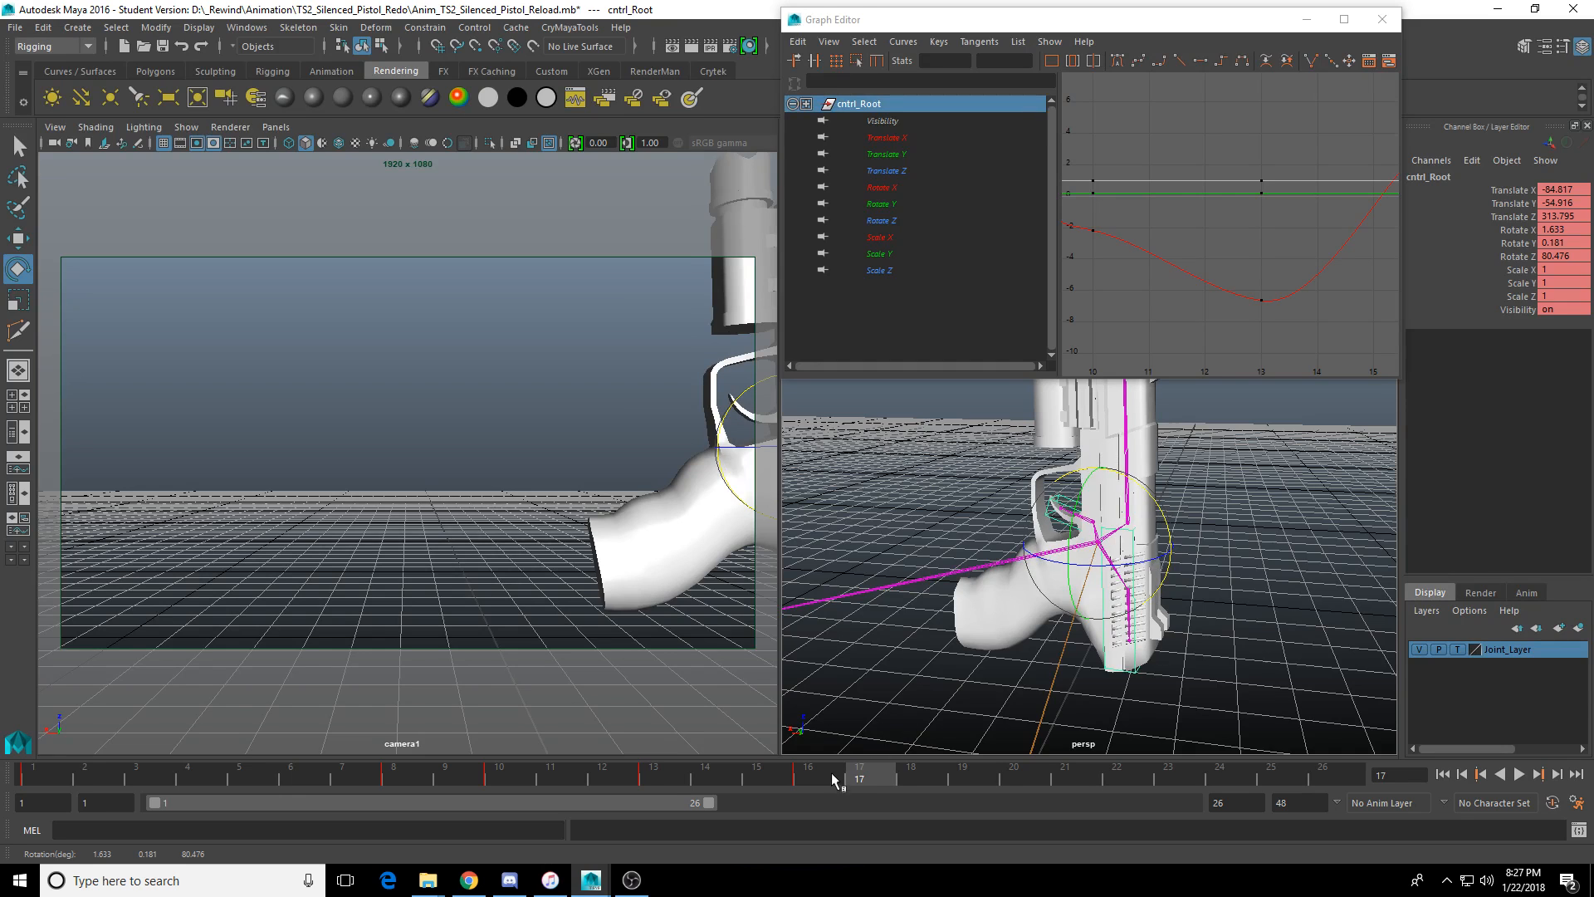
drag(833, 782, 824, 779)
drag(1164, 515, 1163, 519)
middle_click(612, 697)
drag(580, 778, 256, 784)
click(1499, 774)
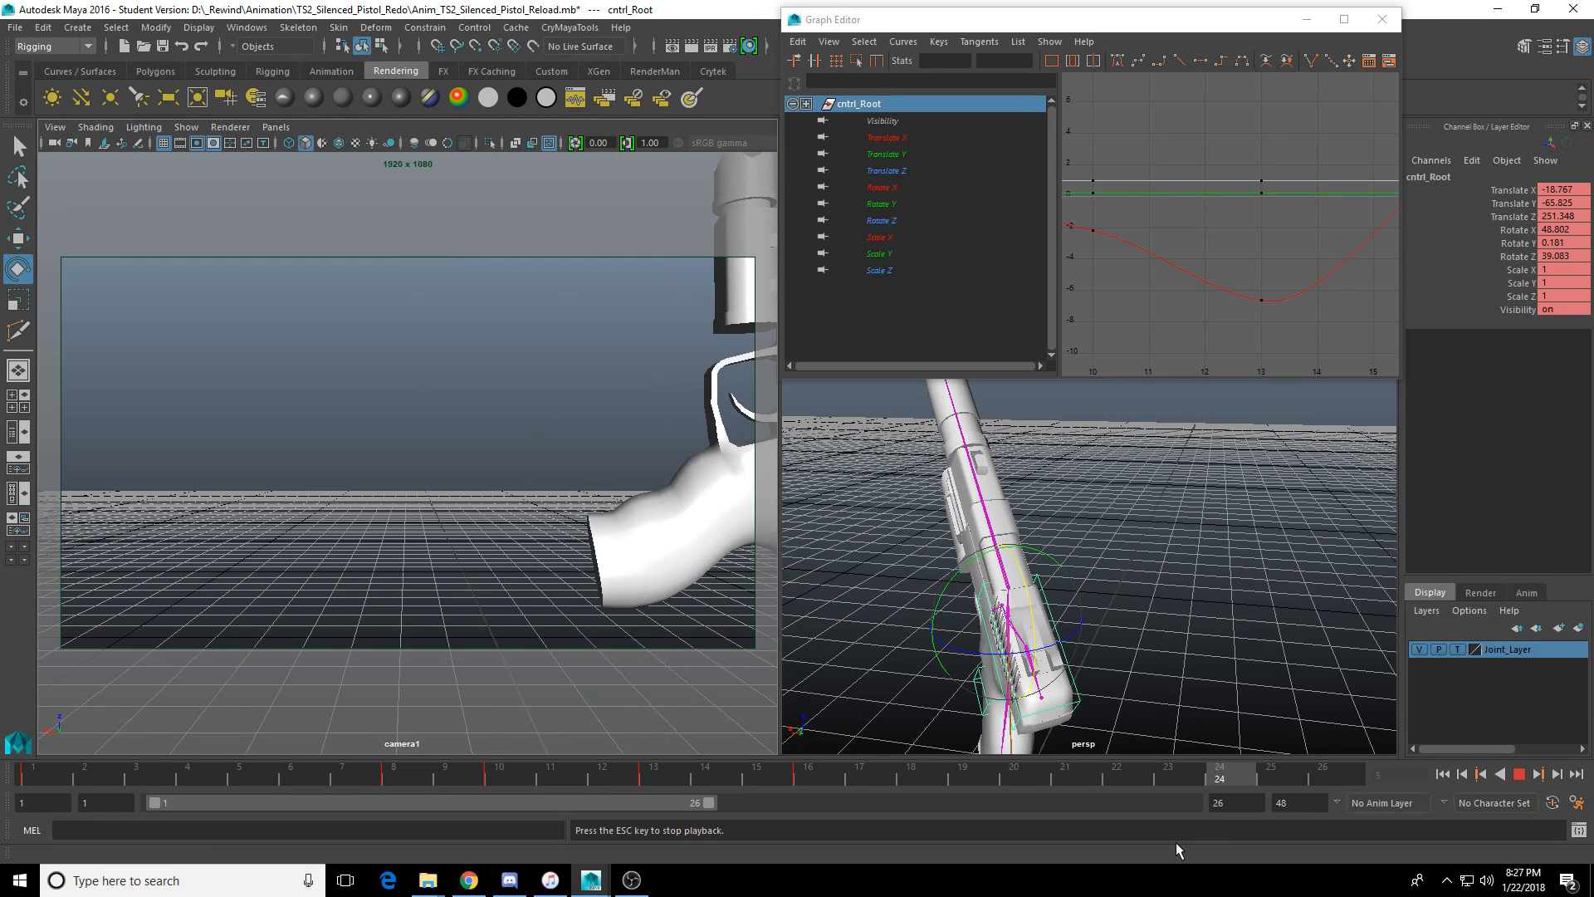
click(1524, 781)
Raise the root control's Translate Y key at frame 13 to about -57.2 in the Graph Editor and check the motion.
drag(631, 778, 566, 772)
key(w)
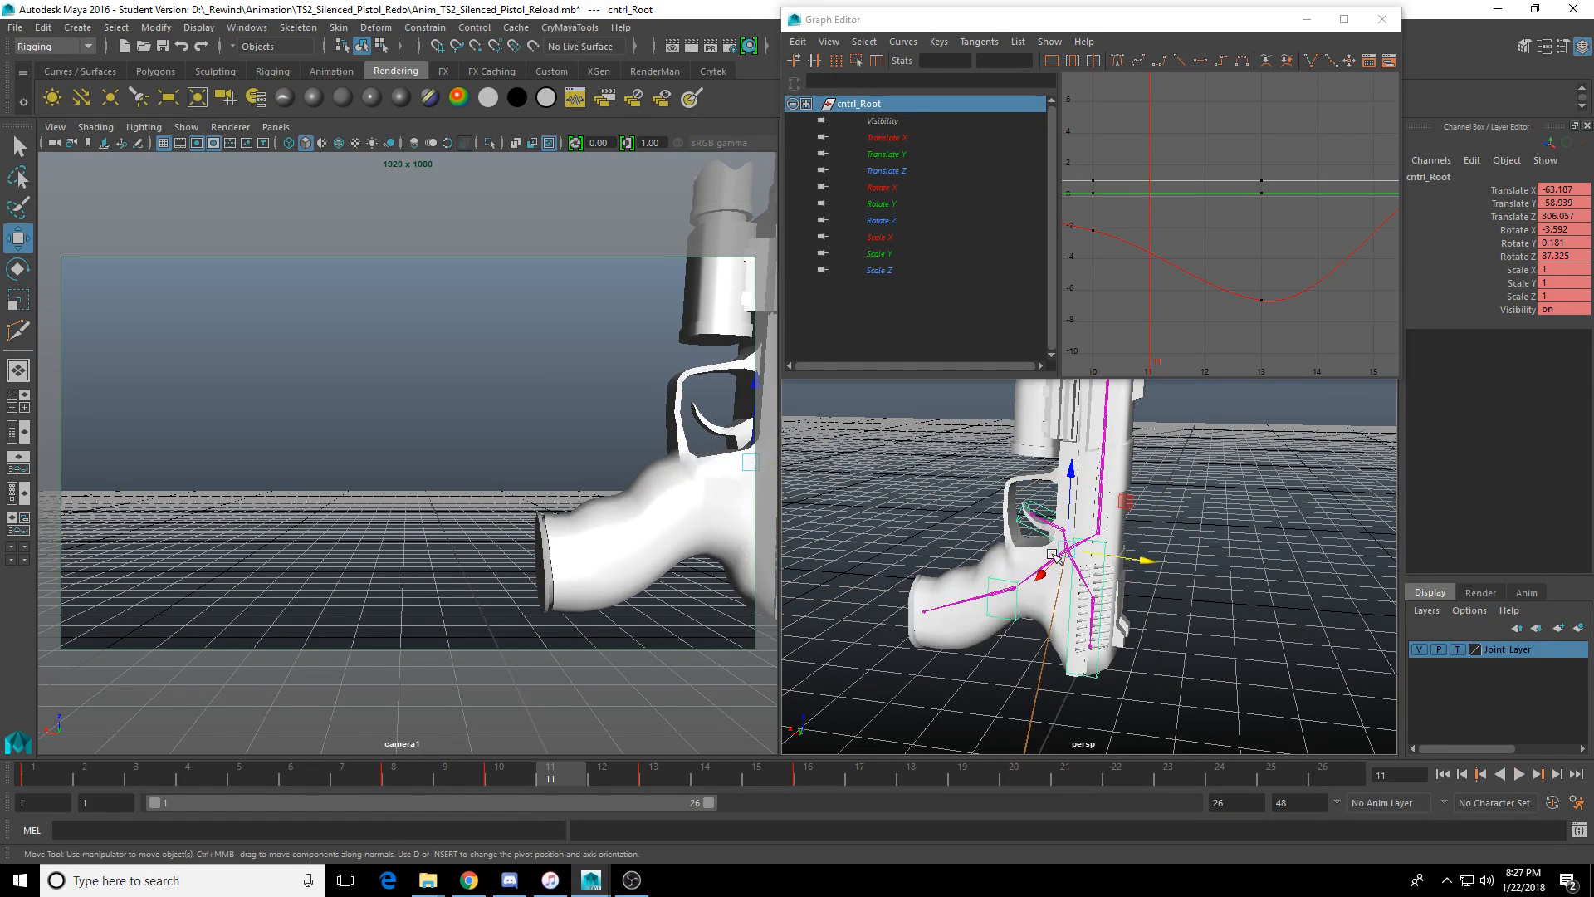
click(885, 153)
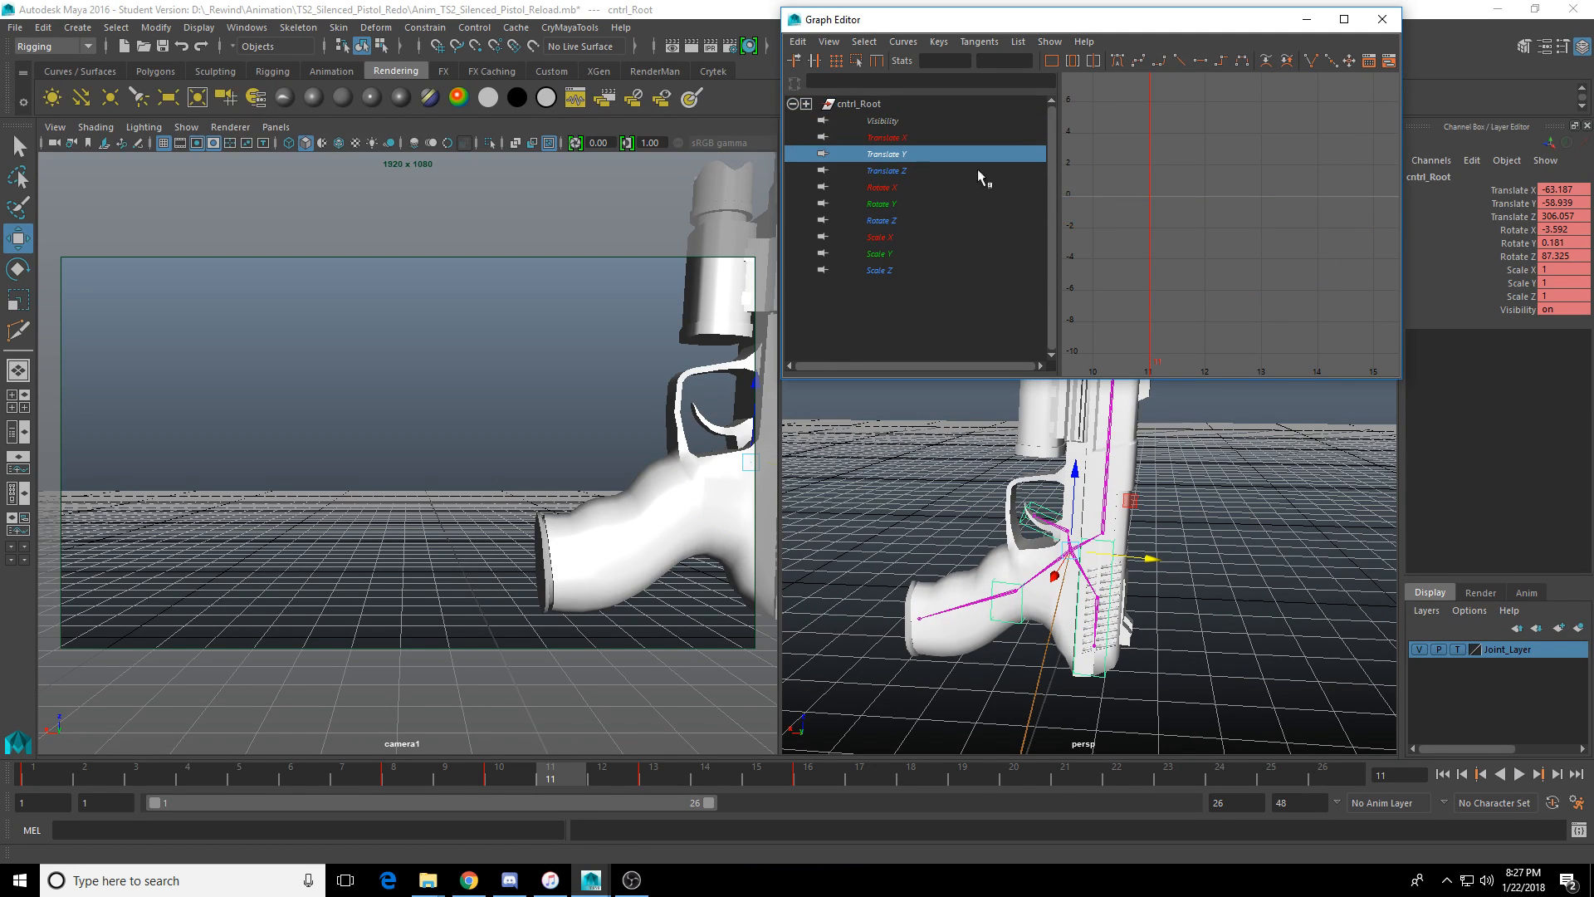
key(f)
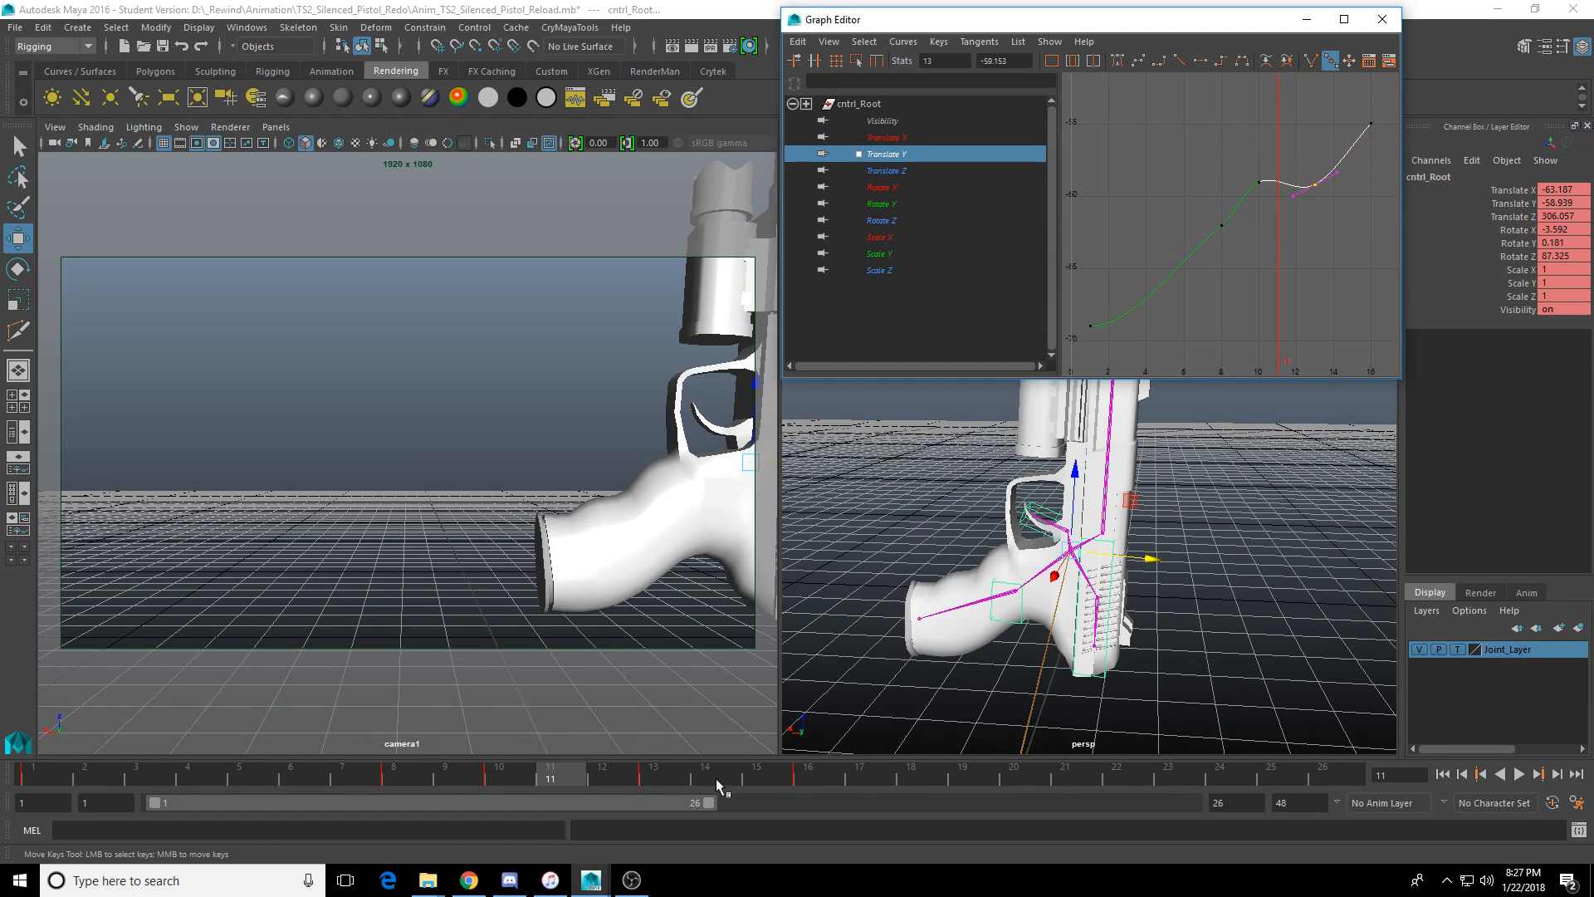
click(653, 779)
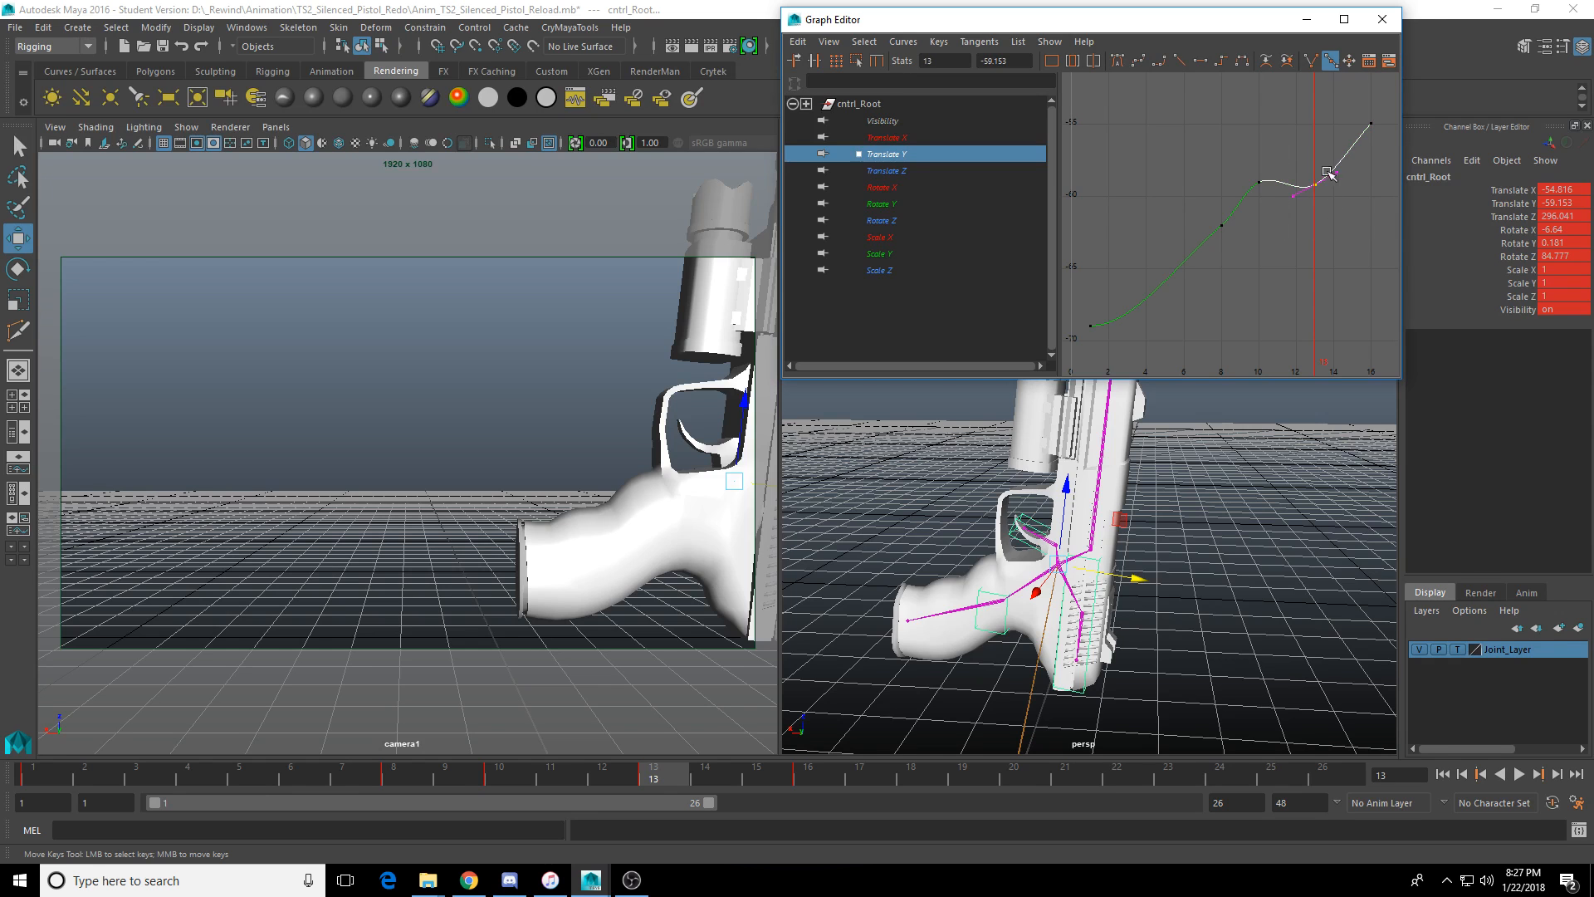
drag(1317, 177, 1316, 149)
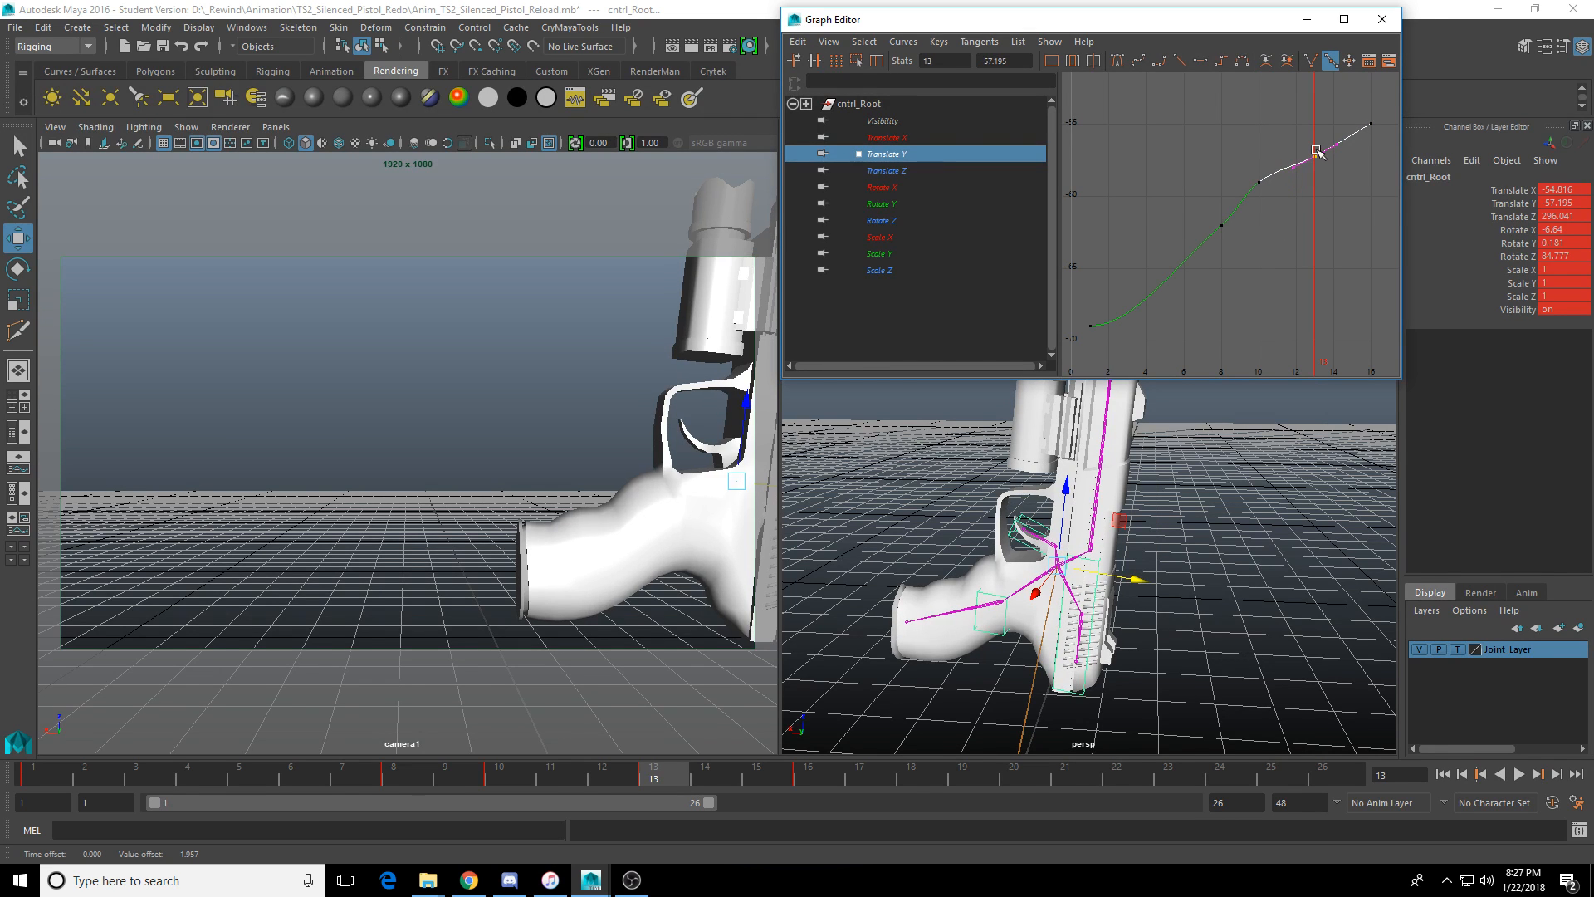
alt+middle_drag(1114, 520, 1124, 544)
mouse_move(586, 776)
mouse_down()
mouse_move(445, 776)
mouse_move(709, 789)
mouse_move(664, 797)
mouse_up()
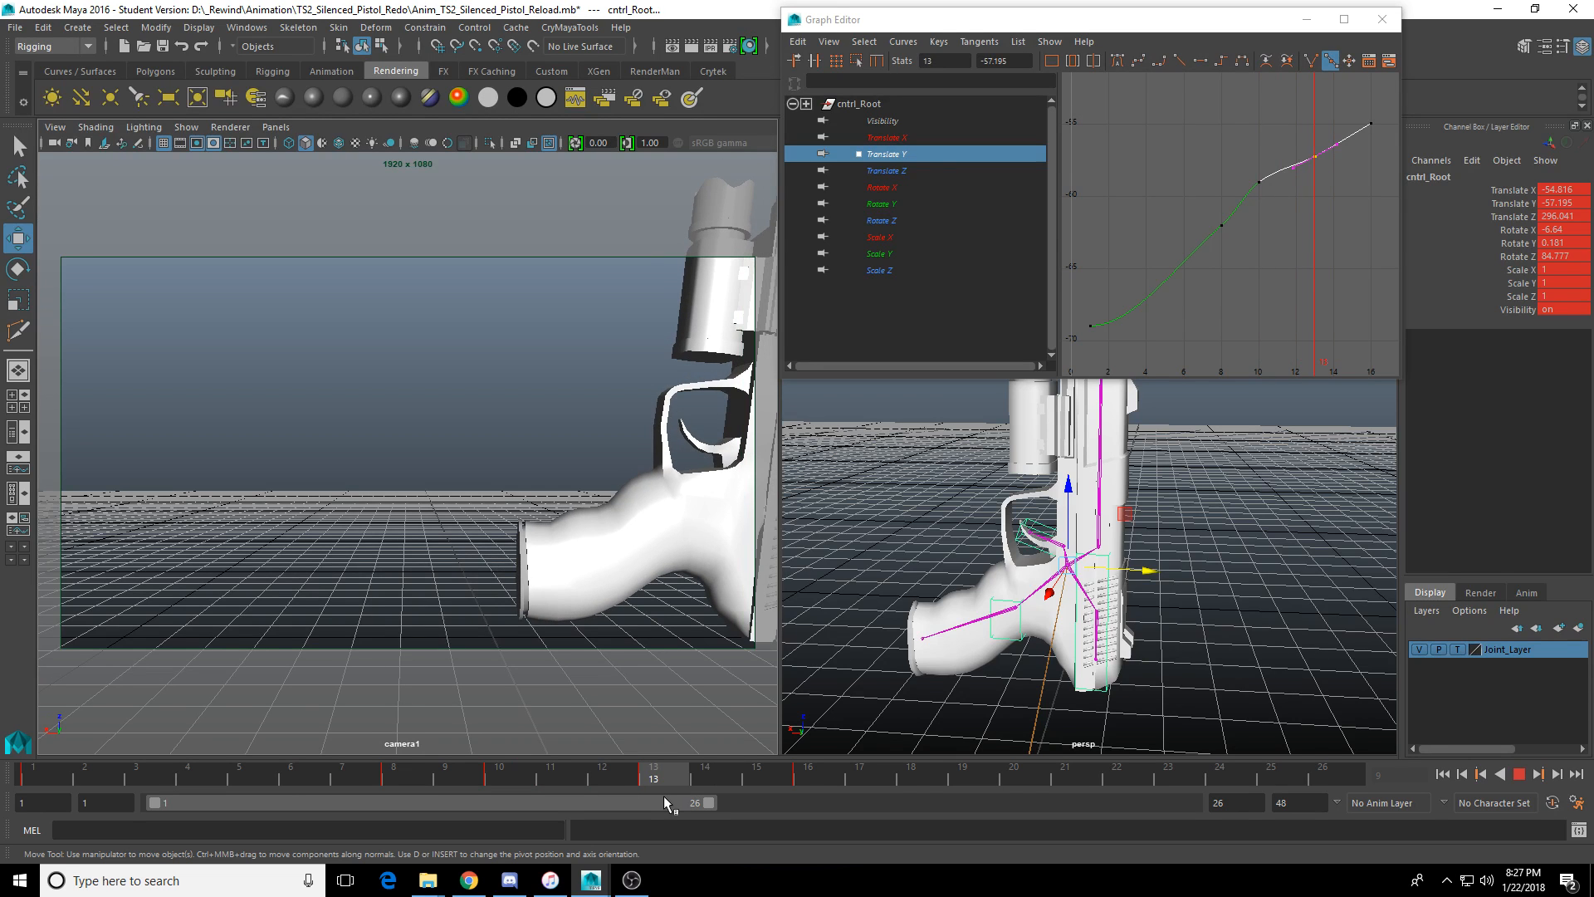
Try to lower the root control's Translate Y key at frame 13.
drag(1301, 249, 1345, 116)
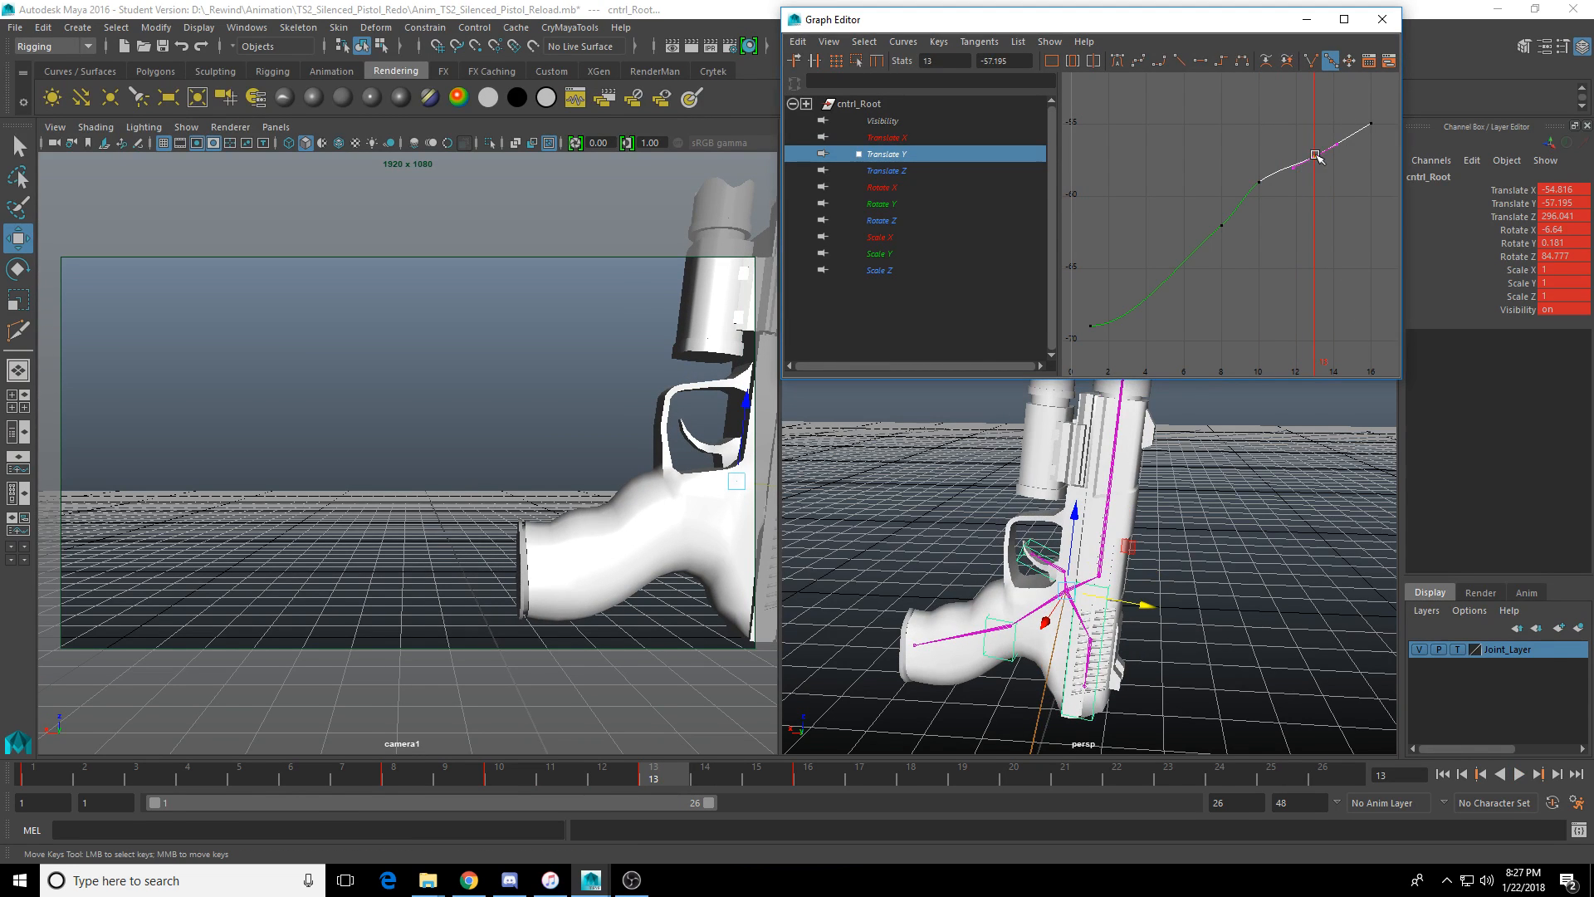
middle_drag(1318, 158, 1318, 190)
key(ctrl+z)
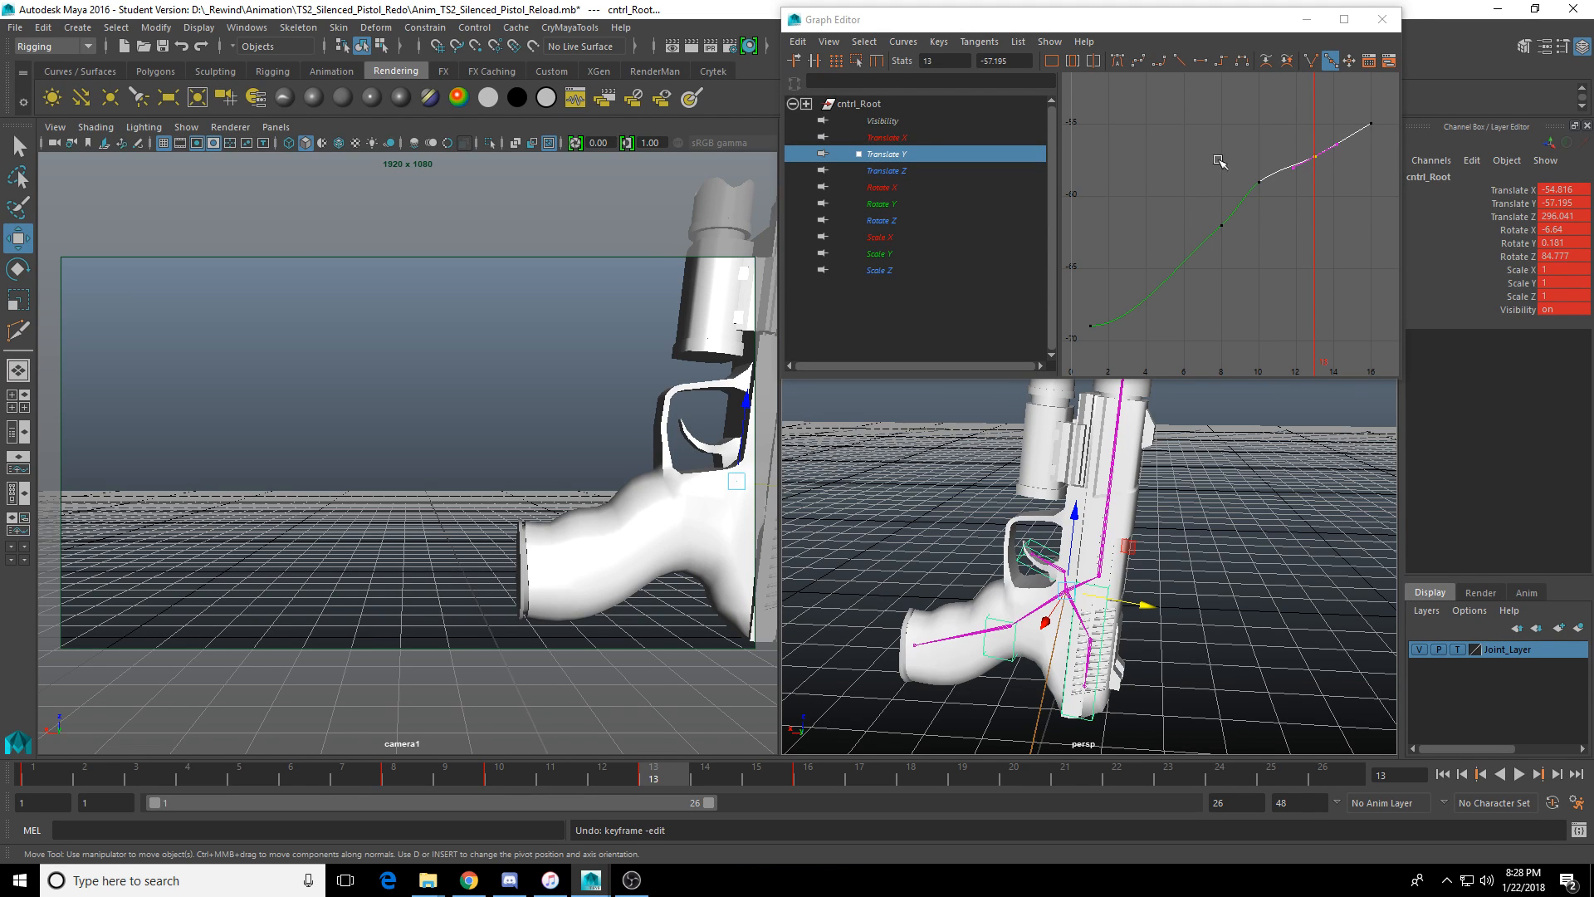
Lower the root control's Translate Y key at frame 10 to about -59.75 and scrub through the motion up to frame 13.
click(1261, 184)
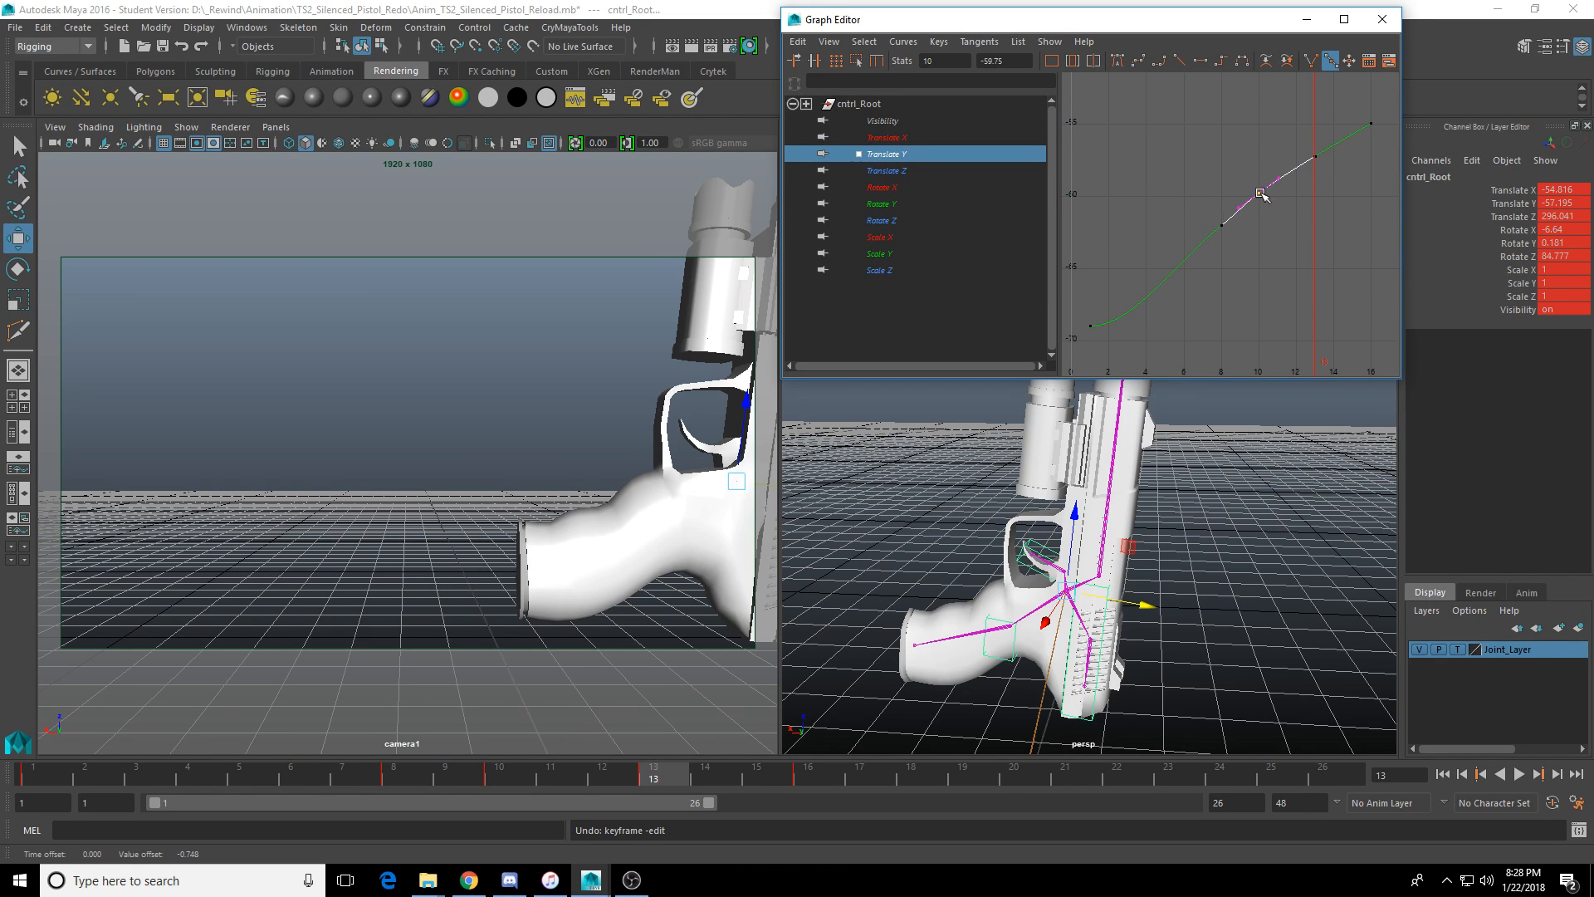
click(304, 779)
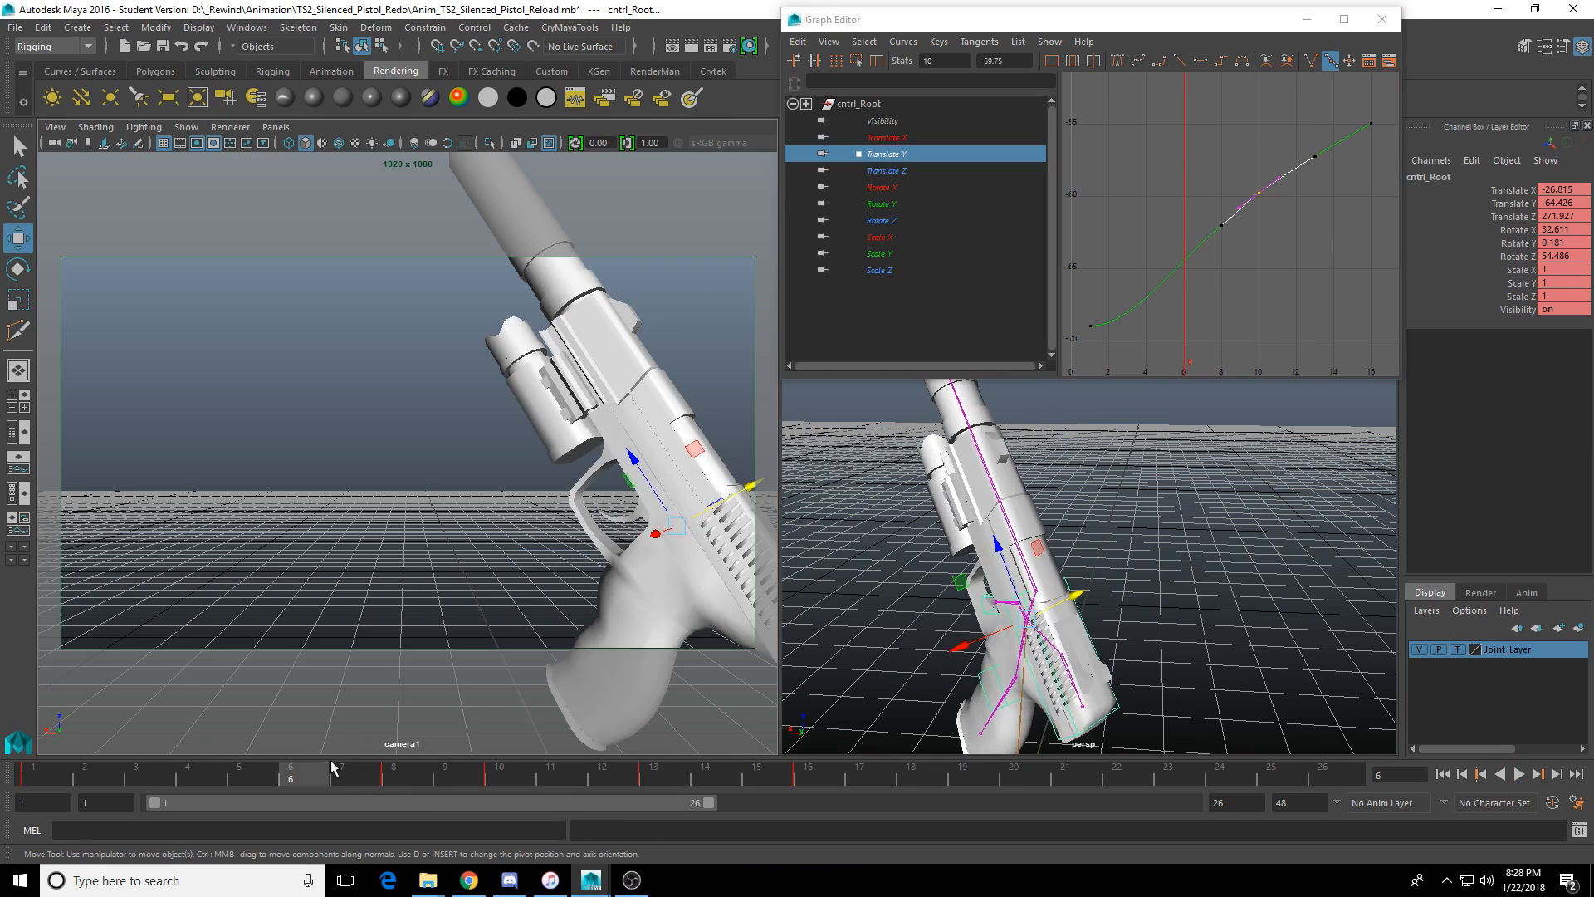
drag(332, 768, 651, 789)
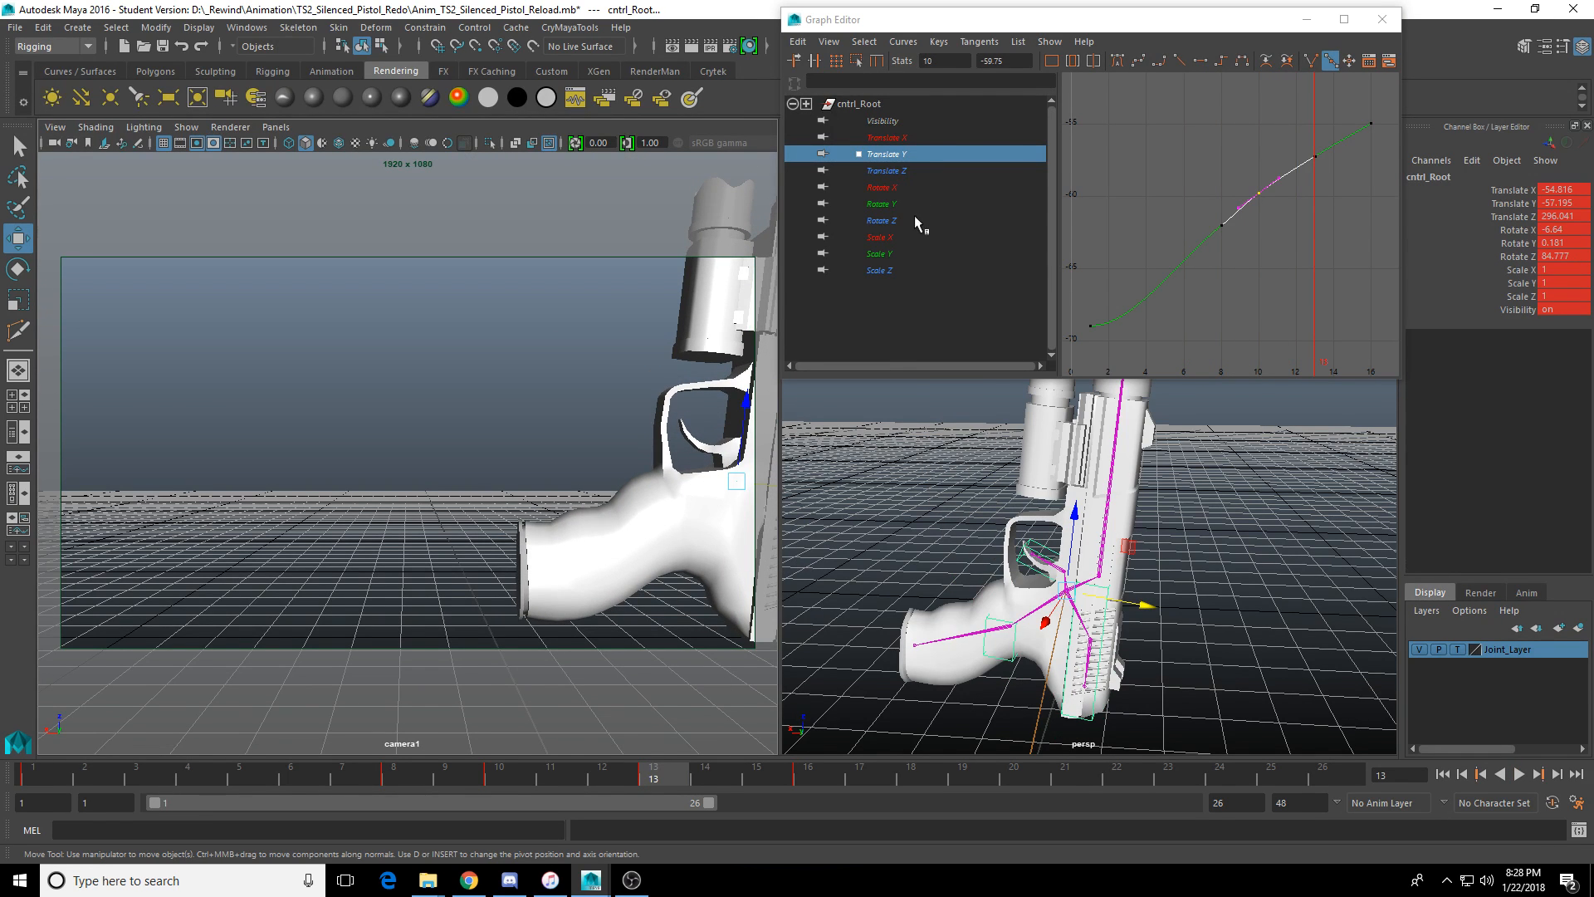
Lower the root control's Translate X key at frame 13 to about -68 and play the animation from the start.
click(905, 138)
key(f)
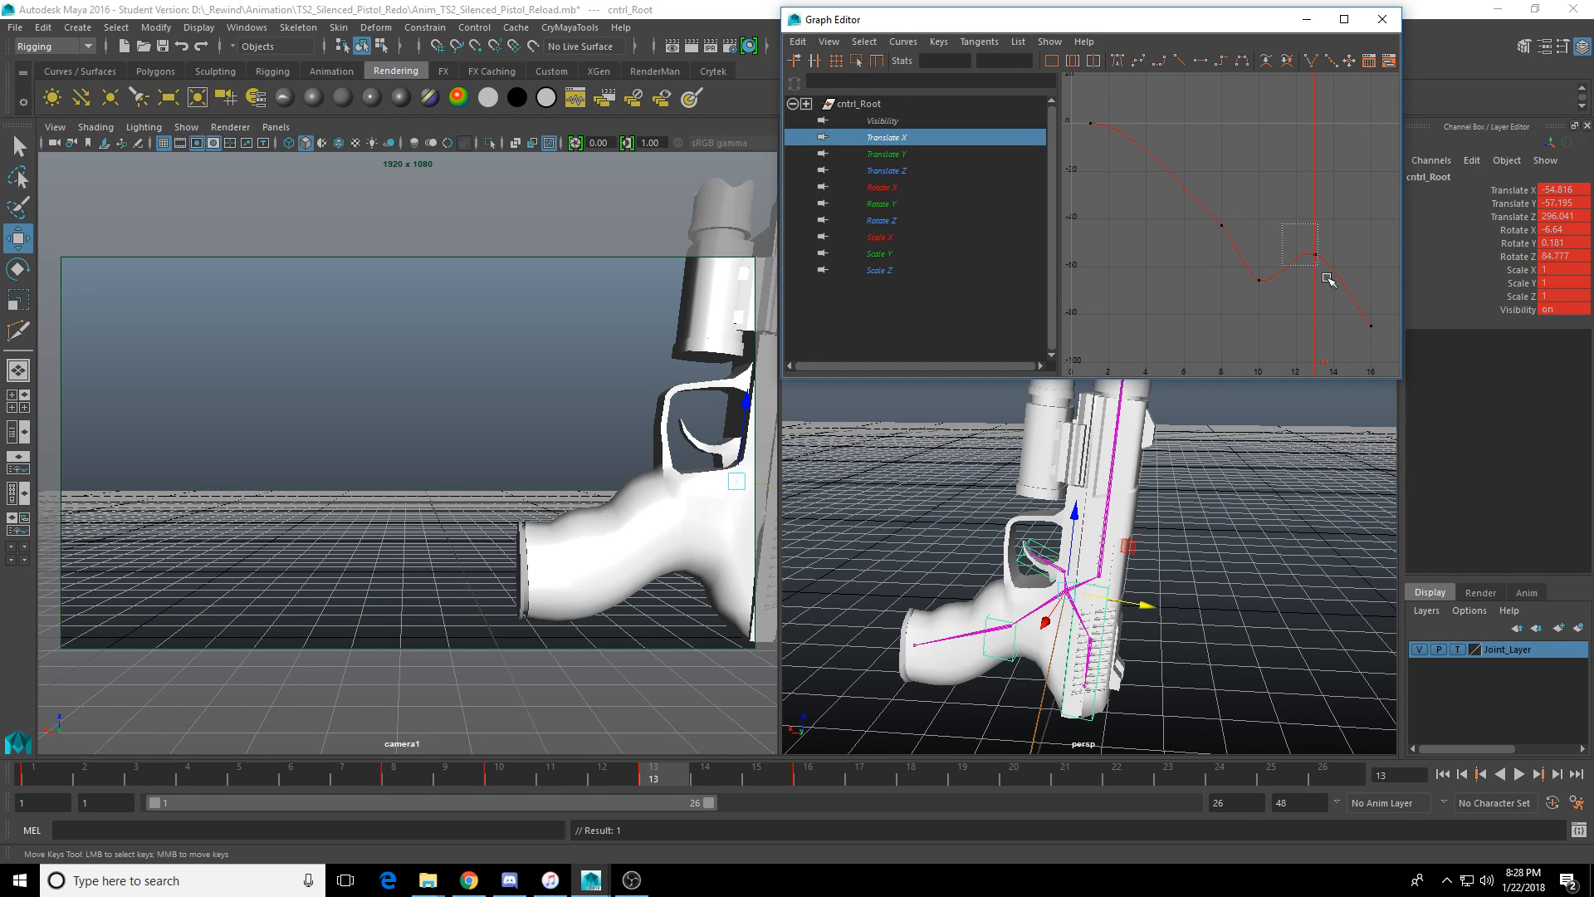
middle_drag(1318, 256, 1318, 273)
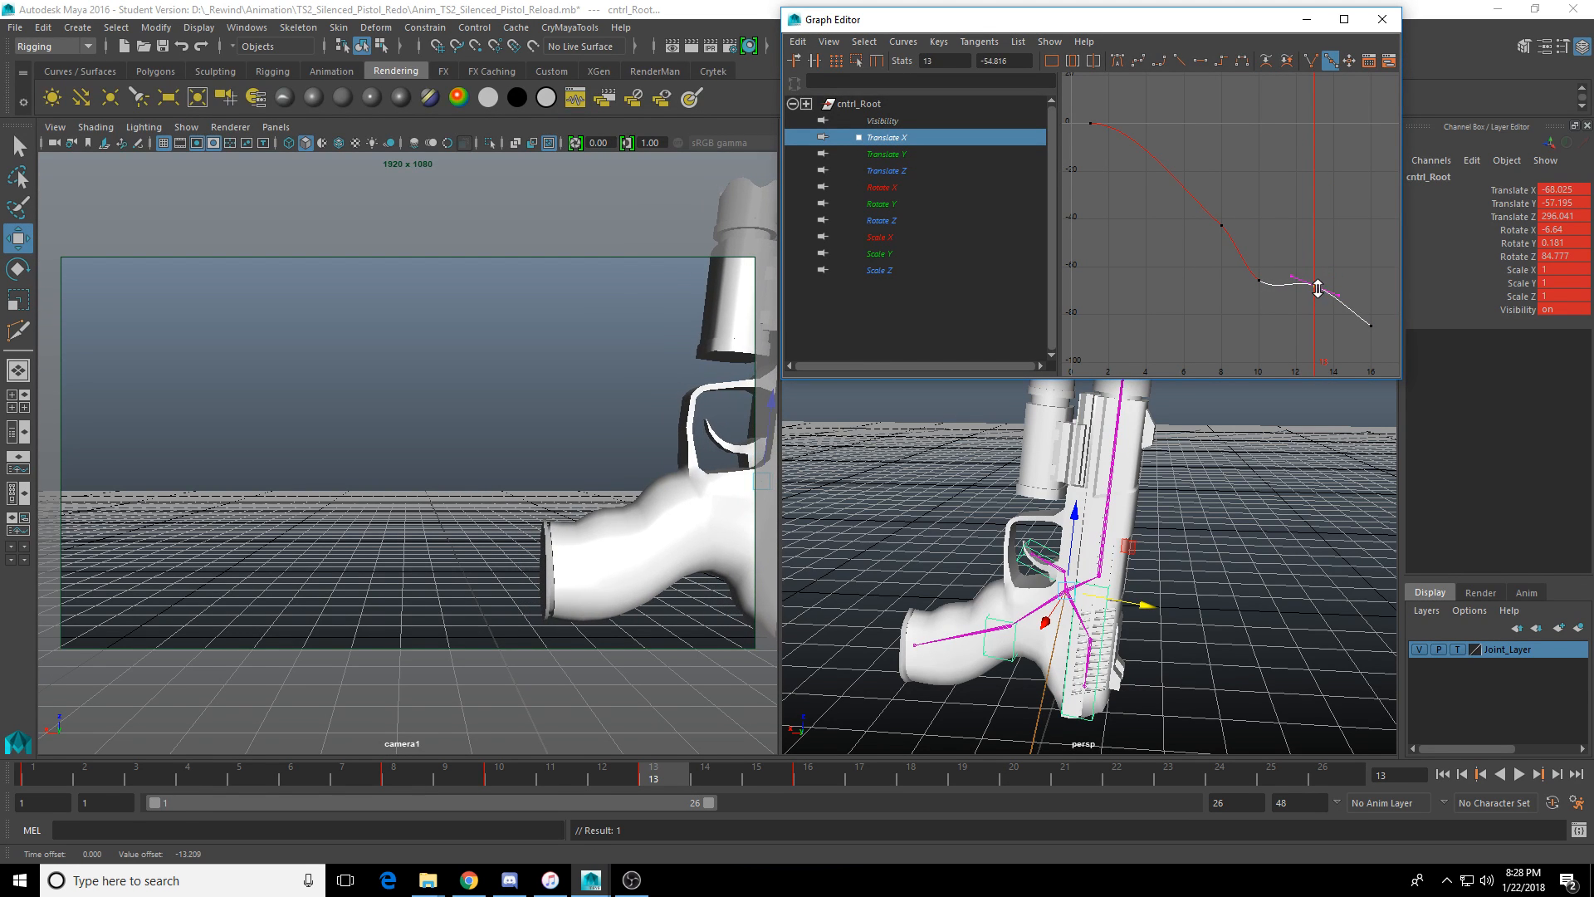
drag(394, 778, 1014, 799)
click(1442, 774)
click(1519, 774)
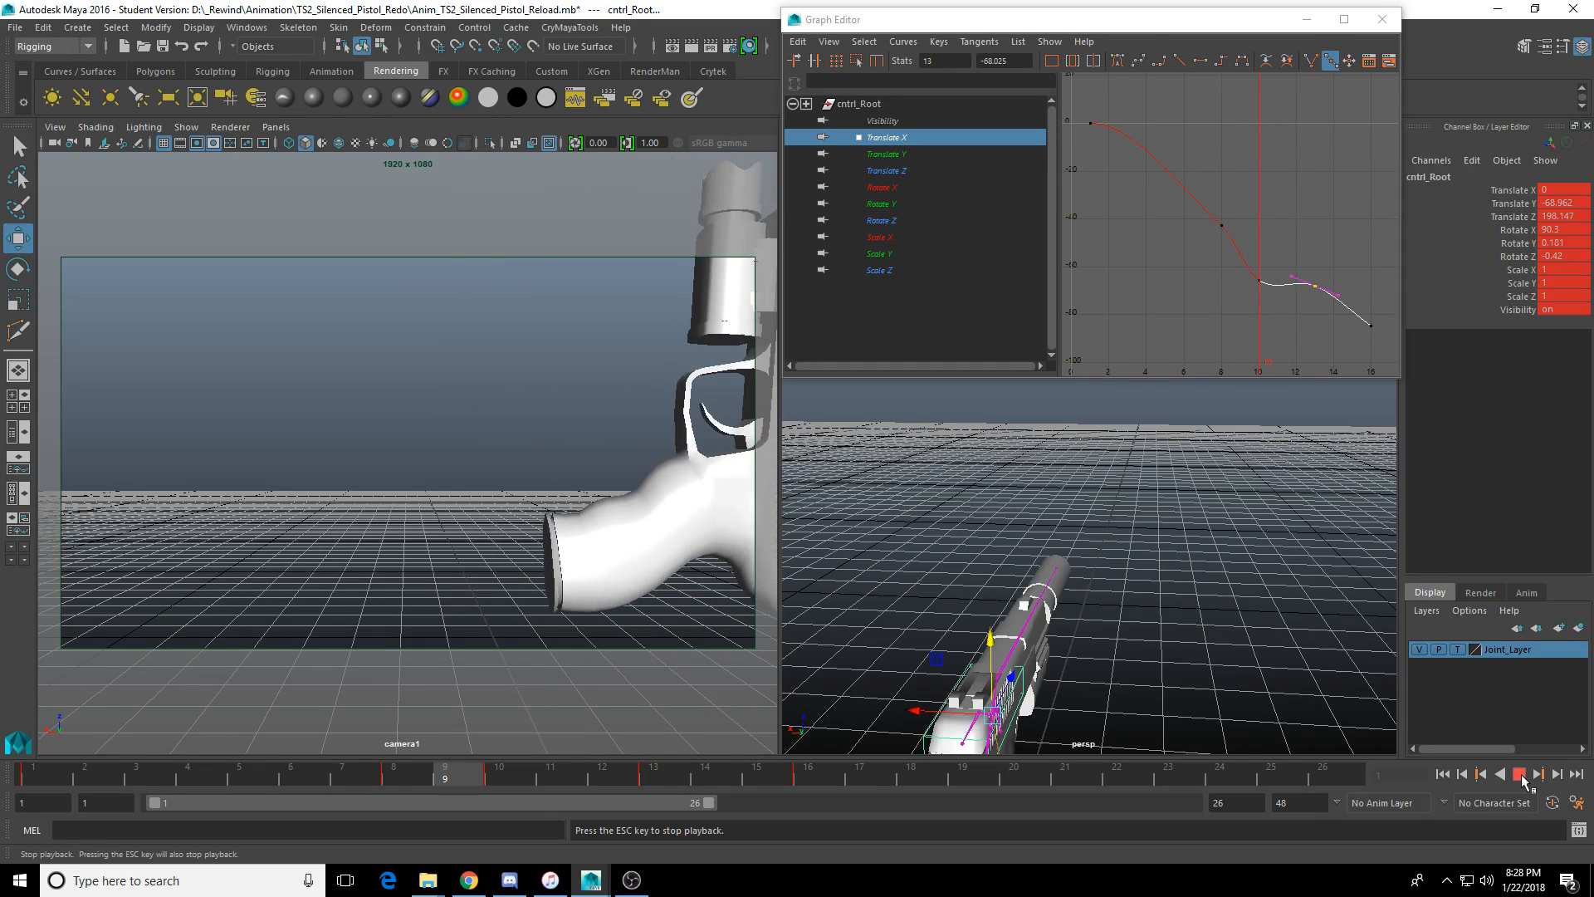
click(1521, 777)
Lower the root control's Translate X key at frame 8 to about -52.1 and scrub through the reload motion.
mouse_move(404, 772)
mouse_down()
mouse_move(338, 769)
mouse_move(397, 770)
mouse_up()
drag(1250, 201, 1186, 261)
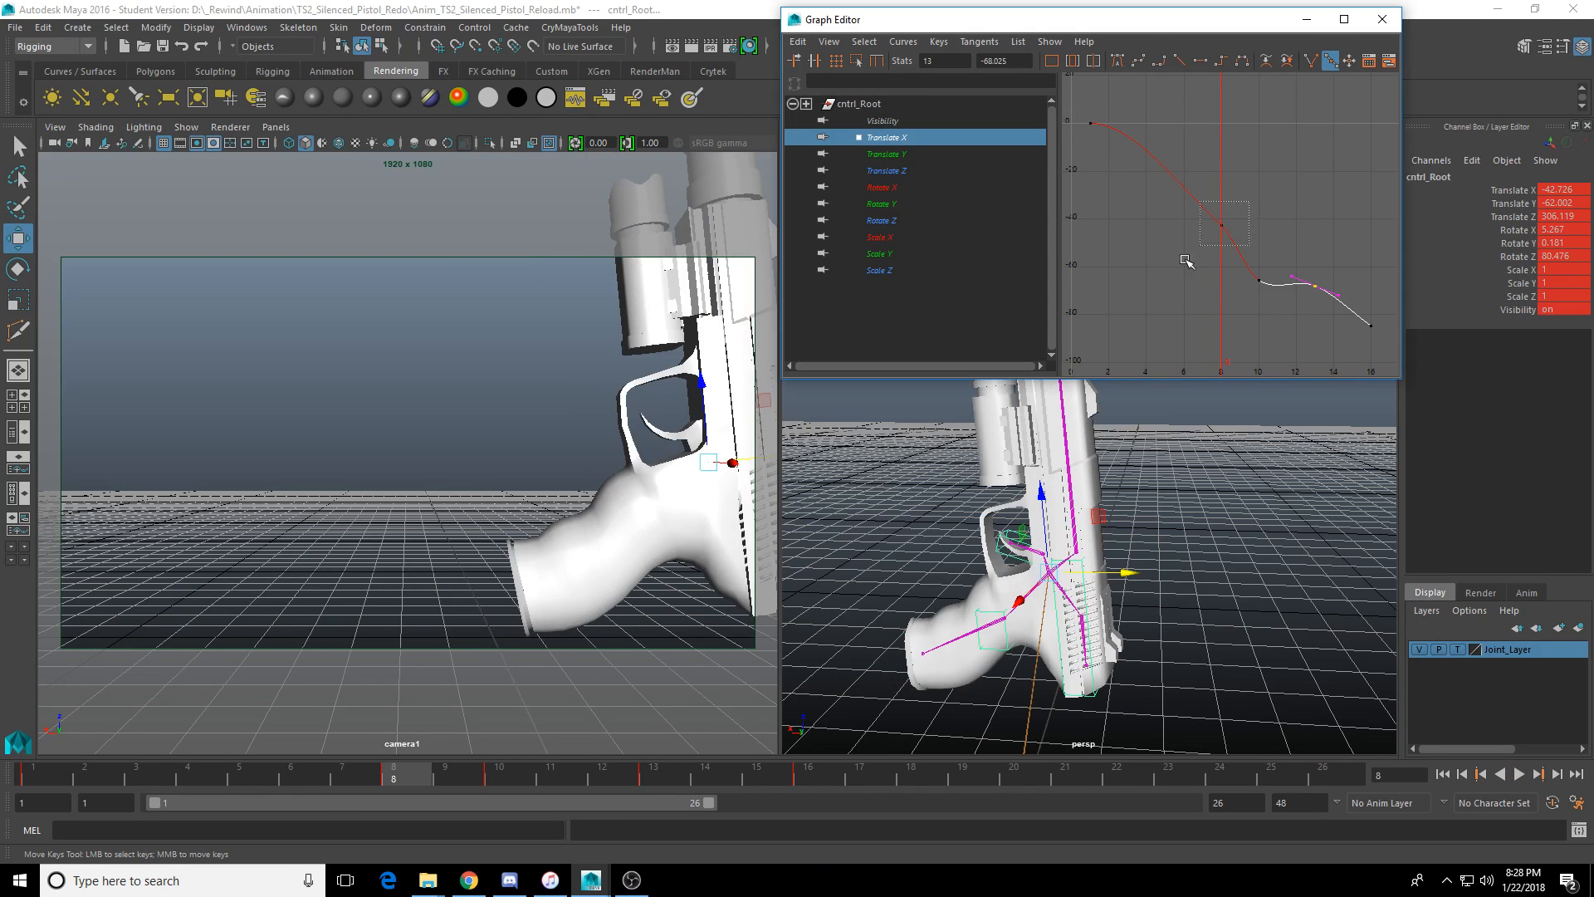
middle_drag(1222, 232, 1218, 251)
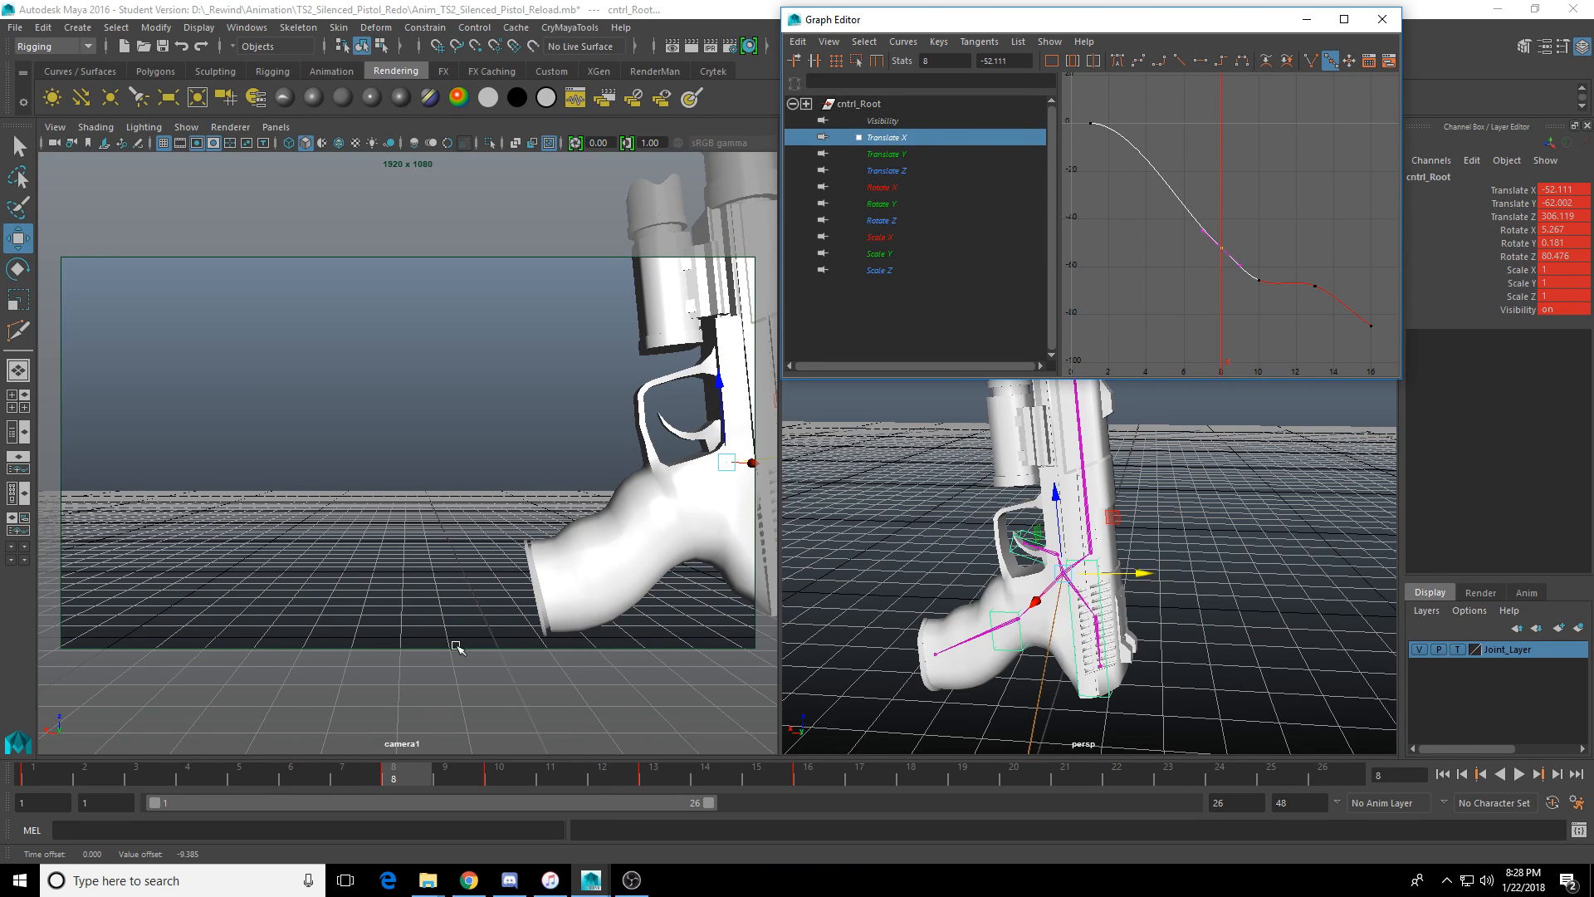
mouse_move(390, 769)
mouse_down()
mouse_move(332, 770)
mouse_move(853, 781)
mouse_up()
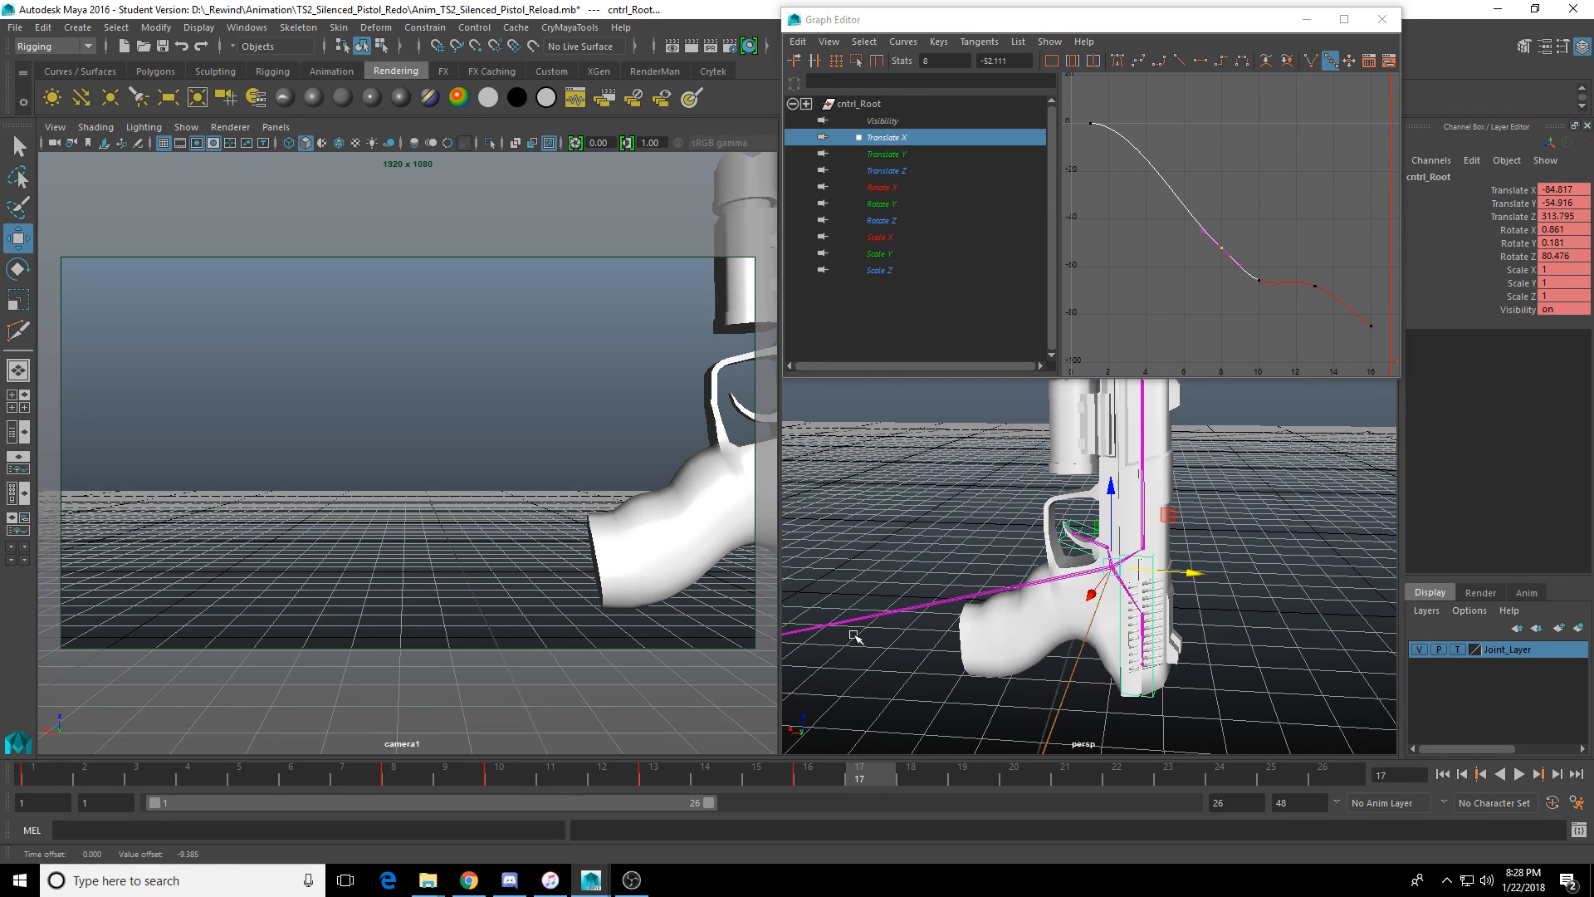
mouse_move(511, 779)
mouse_down()
mouse_move(360, 774)
mouse_move(445, 779)
mouse_up()
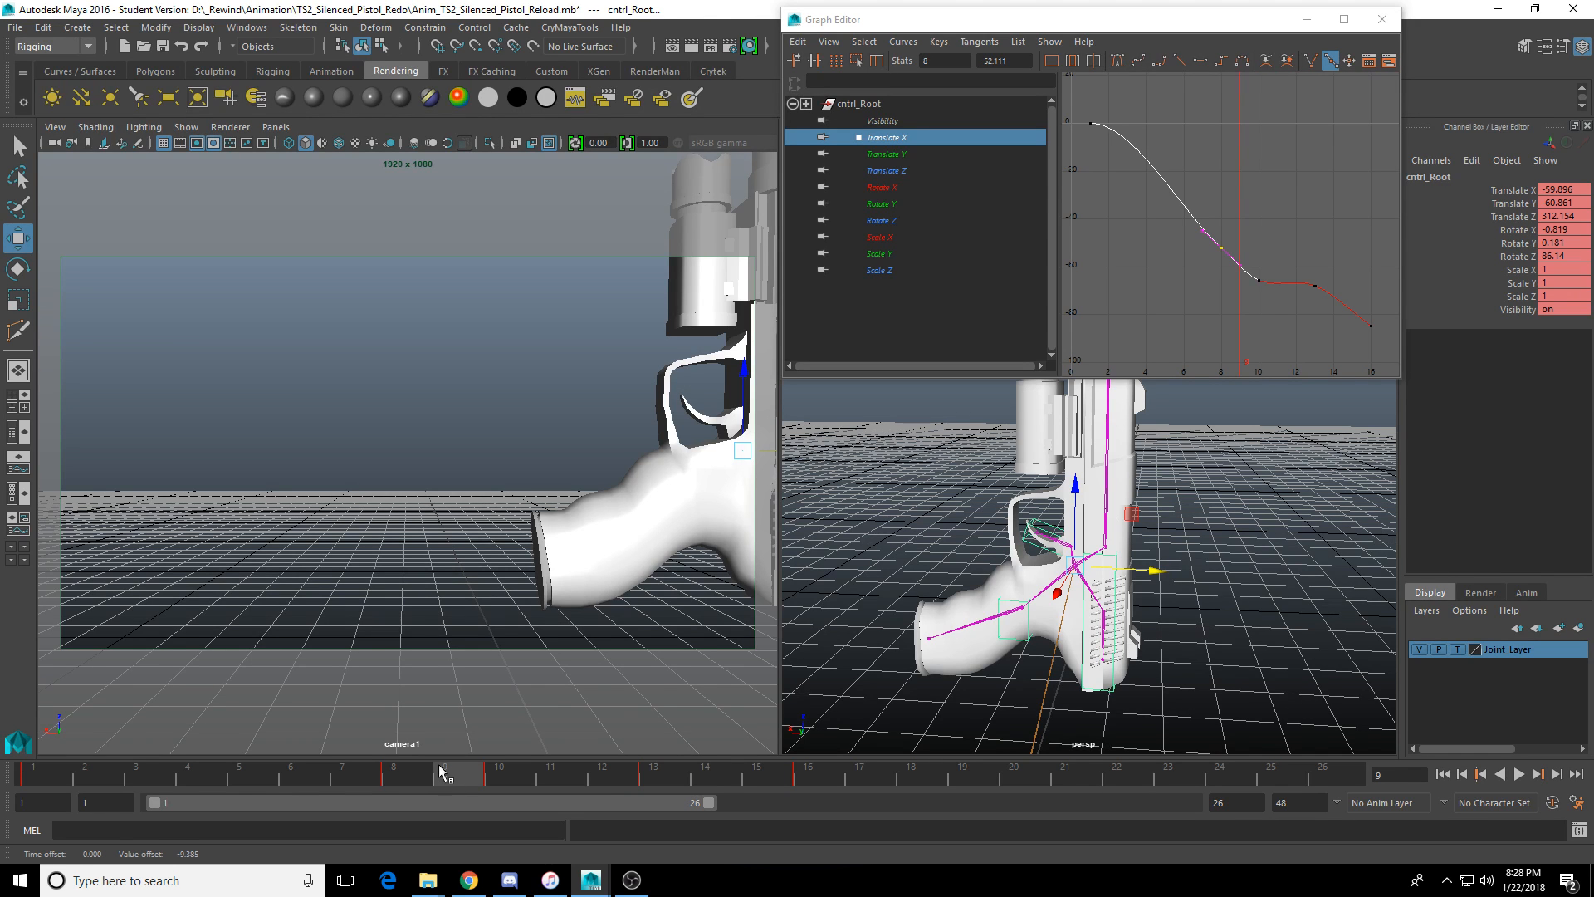
drag(433, 784, 911, 774)
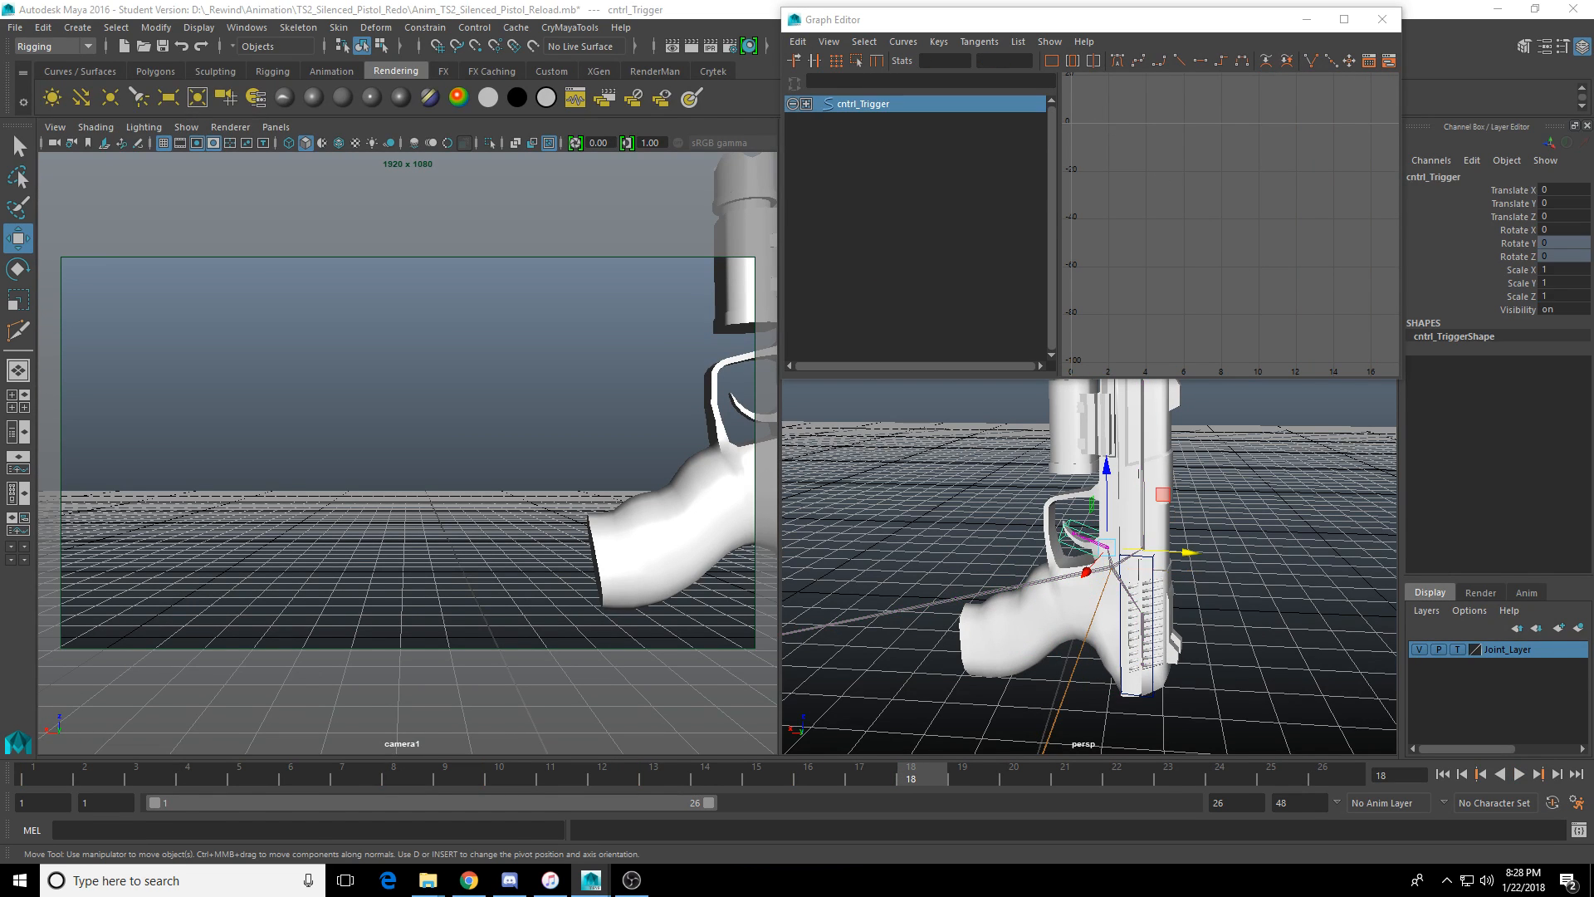
At frame 15, pose the magazine control at about -202.2 Translate Y, -54.5 Translate Z and -25.1 Rotate X, and play it back.
middle_click(652, 527)
key(alt+v)
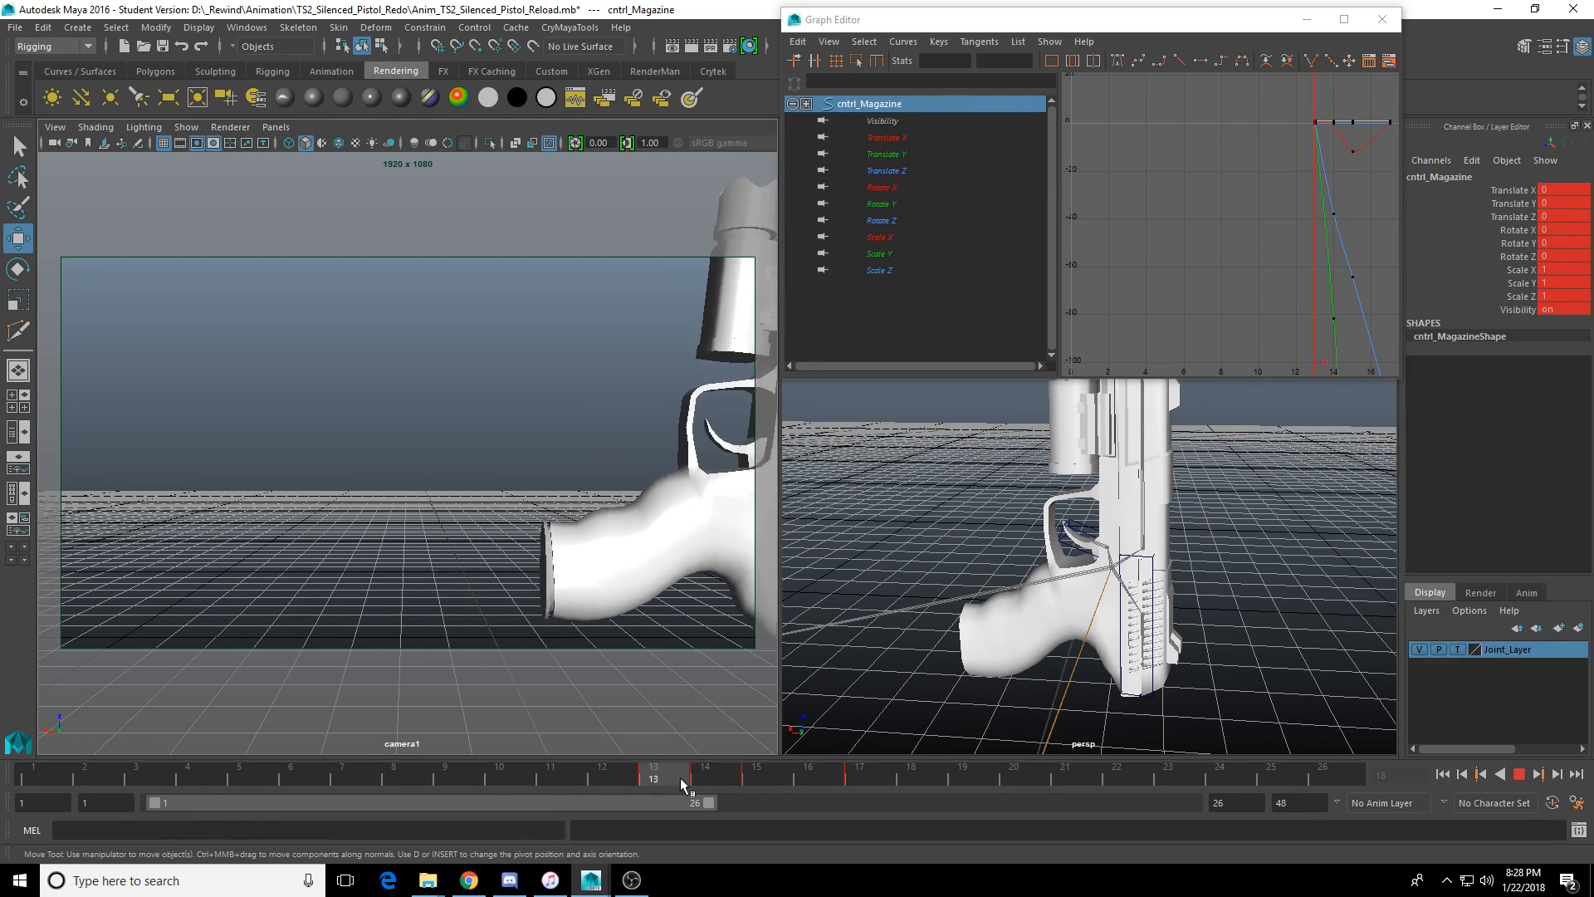
drag(511, 802, 757, 801)
alt+middle_drag(1034, 625, 1201, 517)
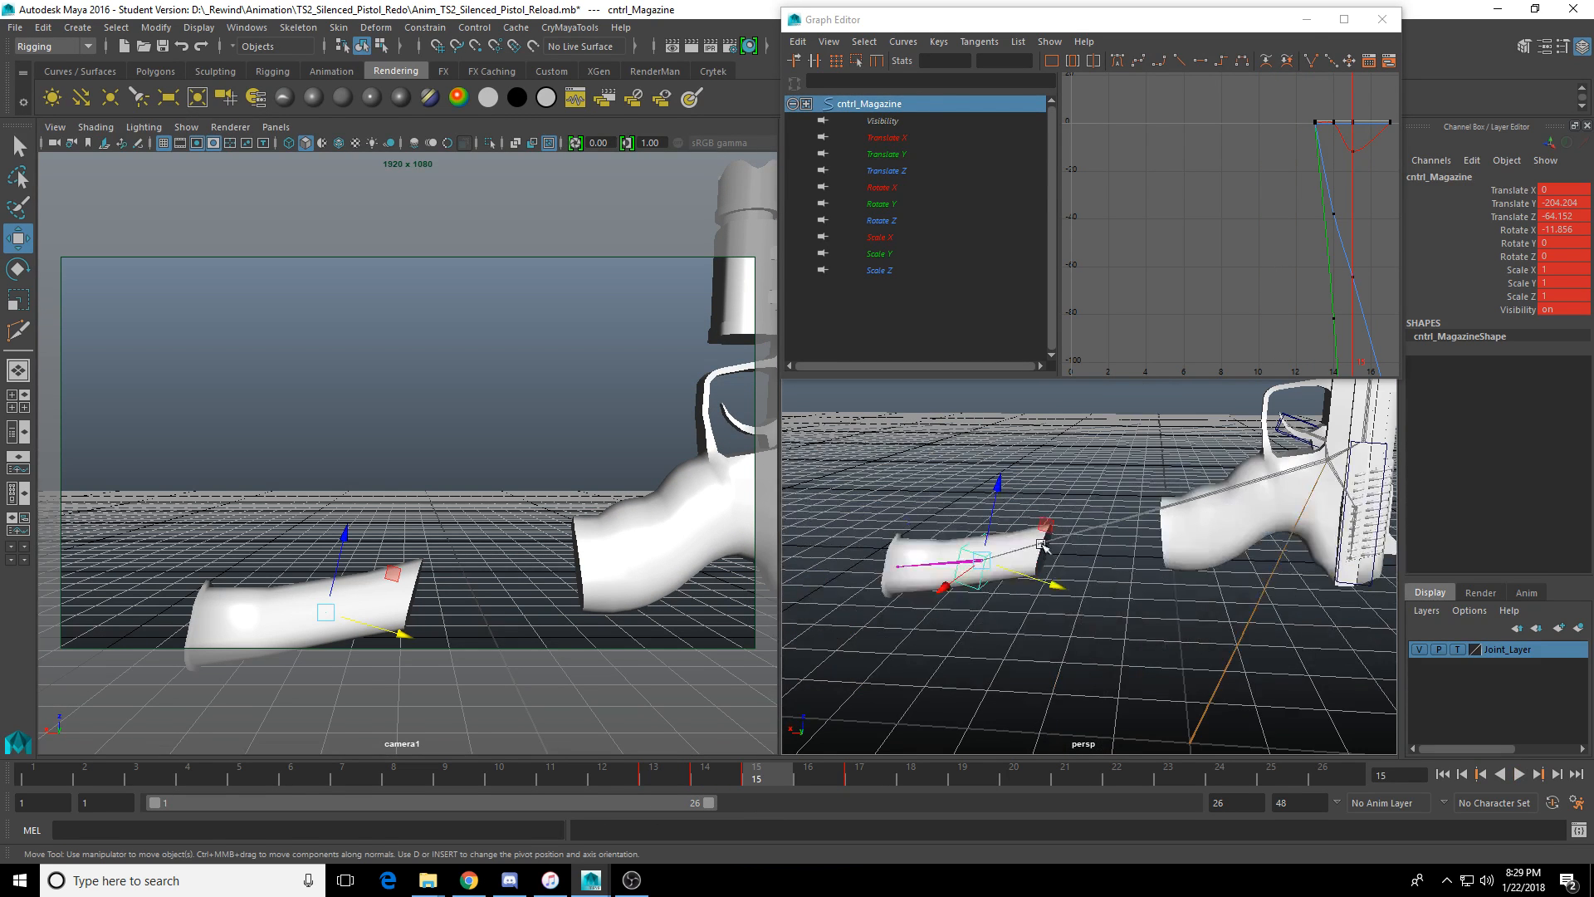
drag(999, 484, 1046, 514)
key(e)
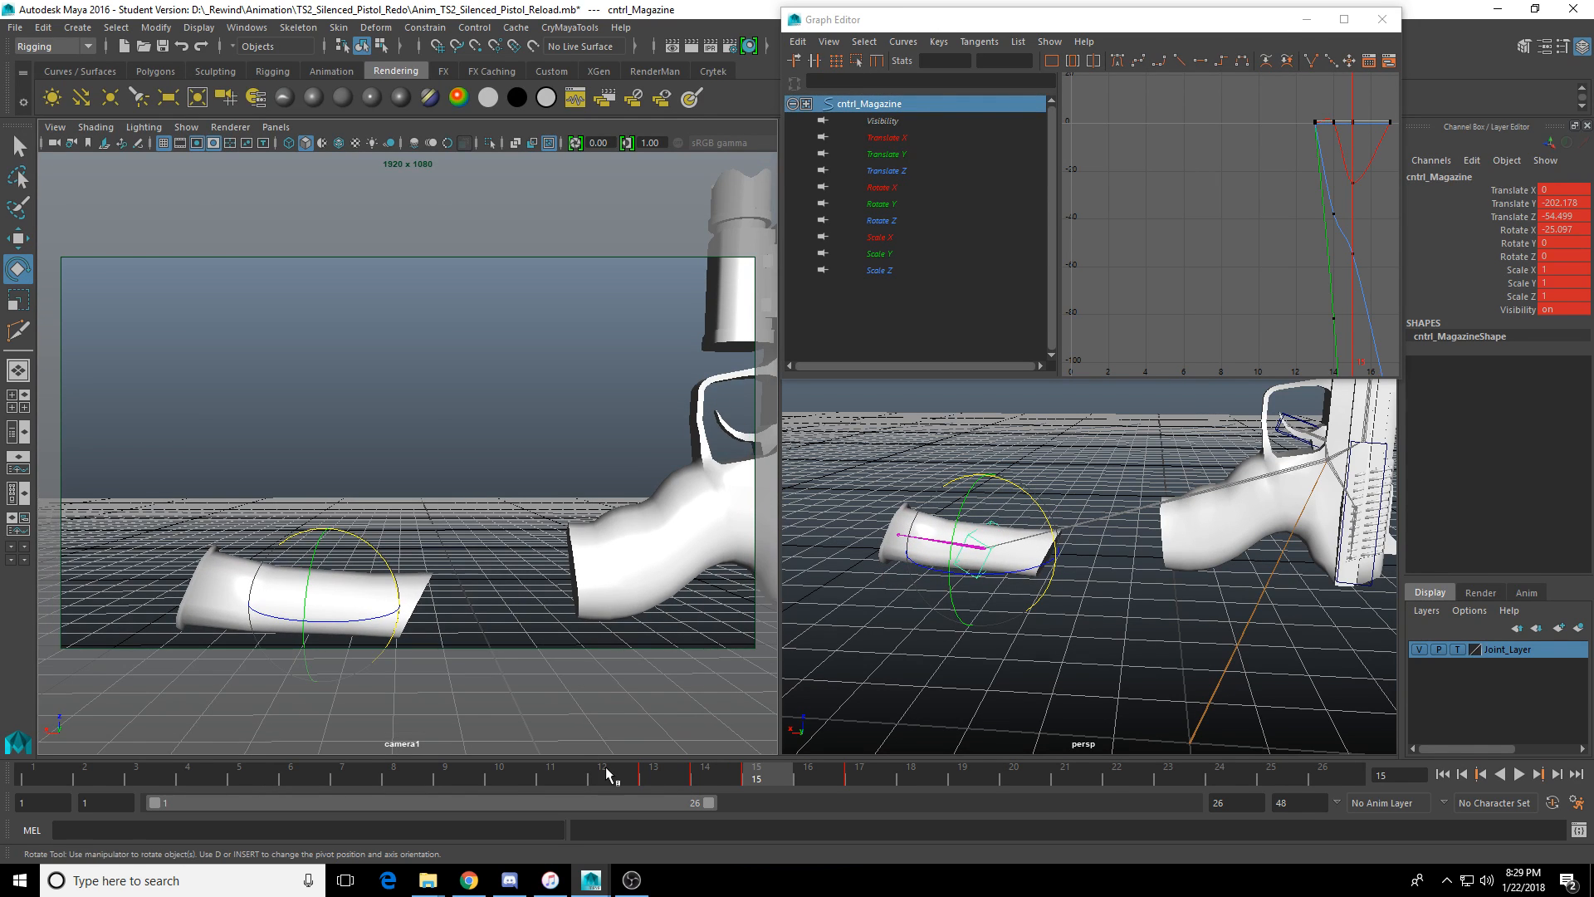
key(alt+v)
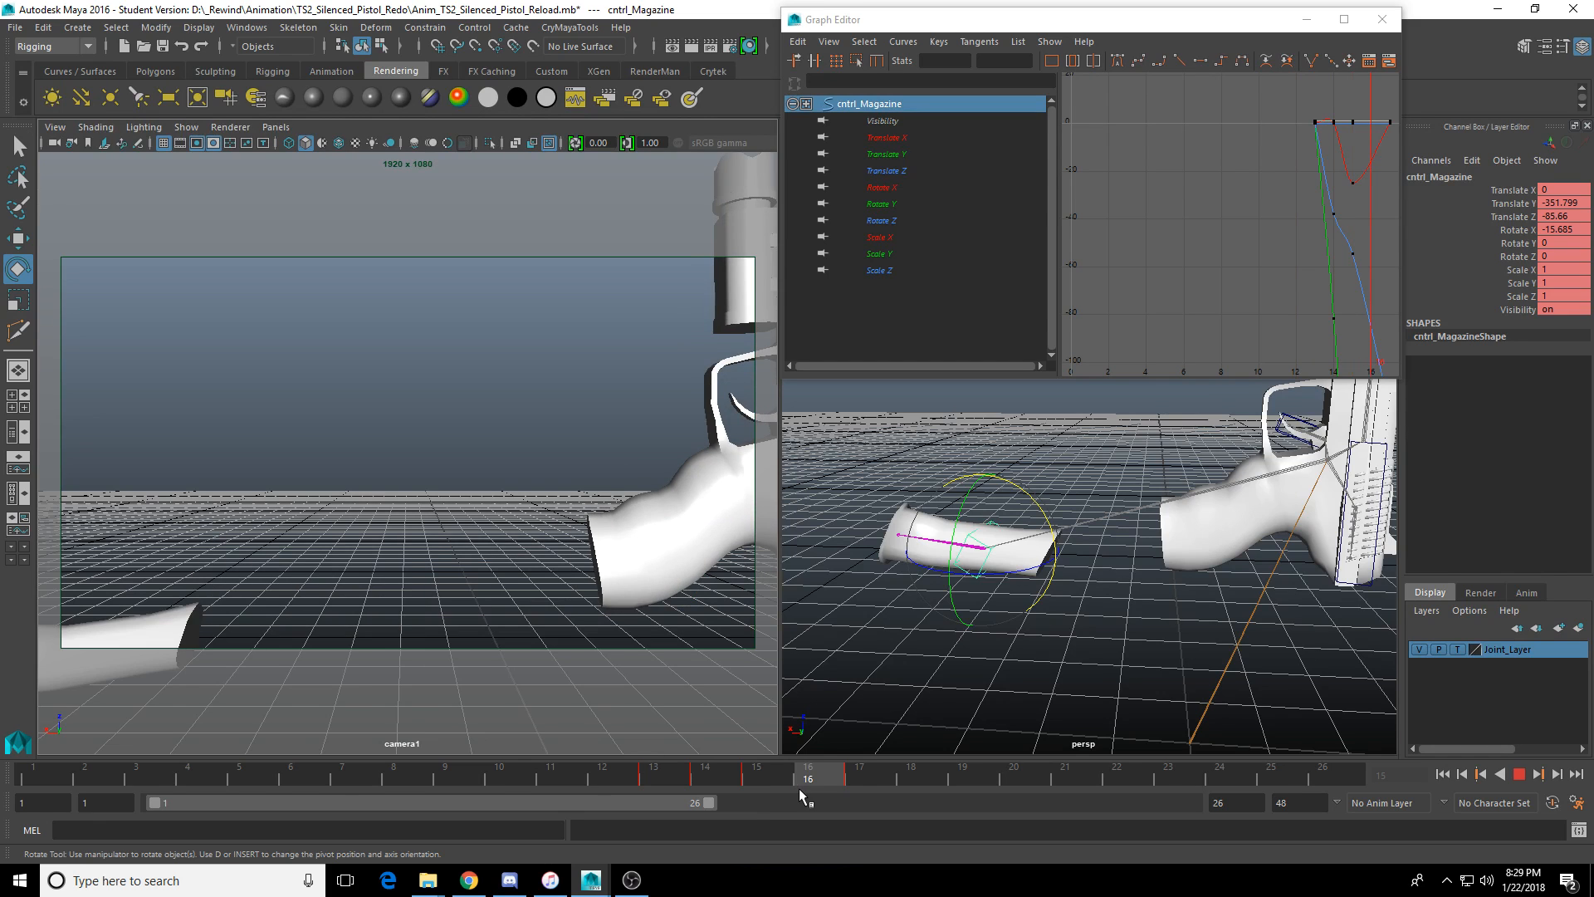
At frame 16, key the magazine control at about -353.7 Translate Y, -44.5 Translate Z and -57.8 Rotate X, and play it back.
key(alt+v)
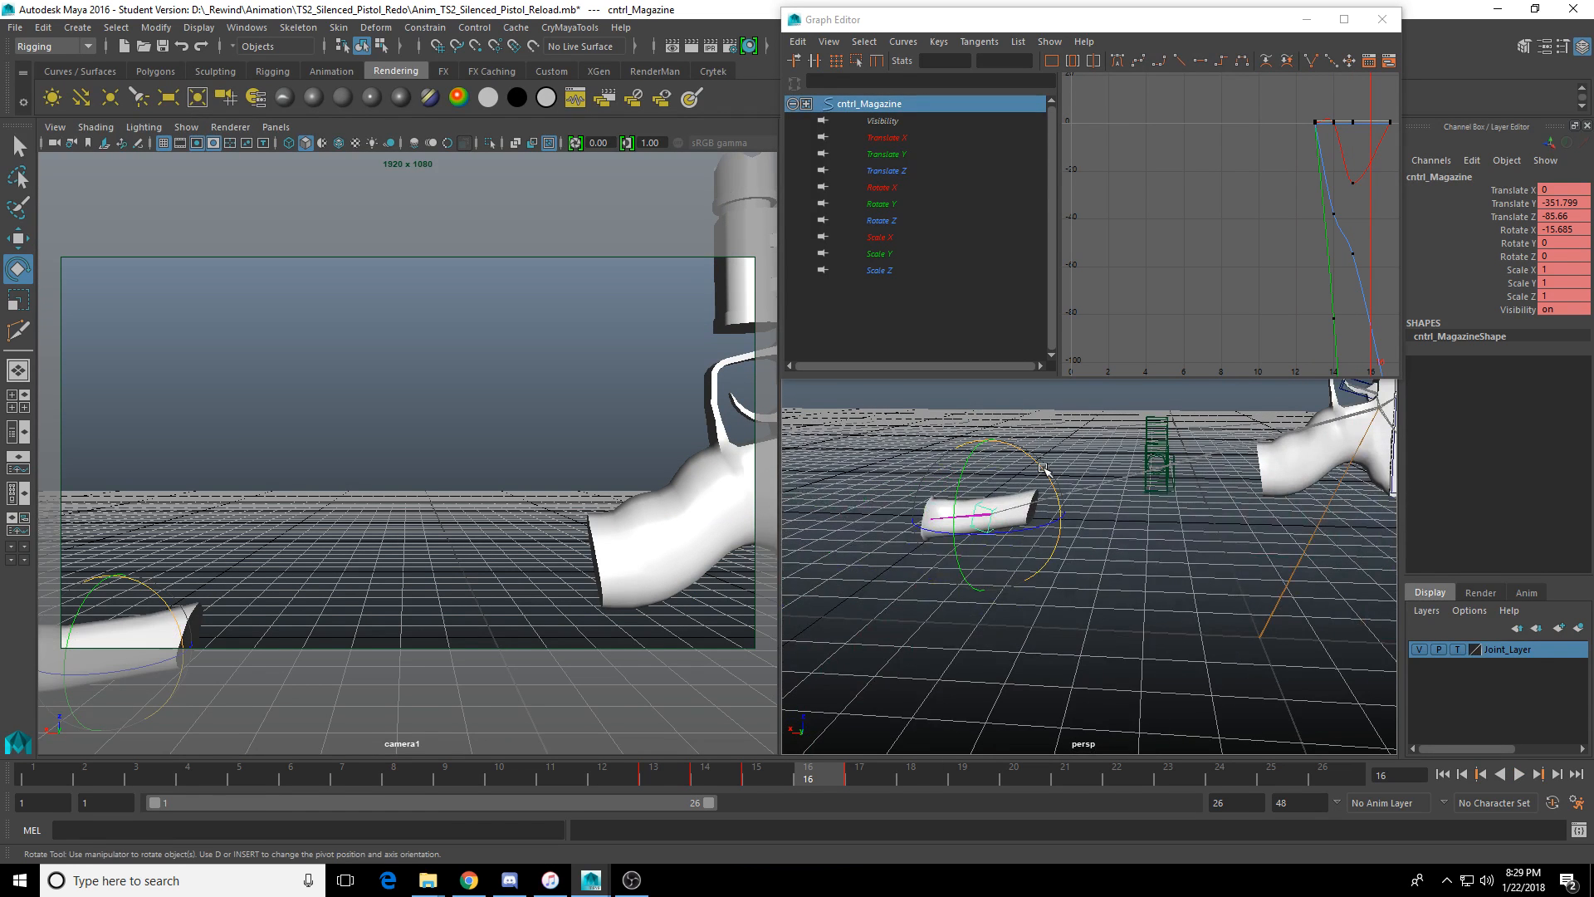
drag(1043, 470, 995, 439)
key(w)
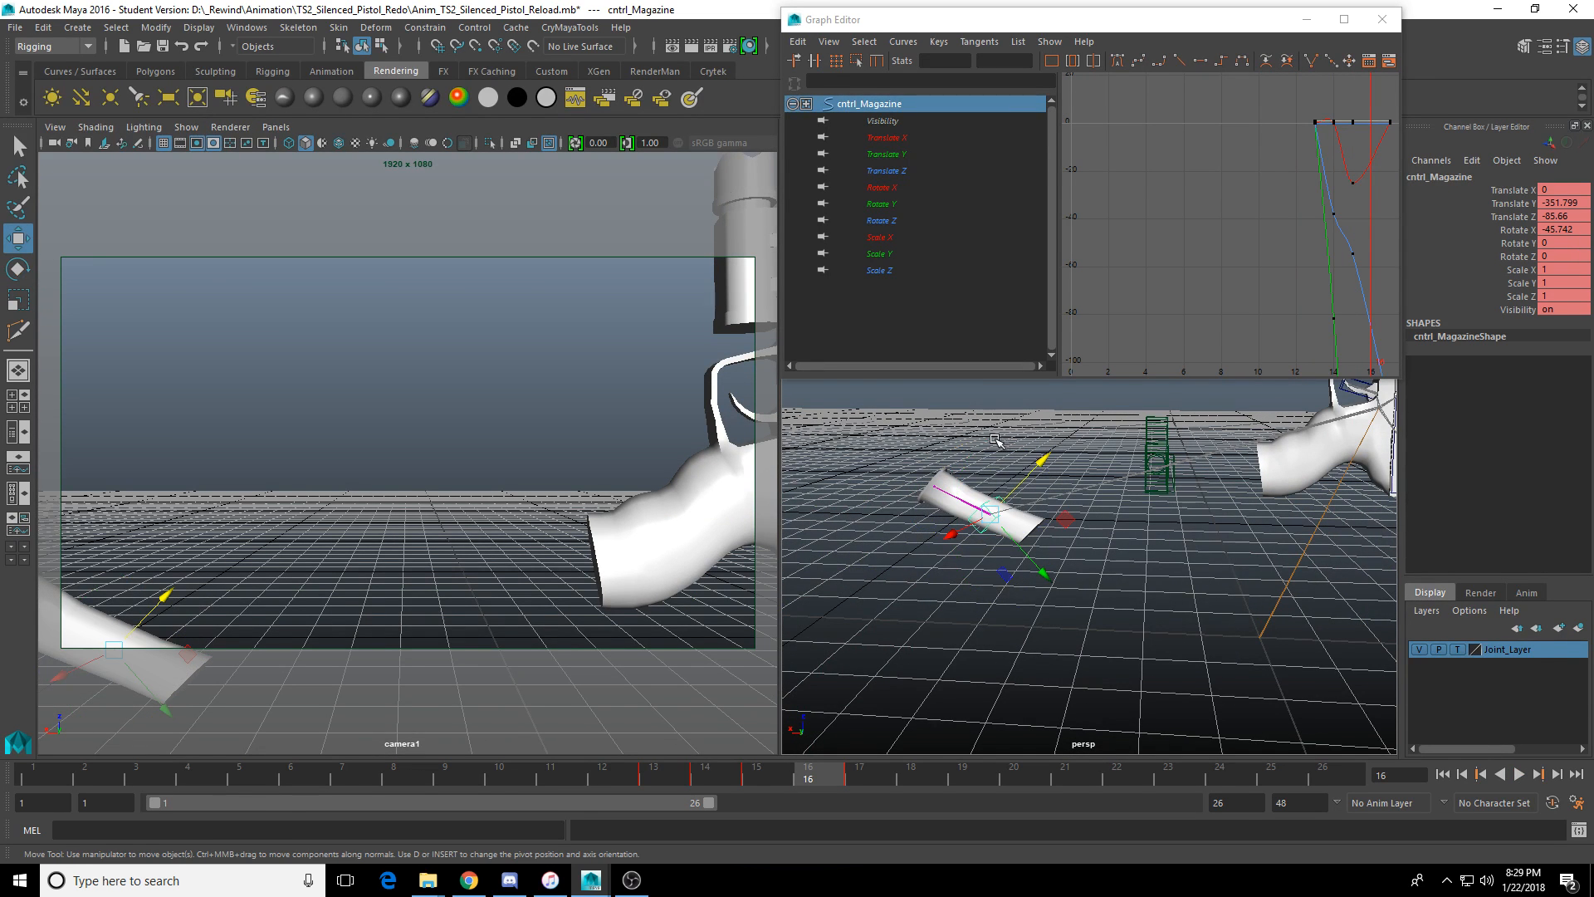
drag(1033, 570, 1039, 536)
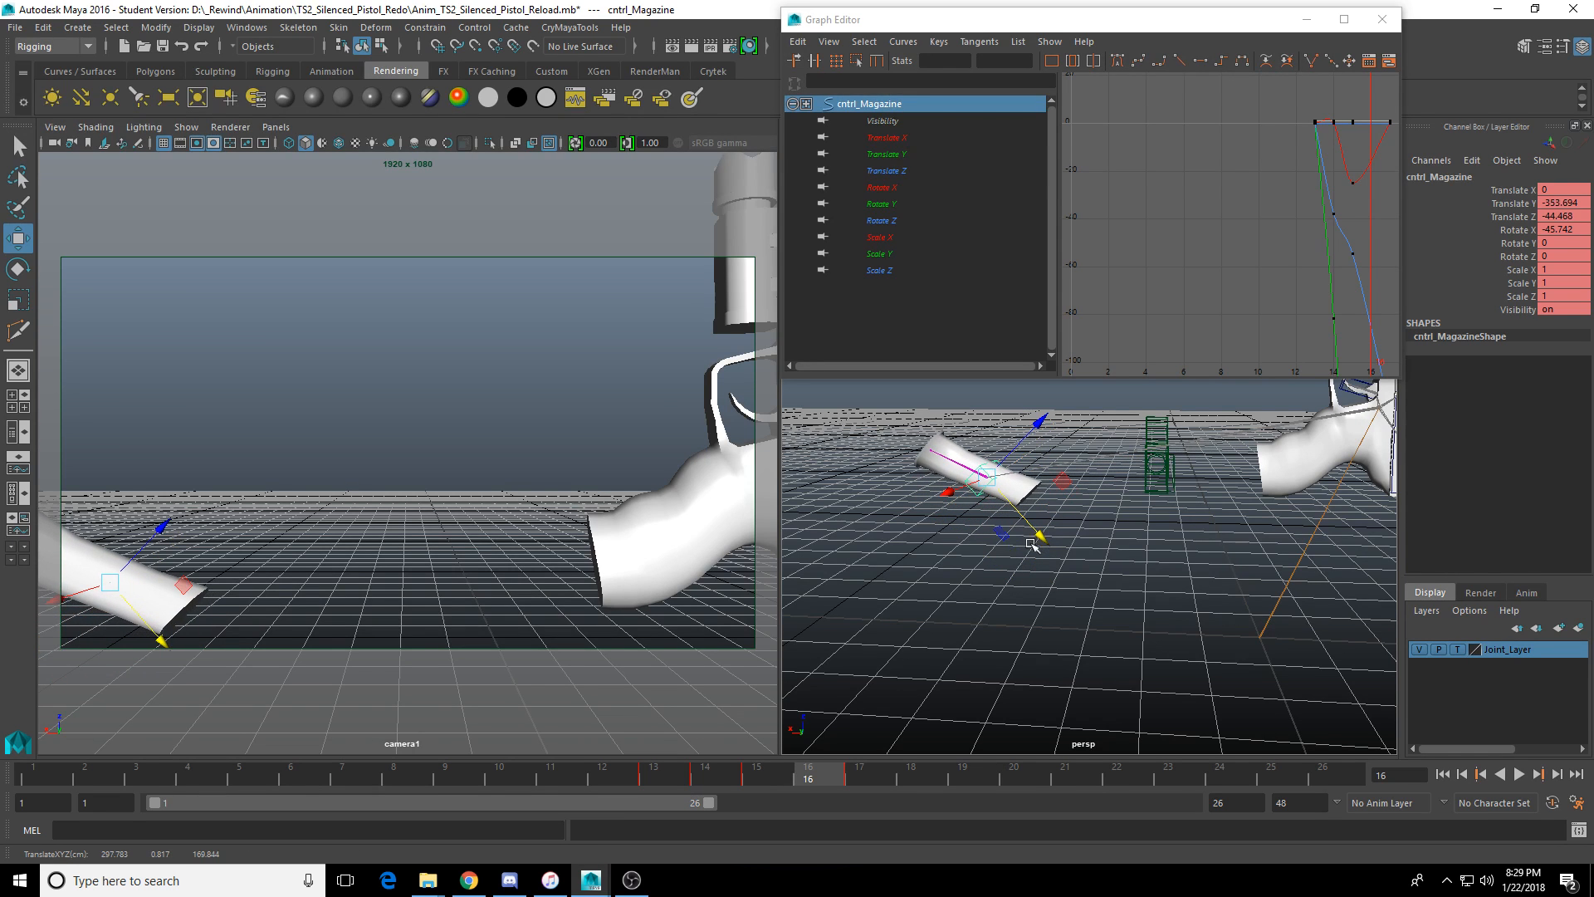
drag(614, 777, 812, 780)
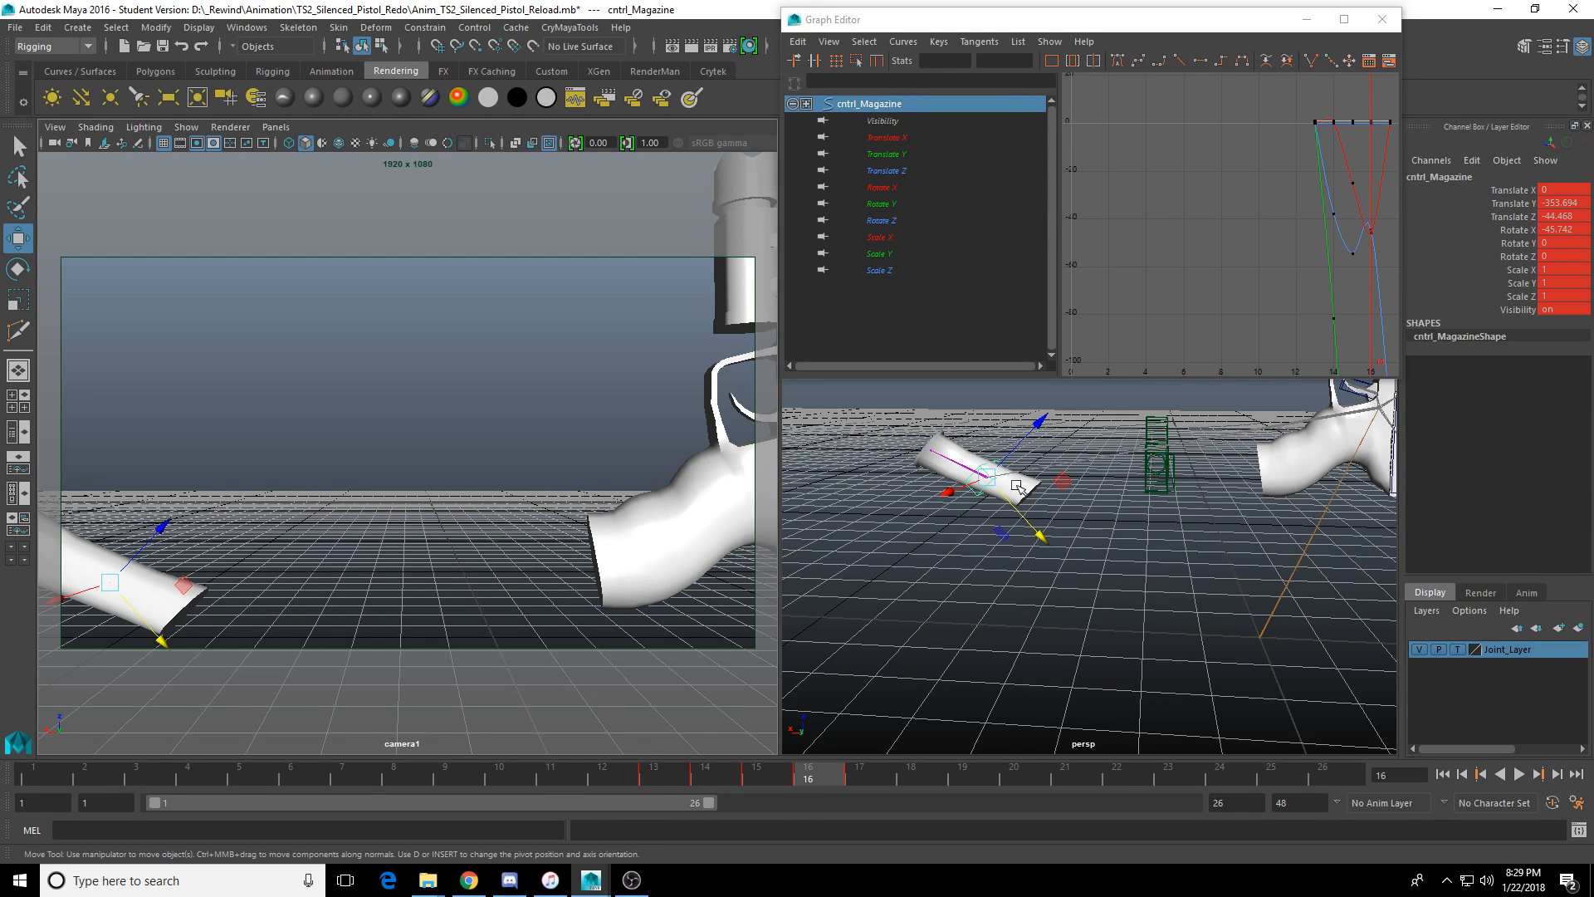
key(e)
drag(1046, 445, 1054, 460)
key(s)
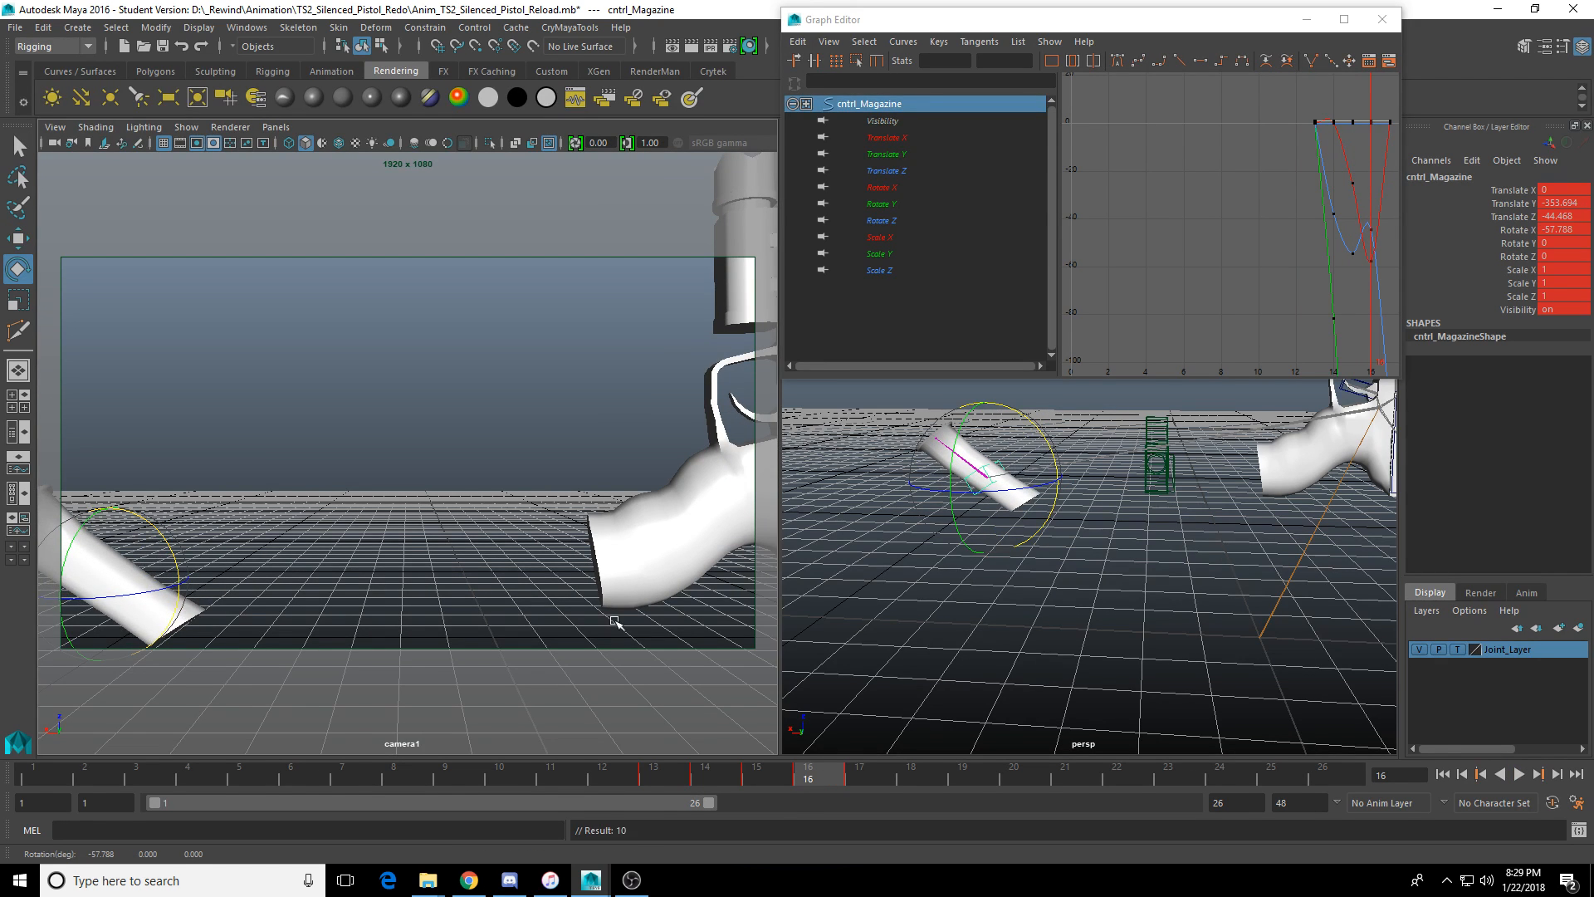
key(alt+v)
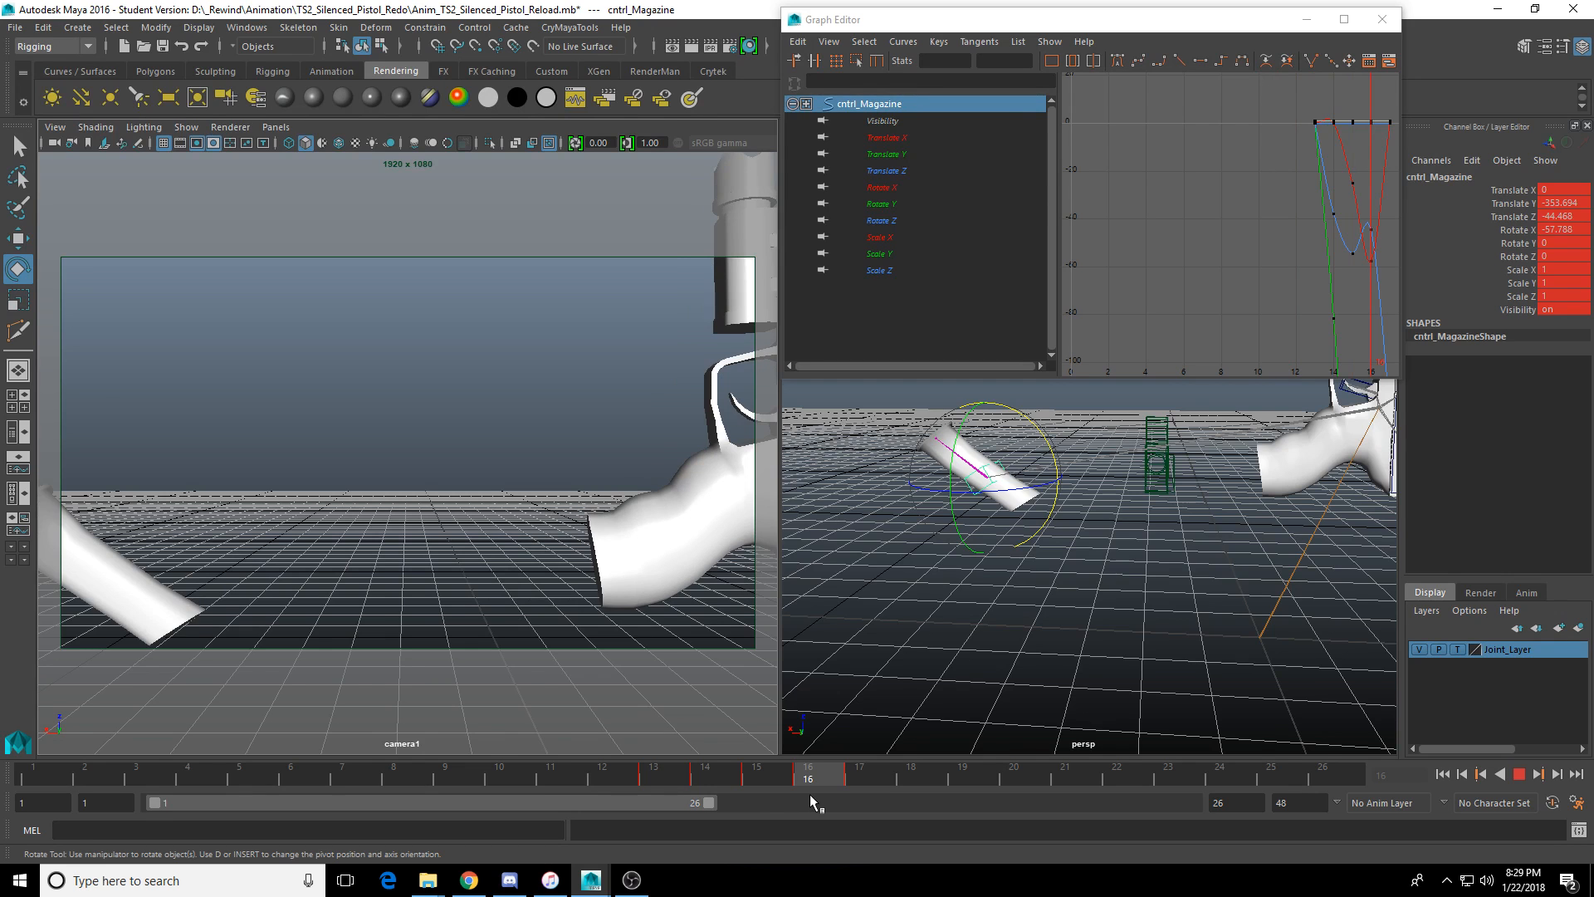
At frame 17, move the magazine control to about -577.4 Translate Y, rotate it to about -21.5 on X, and play the animation.
drag(810, 794, 846, 792)
scroll(955, 615, down, 5)
key(w)
alt+drag(954, 614, 975, 490)
key(e)
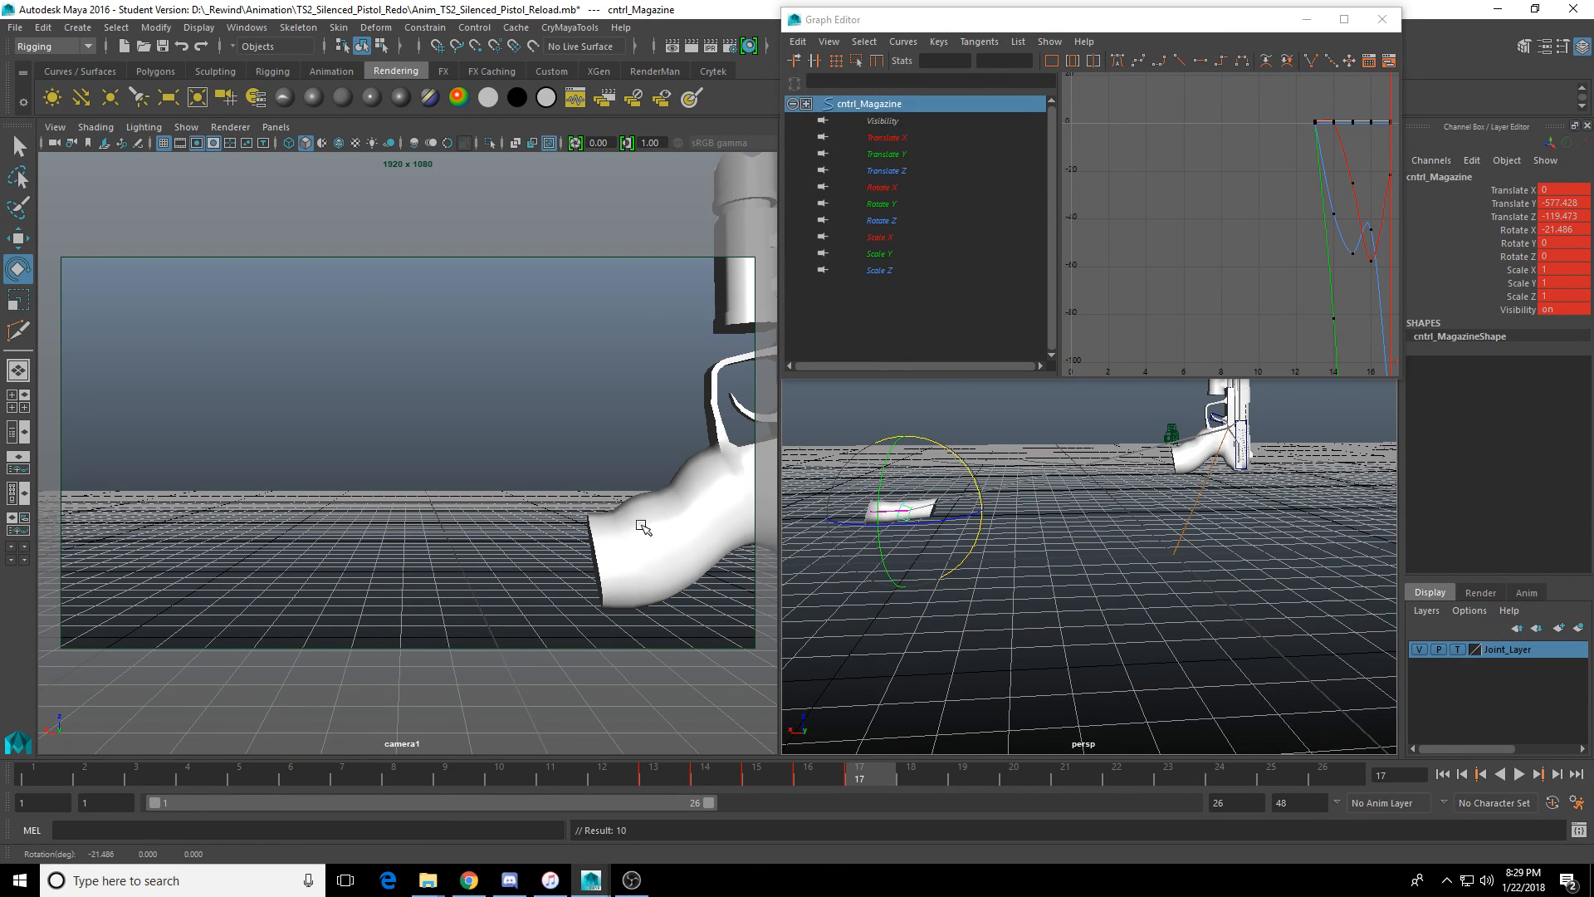
click(1521, 774)
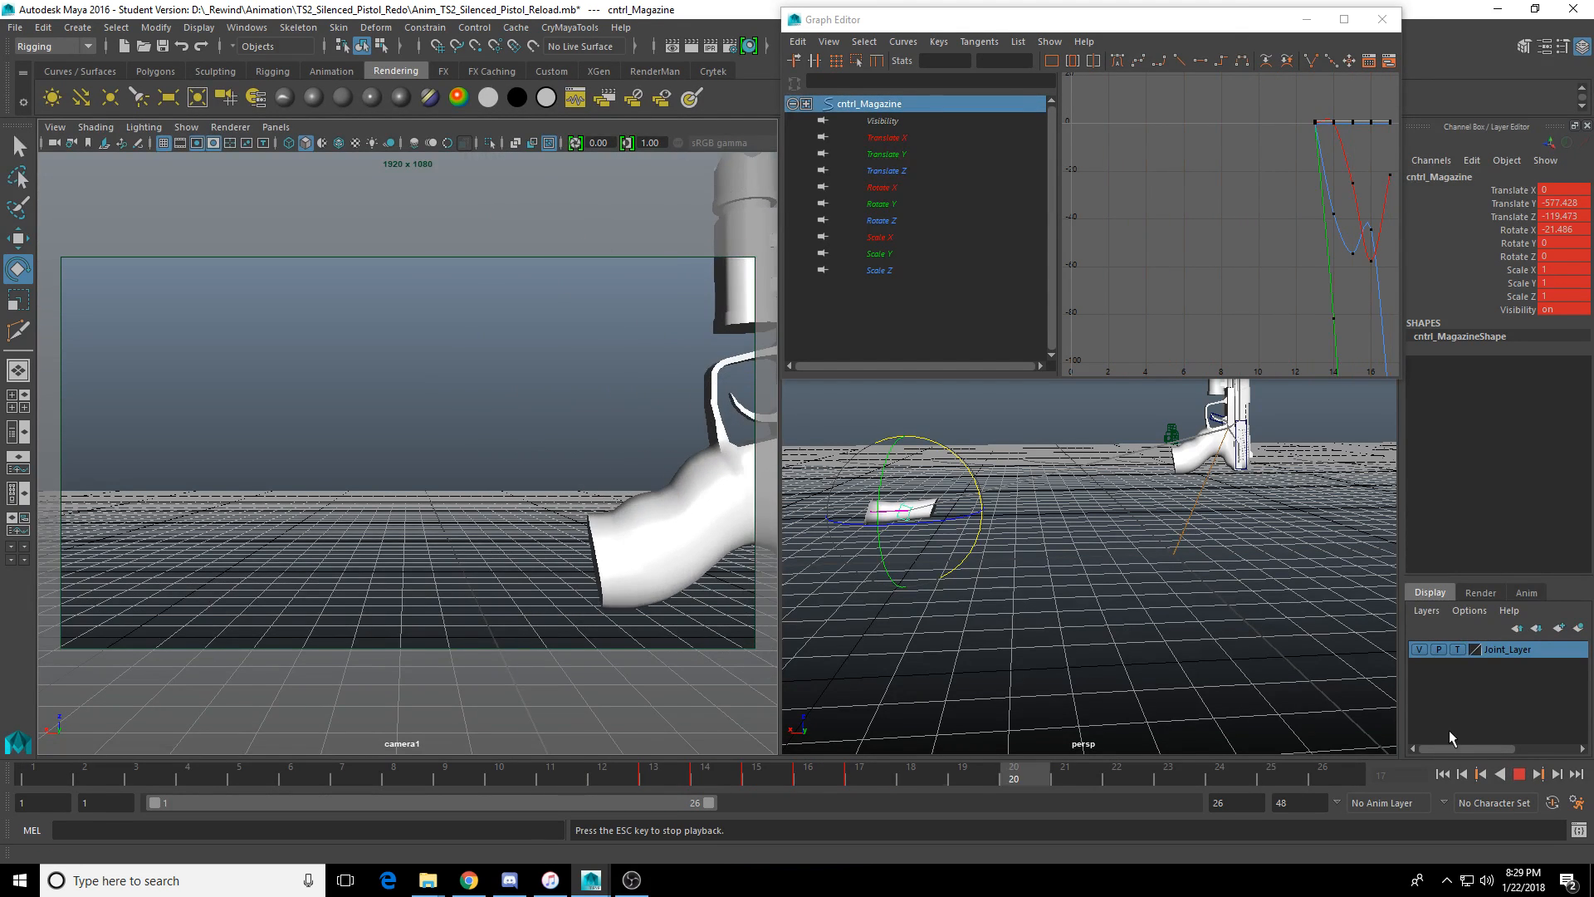
Stop the playback, scrub through the magazine's ejection, and delete the magazine control's key at frame 15.
click(1516, 775)
drag(821, 777, 712, 789)
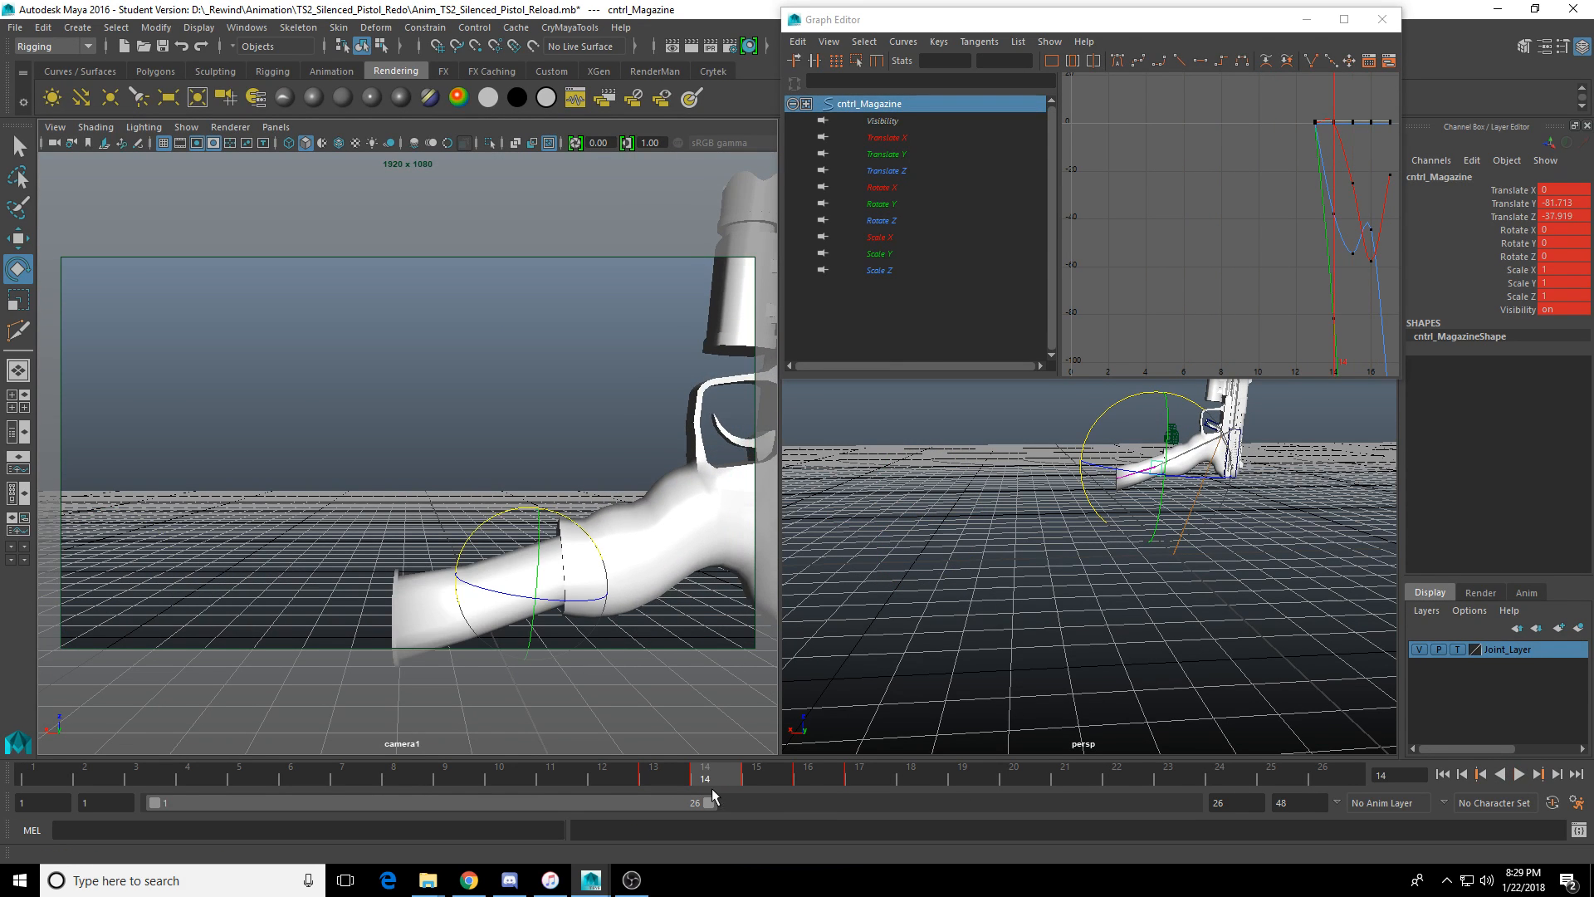
click(758, 779)
right_click(755, 779)
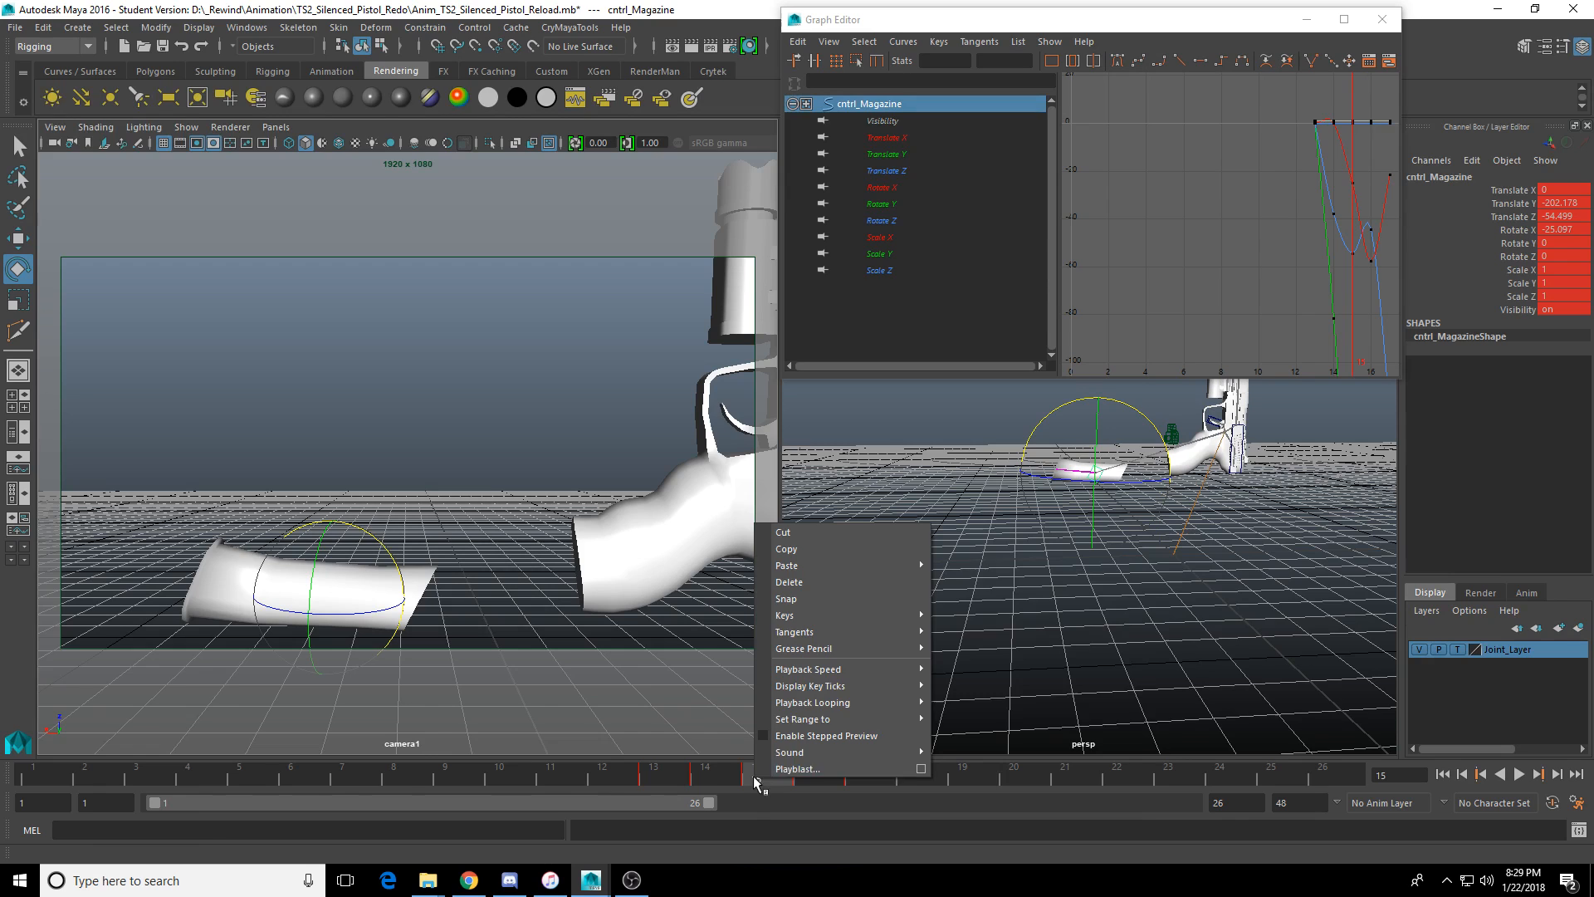
click(852, 582)
Shift the magazine control's keys from frame 14 onward one frame later and play the animation.
shift+click(913, 780)
shift+drag(913, 782, 717, 789)
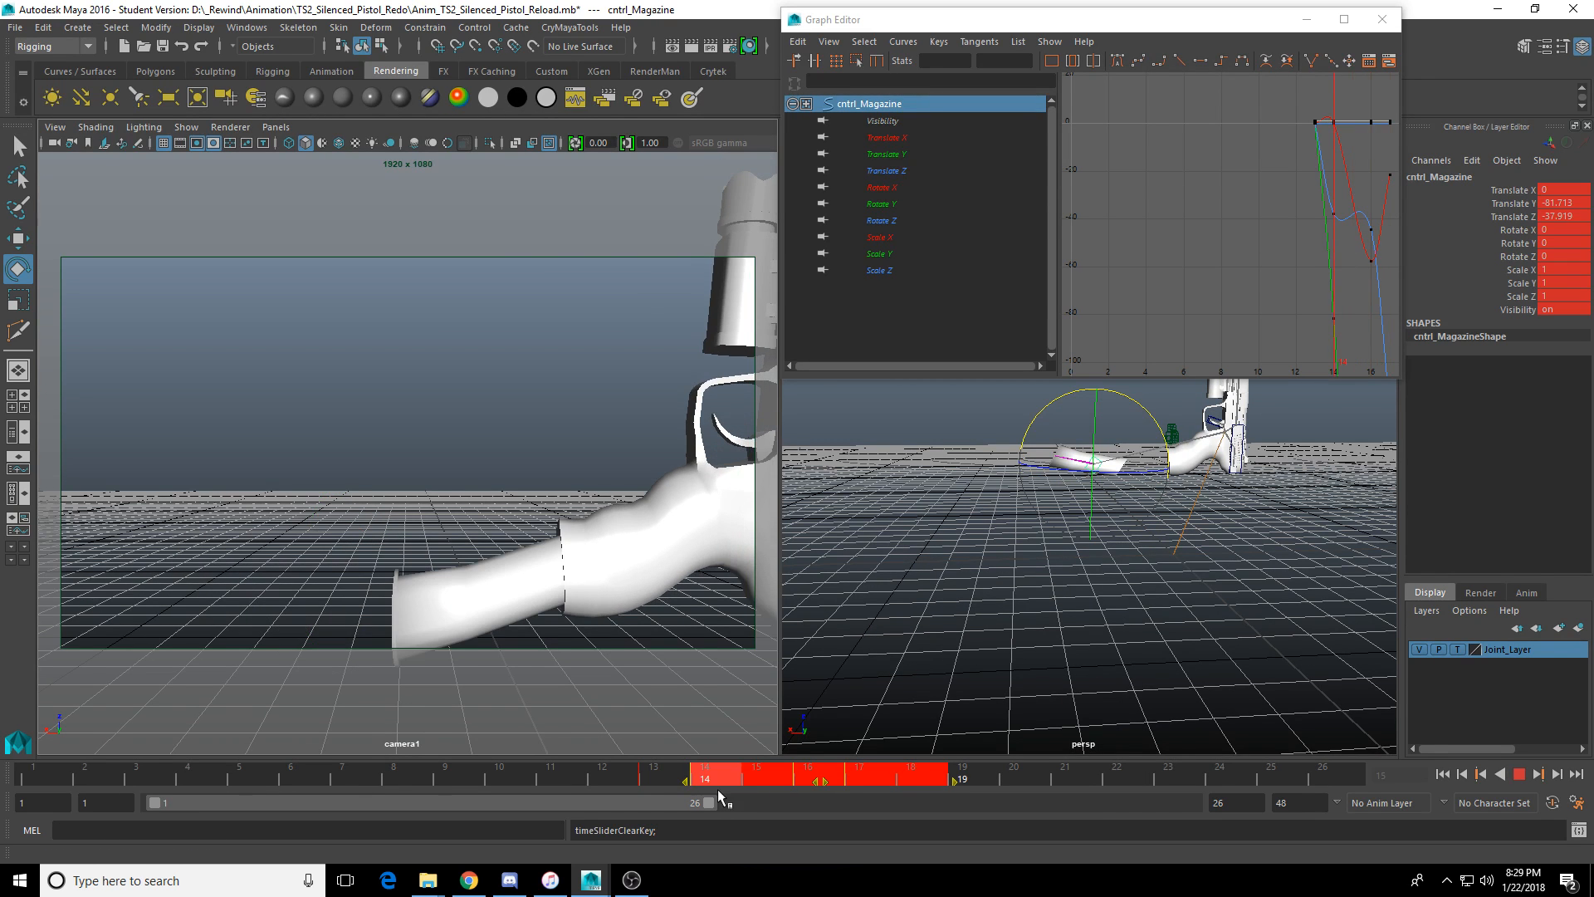
drag(827, 782, 854, 779)
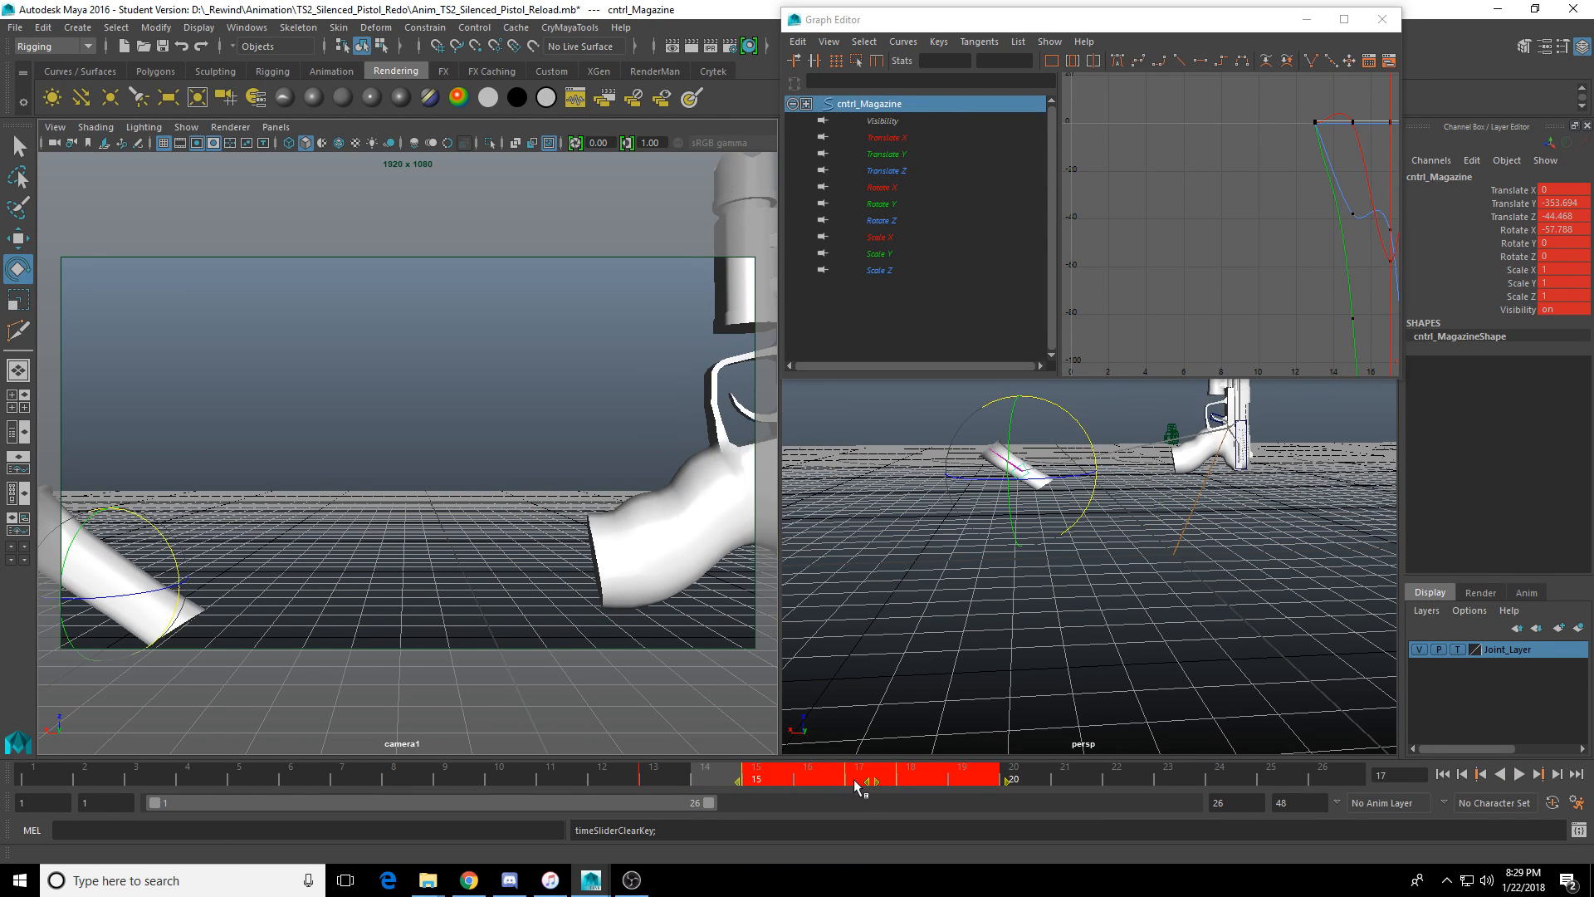
click(1089, 780)
click(1517, 773)
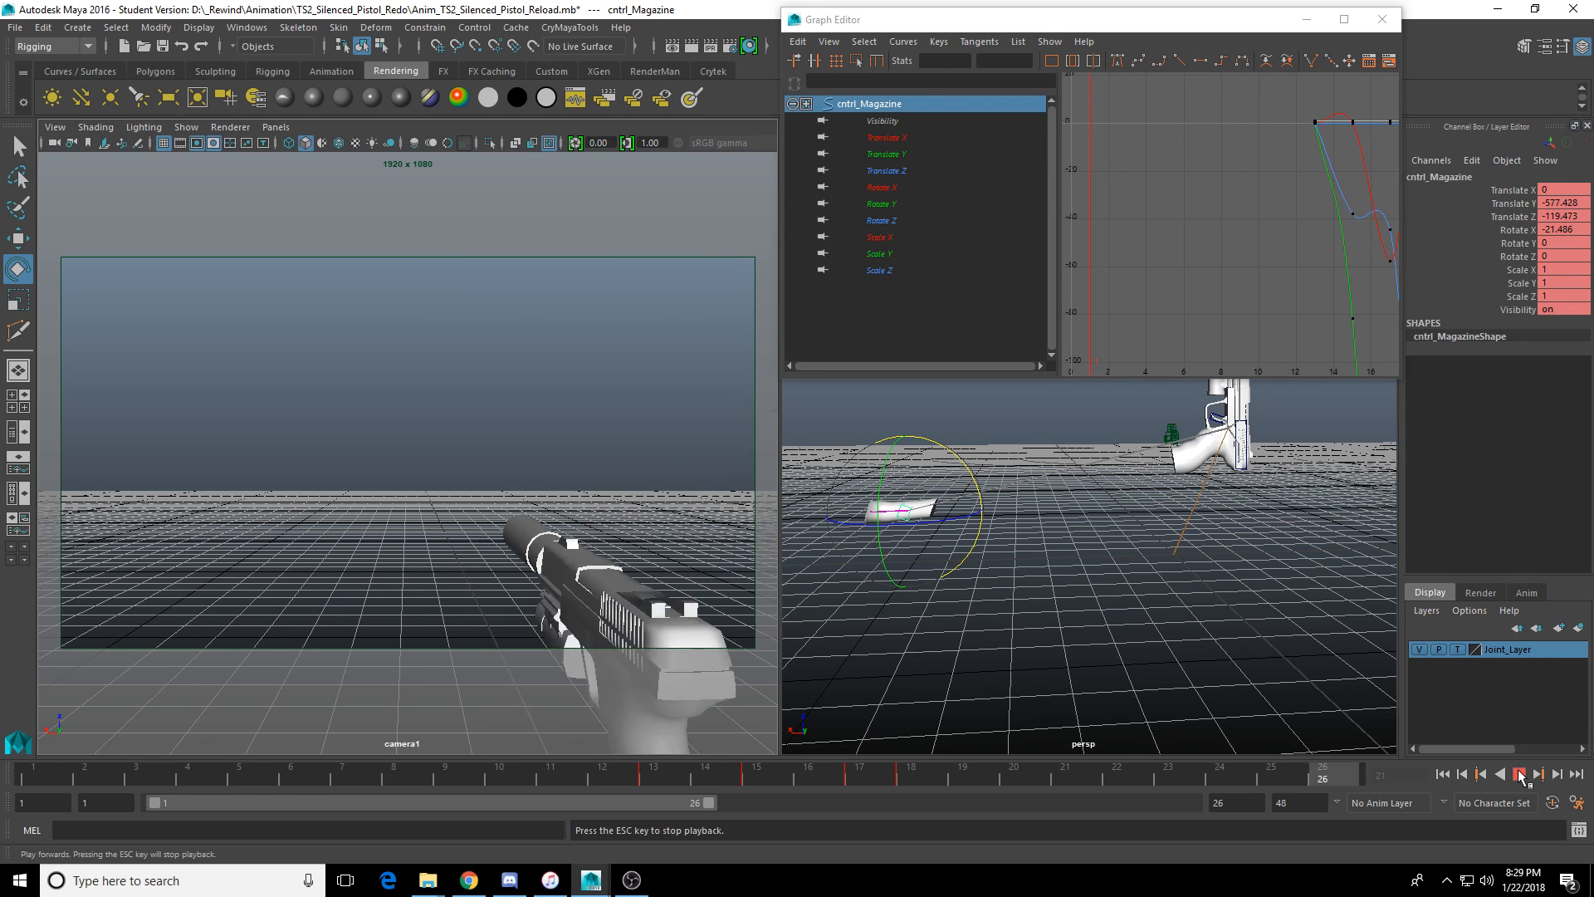
Move the magazine control's last key to frame 19 and play the animation.
click(890, 774)
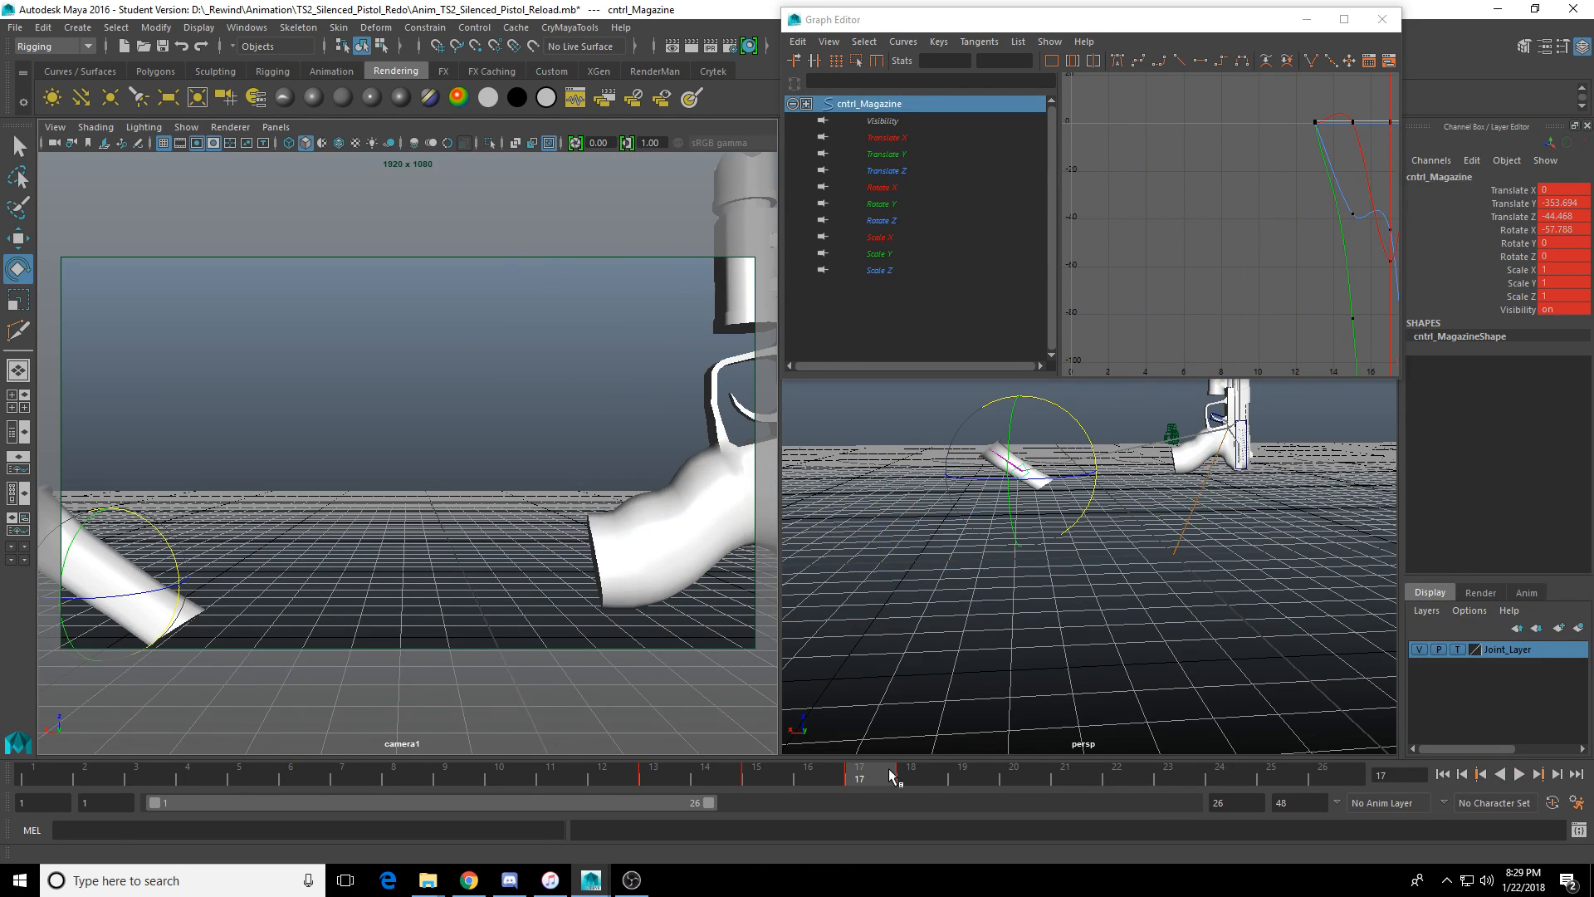
click(1034, 781)
shift+drag(967, 778, 1003, 781)
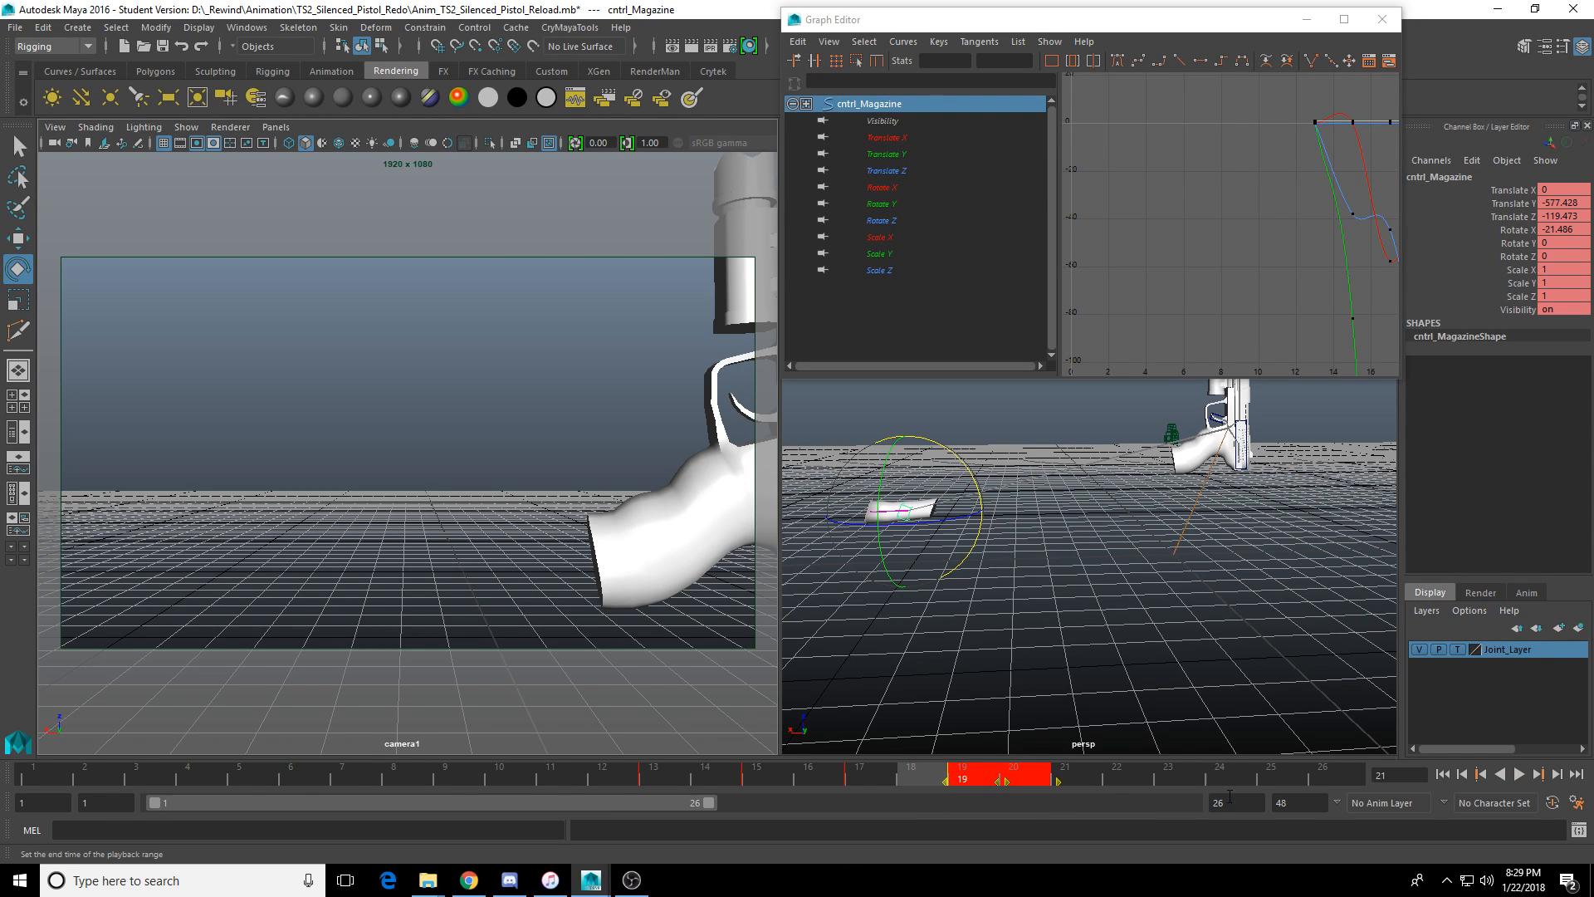
click(1179, 779)
click(1517, 776)
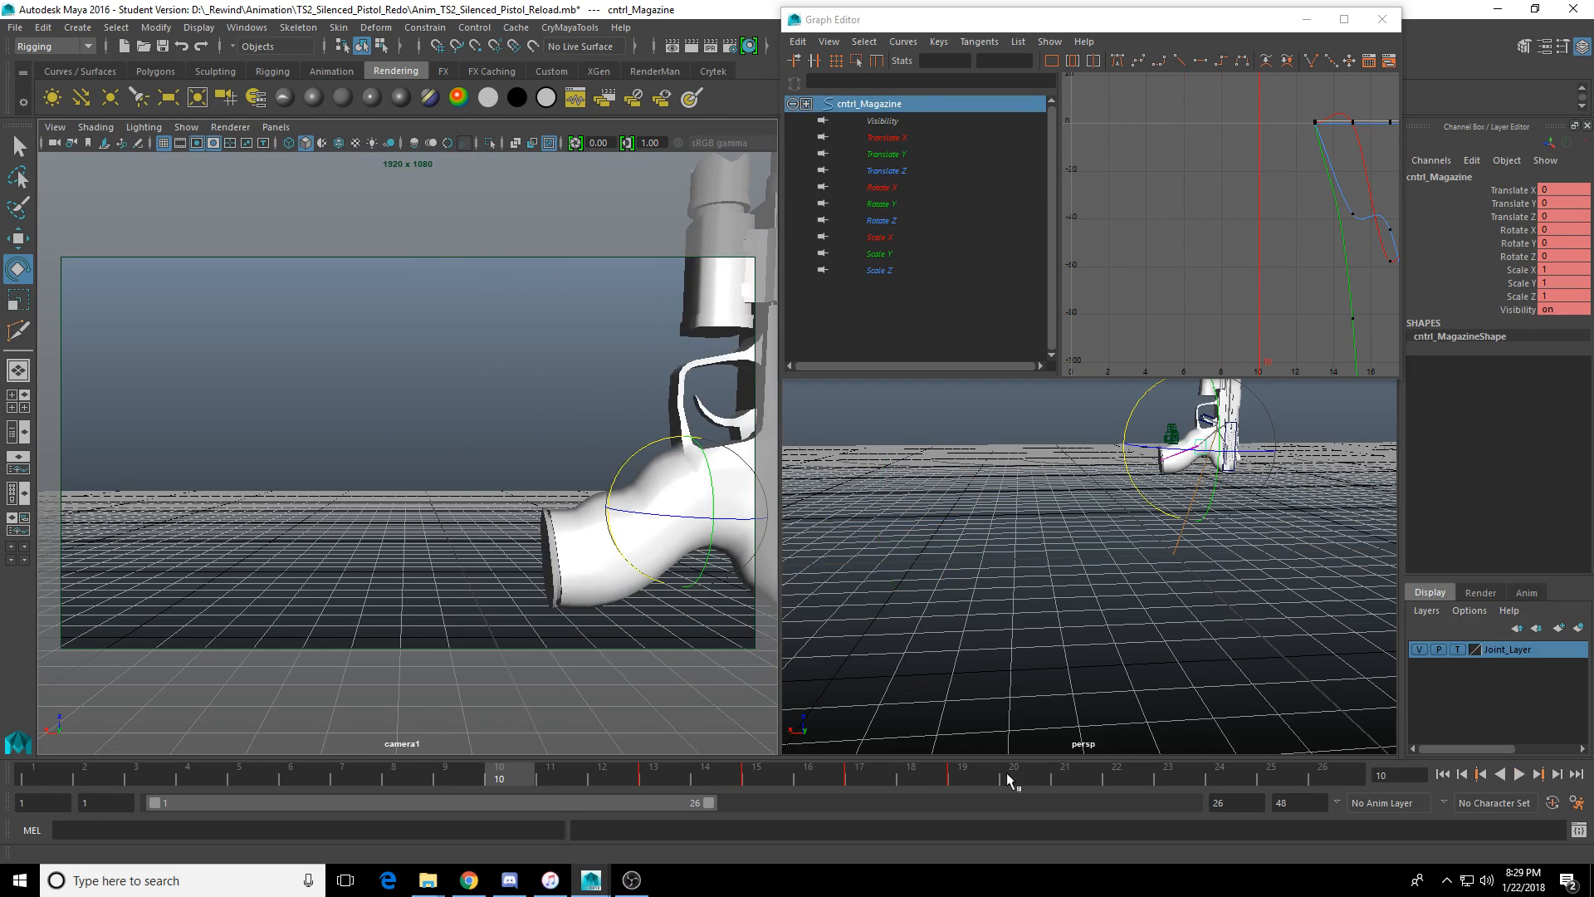
At frame 14, key the magazine control at about -29.6 Translate Y and -11.1 Translate Z so it lines up with the grip.
click(786, 775)
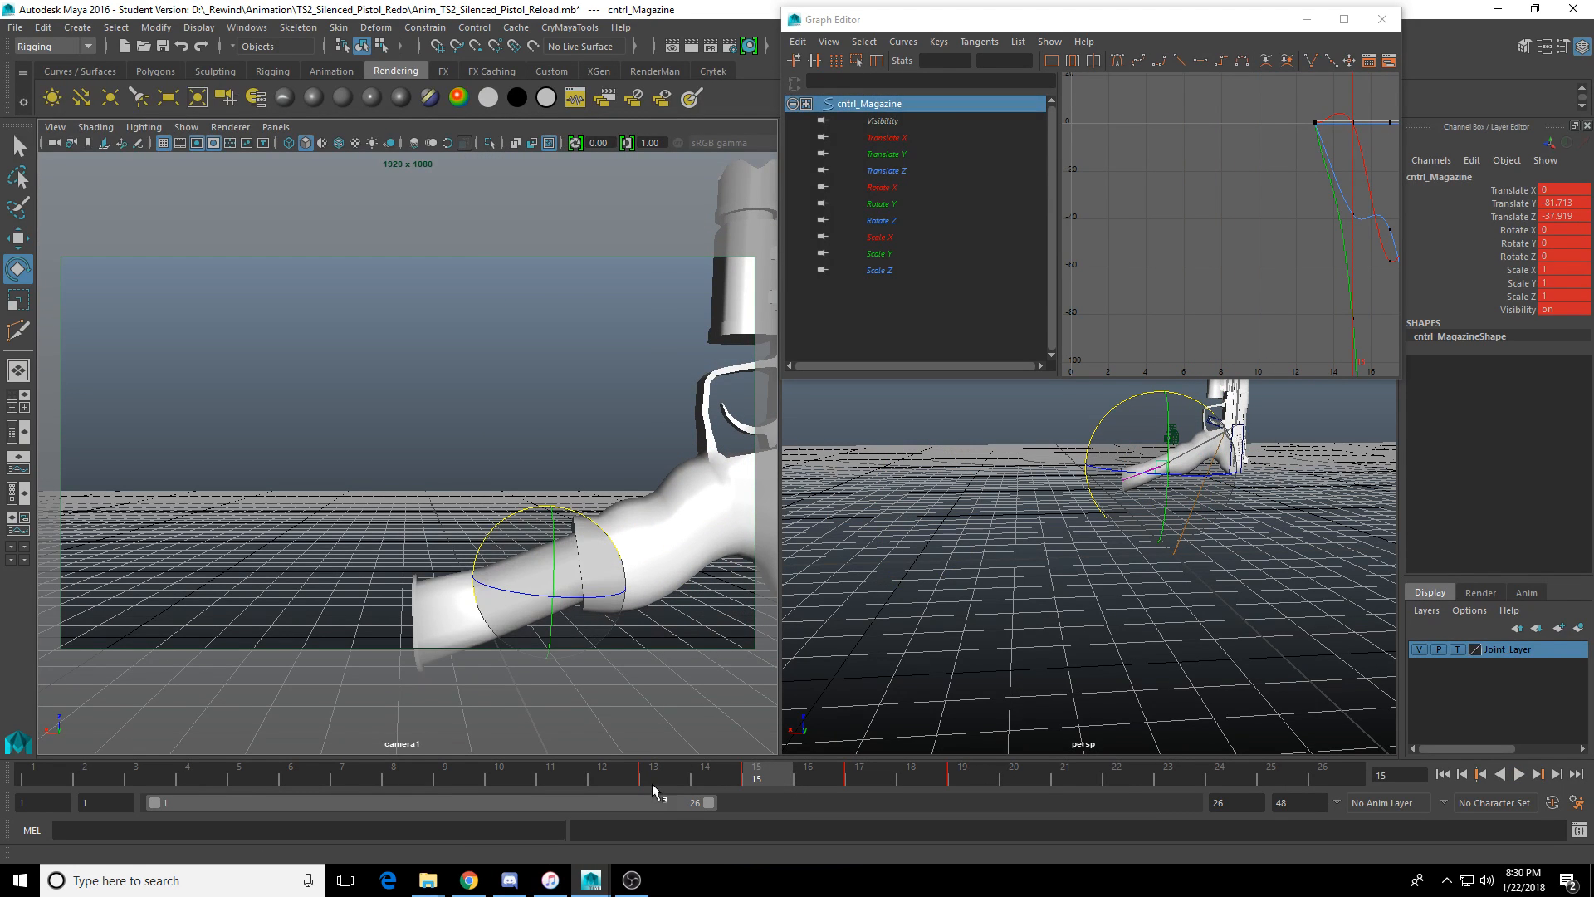
mouse_move(651, 784)
mouse_down()
mouse_move(829, 784)
mouse_move(660, 778)
mouse_move(705, 783)
mouse_up()
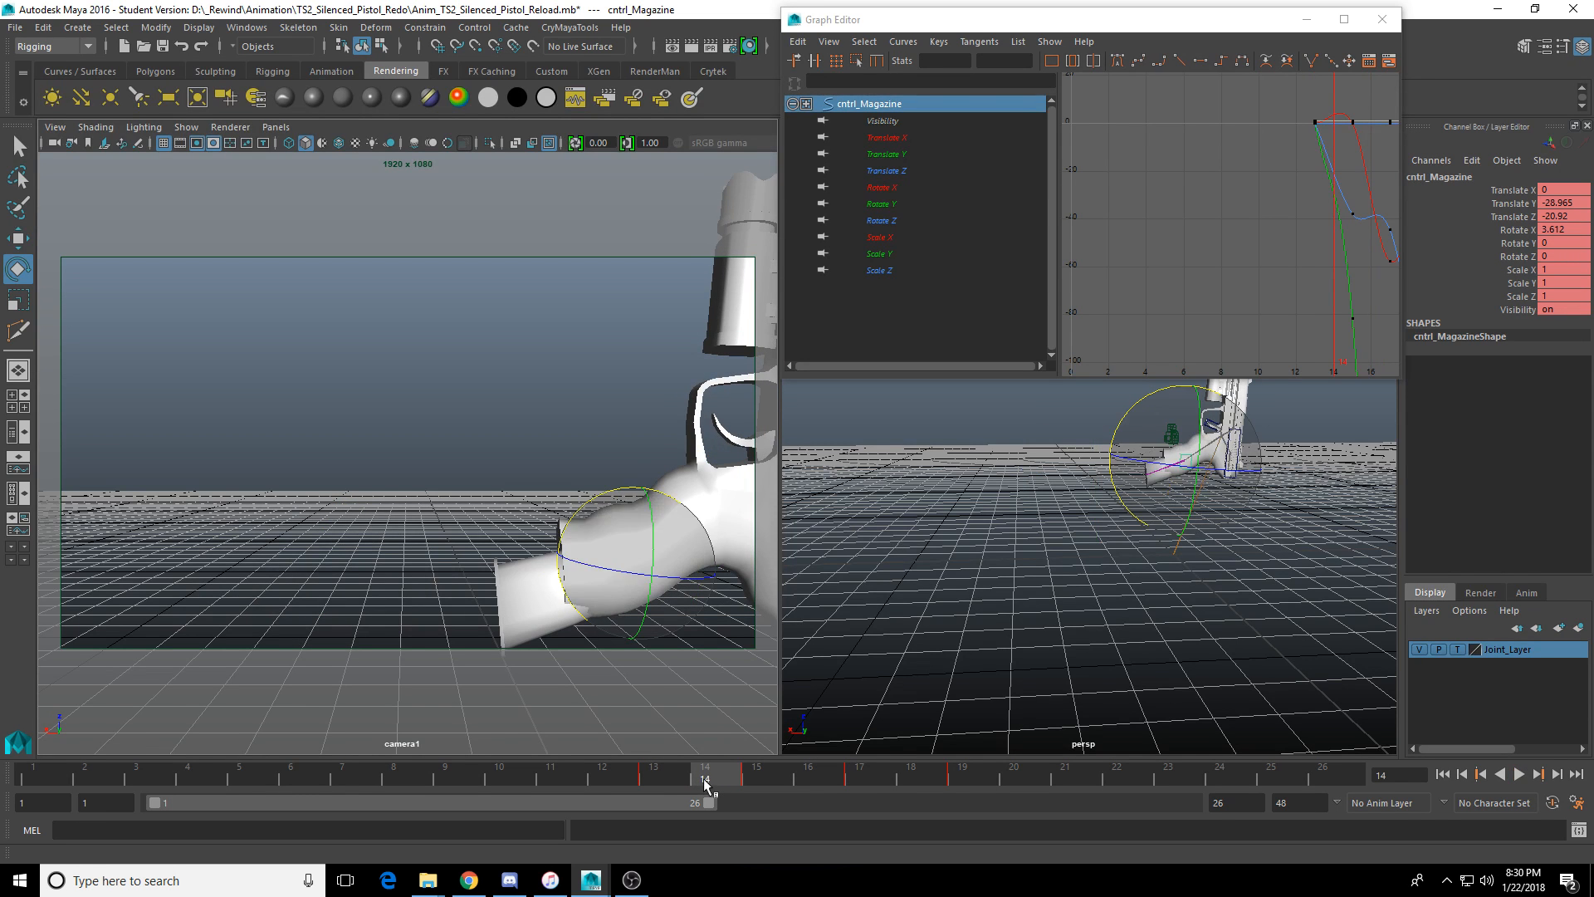
key(w)
scroll(1170, 494, up, 4)
alt+middle_drag(1237, 457, 1141, 548)
scroll(1145, 552, up, 3)
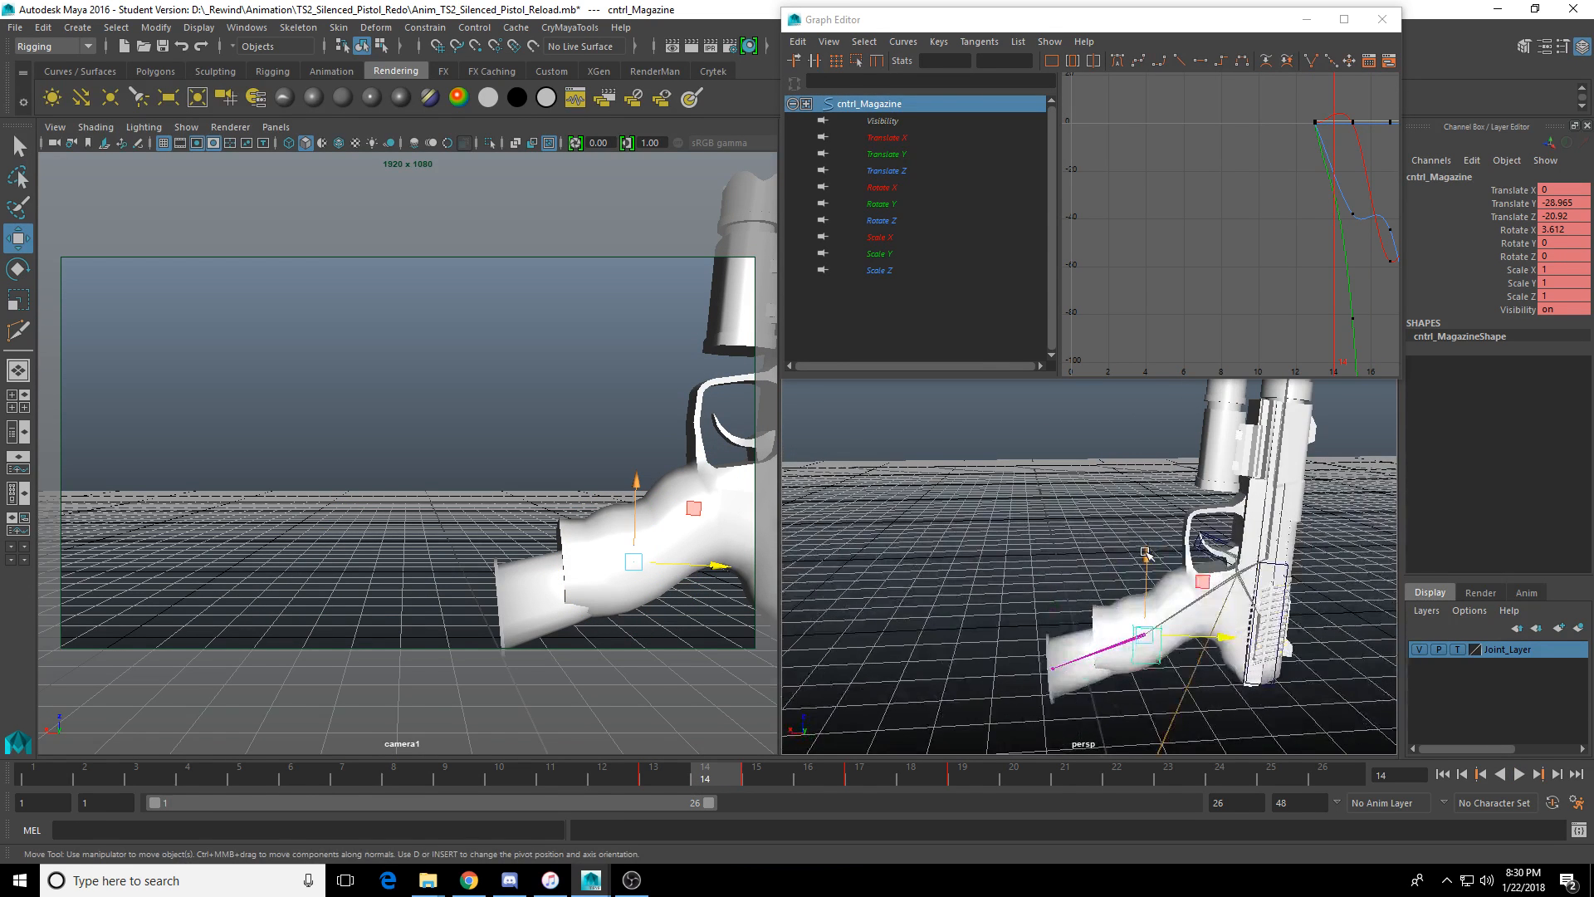
drag(1146, 552, 1157, 540)
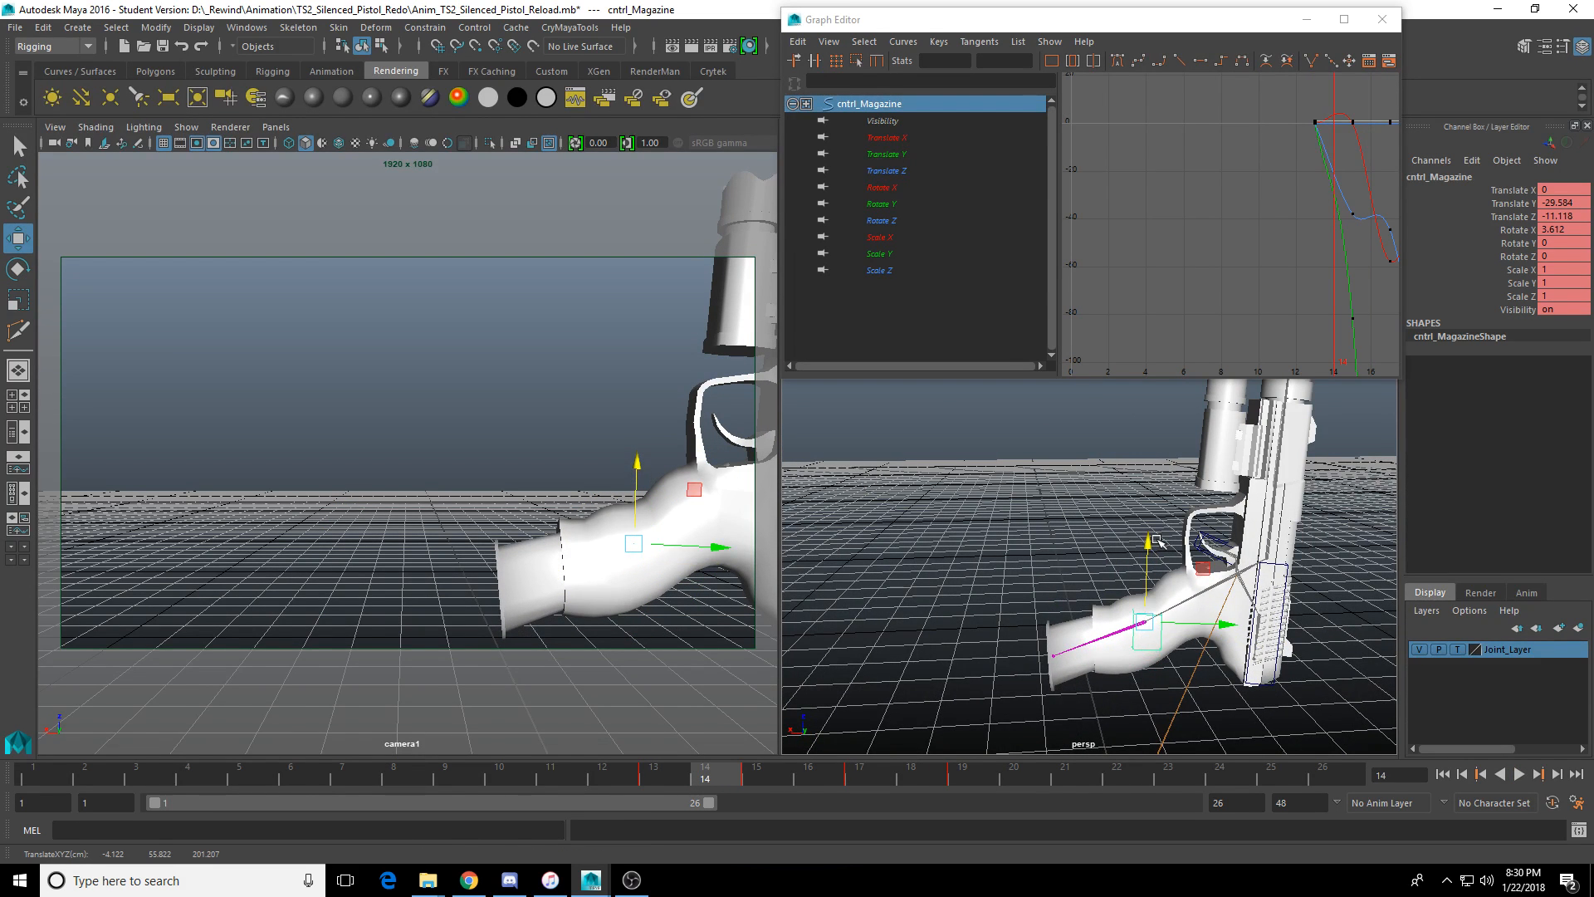
key(s)
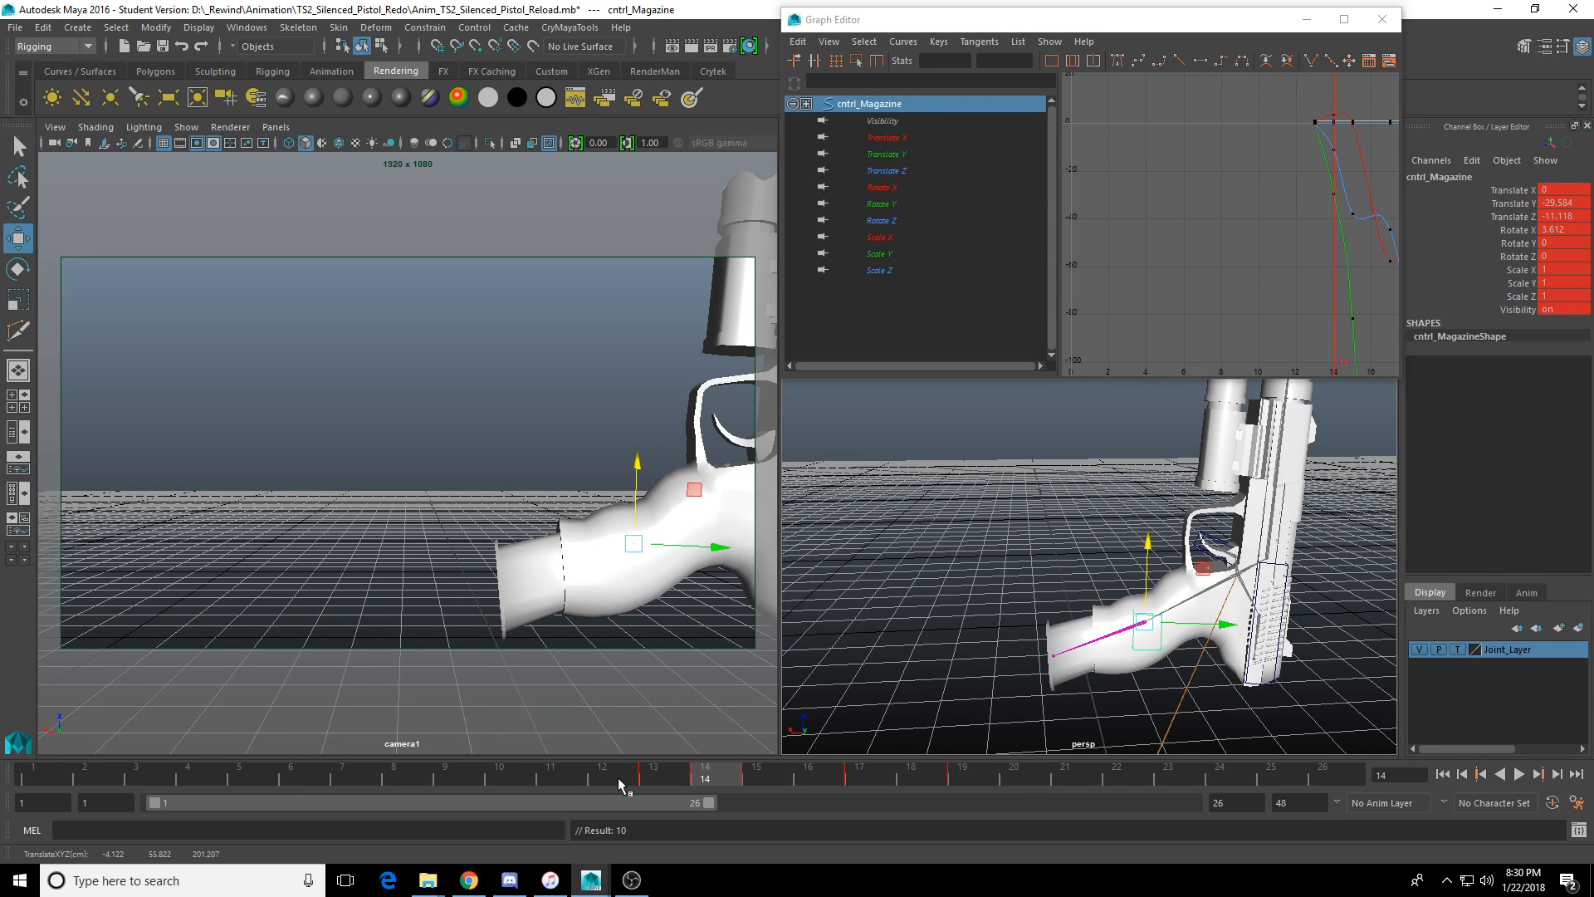
At frame 17, rotate the magazine control to about -40.2 on X, scrub the ejection and play it back.
key(alt+v)
drag(697, 779, 807, 783)
click(855, 780)
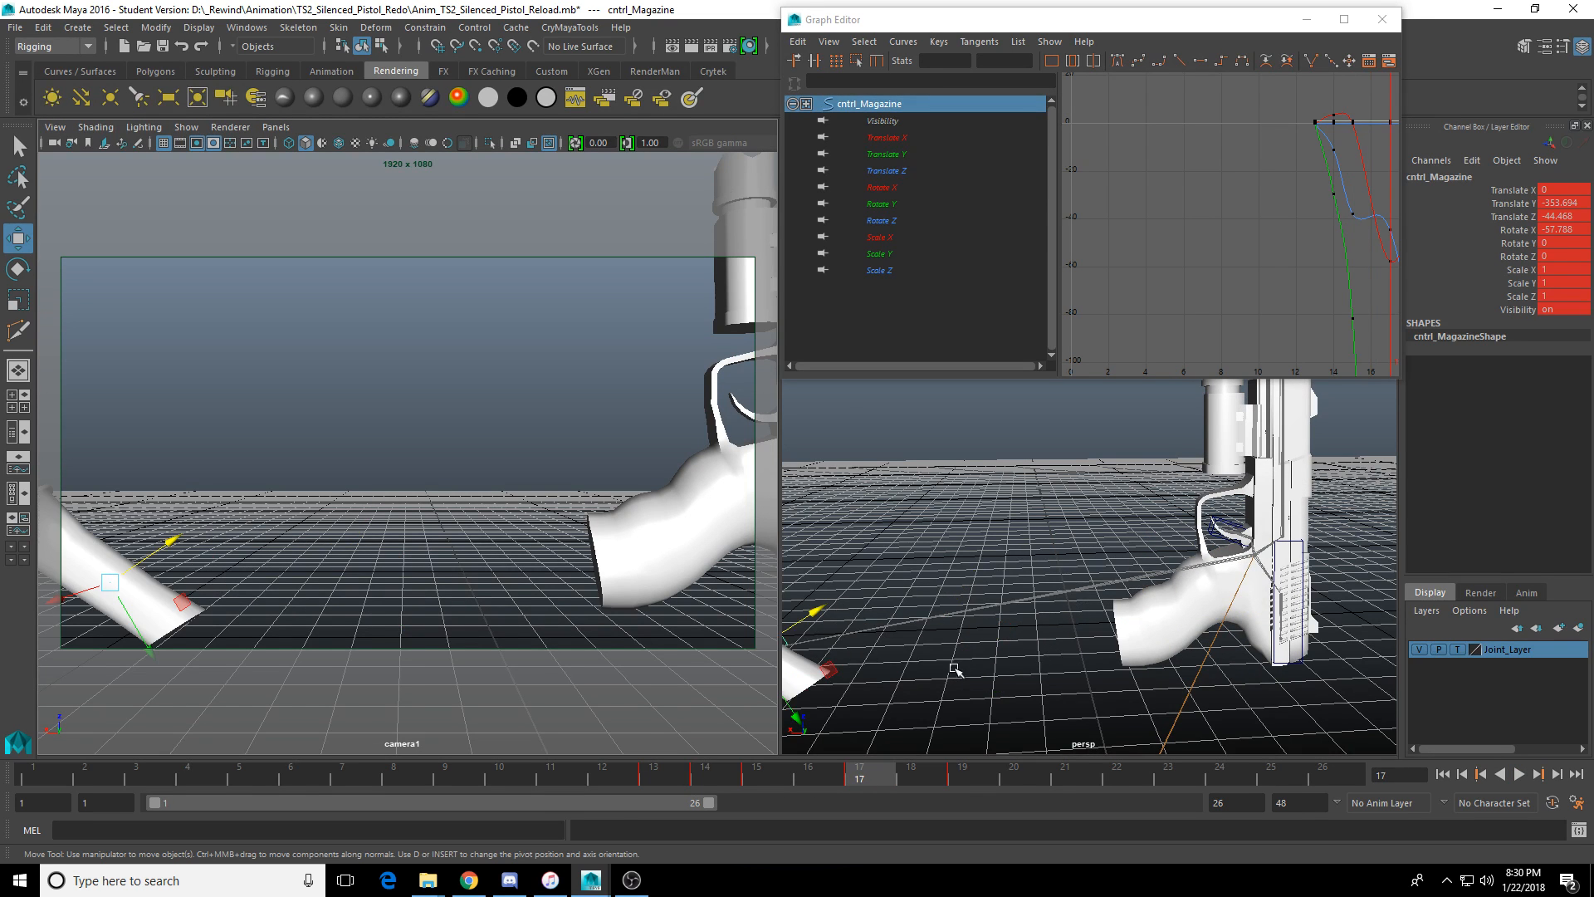
key(e)
alt+drag(862, 631, 913, 558)
drag(661, 780, 811, 779)
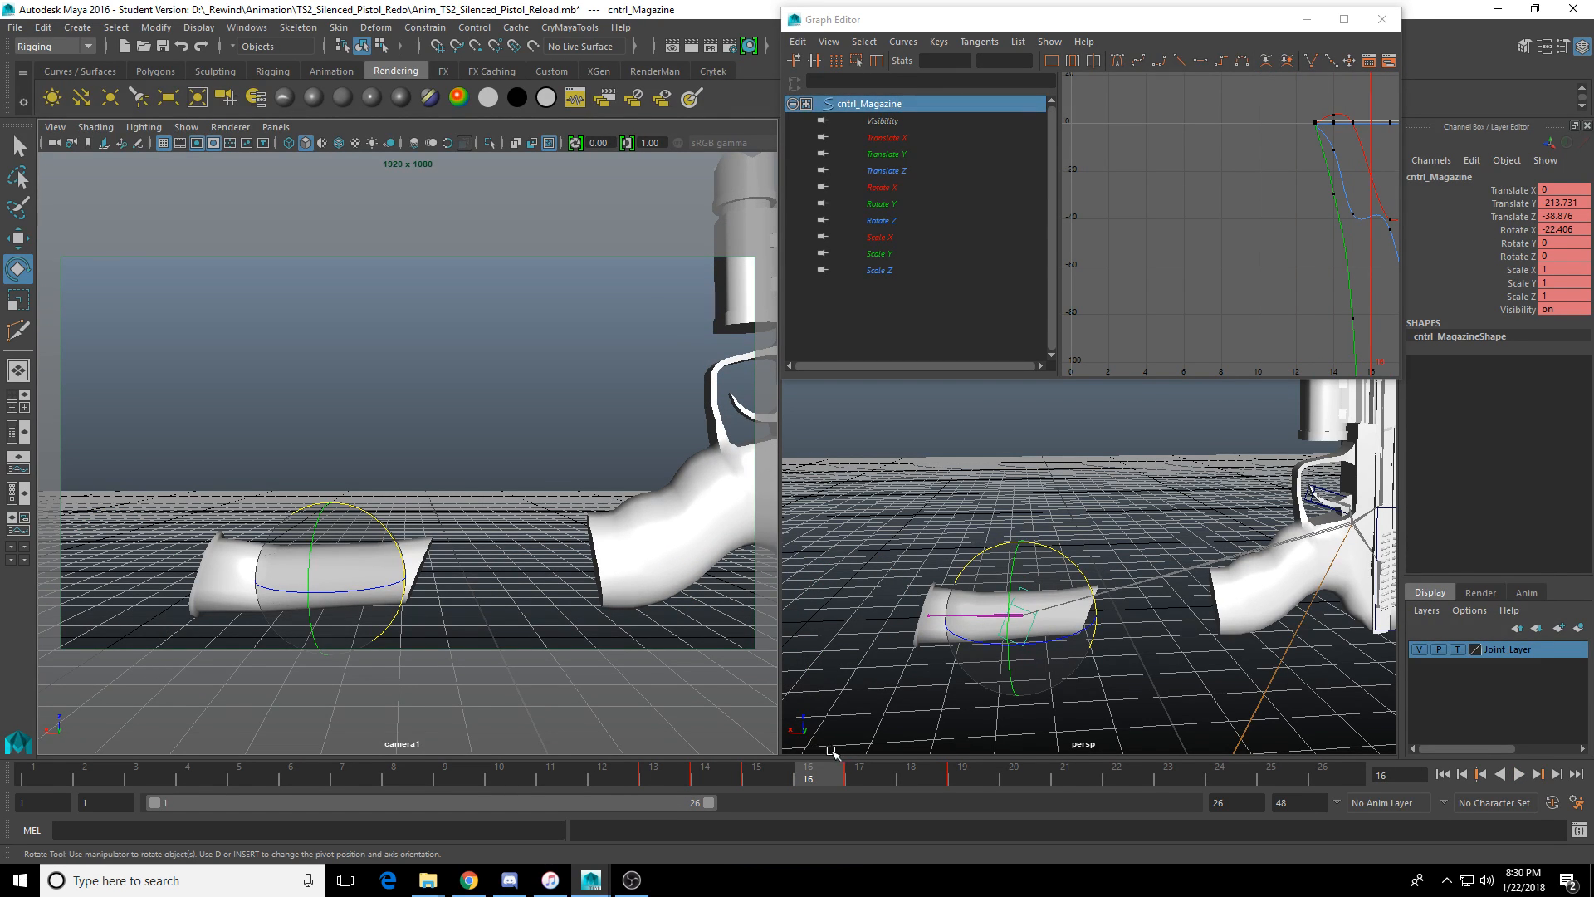
key(alt+v)
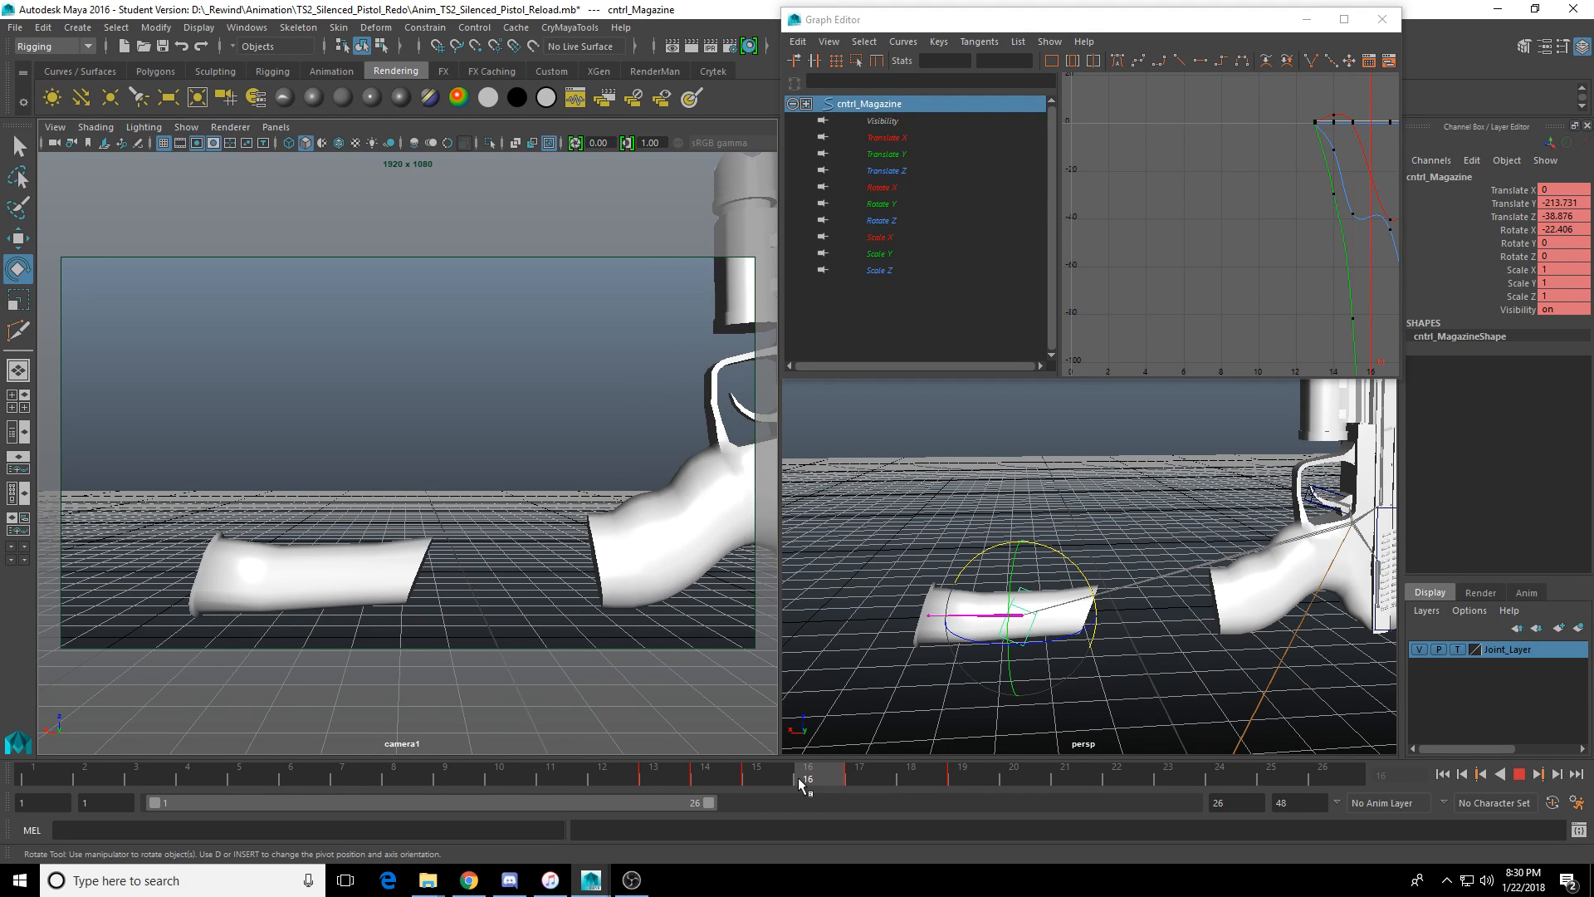
At frame 17, move the magazine control to about -315.7 Translate Y and -83.6 Translate Z, and play it back.
click(863, 776)
key(w)
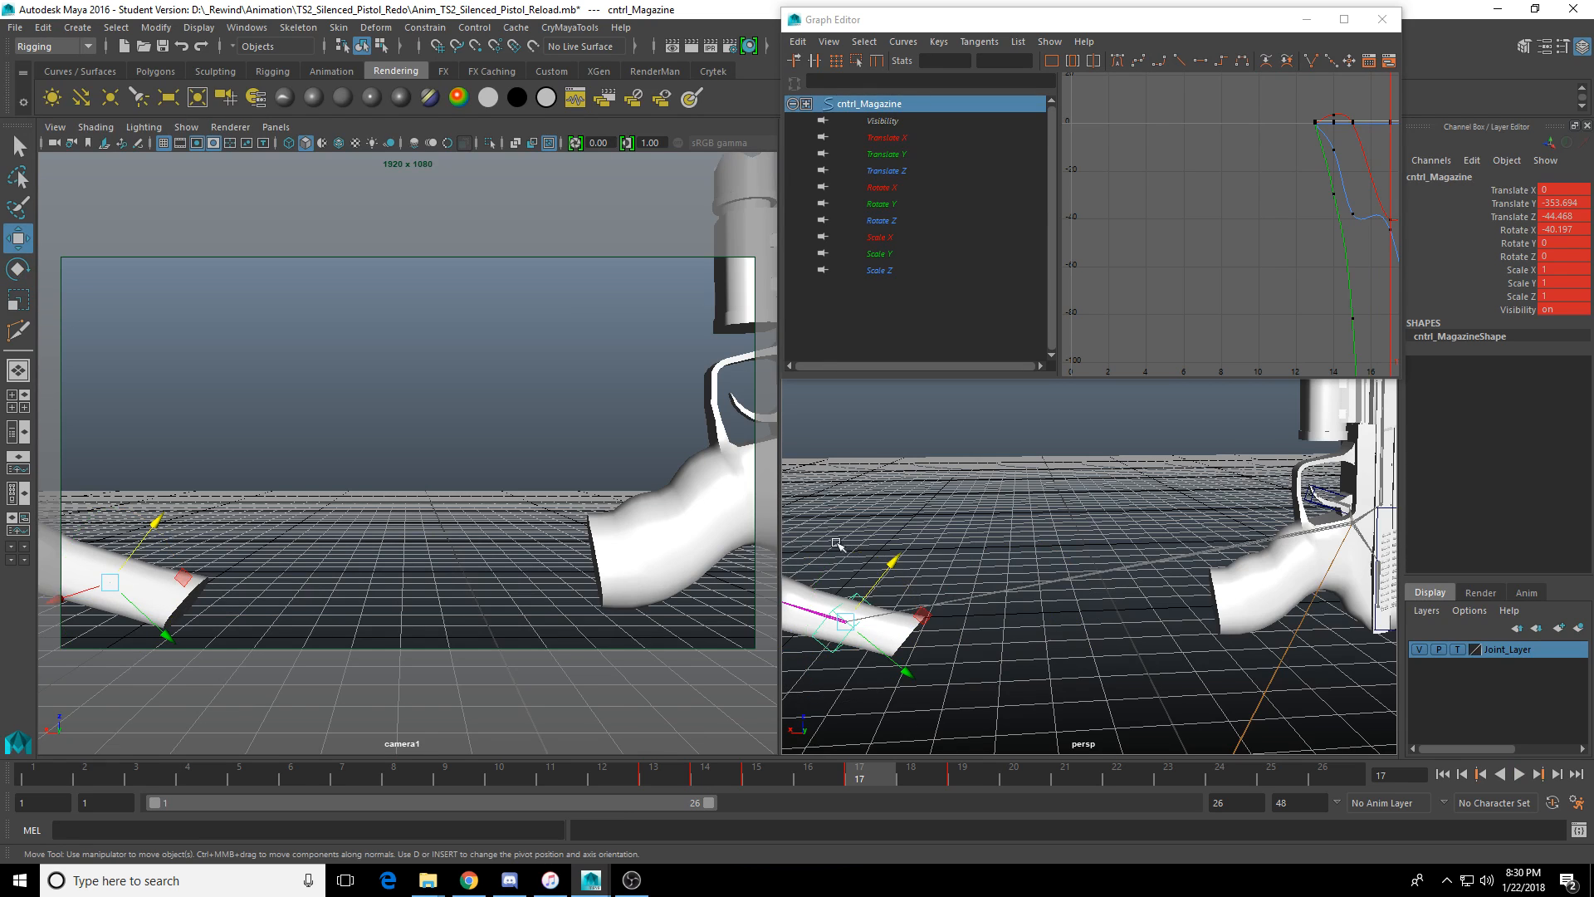
drag(882, 585, 944, 612)
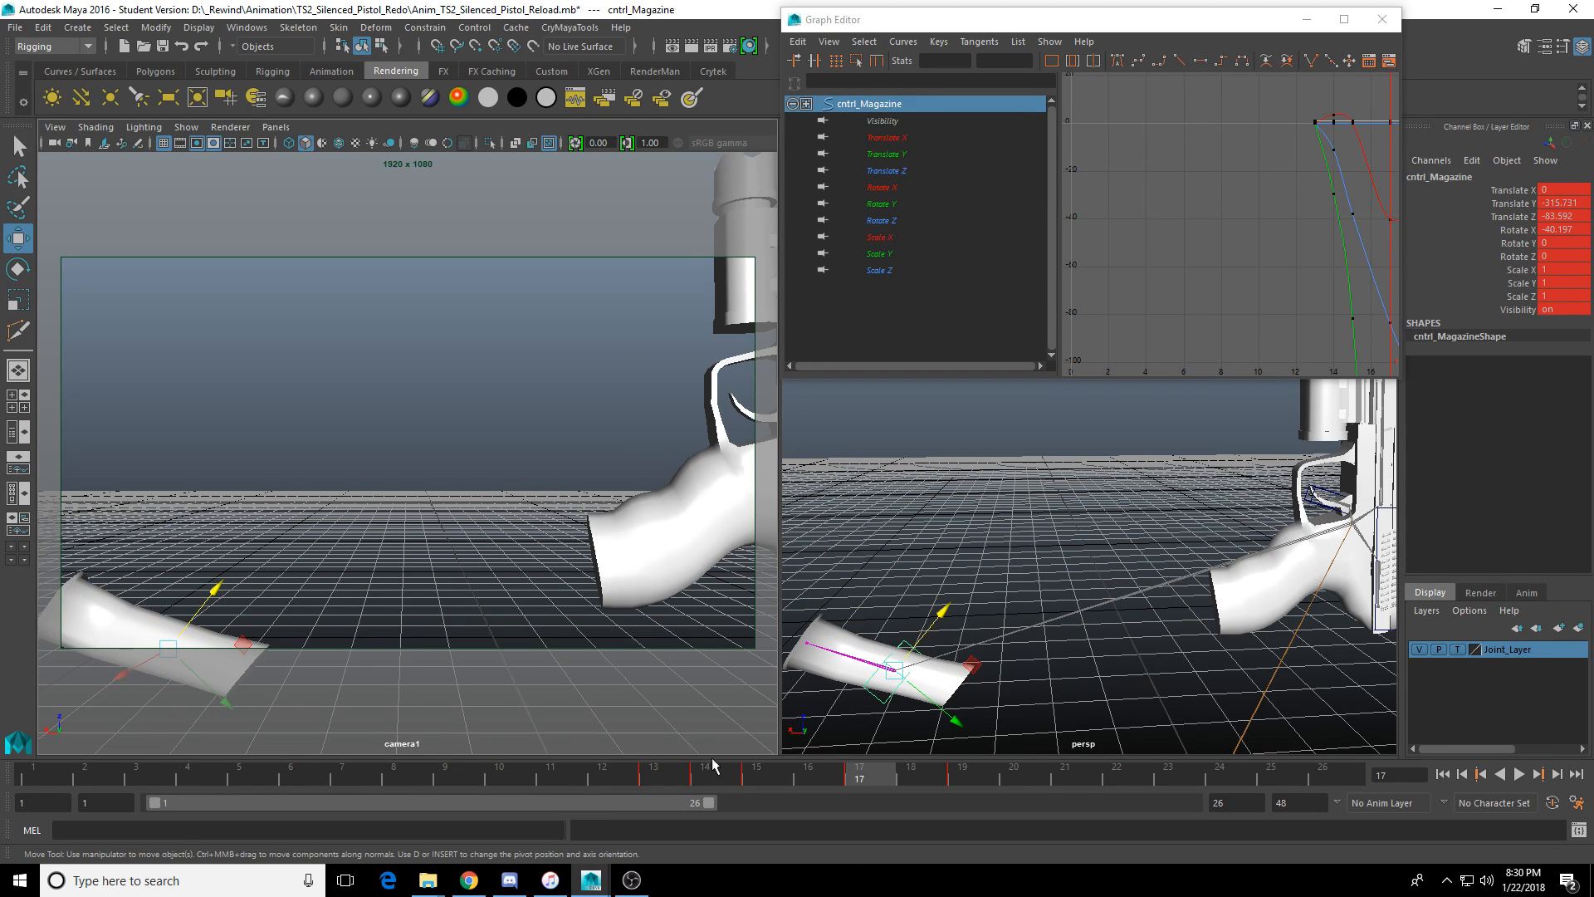
key(alt+v)
drag(878, 790, 987, 781)
click(1518, 774)
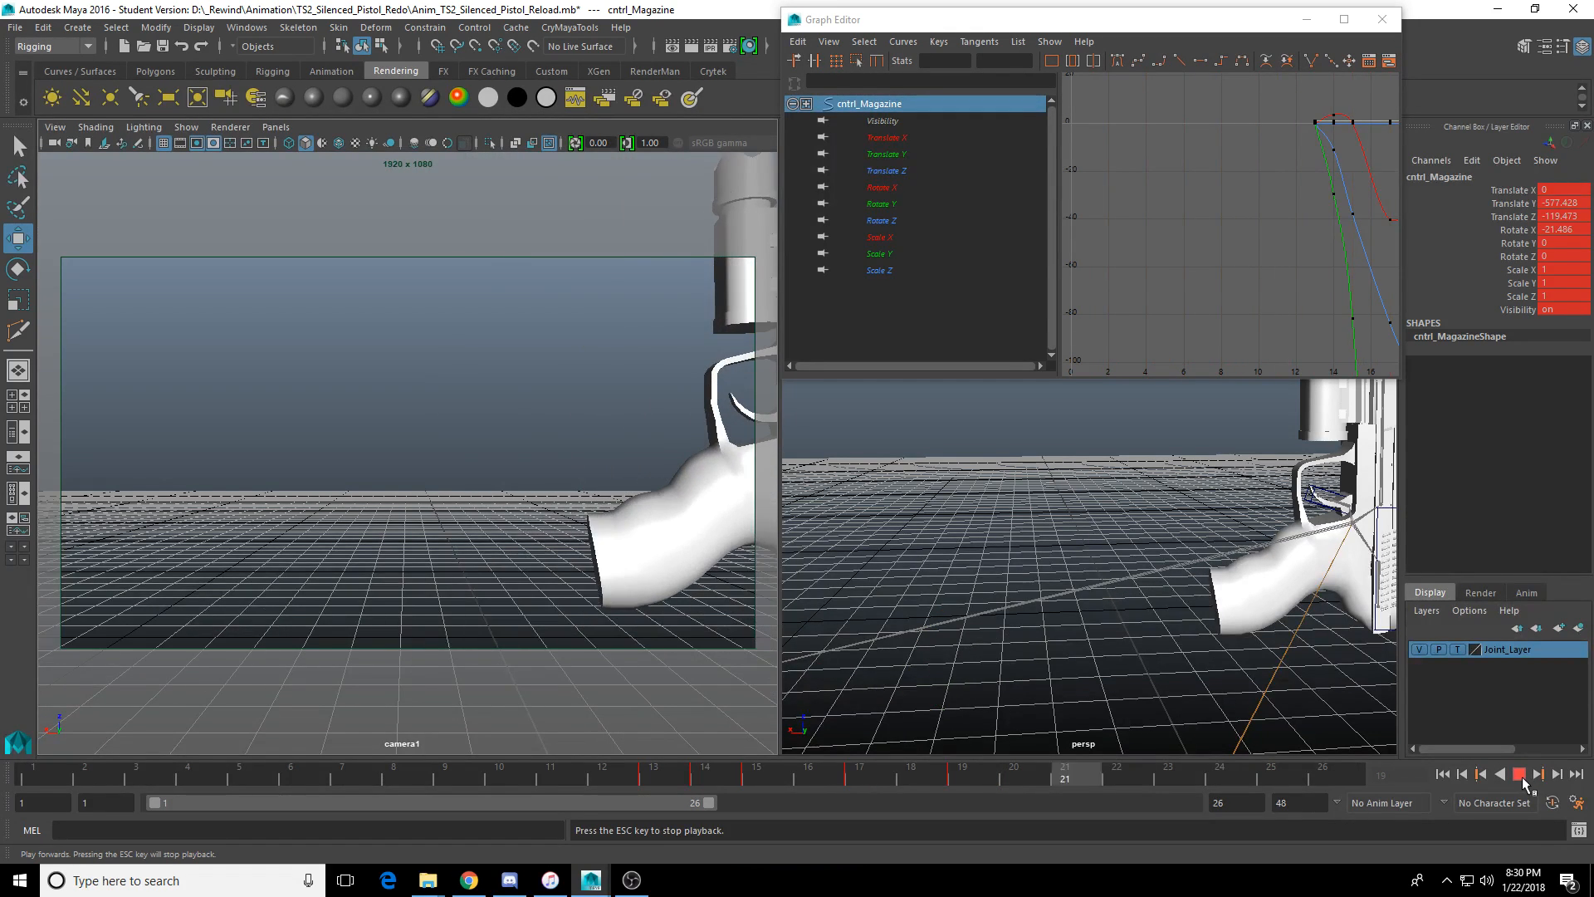
Move the magazine control's last key to frame 21 and check the playback.
mouse_move(914, 780)
mouse_down()
mouse_move(778, 781)
mouse_move(1076, 785)
mouse_up()
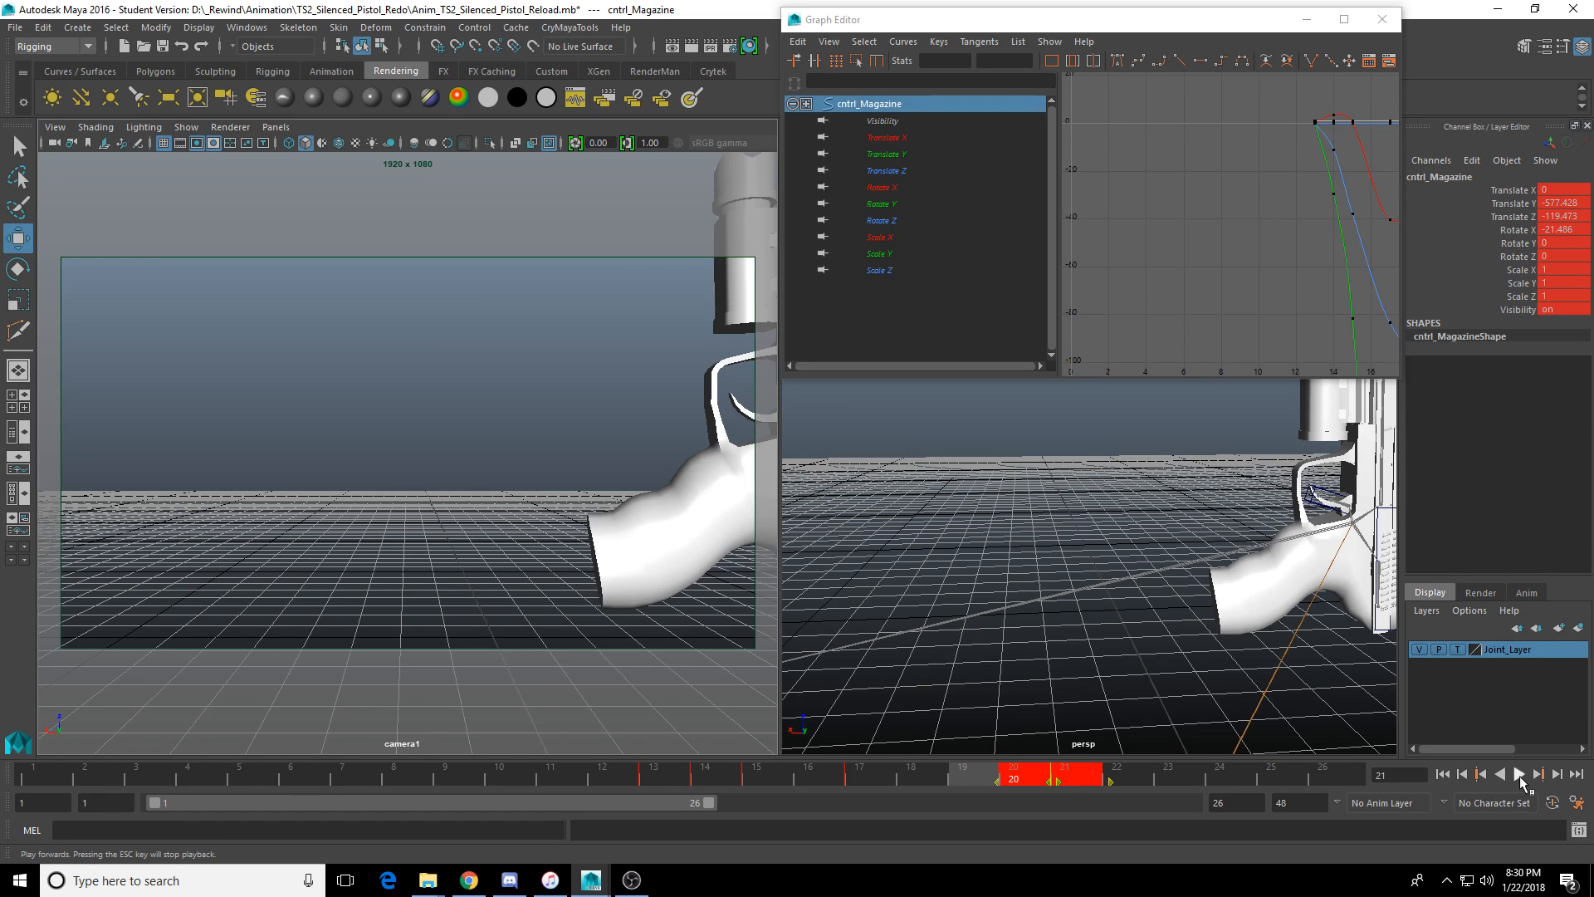
click(1520, 776)
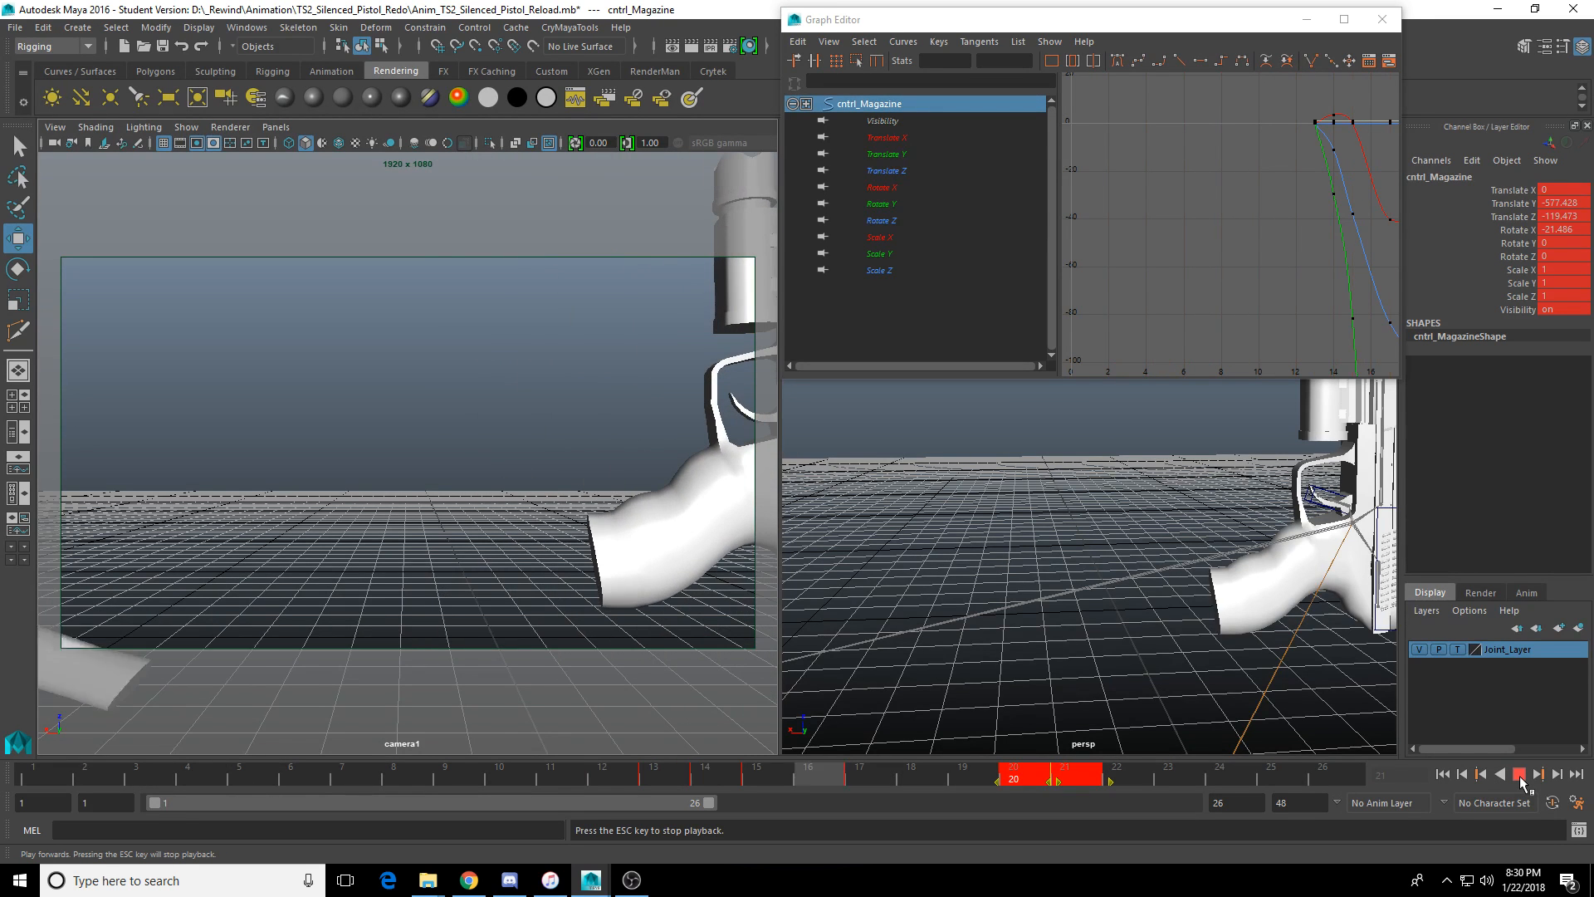
click(1520, 776)
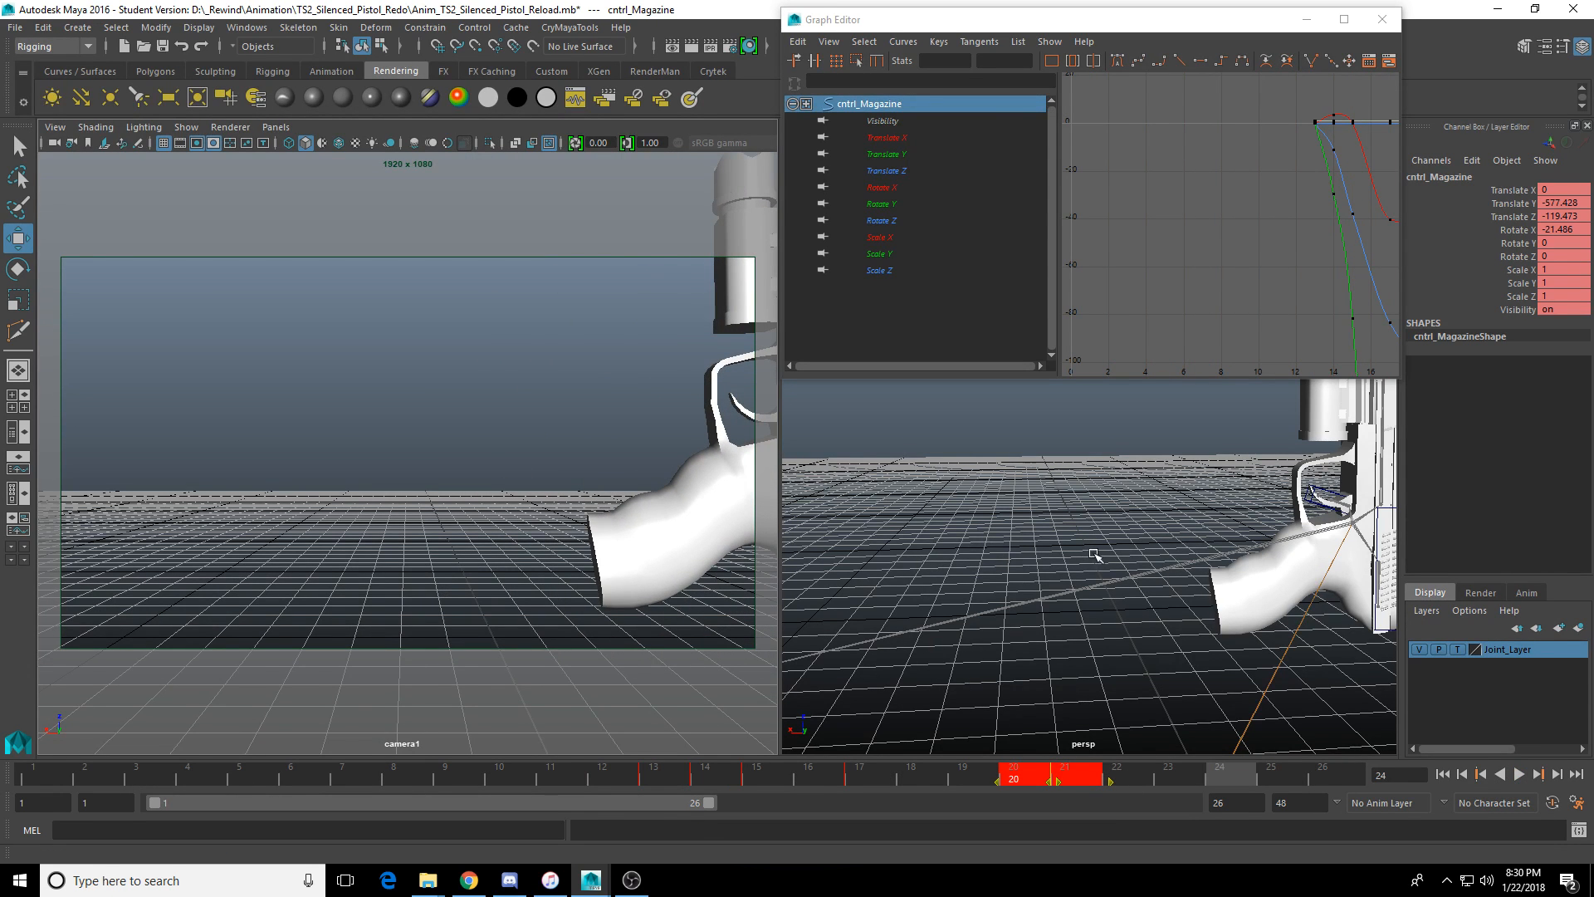
Save the reload animation scene, accepting the student version notice.
scroll(1094, 556, down, 2)
alt+middle_drag(1094, 555, 1085, 560)
key(ctrl+s)
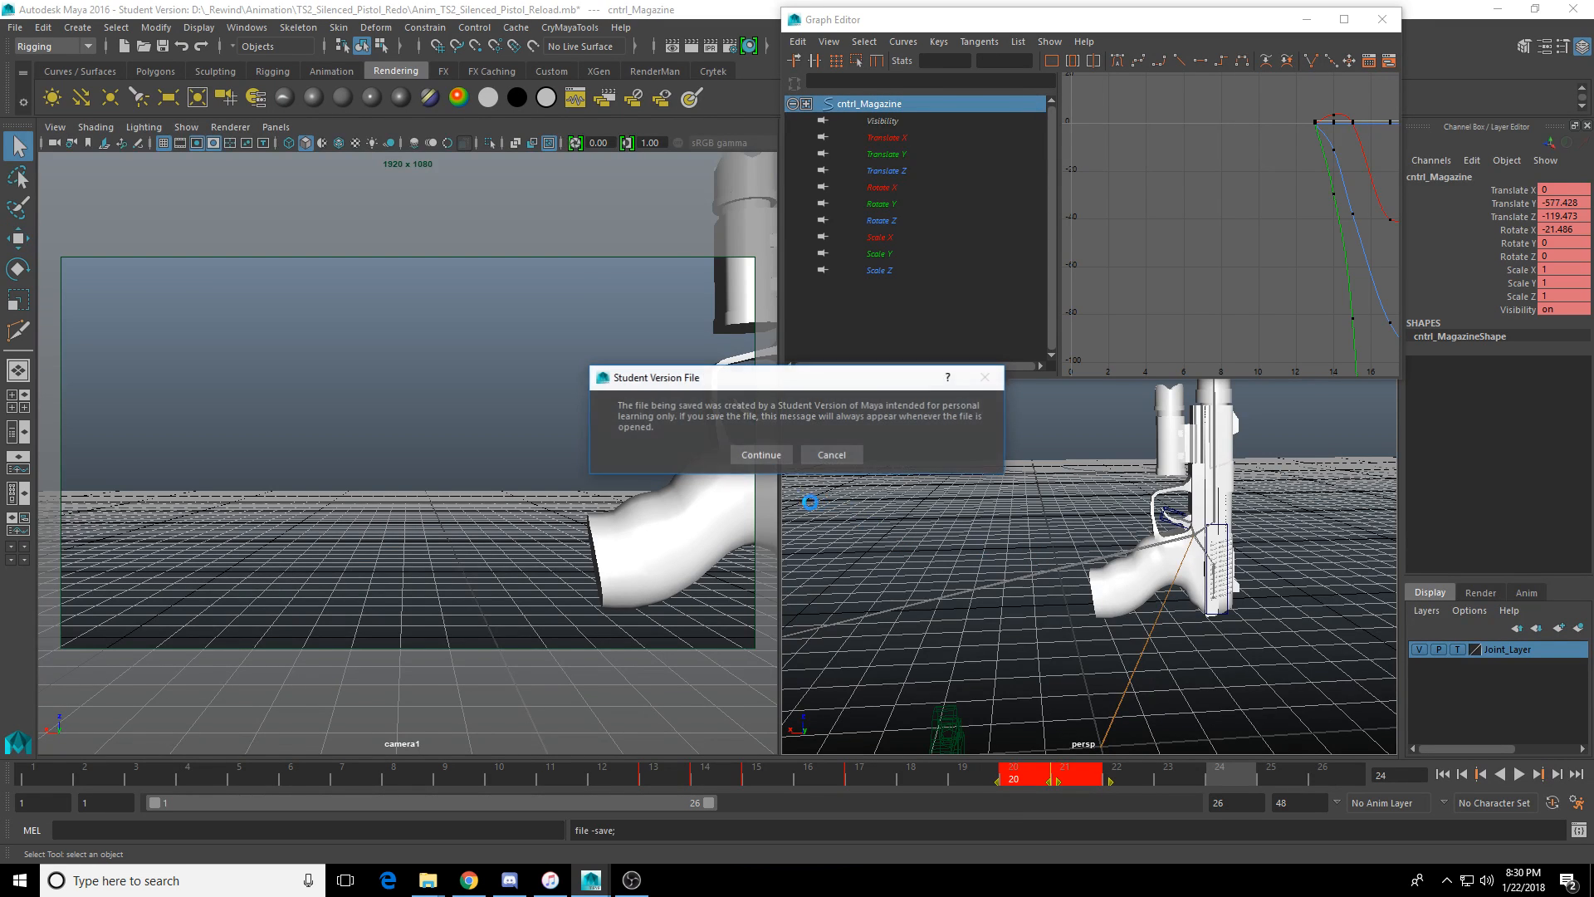
click(770, 458)
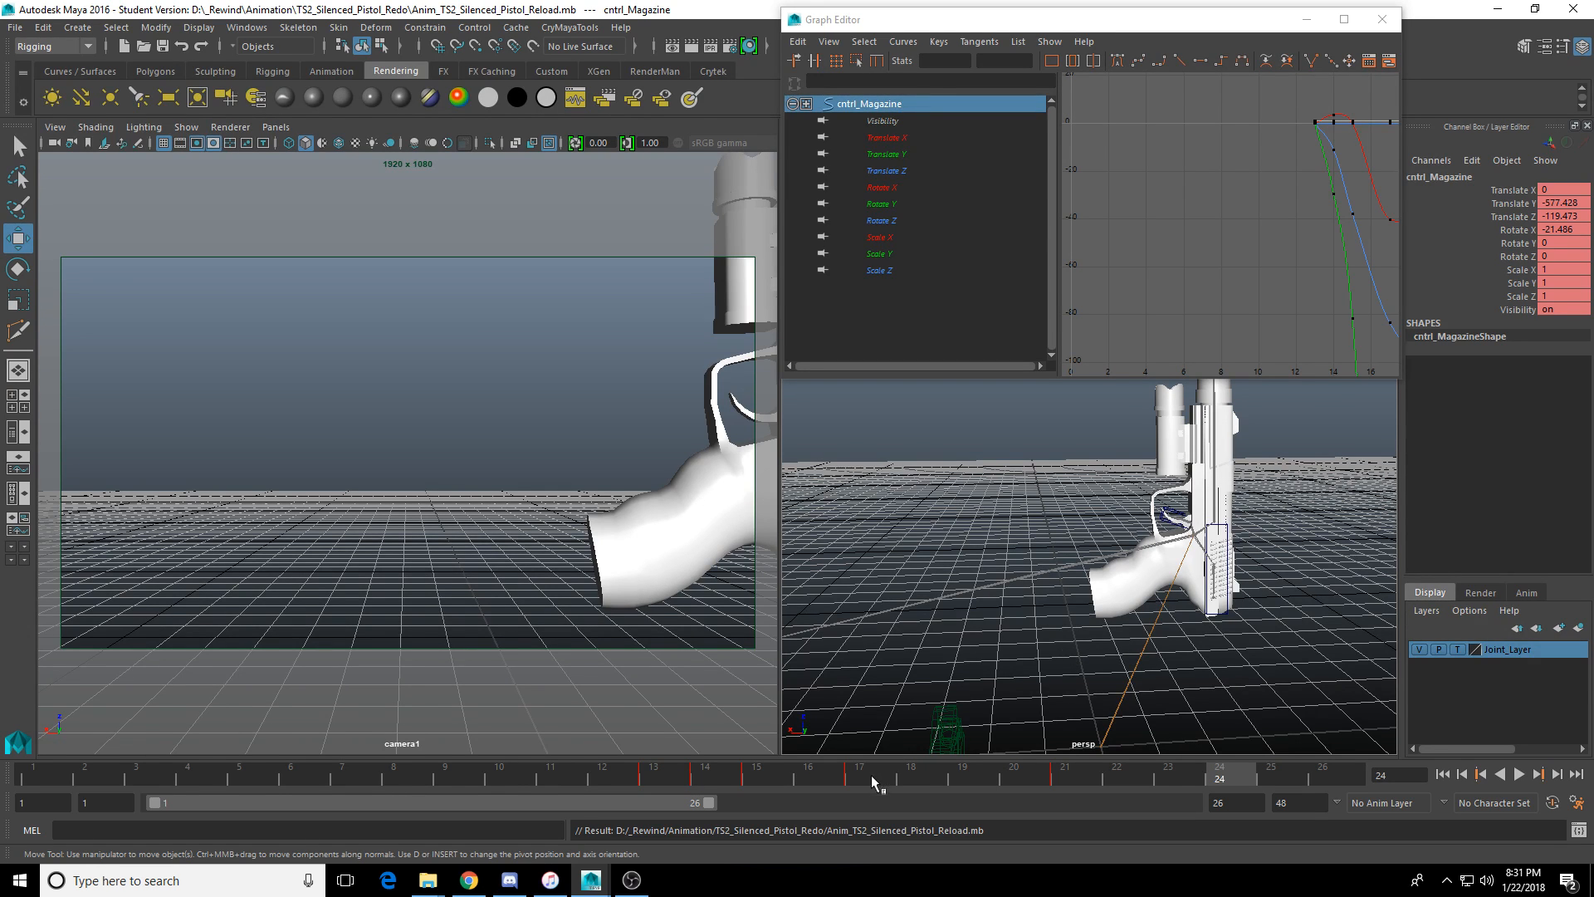
Play back and scrub the magazine's ejection between frames 13 and 20 to check its timing.
key(alt+v)
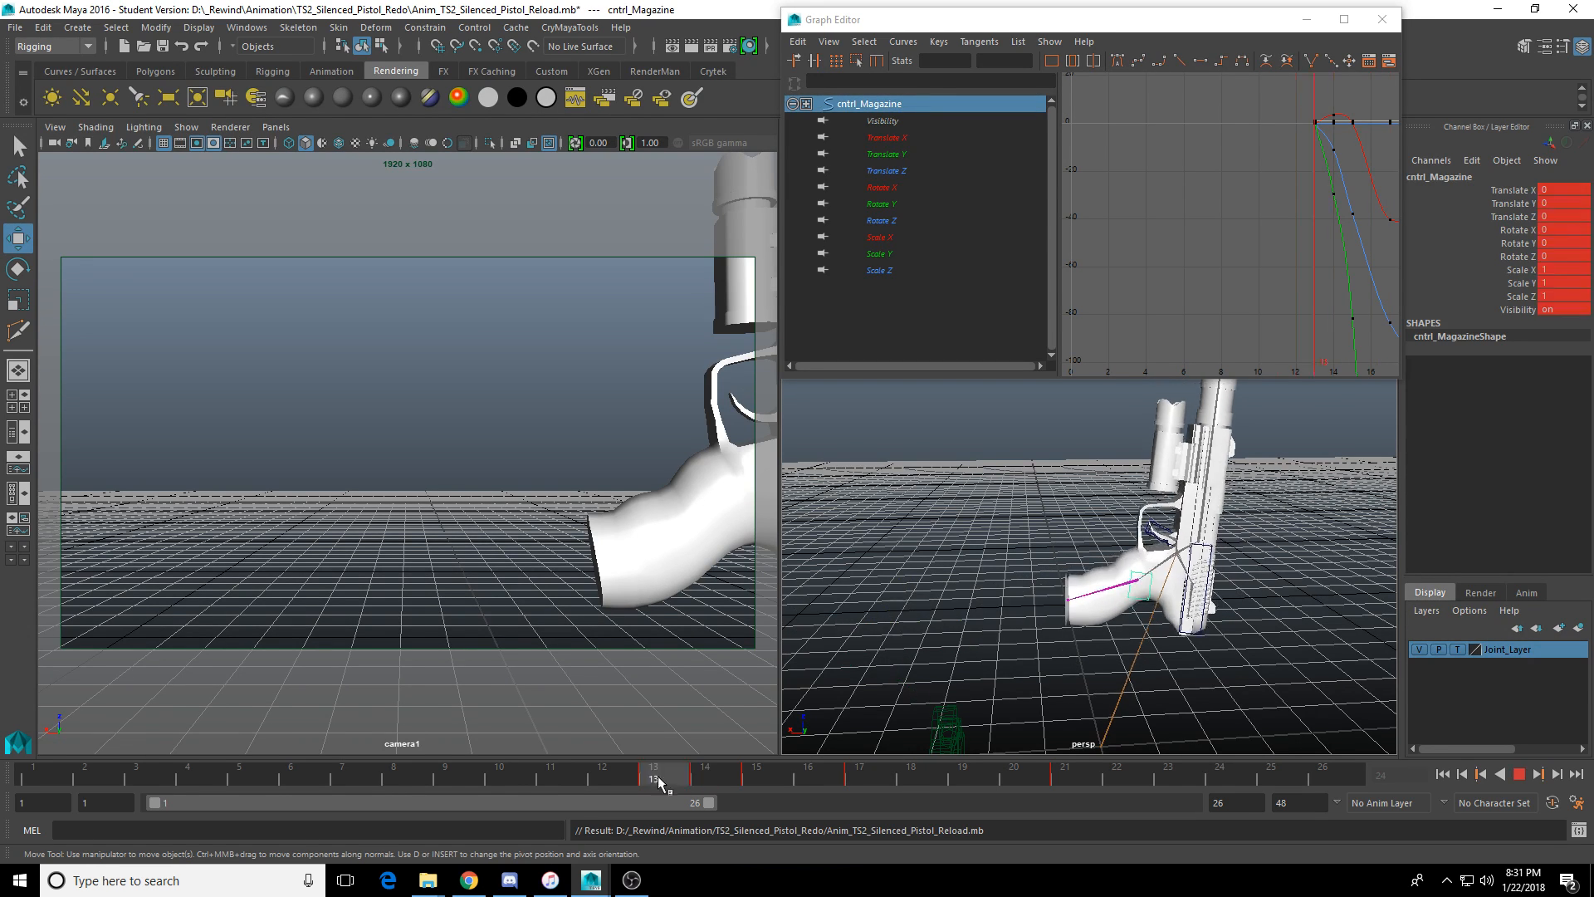
click(1009, 759)
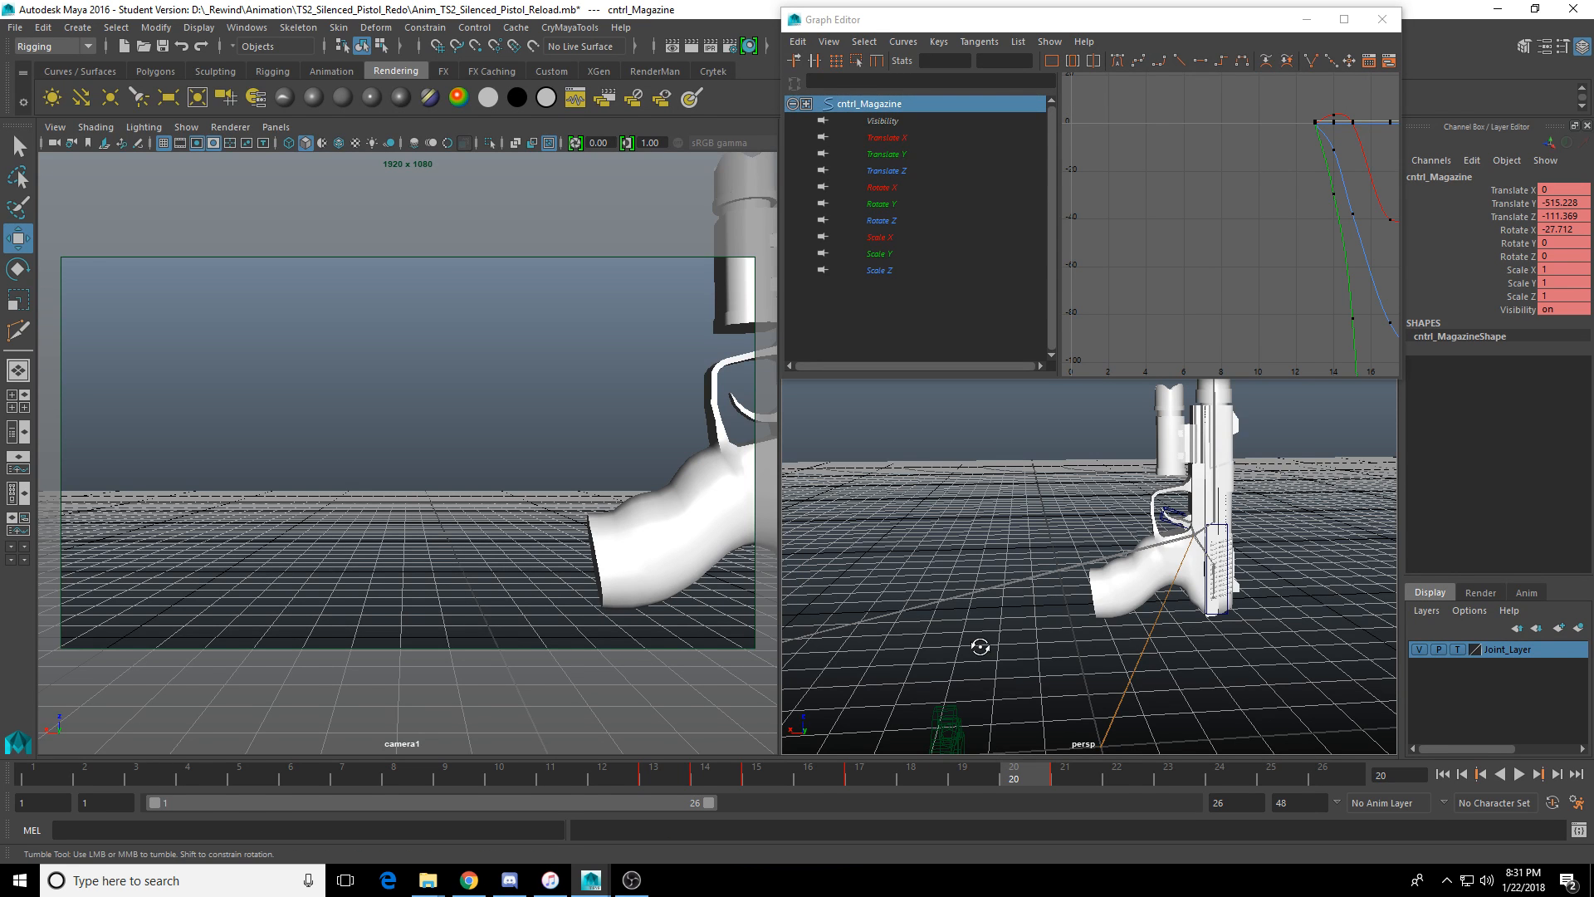
drag(975, 772, 805, 799)
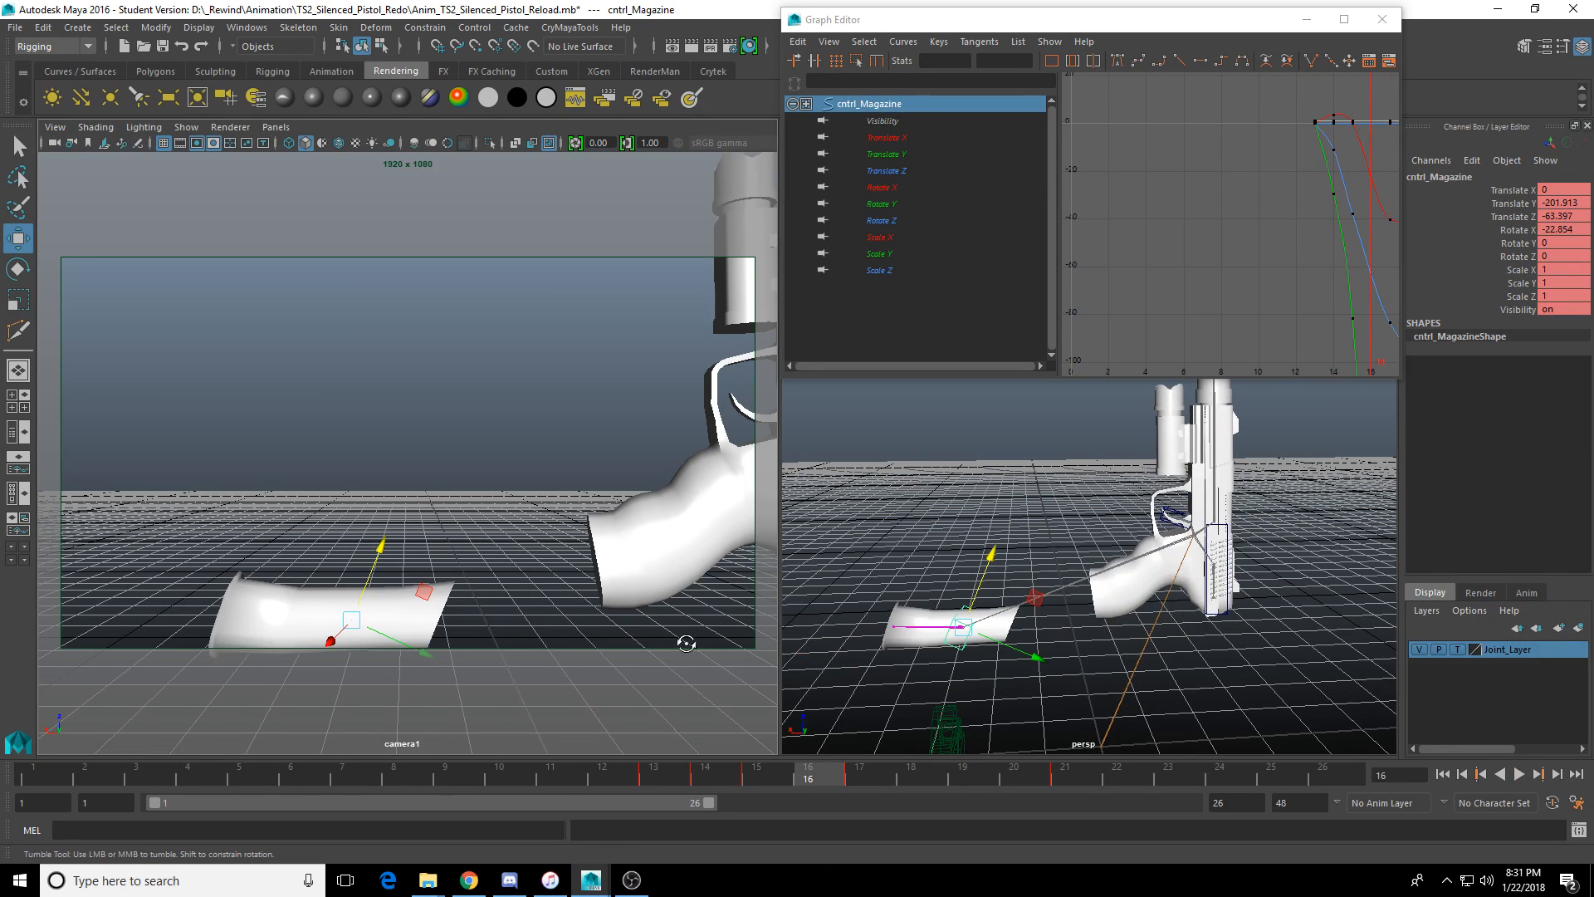
key(alt+v)
drag(704, 783, 879, 785)
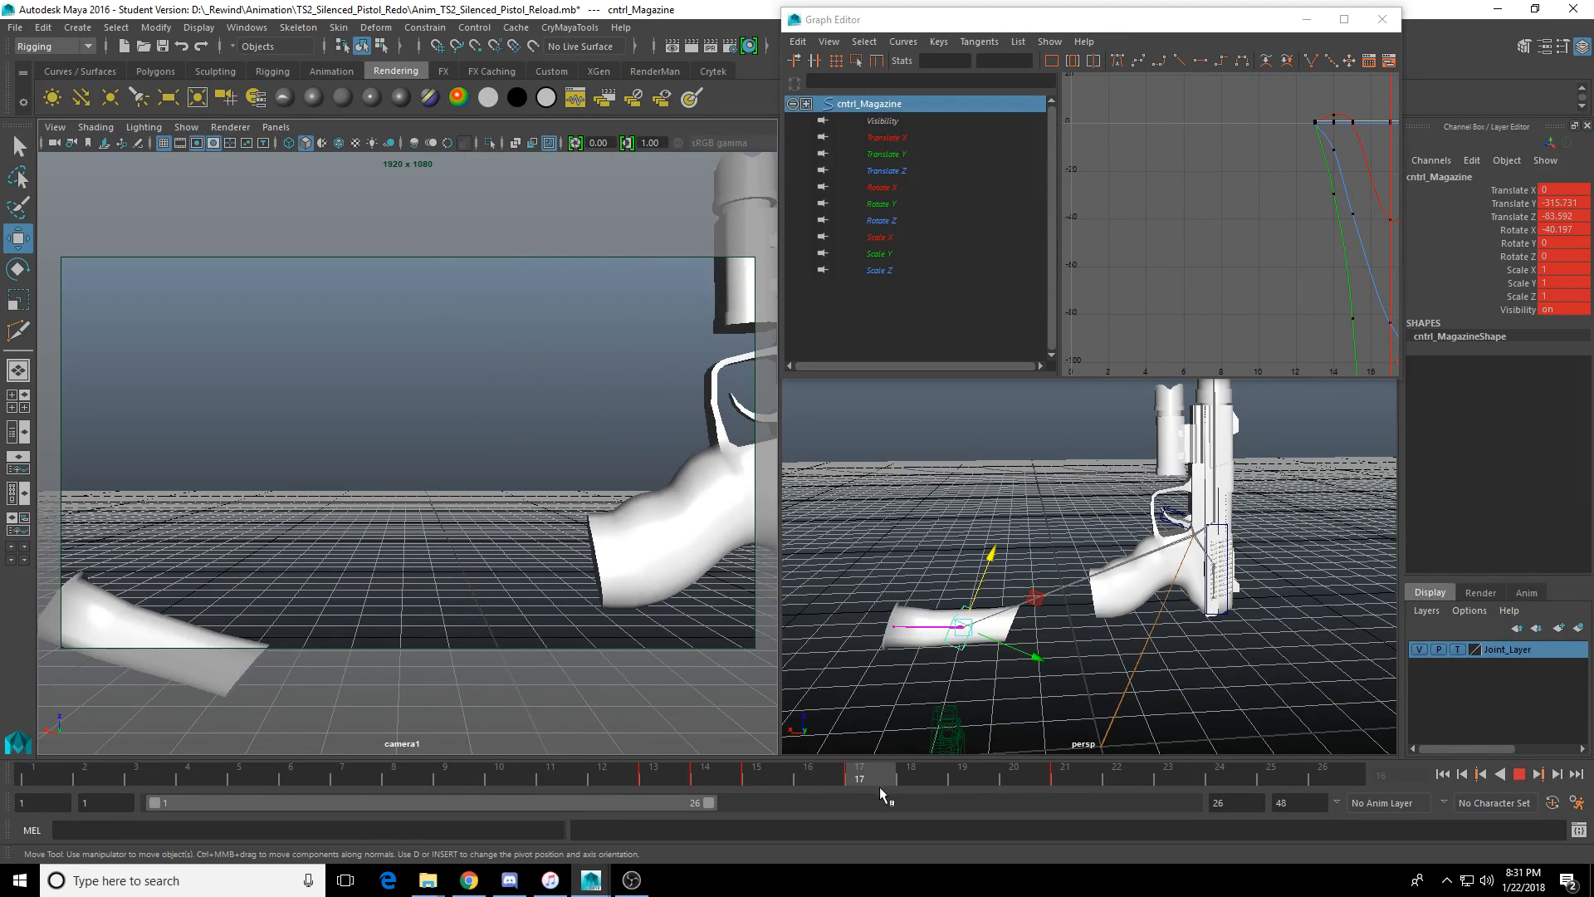
Select the pistol's root control and review its motion around frames 15 and 16.
click(1186, 526)
click(1169, 517)
key(Up)
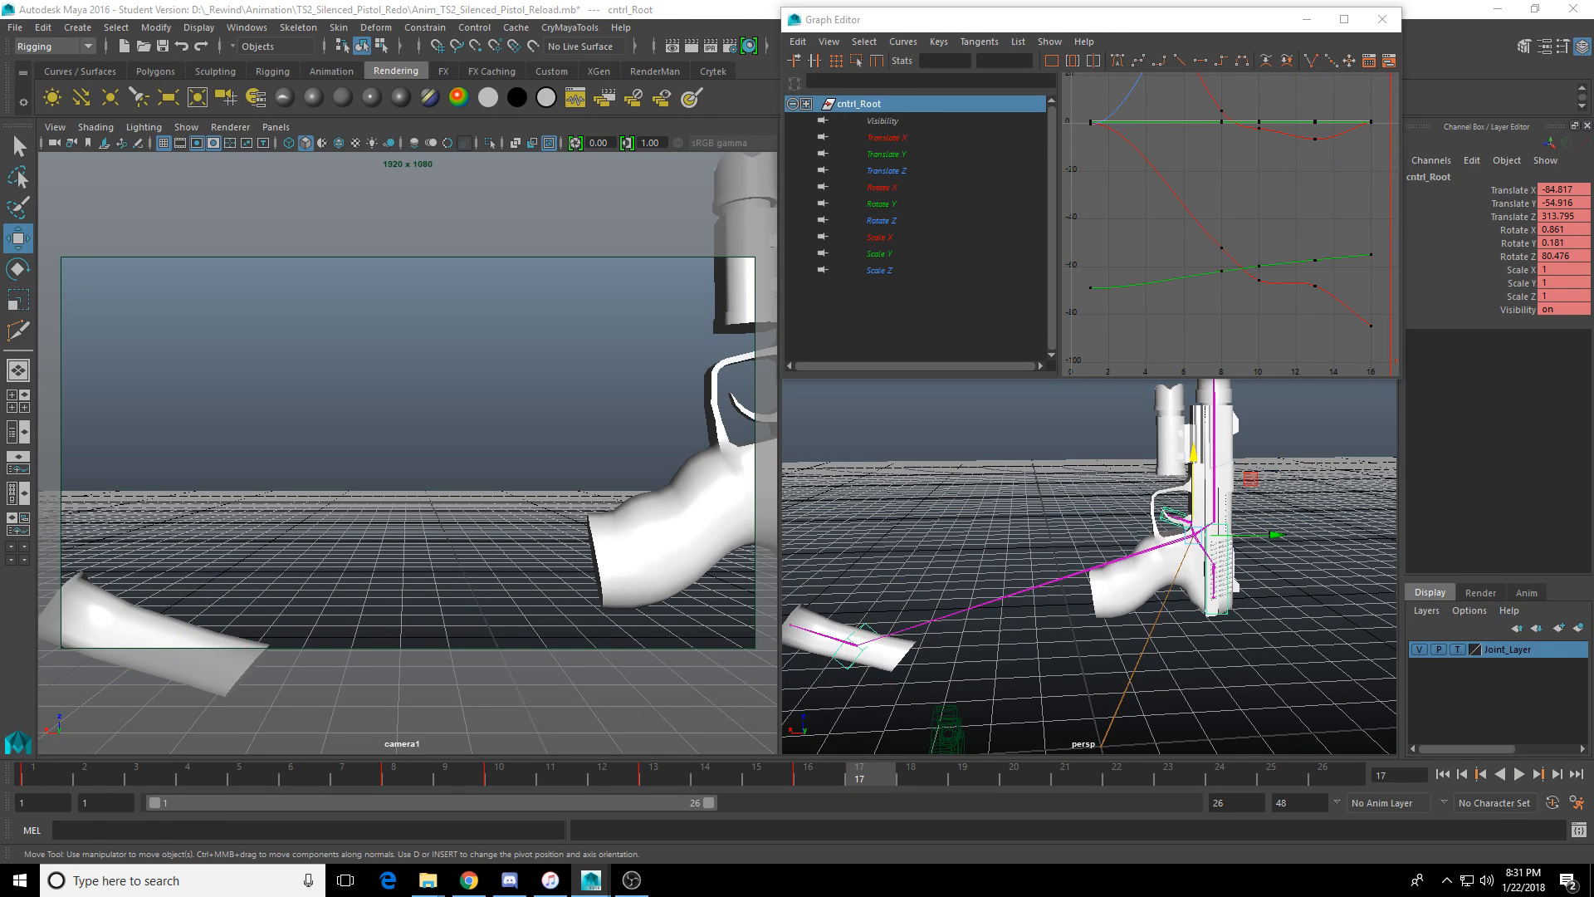
alt+middle_drag(1035, 646, 1015, 658)
drag(817, 772, 772, 770)
middle_click(700, 636)
key(alt+v)
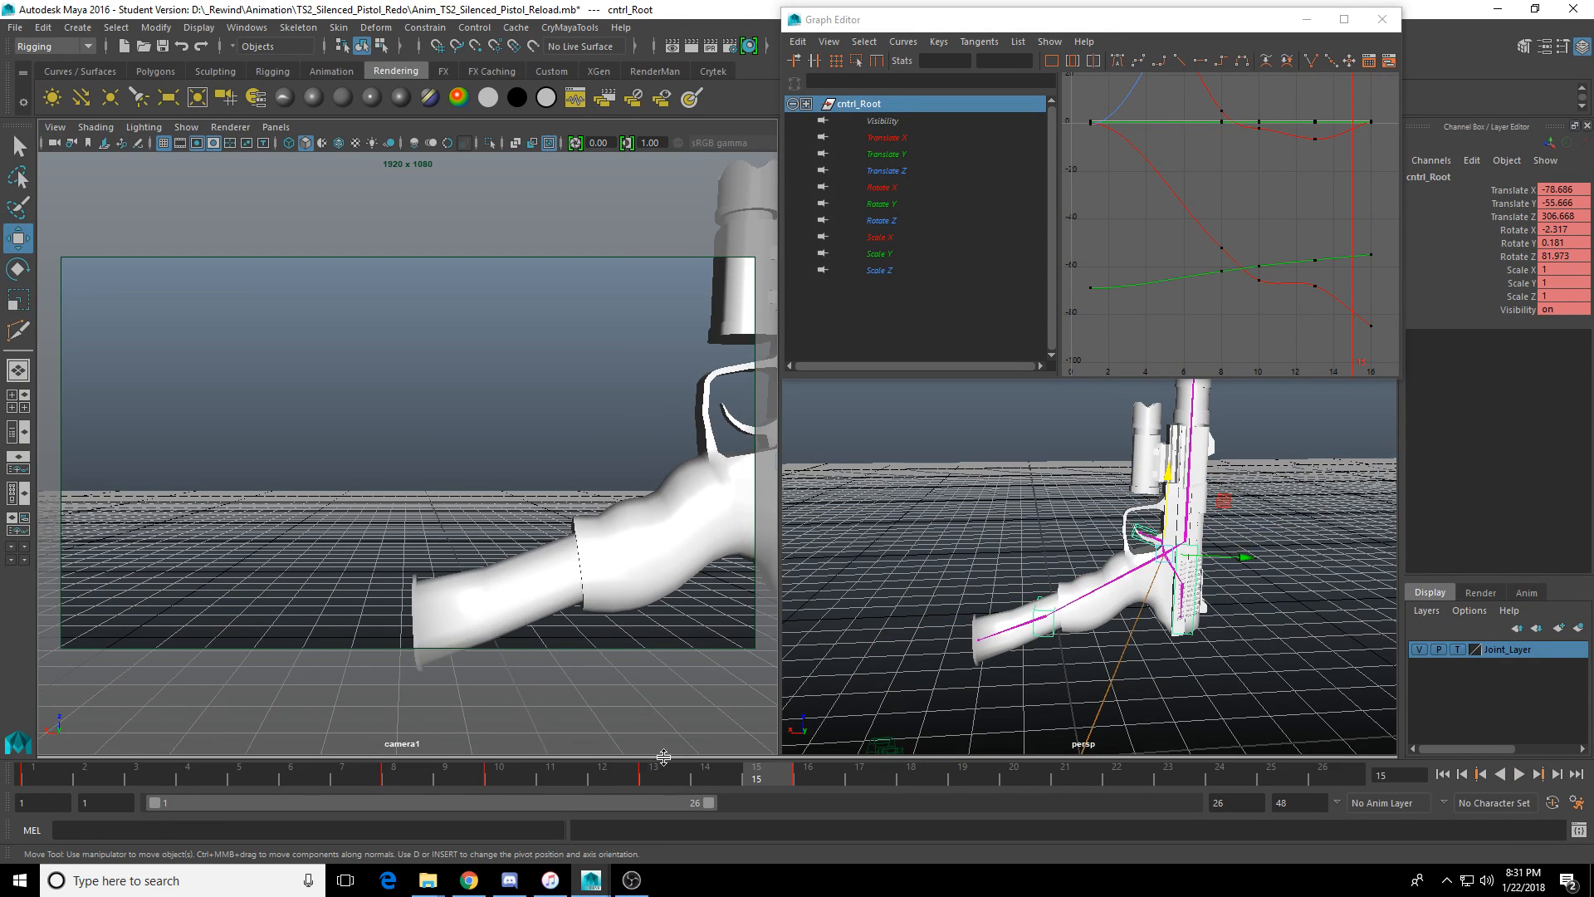
key(alt+v)
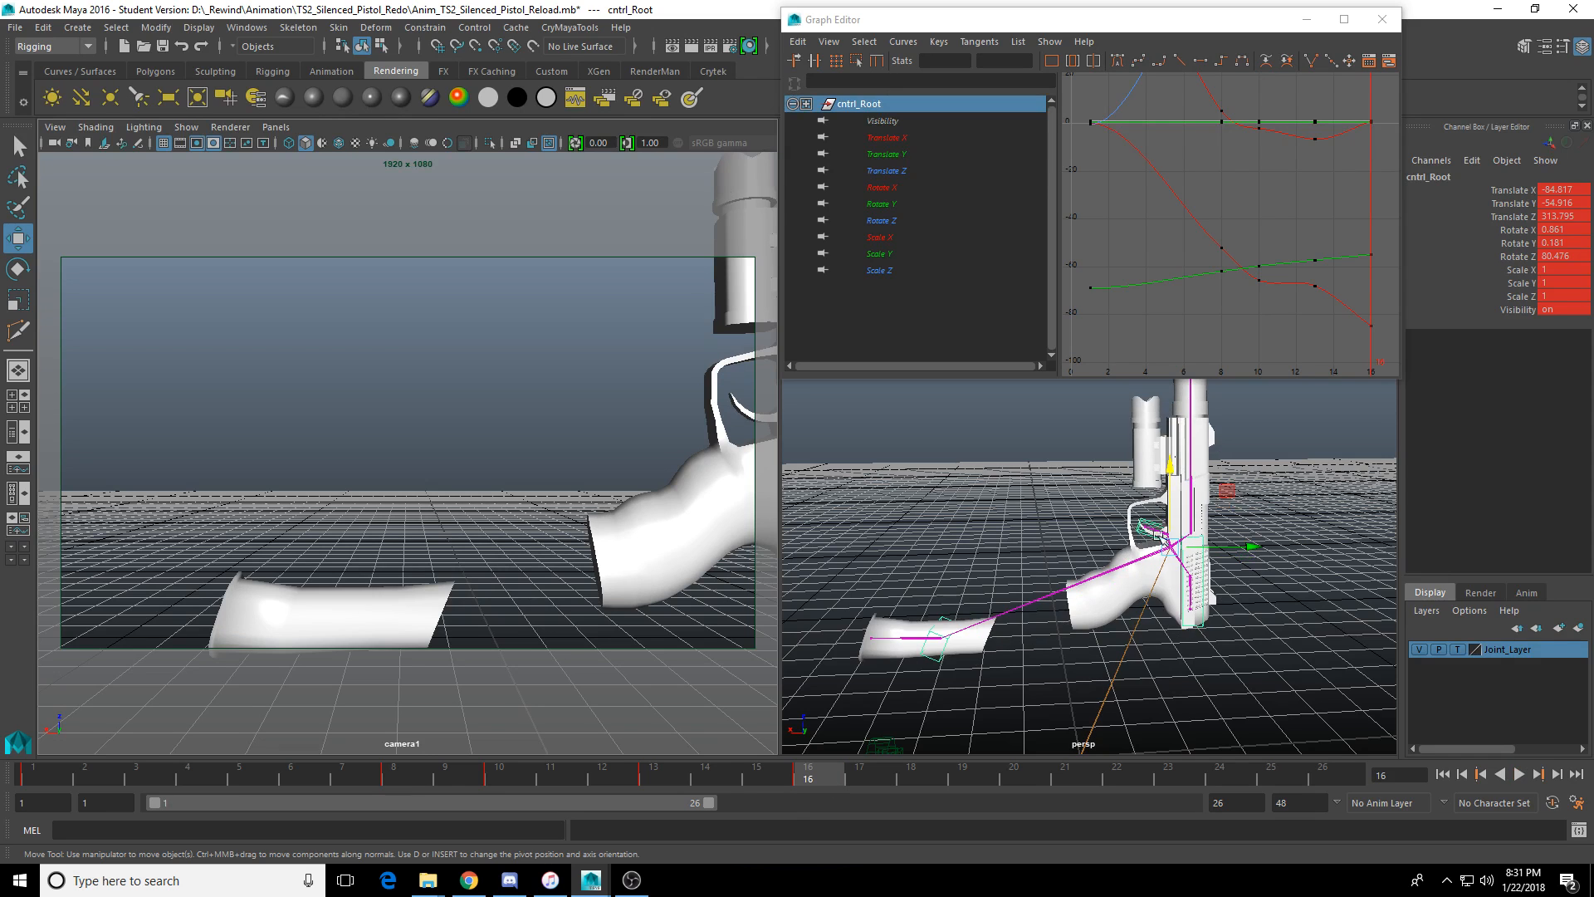
At frame 16, key the root control at about -96.5 Translate X, -52.9 Translate Y, 318.7 Translate Z and 1.8 Rotate X.
drag(1250, 547, 1273, 549)
mouse_move(1274, 549)
alt+mouse_down()
mouse_move(1239, 566)
mouse_move(1263, 545)
alt+mouse_up()
key(e)
key(w)
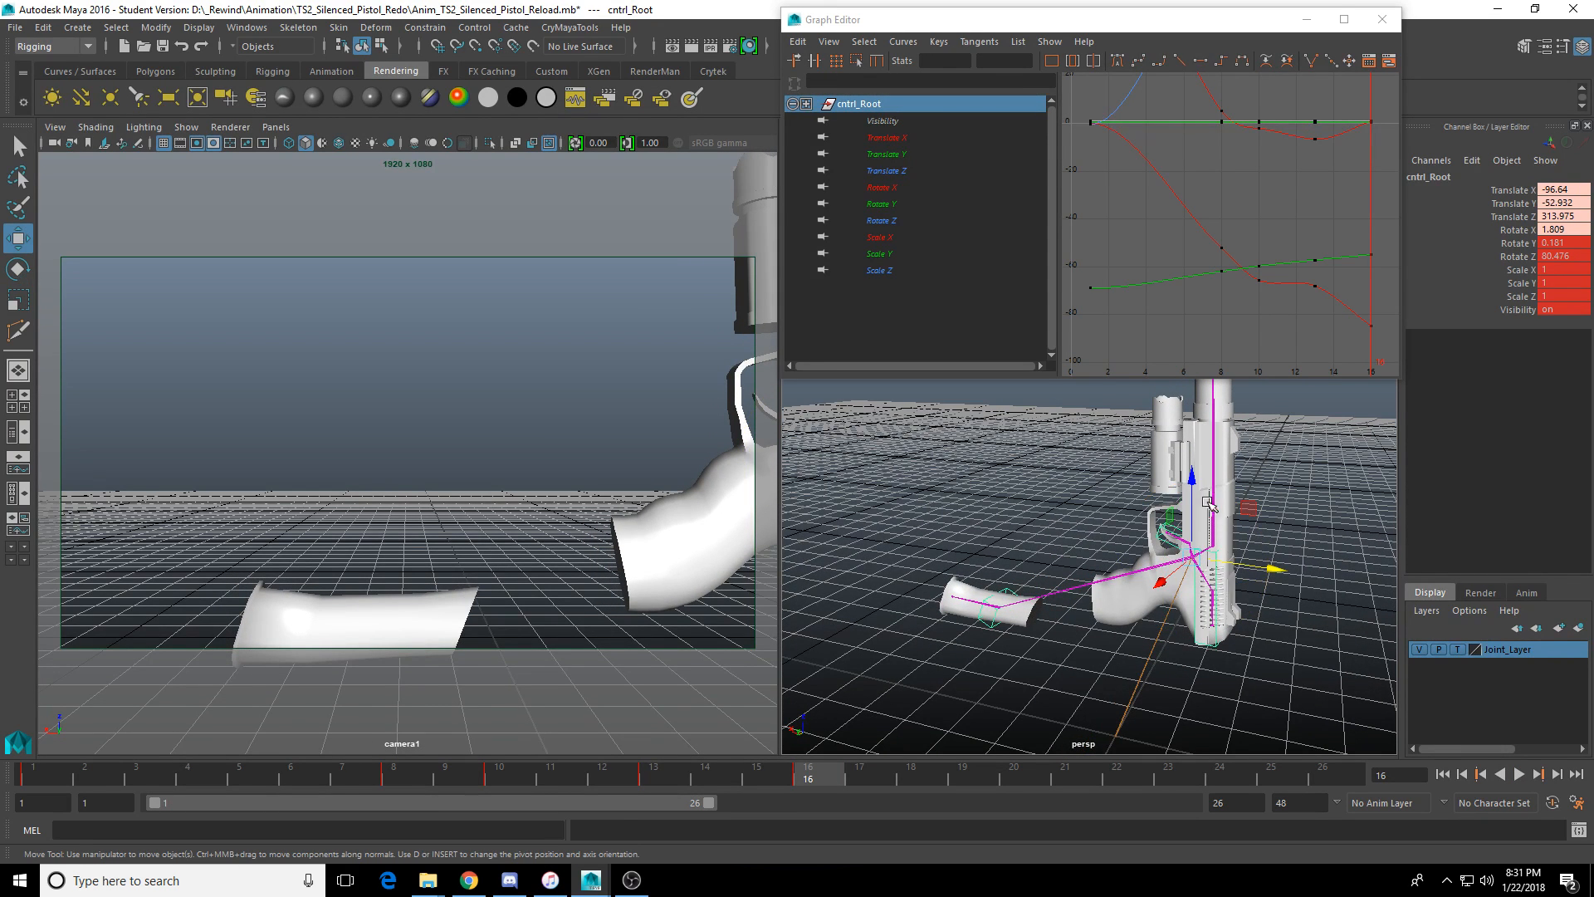
drag(1192, 477, 1192, 471)
key(s)
middle_click(650, 545)
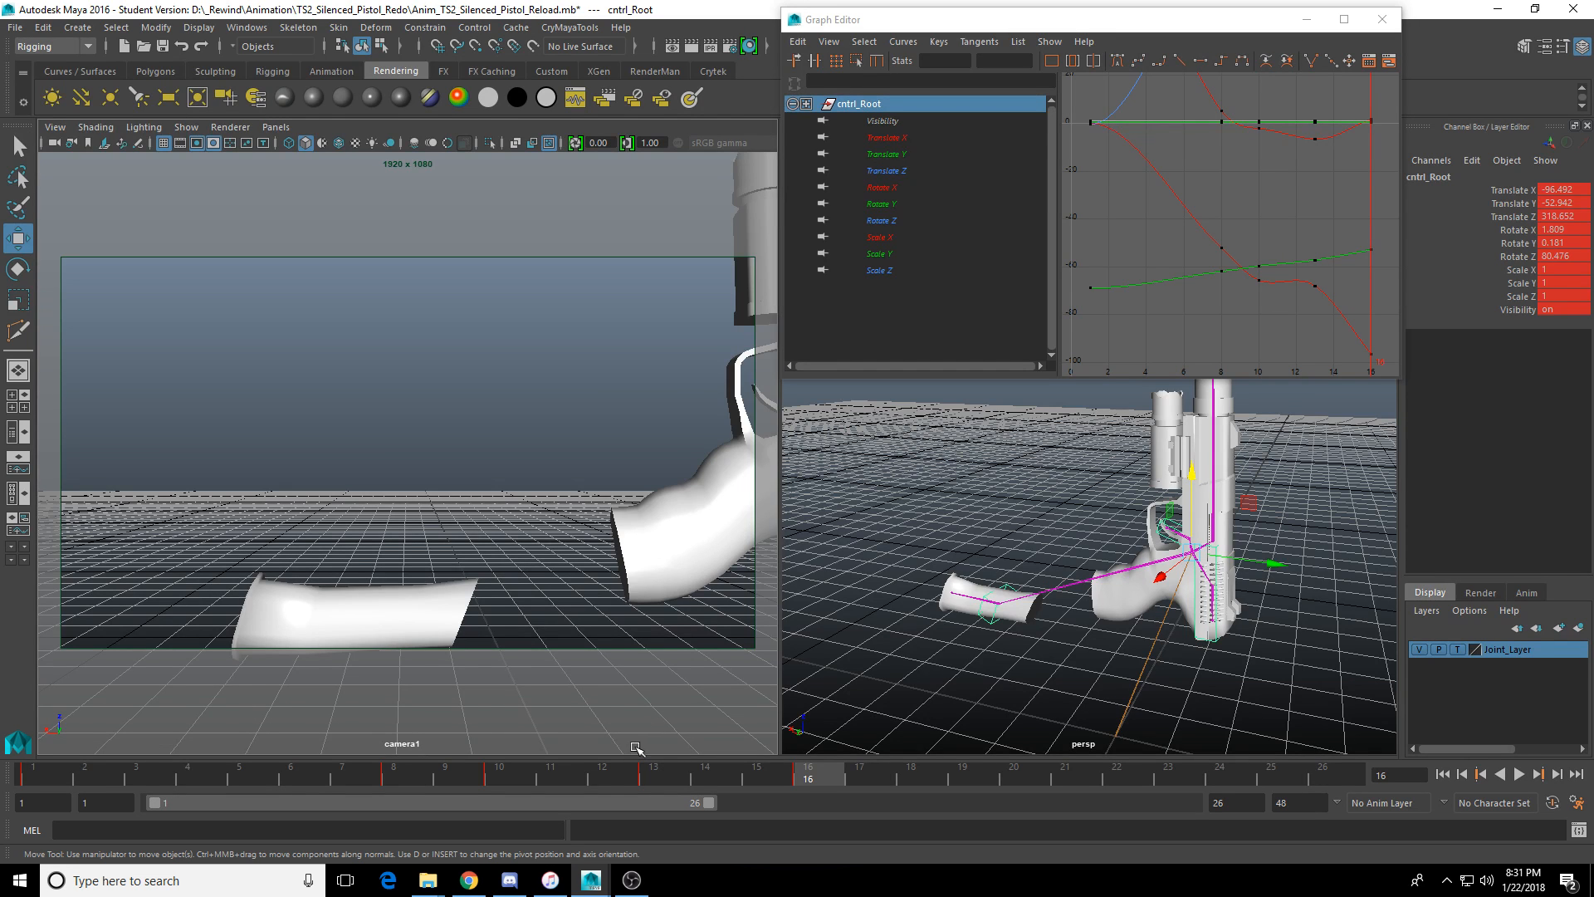
At frame 20, key the root control at about -104.2 Translate X, -52.0 Translate Y, 319.8 Translate Z, 8.6 Rotate X and 83.4 Rotate Z.
key(alt+v)
drag(820, 773, 959, 787)
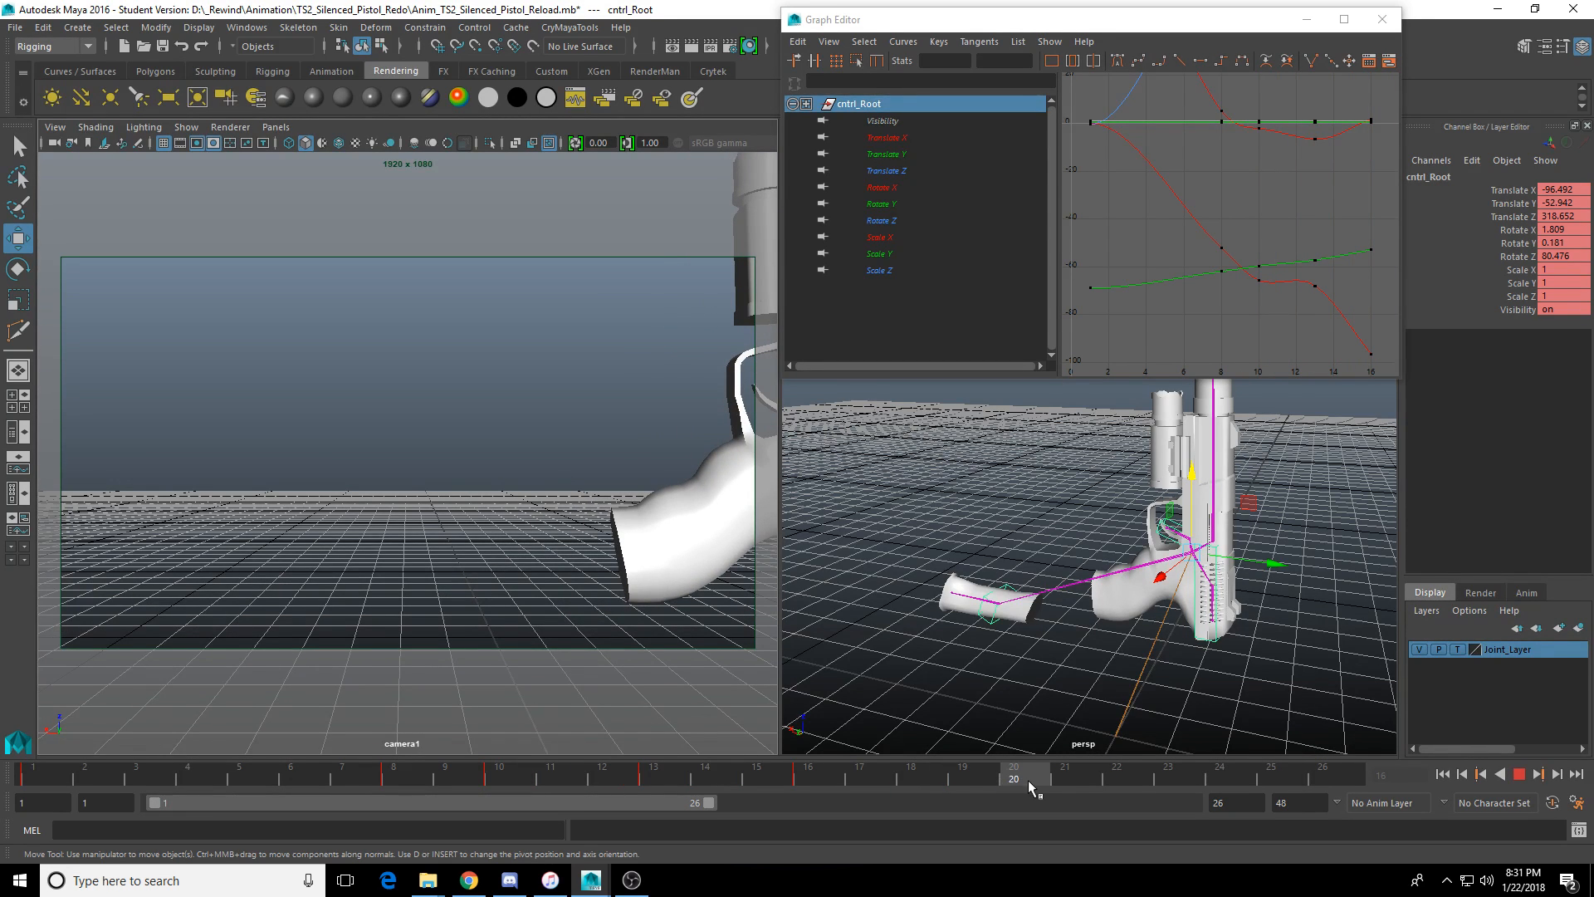
key(alt+v)
key(e)
drag(1260, 519, 1241, 581)
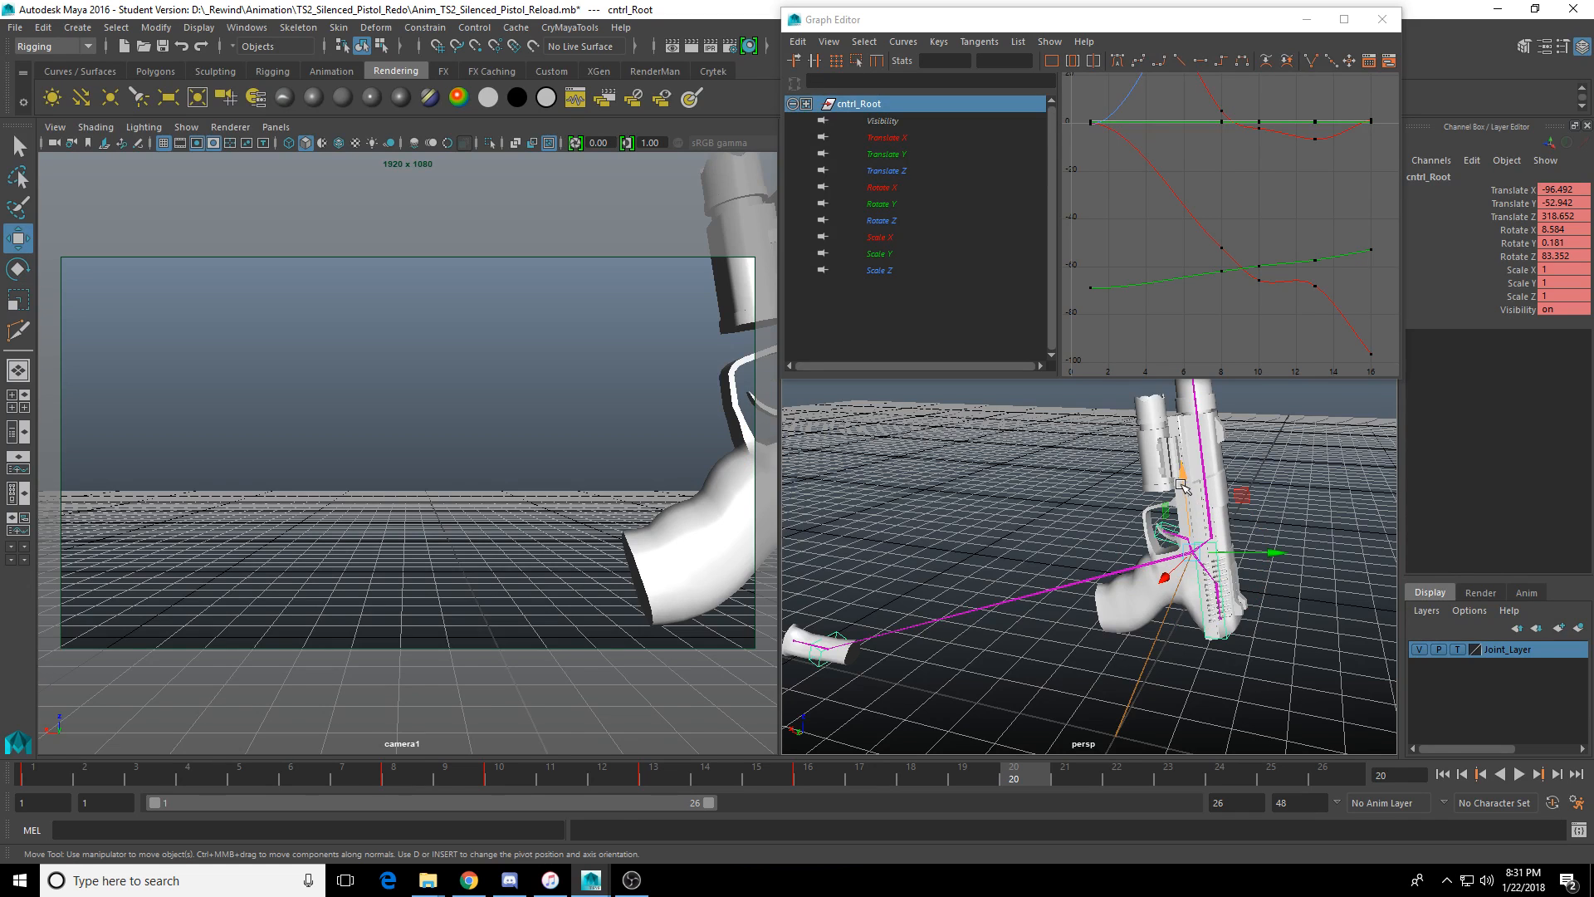
drag(1267, 548, 1283, 552)
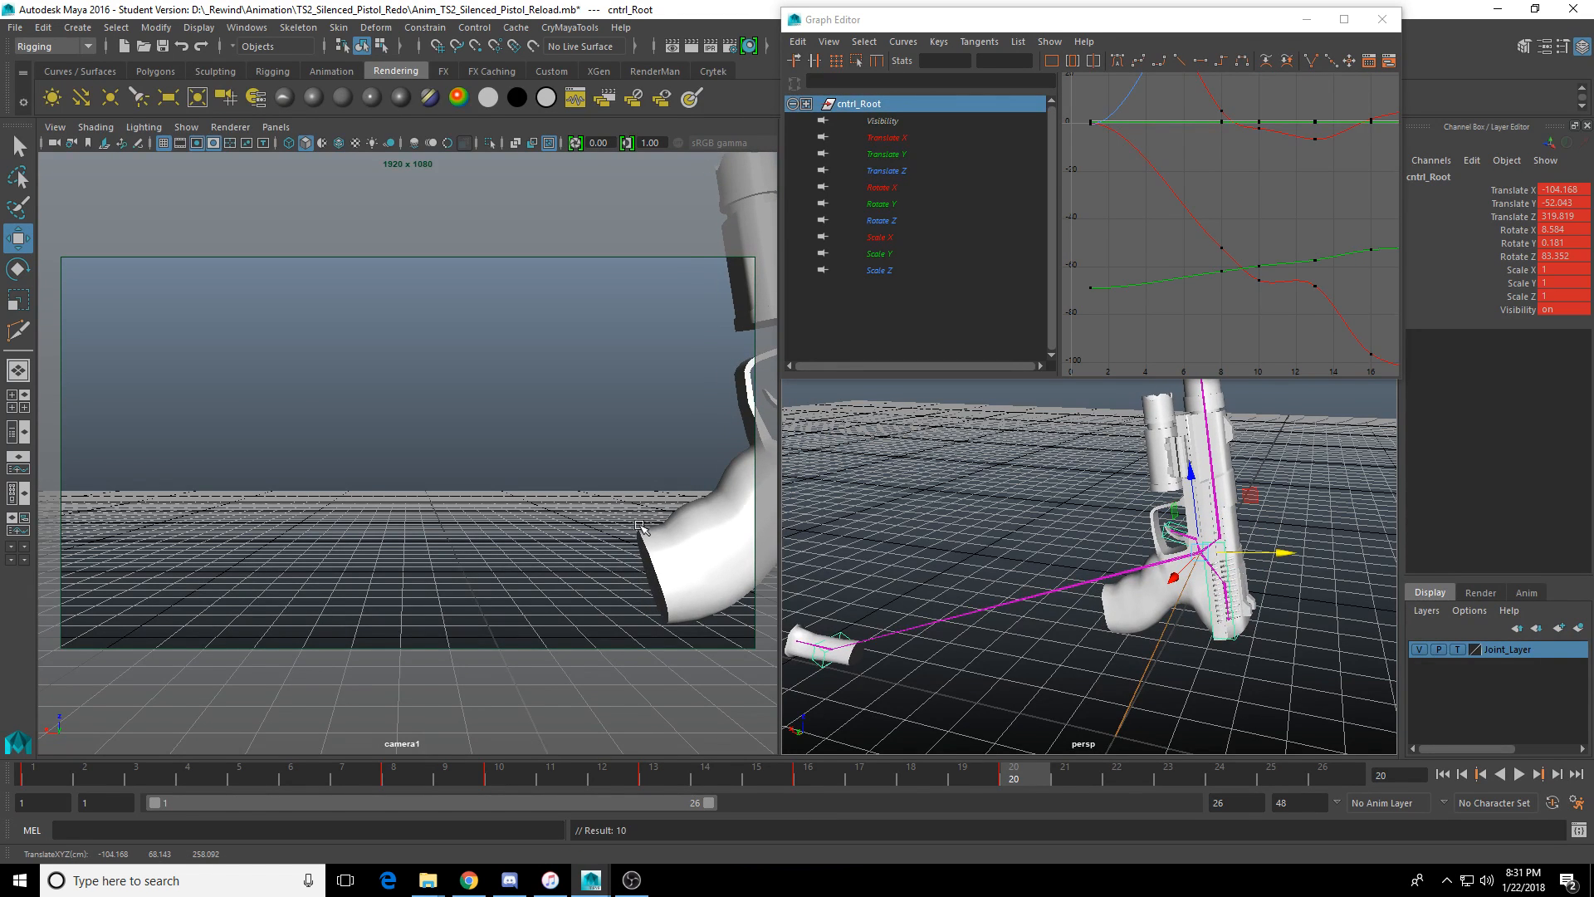
At frame 23, key the root control at 4.57 Rotate X and about -83.1 Translate X, and extend the playback range to frame 36.
drag(705, 772, 1067, 789)
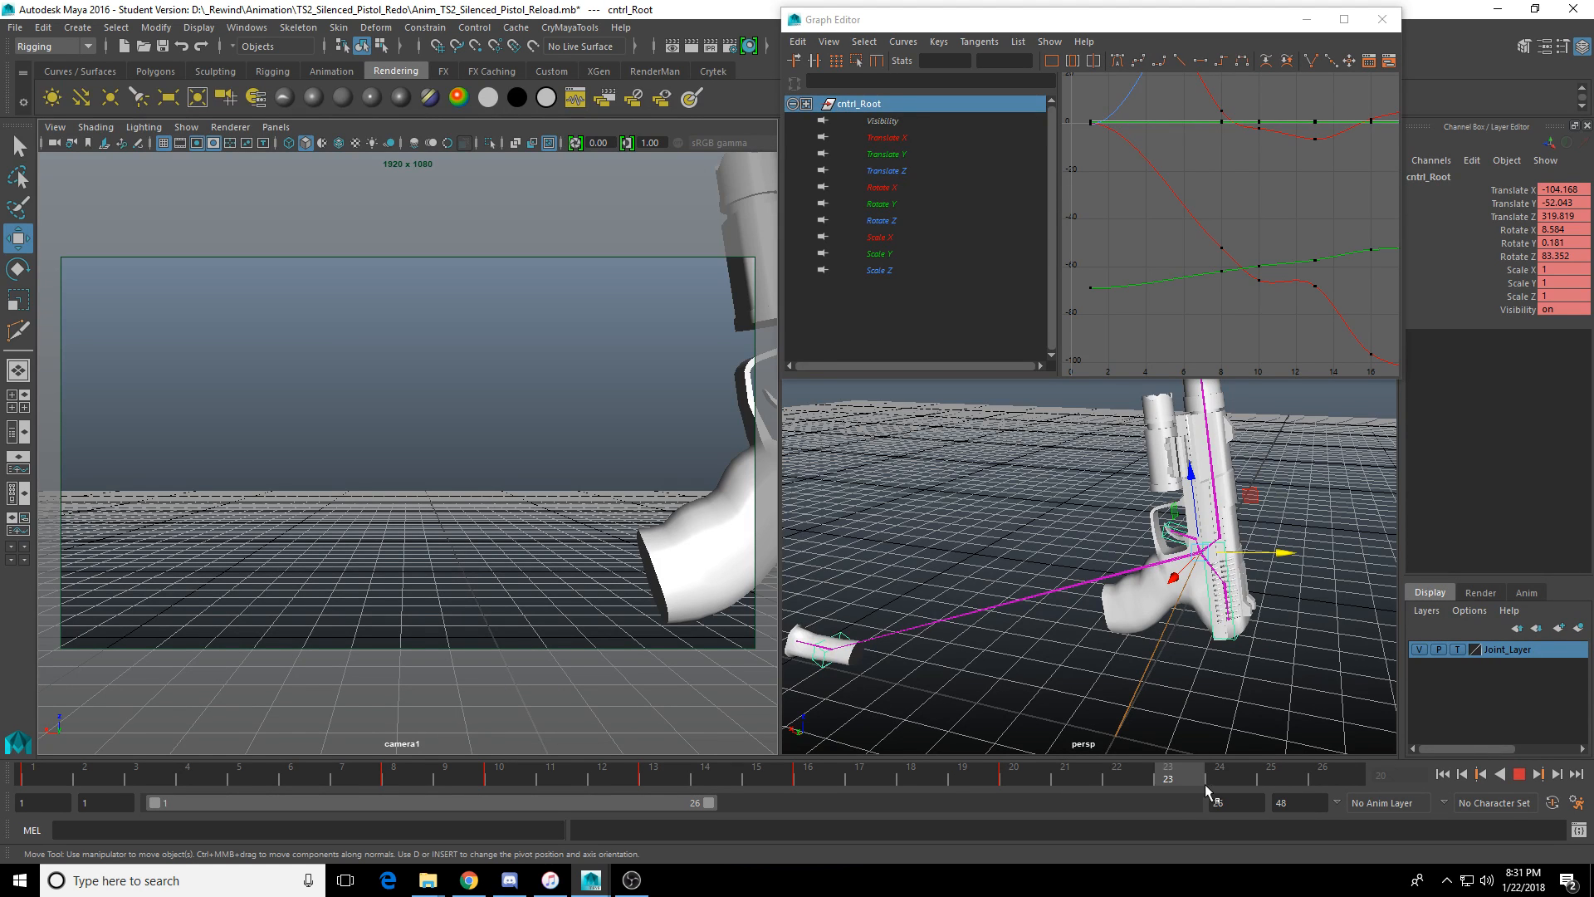
drag(1205, 785, 1219, 783)
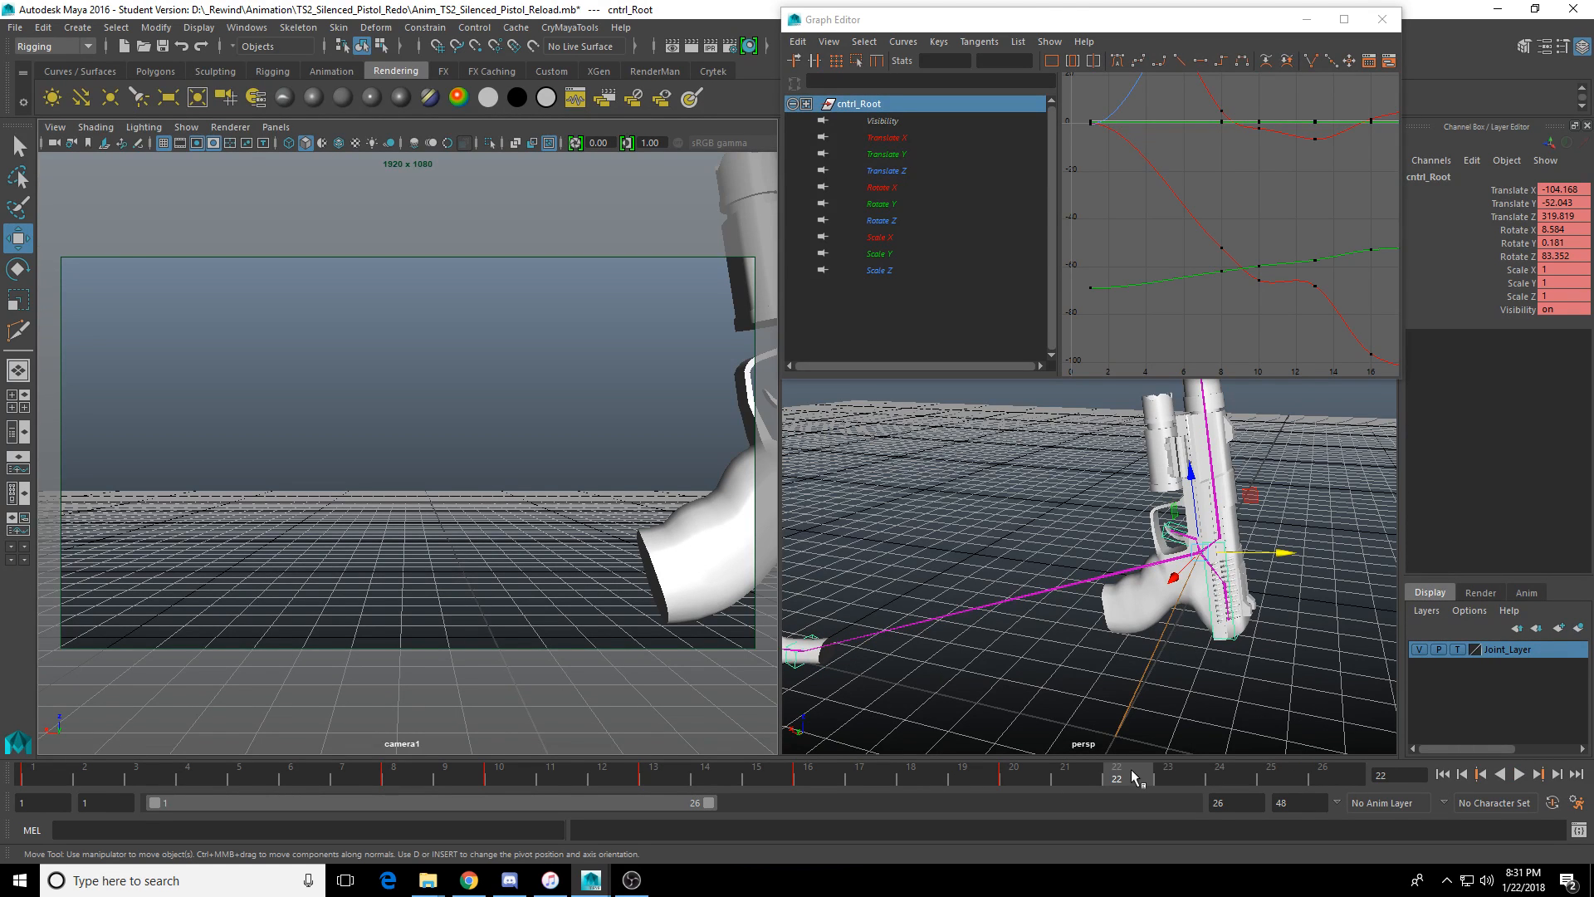
key(e)
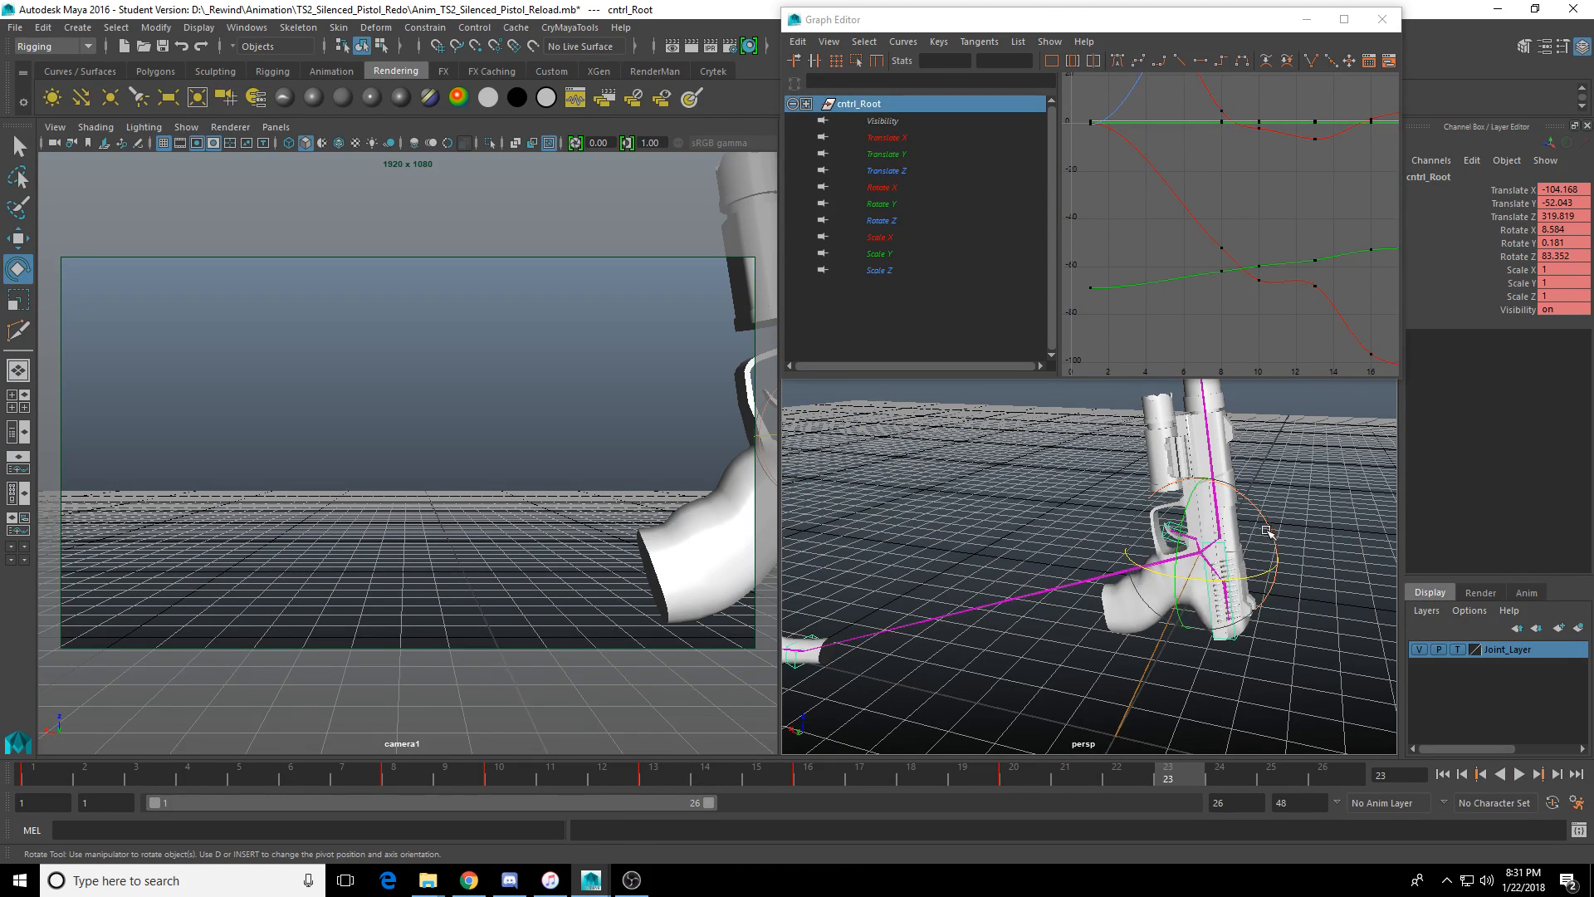
drag(1267, 531, 1275, 538)
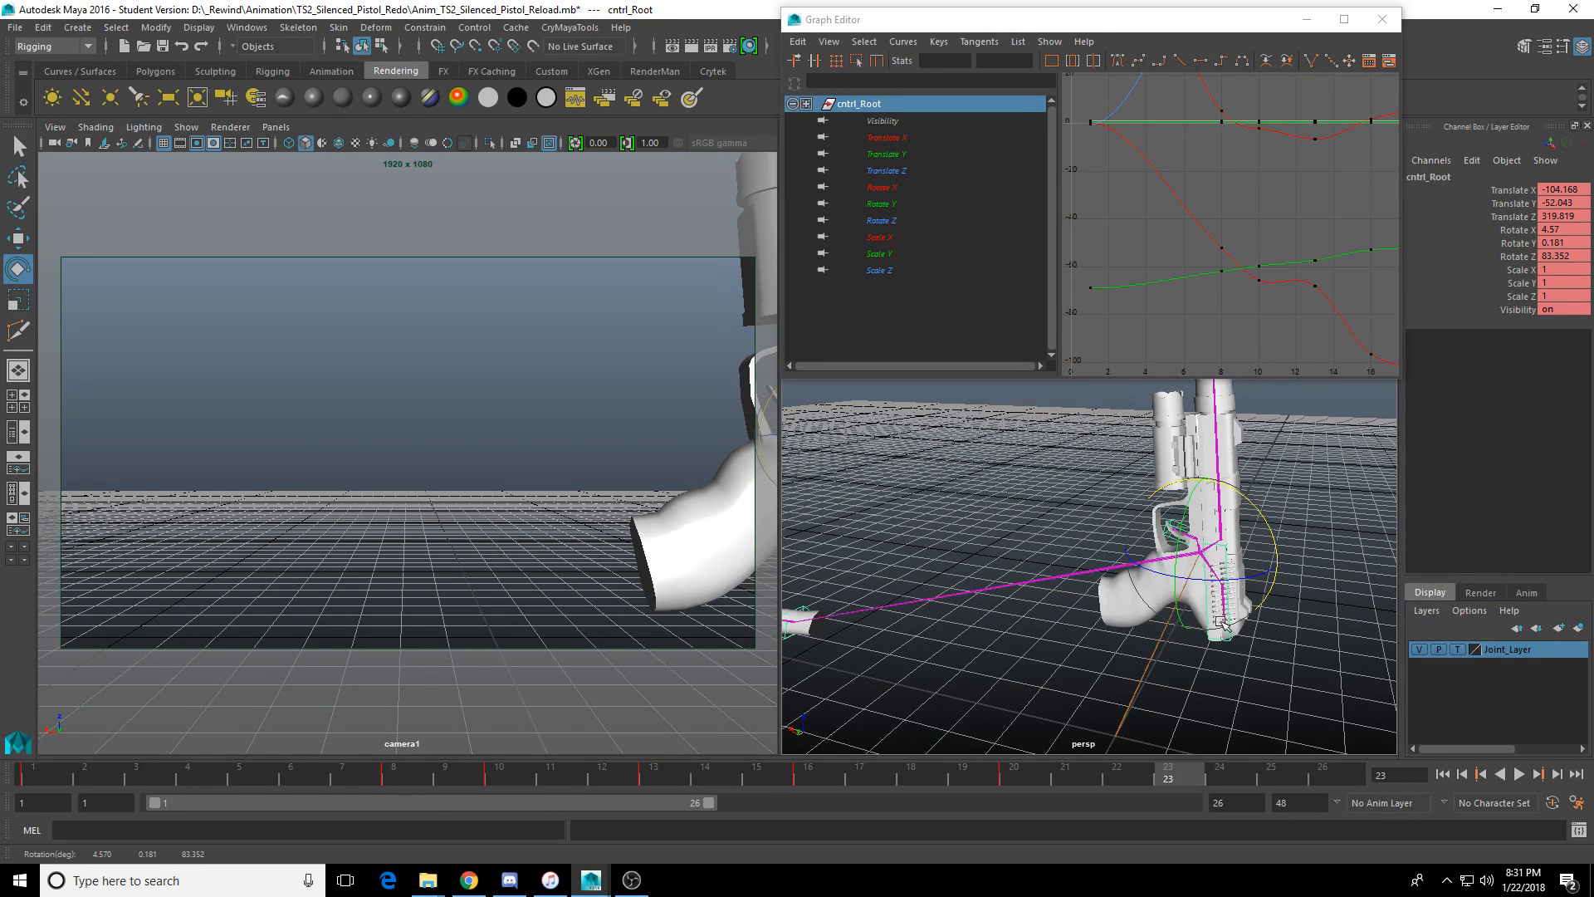
drag(711, 803, 929, 803)
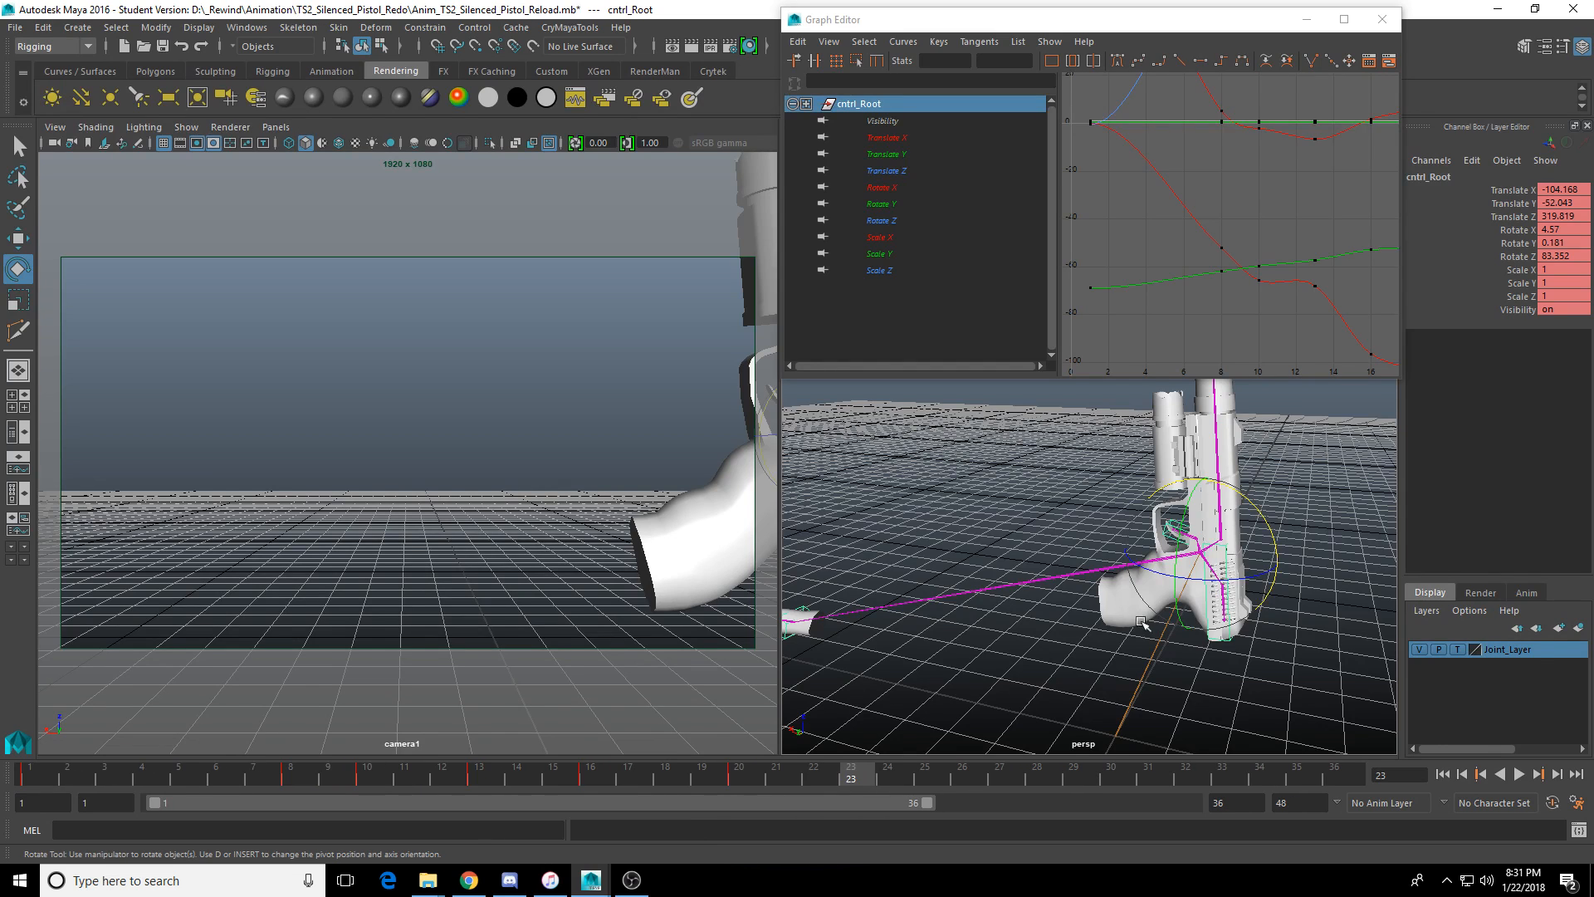
key(w)
drag(1285, 573, 1266, 559)
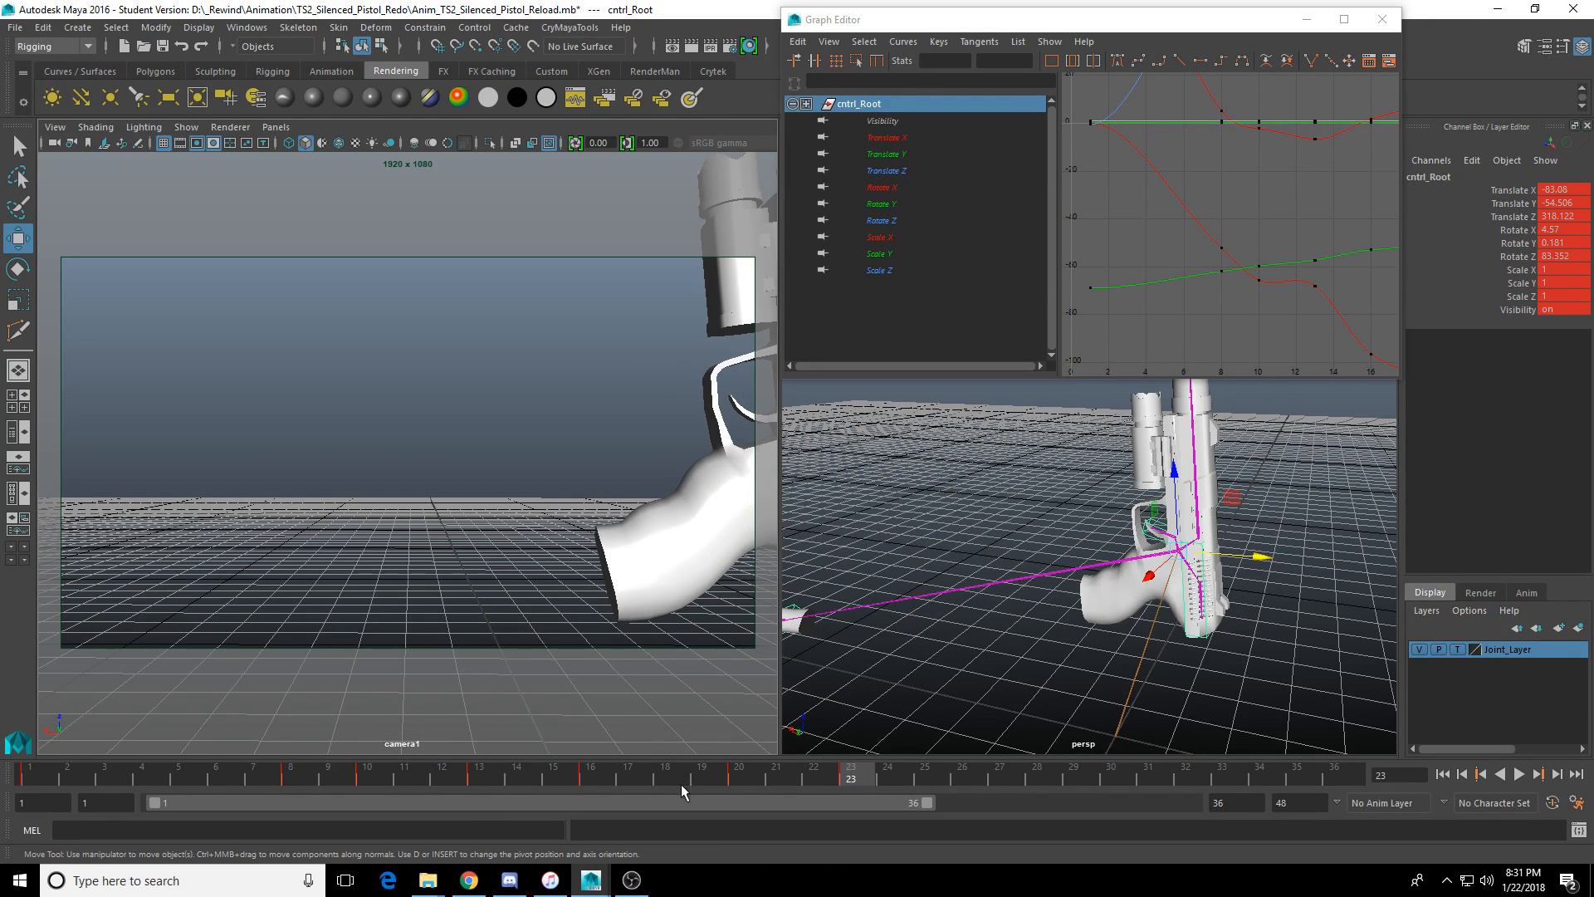
Play back the root control's motion, then select the magazine control and review its ejection from frame 18 onward.
key(alt+v)
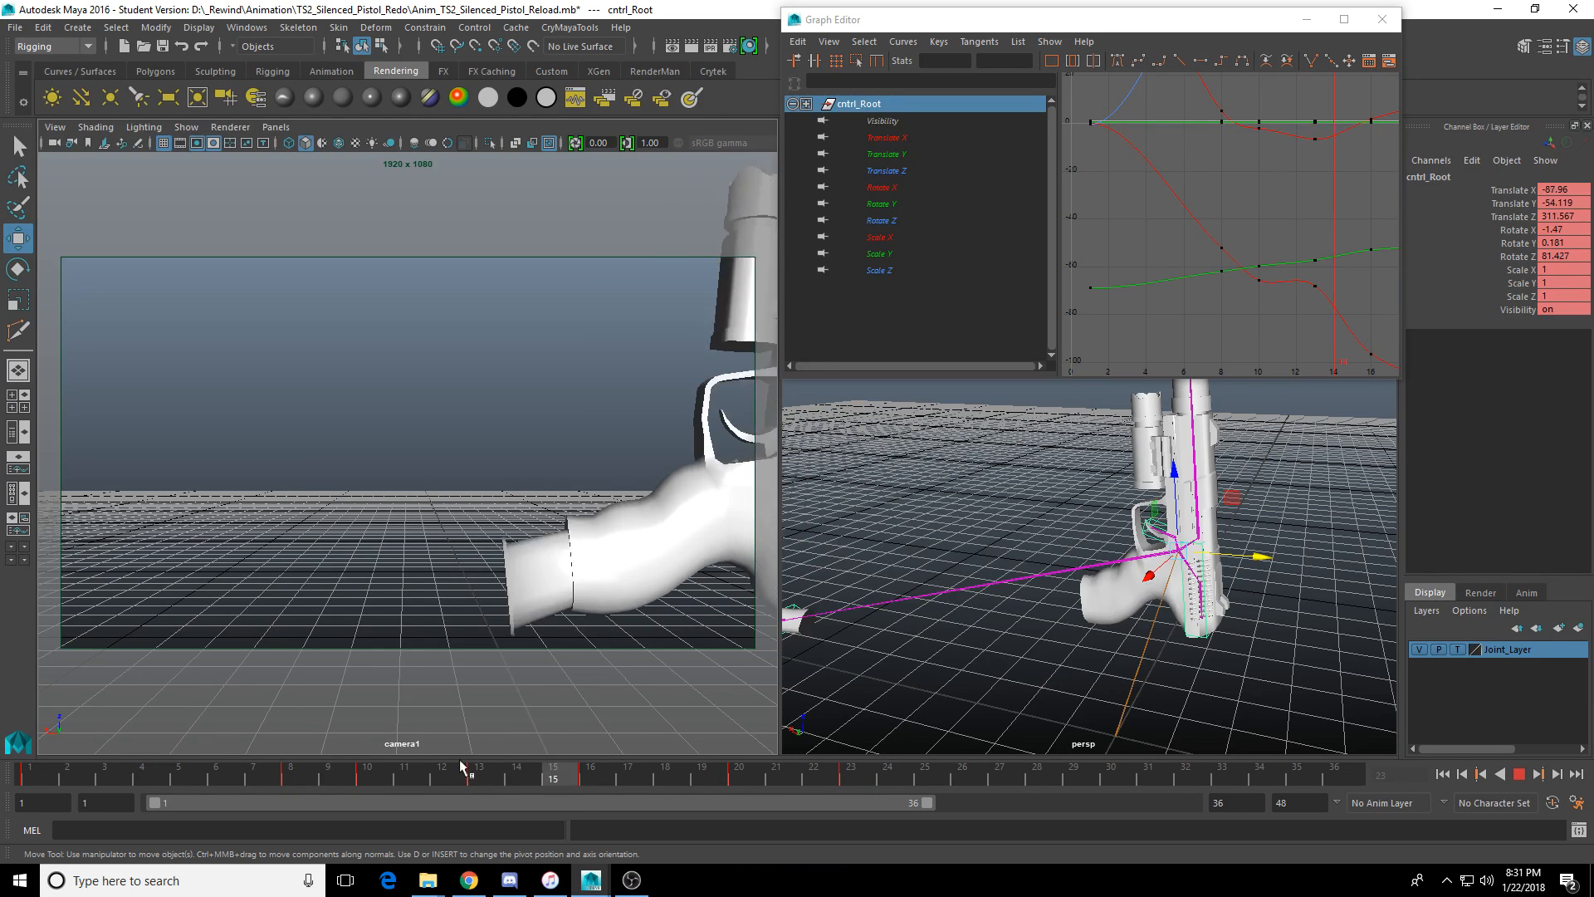
click(849, 775)
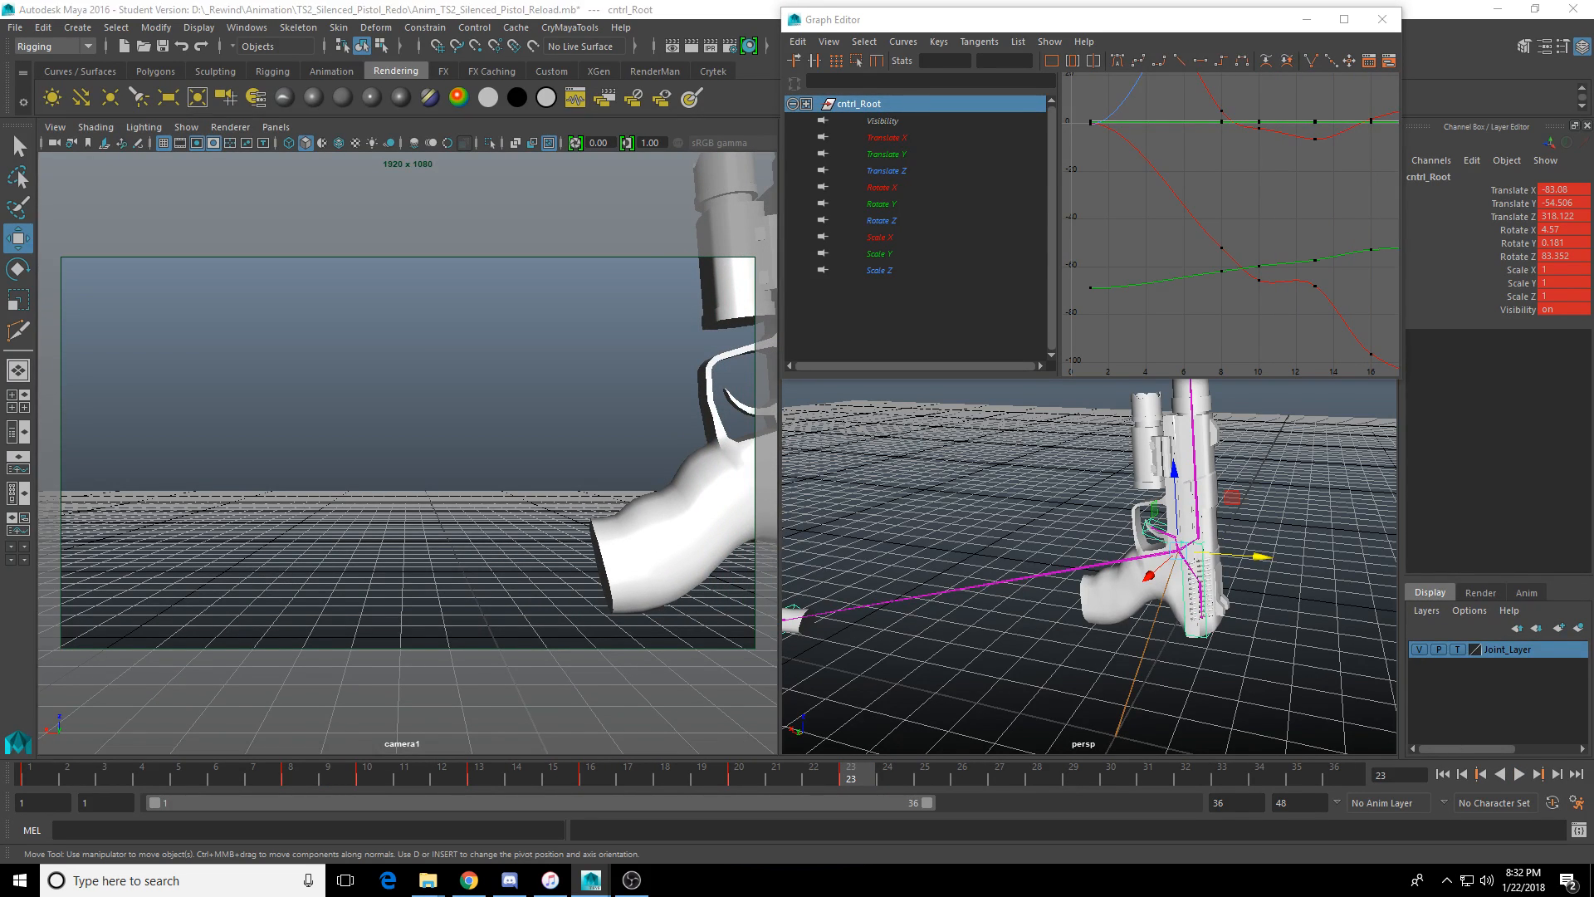
click(1117, 568)
drag(868, 780, 679, 784)
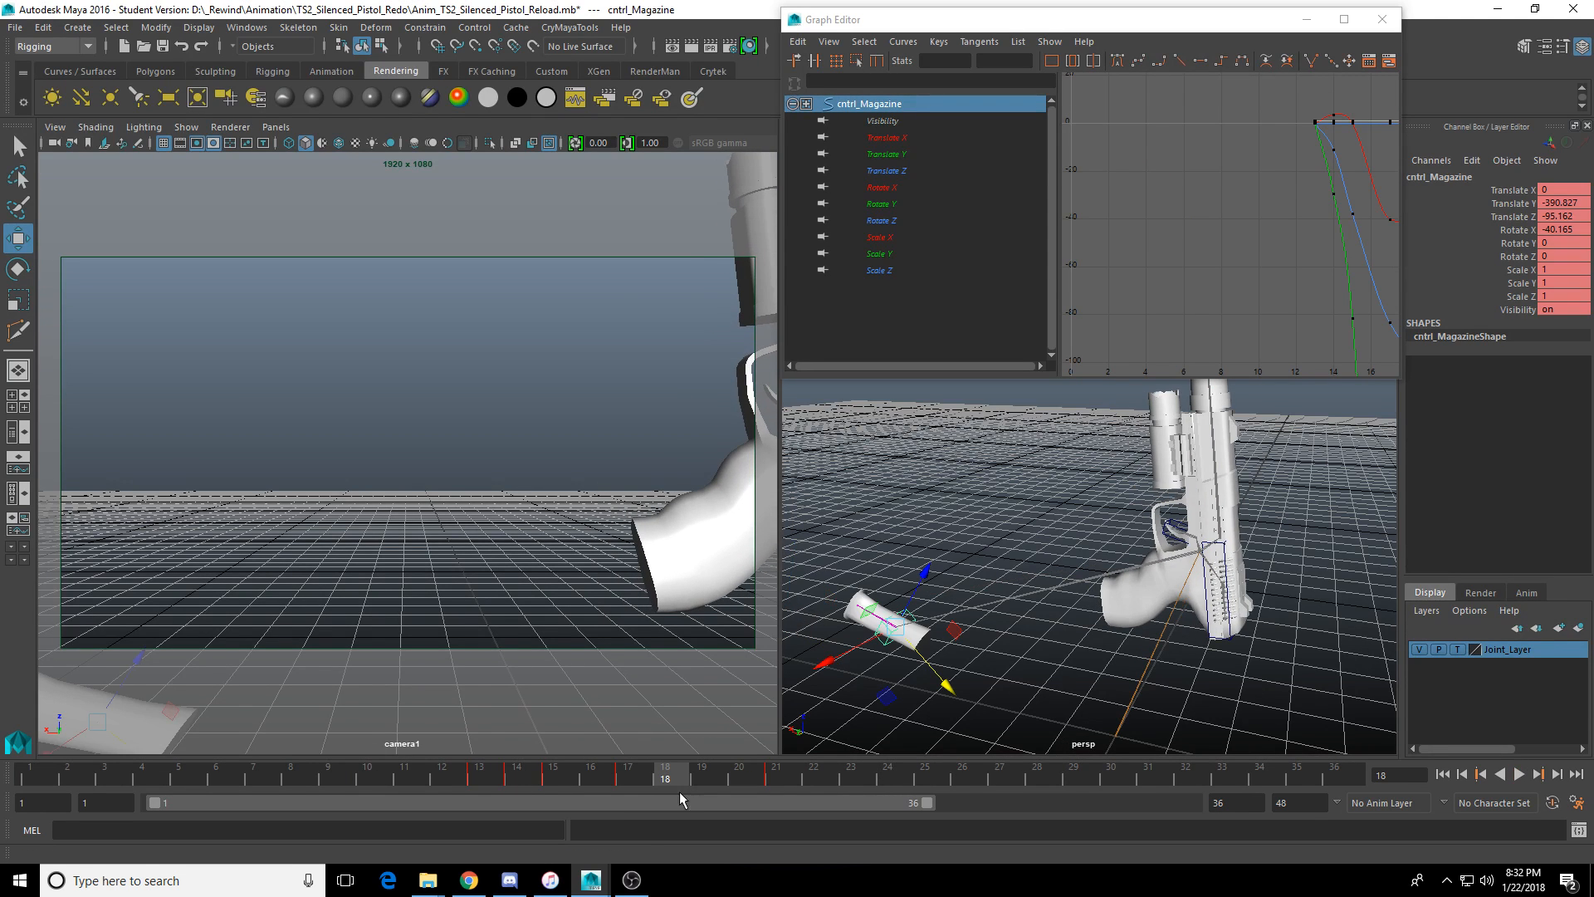
key(alt+v)
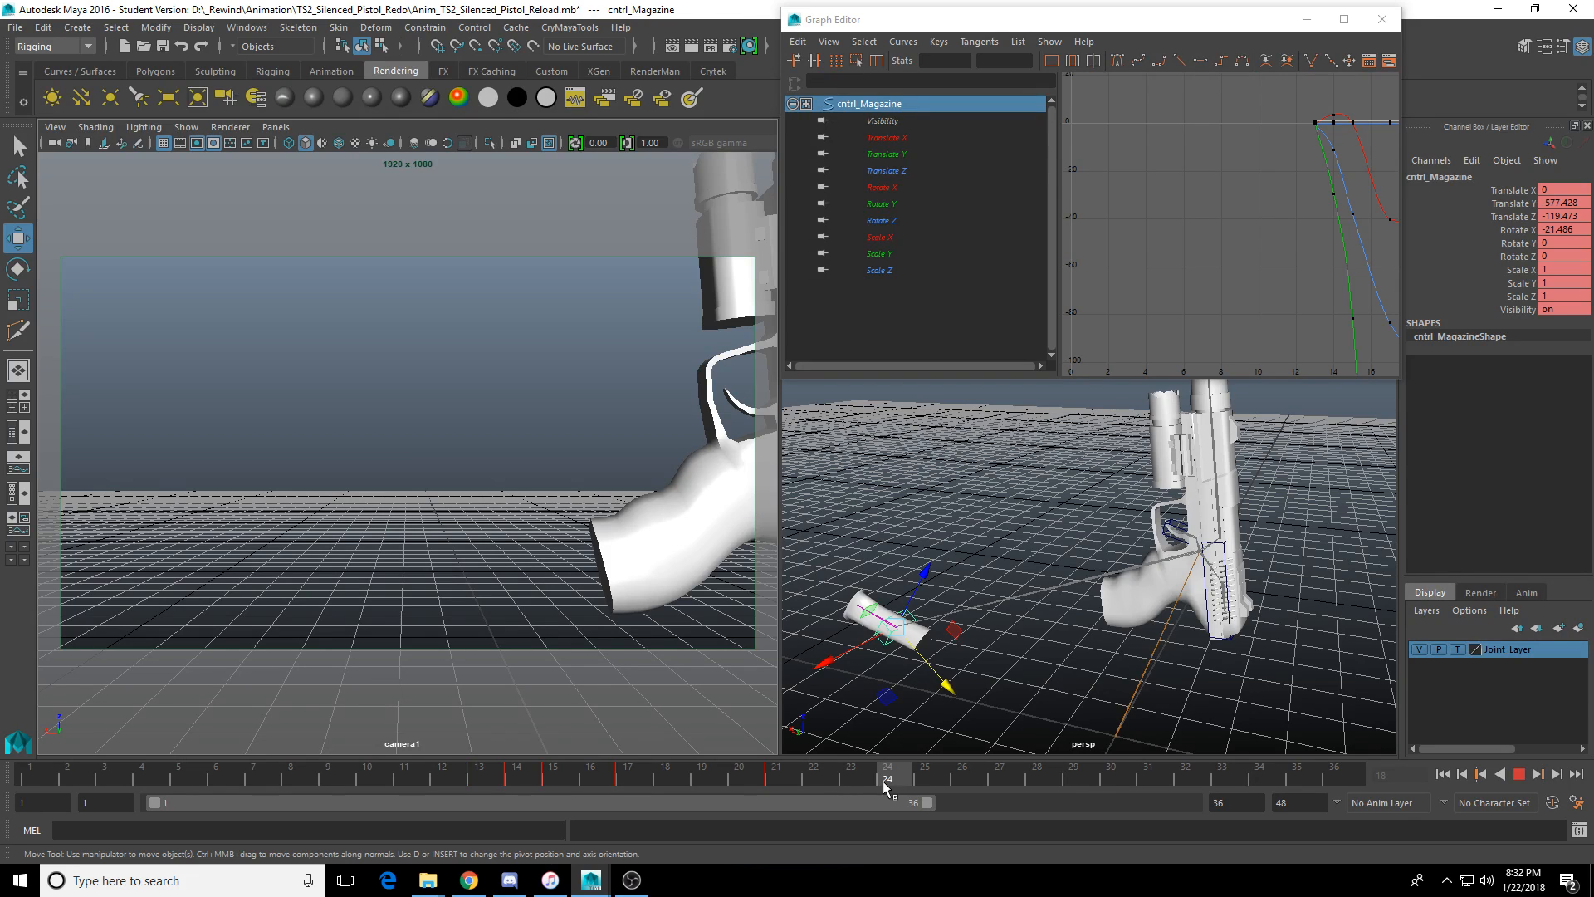
Copy the magazine control's key at frame 13 and play back the motion up to frame 26.
mouse_move(885, 784)
mouse_down()
mouse_move(927, 784)
mouse_move(476, 782)
mouse_up()
right_click(475, 782)
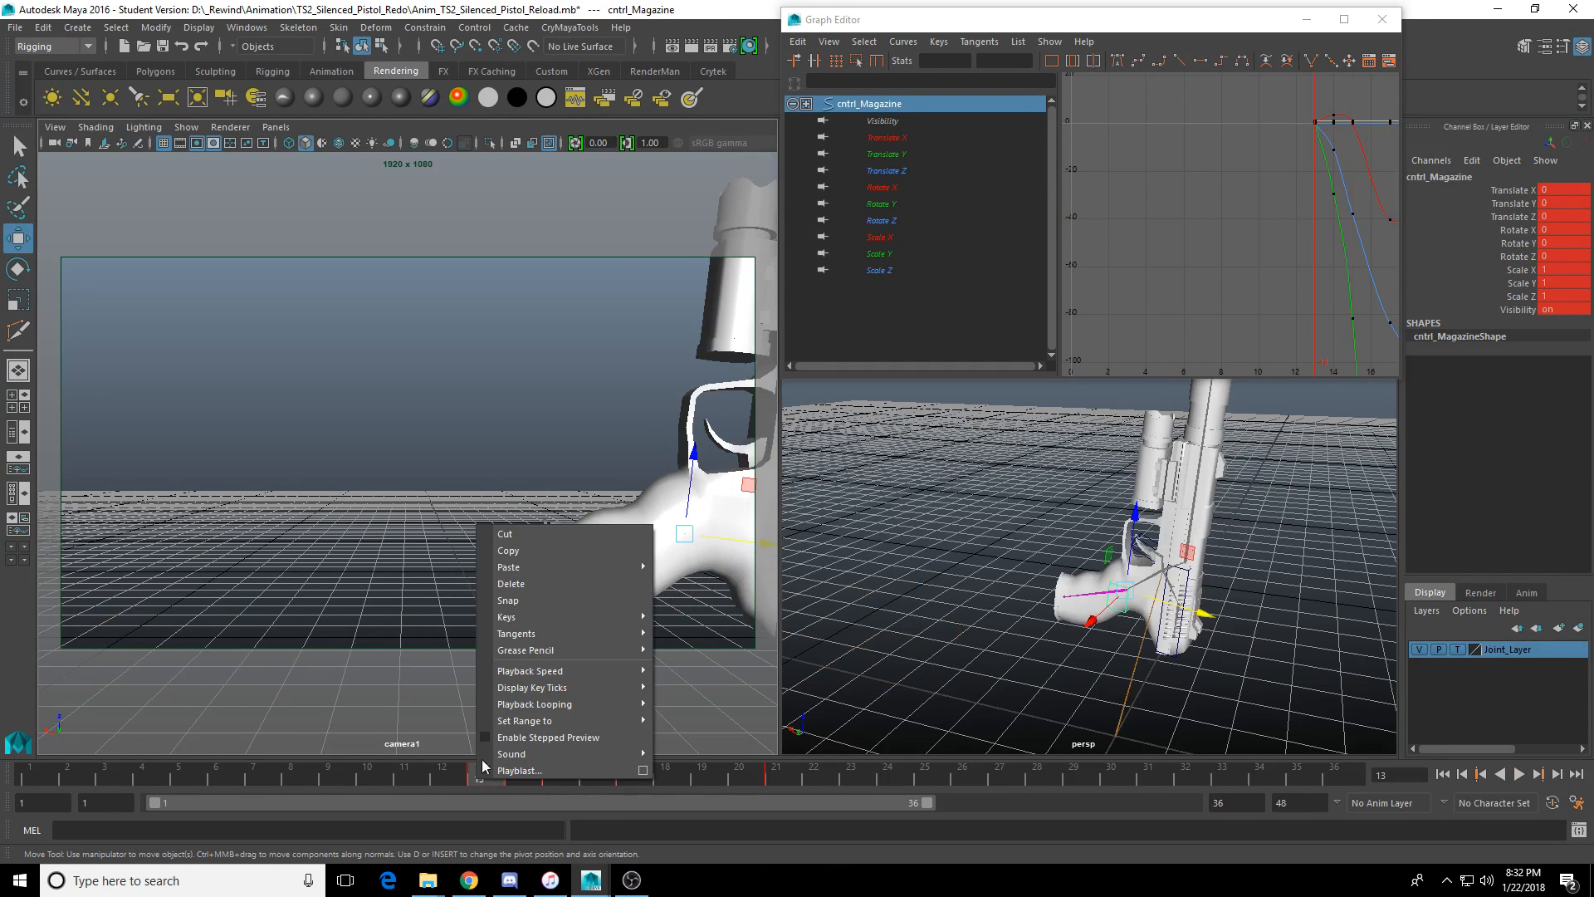
click(546, 550)
key(alt+v)
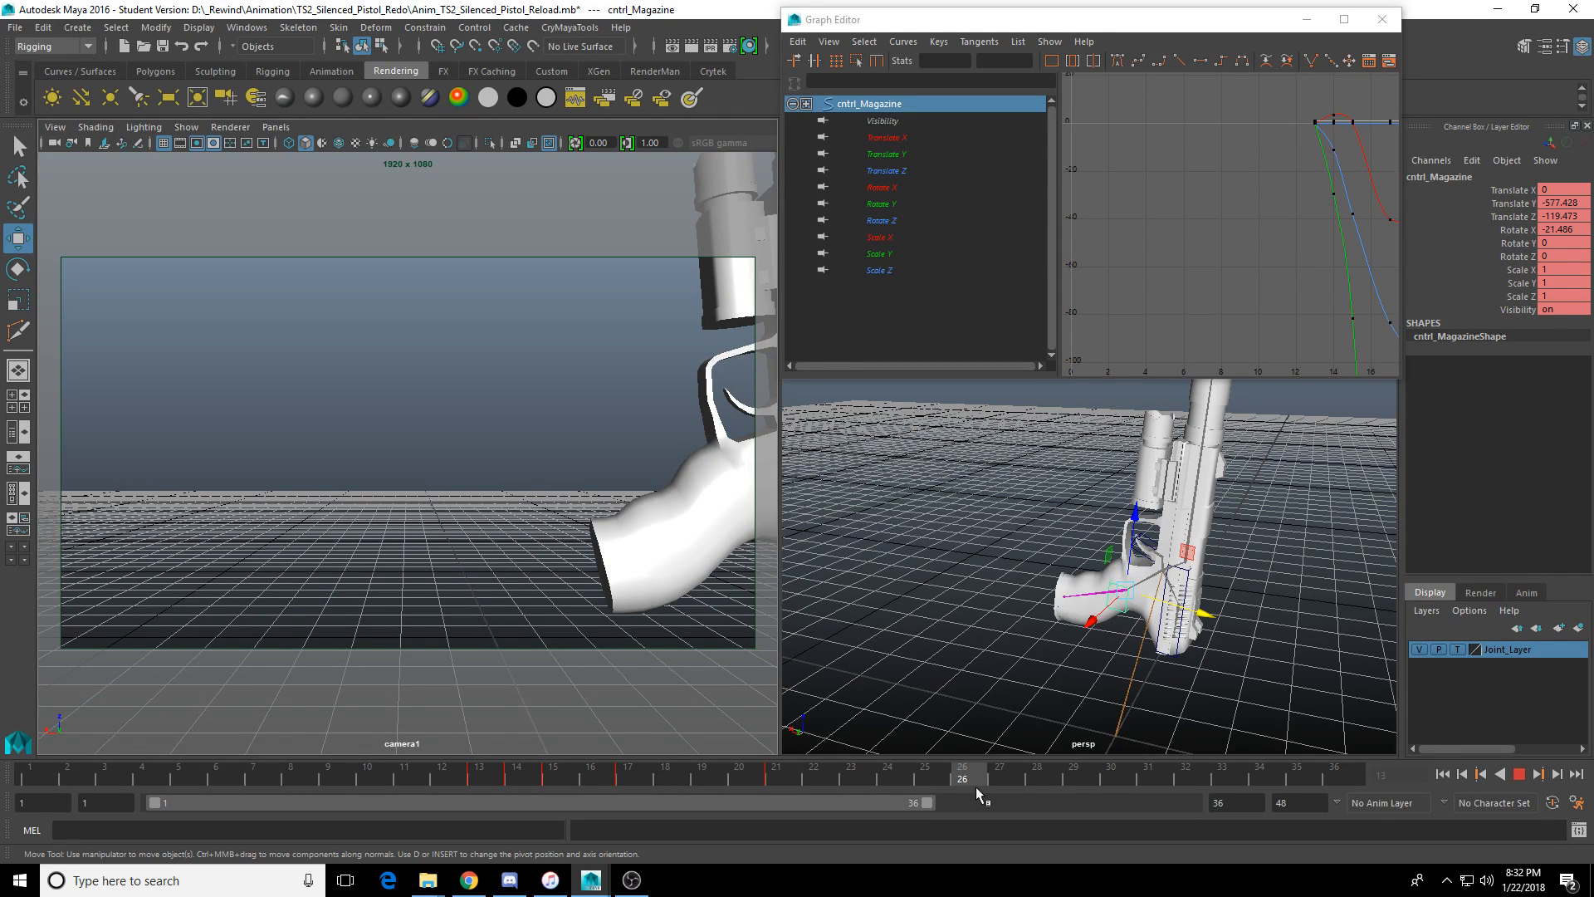
key(alt+v)
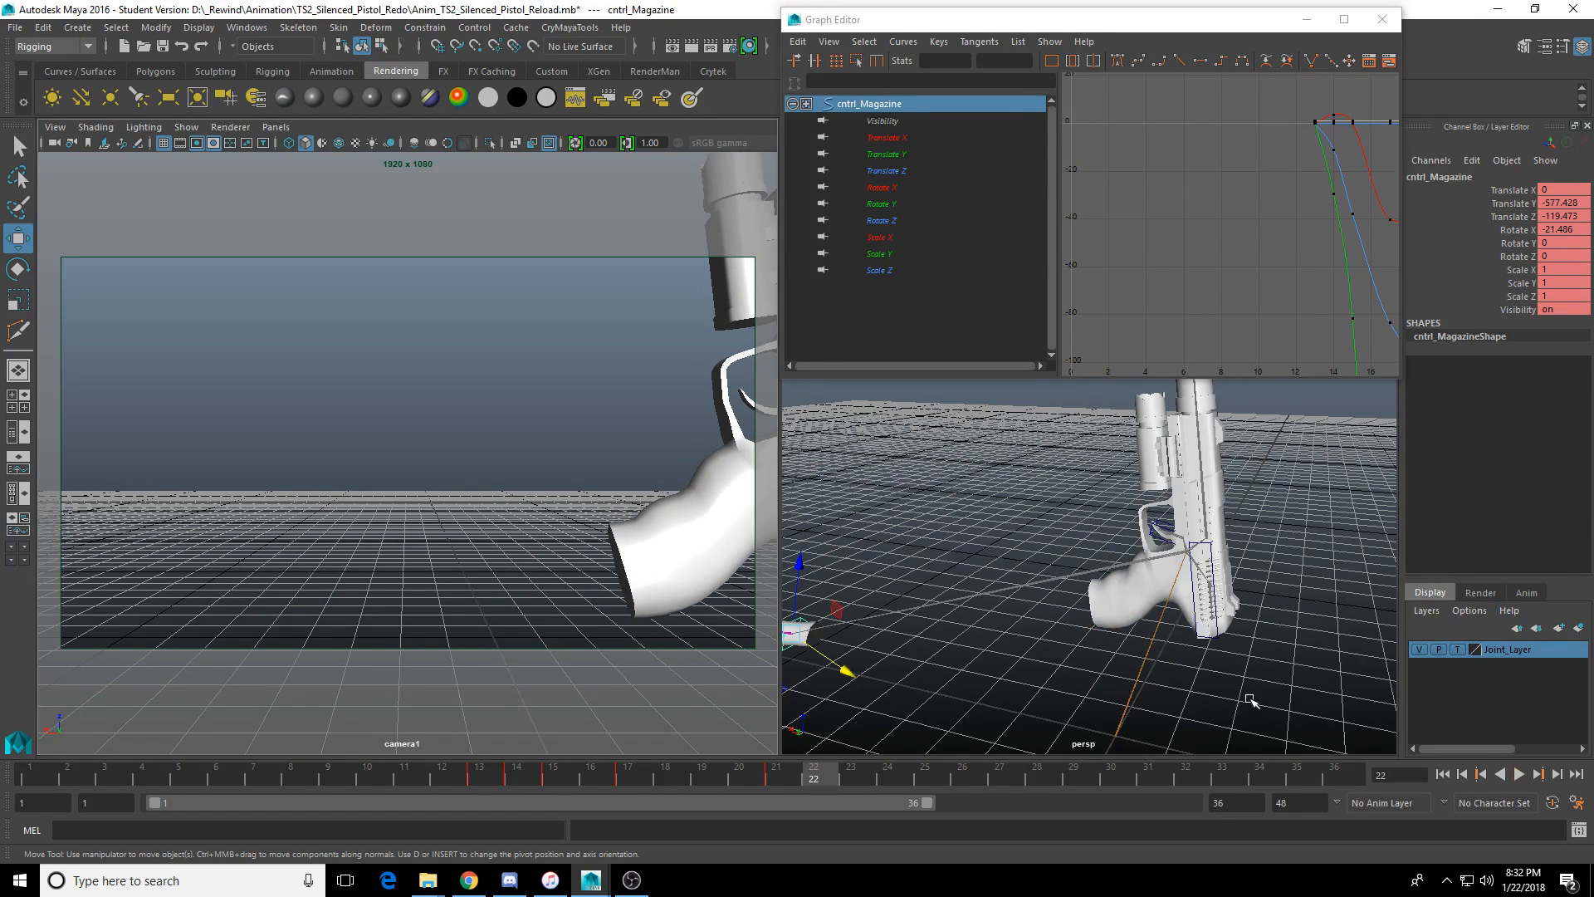
Reselect the root control and key it at frame 23 at about -65.7 Translate X, -56.5 Translate Y and 316.7 Translate Z.
key(Up)
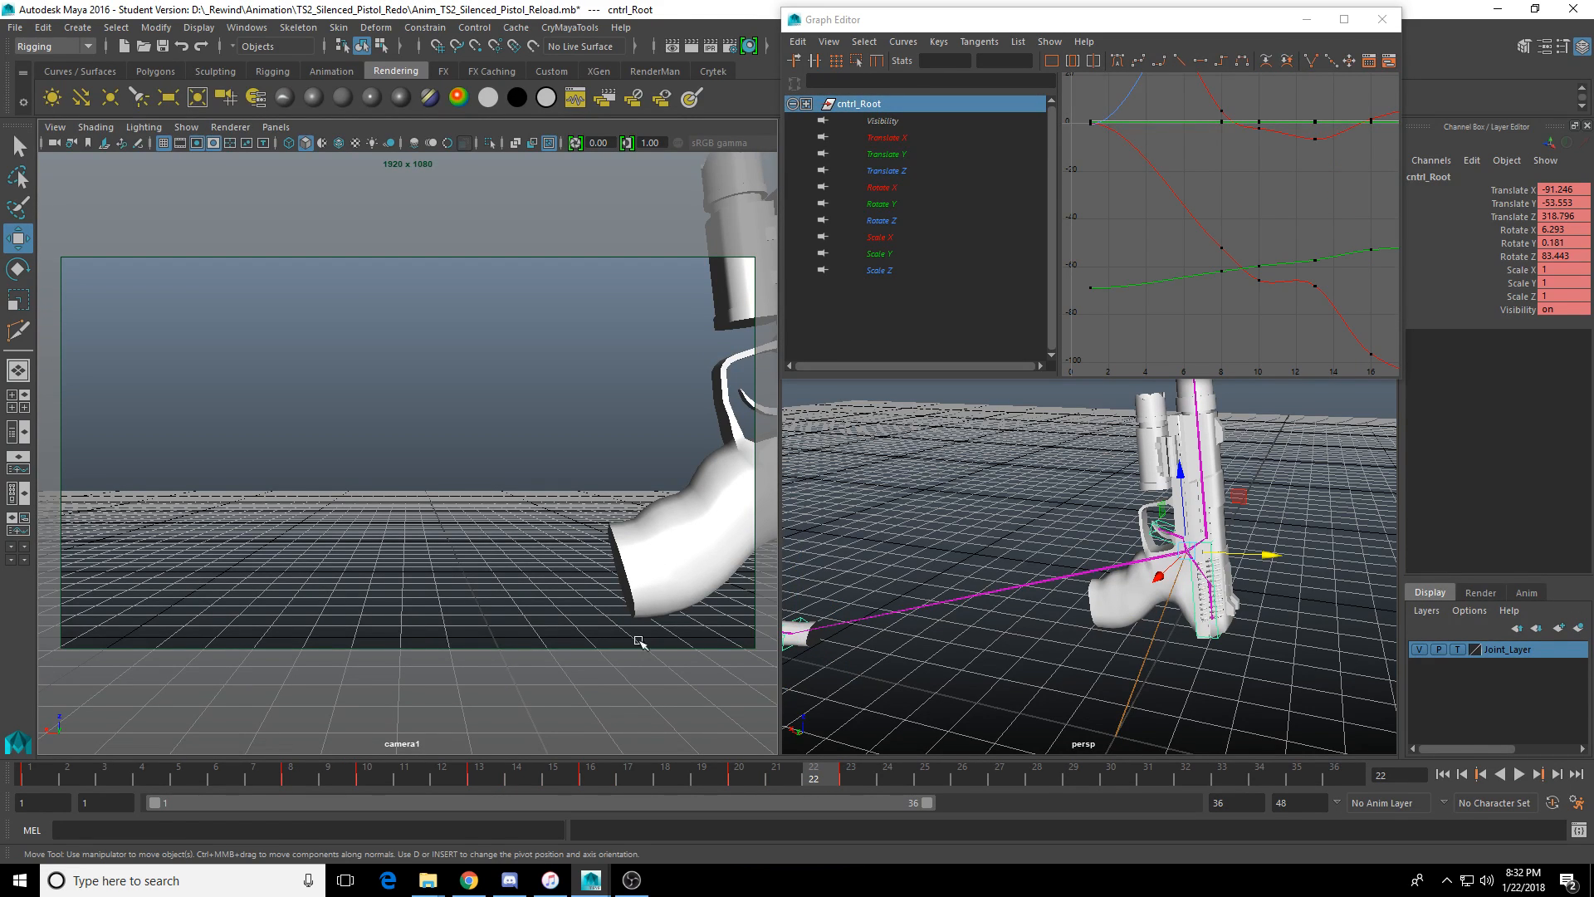
drag(737, 772, 860, 778)
alt+drag(1217, 598, 1238, 554)
key(s)
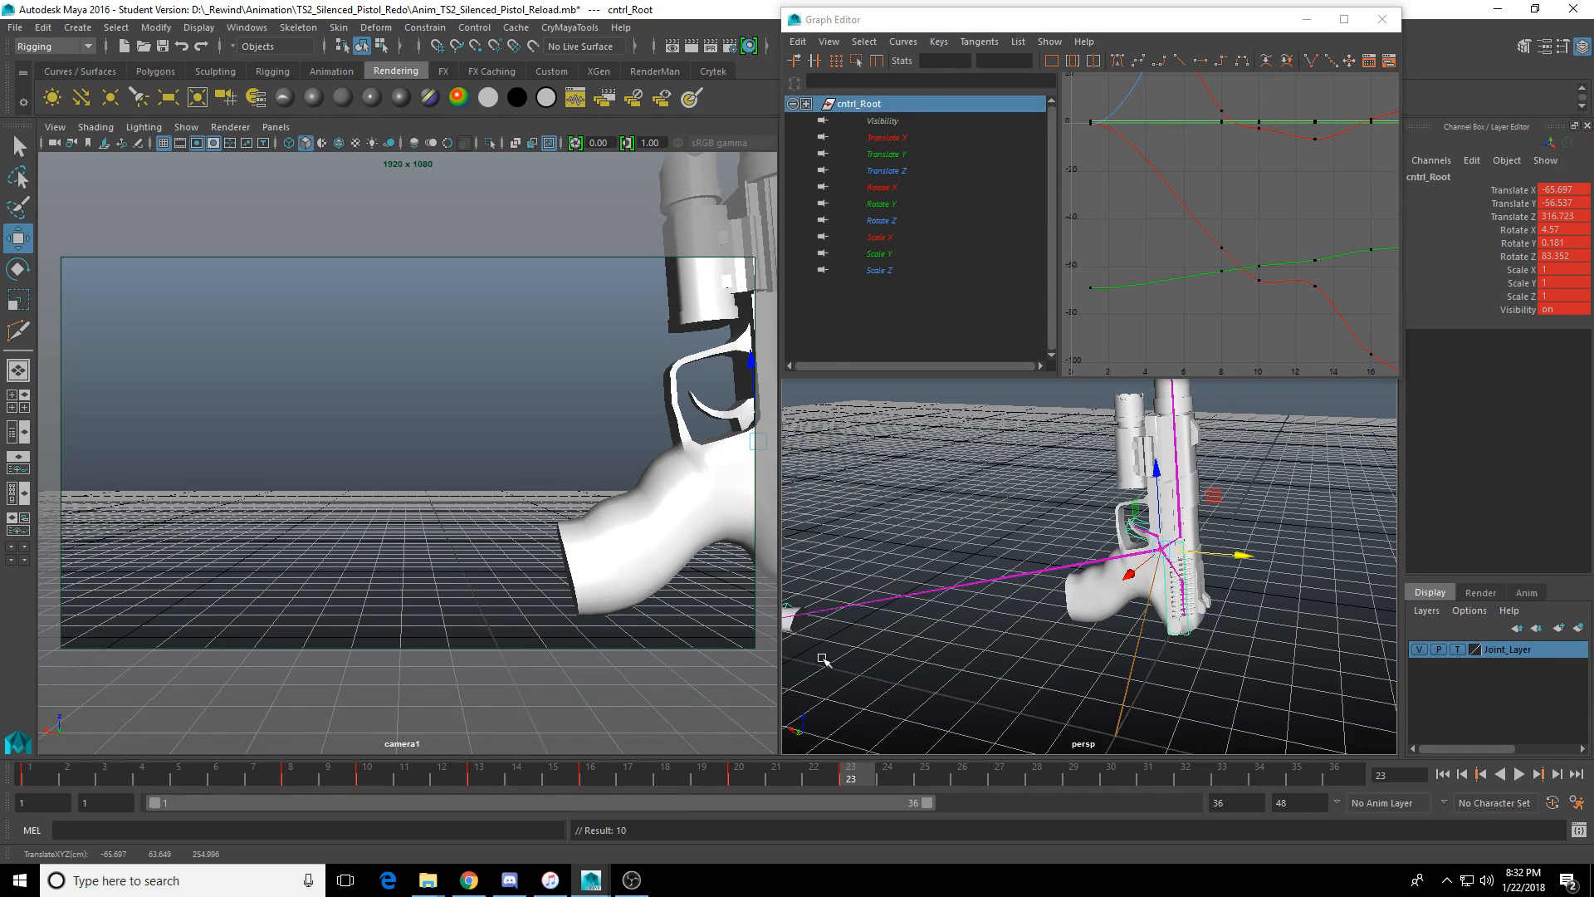
drag(816, 776, 748, 778)
click(839, 781)
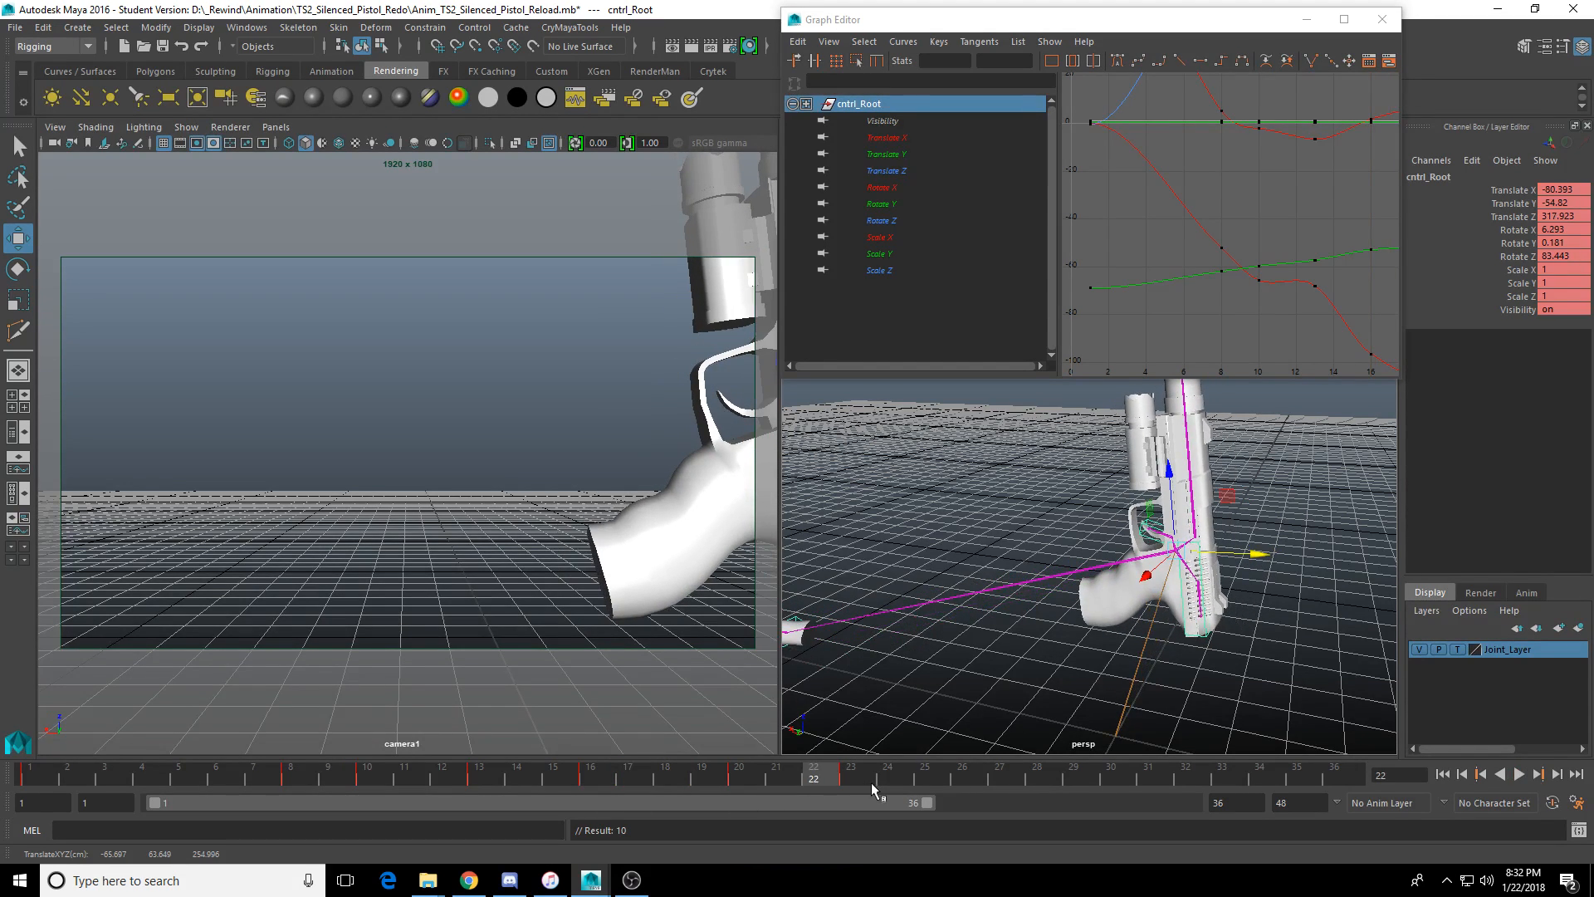
At frame 28, key the root control at about -78.8 Translate X, -55.0 Translate Y, 317.8 Translate Z and 8.1 Rotate X.
key(alt+v)
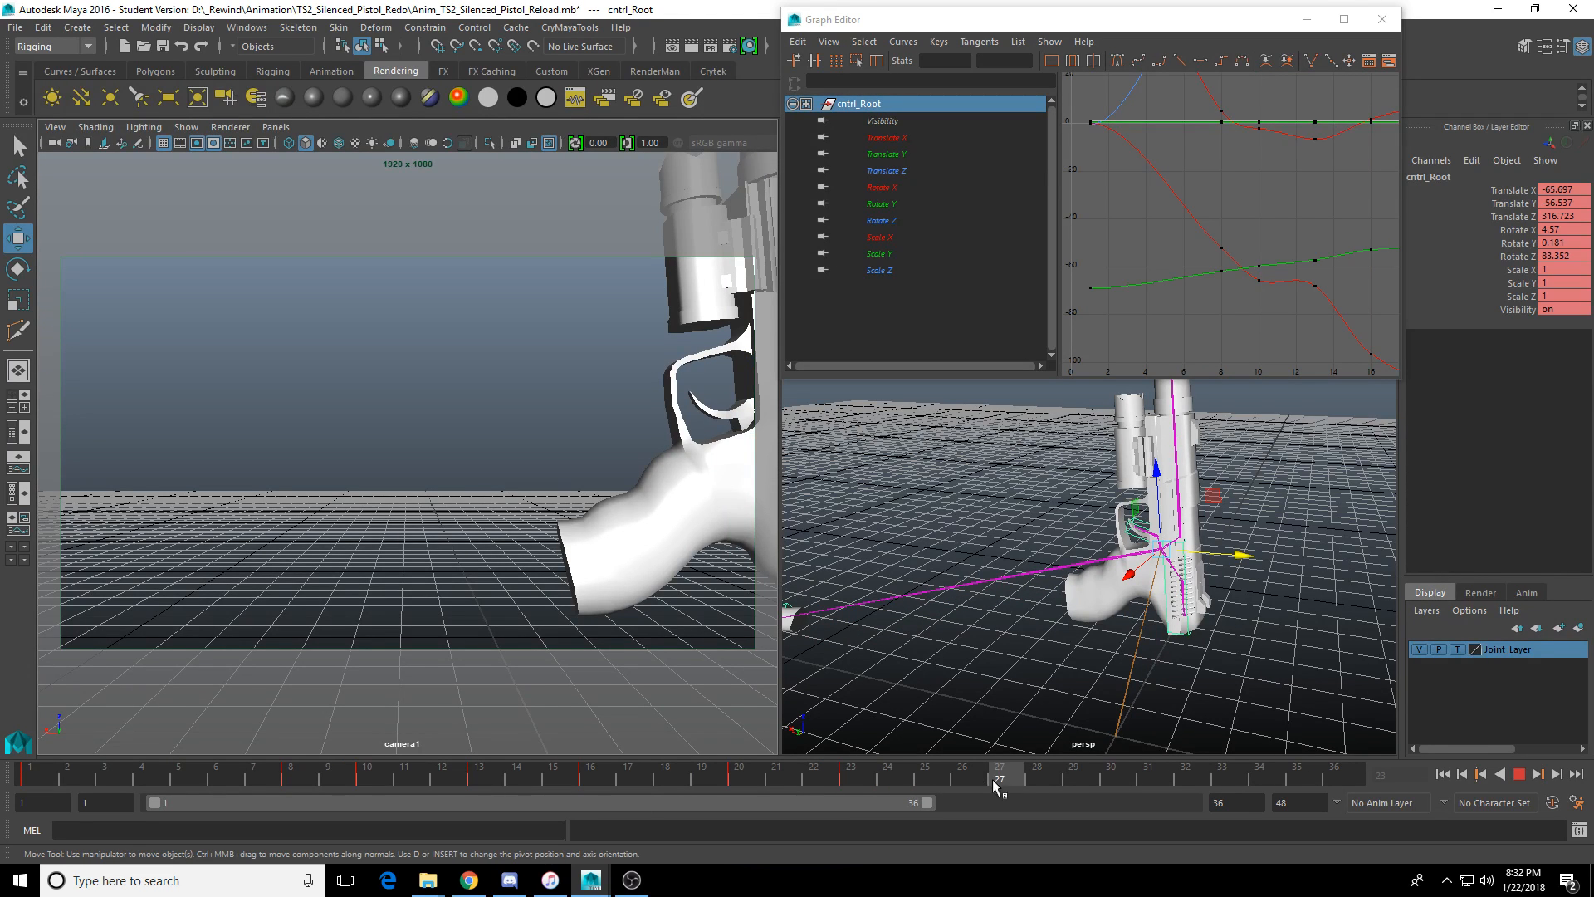
click(1033, 780)
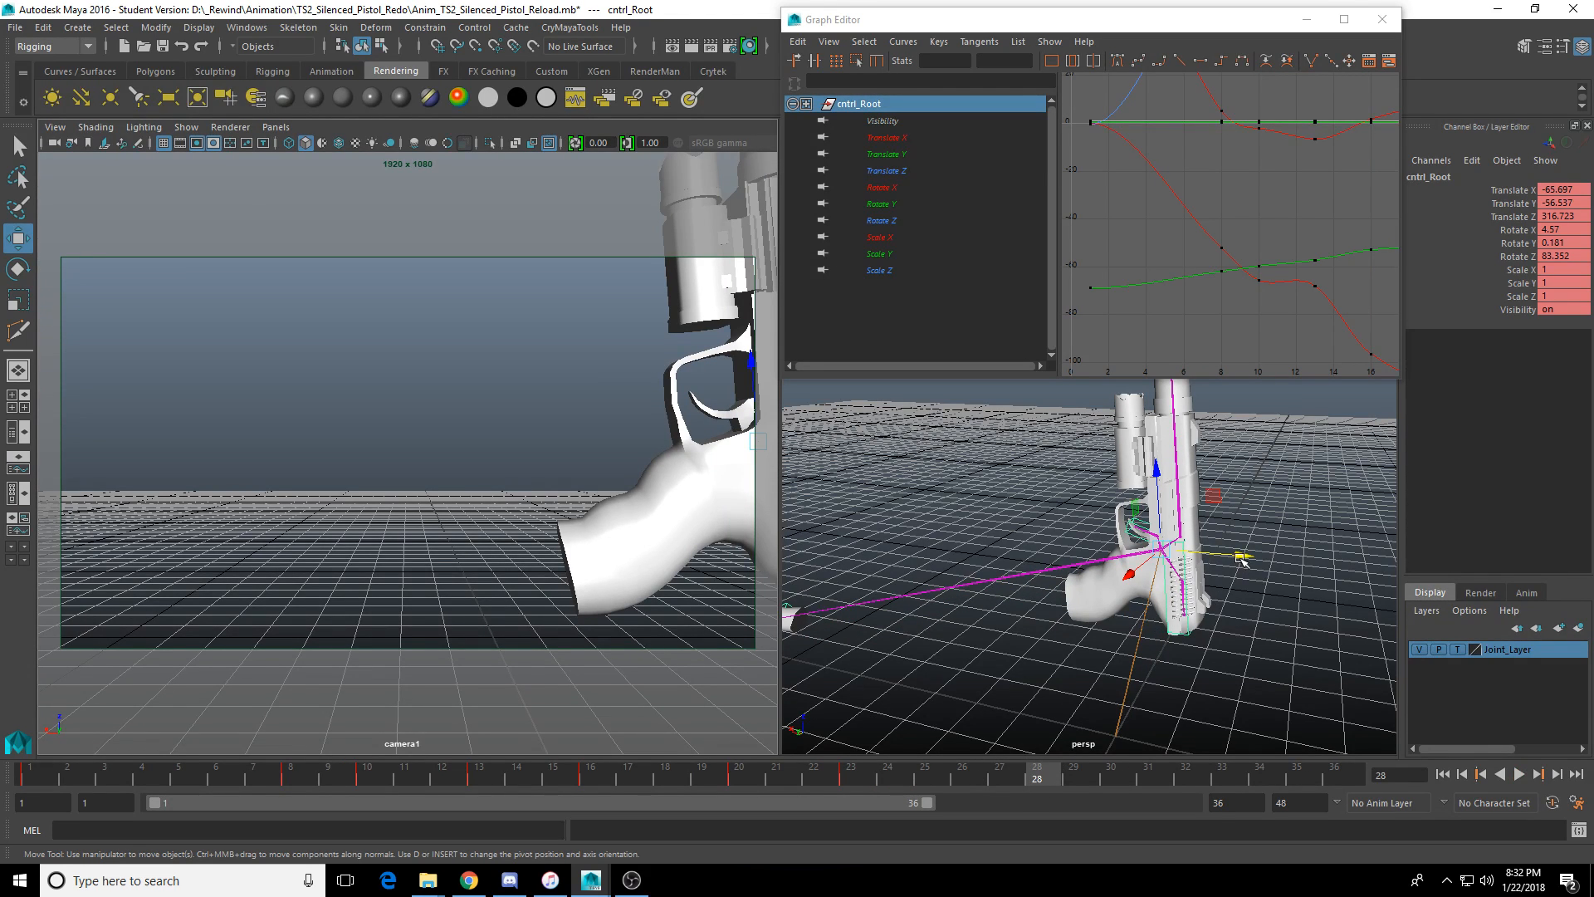
mouse_move(1243, 556)
mouse_down()
mouse_move(1256, 554)
mouse_move(1243, 528)
mouse_move(1250, 548)
mouse_up()
key(e)
key(ctrl+z)
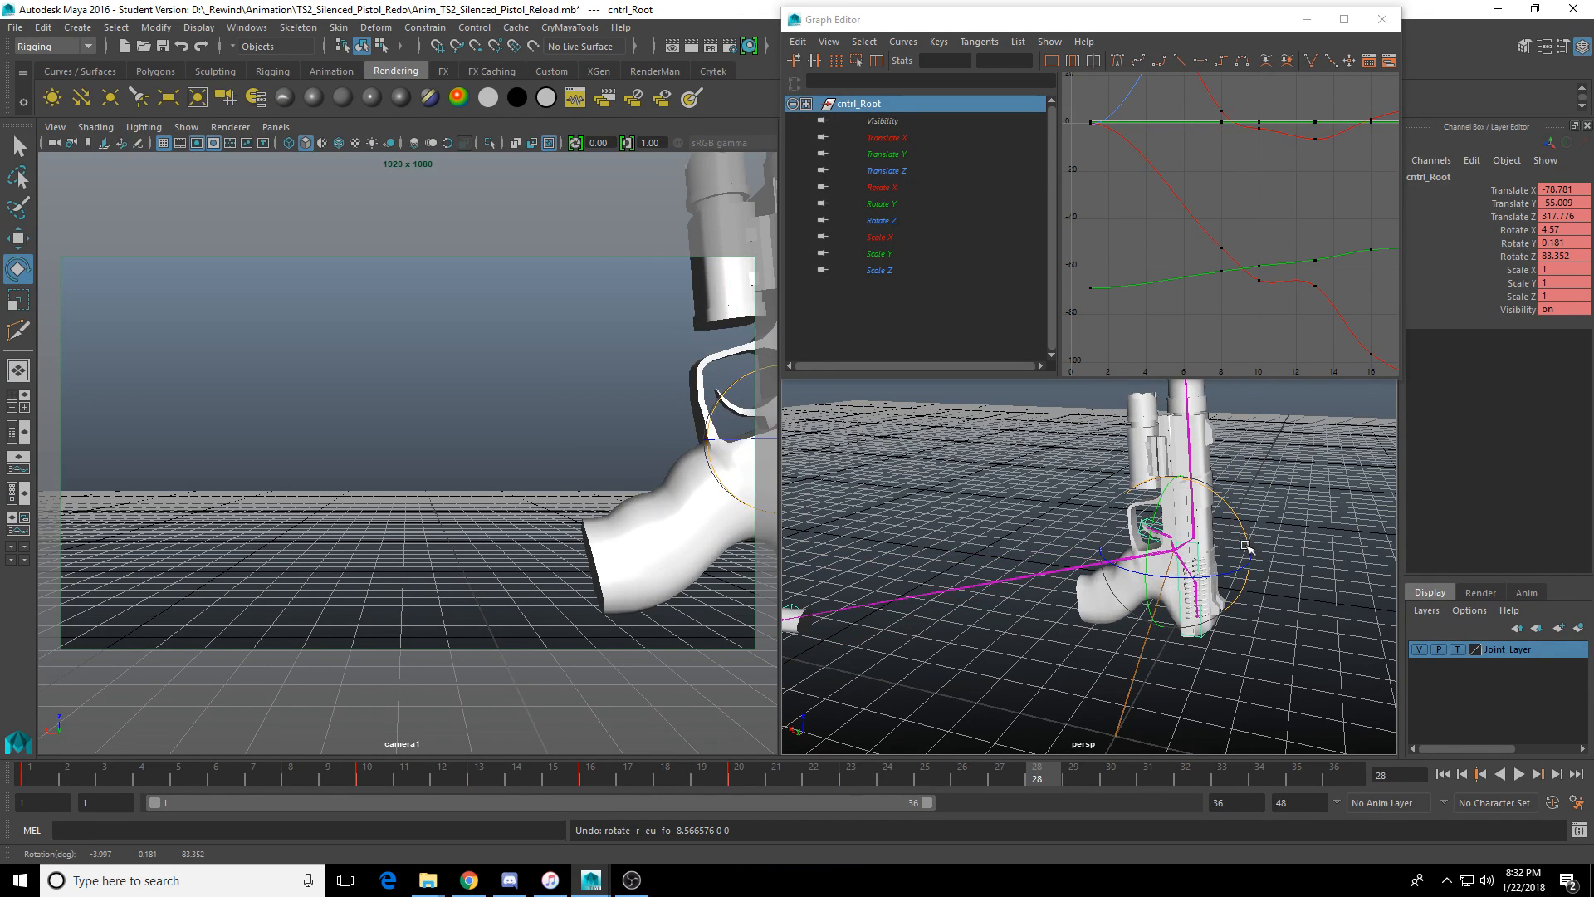
drag(1243, 531, 1240, 526)
key(s)
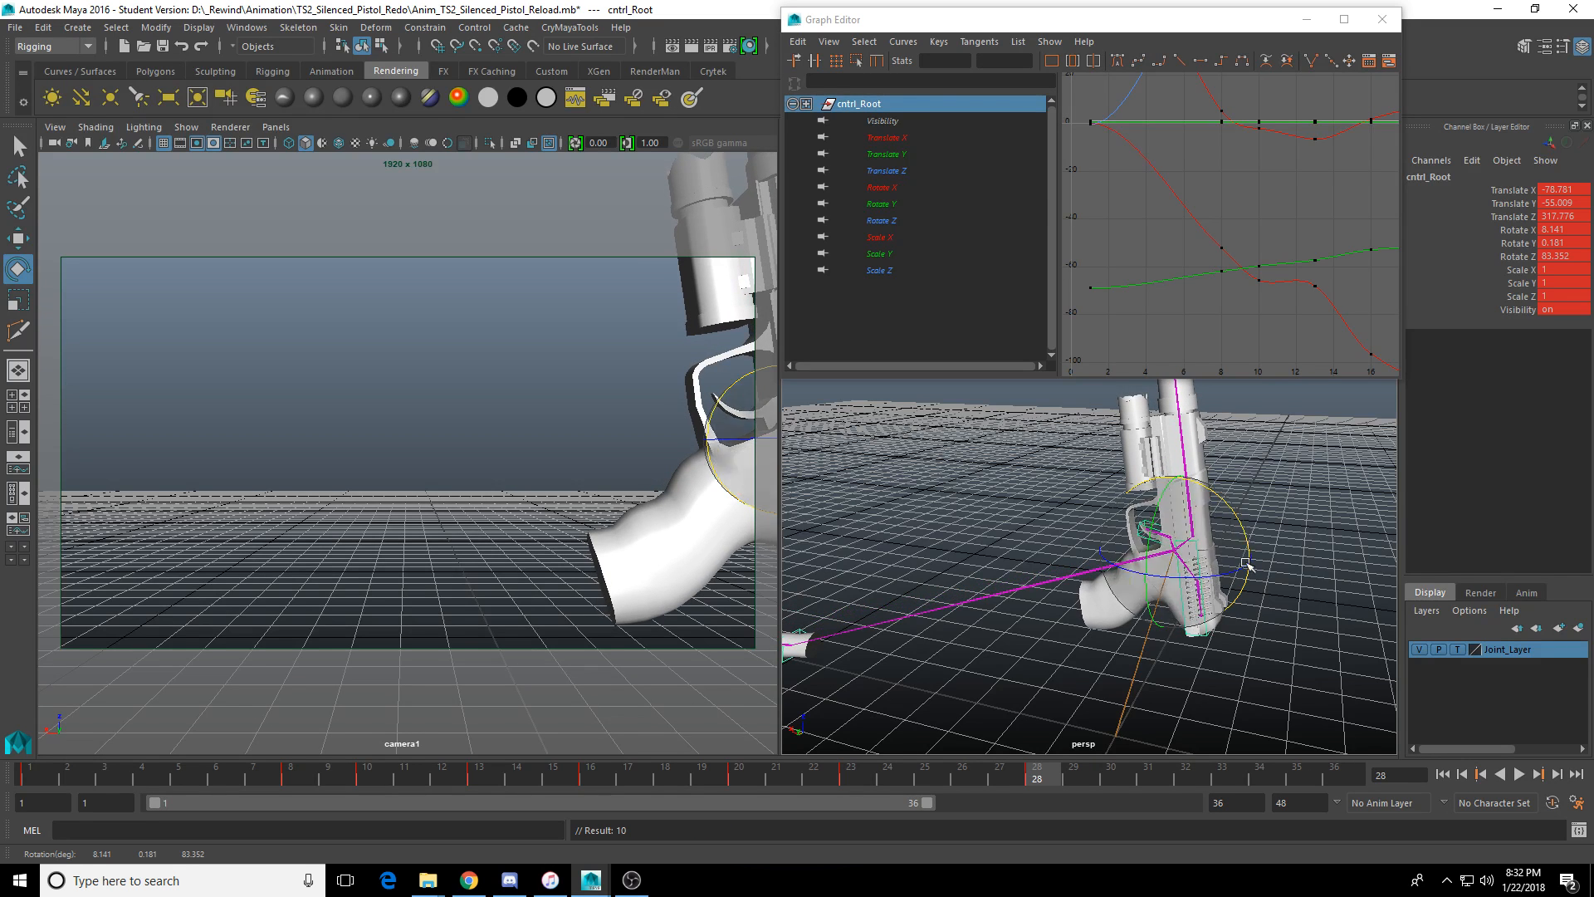
Raise and shift the root control at frame 28, keying about -84.7 Translate X, -54.3 Translate Y and 328.1 Translate Z.
key(w)
drag(1168, 471, 1166, 461)
drag(1243, 545, 1252, 545)
key(s)
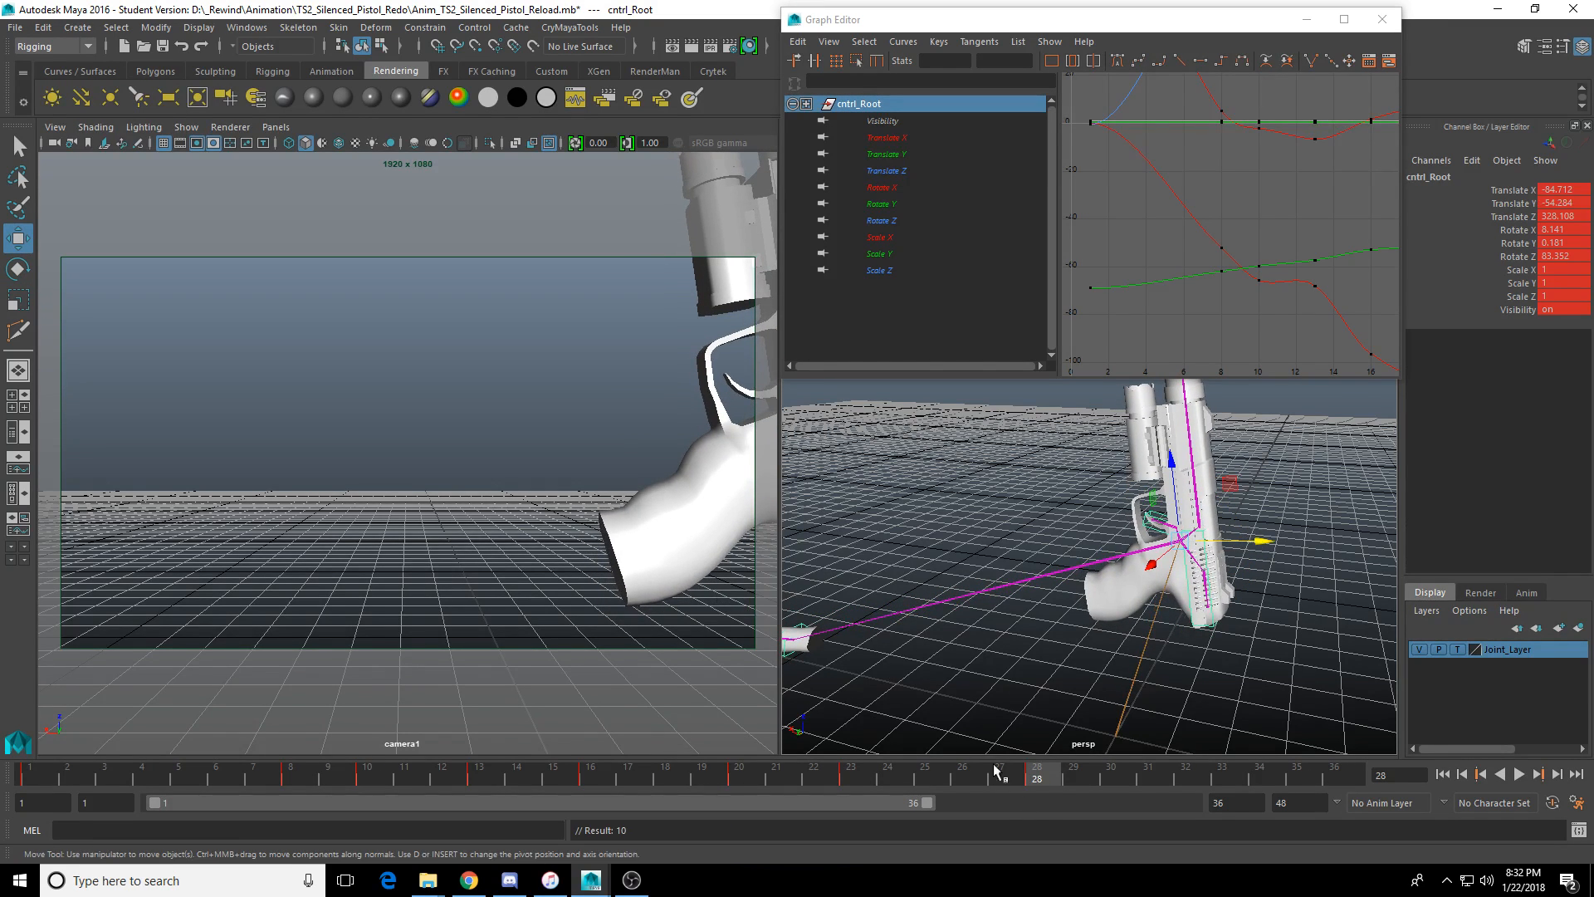
At frame 31, rotate and key the root control at about 17.2 Rotate X and 73.0 Rotate Z.
click(1088, 779)
key(e)
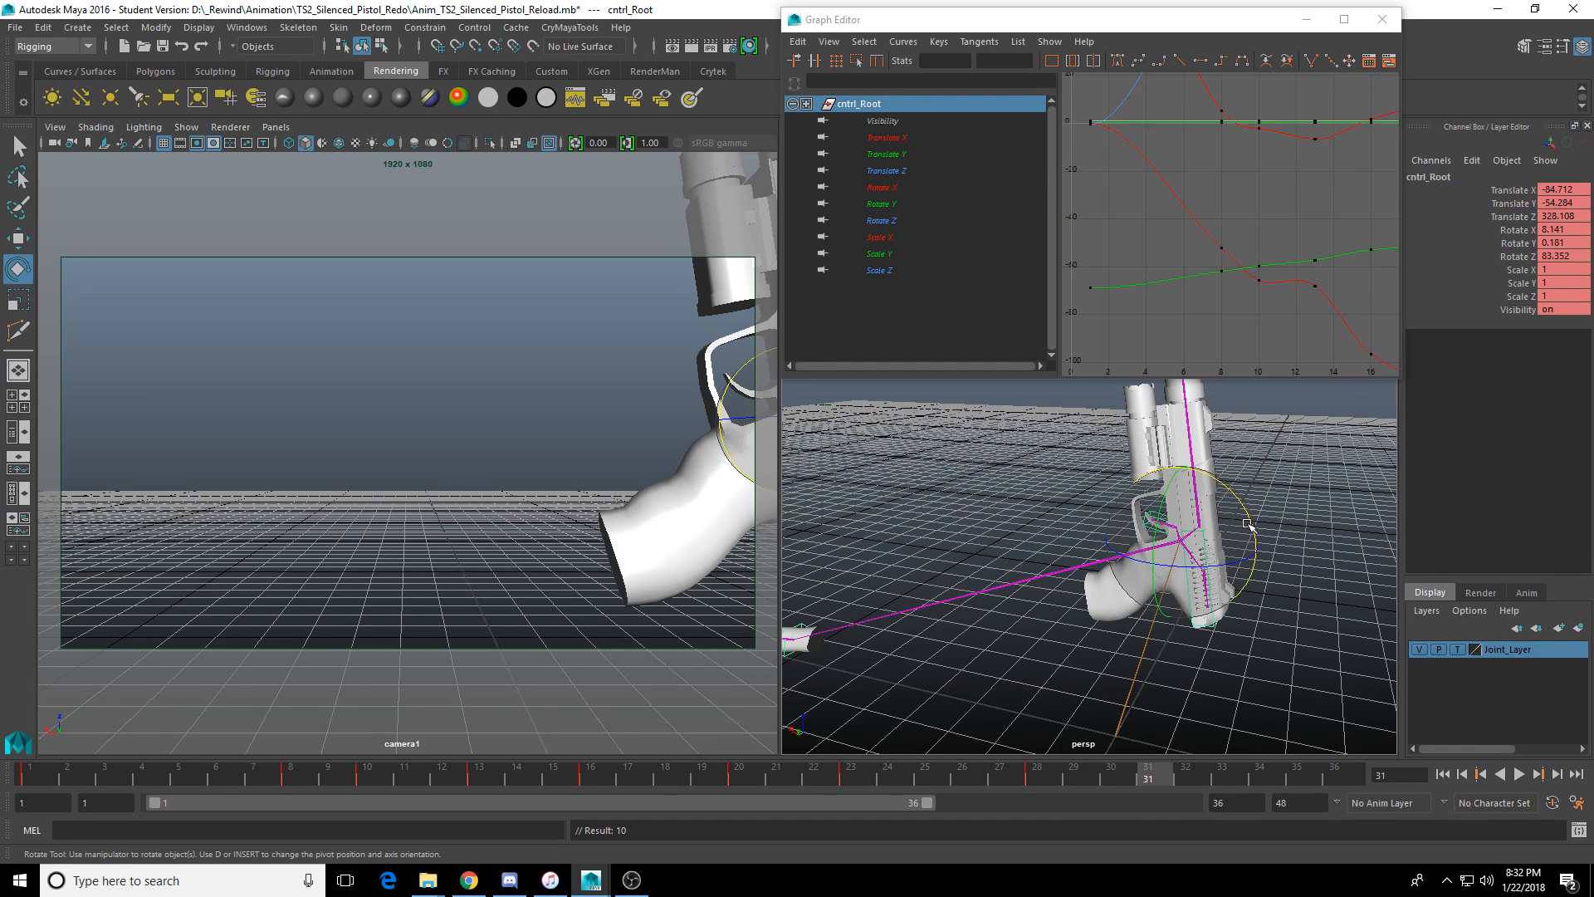
drag(1246, 583, 1026, 589)
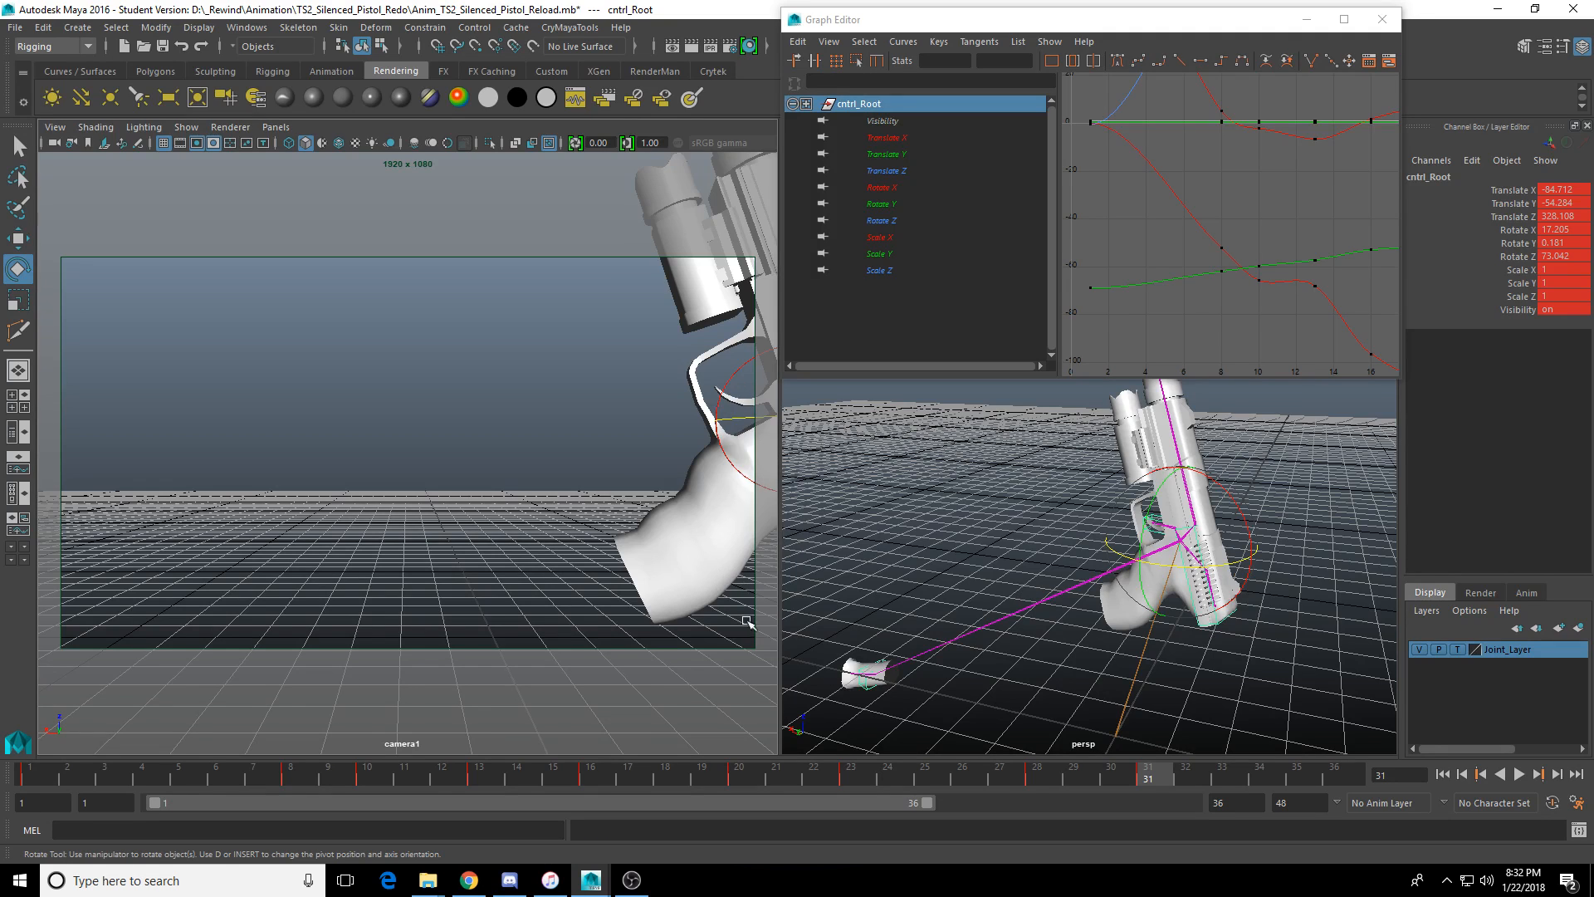
Review the motion and rekey the root control at frame 28 at about -91.1 Translate X, -53.5 Translate Y and 329.0 Translate Z.
drag(797, 774, 1049, 774)
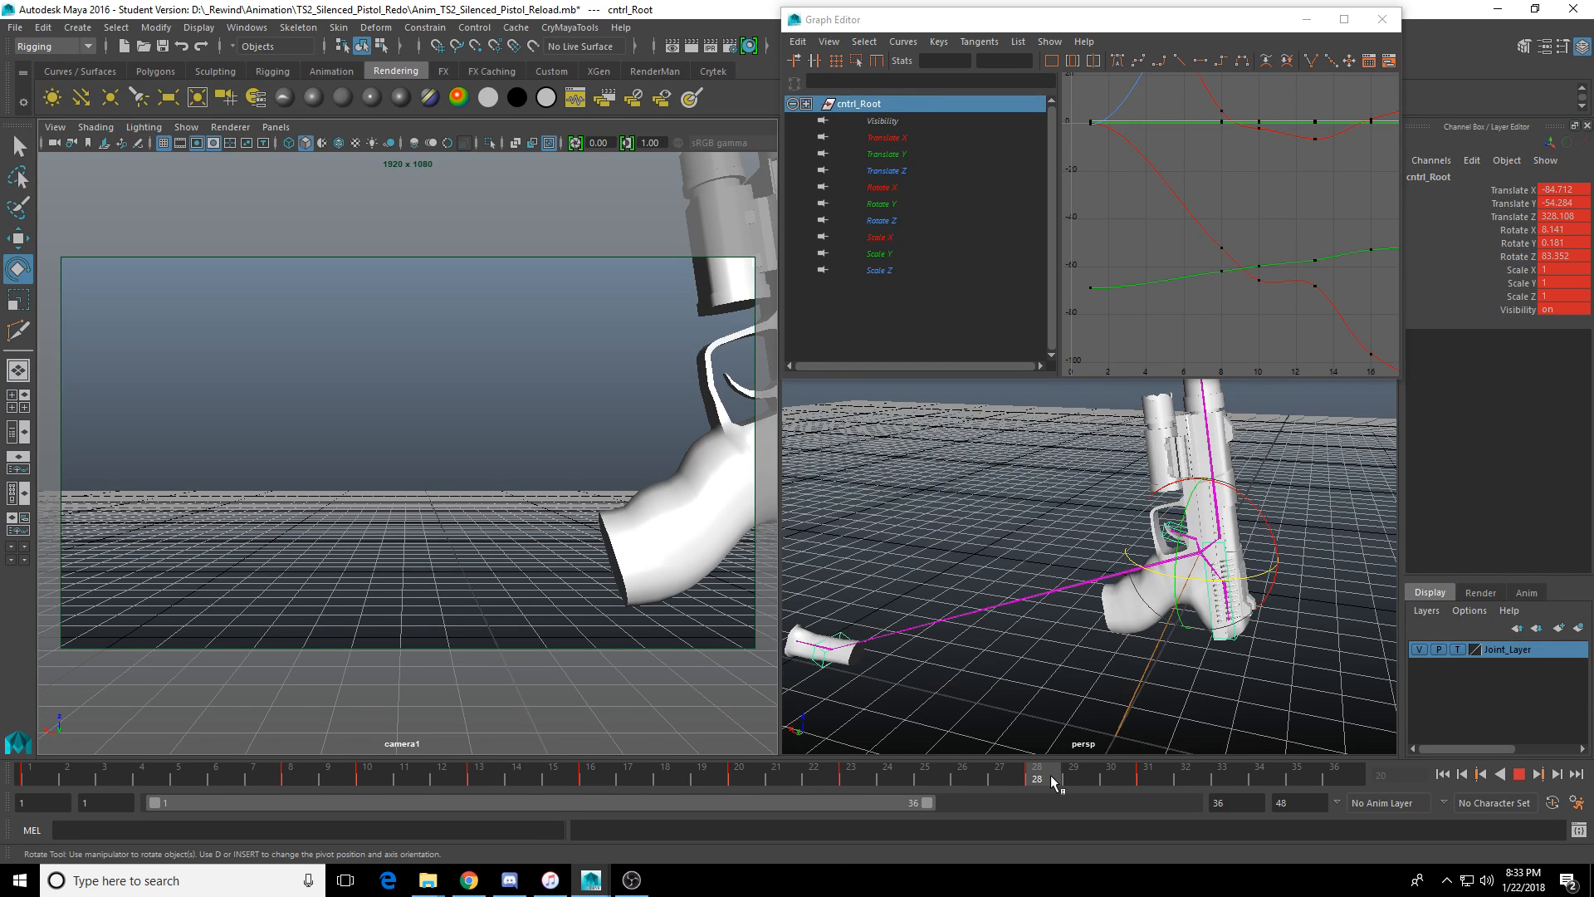
key(w)
drag(1257, 542, 1273, 541)
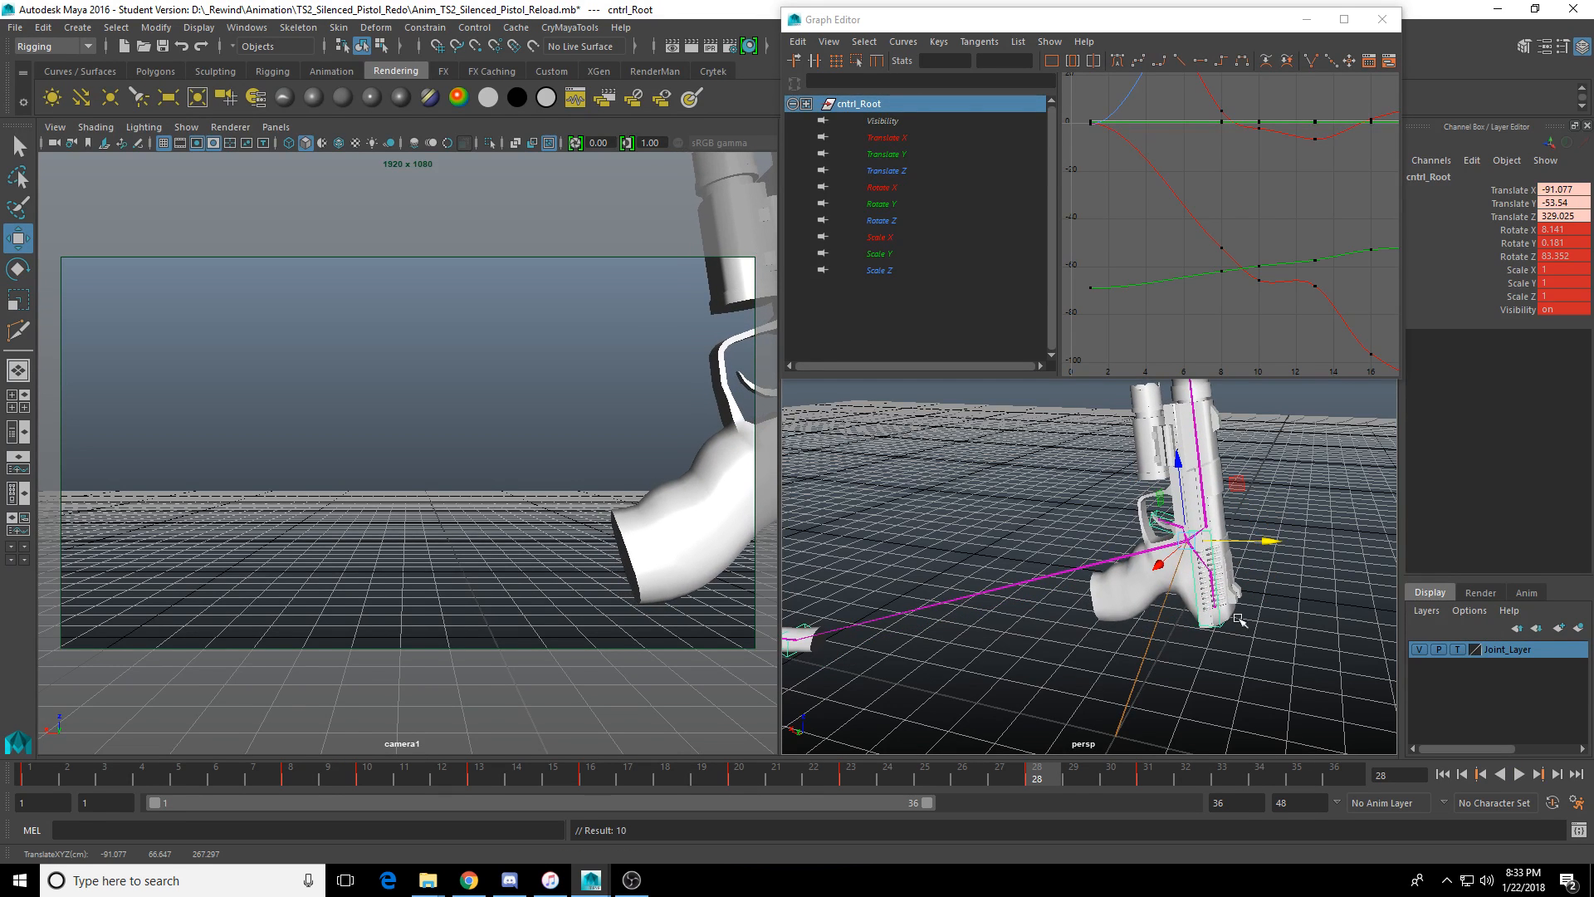
key(s)
key(period)
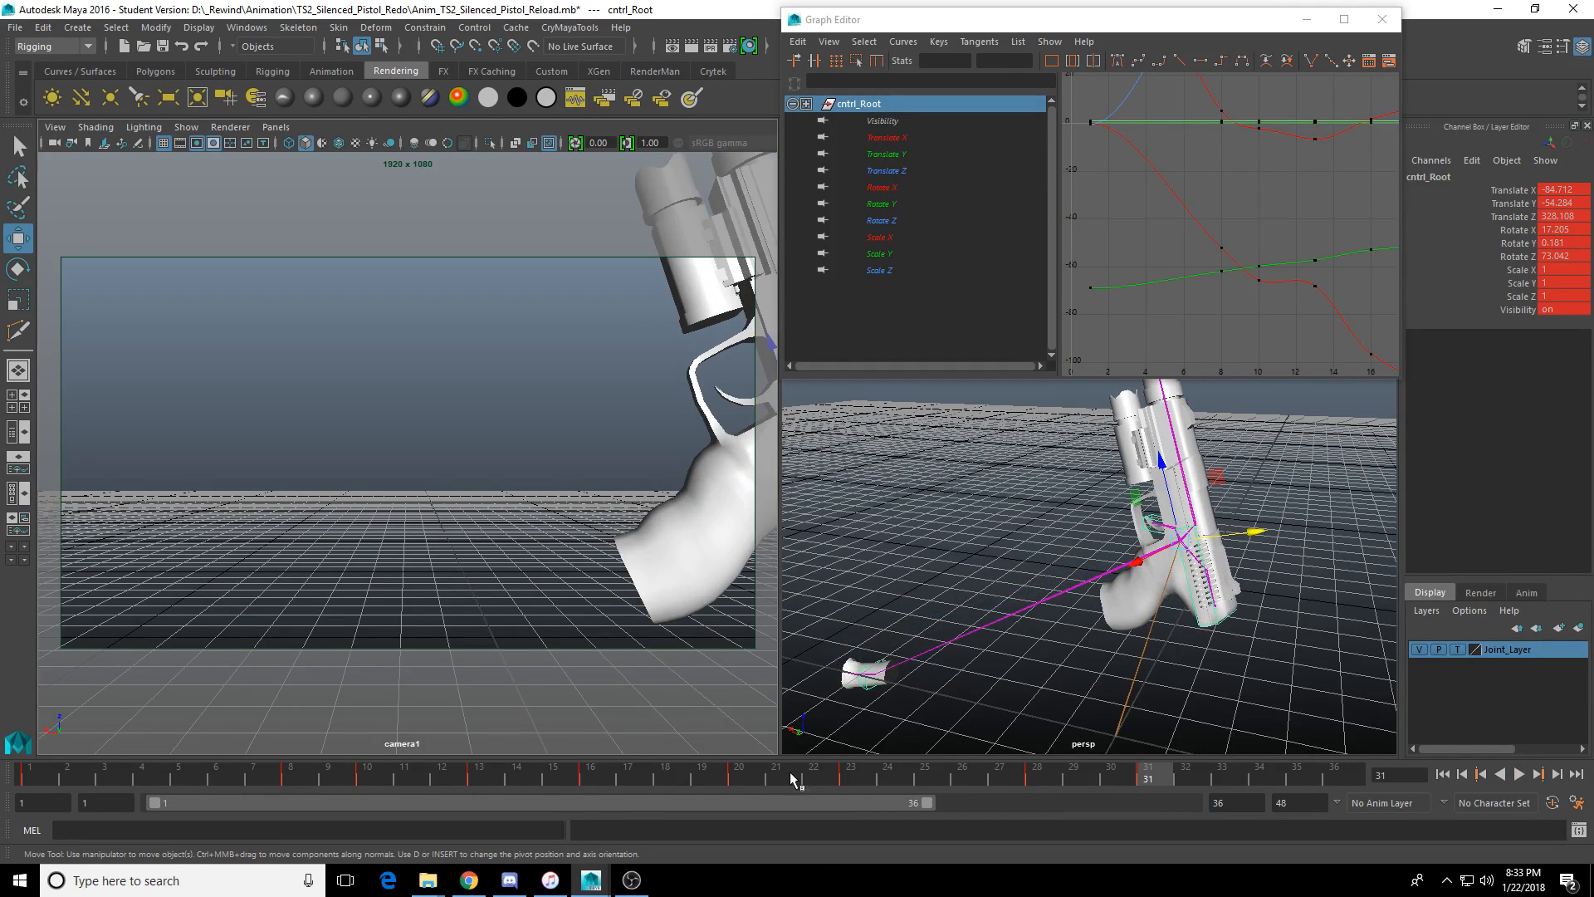
Play back the root control's motion and extend the playback range to frame 40.
key(alt+v)
key(alt+v)
drag(933, 803, 1023, 804)
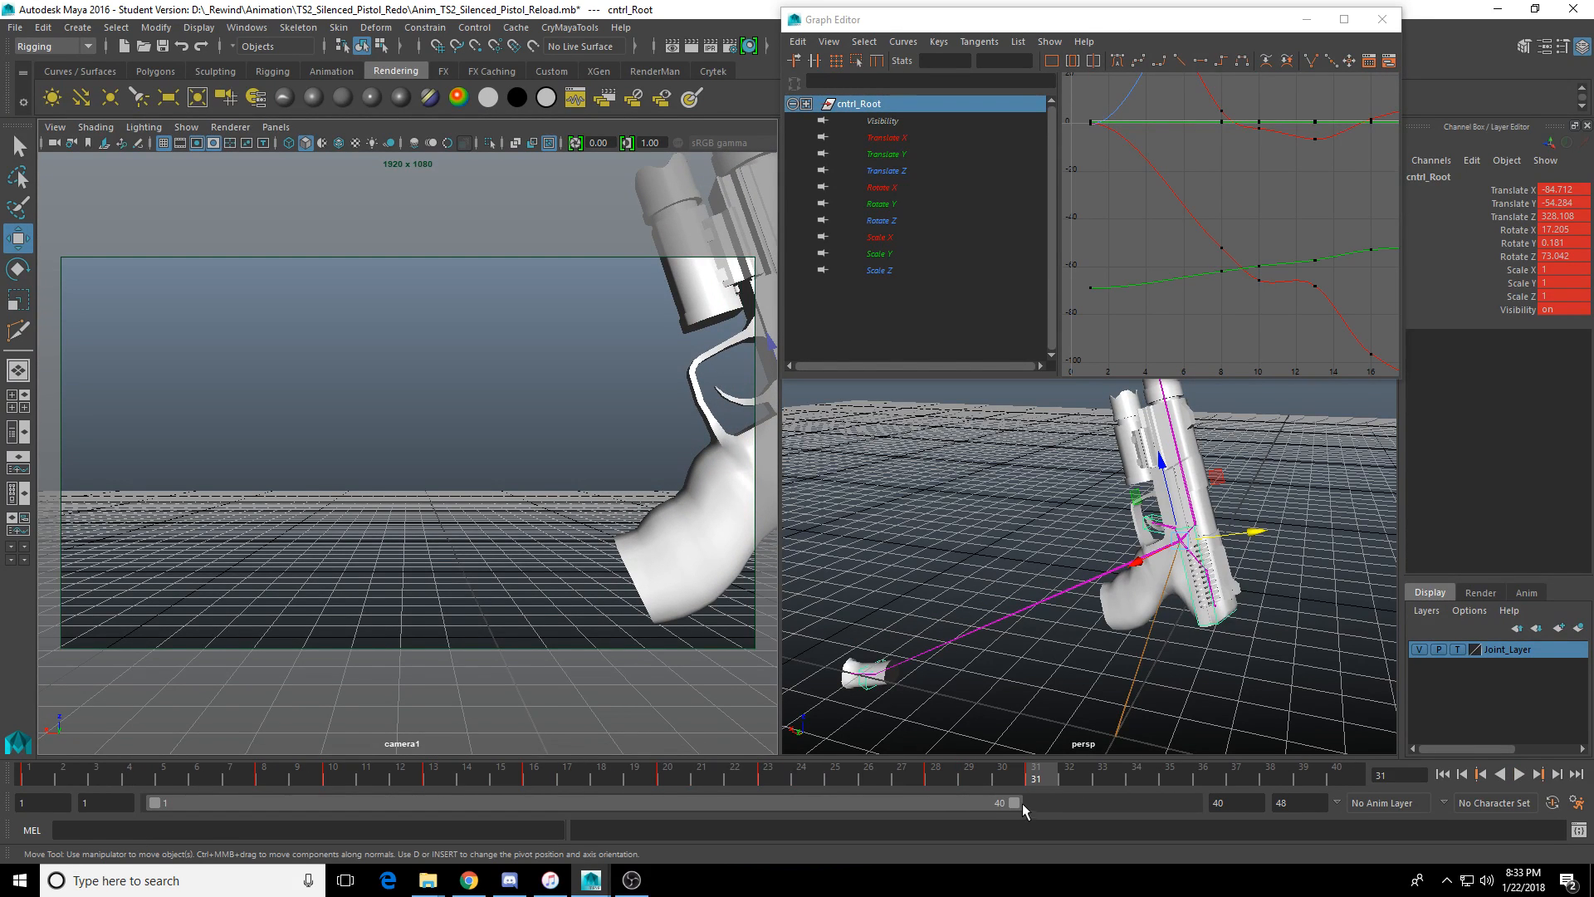
Copy the root control's frame 1 key, paste it at frame 40, and extend the playback range to frame 48.
click(39, 777)
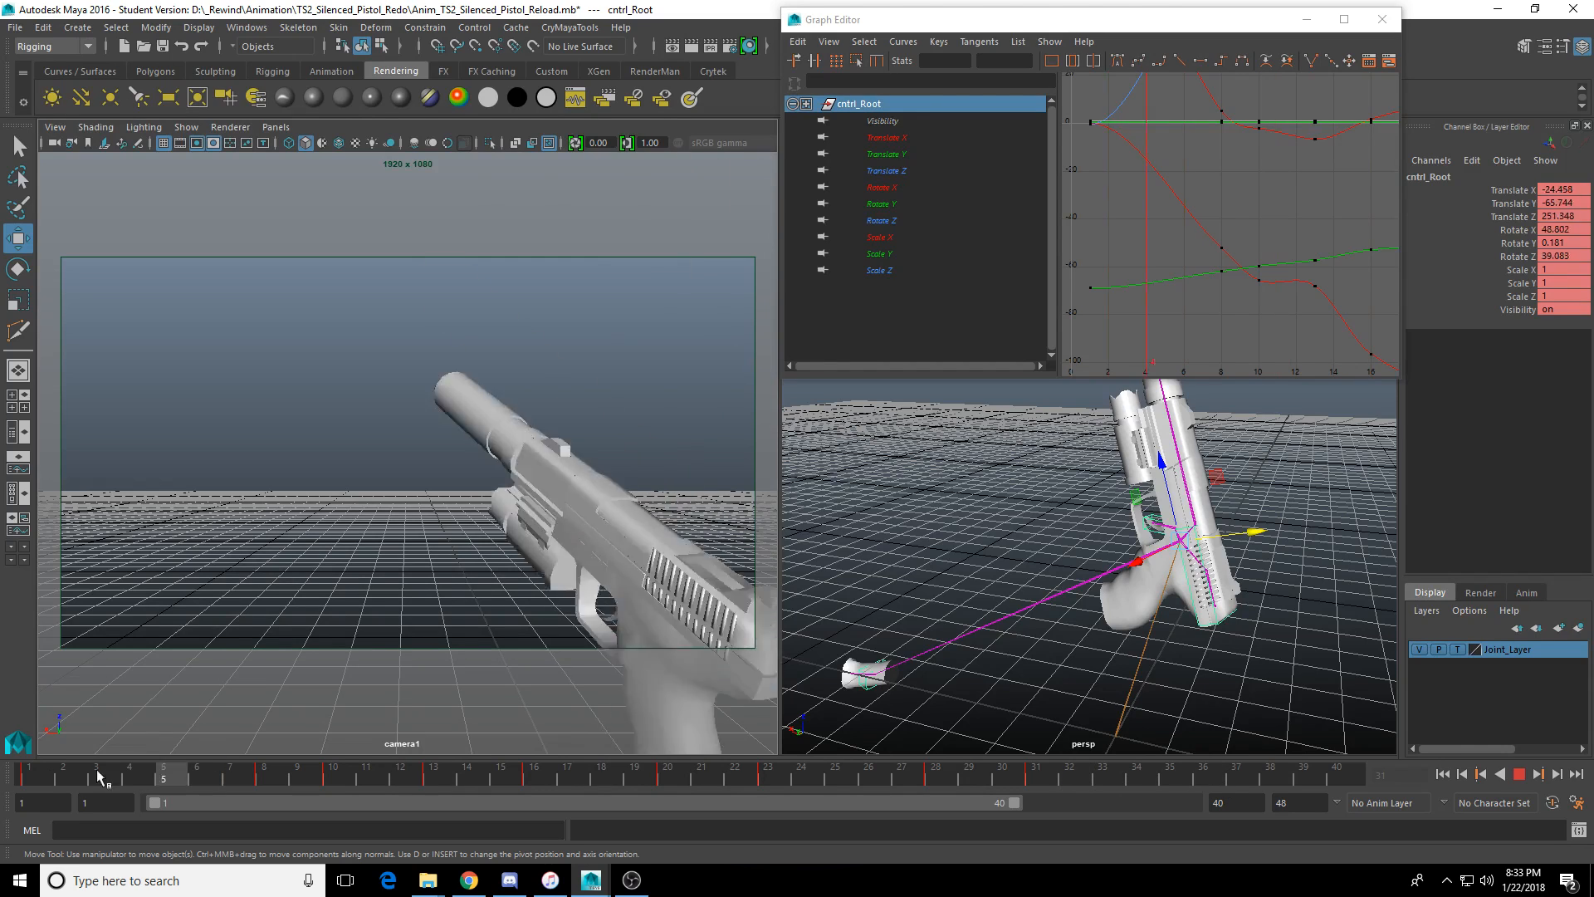
right_click(39, 776)
click(95, 545)
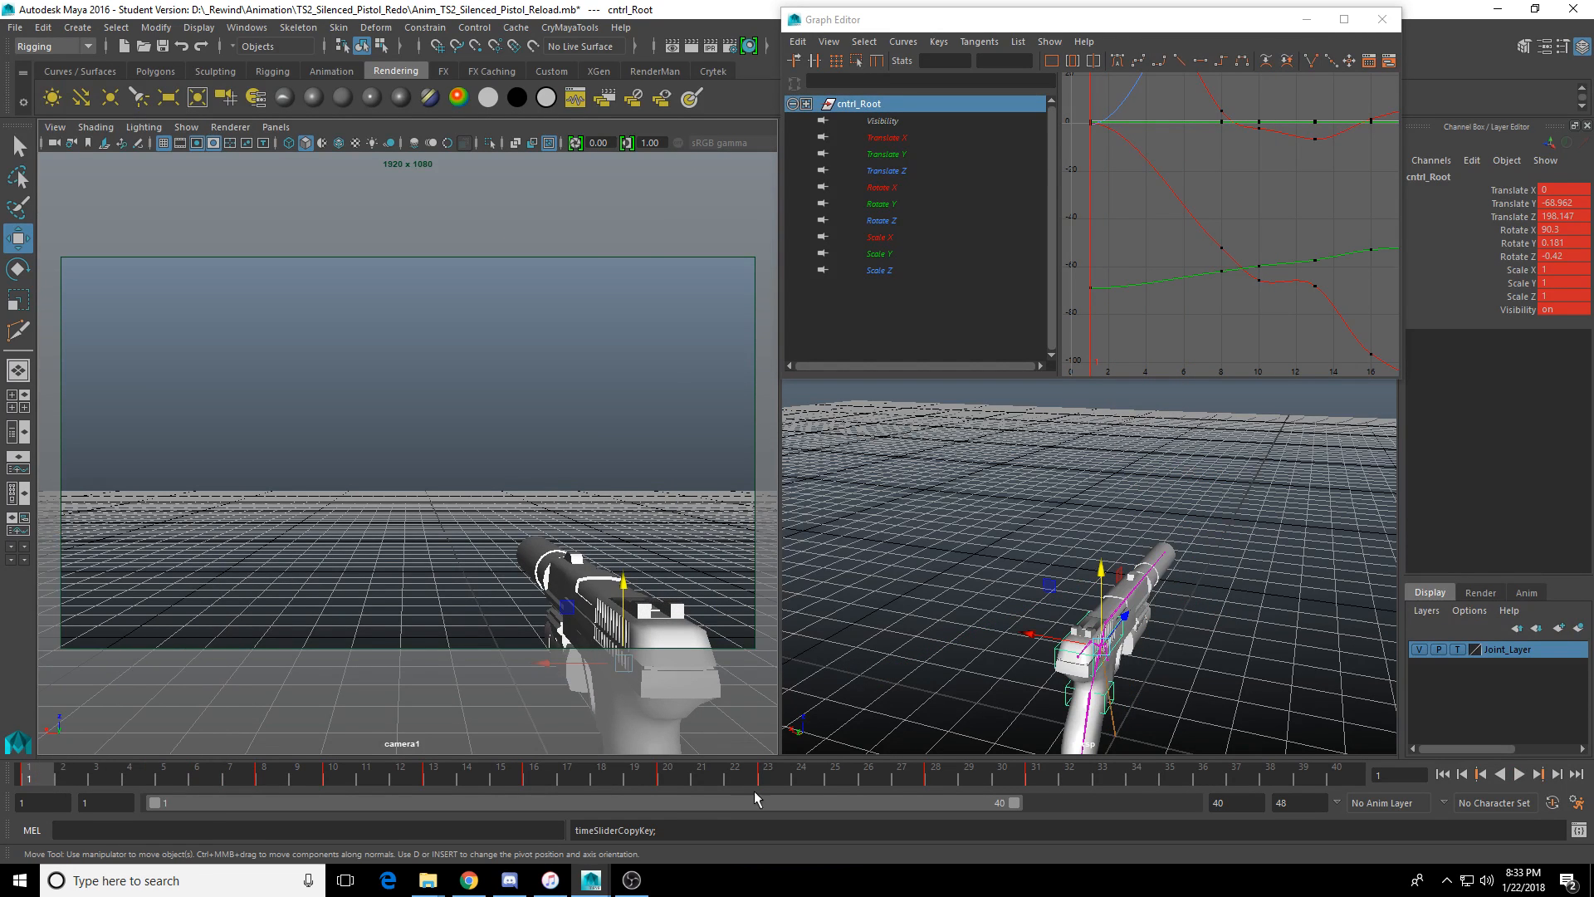
key(alt+v)
right_click(1320, 778)
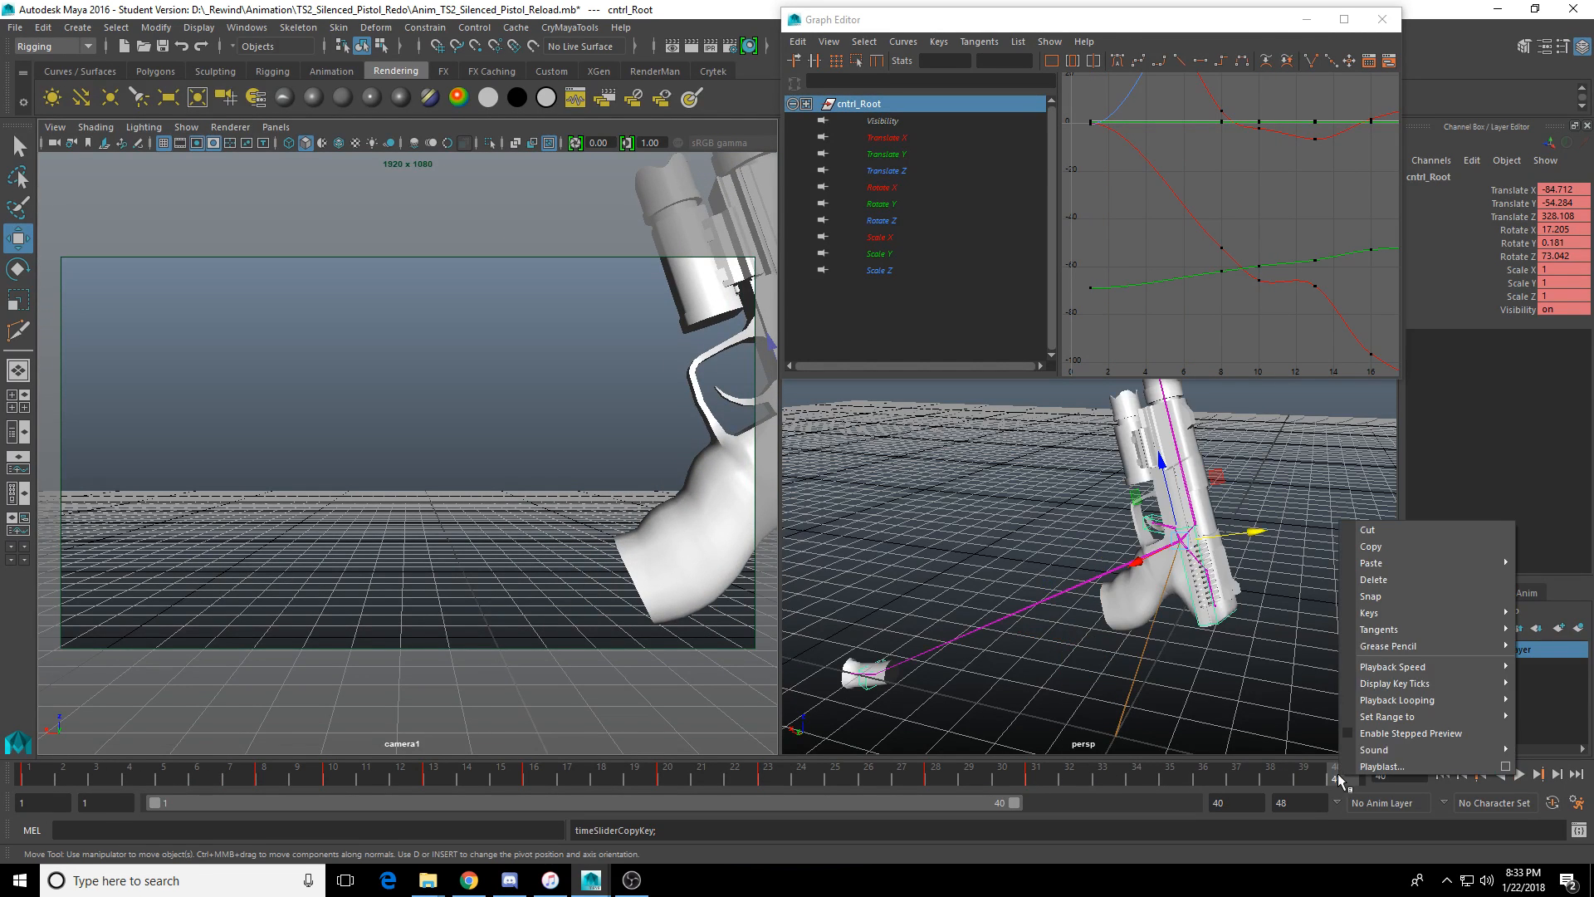
mouse_move(1378, 558)
click(1270, 579)
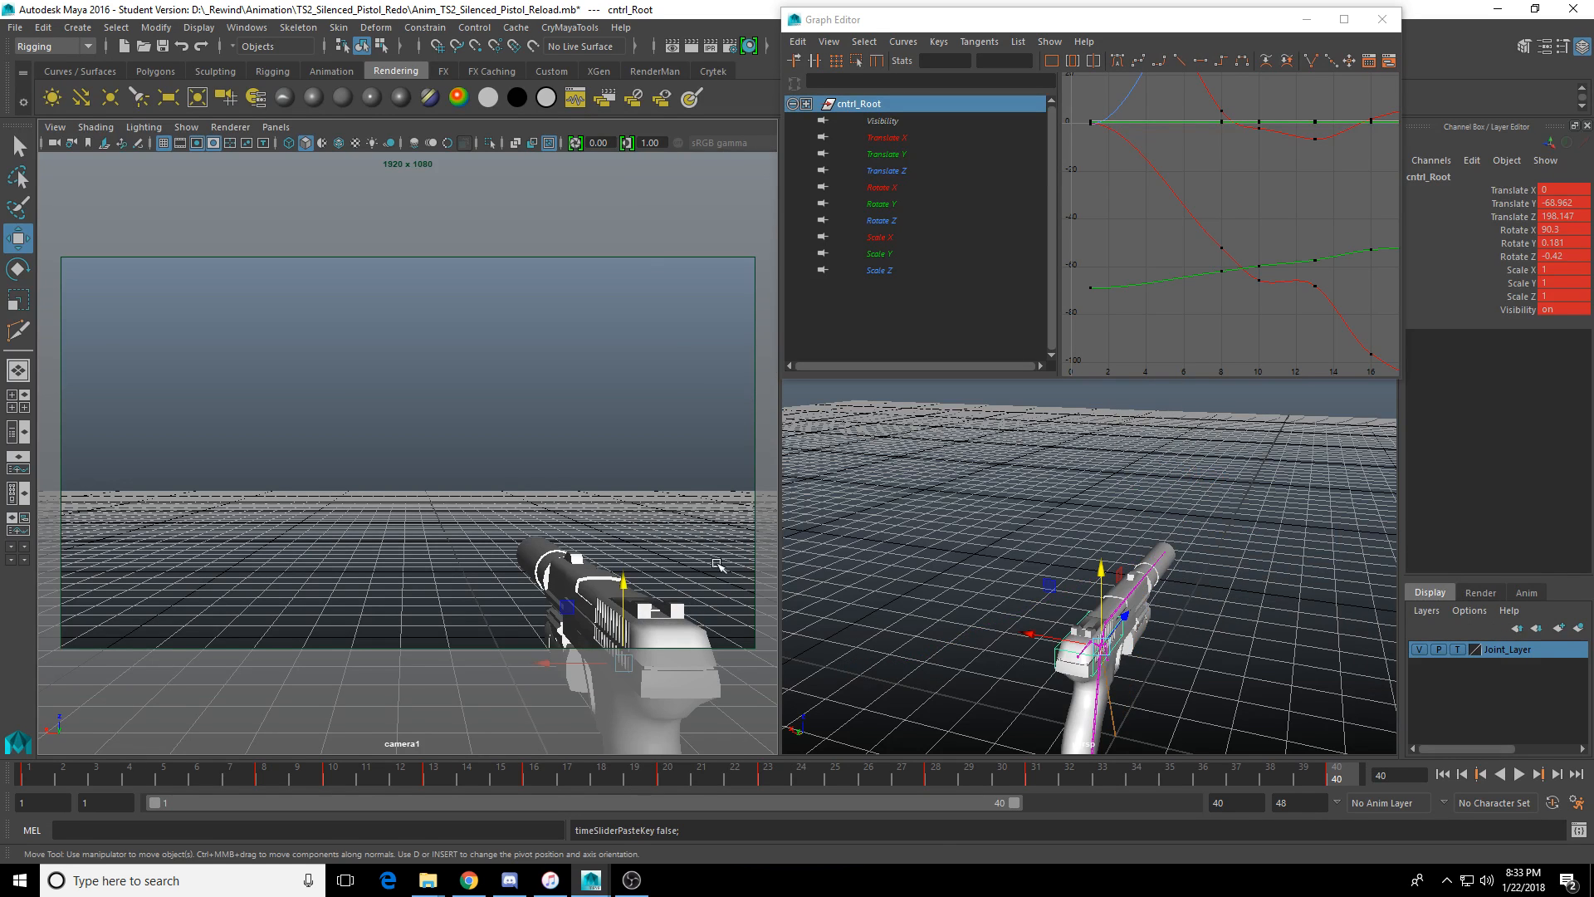
drag(947, 810, 1204, 801)
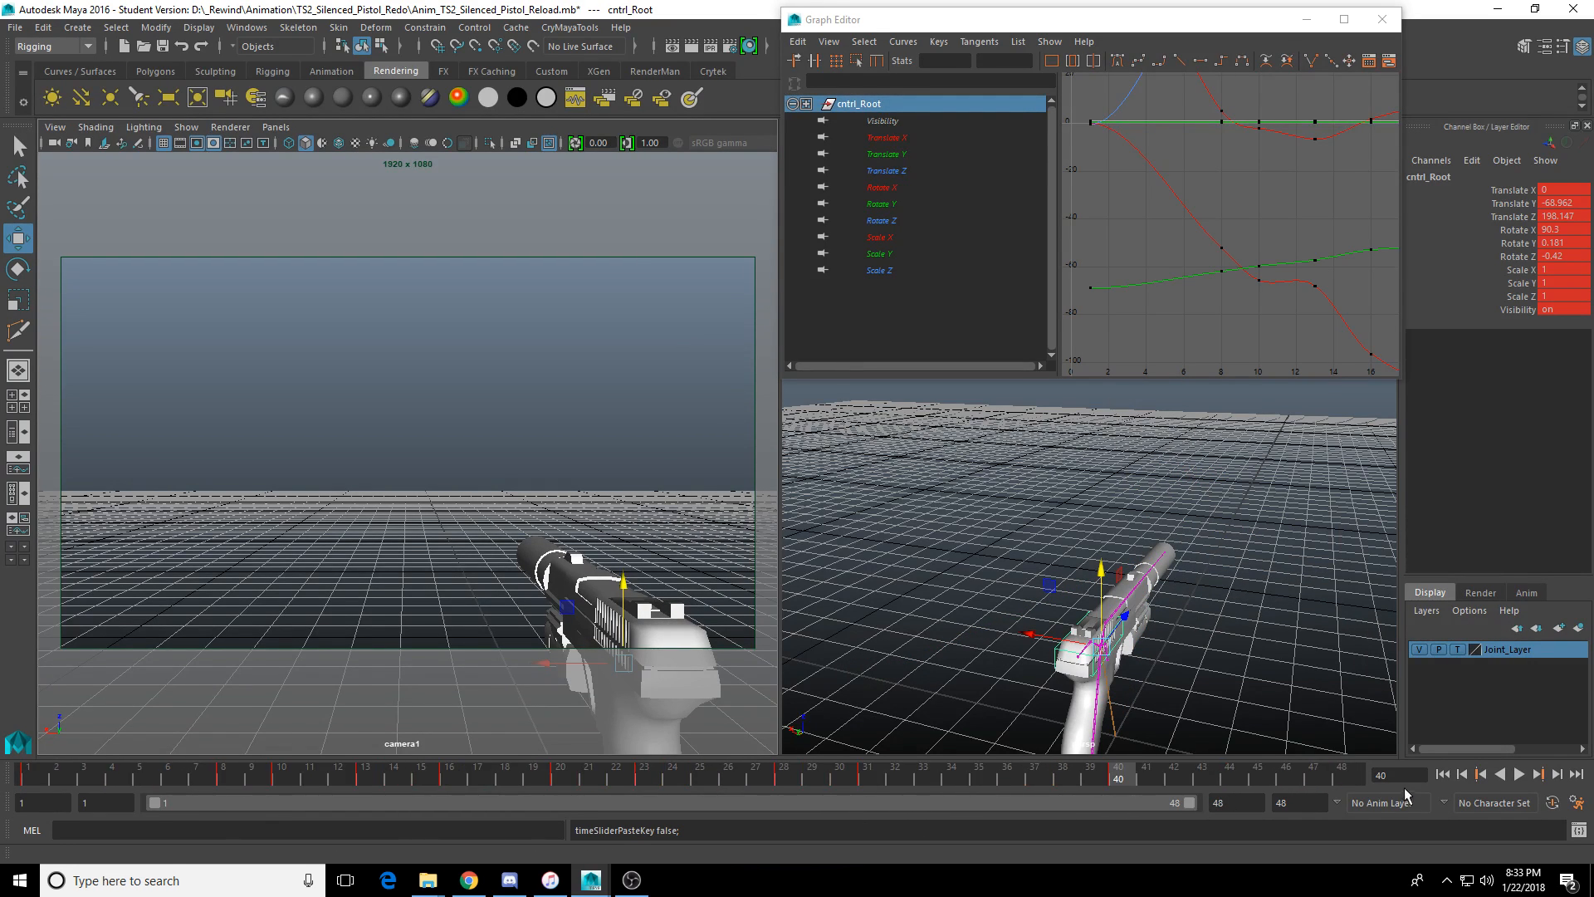
Play back the whole reload animation from its first frame.
click(1444, 774)
click(1519, 774)
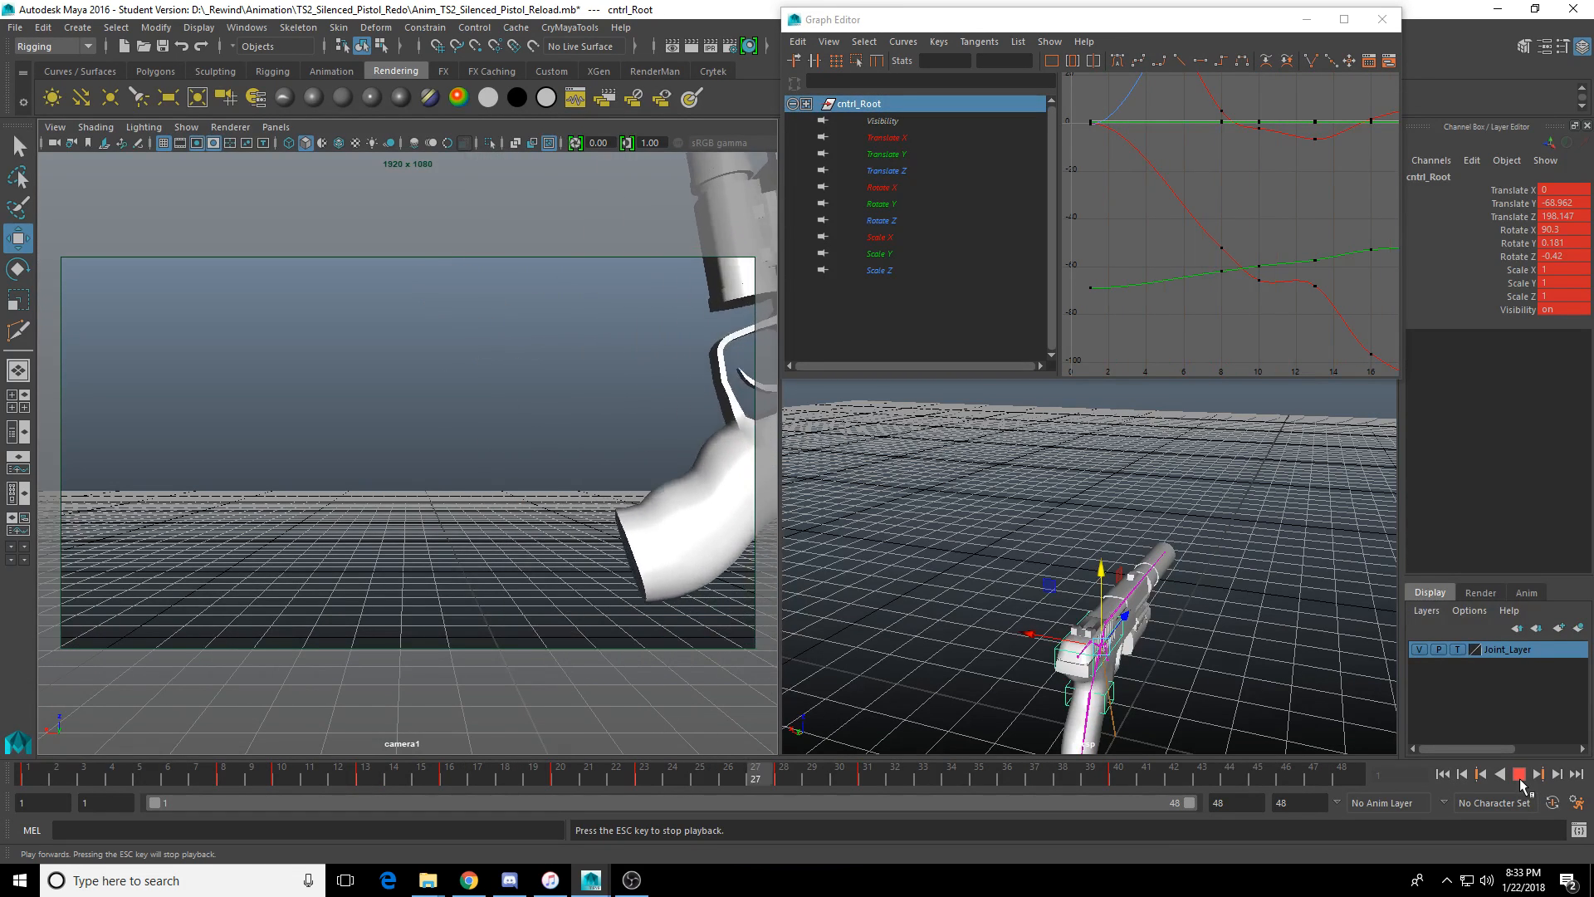
click(1519, 774)
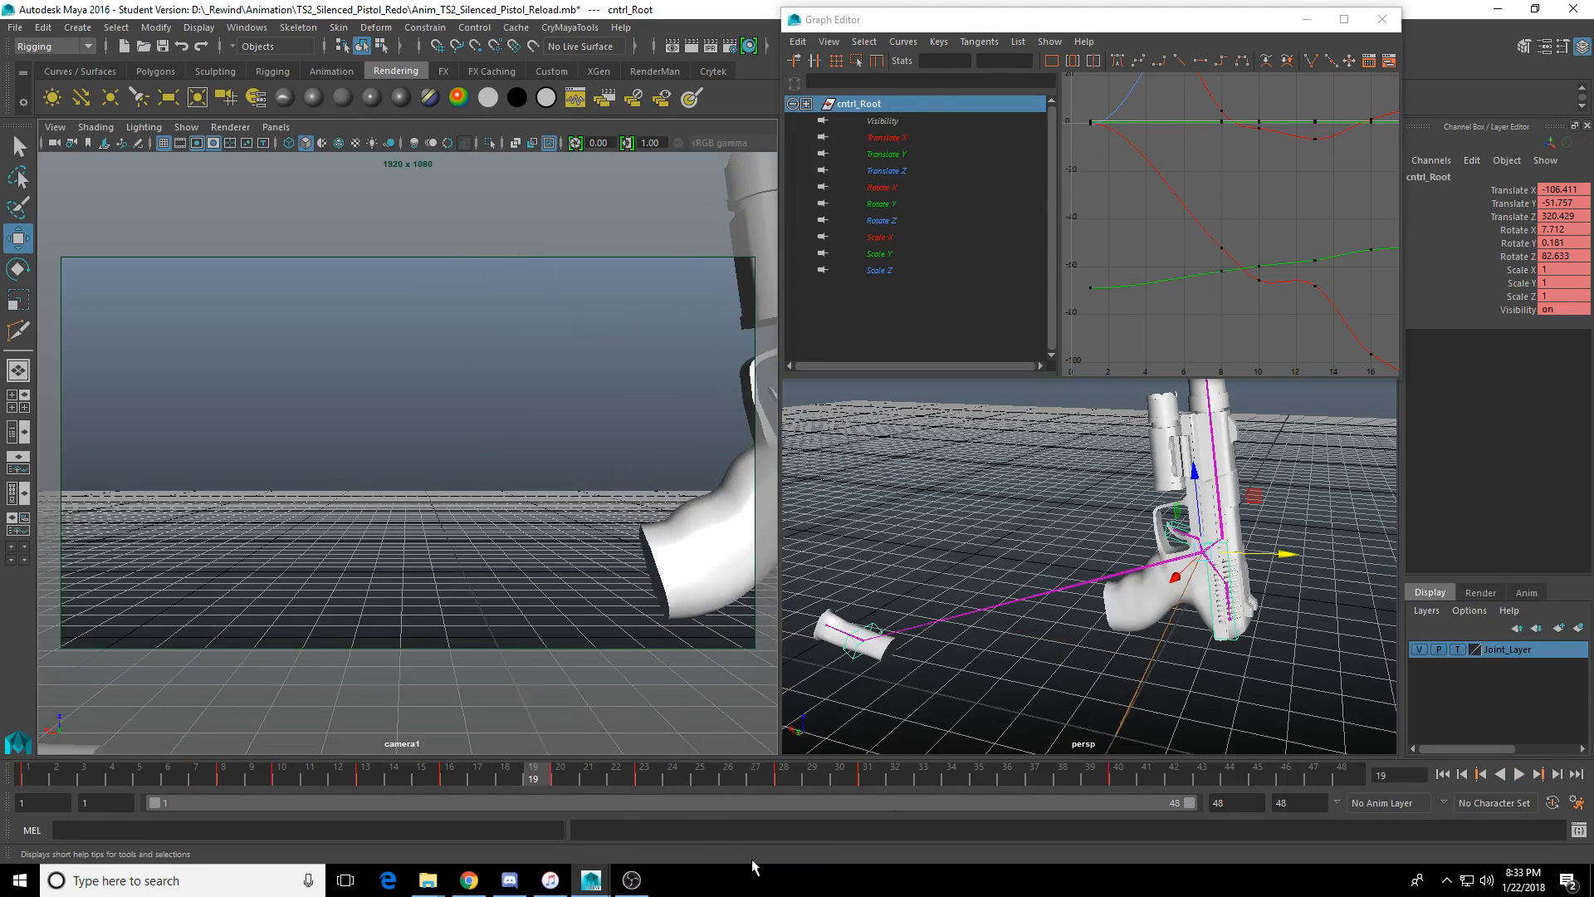
Copy the magazine control's frame 13 key and paste it at frame 28.
click(853, 635)
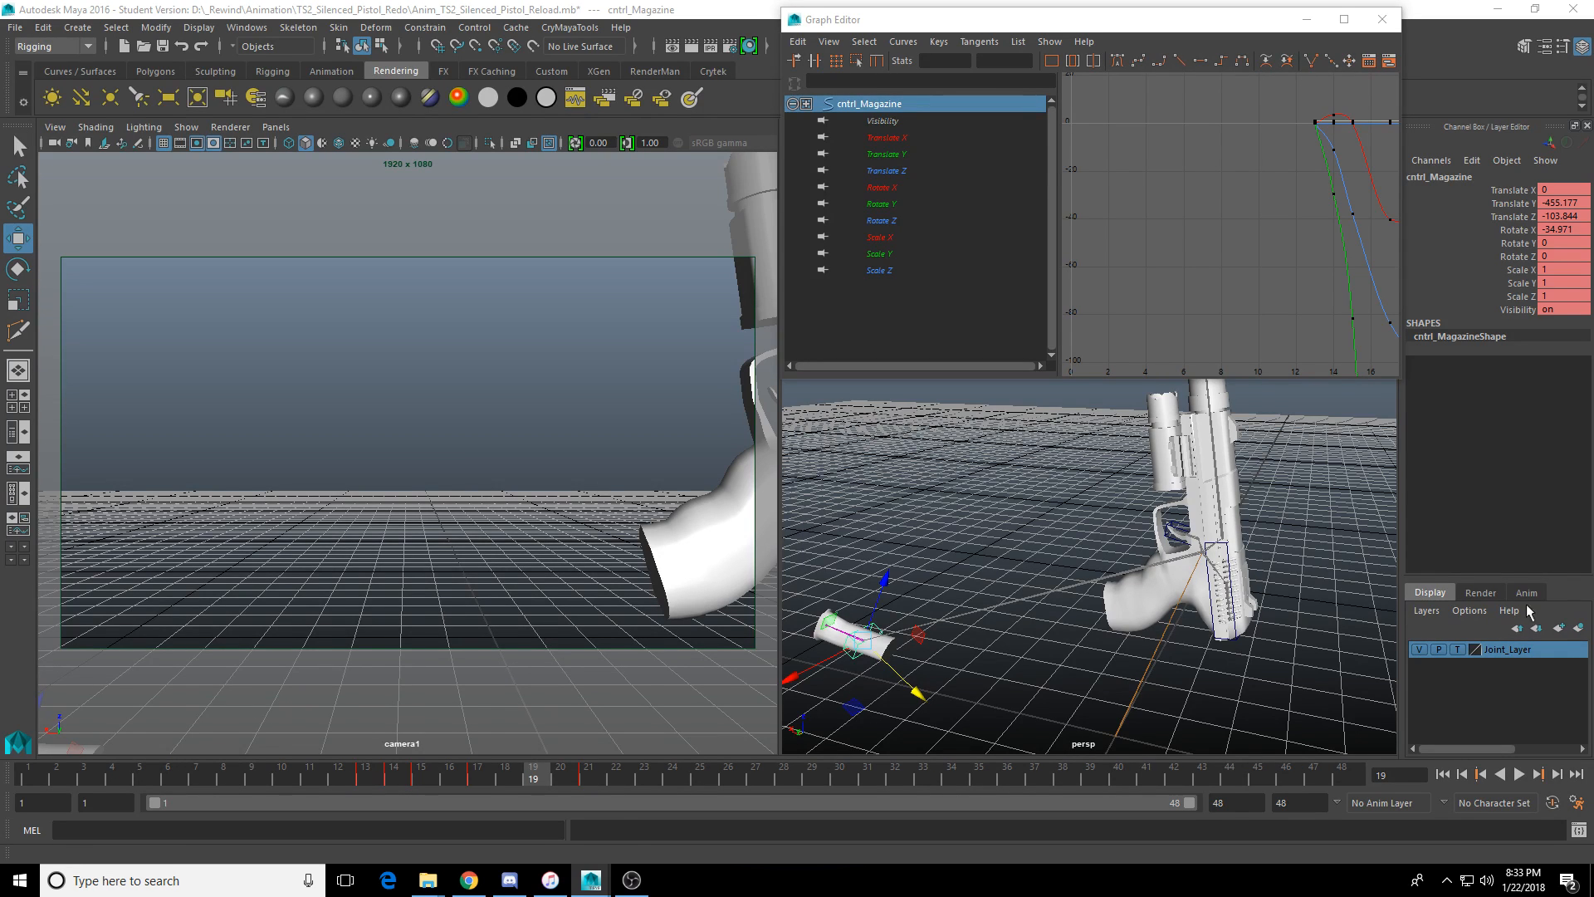
drag(525, 780, 729, 769)
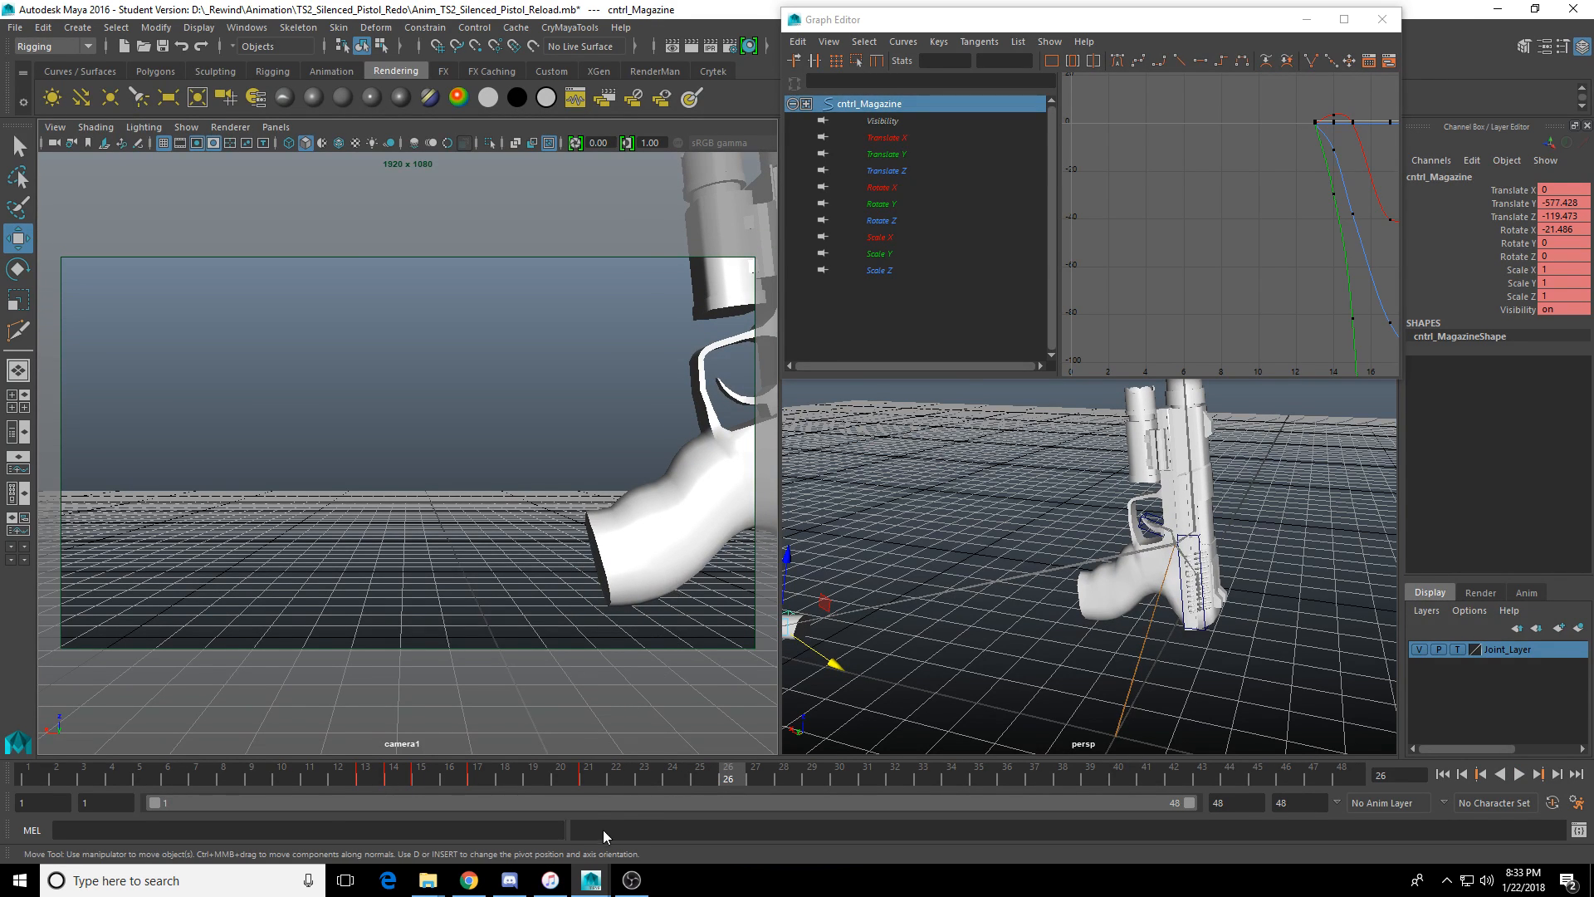
drag(543, 775, 372, 784)
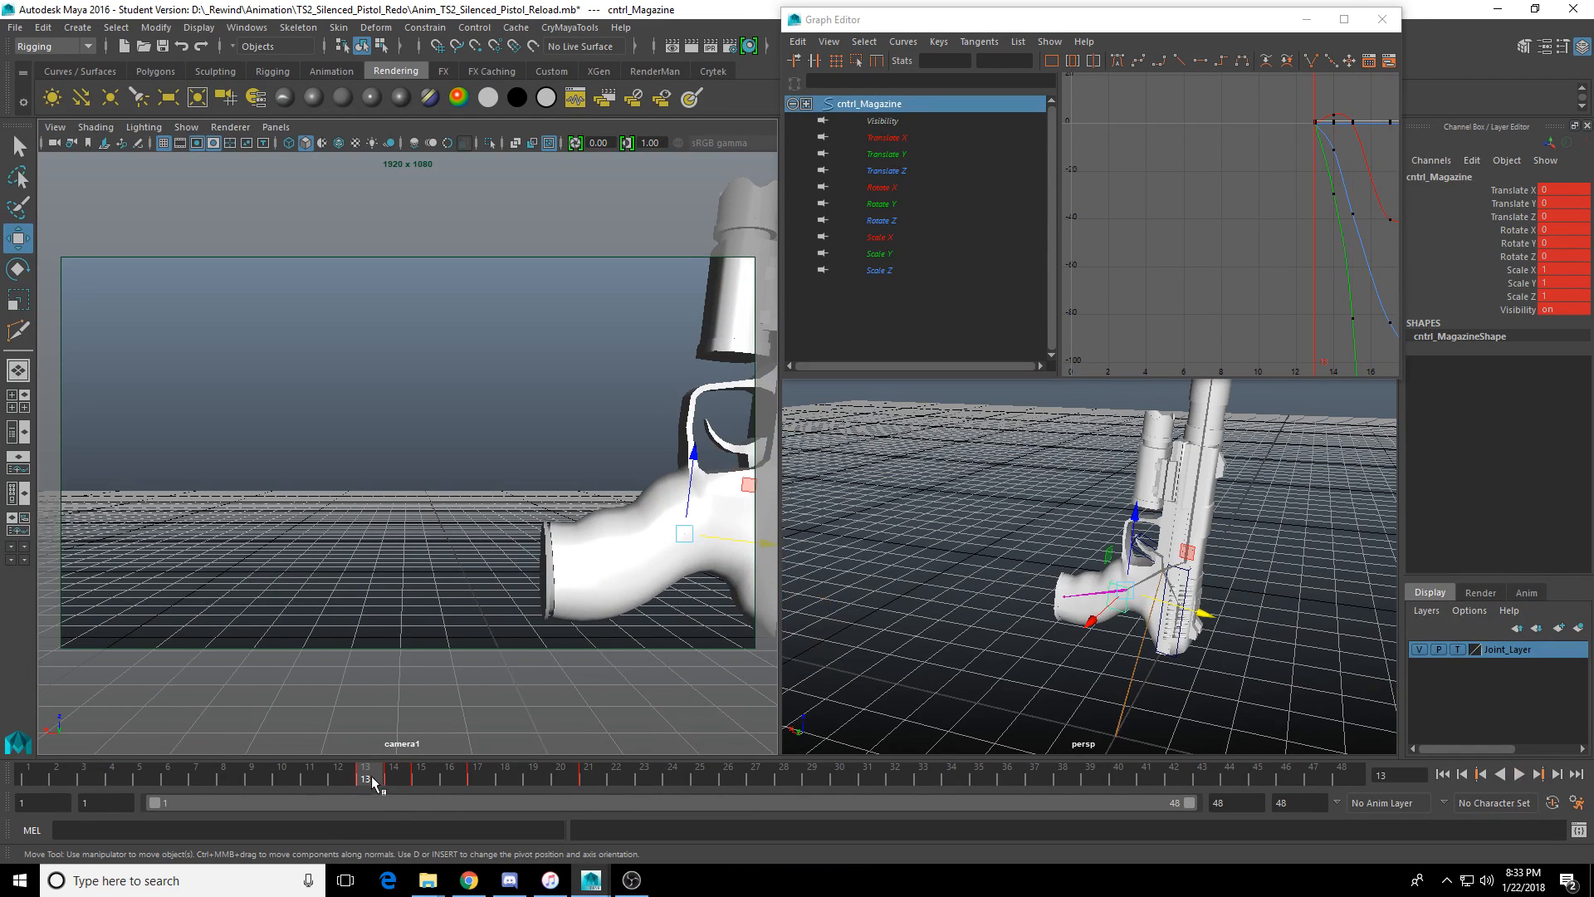
right_click(372, 784)
click(460, 549)
drag(612, 775, 785, 783)
right_click(785, 784)
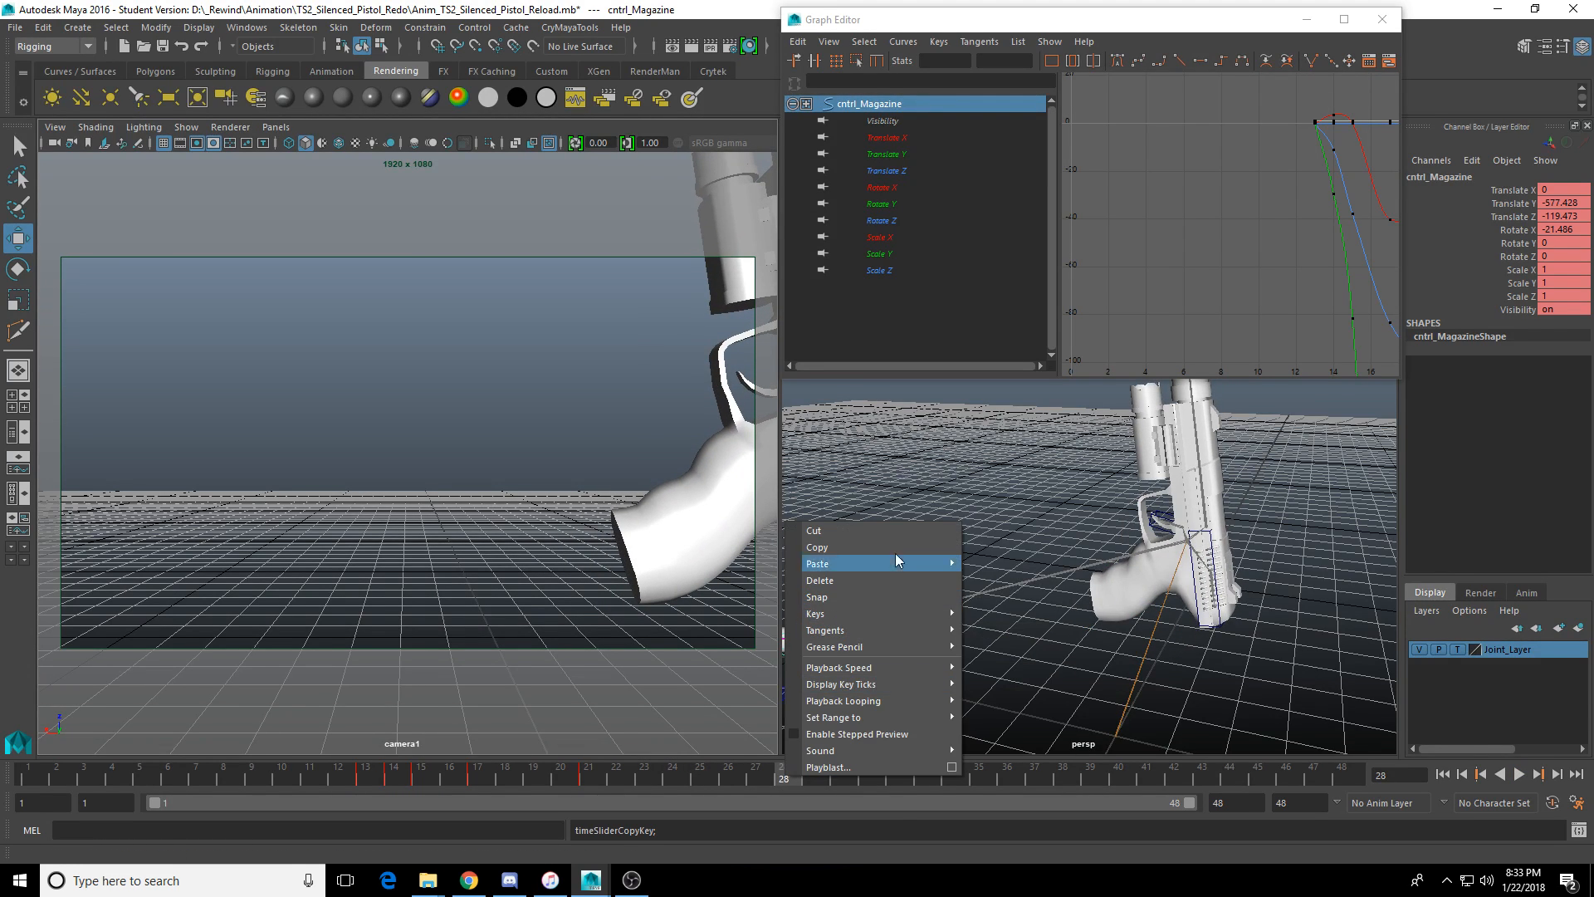
mouse_move(938, 565)
click(1048, 576)
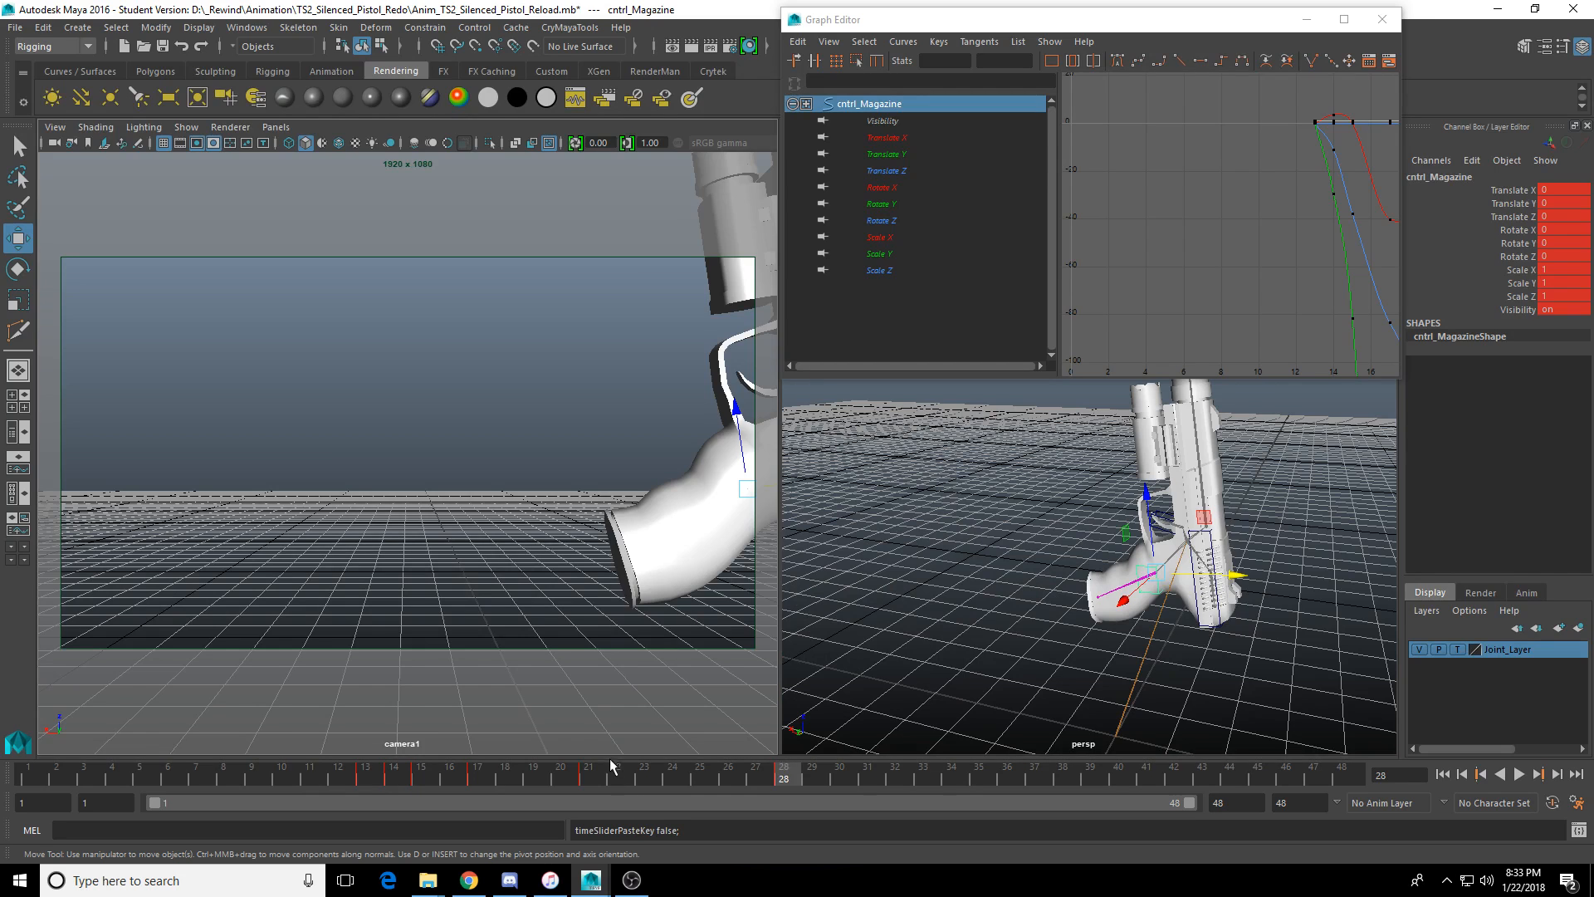
Review the magazine's return motion, copy its frame 21 key and paste it at frame 23.
drag(554, 769, 662, 787)
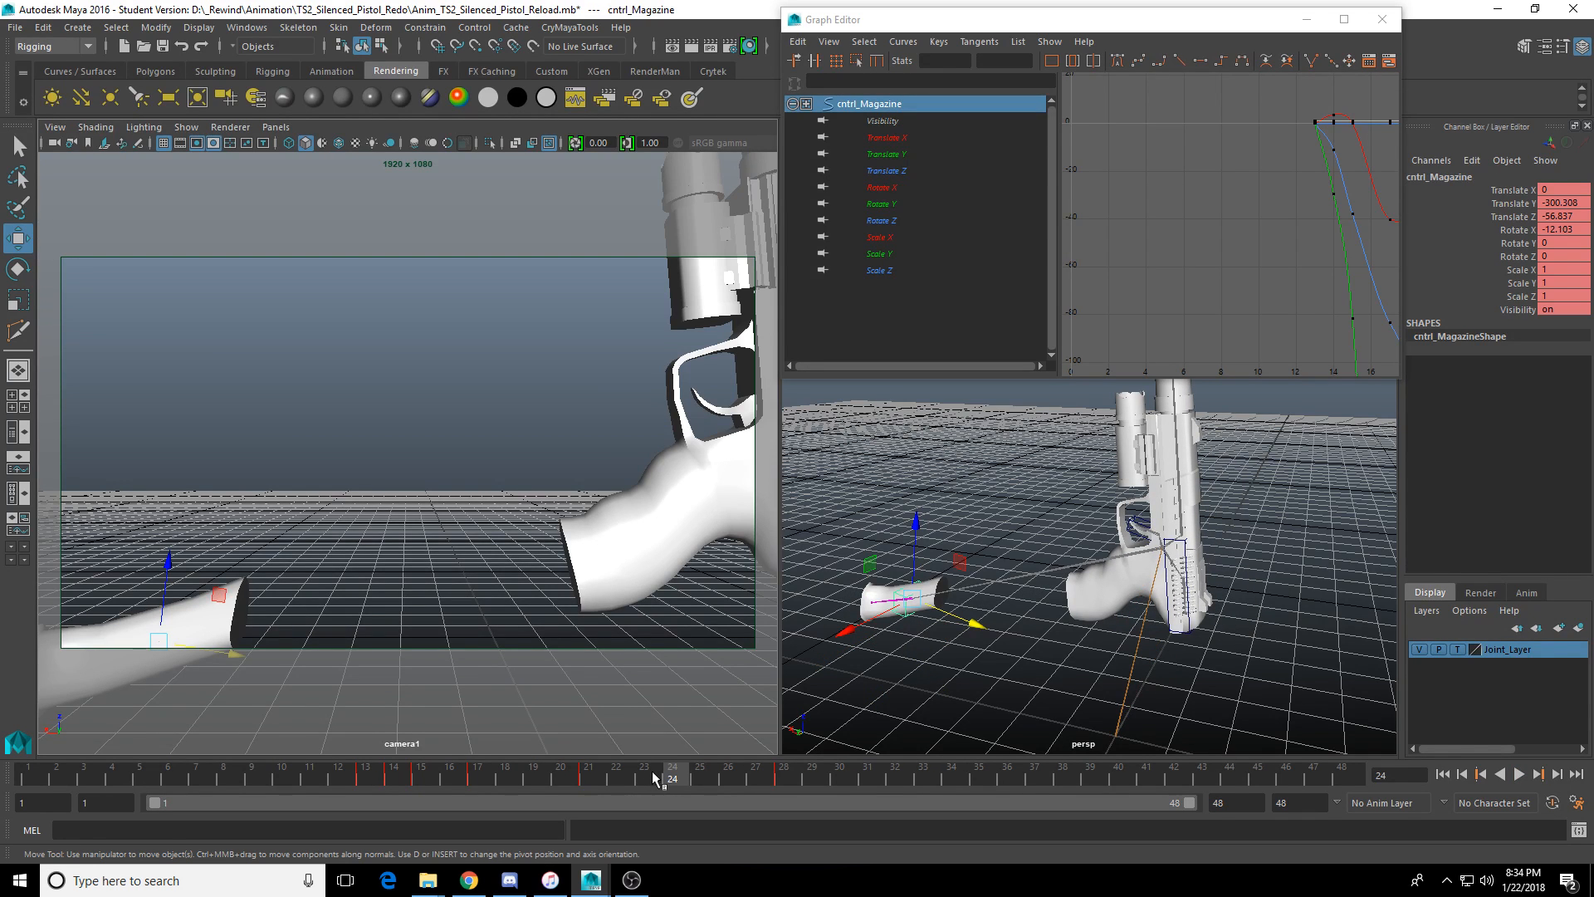
key(alt+v)
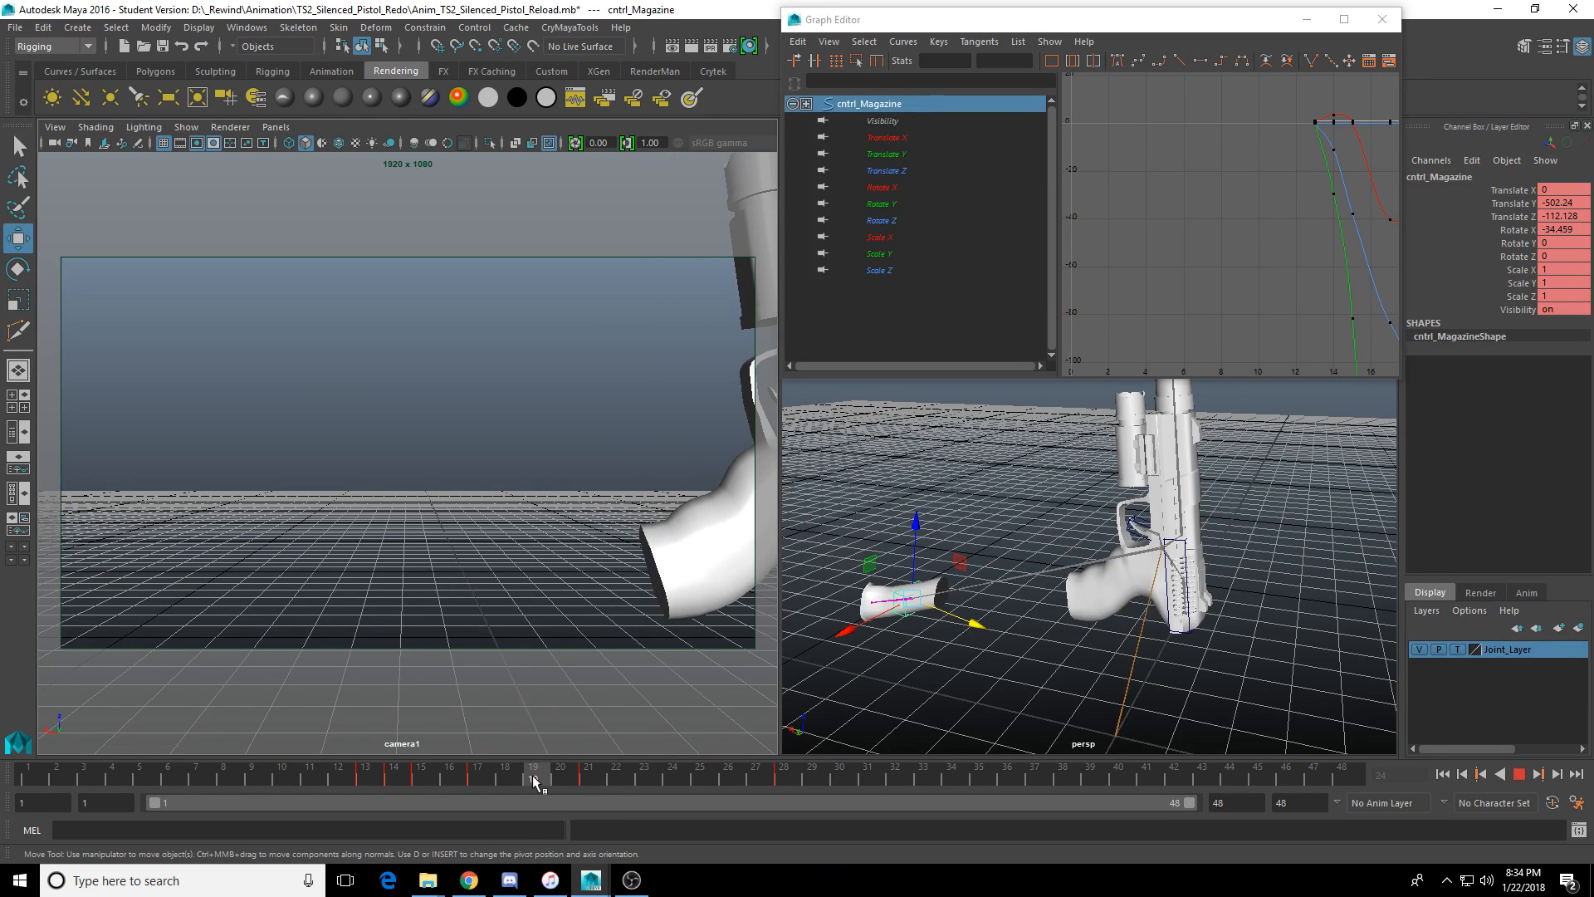
click(532, 780)
key(alt+v)
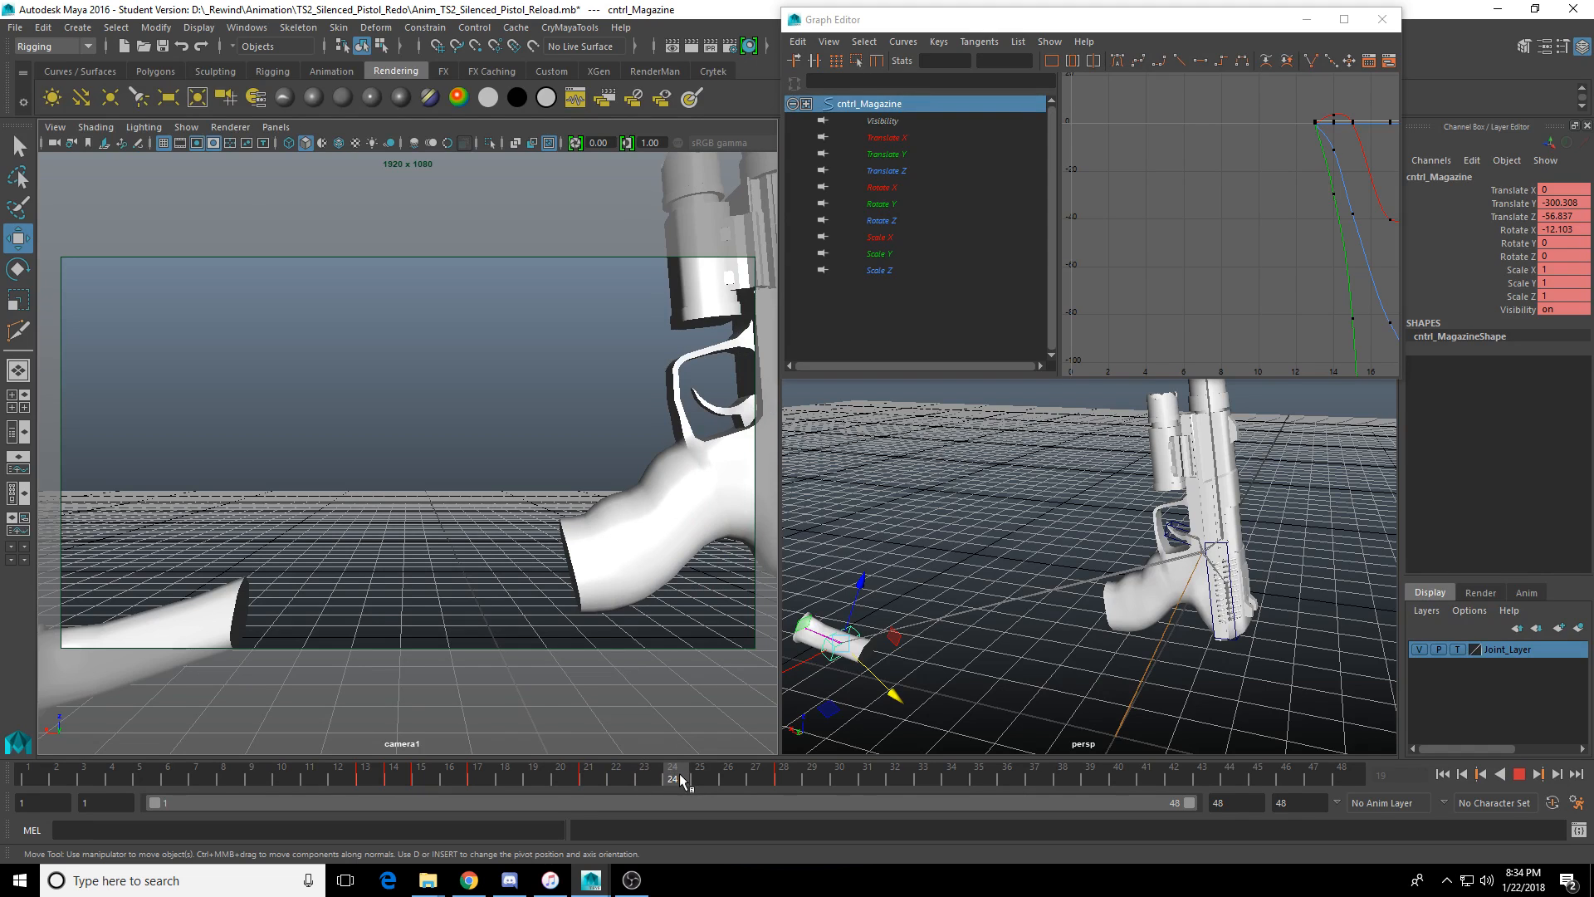
drag(623, 781, 590, 781)
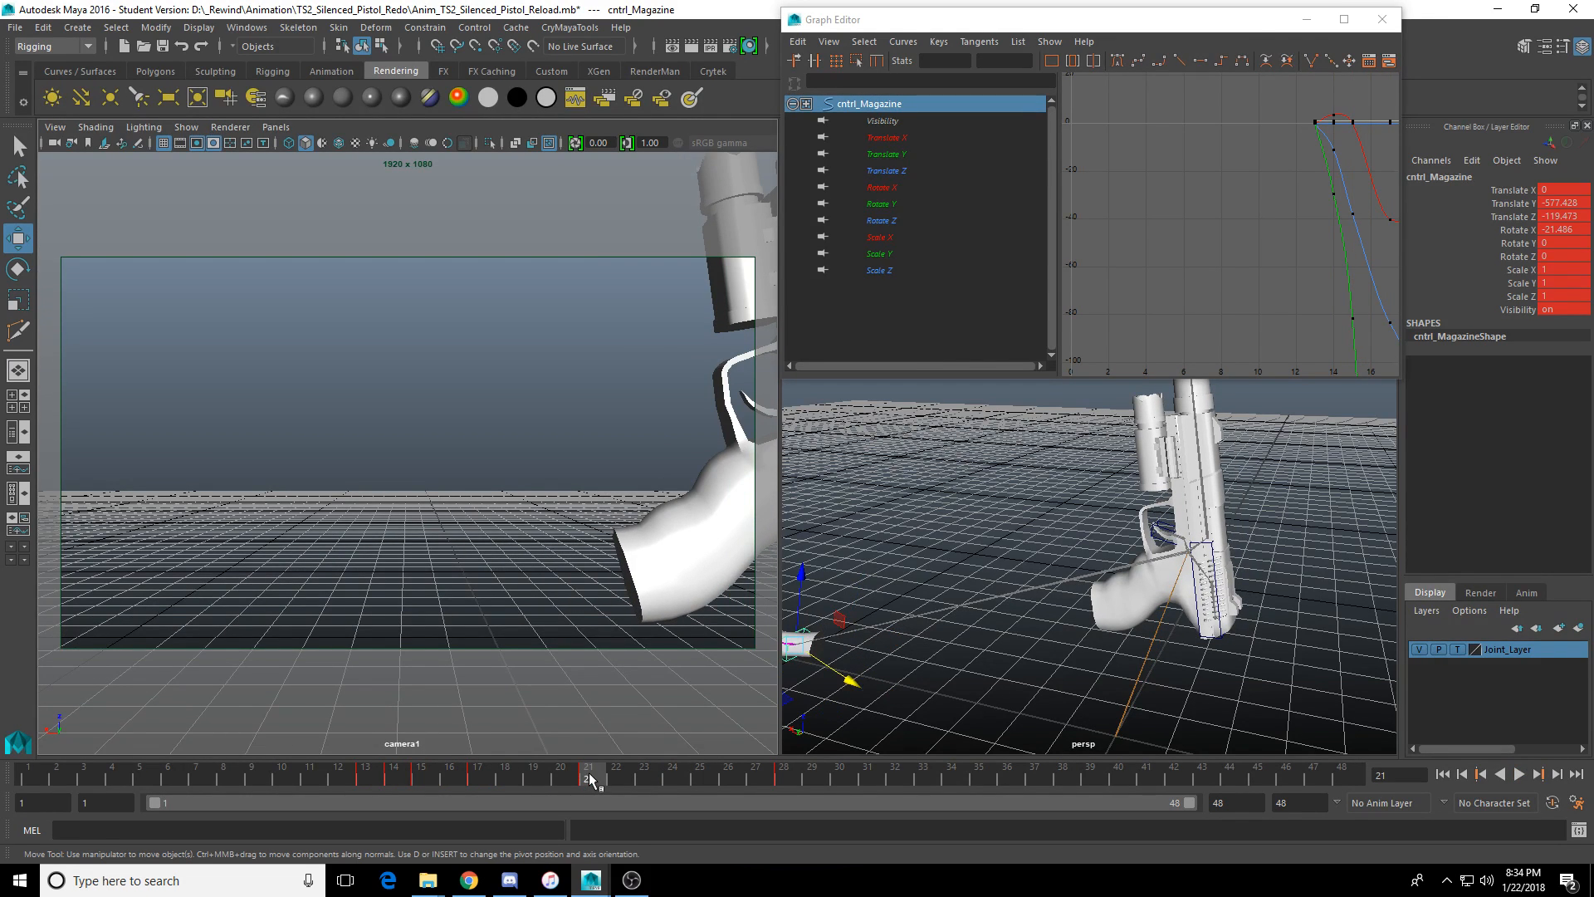
right_click(589, 781)
click(668, 544)
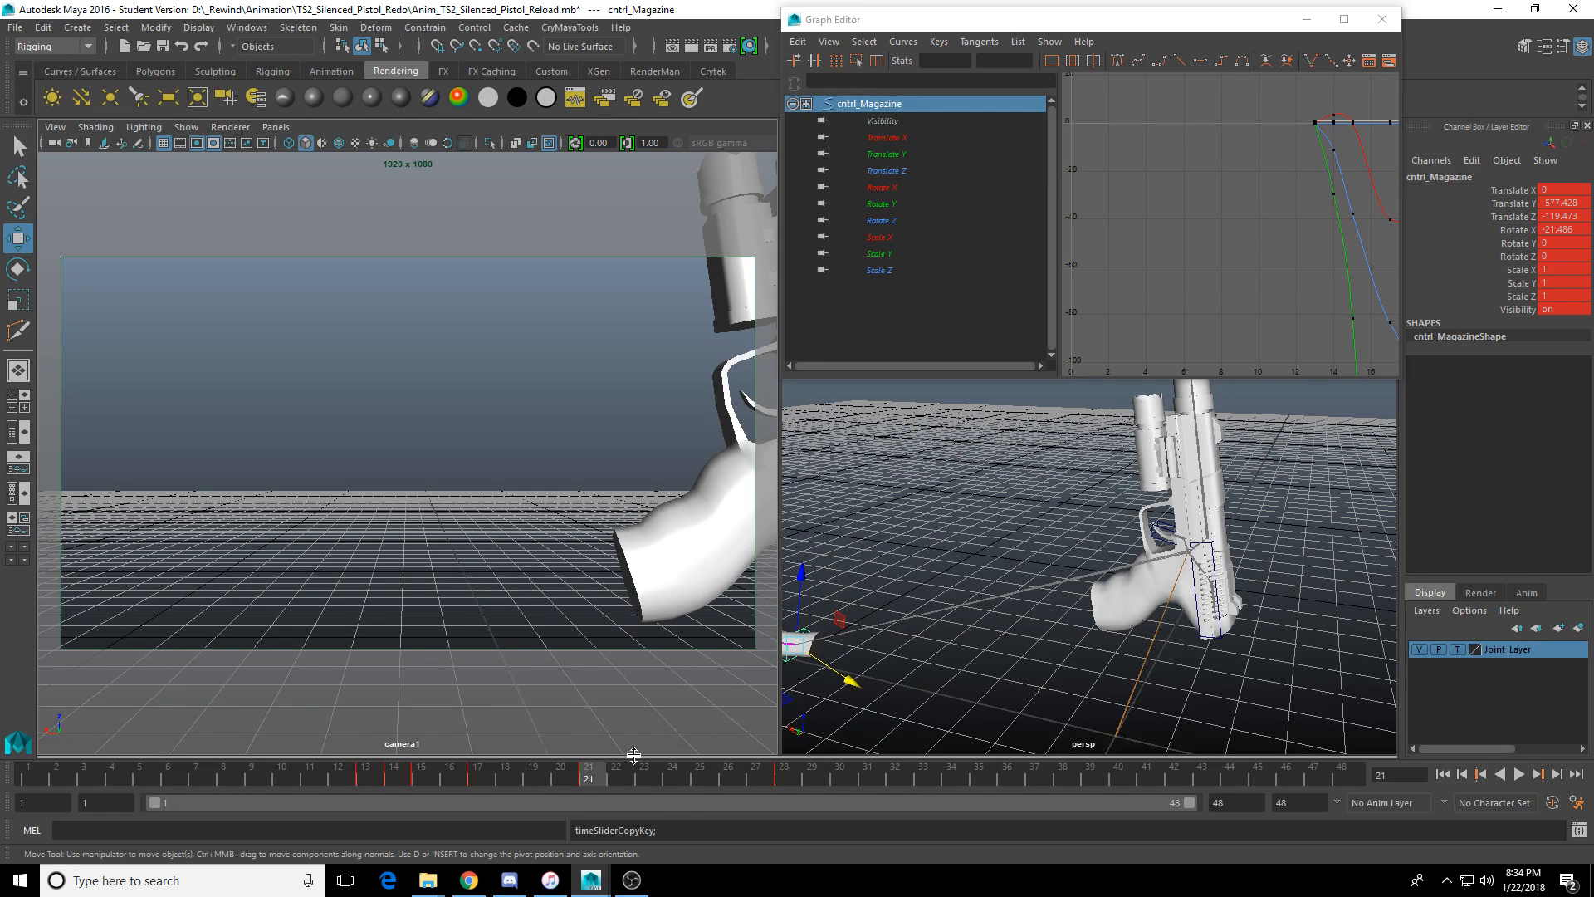
click(644, 776)
right_click(644, 776)
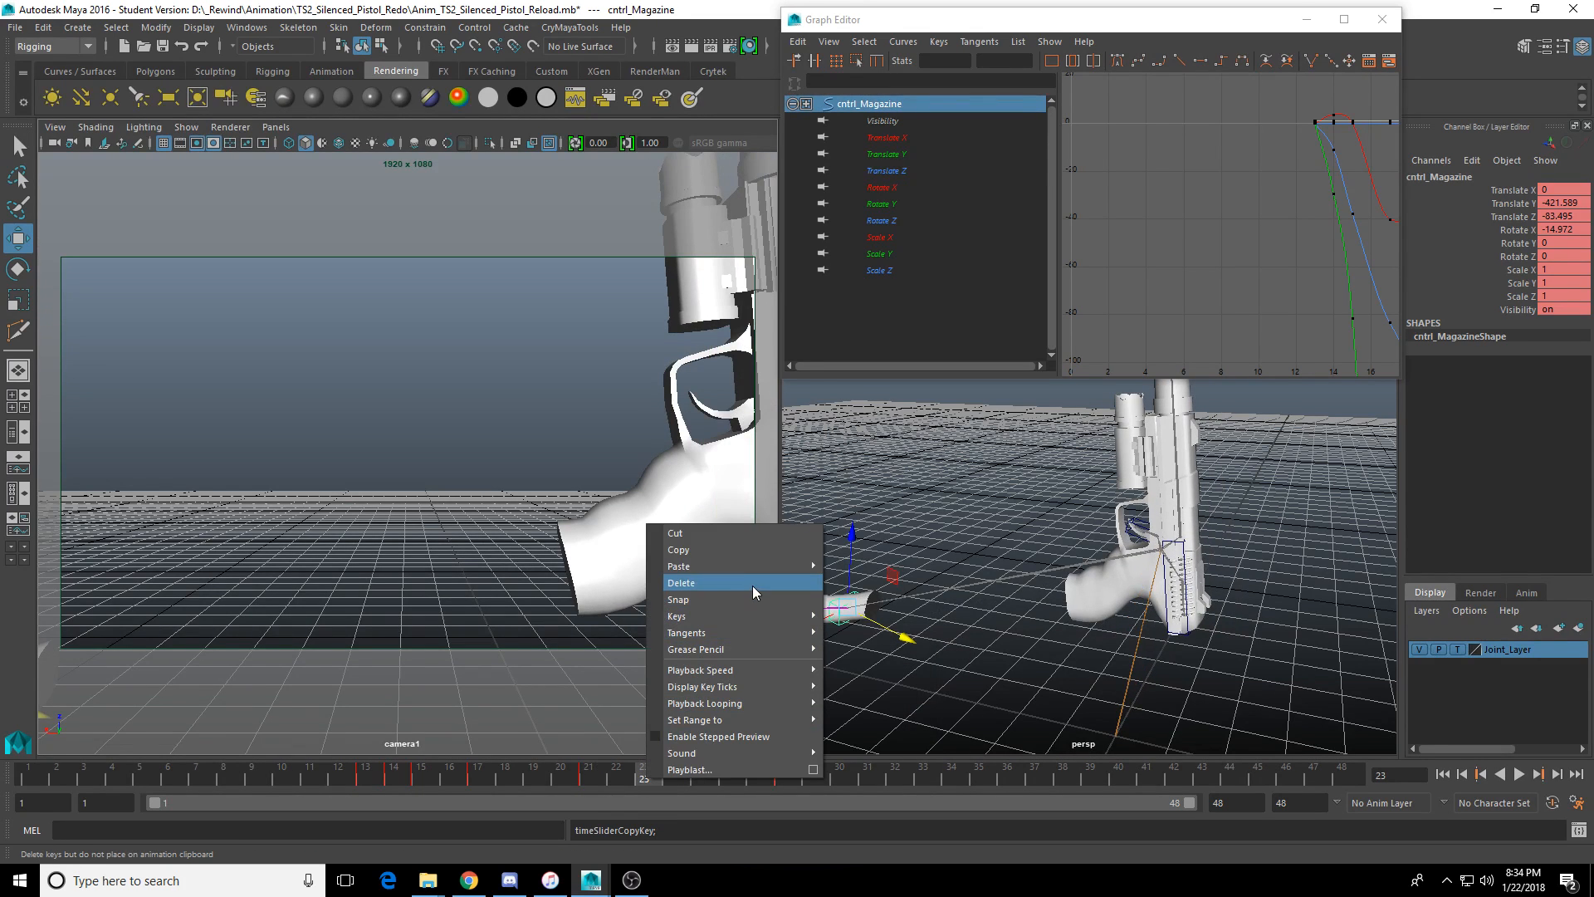
mouse_move(747, 566)
click(863, 580)
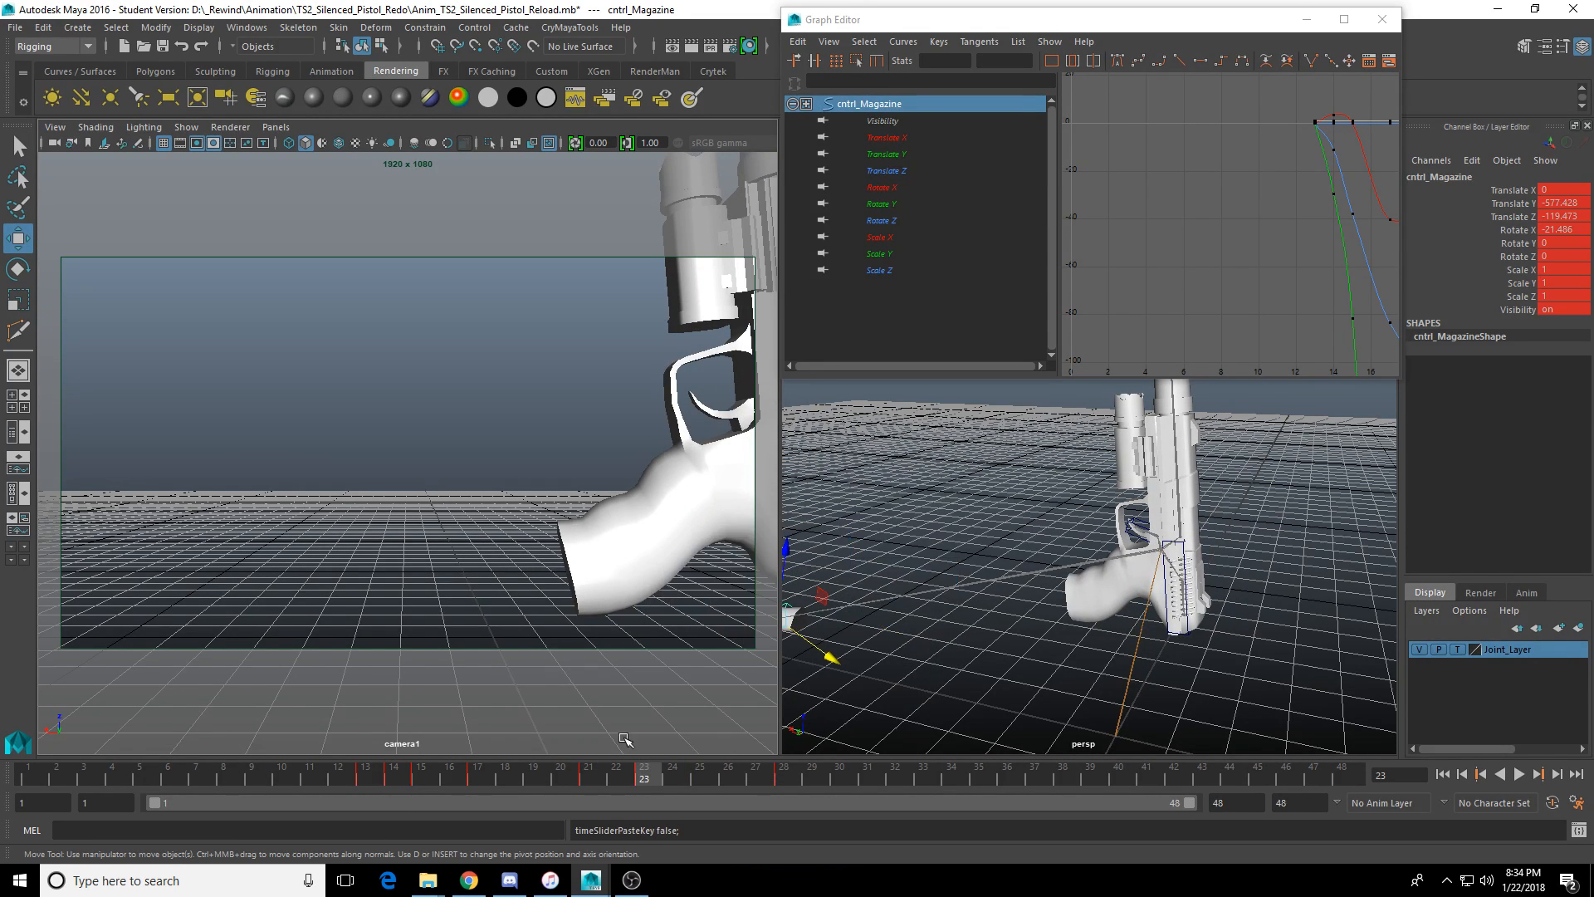
At frame 25, key the magazine control at about -336.1 Translate Y, -52.8 Translate Z and -24.0 Rotate X.
drag(575, 776, 711, 777)
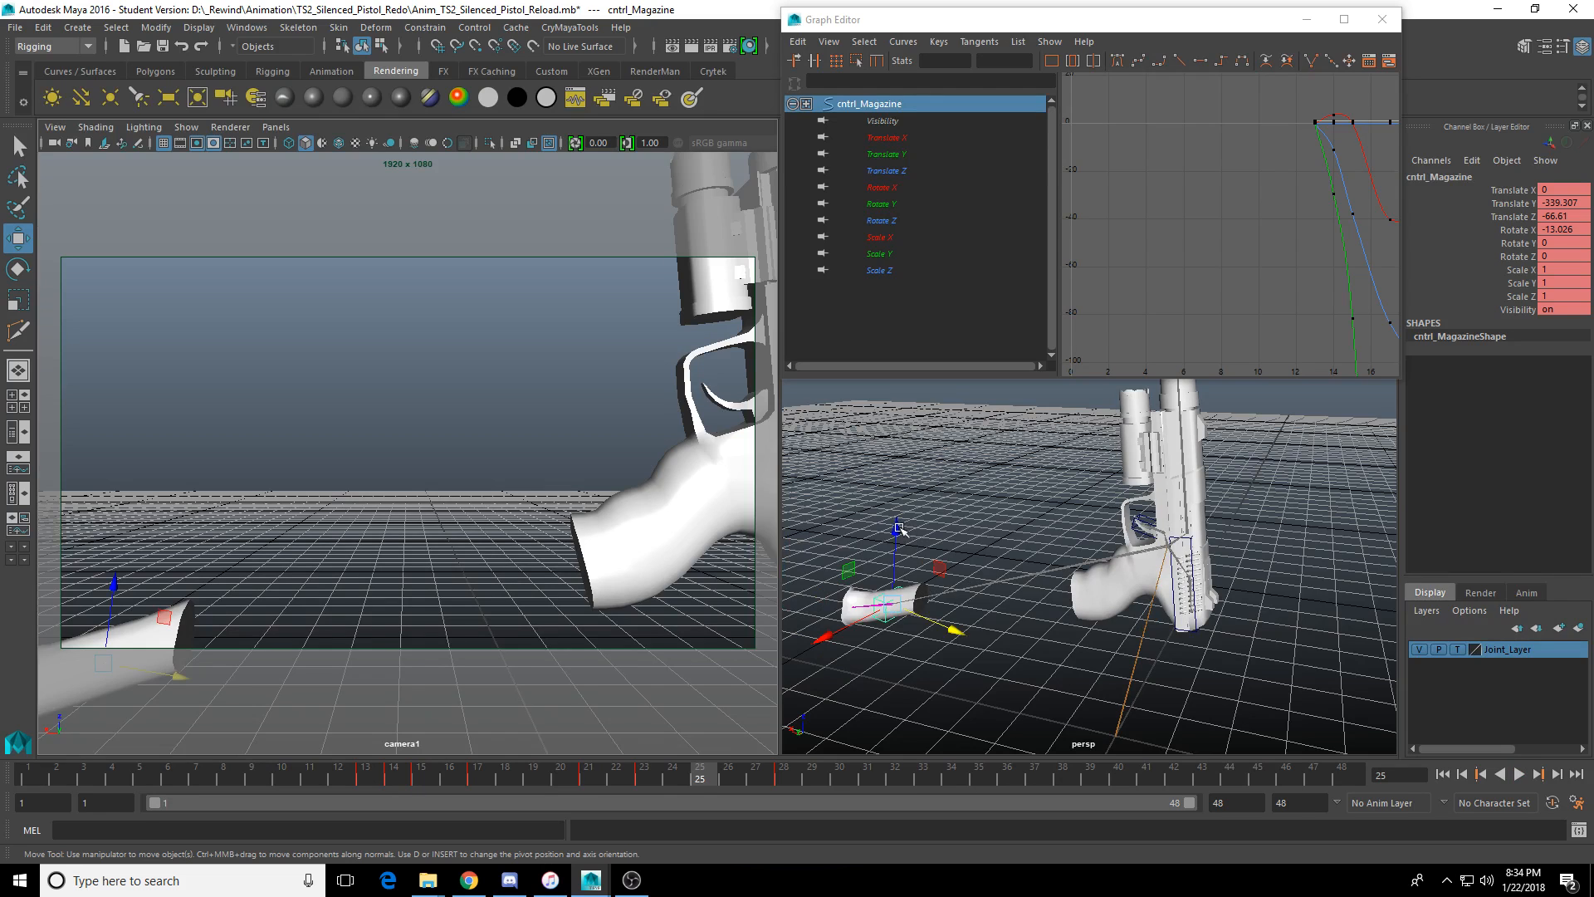
drag(899, 530, 944, 579)
key(e)
key(s)
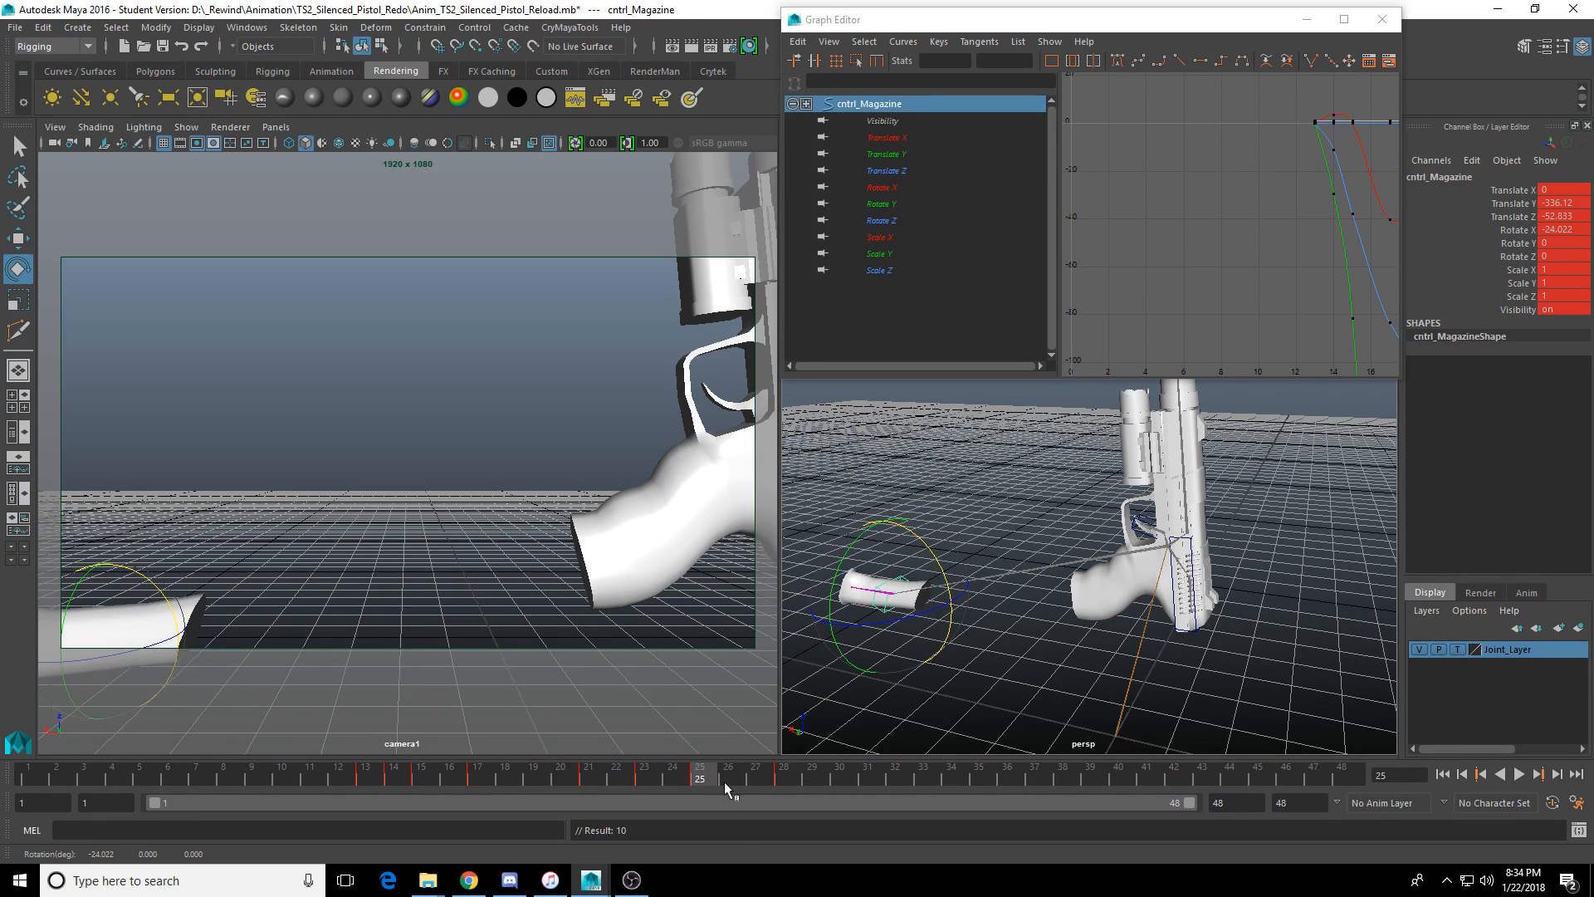
At frame 26, lower and rotate the magazine control and key it at about -187.1 Translate Y, -40.5 Translate Z and -20.2 Rotate X.
click(724, 781)
key(w)
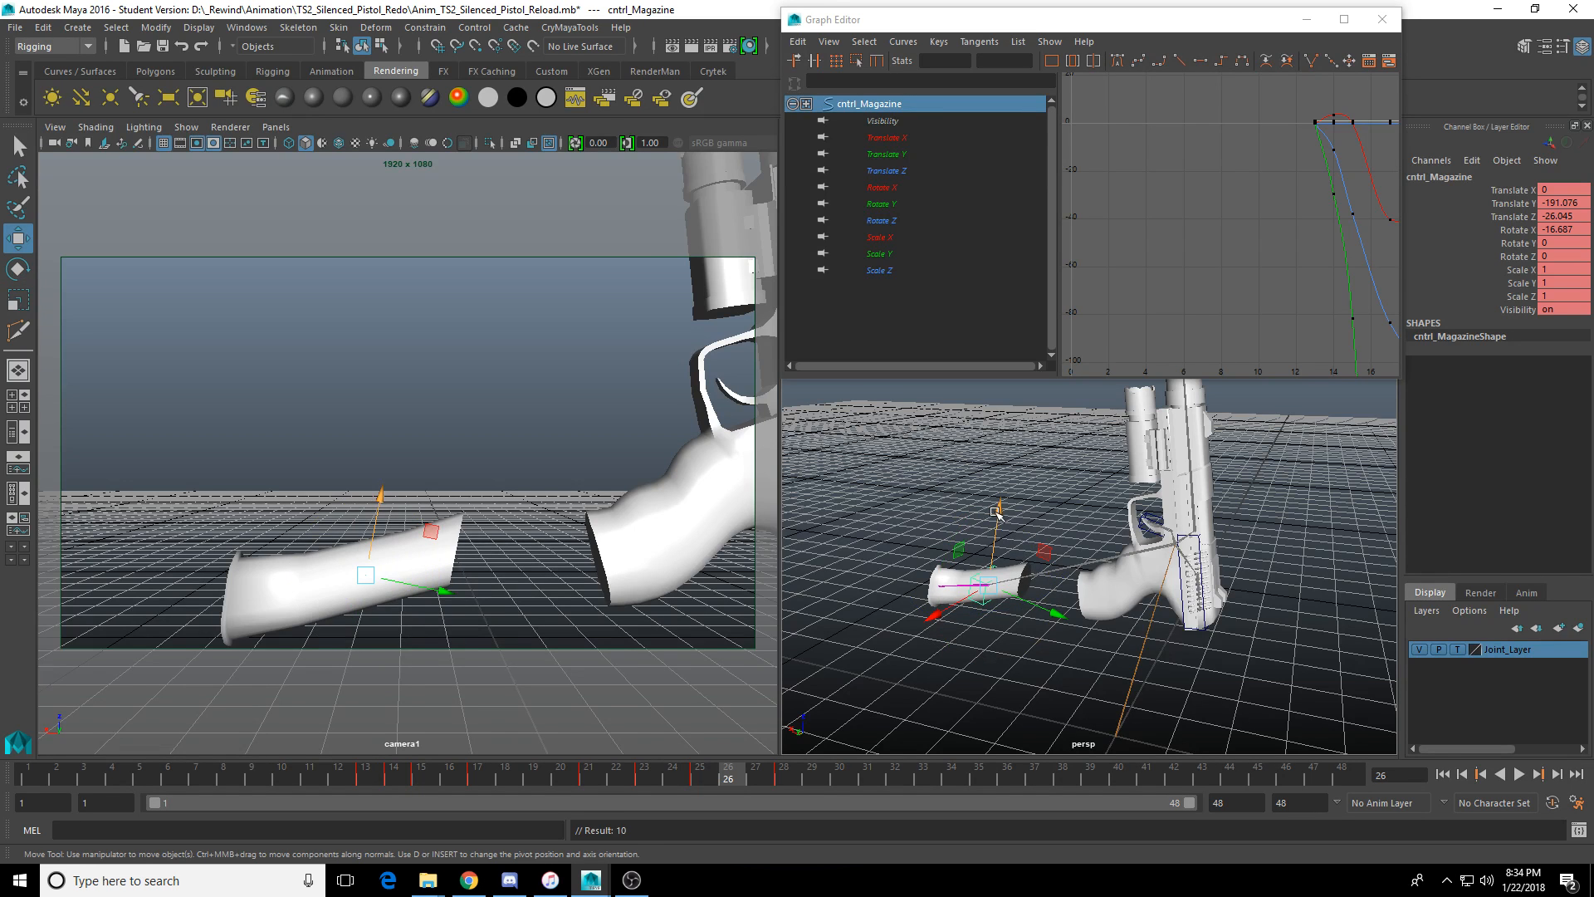
mouse_move(999, 505)
mouse_down()
mouse_move(1038, 579)
mouse_move(1013, 531)
mouse_up()
key(e)
key(w)
key(s)
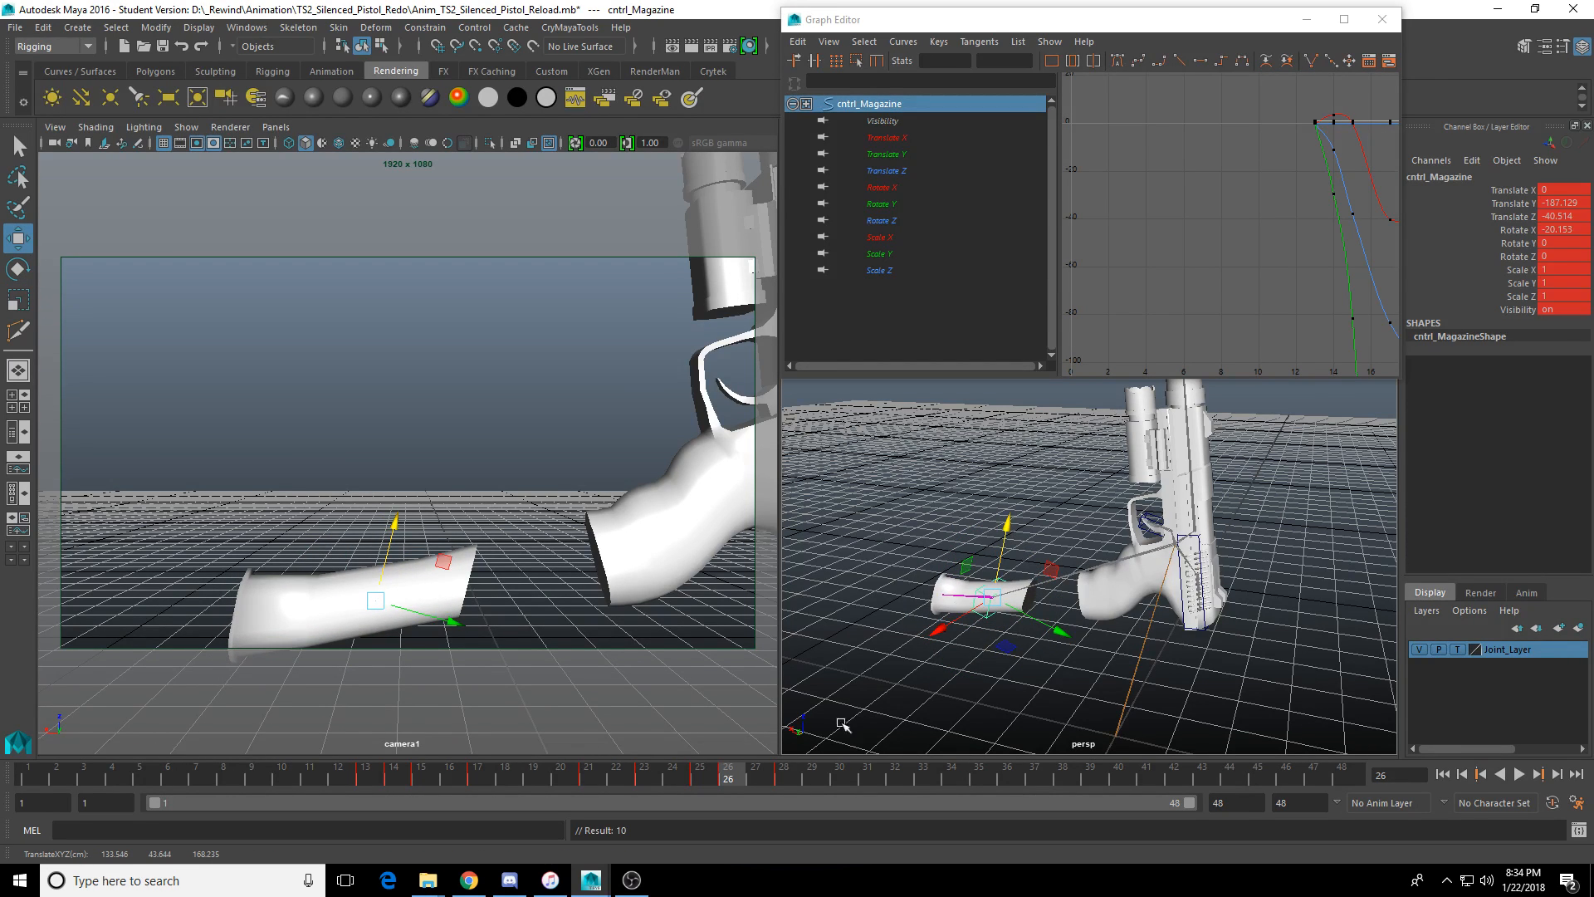
At frame 27, lower the magazine control to about -60.6 Translate Y and -28.5 Translate Z, and play back the insertion.
click(751, 778)
drag(1100, 508, 1100, 522)
key(alt+v)
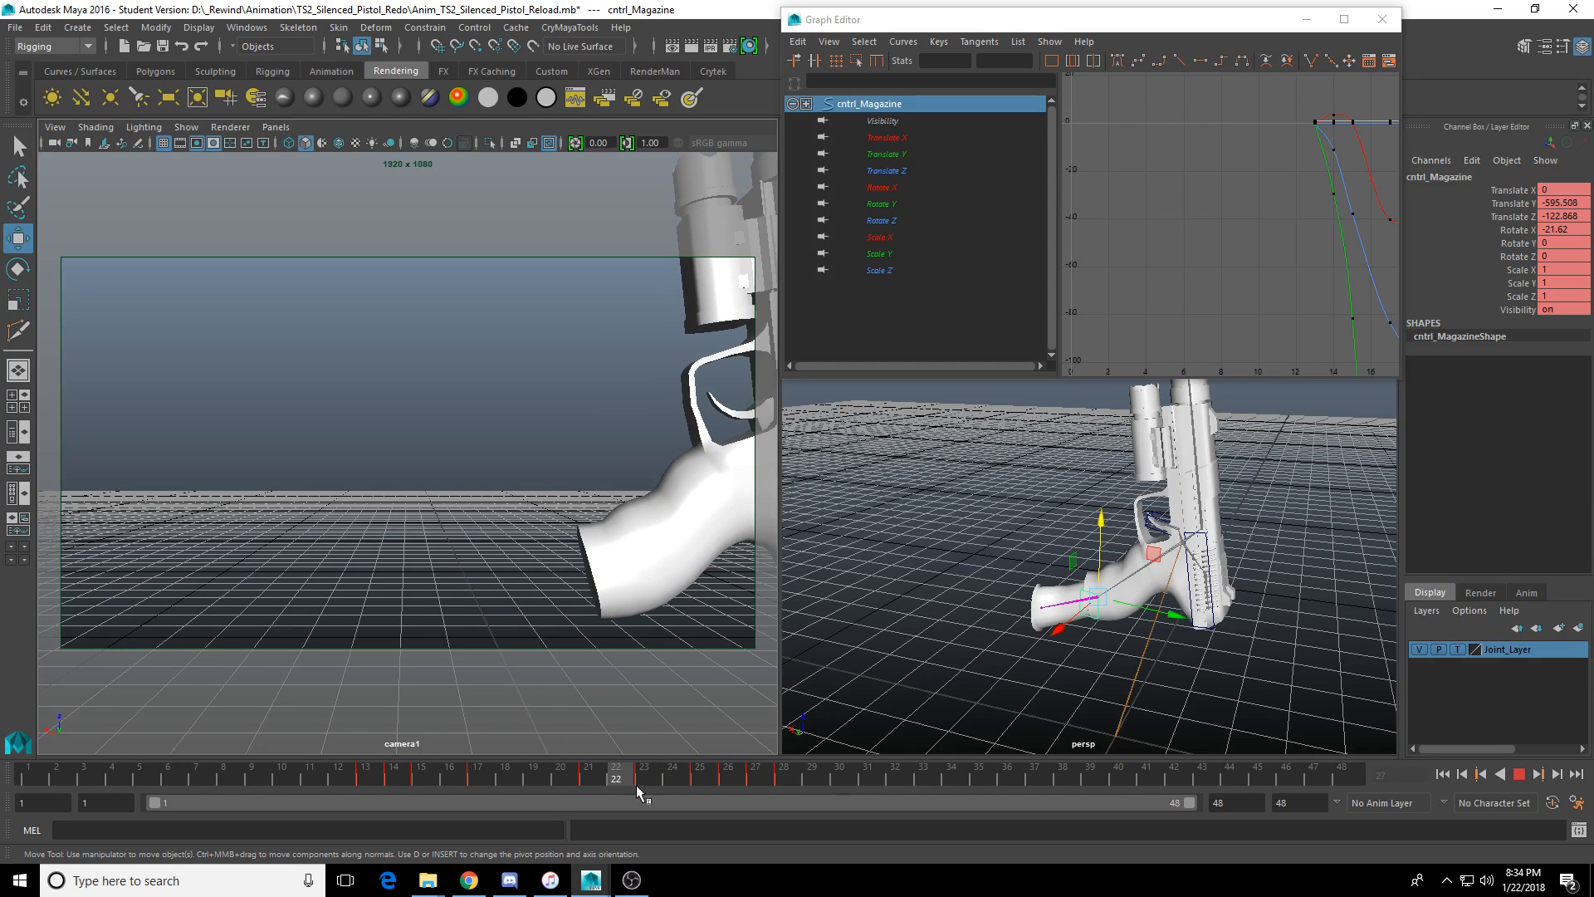
Shift the magazine control's frame 28 key to frame 30 and play back the new timing.
drag(769, 787, 787, 783)
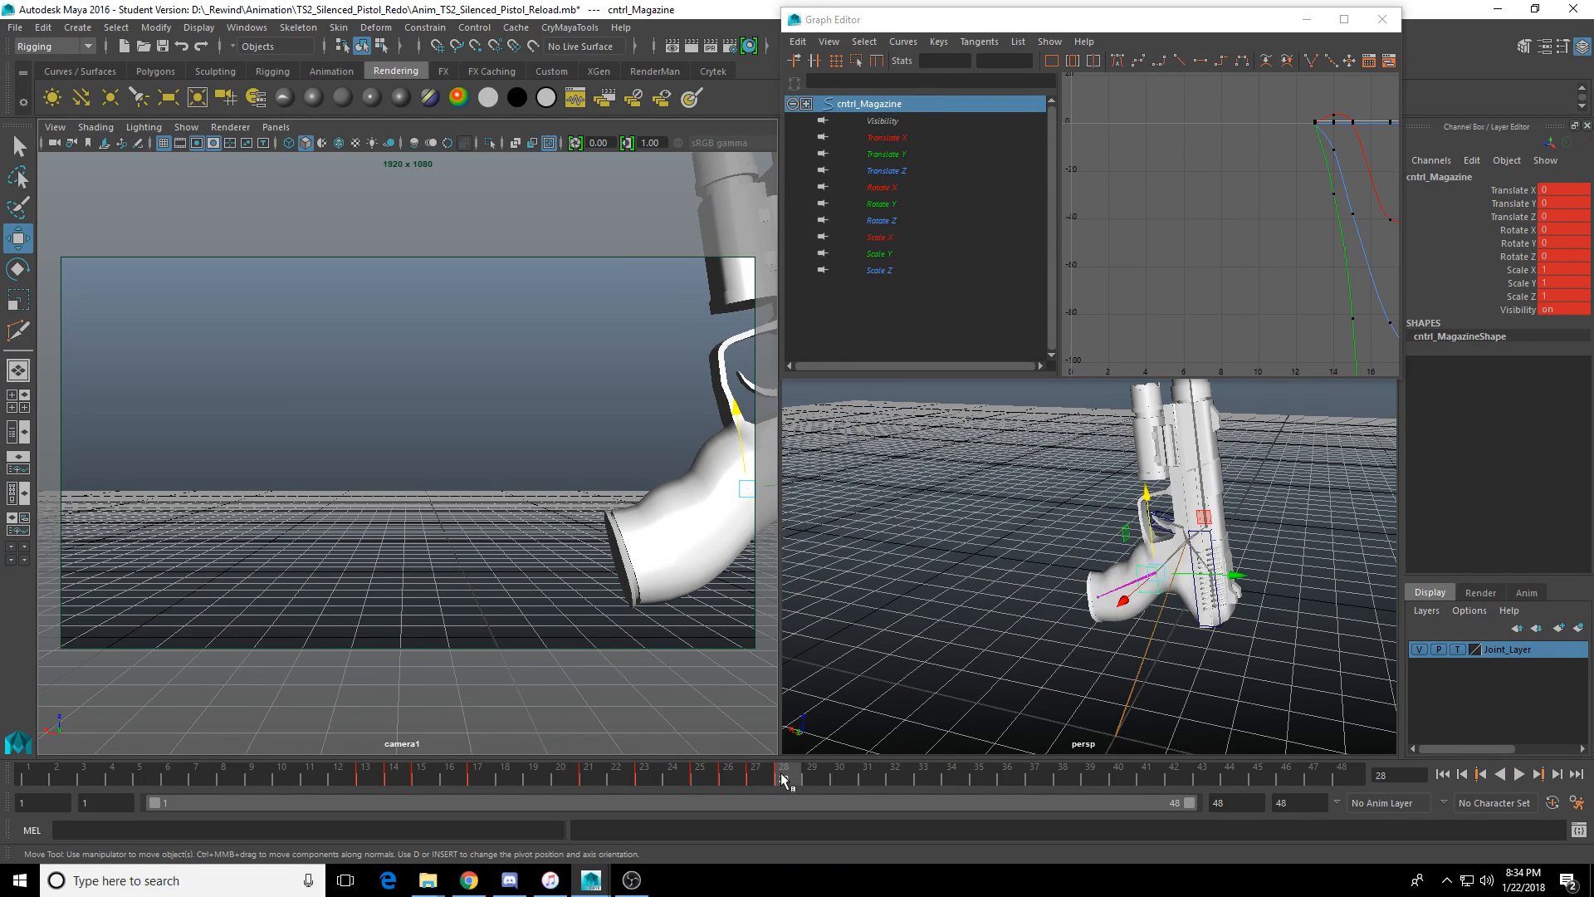
mouse_move(921, 779)
shift+mouse_down()
mouse_move(792, 786)
mouse_move(922, 781)
shift+mouse_up()
click(755, 780)
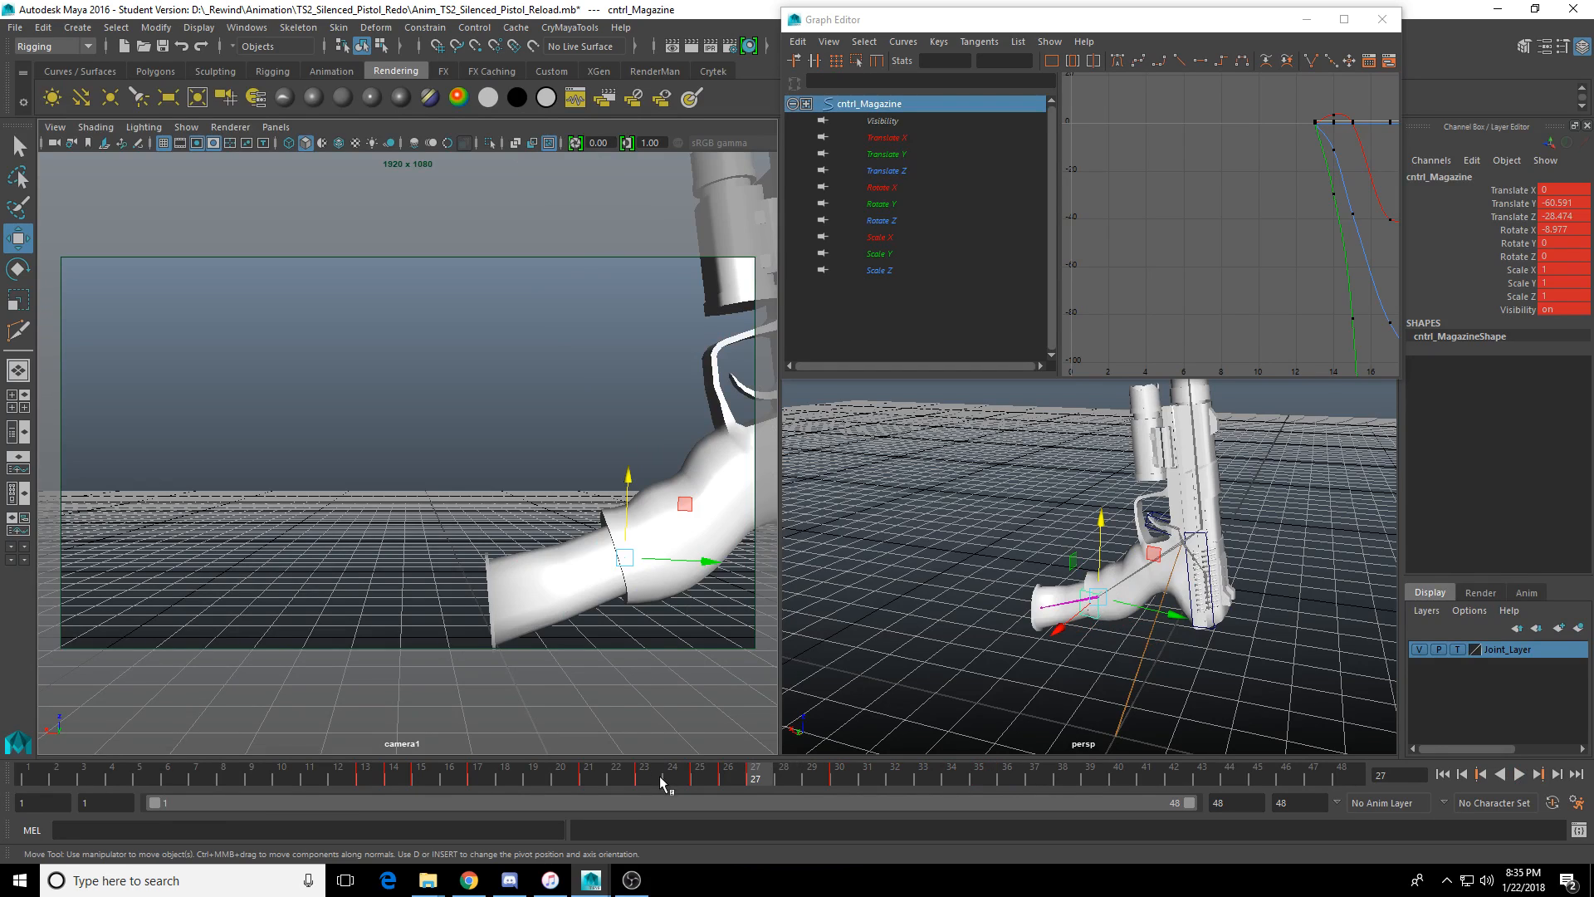
key(alt+v)
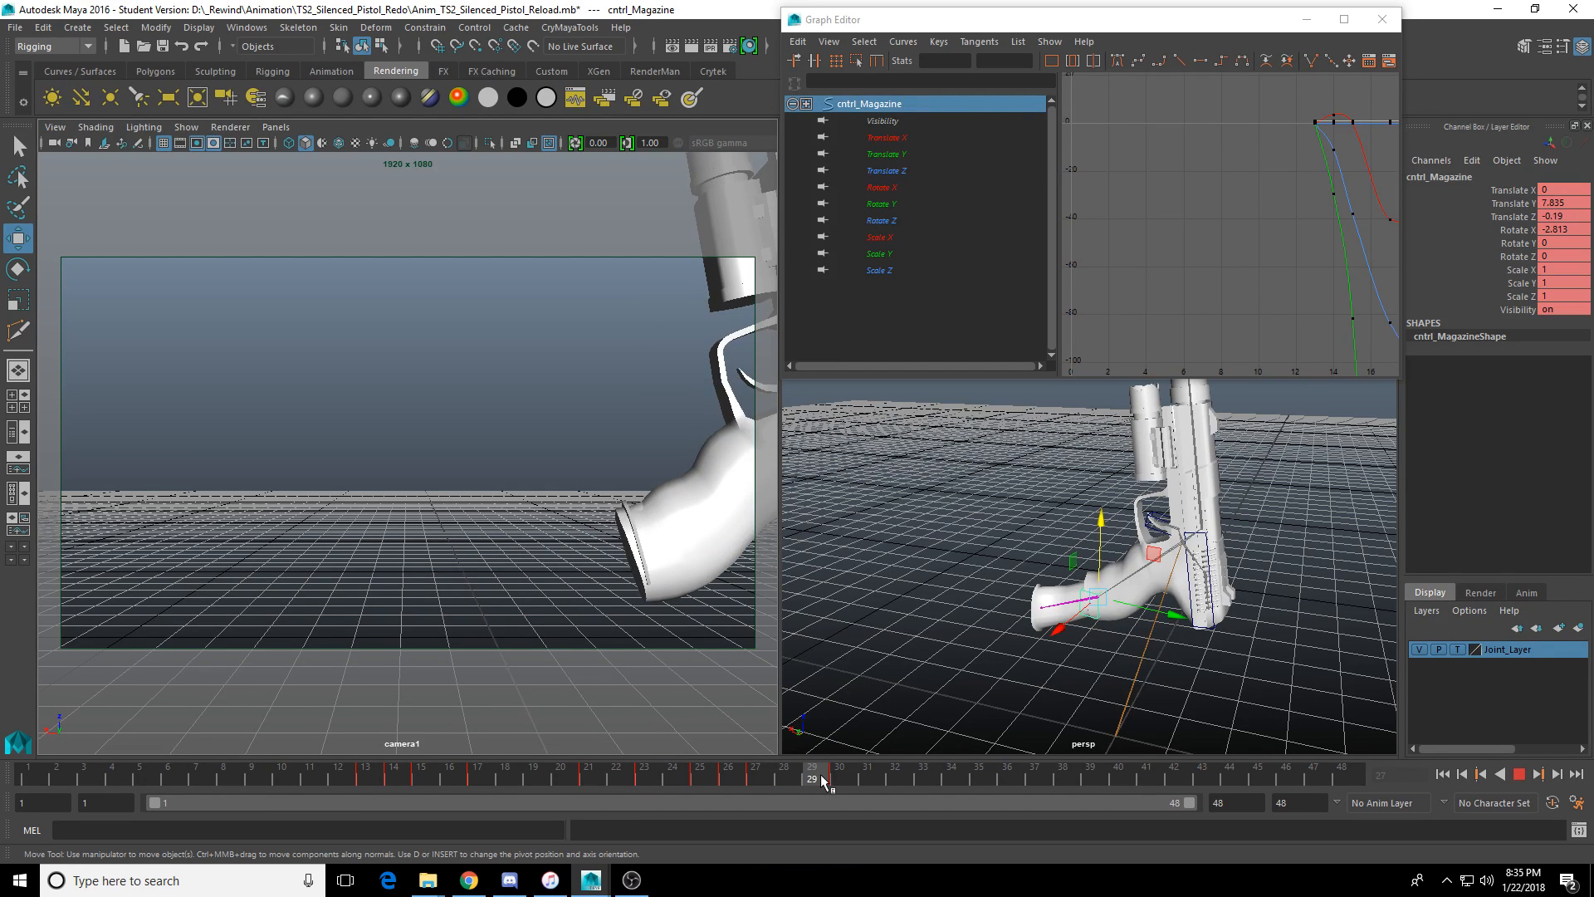
At frame 26, reposition the magazine control and rekey it at about -218.7 Translate Y and -46.0 Translate Z.
click(747, 781)
mouse_move(747, 782)
mouse_down()
mouse_move(710, 781)
mouse_move(726, 780)
mouse_up()
drag(1061, 628, 1041, 623)
drag(986, 522, 987, 527)
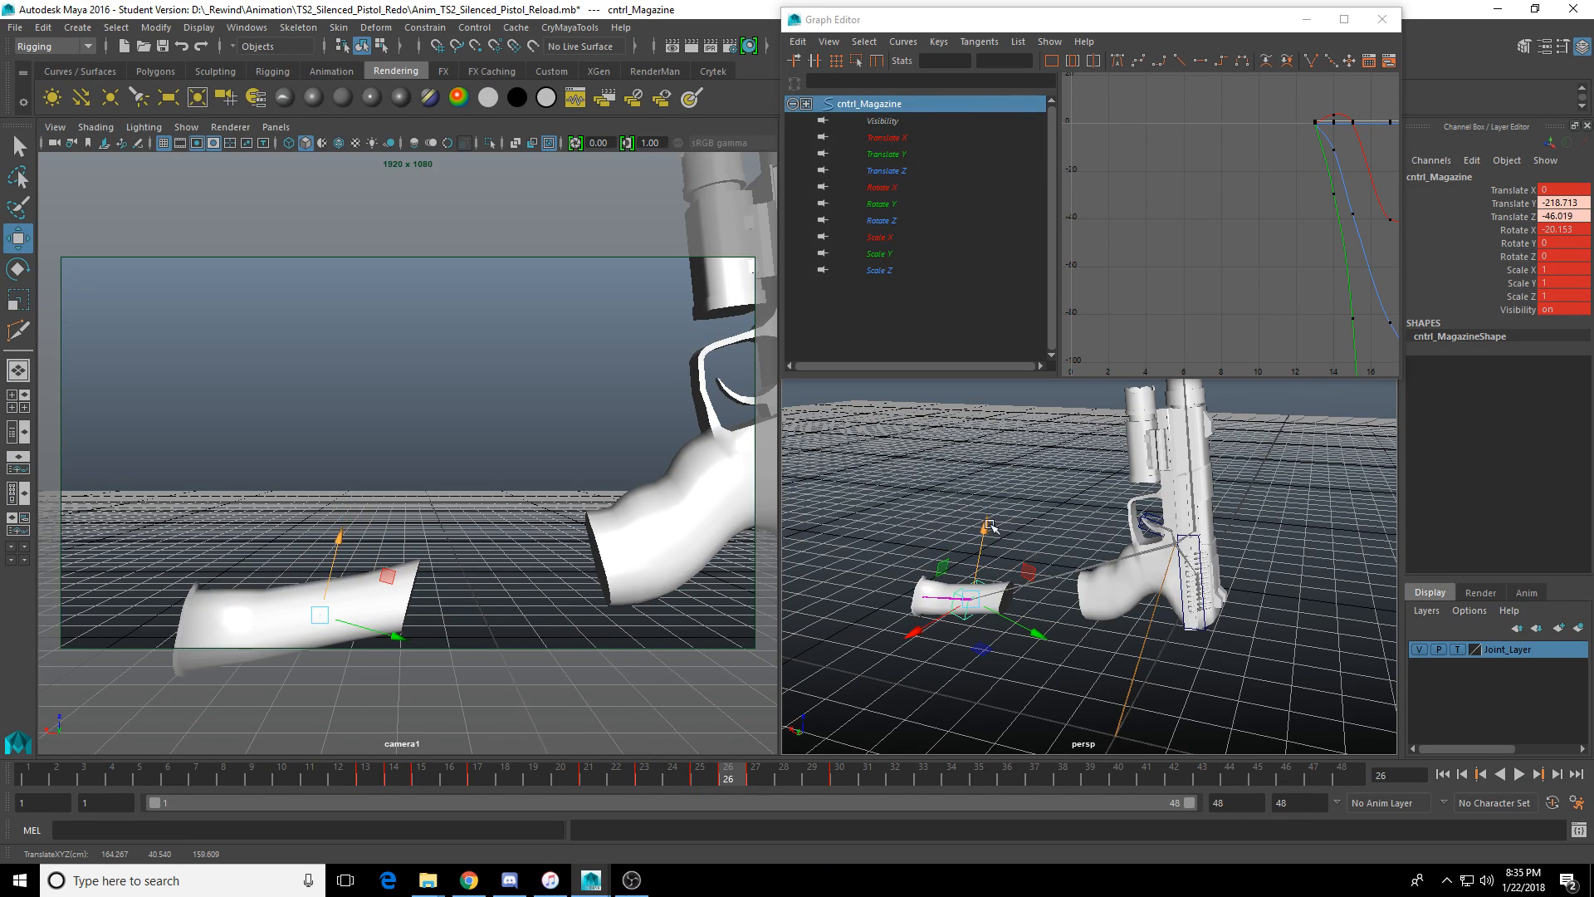
key(s)
At frame 27, rekey the magazine control at about -113.3 Translate Y, -44.7 Translate Z and -10.6 Rotate X.
key(alt+period)
drag(1167, 630, 1128, 628)
drag(1059, 515, 1086, 550)
key(e)
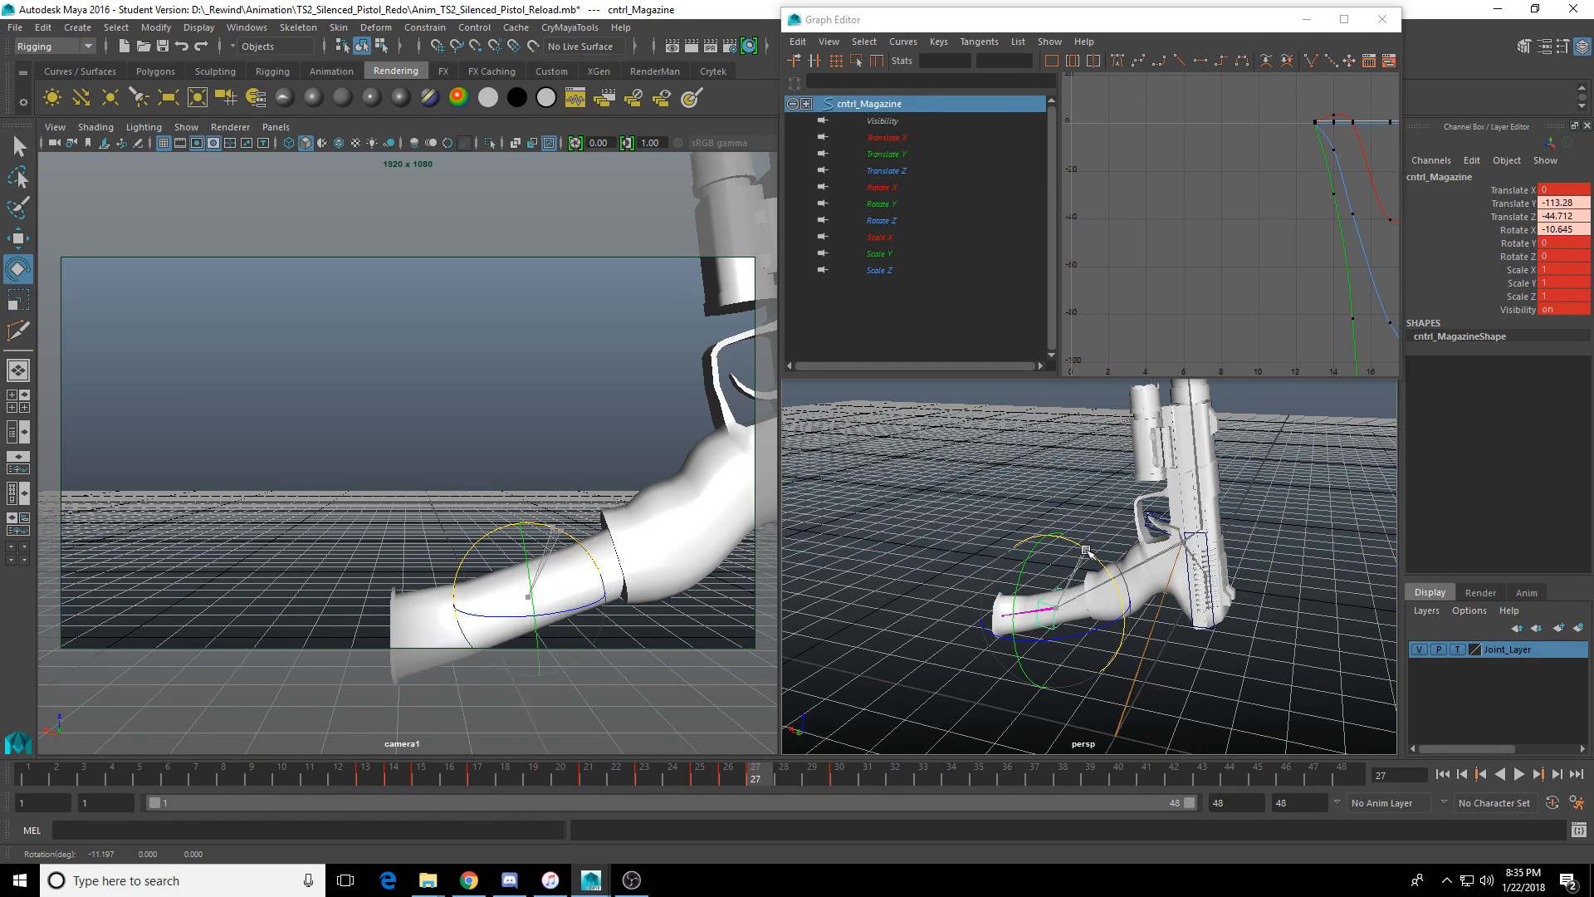
key(s)
At frame 29, rotate and pull back the magazine control, keying it at about -33.3 Translate Y, -15.7 Translate Z and -1.4 Rotate X.
key(alt+period)
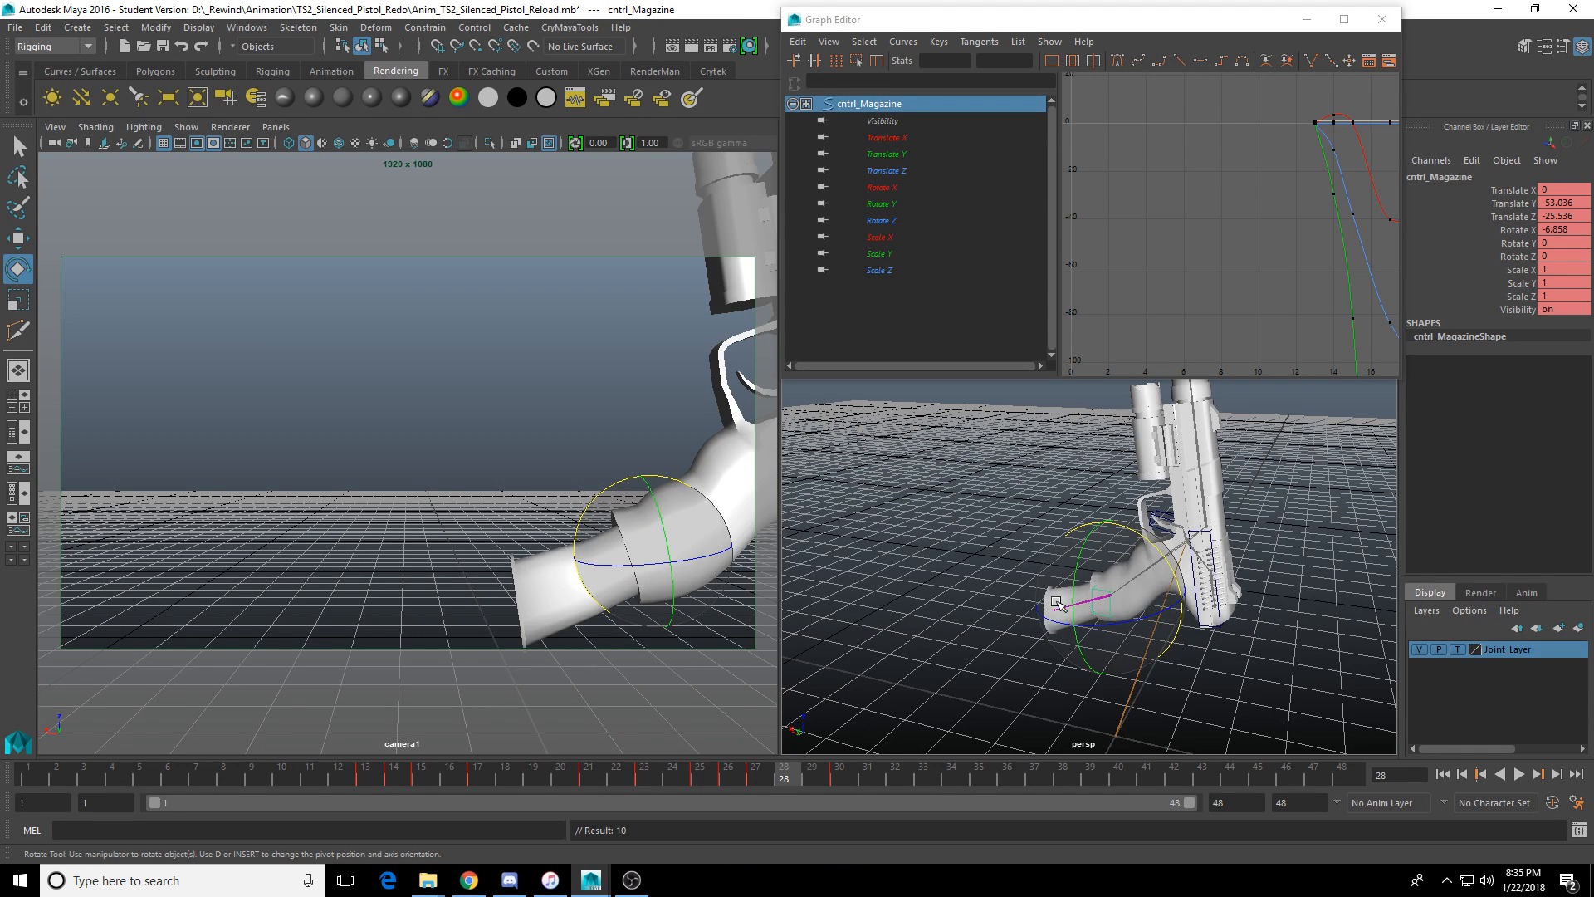
key(alt+period)
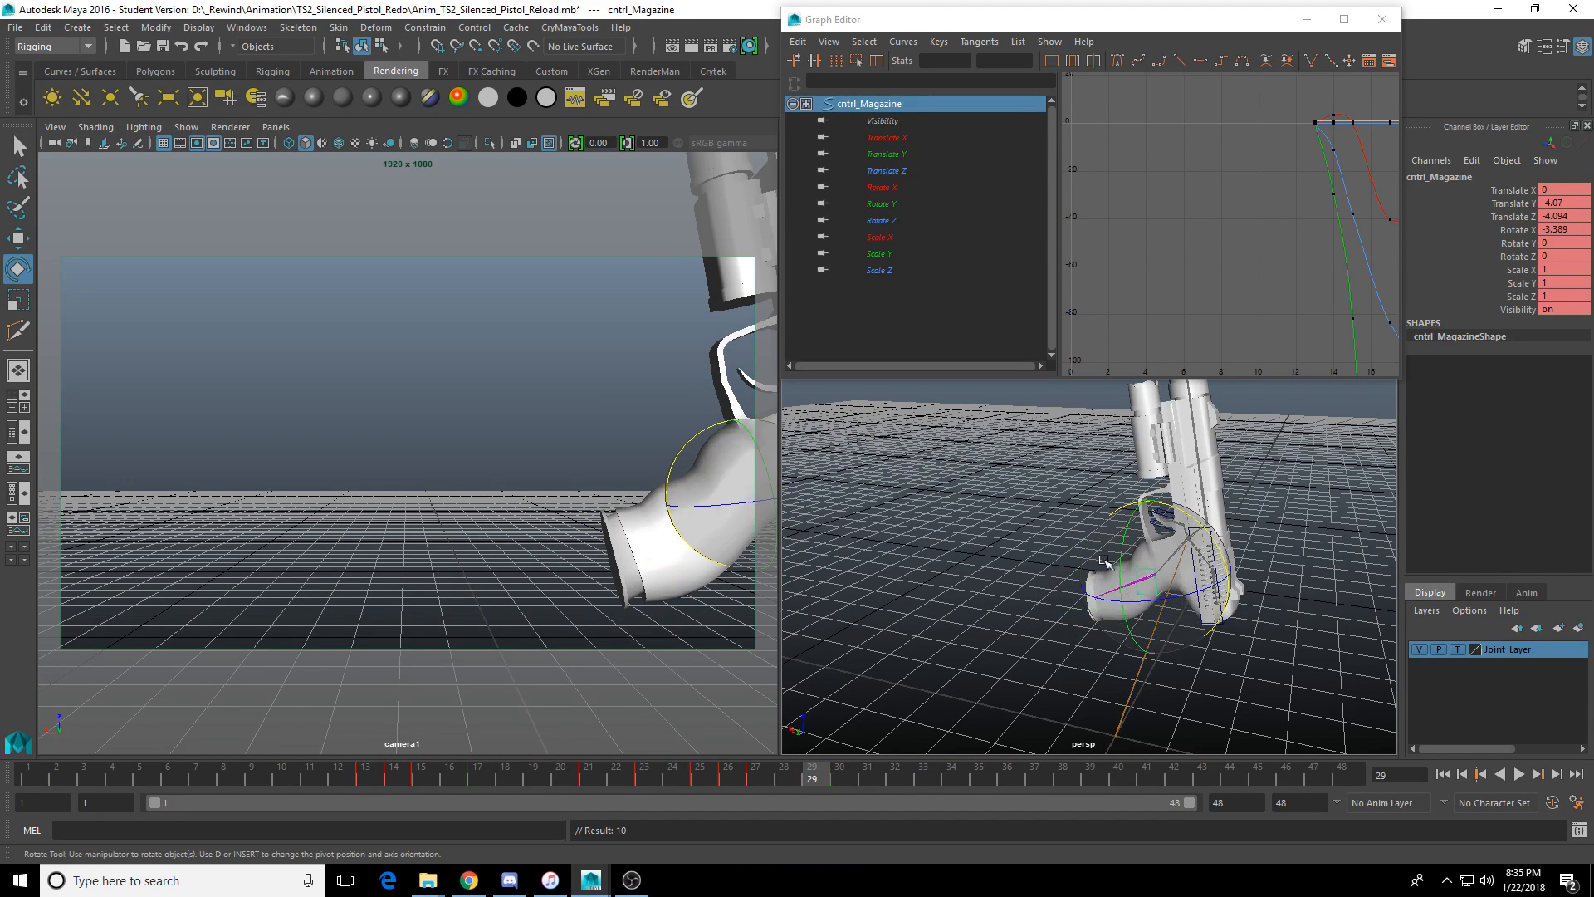
drag(1171, 499, 1168, 511)
key(w)
mouse_move(1237, 579)
mouse_down()
mouse_move(1161, 517)
mouse_move(1226, 563)
mouse_move(1211, 591)
mouse_up()
drag(1118, 502, 1116, 508)
key(s)
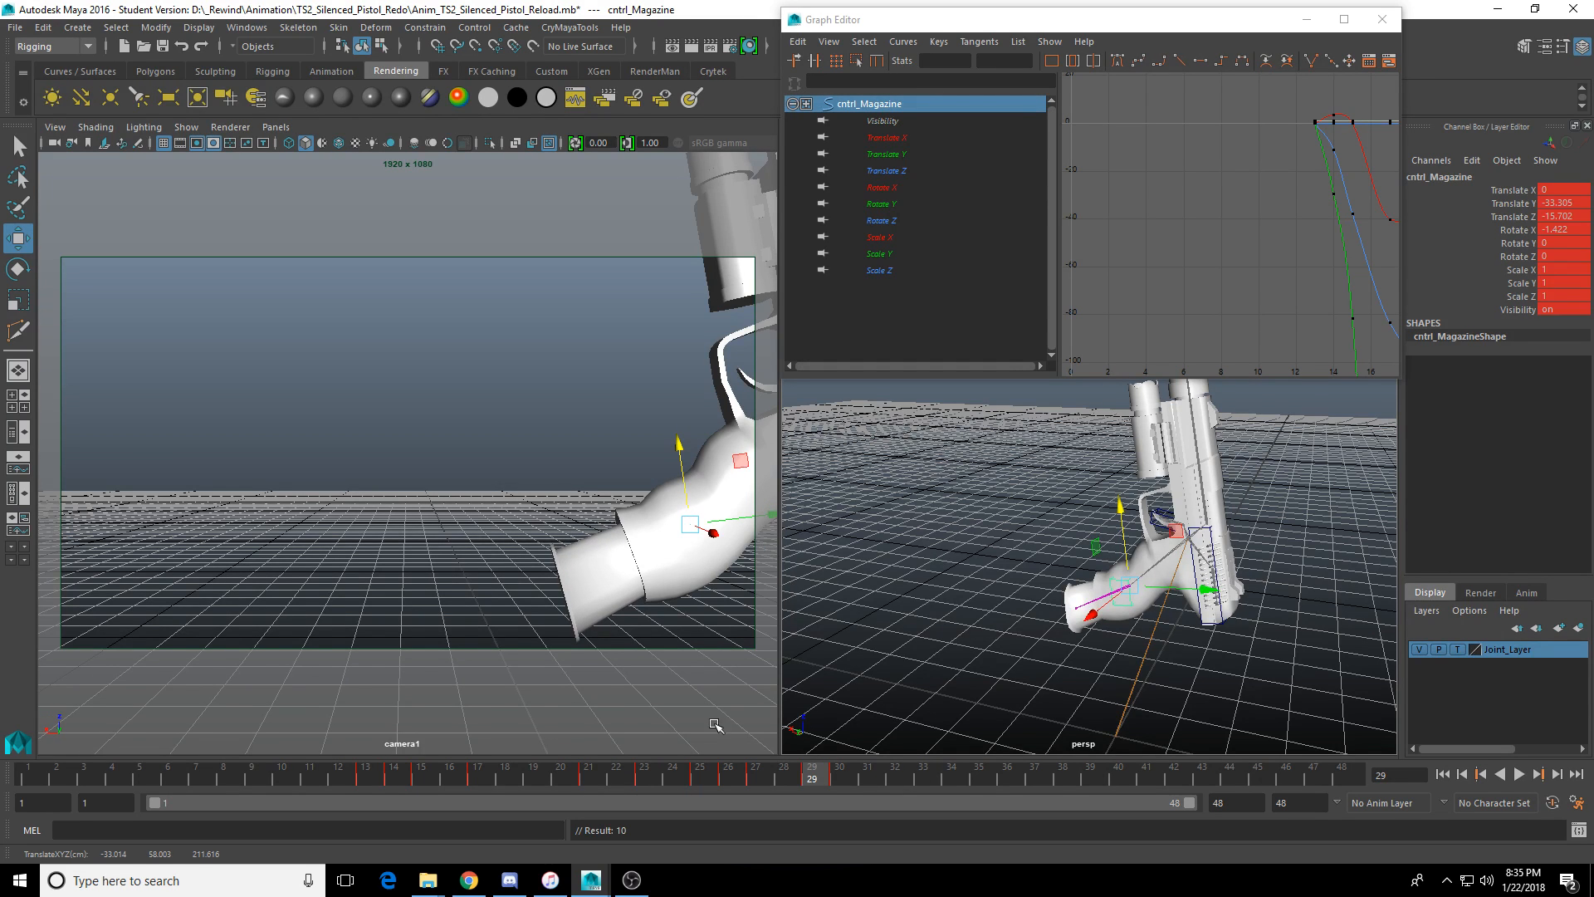
Play back the reload and examine the magazine's ejection and insertion from several perspective angles.
click(724, 776)
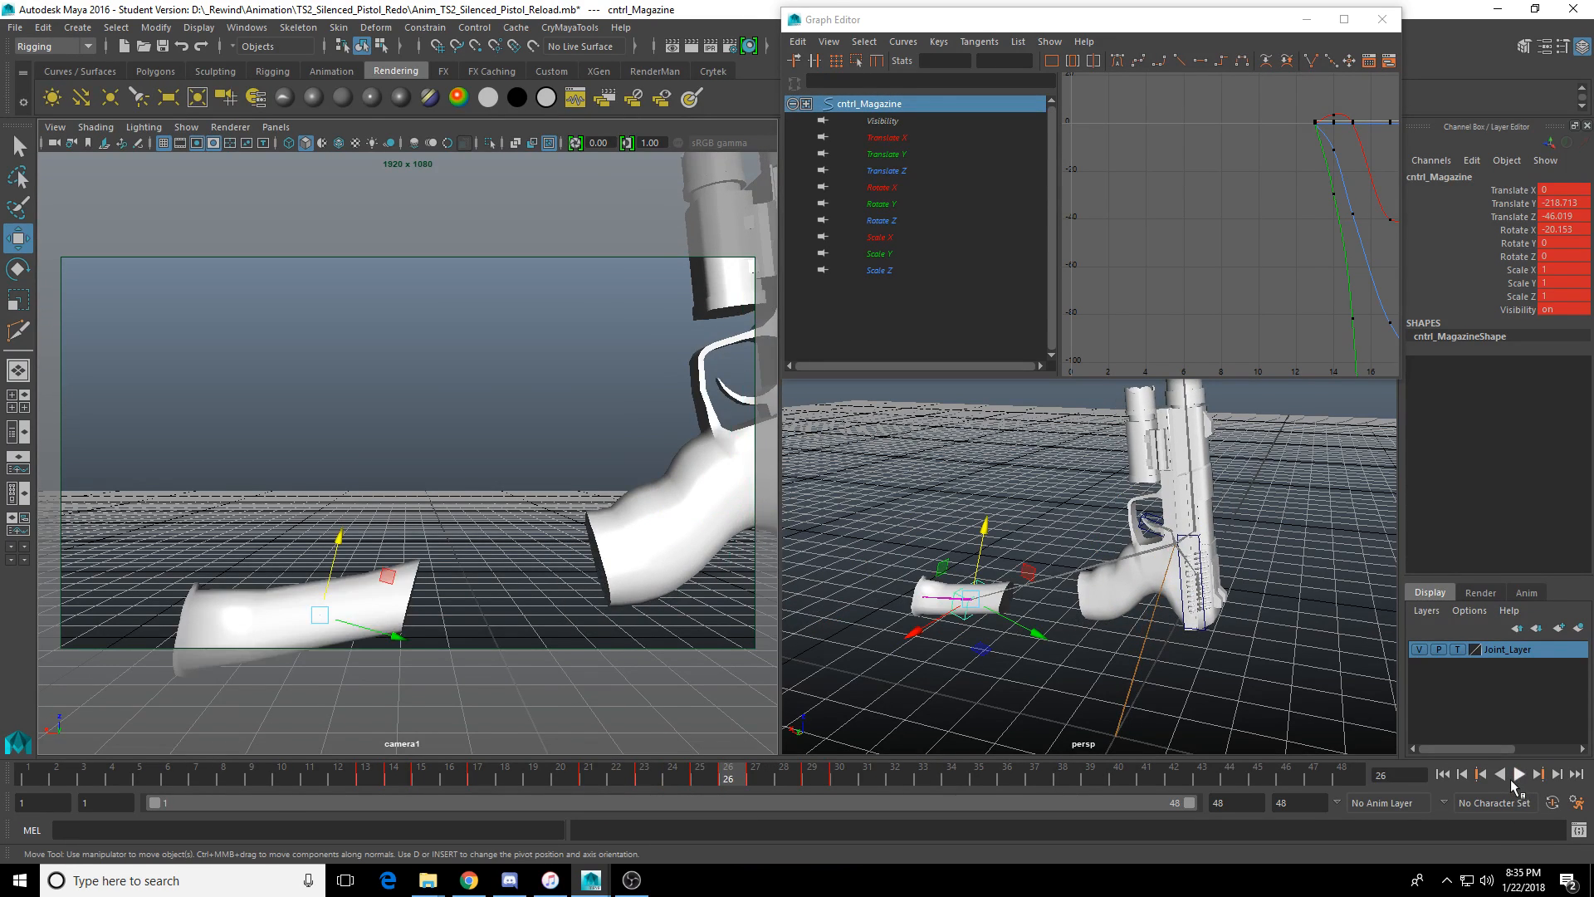
click(1515, 777)
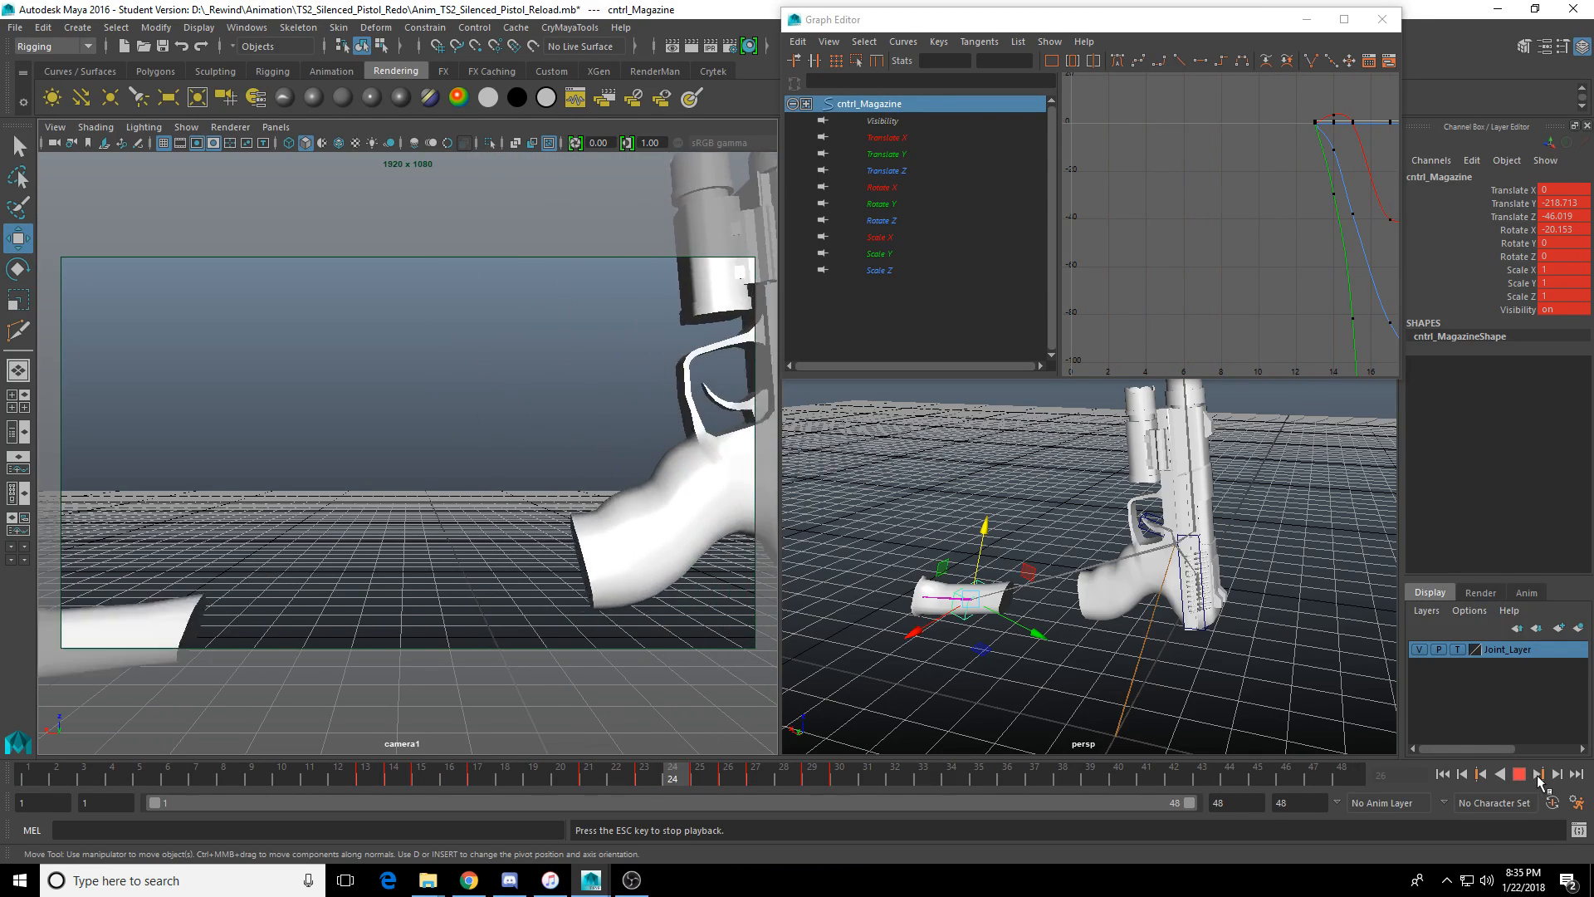
click(1521, 774)
scroll(1080, 618, down, 5)
alt+drag(1067, 619, 1104, 582)
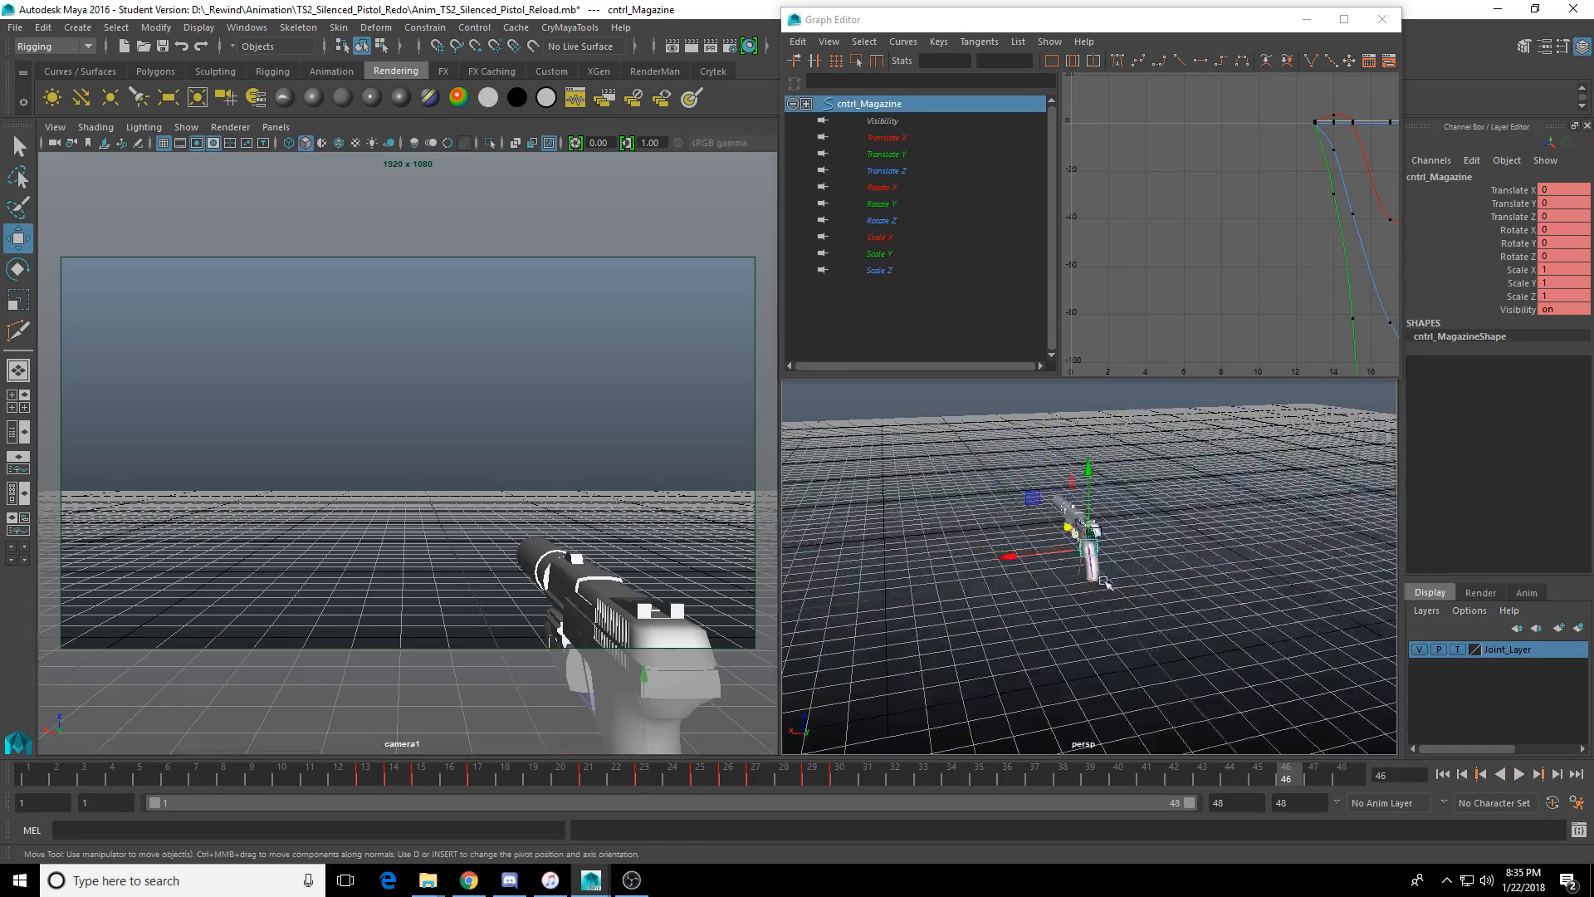
alt+middle_drag(1102, 579, 1153, 593)
click(1519, 775)
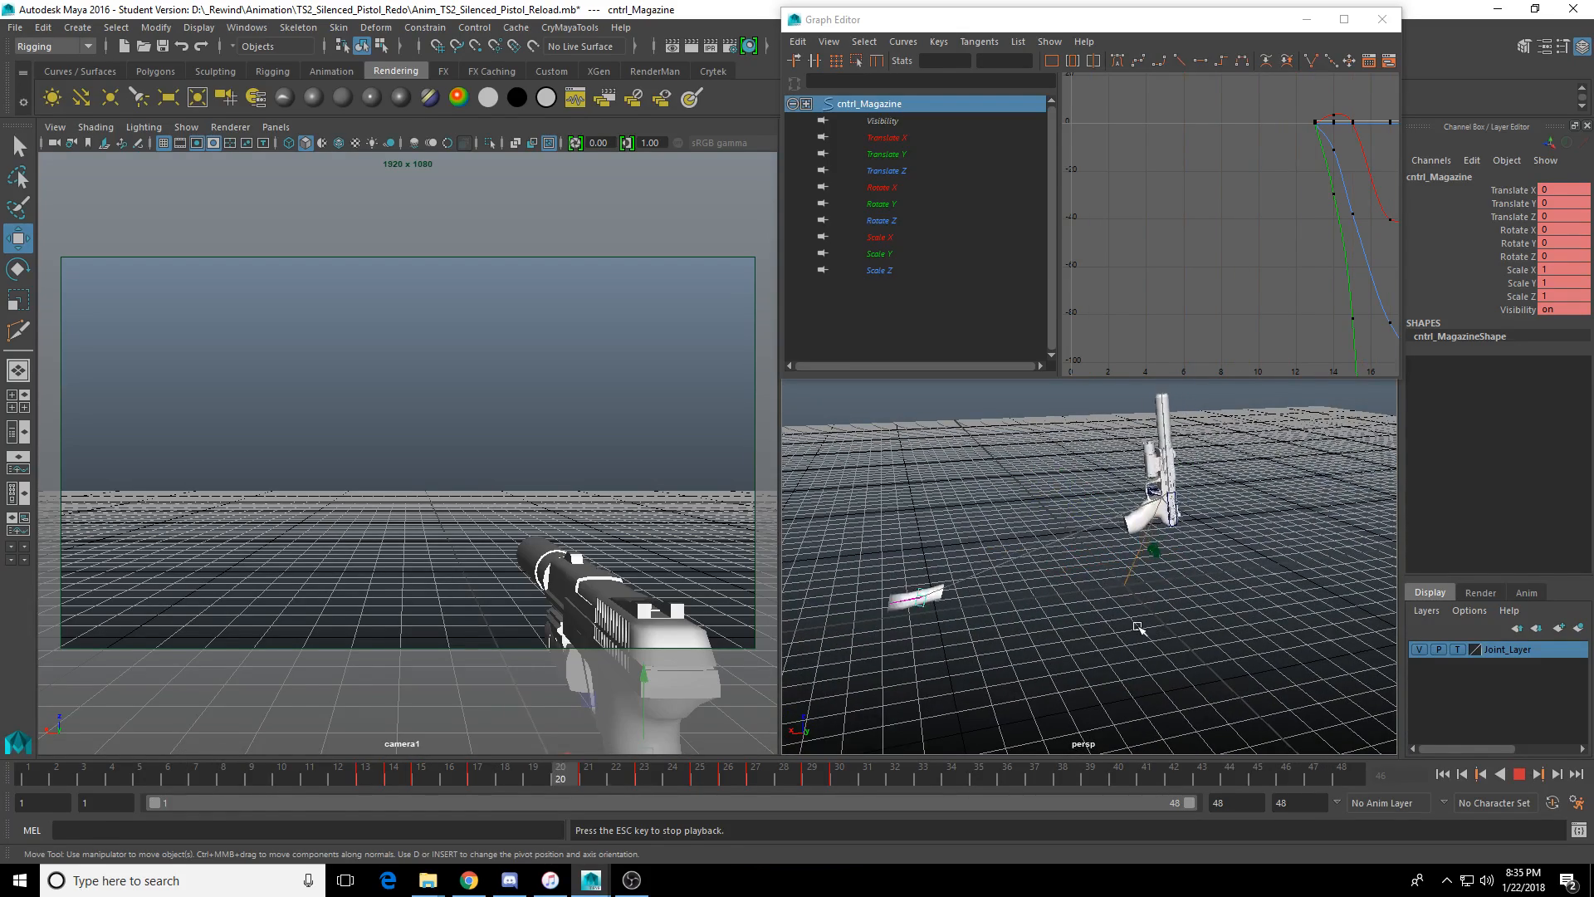
alt+right_drag(1082, 636, 1121, 640)
alt+drag(1121, 640, 1160, 605)
alt+middle_drag(1160, 606, 1181, 640)
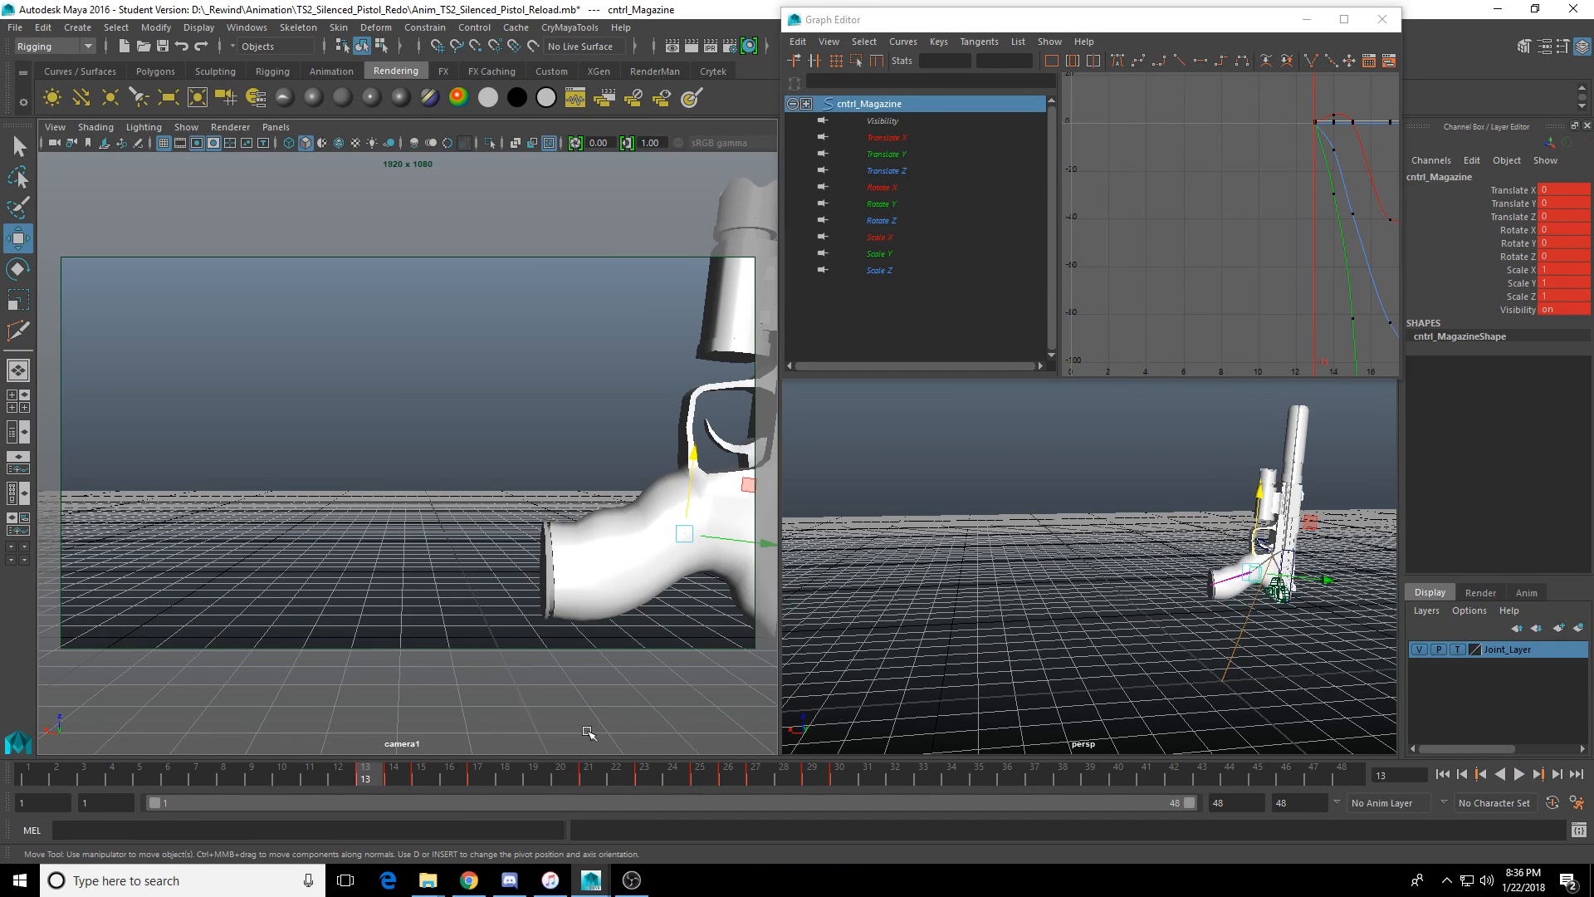
mouse_move(500, 799)
mouse_down()
mouse_move(944, 771)
mouse_move(591, 770)
mouse_move(811, 770)
mouse_up()
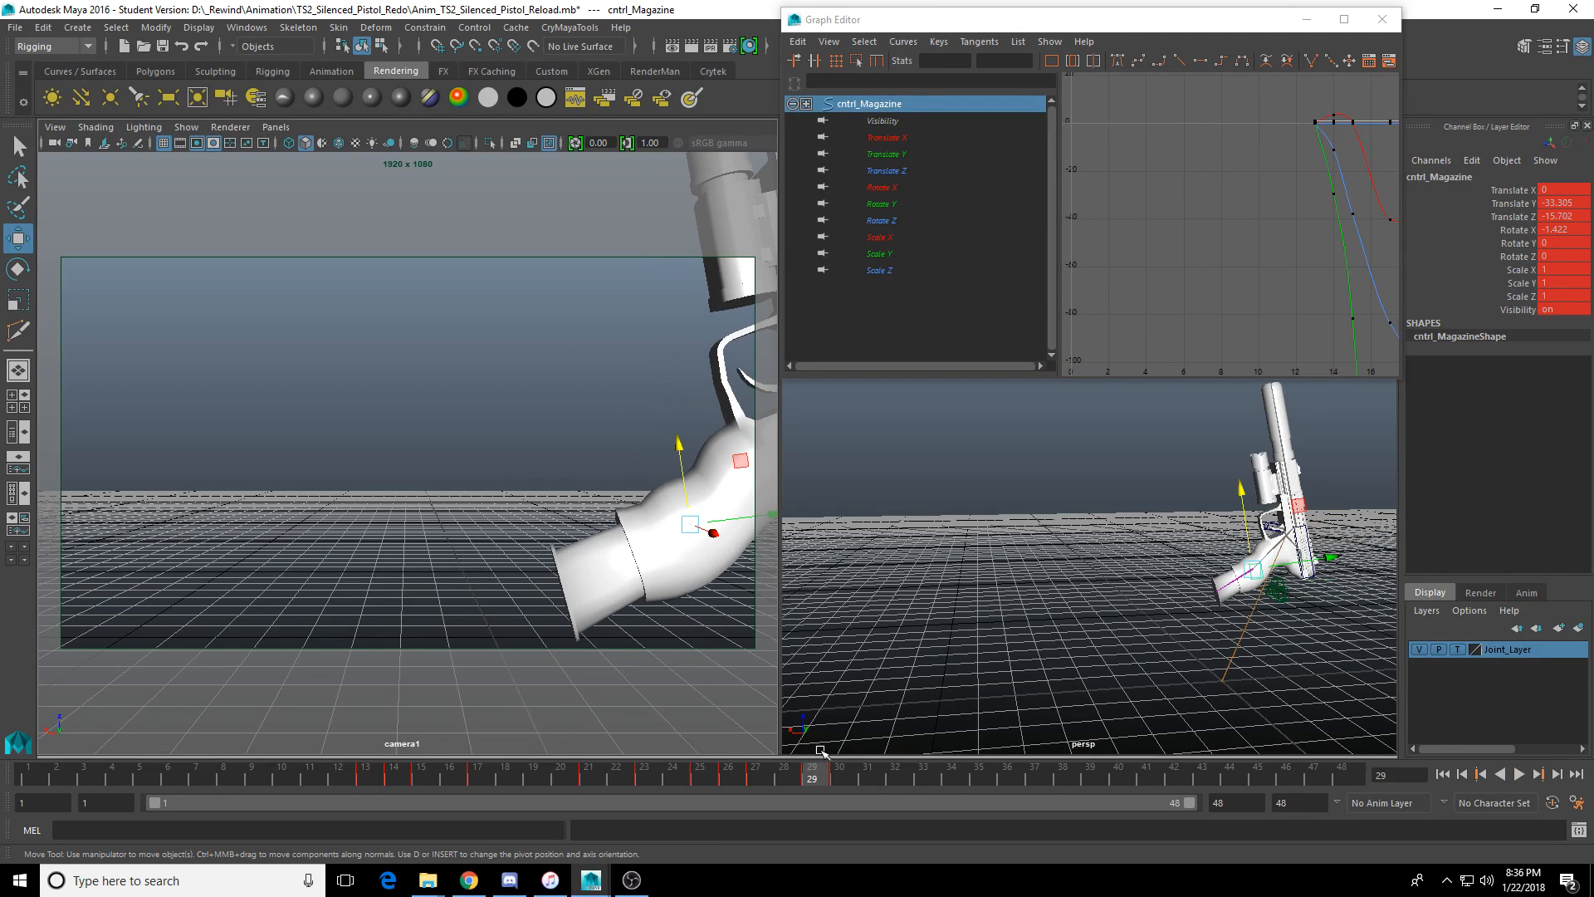
At frame 31, move the root control to about -101.2 Translate X, -49.2 Translate Y and 333.4 Translate Z.
click(1284, 532)
middle_click(634, 491)
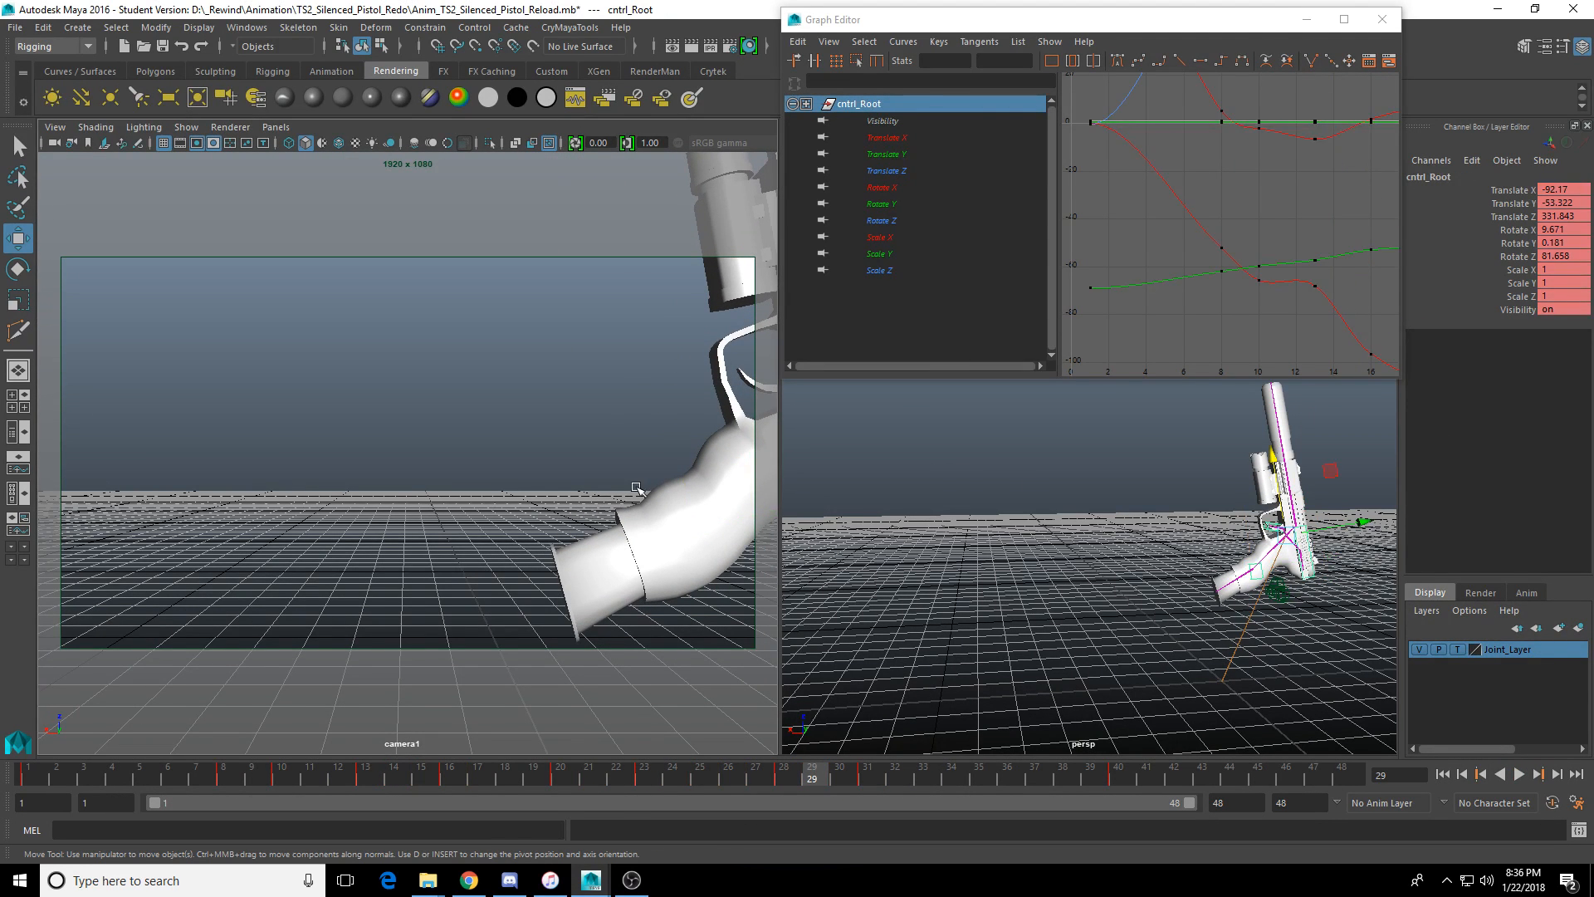
drag(605, 776, 867, 777)
alt+drag(1201, 576, 1138, 606)
drag(1269, 539, 1286, 533)
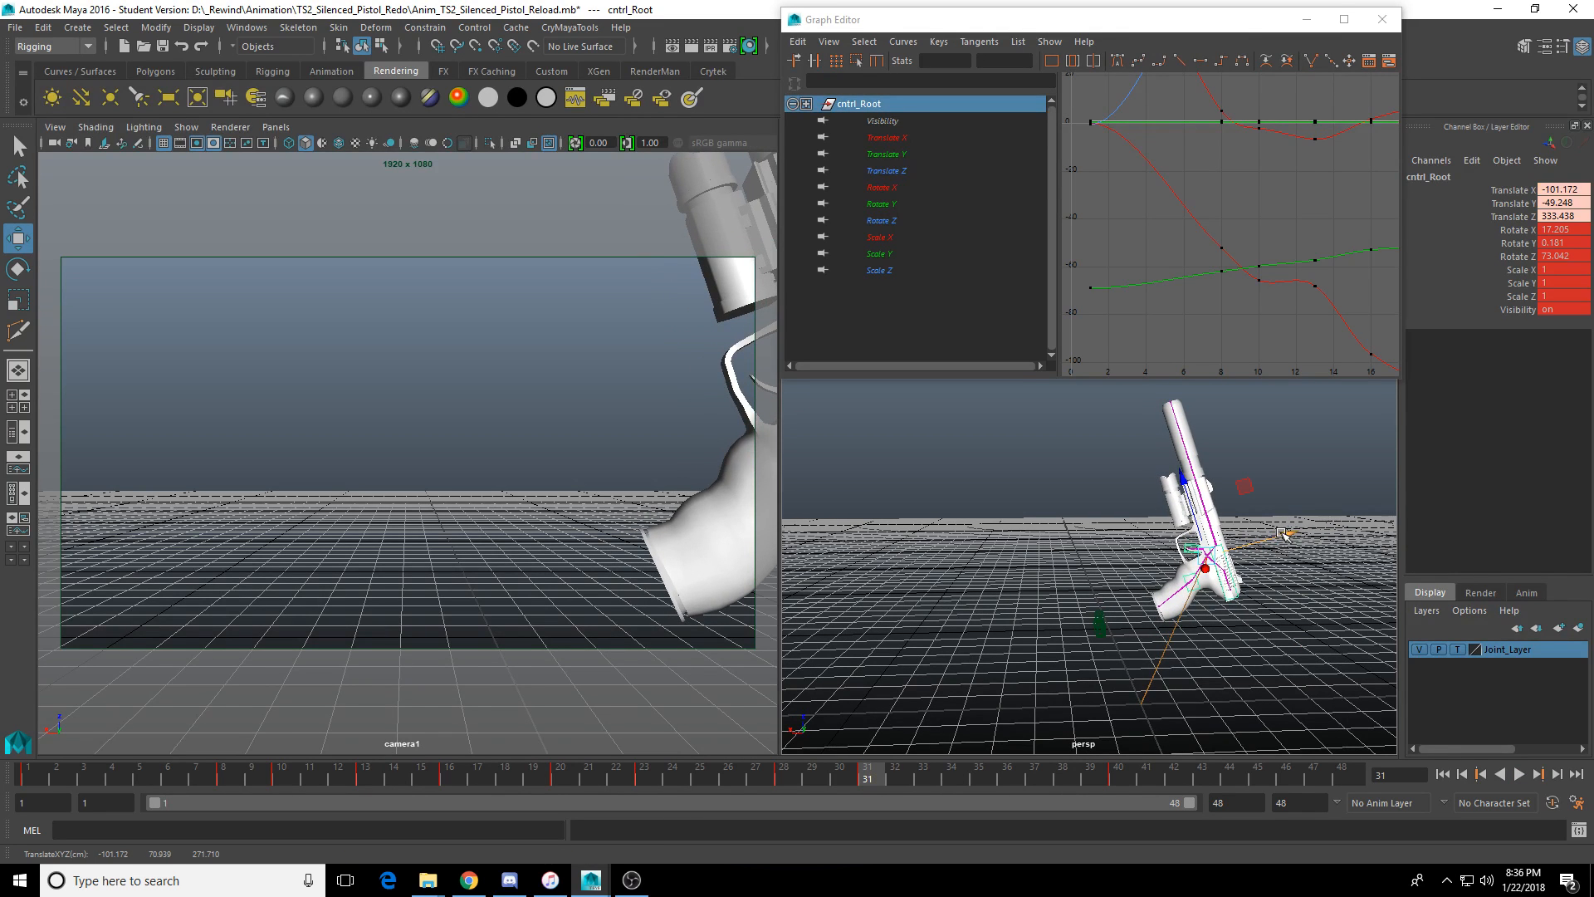
Shift the root control's key from frame 31 to frame 30 and play back the reload.
drag(786, 780, 922, 778)
right_click(868, 778)
click(840, 779)
key(e)
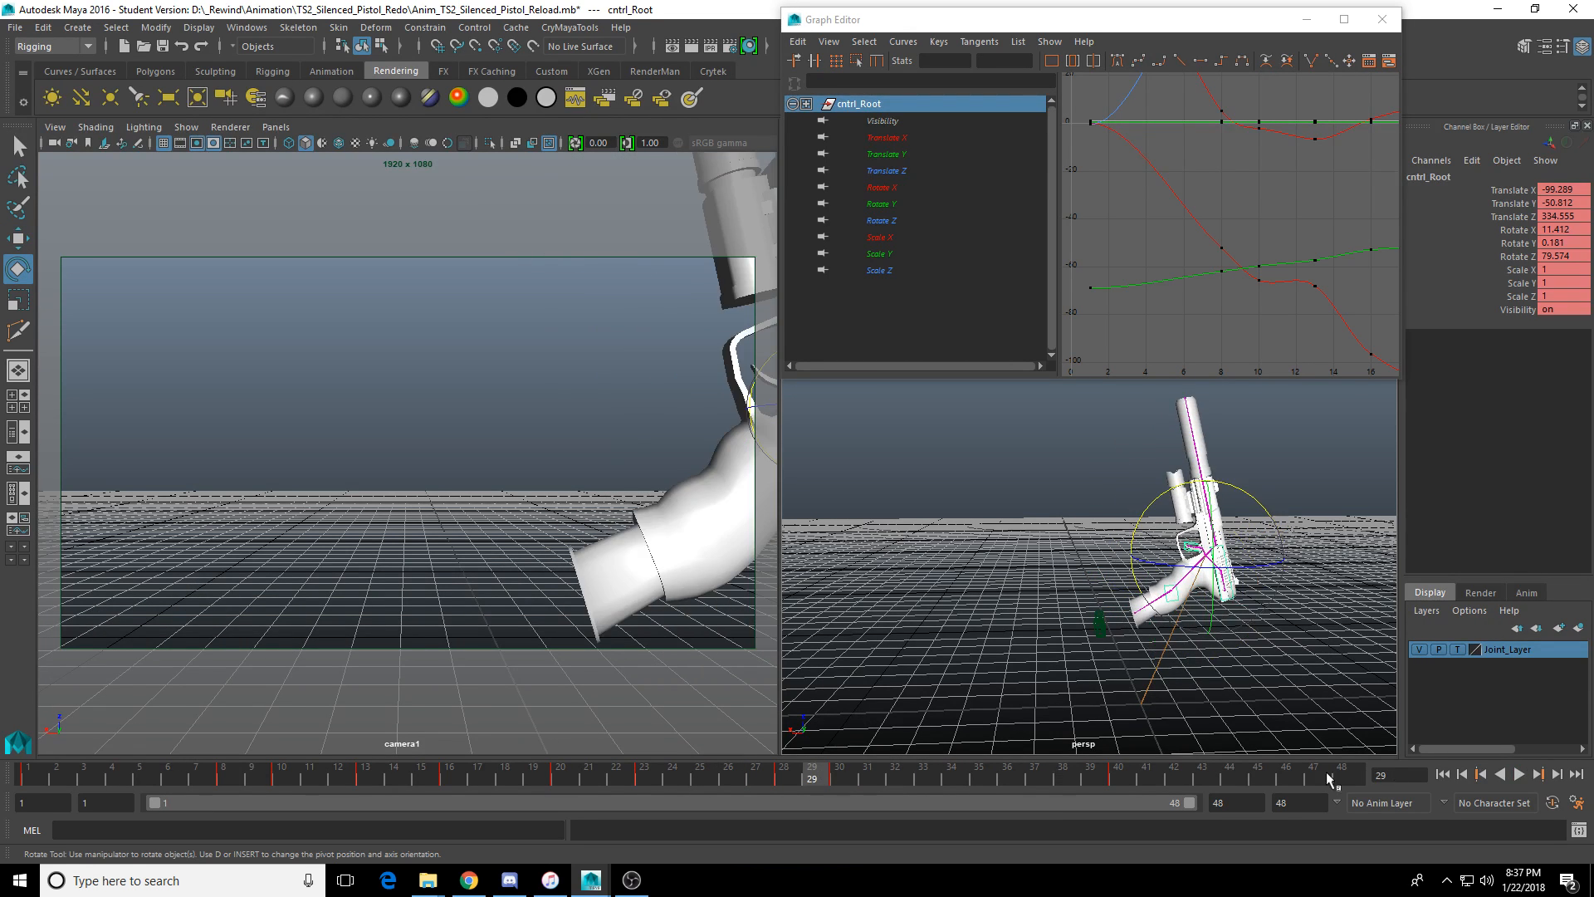
click(1519, 774)
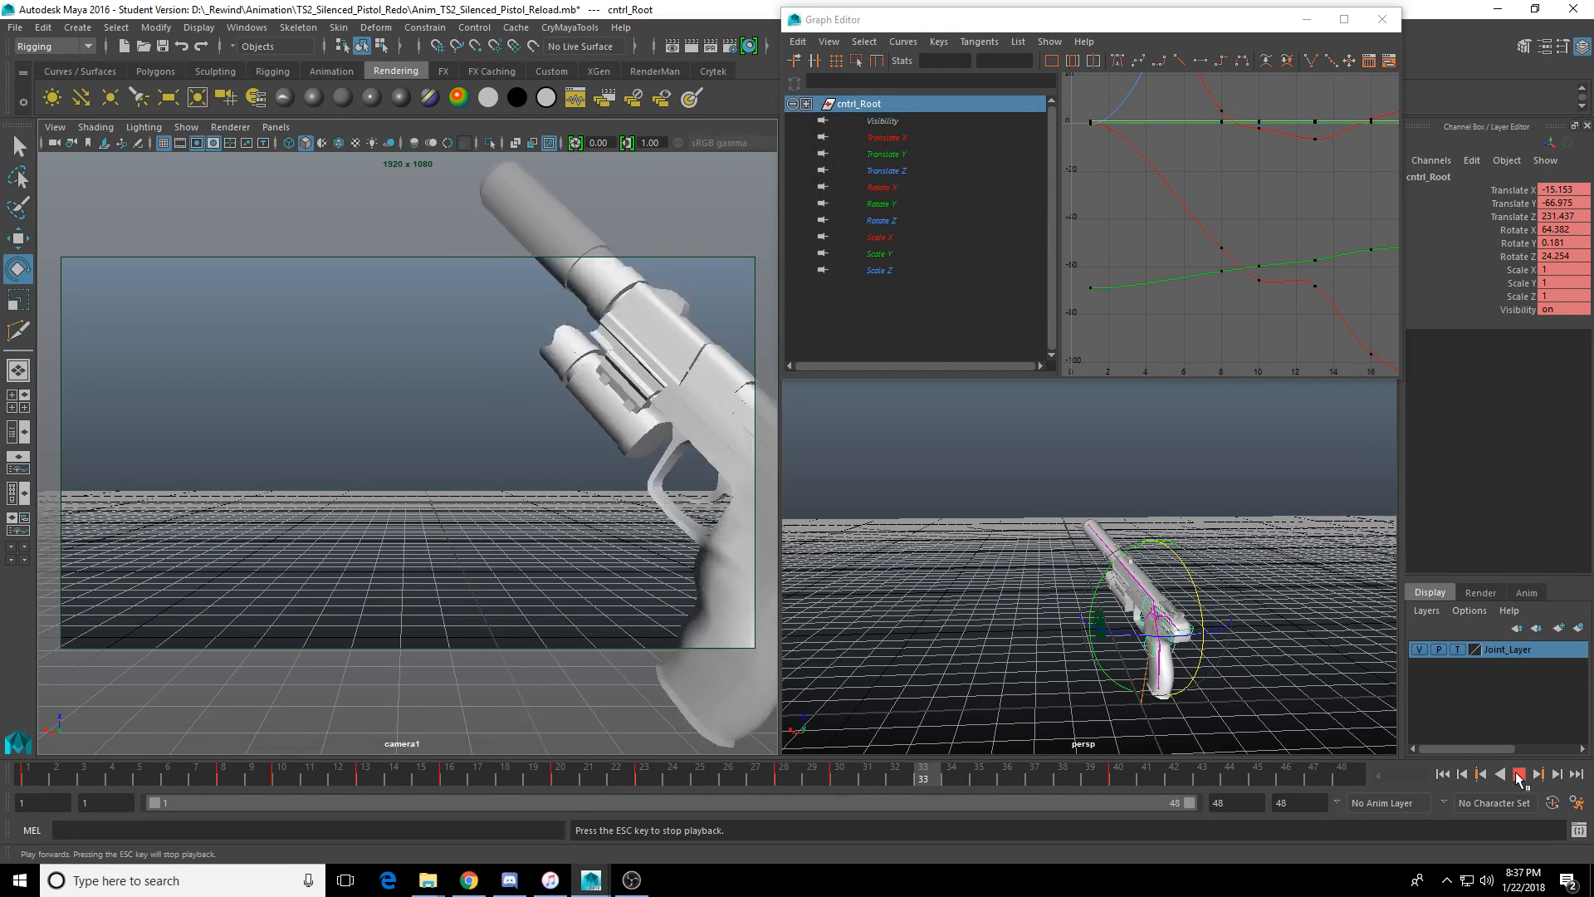
key(Escape)
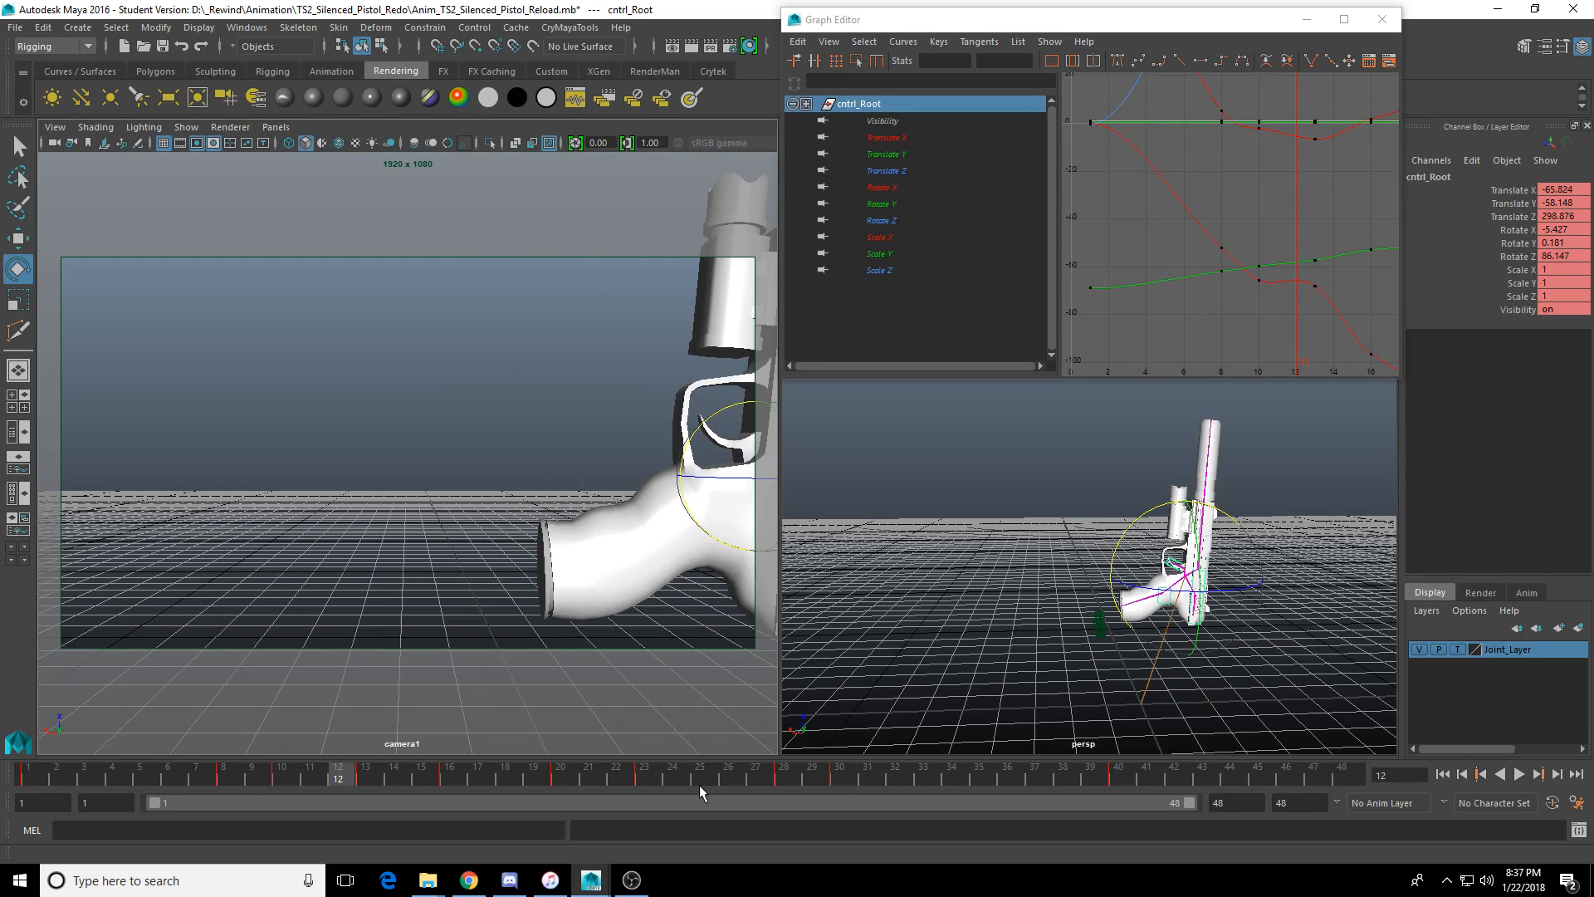
Copy the root control's key at frame 30 and paste it at frame 33.
drag(716, 779, 838, 778)
right_click(838, 779)
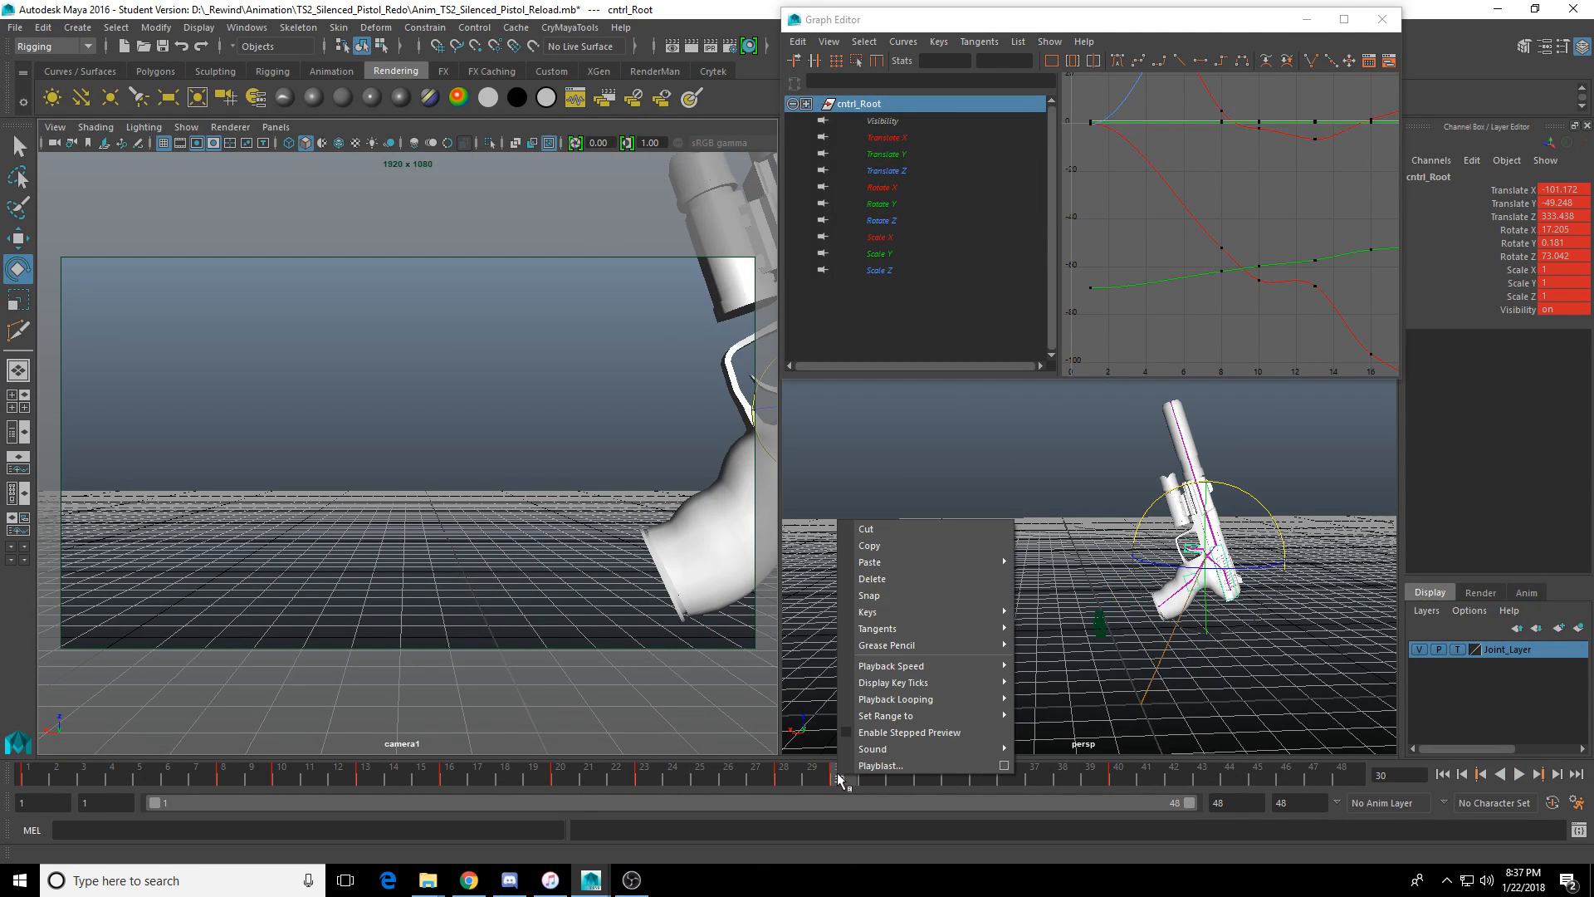
click(918, 546)
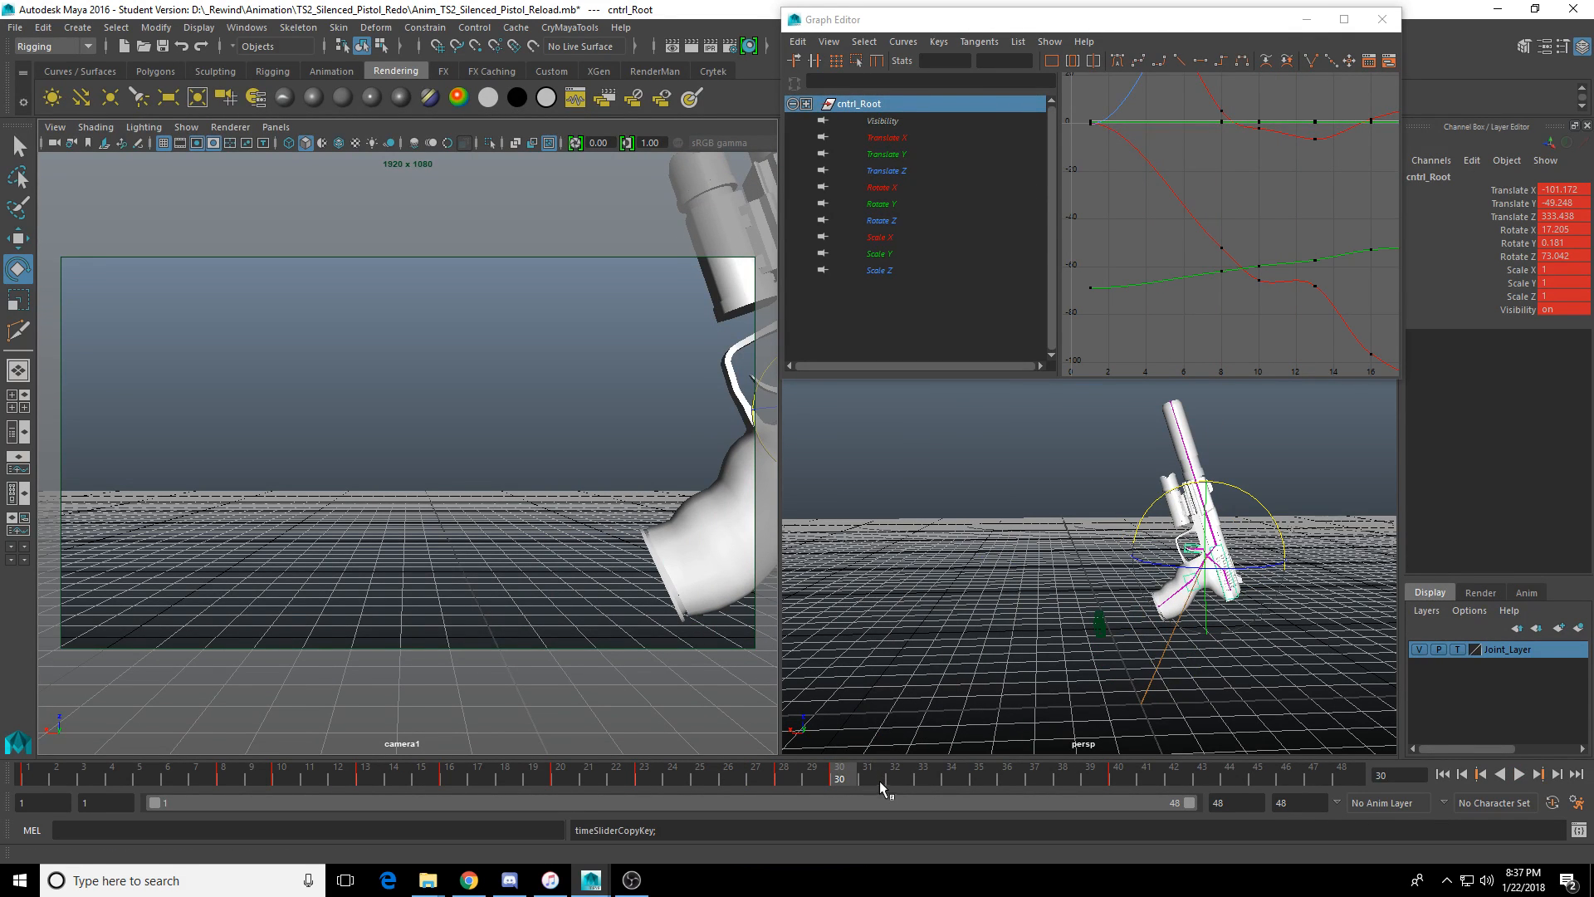
drag(869, 776, 923, 774)
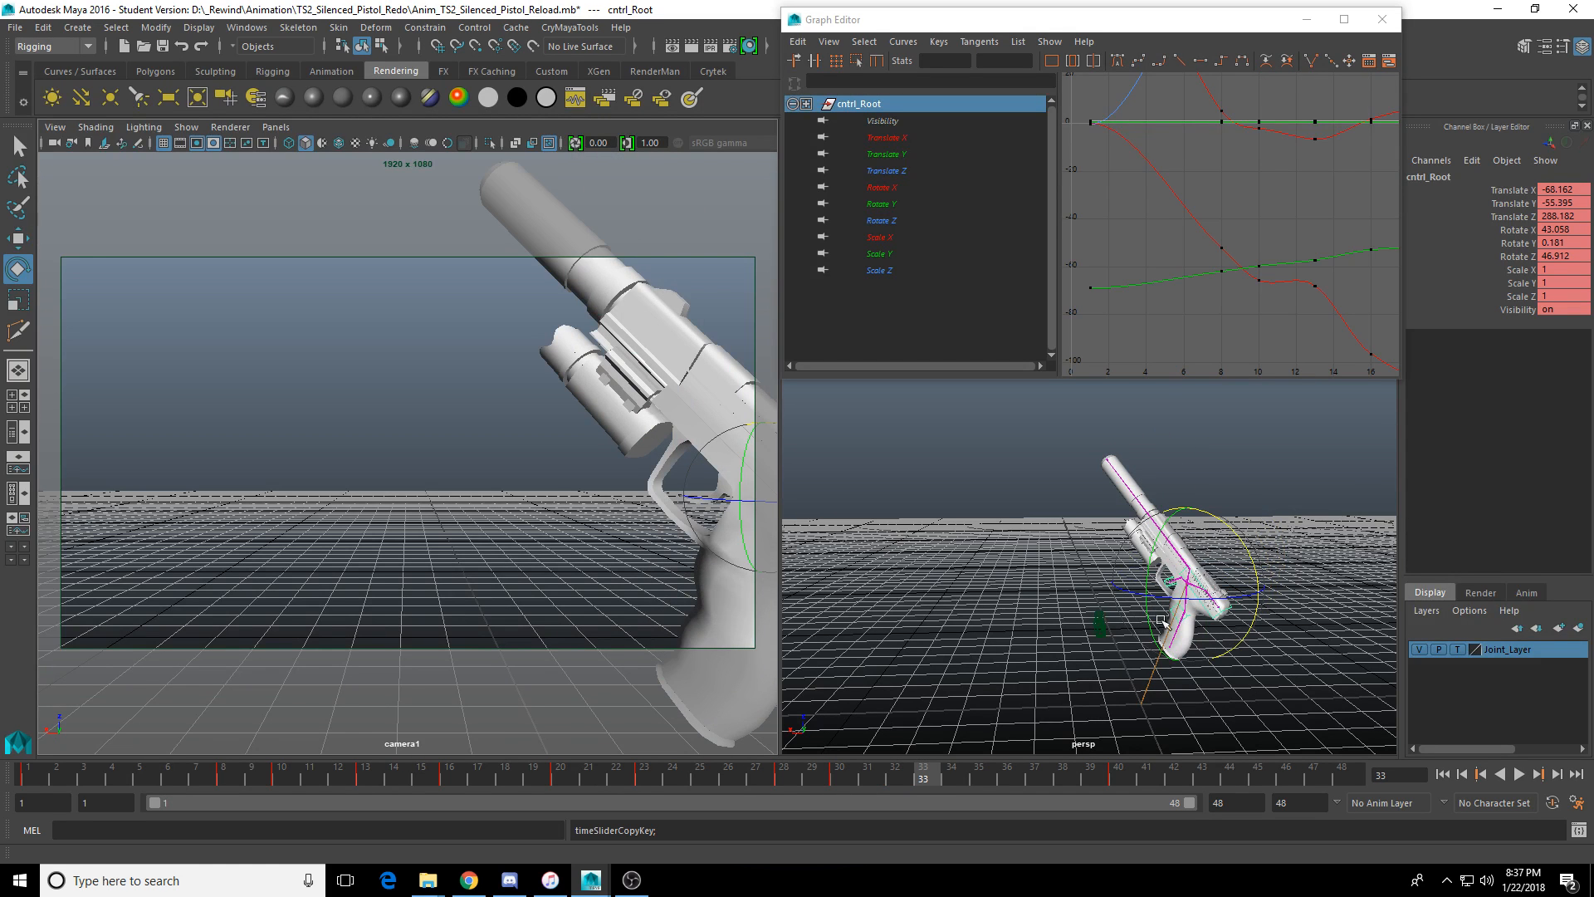
drag(1245, 545, 1007, 747)
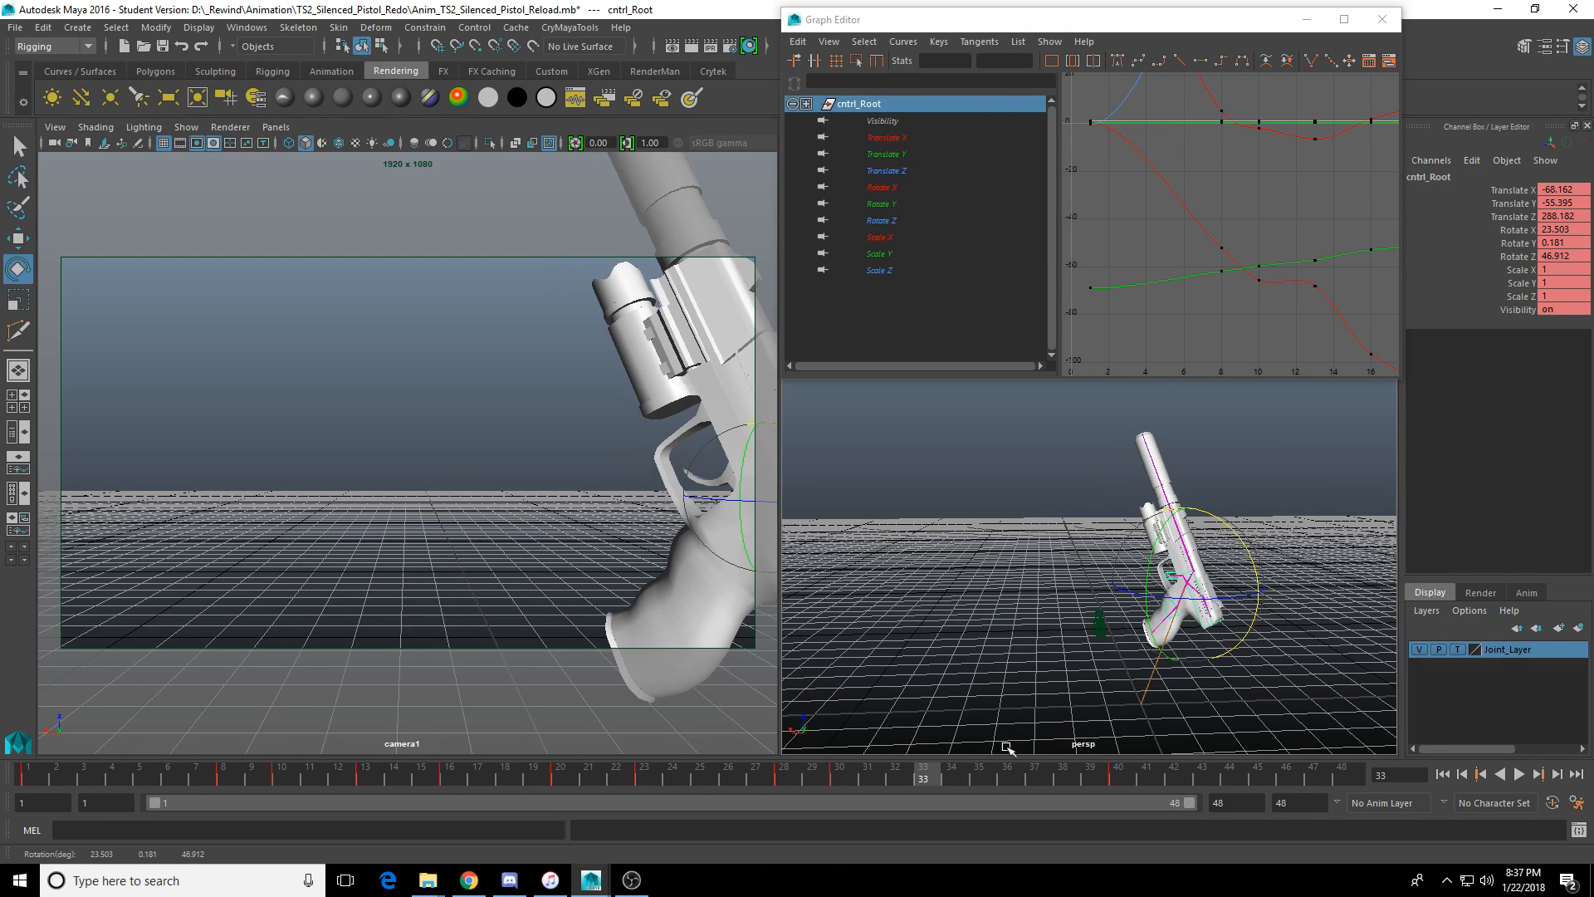
right_click(923, 776)
mouse_move(1049, 564)
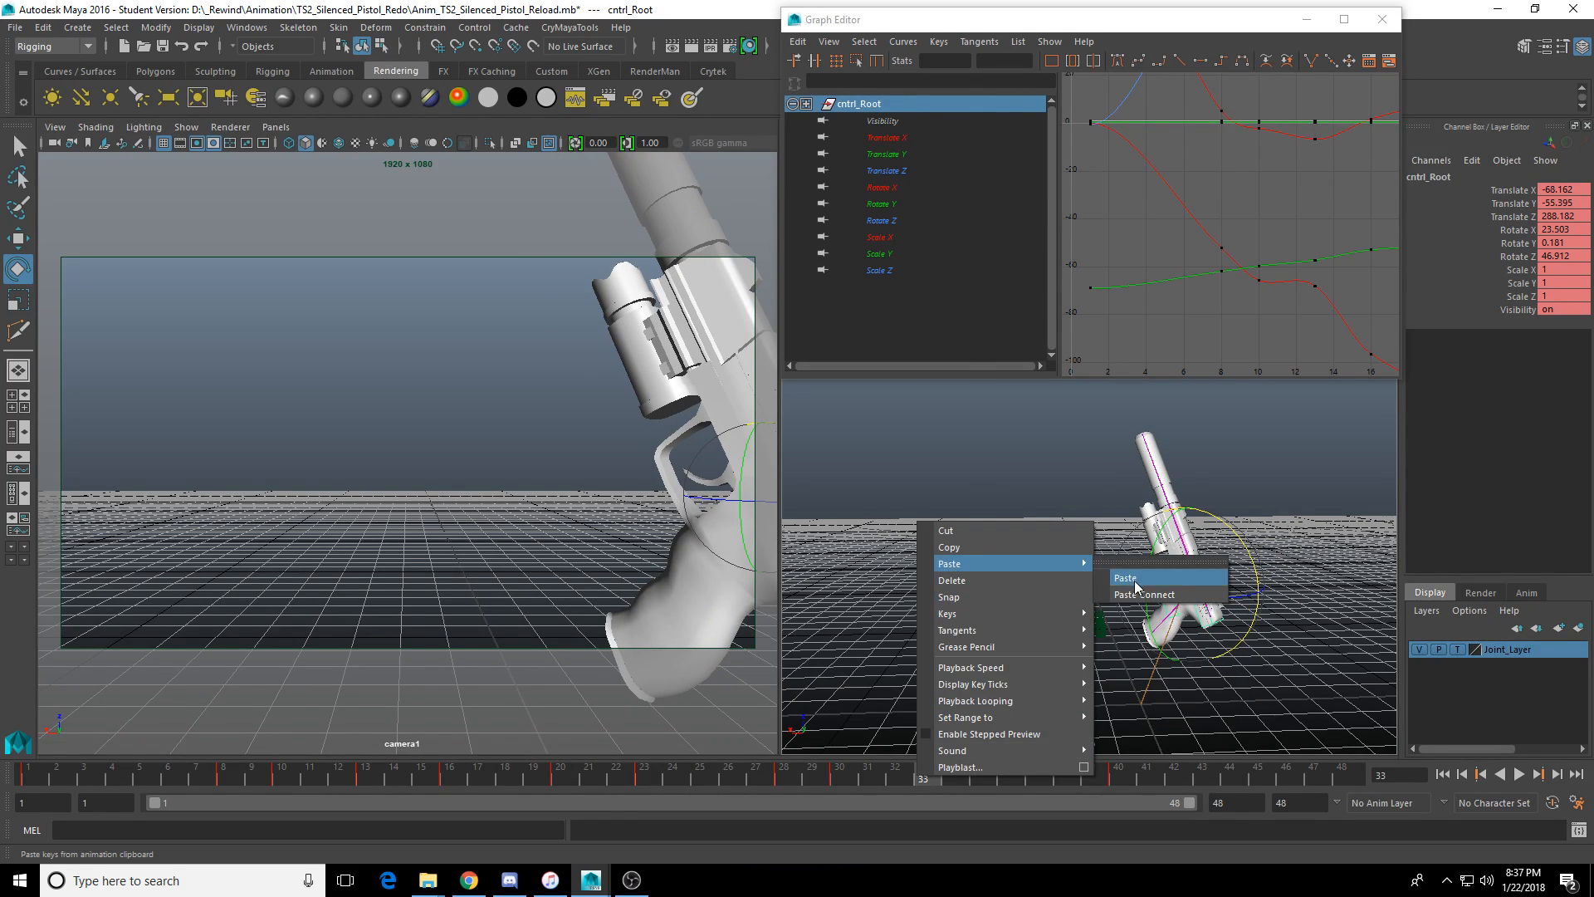
click(1187, 577)
At frame 33, key the root control at about -79.8, -55.9, 300.1 translation and 4.3, -14.9, 54.5 rotation in X, Y, Z.
key(w)
mouse_move(1284, 535)
mouse_down()
mouse_move(1255, 528)
mouse_move(1263, 557)
mouse_up()
key(e)
key(w)
drag(1205, 492, 1214, 508)
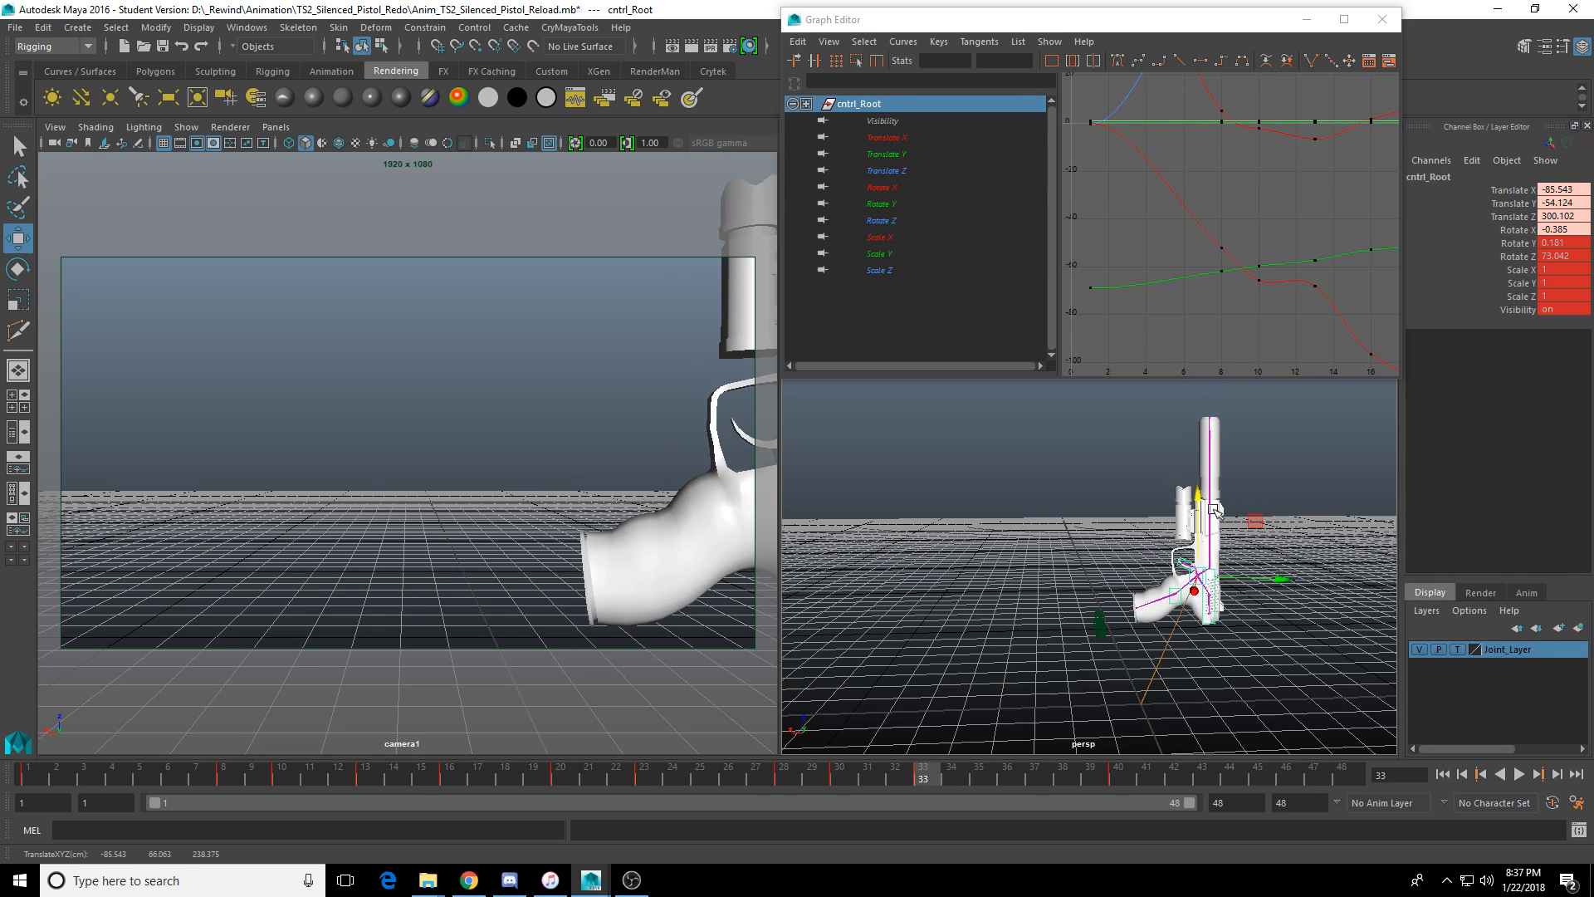
drag(1279, 576, 1255, 548)
alt+drag(1279, 561, 1330, 588)
key(e)
drag(1205, 524, 1158, 560)
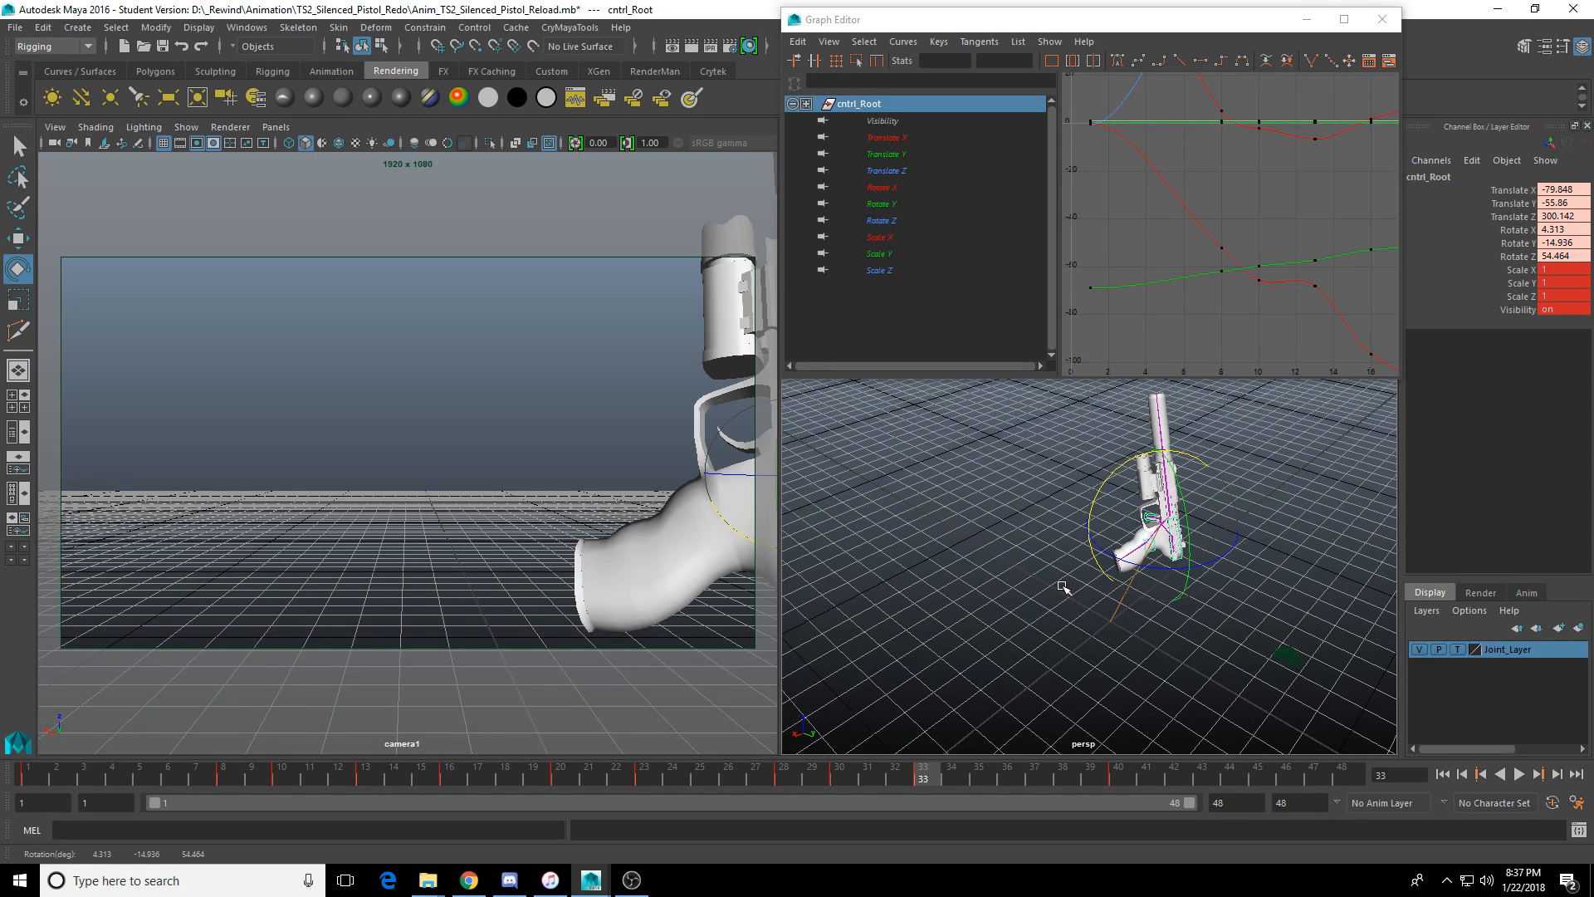
key(s)
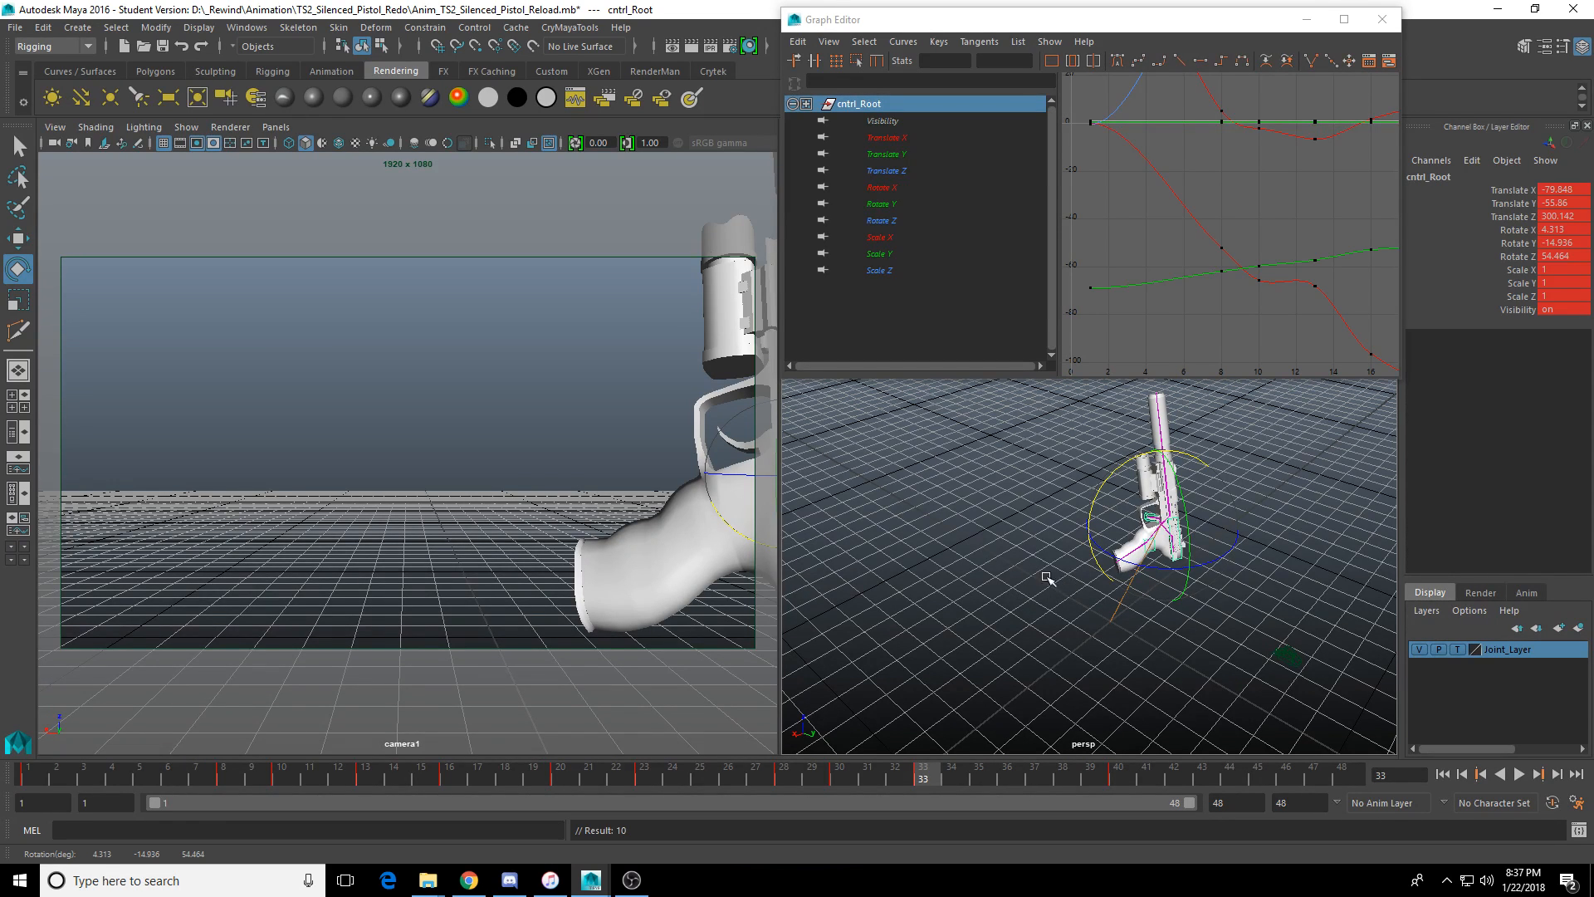
Scrub and play back the whole reload to review the root control's motion.
drag(926, 772, 615, 775)
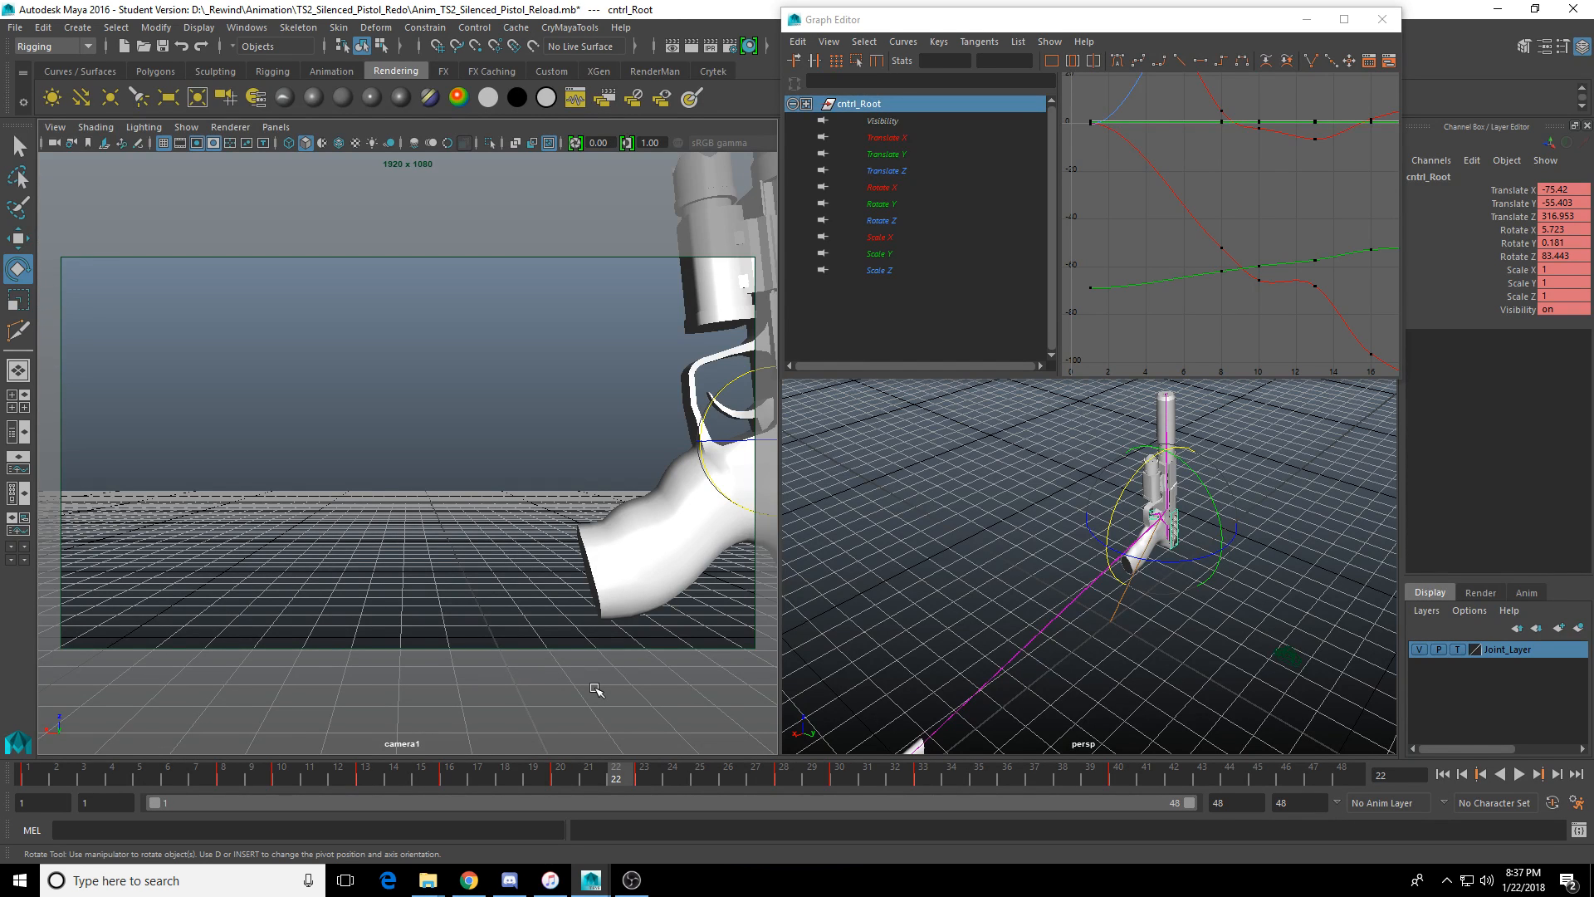
click(592, 774)
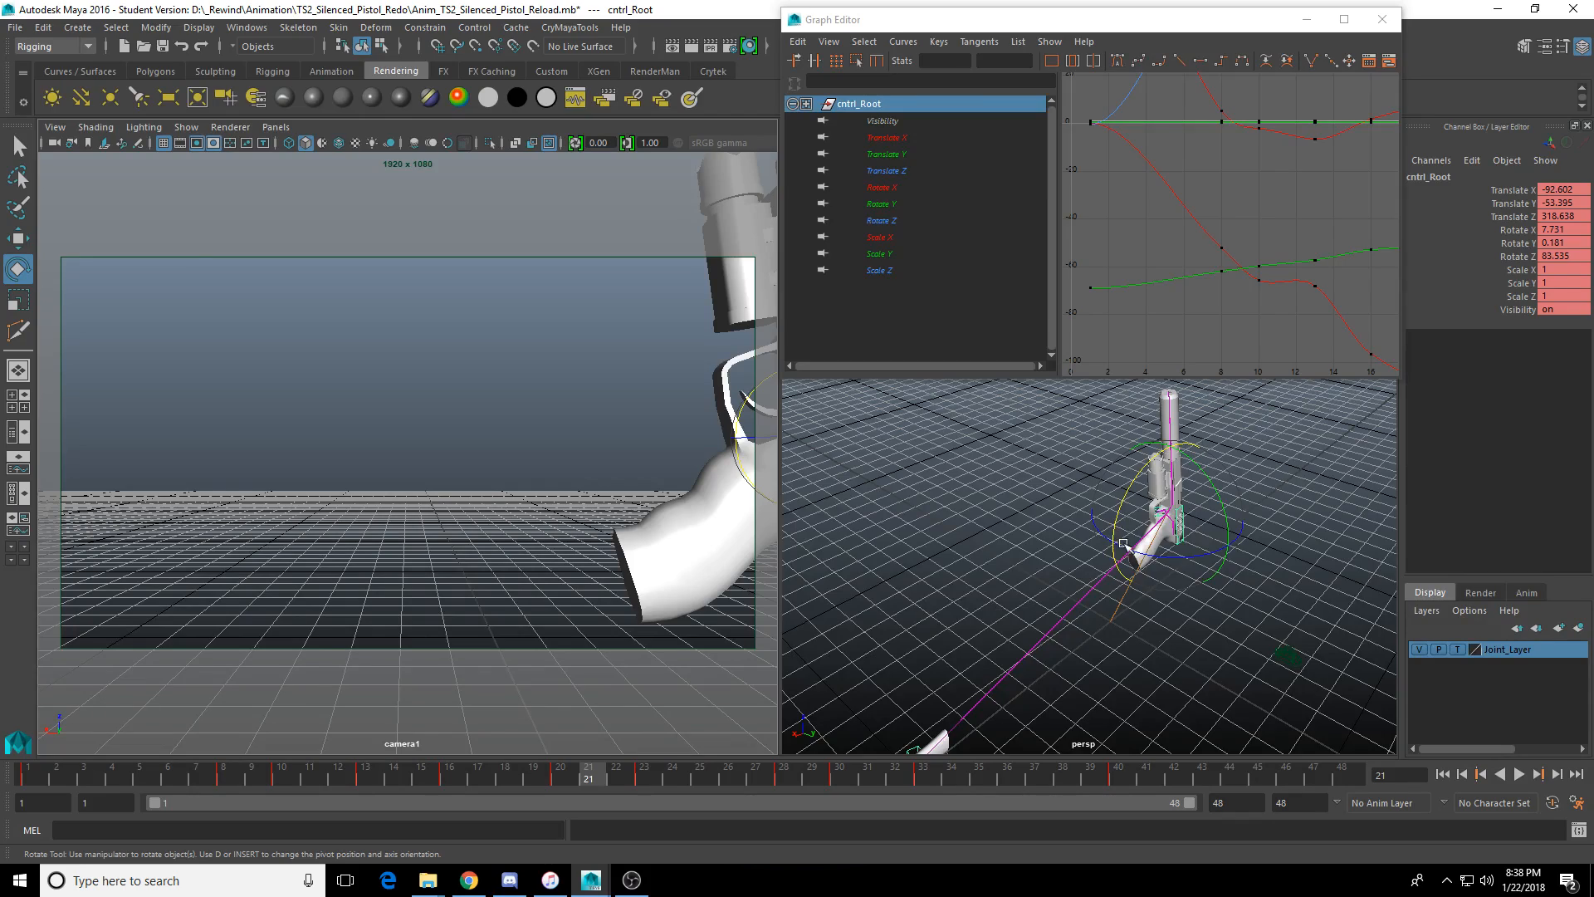
alt+drag(1123, 544, 1059, 536)
key(alt+v)
drag(745, 767, 1066, 779)
alt+click(743, 619)
click(1444, 775)
click(1521, 776)
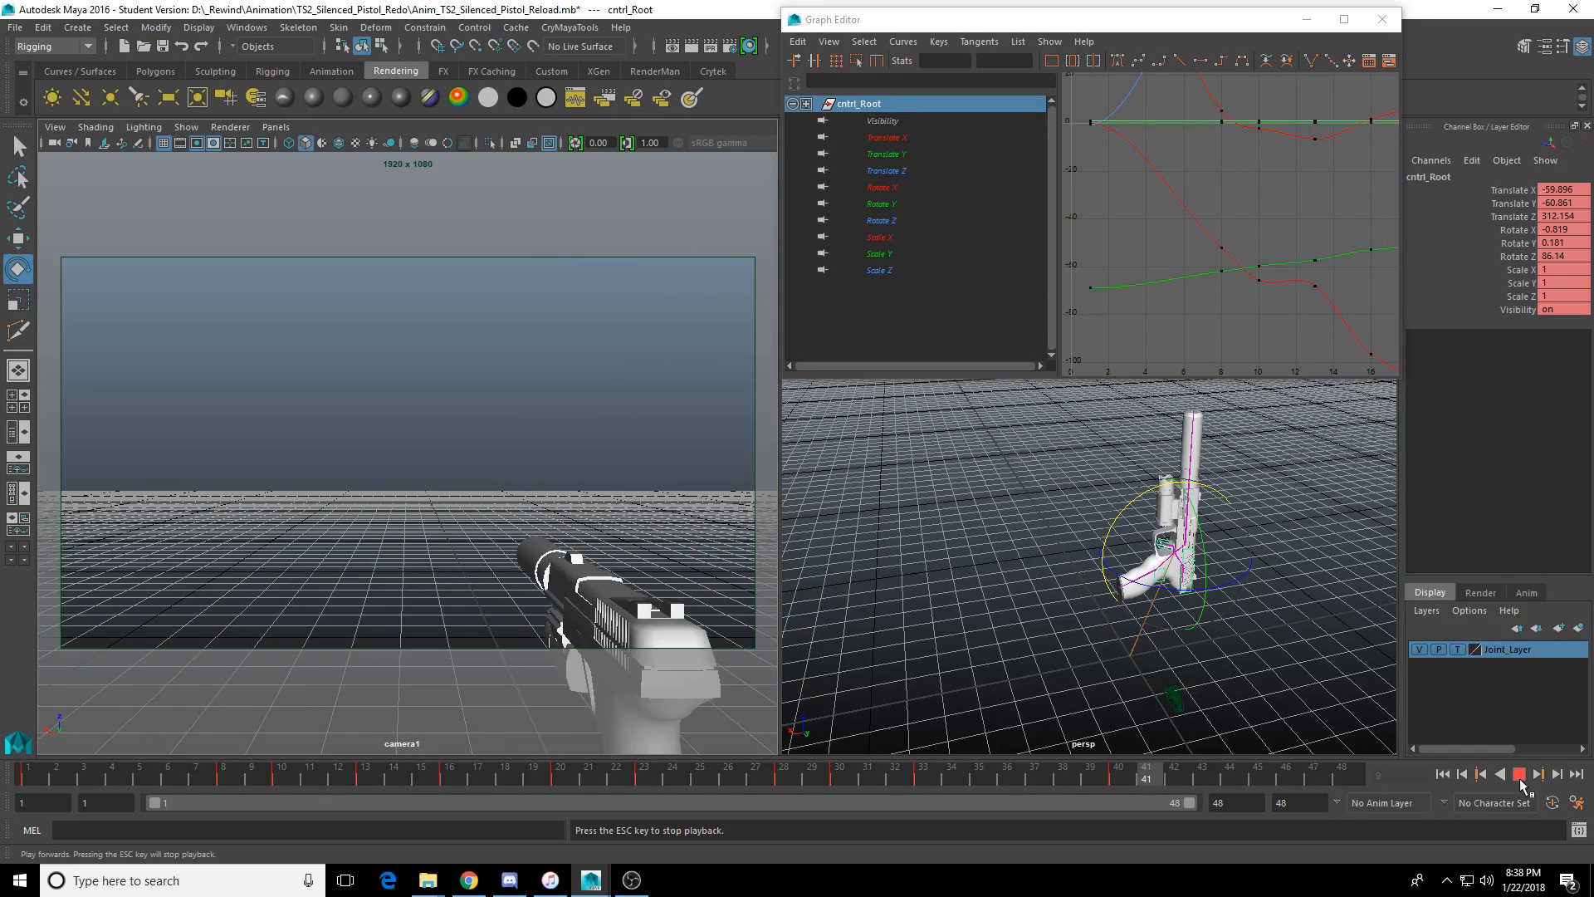
Examine the pistol's return to its starting pose between frames 30 and 40 up close from several perspective angles.
click(836, 779)
drag(836, 780, 933, 784)
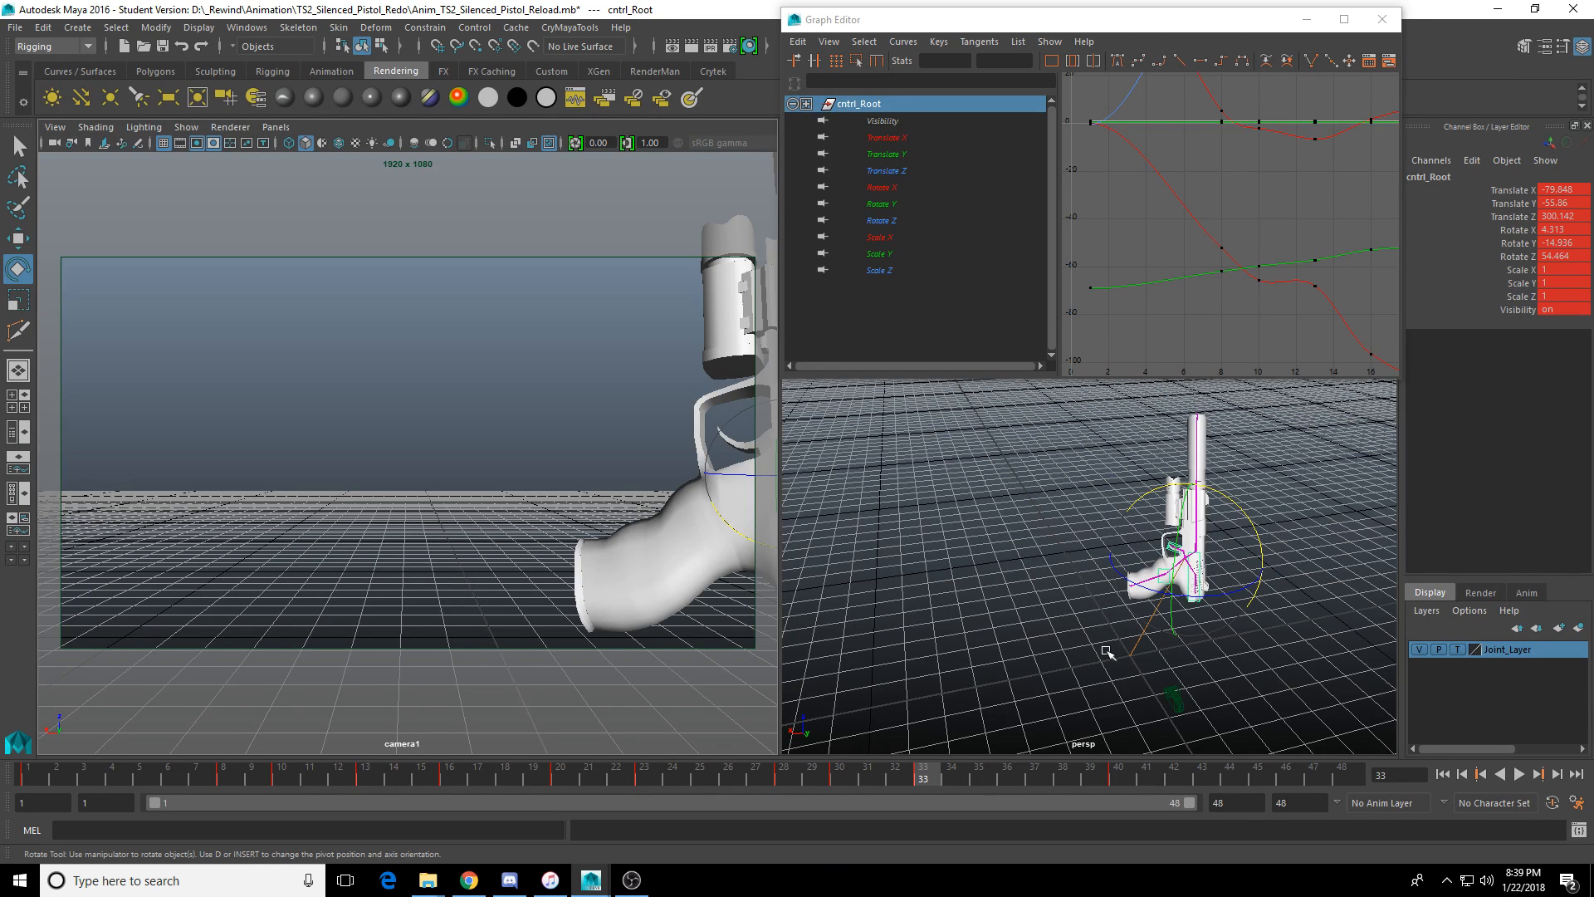
scroll(1072, 623, up, 3)
alt+middle_drag(1047, 612, 1047, 611)
alt+drag(1069, 613, 1032, 583)
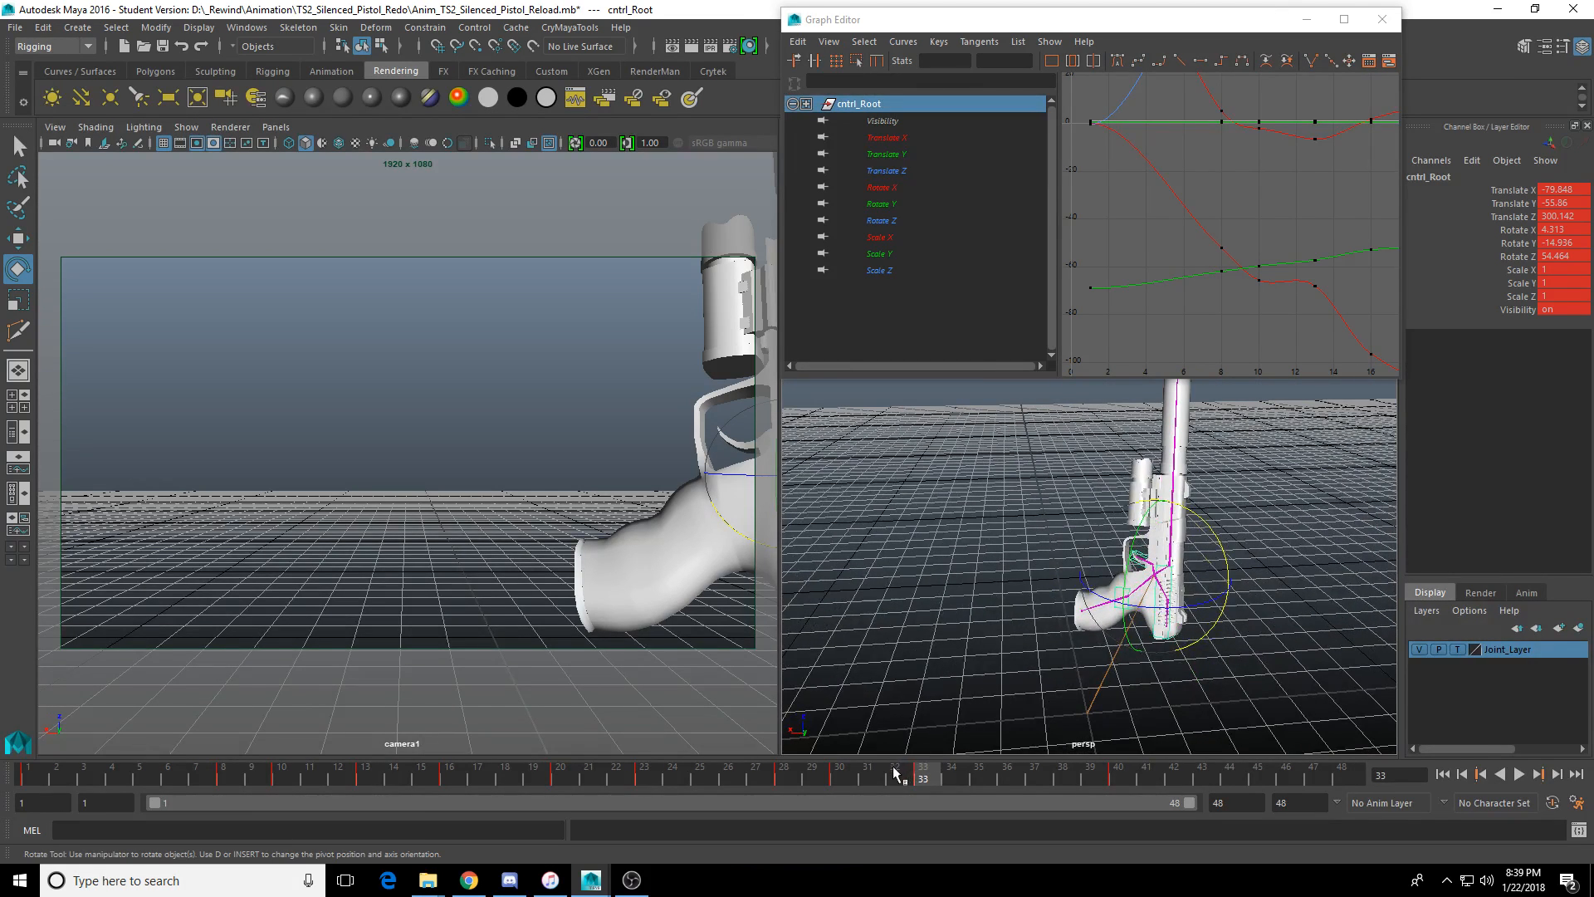
key(alt+v)
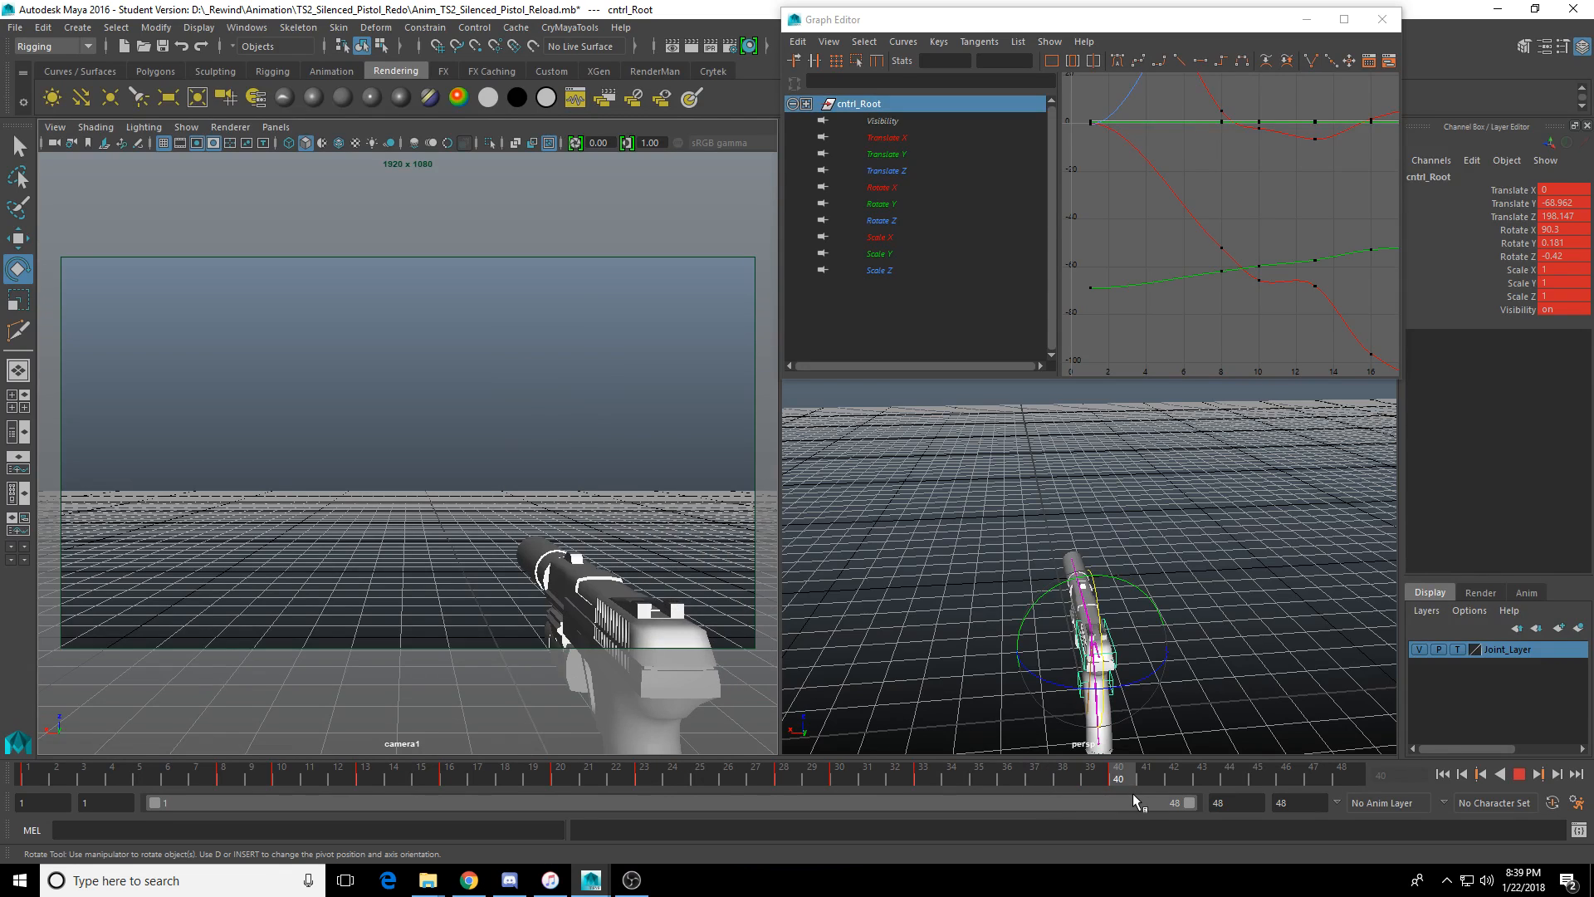
key(alt+v)
alt+drag(1096, 611, 1027, 510)
alt+middle_drag(1027, 511, 1007, 528)
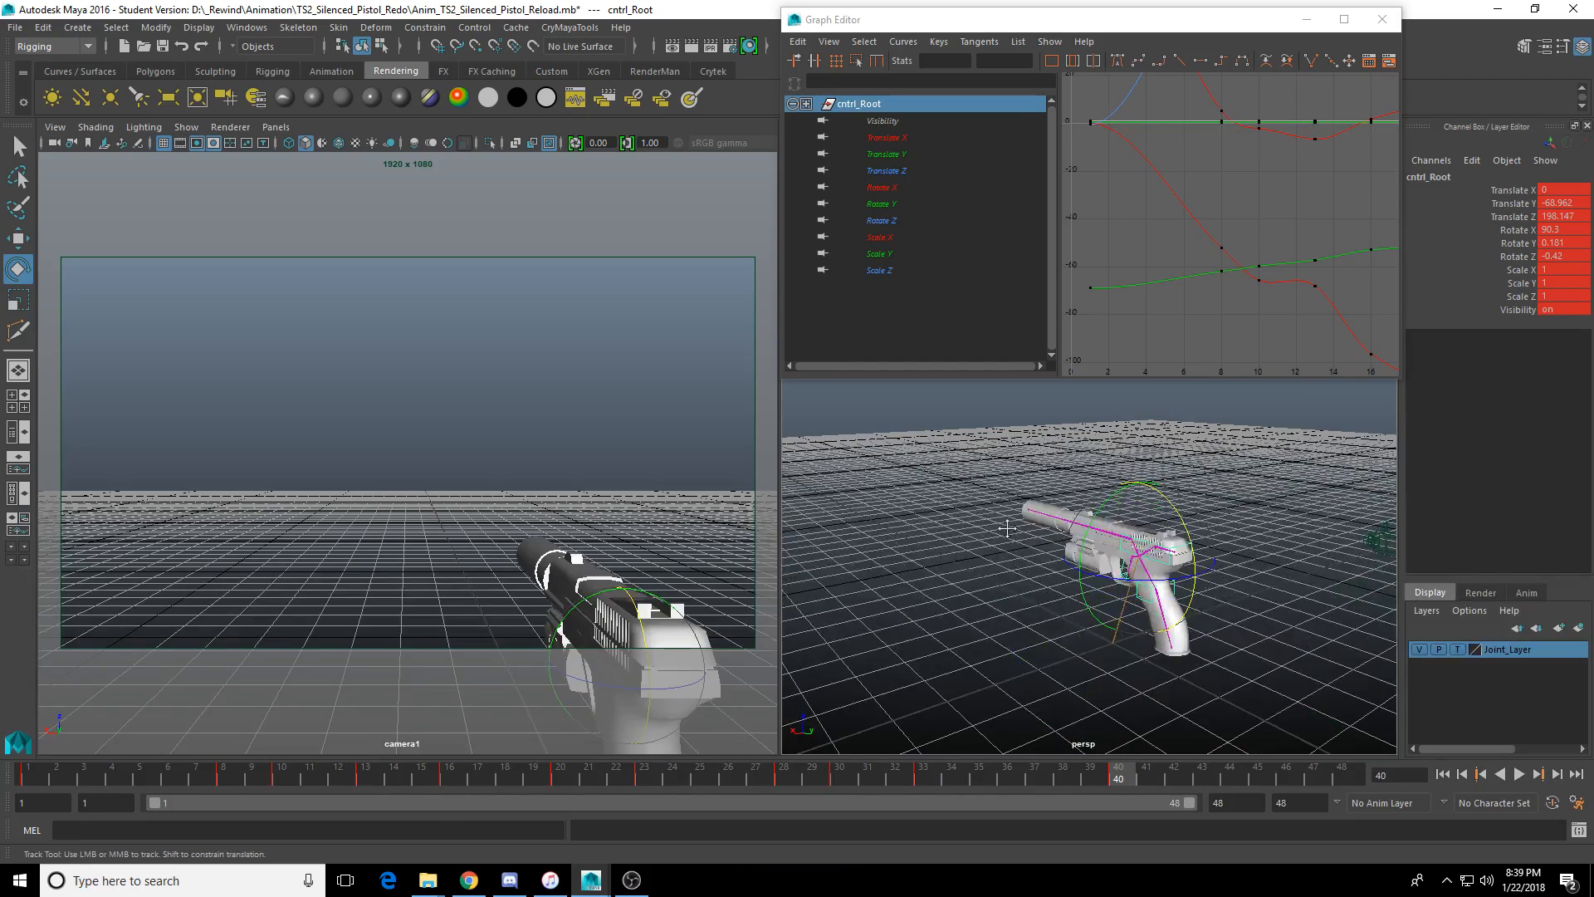
alt+drag(1007, 528, 991, 481)
click(883, 775)
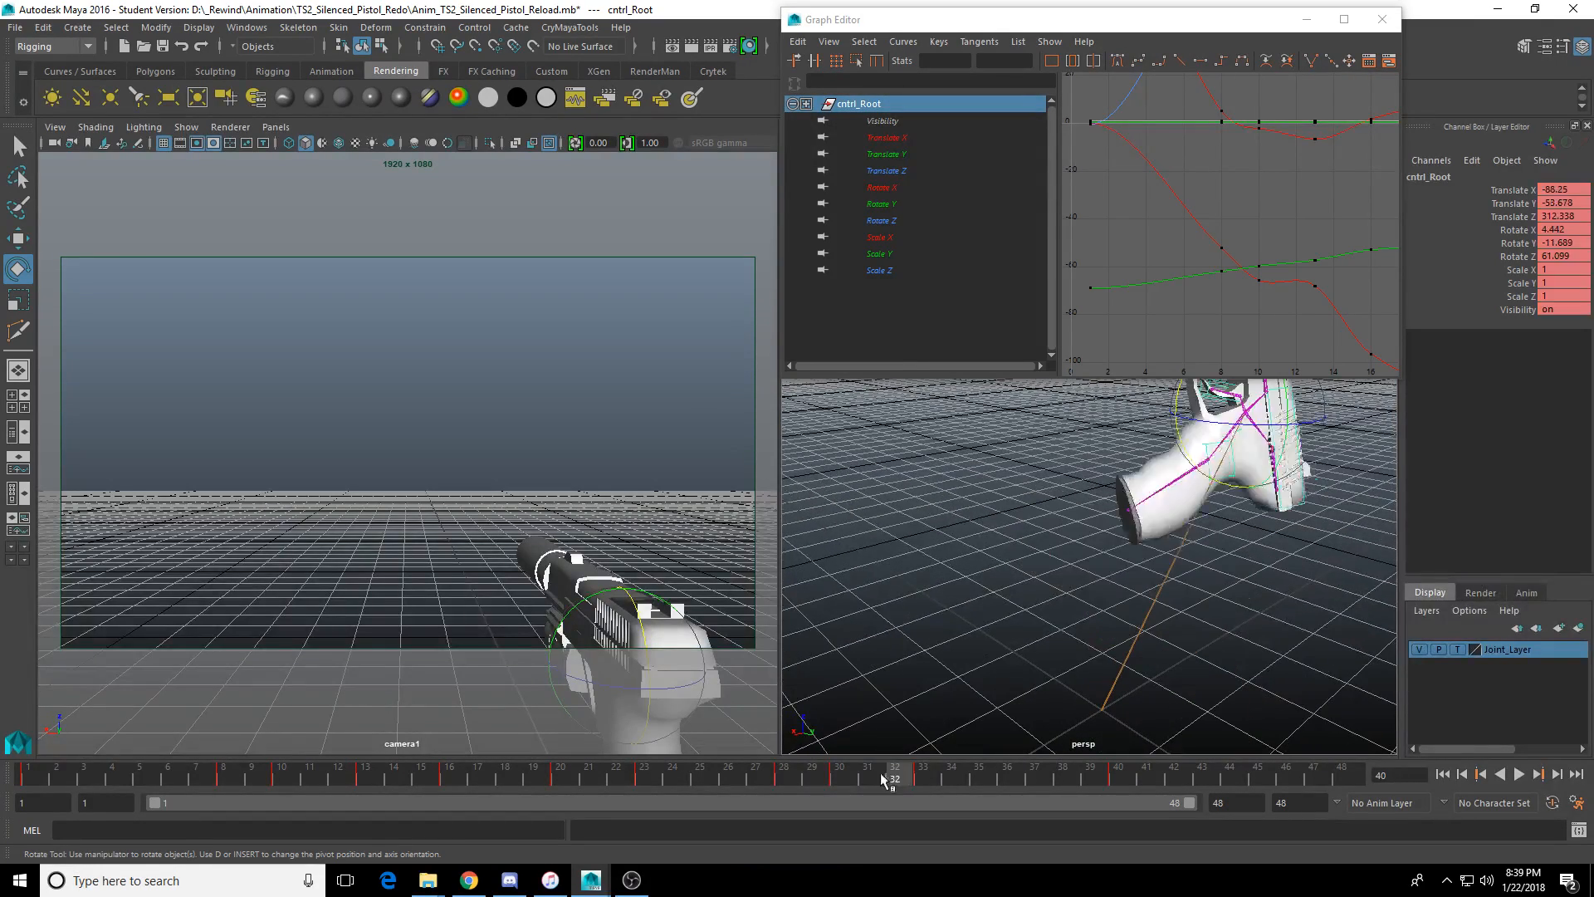
key(alt+v)
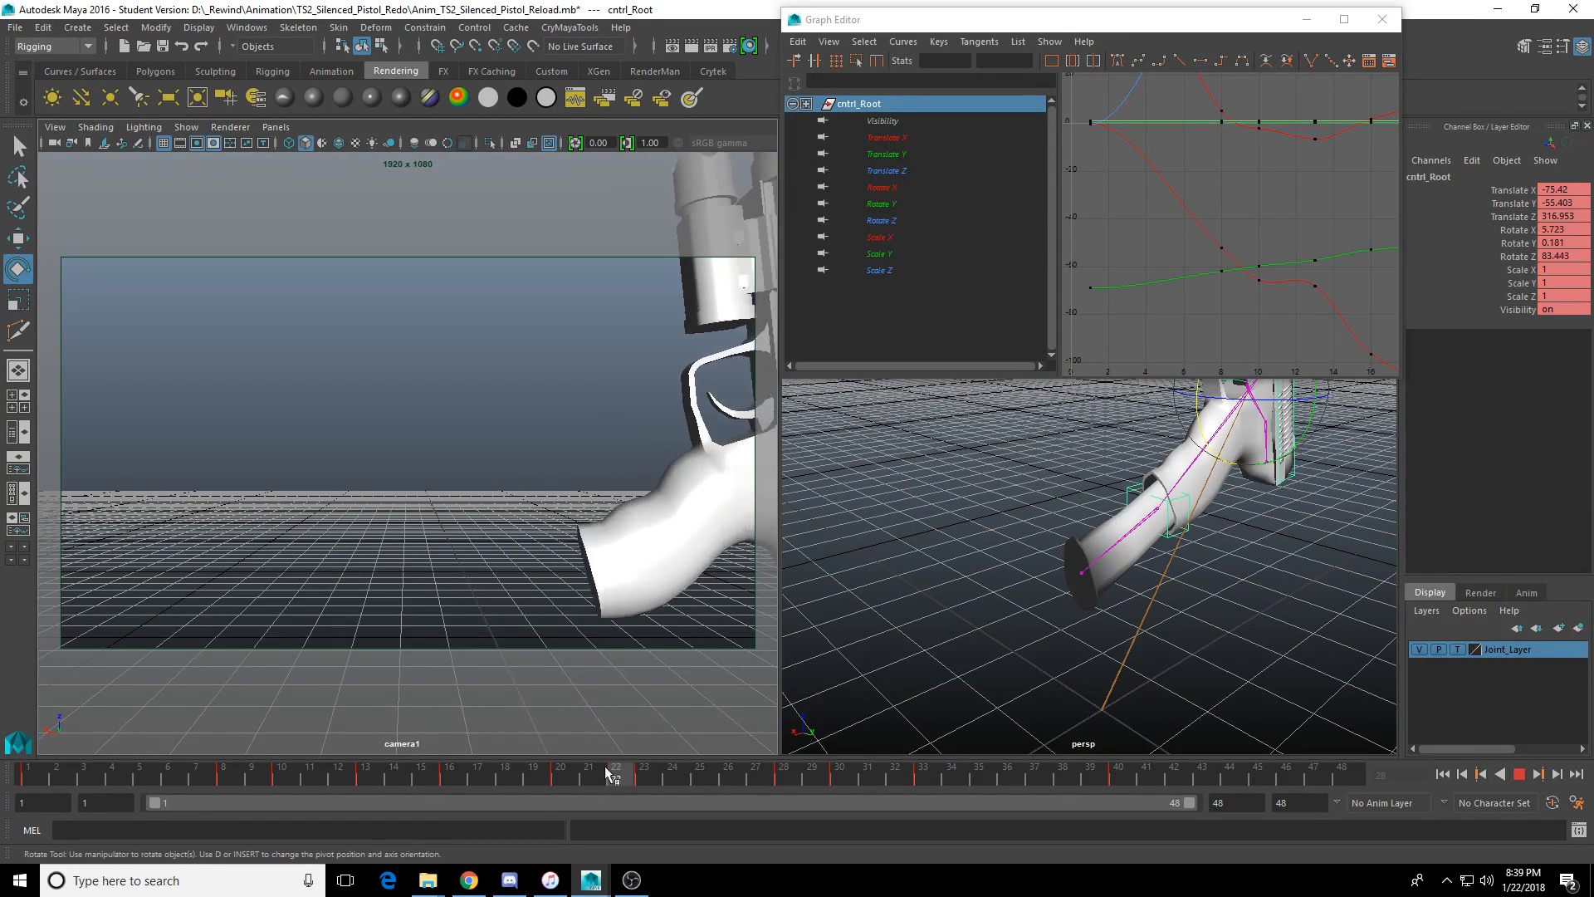
drag(604, 766, 1027, 774)
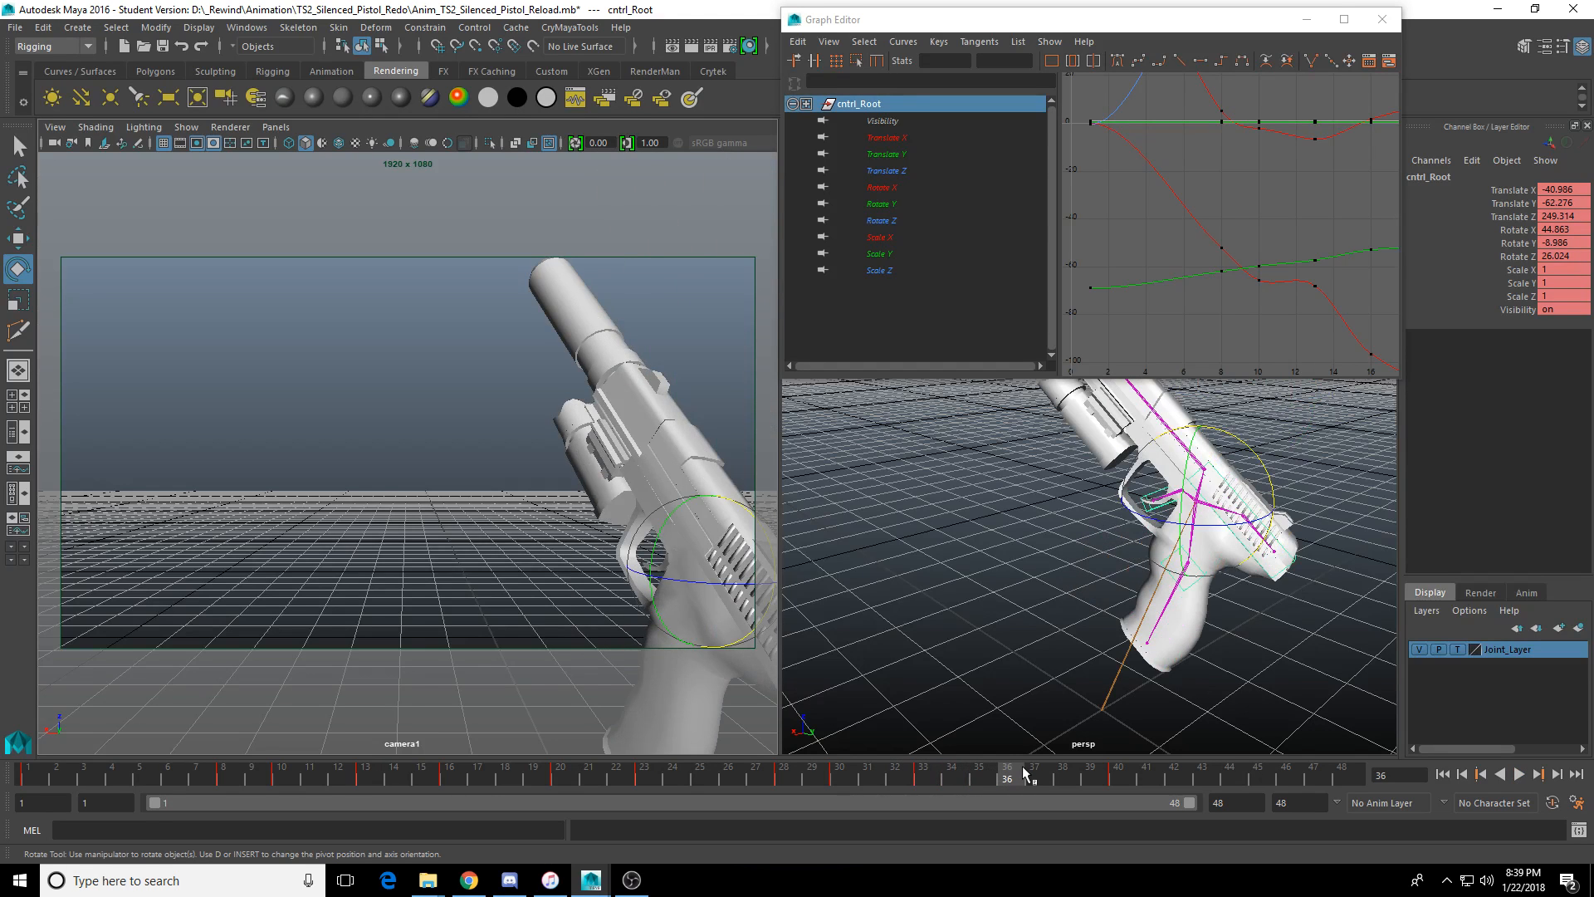
click(1029, 779)
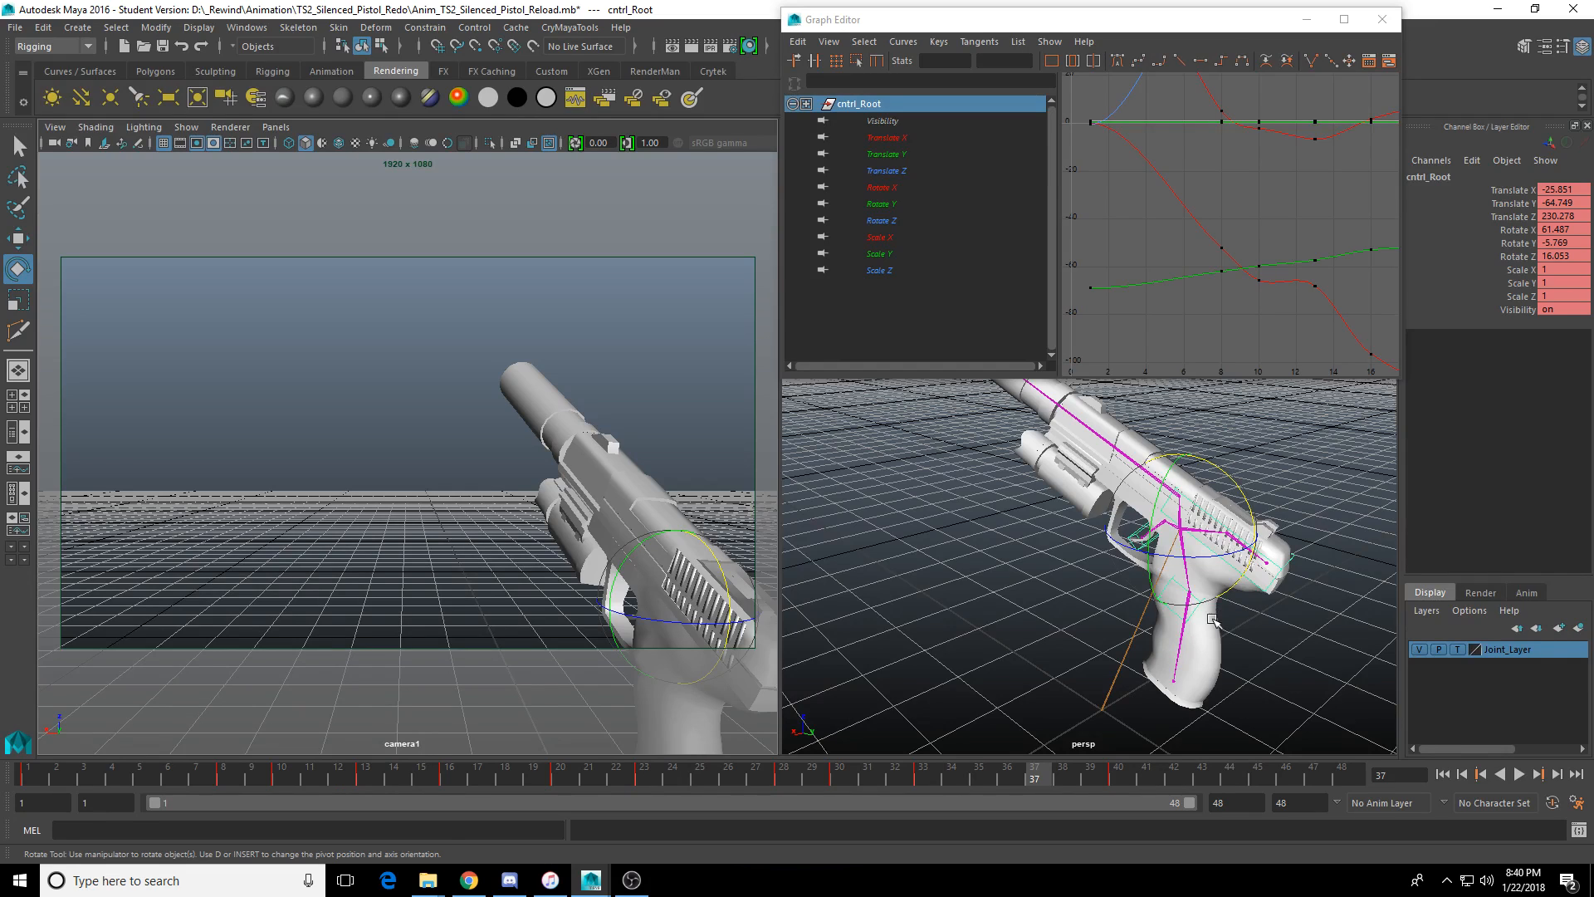
alt+drag(1041, 614, 1009, 653)
Rekey the root control at frame 33 at about -89.2 Translate X, -54.7 Translate Y, 317.1 Translate Z and 15.9 Rotate X, and play back the reload.
drag(1003, 775, 922, 785)
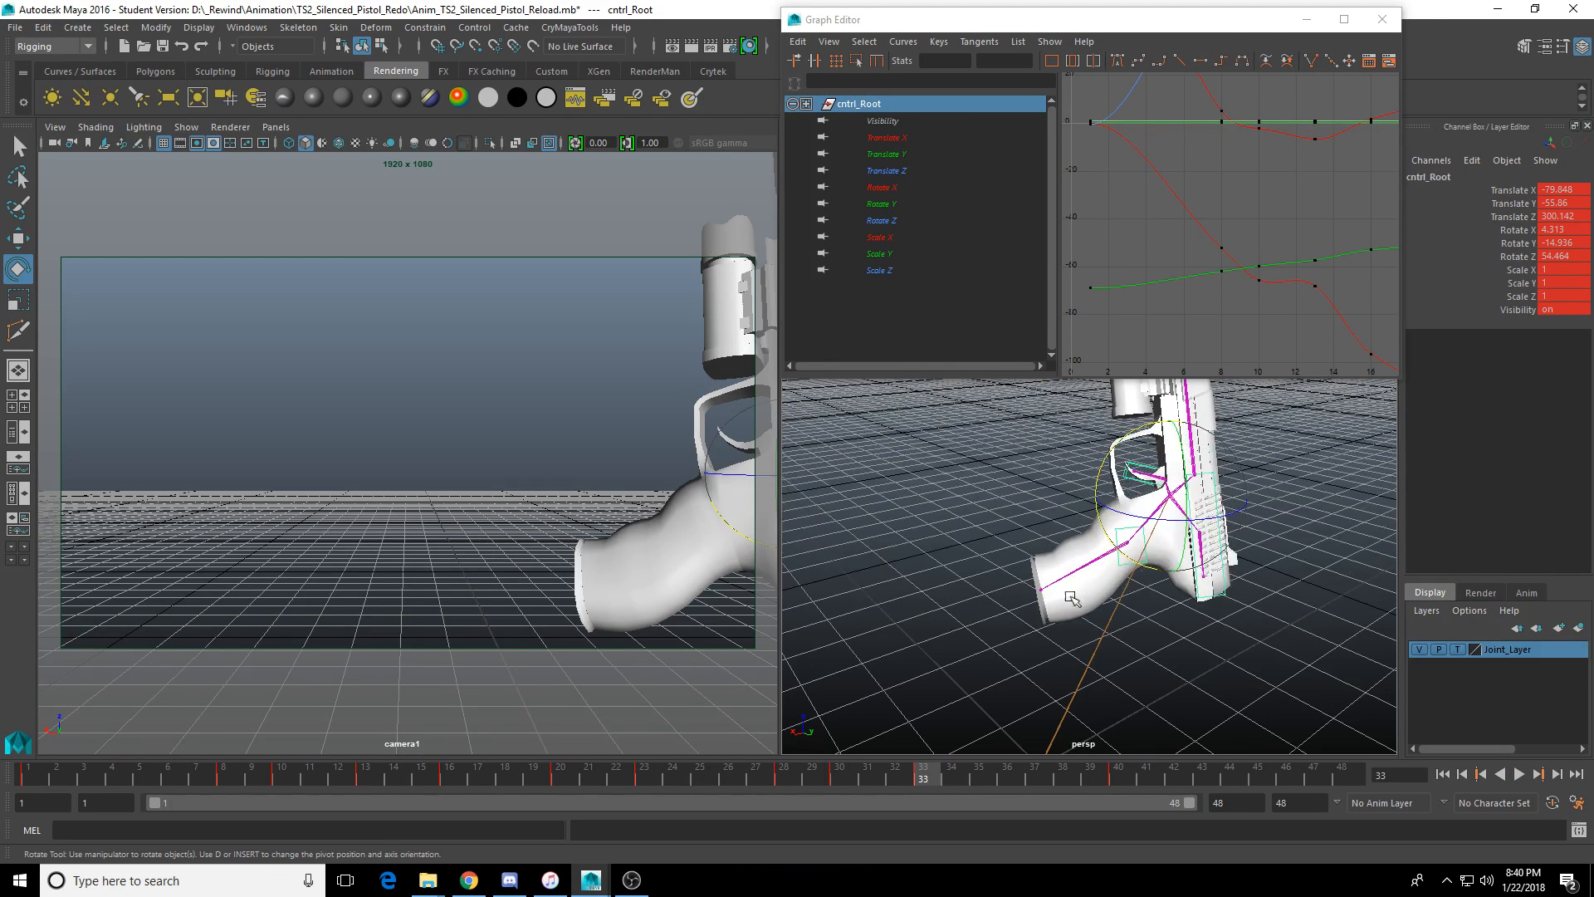
drag(1114, 455, 1082, 450)
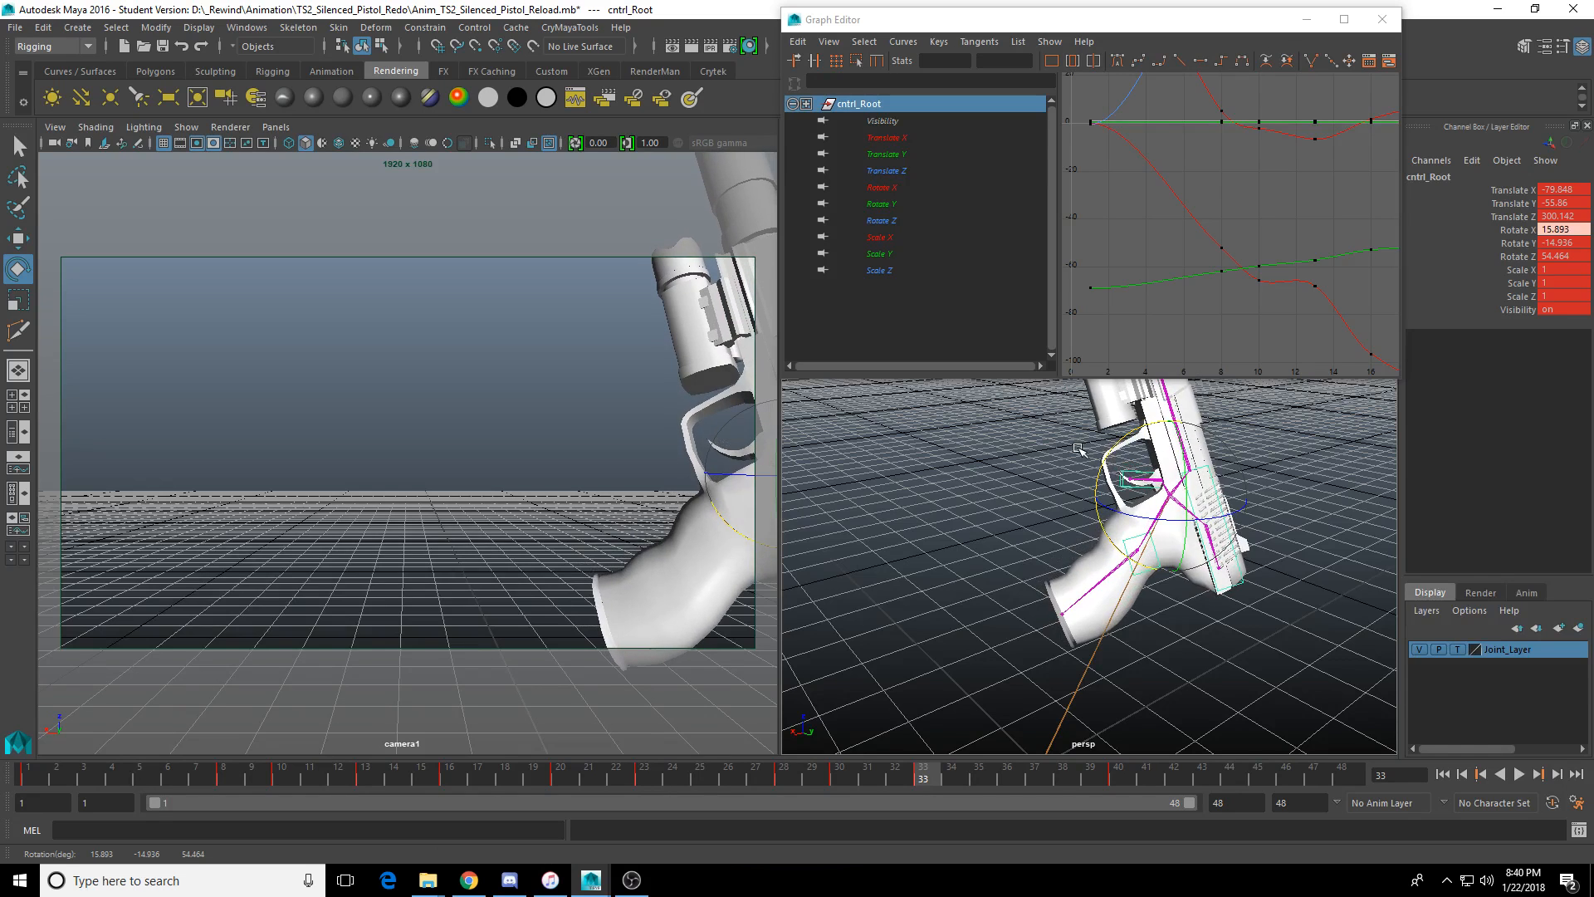
drag(764, 776, 920, 777)
key(w)
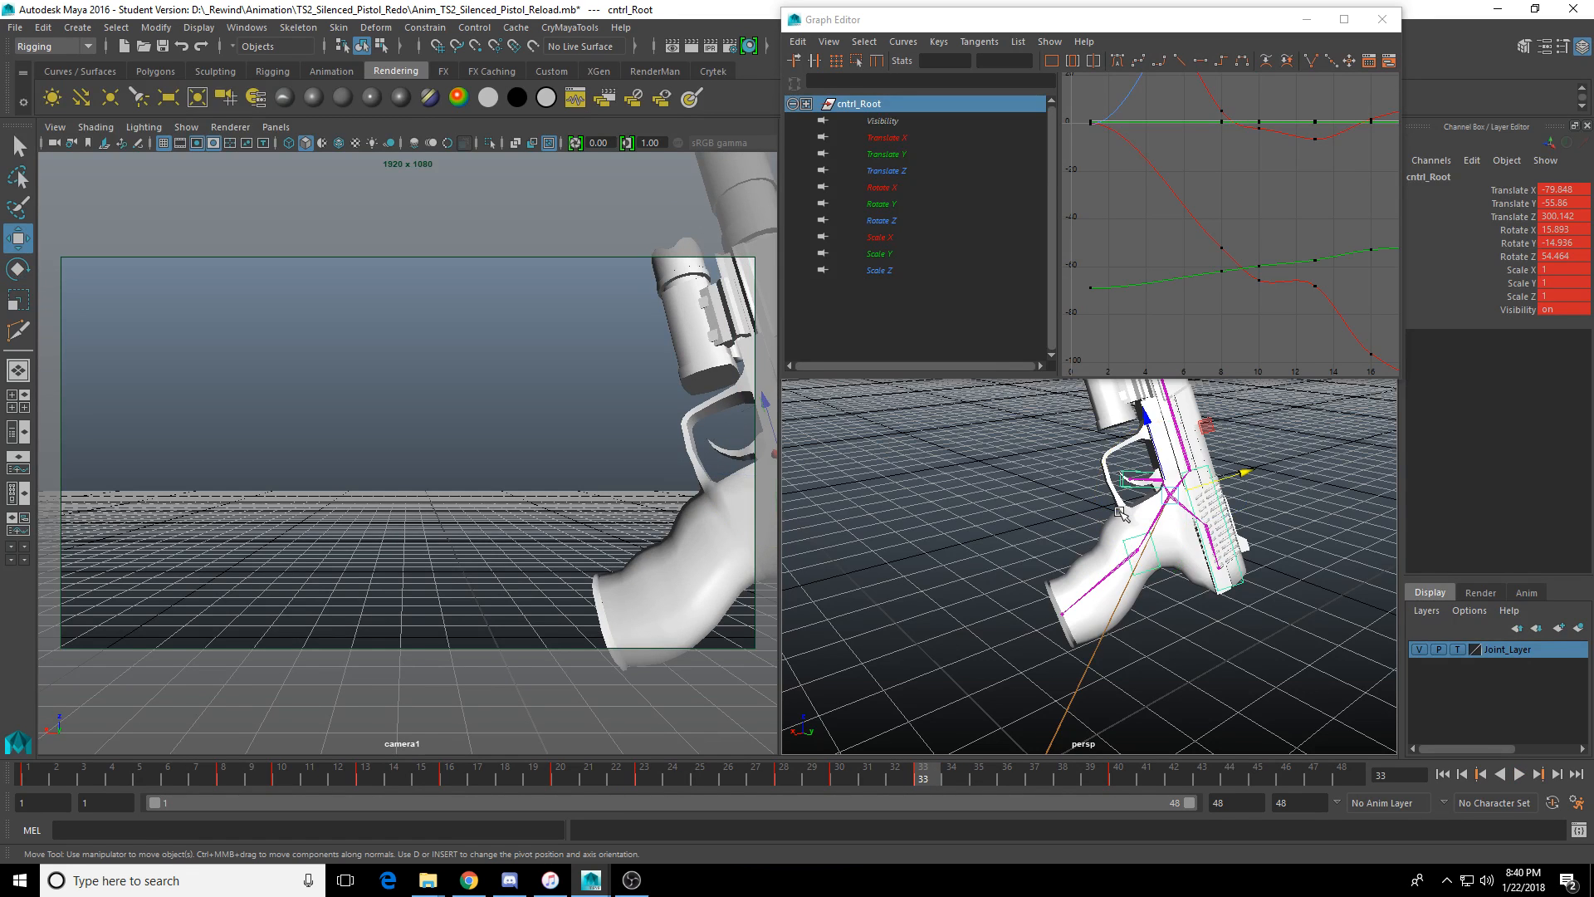
drag(1195, 473, 1252, 446)
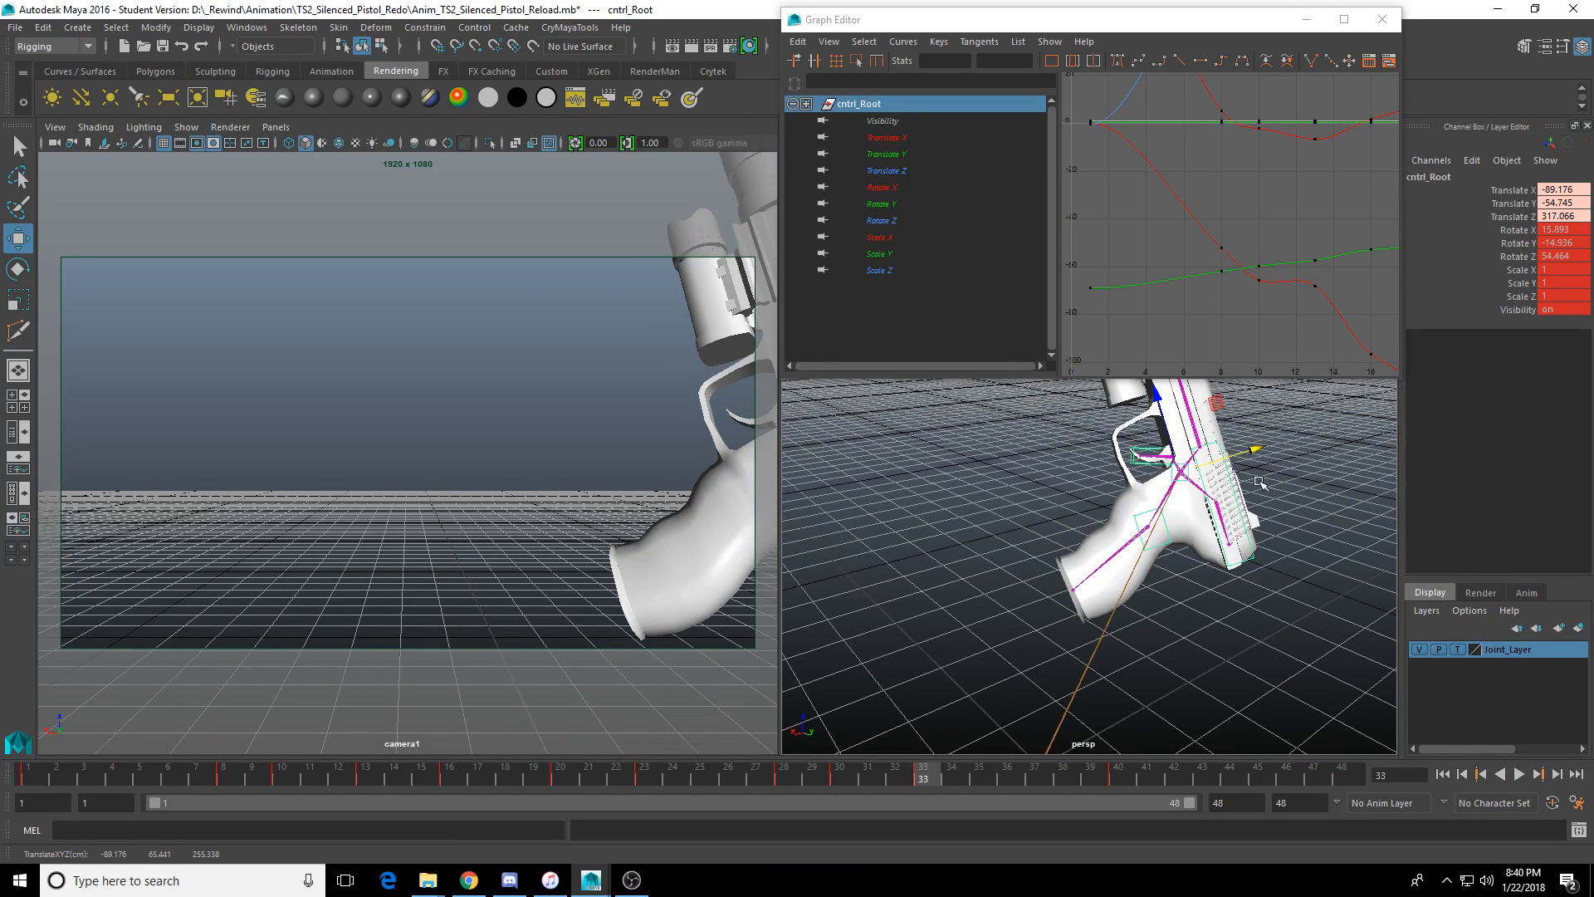
key(s)
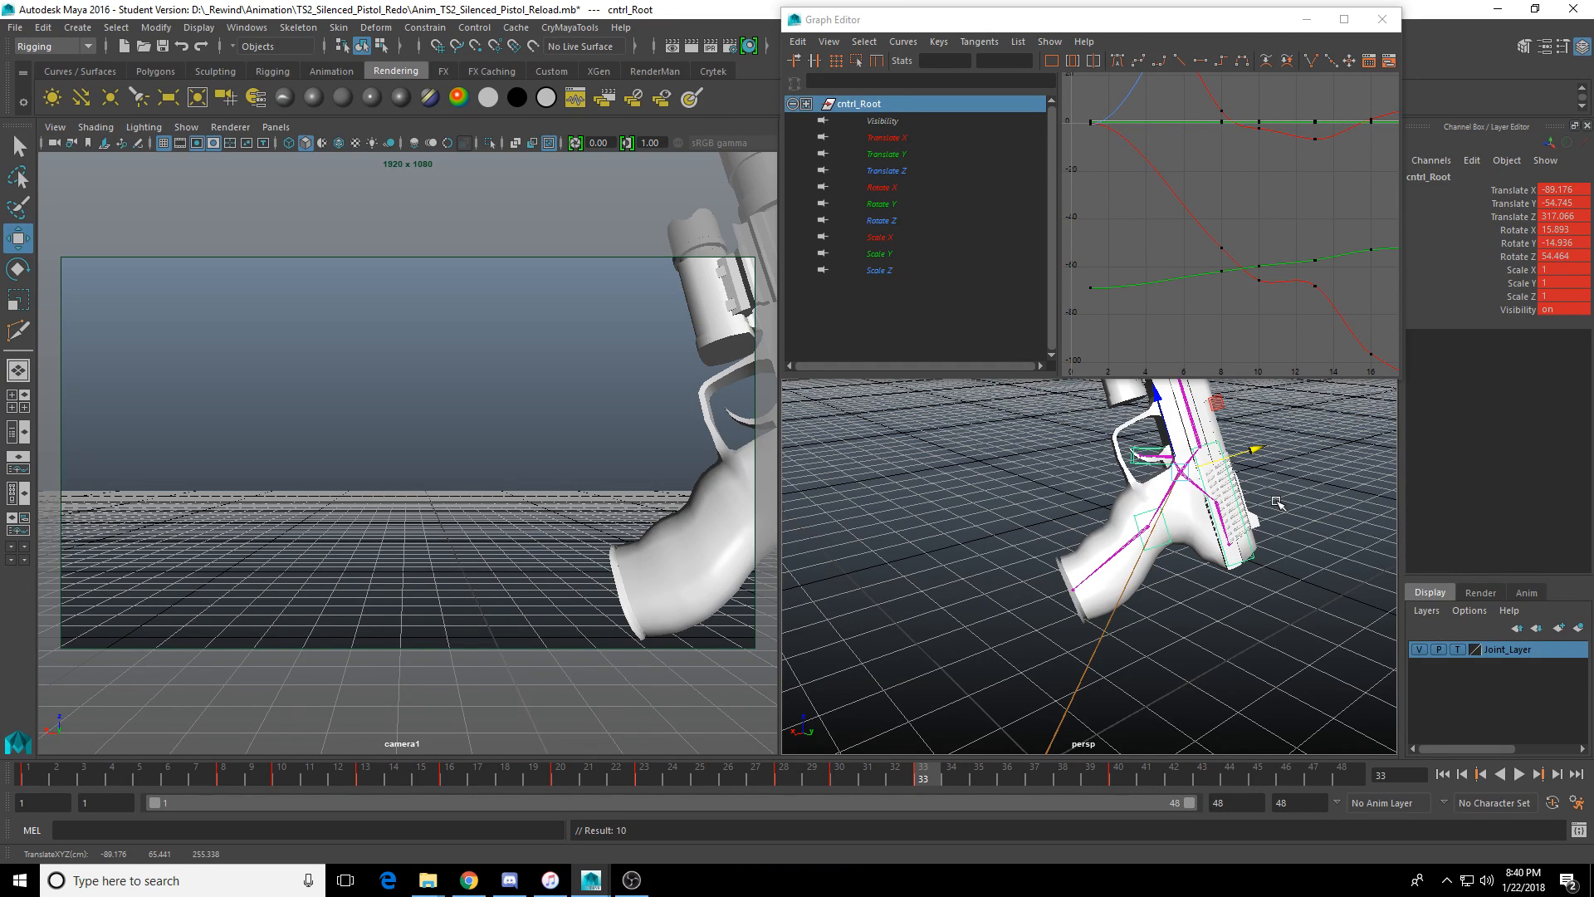
key(alt+v)
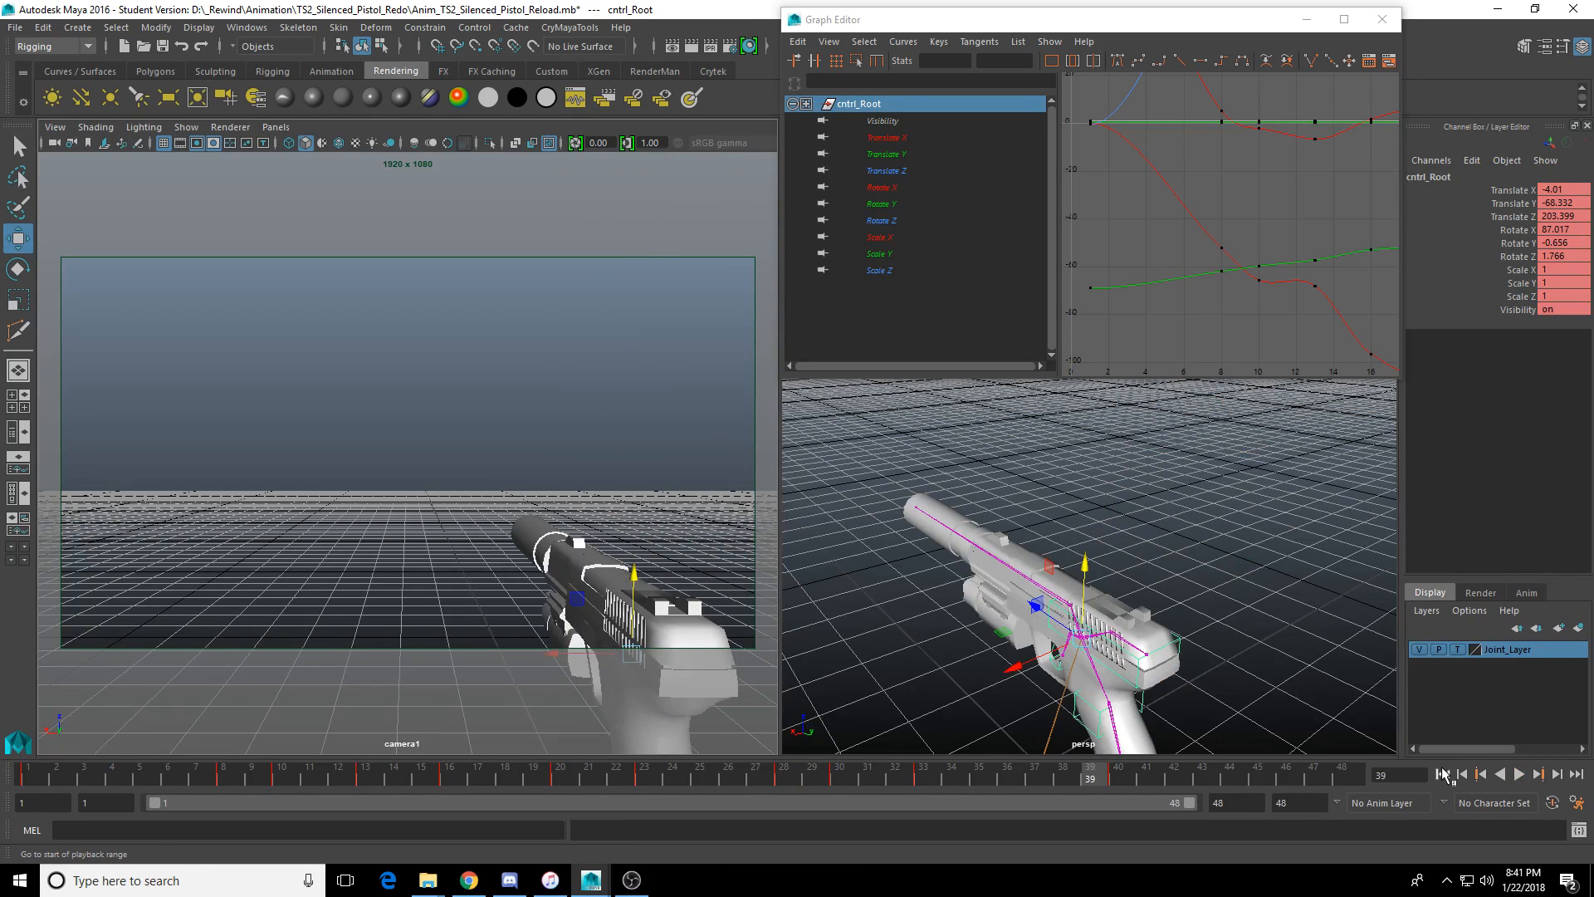
click(1518, 774)
click(1517, 777)
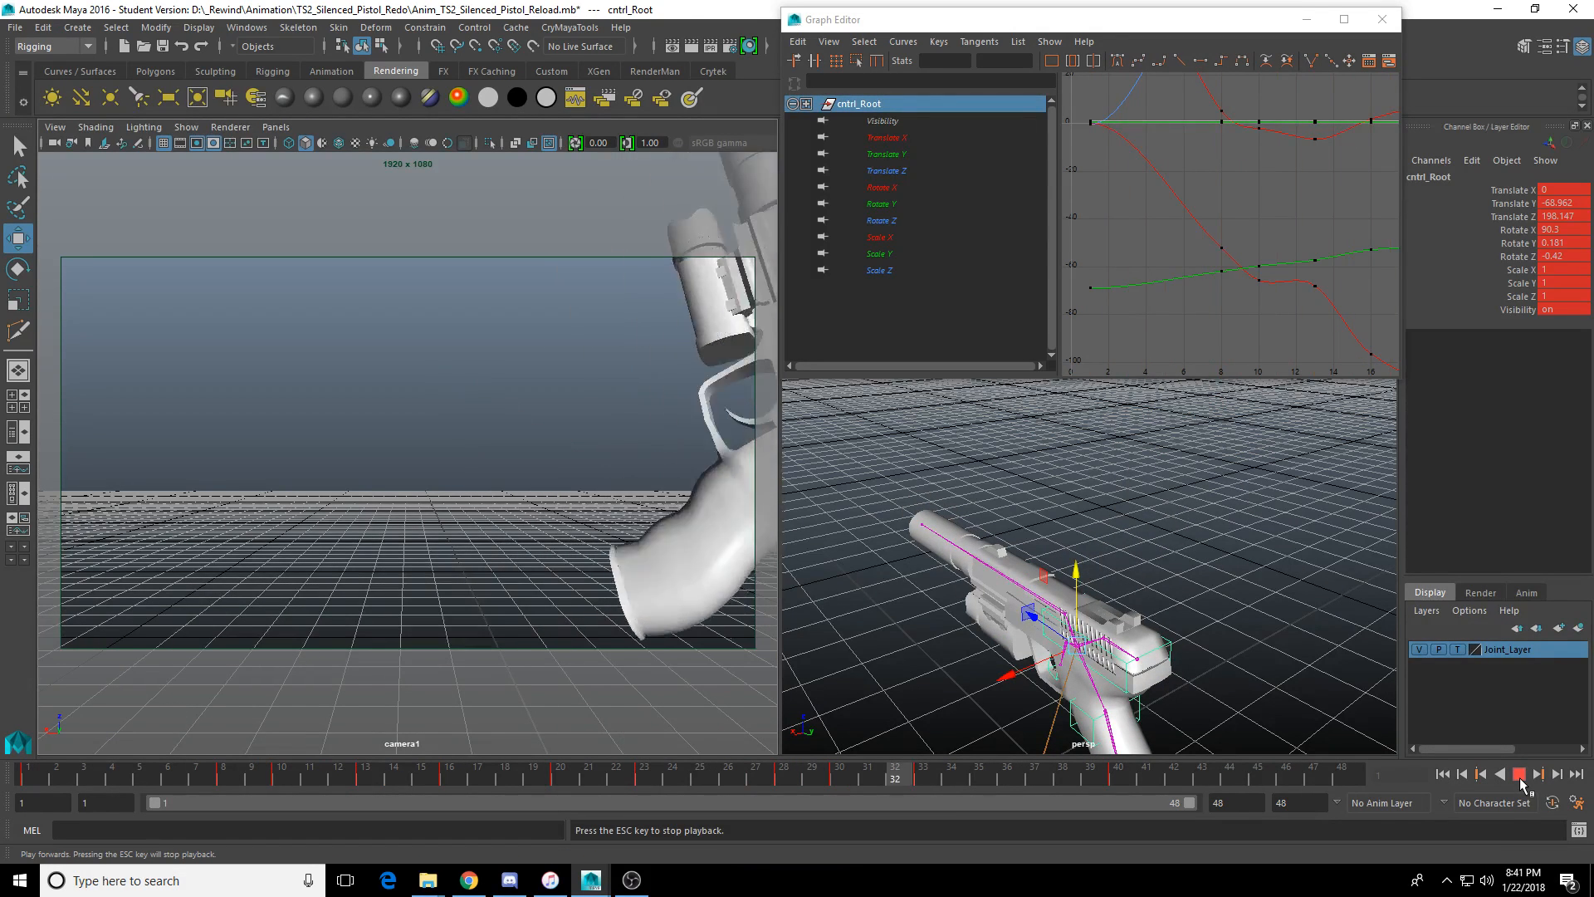
click(1520, 779)
Replace the root control's frame 33 key with a copy of its frame 30 key.
mouse_move(856, 770)
mouse_down()
mouse_move(894, 765)
mouse_move(656, 766)
mouse_move(840, 780)
mouse_move(631, 782)
mouse_move(918, 785)
mouse_move(845, 778)
mouse_up()
right_click(845, 777)
click(878, 541)
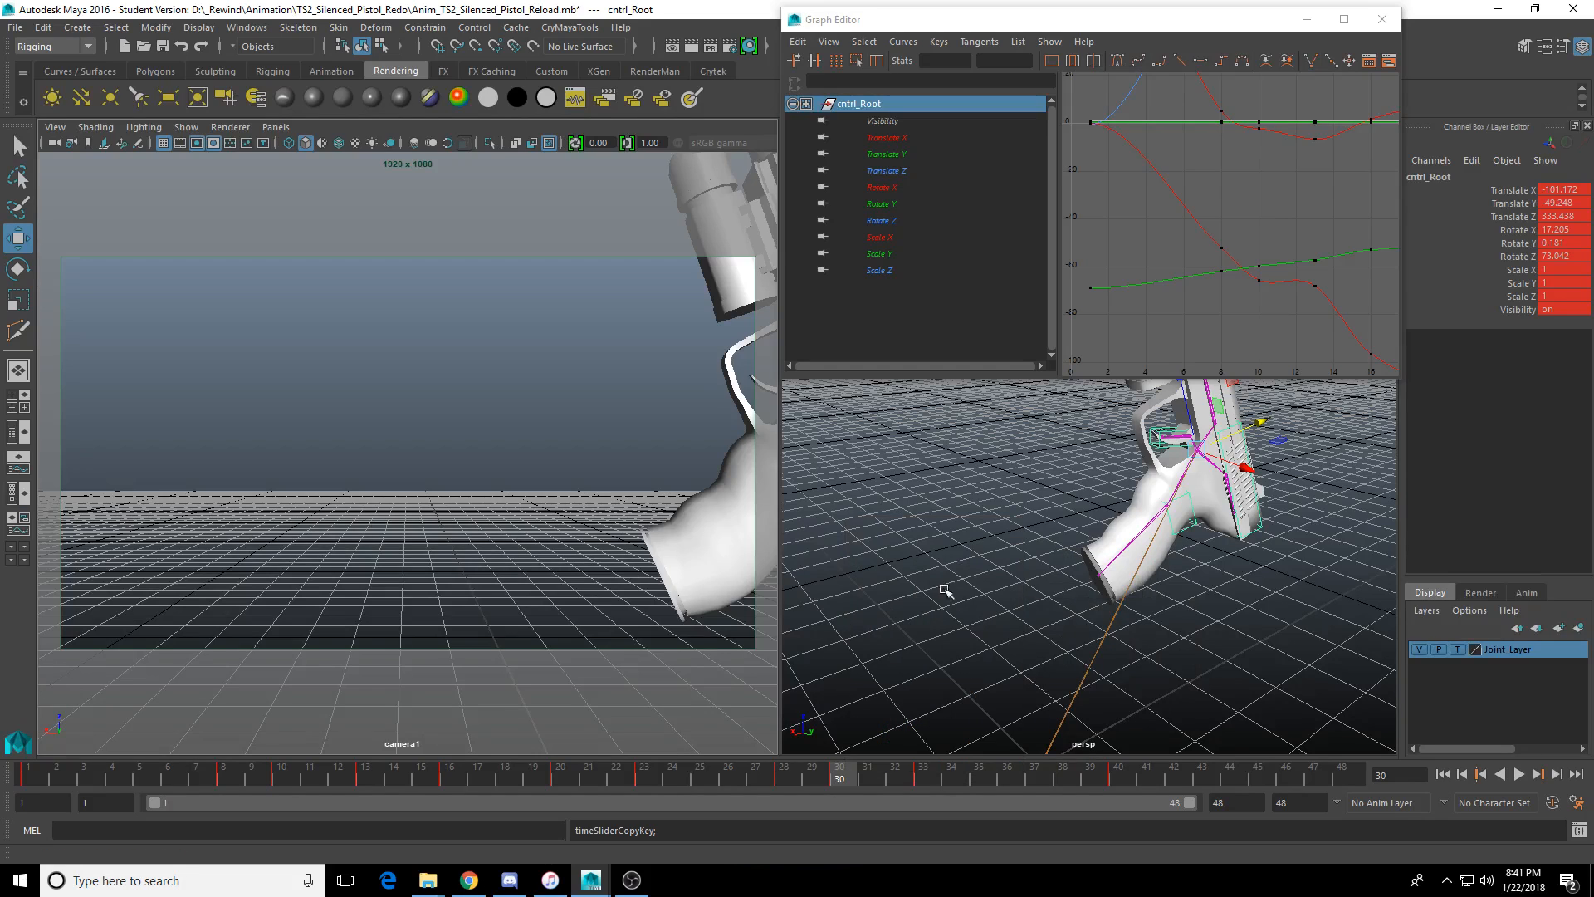
click(922, 780)
right_click(922, 781)
mouse_move(1003, 565)
click(1123, 571)
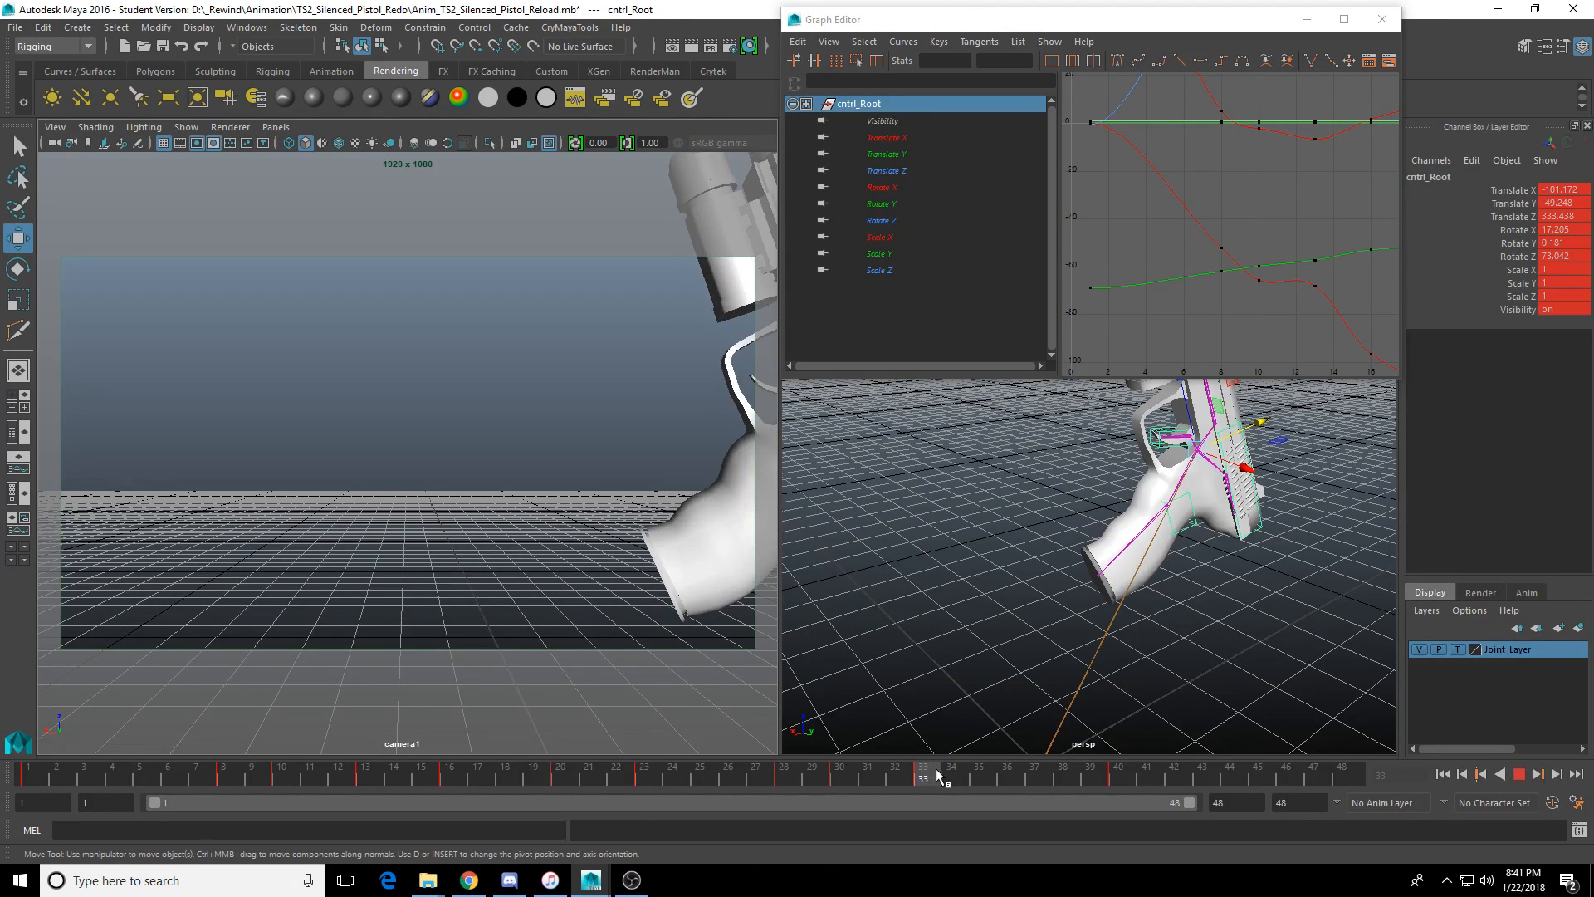
Play back the reload, go to frame 31 and frame all of the root control's animation curves in the Graph Editor.
drag(934, 769, 764, 774)
click(1519, 773)
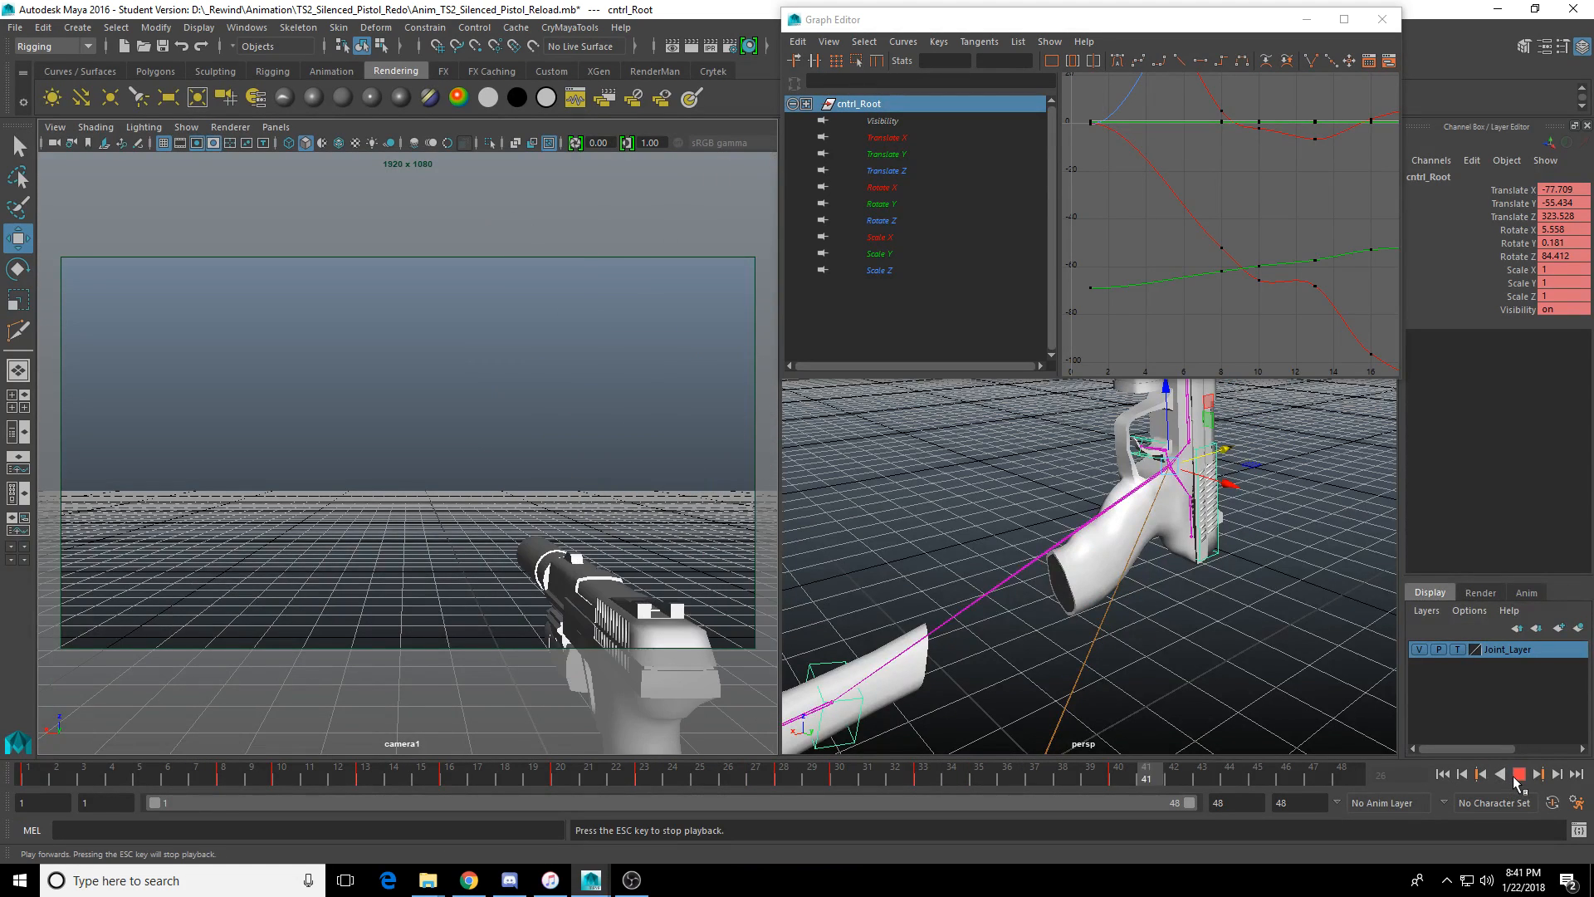
click(955, 780)
mouse_move(906, 780)
shift+mouse_down()
mouse_move(981, 780)
mouse_move(920, 782)
shift+mouse_up()
click(1029, 780)
click(884, 779)
key(a)
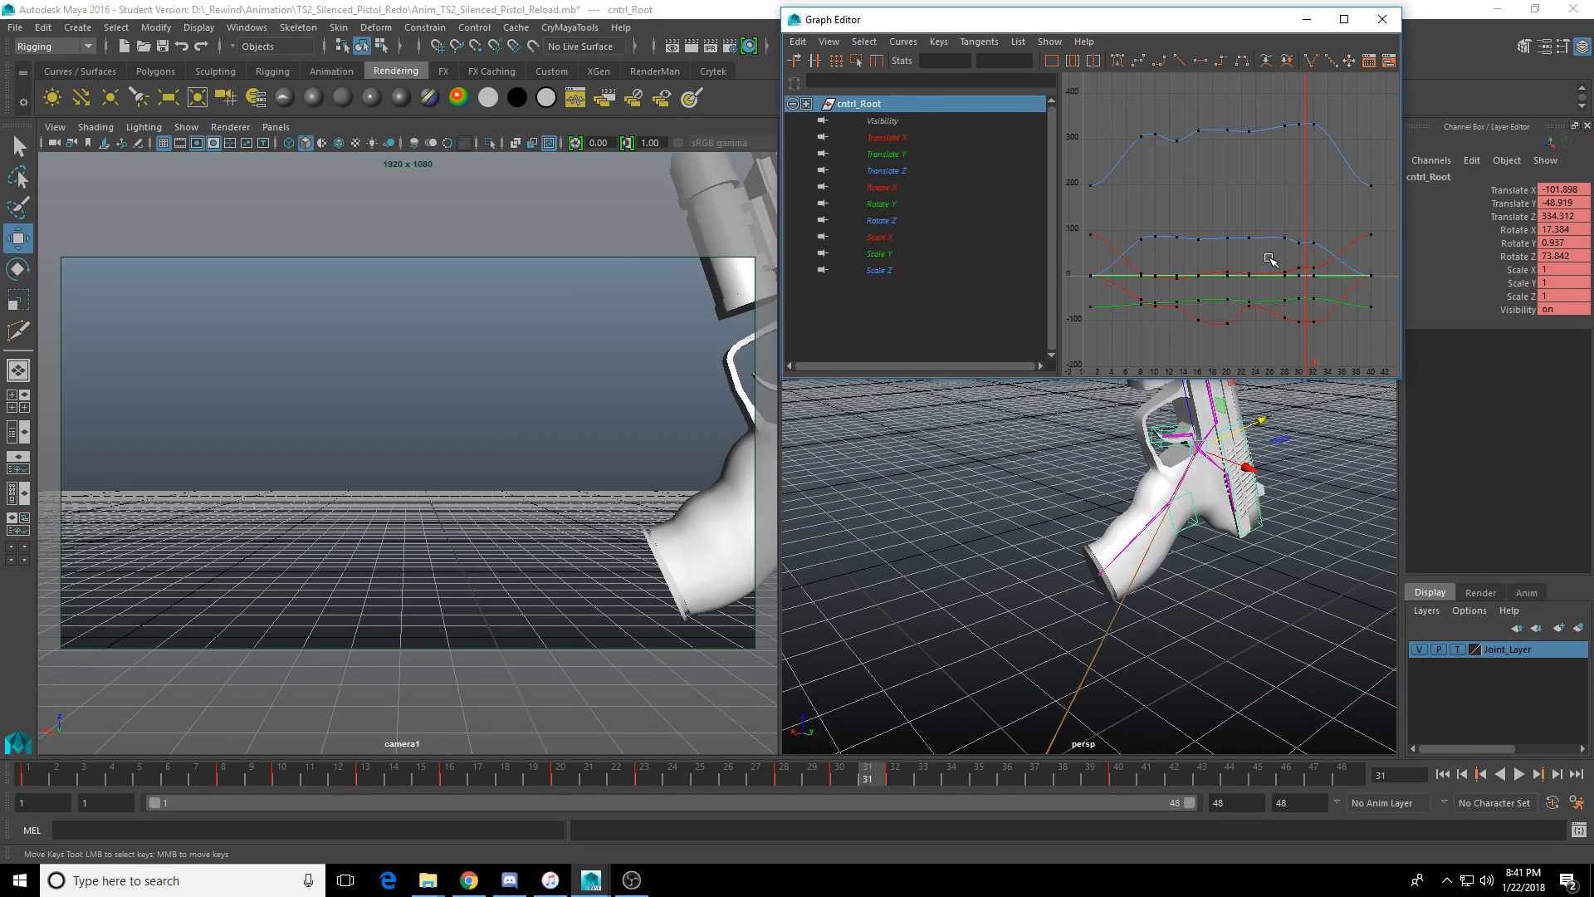
Rekey the root control at frame 32 at about -101.5 Translate X, -49.1 Translate Y, 343.6 Translate Z and 21.3 Rotate X, and play back the reload.
drag(1289, 104, 1319, 339)
key(f)
click(1197, 223)
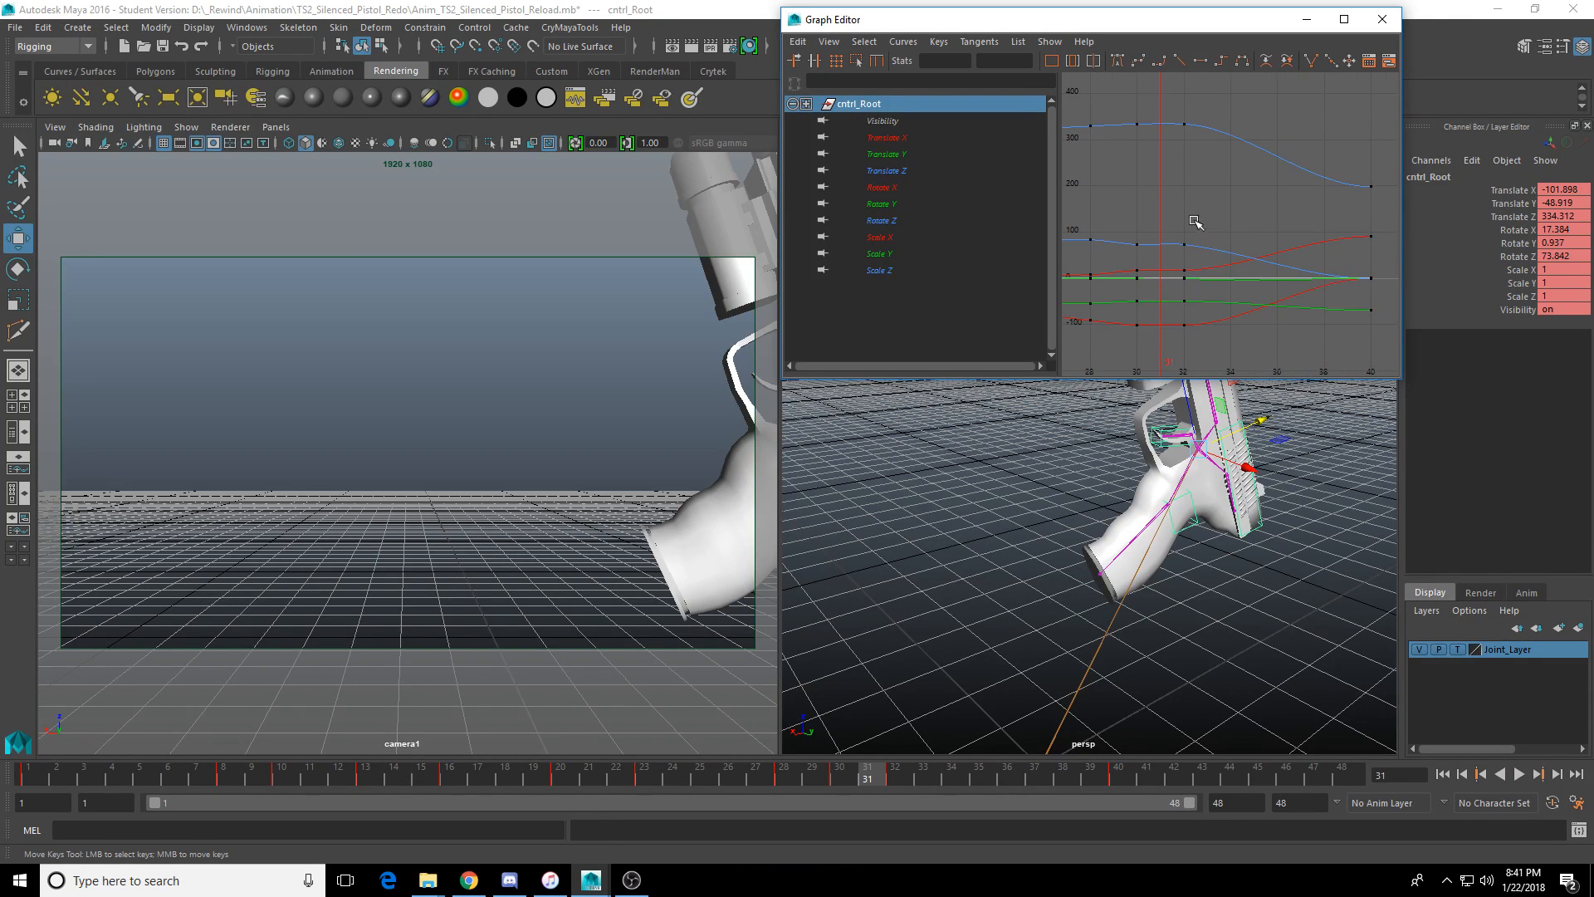
alt+middle_drag(1182, 215, 1253, 202)
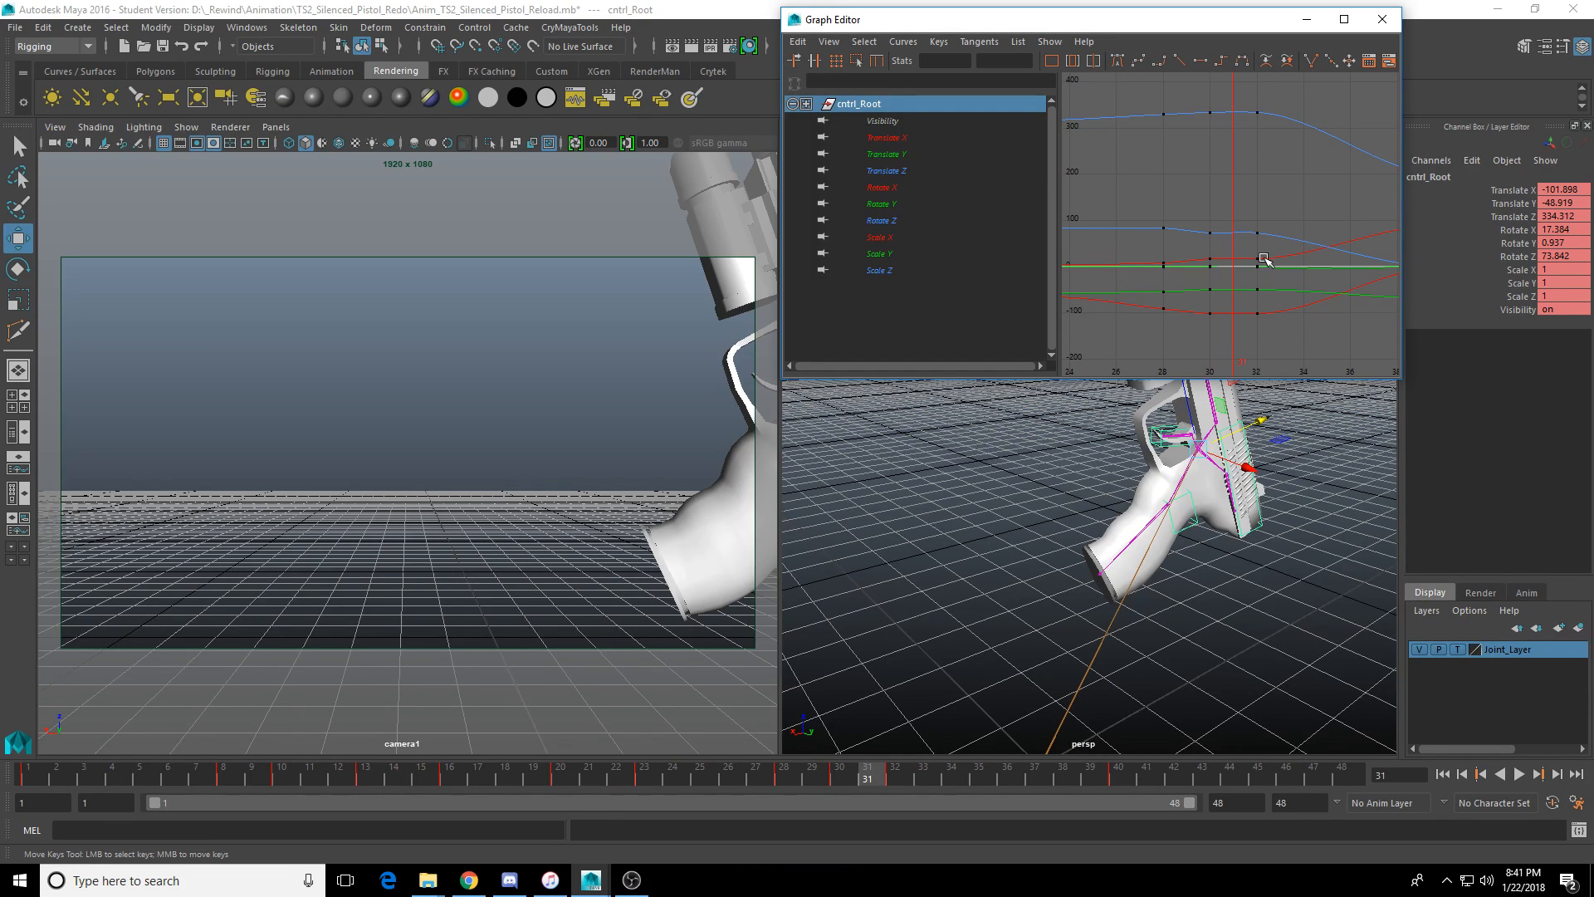
middle_click(730, 427)
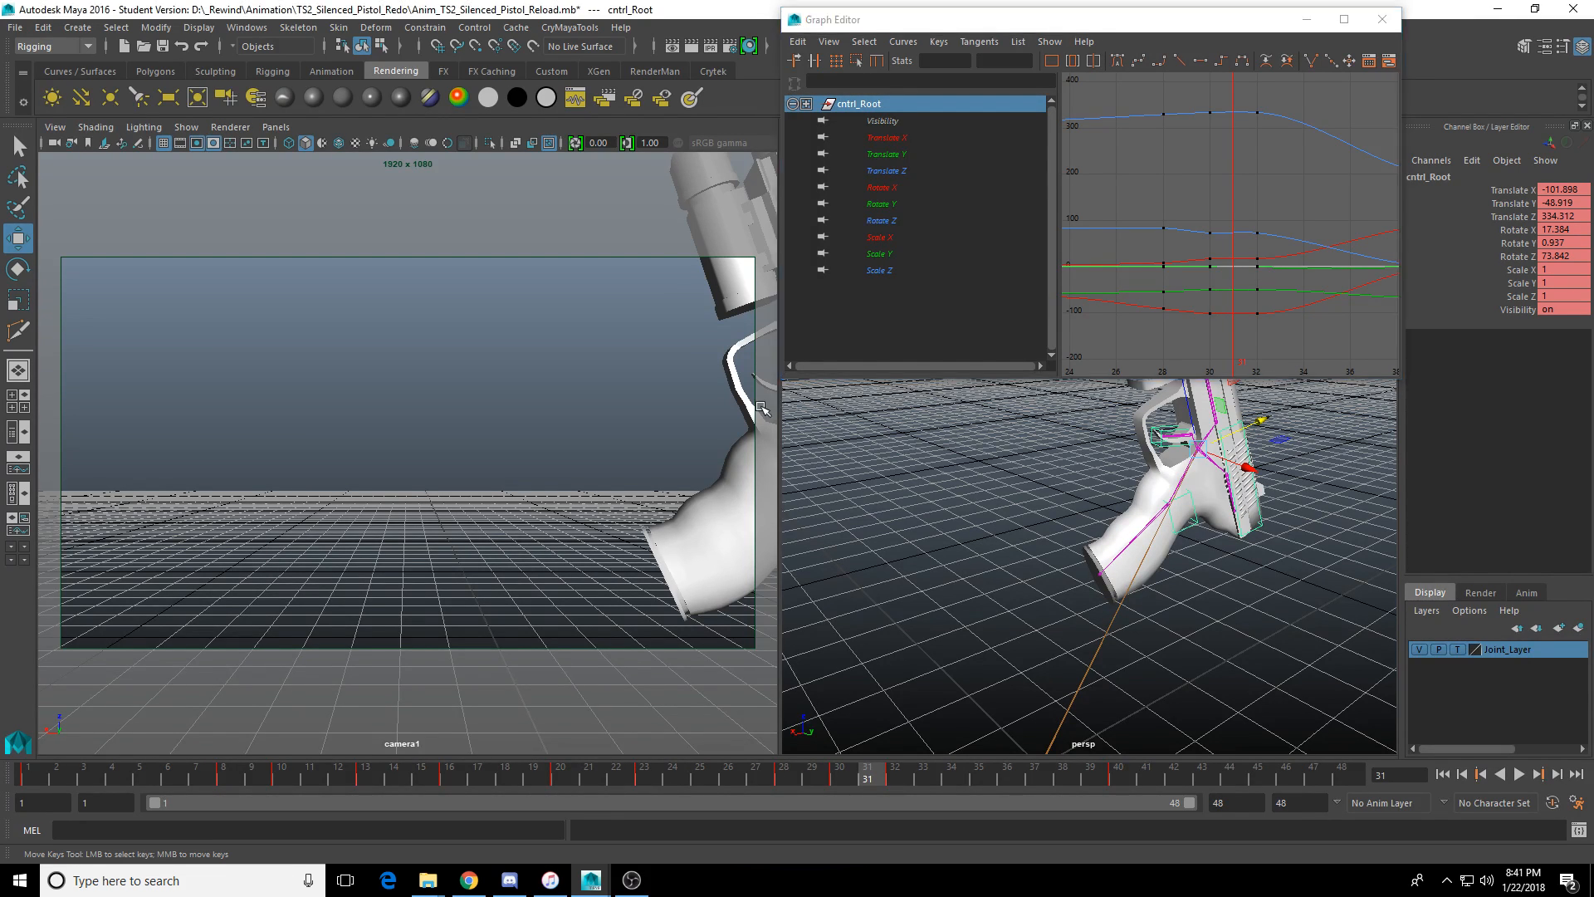
mouse_move(754, 780)
mouse_down()
mouse_move(905, 784)
mouse_move(744, 784)
mouse_move(890, 782)
mouse_up()
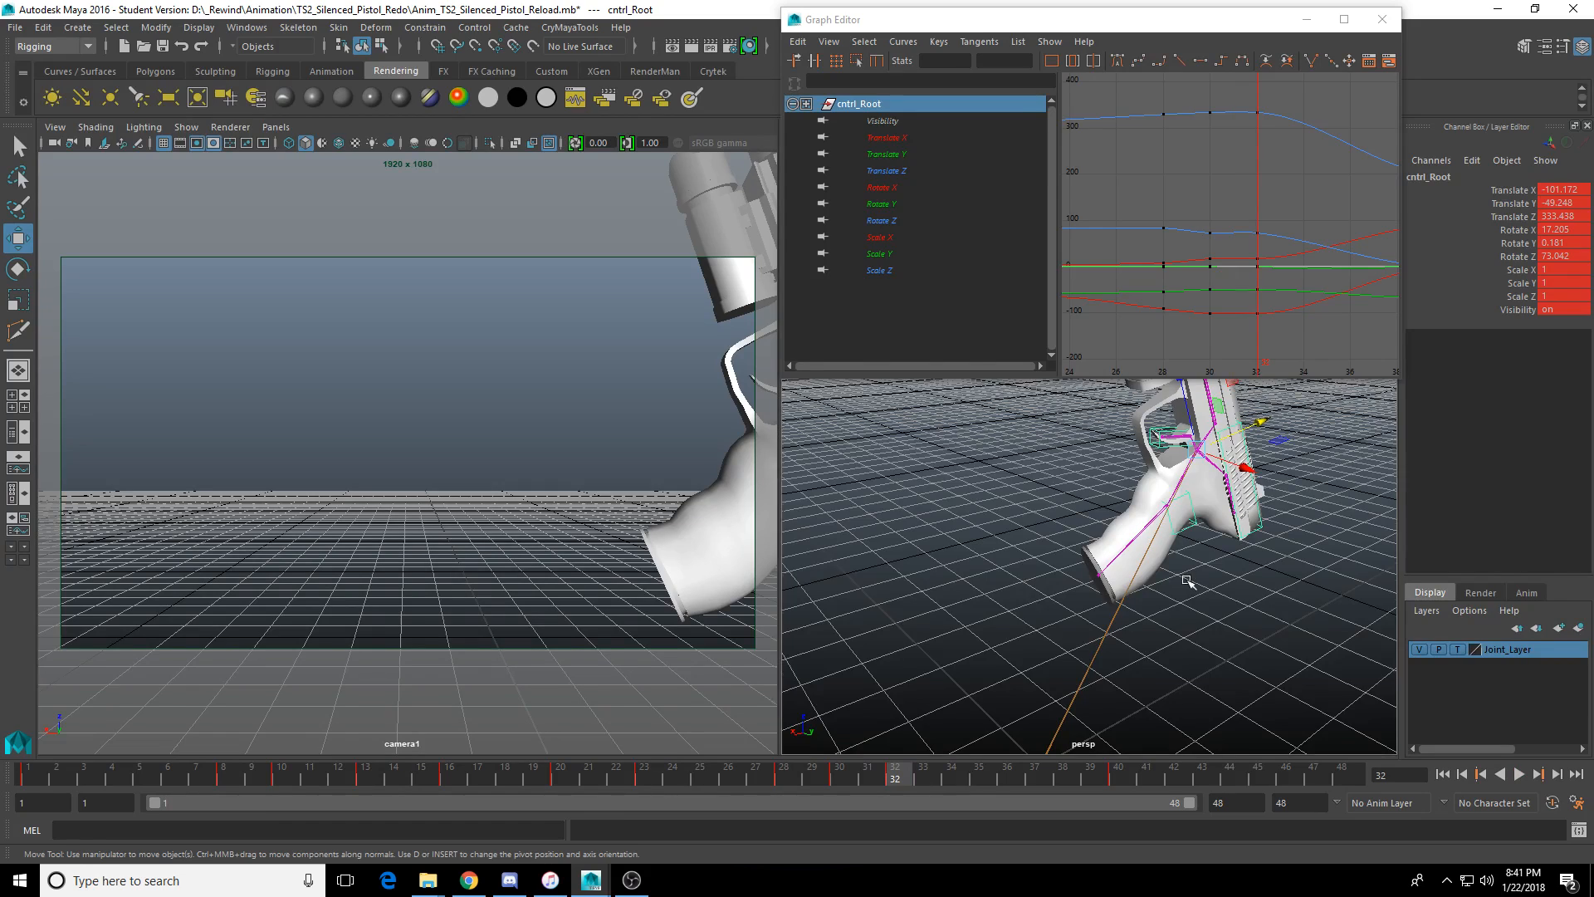
alt+drag(1188, 580, 1274, 523)
drag(1183, 413, 1227, 459)
key(e)
key(w)
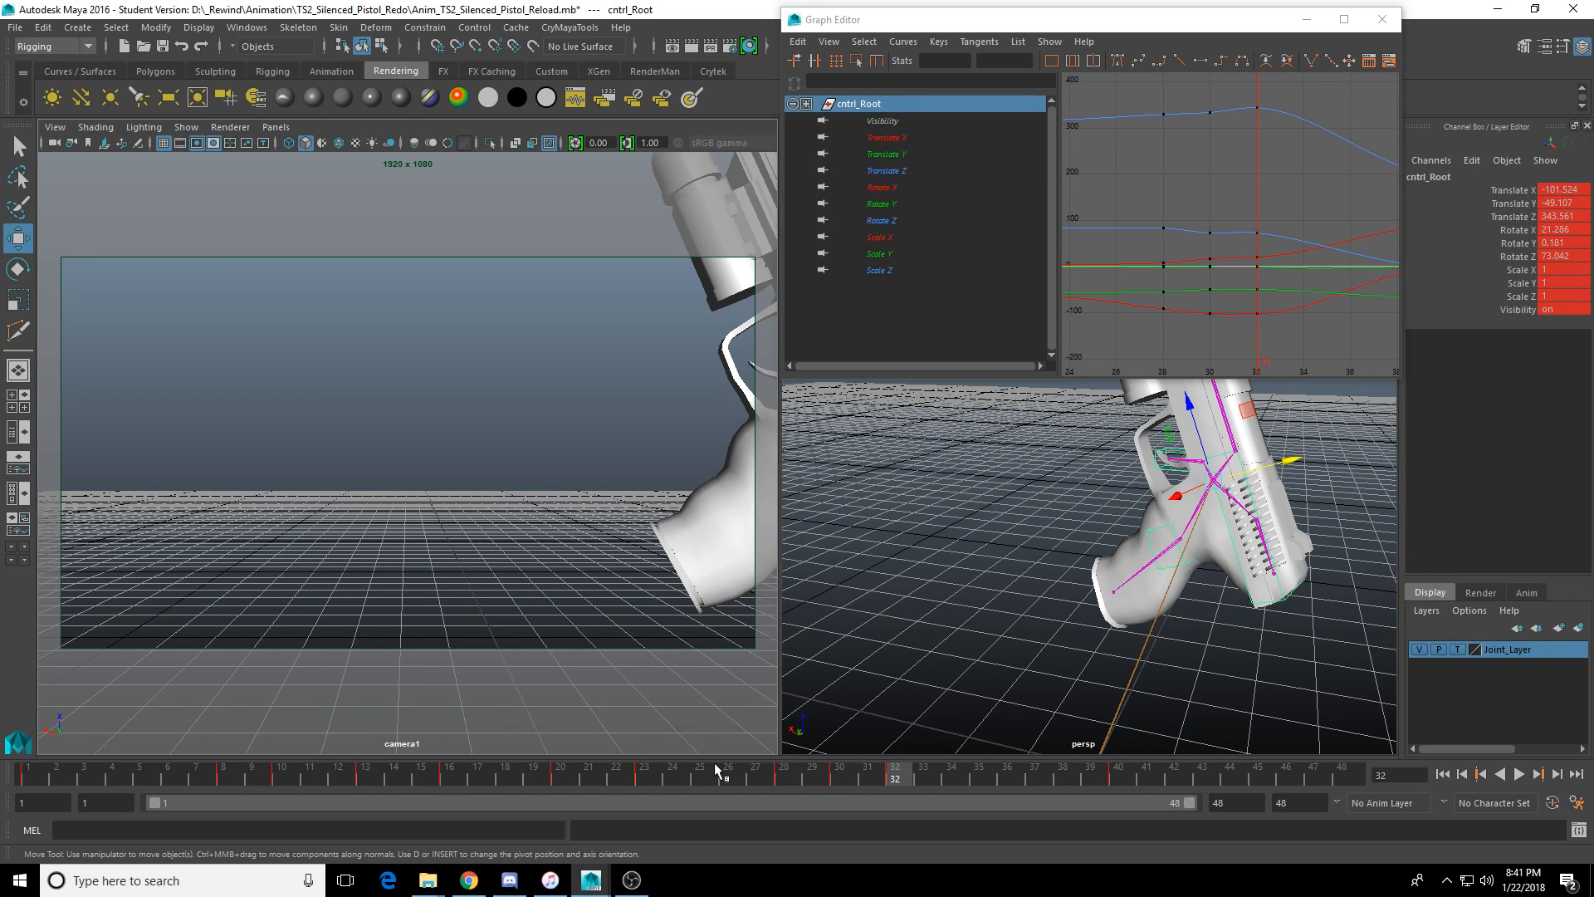
key(alt+v)
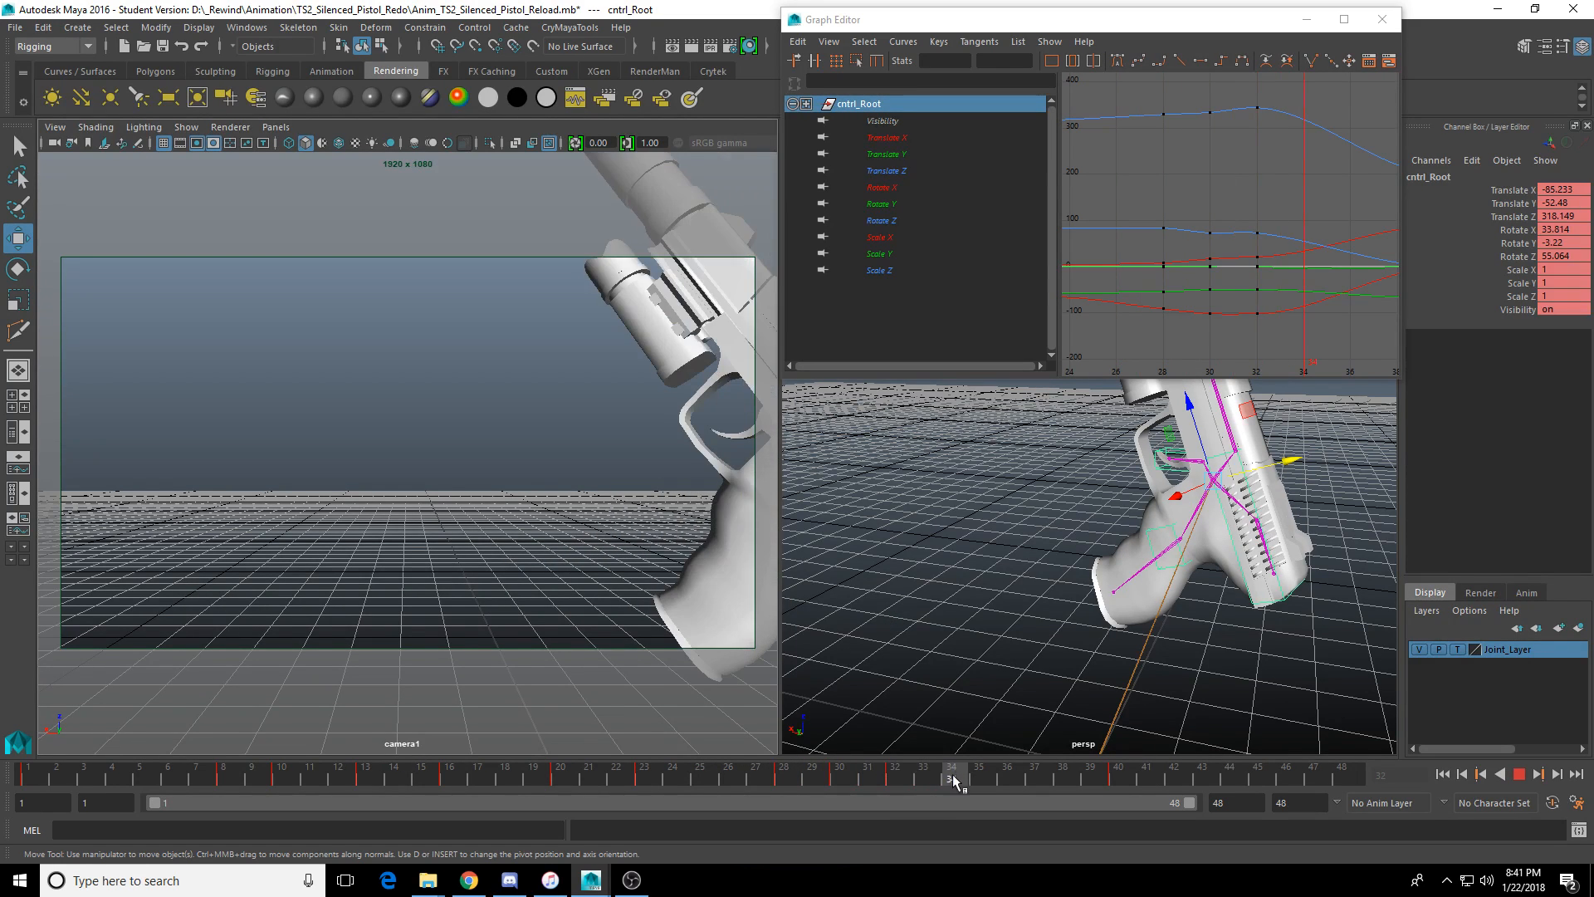
drag(1043, 779, 1088, 782)
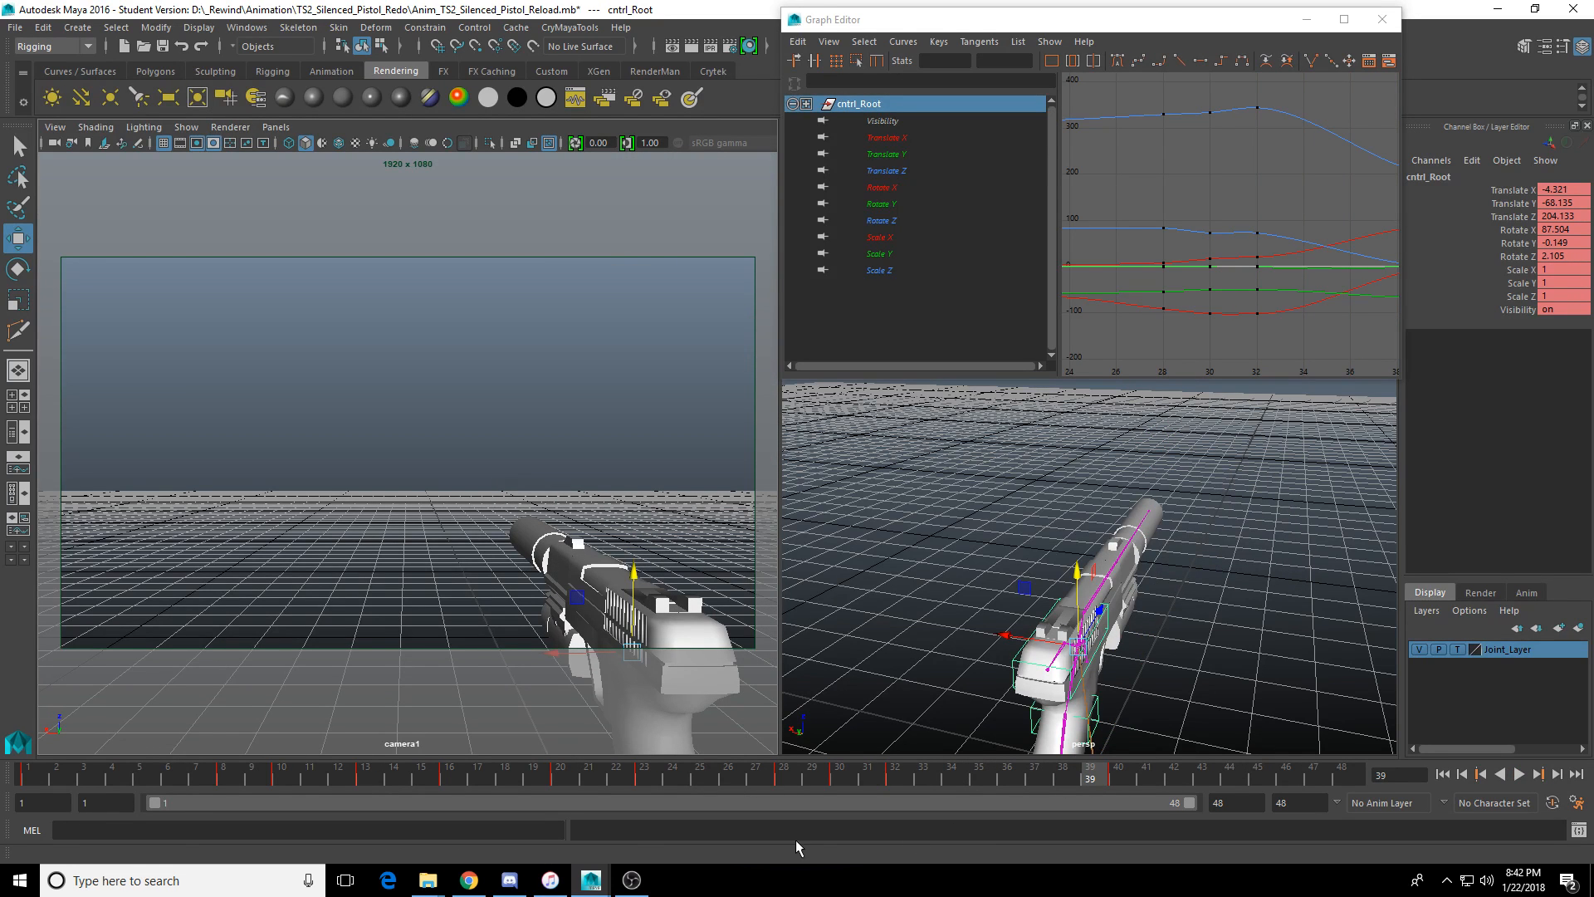
click(1442, 777)
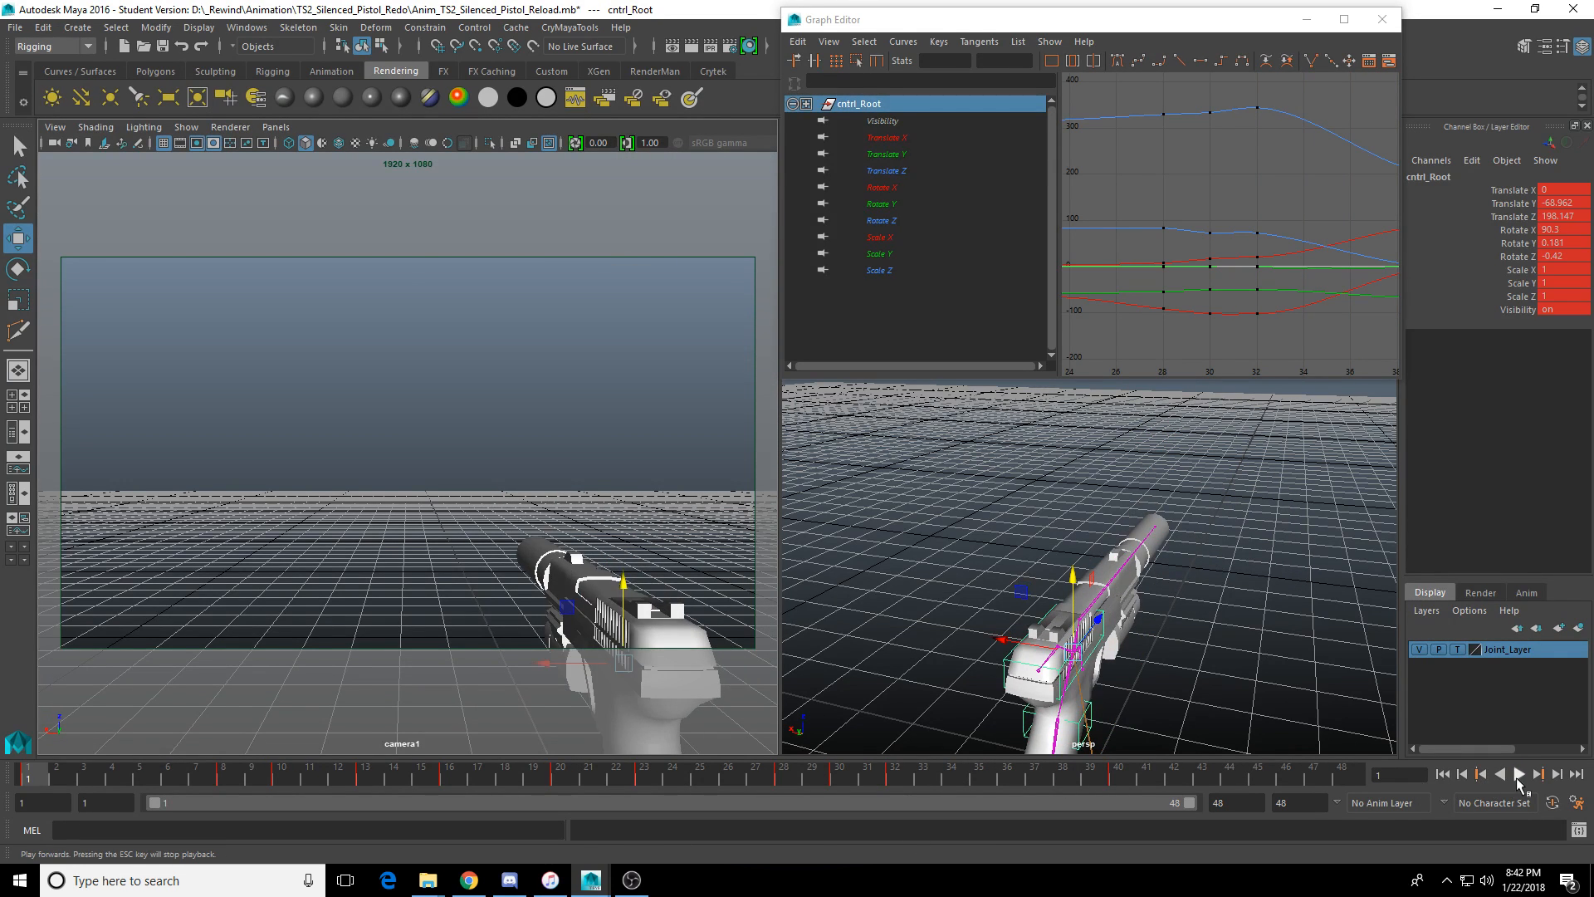
click(1519, 775)
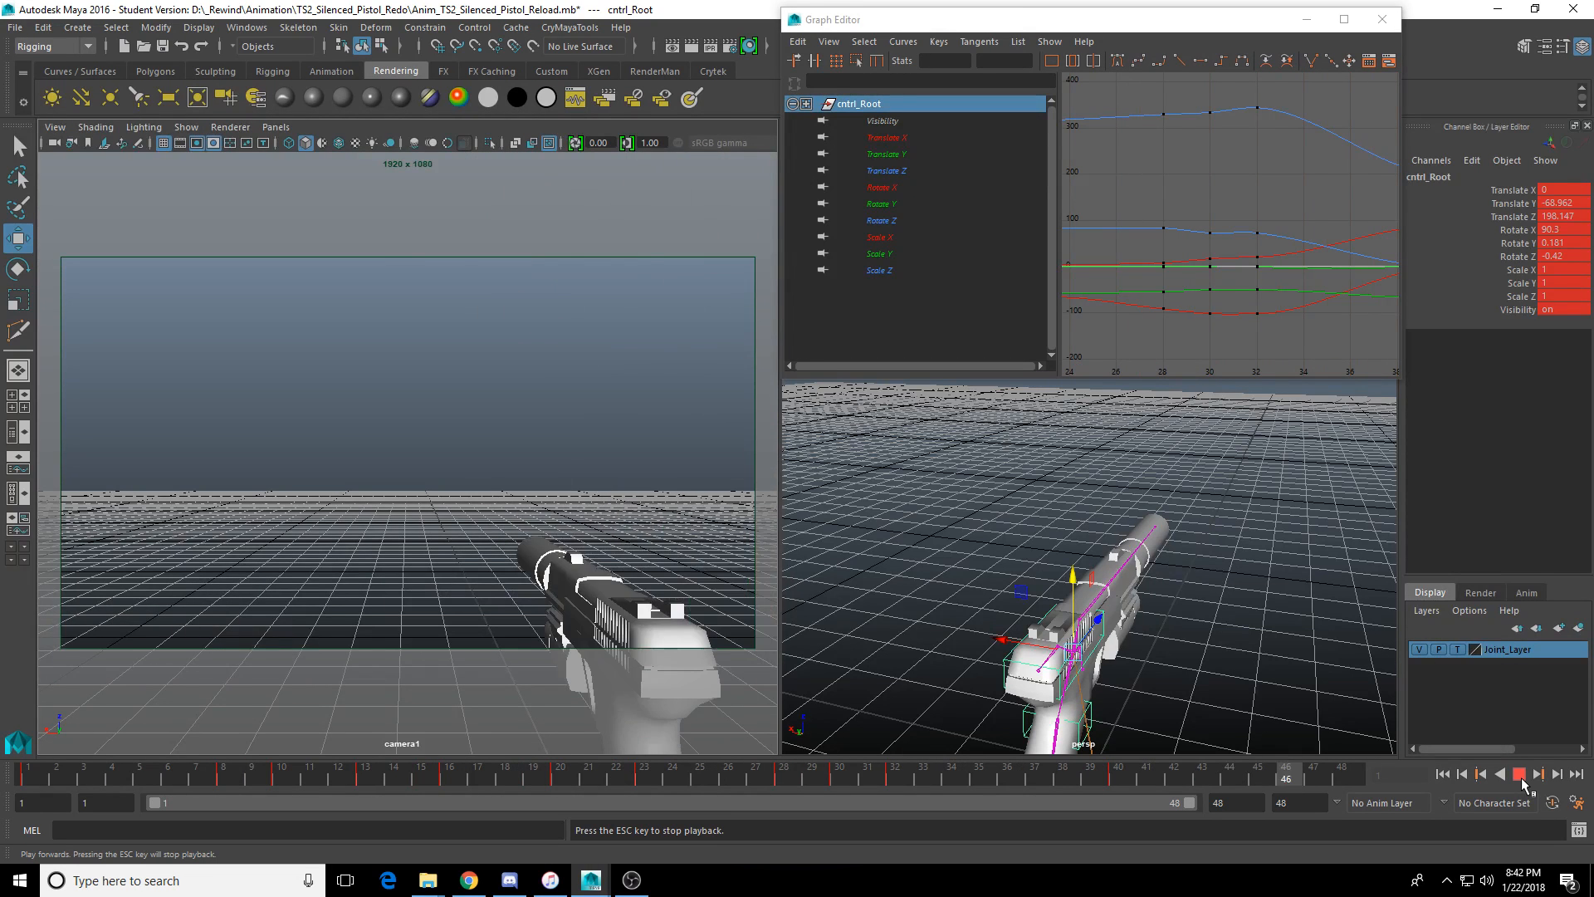
click(1520, 776)
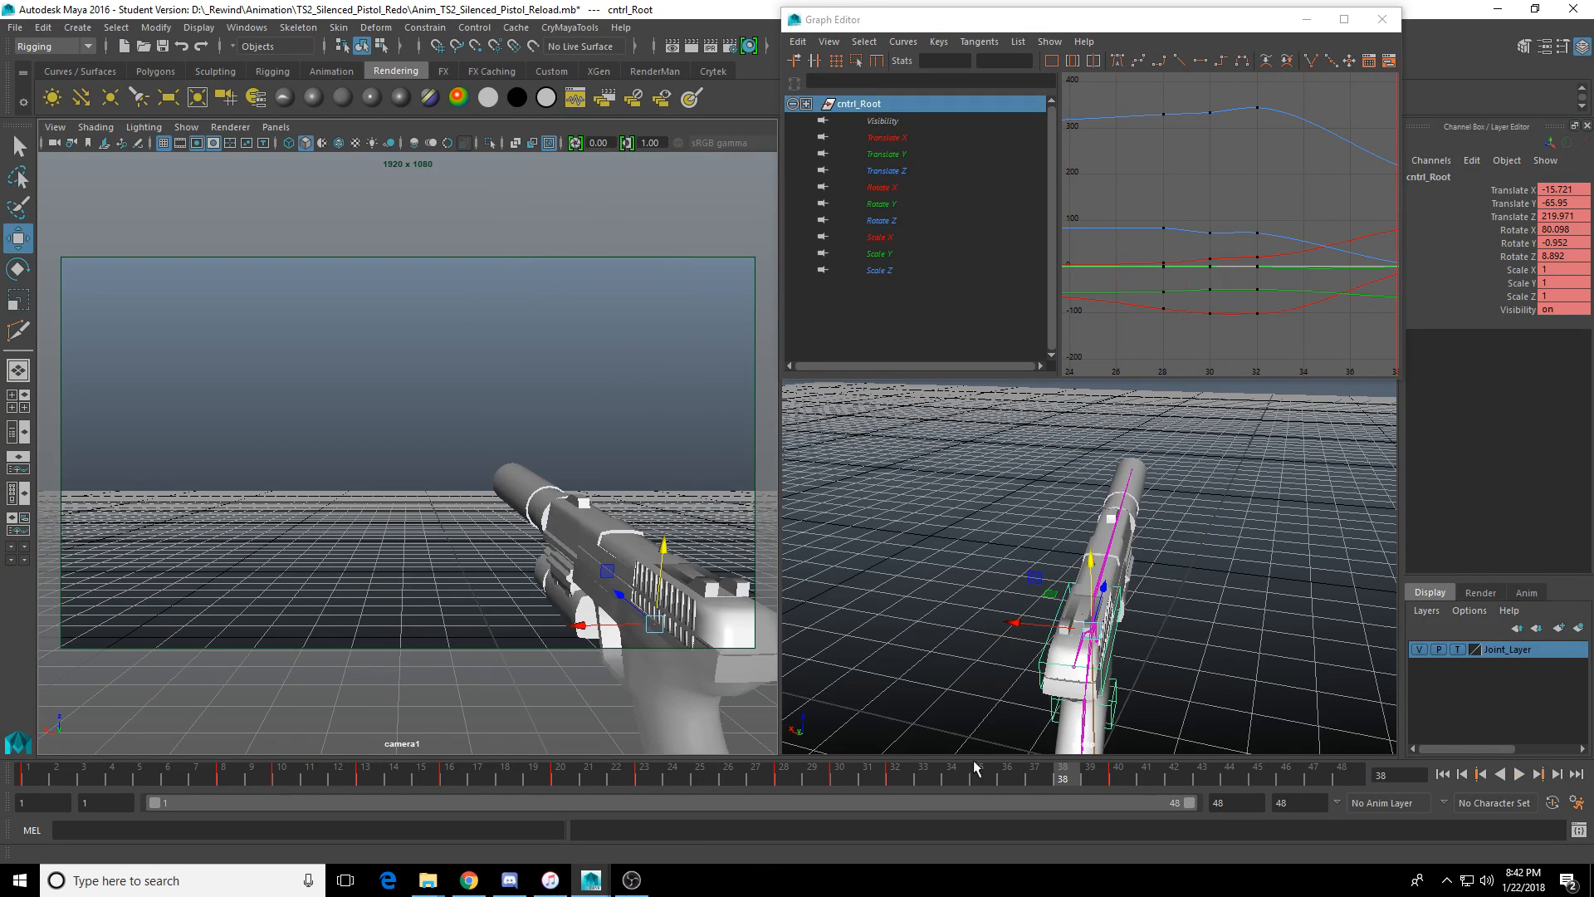
Rekey the root control at frame 23 at about -80.2 Translate X, -54.8 Translate Y and 319.5 Translate Z.
drag(573, 776, 650, 782)
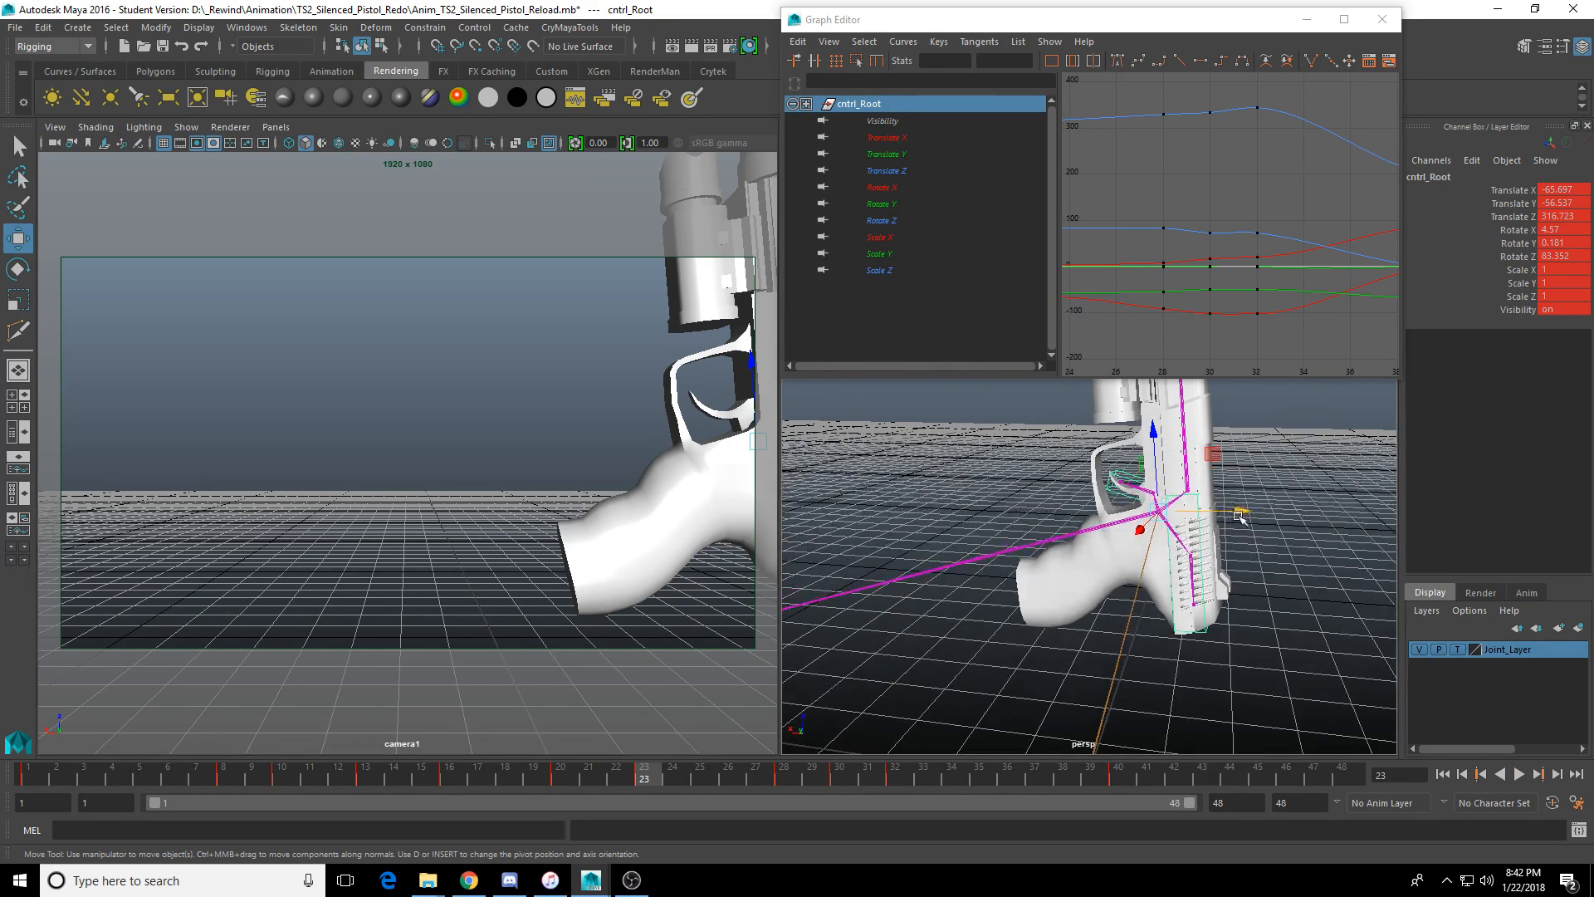
drag(1237, 509, 1265, 510)
drag(1180, 432, 1181, 429)
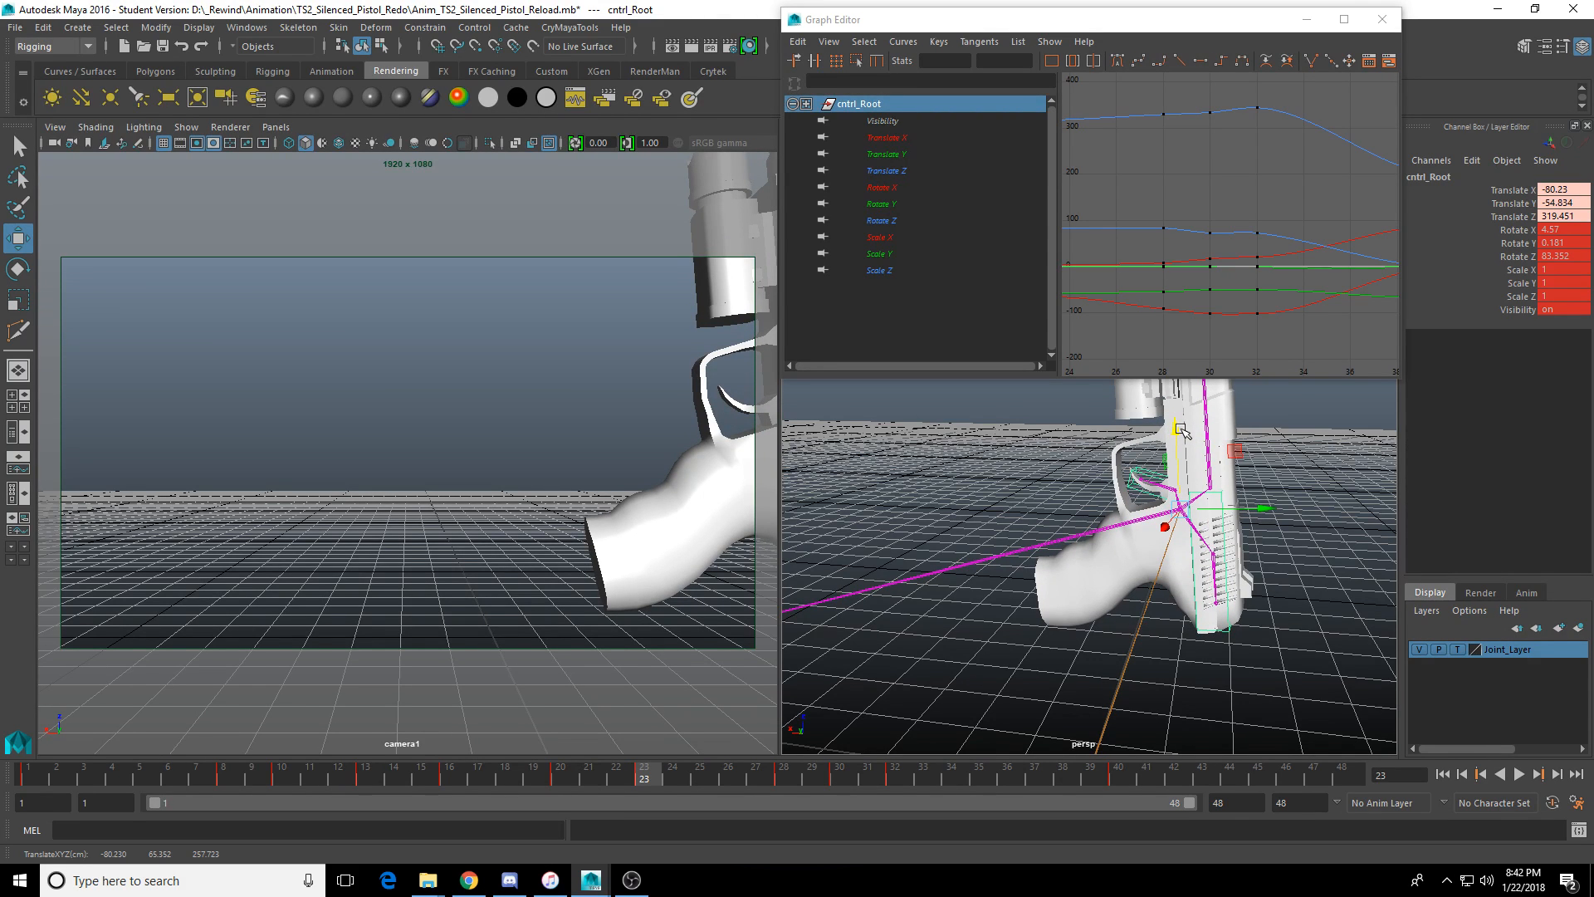
key(s)
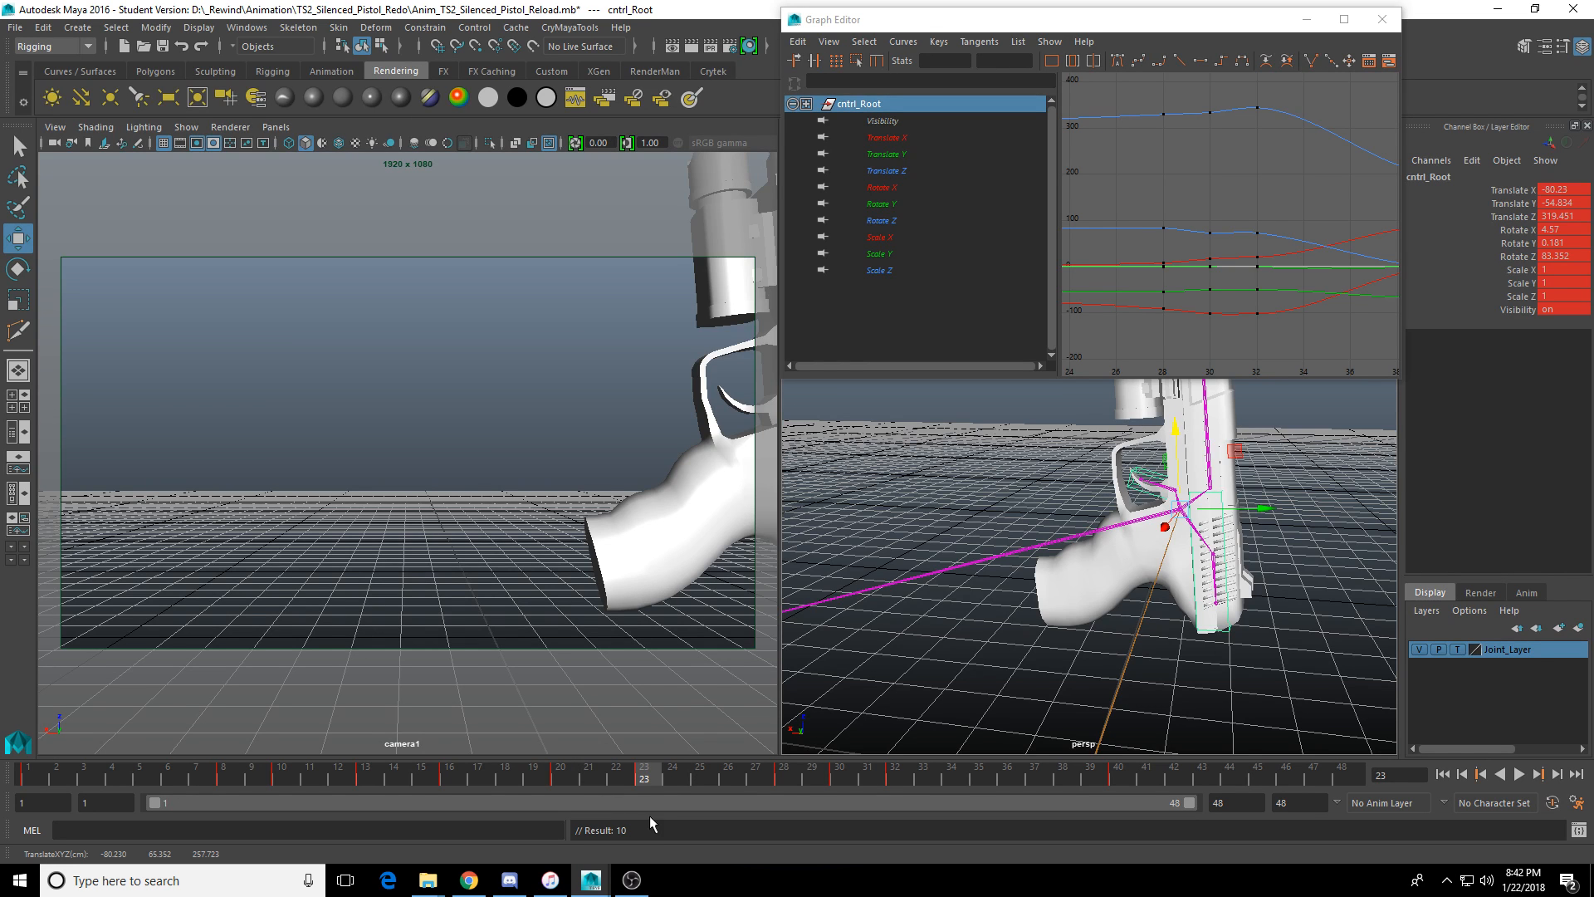
Key the root control's frame 23 pose at frame 26 and play back the reload.
mouse_move(606, 768)
mouse_down()
mouse_move(551, 775)
mouse_move(588, 633)
mouse_move(586, 765)
mouse_move(481, 770)
mouse_move(845, 779)
mouse_up()
click(1442, 774)
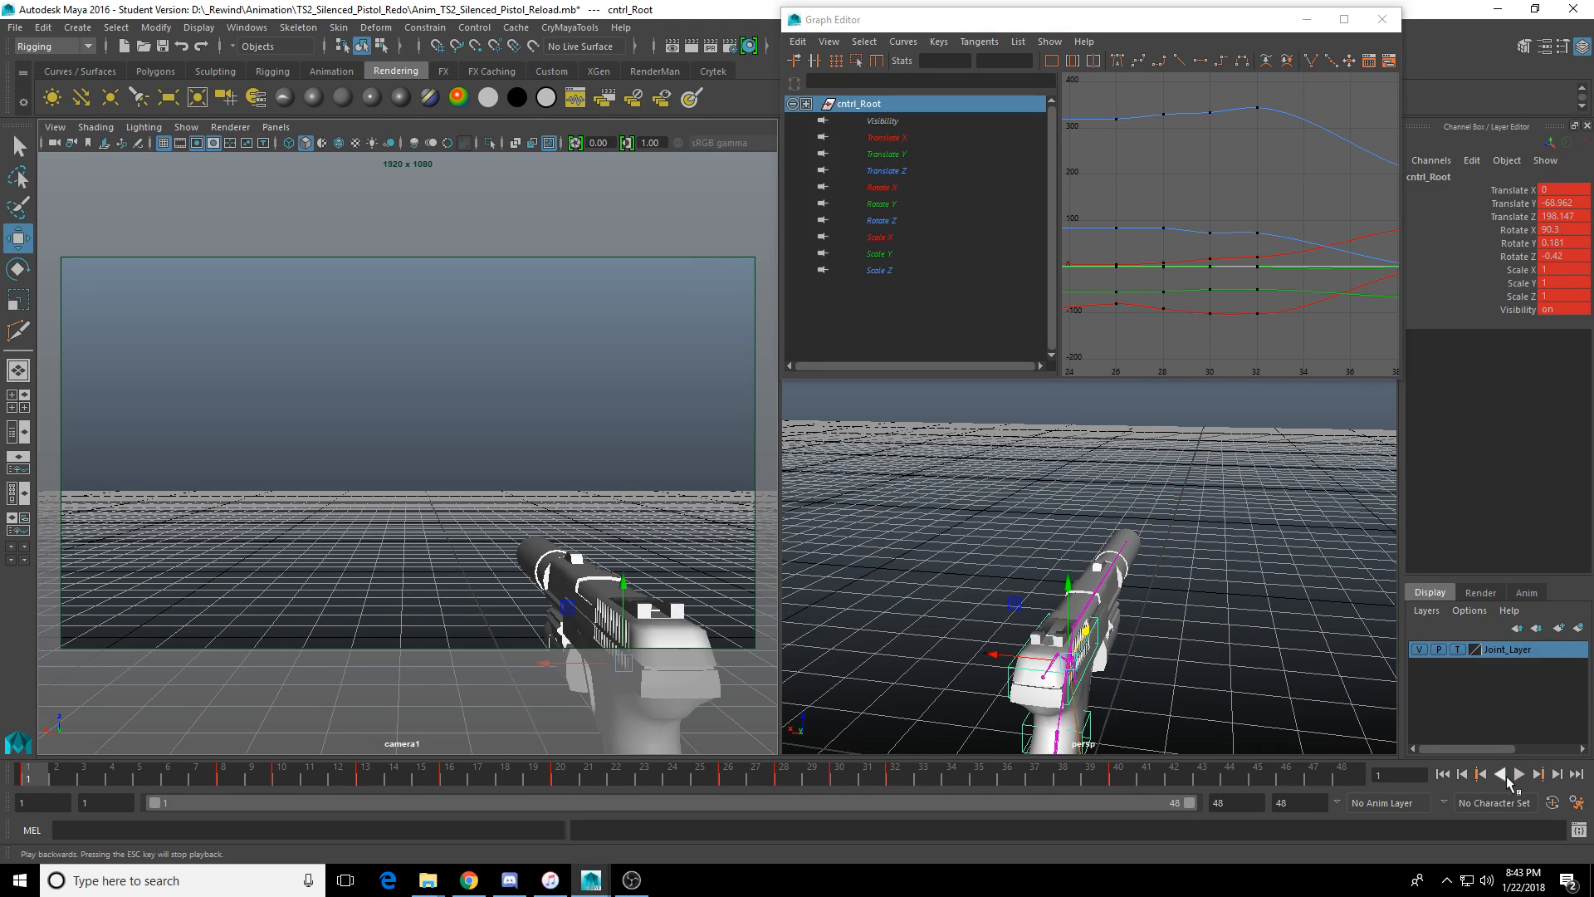
click(1519, 774)
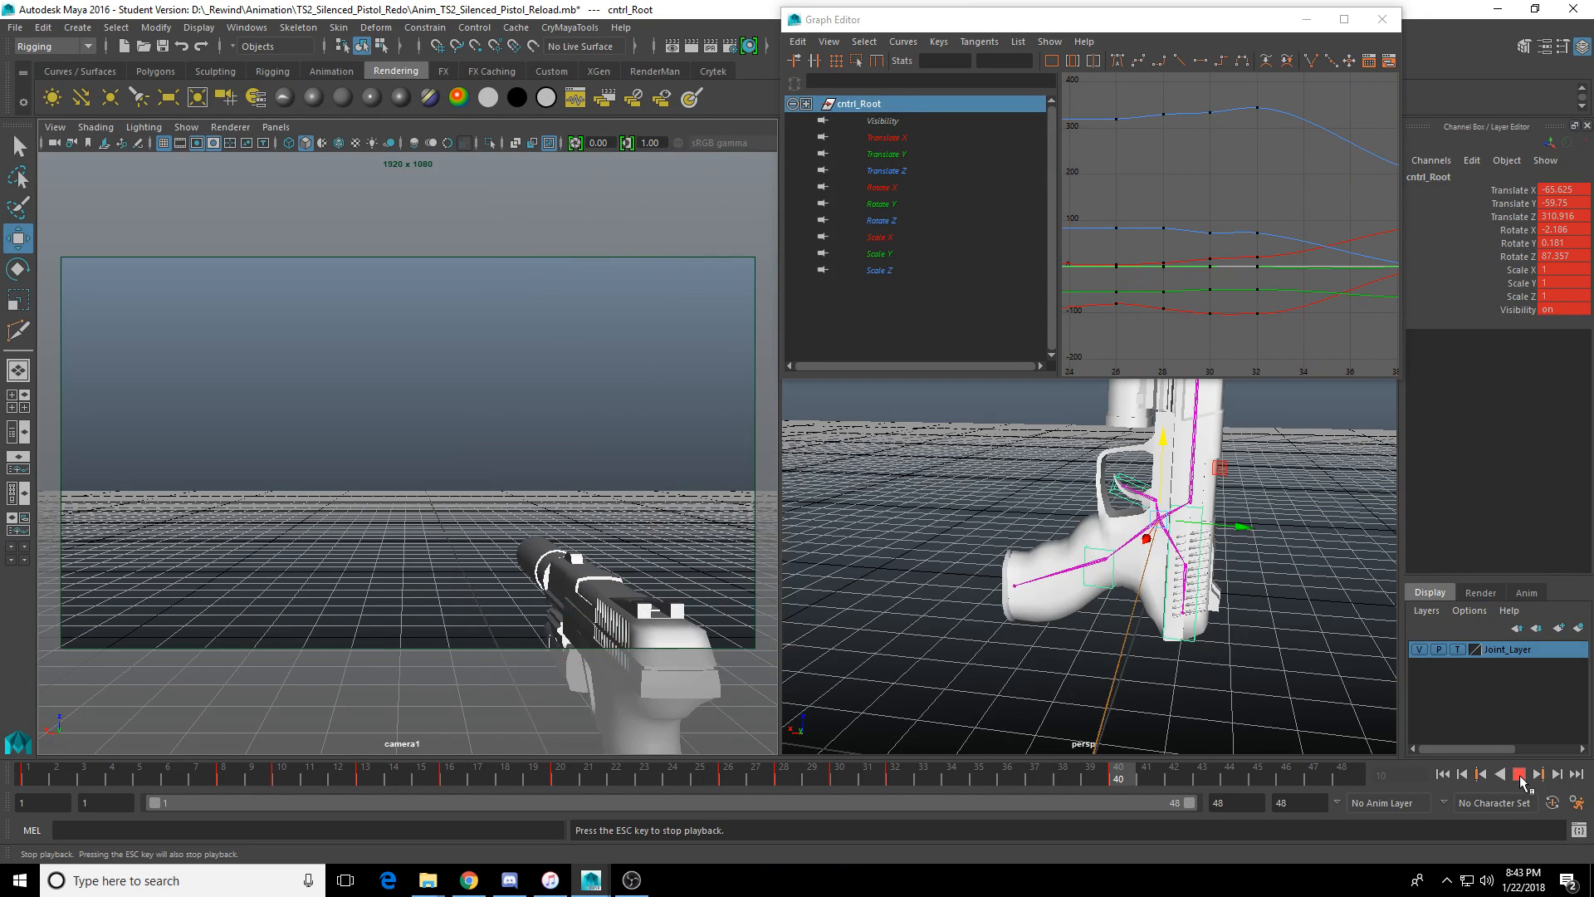
click(1519, 775)
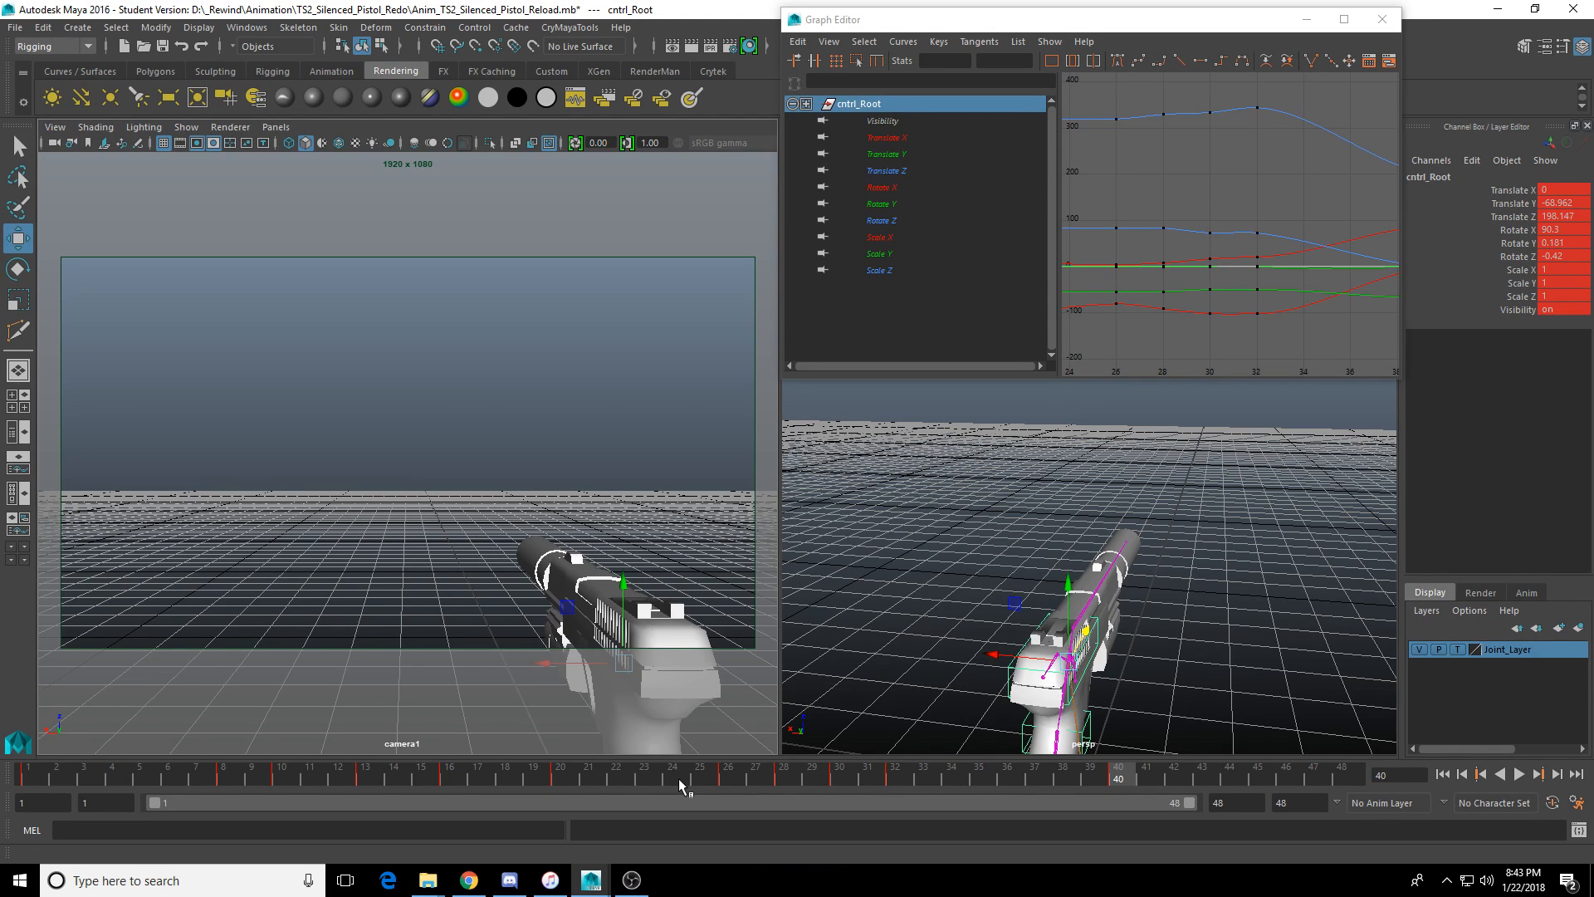
key(alt+v)
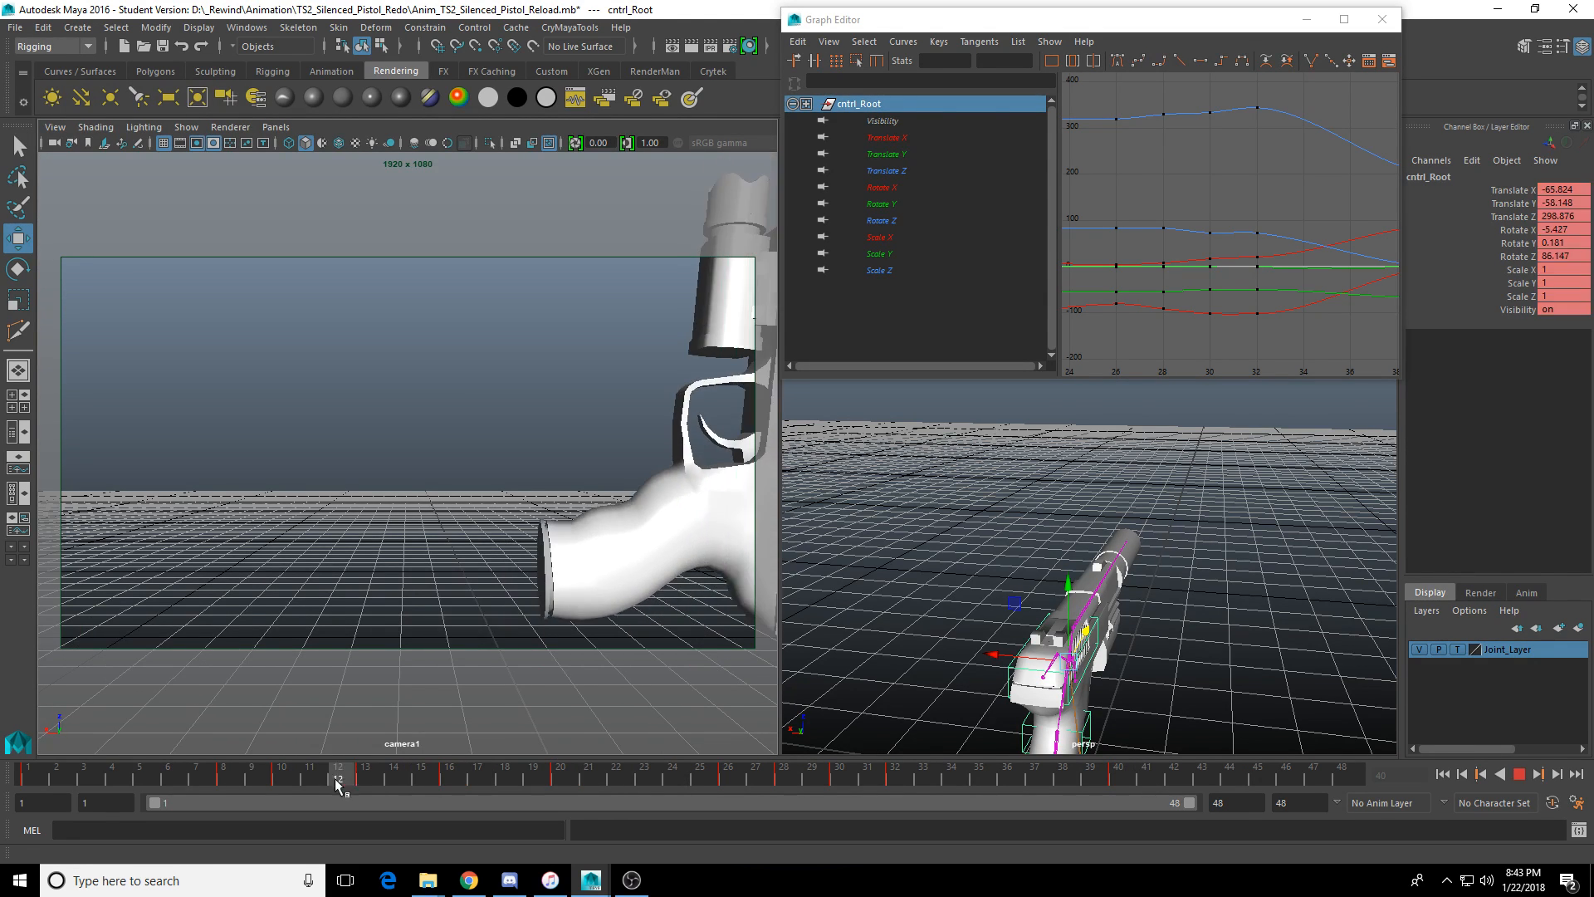
Rekey the root control at frame 28 at about -98.5 Translate X, -52.7 Translate Y and 330.1 Translate Z, and play back the reload.
mouse_move(377, 776)
mouse_down()
mouse_move(872, 780)
mouse_move(784, 780)
mouse_up()
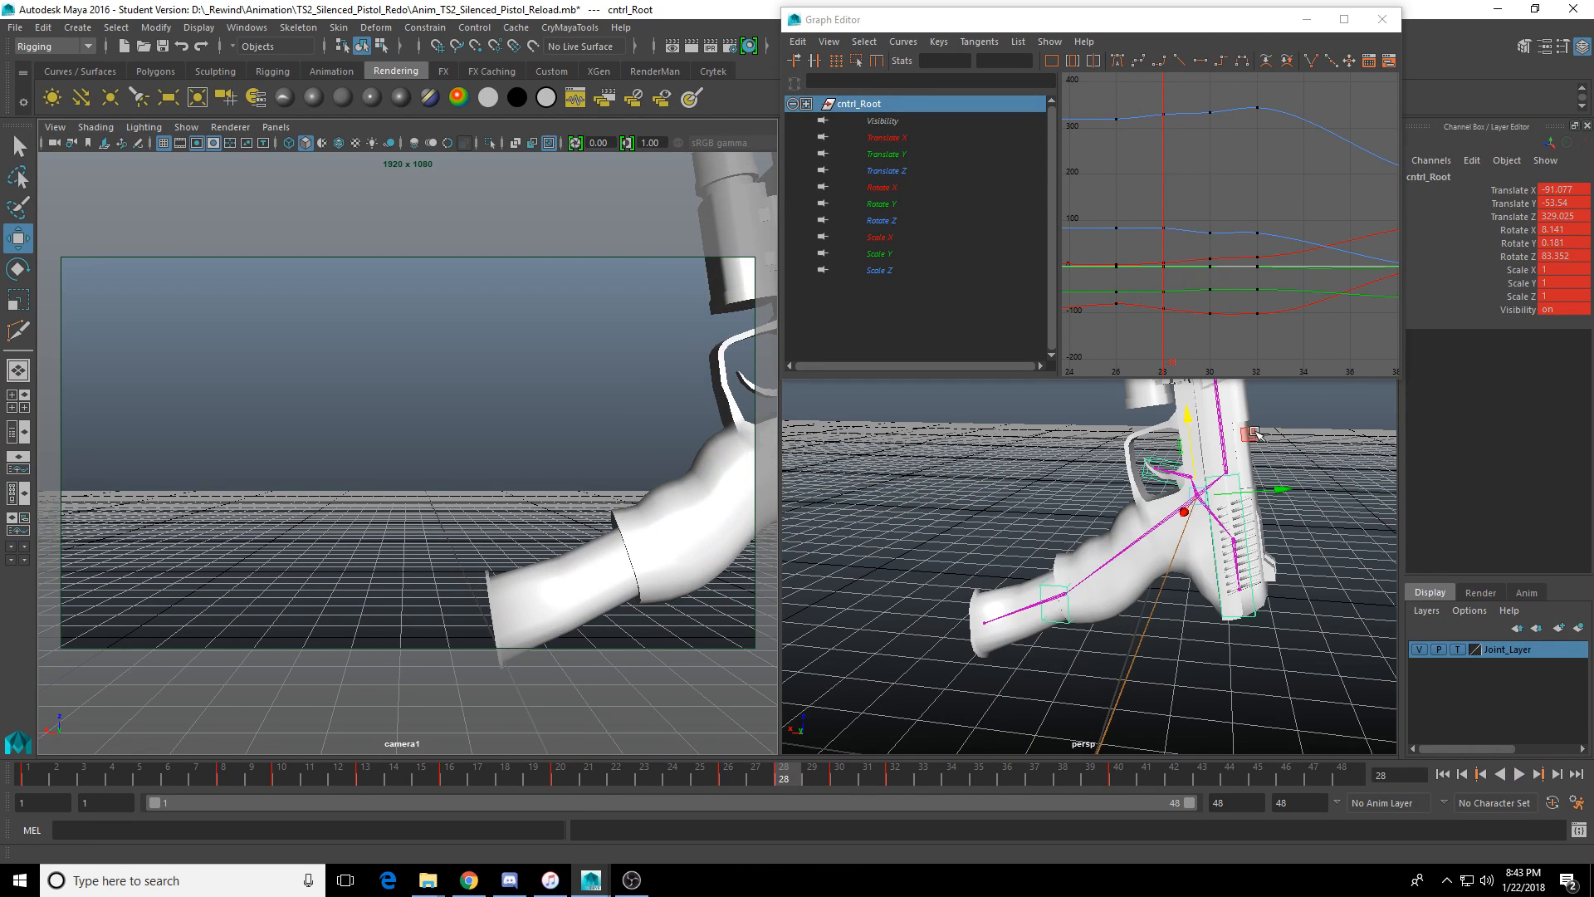
drag(1266, 502, 1279, 495)
key(s)
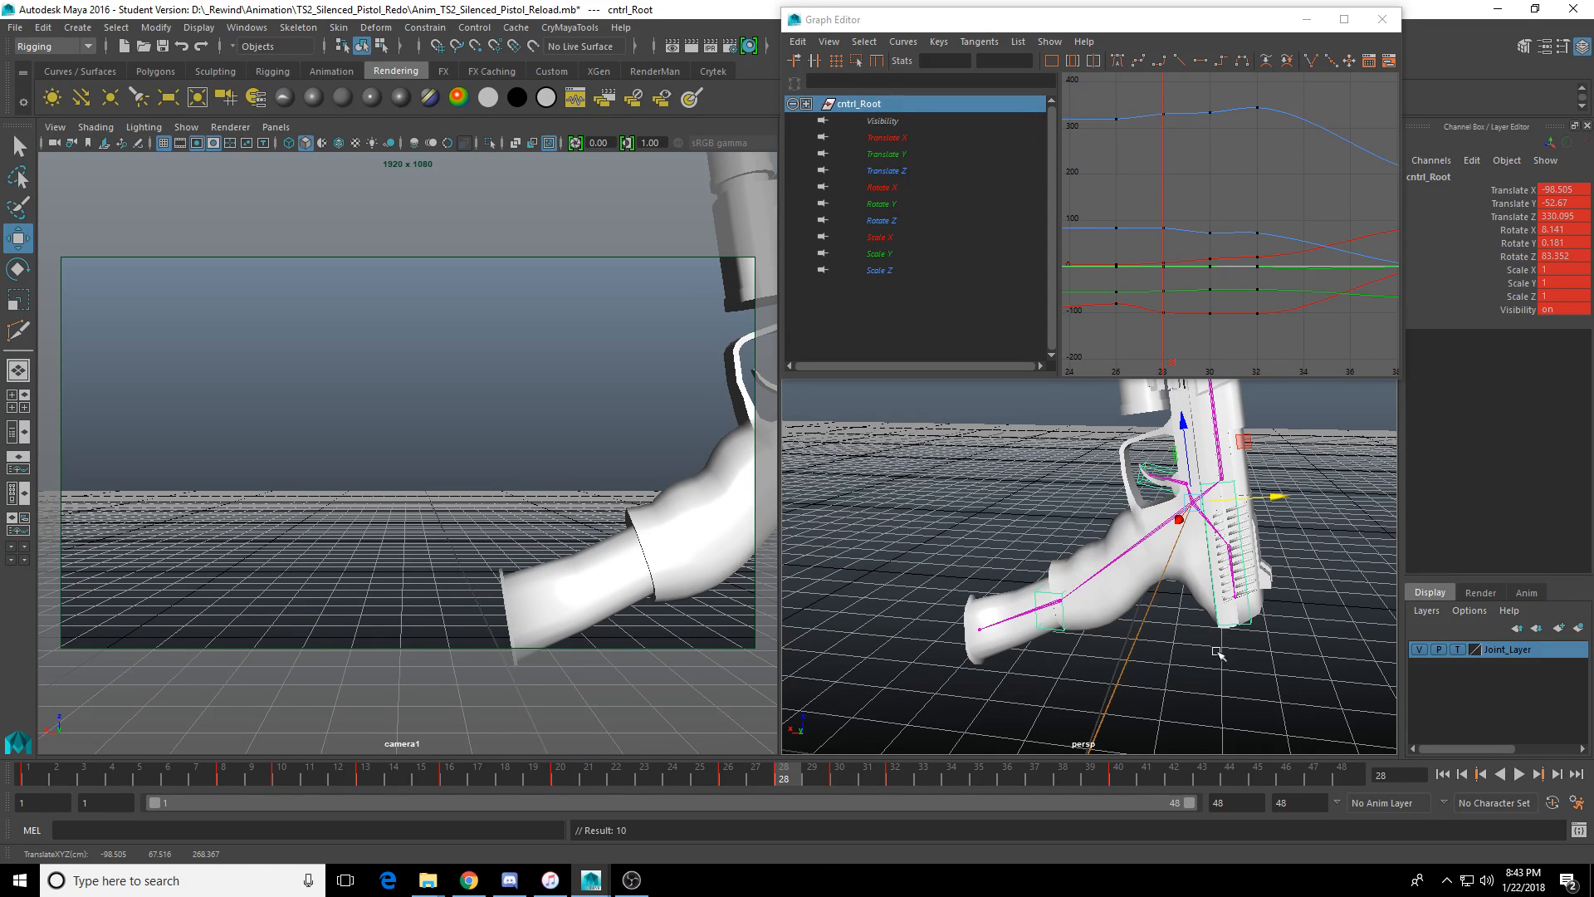
click(1519, 773)
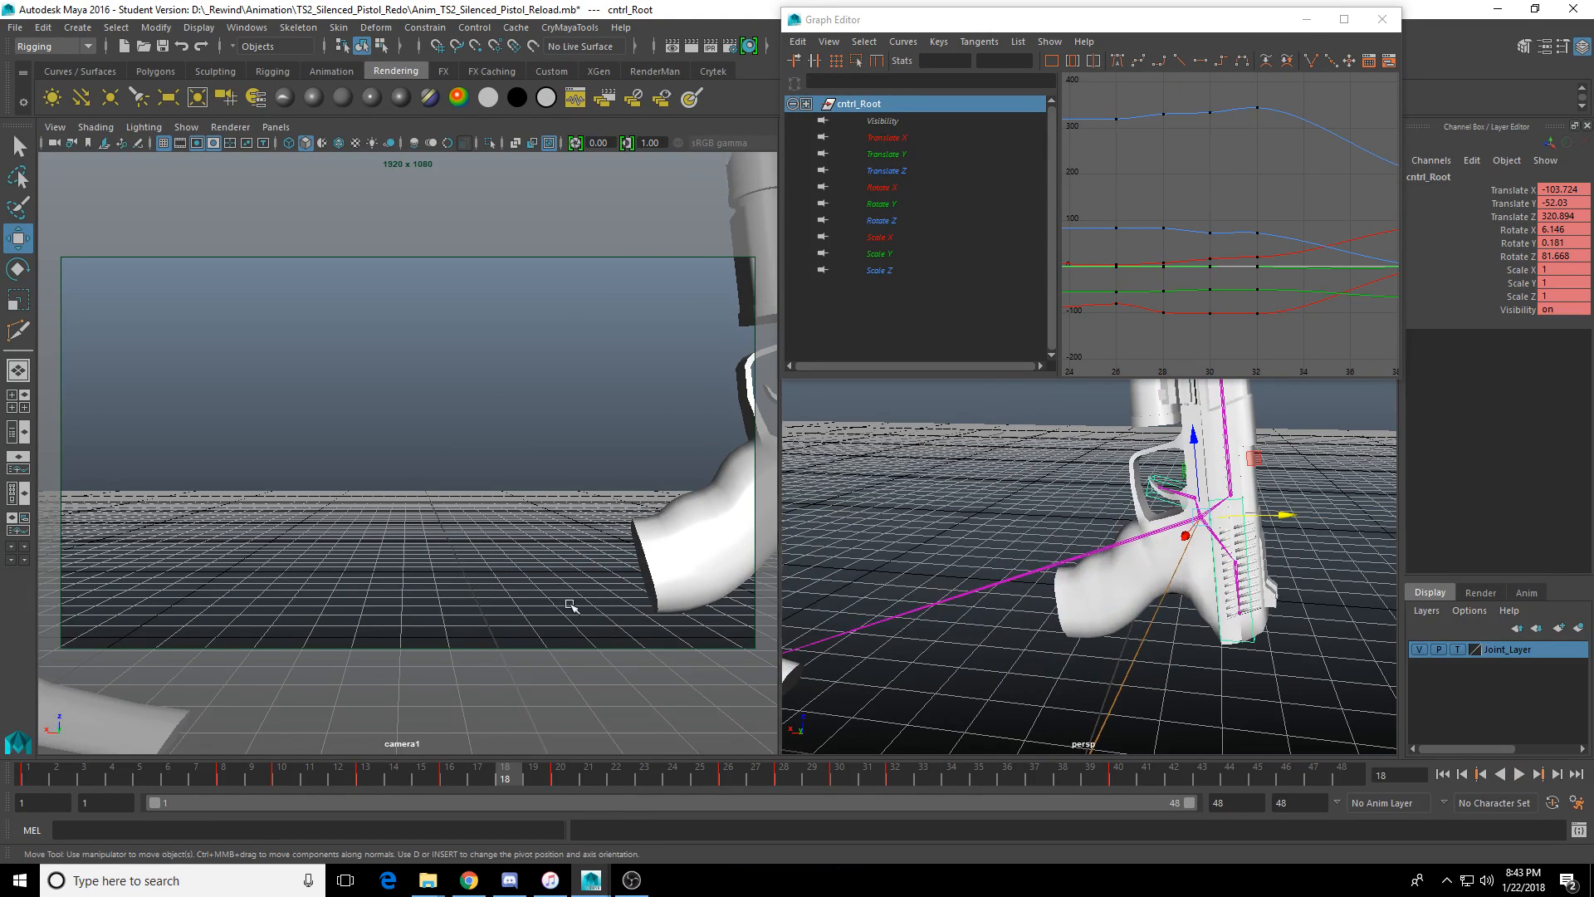
click(1520, 774)
click(1443, 774)
click(1501, 775)
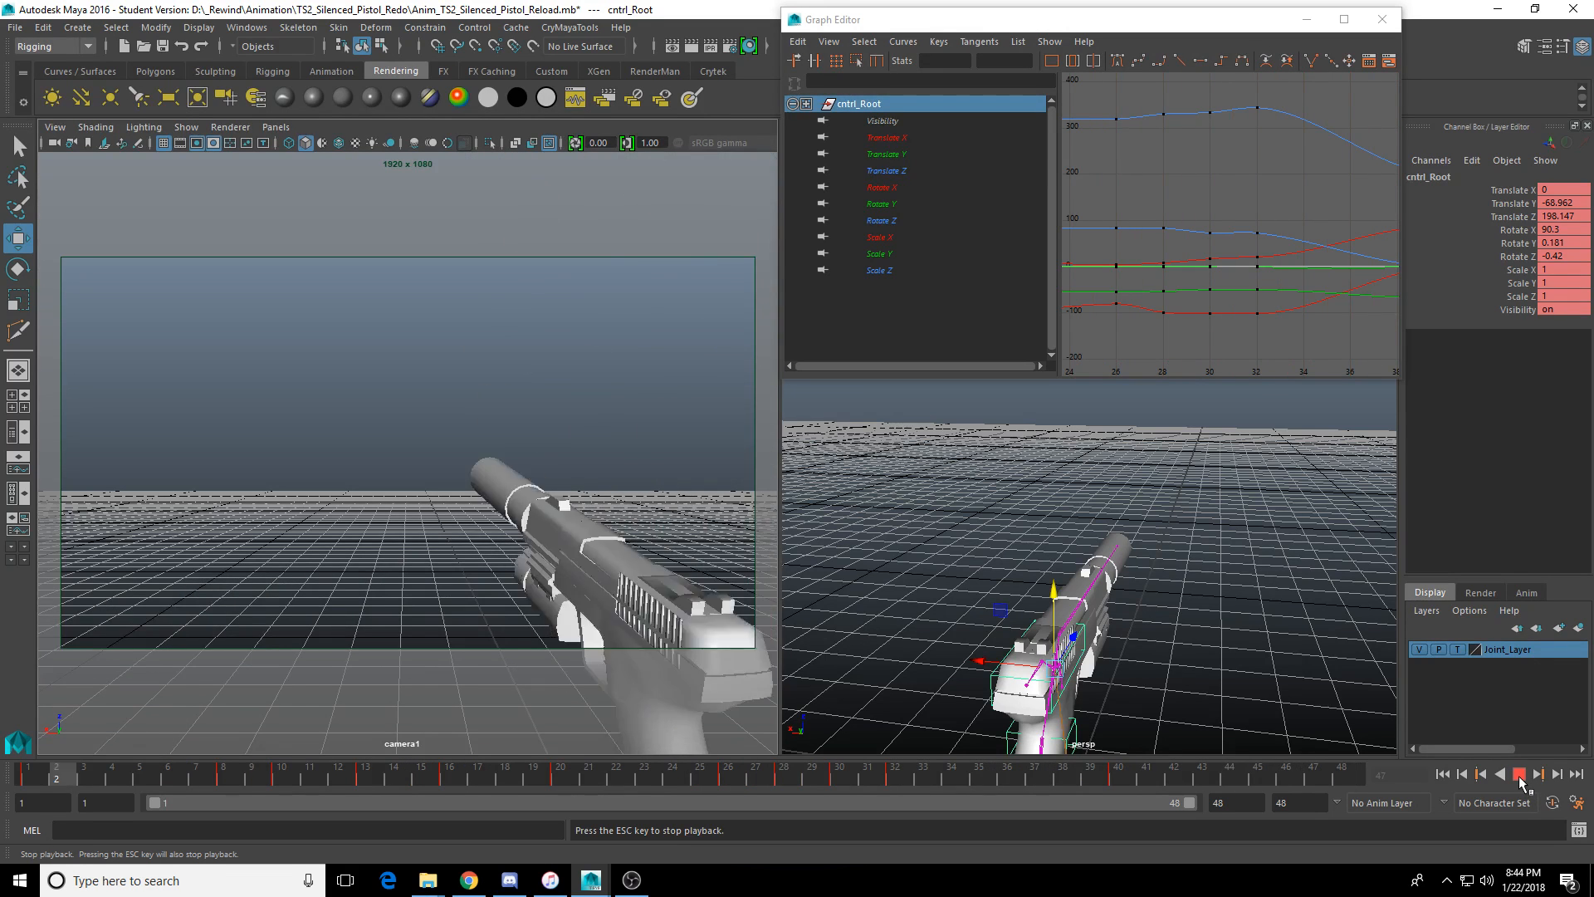
click(1521, 775)
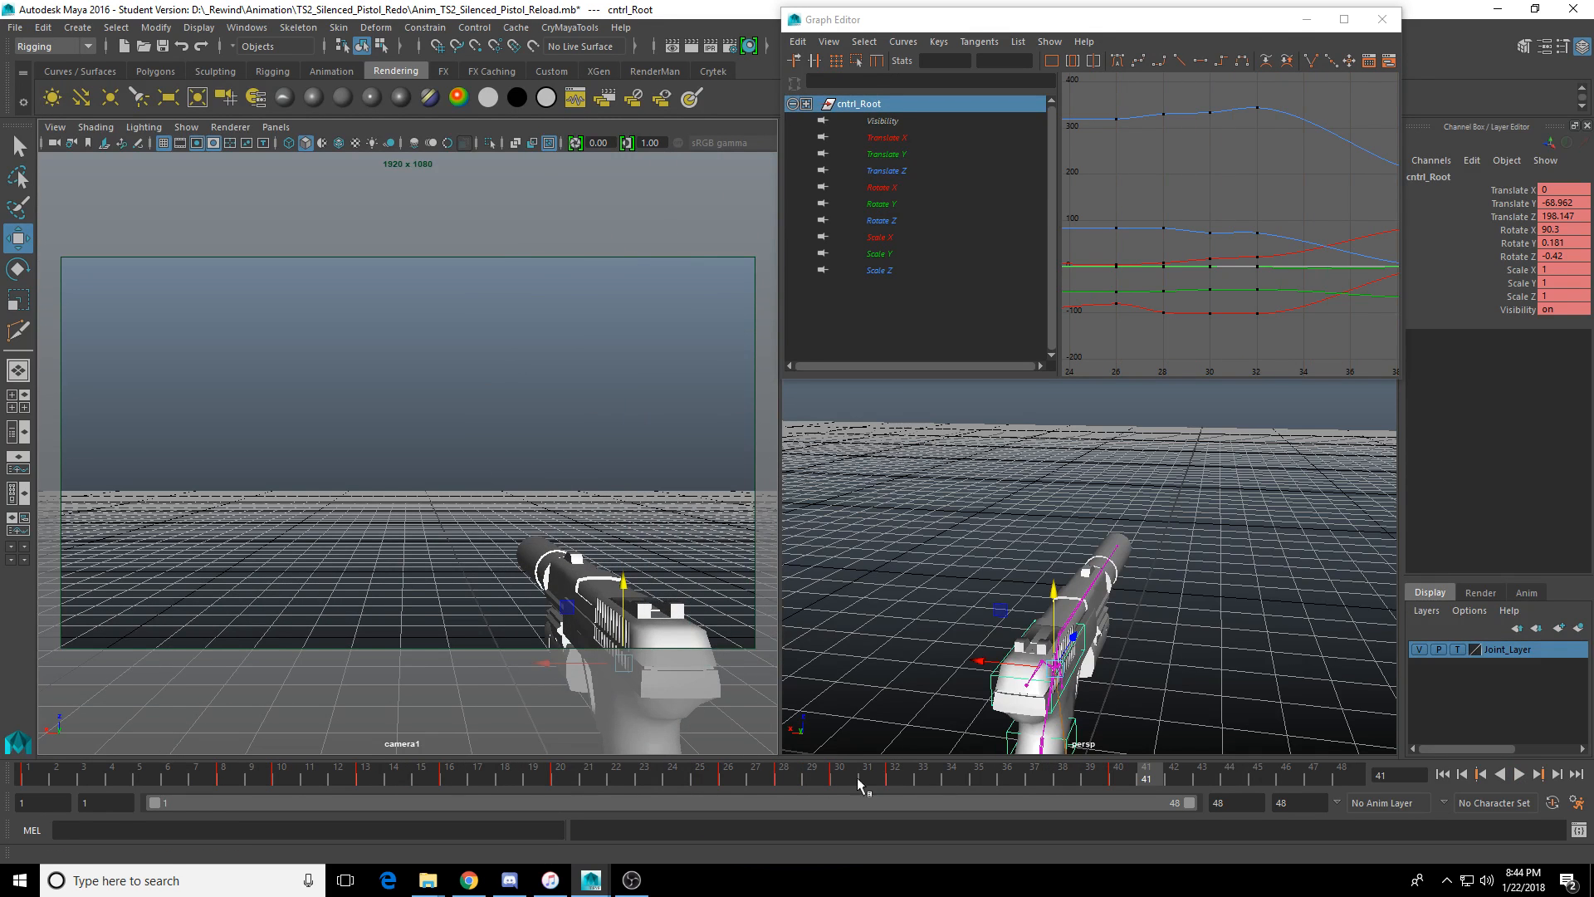
Rekey the root control at frame 30 at about -109.5 Translate X, -46.7 Translate Y and 336.1 Translate Z, and play back the reload.
mouse_move(685, 775)
mouse_down()
mouse_move(415, 784)
mouse_move(840, 776)
mouse_up()
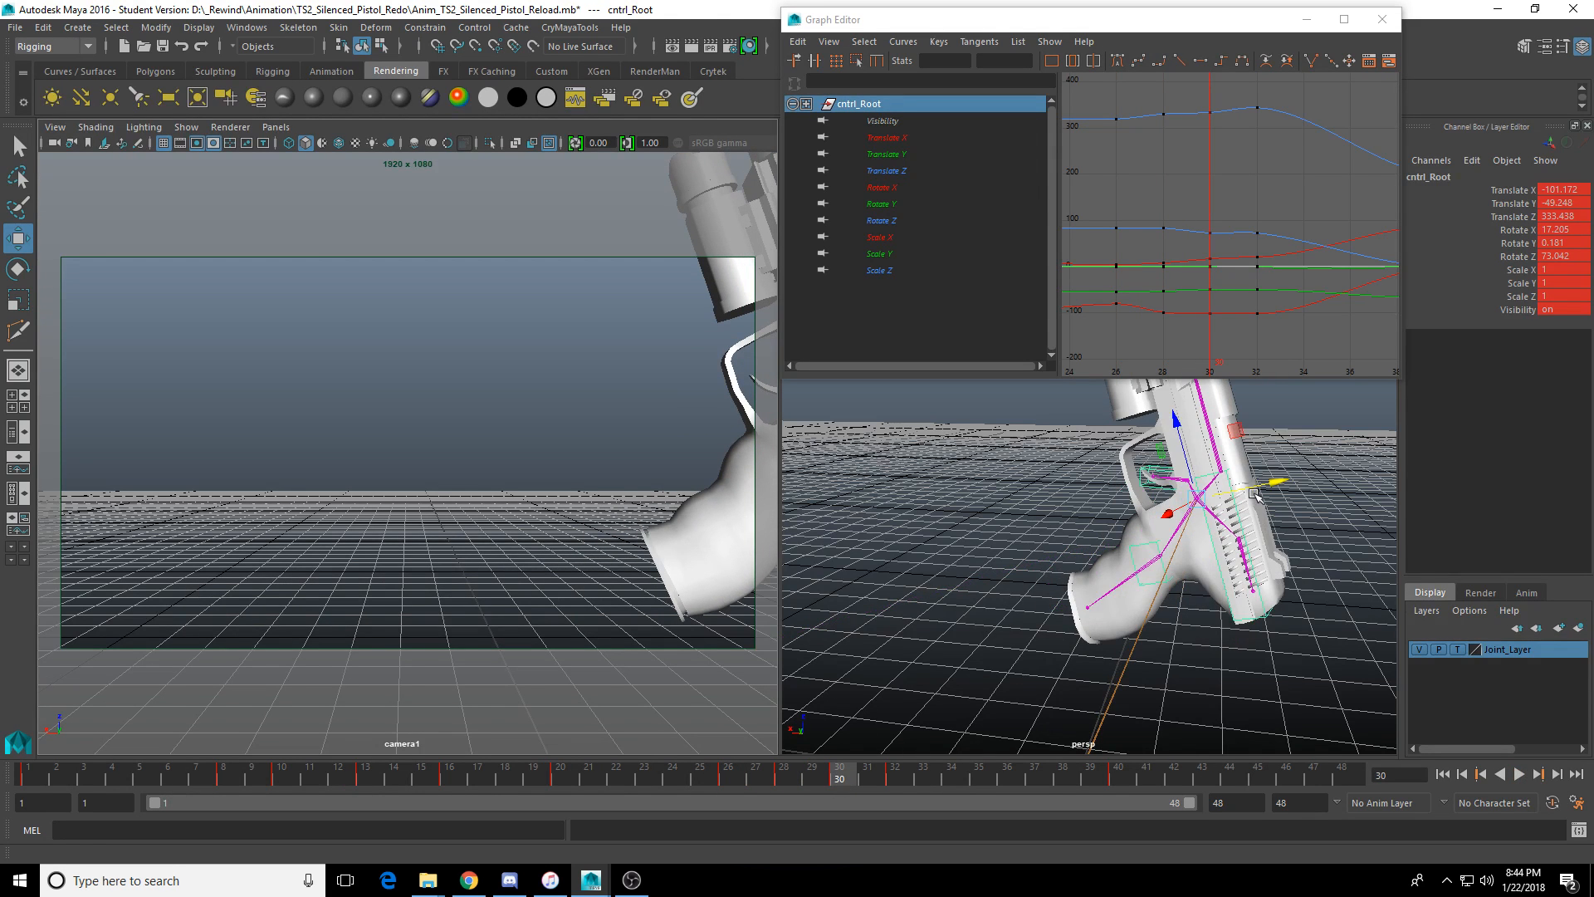
drag(1255, 495, 1262, 496)
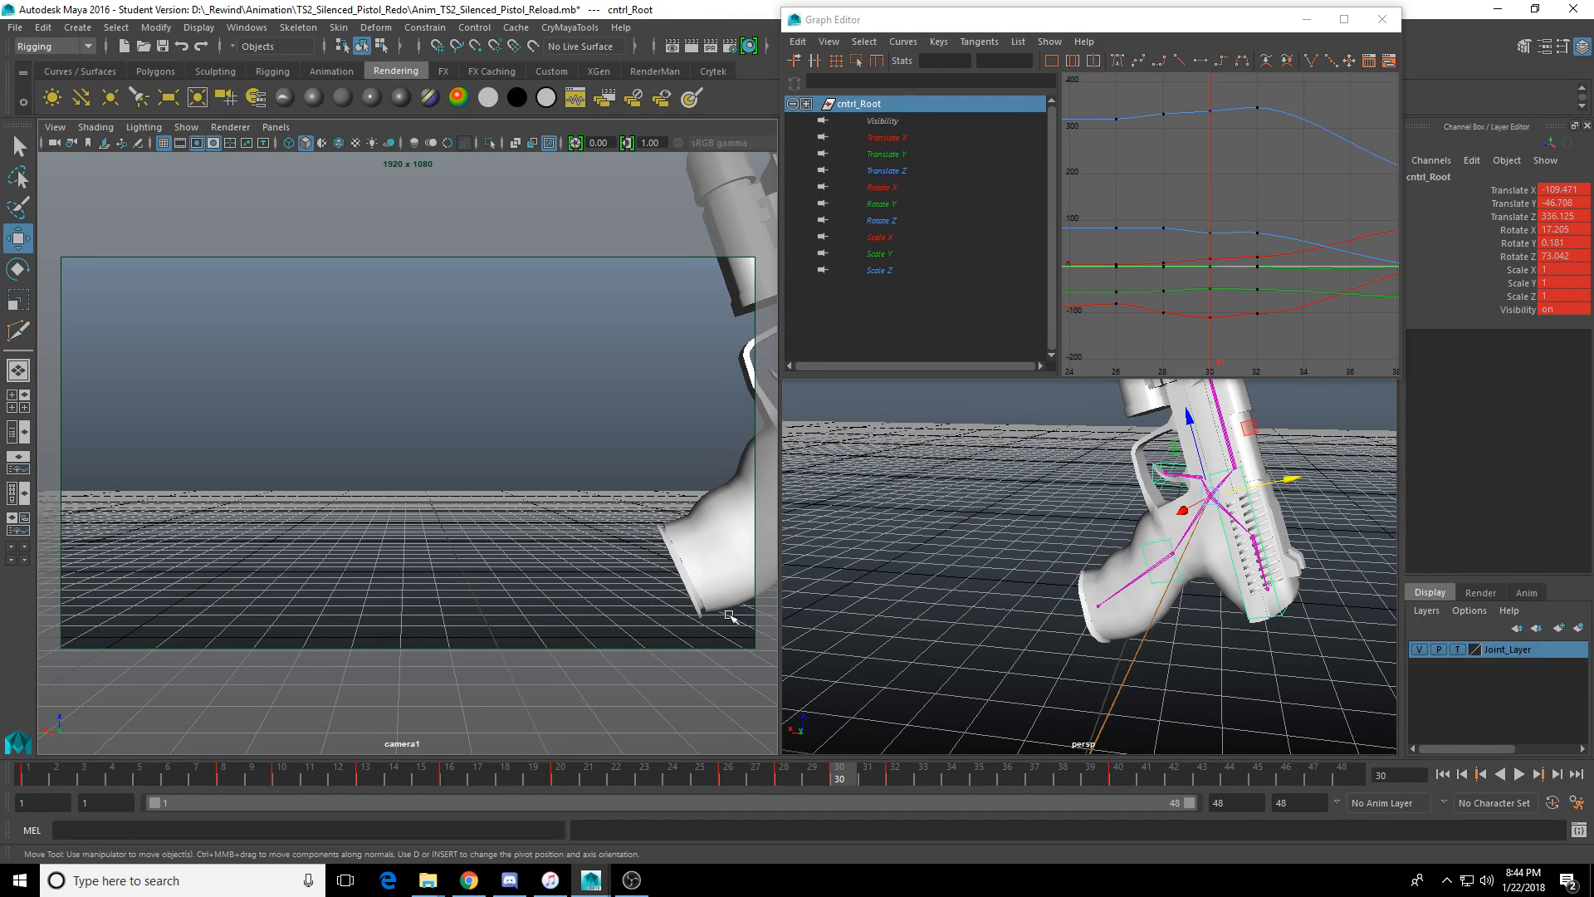
key(alt+v)
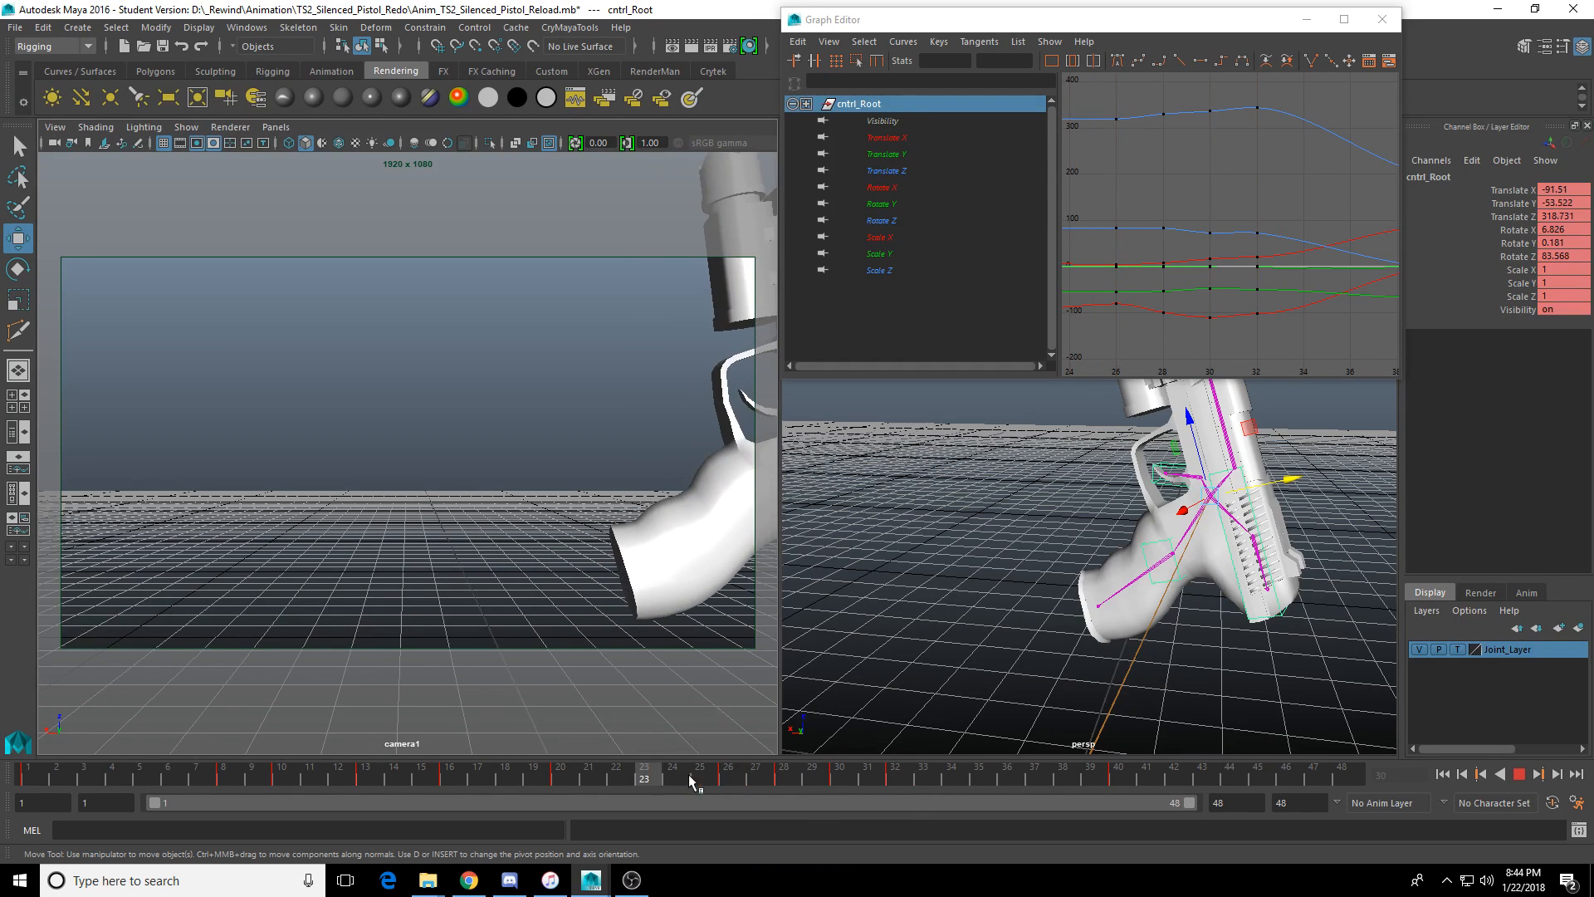
Try keying the root control at frame 36 with about 6.9 Rotate Z, and play back the return to the starting pose.
drag(890, 765, 1011, 787)
key(e)
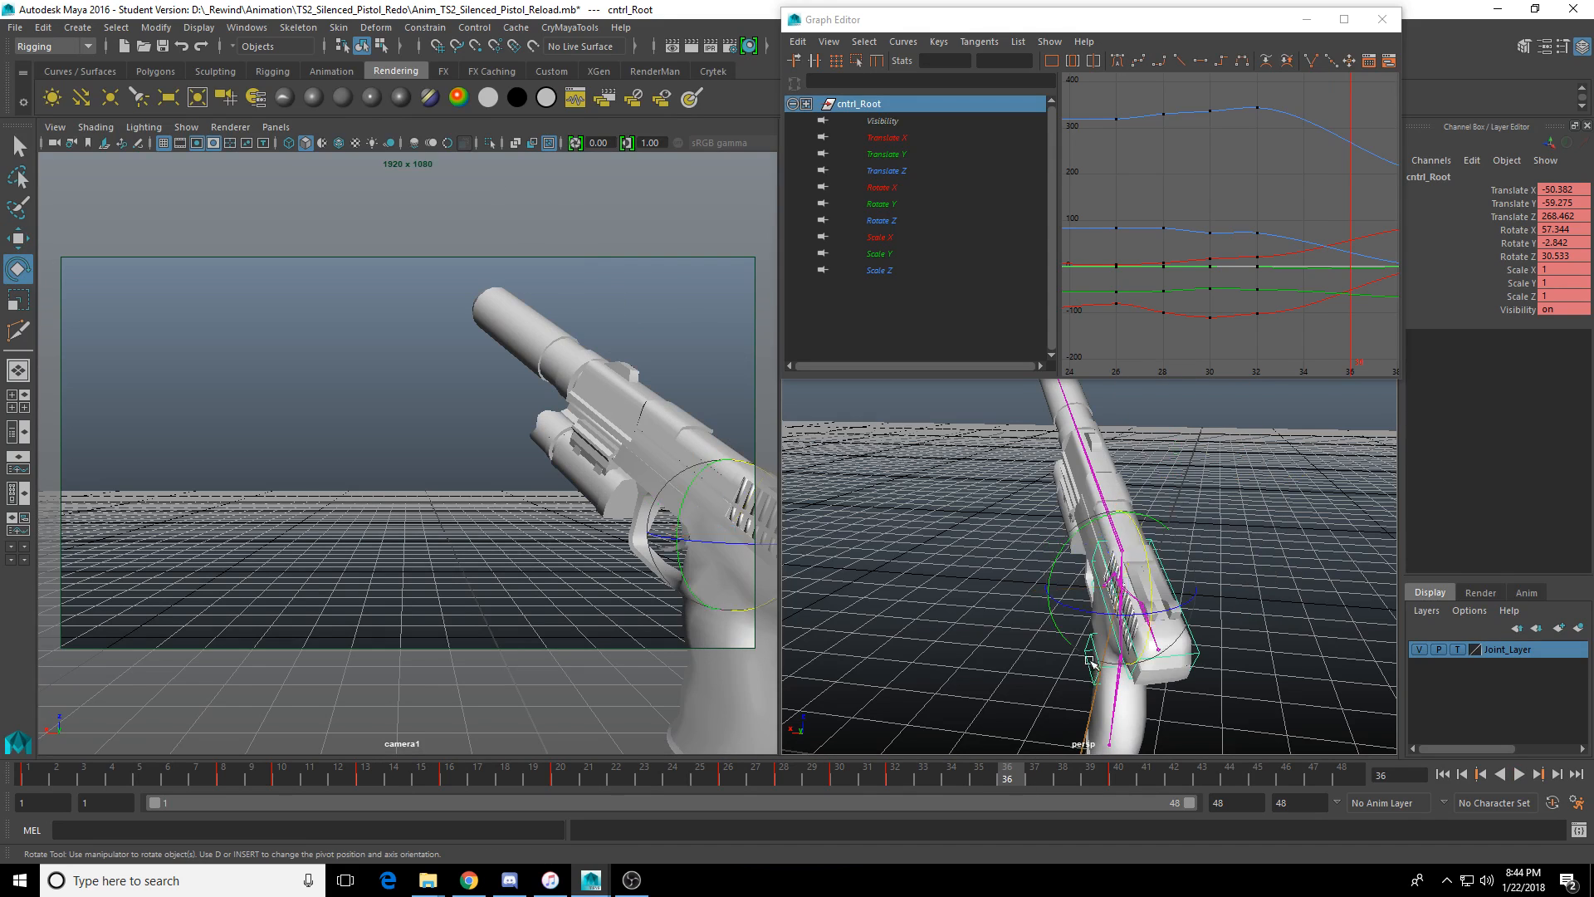
drag(1100, 615, 1072, 615)
key(s)
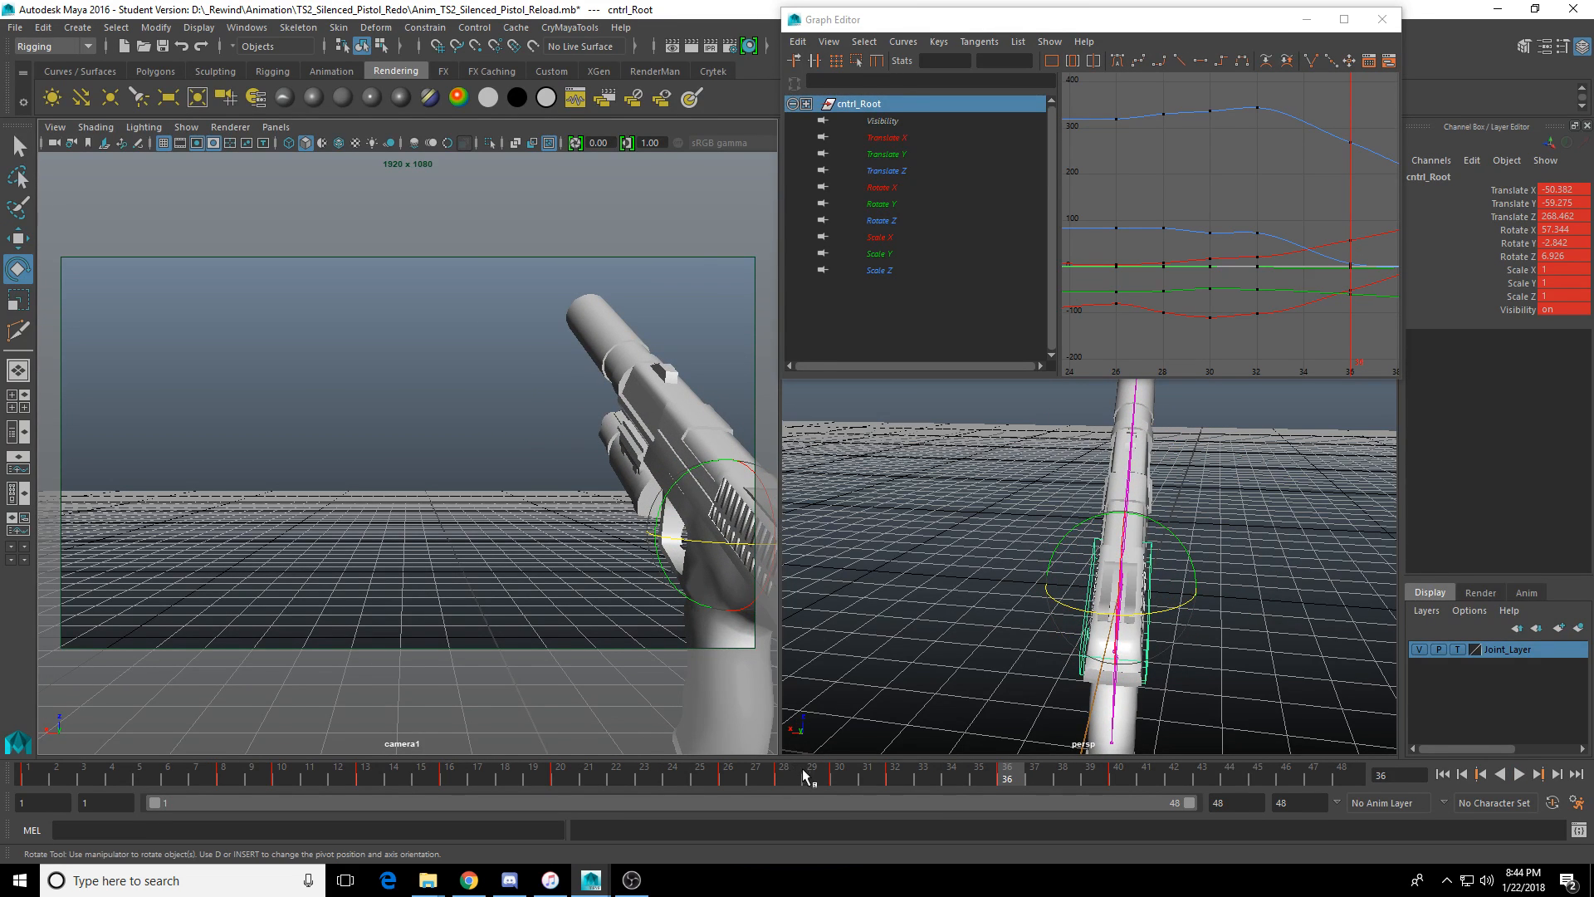
drag(803, 776, 1011, 778)
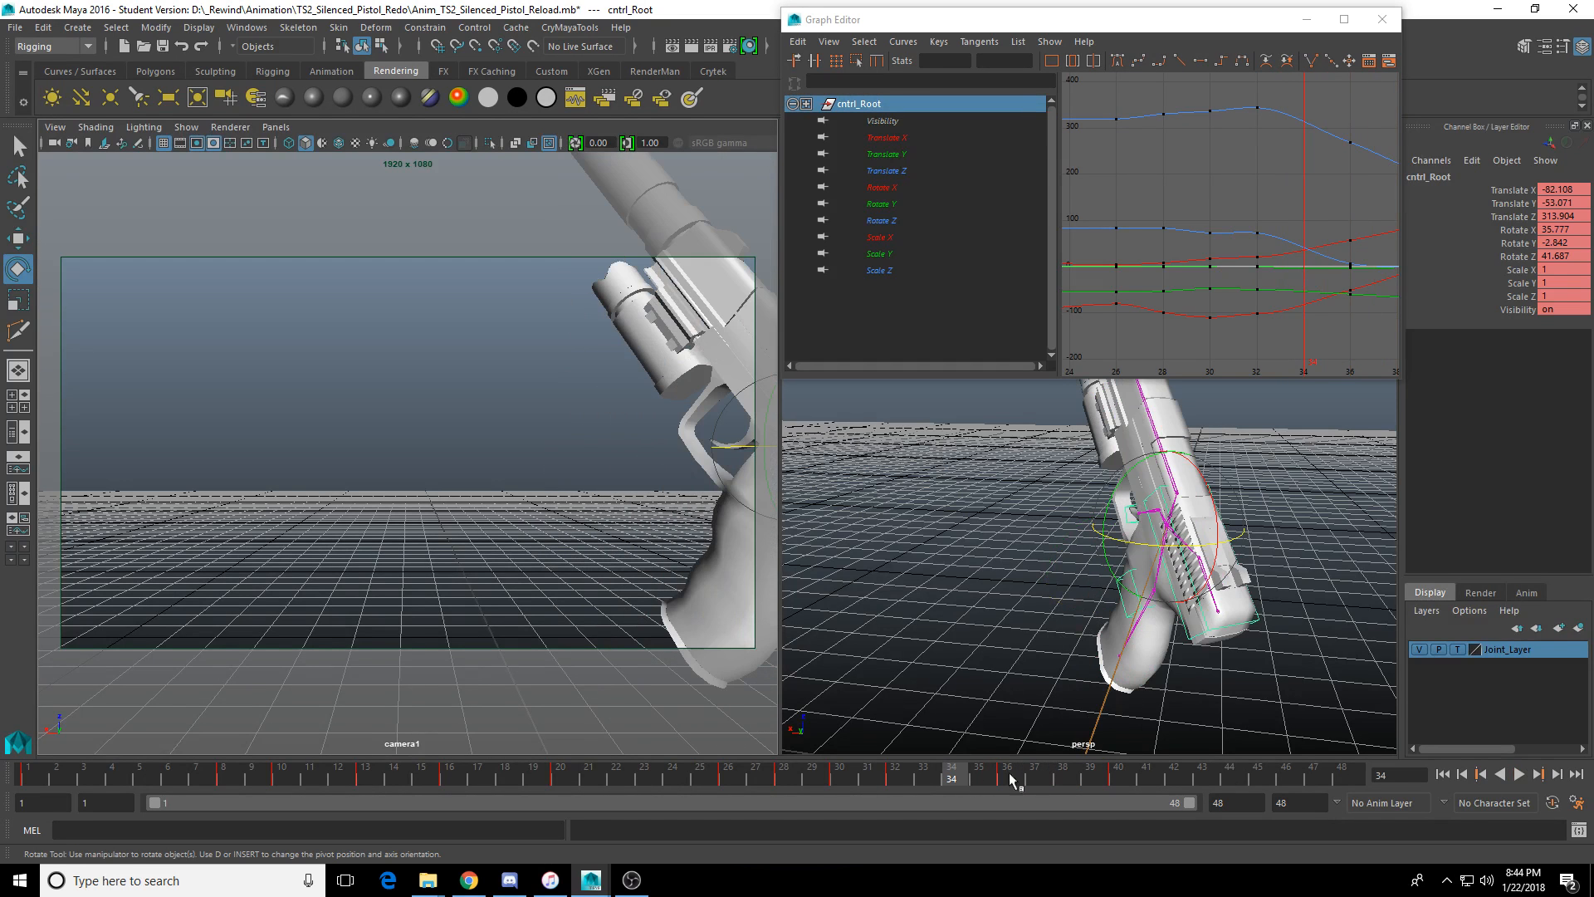
click(1519, 774)
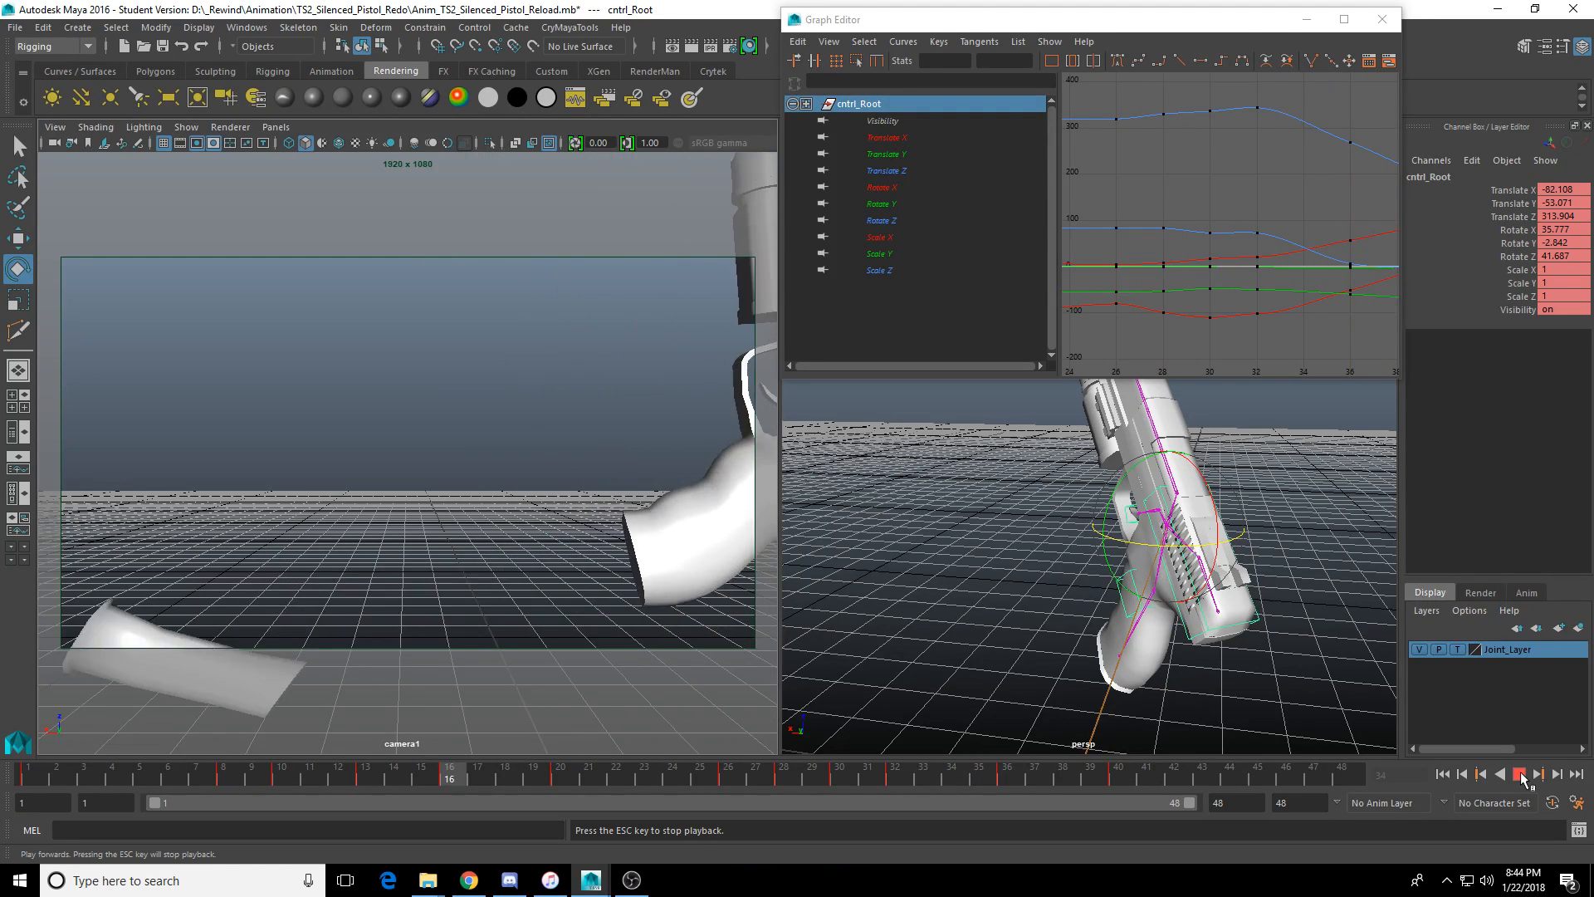
click(951, 780)
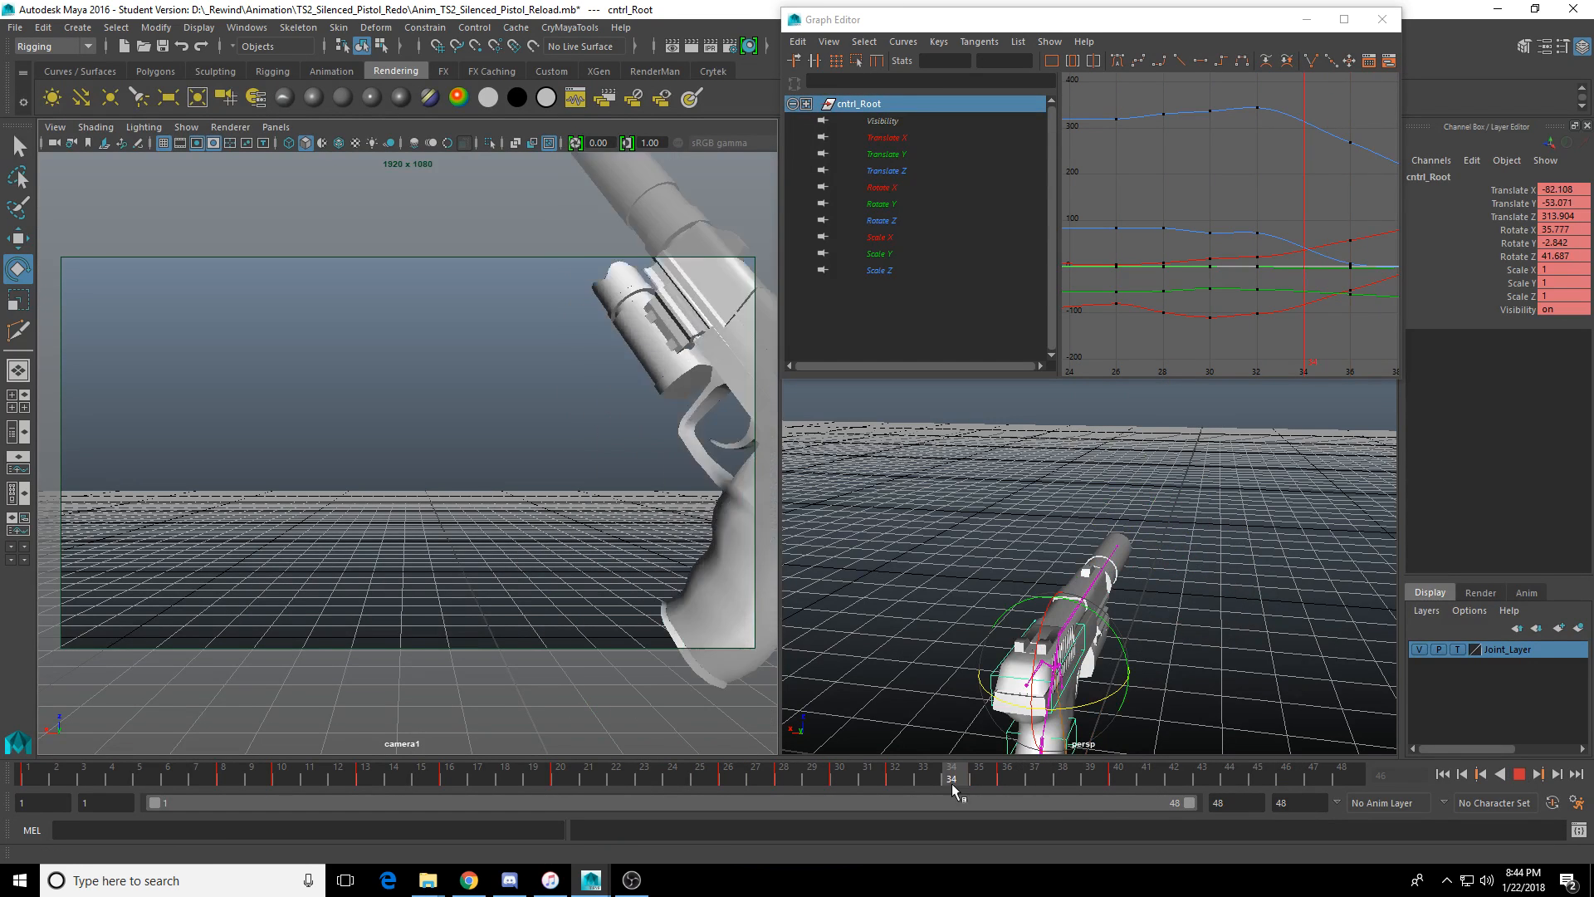
Key the root control at frame 36 with about 28.6 Rotate Z, and play back the pistol's return to its starting pose.
drag(951, 784, 1012, 779)
drag(1100, 614, 1116, 622)
key(s)
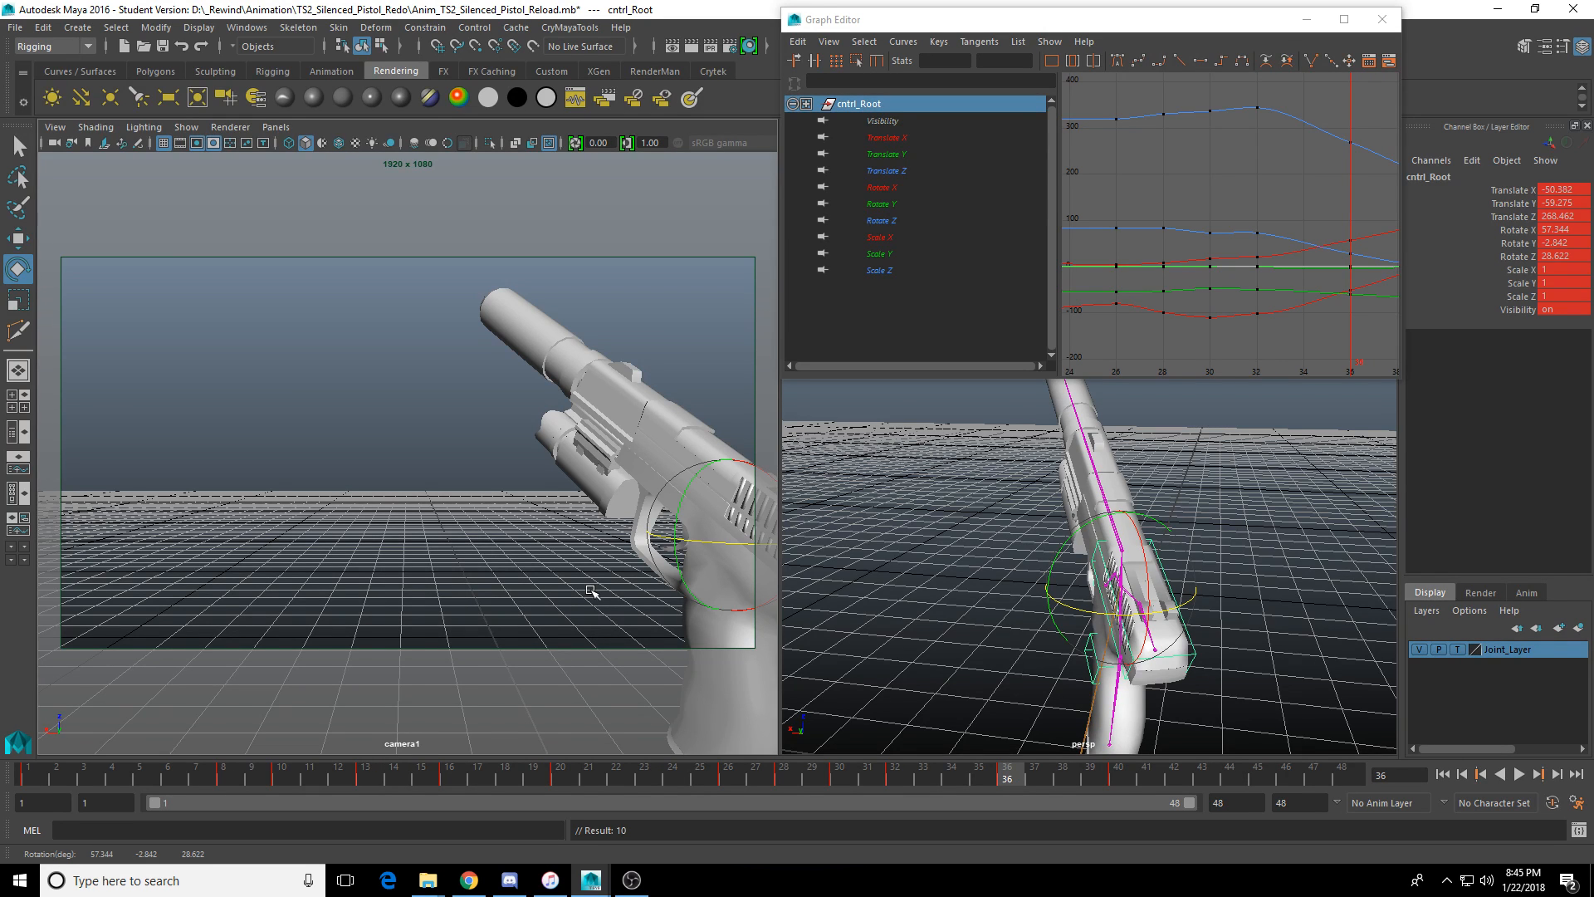
mouse_move(678, 769)
mouse_down()
mouse_move(367, 781)
mouse_move(878, 768)
mouse_move(671, 776)
mouse_move(760, 783)
mouse_move(847, 779)
mouse_move(310, 775)
mouse_move(1020, 782)
mouse_up()
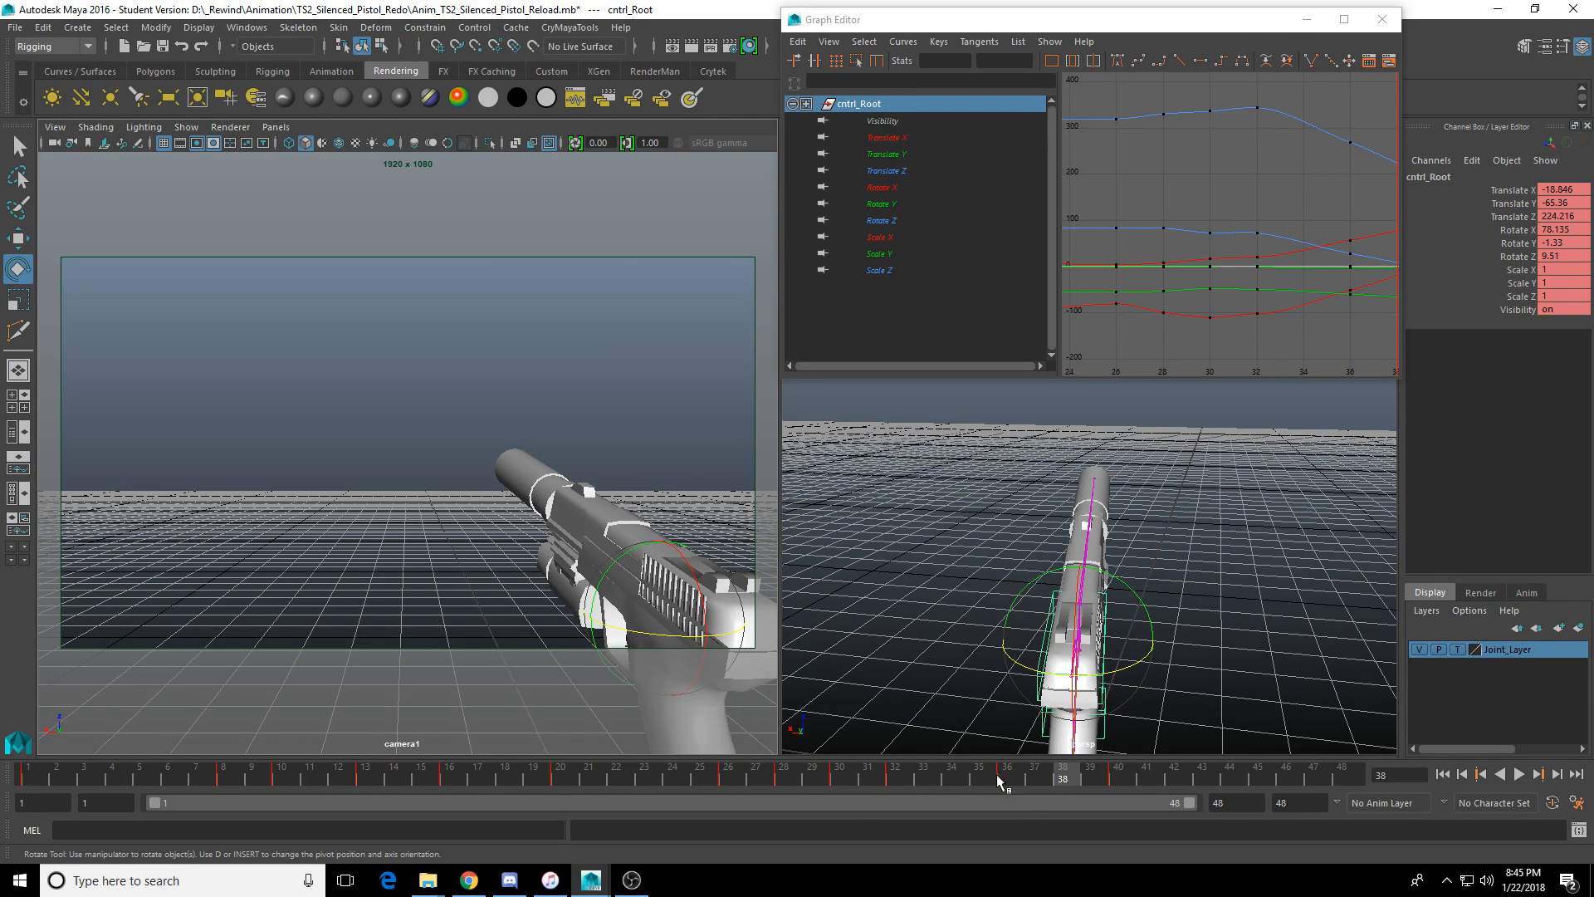
key(alt+v)
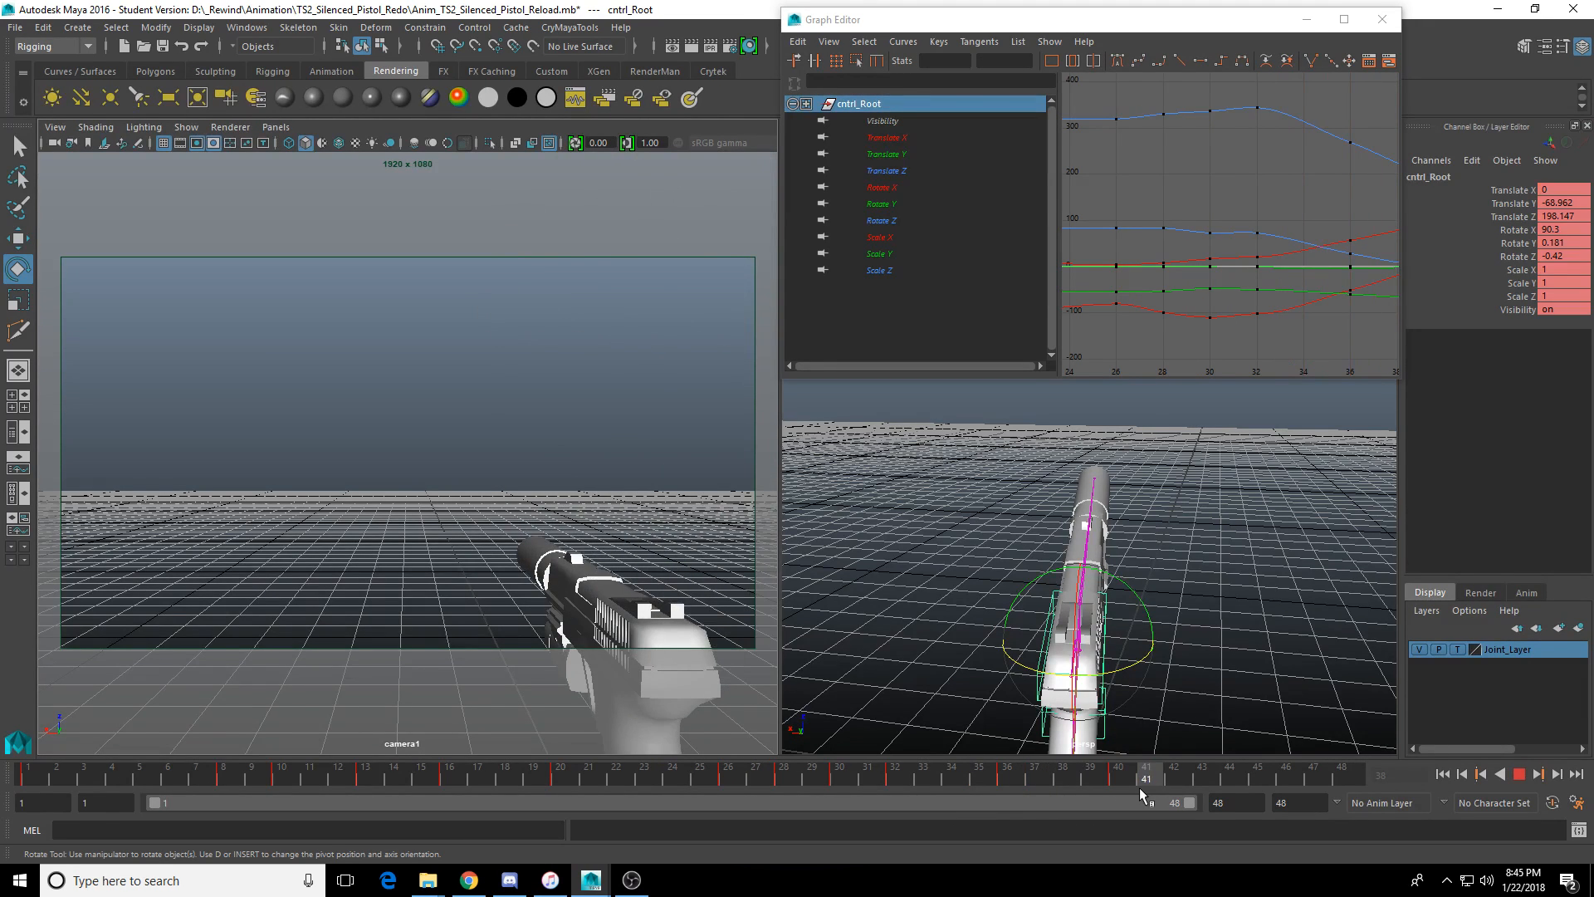
Copy the root control's key from frame 40 and paste it at frame 43.
click(1118, 784)
right_click(1118, 784)
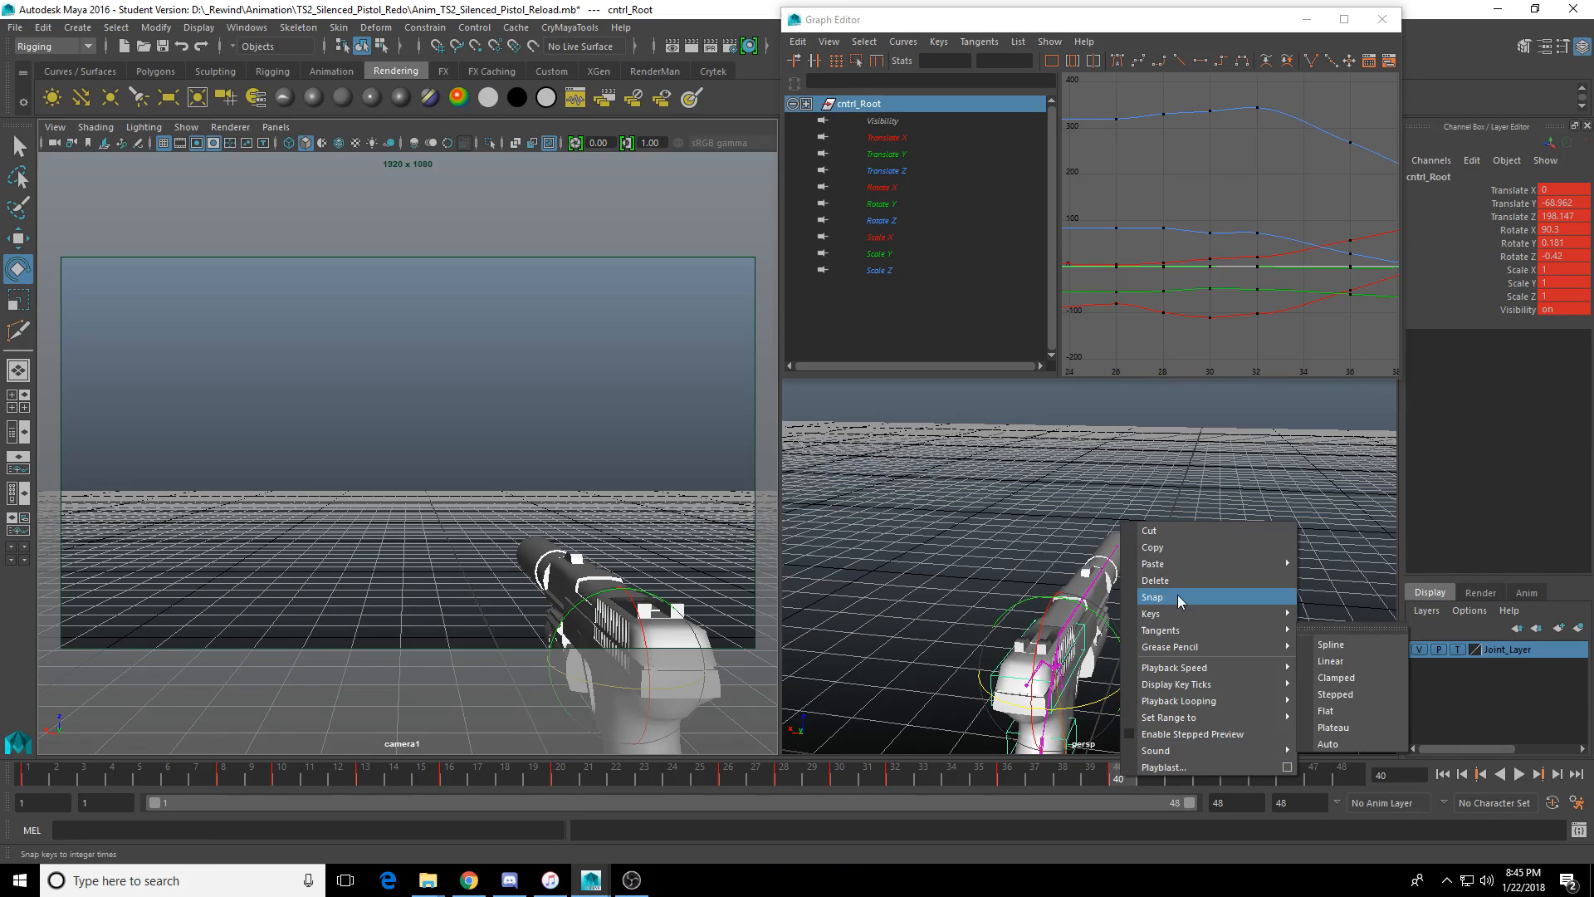
click(1196, 547)
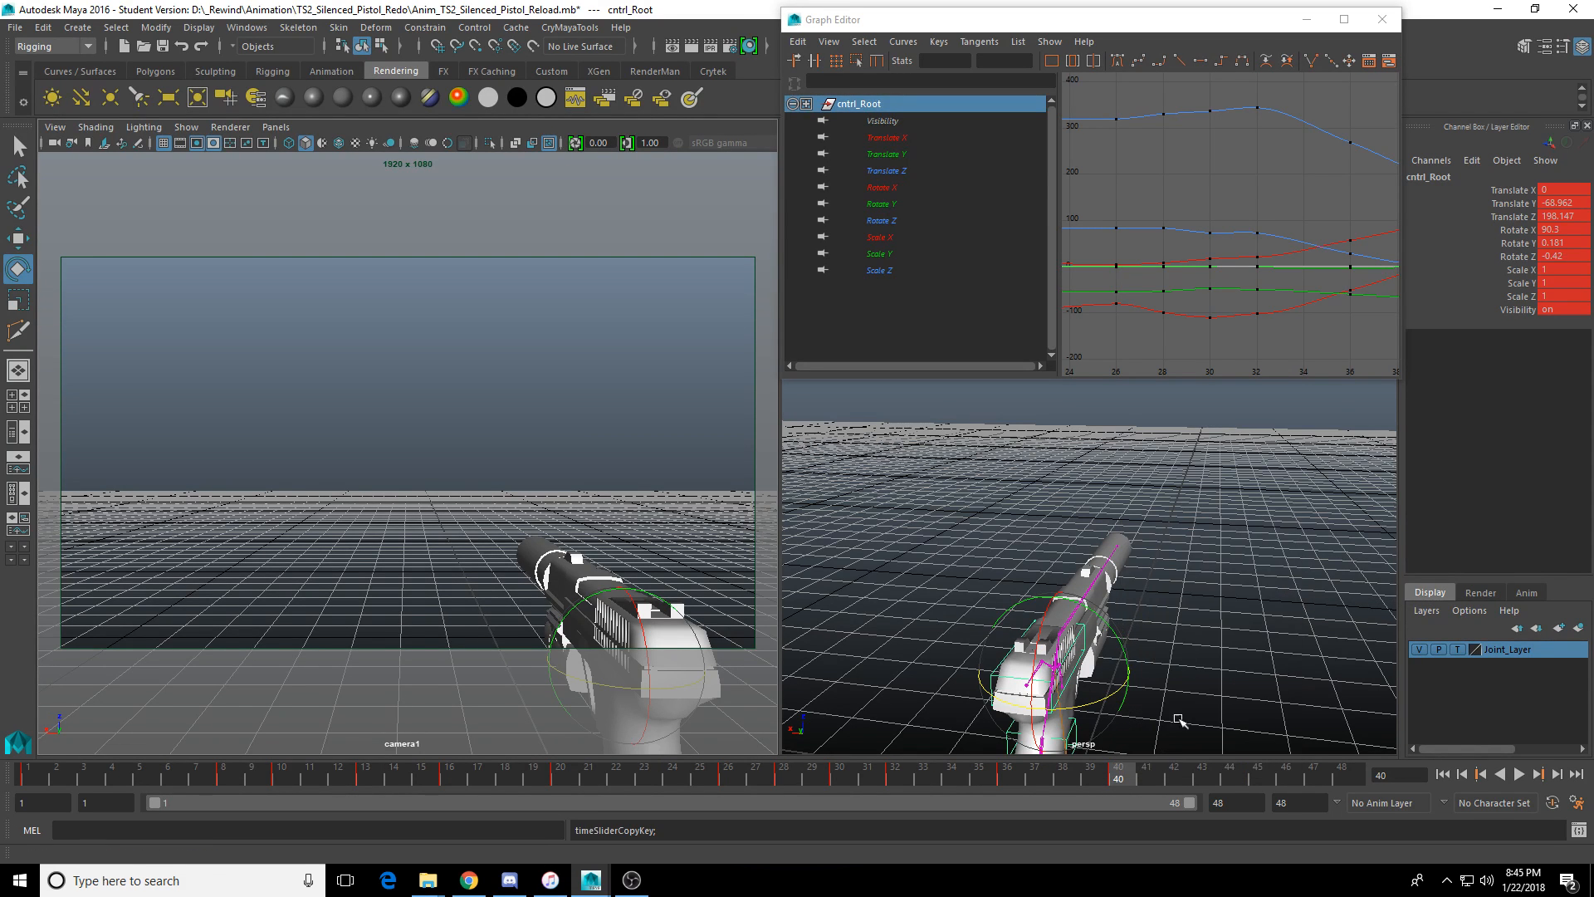
click(1198, 779)
right_click(1199, 779)
mouse_move(1358, 570)
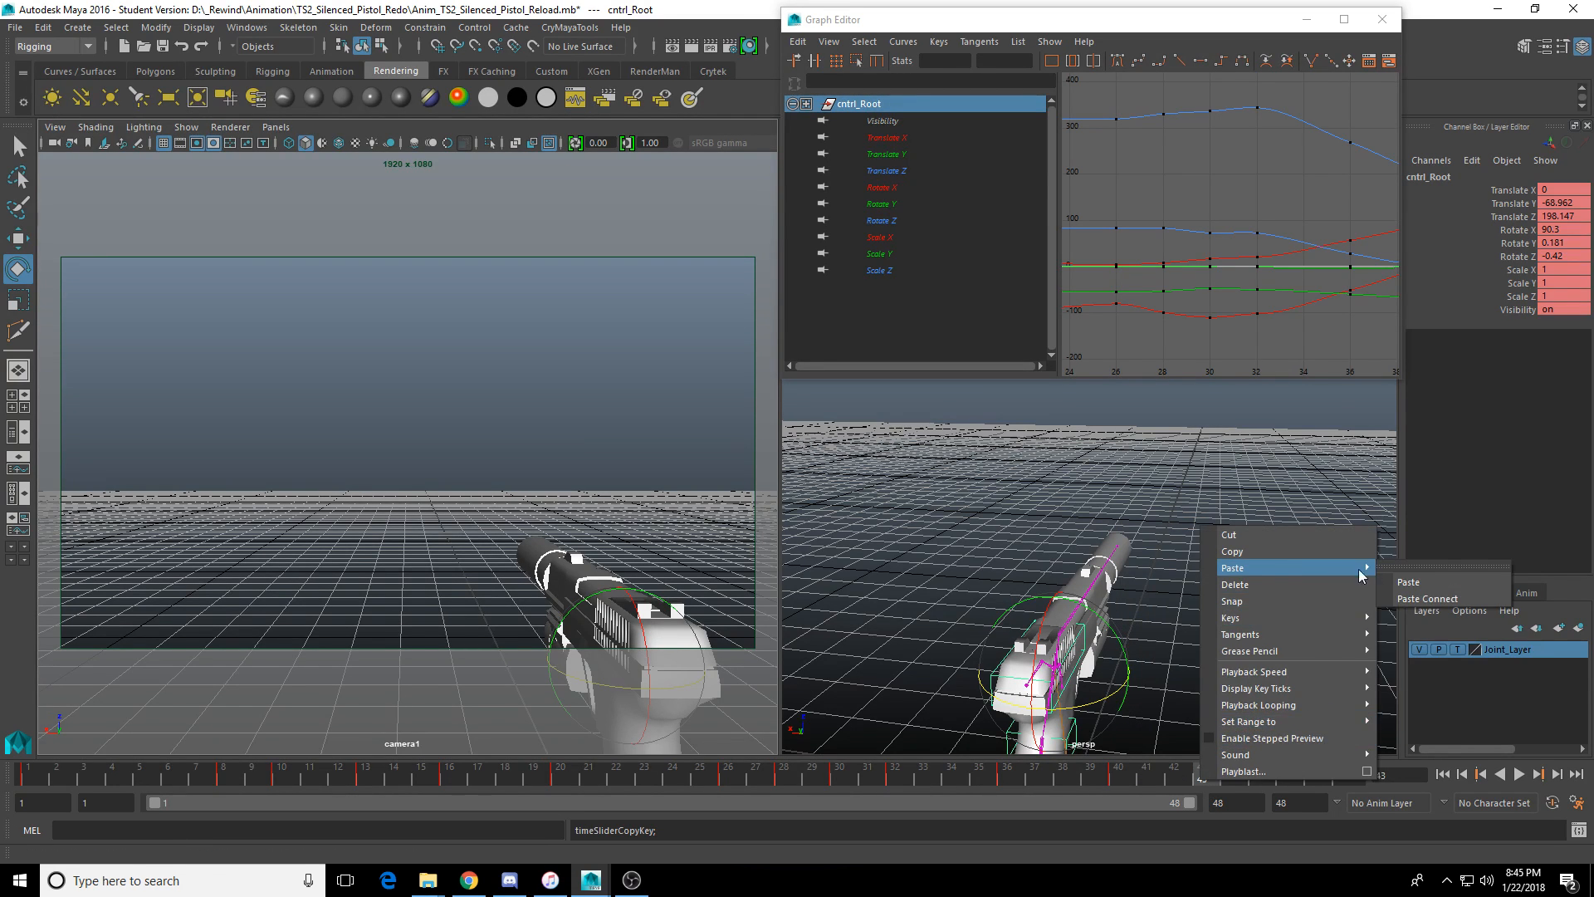
click(1409, 582)
Rekey the root control at frame 40 at about 93.95 Rotate X, -68.0 Translate Y and 184.4 Translate Z.
mouse_move(1109, 777)
mouse_down()
mouse_move(1018, 780)
mouse_move(1115, 779)
mouse_up()
alt+drag(1107, 618, 1219, 616)
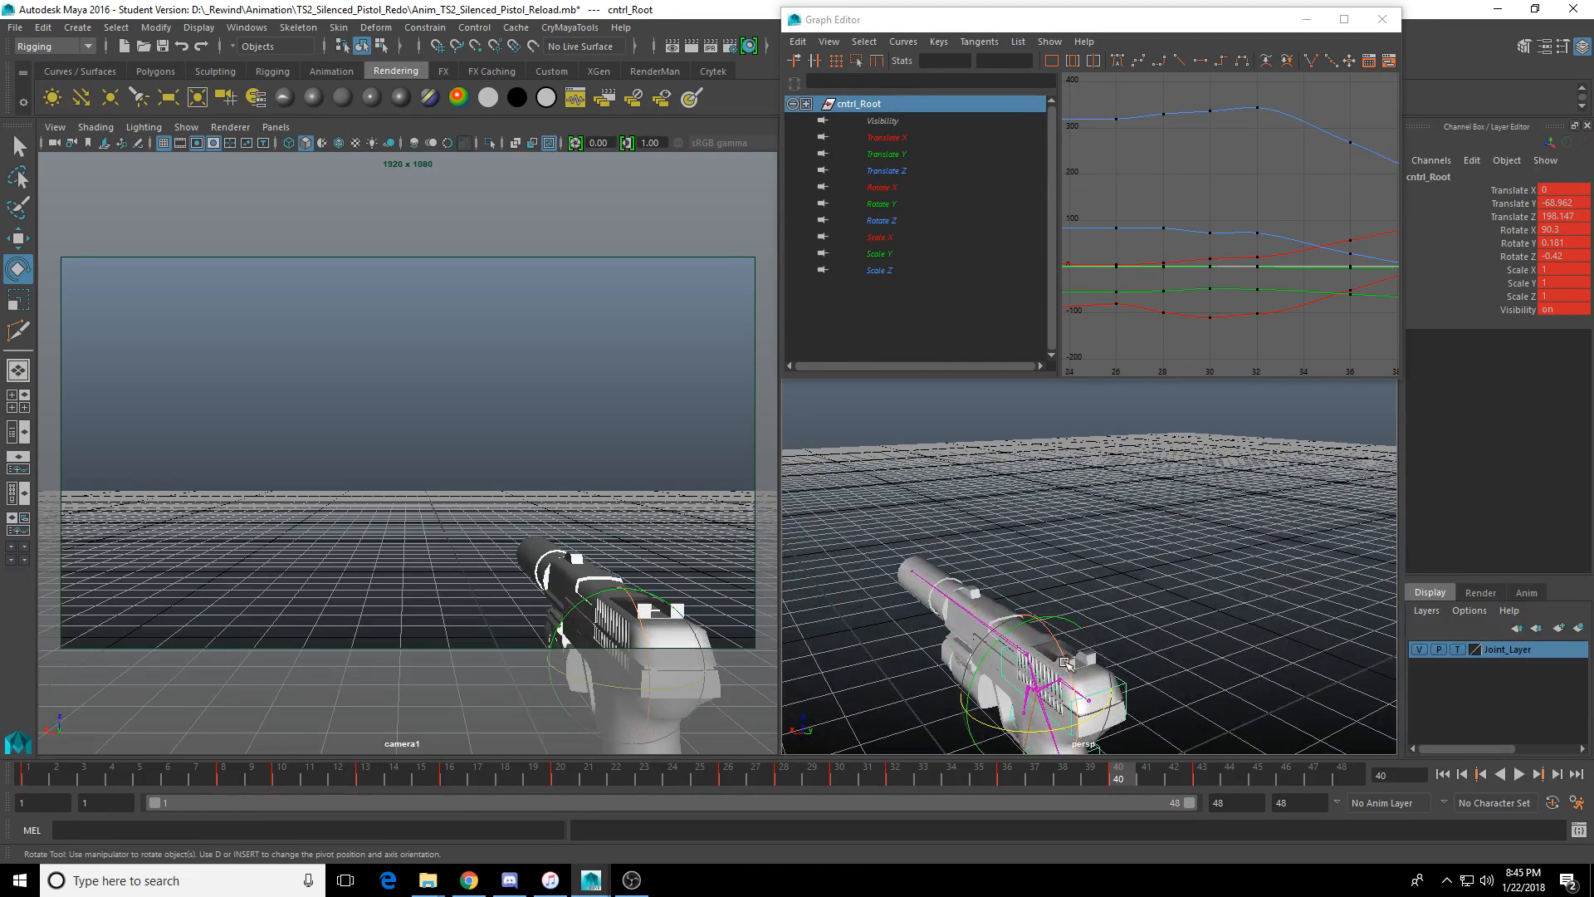
drag(1066, 662, 1039, 637)
key(w)
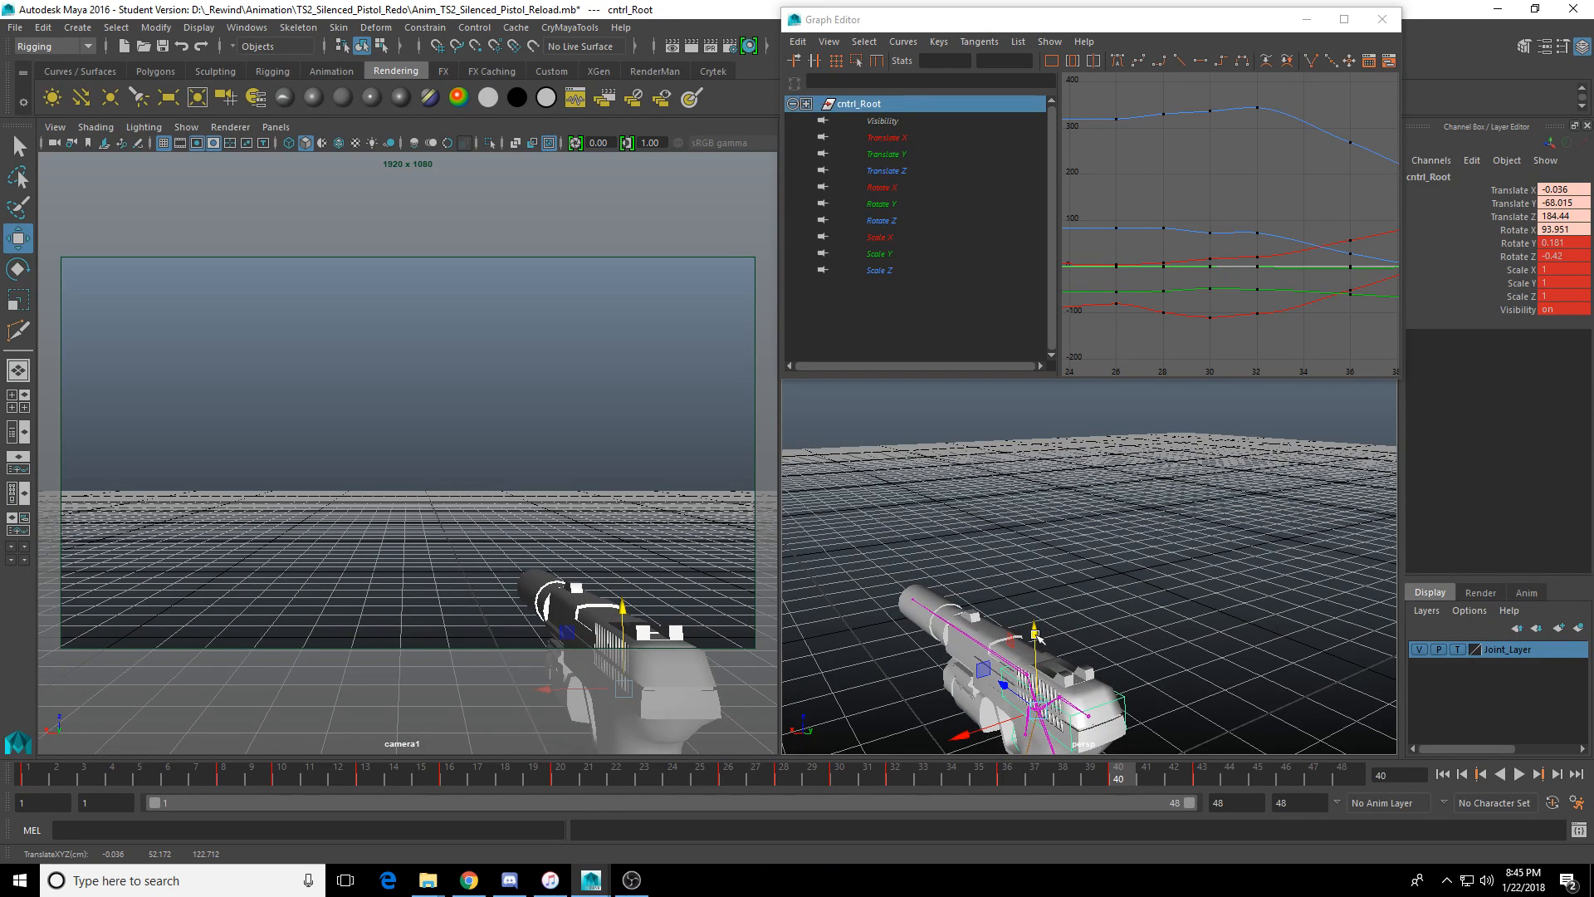
key(s)
Give all of the root control's frame 40 keys linear tangents, and play back the reload.
key(a)
drag(1342, 158, 1347, 307)
key(f)
right_click(1237, 292)
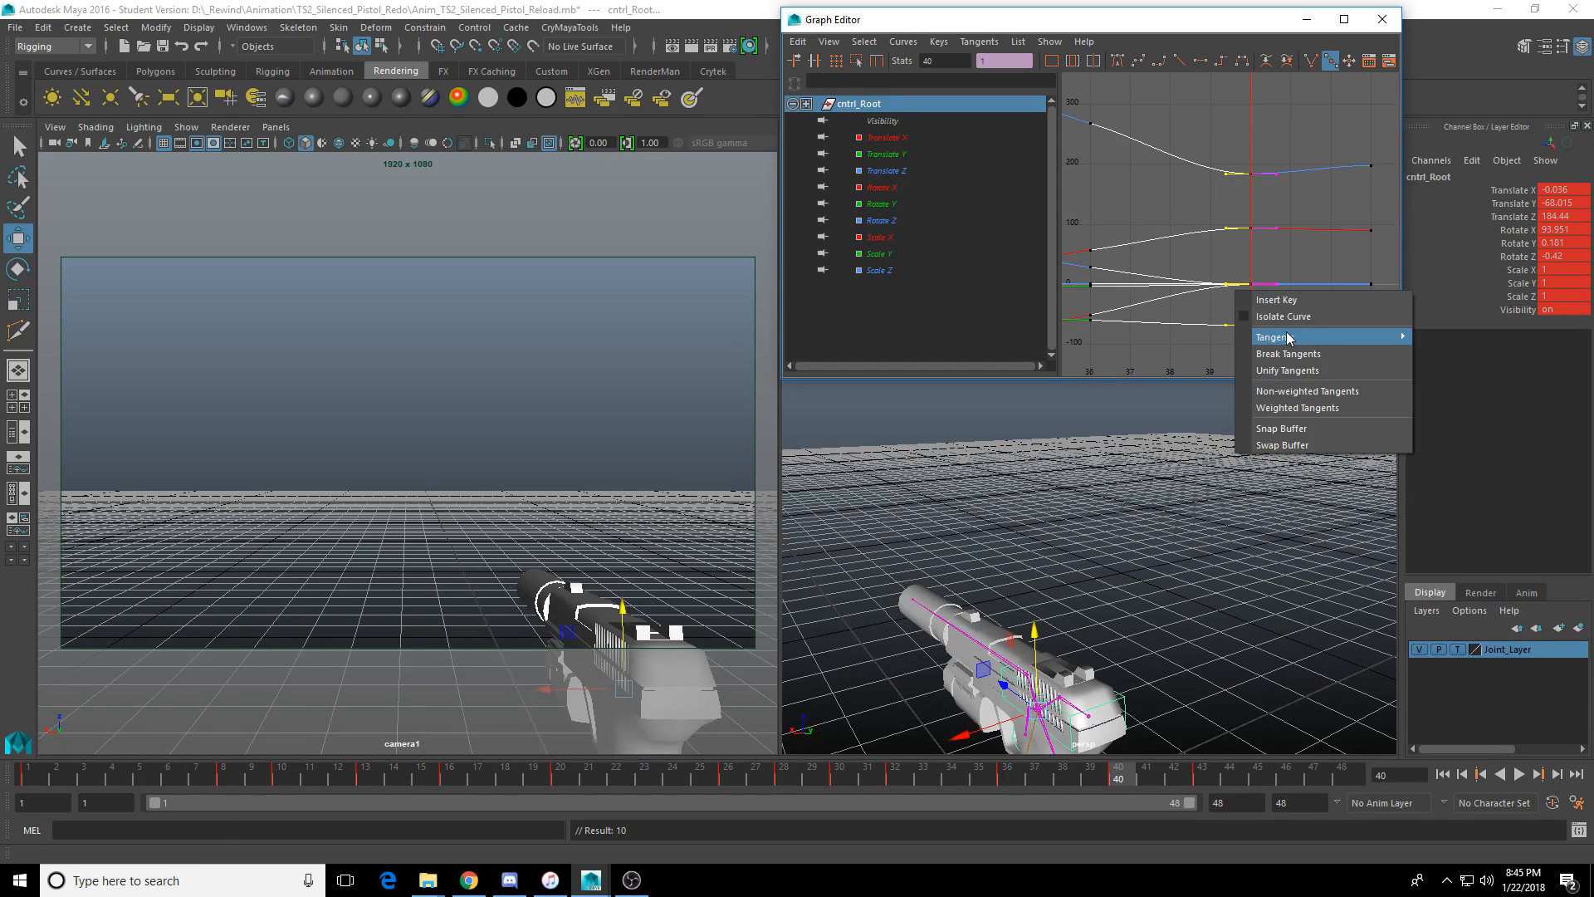
mouse_move(1287, 338)
click(1440, 384)
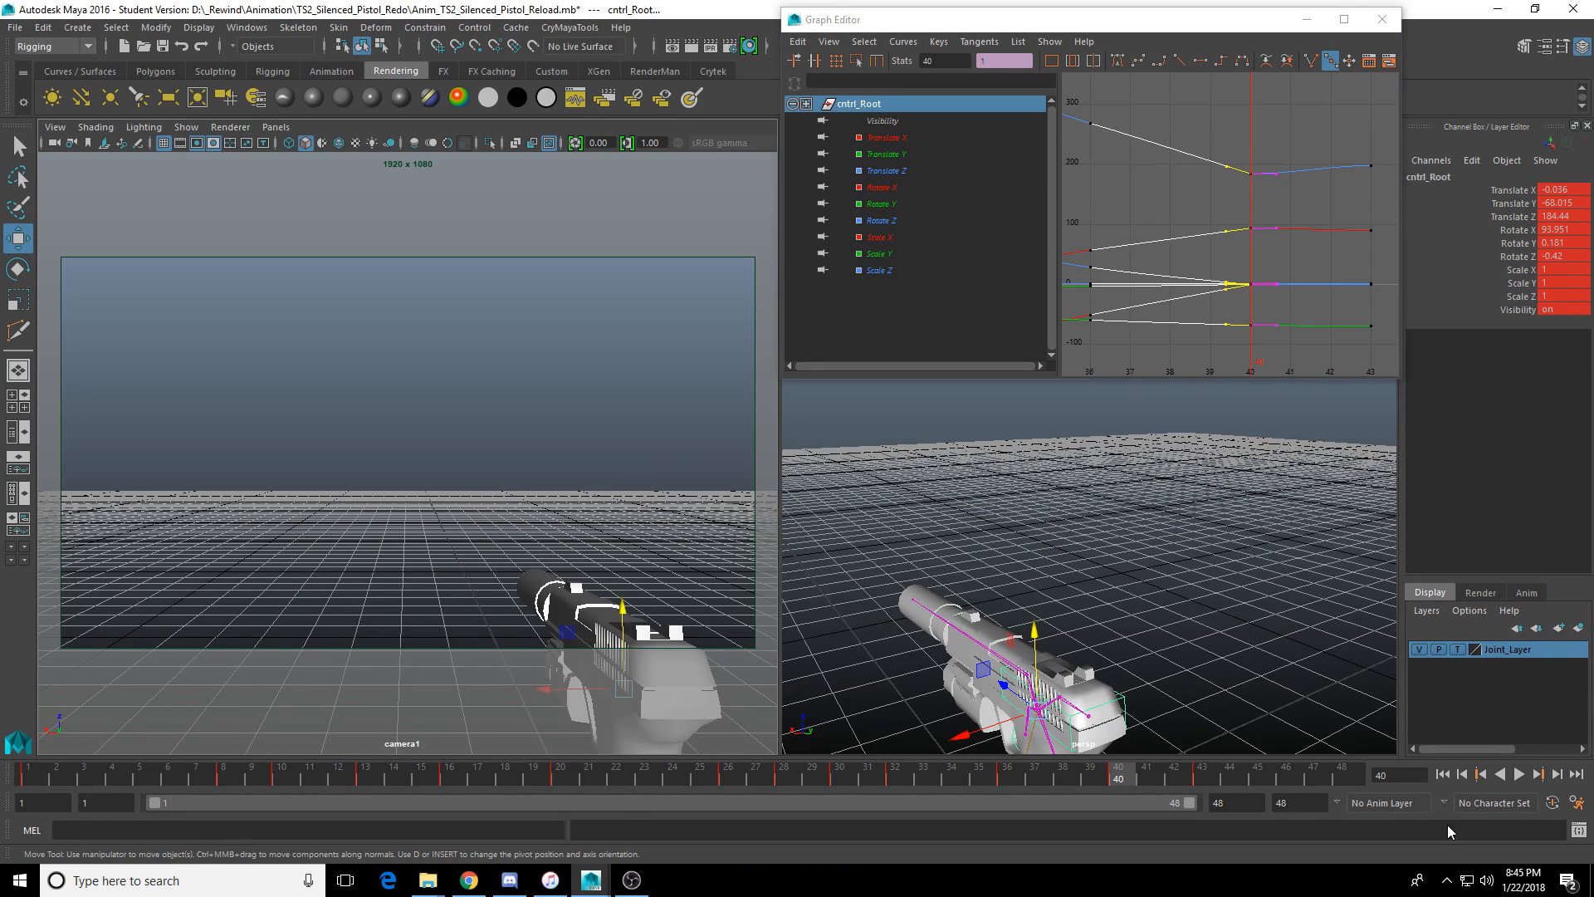
click(1519, 774)
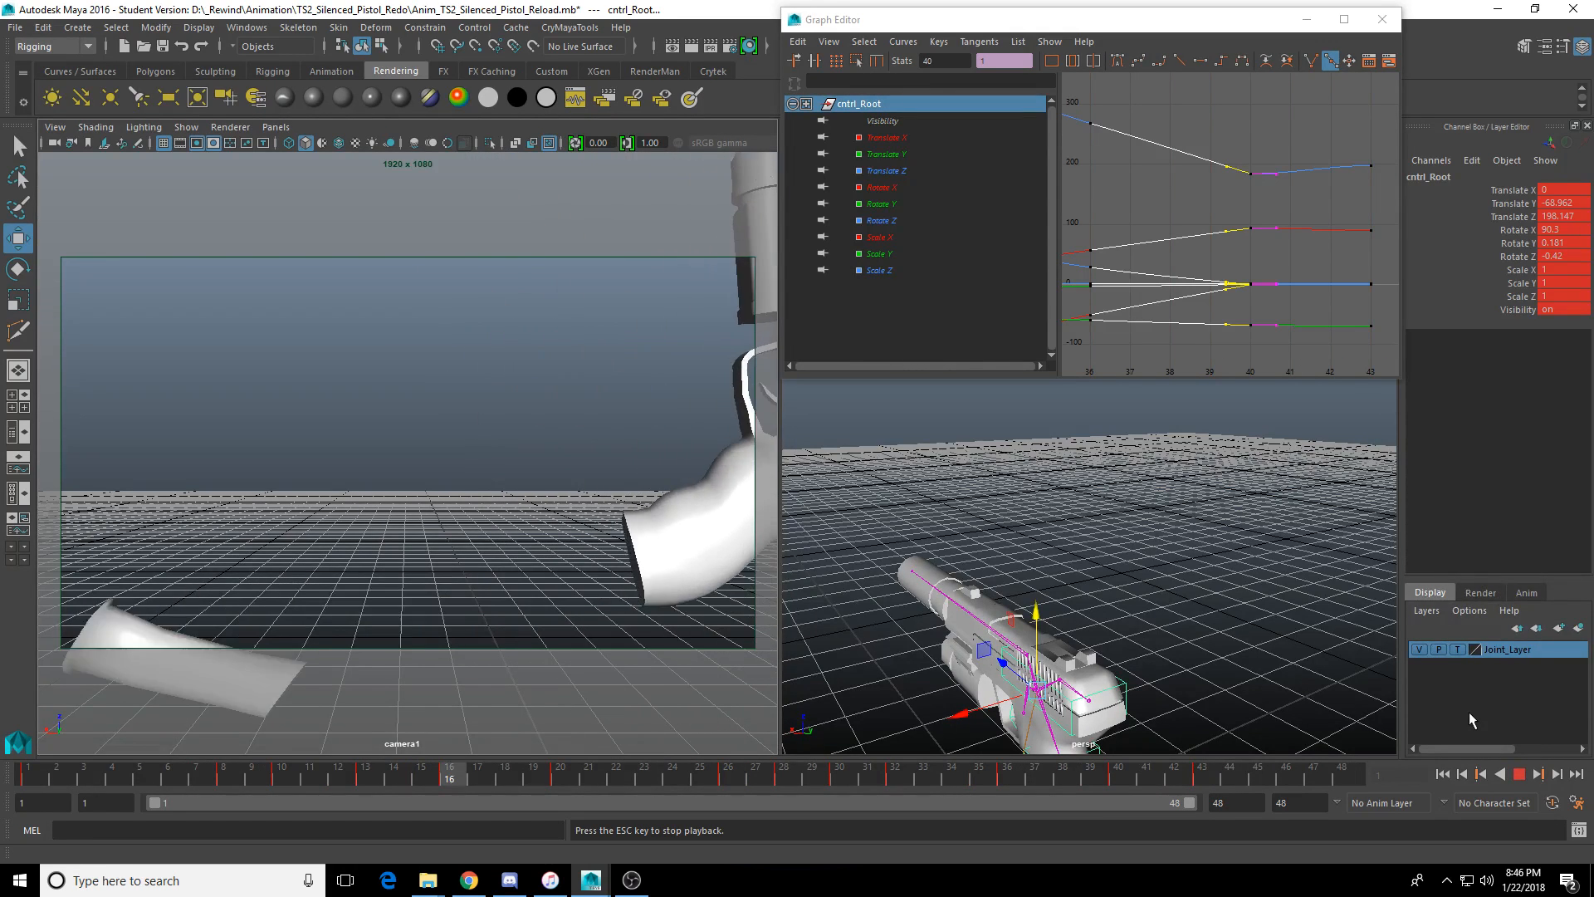
click(1518, 775)
Key only the root control's Rotate X, Y and Z channels at frame 38, isolating their curves in the Graph Editor.
mouse_move(904, 782)
mouse_down()
mouse_move(784, 772)
mouse_move(1059, 779)
mouse_up()
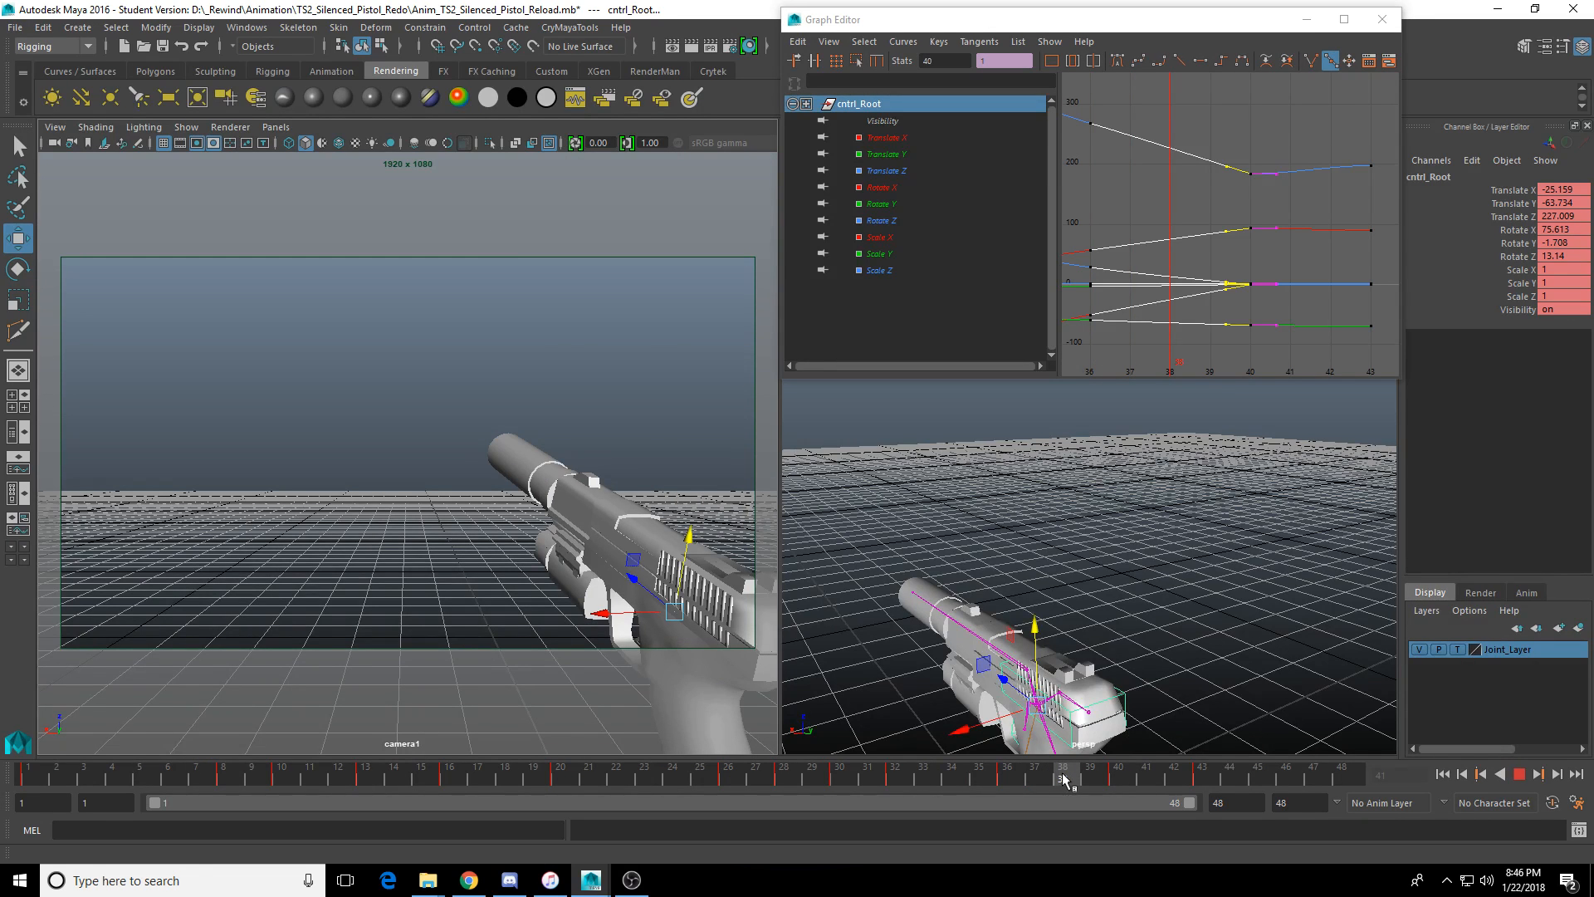
click(909, 201)
click(904, 184)
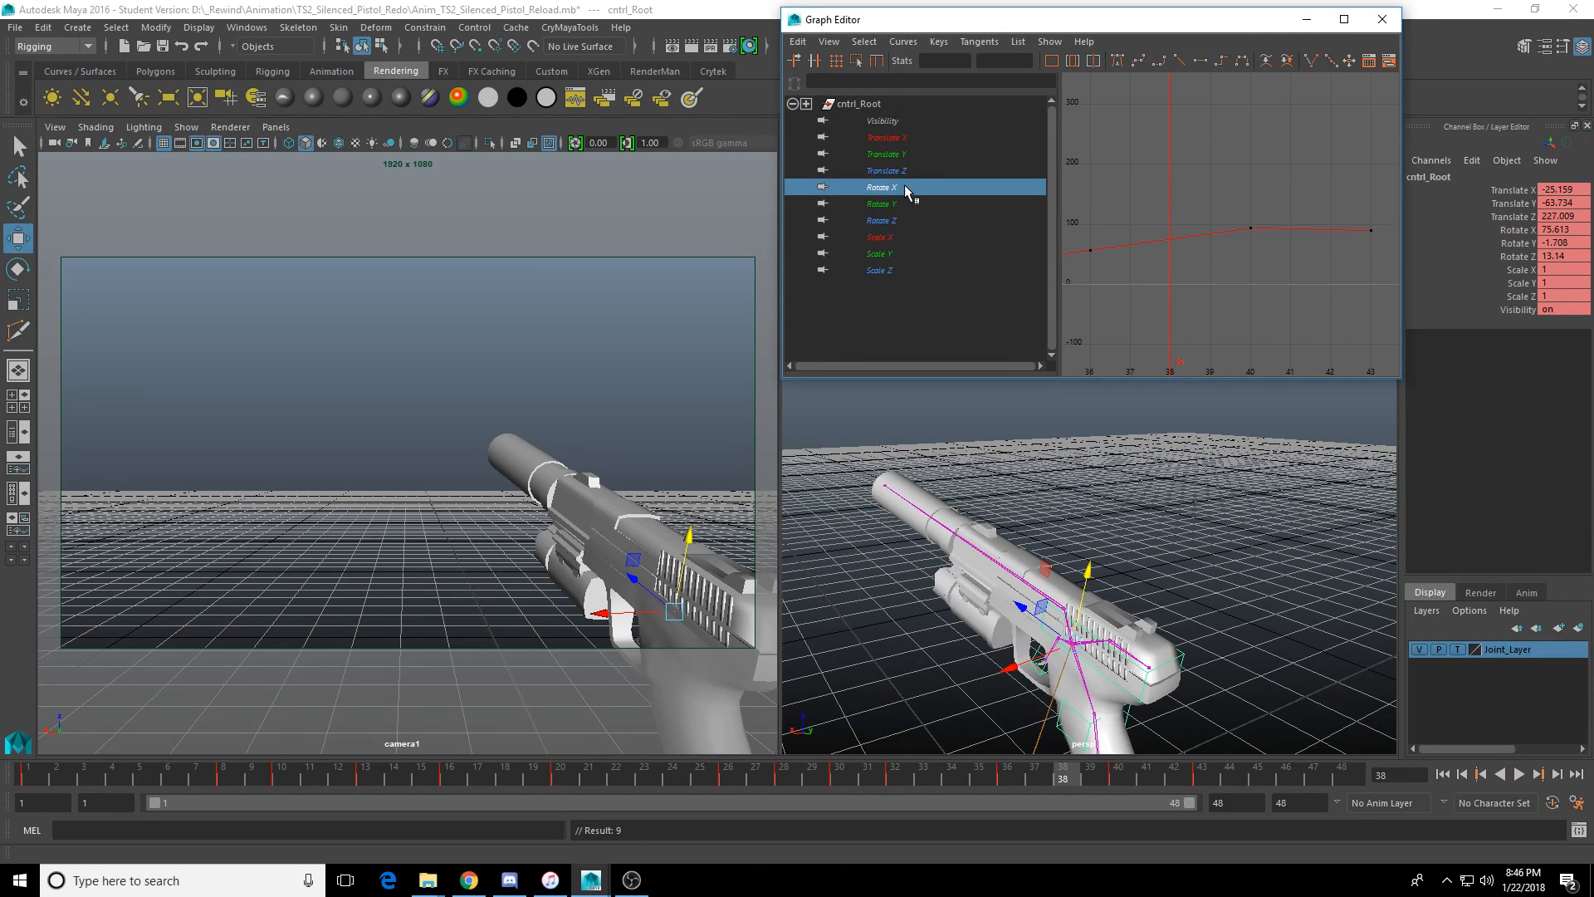
click(904, 204)
ctrl+click(901, 206)
drag(901, 221, 903, 188)
drag(1518, 230, 1519, 257)
right_click(1518, 237)
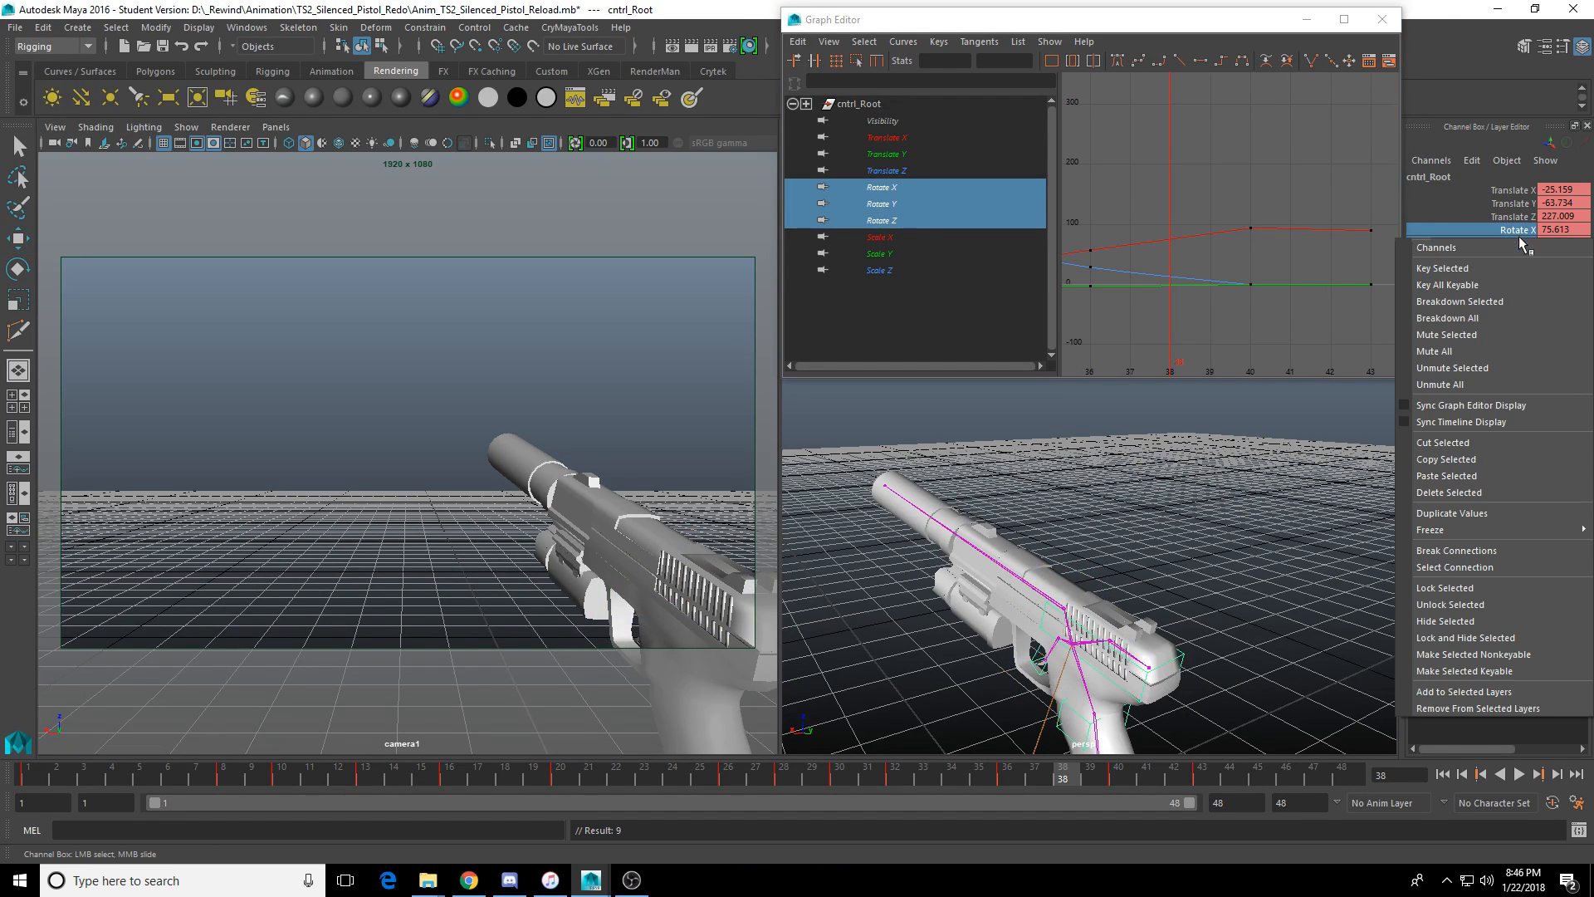
click(1496, 270)
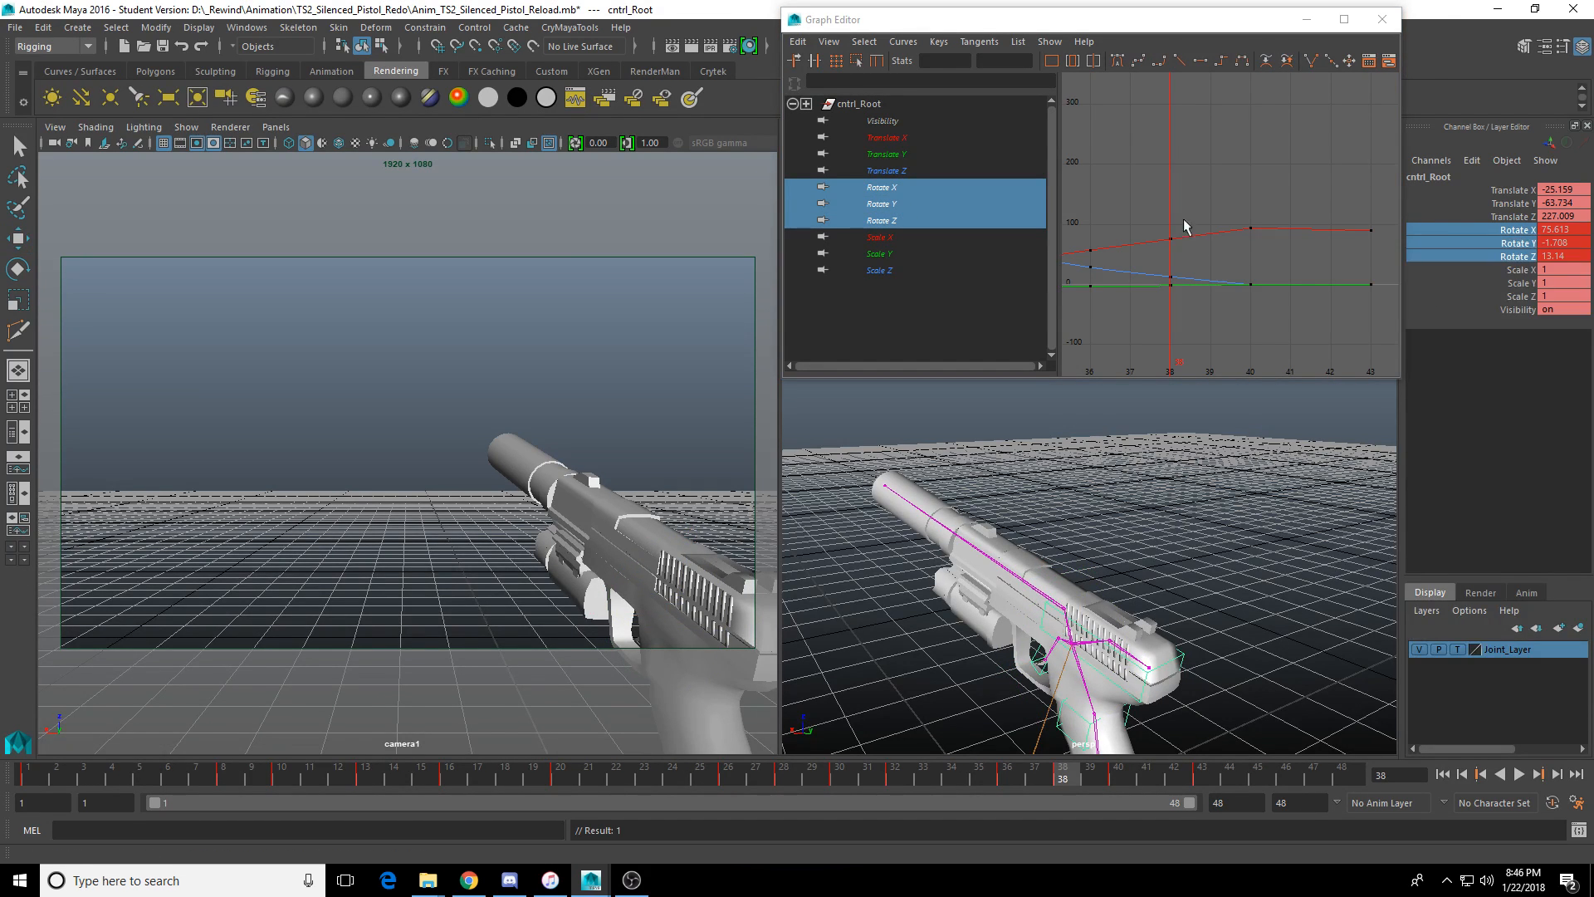
Try frame 38 rotation keys of about 6.8 Rotate Z and 7.1 Rotate Y on the root control, and play back the return.
click(1192, 303)
key(f)
drag(1199, 254, 1250, 316)
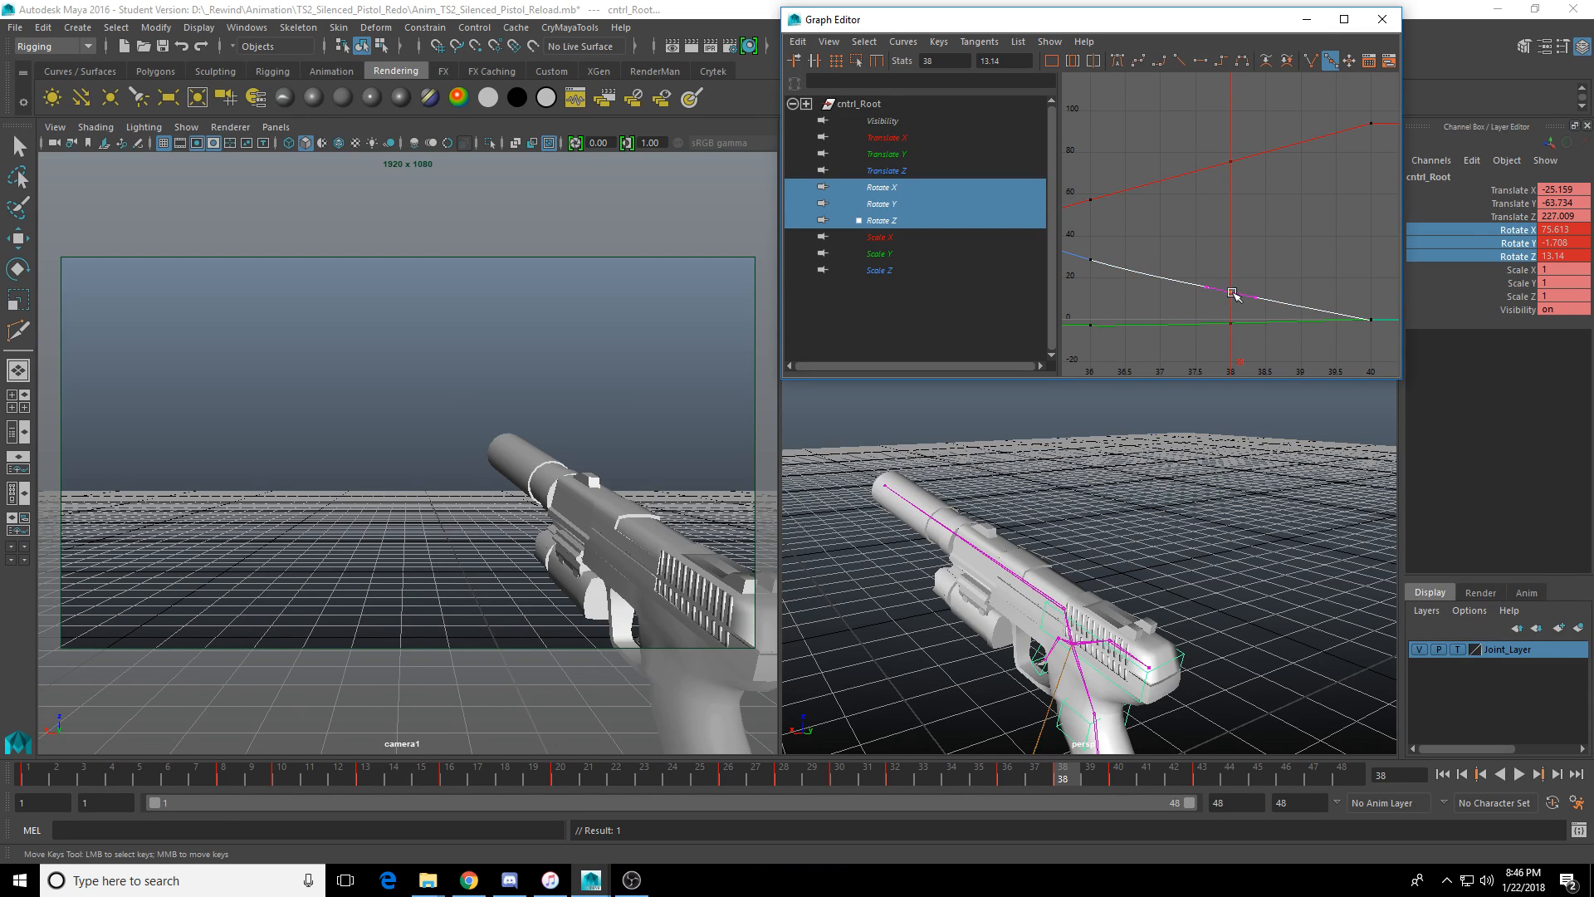
mouse_move(1231, 291)
middle_down()
mouse_move(1231, 274)
mouse_move(1231, 303)
middle_up()
drag(1211, 340, 1237, 322)
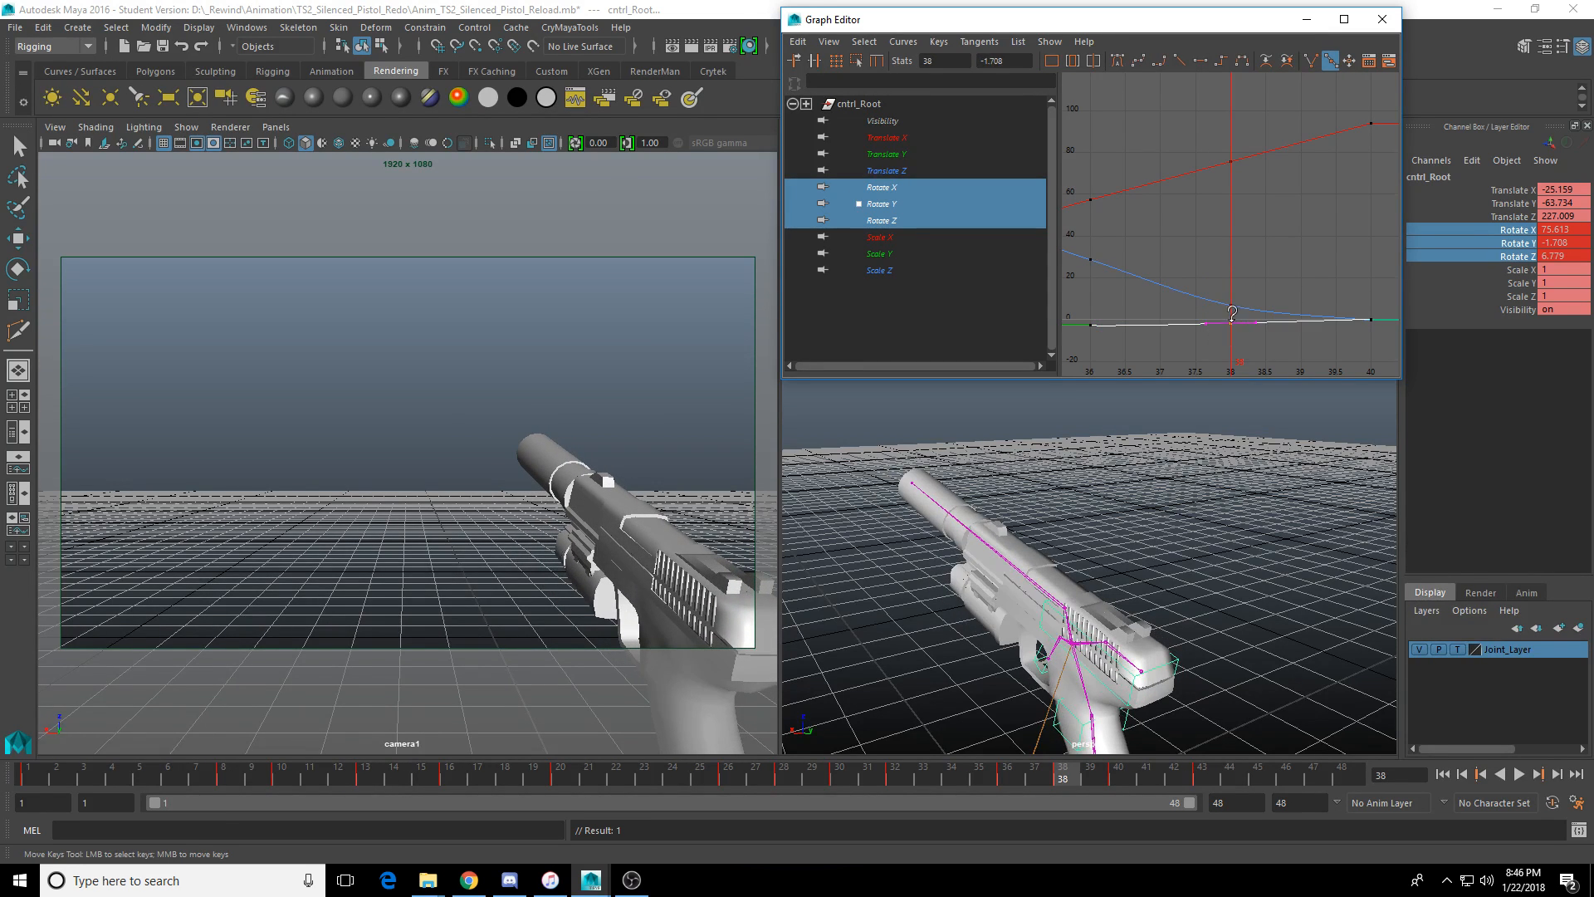
mouse_move(1237, 322)
middle_down()
mouse_move(1232, 335)
mouse_move(1232, 306)
middle_up()
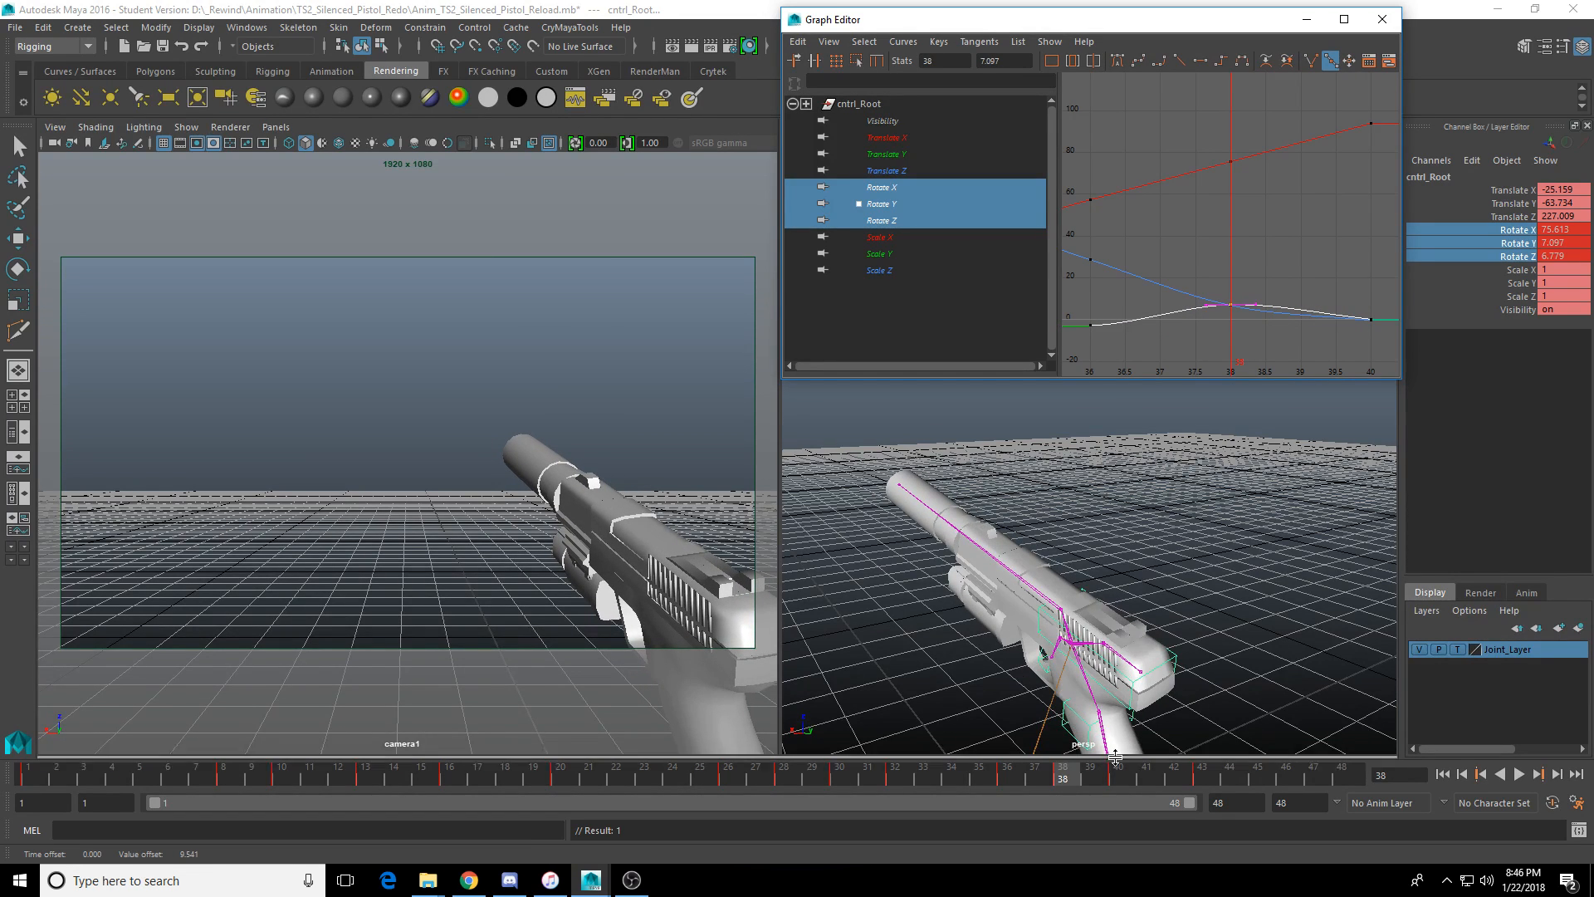
middle_click(540, 565)
key(alt+v)
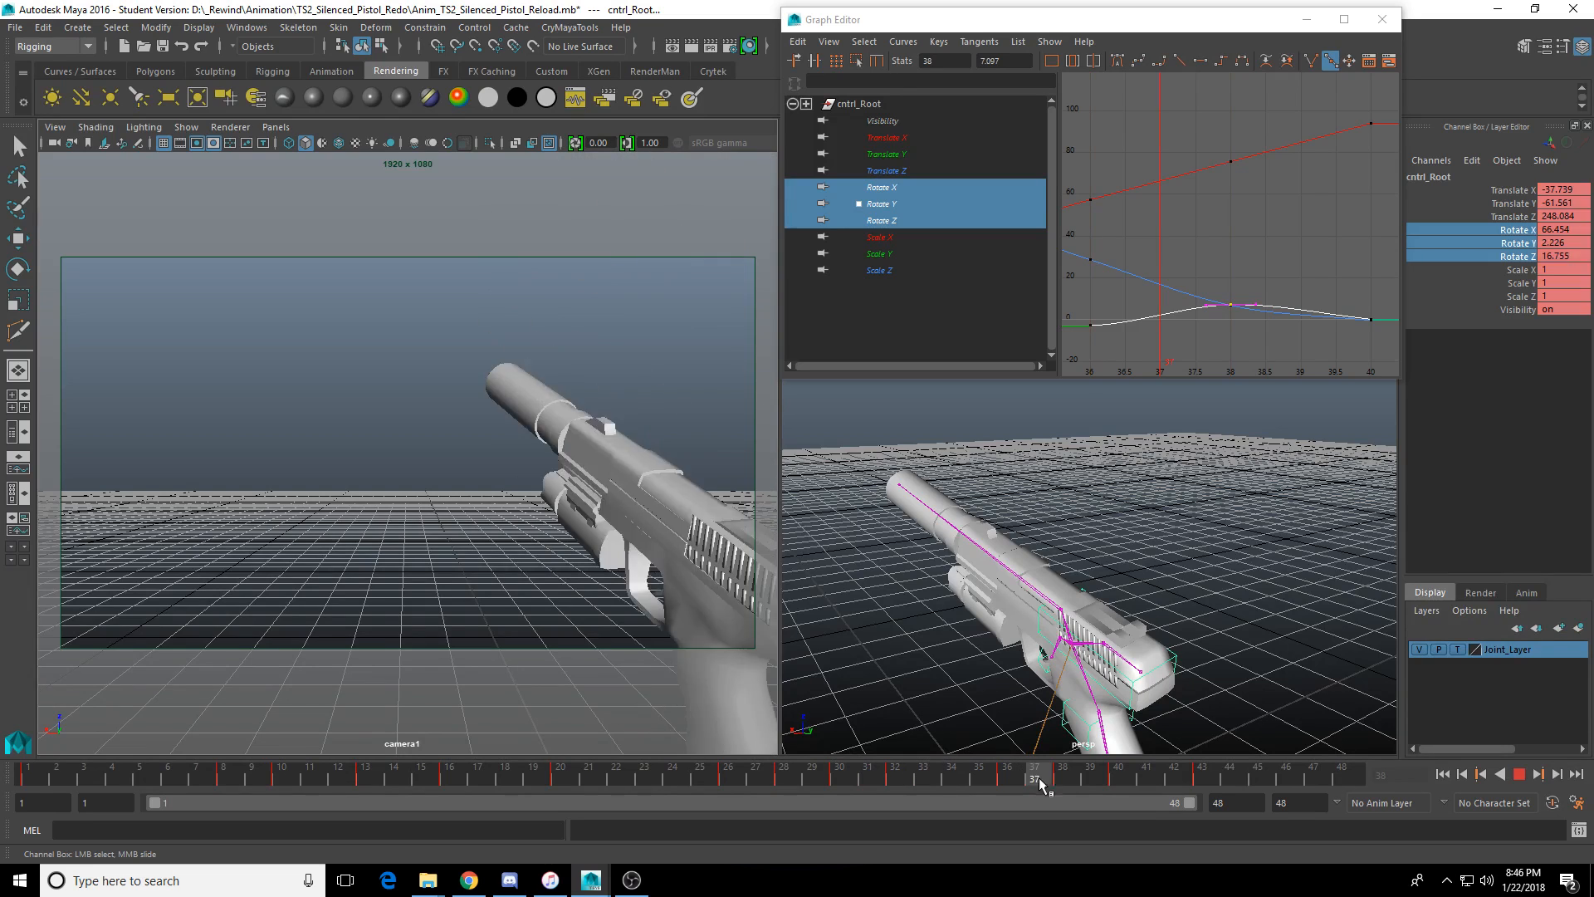
Adjust the root control's frame 38 keys to about -7.8 Rotate Y and 4.0 Rotate Z, and play back the reload.
click(1145, 788)
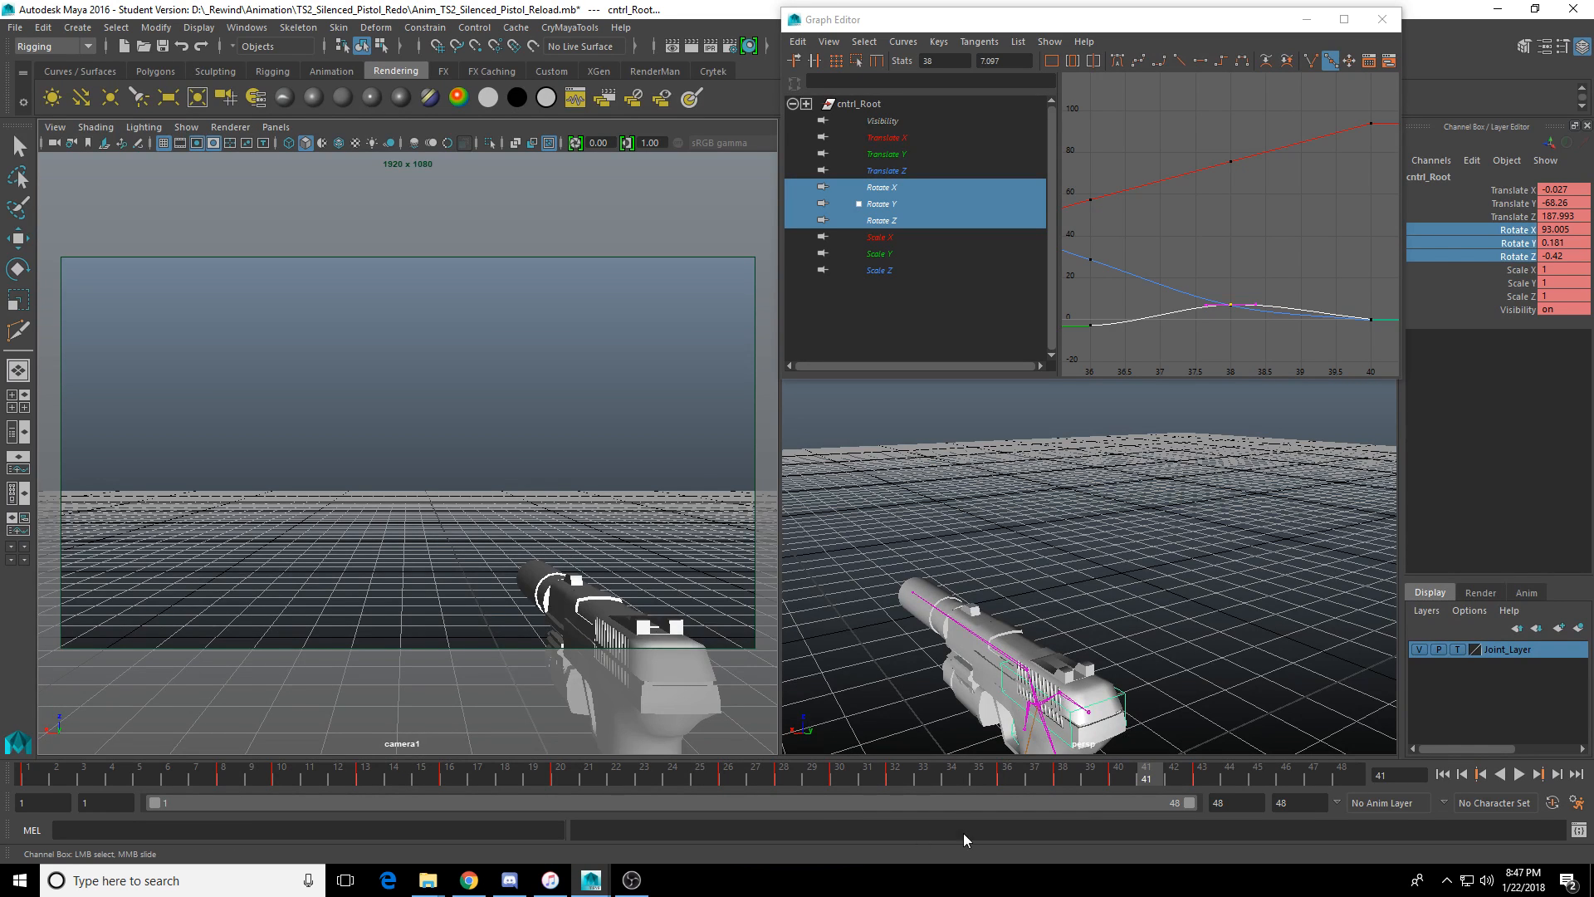
mouse_move(1071, 780)
mouse_down()
mouse_move(924, 783)
mouse_move(1072, 784)
mouse_up()
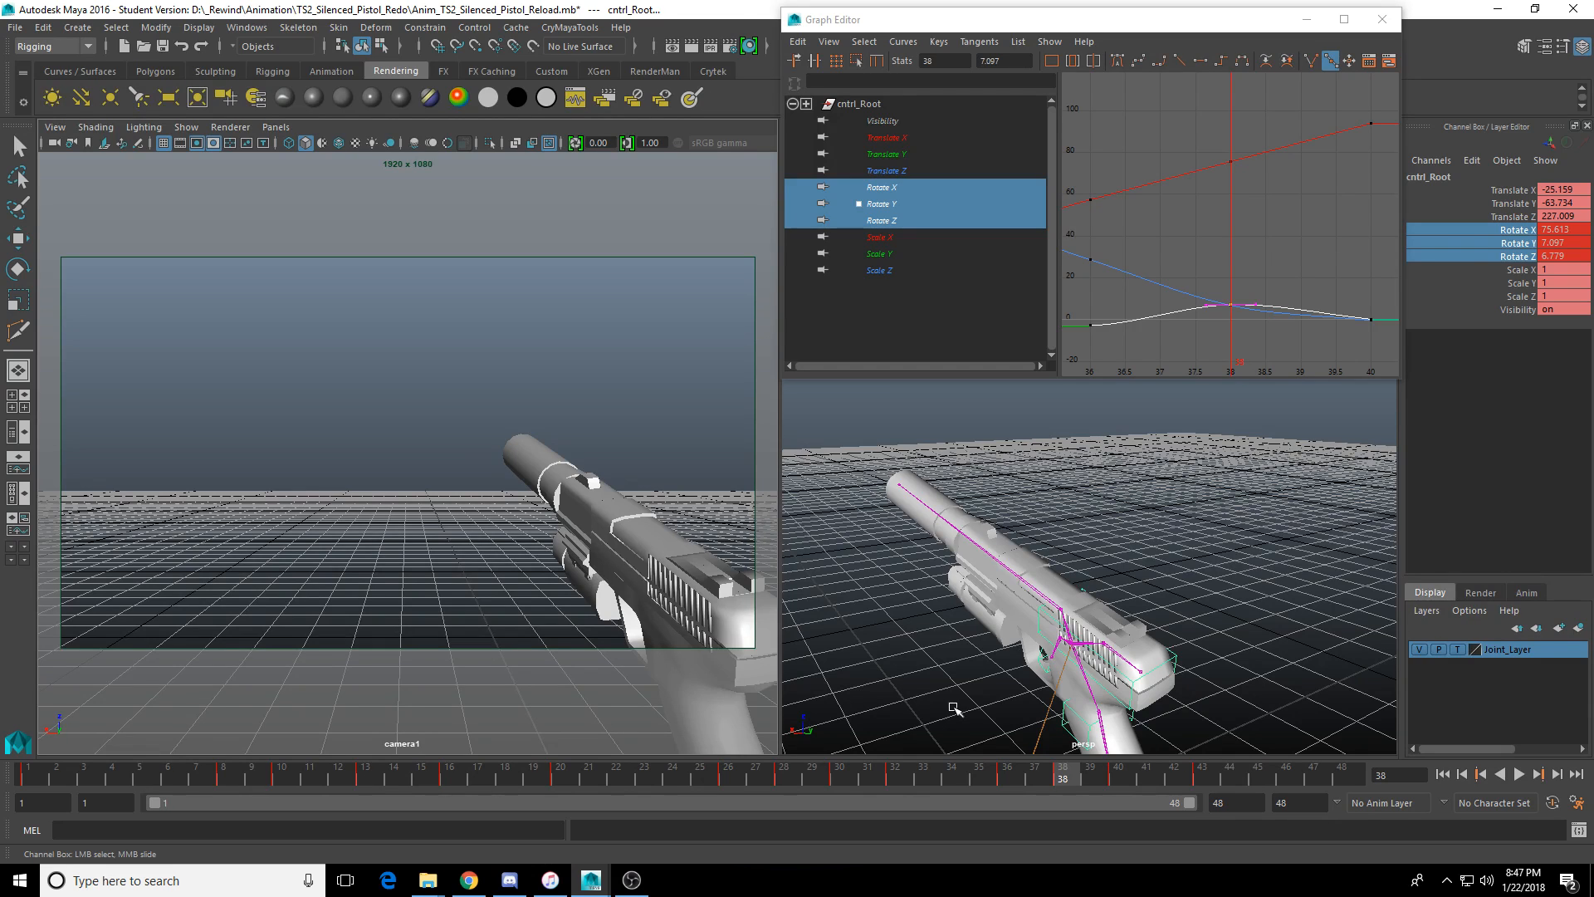
mouse_move(989, 781)
mouse_down()
mouse_move(935, 781)
mouse_move(980, 782)
mouse_up()
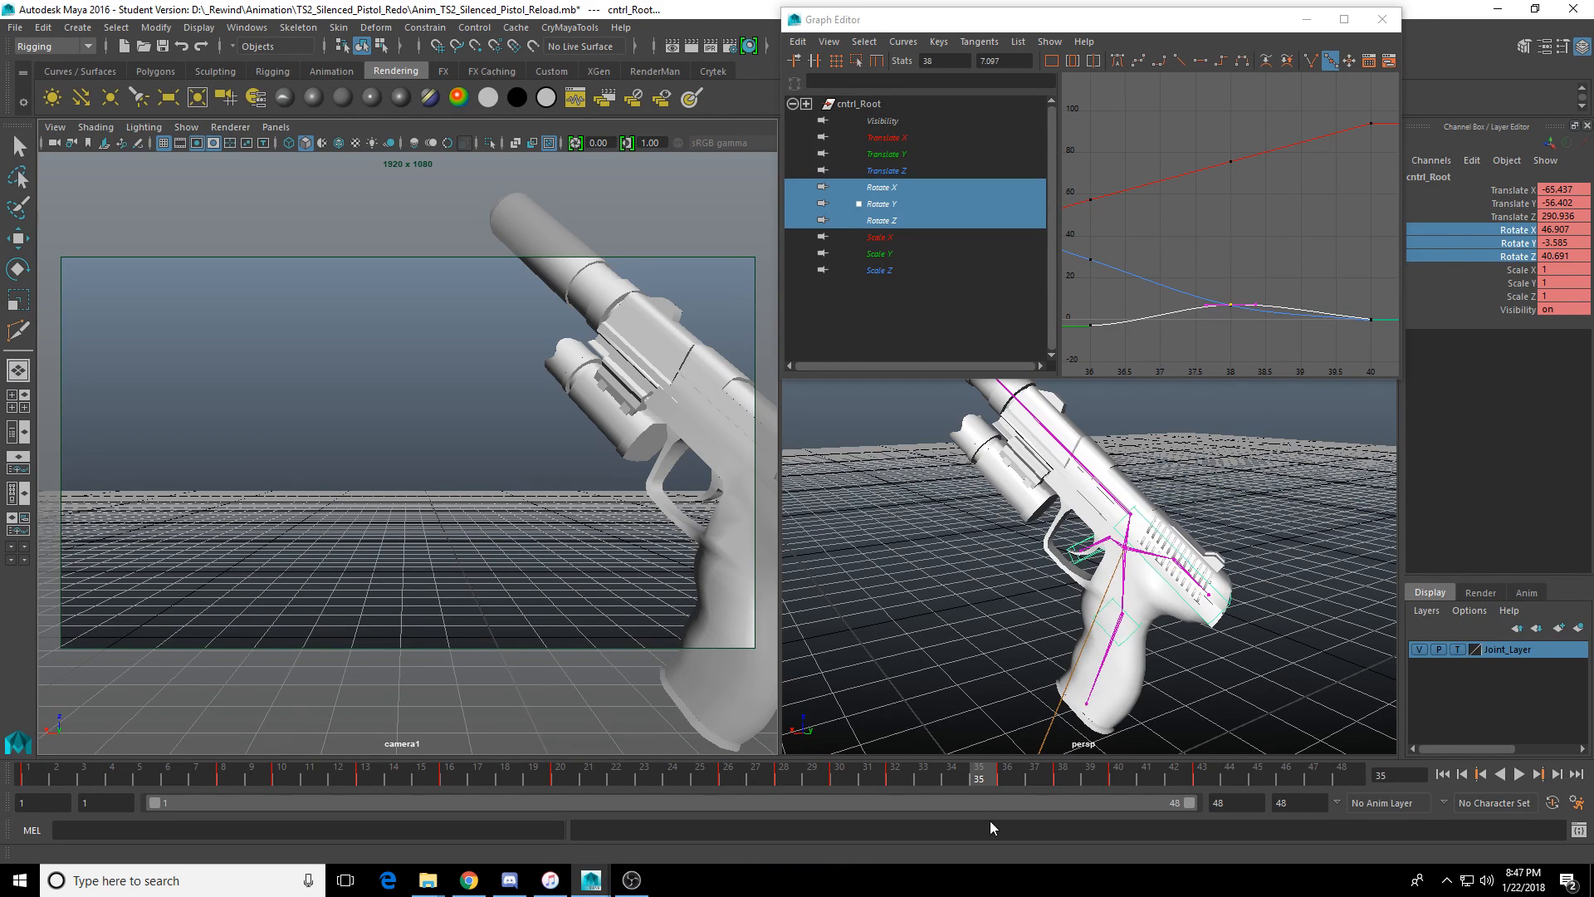
drag(860, 769, 1062, 777)
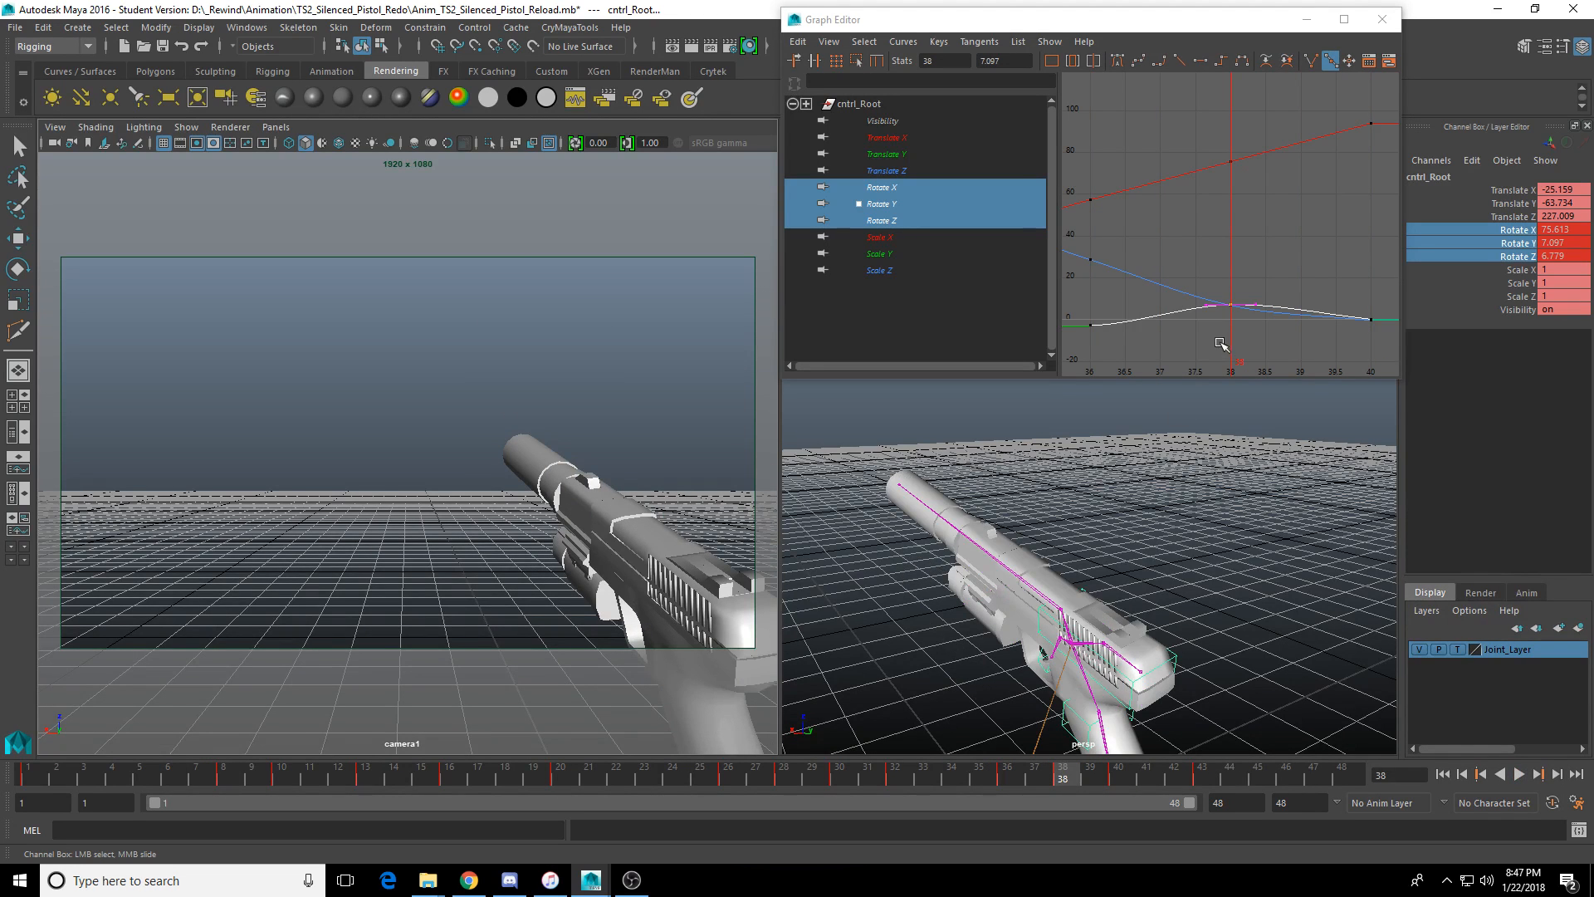
mouse_move(1230, 304)
mouse_down()
mouse_move(1232, 264)
mouse_move(1235, 334)
mouse_up()
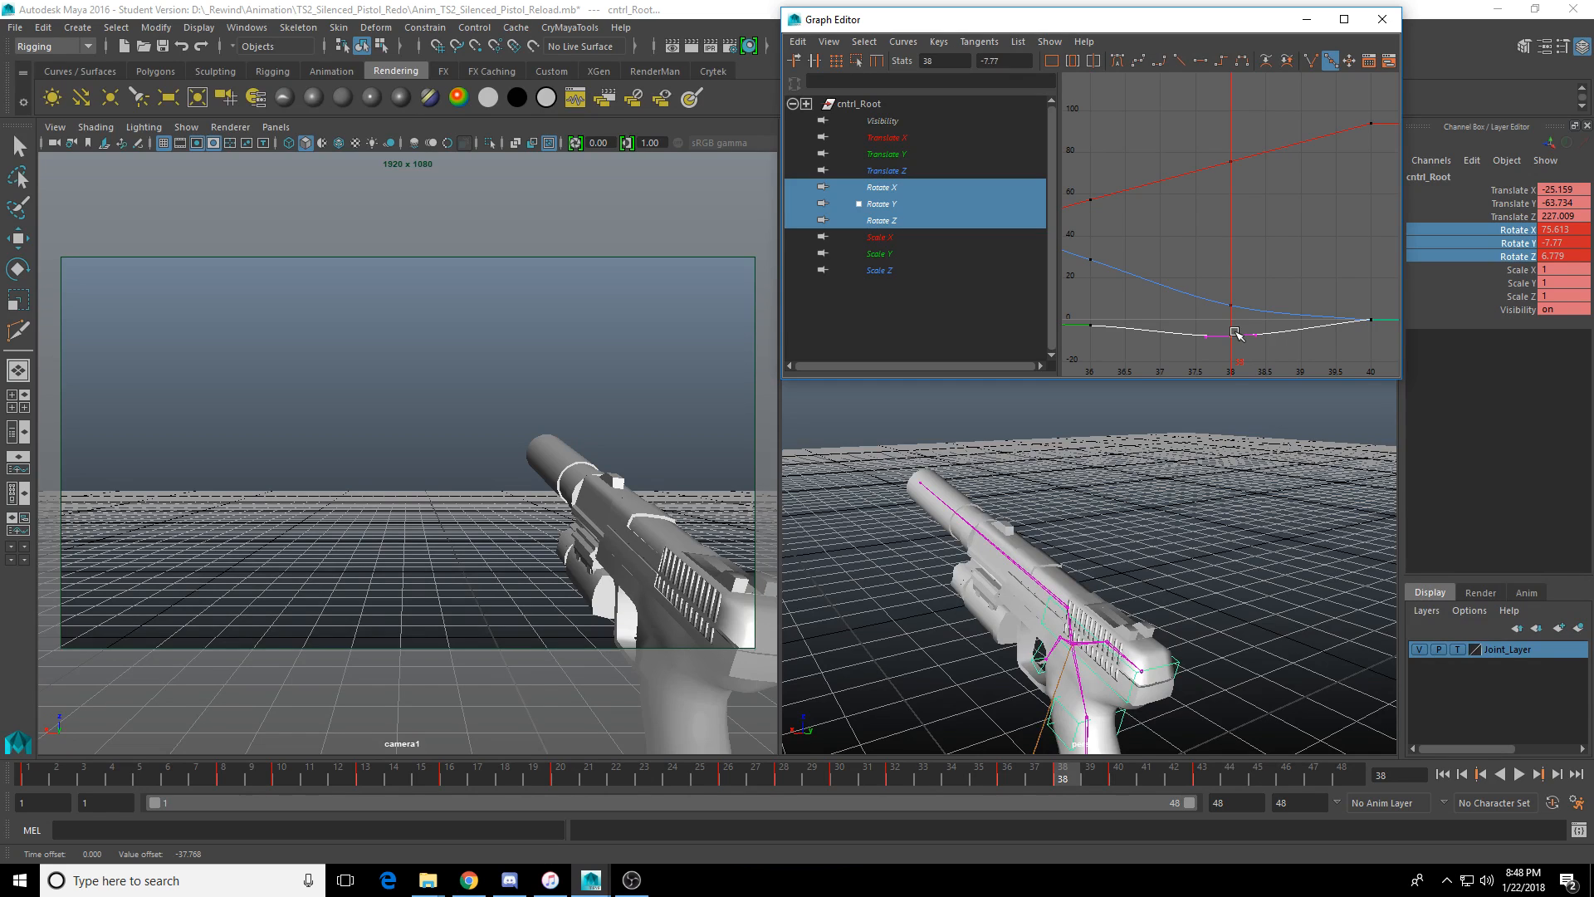
drag(1178, 262, 1257, 318)
mouse_move(1229, 302)
shift+middle_down()
mouse_move(1229, 281)
mouse_move(1229, 306)
shift+middle_up()
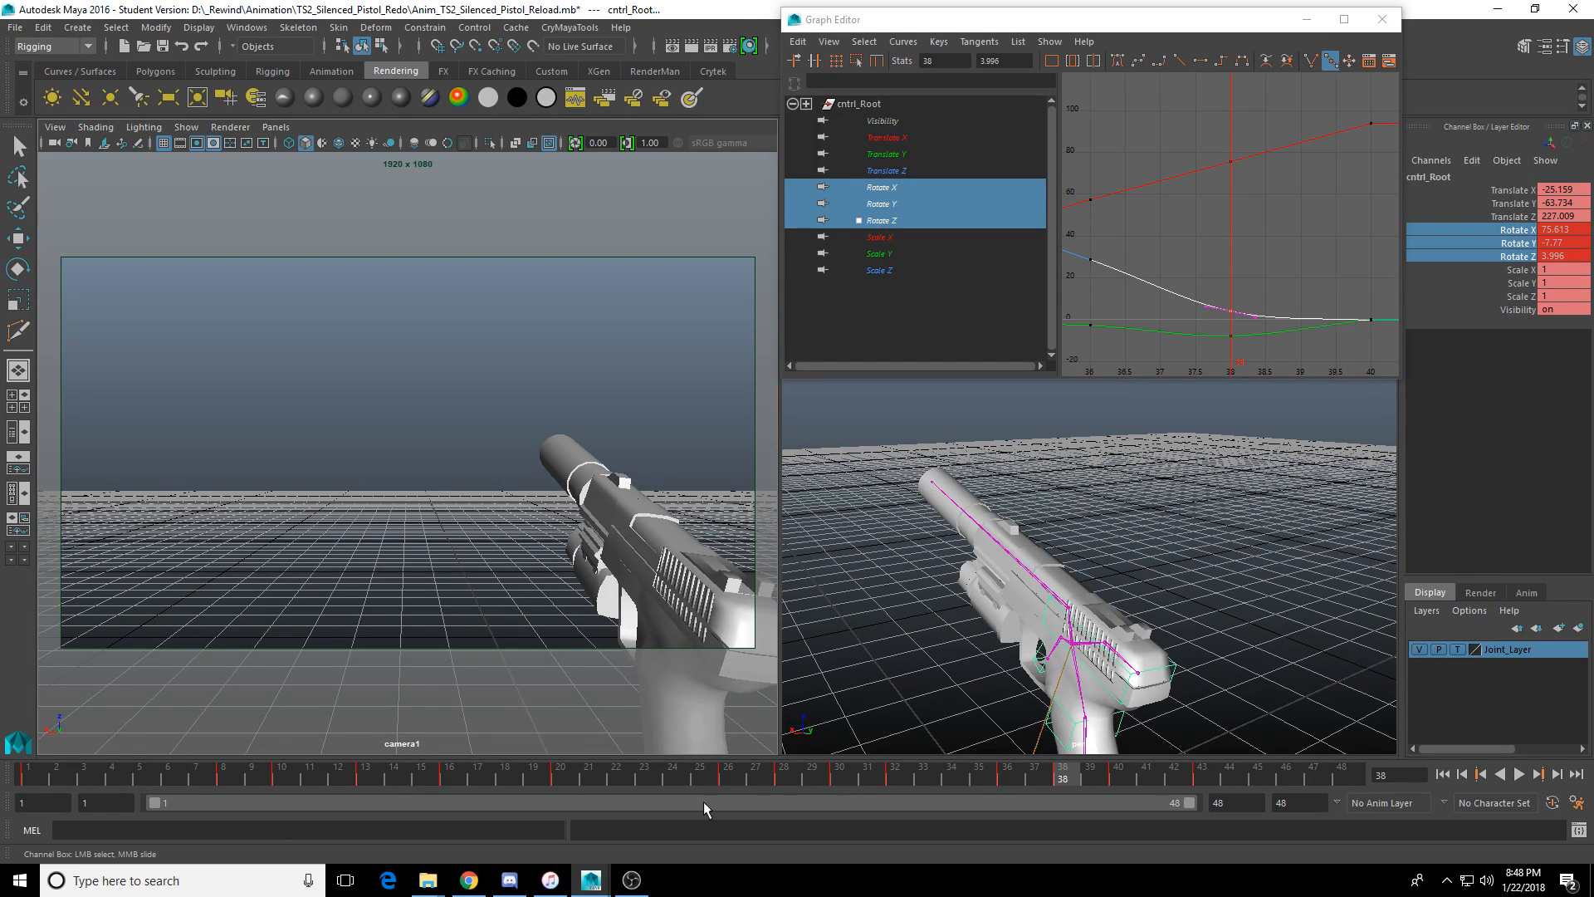
key(alt+v)
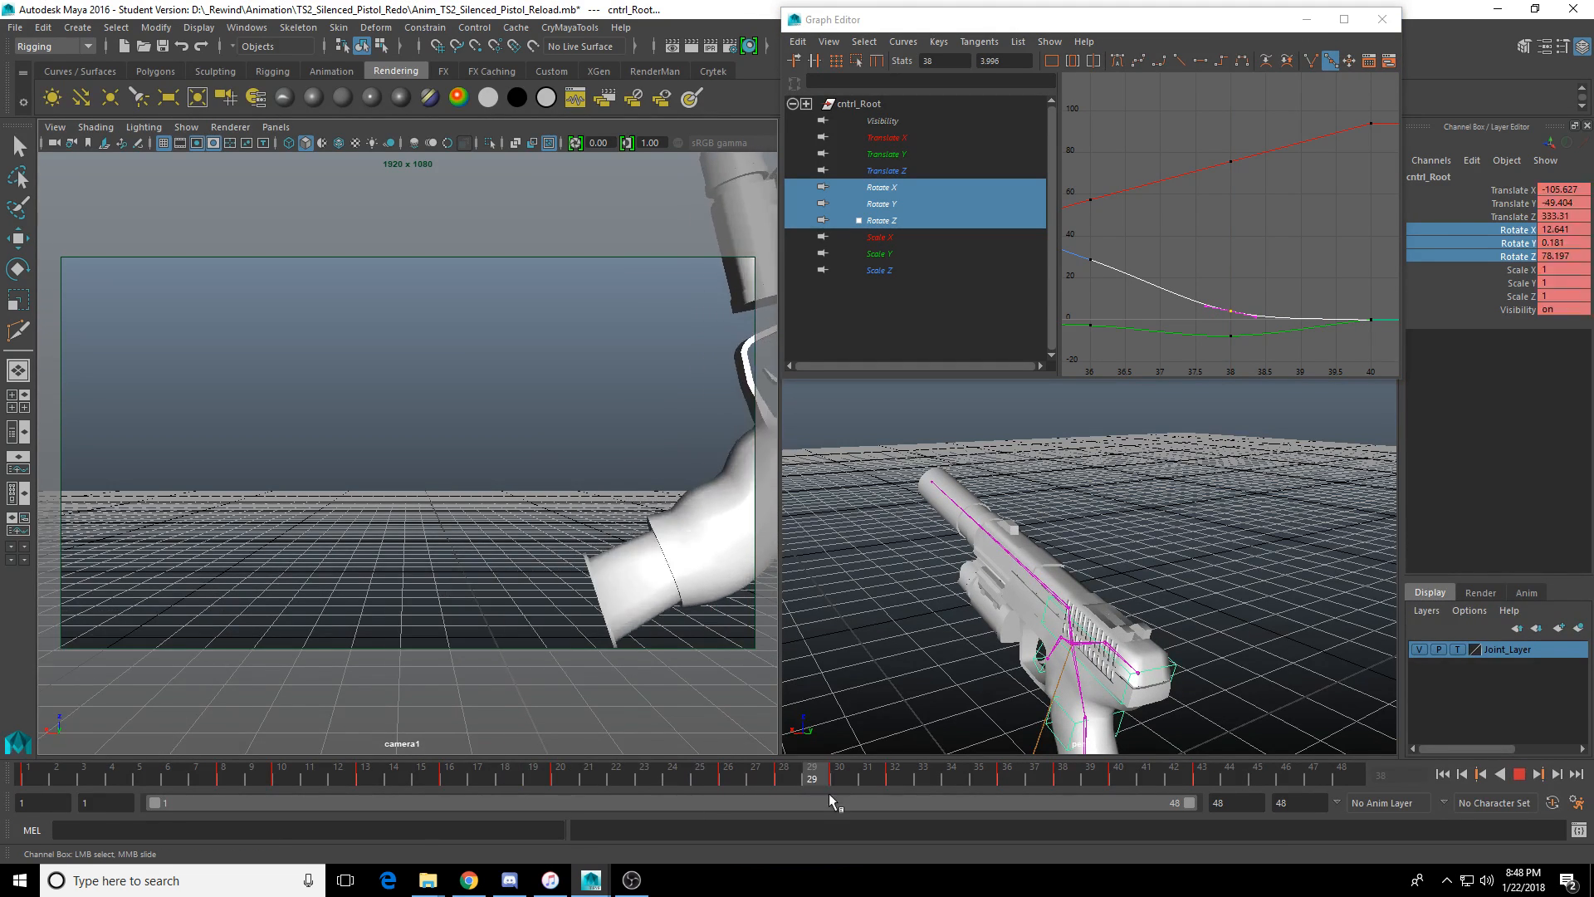
key(alt+v)
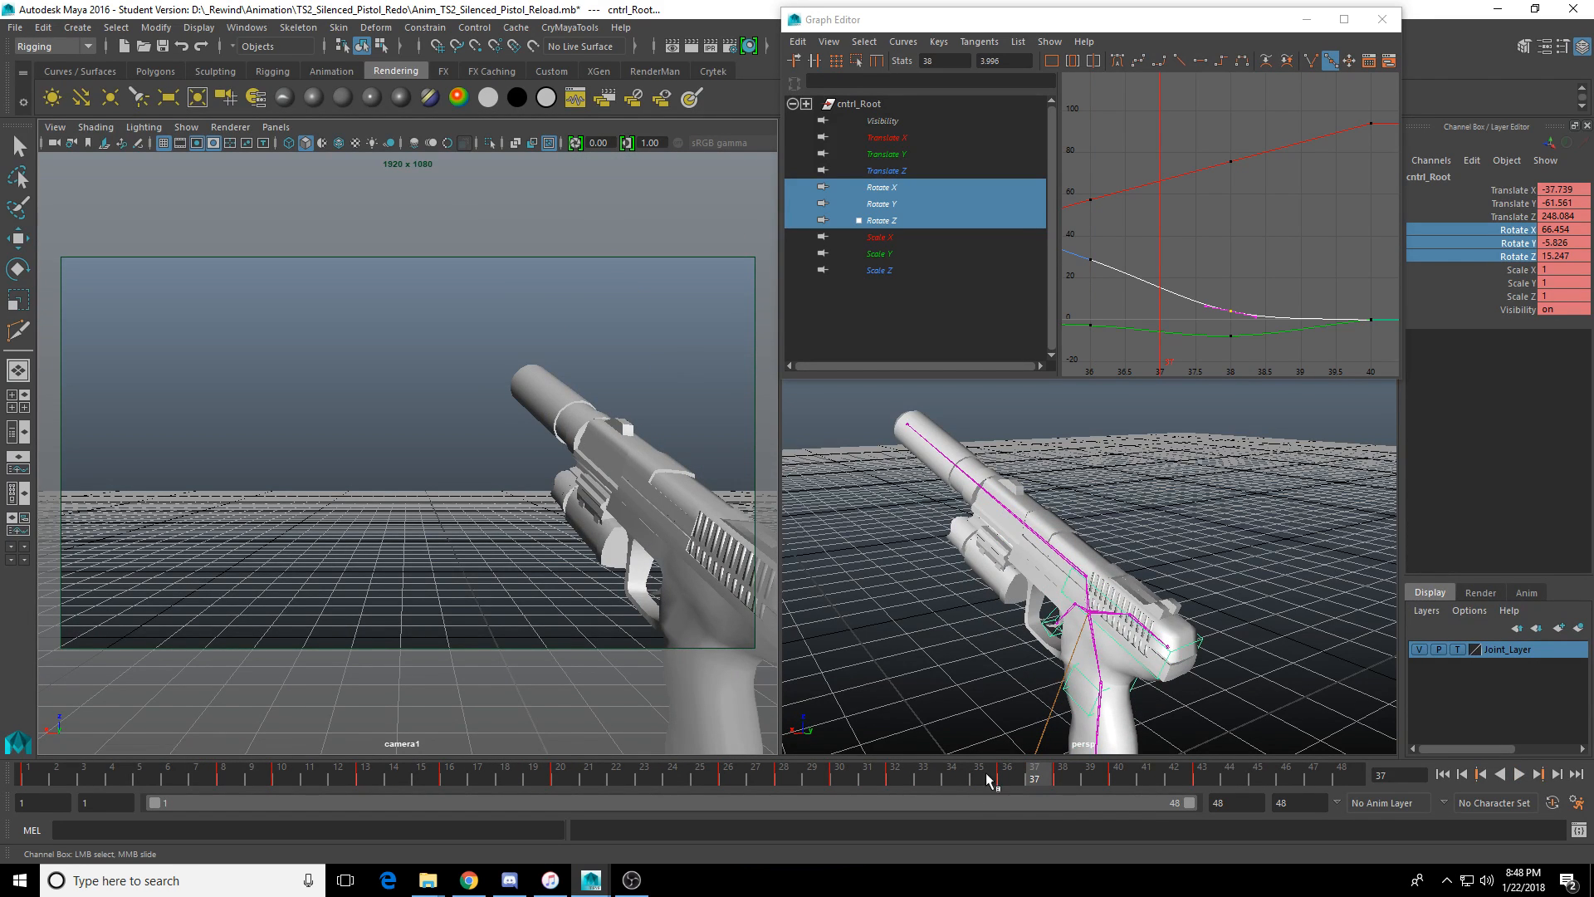
key(alt+v)
Review the return motion and rekey the root control at frame 38 with about 78.3 Rotate X, -3.7 Rotate Y and 0.05 Rotate Z.
drag(944, 778, 948, 779)
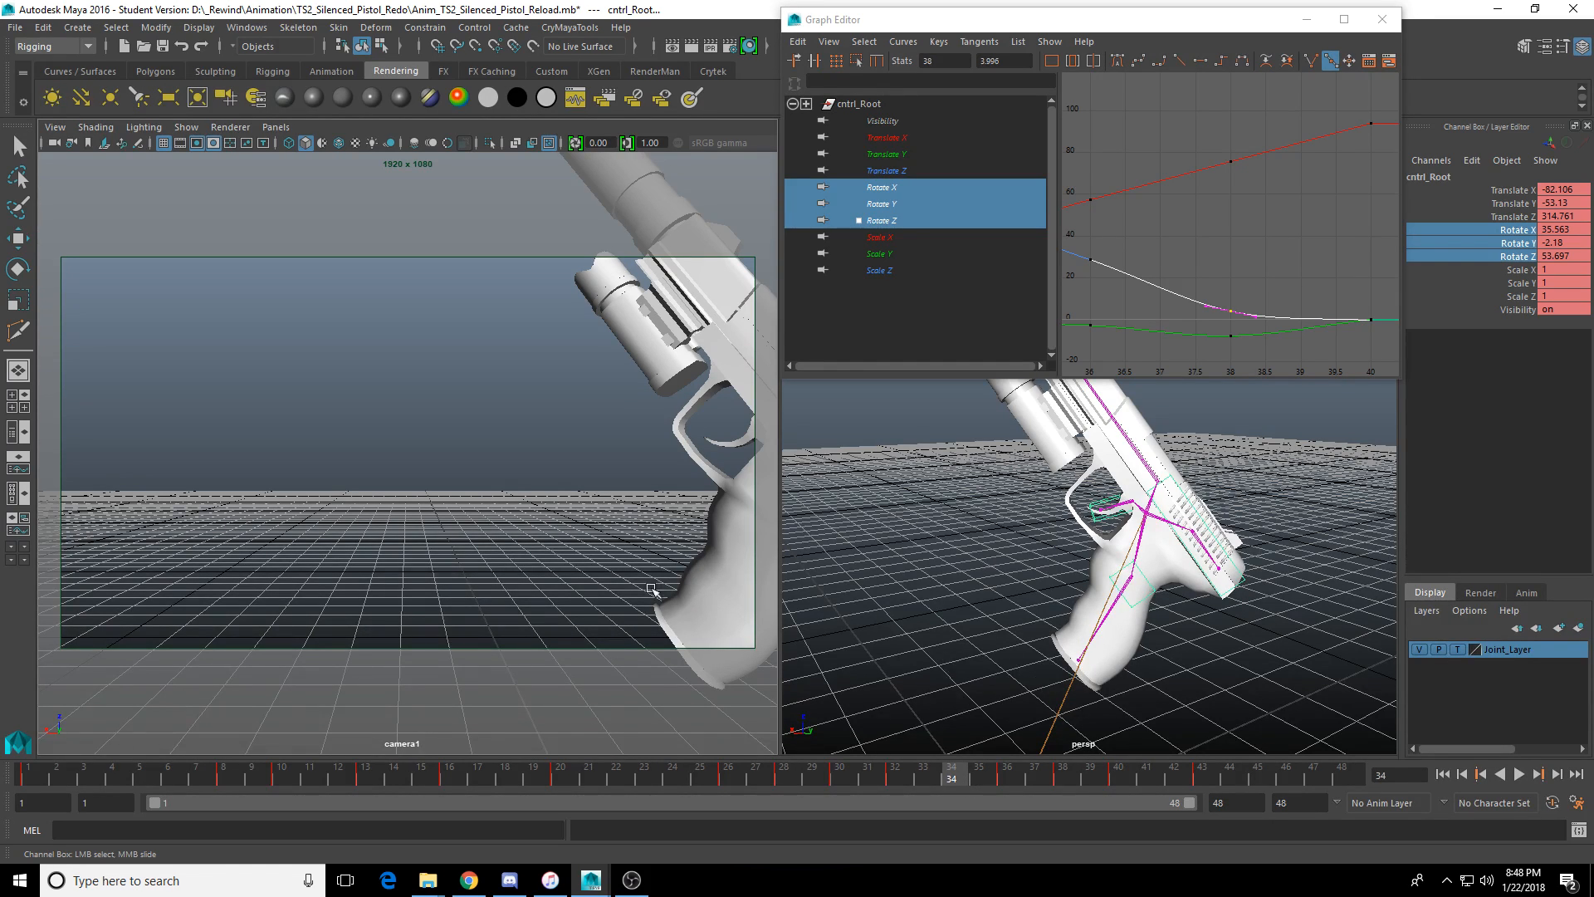
mouse_move(803, 781)
mouse_down()
mouse_move(772, 778)
mouse_move(1103, 780)
mouse_move(1083, 783)
mouse_up()
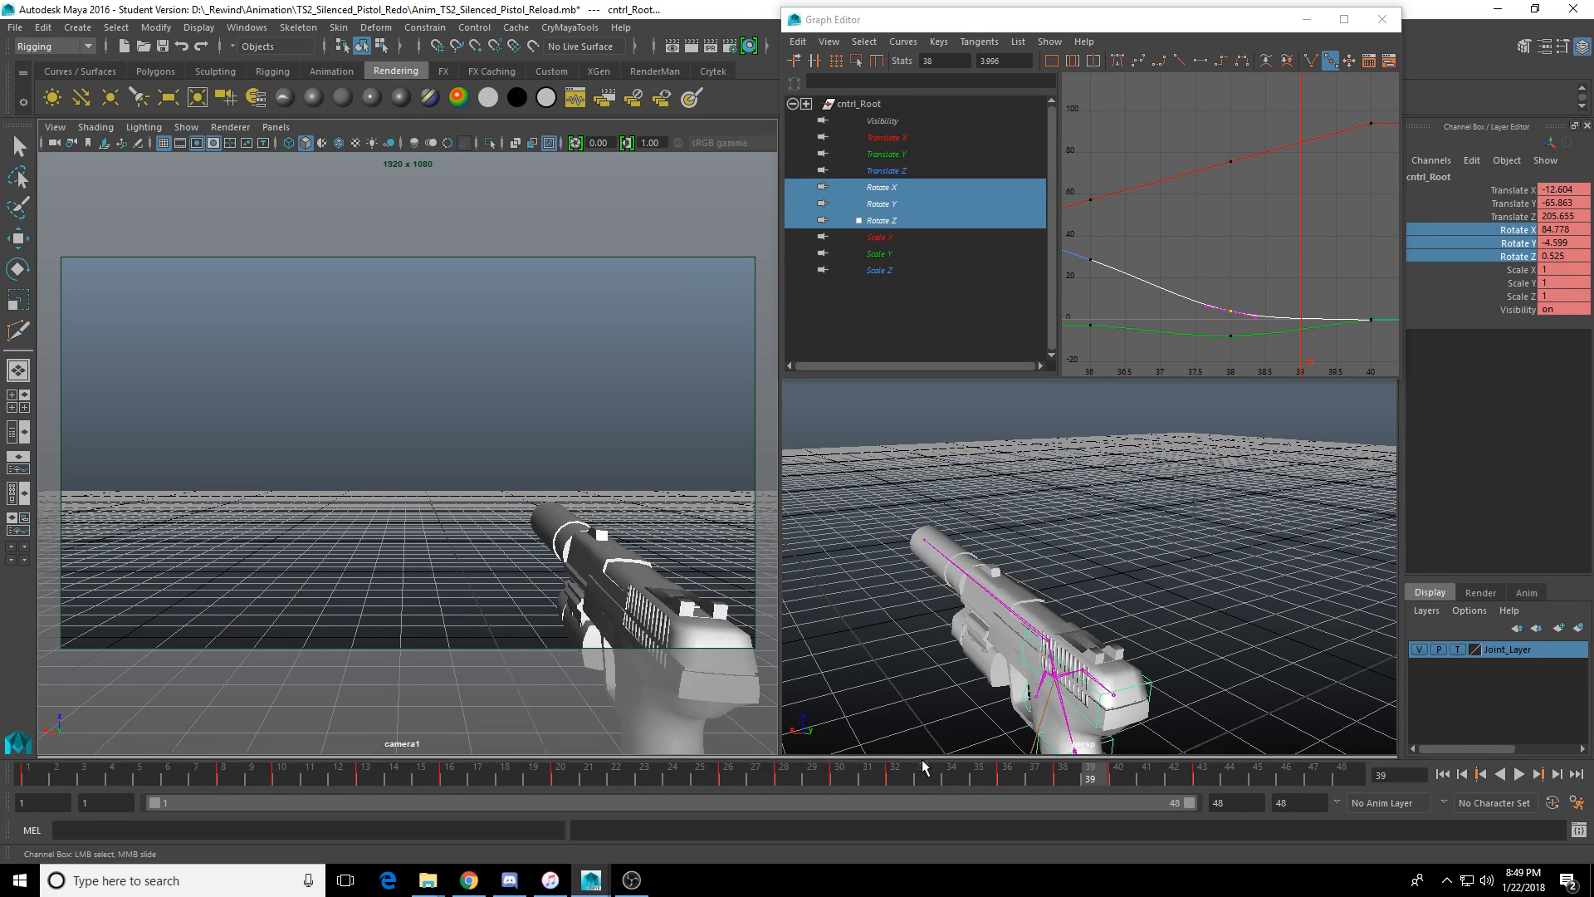
mouse_move(873, 781)
mouse_down()
mouse_move(1139, 789)
mouse_move(754, 778)
mouse_move(1088, 782)
mouse_move(1063, 784)
mouse_up()
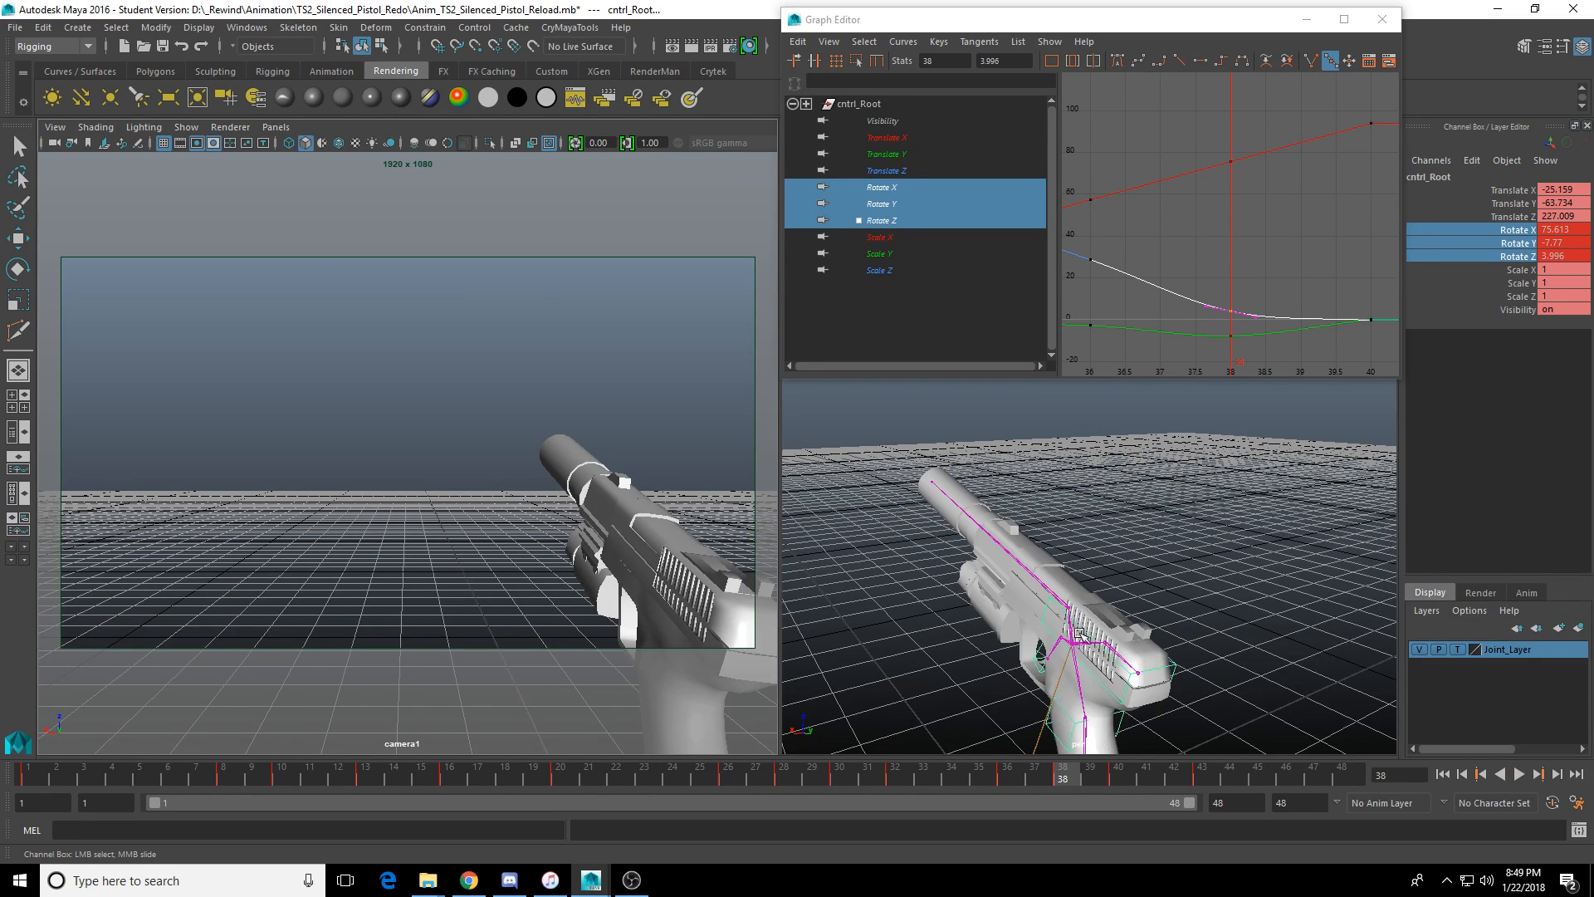
alt+drag(1167, 575, 1197, 549)
key(e)
drag(1134, 597, 1046, 579)
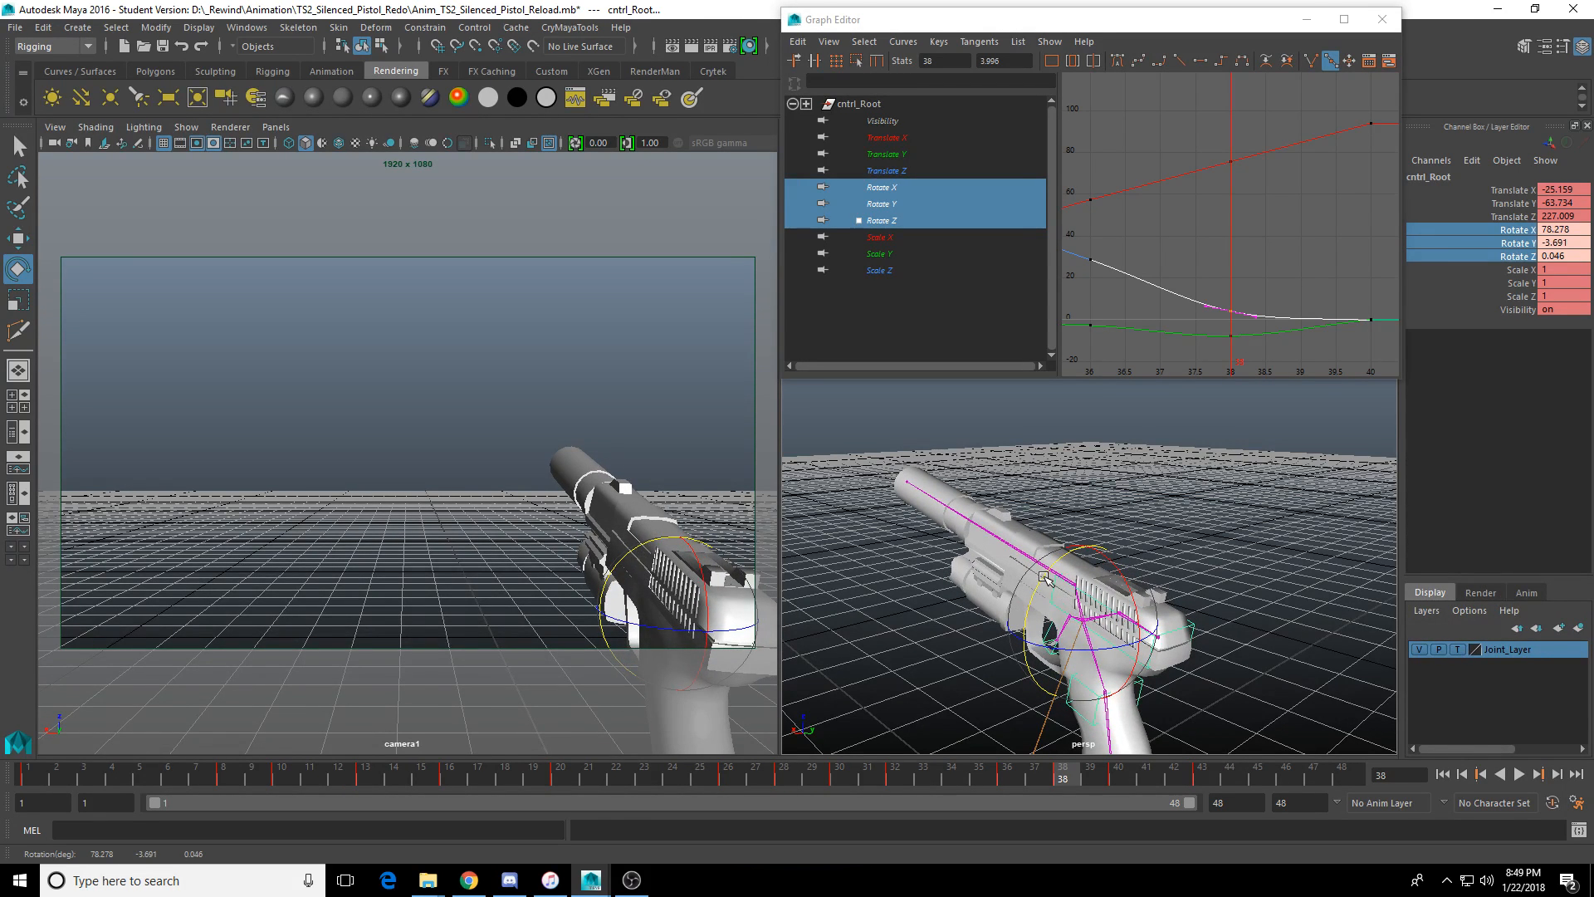
key(s)
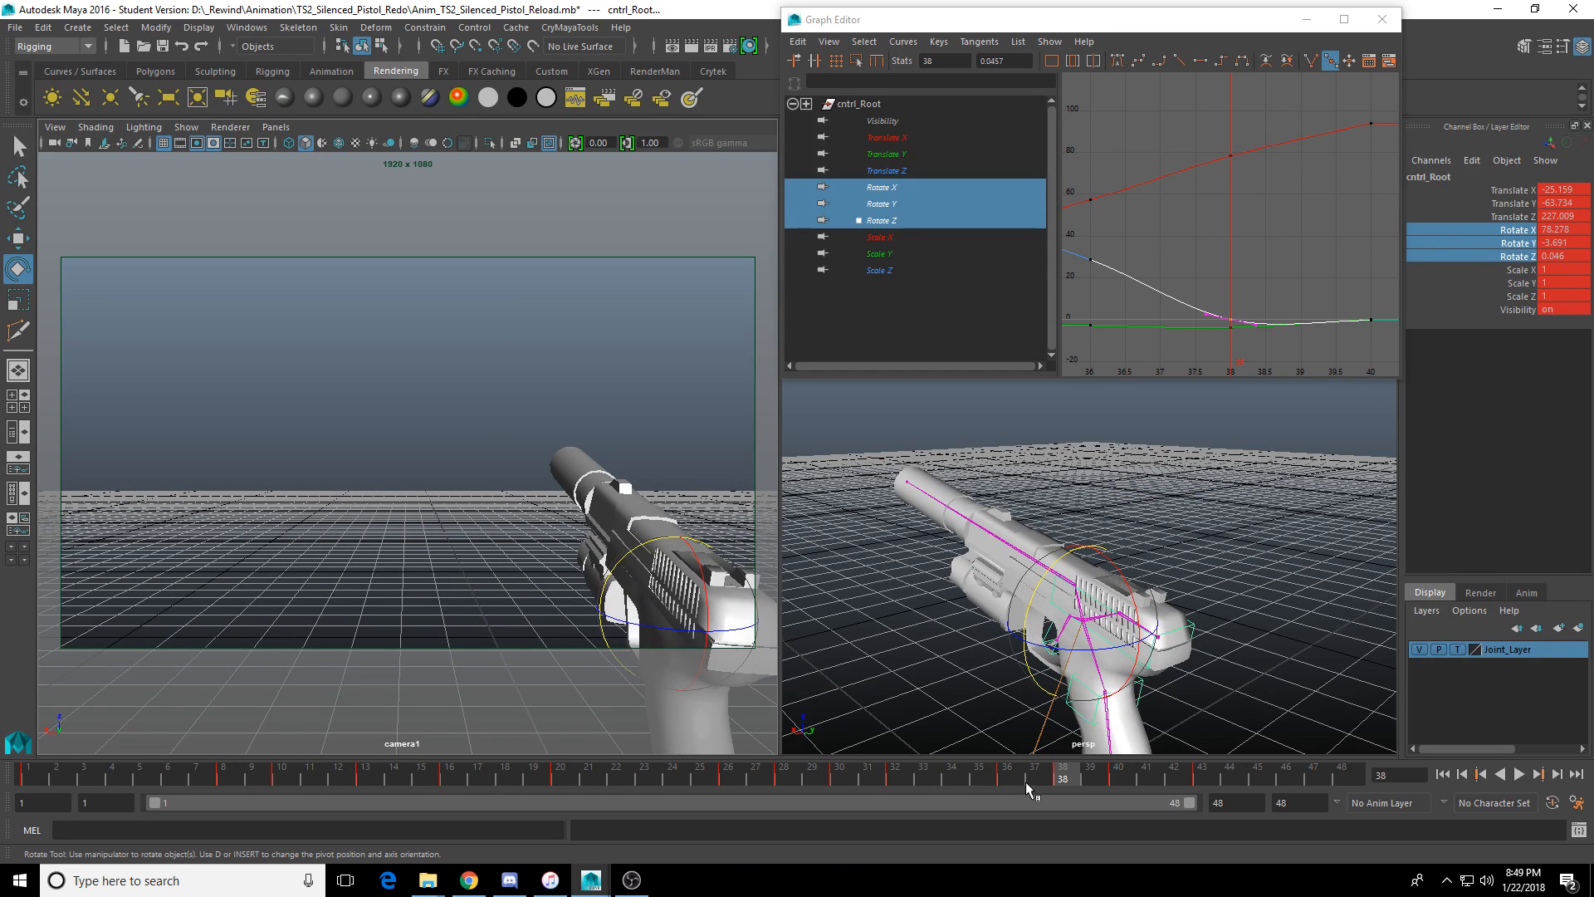
Rekey the root control at frame 40 at about 96.3 Rotate X, -67.5 Translate Y and 179.3 Translate Z.
drag(1024, 781, 1124, 784)
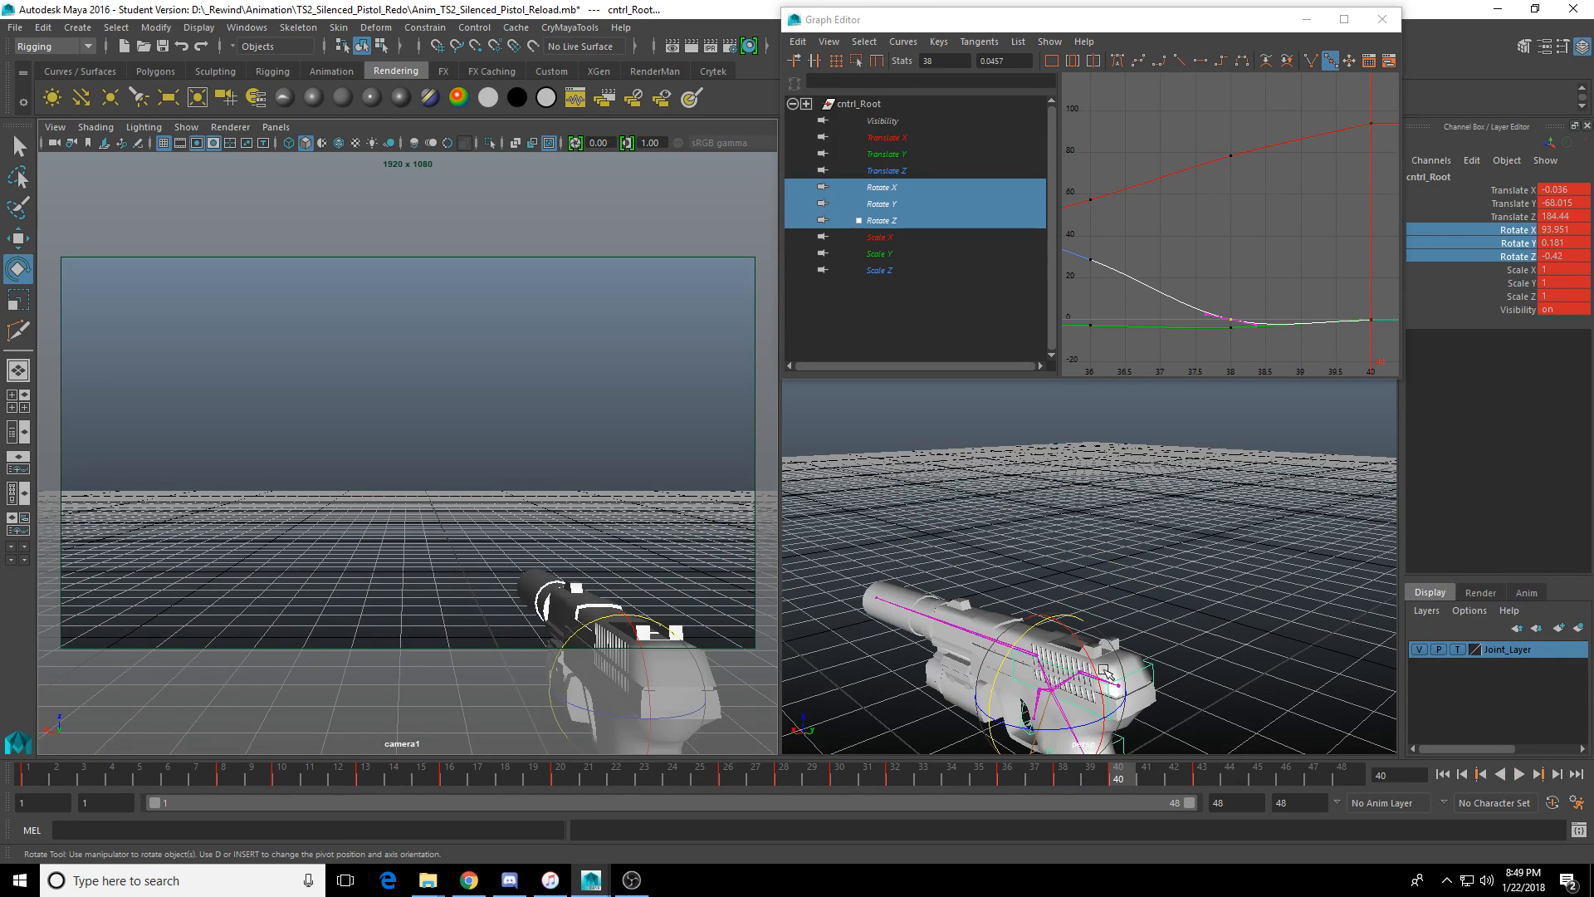
drag(1088, 660, 1045, 619)
key(w)
key(s)
Apply linear tangents to the root control's frame 40 rotation keys, and play back the reload from the start.
scroll(1212, 304, down, 3)
alt+middle_drag(1212, 303, 1170, 304)
mouse_move(1255, 129)
mouse_down()
mouse_move(1295, 311)
mouse_move(1273, 284)
mouse_move(1275, 319)
mouse_up()
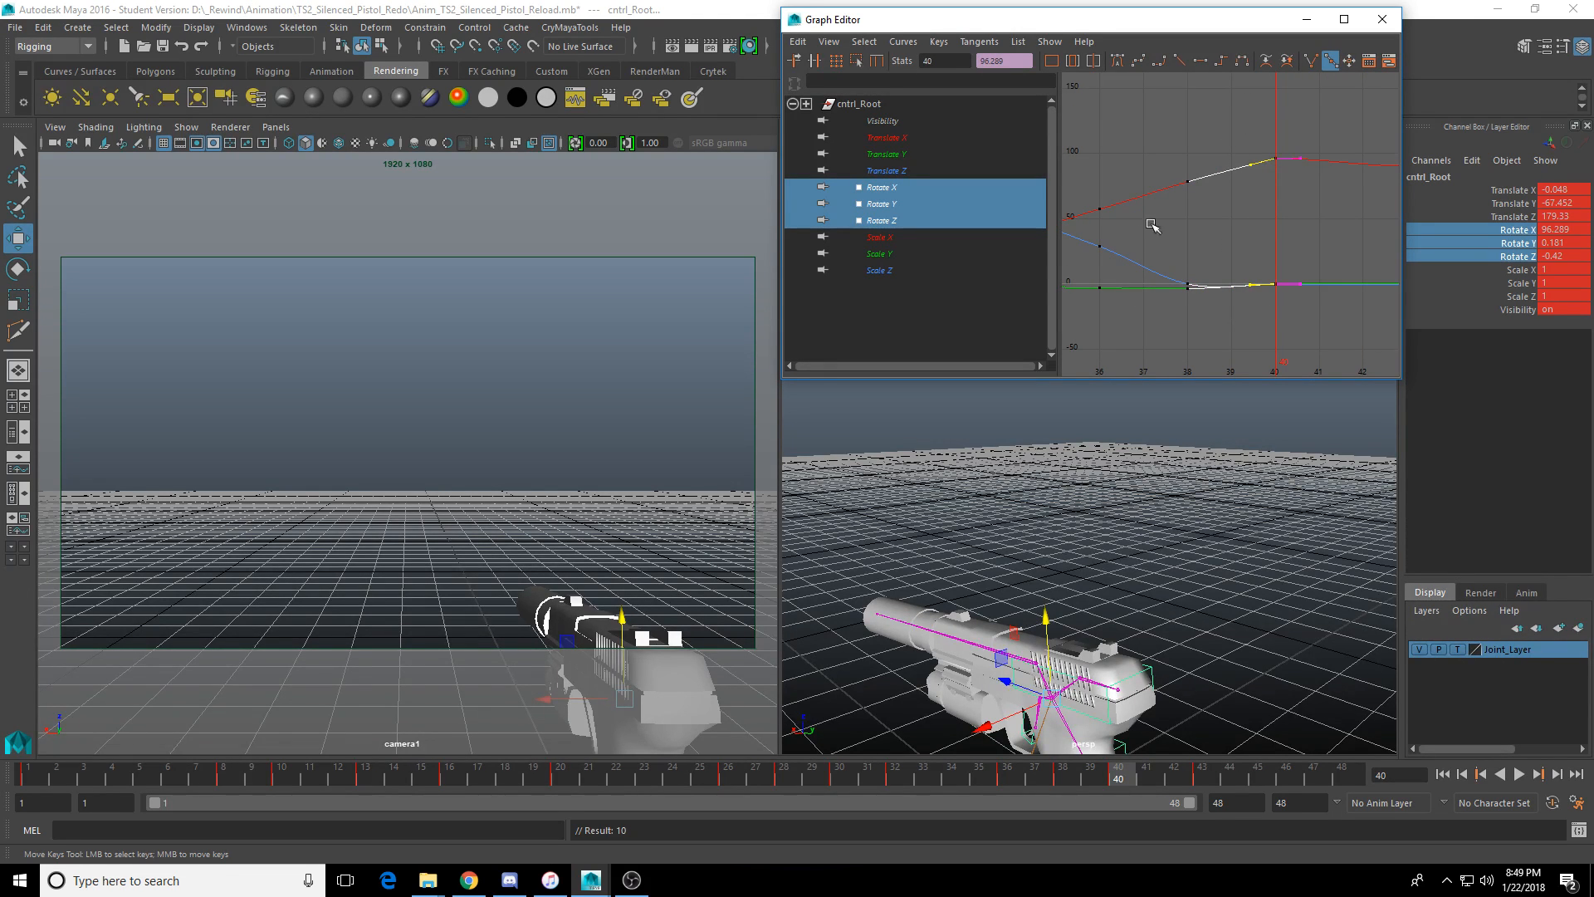
right_click(1260, 166)
mouse_move(1307, 211)
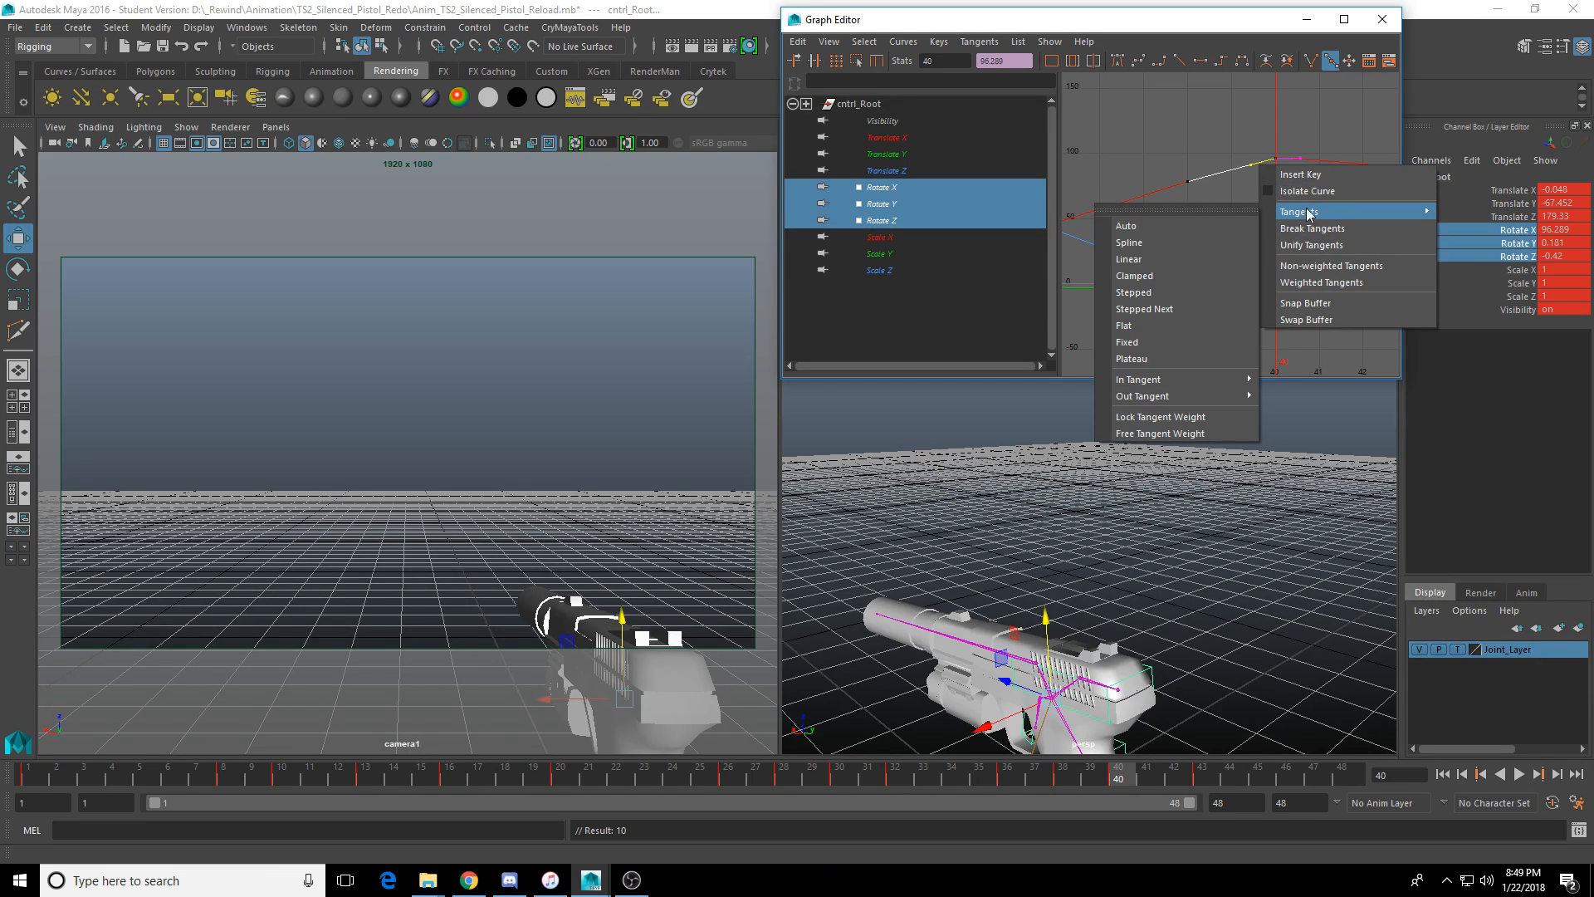
click(1180, 259)
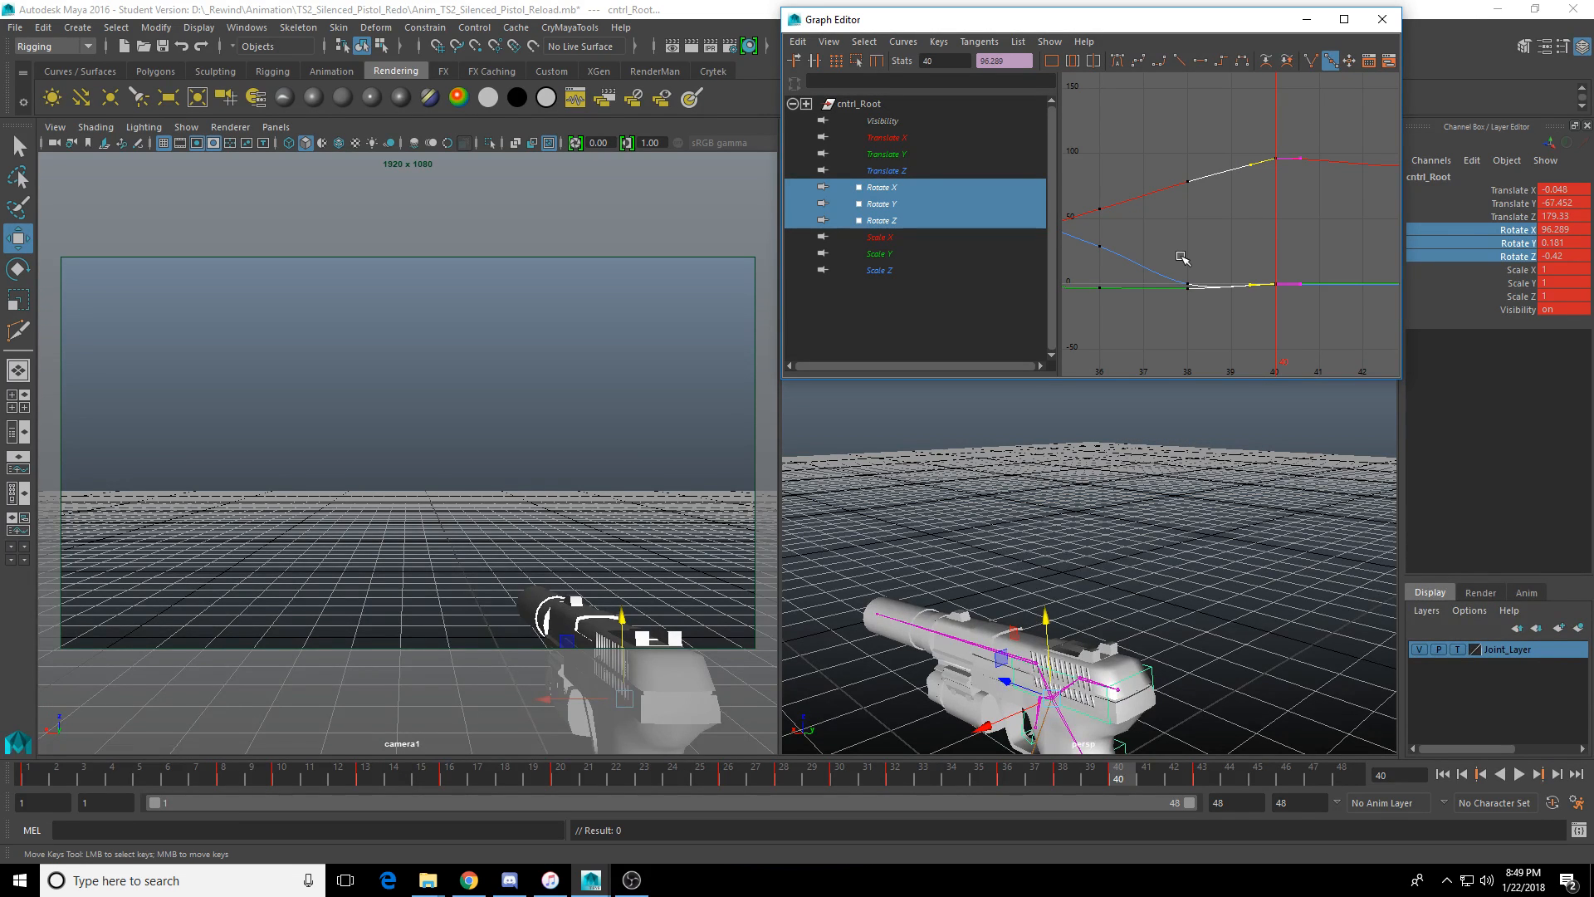
middle_click(626, 487)
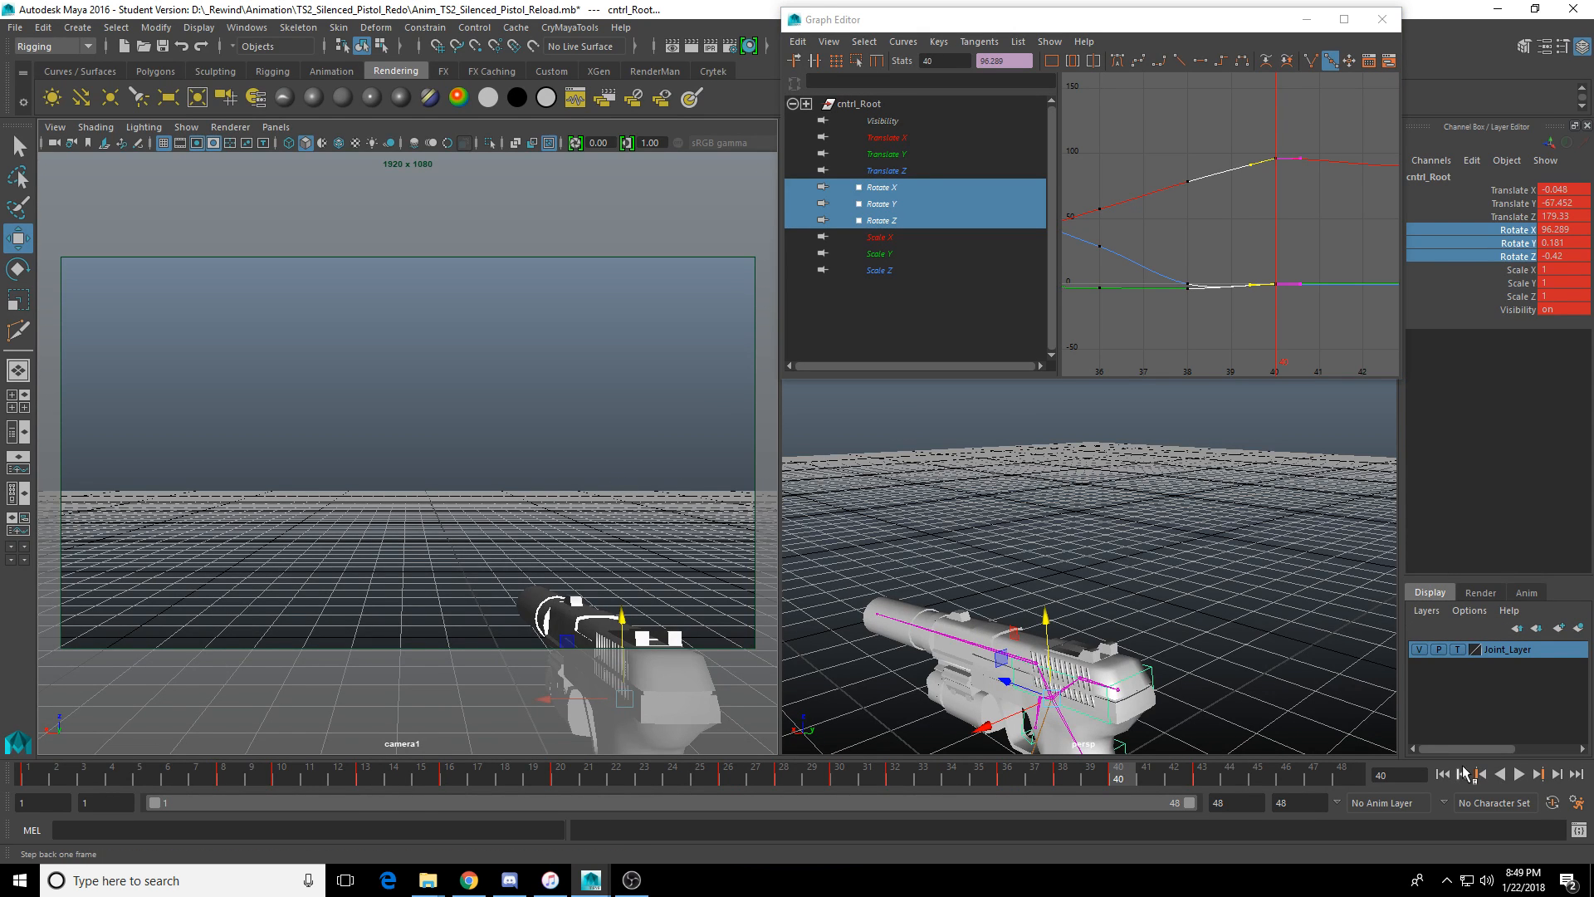
click(1443, 775)
click(1519, 779)
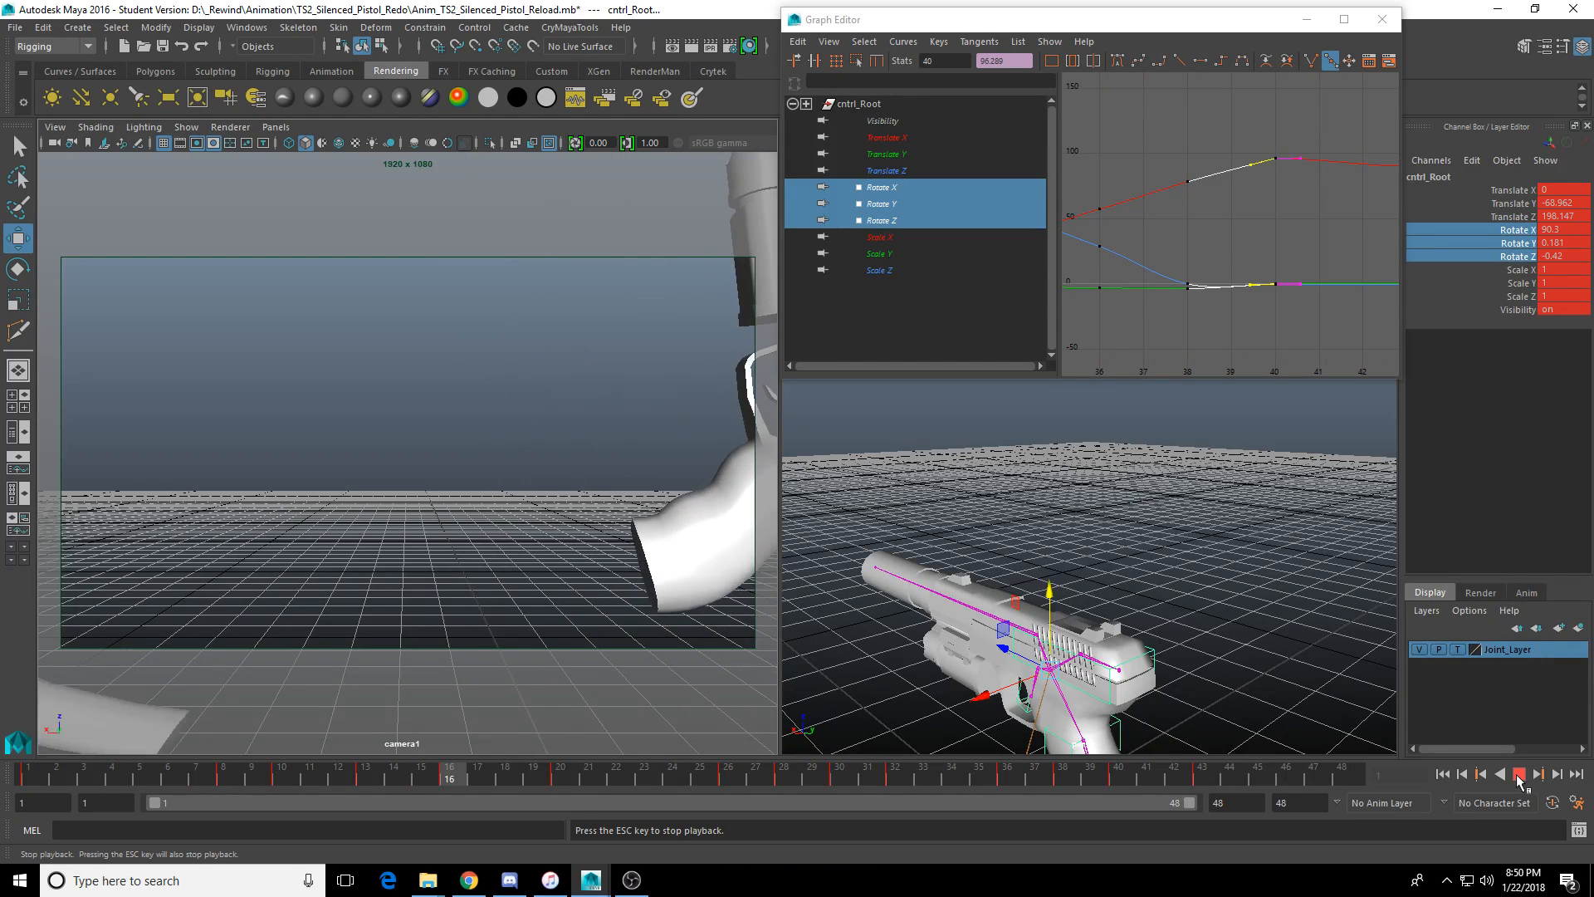
Lower the root control's frame 36 keys to about -66.7 Translate X and -79 Translate Y, and its frame 38 Translate Y key to about -79.
click(1519, 775)
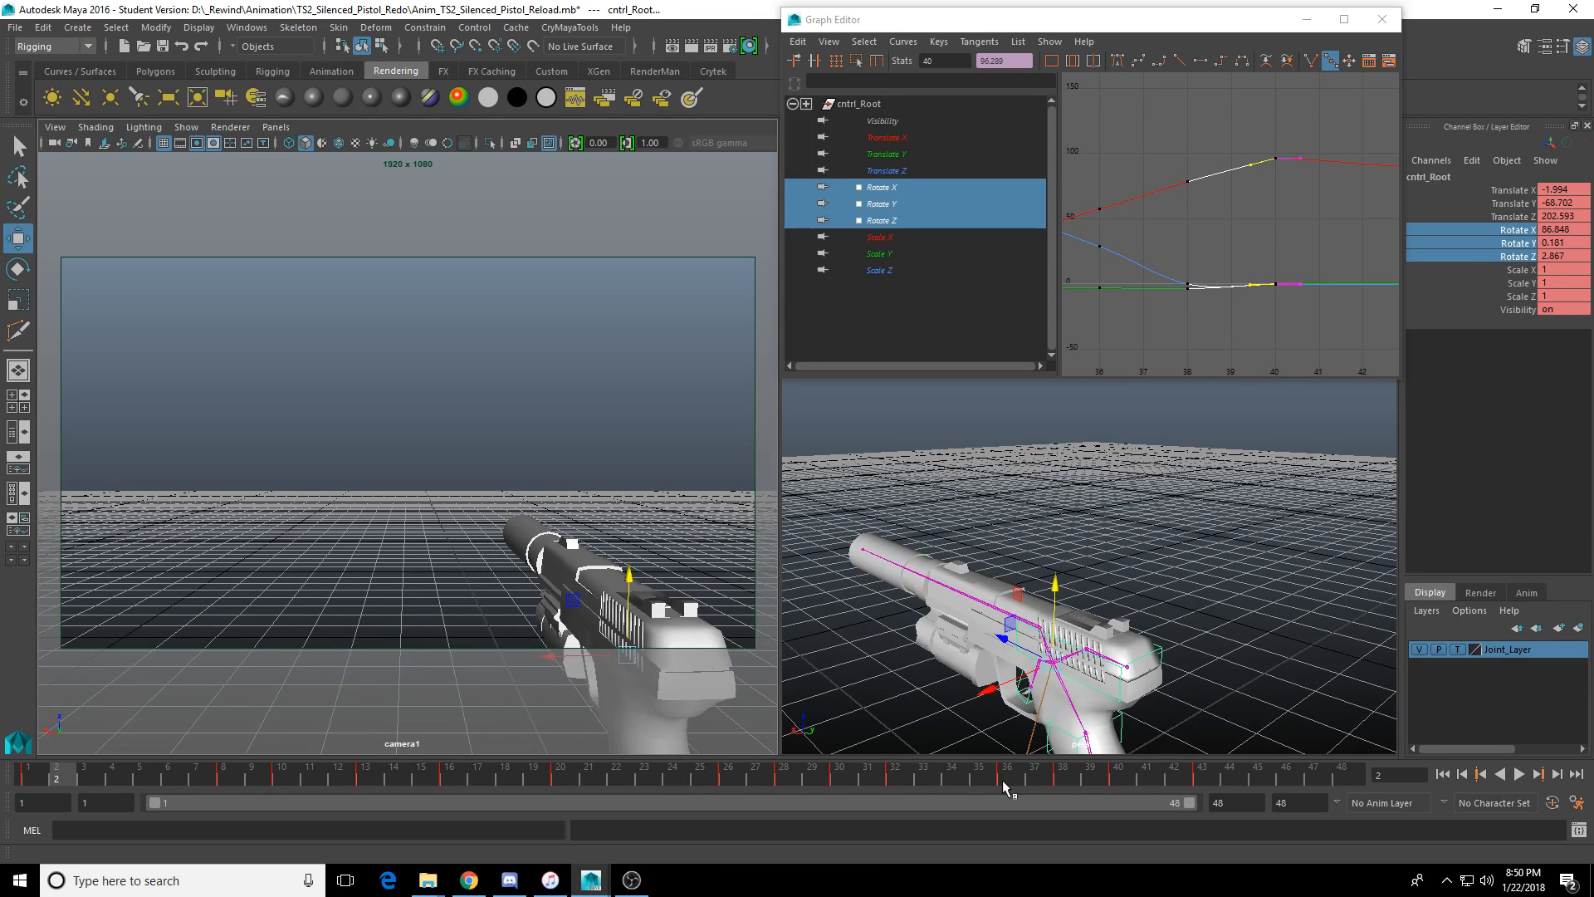
mouse_move(1002, 779)
mouse_down()
mouse_move(863, 781)
mouse_move(1076, 780)
mouse_move(893, 778)
mouse_move(1053, 787)
mouse_move(926, 798)
mouse_move(1006, 780)
mouse_up()
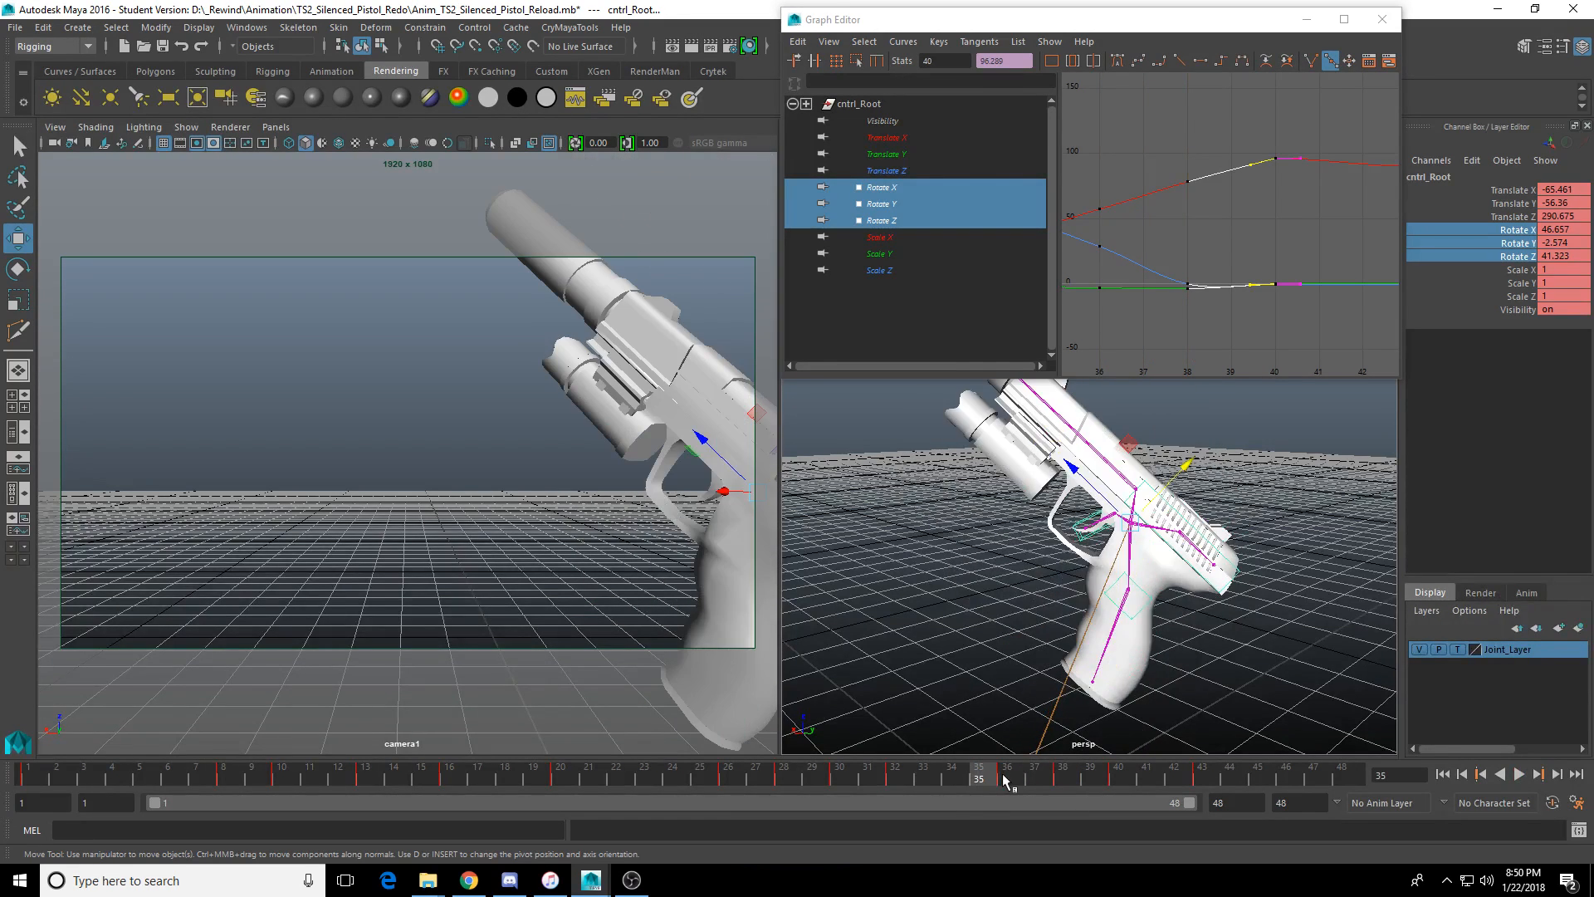
alt+drag(1044, 536, 1079, 531)
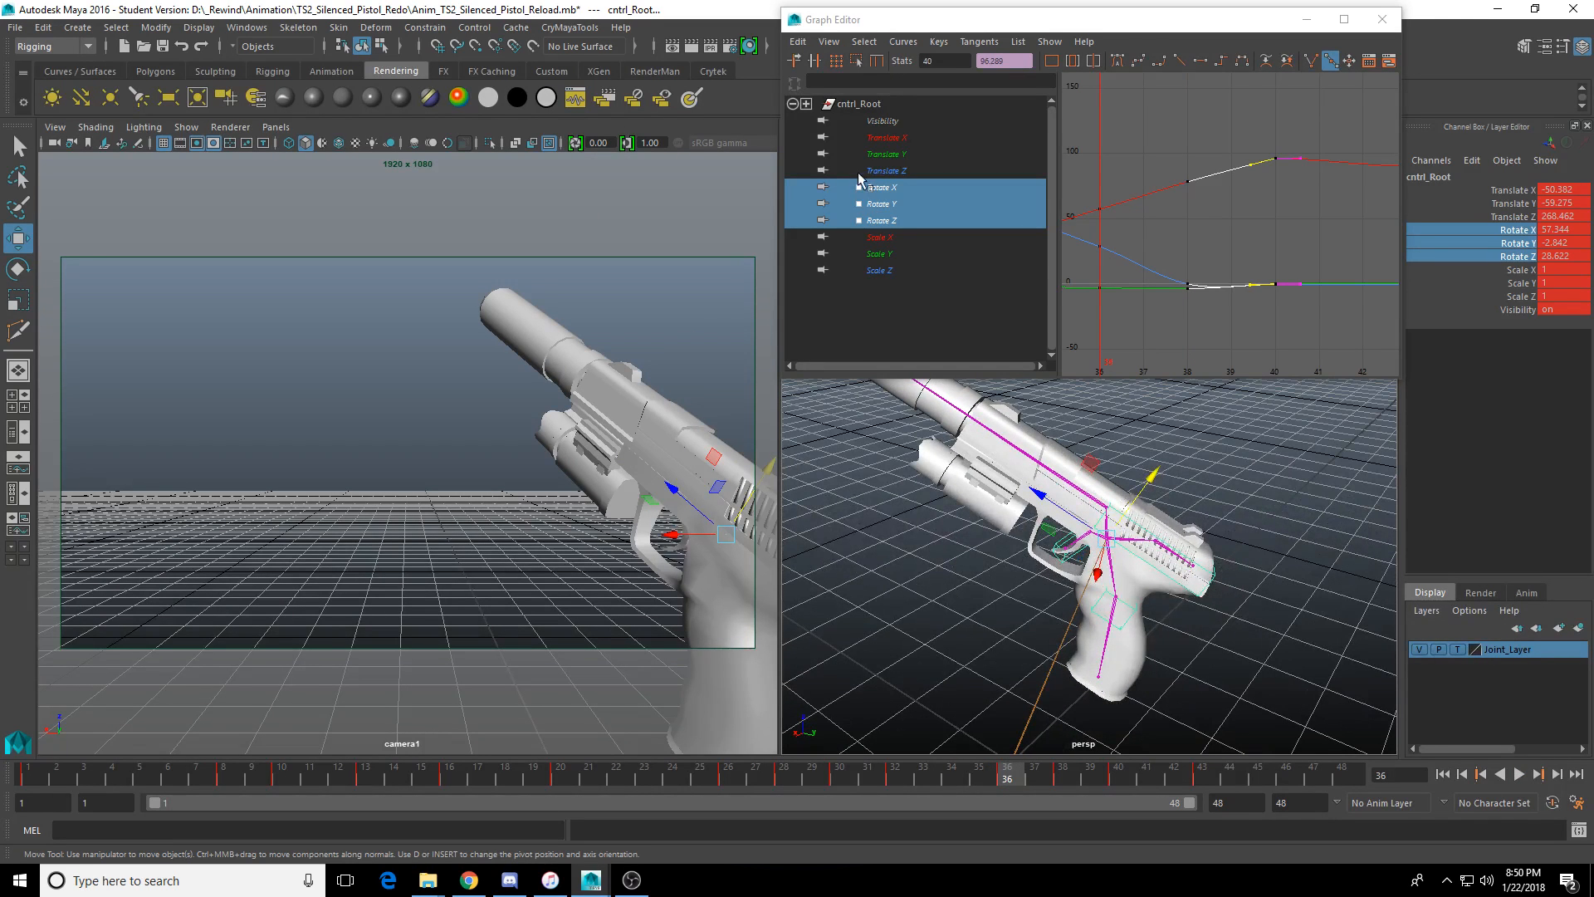
drag(884, 137, 901, 158)
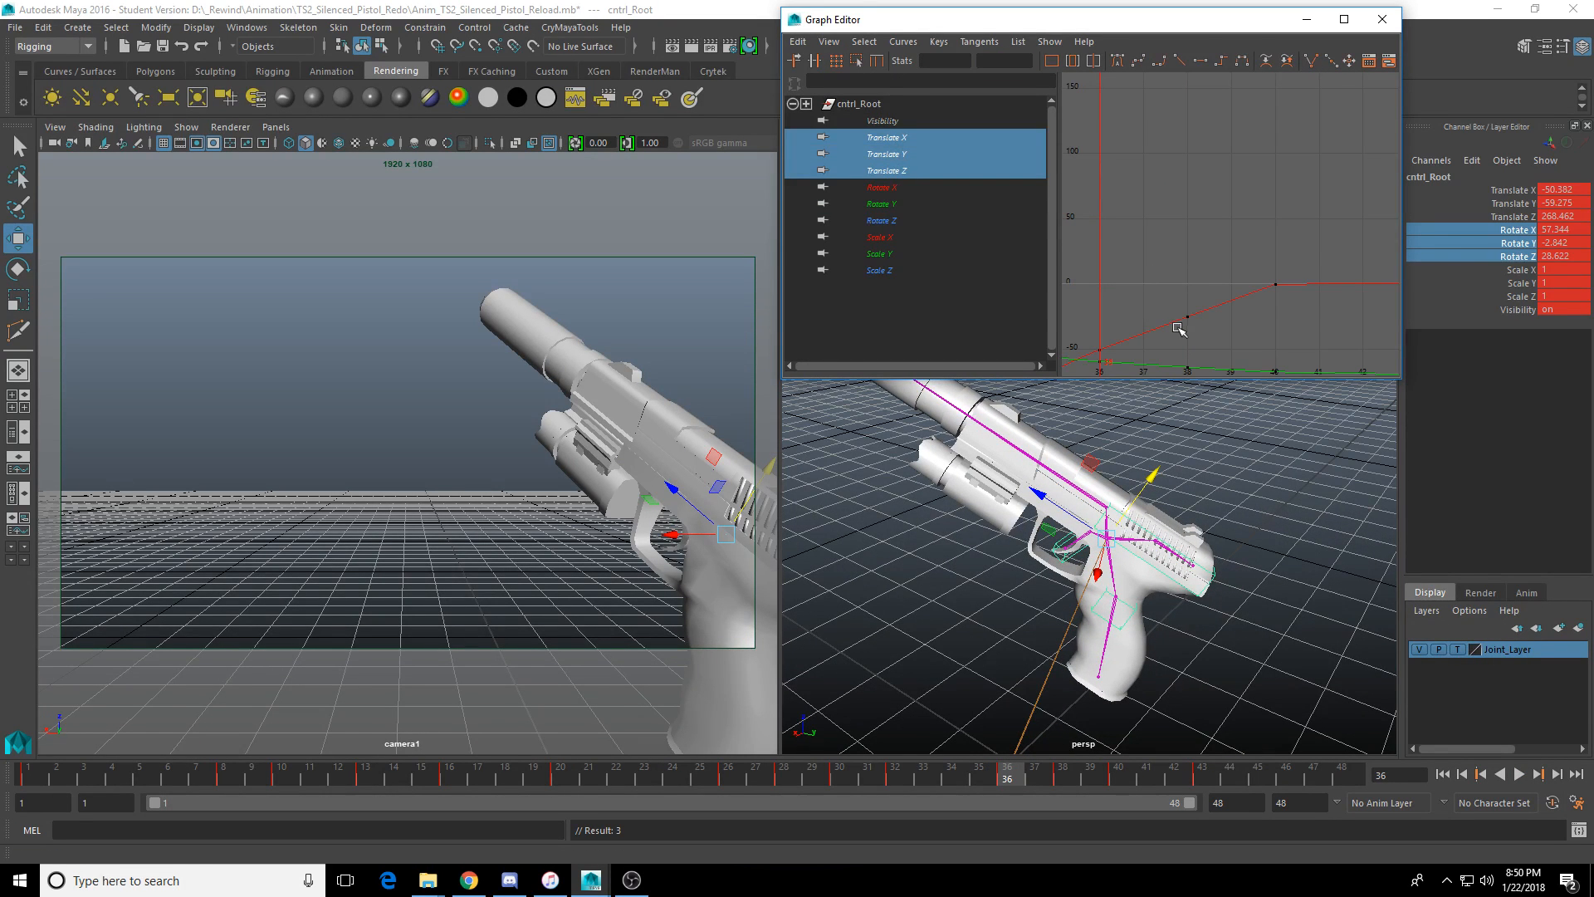
key(f)
drag(1227, 264, 1250, 283)
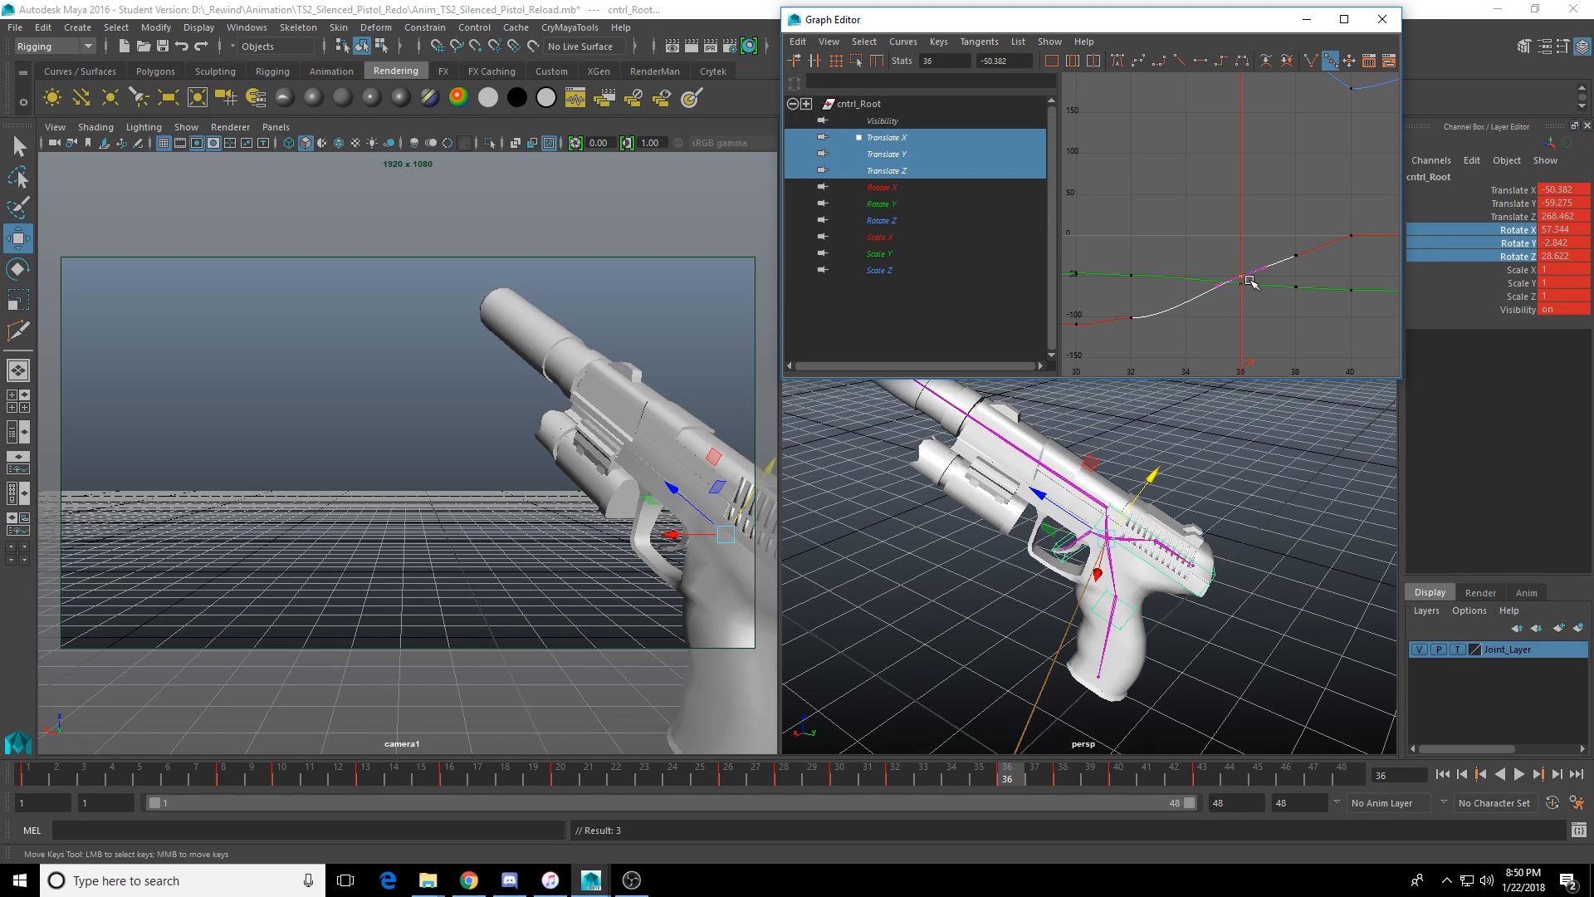
key(ctrl+z)
middle_drag(1240, 277, 1298, 299)
click(1240, 283)
key(ctrl+z)
click(1295, 286)
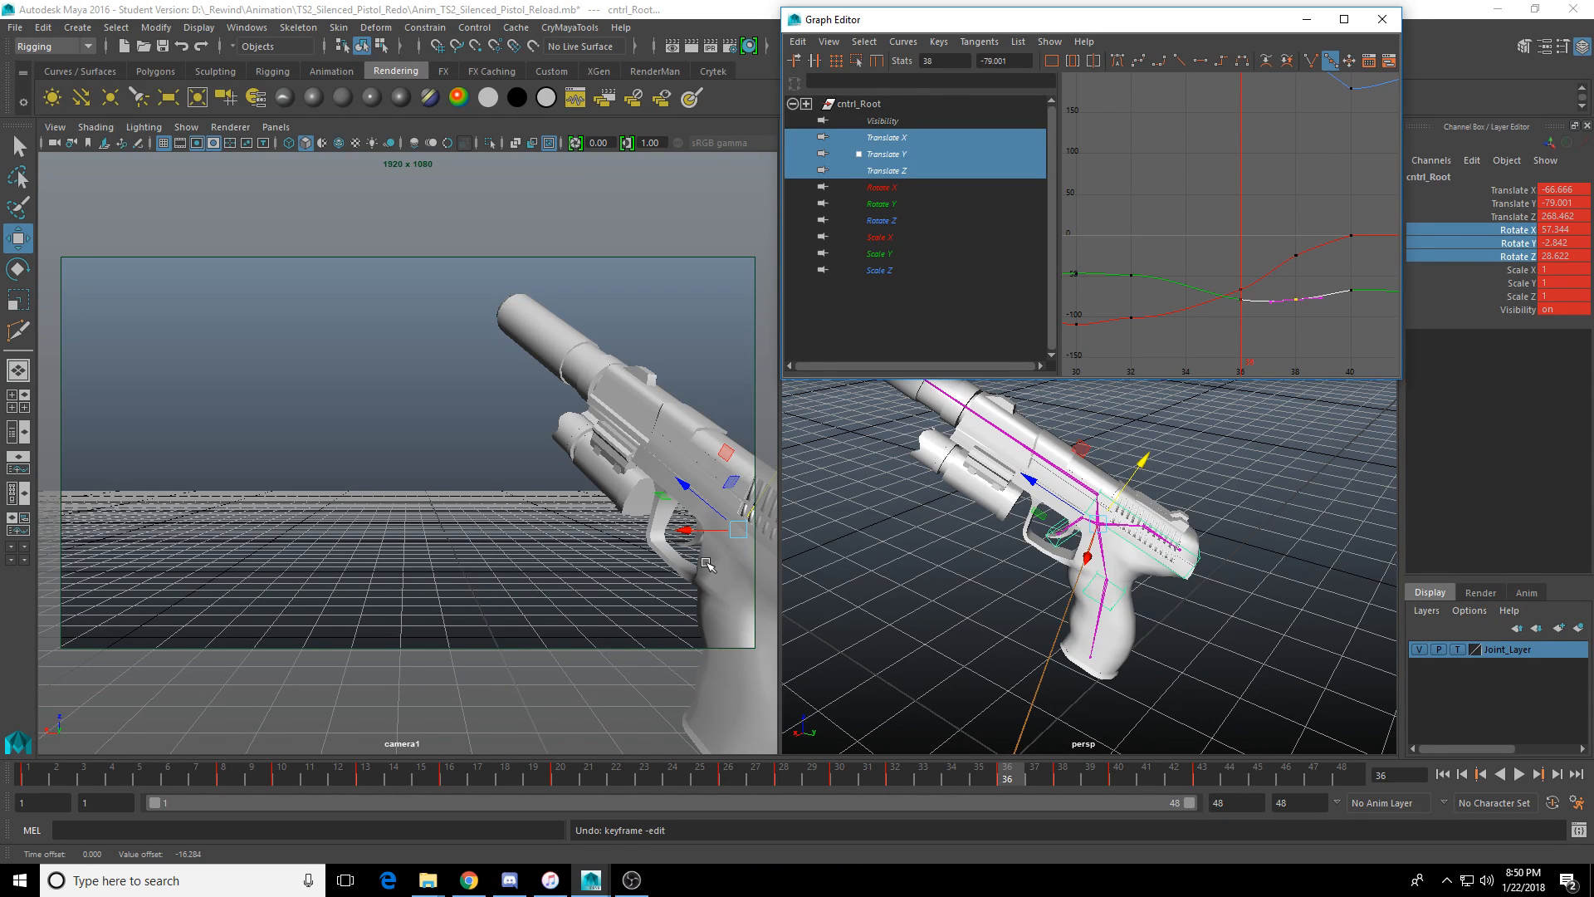
Scrub and play back the reload to check the lowered return path.
middle_click(749, 607)
drag(766, 774, 1163, 784)
click(1519, 774)
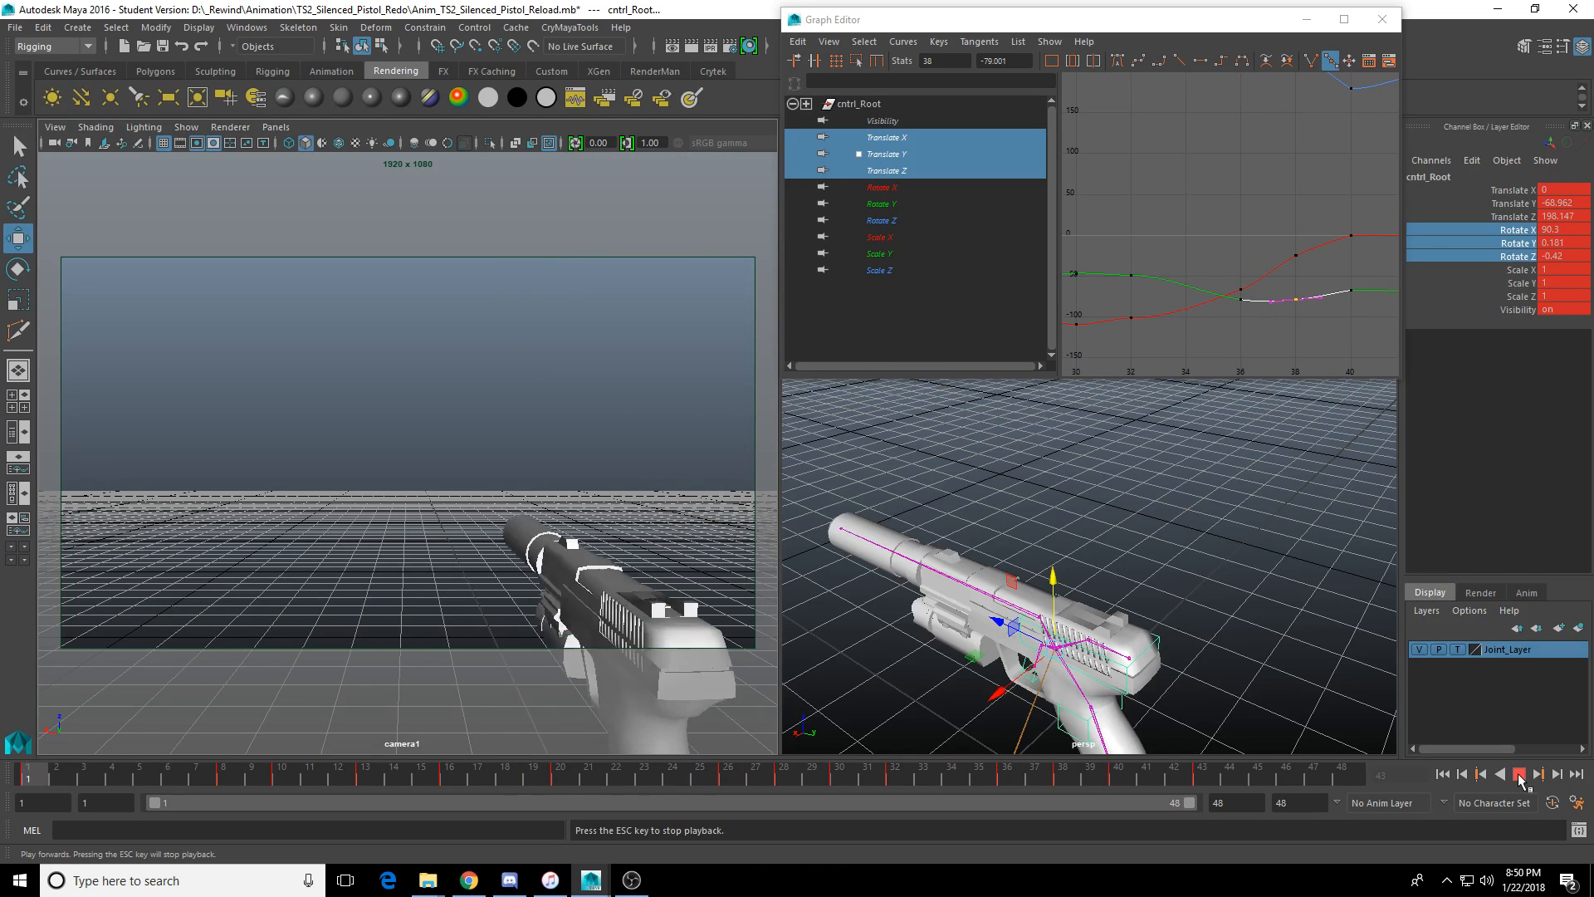
click(1519, 773)
Rekey the root control at frame 40 at about 98 Rotate X, -66.3 Translate Y and 169.2 Translate Z.
mouse_move(1146, 780)
mouse_down()
mouse_move(1090, 781)
mouse_move(1119, 778)
mouse_up()
alt+drag(1112, 619, 1142, 584)
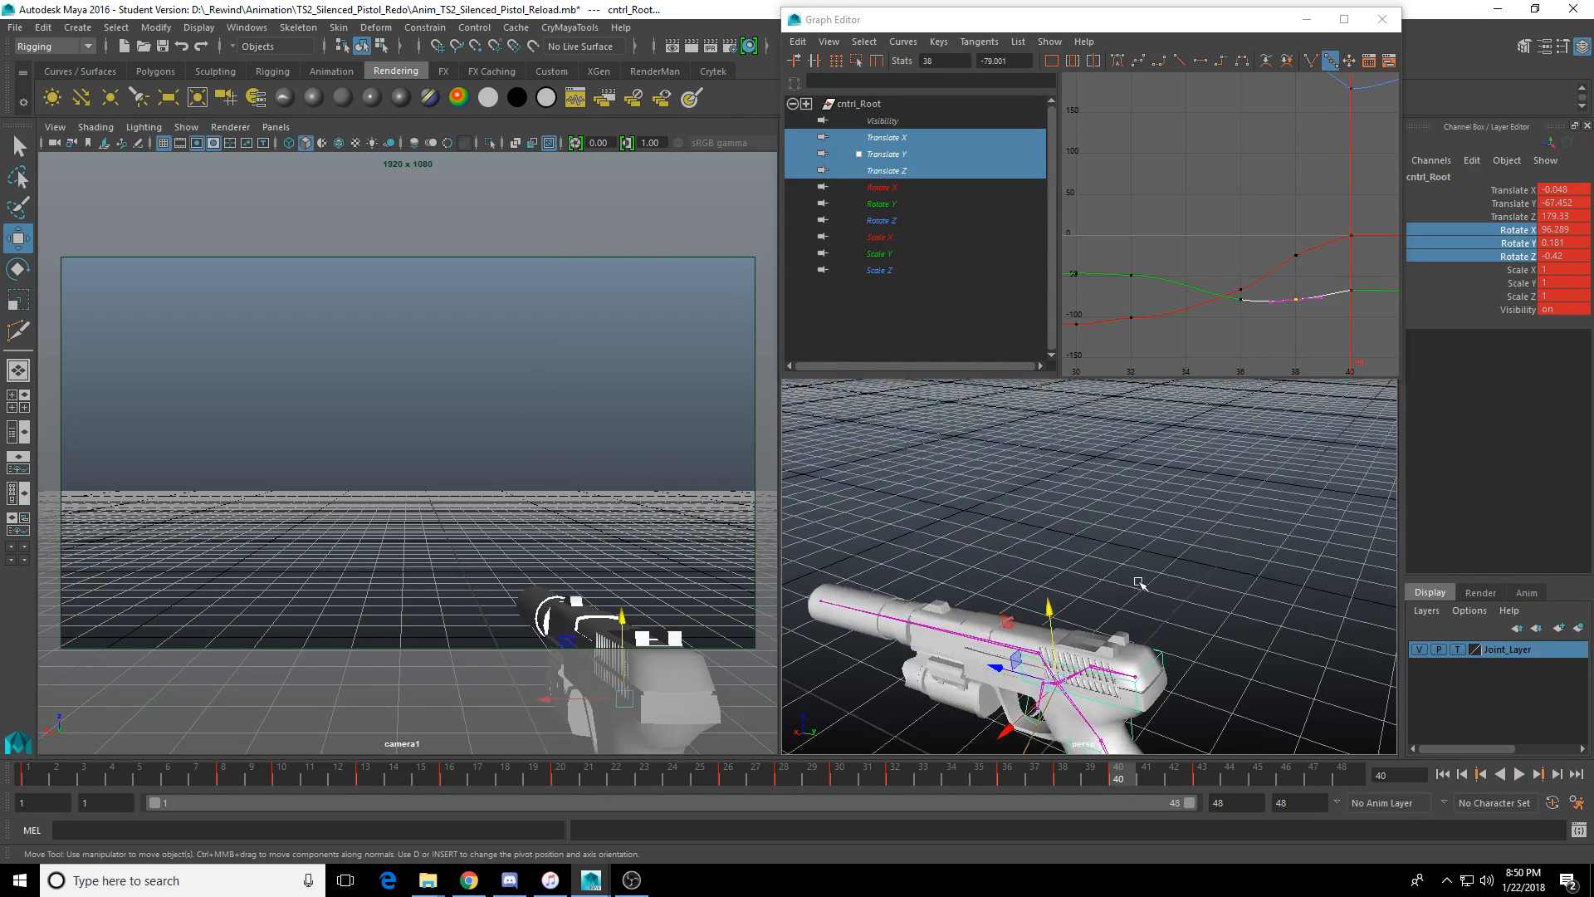
alt+middle_drag(1142, 584, 1105, 549)
drag(1114, 503, 1164, 532)
key(e)
key(s)
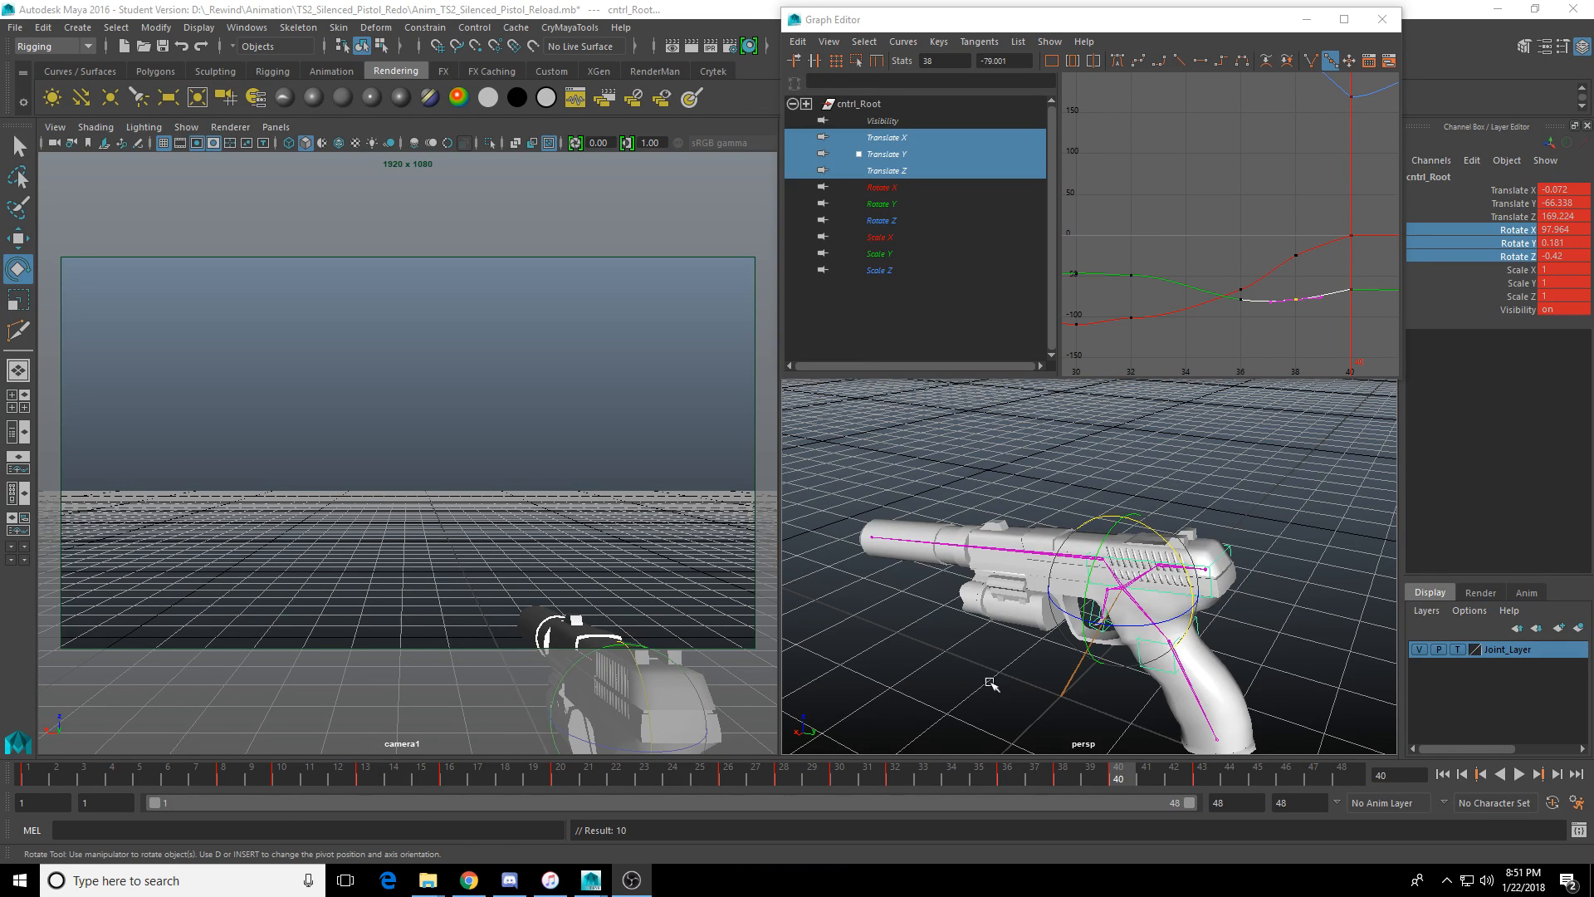
Scrub through and play back the reload to check the stronger frame 40 overshoot.
click(555, 646)
drag(465, 778, 700, 776)
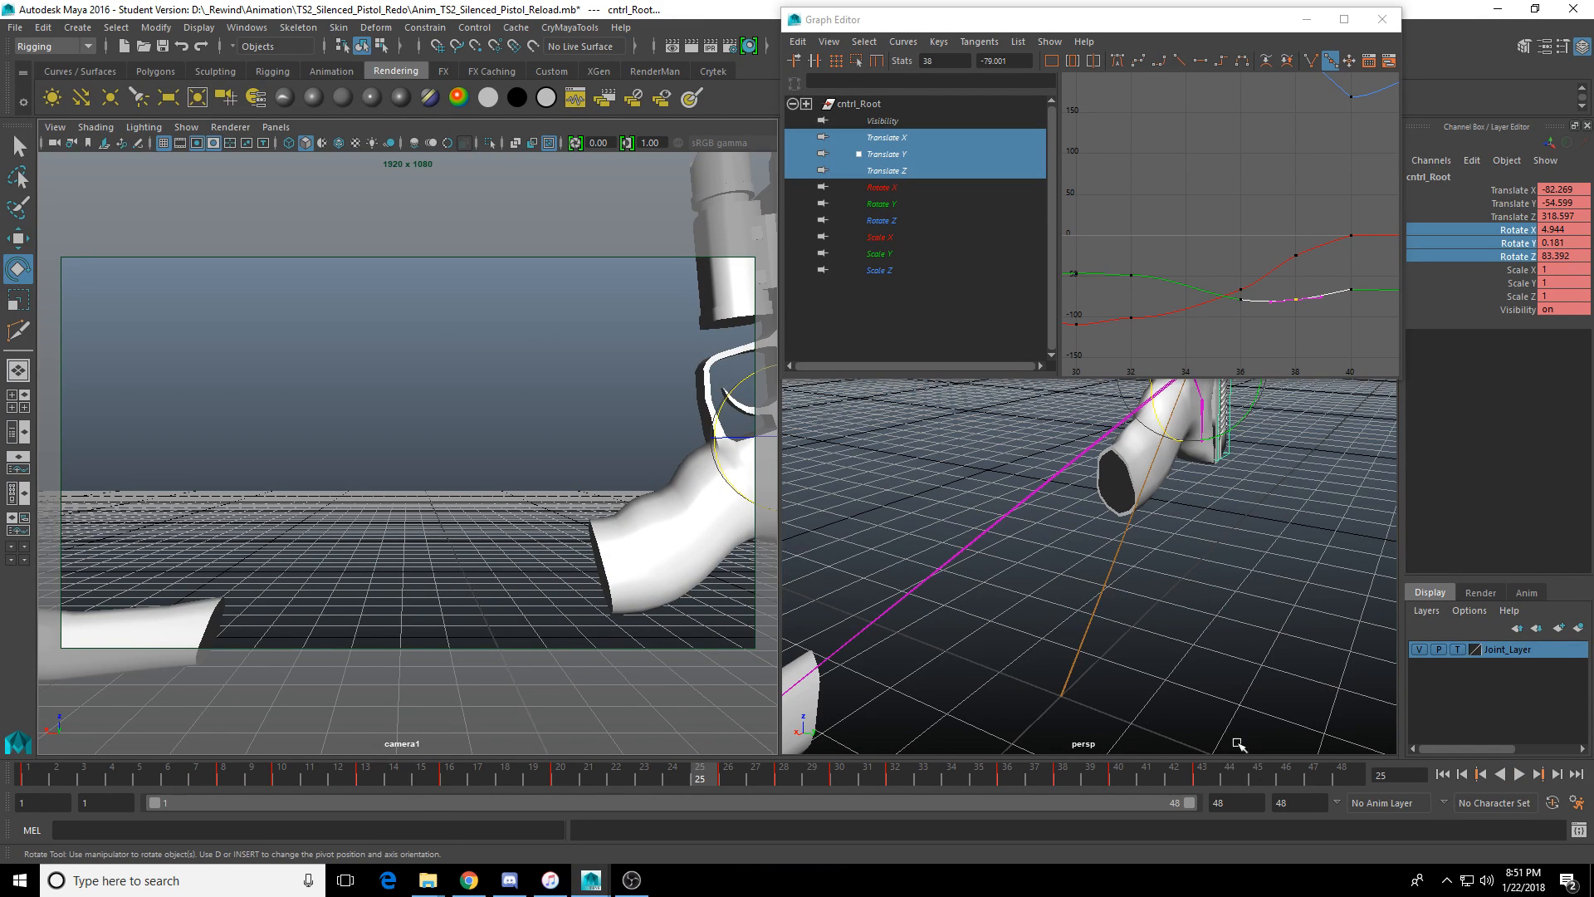
click(1520, 777)
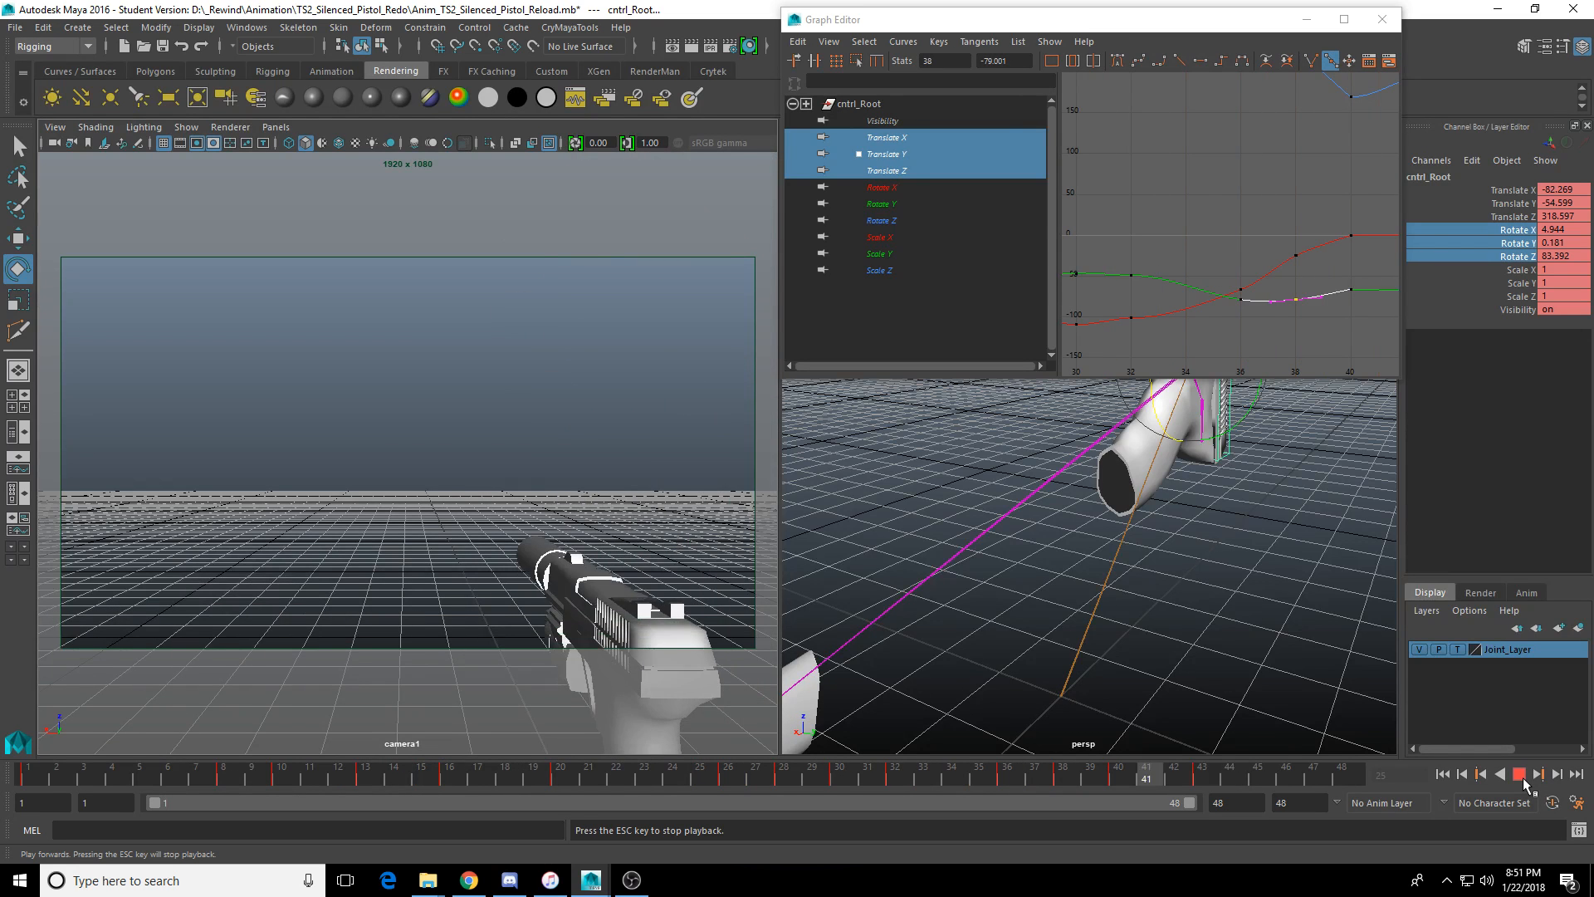
click(1520, 776)
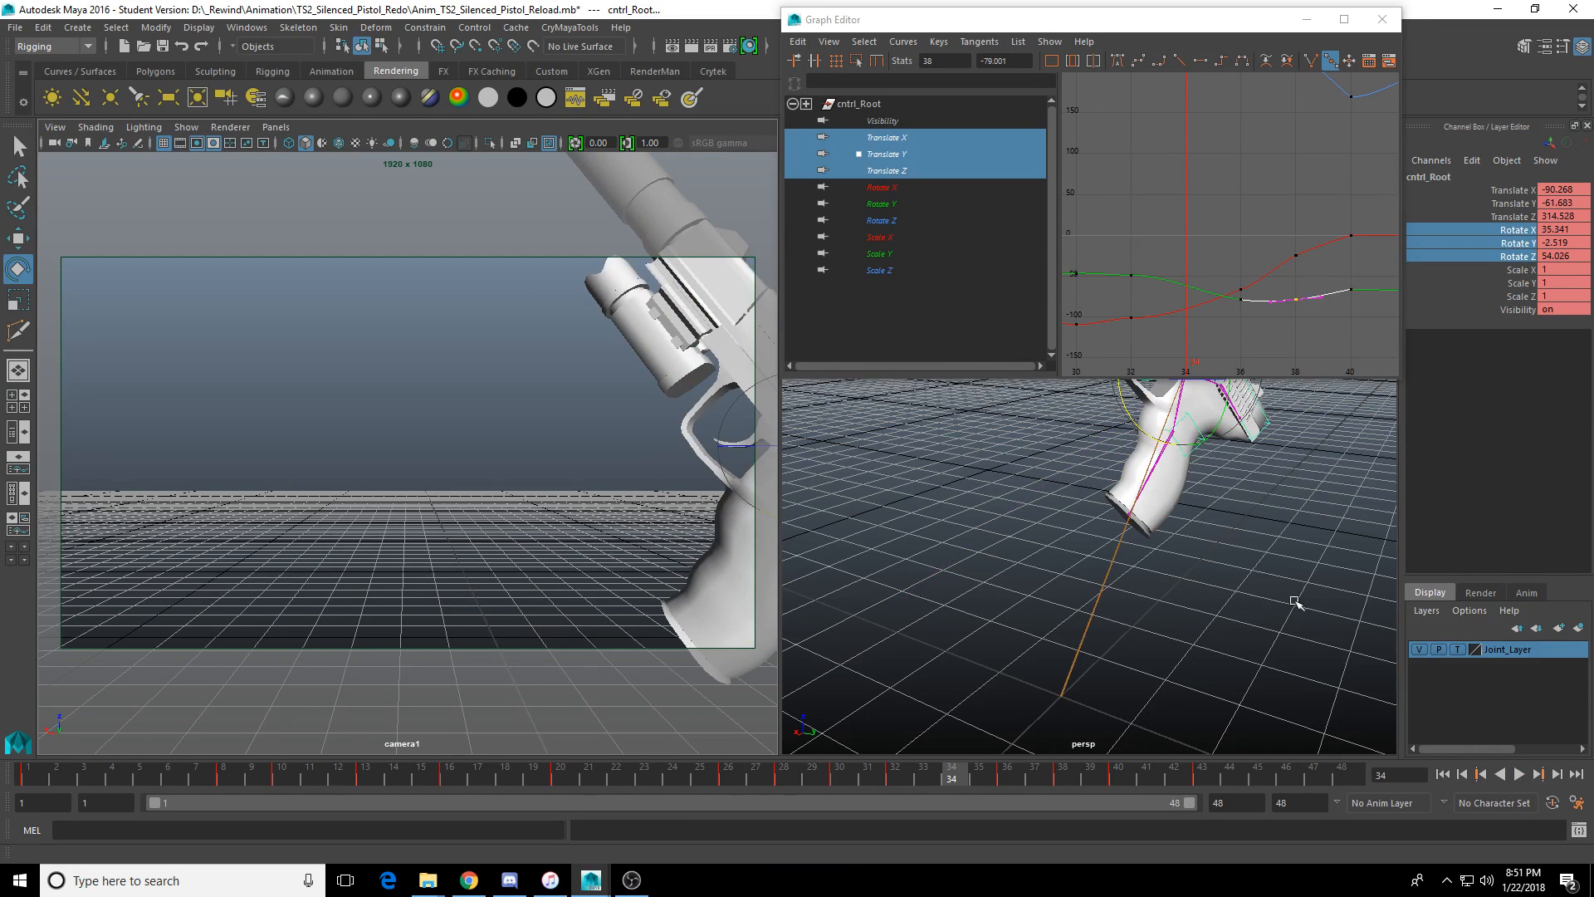
Try keying the magazine control at frame 26 and rotating it to about -130.9 Rotate X with a key at frame 27.
click(1140, 453)
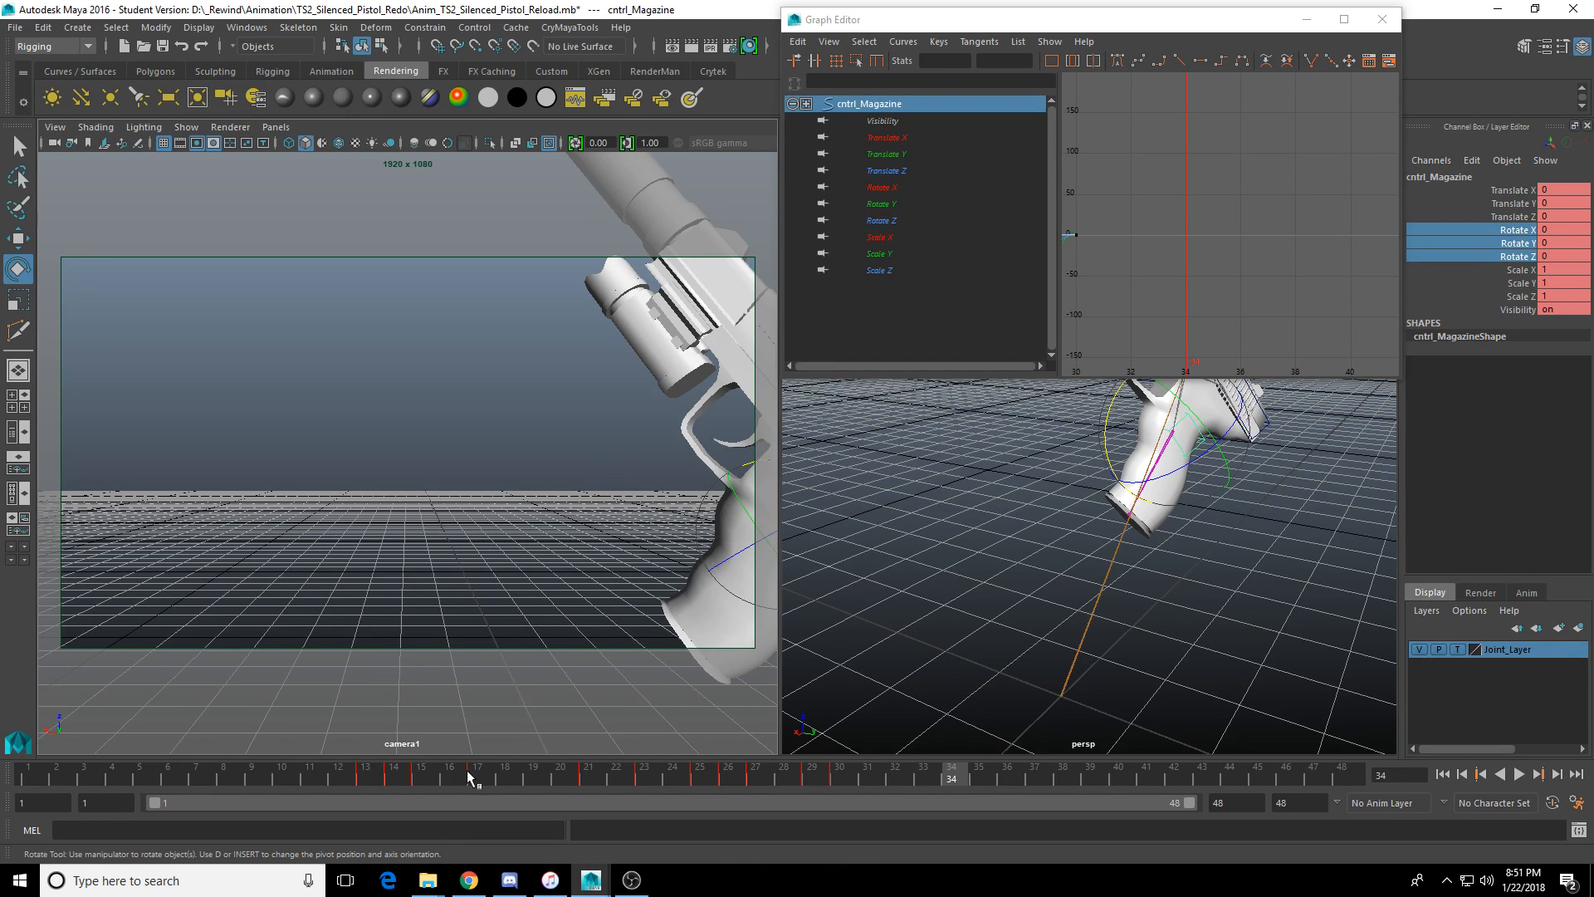
drag(465, 772, 560, 774)
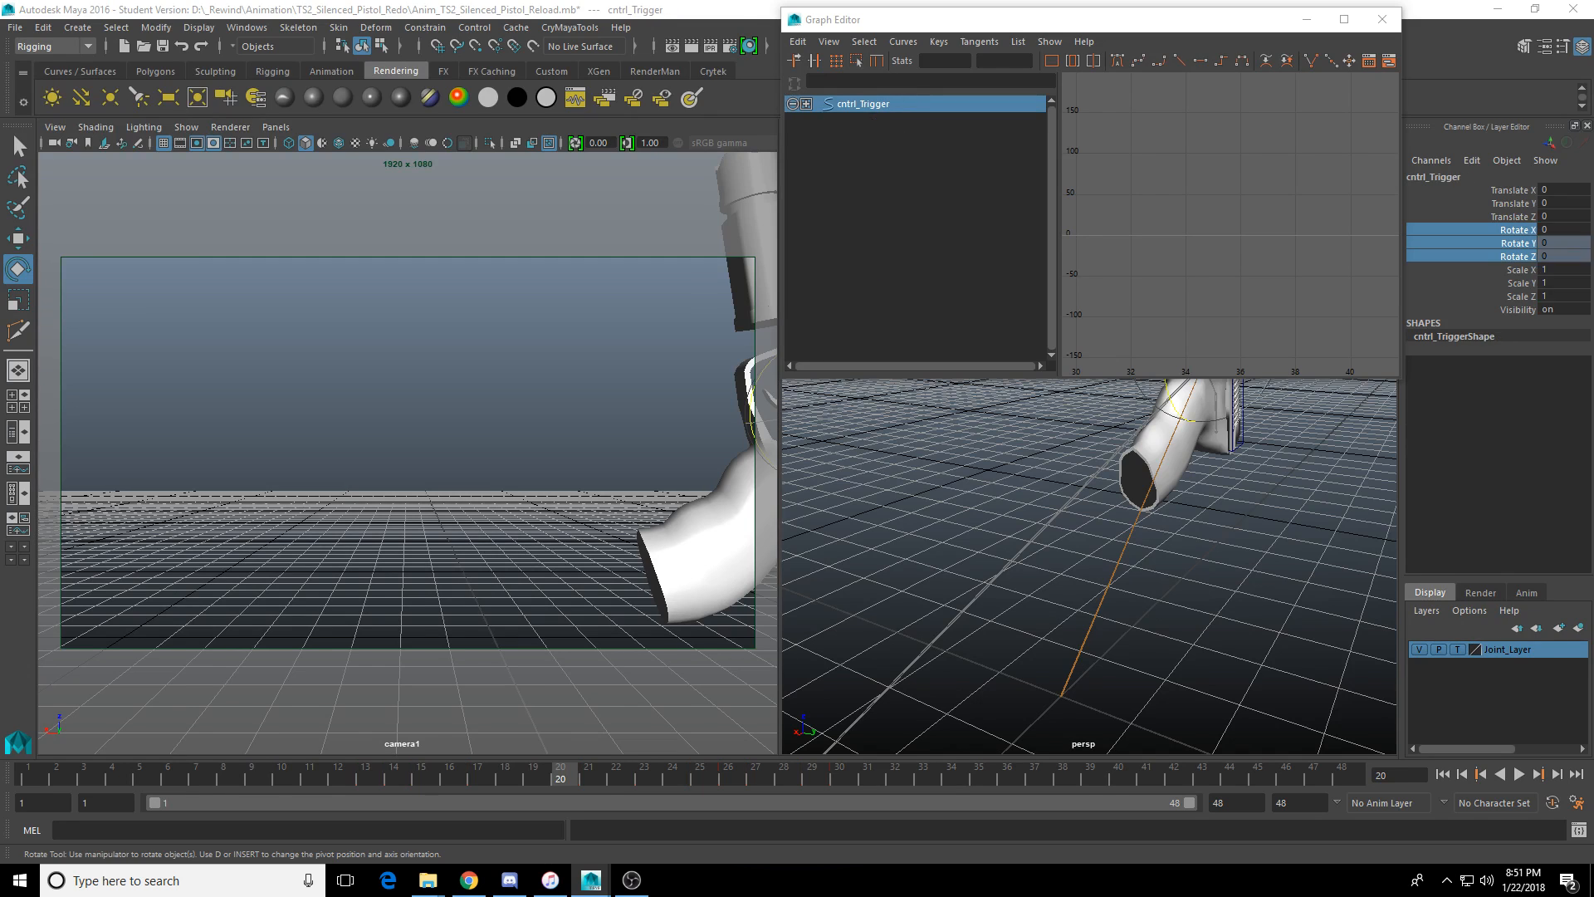
mouse_move(628, 776)
mouse_down()
mouse_move(645, 772)
mouse_move(590, 777)
mouse_move(758, 778)
mouse_move(681, 779)
mouse_move(700, 781)
mouse_up()
click(728, 776)
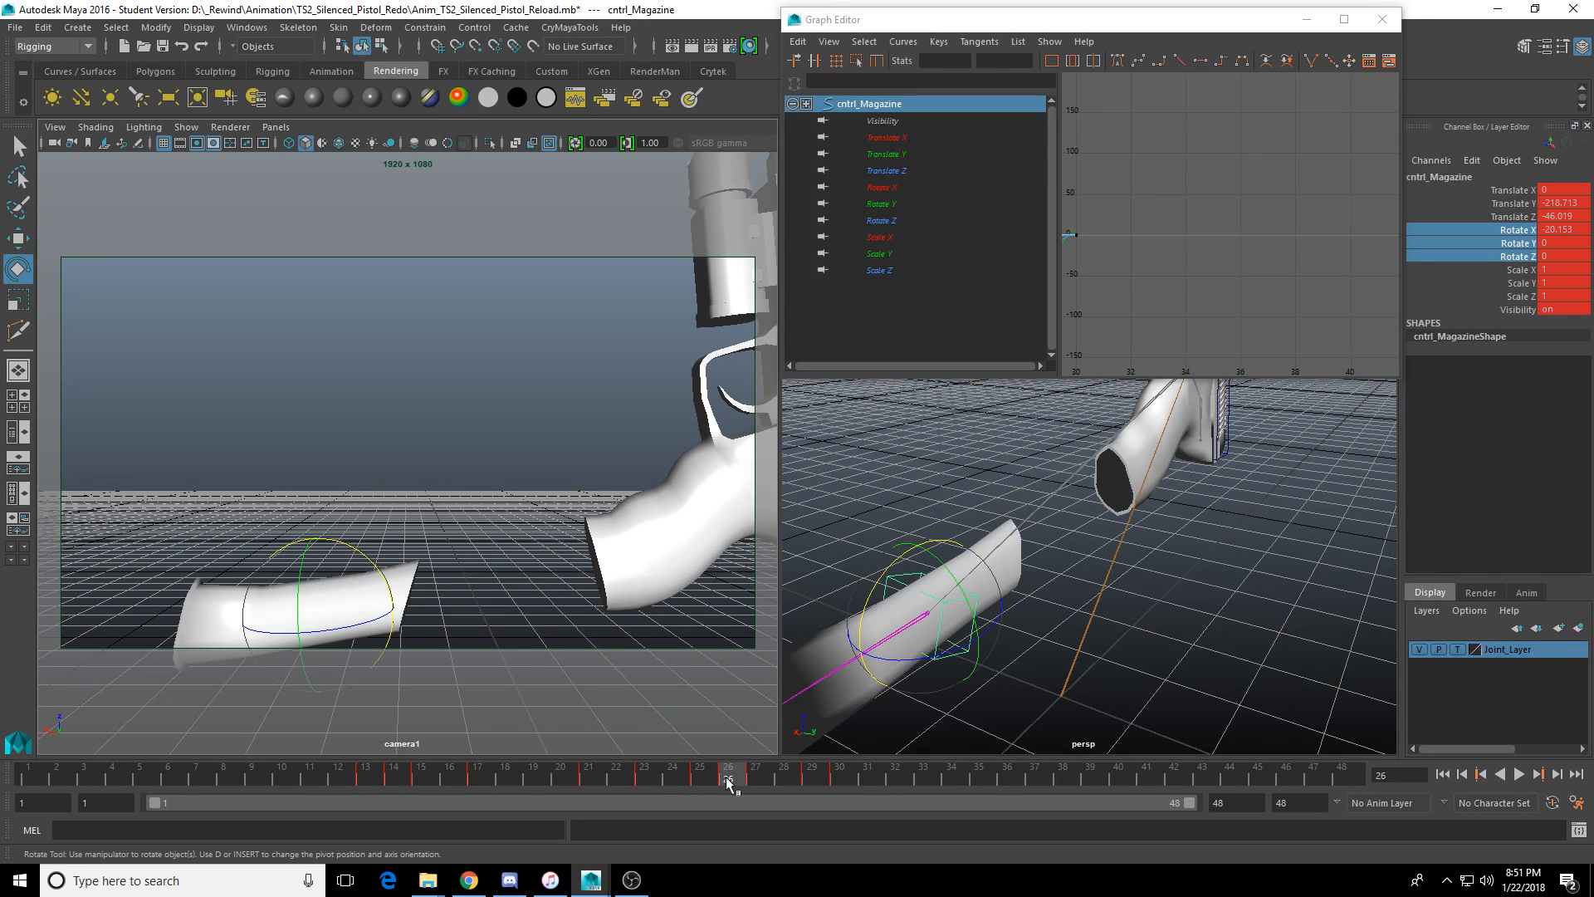
drag(854, 533, 854, 658)
key(s)
click(754, 780)
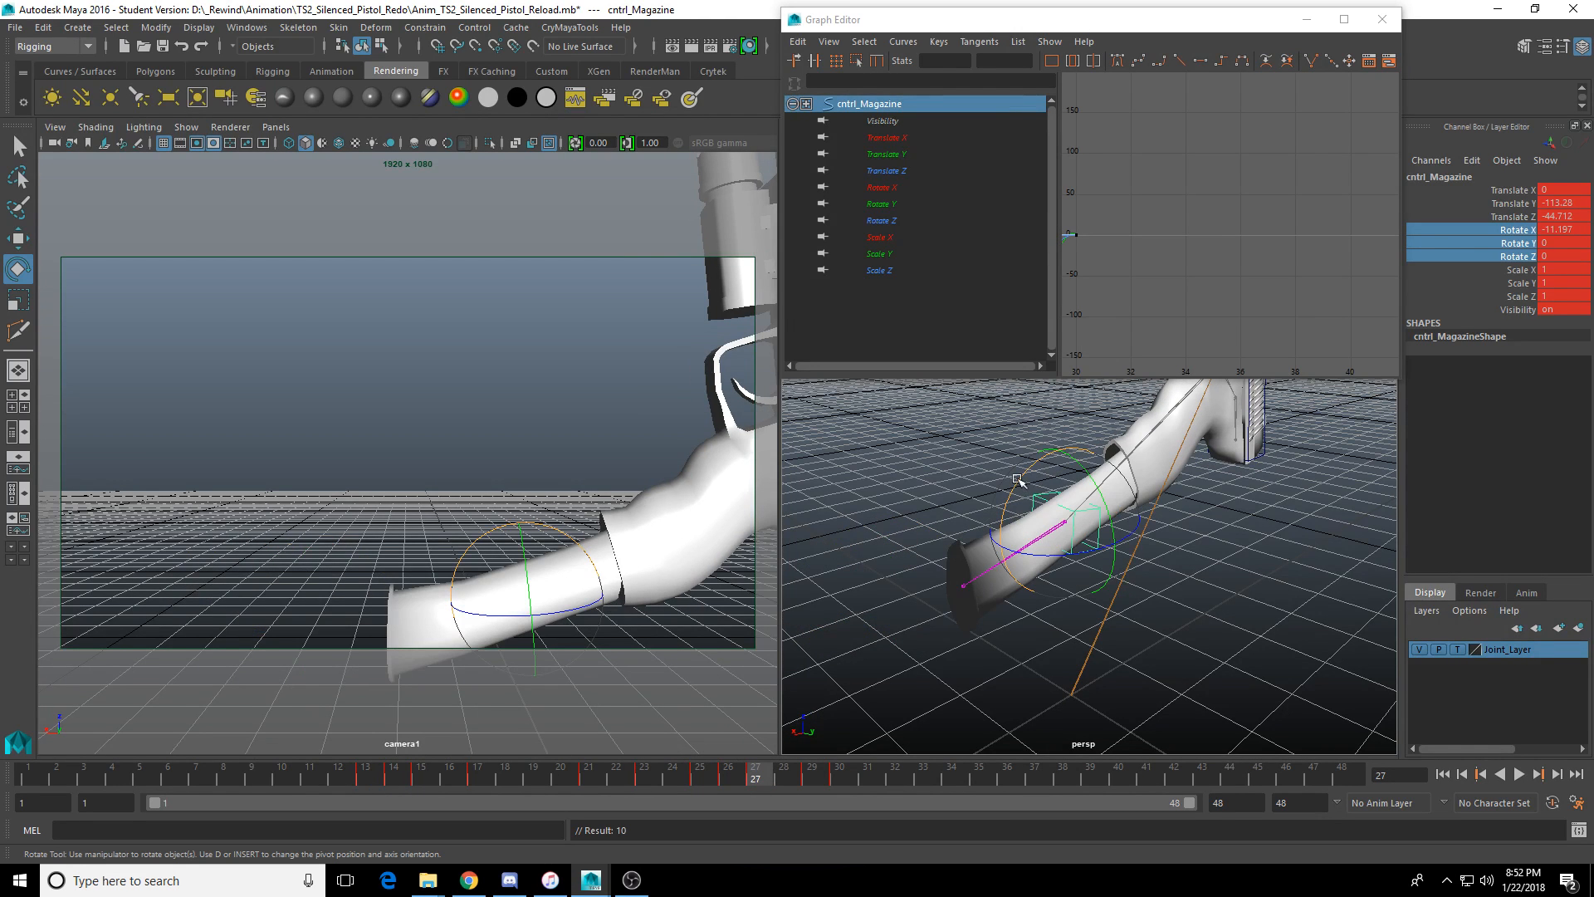
drag(1024, 472, 1163, 516)
key(s)
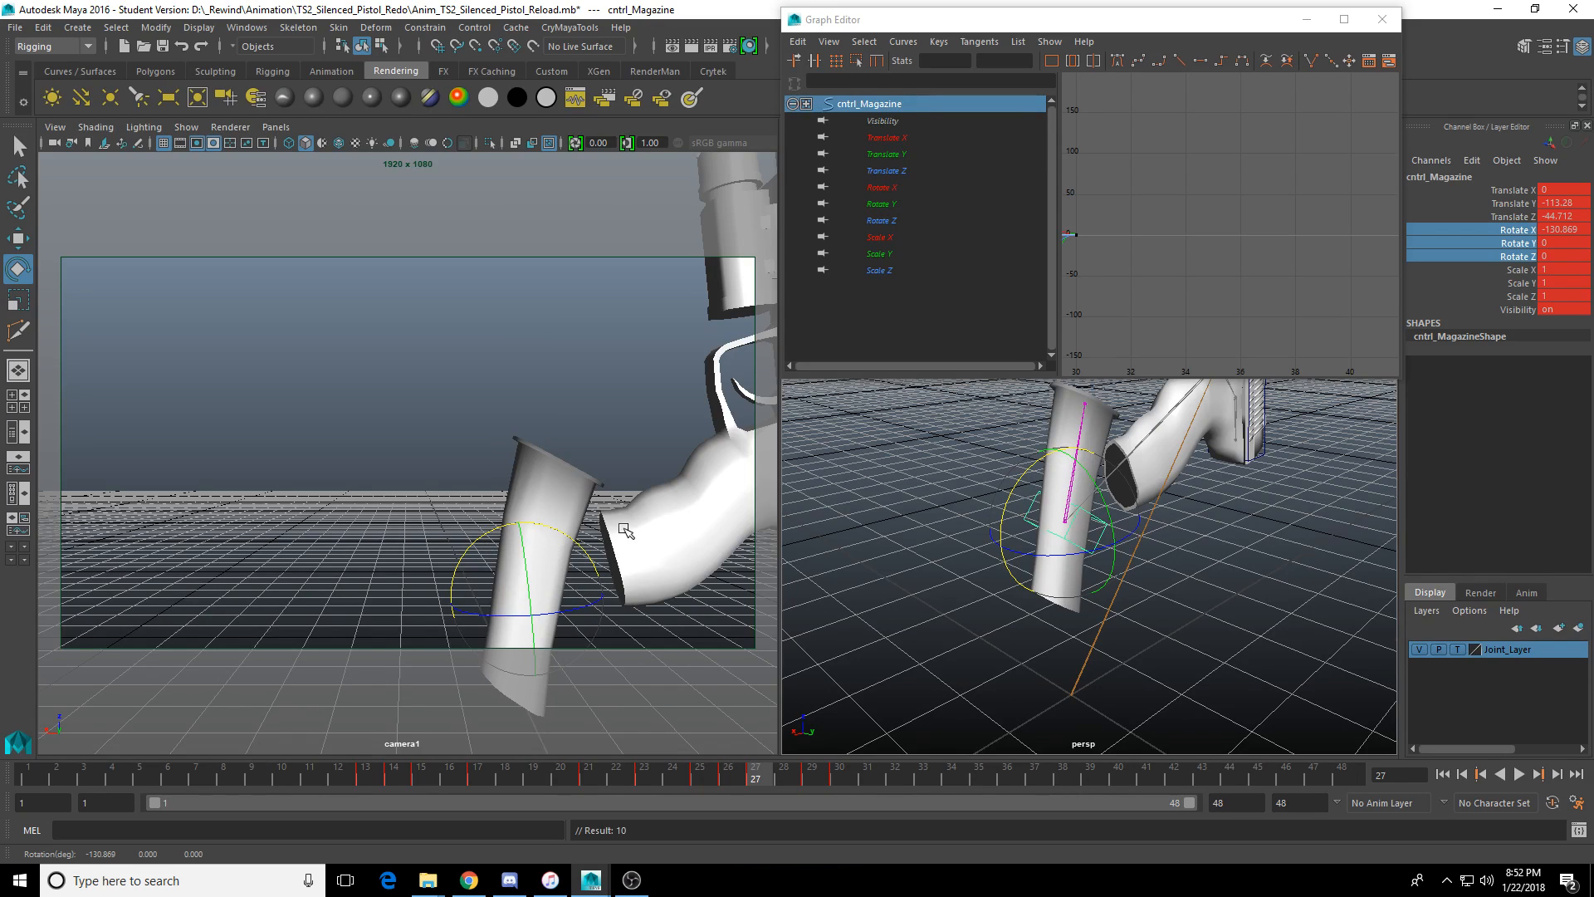
Play back the flipped magazine and undo the magazine control's rotation and new keys.
middle_click(625, 545)
drag(645, 779, 681, 776)
click(1519, 773)
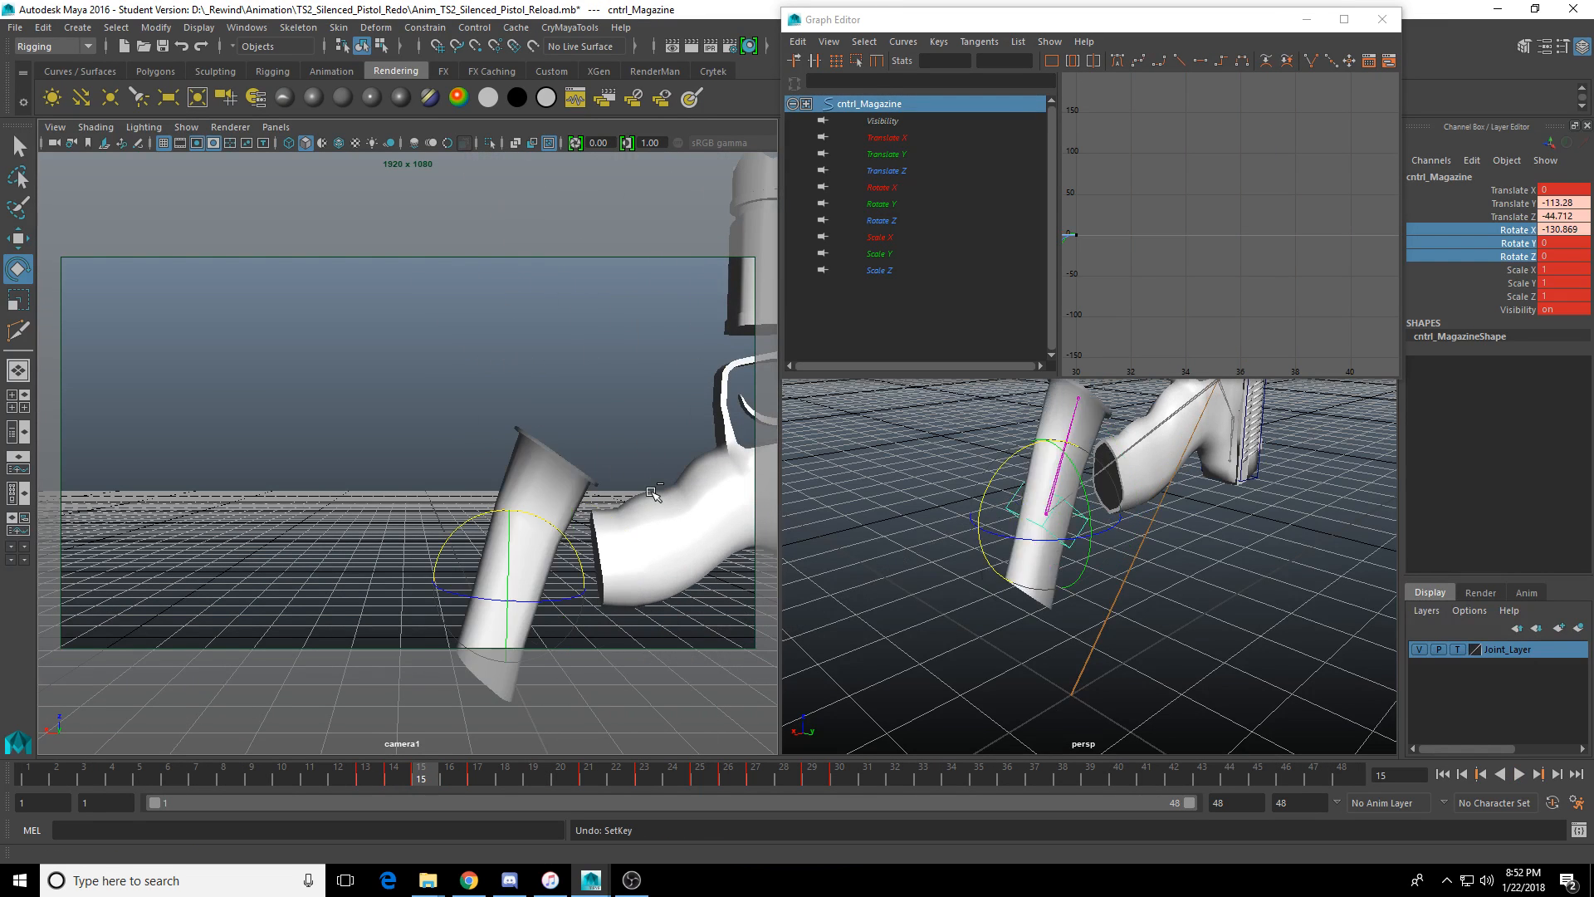
key(Escape)
key(ctrl+z)
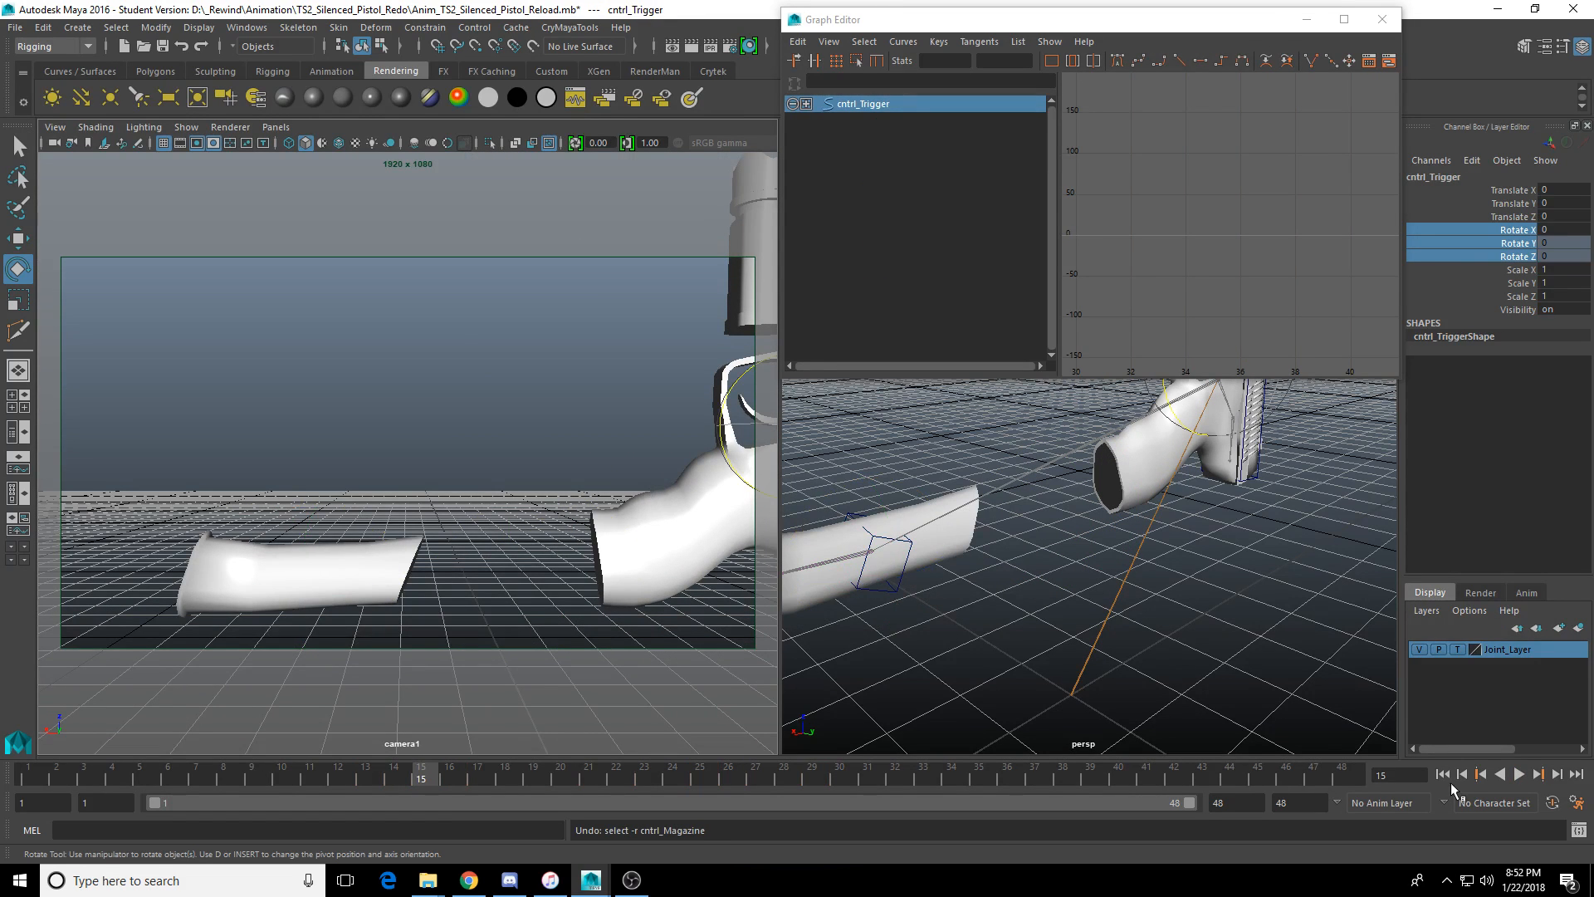
Play back and scrub through the whole reload to examine the magazine swap and the pistol's return to its starting pose.
click(1518, 773)
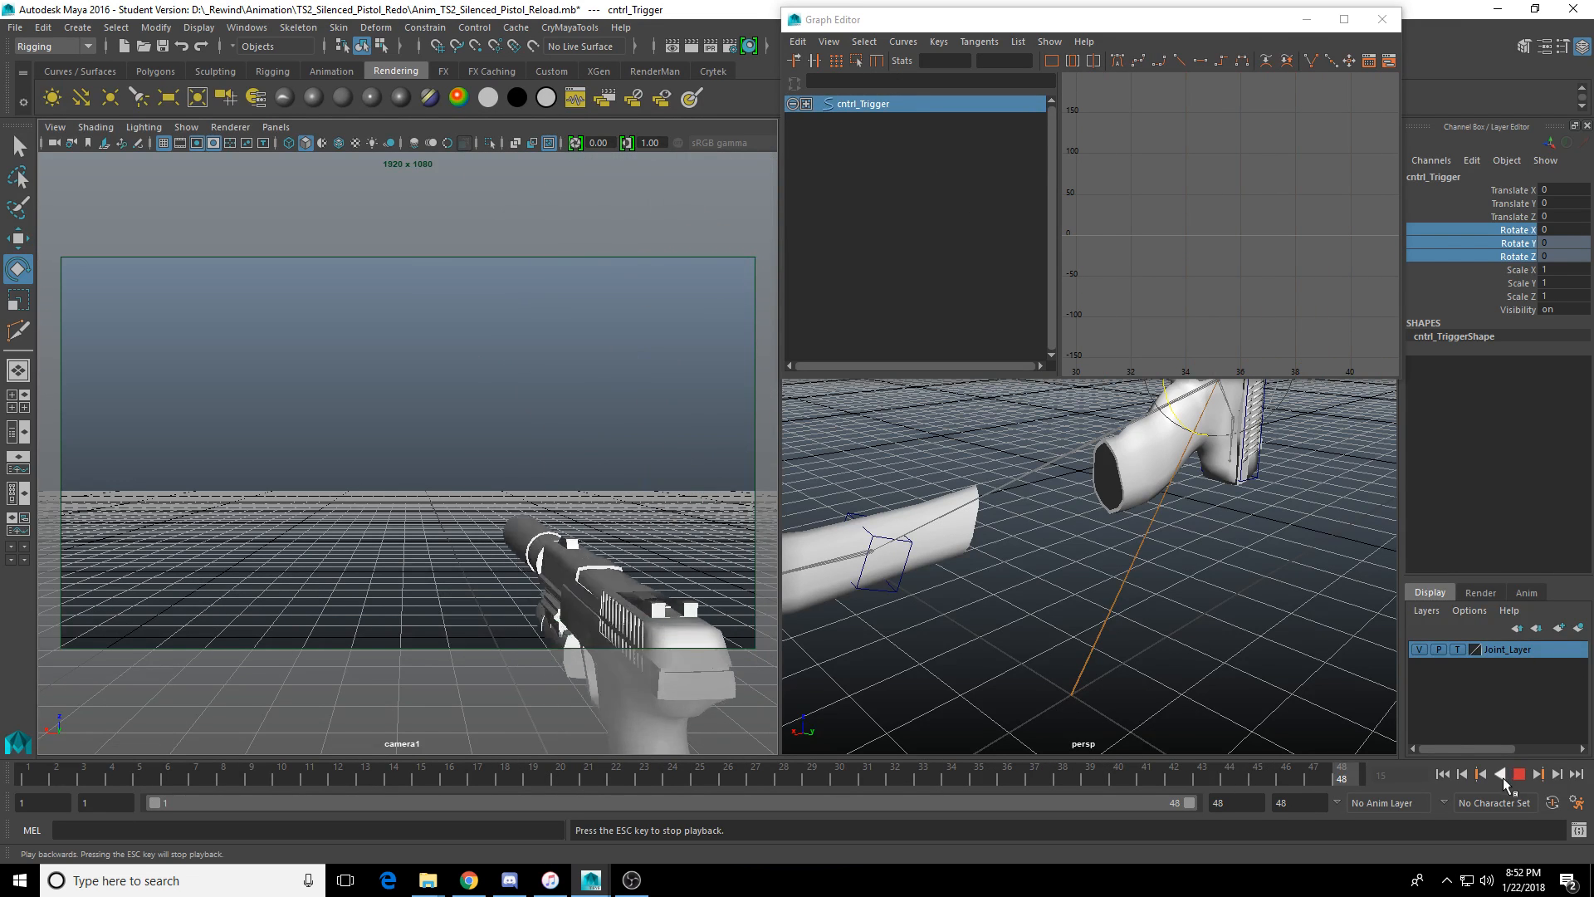
key(Escape)
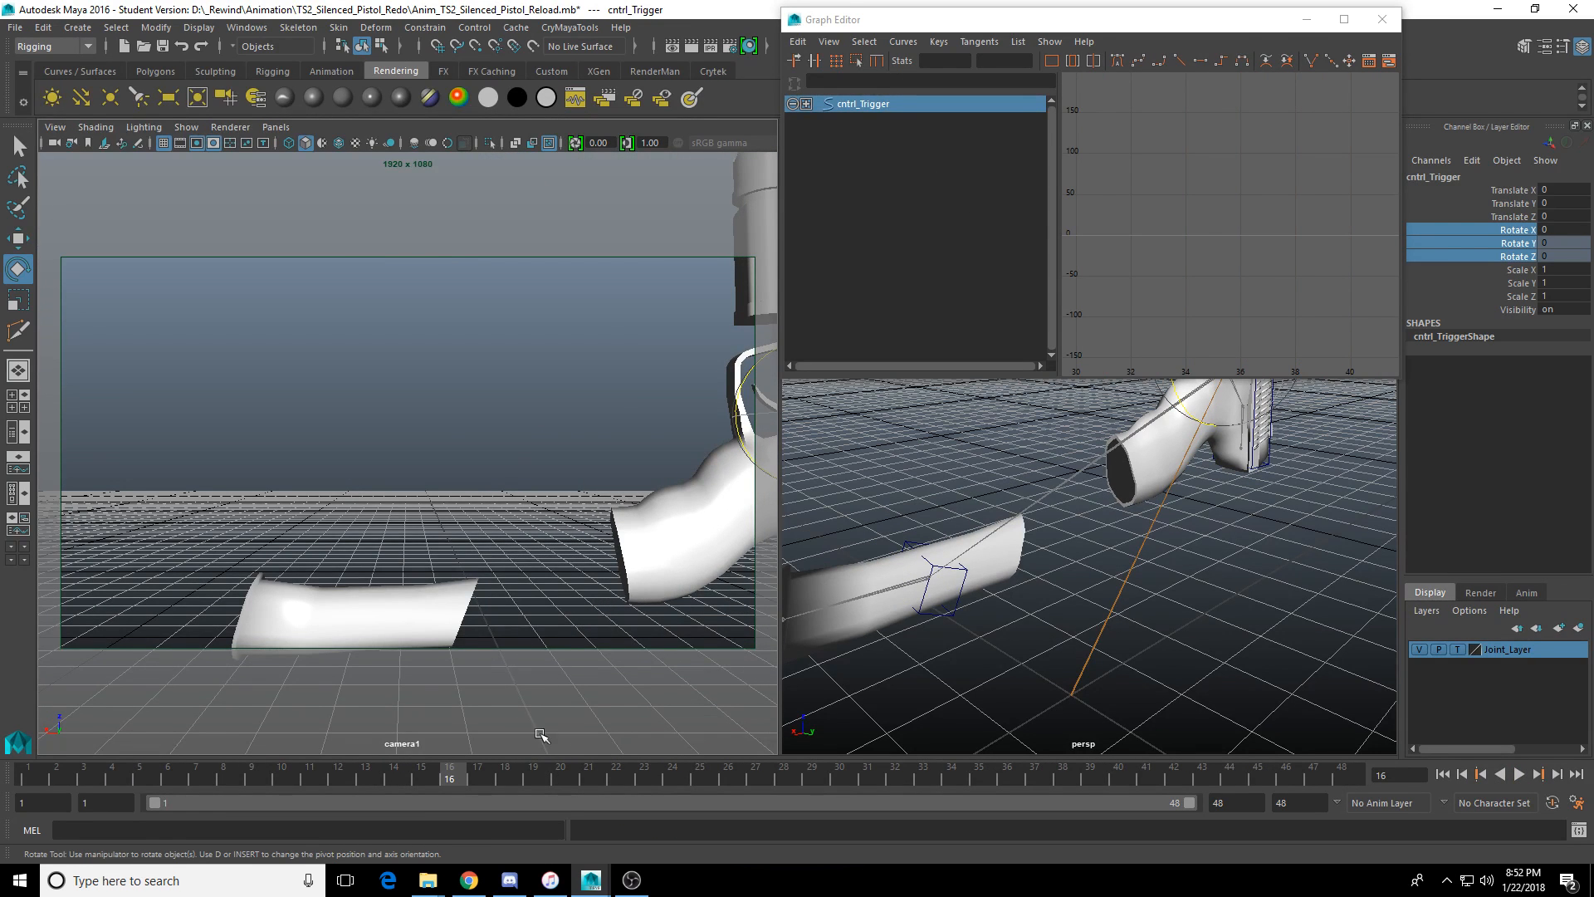
drag(564, 776, 886, 790)
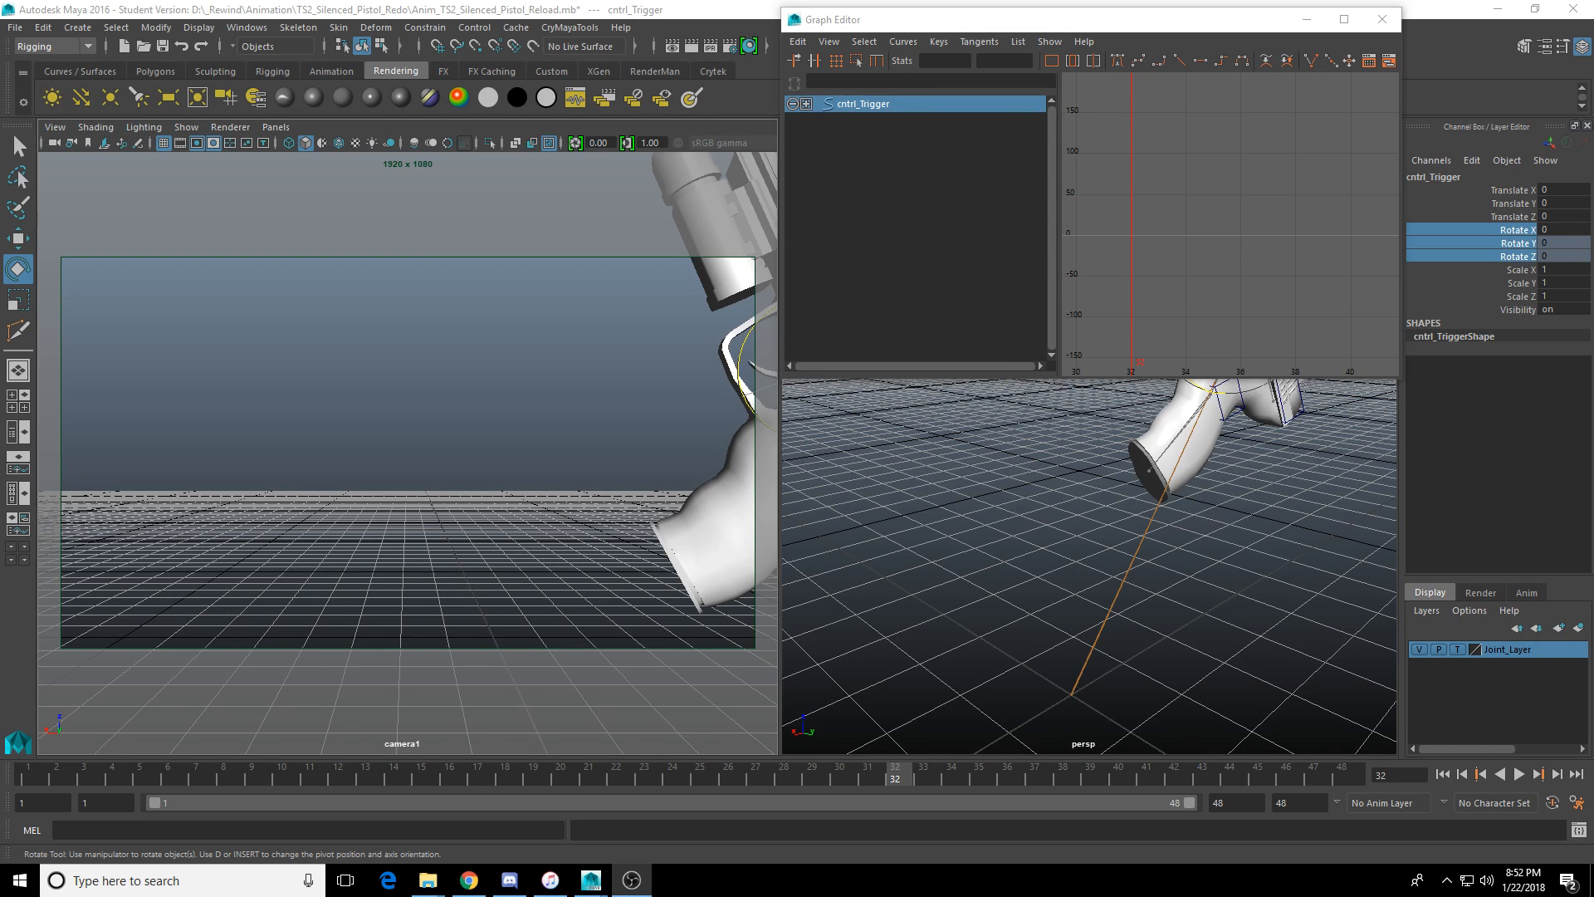
click(520, 76)
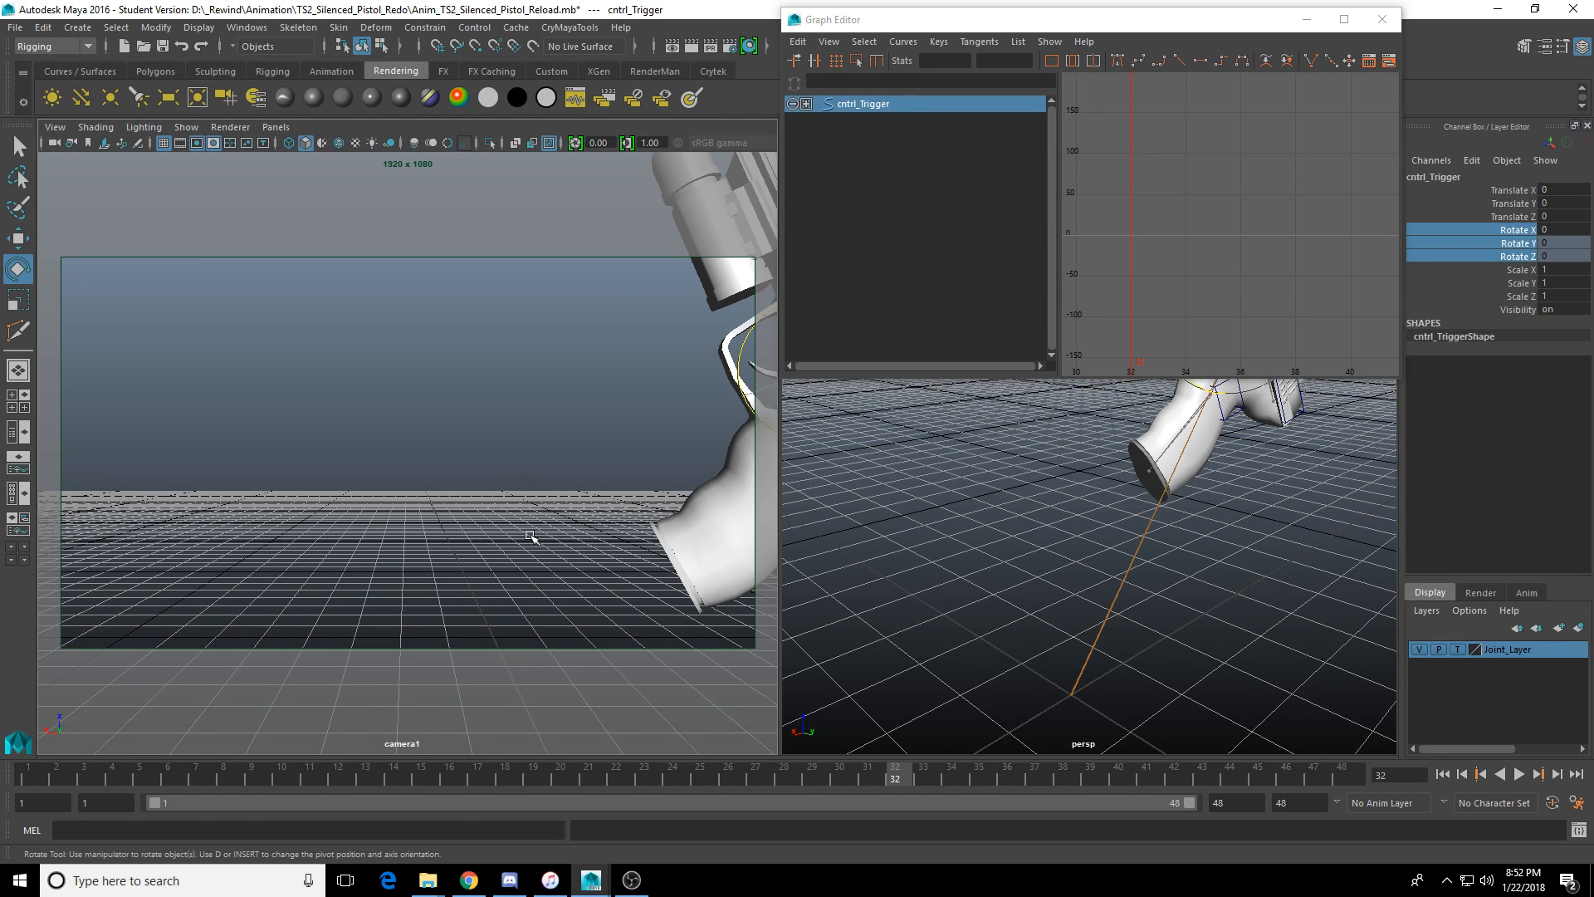
key(alt+v)
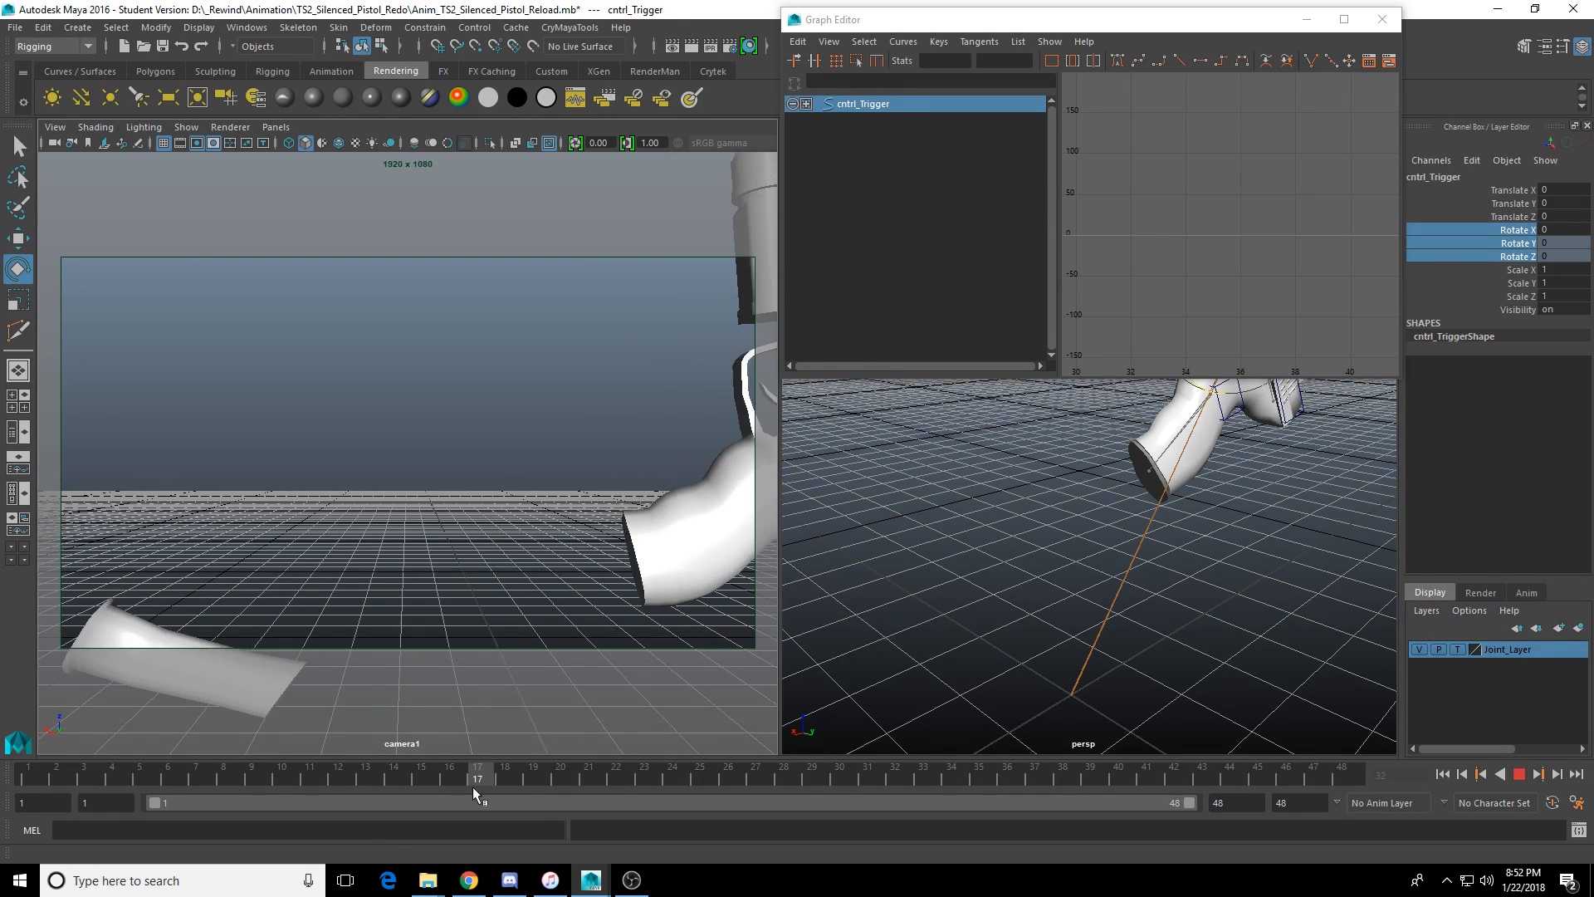
mouse_move(472, 786)
mouse_down()
mouse_move(882, 768)
mouse_move(735, 784)
mouse_move(770, 784)
mouse_up()
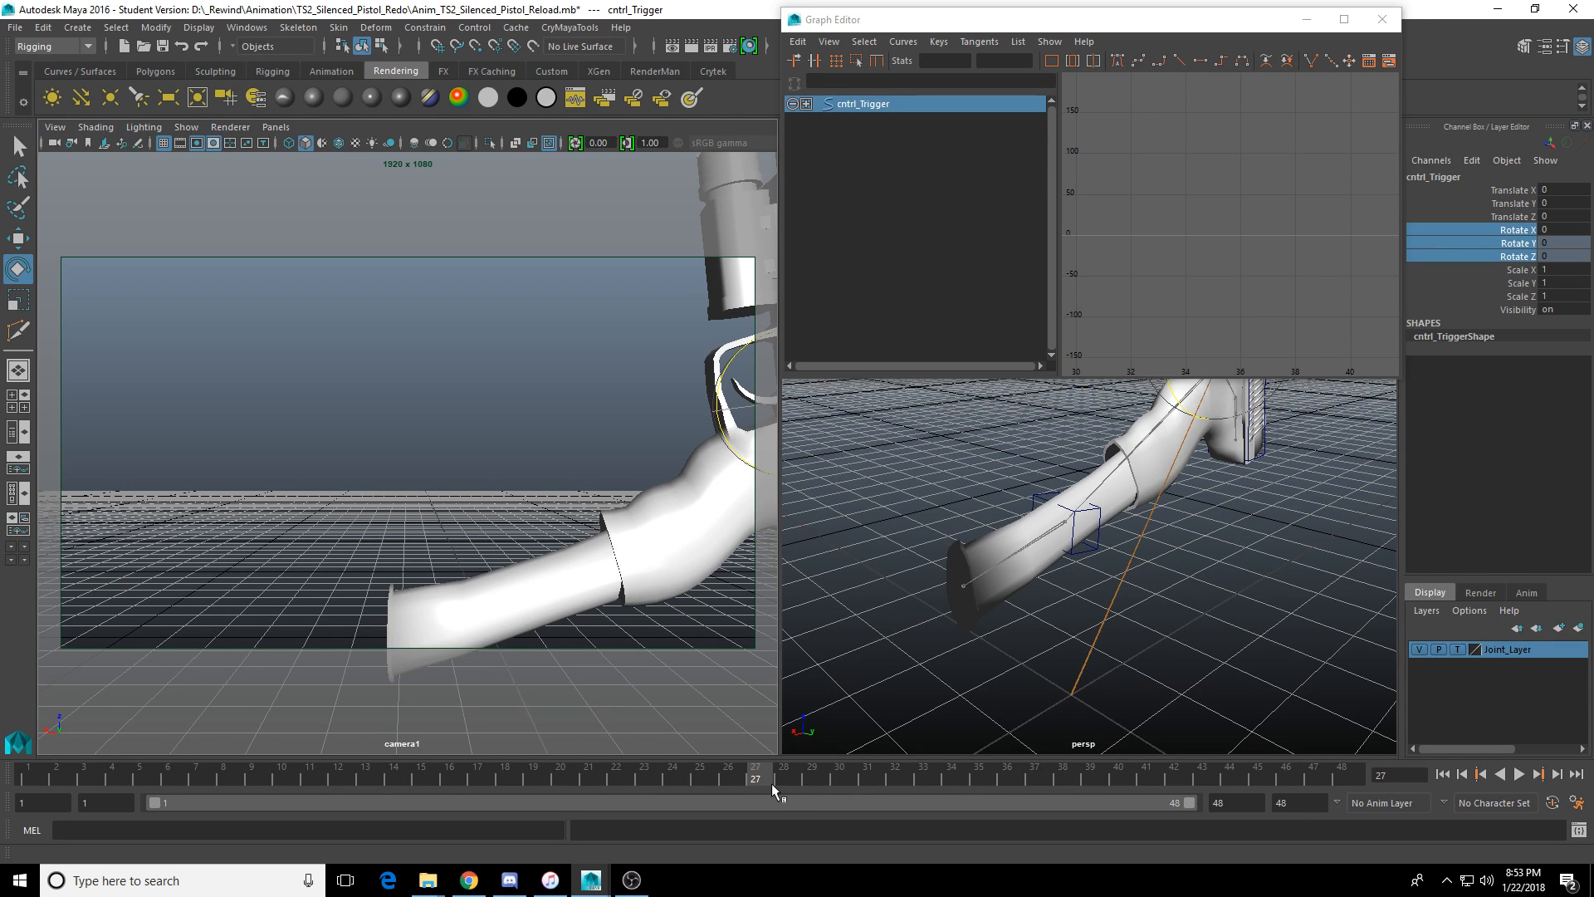
drag(770, 780, 1007, 776)
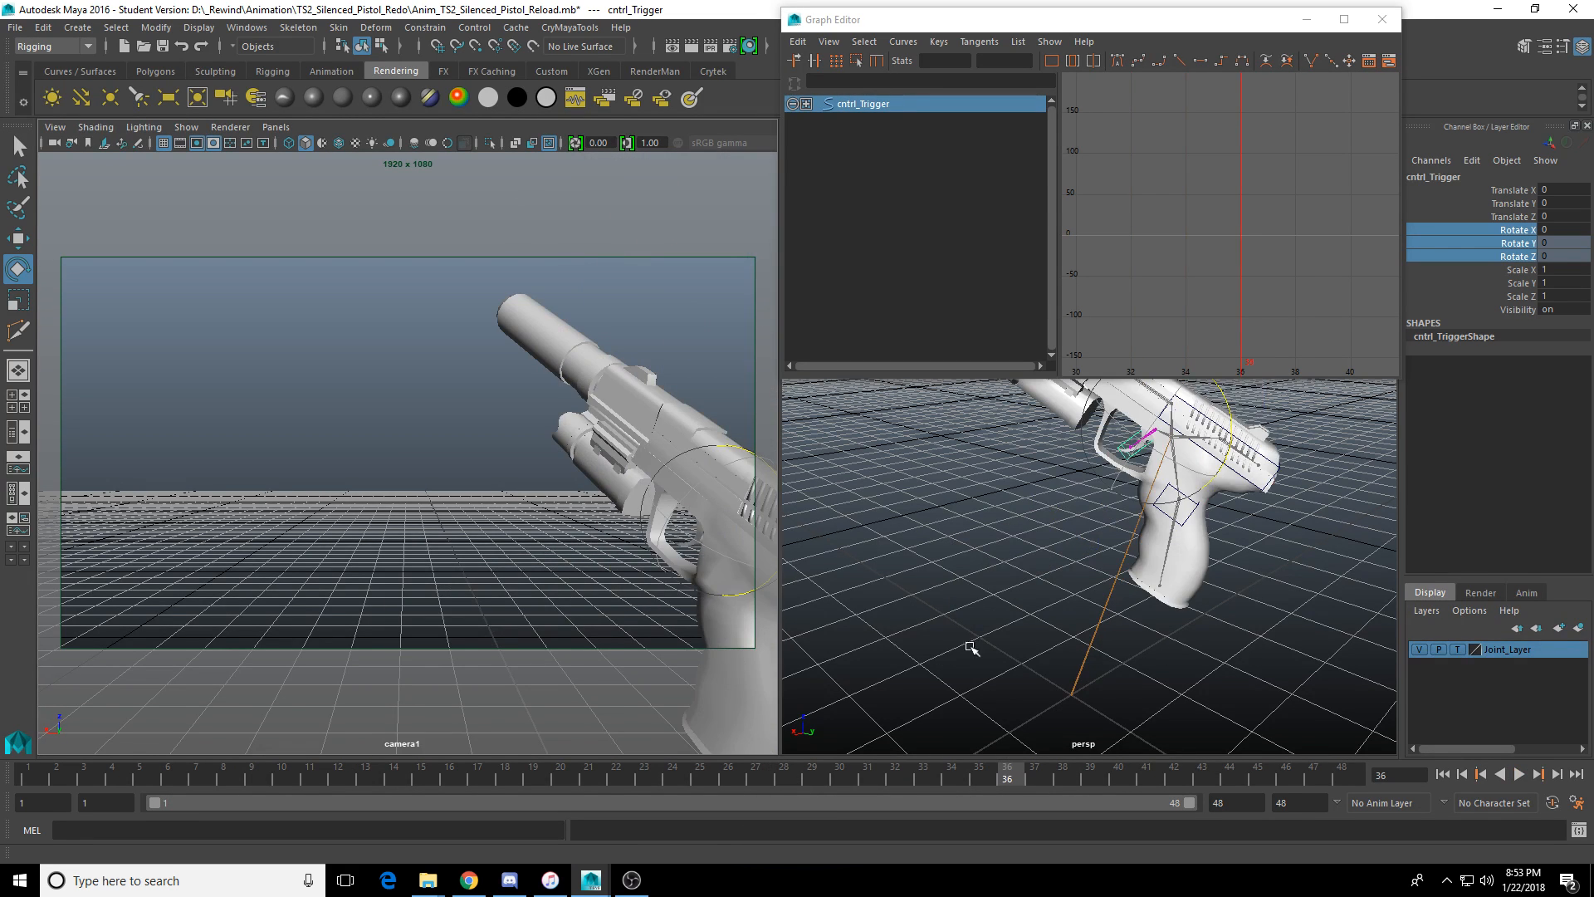
alt+drag(967, 650, 1038, 706)
drag(982, 774, 588, 776)
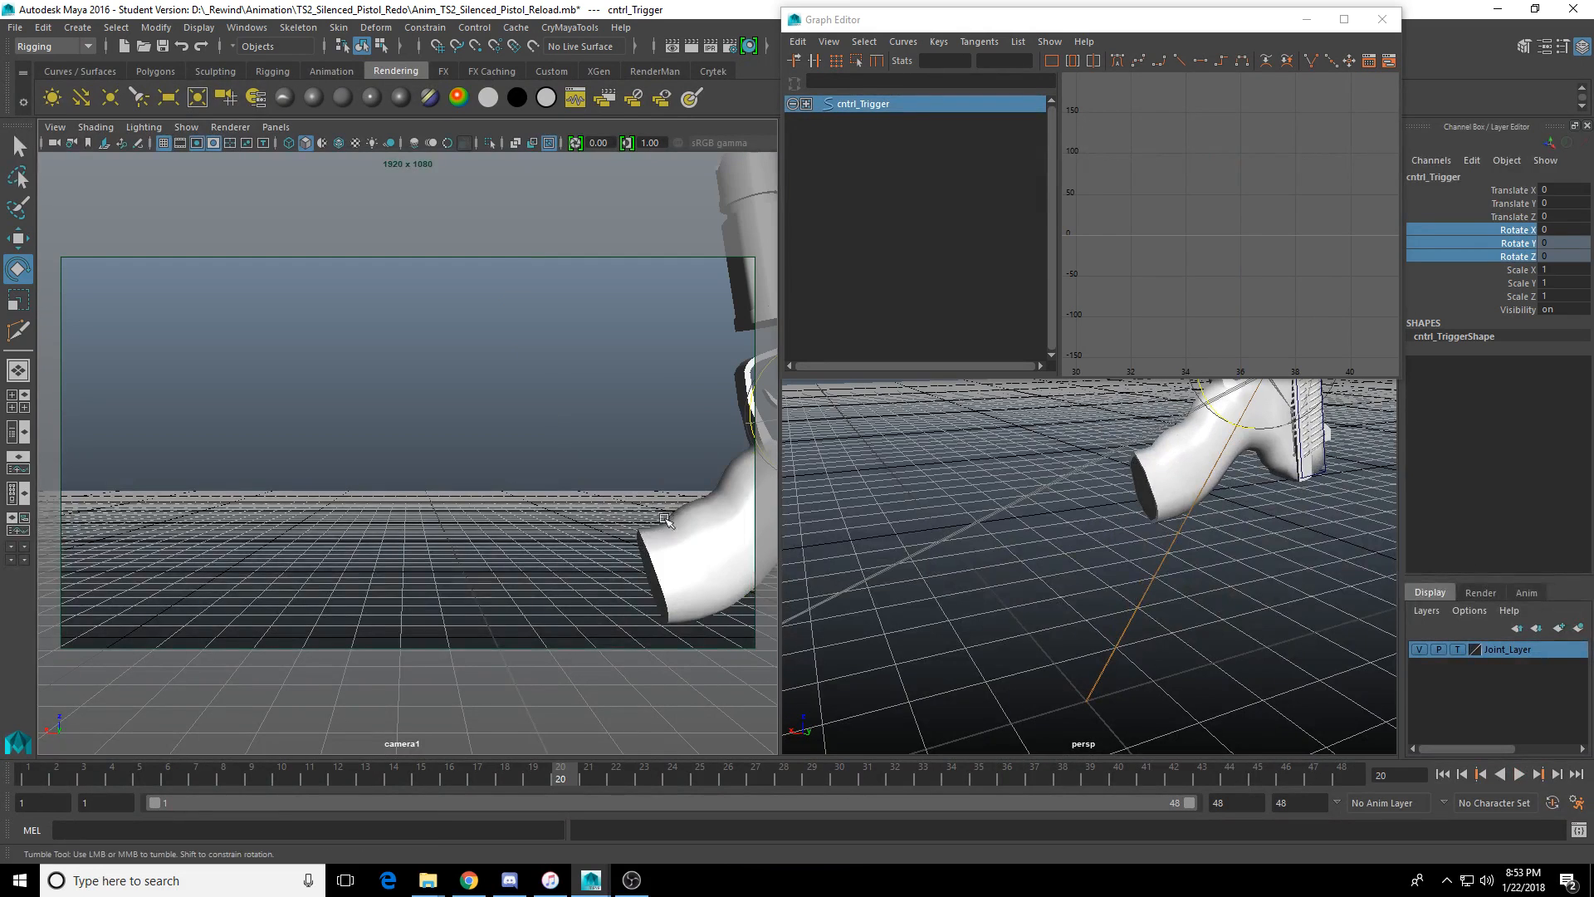
click(1518, 774)
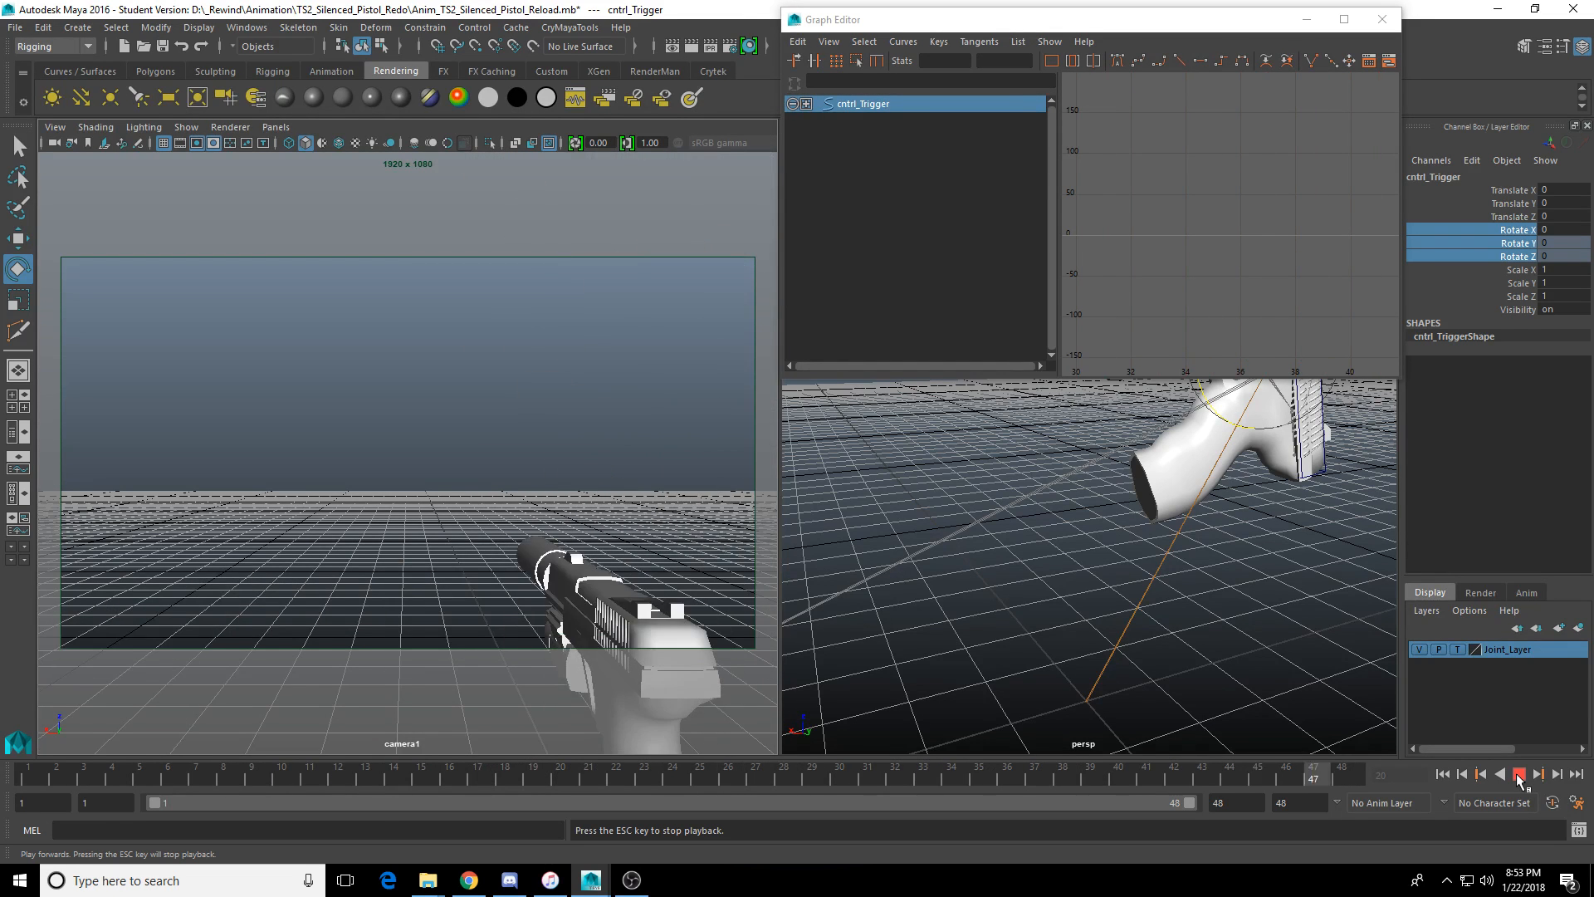
click(1520, 774)
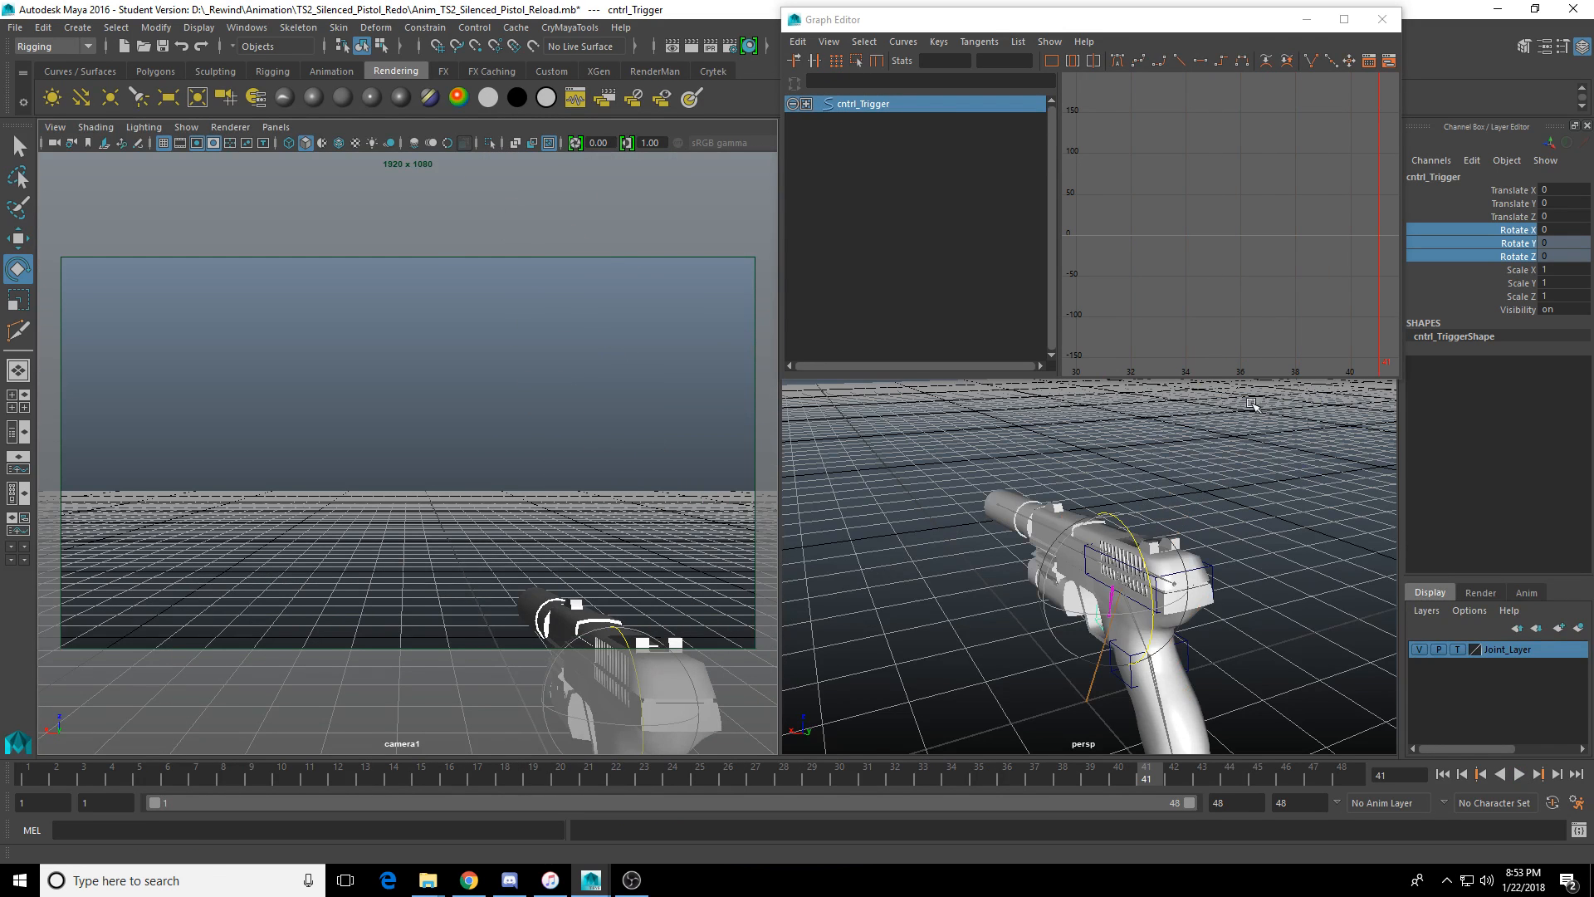
Save the finished reload animation scene.
click(160, 46)
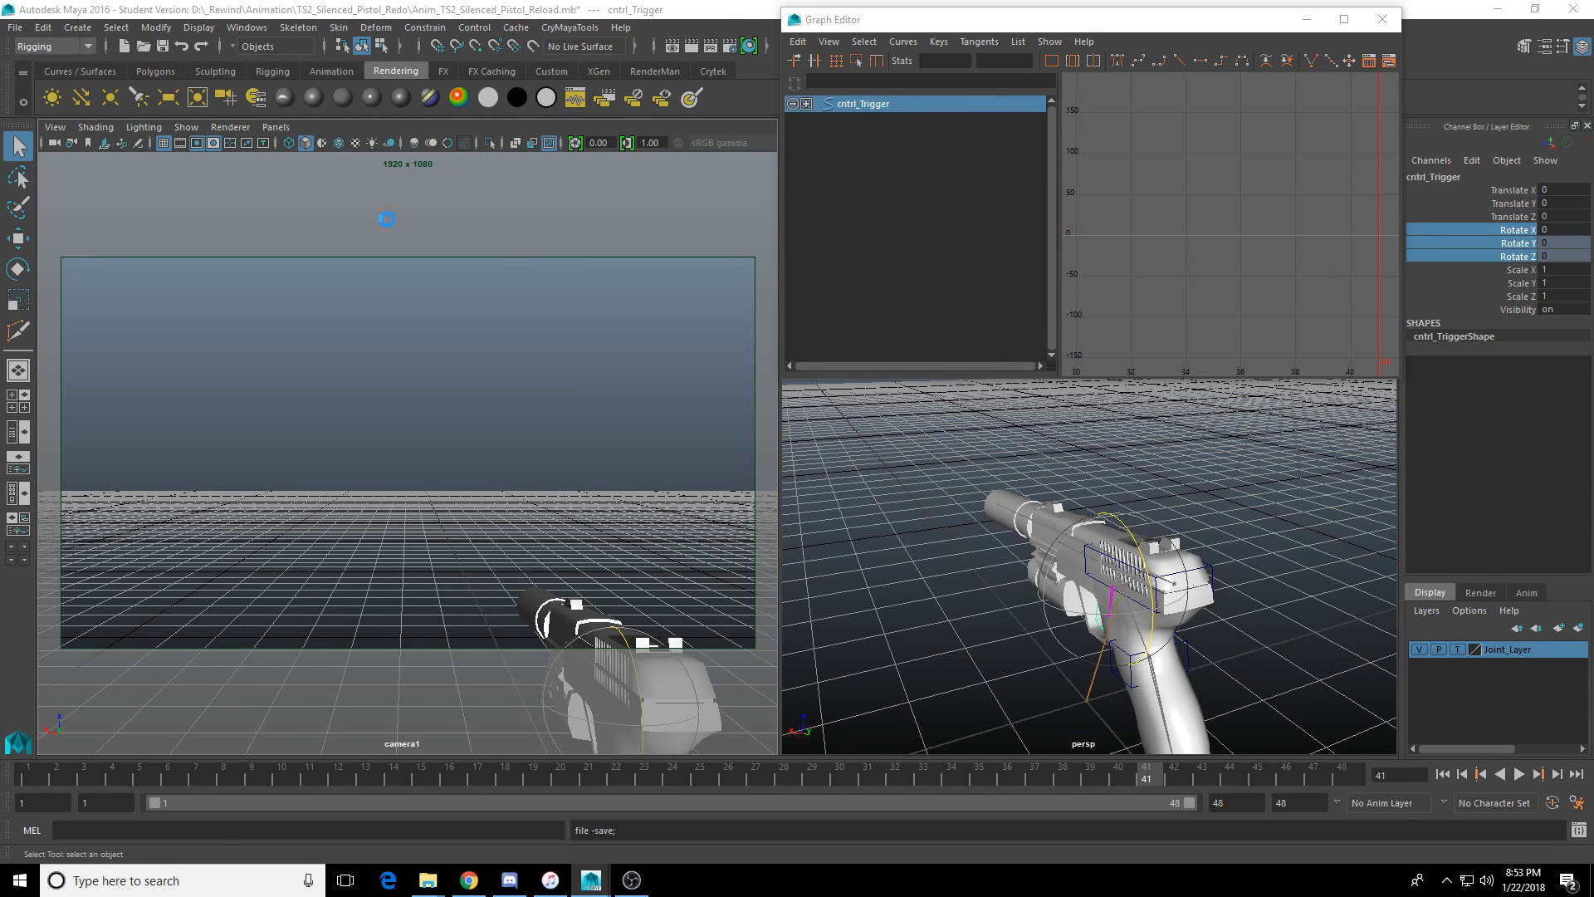
click(752, 454)
click(162, 47)
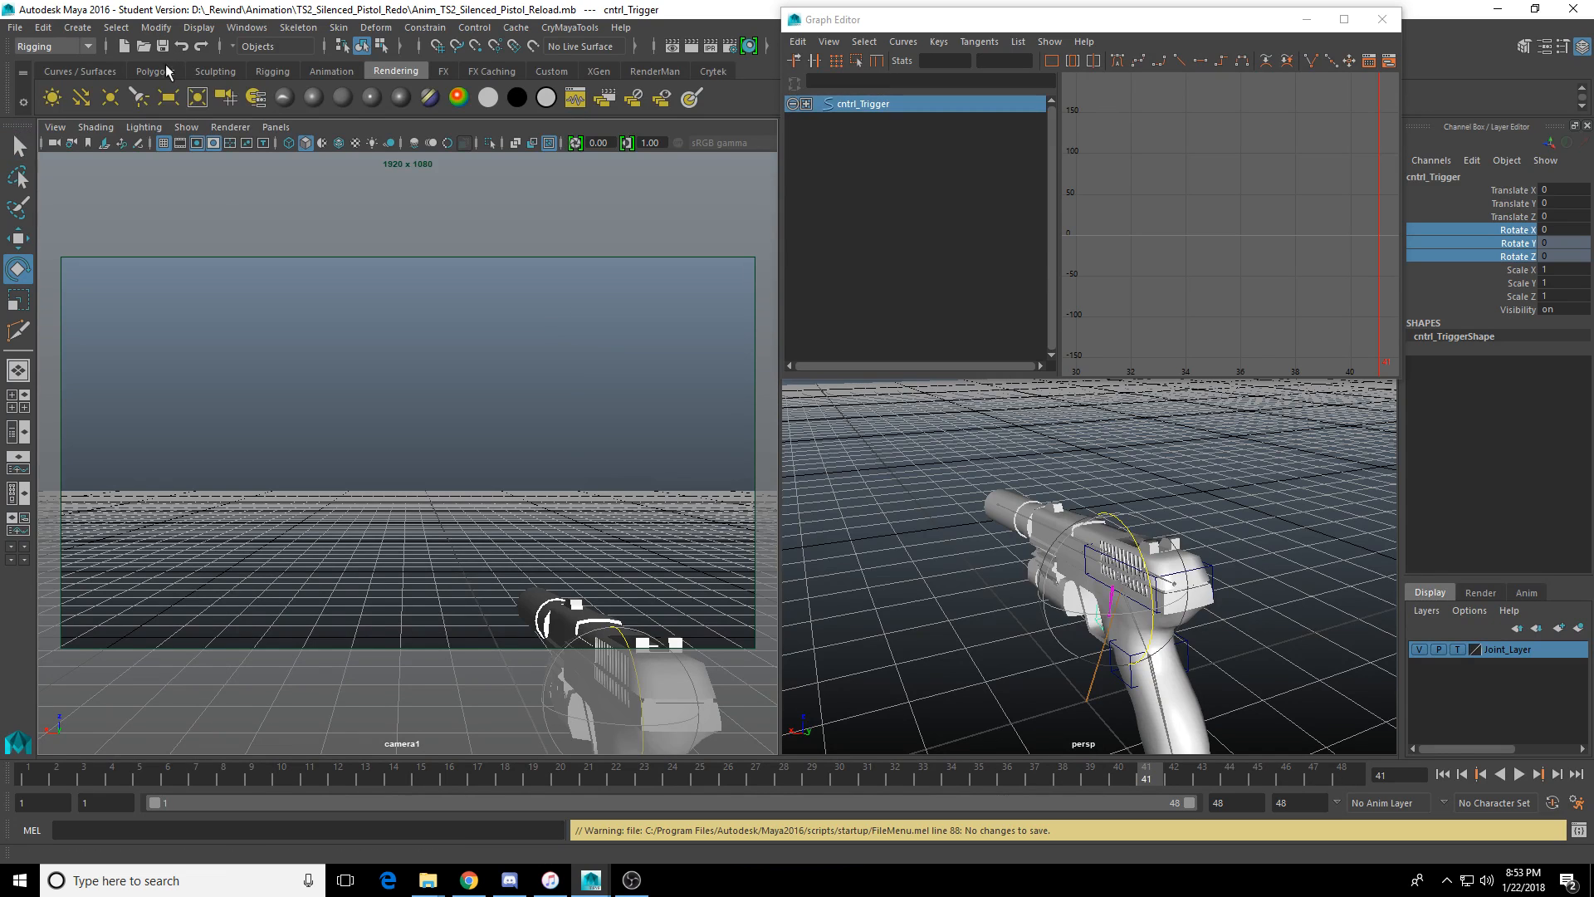
Open Anim_Base_TS2_Silenced_Pistol.mb and narrow the camera view to give the perspective view more room.
click(15, 27)
click(50, 58)
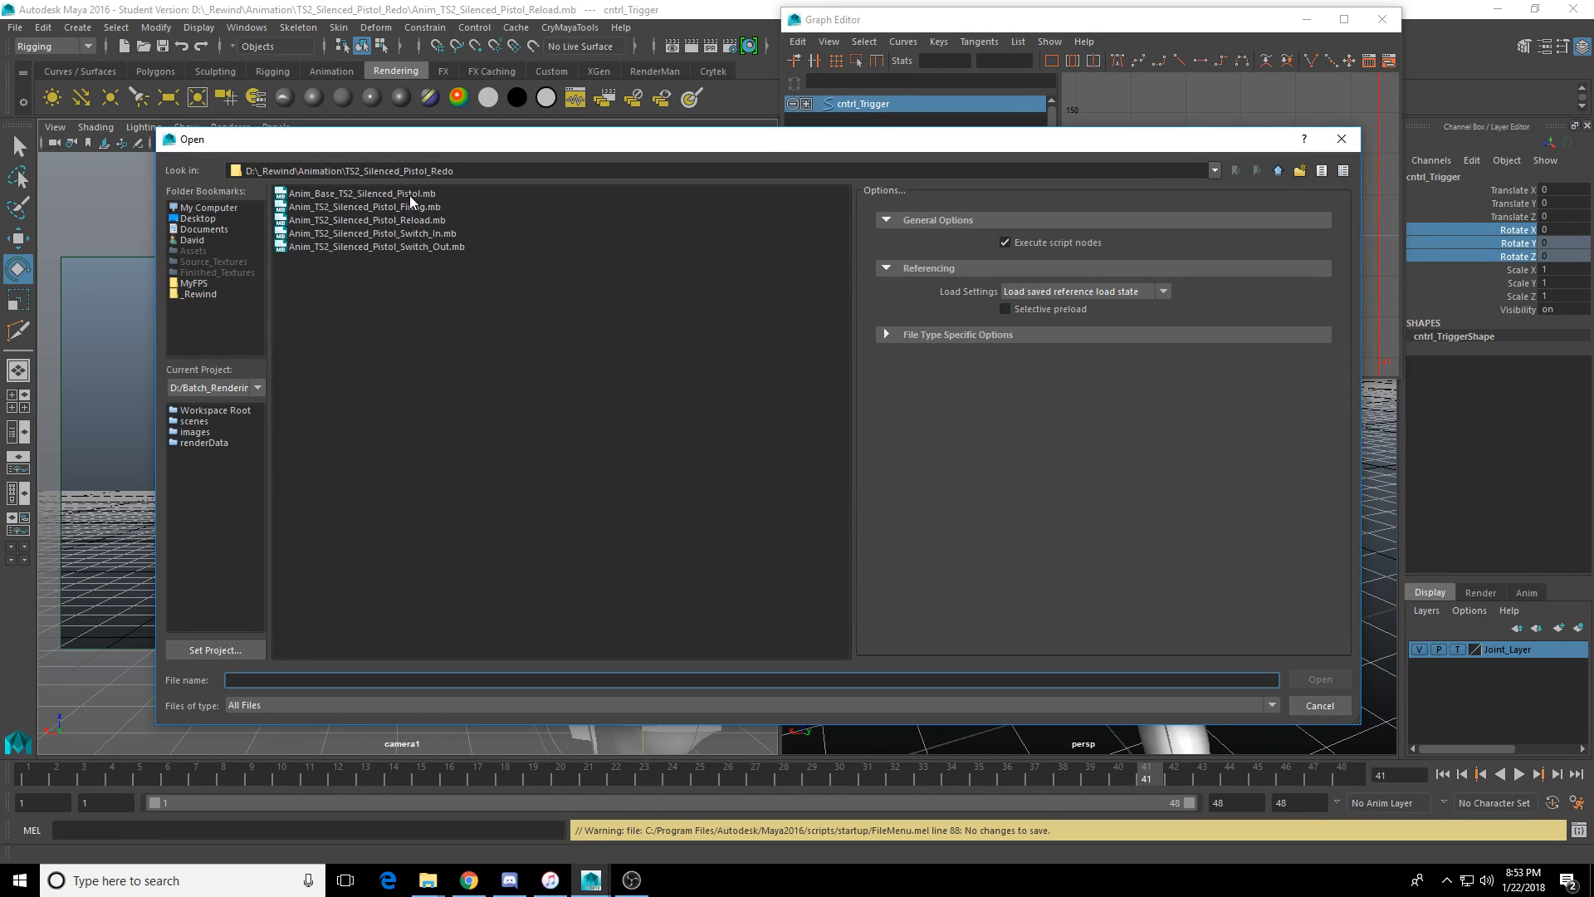
click(401, 206)
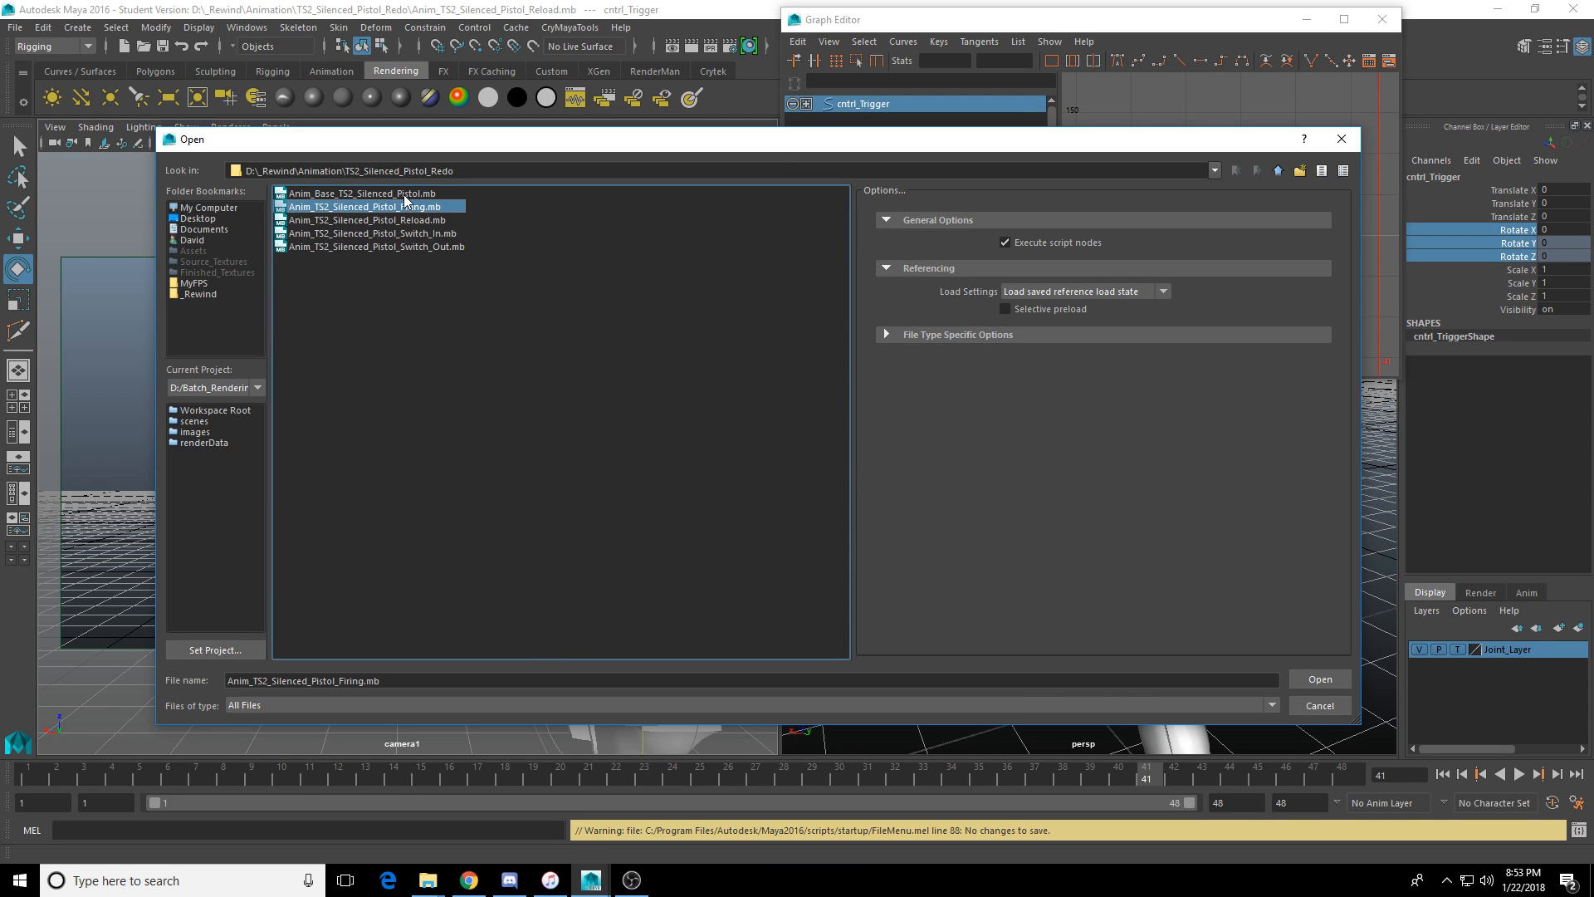
double_click(405, 193)
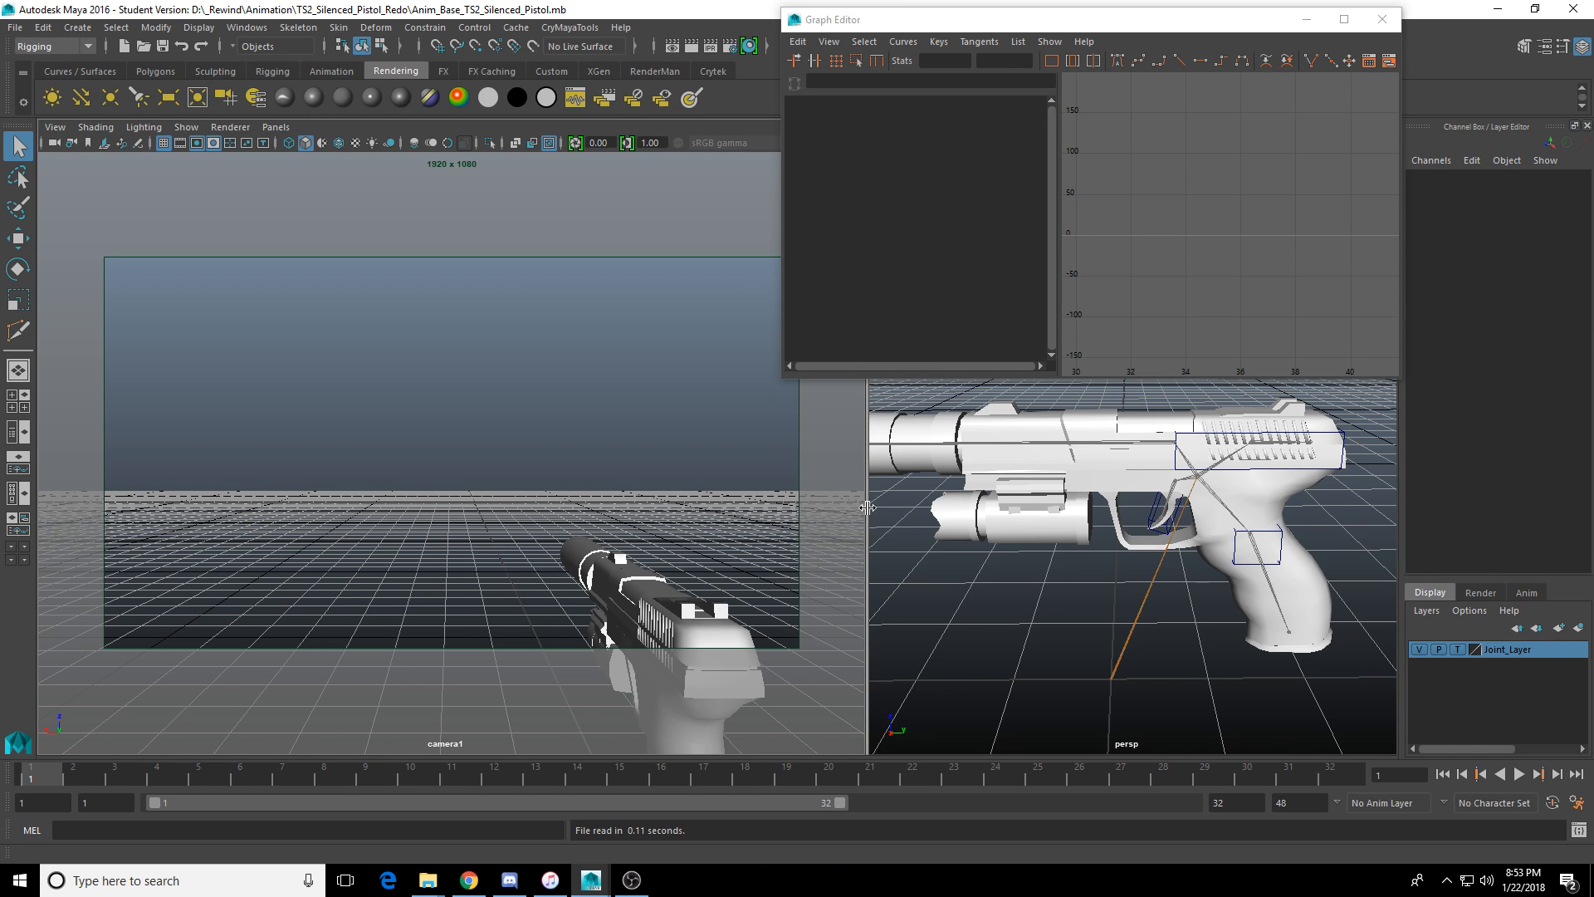
drag(867, 517, 785, 516)
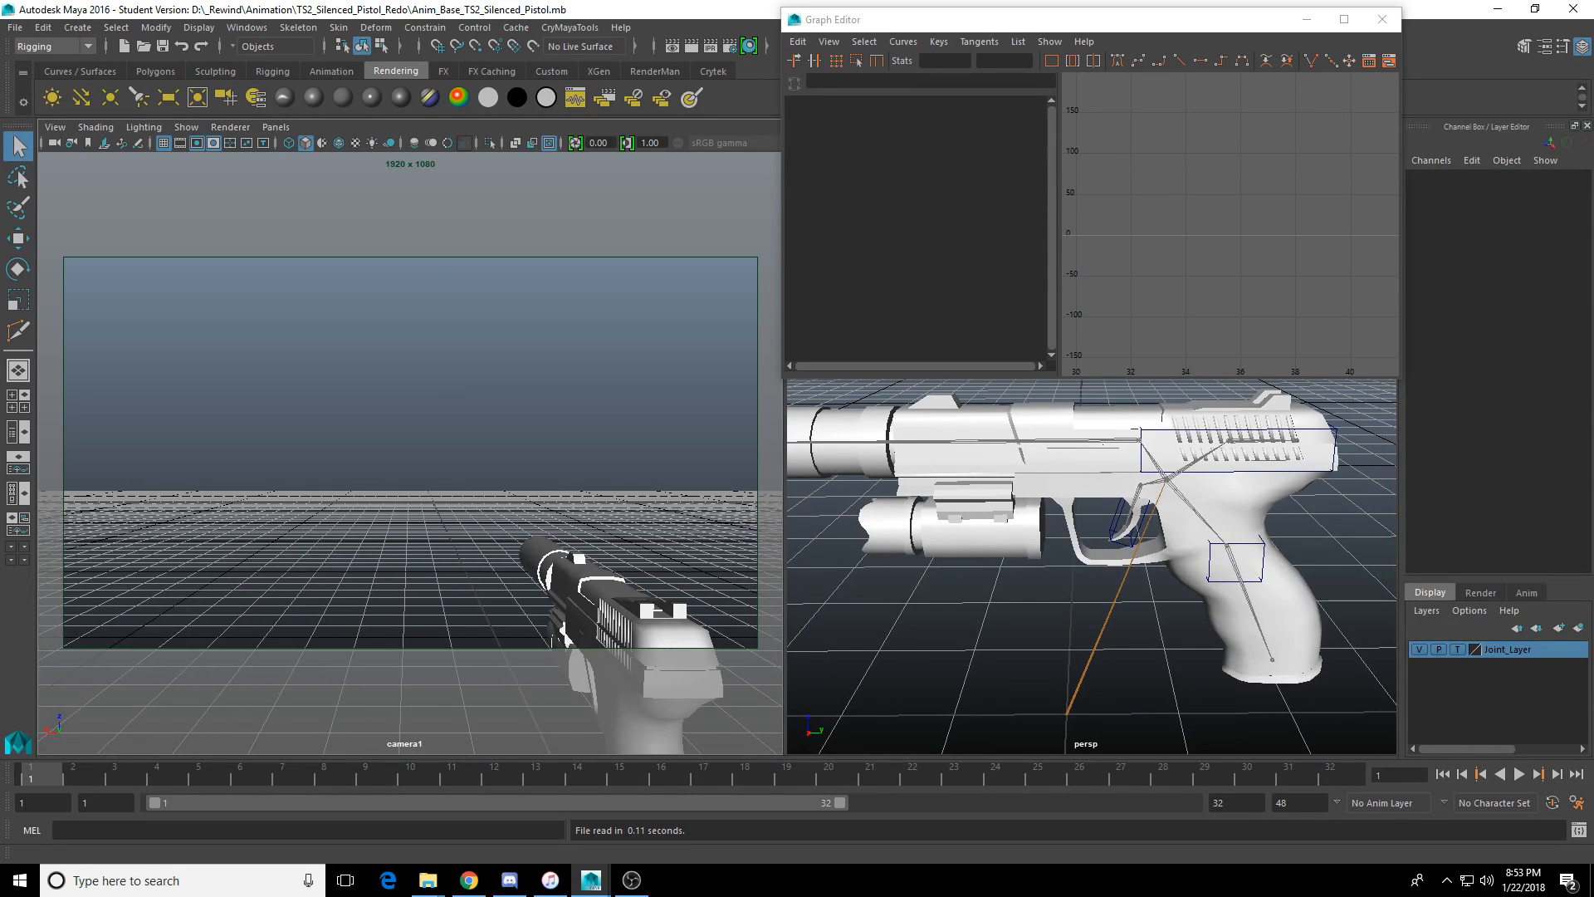
Select the pistol's root control cntrl_Root and key its starting pose at frame 1.
click(1114, 601)
key(Down)
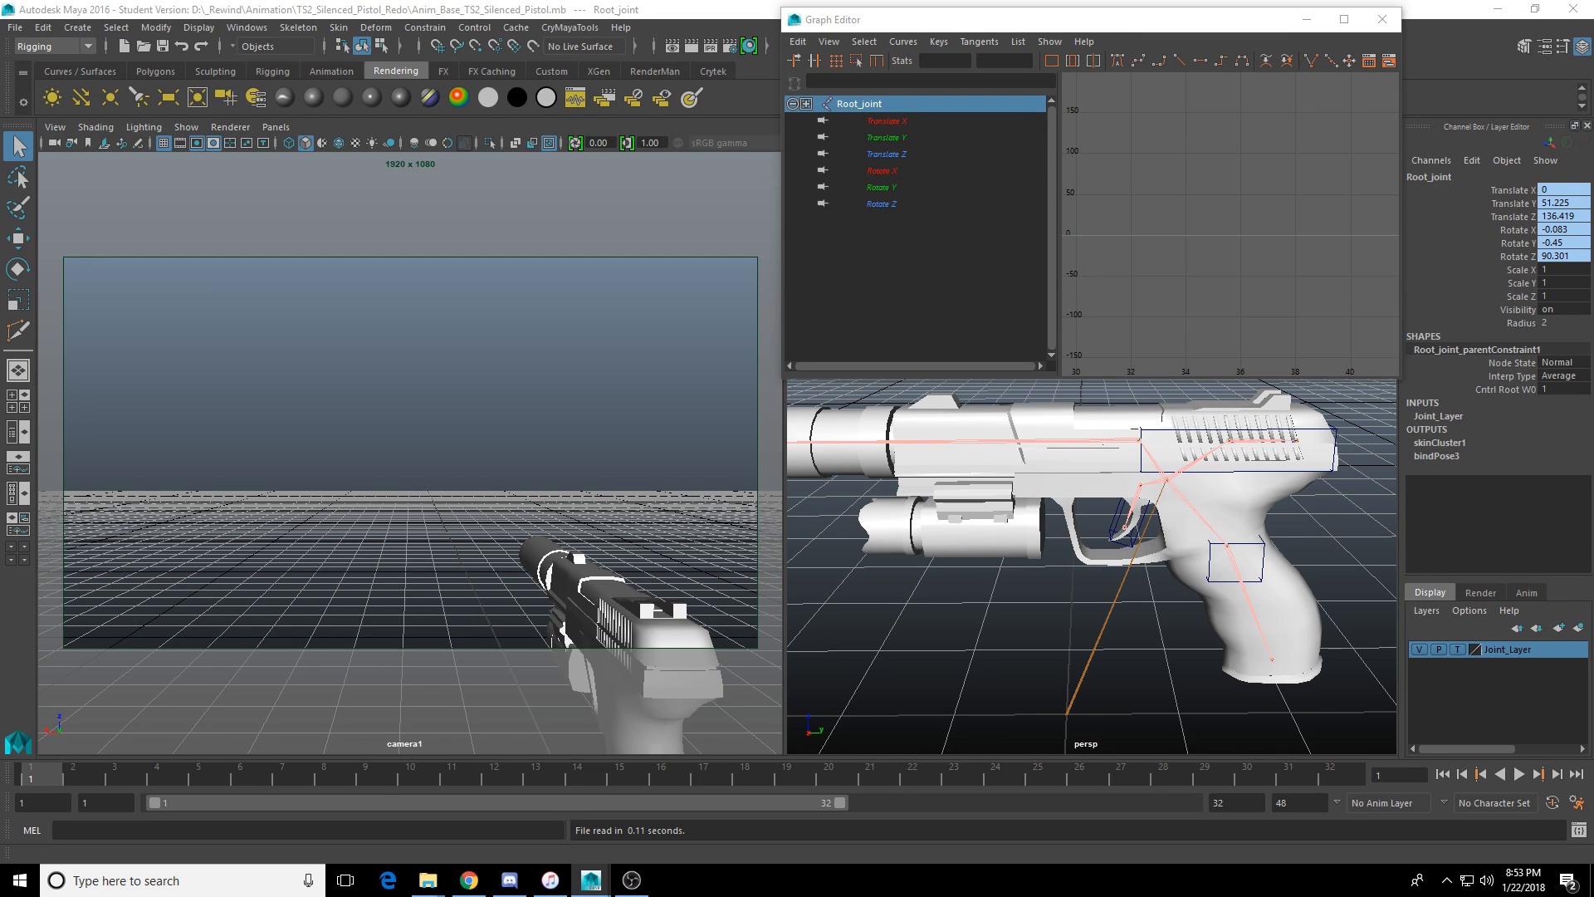
click(1115, 540)
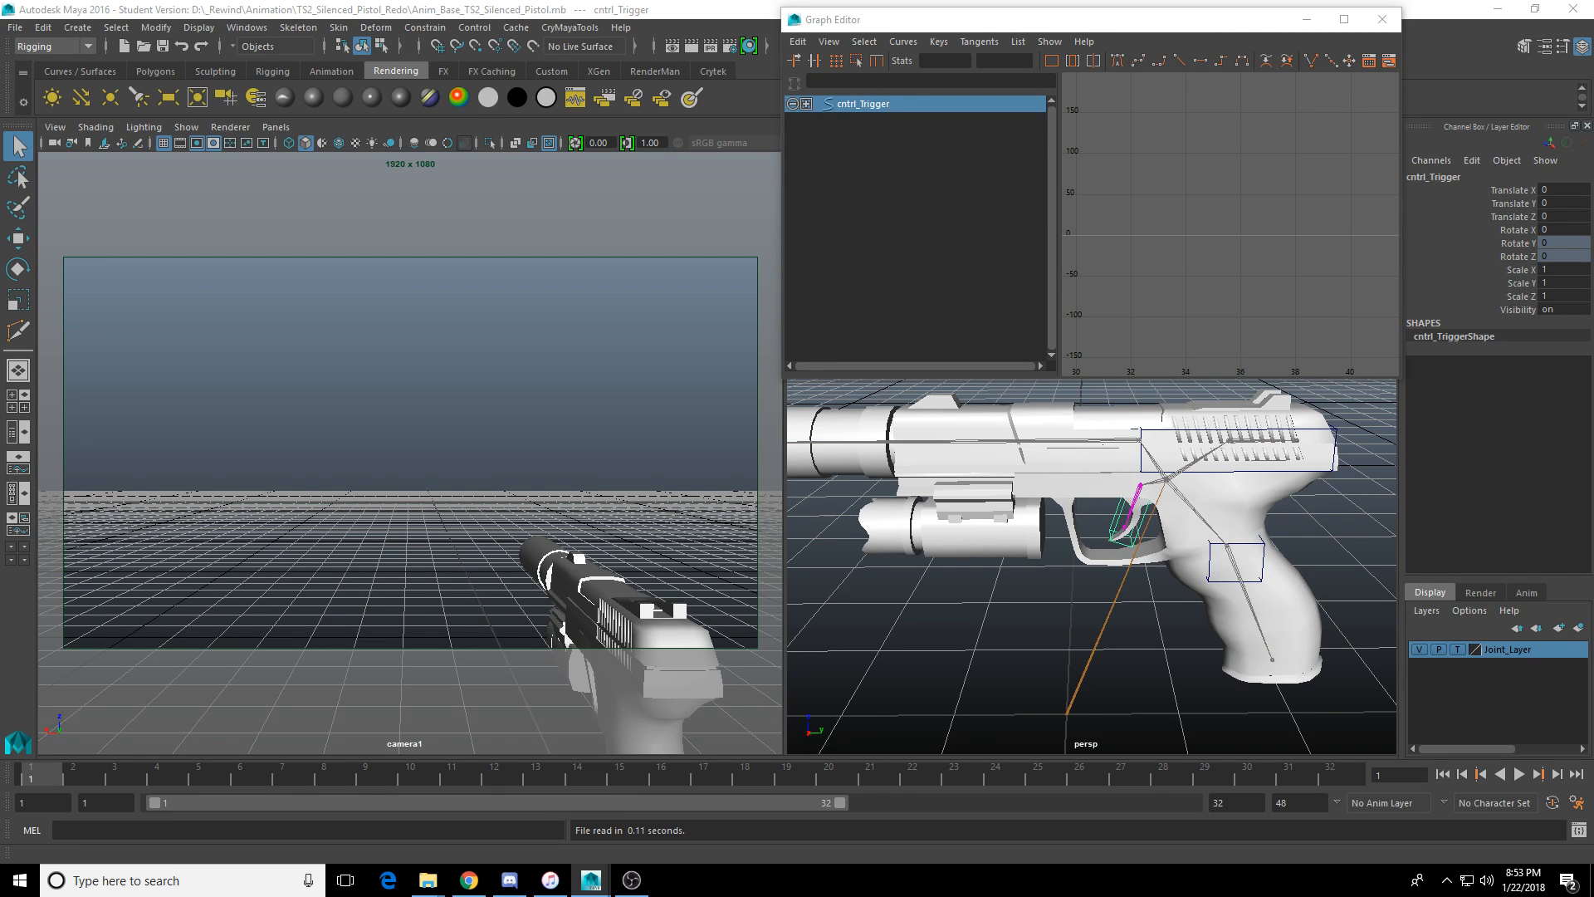
key(Up)
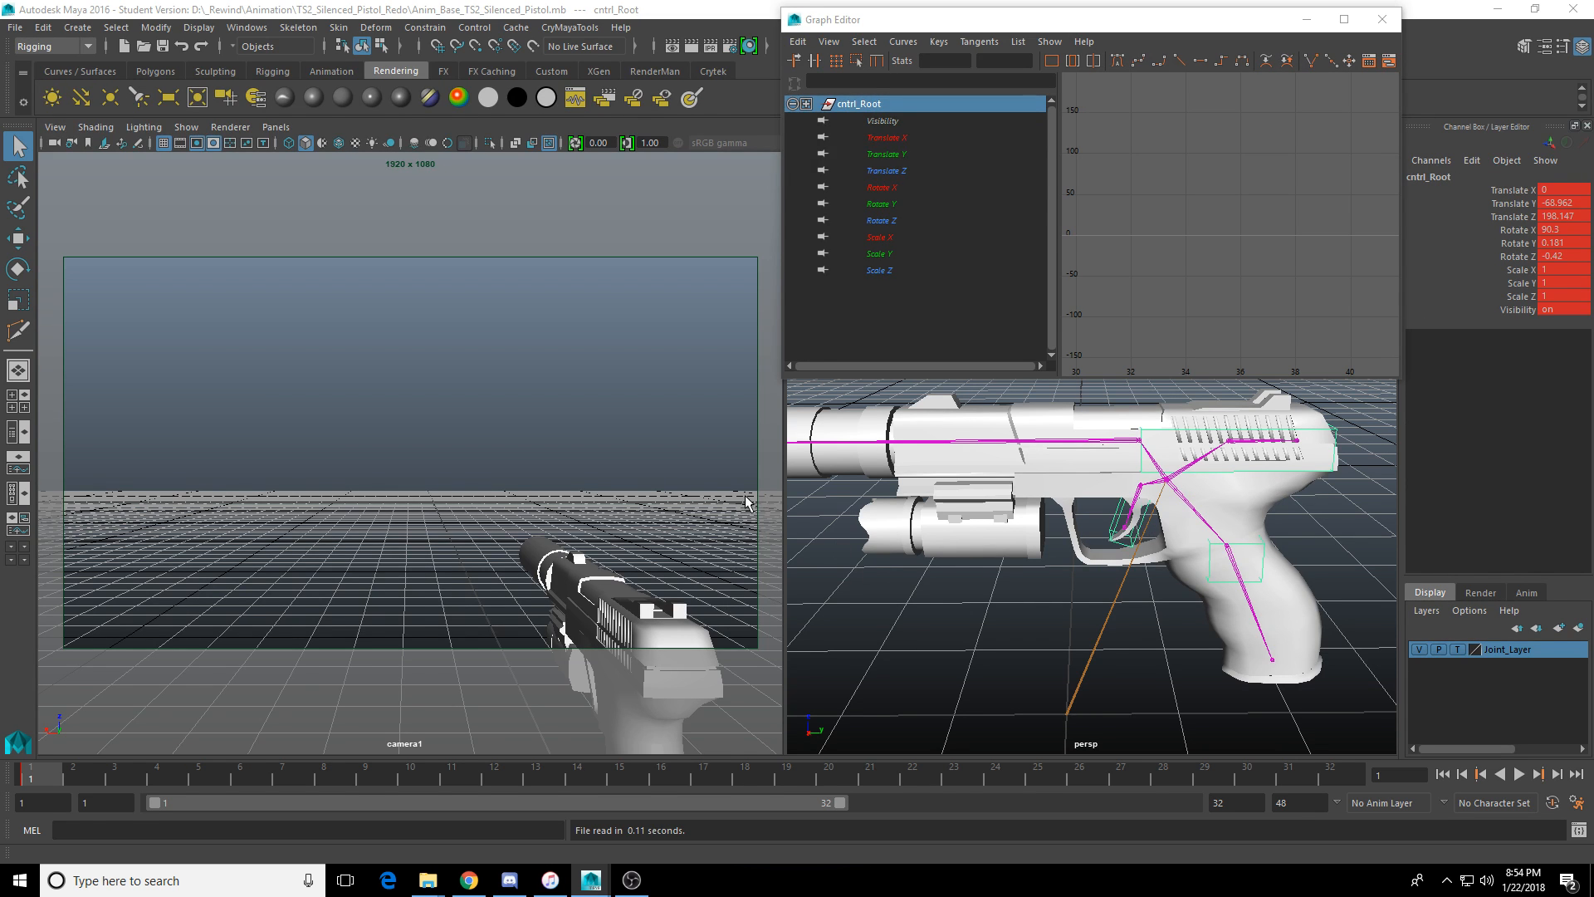
scroll(1057, 569, up, 3)
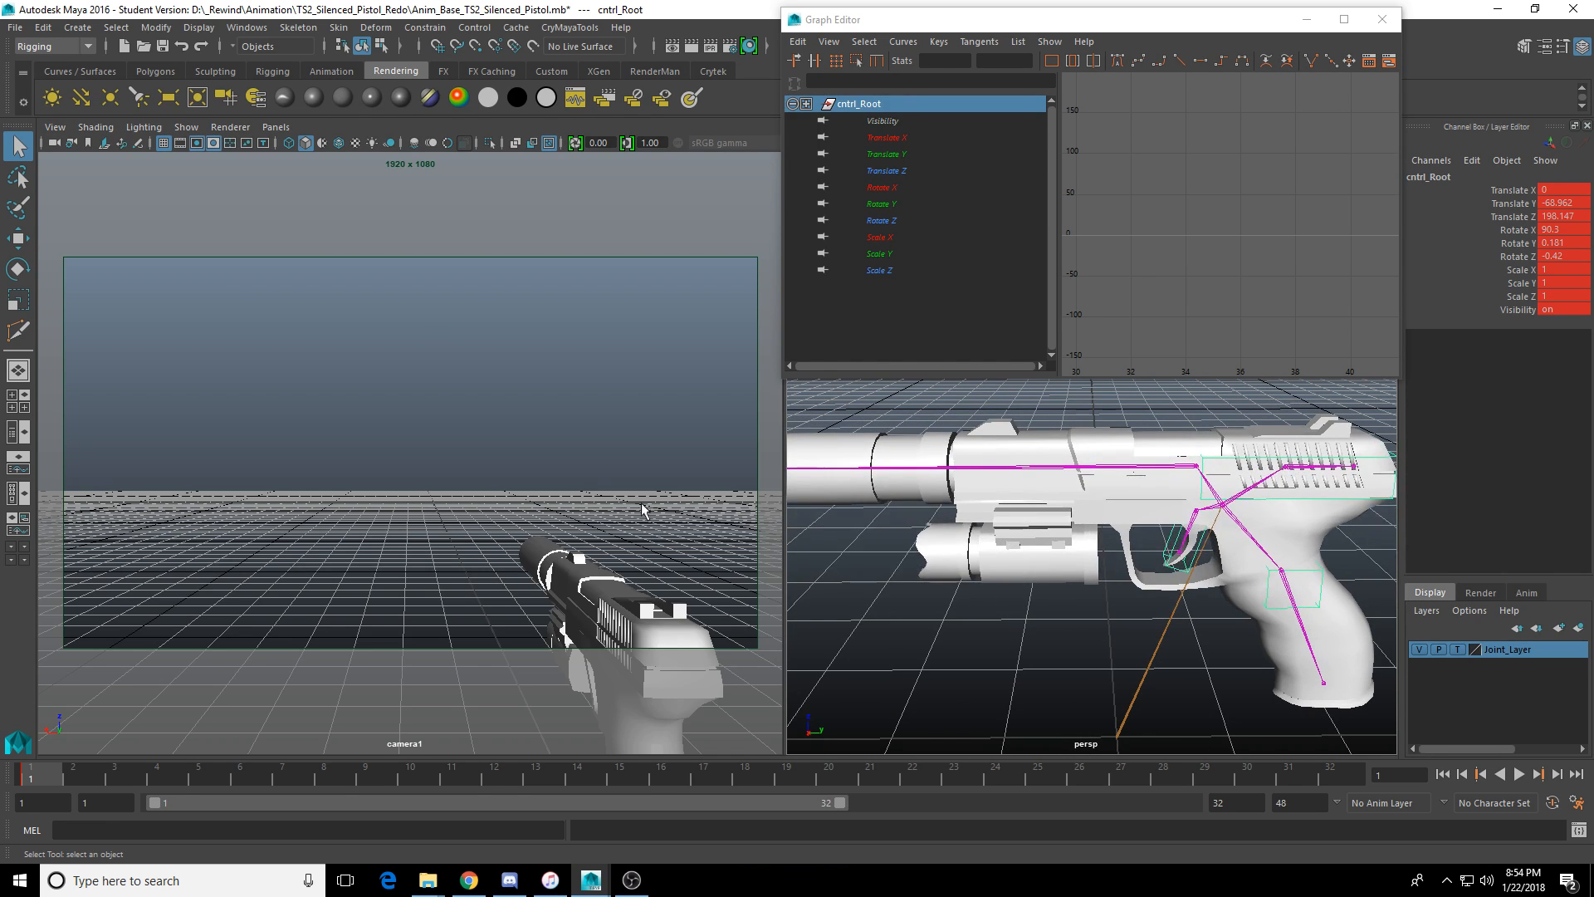
Save the scene under the new name Anim_TS2_Silenced_Pistol_Idle.mb and accept the student version notice.
click(13, 28)
click(98, 109)
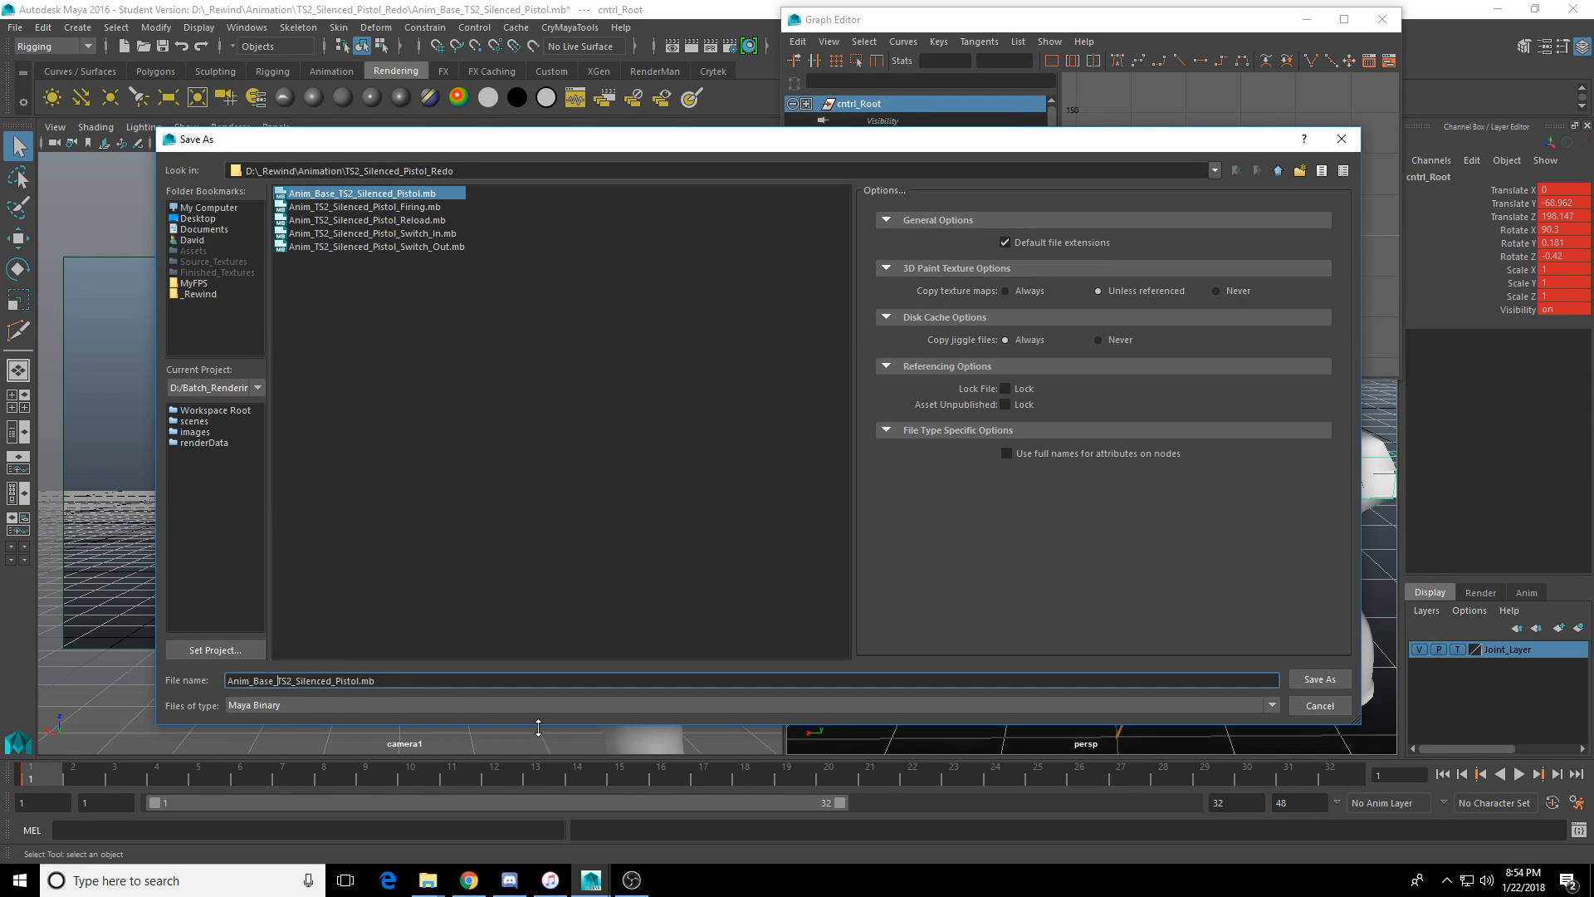
key(BackSpace)
key(BackSpace)
key(BackSpace)
key(BackSpace)
key(BackSpace)
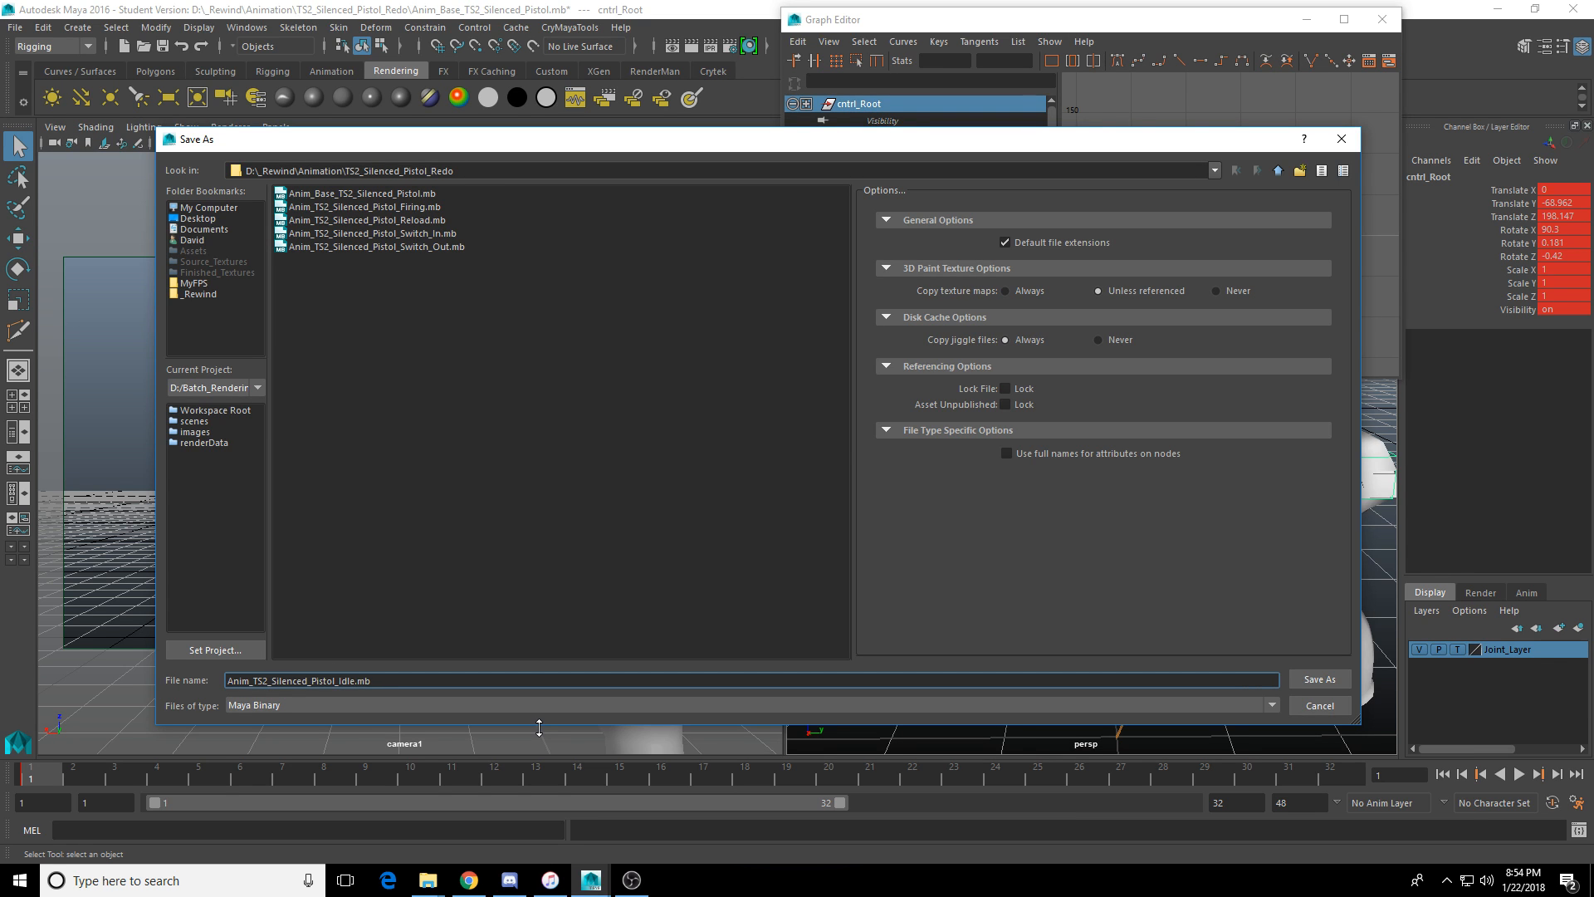
key(Return)
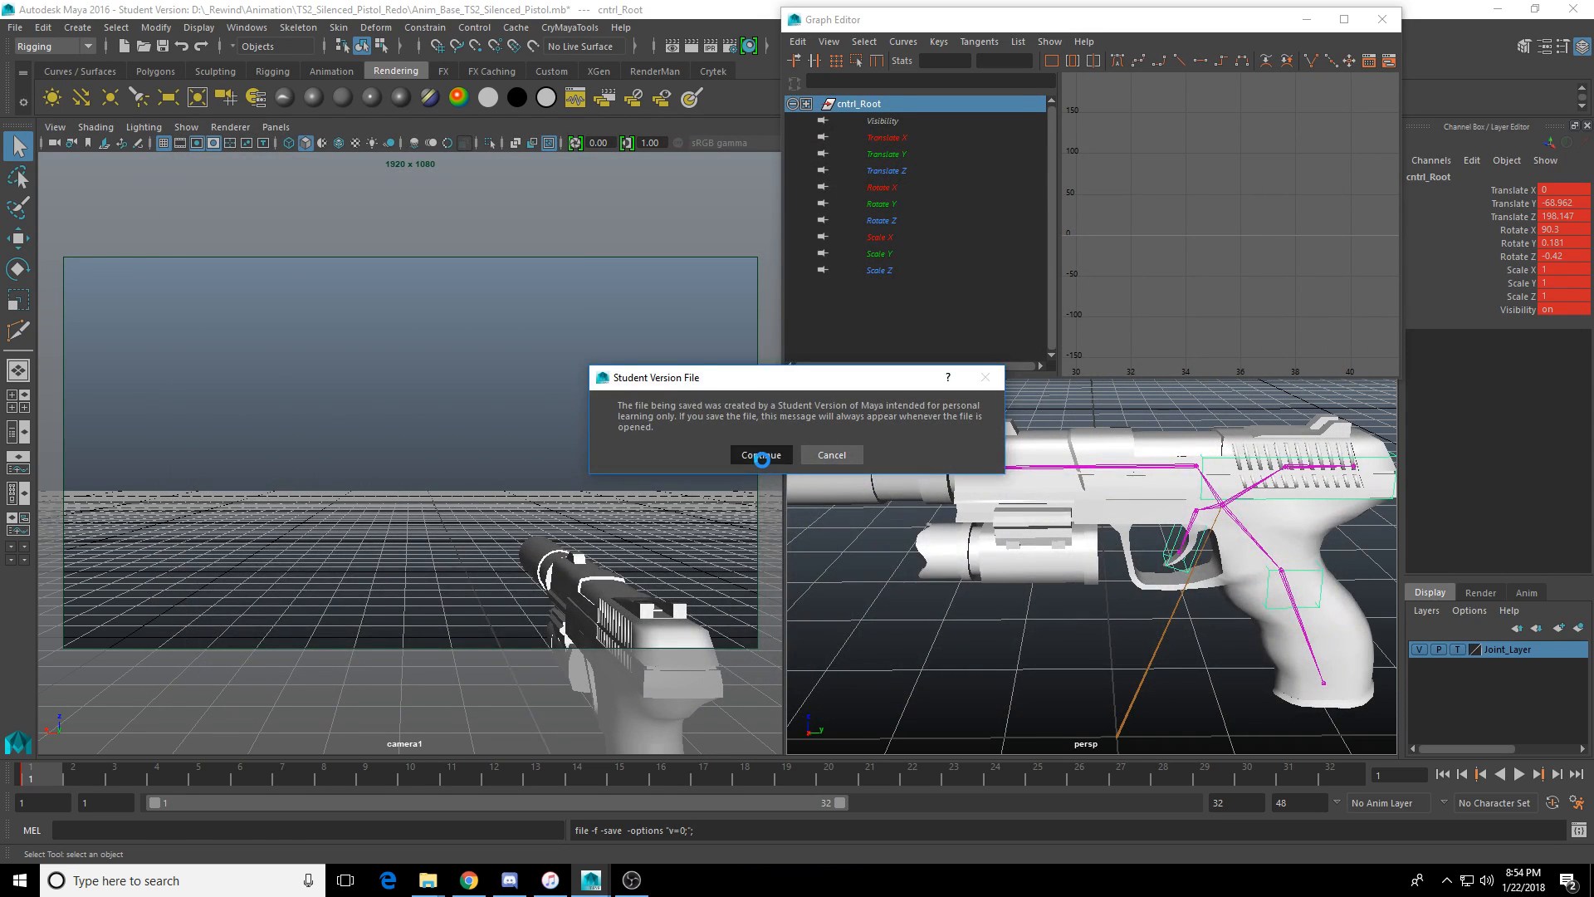
click(759, 455)
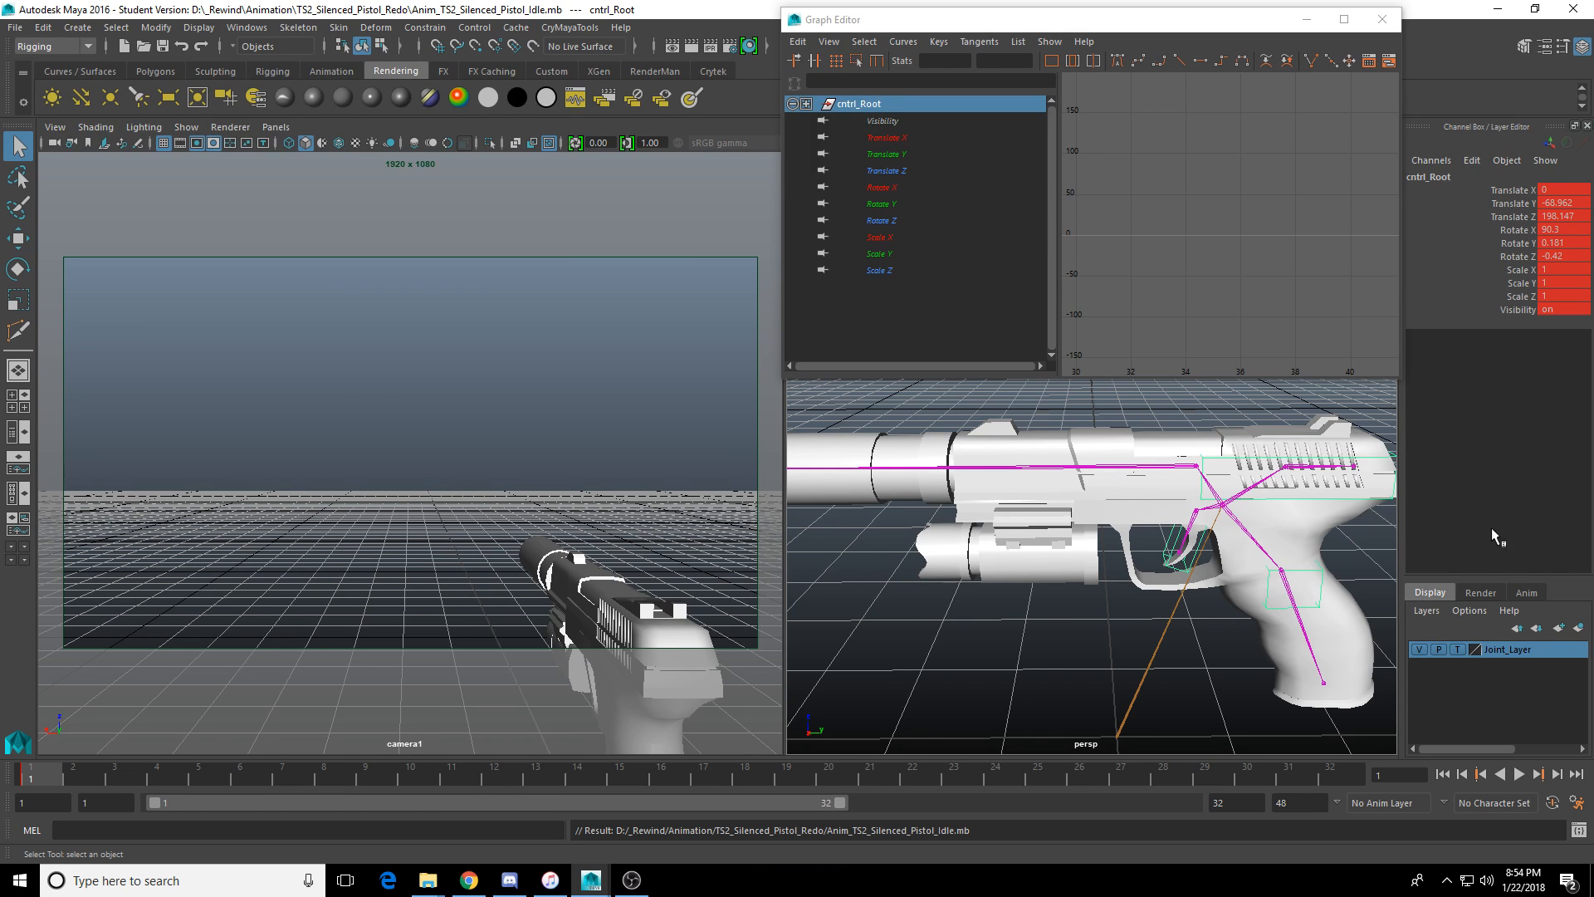
Set the animation end to frame 200 and extend the playback range to match.
alt+drag(979, 558, 943, 587)
key(w)
drag(166, 789, 465, 780)
double_click(1283, 802)
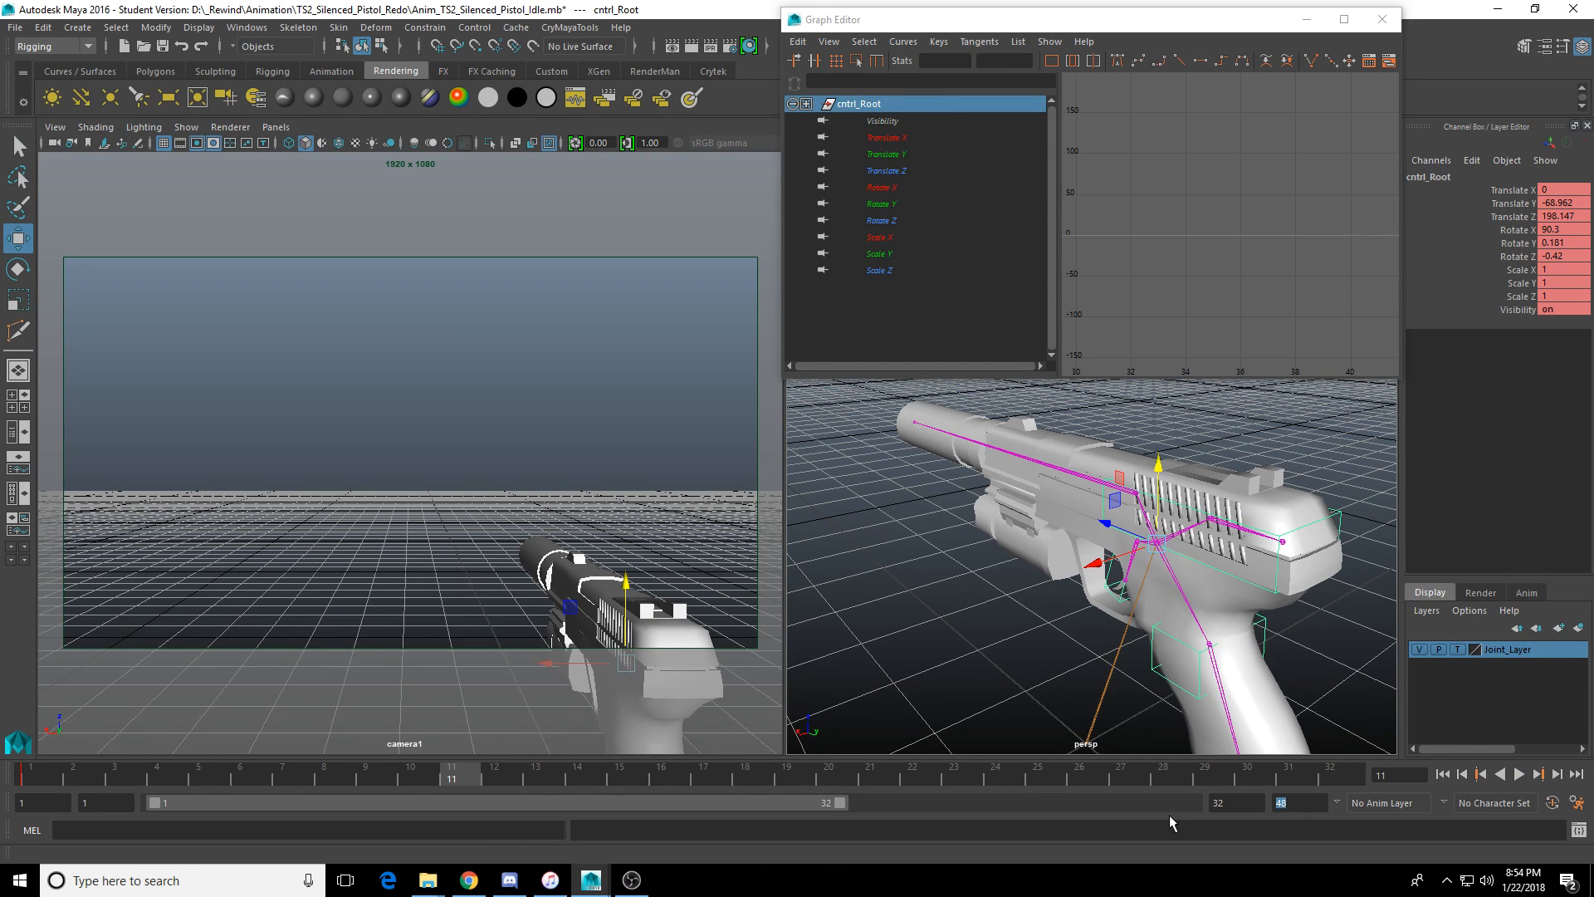
text(30)
key(BackSpace)
key(BackSpace)
text(200)
key(Return)
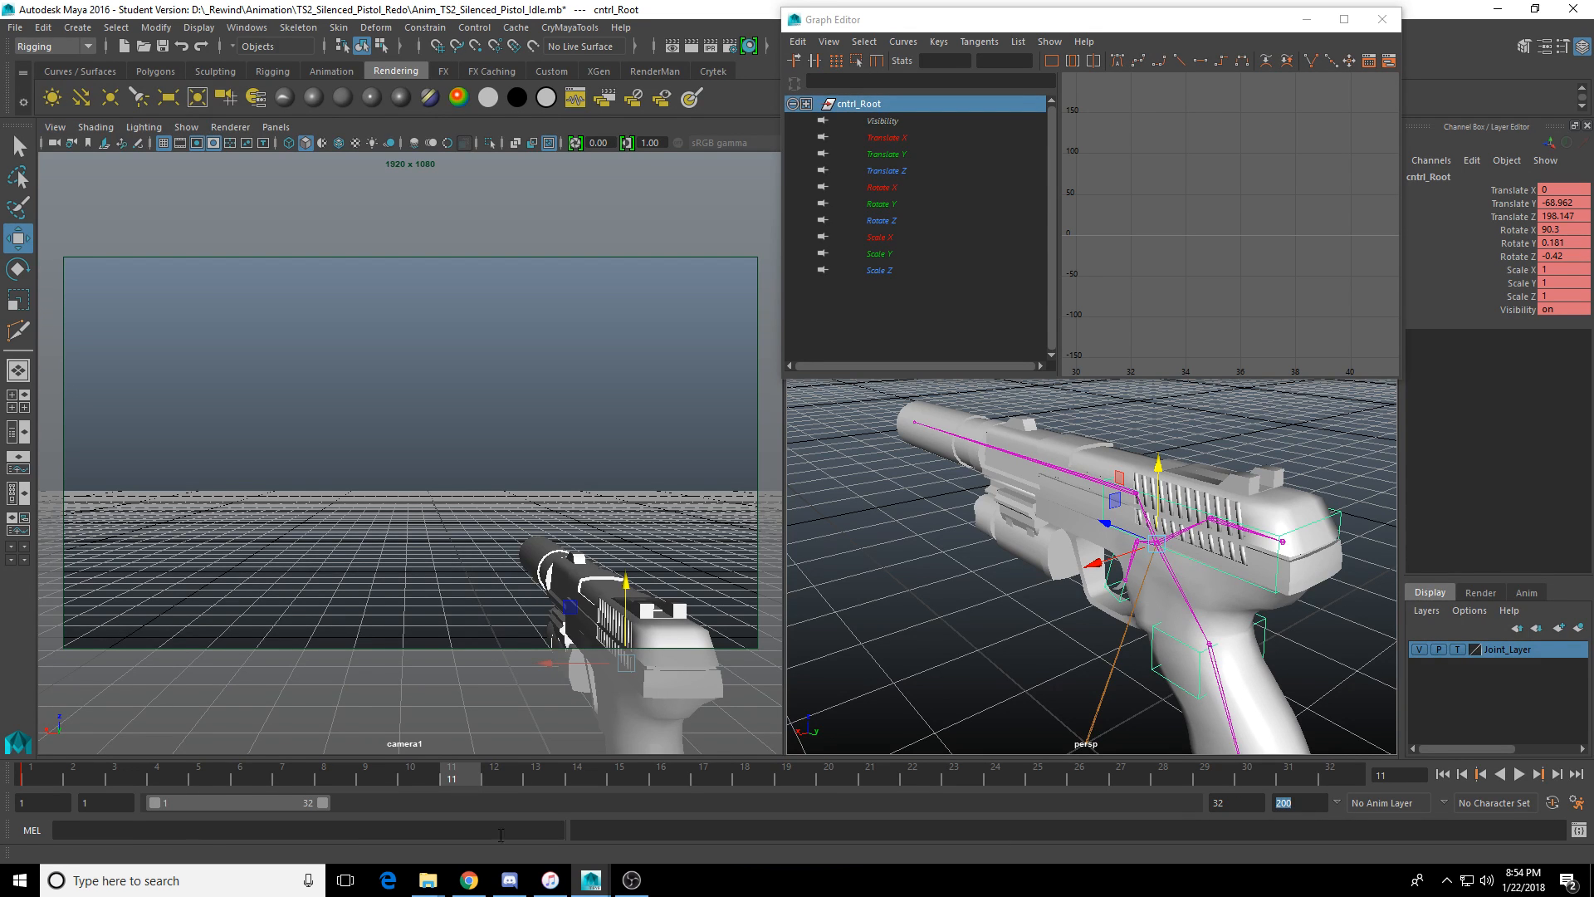
drag(321, 802, 1529, 788)
drag(213, 777, 590, 788)
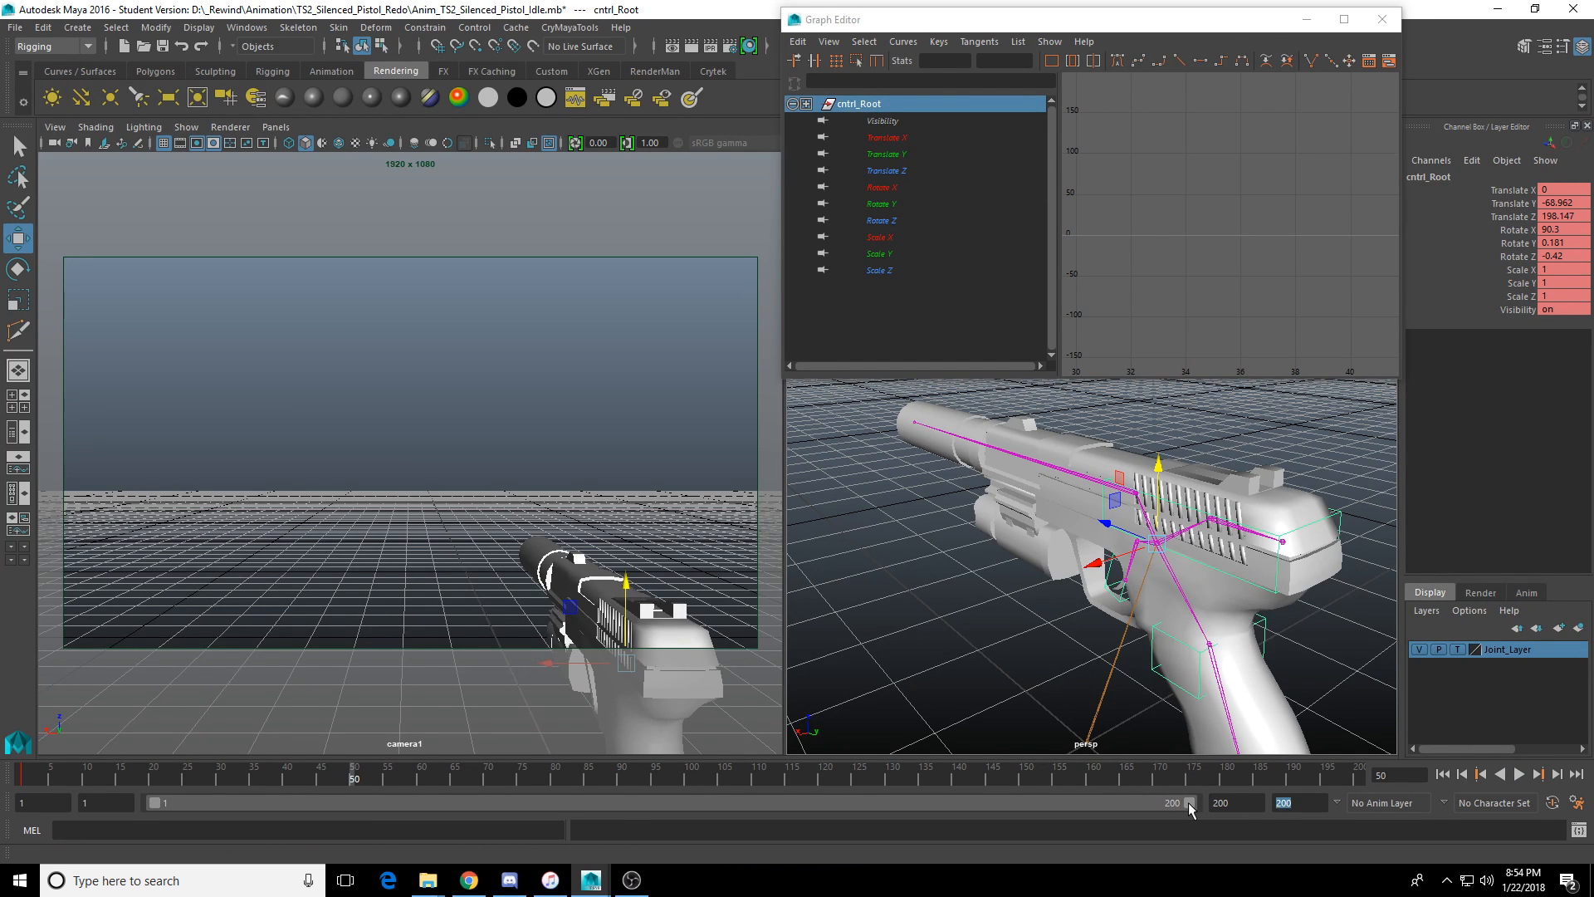
Set the animation end to frame 300 and extend the playback range to the full length.
text(00)
key(Return)
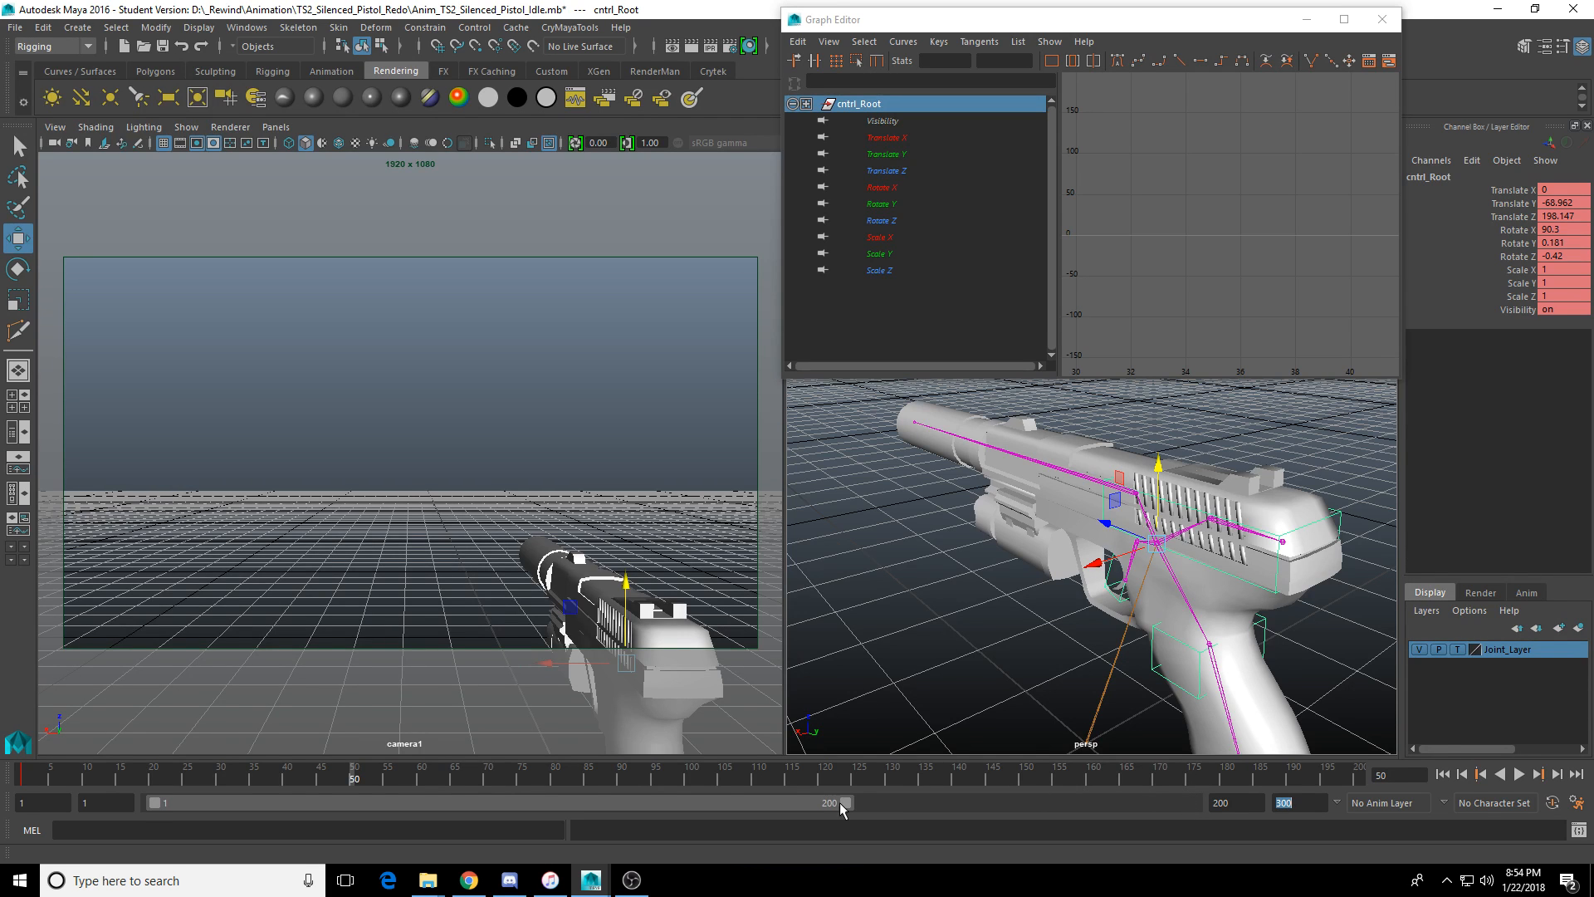
drag(842, 802, 1252, 788)
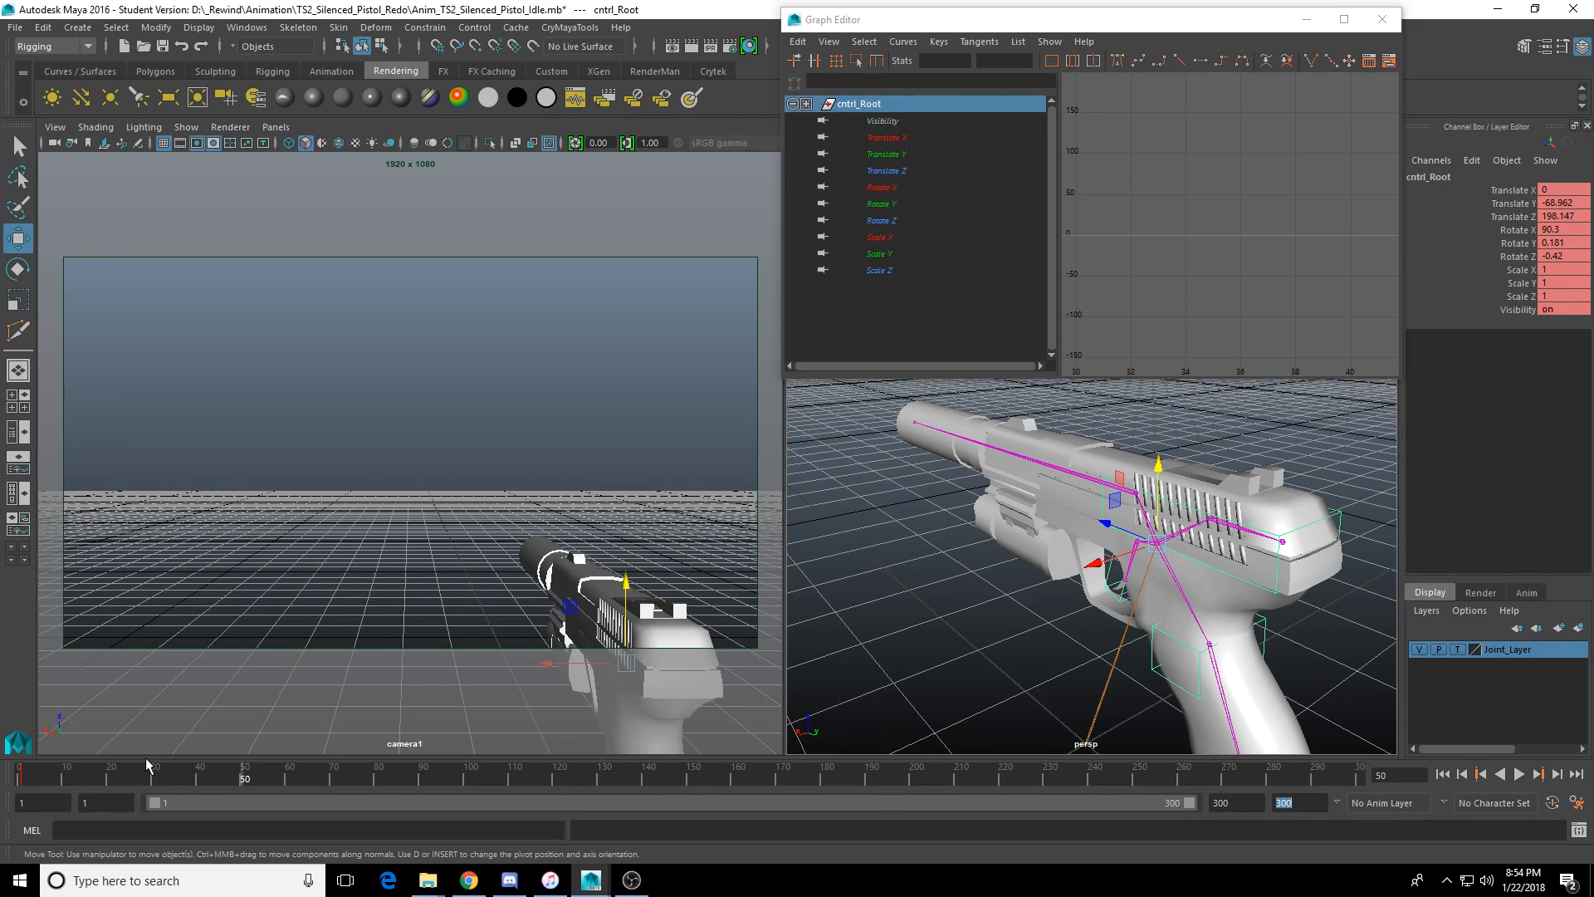
Scrub the timeline and set the current time to frame 50.
middle_click(524, 527)
drag(201, 779, 121, 782)
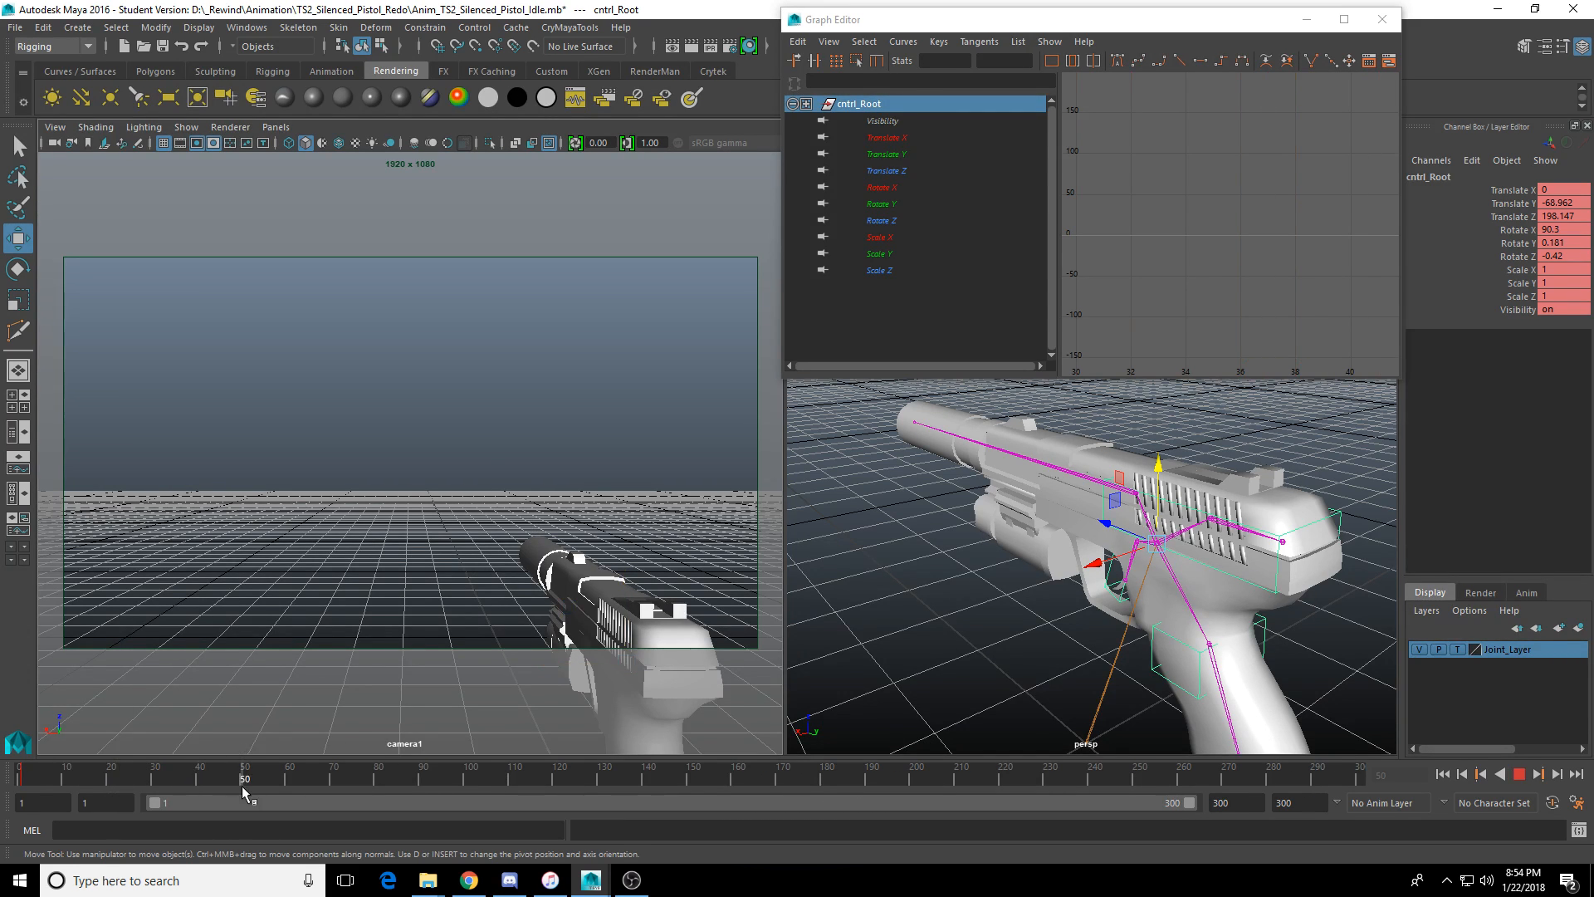
drag(337, 780, 242, 789)
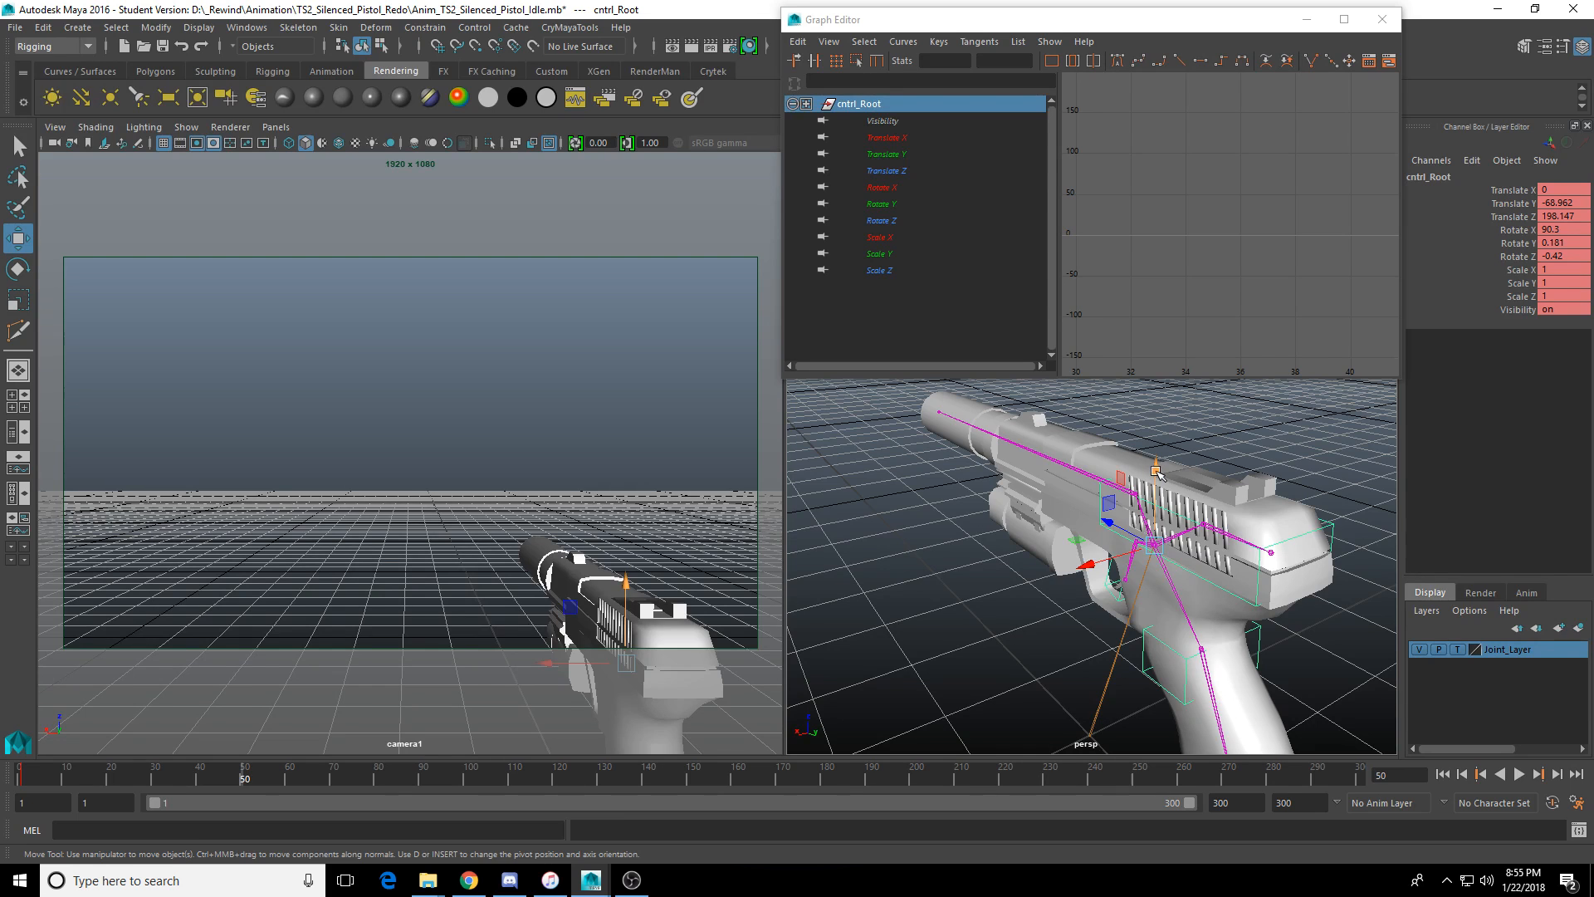
Walk through the pistol's control hierarchy between the Controls group, trigger control and root control, ending on cntrl_Root.
key(e)
scroll(1163, 556, up, 5)
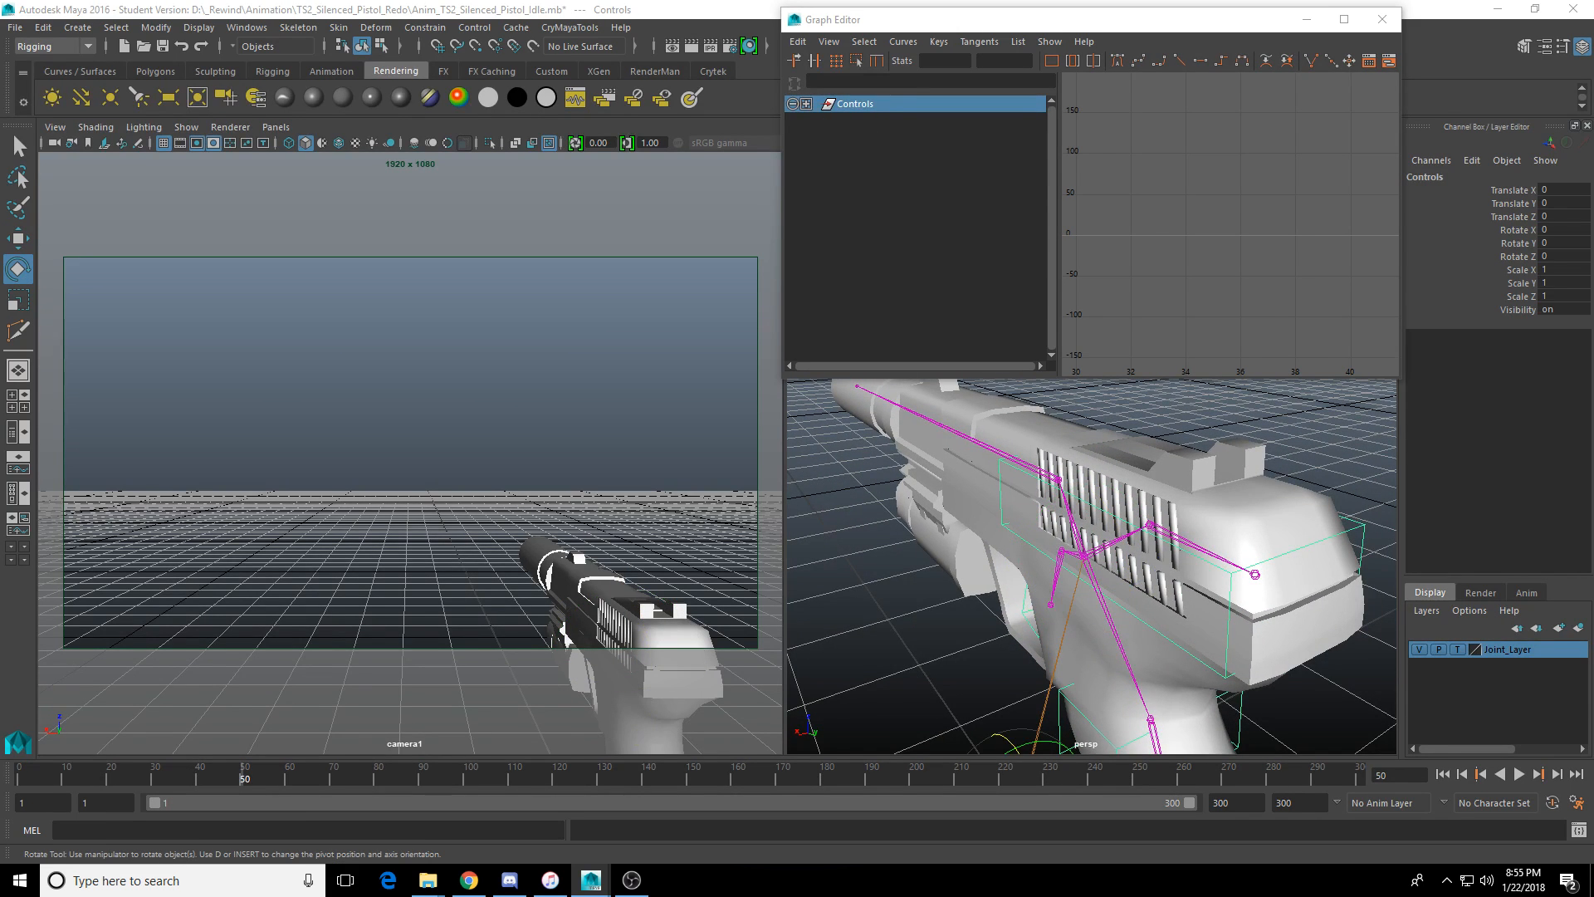
key(Down)
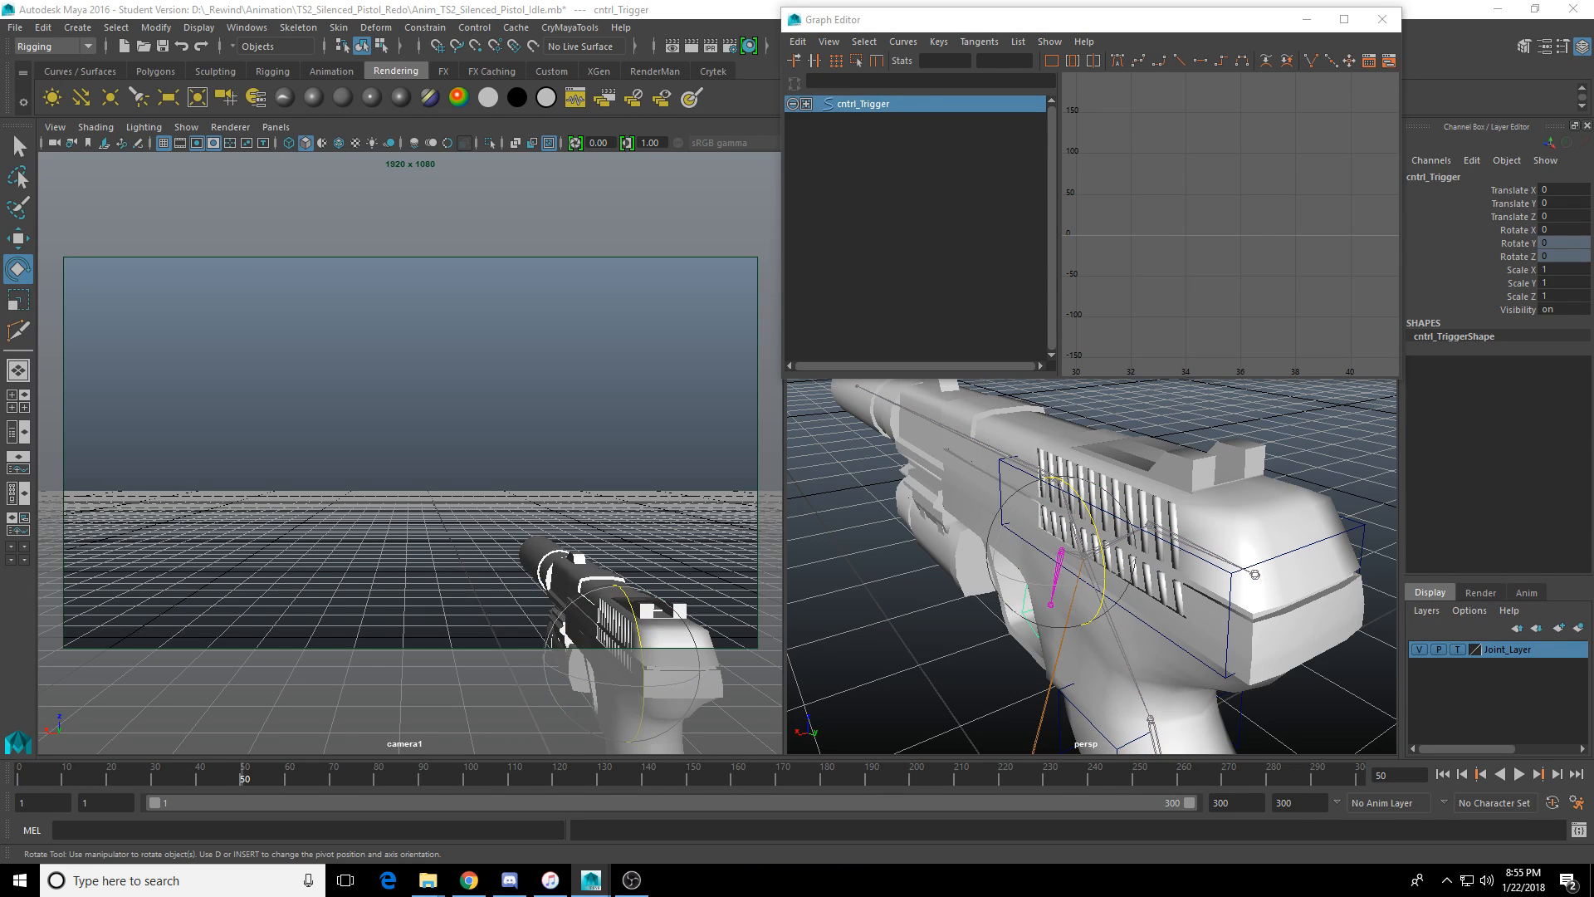
key(Right)
key(Right)
key(Right)
key(Up)
key(Up)
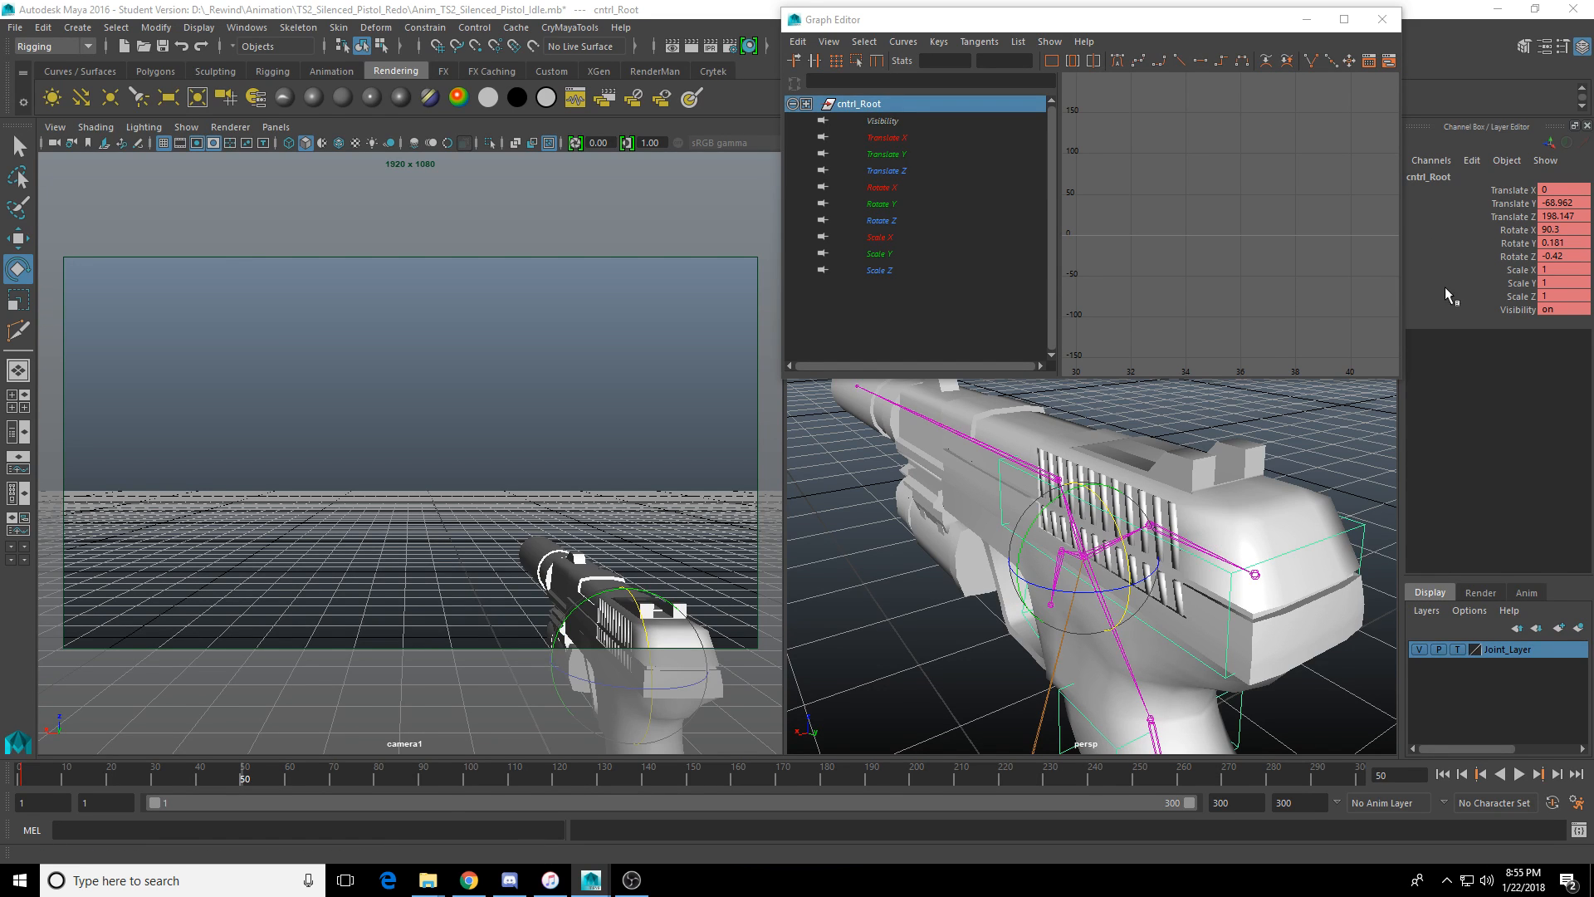
key(Down)
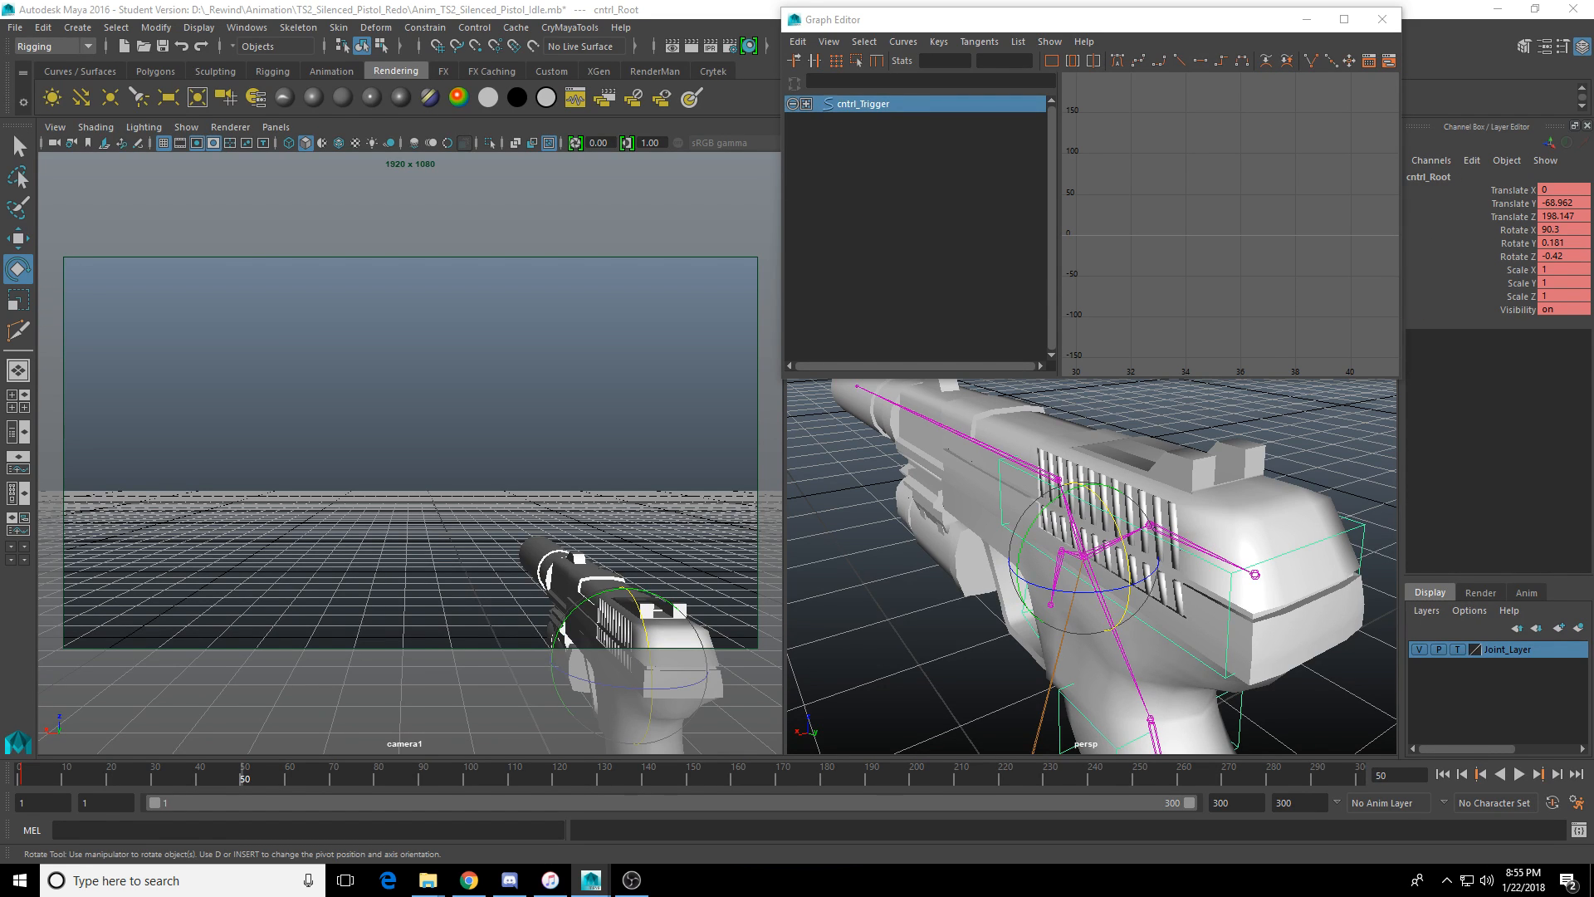
key(Right)
key(Left)
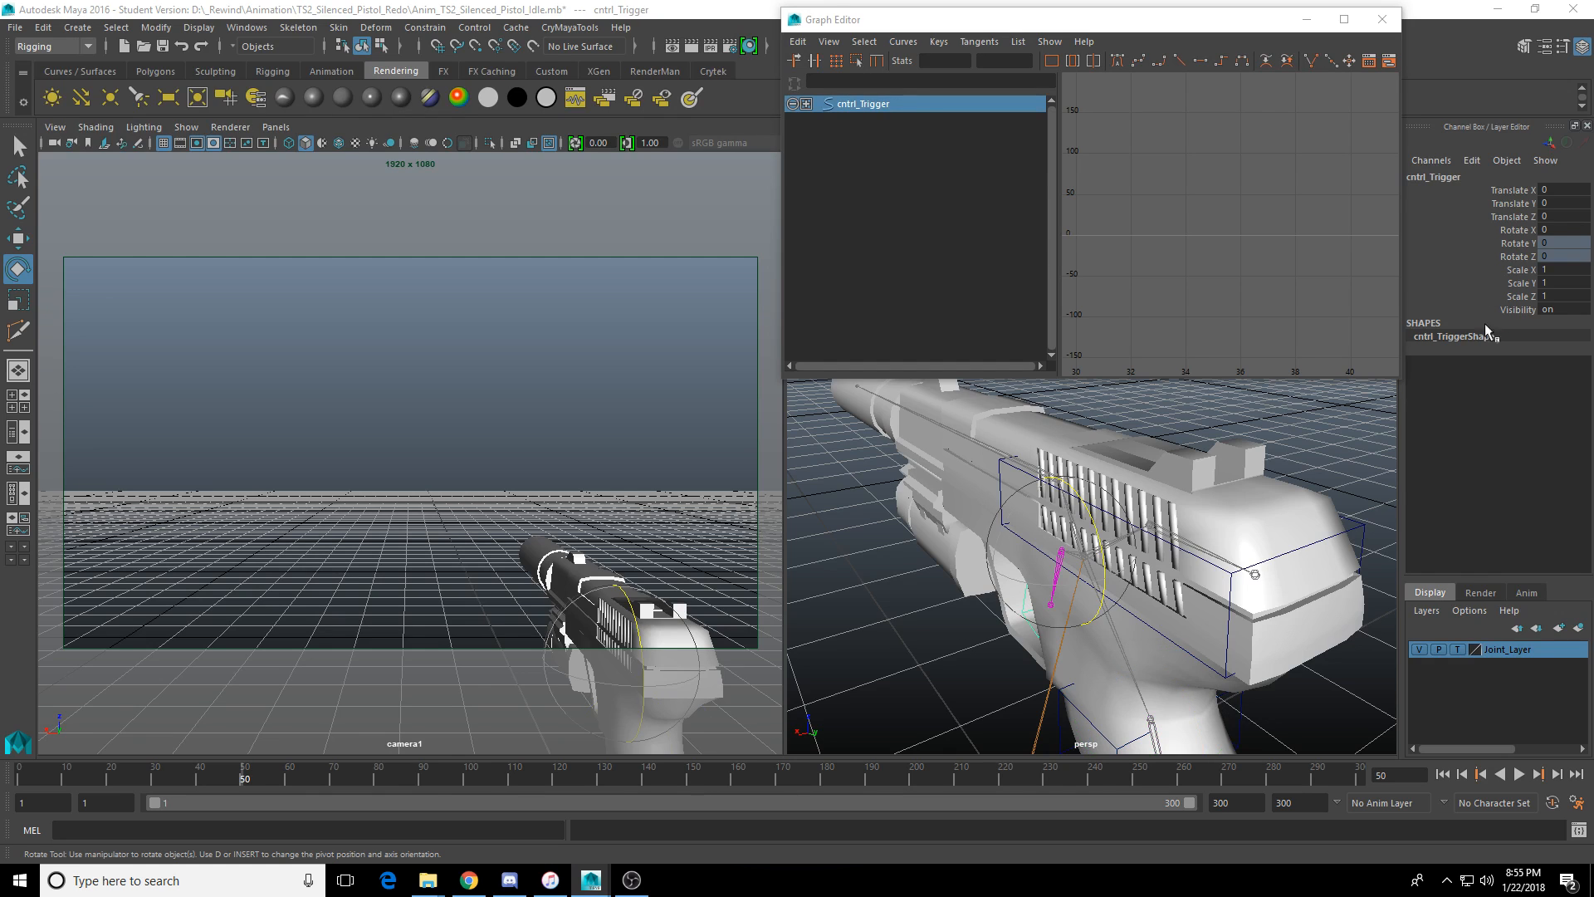
key(Up)
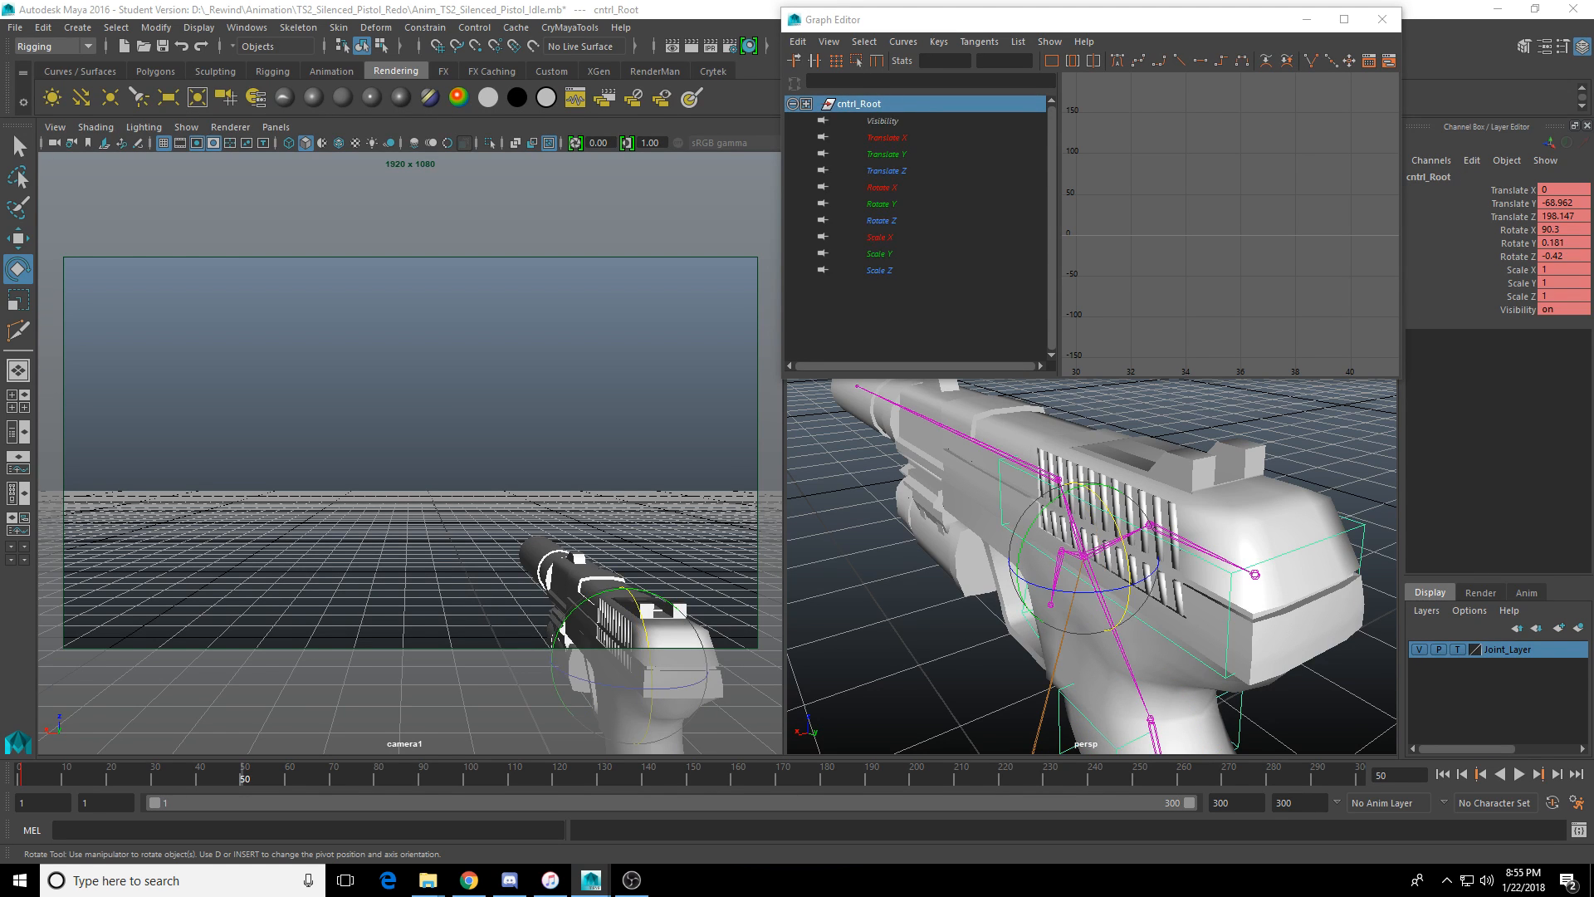
key(Down)
key(Up)
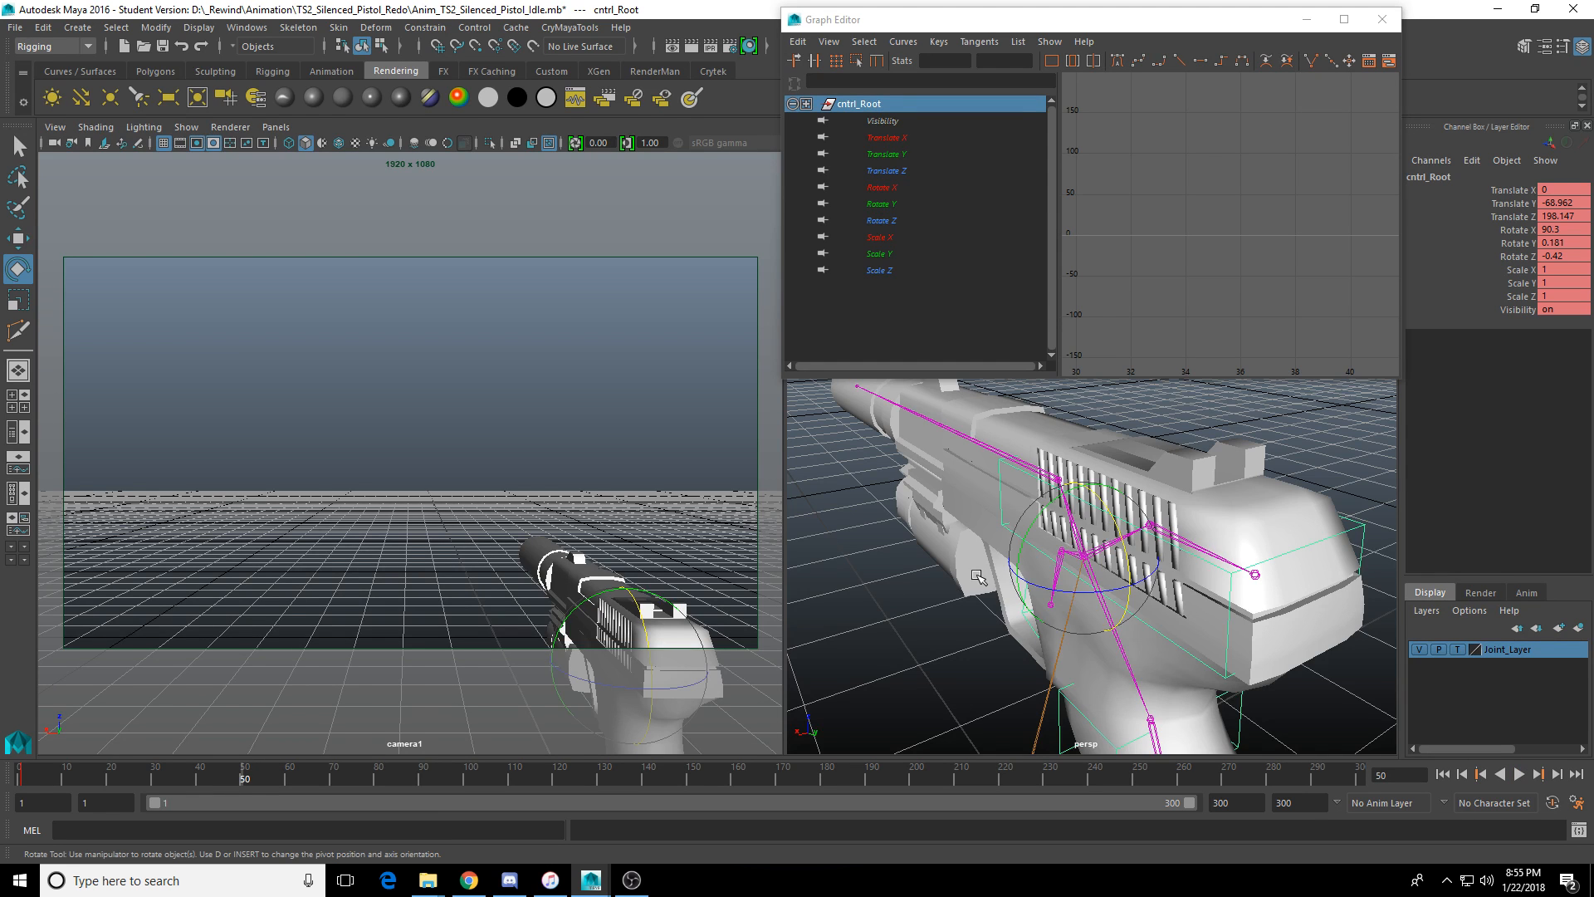
Key cntrl_Root at frame 50 with Rotate Y about -1.66, Rotate Z -0.98 and a sideways shift of about -1.35 in X.
alt+drag(978, 577, 929, 564)
key(w)
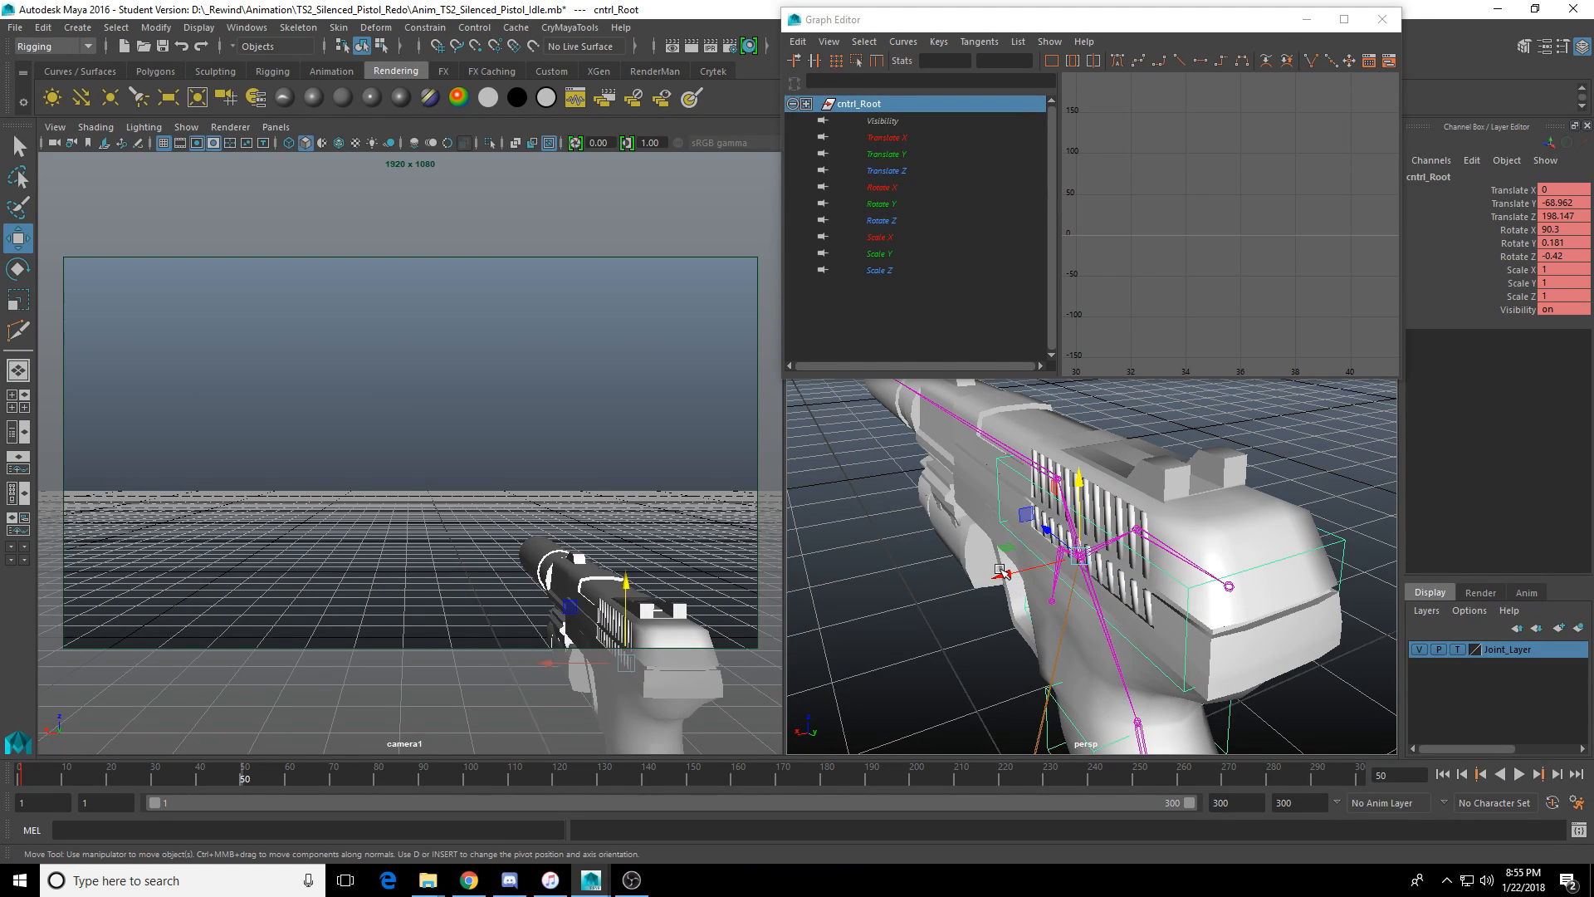
key(e)
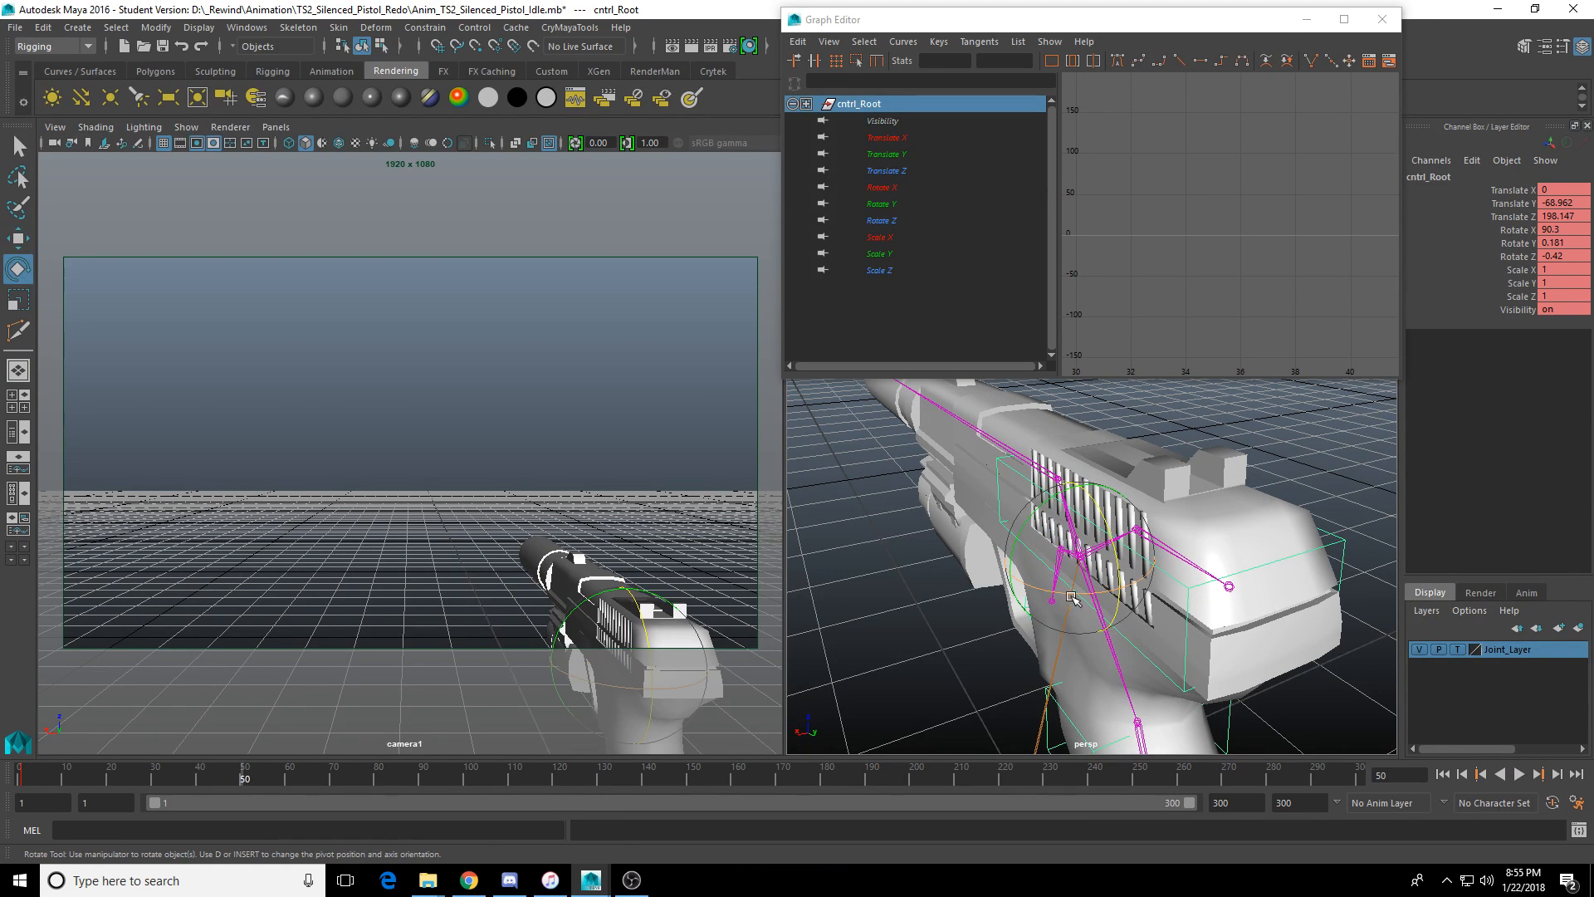
drag(1076, 593, 1078, 595)
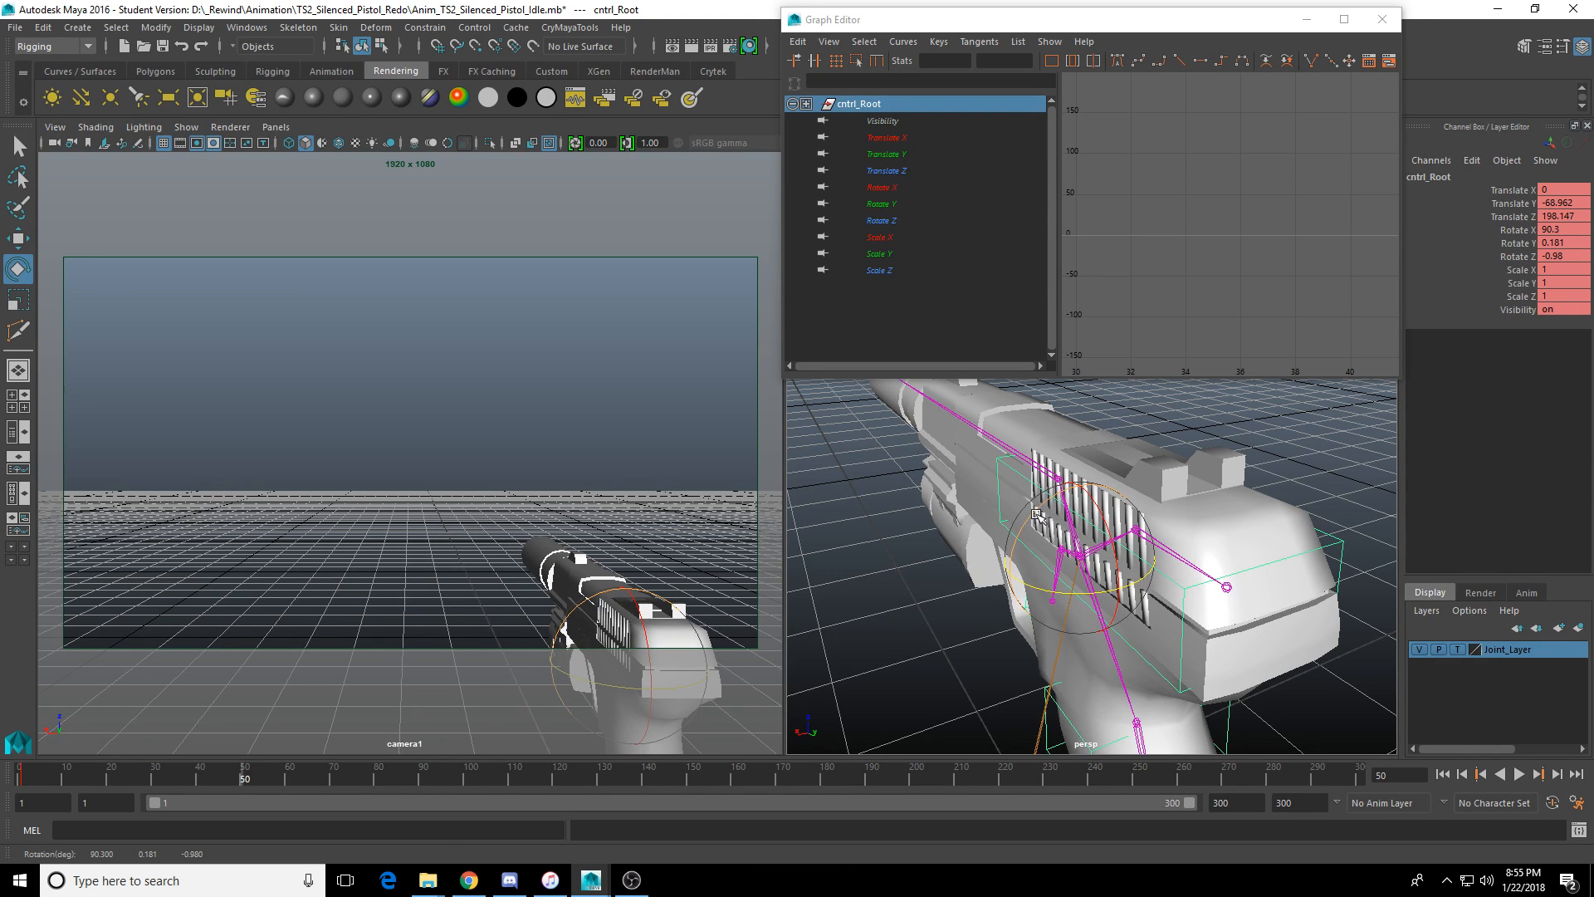
drag(1037, 515, 1039, 508)
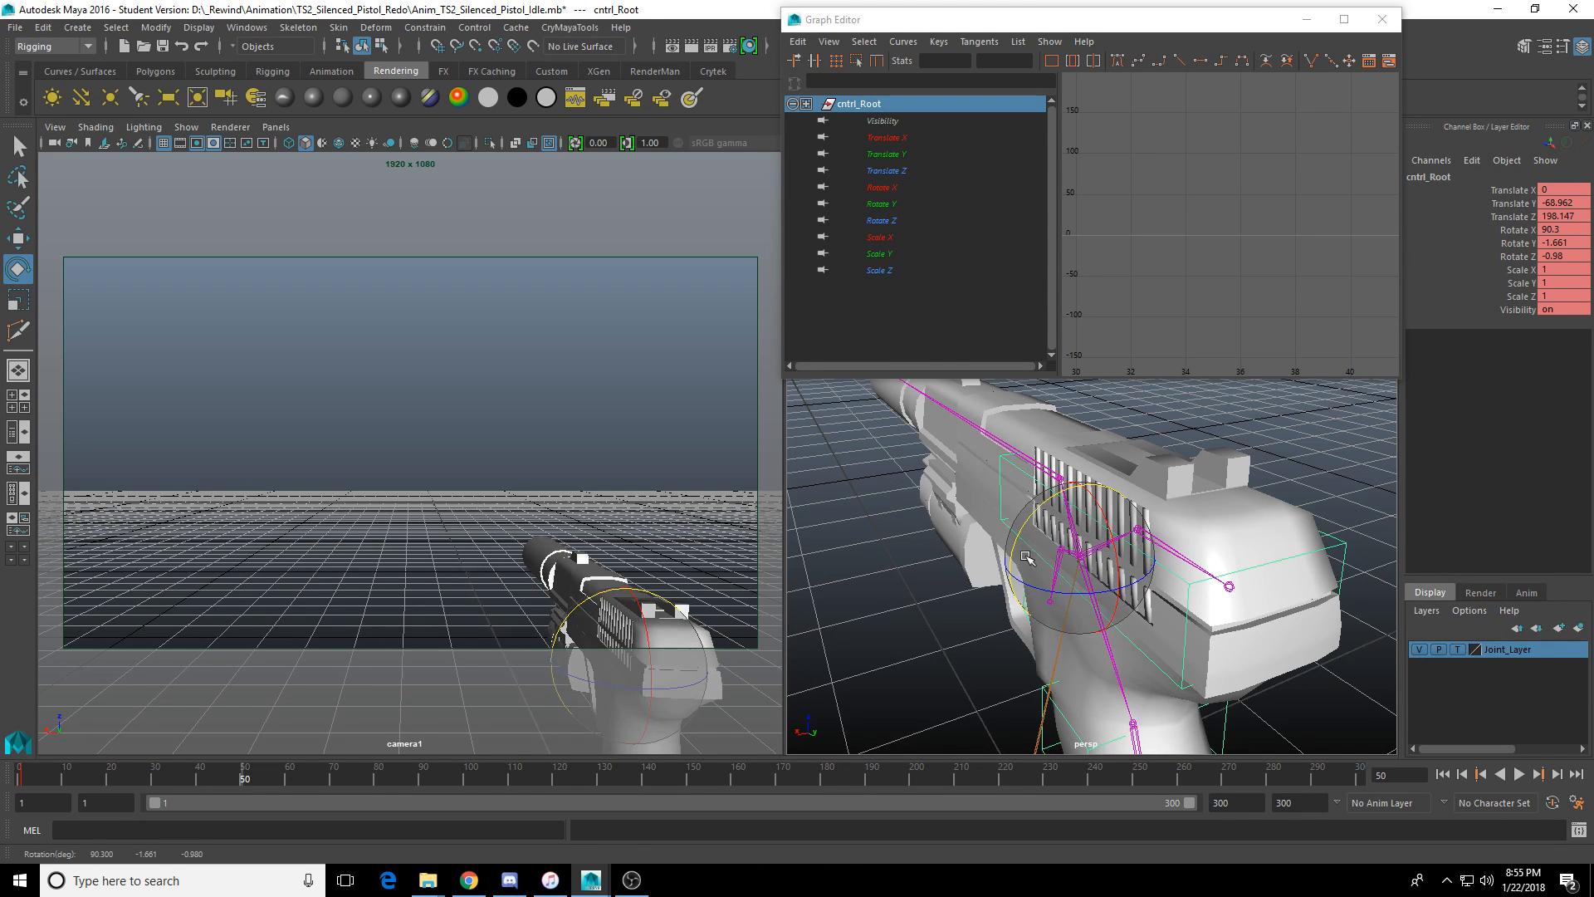
key(w)
drag(1012, 572, 1013, 571)
key(s)
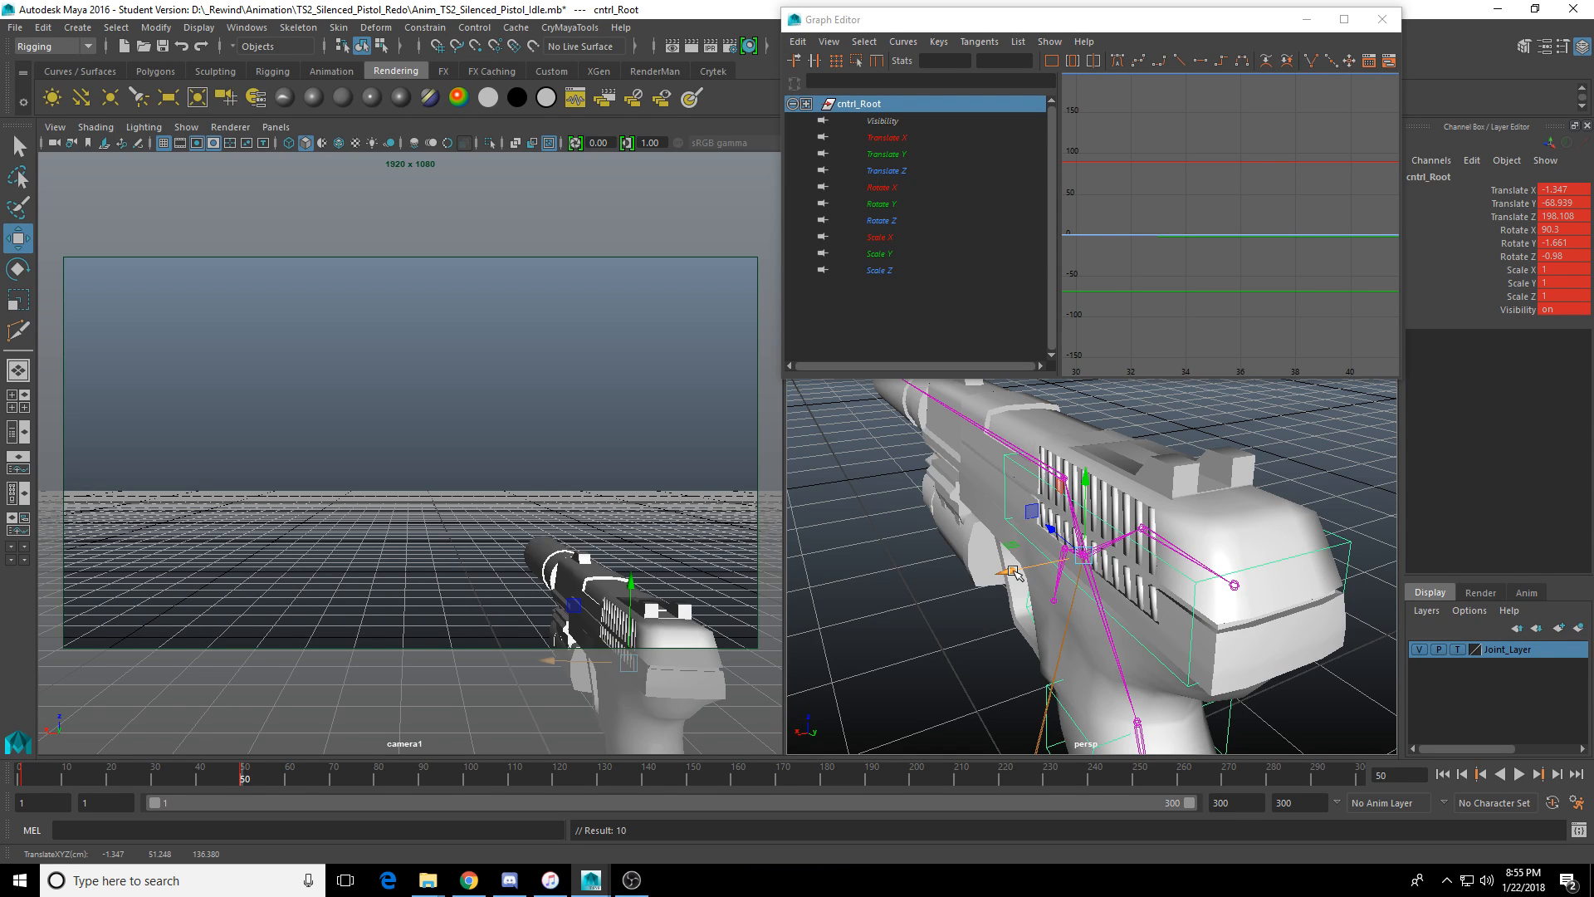
Examine the root control's Translate X curve in the Graph Editor and scrub through the opening frames.
key(f)
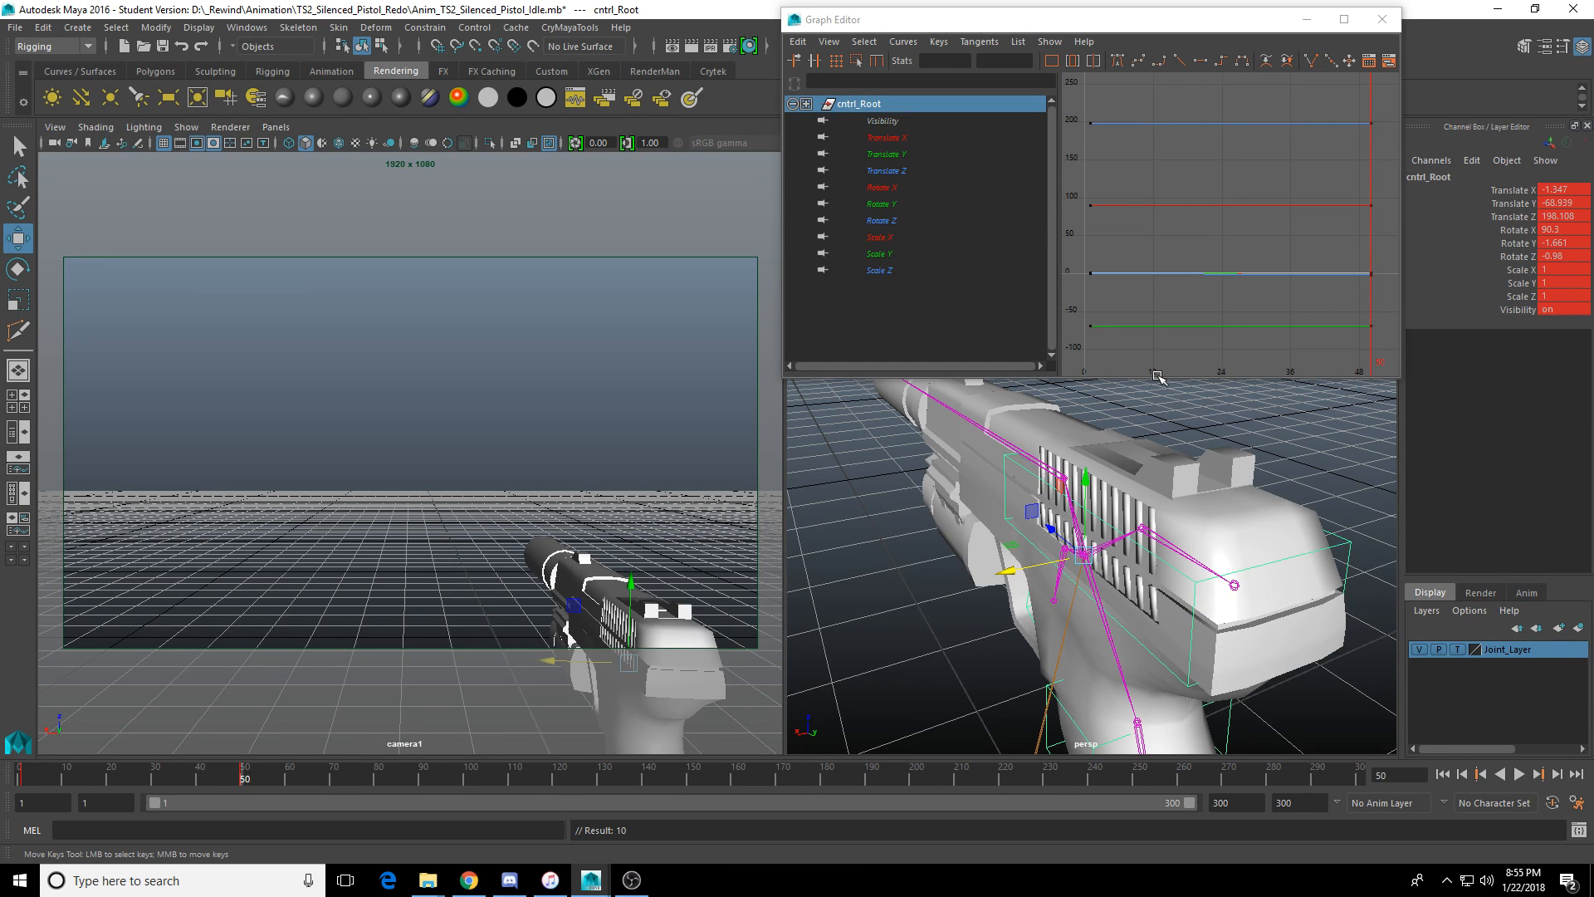
click(913, 137)
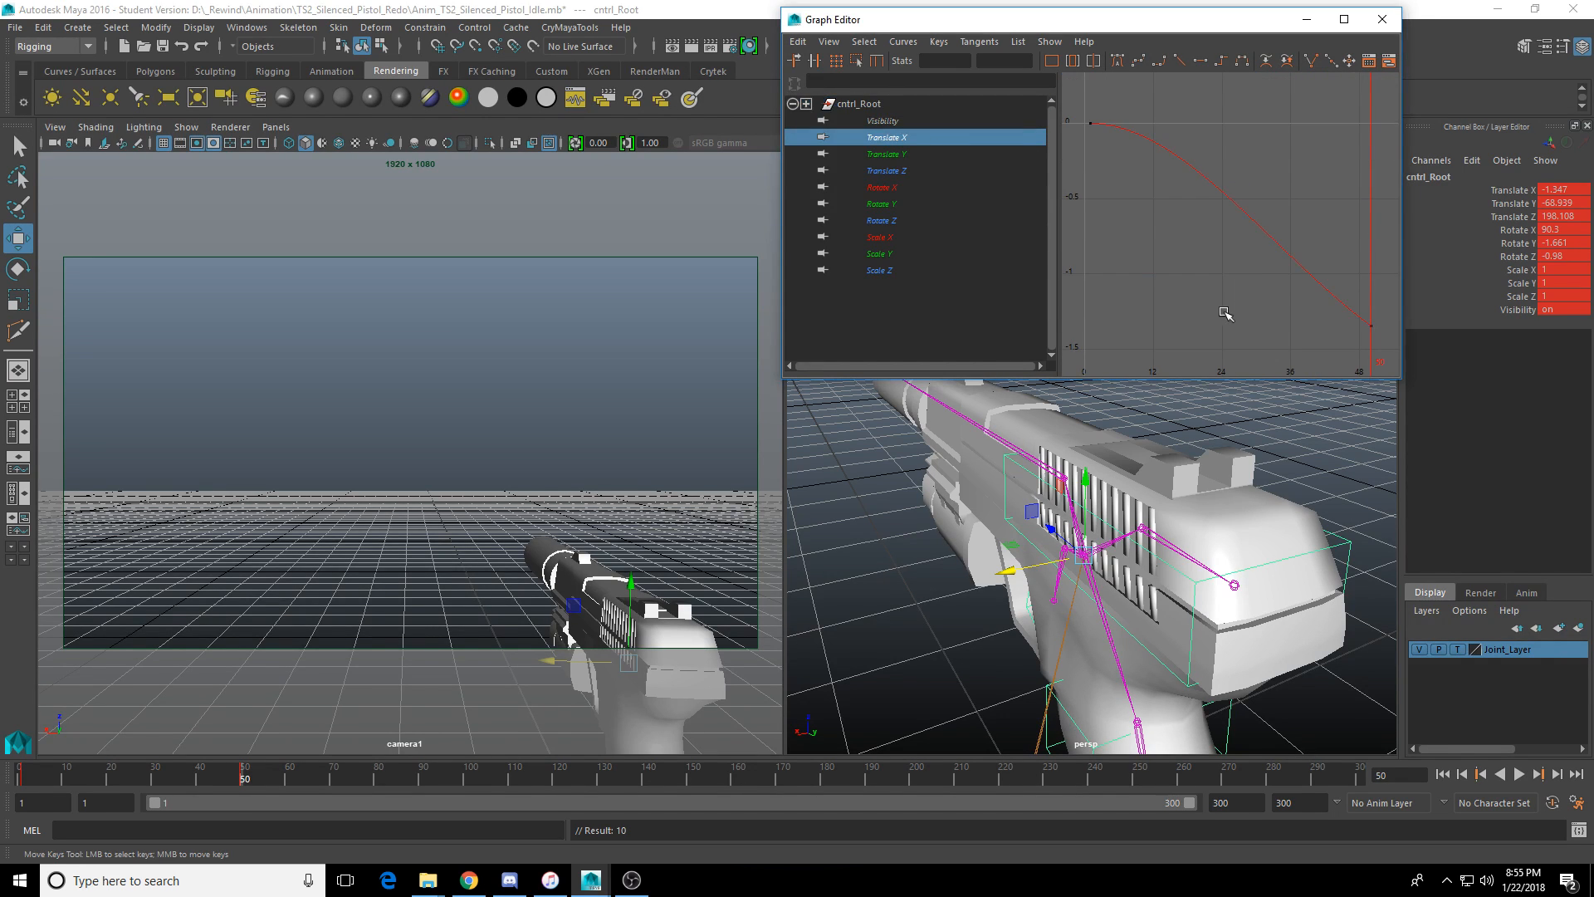
middle_click(581, 648)
mouse_move(171, 774)
mouse_down()
mouse_move(63, 774)
mouse_move(268, 790)
mouse_move(239, 794)
mouse_up()
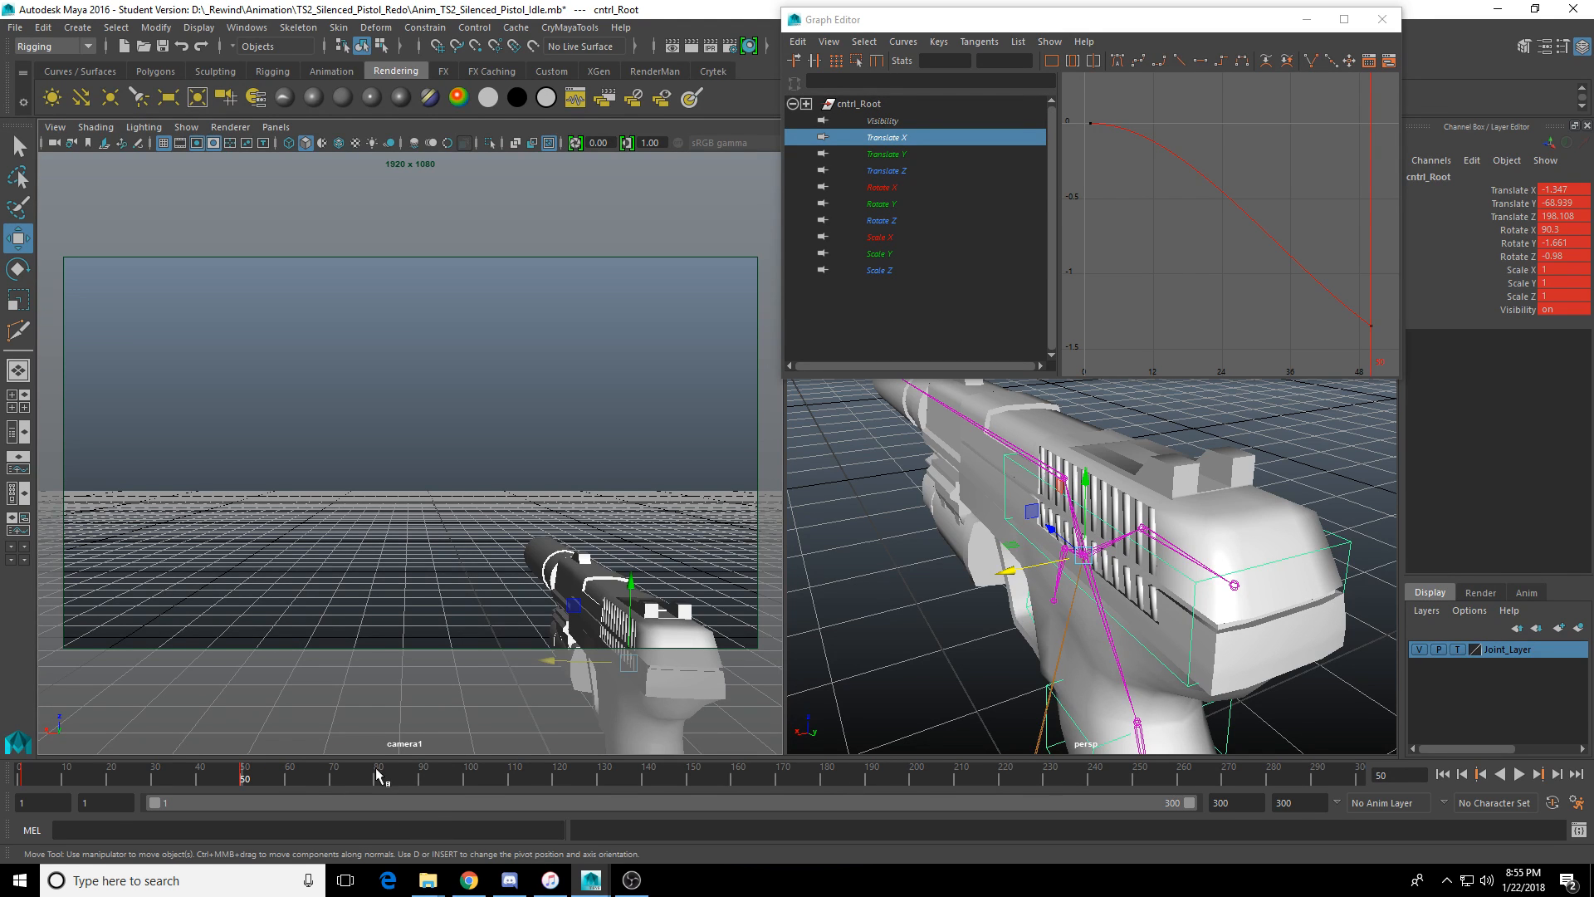
Undo the root control's key, move and rotations at frame 50, and scrub the timeline to frame 100.
key(ctrl+z)
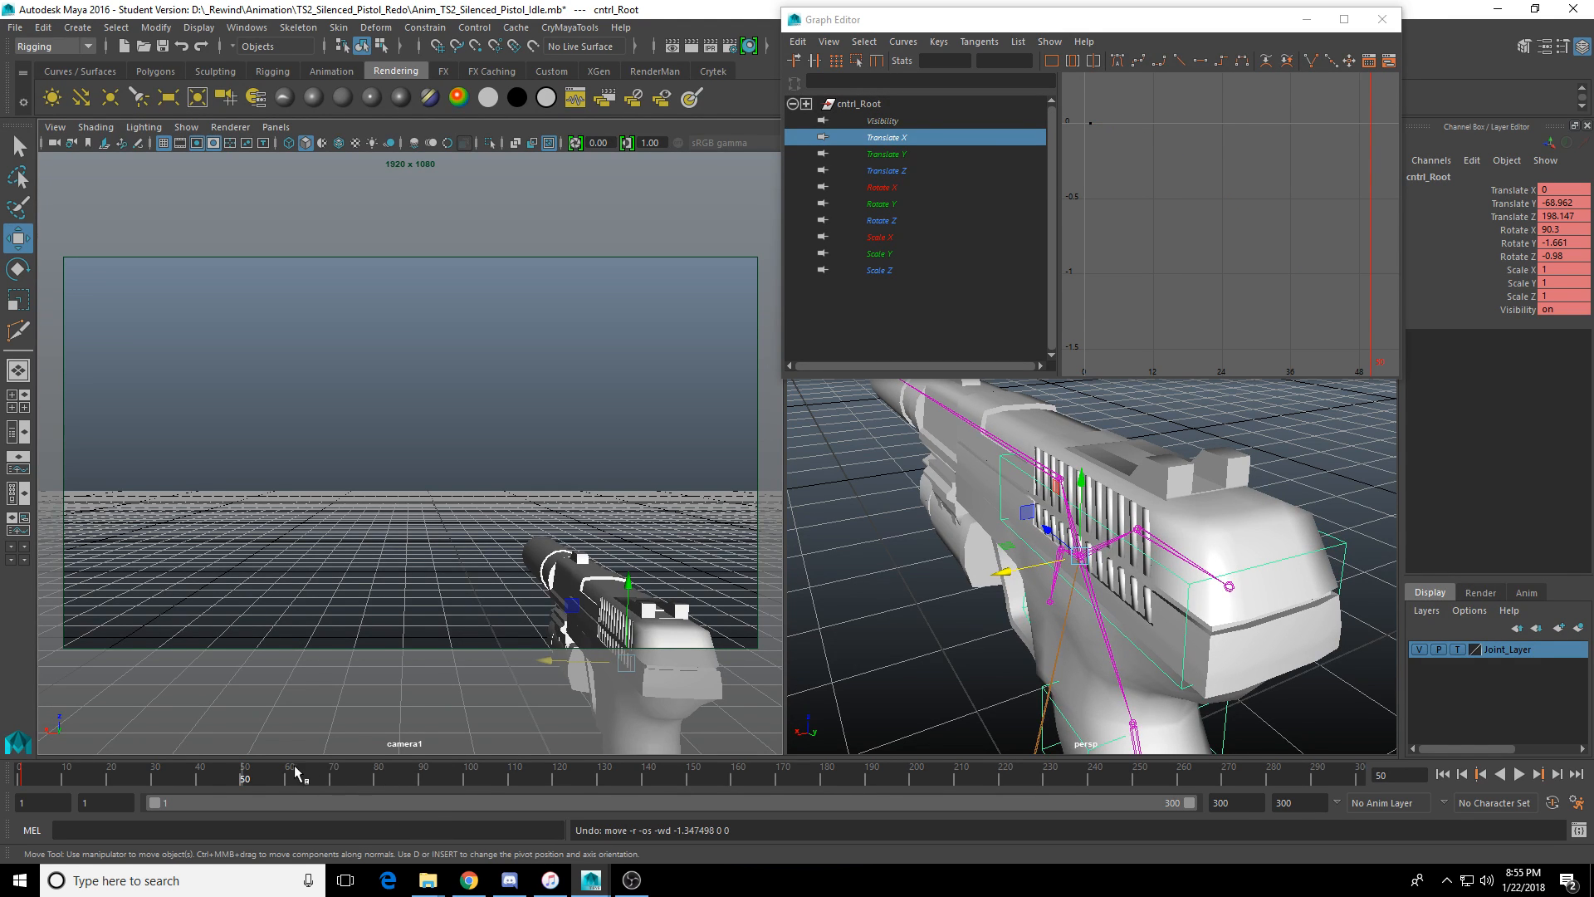
key(ctrl+z)
drag(262, 774, 236, 776)
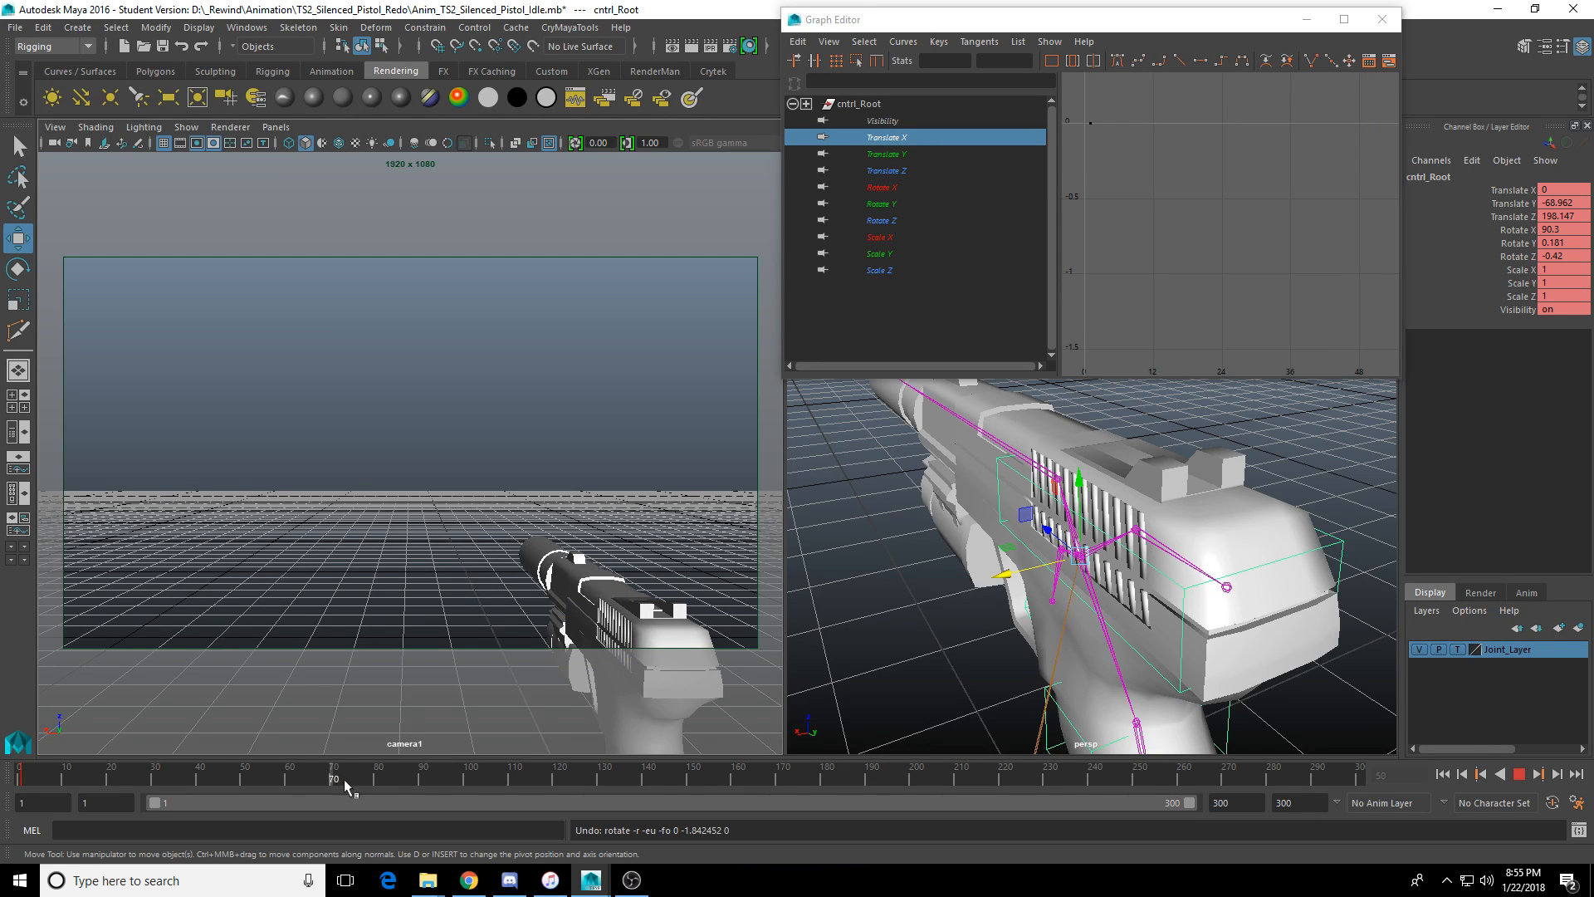
drag(462, 790, 467, 785)
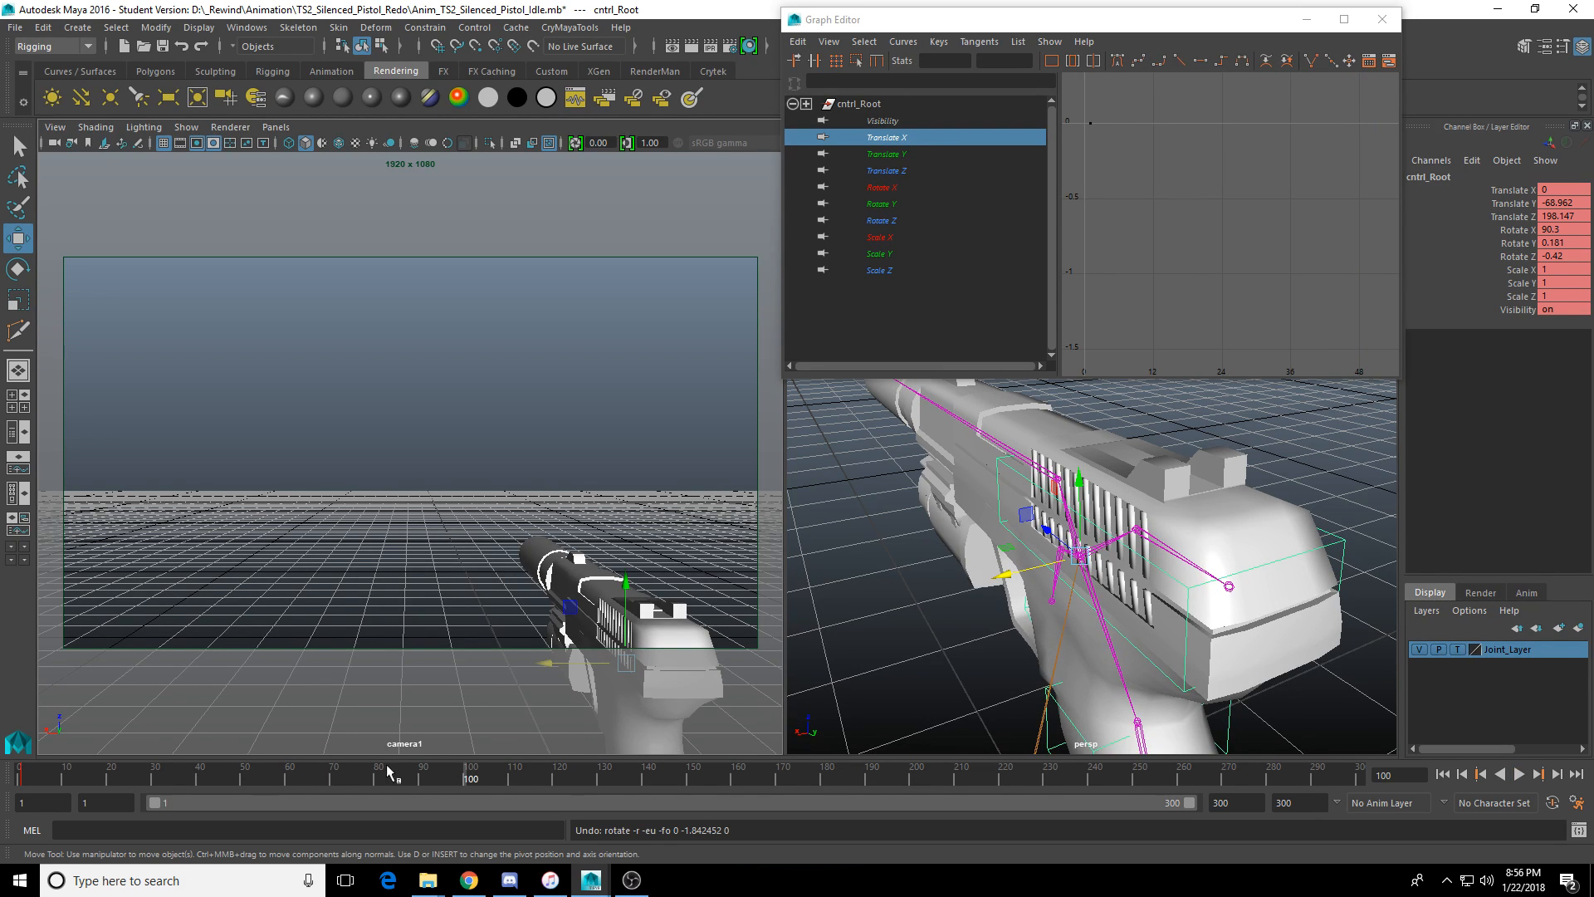
Key cntrl_Root at frame 50 with Rotate X about 91.19, Rotate Y about 1.05 and a lowered Translate Z of about 197.64.
click(246, 781)
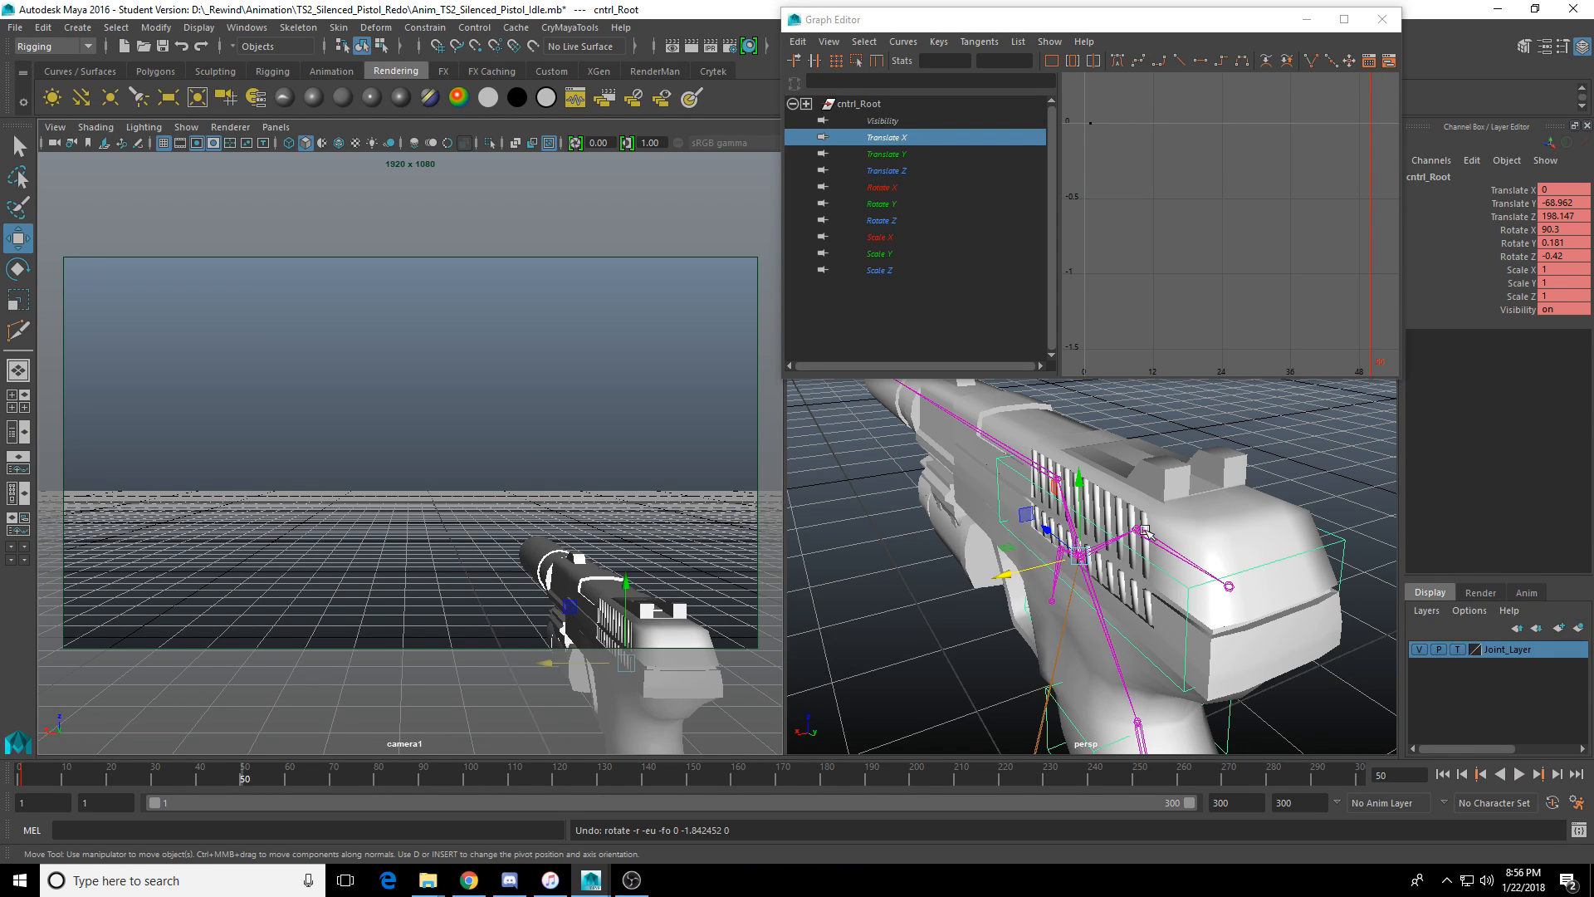
alt+drag(992, 556, 1144, 512)
key(e)
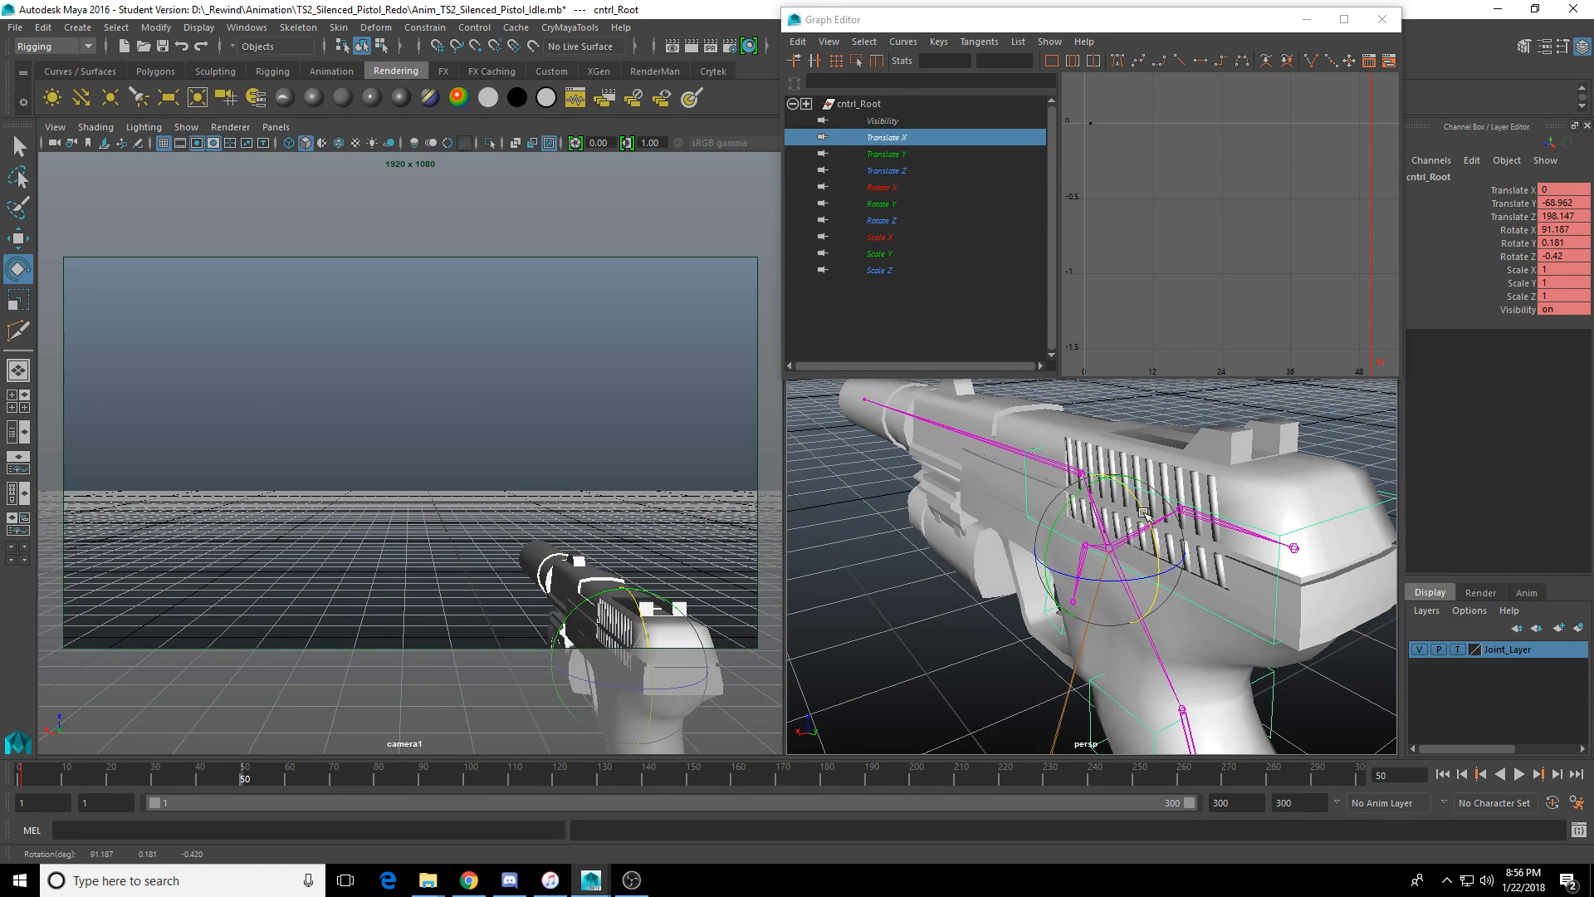
key(w)
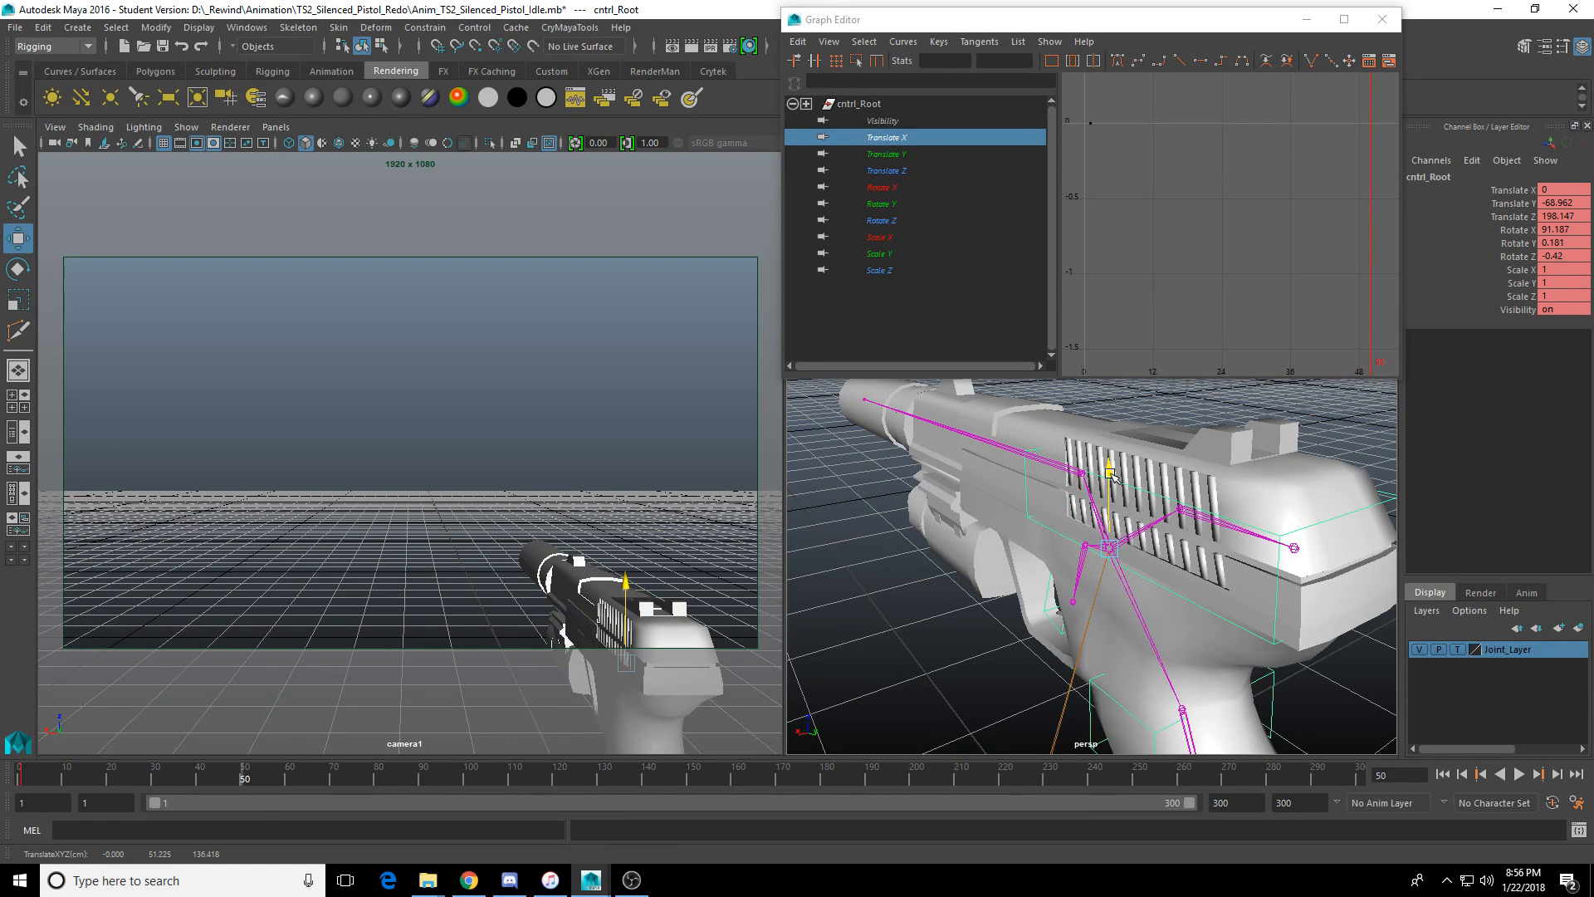
drag(1113, 485, 1117, 480)
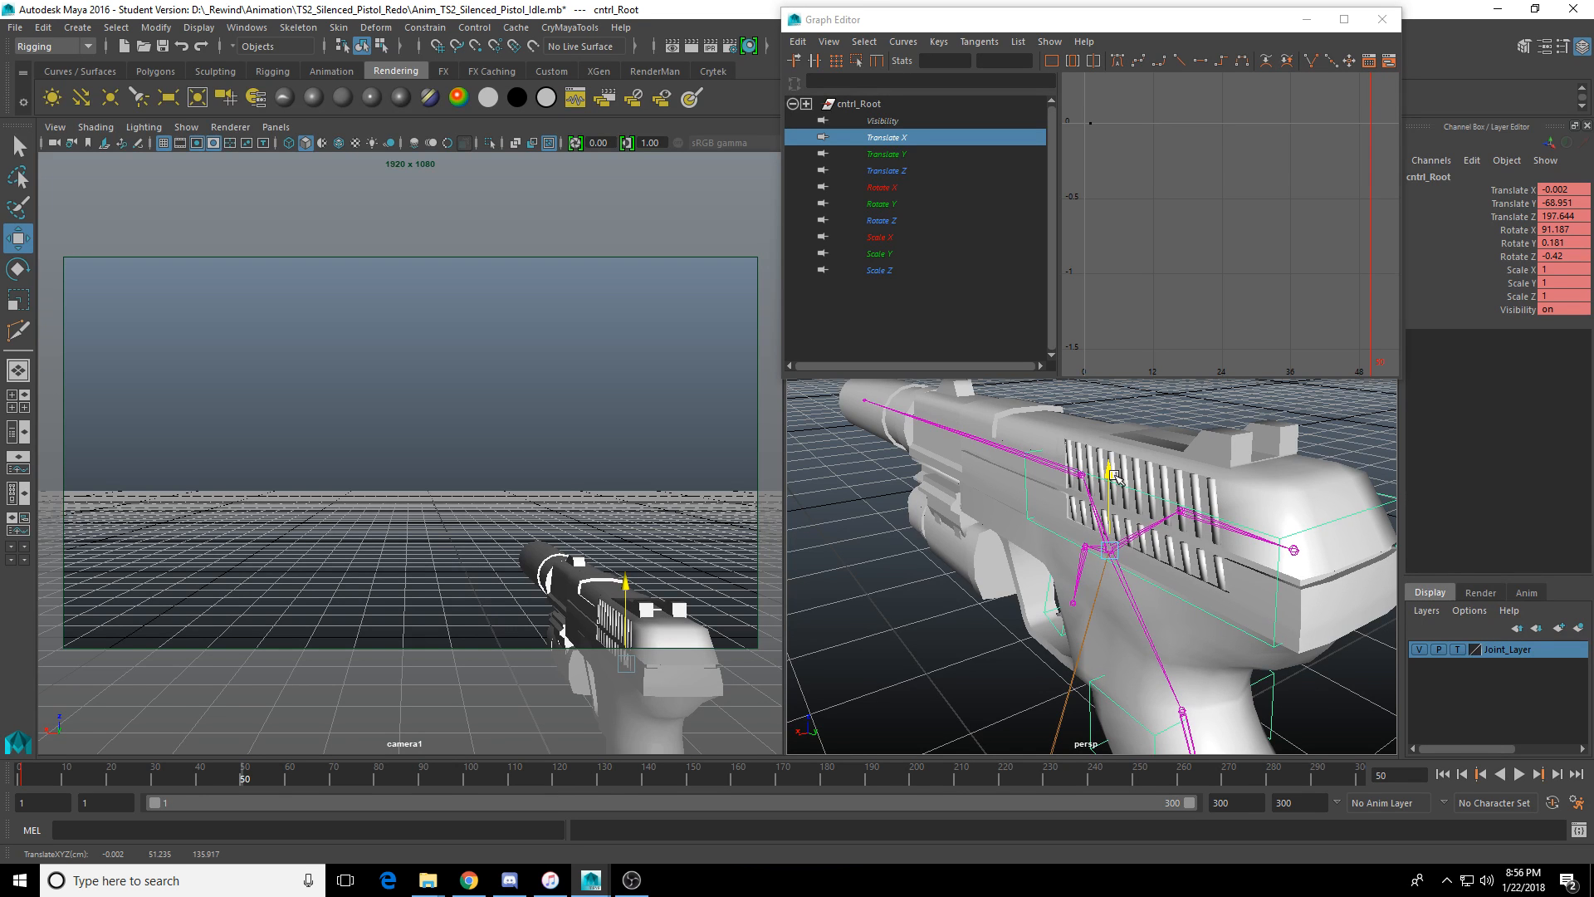
key(e)
scroll(1084, 499, up, 4)
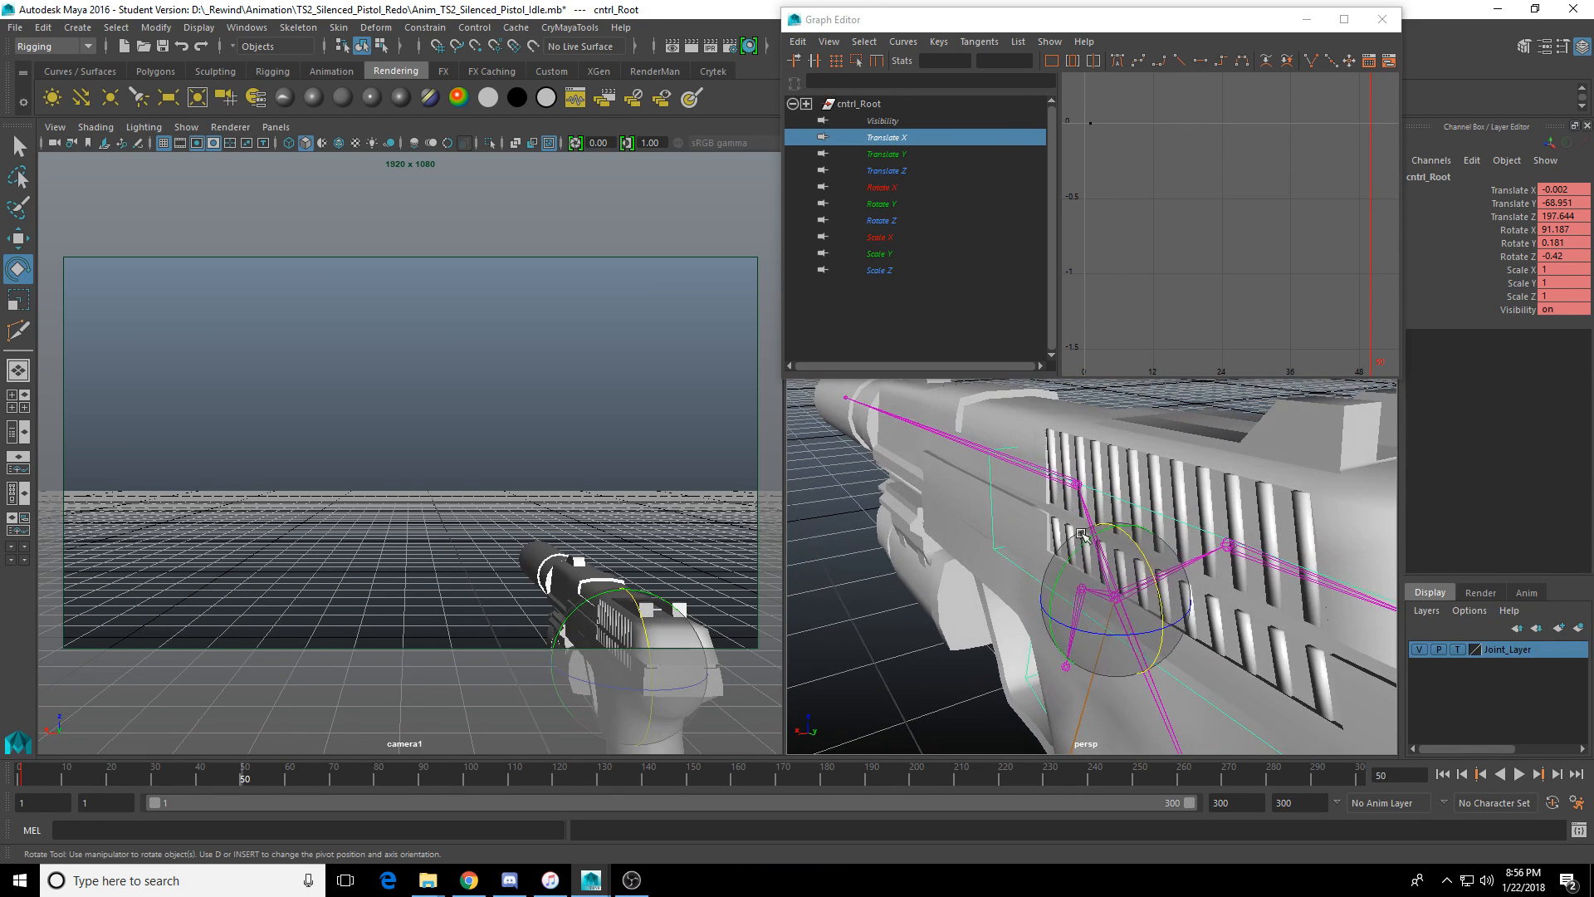
drag(1077, 548, 1078, 547)
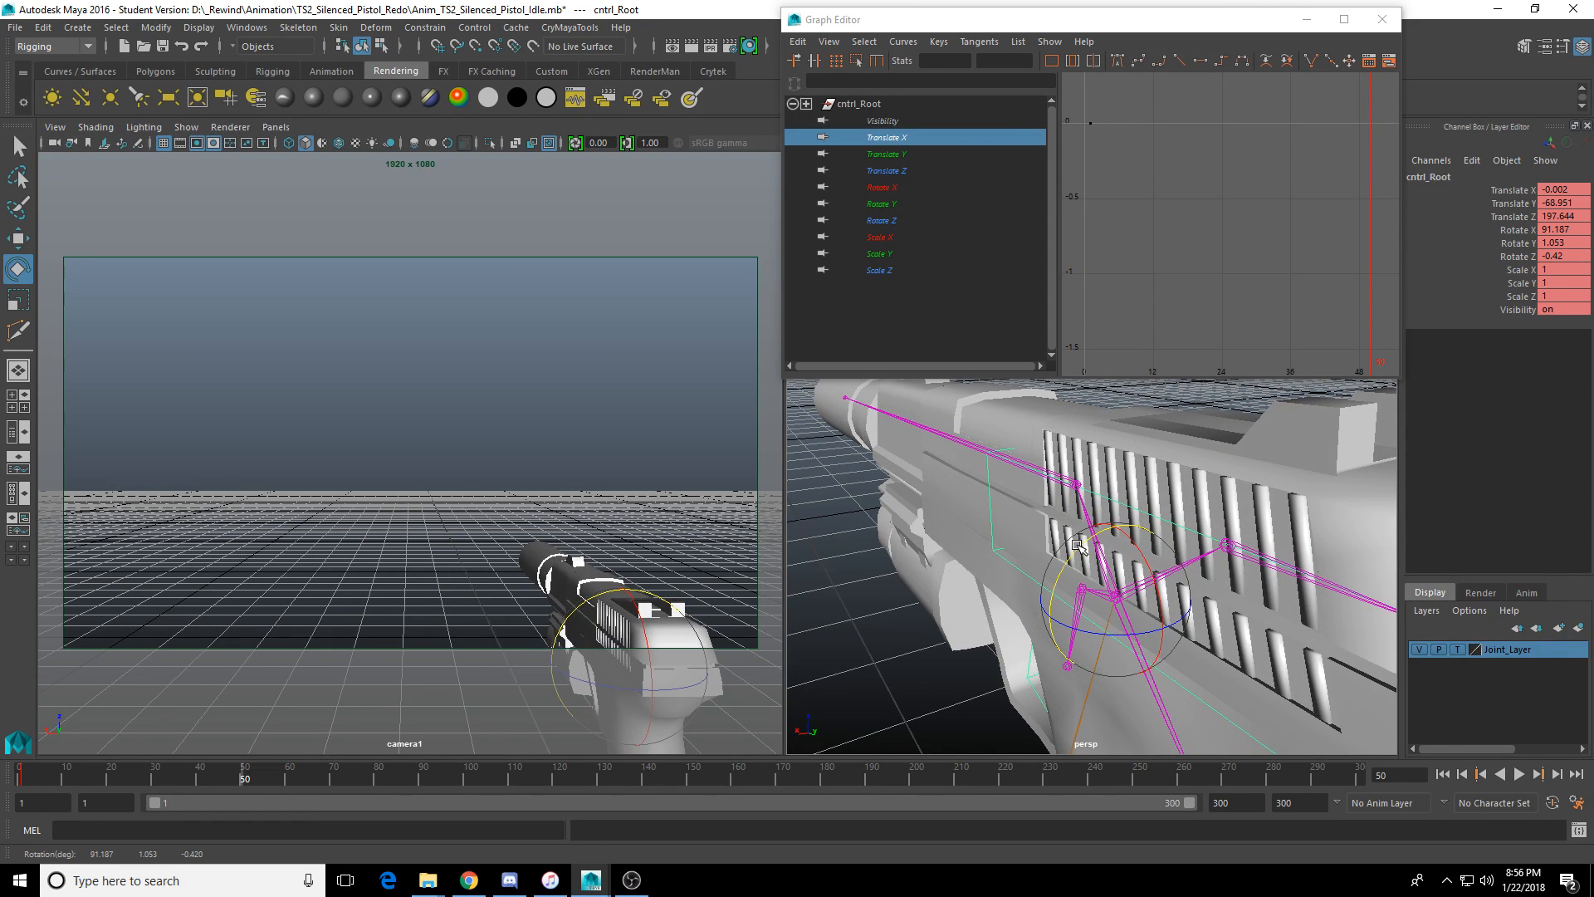
Copy the root control's key at frame 1 and paste it at frame 100.
mouse_move(88, 777)
mouse_down()
mouse_move(22, 782)
mouse_move(462, 780)
mouse_move(23, 785)
mouse_up()
right_click(23, 785)
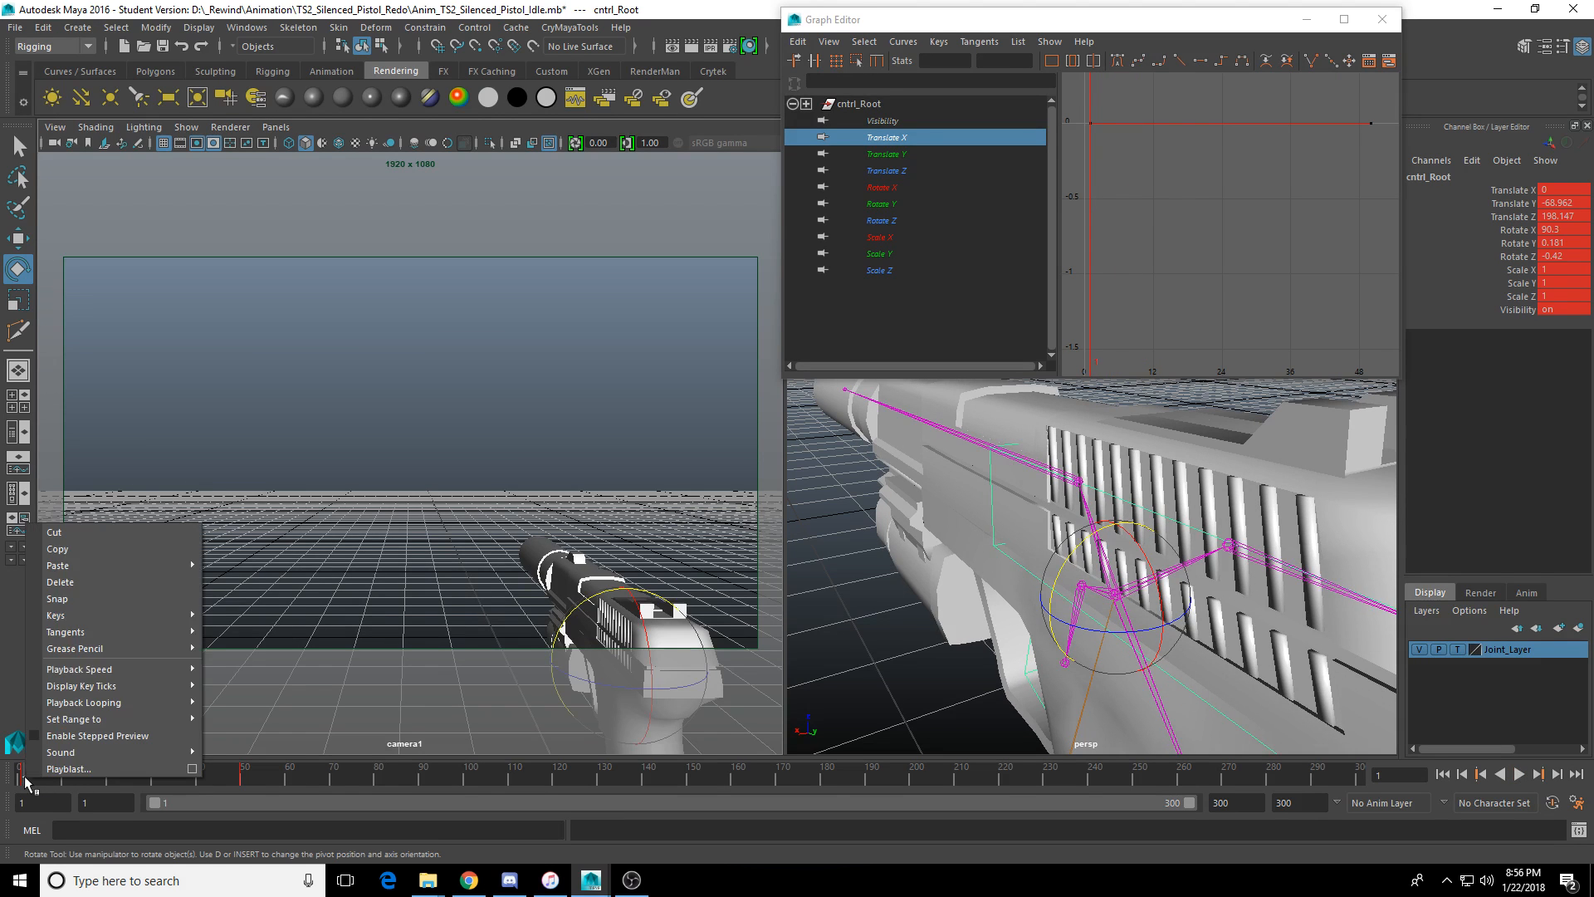
click(116, 550)
key(alt+v)
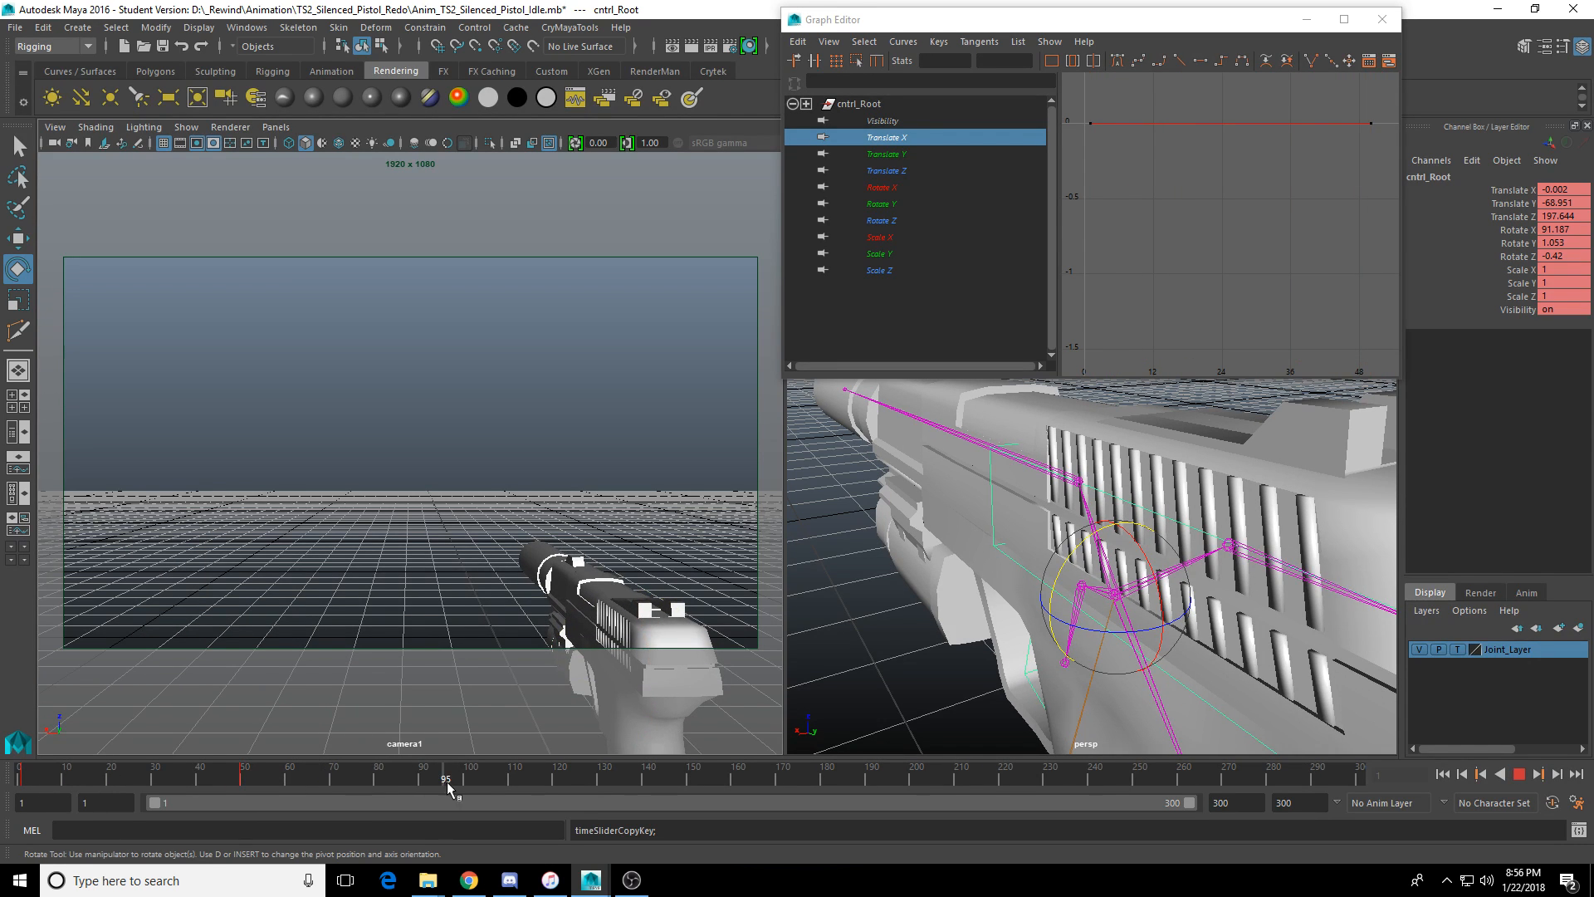
right_click(463, 781)
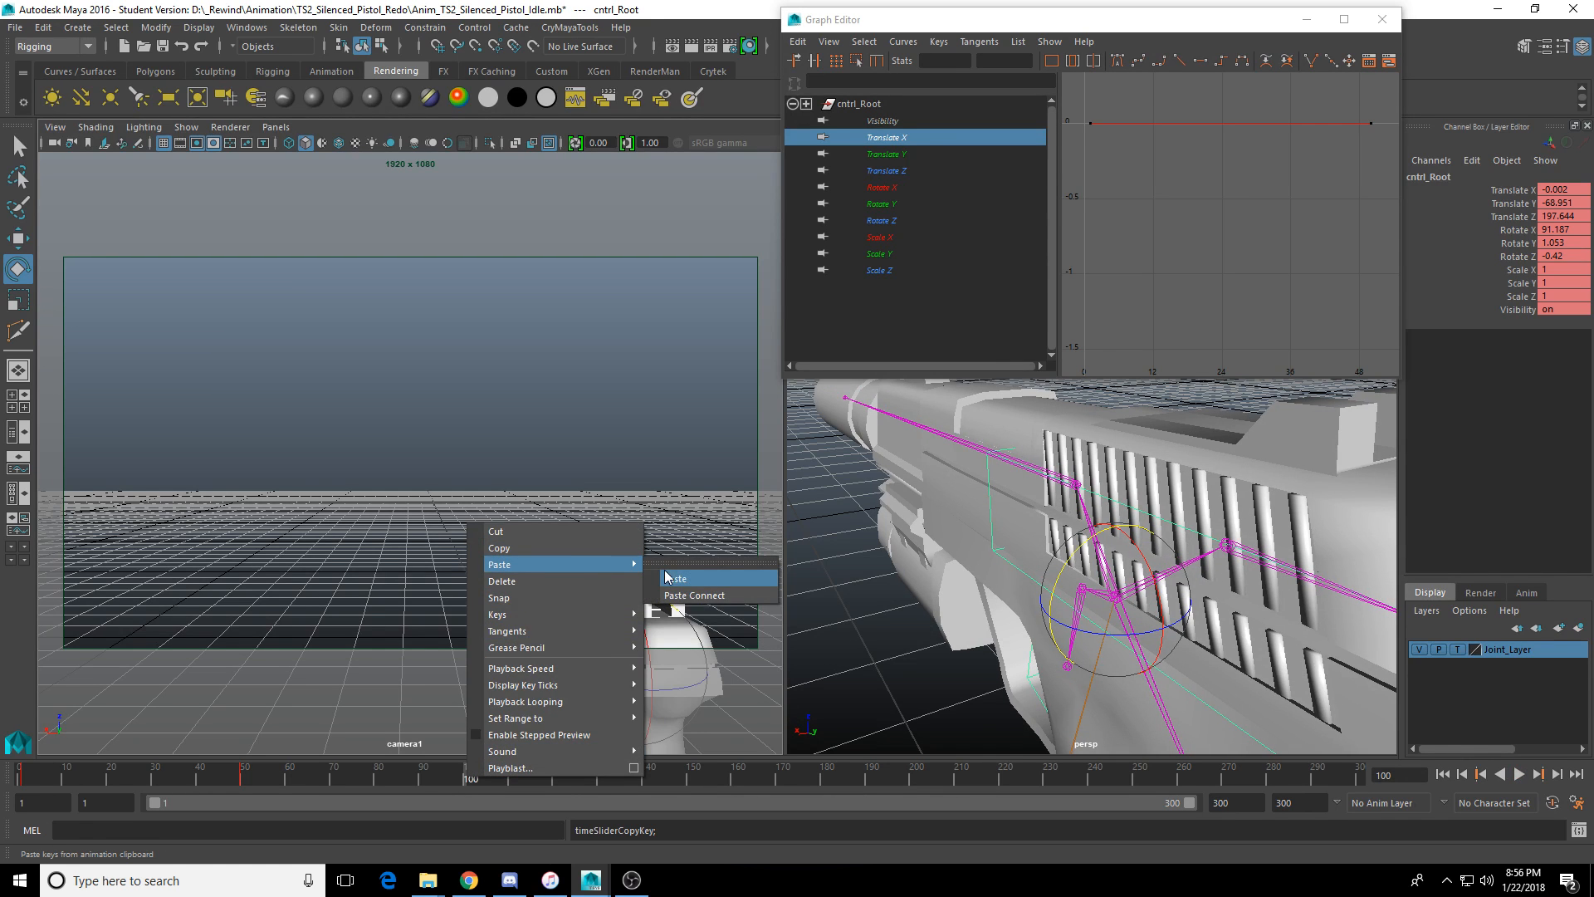
click(677, 574)
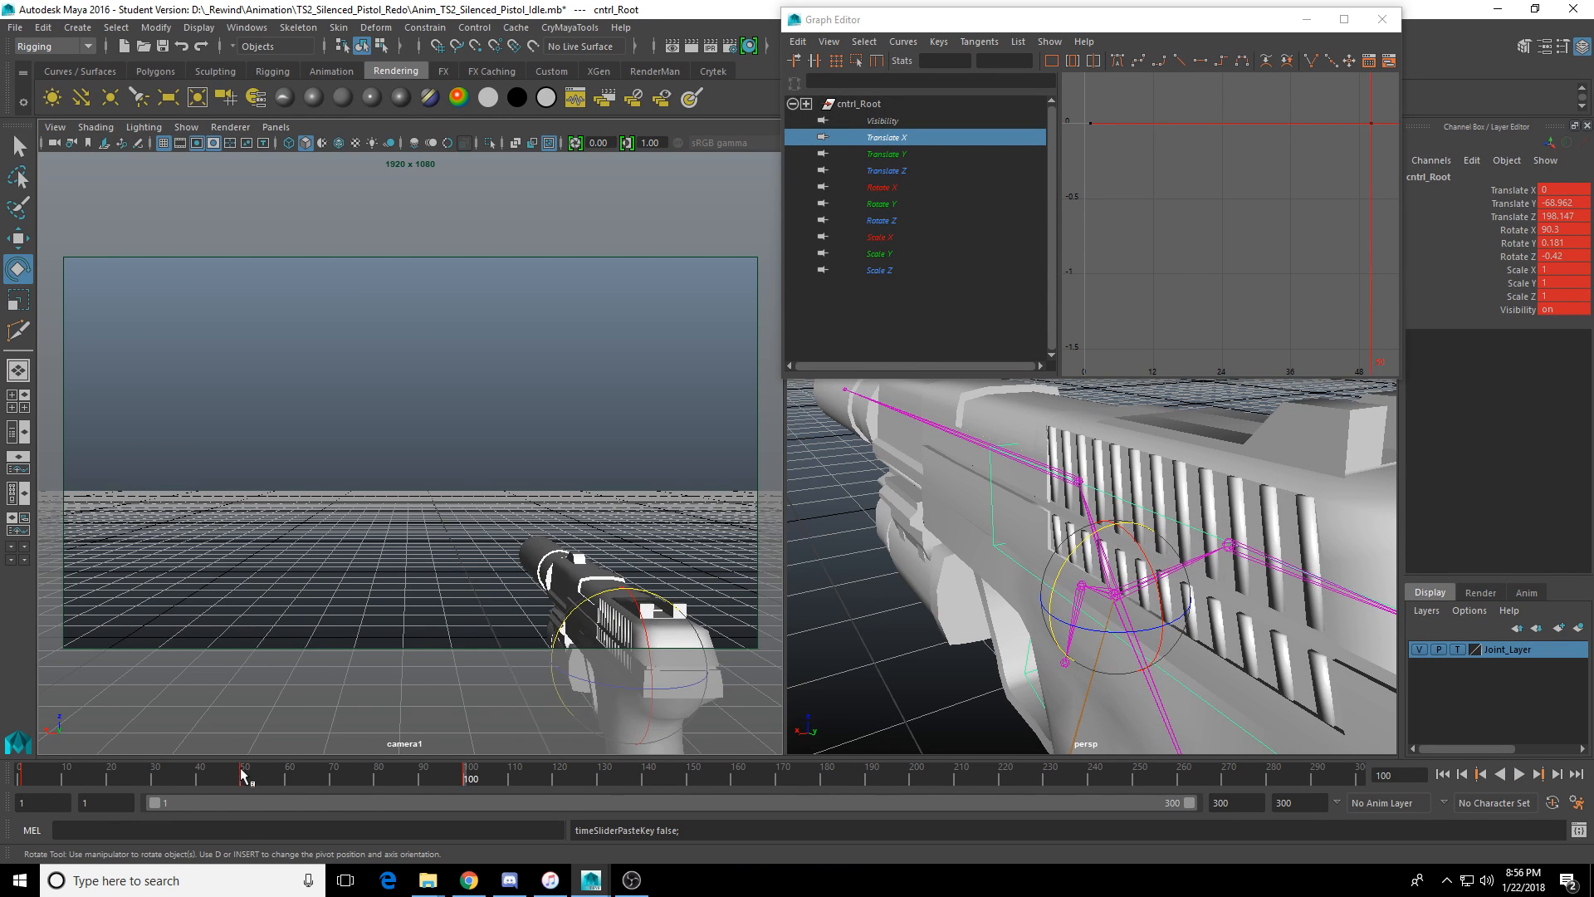
Key cntrl_Root at frame 150 with Rotate X about 88.26, Rotate Y about -1.73 and Rotate Z about -0.98.
key(alt+v)
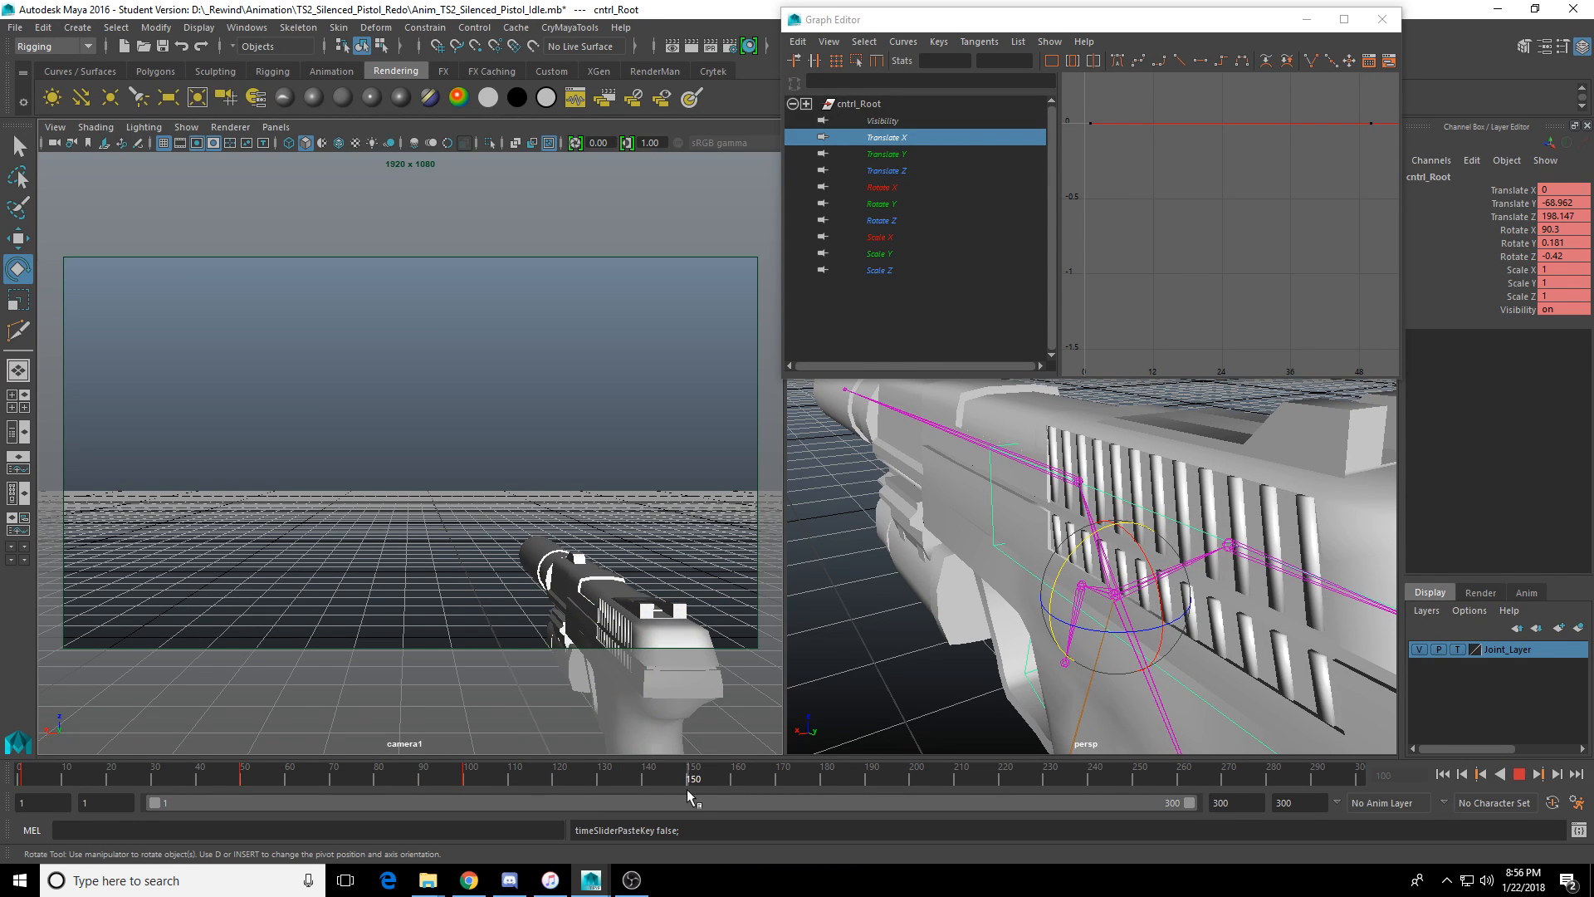
key(alt+v)
scroll(1000, 586, down, 3)
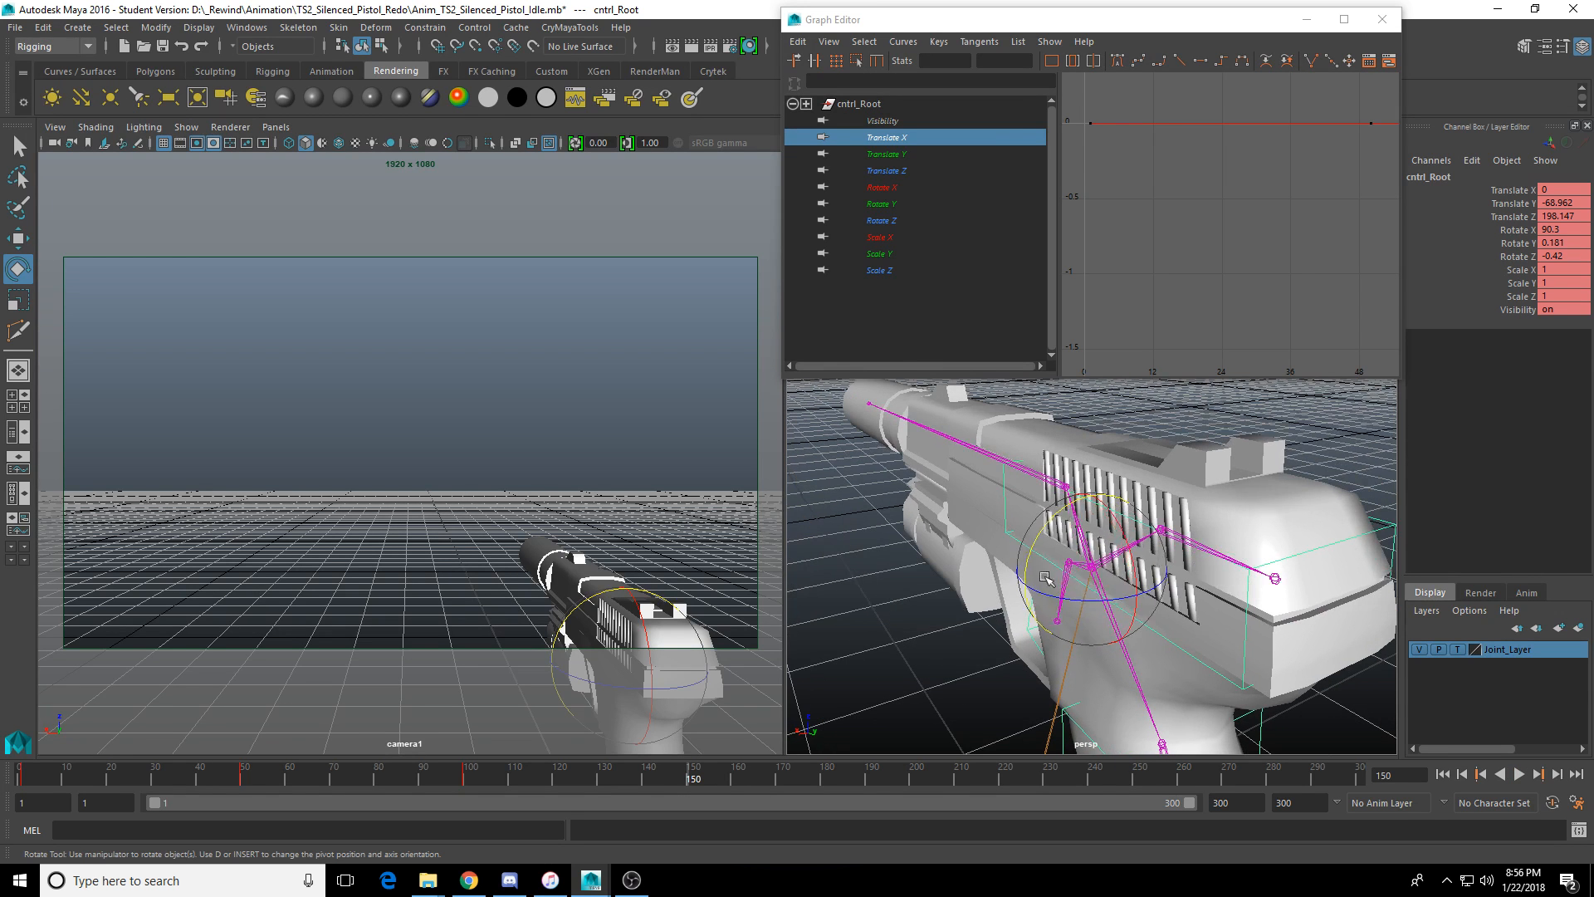
click(1130, 554)
drag(1130, 555, 1090, 578)
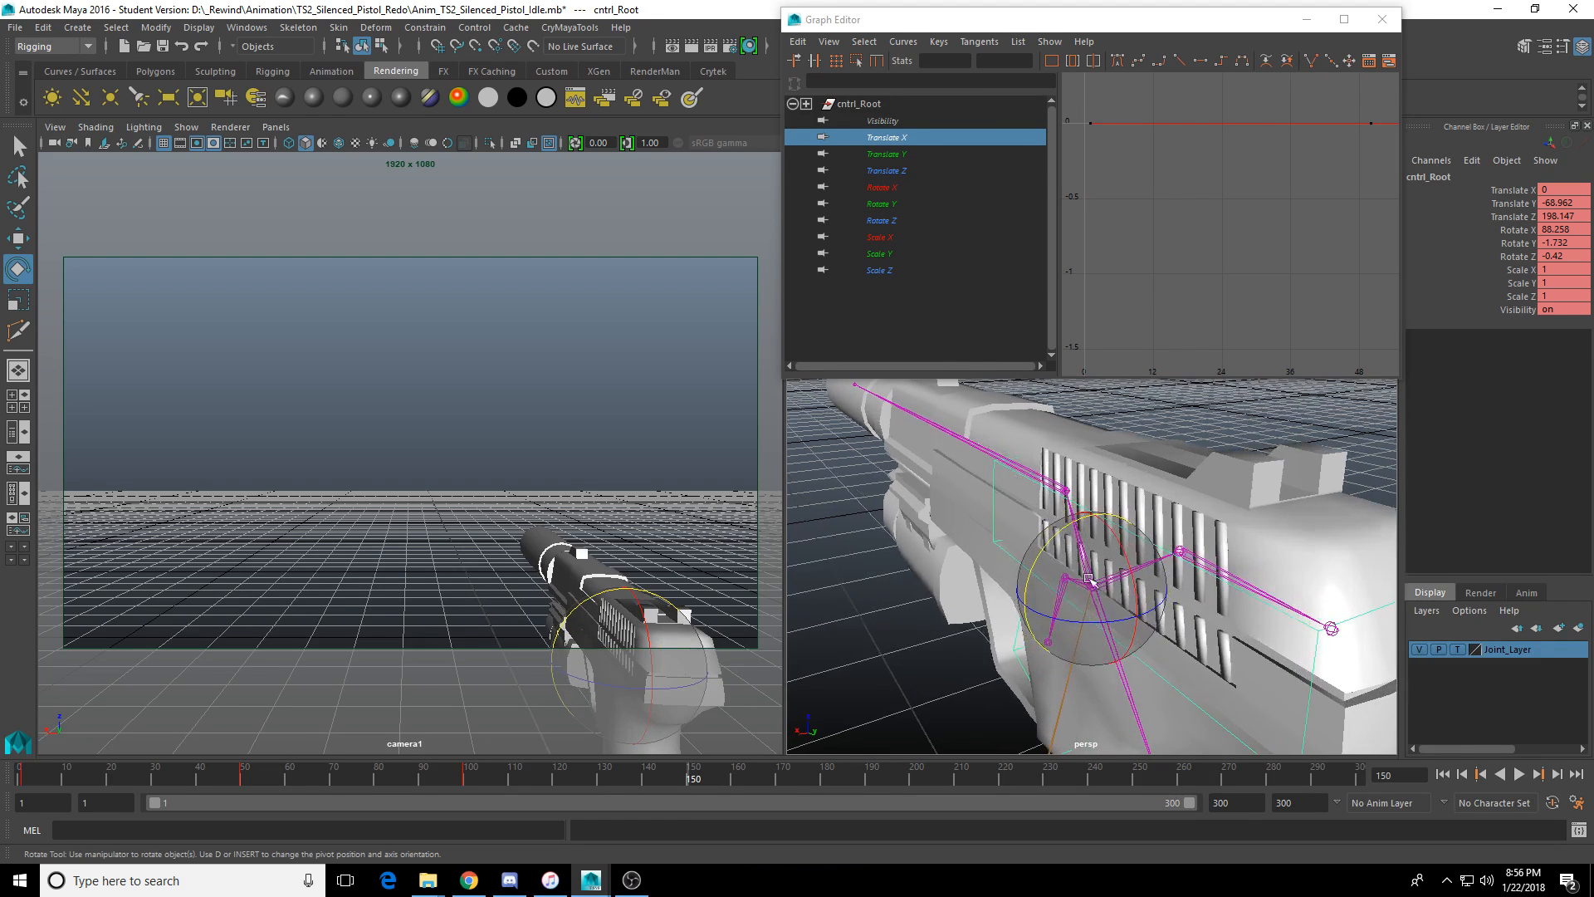
click(1088, 620)
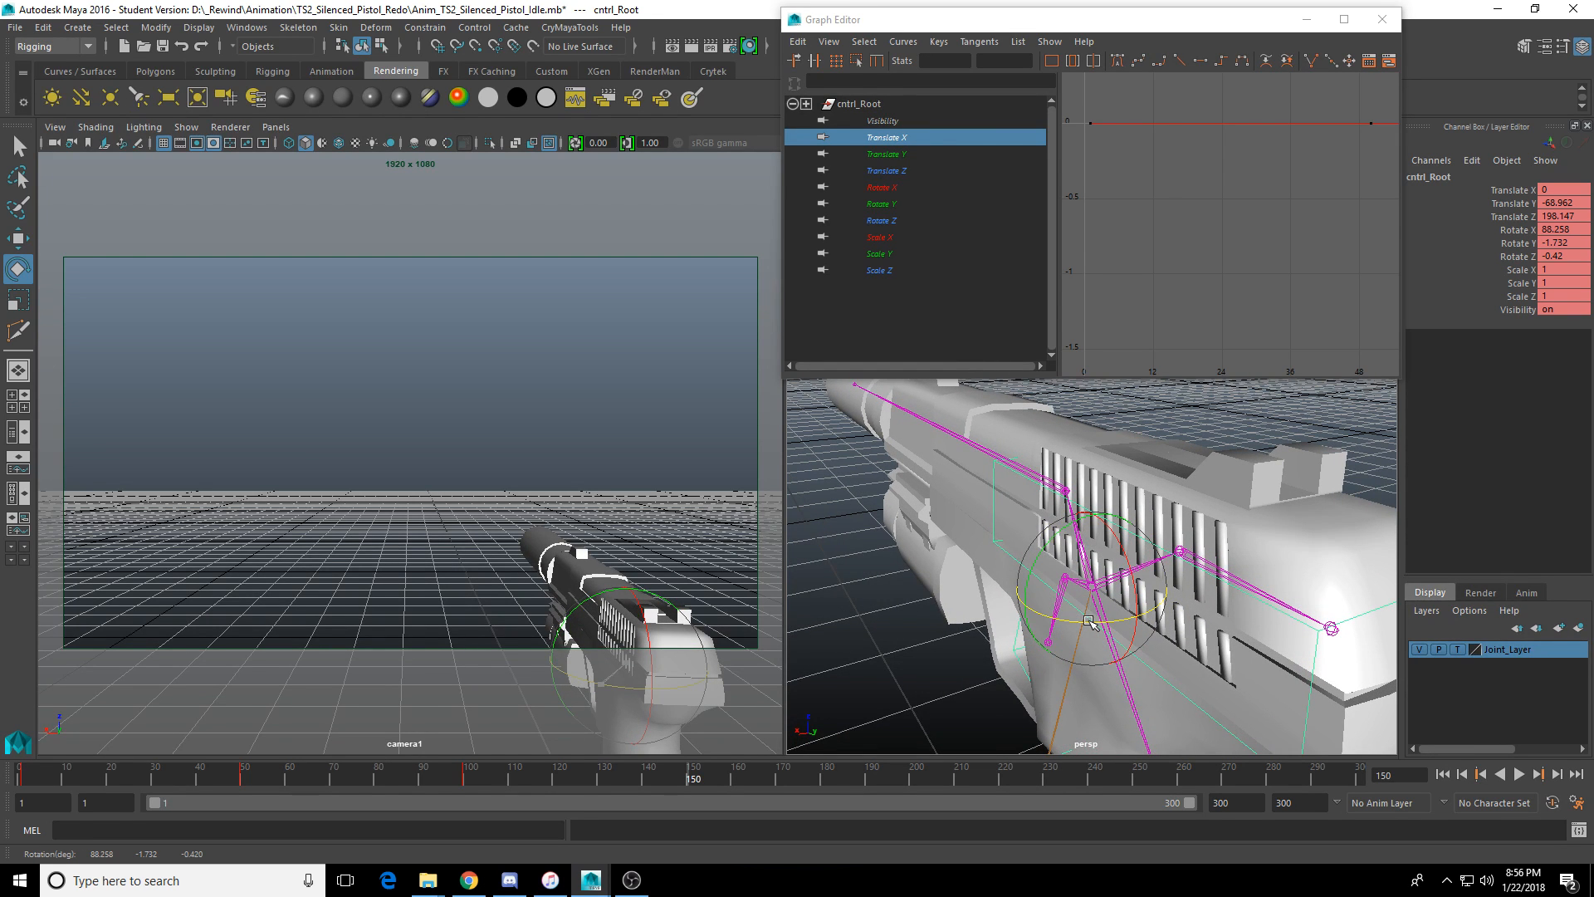
drag(1089, 620, 1079, 623)
key(s)
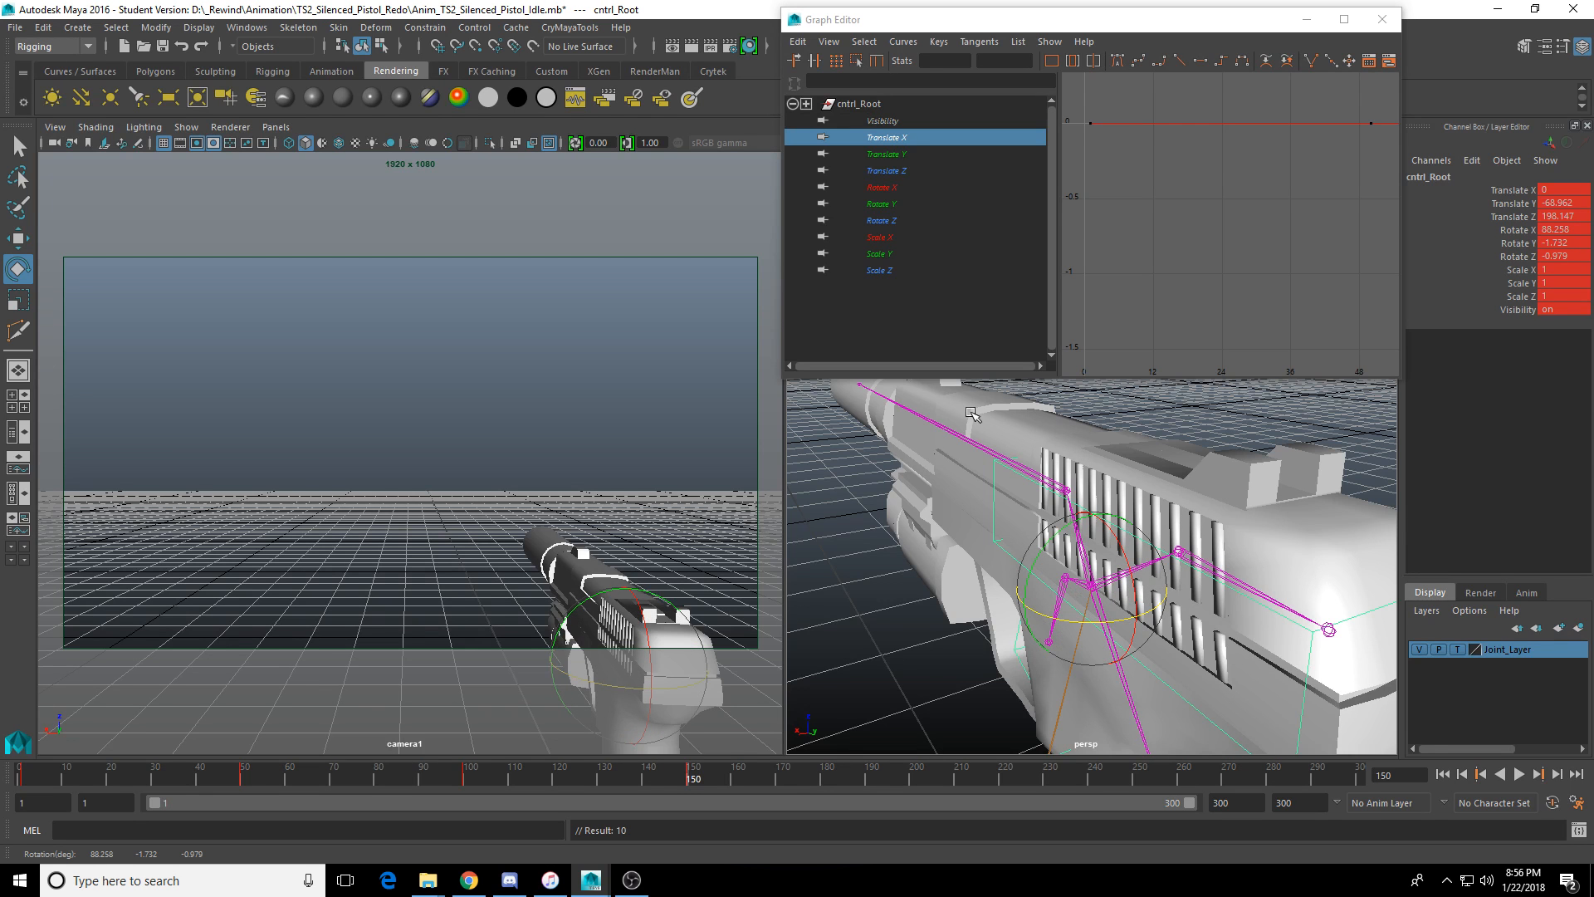
Copy the root control's key at frame 100 and paste it at frame 200.
drag(312, 772, 465, 780)
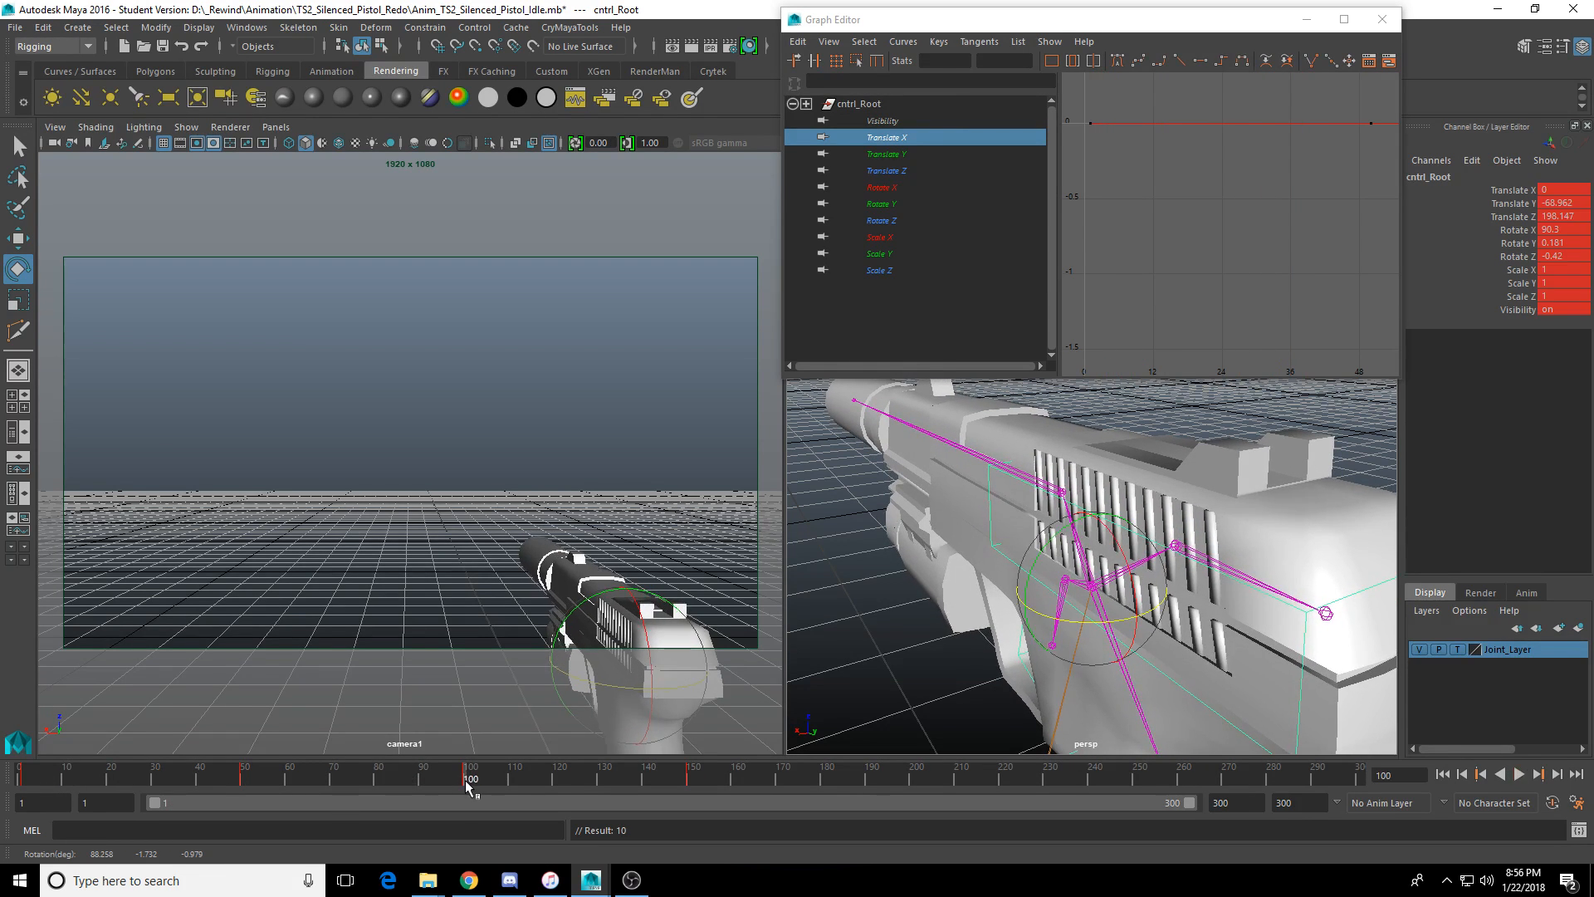
right_click(465, 780)
click(540, 552)
drag(704, 778, 913, 780)
right_click(913, 779)
mouse_move(1062, 565)
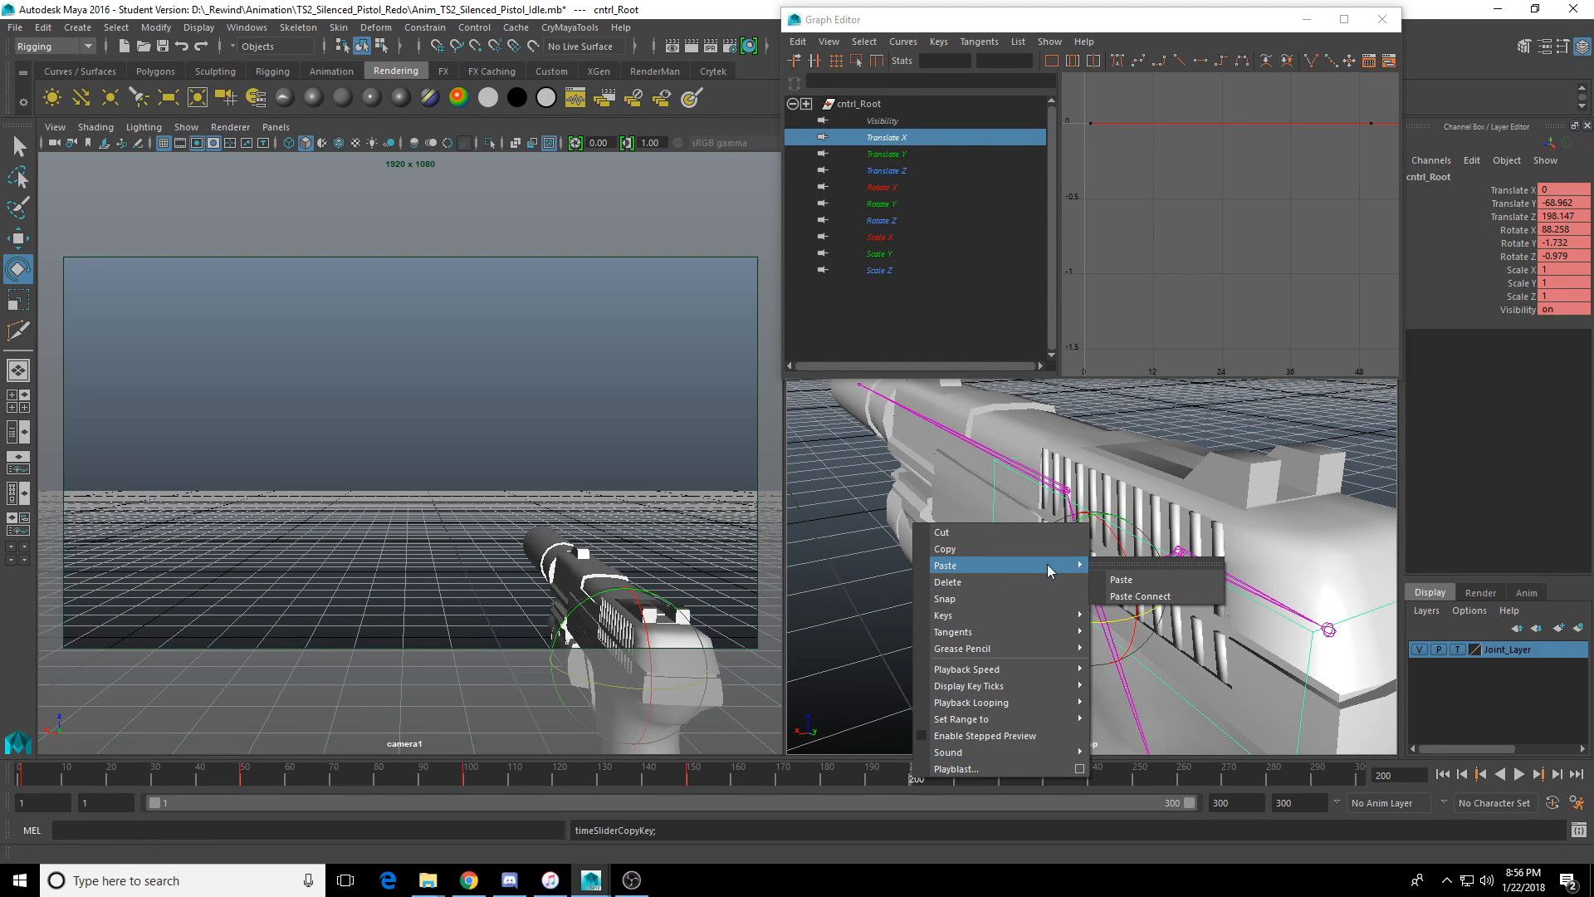
click(1121, 579)
Shorten the playback range to end at frame 200 and play the animation back briefly.
click(528, 779)
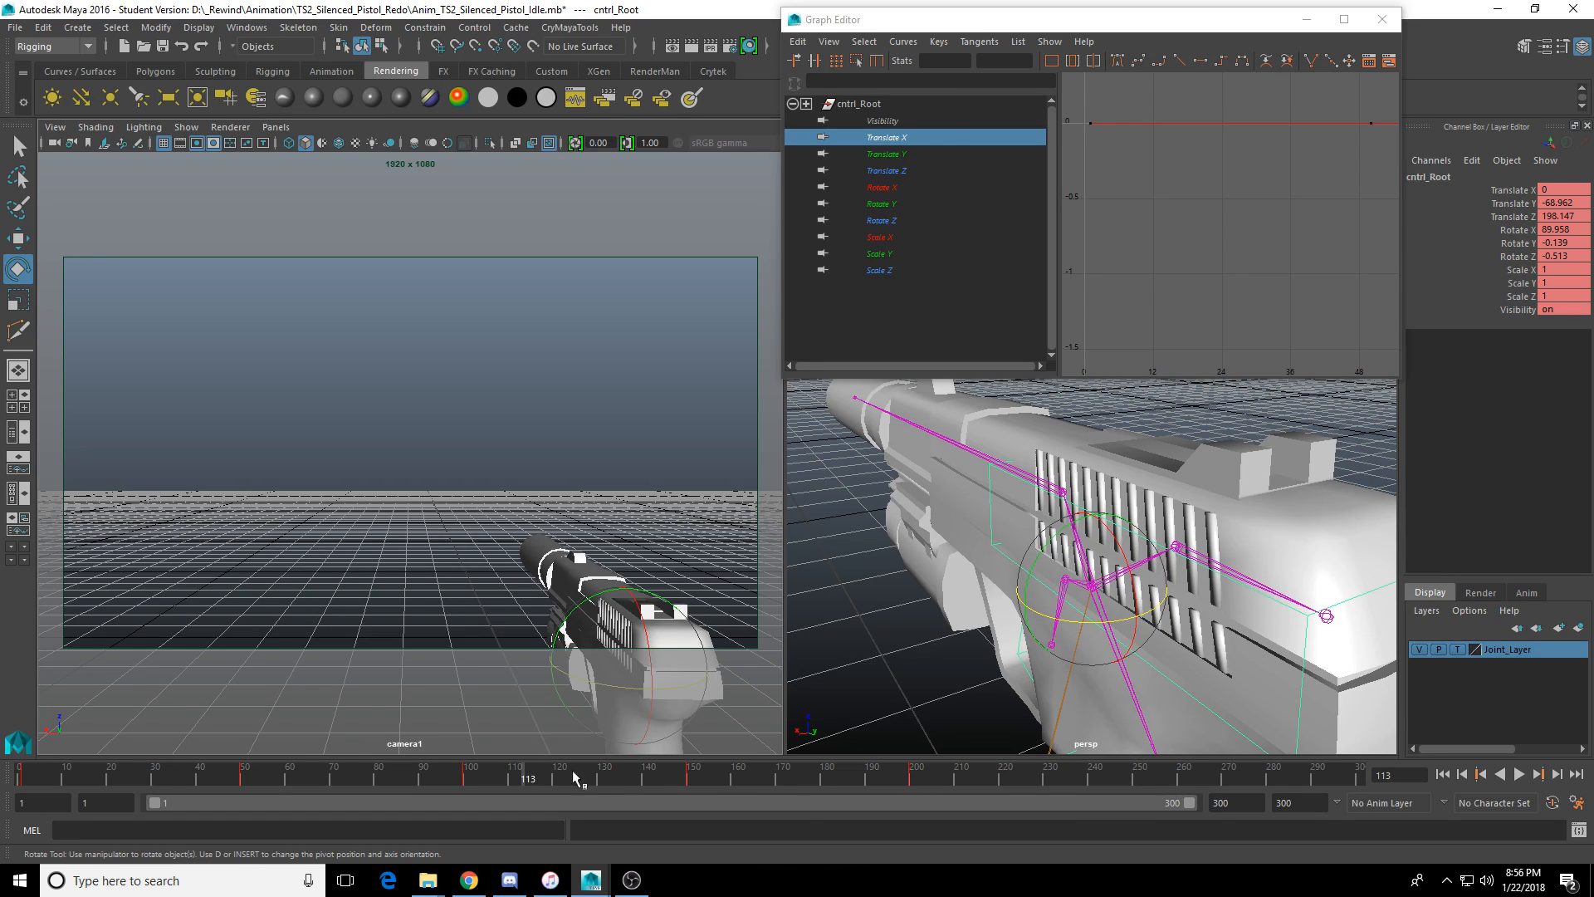
drag(1198, 804, 835, 824)
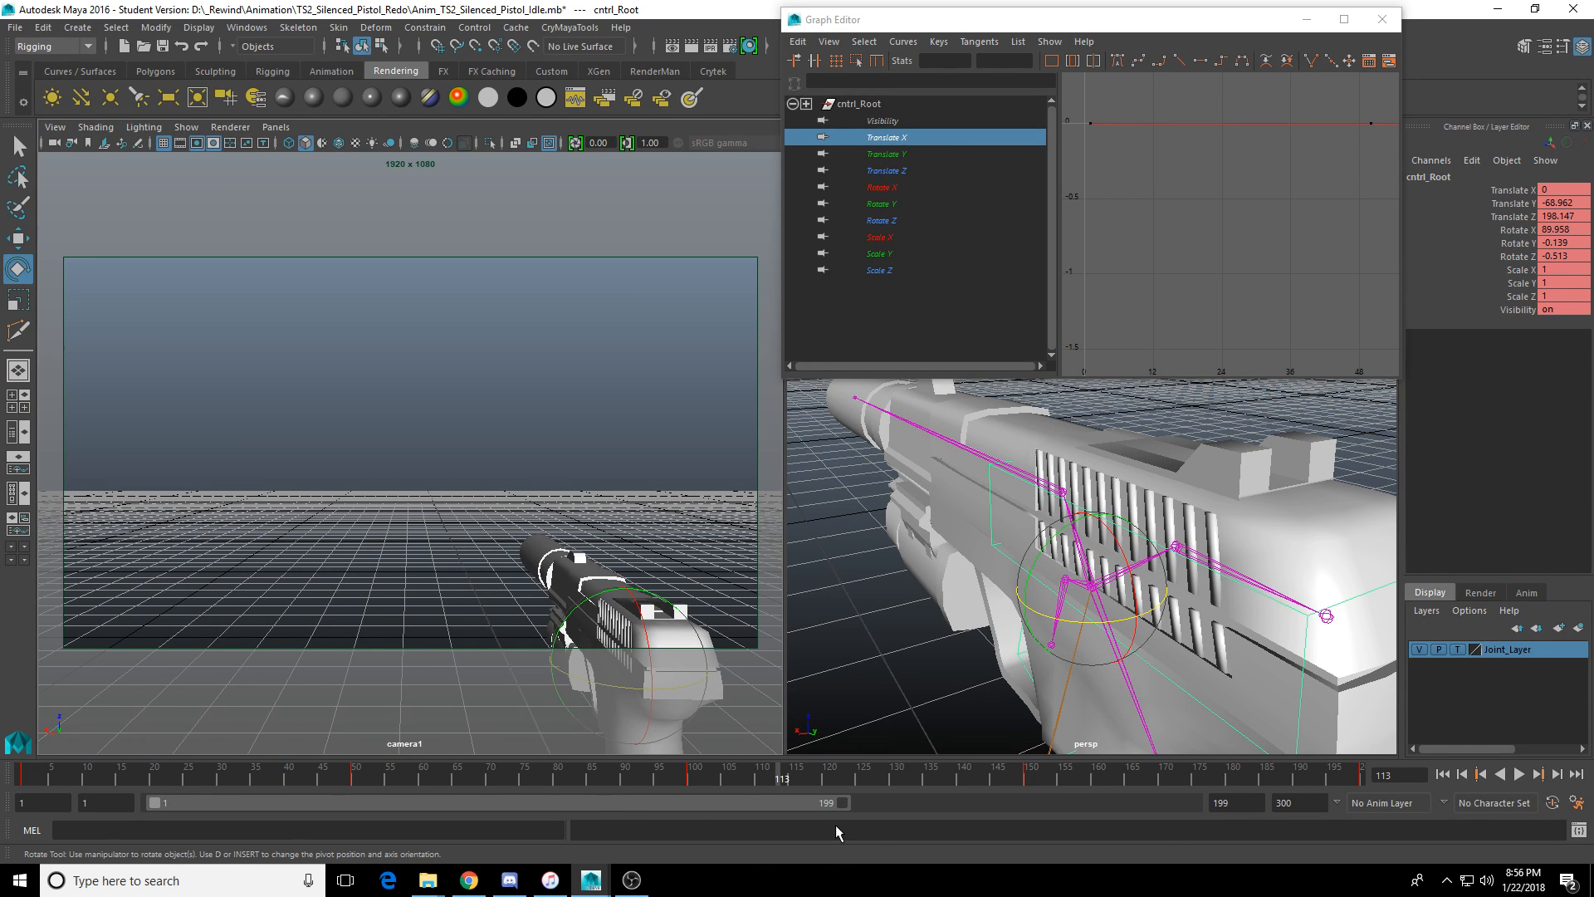
double_click(1237, 800)
text(200)
key(Return)
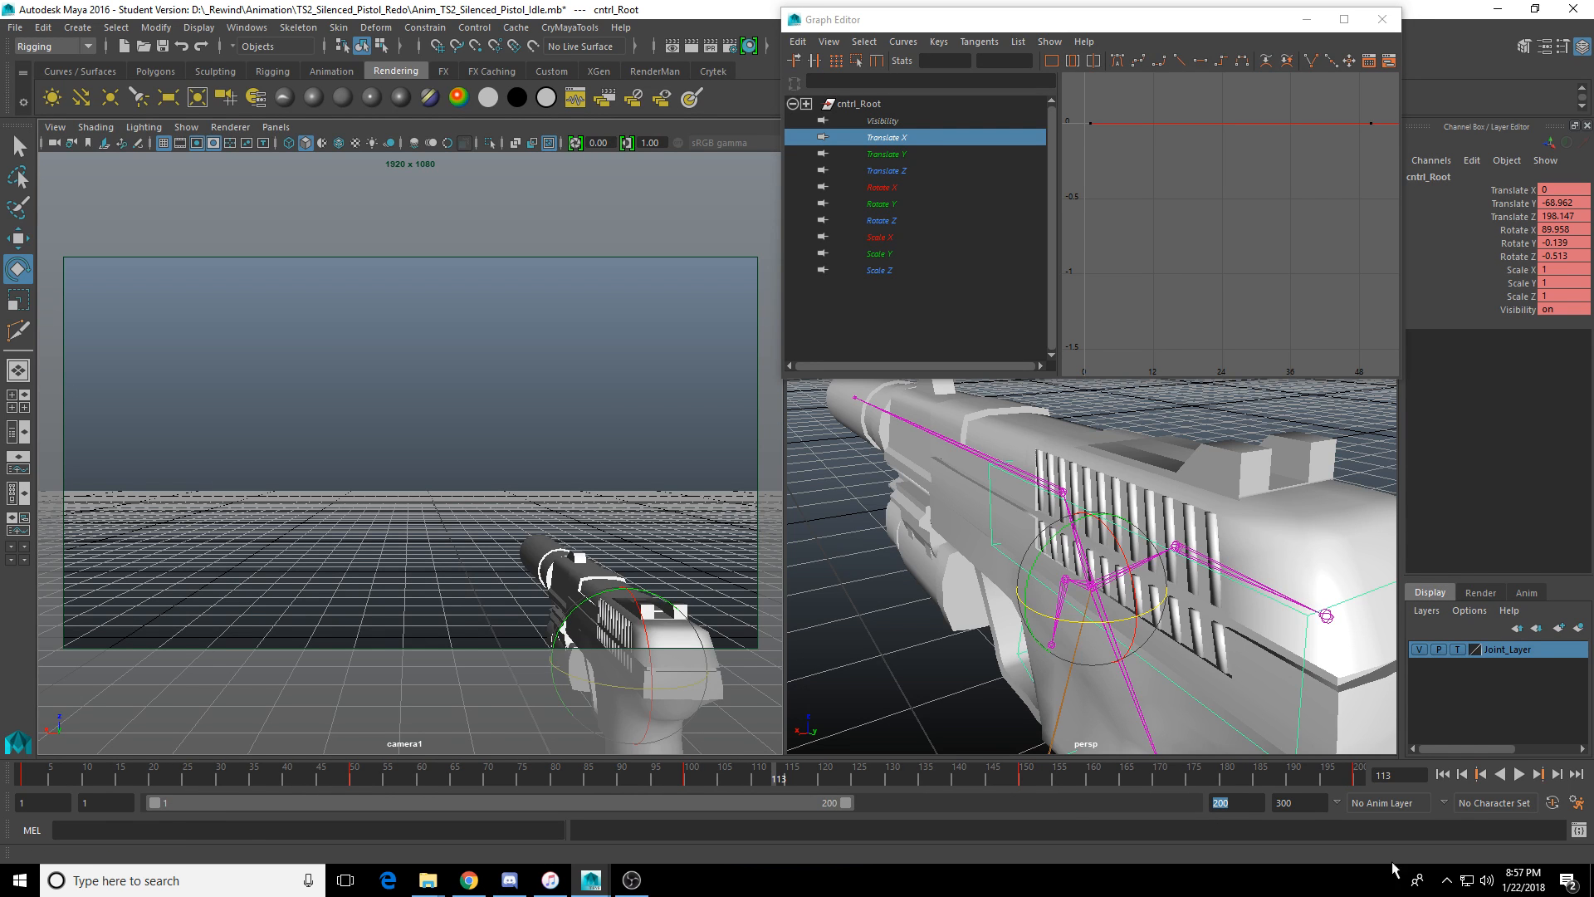
click(1519, 774)
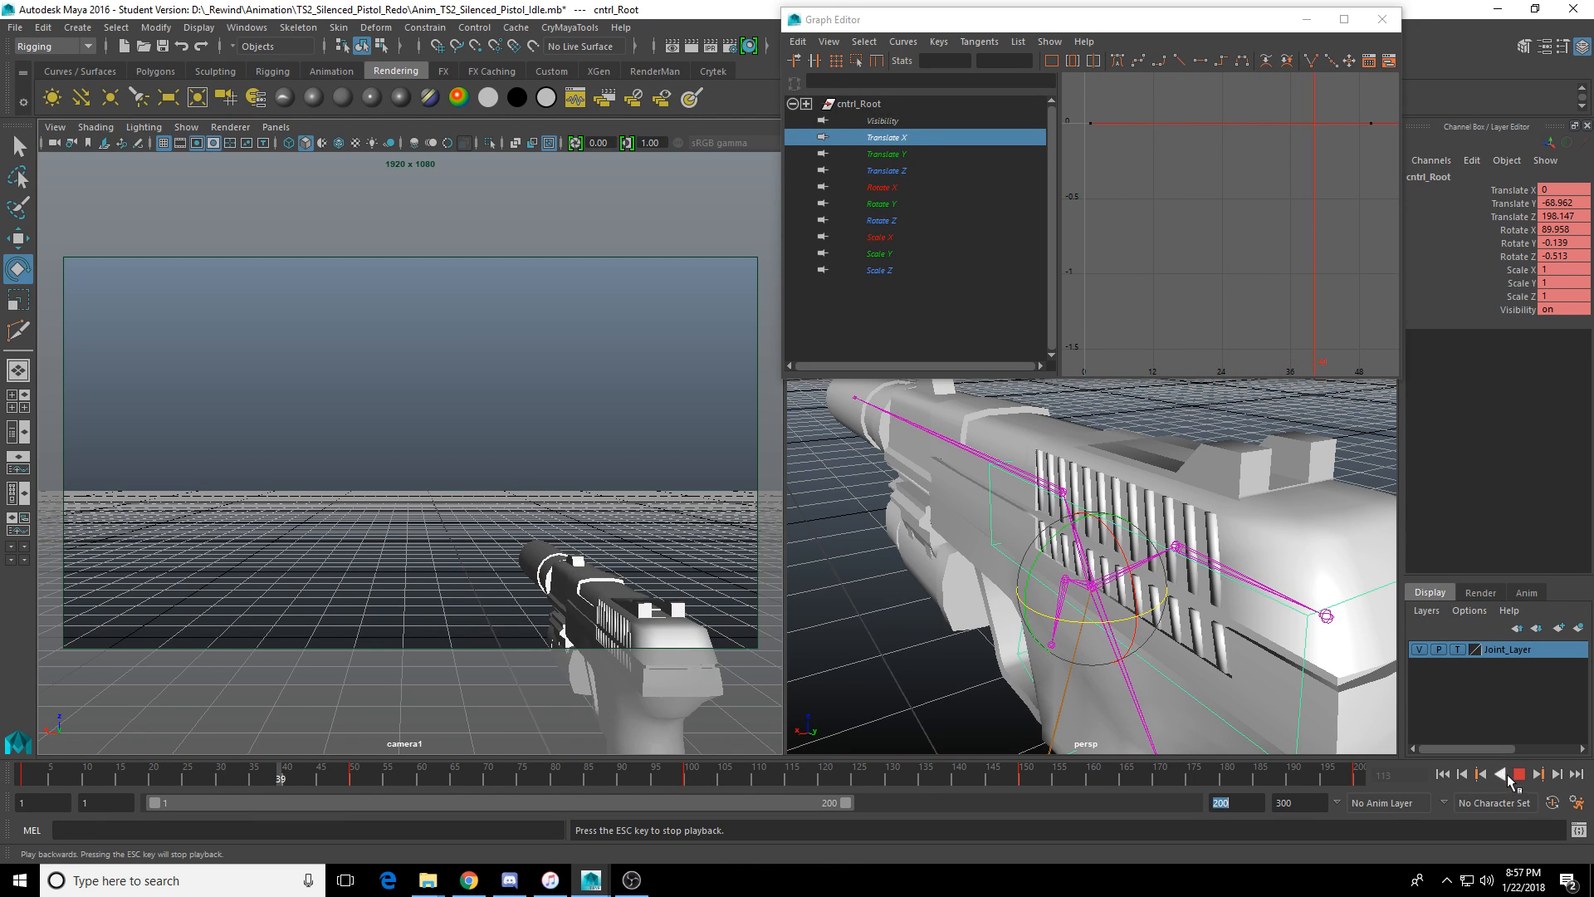
click(1514, 776)
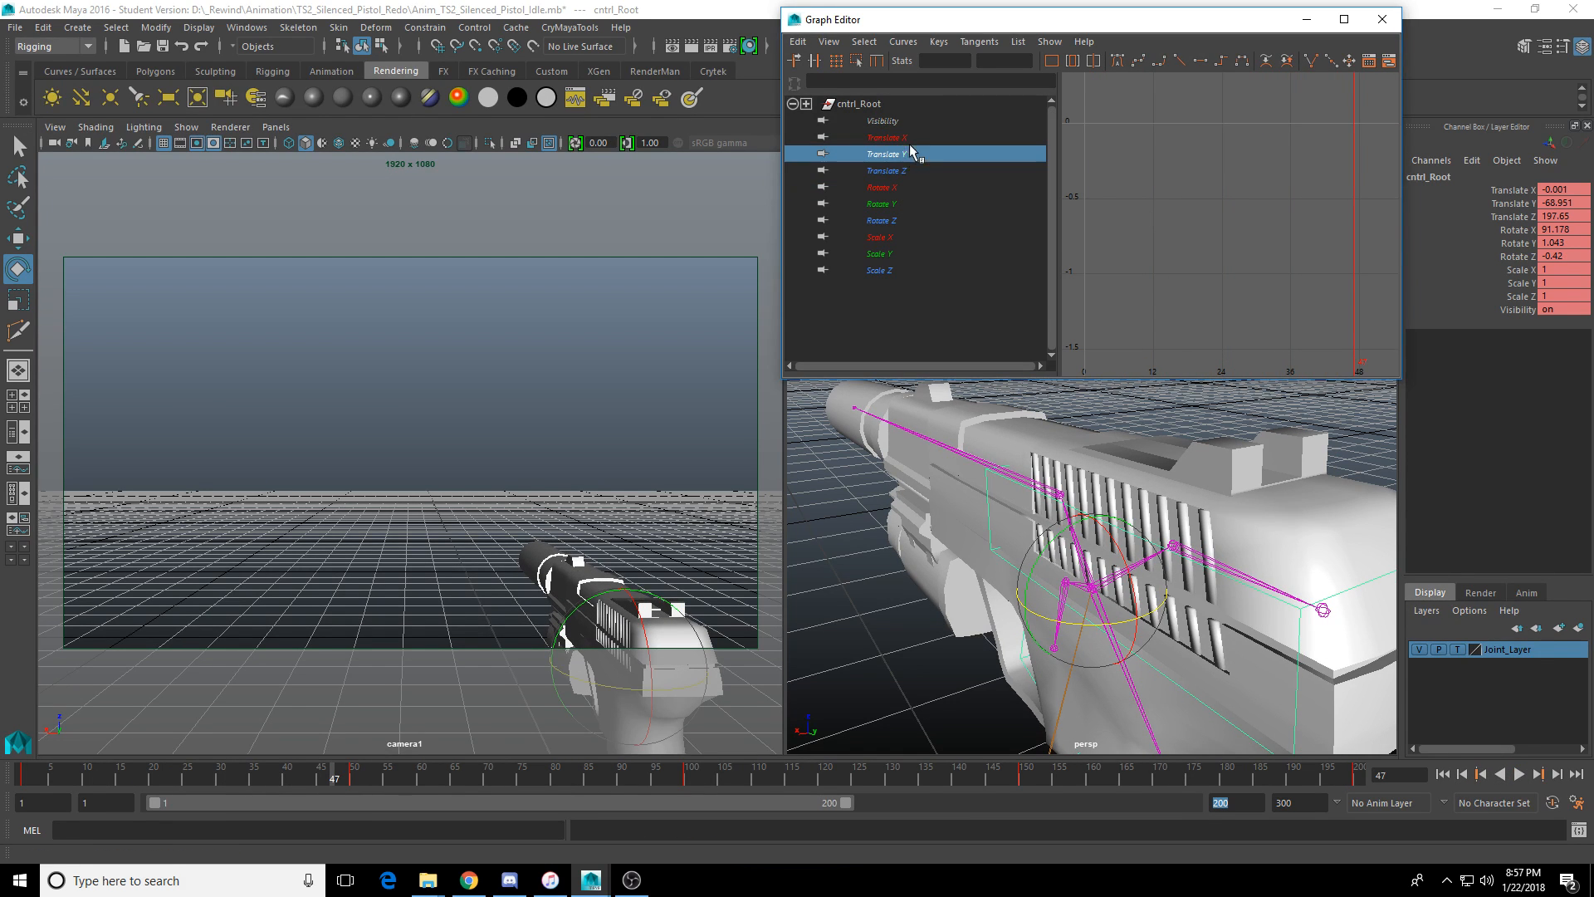
Examine the root control's translate and rotate curves, framing Translate Y alone, and scrub between the keyed poses.
shift+click(900, 219)
key(f)
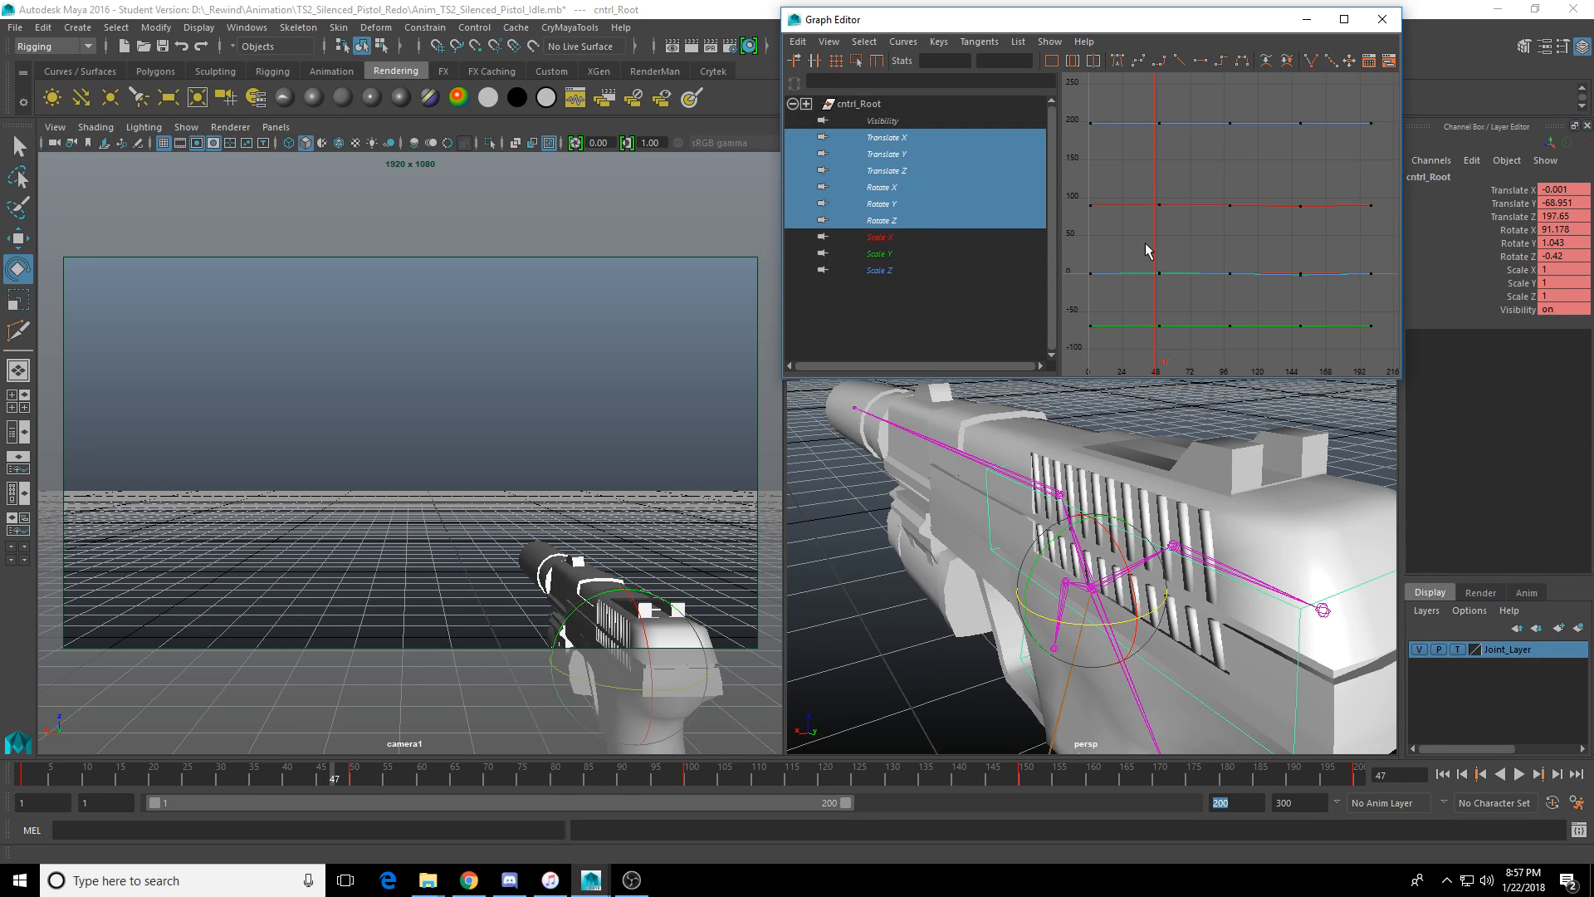
click(918, 157)
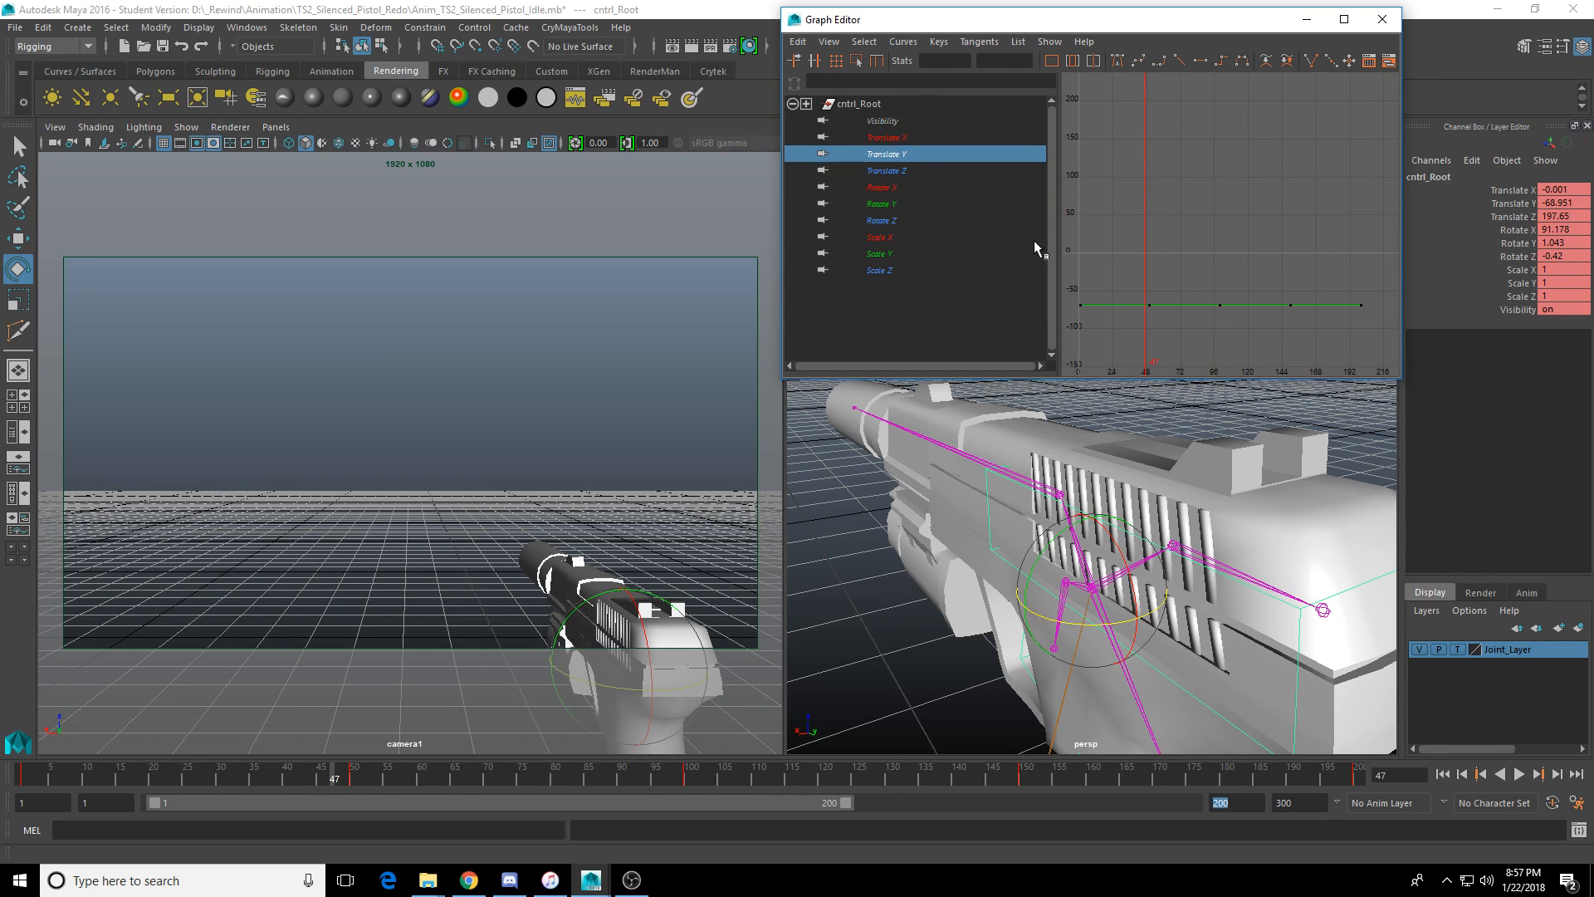
key(f)
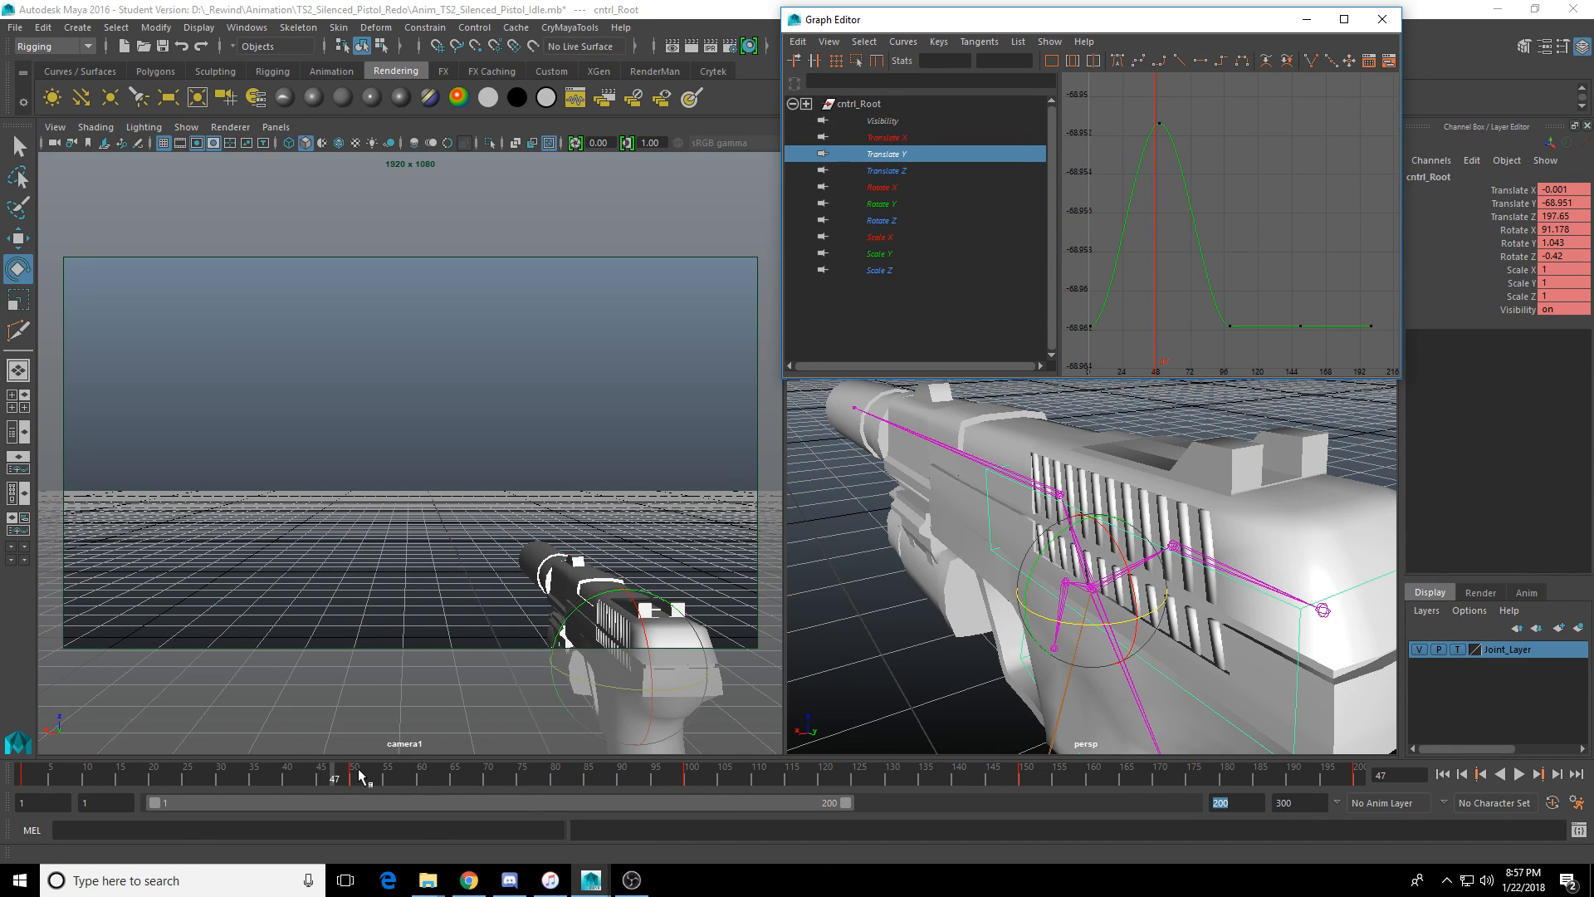
drag(361, 776, 1018, 780)
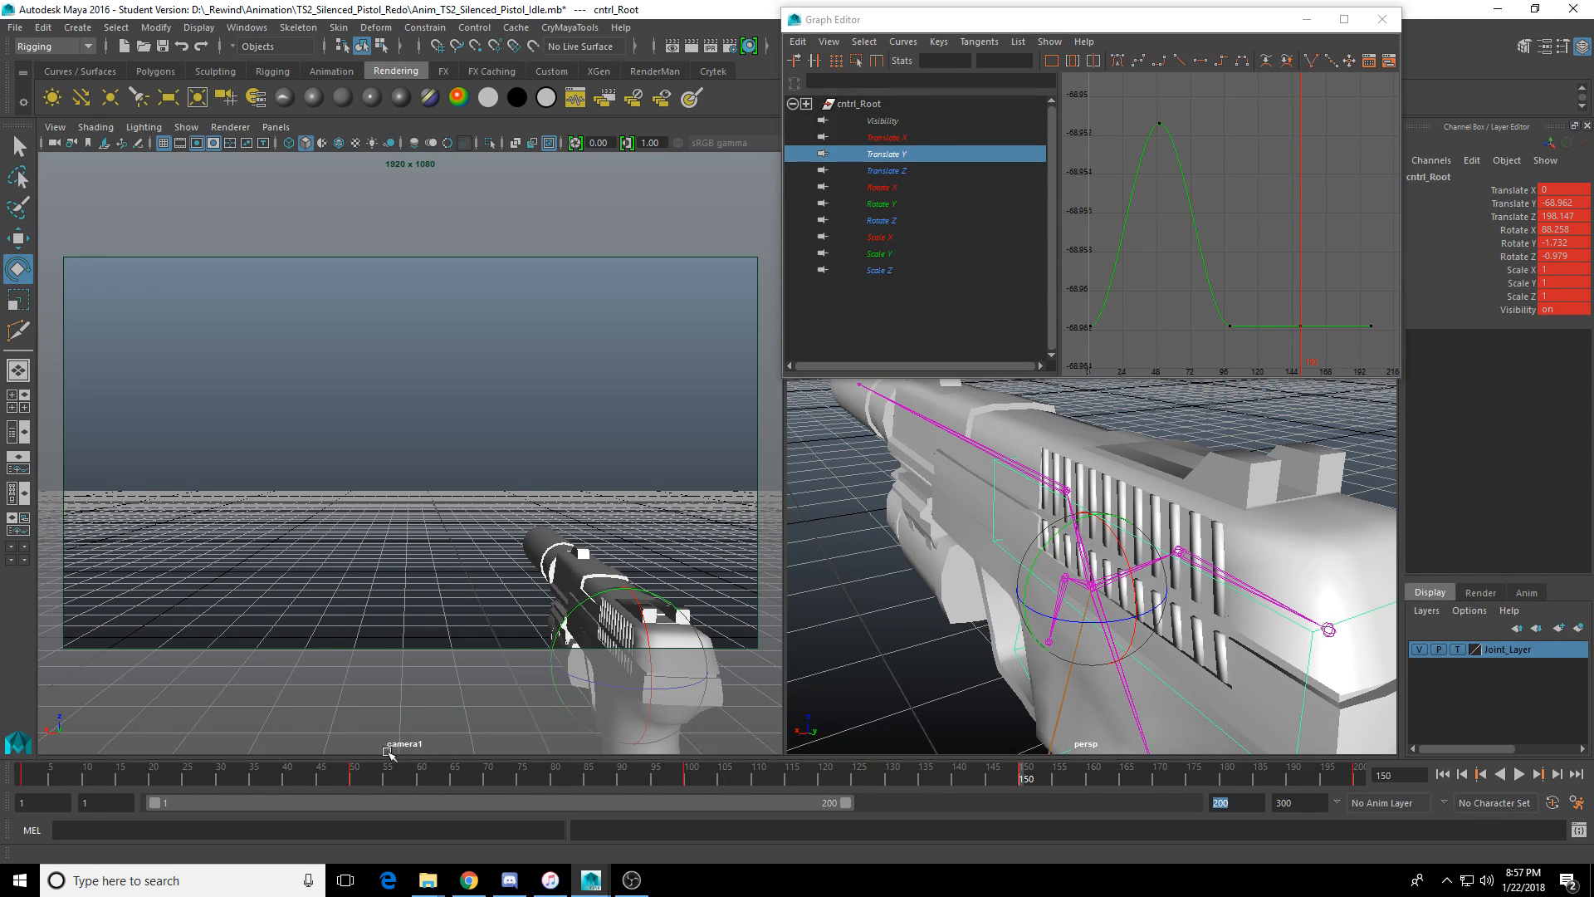
drag(354, 782, 132, 779)
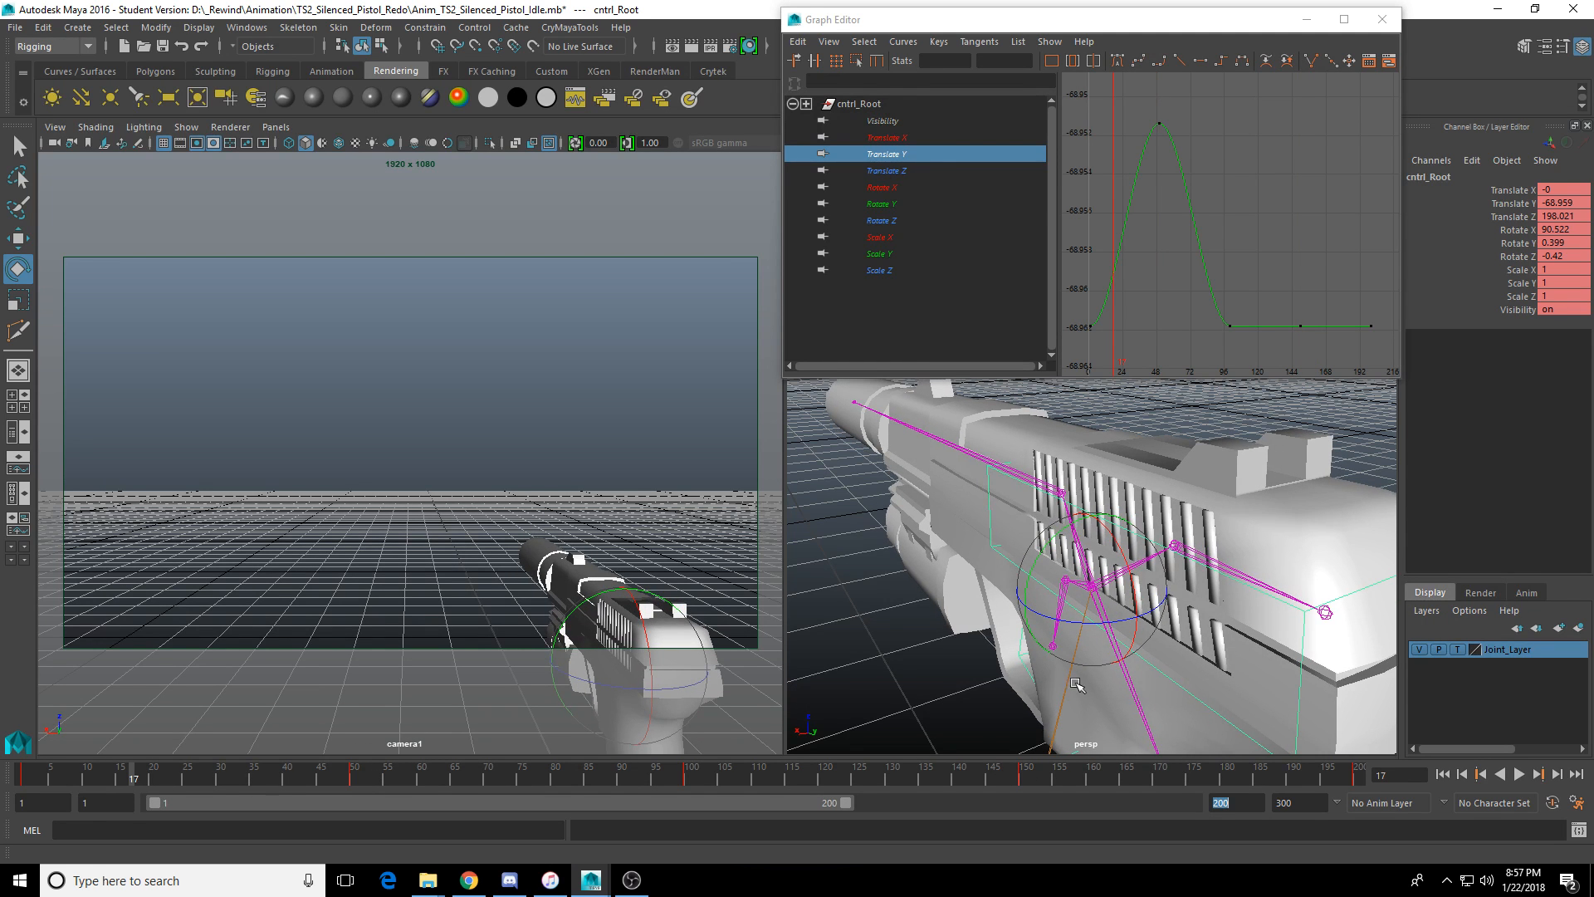
Try moving the frame 50 key on the root control's Translate Y curve, and undo the last key edit.
alt+drag(1098, 655, 1071, 614)
key(w)
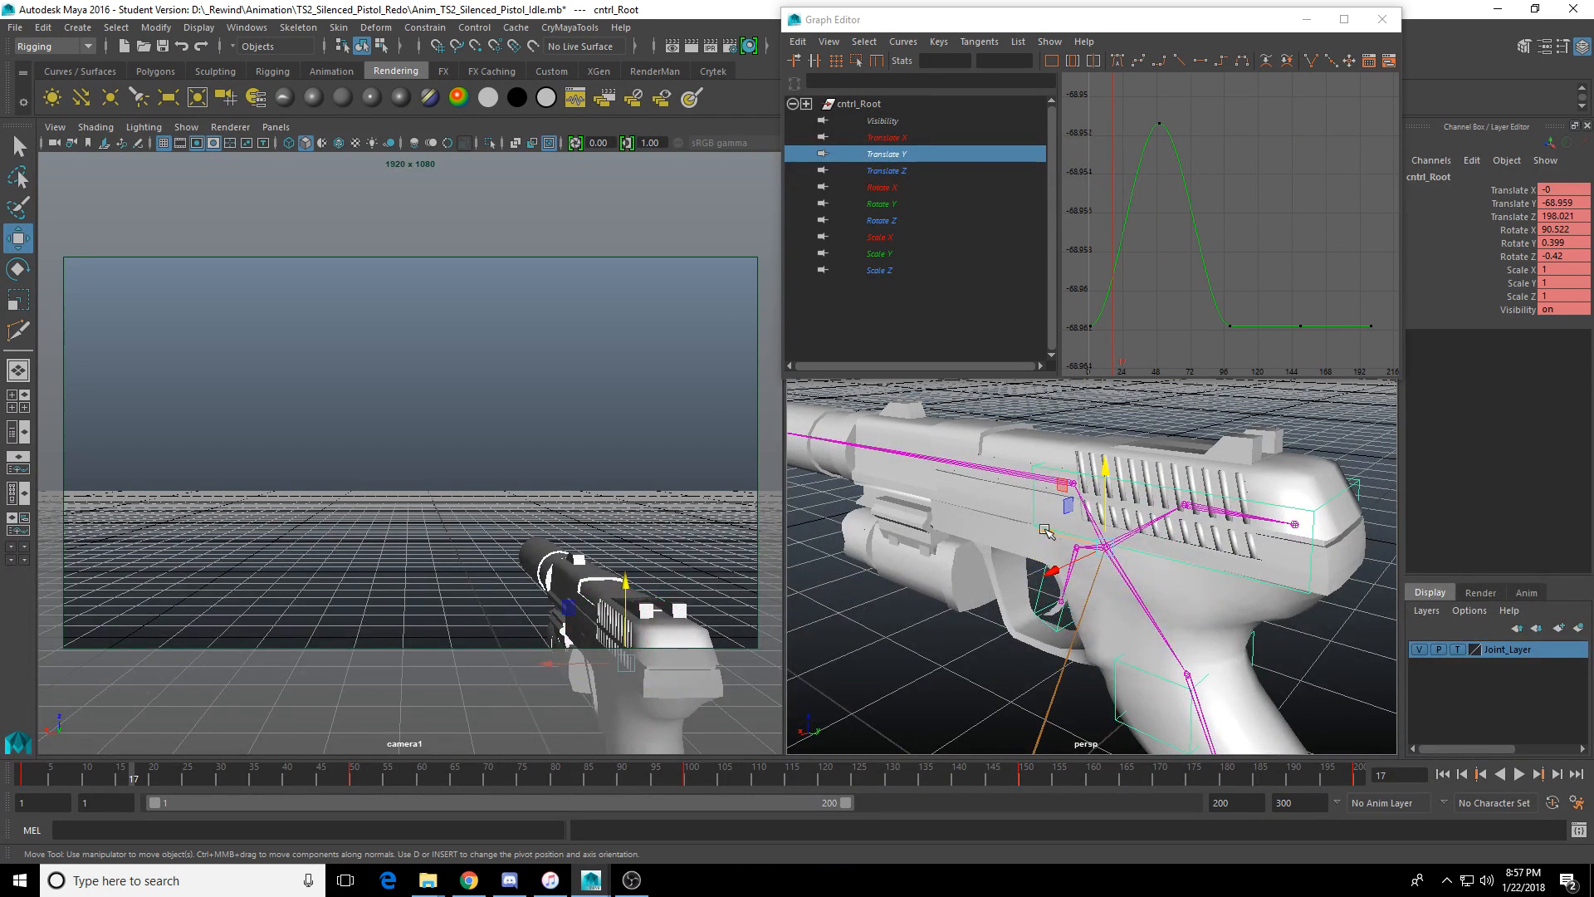
click(353, 773)
drag(1105, 114, 1228, 180)
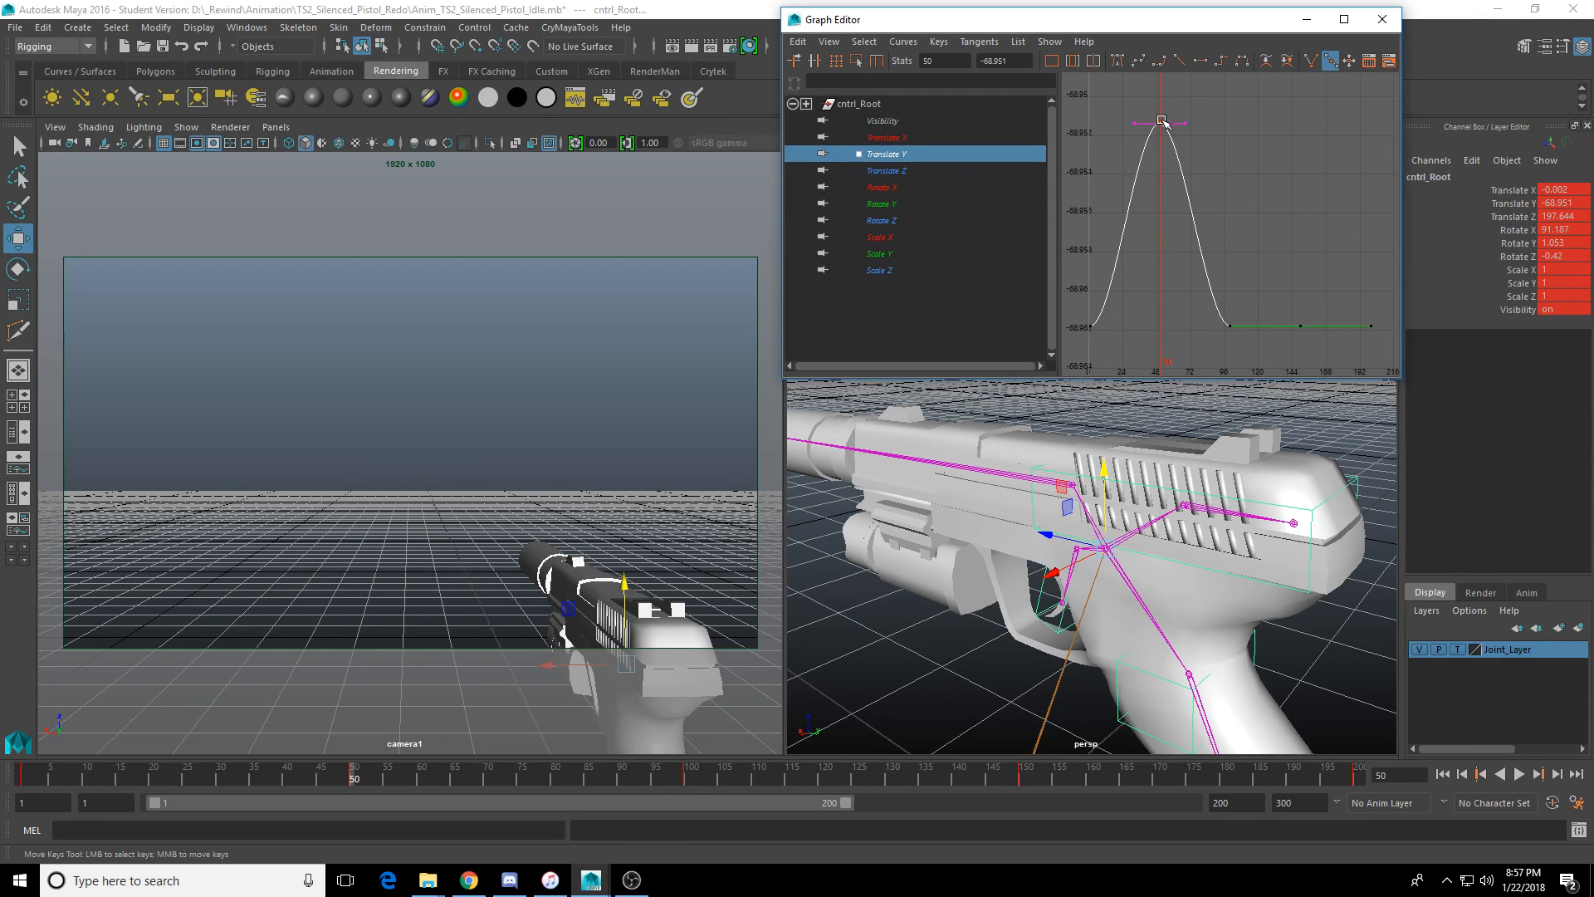
middle_drag(1163, 121, 1202, 179)
key(a)
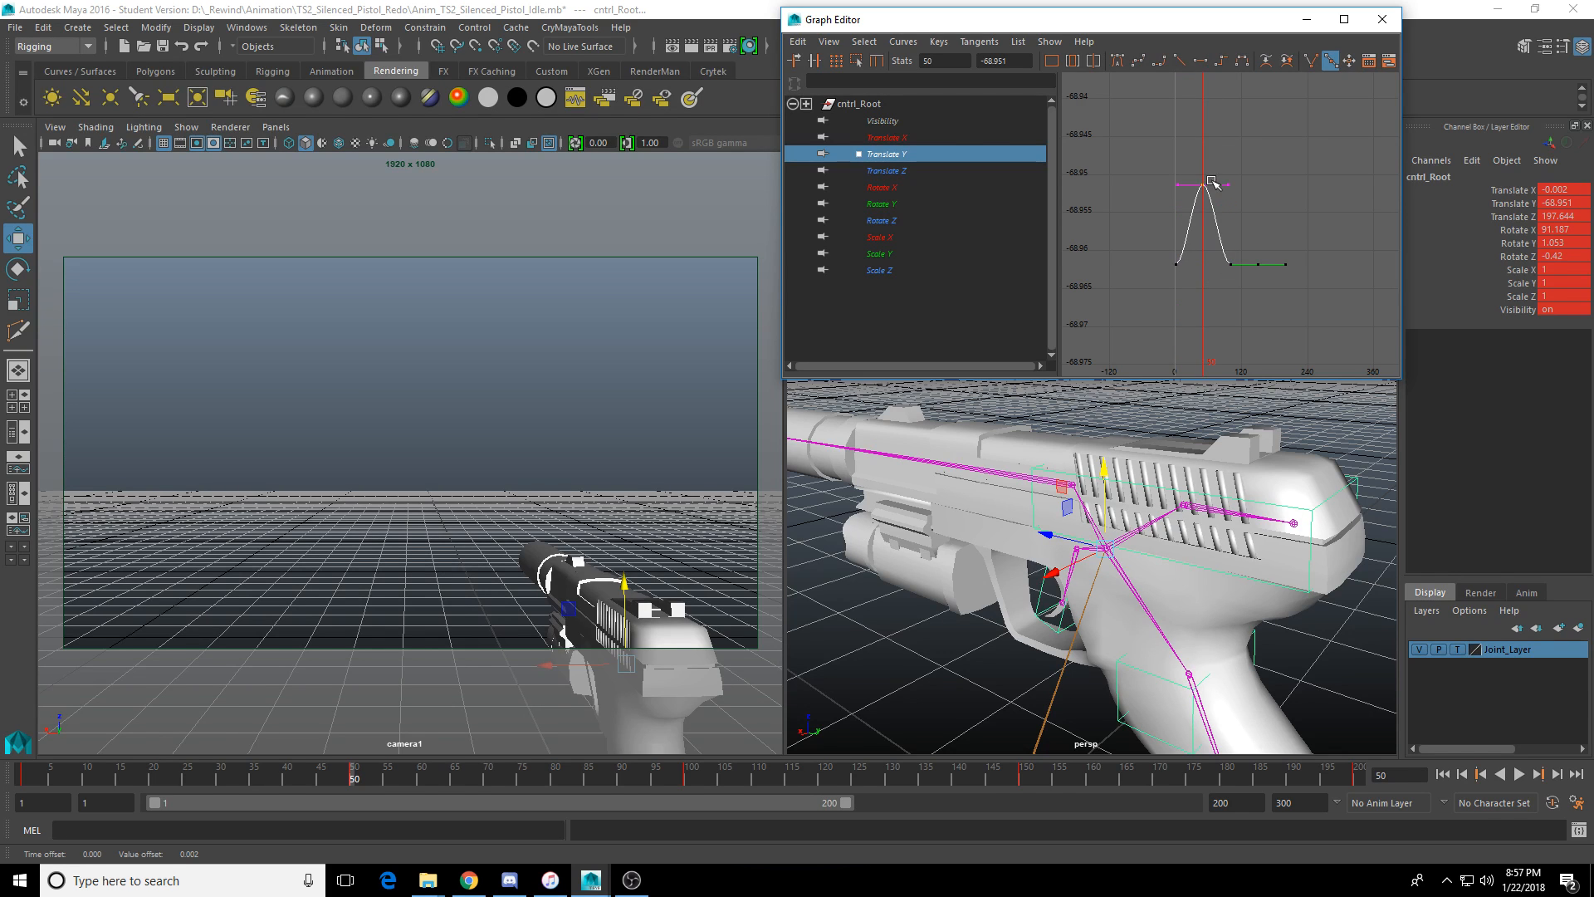
key(ctrl+z)
Raise the frame 150 key on the Translate Y curve to about -68.953 and return to frame 100.
drag(1021, 776, 1021, 780)
drag(1248, 296, 1263, 225)
shift+middle_drag(1256, 256, 1256, 188)
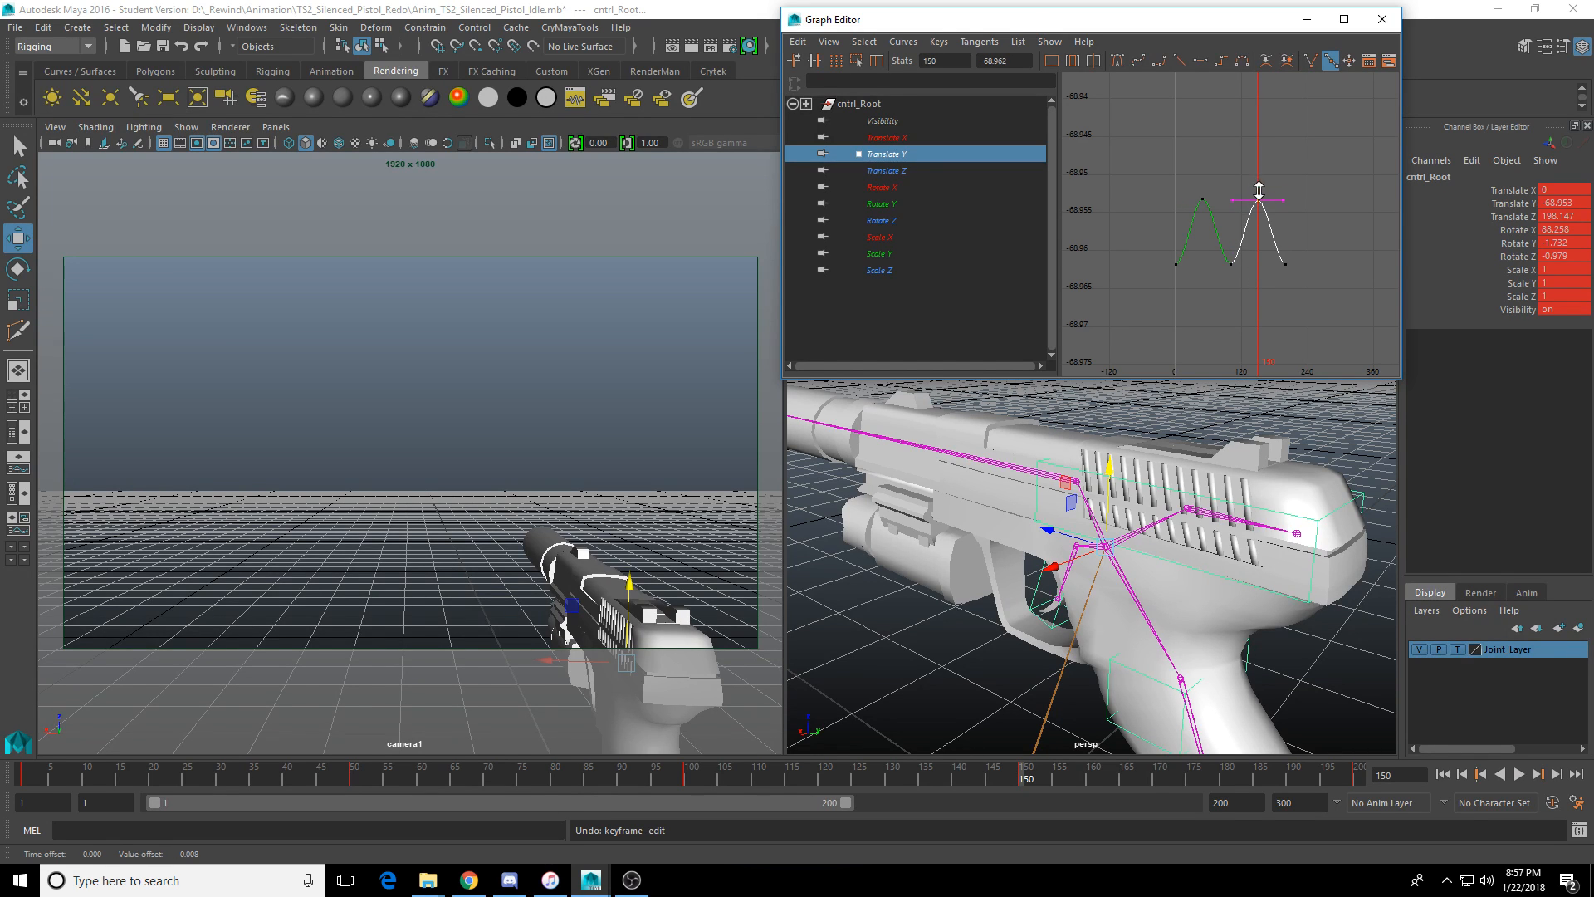
drag(869, 777, 690, 778)
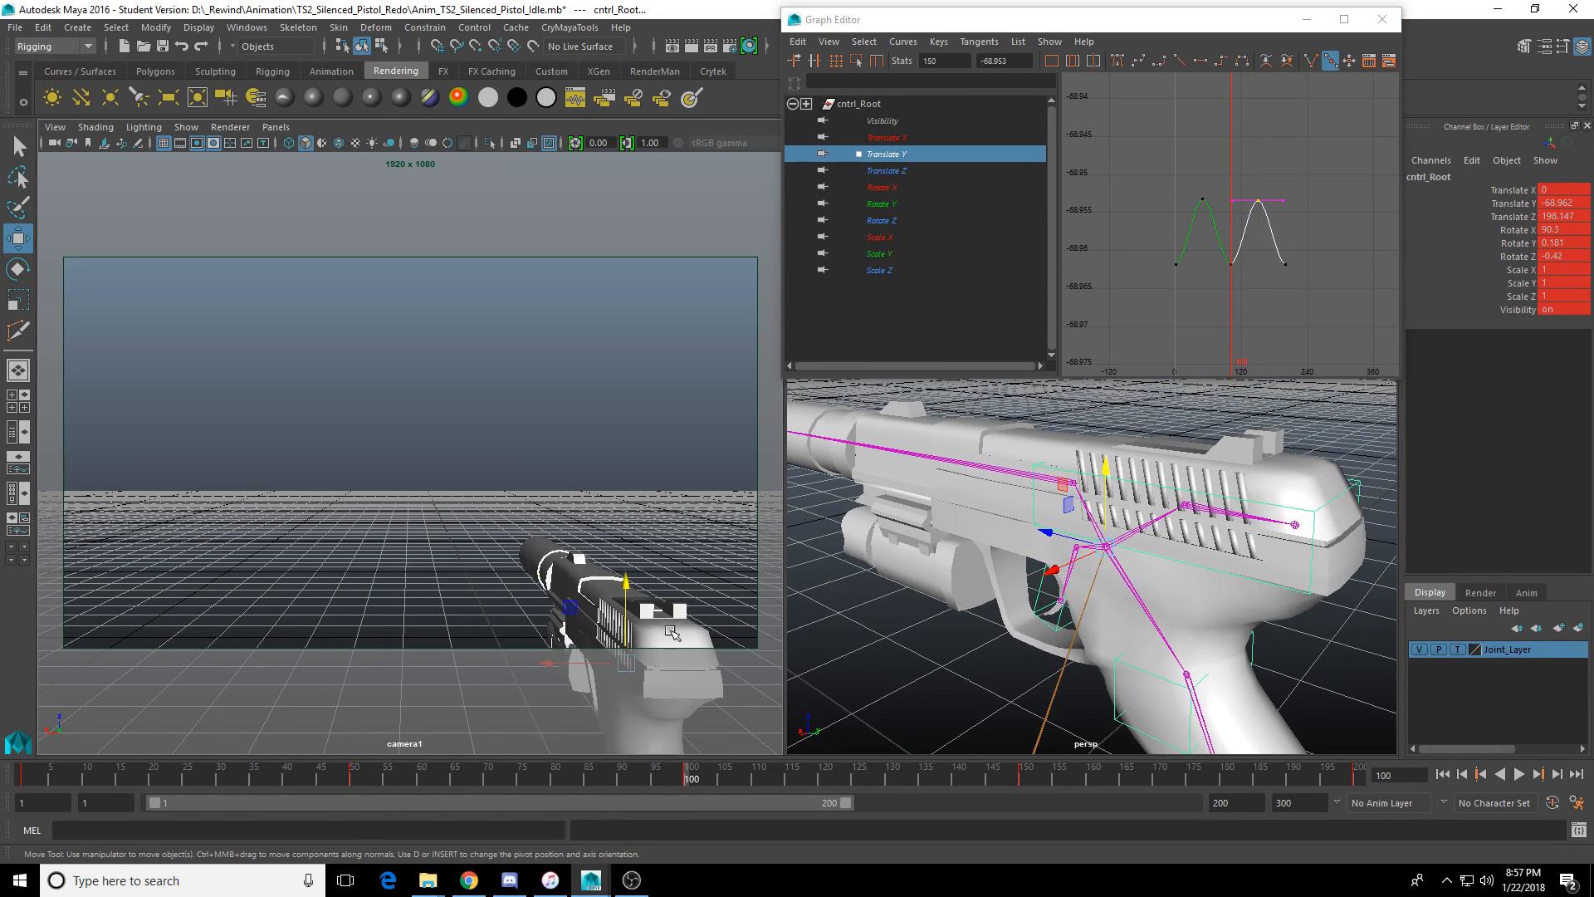
Frame all of the root control's translate and rotate curves and inspect their keys at frame 200 and frame 1.
click(908, 137)
shift+click(903, 218)
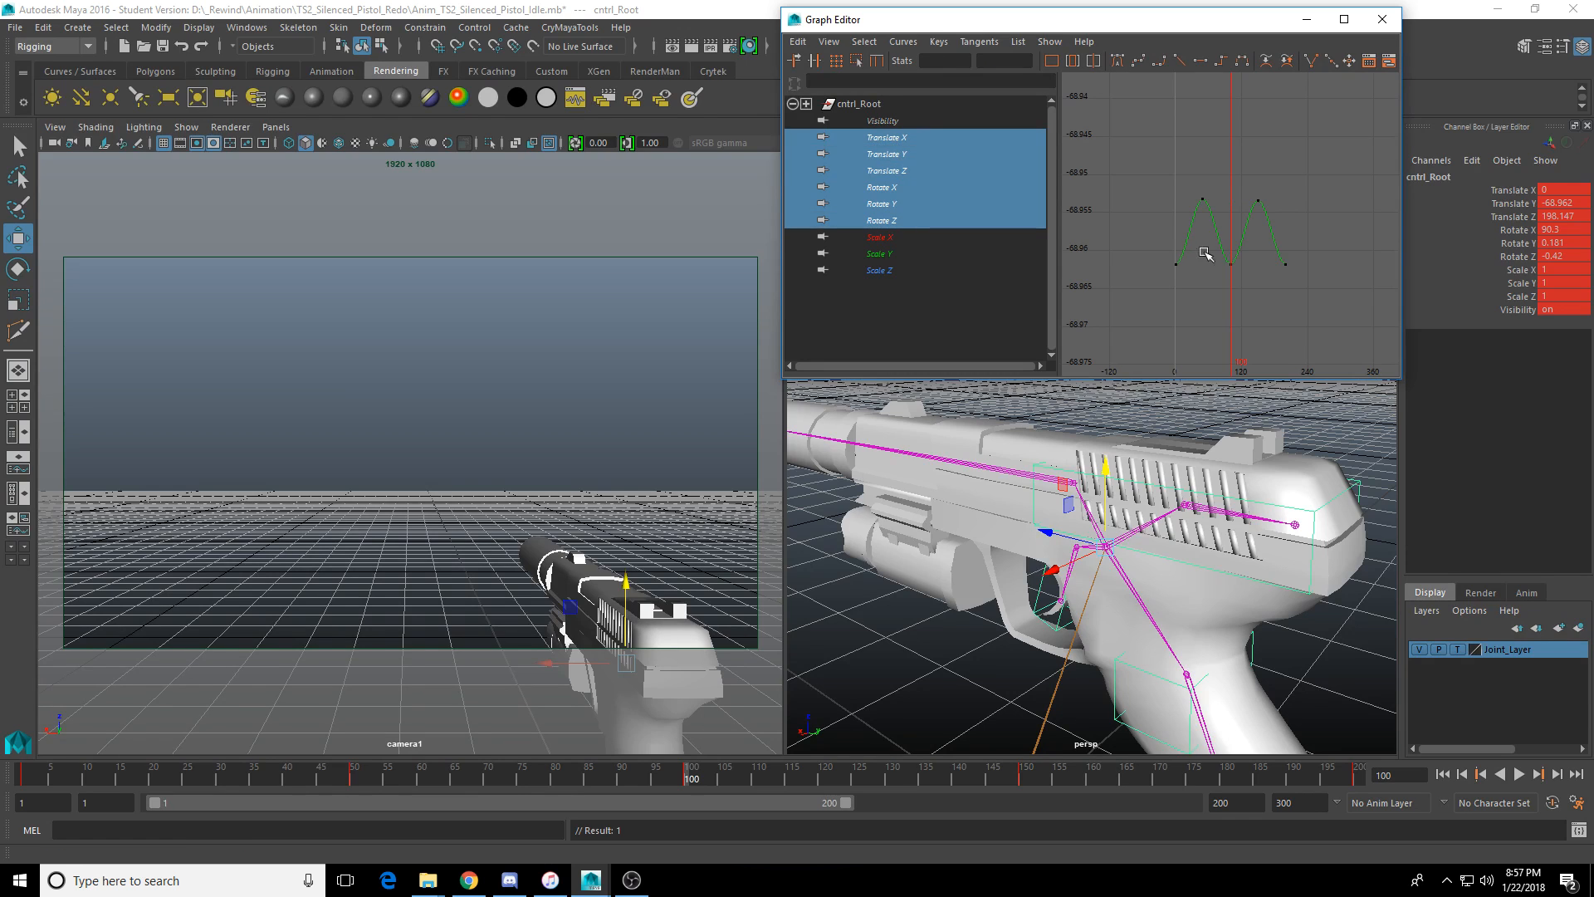
key(f)
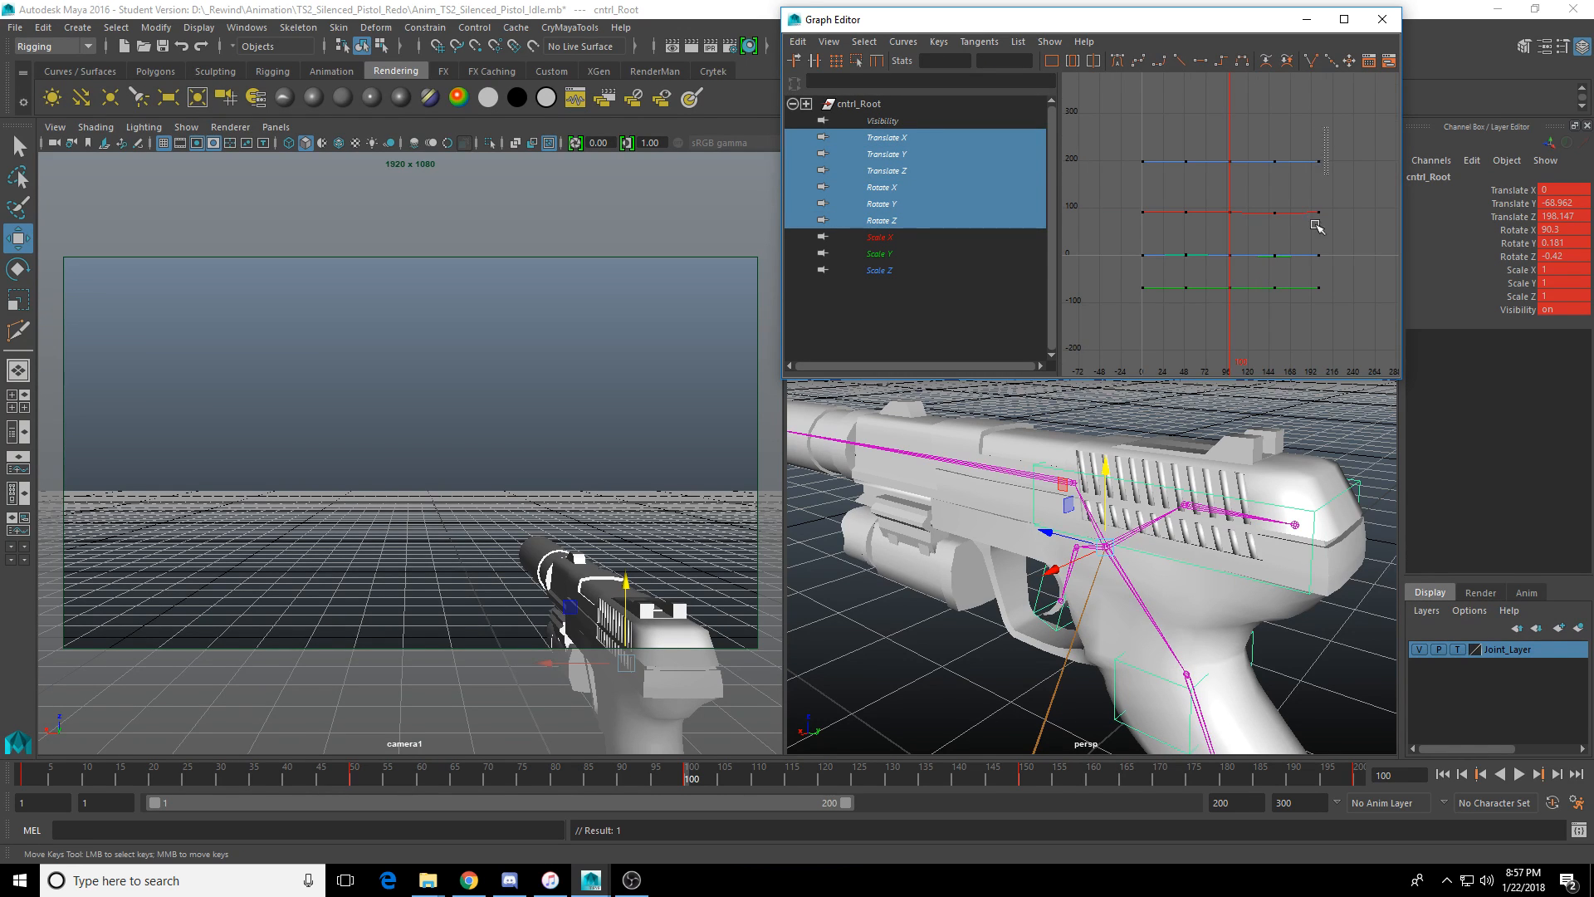
drag(1313, 223, 1281, 344)
right_click(1301, 238)
mouse_move(1340, 289)
click(1213, 327)
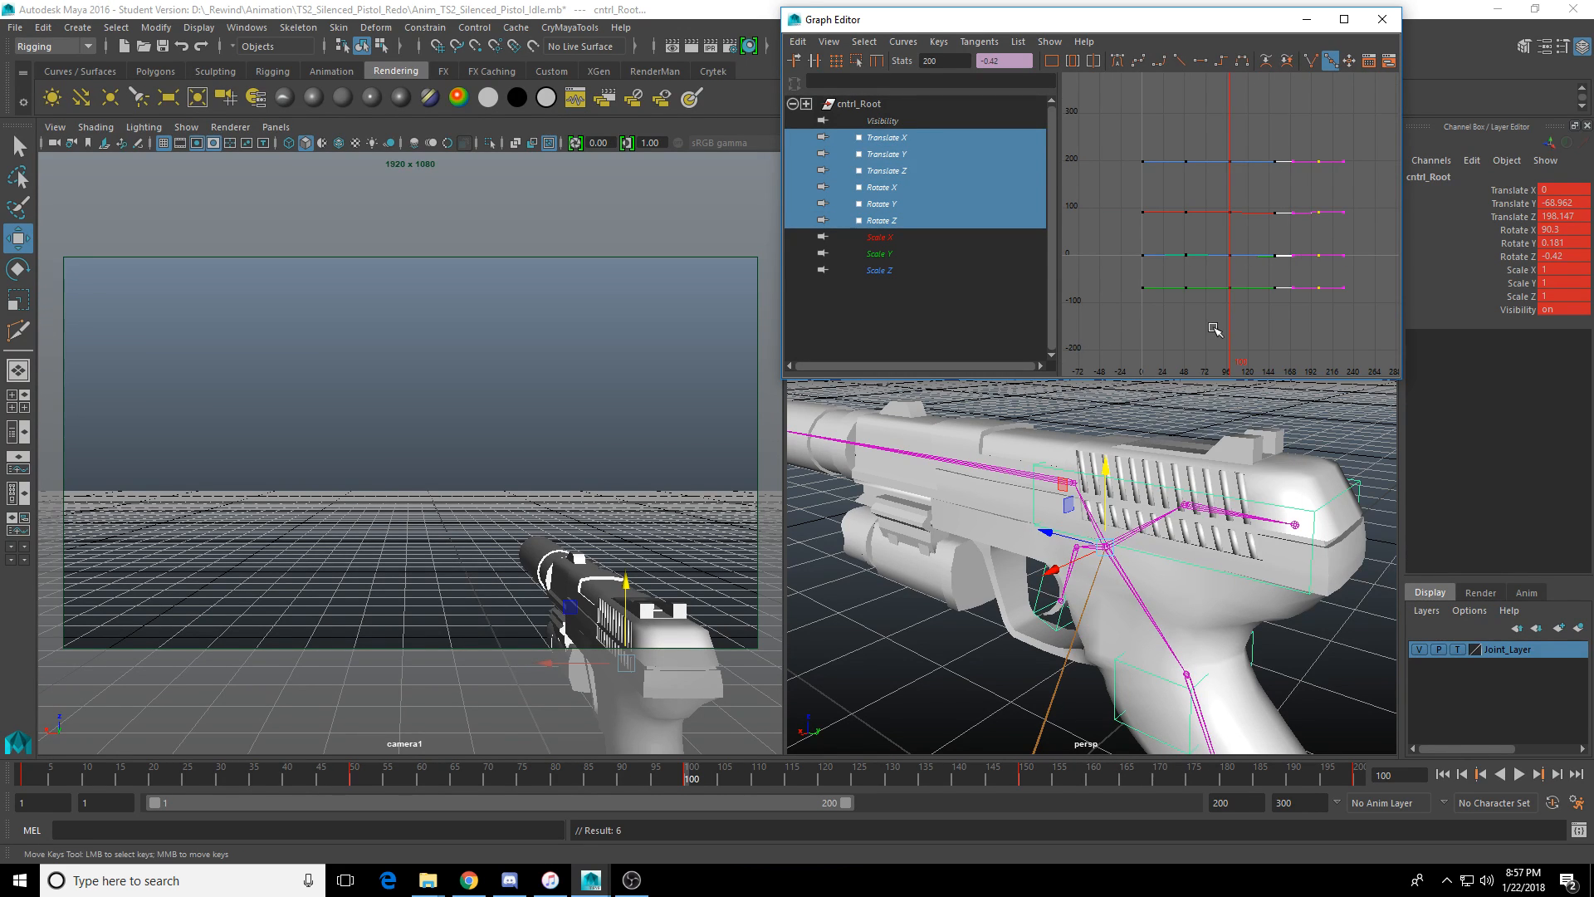
drag(1132, 125, 1149, 323)
Scrub the timeline and play the idle animation from frame 1 to check the motion and loop, stopping playback when done.
middle_click(564, 449)
mouse_move(775, 767)
mouse_down()
mouse_move(462, 780)
mouse_move(804, 776)
mouse_up()
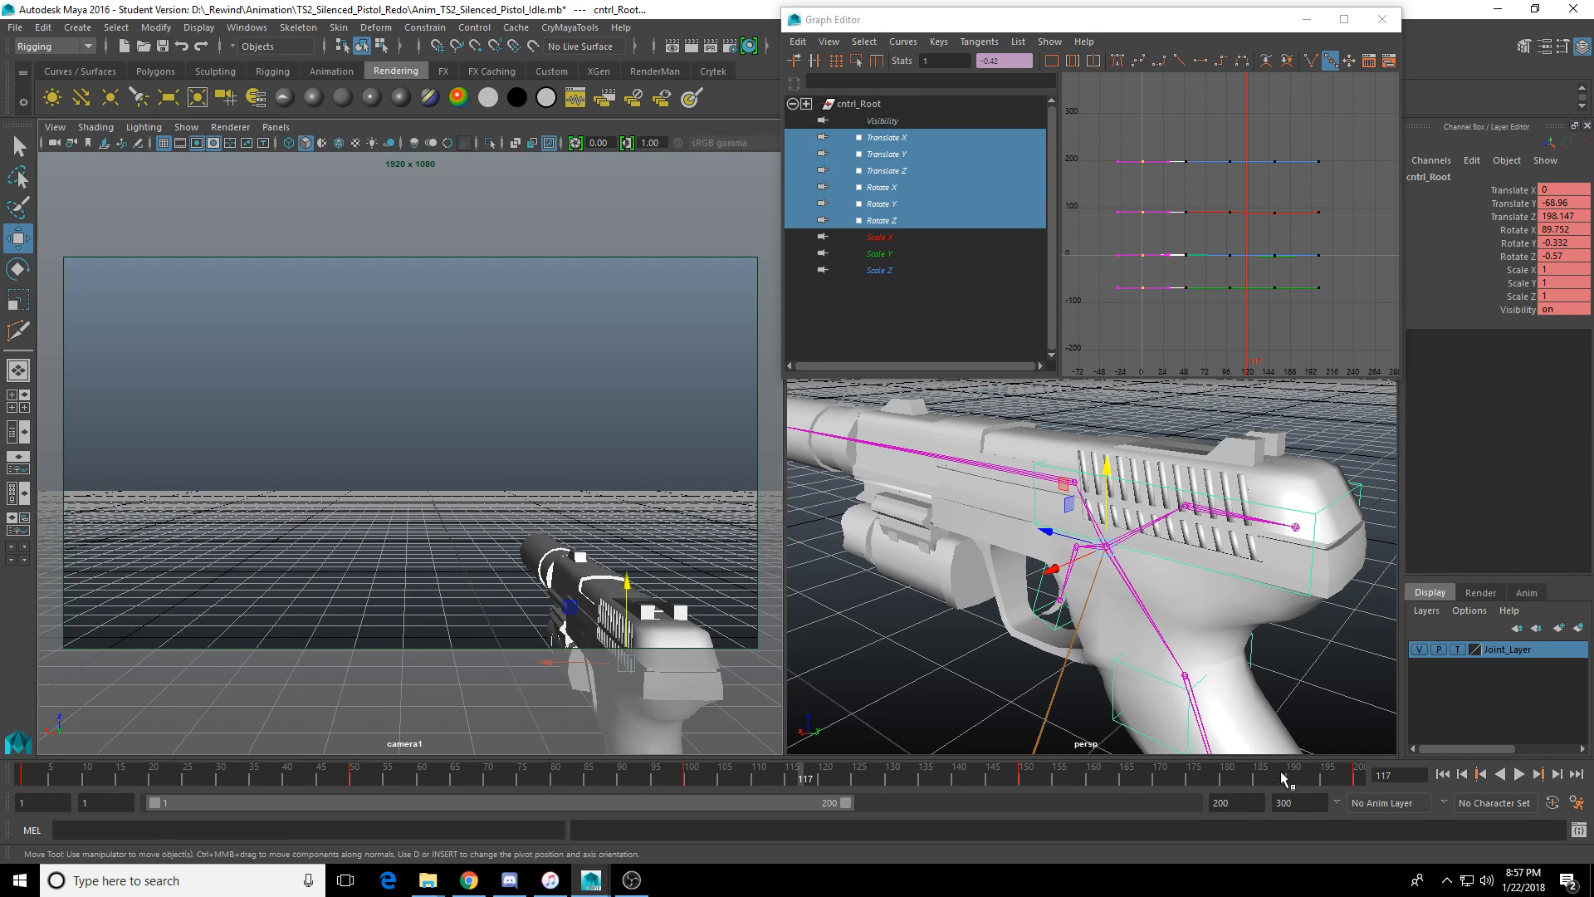
key(alt+v)
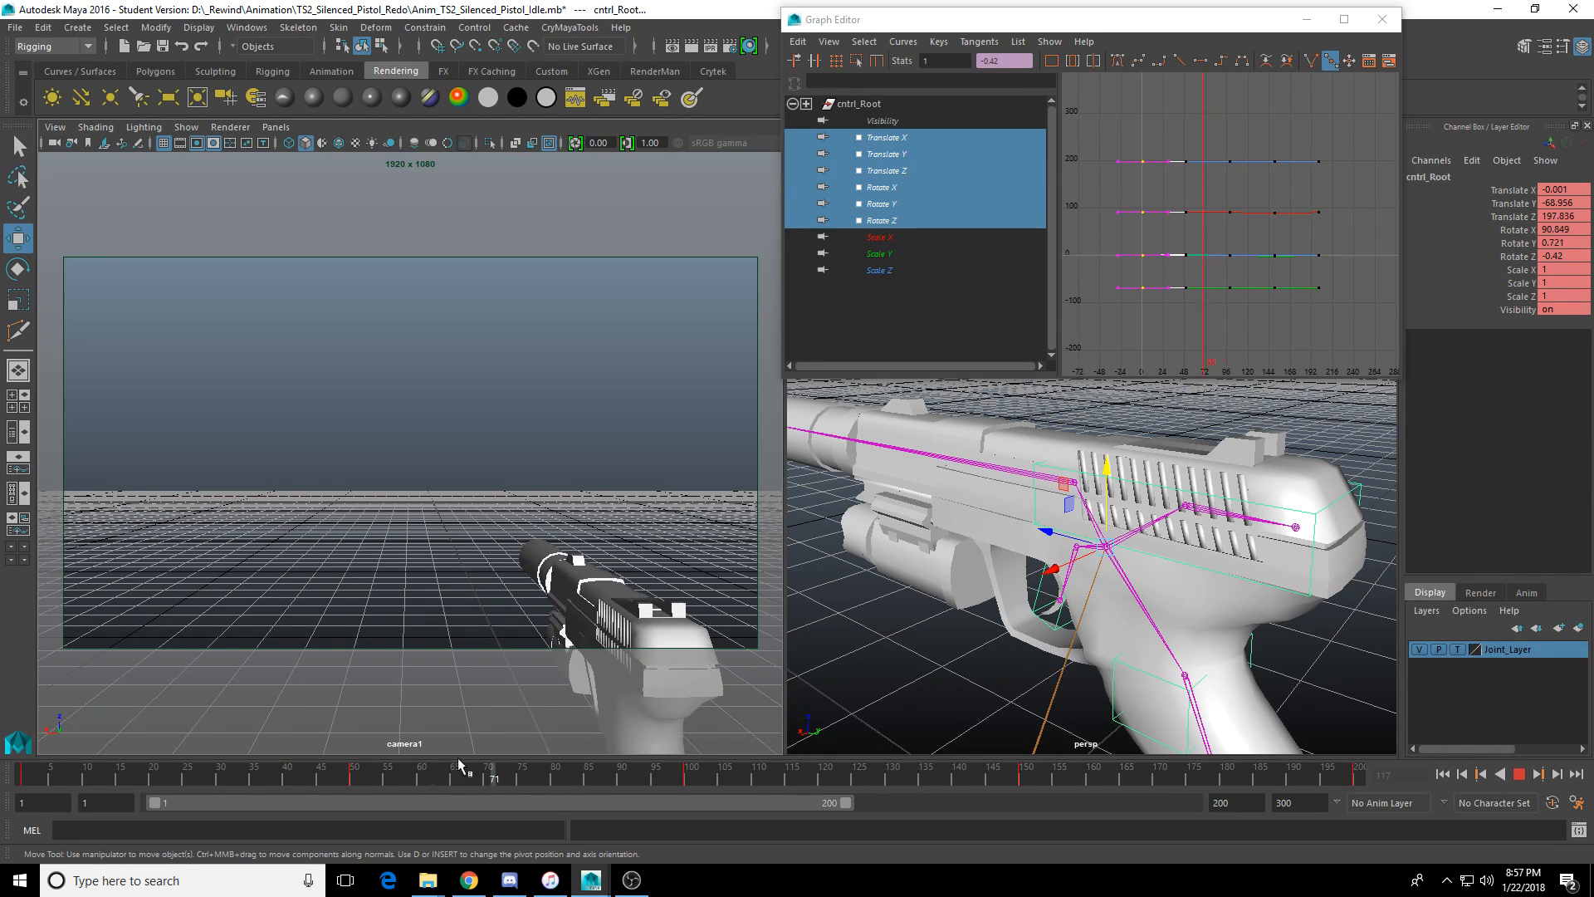
click(23, 784)
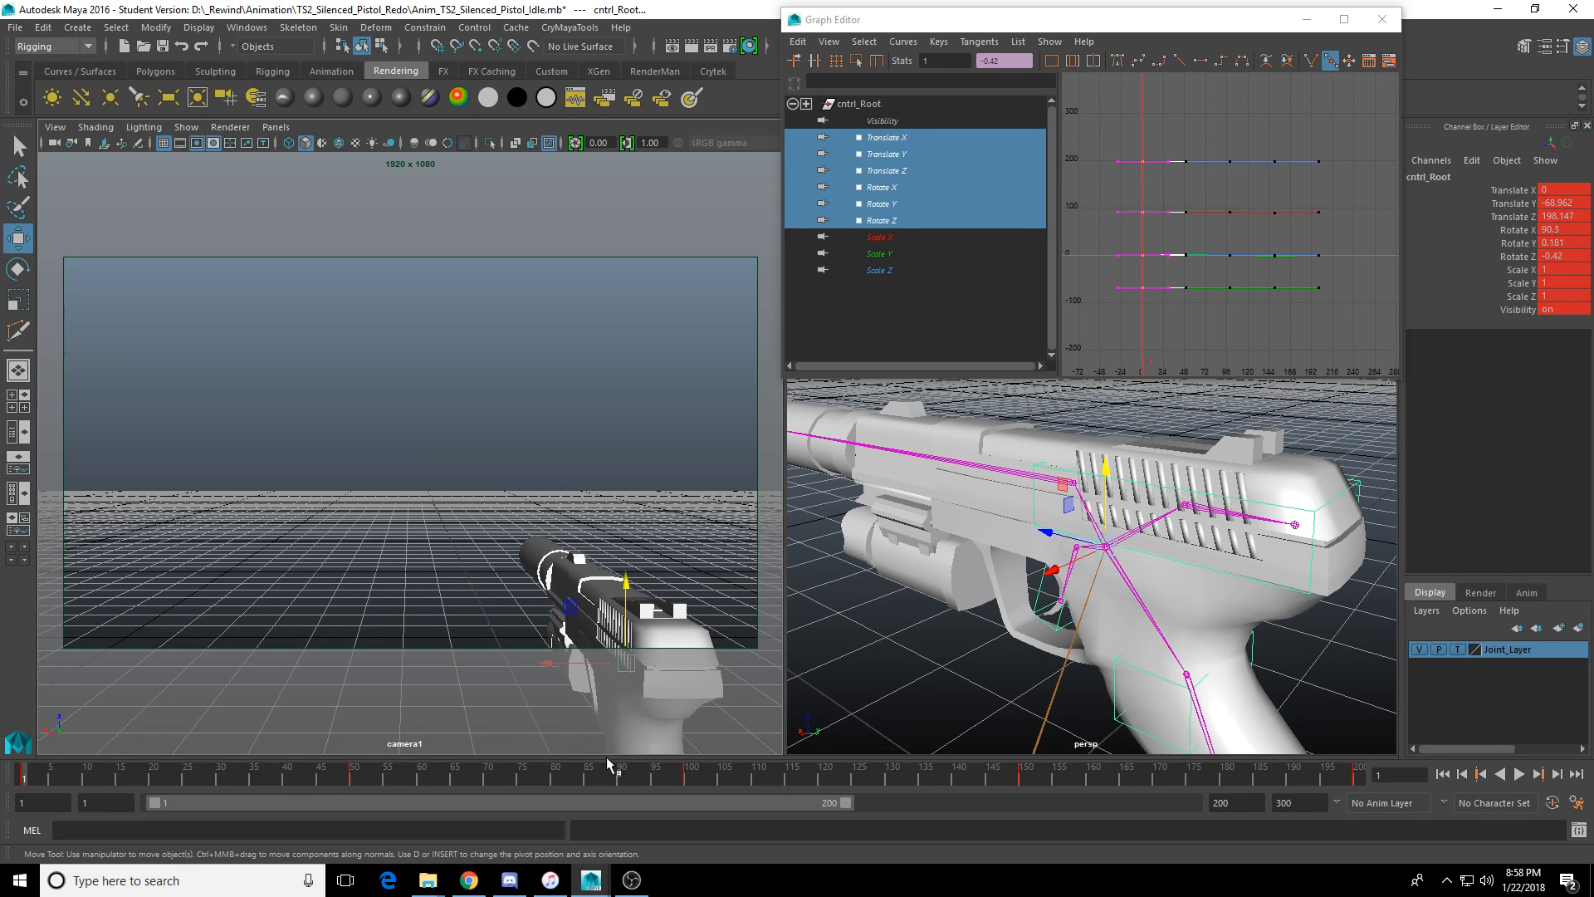
click(1518, 774)
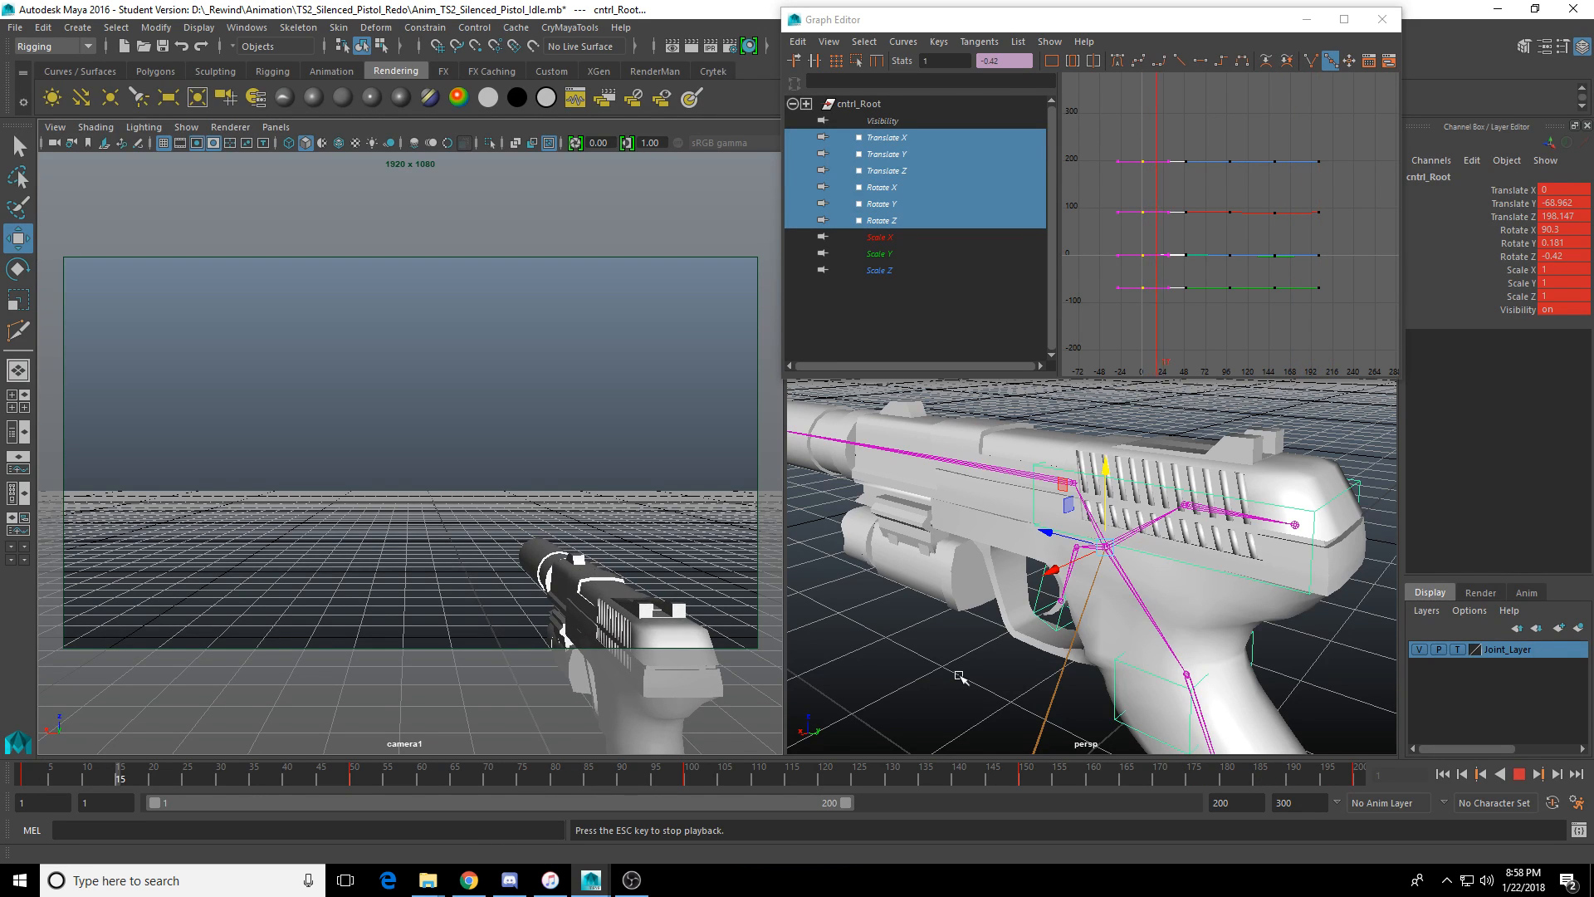
click(1519, 775)
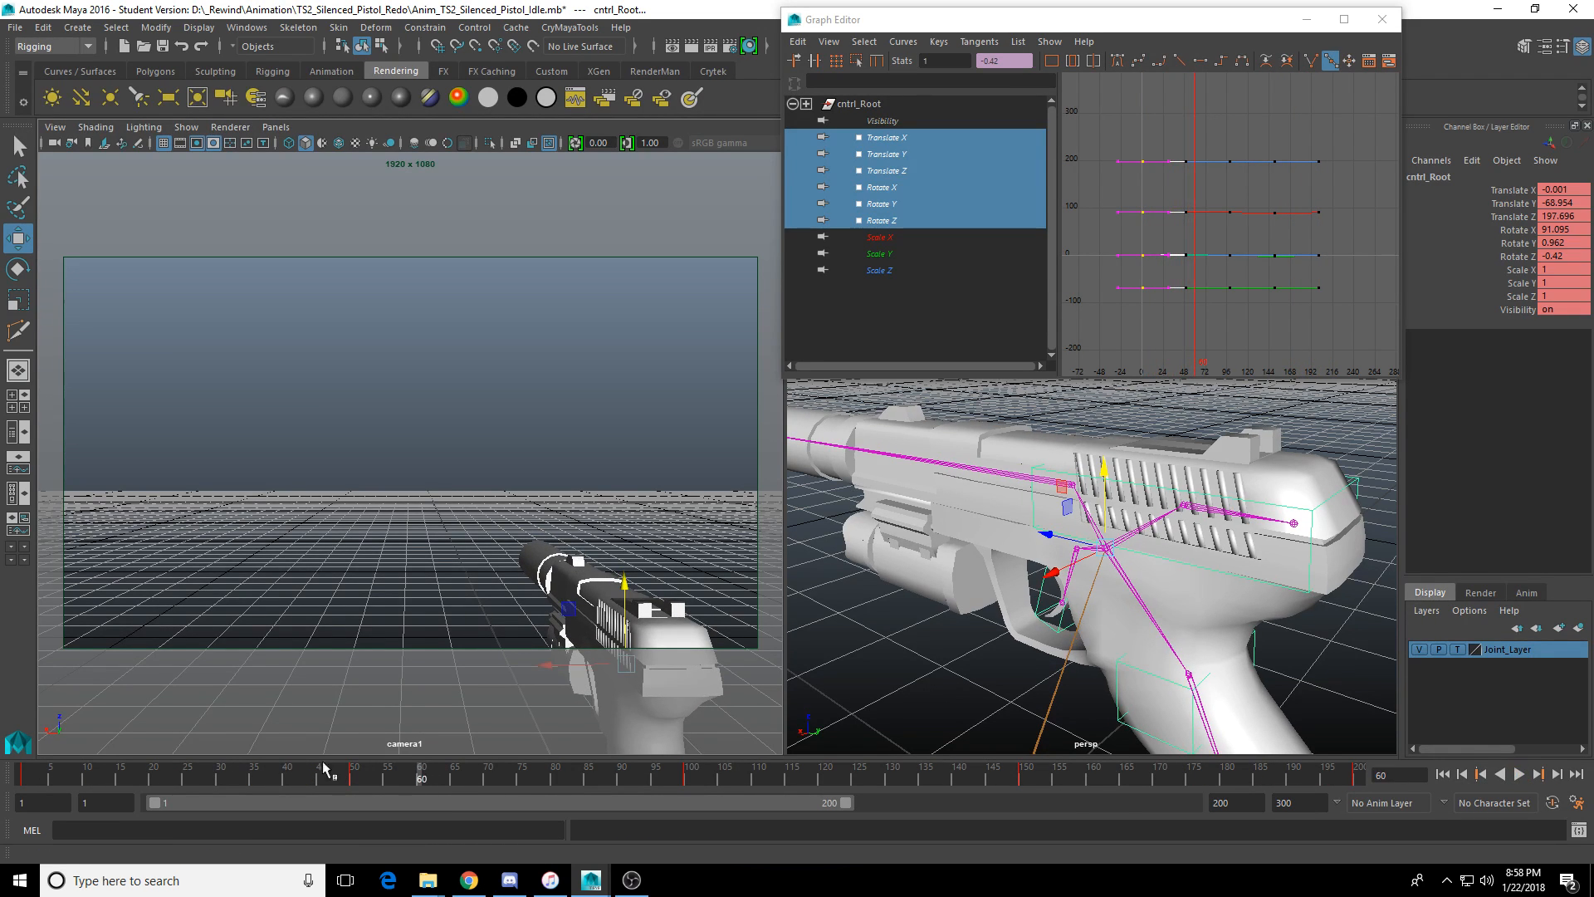
Copy the root control's key at frame 1 and go to frame 200.
drag(73, 781, 17, 799)
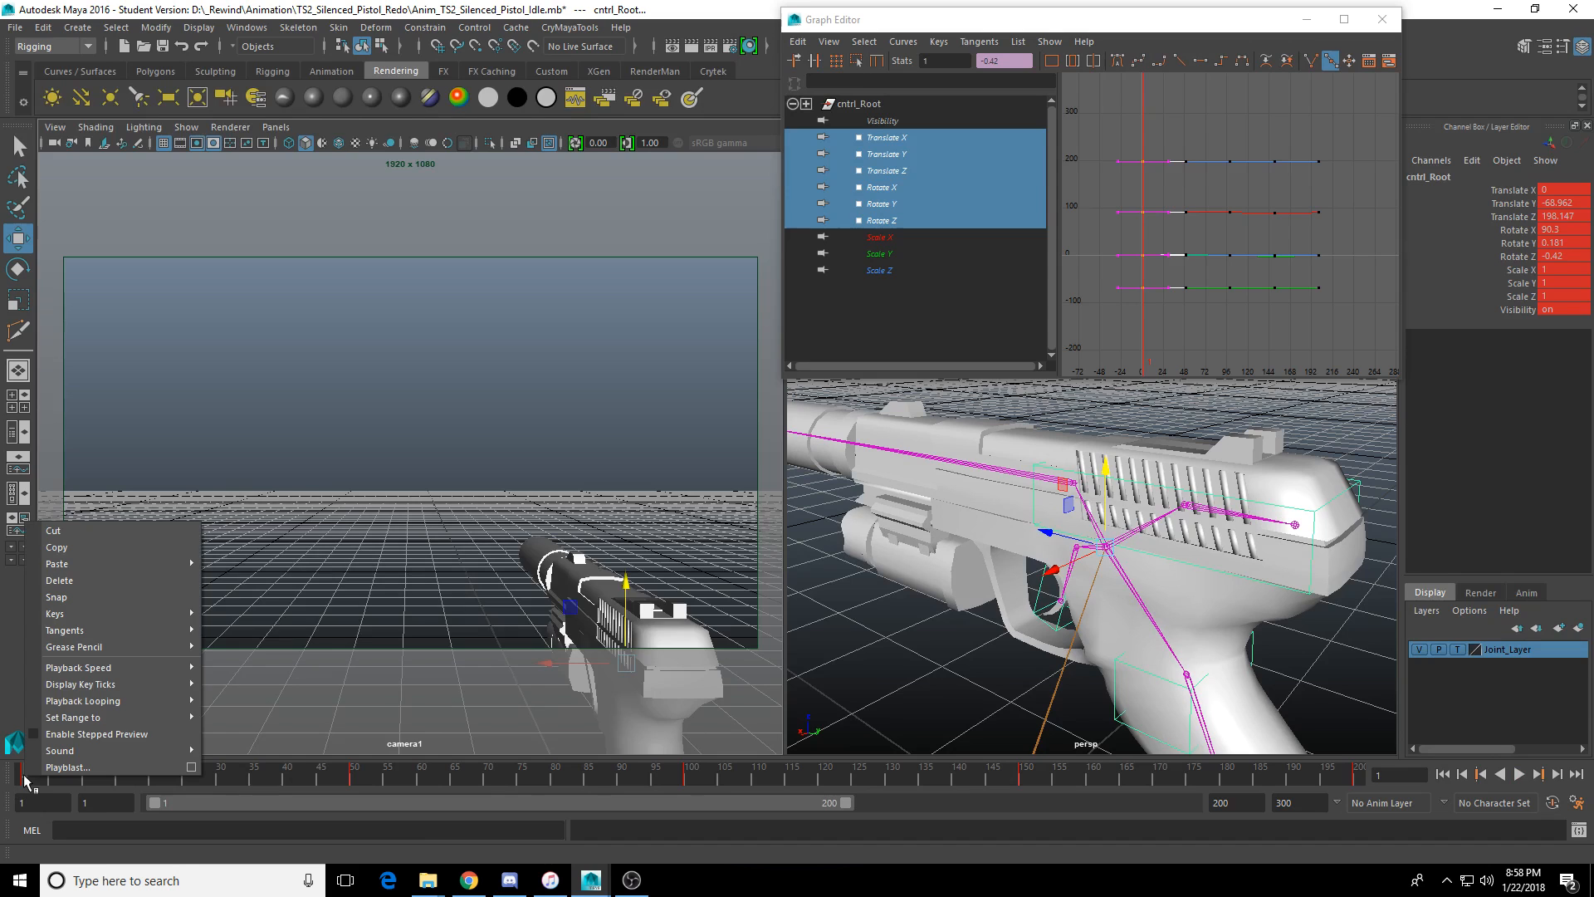
click(94, 548)
click(1353, 780)
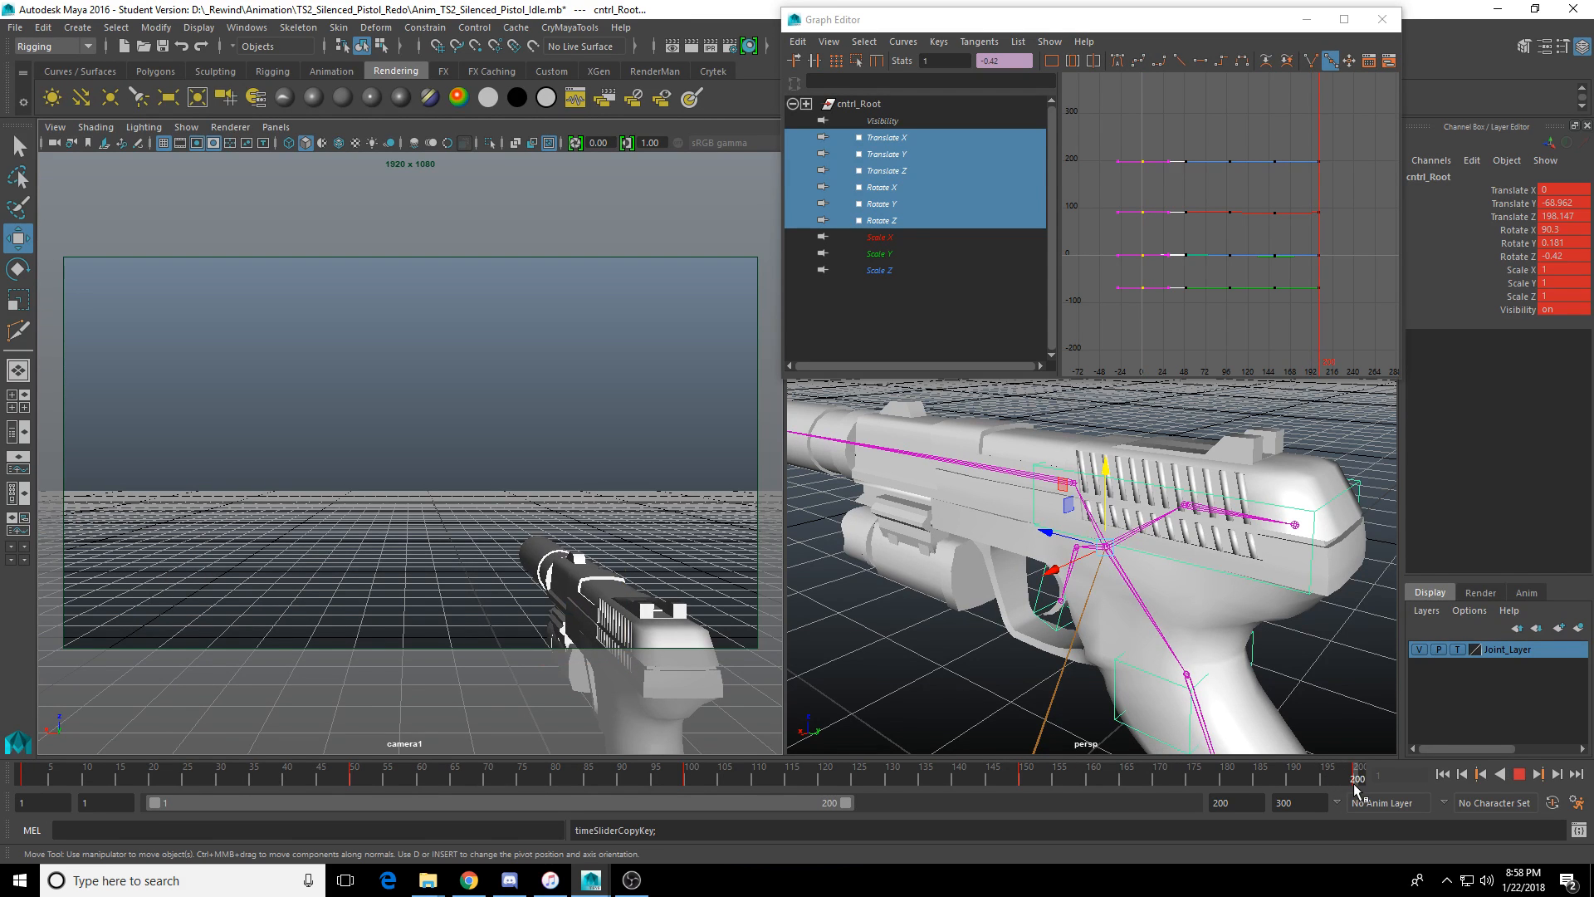
Paste the copied keys of the root control at frame 200 on the timeline.
right_click(1355, 782)
mouse_move(1446, 569)
click(1313, 584)
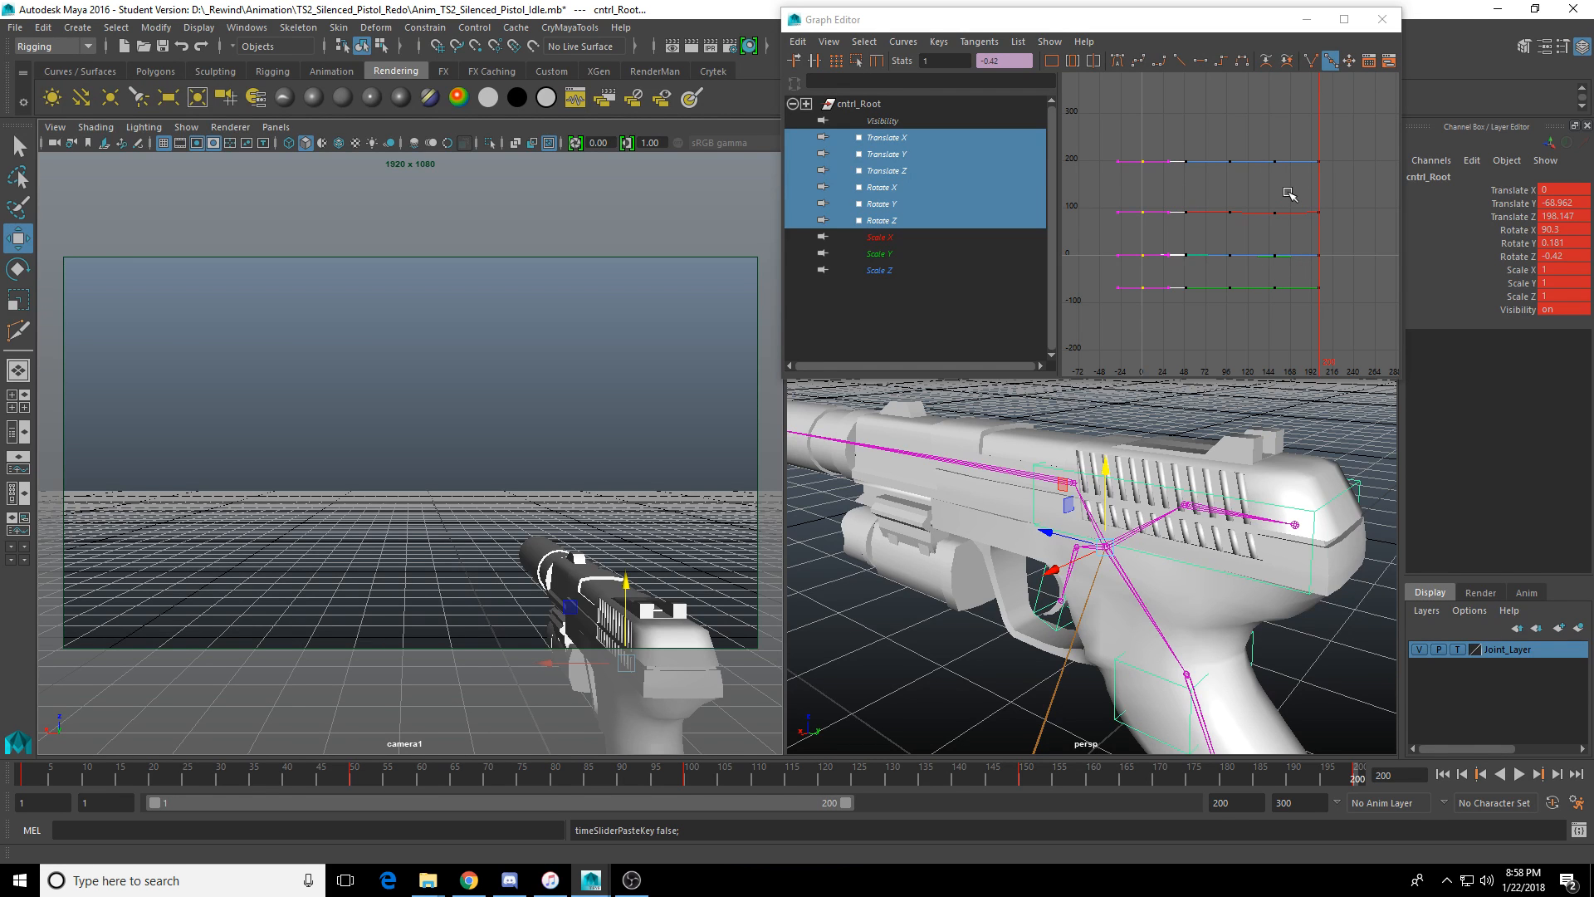
Set the tangents of the root control's translate and rotate keys at frame 200 to Auto.
click(1322, 256)
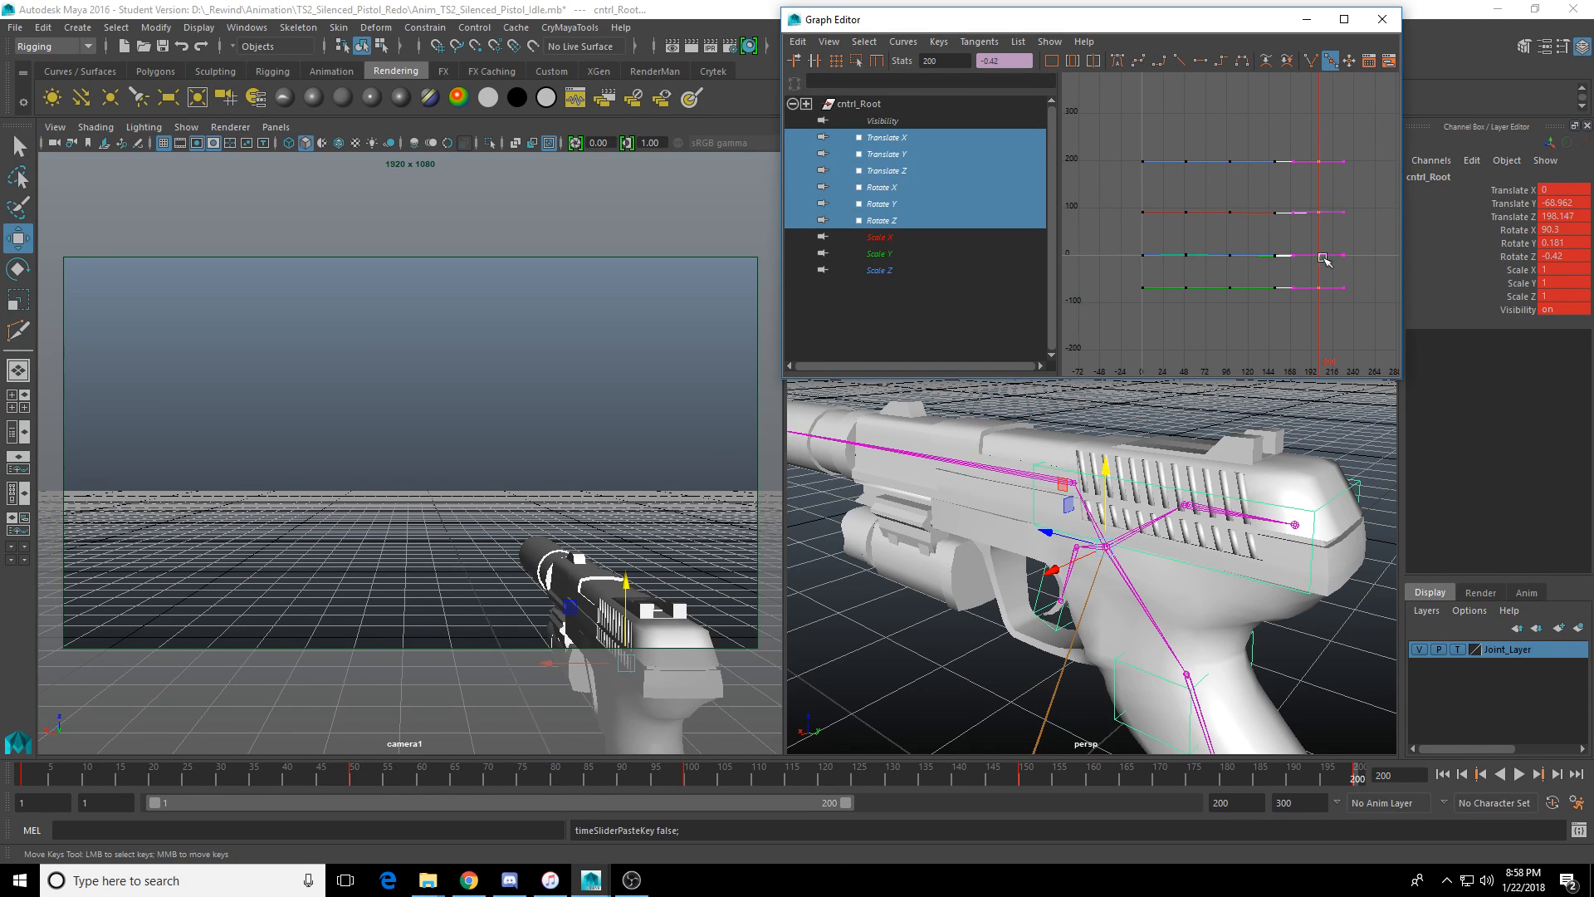
drag(1305, 266, 1306, 267)
right_click(1314, 262)
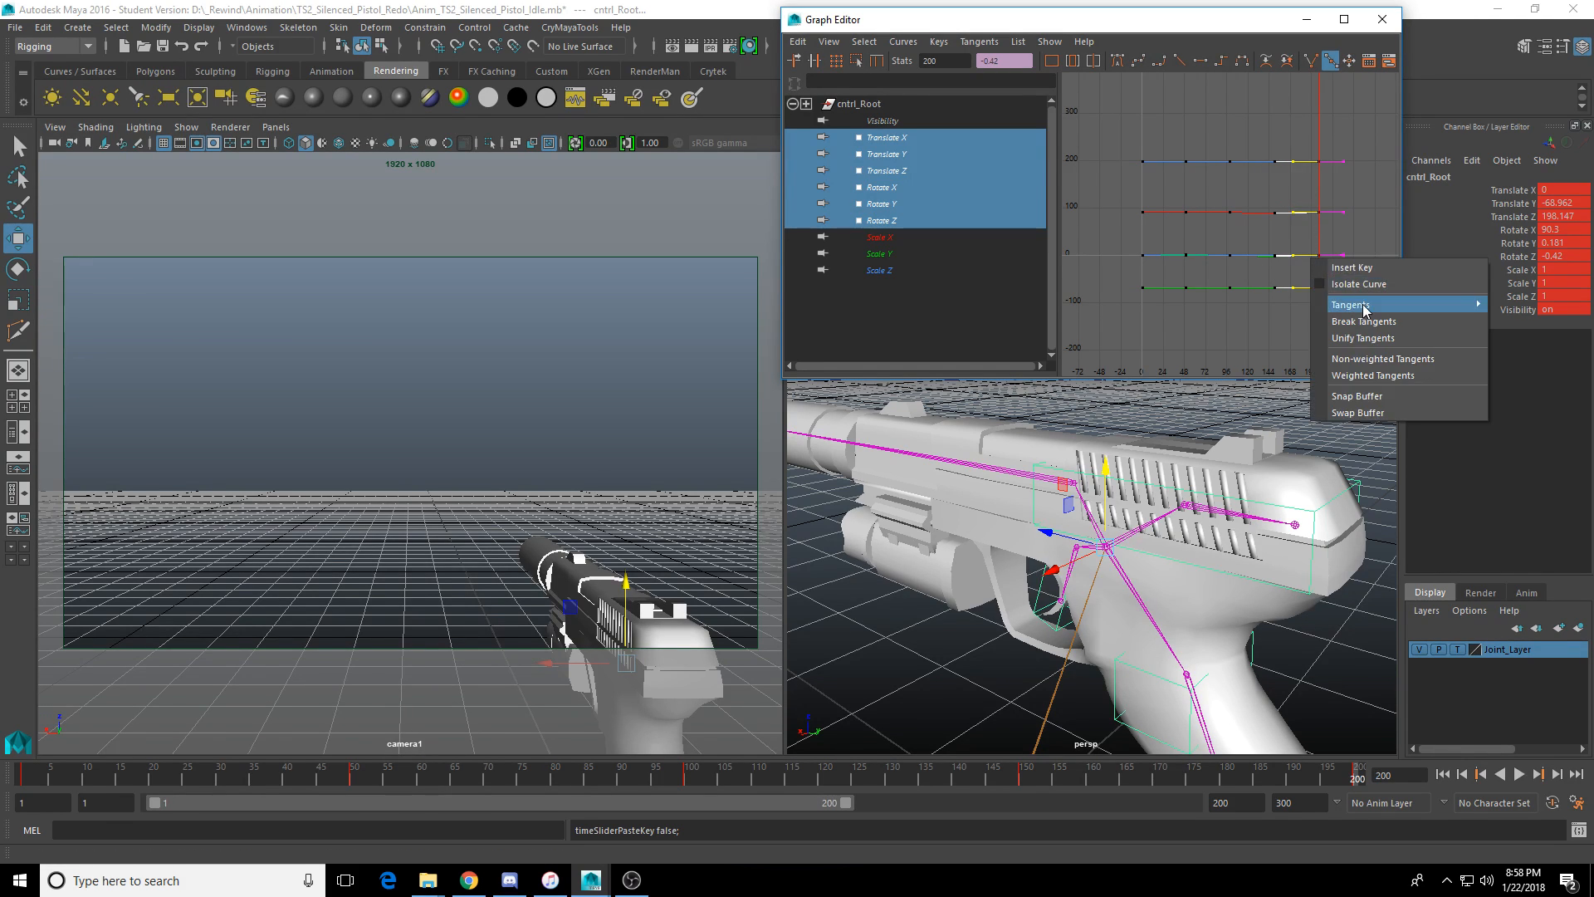
mouse_move(1362, 305)
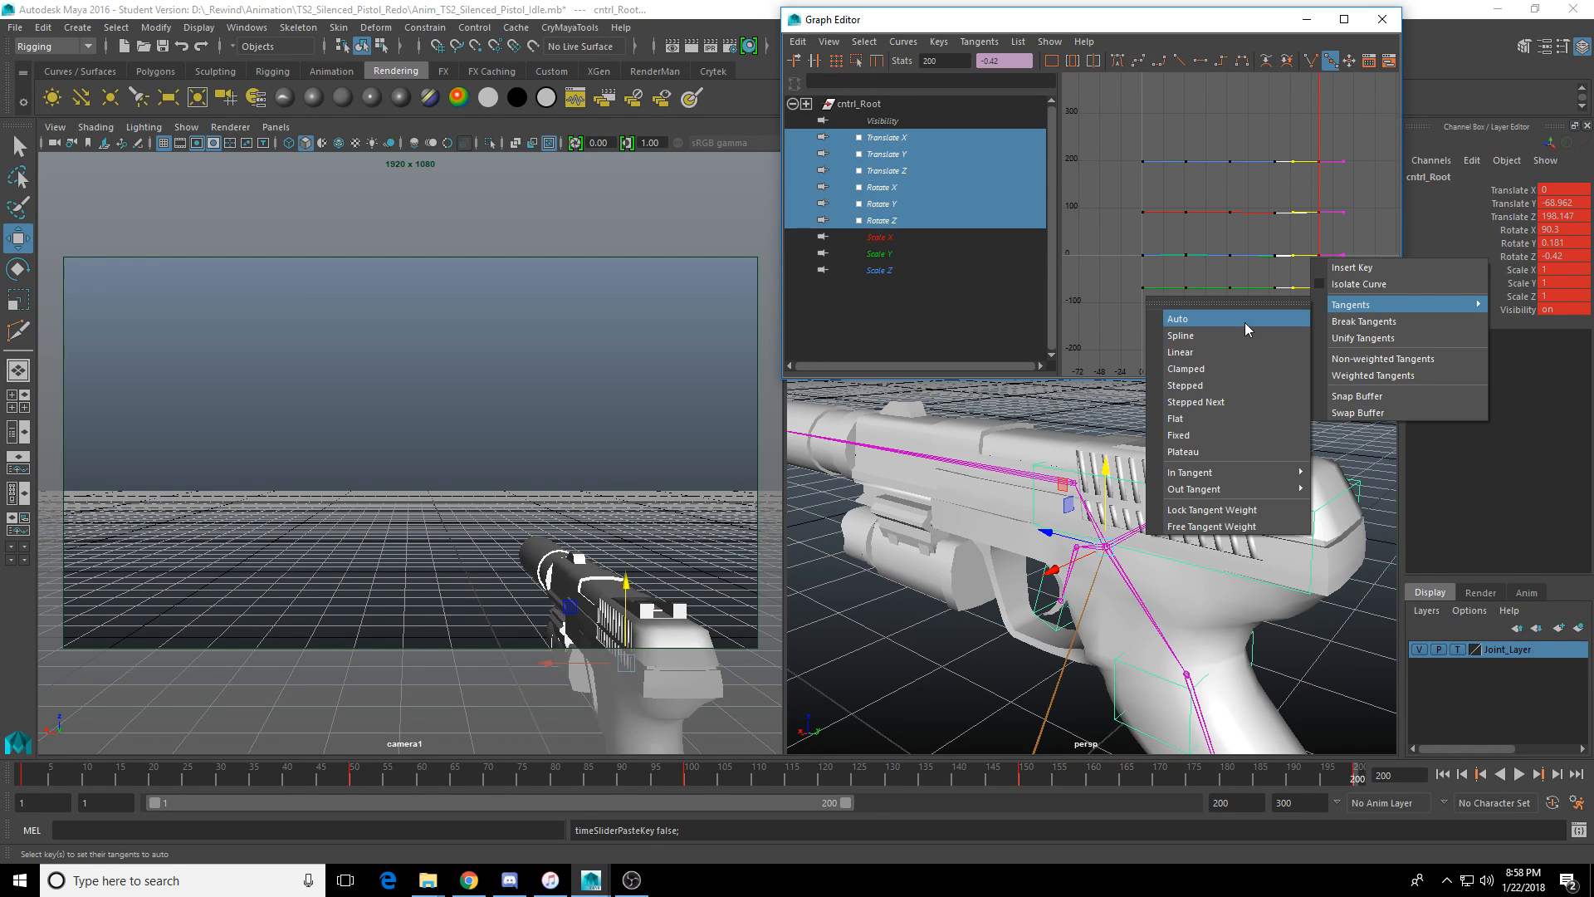
click(1245, 322)
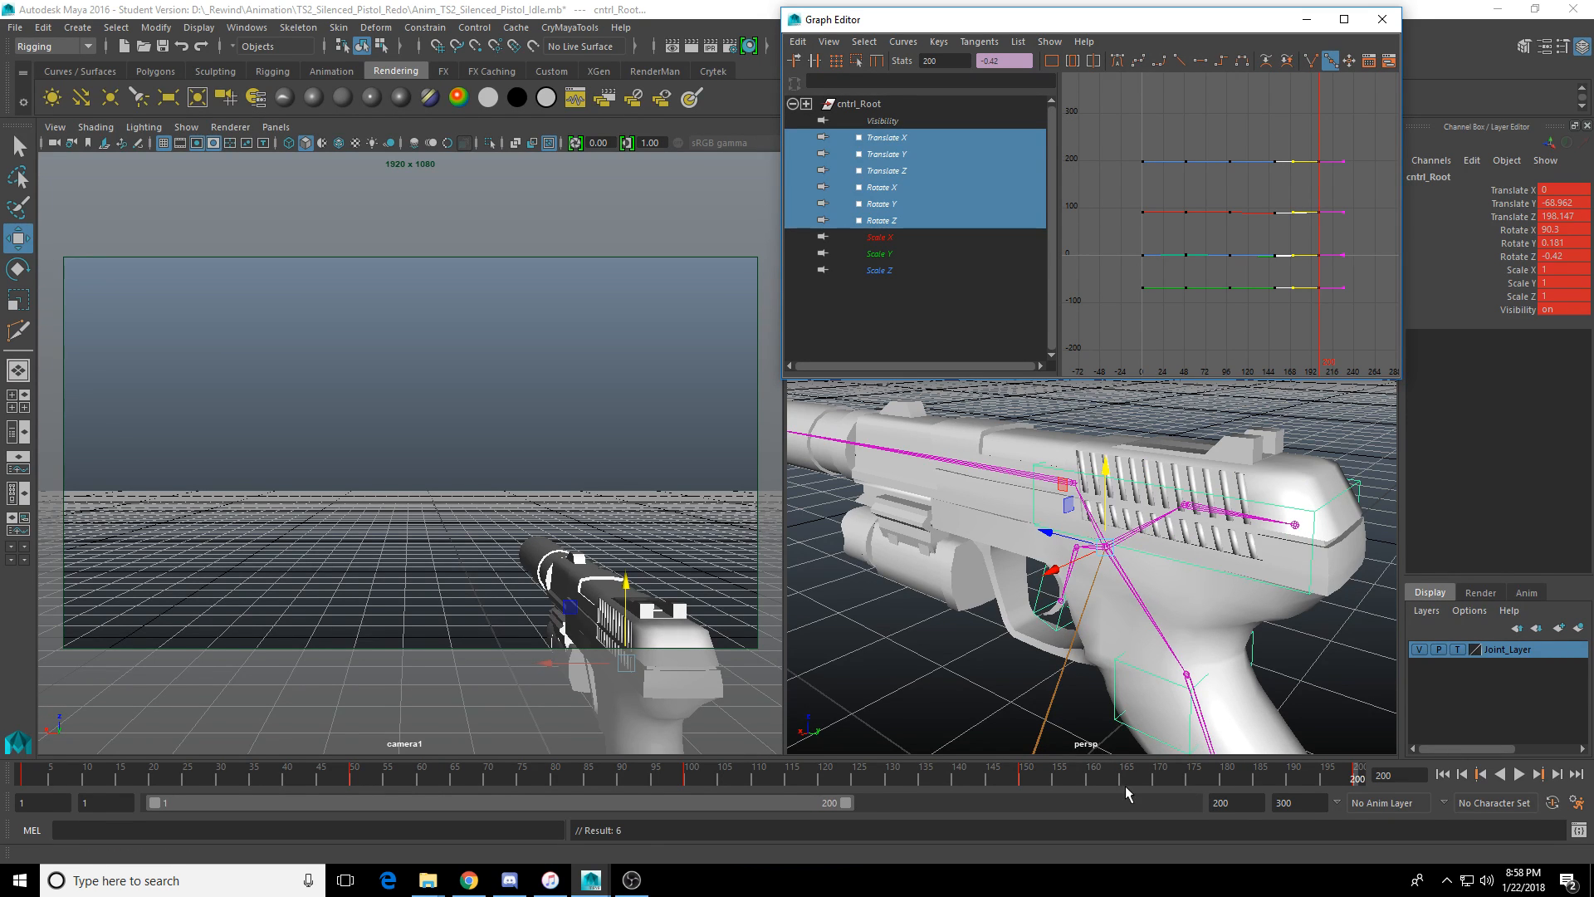
Play back the pistol animation, then scrub through the first half up to frame 100.
click(1501, 774)
click(1518, 773)
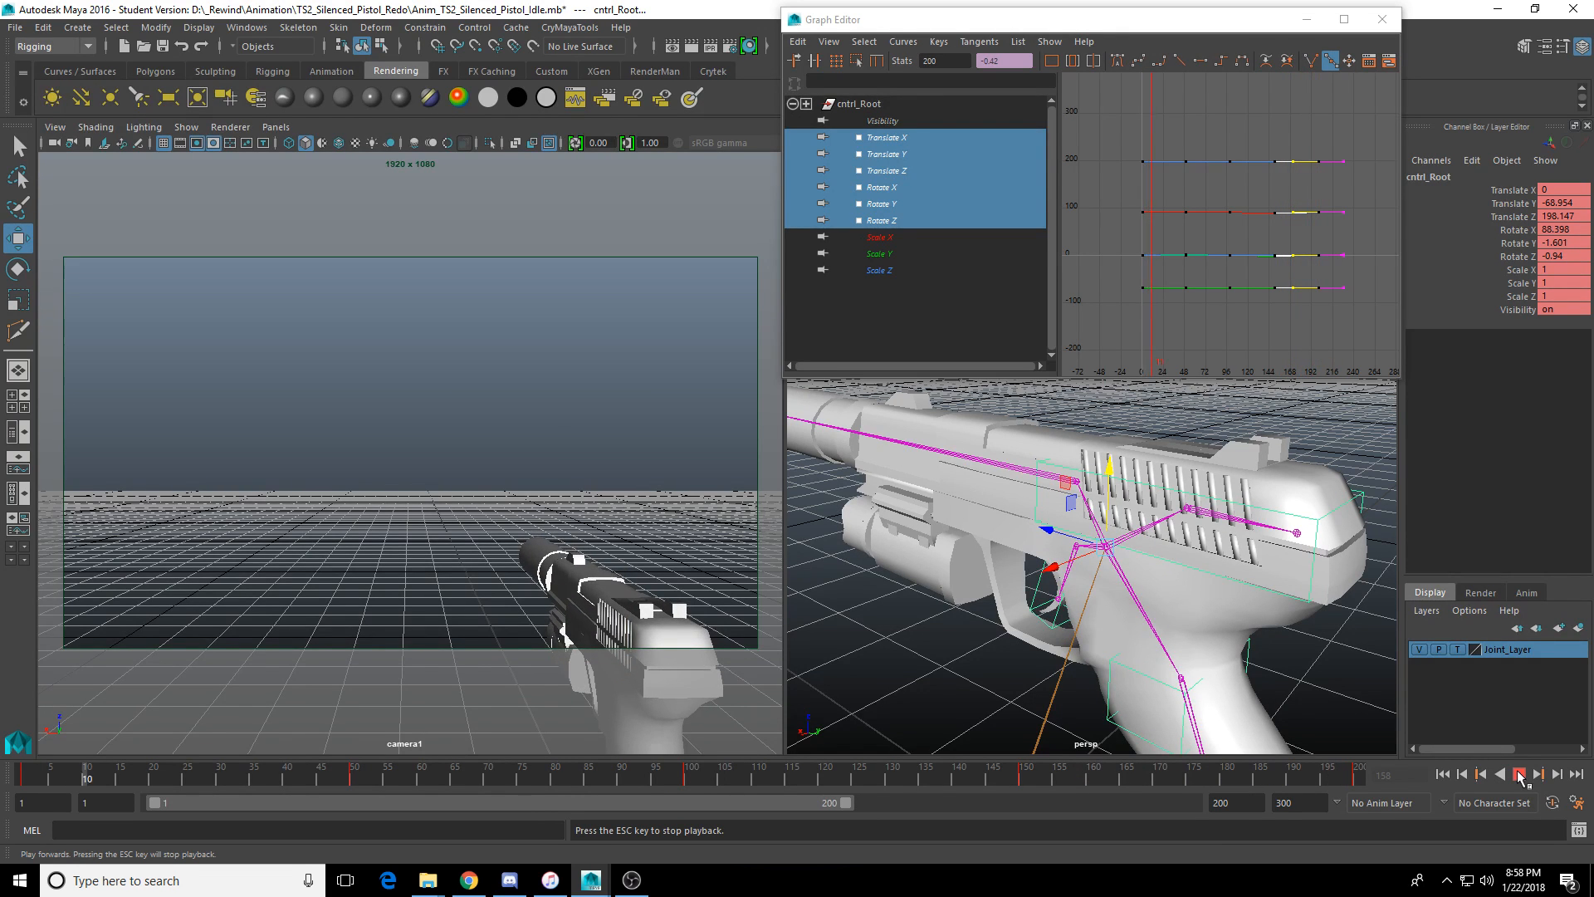
click(1519, 774)
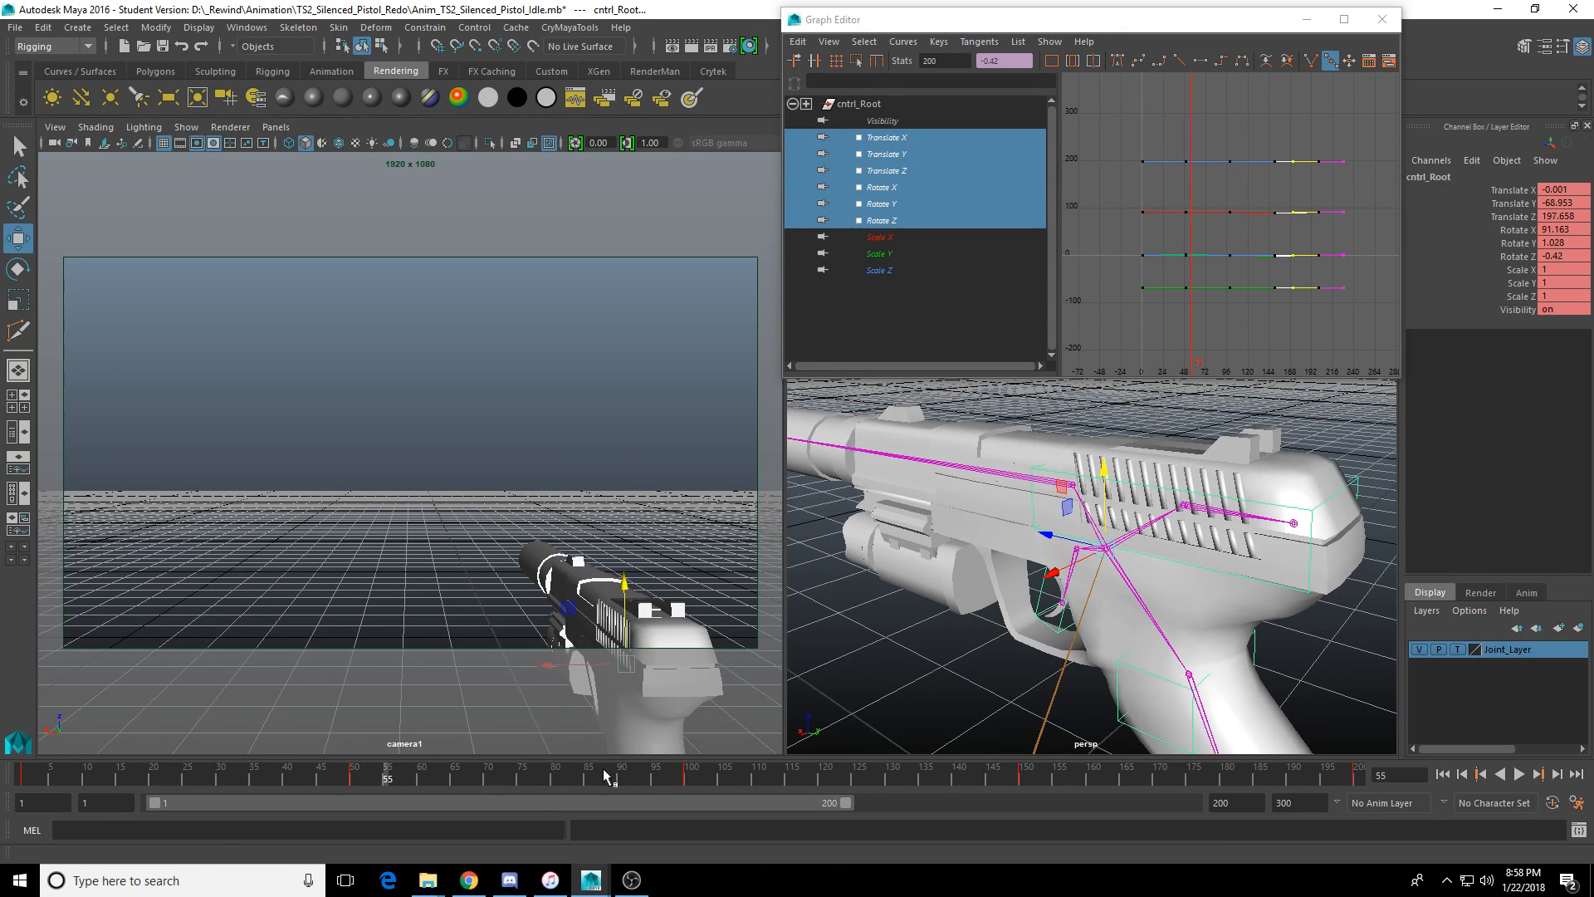
drag(197, 776, 691, 790)
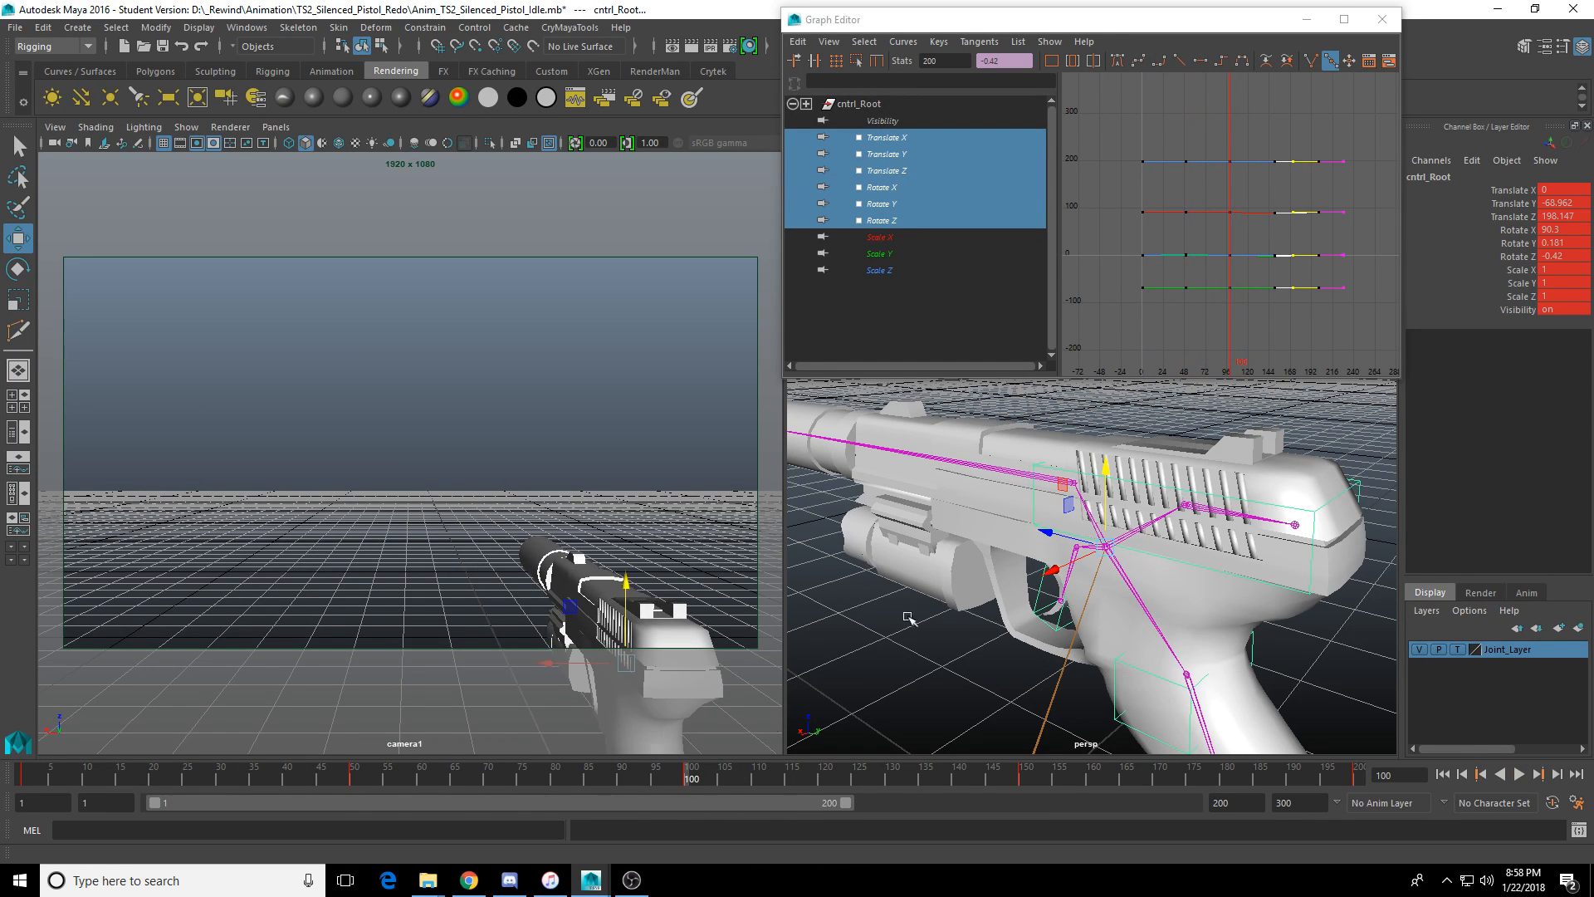
Isolate the Rotate X curve, raise its frame 150 key to about 89.327, and play back the motion.
key(e)
click(907, 202)
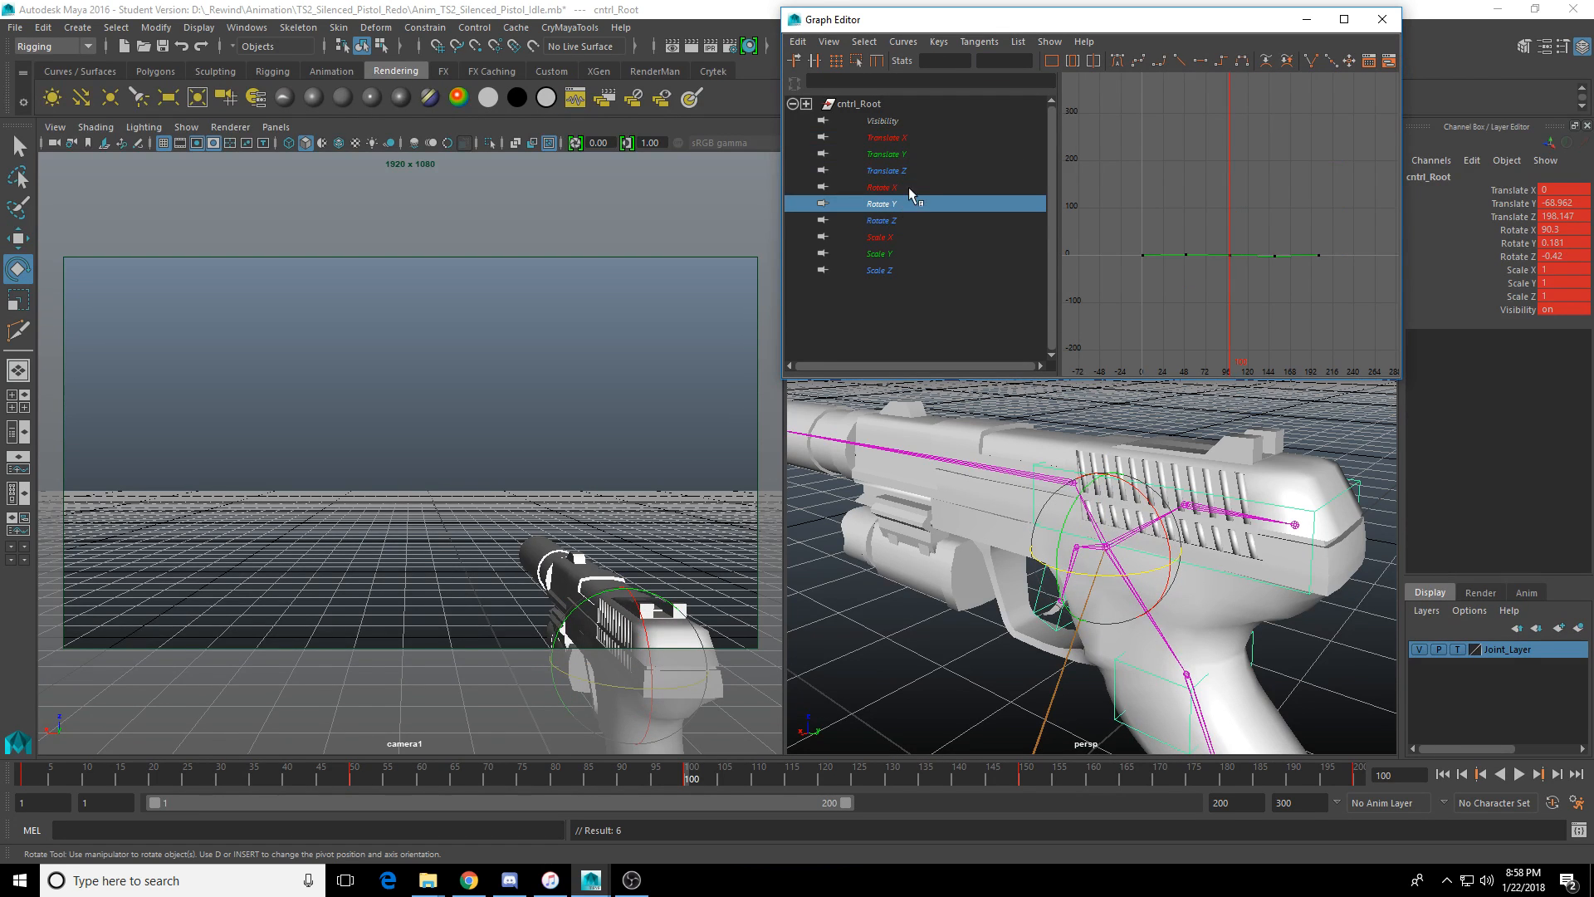
click(909, 187)
key(f)
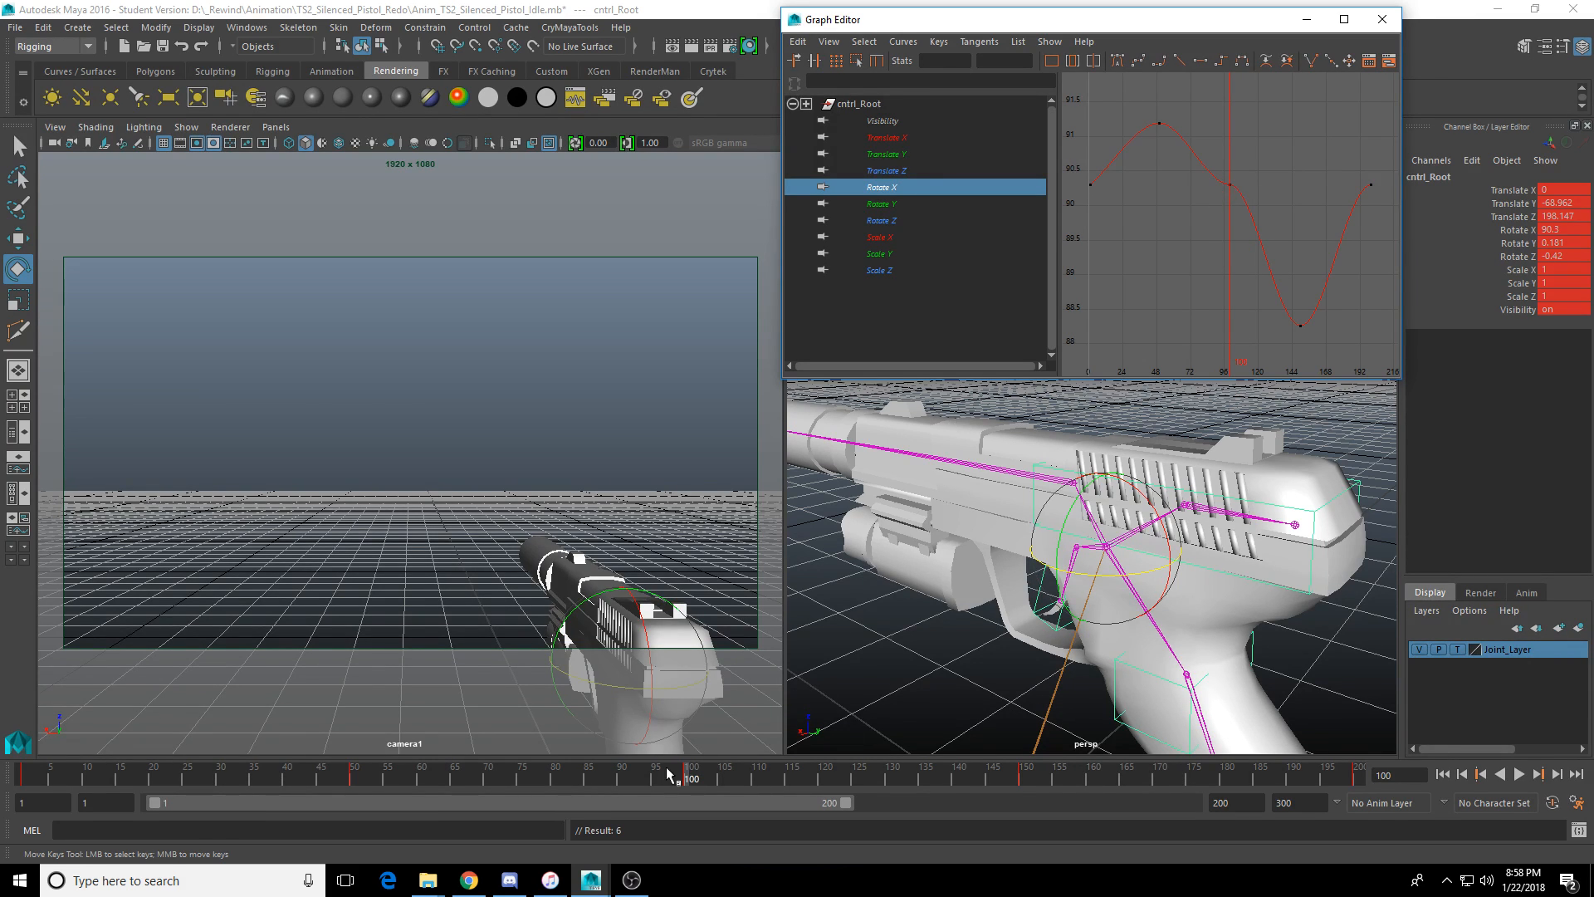
drag(669, 775, 352, 794)
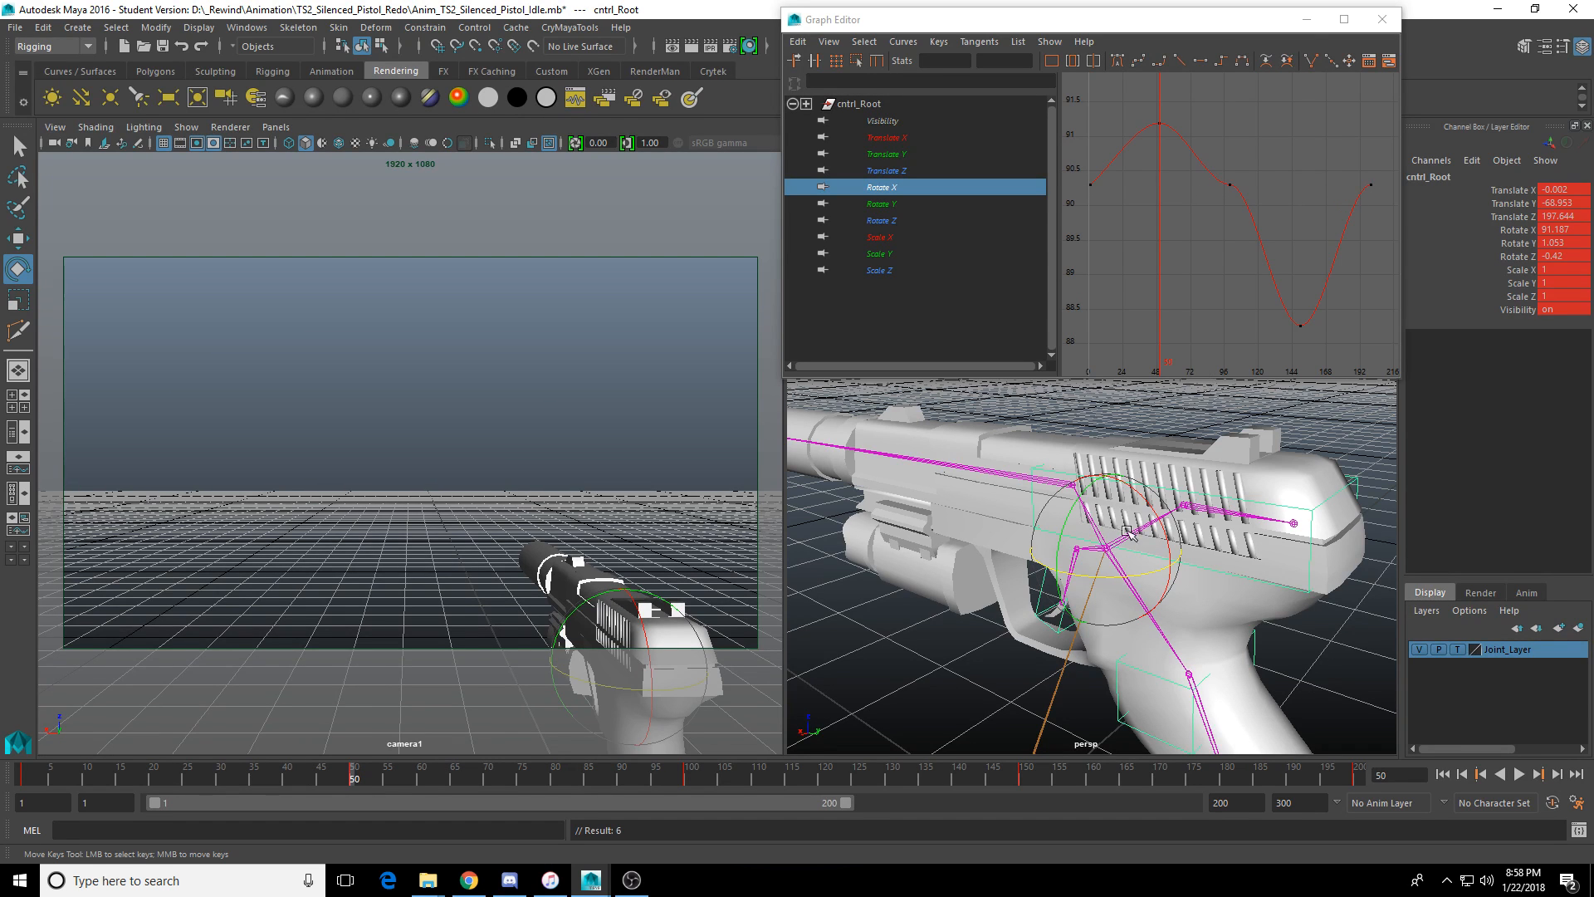
drag(361, 771, 1019, 782)
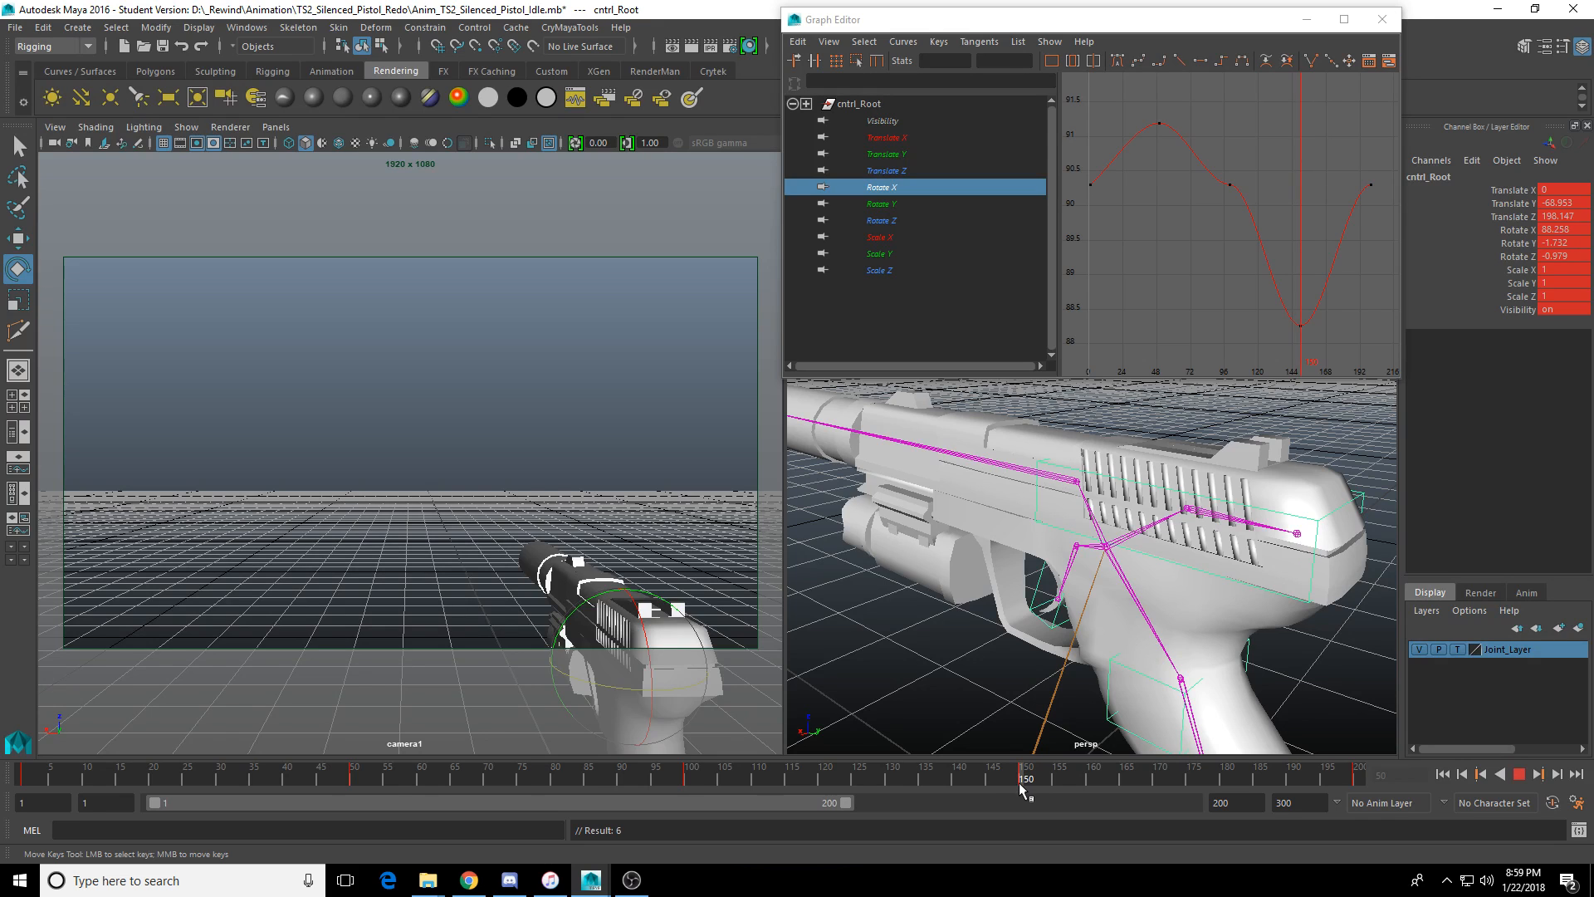
click(1325, 300)
drag(1286, 327, 1320, 308)
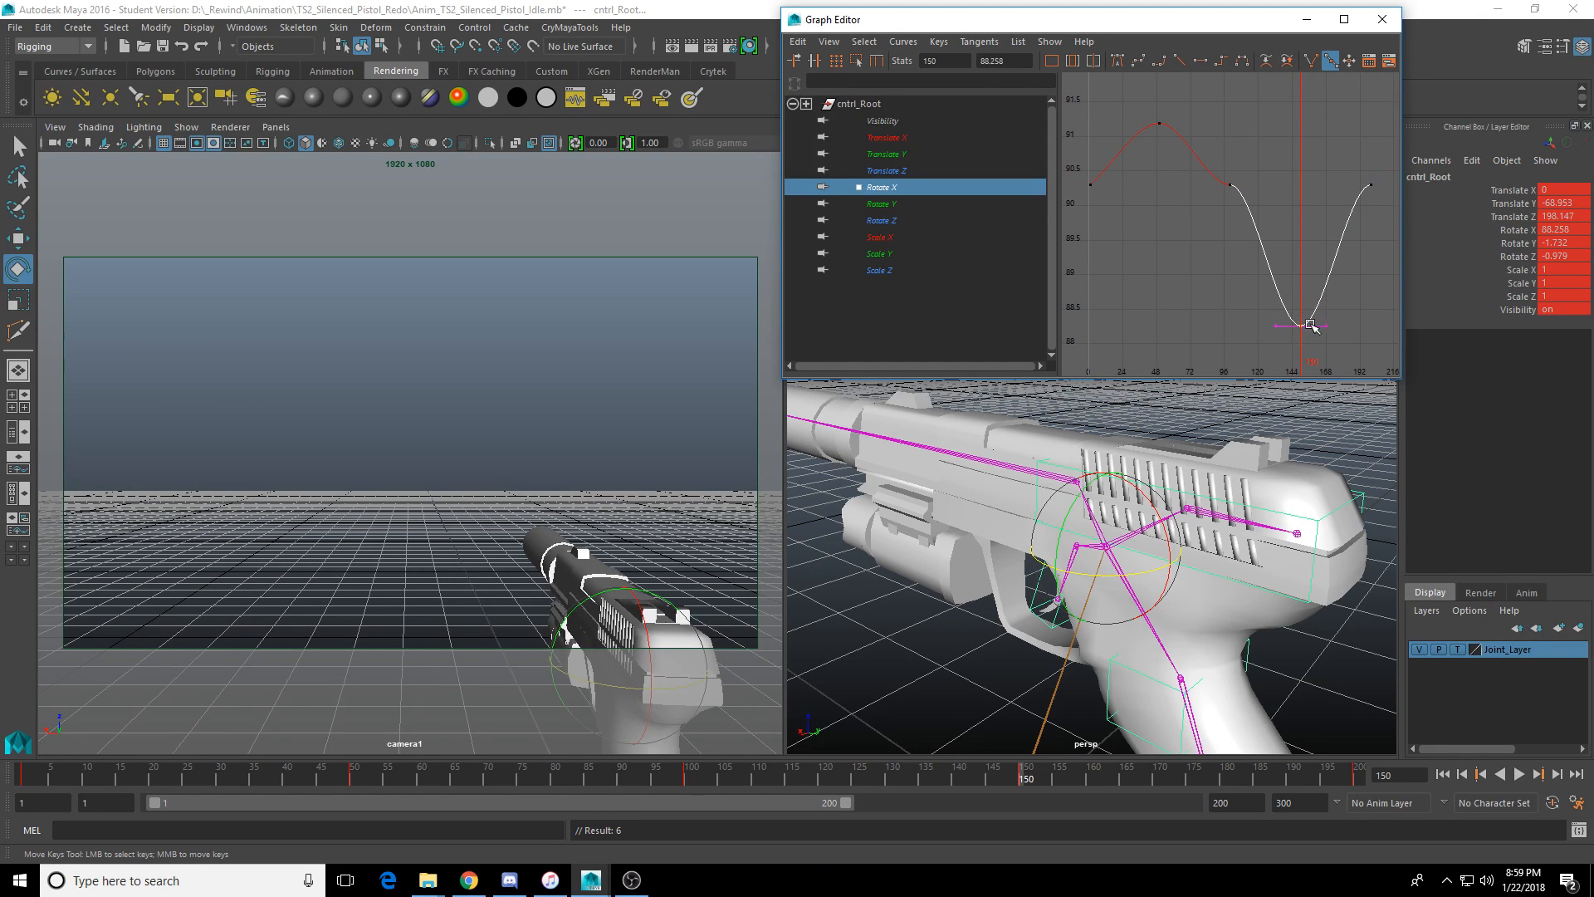
middle_drag(1303, 319, 1305, 250)
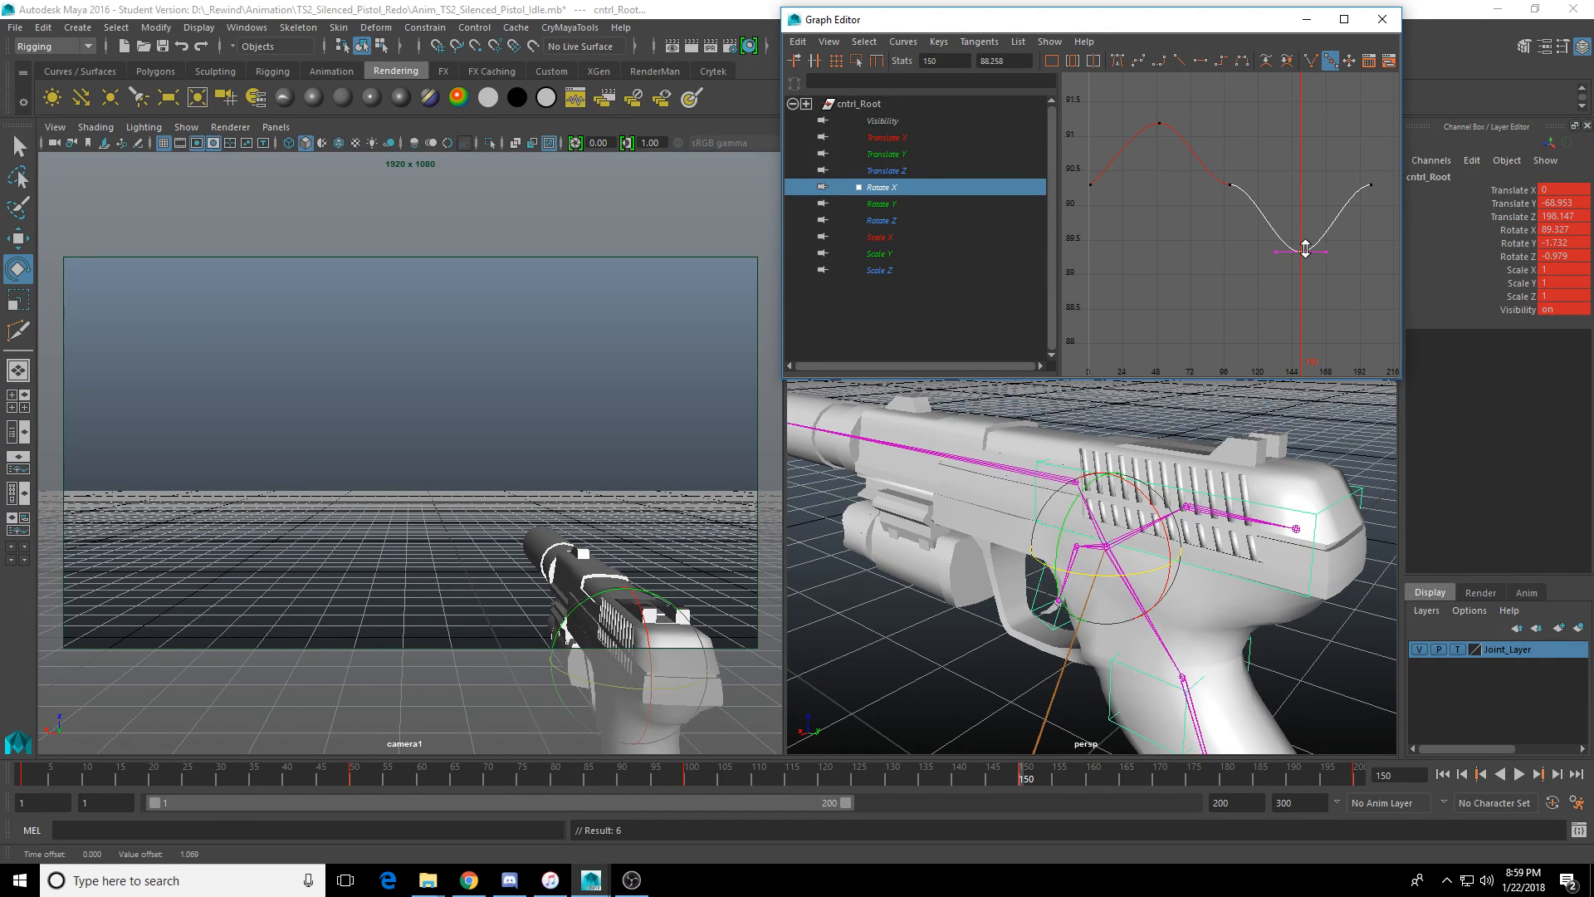
key(alt+v)
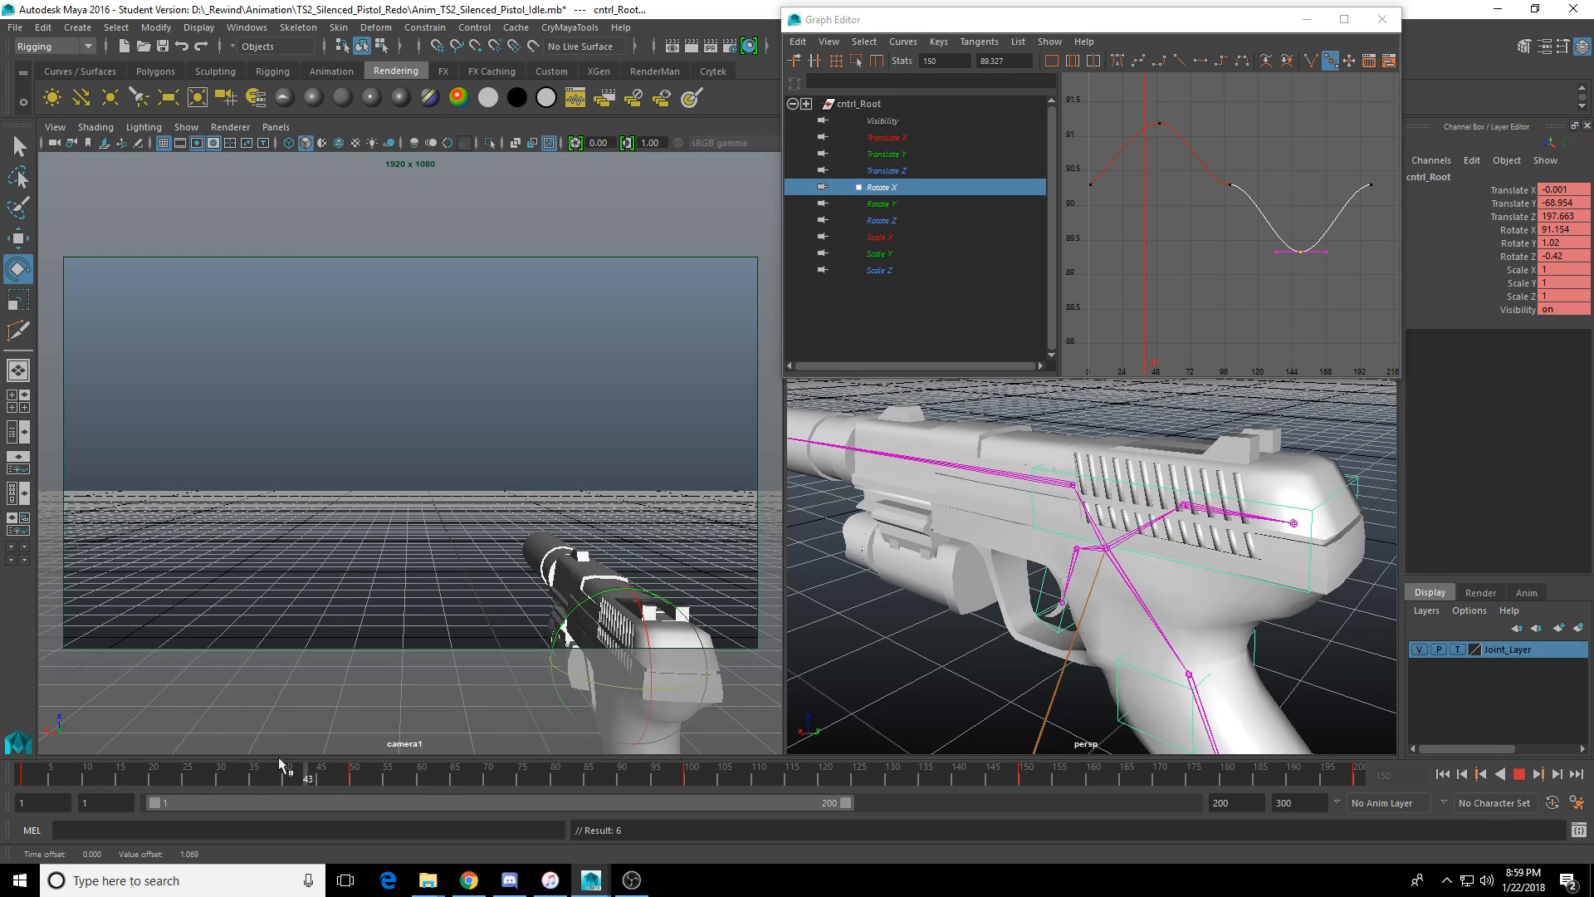
Set the tangents of the root control's translate and rotate keys at frame 100 to Linear.
click(689, 770)
click(905, 141)
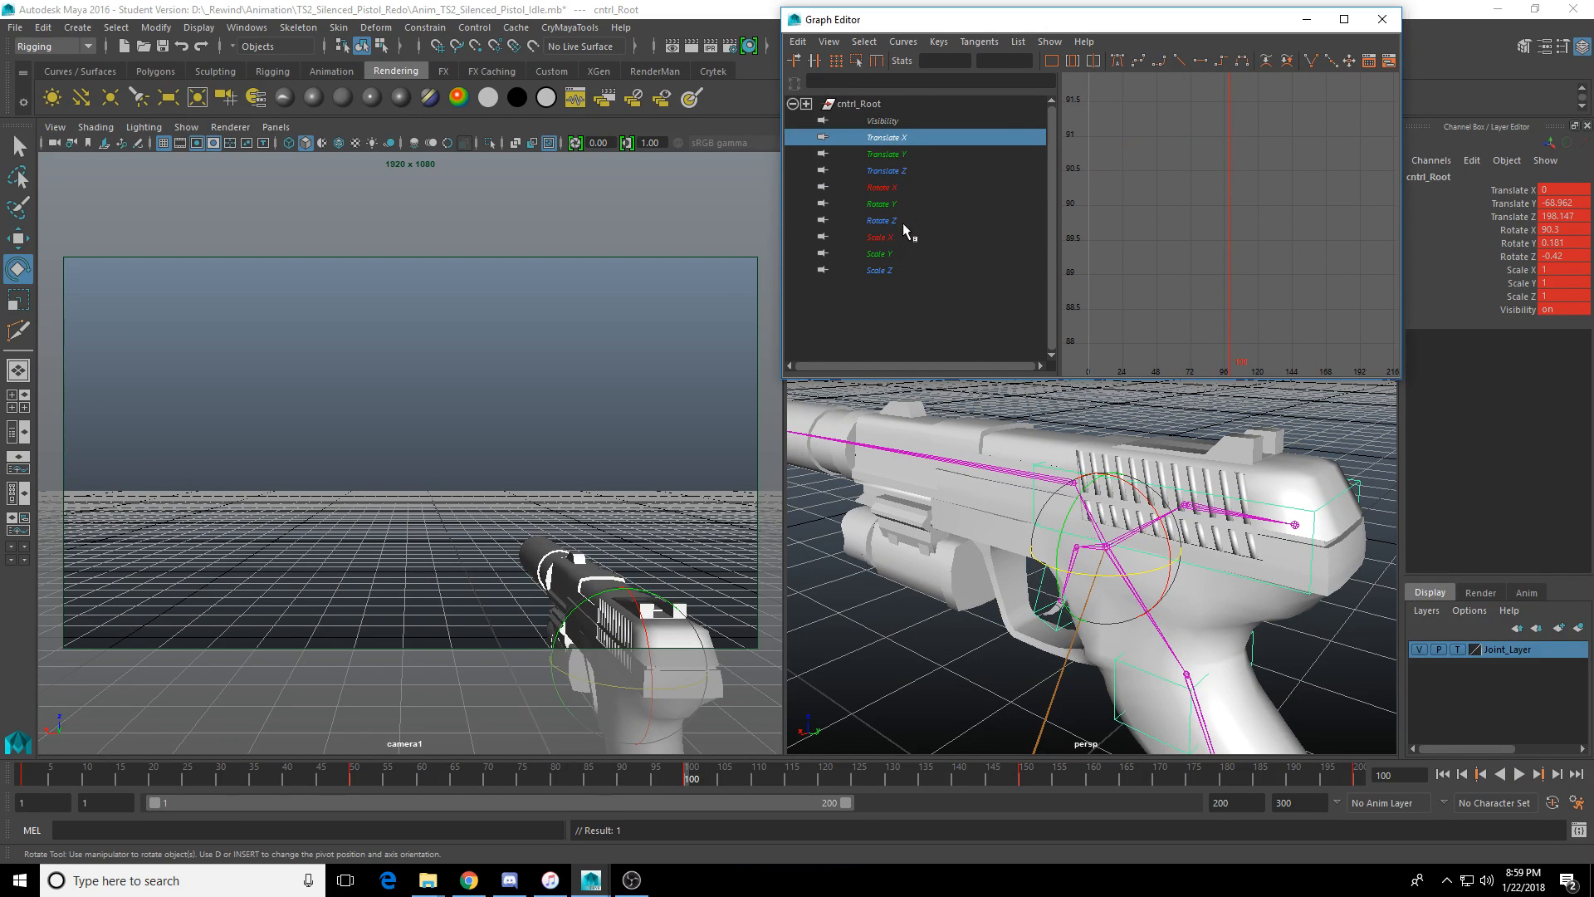
shift+click(882, 221)
key(f)
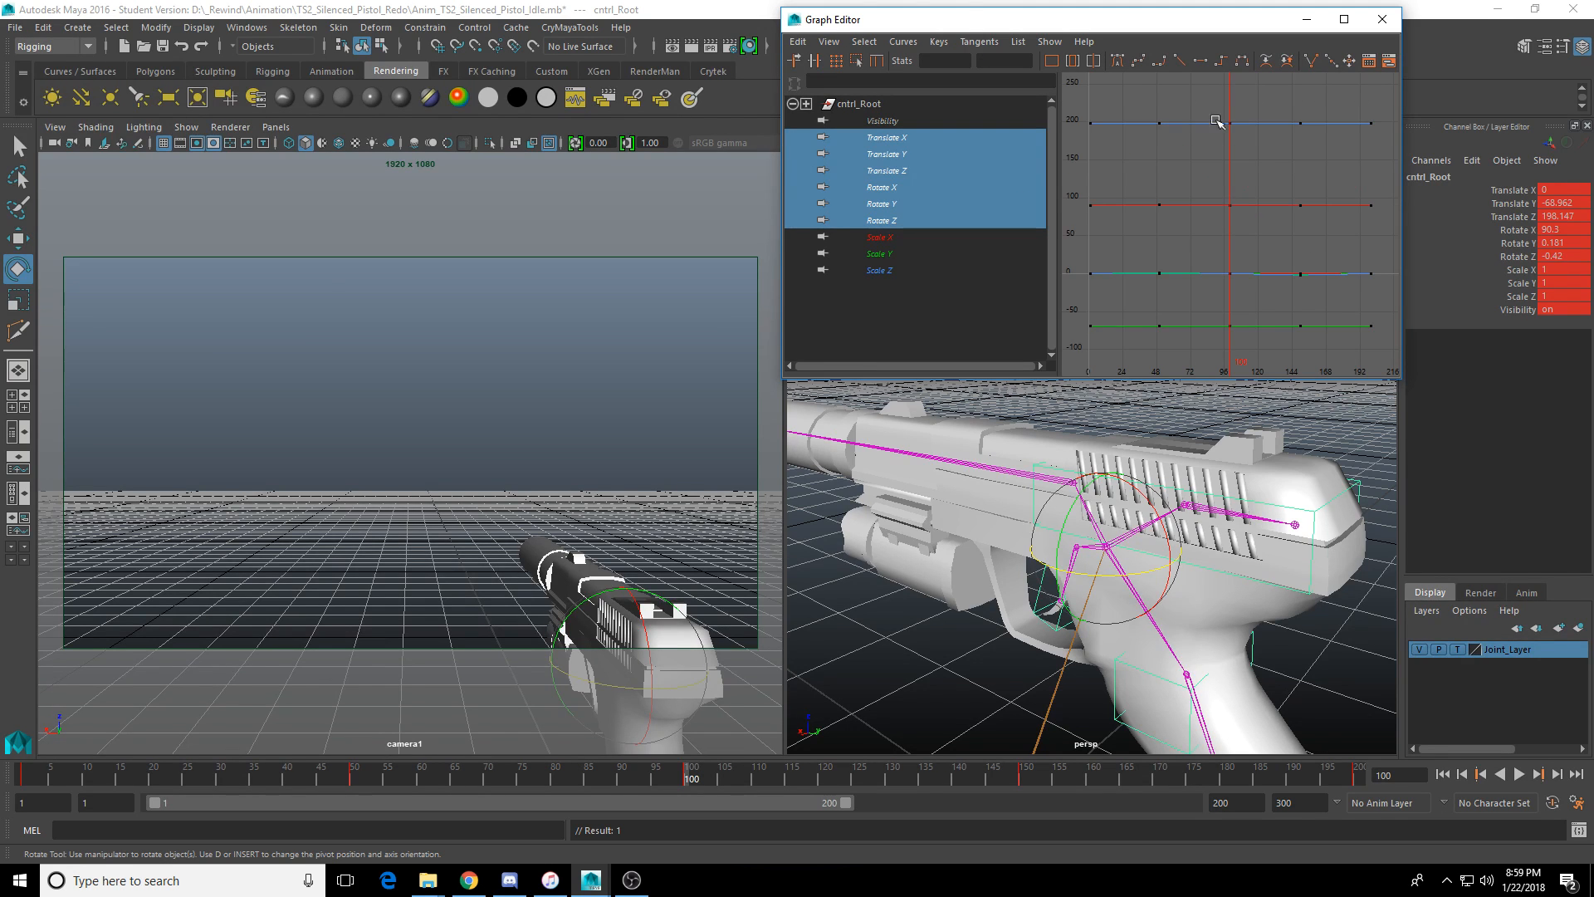
drag(1235, 355, 1235, 356)
right_click(1252, 281)
mouse_move(1303, 317)
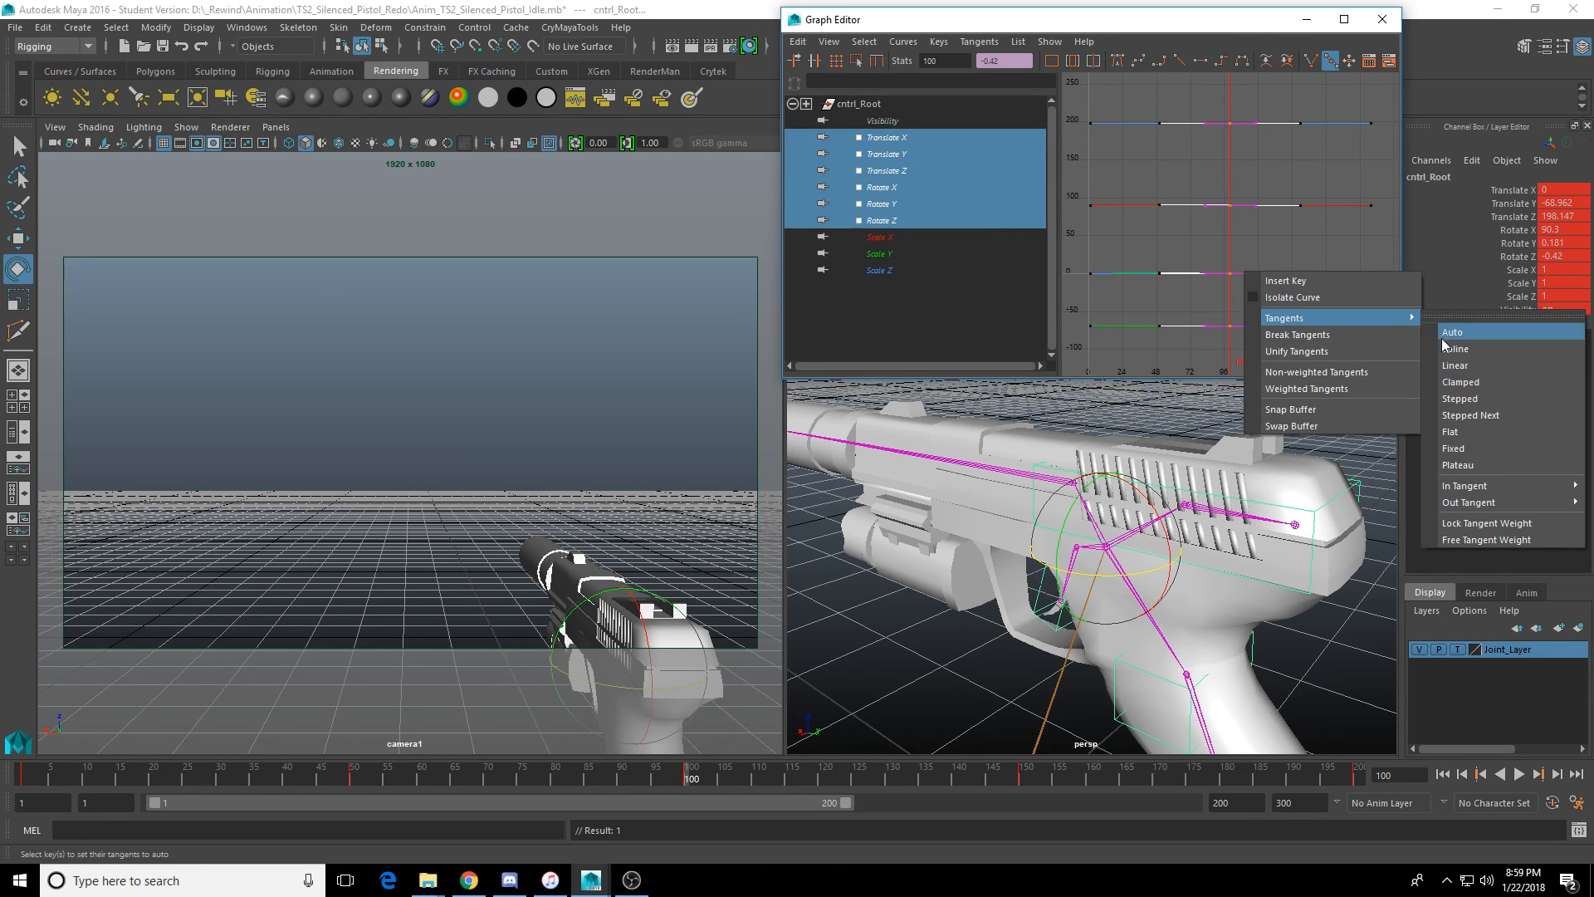
click(1454, 370)
drag(600, 777, 668, 776)
right_click(1232, 130)
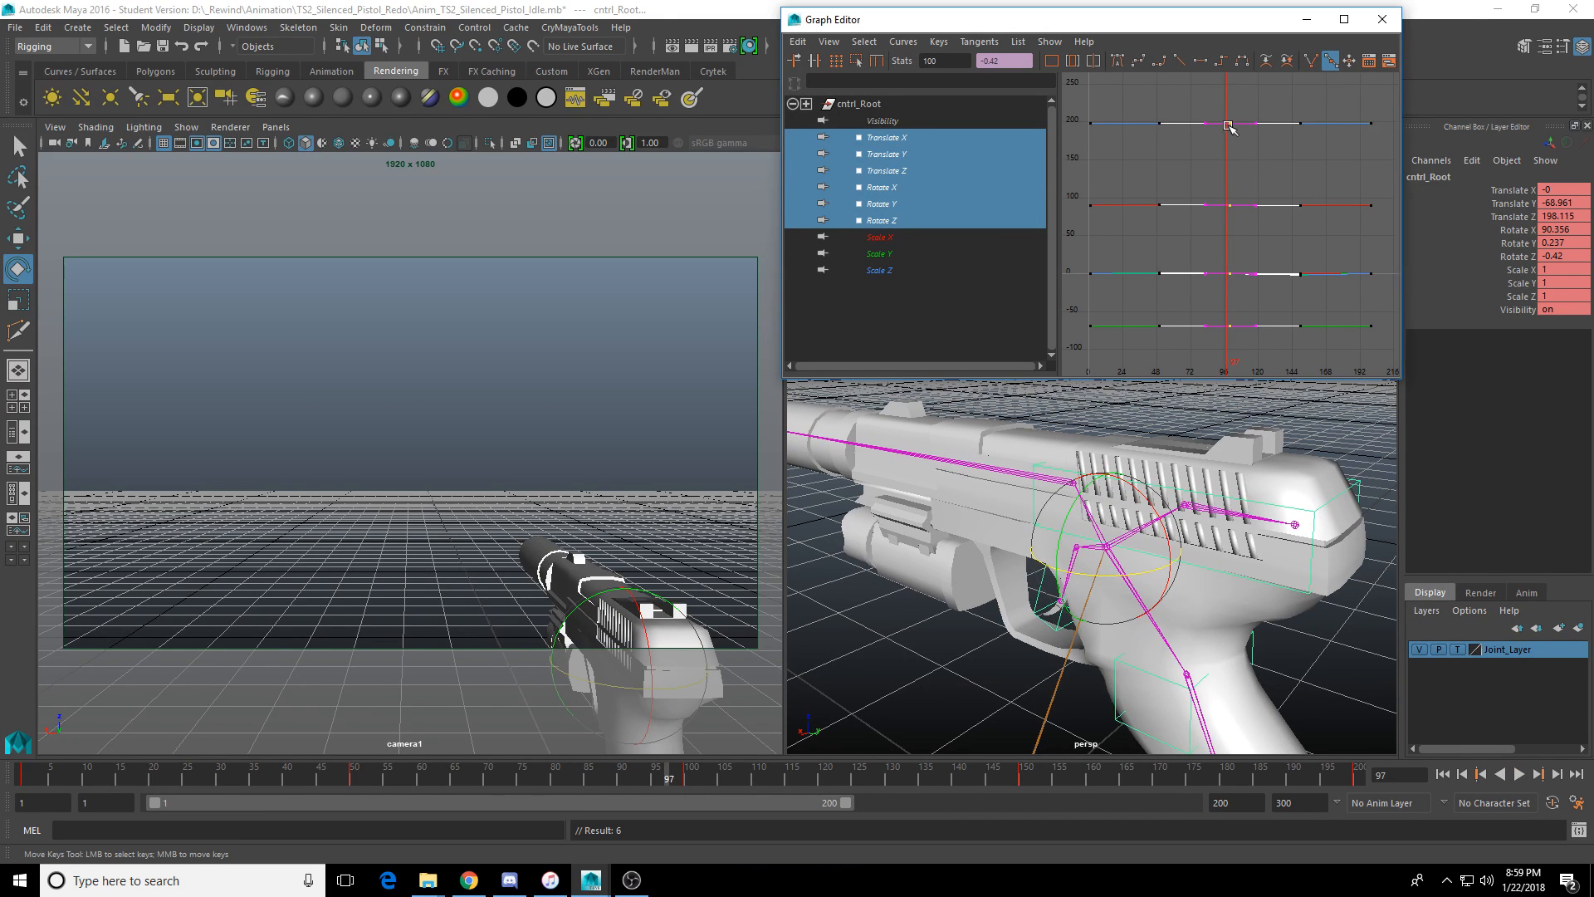
mouse_move(1295, 173)
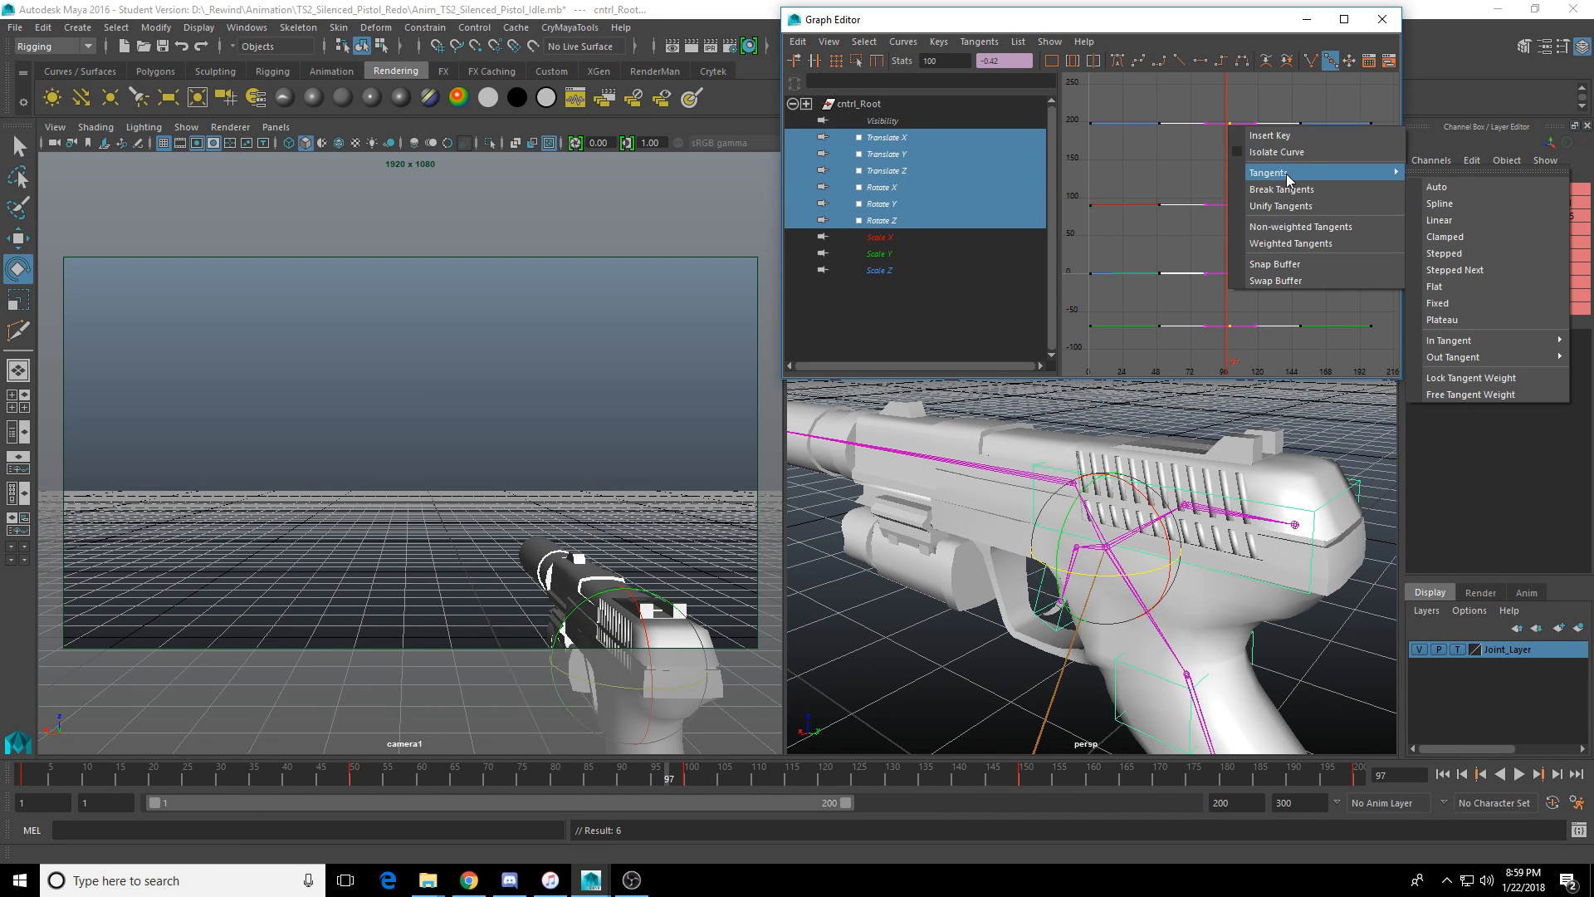
click(1471, 218)
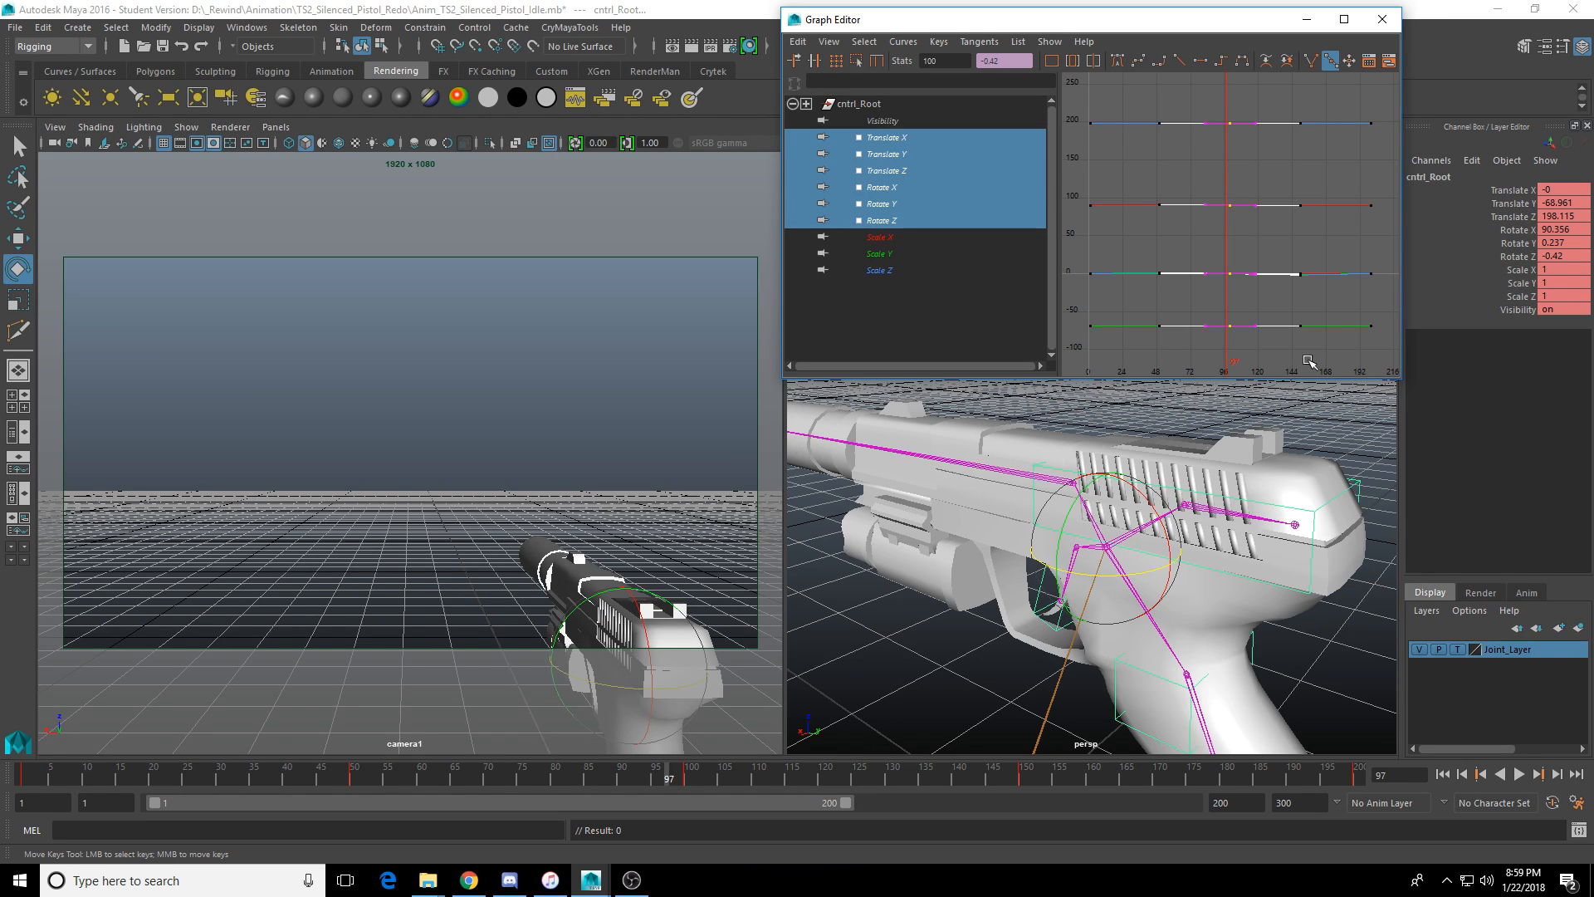
Play back the animation from frame 55 to check the motion through the middle keys.
click(387, 777)
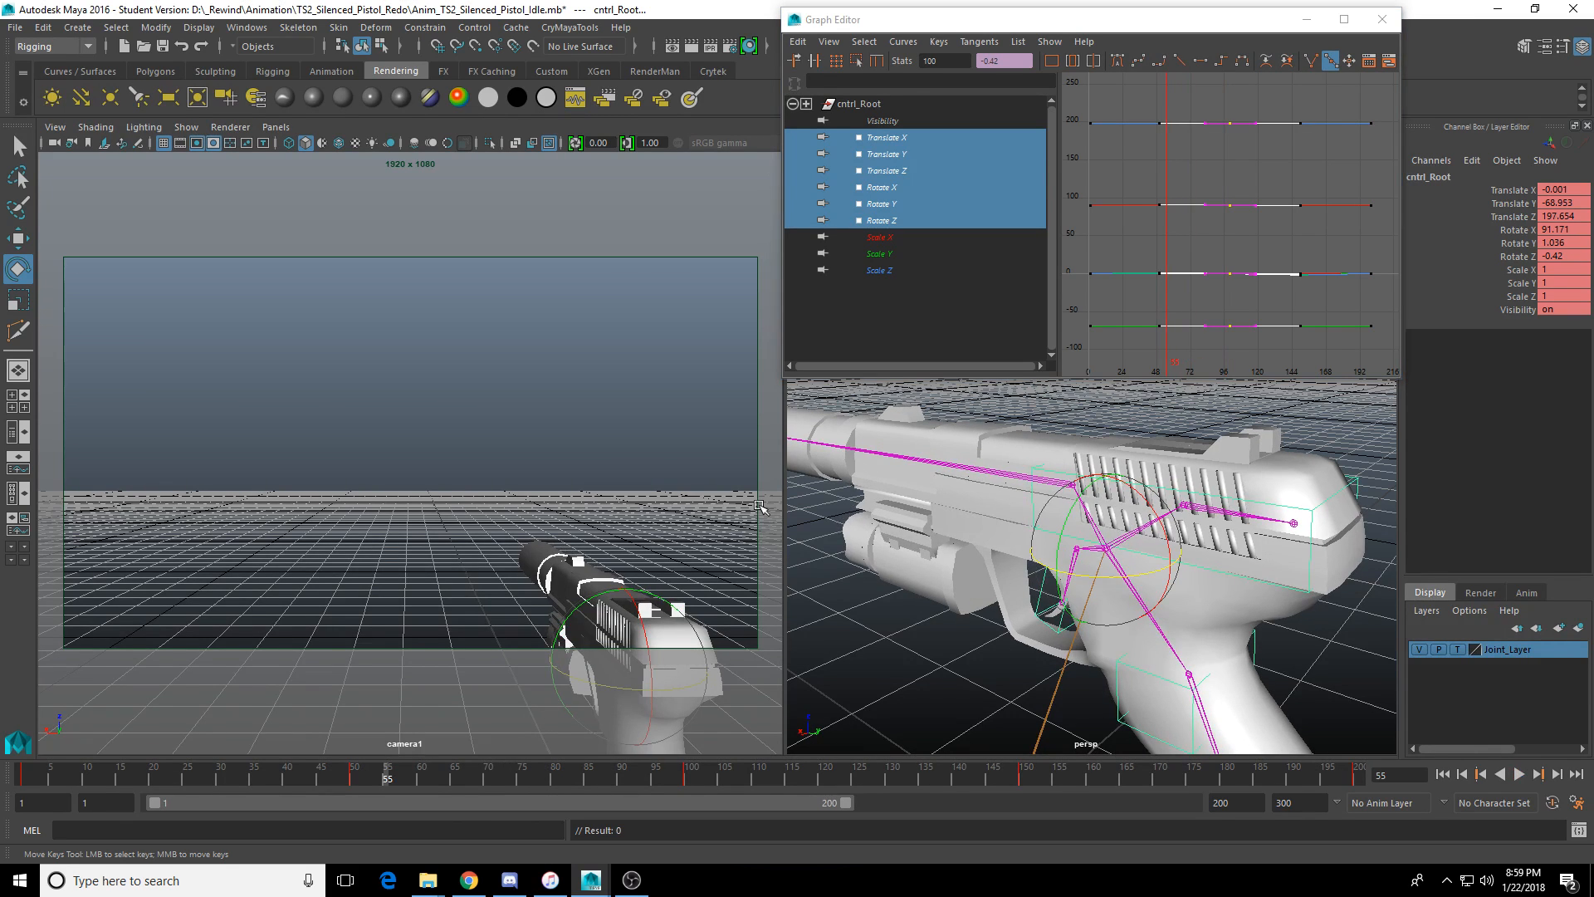
click(1520, 773)
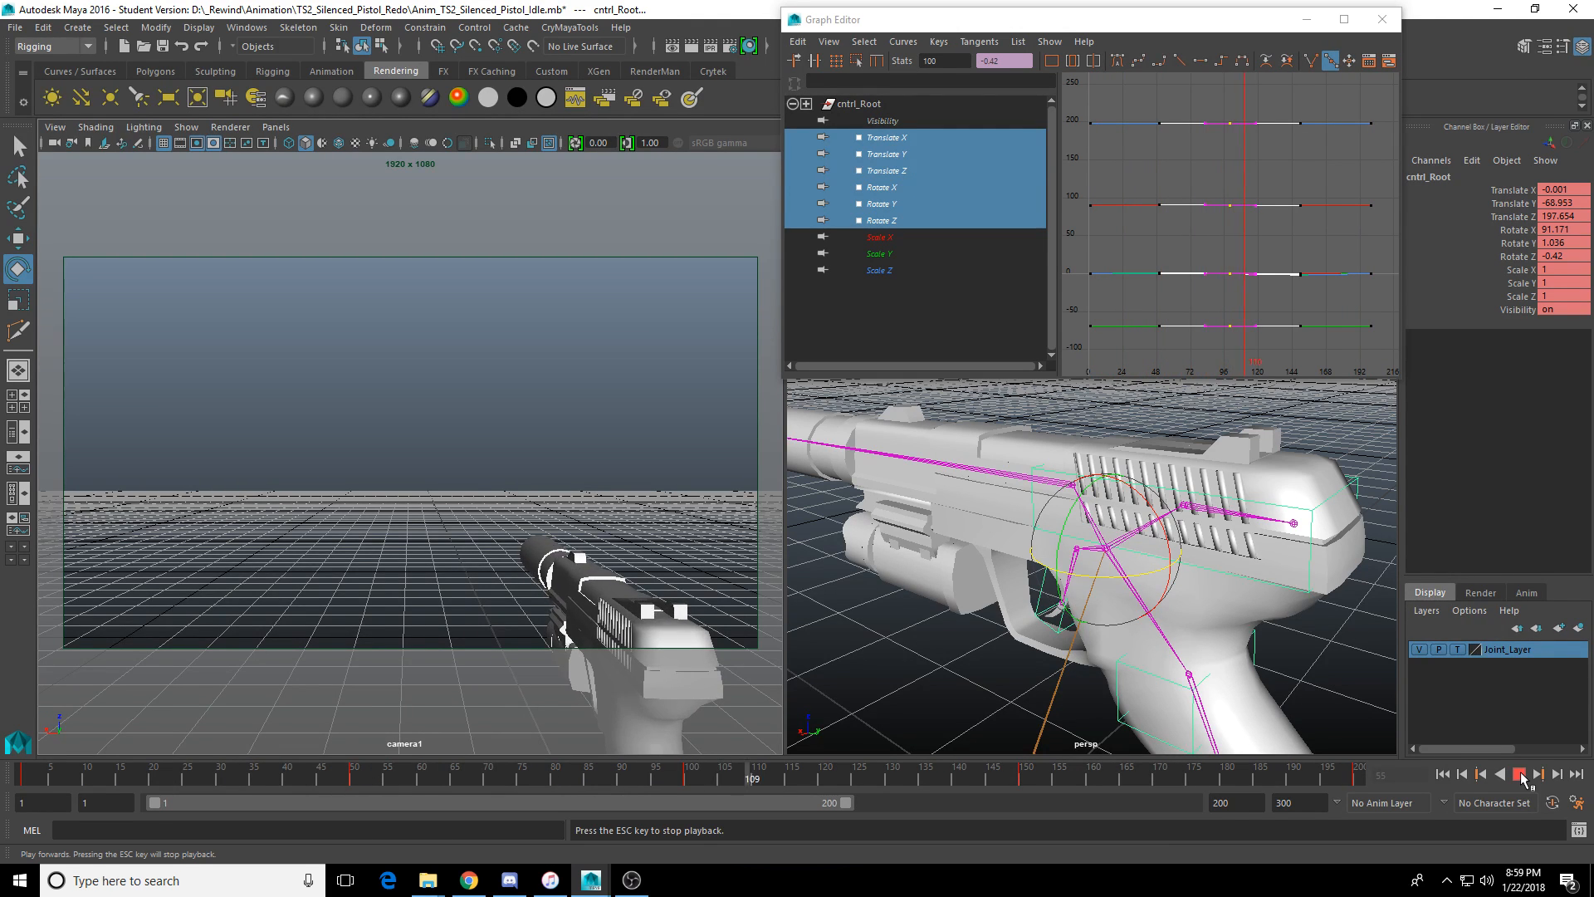
click(1520, 774)
Raise the root control's Rotate Y key at frame 150 to about -0.693.
mouse_move(536, 768)
mouse_down()
mouse_move(795, 803)
mouse_move(655, 800)
mouse_move(1018, 782)
mouse_up()
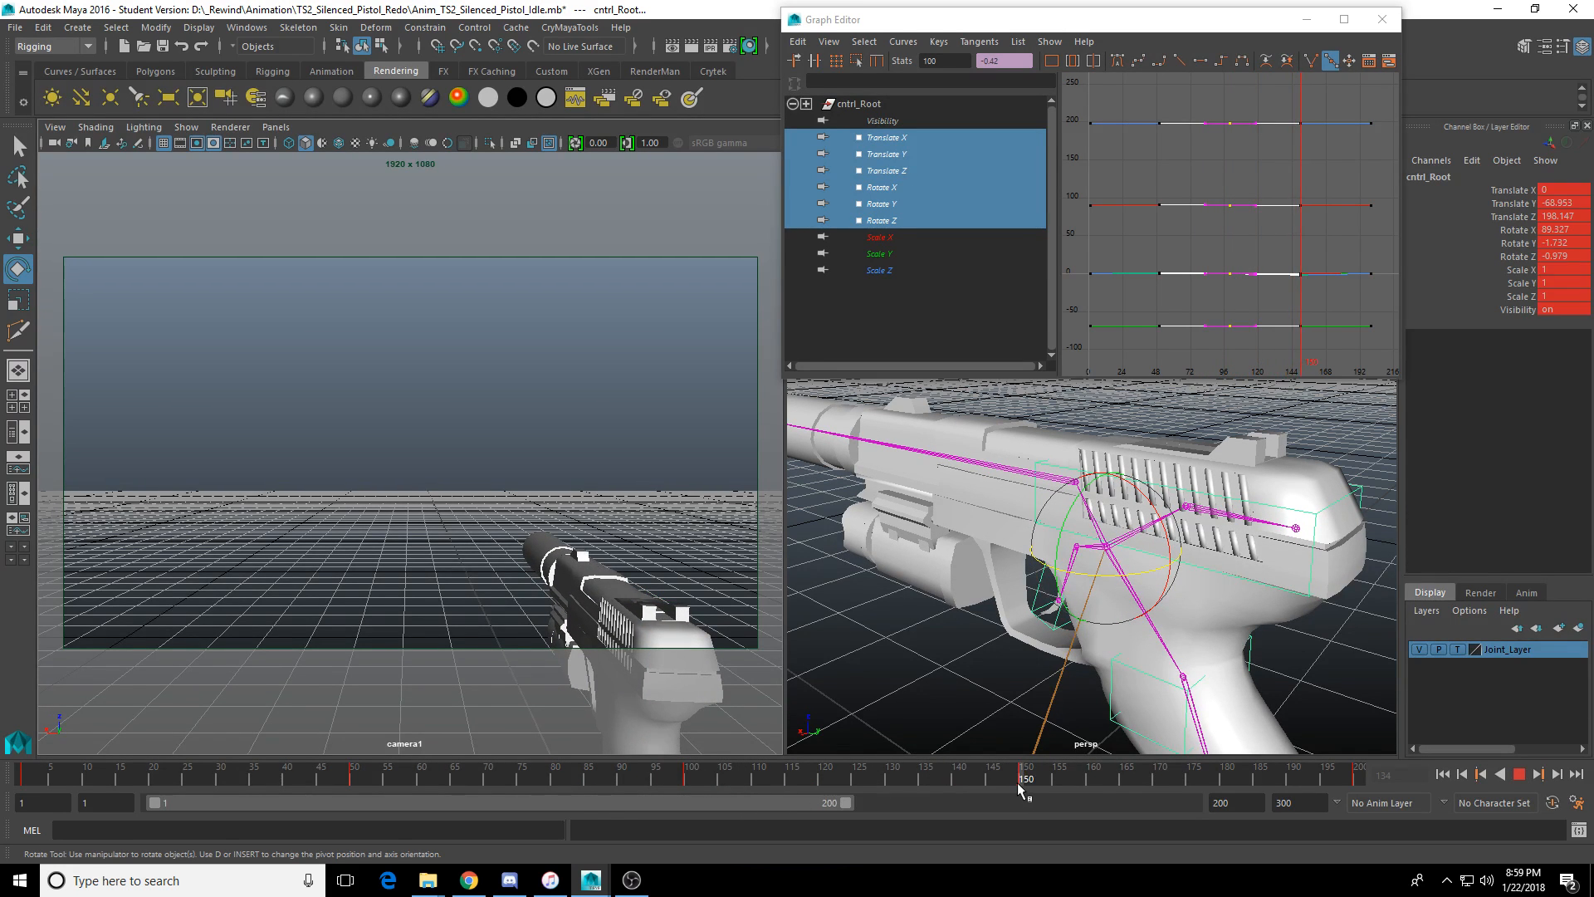
click(895, 225)
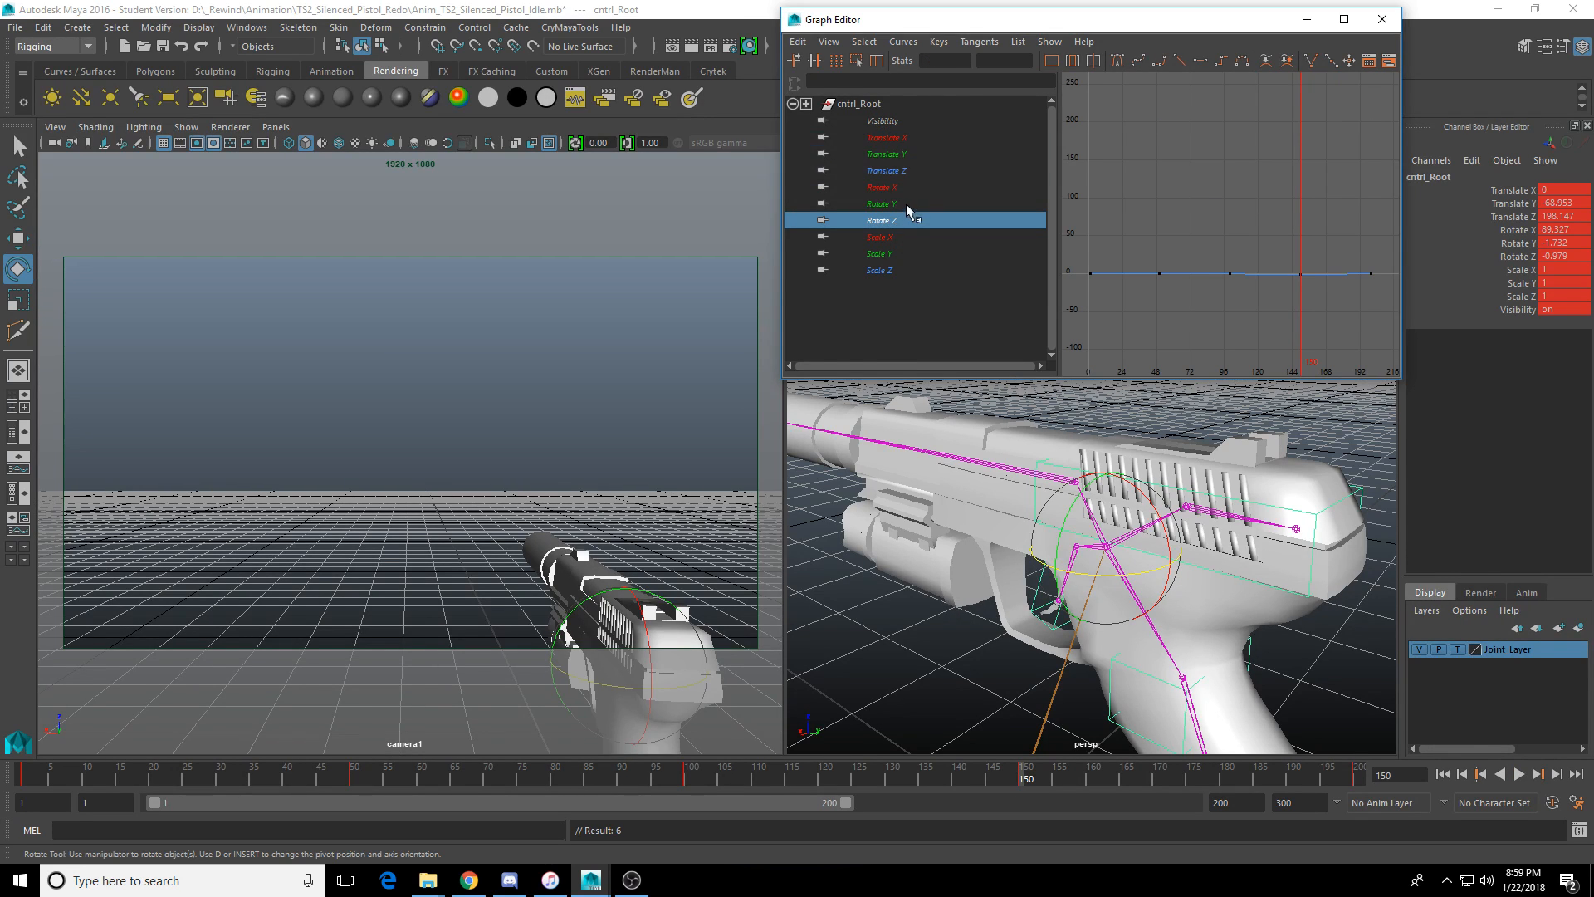
click(918, 205)
key(f)
drag(1324, 336, 1323, 336)
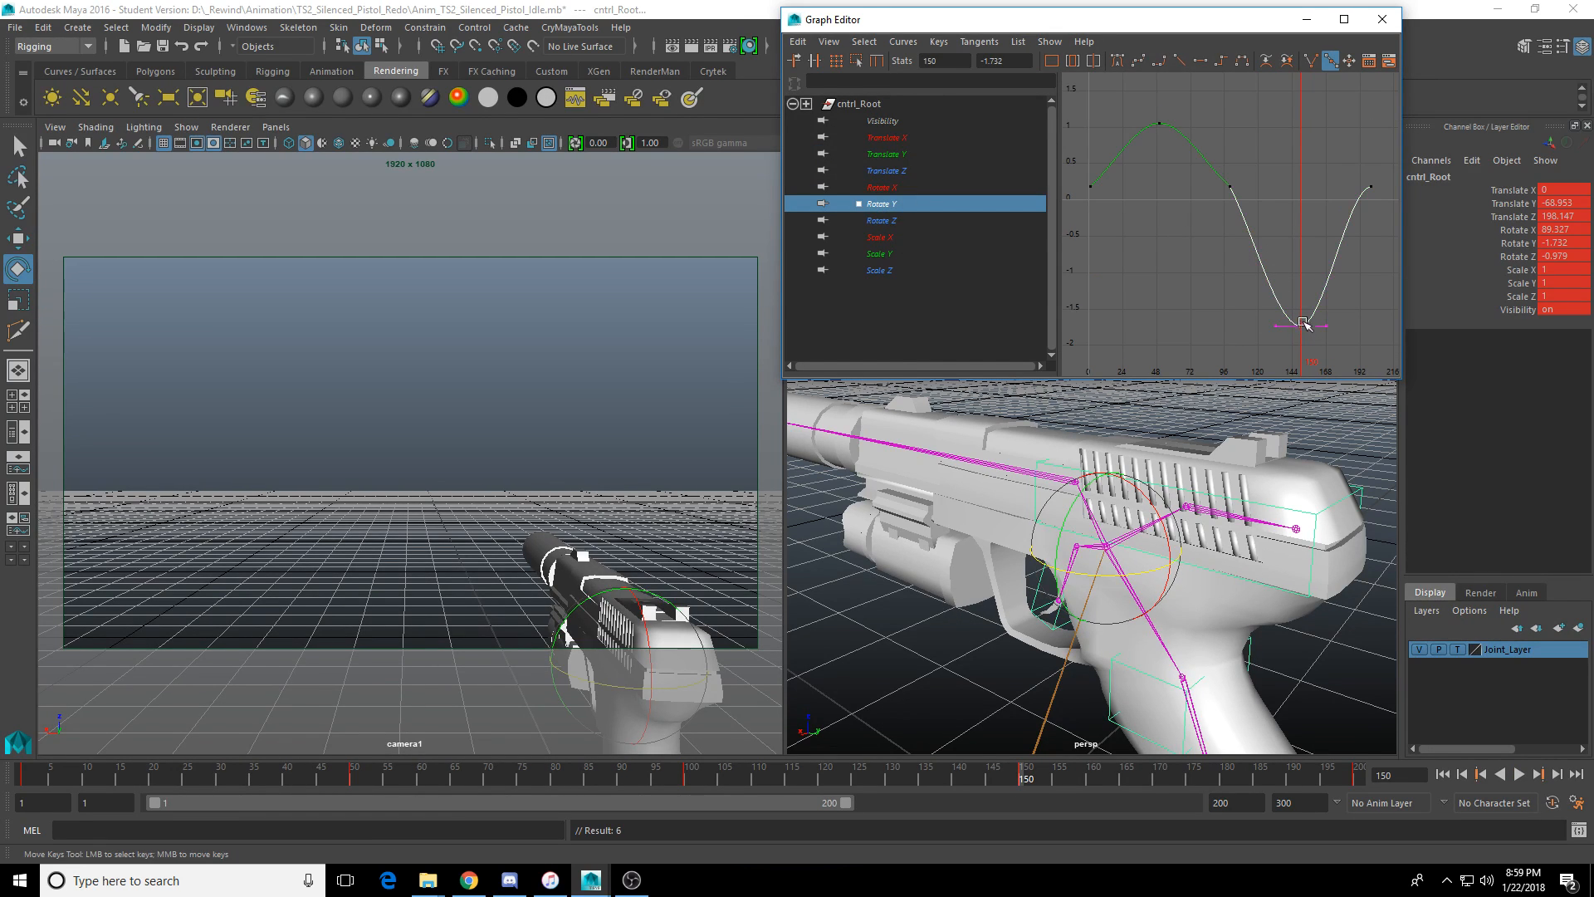
shift+middle_drag(1300, 325, 1301, 241)
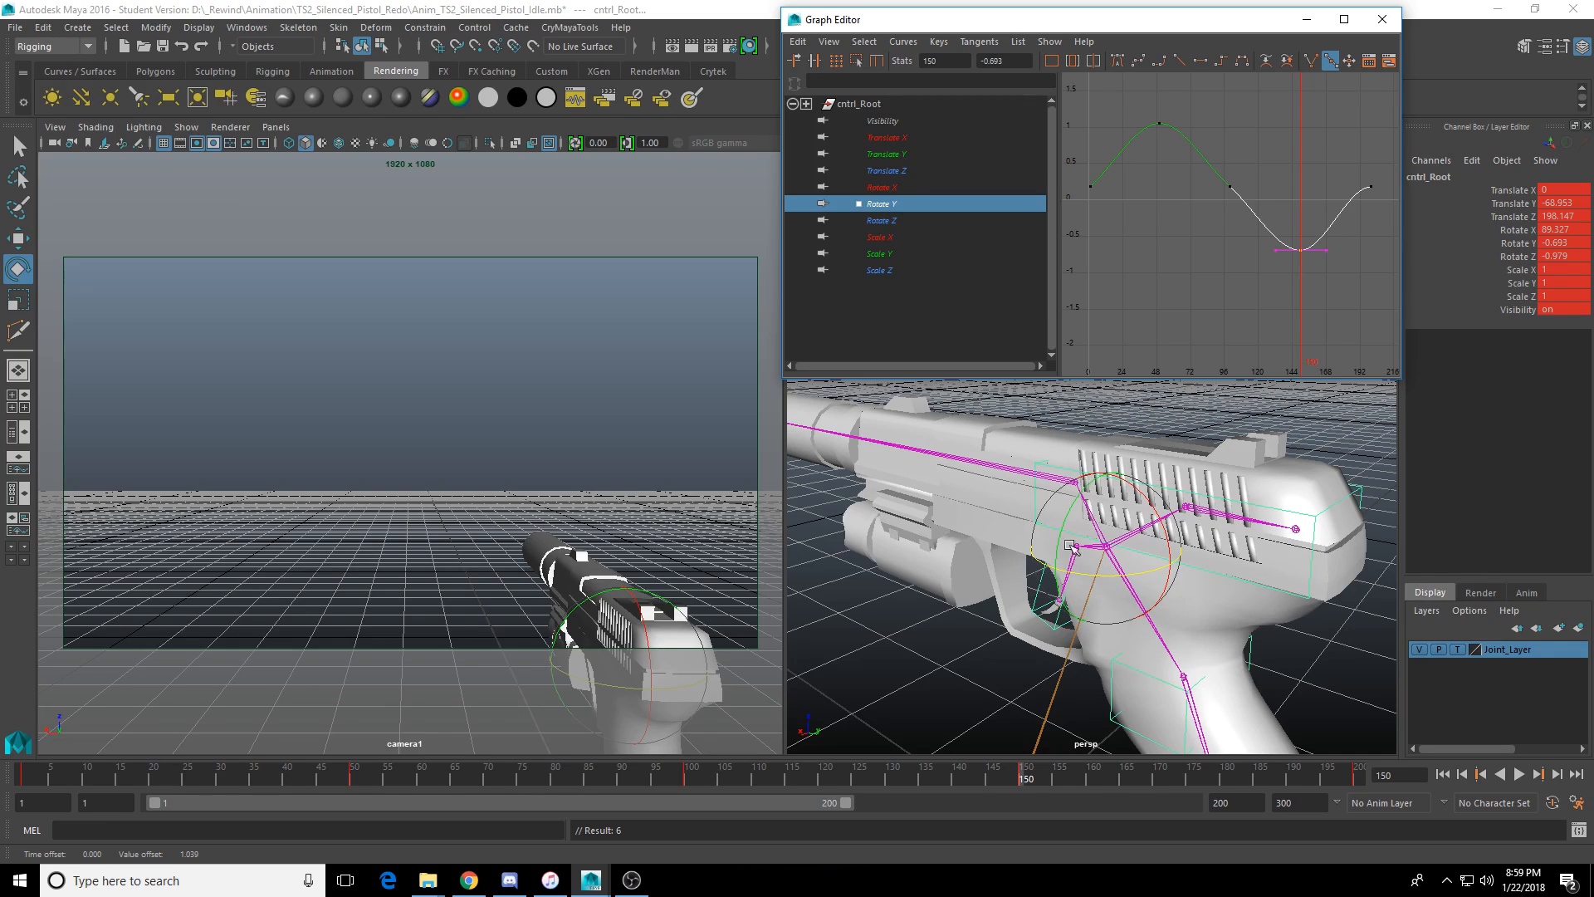
Isolate the Rotate X curve and select its key at frame 100, framed in the graph.
drag(1247, 192, 1236, 184)
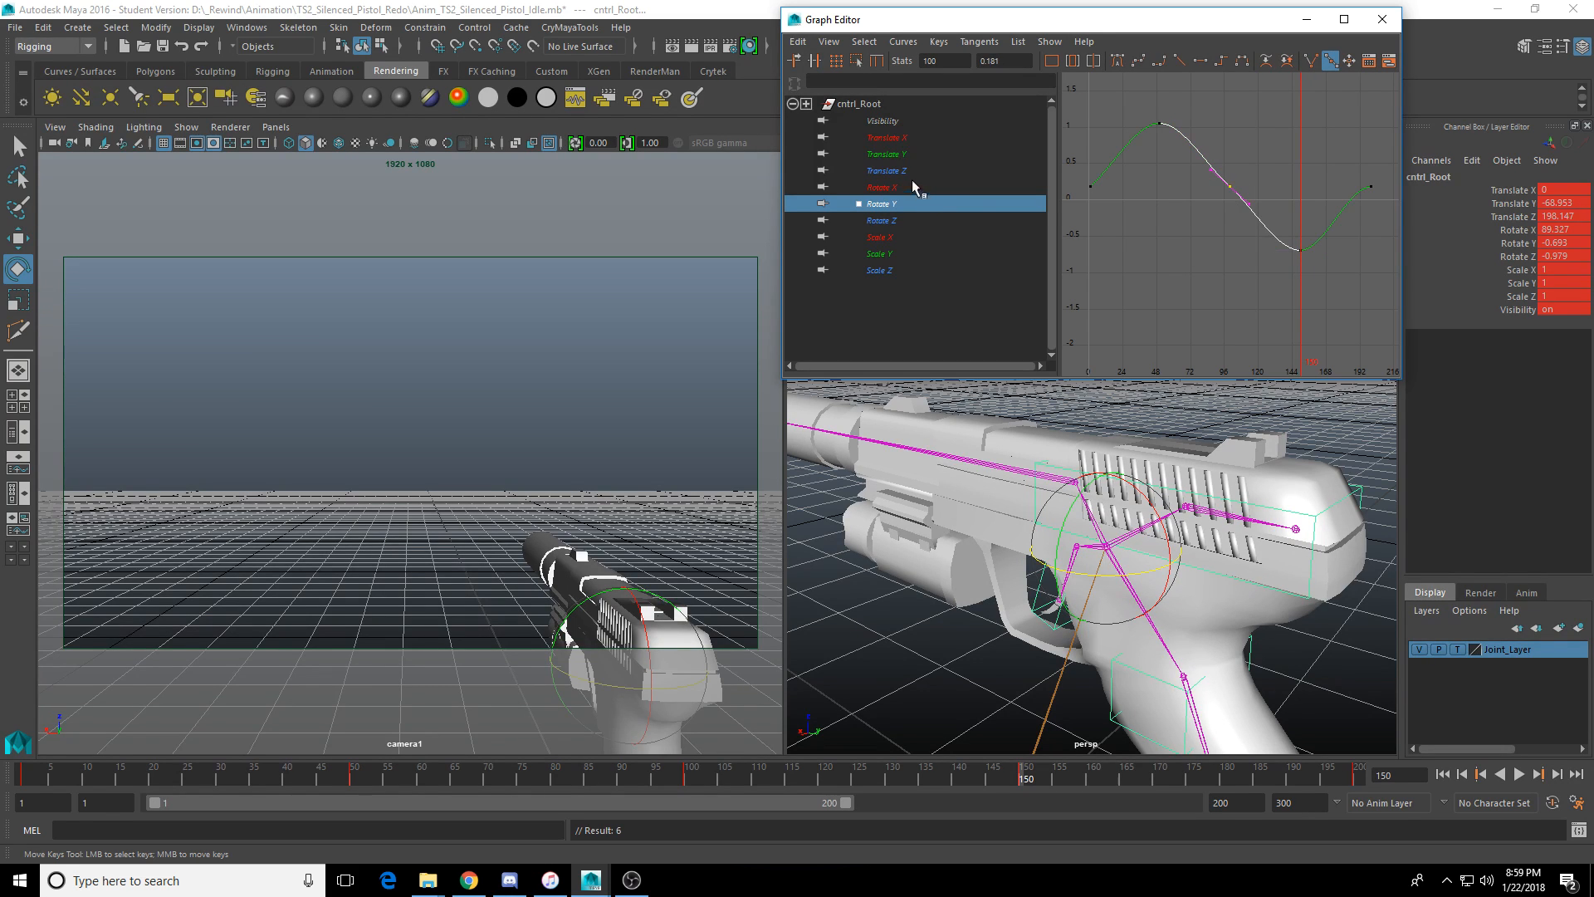
drag(902, 187, 996, 218)
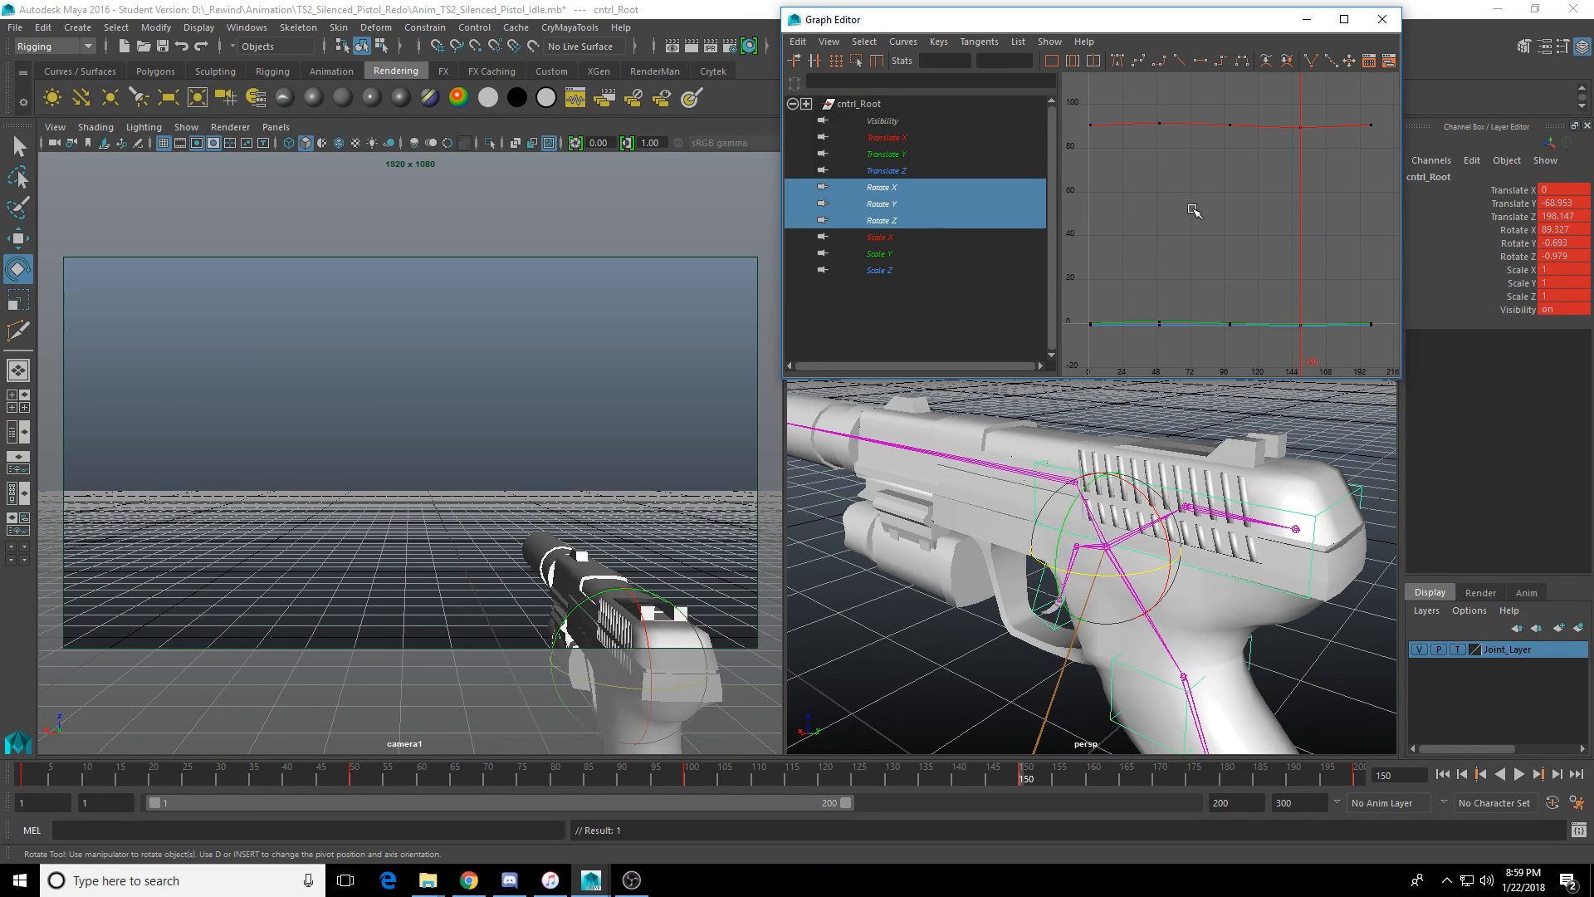
drag(1244, 325, 1242, 342)
key(Delete)
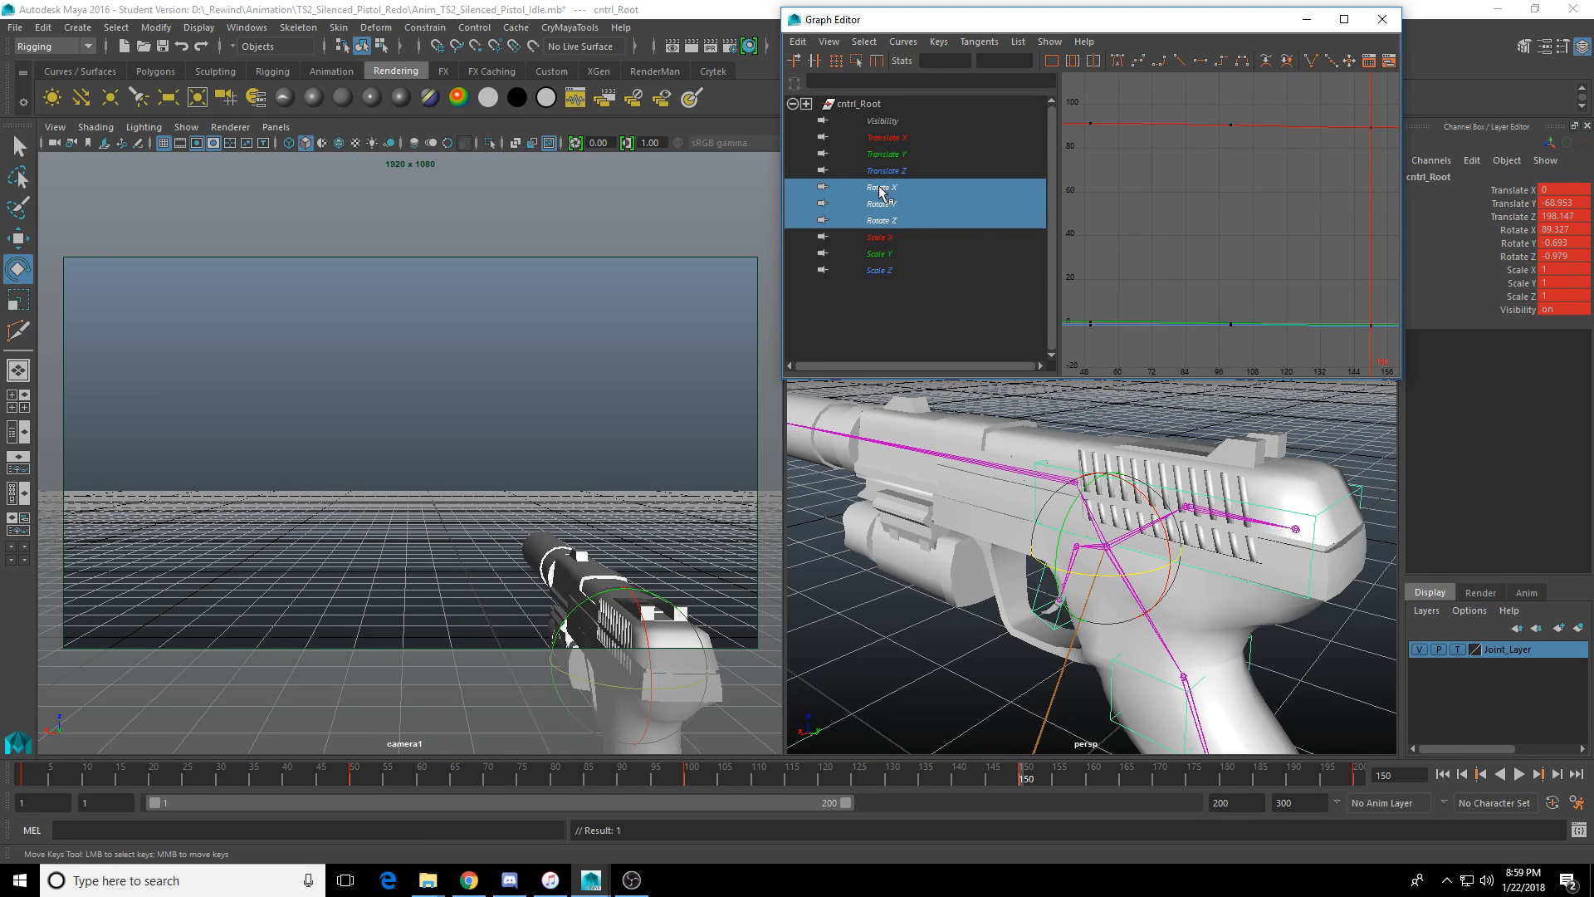
click(881, 190)
key(f)
drag(1204, 175, 1237, 225)
key(f)
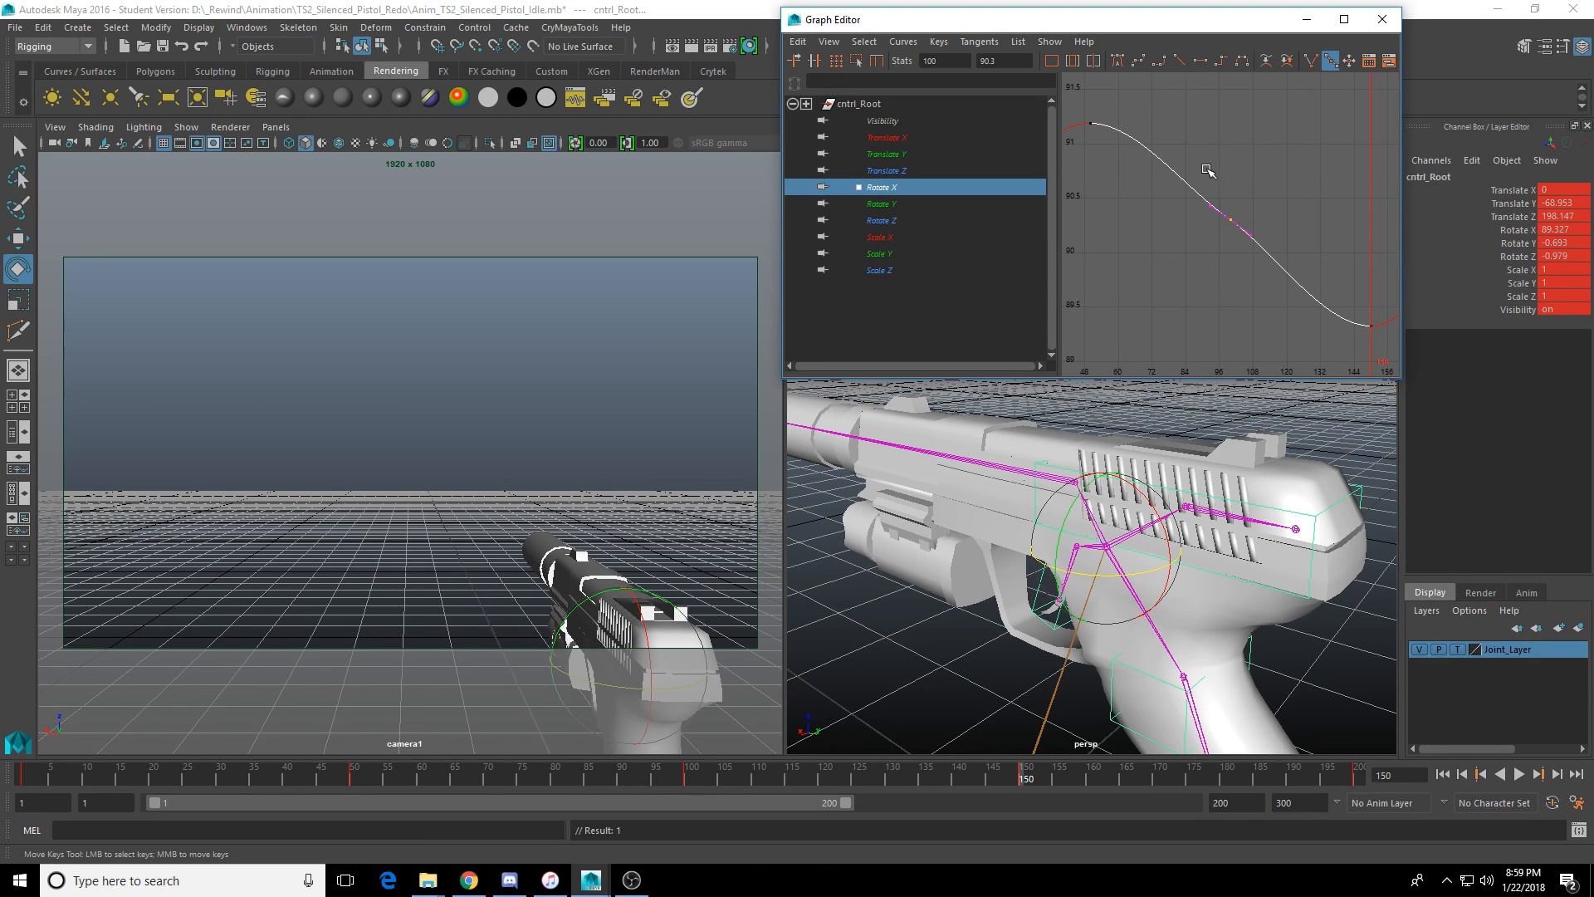
Try to move the Rotate X key at frame 100.
middle_drag(1213, 211, 1211, 205)
key(ctrl+z)
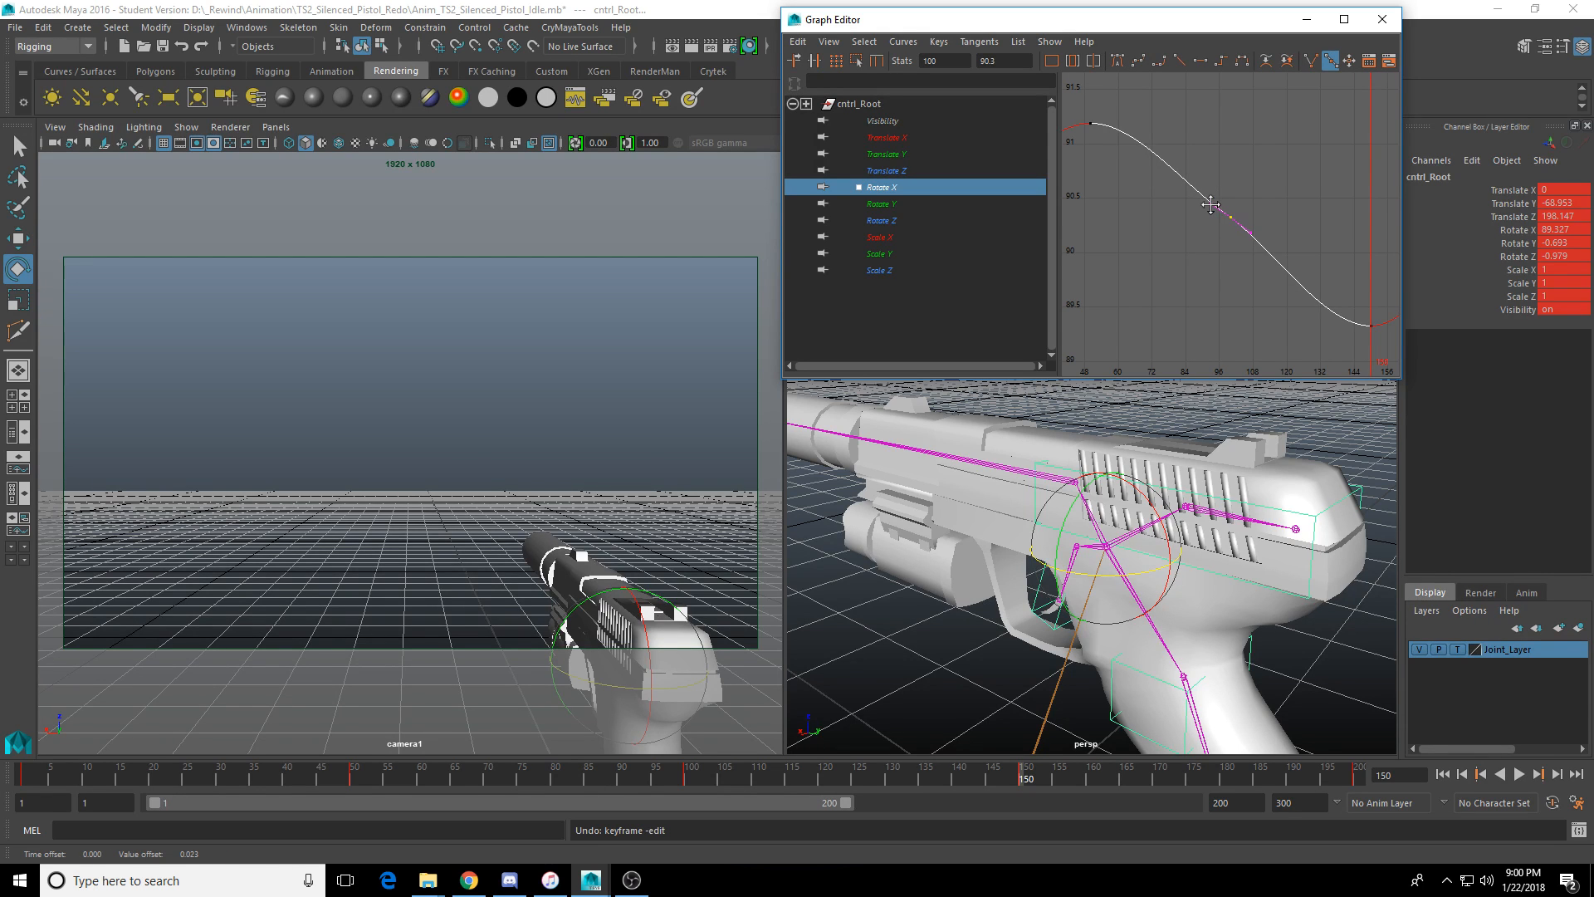
key(ctrl+z)
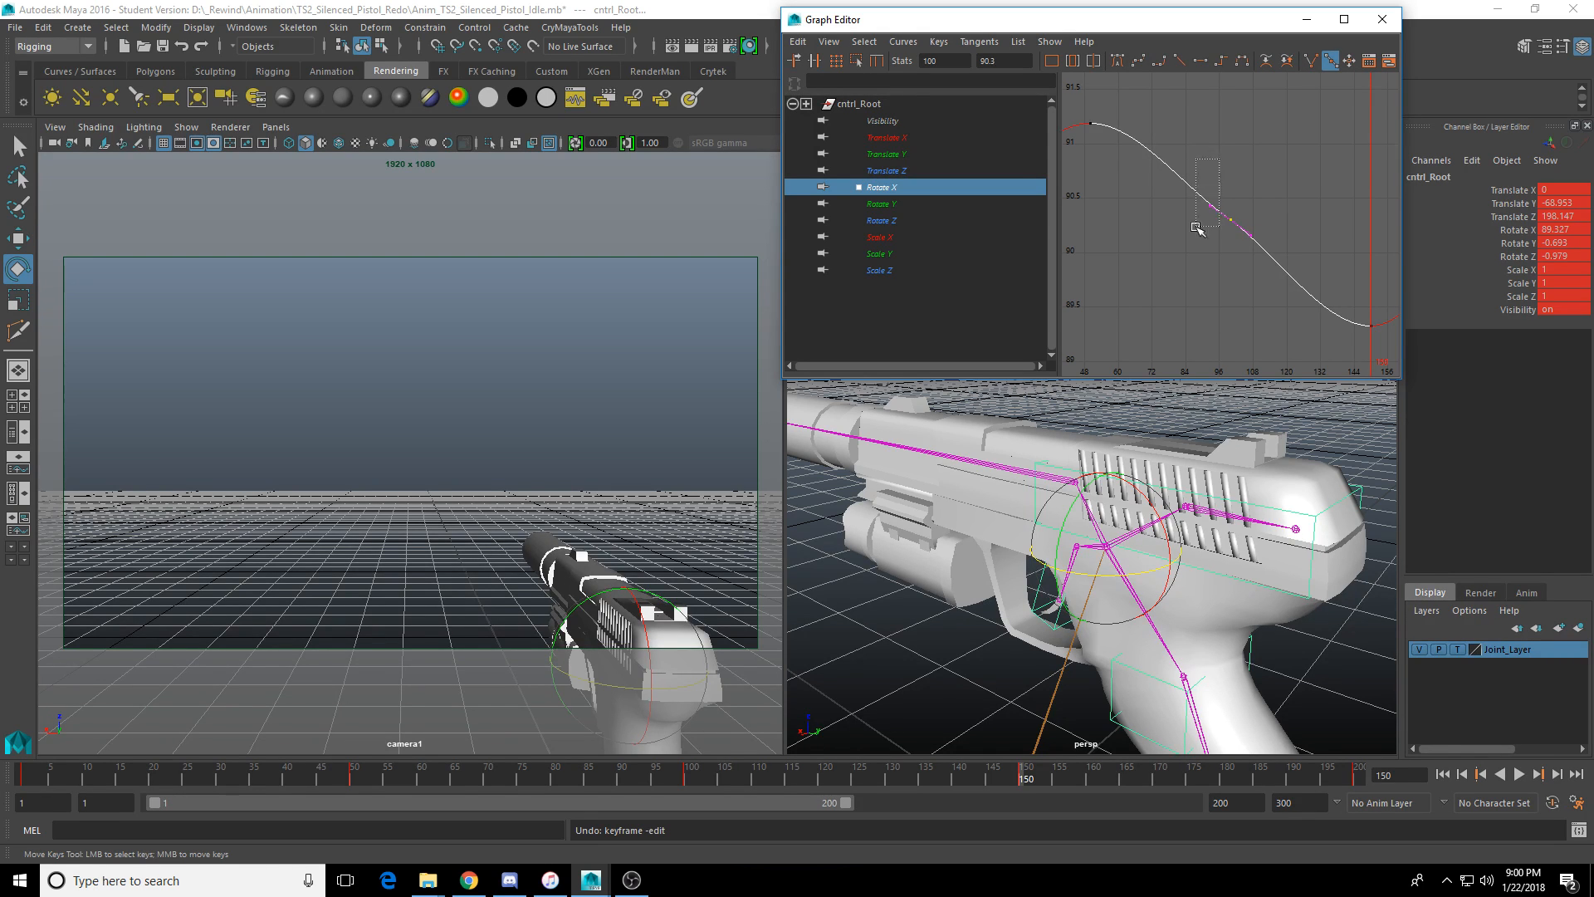
Slightly adjust the incoming tangent handle of the Rotate X key at frame 100, then deselect the key.
drag(1195, 227, 1195, 227)
key(w)
middle_drag(1213, 205, 1216, 202)
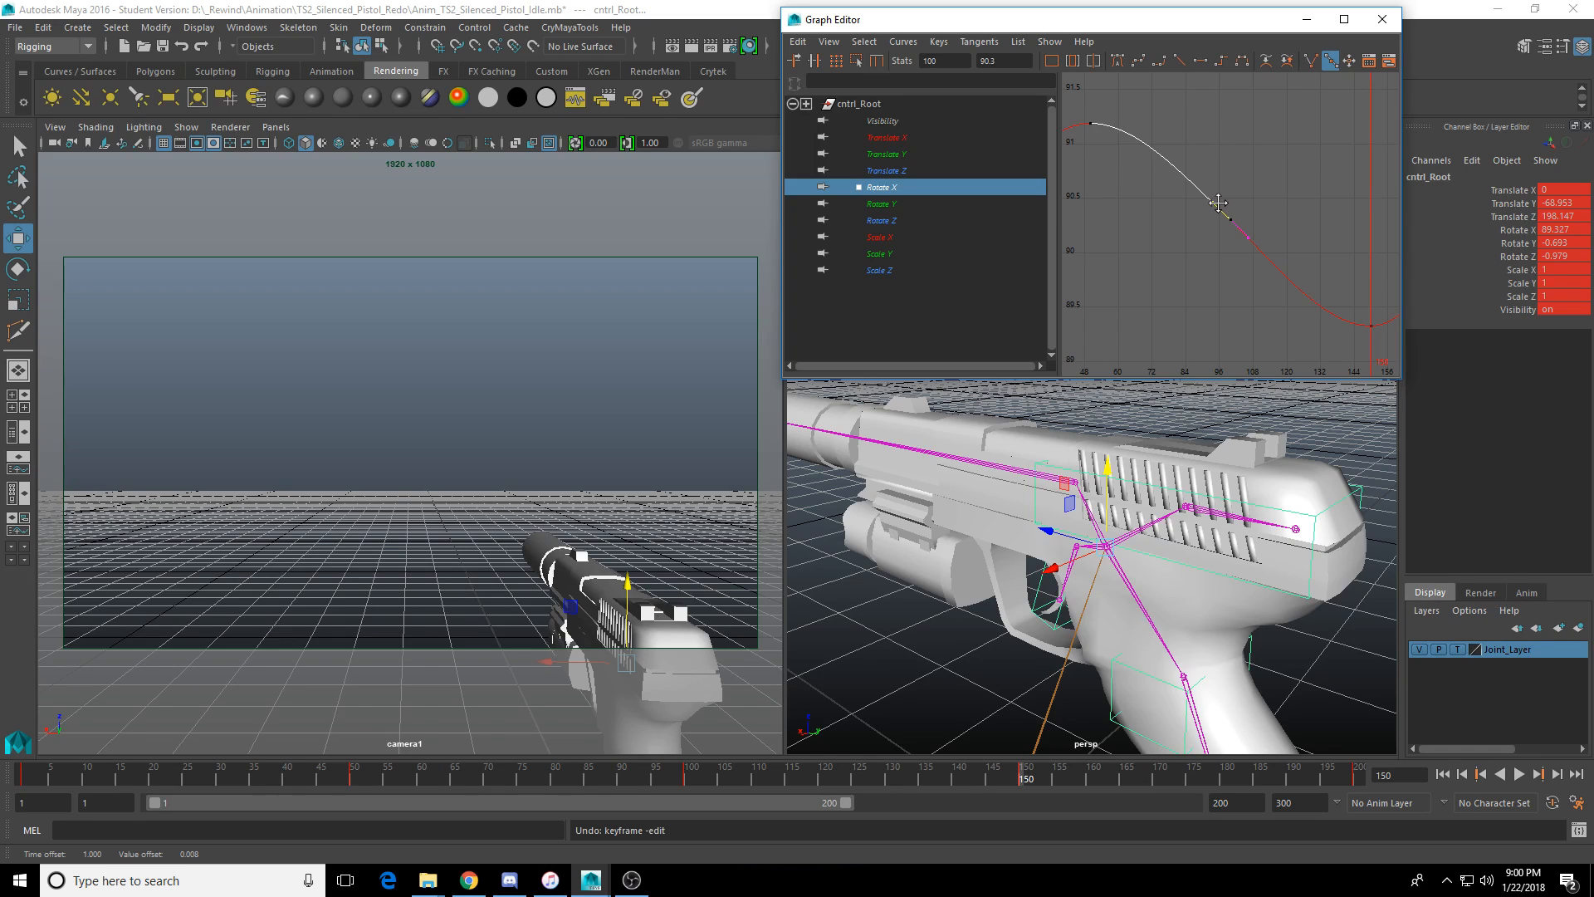
click(1216, 267)
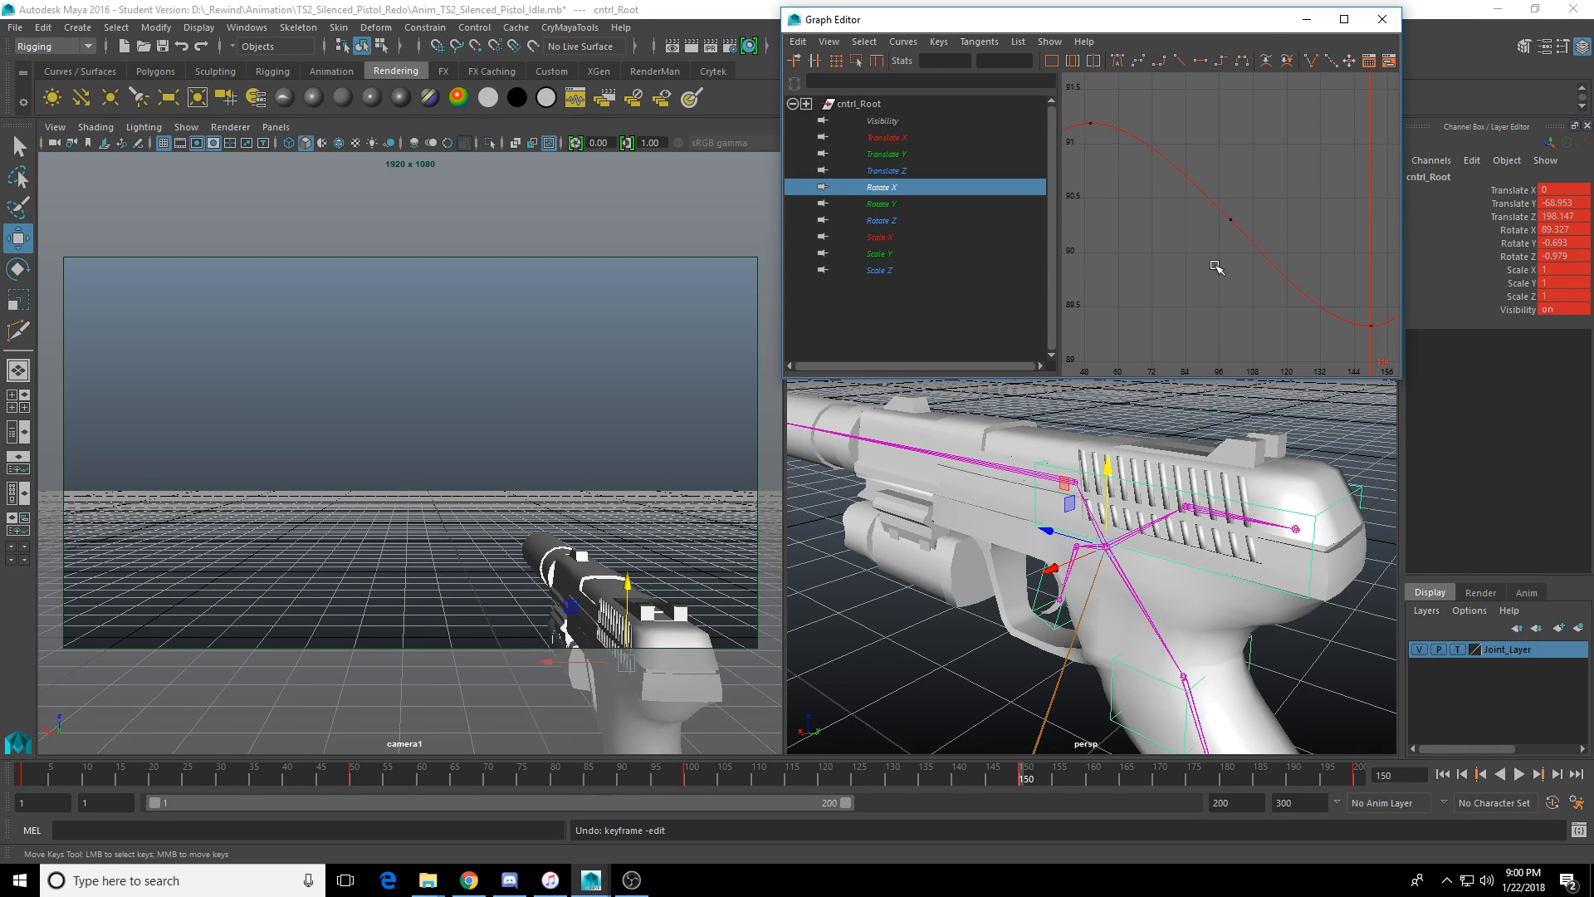
Isolate the Rotate Y curve and slightly raise the incoming tangent handle of its key at frame 100.
click(897, 202)
key(f)
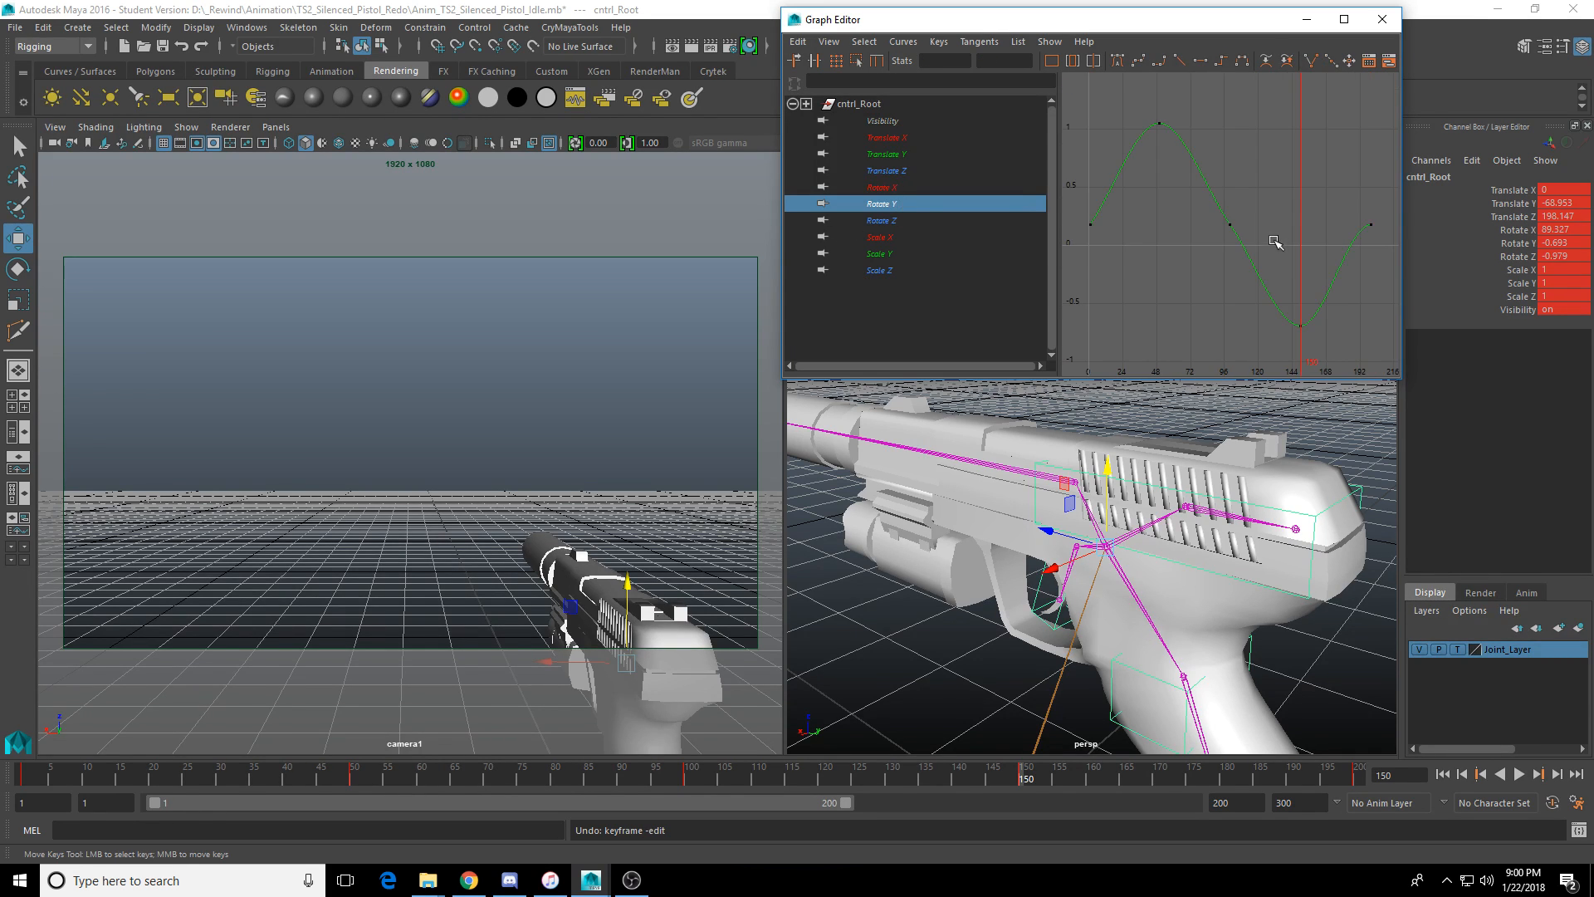
drag(1209, 206, 1190, 243)
key(f)
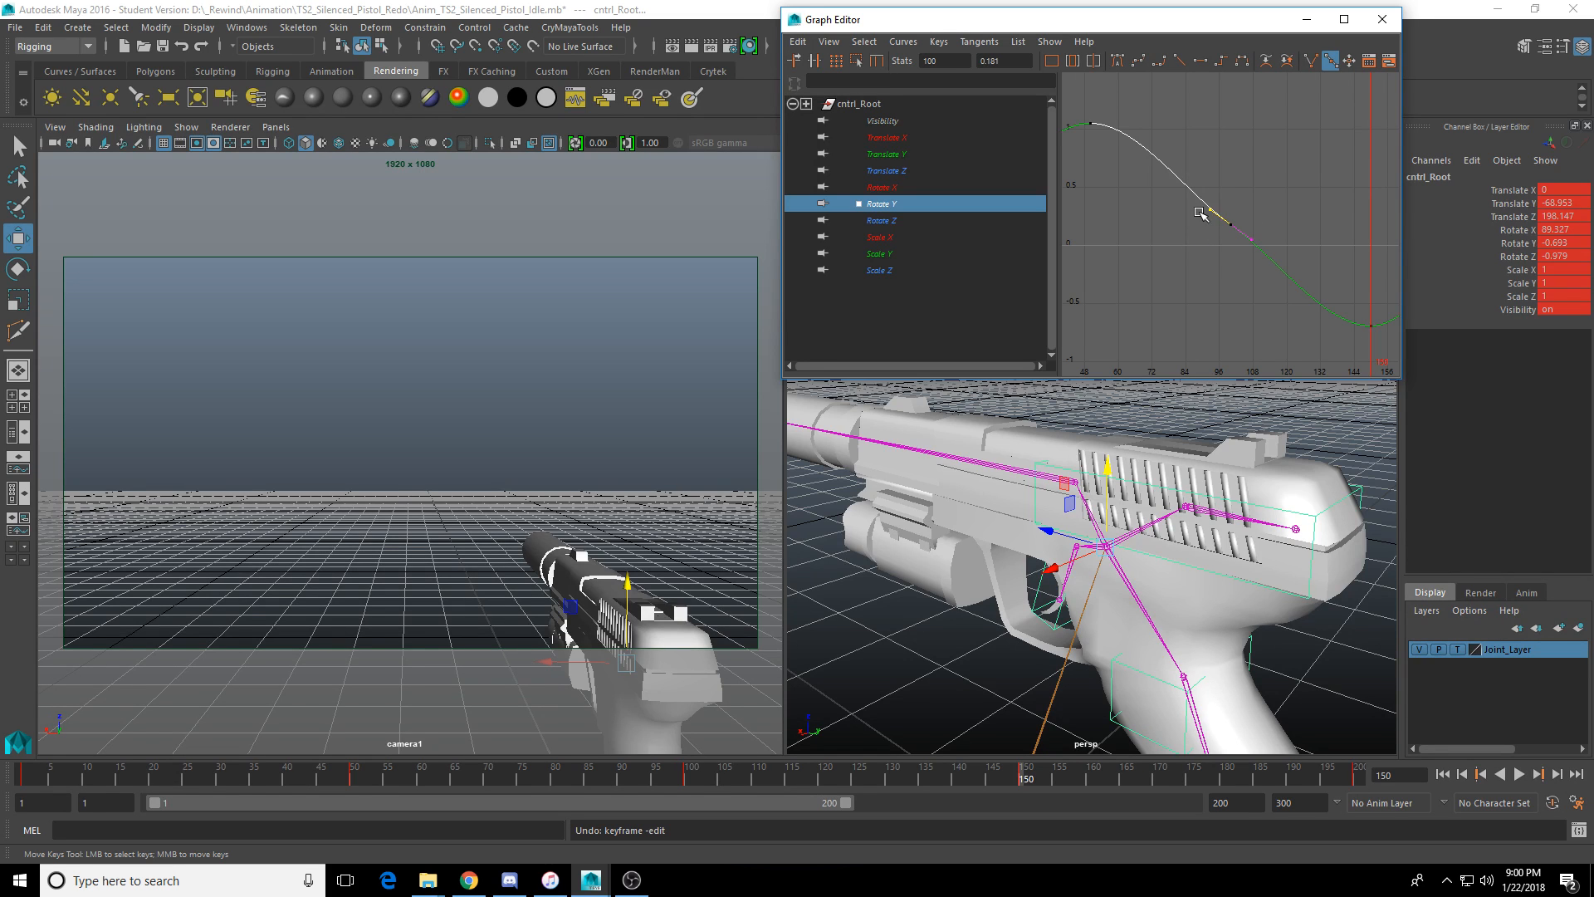
drag(1268, 177, 1154, 279)
click(1208, 209)
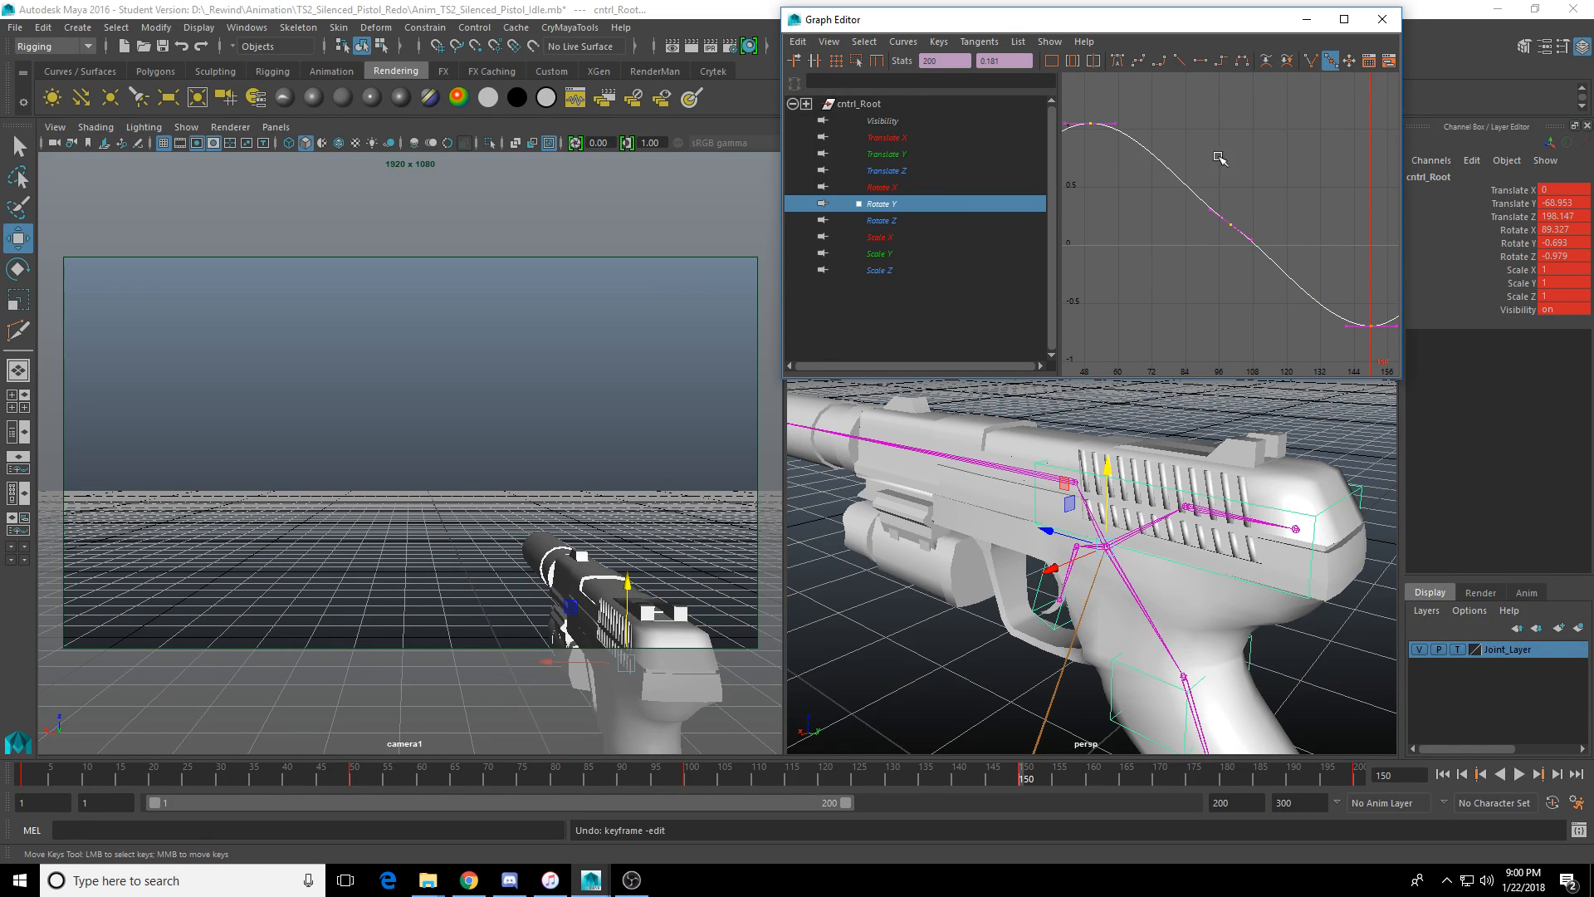
click(1214, 215)
middle_drag(1214, 214, 1213, 205)
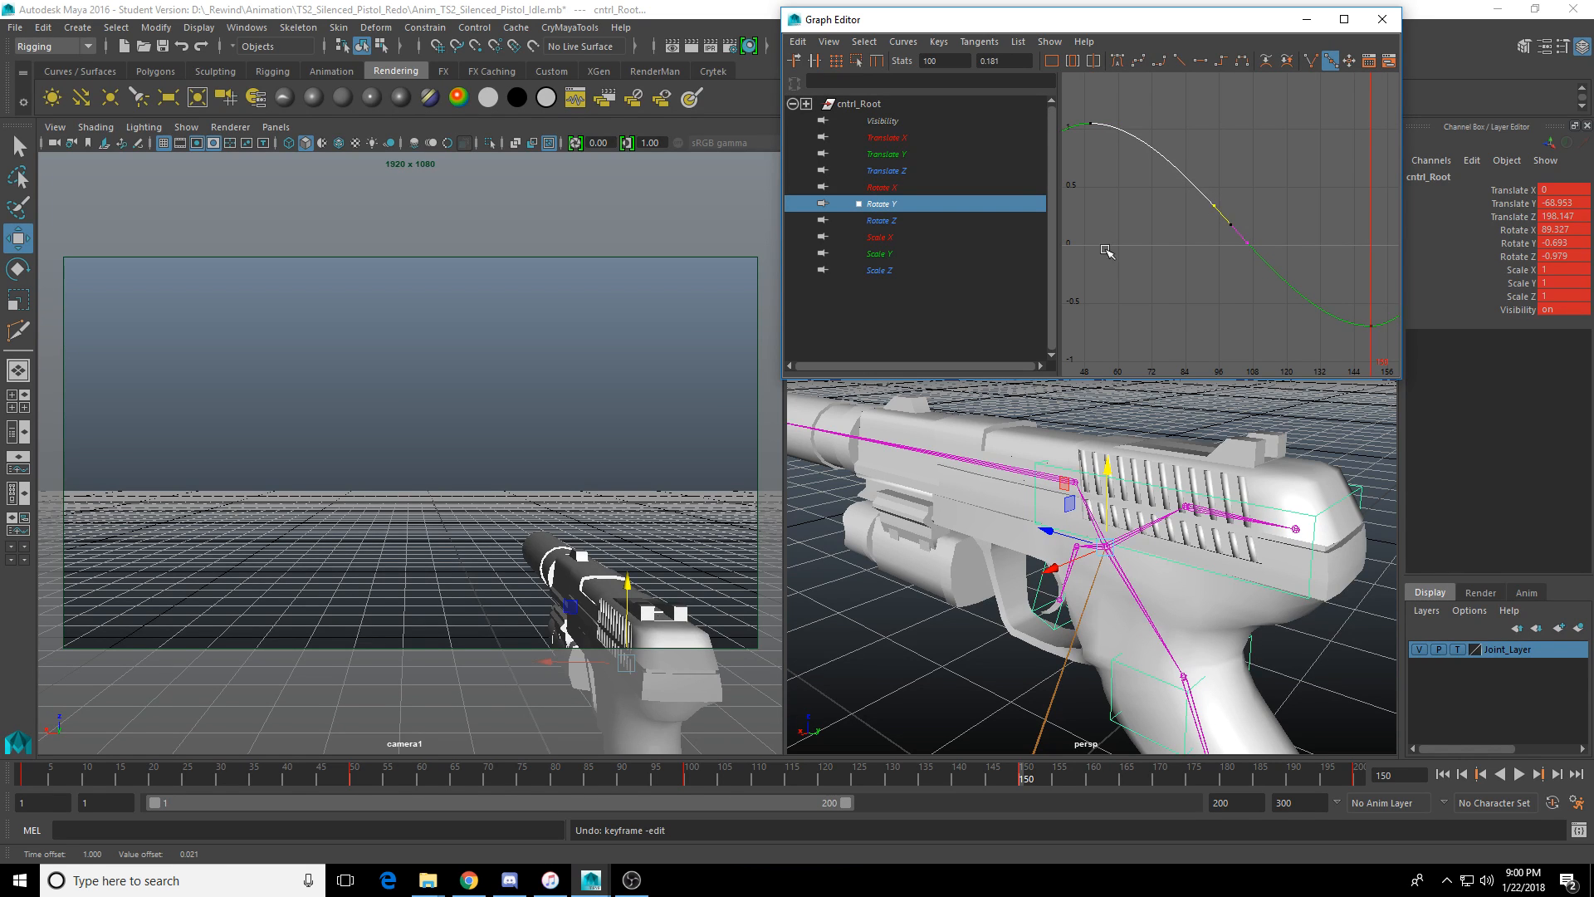
Isolate the Rotate Z curve and raise its key at frame 150 to -0.42, level with its other keys.
click(946, 221)
key(f)
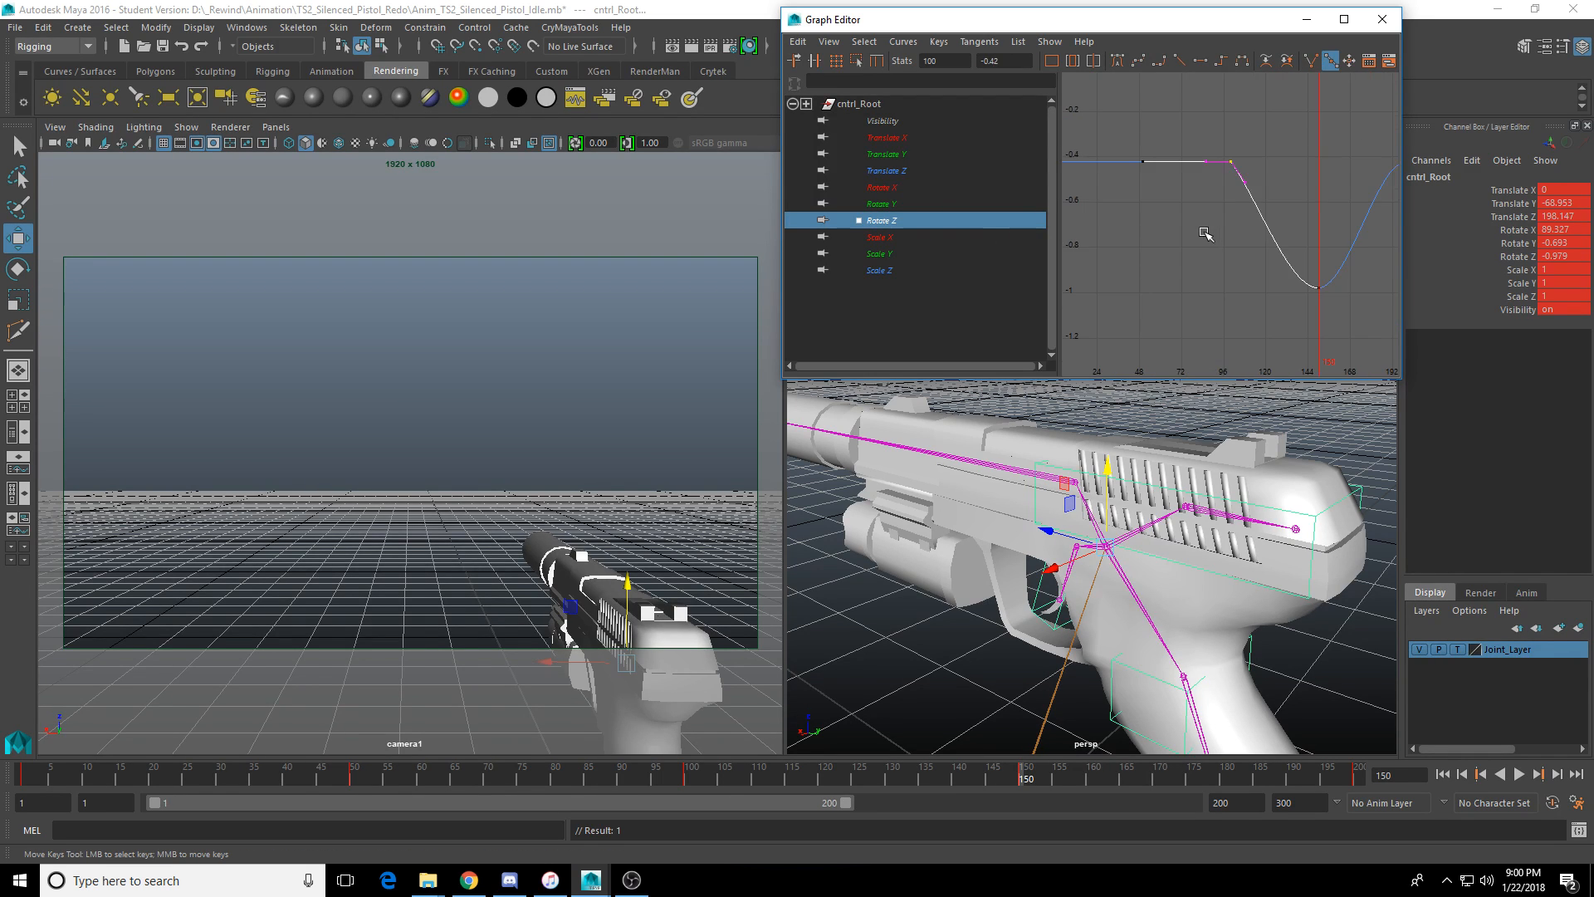
scroll(1237, 255, down, 3)
click(1204, 202)
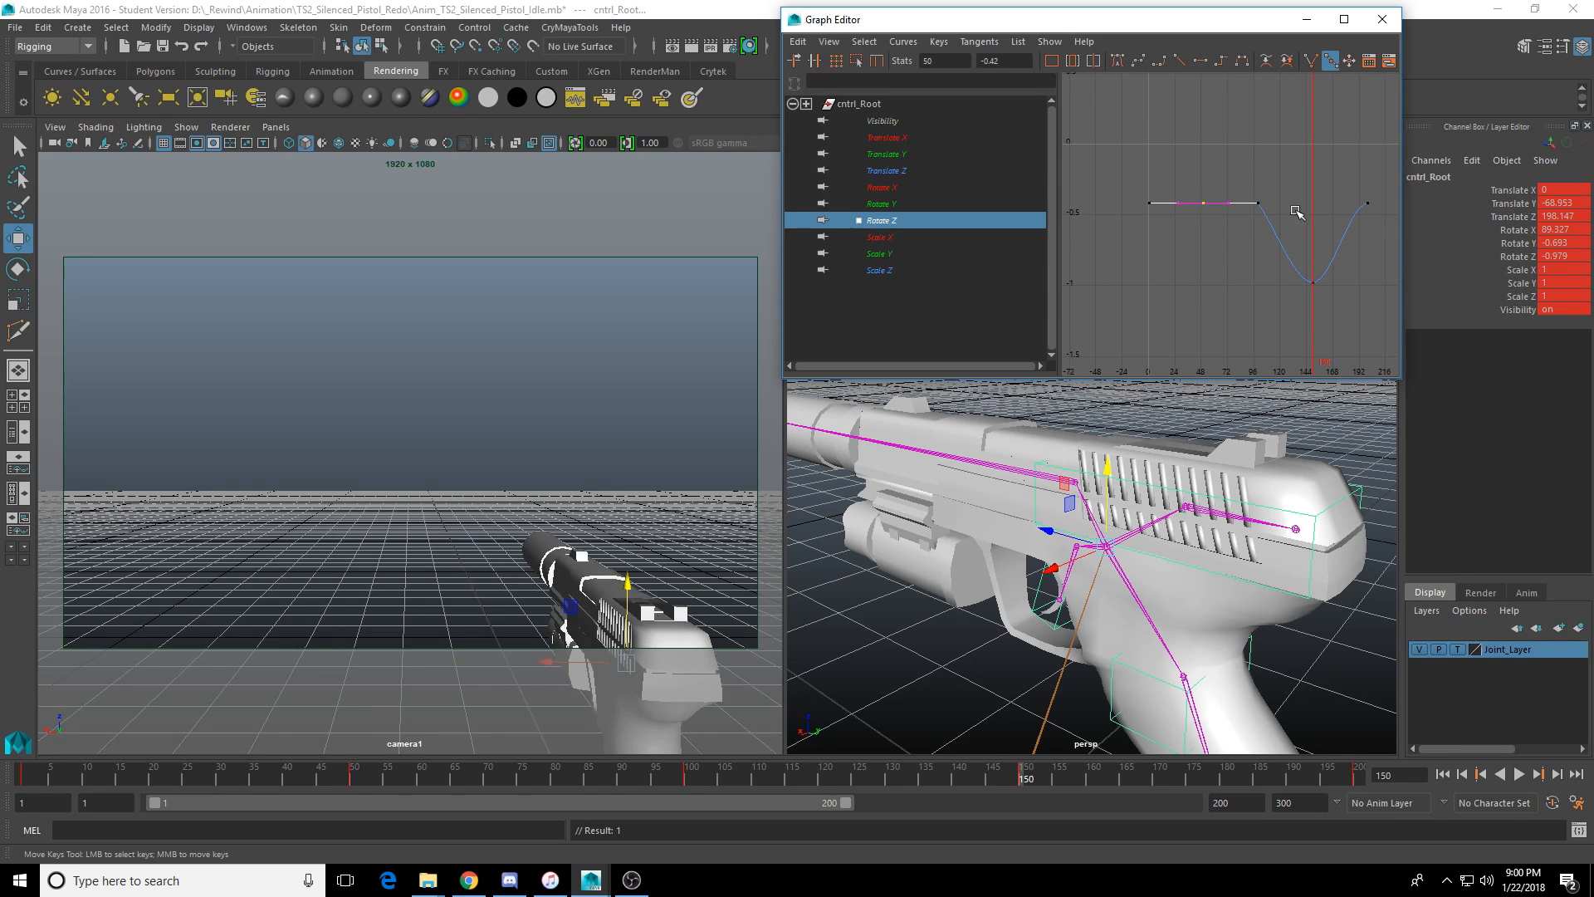
mouse_move(415, 779)
mouse_down()
mouse_move(340, 785)
mouse_move(421, 781)
mouse_up()
key(e)
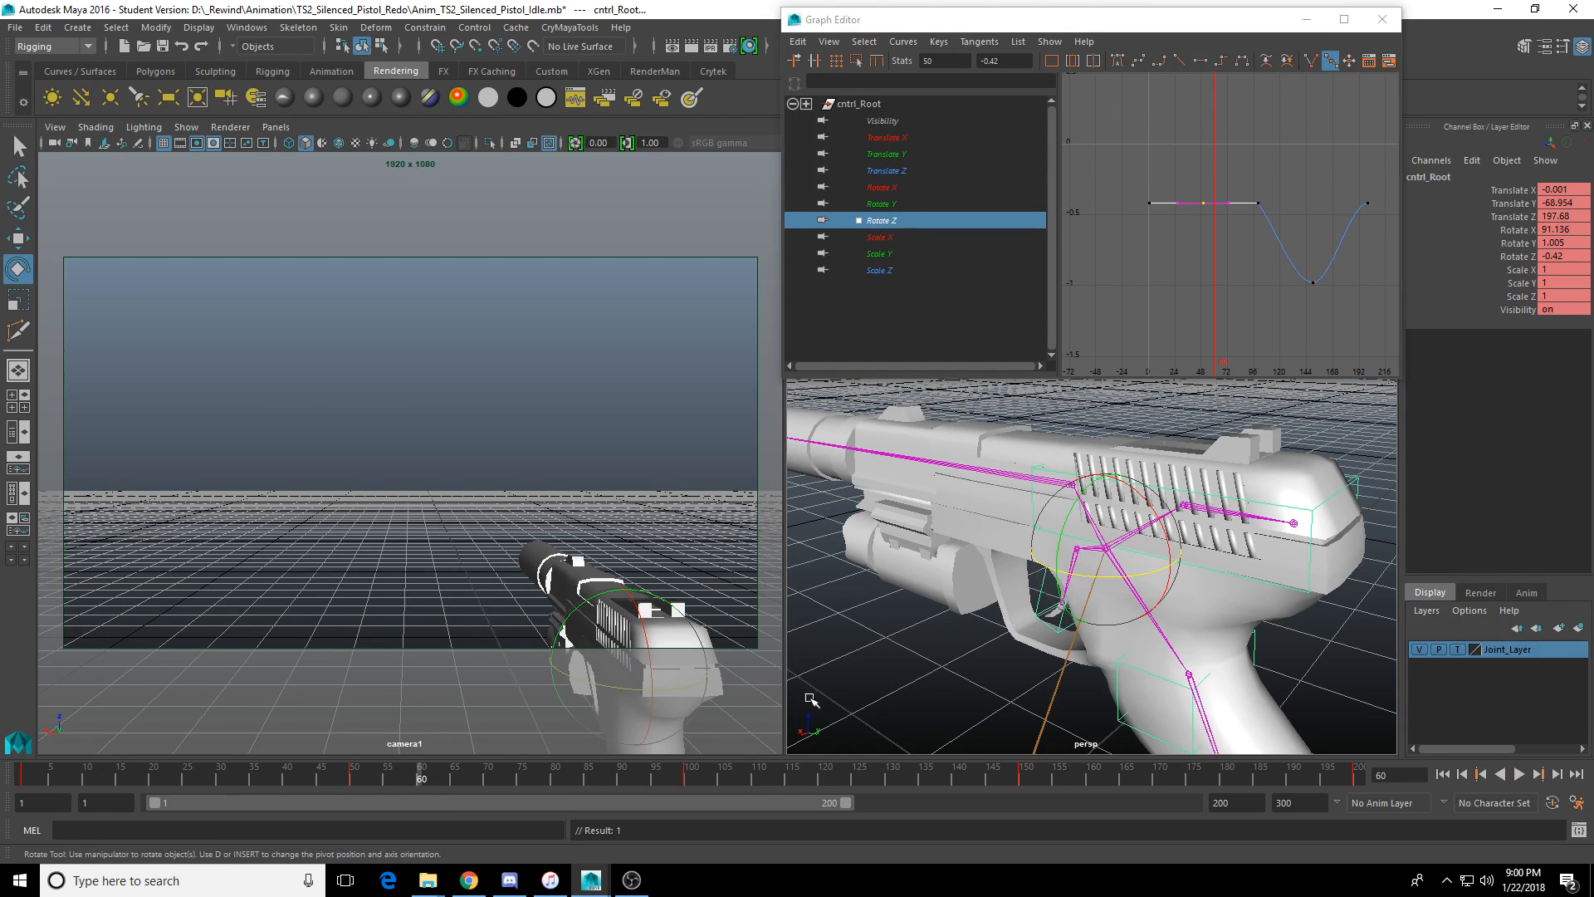
drag(743, 779, 1019, 782)
click(1313, 281)
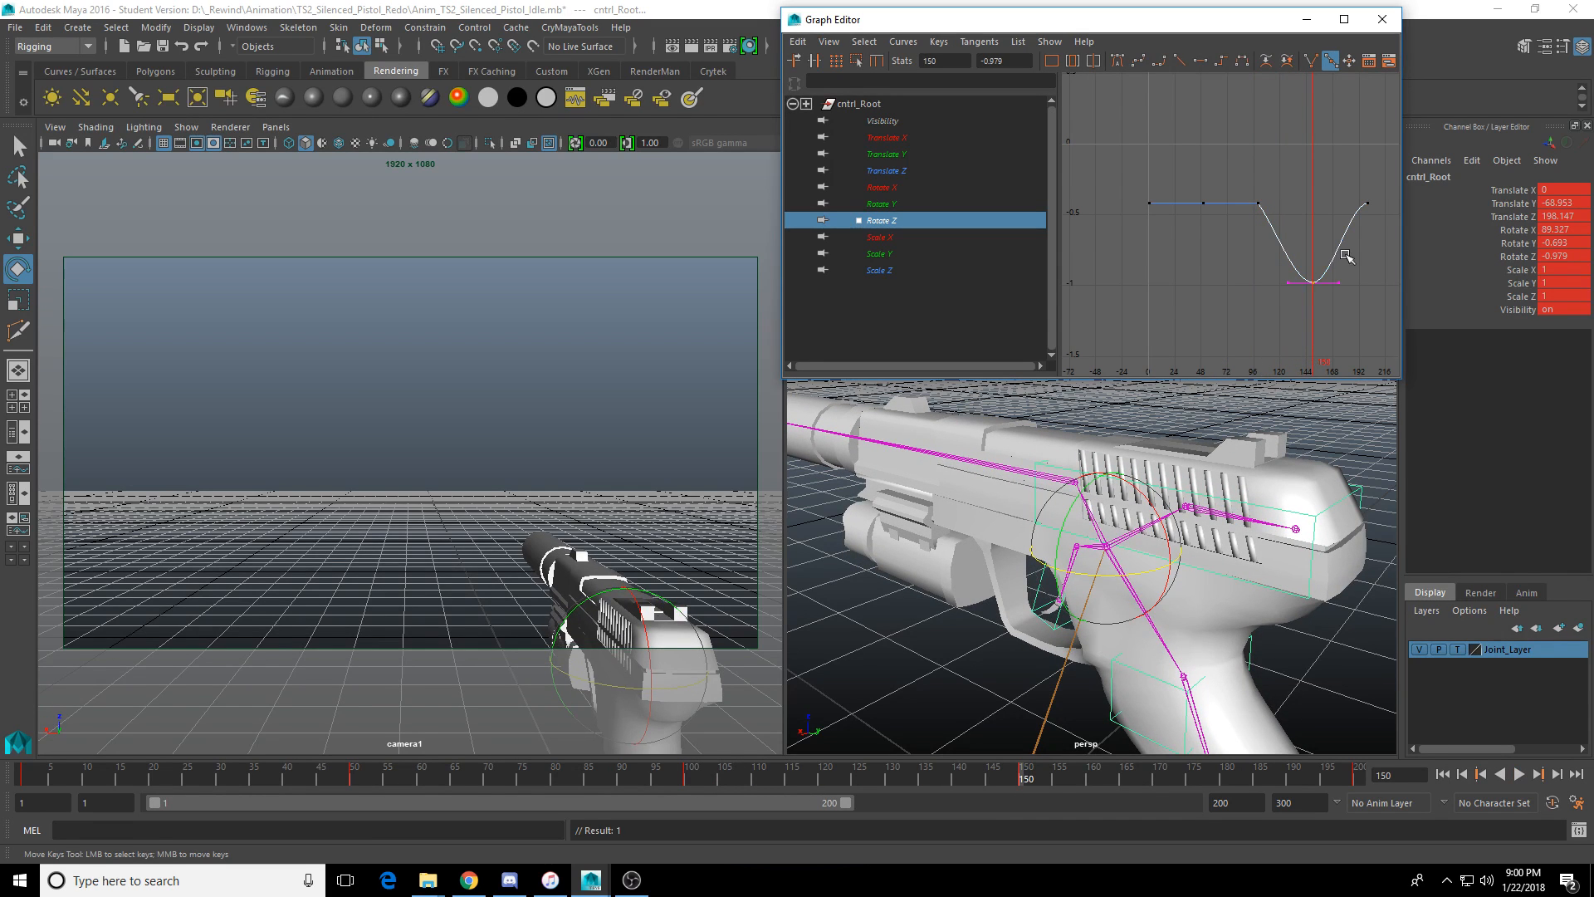
shift+middle_drag(1313, 280, 1306, 204)
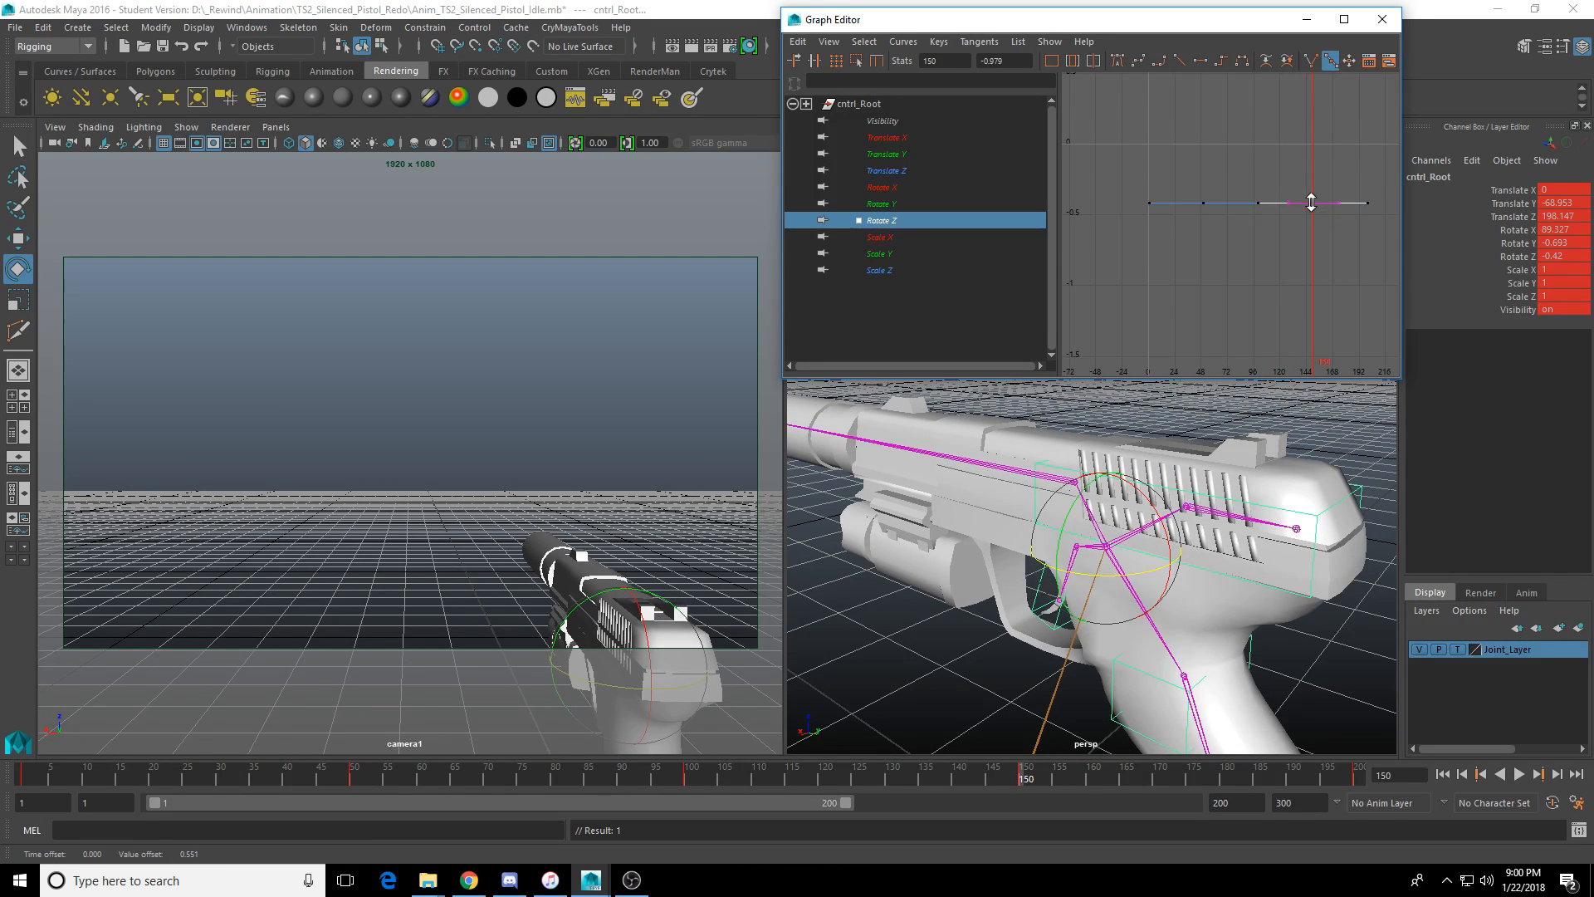
Play back the idle animation, stop it, and scrub to frame 189 to examine the end of the loop.
key(alt+v)
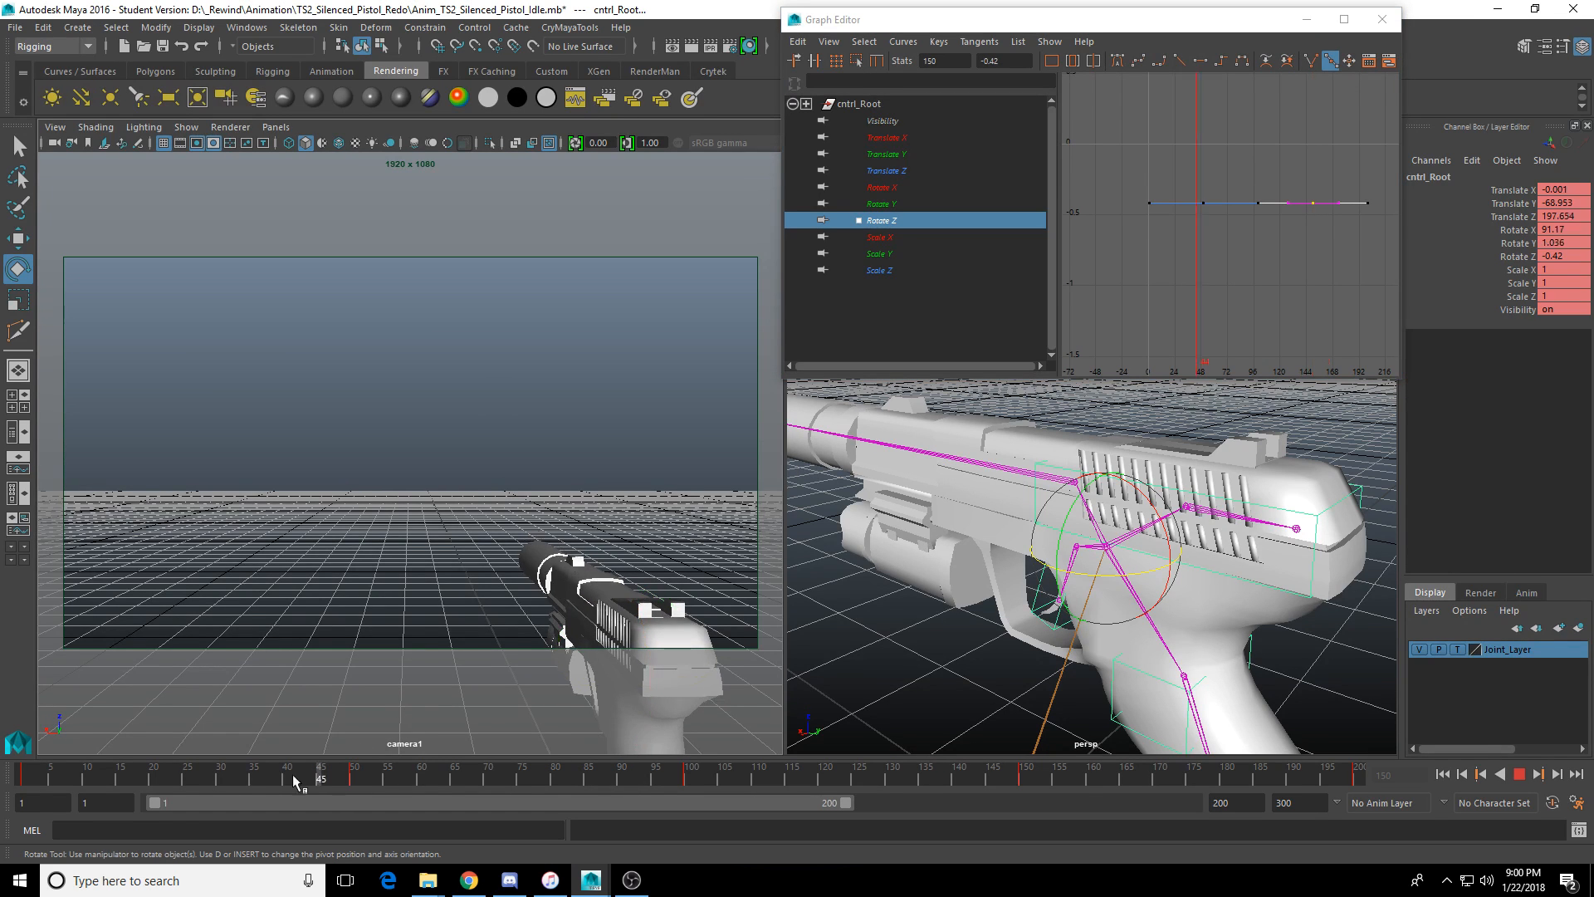
drag(670, 784, 972, 786)
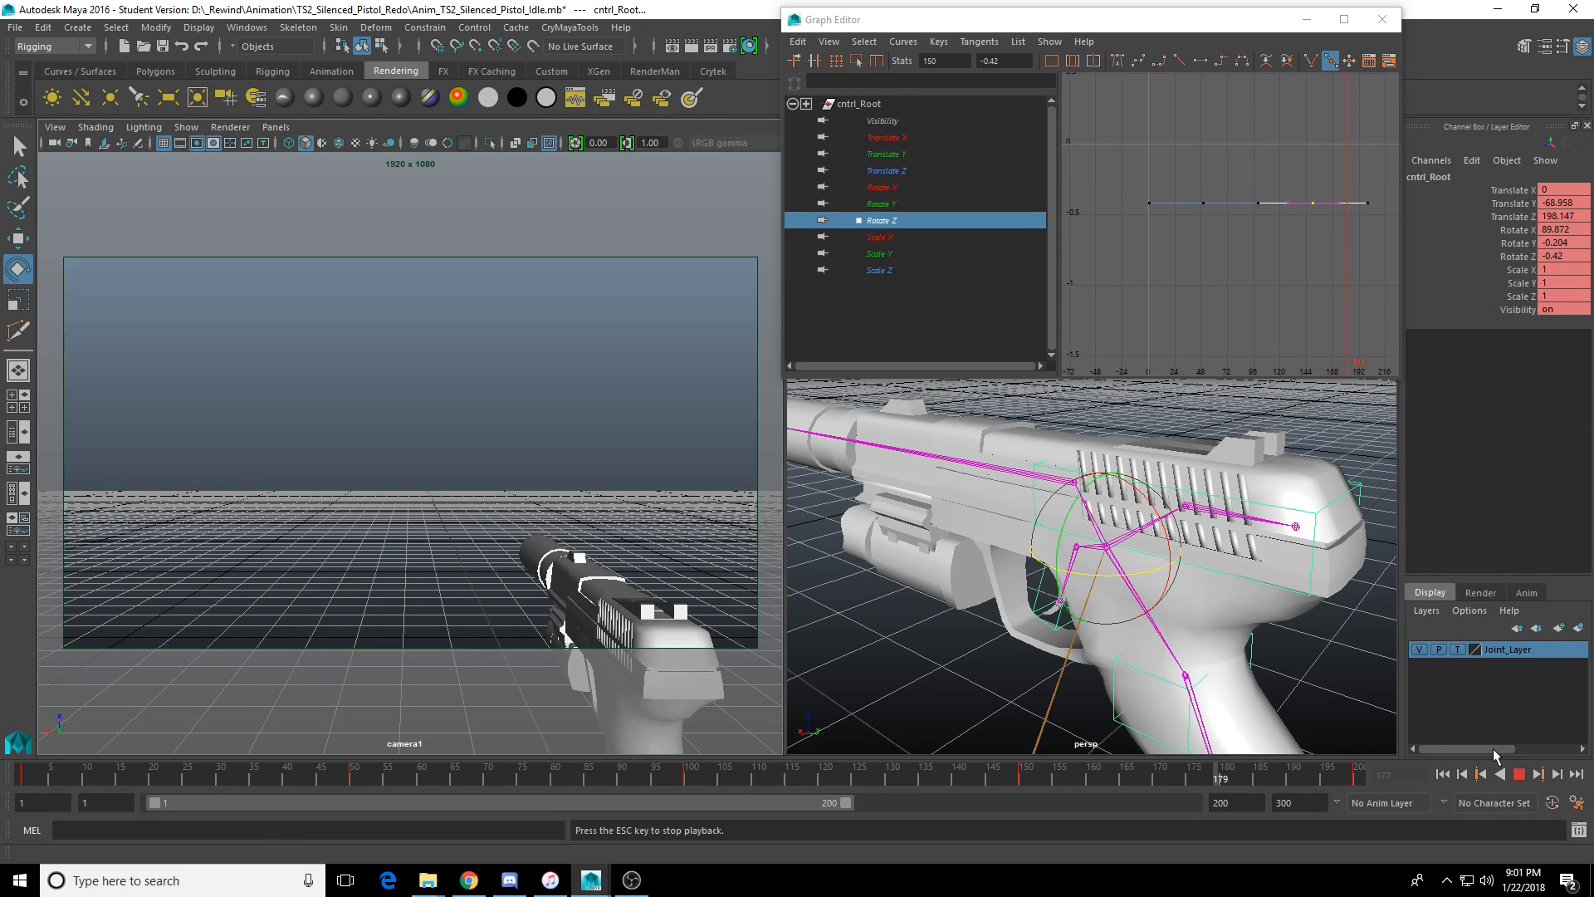
click(1519, 774)
drag(1257, 775, 1285, 776)
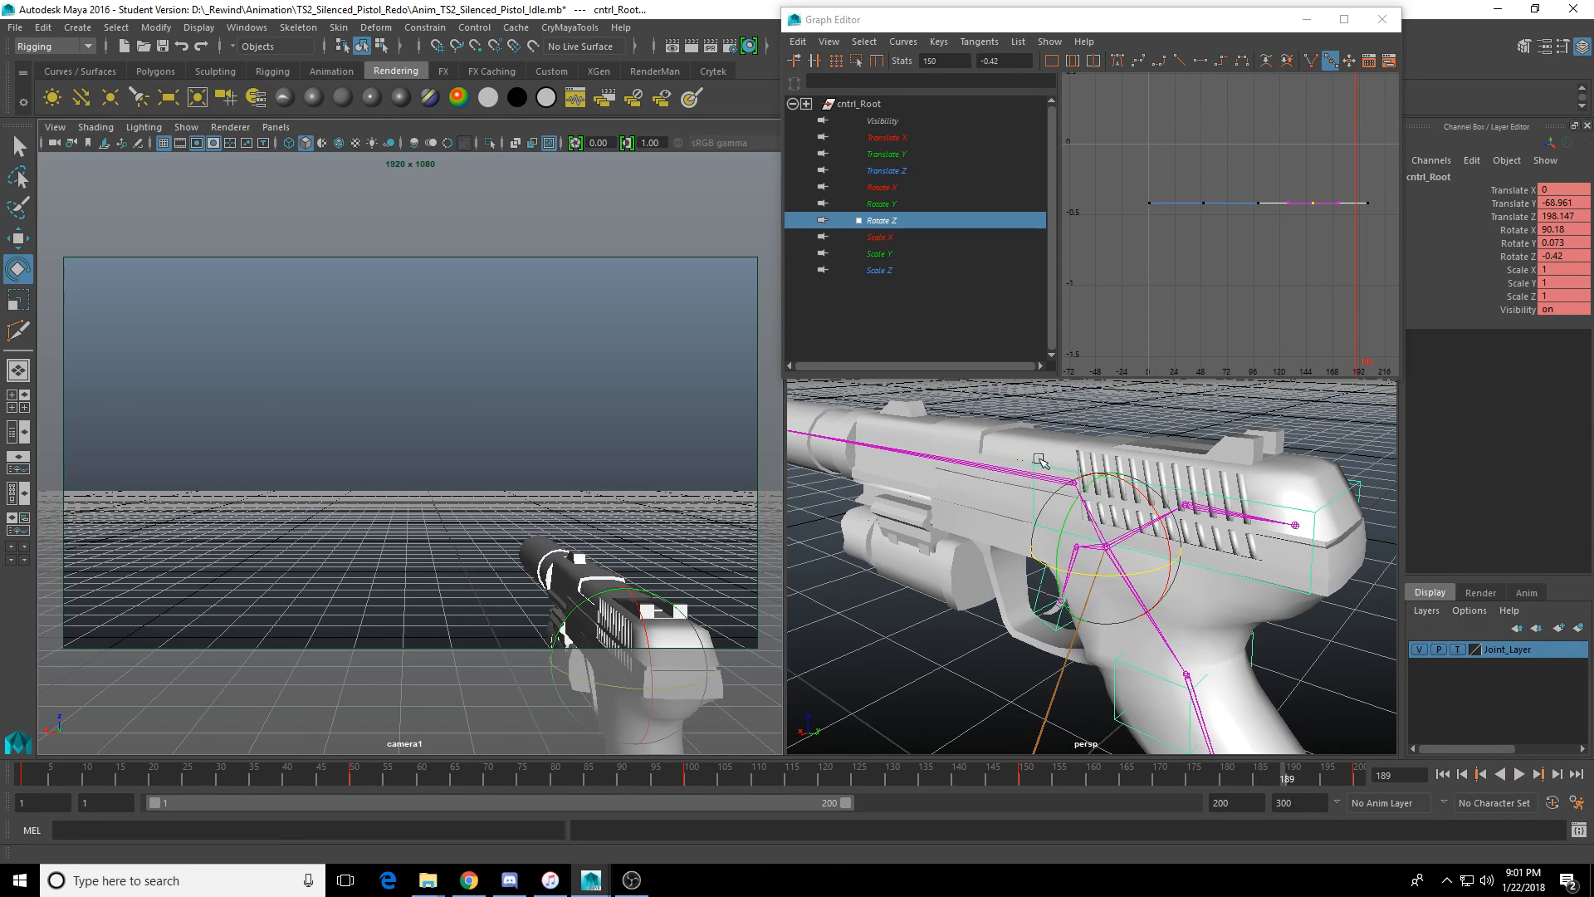
Change the tangent type of the frame 200 keys on all translate and rotate curves to remove the flat ease at the loop's end.
click(913, 137)
shift+click(907, 220)
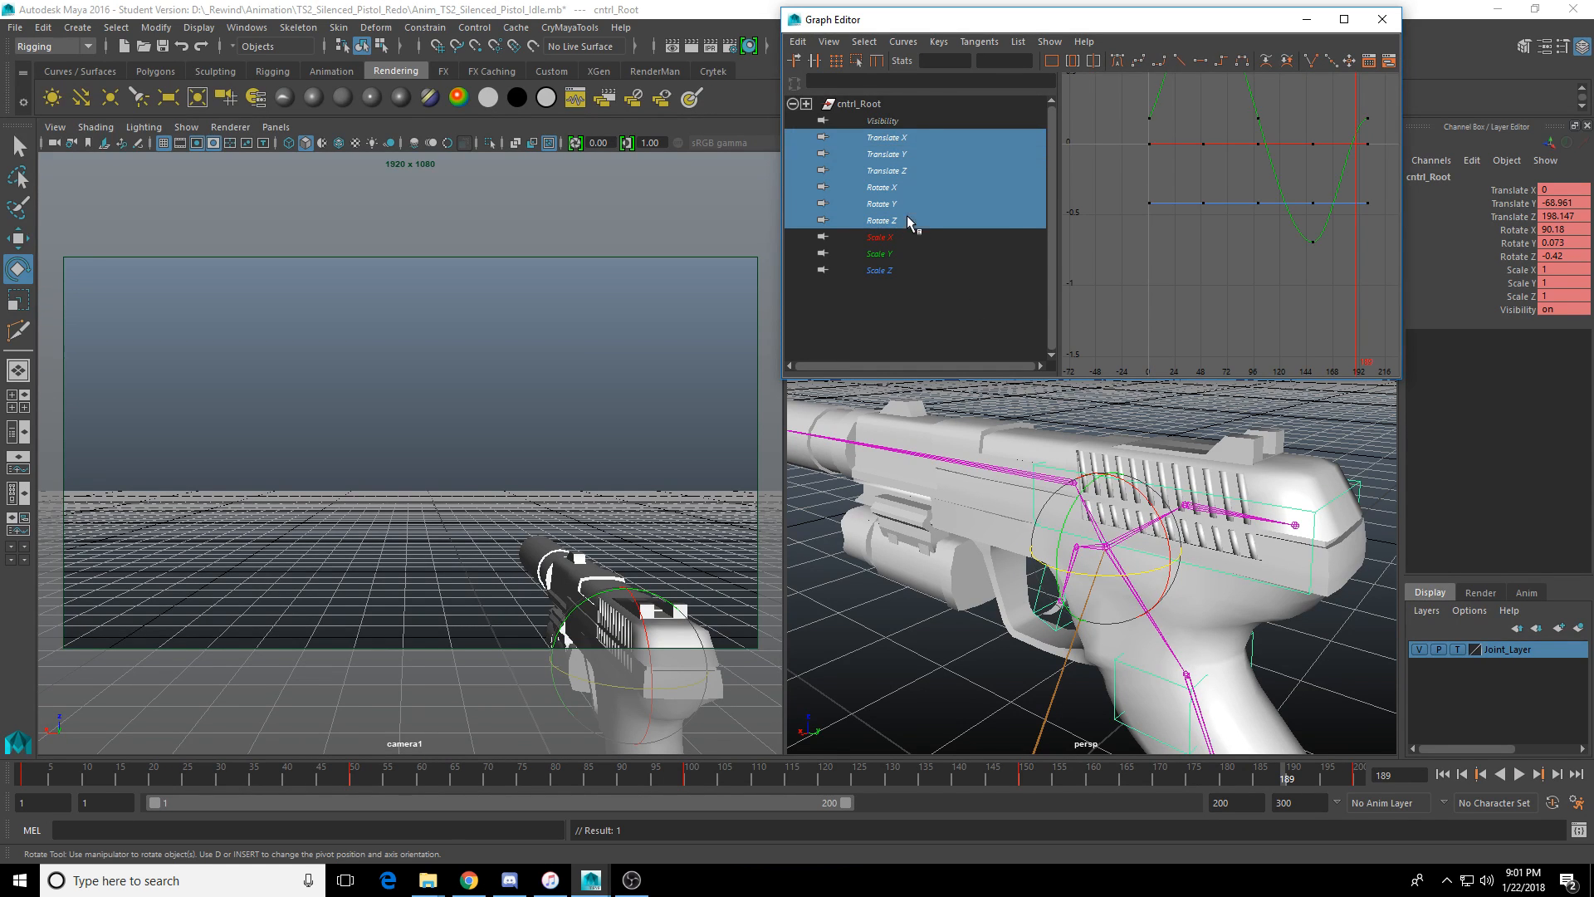
key(a)
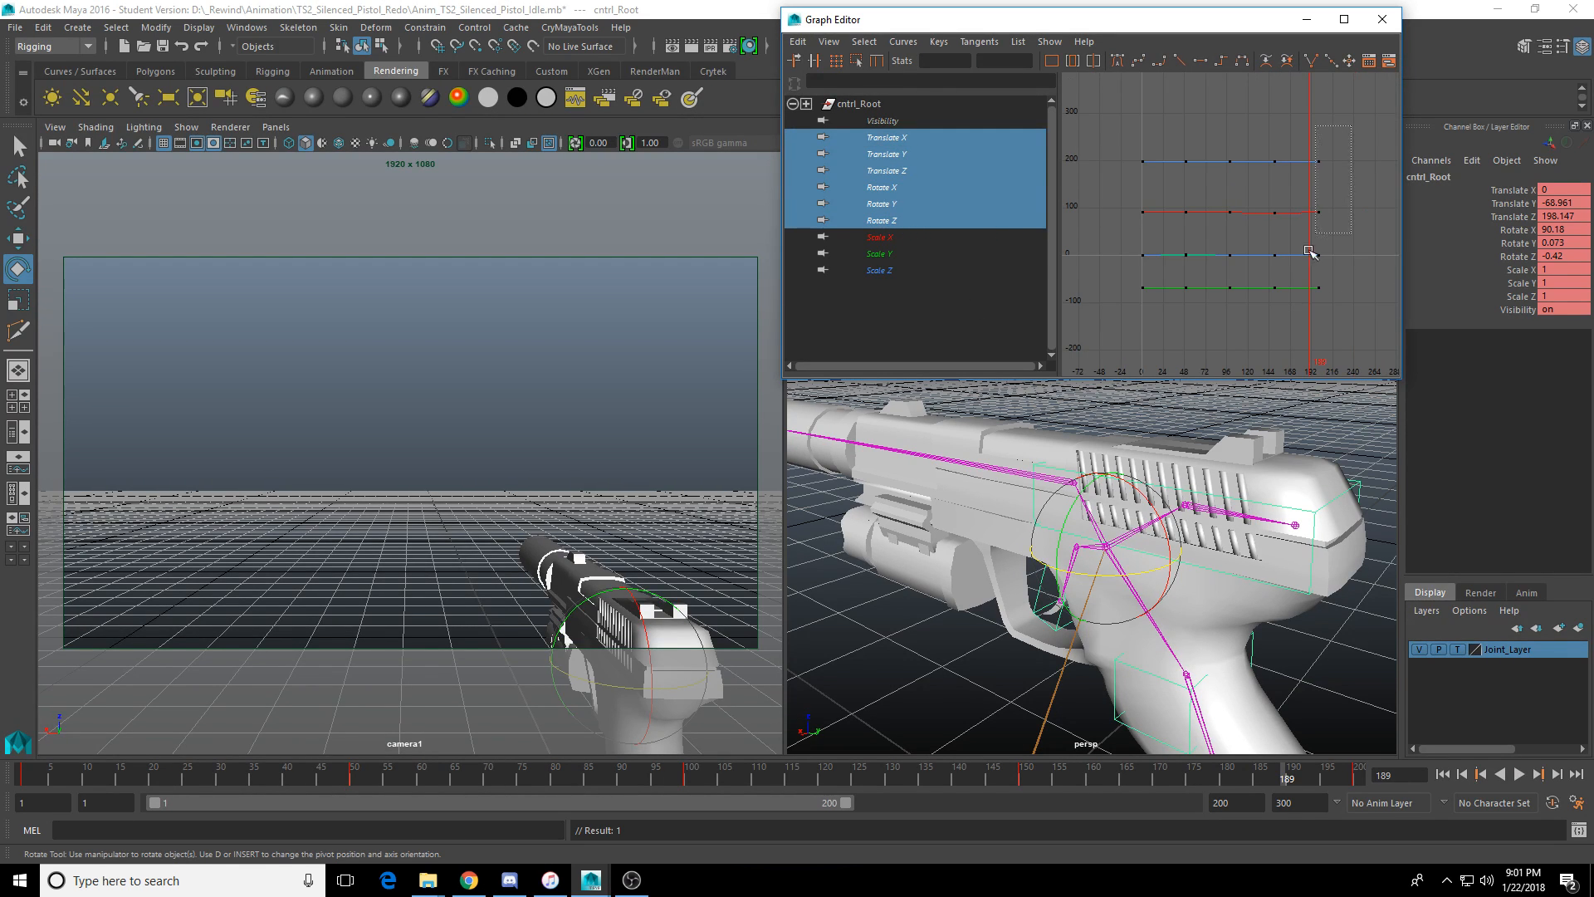
drag(1309, 250, 1298, 303)
right_click(1304, 265)
mouse_move(1347, 318)
click(1208, 359)
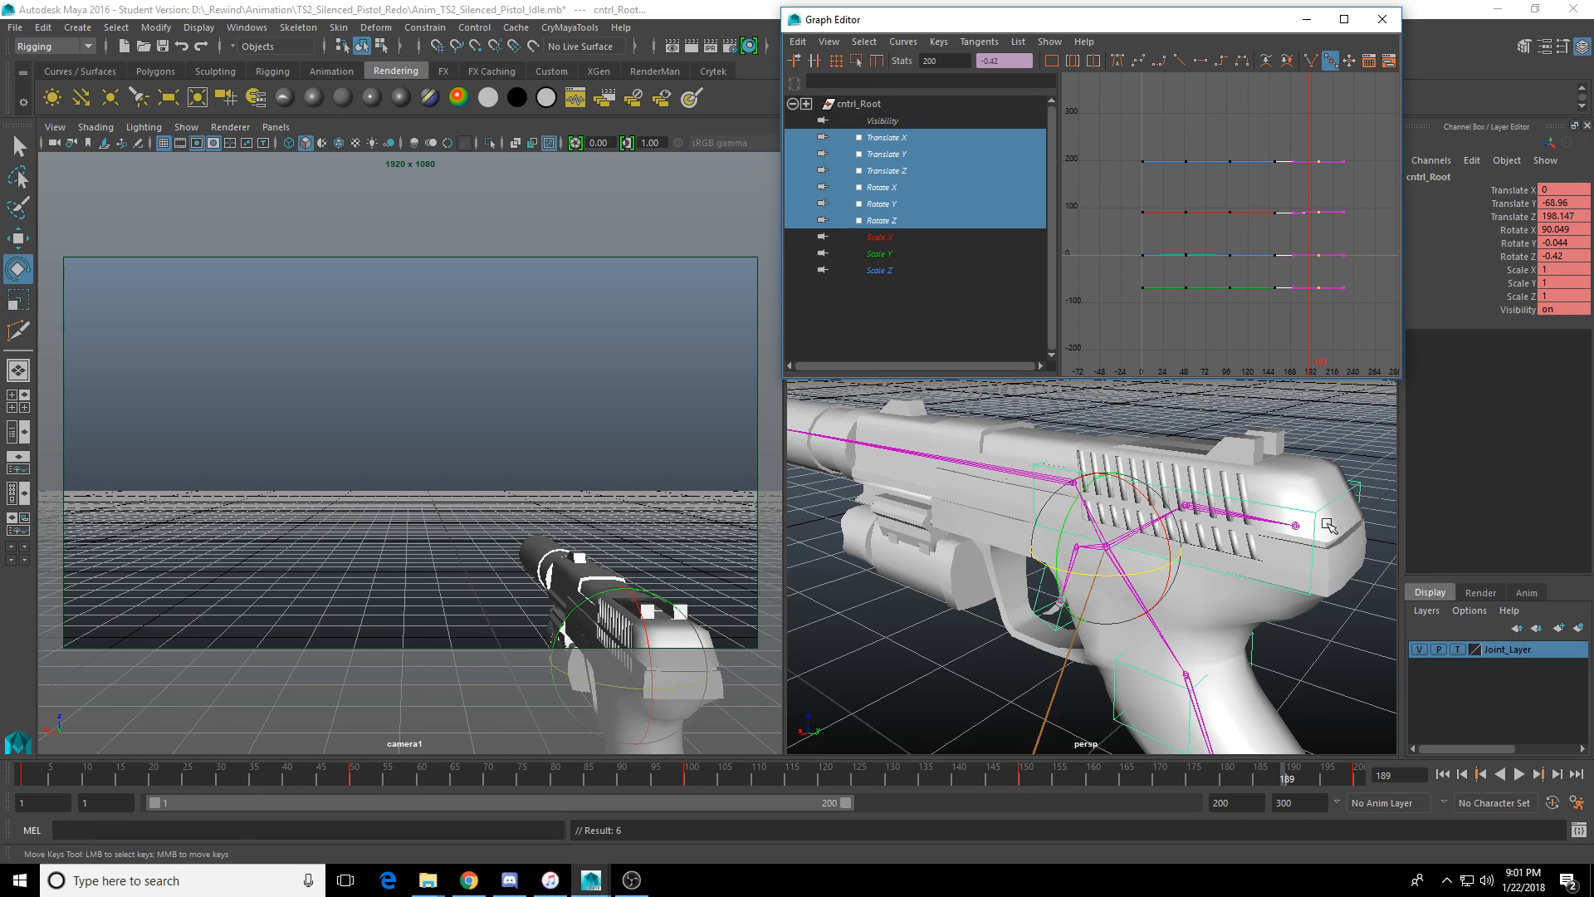
Play back the idle loop, stop it, and save the scene with the root control deselected.
key(alt+v)
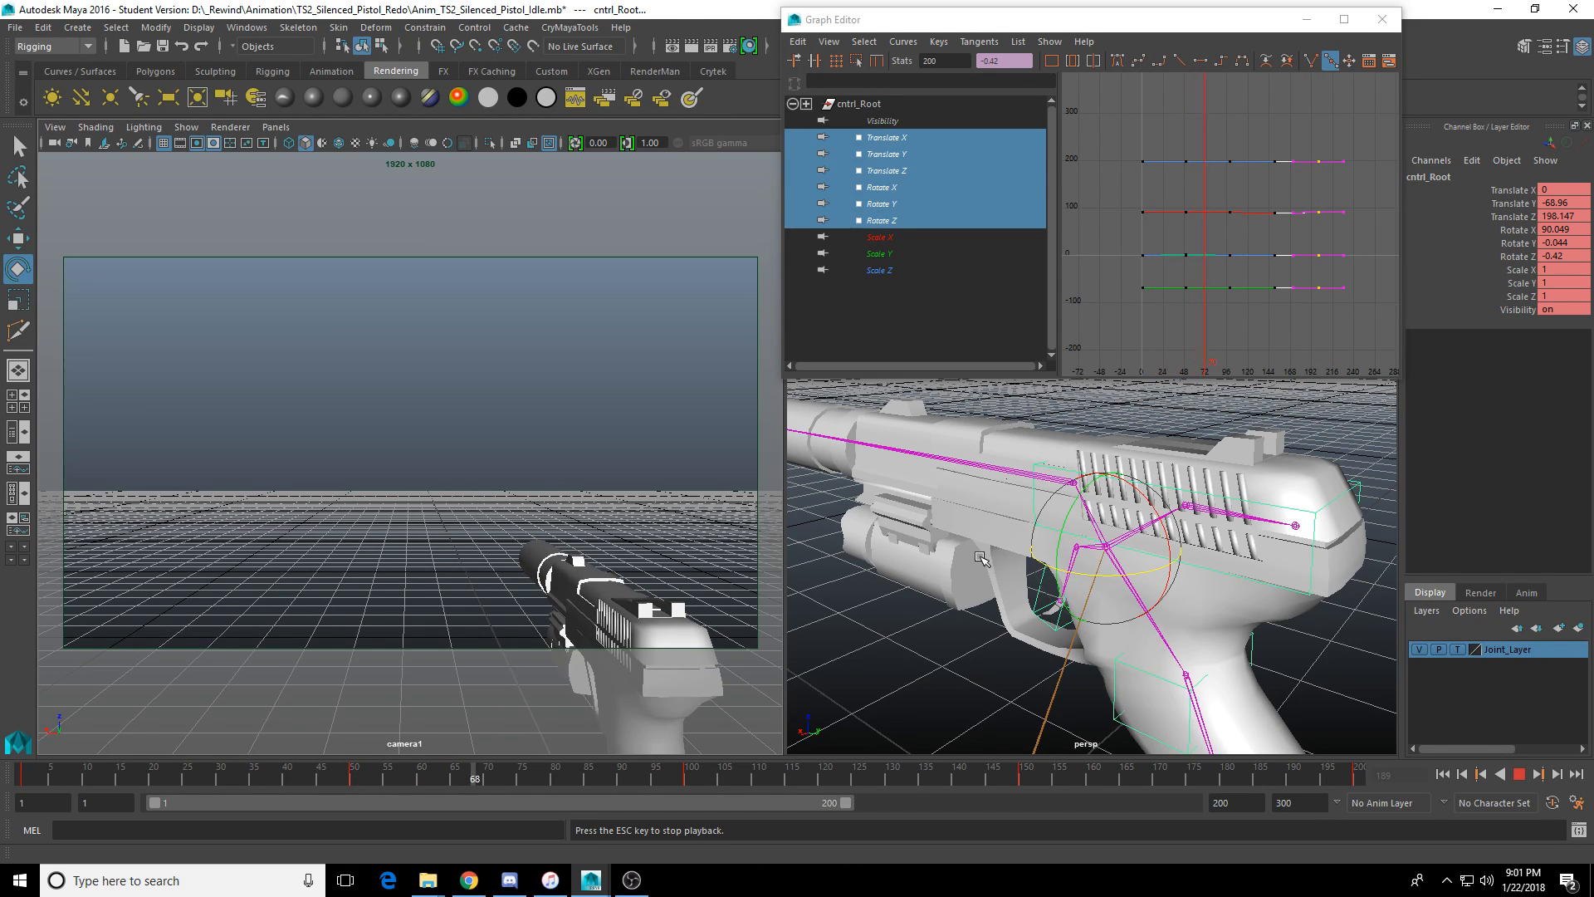
key(Escape)
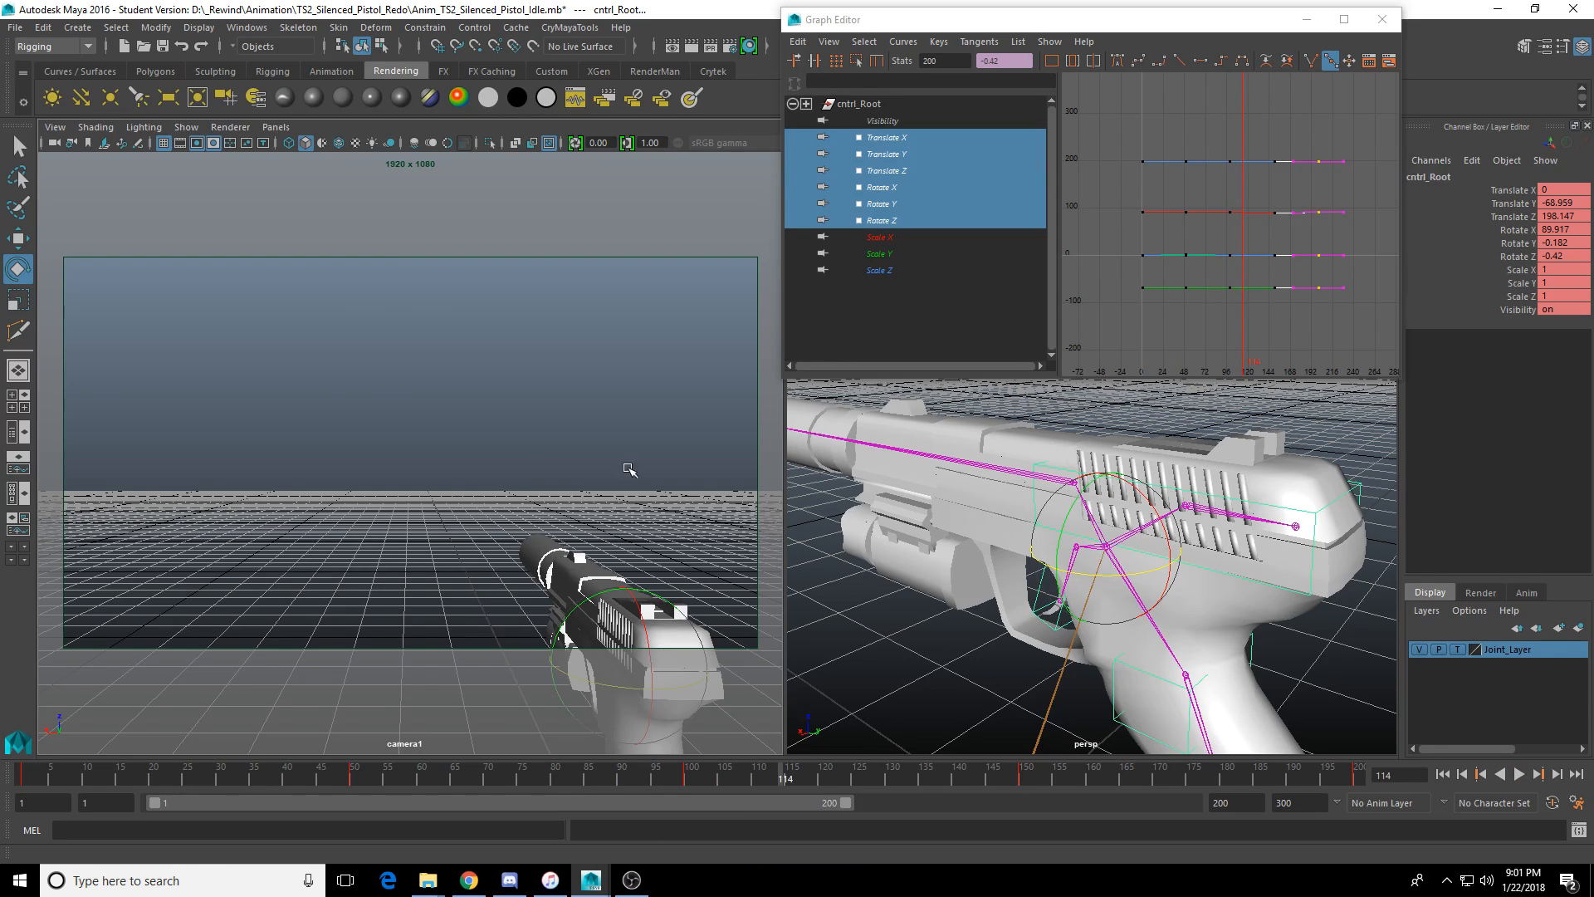
click(352, 402)
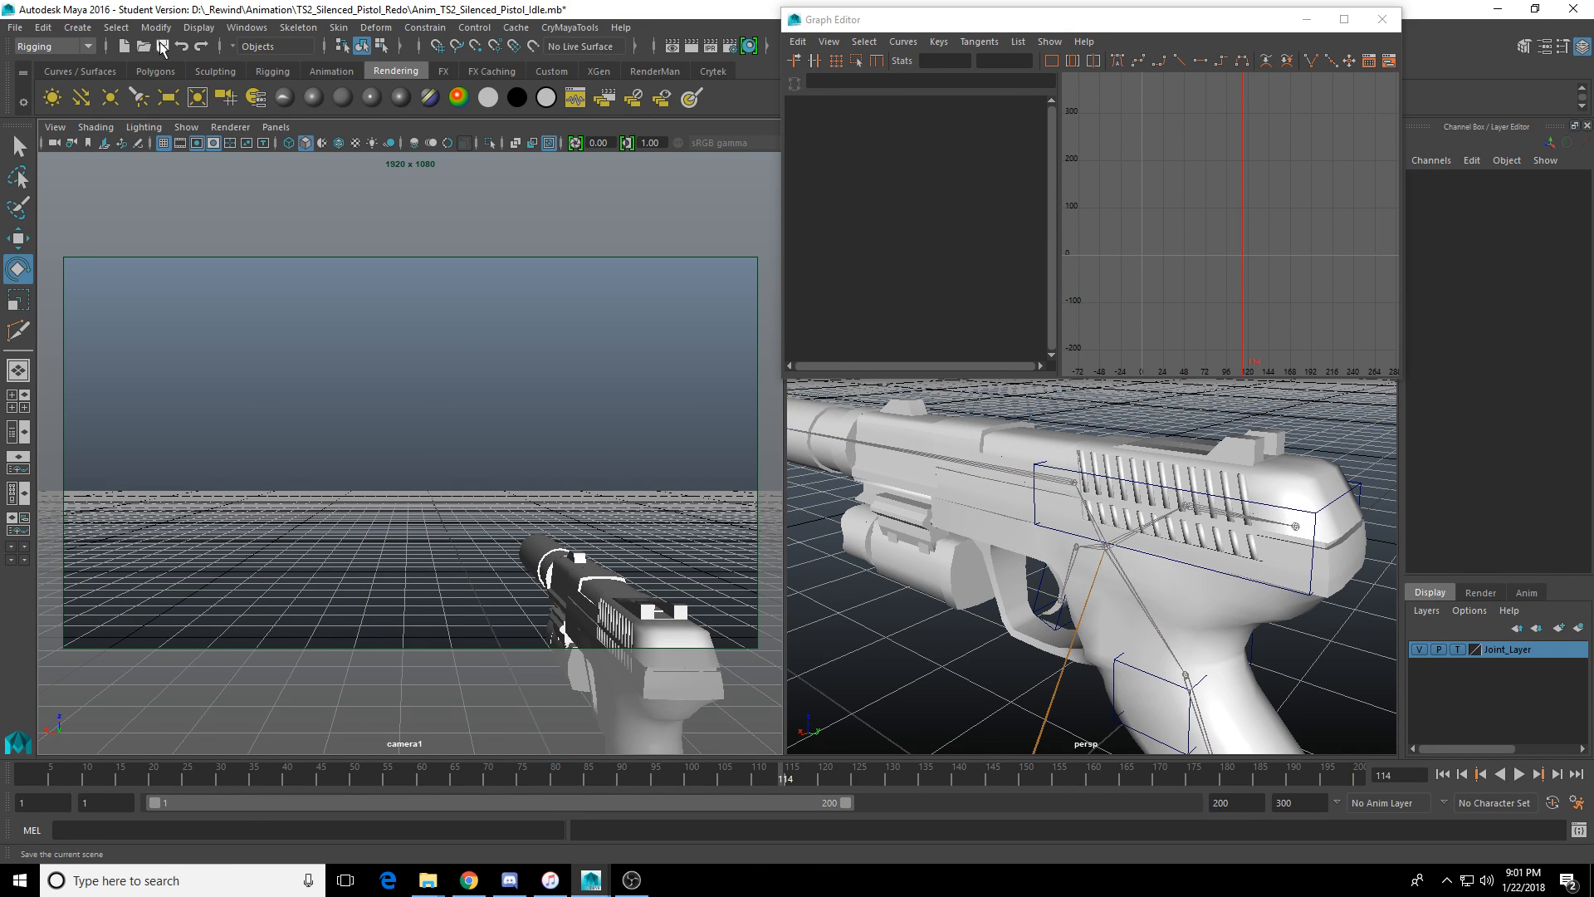
click(163, 47)
key(Return)
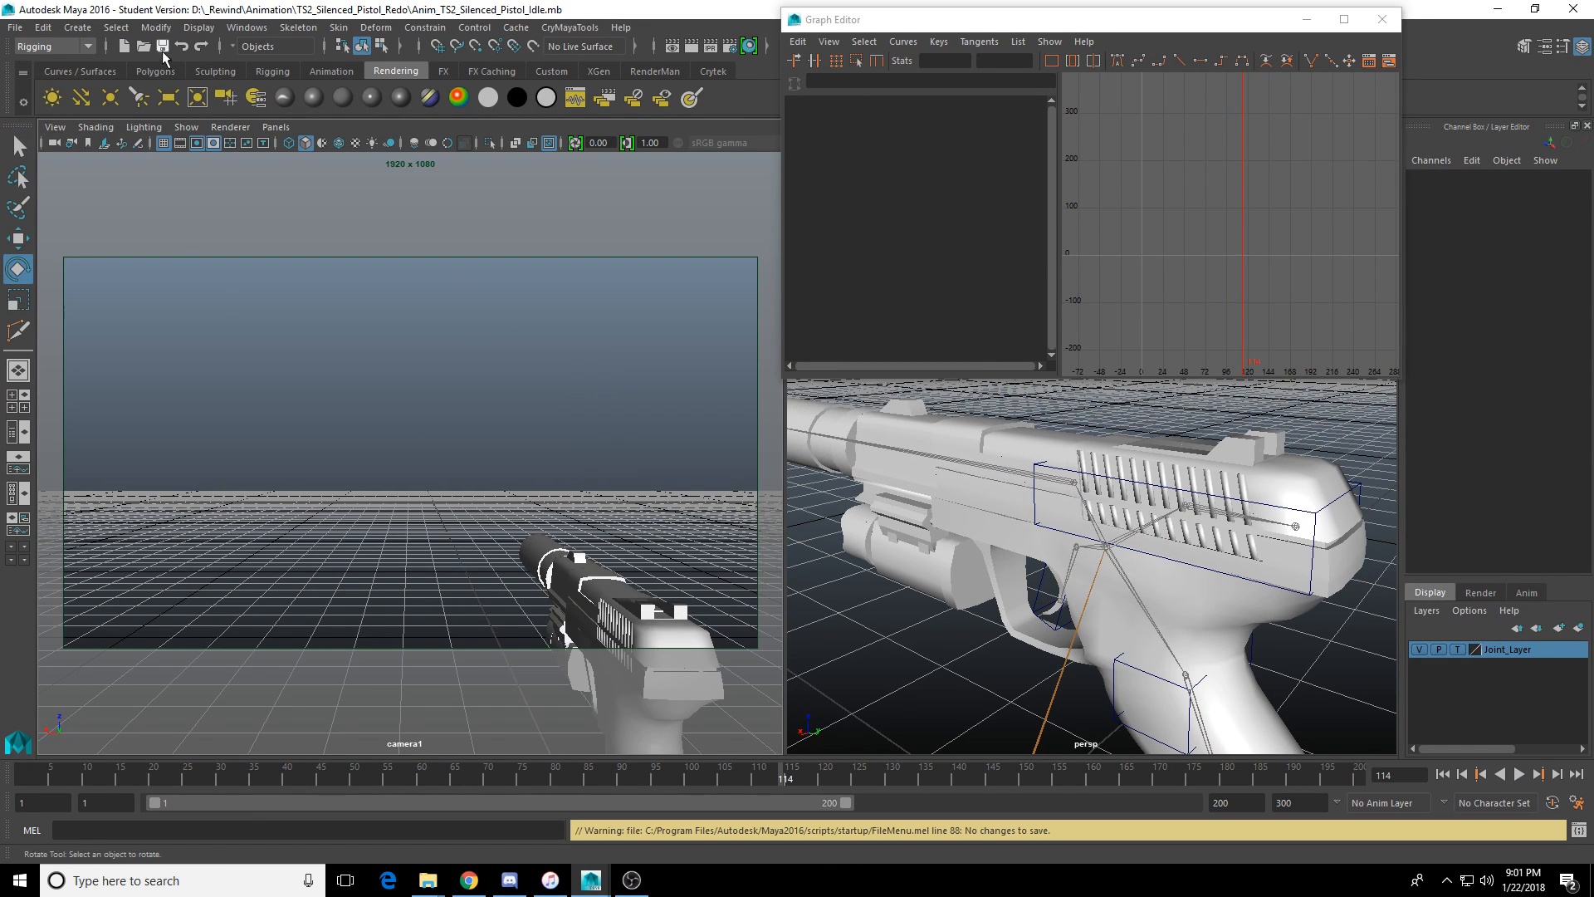
Open the base scene Anim_Base_TS2_Silenced_Pistol.mb.
click(15, 27)
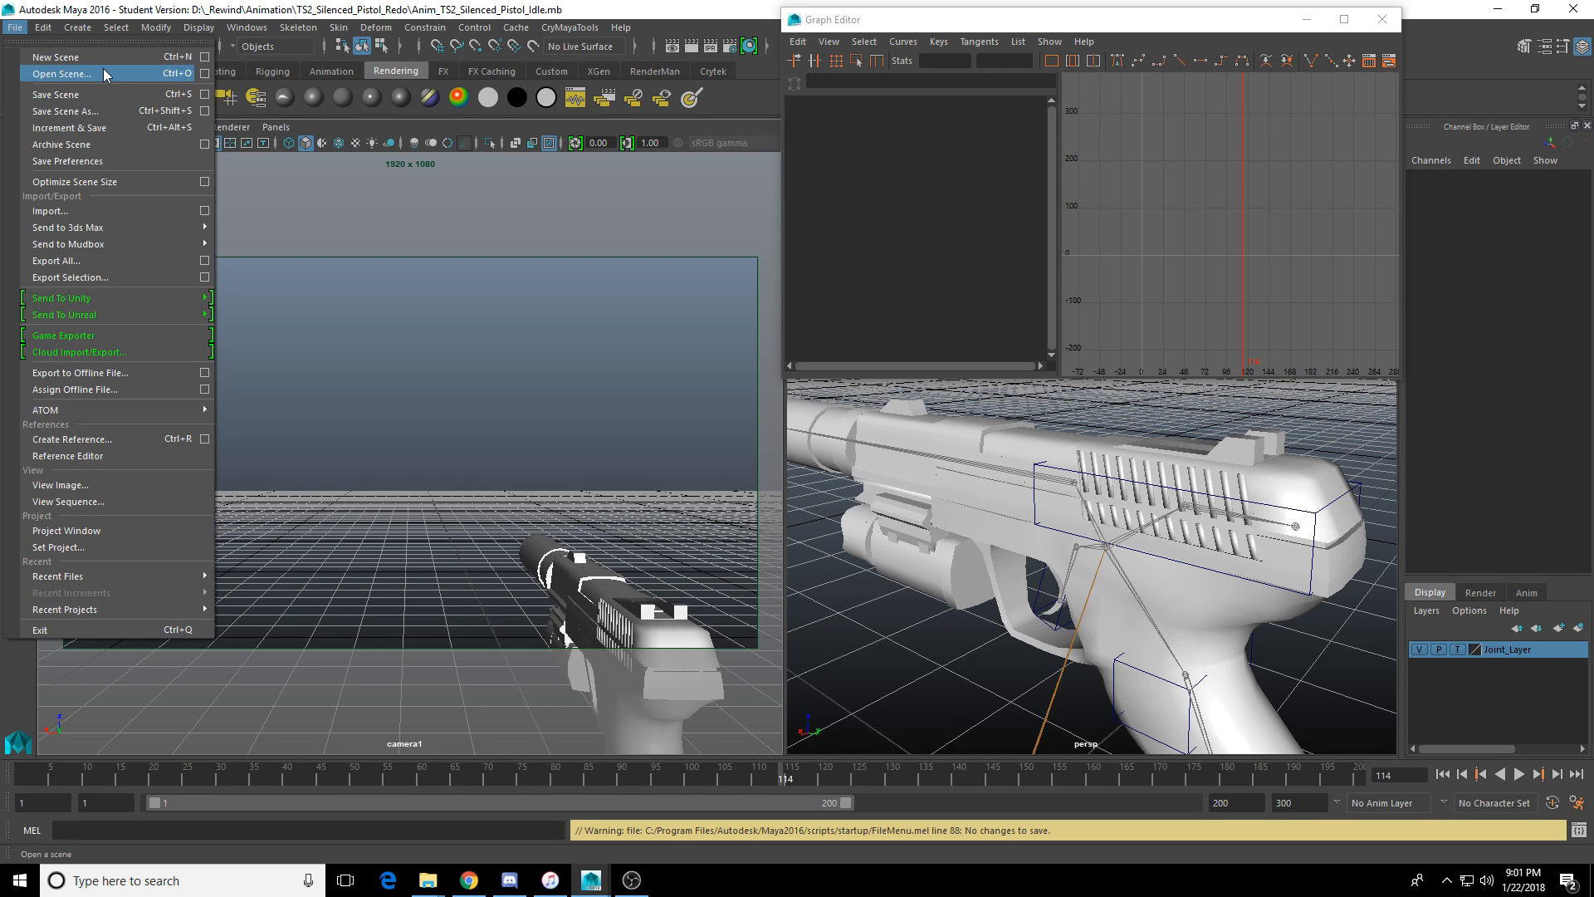
click(104, 73)
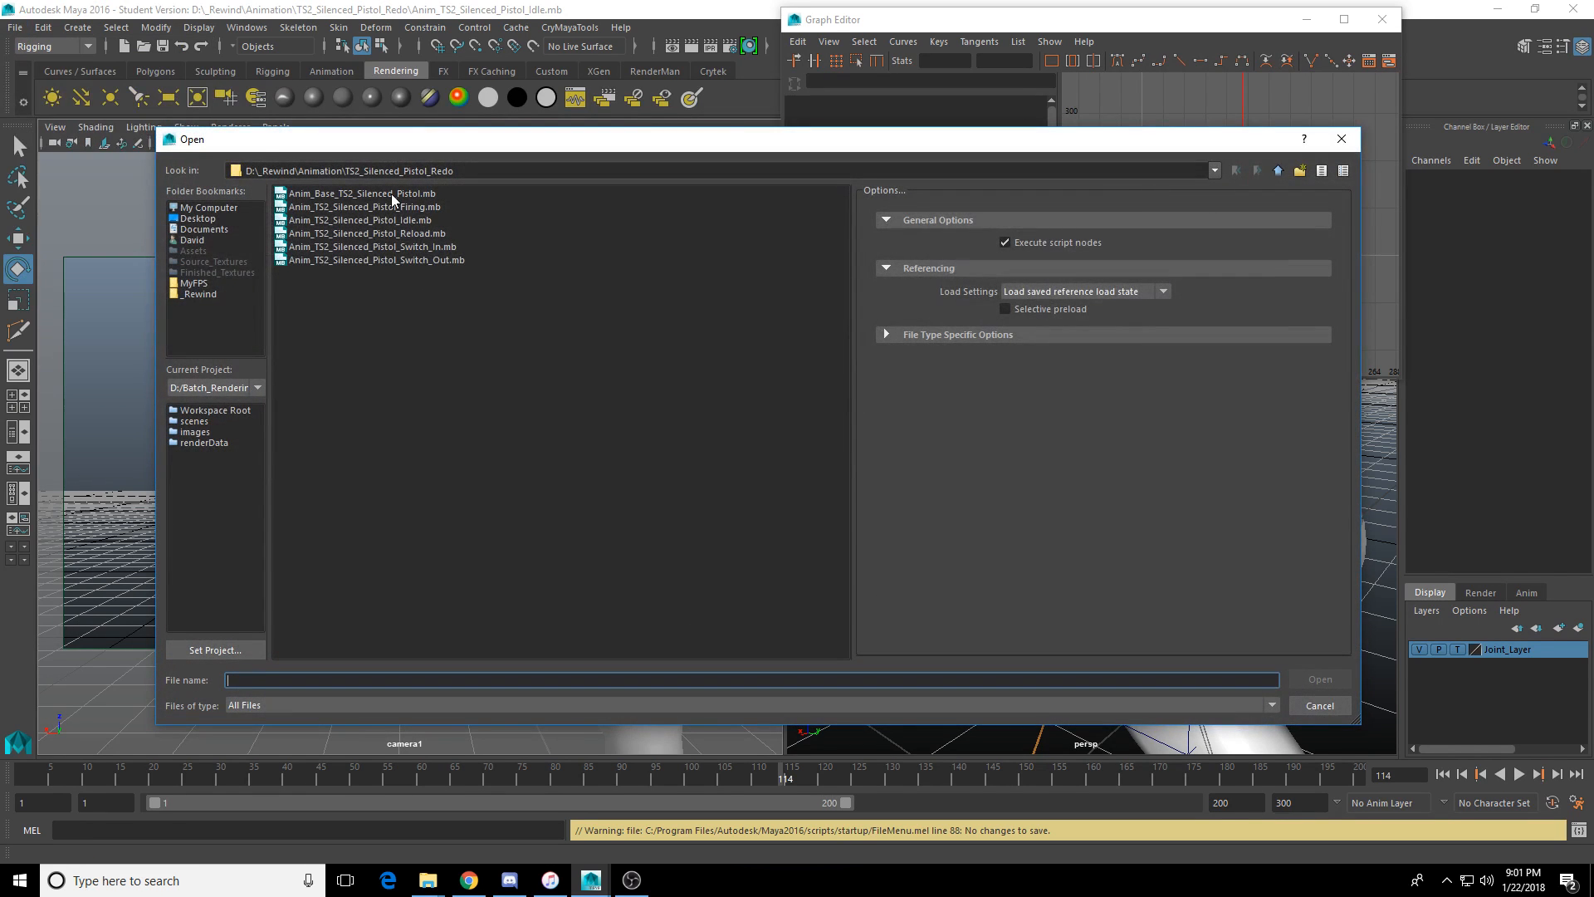
click(391, 193)
double_click(392, 194)
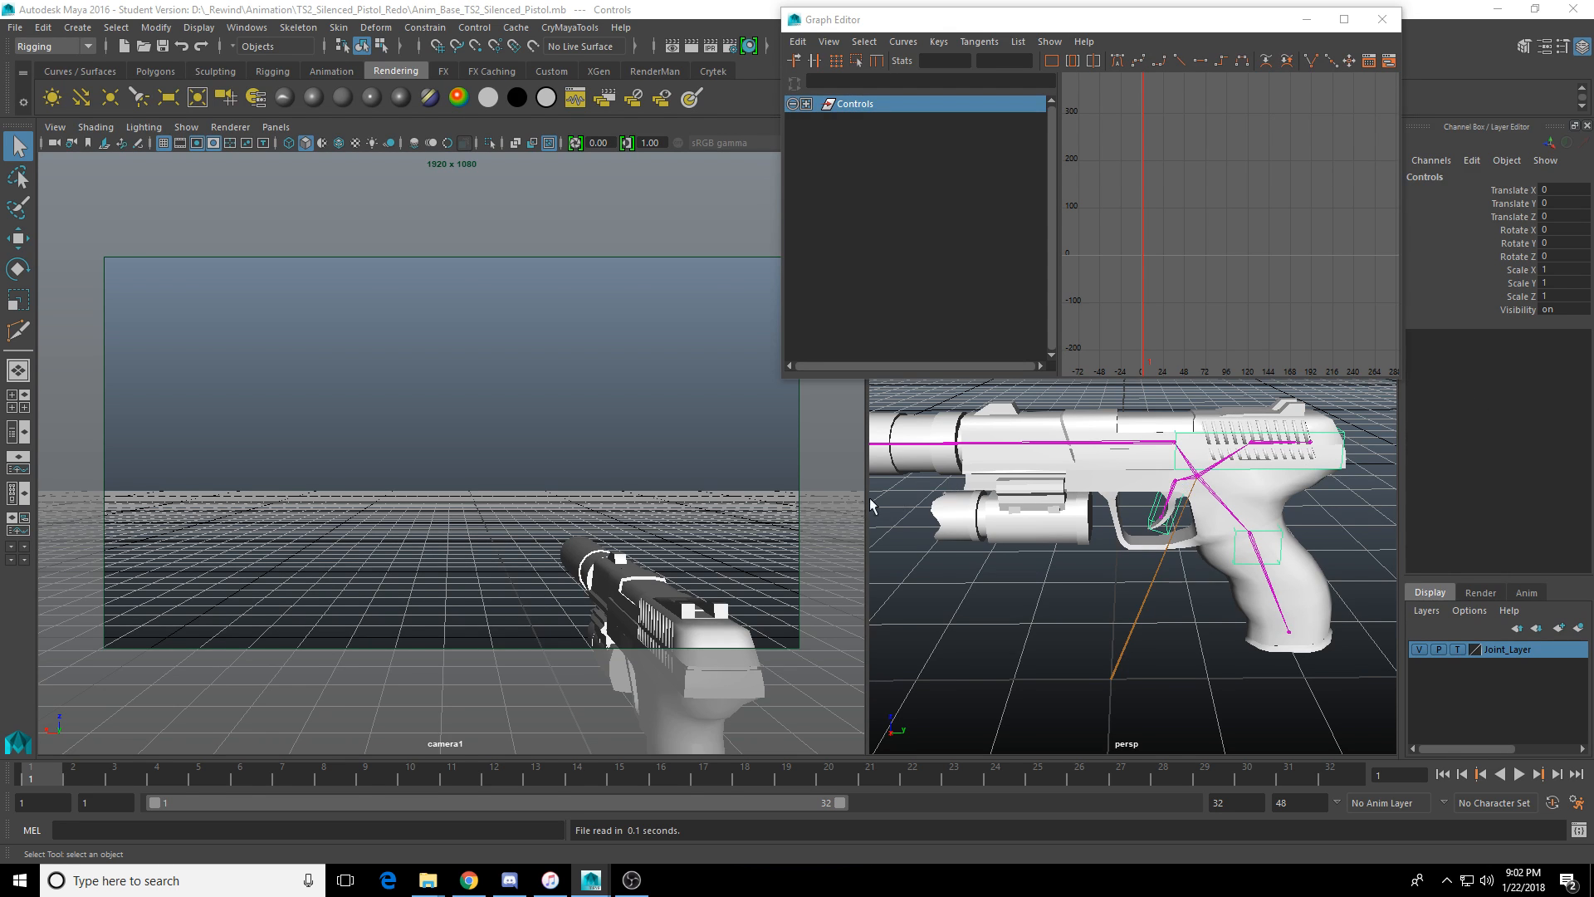
Widen the perspective view slightly and select the root control cntrl_Root under the Controls group.
drag(866, 502, 843, 523)
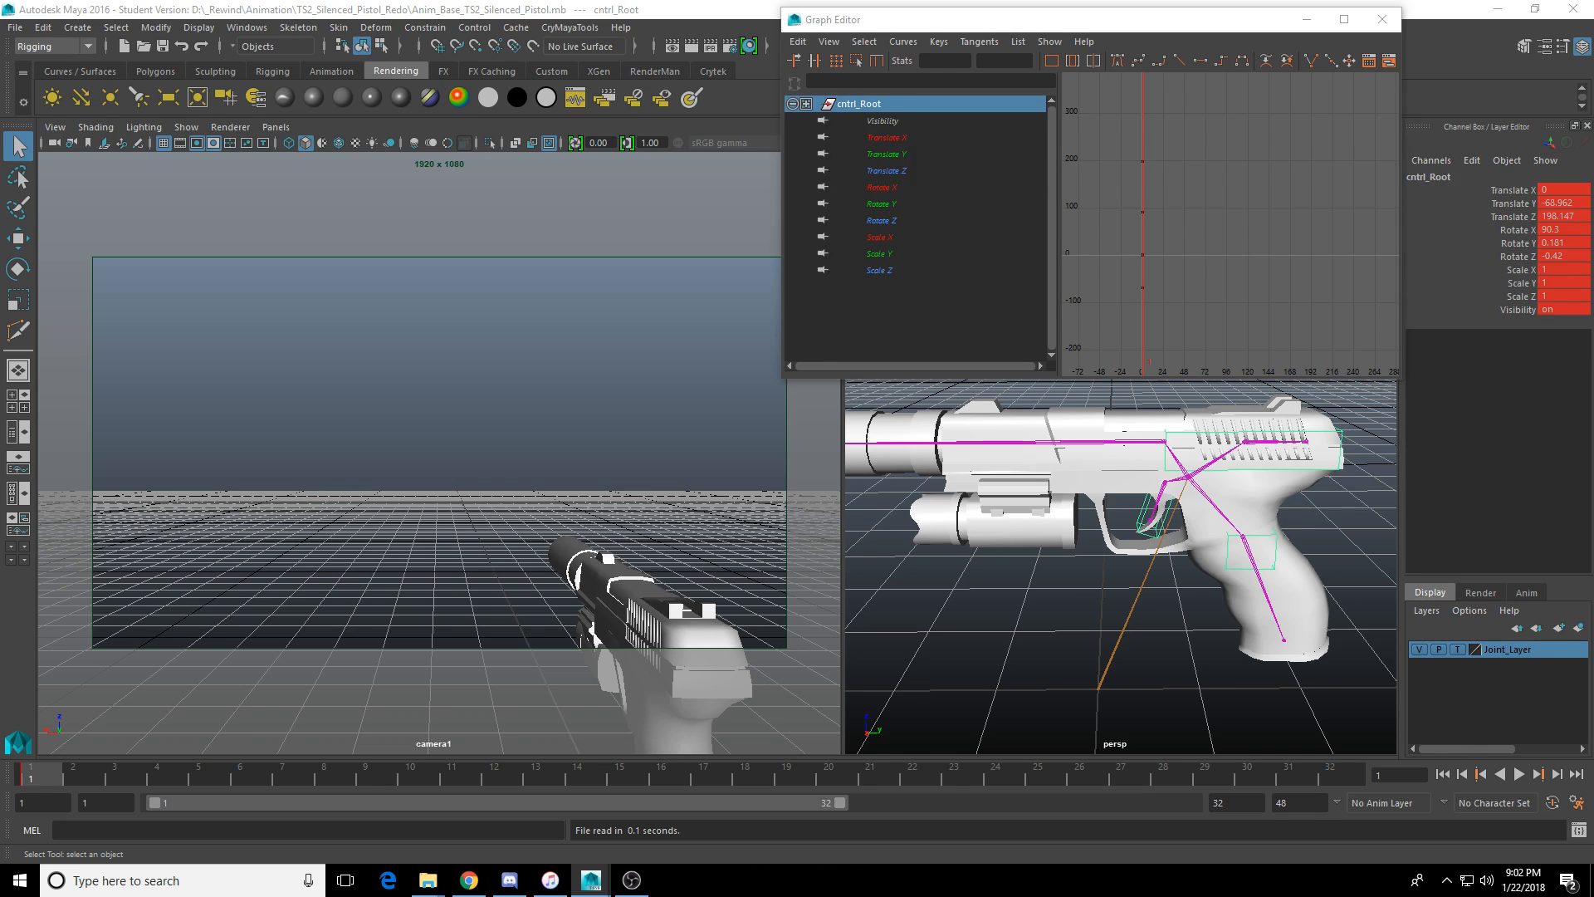
key(Up)
key(Up)
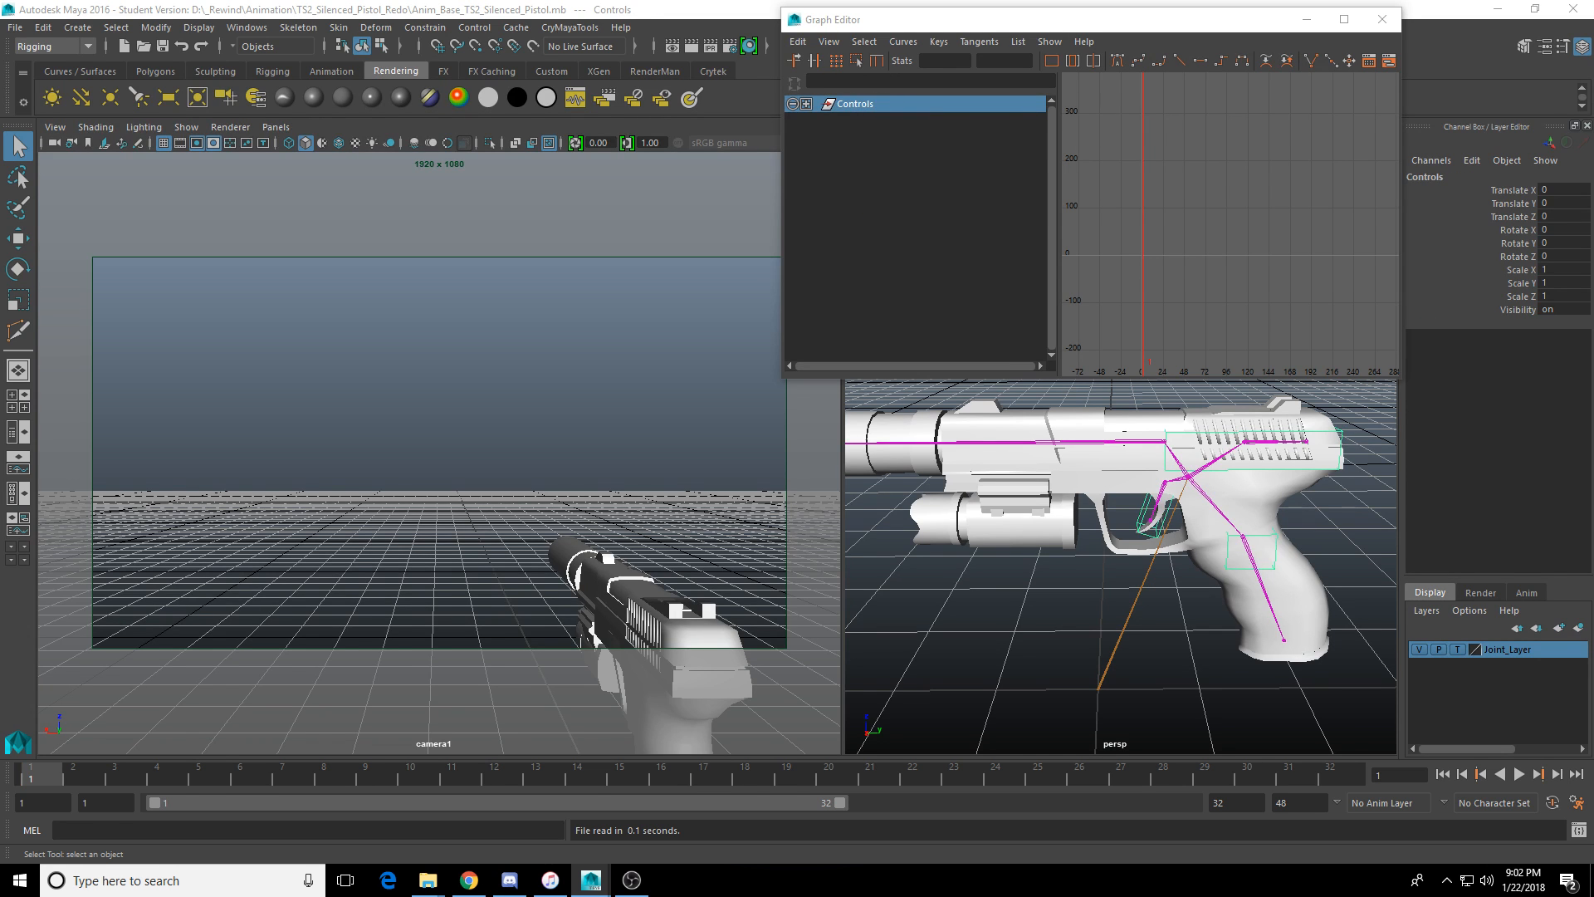
key(Down)
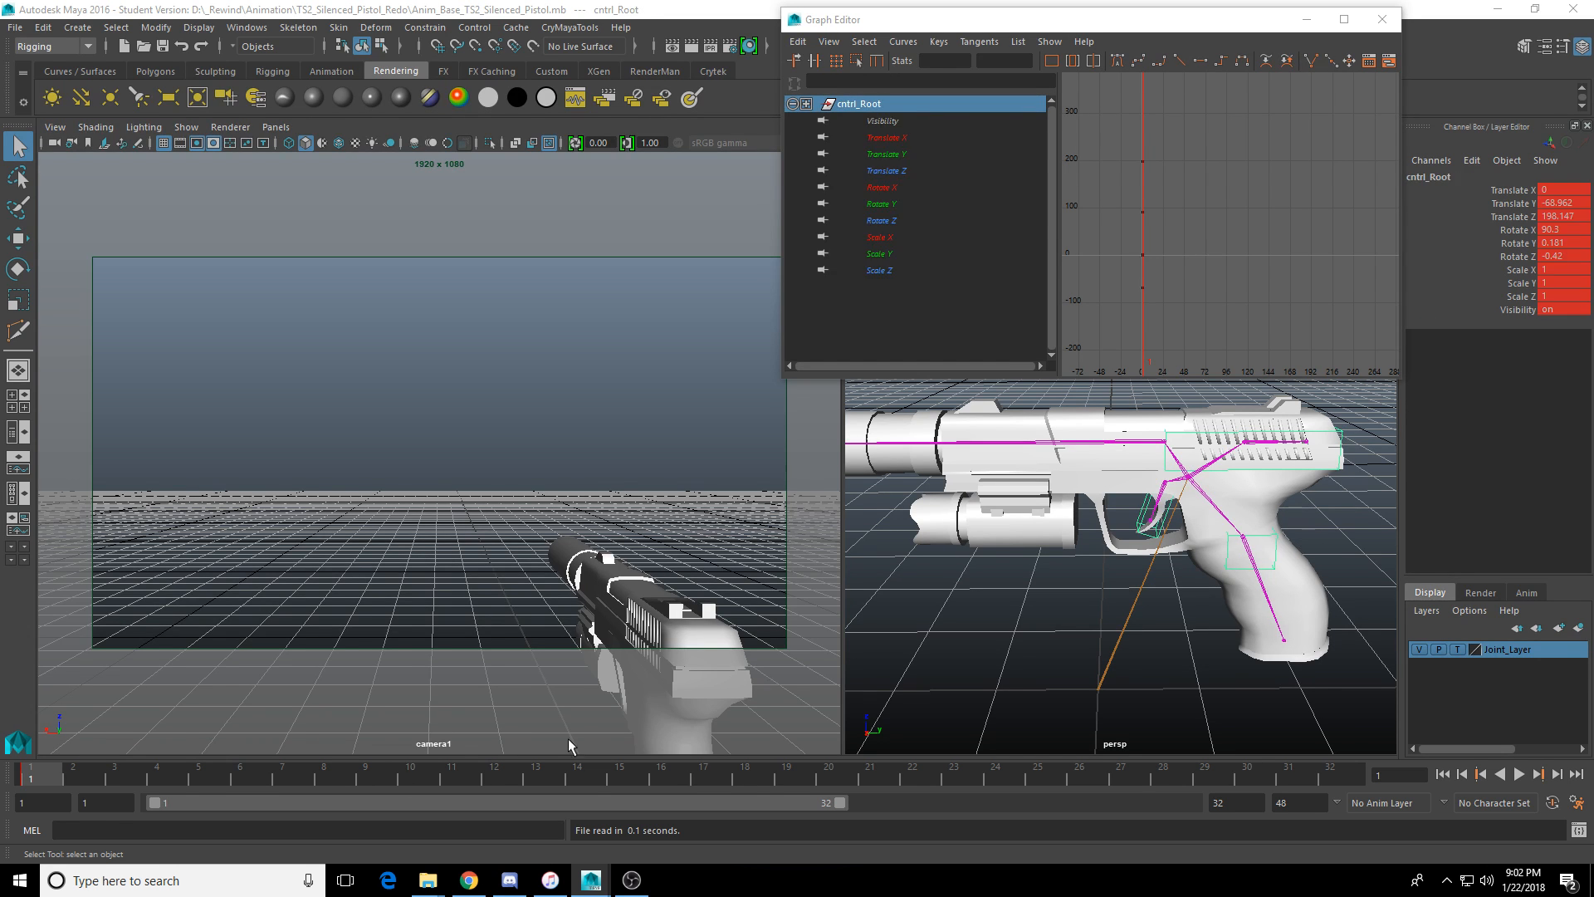
Save the scene as Anim_TS2_Silenced_Pistol_Move_Forward.mb, accepting the student version notice.
click(15, 27)
click(50, 103)
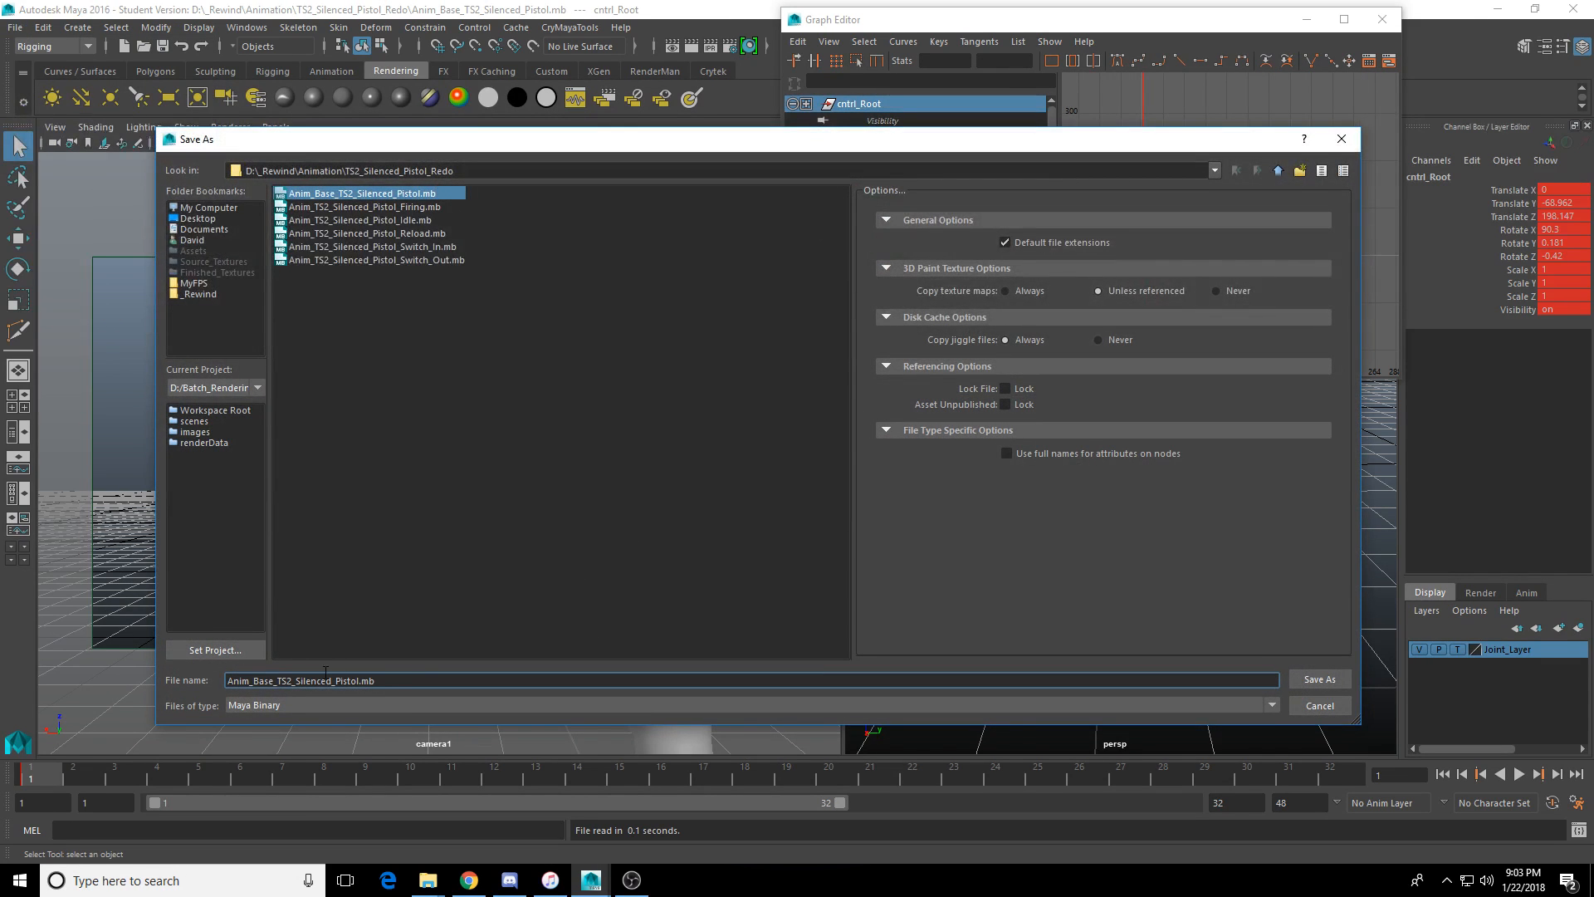
click(331, 680)
key(BackSpace)
key(BackSpace)
key(BackSpace)
key(BackSpace)
key(BackSpace)
key(BackSpace)
key(BackSpace)
key(BackSpace)
key(BackSpace)
key(BackSpace)
key(BackSpace)
key(BackSpace)
key(BackSpace)
key(BackSpace)
key(BackSpace)
key(BackSpace)
key(BackSpace)
key(BackSpace)
key(BackSpace)
key(BackSpace)
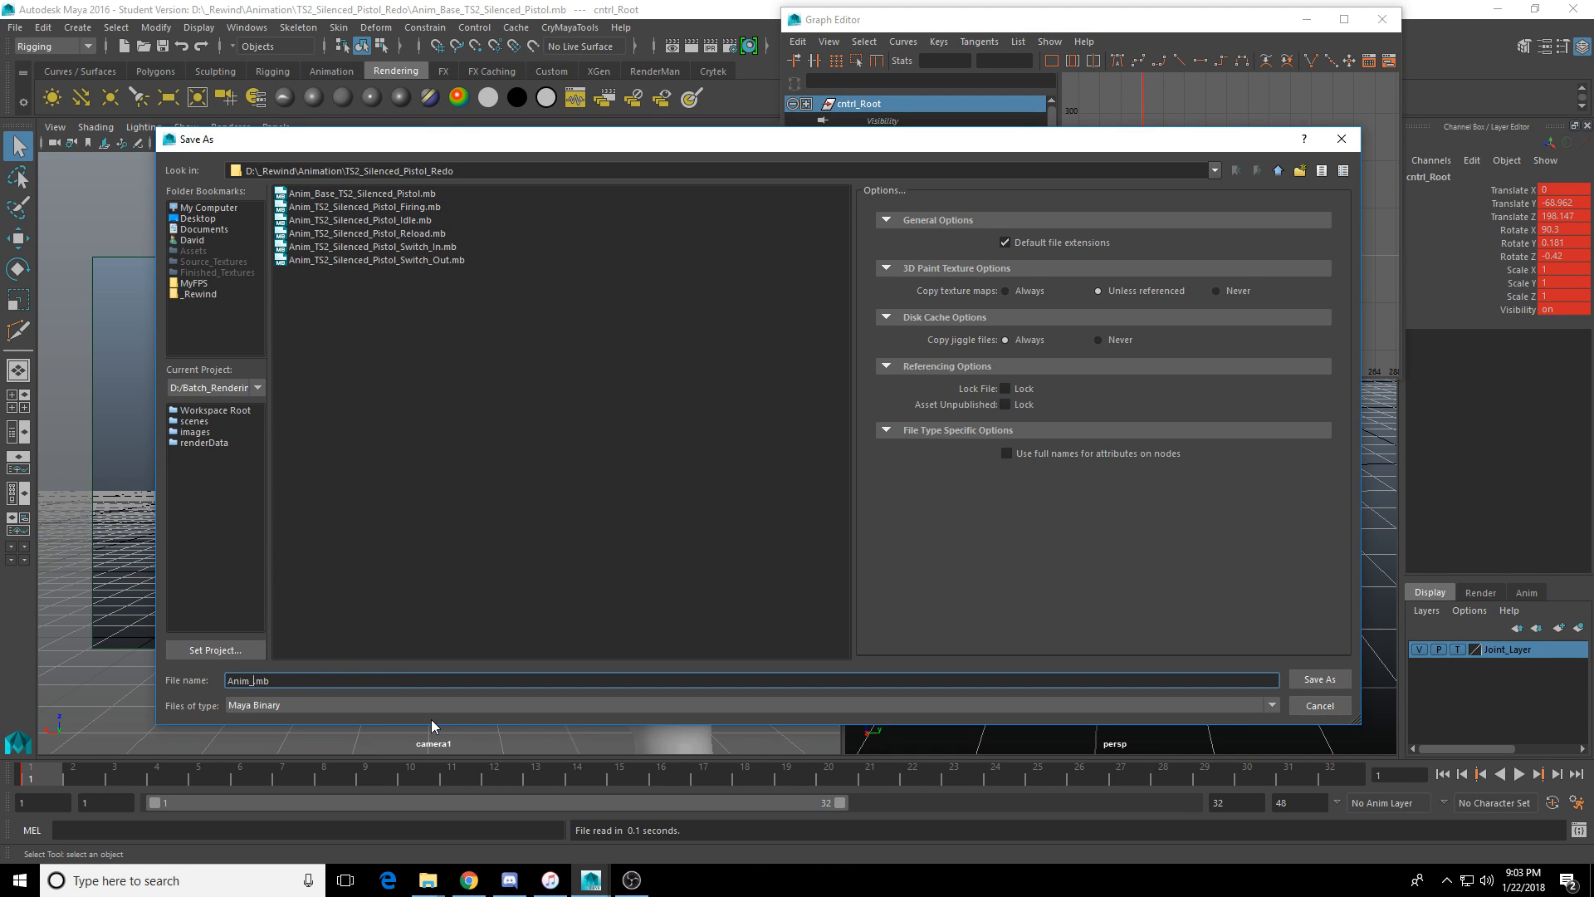
text(TS2_Silenced_Pistol_Move_Forward)
key(Return)
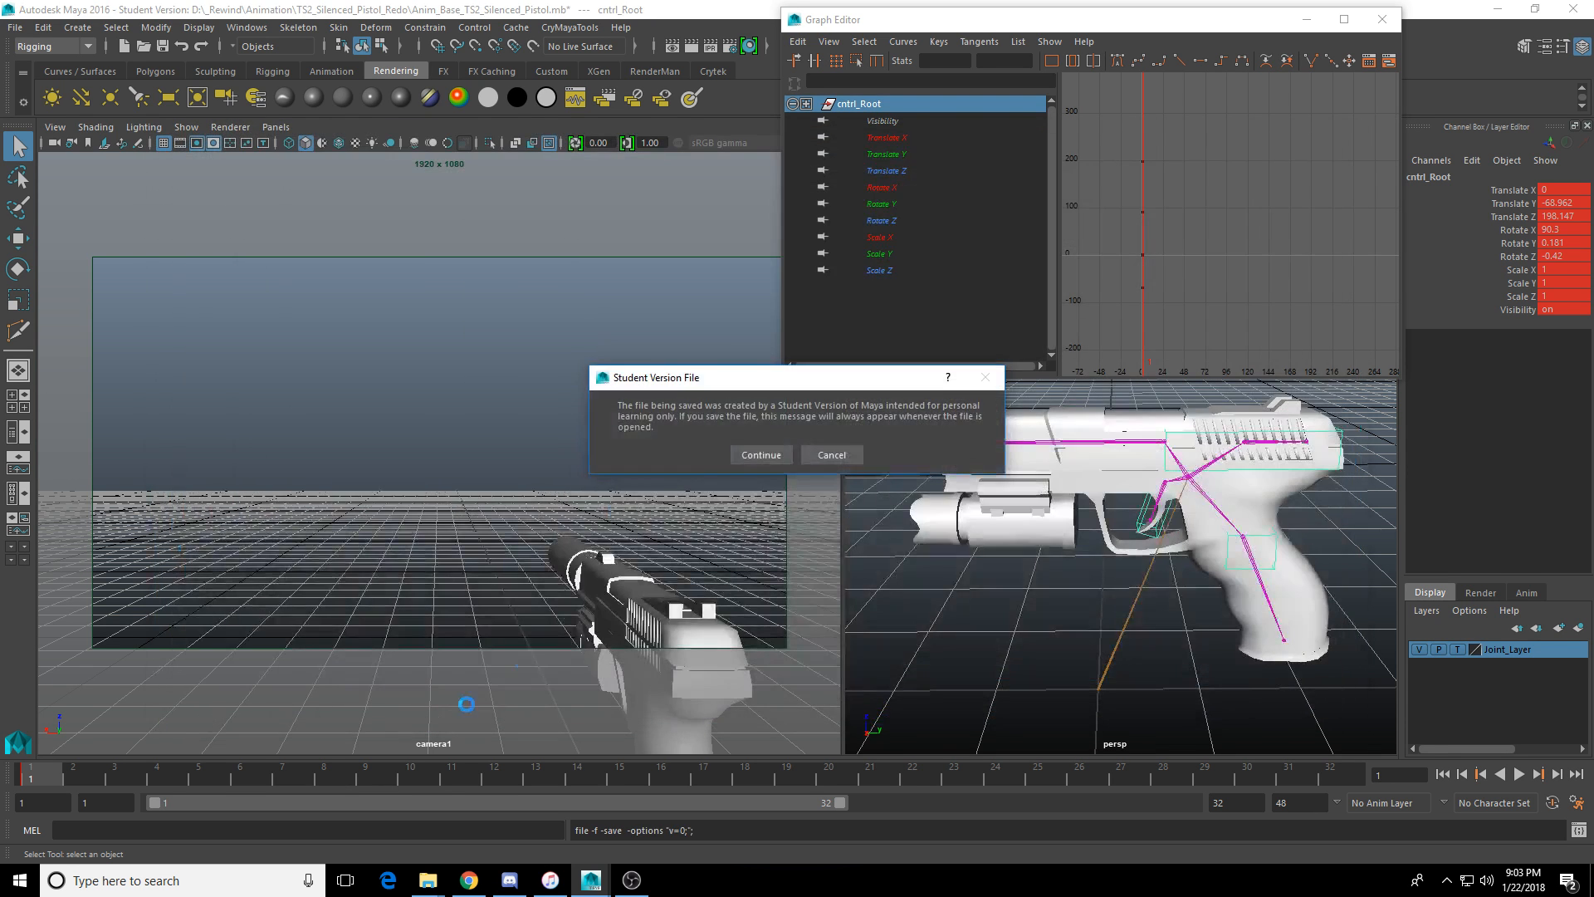
click(761, 453)
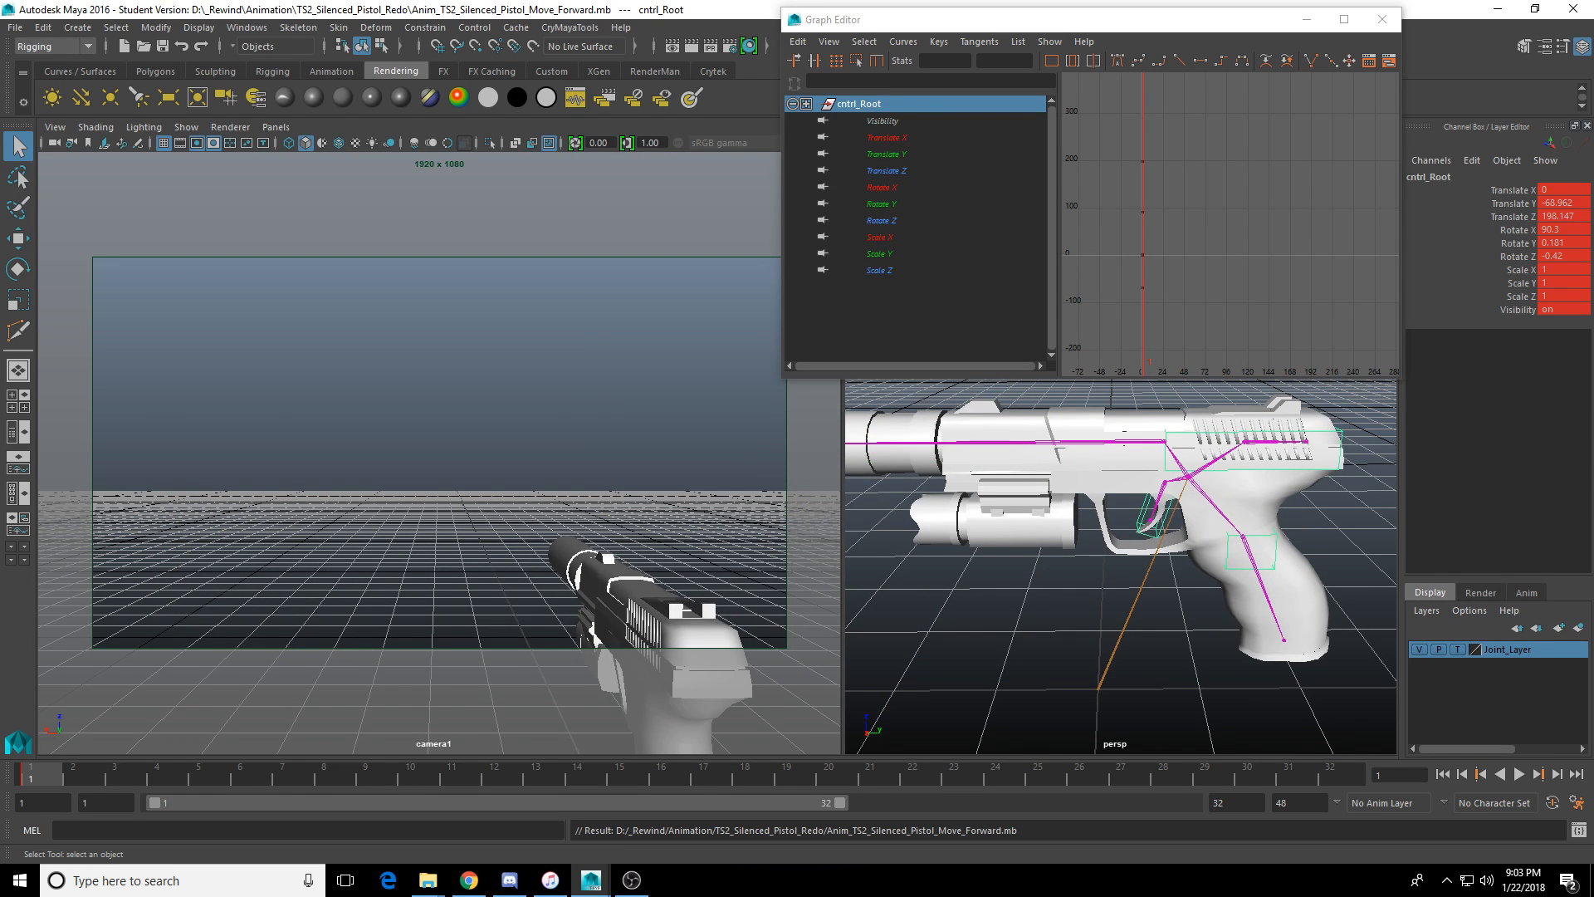
Try rotating the root control at frame 8 to about 91.523 on X and 1.642 on Y.
click(1178, 513)
click(1178, 513)
key(w)
alt+drag(1118, 532, 955, 551)
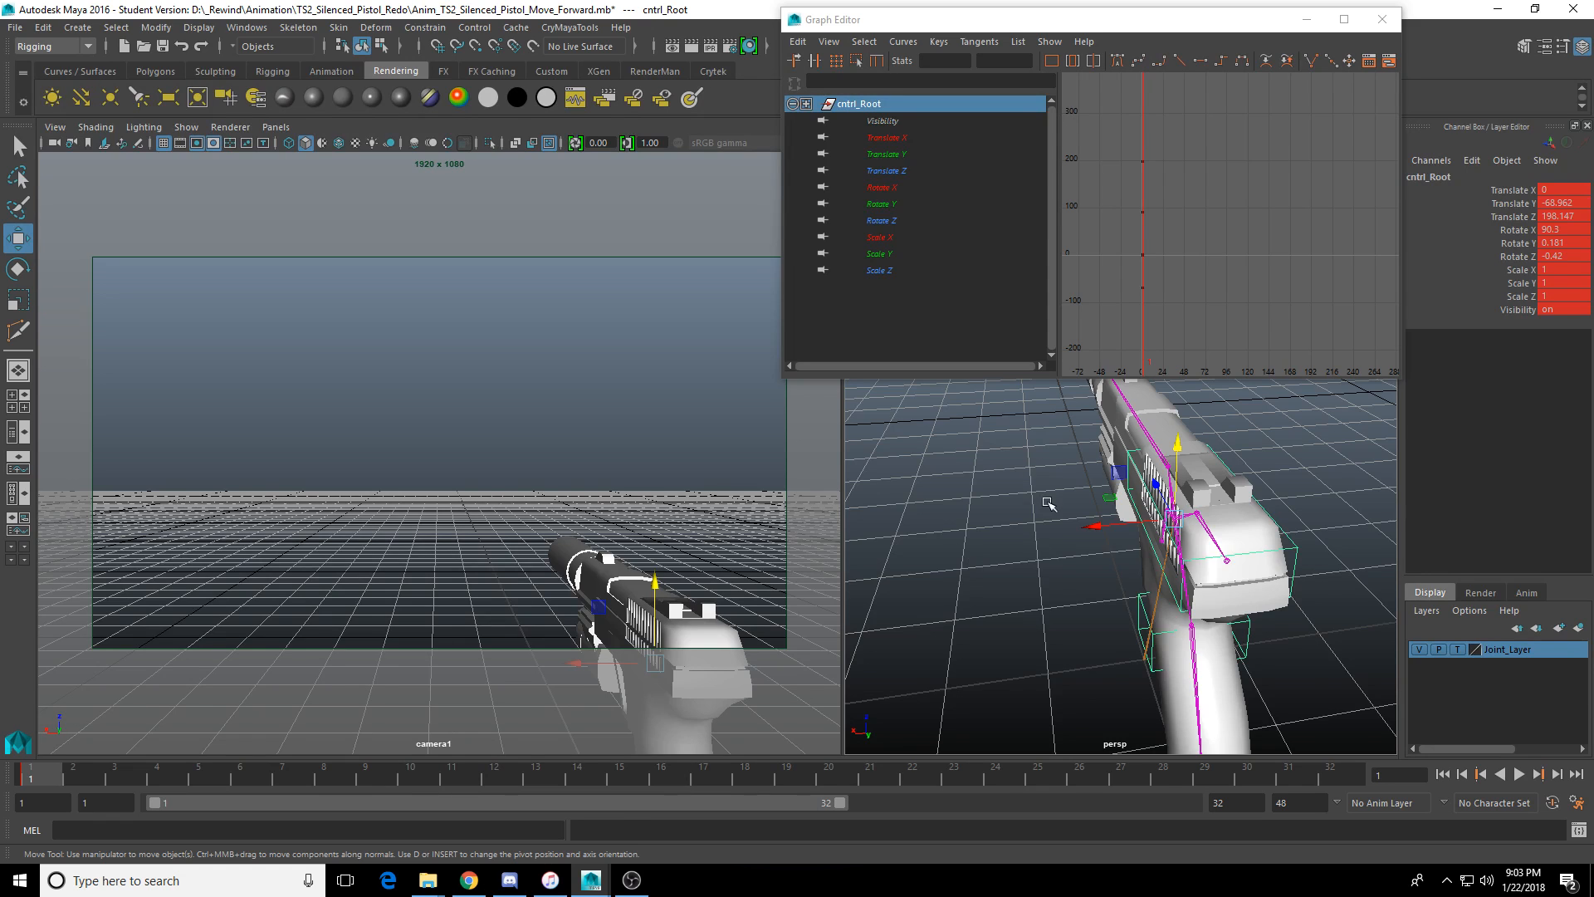
alt+drag(1043, 501, 1083, 552)
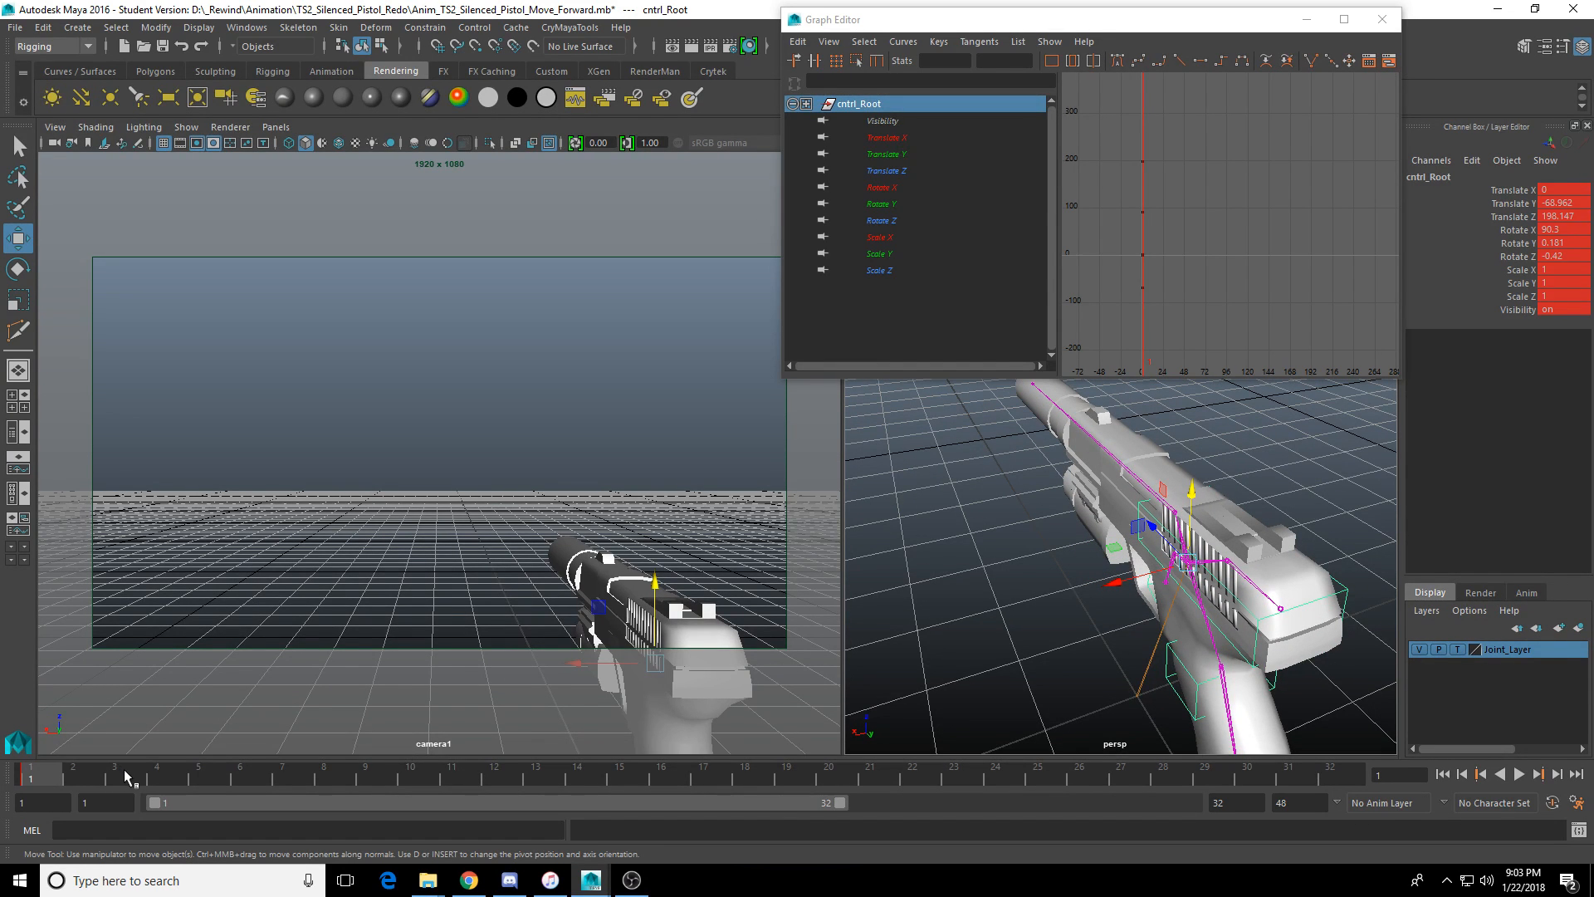
drag(124, 776, 316, 778)
alt+drag(1000, 618, 1286, 511)
key(e)
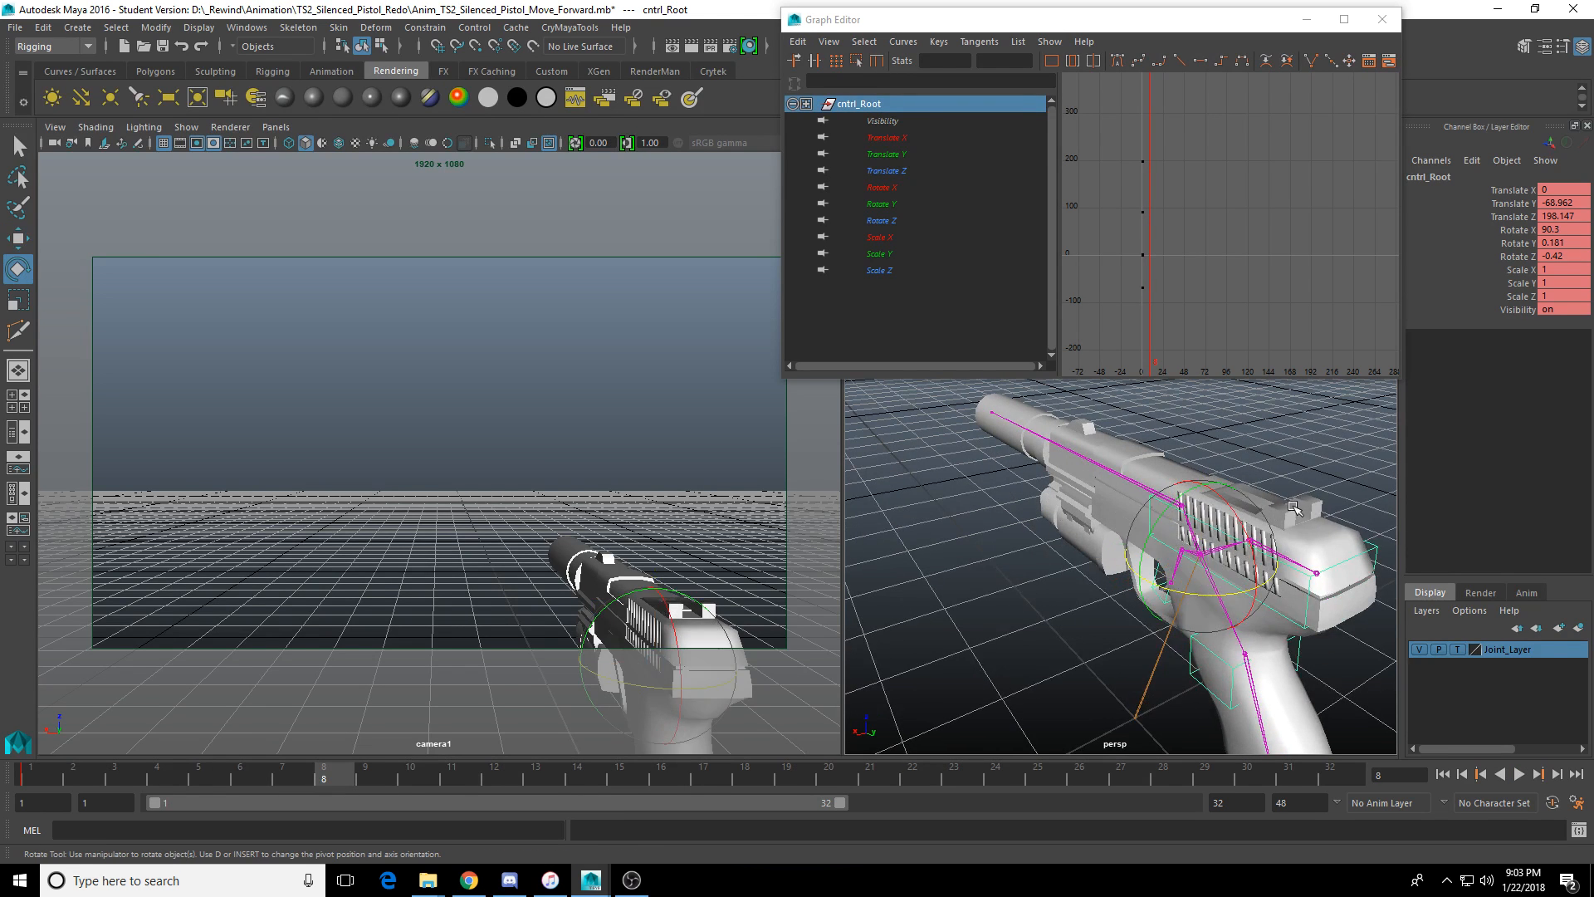
drag(1180, 503, 1167, 544)
key(w)
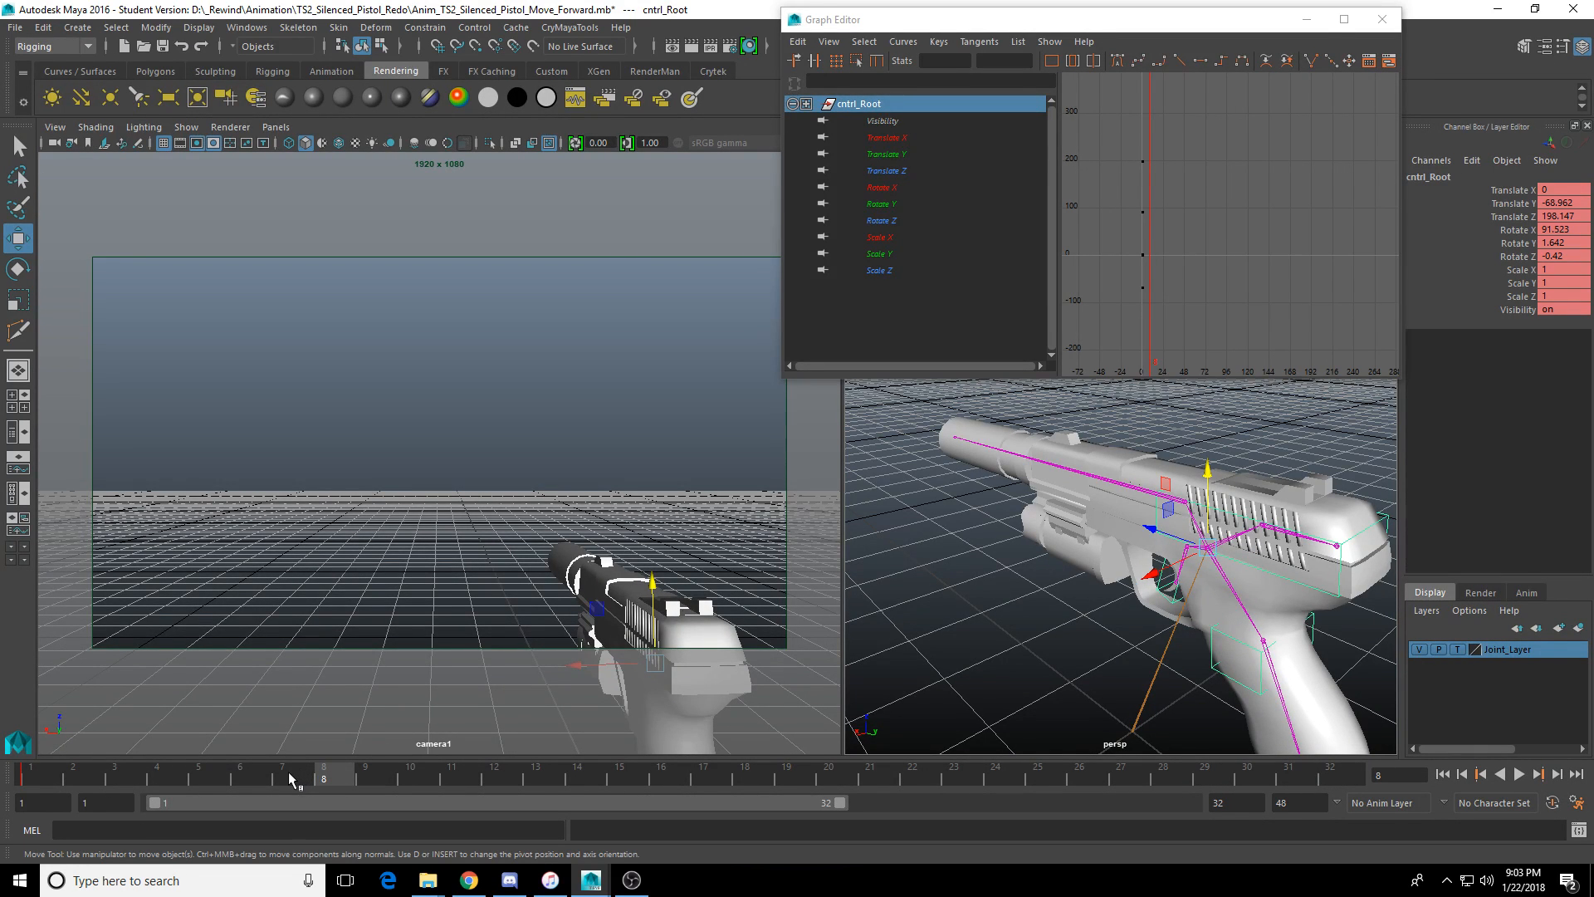
Pose and key the root control at frame 8 at about Translate 4.501, -68.696, 202.305, with Rotate X 91.554 and Rotate Y 2.554.
drag(290, 778, 60, 782)
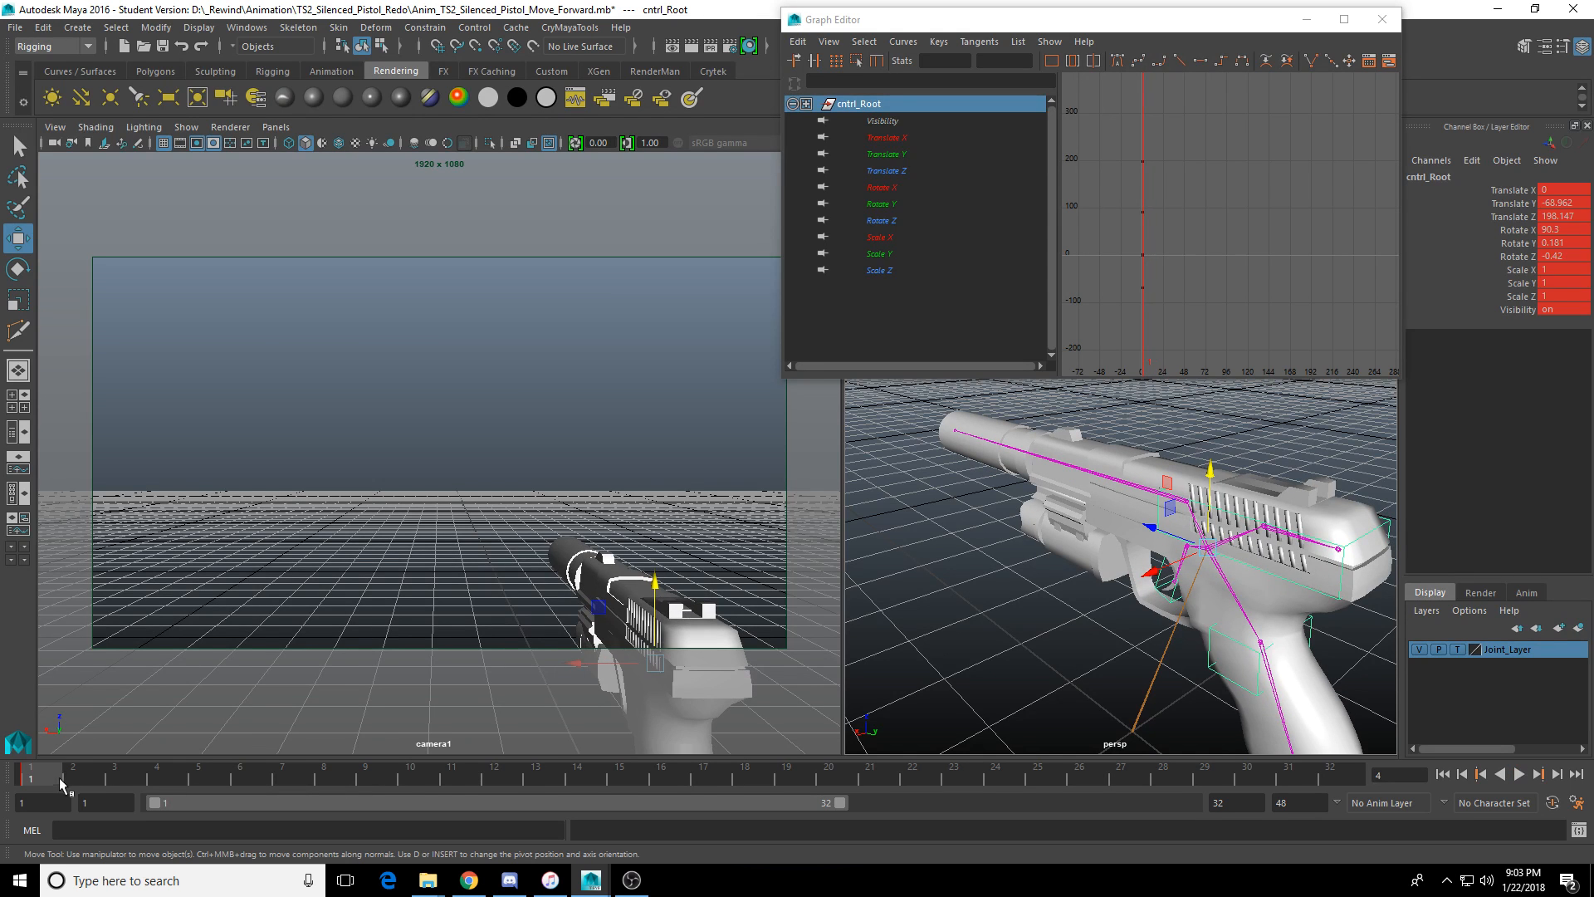
key(alt+v)
click(319, 780)
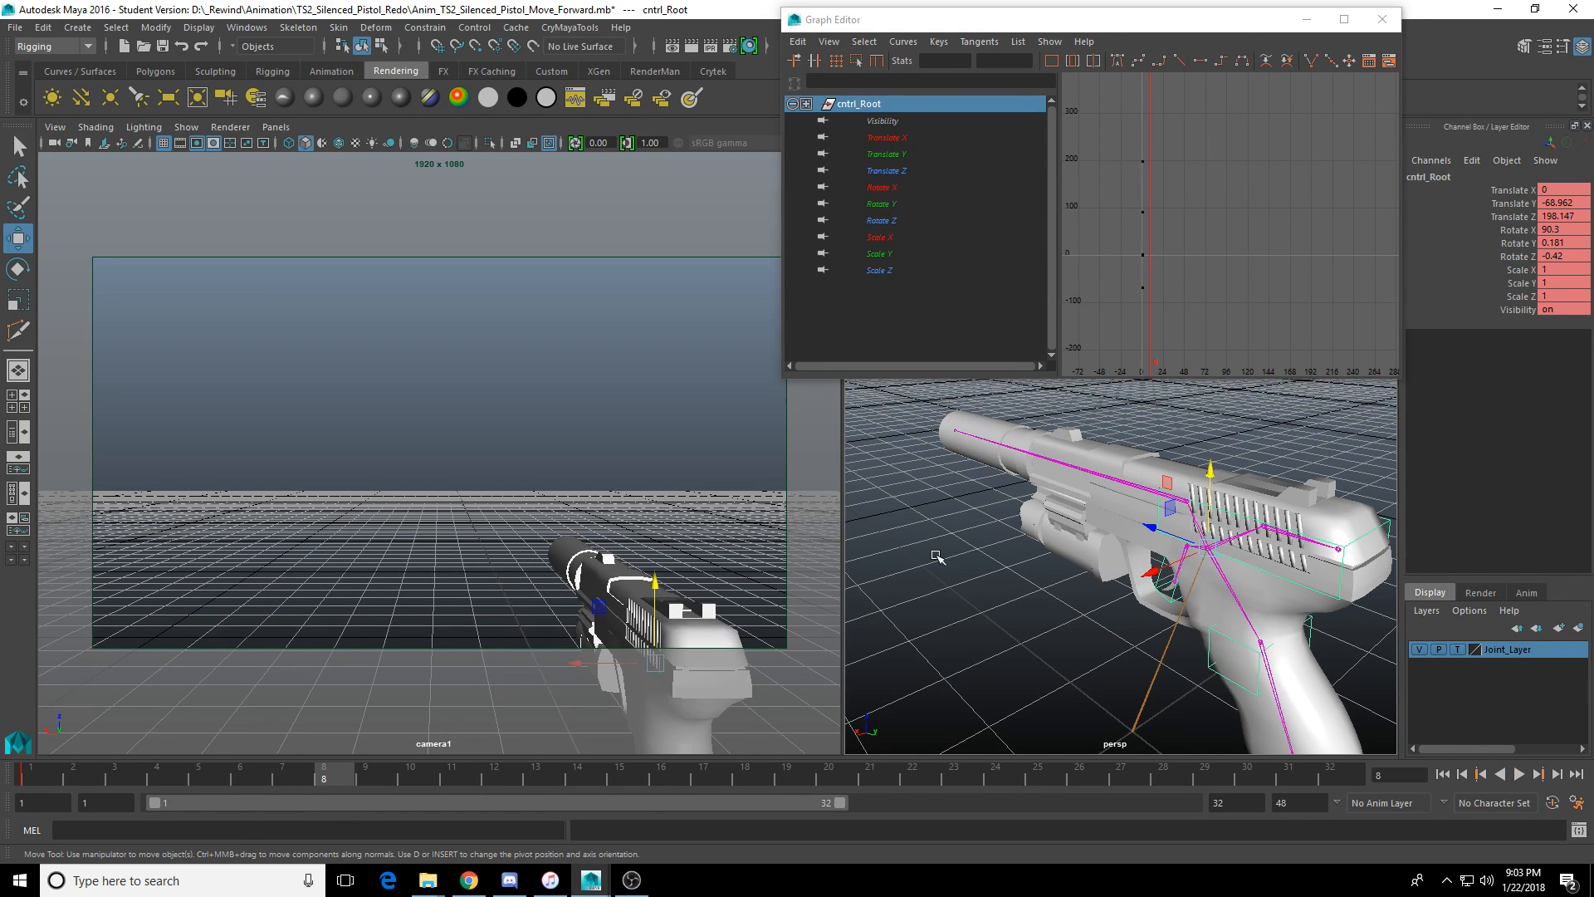
alt+drag(1110, 607, 1085, 628)
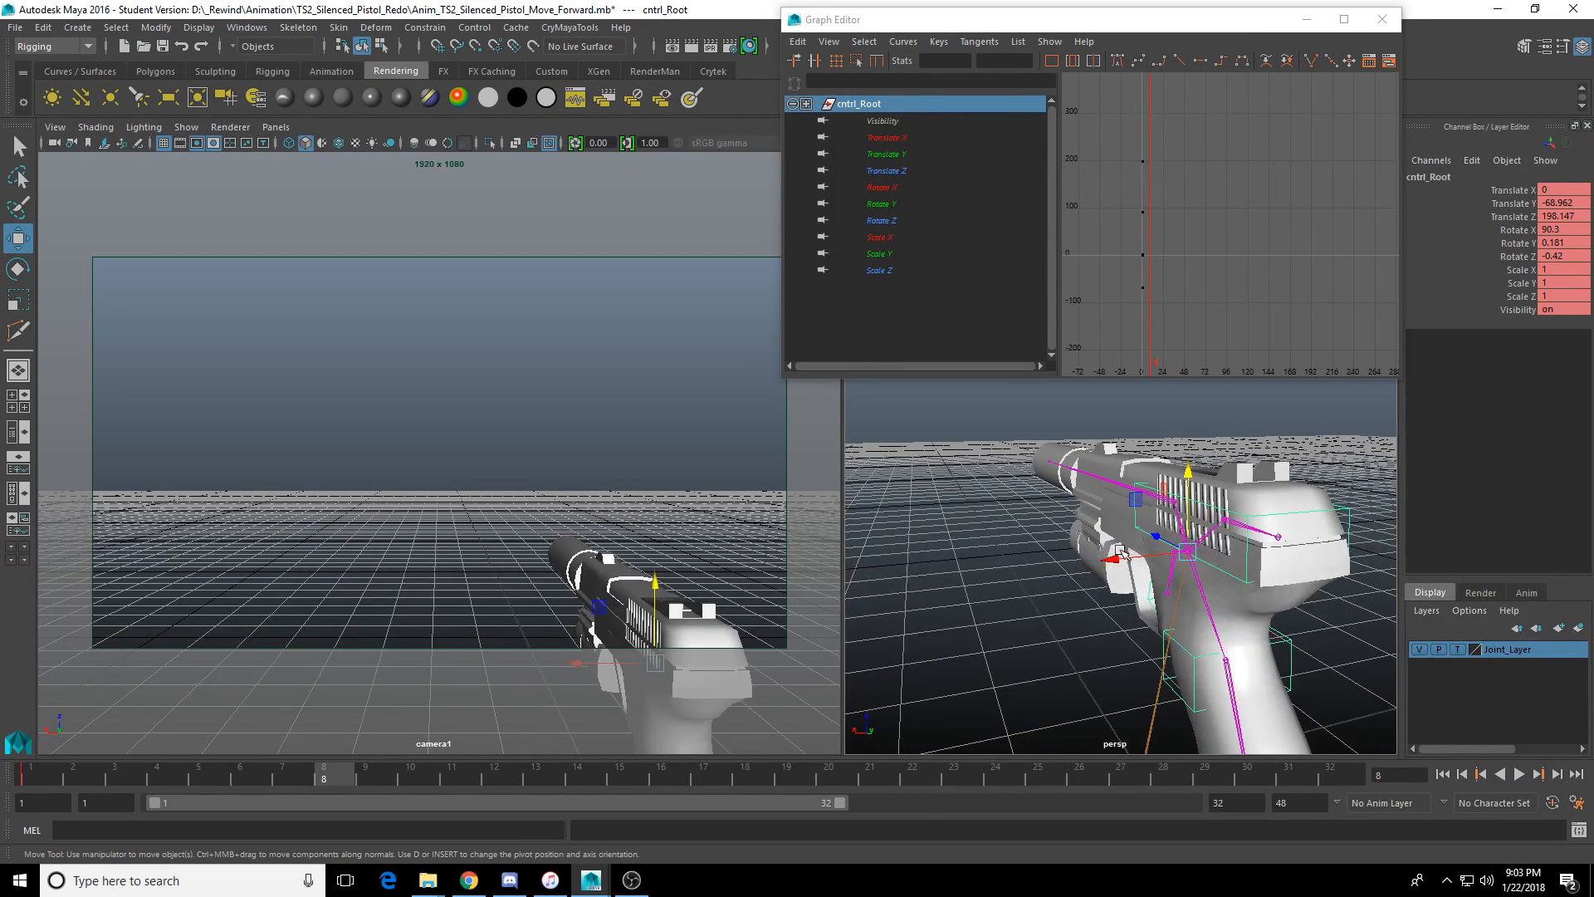
alt+drag(1122, 553, 1139, 549)
key(e)
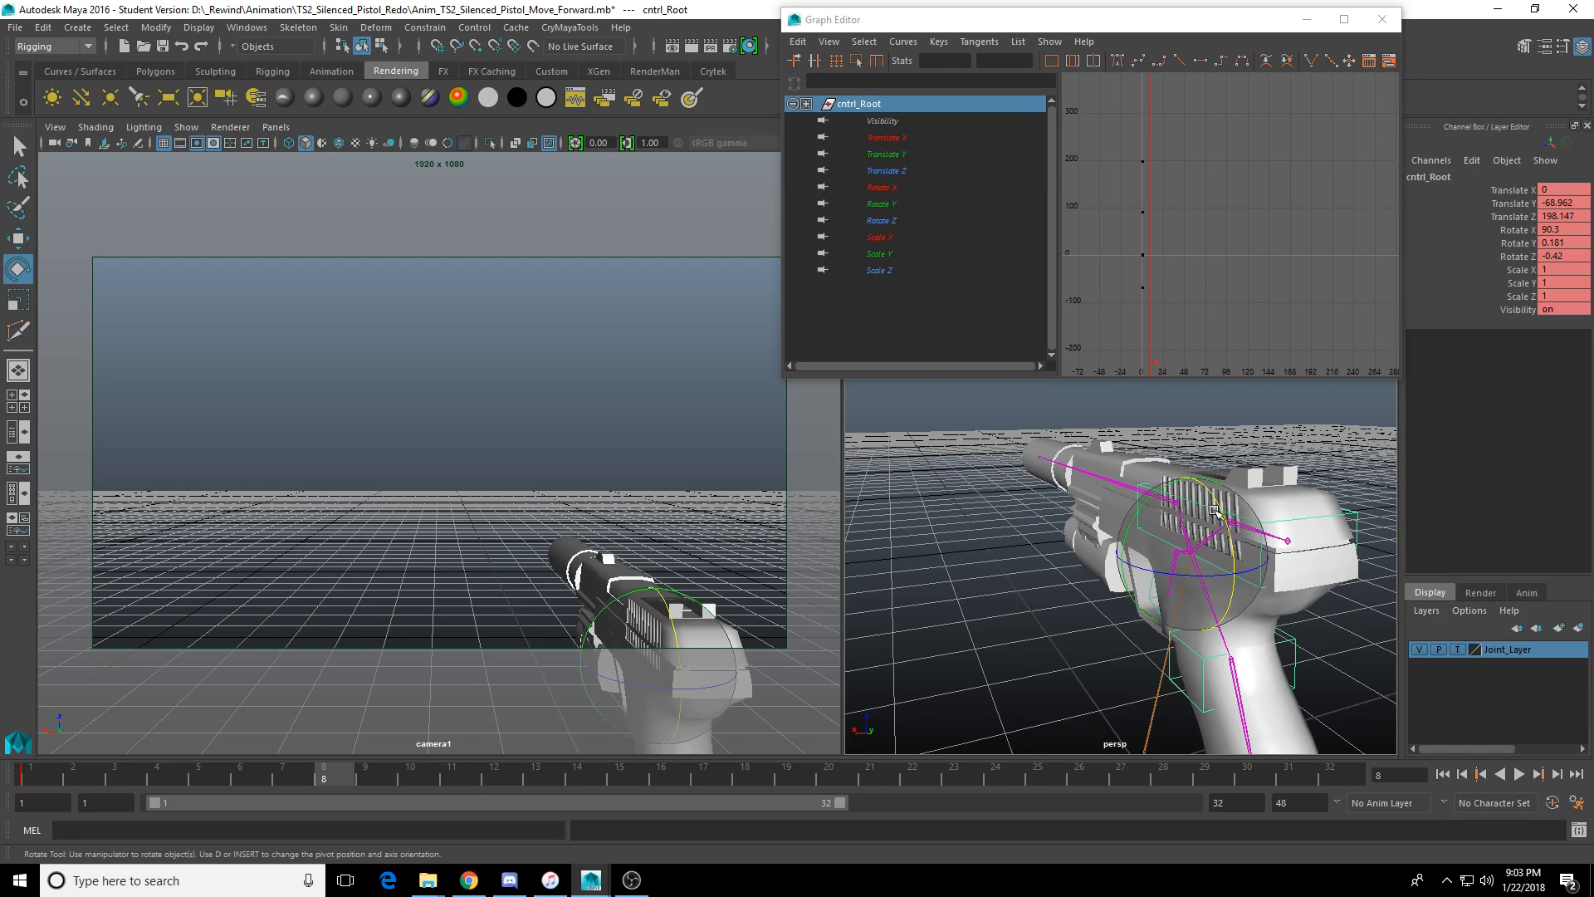
drag(1211, 504, 1110, 560)
key(w)
drag(1177, 479, 1237, 447)
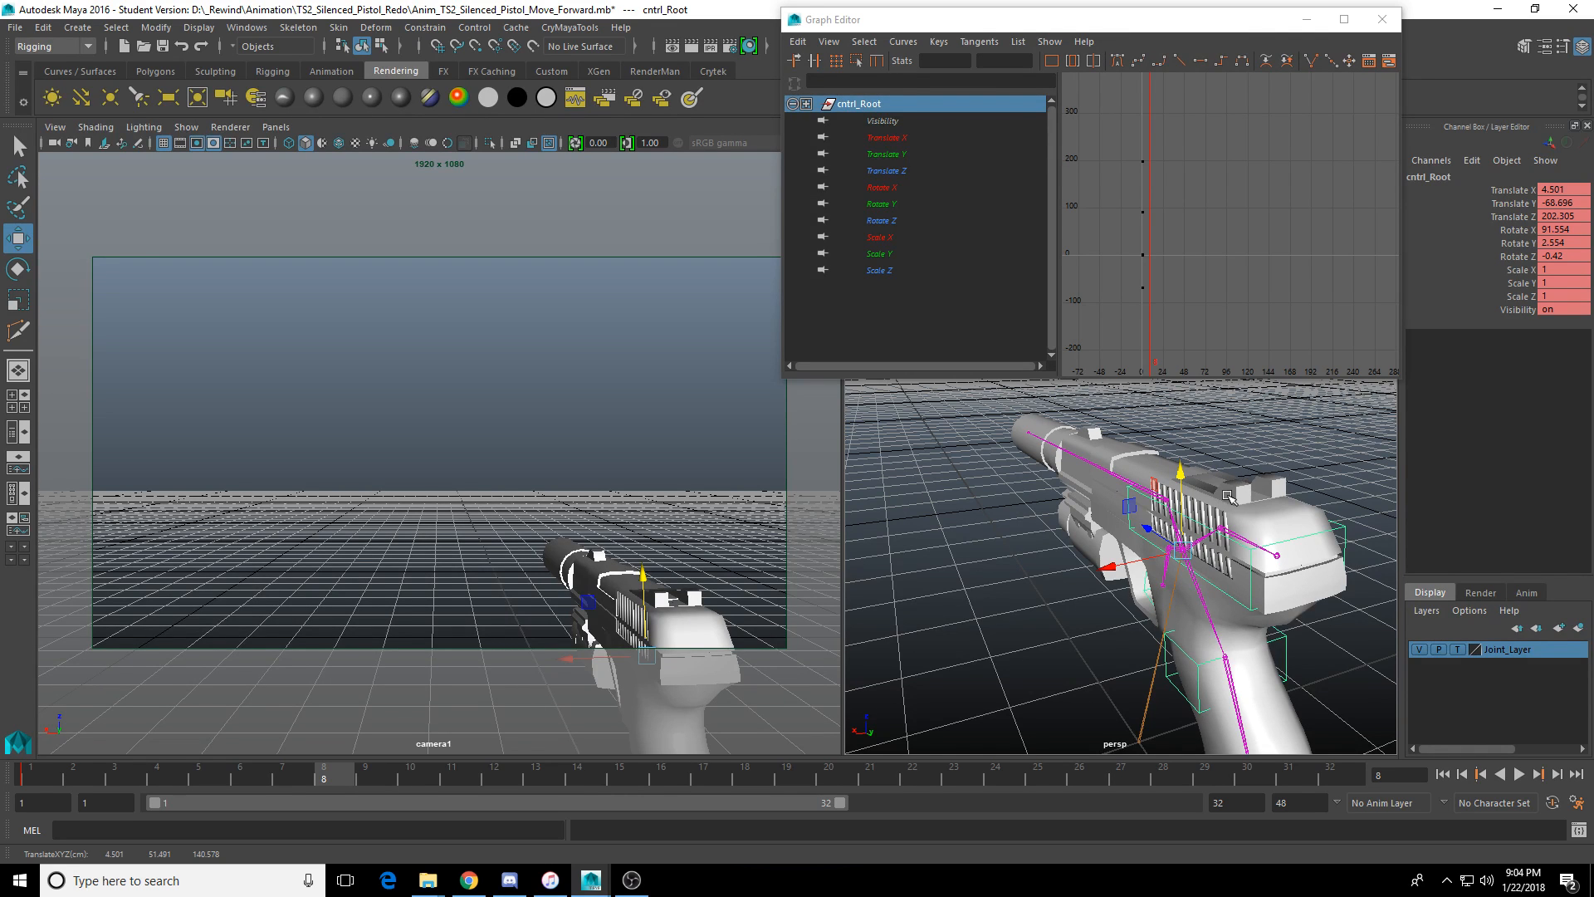
key(s)
Pose and key the root control at frame 16 at about Translate 6.566, -68.588, 197.7, with Rotate Y about 0.389.
key(alt+v)
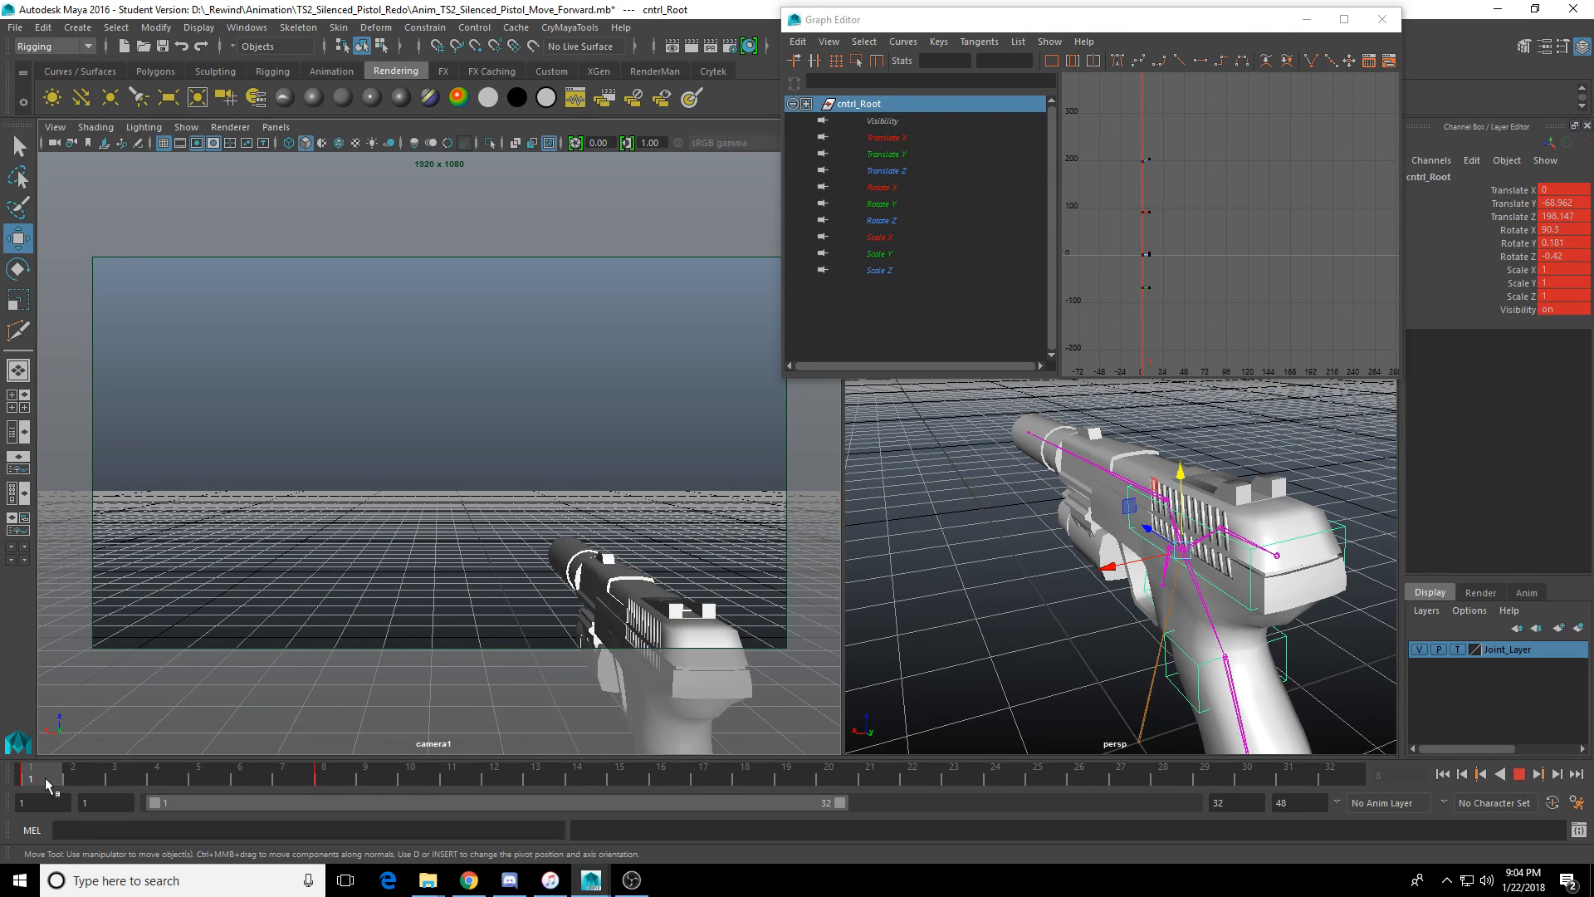
mouse_move(374, 789)
mouse_down()
mouse_move(325, 789)
mouse_move(786, 781)
mouse_move(549, 807)
mouse_up()
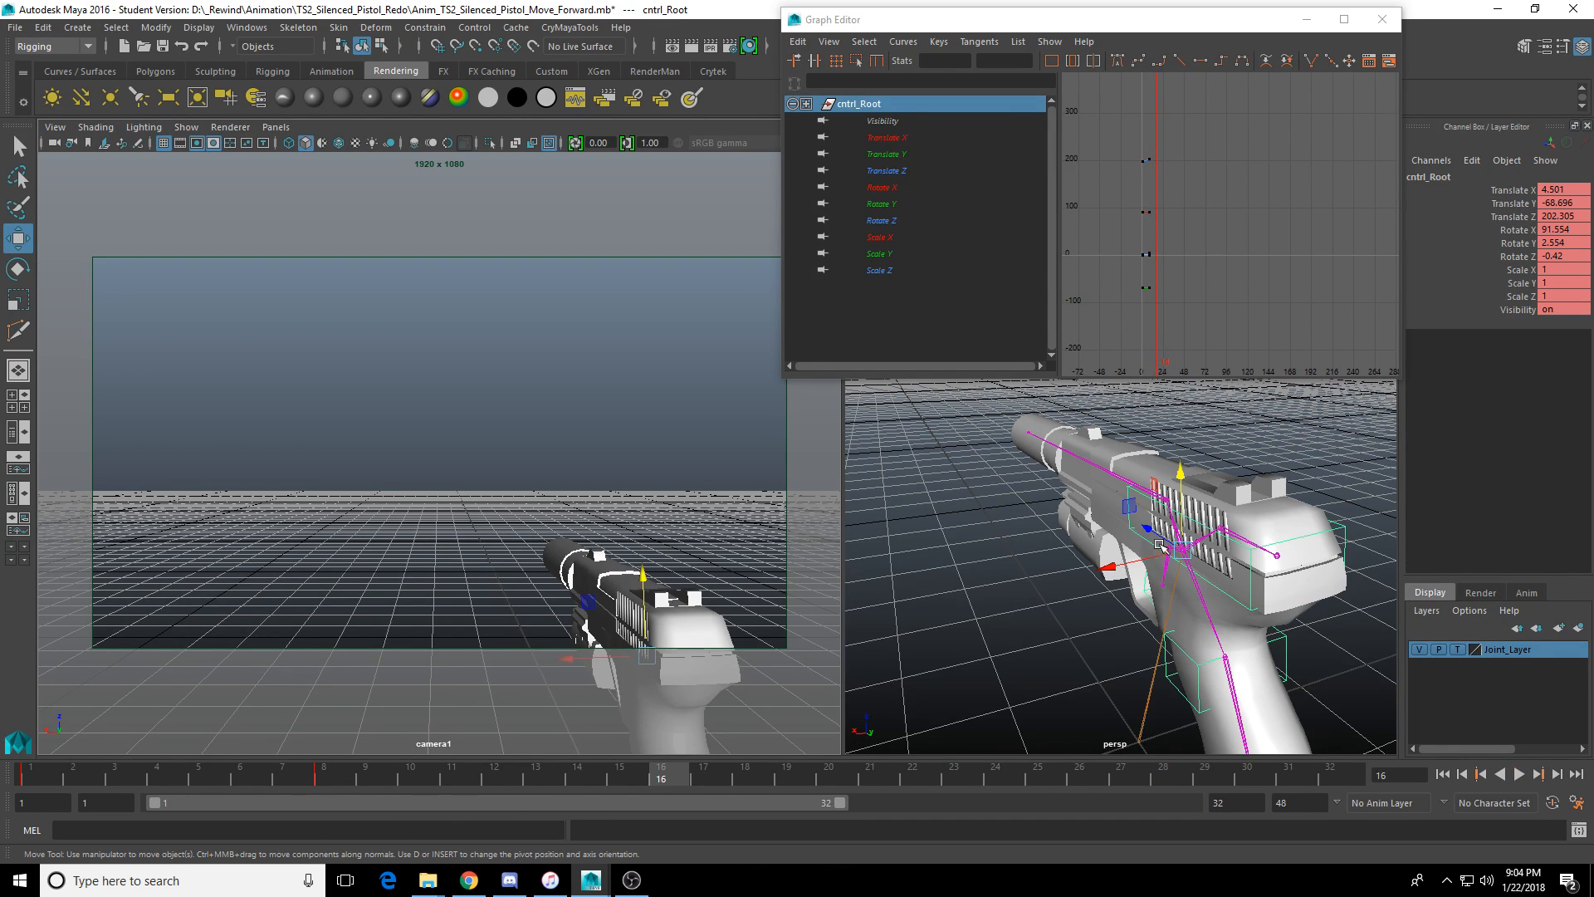
drag(1108, 570, 1120, 550)
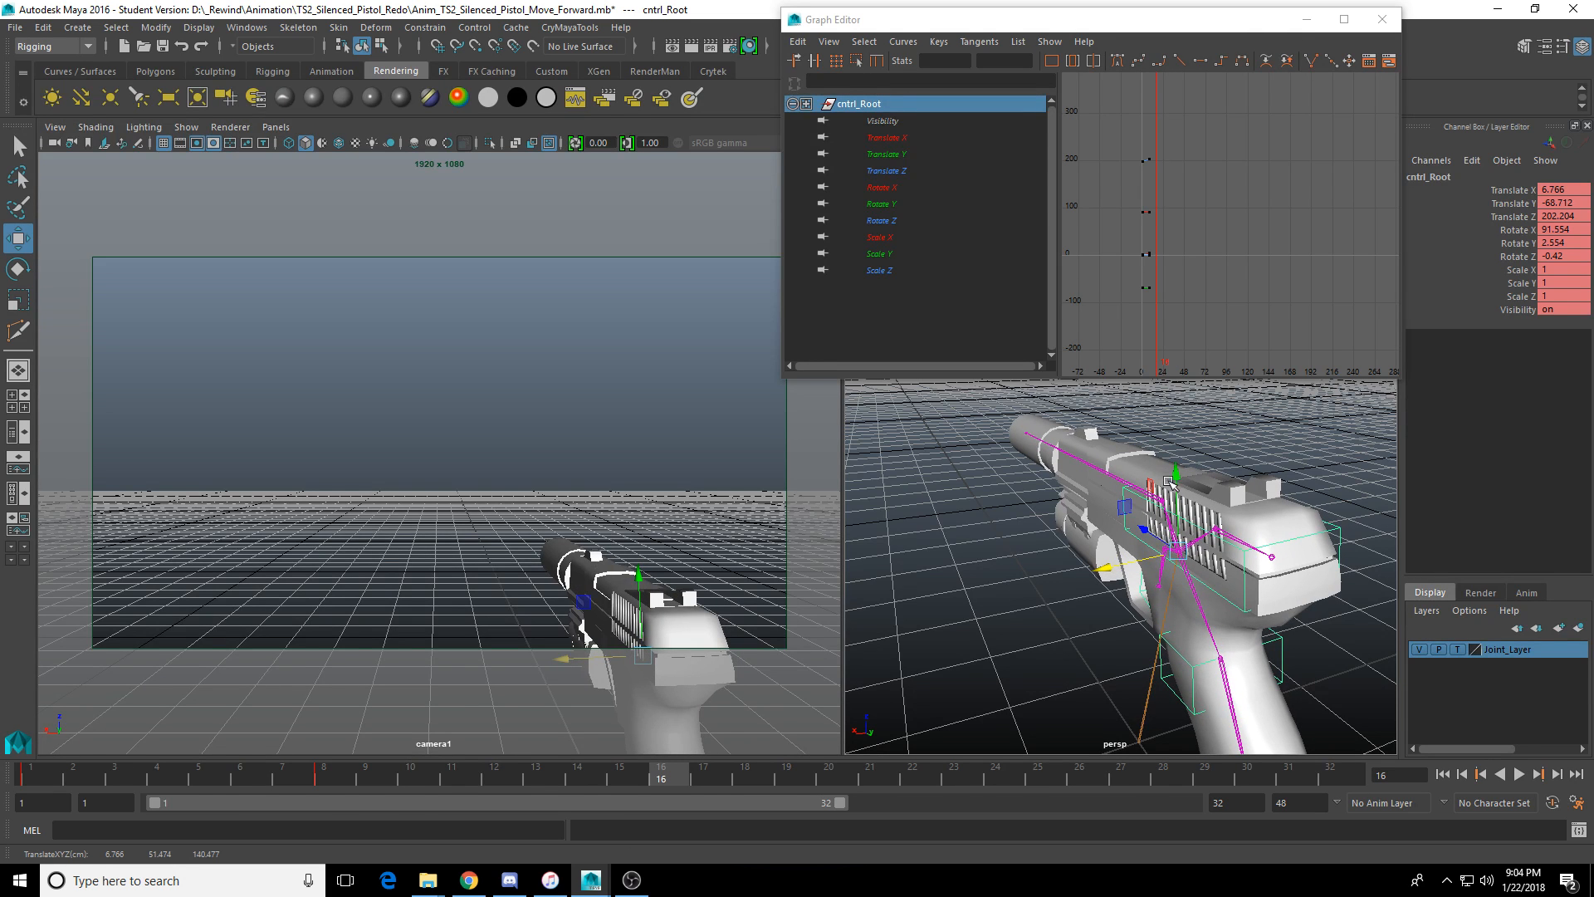
drag(1176, 478, 1146, 501)
key(e)
key(s)
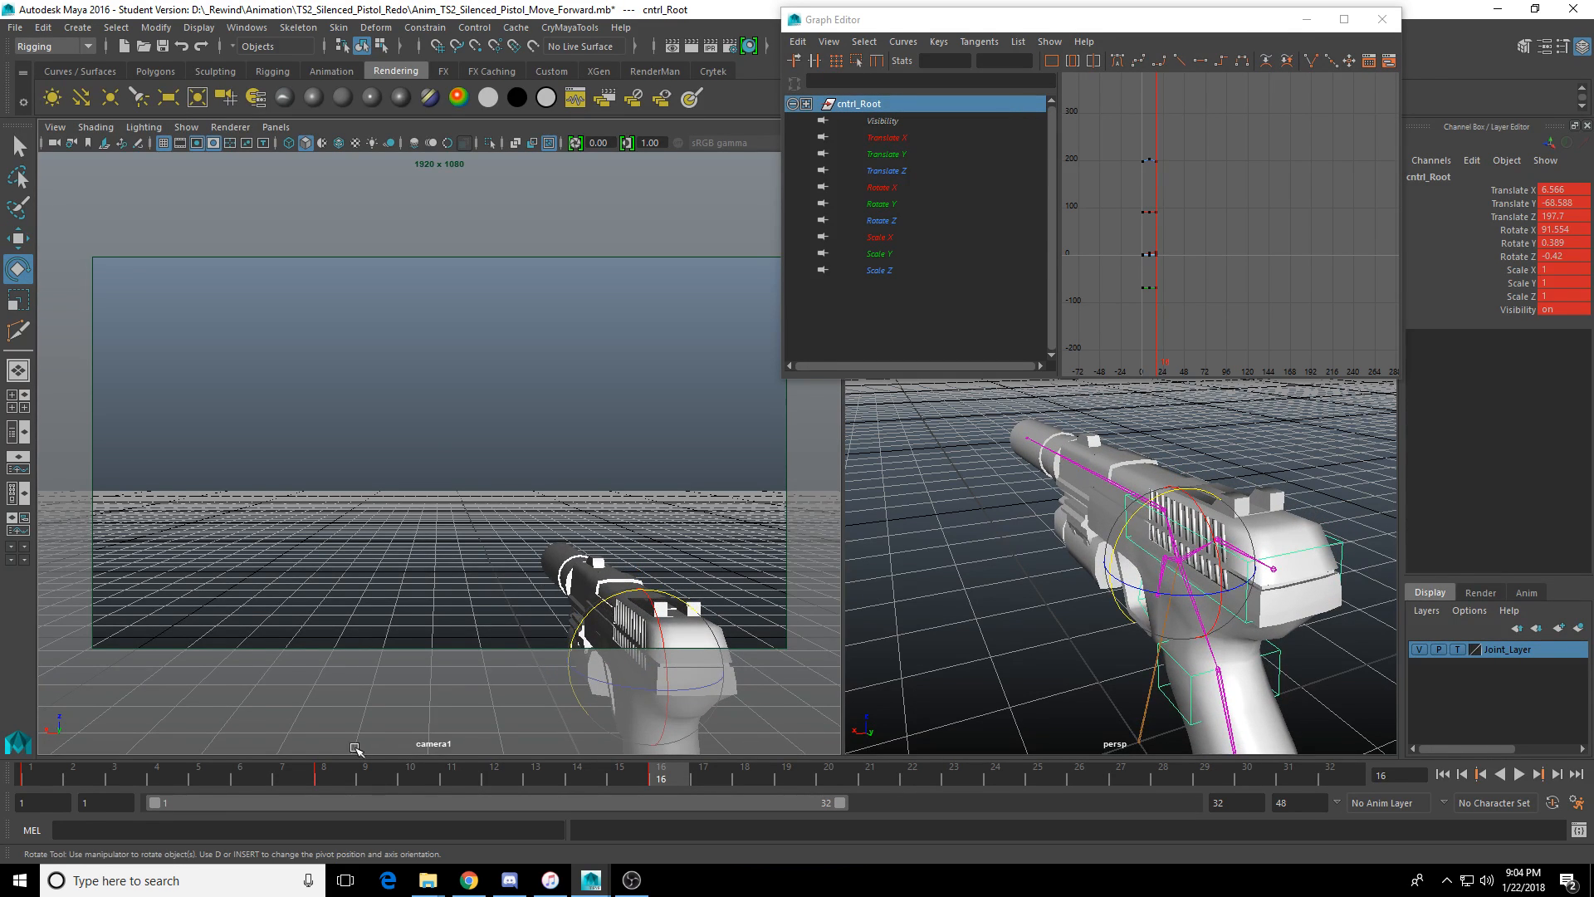
Copy the root control's key from frame 8 and paste it at frame 24.
key(alt+v)
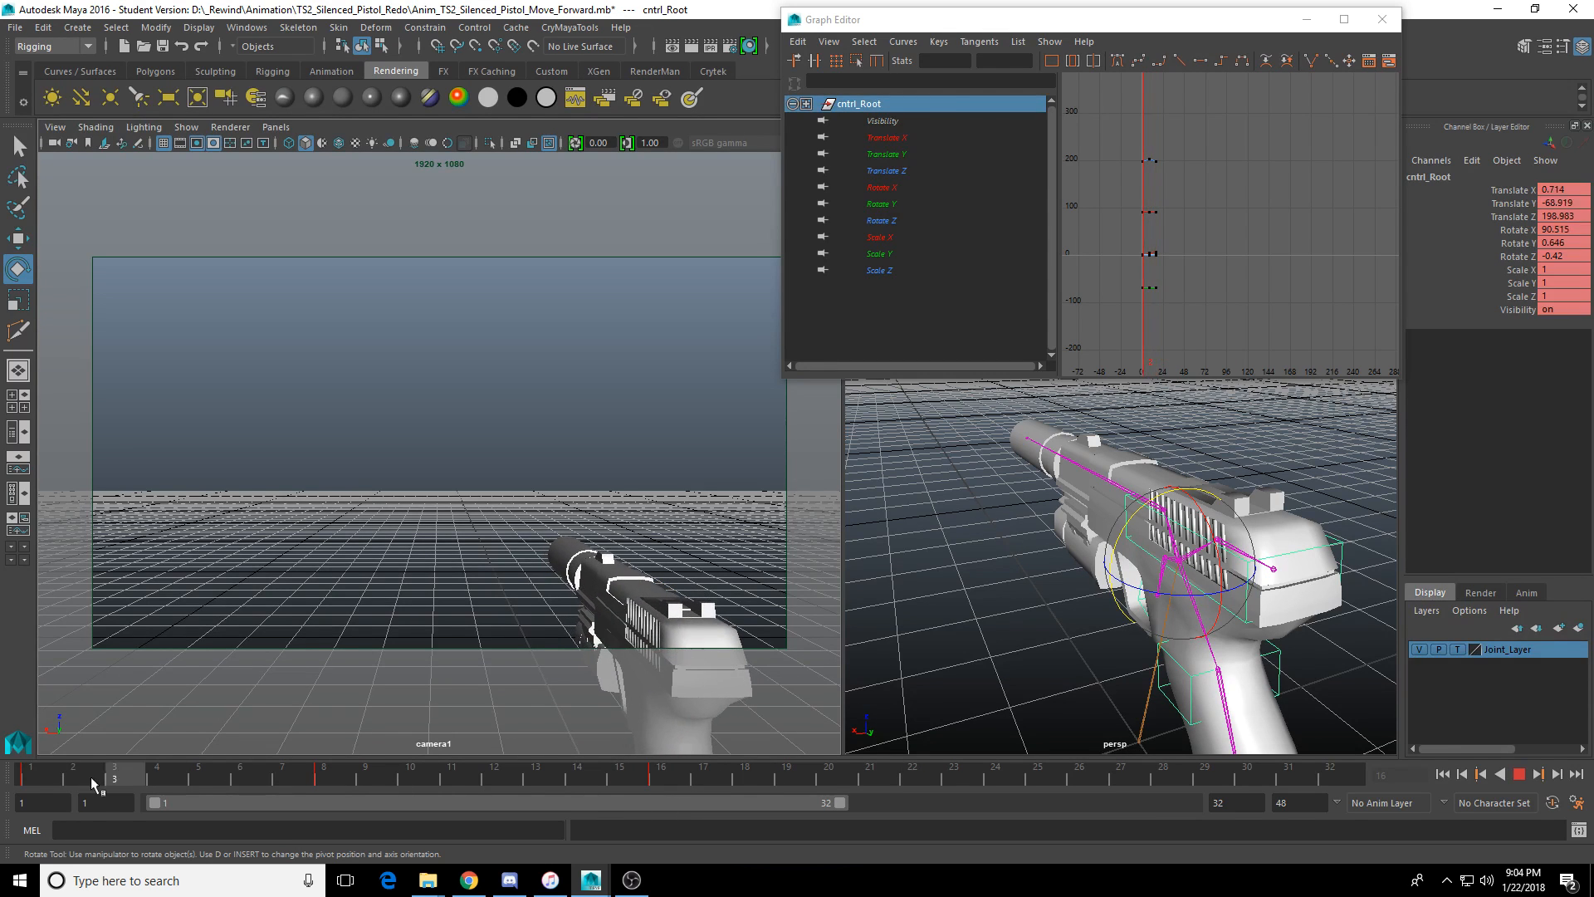
mouse_move(203, 775)
mouse_down()
mouse_move(669, 785)
mouse_move(332, 779)
mouse_up()
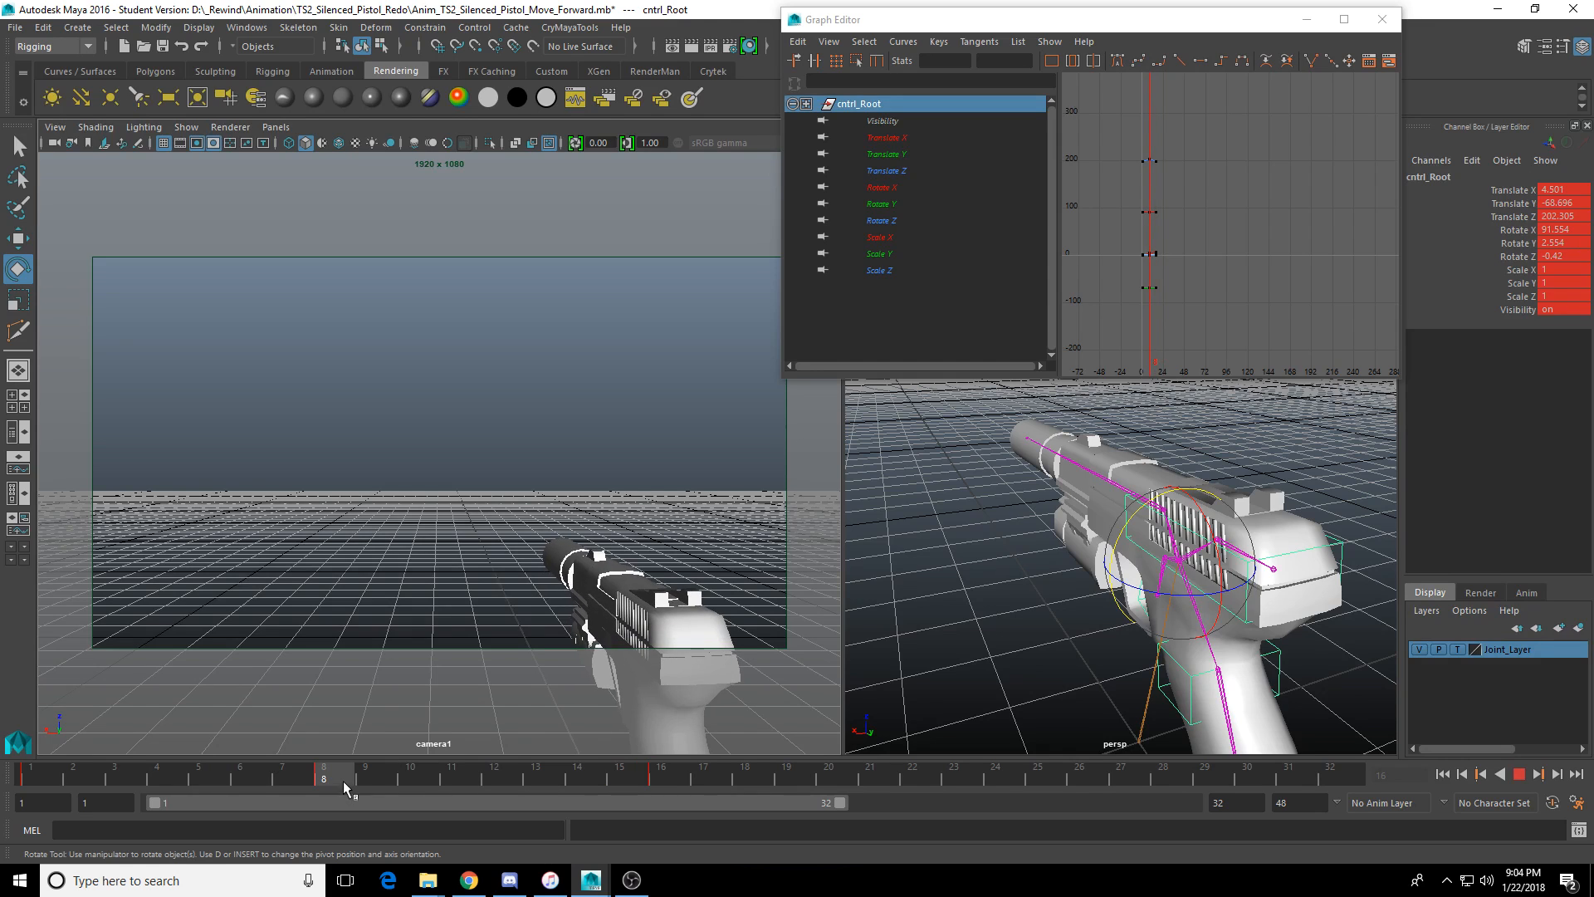
right_click(337, 777)
click(395, 548)
drag(668, 779, 999, 780)
right_click(999, 780)
mouse_move(1098, 563)
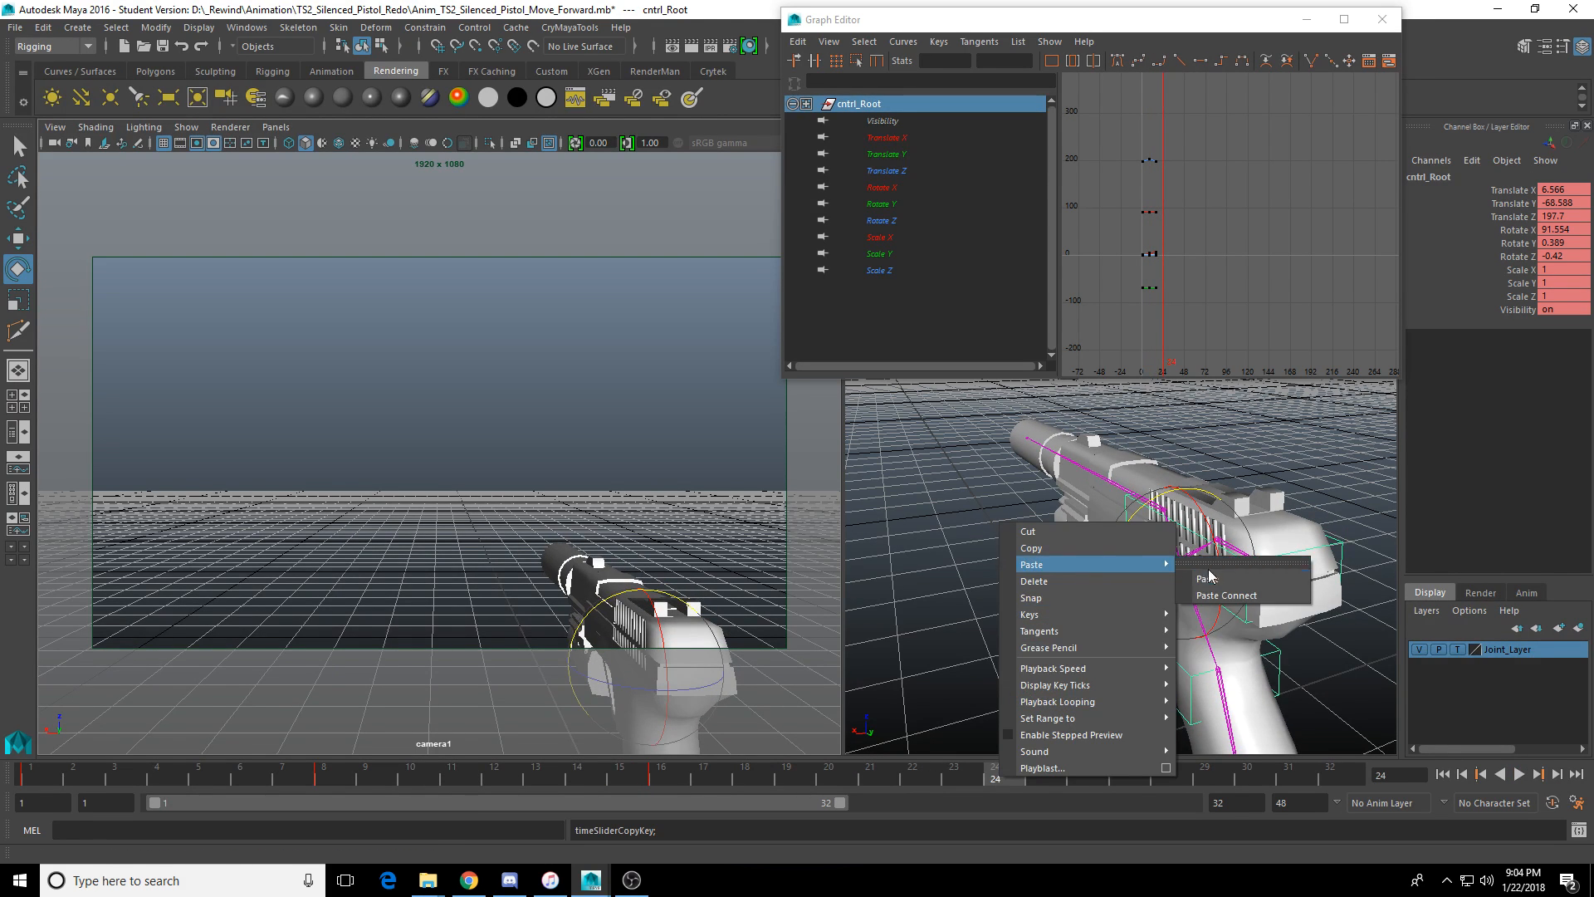
click(1213, 581)
Rotate the root control at frame 24 to about -0.07 on Y, key it, and review the motion through frame 24.
drag(303, 783, 1017, 782)
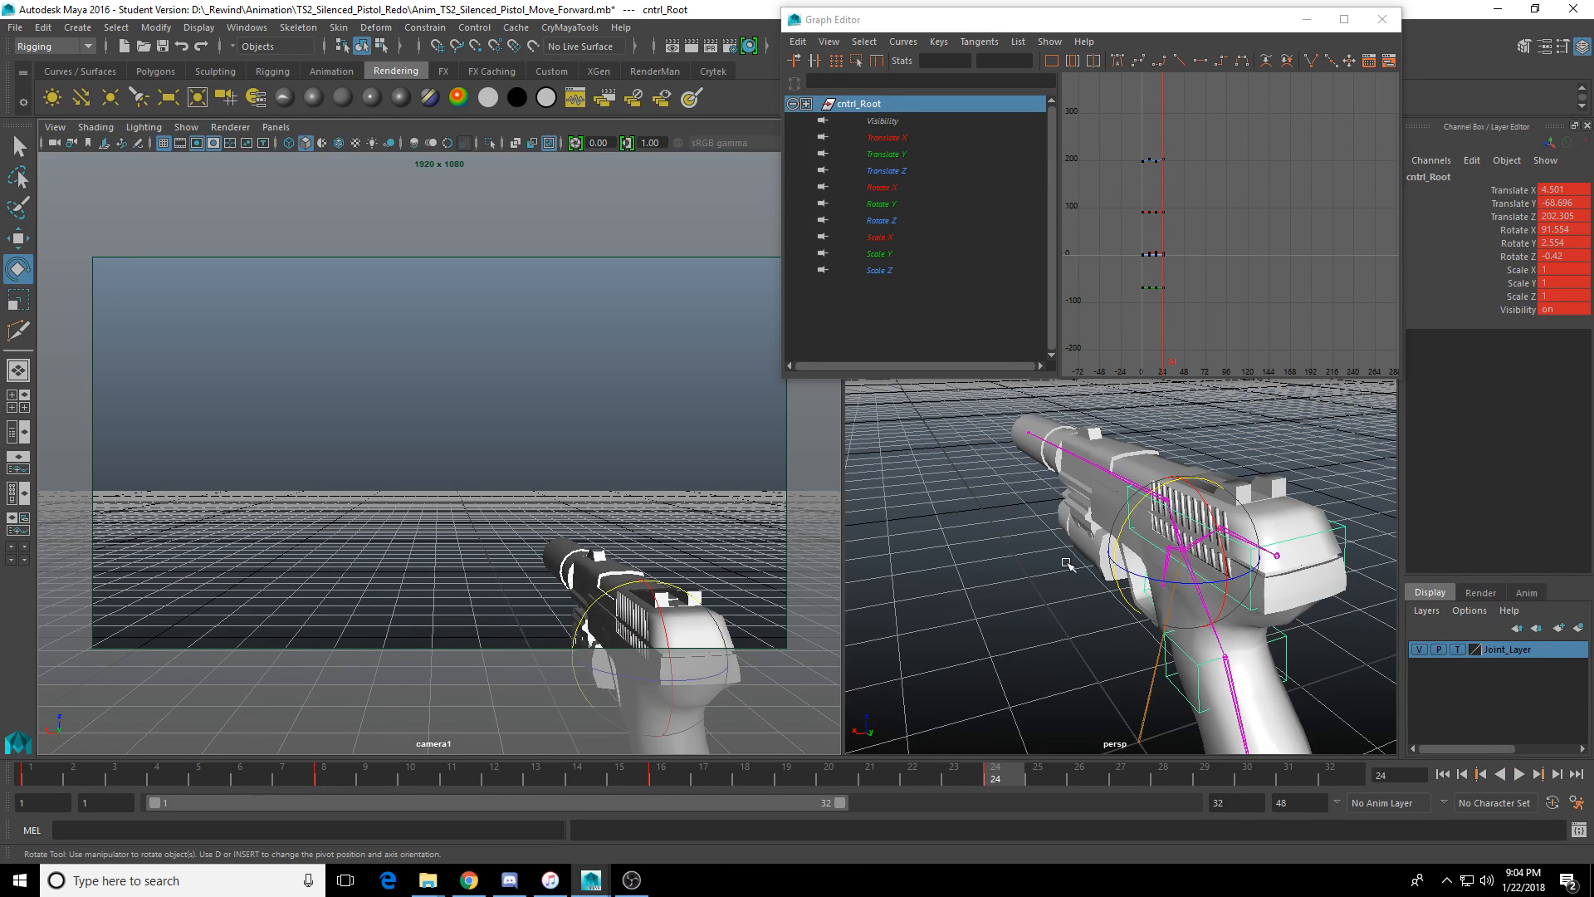
drag(1126, 513, 1139, 509)
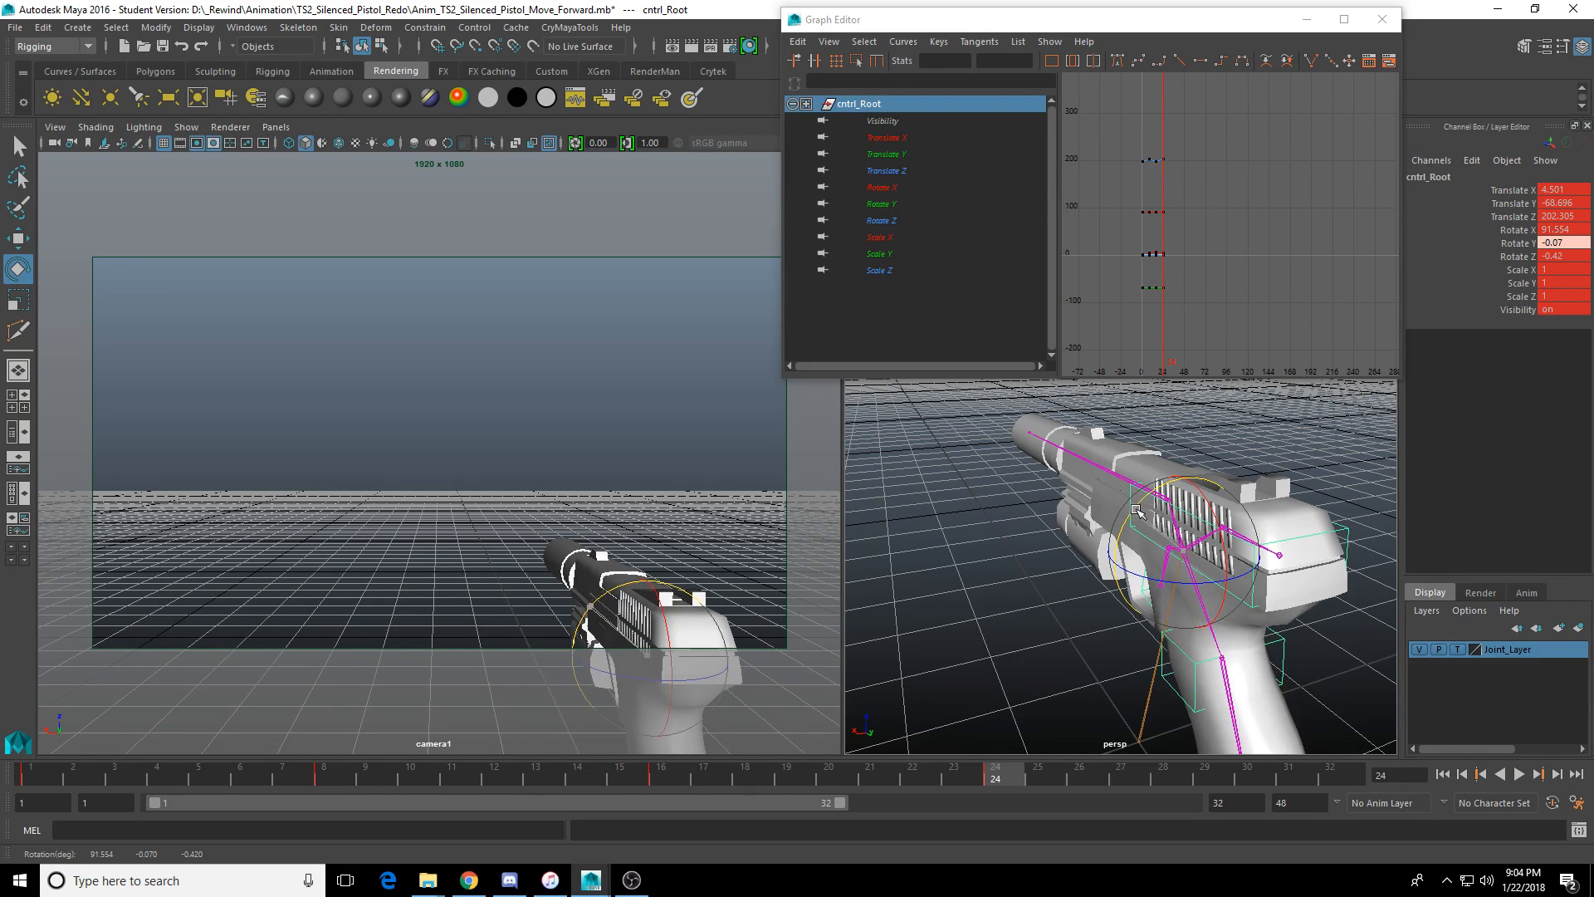
key(s)
key(alt+v)
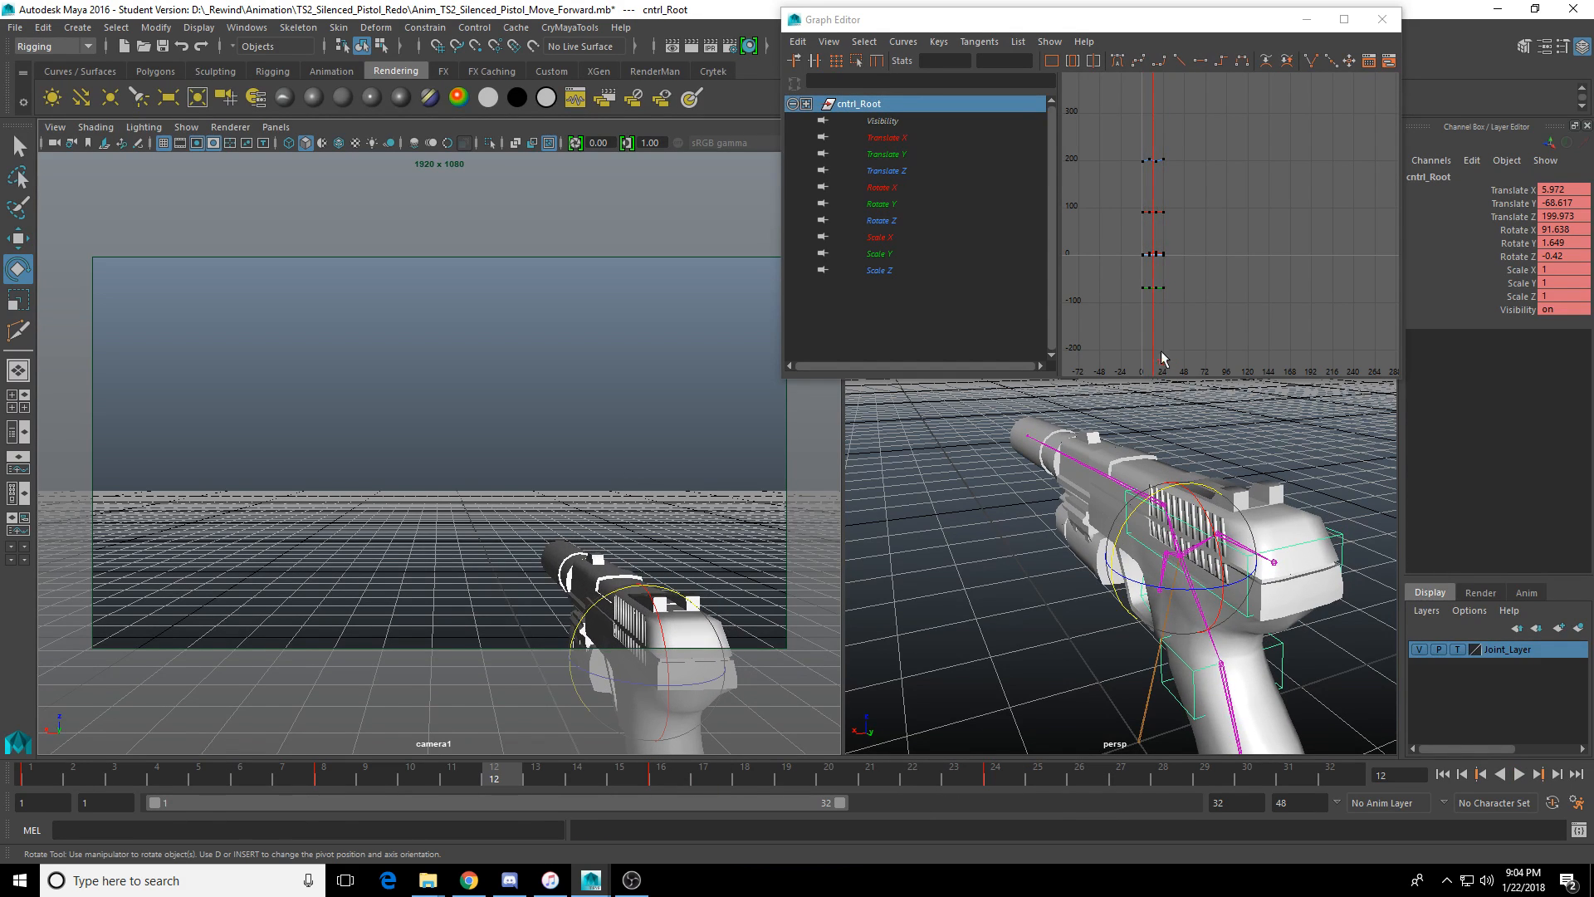
key(alt+v)
key(f)
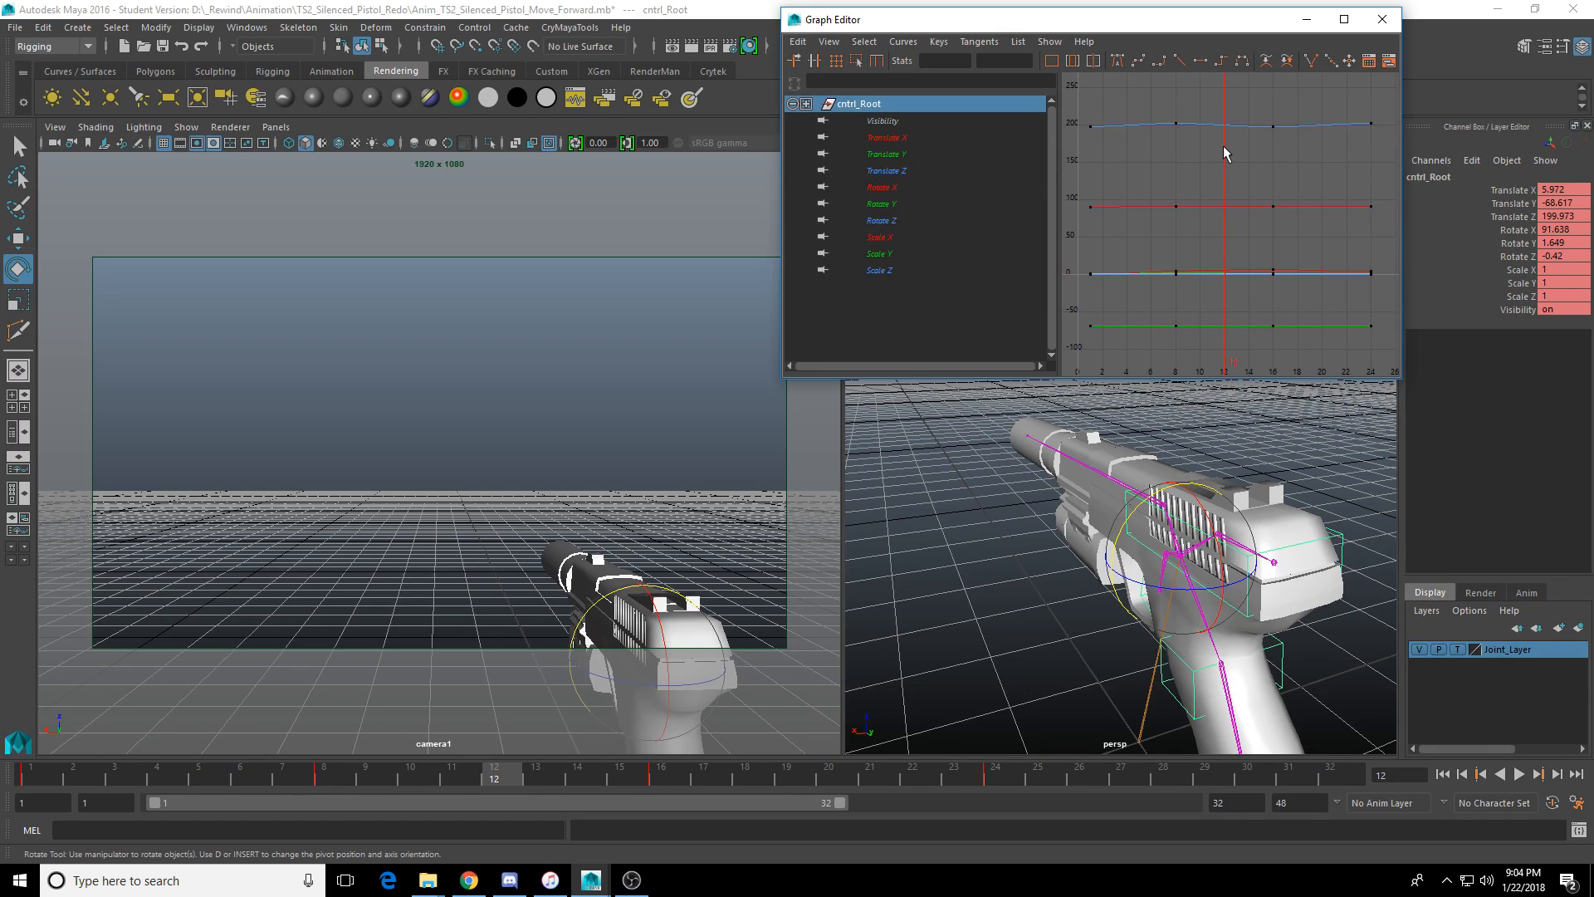
click(27, 780)
drag(59, 779, 656, 780)
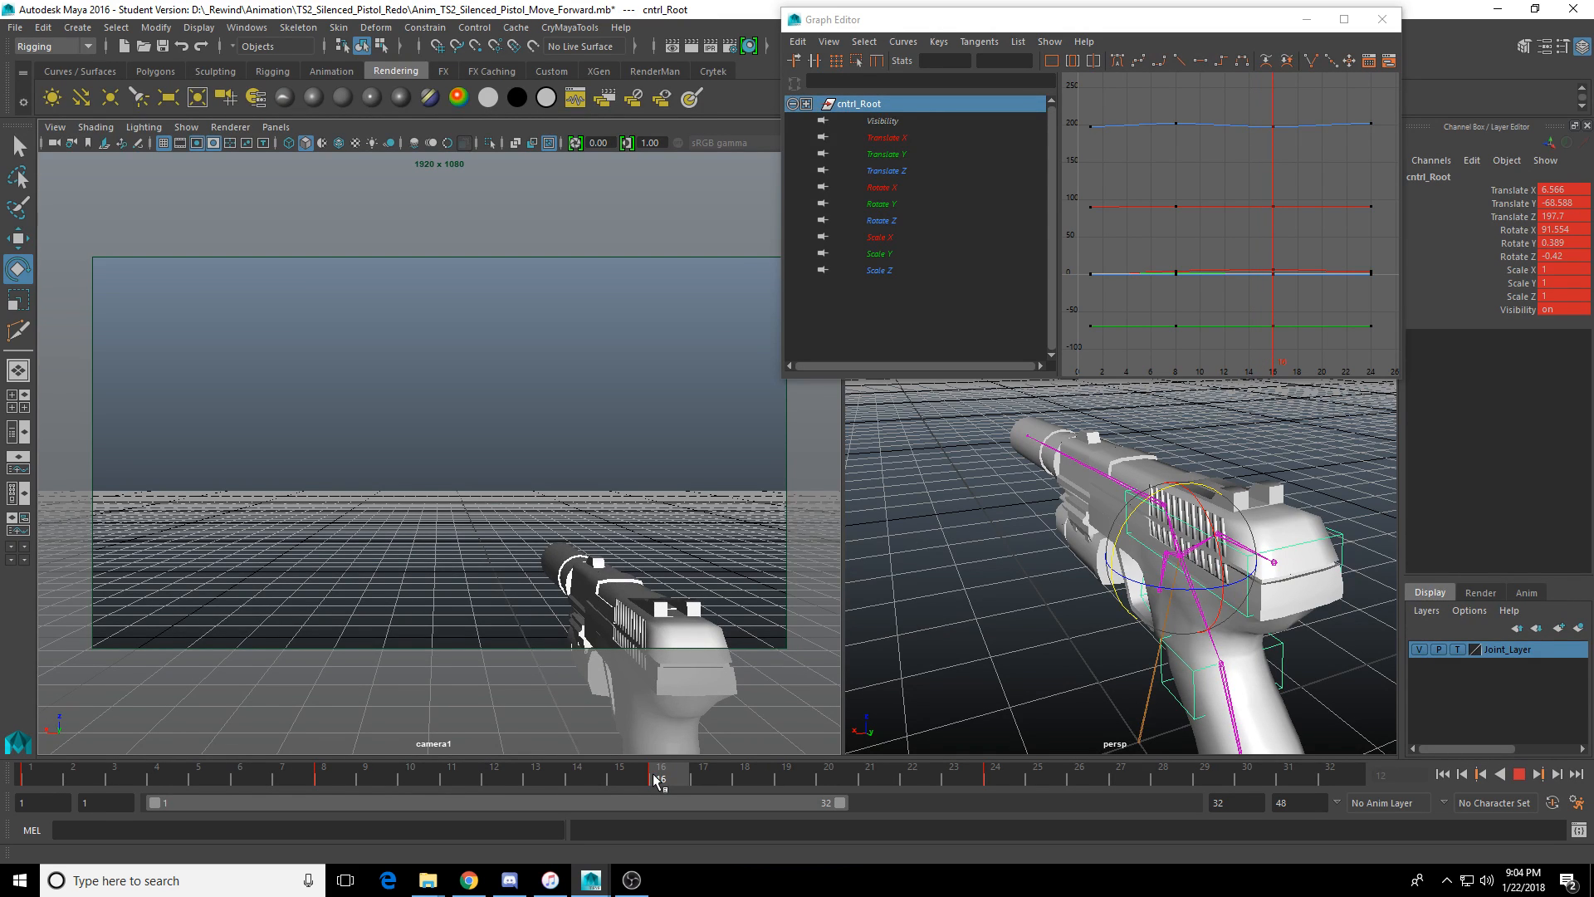
drag(656, 781, 1005, 783)
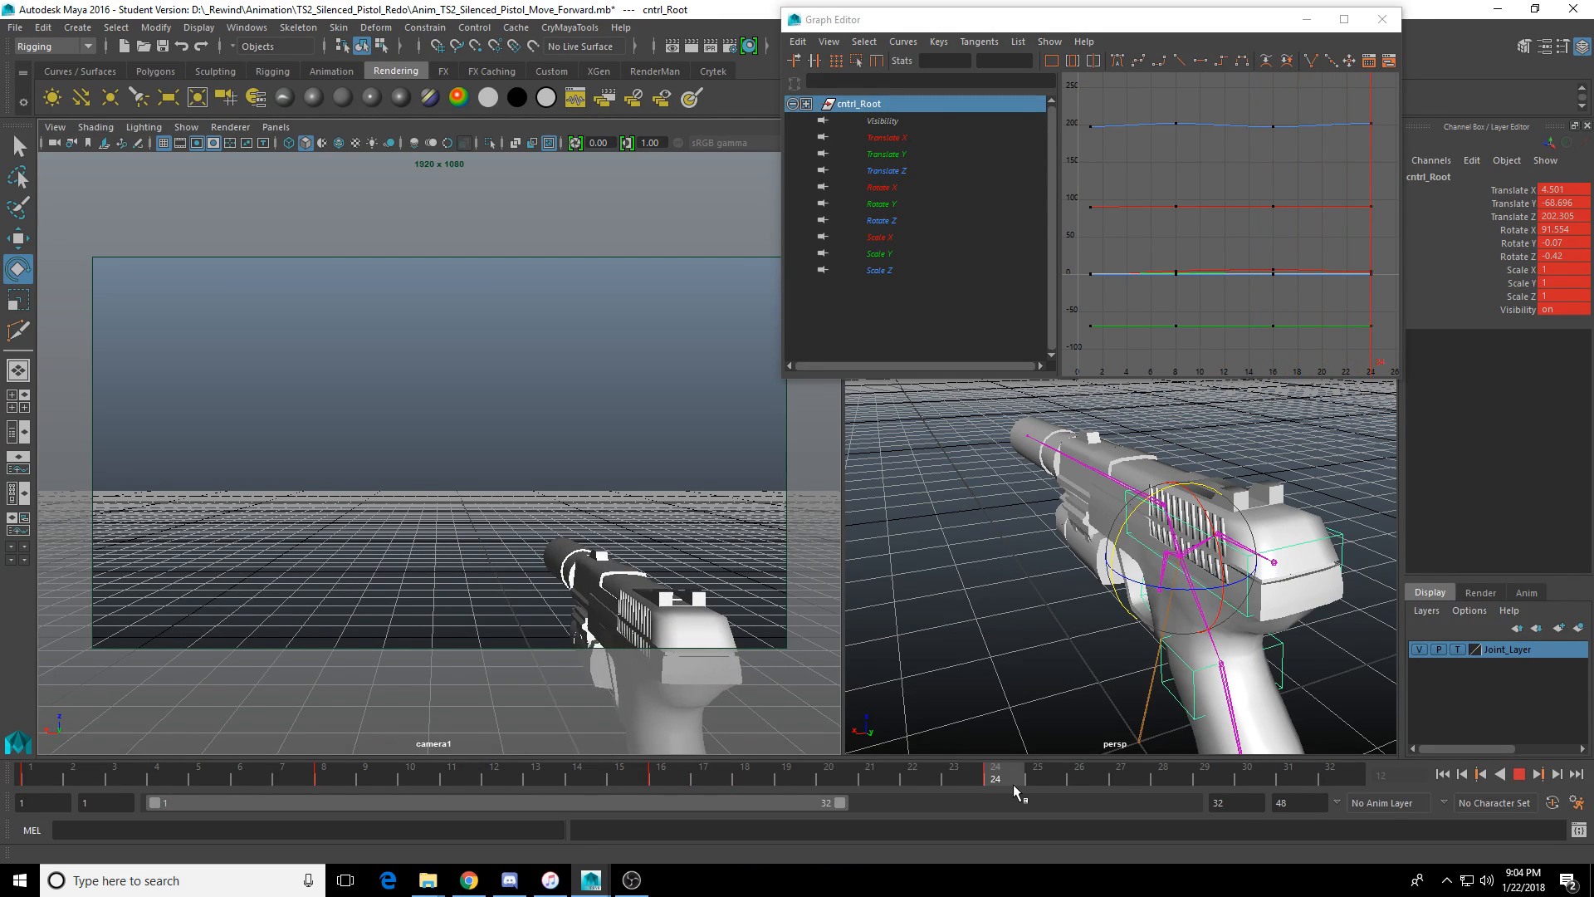
Extend the playback range to frame 33 and paste a copy of the root control's frame 1 key at frame 32.
click(34, 780)
right_click(37, 784)
click(91, 550)
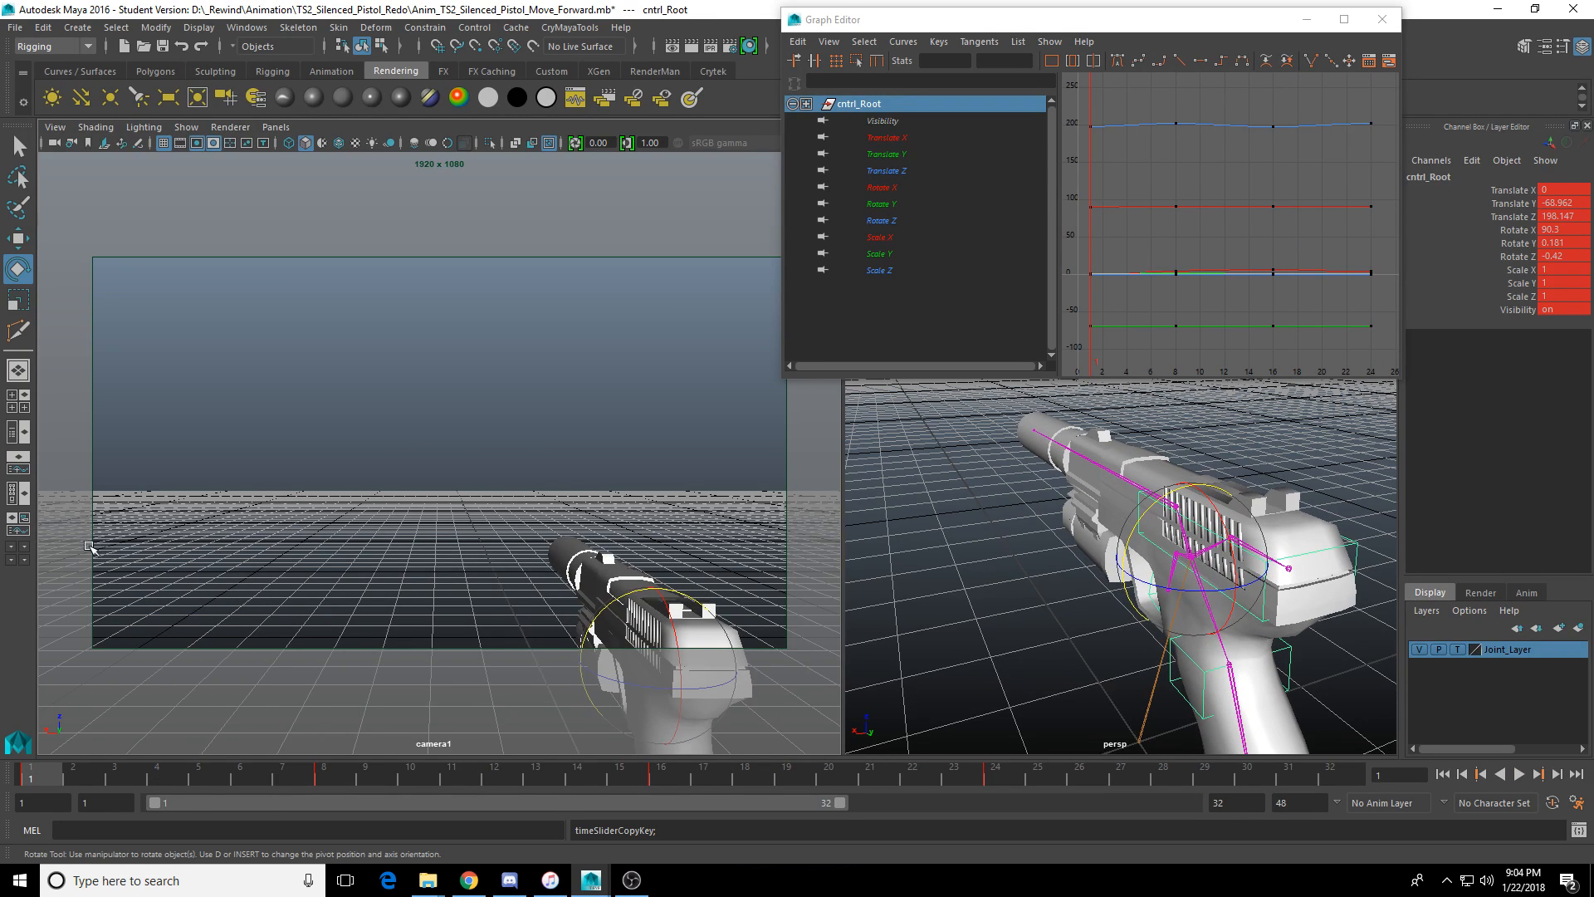
drag(841, 811, 863, 805)
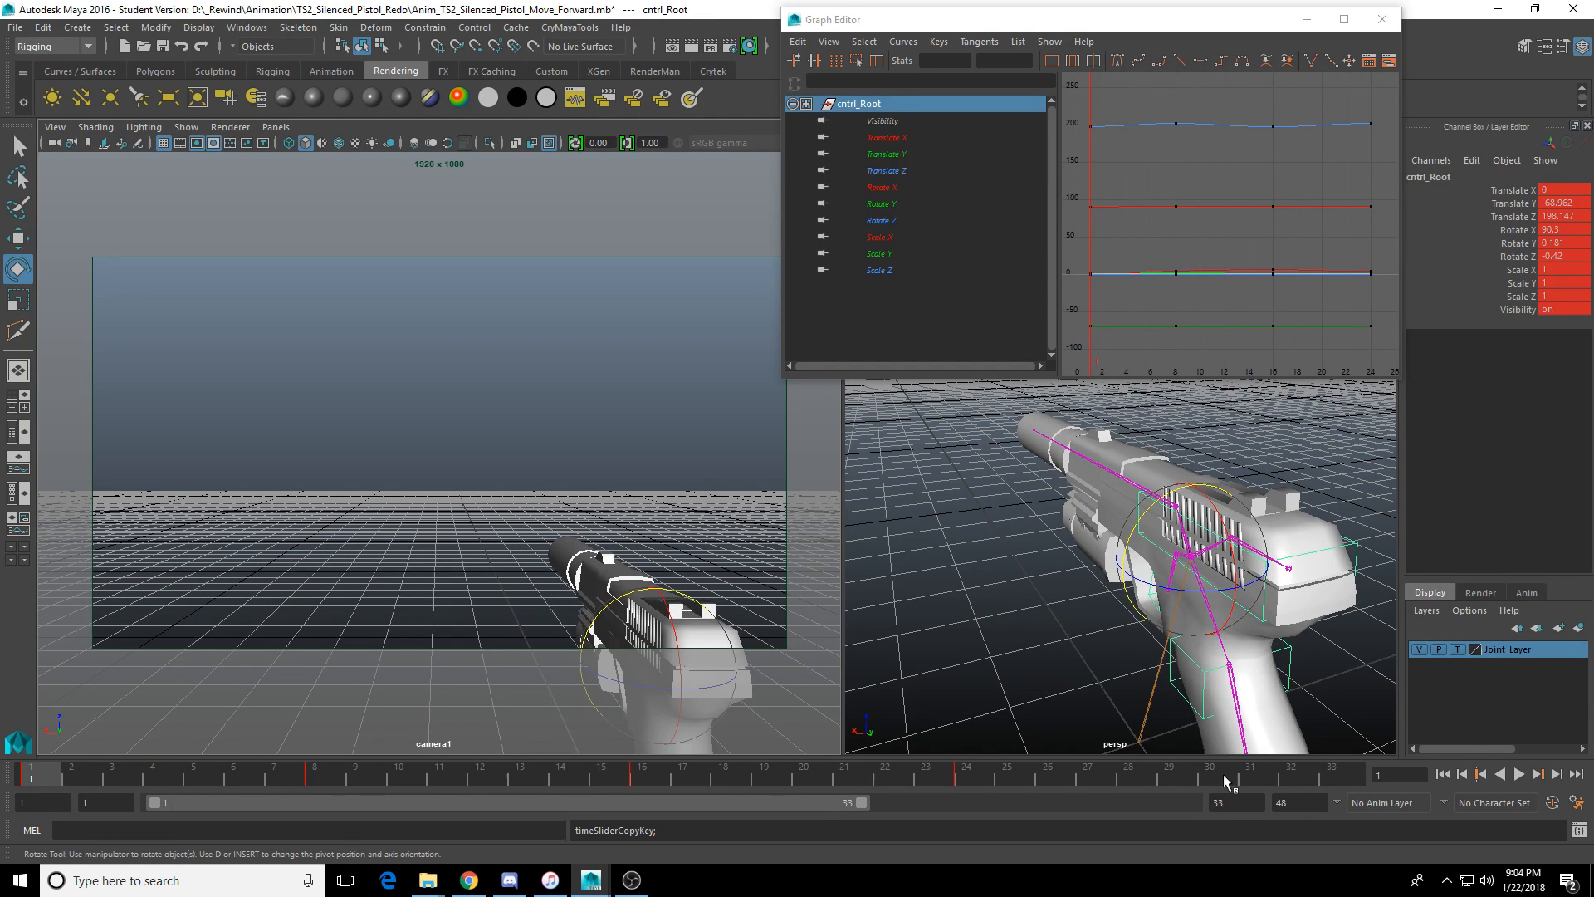
drag(1228, 777, 1283, 777)
right_click(1285, 777)
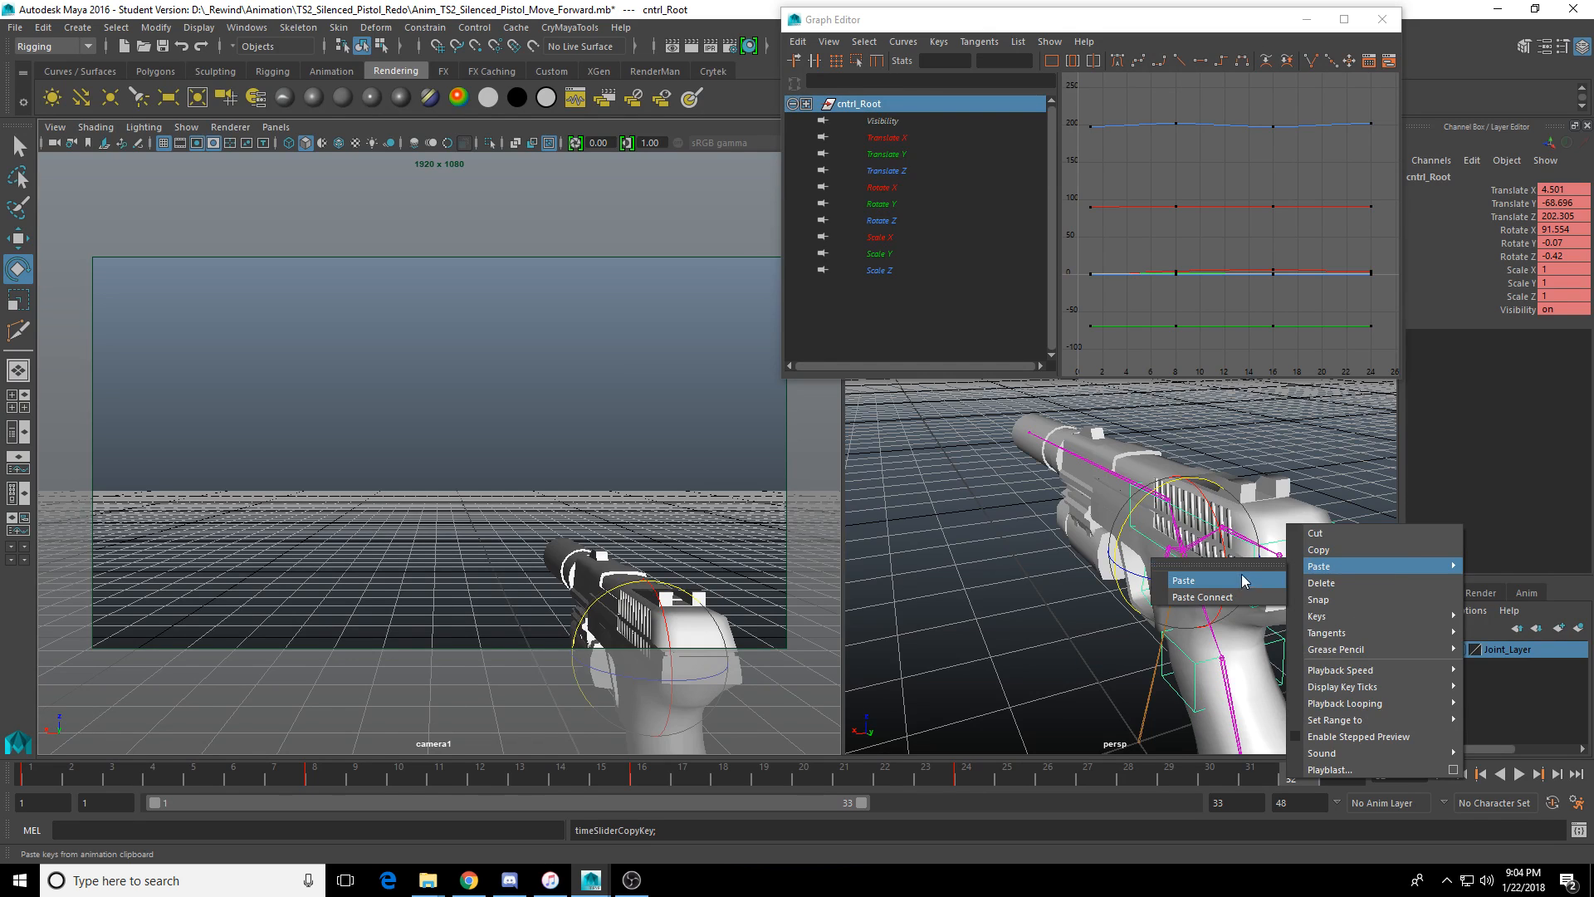
click(1243, 581)
click(1228, 203)
key(a)
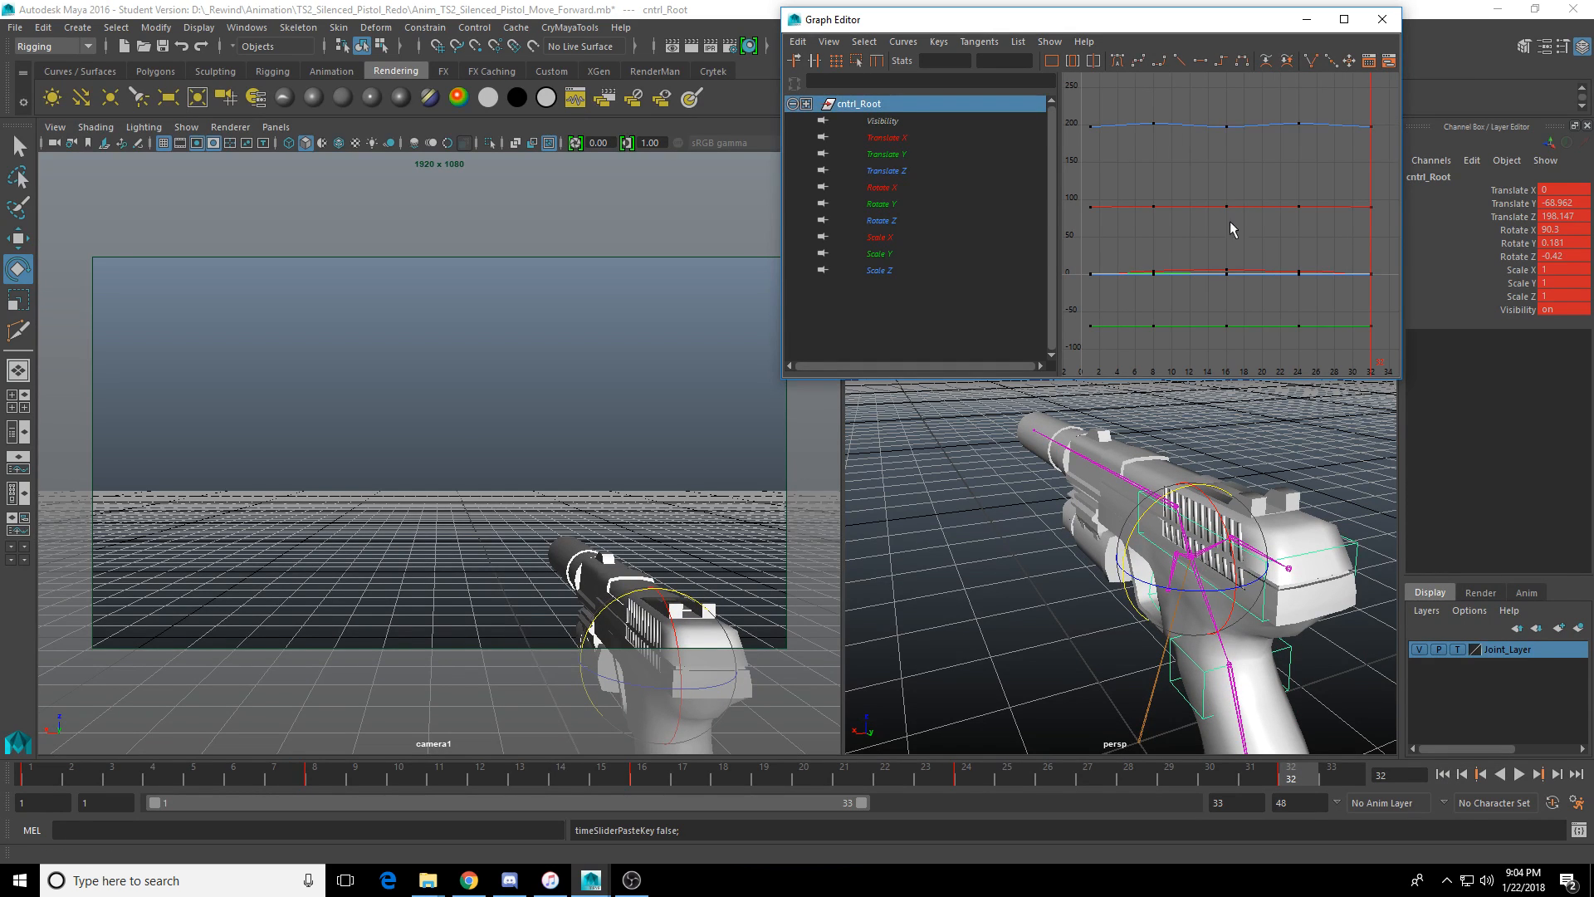
Play back the loop and examine the root control's curves around frame 24, narrowing them to Translate X, Y and Z.
click(1518, 774)
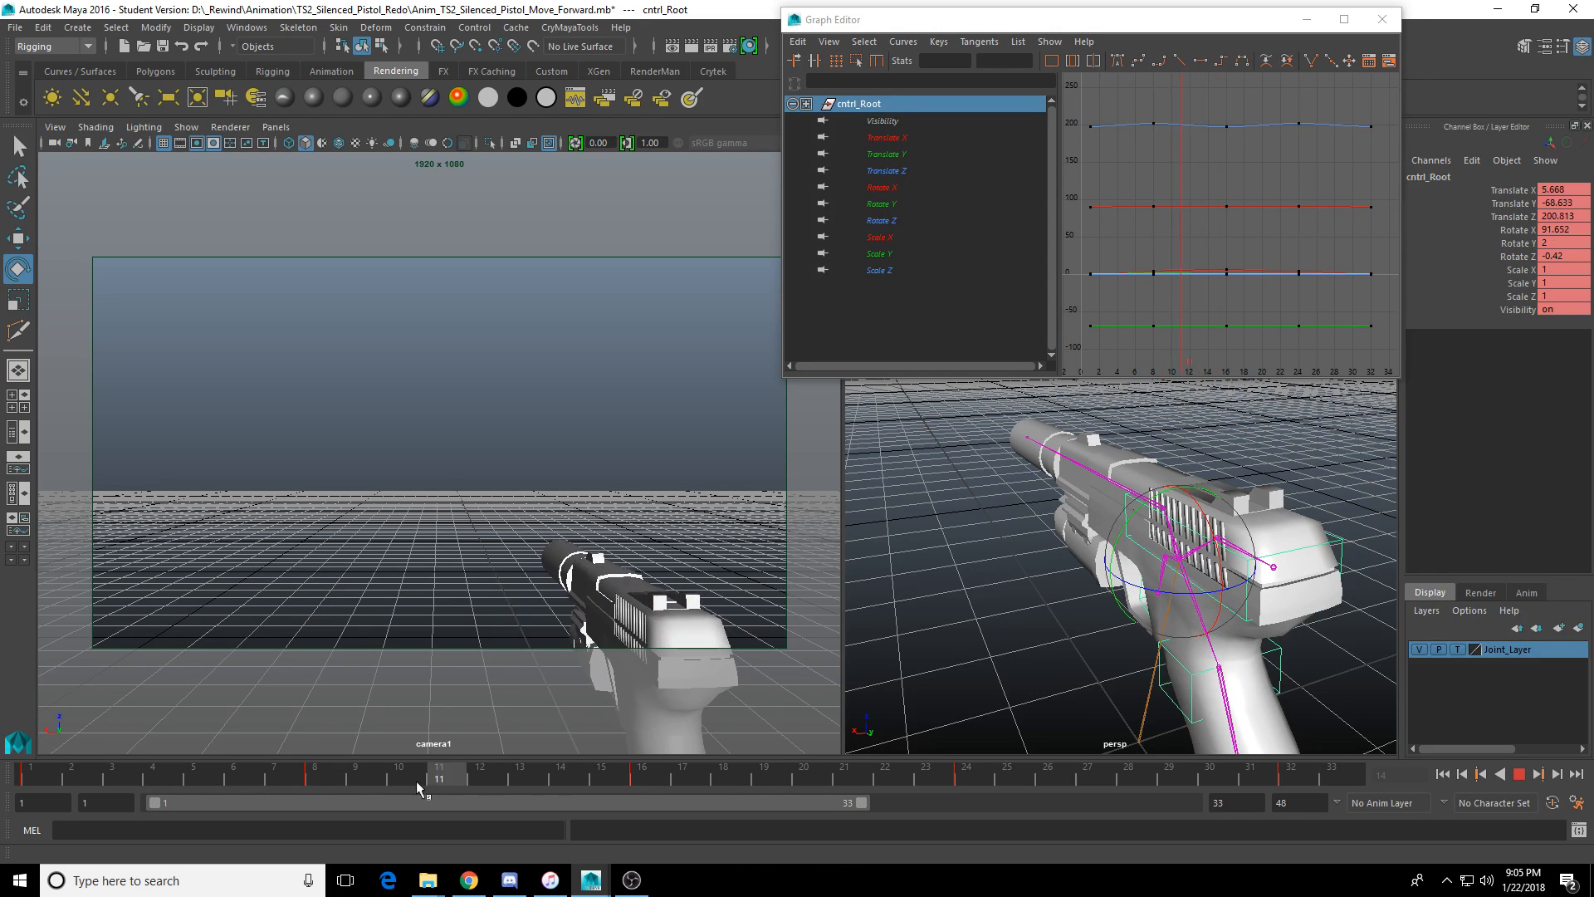
drag(456, 785, 966, 779)
drag(1283, 102, 1323, 345)
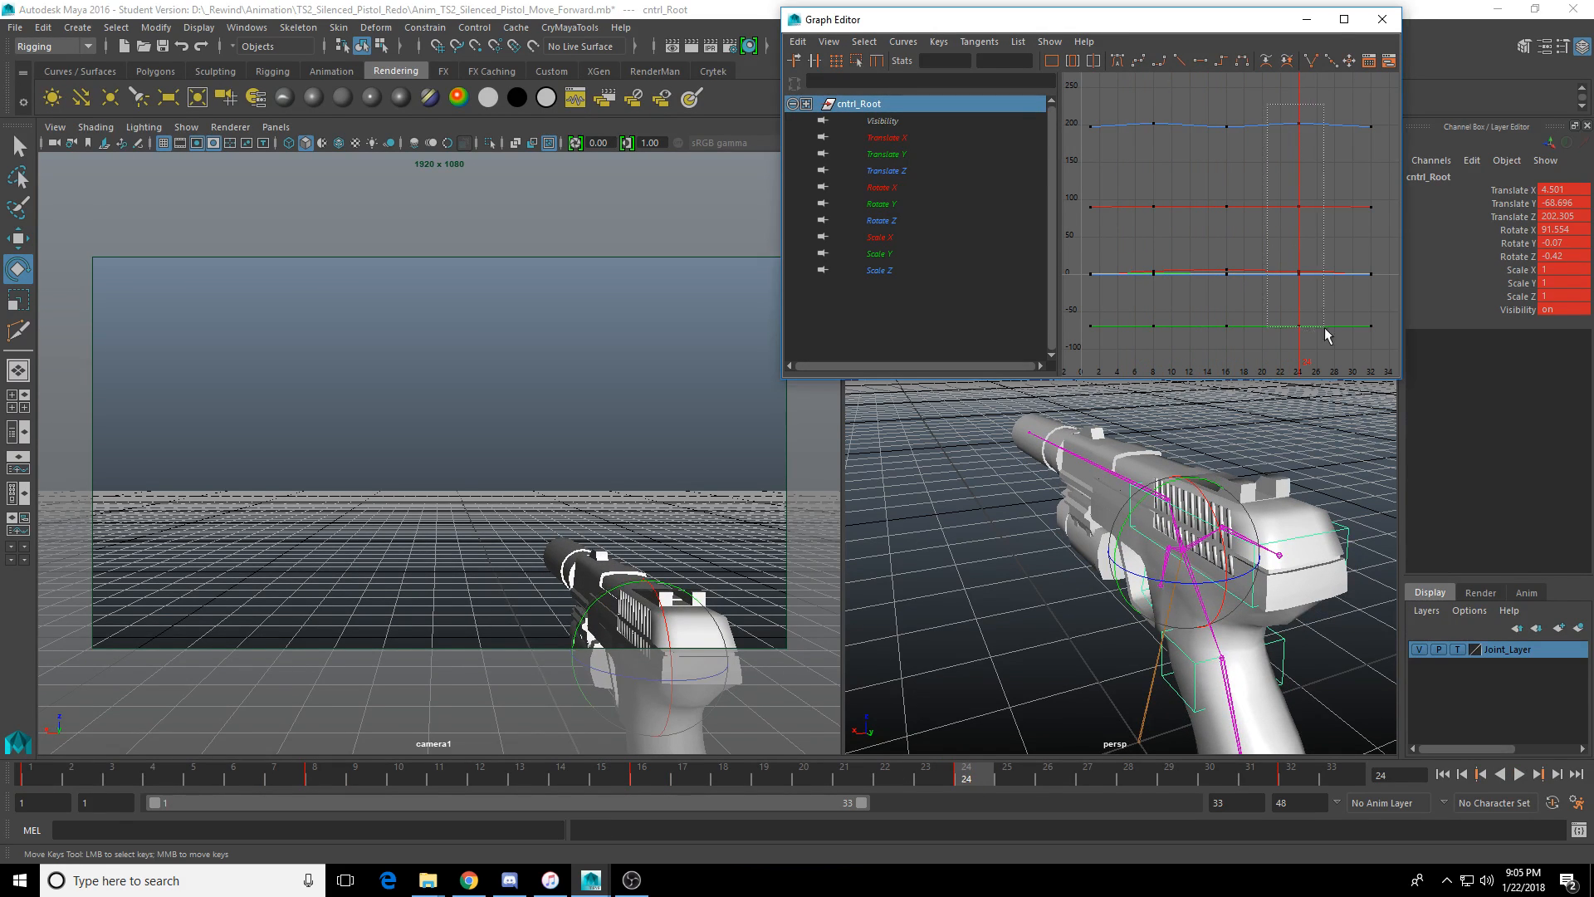
key(f)
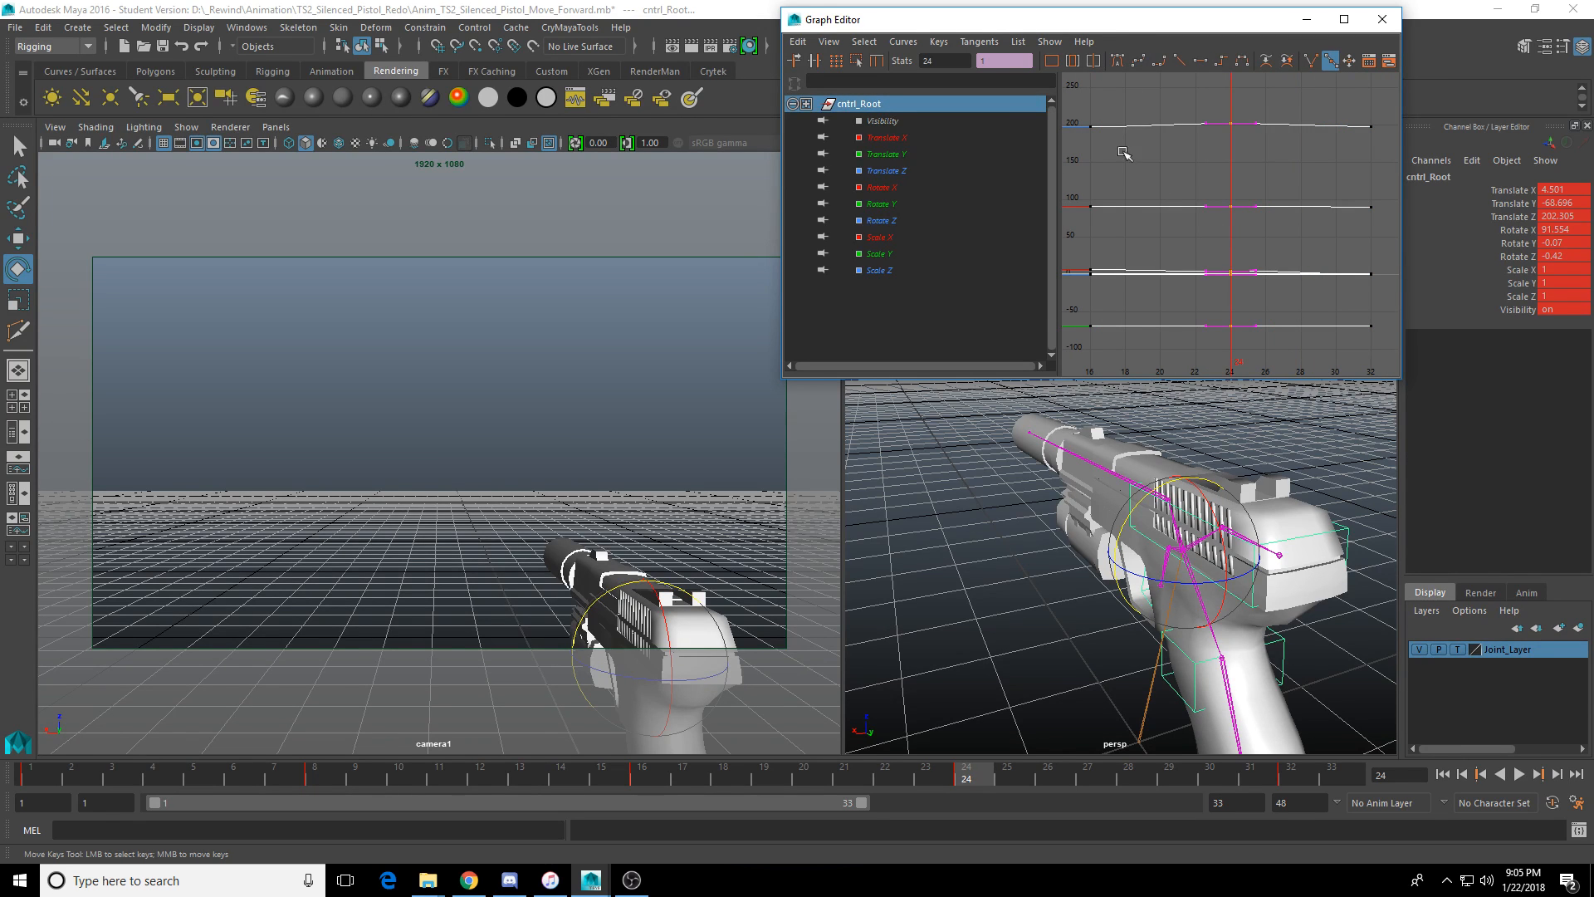
click(1124, 217)
key(f)
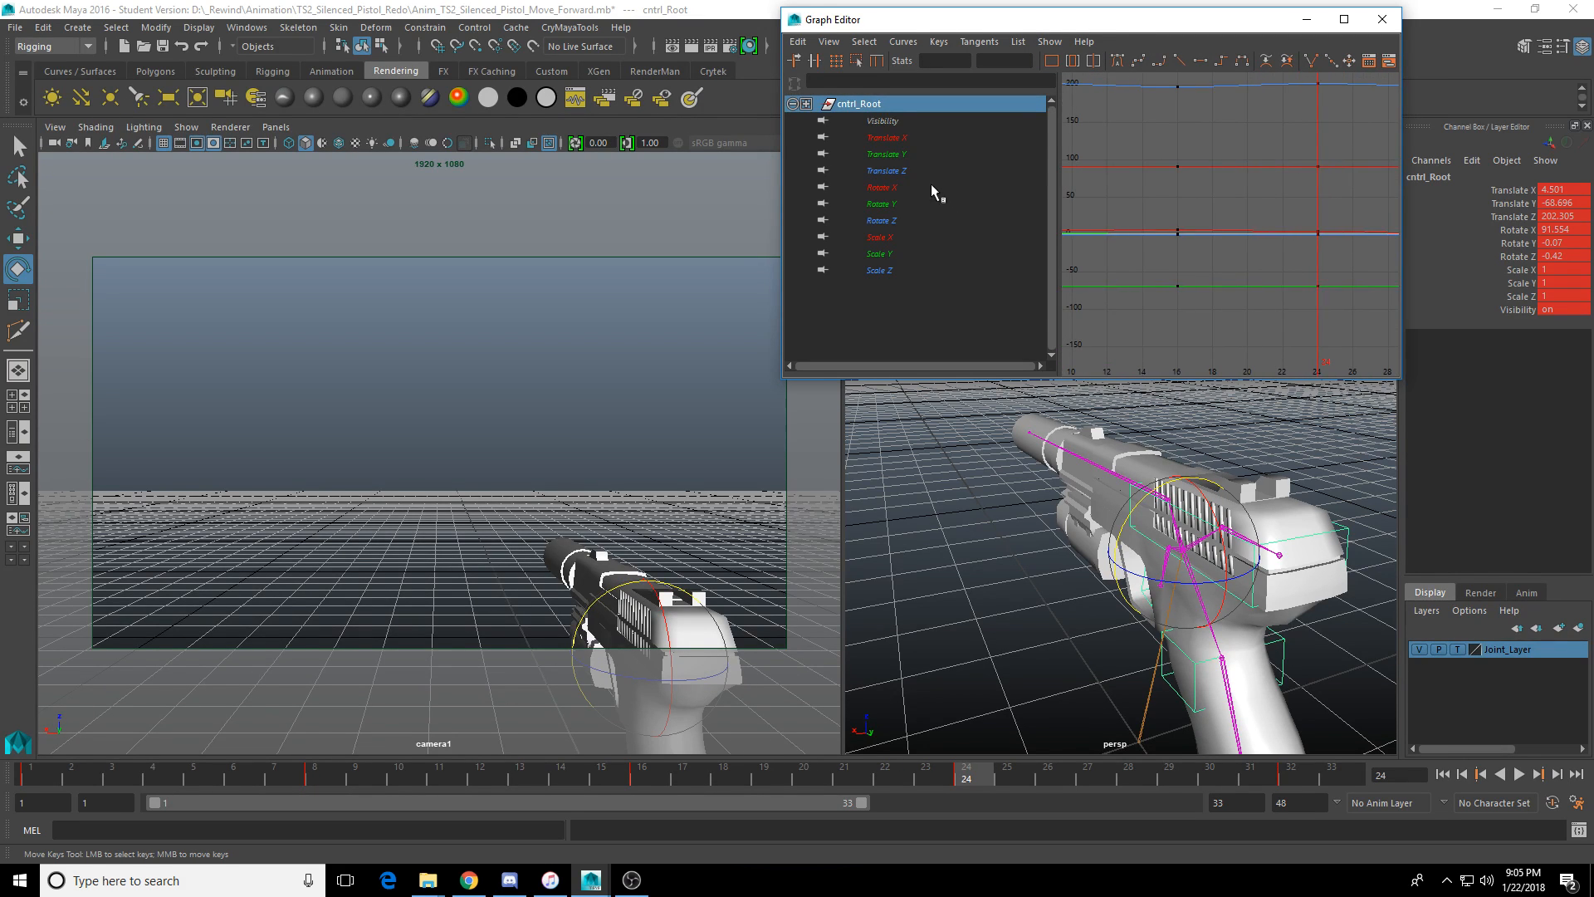
click(920, 170)
shift+click(913, 153)
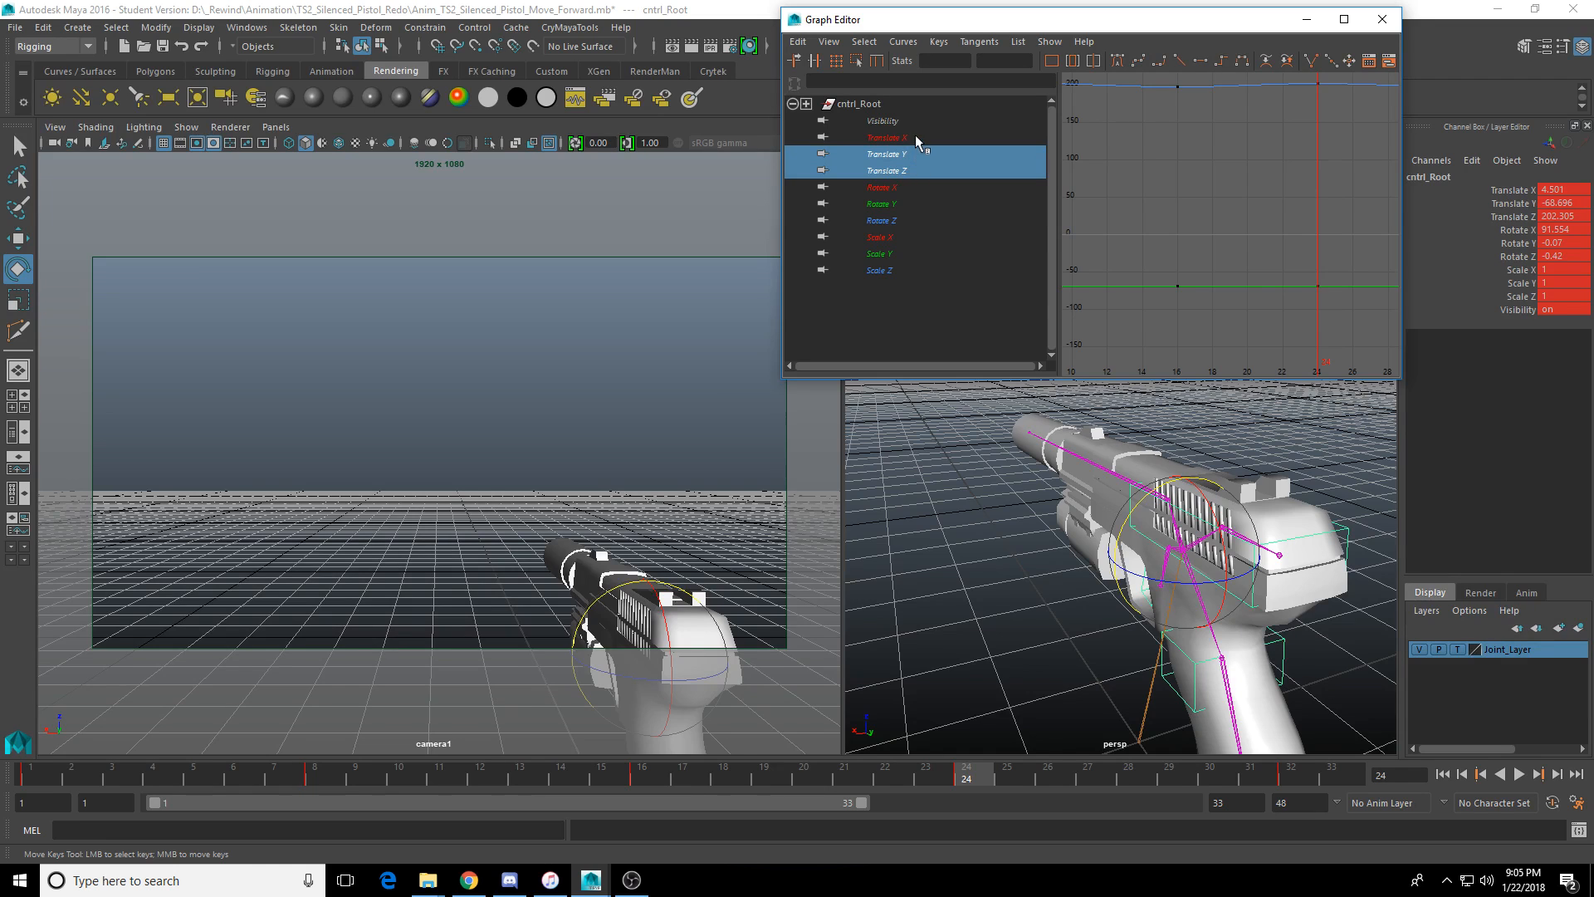
shift+click(915, 137)
key(f)
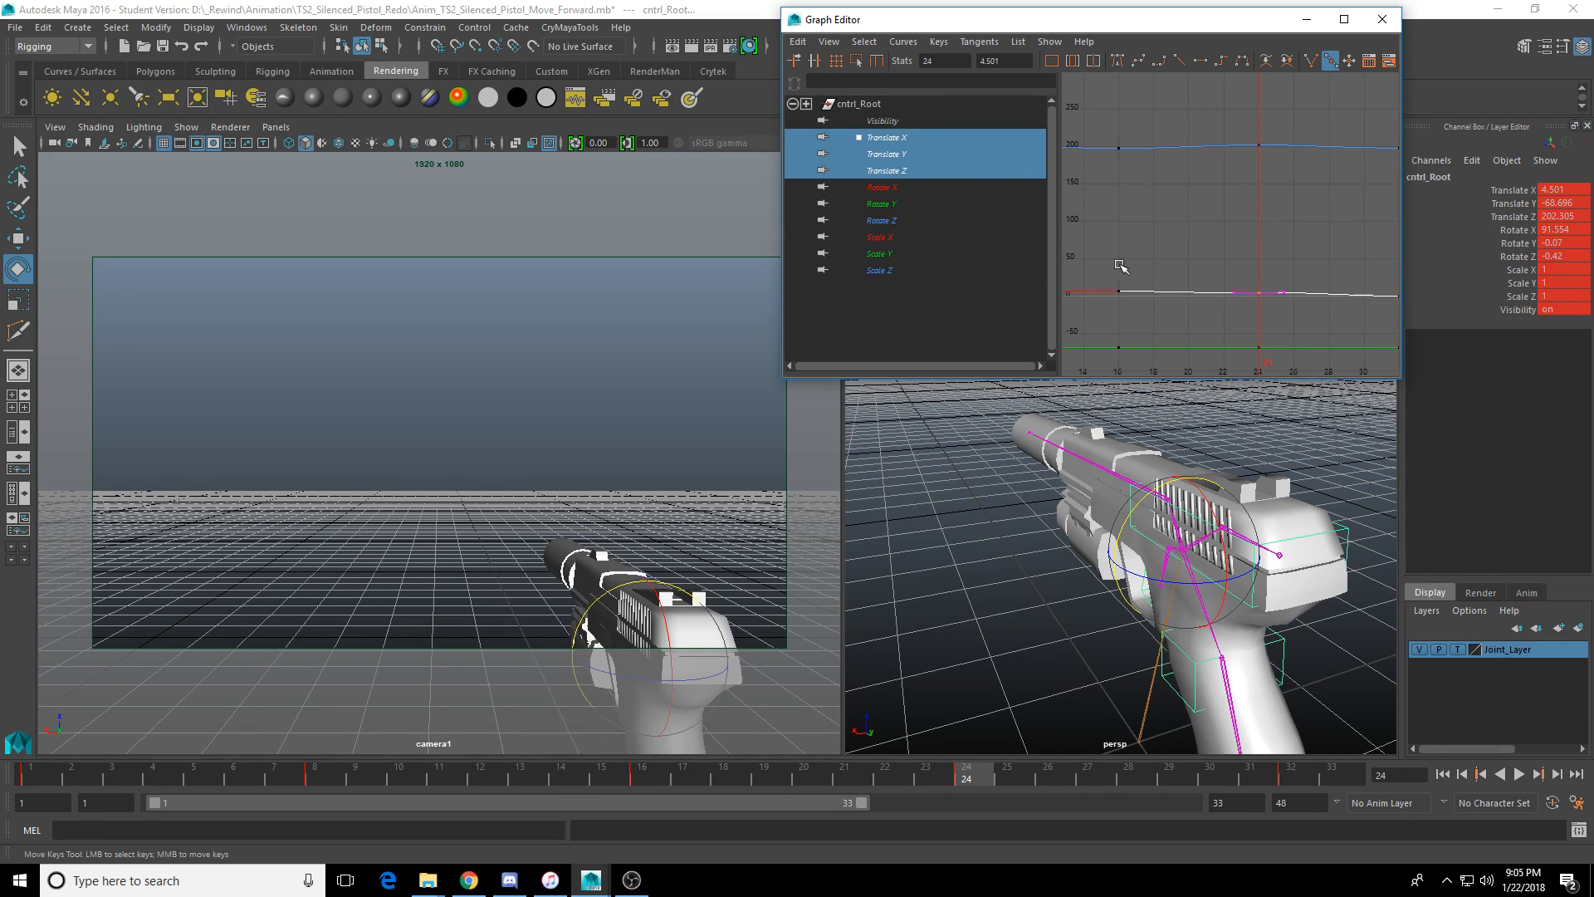
Reshape the tangent of the Translate X key at frame 24 so the curve descends smoothly between frames 16 and 32.
drag(1118, 264, 1272, 320)
key(f)
click(1220, 251)
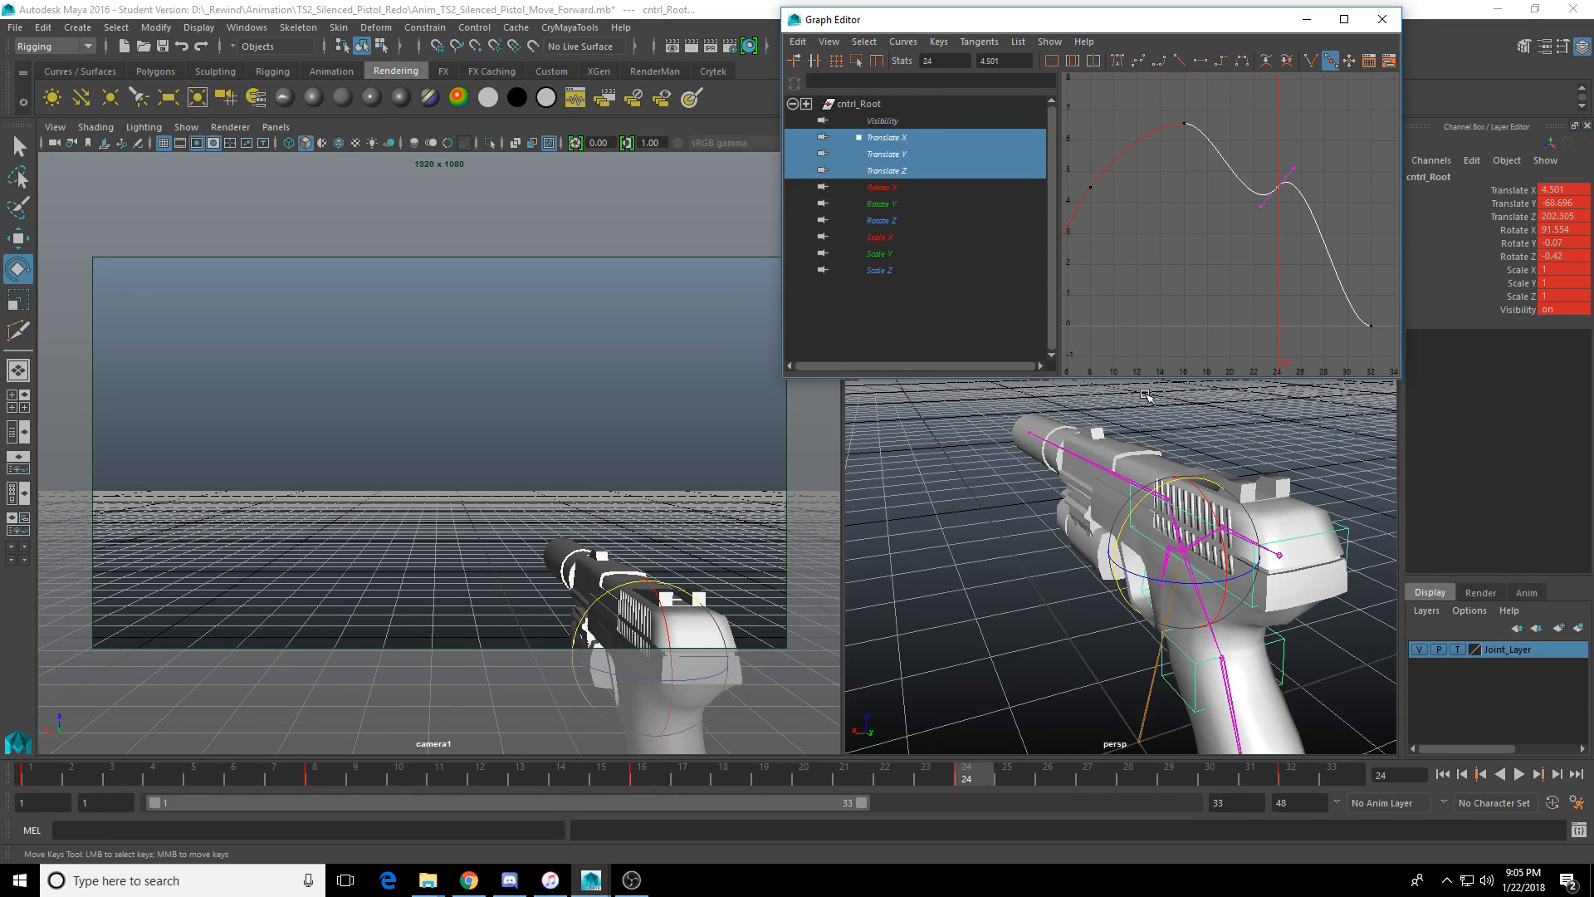
drag(679, 776, 979, 772)
click(890, 185)
click(905, 138)
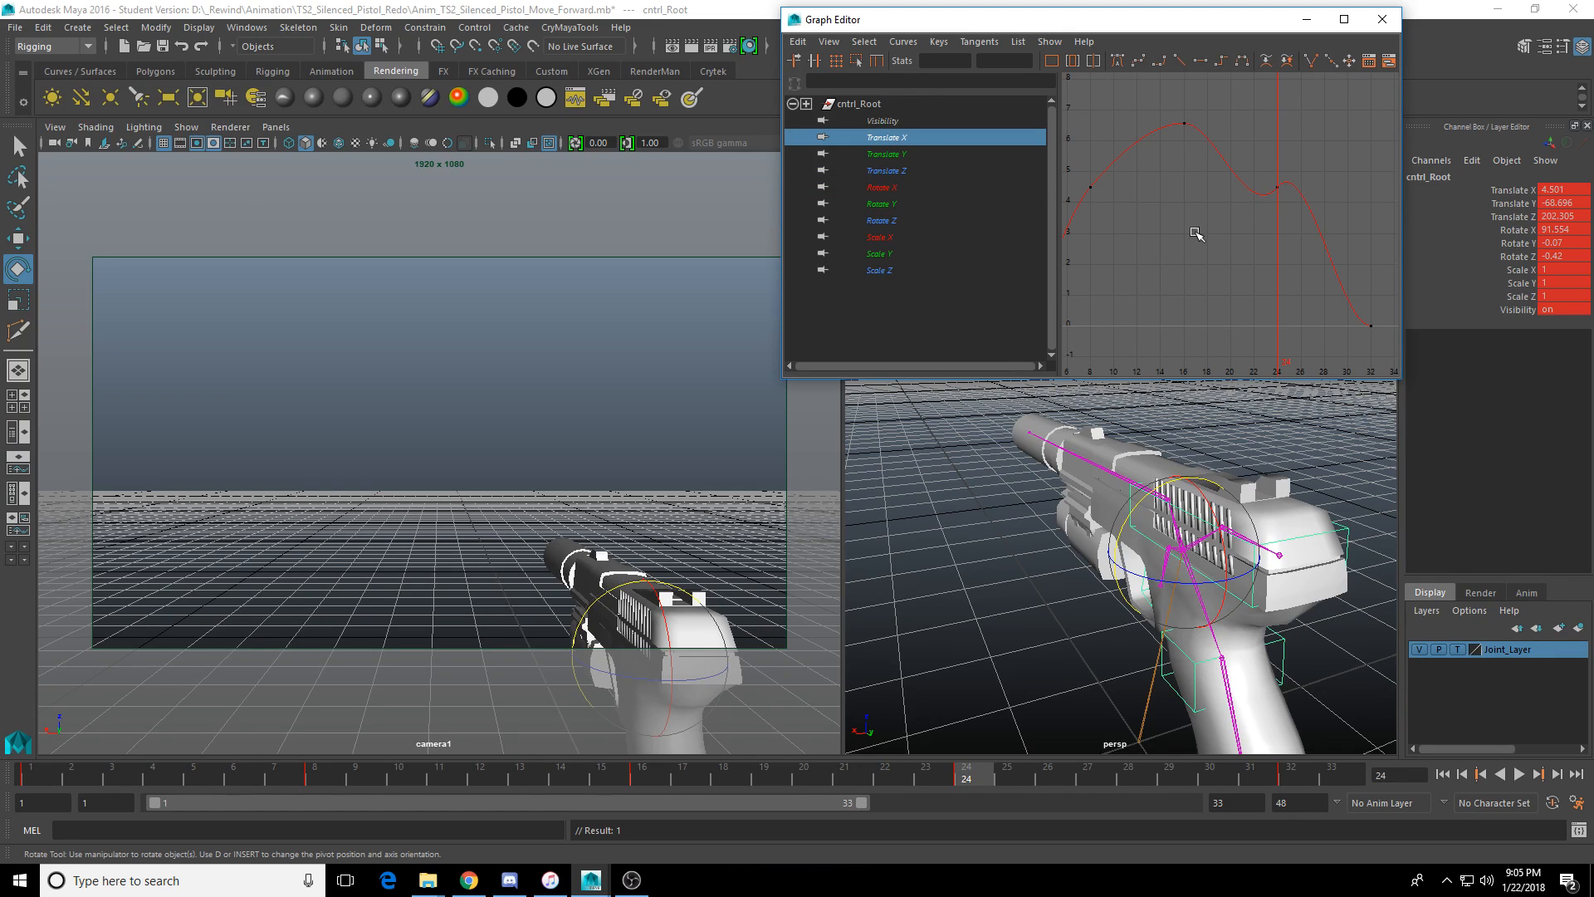
click(1278, 188)
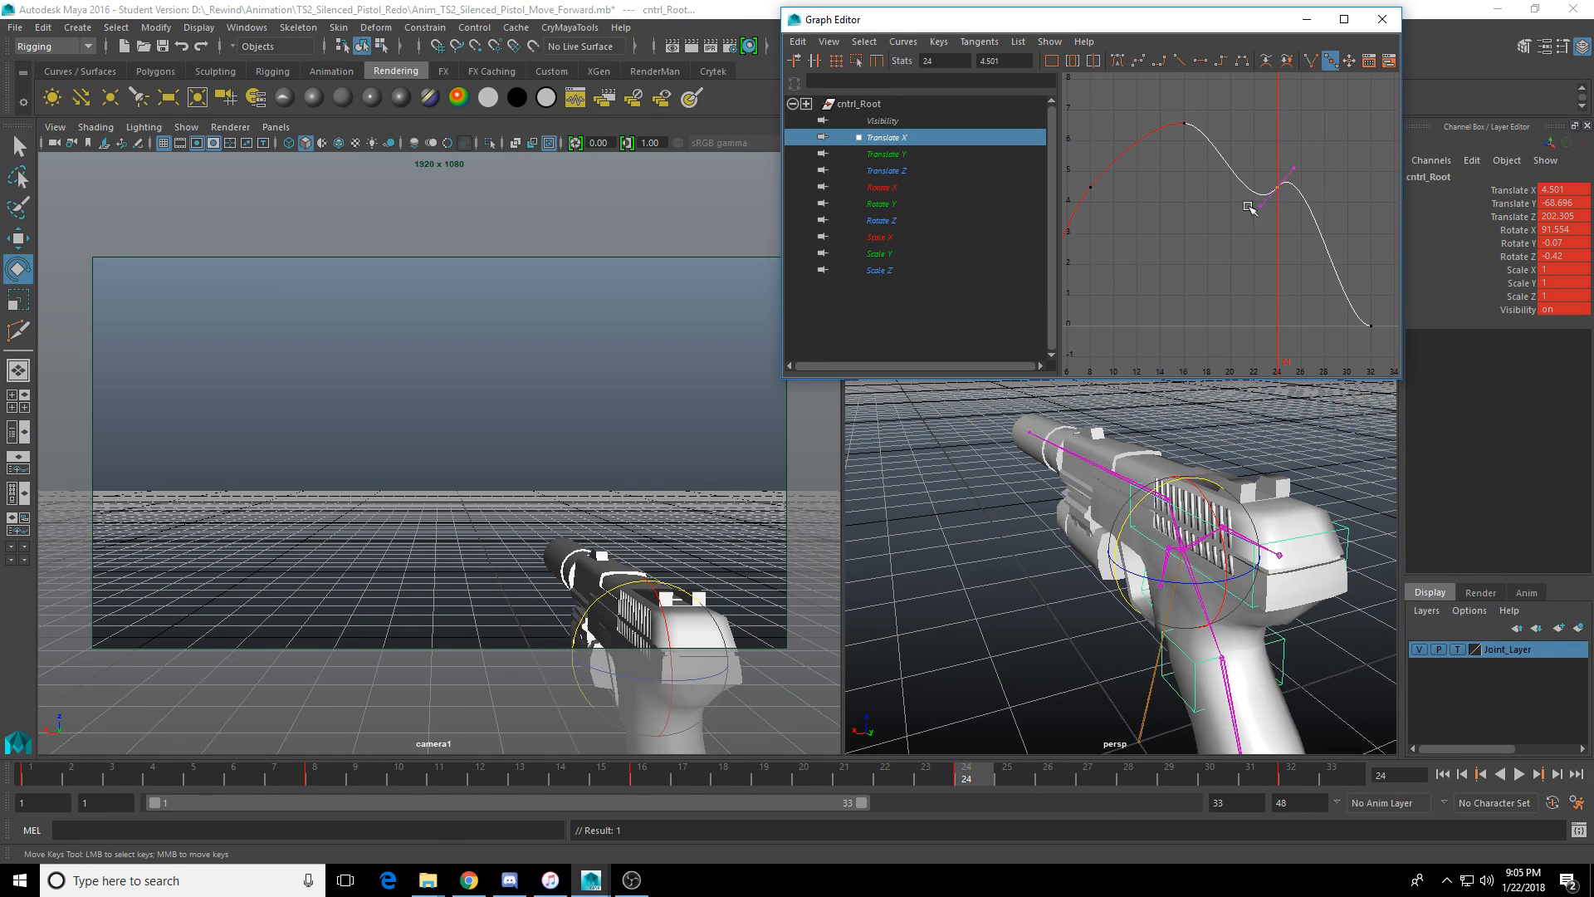
middle_drag(1261, 206, 1266, 167)
key(ctrl+z)
key(w)
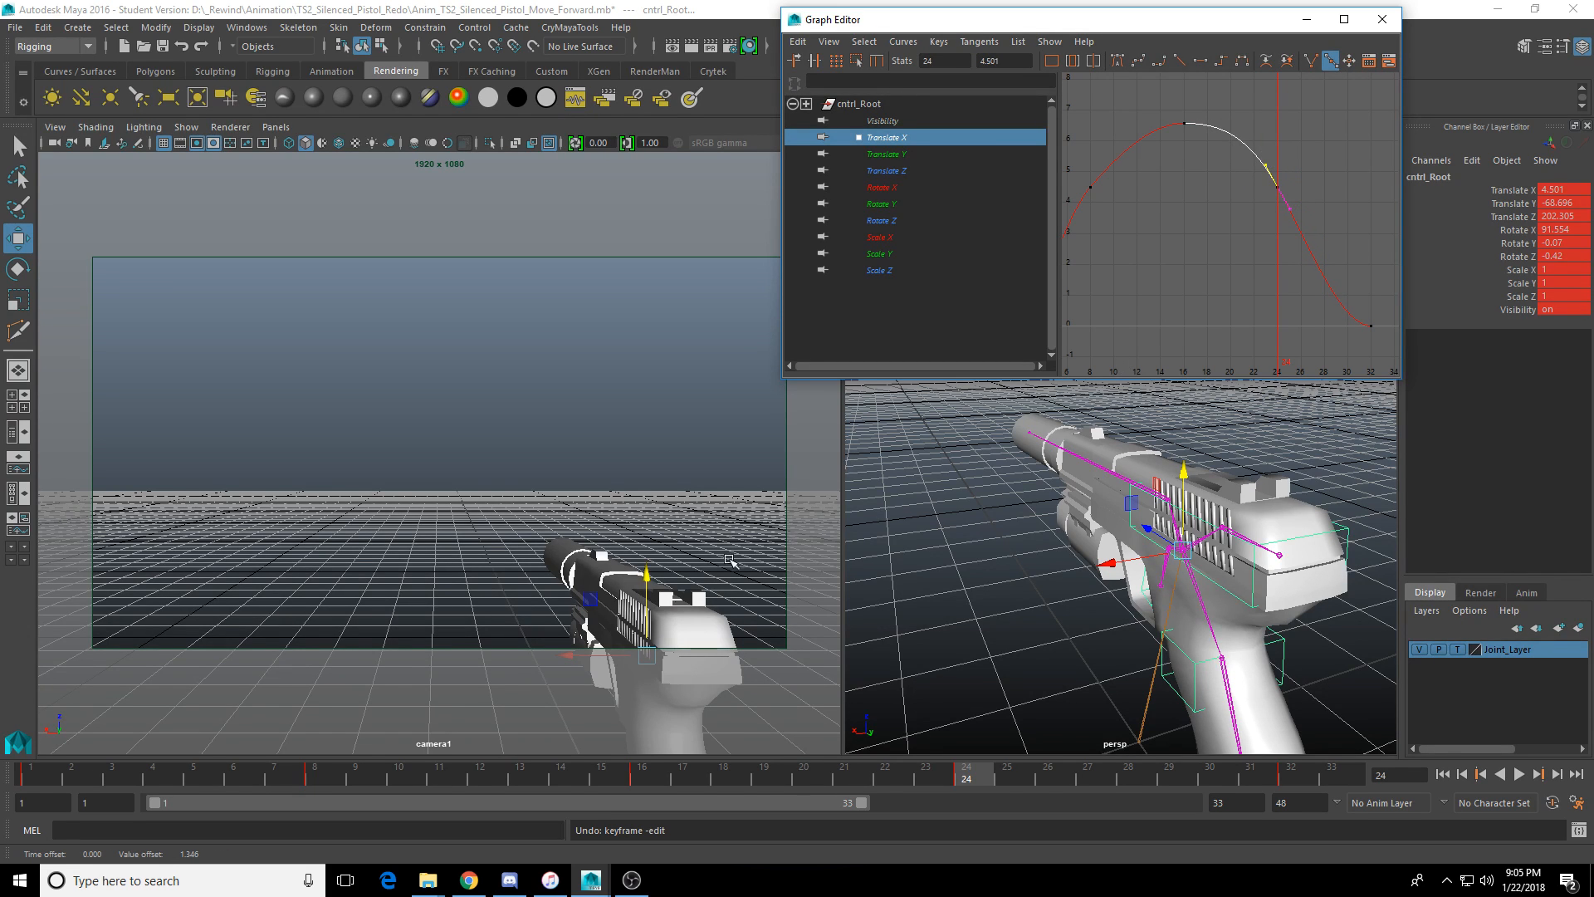
Play back and scrub through the loop to review the pistol's motion and the full Translate X curve.
click(480, 773)
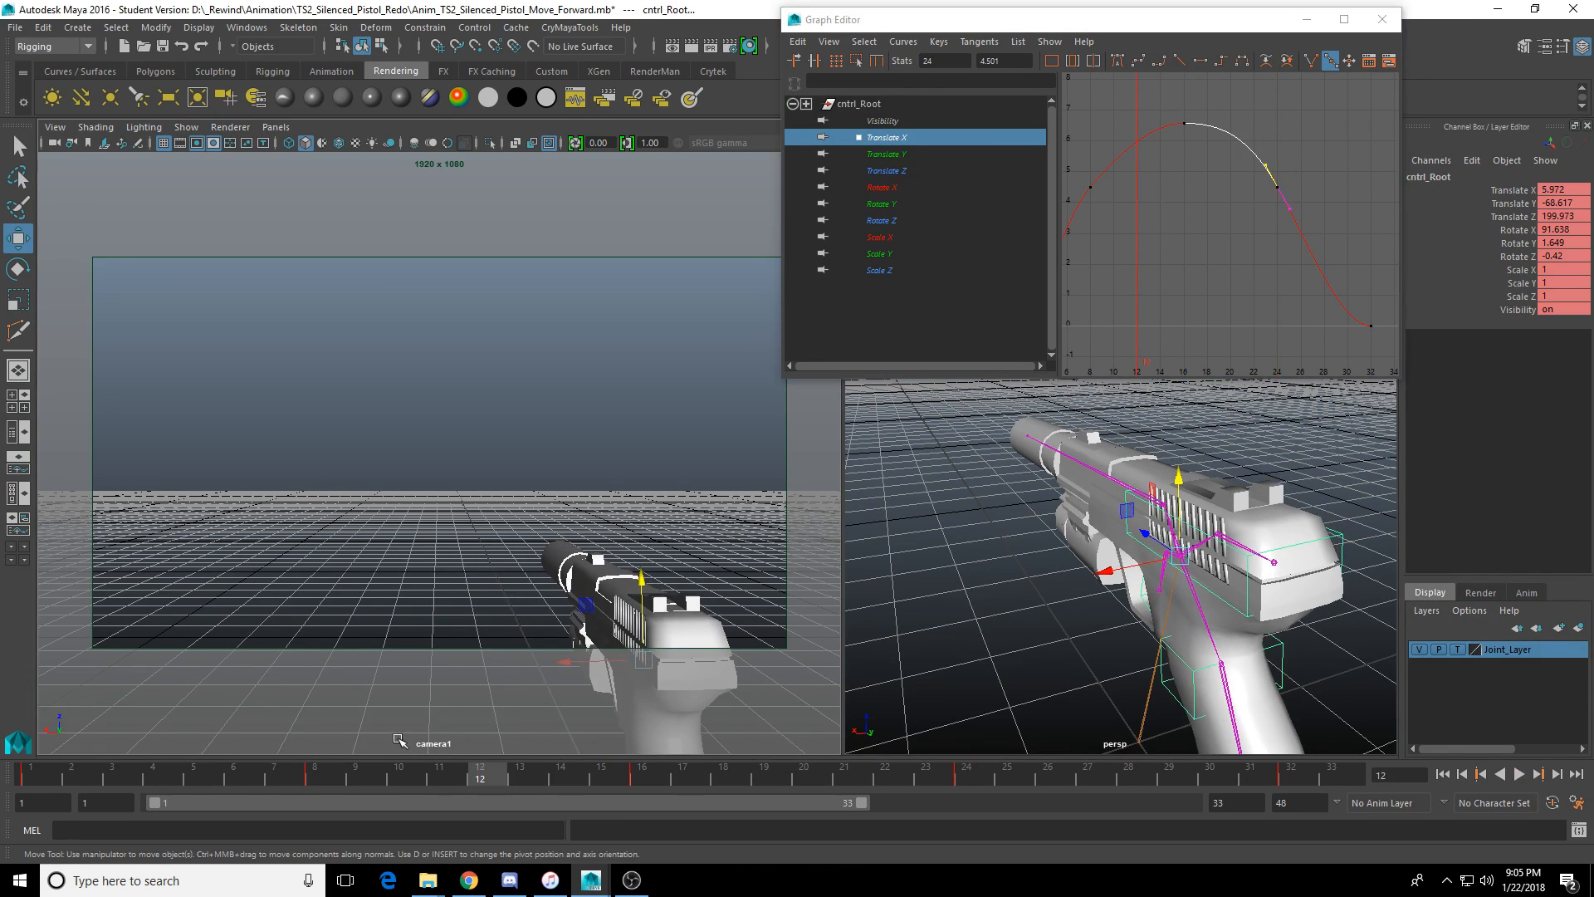
key(alt+v)
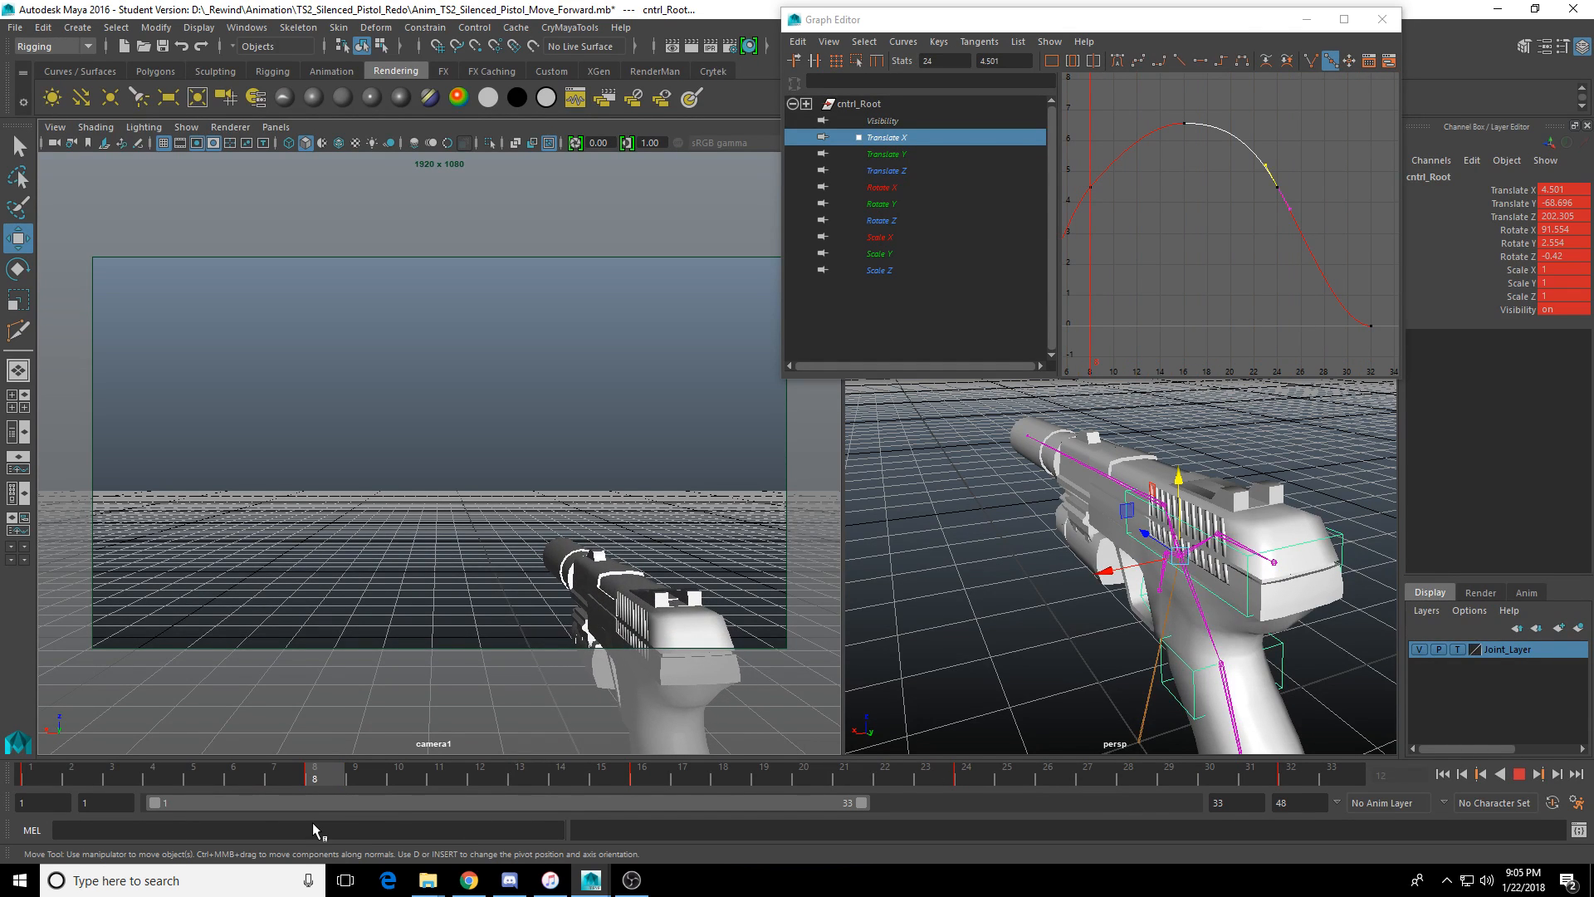
key(alt+v)
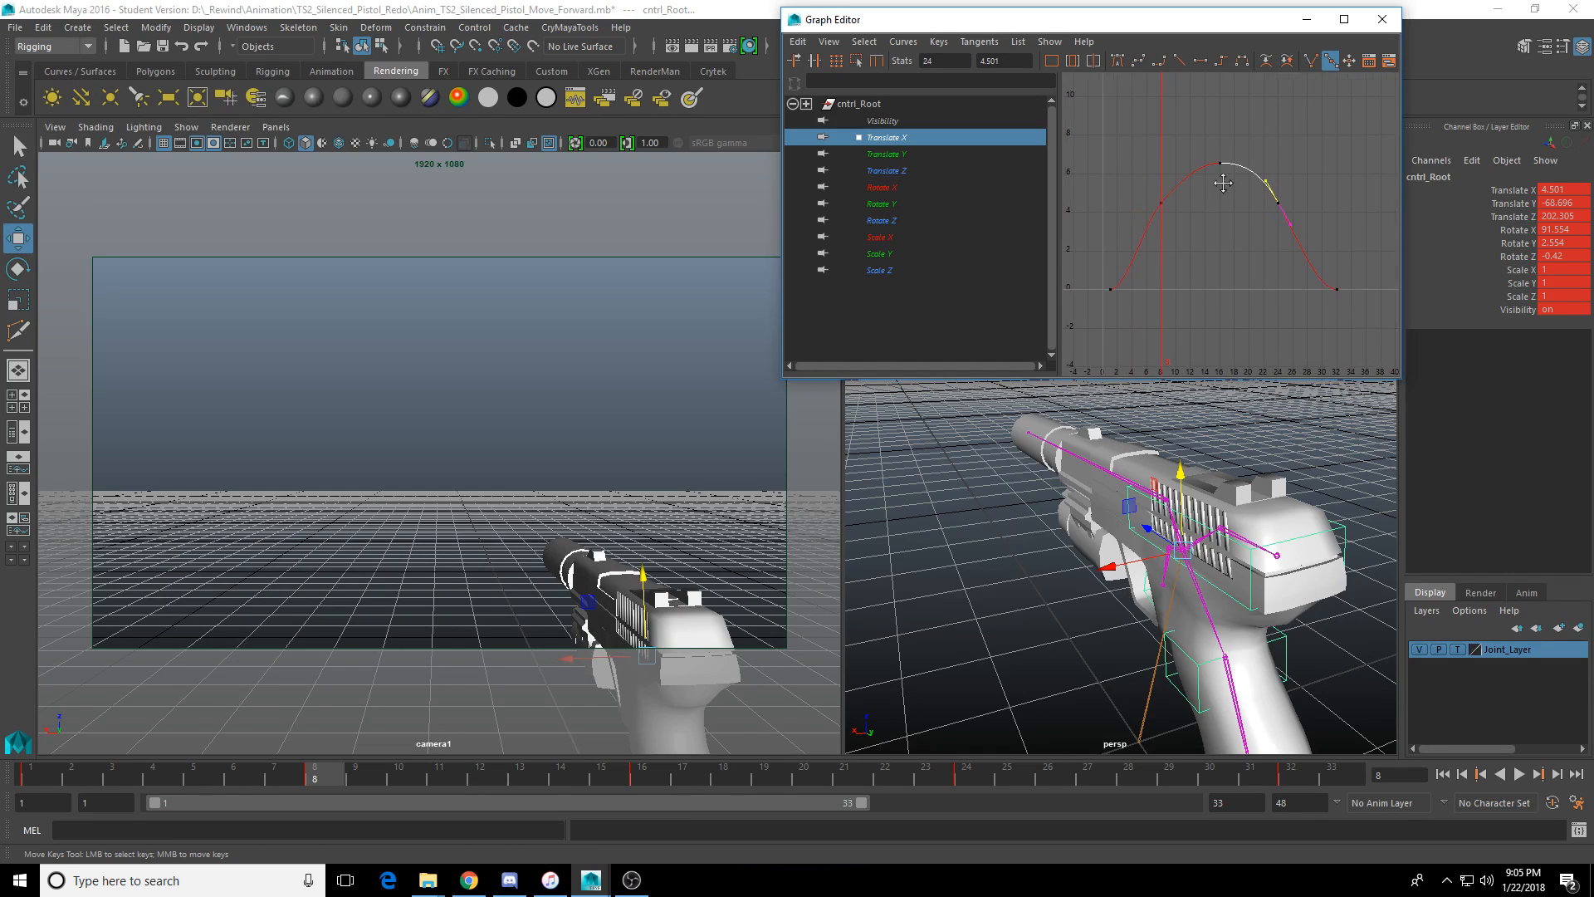
key(f)
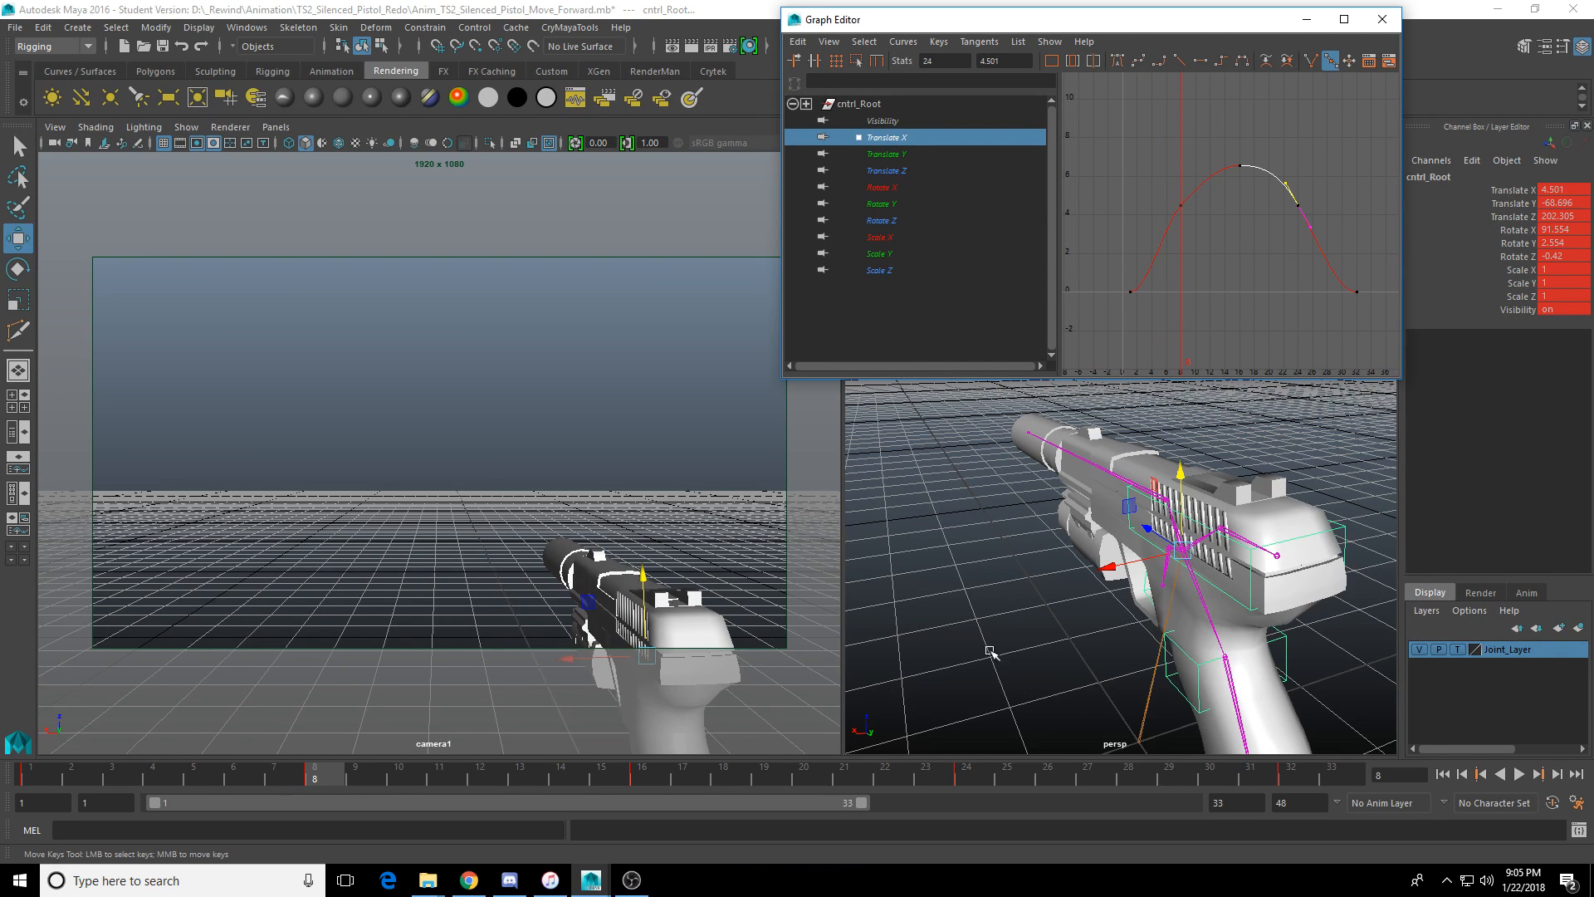
click(1518, 774)
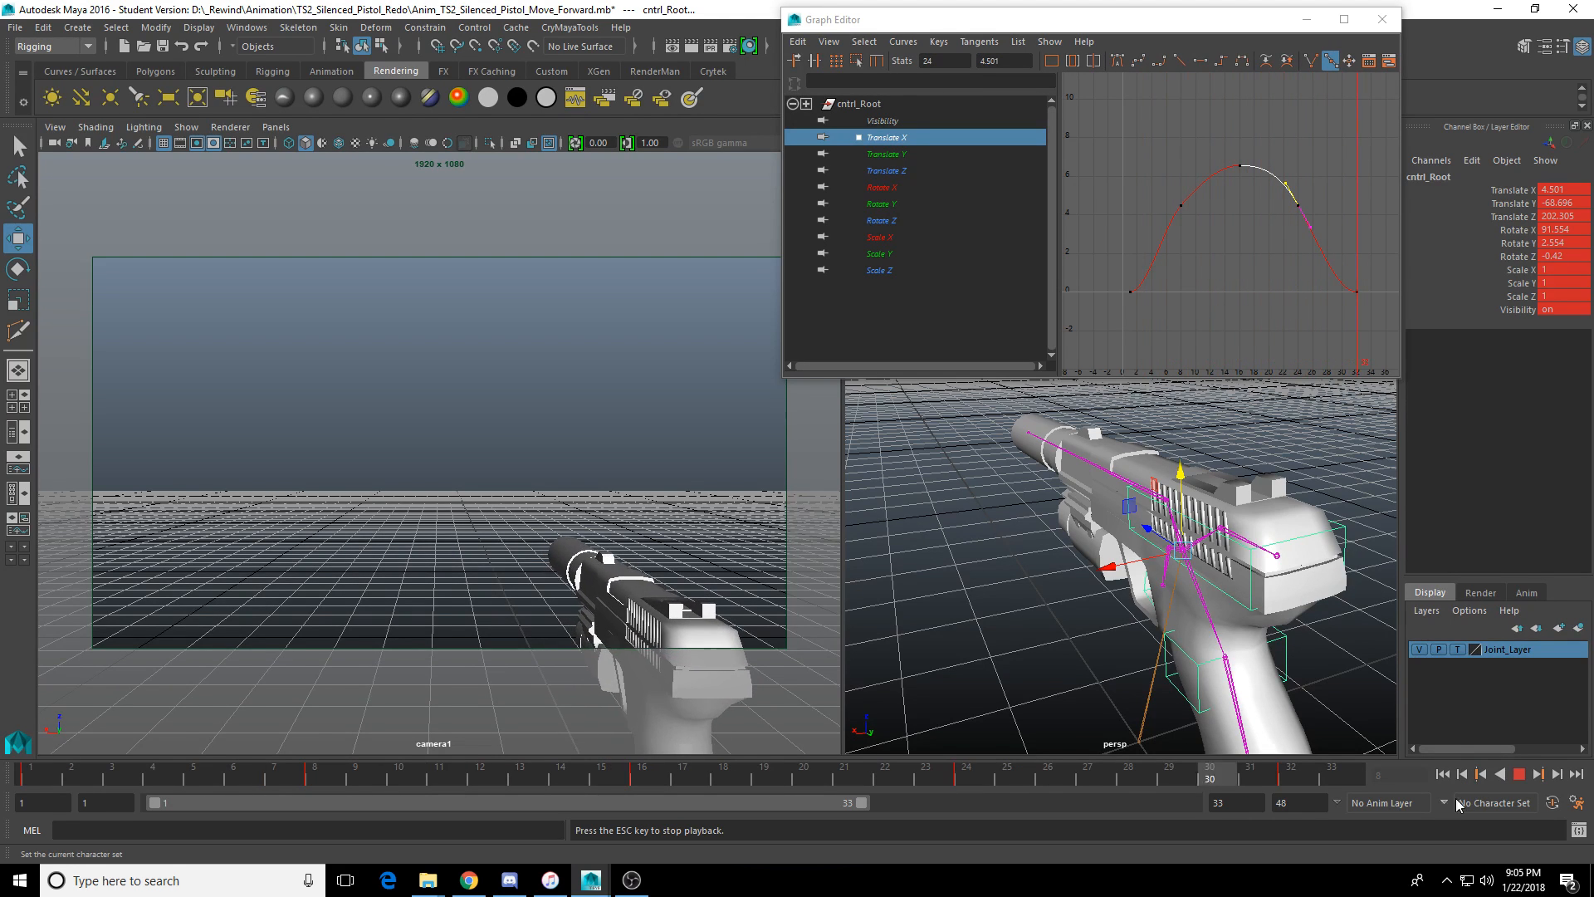
click(1520, 774)
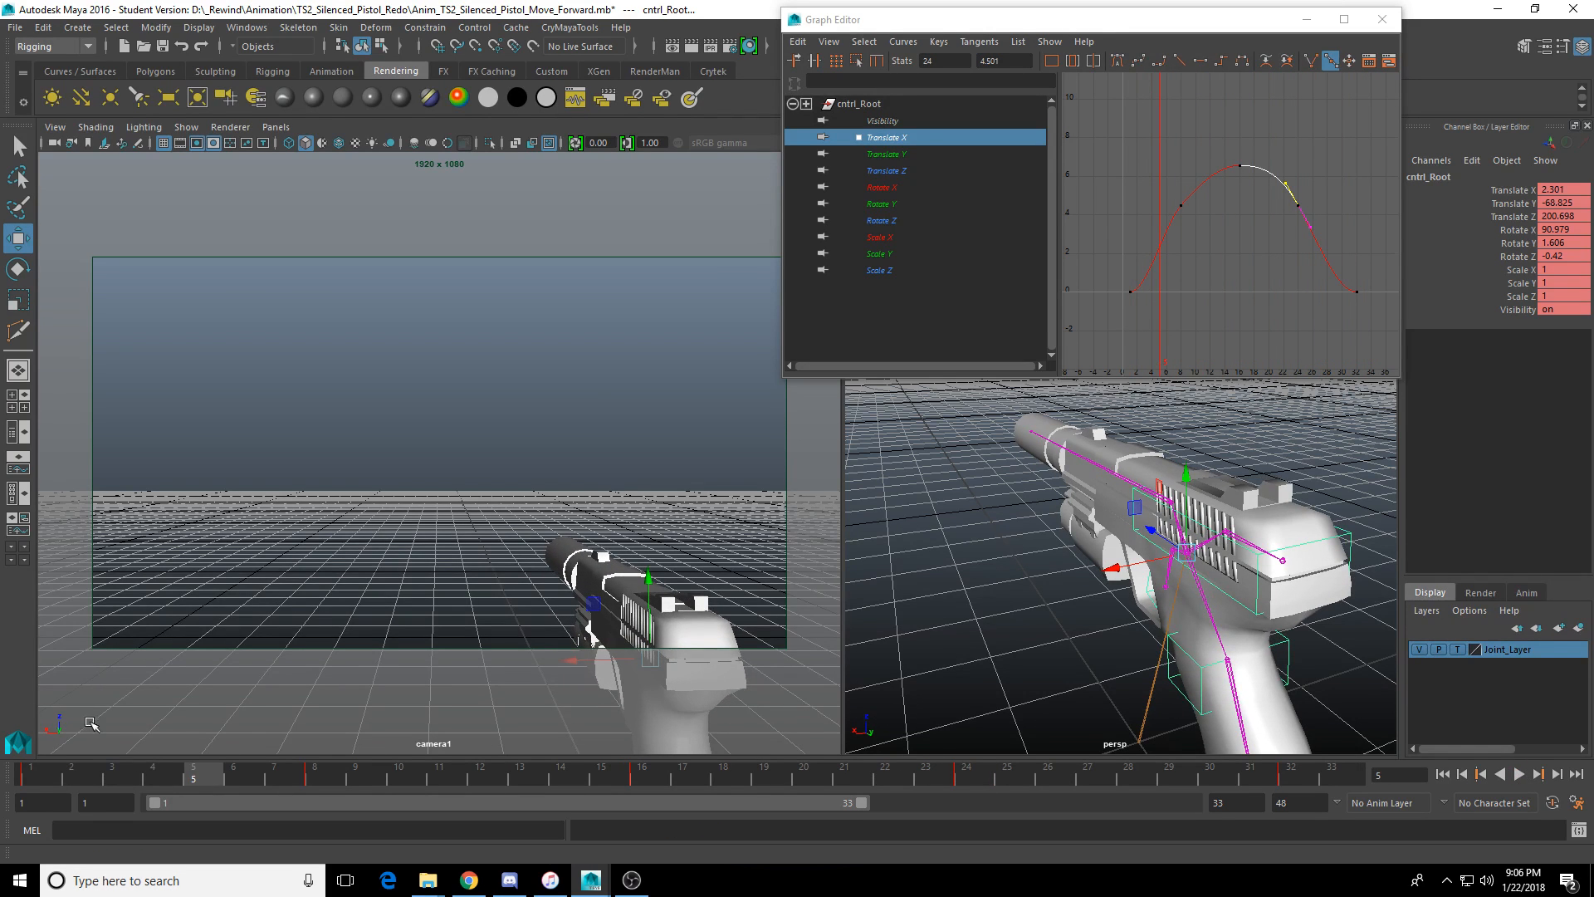
drag(28, 774, 327, 809)
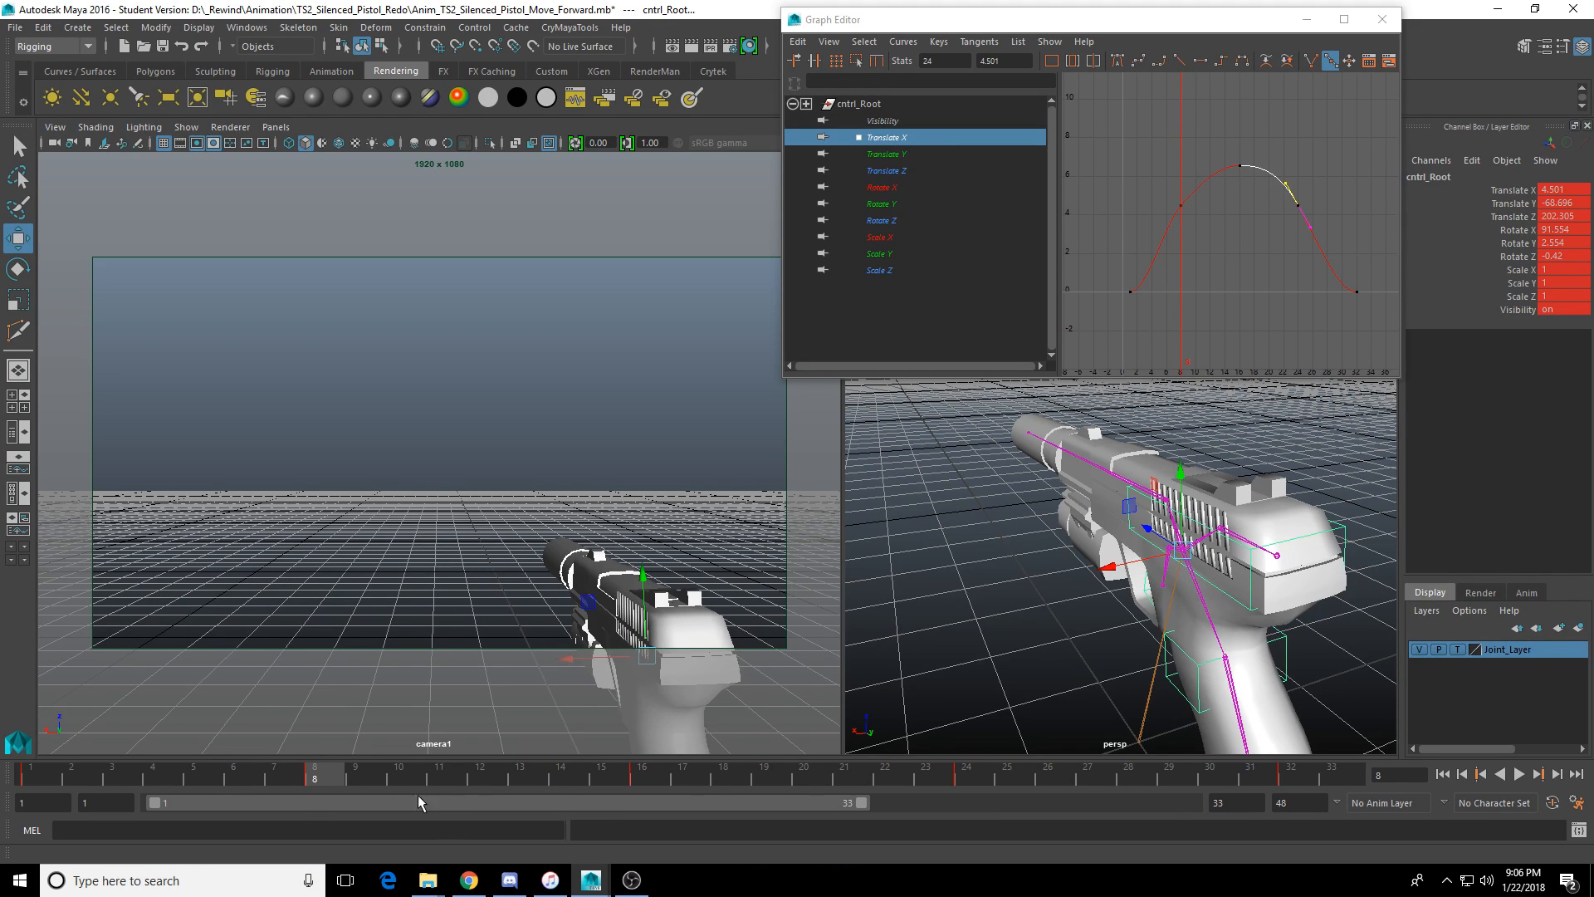
key(alt+v)
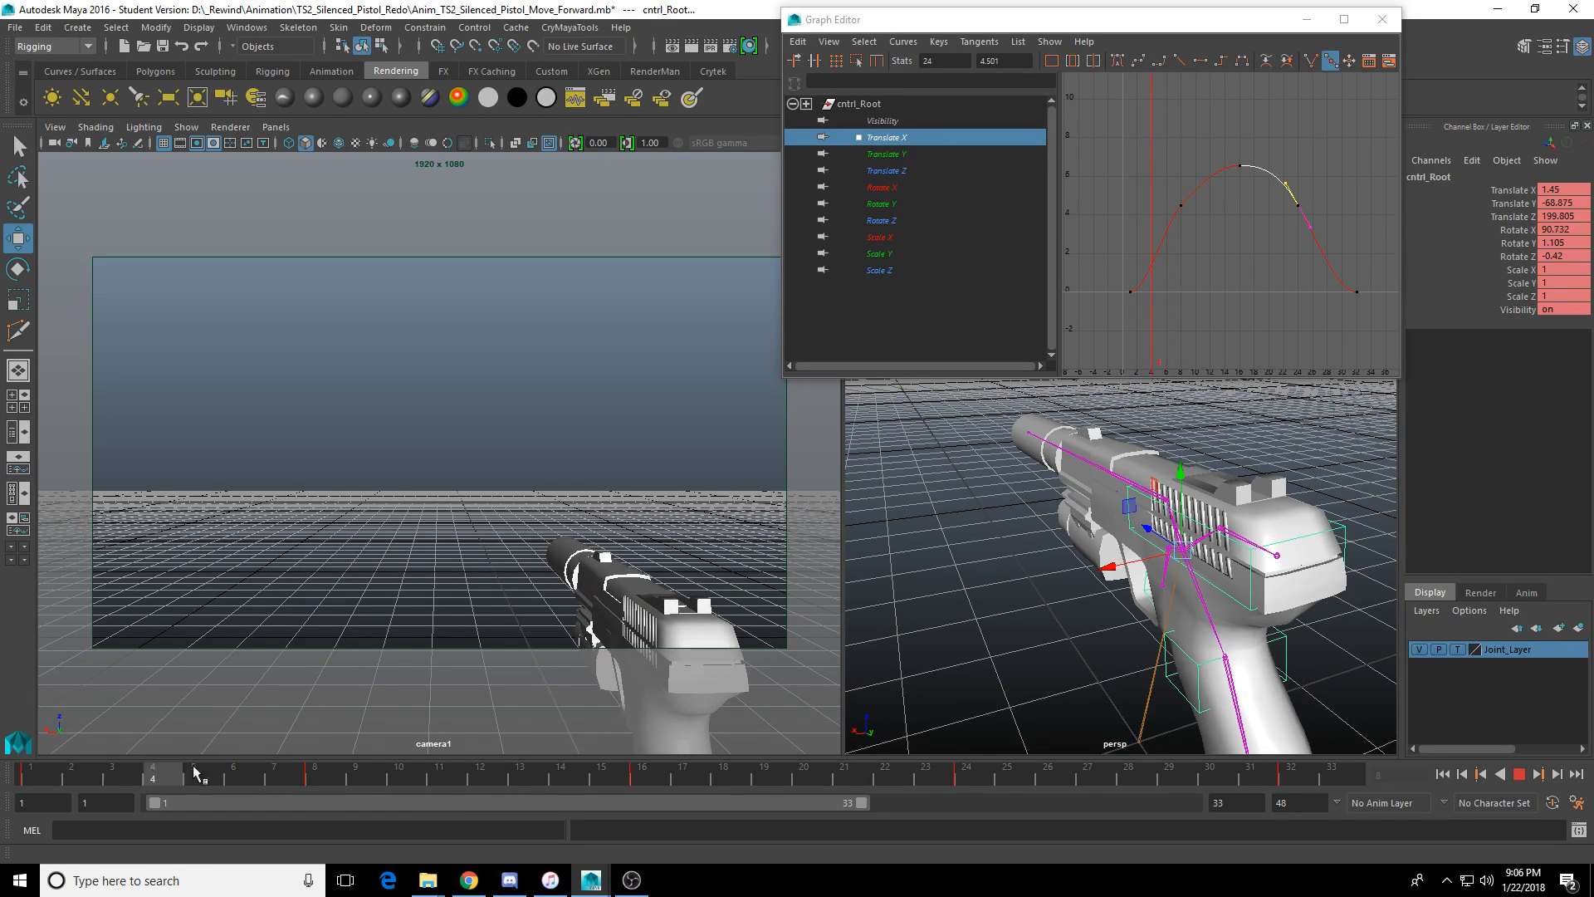
key(alt+v)
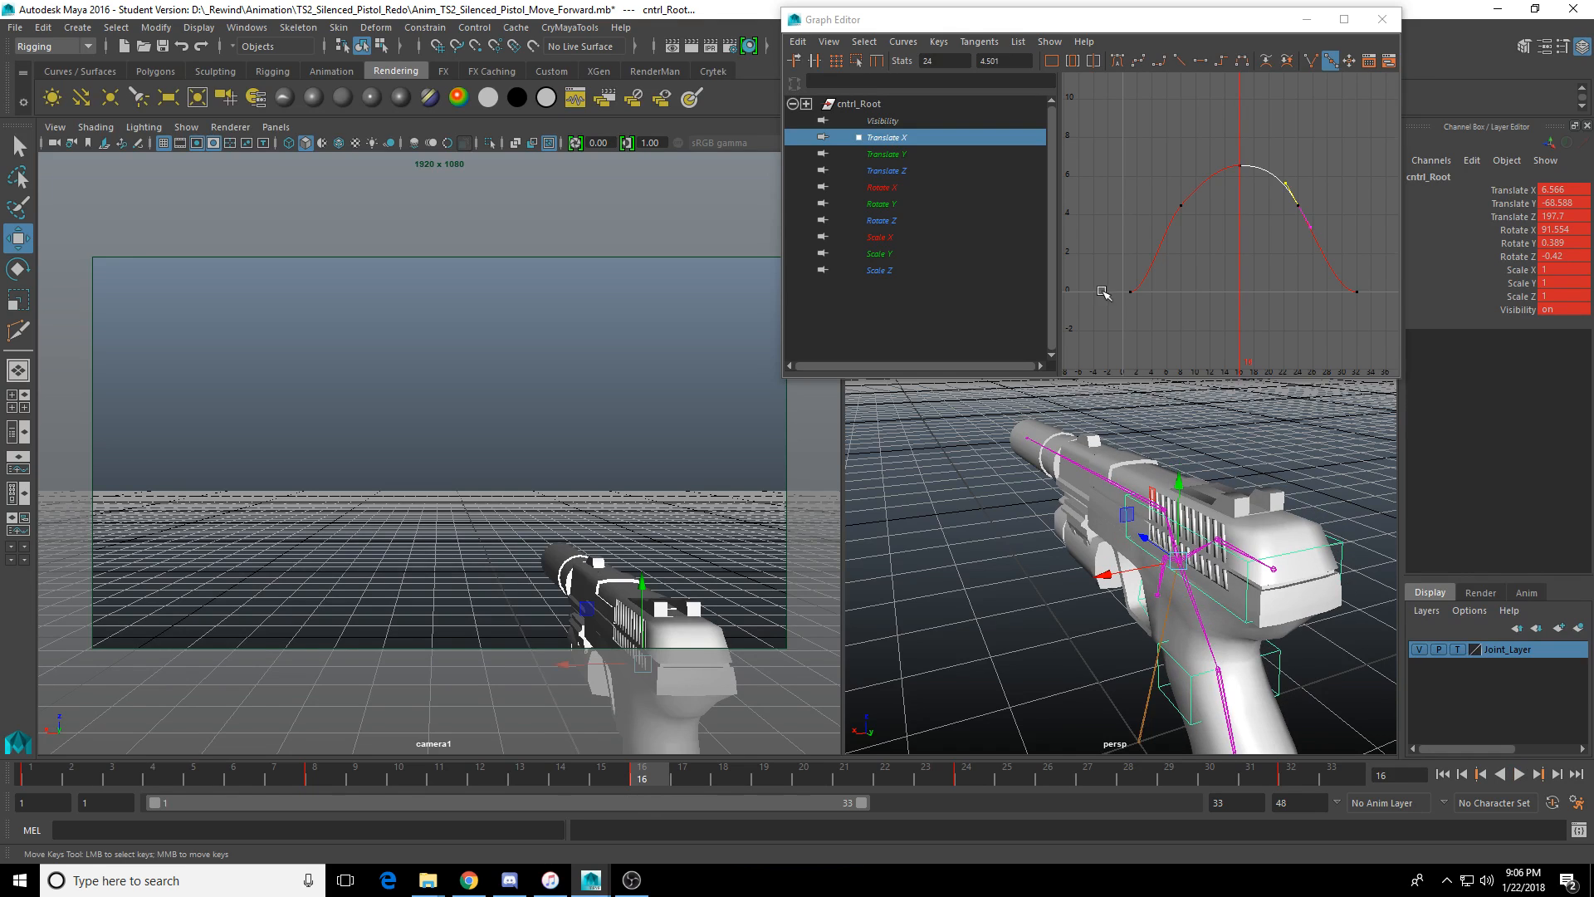
Show the root control's rotation curves in the graph and narrow them to Rotate Y only.
click(905, 188)
drag(908, 197, 919, 216)
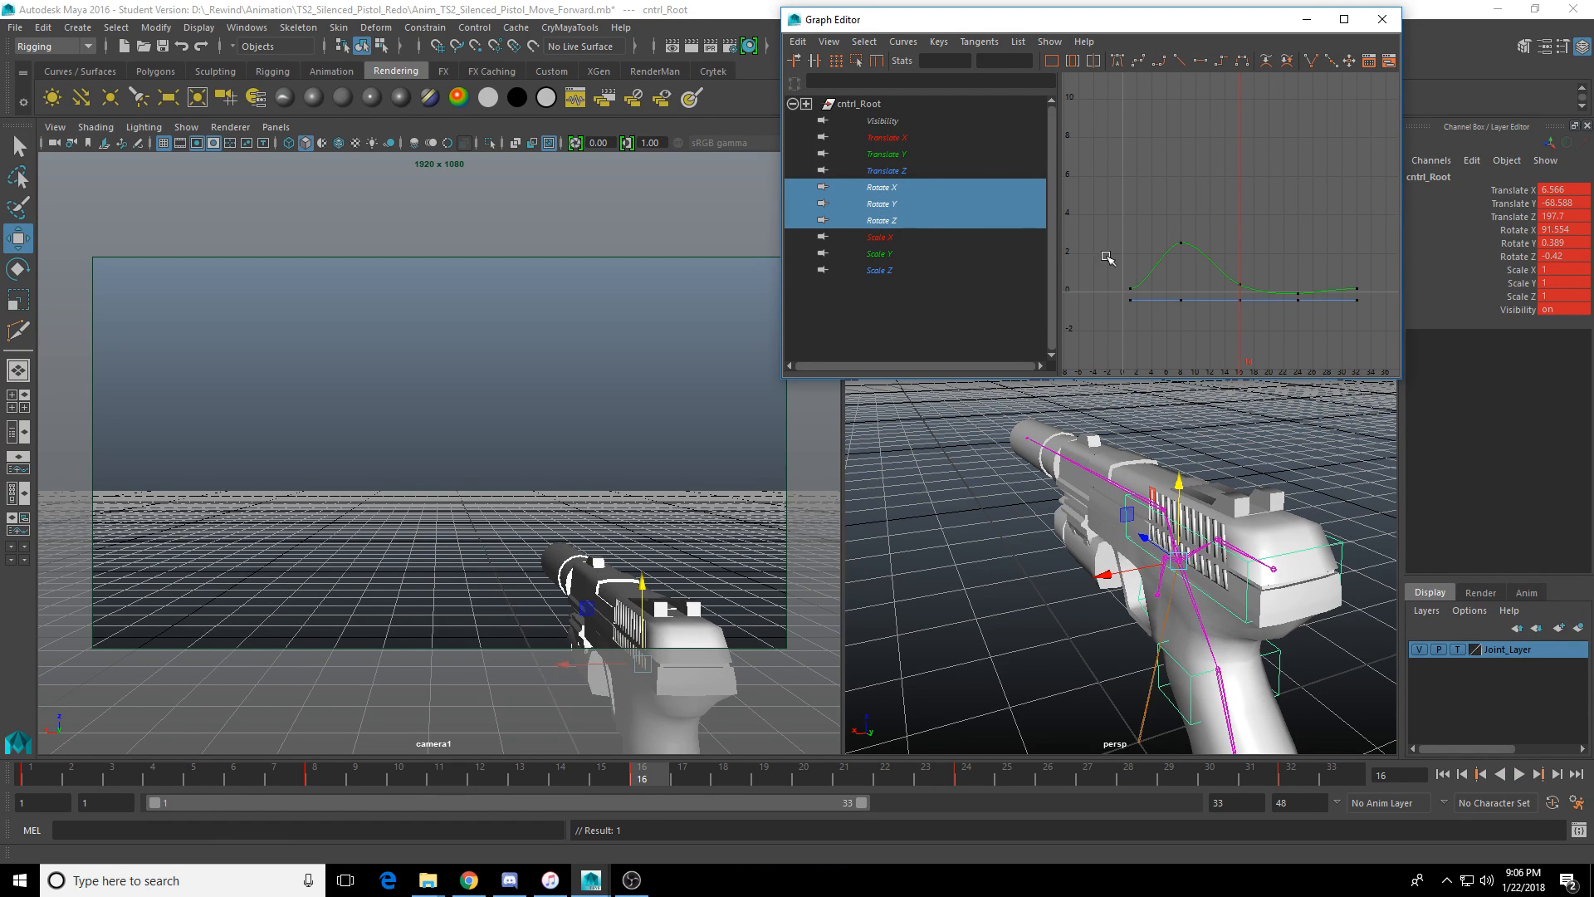
key(f)
click(902, 170)
click(905, 204)
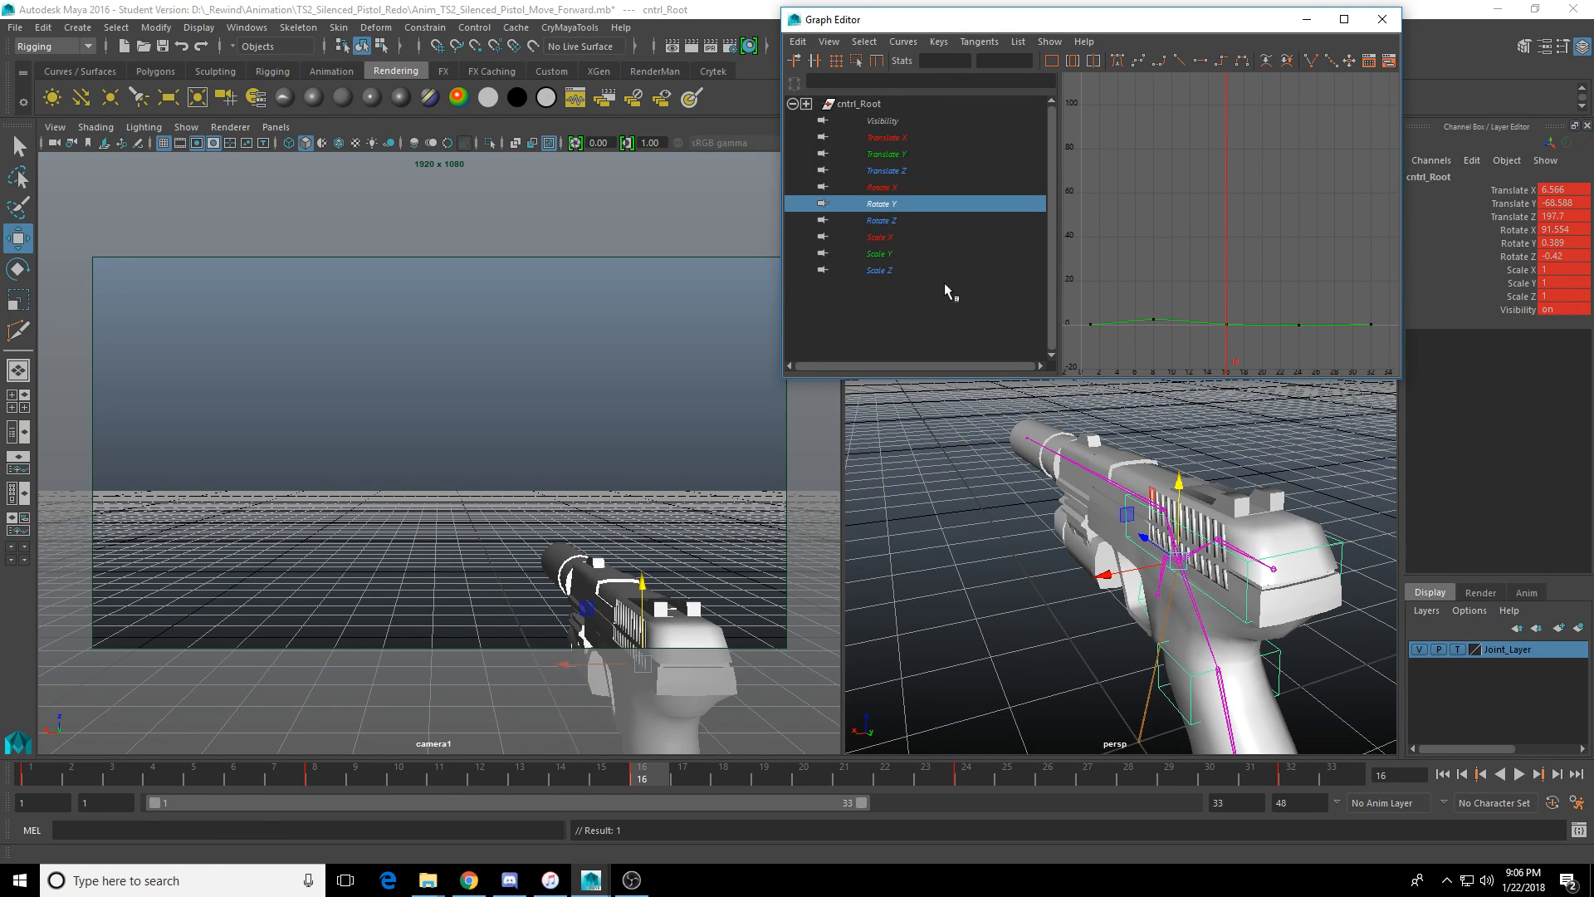
Try to raise the Rotate Y key at frame 16, and undo the change.
key(e)
drag(1219, 306, 1243, 337)
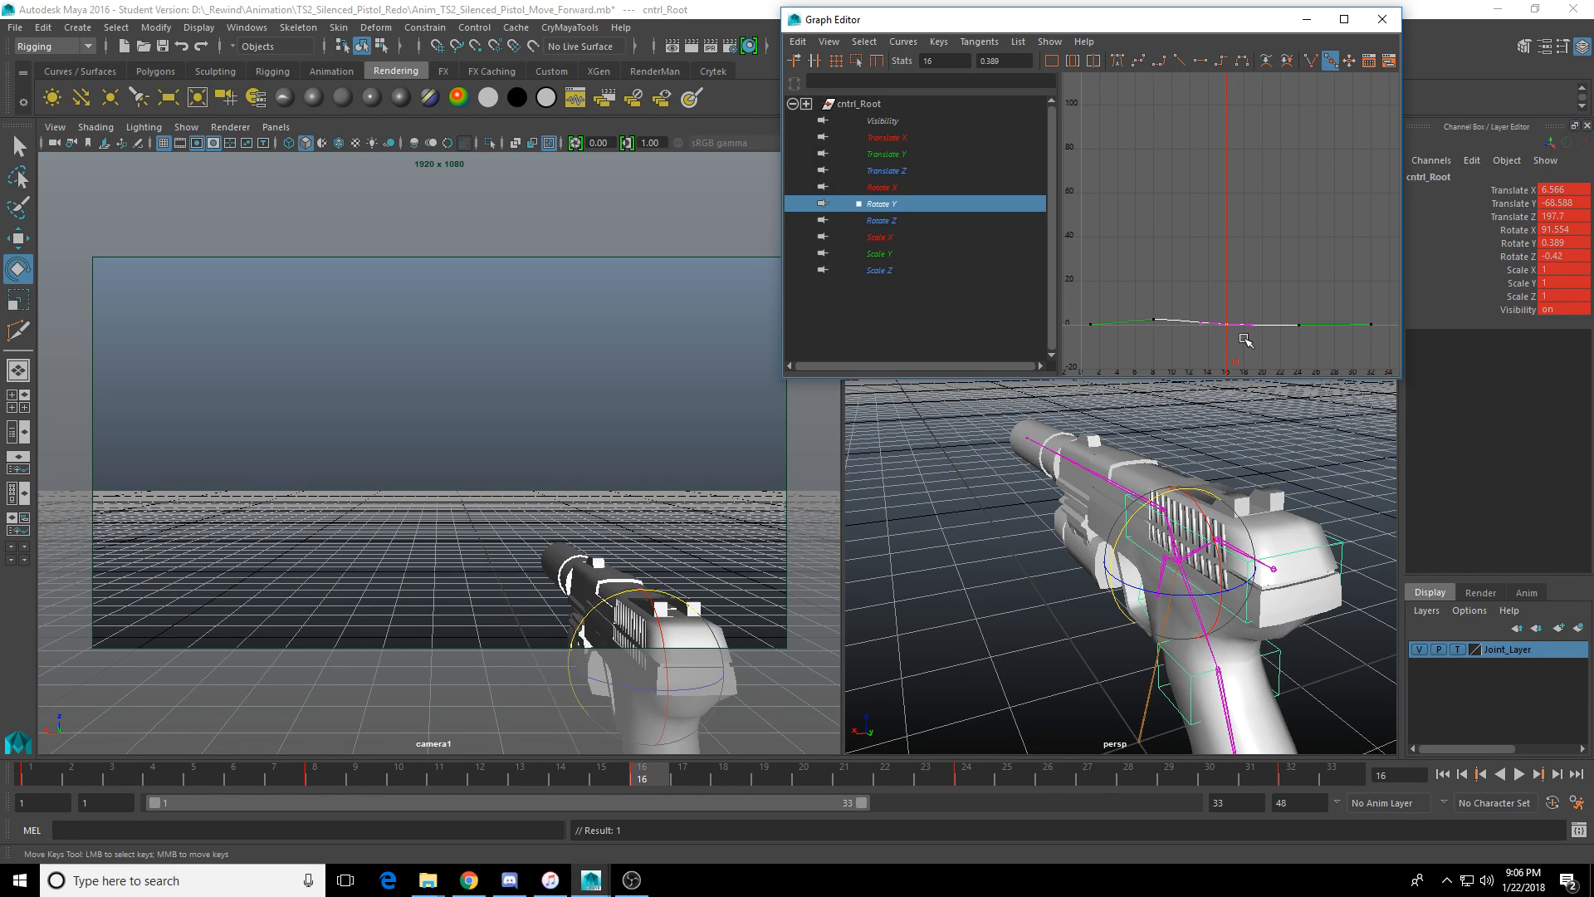
middle_drag(1221, 324, 1226, 298)
key(ctrl+z)
Lower the Rotate Y keys to about 1.05 at frame 8 and about -0.37 at frame 24.
click(1341, 334)
key(a)
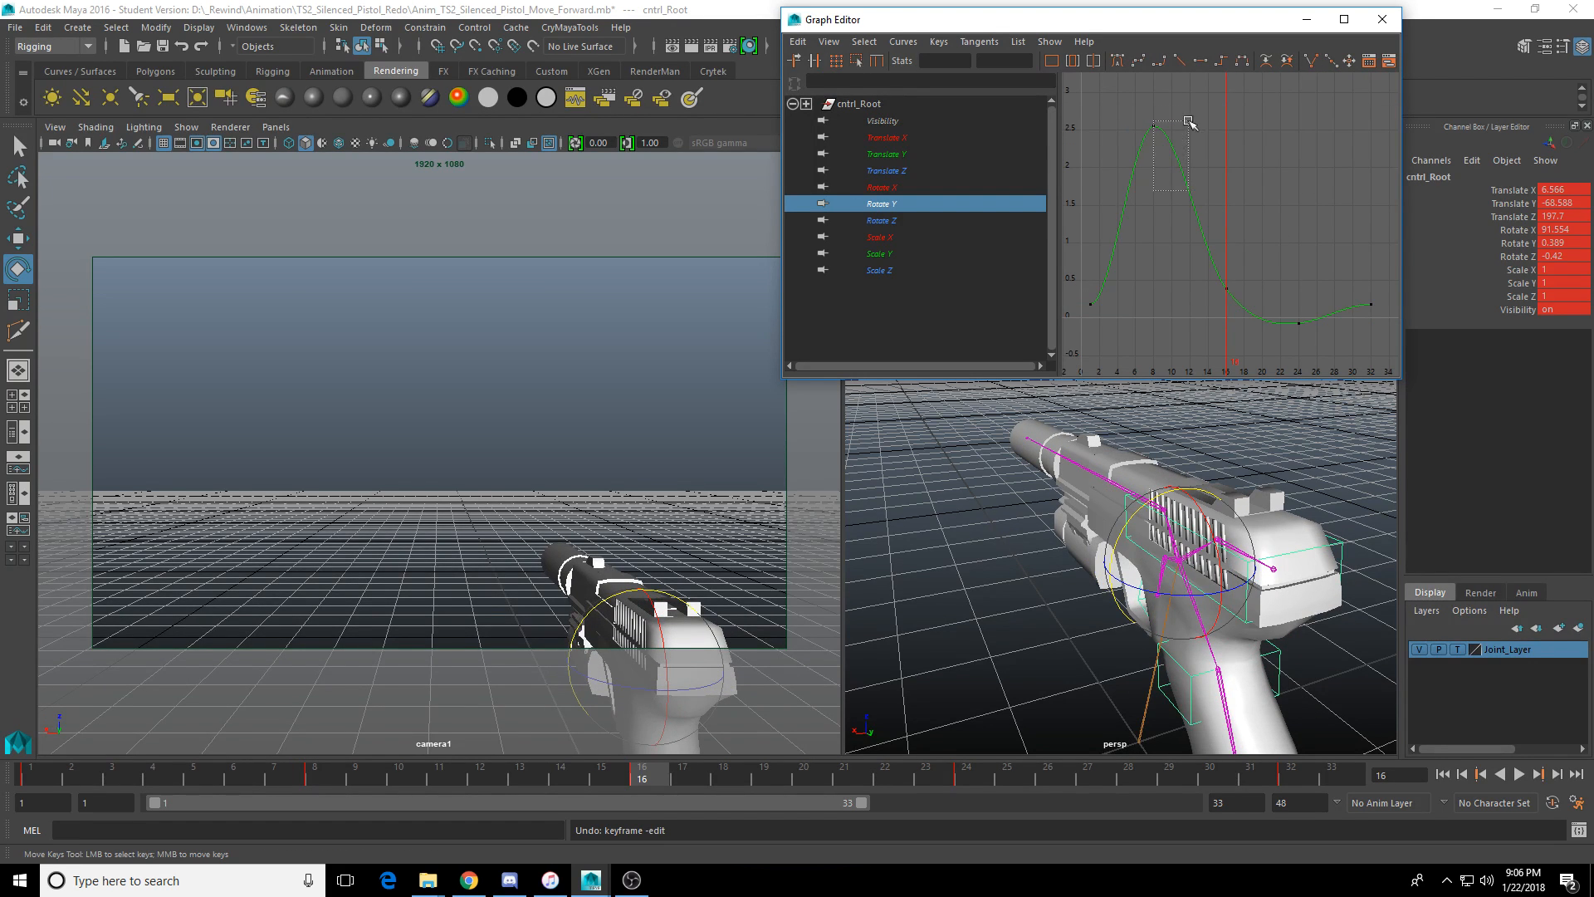
middle_drag(1156, 124, 1153, 231)
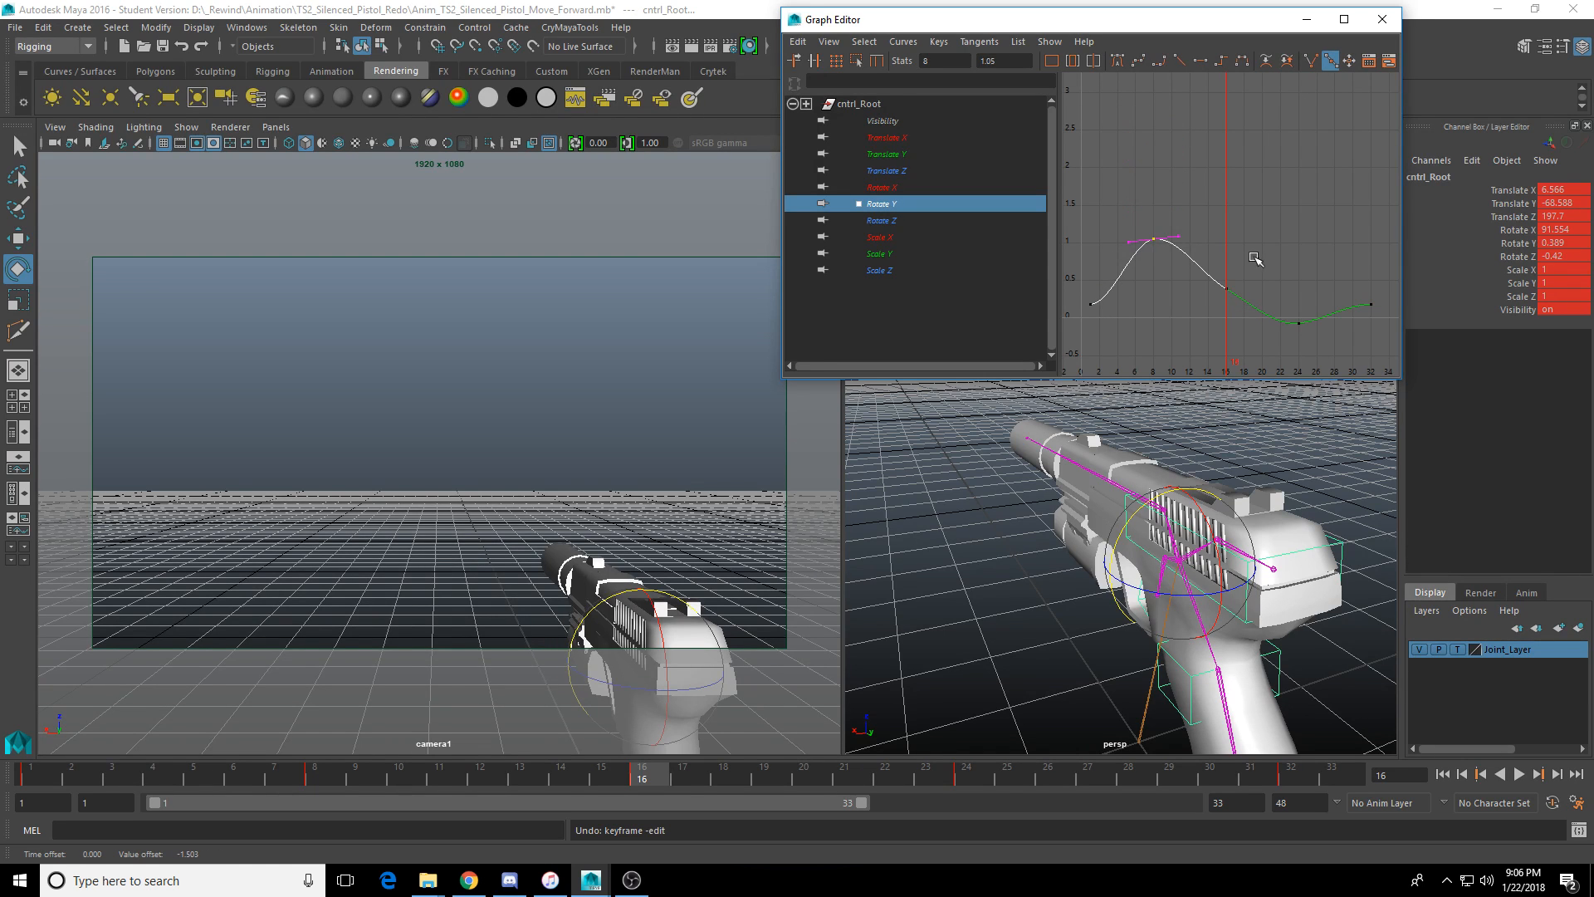
drag(1282, 309, 1323, 338)
middle_drag(1294, 347, 1295, 347)
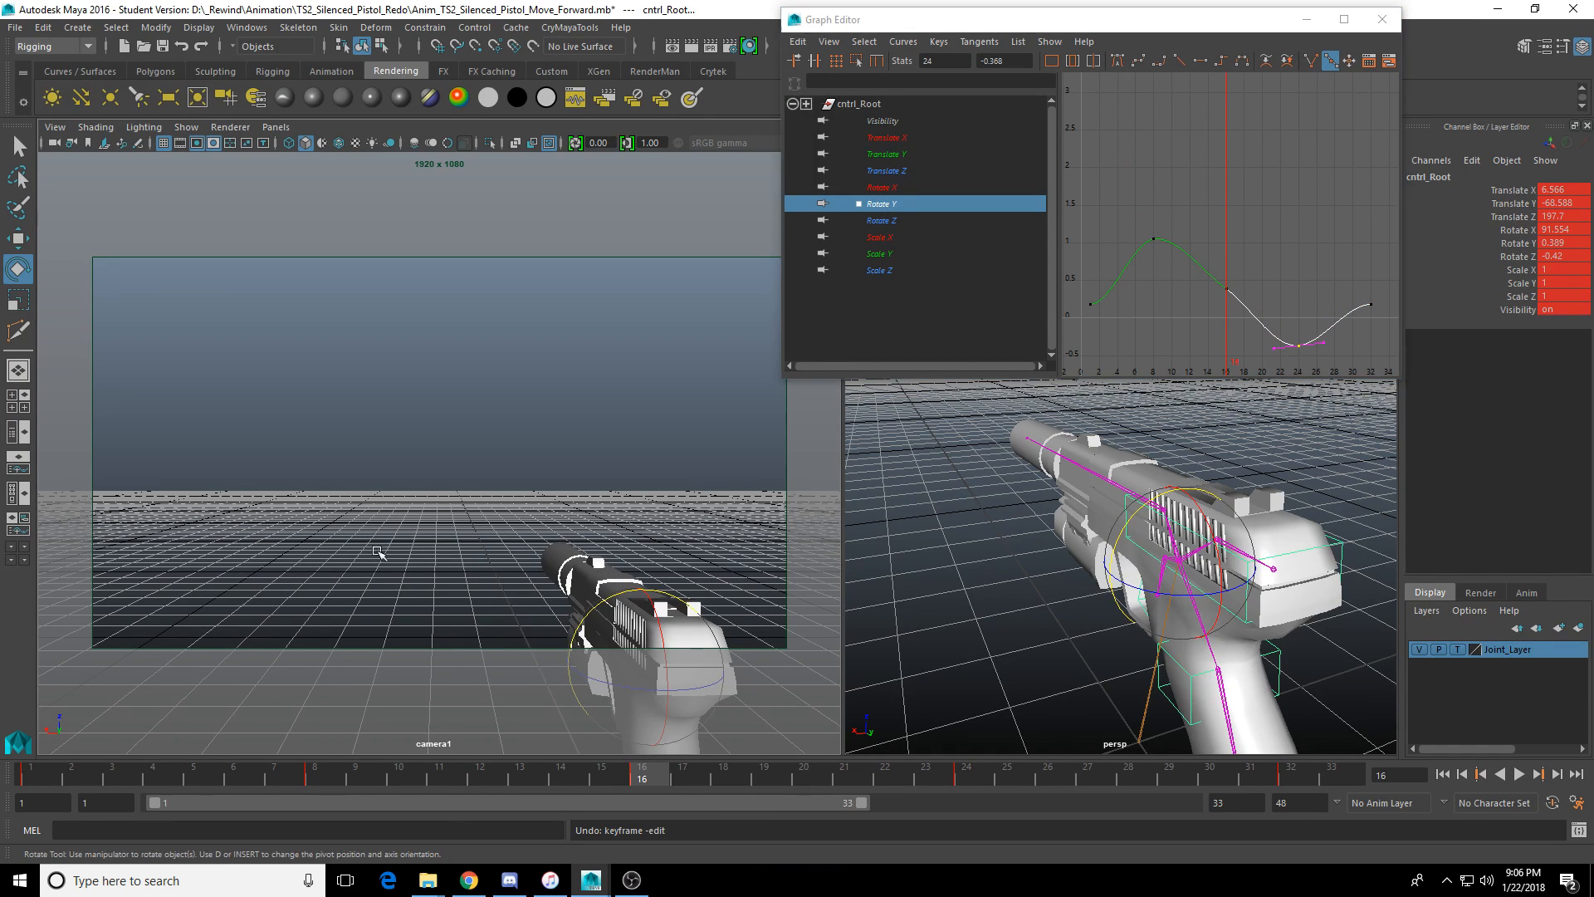
Play back and scrub the loop to review the root control's adjusted Y rotation.
key(alt+v)
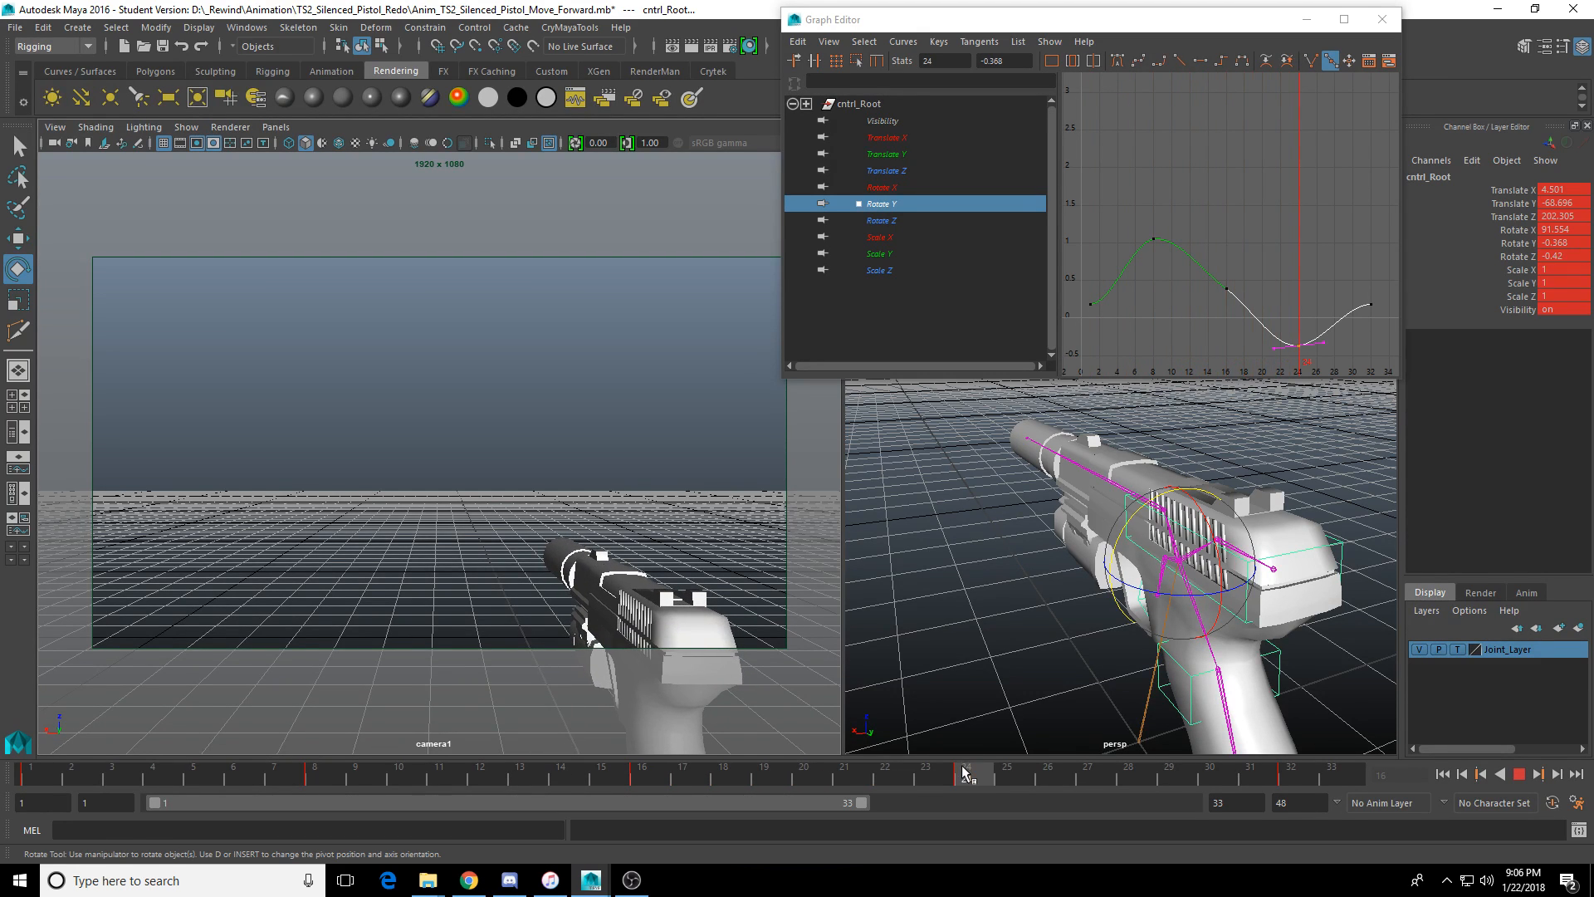
drag(962, 766, 83, 784)
click(1518, 773)
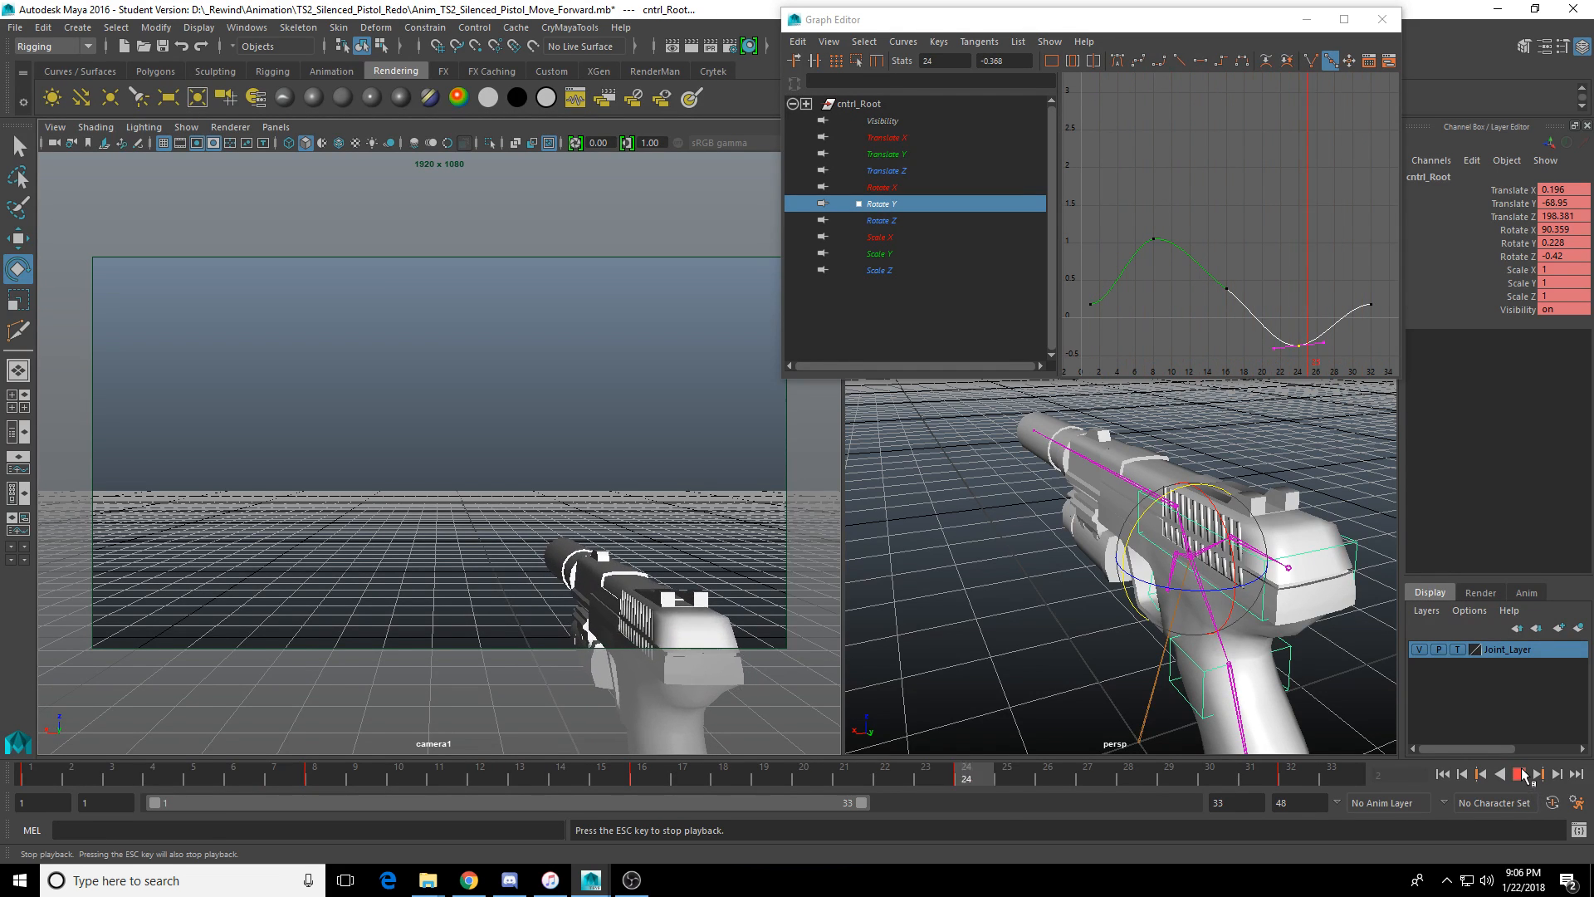
key(Escape)
Change the tangent type of the frame 32 keys on all translate and rotate curves, and play back the loop.
click(905, 143)
shift+click(900, 214)
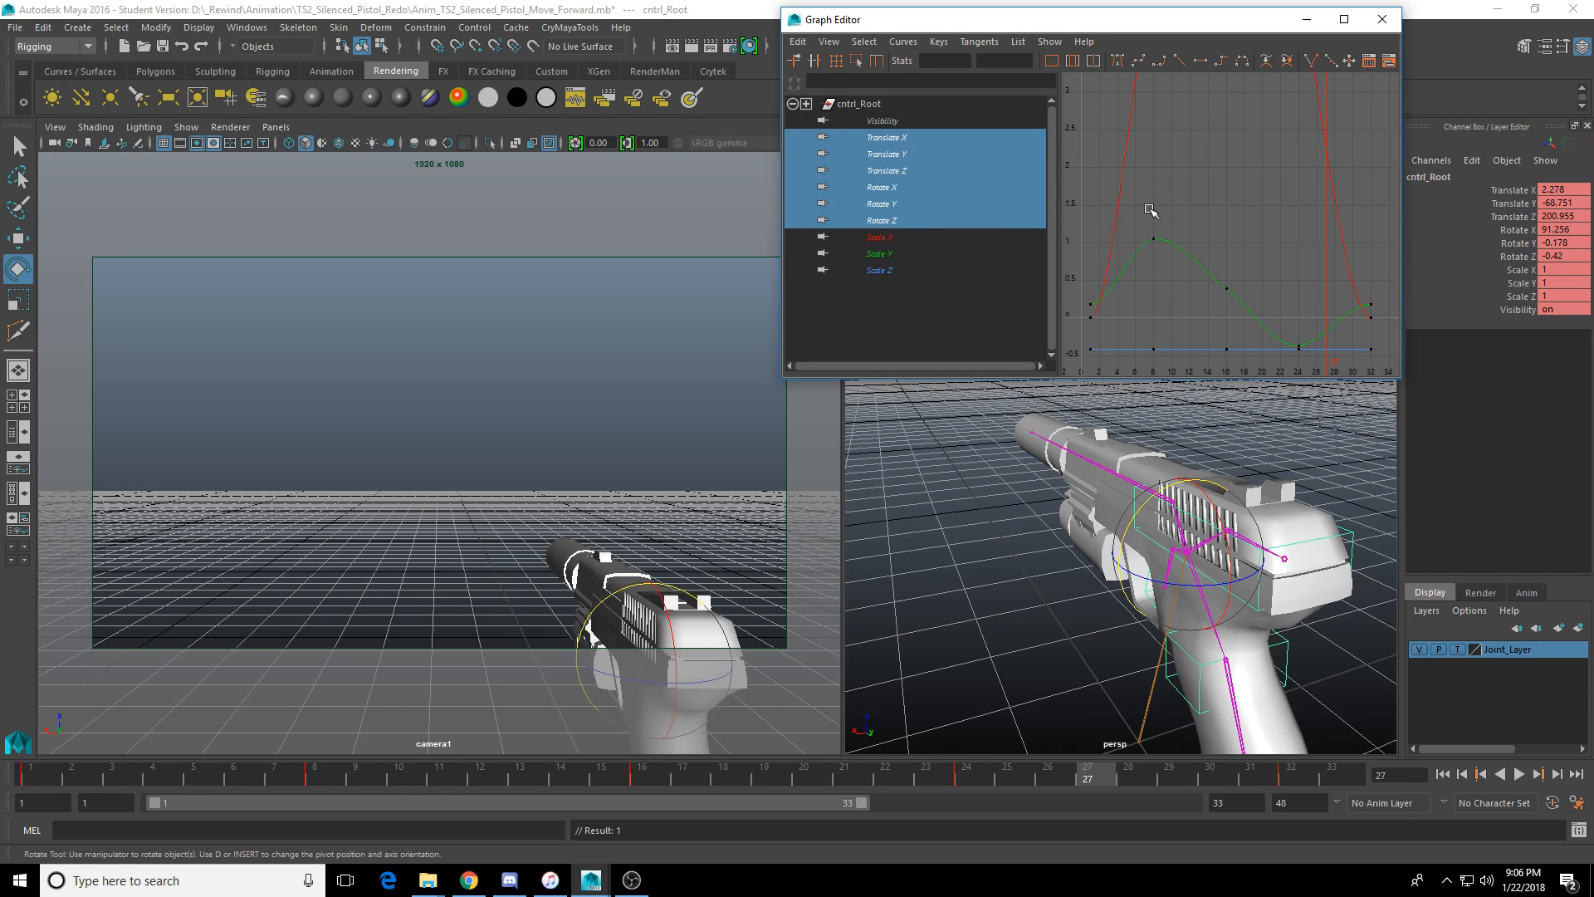
key(f)
drag(1338, 347, 1338, 347)
right_drag(1338, 347, 1243, 392)
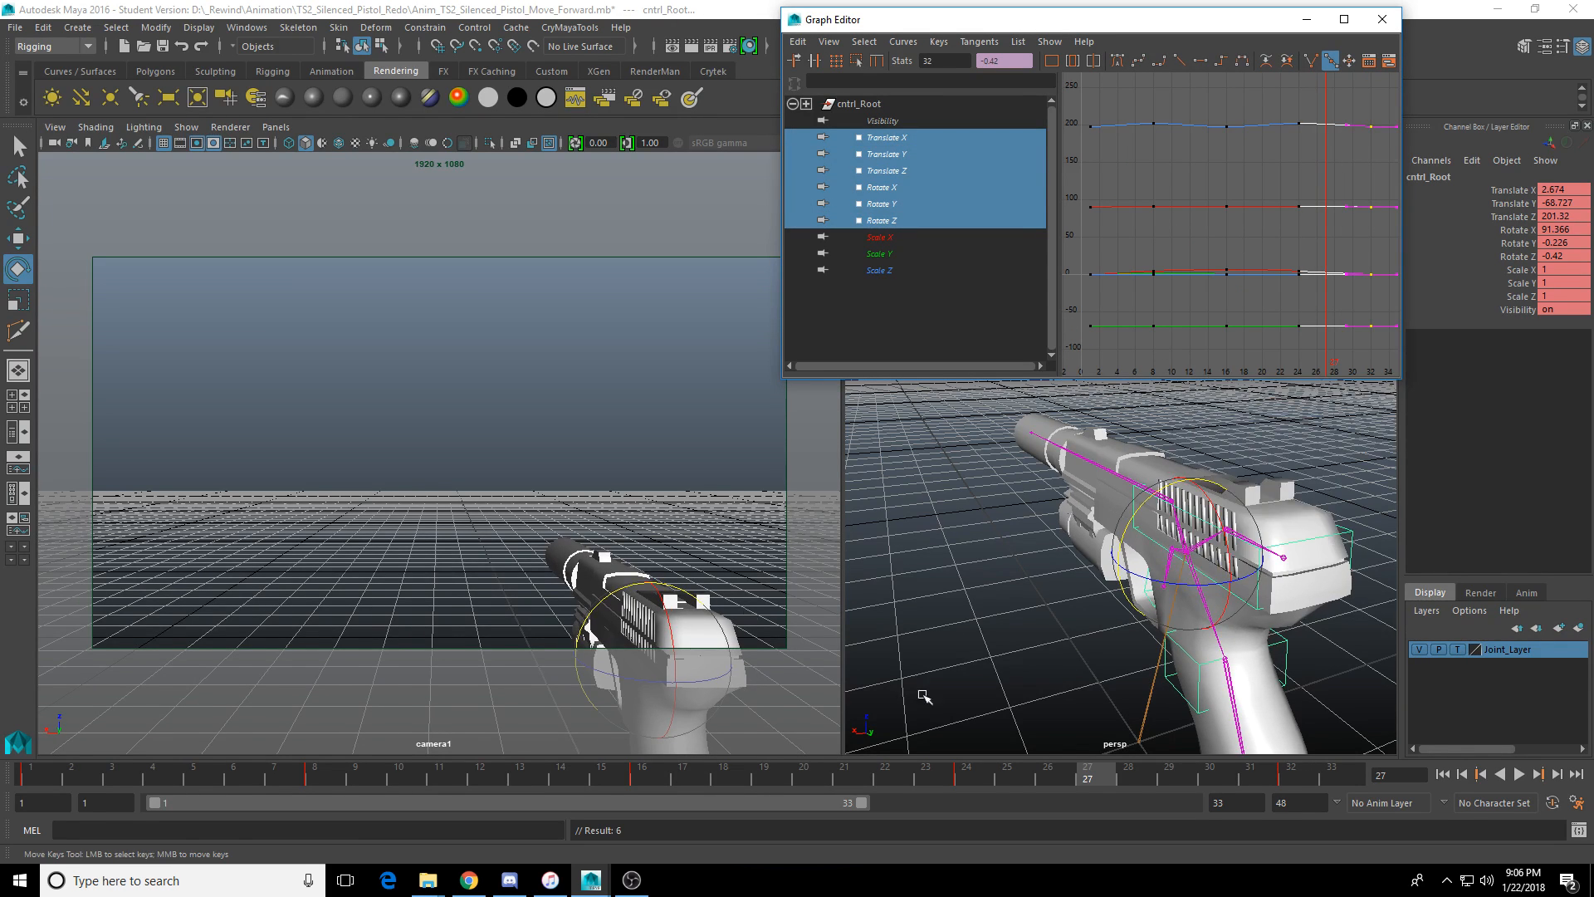
click(1519, 774)
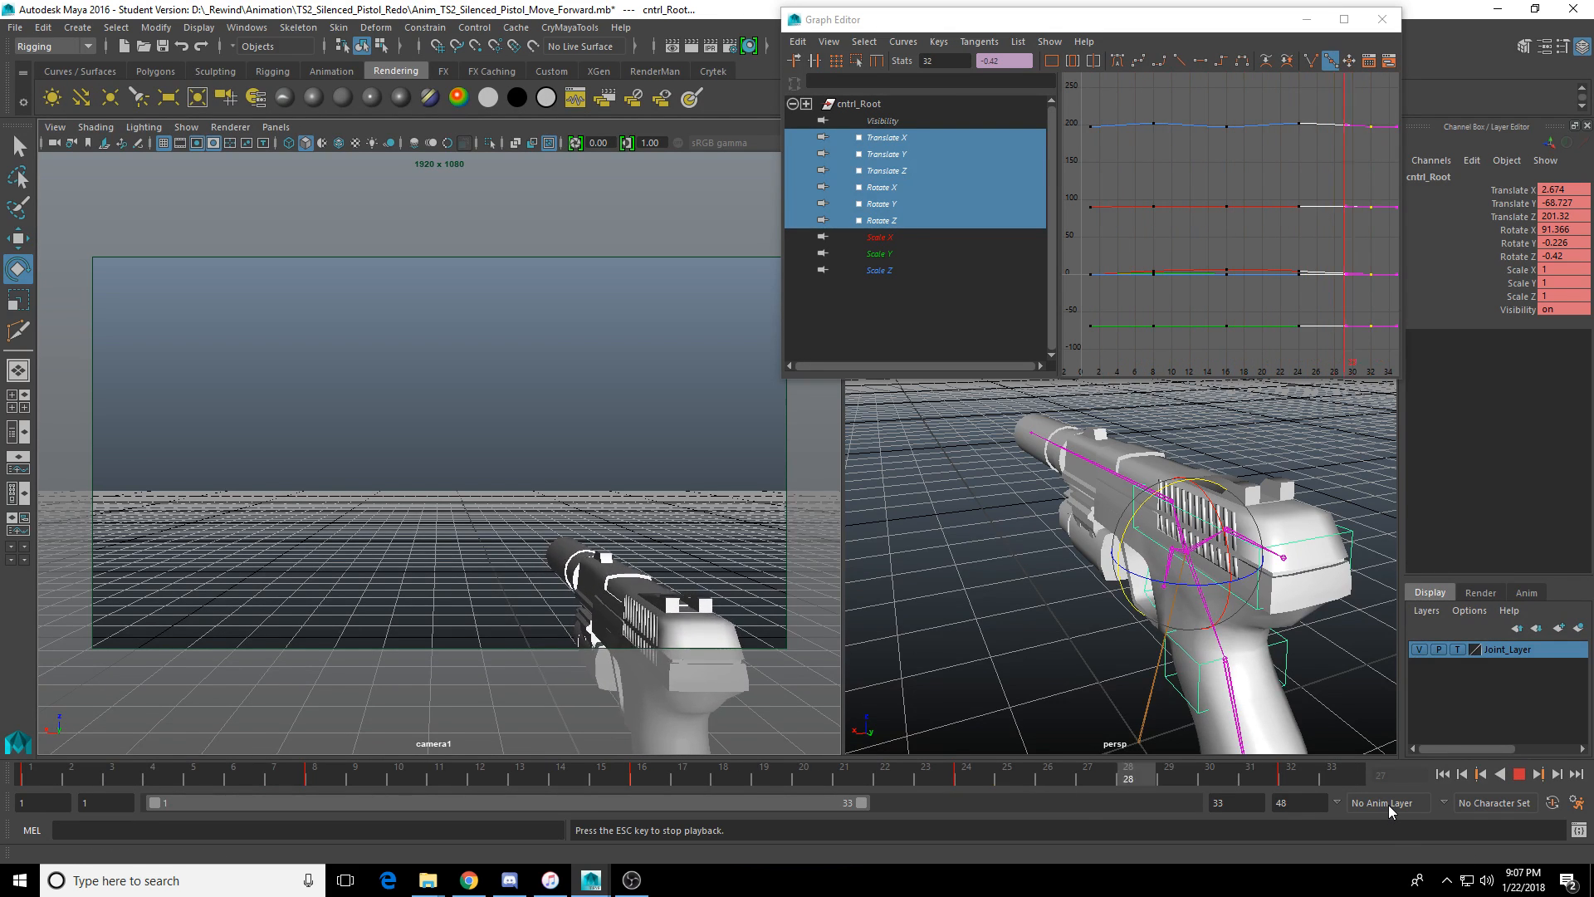
click(1519, 774)
Examine the Rotate Z, Rotate Y and Rotate X curves one at a time and scrub the early frames.
click(907, 220)
key(f)
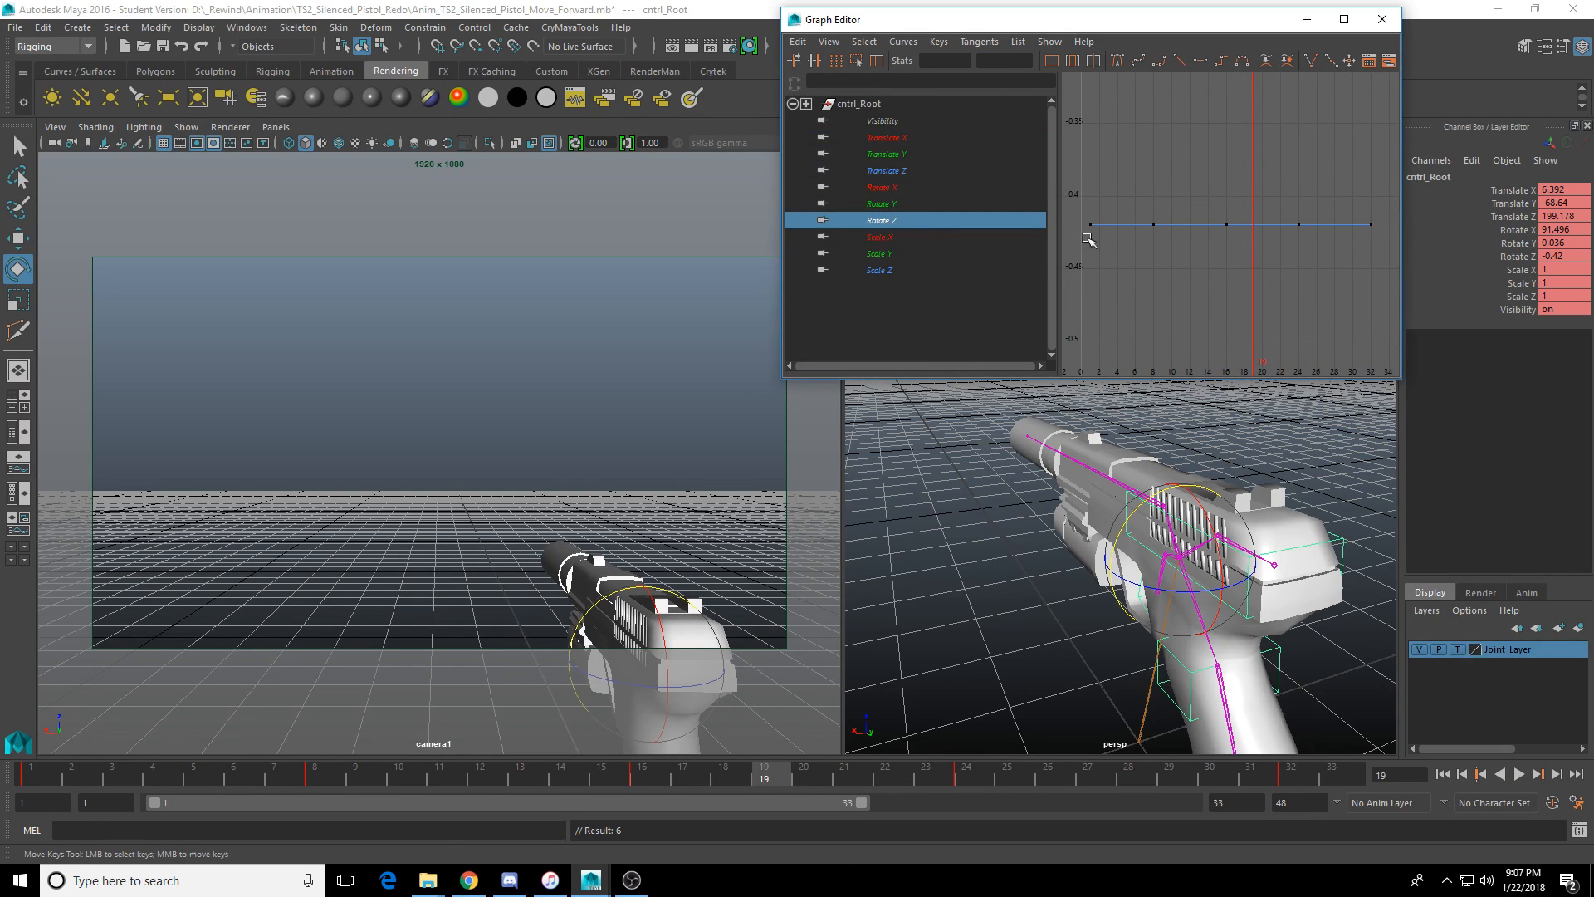
click(892, 203)
key(f)
click(913, 237)
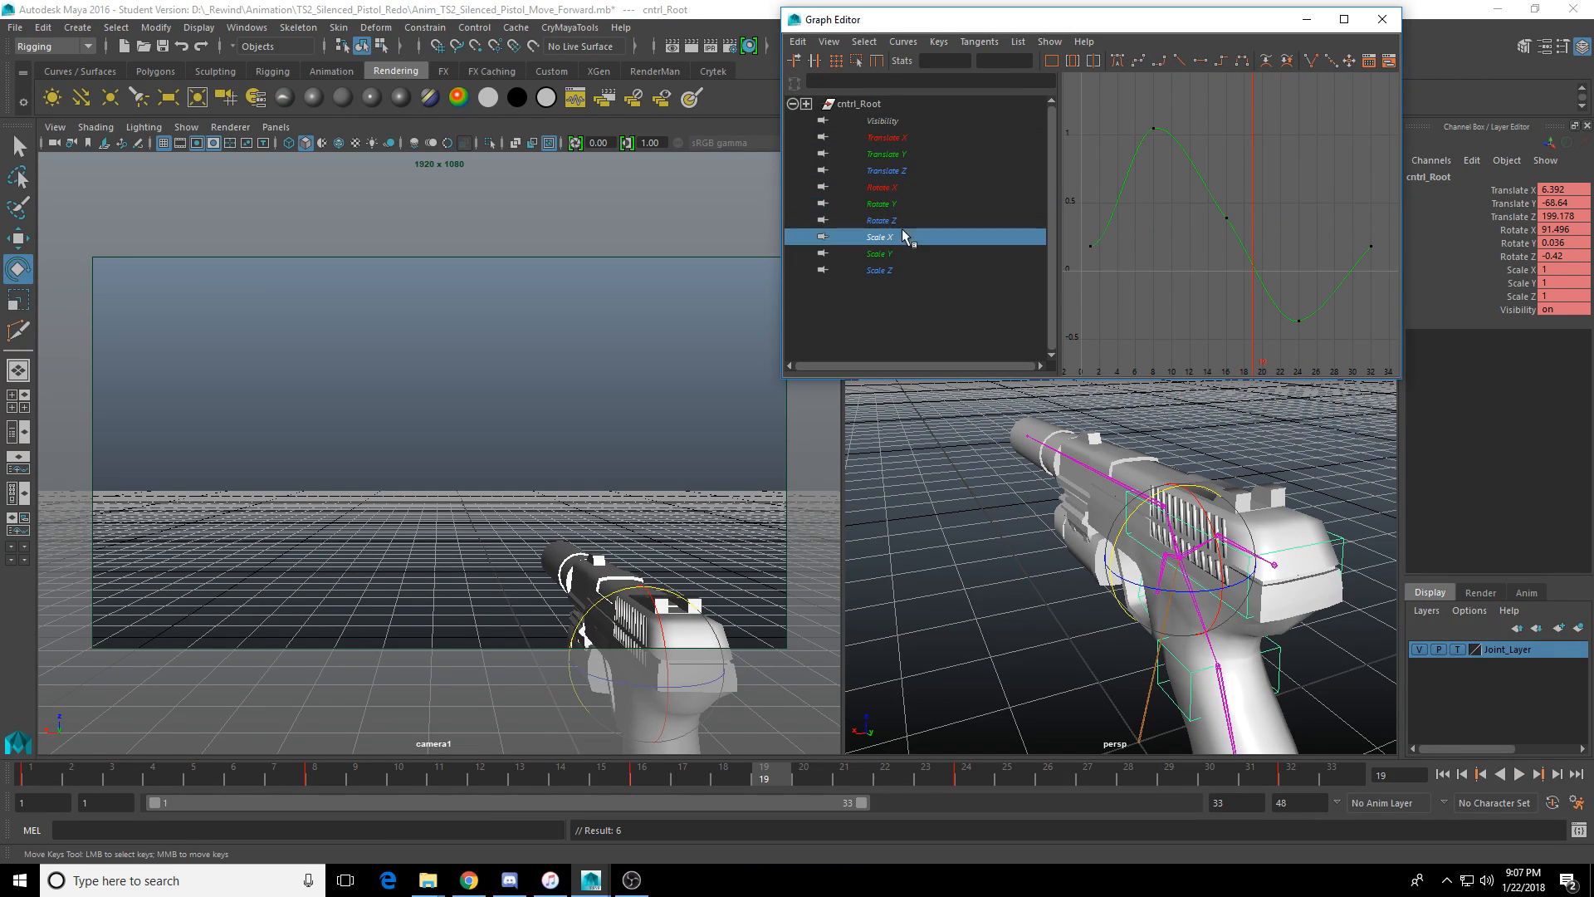
click(892, 220)
key(f)
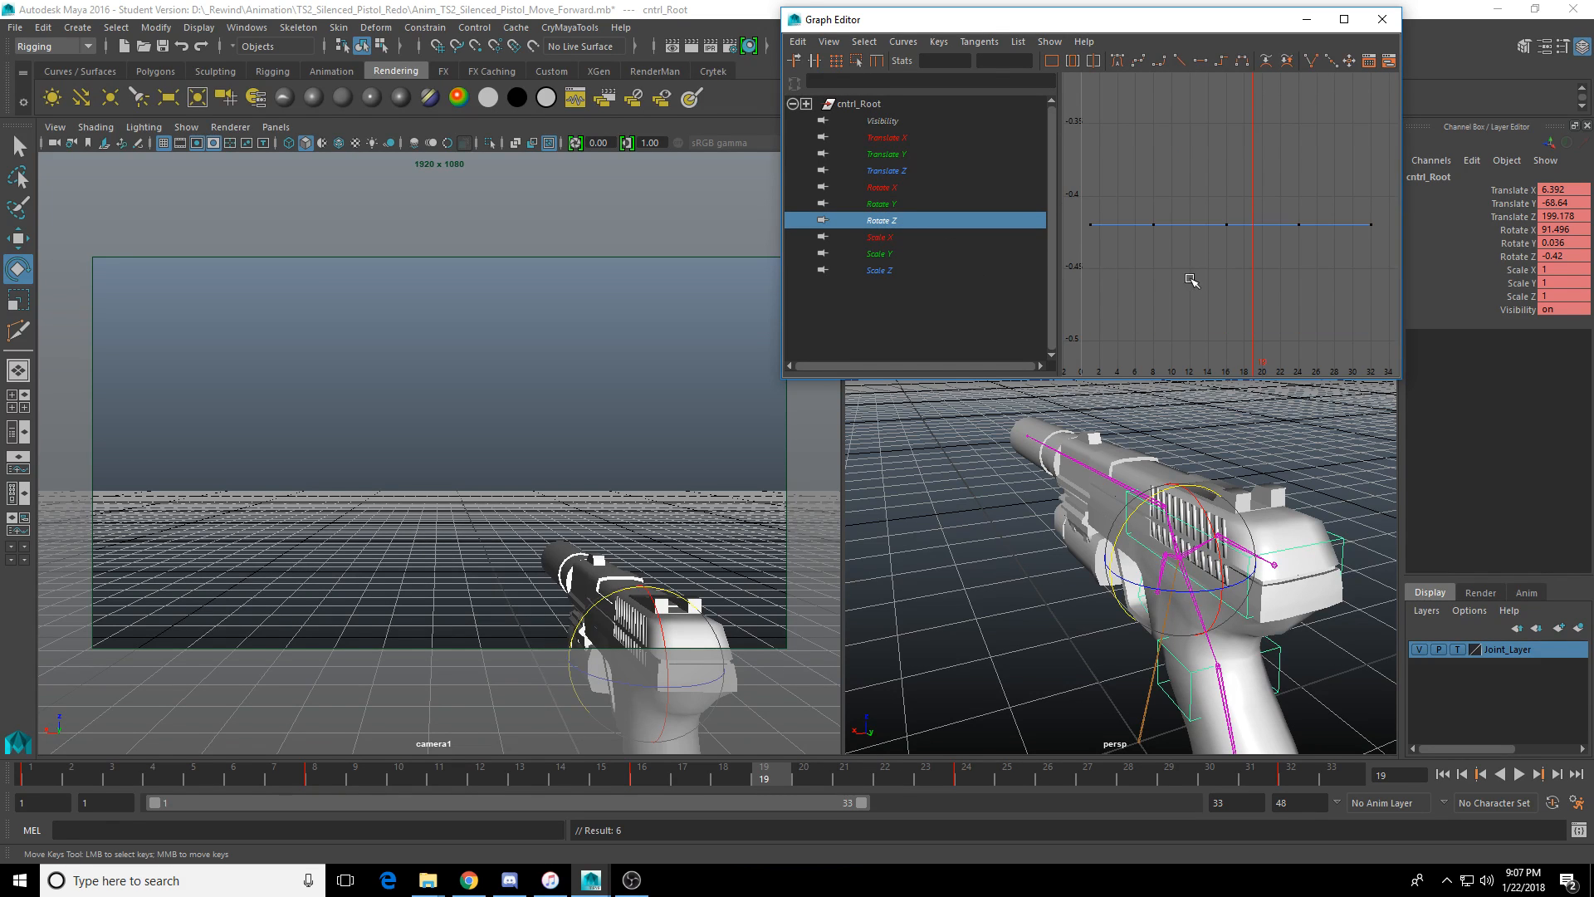
click(931, 187)
key(f)
alt+middle_drag(1275, 313, 1278, 304)
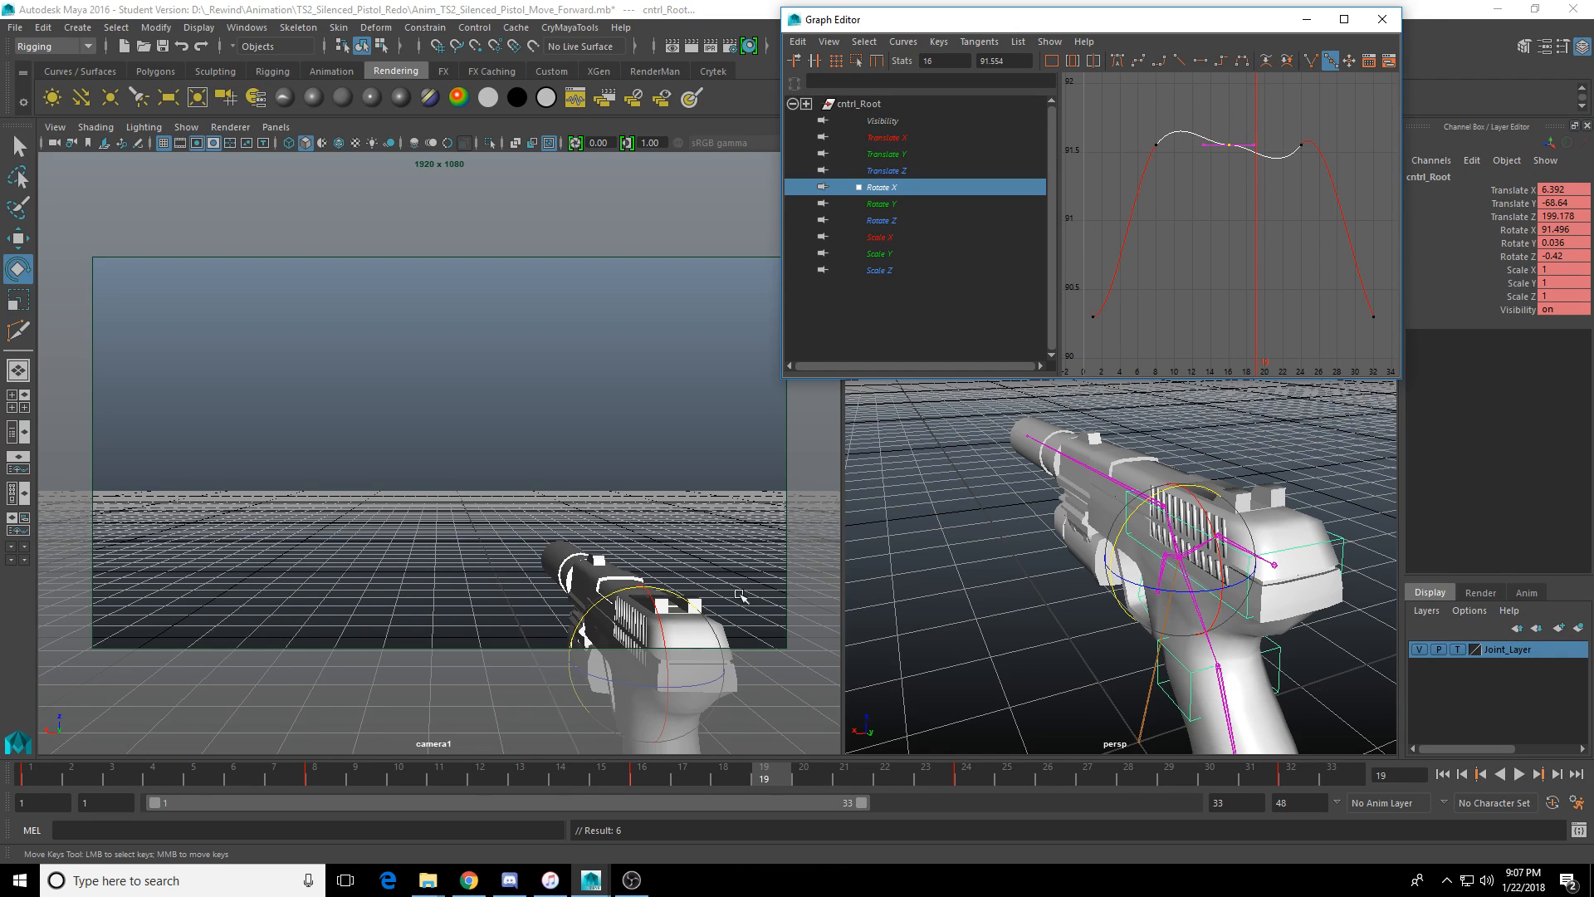
drag(477, 783, 121, 766)
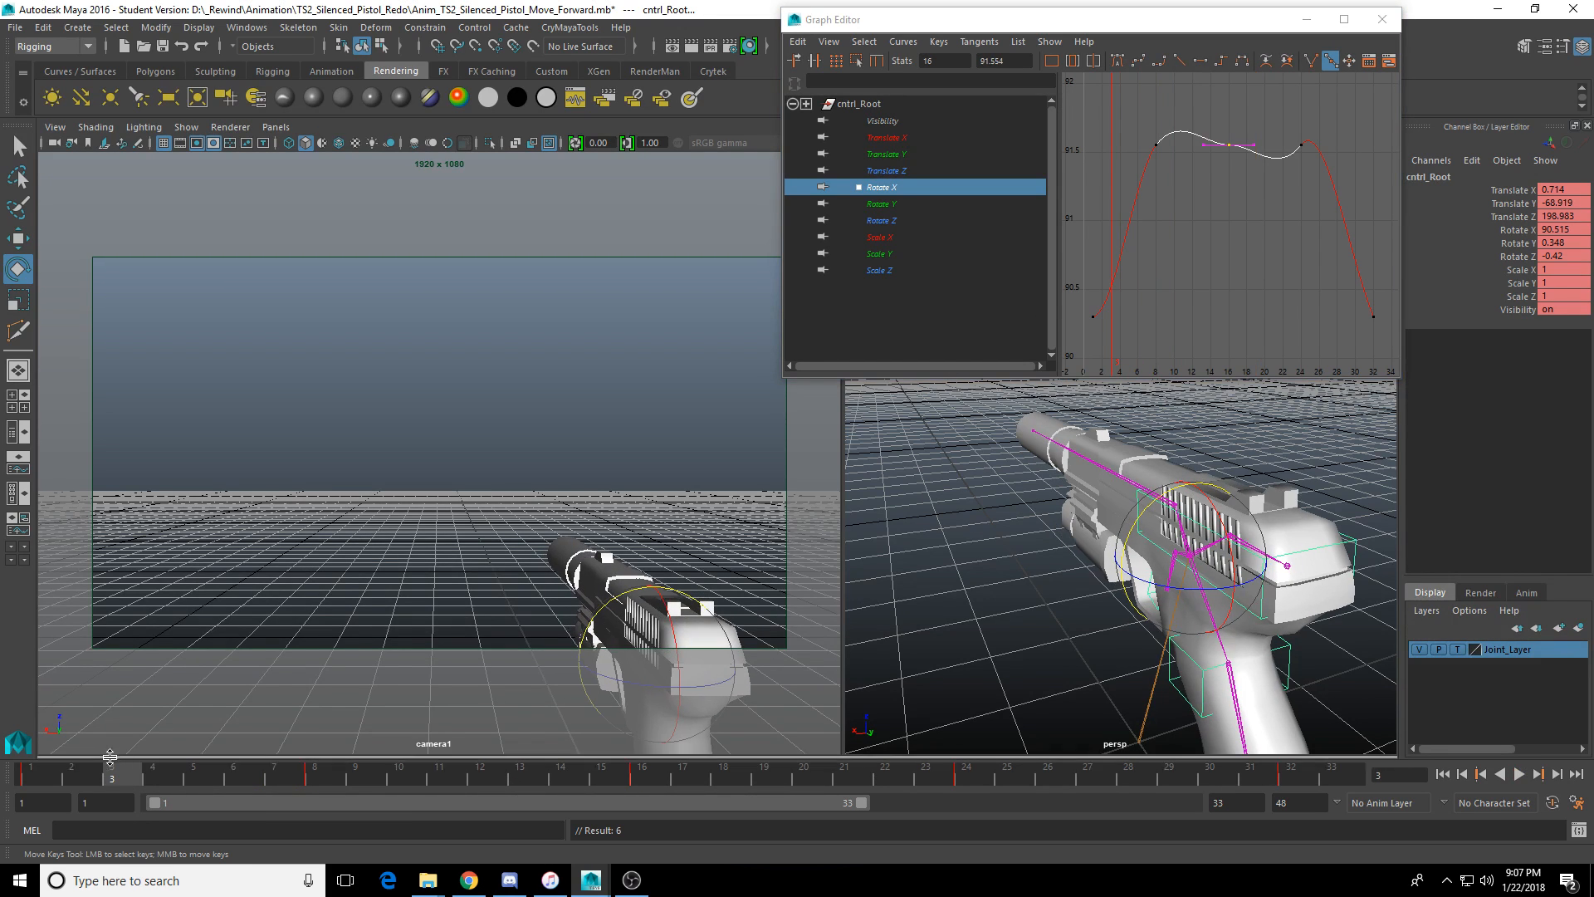
Lower the Rotate X keys to about 90.77 at frames 8 and 24 and about 90.34 at frame 16, and review the loop.
drag(1129, 117, 1266, 168)
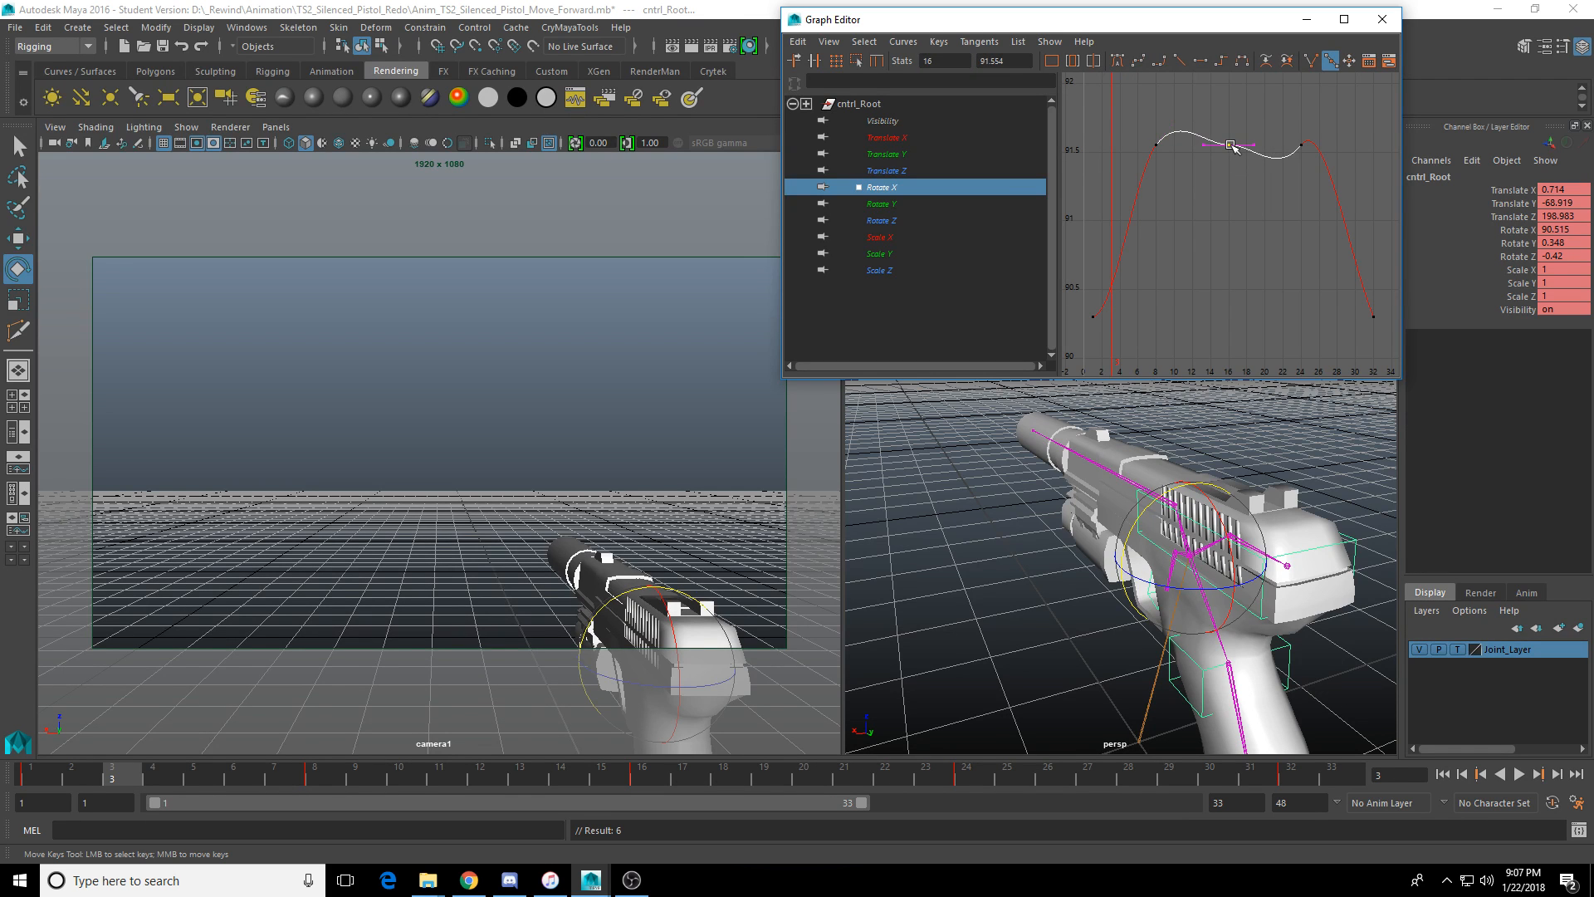
drag(1141, 122, 1265, 170)
middle_drag(1235, 142, 1236, 260)
drag(1280, 210, 1327, 267)
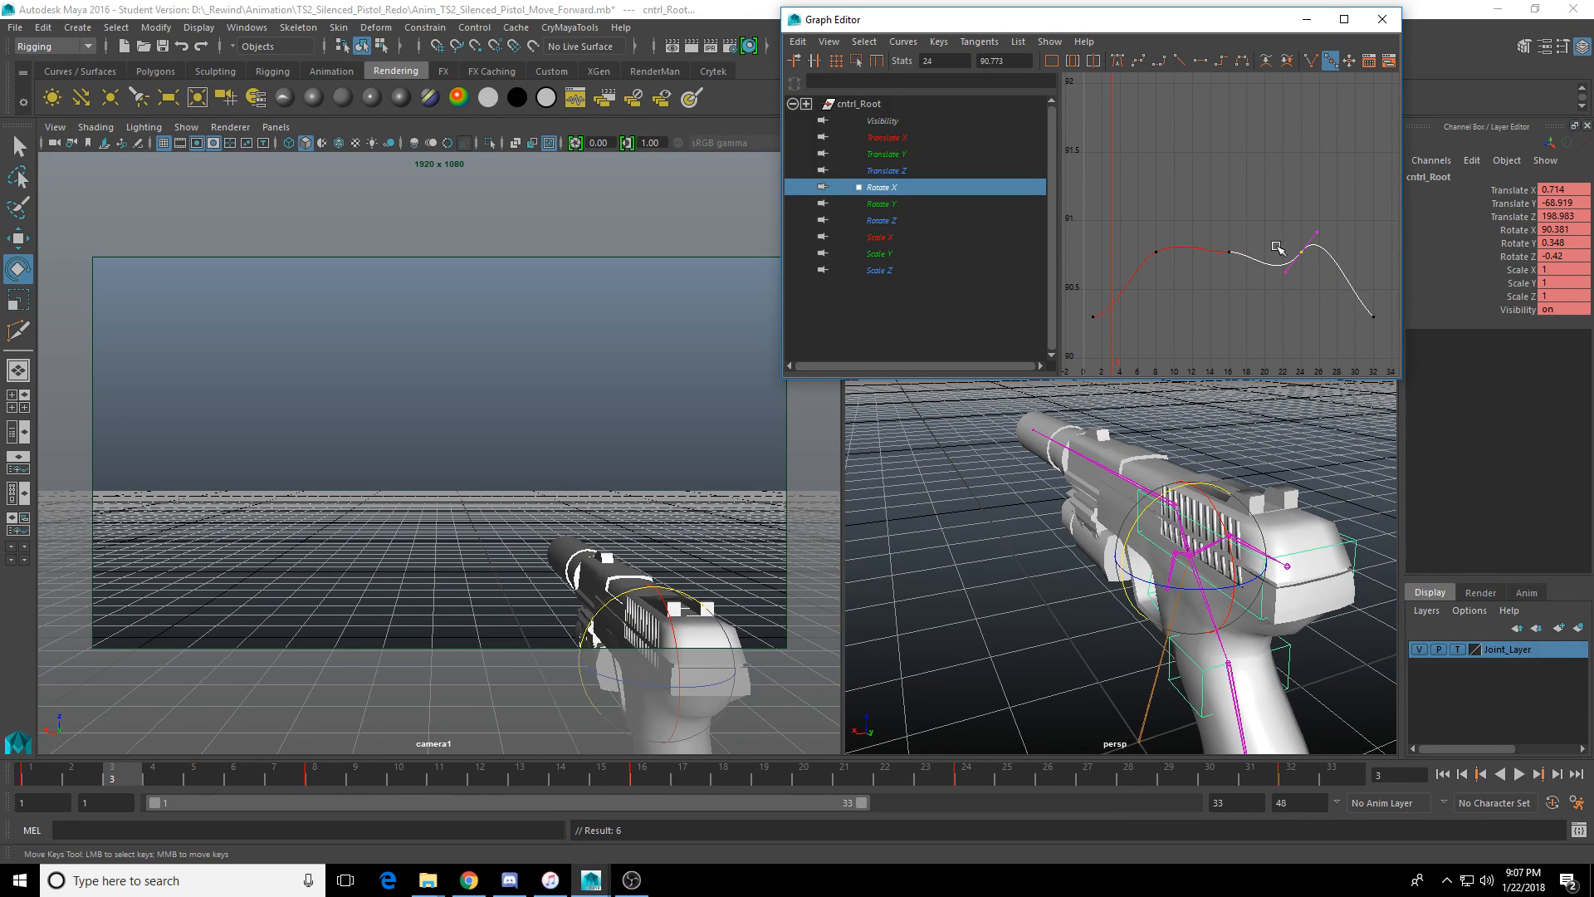
key(ctrl+z)
key(w)
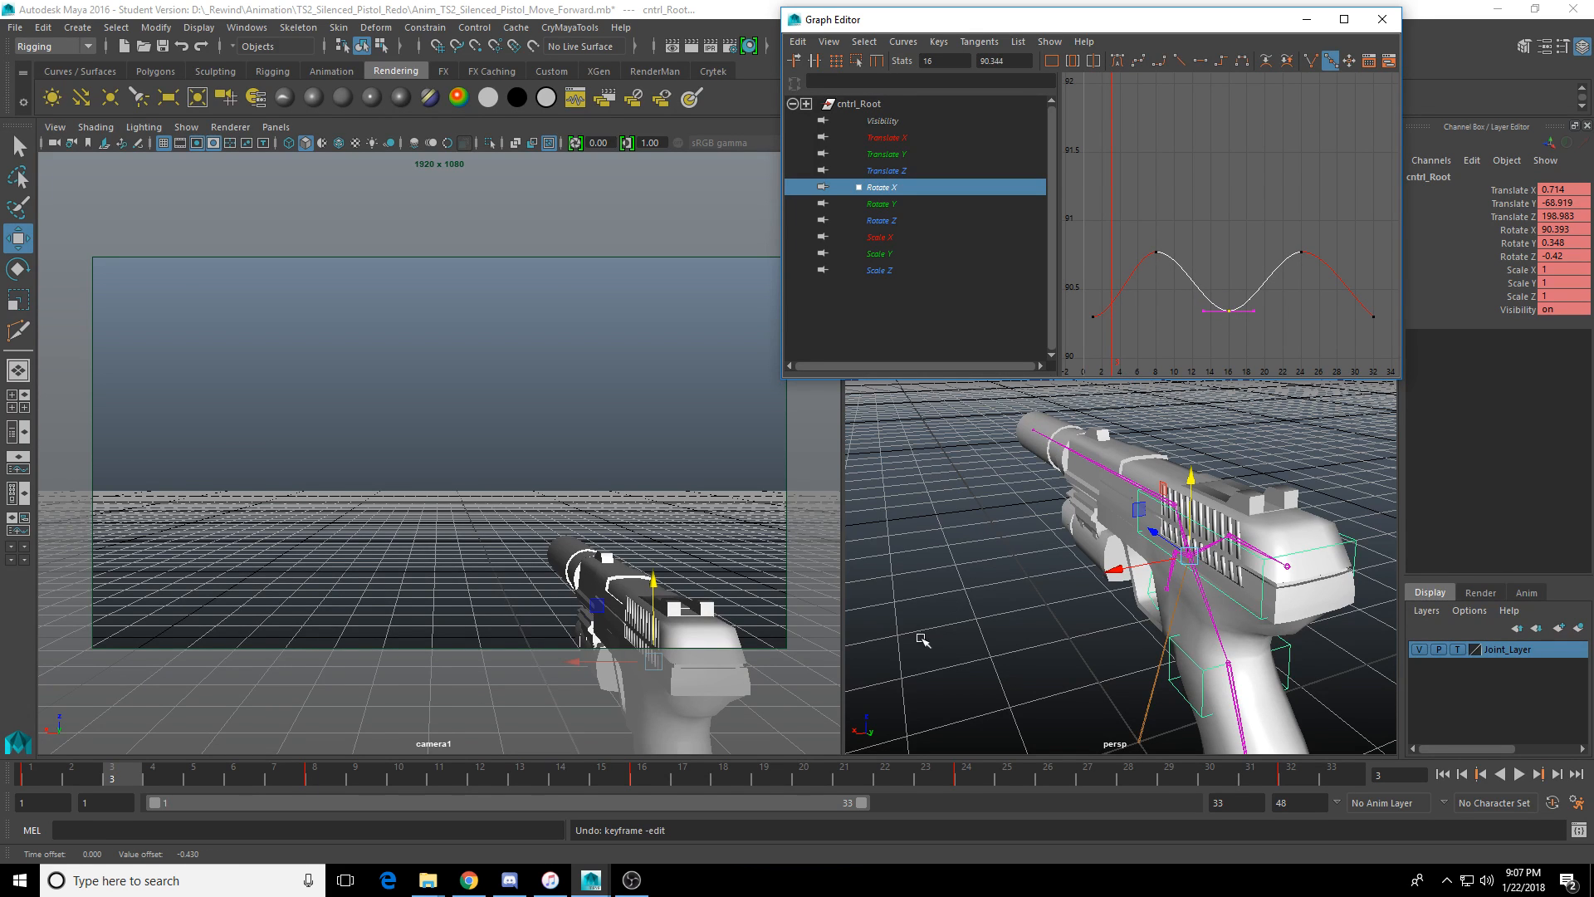
click(1519, 774)
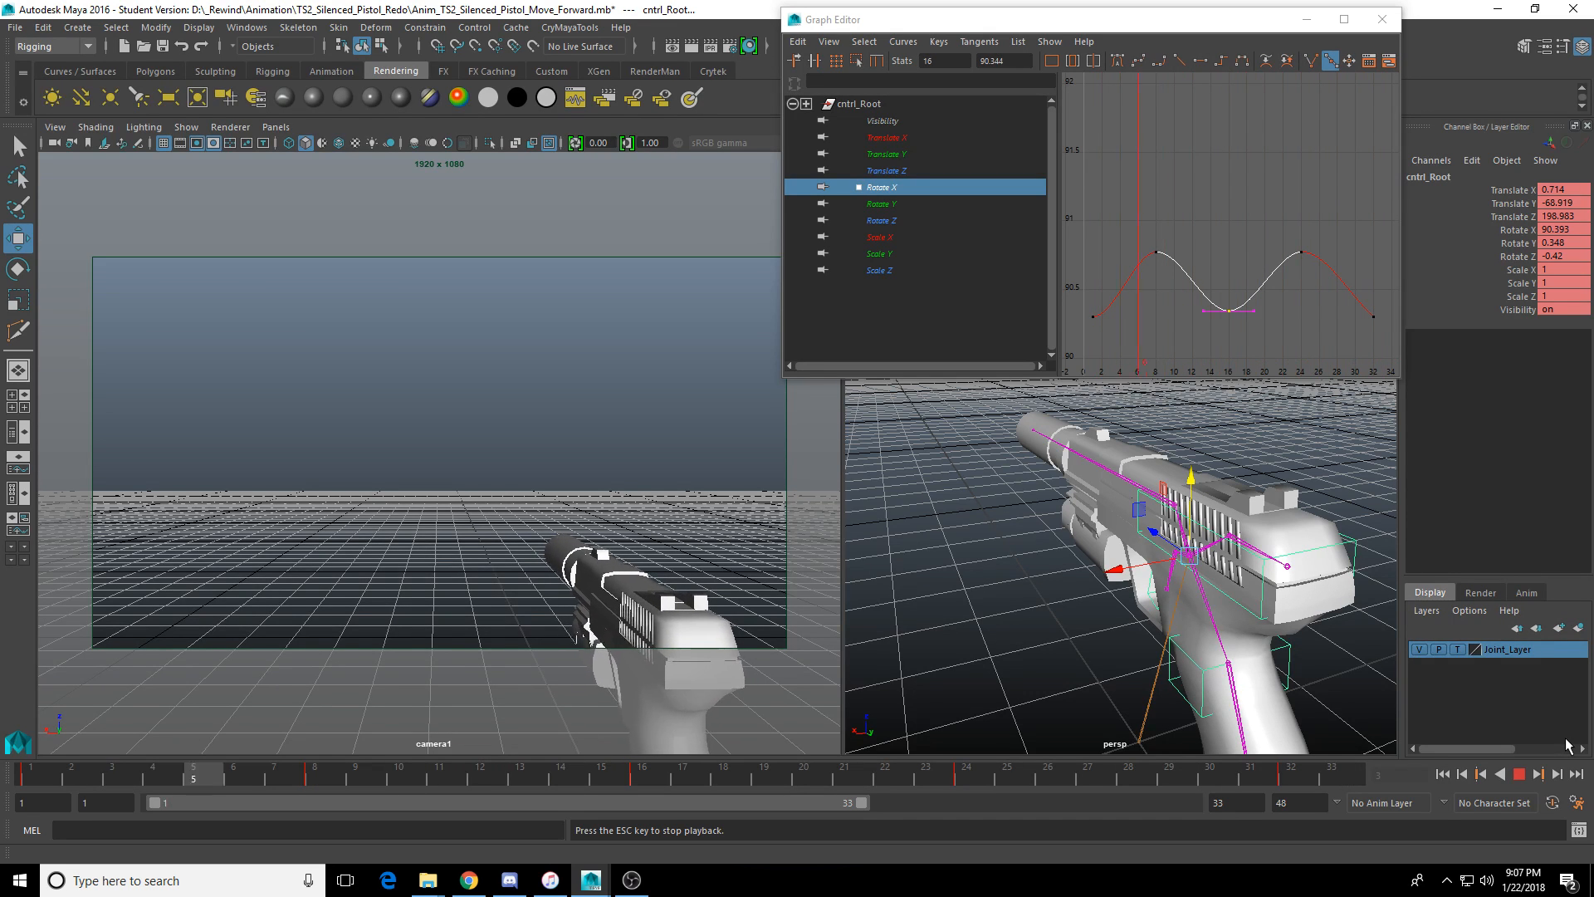
click(1519, 775)
Change the tangent type of the frame 1 keys on all translate and rotate curves.
click(880, 138)
shift+click(895, 220)
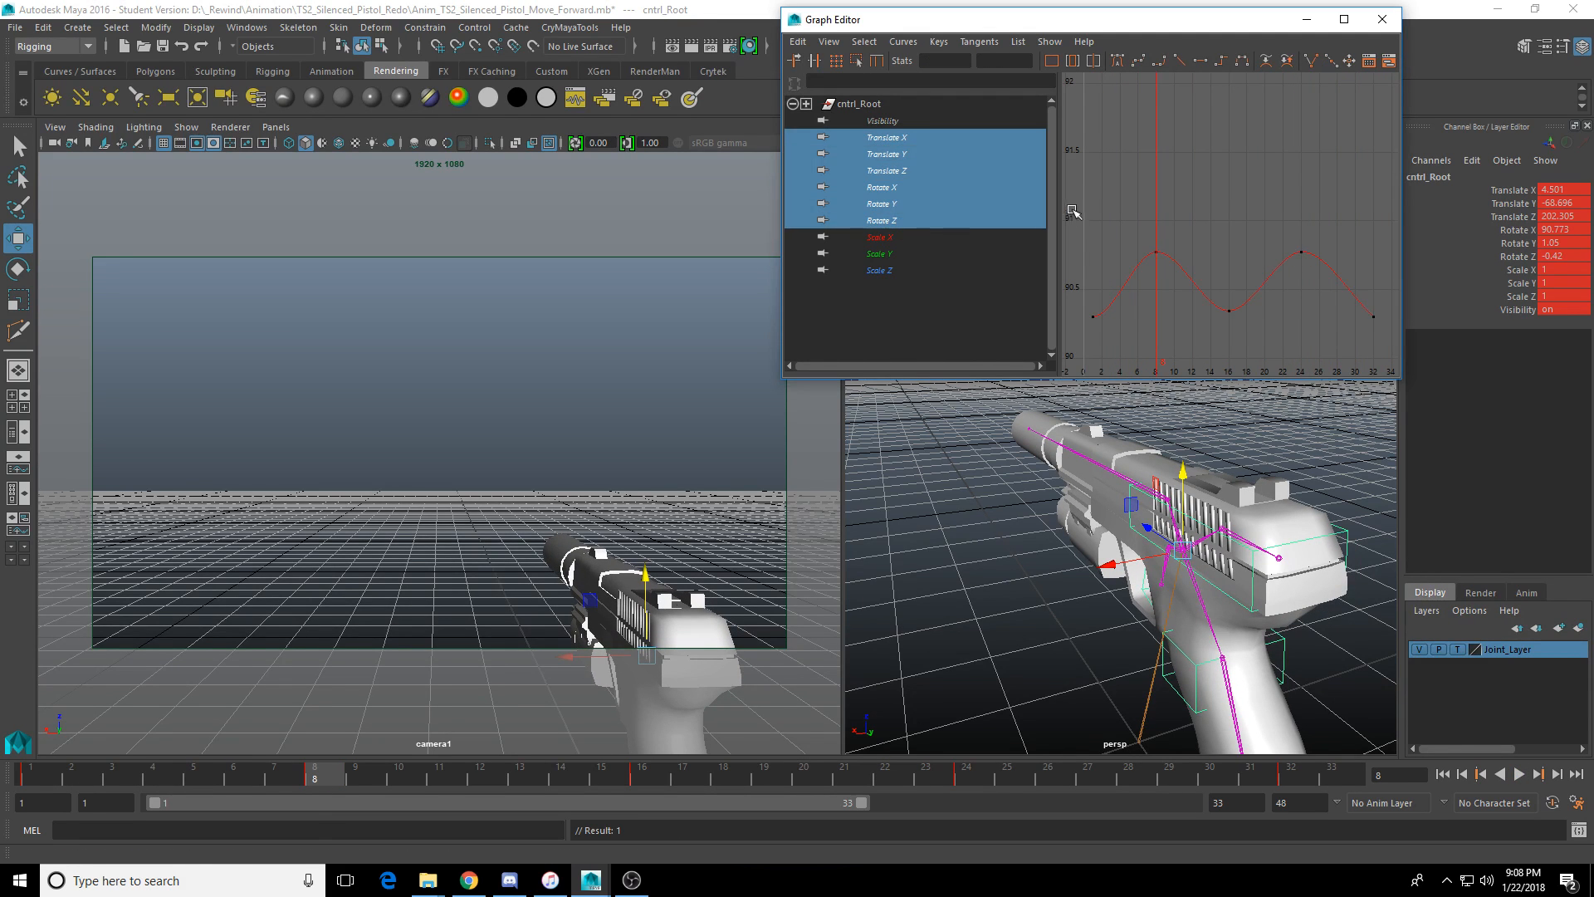
key(f)
drag(1154, 322, 1155, 323)
right_click(1175, 246)
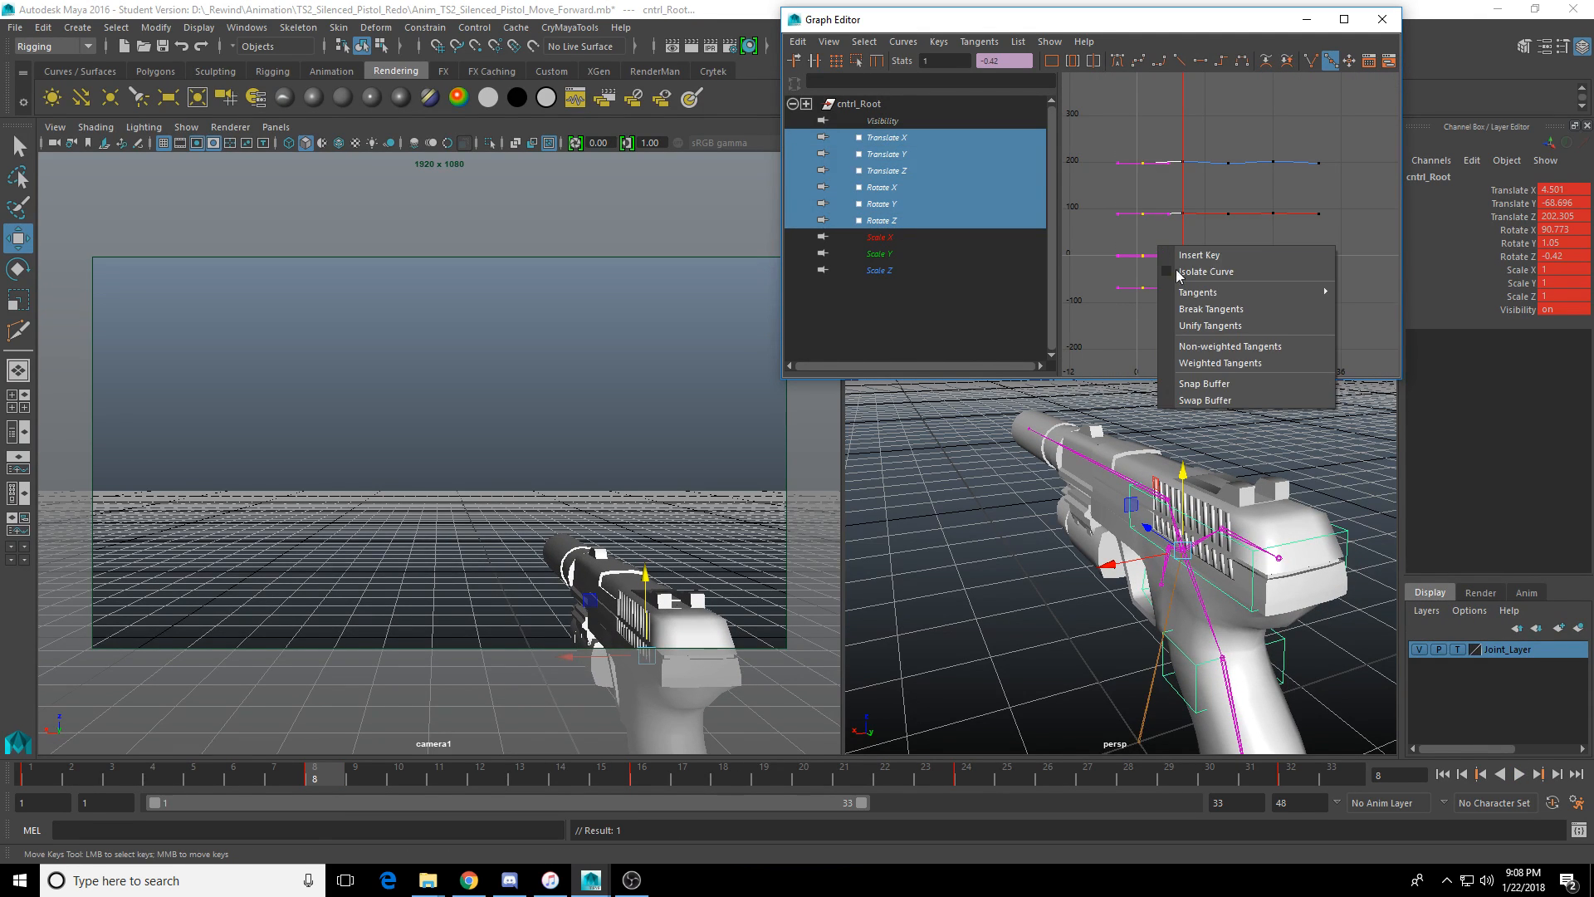
mouse_move(1241, 294)
click(1380, 341)
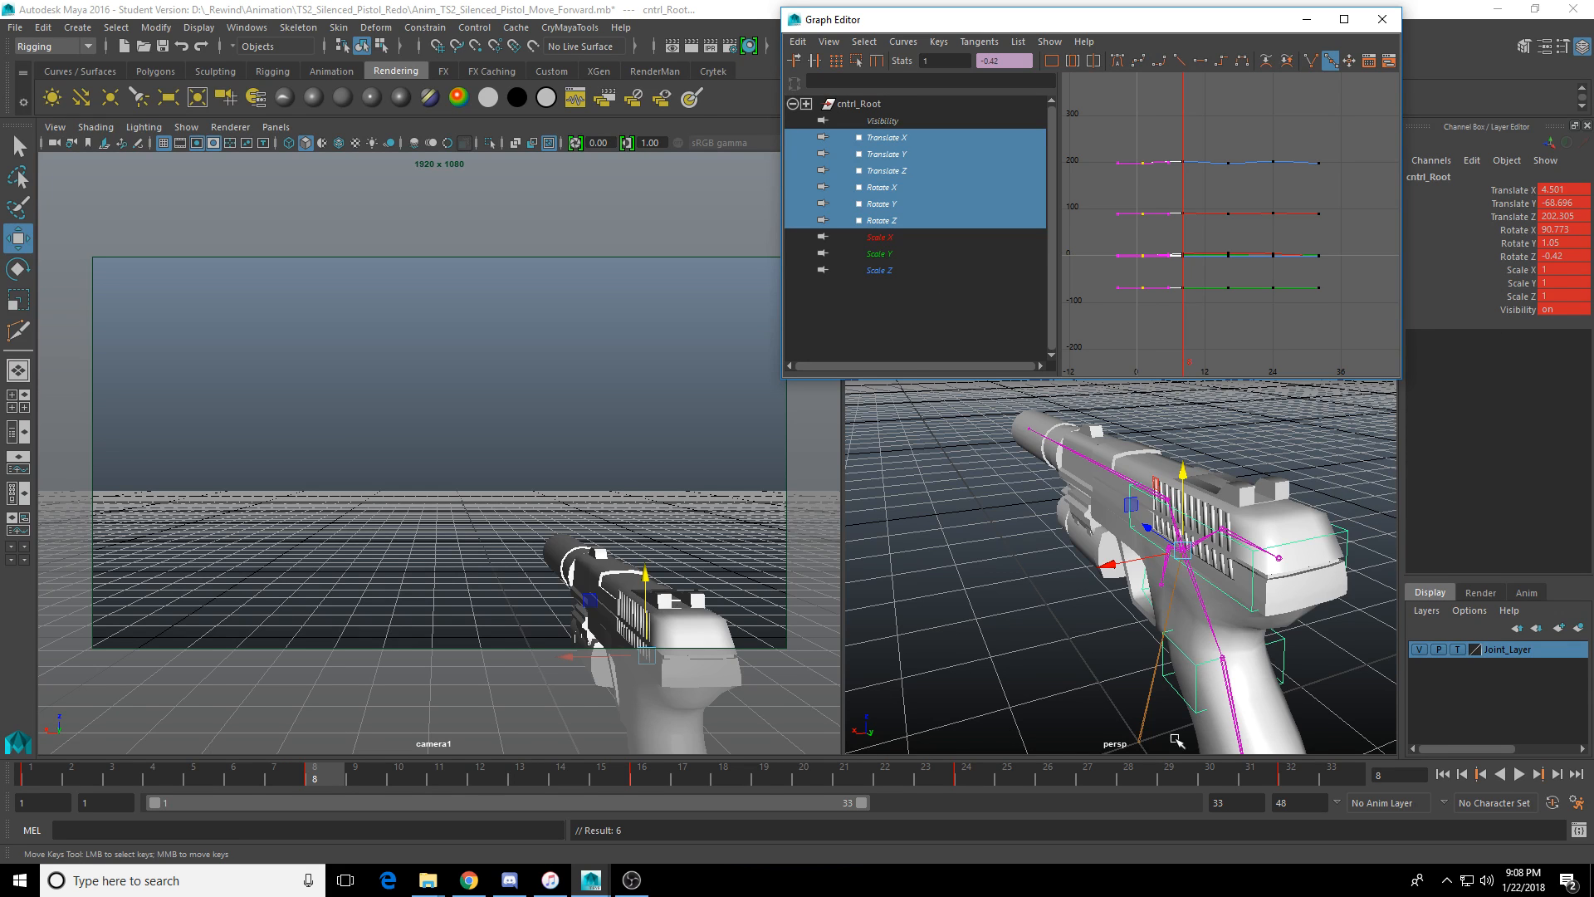
Play back the loop and shorten the playback range to end at frame 32.
click(1518, 775)
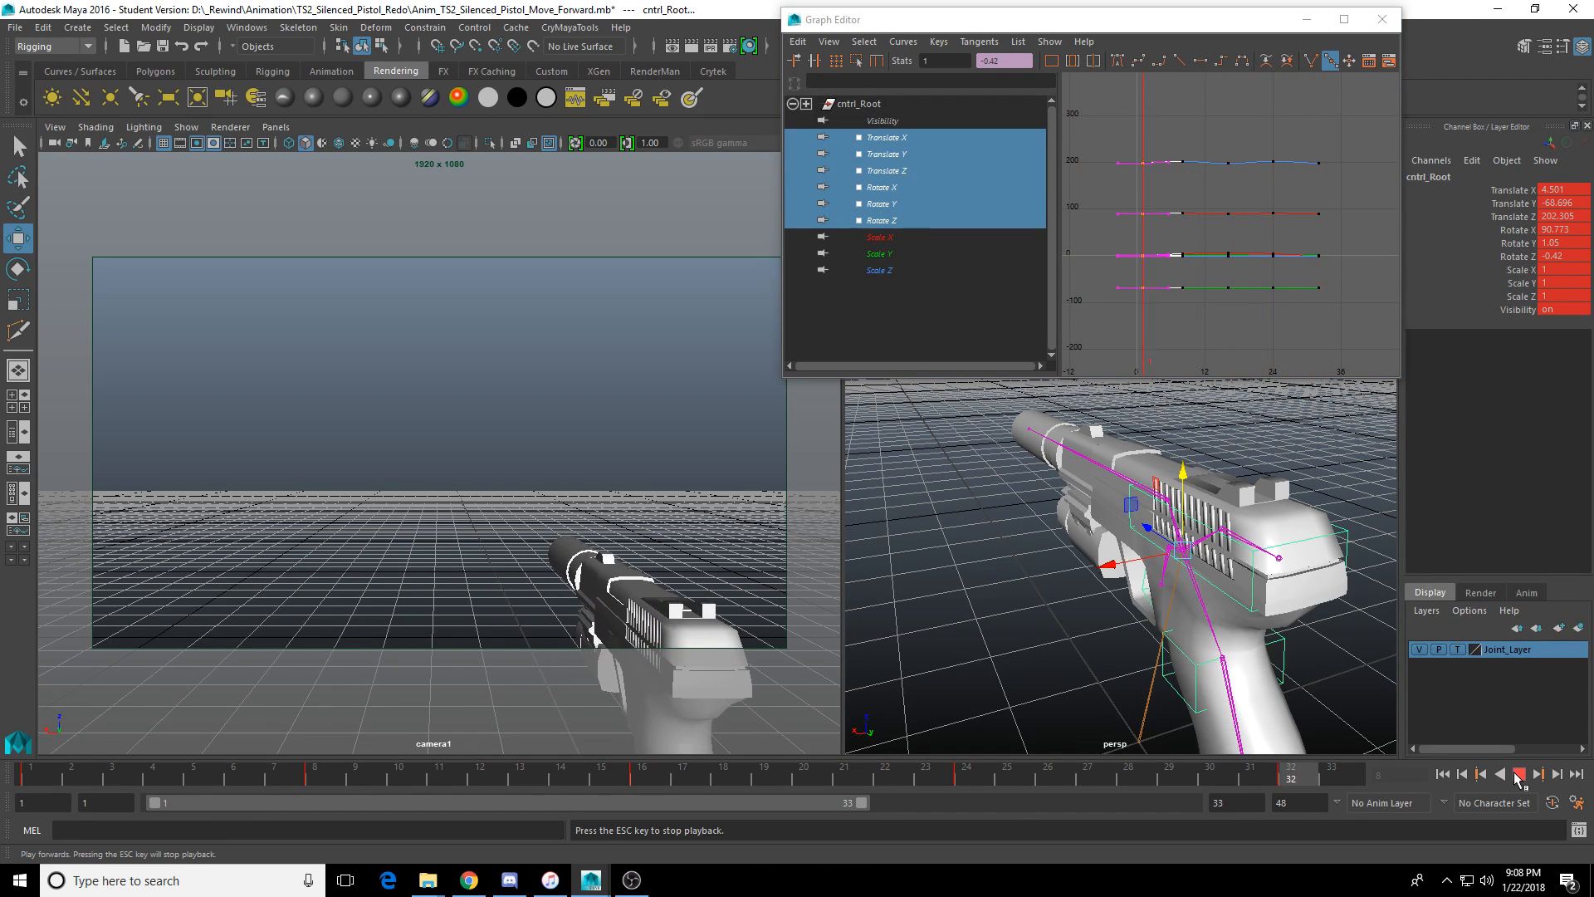
click(1519, 775)
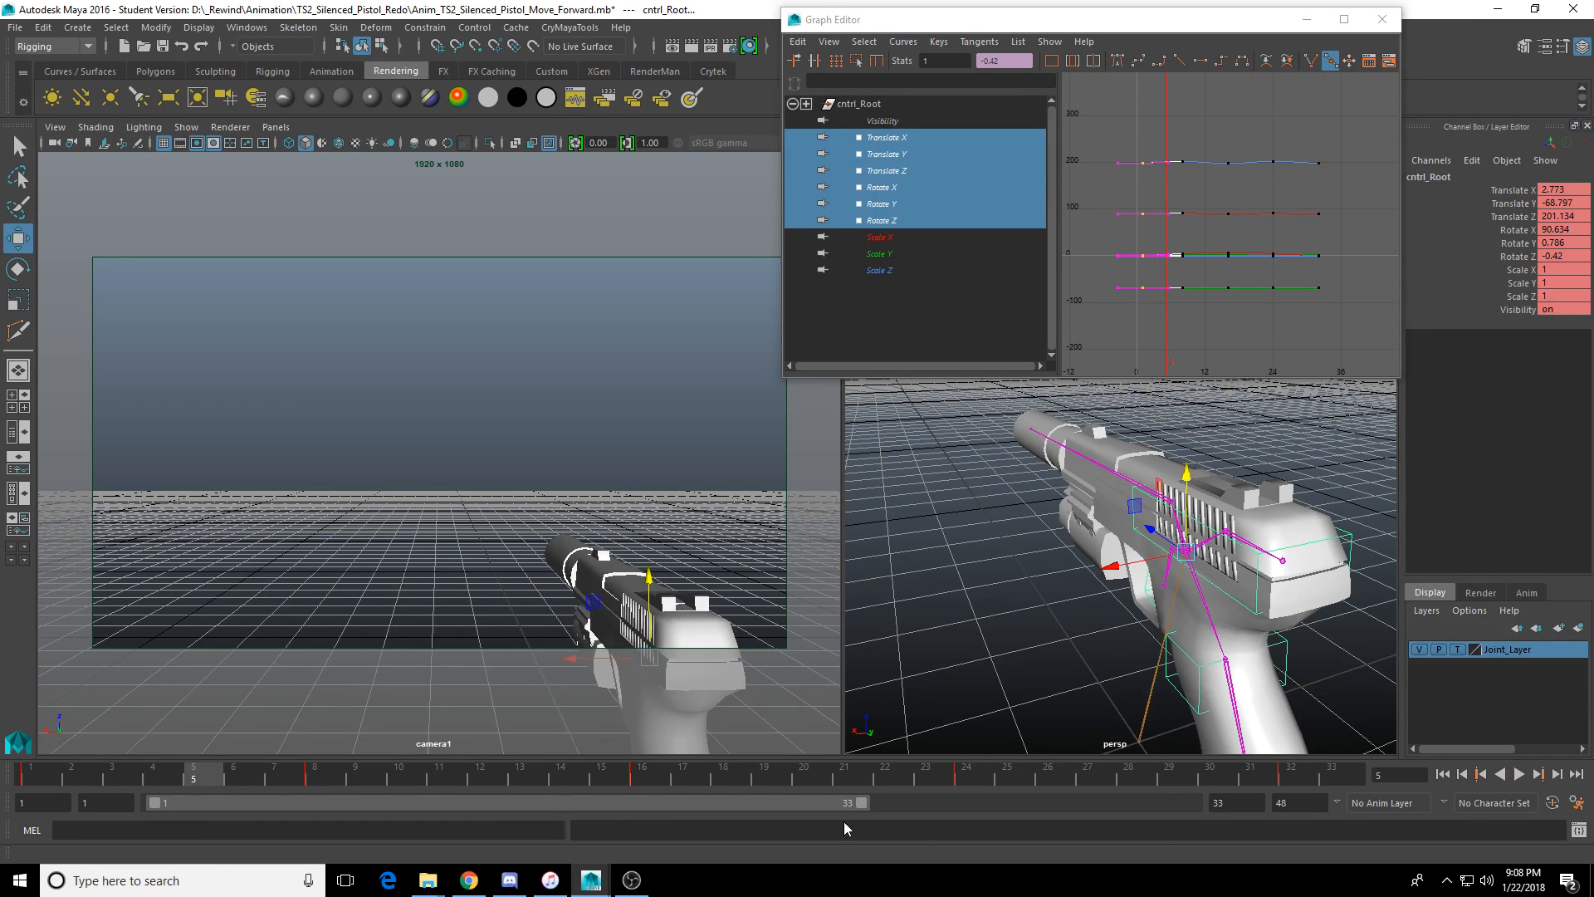
drag(864, 799, 844, 805)
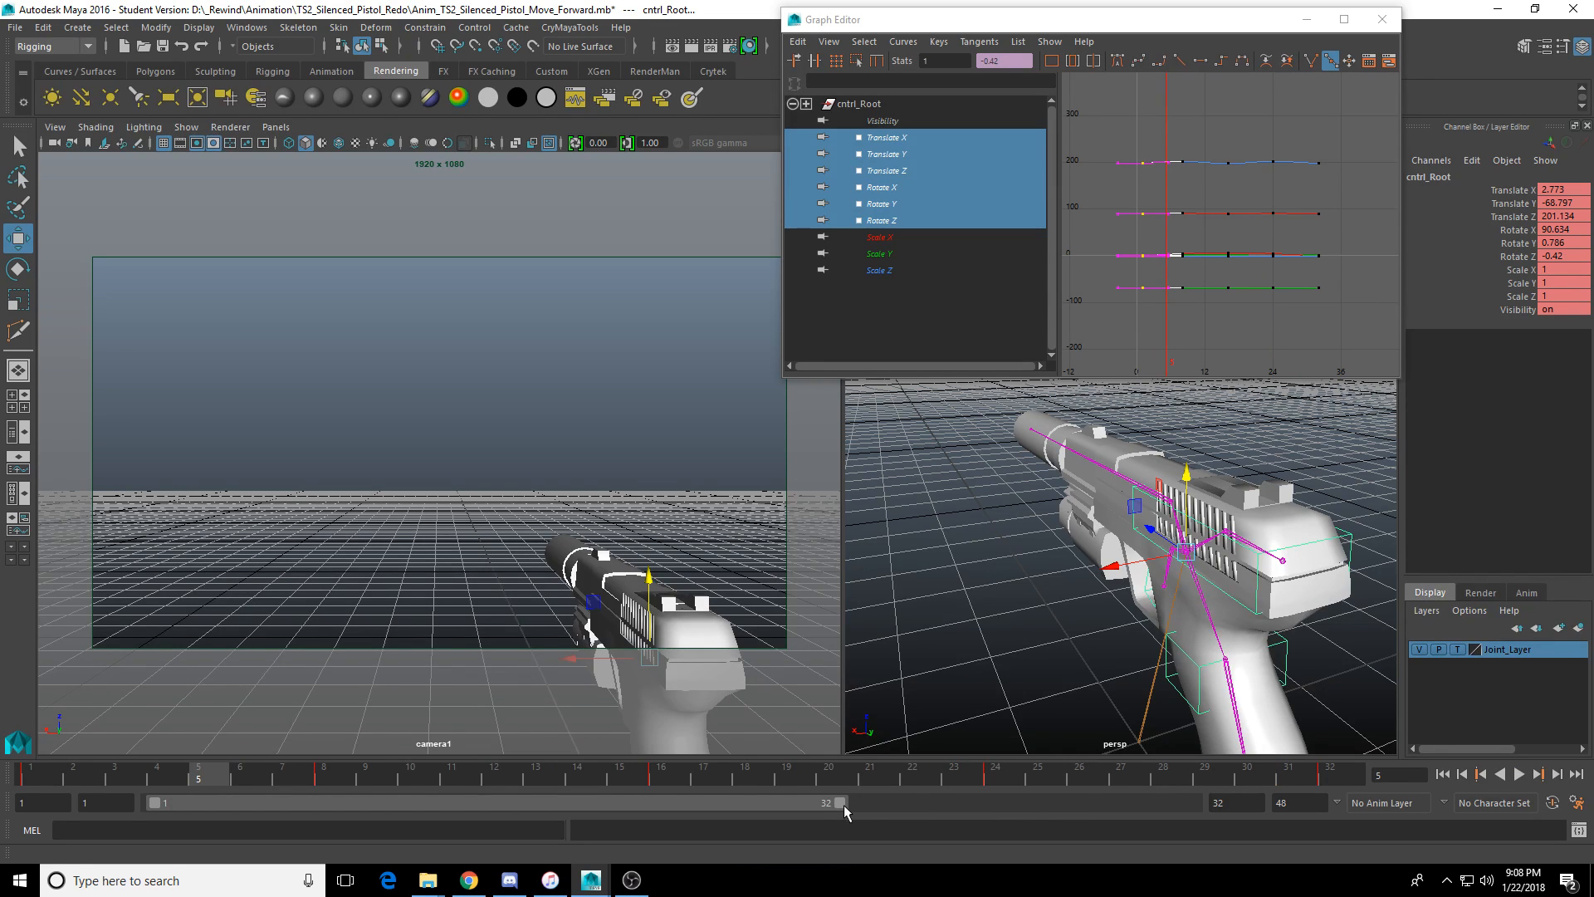
Play back the loop, compare frame 32 with frame 1, and save the scene under its current name.
click(1518, 773)
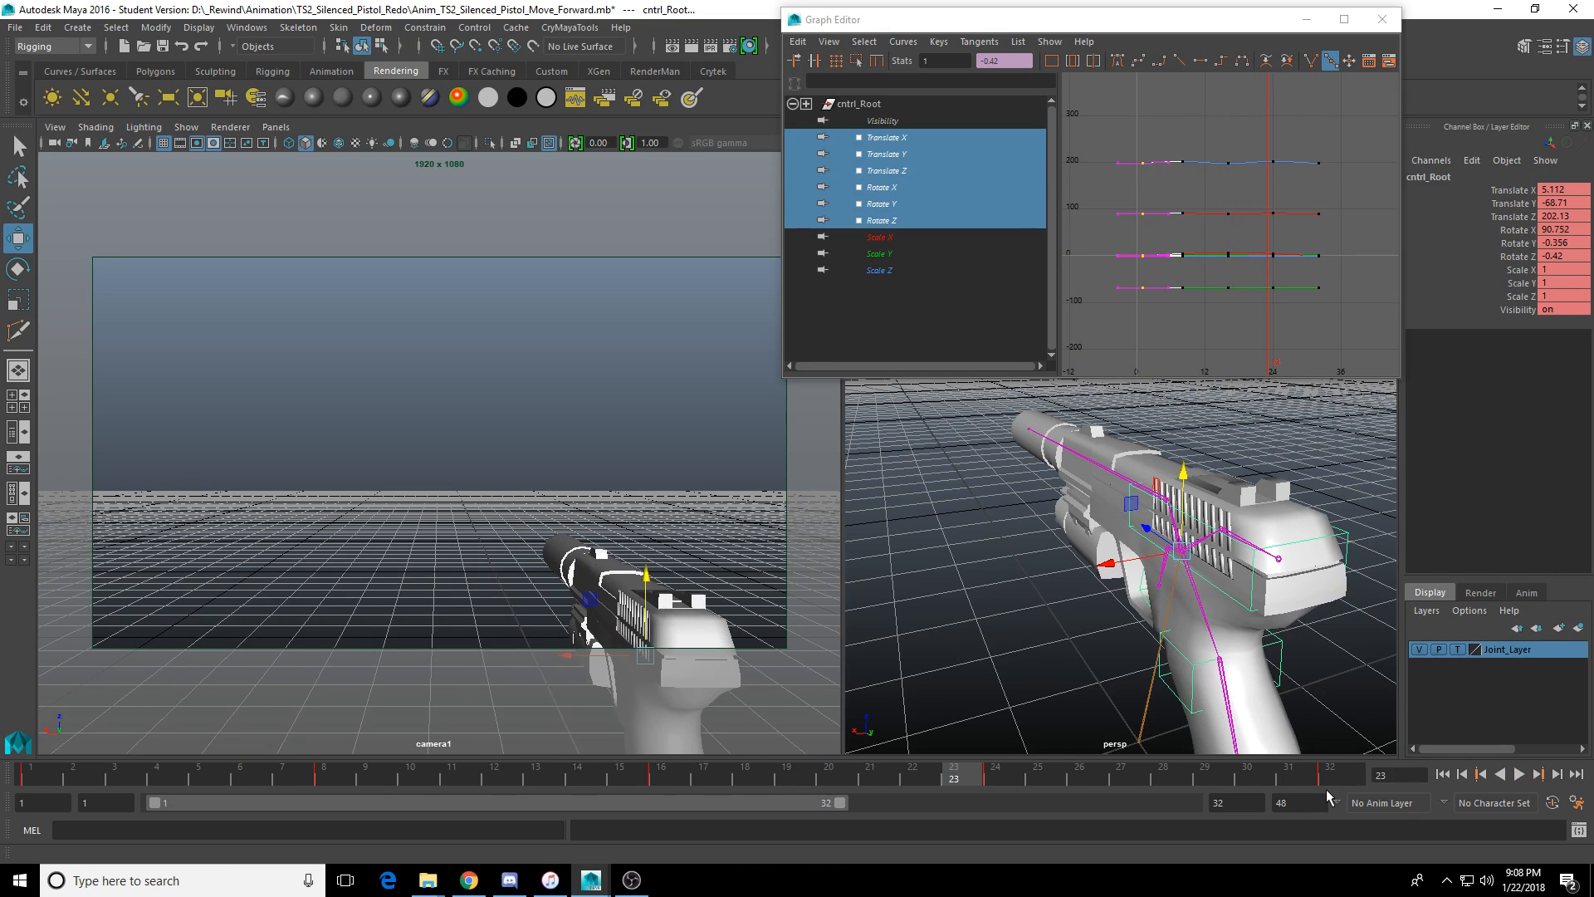
click(1331, 781)
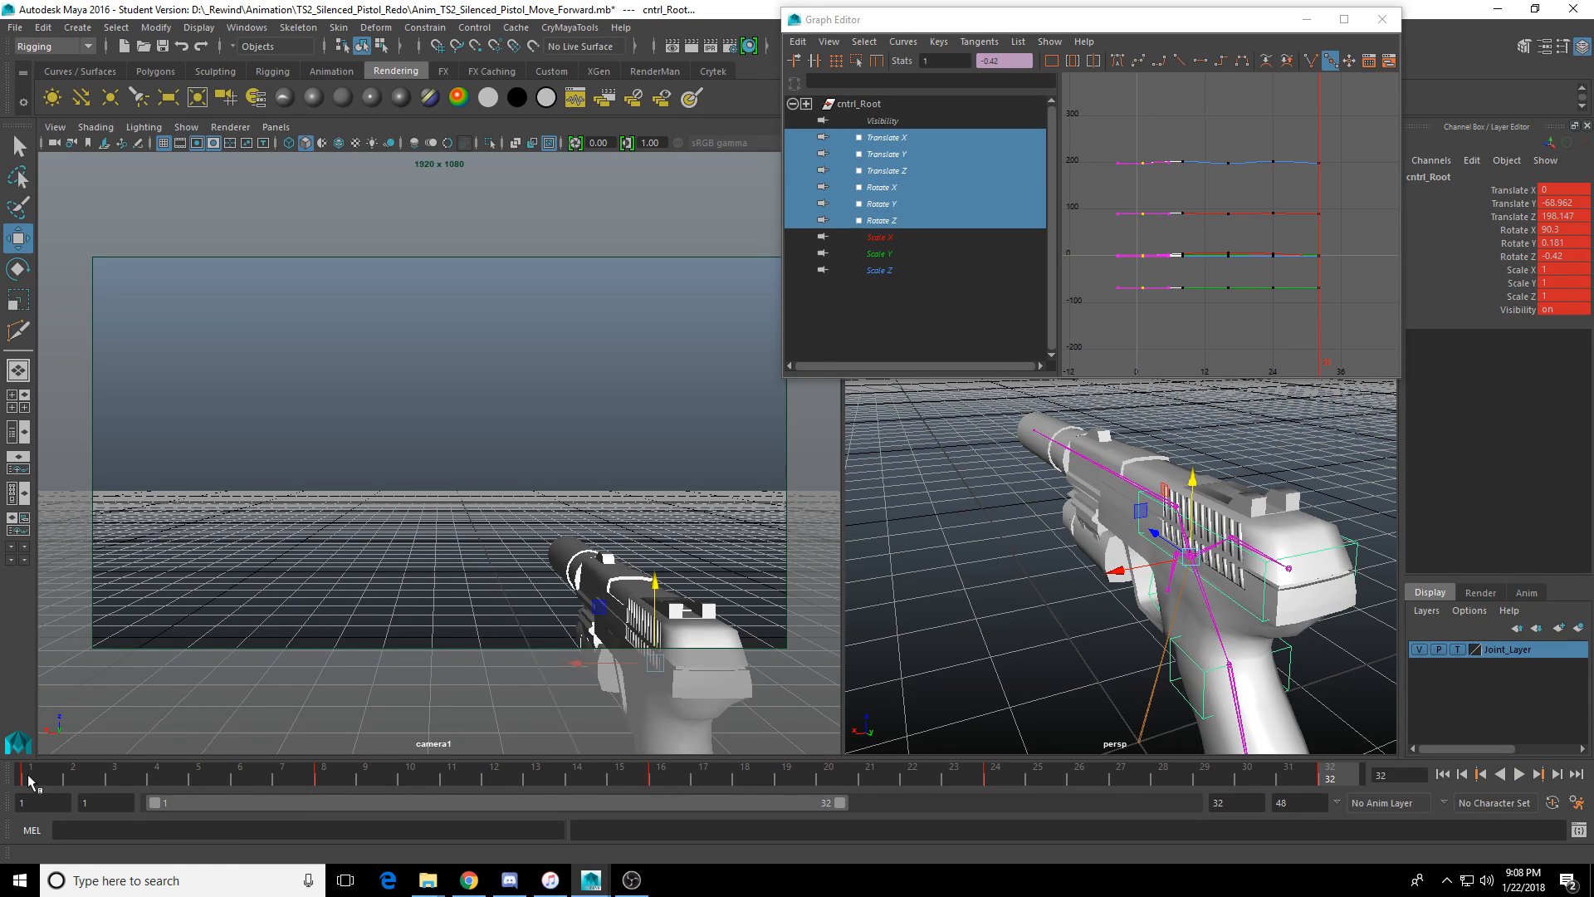
click(29, 778)
click(1518, 773)
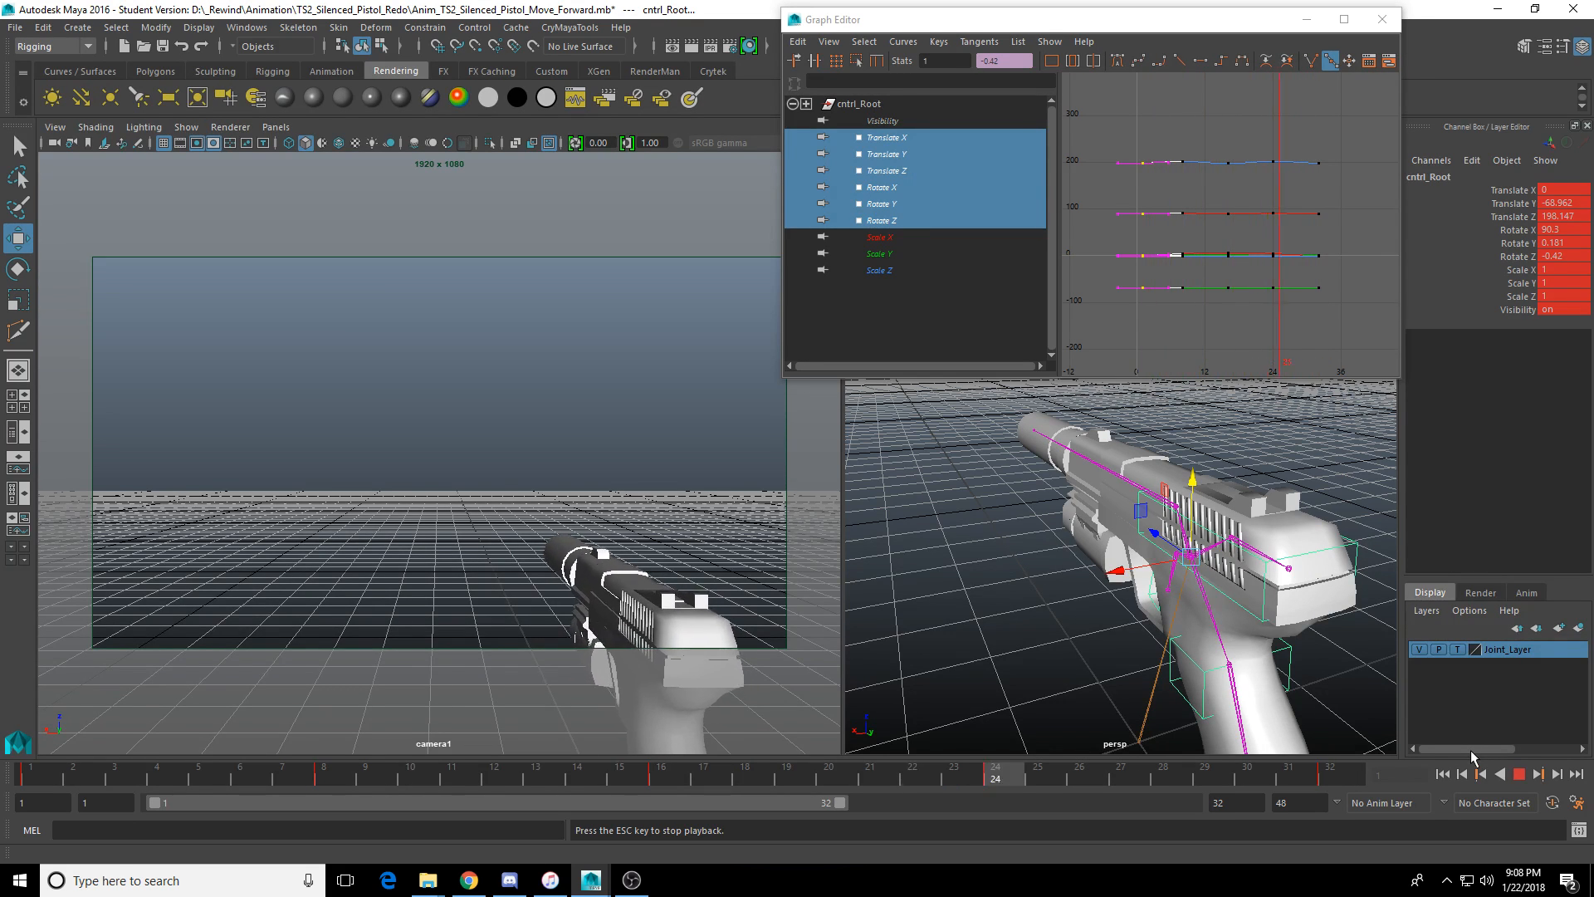
click(1519, 775)
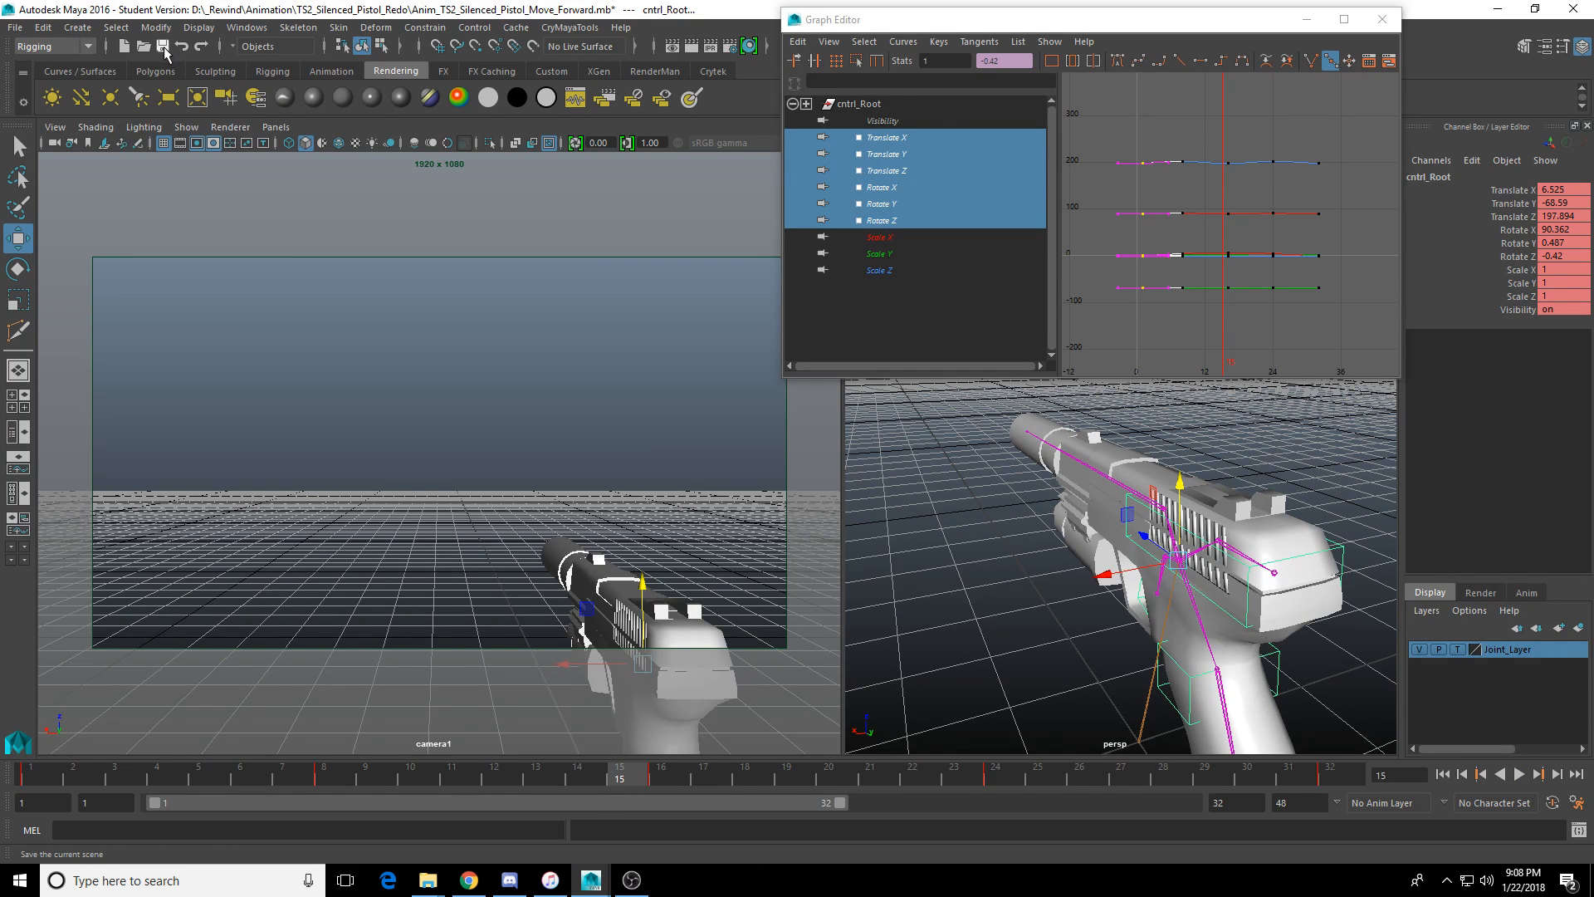
click(163, 46)
click(759, 454)
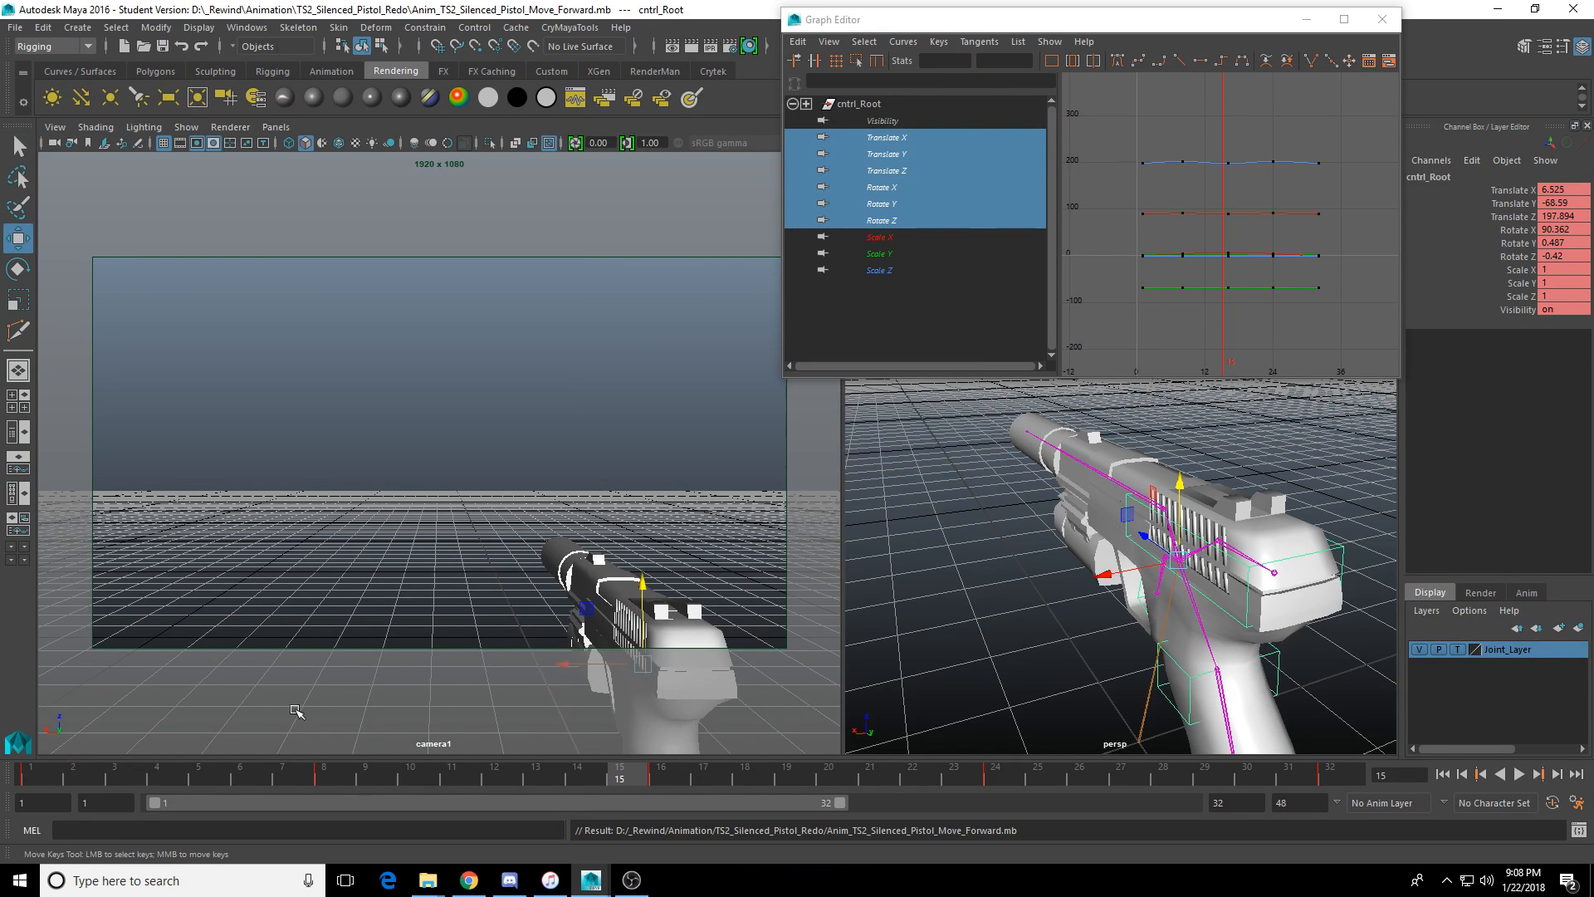
Retime the root control's keys from frames 8, 16, 24 and 32 to frames 6, 12, 18 and 24.
drag(136, 782, 251, 781)
click(312, 770)
click(615, 780)
shift+drag(615, 778, 744, 789)
key(alt+v)
shift+click(464, 781)
click(509, 781)
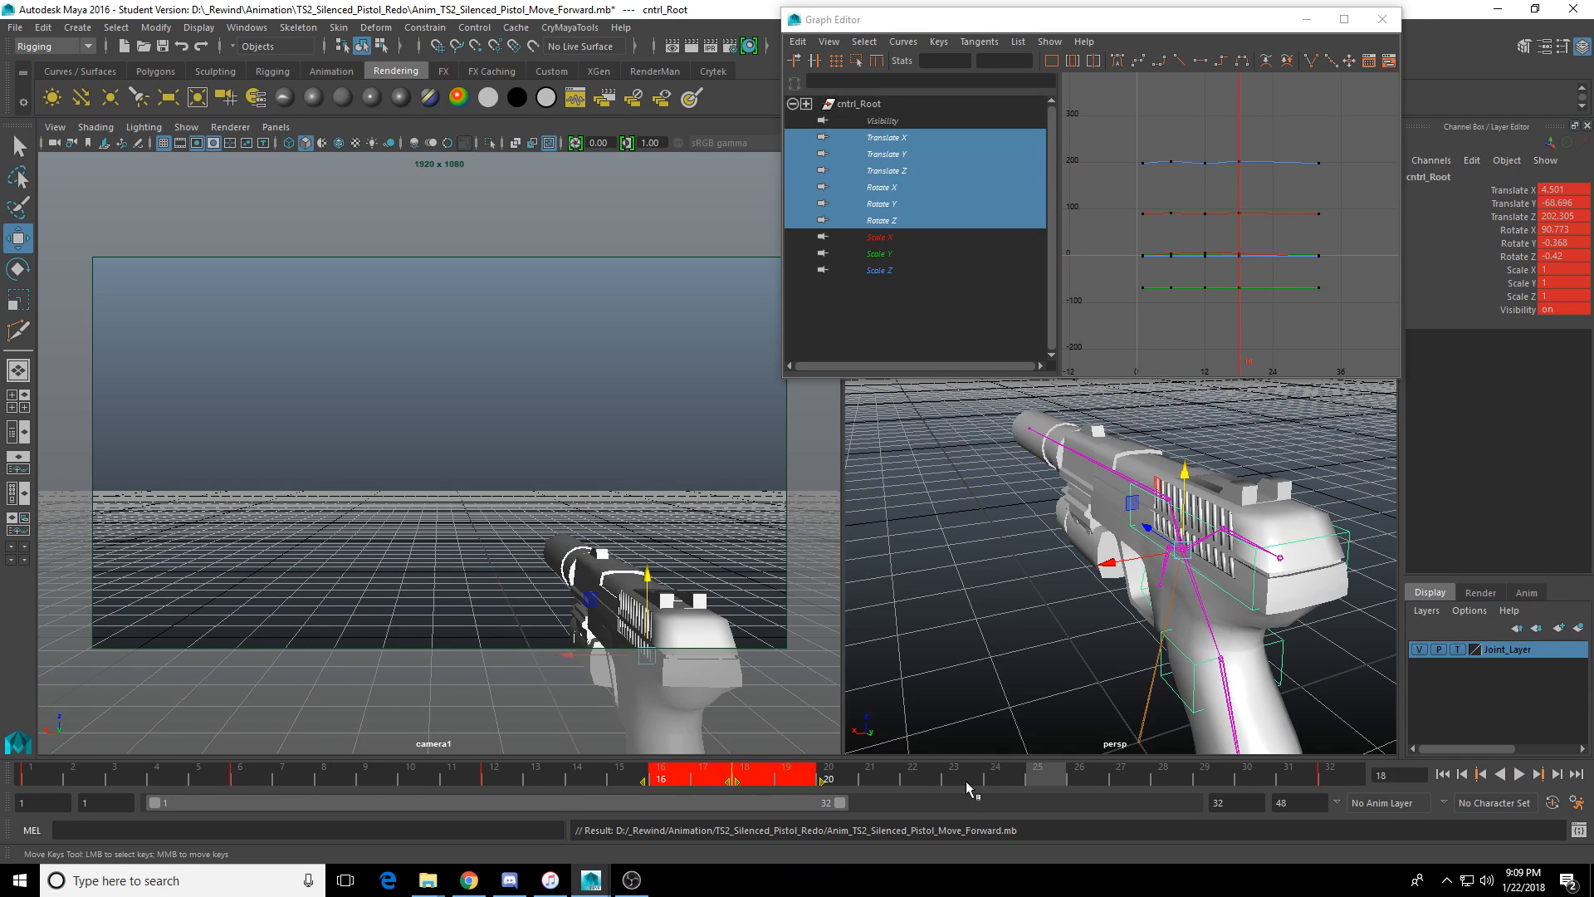
drag(963, 779, 1046, 774)
shift+drag(1278, 772, 944, 798)
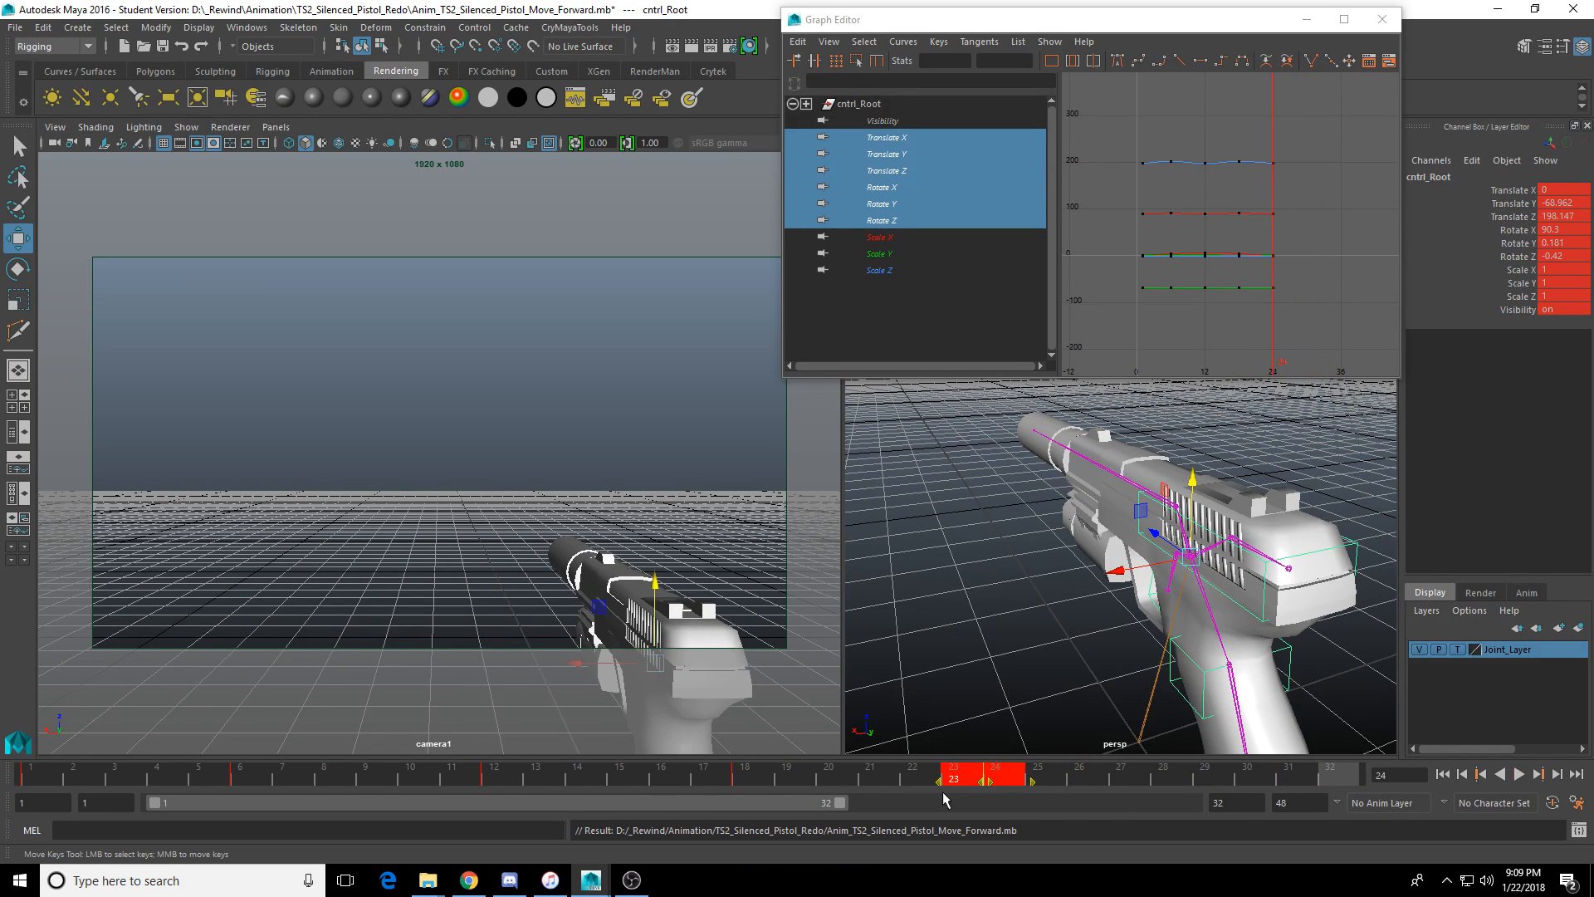
Shorten the playback range to end at frame 24 and play back the faster loop.
drag(840, 802, 661, 805)
click(722, 784)
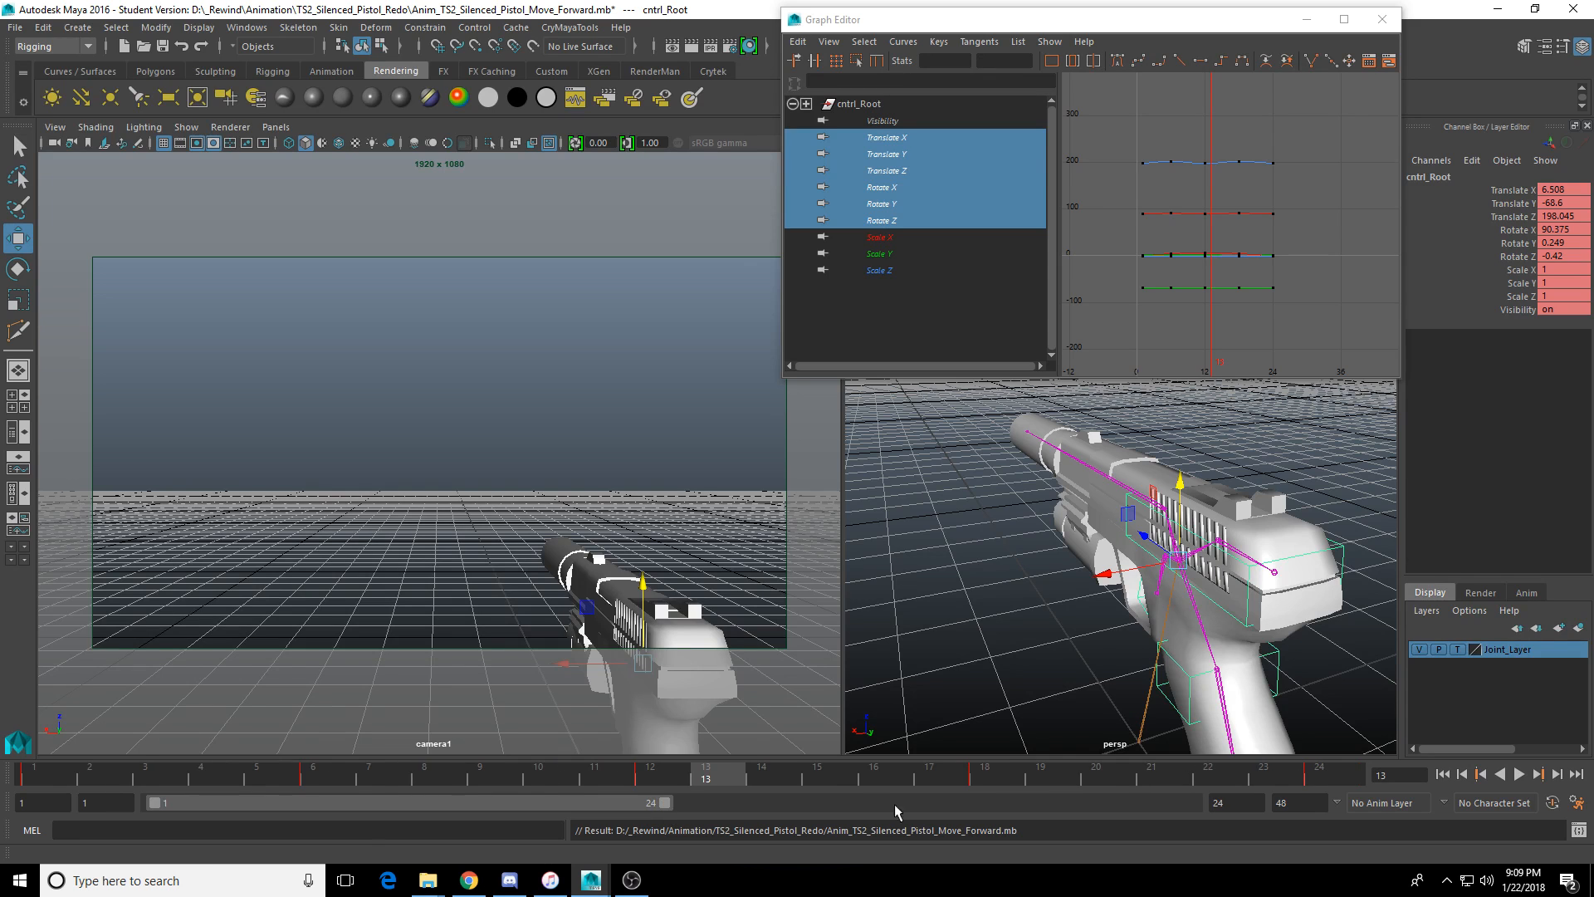
click(1521, 777)
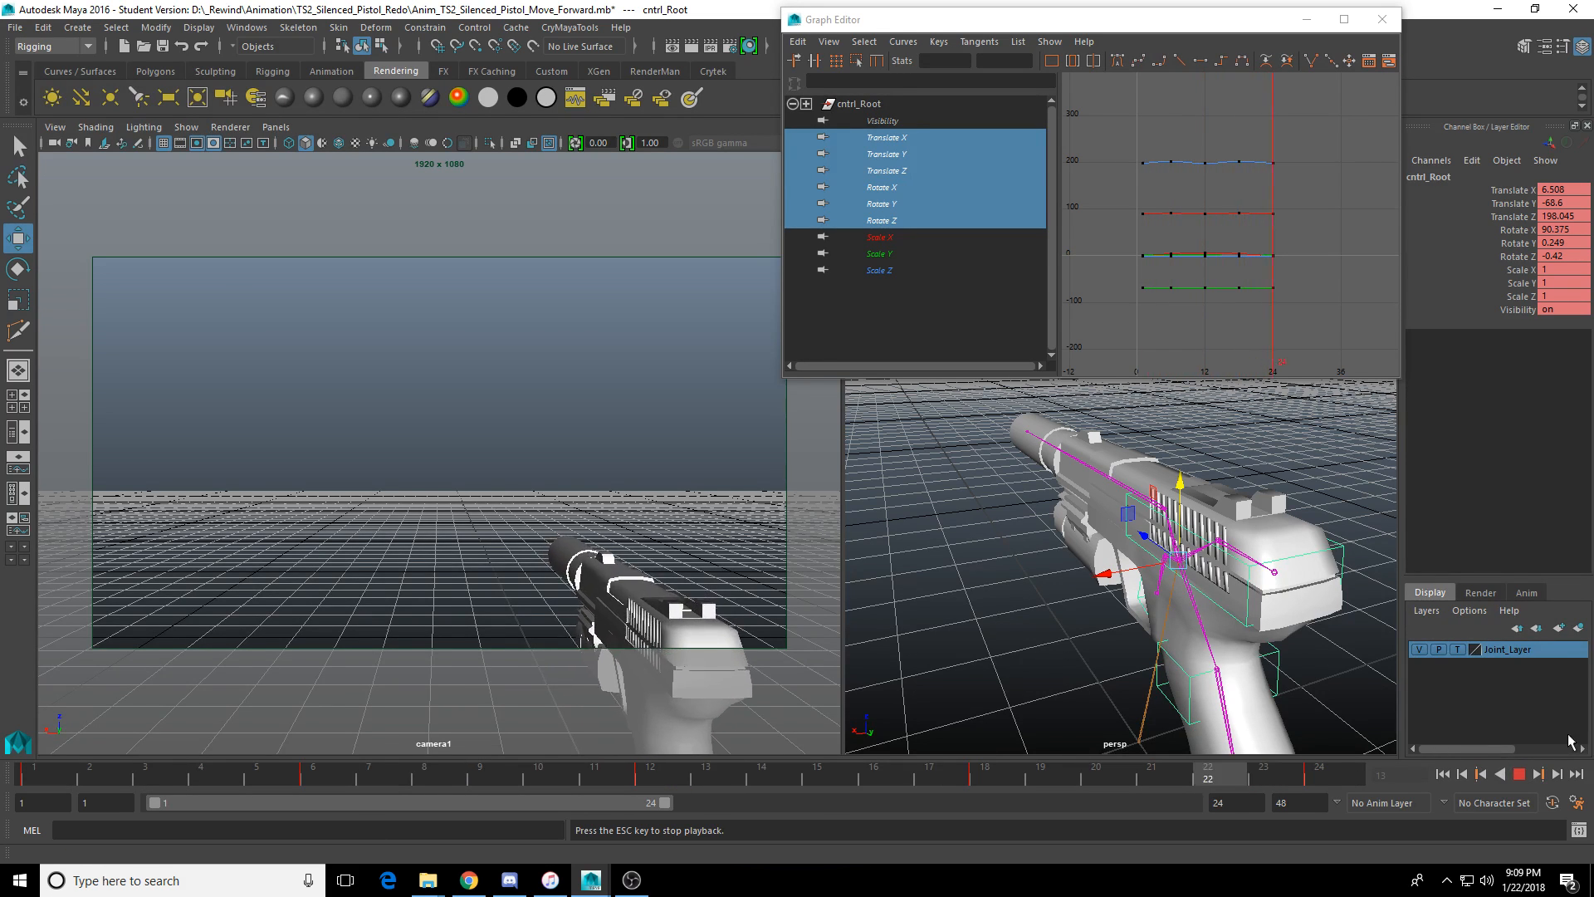
click(1520, 776)
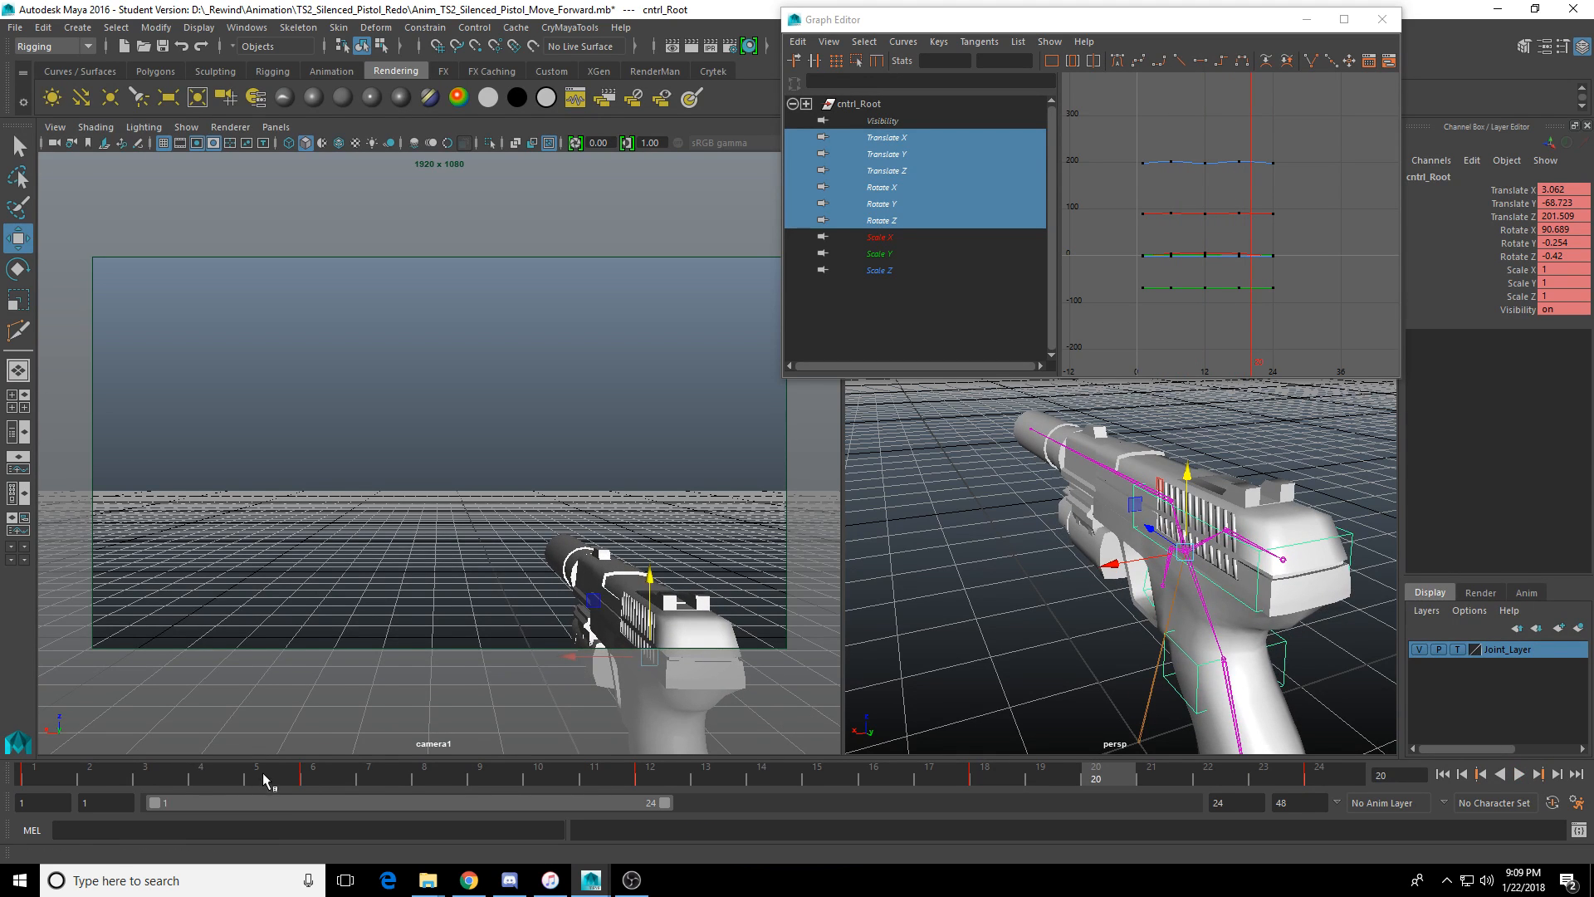
Respace the keys after frame 1 to frames 7, 14, 21 and 28 within a playback range ending at 29, and play back the loop.
shift+drag(265, 778, 380, 780)
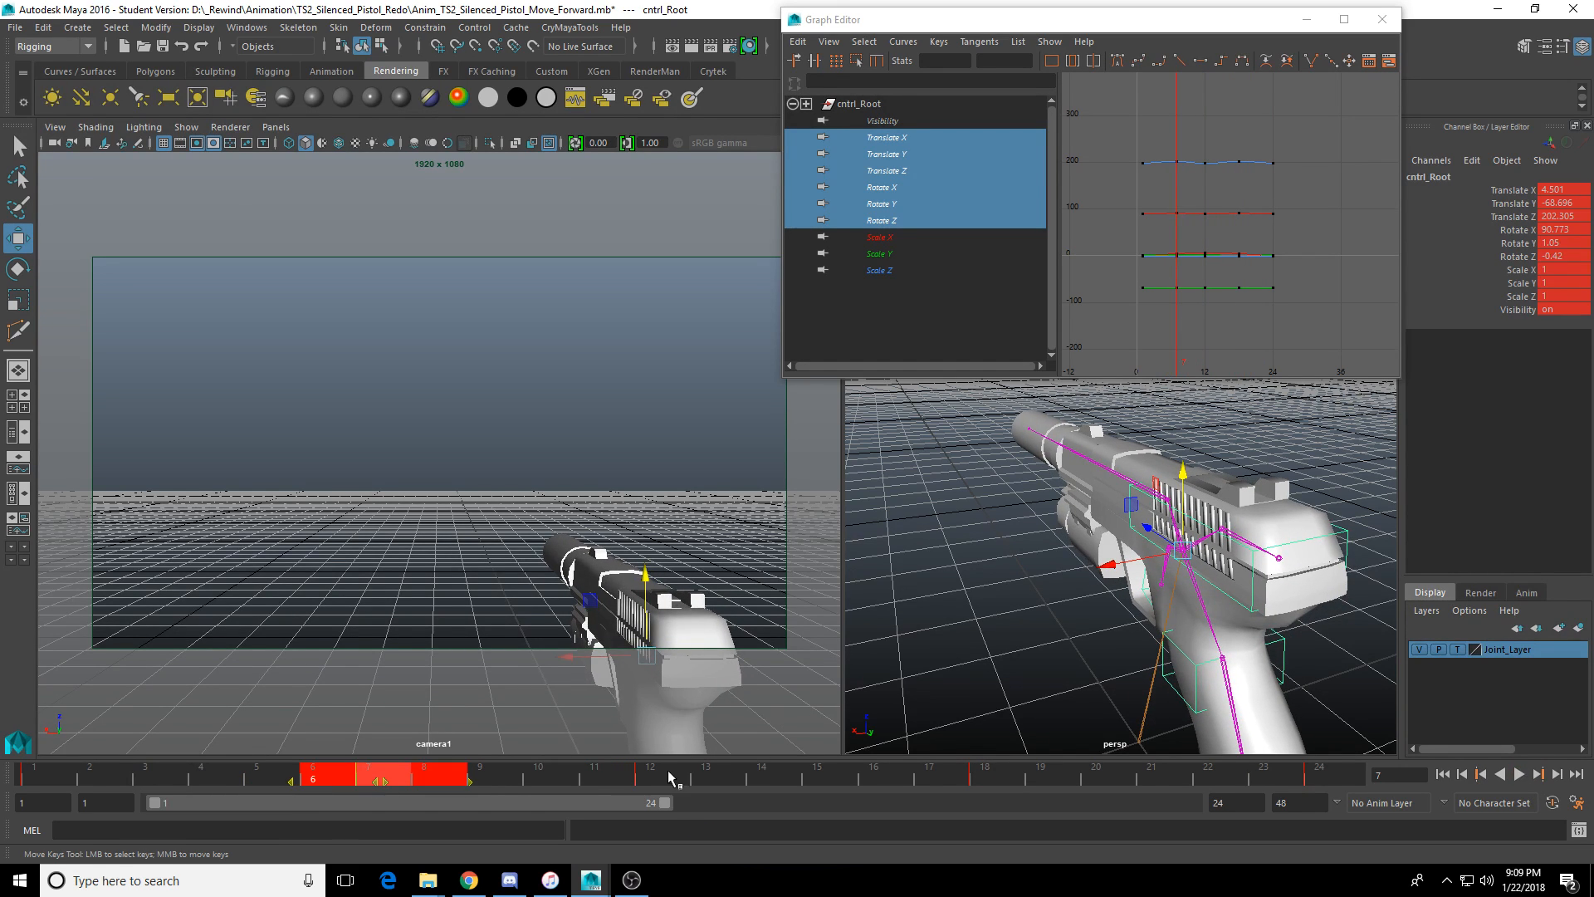
click(665, 772)
shift+drag(606, 770, 756, 779)
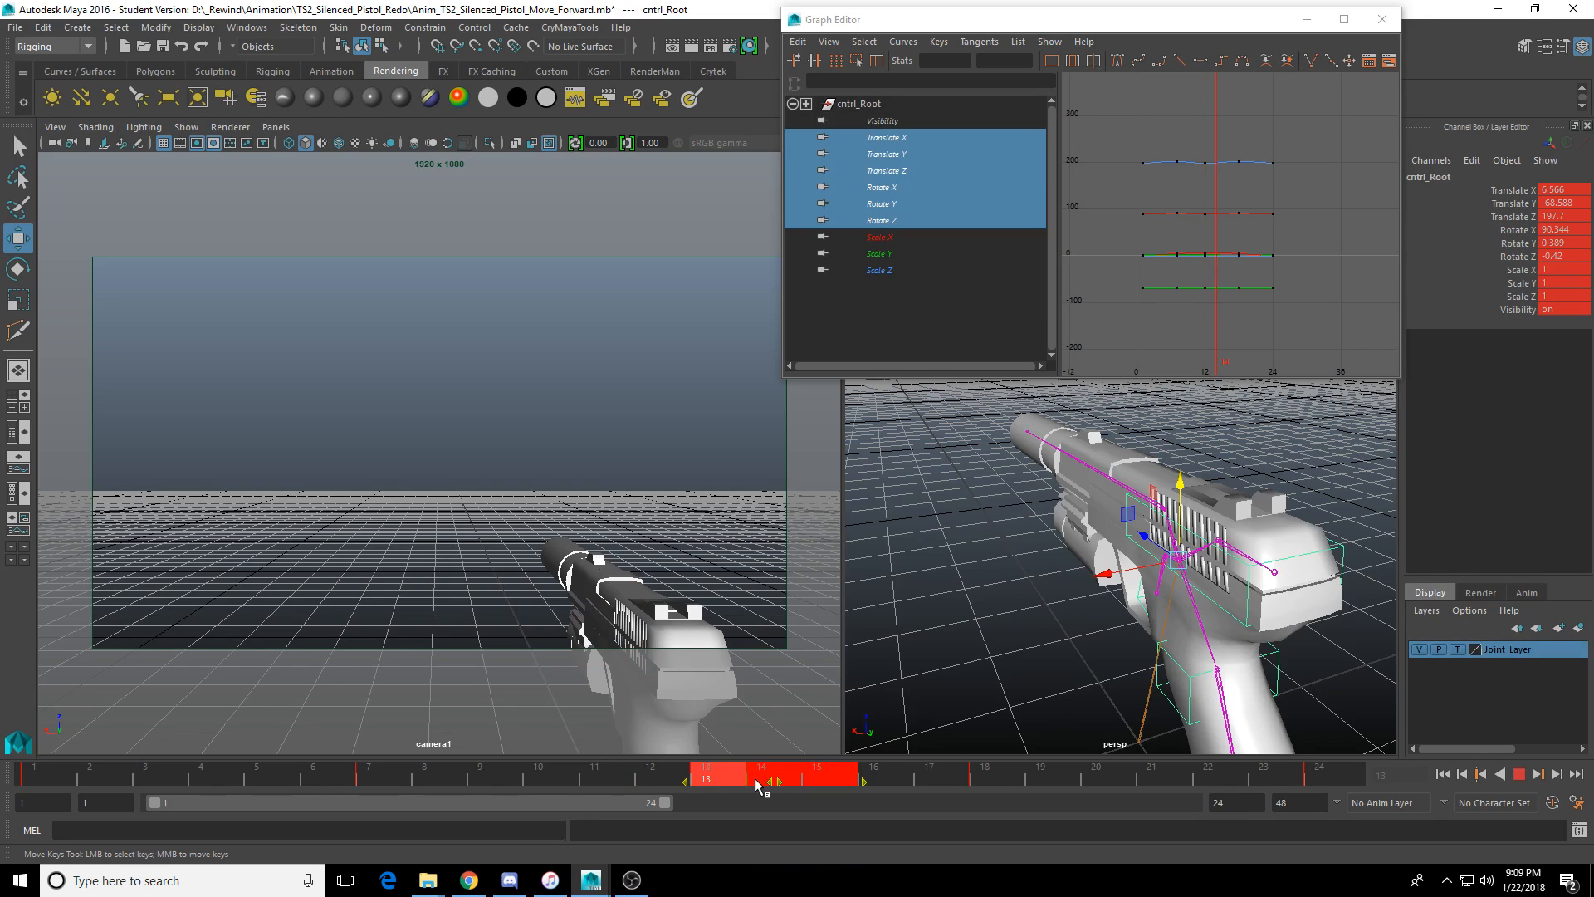
click(573, 779)
shift+drag(964, 772, 1162, 785)
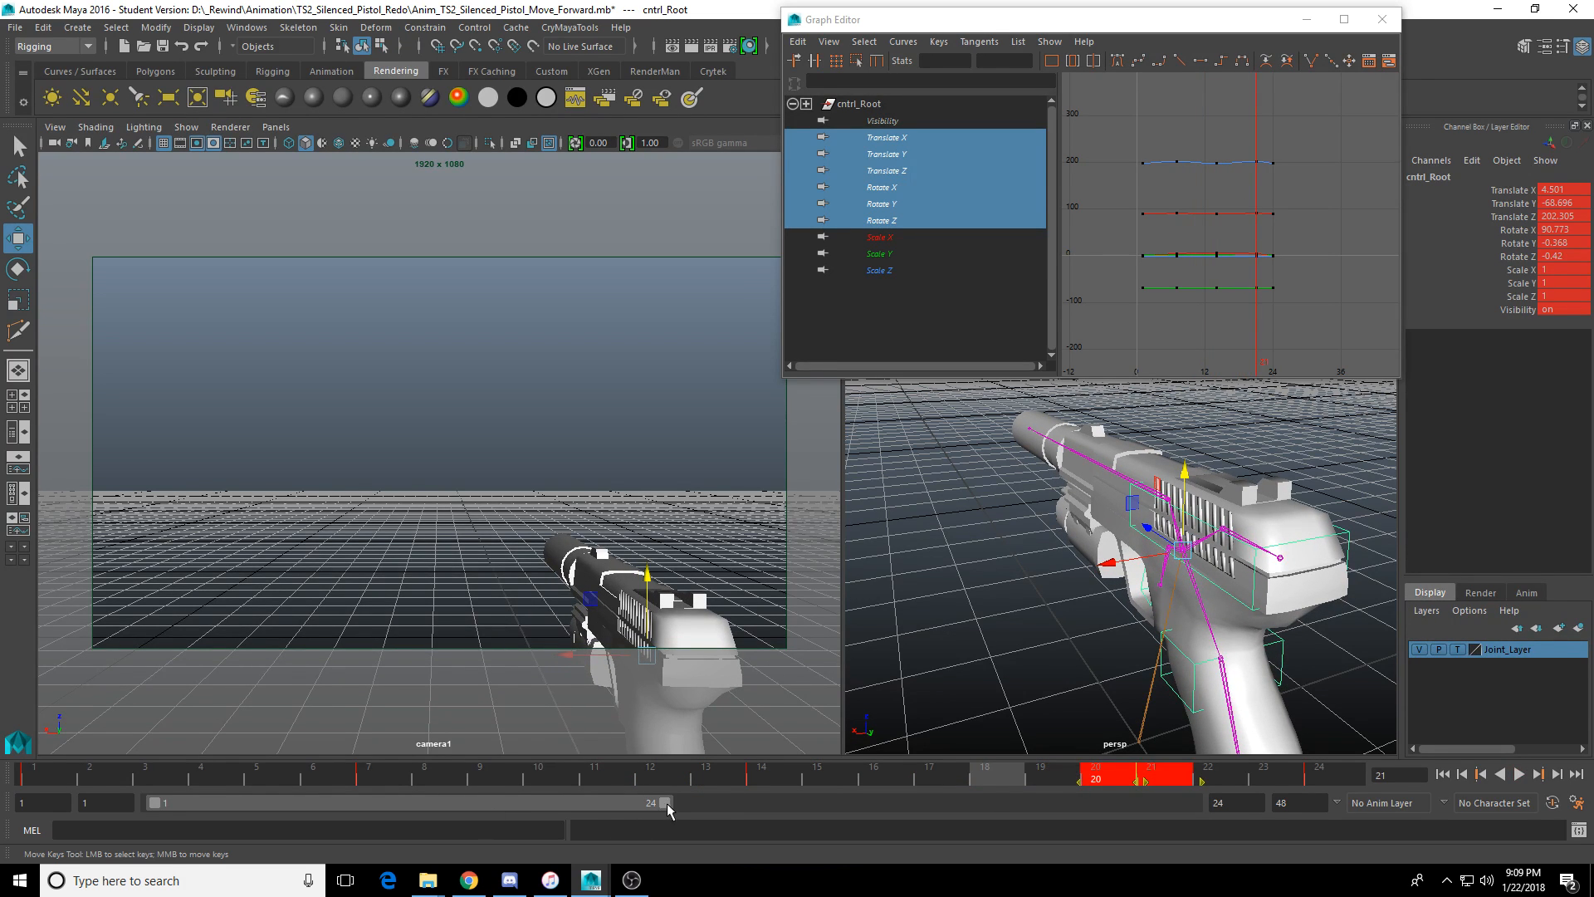
drag(669, 810, 774, 805)
click(1117, 779)
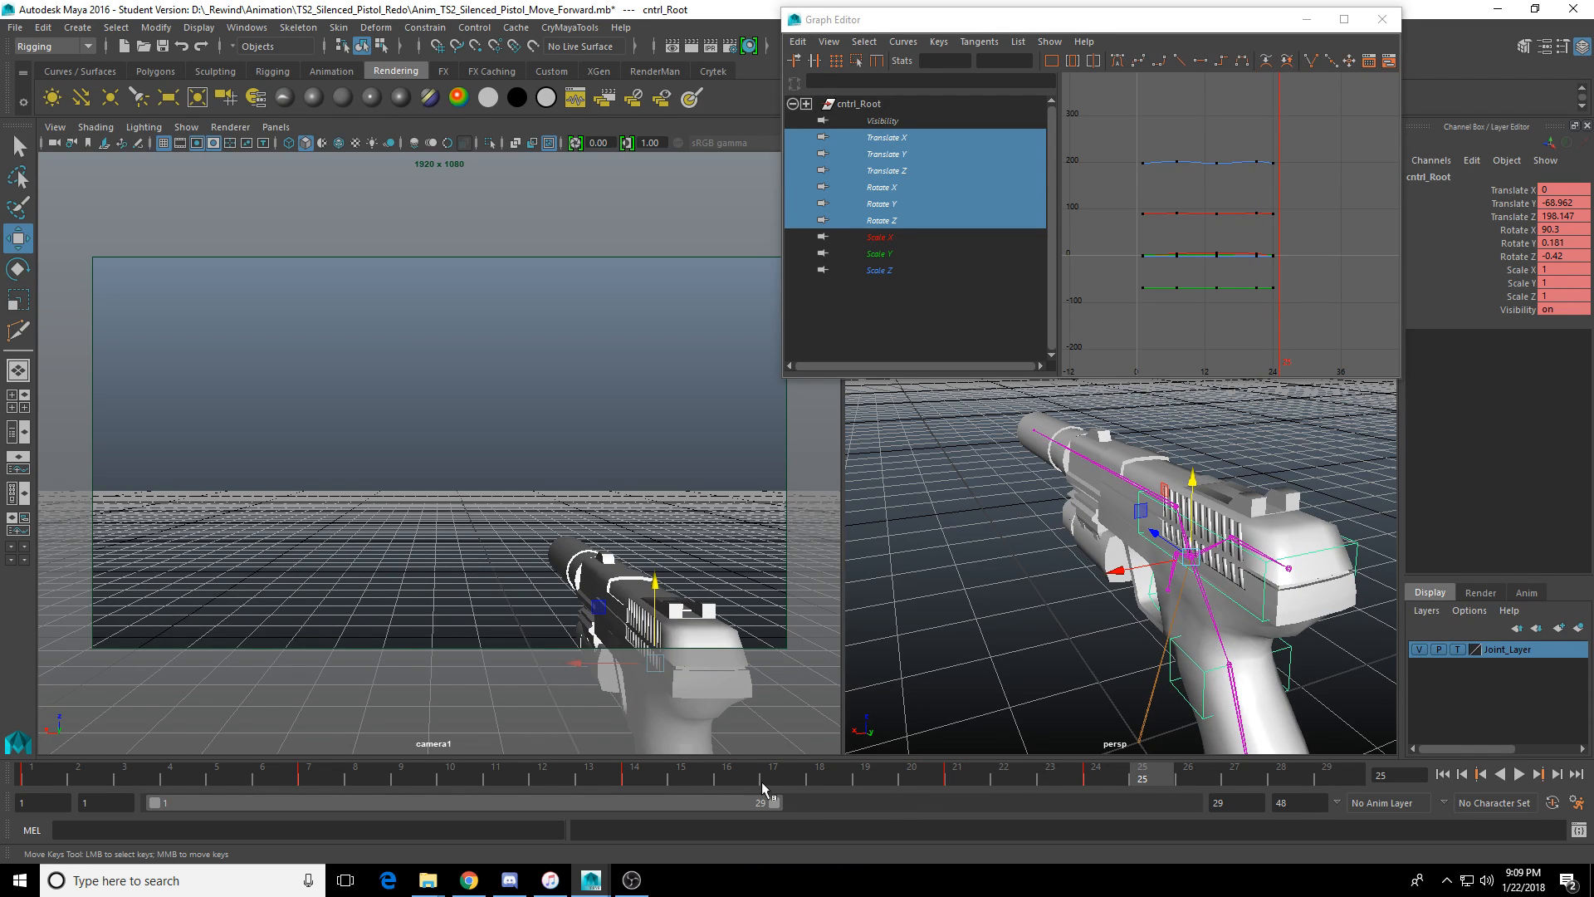
shift+drag(1039, 780, 1278, 785)
click(971, 772)
click(1518, 773)
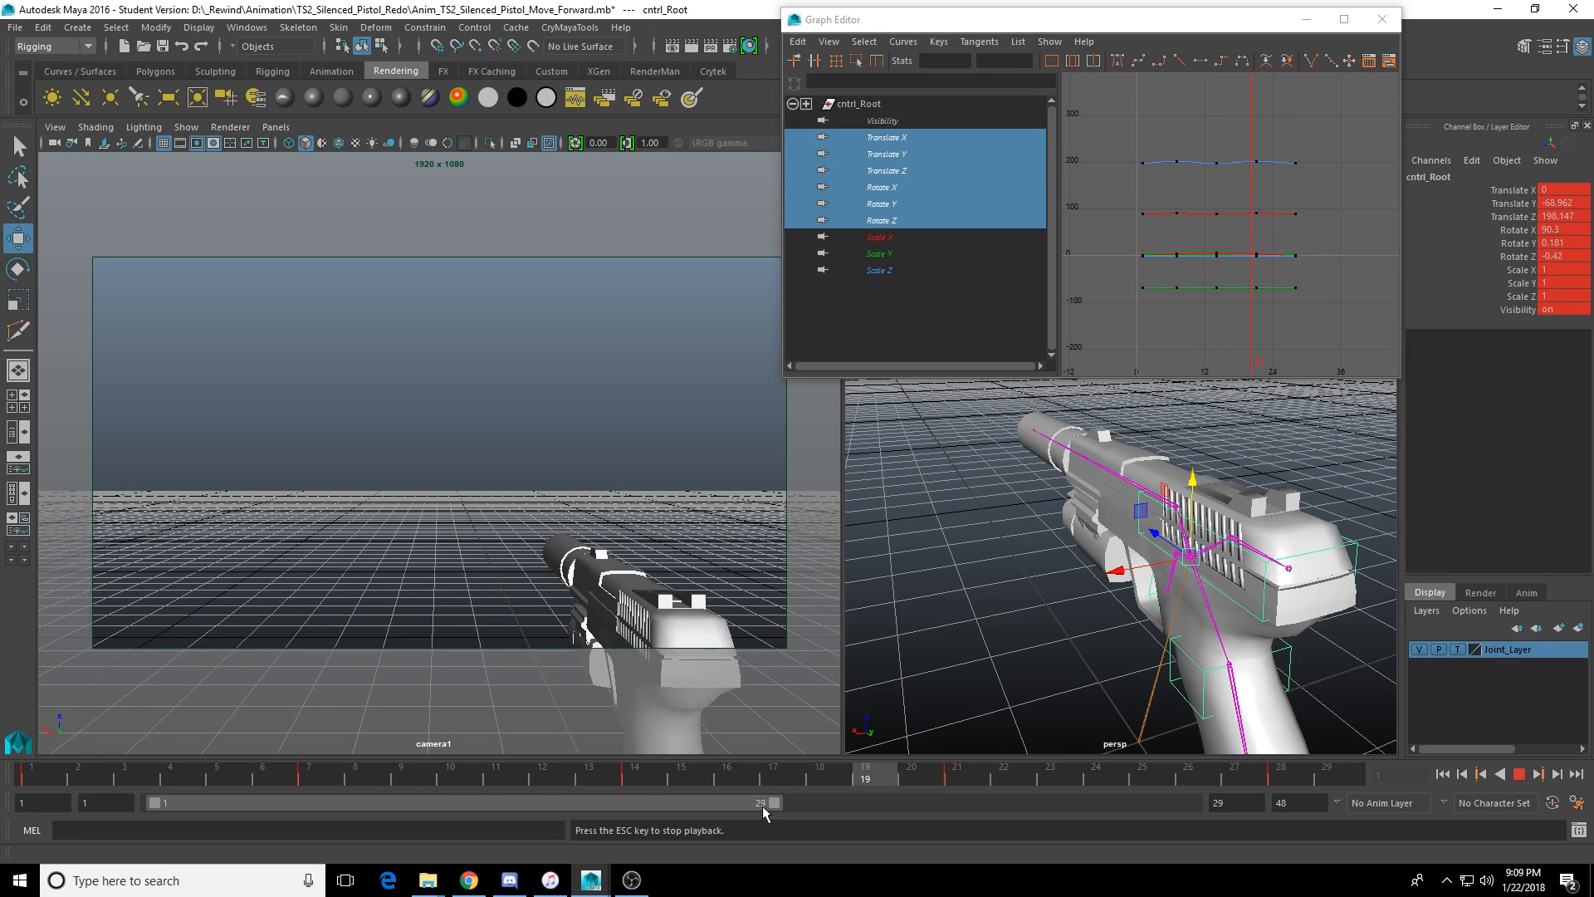
click(1530, 774)
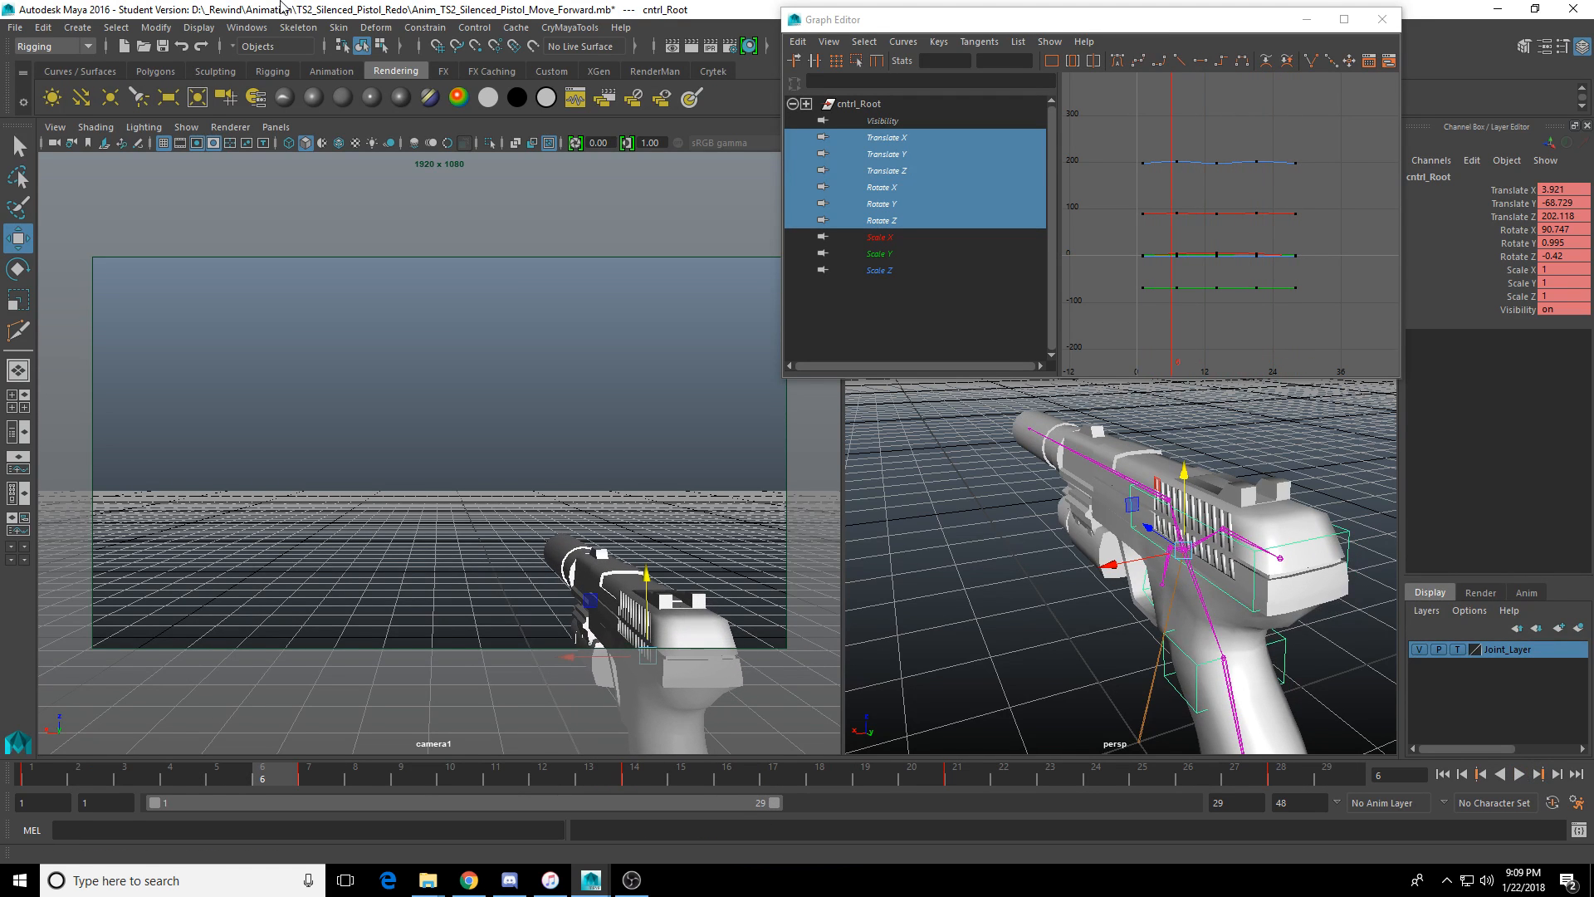
Save the scene as a new file named Anim_TS2_Silenced_Pistol_Move_Forward_Fast.mb.
click(13, 29)
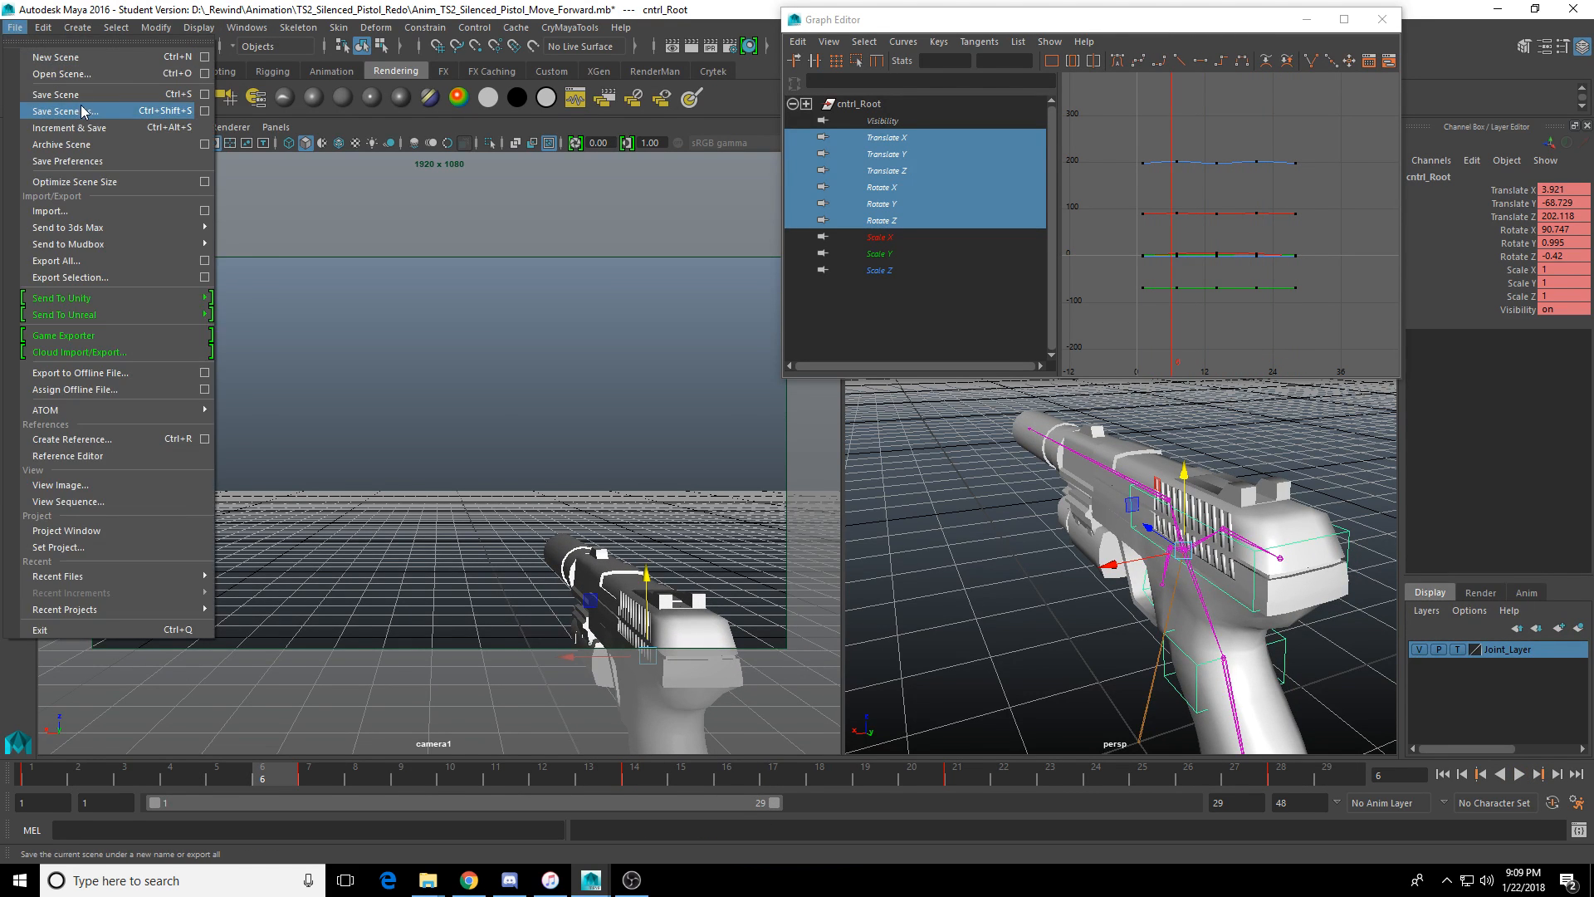
click(66, 110)
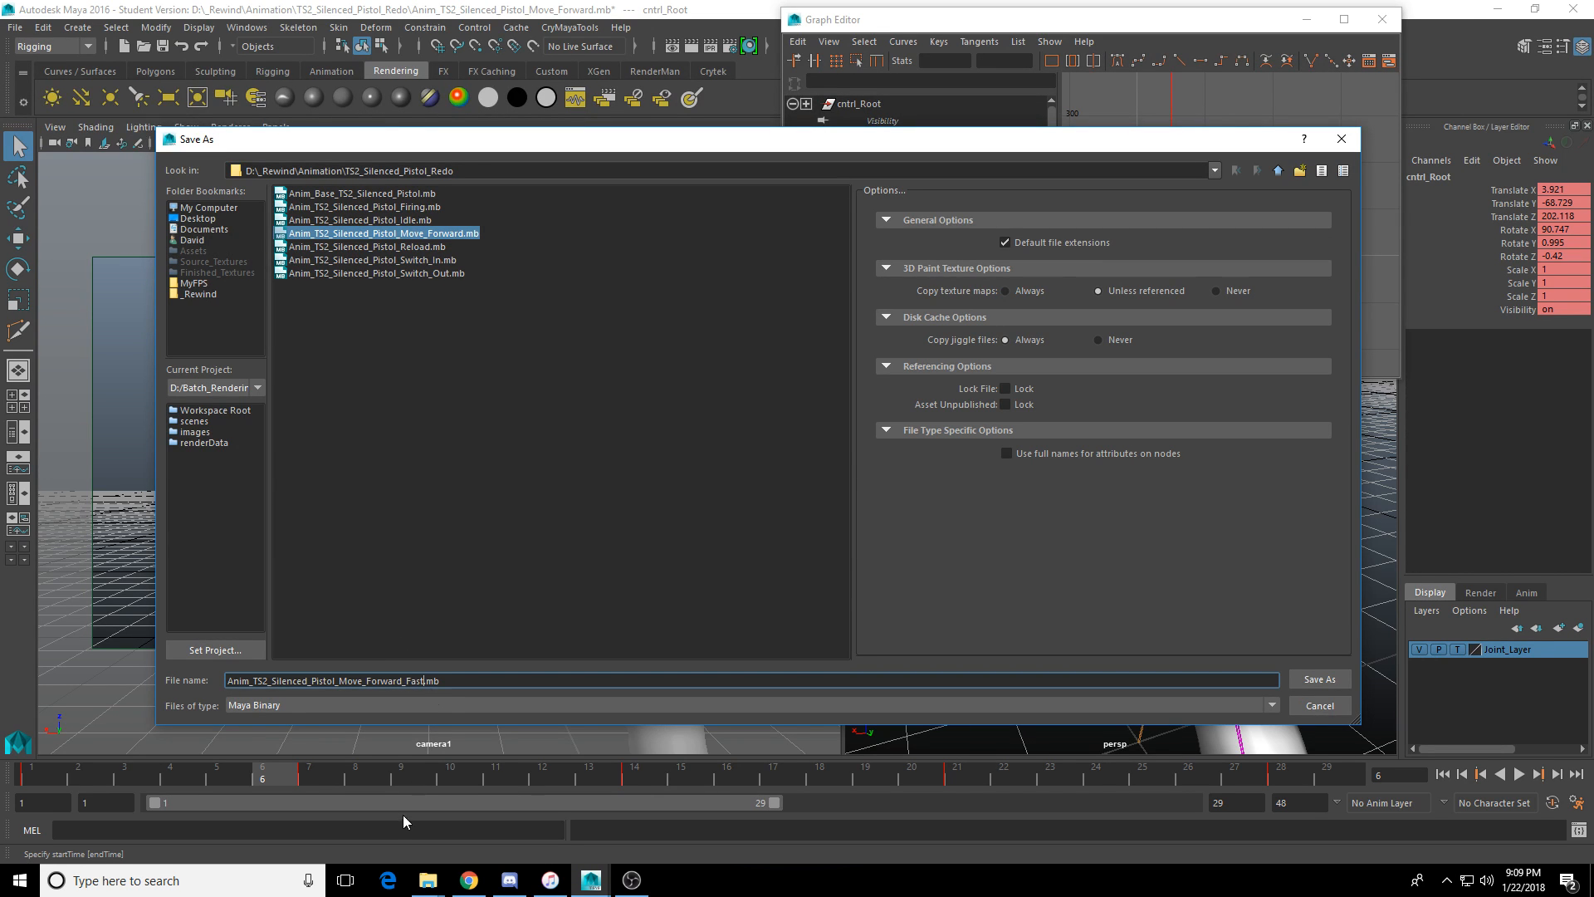
text(_Fast)
key(Return)
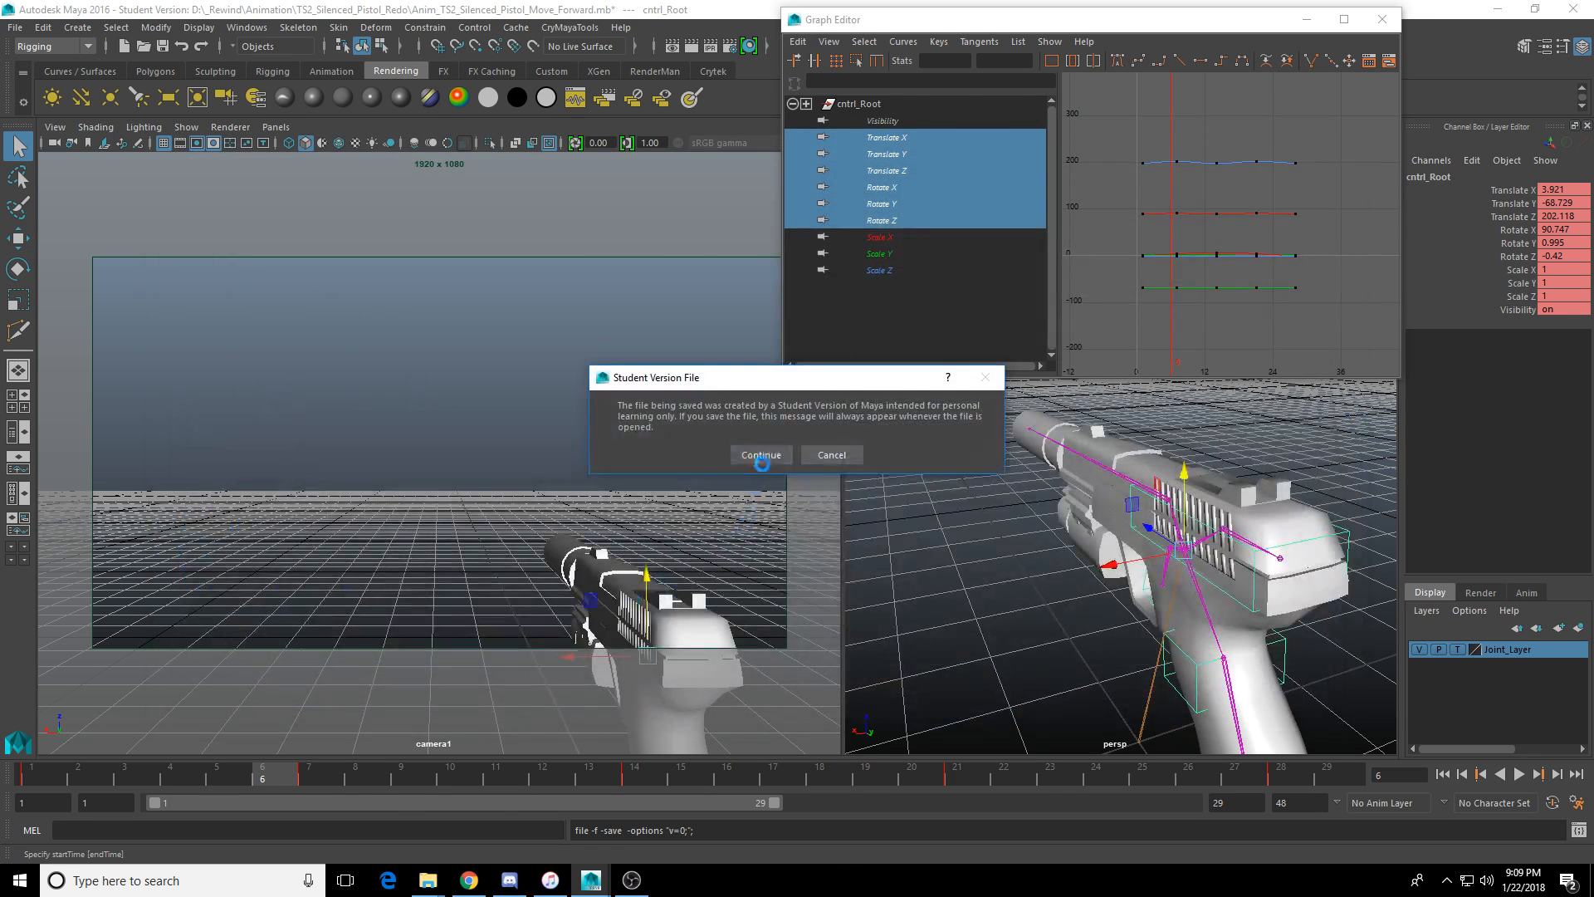
click(764, 458)
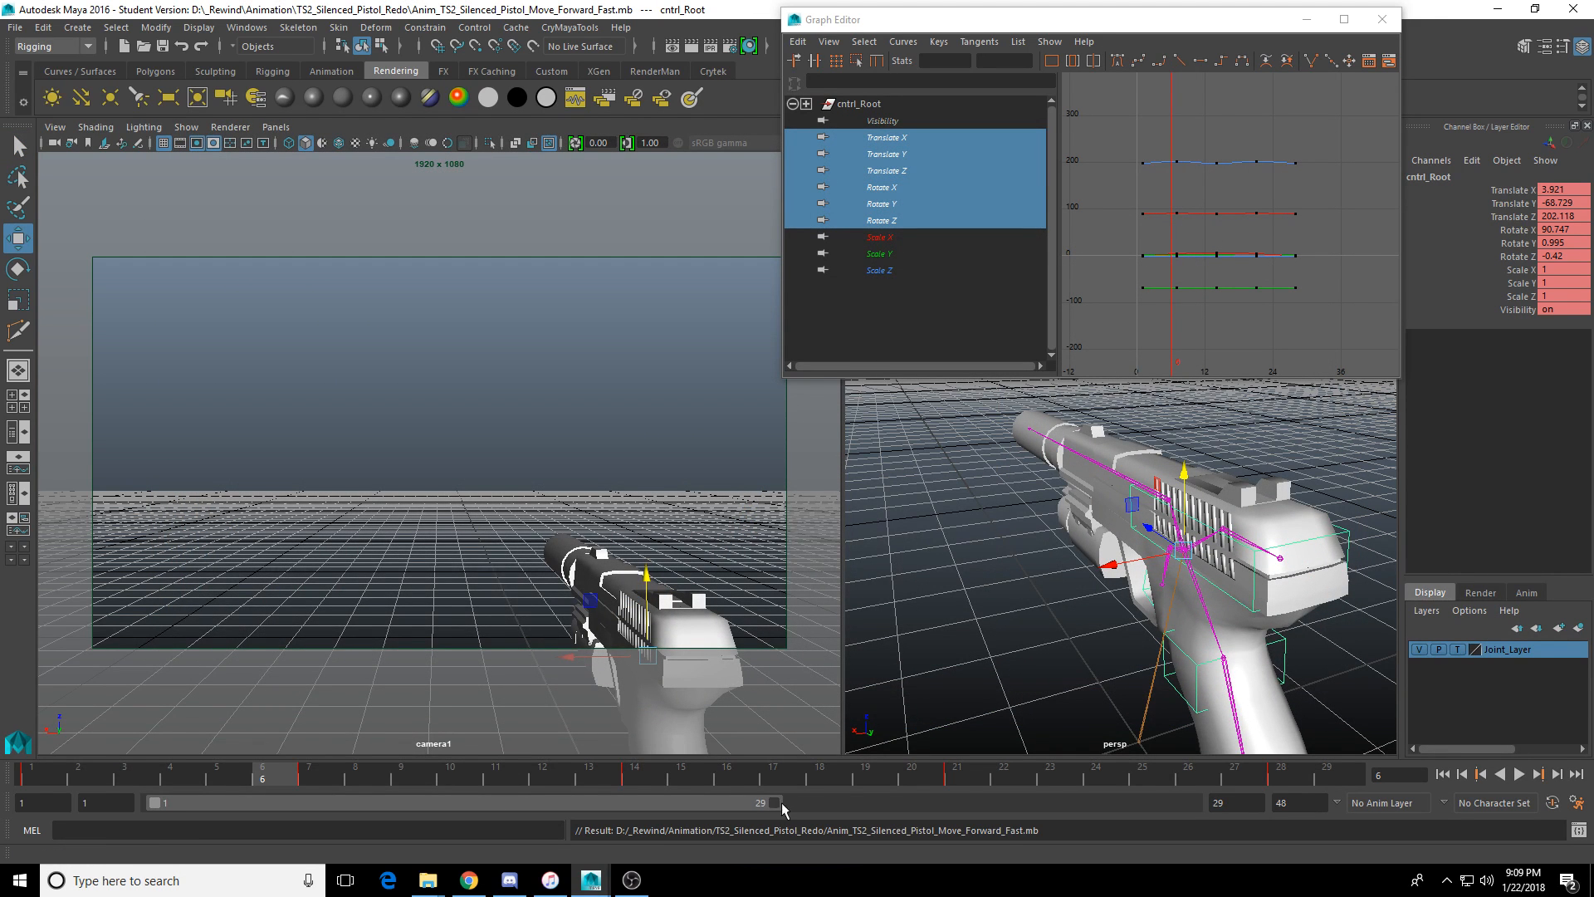
Extend the playback range to frame 48 and shift the keys at frames 7, 14, 21 and 28 to frames 19, 26, 33 and 40.
drag(782, 805, 1218, 812)
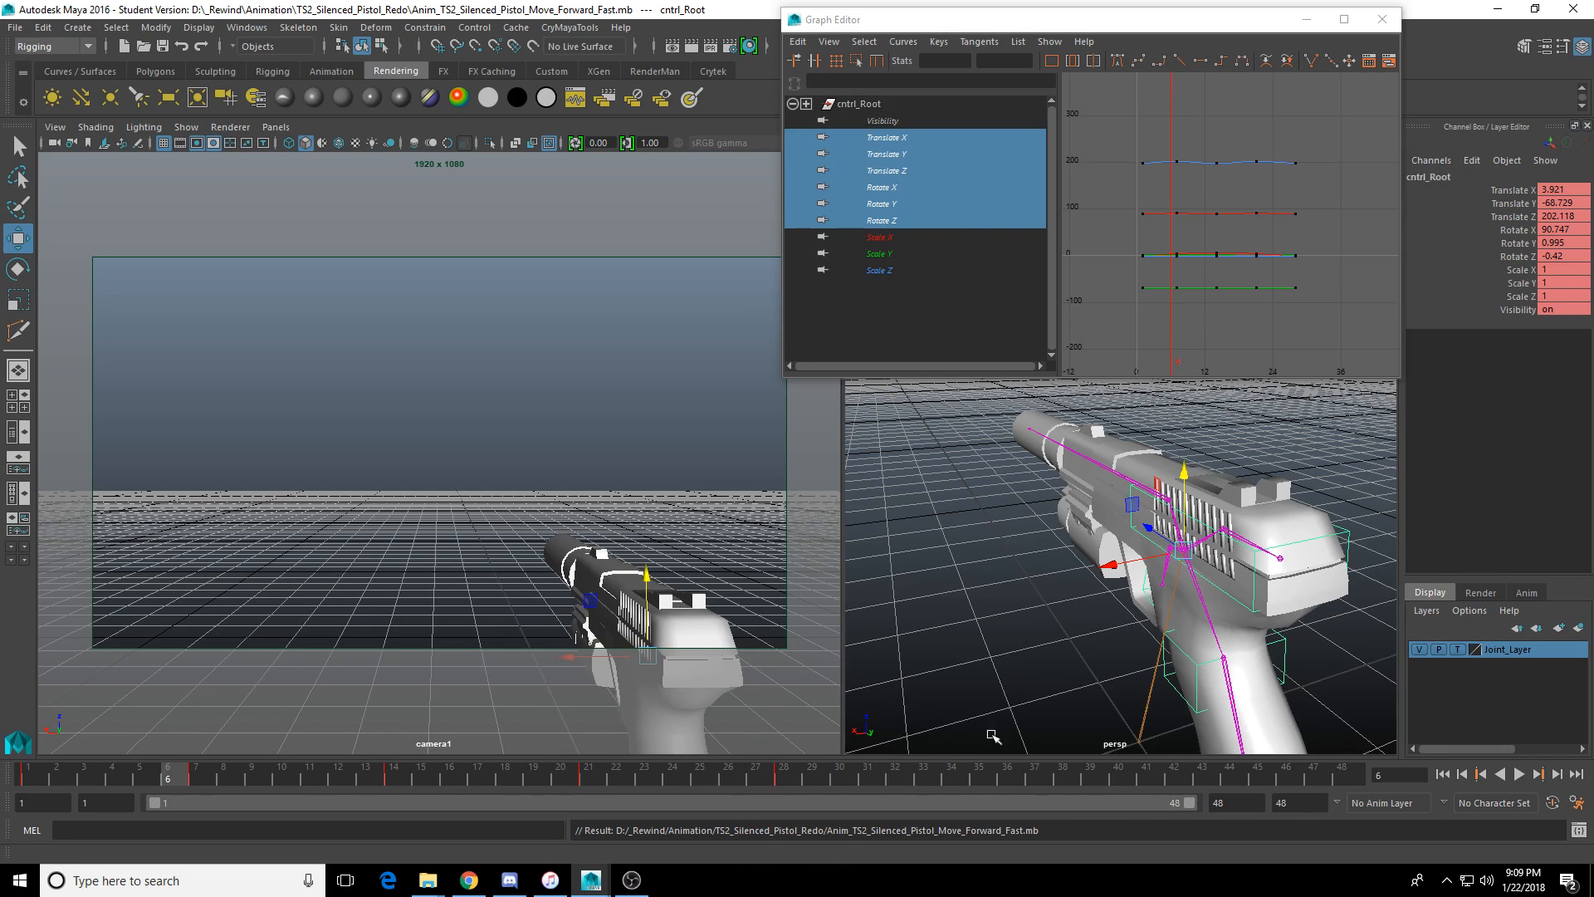
drag(199, 776, 918, 780)
drag(524, 781, 786, 794)
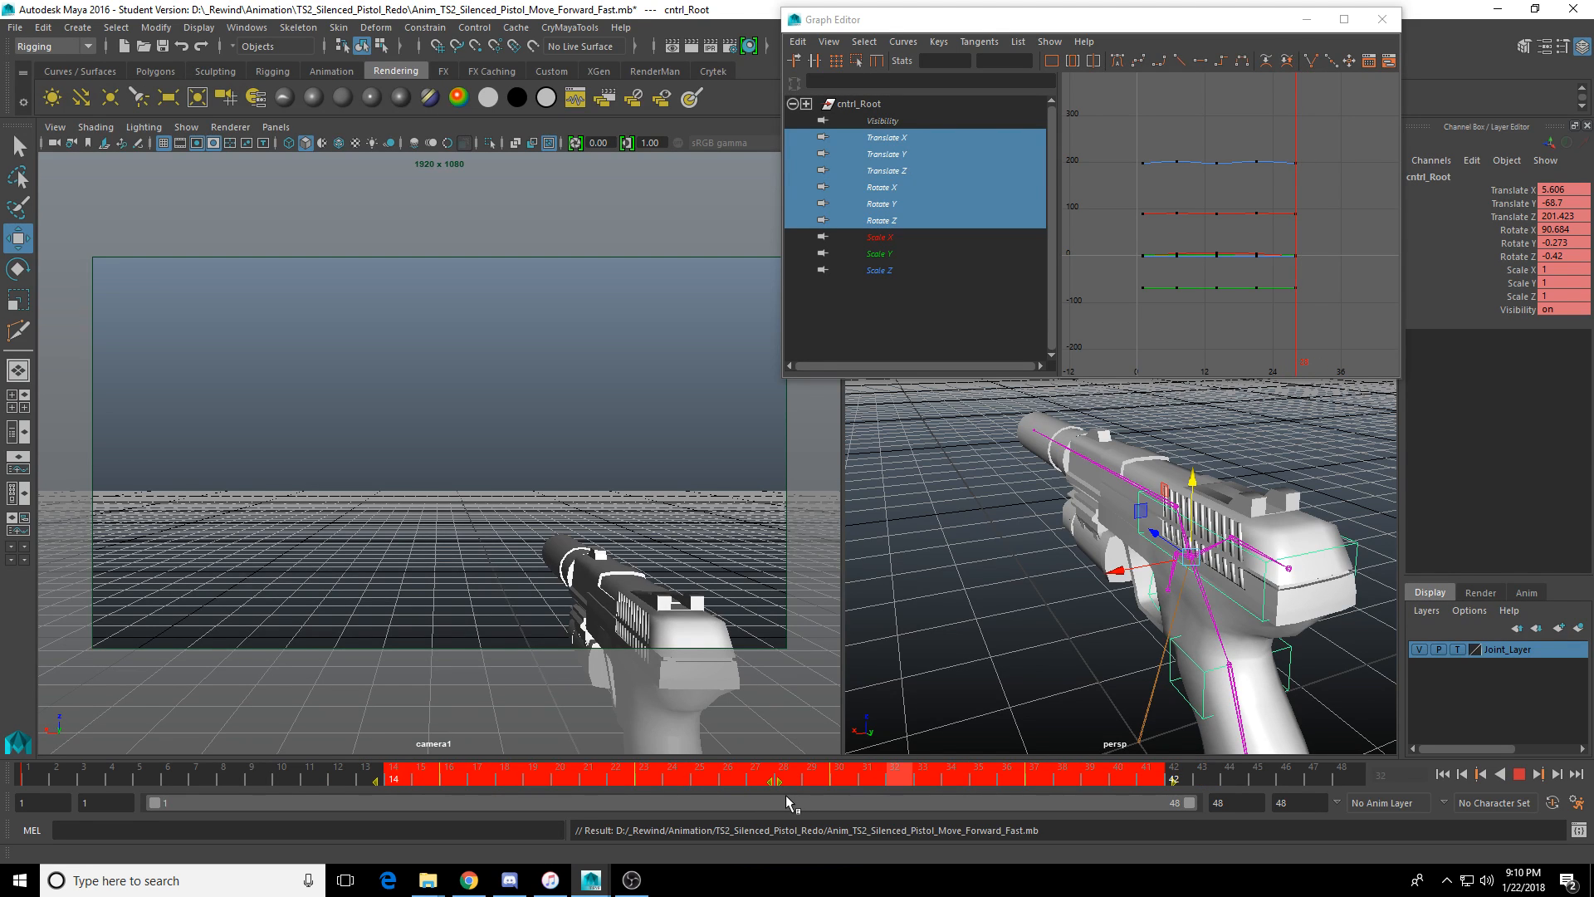
drag(317, 777, 443, 786)
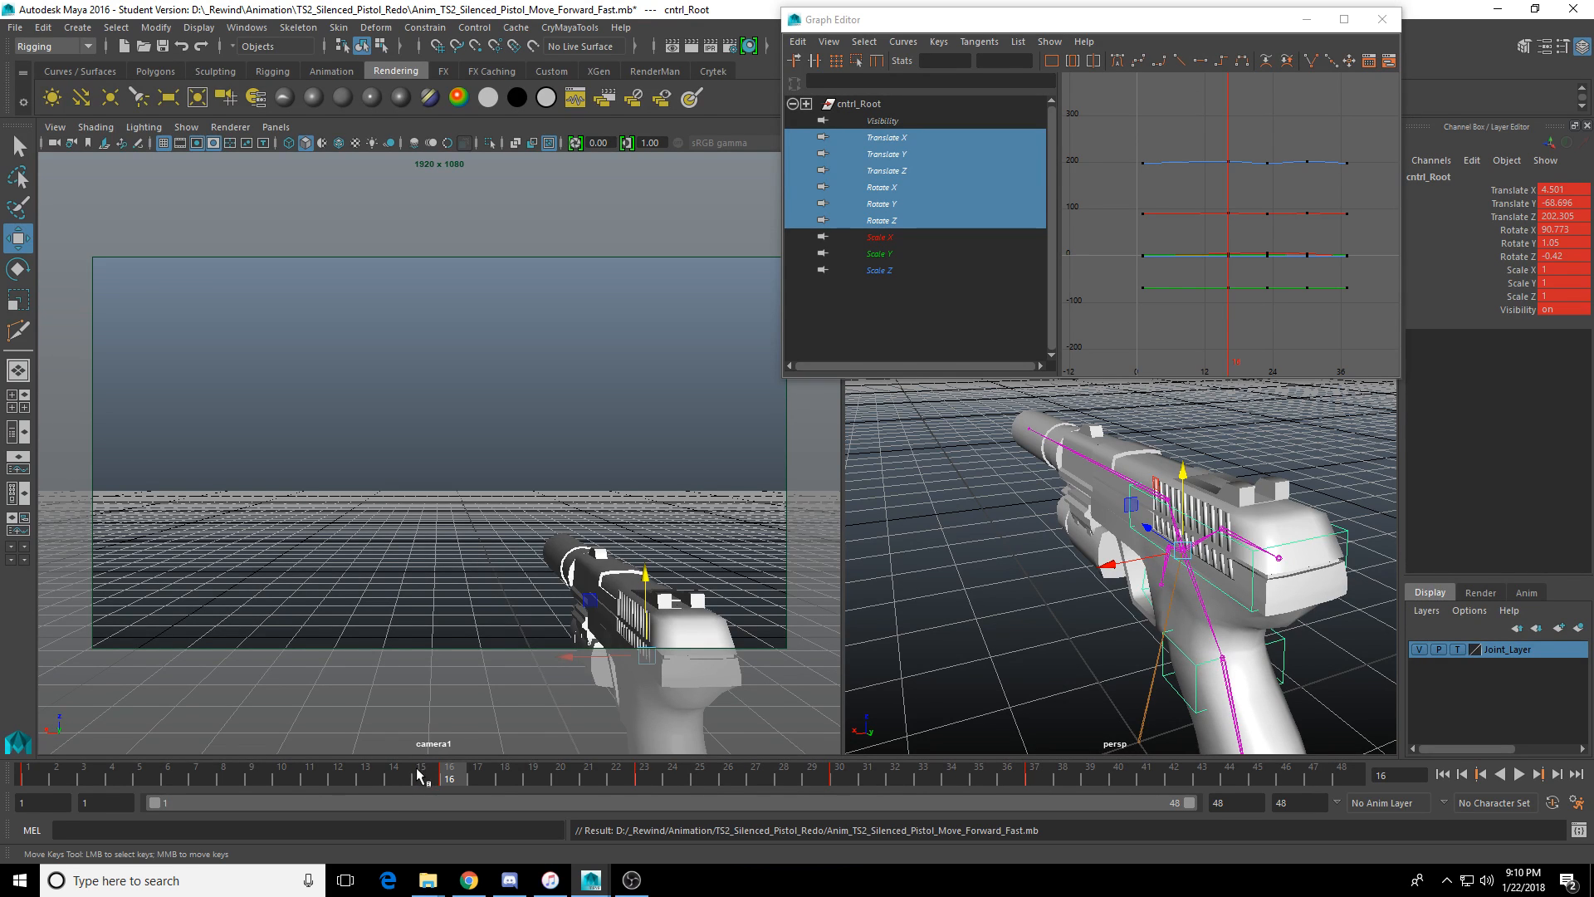
shift+drag(419, 777, 1033, 779)
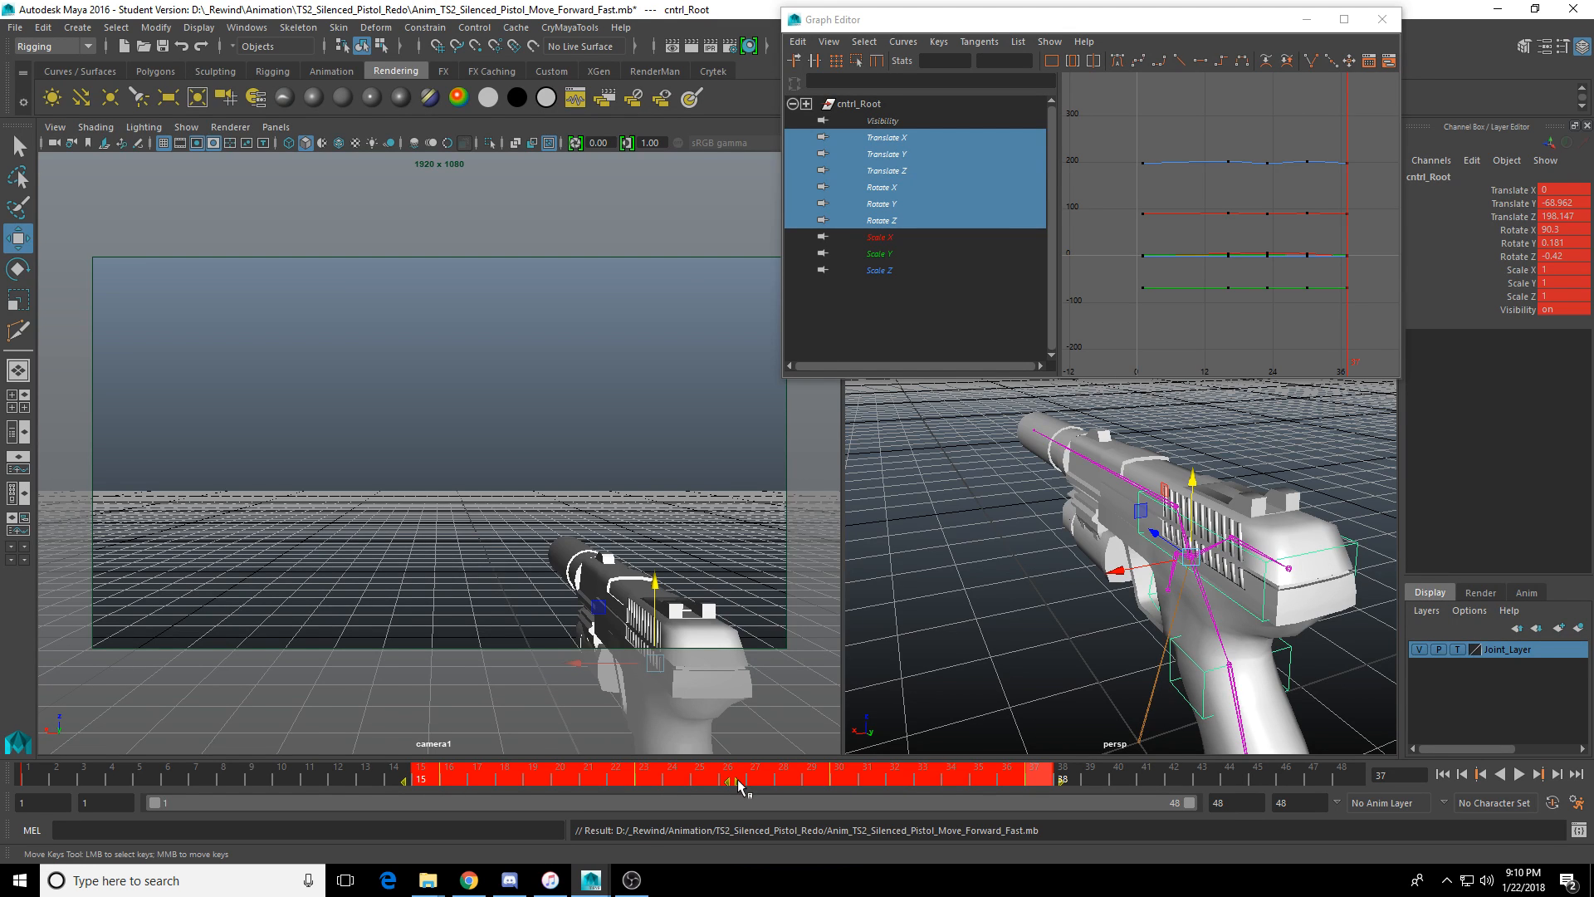
mouse_move(737, 779)
mouse_down()
mouse_move(863, 784)
mouse_move(780, 785)
mouse_move(844, 787)
mouse_up()
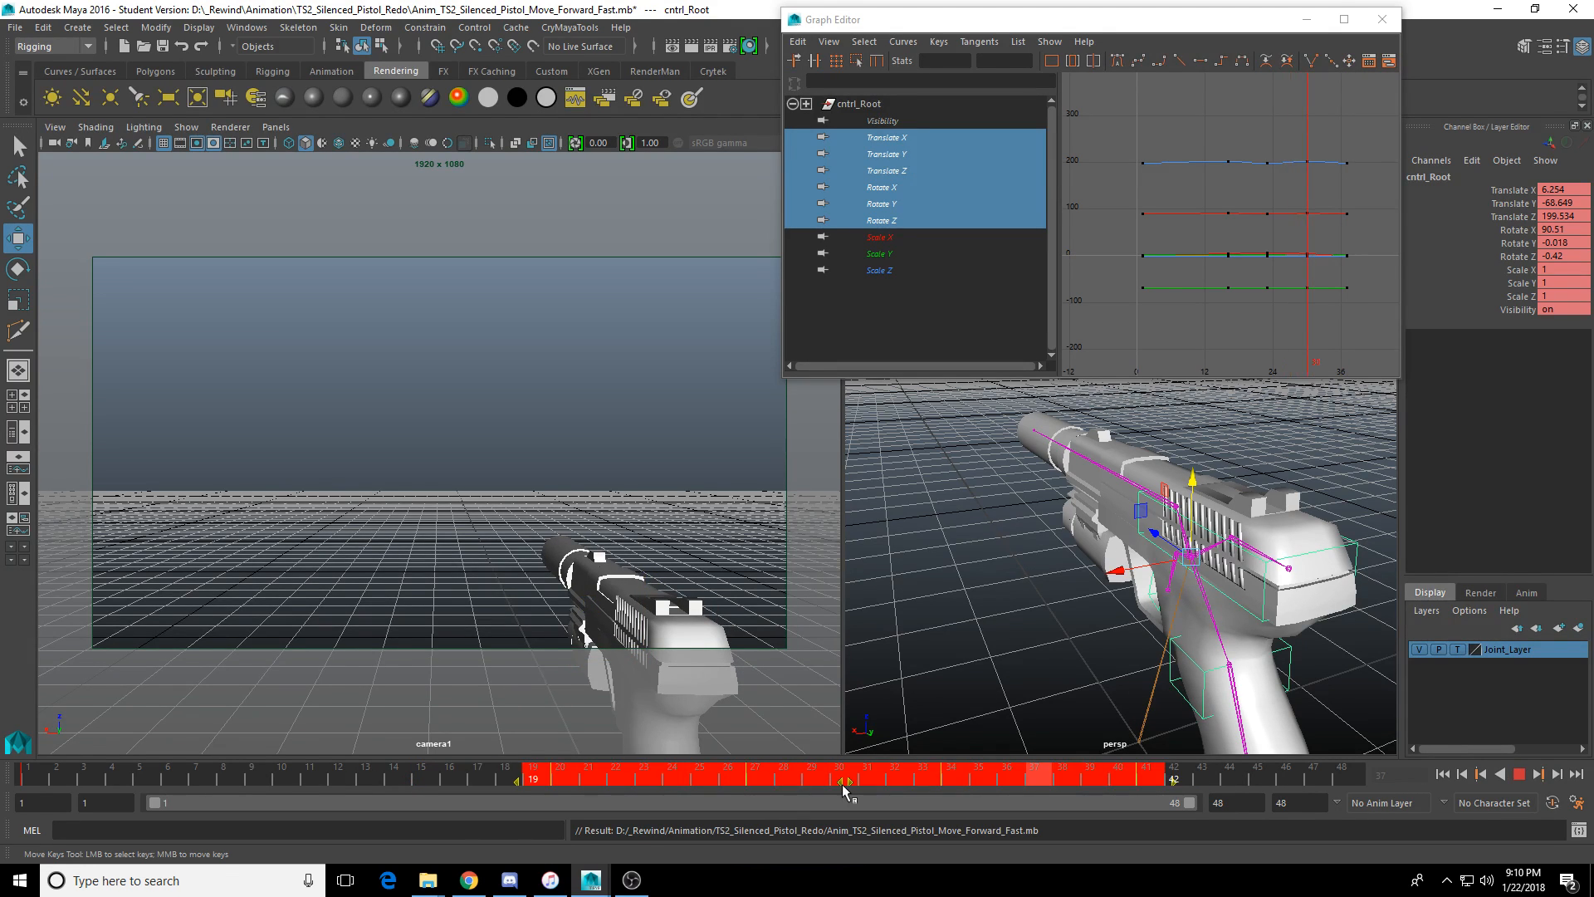
drag(430, 775, 767, 782)
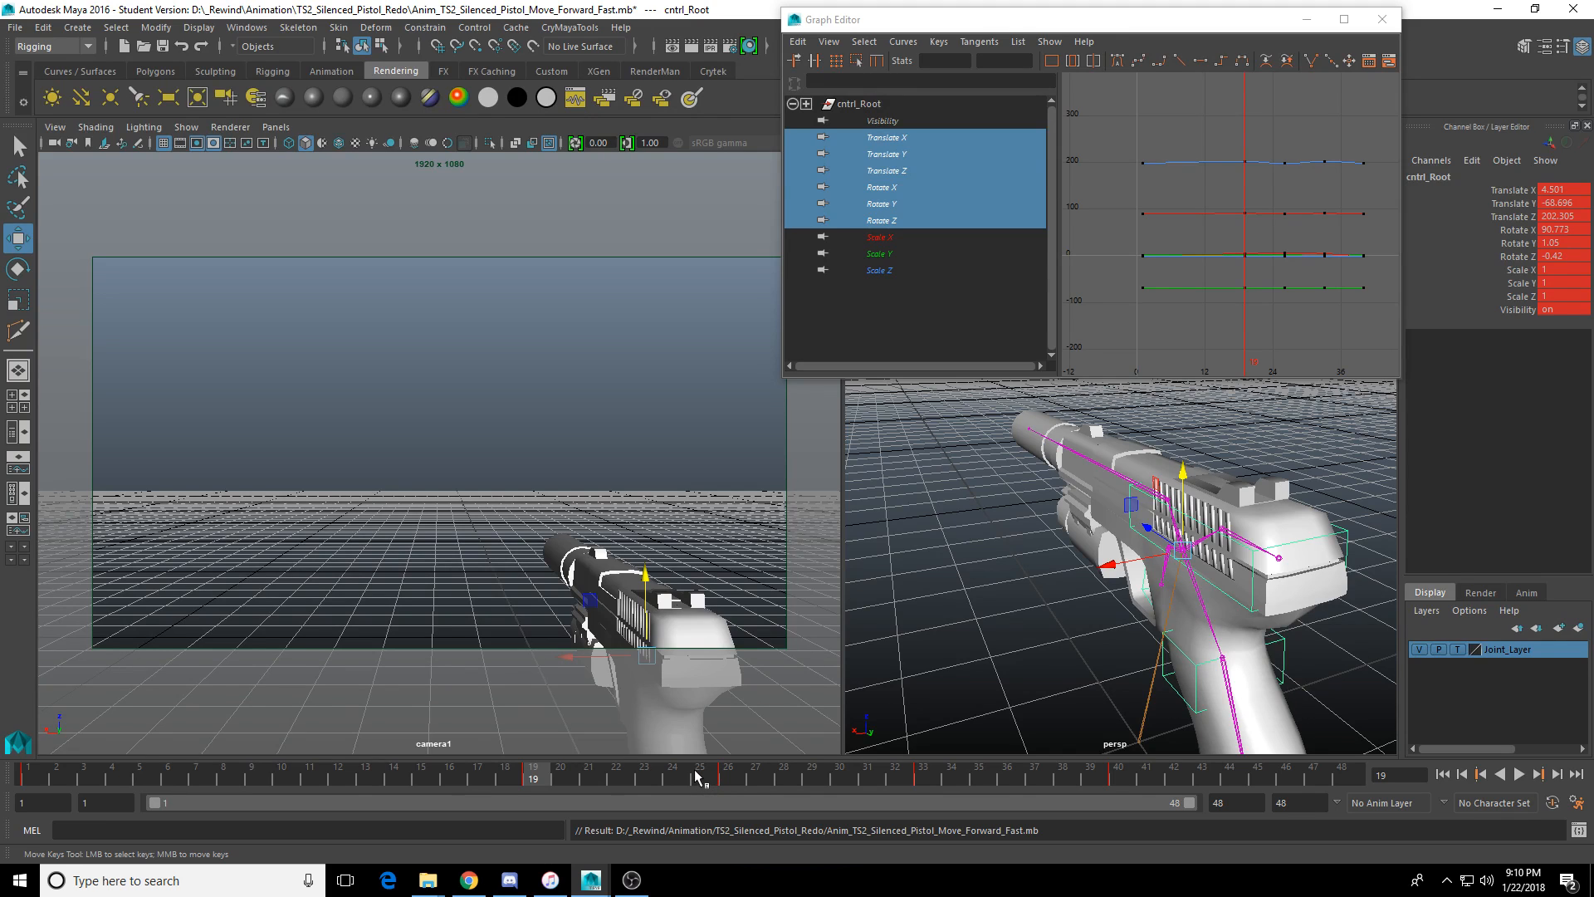
Set the animation end to frame 80 and move the keys at frames 26, 33 and 40 to frames 37, 44 and 51.
shift+drag(696, 776, 1188, 789)
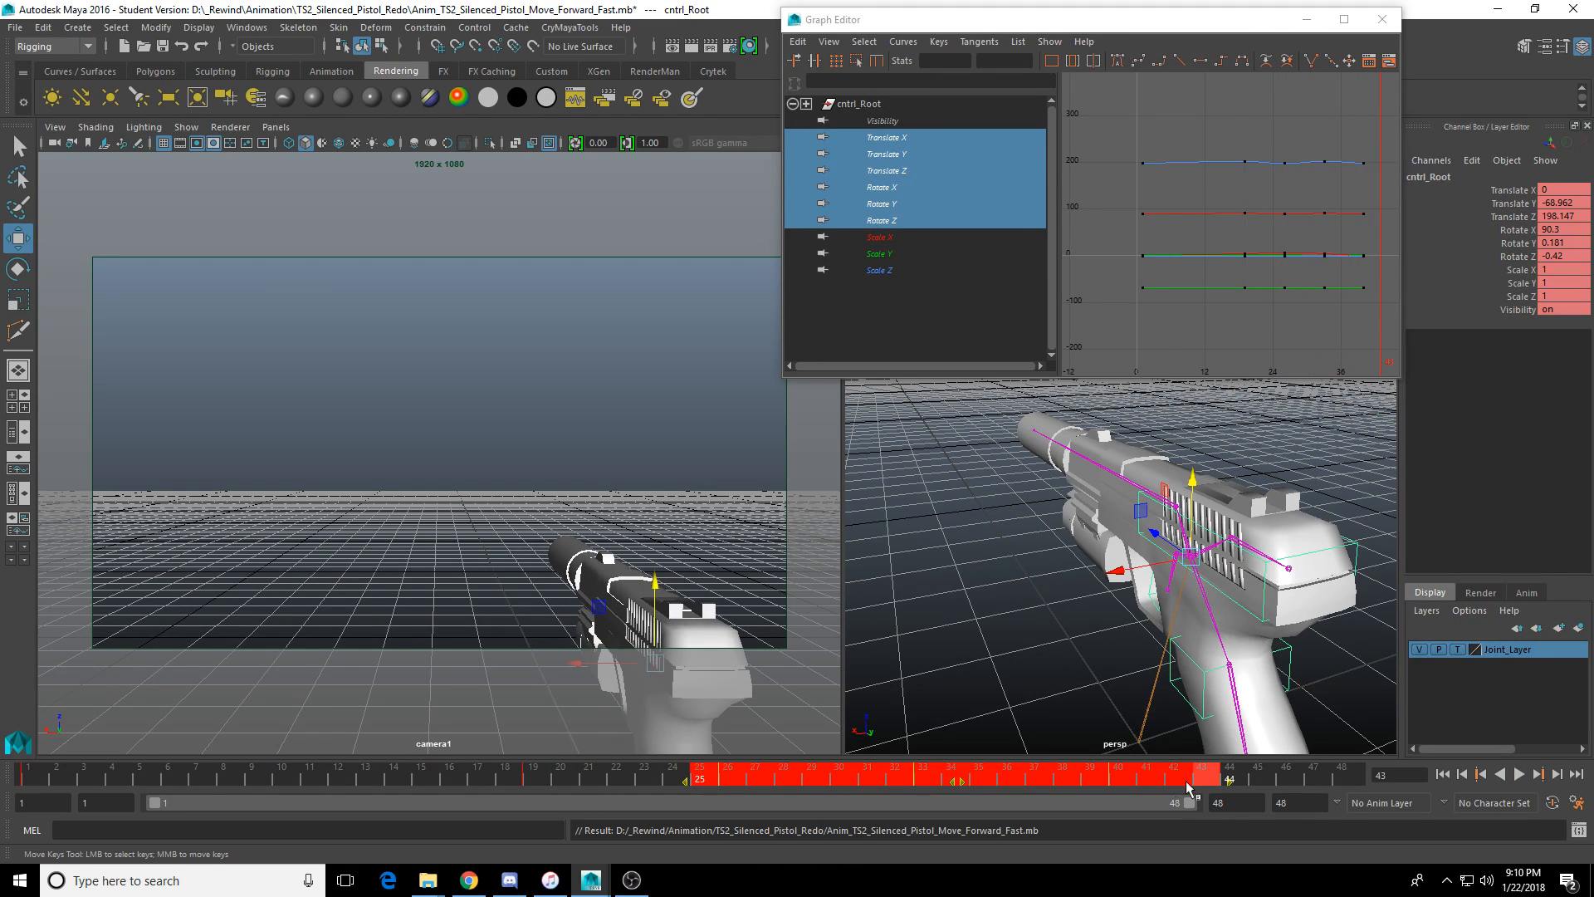
text(80)
key(Return)
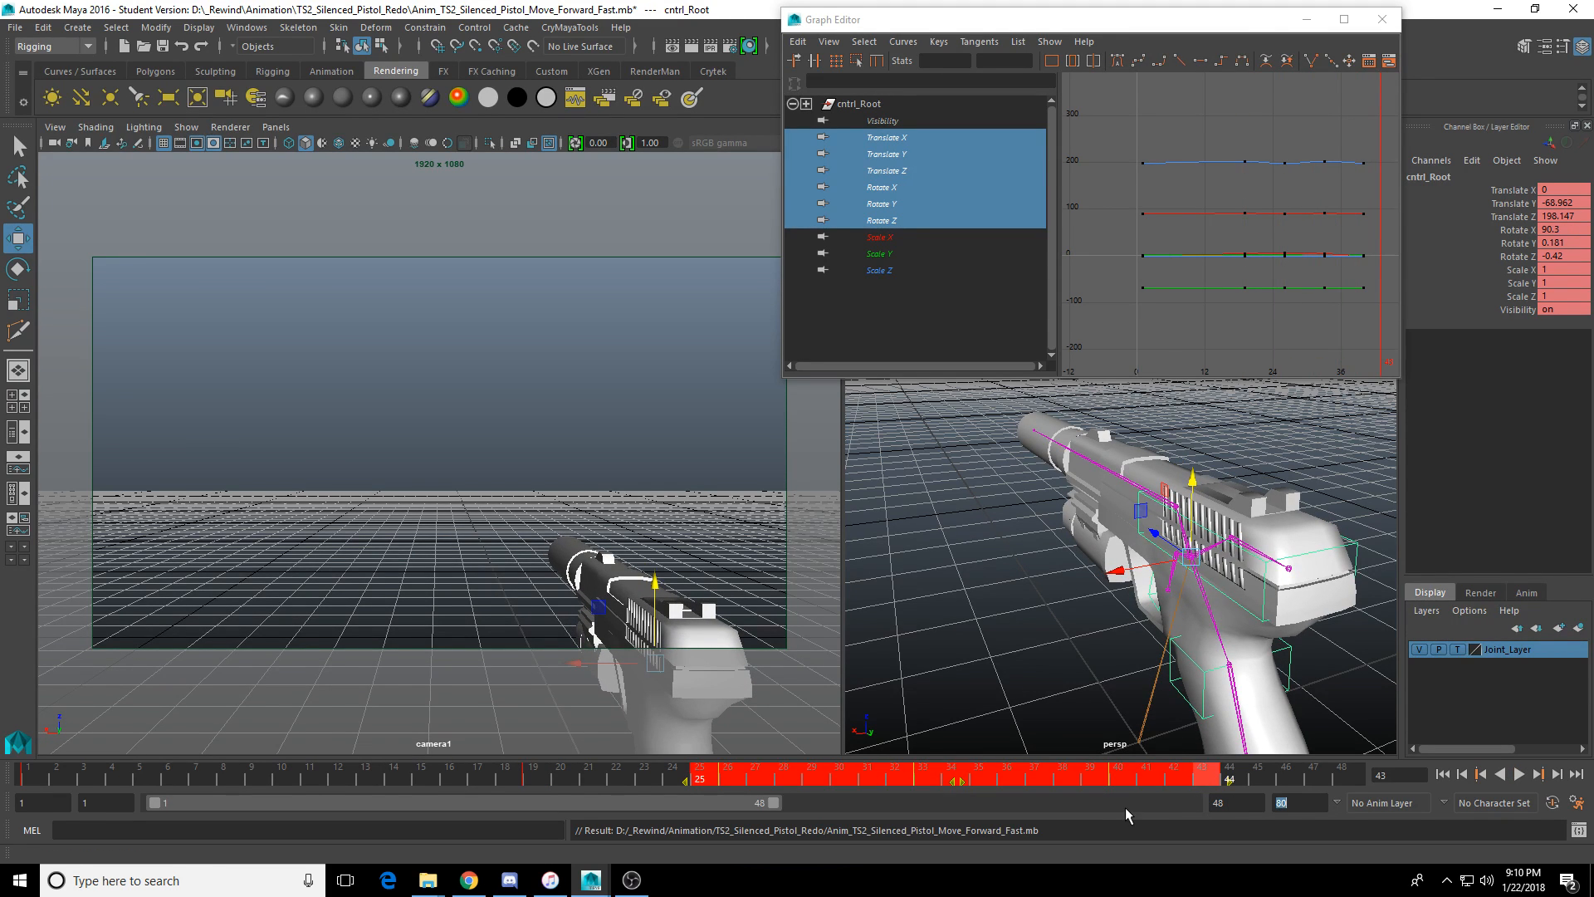
drag(670, 803, 837, 830)
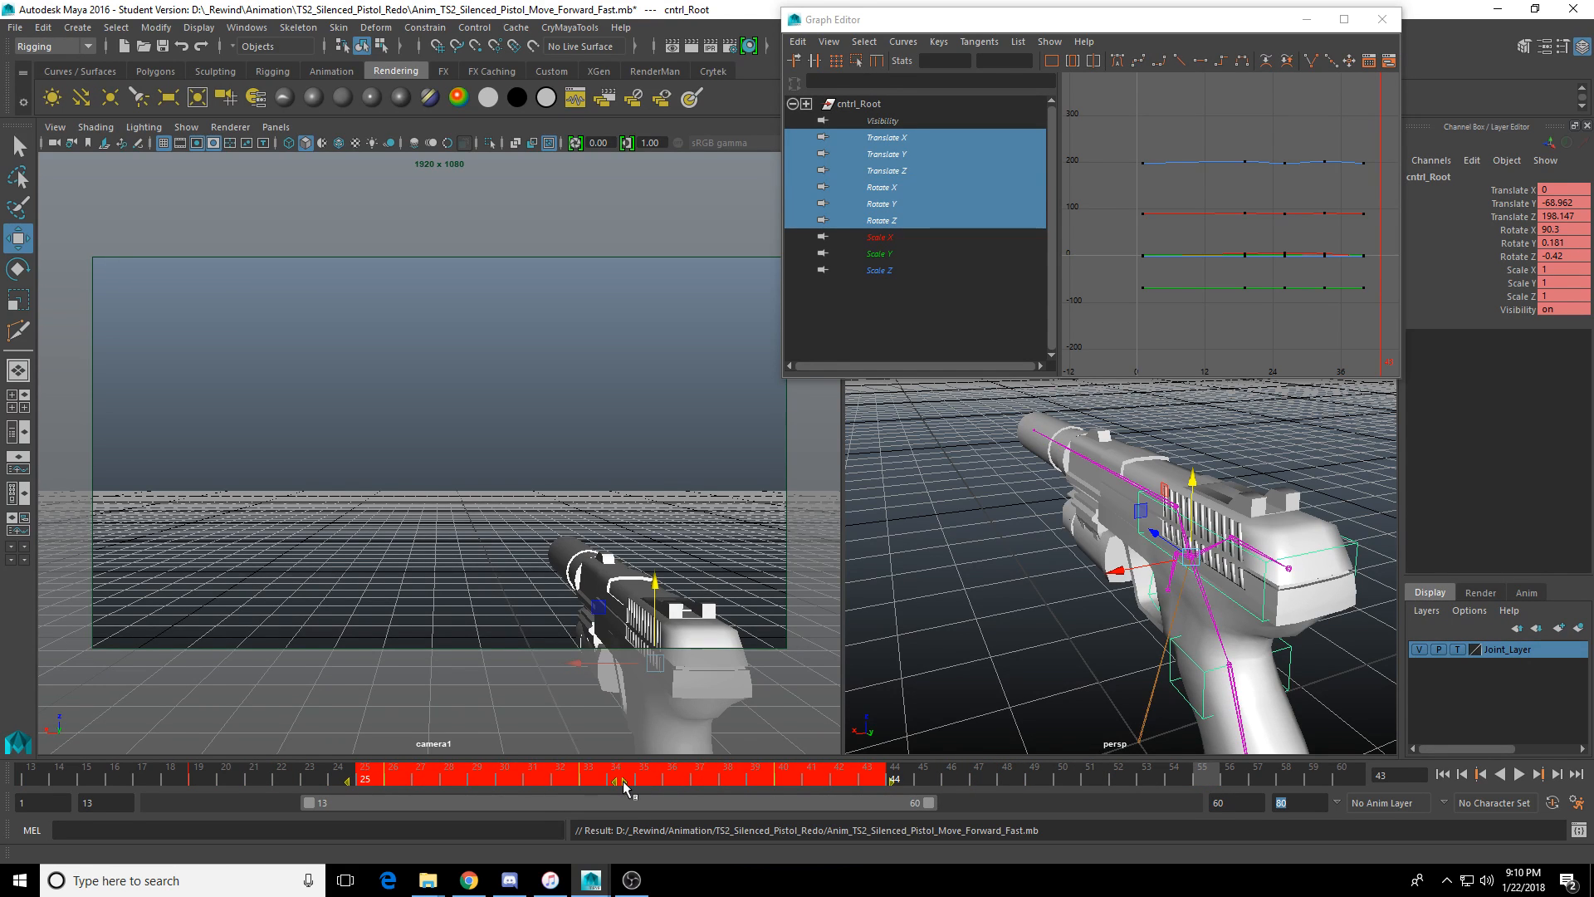
drag(624, 785, 915, 797)
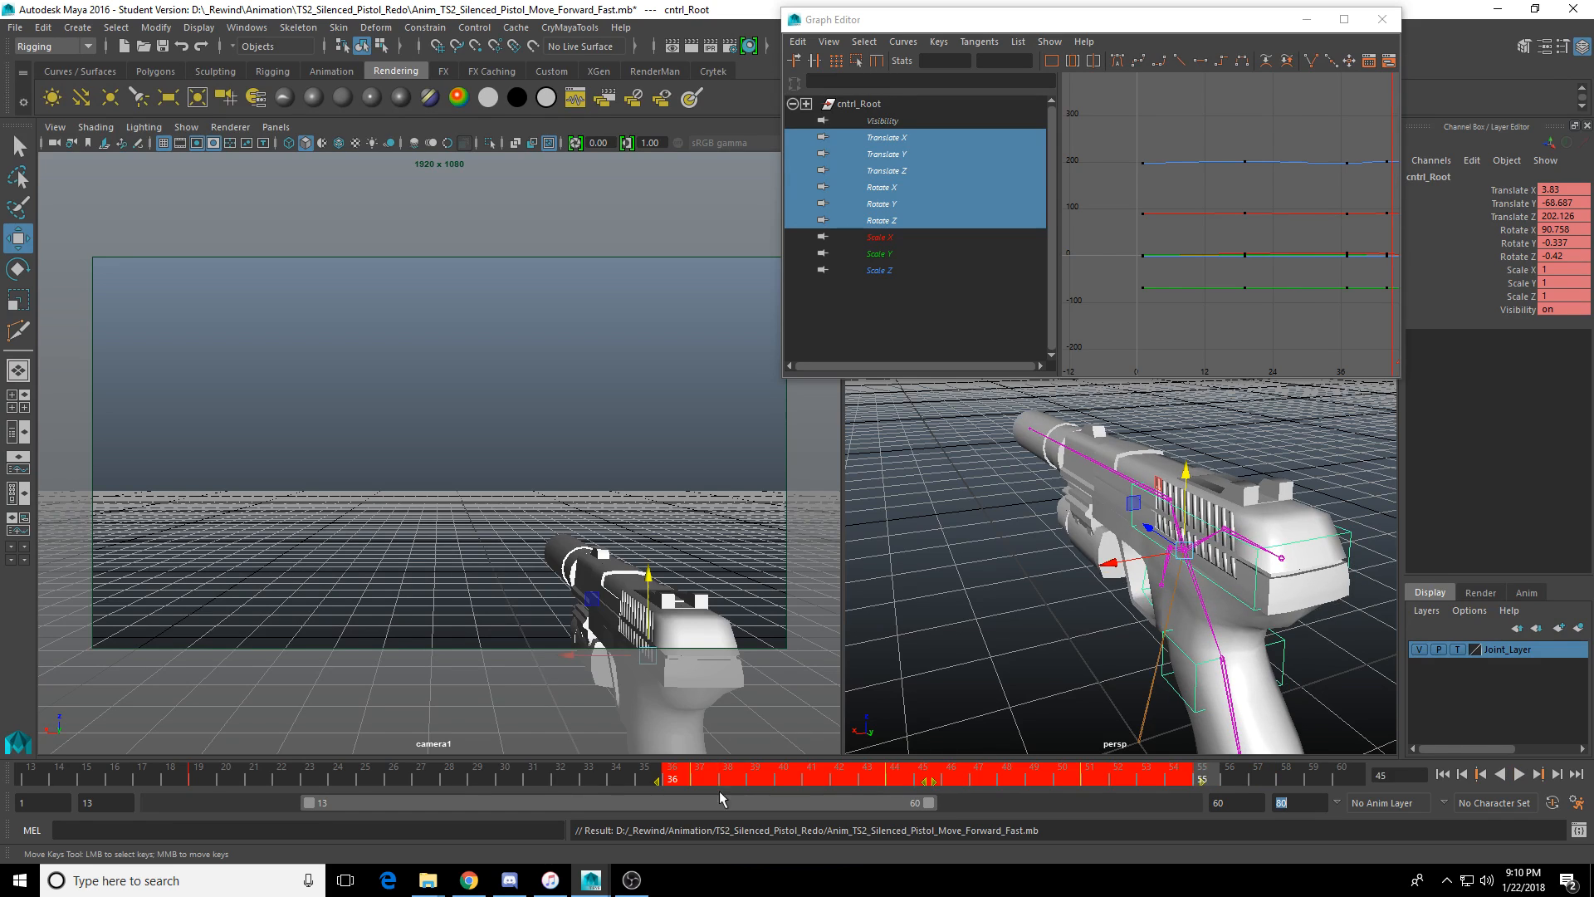
click(554, 774)
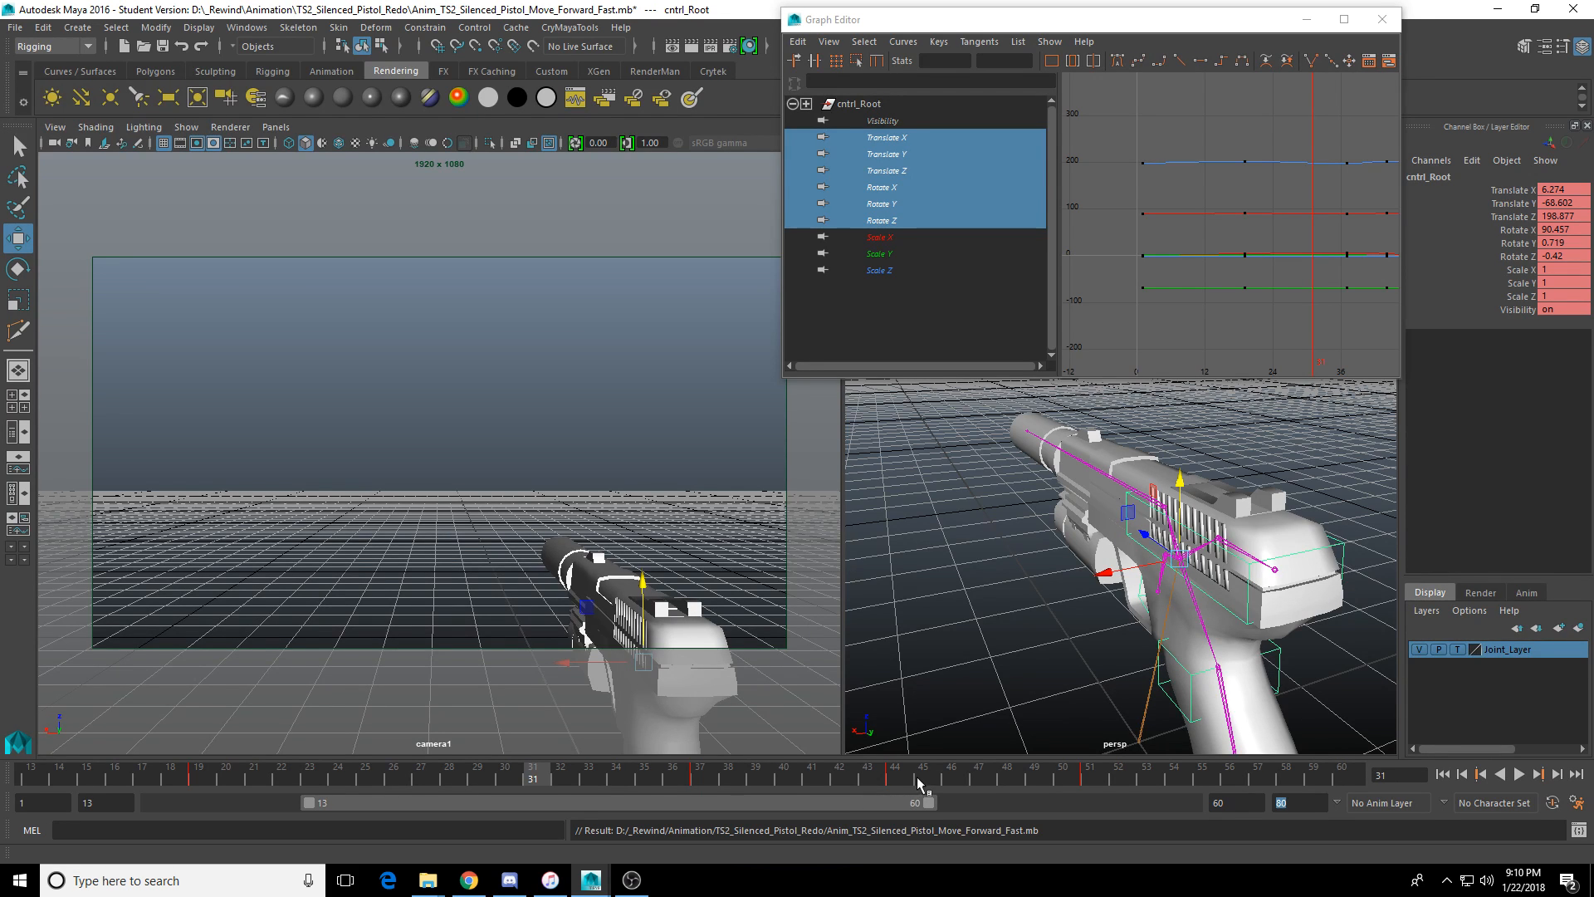
Move the keys at frames 44 and 51 to frames 55 and 62.
drag(873, 804, 1016, 807)
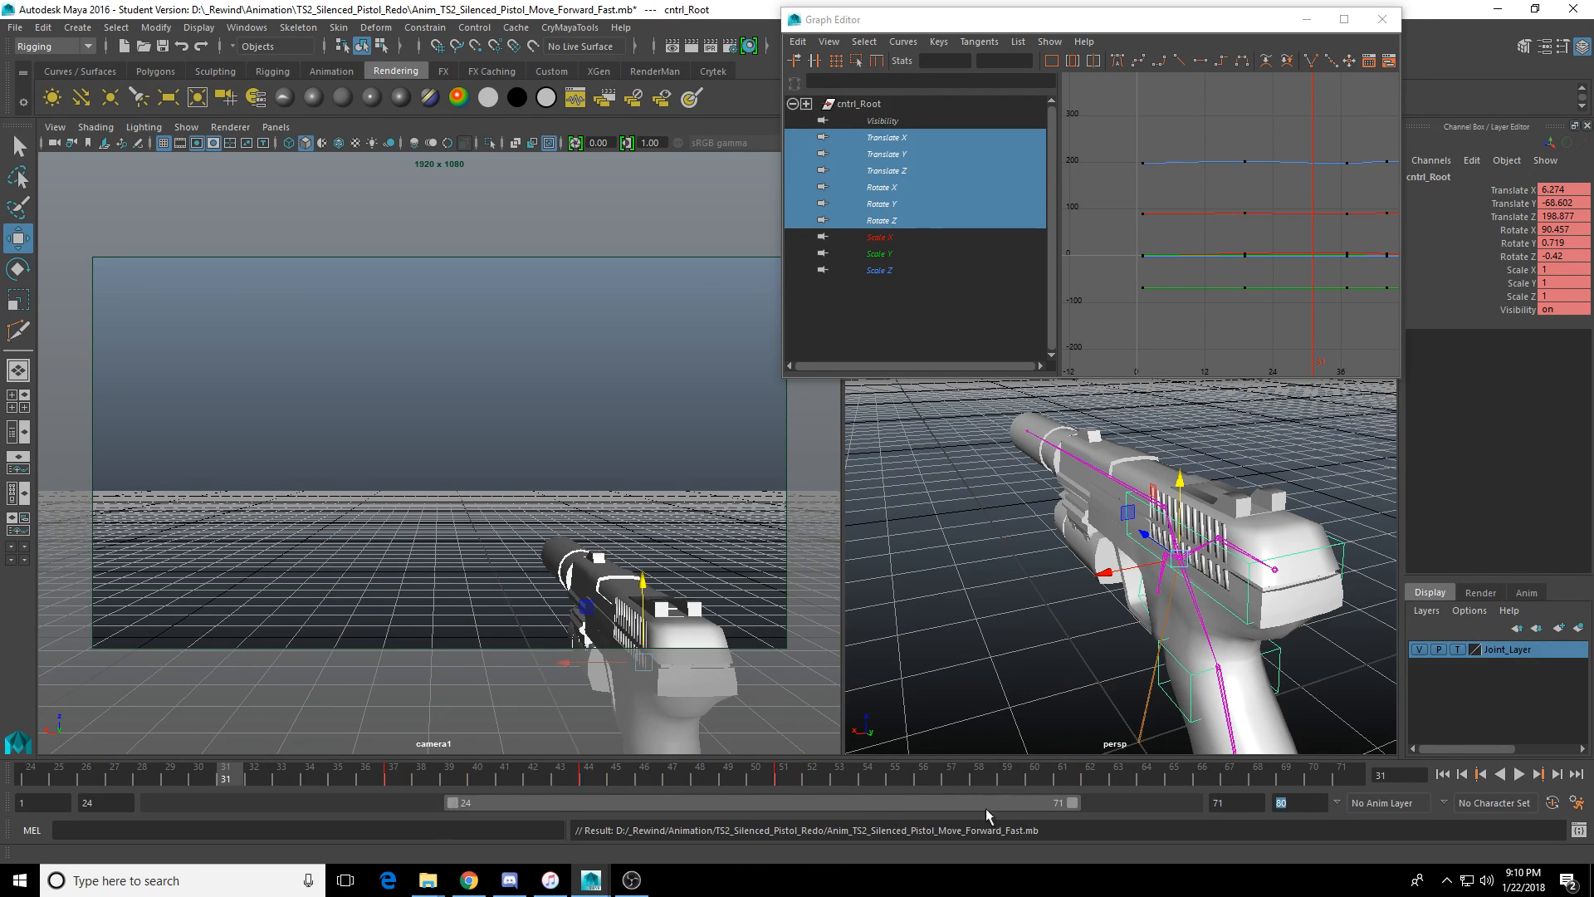
click(583, 778)
shift+drag(584, 778, 894, 778)
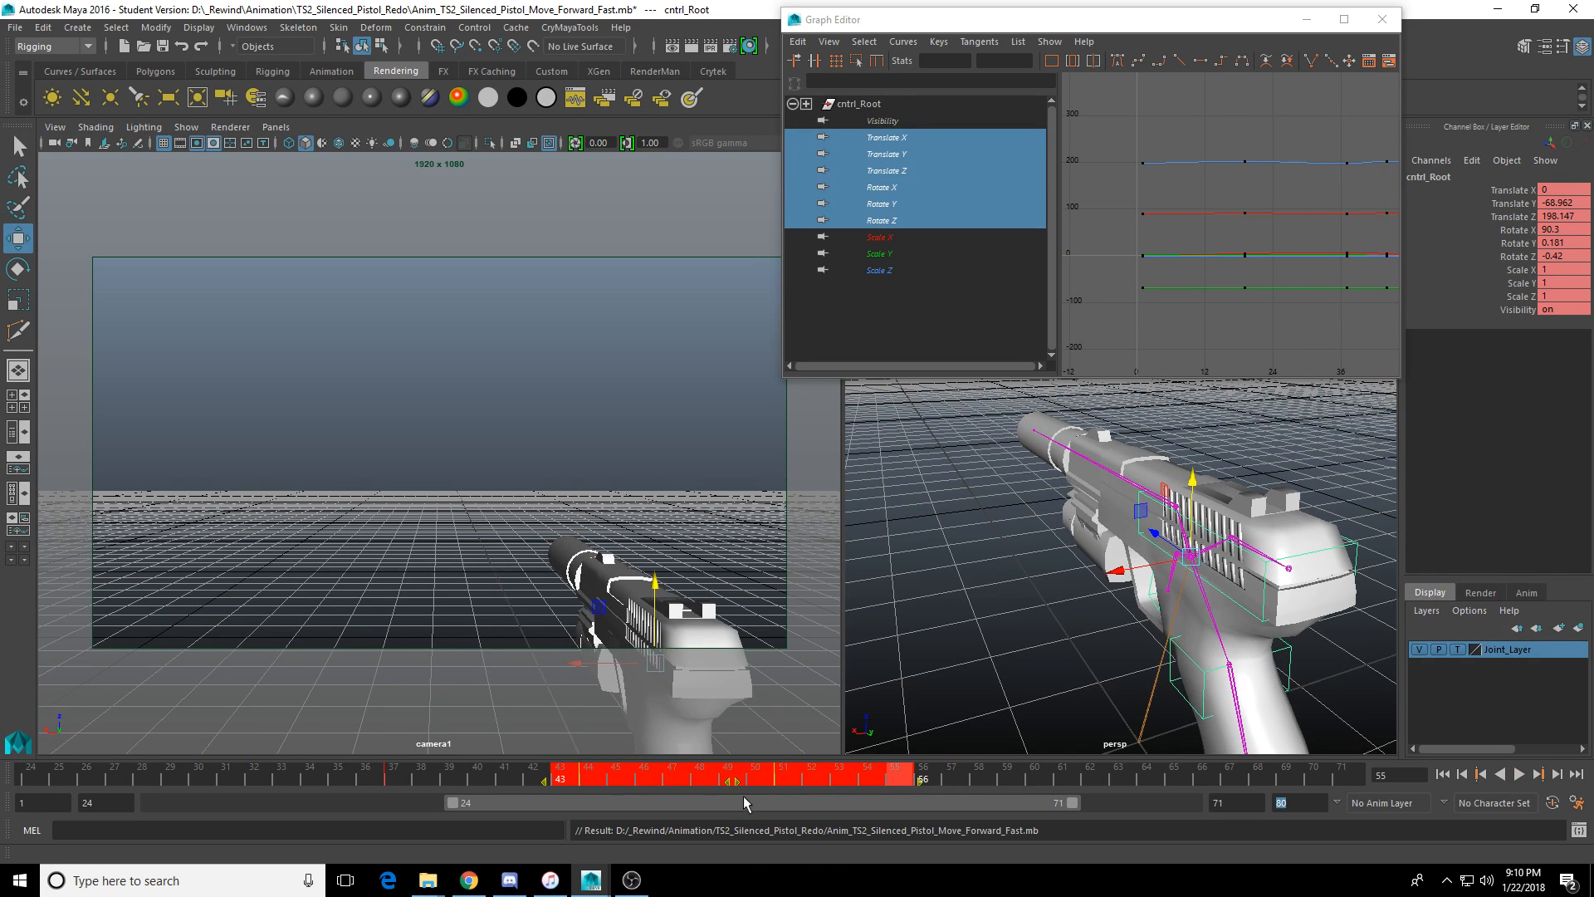
drag(736, 783, 1064, 799)
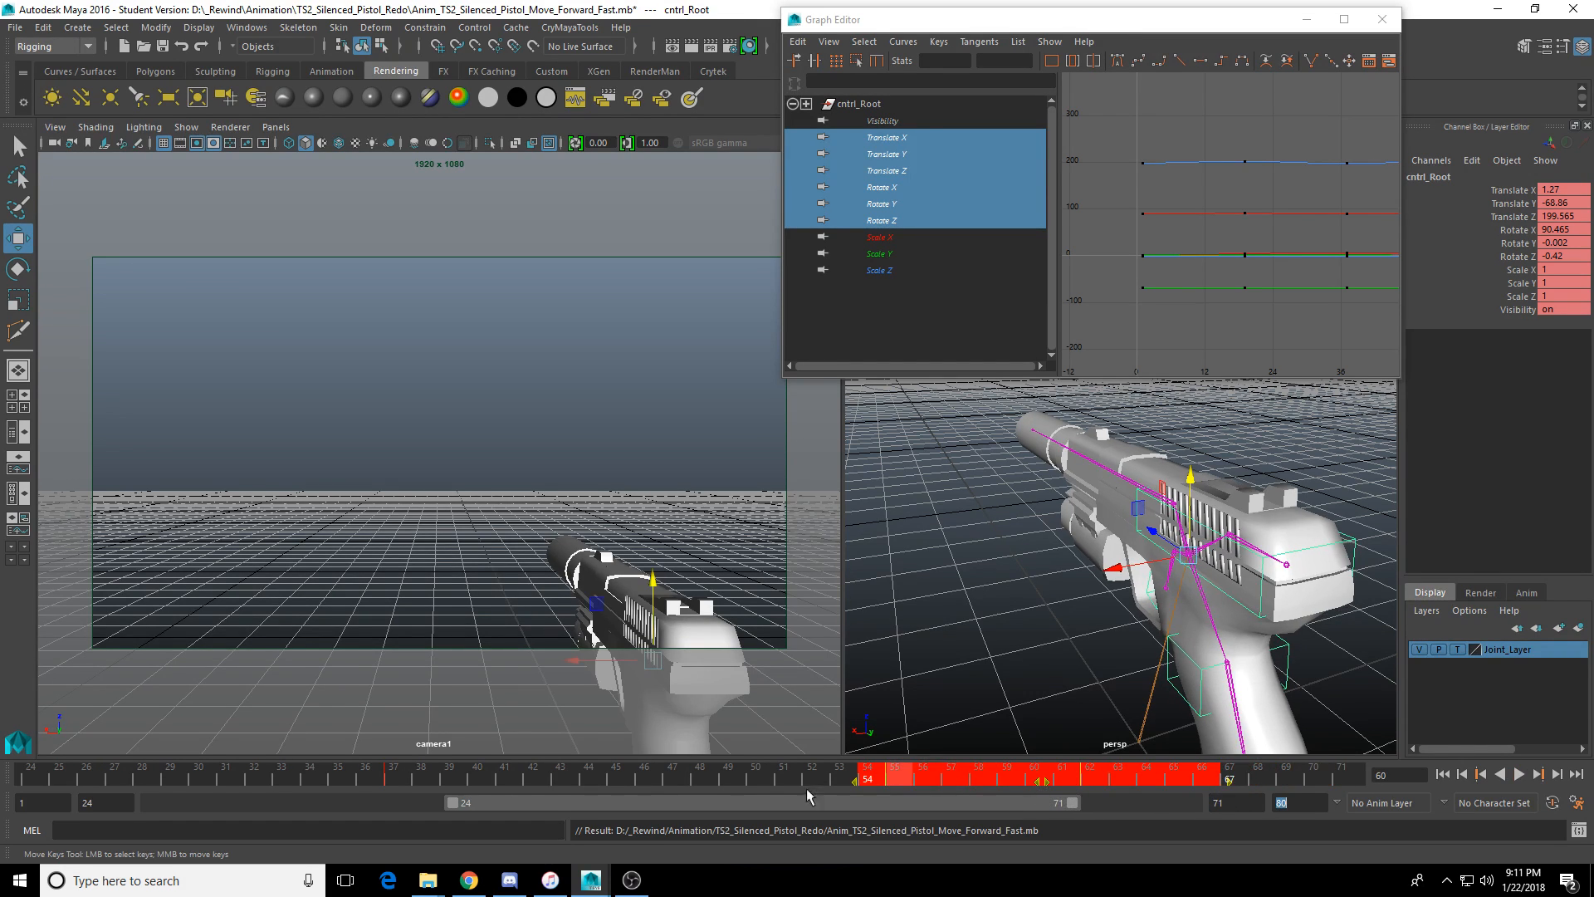
click(899, 778)
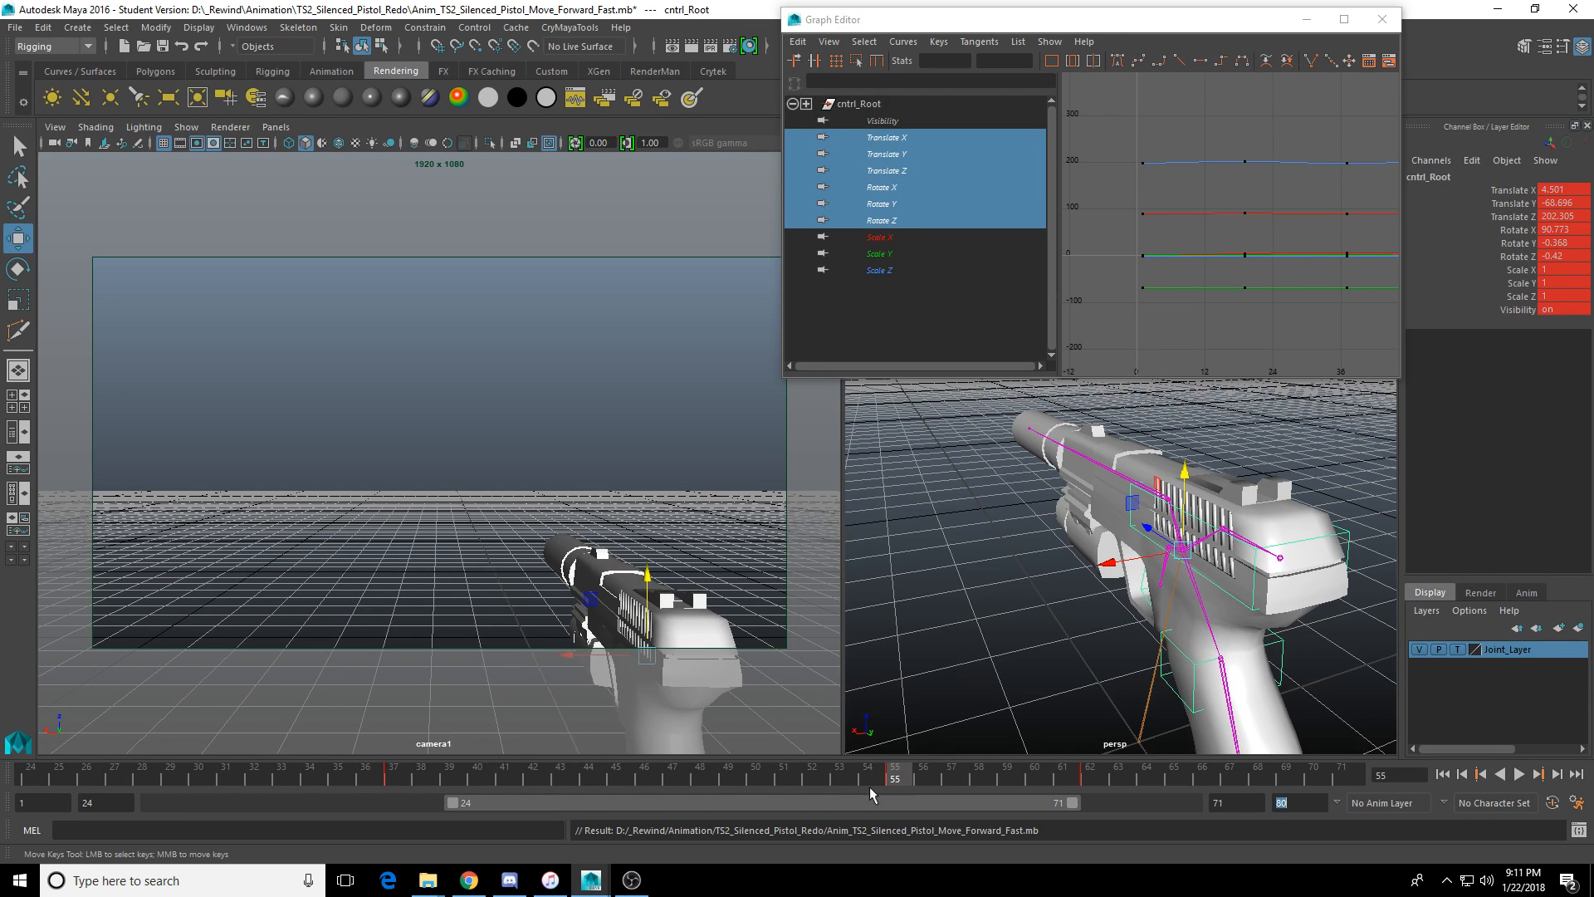
Move the root control's last key from frame 62 to frame 73.
drag(654, 805, 968, 799)
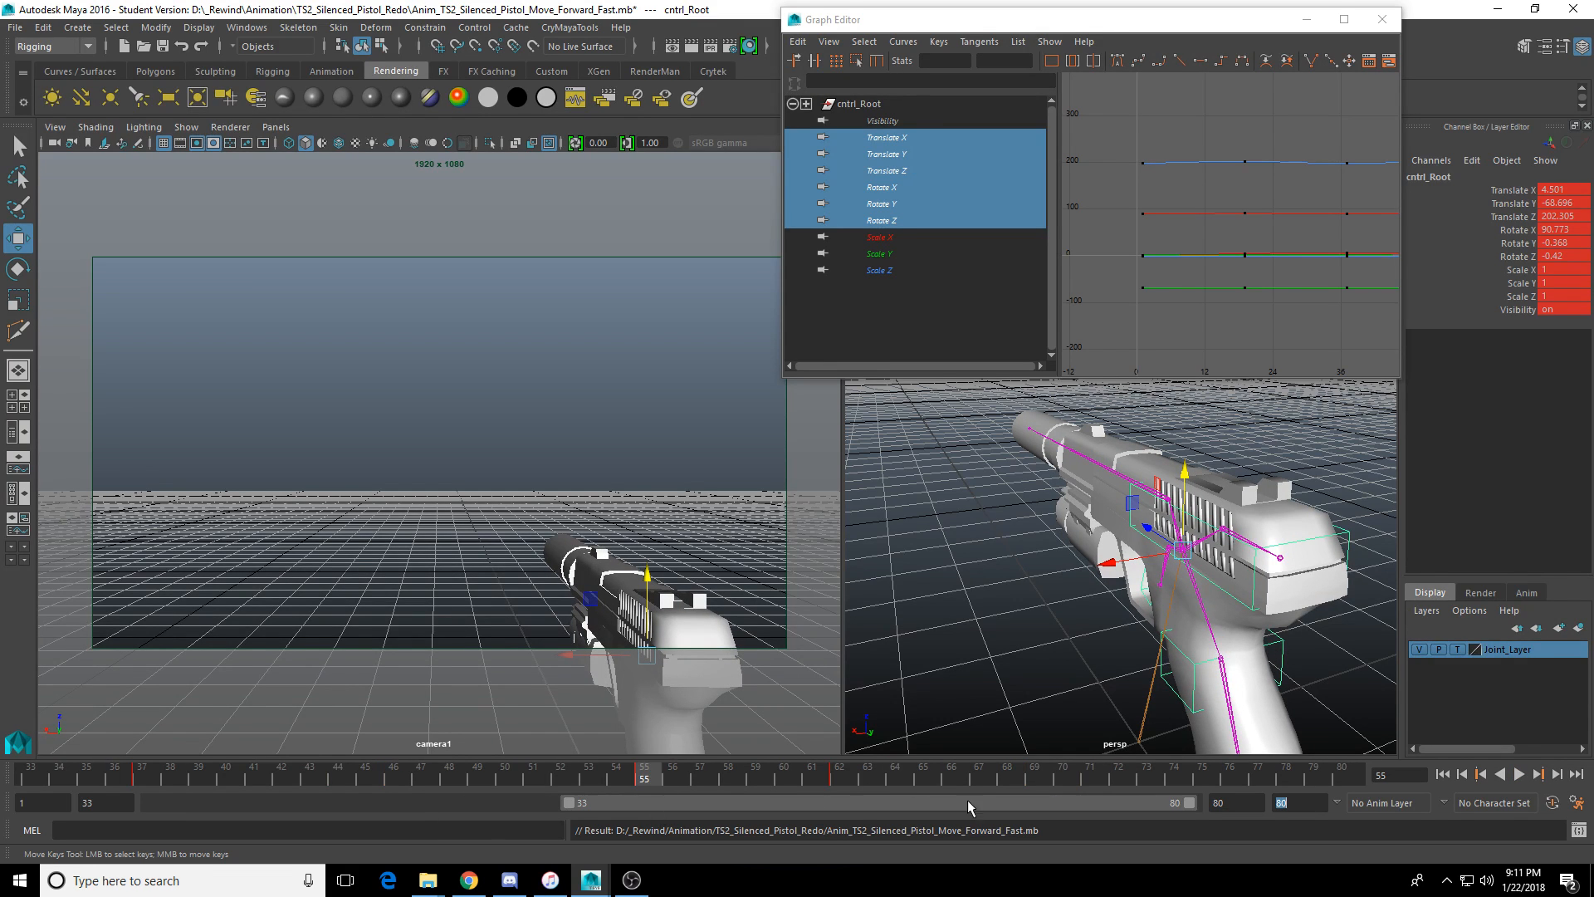
drag(872, 774, 1195, 781)
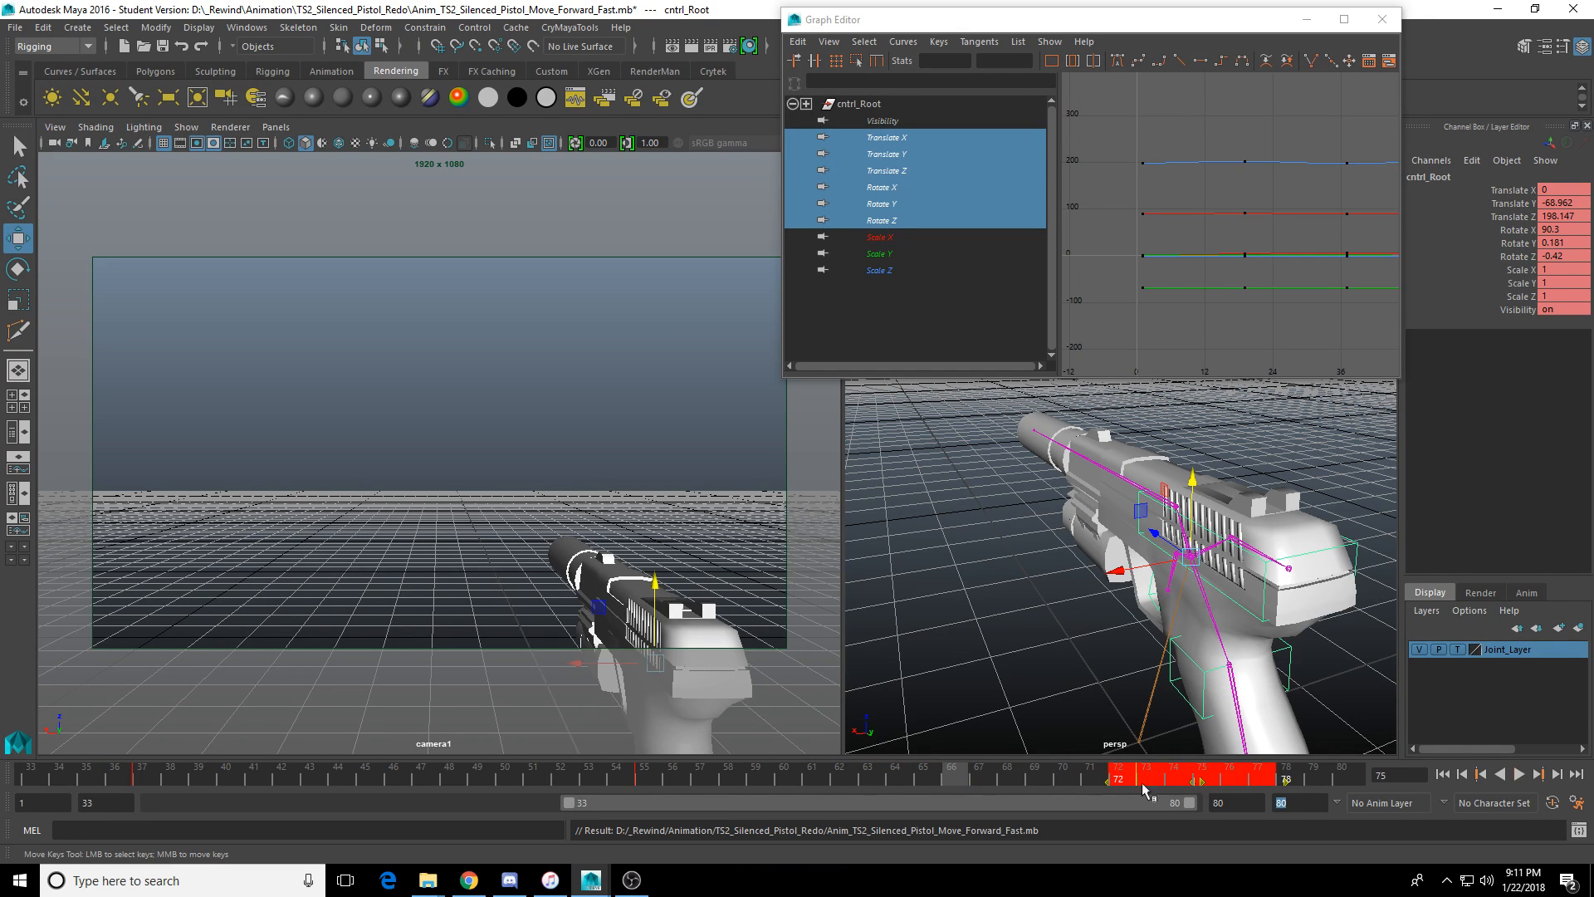
drag(1013, 775, 986, 776)
Set the playback range to frames 1 to 72 and play the animation to check the loop.
drag(571, 802, 153, 802)
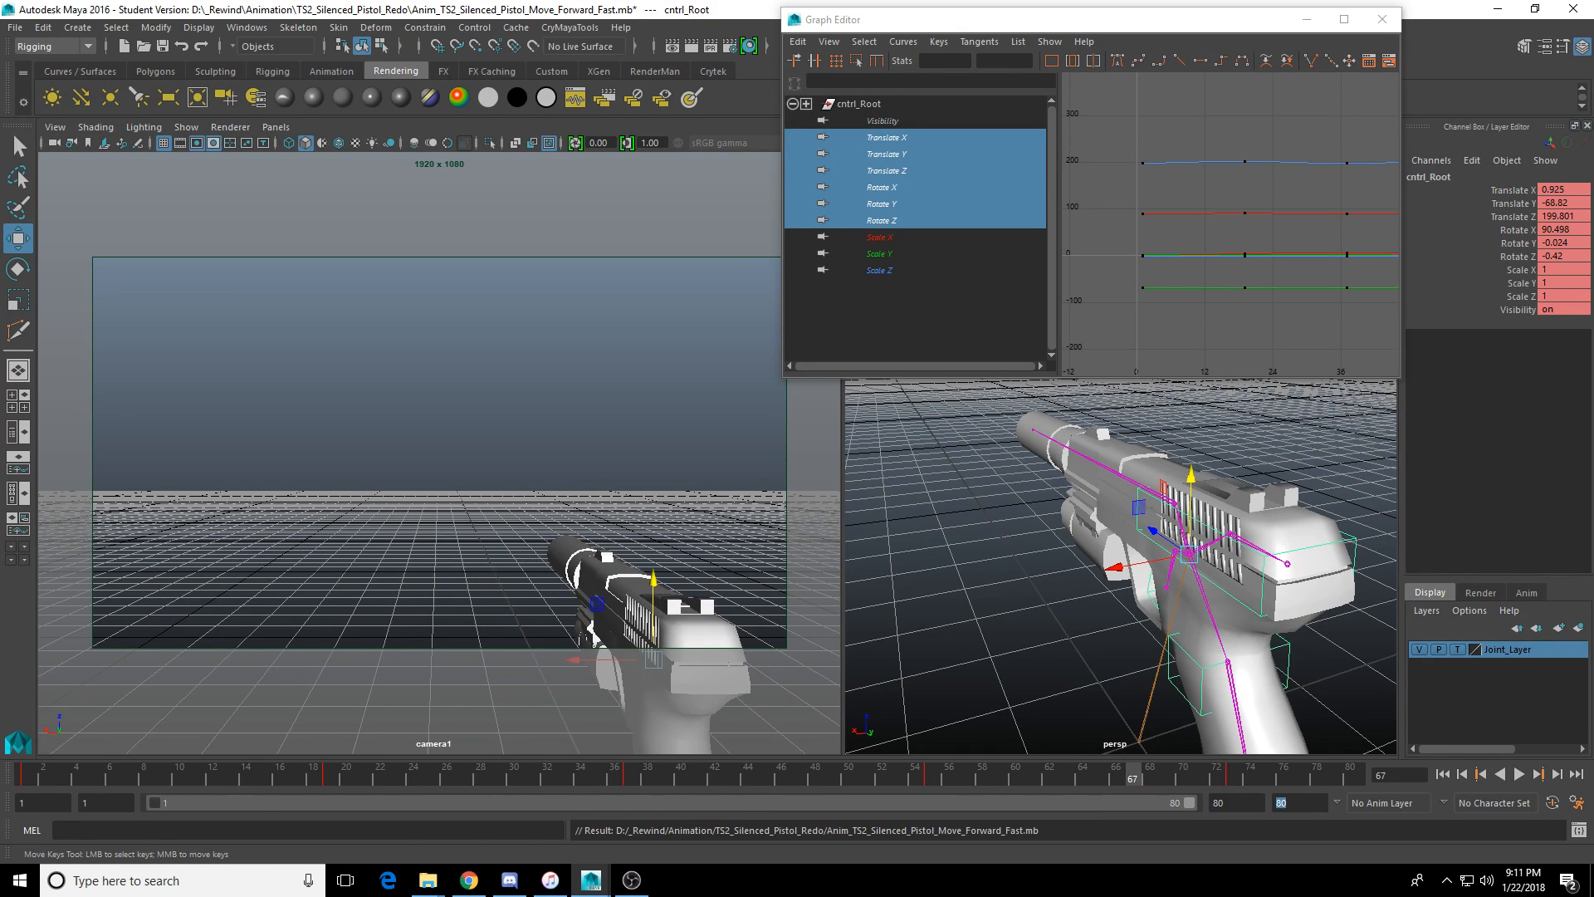
drag(1193, 809, 1078, 815)
click(1116, 773)
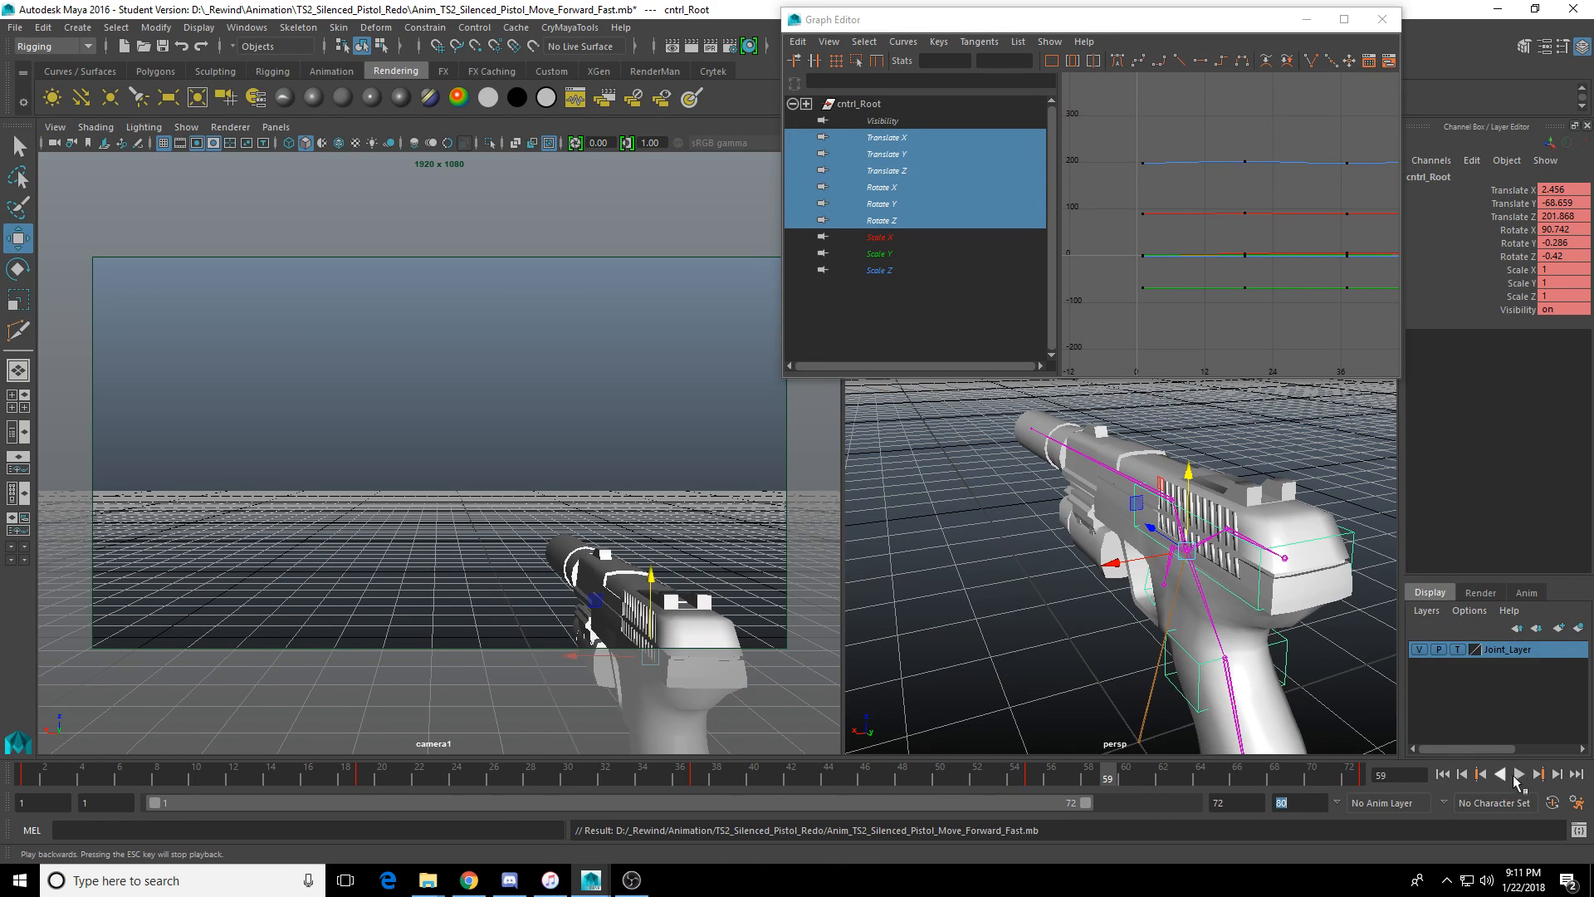
click(1517, 774)
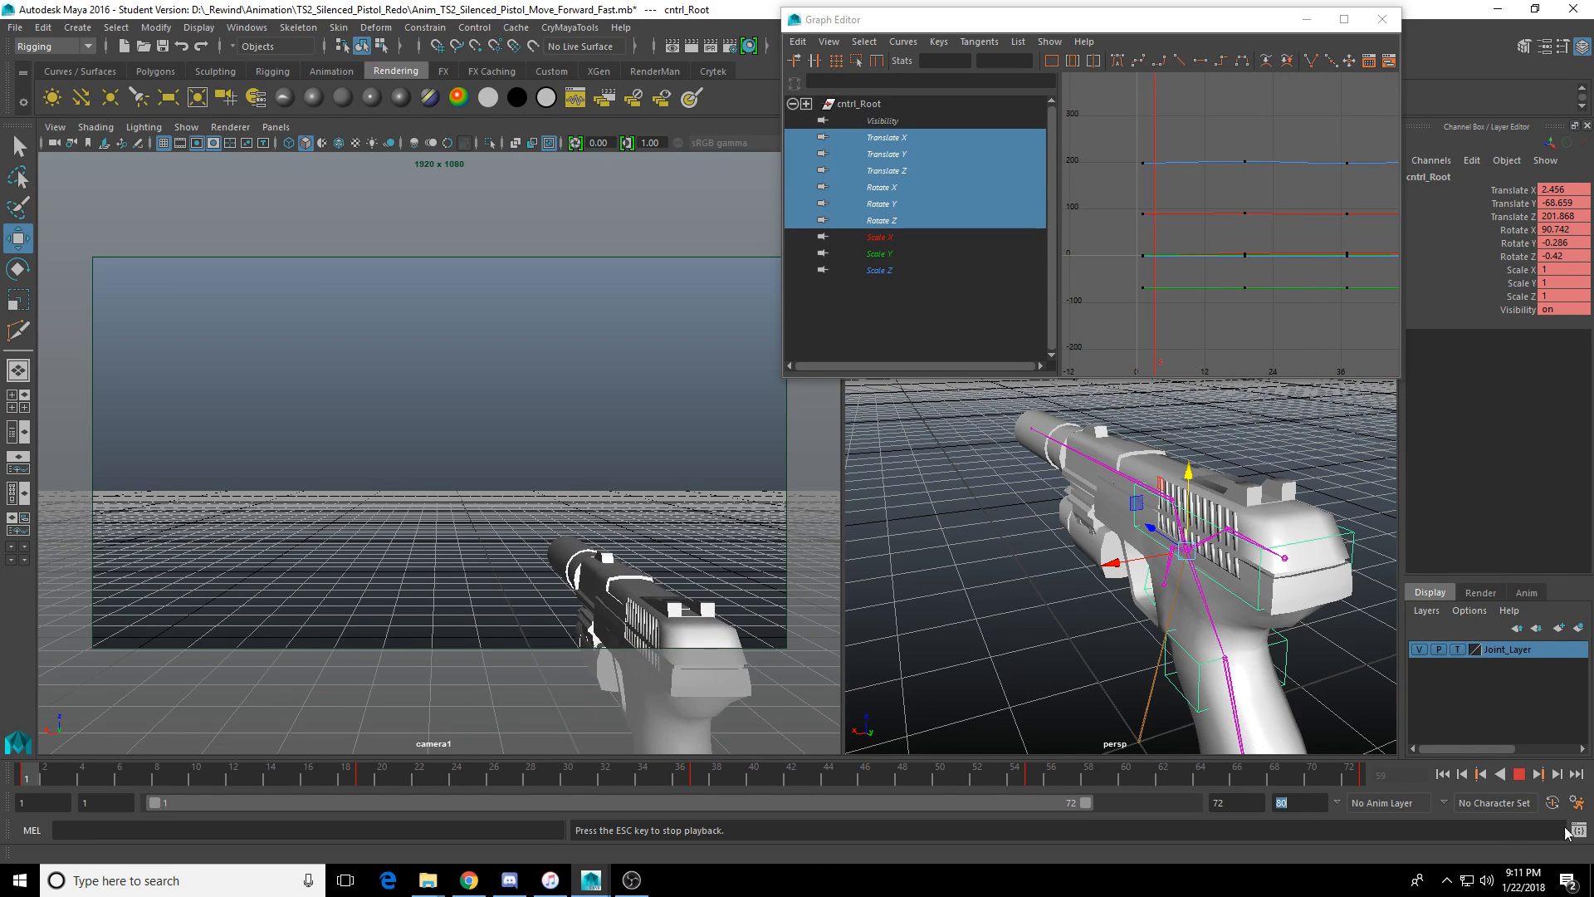
key(Escape)
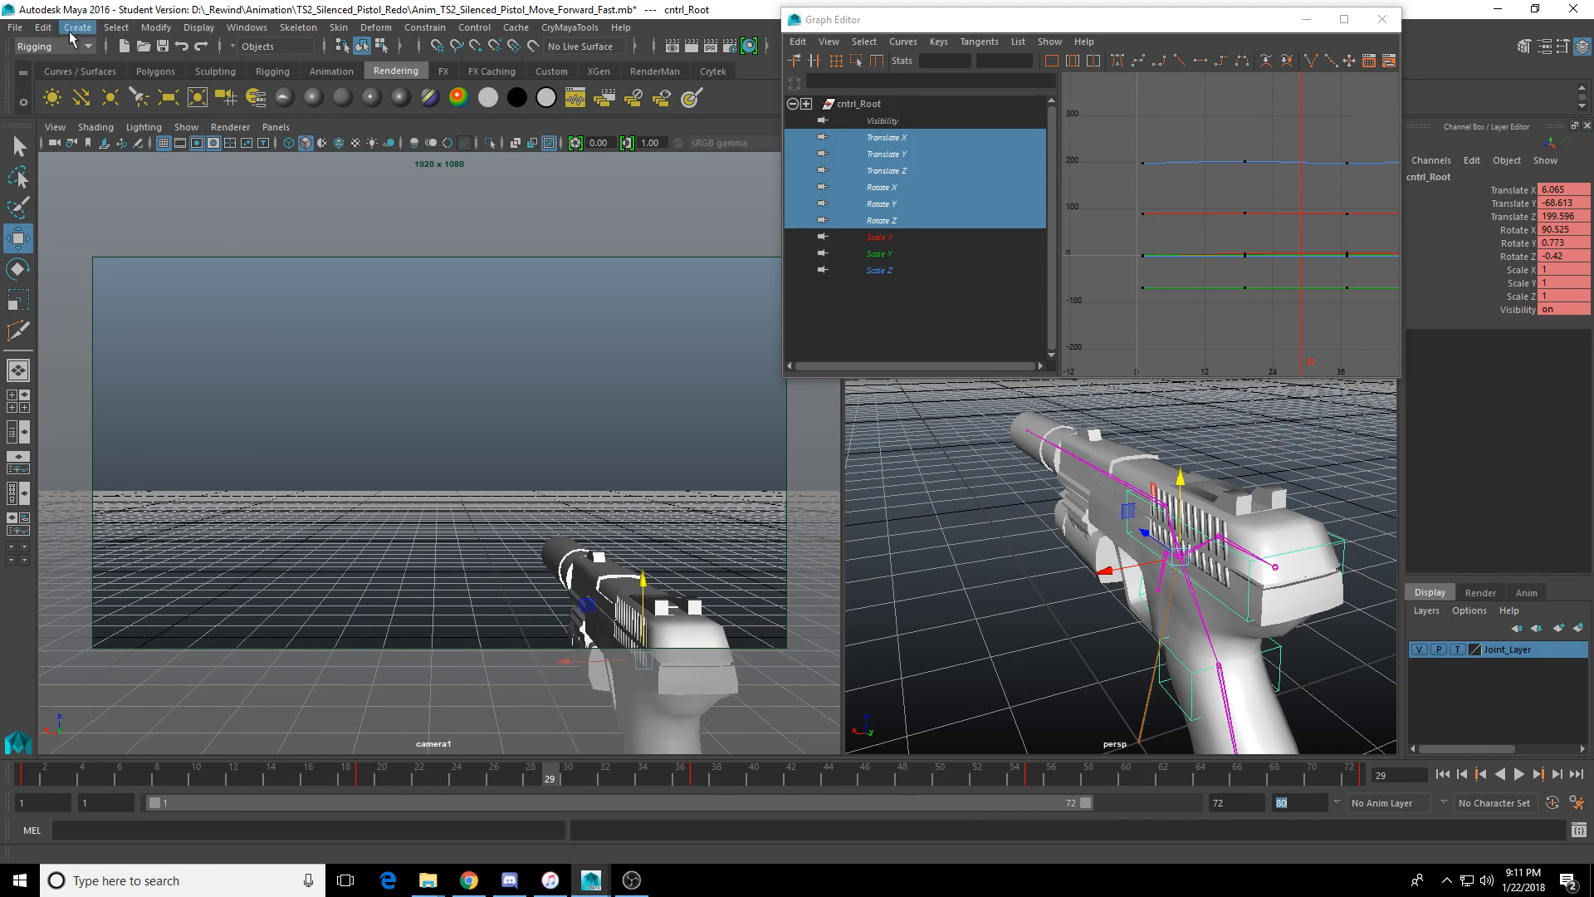
Save the scene as a new file named Anim_TS2_Silenced_Pistol_Move_Forward_Slow.mb.
click(15, 26)
click(50, 104)
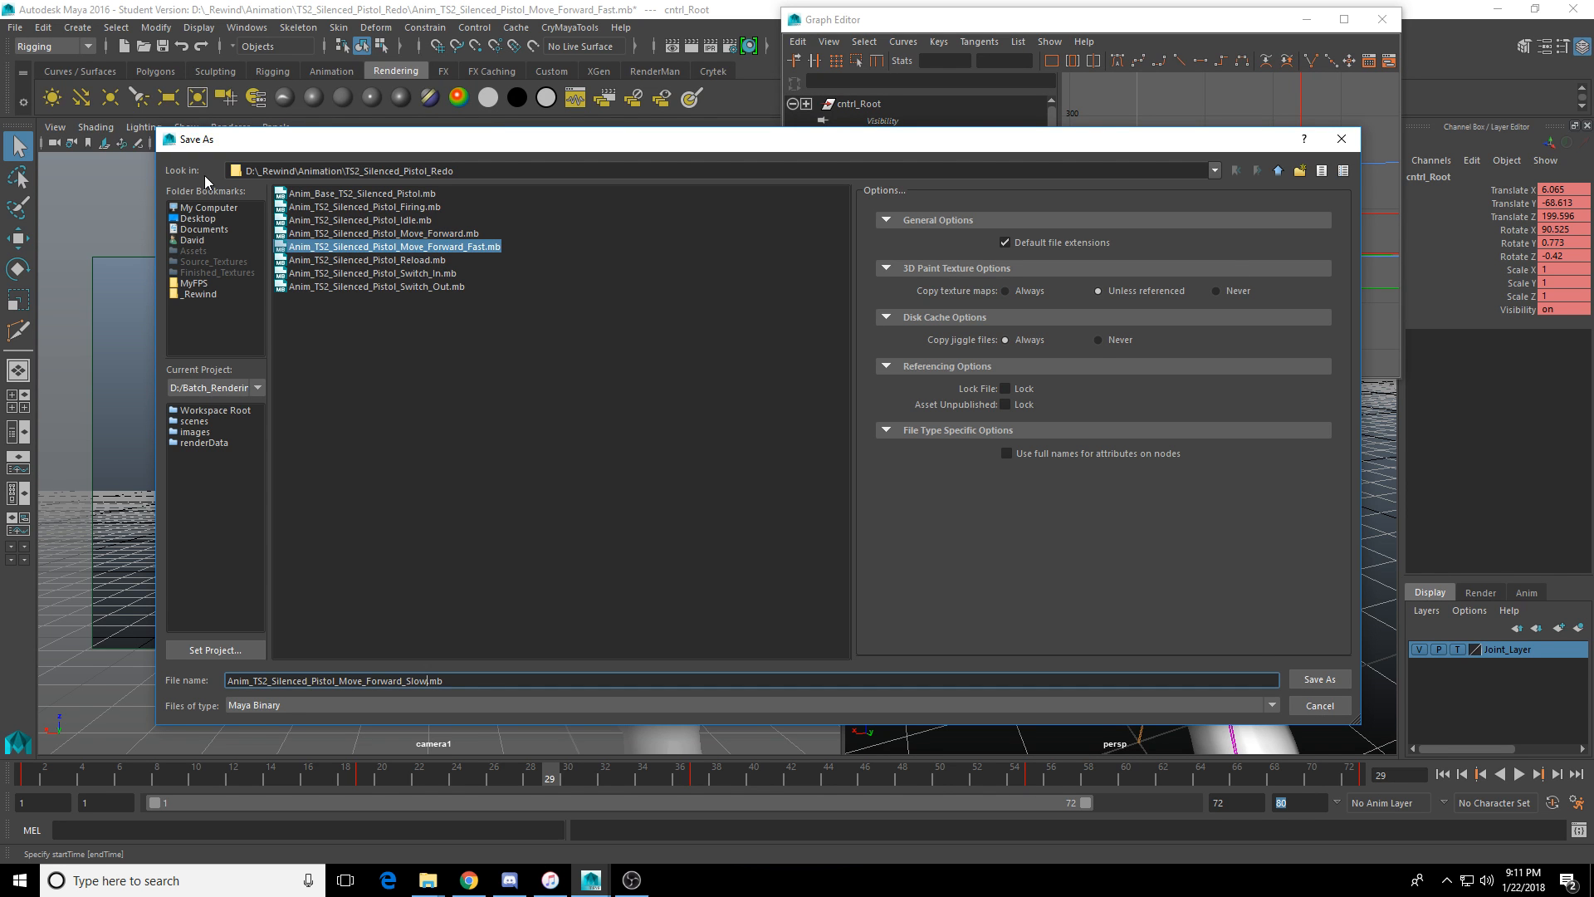
key(Return)
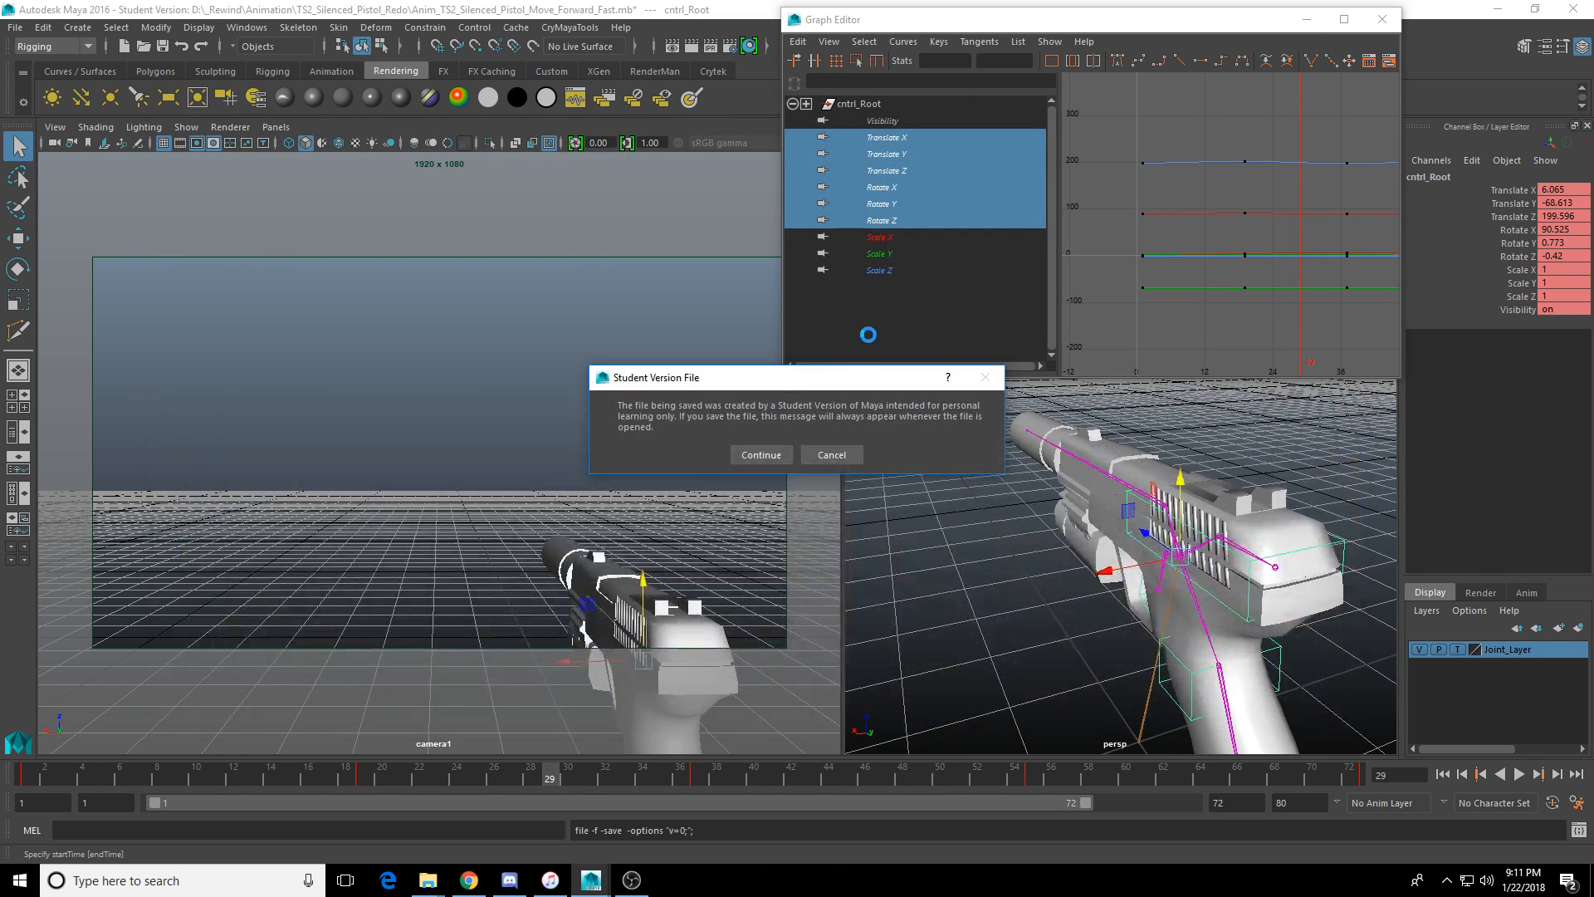
click(763, 455)
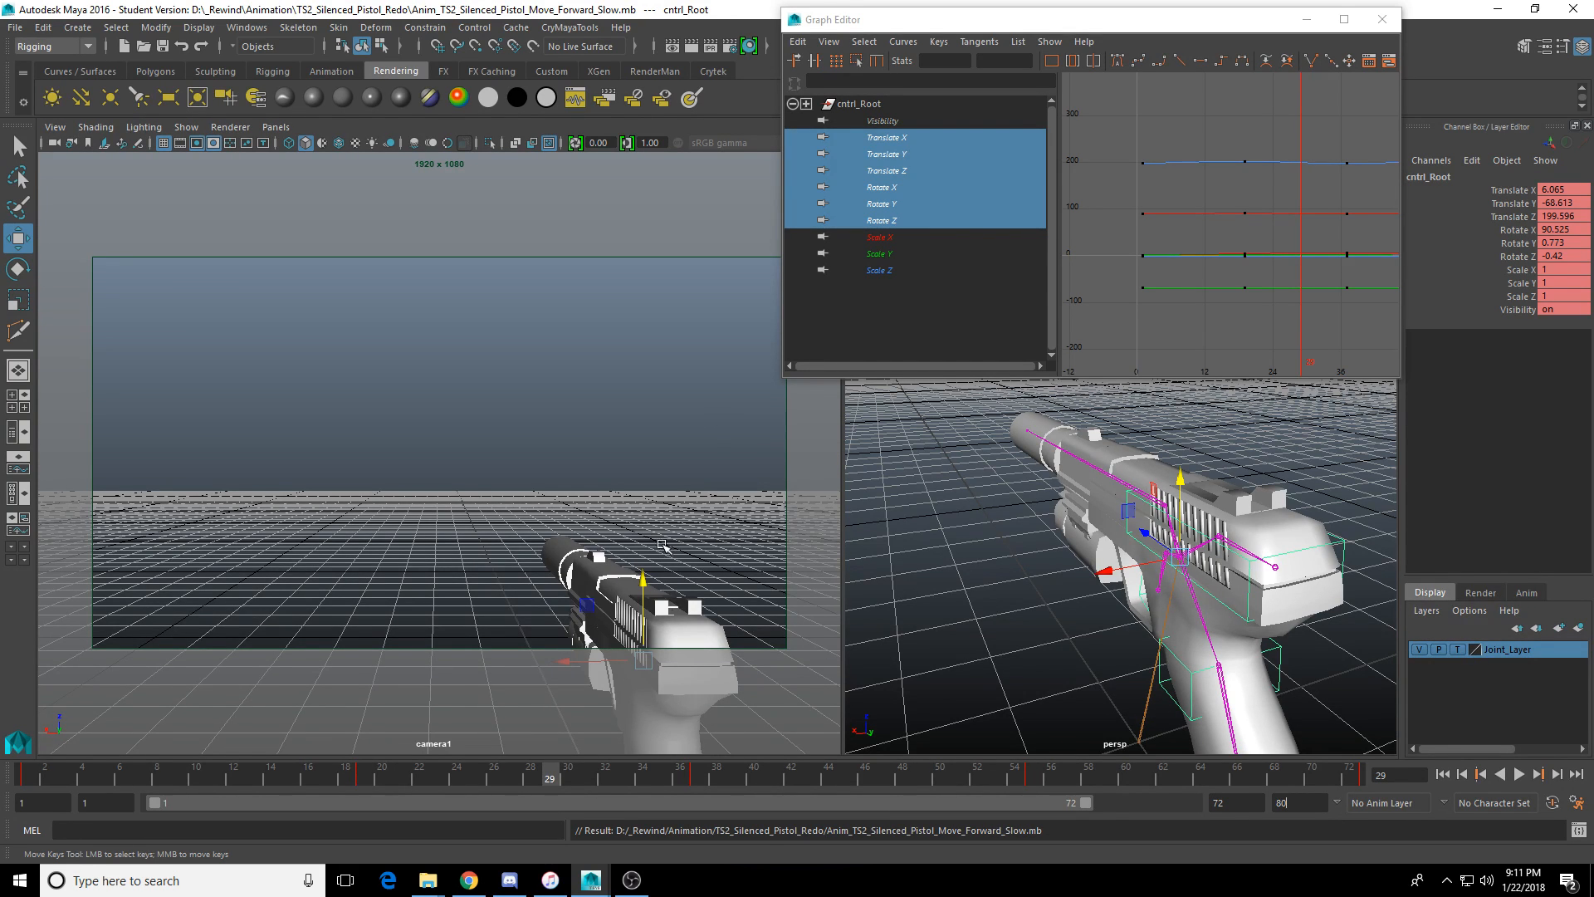
Open the base scene Anim_Base_TS2_Silenced_Pistol.mb.
click(15, 26)
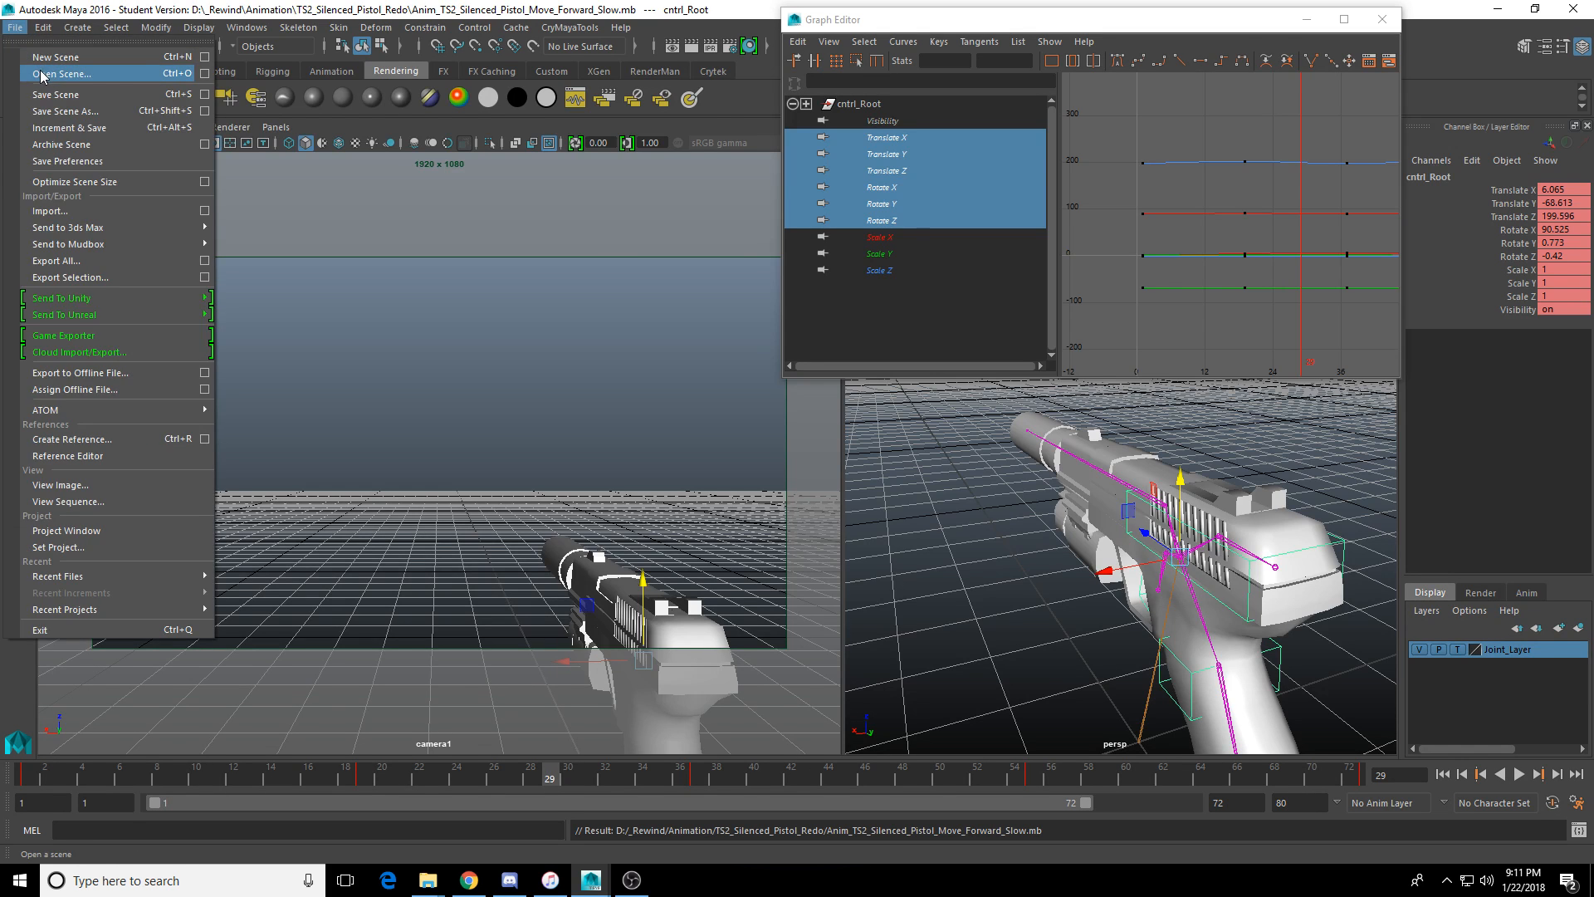
click(58, 61)
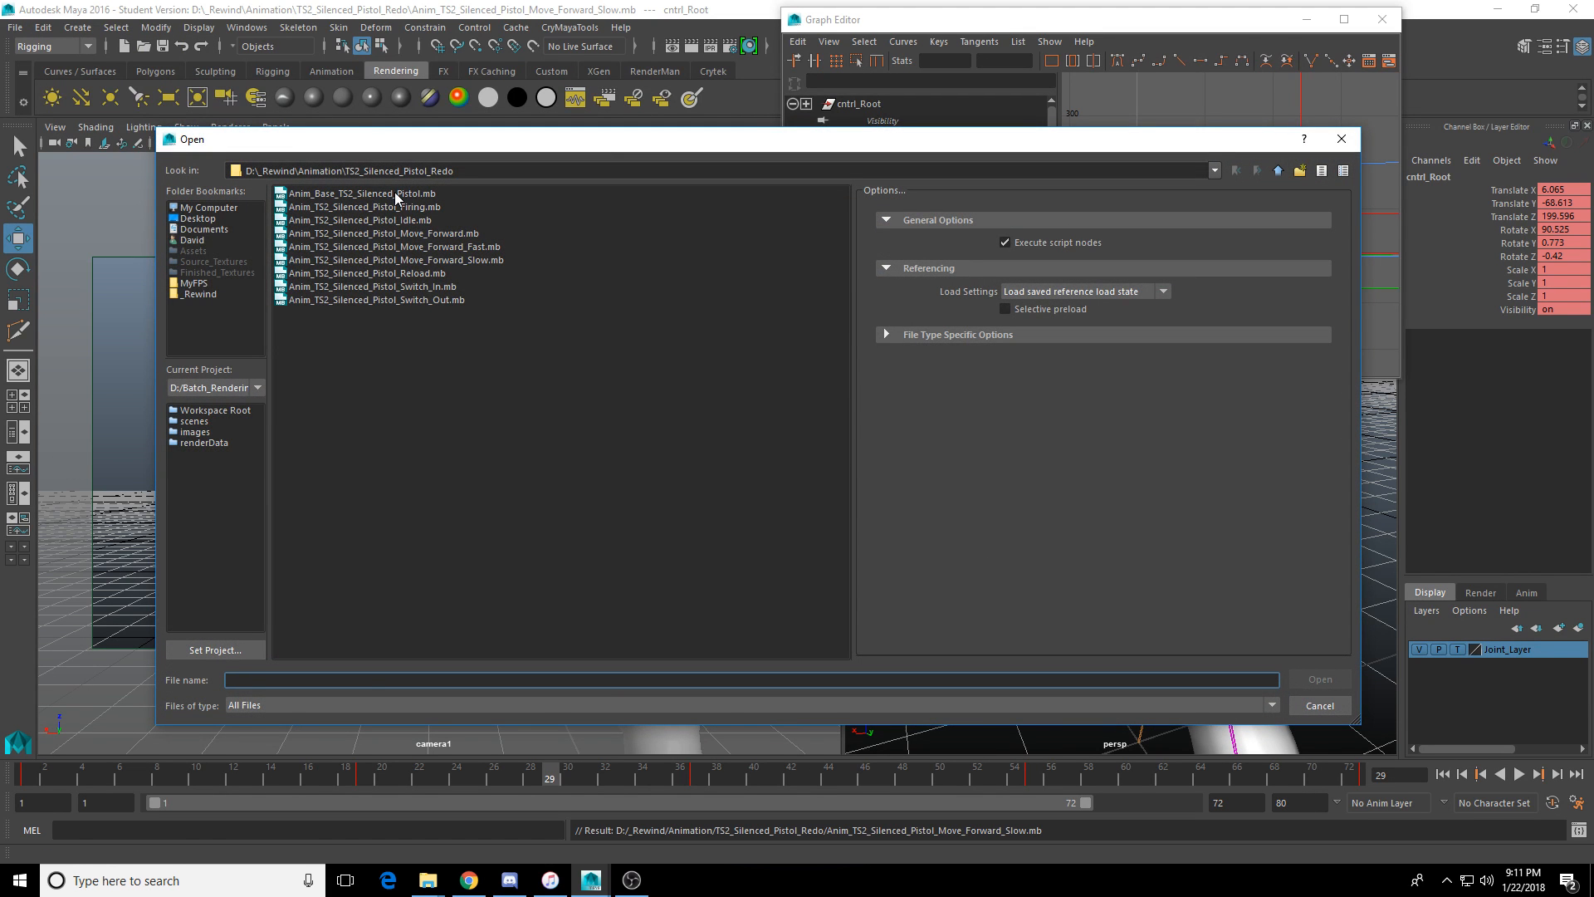
double_click(397, 192)
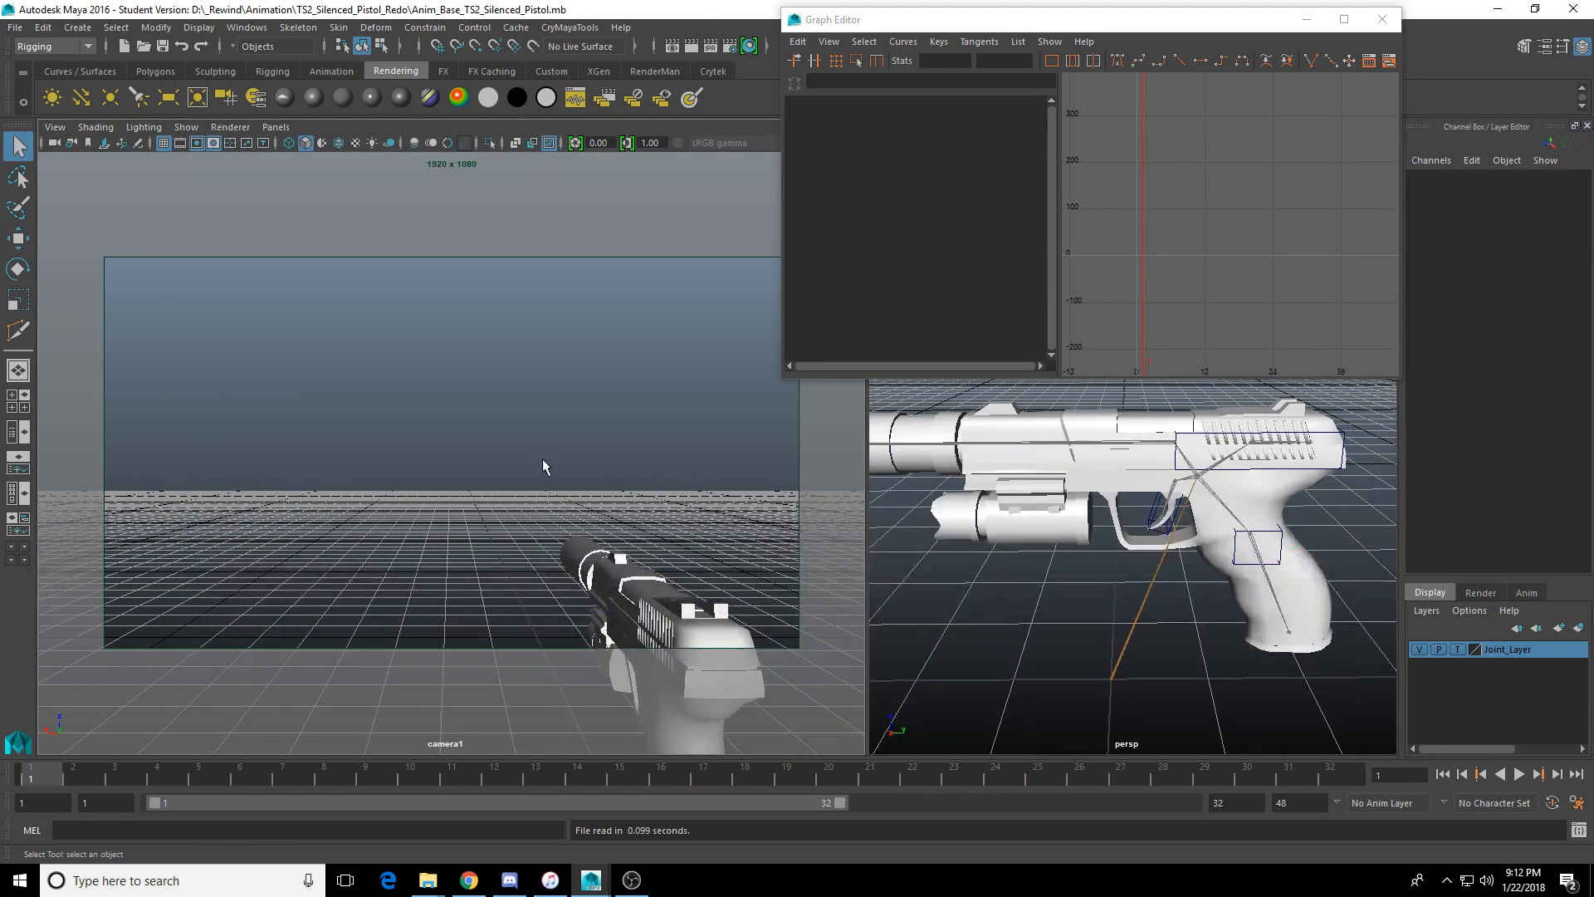
Select the root control cntrl_Root of the pistol rig.
key(alt+period)
key(alt+period)
key(alt+period)
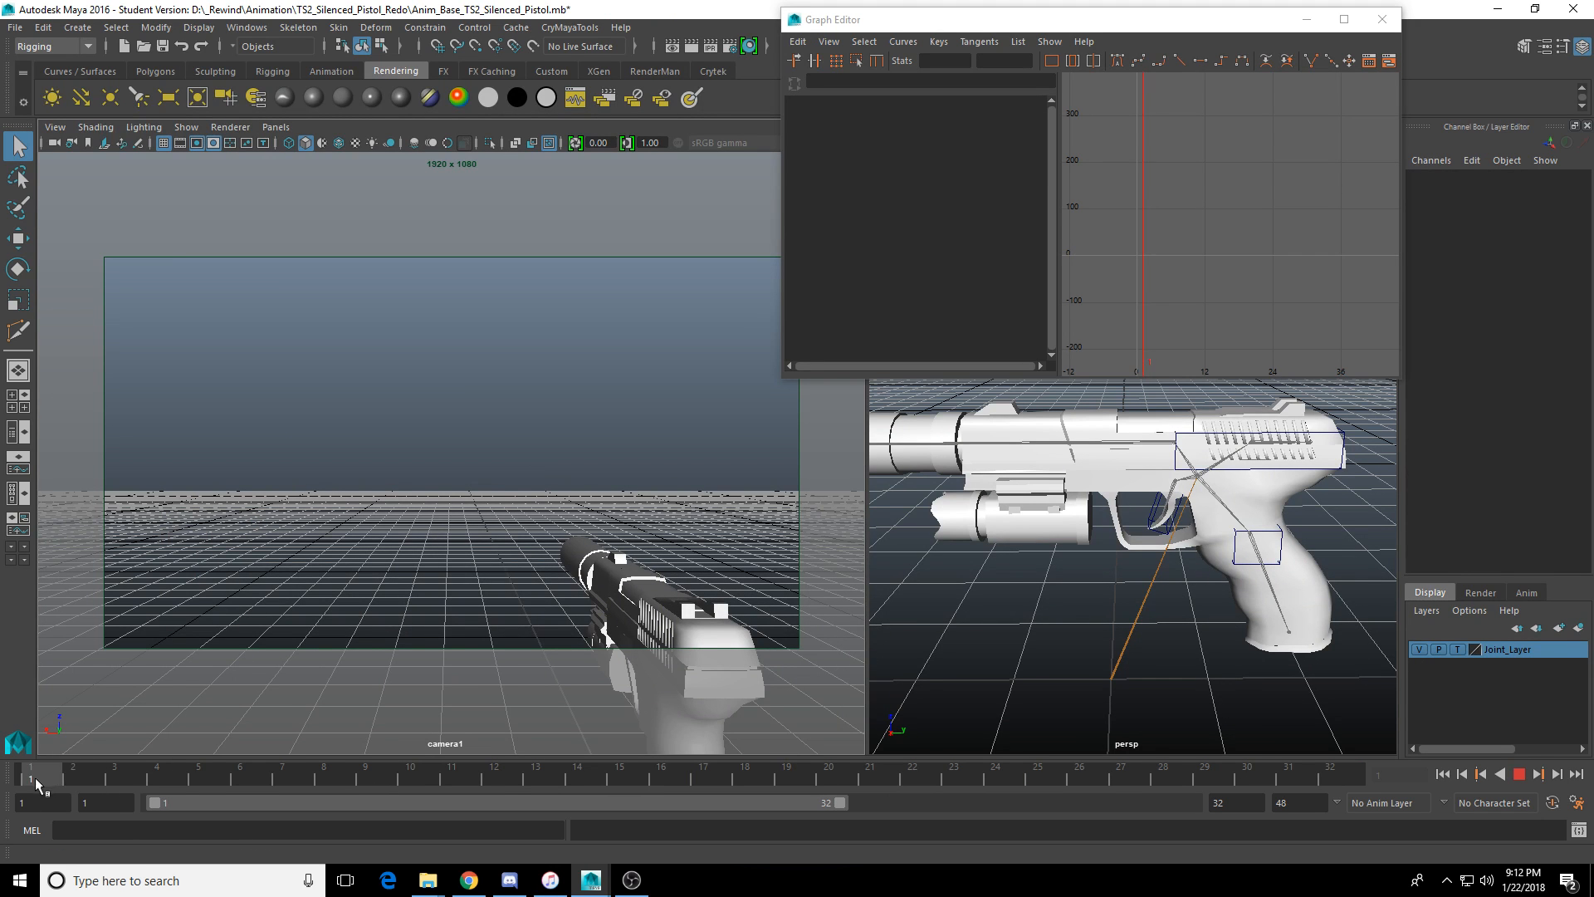
alt+drag(1142, 519, 1044, 555)
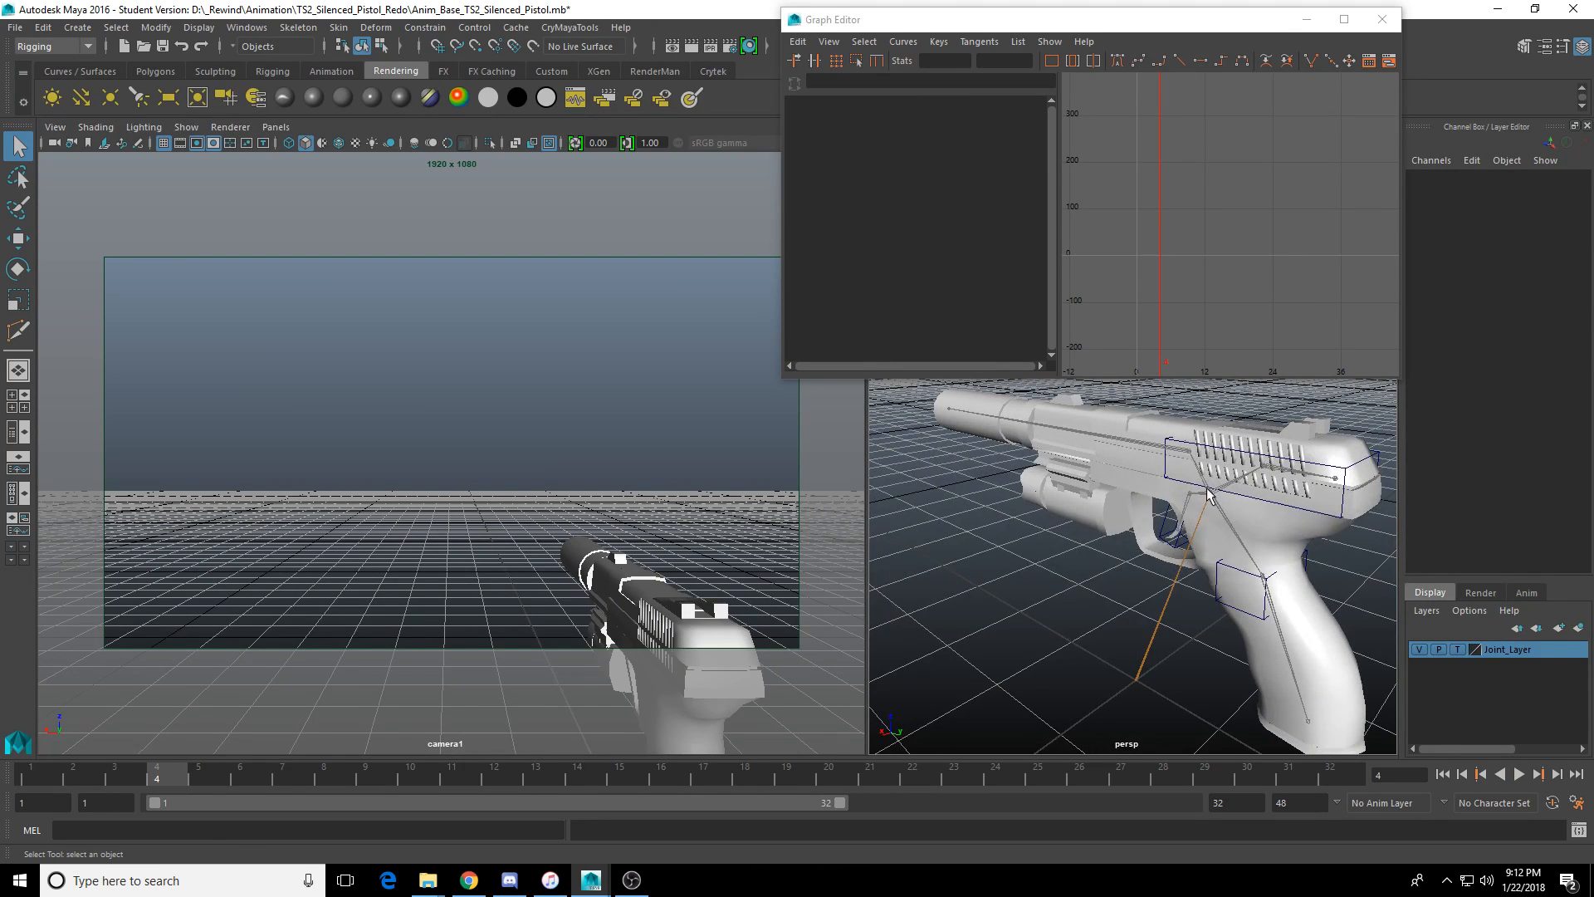
click(1283, 572)
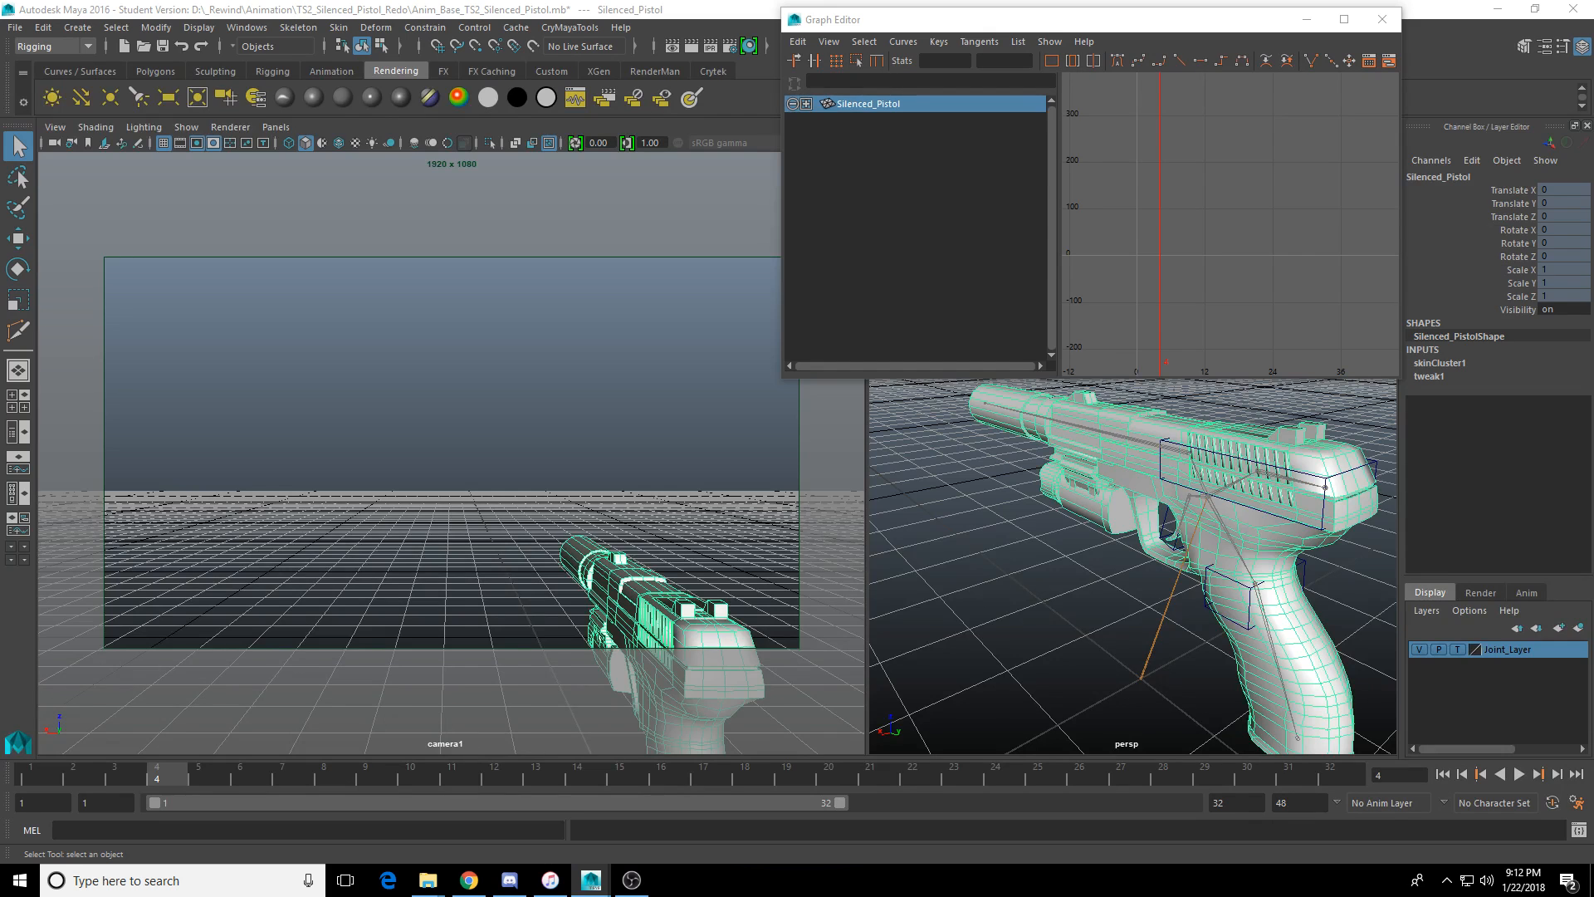
key(Right)
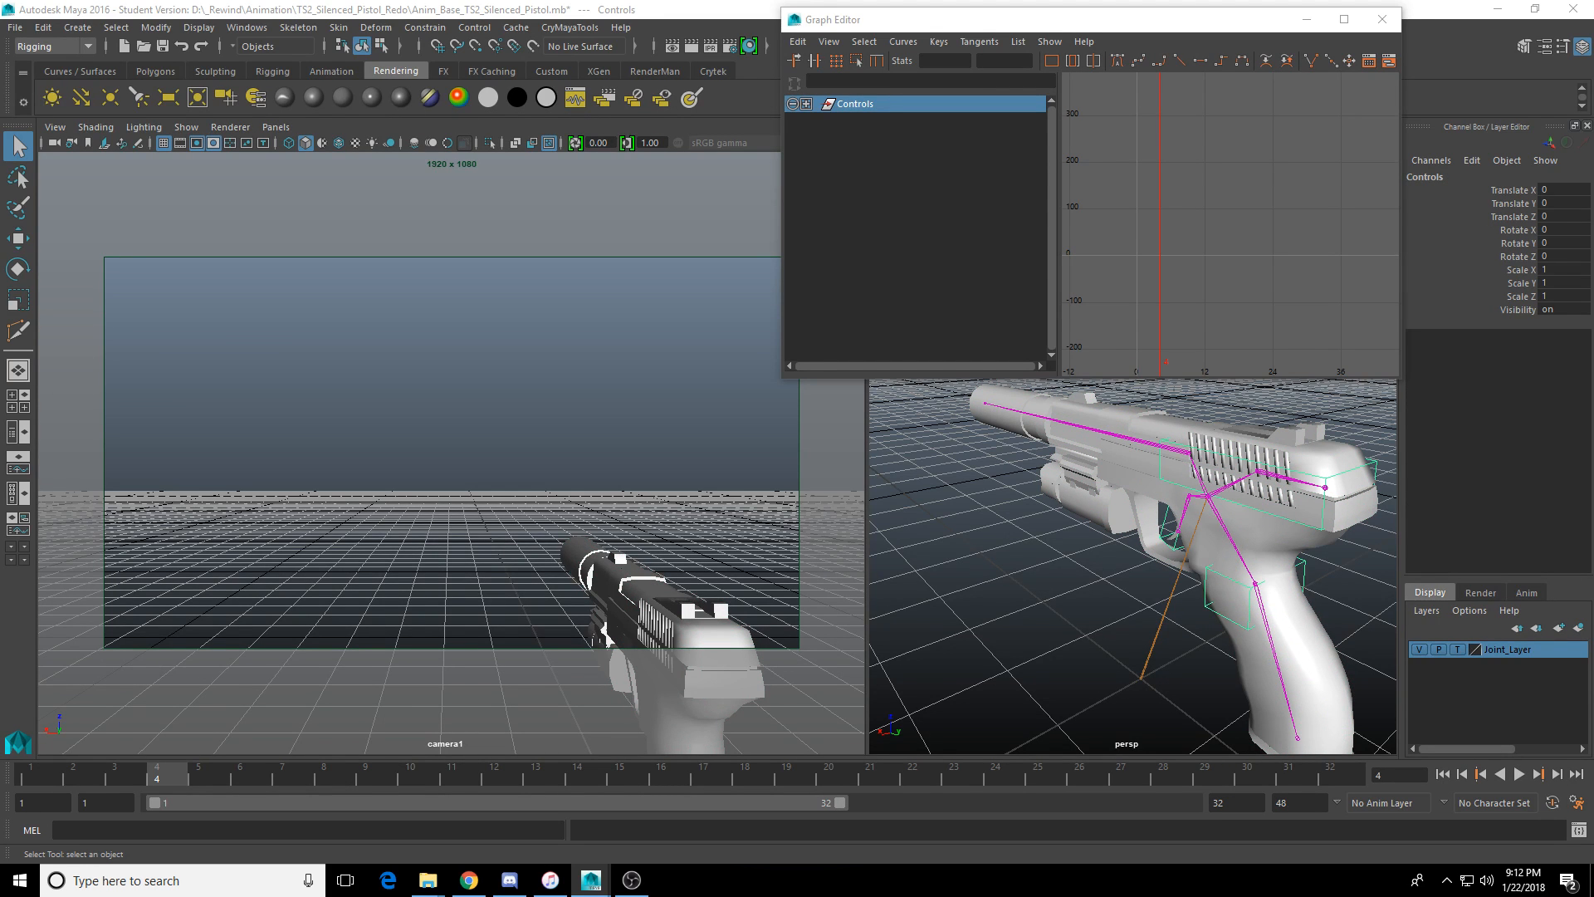
key(Down)
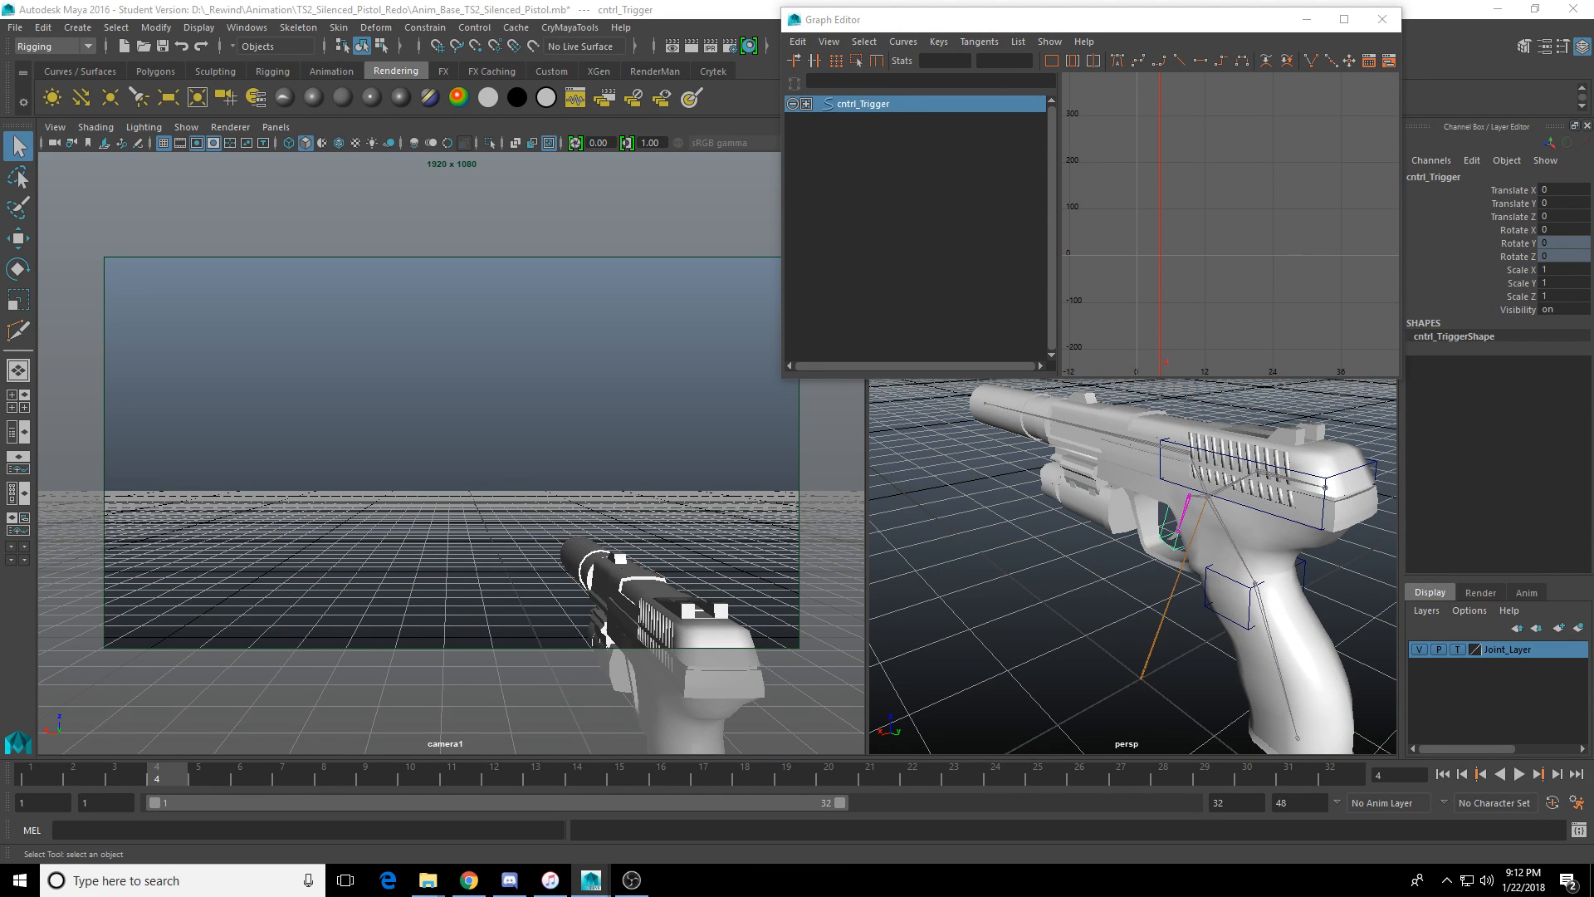
key(Up)
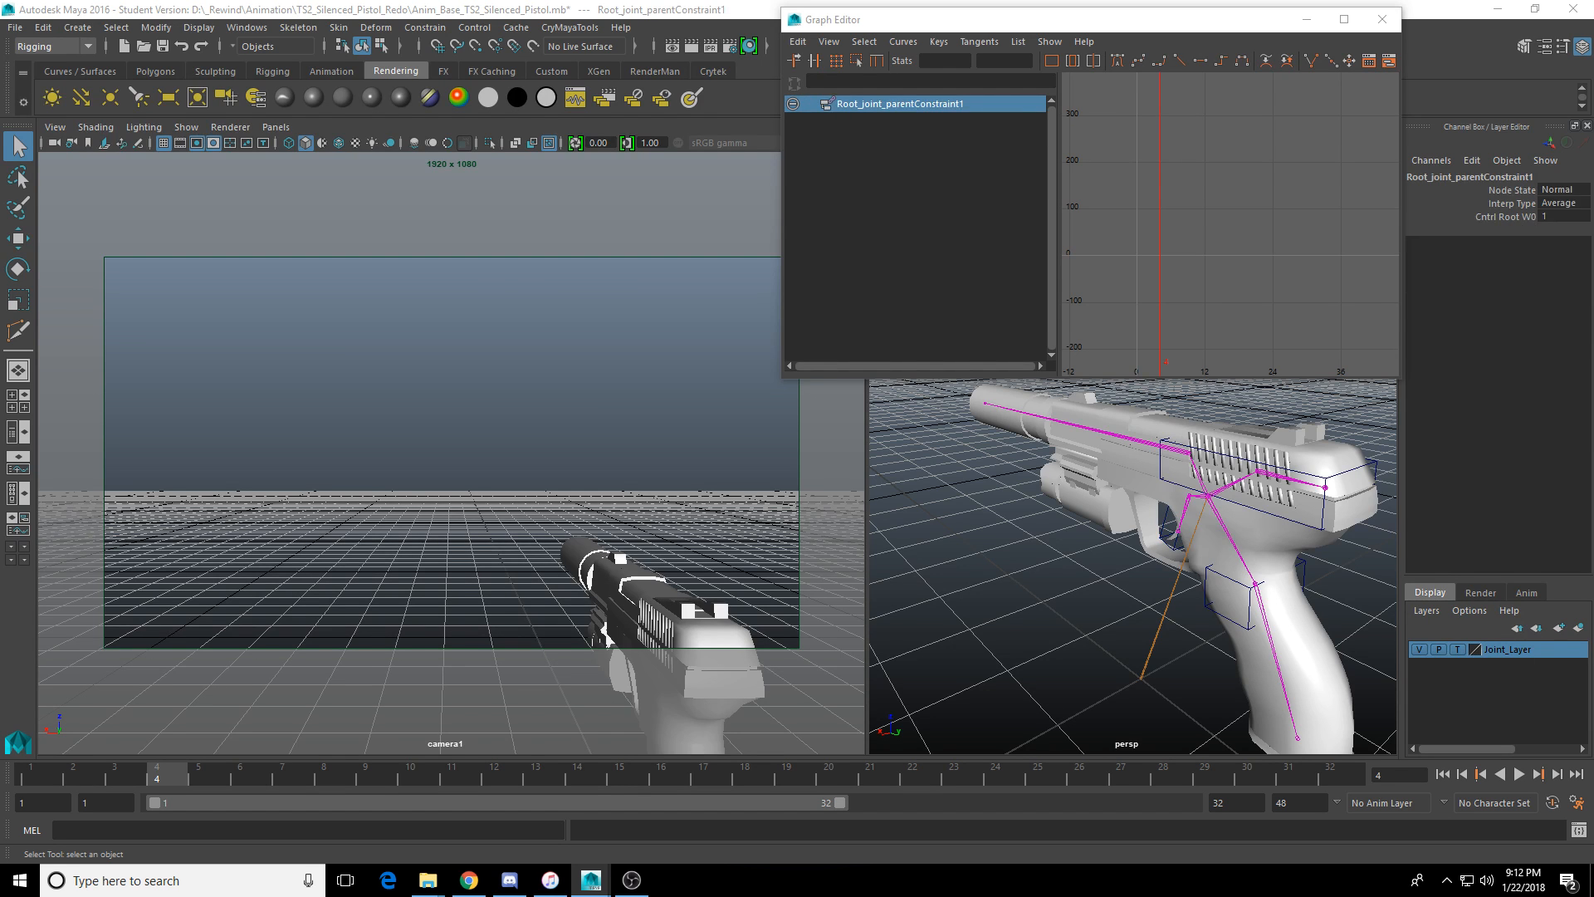
key(Down)
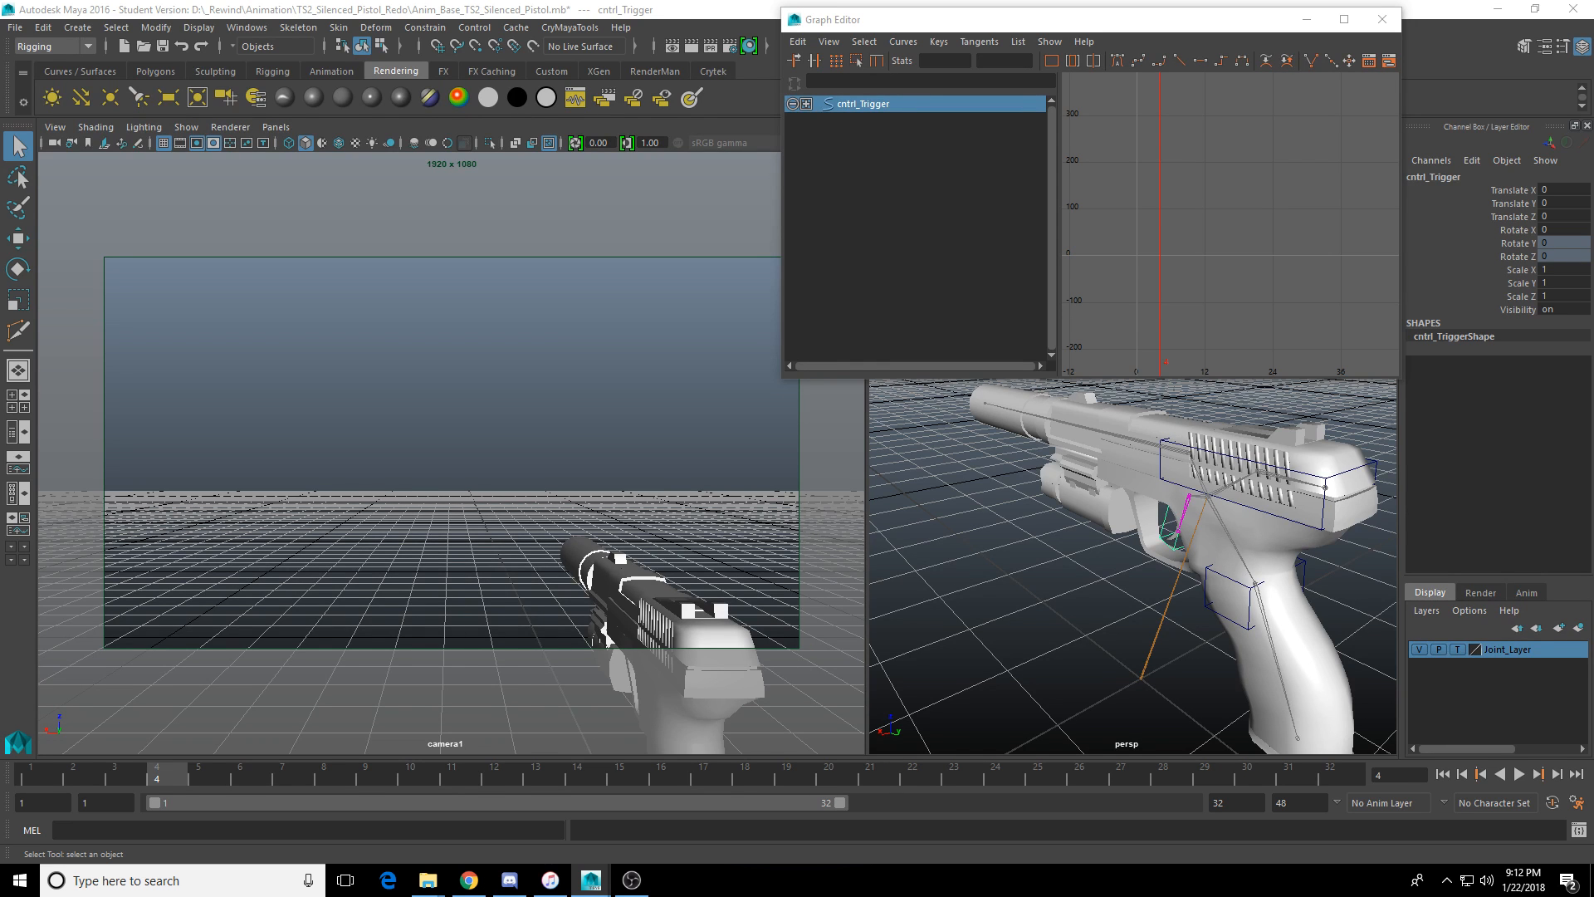
key(Up)
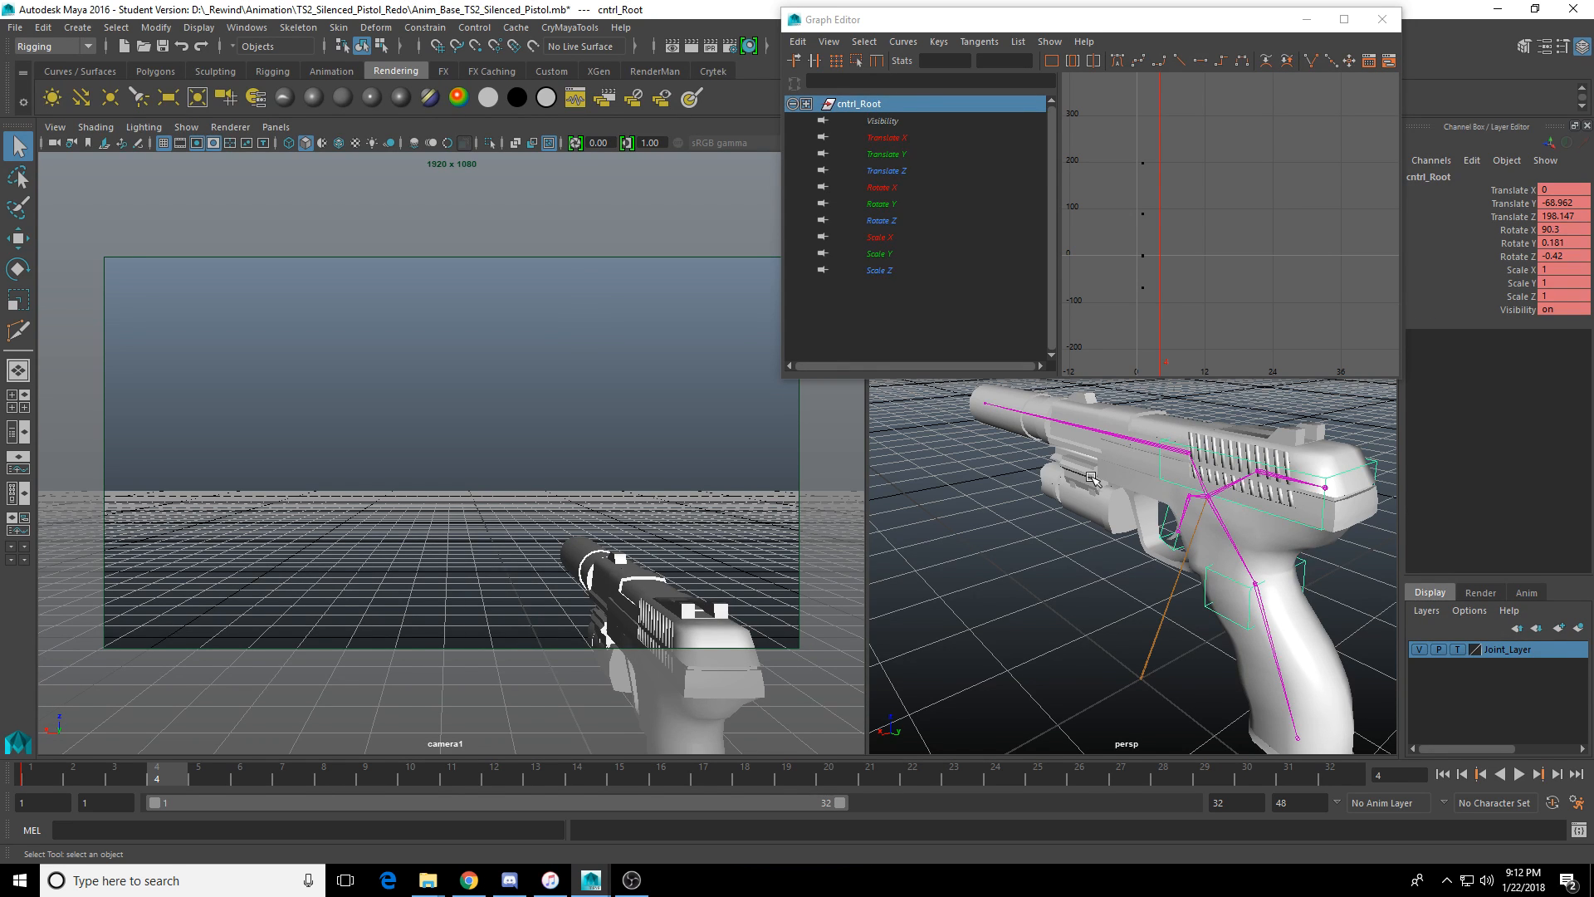
At frame 7, rotate the root control to a Rotate Y of about -5.1.
key(w)
click(73, 778)
key(alt+v)
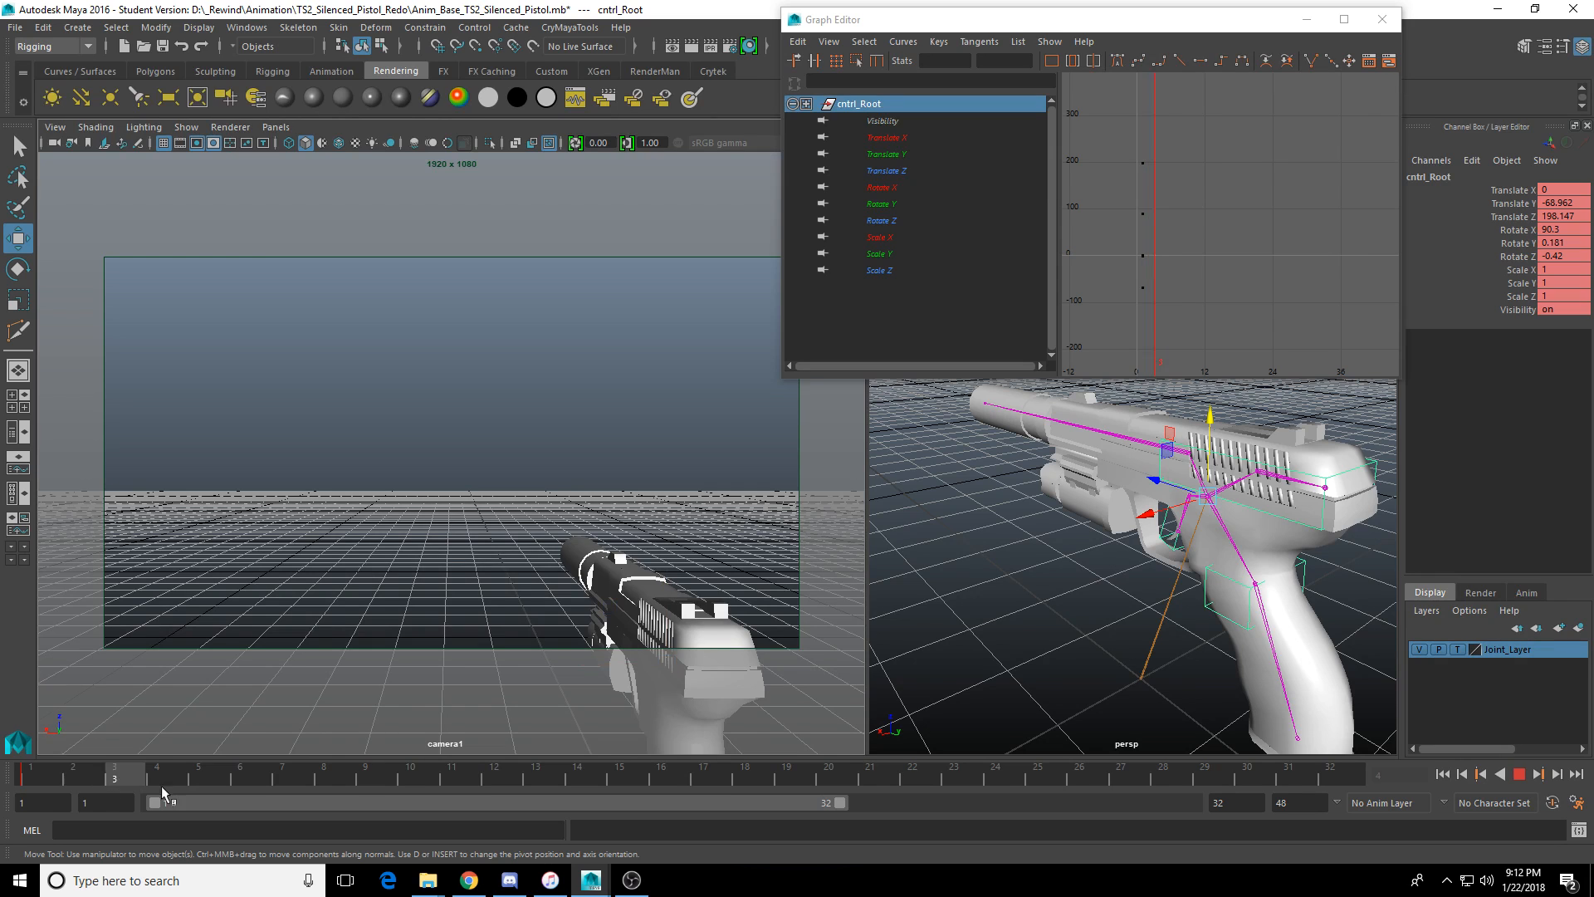
key(alt+v)
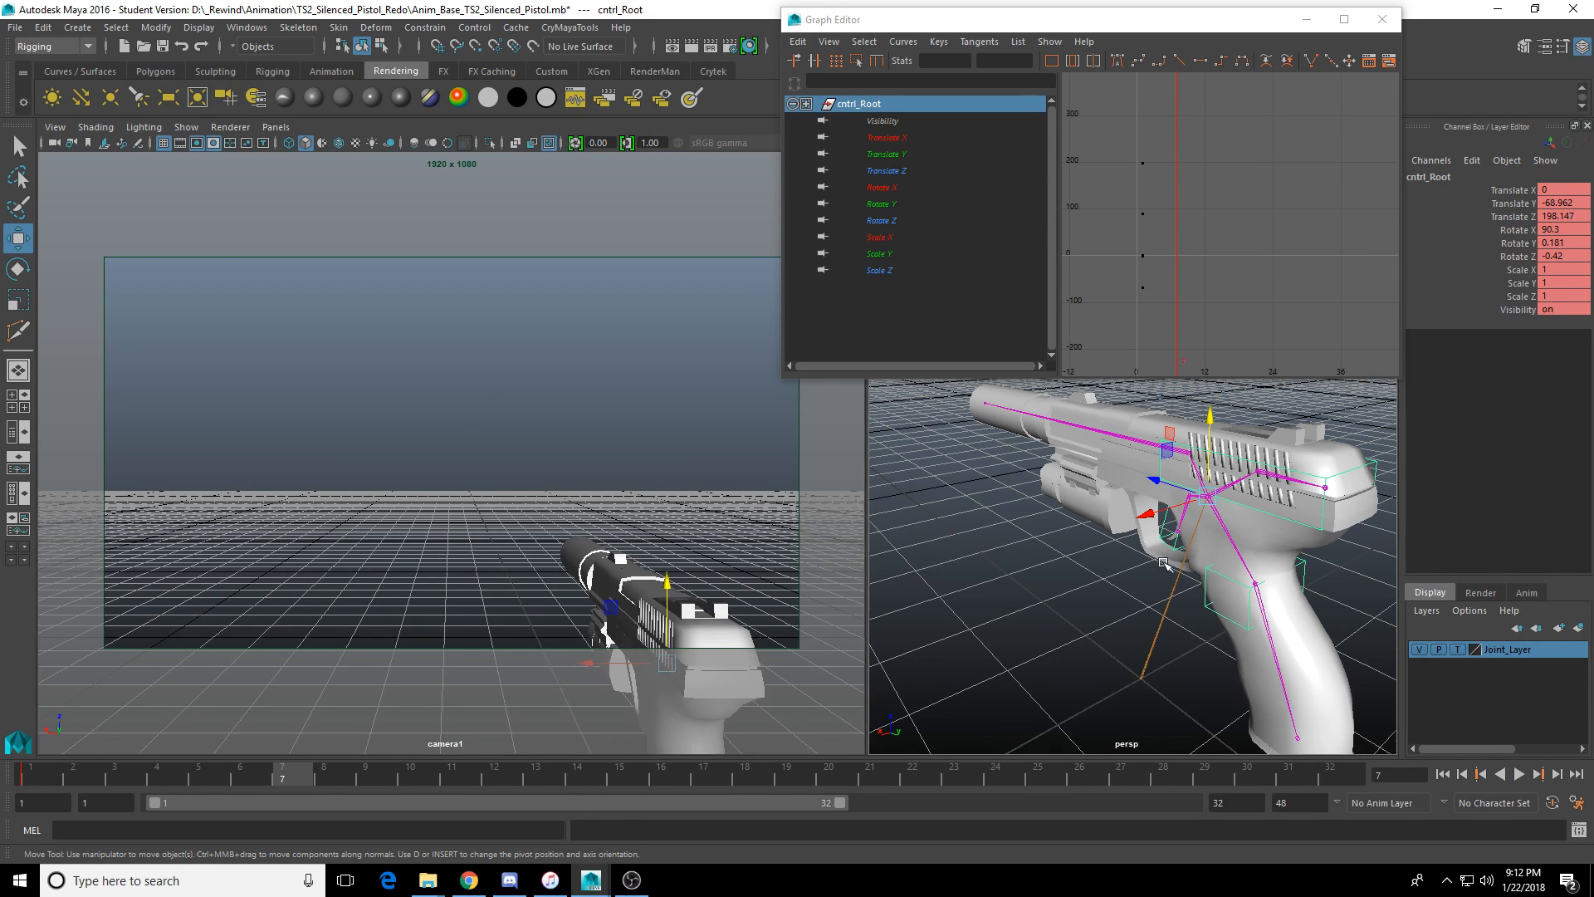
alt+drag(1167, 564, 989, 570)
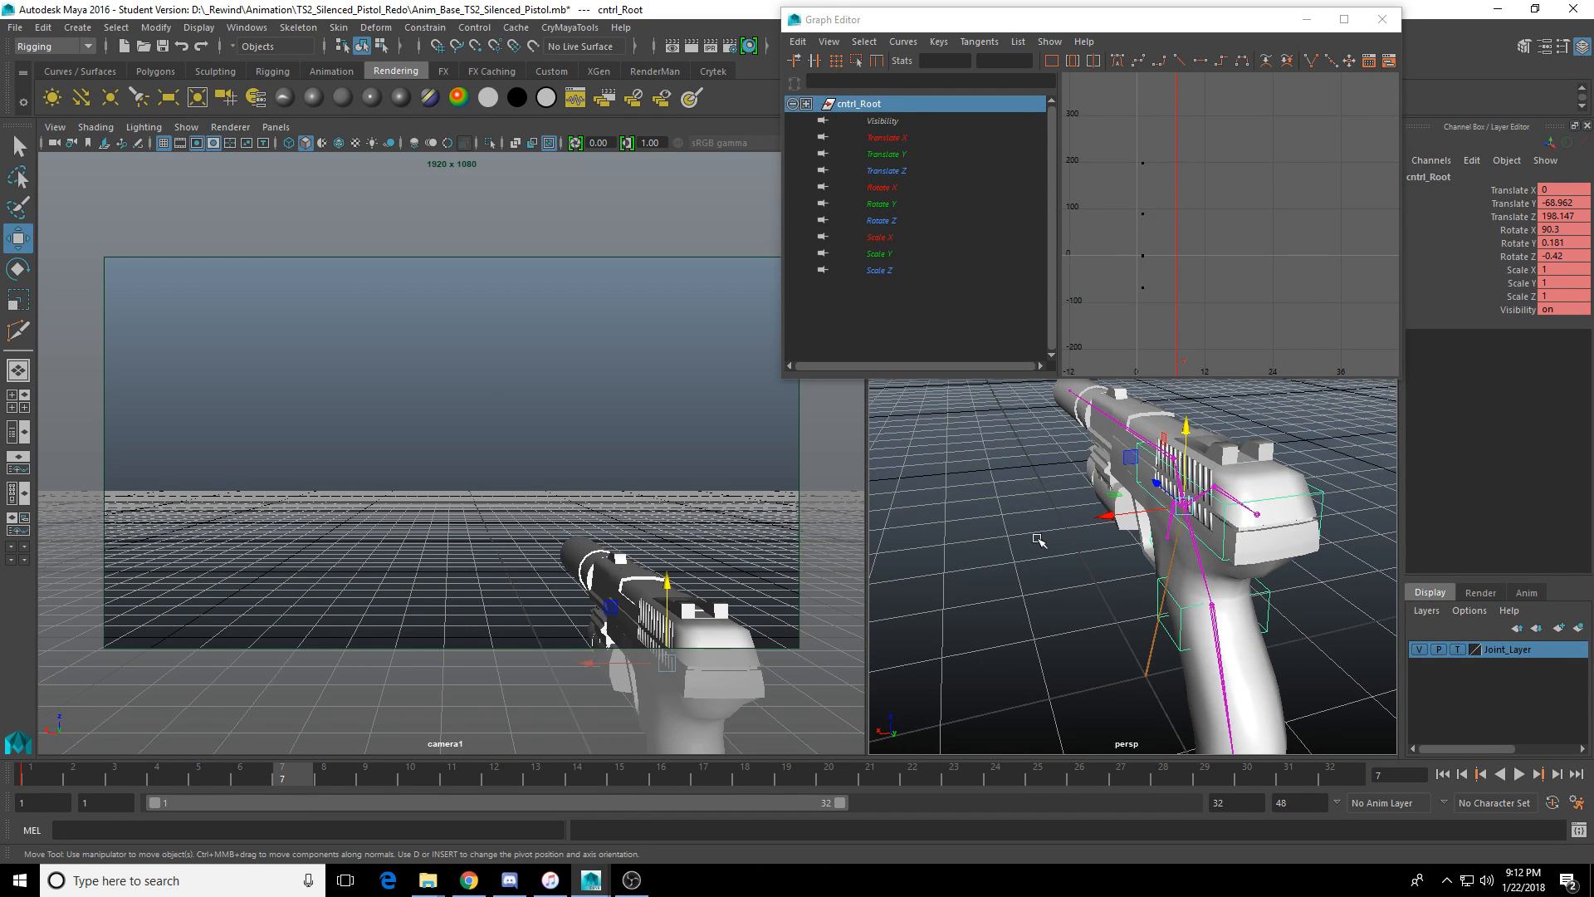
key(e)
drag(1139, 458, 1152, 452)
key(w)
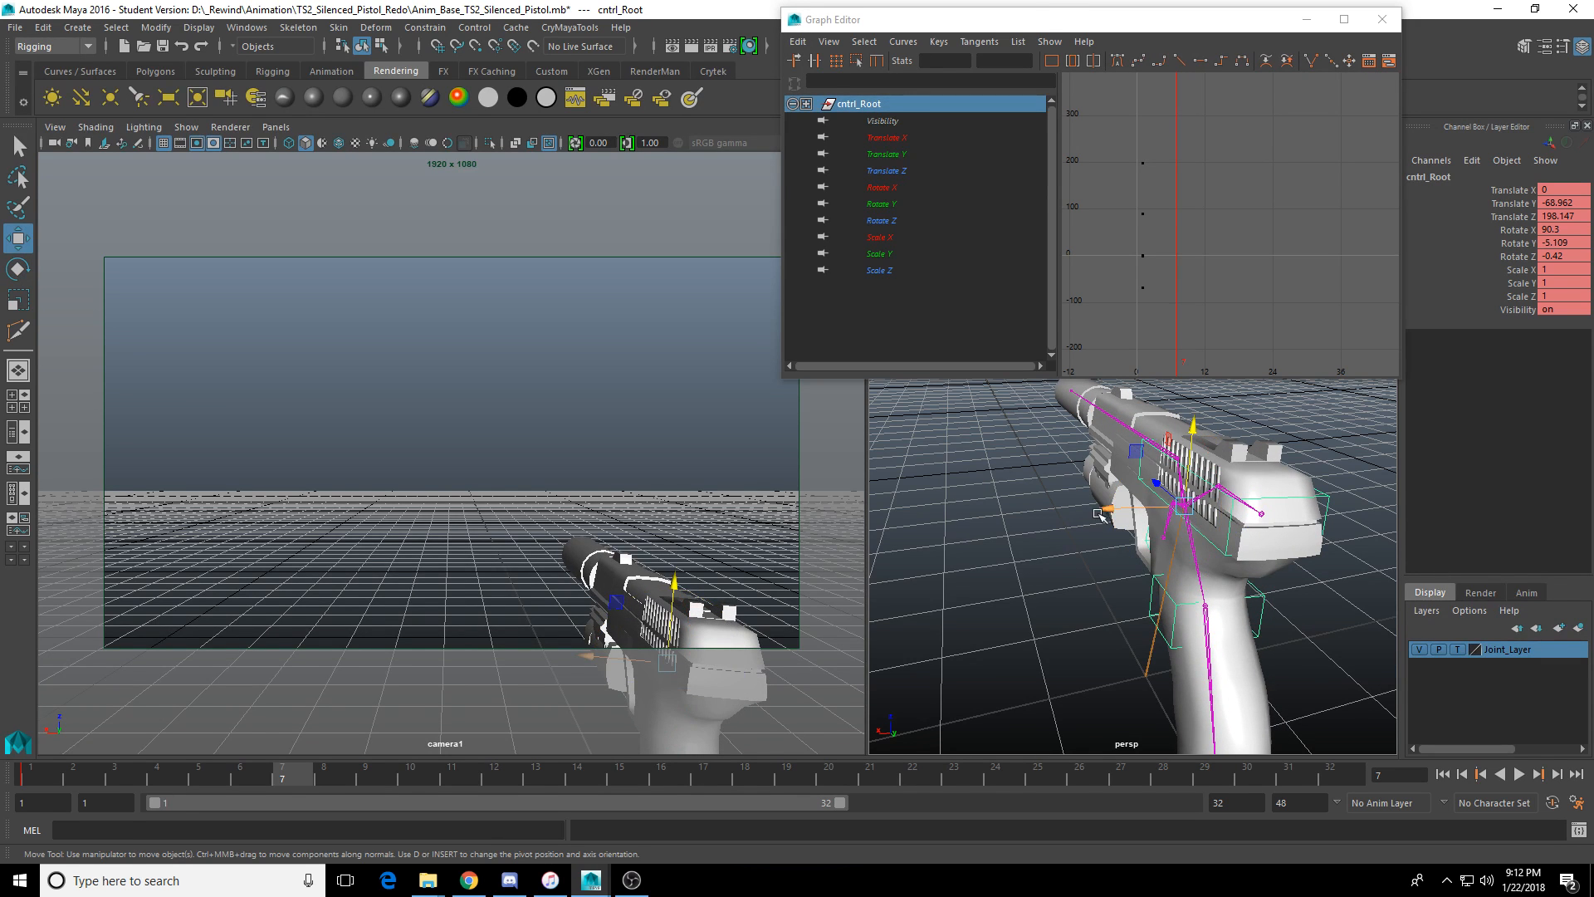
Move the root control to about -12.4 in Translate X and 205.1 in Translate Z, and key it at frame 7.
drag(1100, 513, 1124, 511)
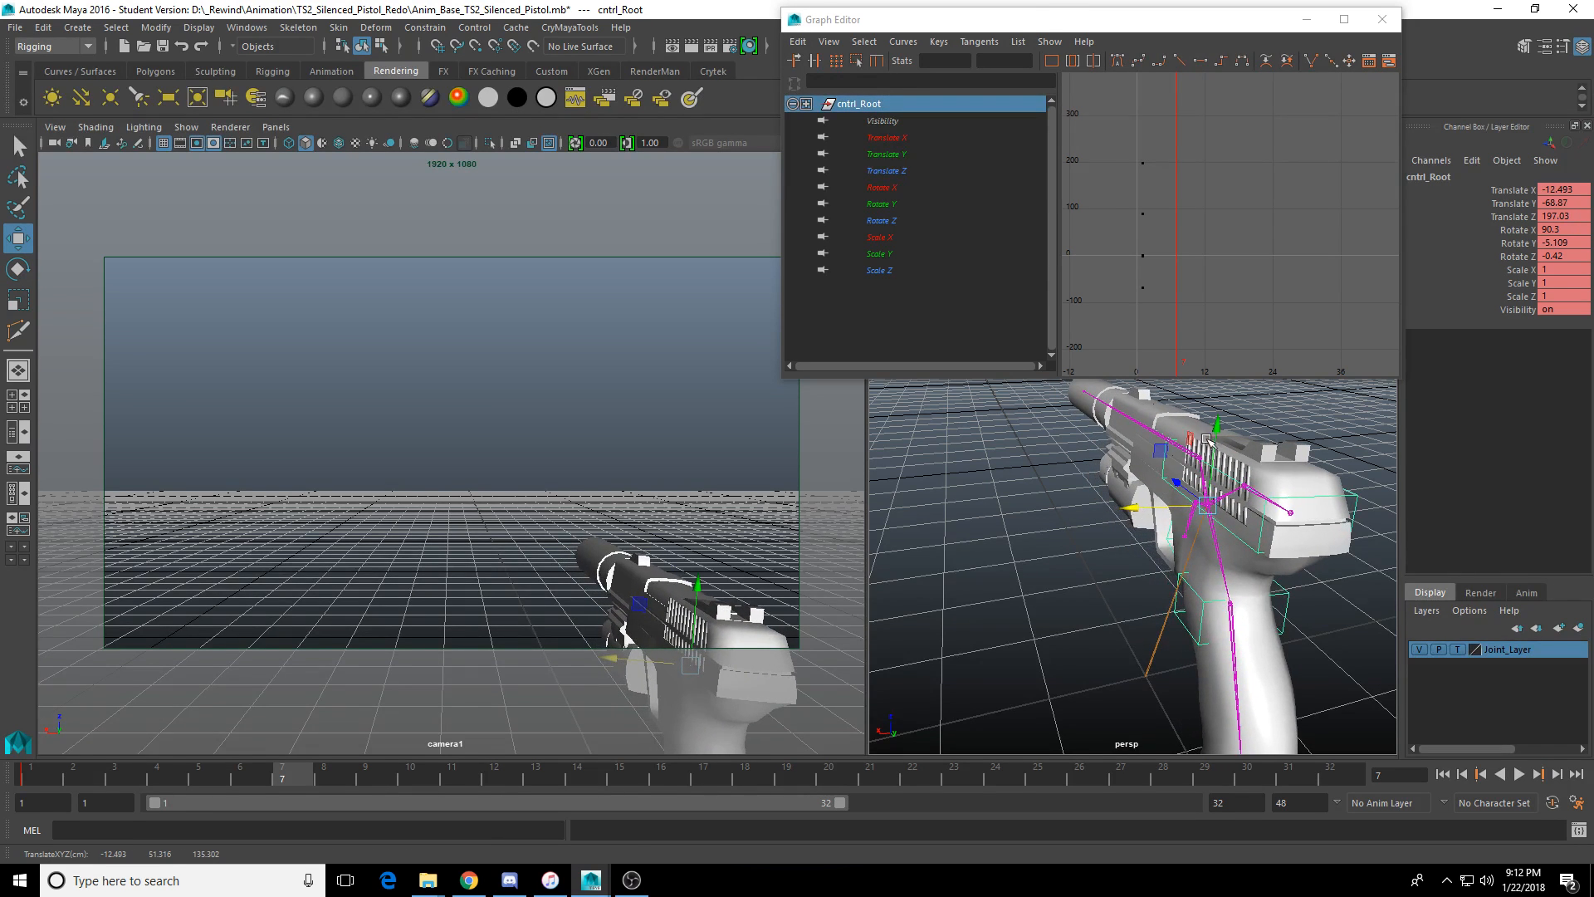
drag(1218, 425, 1220, 407)
mouse_move(1138, 493)
mouse_down()
mouse_move(1151, 492)
mouse_move(1129, 490)
mouse_up()
key(s)
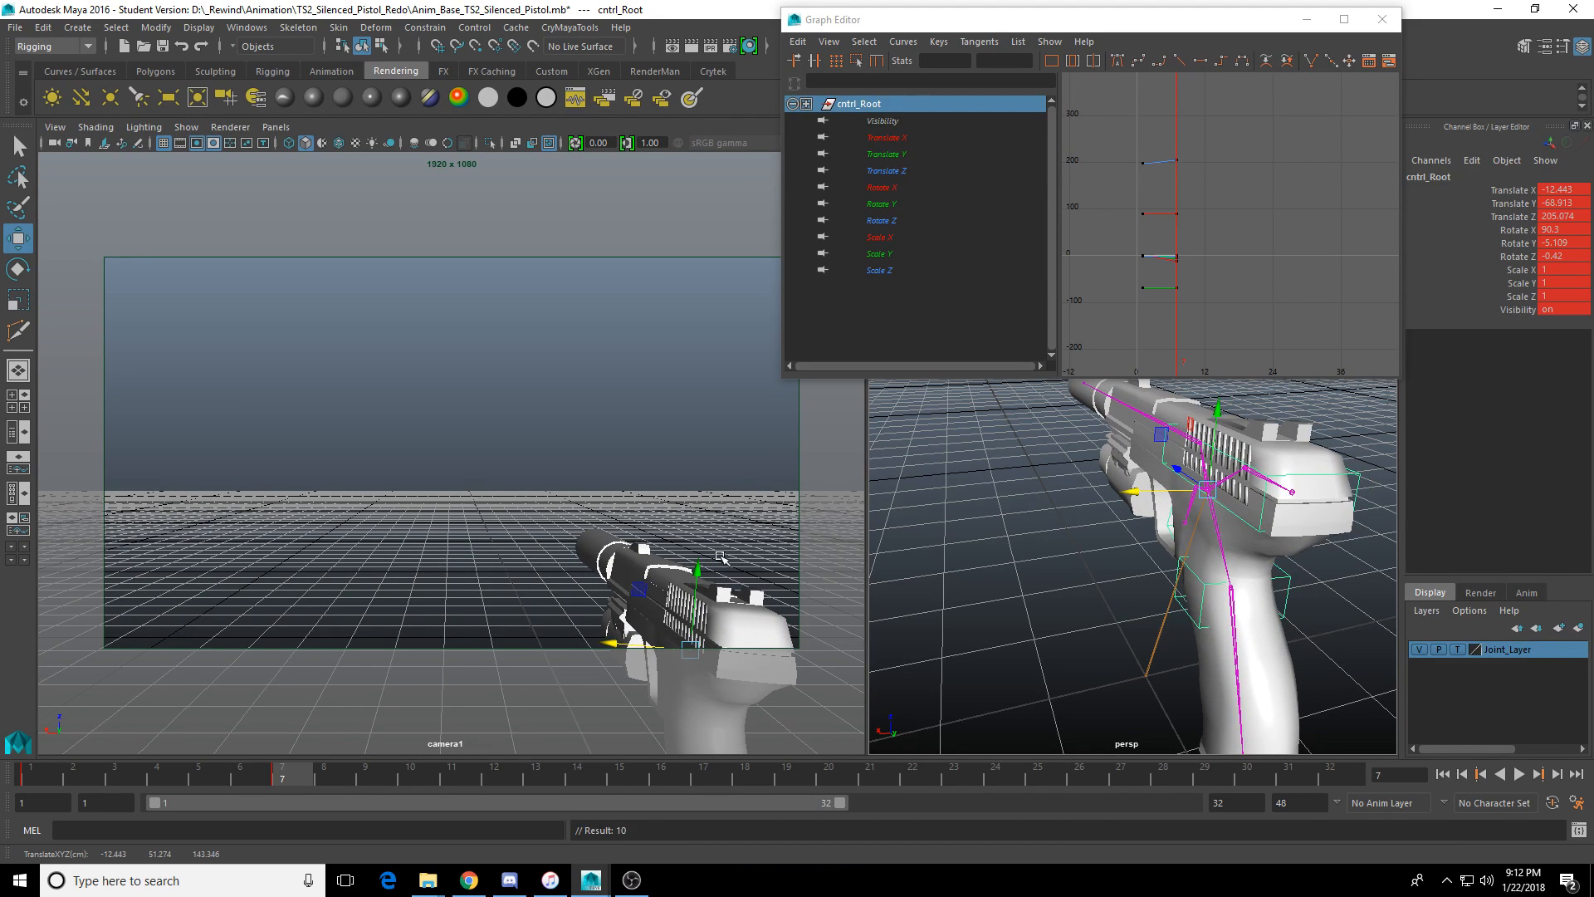
click(38, 775)
click(351, 762)
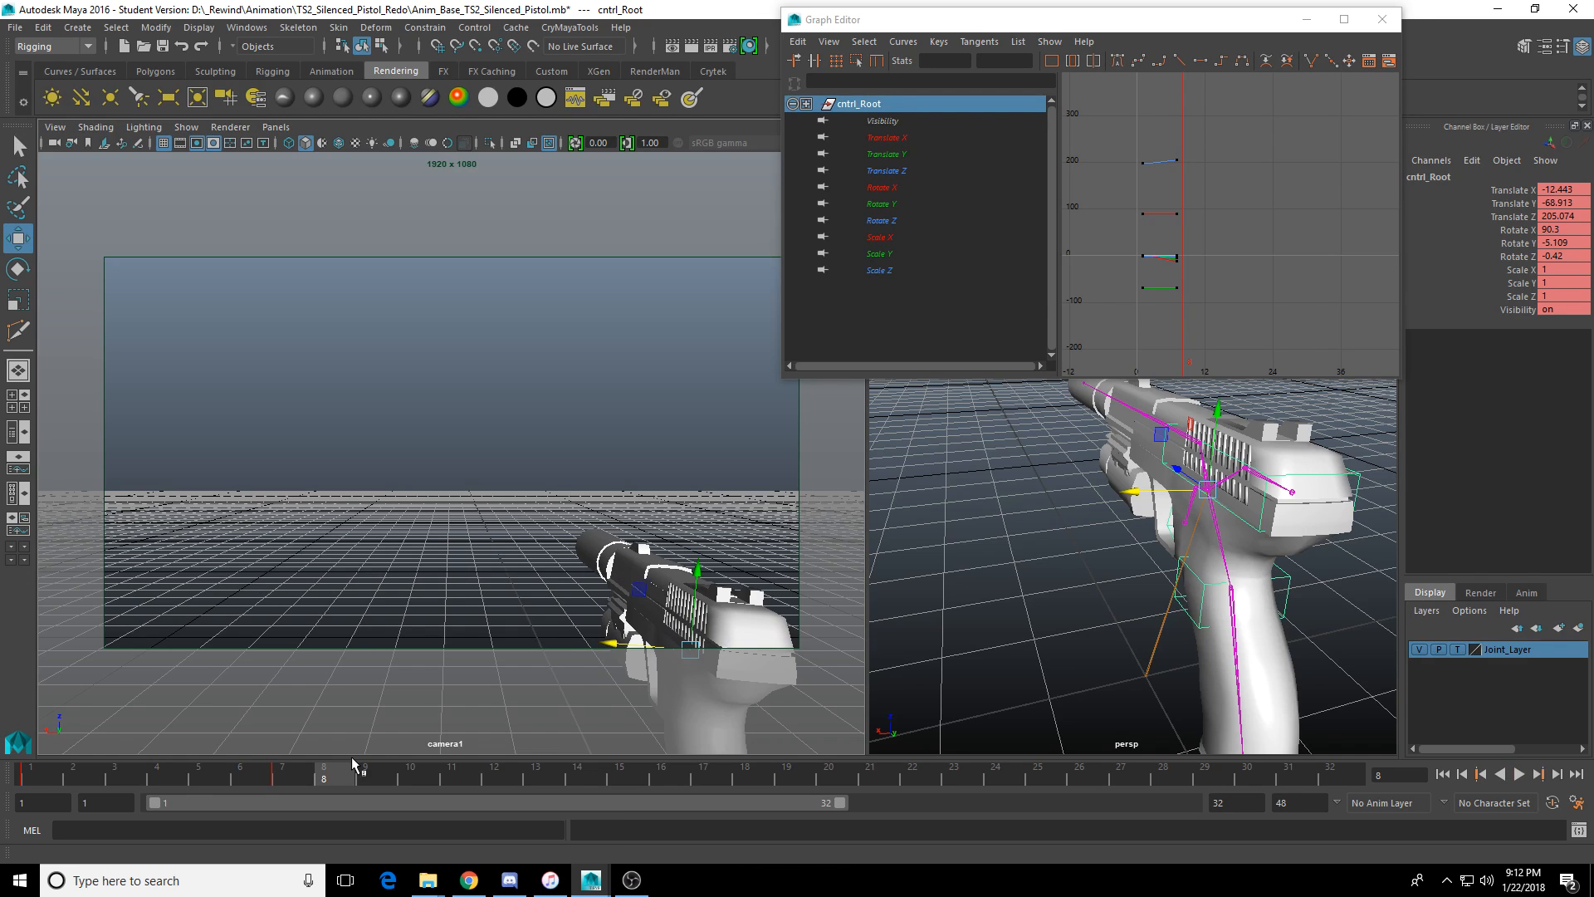
Save the scene as a new file named Anim_TS2_Silenced_Pistol_Move_Right_Fast.mb.
click(15, 28)
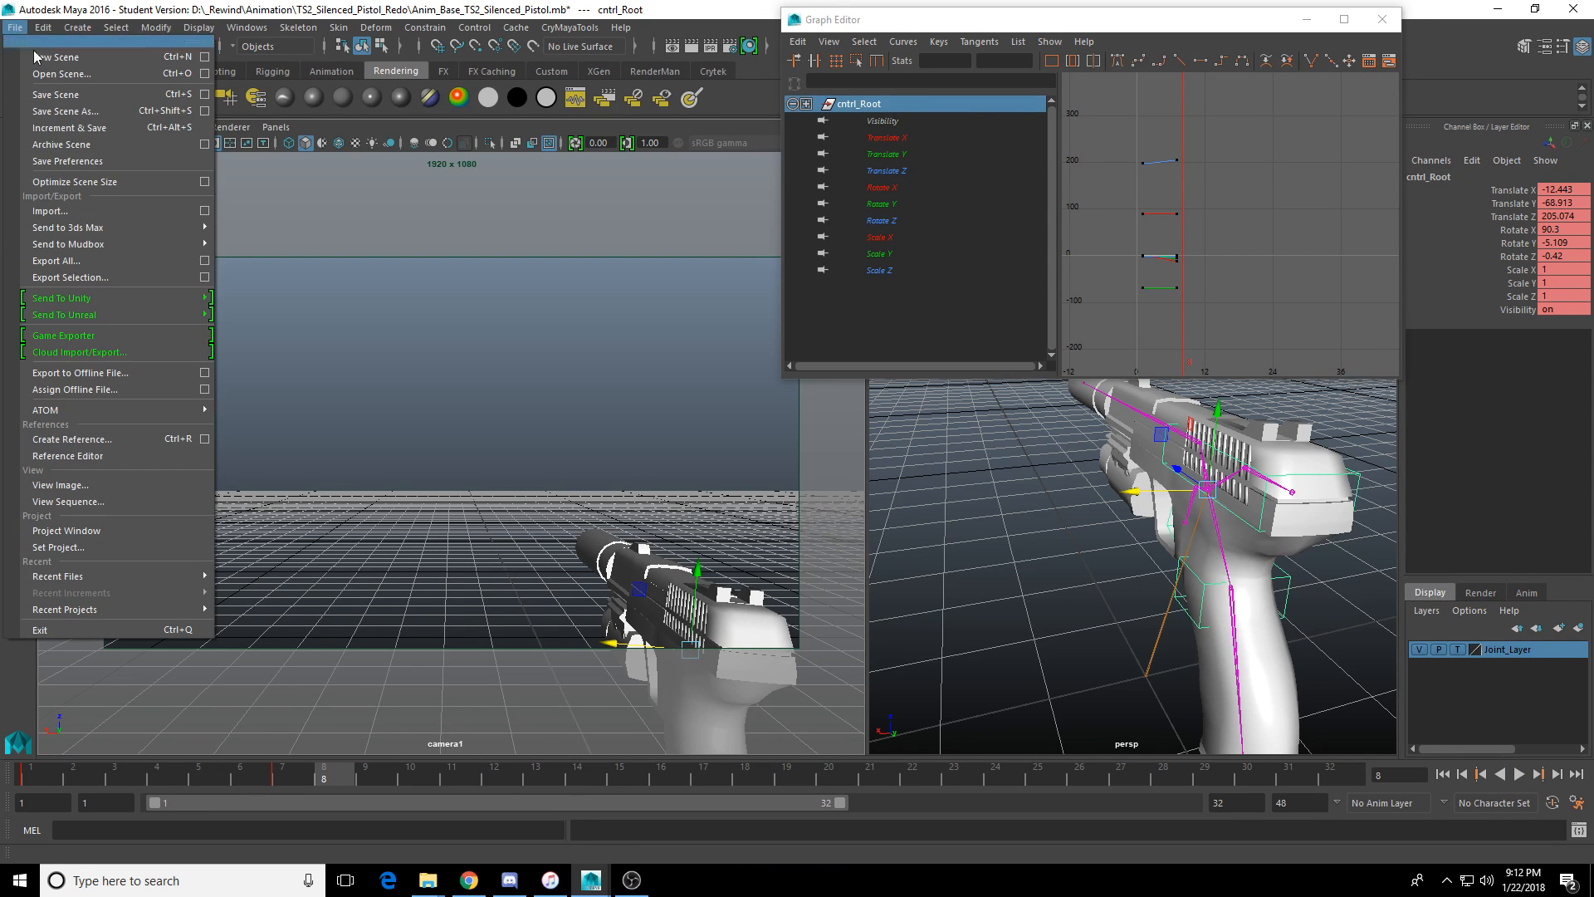
click(83, 111)
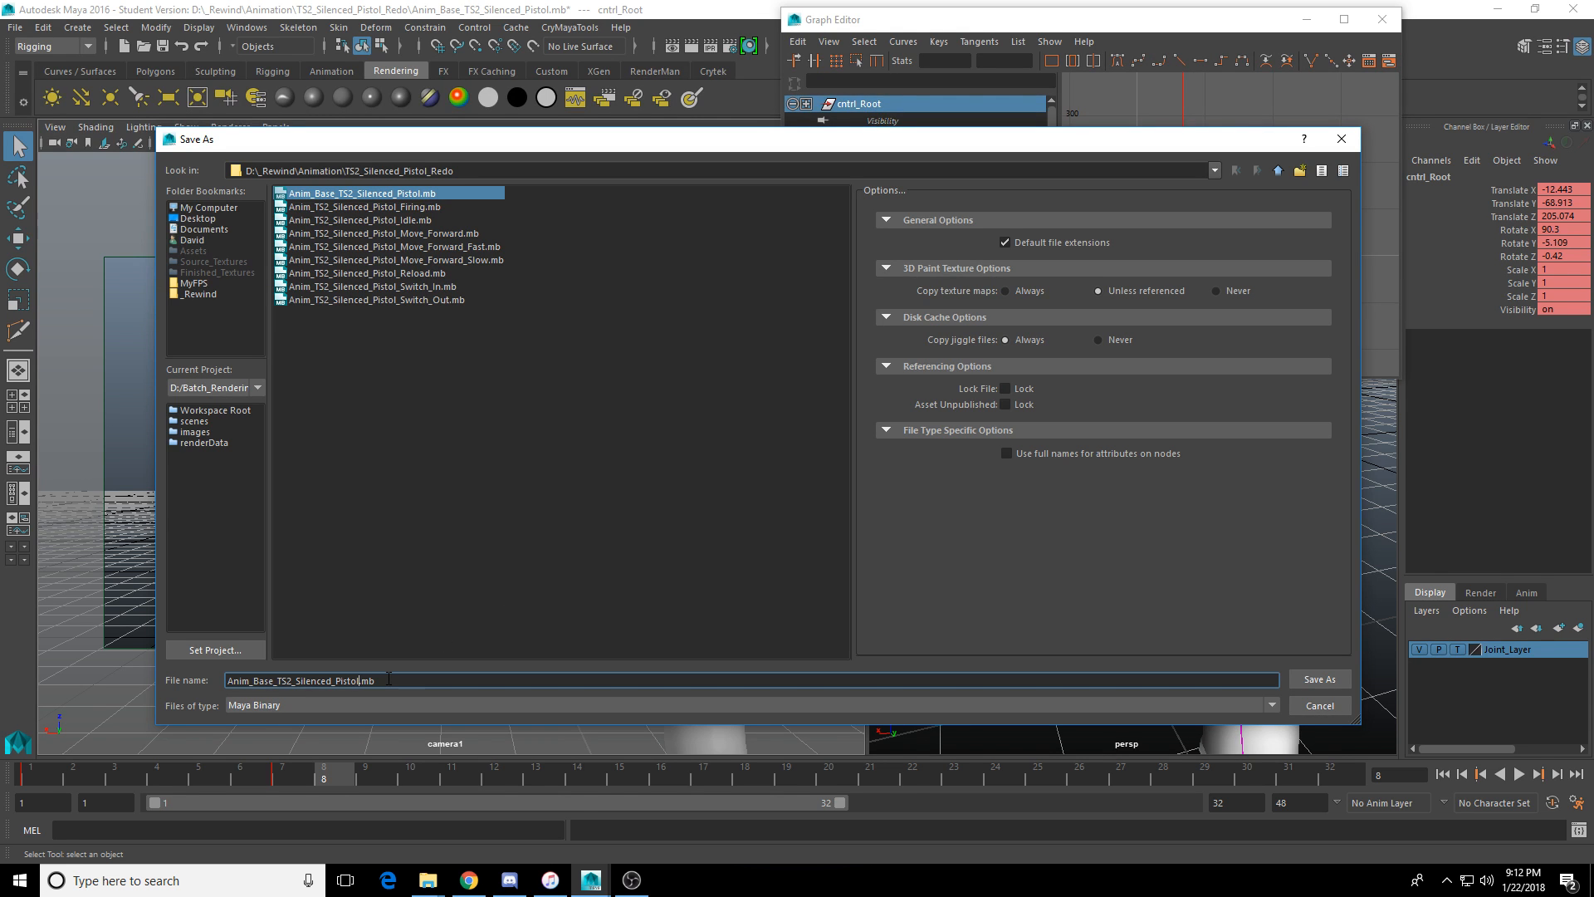
text(_Move_Right_Fast)
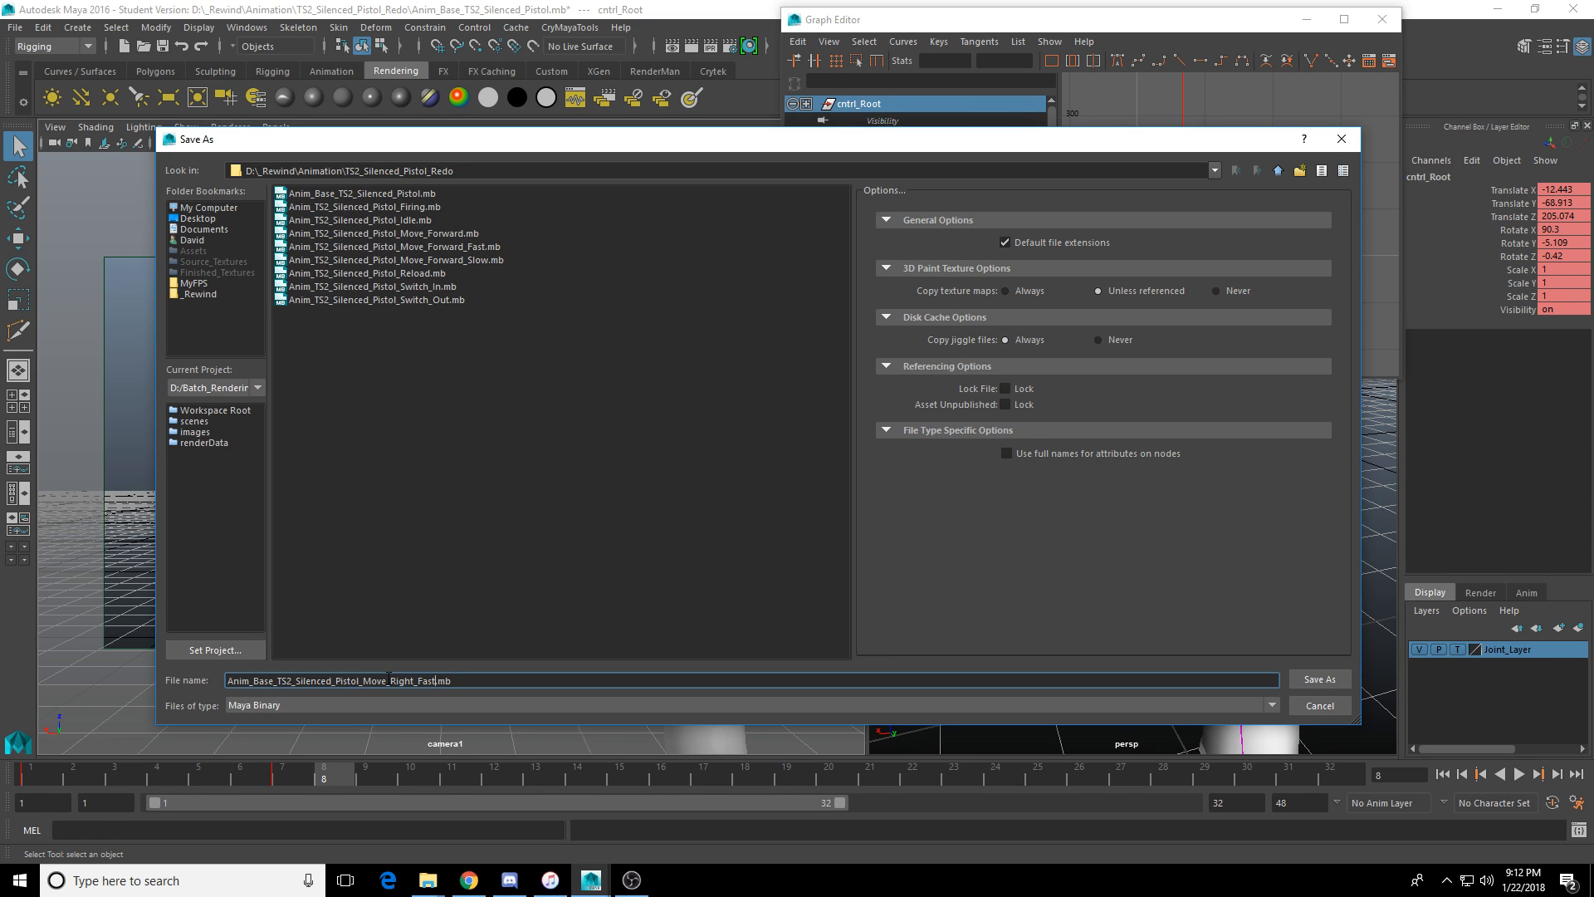
key(Return)
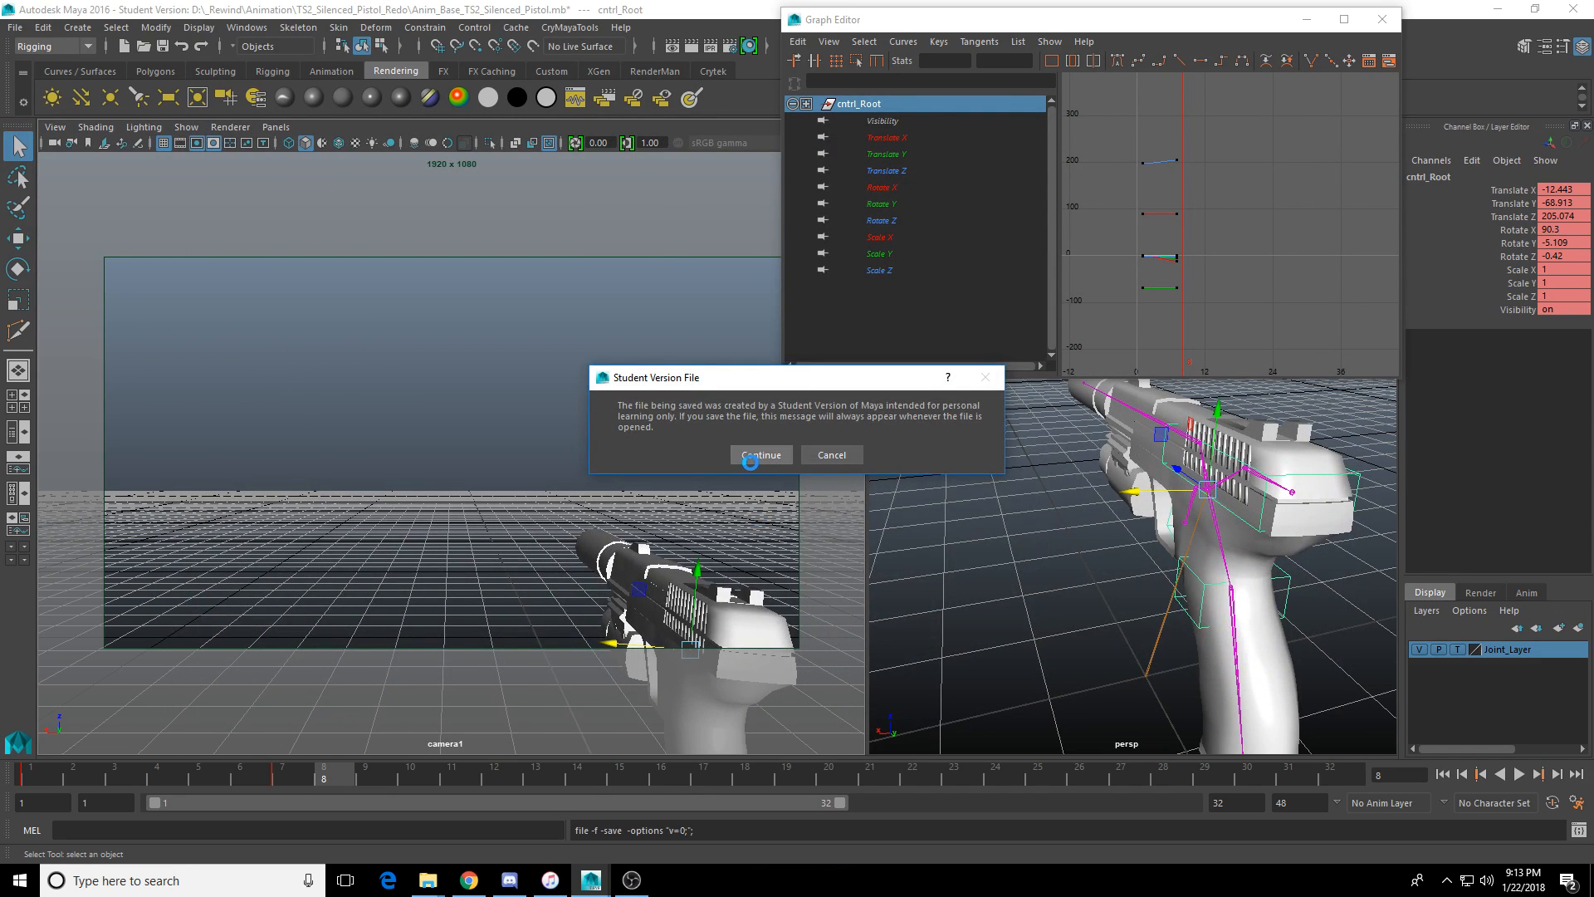
click(761, 459)
Re-key the root control at frame 7 with Translate X at about -2.8, and play the animation from frame 1.
key(alt+v)
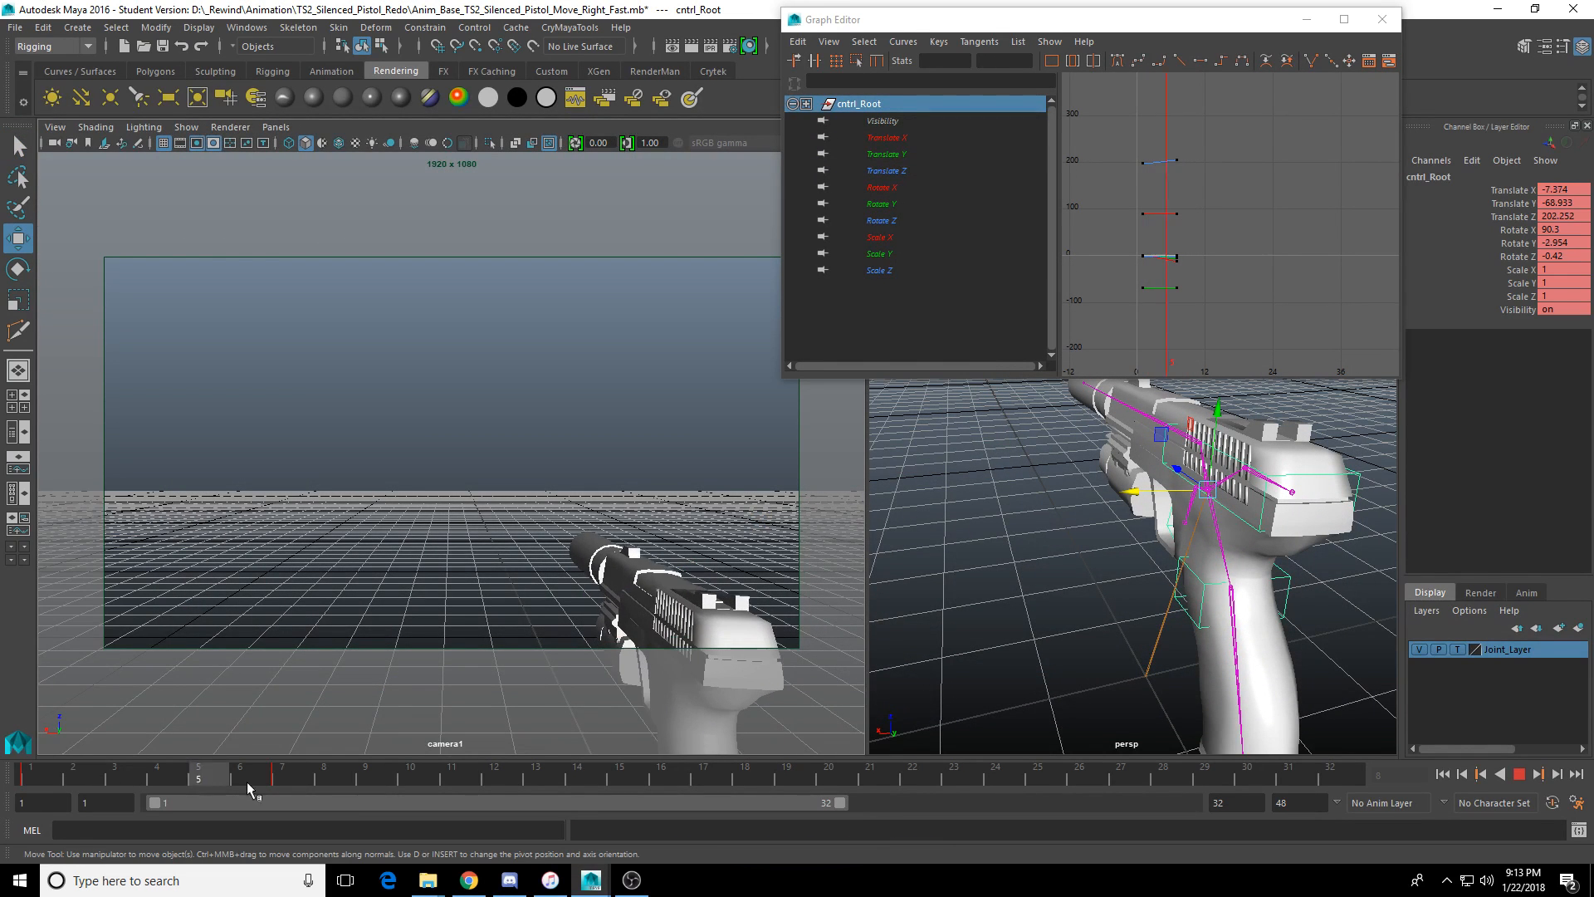
click(310, 780)
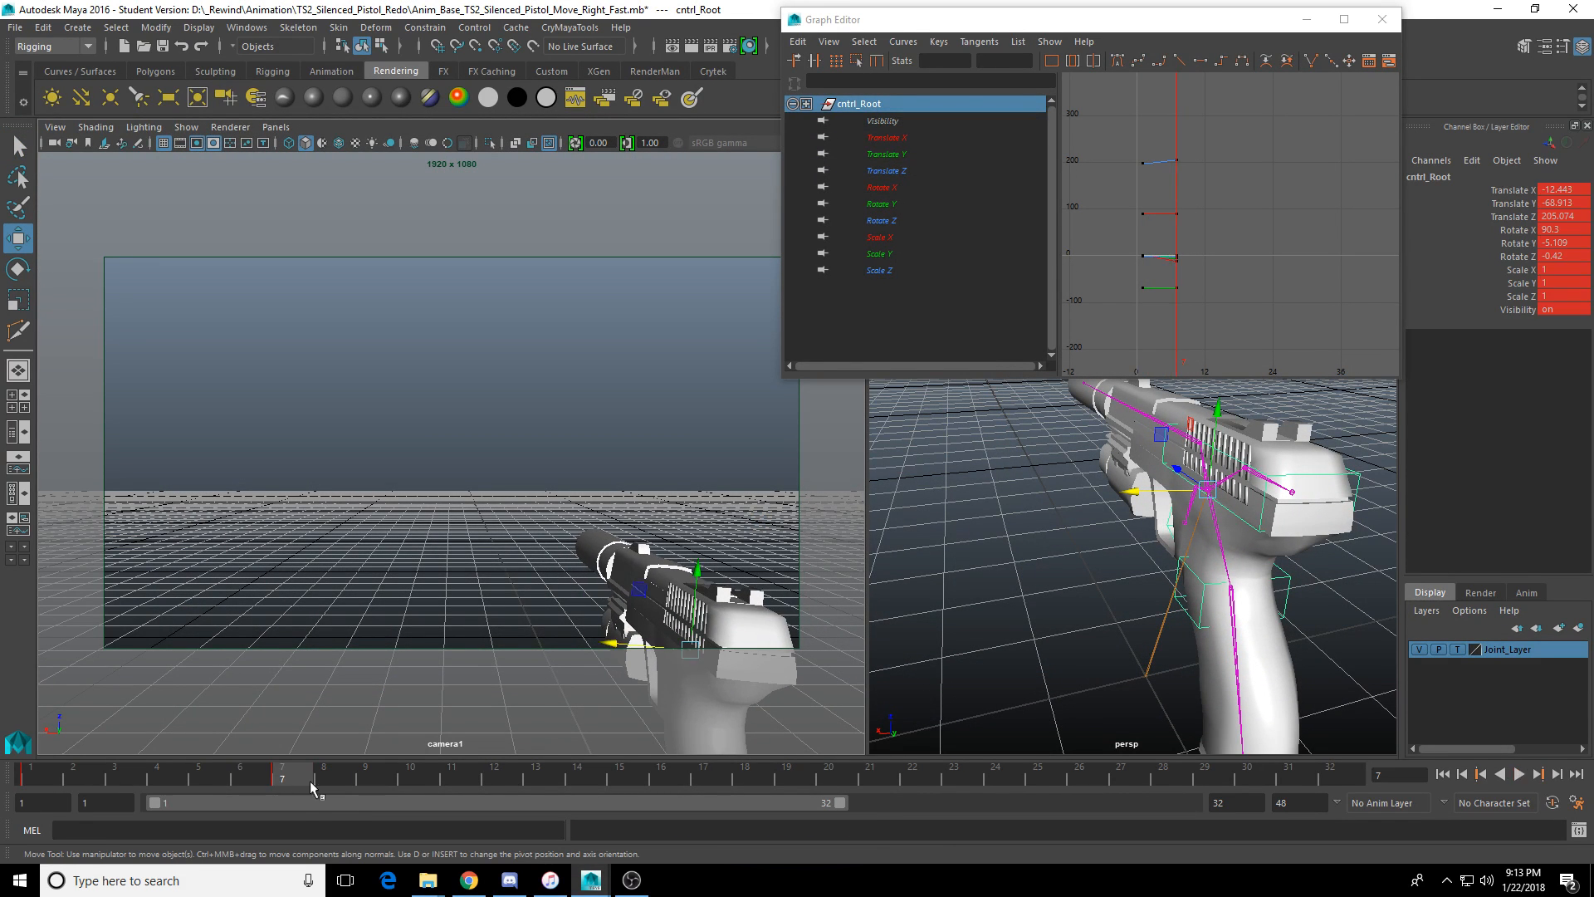
drag(1126, 516, 1084, 517)
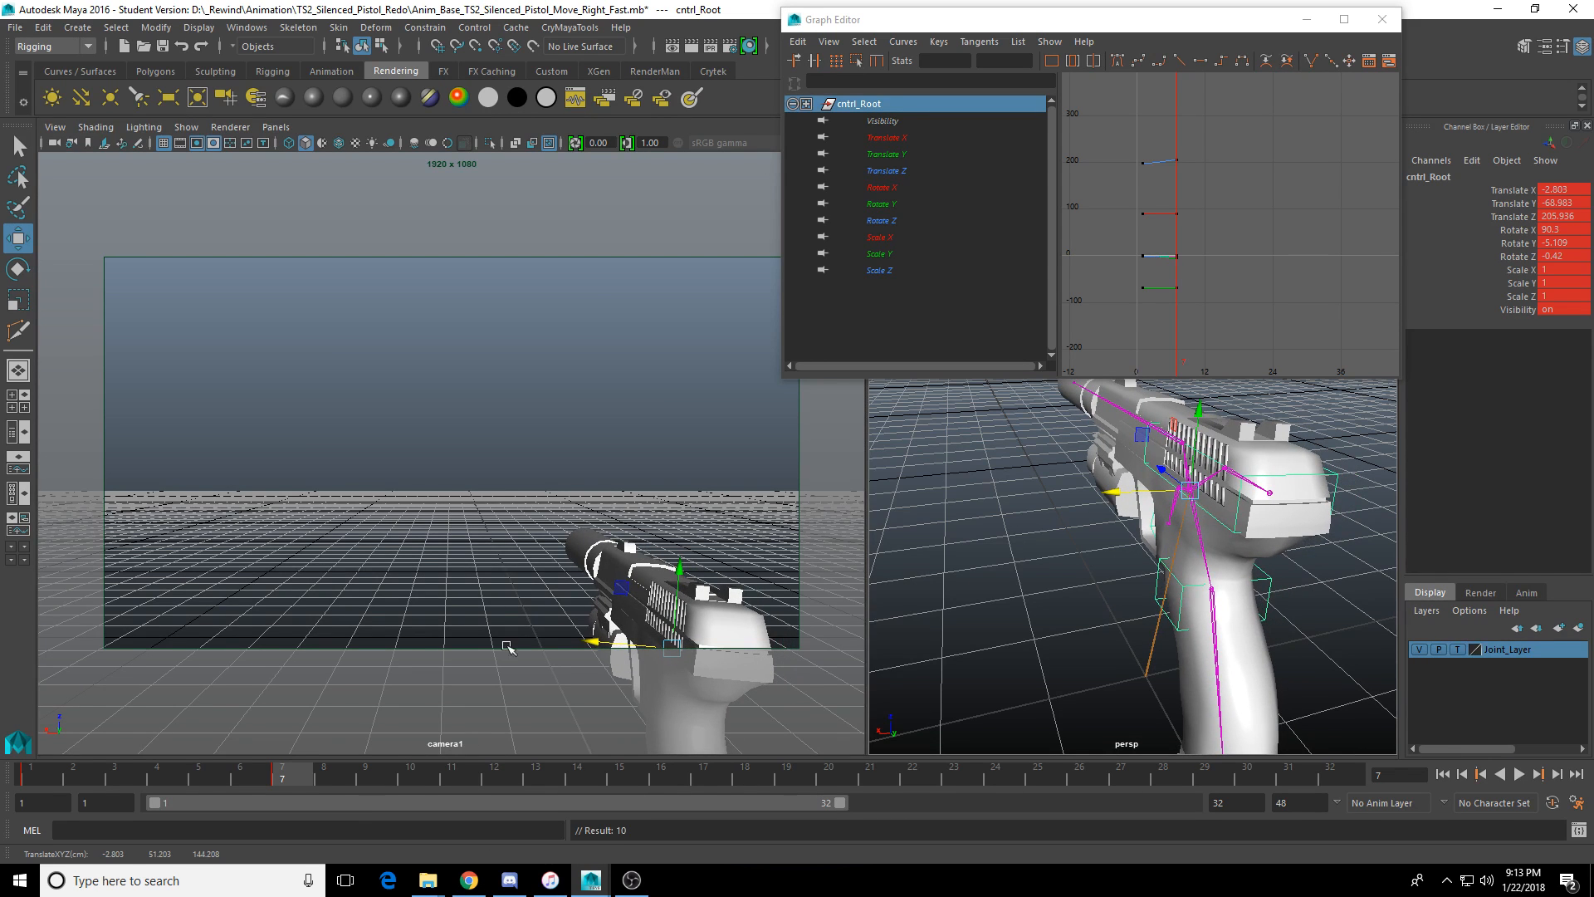
click(46, 780)
key(alt+v)
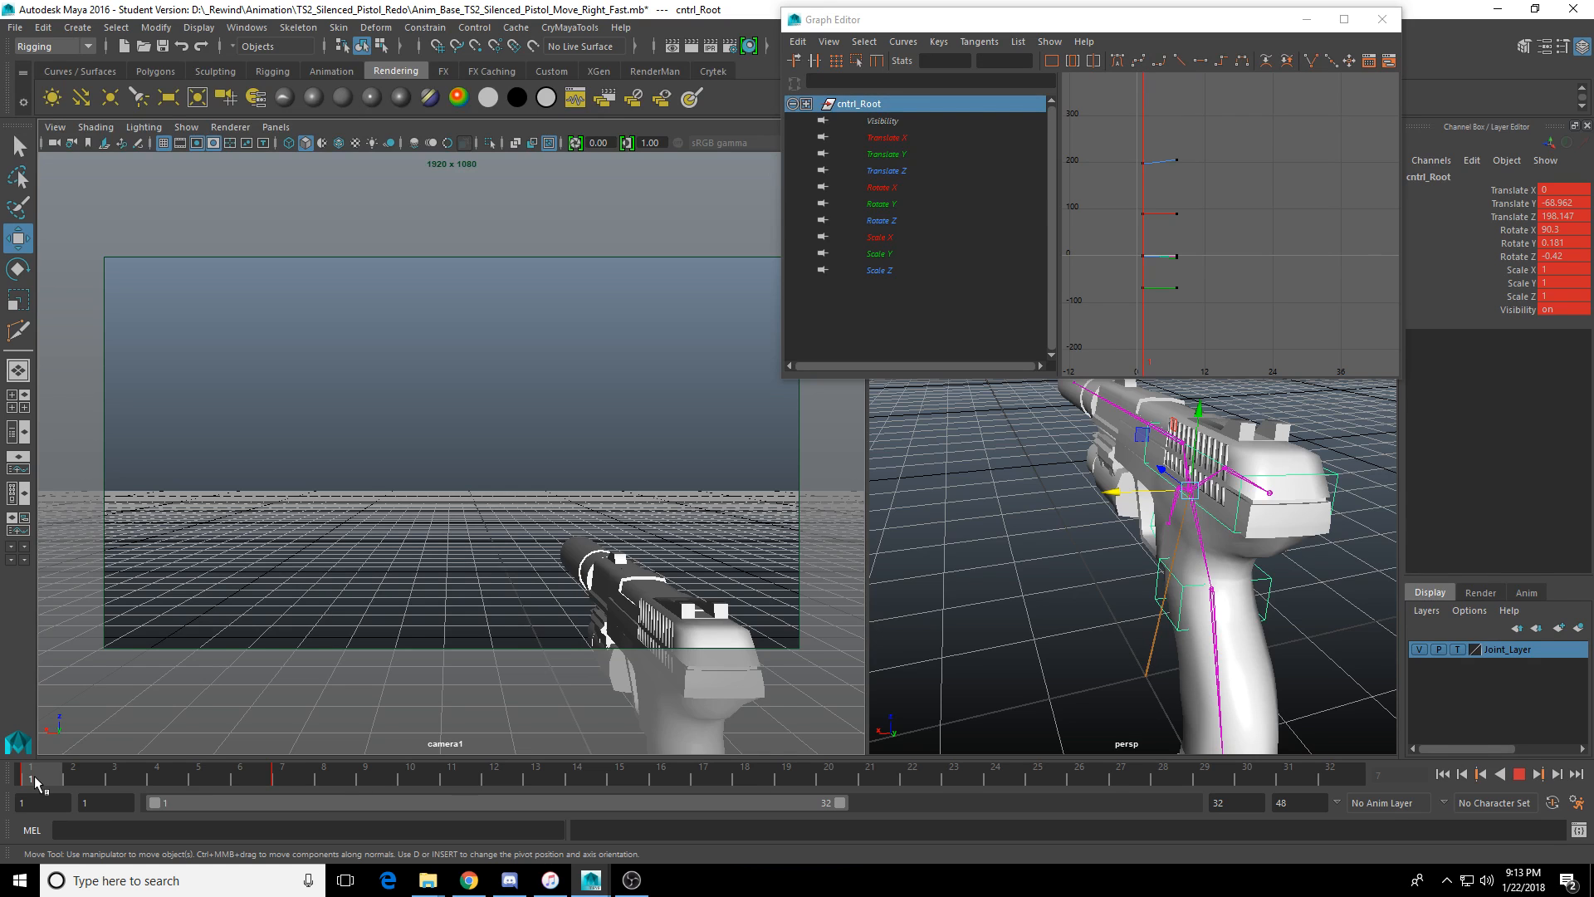
drag(35, 777, 292, 782)
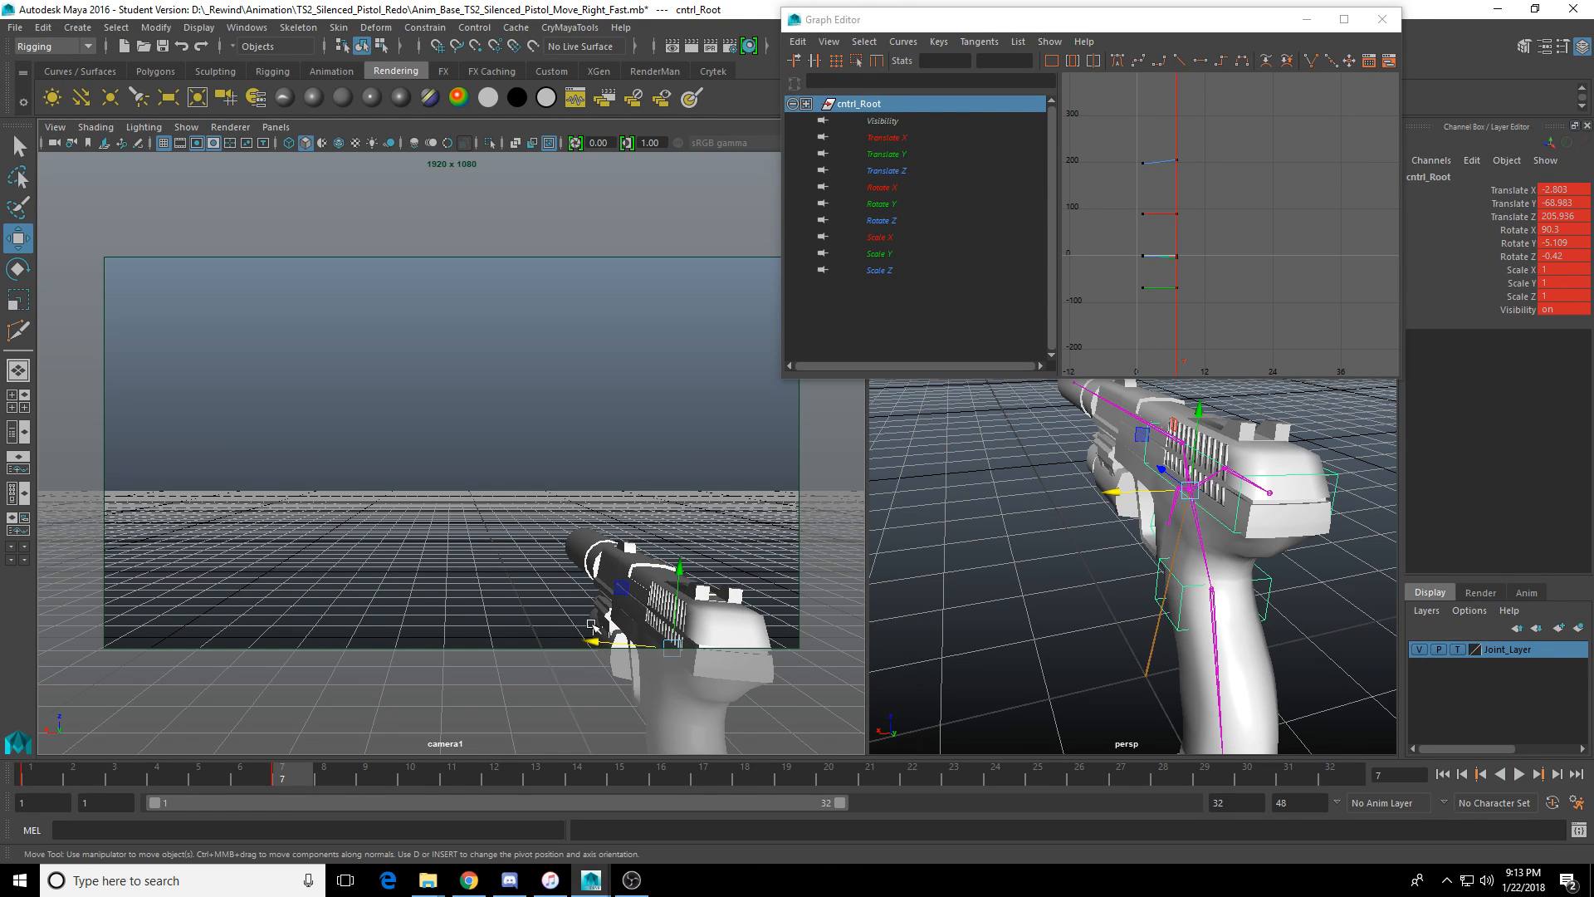
drag(686, 573, 683, 540)
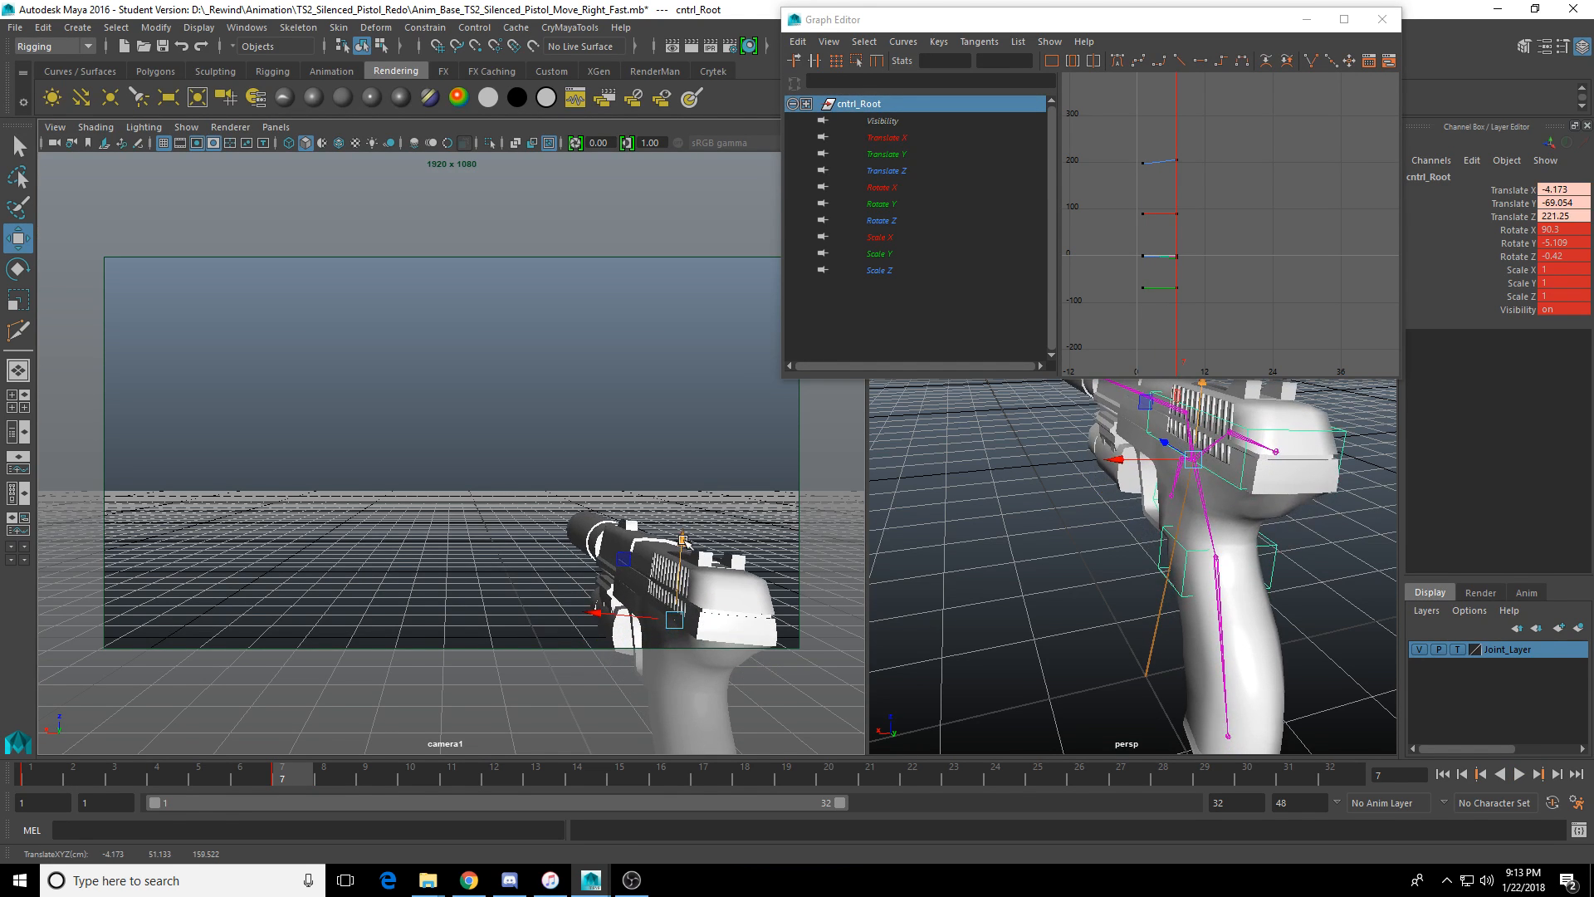
key(ctrl+z)
At frame 14, move the root control to a Translate X of about -20.1 and key it.
click(1564, 215)
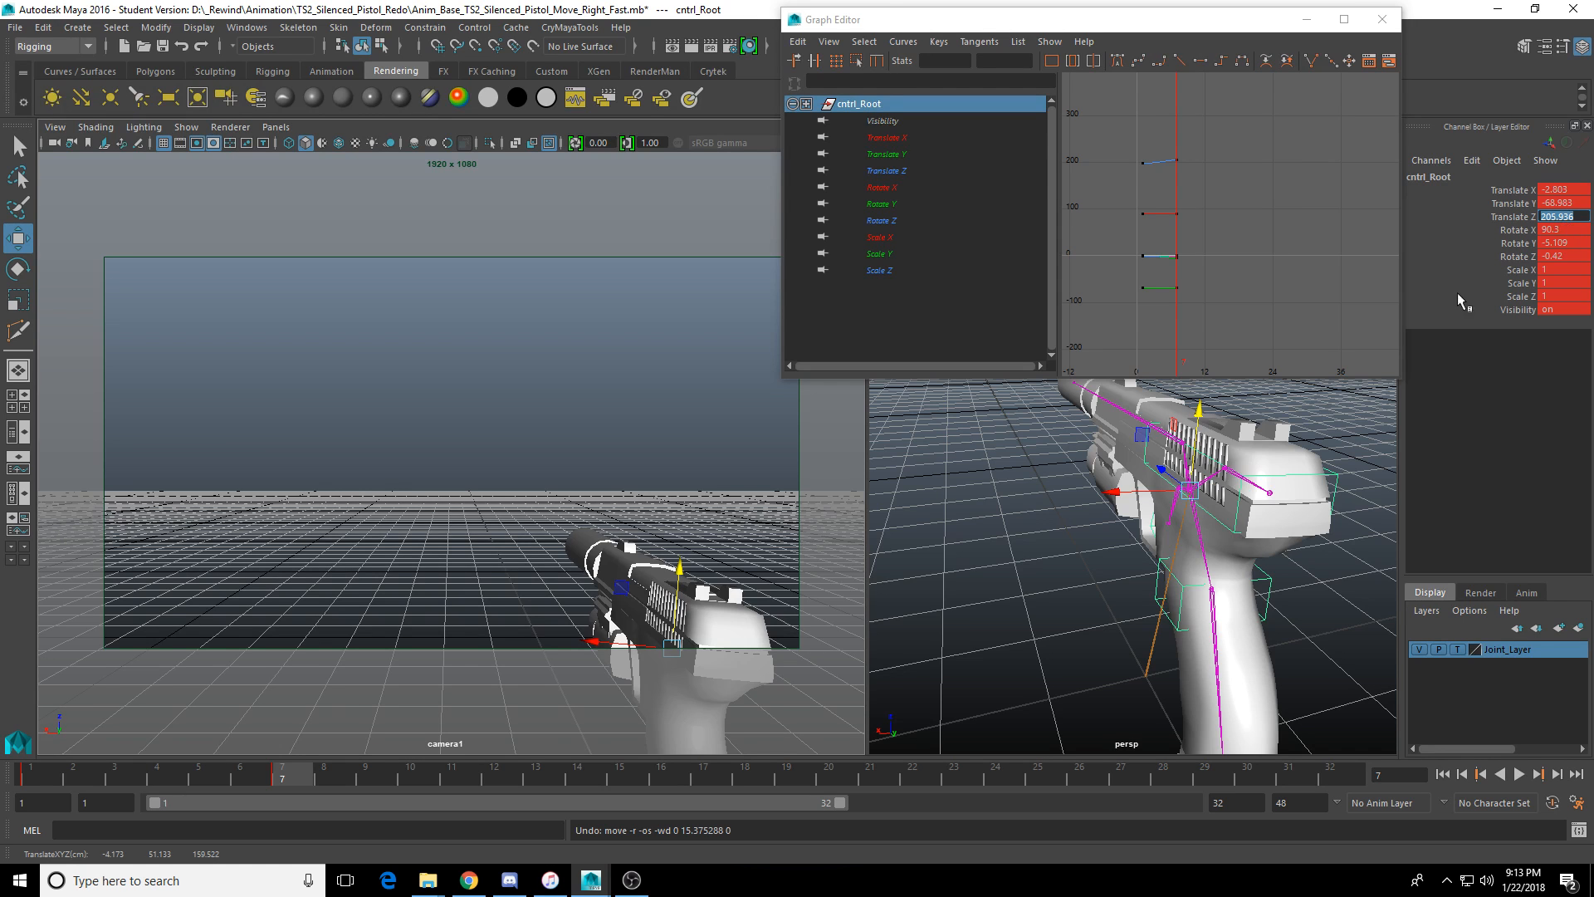
click(32, 782)
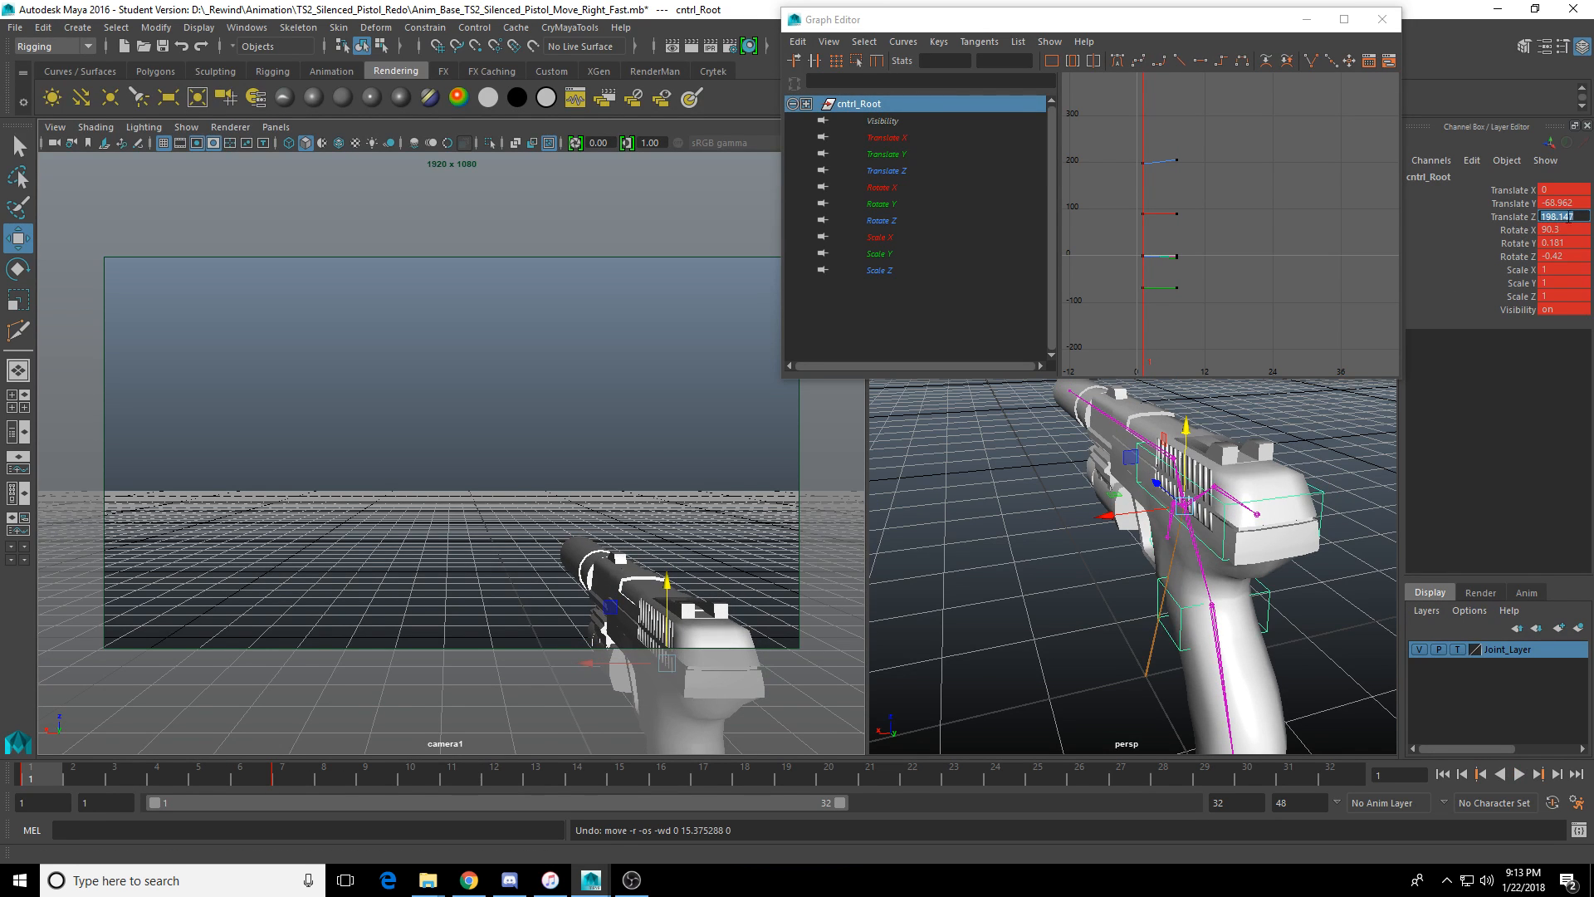
drag(292, 776, 440, 778)
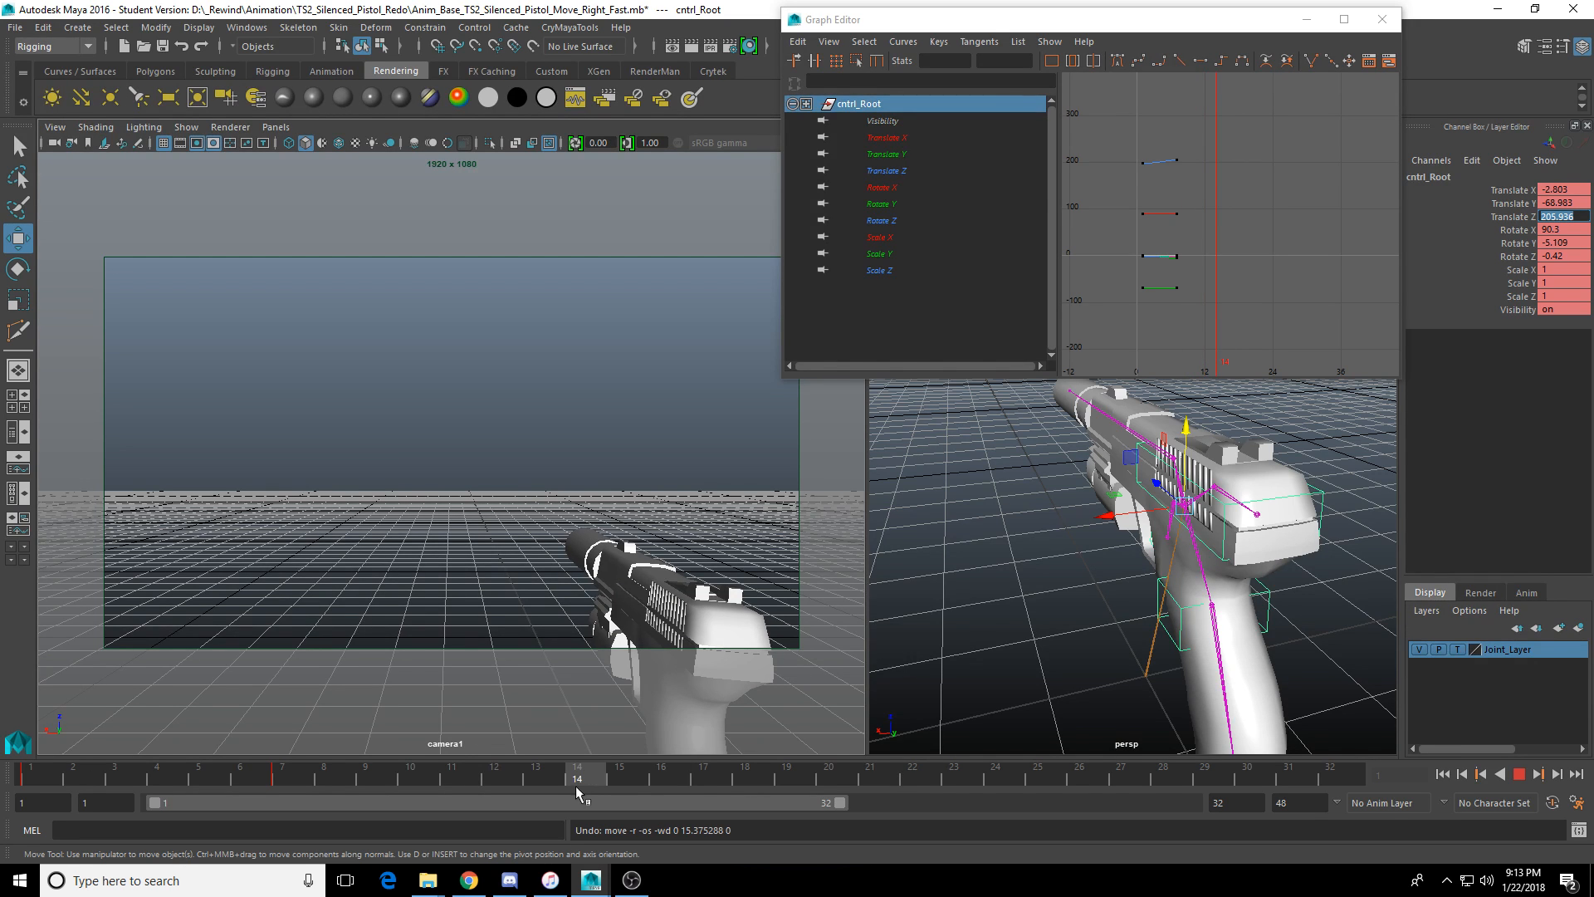
drag(1114, 492, 1231, 421)
key(s)
Set the root control's Translate Z to 198.147 at frame 14 and key that channel.
click(1563, 218)
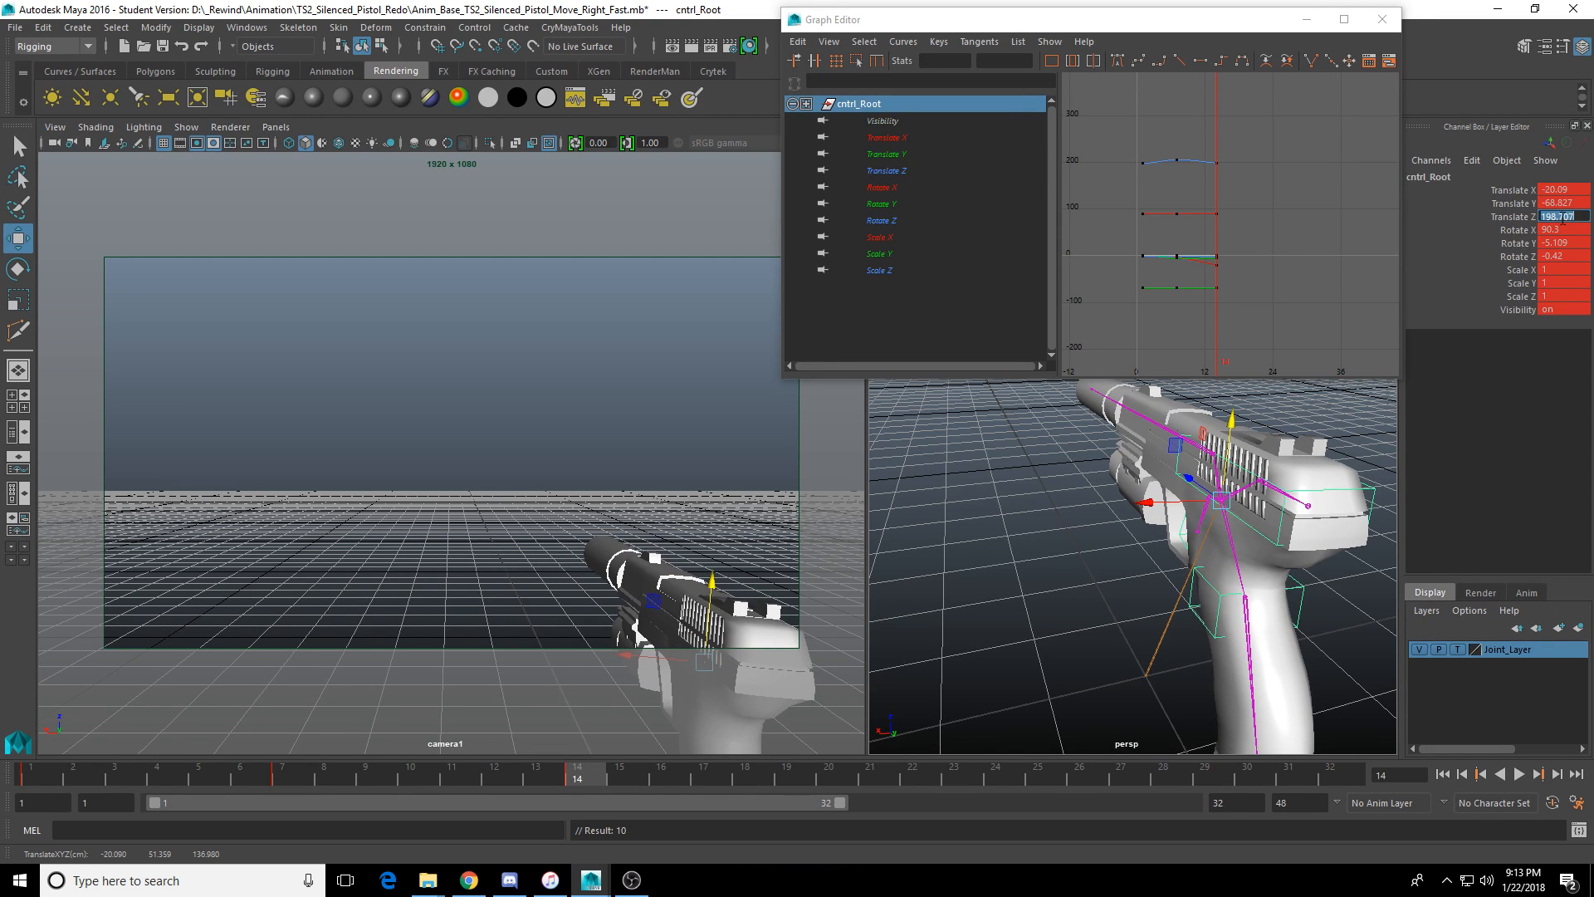
text(198.147)
key(Return)
click(1516, 218)
right_click(1512, 218)
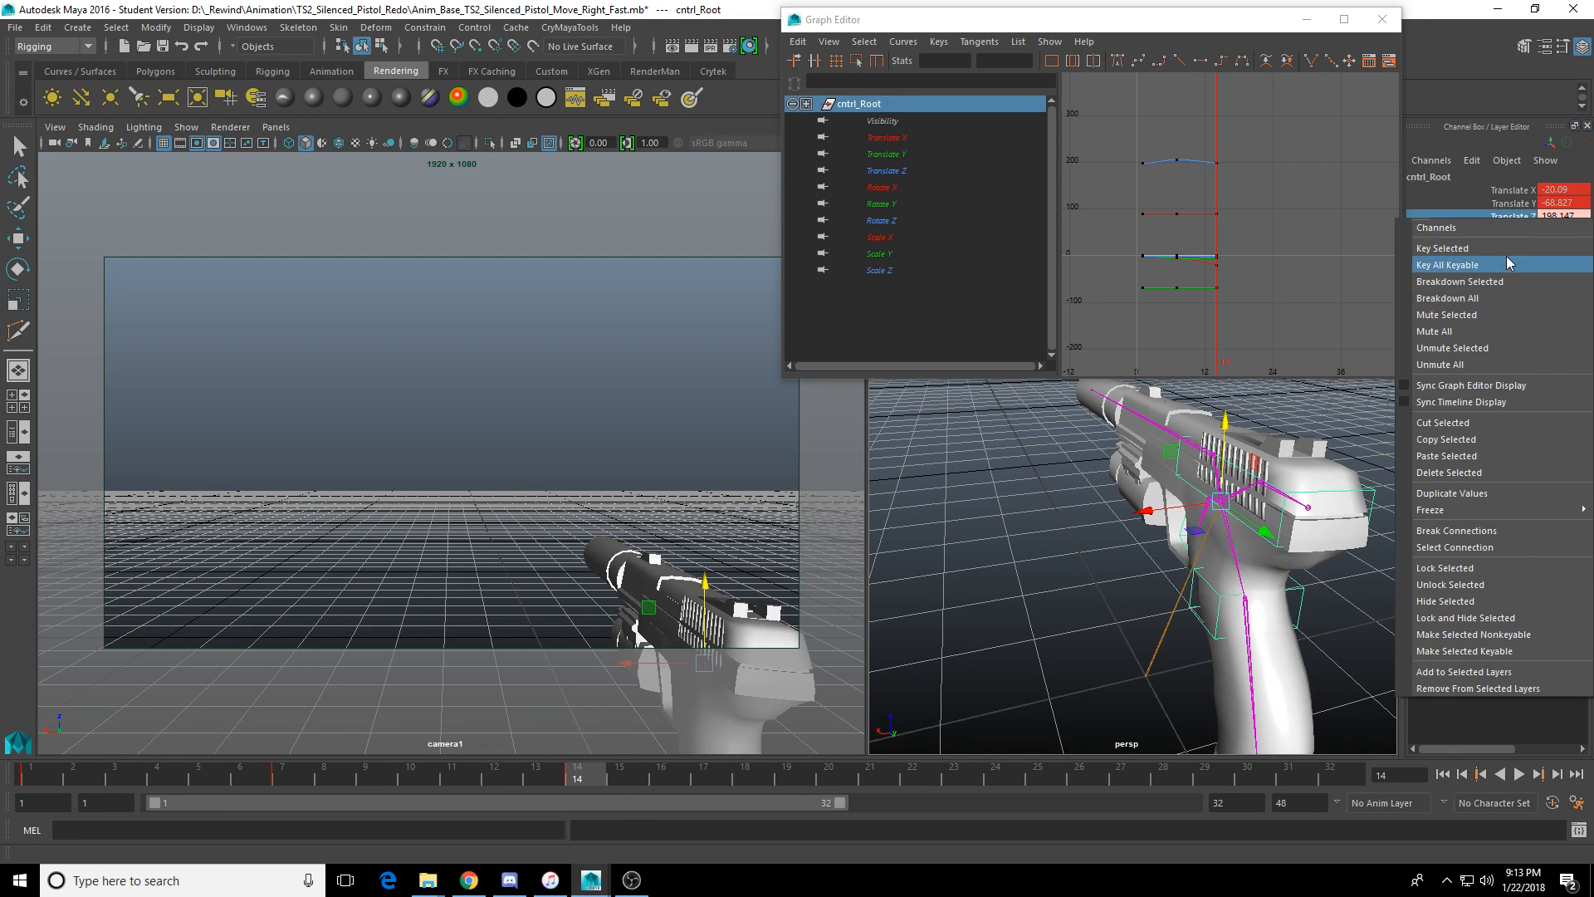
click(1507, 248)
Check all of the root control's curves in the Graph Editor and play the animation.
key(a)
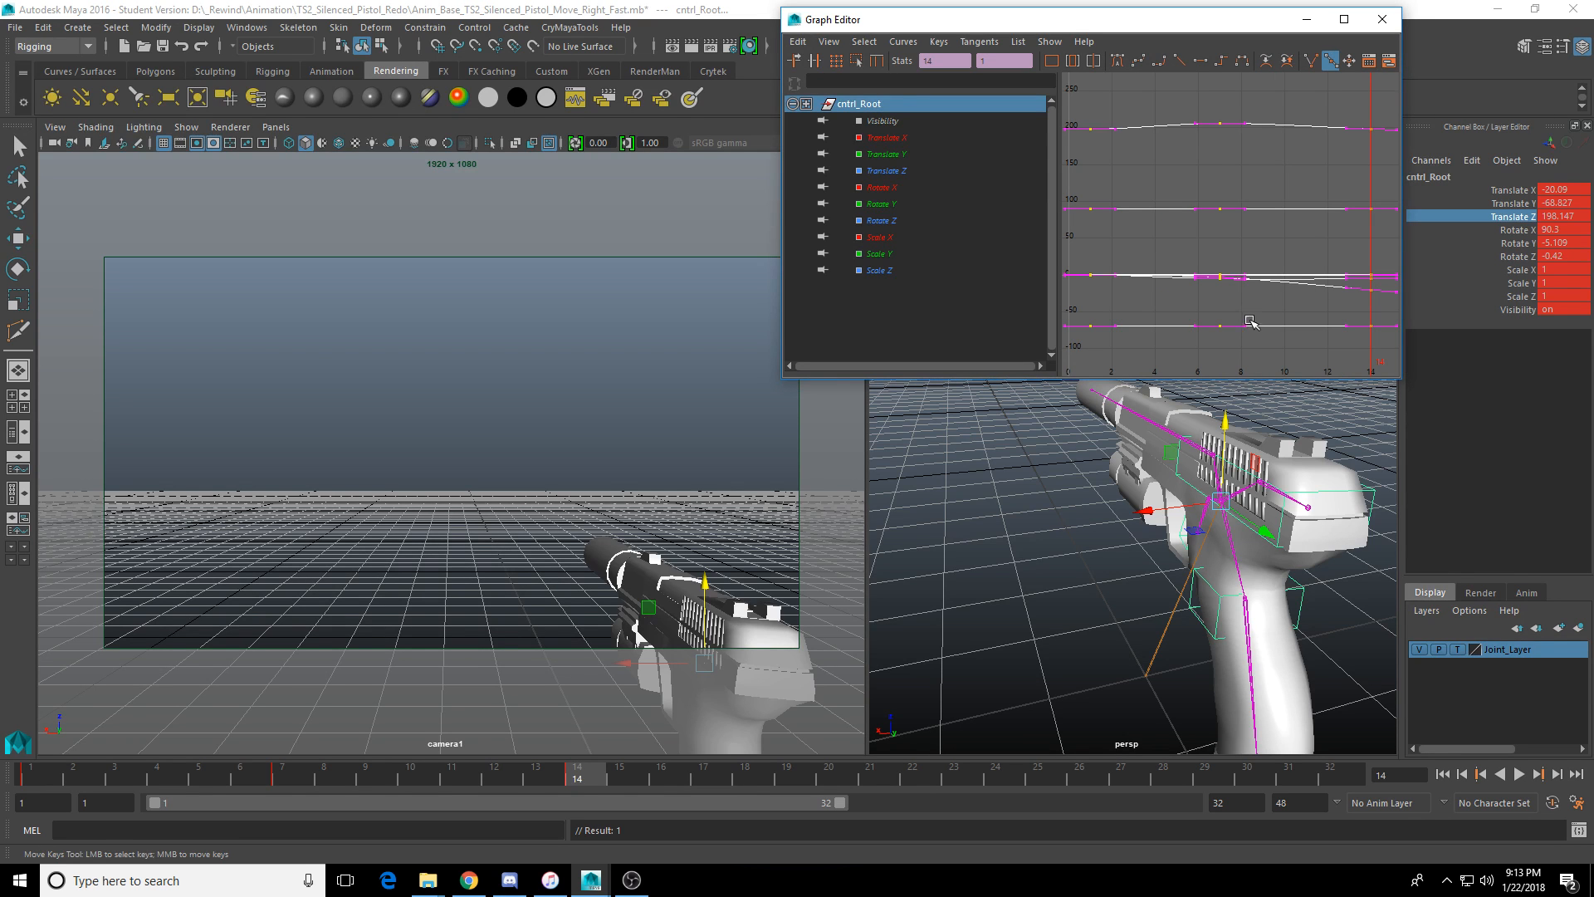
click(1264, 252)
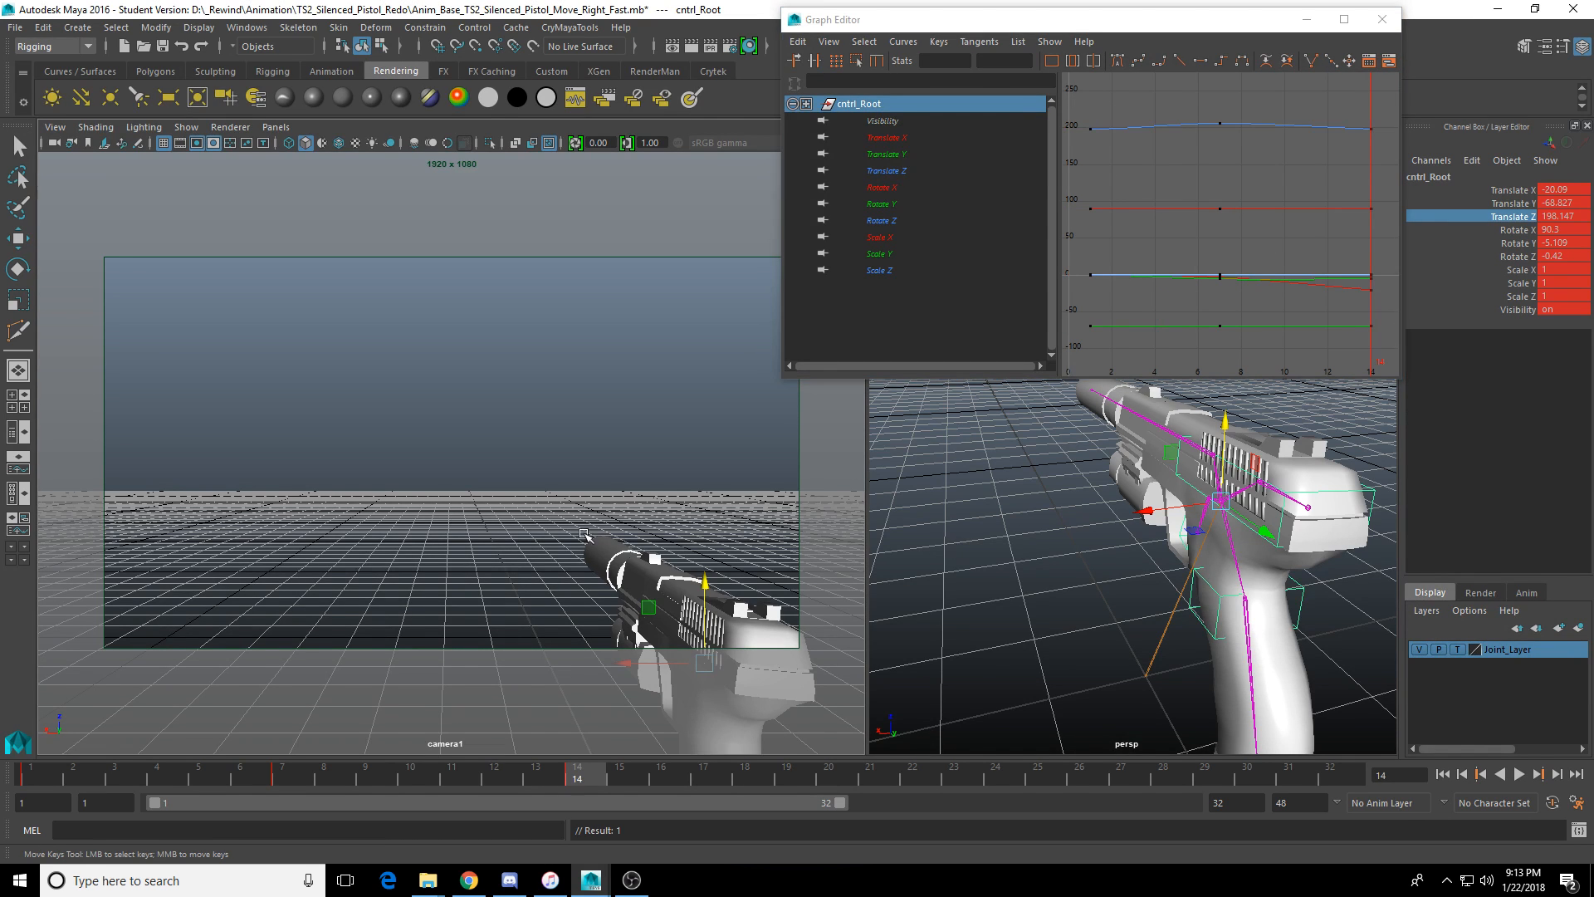
key(alt+v)
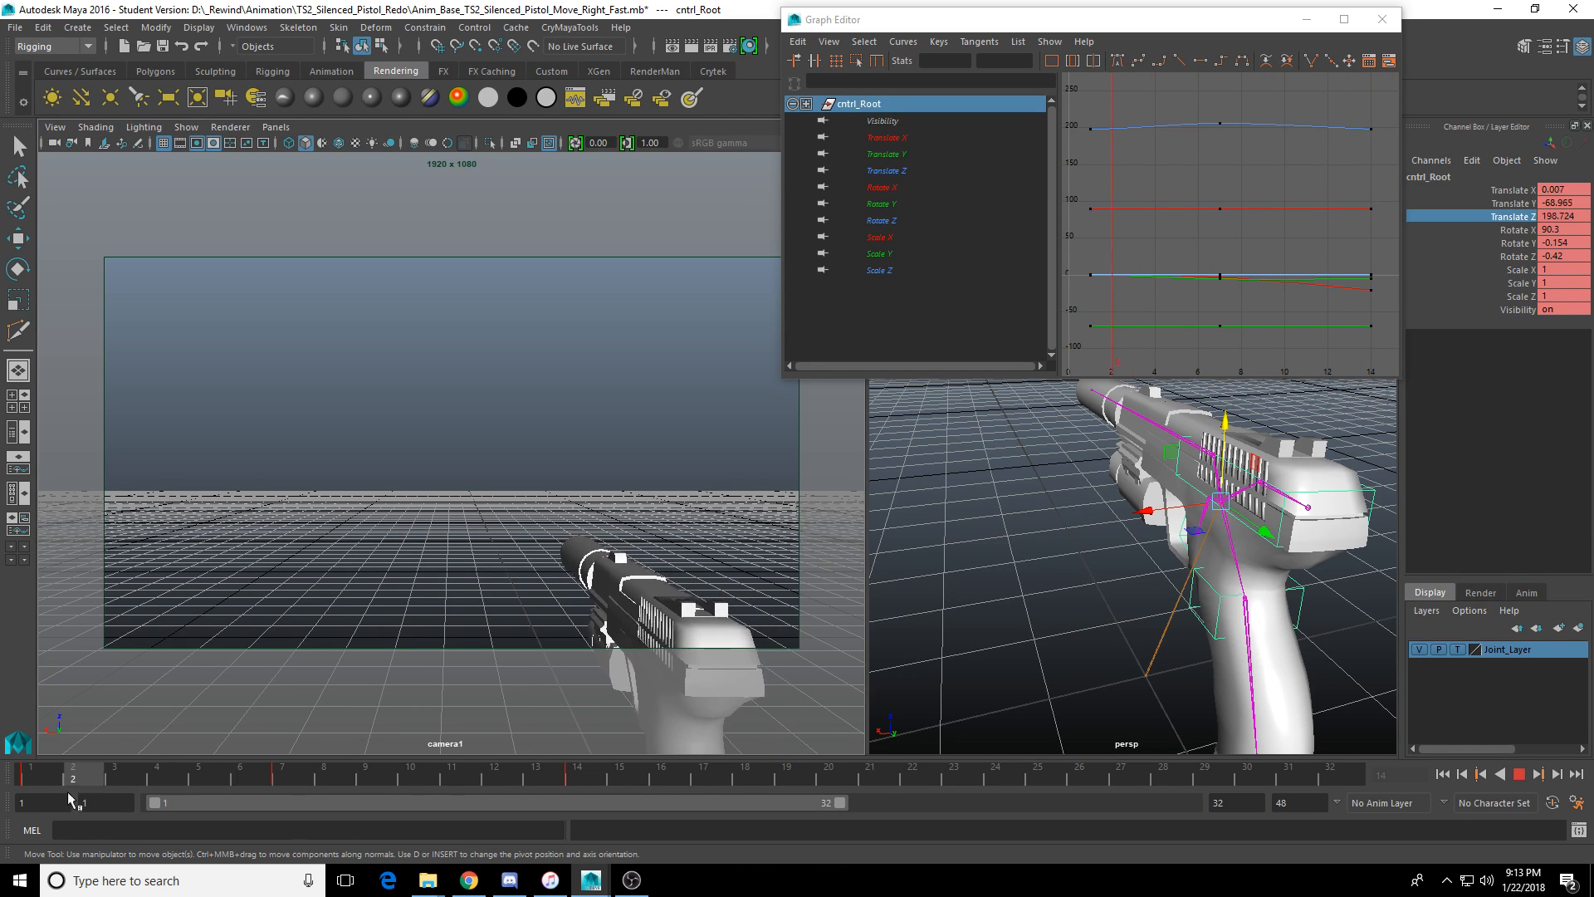
Copy the root control's key at frame 7 and paste it at frame 21.
right_click(288, 776)
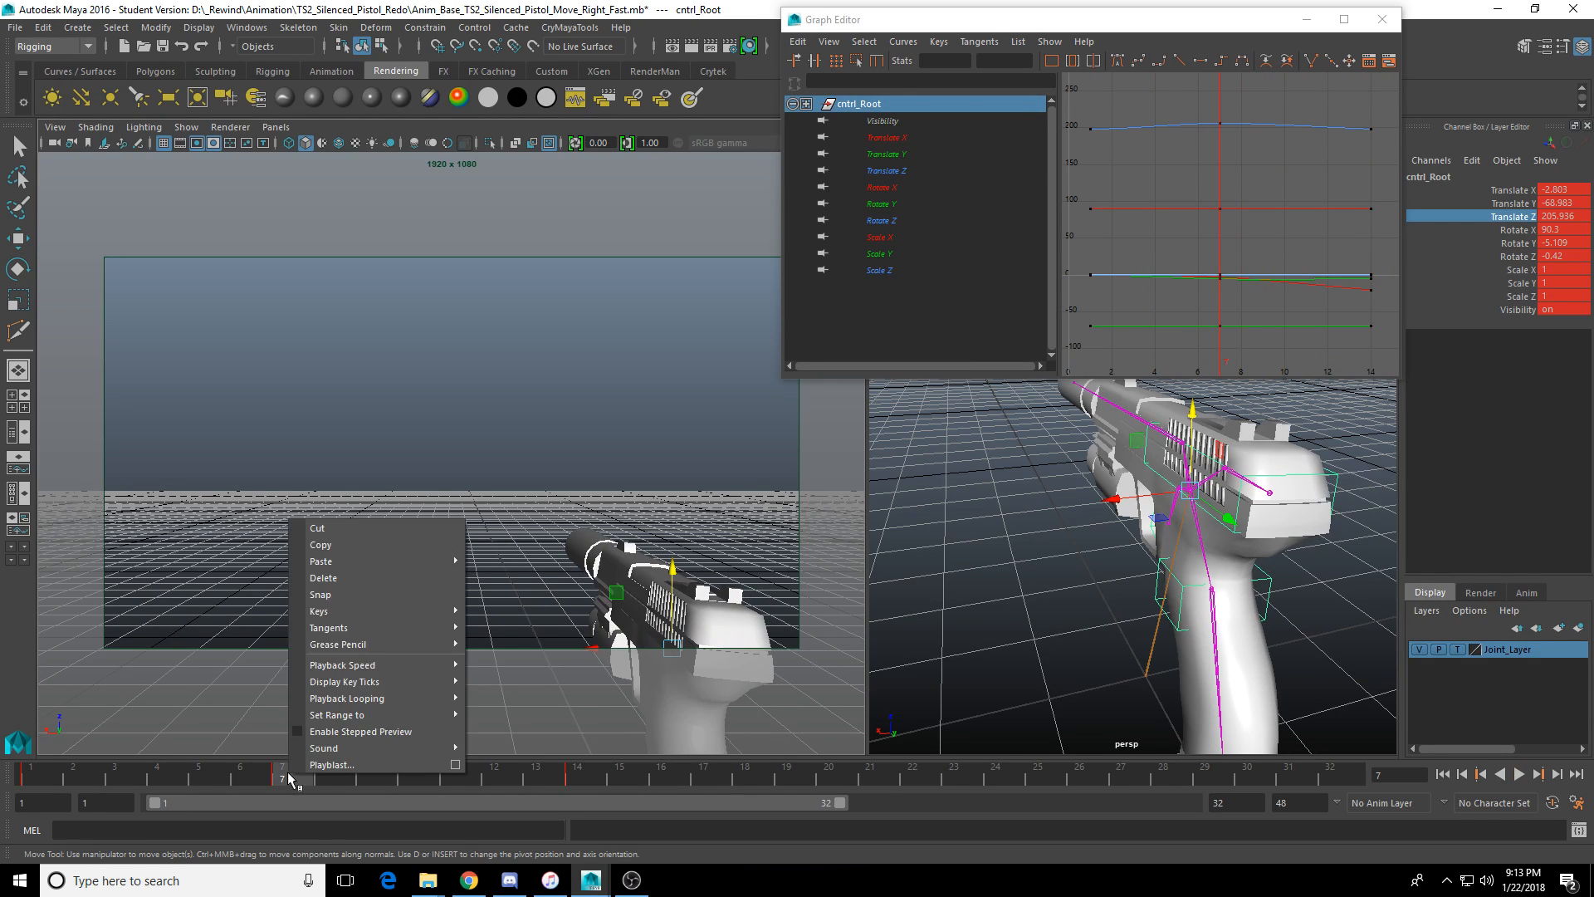
click(362, 543)
drag(554, 780, 872, 774)
right_click(872, 774)
mouse_move(1008, 561)
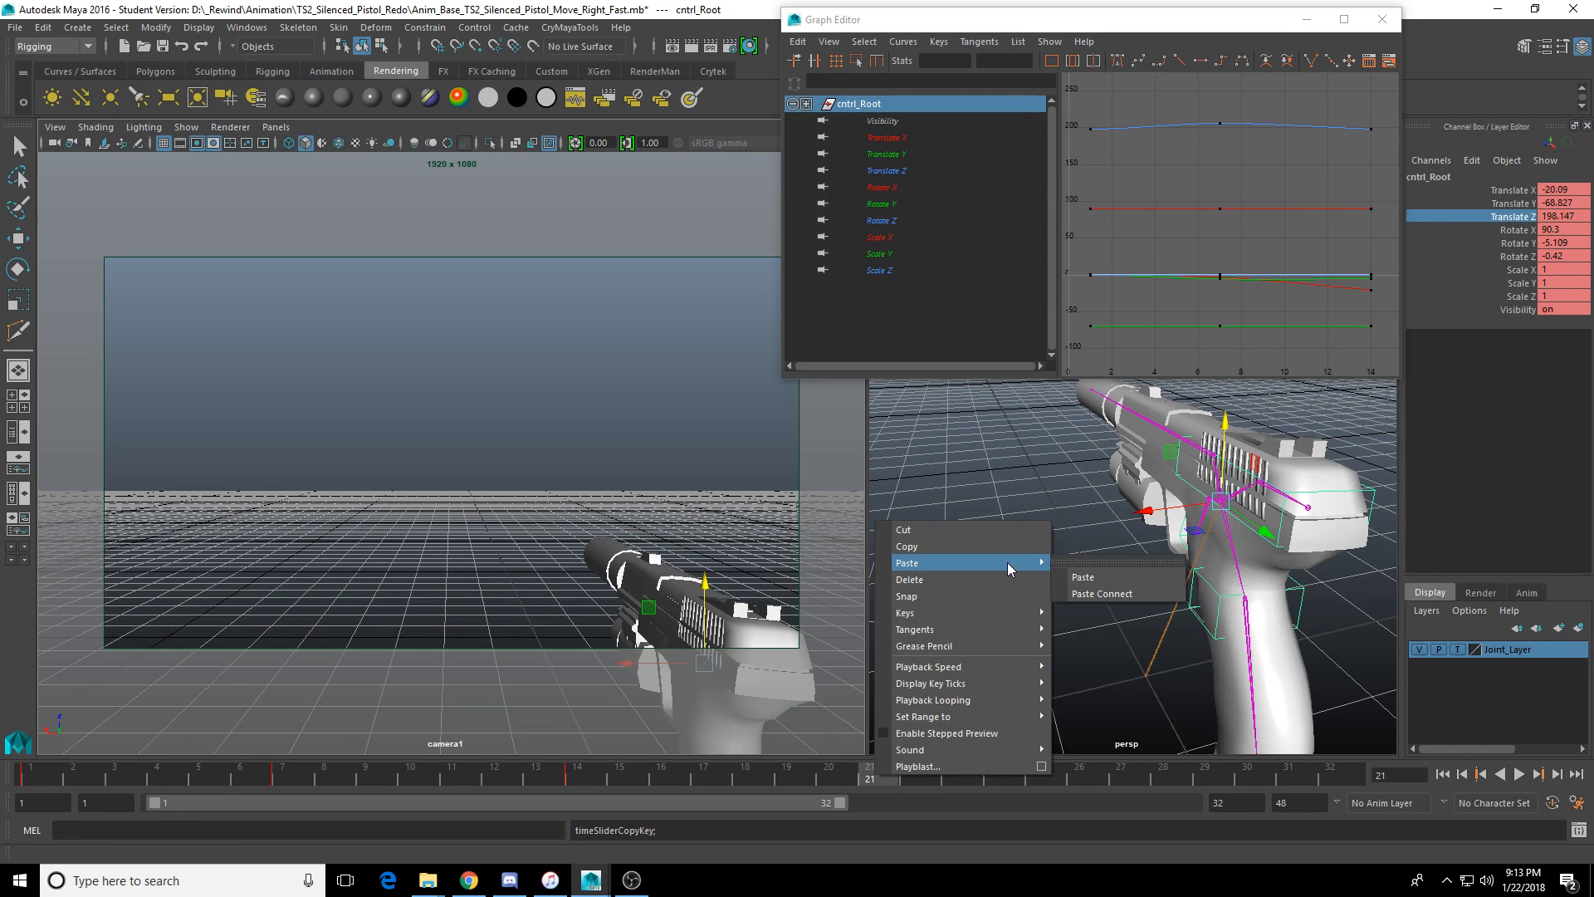
click(1121, 564)
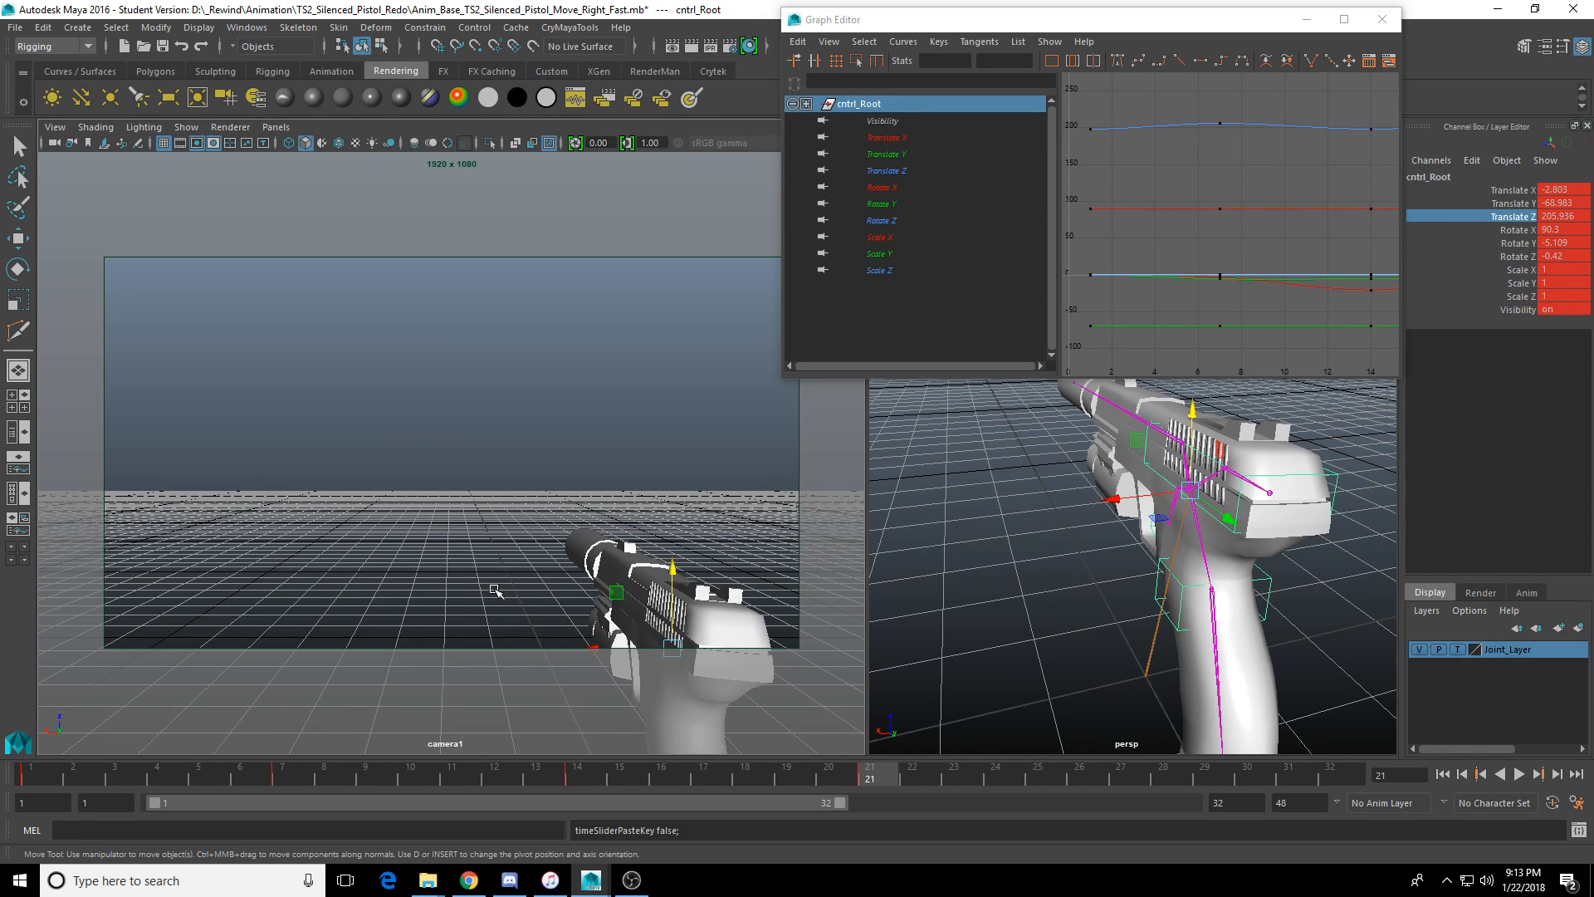
Play back the motion through to the key at frame 21.
click(189, 774)
key(alt+v)
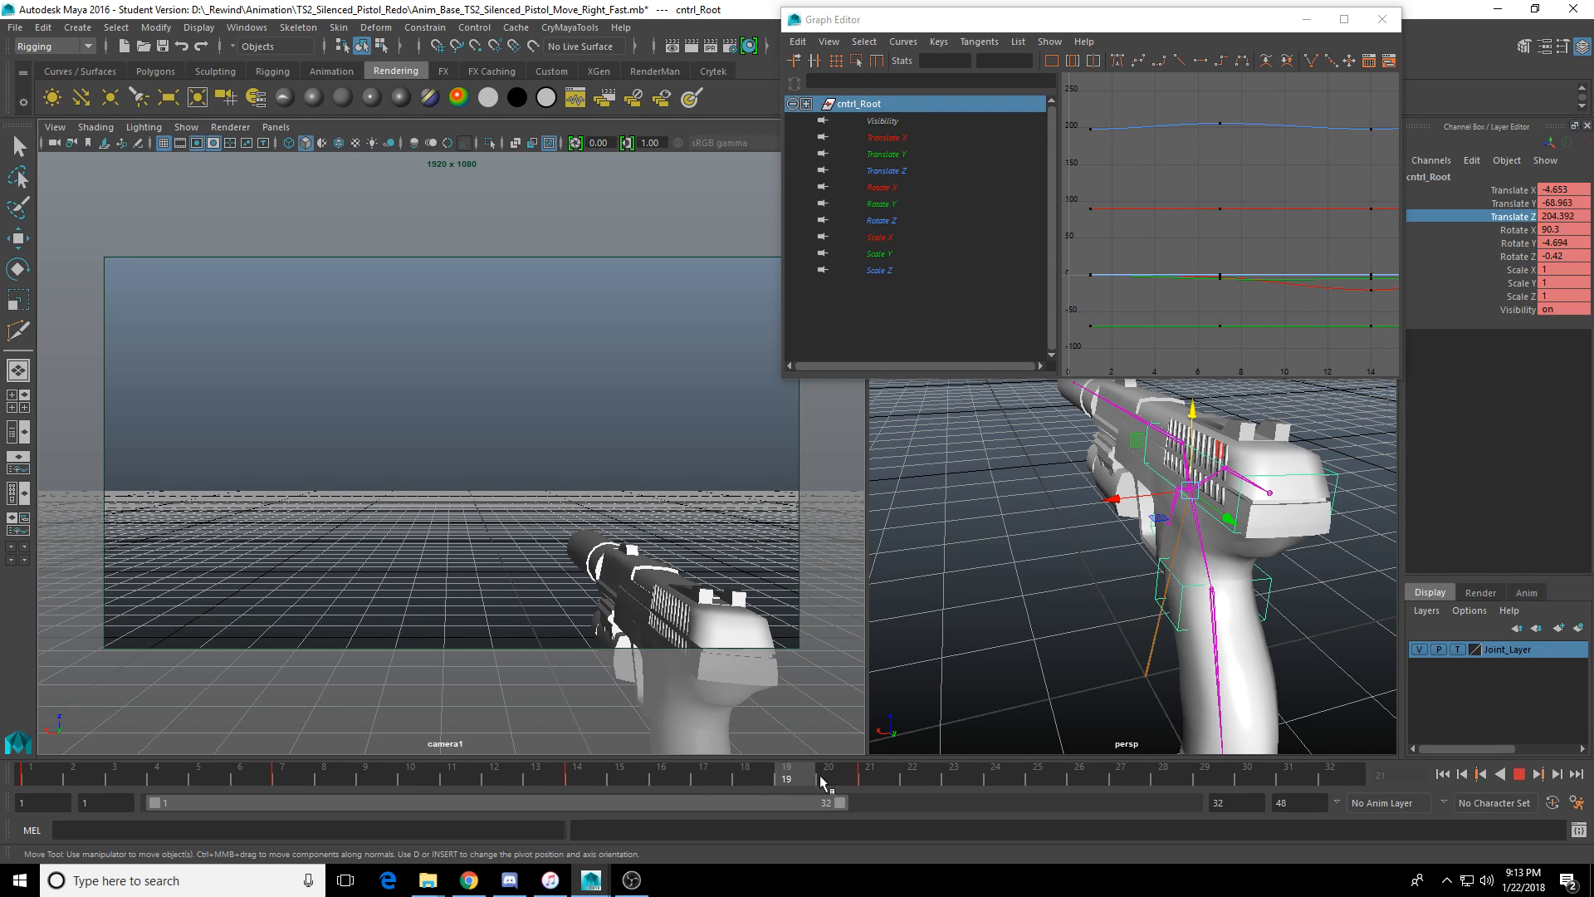
click(869, 774)
Examine the root control's translate curves in the Graph Editor, focusing on the shape of the Translate X curve.
key(a)
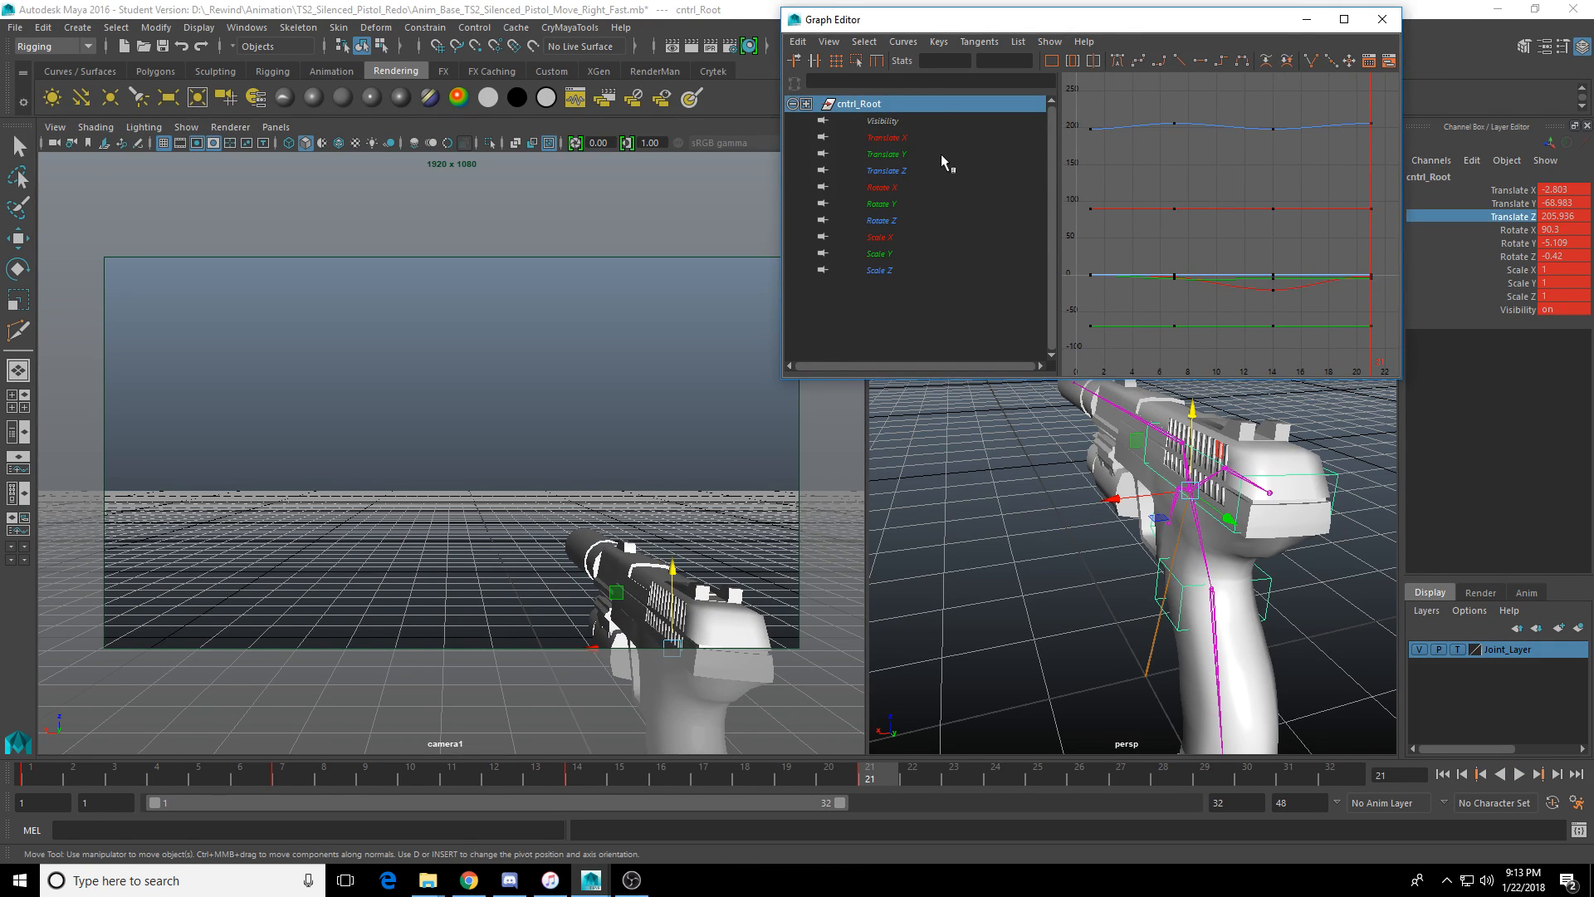
click(882, 187)
drag(918, 138, 914, 171)
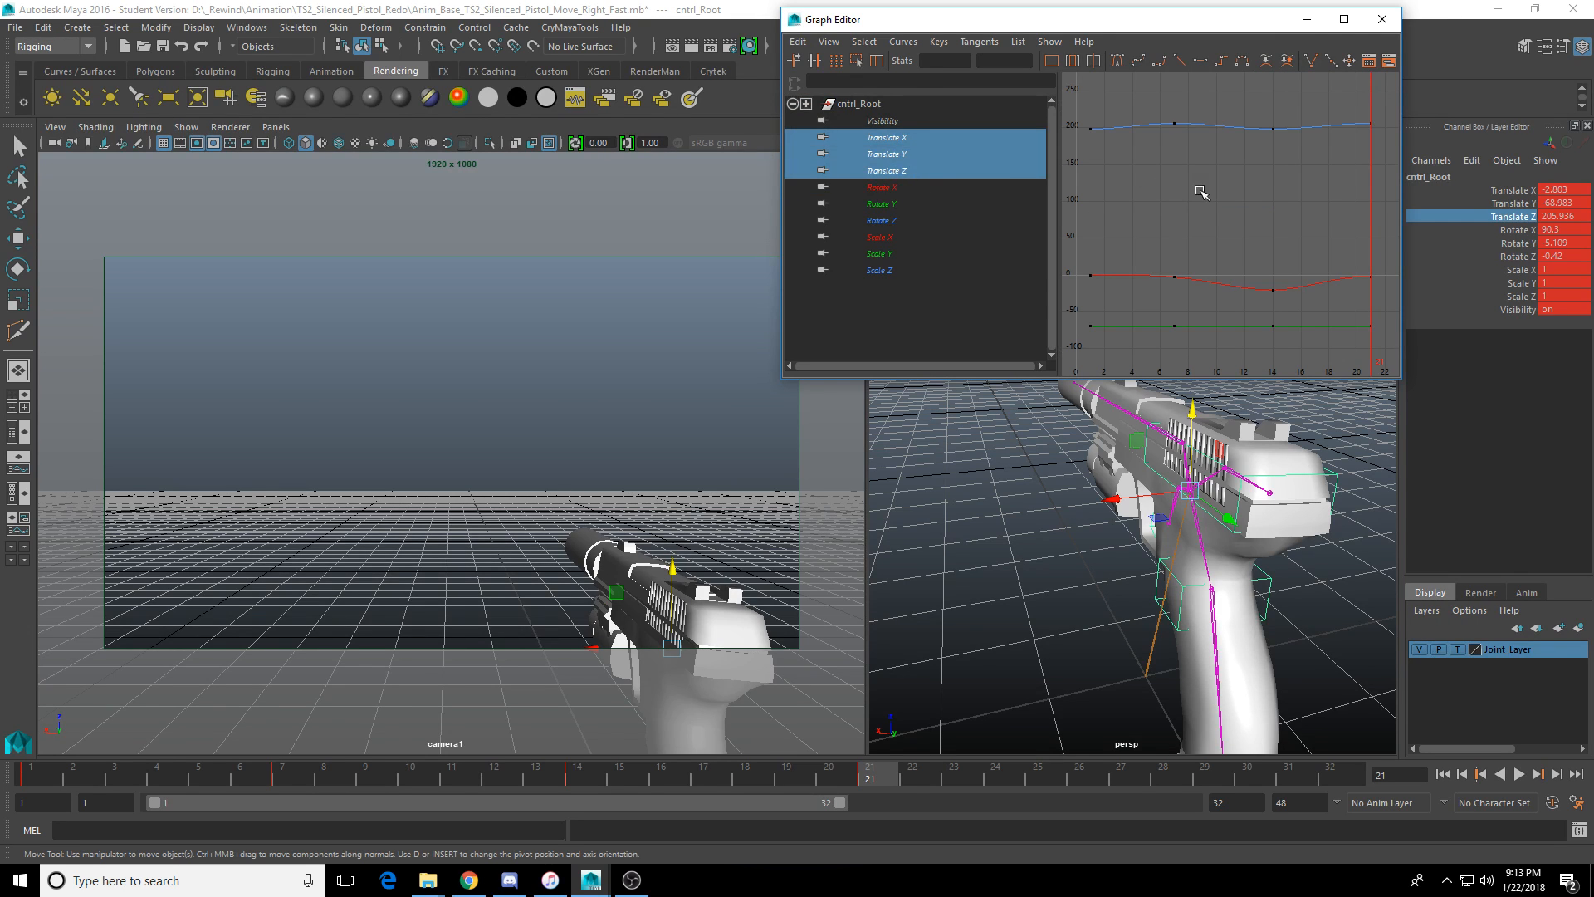
drag(1129, 102, 1366, 379)
click(1181, 232)
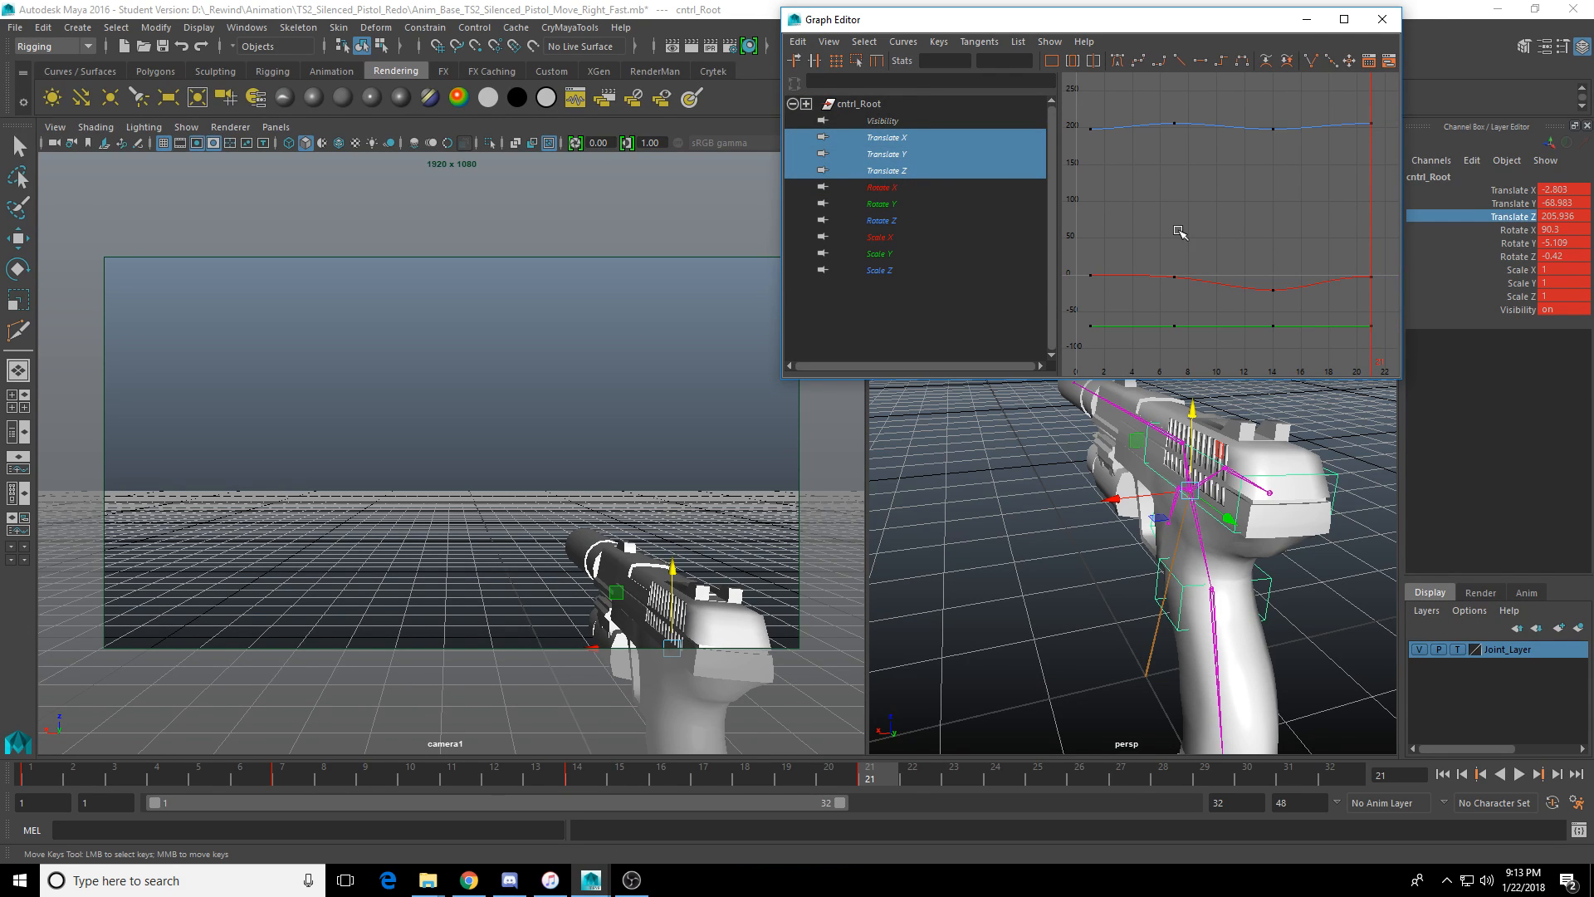
drag(1086, 243, 1389, 297)
key(f)
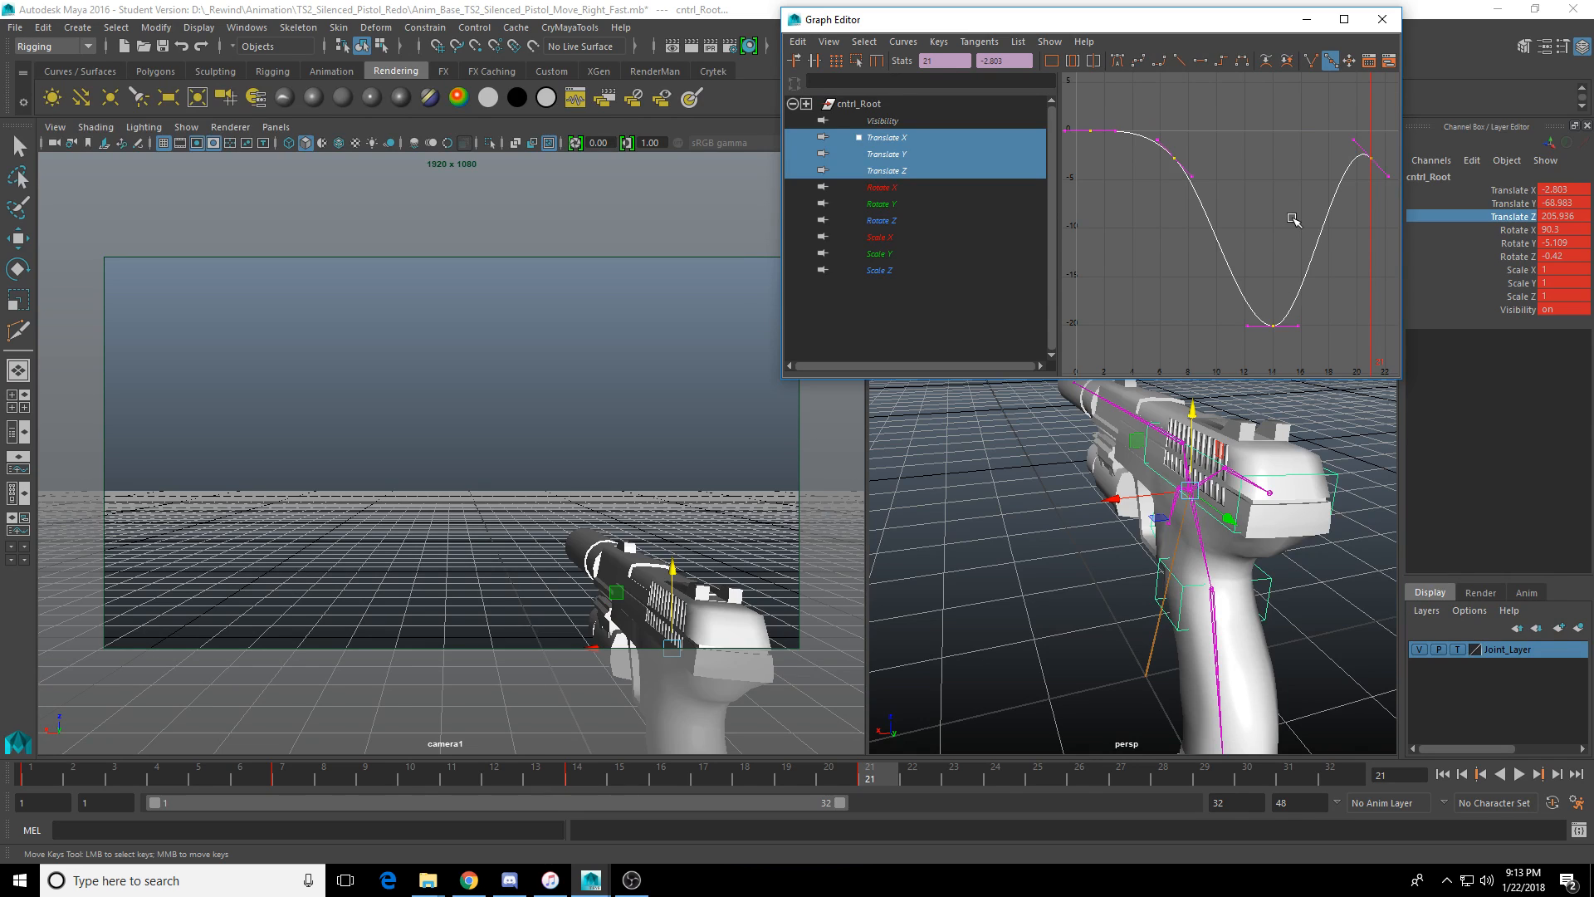
click(1103, 307)
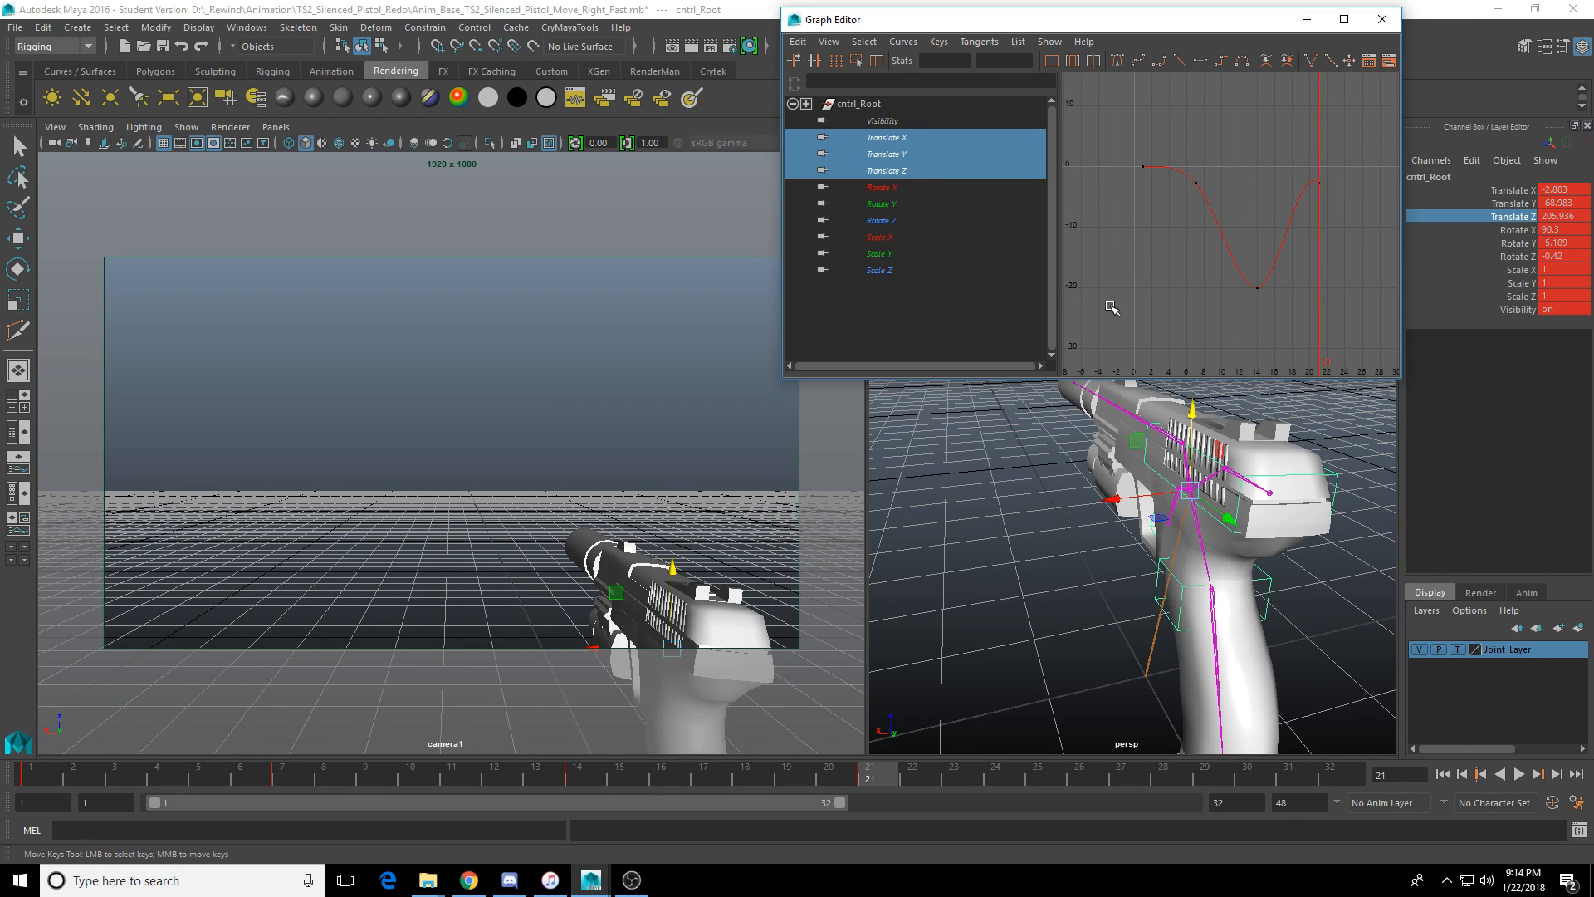
Replay the animation and scrub from frame 1 towards frame 21 to review the sideways motion.
key(alt+v)
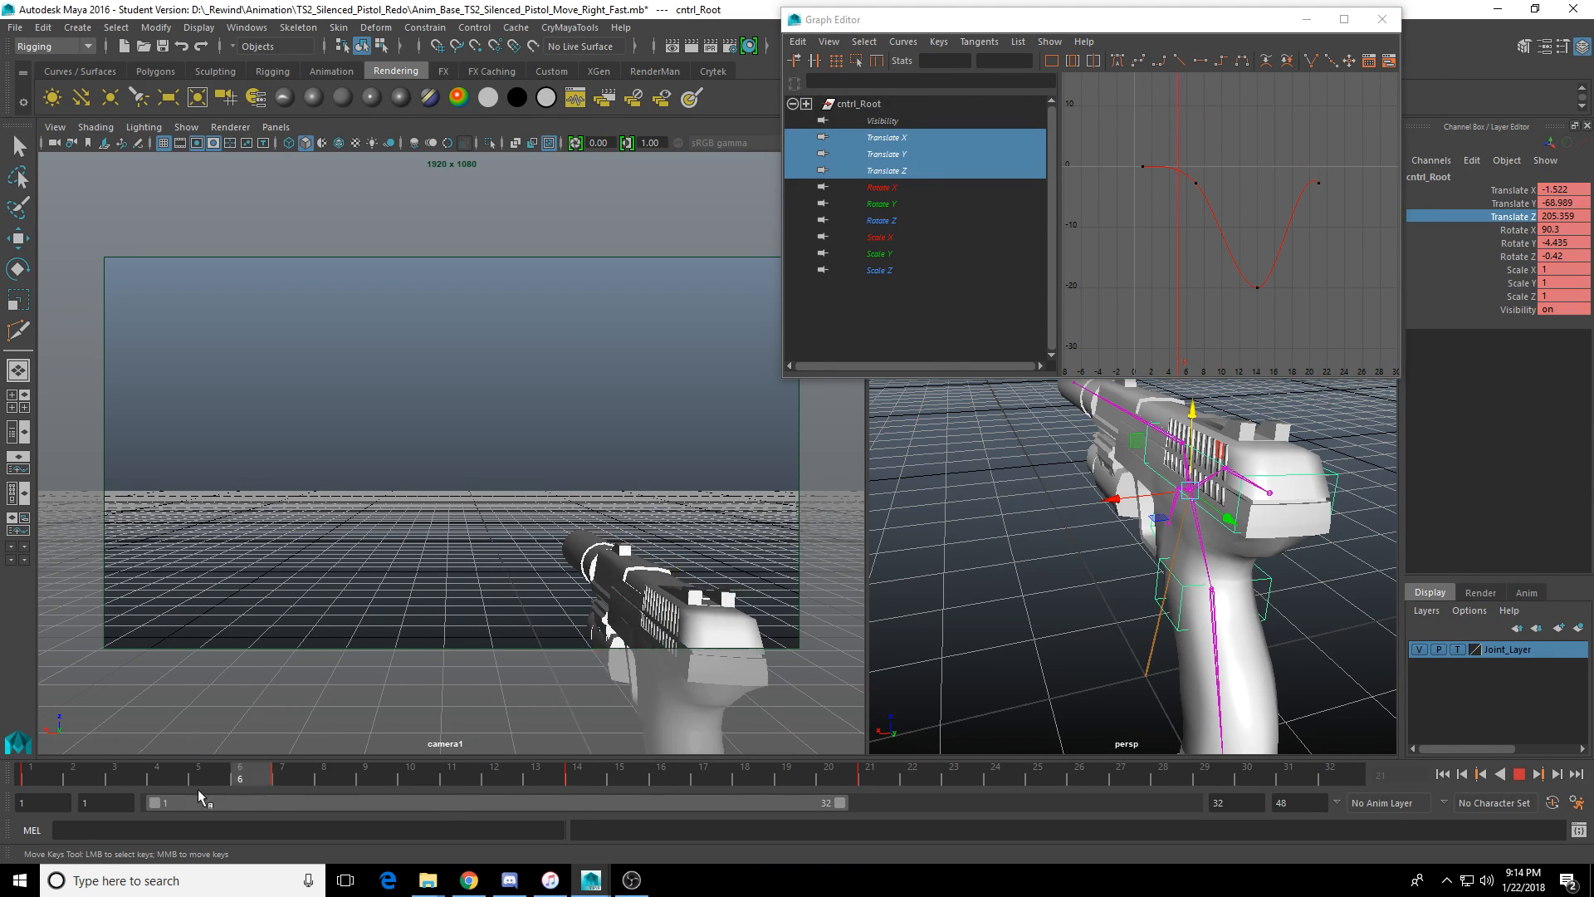
key(alt+v)
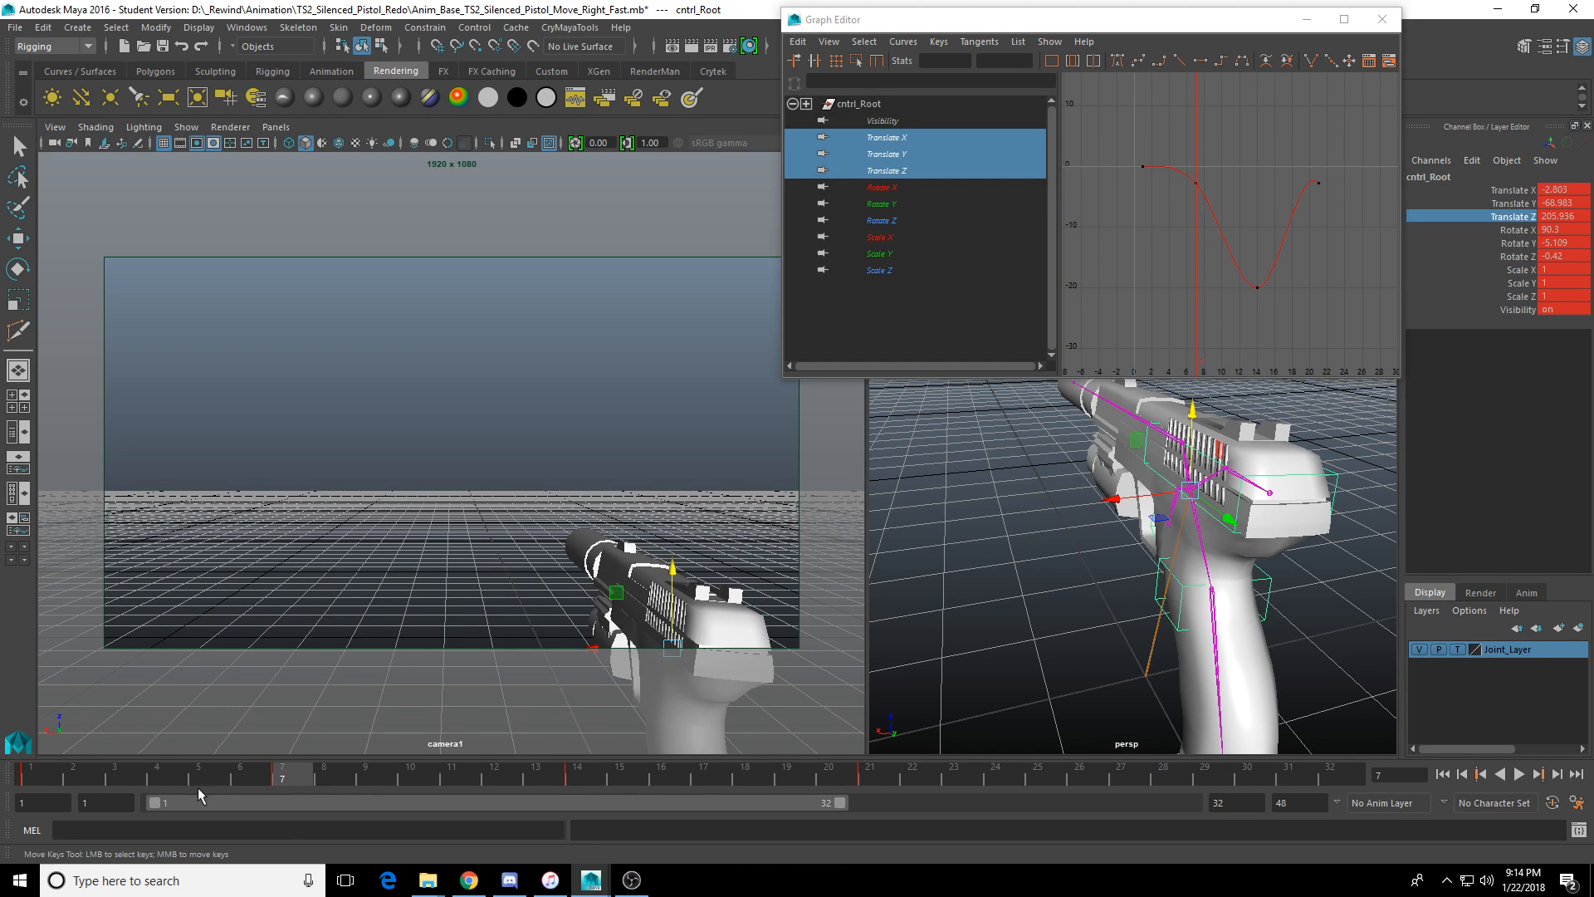
click(30, 780)
drag(30, 781, 853, 779)
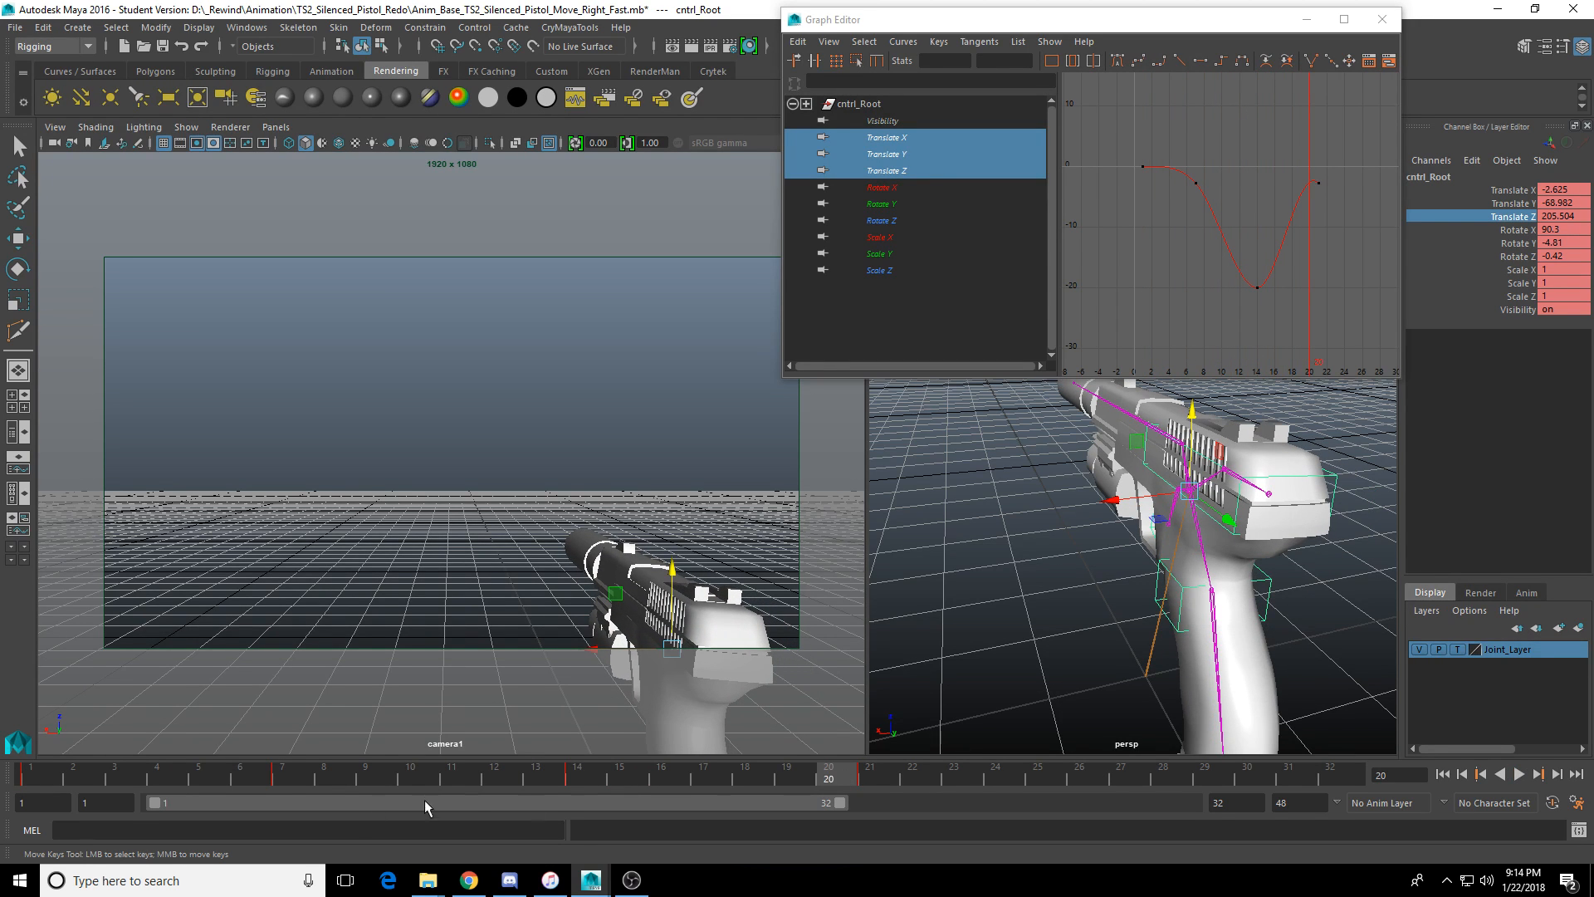
Copy the root control's key at frame 1, paste it at frame 28, and play the animation.
drag(199, 779, 41, 774)
right_click(42, 774)
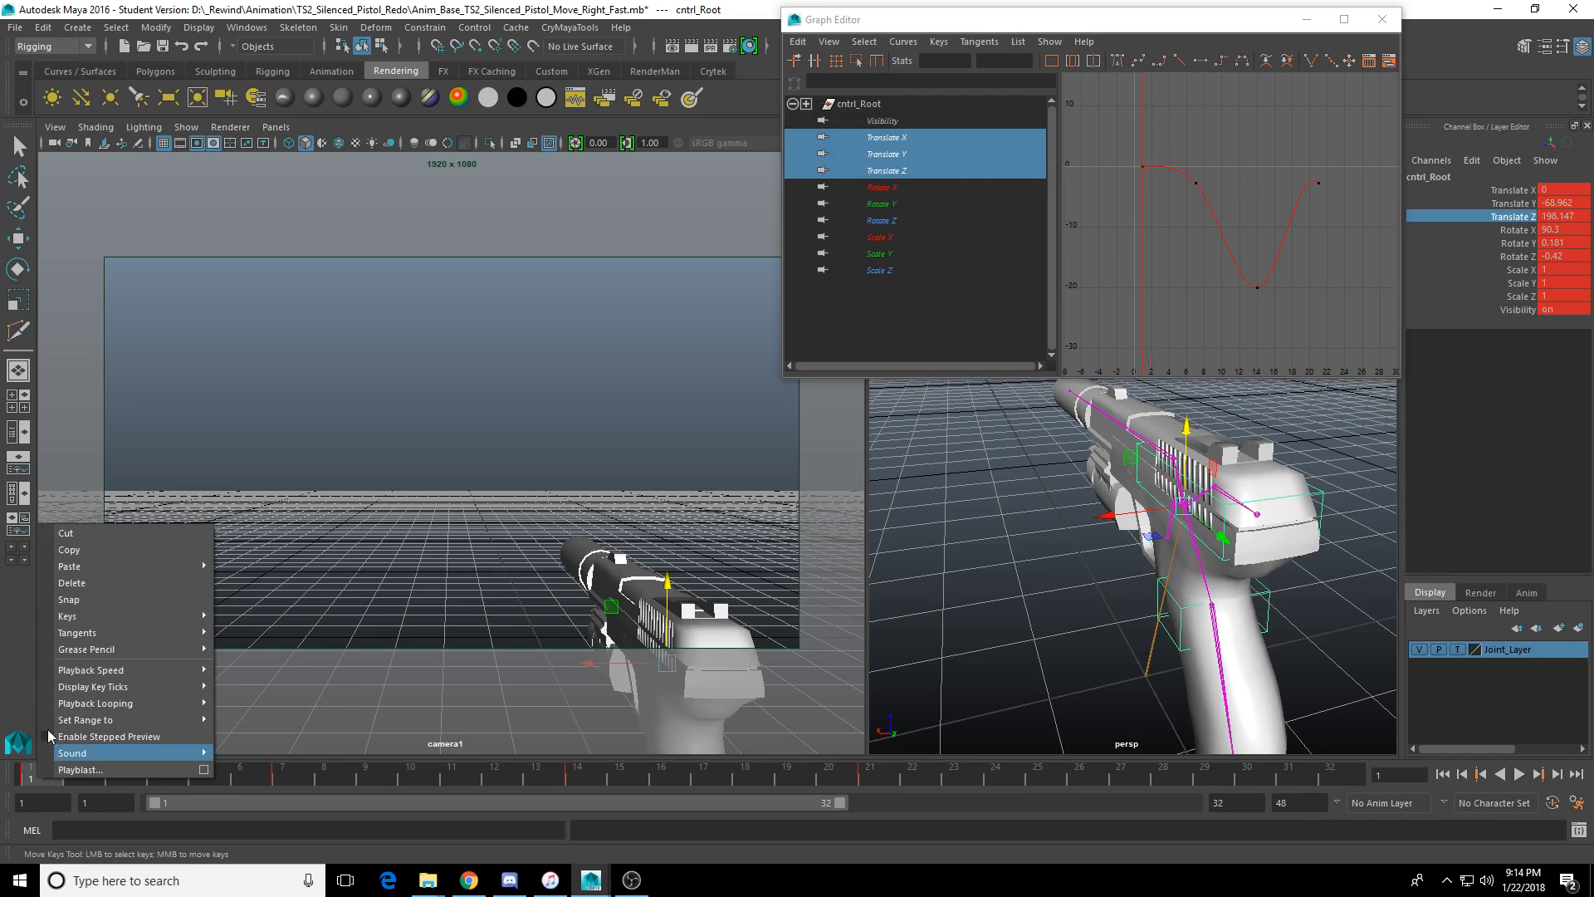
click(110, 553)
drag(855, 776, 1168, 779)
right_click(1169, 775)
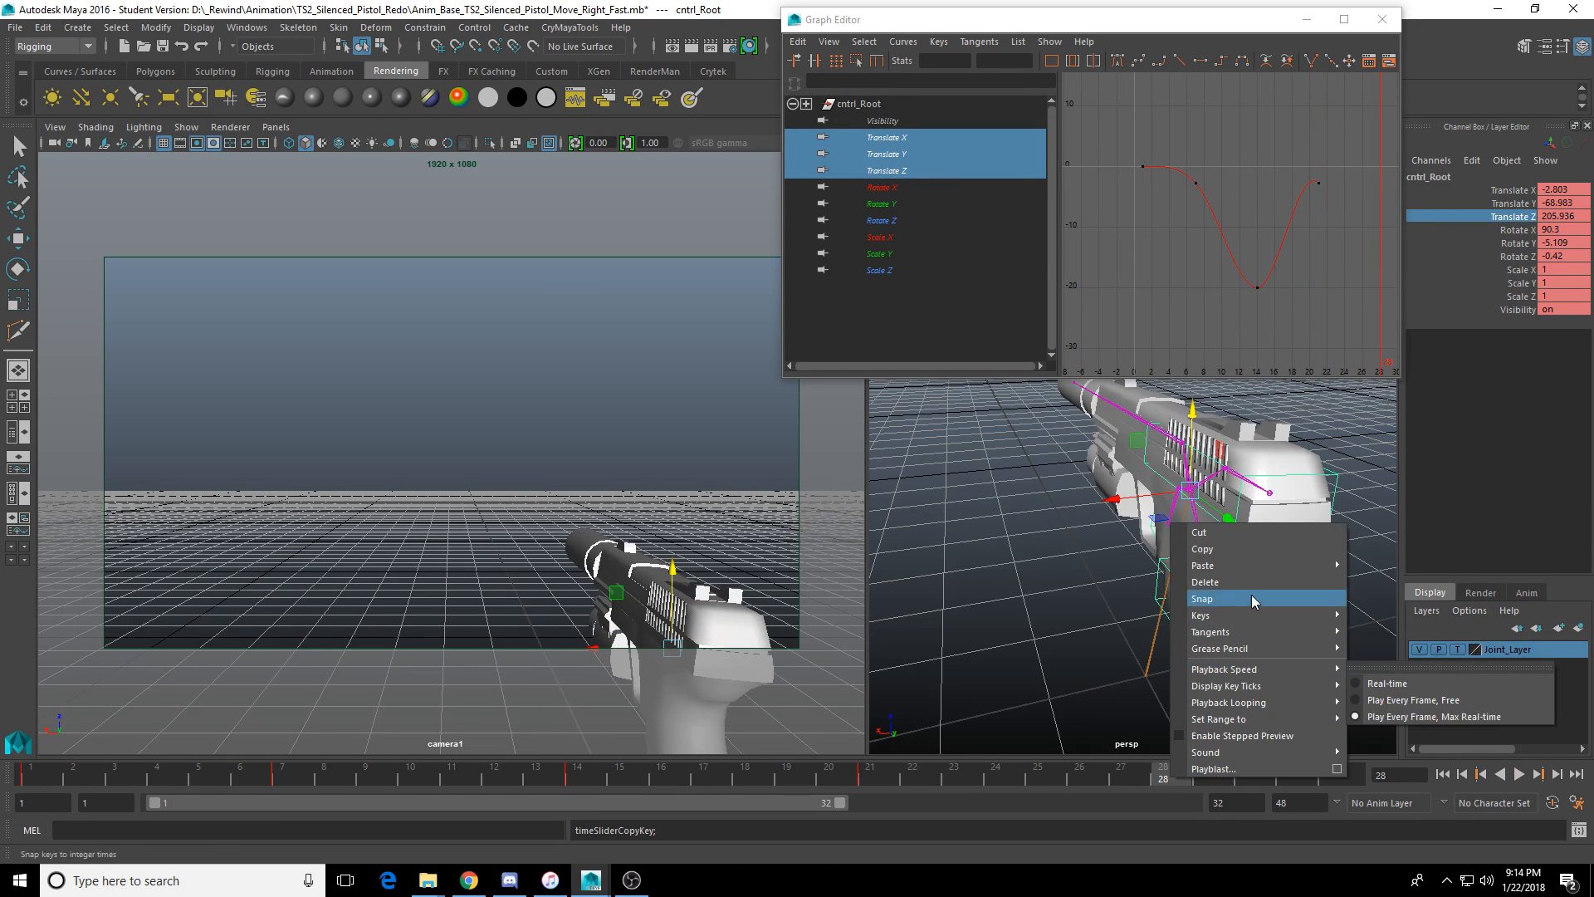
mouse_move(1298, 565)
click(1378, 579)
key(alt+v)
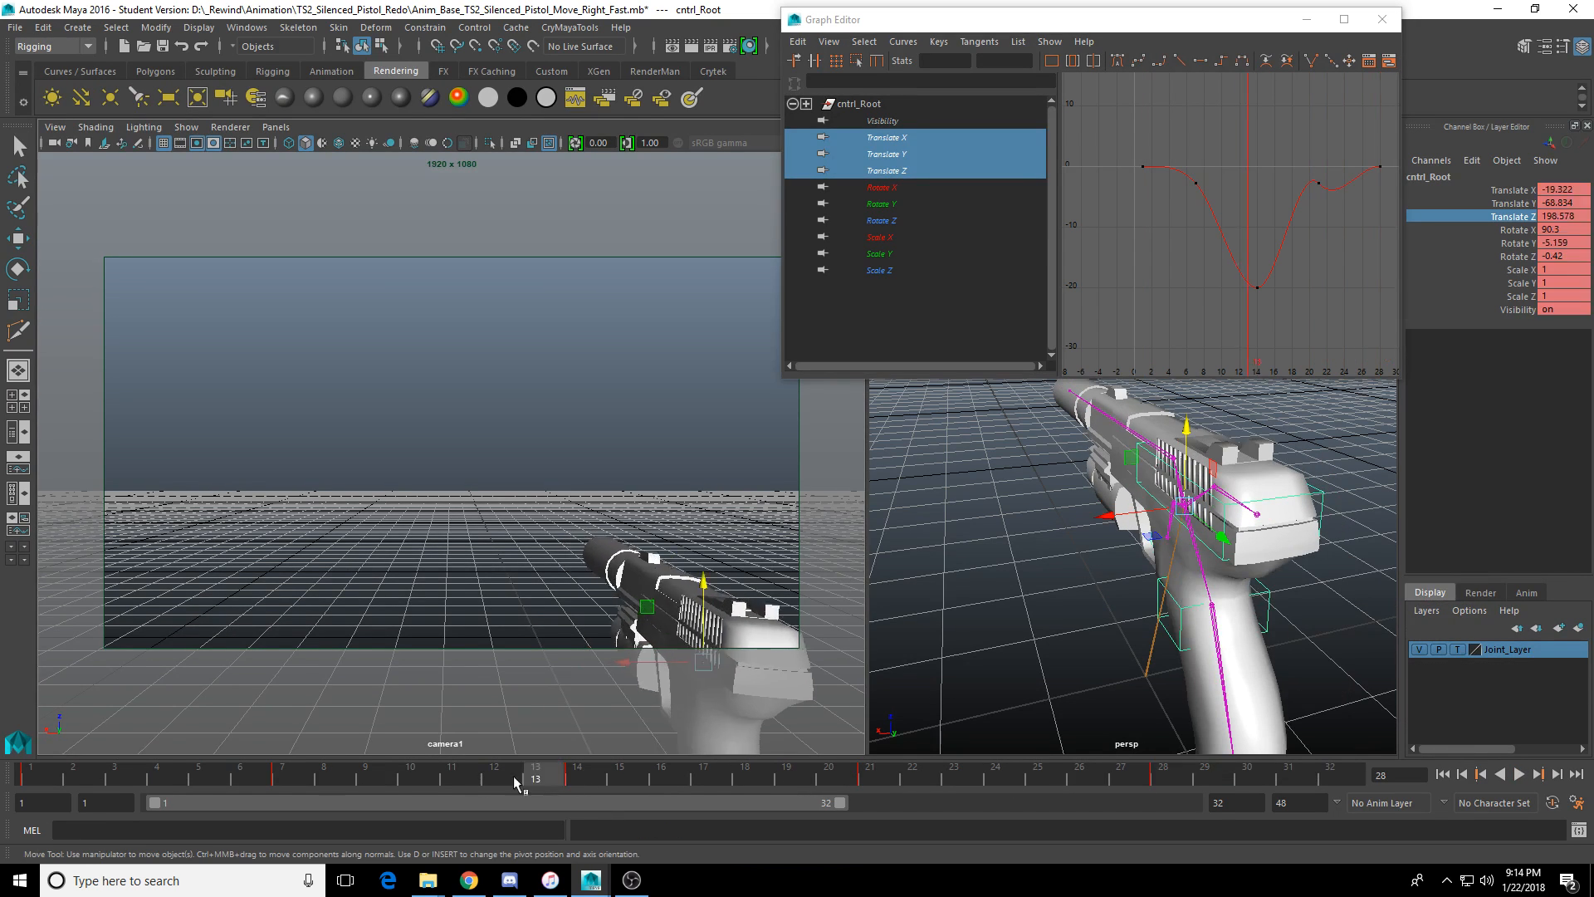
click(1108, 777)
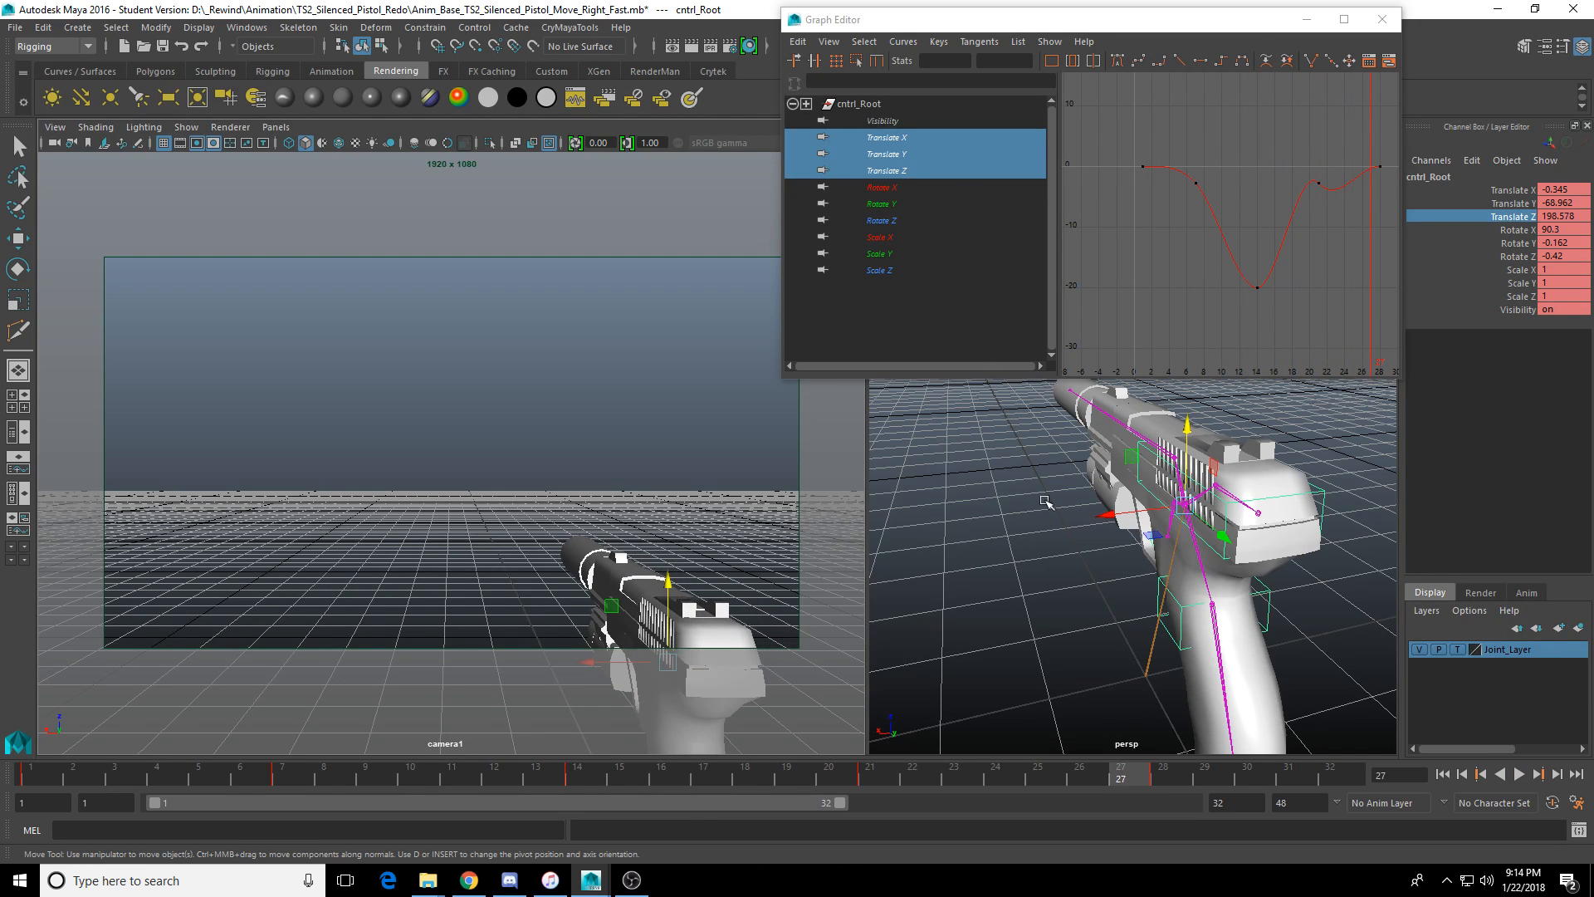
Rotate the Translate X tangent at frame 21 so the curve rises smoothly from frame 14 to frame 28.
drag(1279, 157, 1330, 202)
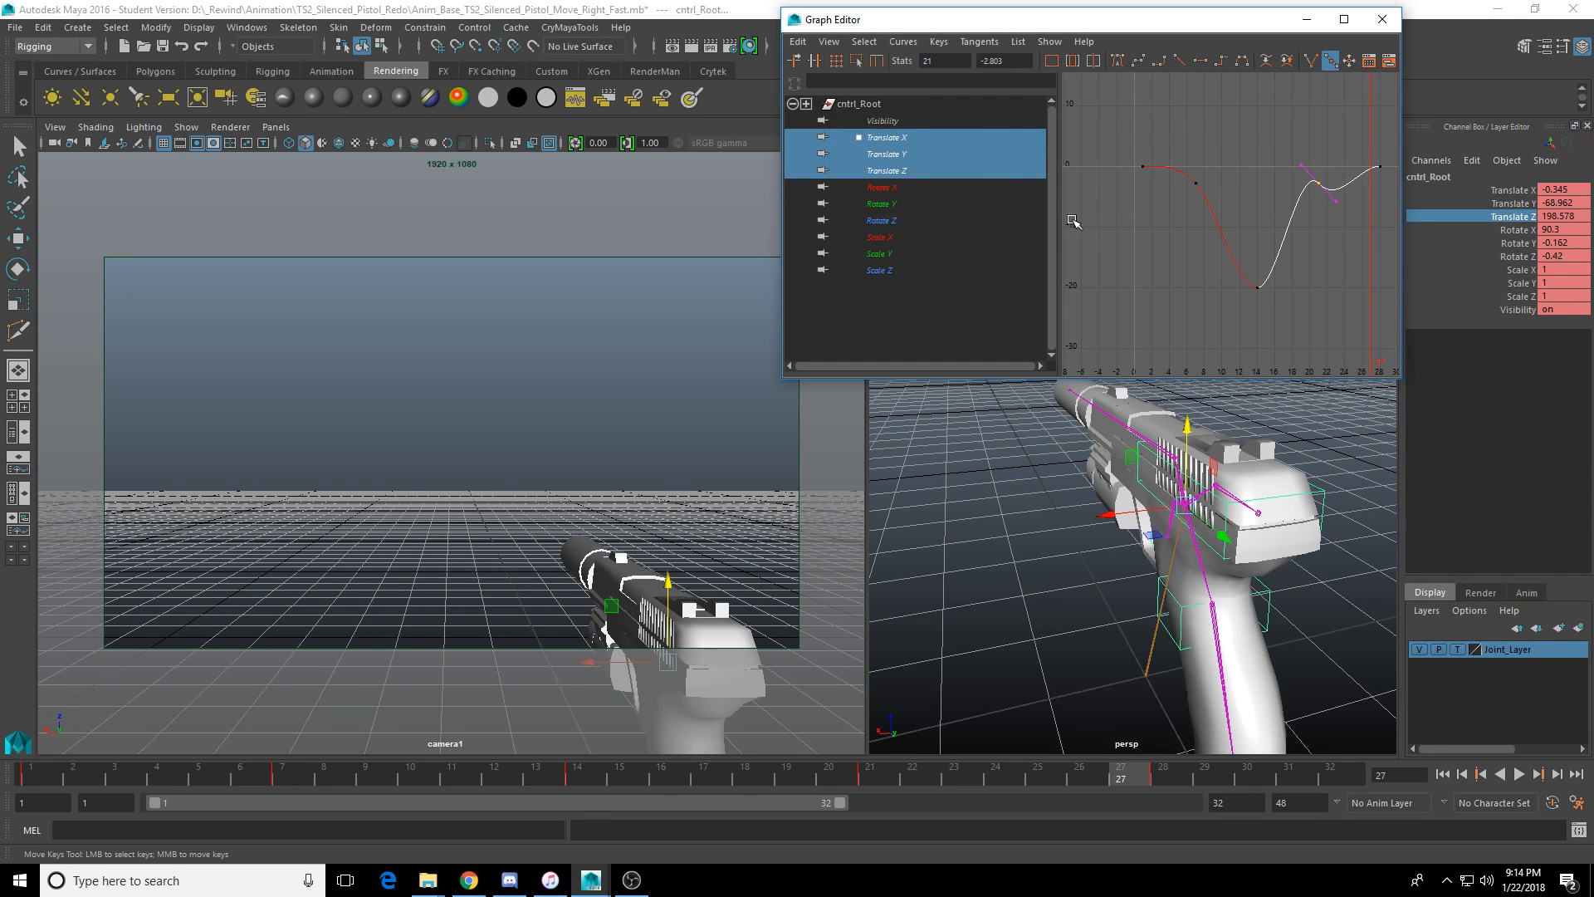
drag(1306, 166, 1311, 184)
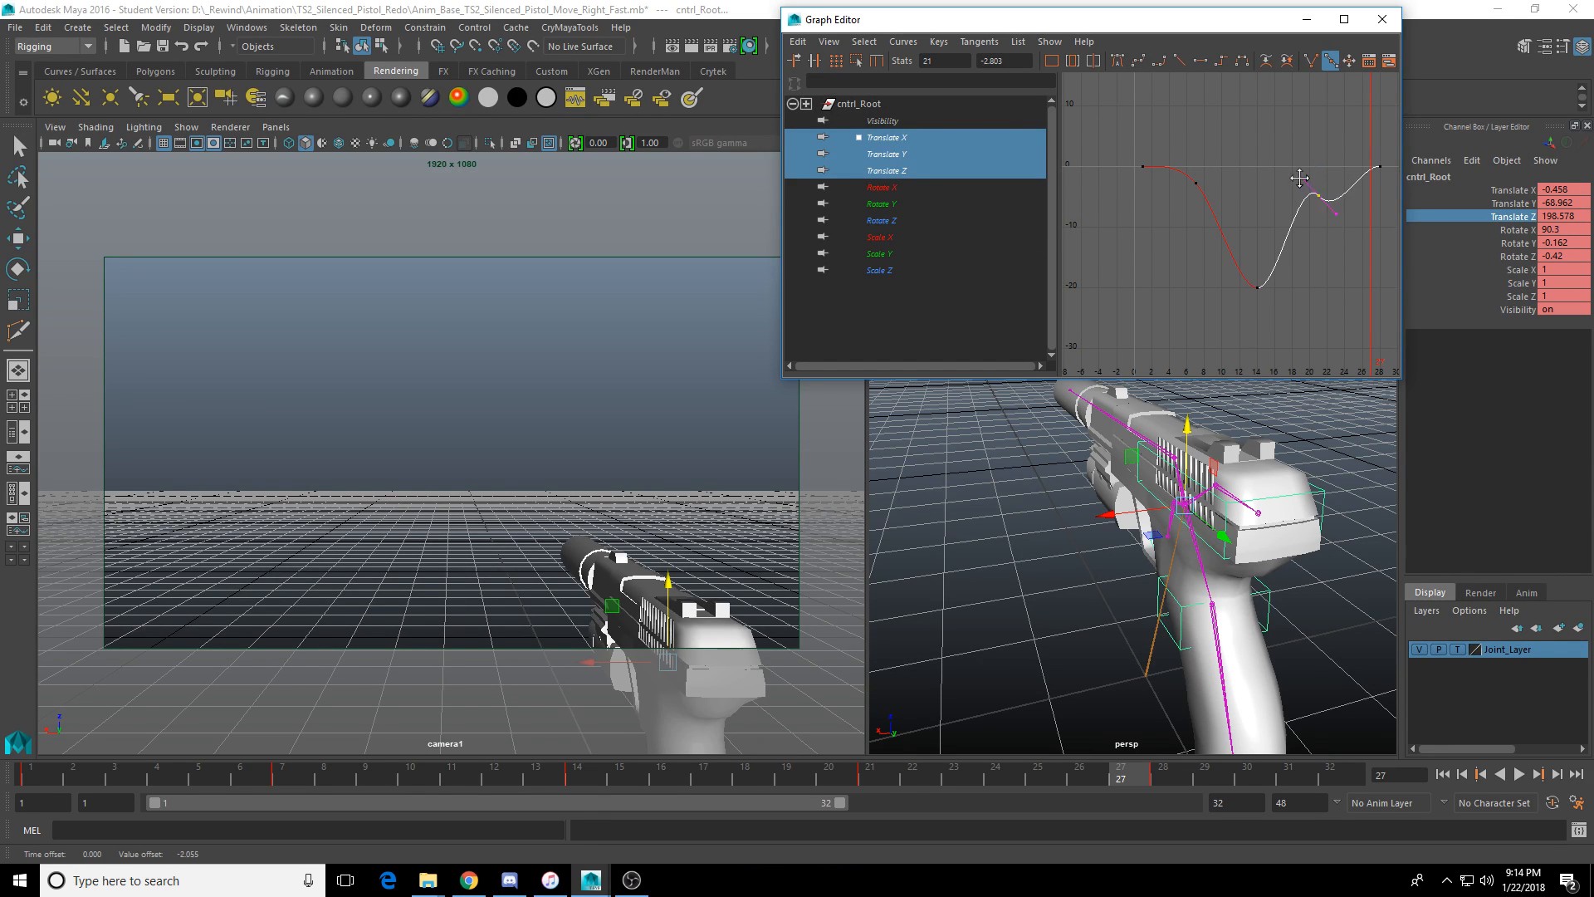
key(ctrl+z)
key(w)
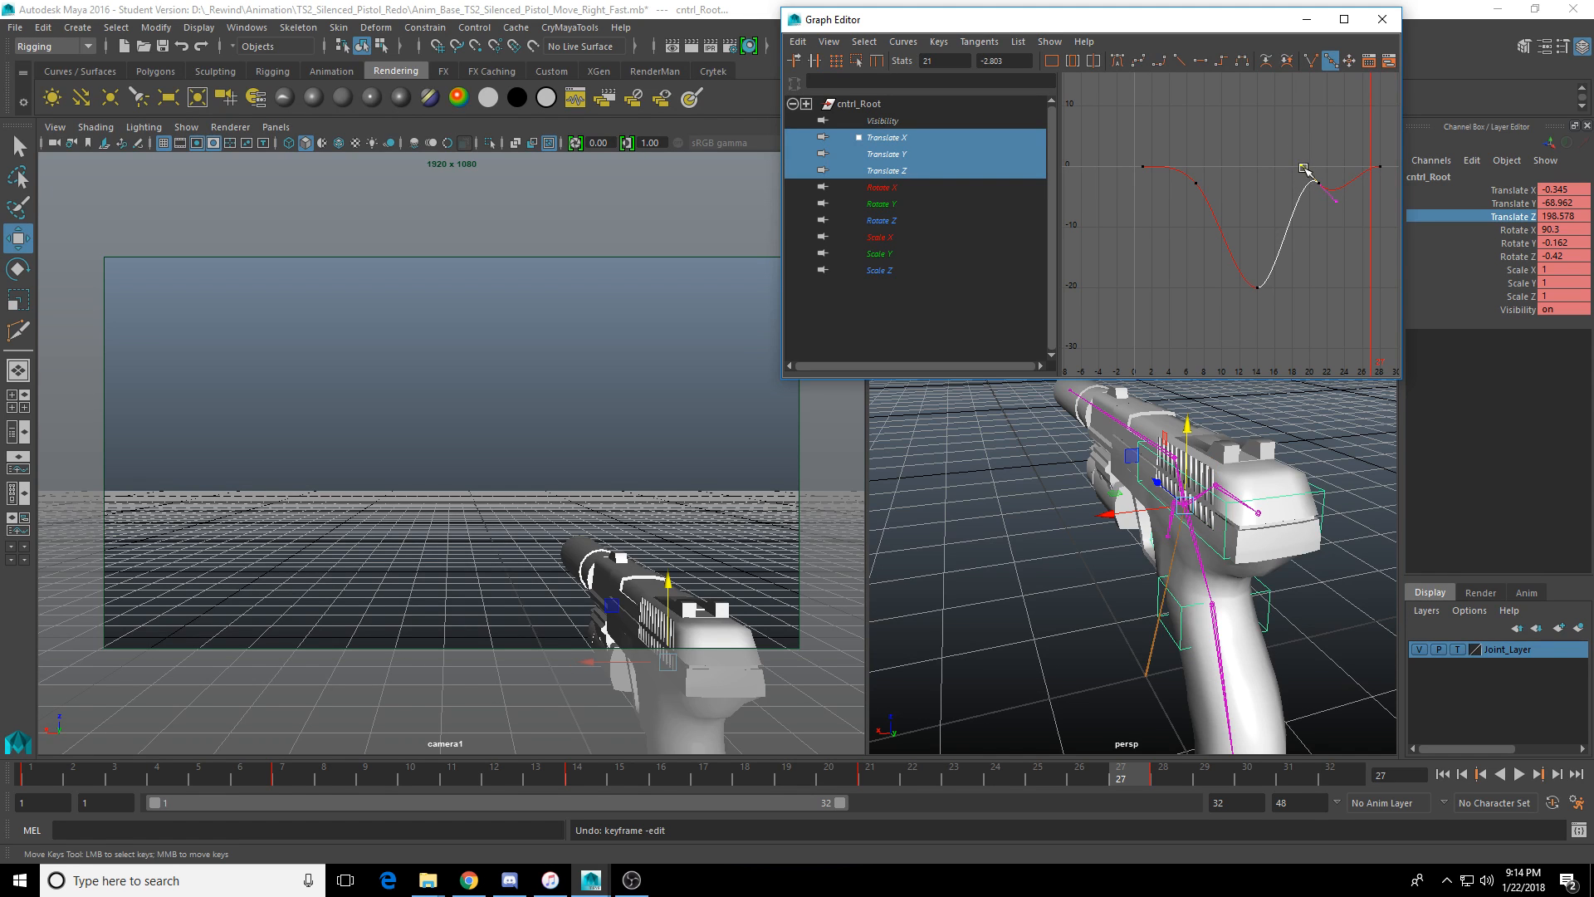
middle_drag(1306, 165, 1294, 197)
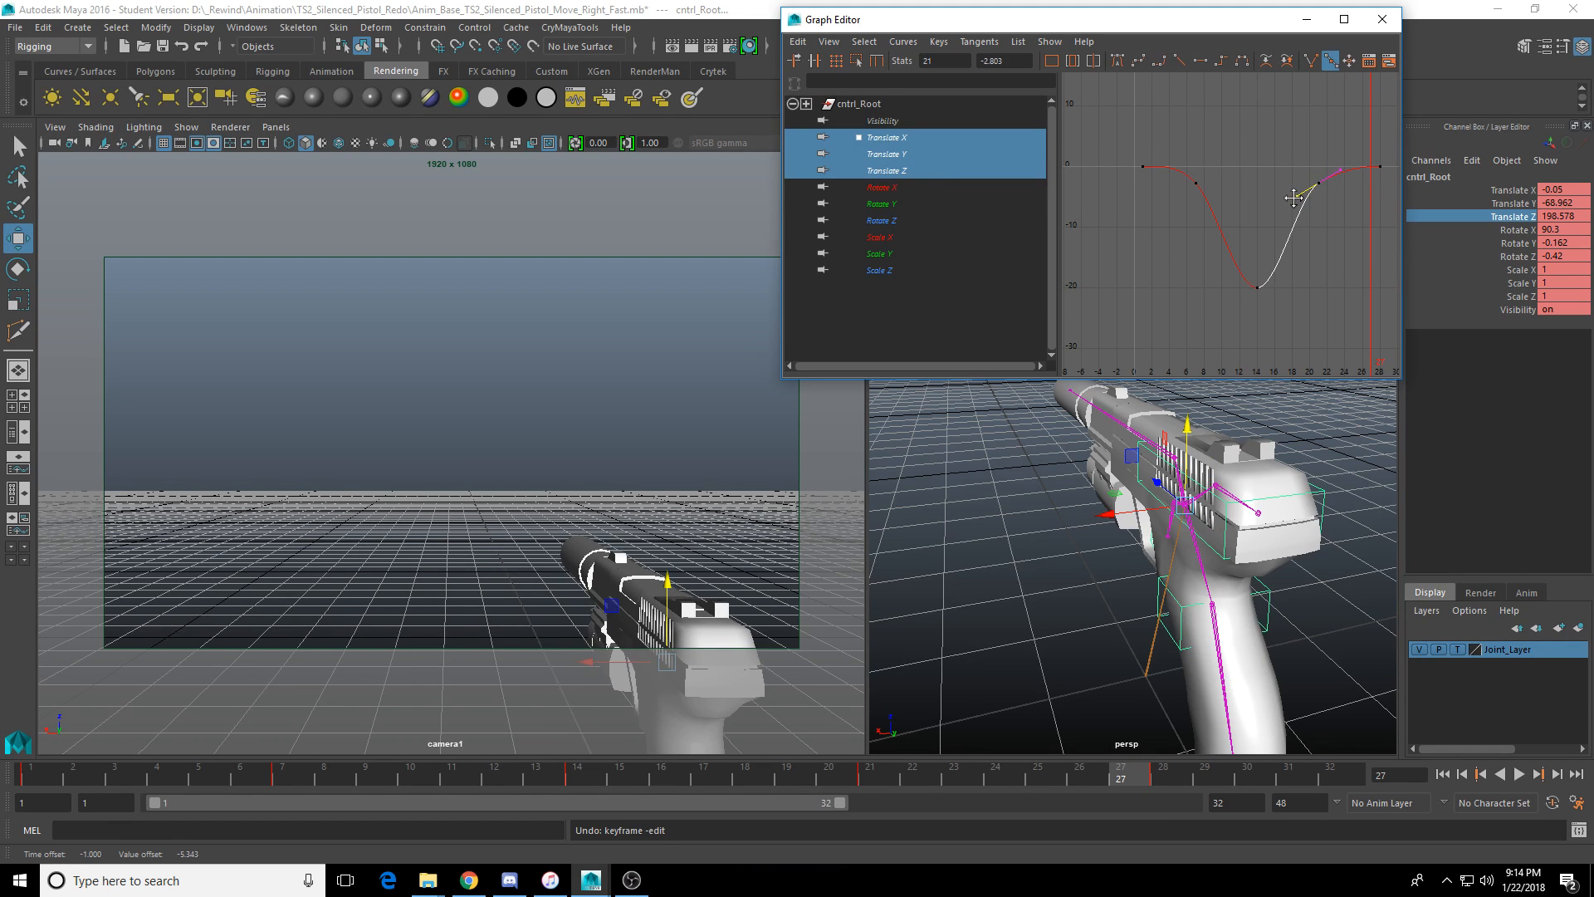
Isolate the root control's Translate Y curve and play the animation from frame 1.
click(923, 155)
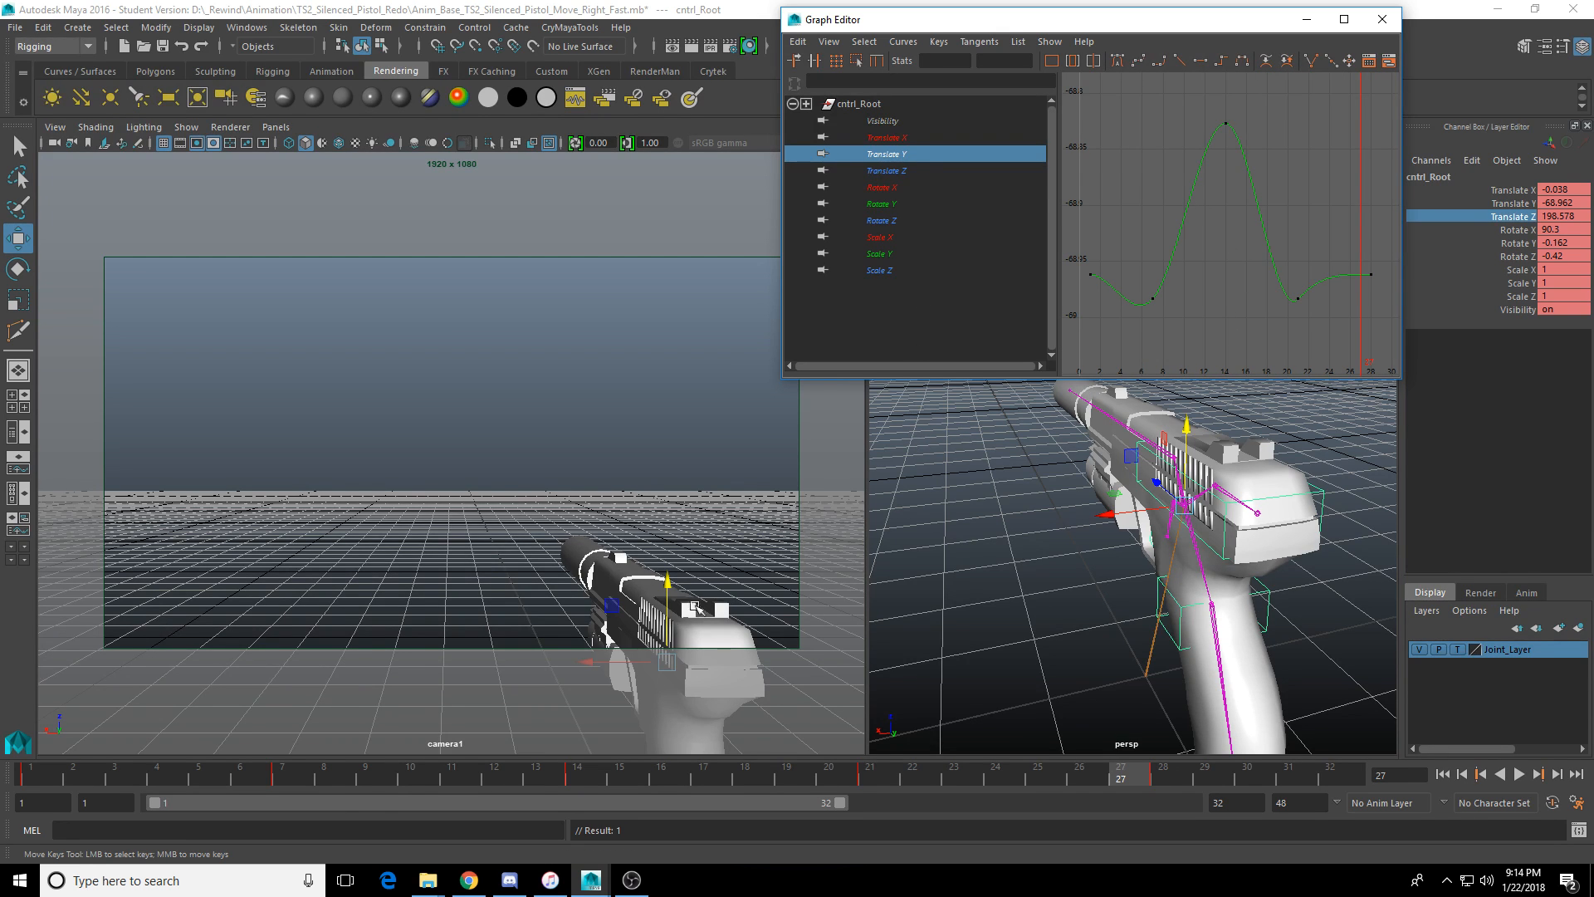
key(alt+v)
click(33, 778)
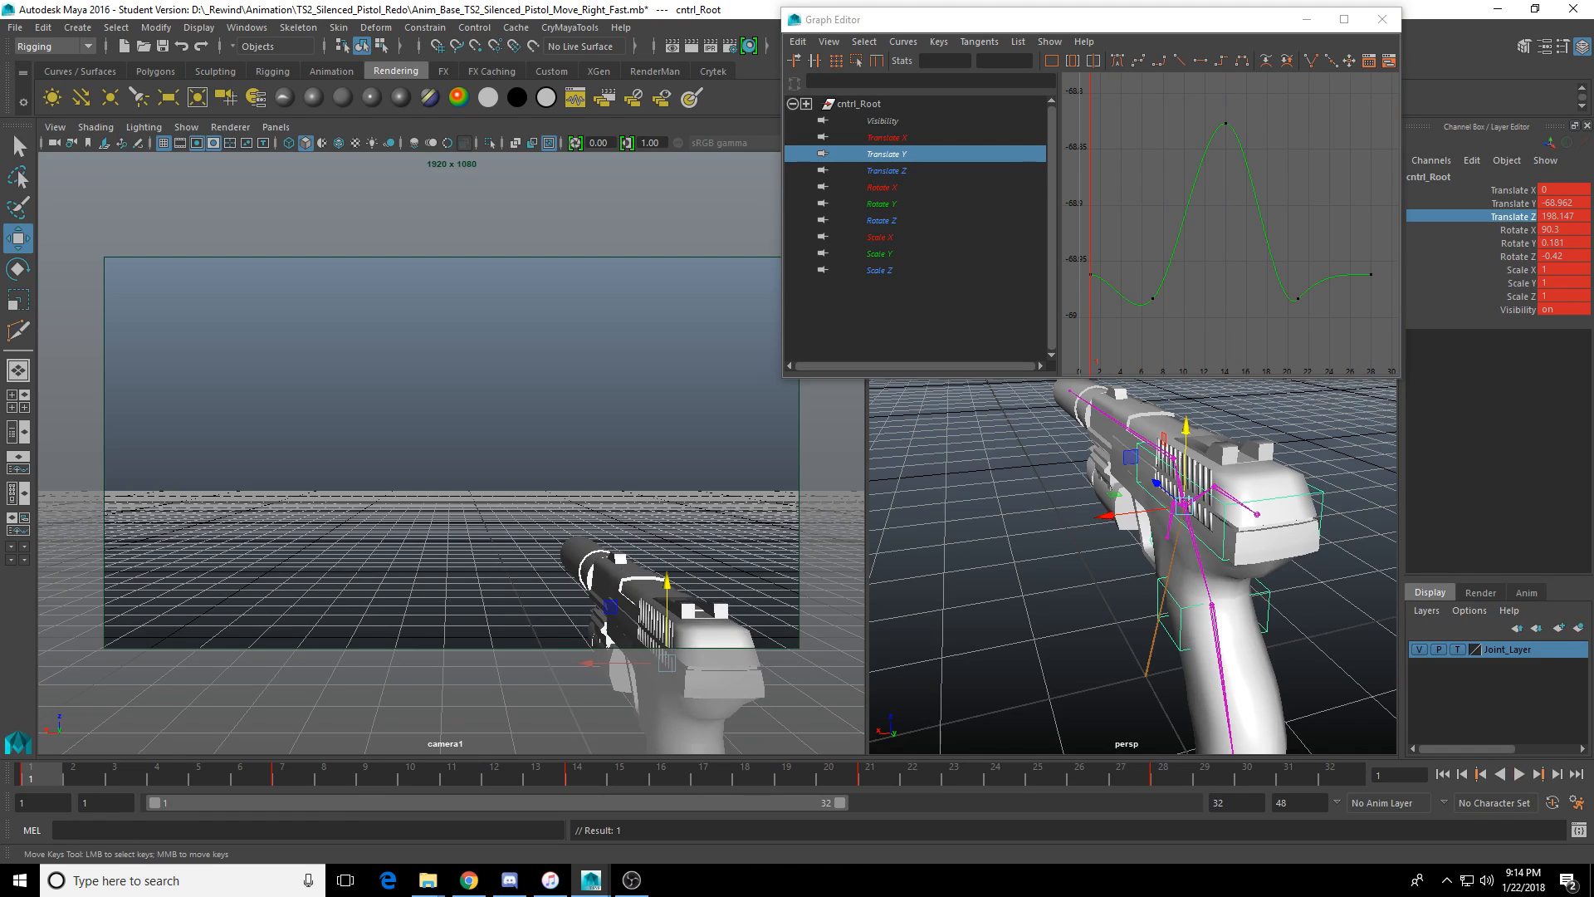
click(1519, 773)
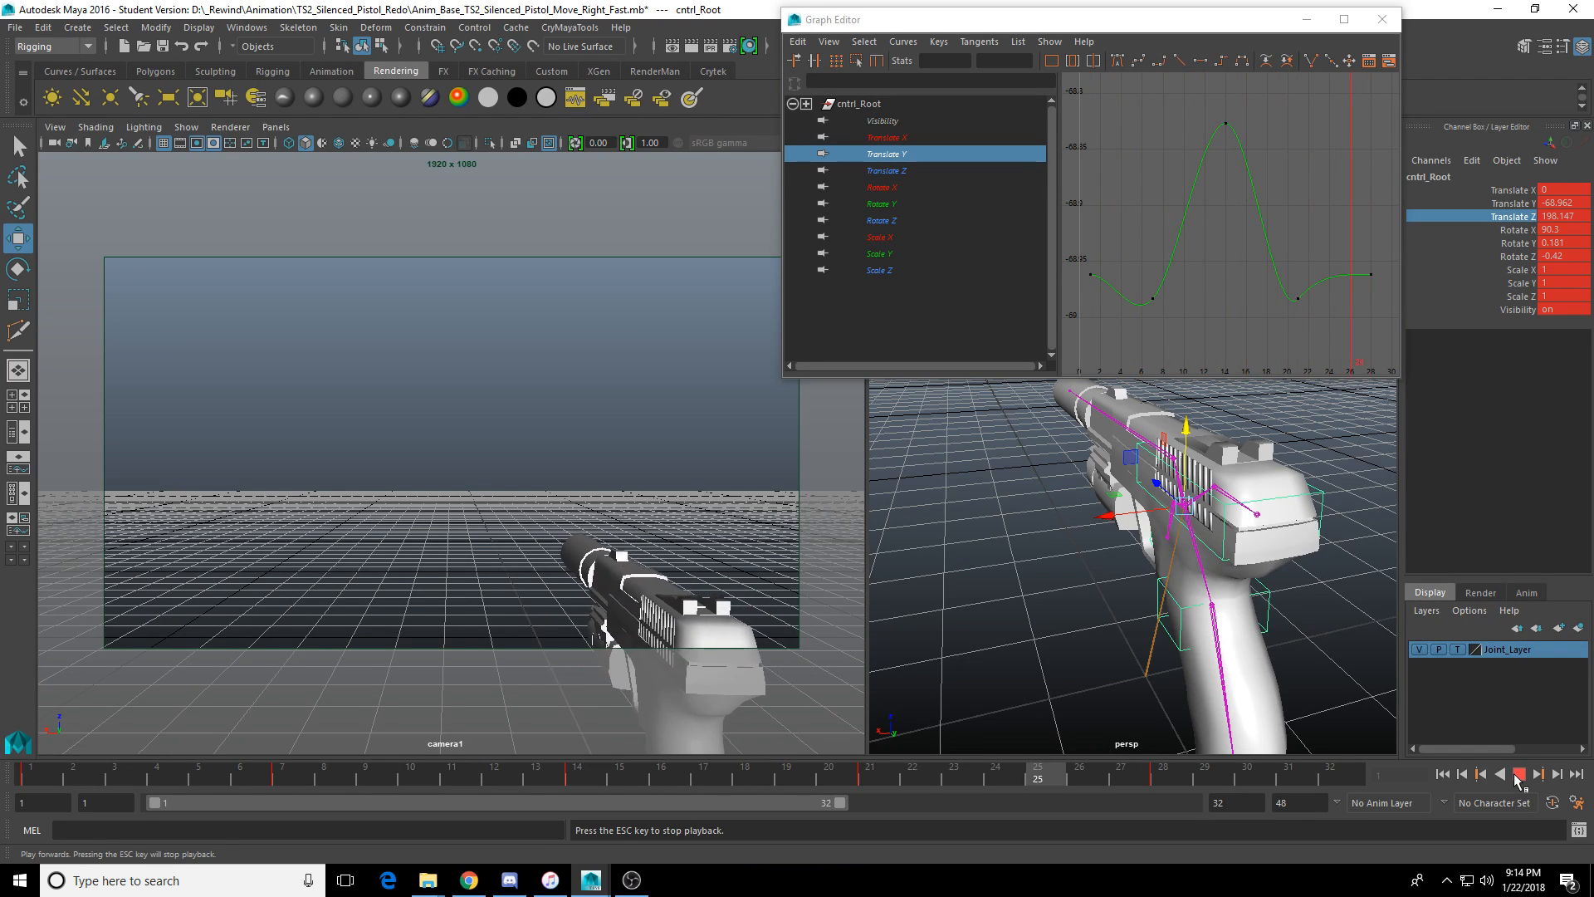
key(Escape)
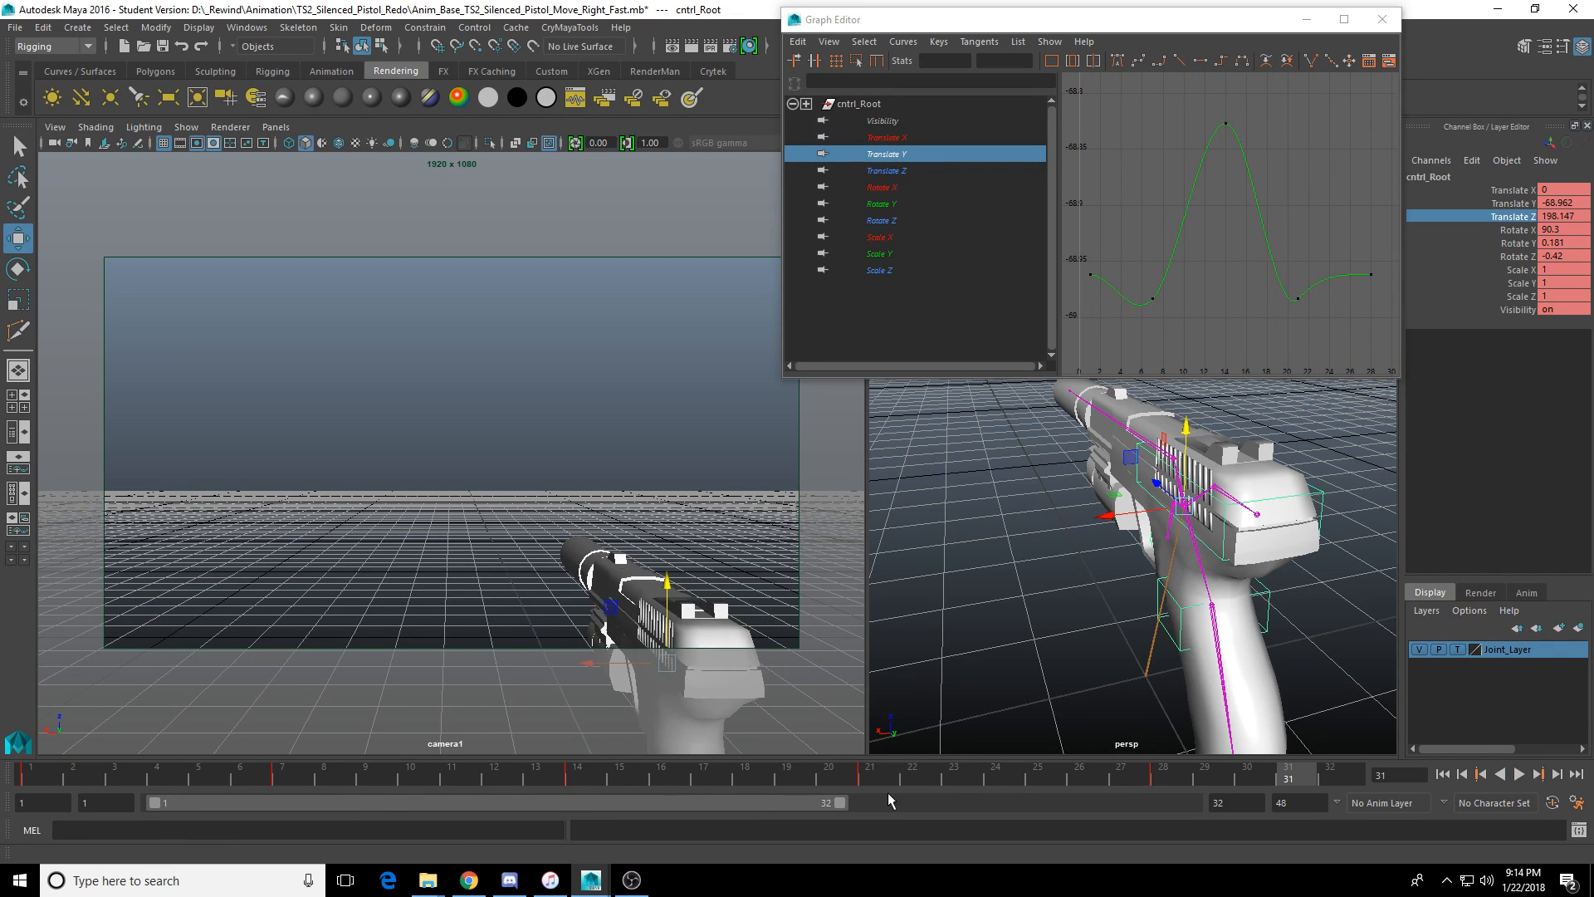
Shorten the playback range to end at frame 28 and play the loop.
drag(830, 802, 752, 810)
click(1519, 773)
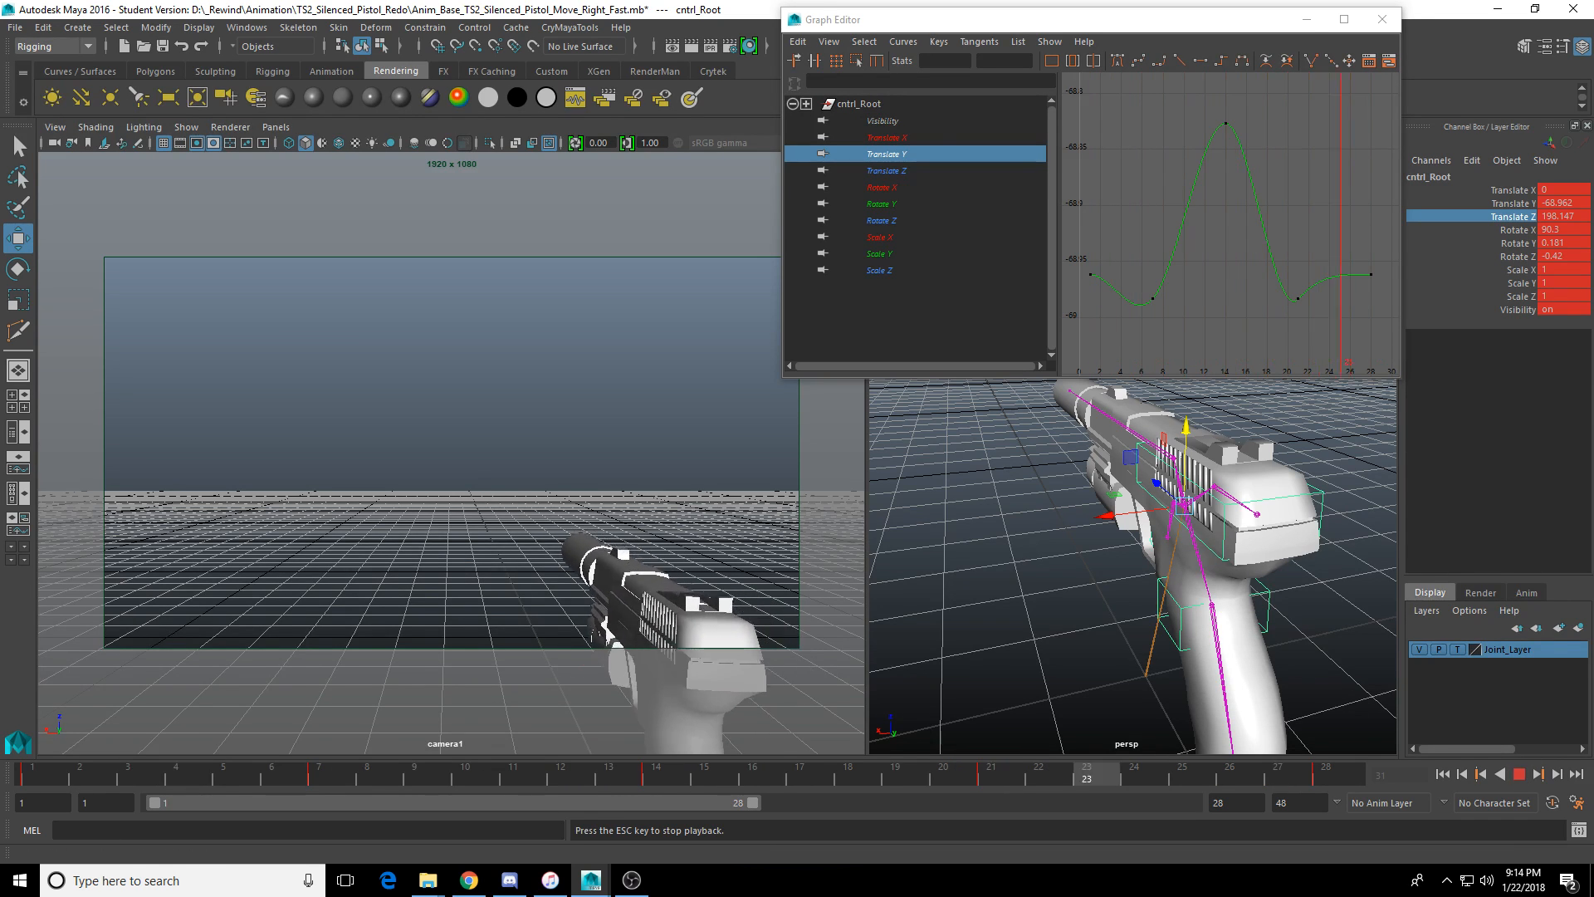
Stop playback and apply linear tangents to the frame 28 keys on the root control's Translate X through Scale X curves.
click(1518, 774)
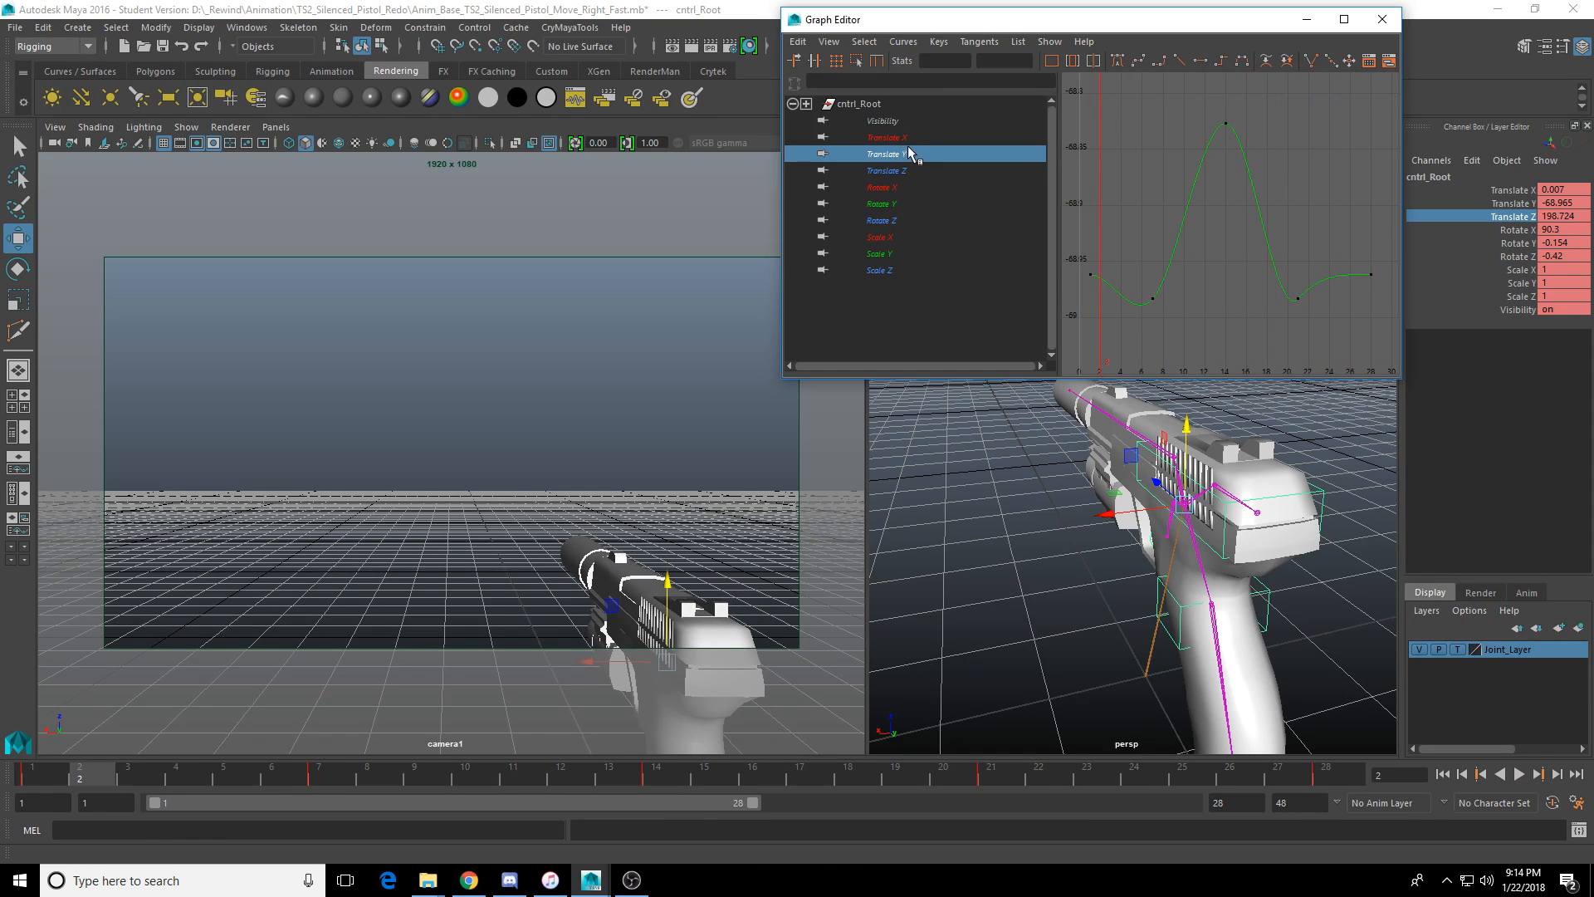
click(905, 137)
shift+click(902, 237)
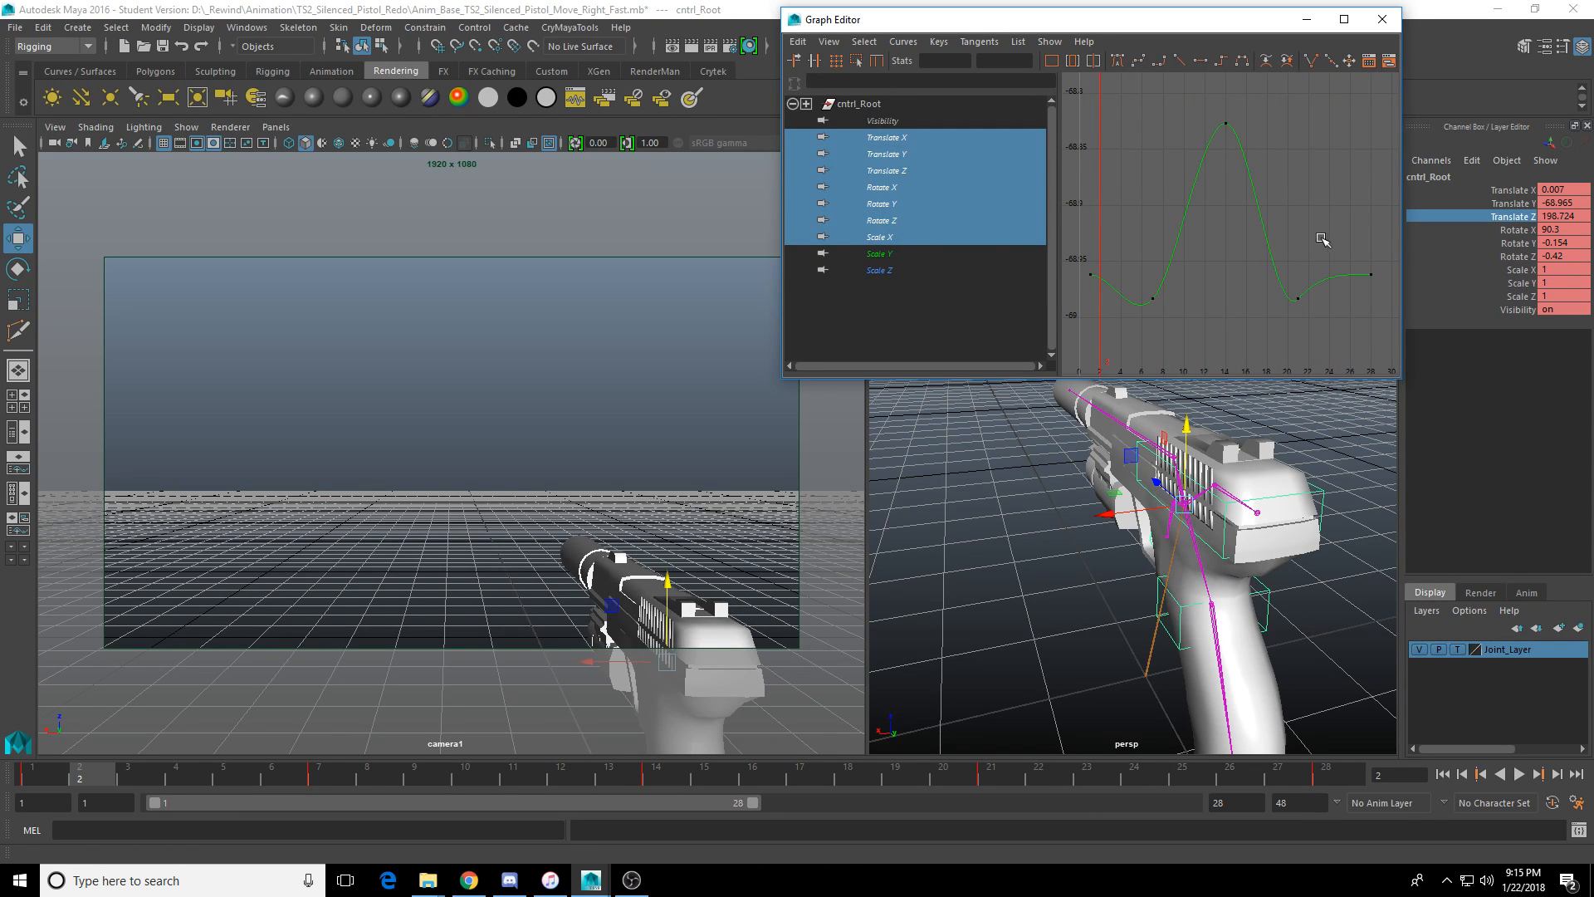
key(f)
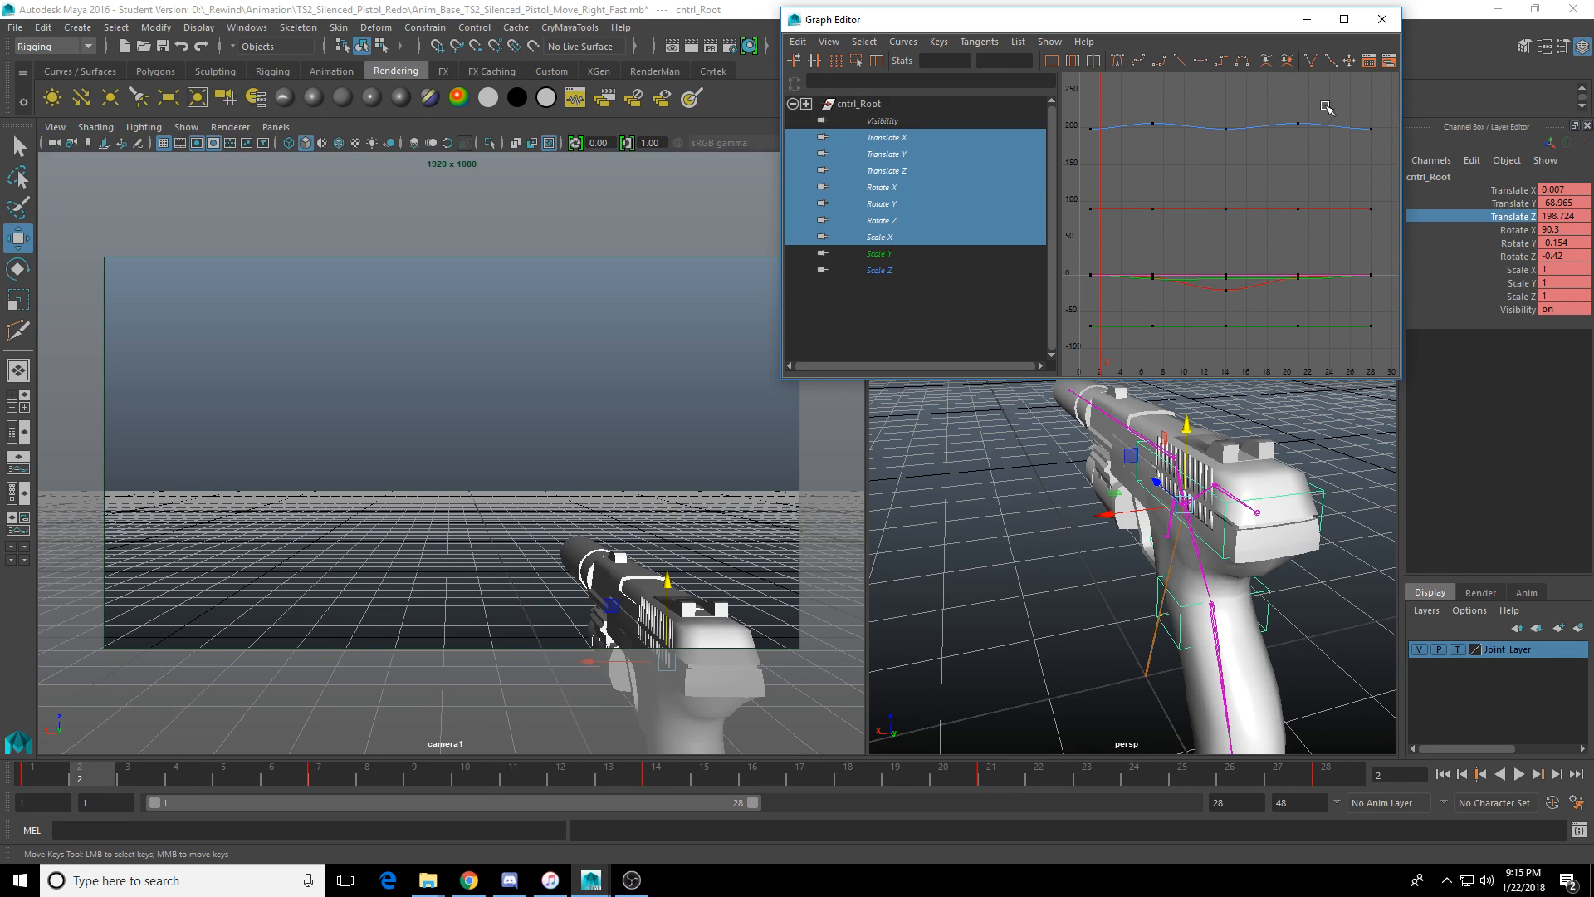
drag(1327, 106, 1379, 357)
right_click(1343, 266)
mouse_move(1395, 323)
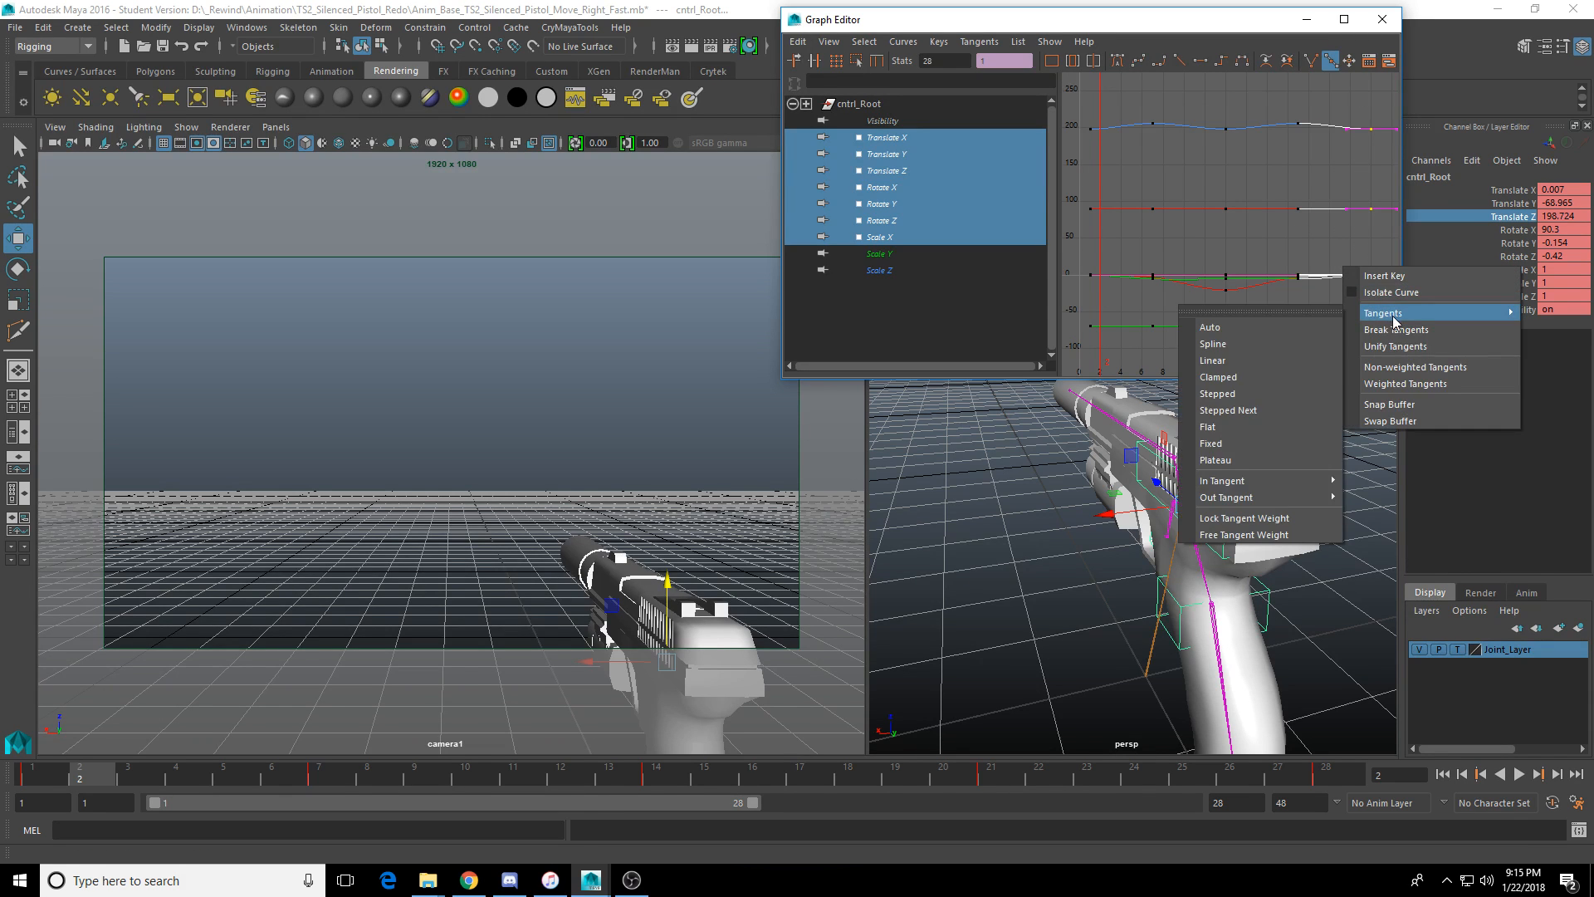
click(1252, 360)
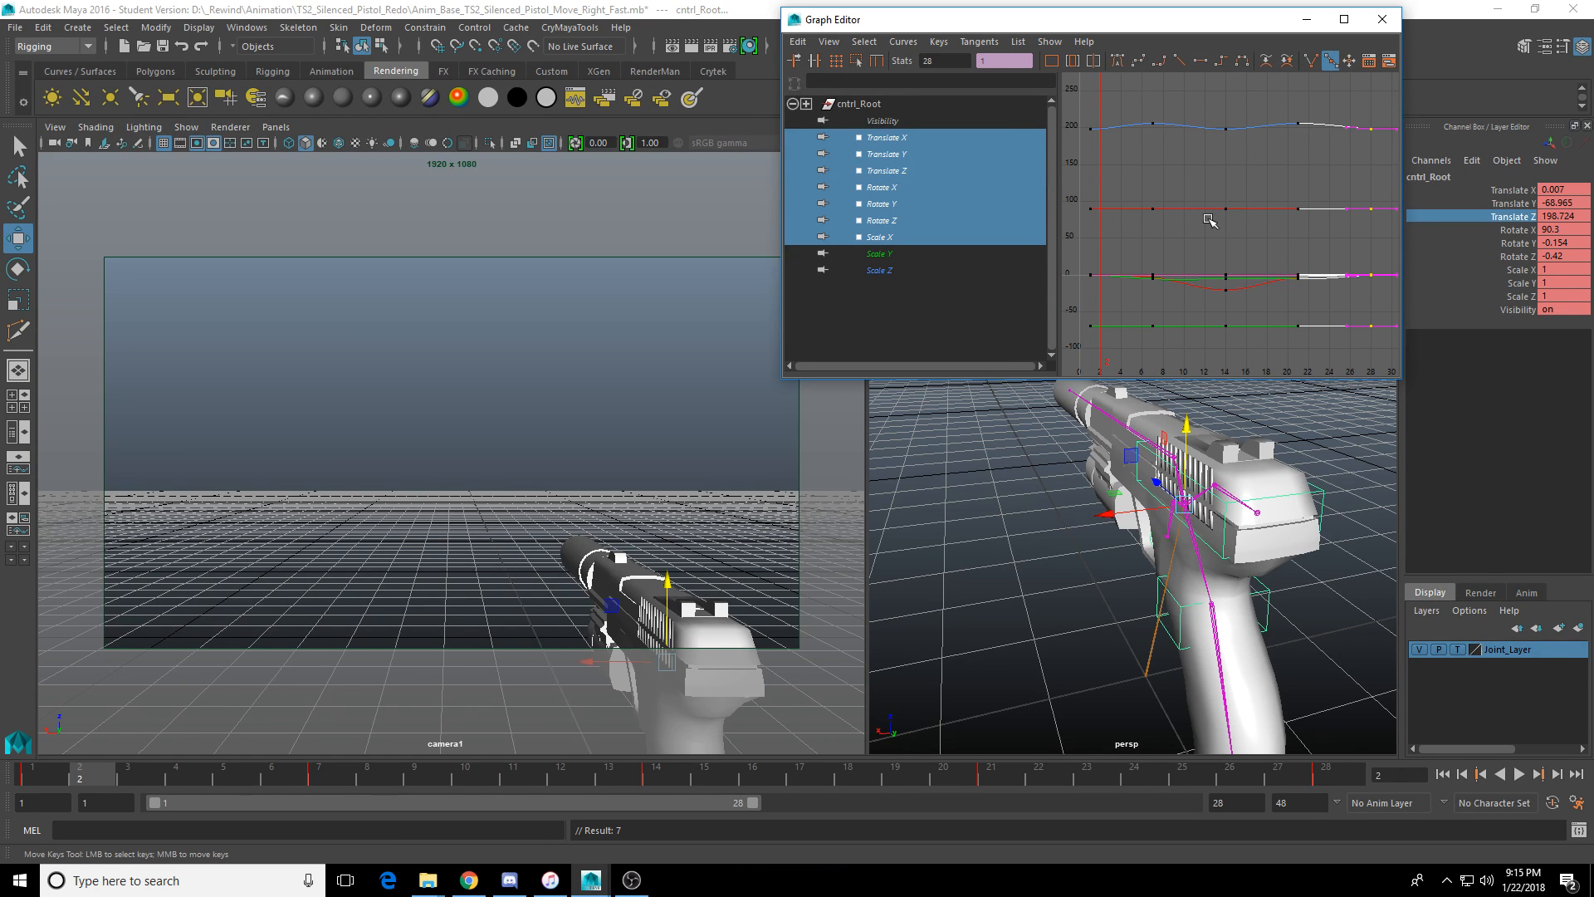
Play the move-right loop several times, pausing at different frames to check the pistol's motion.
alt+middle_drag(1274, 243, 1241, 230)
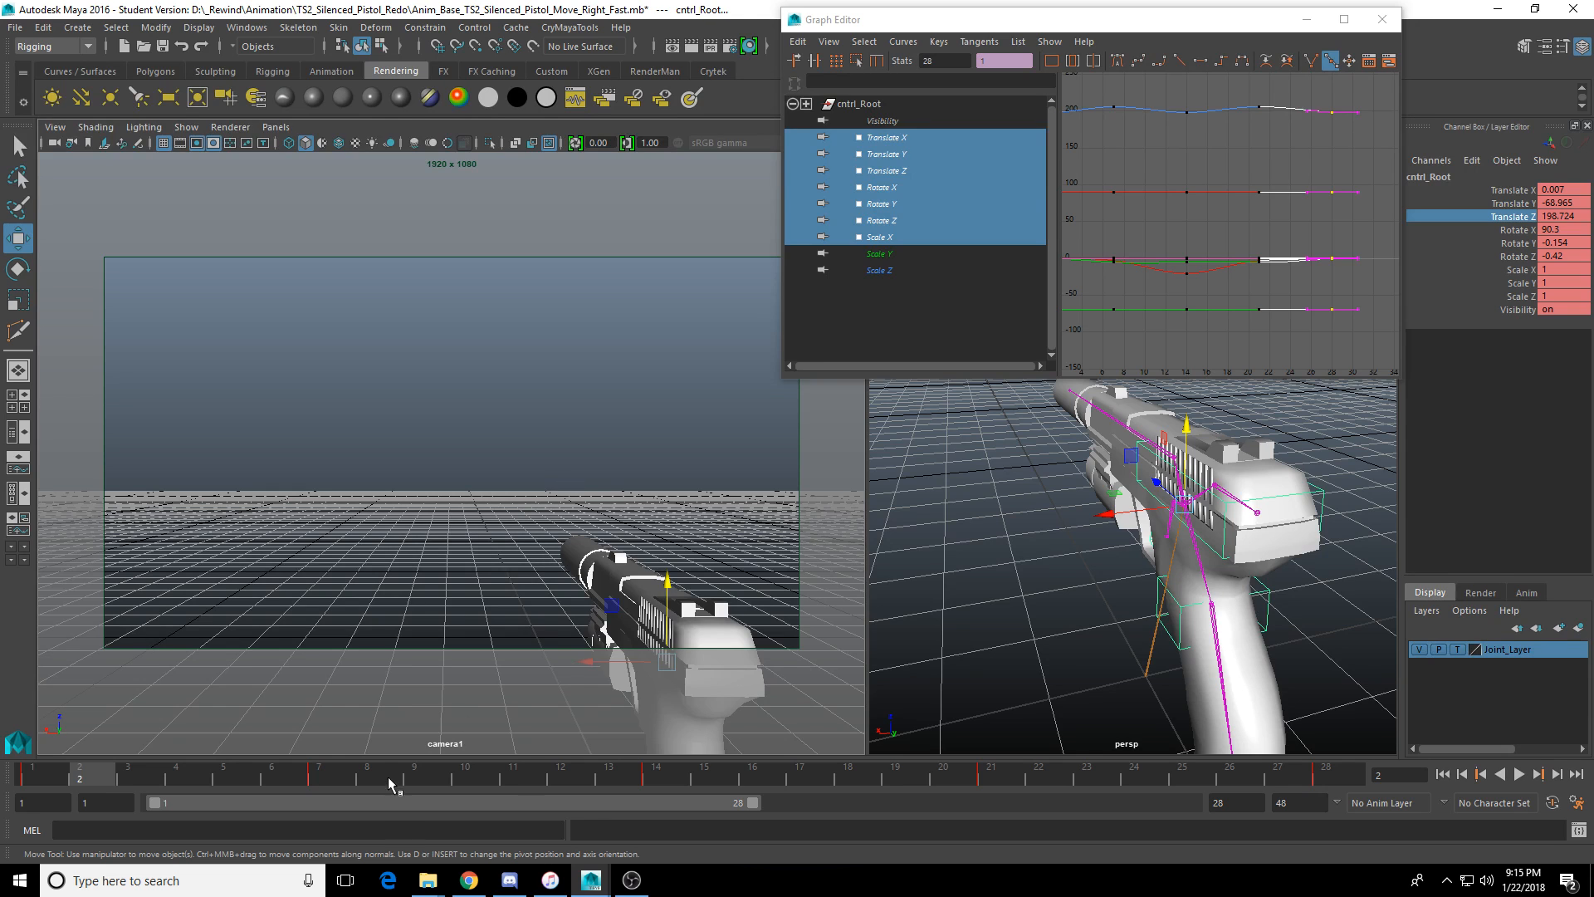
key(alt+v)
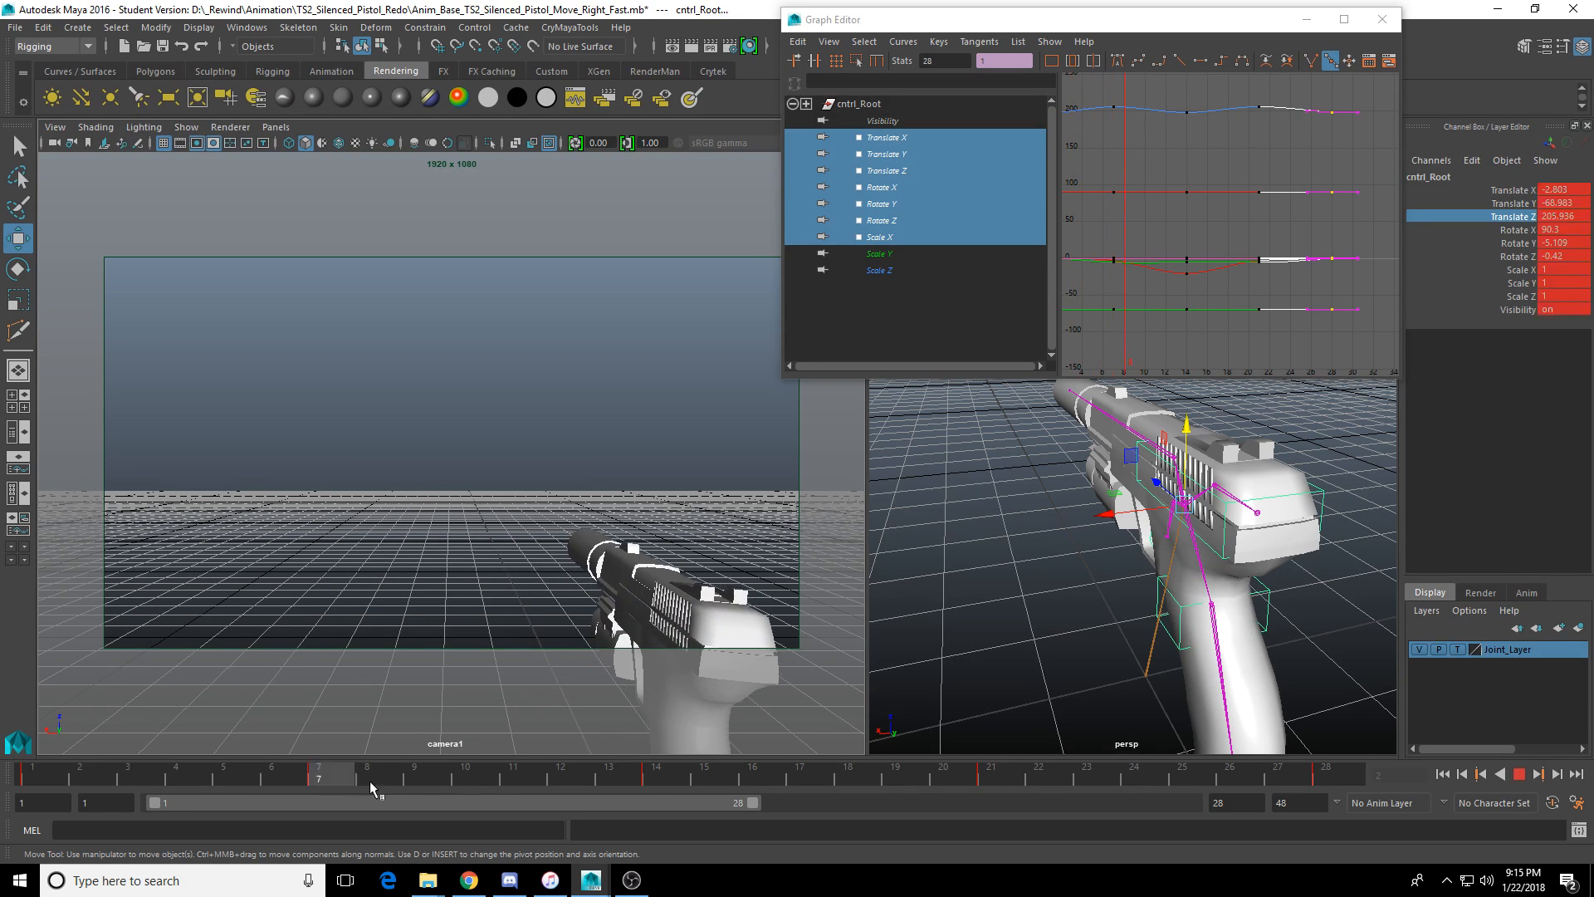
key(alt+v)
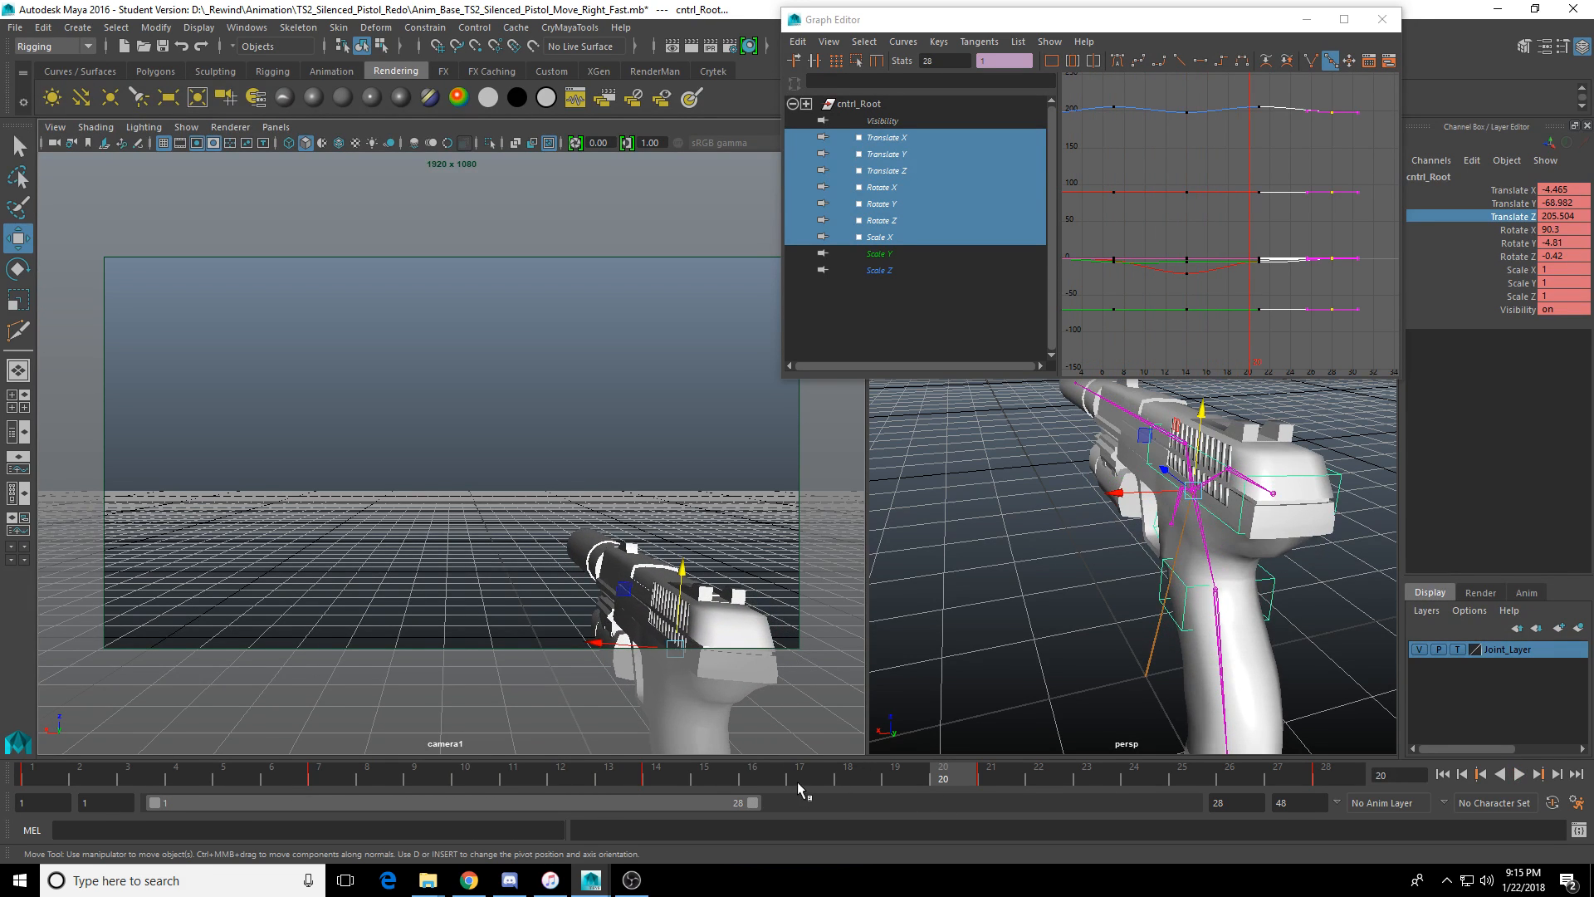
key(alt+v)
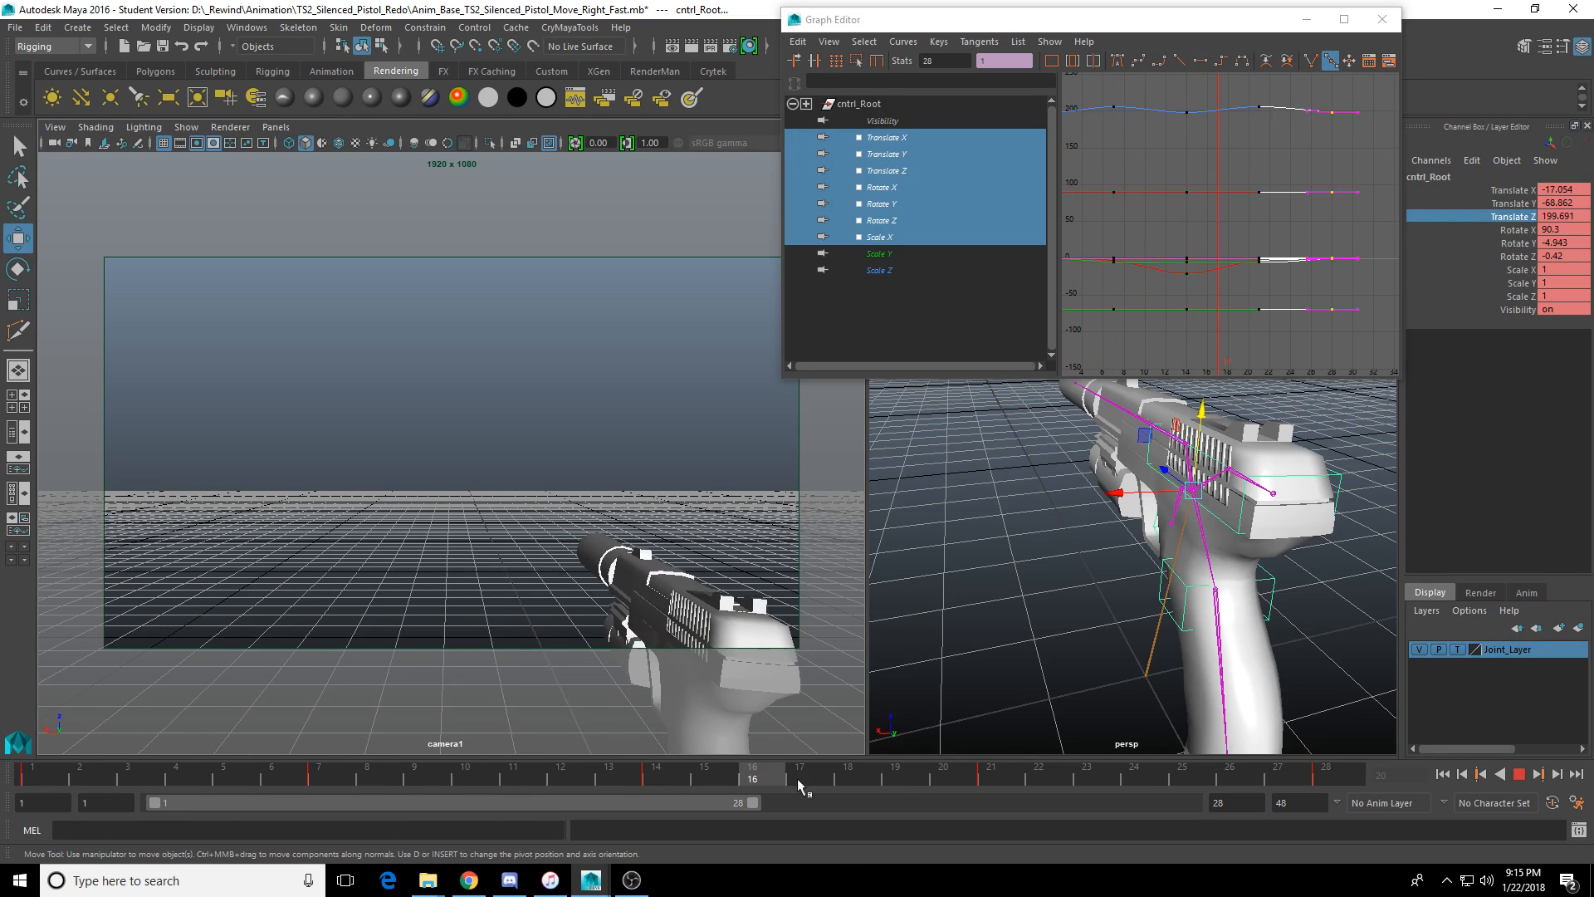
click(573, 785)
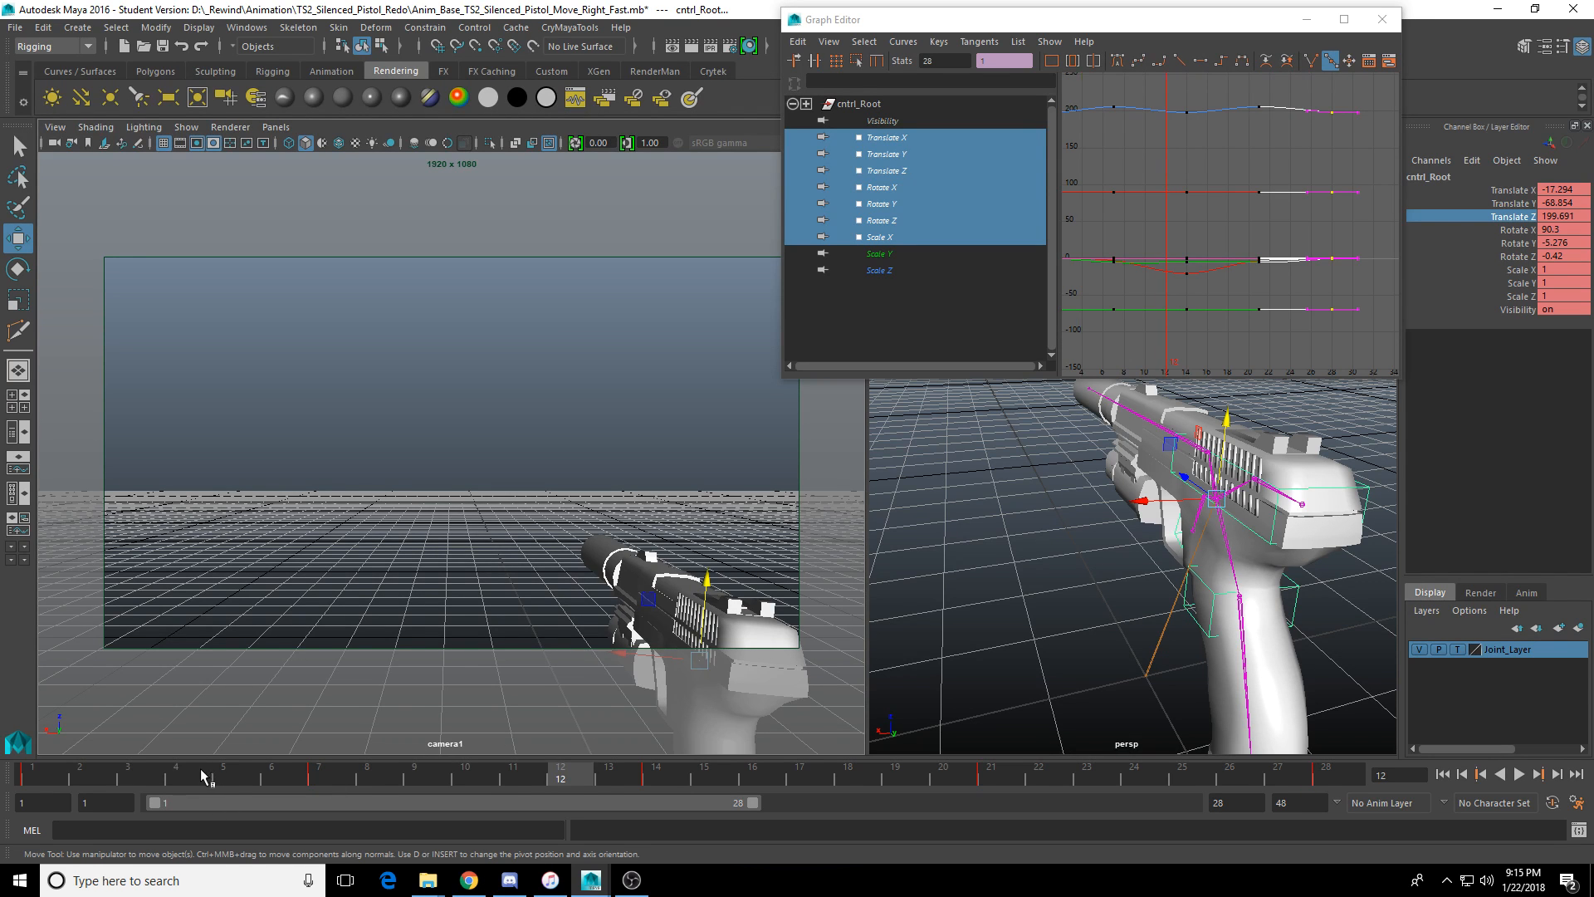
key(alt+v)
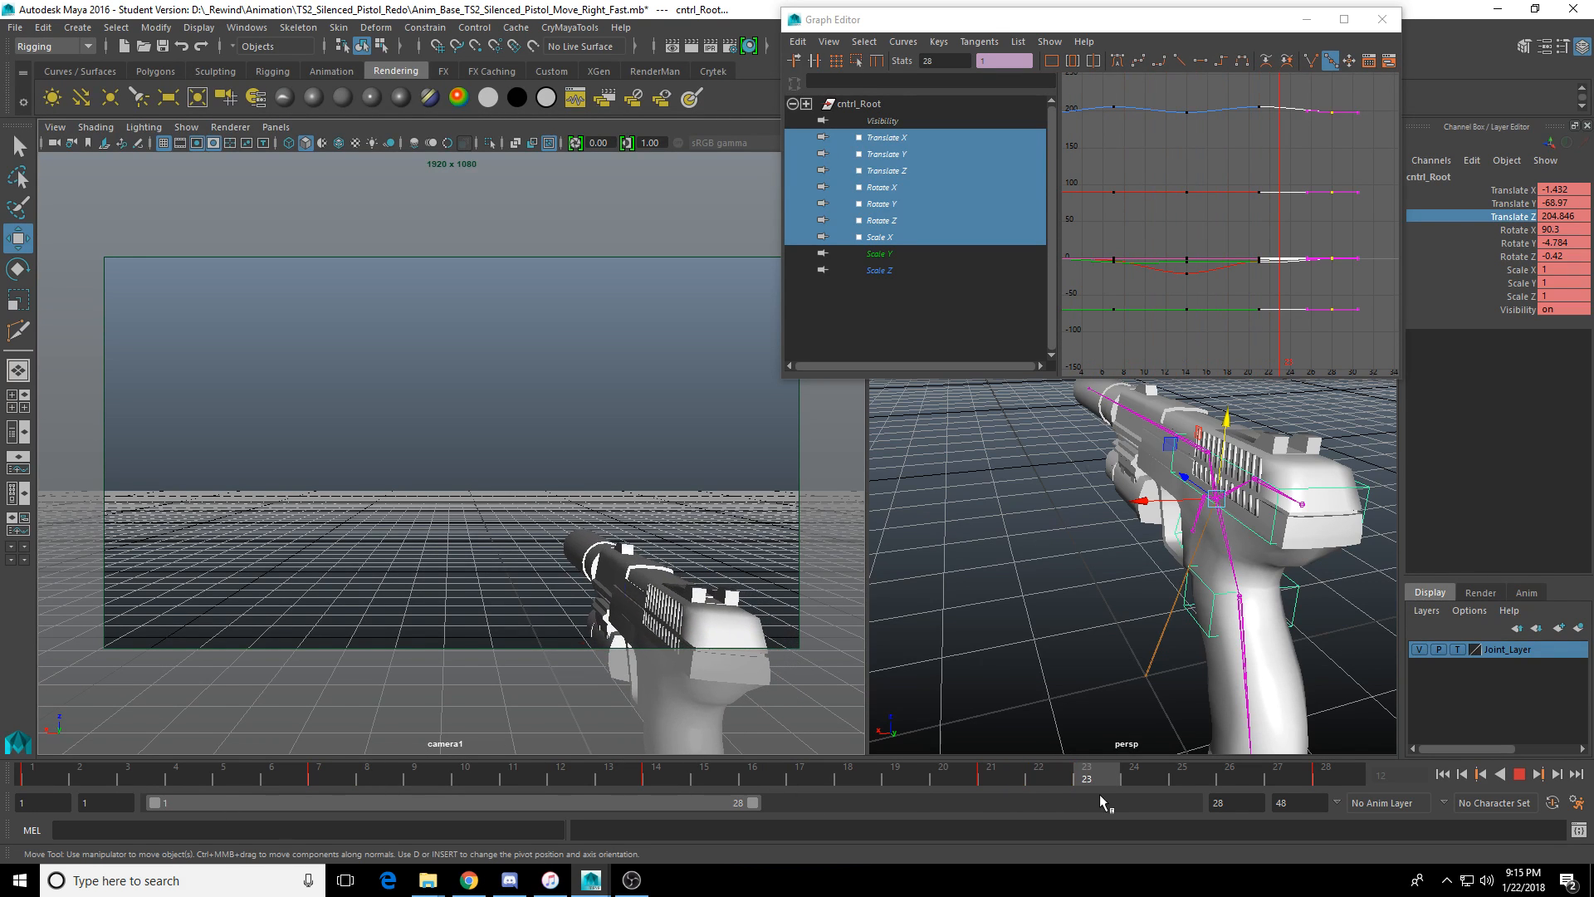
click(1068, 776)
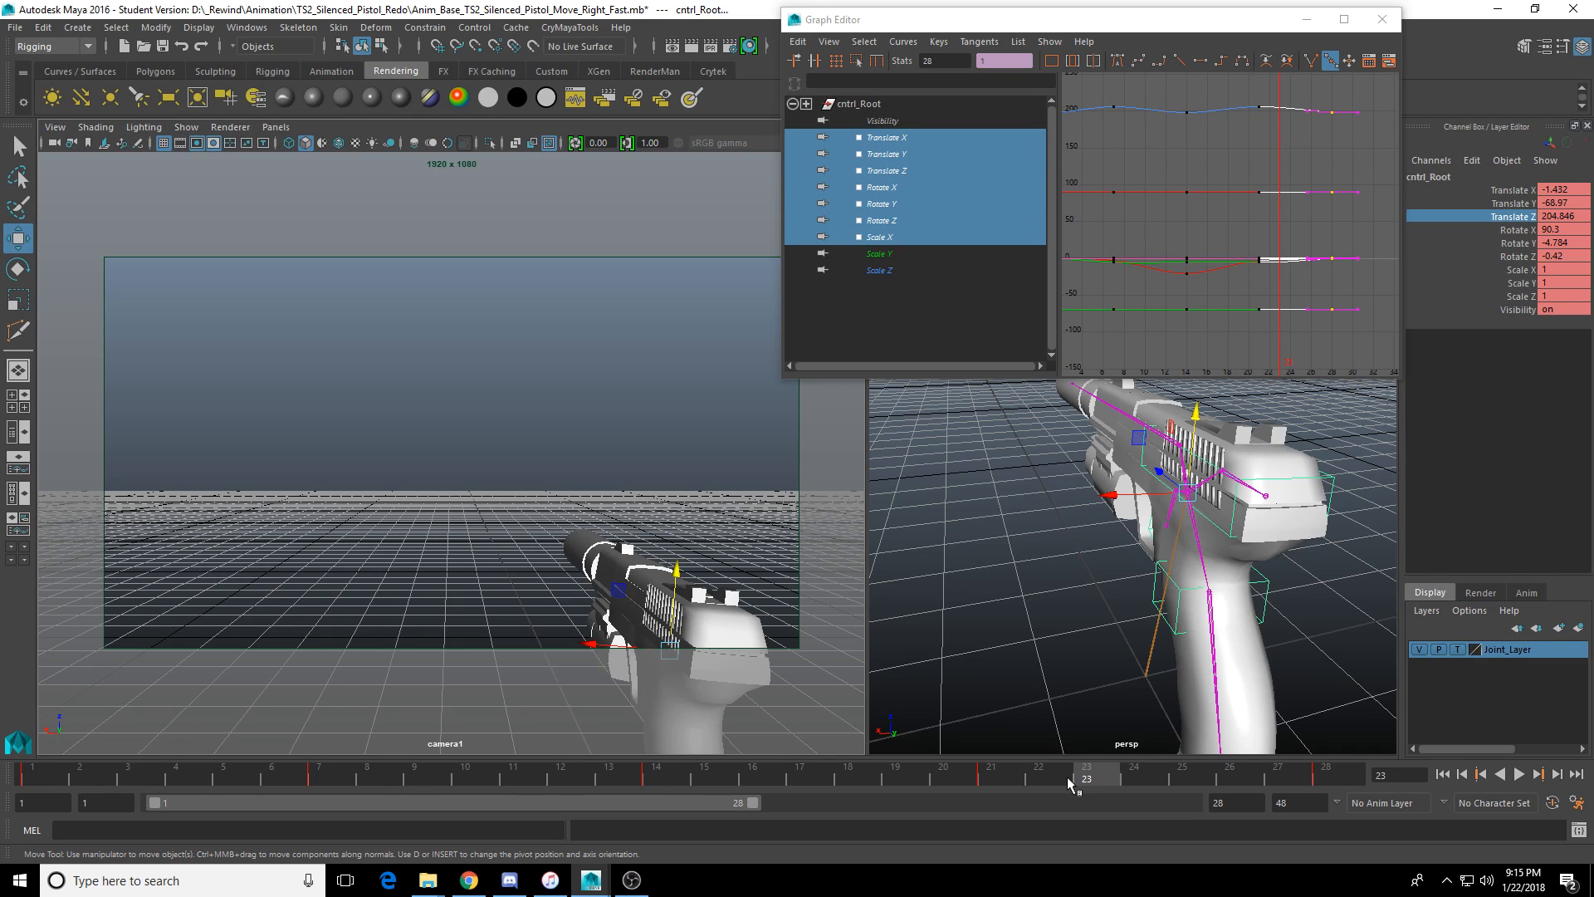
key(alt+v)
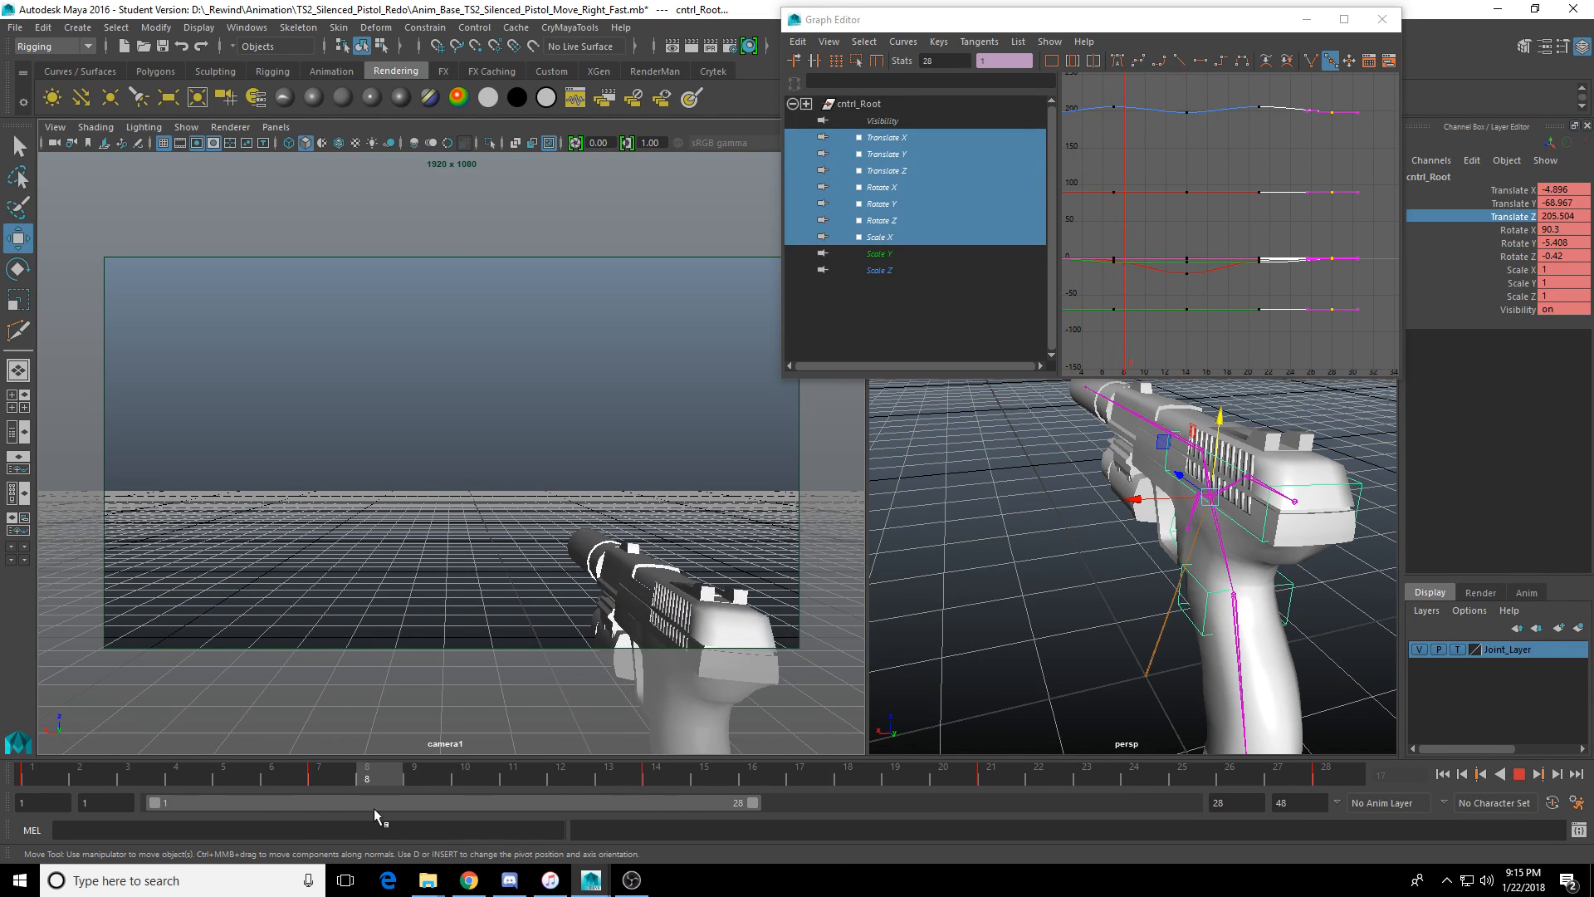
click(1187, 780)
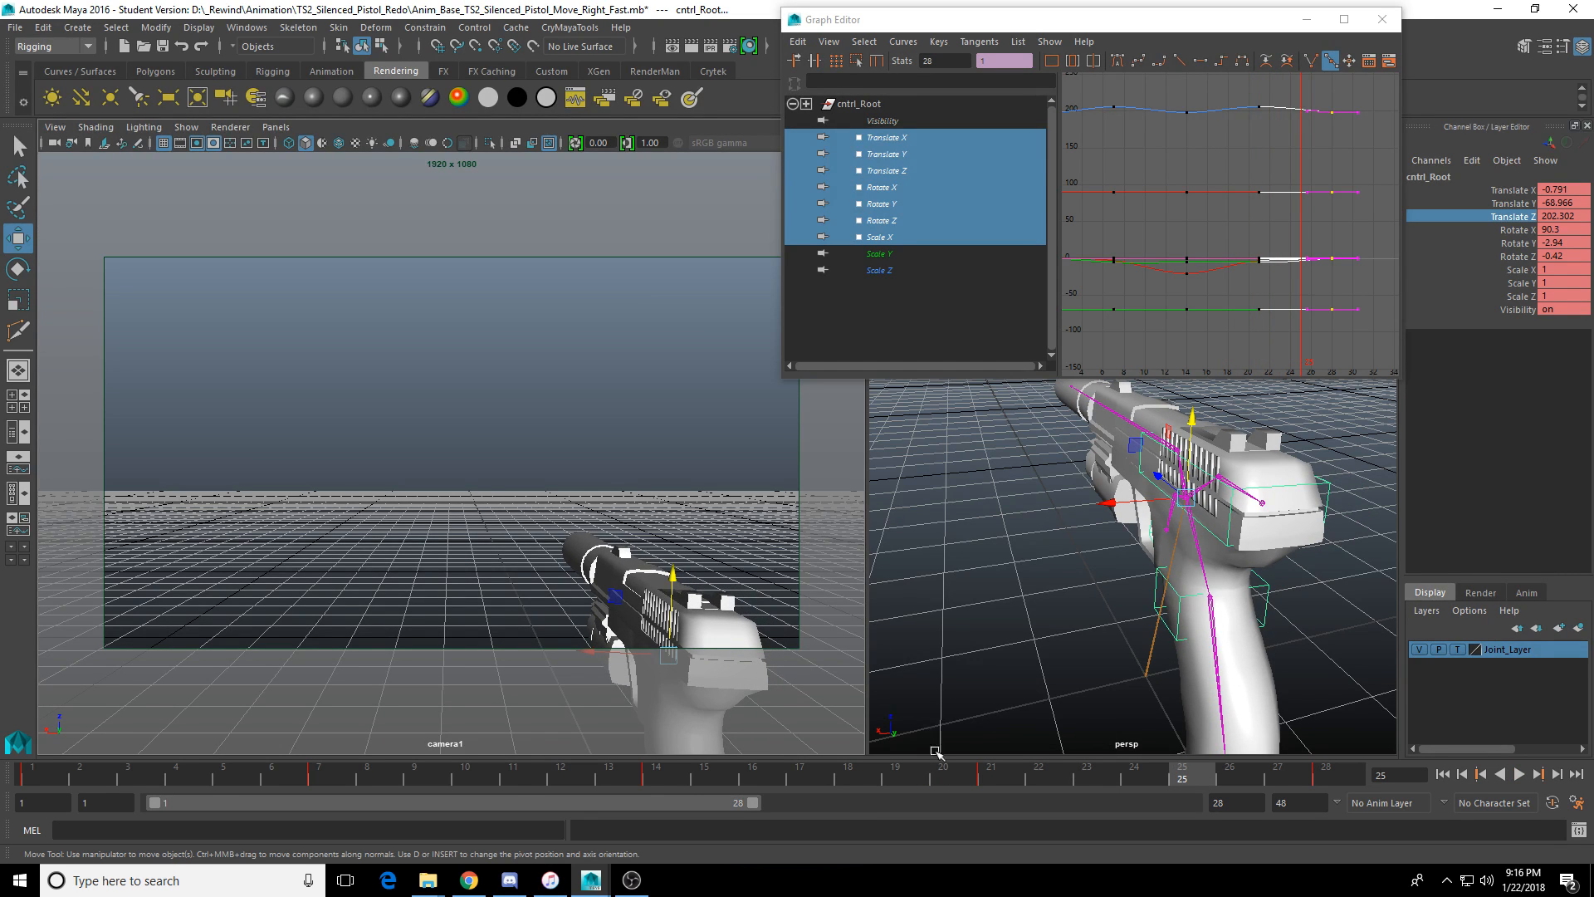
Isolate the Rotate Y curve and rotate its frame 21 tangent so the curve dips between frames 14 and 21.
drag(697, 774, 1007, 794)
click(914, 242)
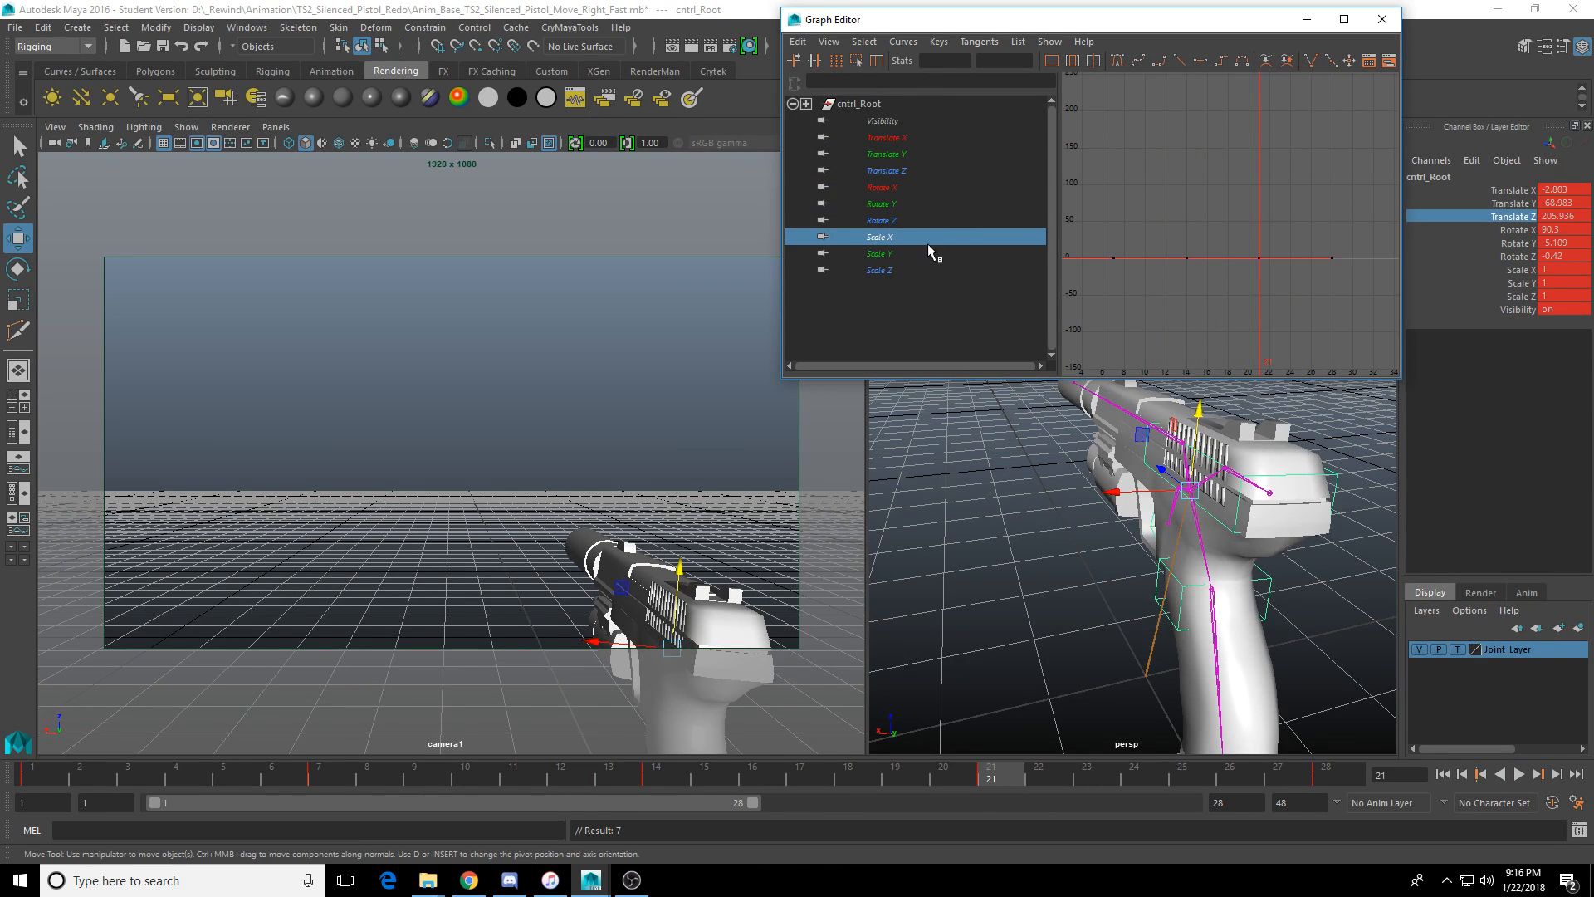
click(956, 219)
key(f)
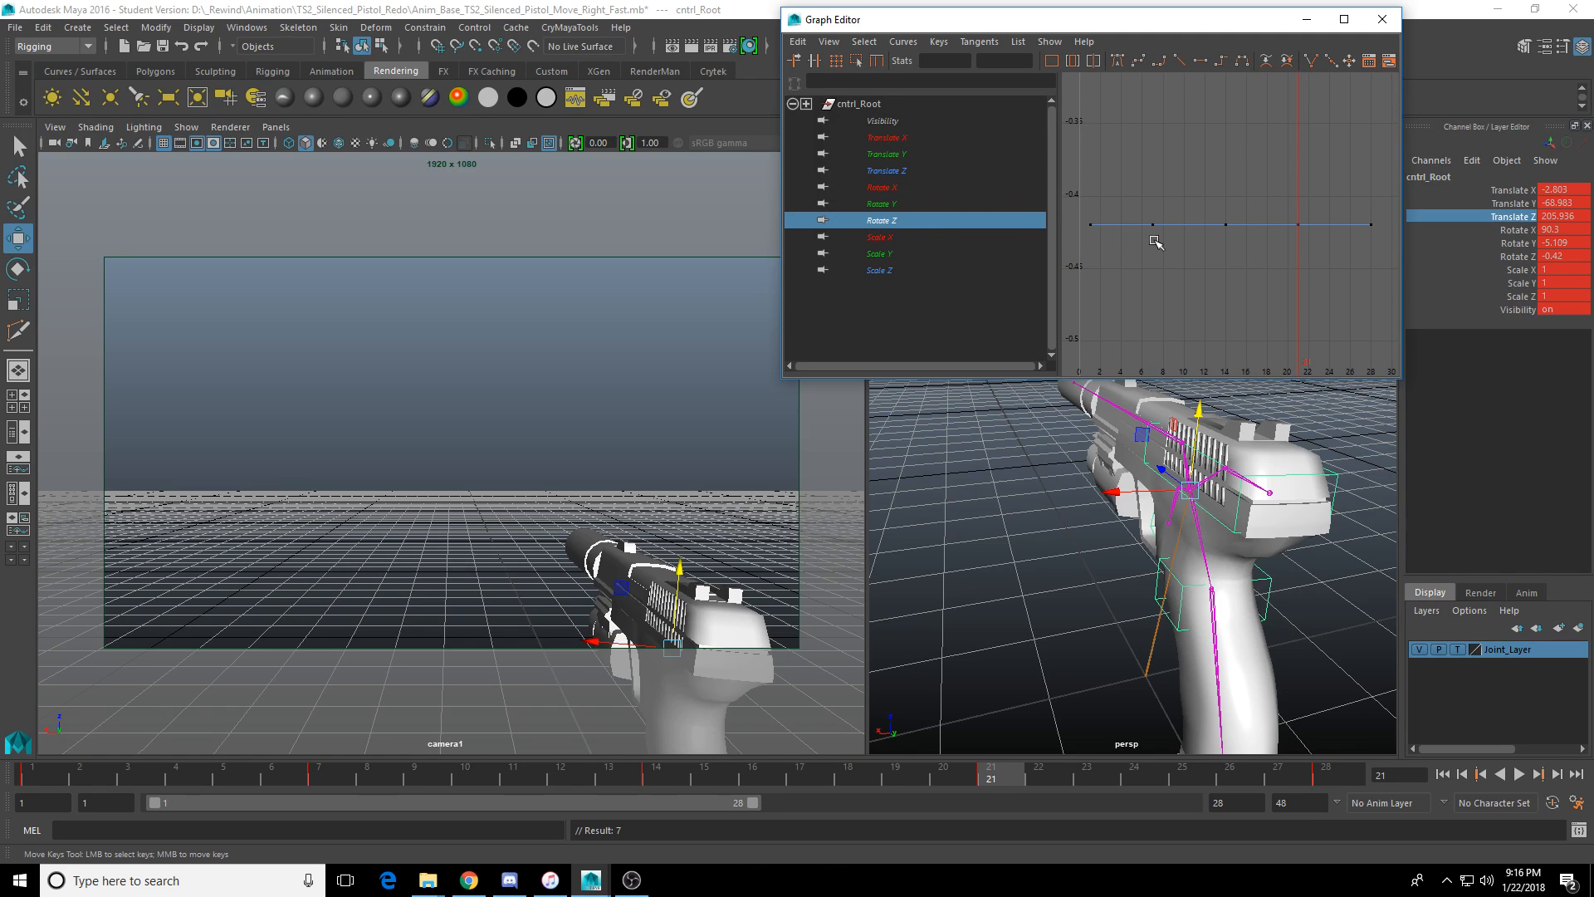
click(913, 204)
key(f)
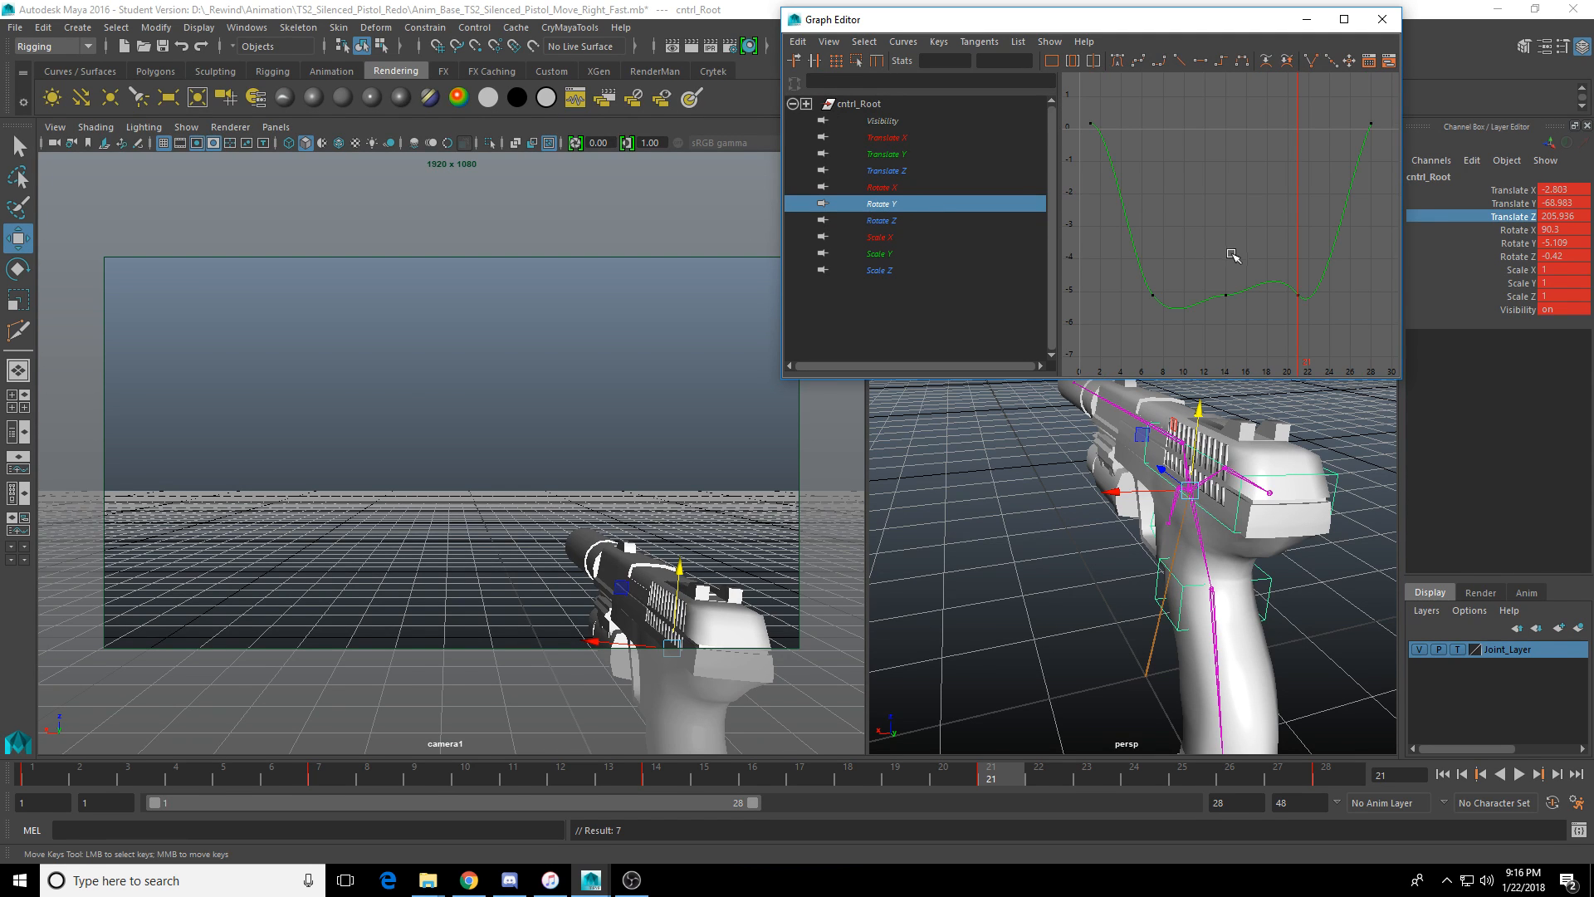
drag(1326, 324, 1325, 323)
middle_drag(1284, 276, 1284, 282)
key(ctrl+z)
drag(1267, 255, 1280, 268)
middle_drag(1280, 268, 1277, 324)
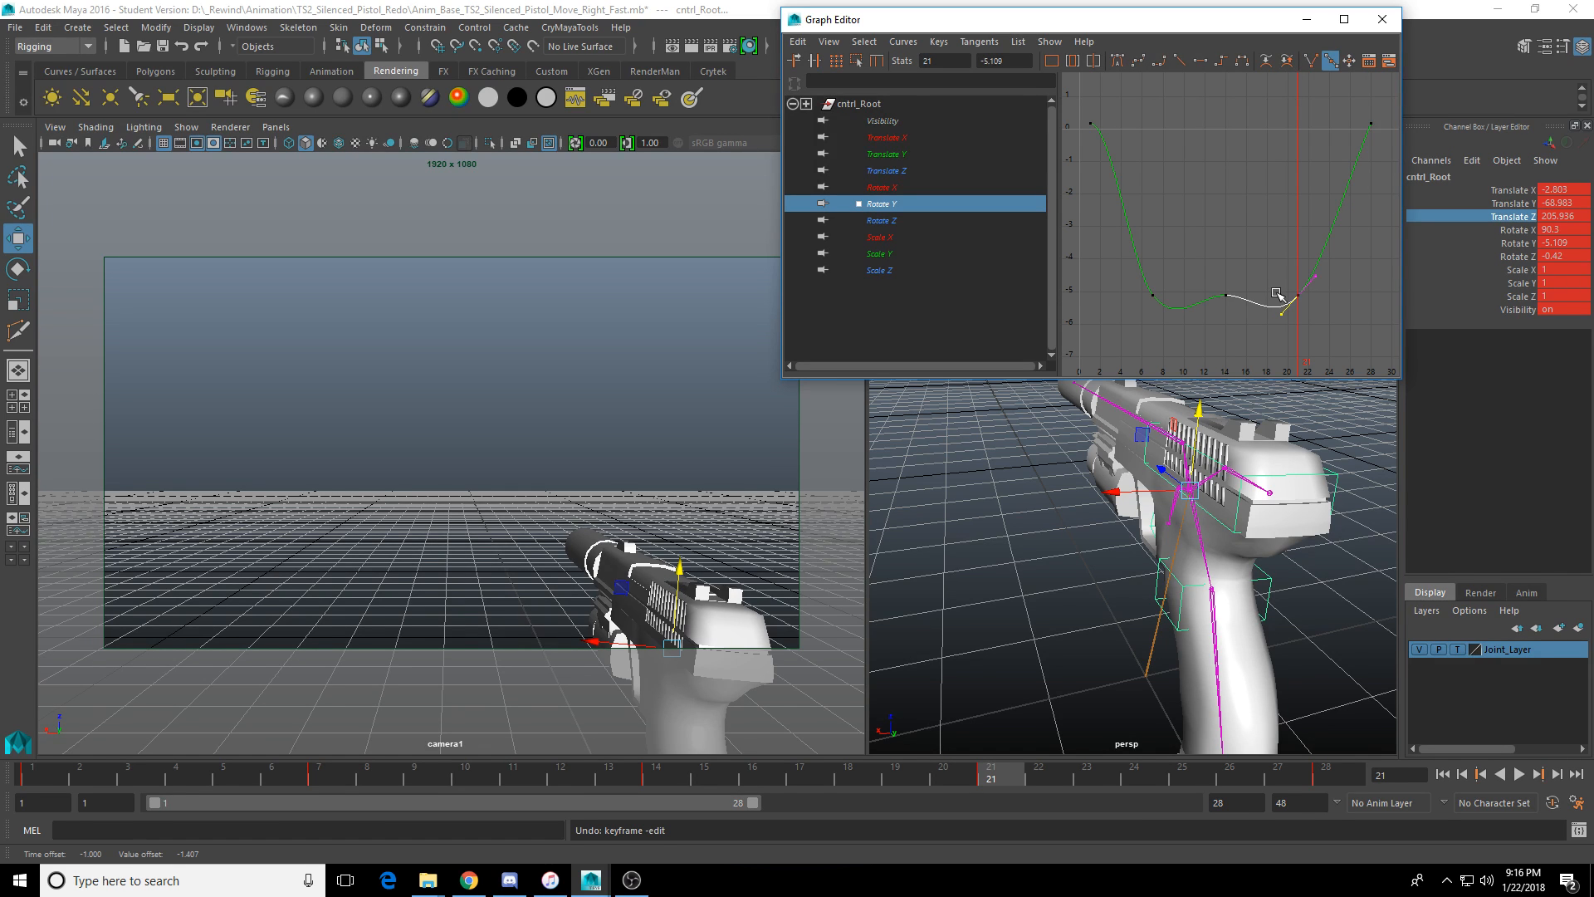
Play the loop to check the Rotate Y change, and return to frame 1.
click(1519, 774)
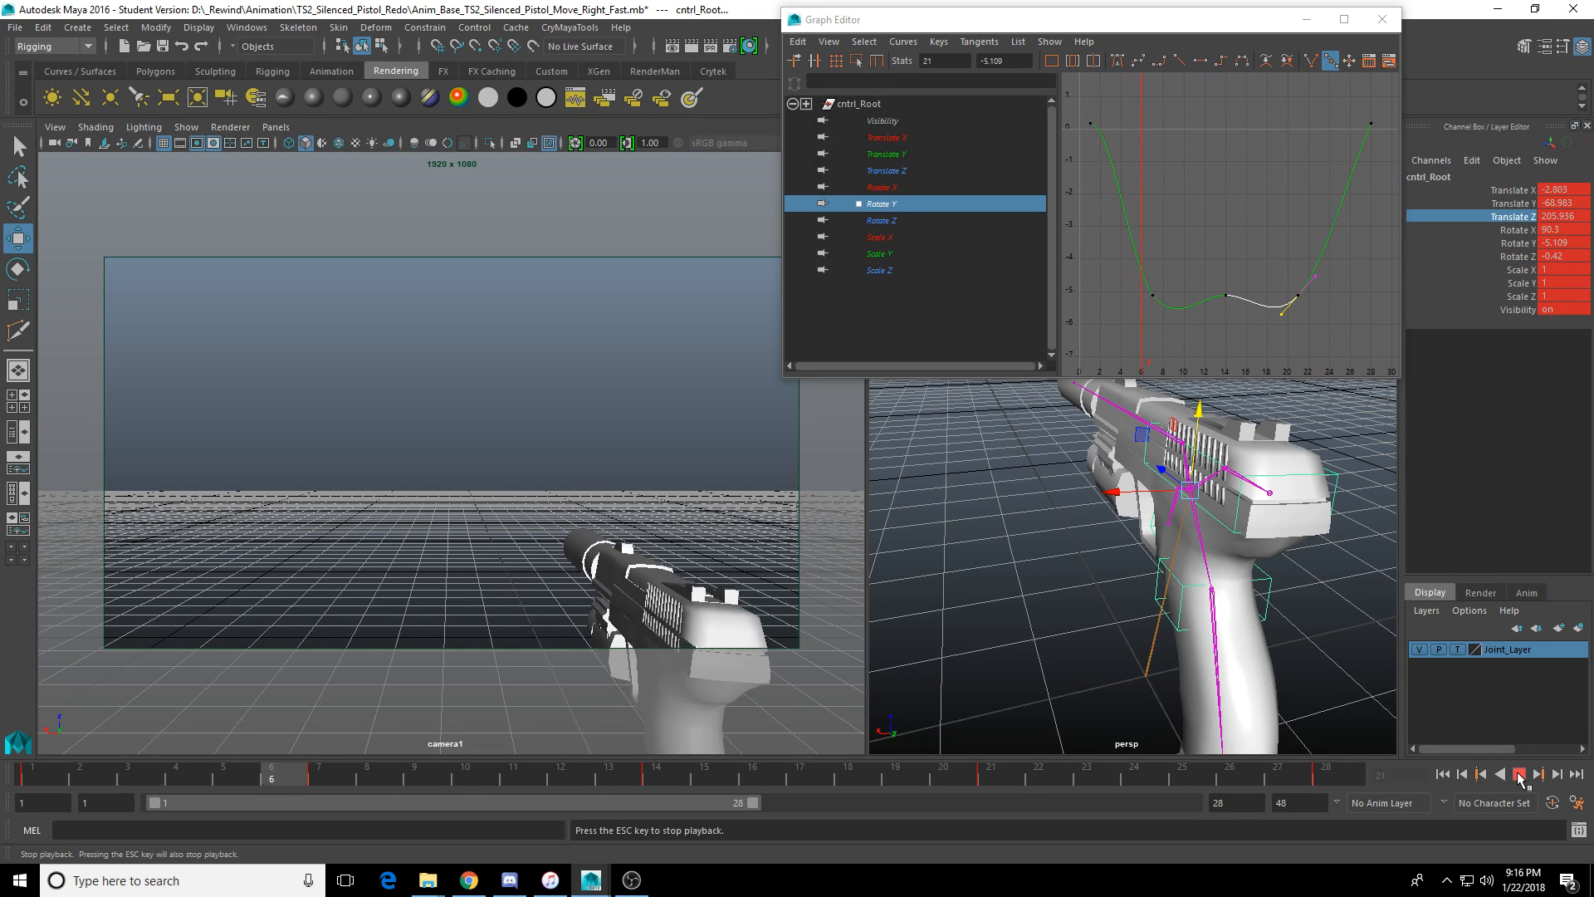
click(1519, 777)
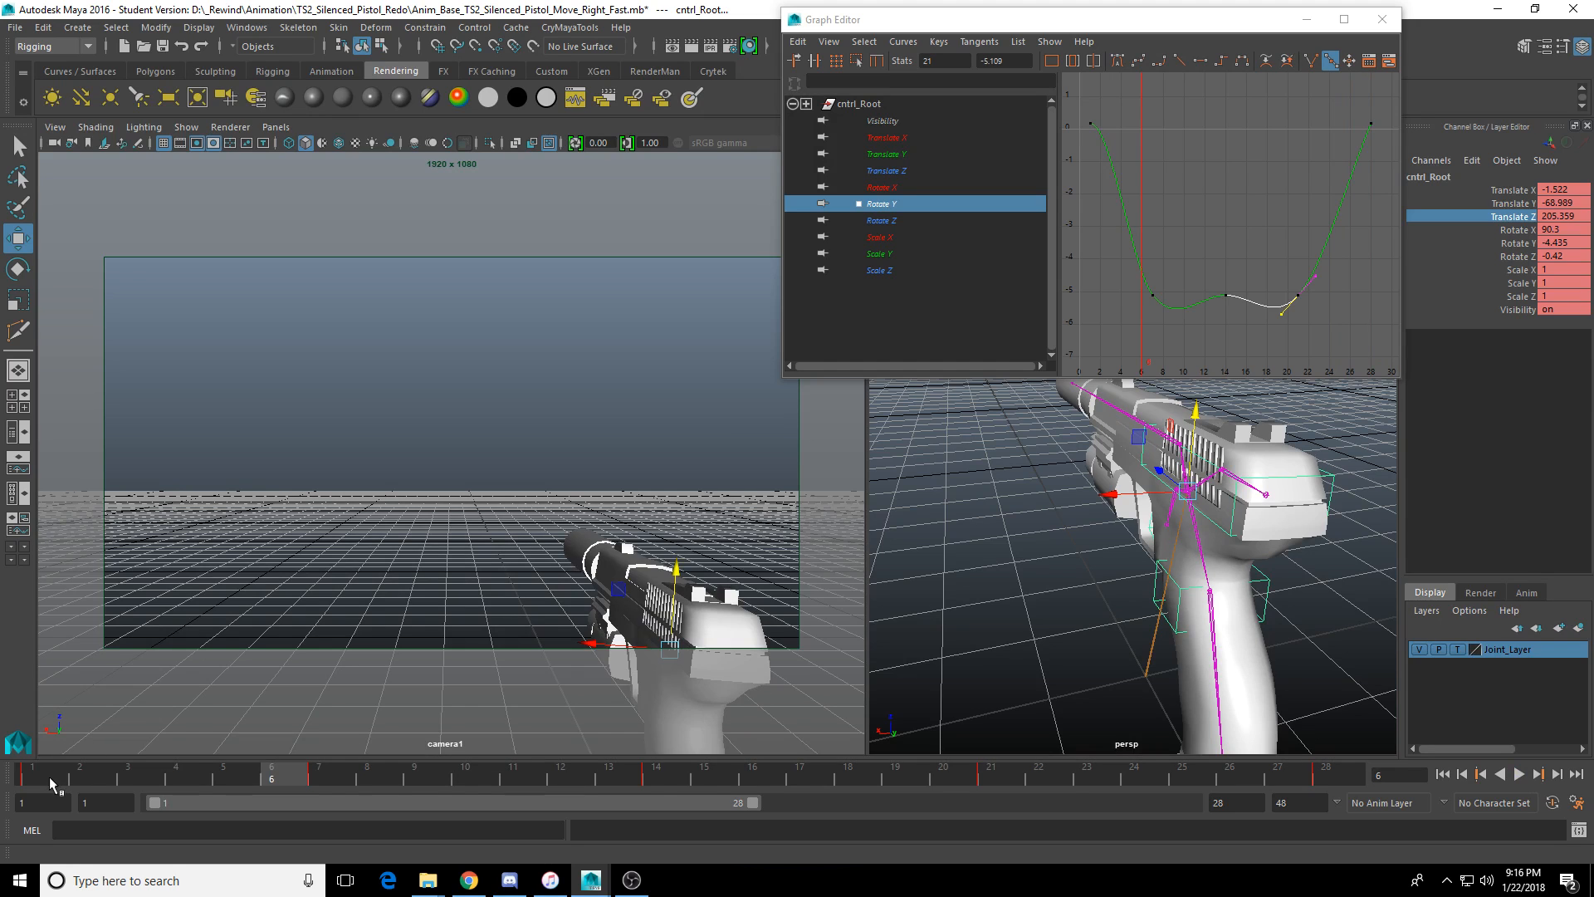
click(44, 783)
mouse_move(43, 783)
mouse_down()
mouse_move(127, 781)
mouse_move(50, 783)
mouse_up()
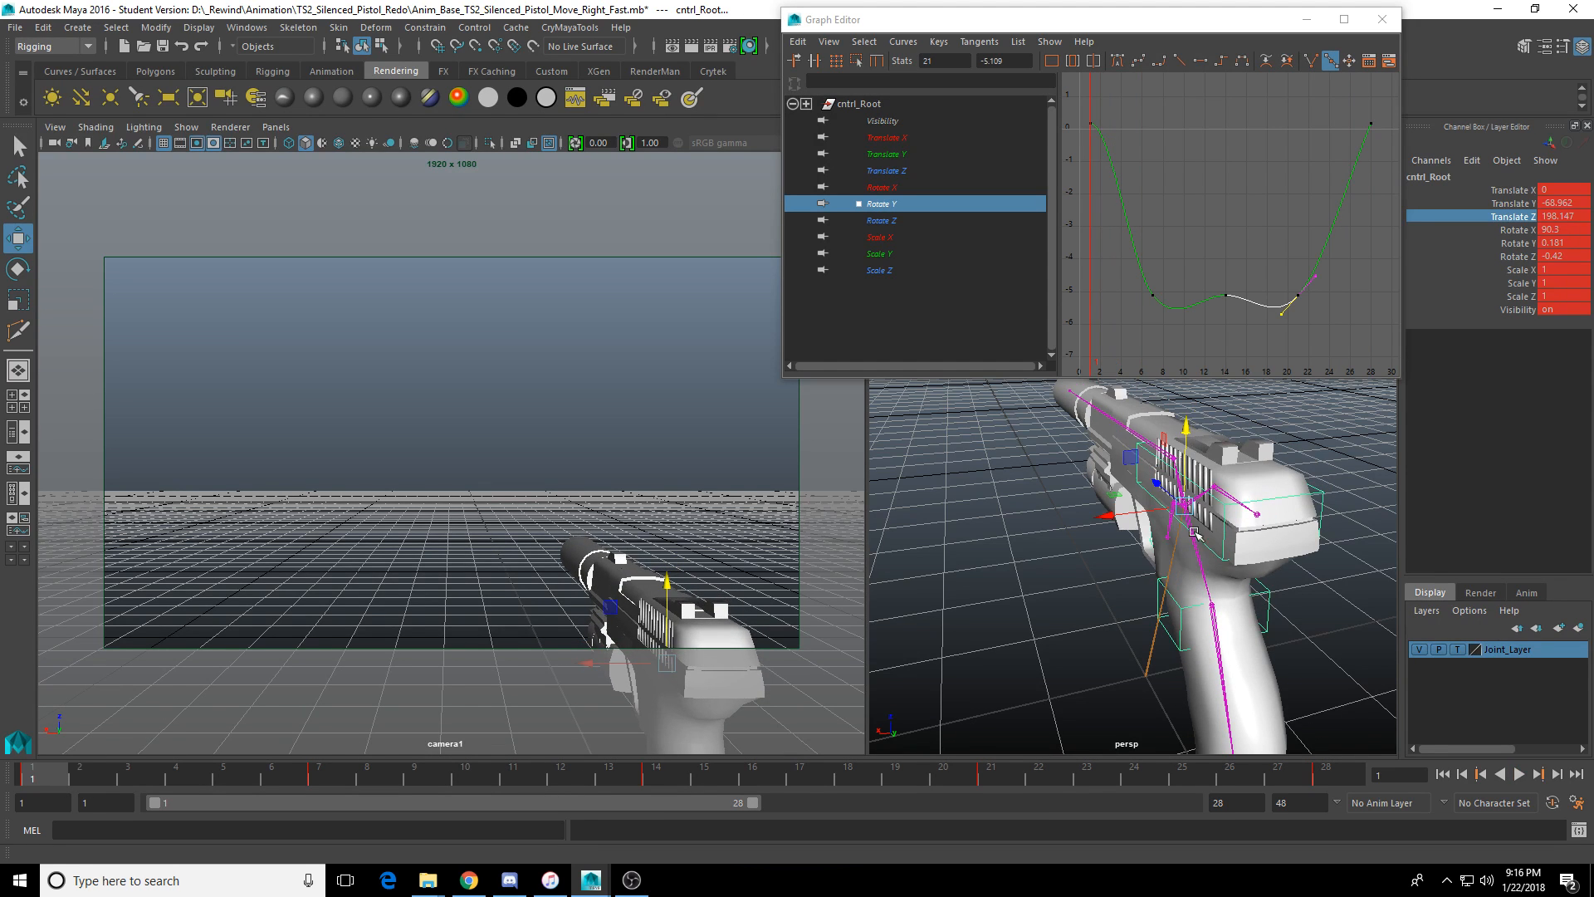
Examine the root control's Rotate X, Rotate Z and Translate Z curves one at a time.
key(e)
click(910, 190)
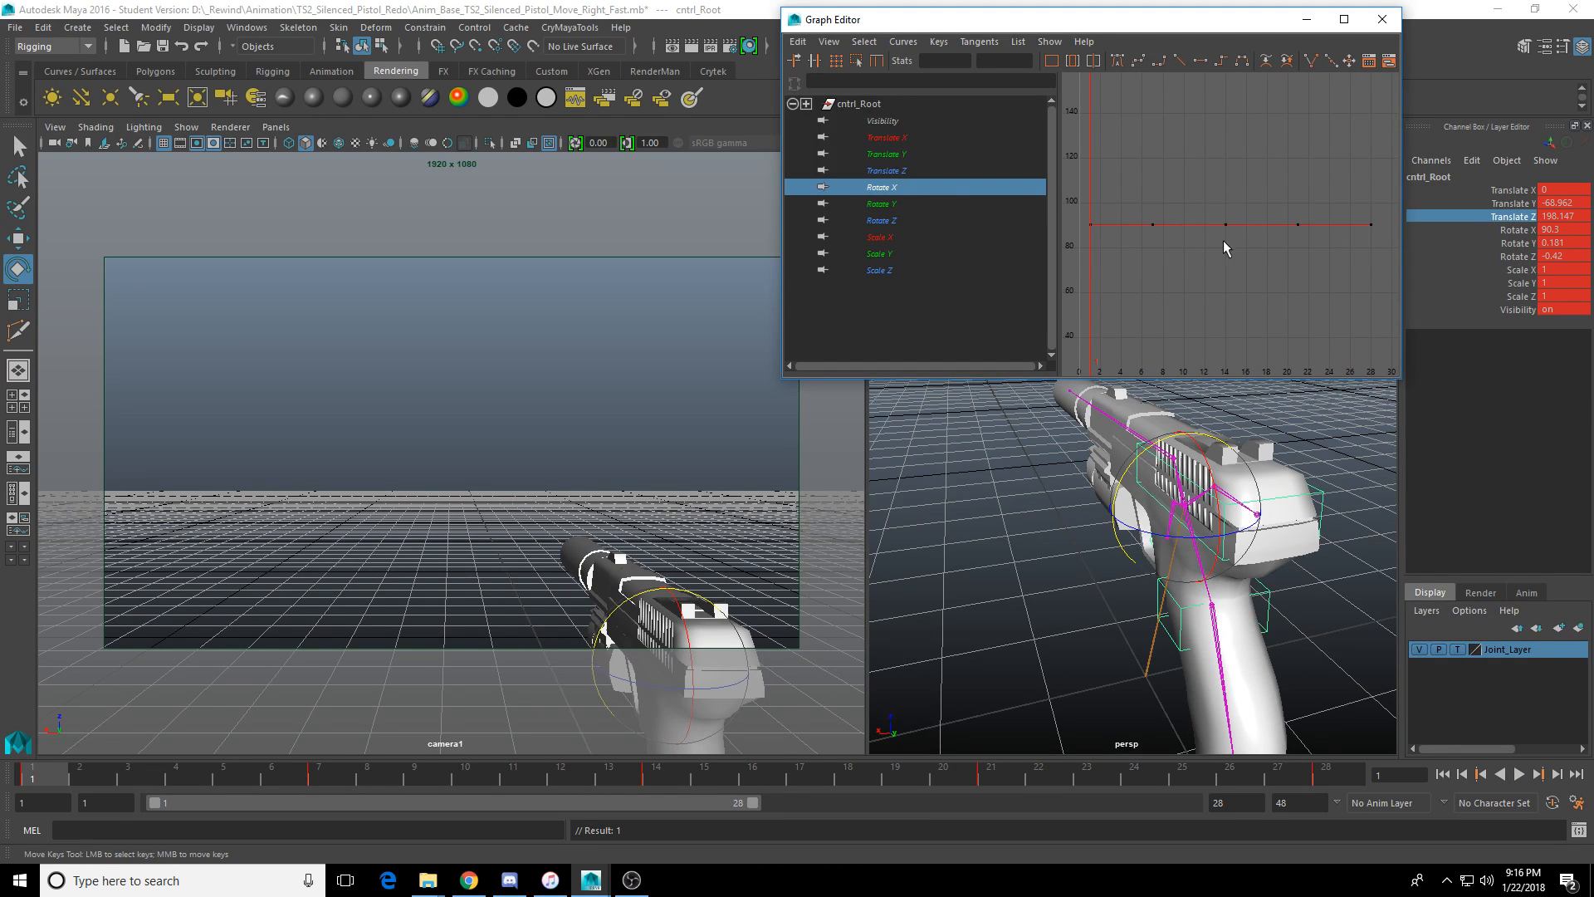
click(906, 221)
key(f)
click(908, 173)
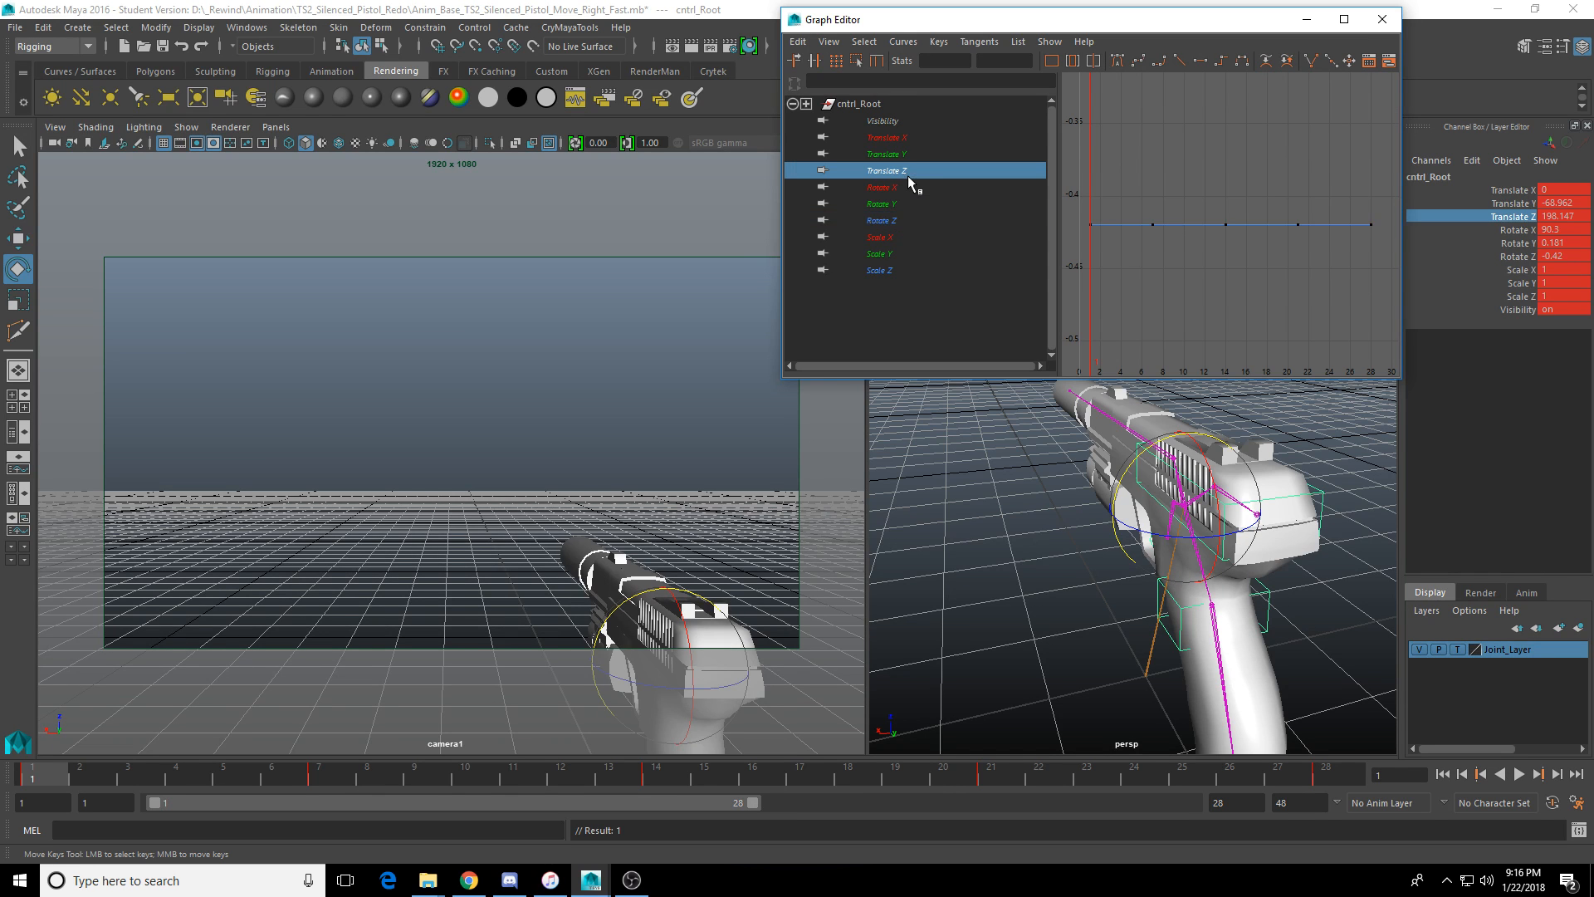
key(f)
Make the Translate Y tangents at frame 28 linear and adjust the incoming handle to smooth the rise from frame 21.
click(915, 154)
key(f)
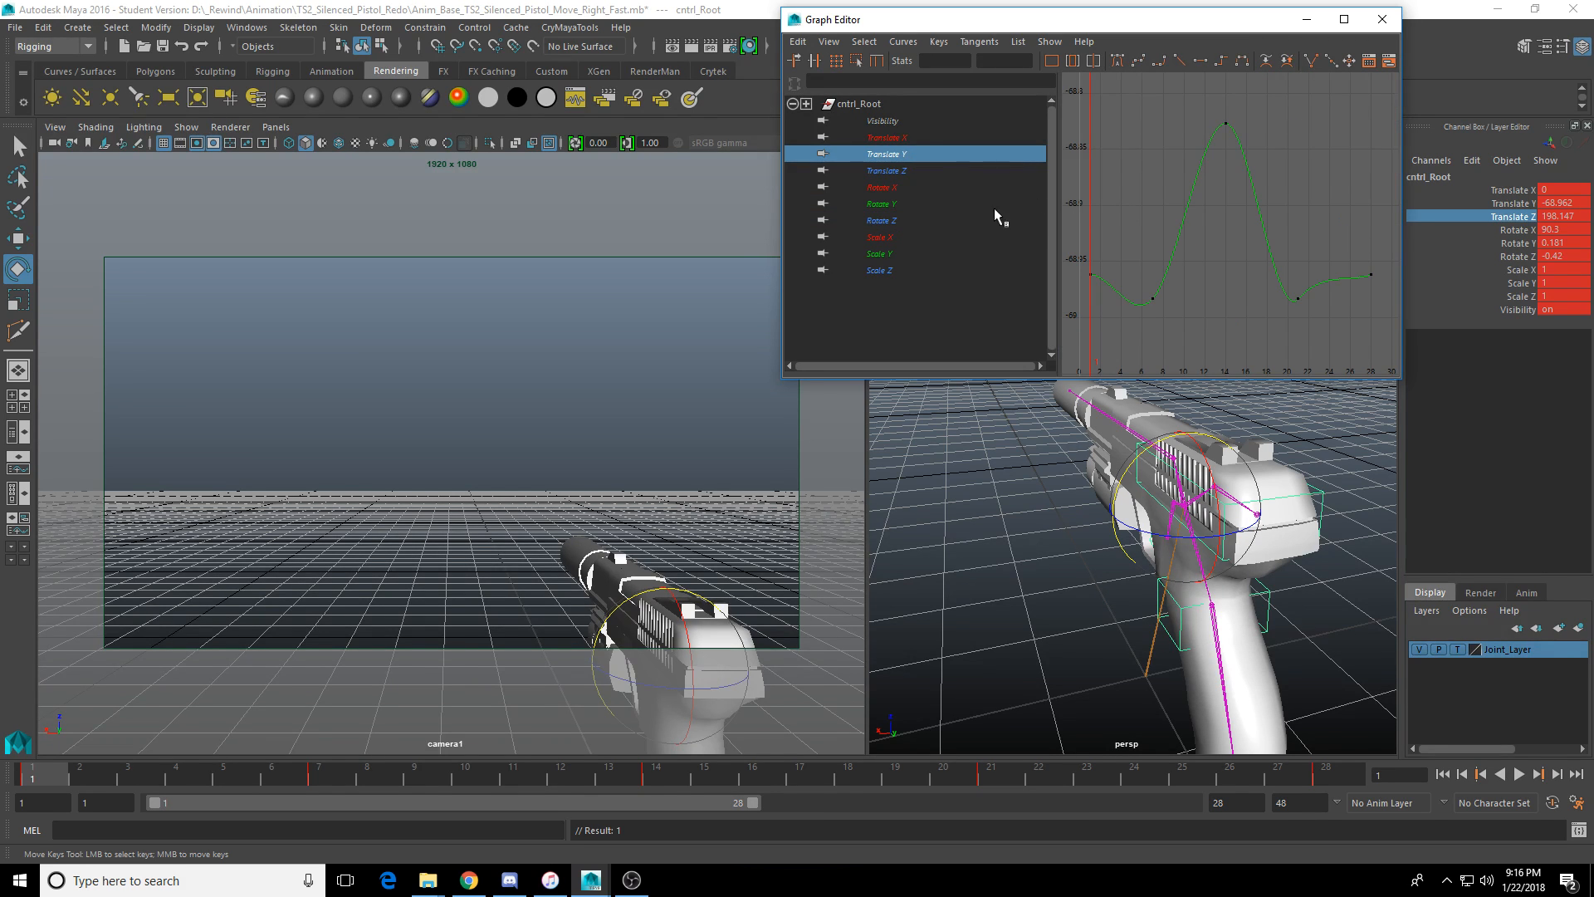
click(1297, 299)
drag(1339, 289, 1339, 282)
click(1374, 279)
right_drag(1349, 280, 1263, 373)
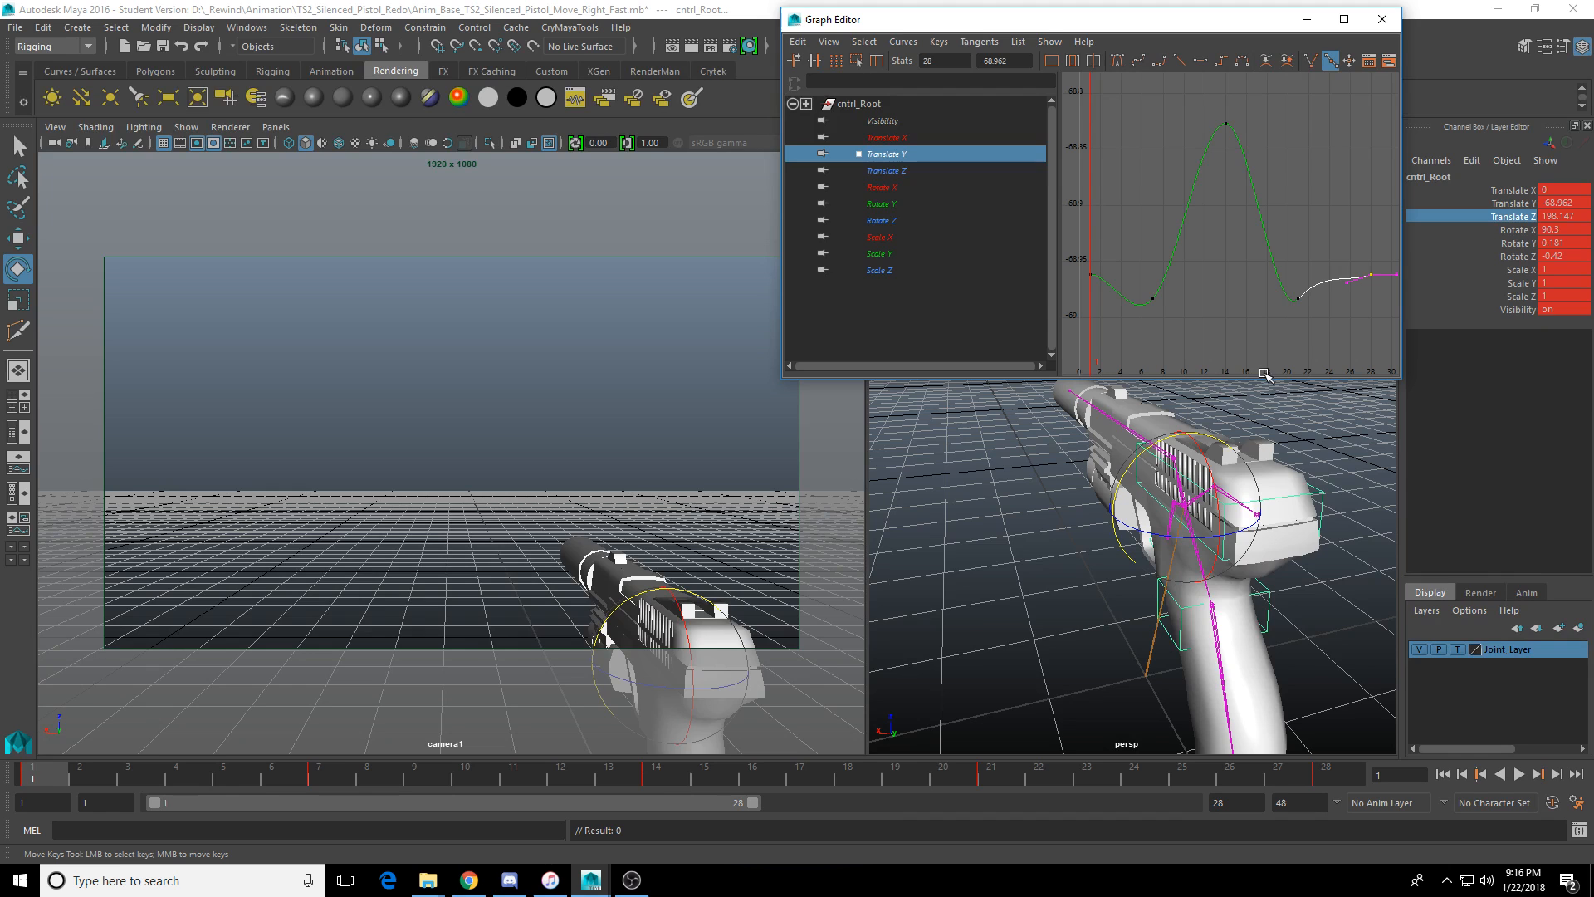
click(1336, 249)
click(1329, 282)
key(w)
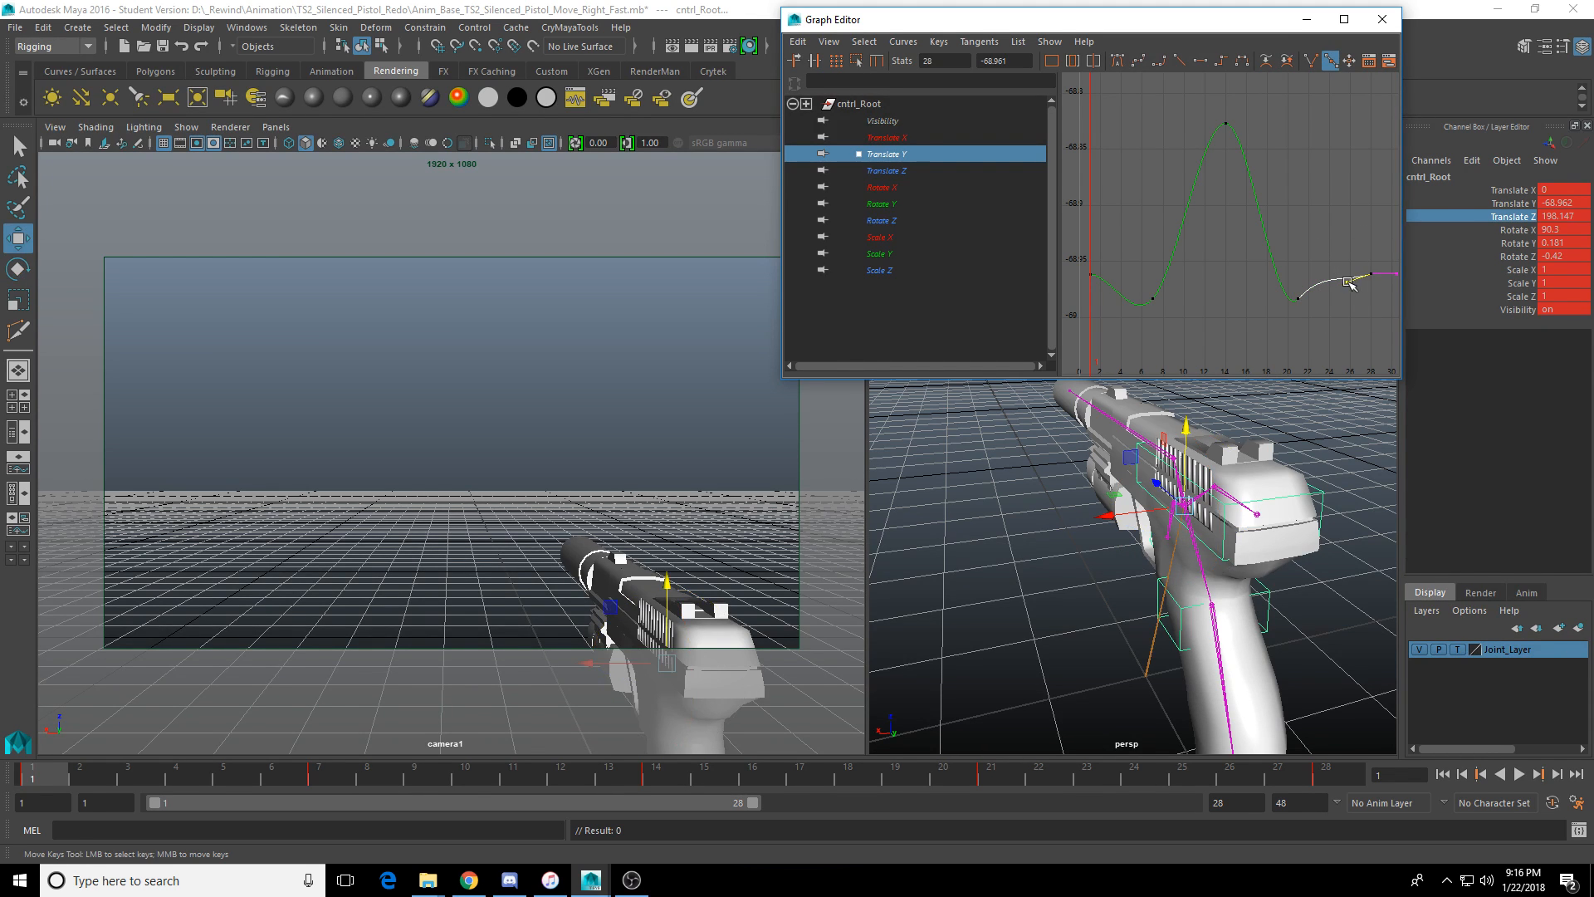
middle_drag(1349, 284, 1315, 284)
click(1298, 297)
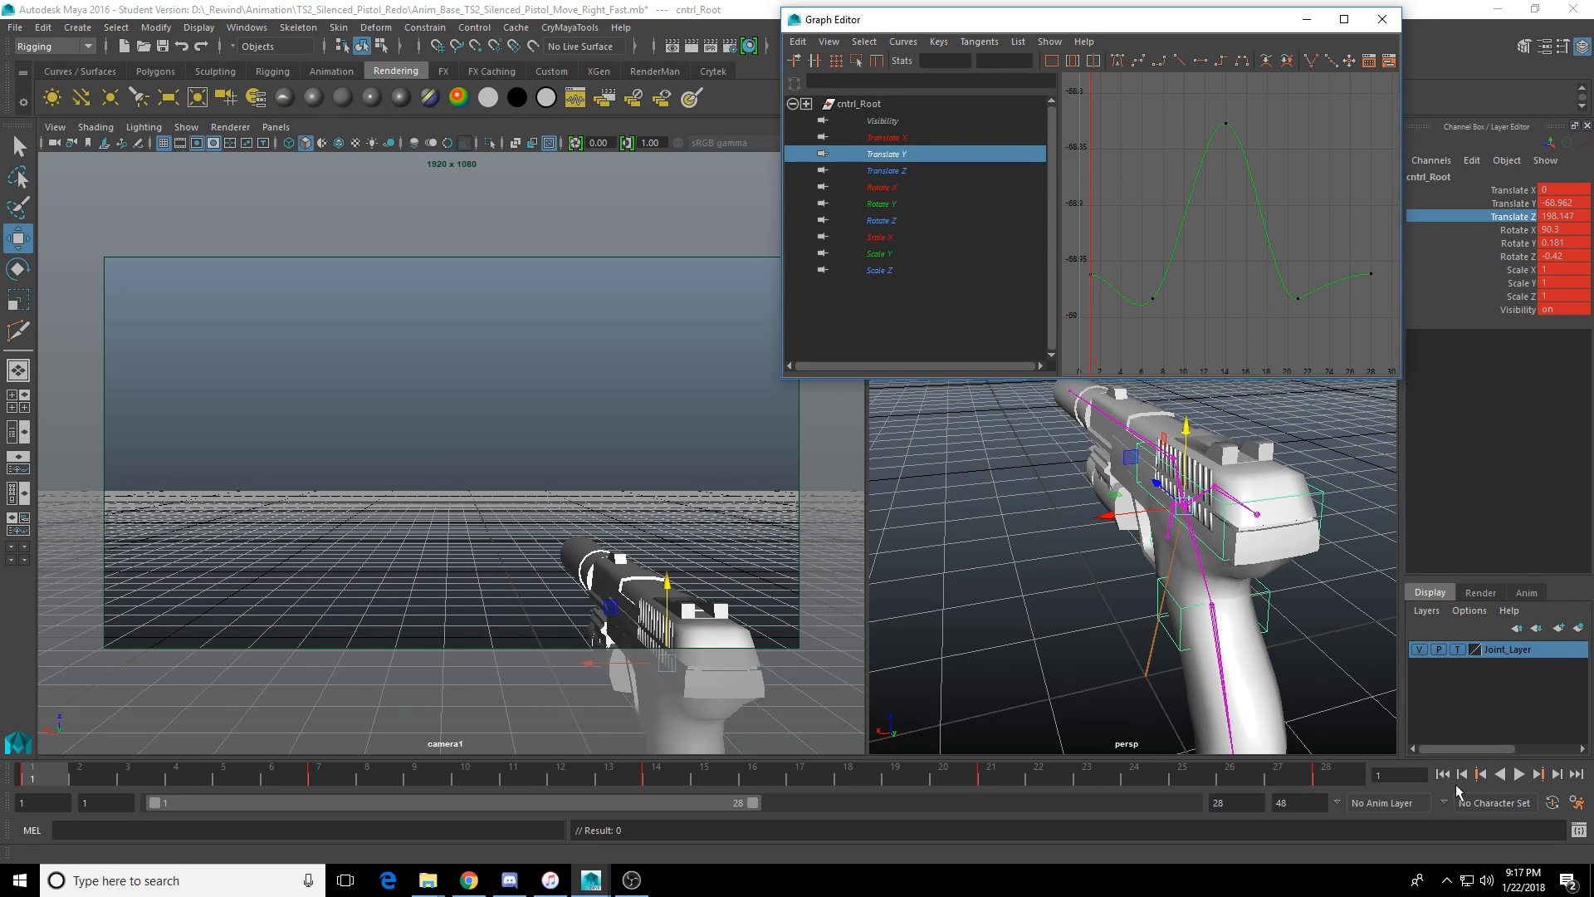
Replay the loop to check the smoothed Translate Y motion, and go back to frame 1.
click(1518, 774)
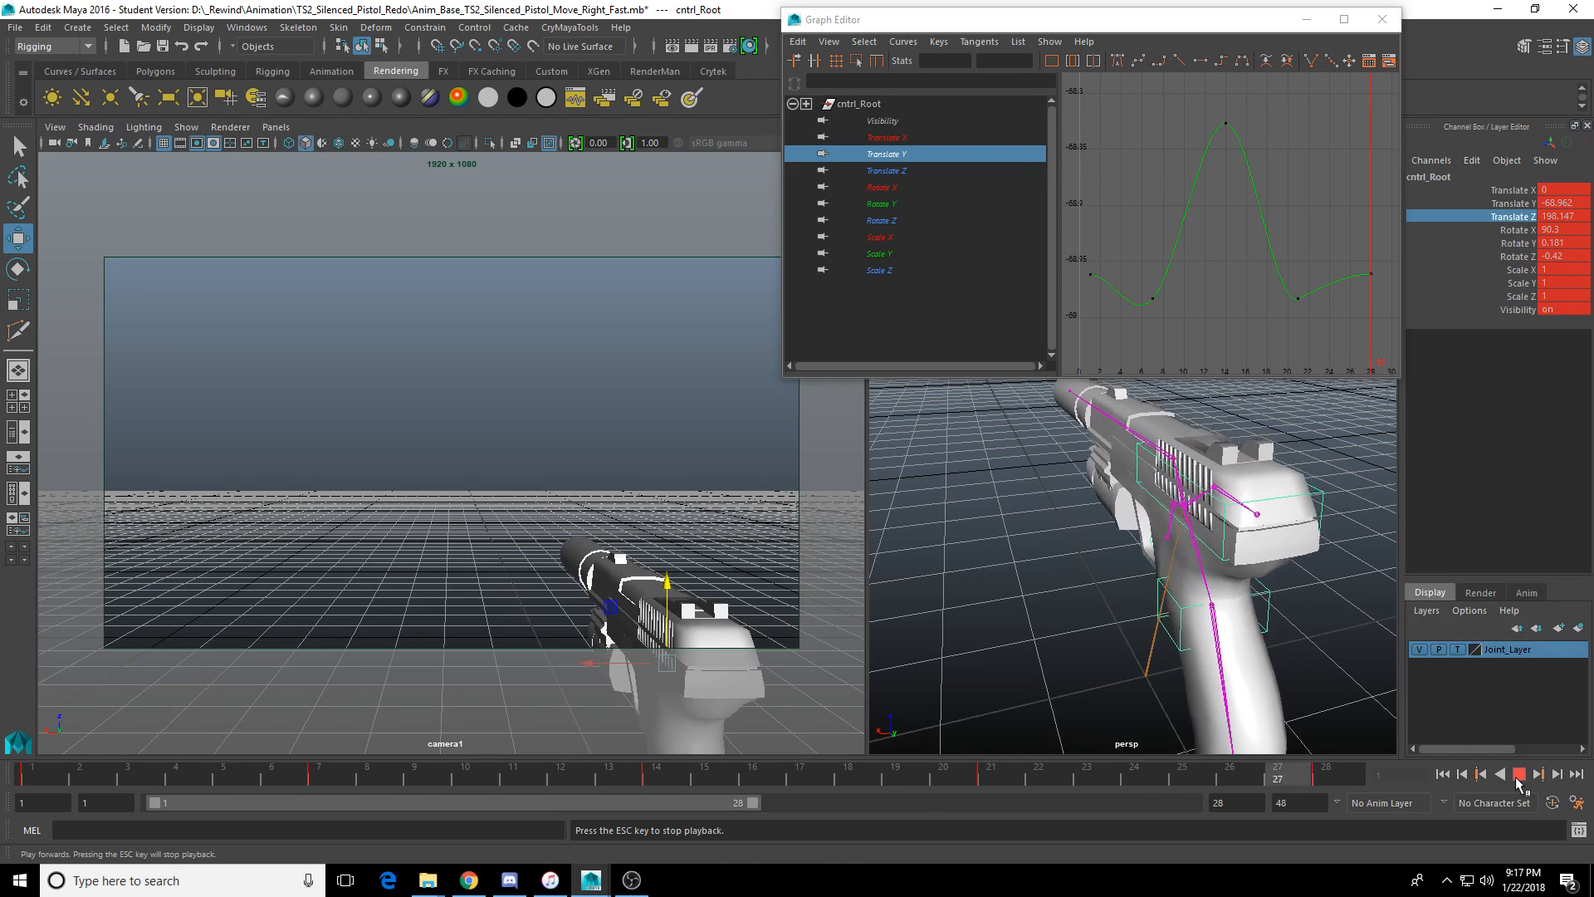
click(1518, 774)
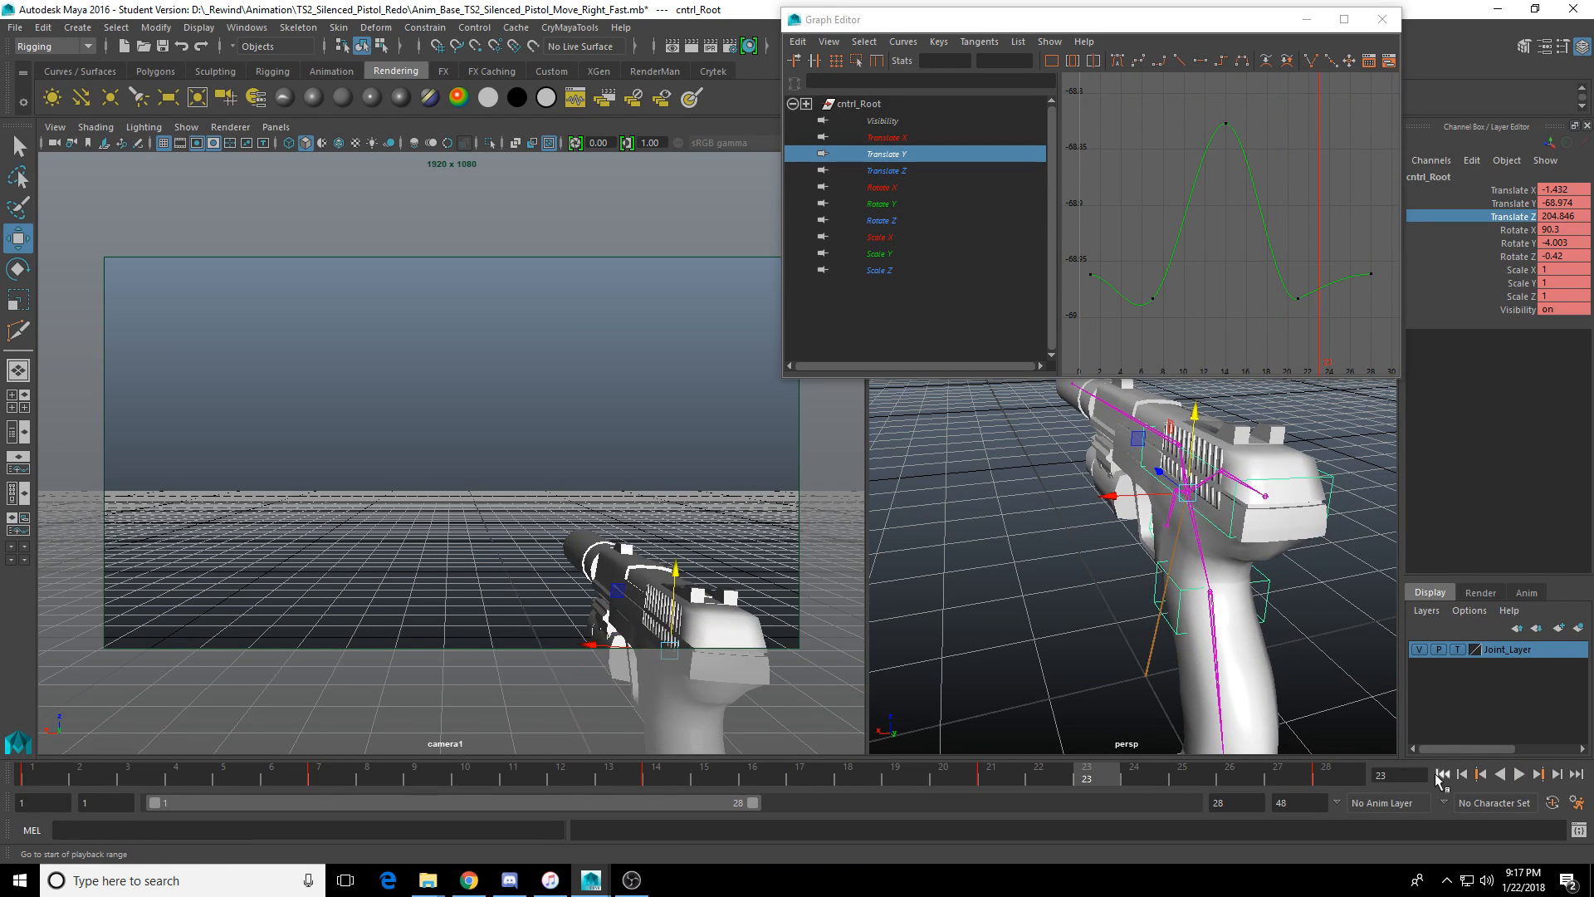
click(1442, 774)
click(1518, 774)
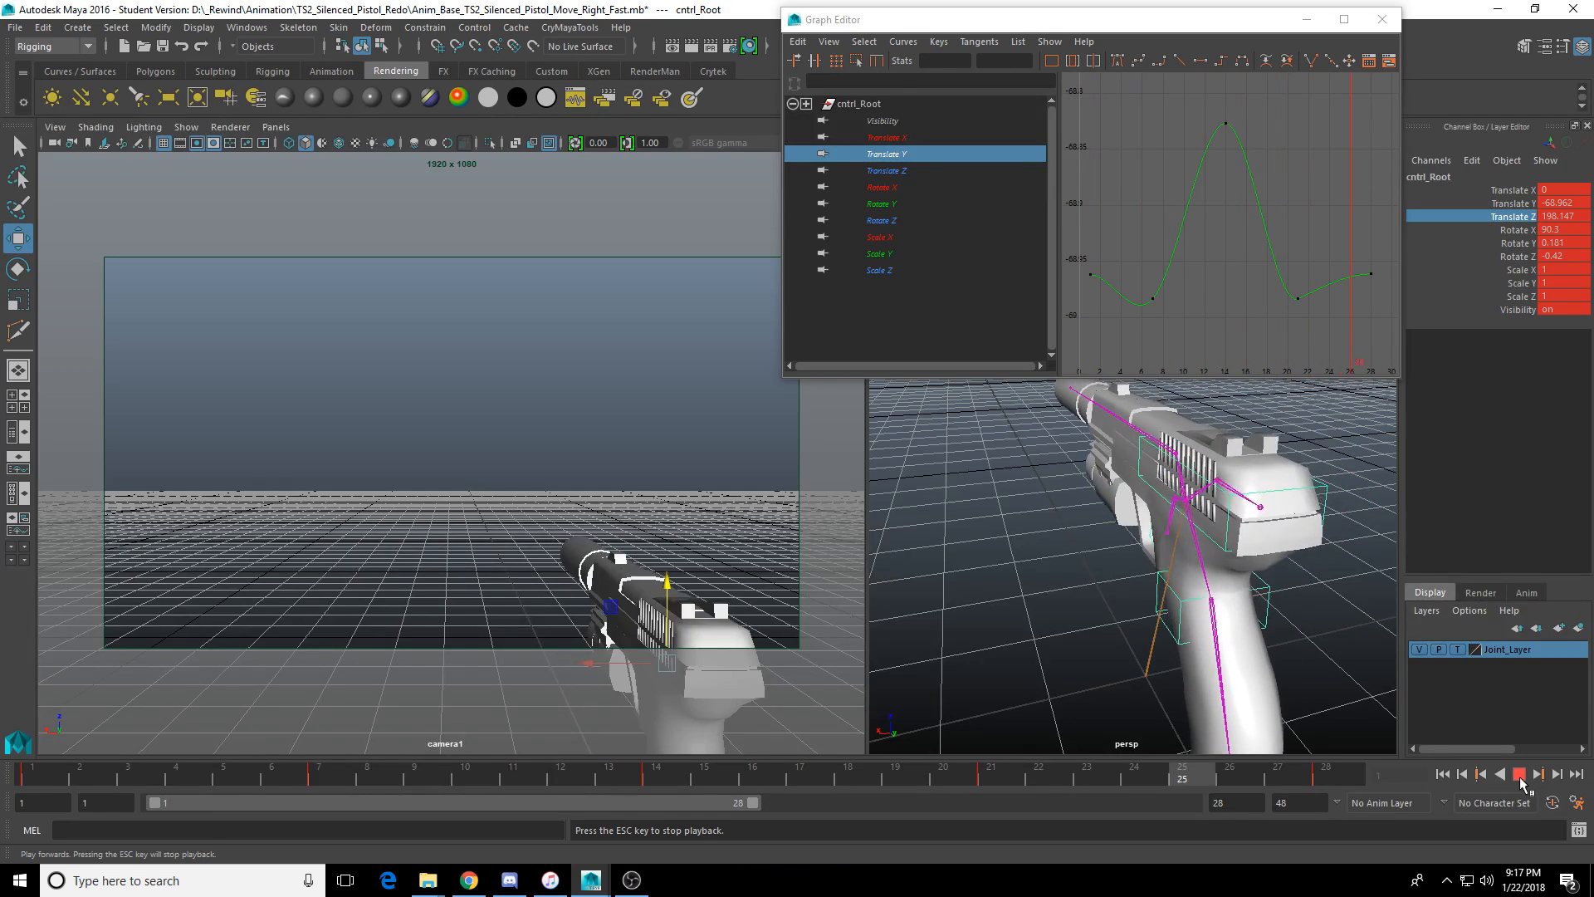
click(1518, 774)
click(1520, 774)
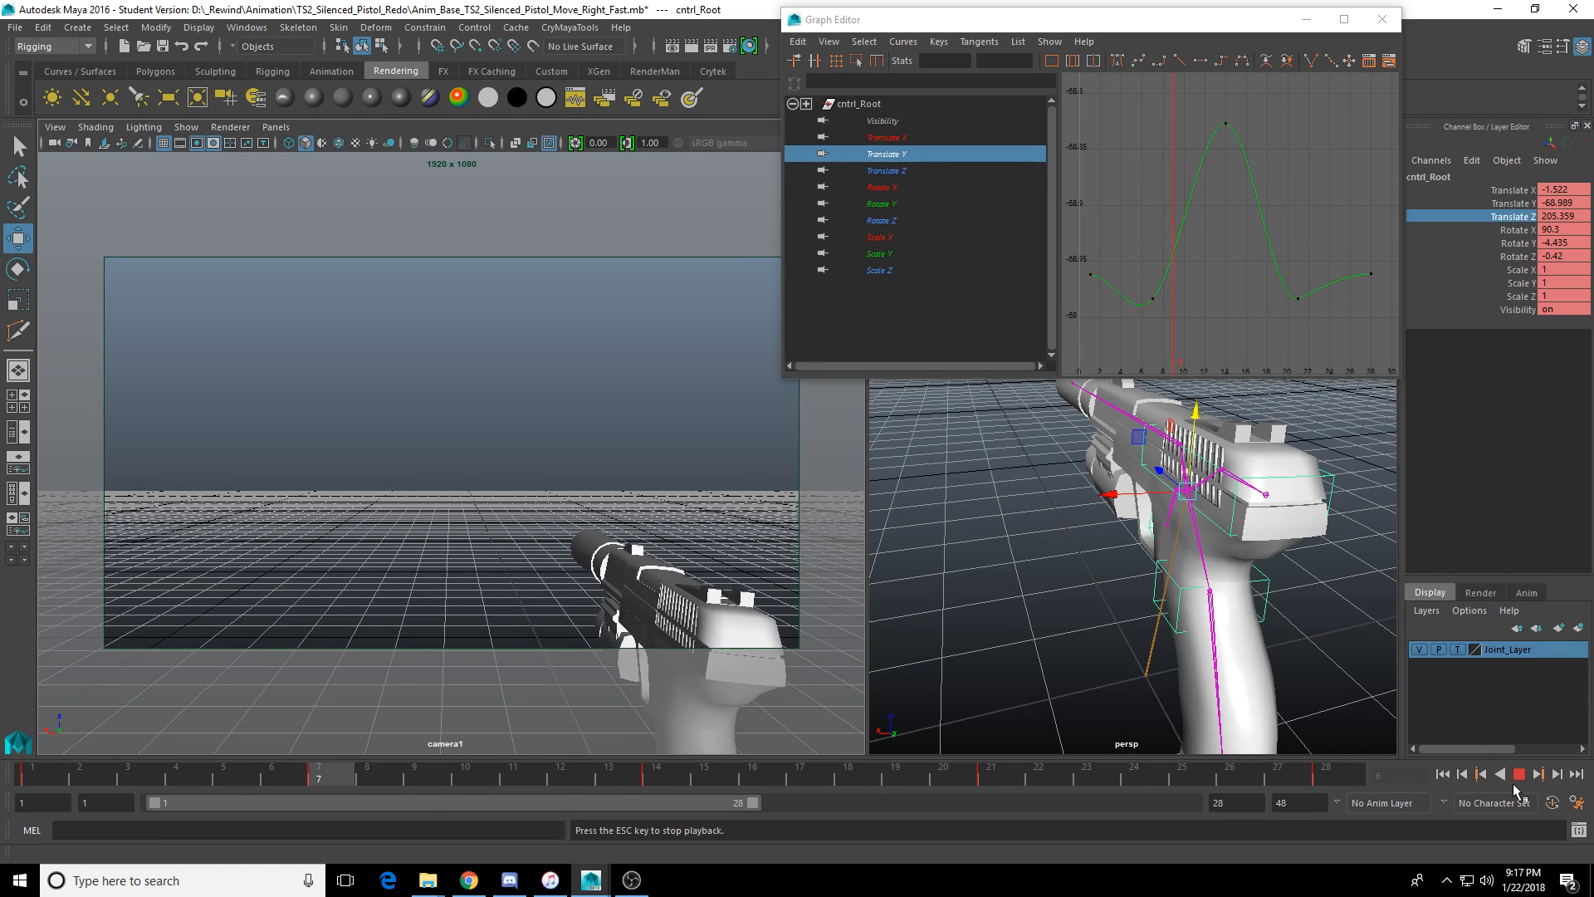
click(1520, 774)
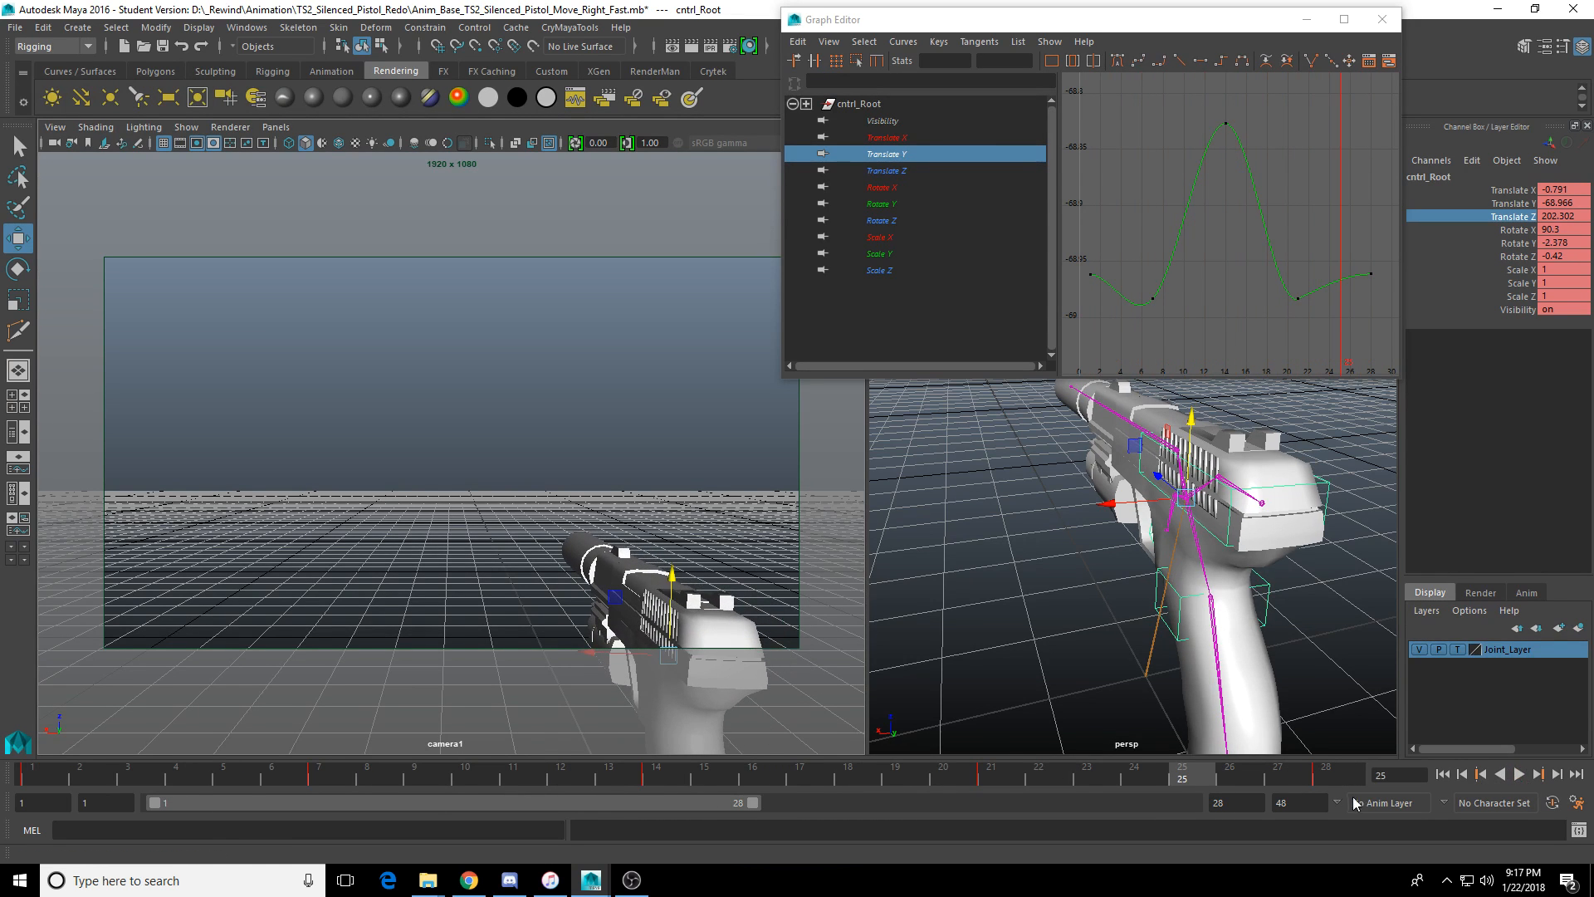
drag(294, 780, 35, 781)
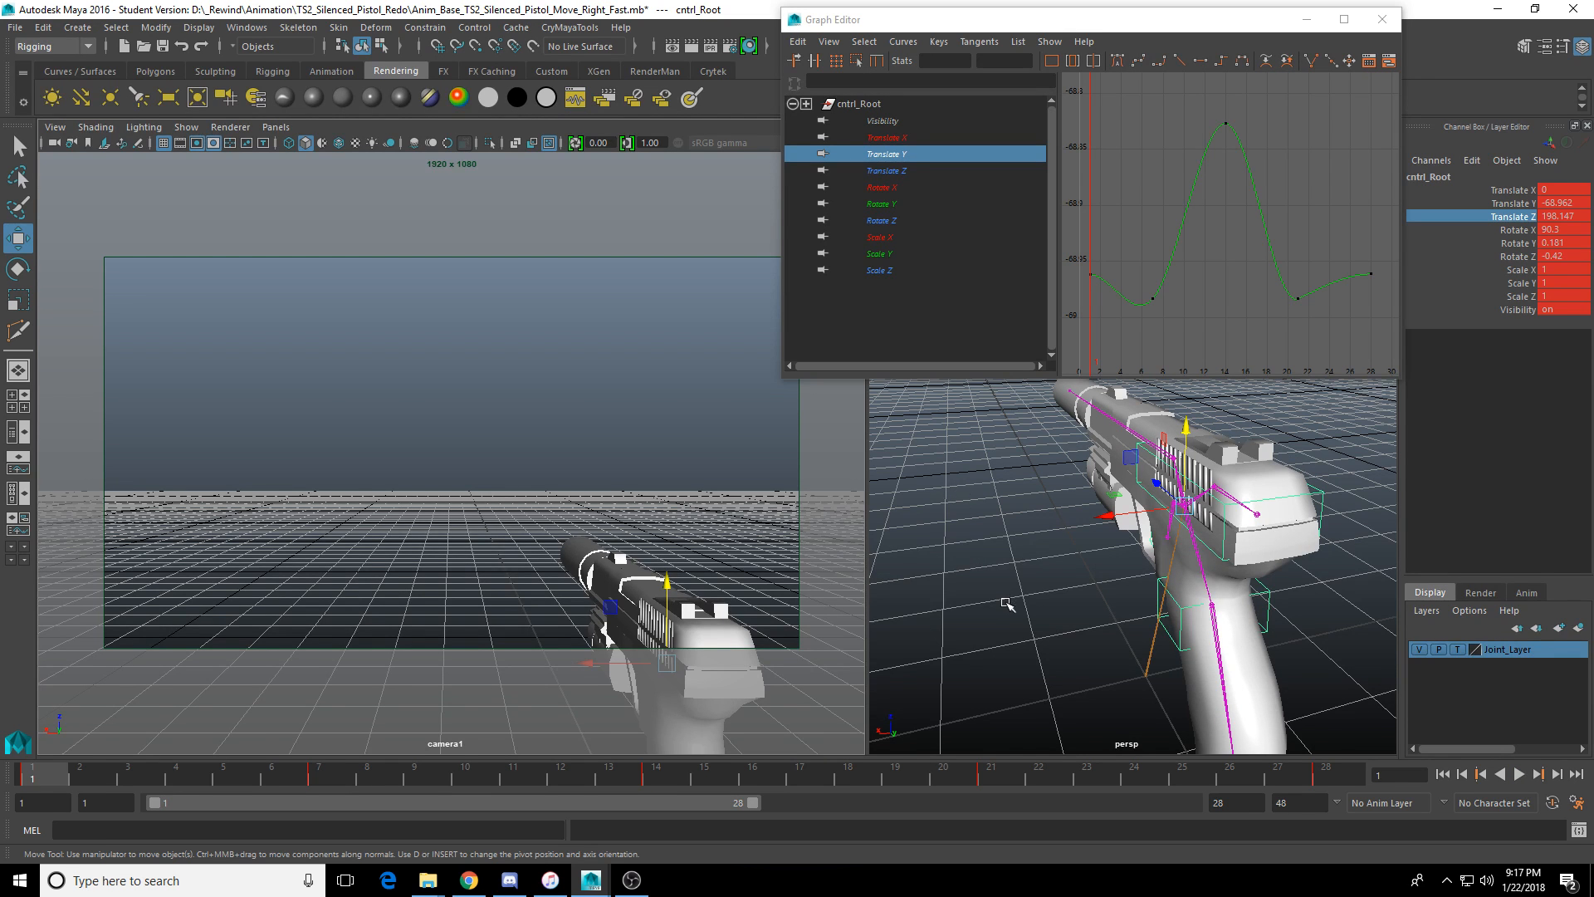
Reframe the perspective view to show the whole pistol from the side.
alt+drag(997, 618, 1081, 608)
scroll(1084, 607, down, 3)
alt+middle_drag(1090, 605, 1091, 647)
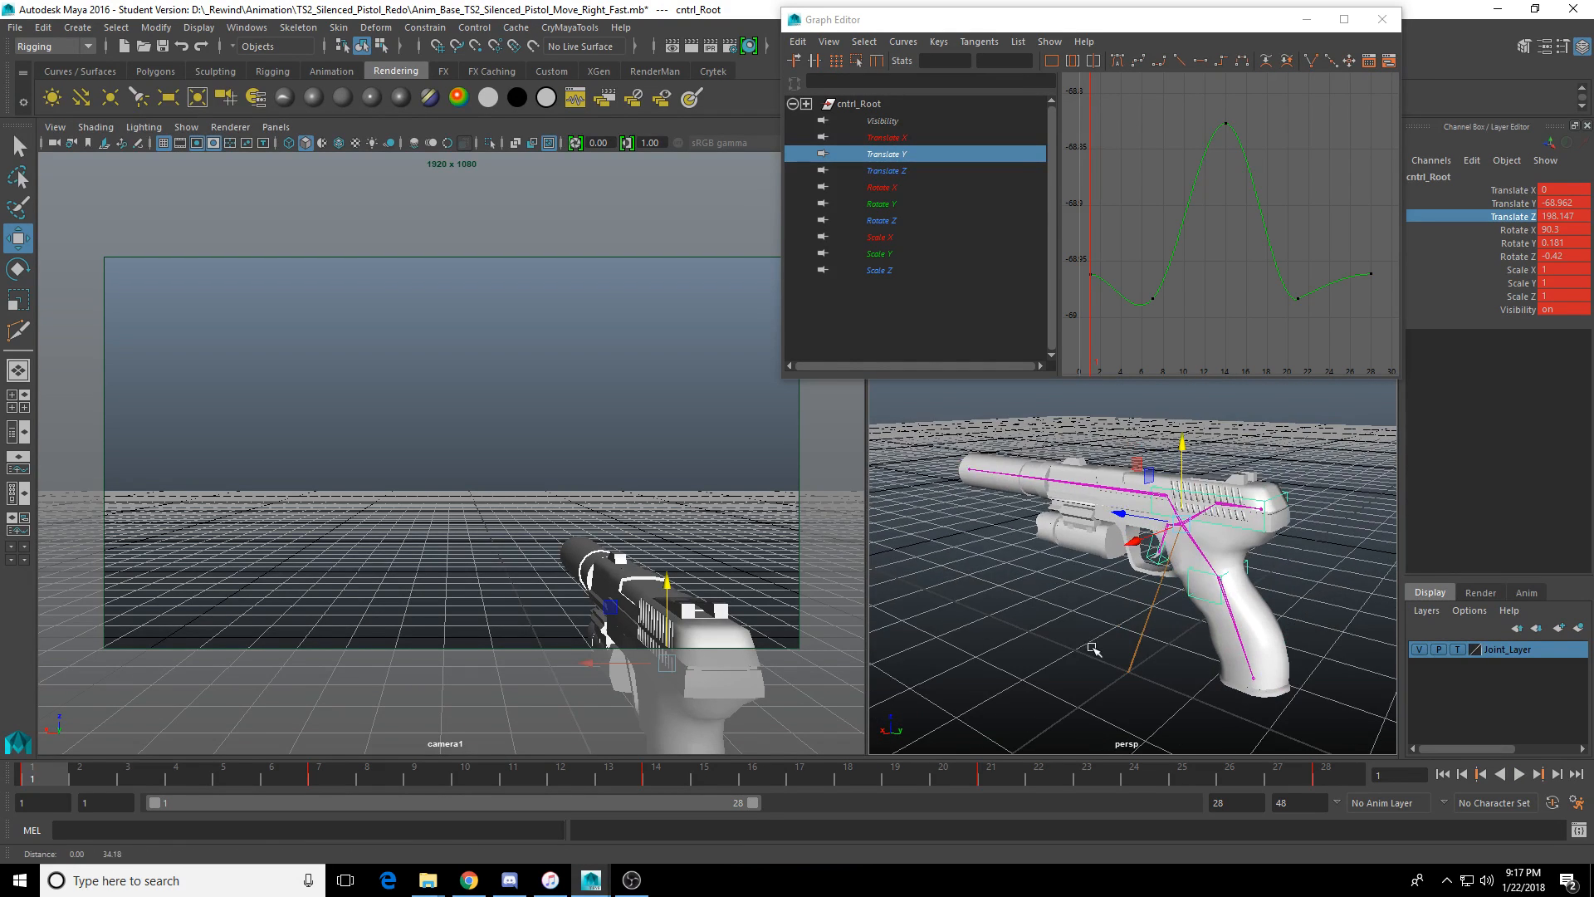
alt+drag(1092, 648, 1015, 664)
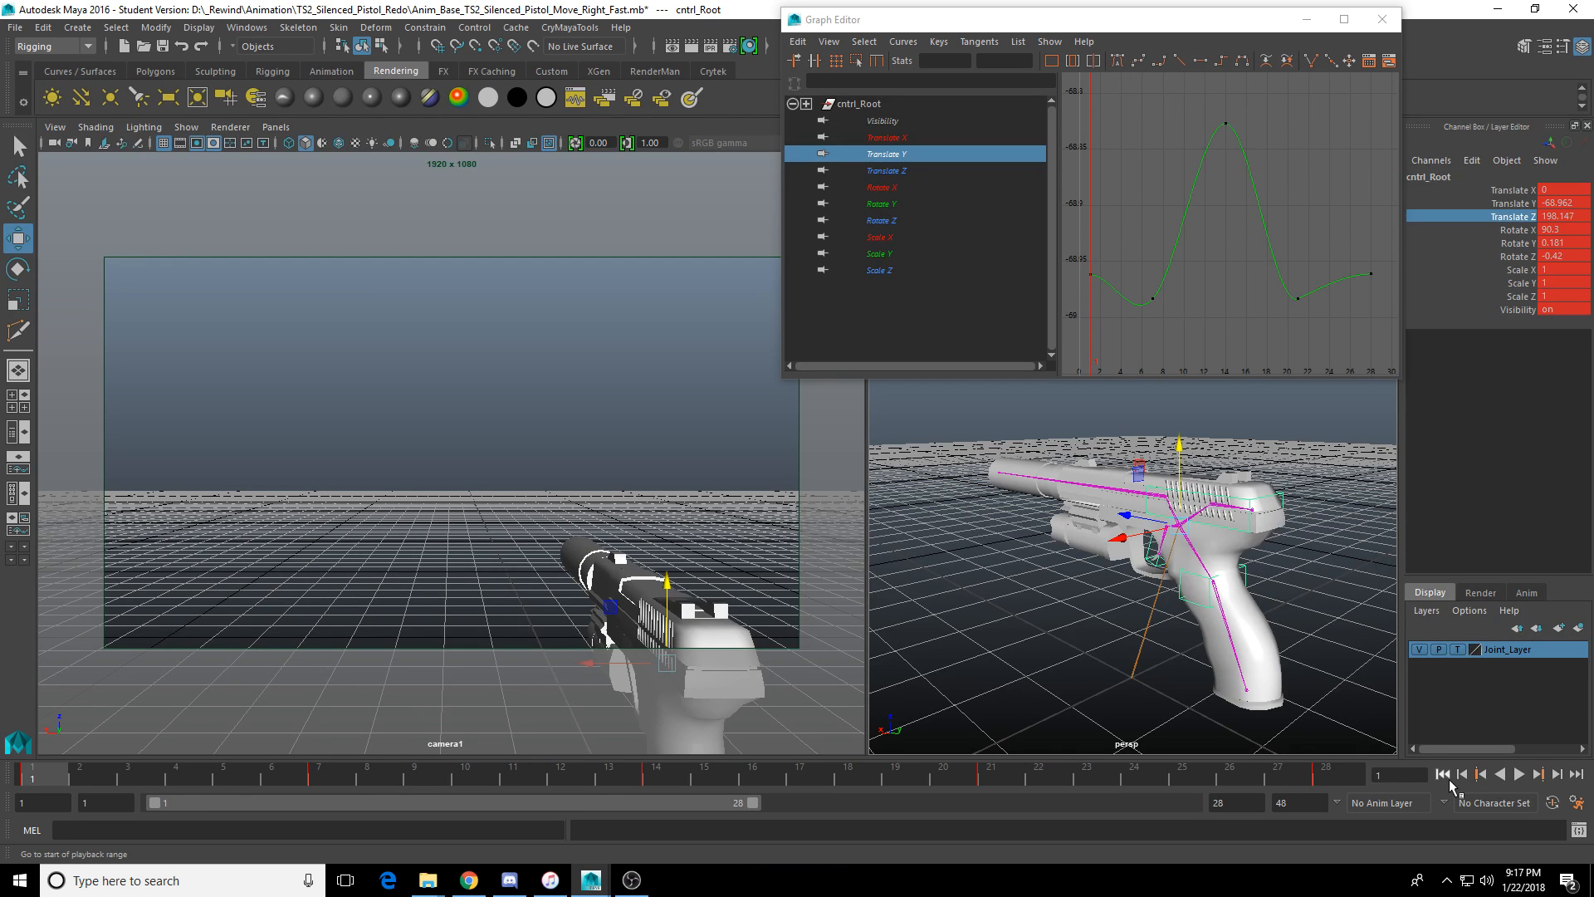
Play the movement loop, stop it, and return to frame 1.
click(1519, 773)
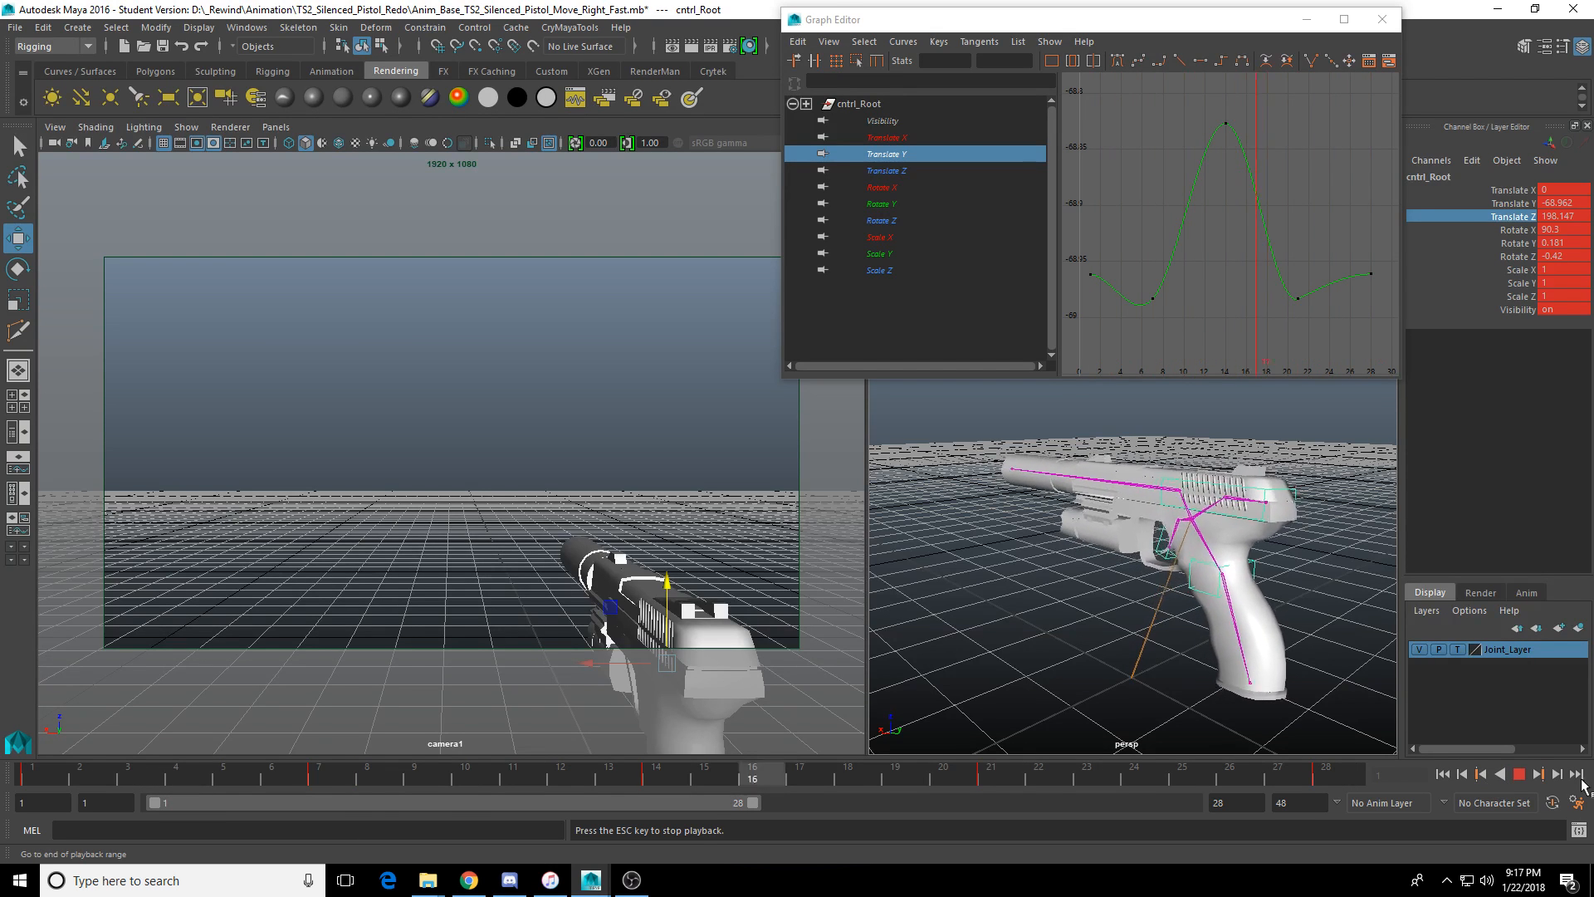
click(1516, 777)
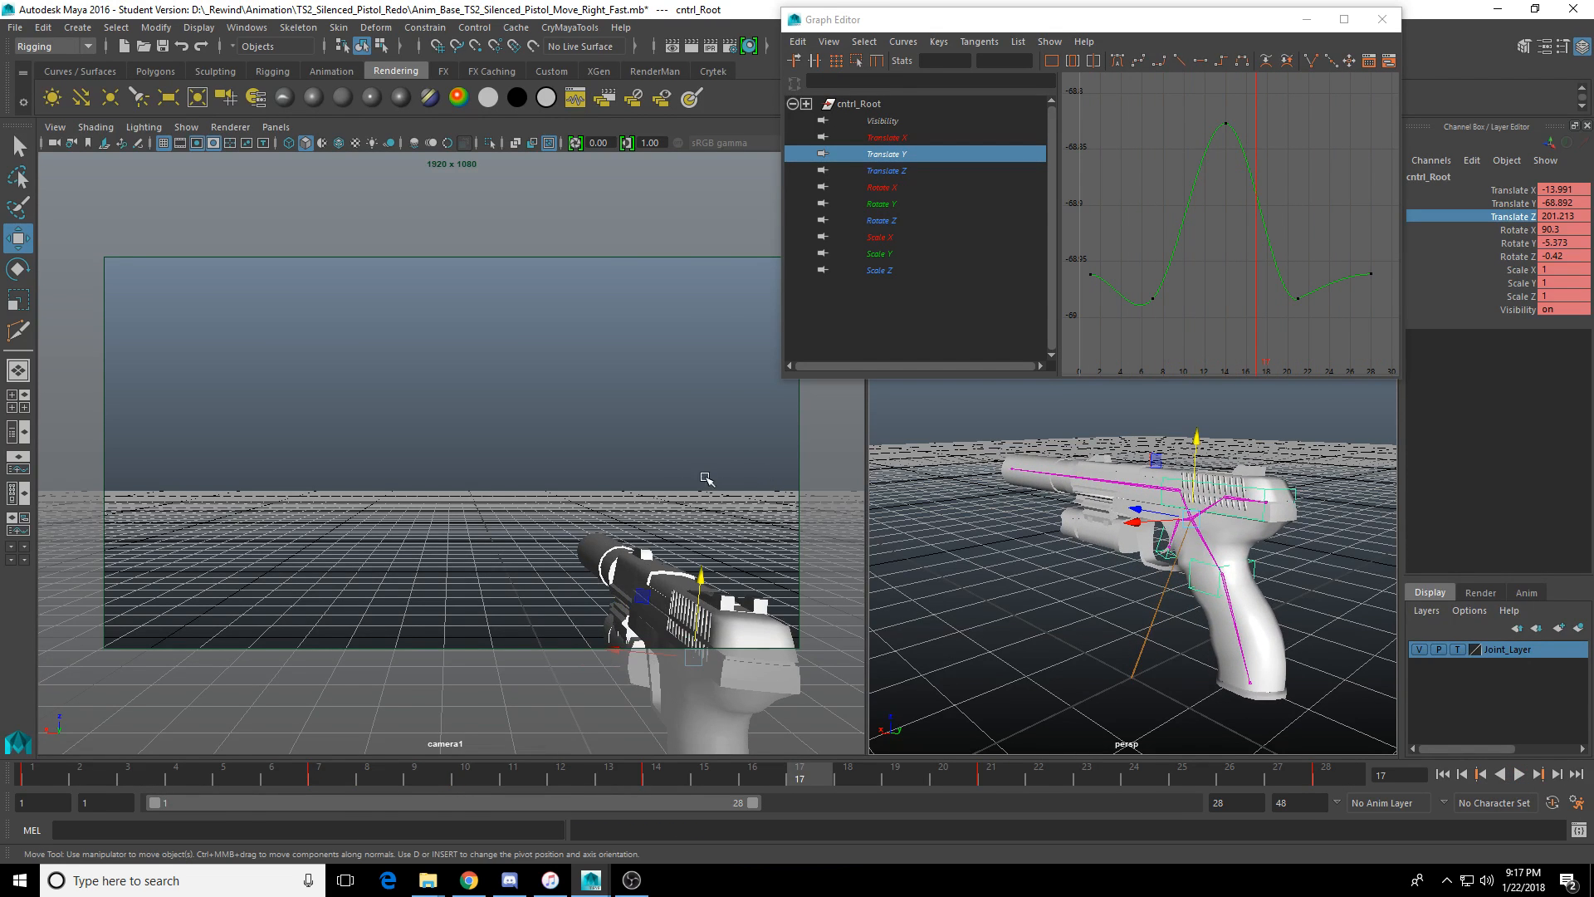
middle_click(613, 485)
mouse_move(39, 773)
mouse_down()
mouse_move(234, 774)
mouse_move(32, 787)
mouse_up()
Try rotating the root control to Rotate Y -3.592 at frame 1 and key its three rotation channels.
alt+drag(1196, 452, 1149, 477)
key(e)
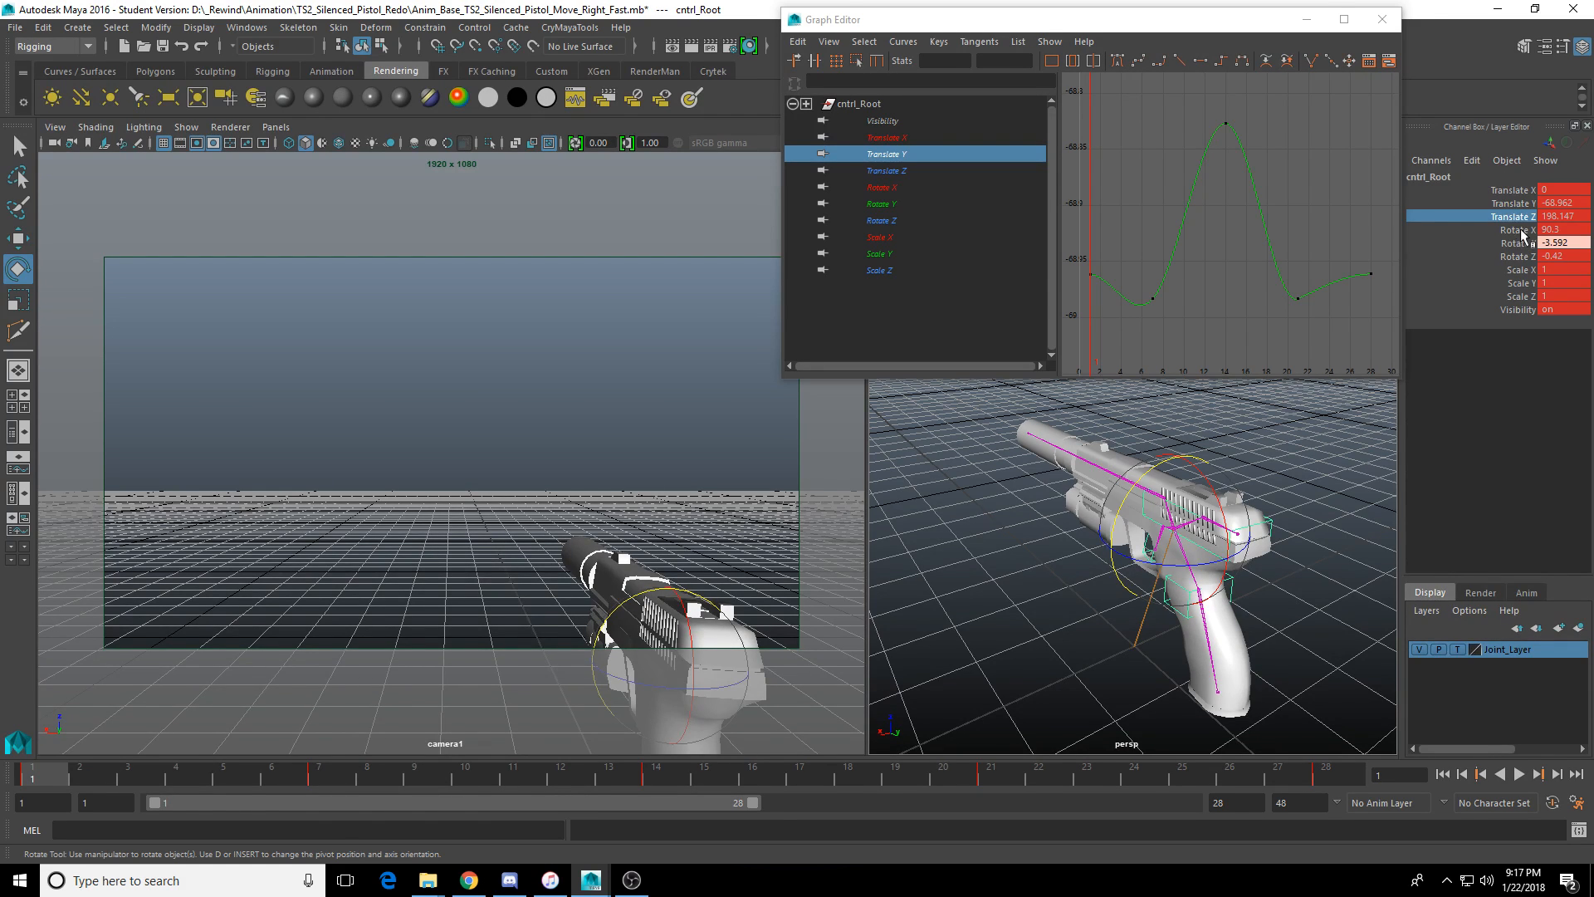
drag(1524, 230, 1523, 258)
right_click(1525, 258)
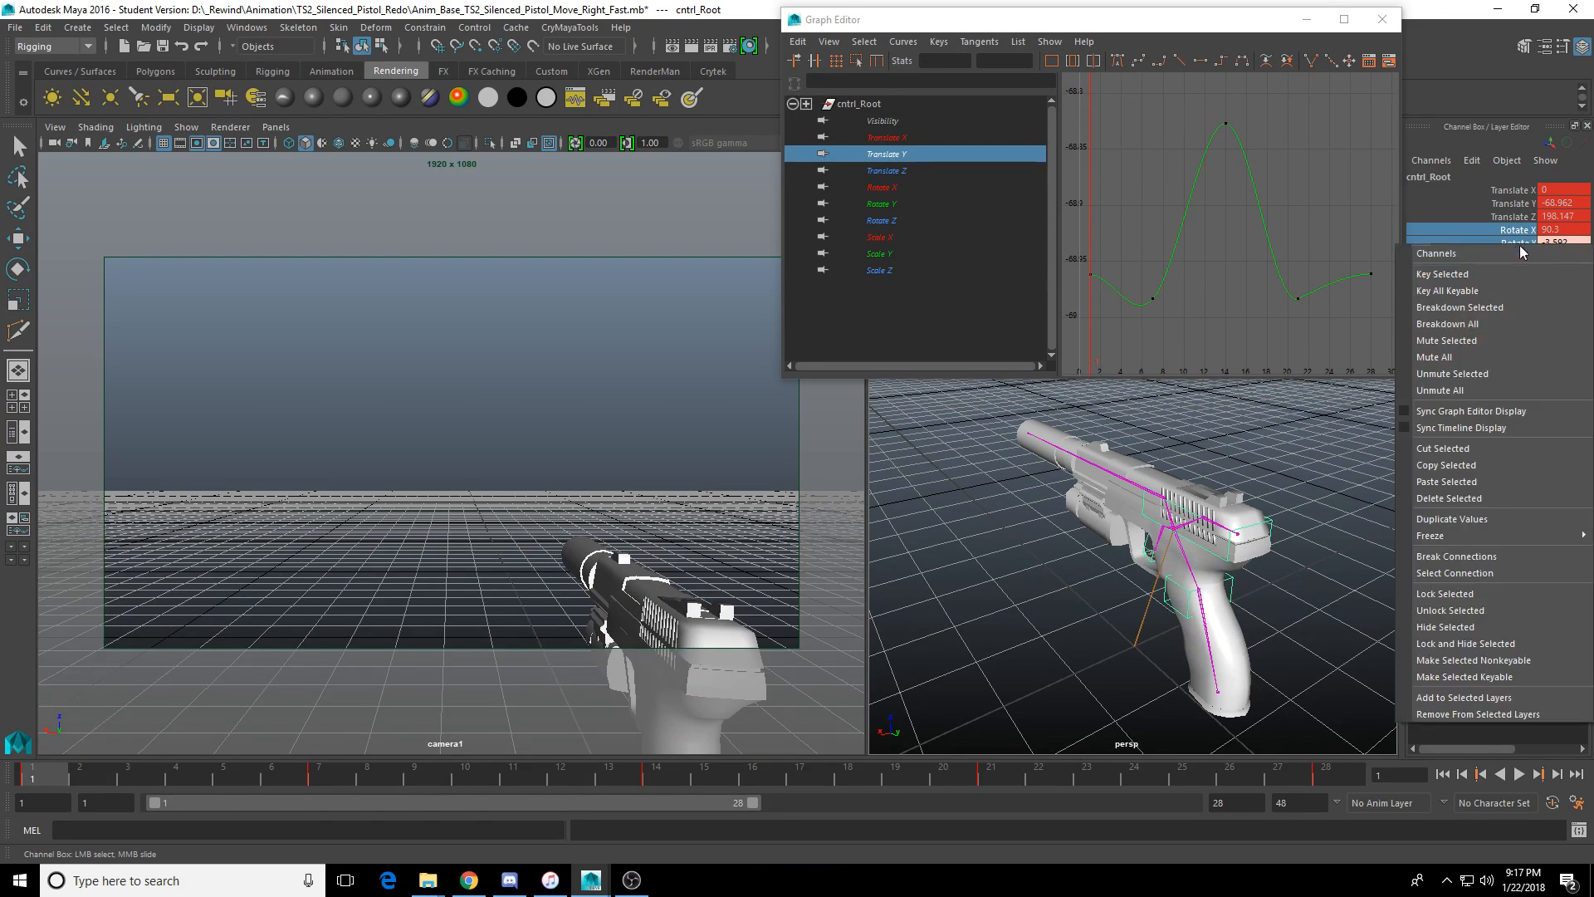
click(1491, 280)
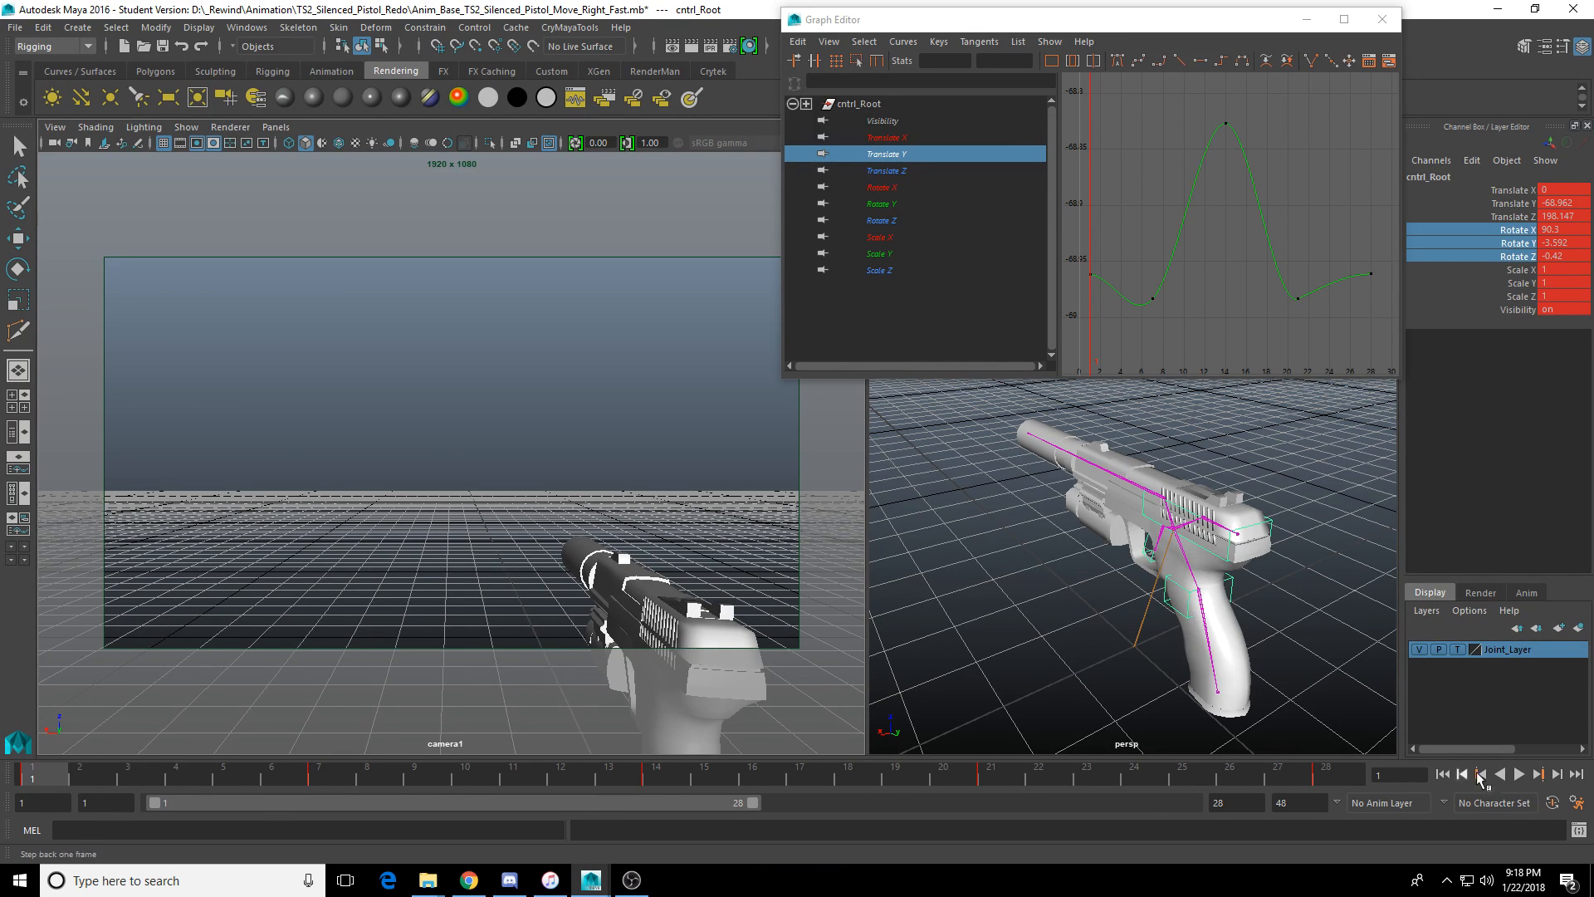
Preview the loop with the changed starting rotation, and undo the root control's rotation edit.
click(1520, 774)
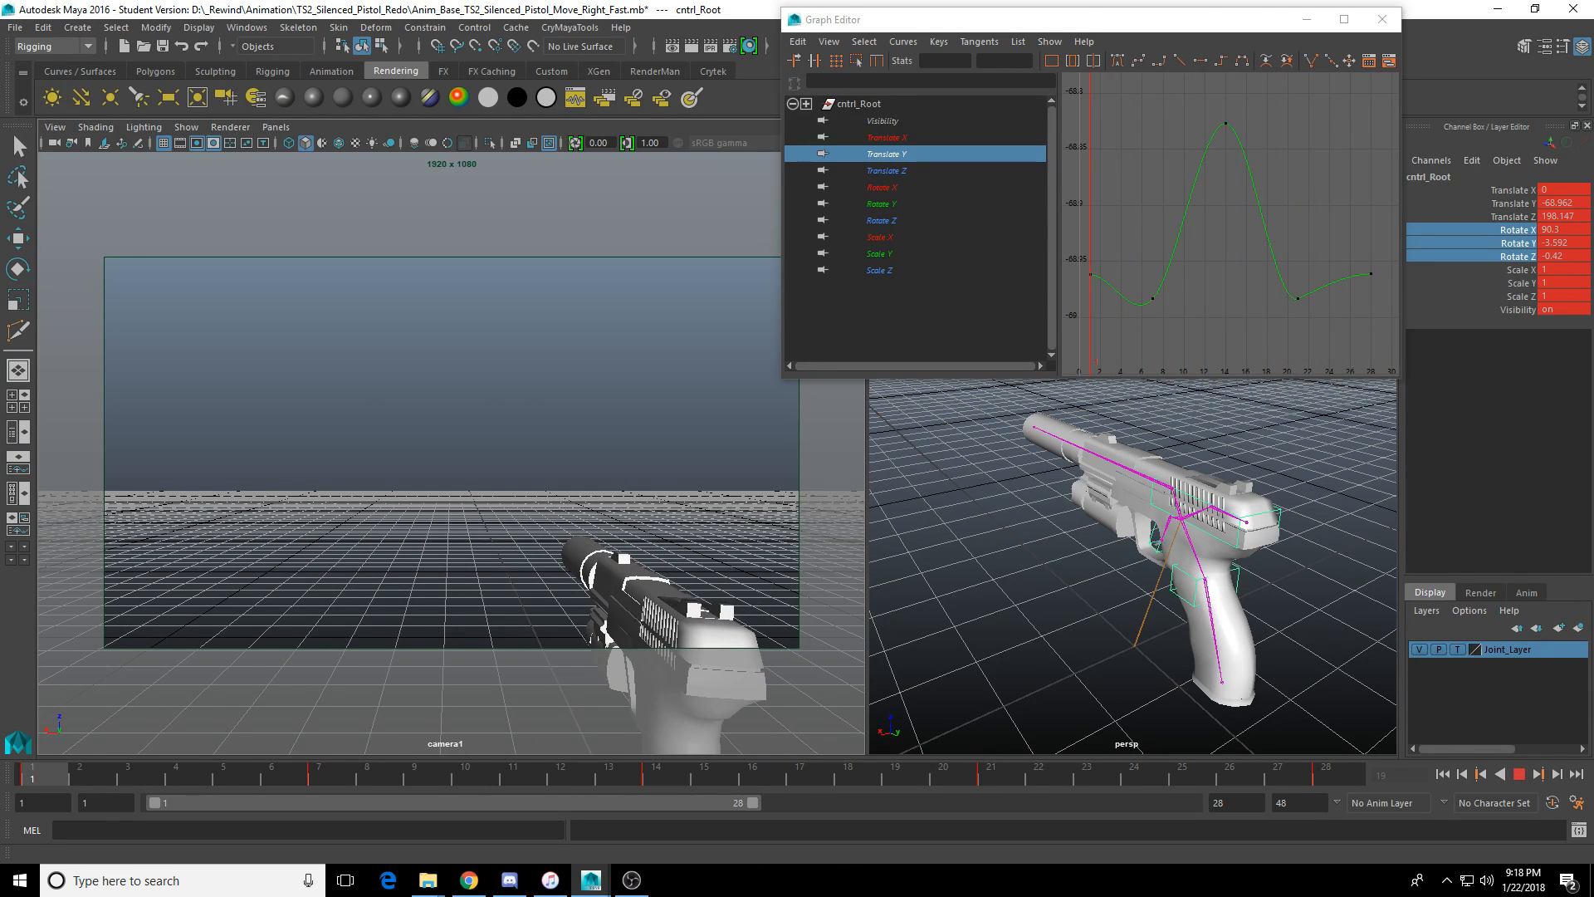
key(Escape)
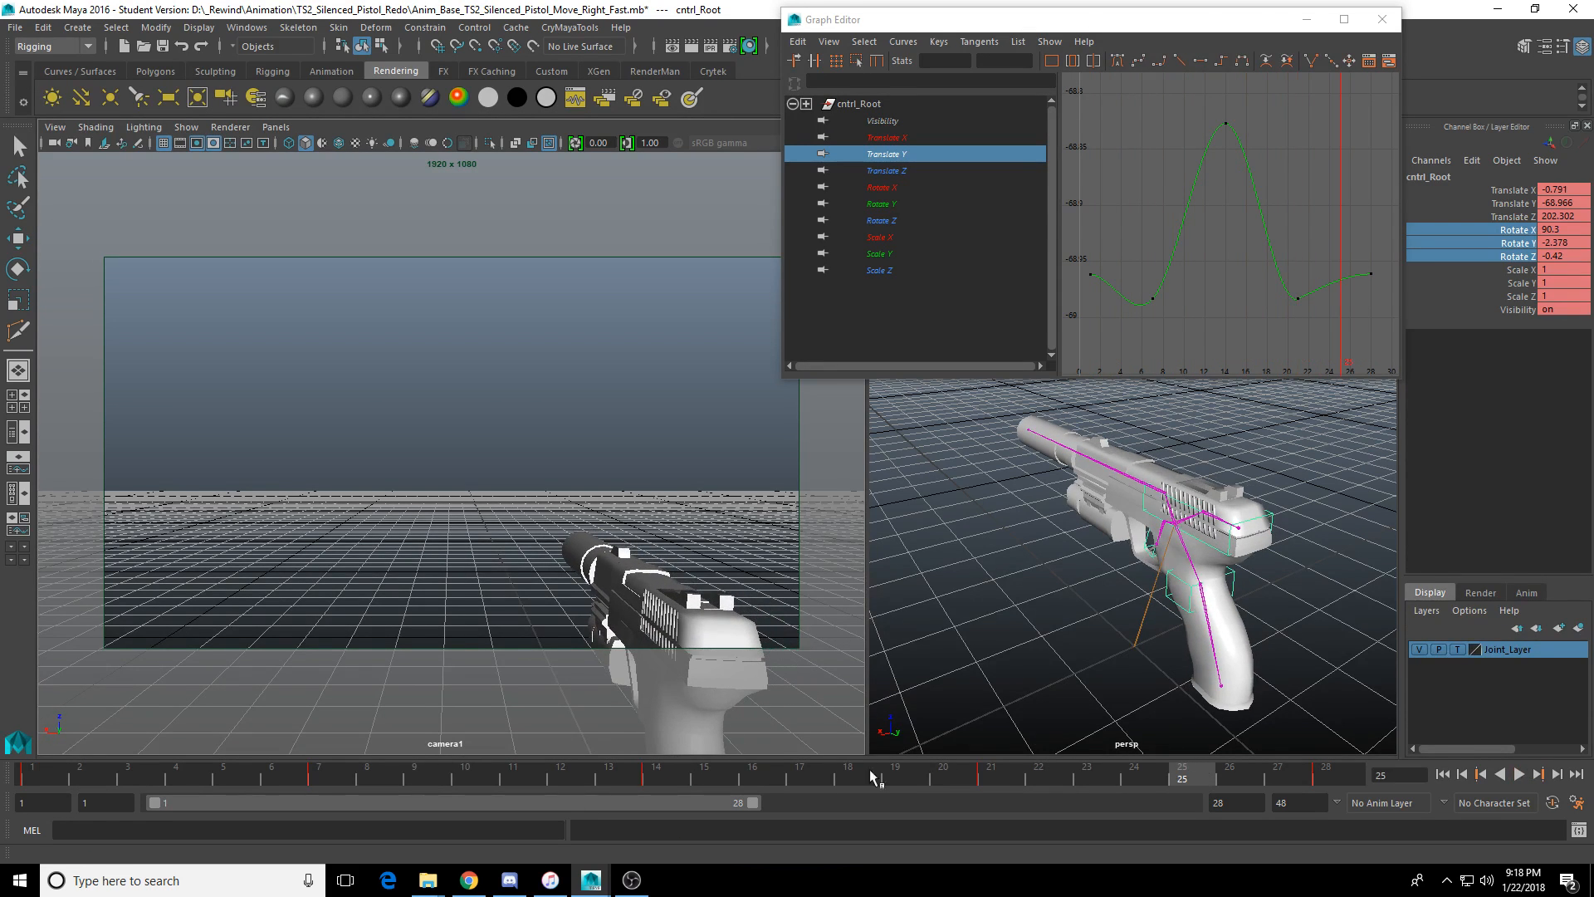
key(ctrl+z)
key(ctrl+z)
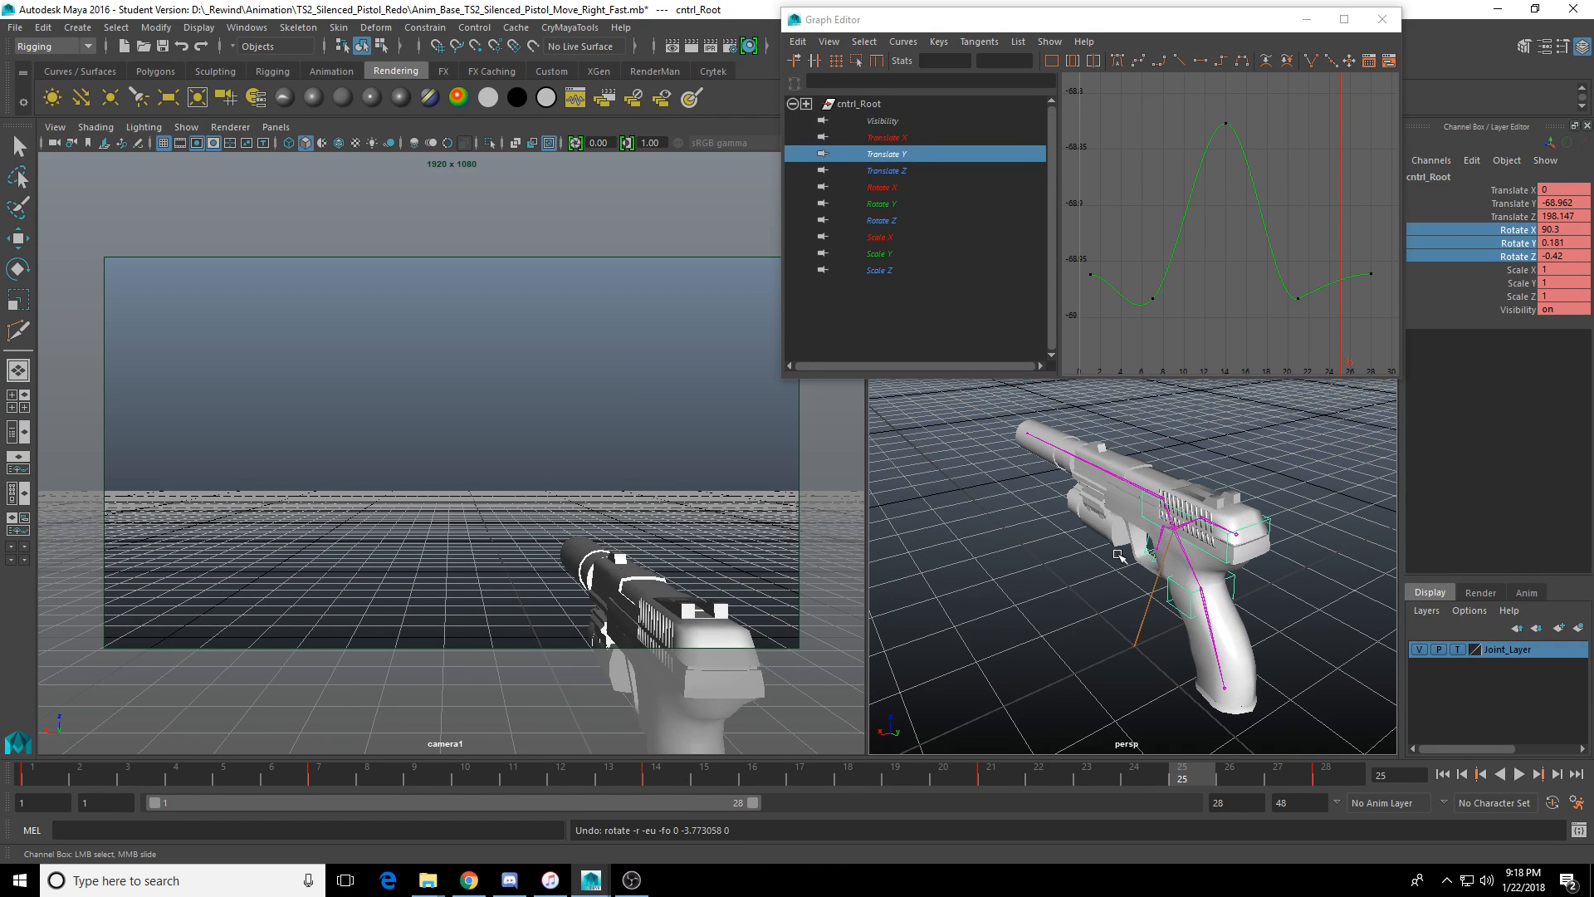
Replay the loop from frame 1 to check the root control's motion.
click(1442, 773)
click(1519, 774)
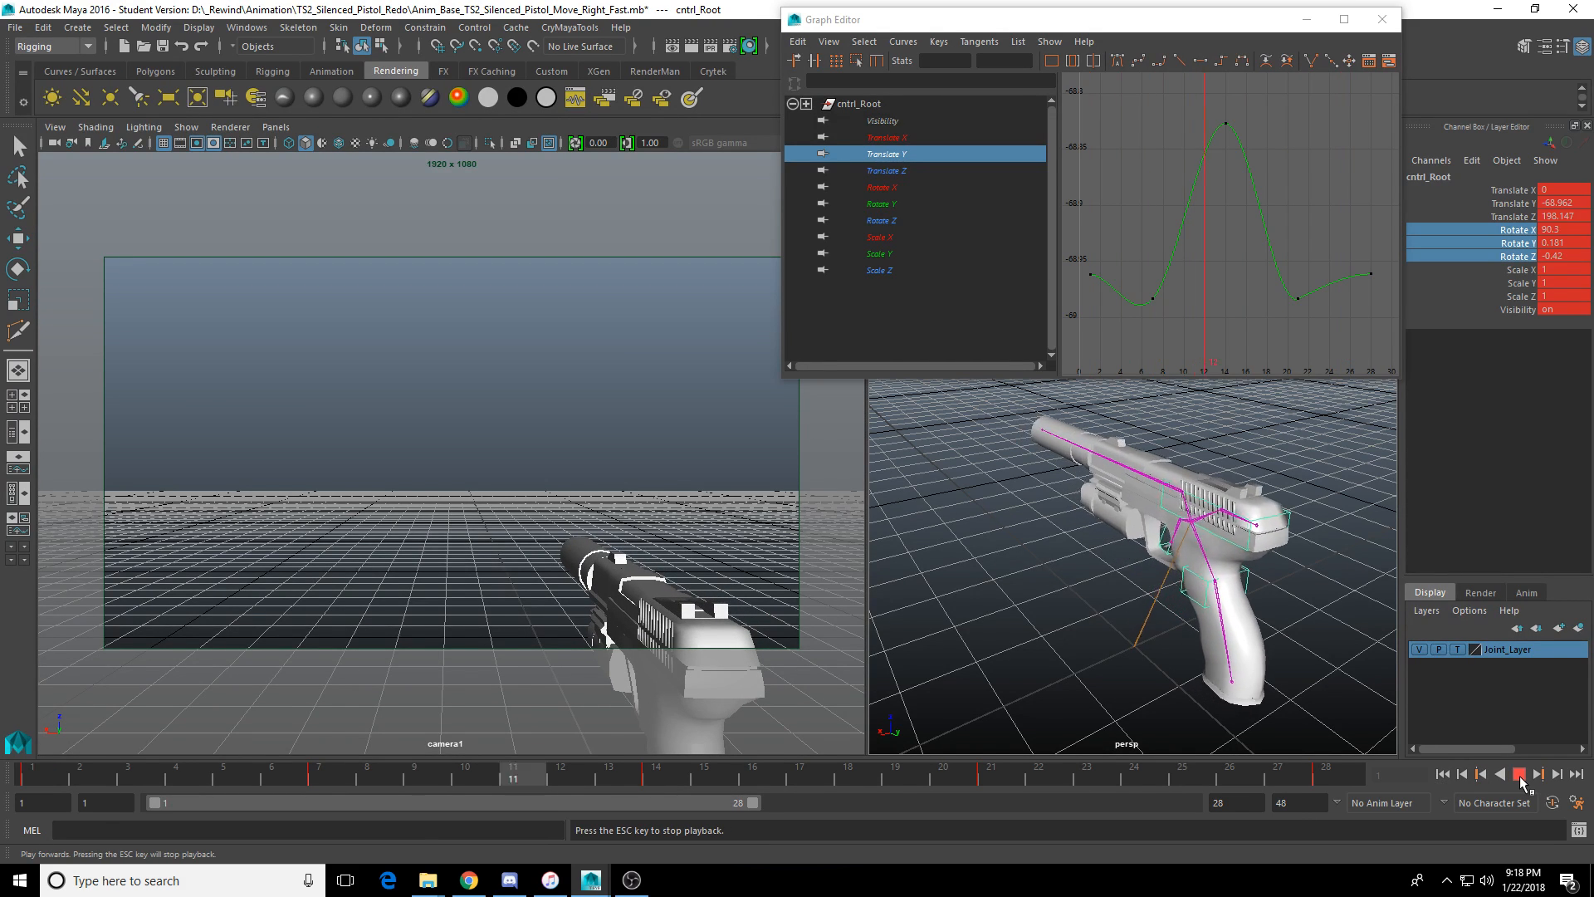
click(1520, 774)
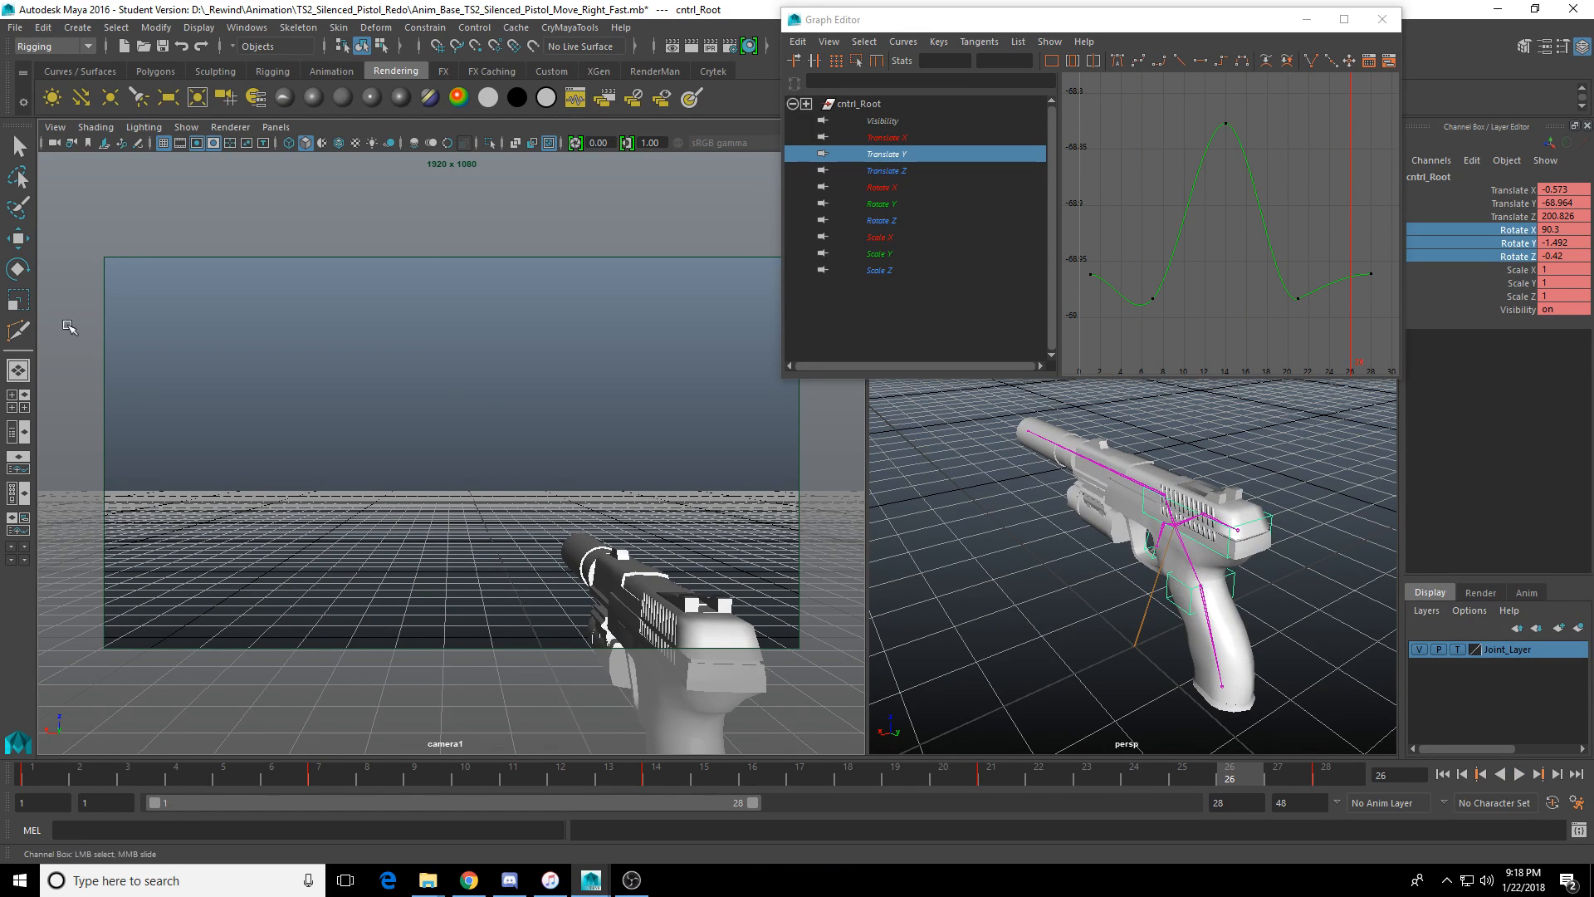
Save the scene, and save a copy of it as Anim_Base_TS2_Silenced_Pistol_Move_Left_Fast.mb.
click(163, 47)
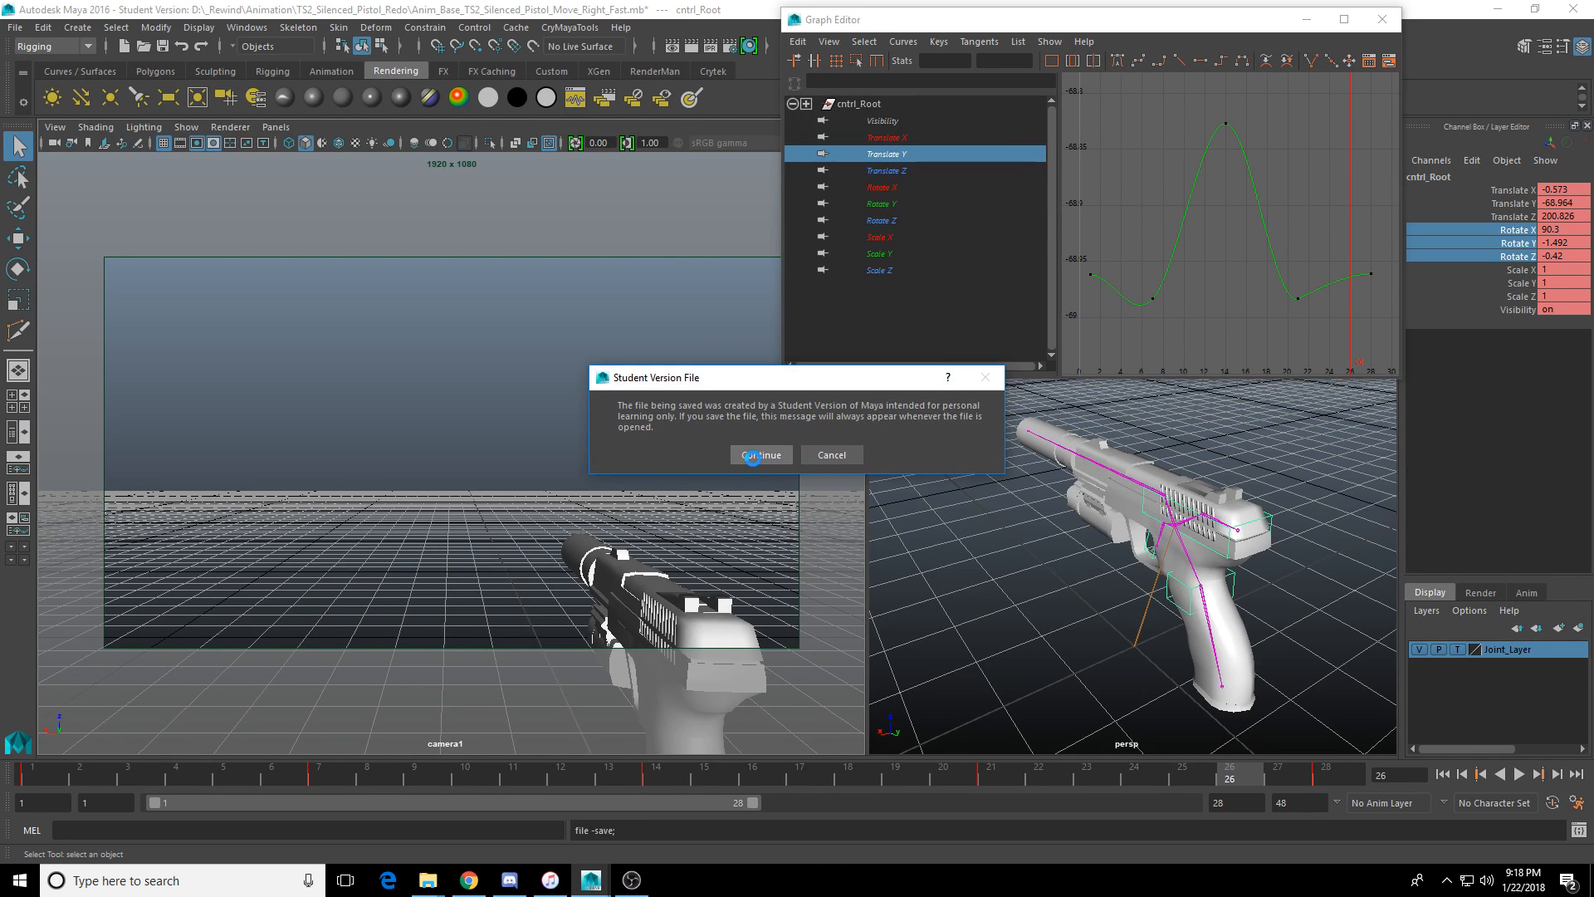
click(760, 454)
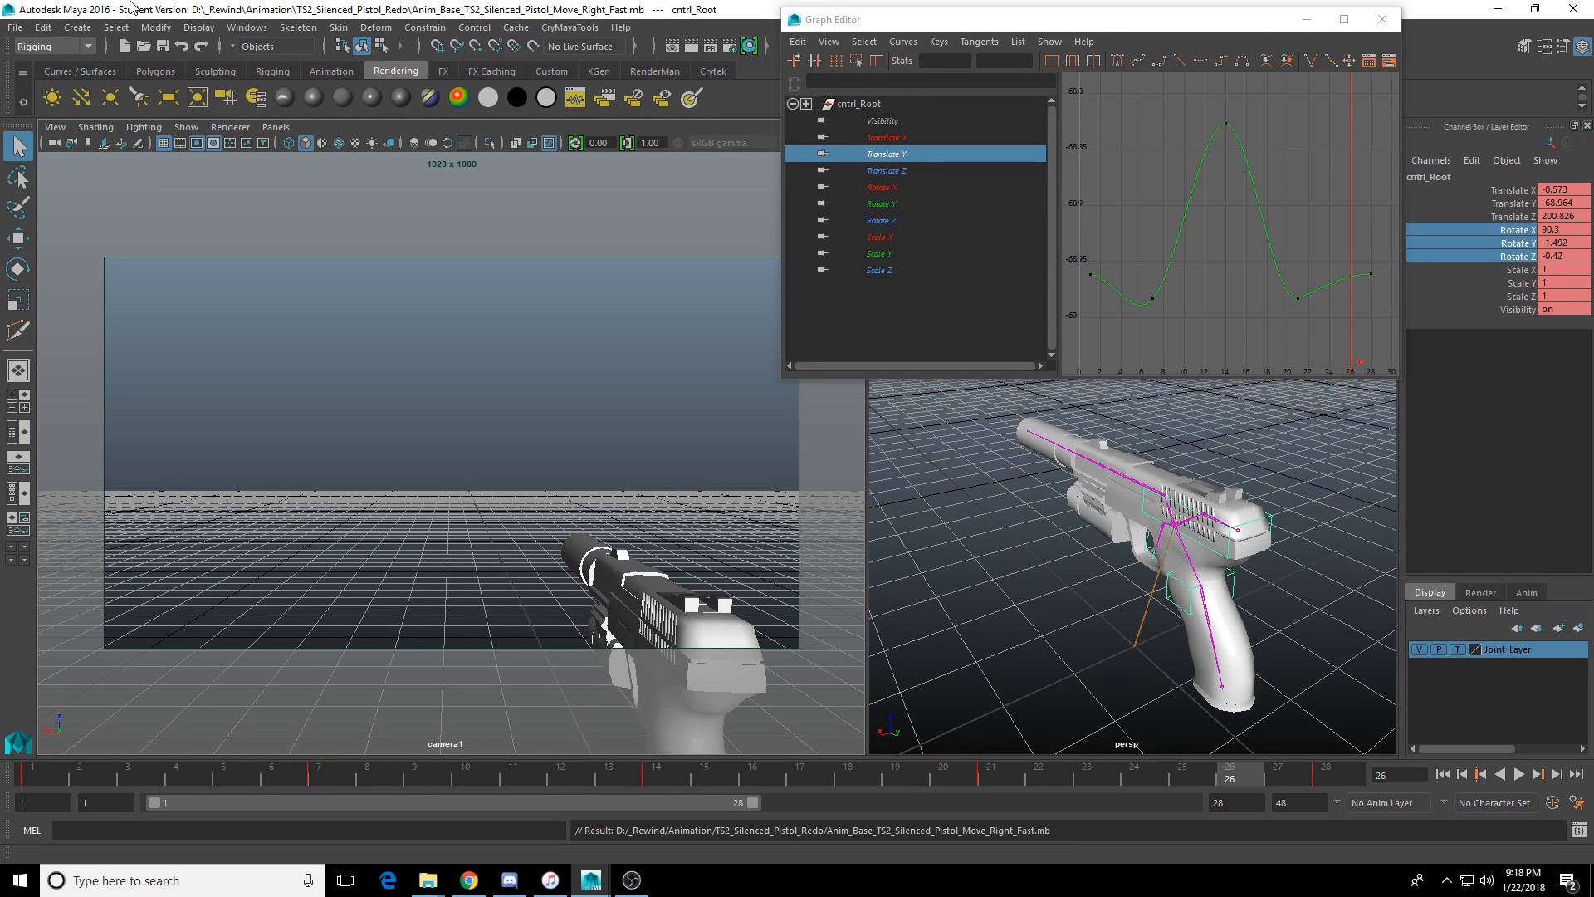
click(15, 28)
click(50, 114)
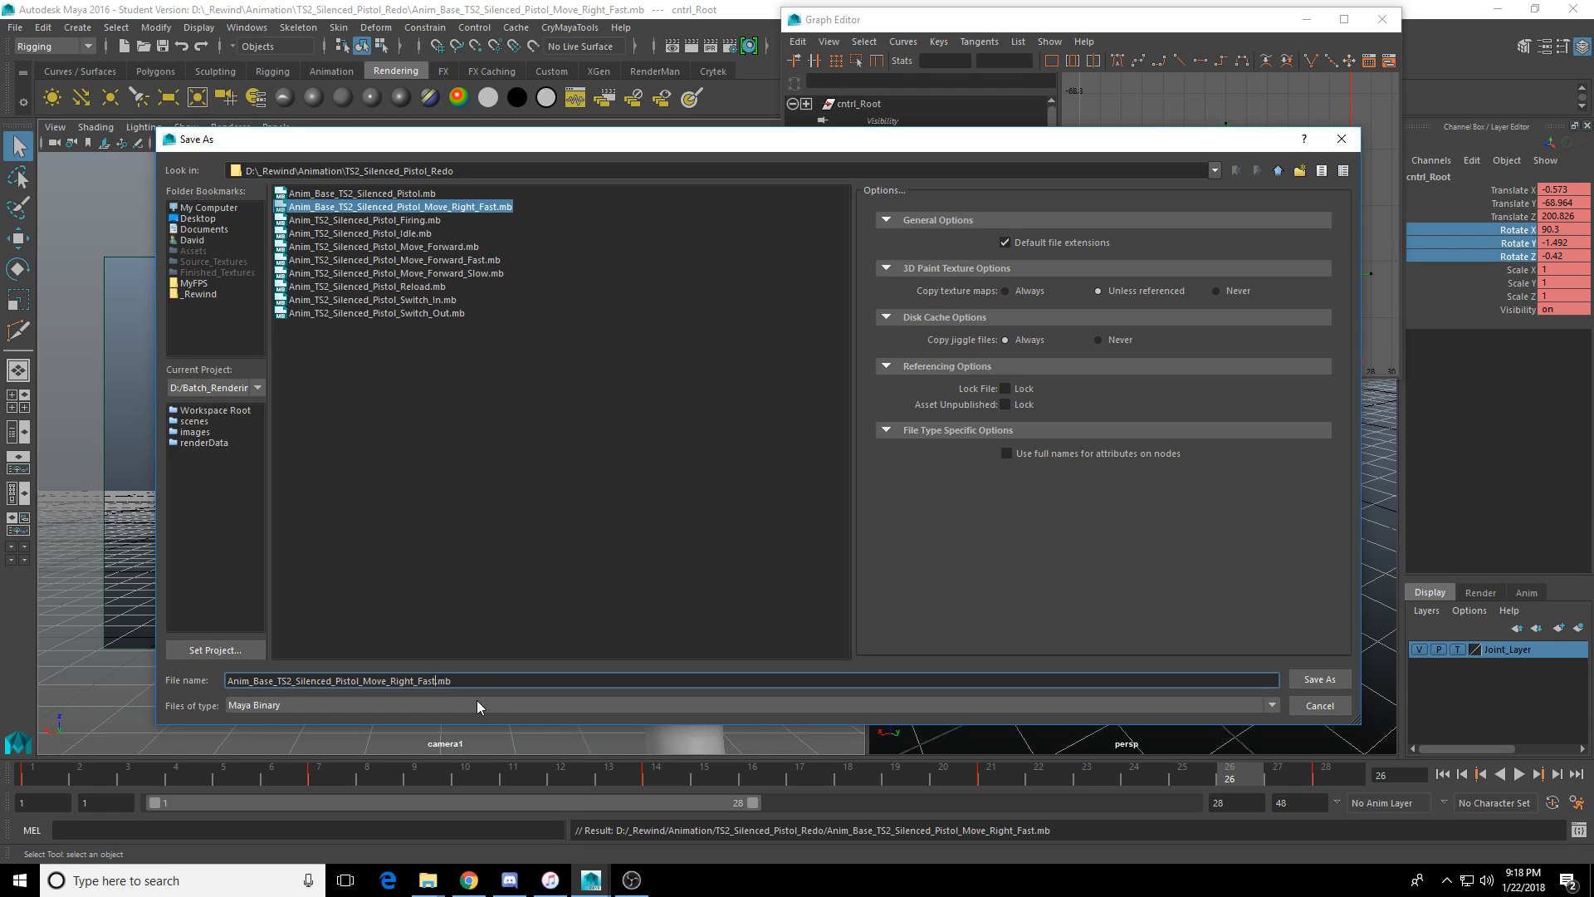
key(BackSpace)
key(BackSpace)
key(BackSpace)
key(BackSpace)
key(BackSpace)
key(BackSpace)
key(BackSpace)
key(BackSpace)
key(BackSpace)
text(Left_Fast)
key(Return)
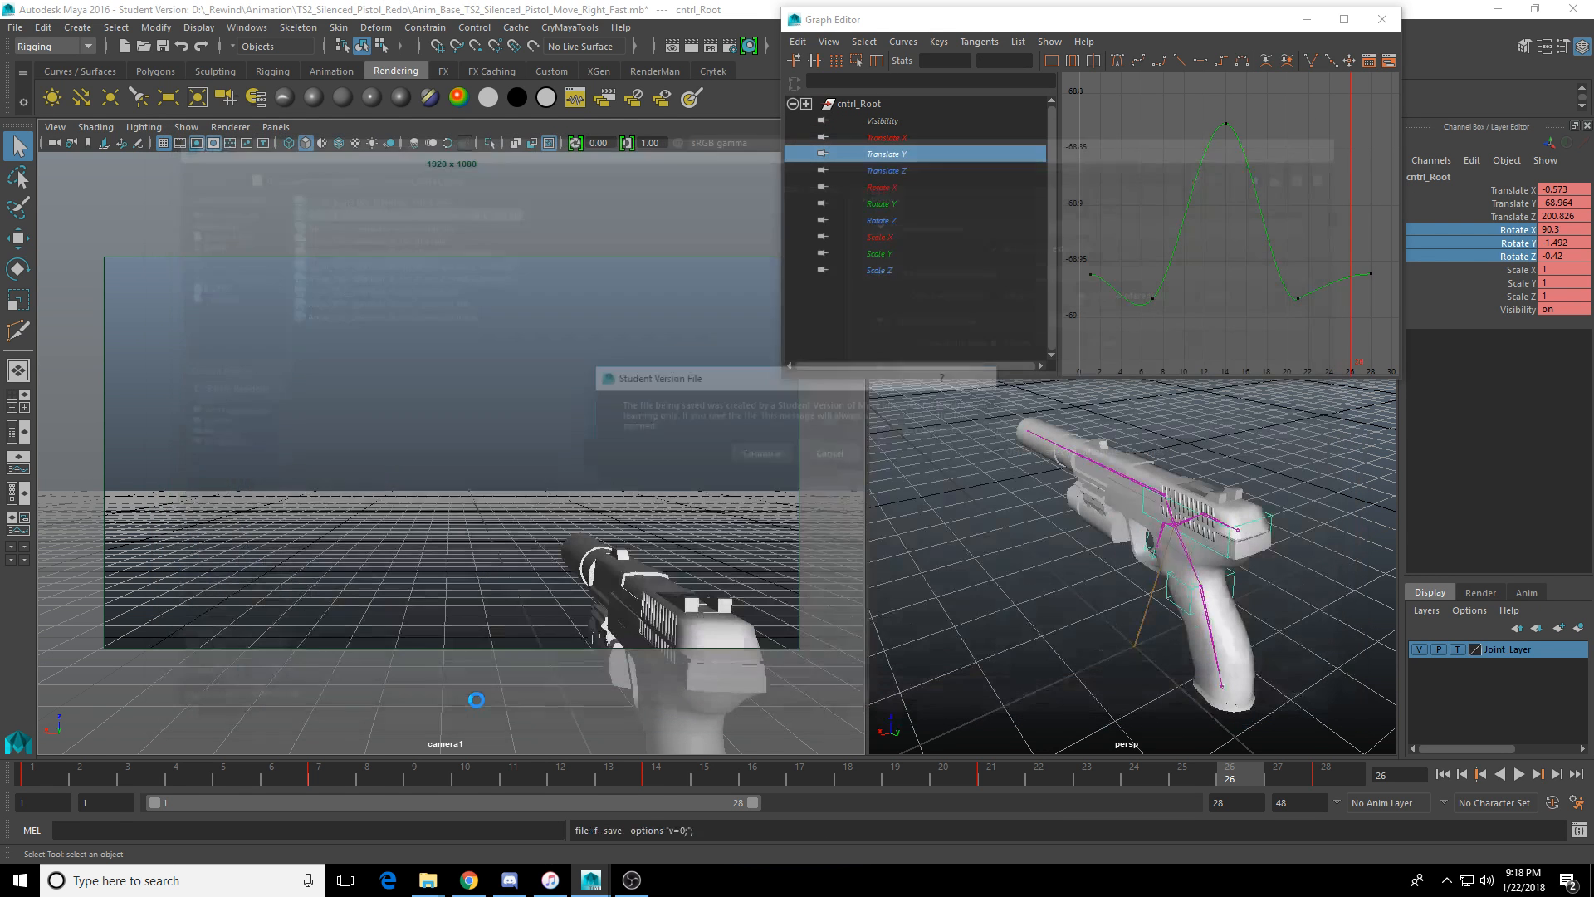
click(773, 450)
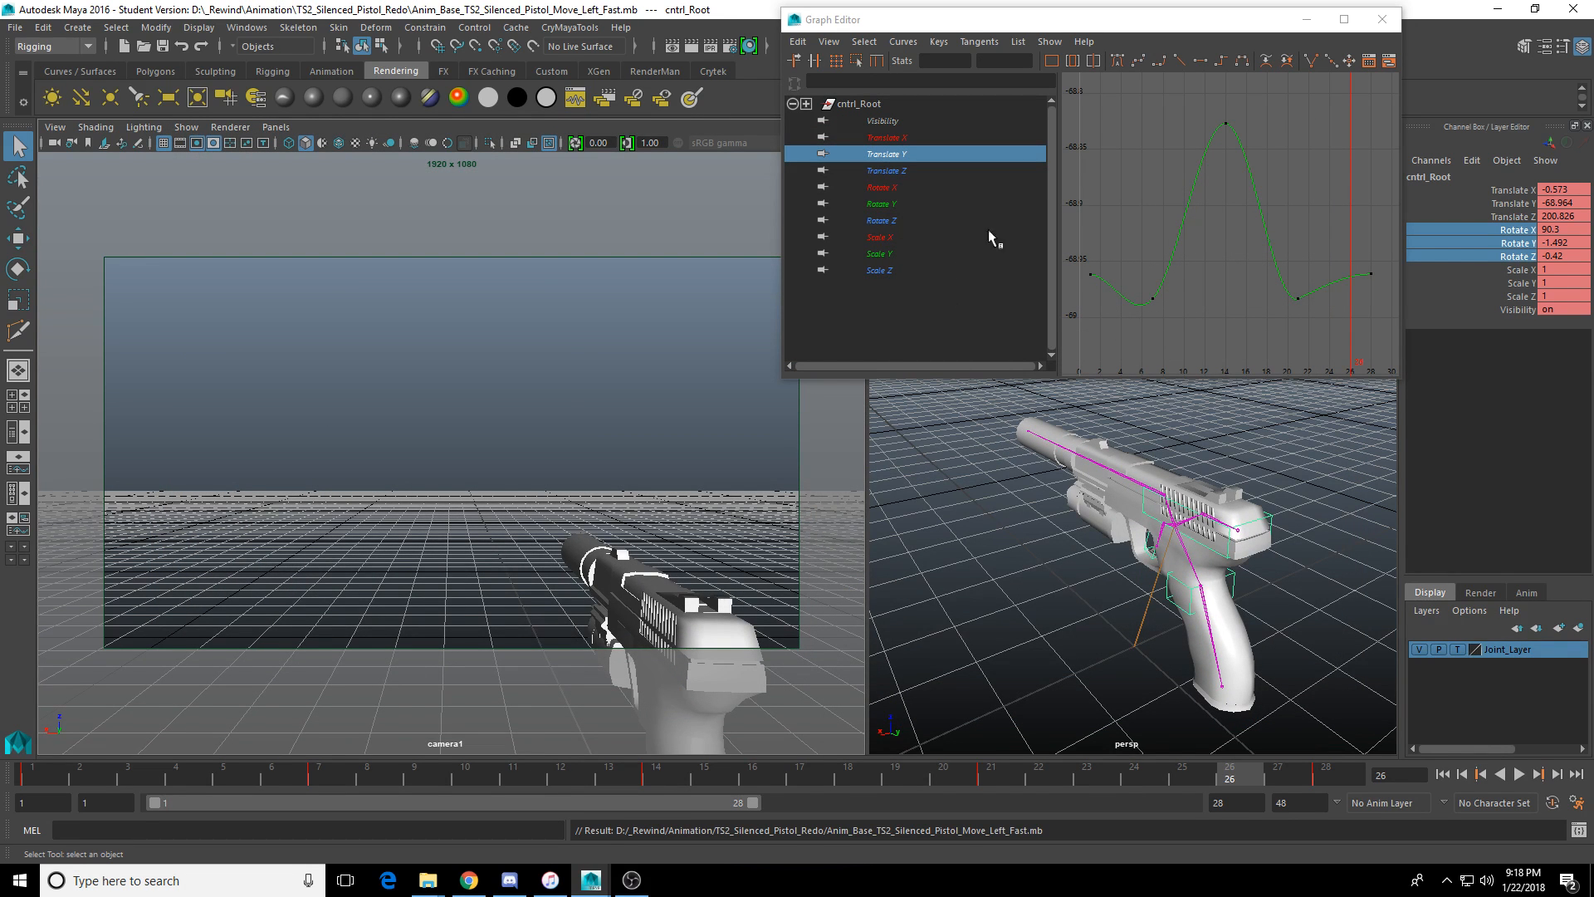
Isolate the root control's Translate X curve and compare the poses at frames 1 and 7 from behind the pistol.
click(925, 139)
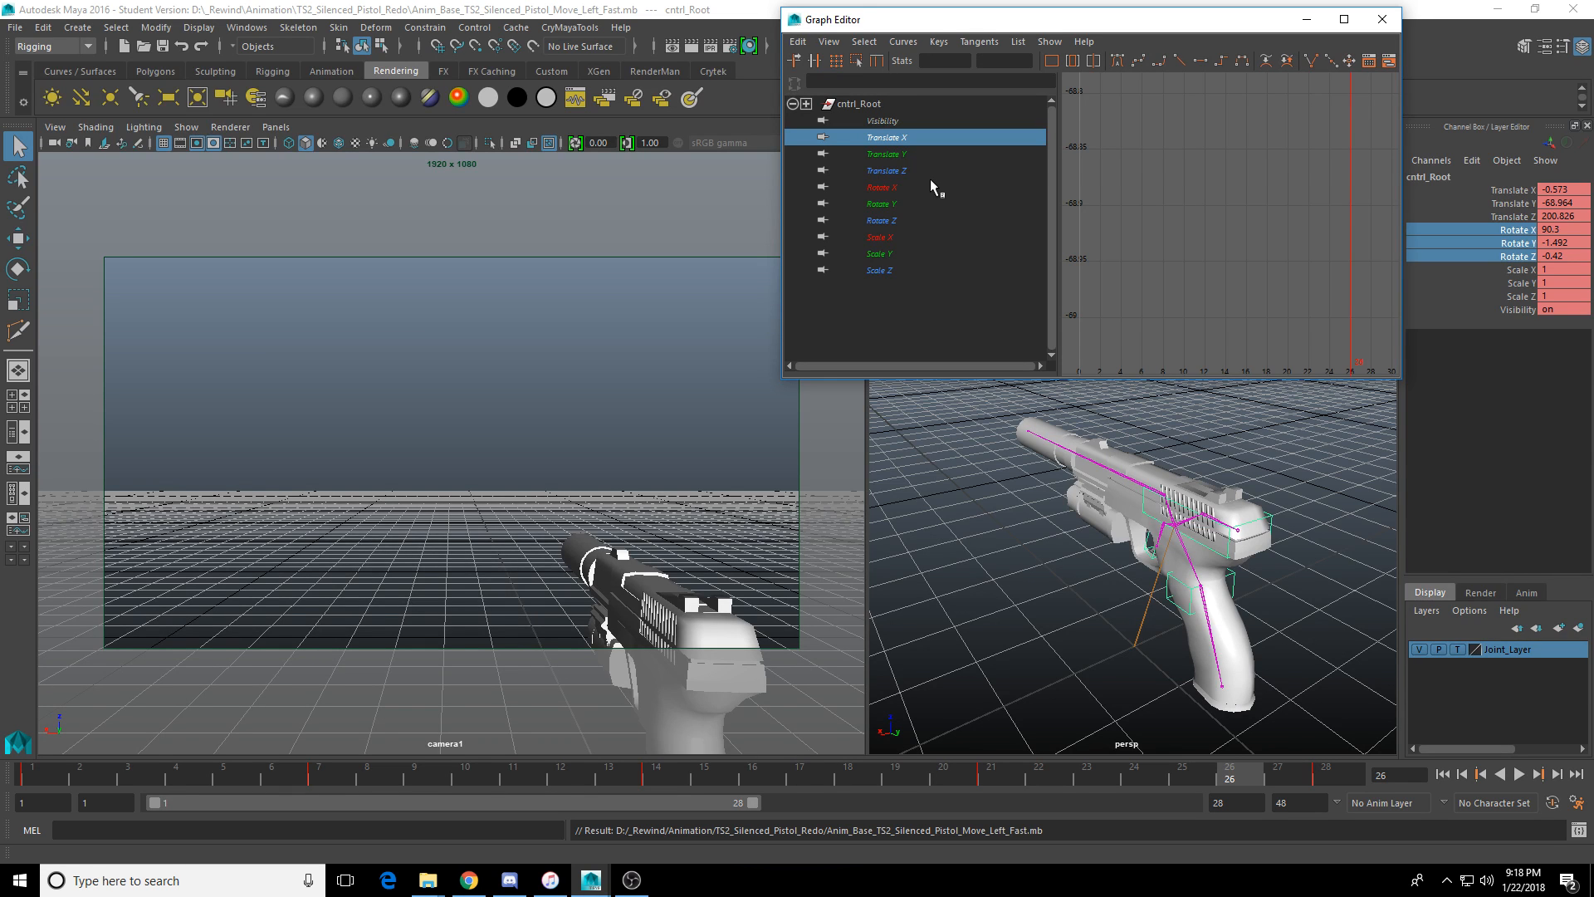
click(555, 5)
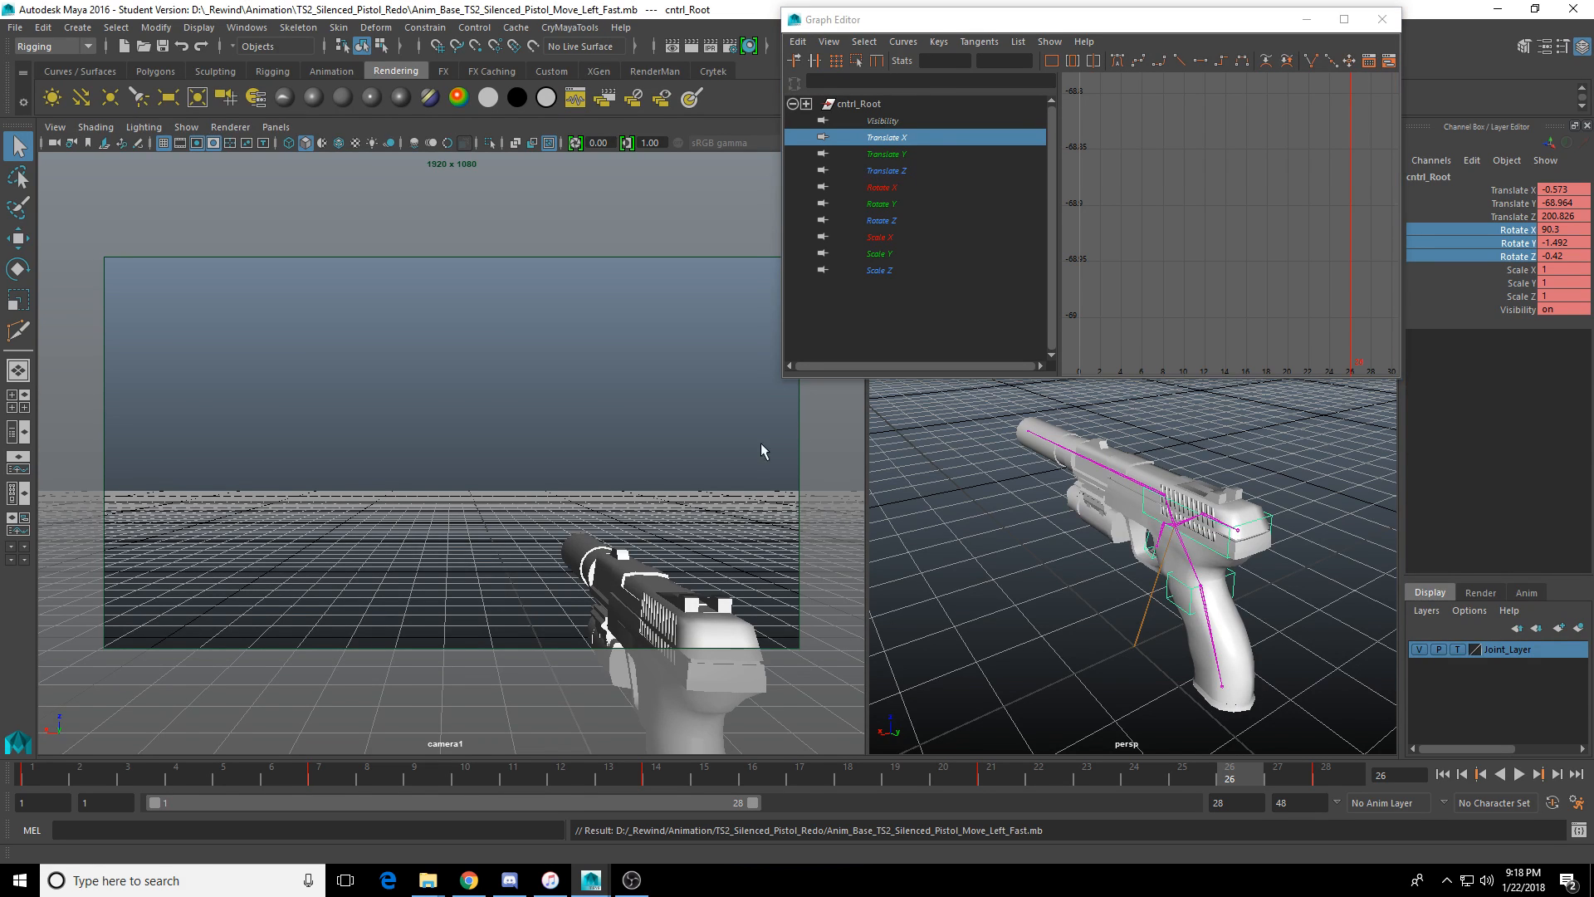
click(324, 770)
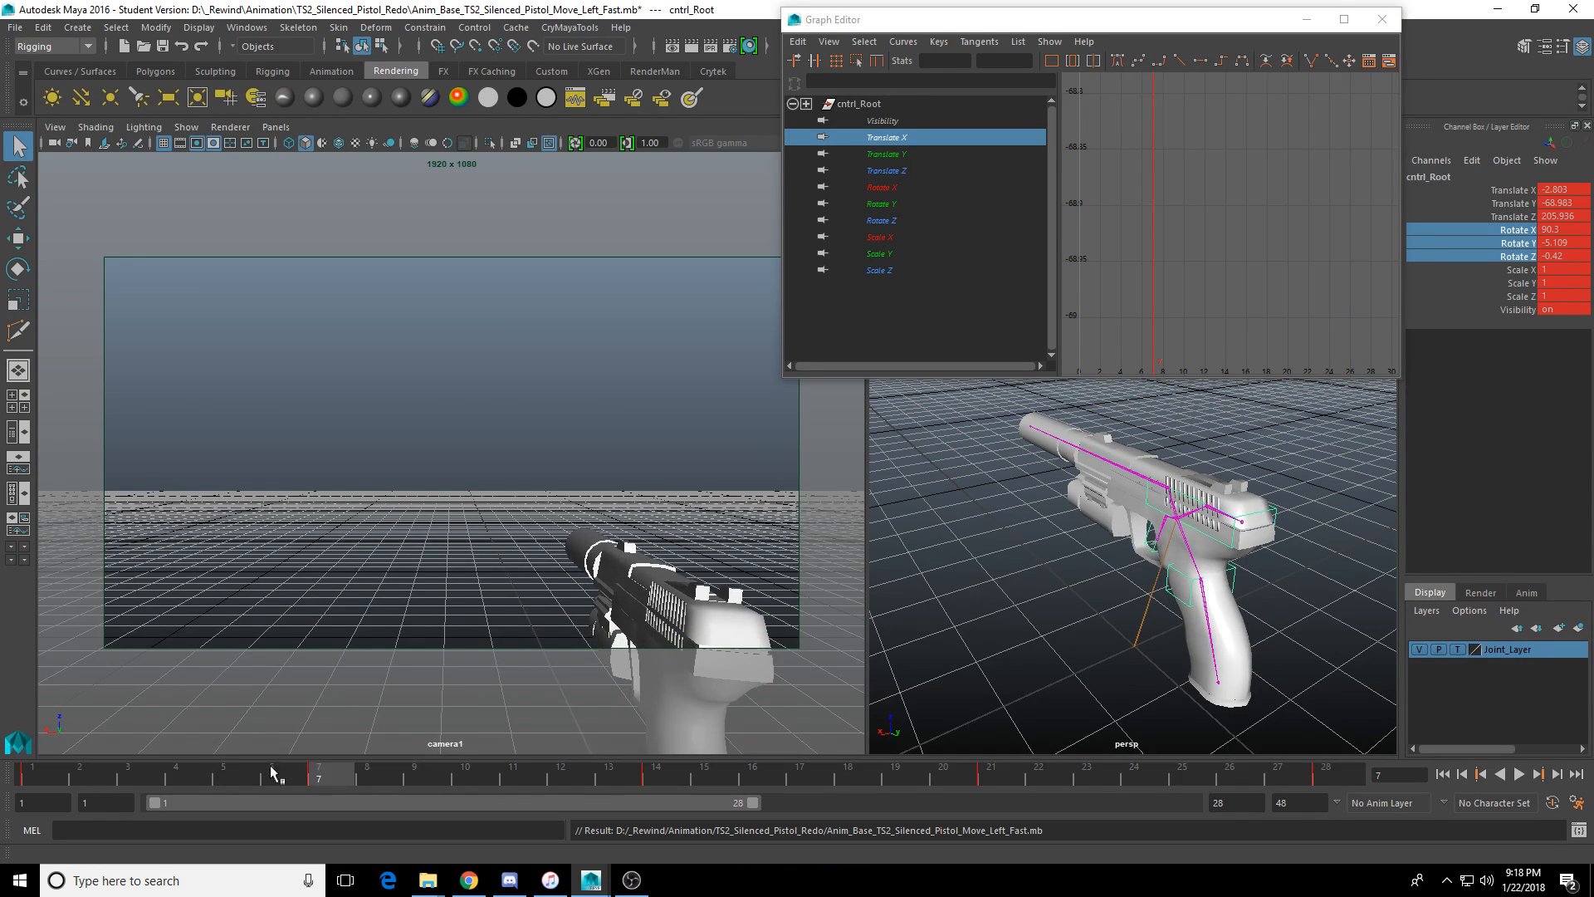
click(34, 768)
drag(34, 772, 319, 772)
mouse_move(1041, 558)
alt+mouse_down()
mouse_move(991, 556)
mouse_move(1040, 553)
alt+mouse_up()
key(w)
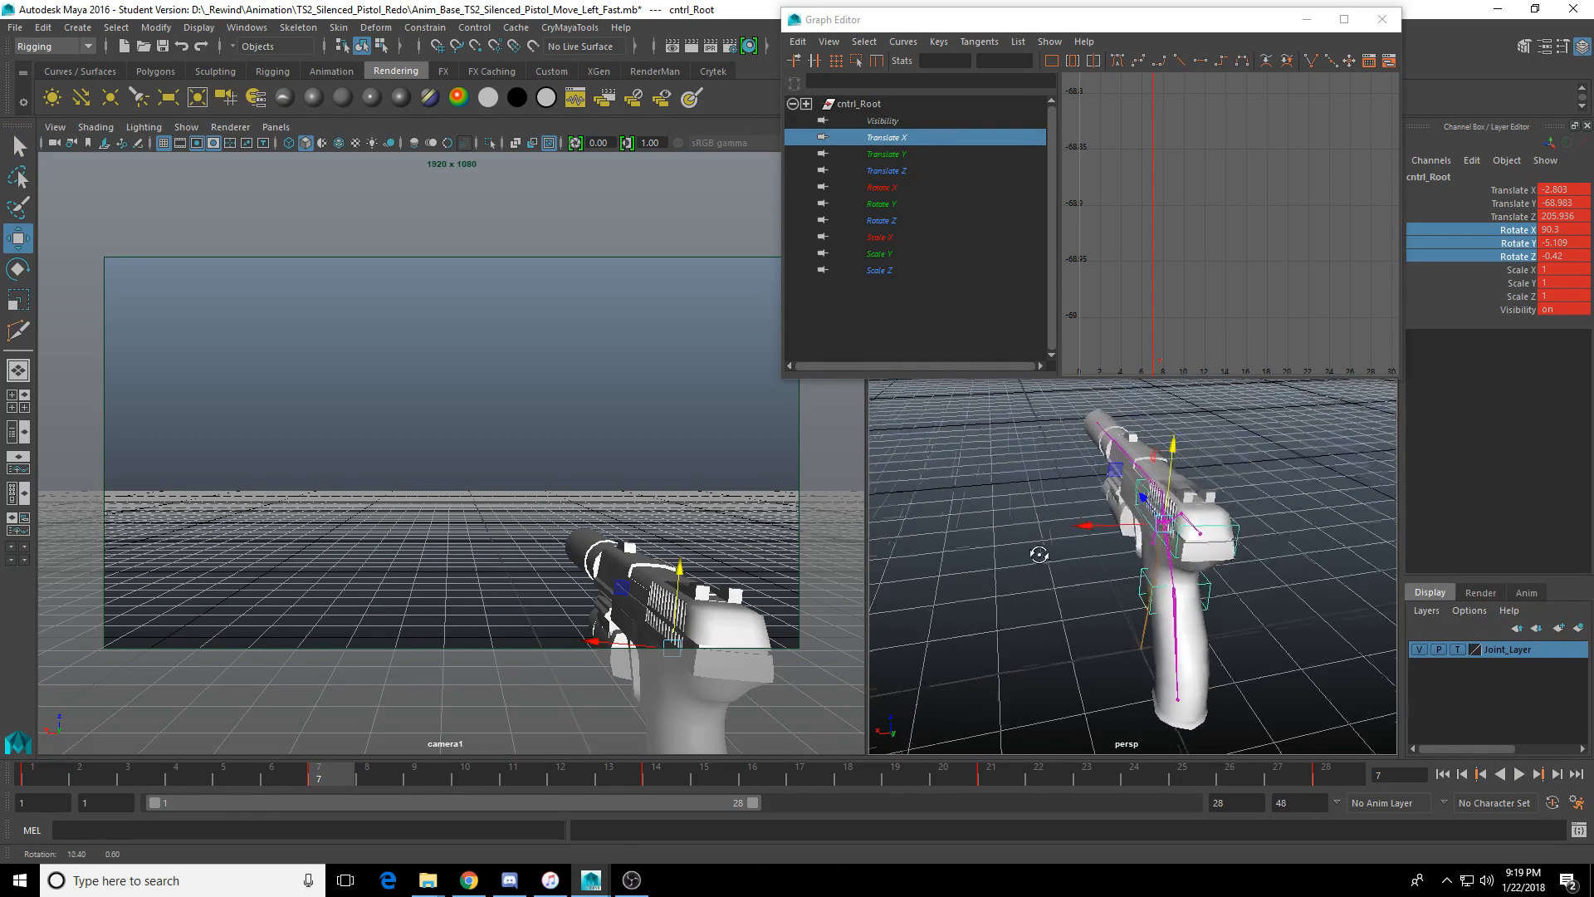
alt+right_drag(1040, 553, 1096, 573)
alt+drag(1096, 573, 1047, 554)
Raise the Translate X keys at frames 7 and 21 together to 2.542.
click(1167, 259)
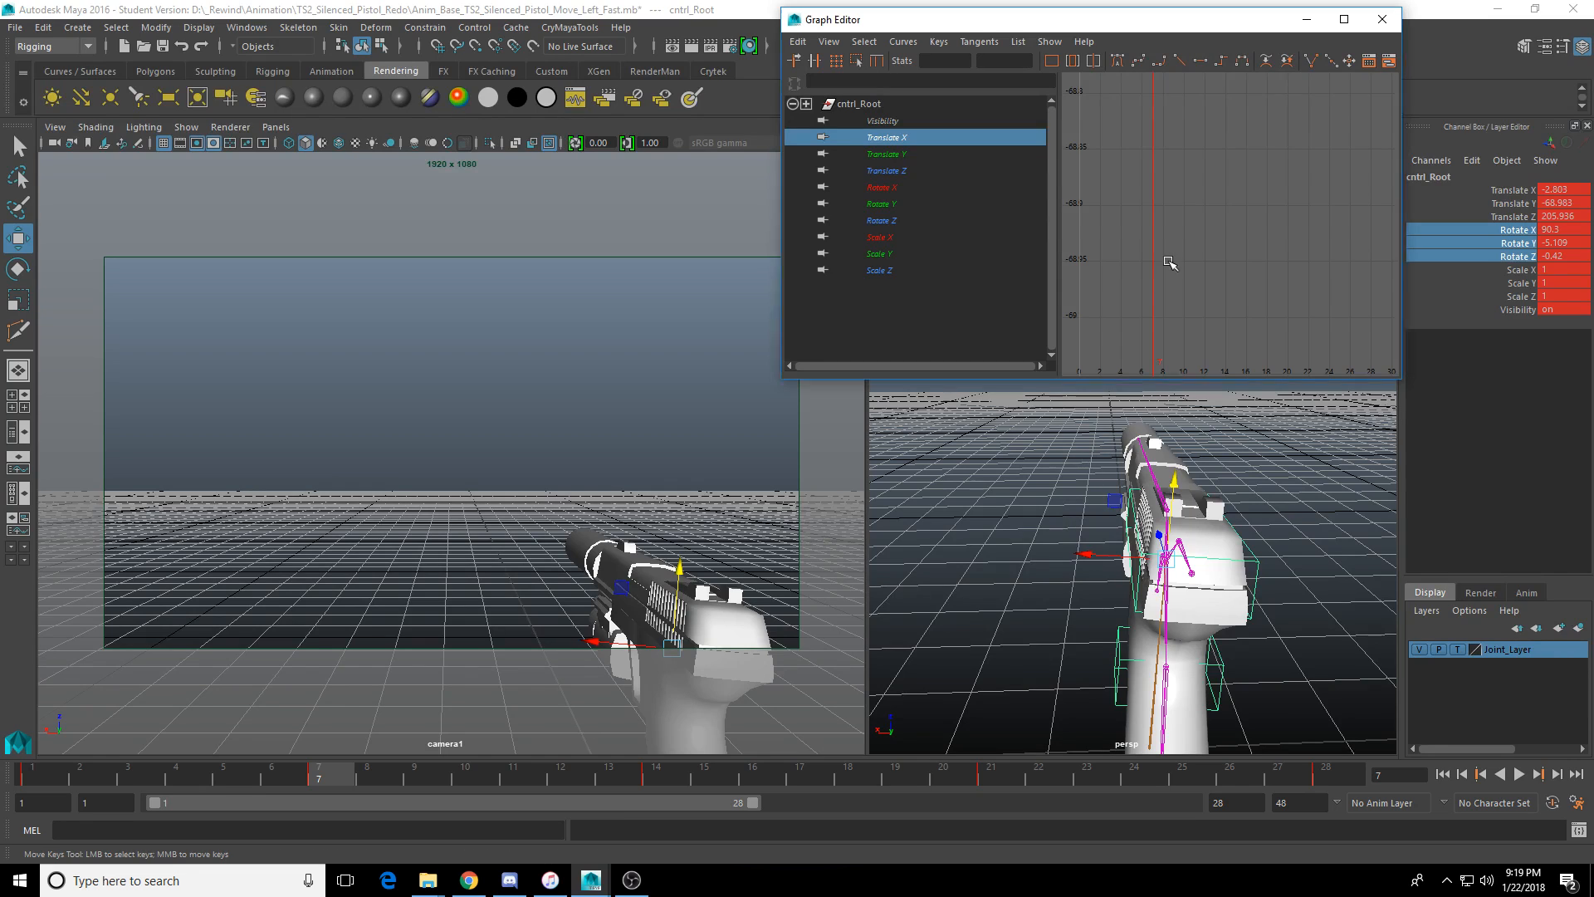
key(f)
alt+middle_drag(1167, 207, 1156, 263)
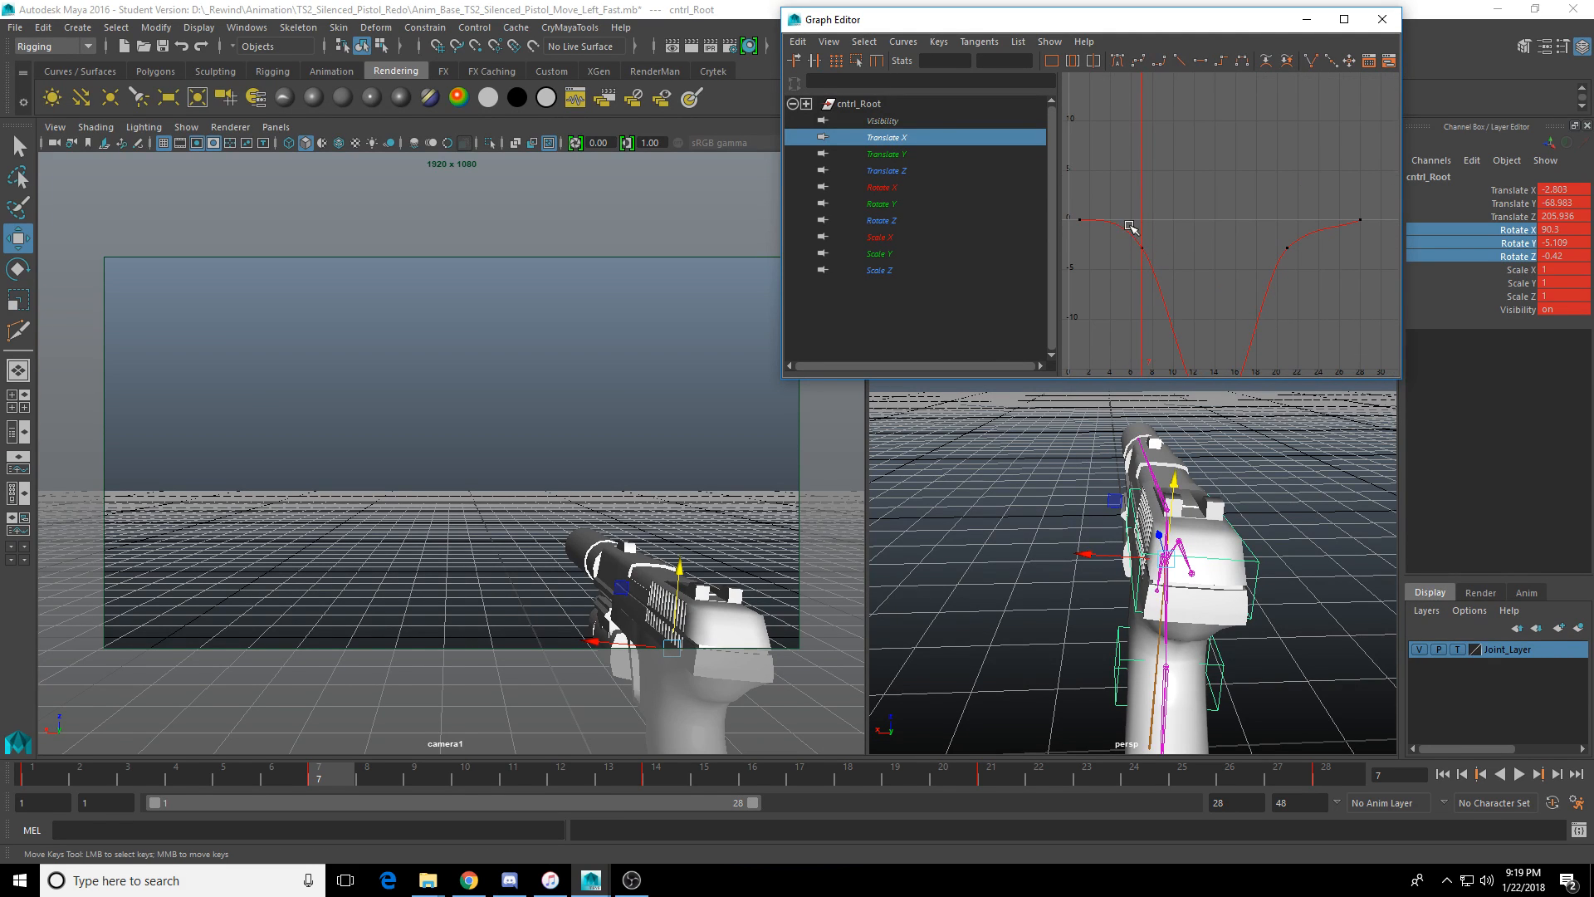
alt+middle_drag(1169, 193, 1167, 207)
drag(1159, 224, 1443, 289)
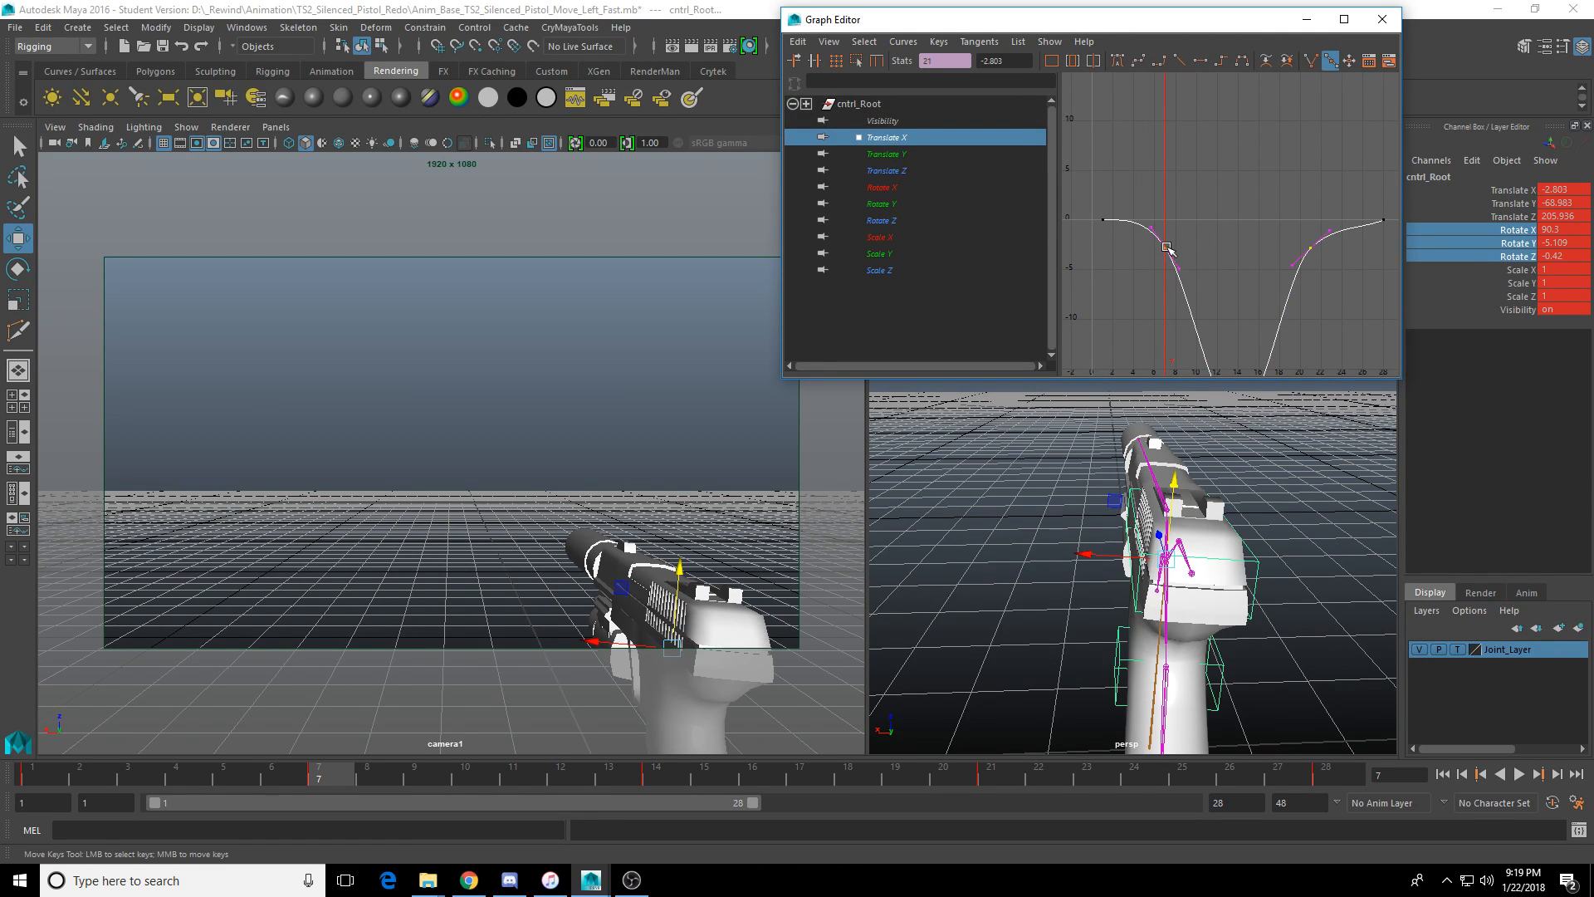
shift+middle_drag(1164, 245, 1145, 206)
Adjust the Translate X tangent handles at frames 7 and 21 to smooth the curve toward the end keys.
click(1167, 188)
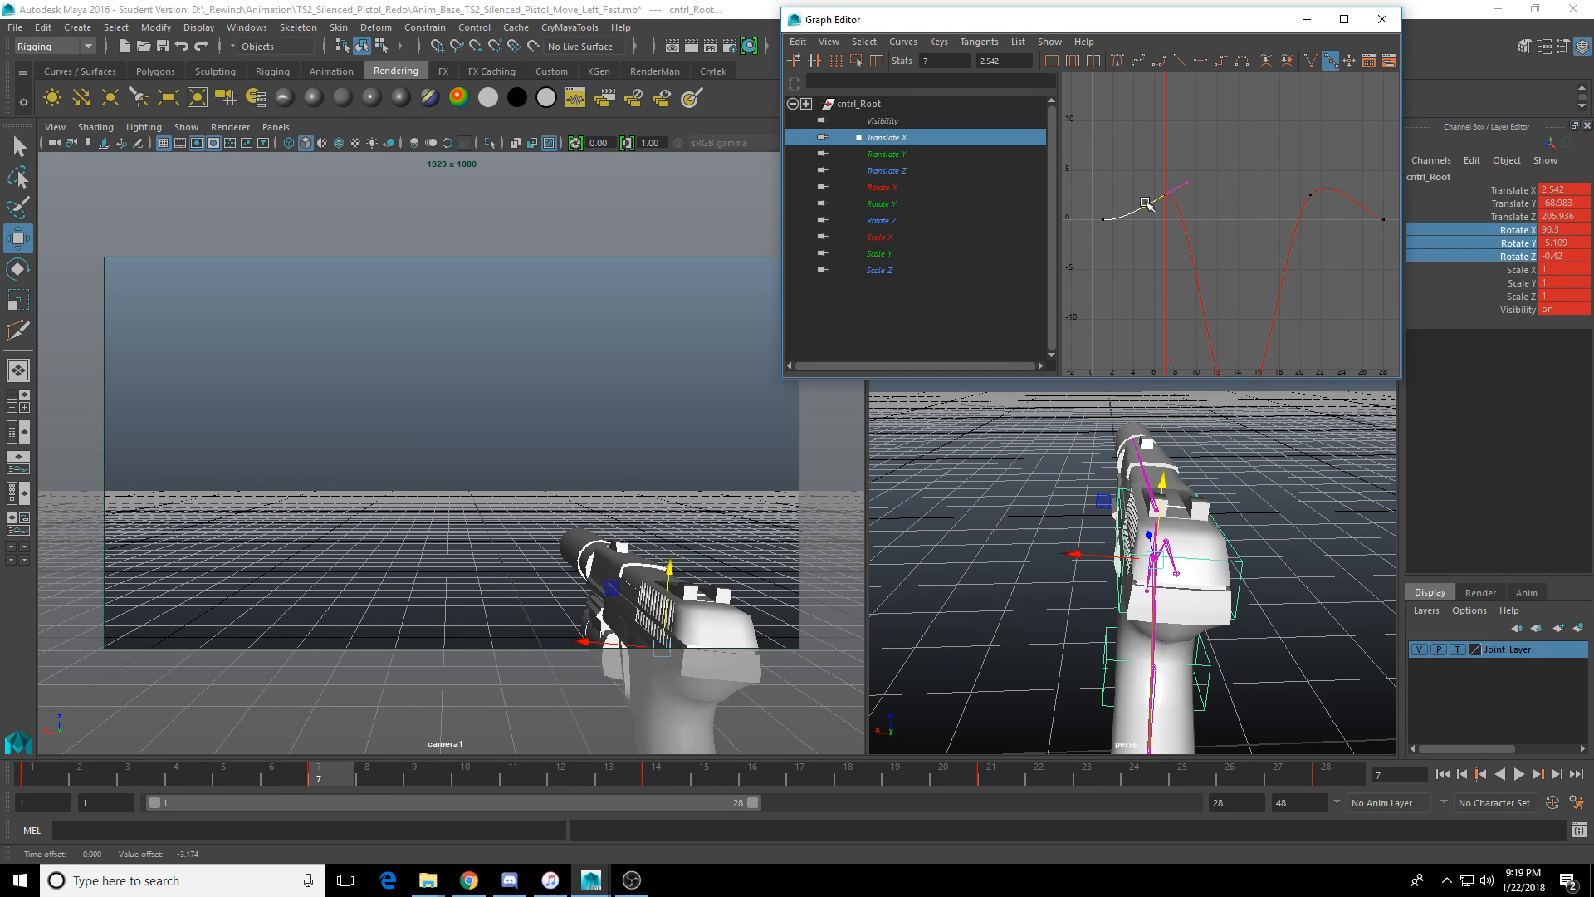
drag(1274, 173, 1359, 233)
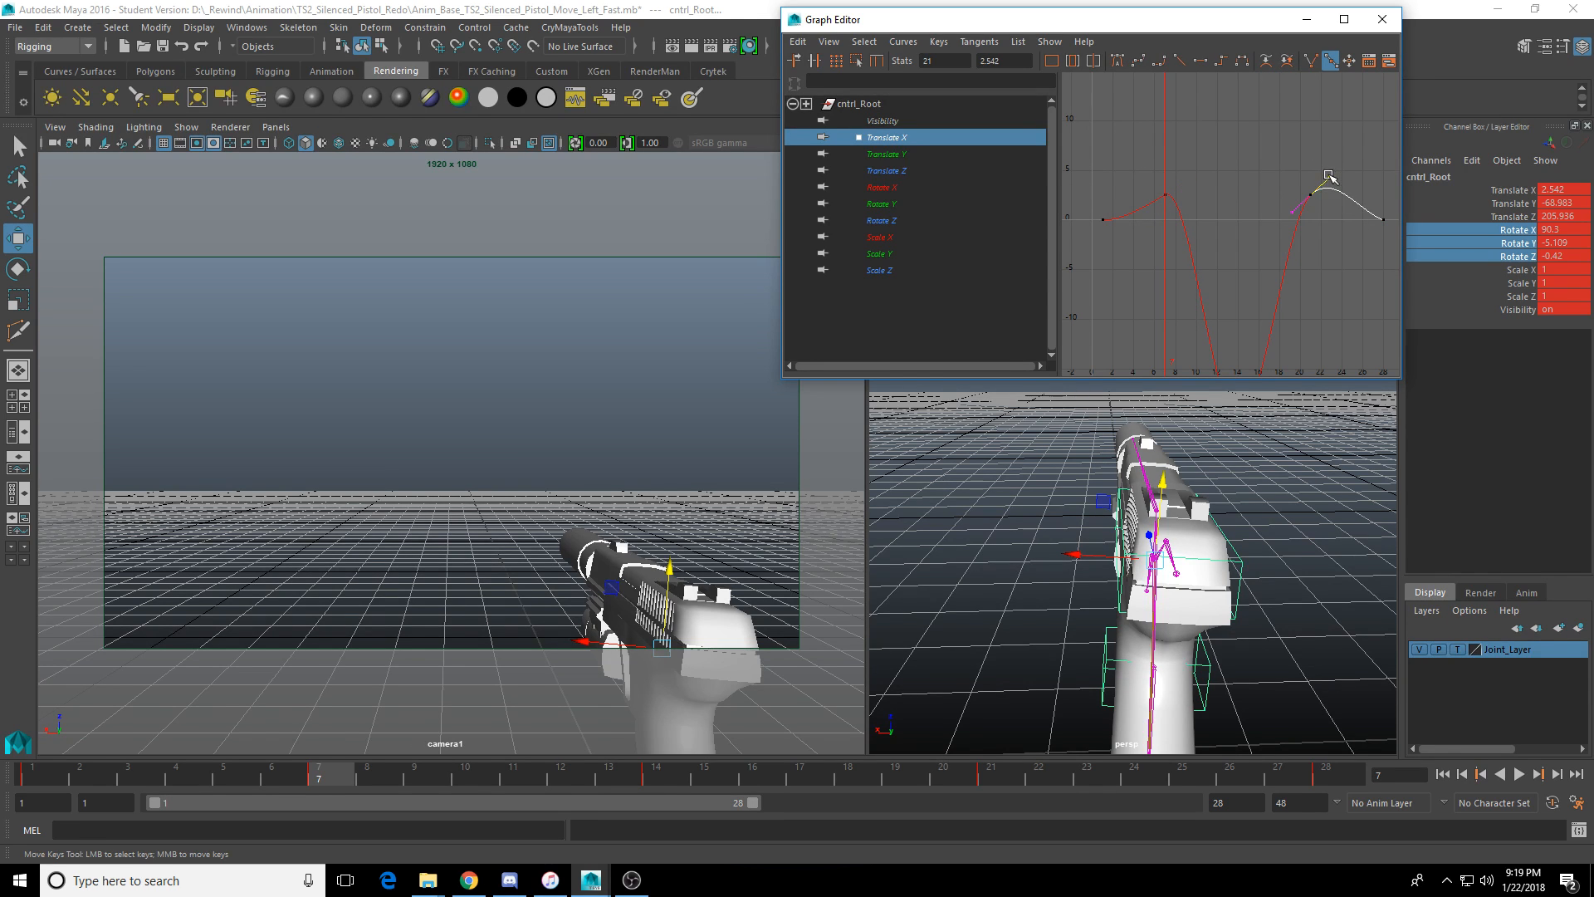
middle_drag(1329, 176, 1336, 189)
Try raising the Translate X key at frame 14 in the curve, and undo the move.
mouse_move(1187, 257)
alt+middle_down()
mouse_move(1187, 201)
mouse_move(1187, 256)
alt+middle_up()
scroll(1187, 200, down, 3)
drag(1187, 258, 1280, 363)
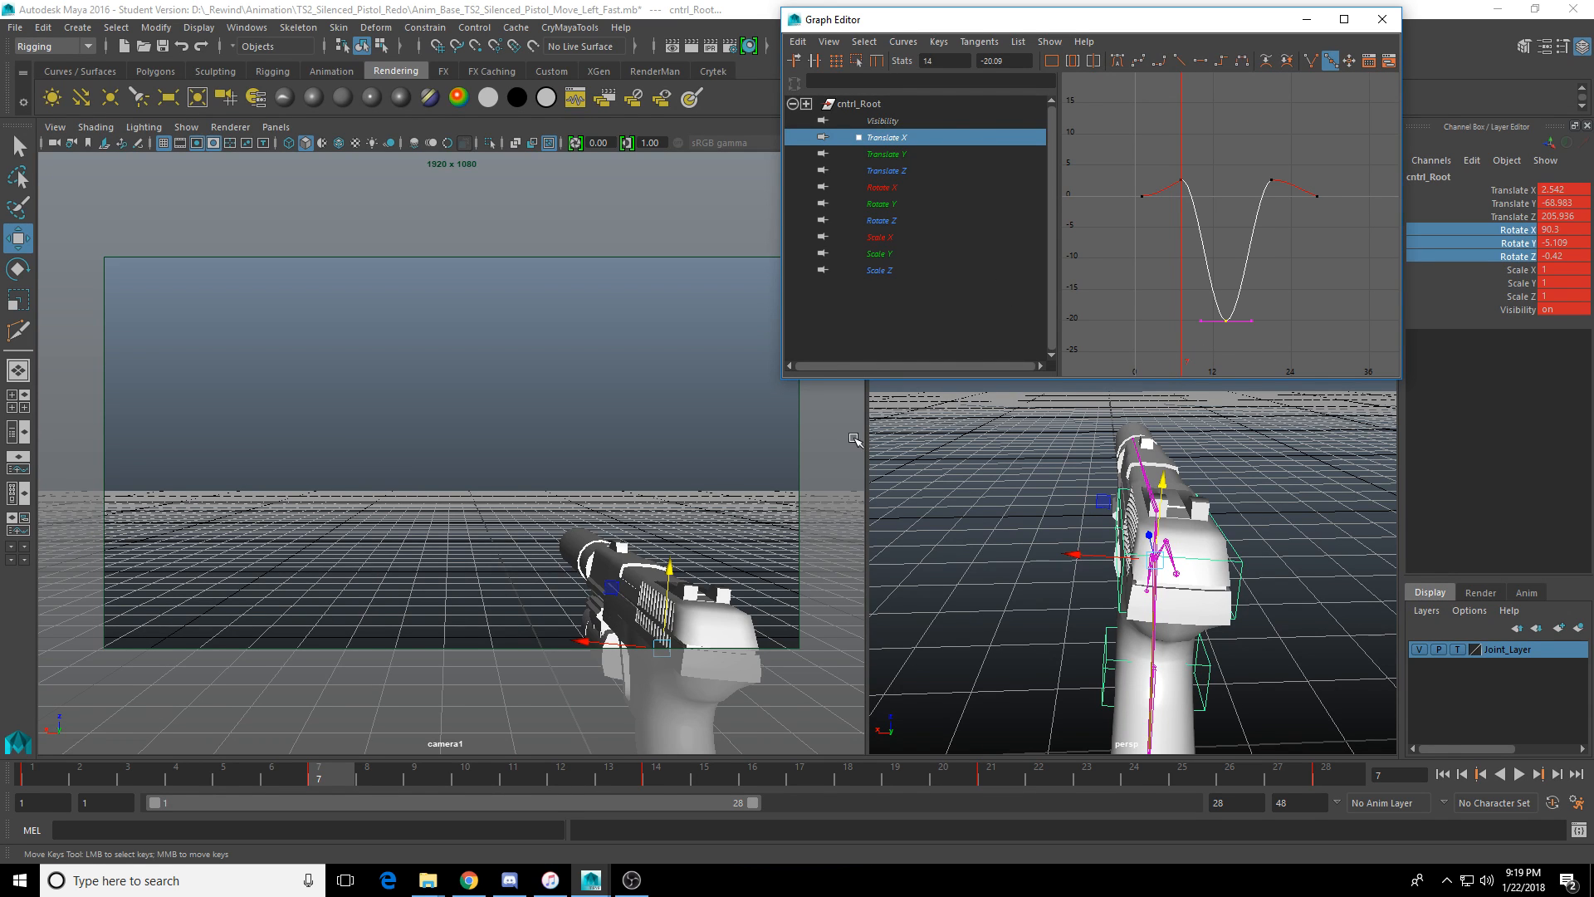
right_click(508, 546)
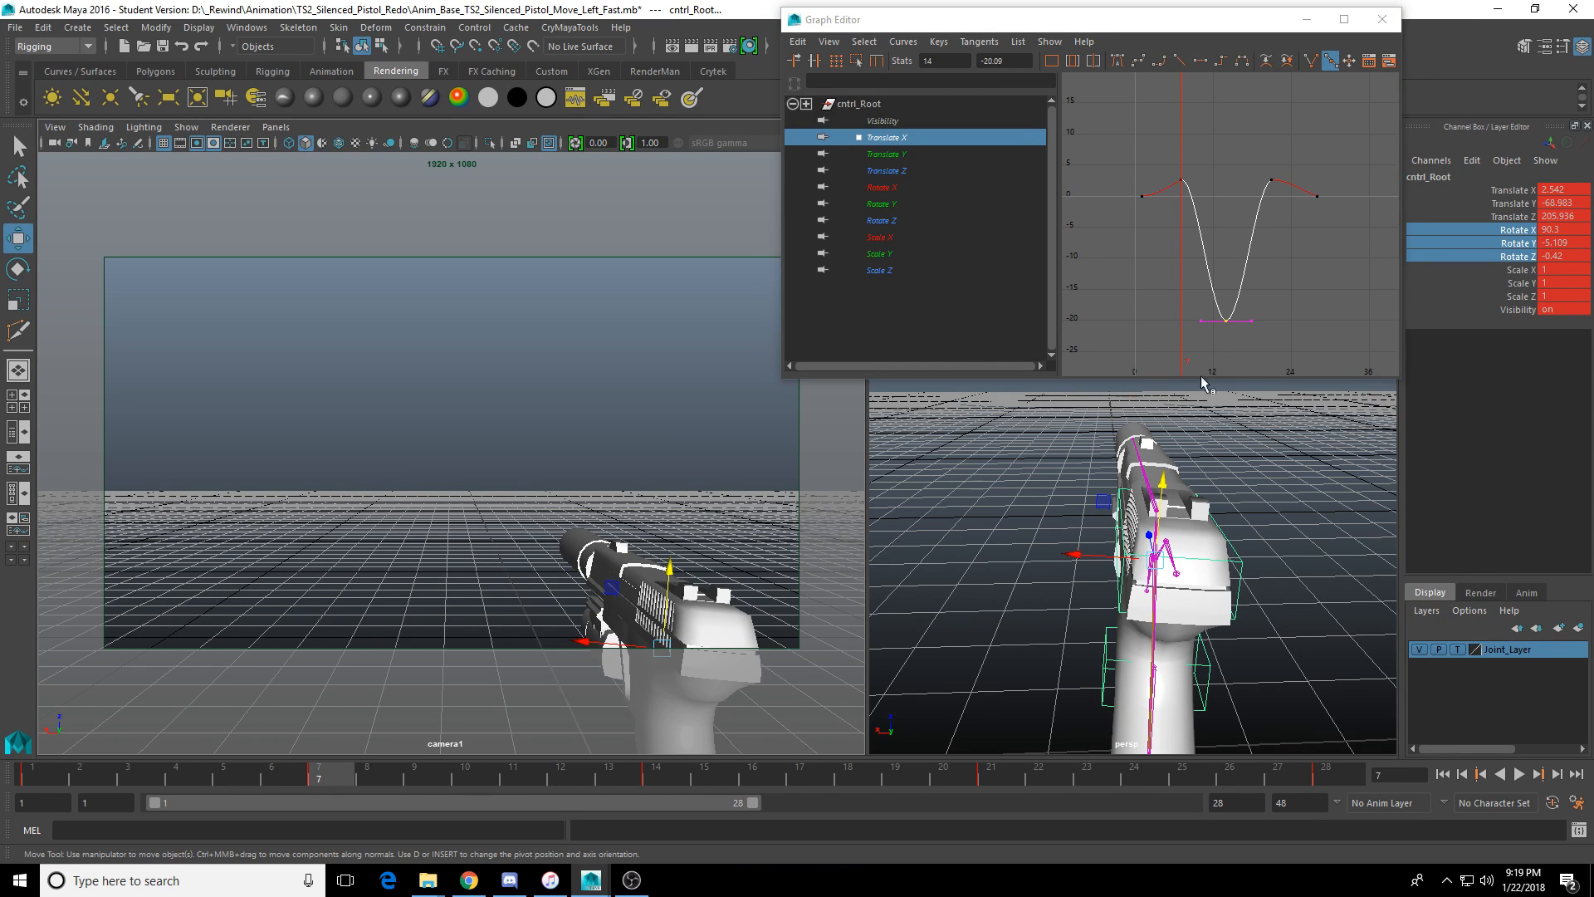
middle_click(1209, 330)
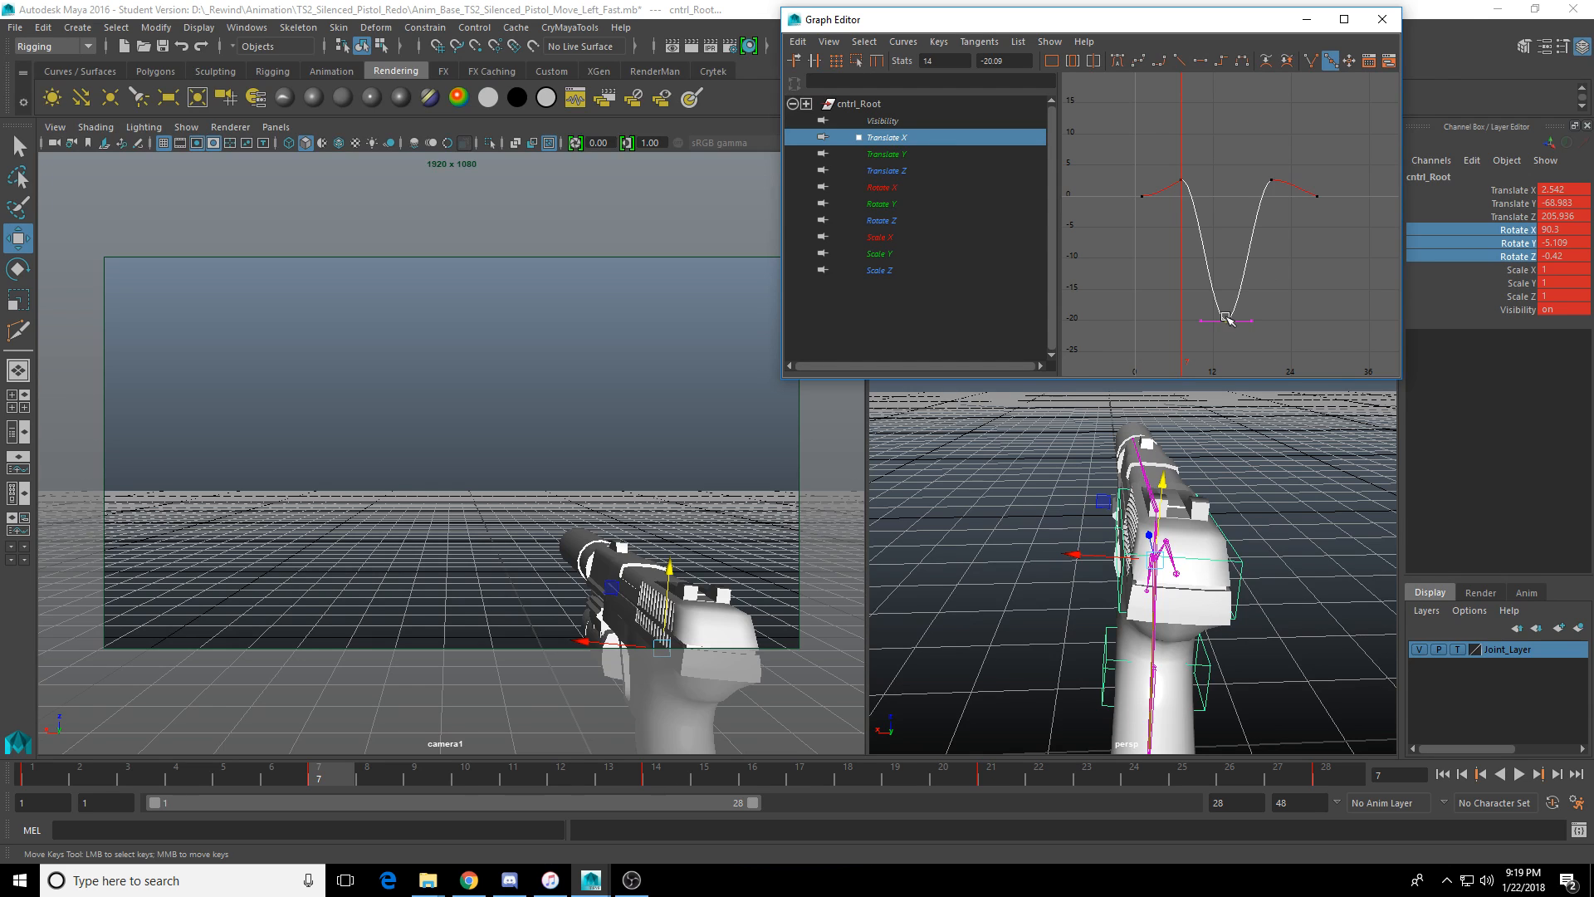
middle_drag(1227, 318, 1227, 249)
key(ctrl+z)
Play the loop and compare the pistol's poses at frames 14 and 1.
click(318, 783)
key(alt+v)
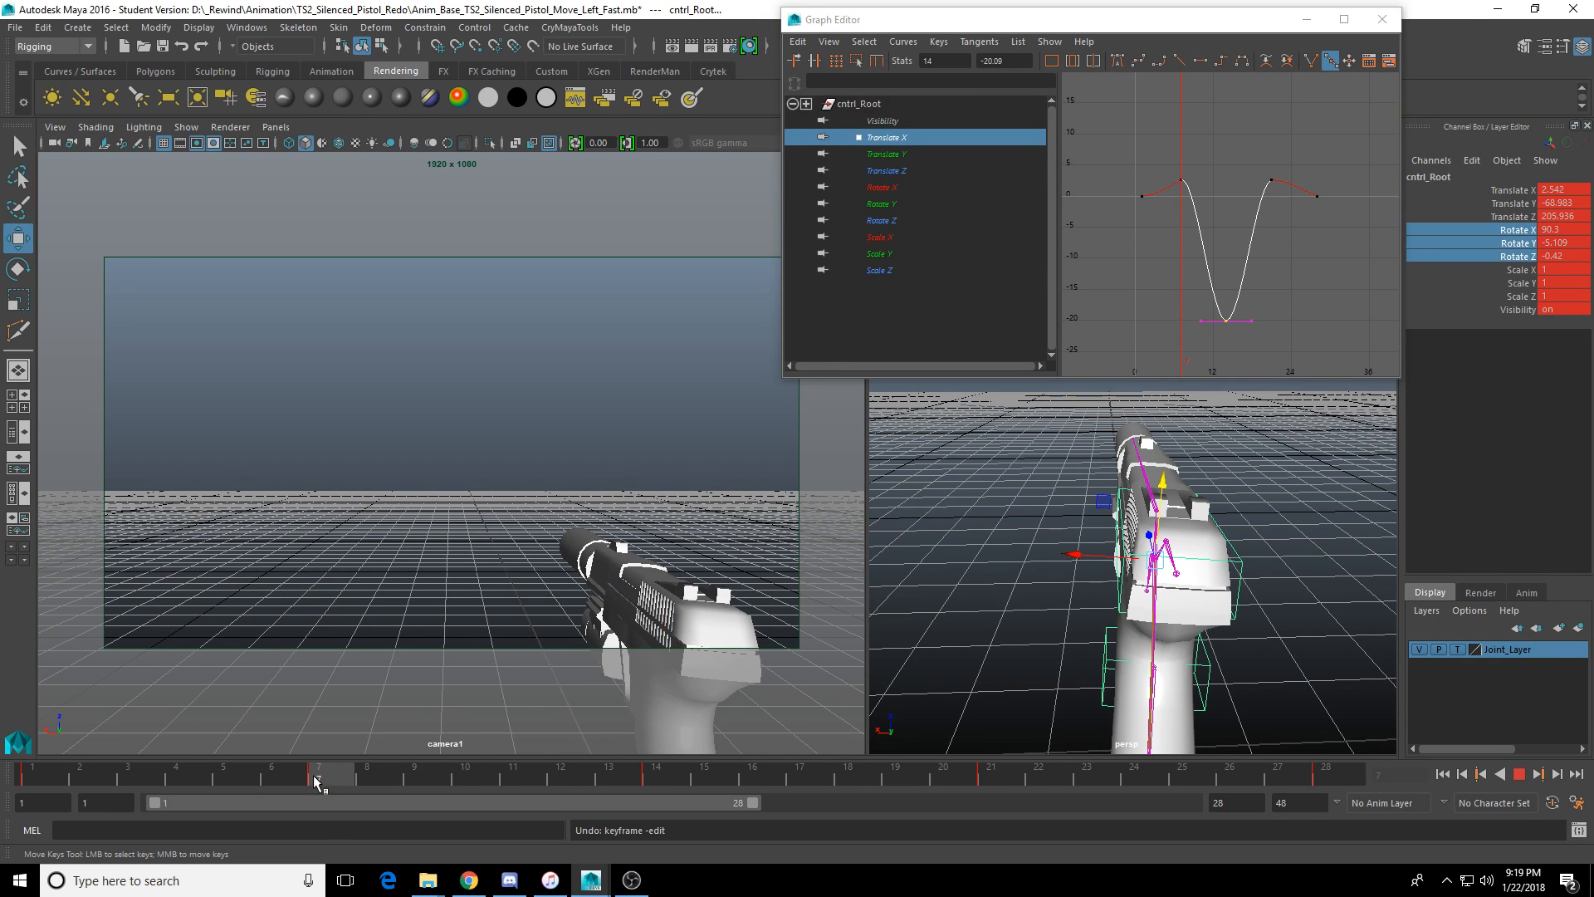
click(667, 777)
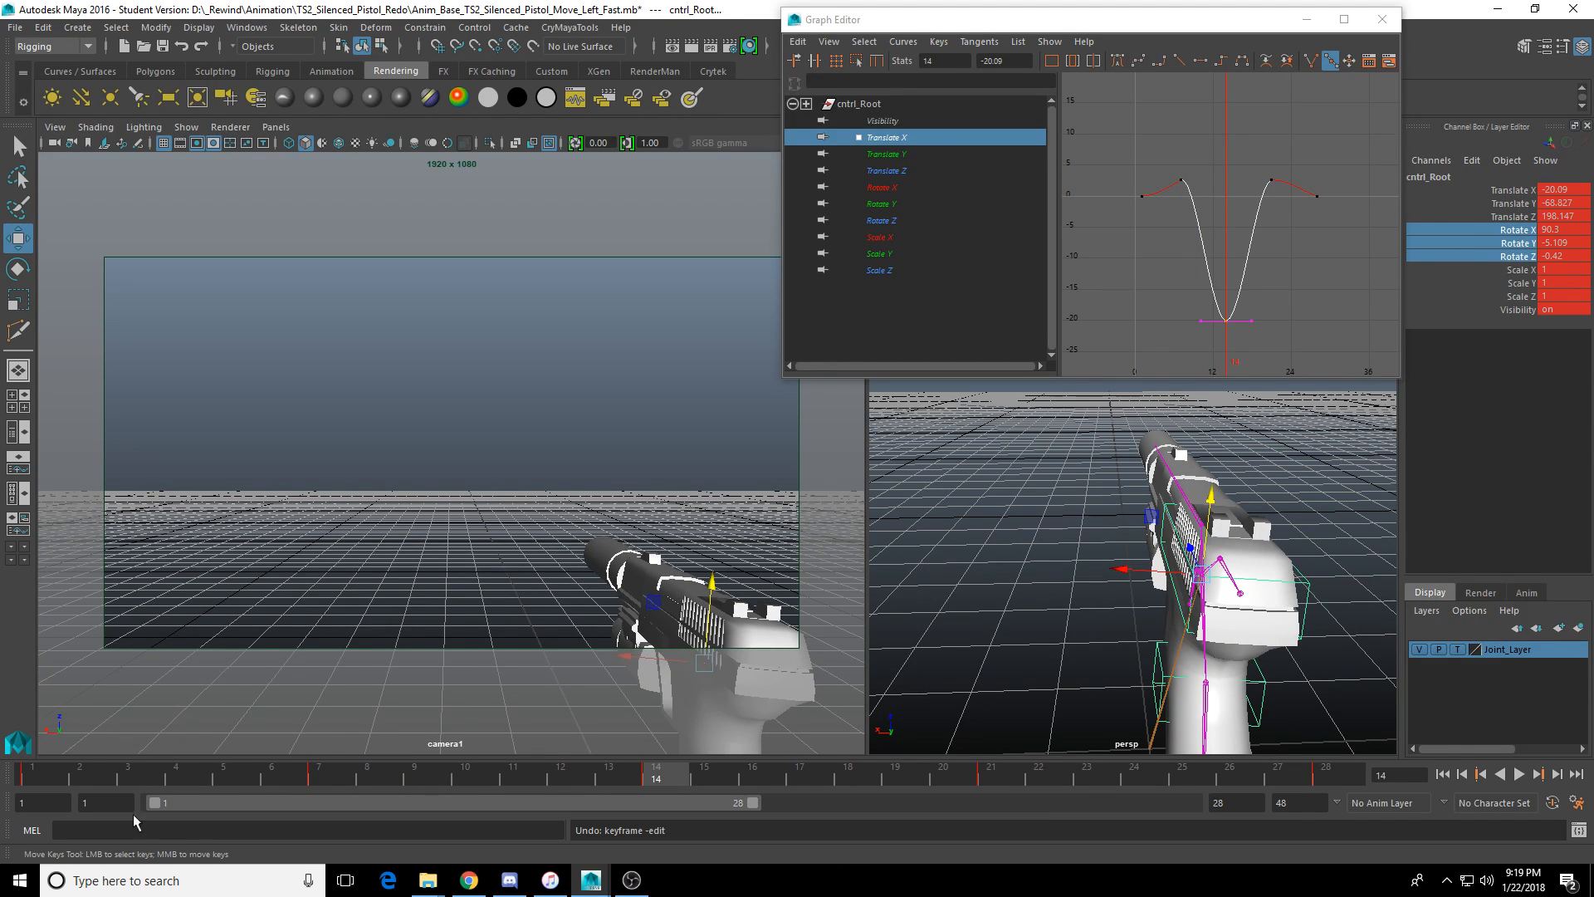
click(33, 777)
Set the root control's Translate X to 20.09 at frame 14 and key it.
click(656, 777)
click(1569, 189)
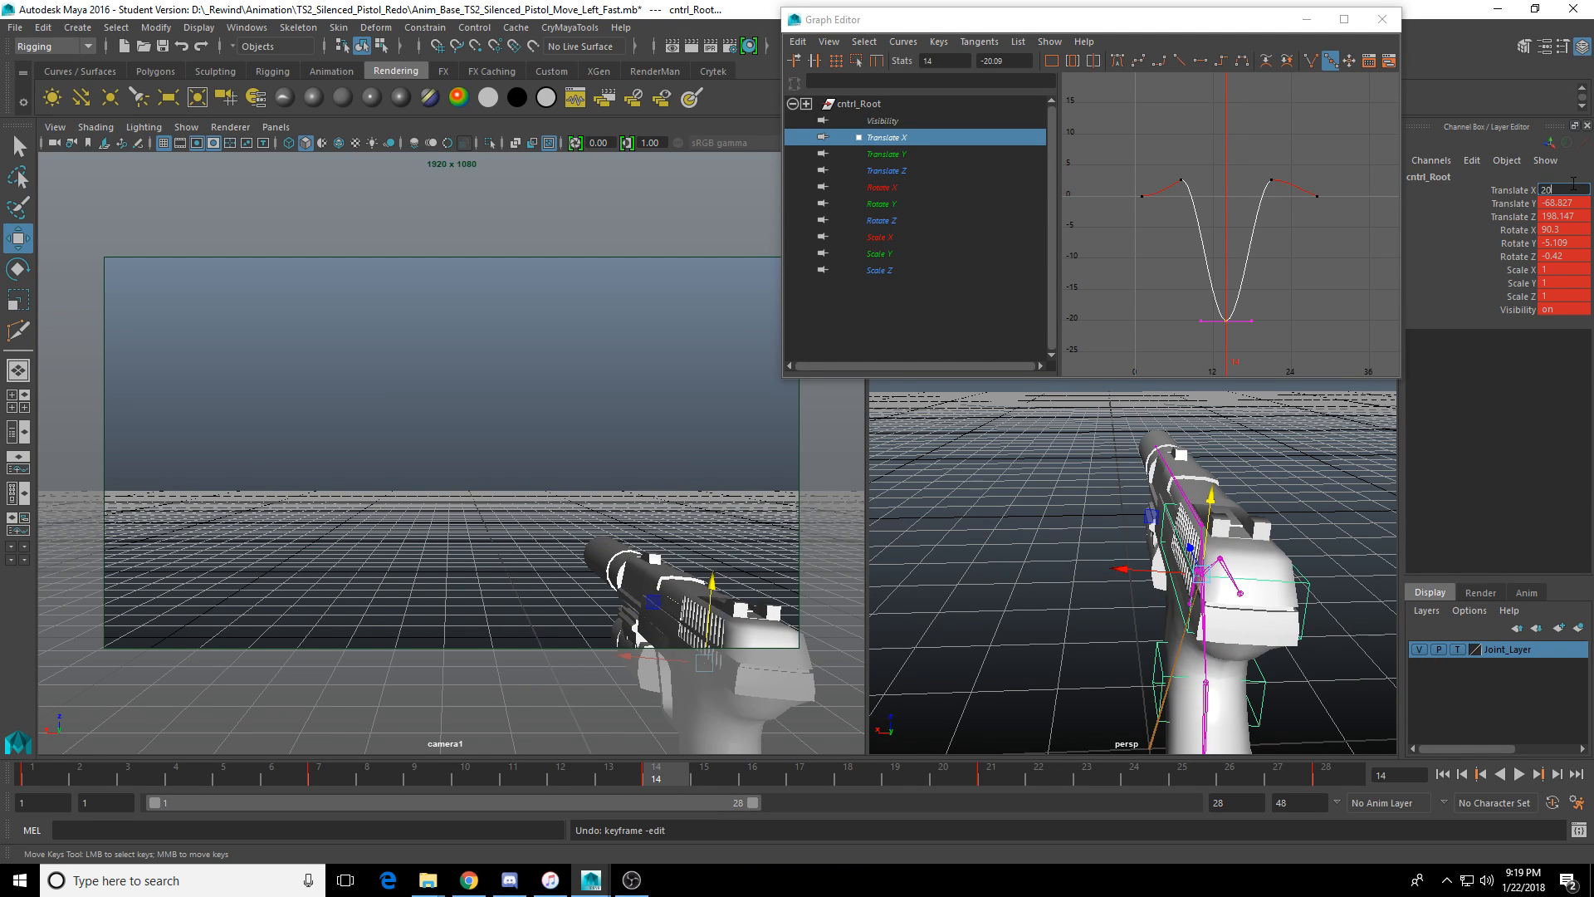
text(20.09)
key(Return)
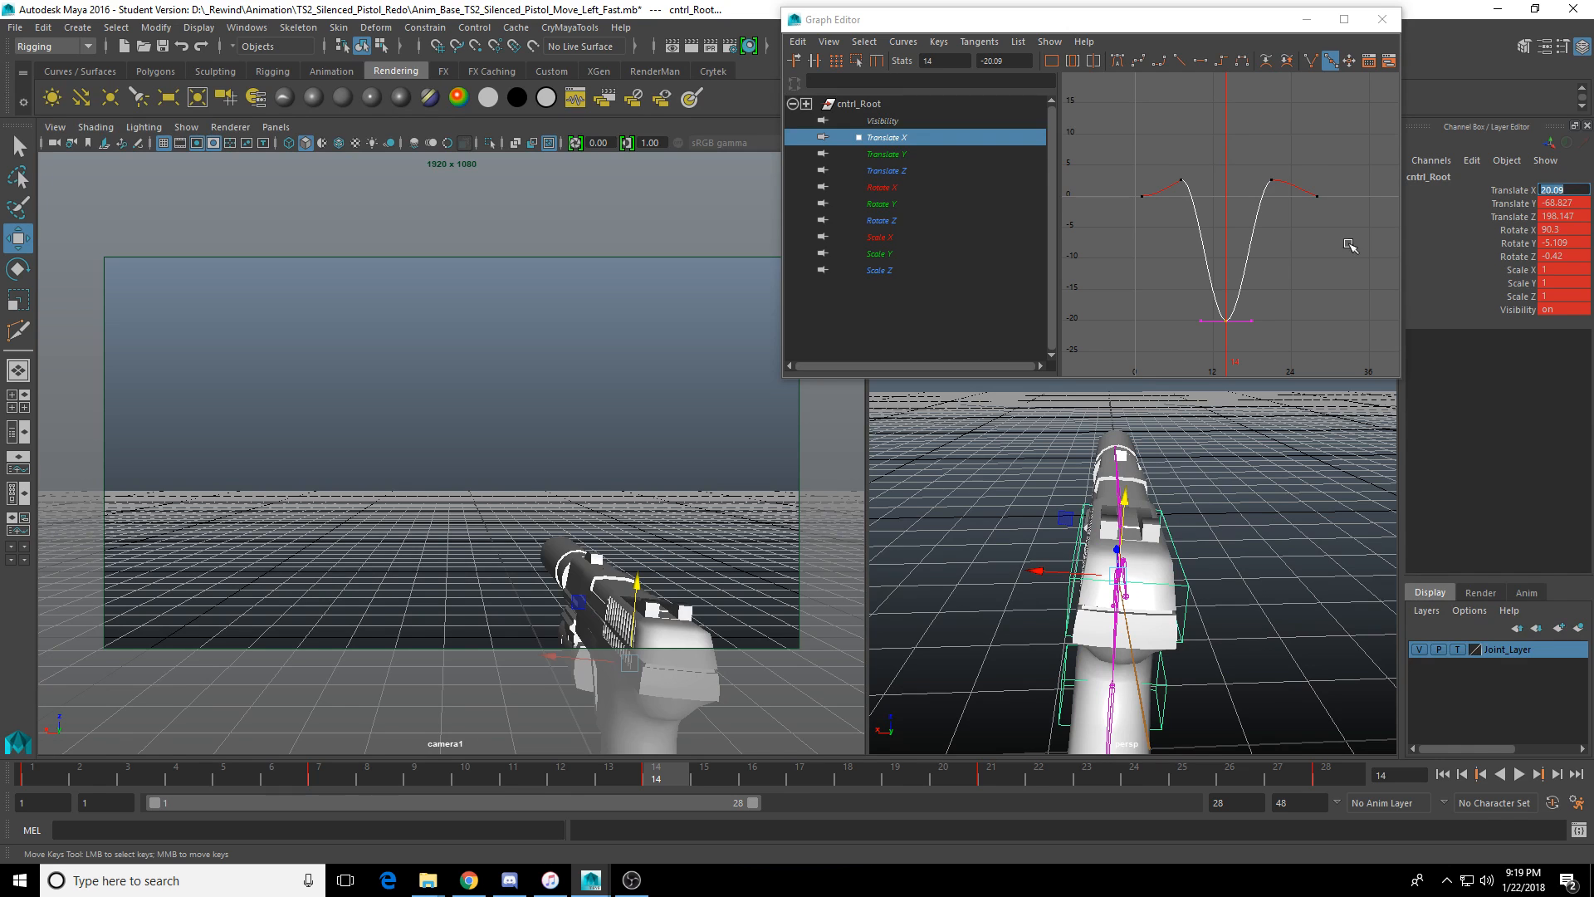
alt+middle_drag(1272, 150, 1277, 182)
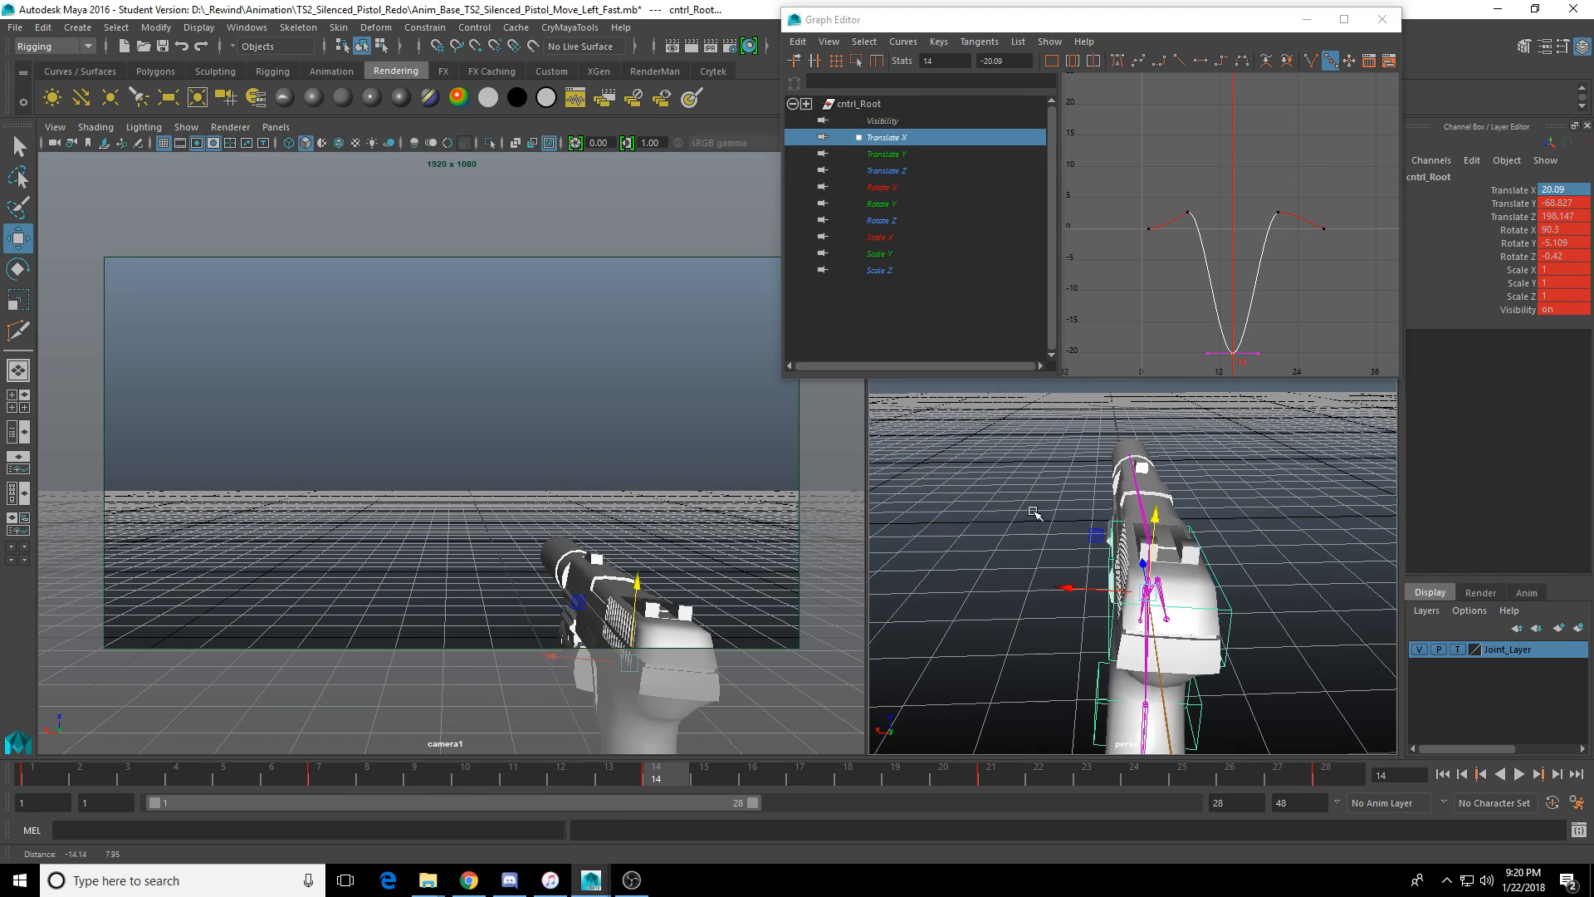
key(s)
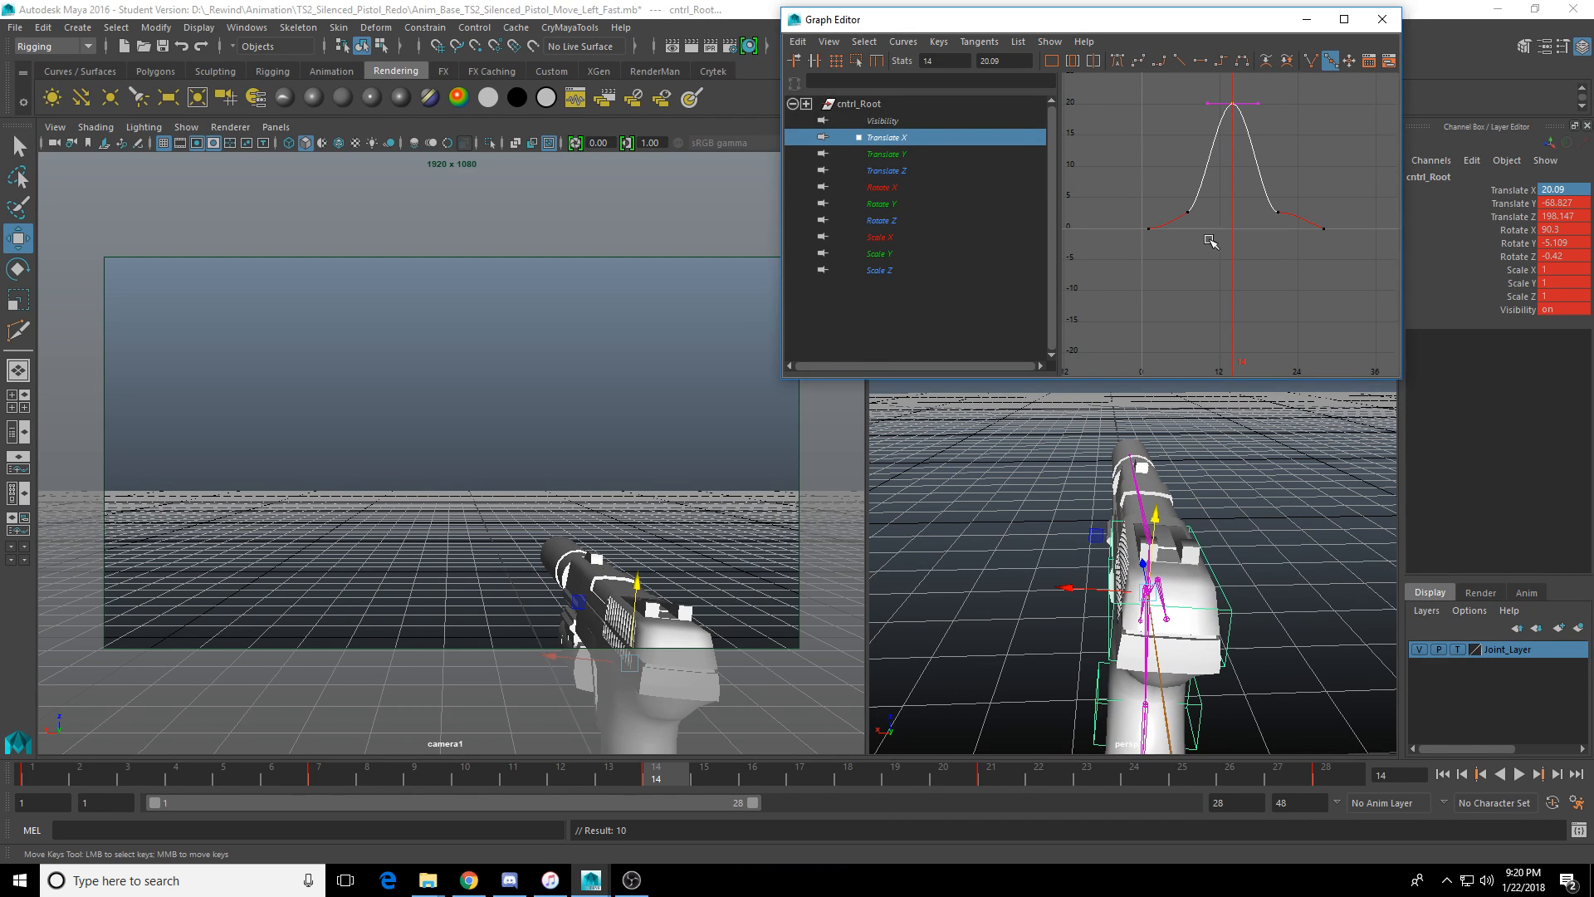
Try adjusting the outgoing handle of the Translate X key at frame 21, and undo the adjustment.
alt+middle_drag(1205, 237, 1201, 264)
click(1273, 240)
middle_drag(1298, 232, 1300, 248)
key(ctrl+z)
click(1296, 239)
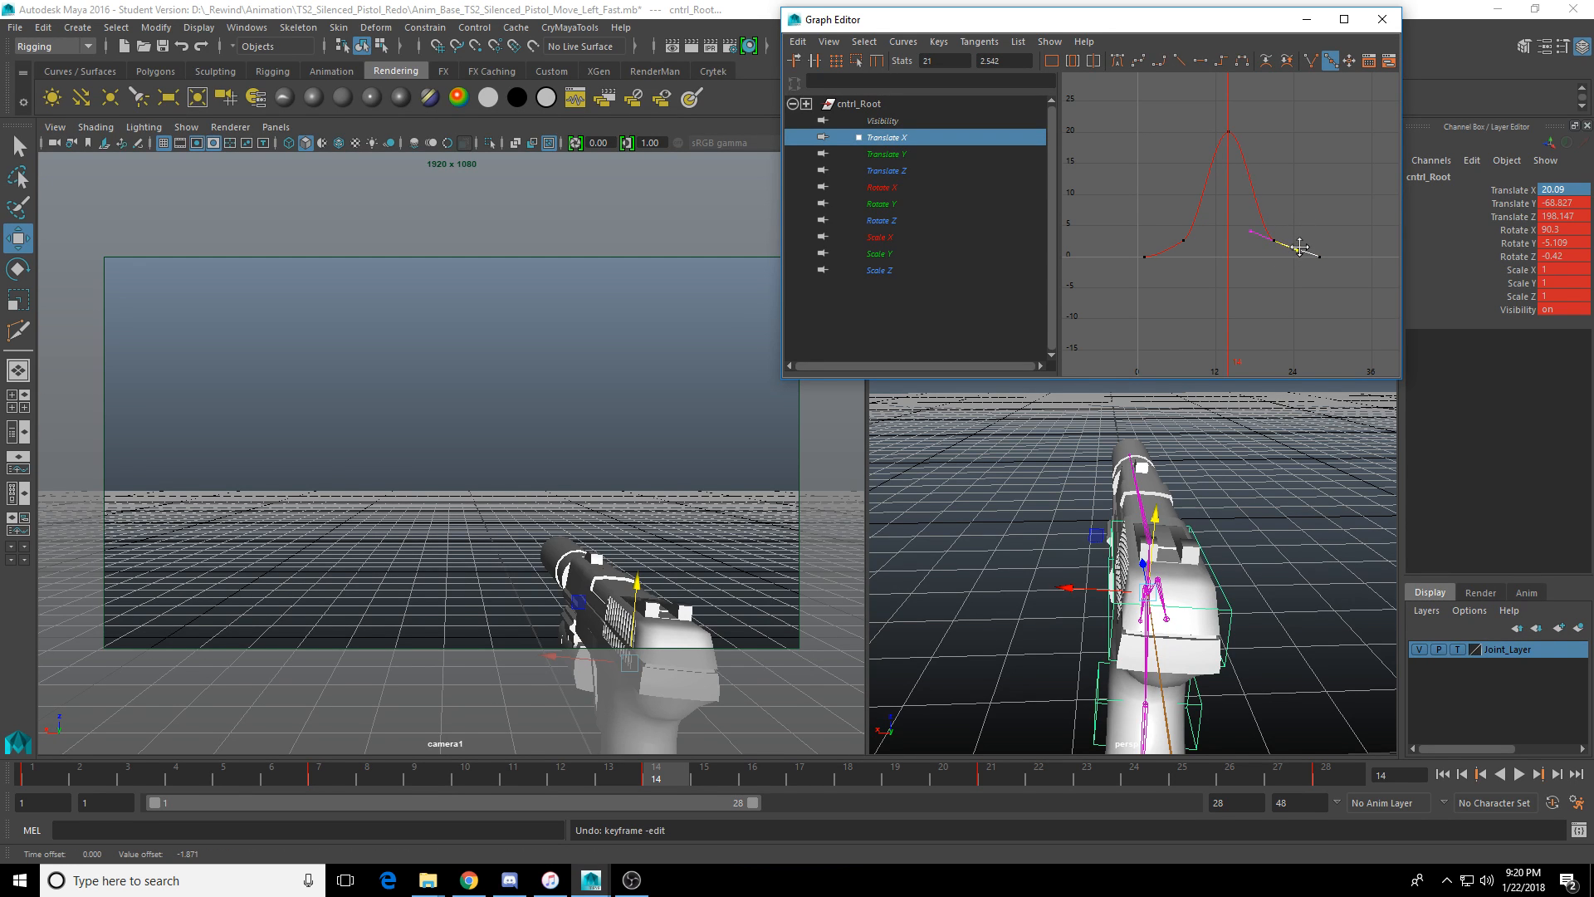
Show the root control's Translate Y curve and scrub the opening frames through frame 7 to examine the motion.
click(929, 156)
key(f)
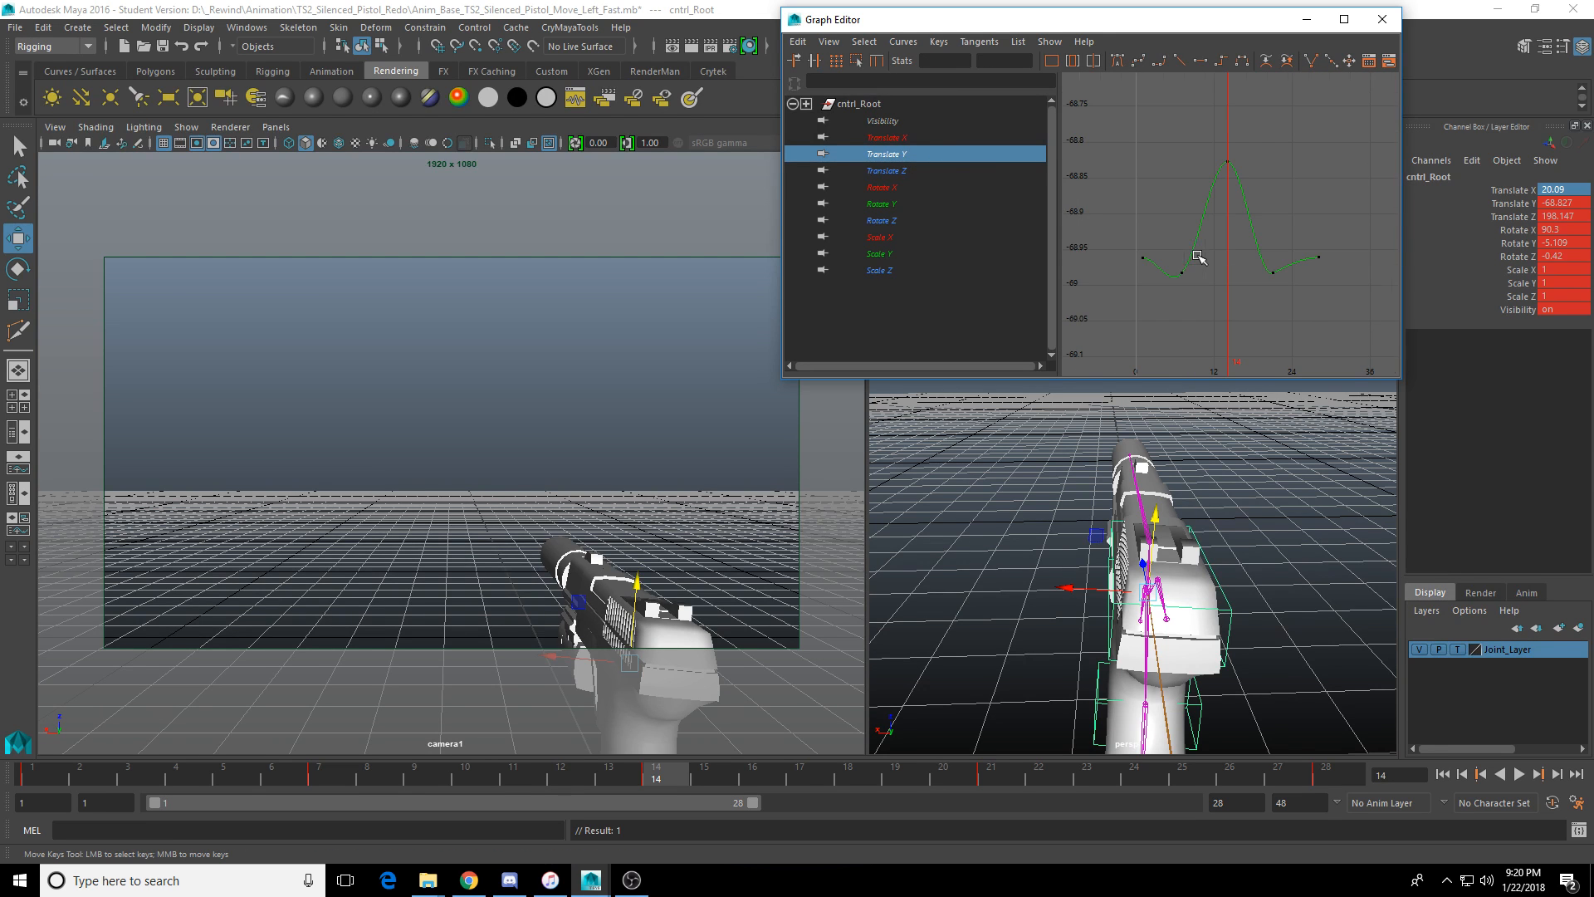
click(1204, 171)
drag(346, 776, 295, 772)
drag(126, 772, 213, 785)
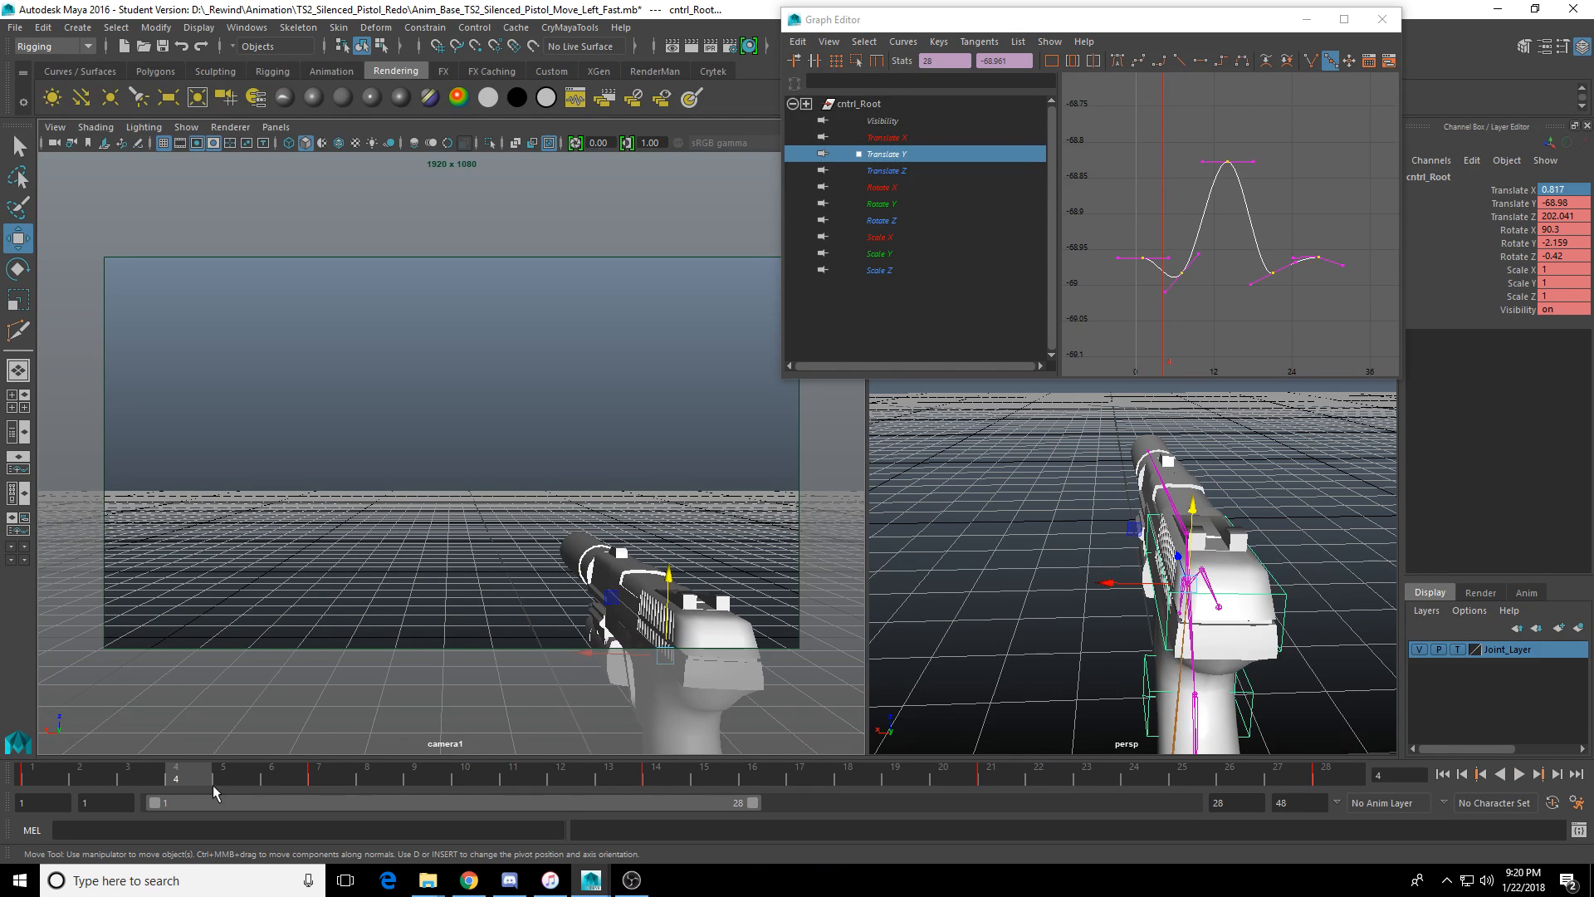
click(283, 783)
drag(176, 779, 315, 791)
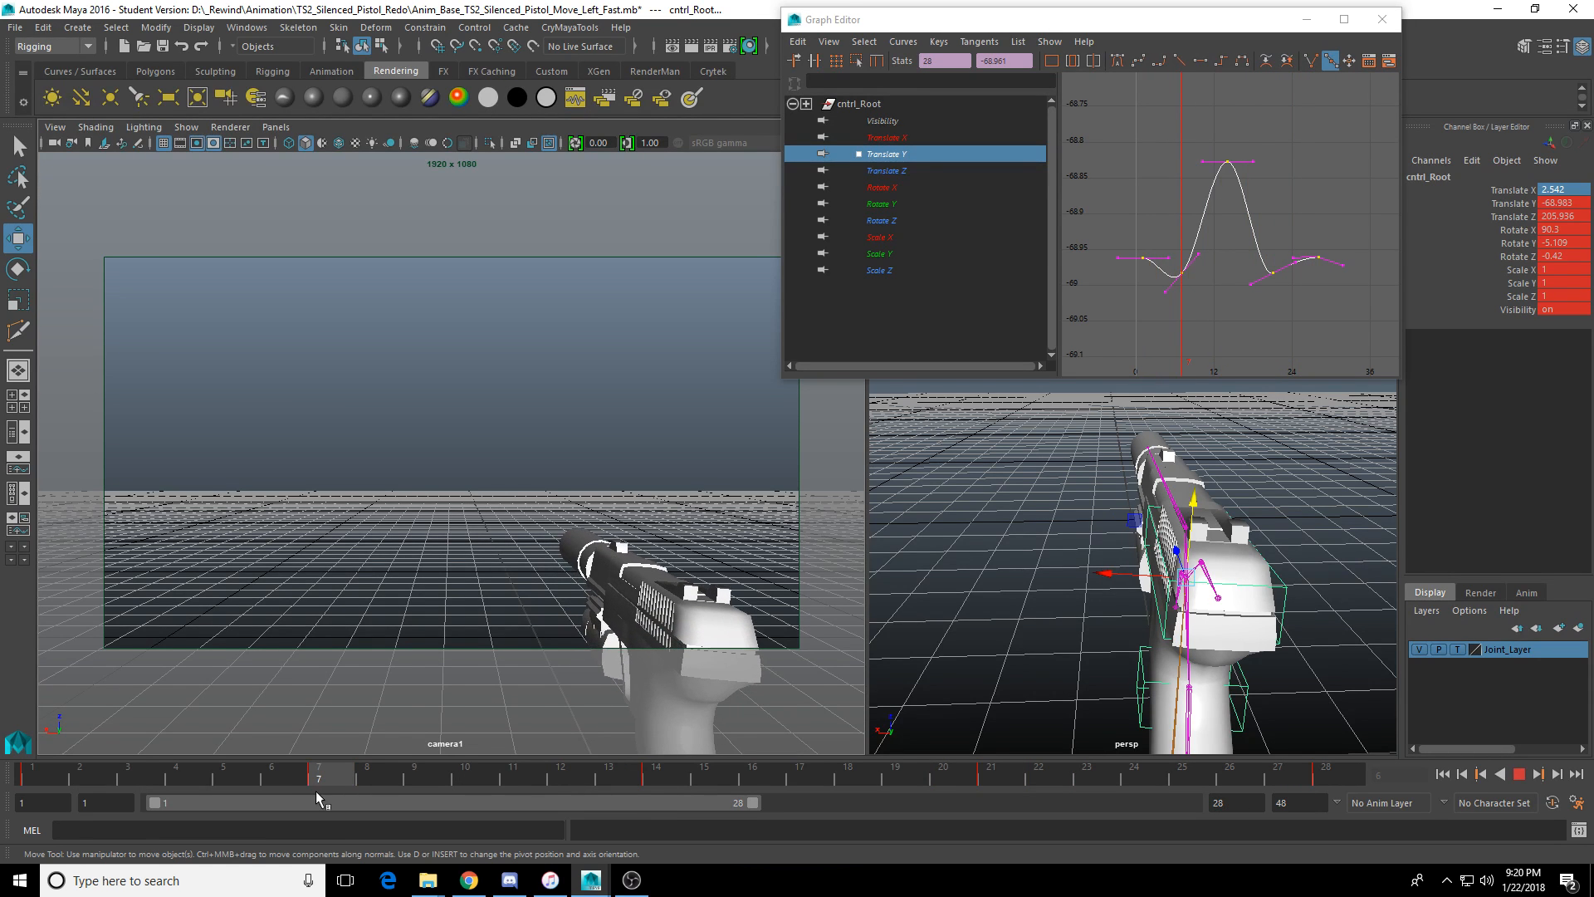
Show the Rotate Y curve and compare the pistol's poses at frames 1 and 7.
click(964, 188)
click(971, 203)
key(f)
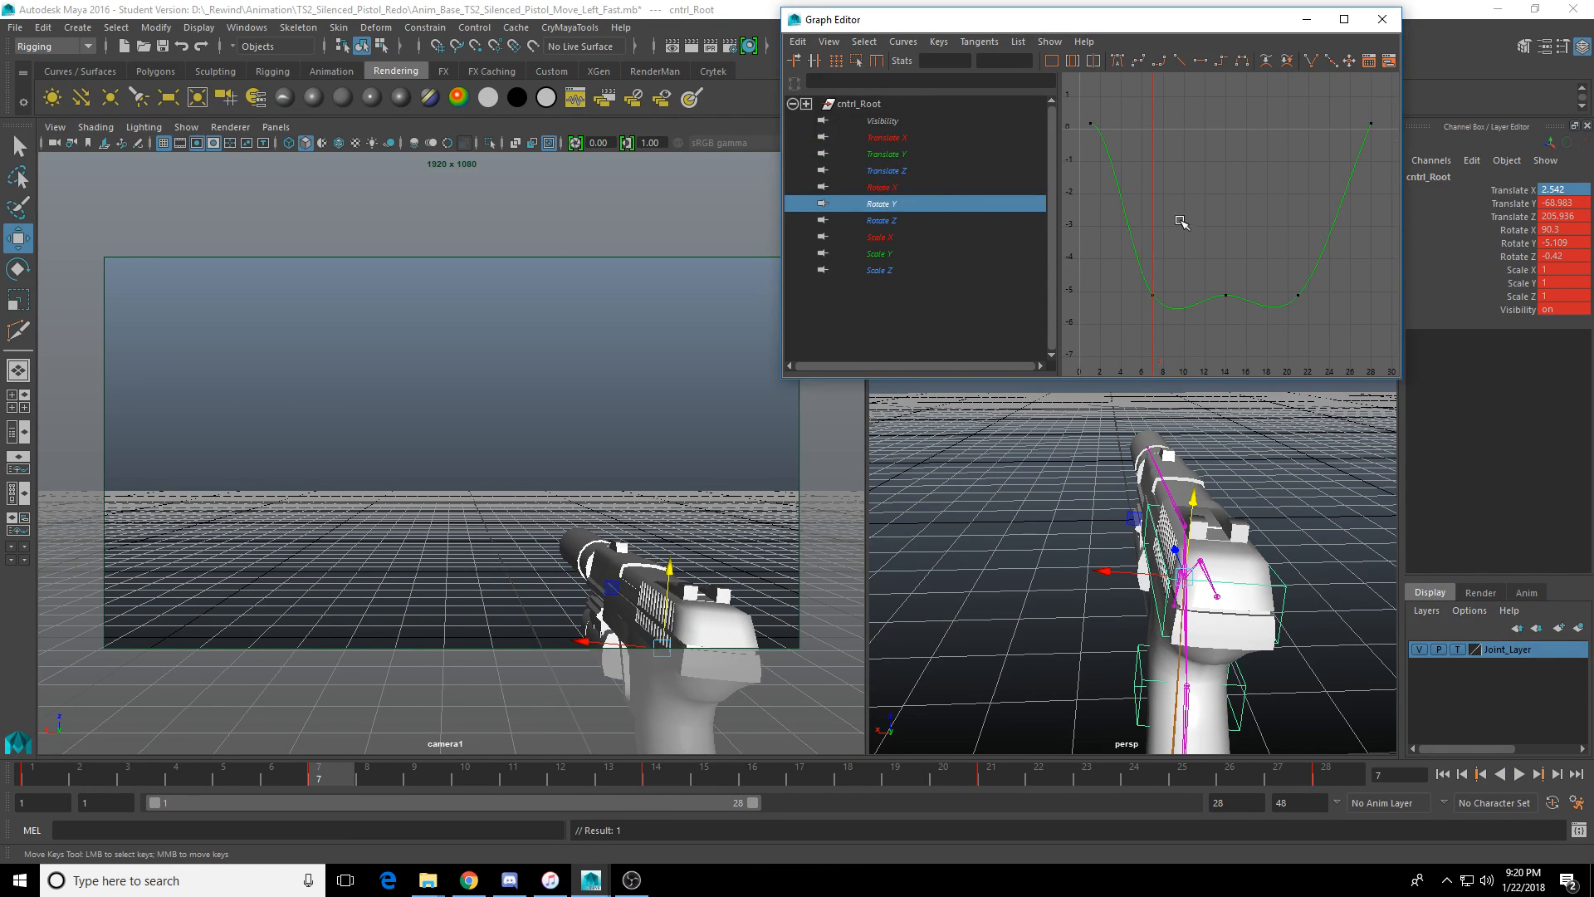
drag(1135, 265, 1159, 313)
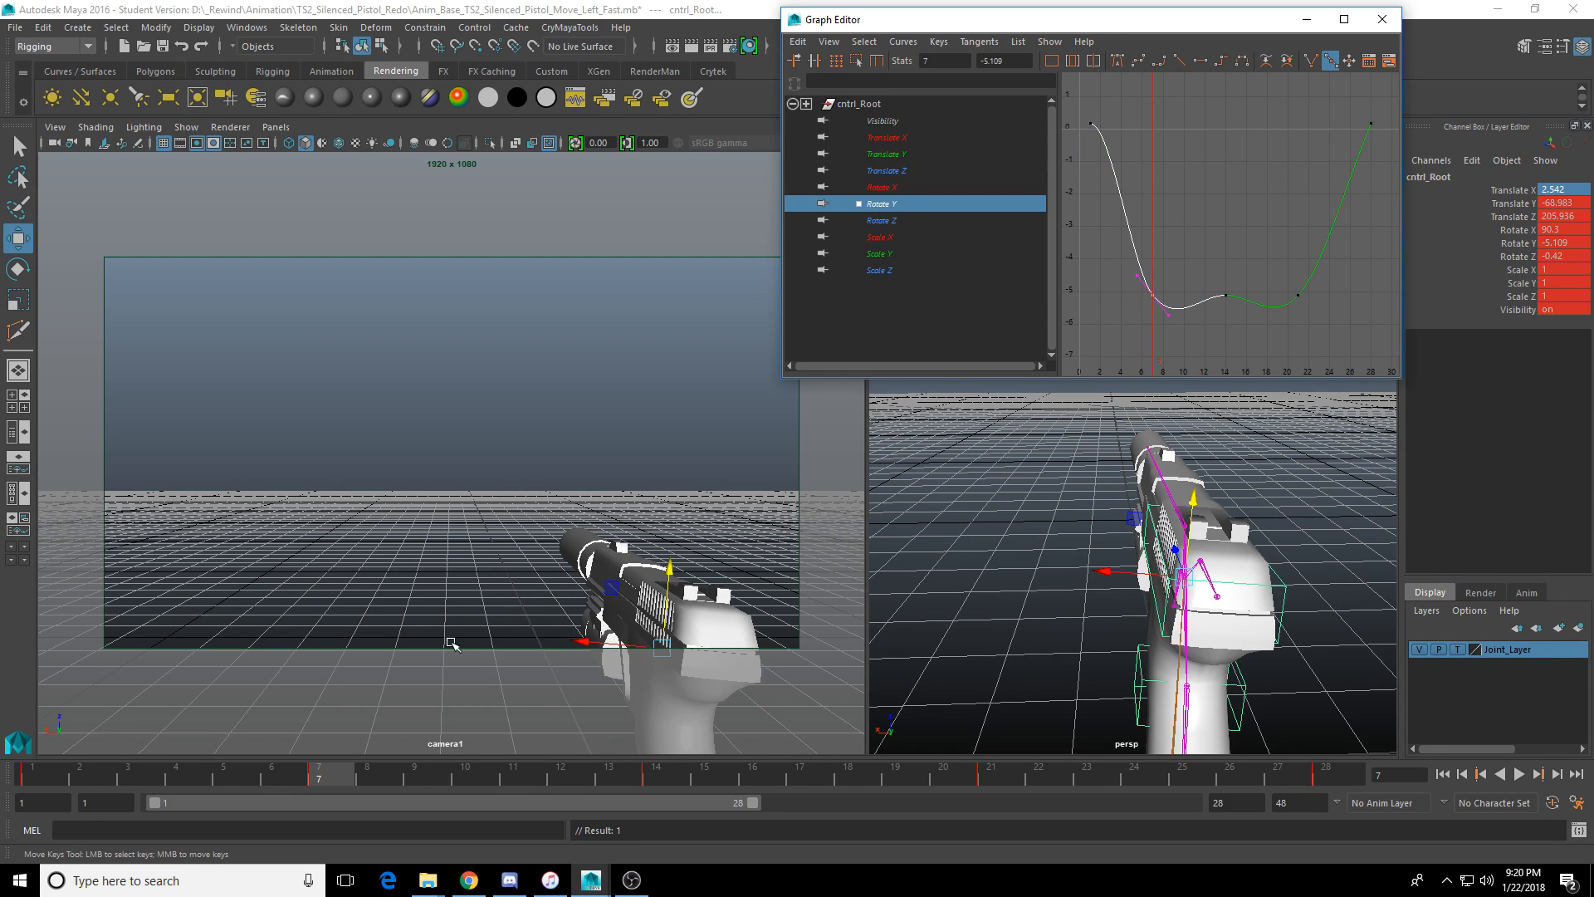
click(288, 775)
drag(288, 775, 38, 778)
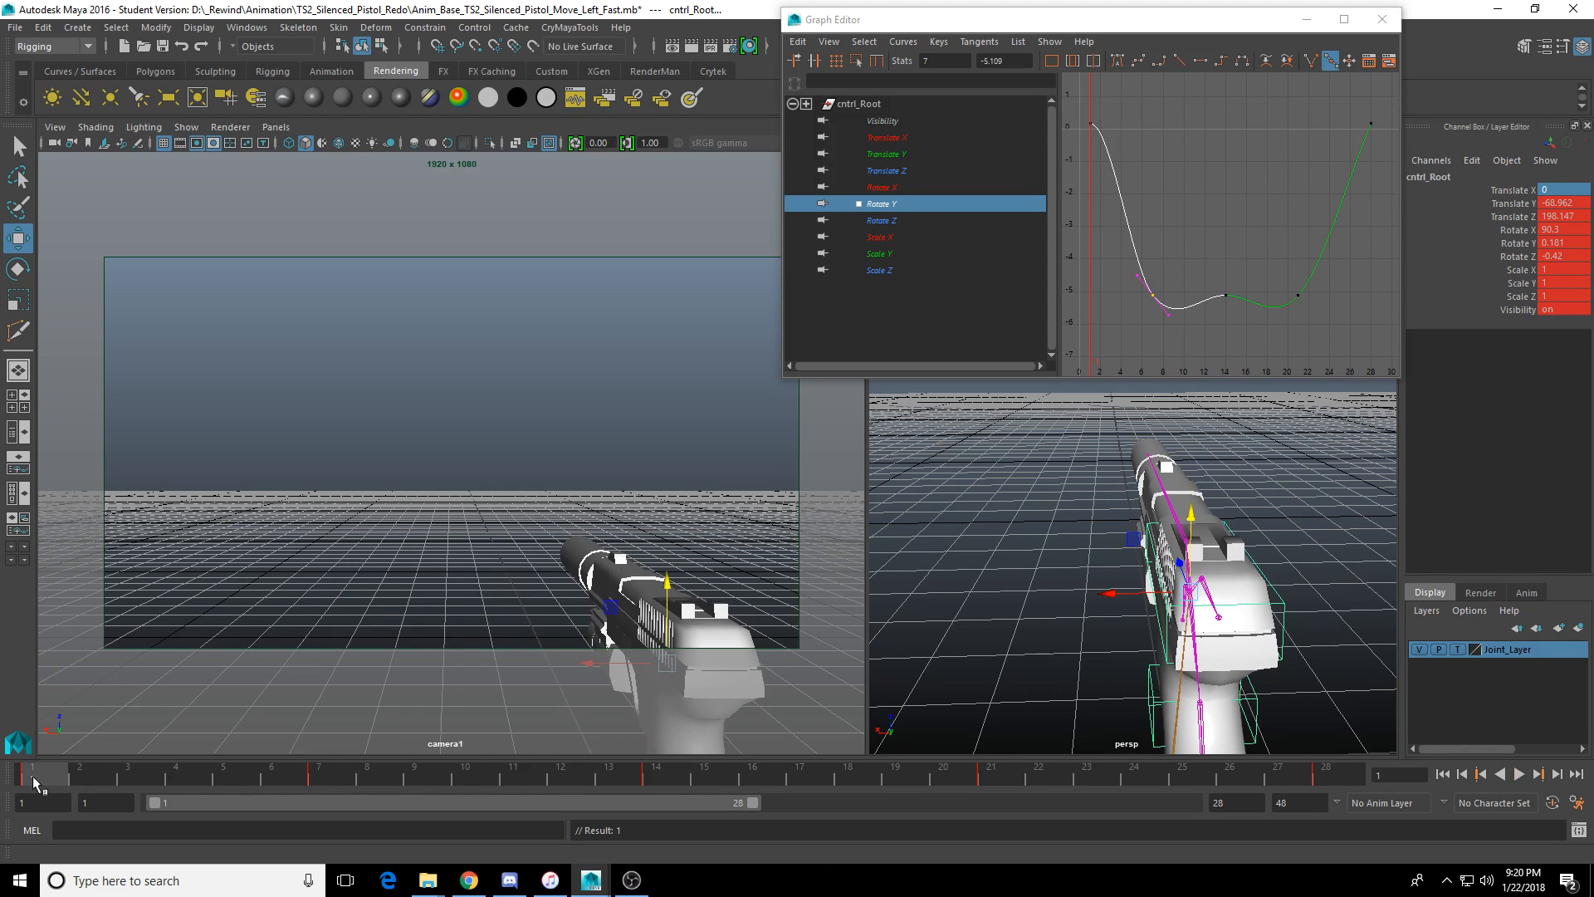
click(313, 776)
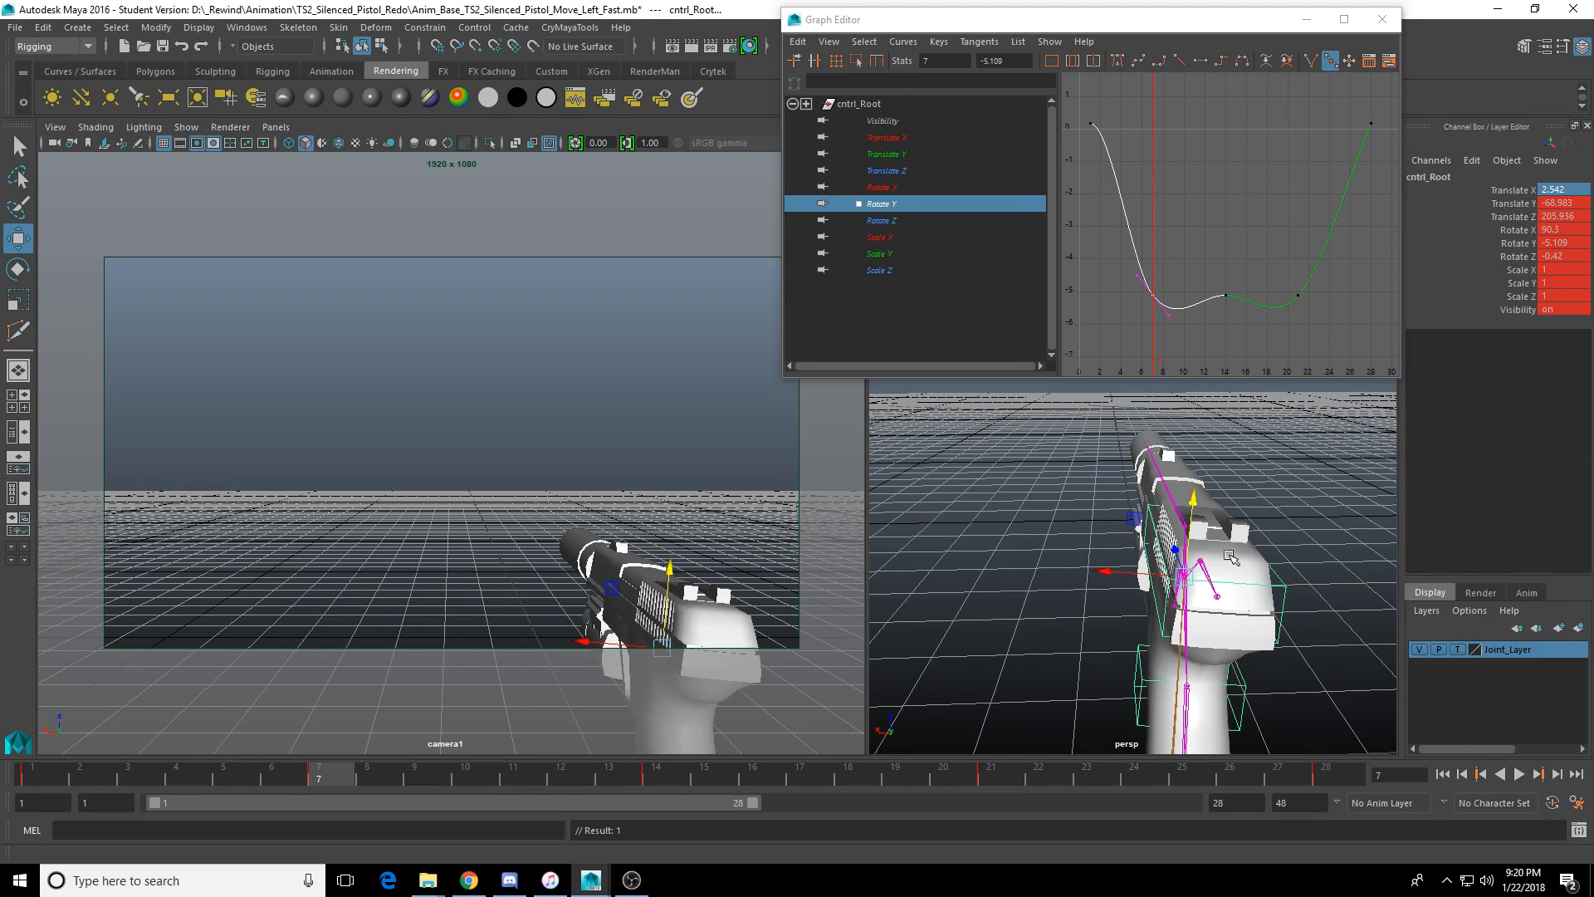
Set the root control's Rotate Y to 5.109 at frame 7 and key that channel.
click(1548, 242)
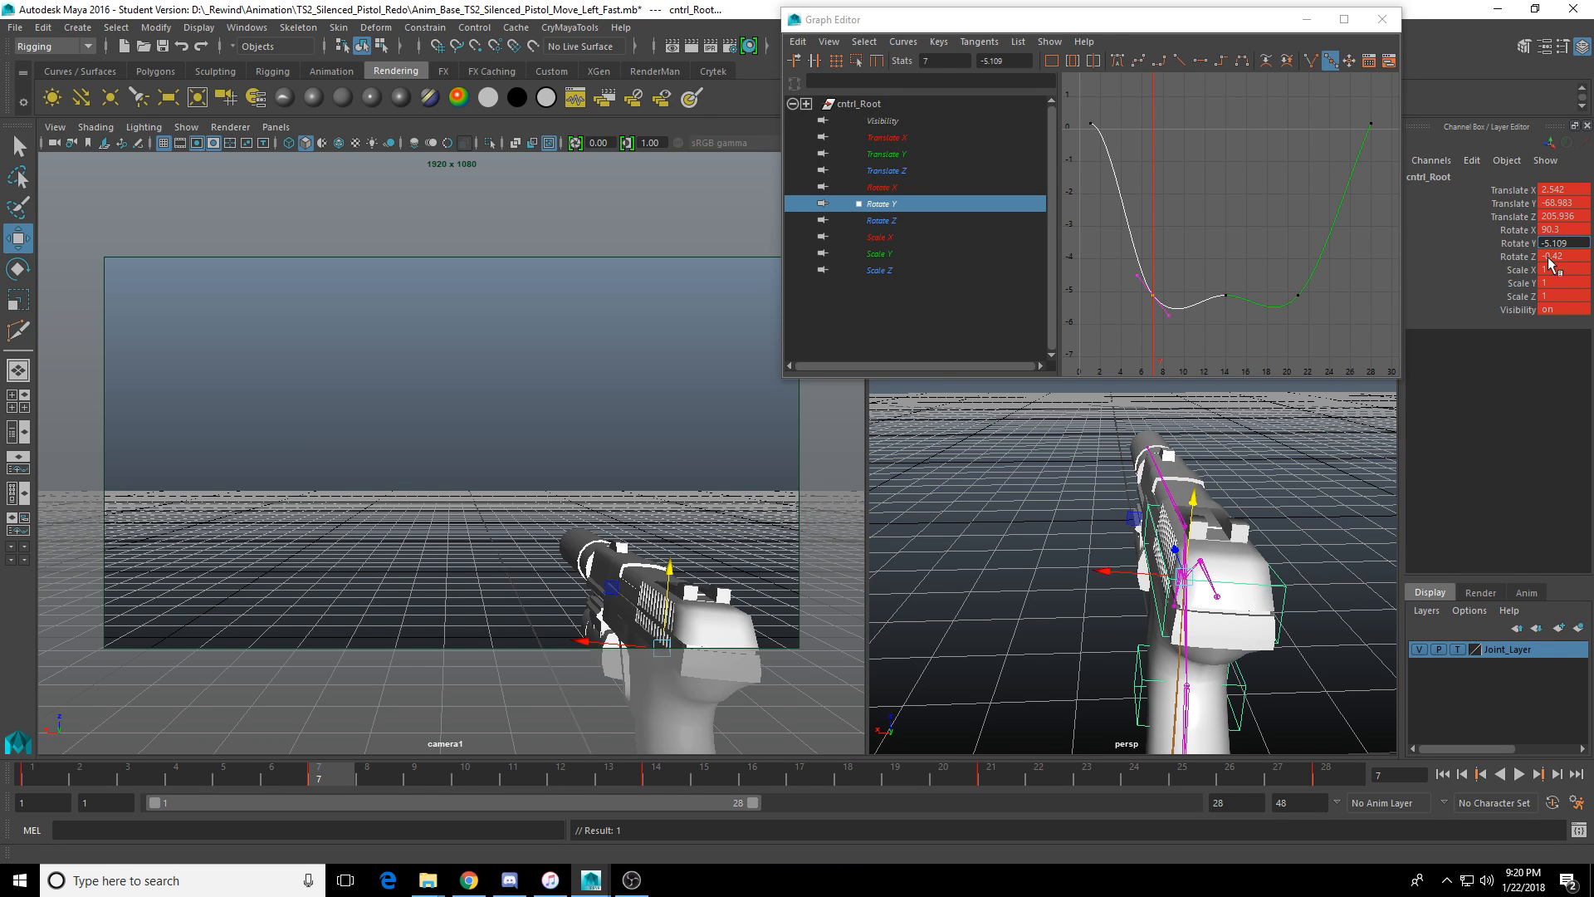
key(BackSpace)
key(Return)
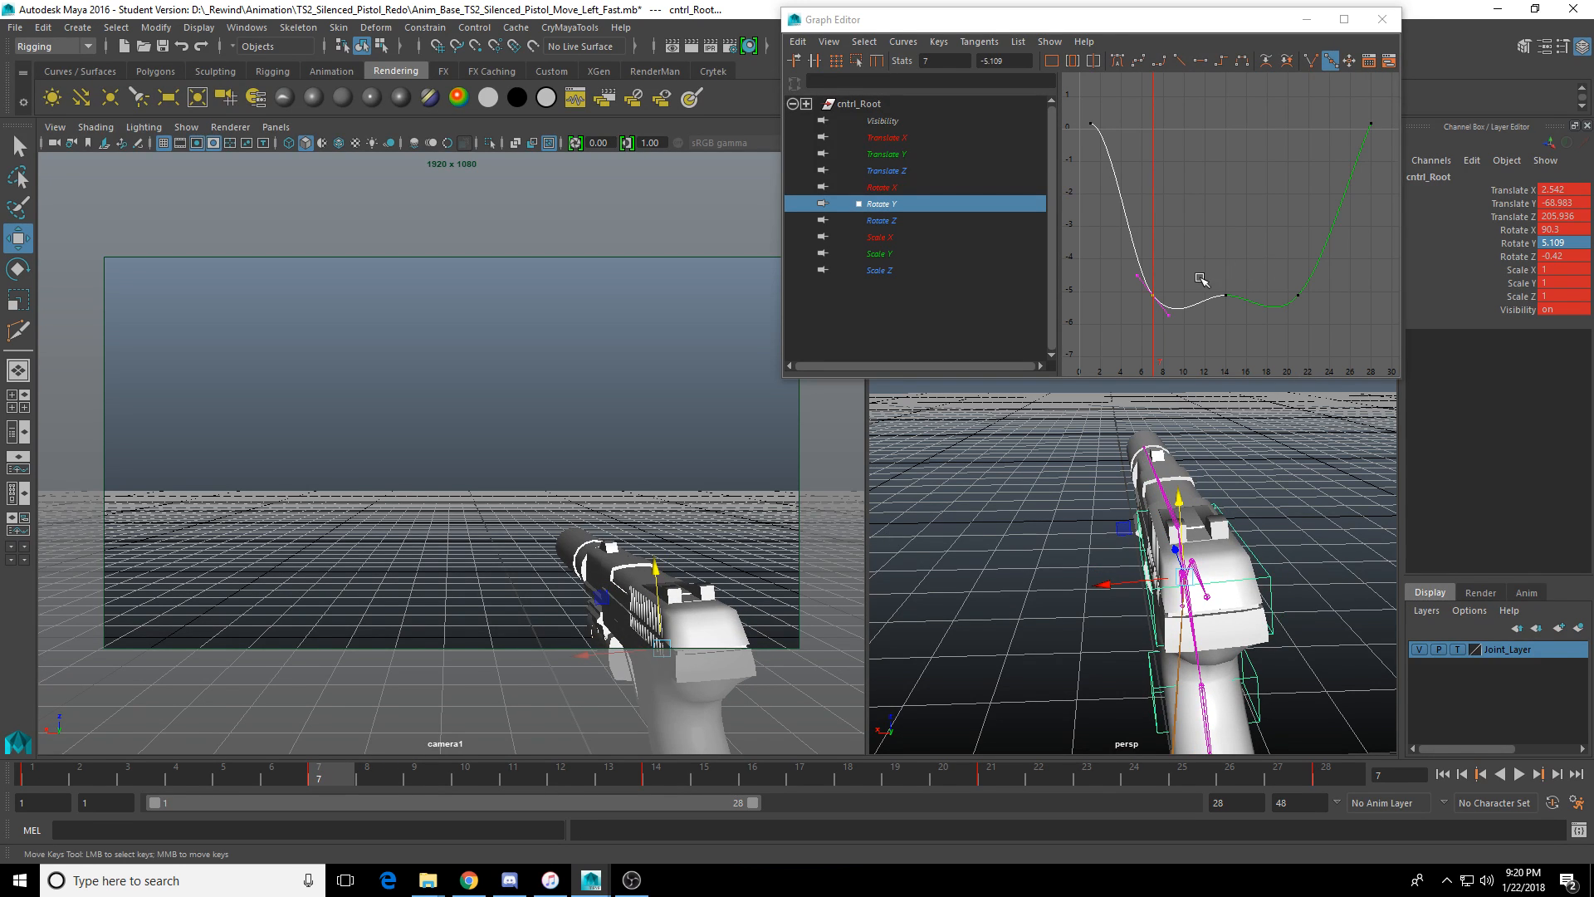
right_click(1504, 241)
click(1511, 272)
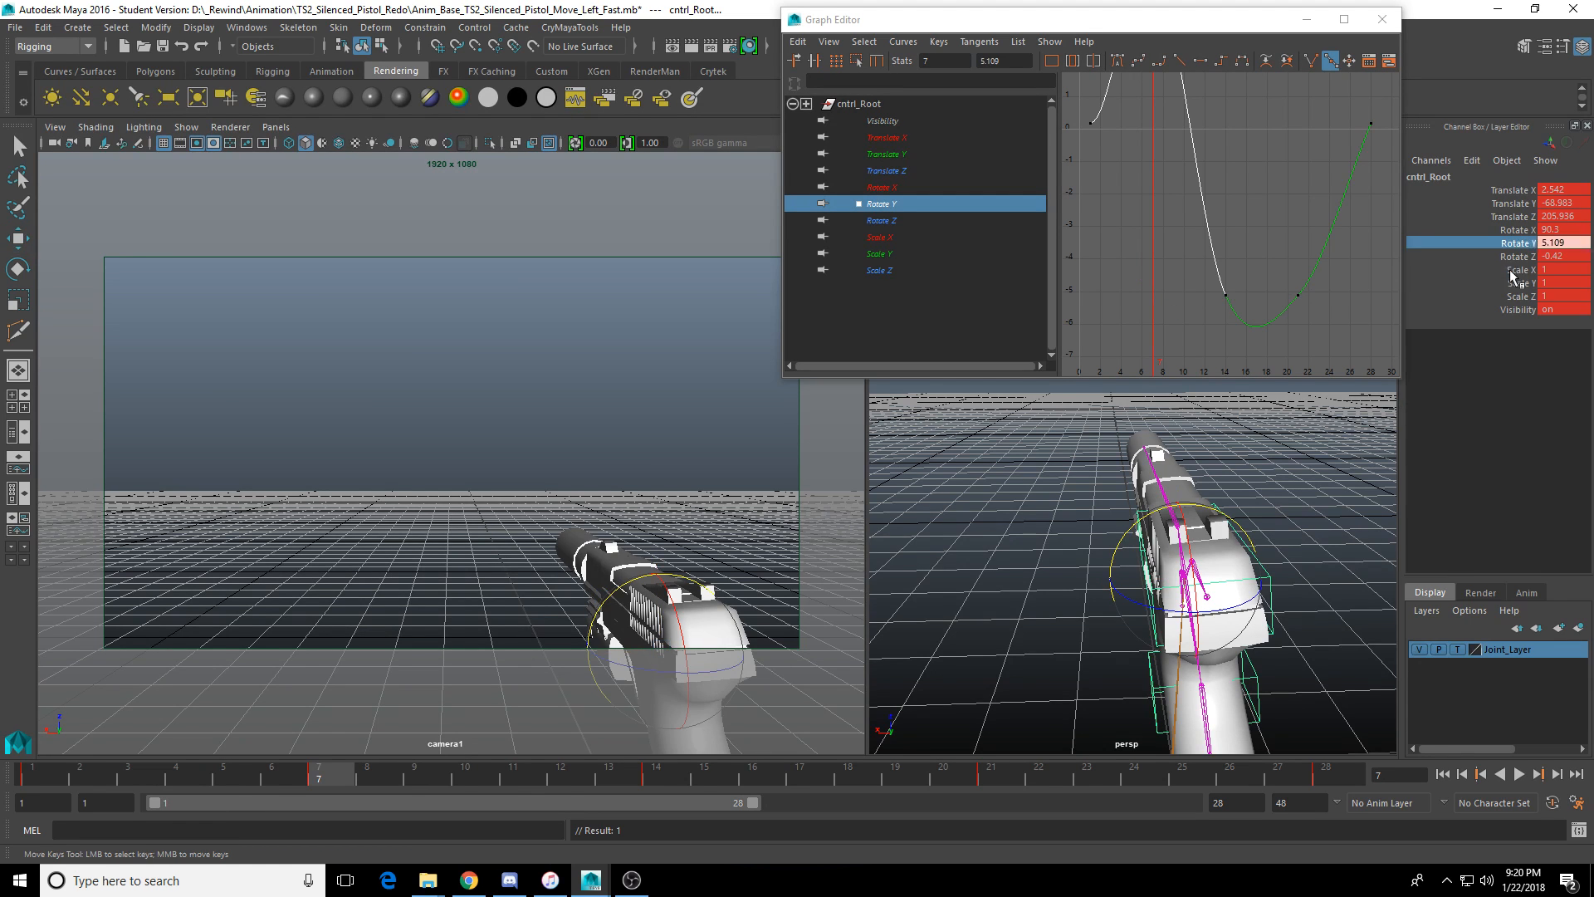
Try copying the frame 7 keys and pasting them at frame 21.
right_click(318, 776)
click(387, 548)
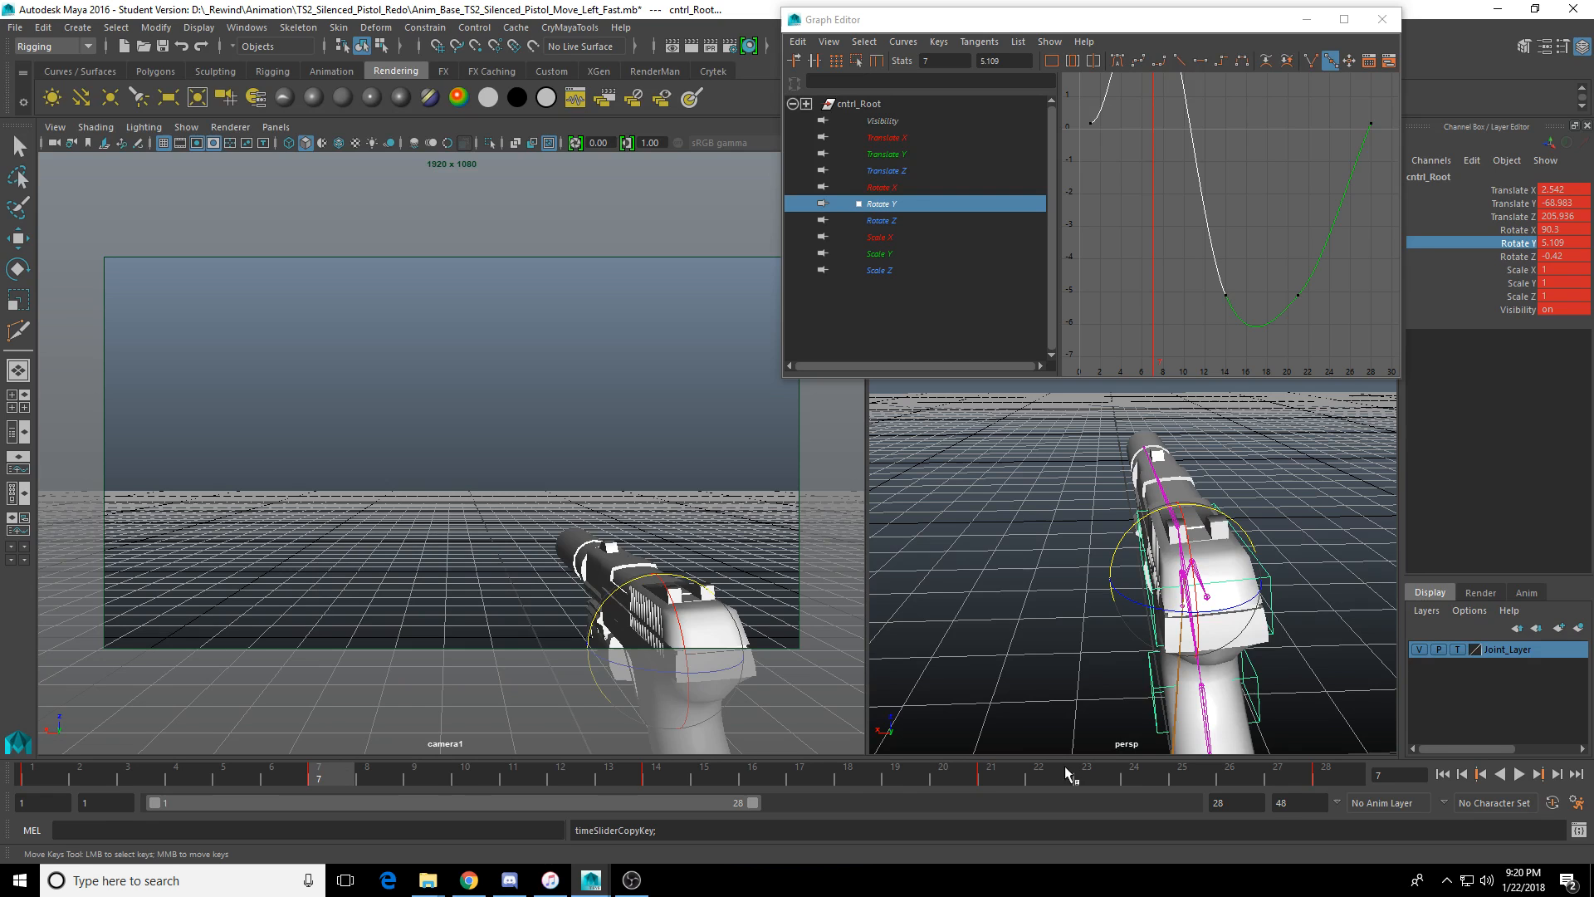
click(993, 778)
right_click(994, 777)
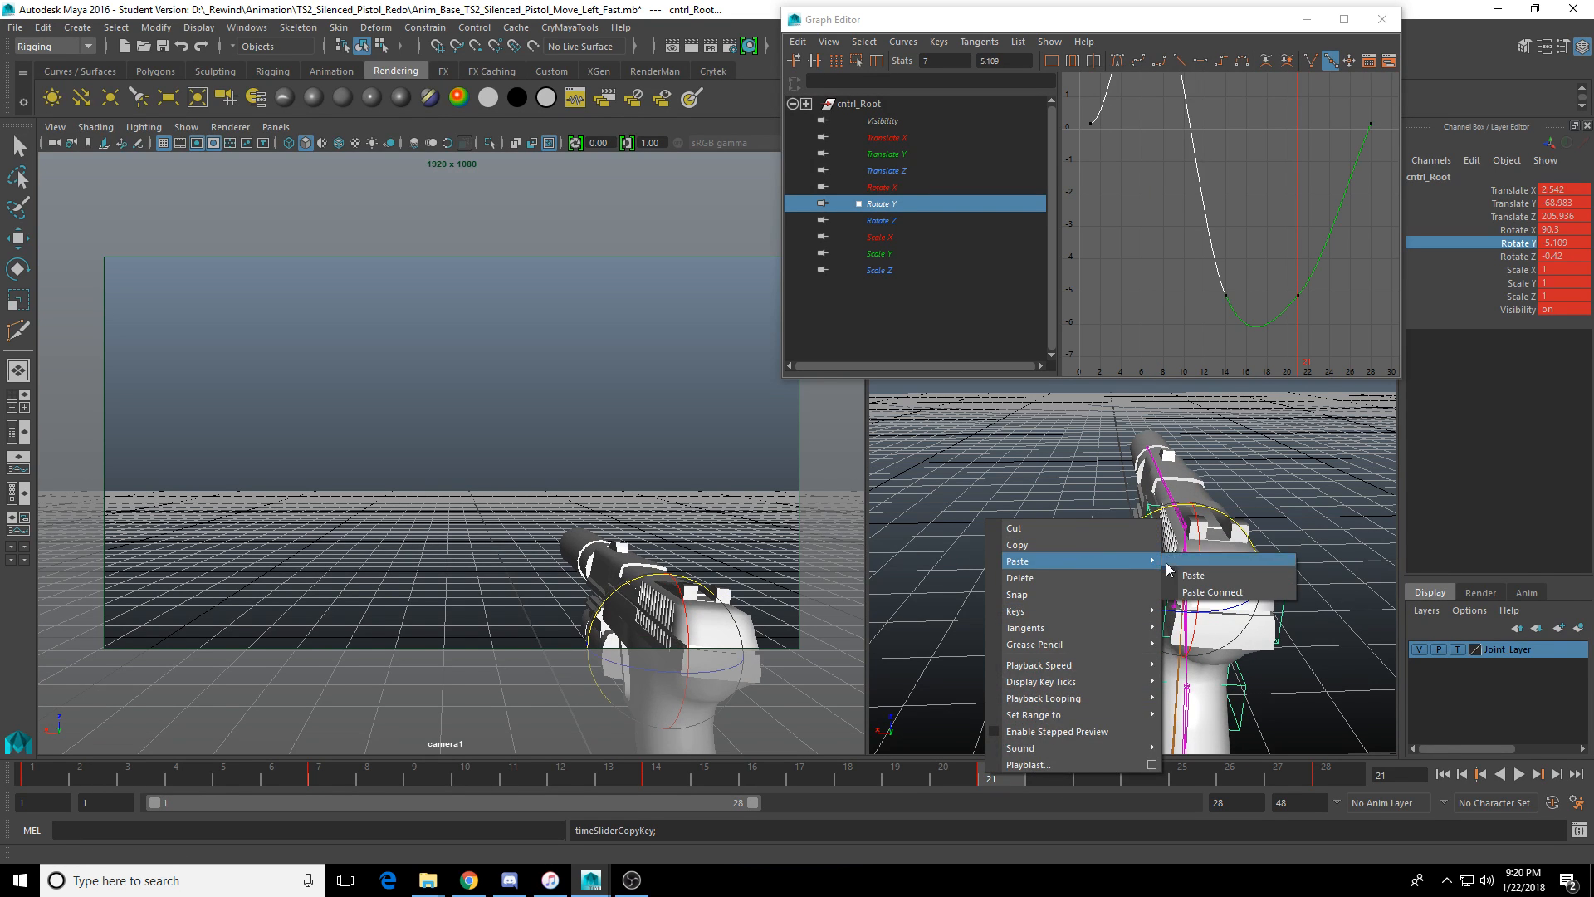
click(1193, 575)
key(a)
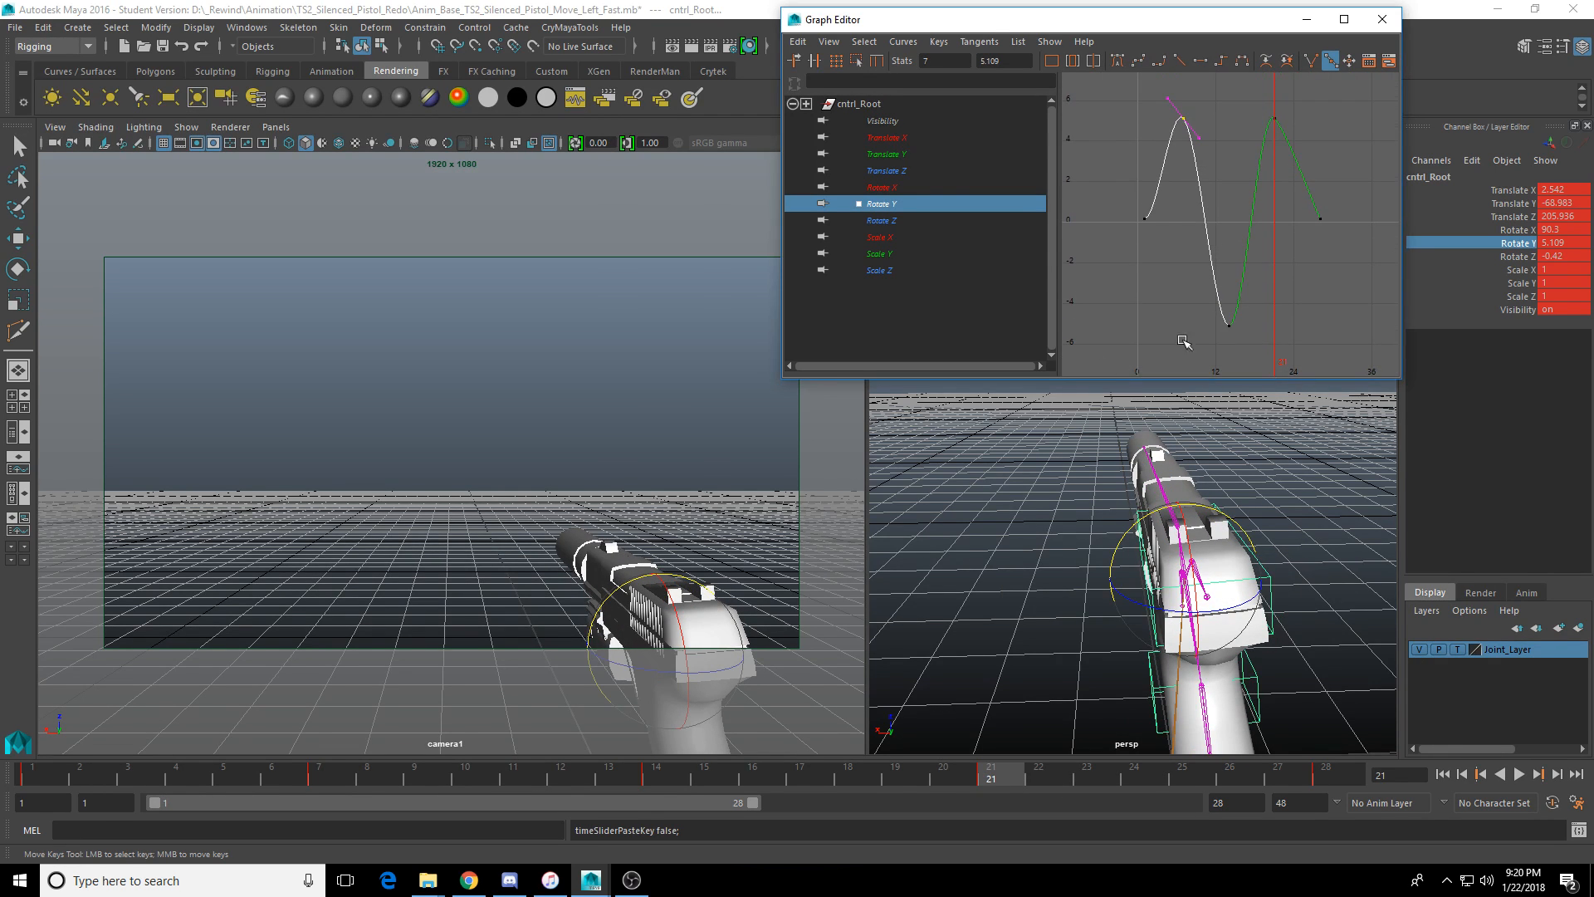
middle_click(593, 497)
Try pasting the copied frame 7 keys at frame 14, and undo the pastes at frames 14 and 21.
mouse_move(148, 773)
mouse_down()
mouse_move(103, 777)
mouse_move(1093, 773)
mouse_move(15, 806)
mouse_move(457, 811)
mouse_move(648, 793)
mouse_up()
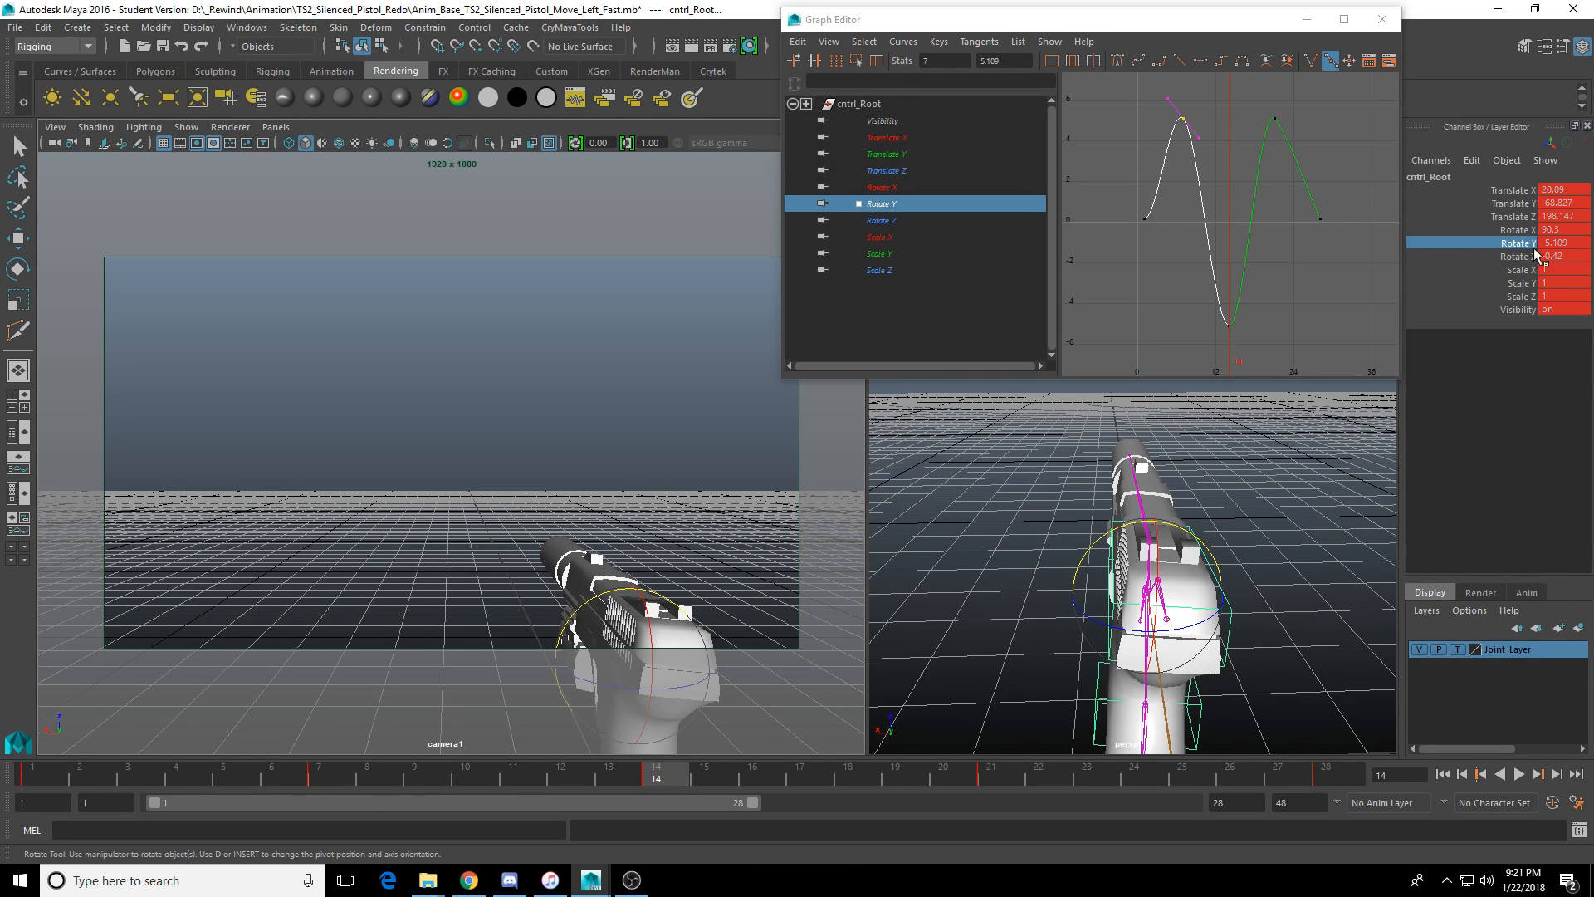
right_click(656, 776)
mouse_move(790, 560)
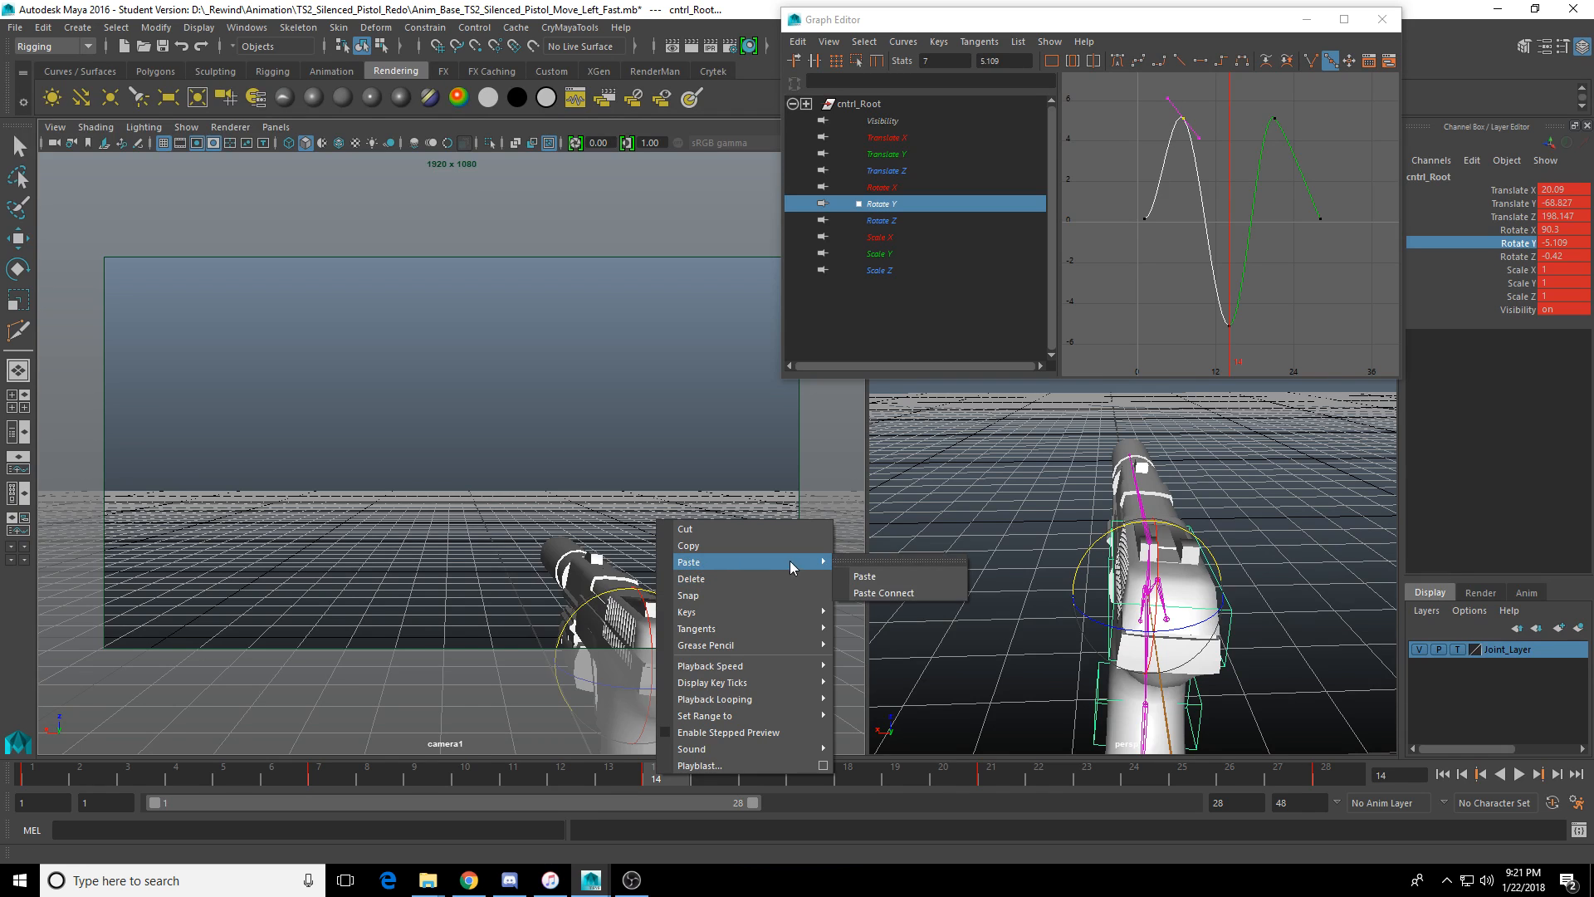
click(864, 576)
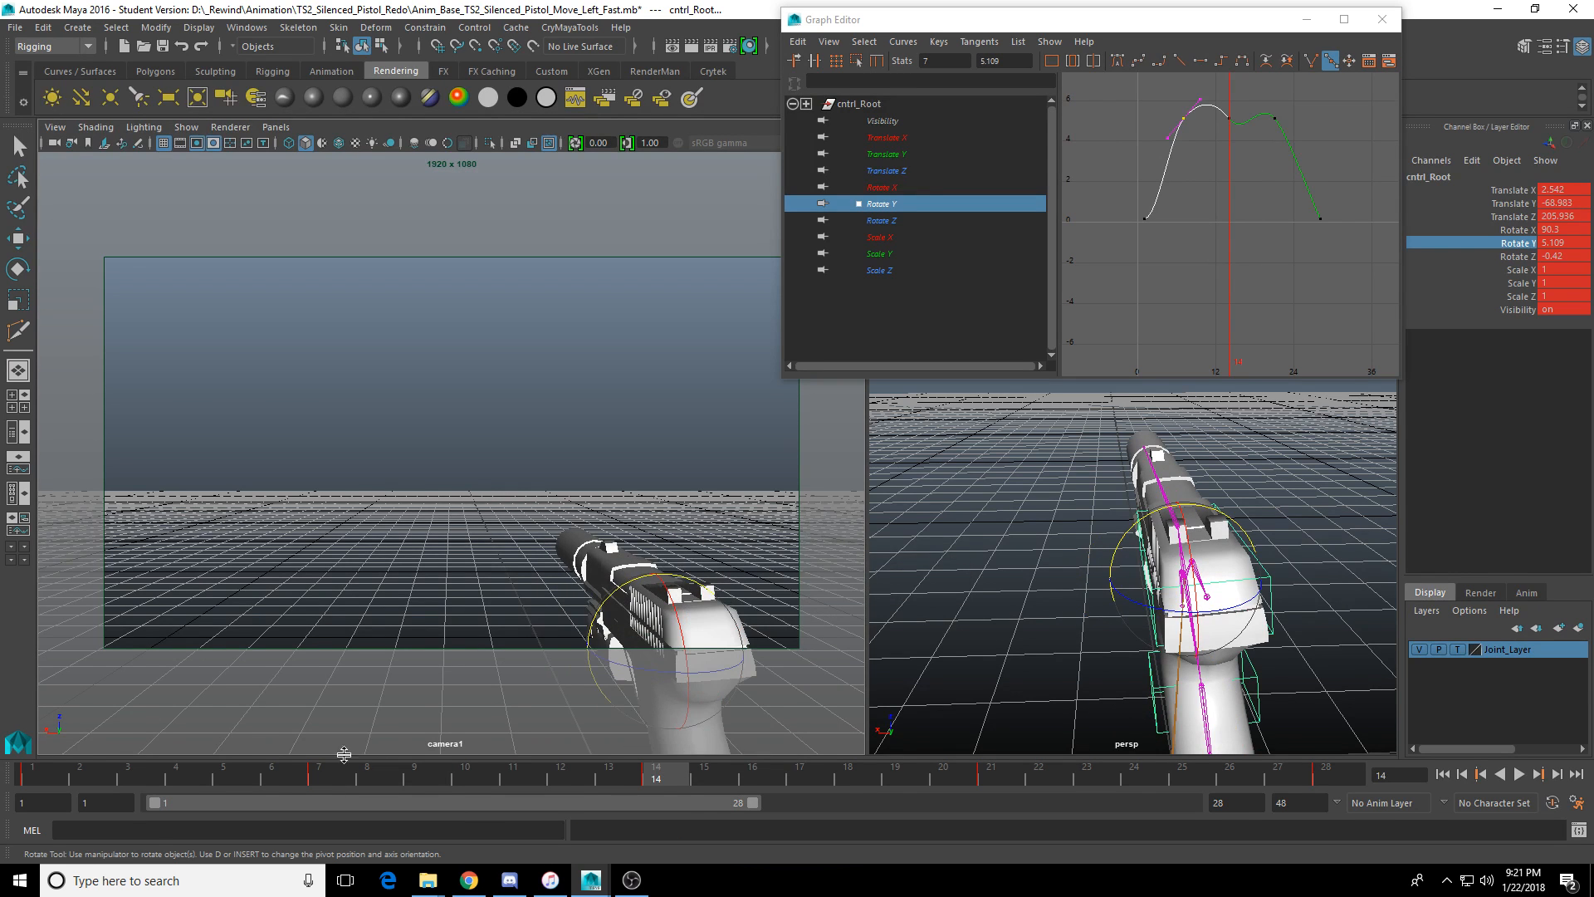
key(alt+v)
key(alt+v)
key(ctrl+z)
key(shift+z)
Play and scrub the loop to examine the Rotate Y motion around frame 14.
key(alt+v)
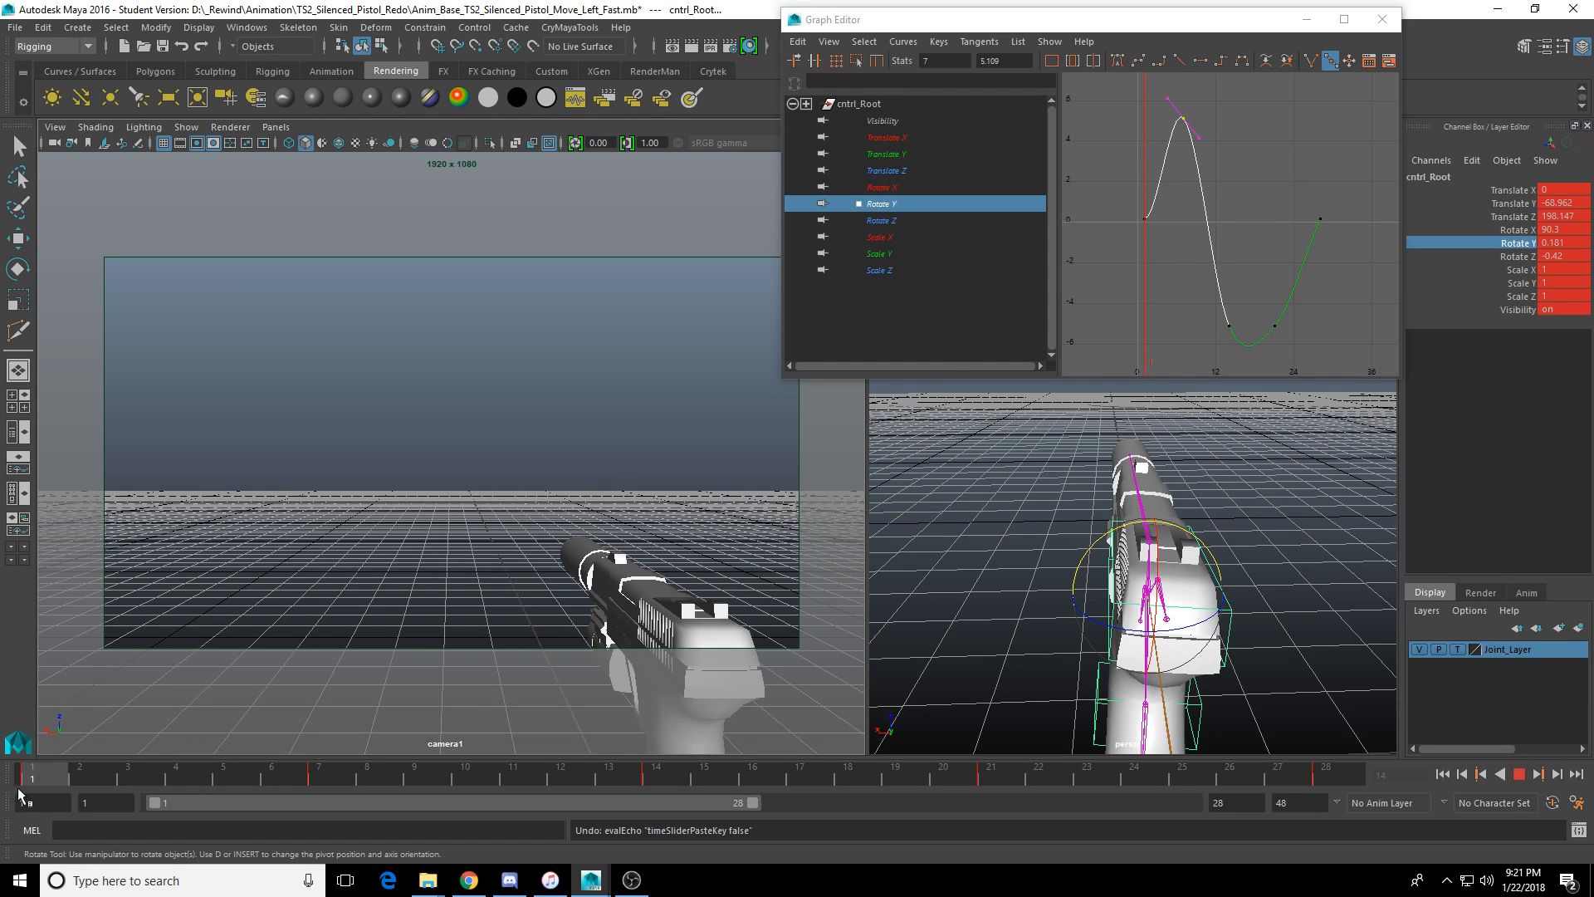
drag(293, 773, 654, 790)
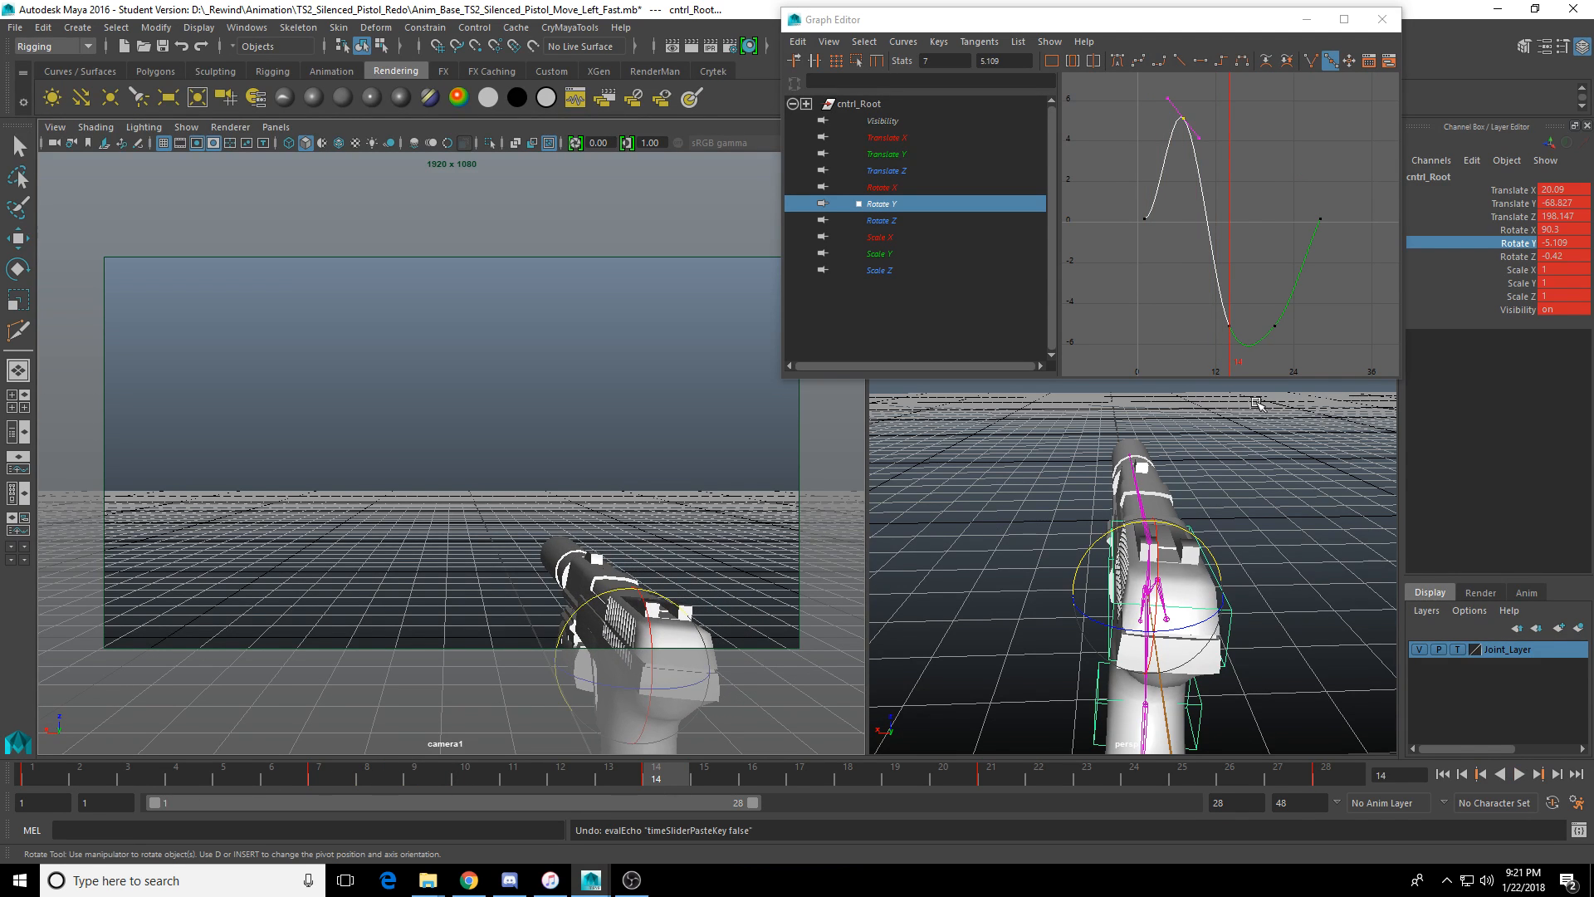
click(1231, 324)
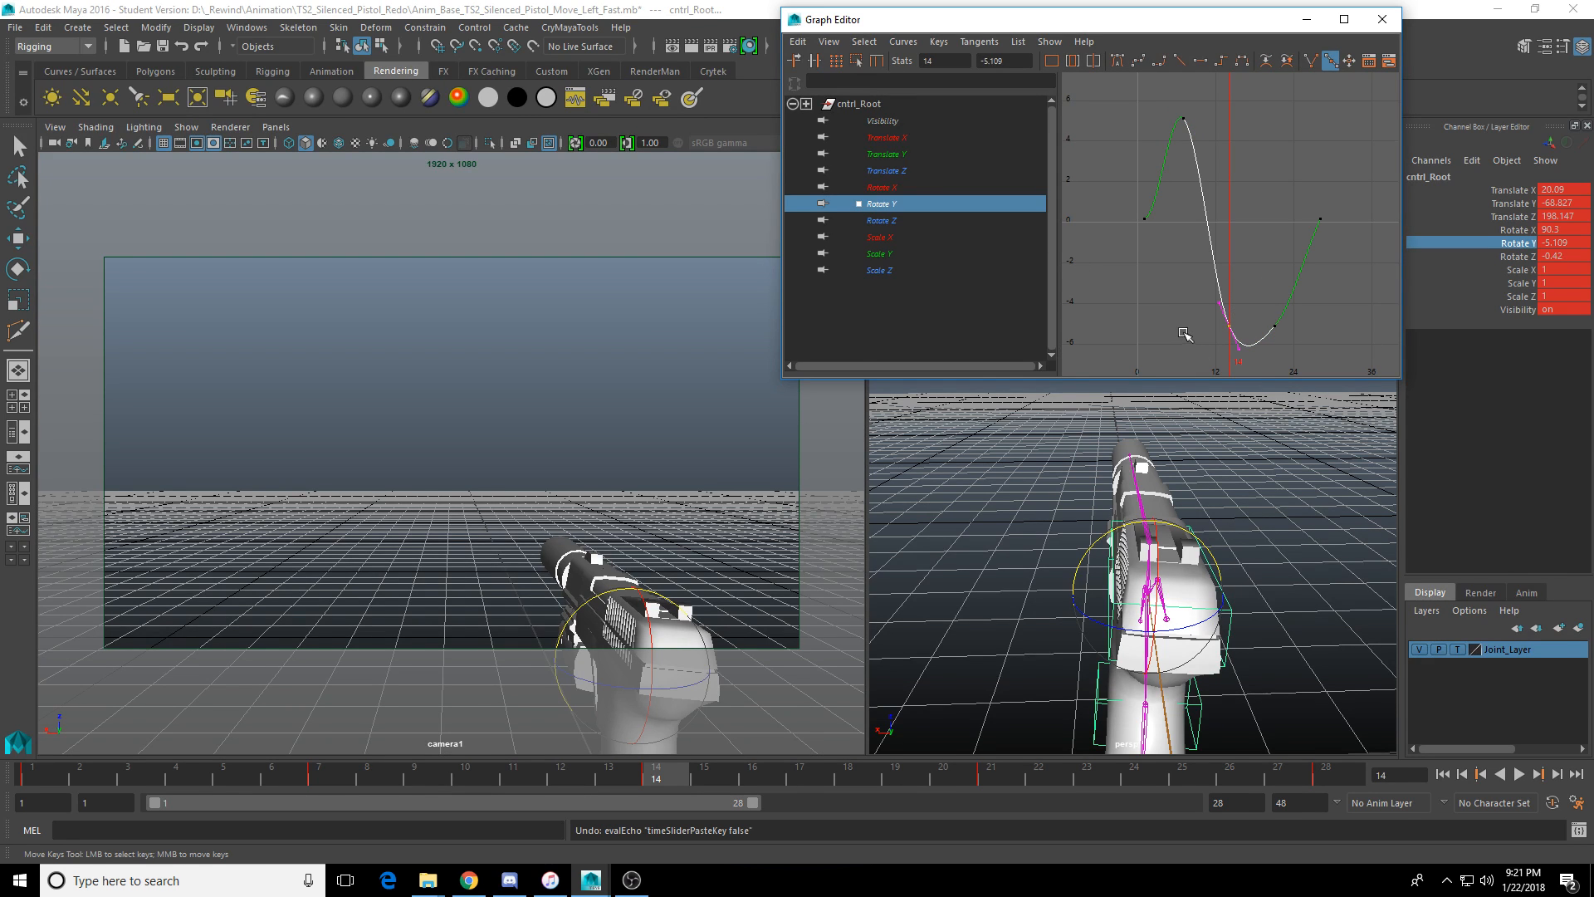
scroll(1237, 231, down, 2)
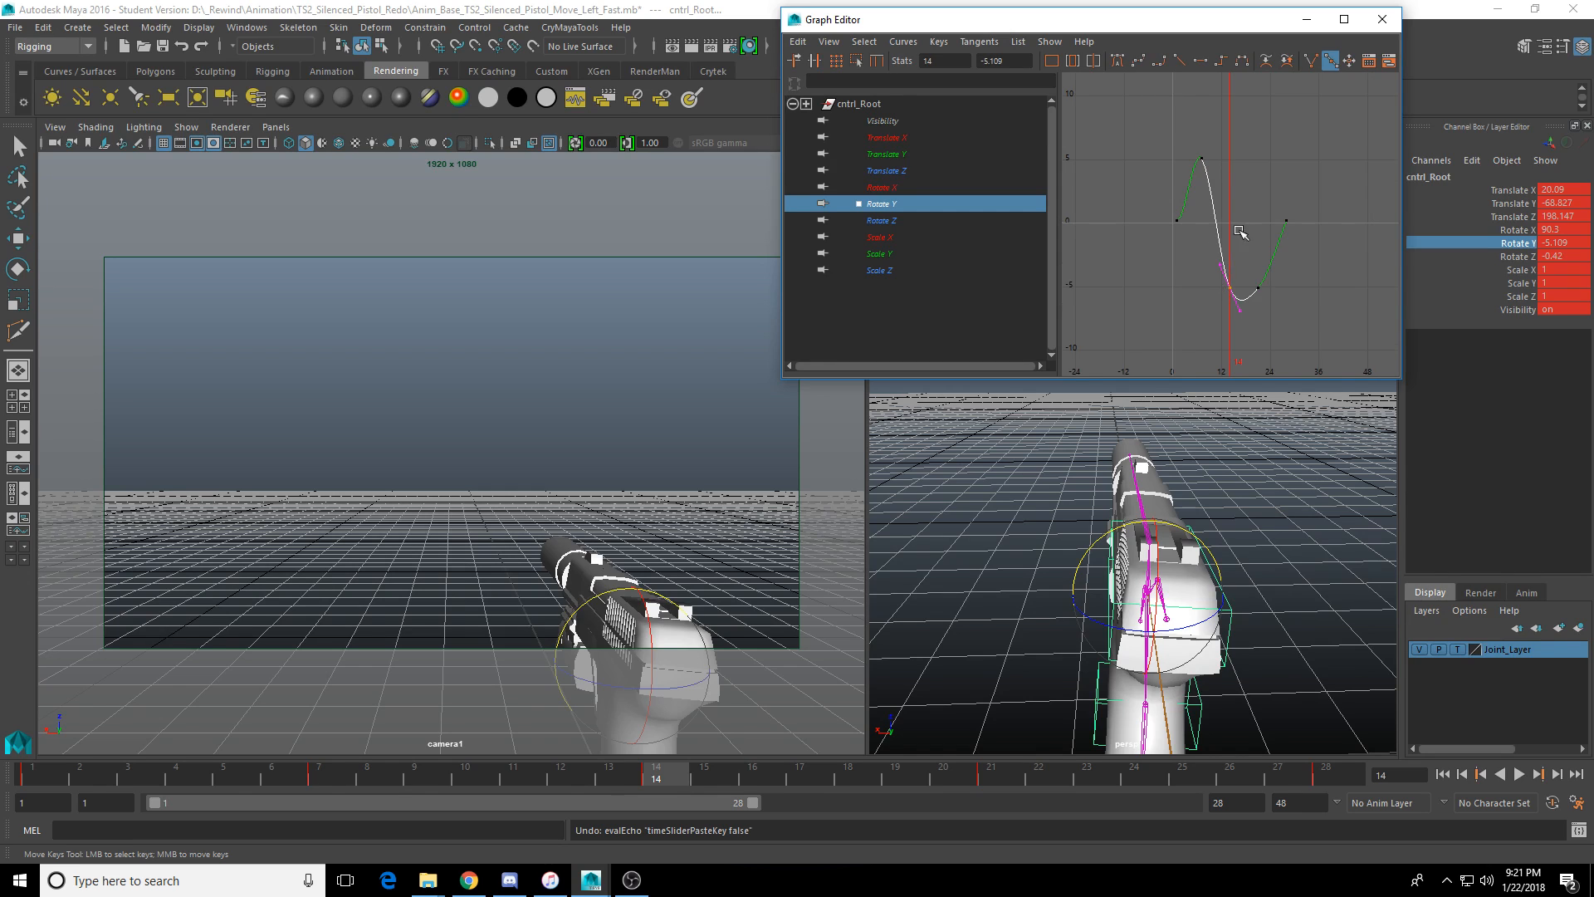
alt+middle_drag(1237, 233, 1234, 255)
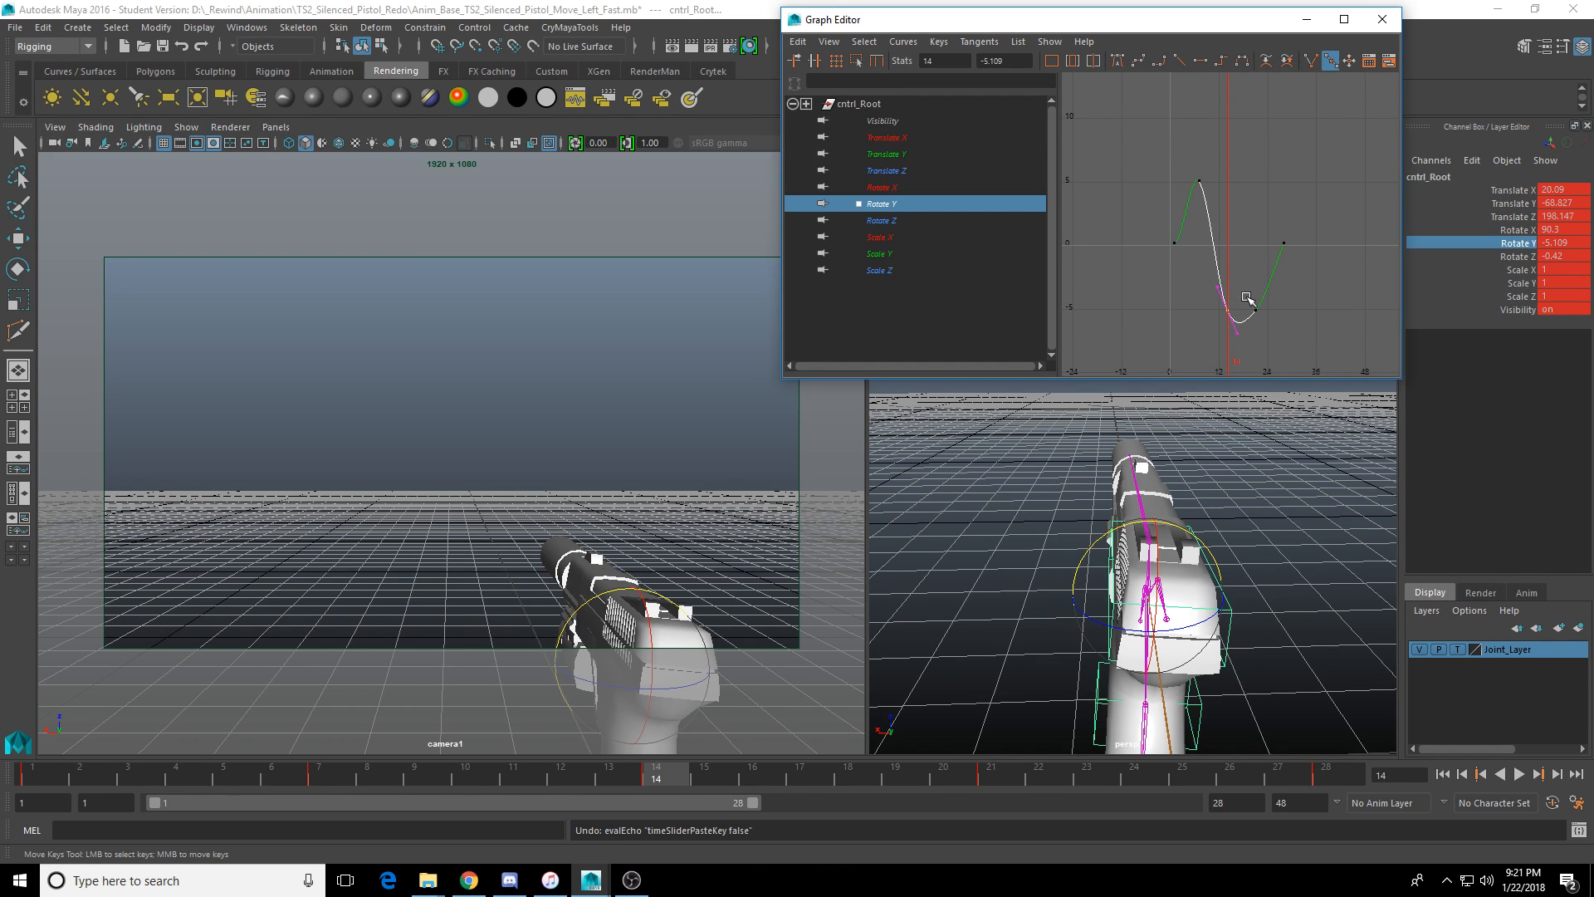
click(668, 782)
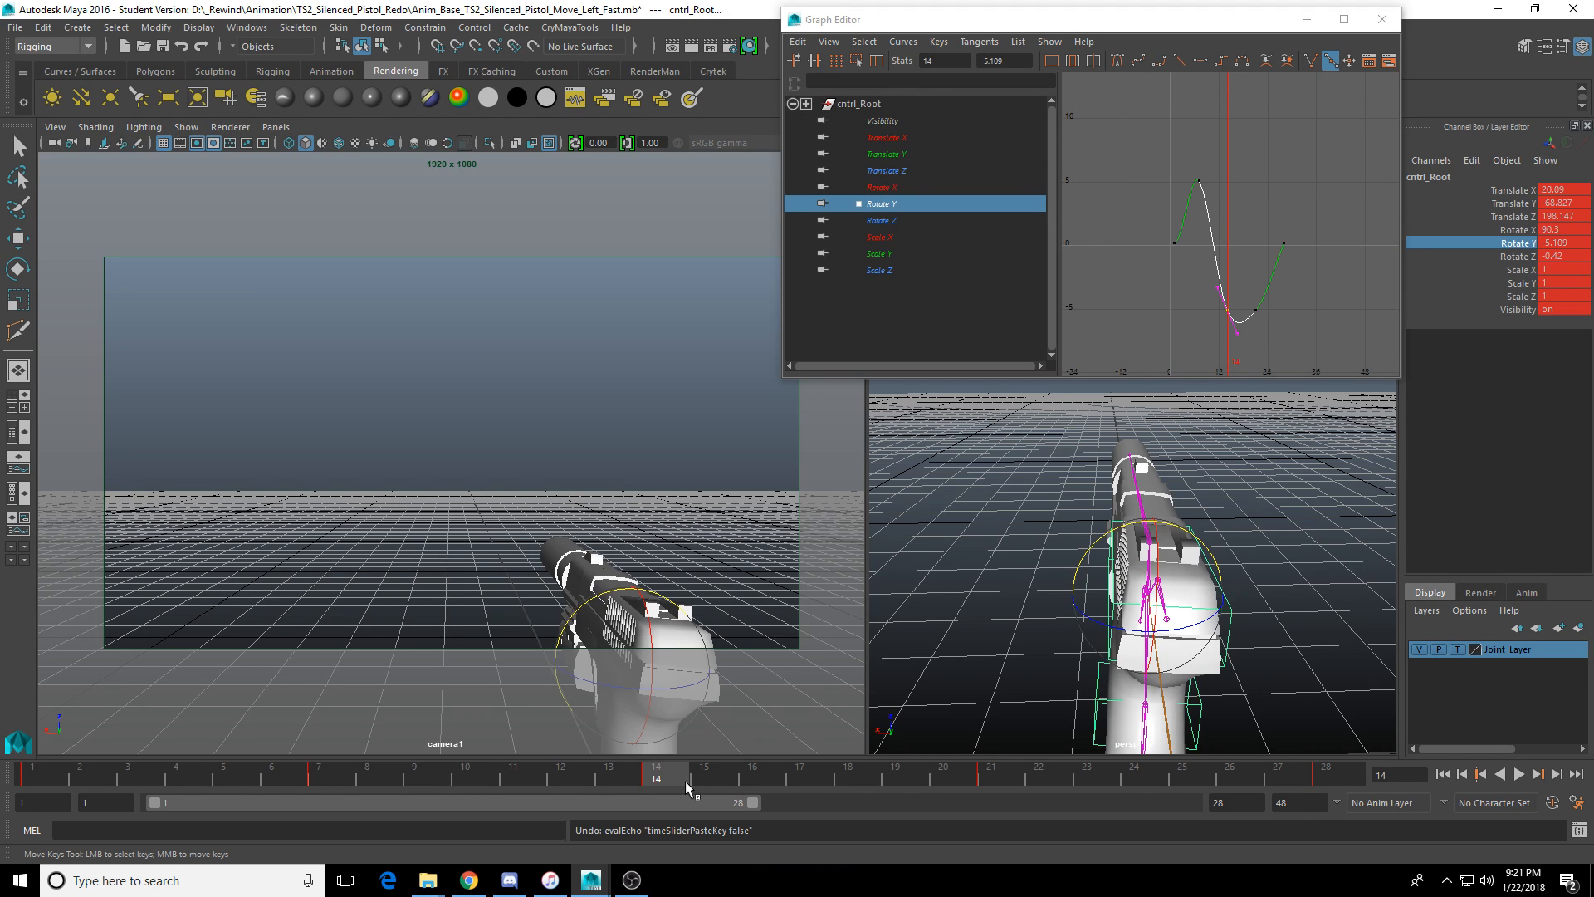
key(alt+v)
drag(790, 758, 51, 785)
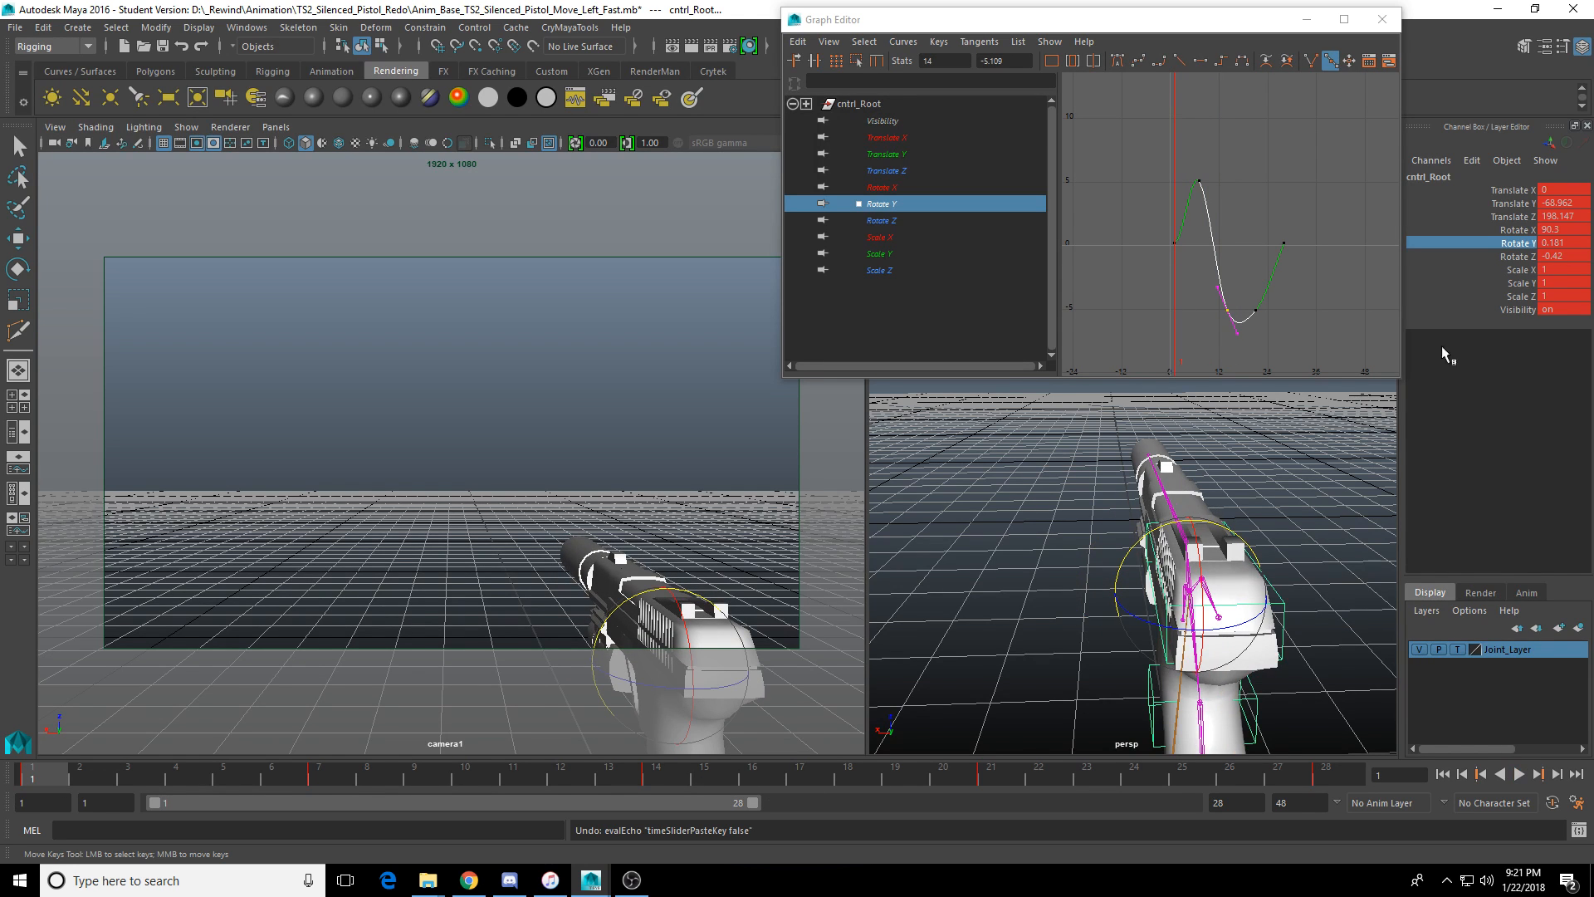
Set the root control's Rotate Y to -0.181 at frame 1 and key it.
double_click(1544, 244)
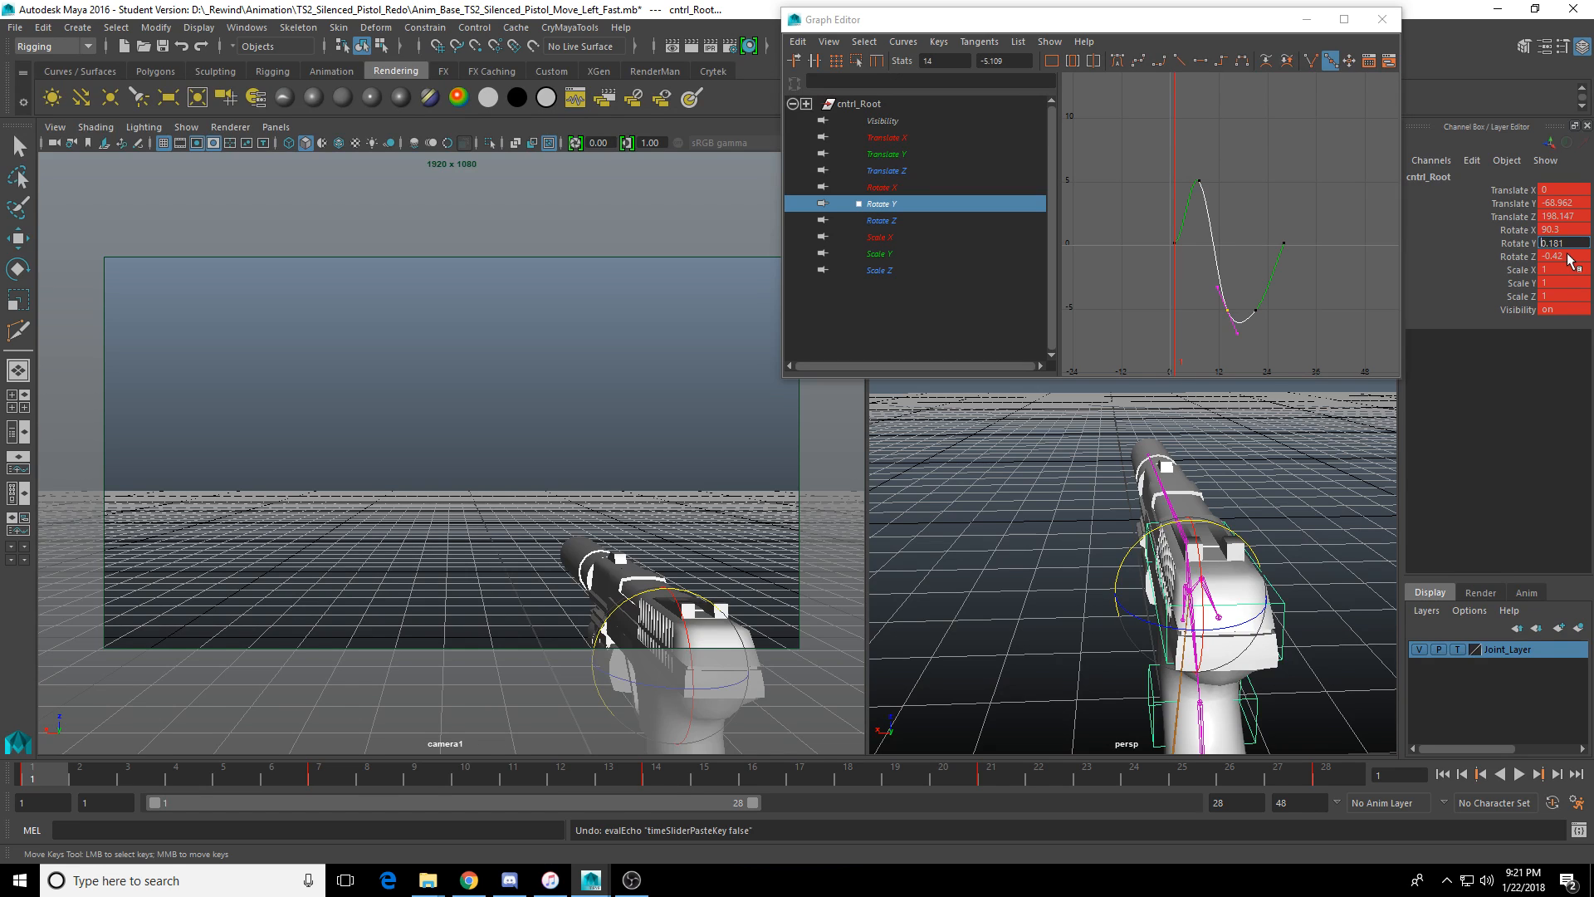
text(-)
key(Return)
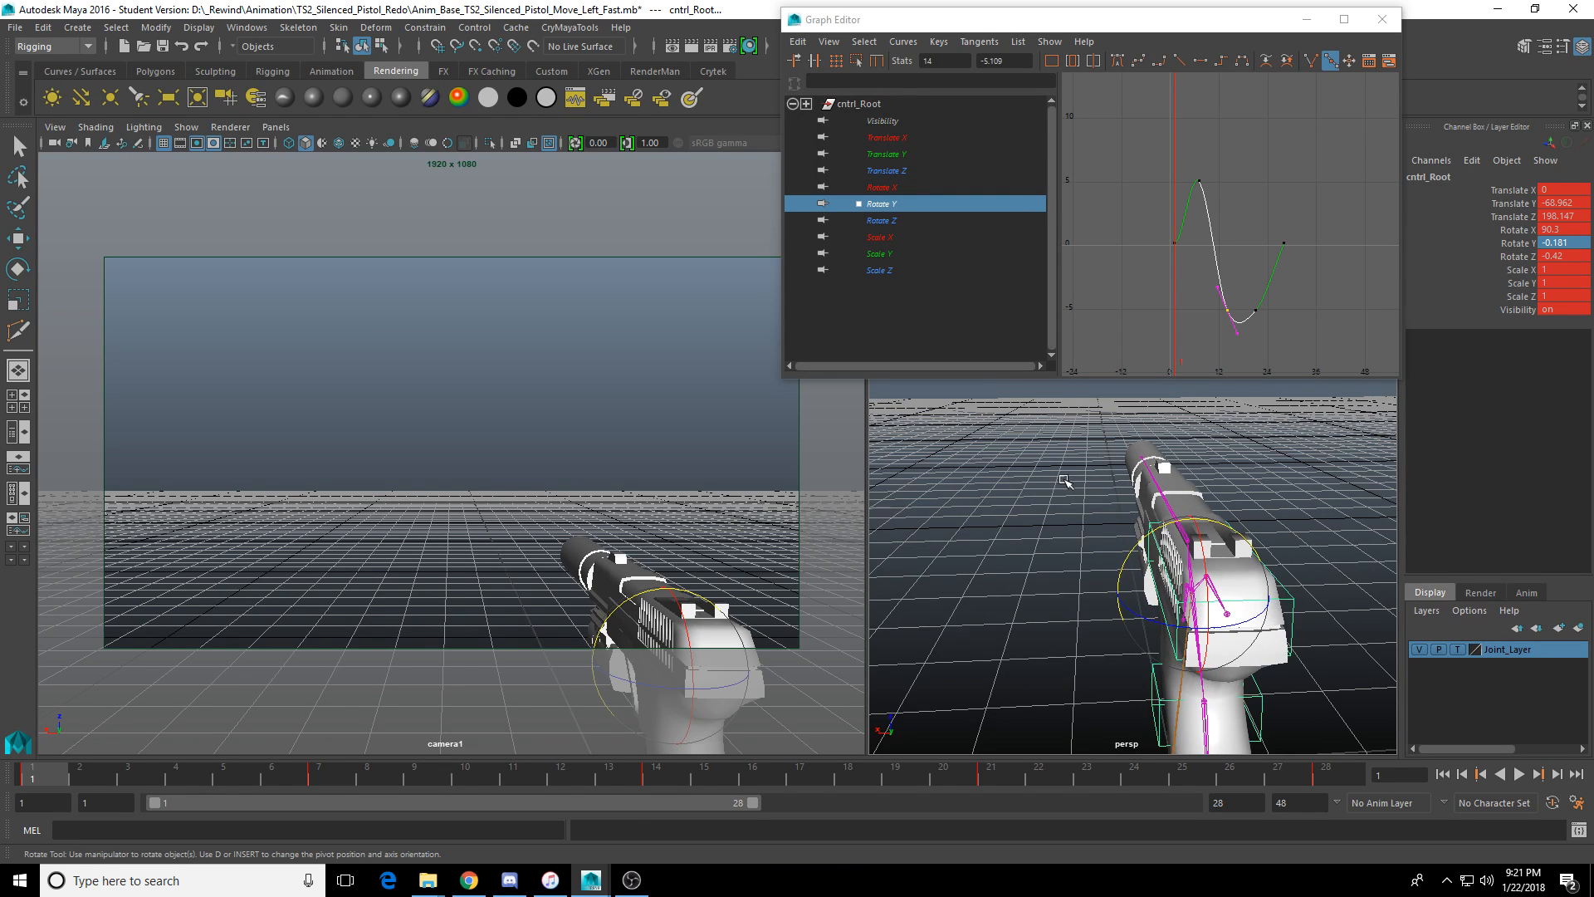
key(s)
Raise the Rotate Y key at frame 21 to about 5.03 in the curve.
drag(486, 778, 703, 774)
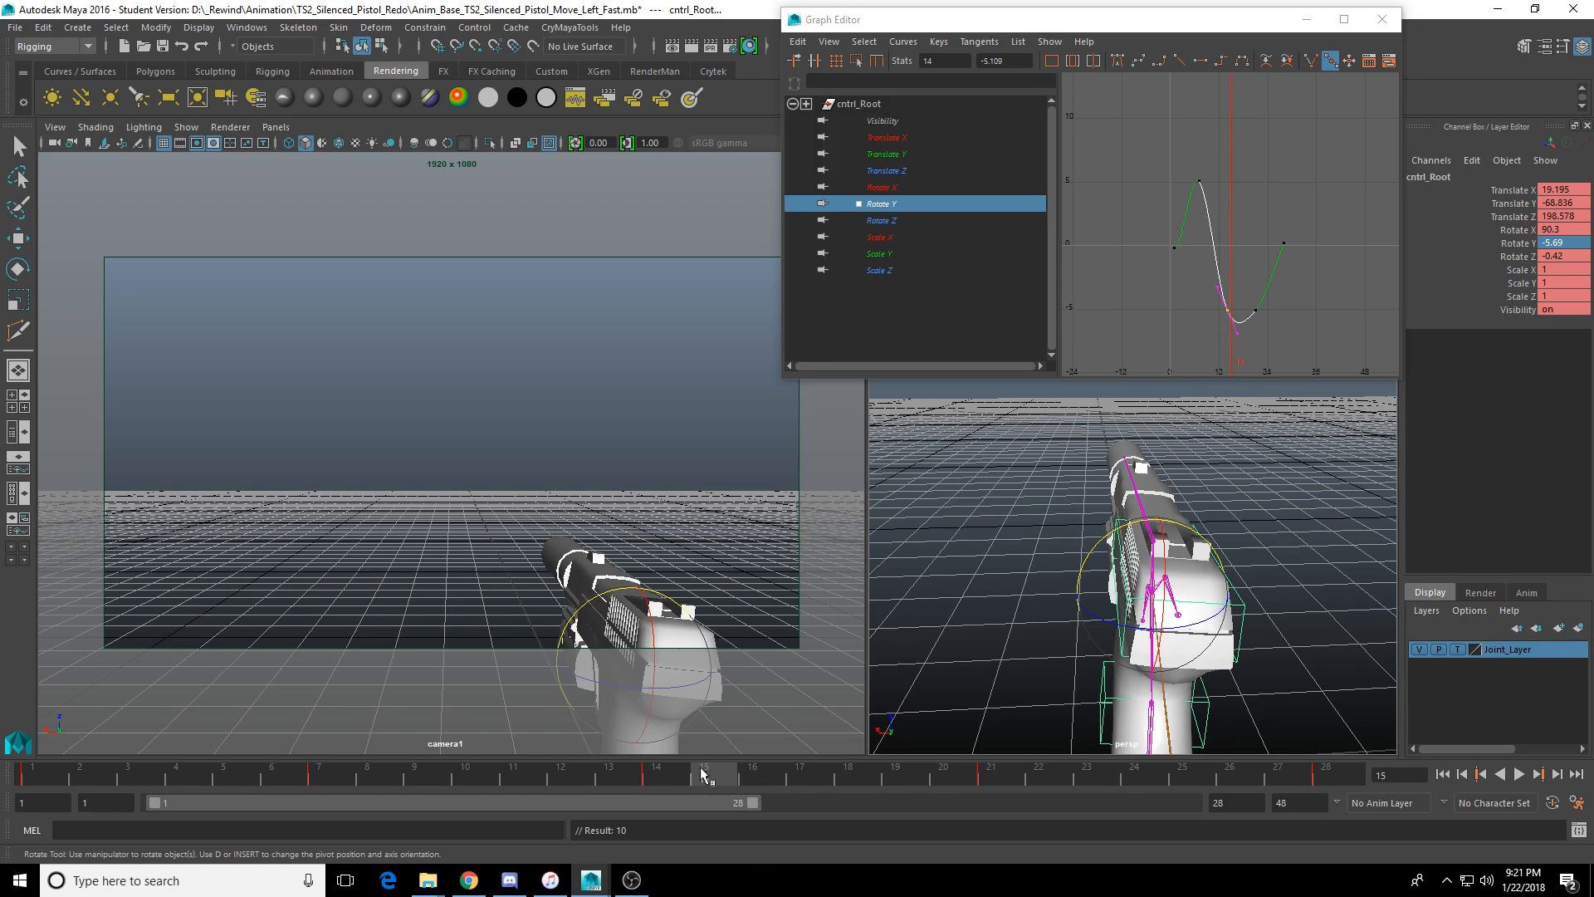
click(985, 784)
drag(1240, 293, 1262, 315)
key(w)
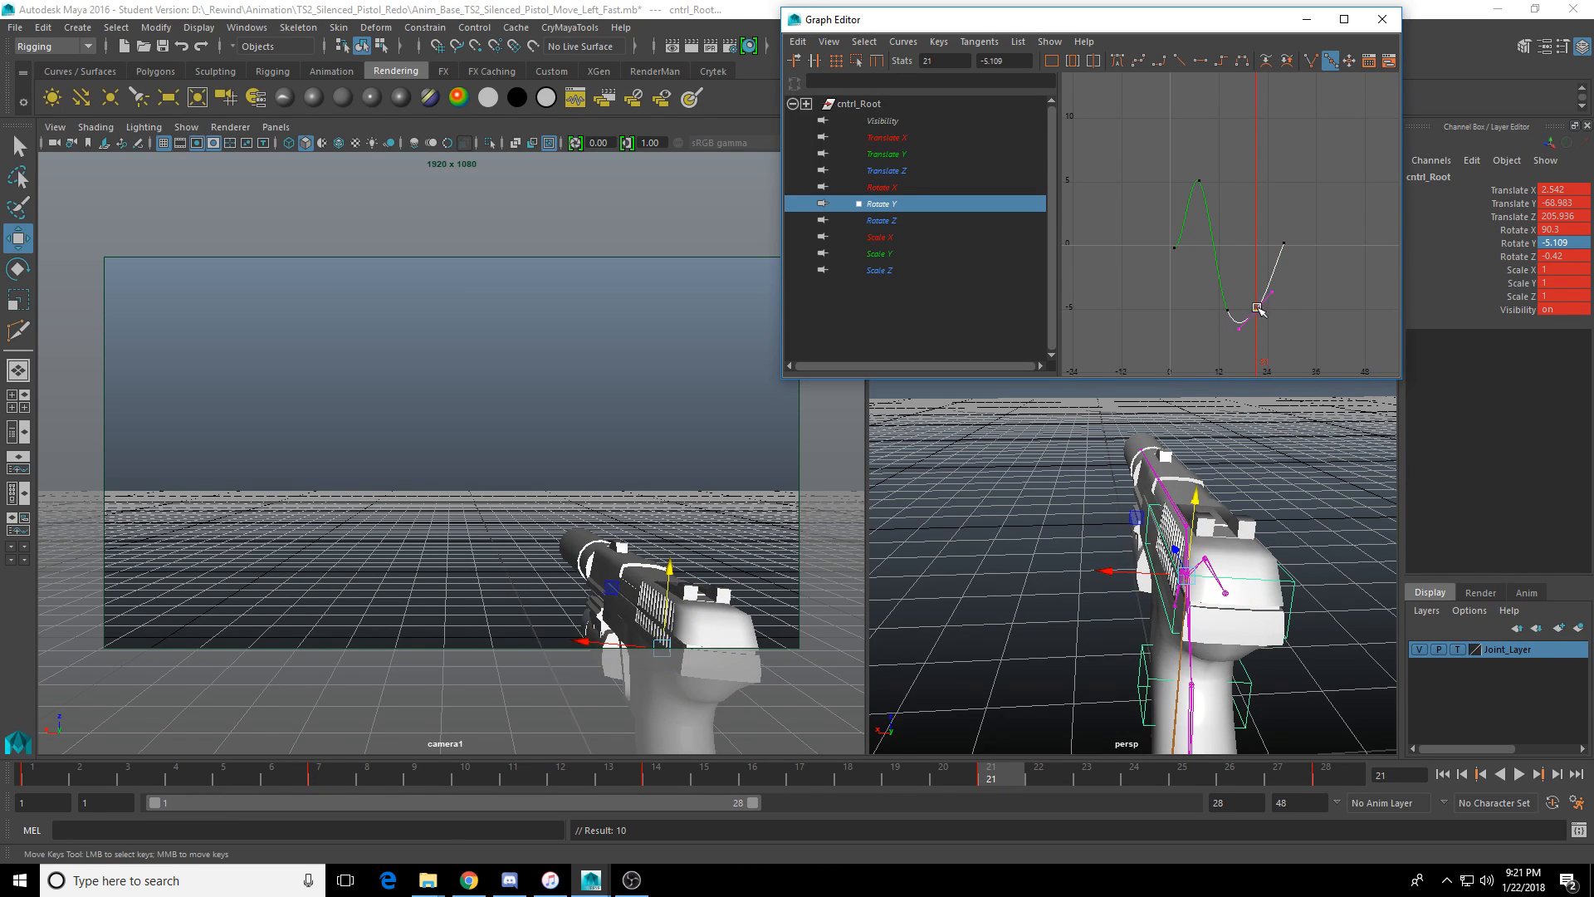
shift+middle_drag(1251, 273, 1256, 180)
key(alt+v)
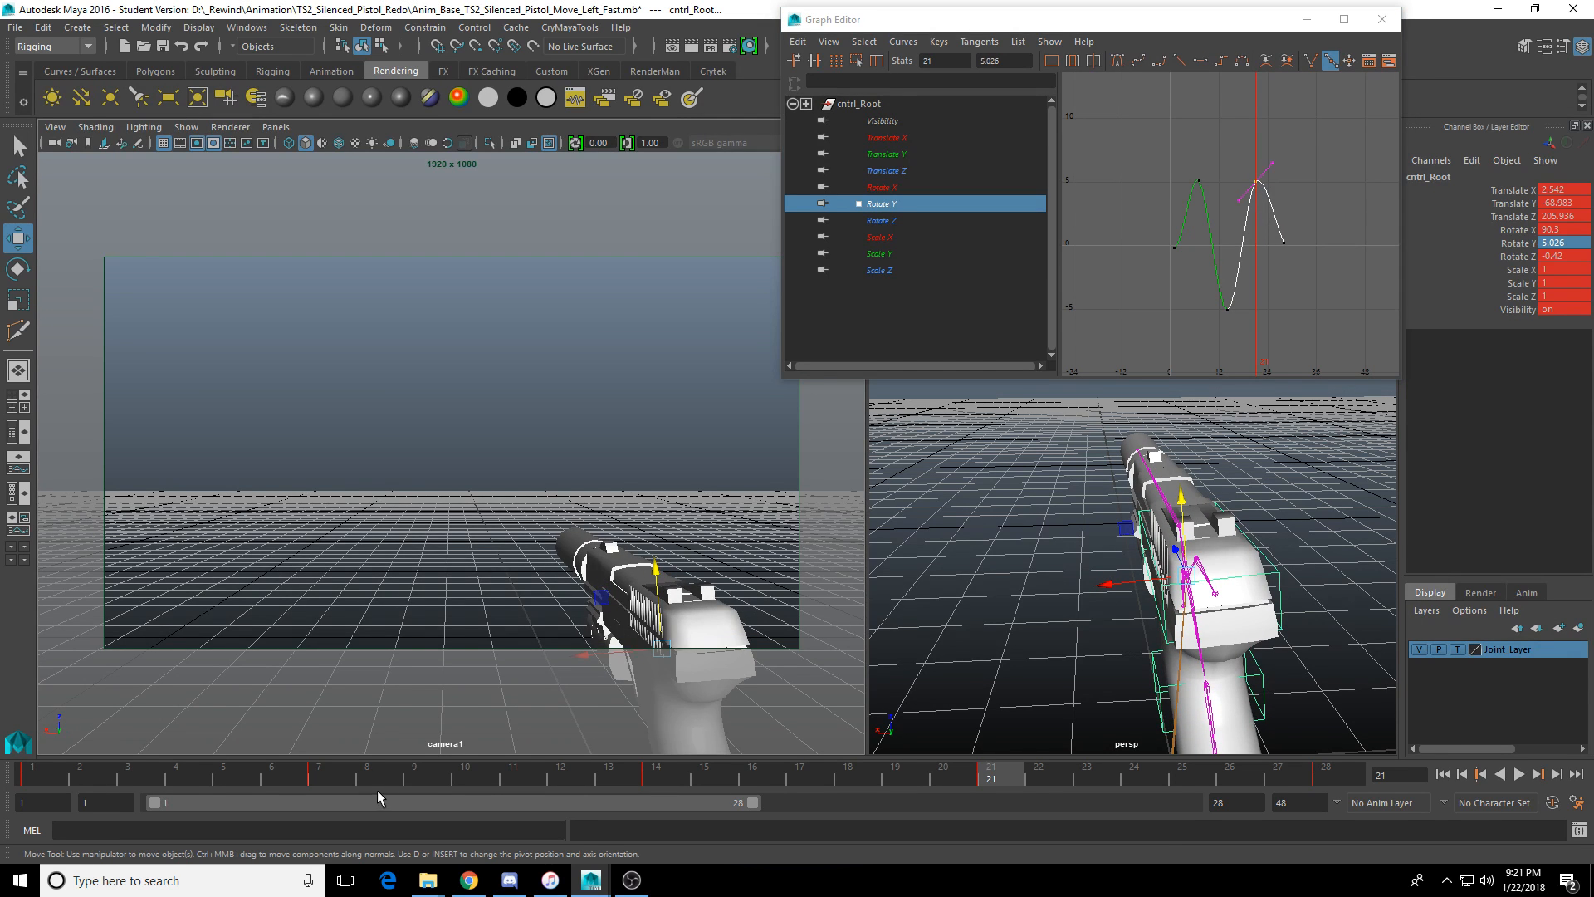
Raise the Rotate Y key at frame 14 to about 3.85 in the curve.
drag(445, 768, 660, 768)
drag(1196, 324, 1248, 274)
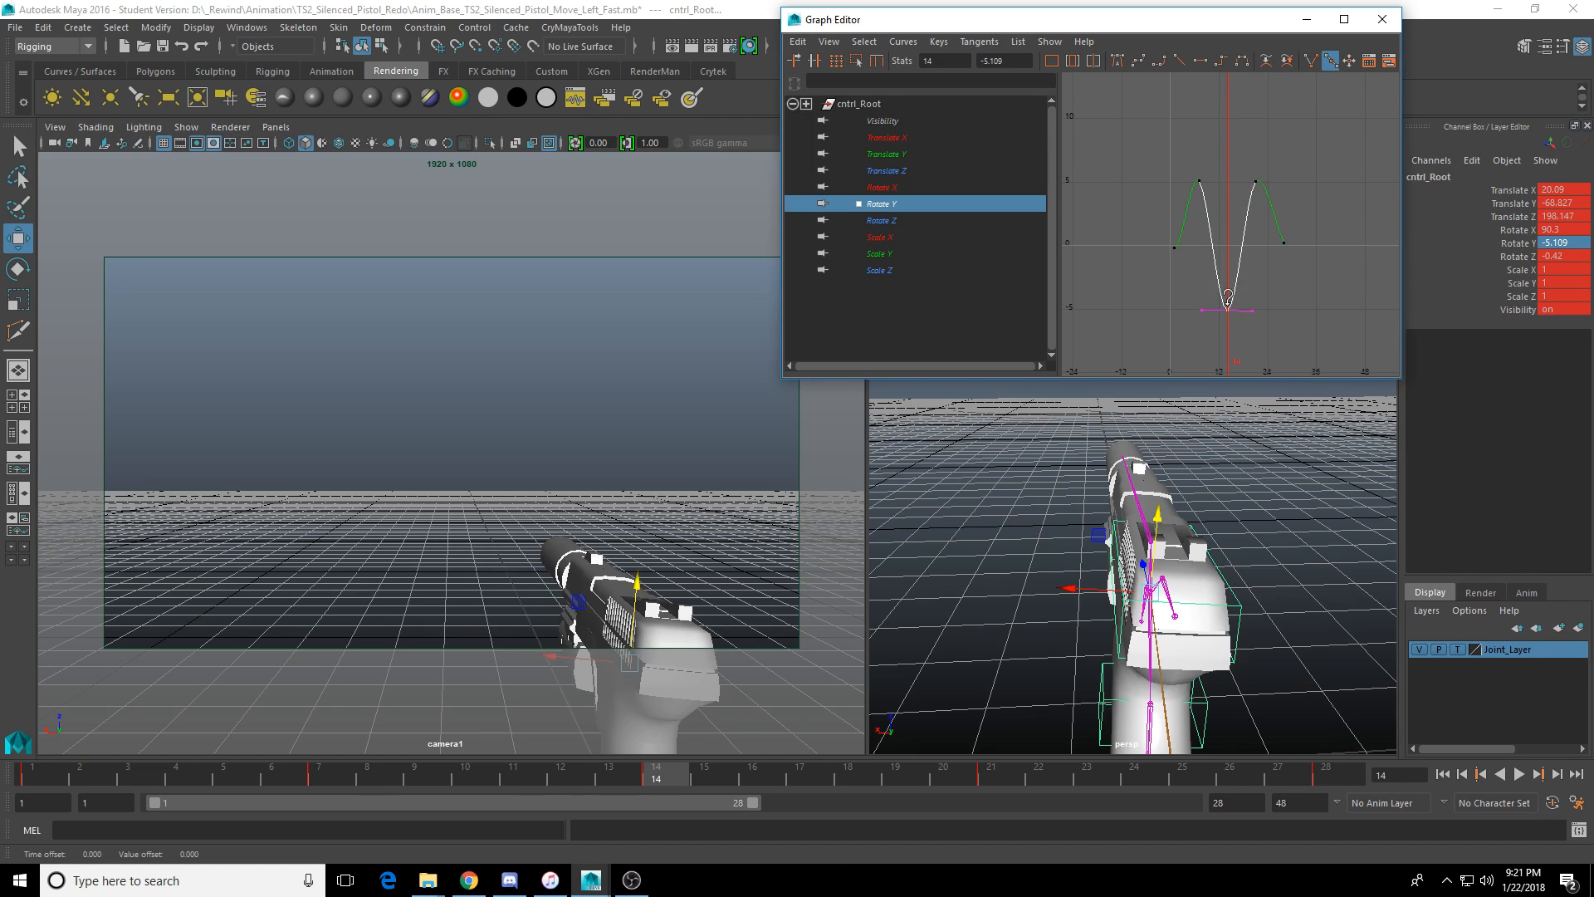
shift+middle_drag(1228, 301, 1228, 187)
alt+middle_drag(1225, 244, 1216, 314)
scroll(1217, 315, up, 4)
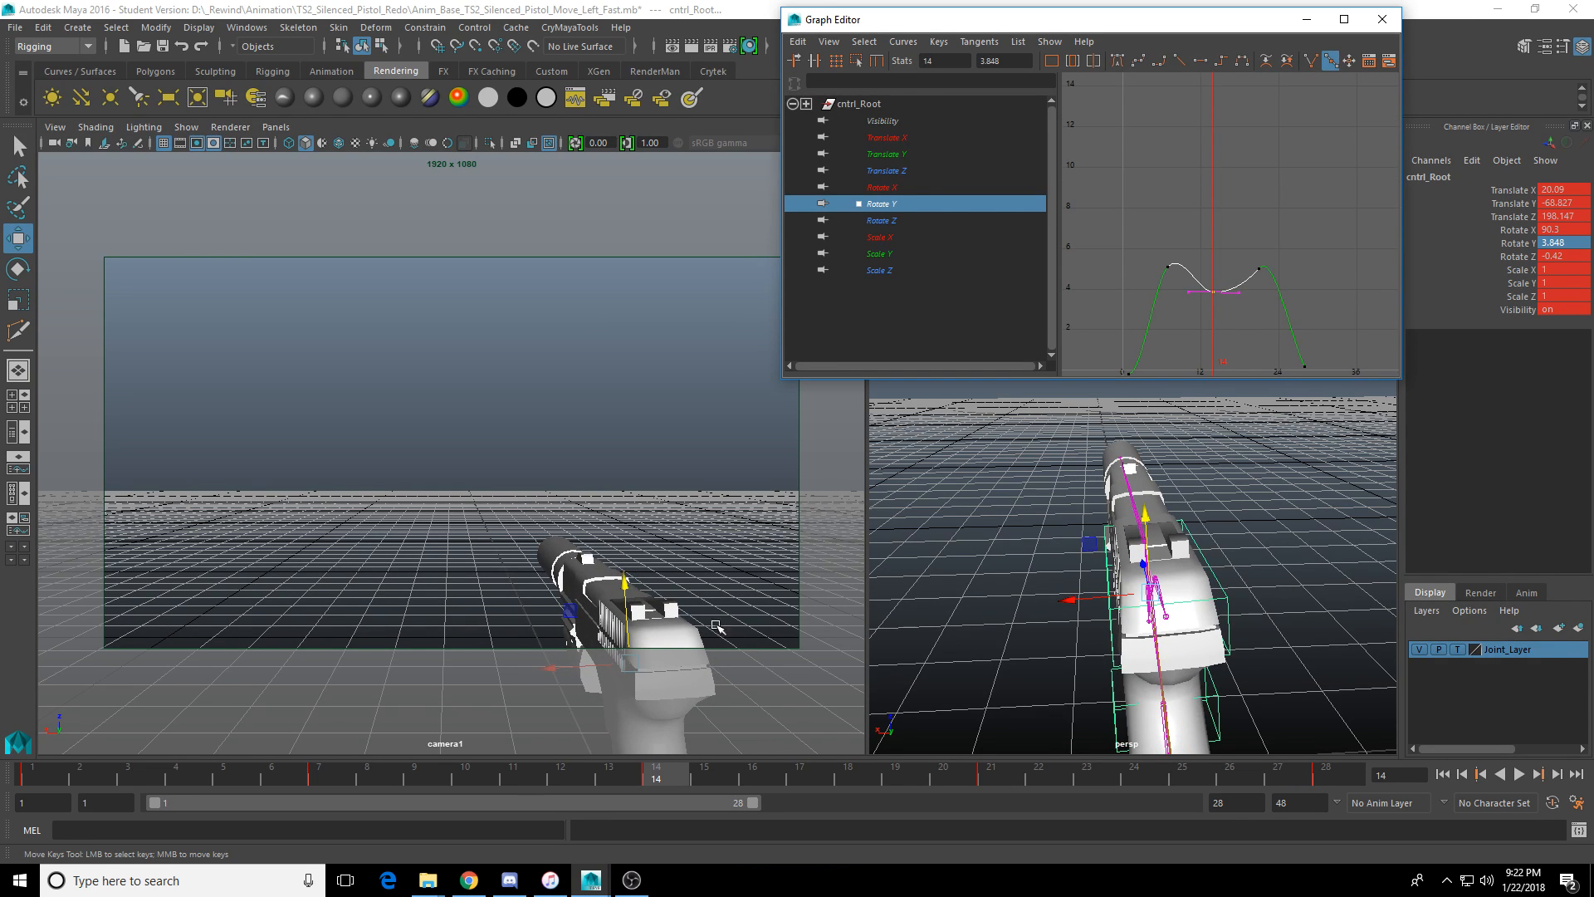
Select the outgoing handle of the Rotate Y key at frame 21 and play the loop from frame 1.
drag(1236, 223, 1263, 271)
middle_drag(1273, 252, 1272, 259)
middle_click(412, 538)
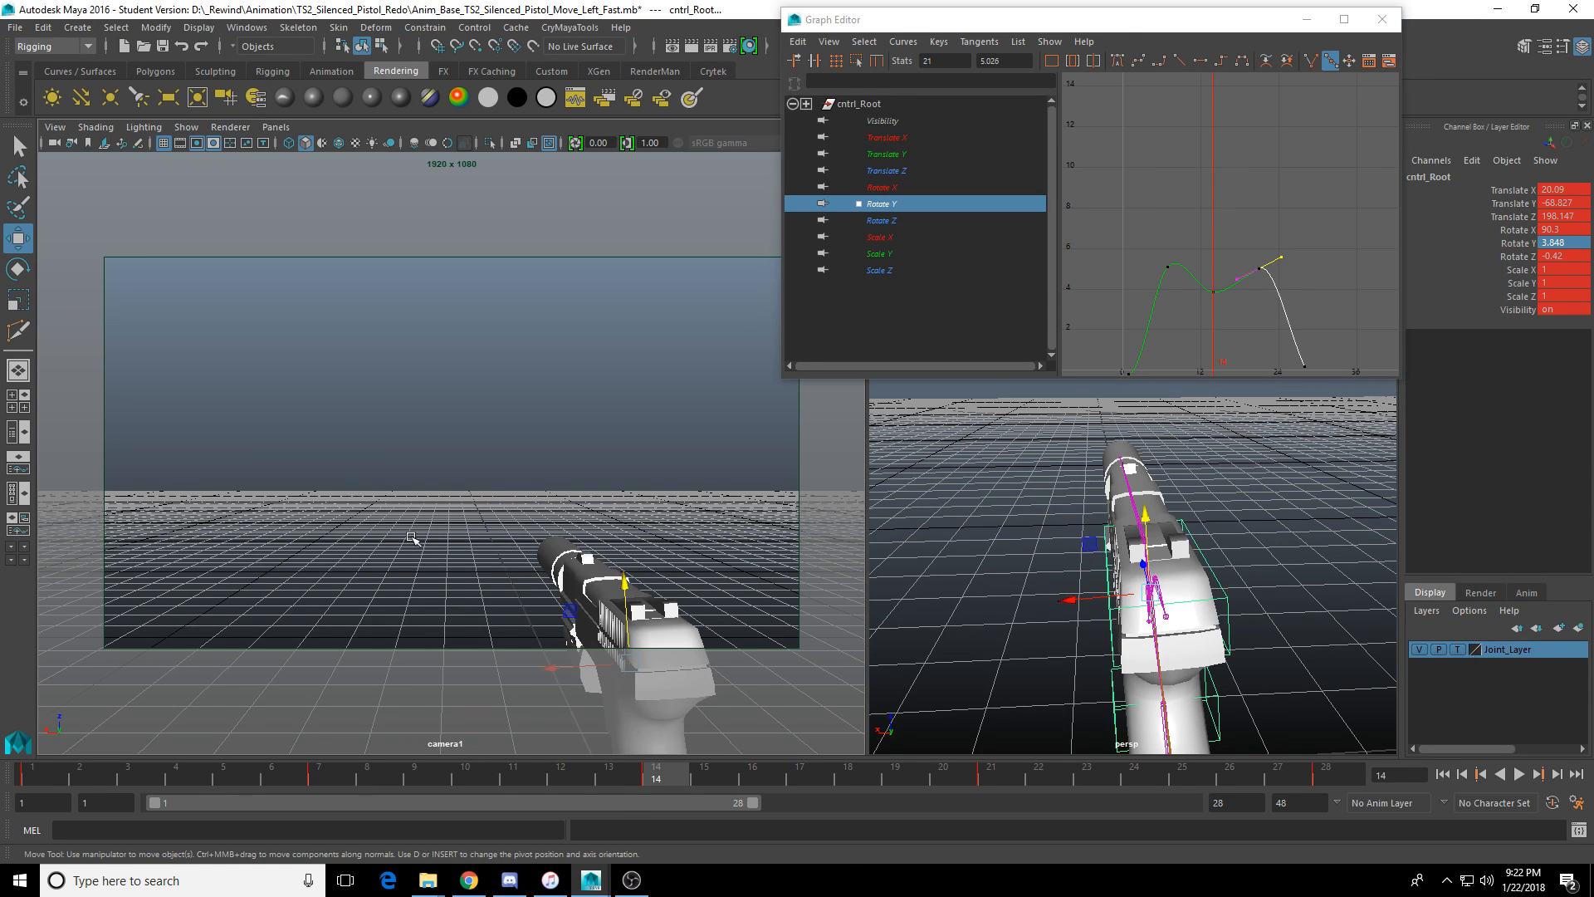
drag(213, 767, 35, 772)
click(1521, 775)
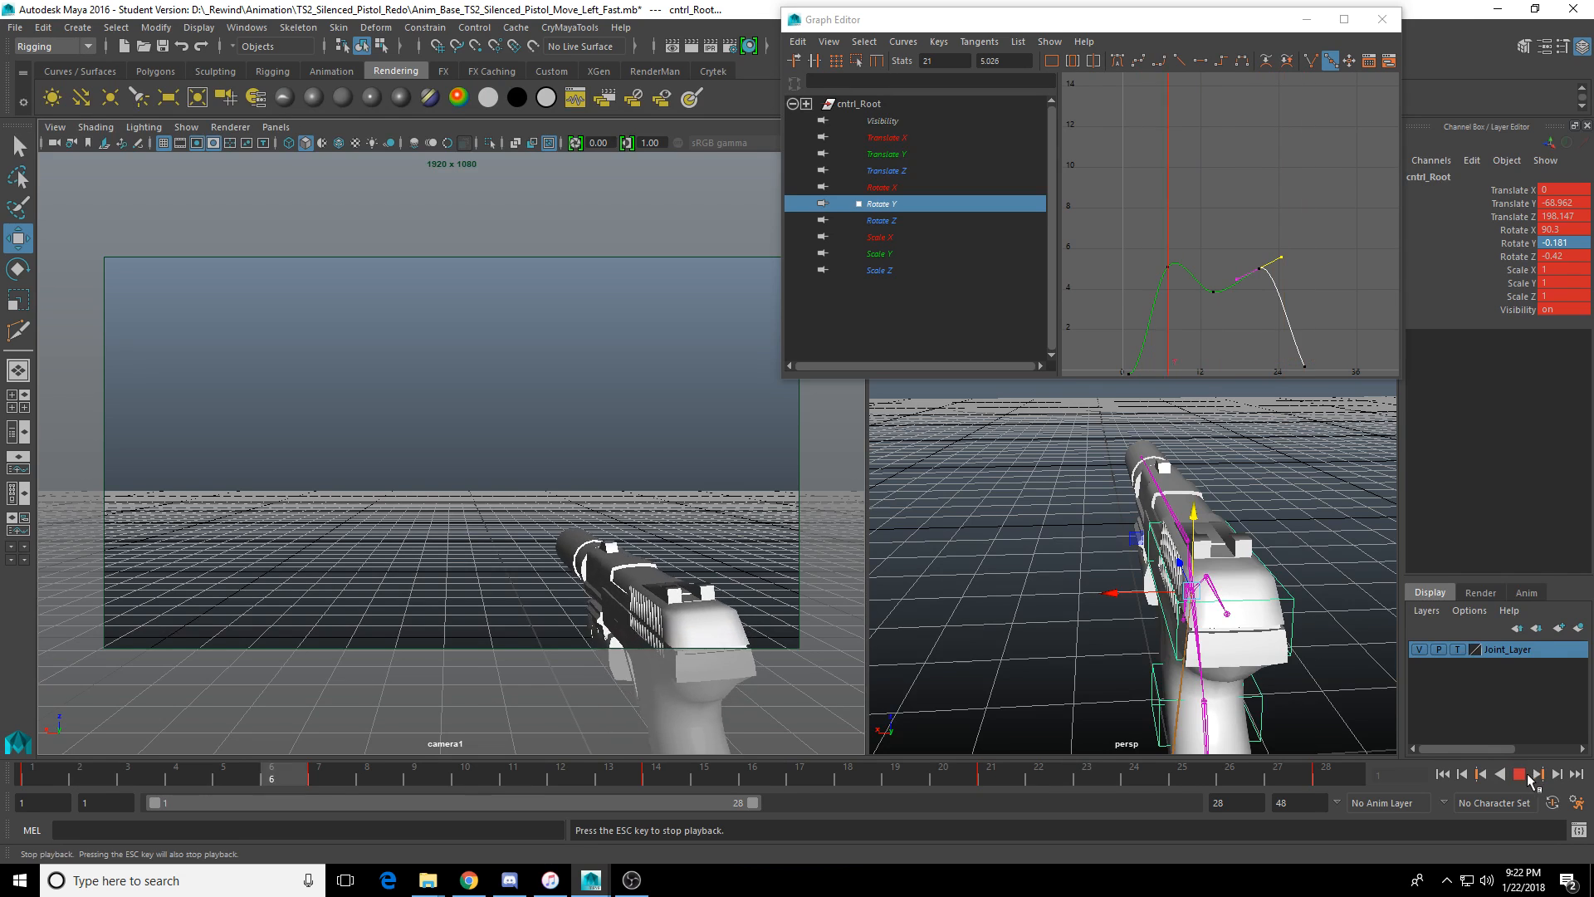
click(1519, 774)
Show the Translate Z curve and scrub the early frames to around frame 6 to examine the motion.
click(938, 171)
key(f)
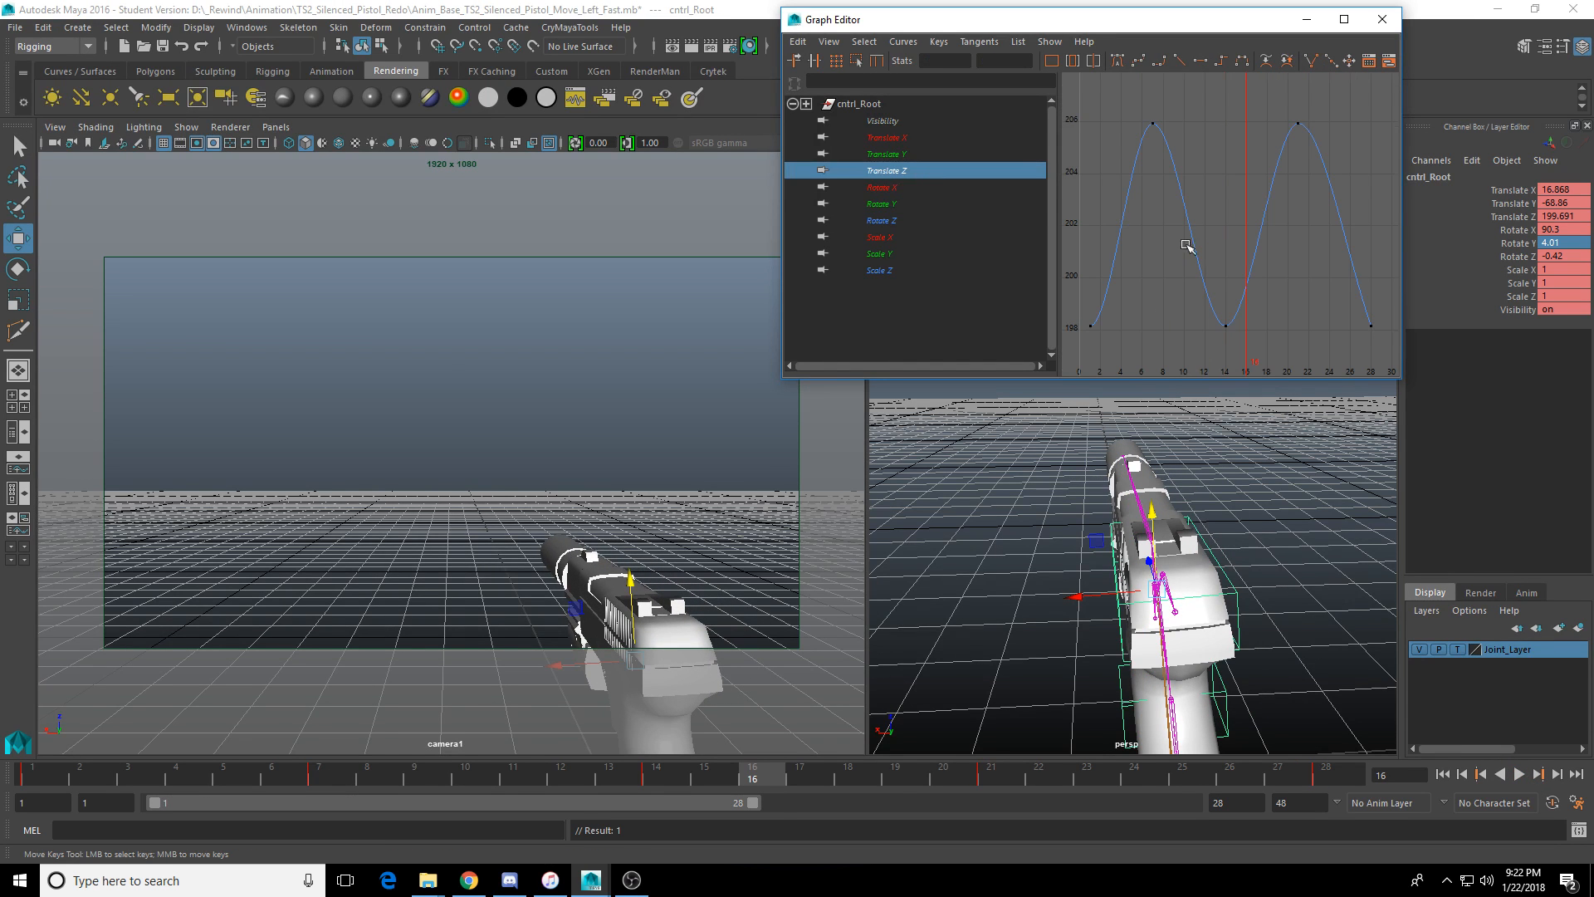
scroll(1208, 248, down, 3)
middle_click(544, 660)
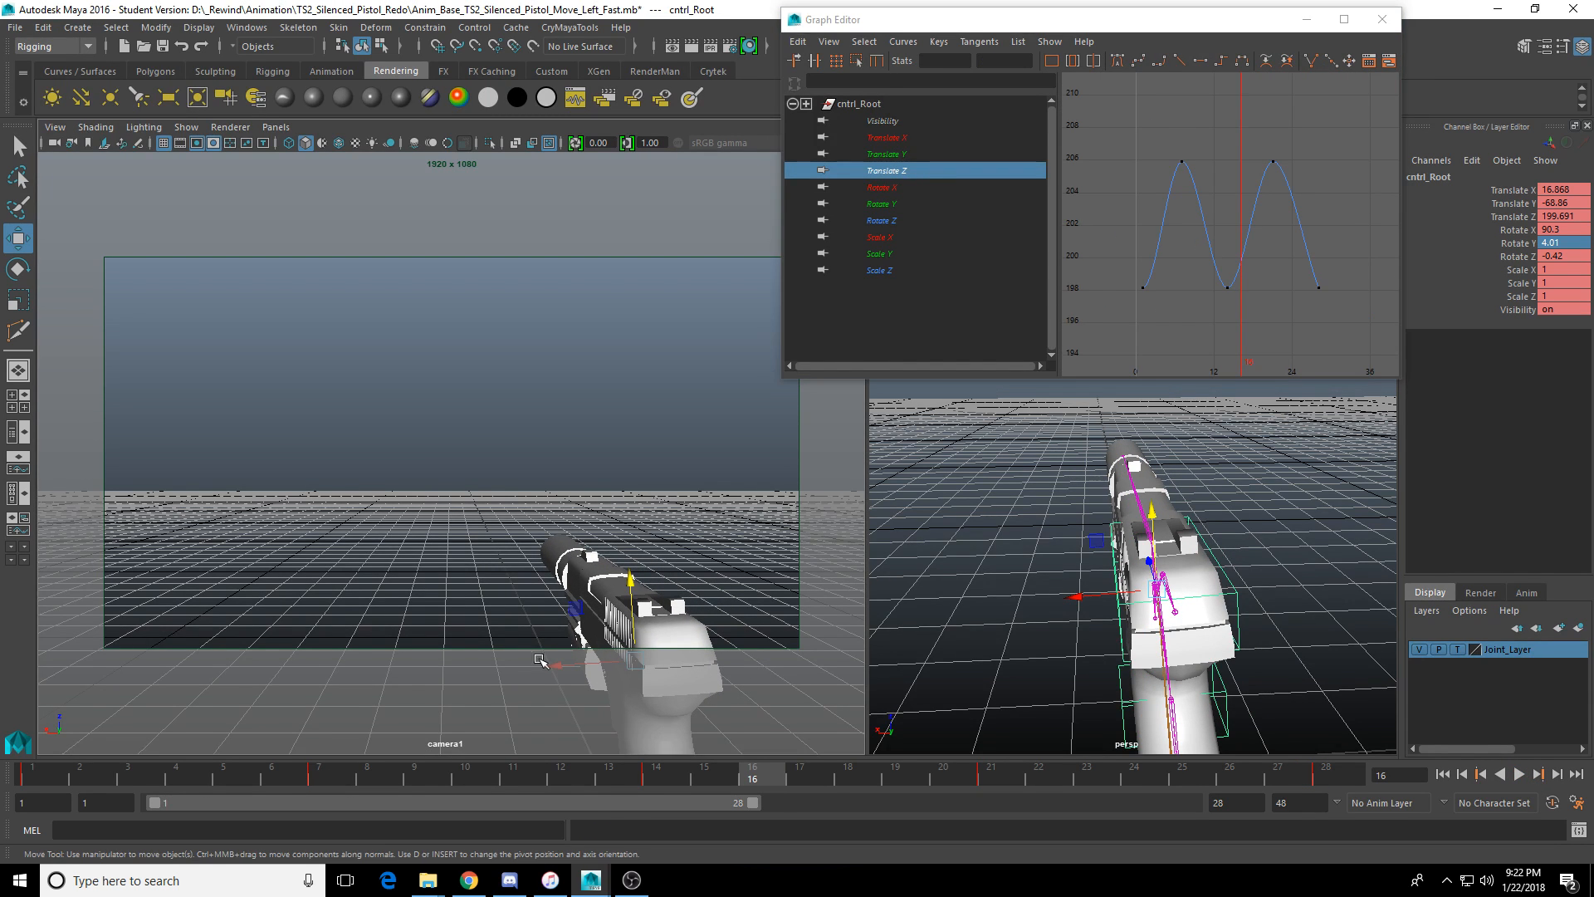
drag(425, 772, 286, 776)
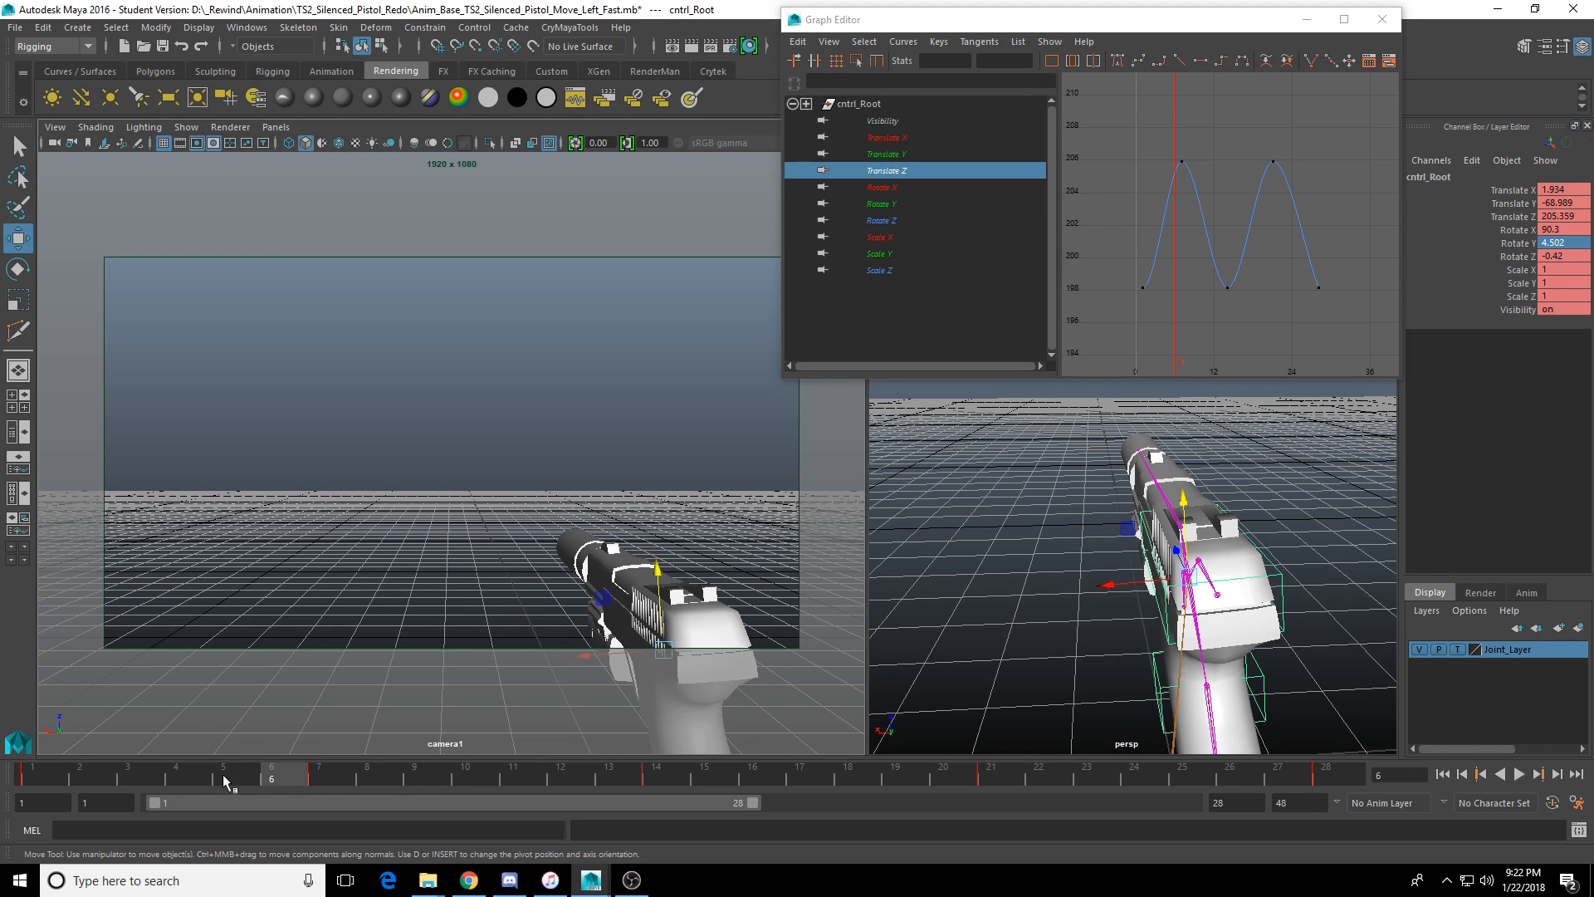
Play the loop, return to frame 7 and try to raise the Translate Z key there.
key(alt+v)
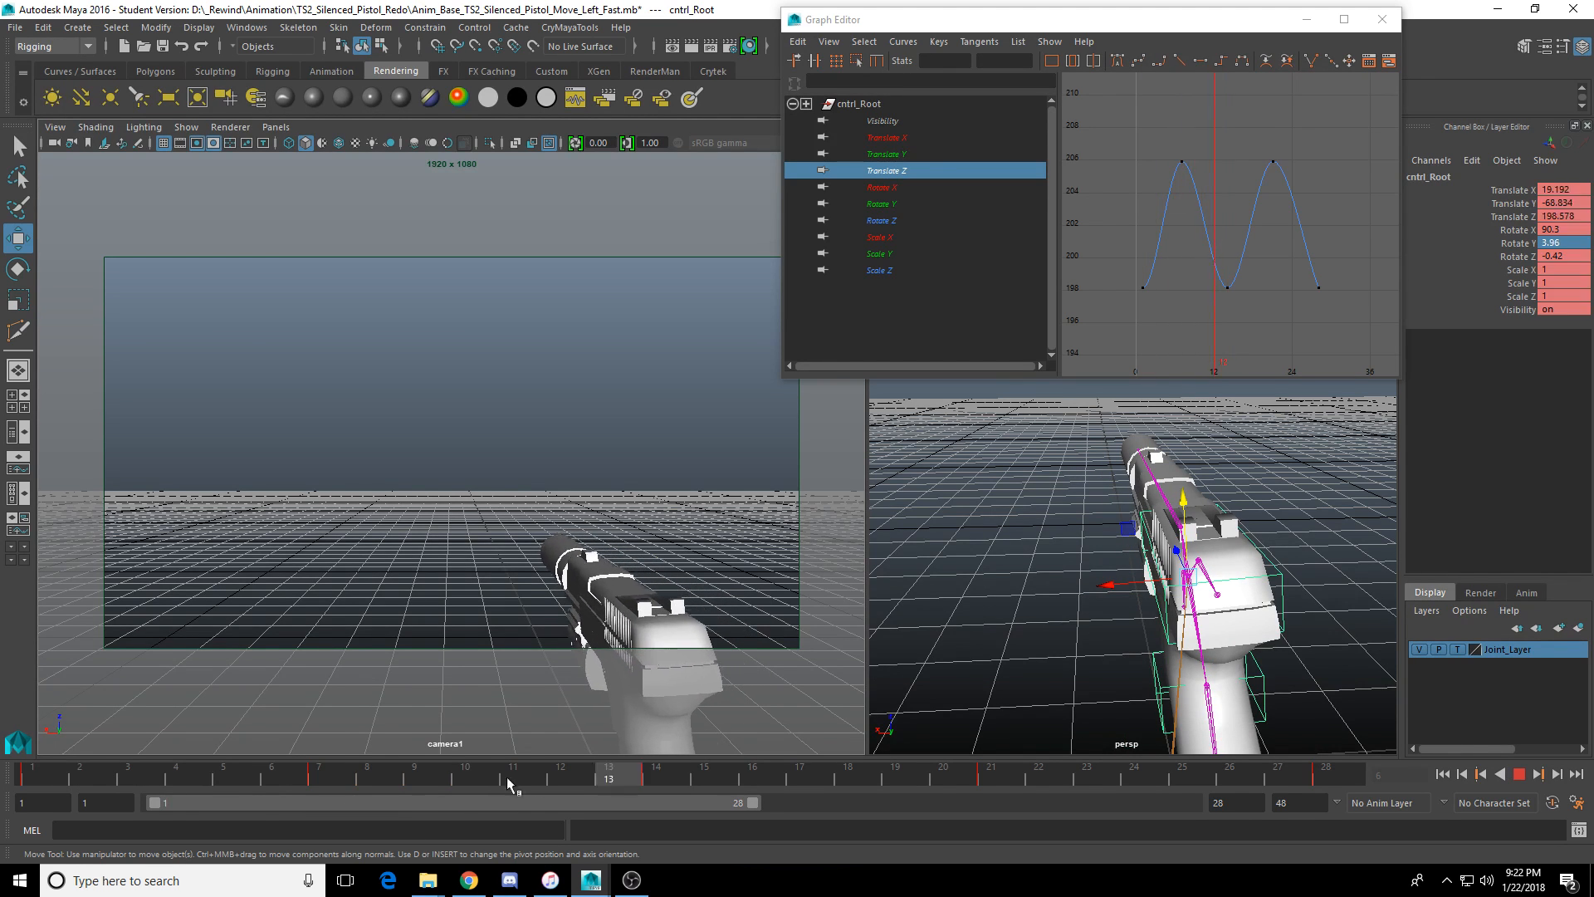
mouse_move(505, 777)
mouse_down()
mouse_move(40, 806)
mouse_move(324, 803)
mouse_up()
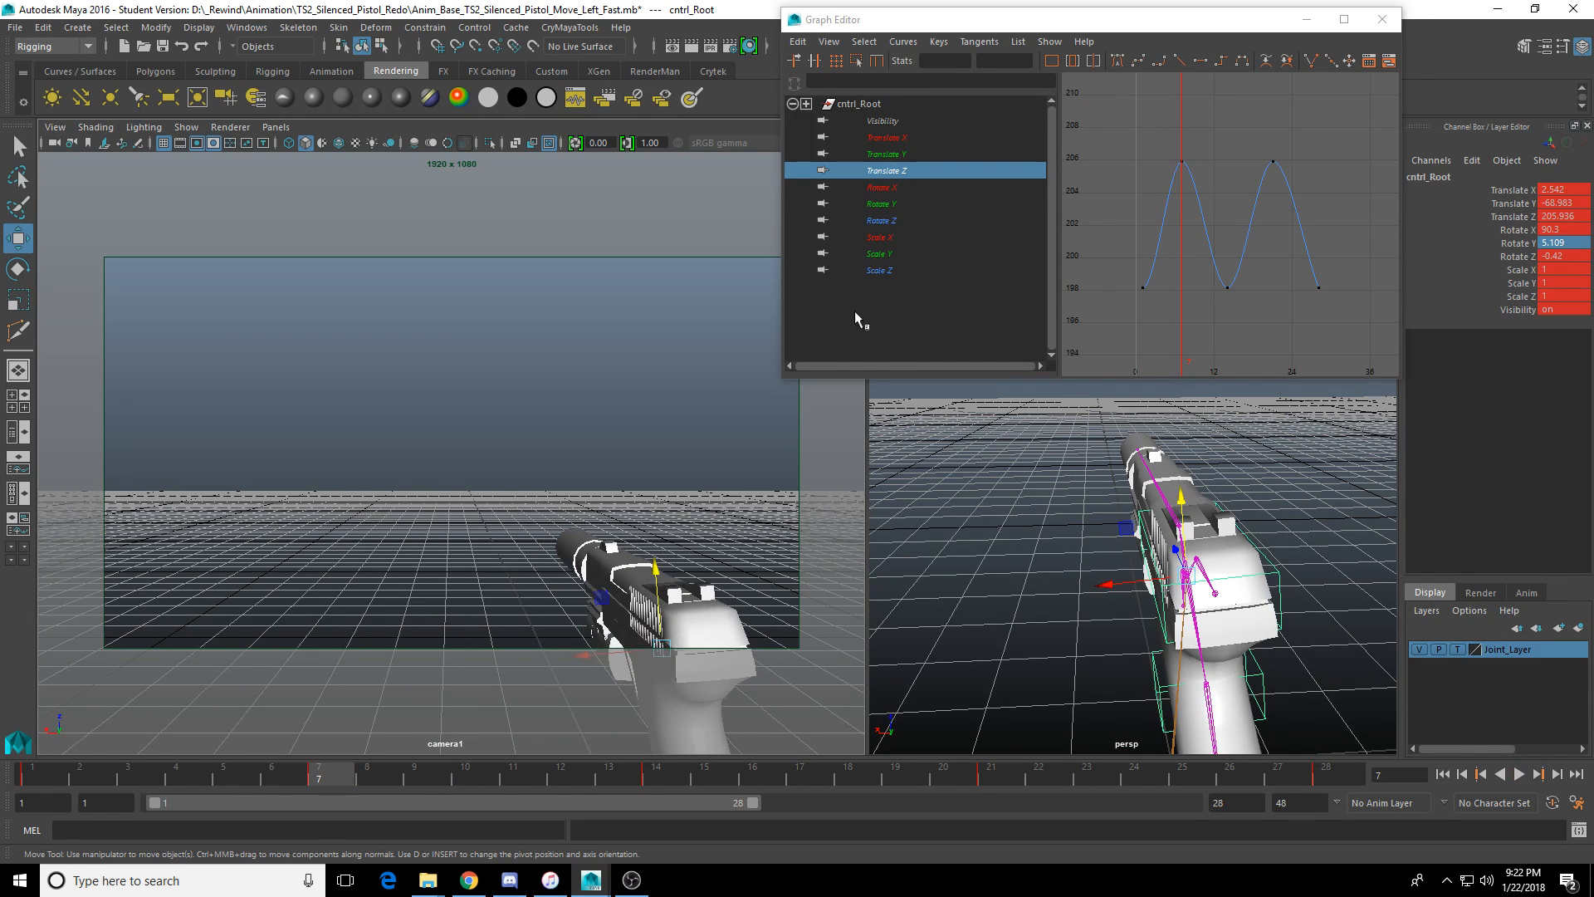
drag(1142, 142, 1201, 183)
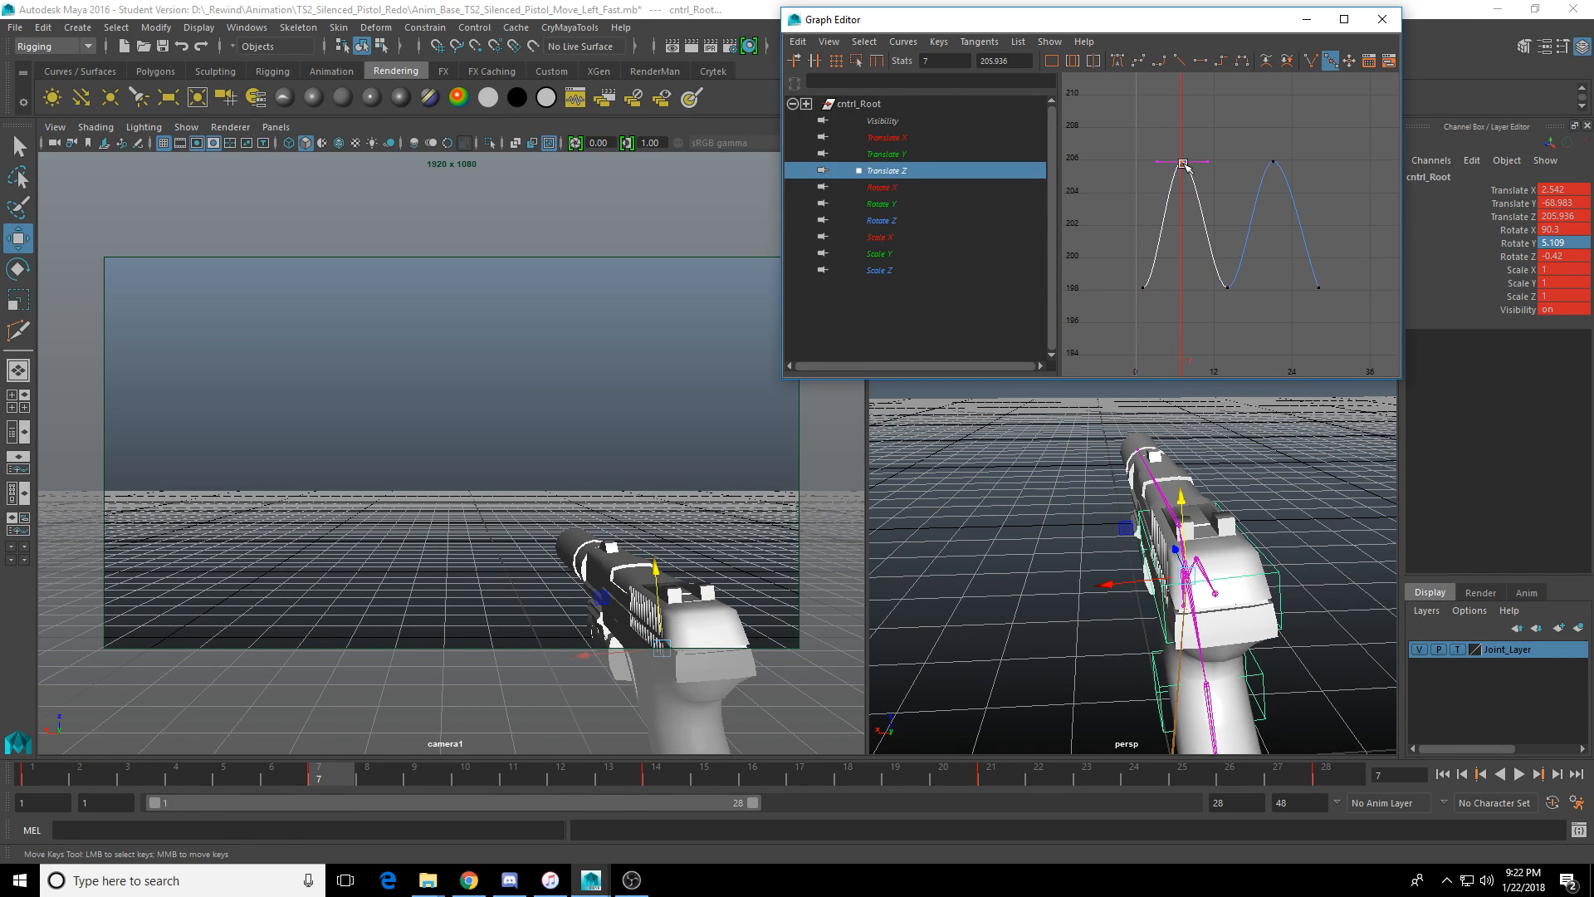
mouse_move(1183, 166)
middle_down()
mouse_move(1184, 217)
mouse_move(1185, 156)
middle_up()
key(ctrl+z)
Try to raise the Translate Y key at frame 7 in the curve.
click(901, 156)
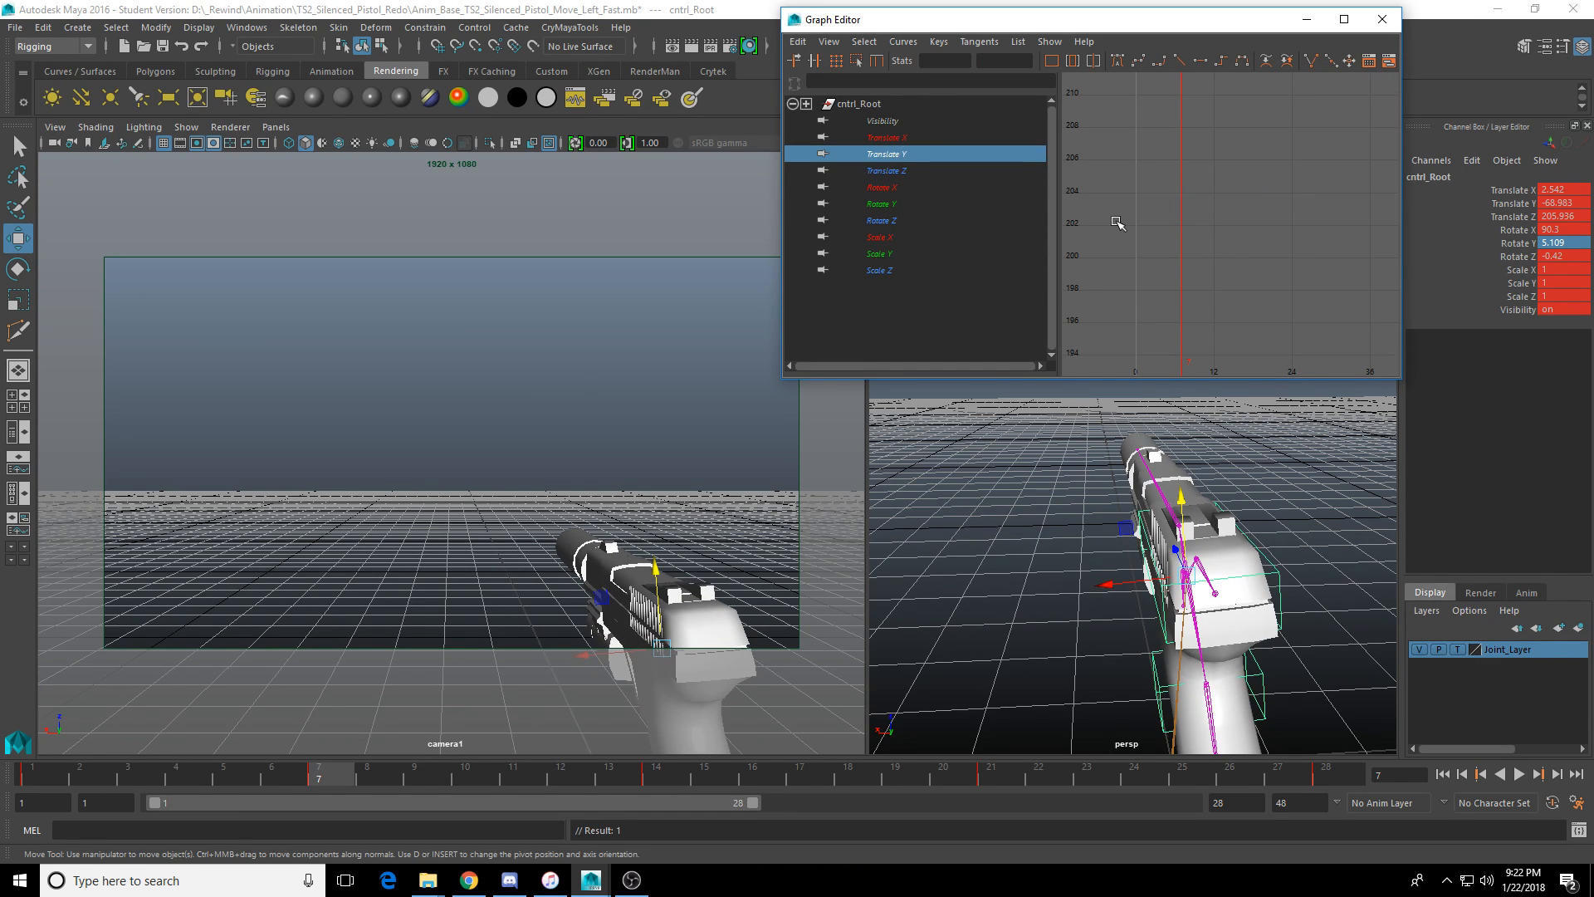
drag(1131, 258, 1191, 336)
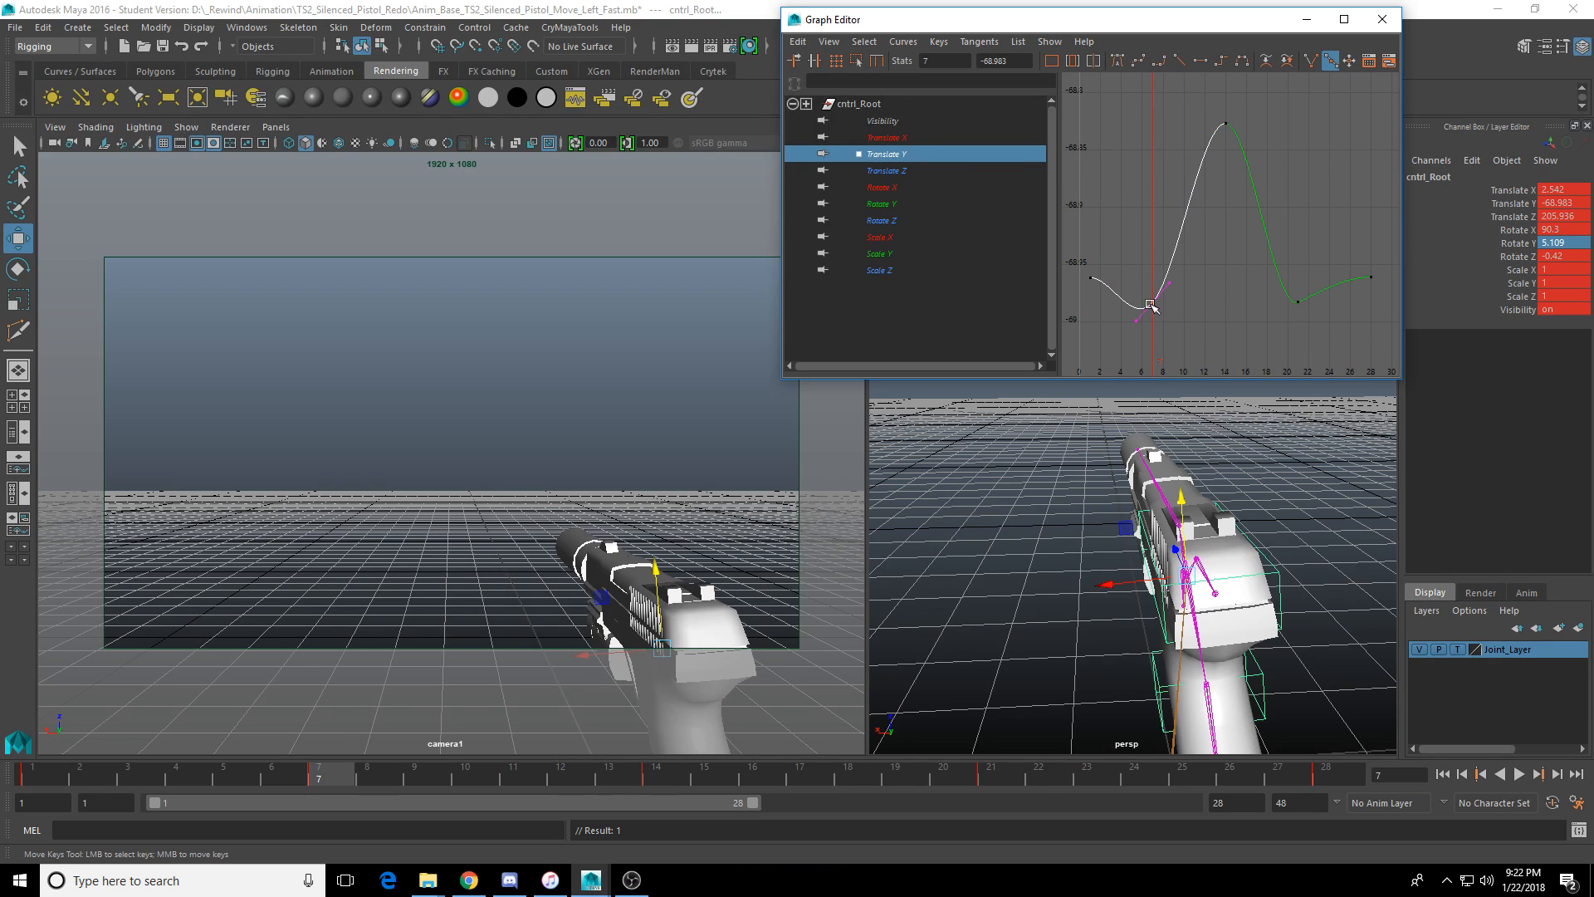
middle_click(526, 525)
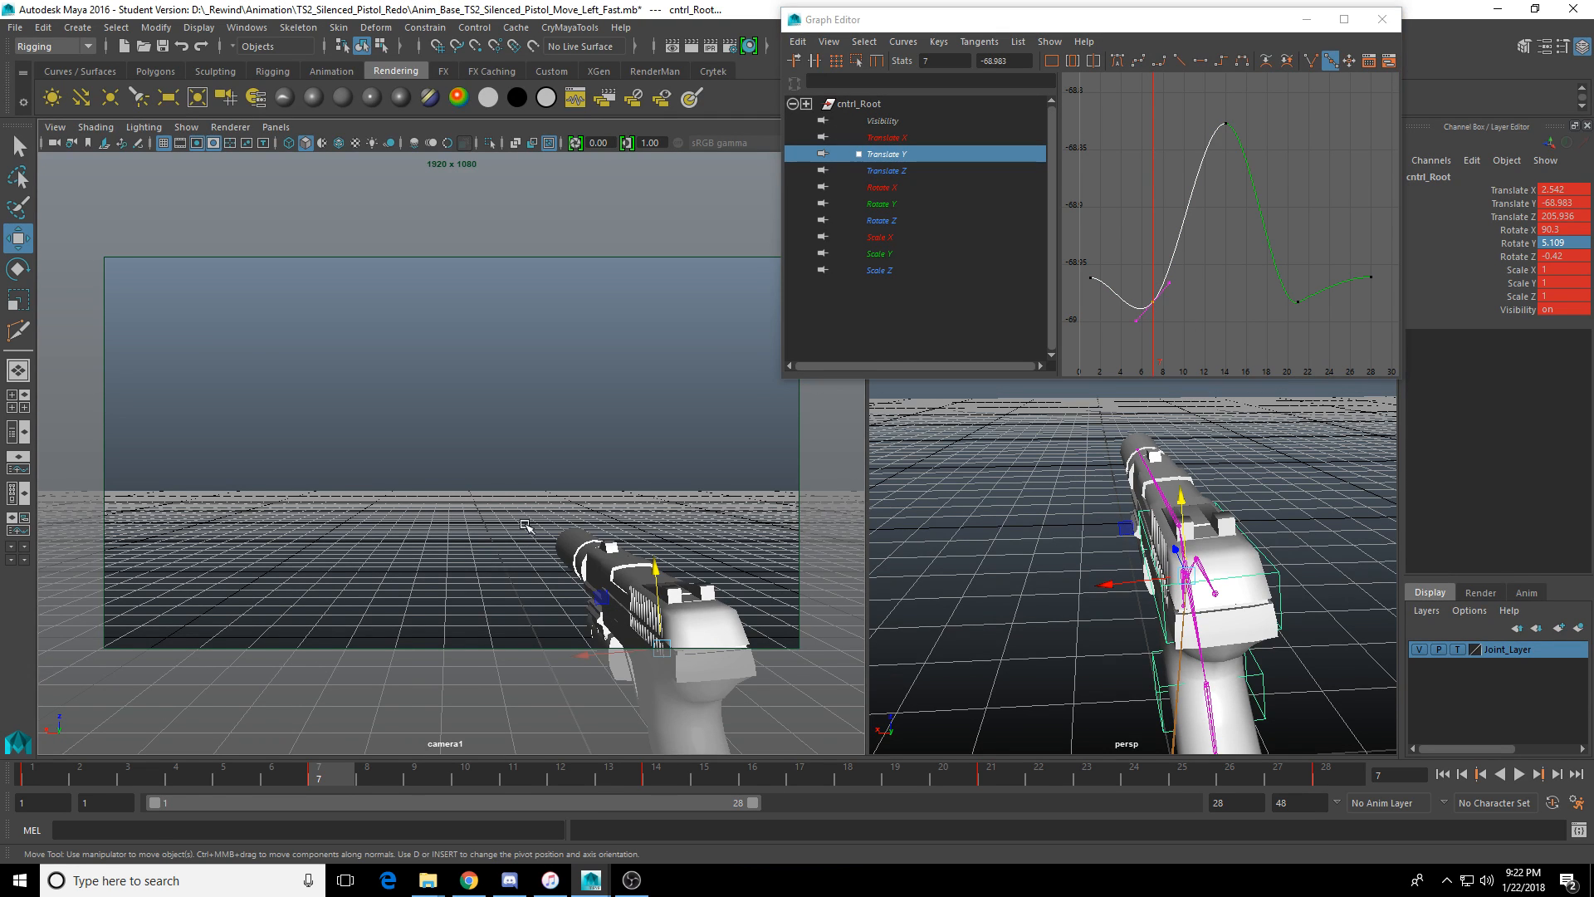
mouse_move(161, 773)
mouse_down()
mouse_move(28, 782)
mouse_move(351, 794)
mouse_move(40, 796)
mouse_move(347, 796)
mouse_up()
middle_drag(1154, 299, 1153, 274)
key(ctrl+z)
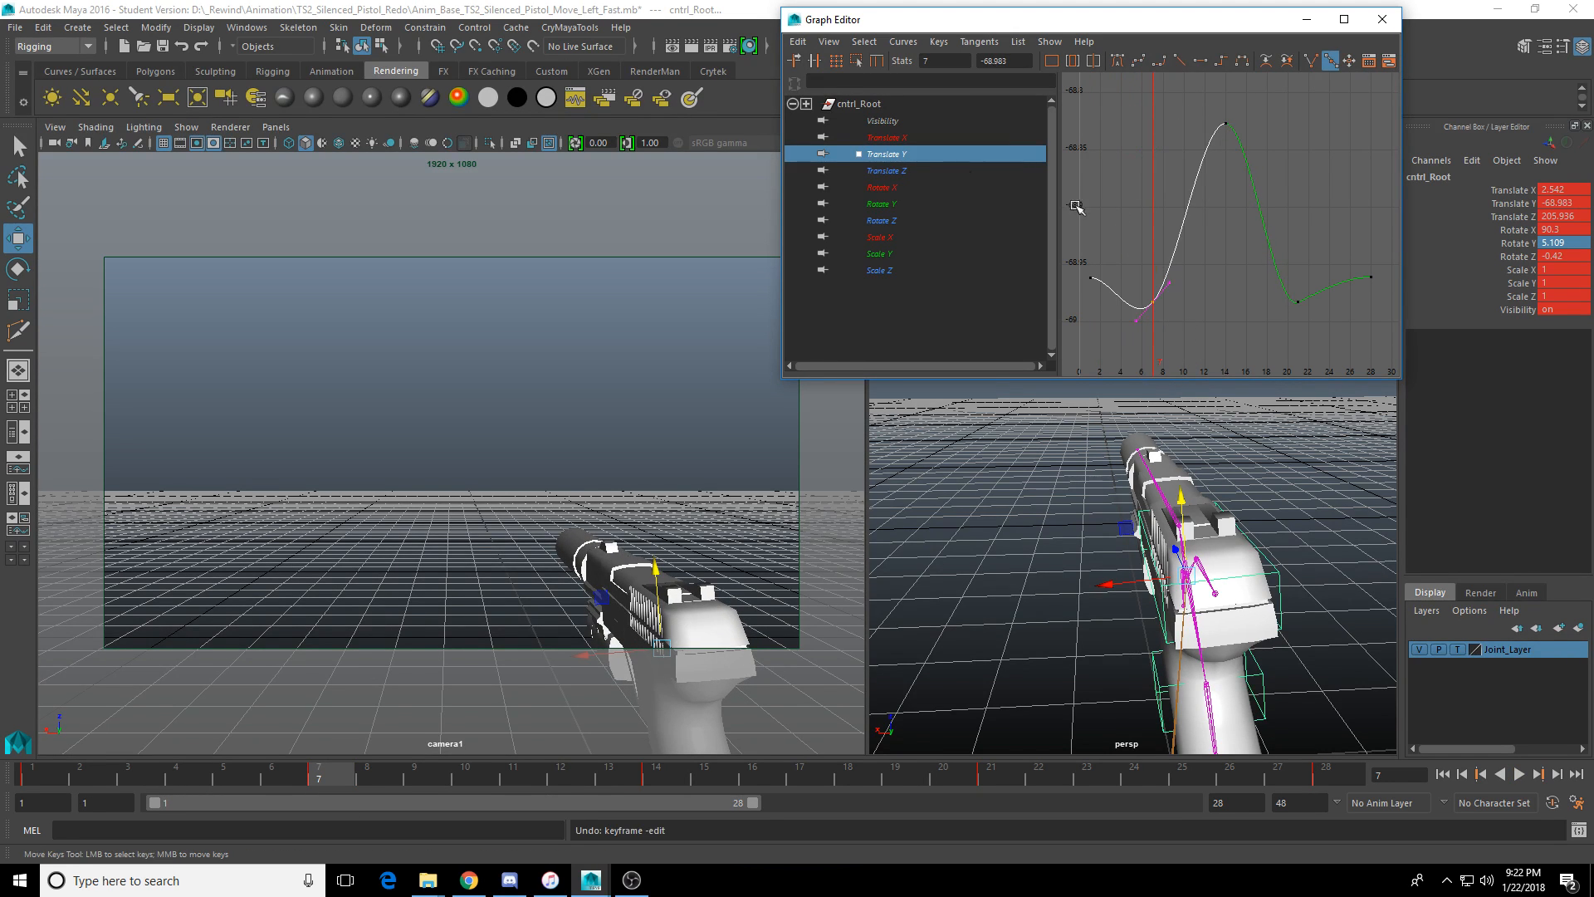
Try to raise the Translate X keys at frames 7 and 21 one at a time.
click(884, 170)
click(914, 152)
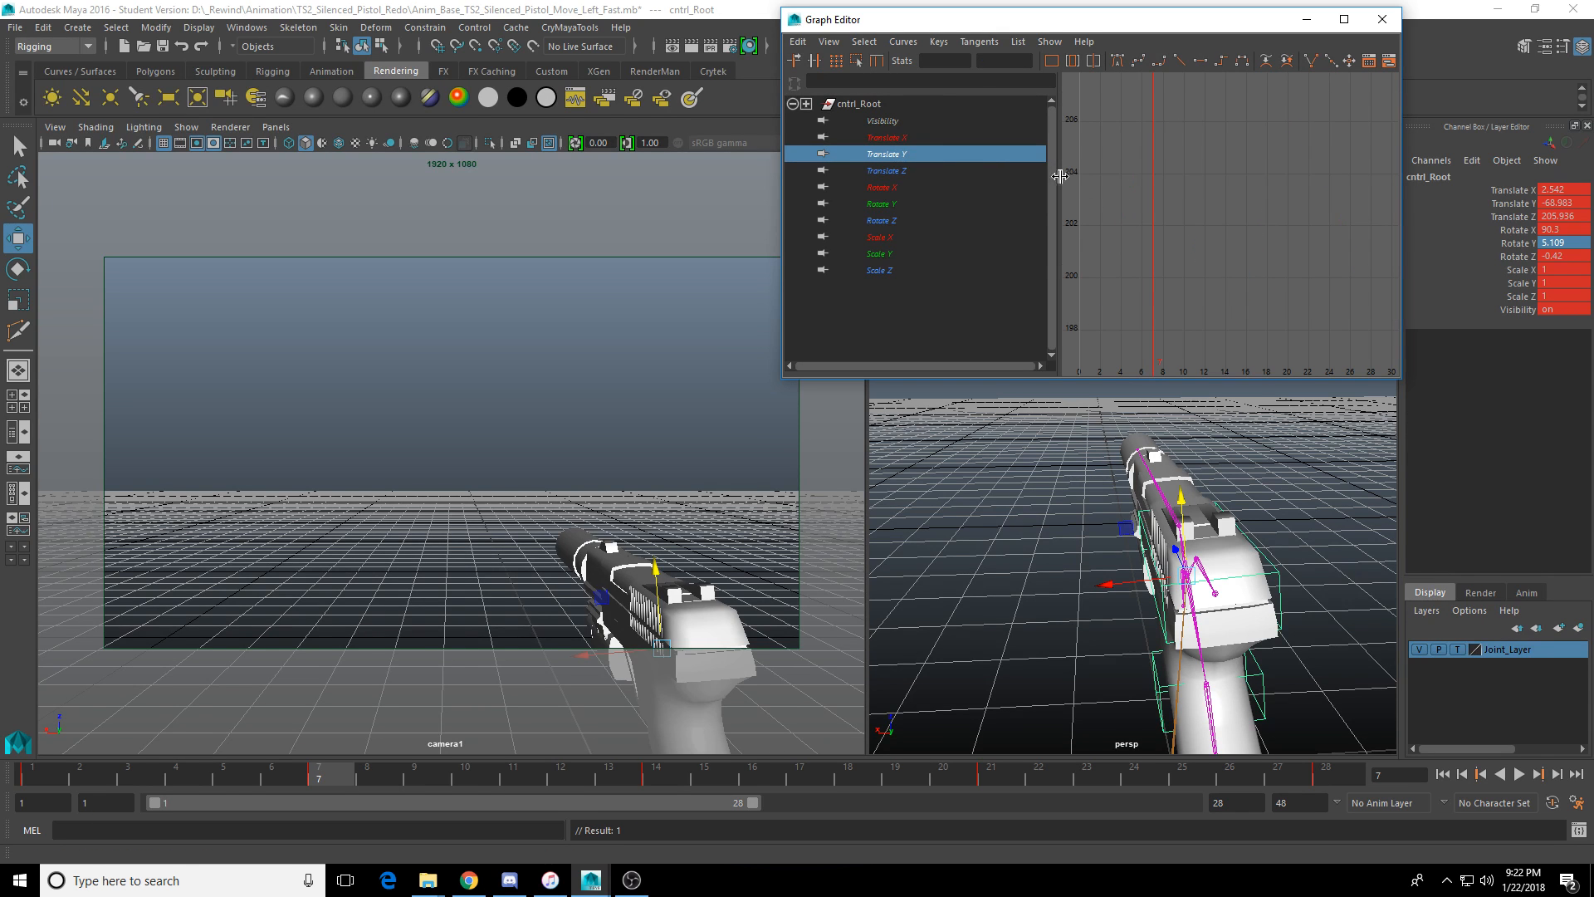
click(884, 137)
drag(1139, 278, 1203, 341)
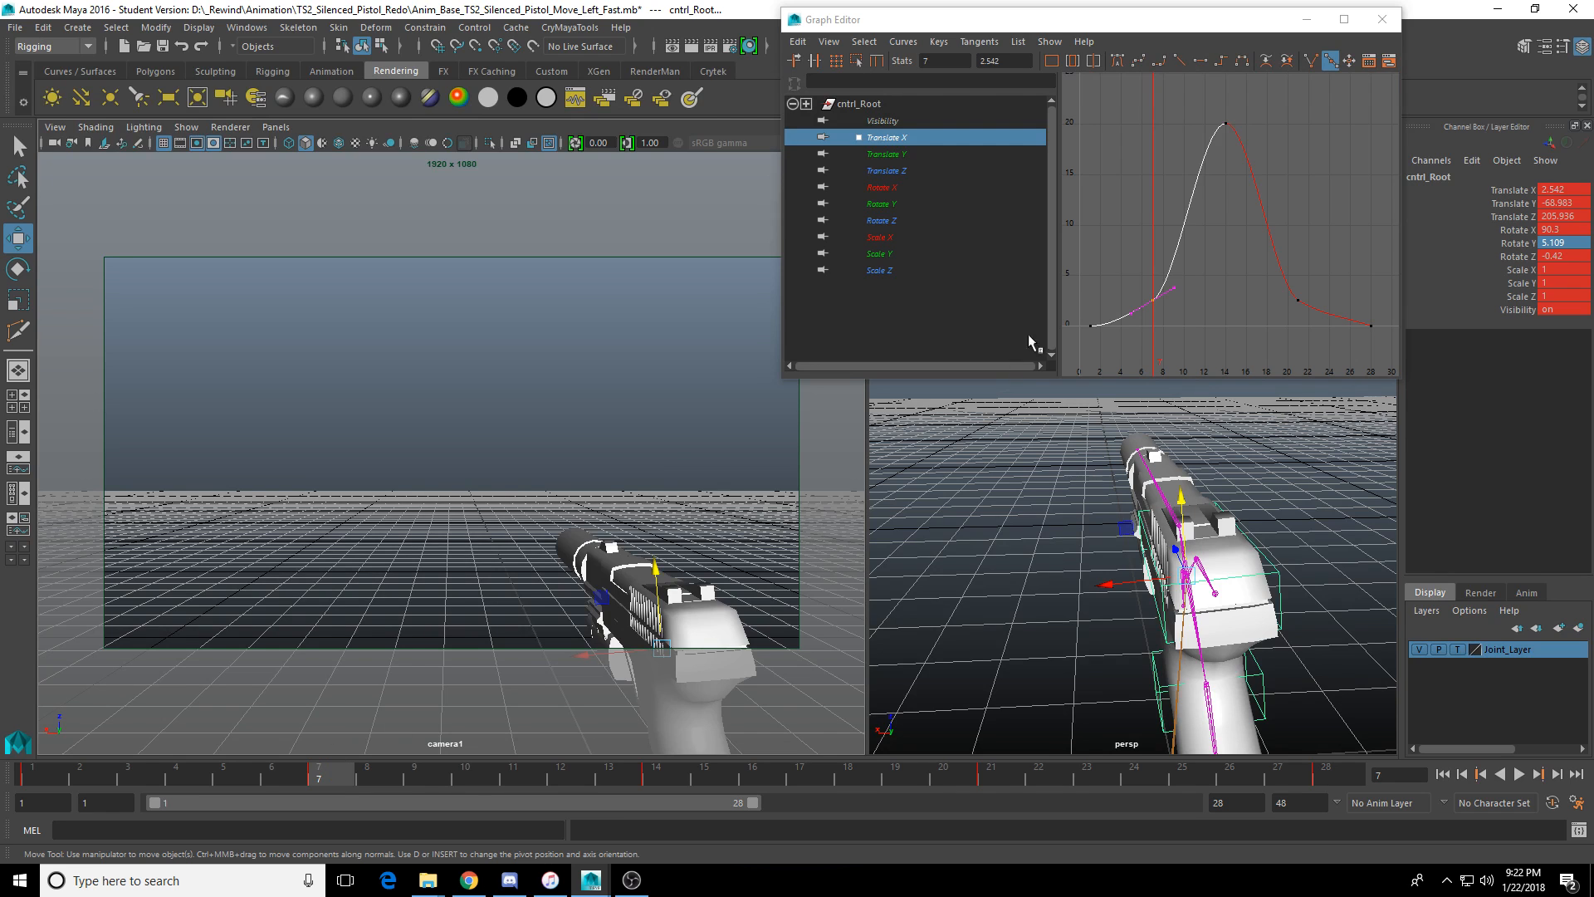
middle_drag(1156, 290, 1156, 240)
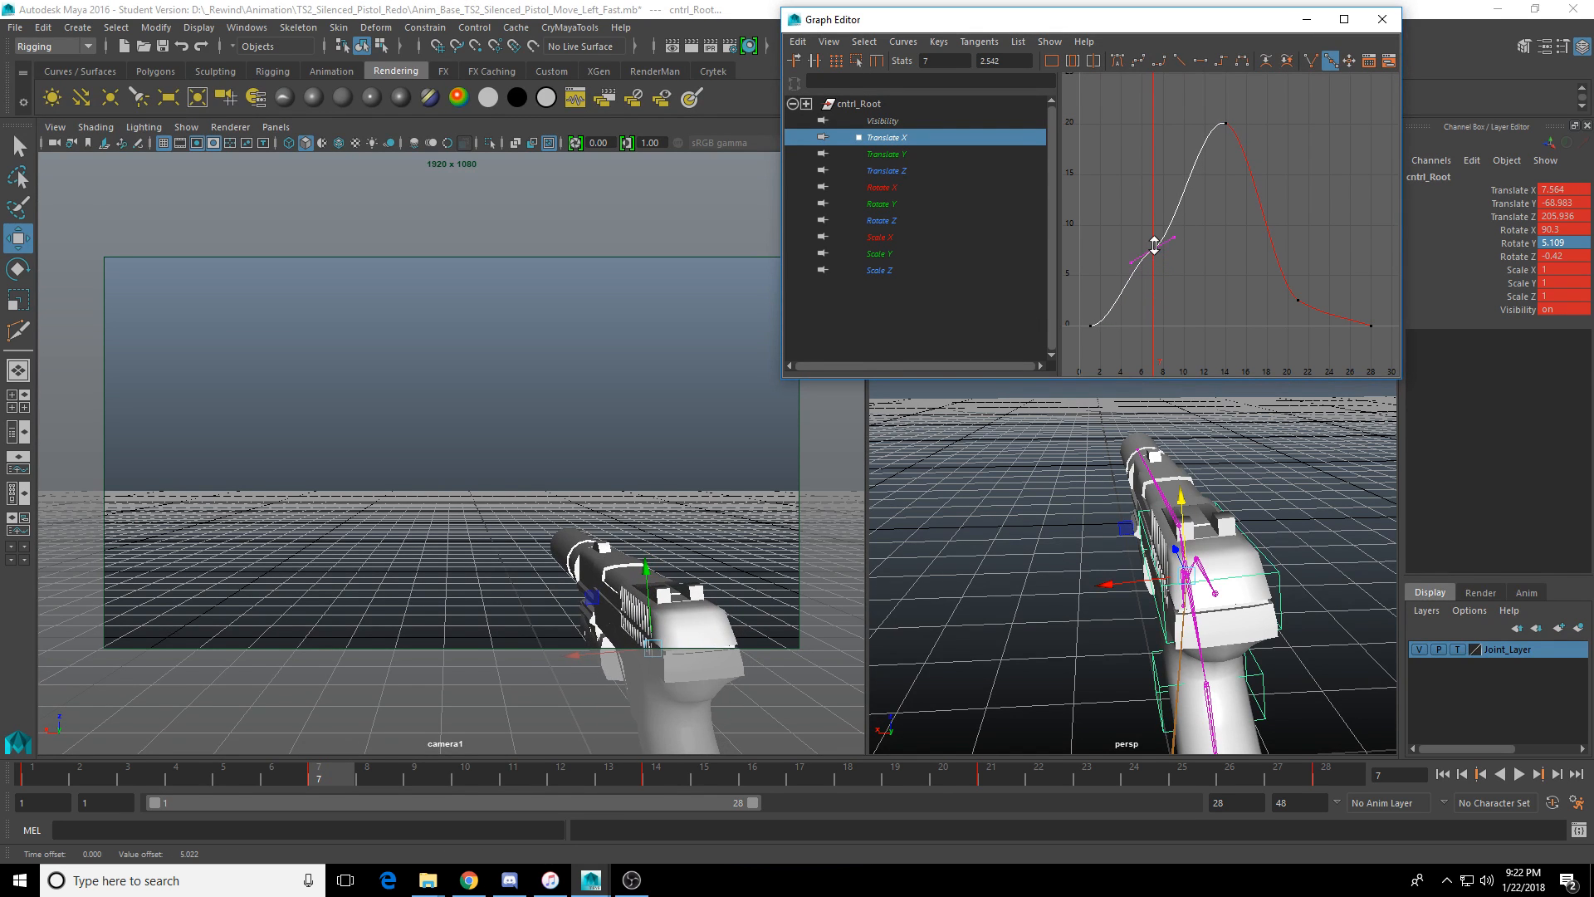
drag(1277, 266, 1313, 320)
middle_drag(1300, 293, 1301, 246)
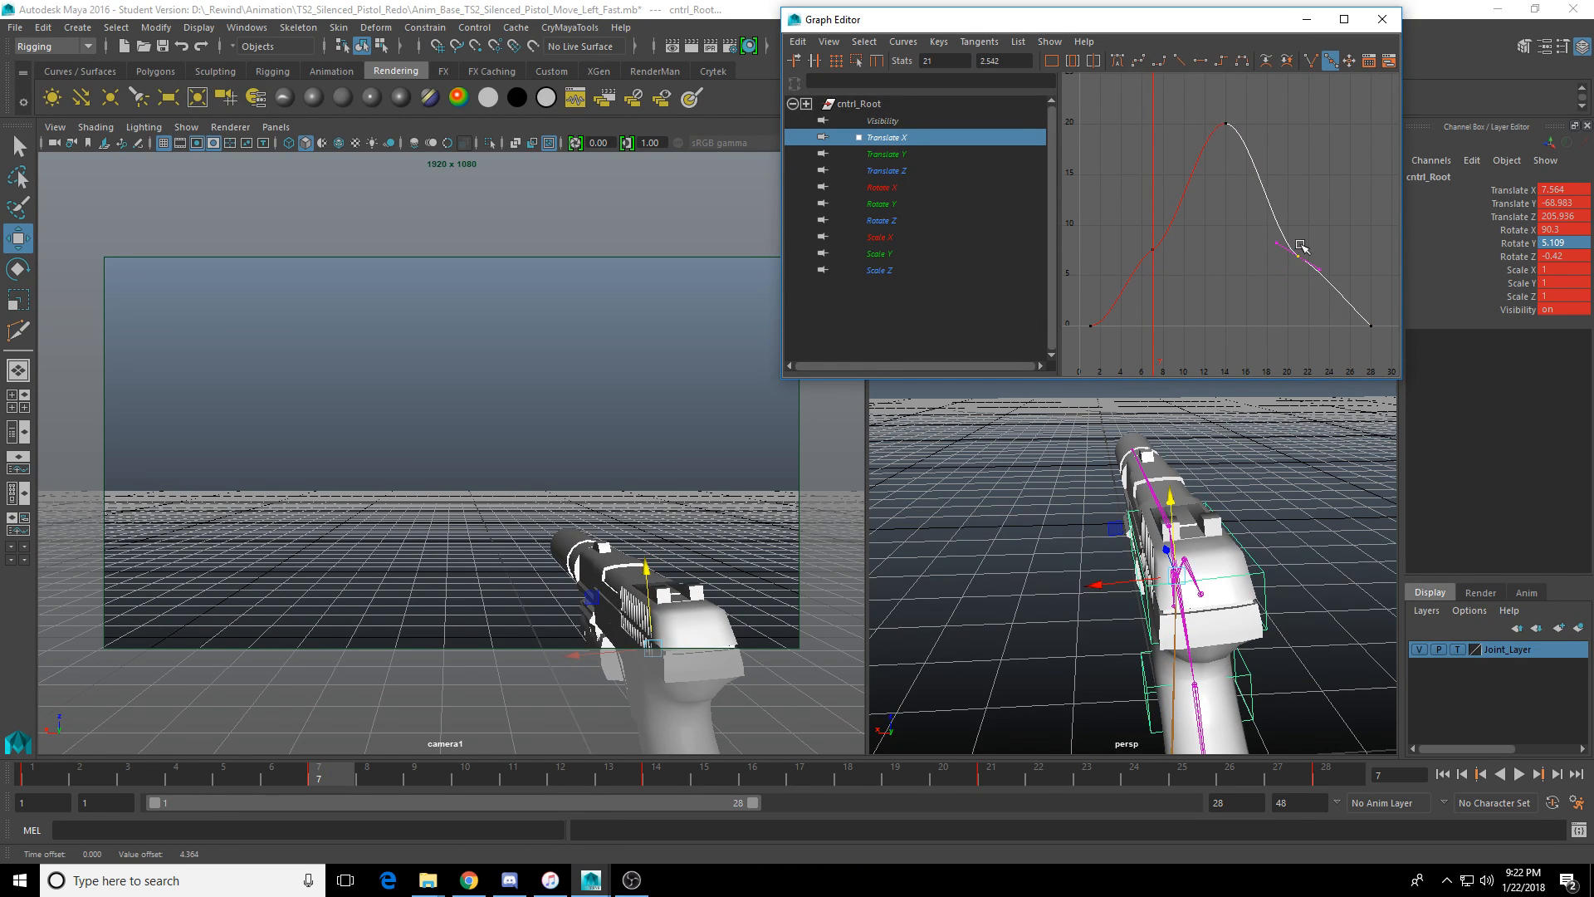
key(ctrl+z)
key(ctrl+z)
key(ctrl+z)
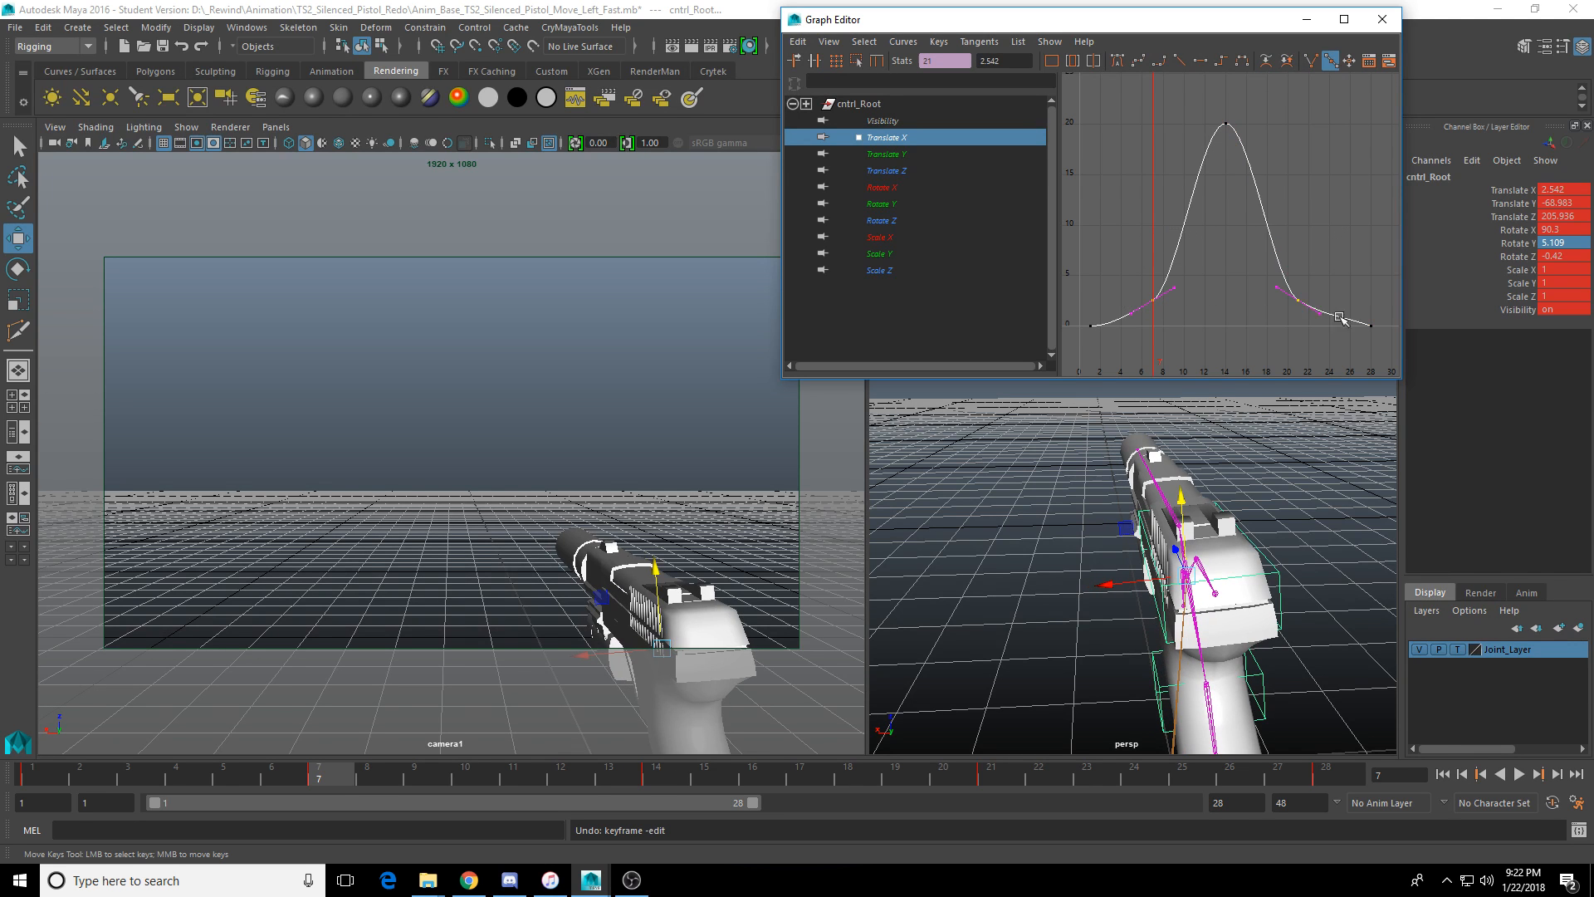
Raise the Translate X keys at frames 7 and 21 together to about 4.85 and adjust their outer tangent handles.
middle_drag(1297, 290, 1298, 266)
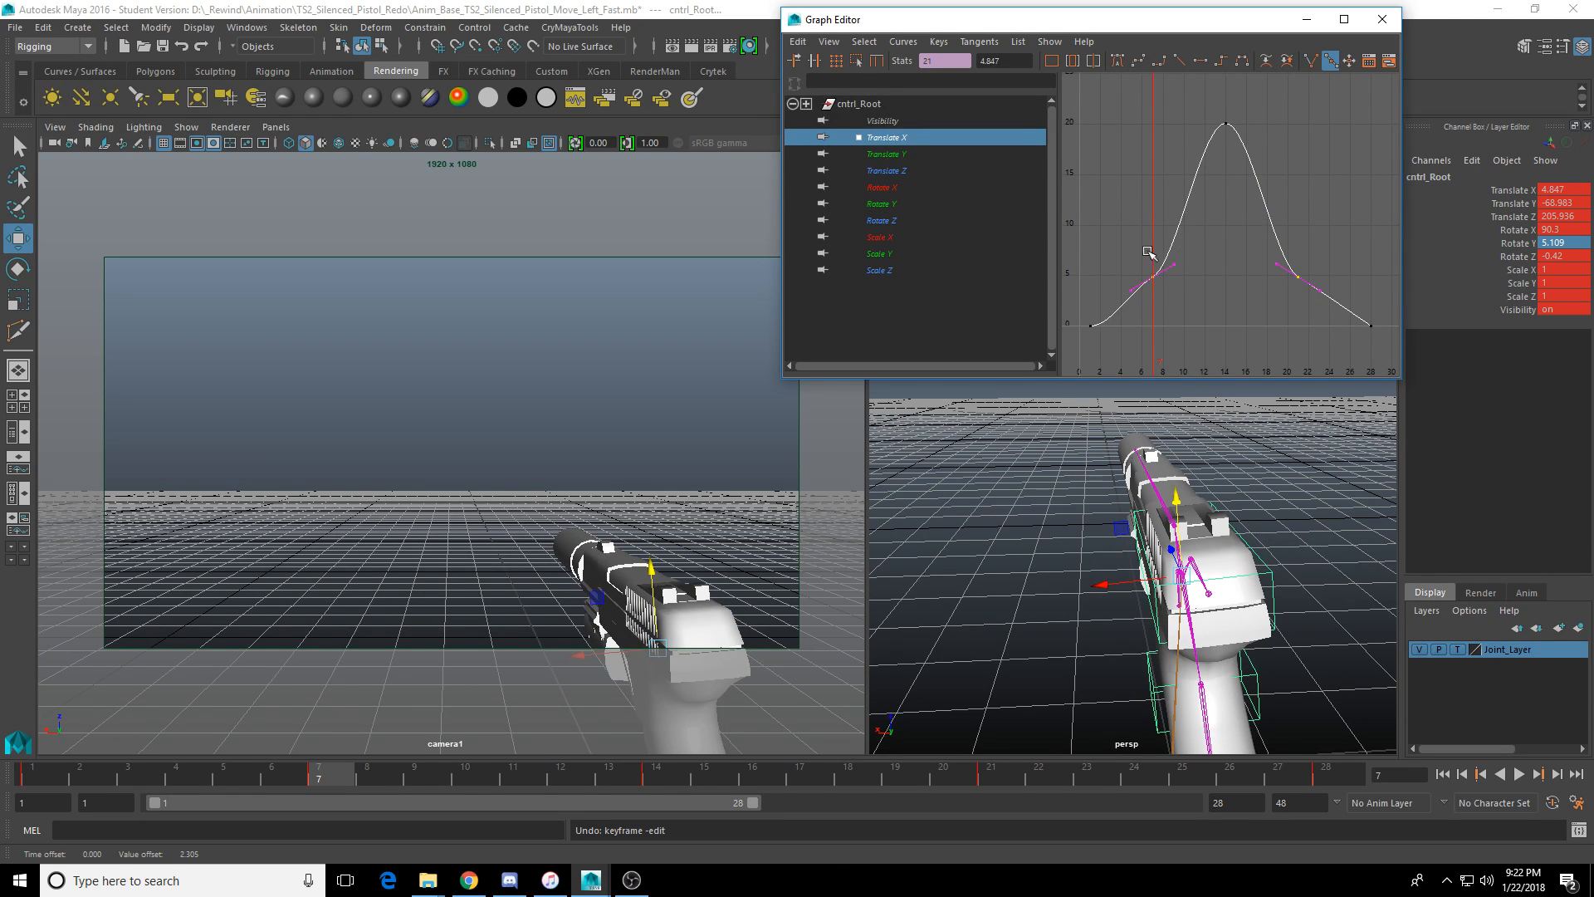
click(1135, 289)
mouse_move(1139, 292)
middle_down()
mouse_move(1117, 324)
mouse_move(1138, 293)
middle_up()
drag(1319, 239, 1301, 304)
middle_drag(1316, 286, 1314, 295)
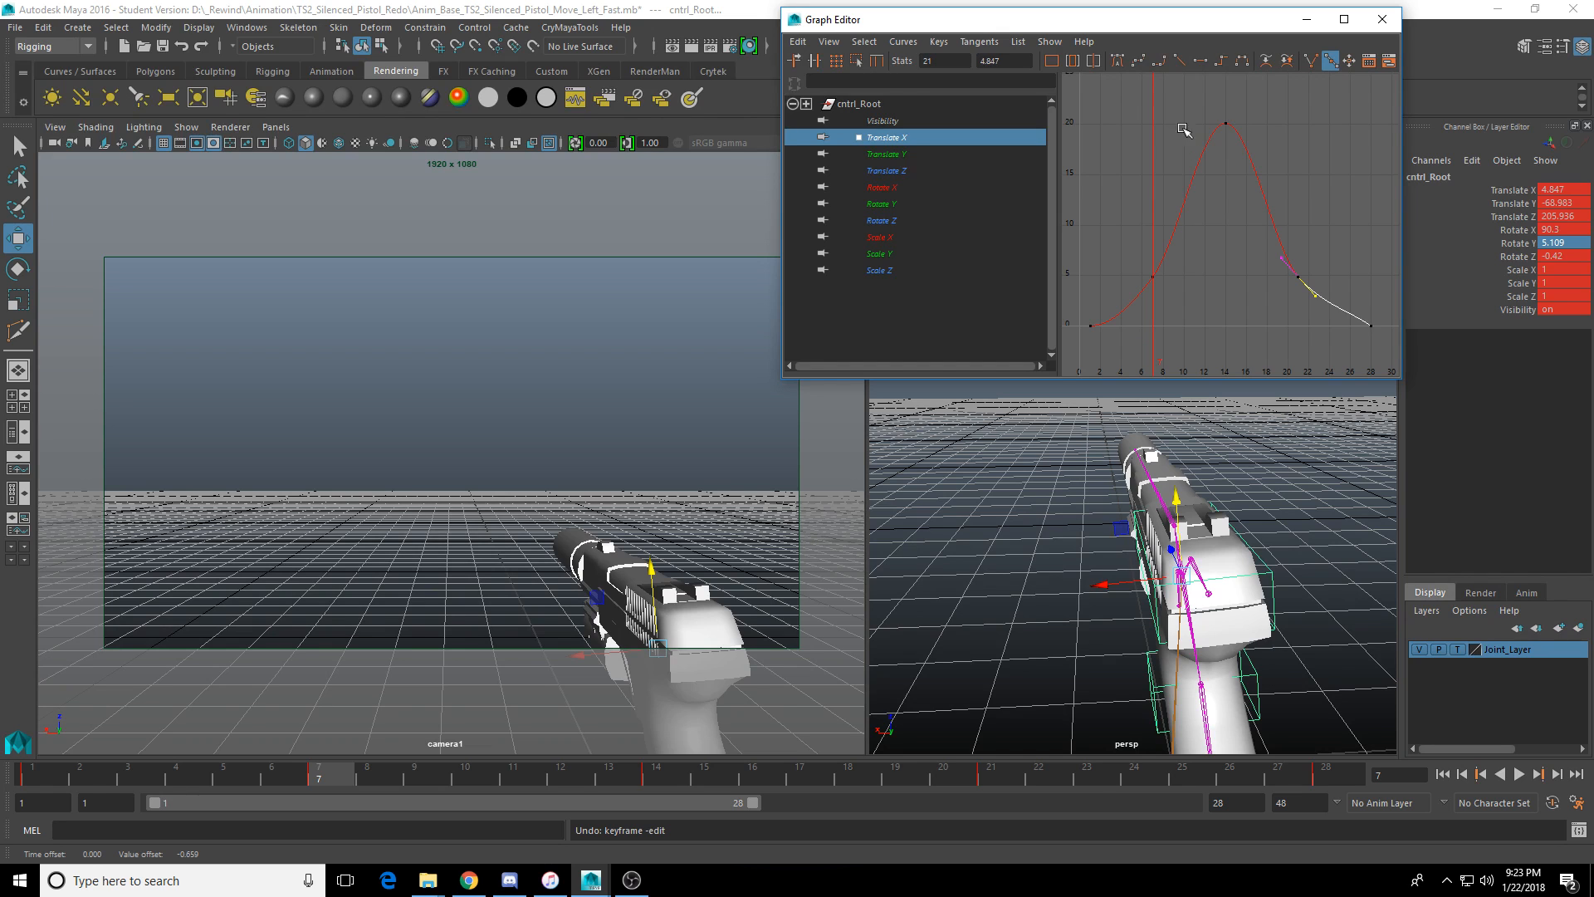
click(1224, 126)
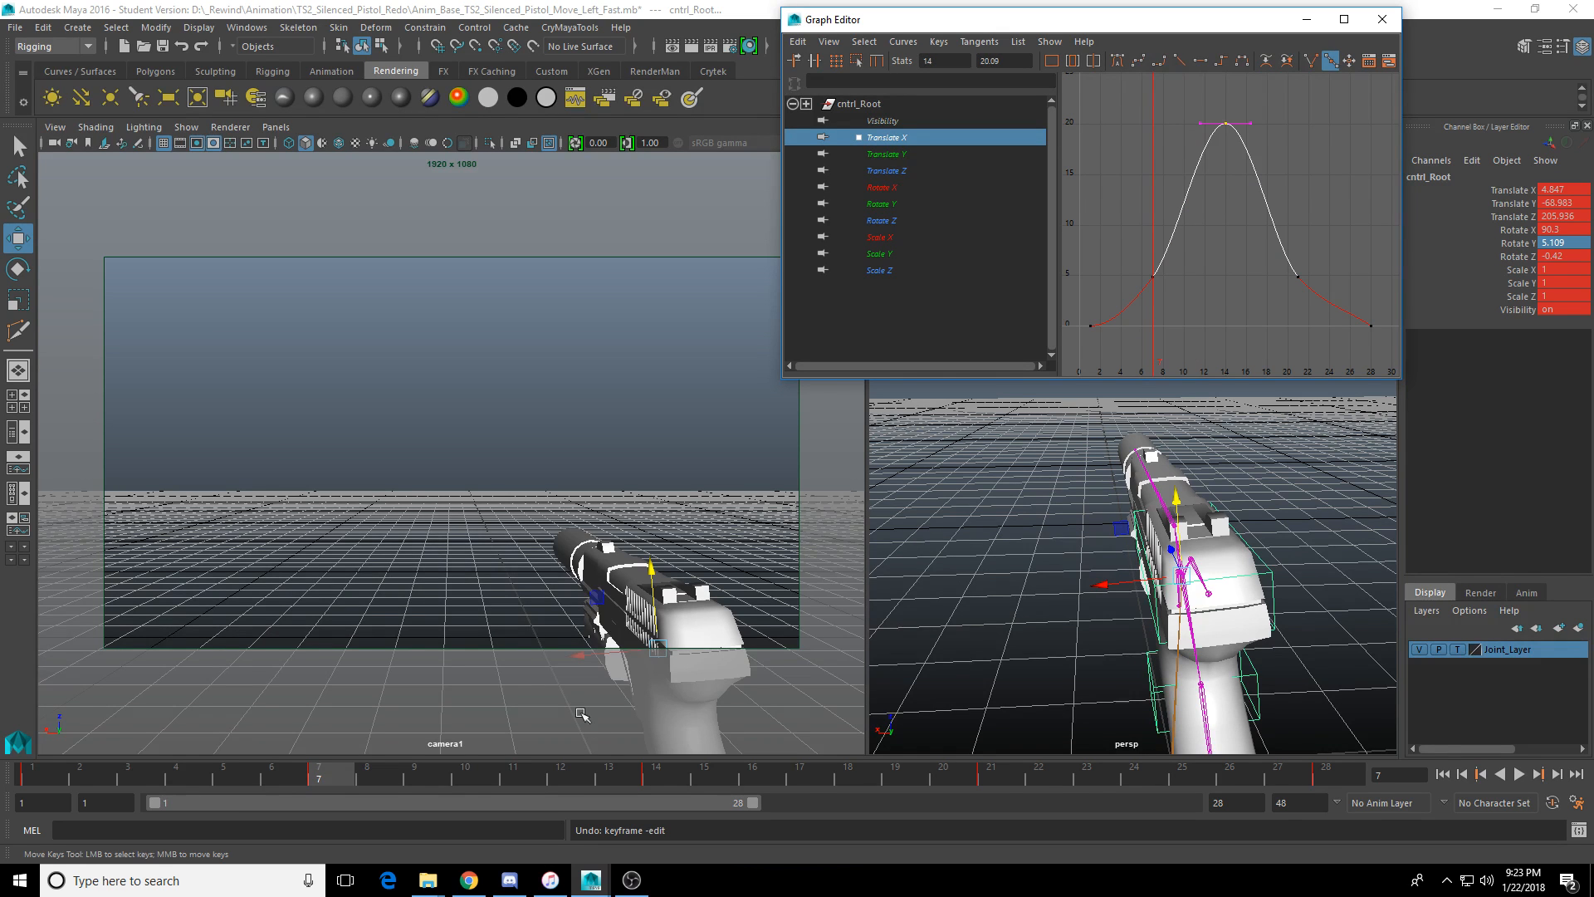
Play the loop to check the Translate X motion, scrub back to frame 6 and save the scene.
click(1519, 773)
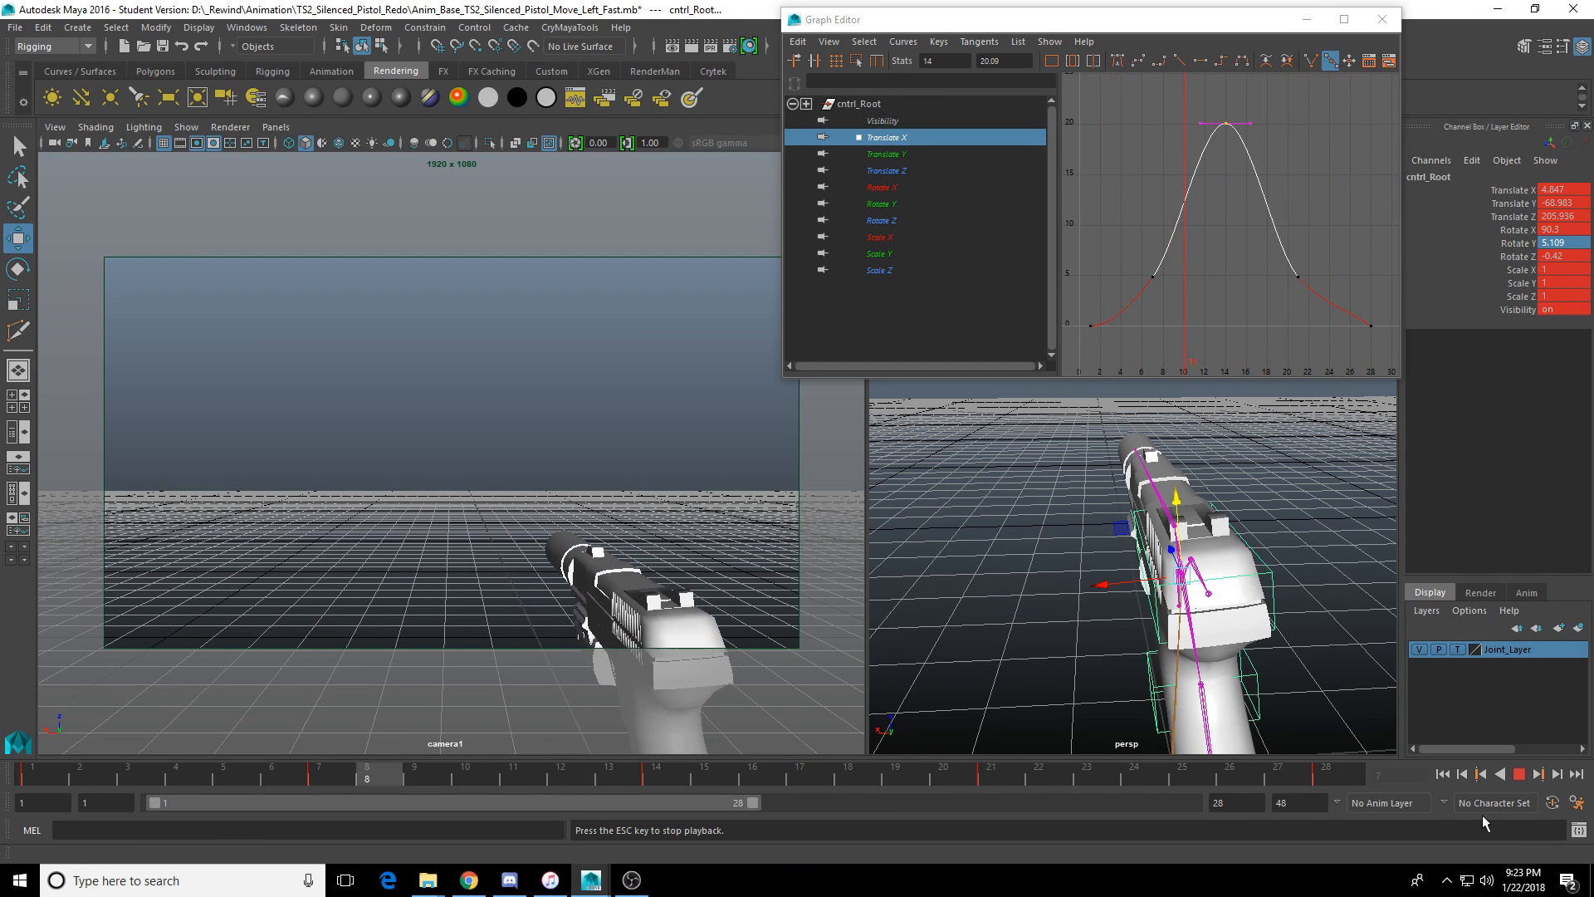
click(1519, 774)
drag(410, 780, 271, 779)
click(163, 46)
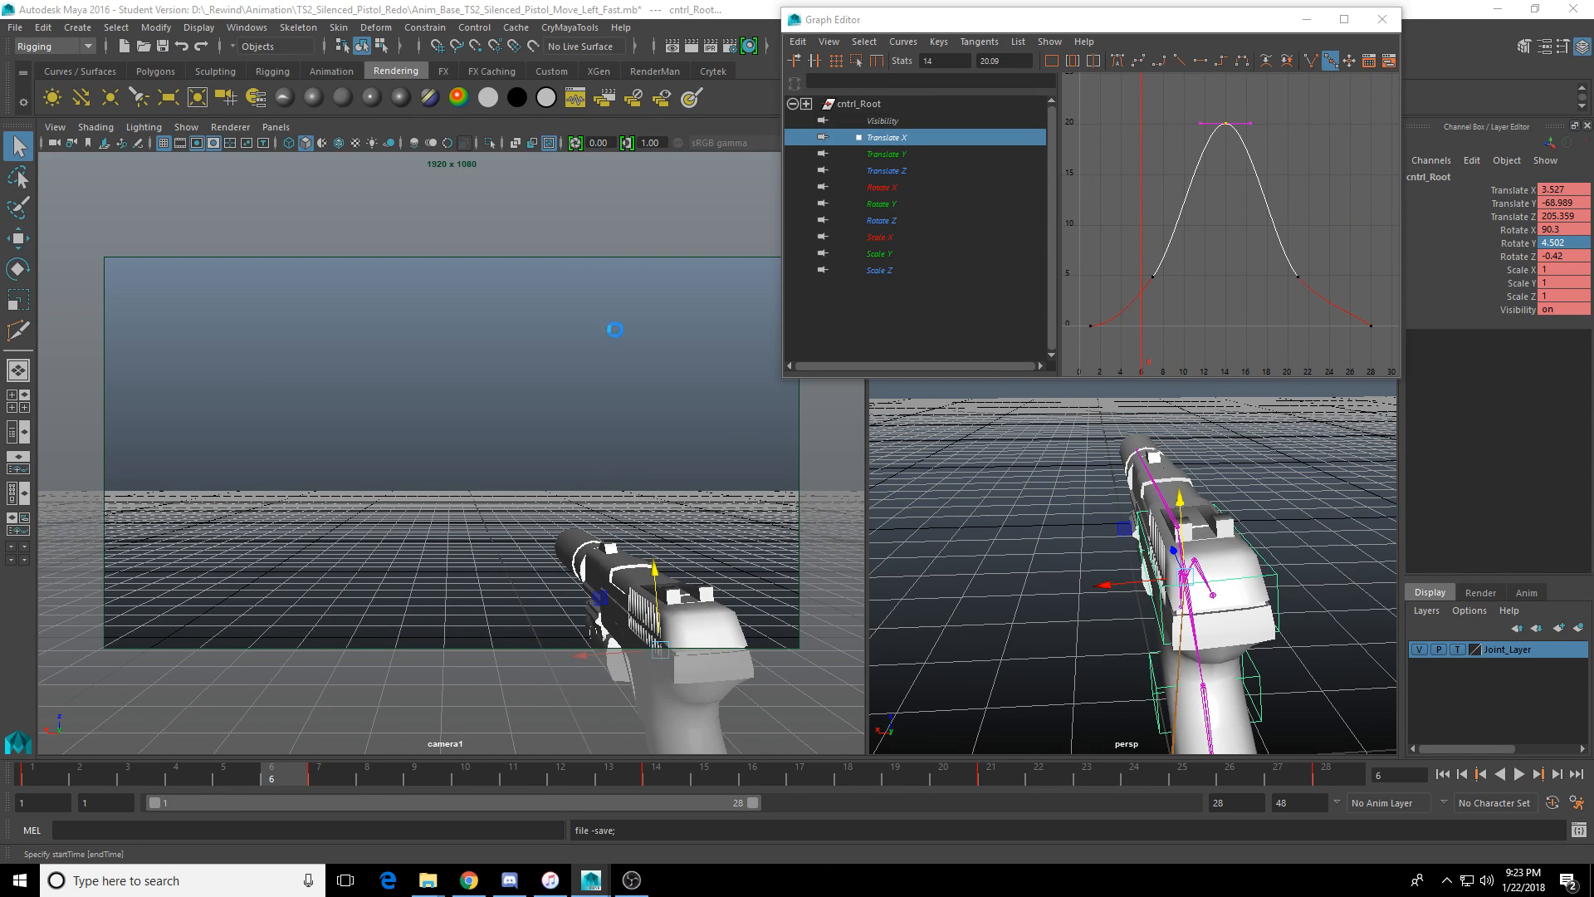
click(759, 456)
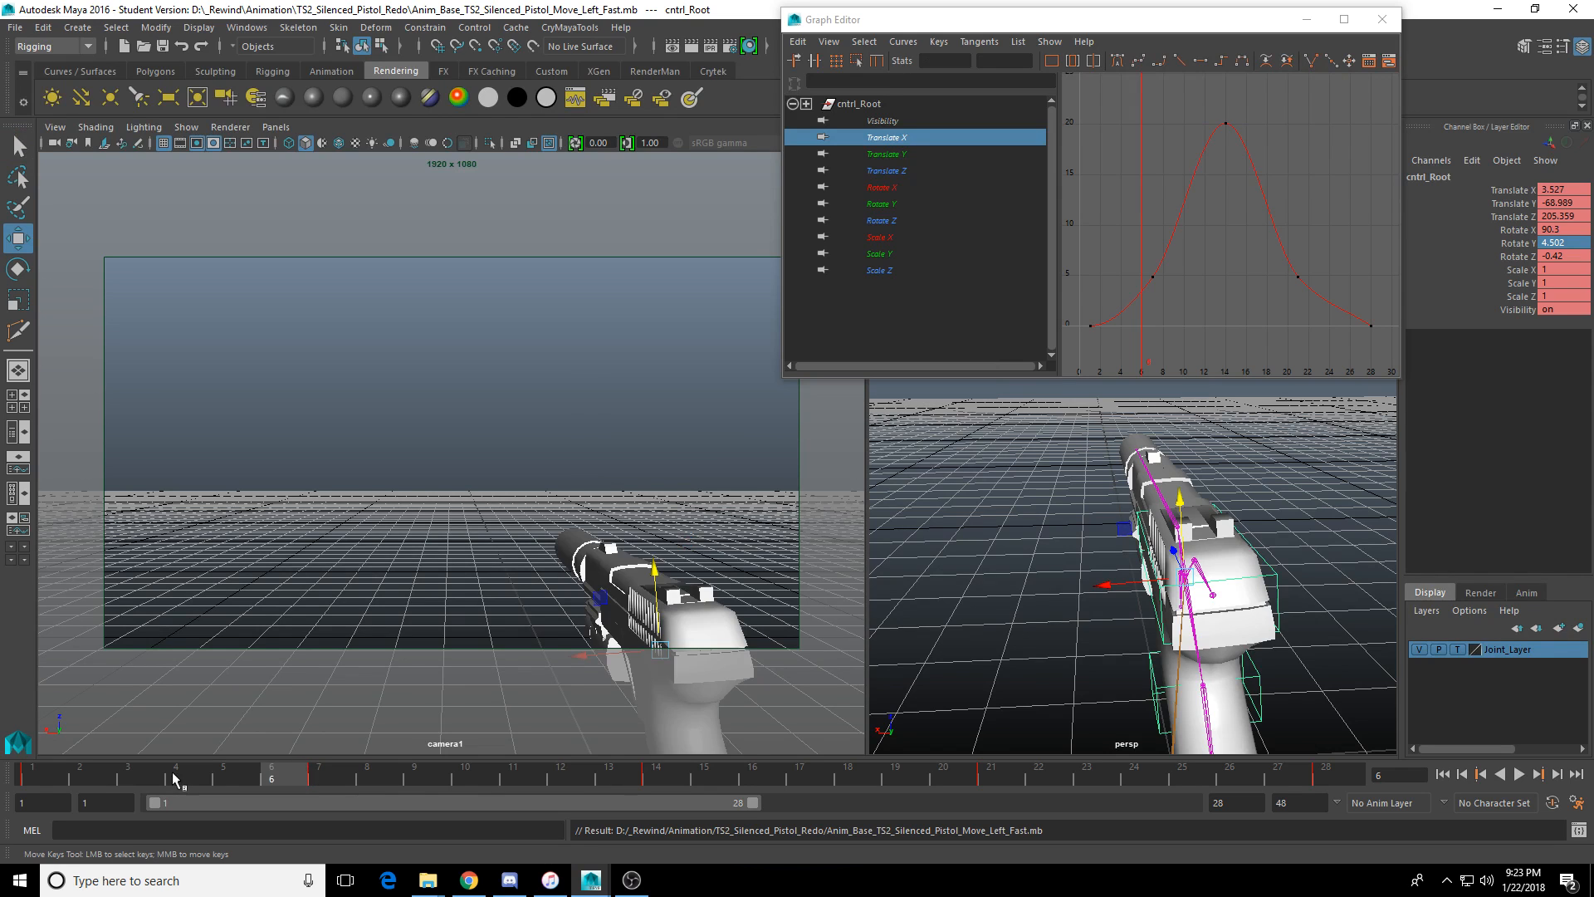
Play to frame 28 and set the tangents of all translate and rotate keys at that frame to Linear.
key(alt+v)
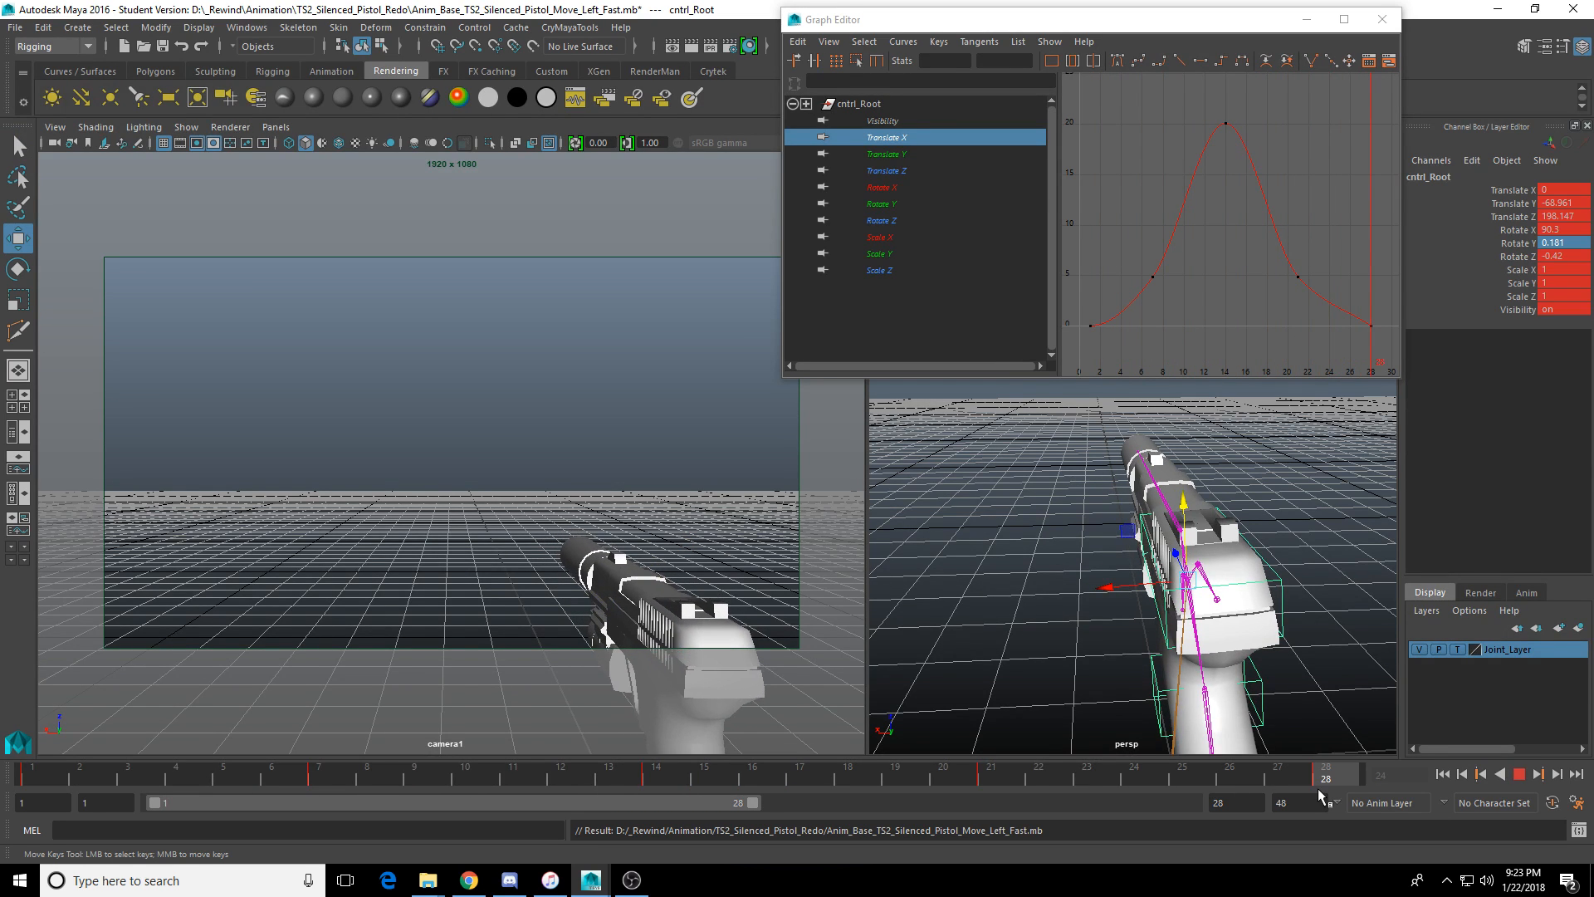
key(alt+v)
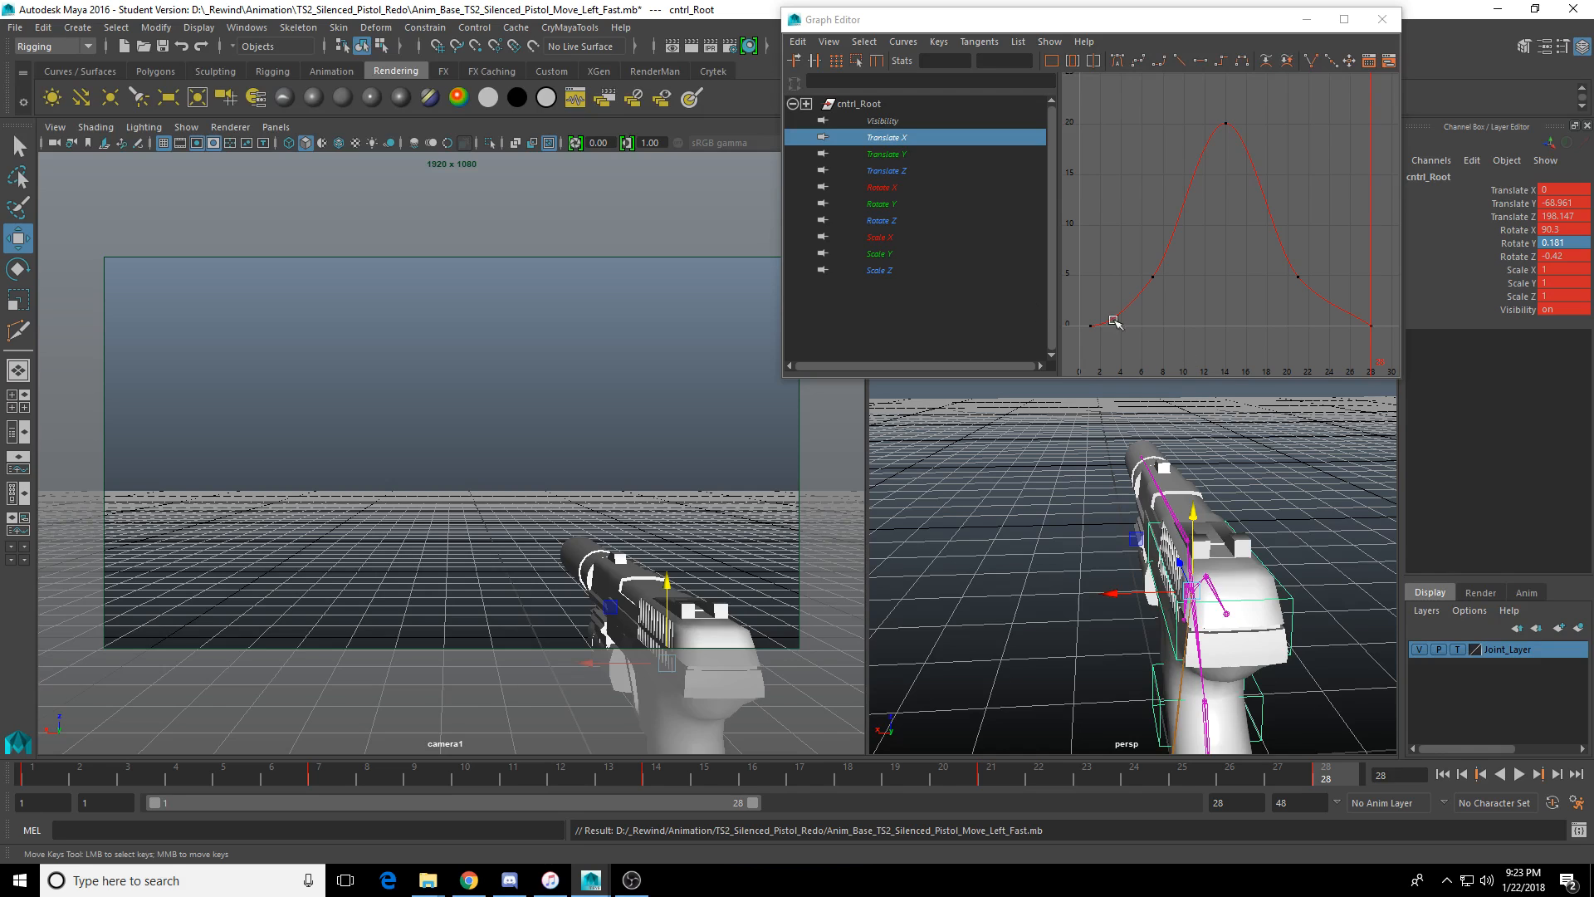
shift+click(902, 222)
key(f)
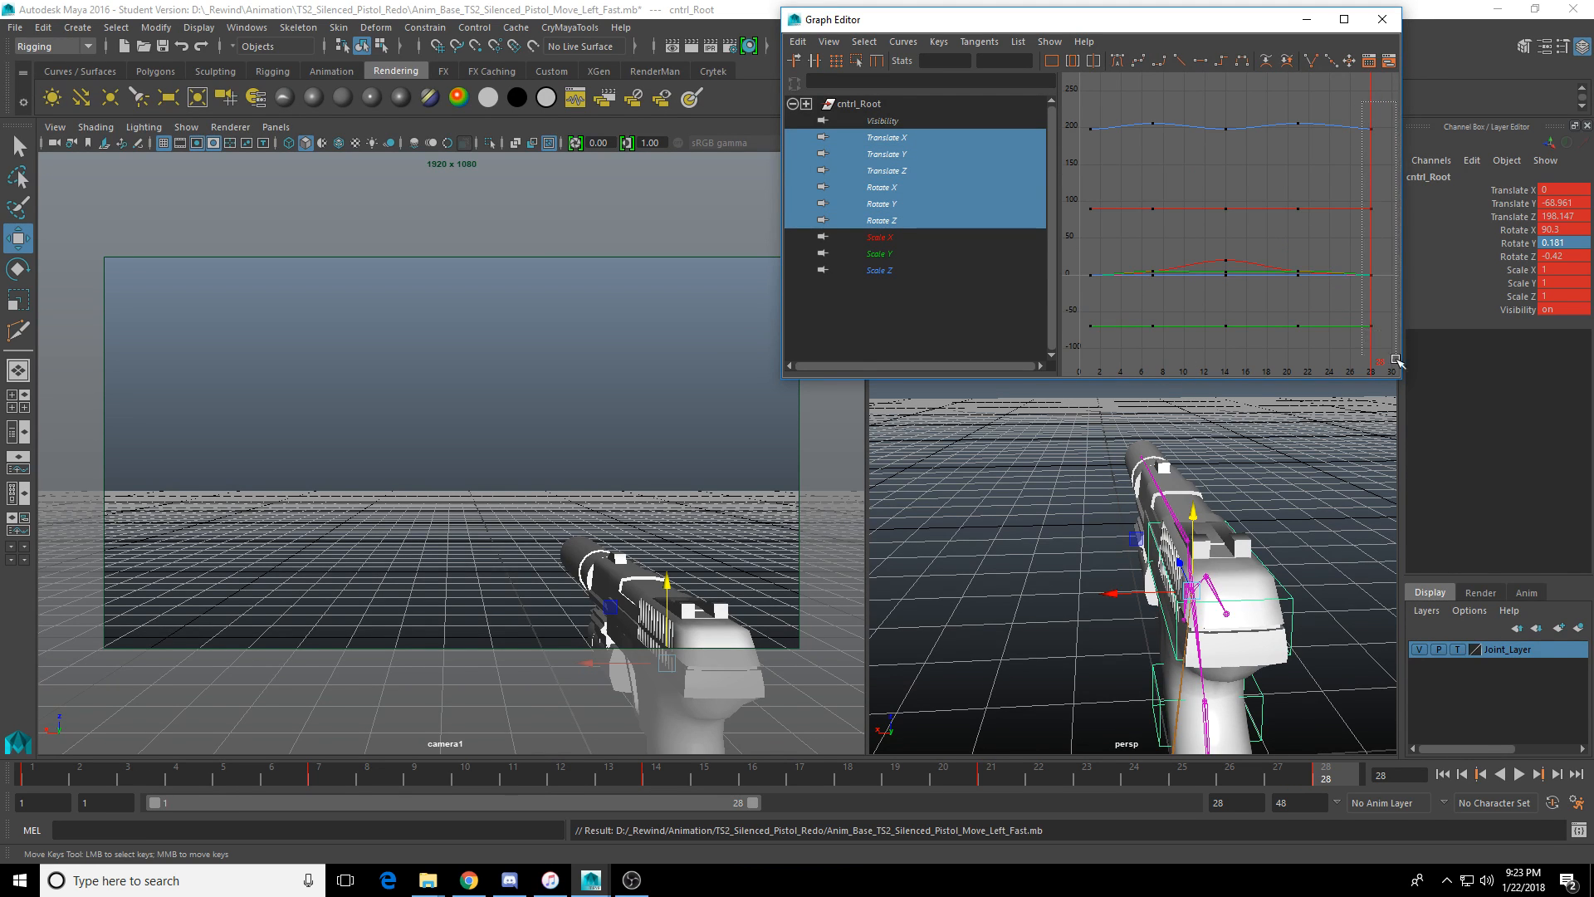
drag(1397, 359, 1397, 361)
right_click(1356, 276)
mouse_move(1387, 322)
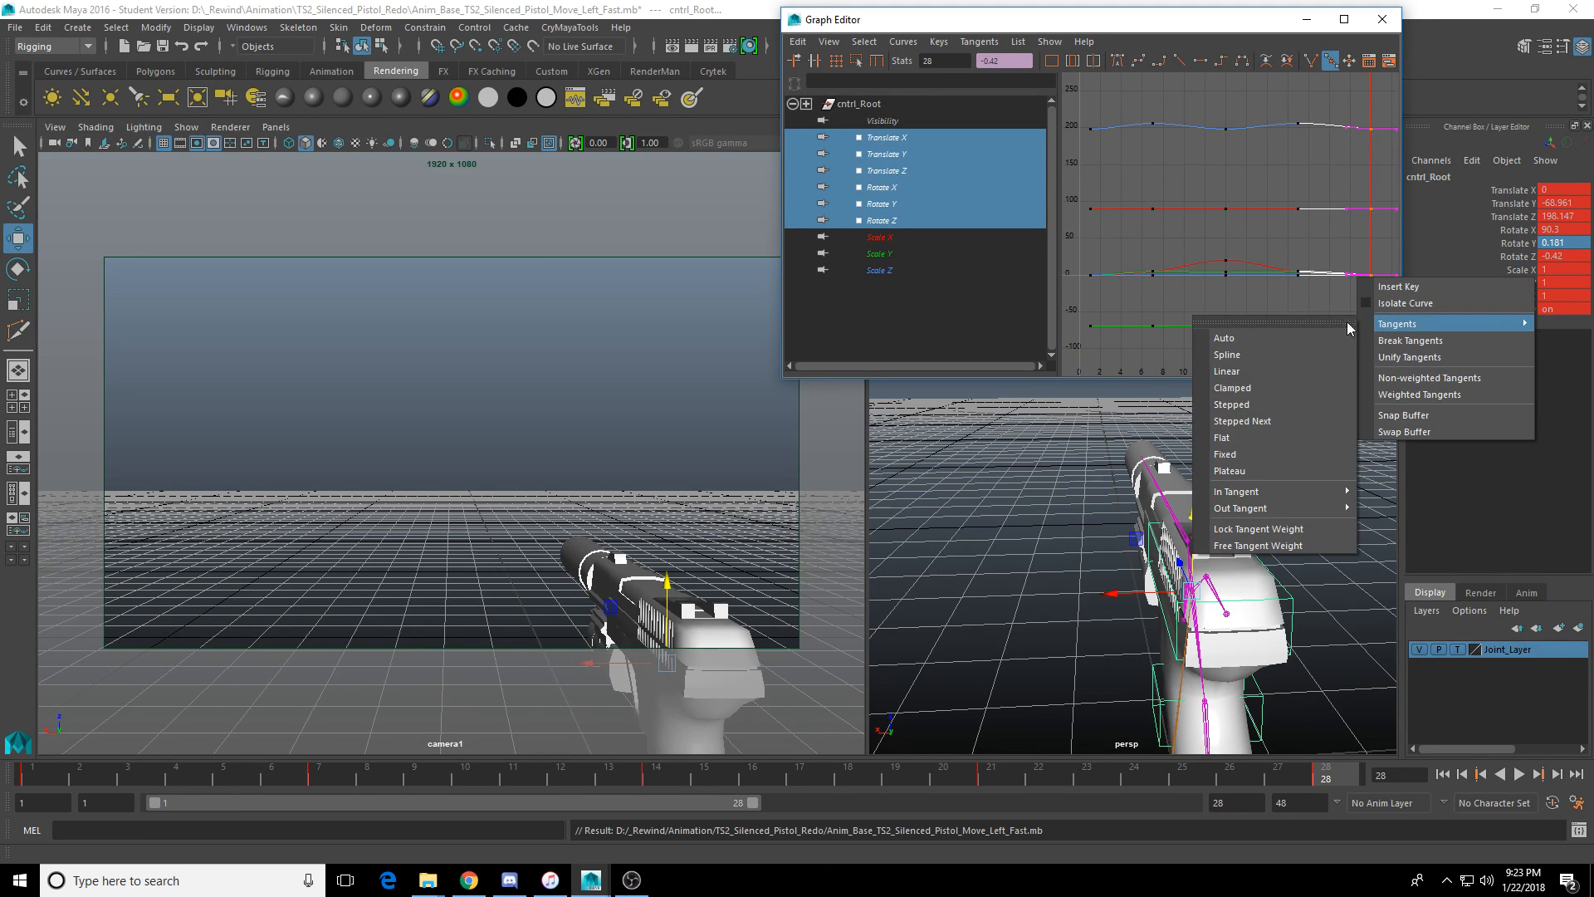
click(1257, 358)
drag(1339, 113, 1370, 365)
right_click(1359, 277)
mouse_move(1394, 320)
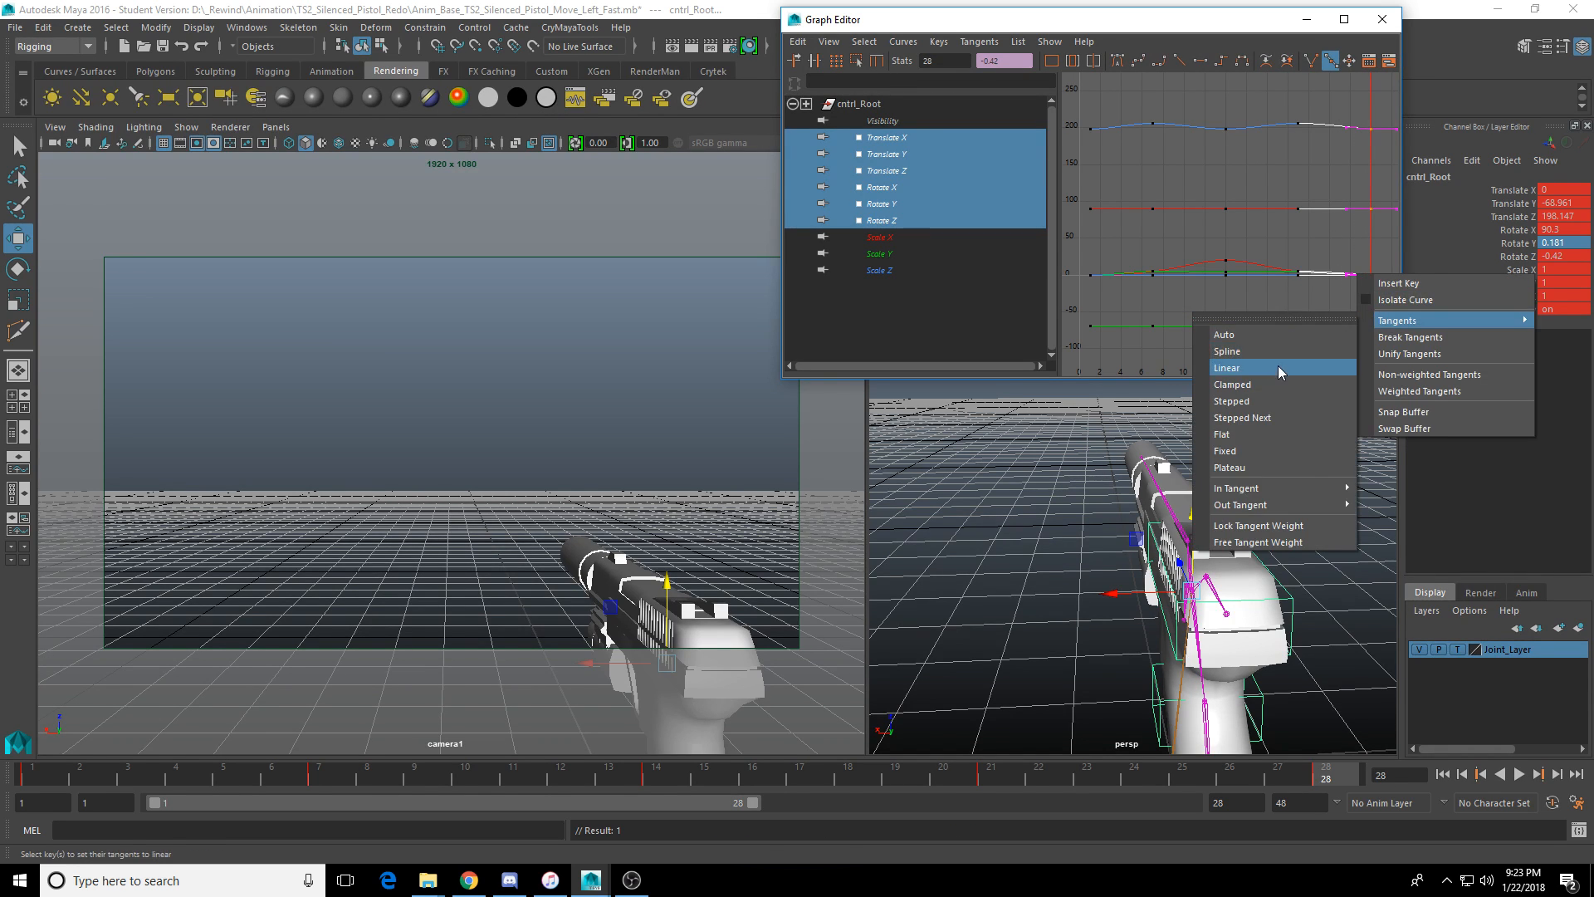
click(1279, 368)
Play back the loop with the revised end tangents and save the move-left fast scene again.
click(1519, 773)
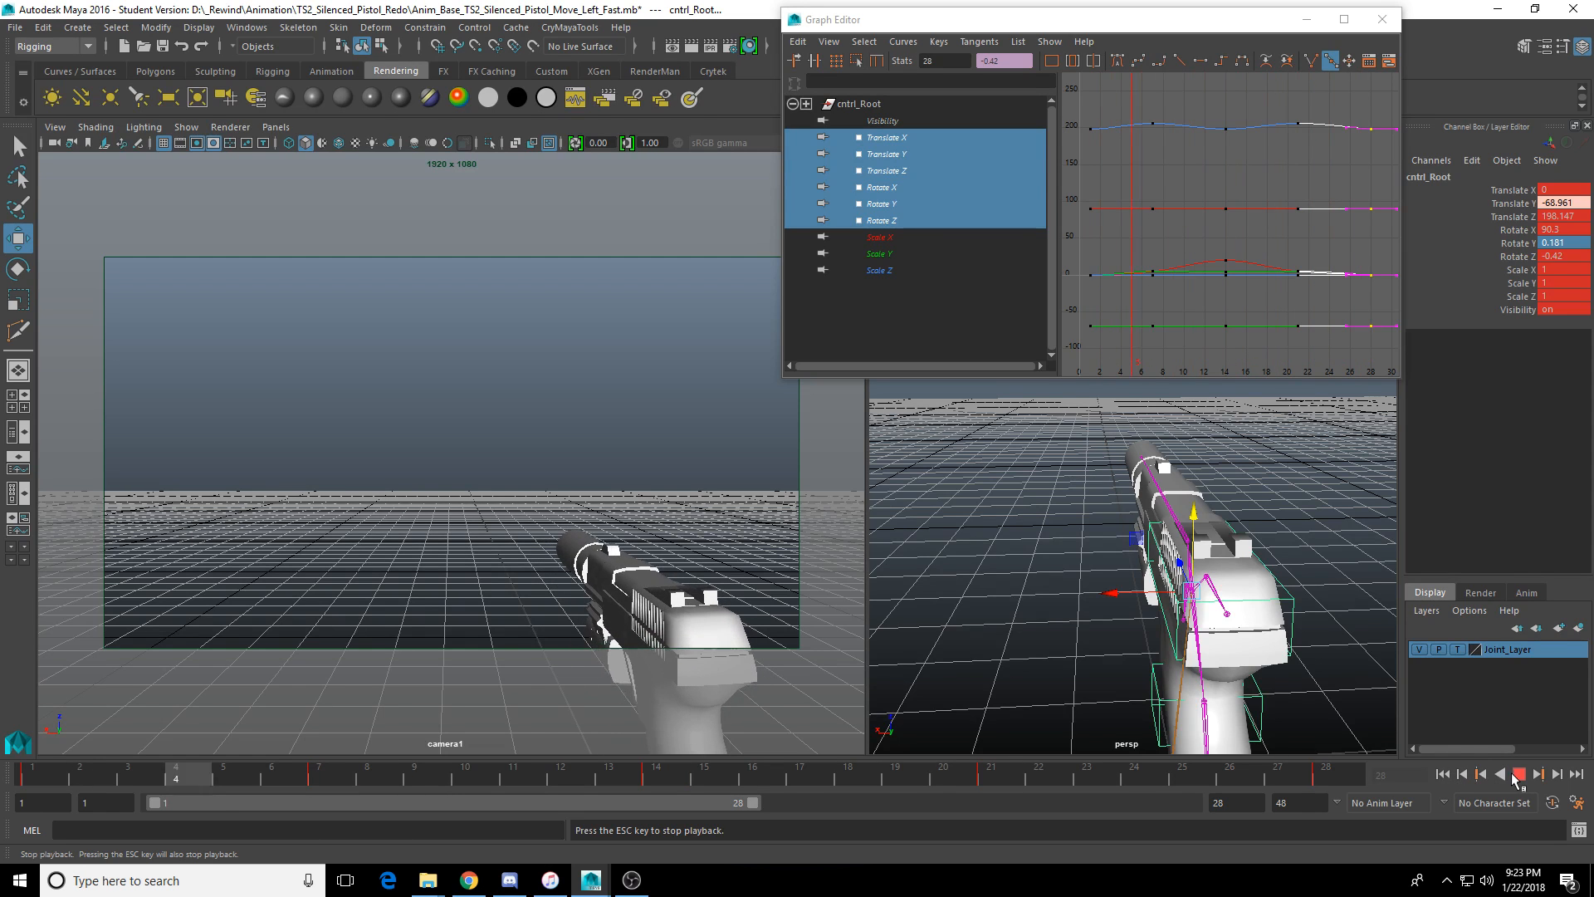
click(1516, 775)
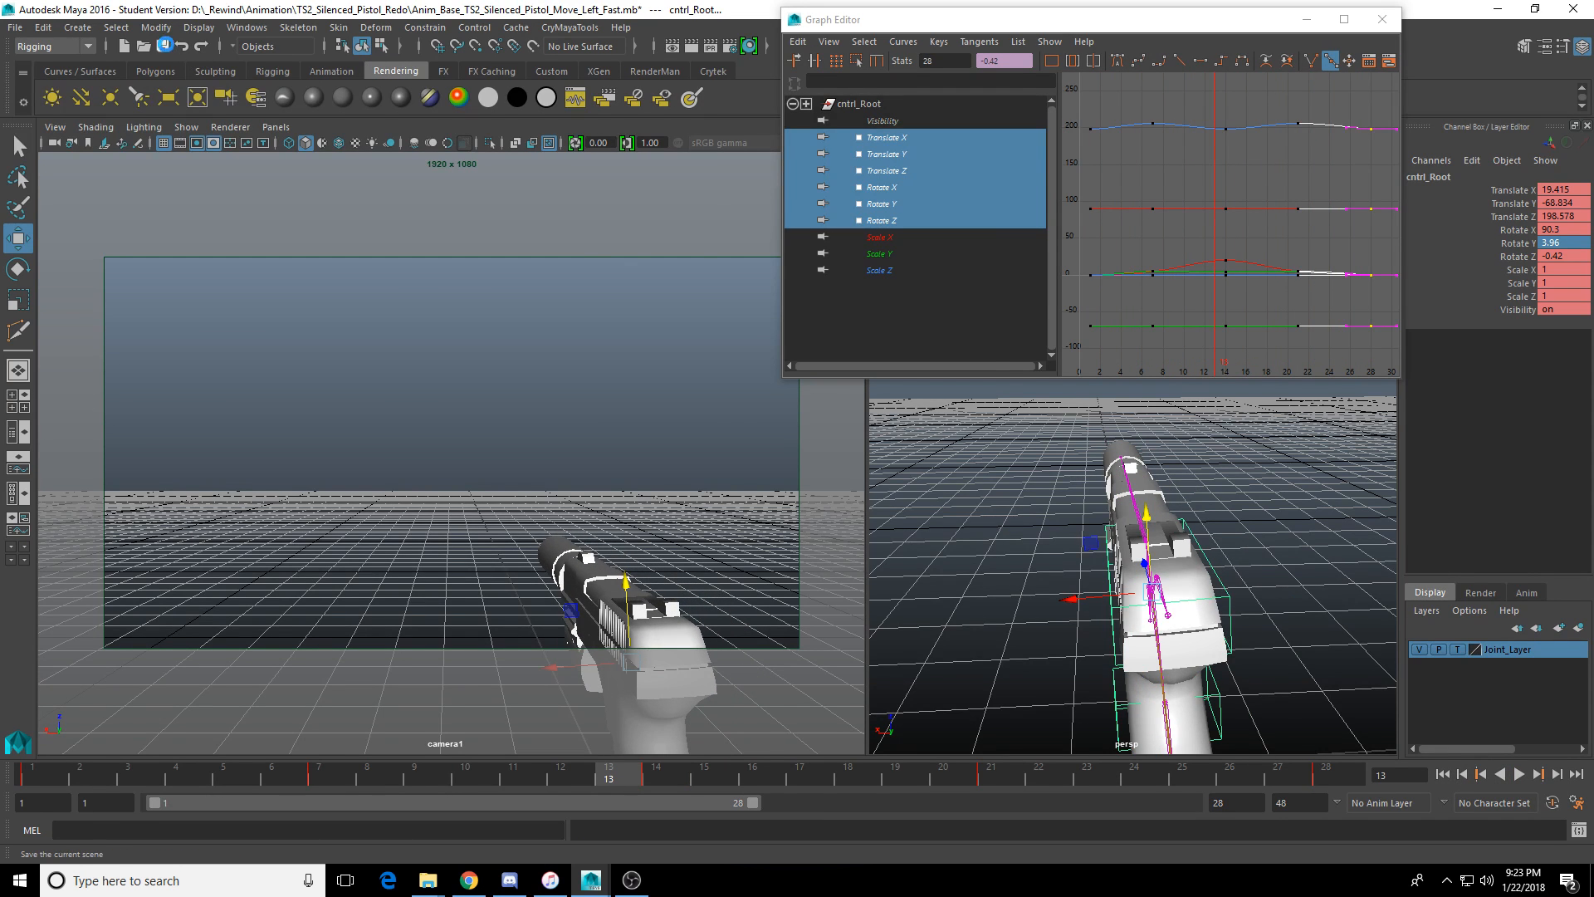
click(163, 46)
click(760, 455)
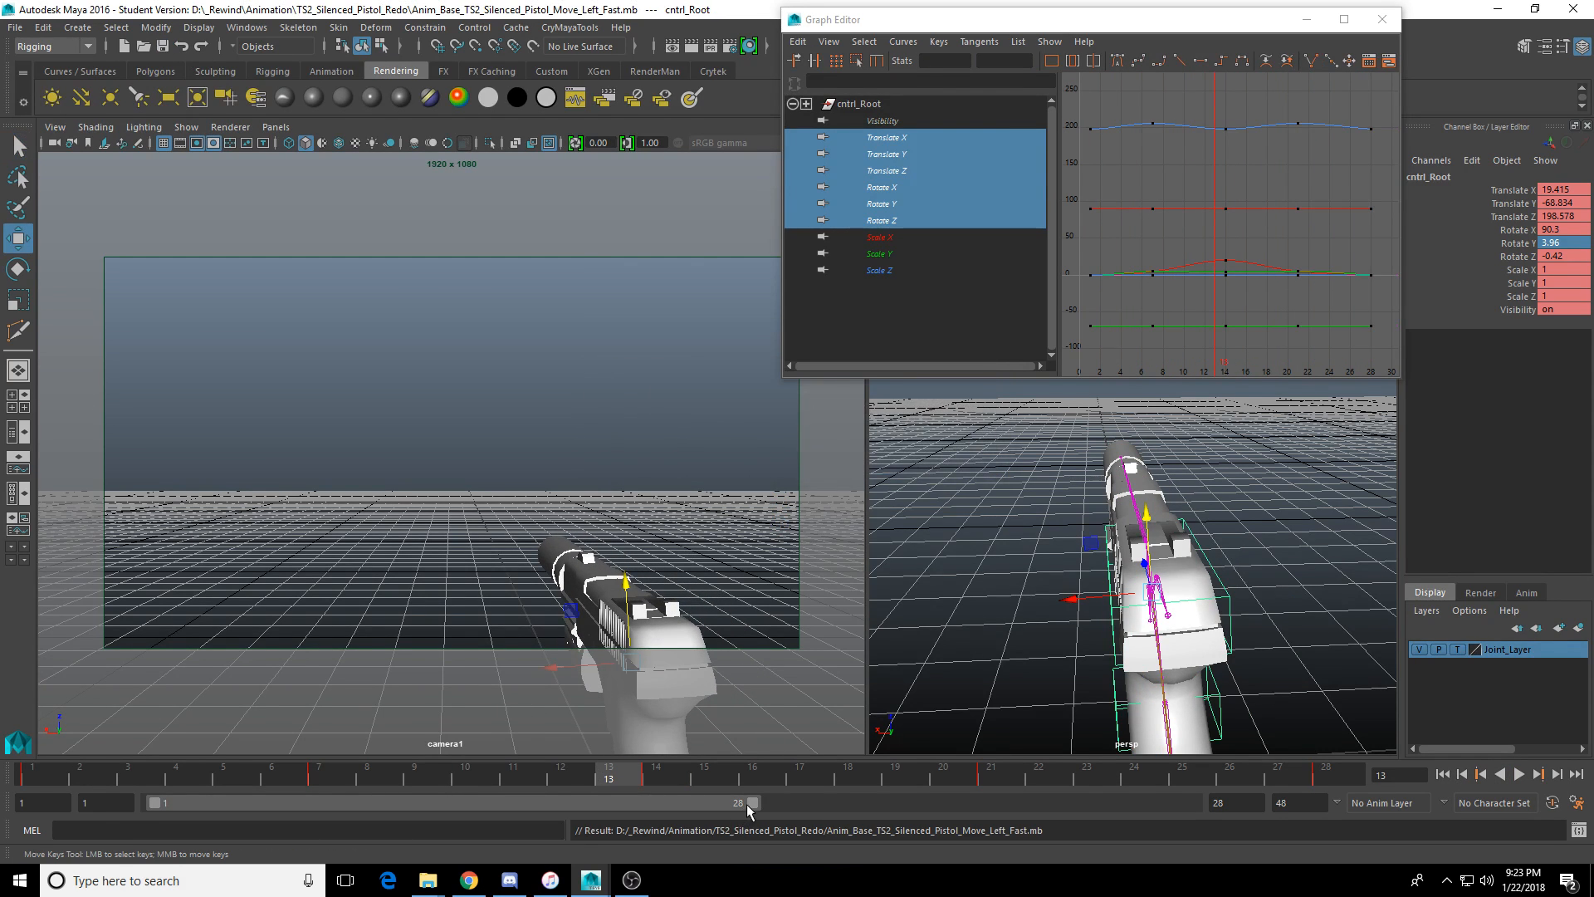
Extend the playback range to frame 48 and set the animation end time to 80.
drag(751, 803, 1193, 804)
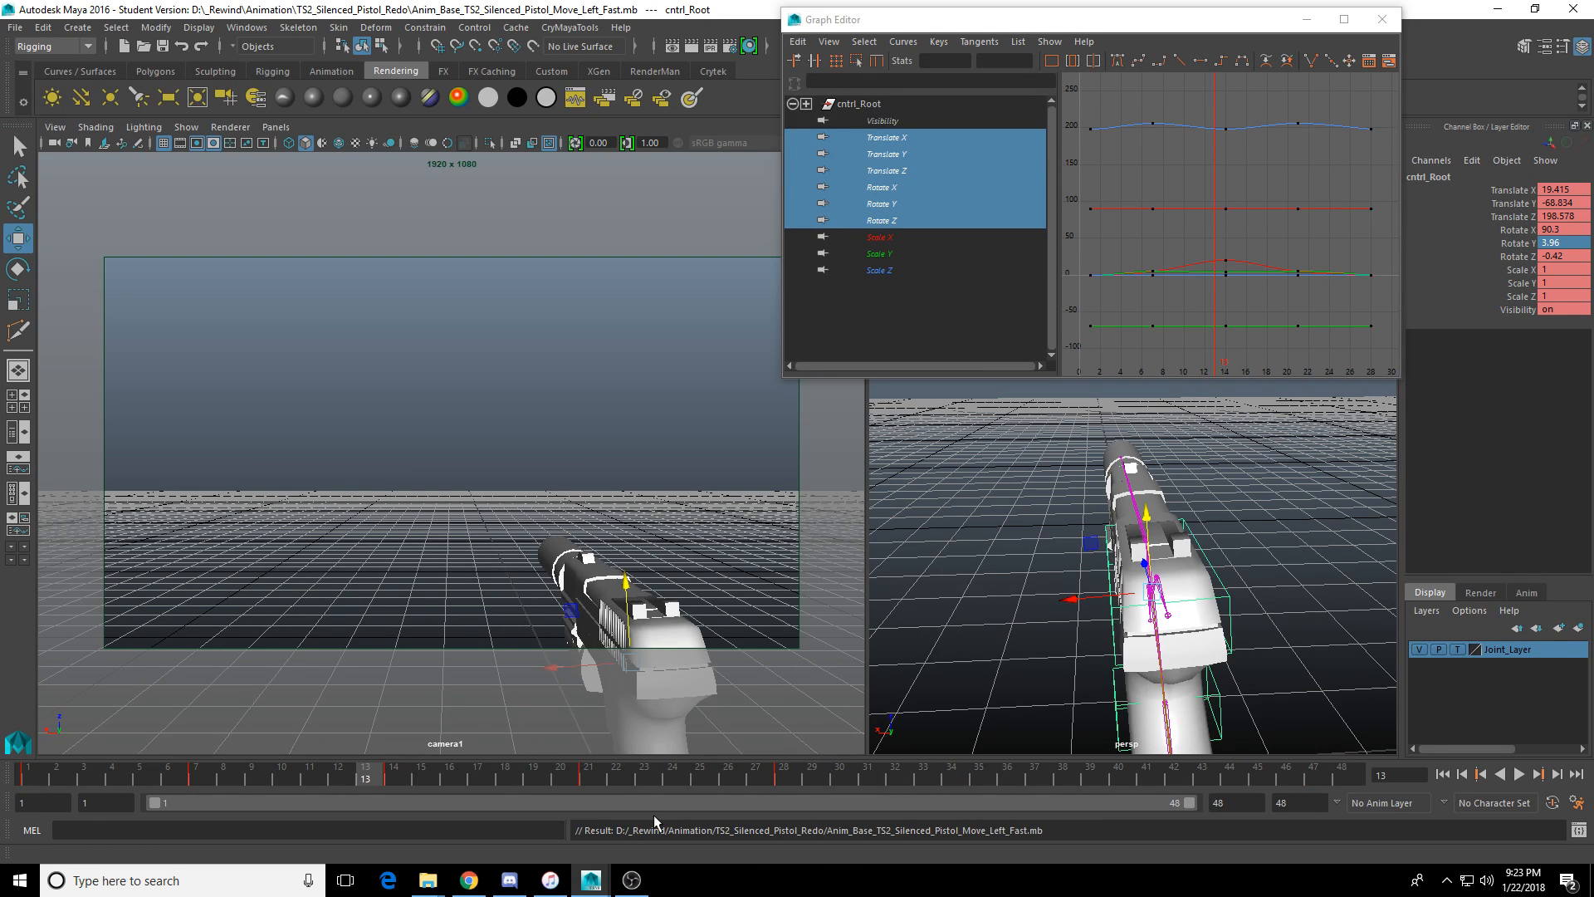
drag(298, 769, 197, 775)
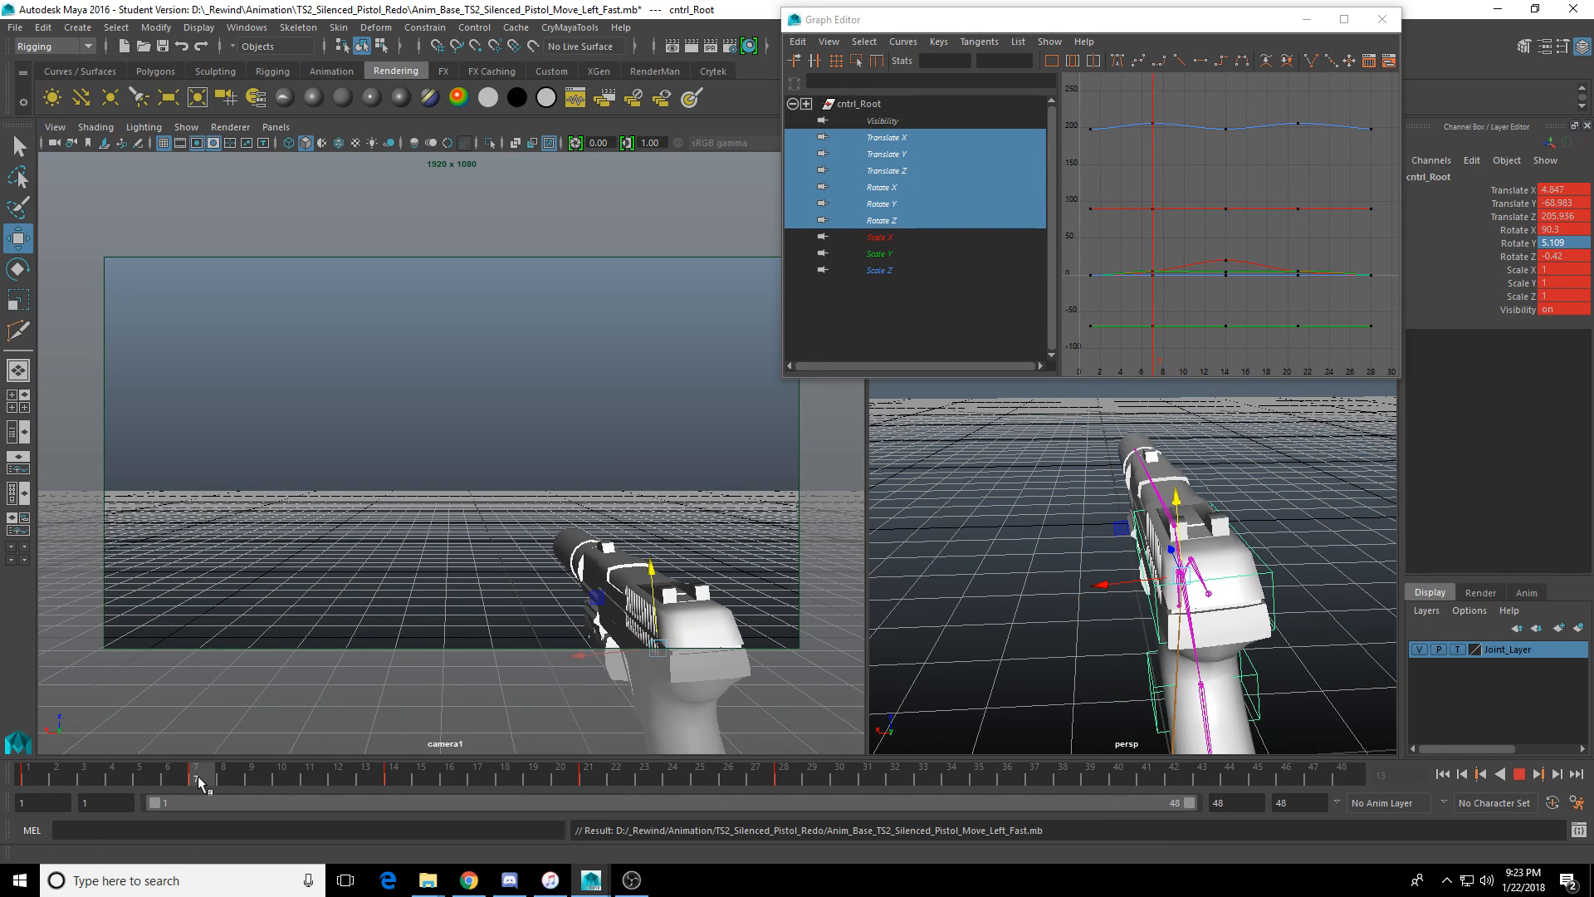
drag(1311, 803, 1165, 804)
text(80)
key(Return)
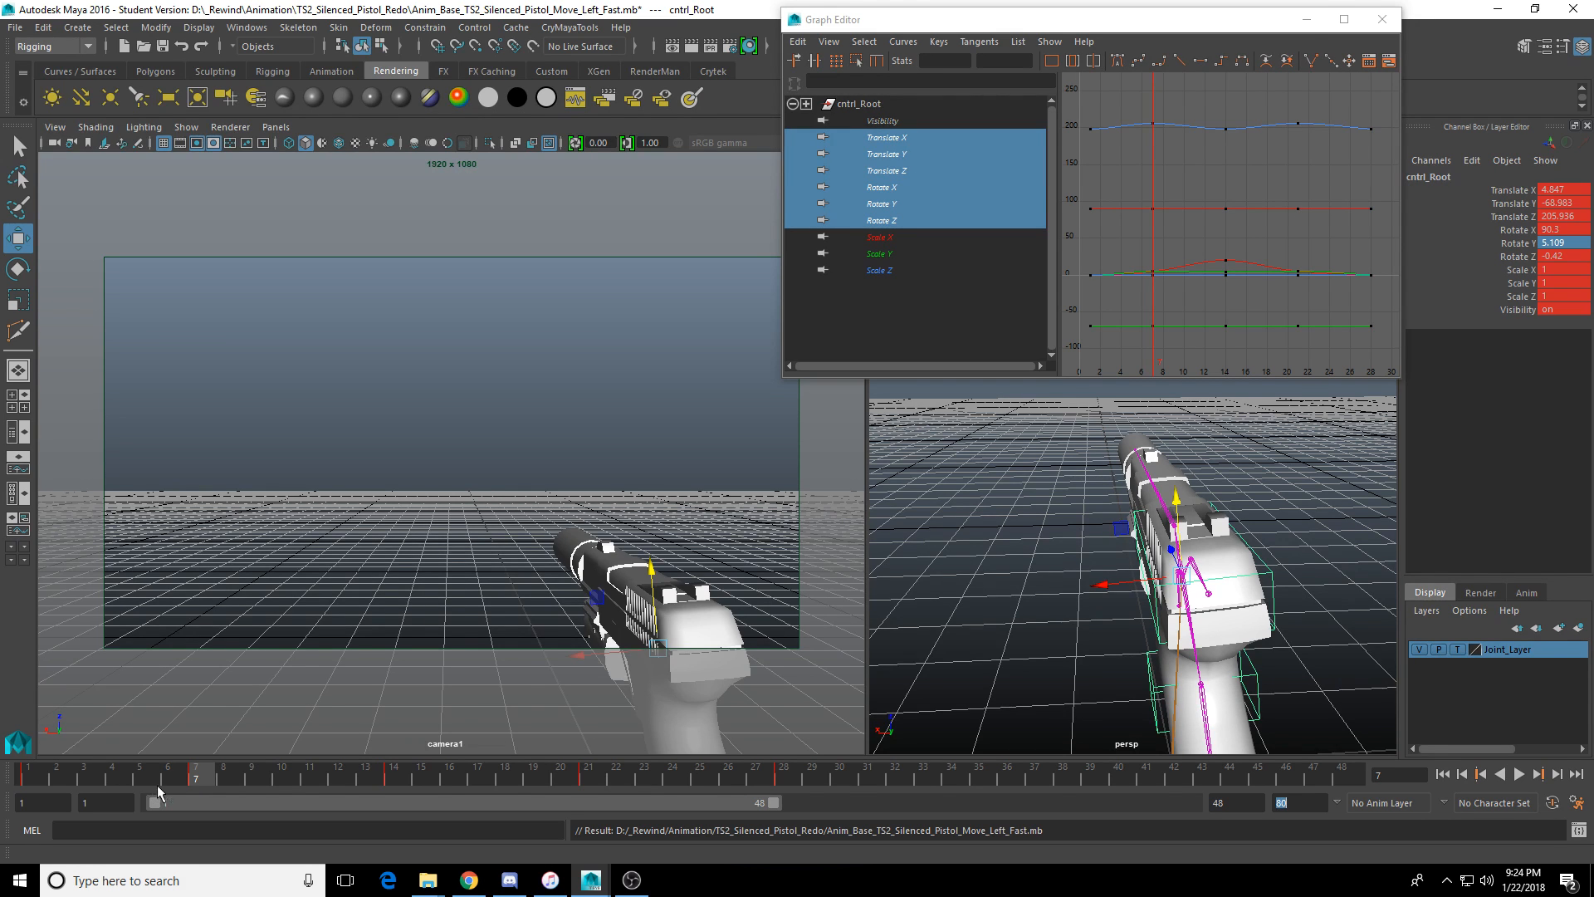
Shift the root control's keys at frames 21 and 28 to frames 35 and 42, and return to frame 7.
mouse_move(201, 774)
mouse_down()
mouse_move(253, 780)
mouse_move(176, 782)
mouse_move(196, 782)
mouse_up()
shift+drag(522, 774, 861, 776)
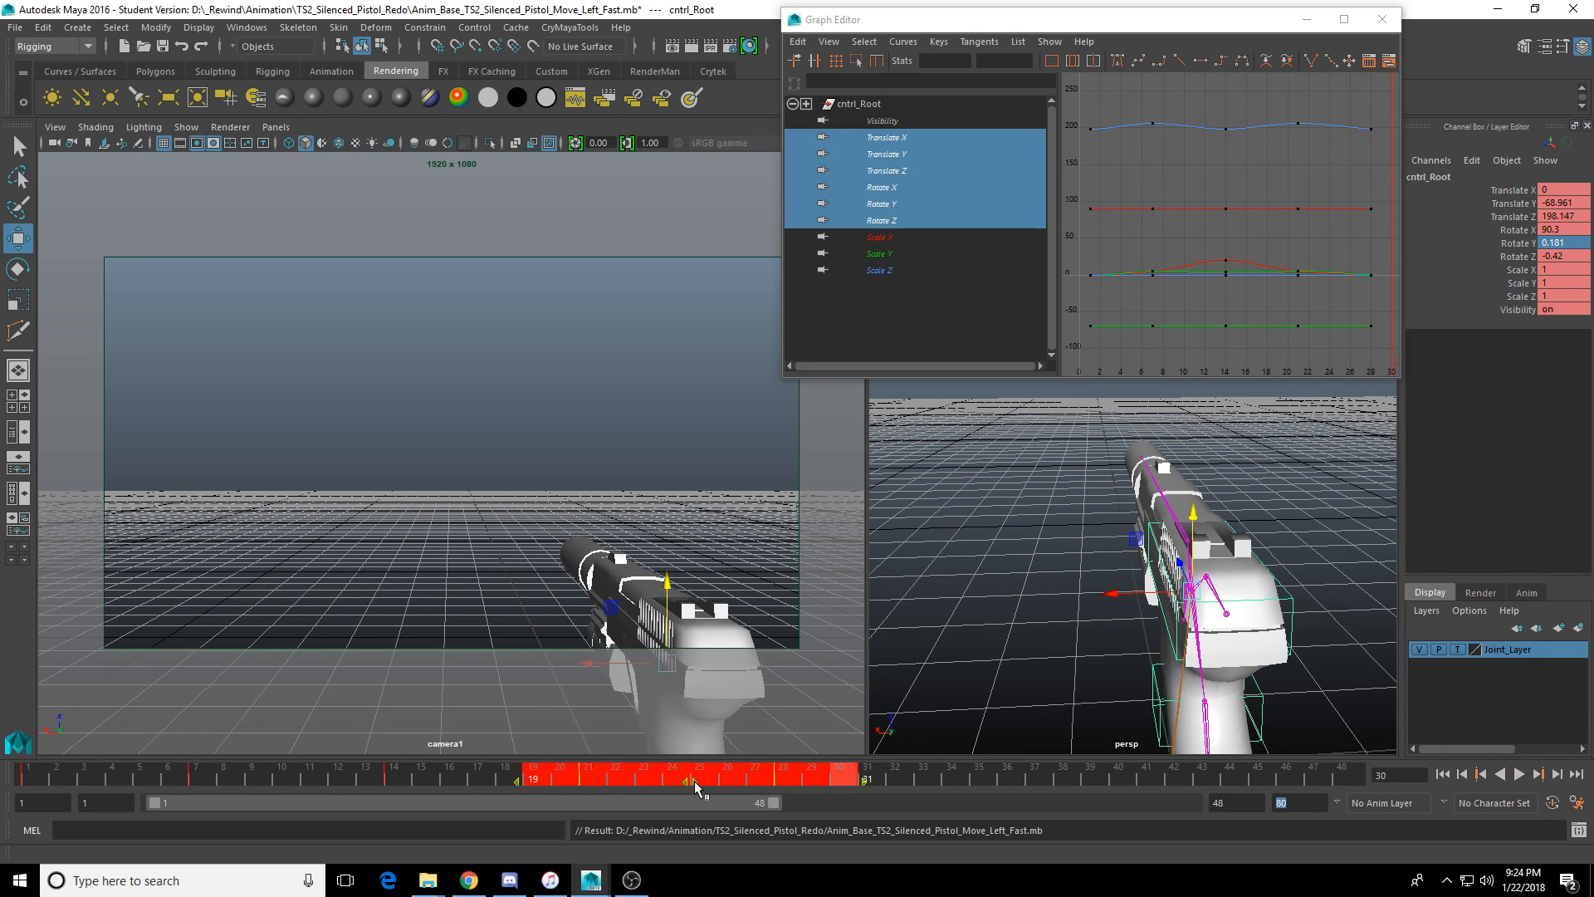
drag(696, 785, 1087, 782)
drag(756, 778, 199, 779)
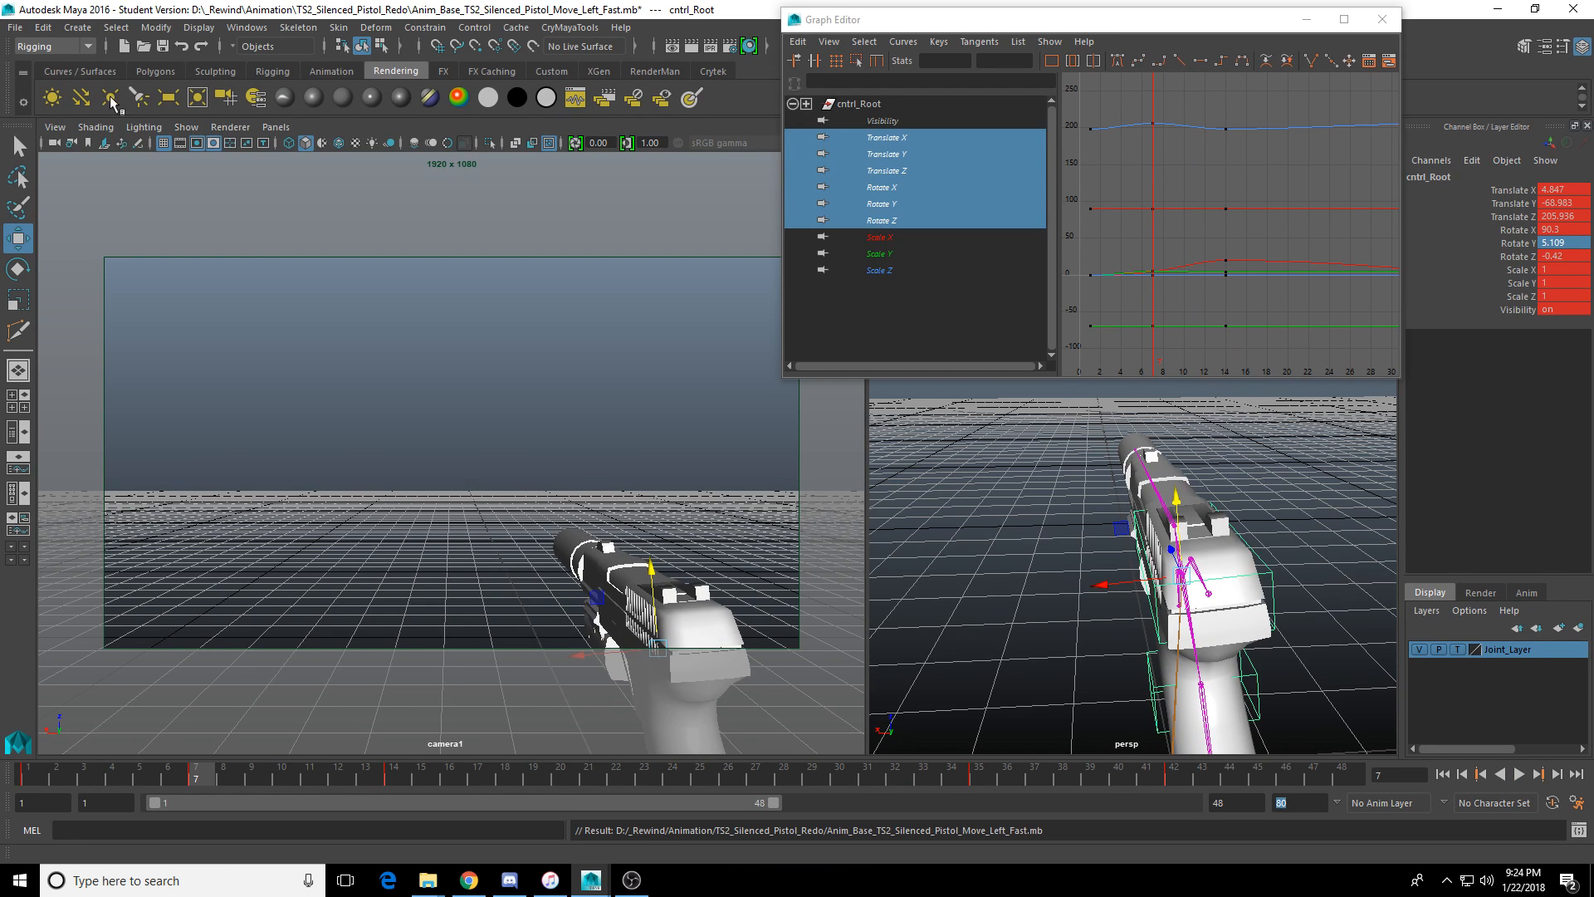
Save the scene under the new name Anim_Base_TS2_Silenced_Pistol_Move_Left_Slow.mb.
click(15, 28)
click(84, 111)
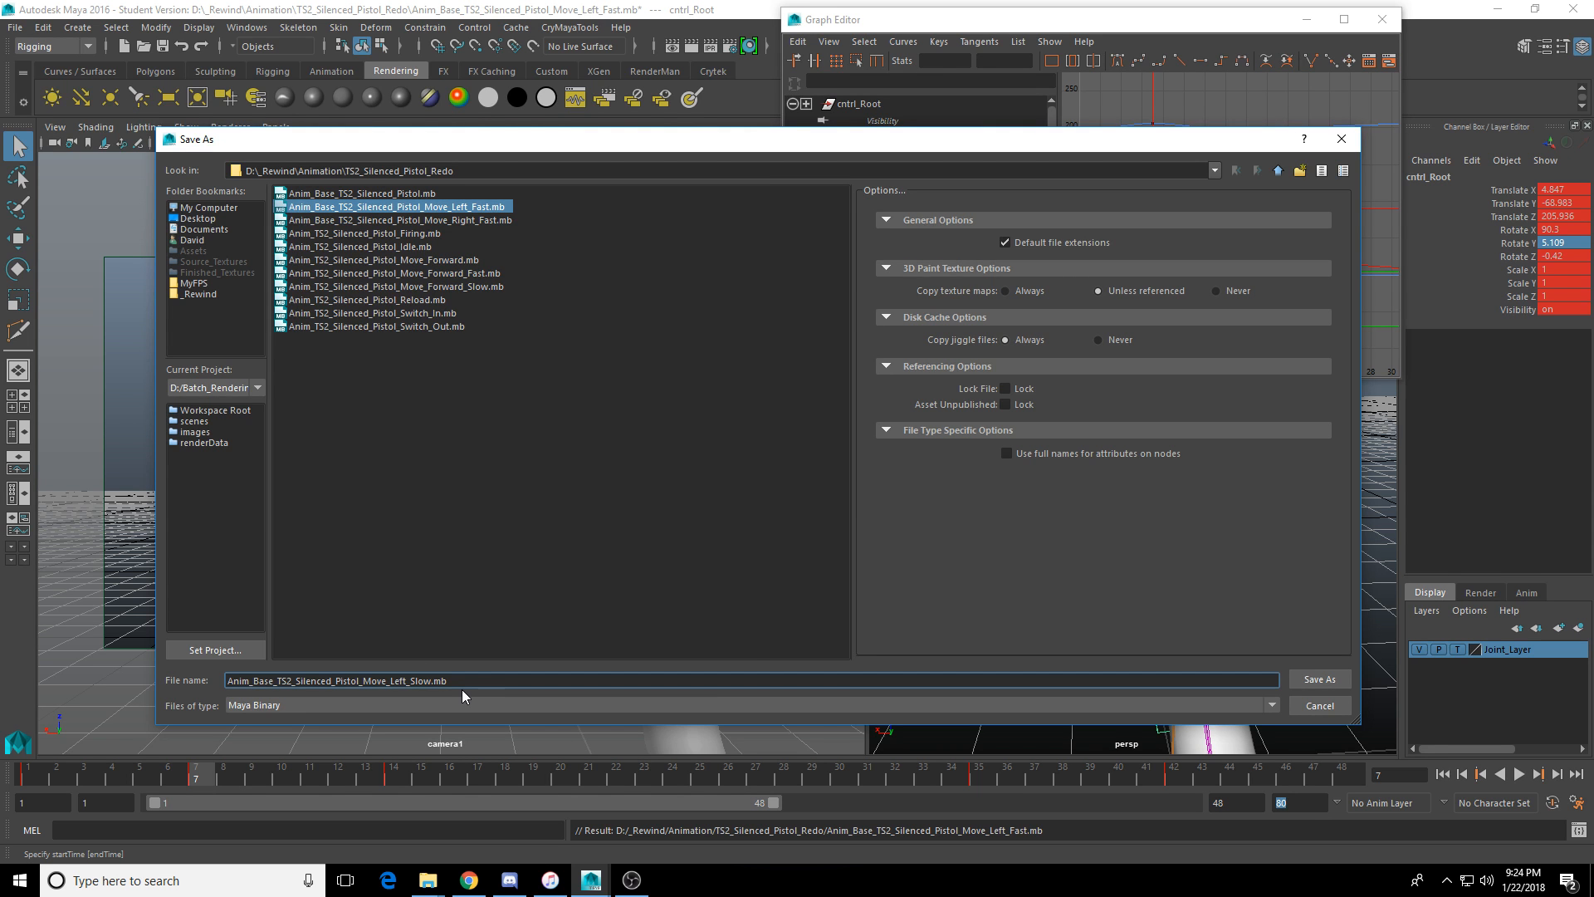
key(Return)
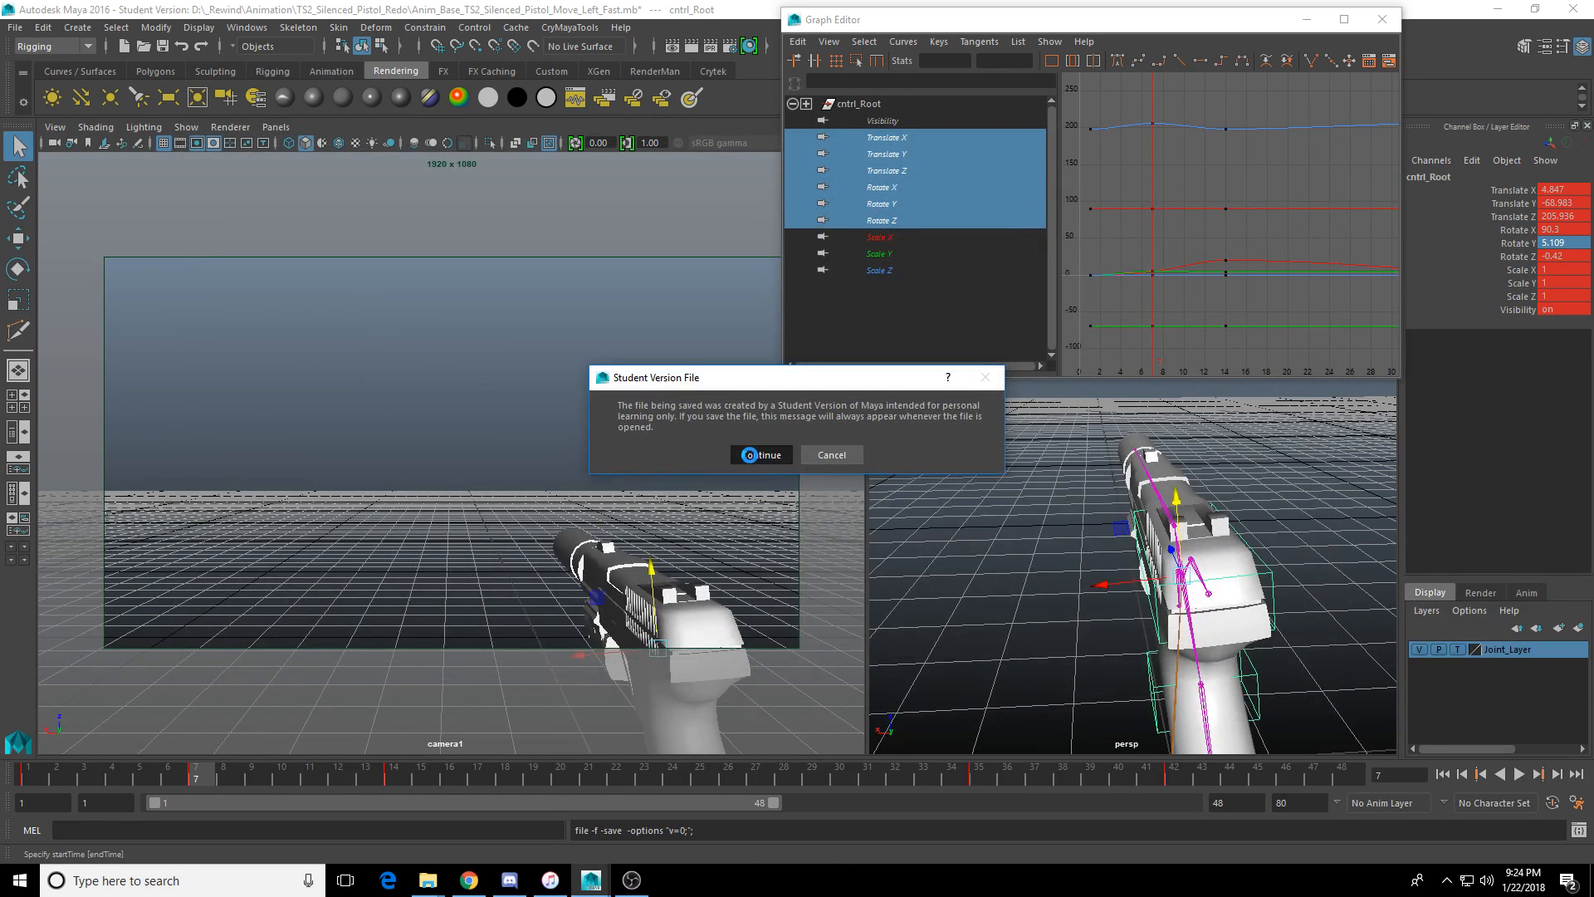
click(750, 455)
key(w)
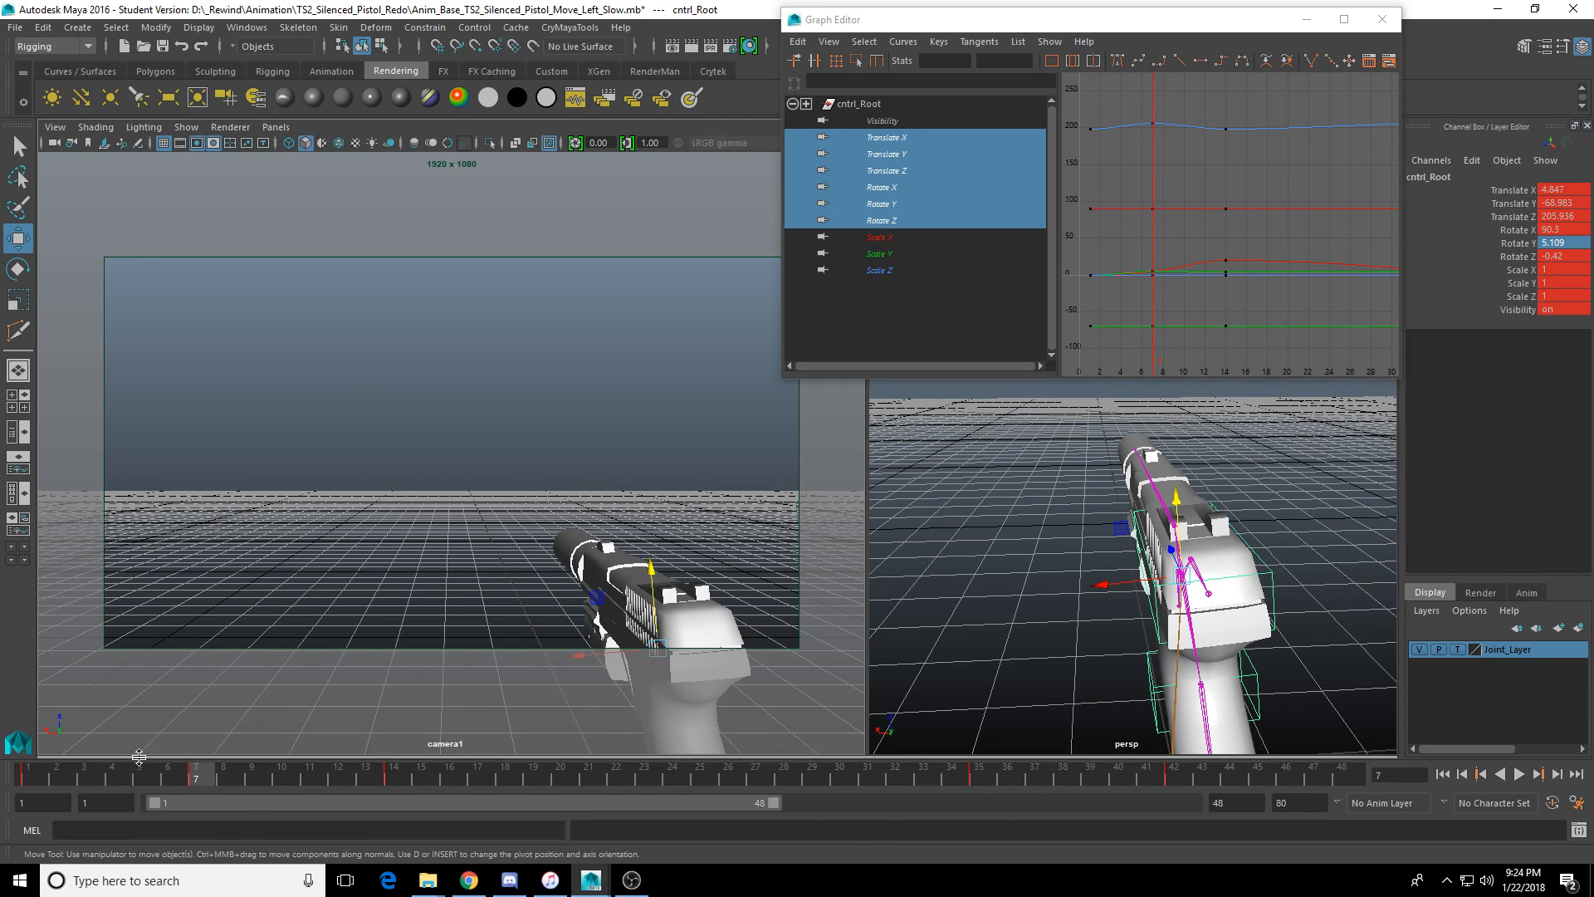
Scrub the early frames and move the root control's frame 14 keys to frame 26.
drag(139, 784, 233, 784)
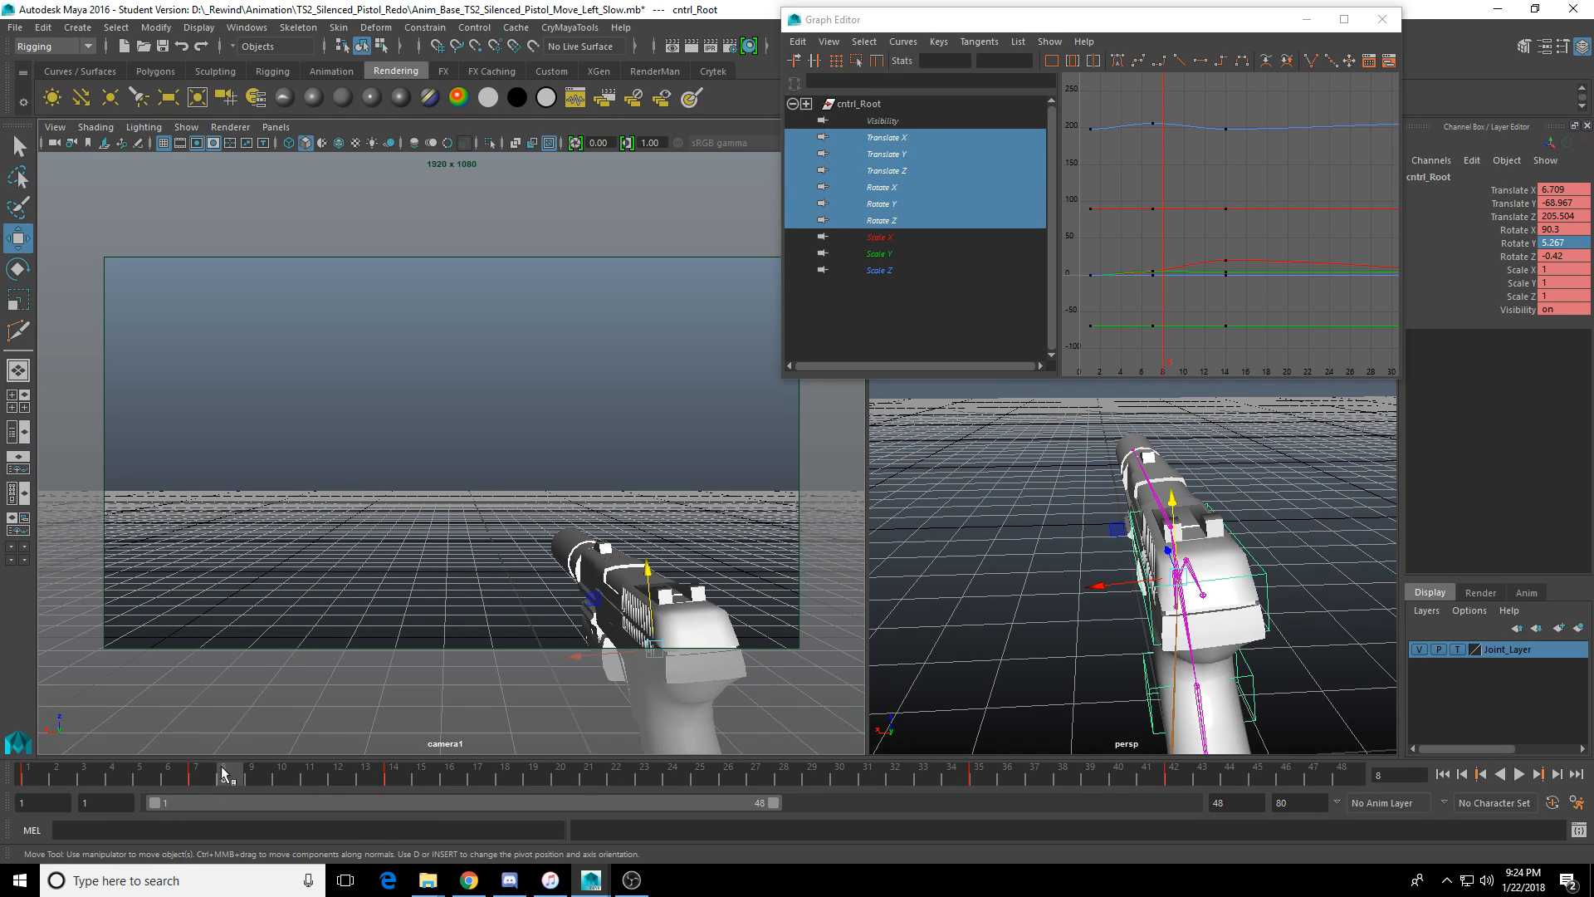
mouse_move(137, 780)
mouse_down()
mouse_move(55, 776)
mouse_move(211, 782)
mouse_up()
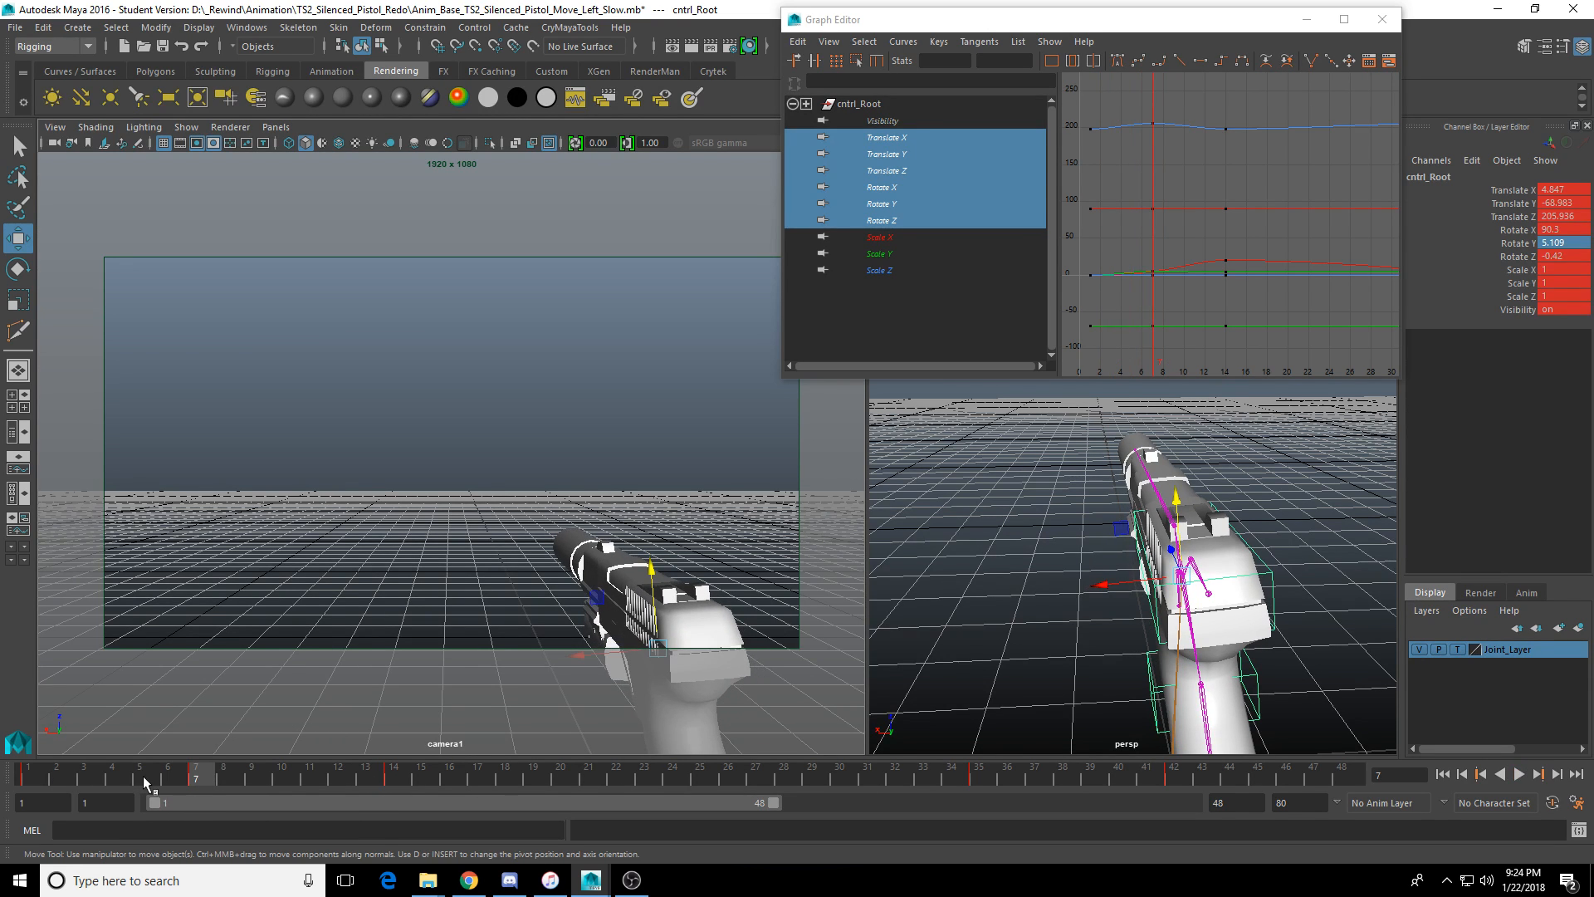
click(384, 776)
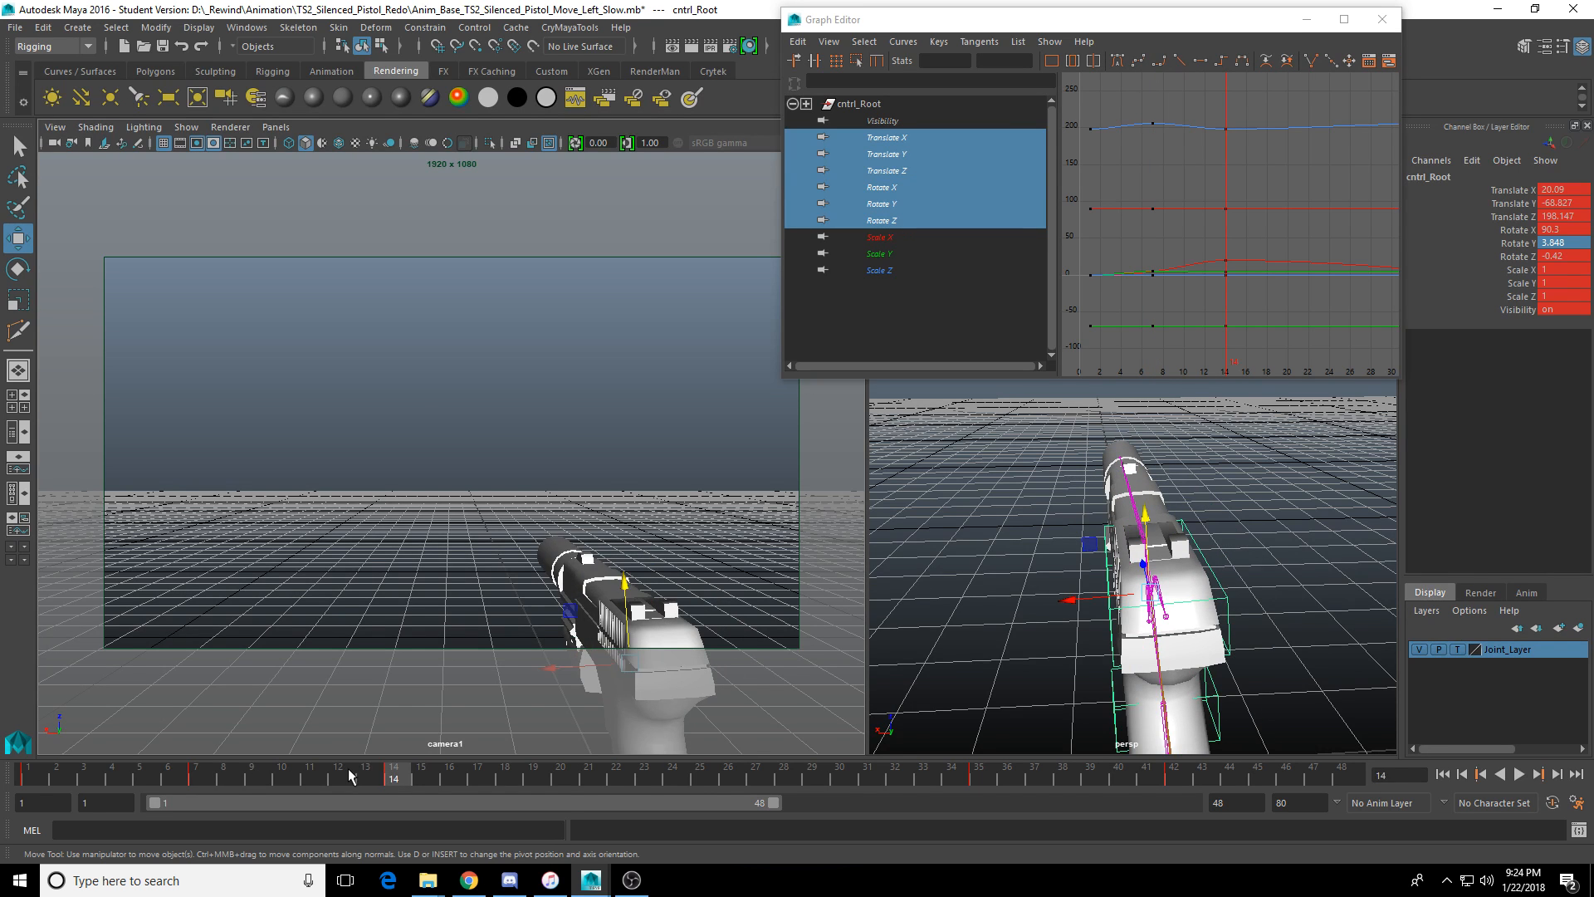
shift+drag(343, 776, 535, 778)
drag(438, 781, 773, 781)
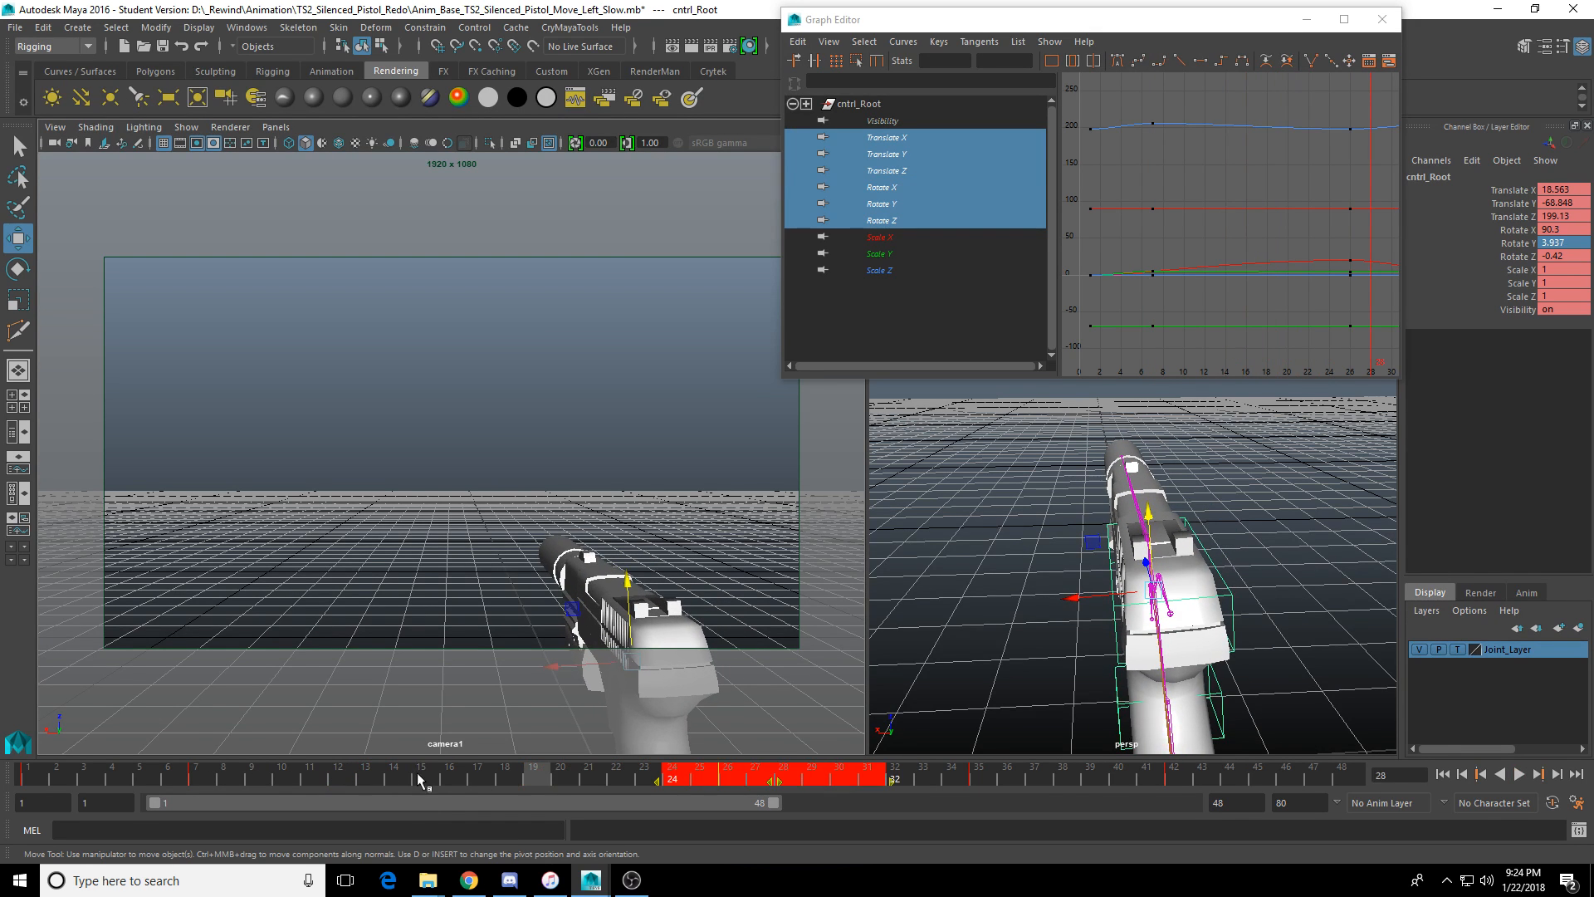
Move the root control's frame 7 keys to frame 18 on the timeline.
click(418, 779)
shift+drag(148, 778, 506, 786)
click(347, 772)
drag(397, 772, 507, 772)
Shift the playback range to frames 9–56 and select the keys between frames 25 and 43.
drag(623, 804, 728, 804)
shift+drag(665, 781, 978, 780)
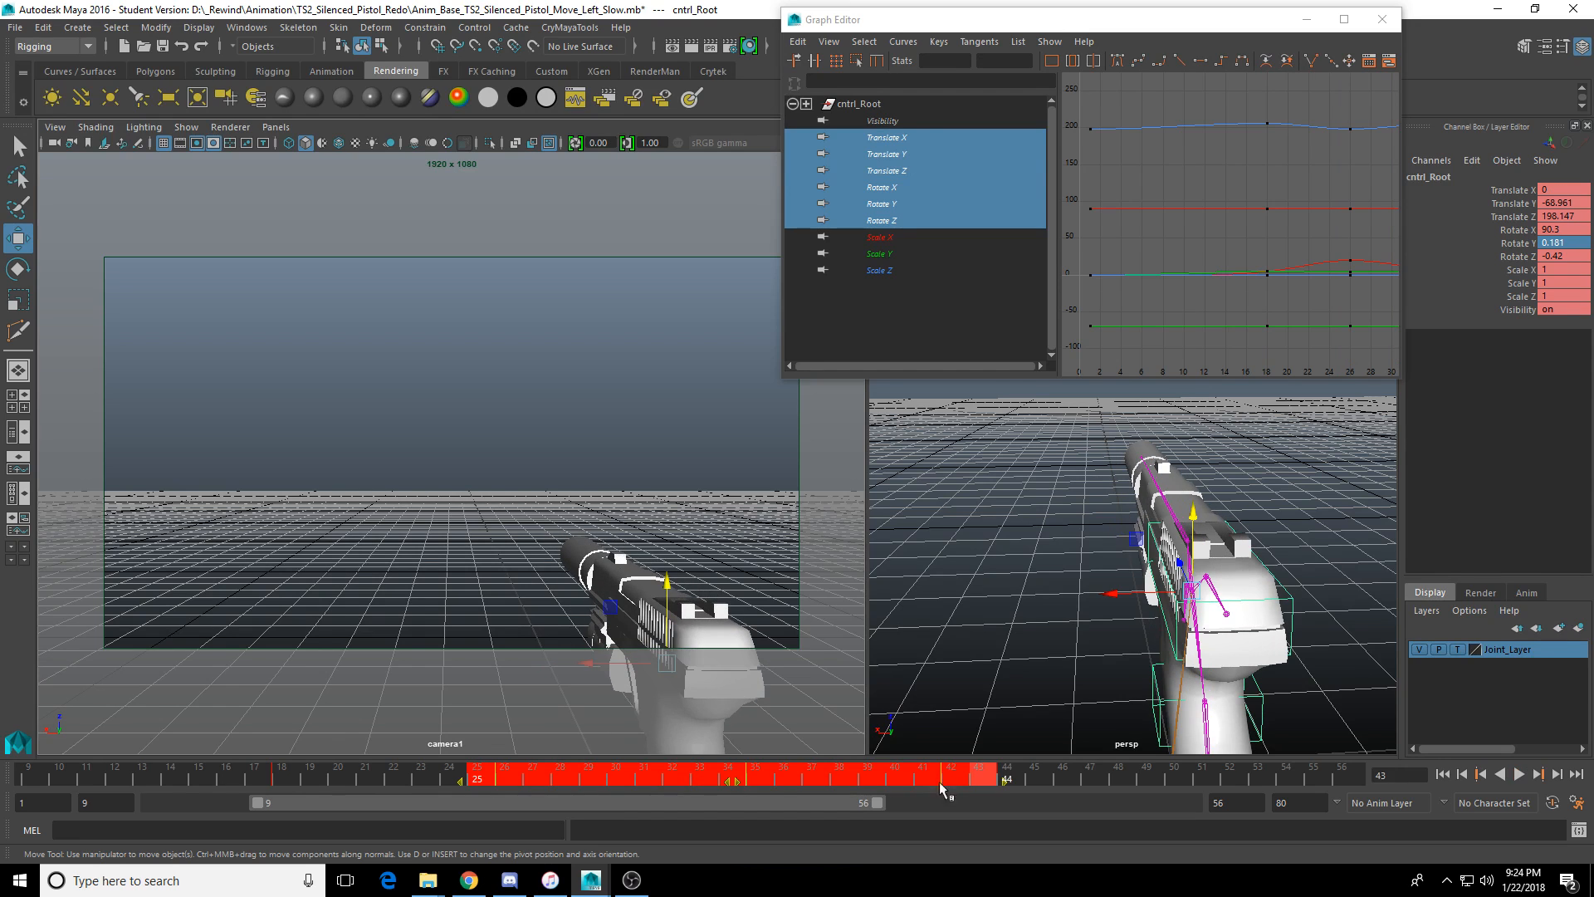
Shift cntrl_Root's keys after frame 18 forward on the timeline, placing the first of them on frame 36 and the others on 47 and 54.
drag(736, 780, 1060, 781)
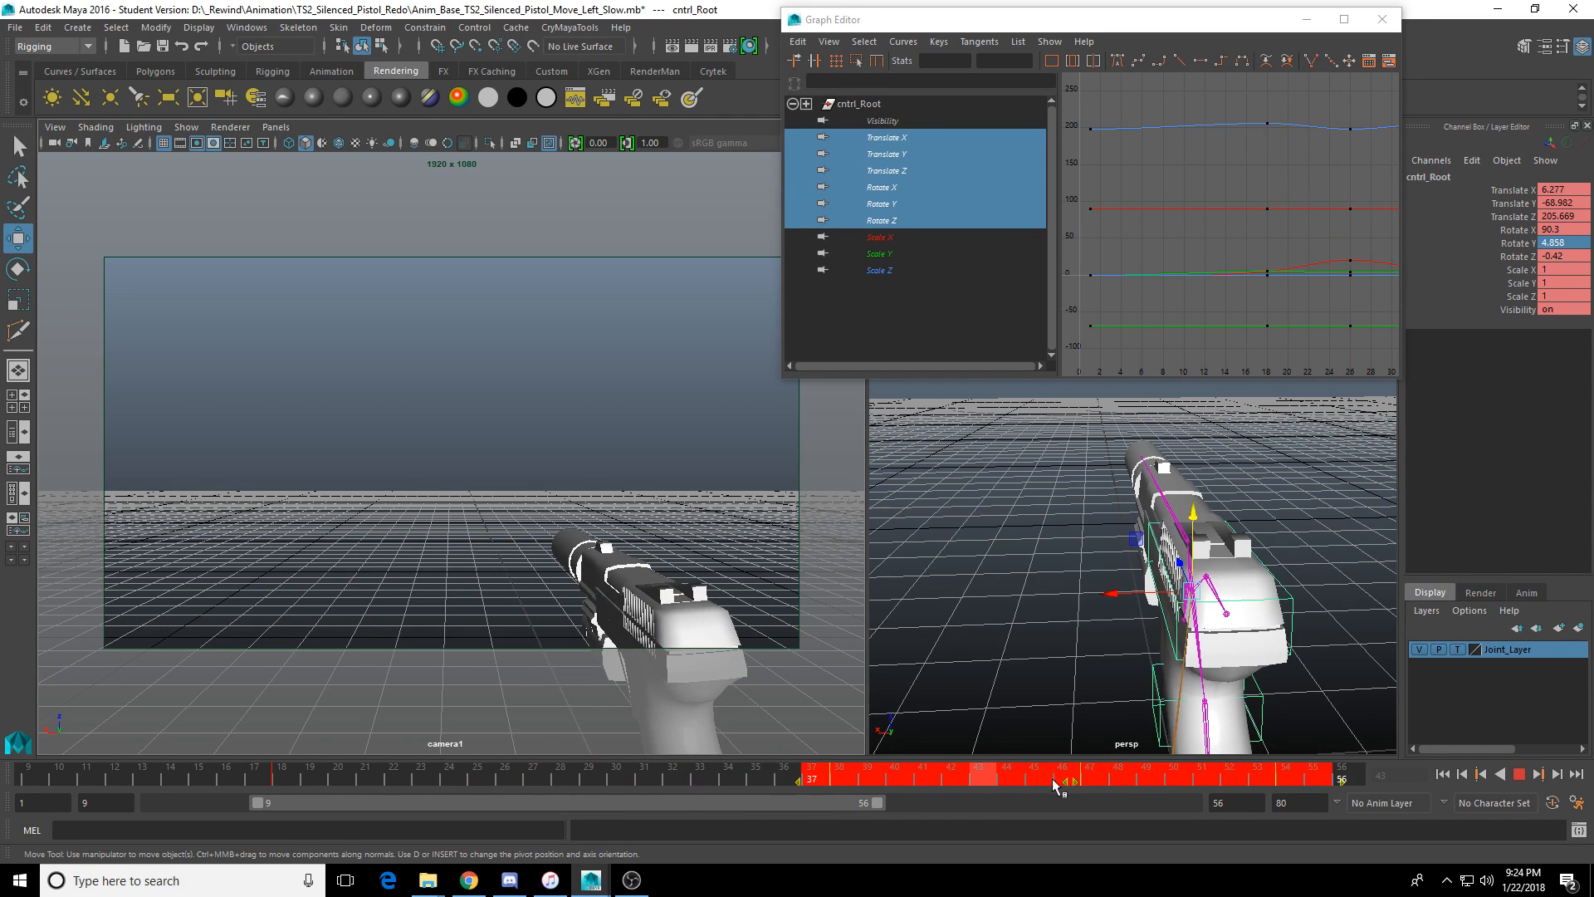
click(747, 773)
shift+drag(818, 776, 785, 790)
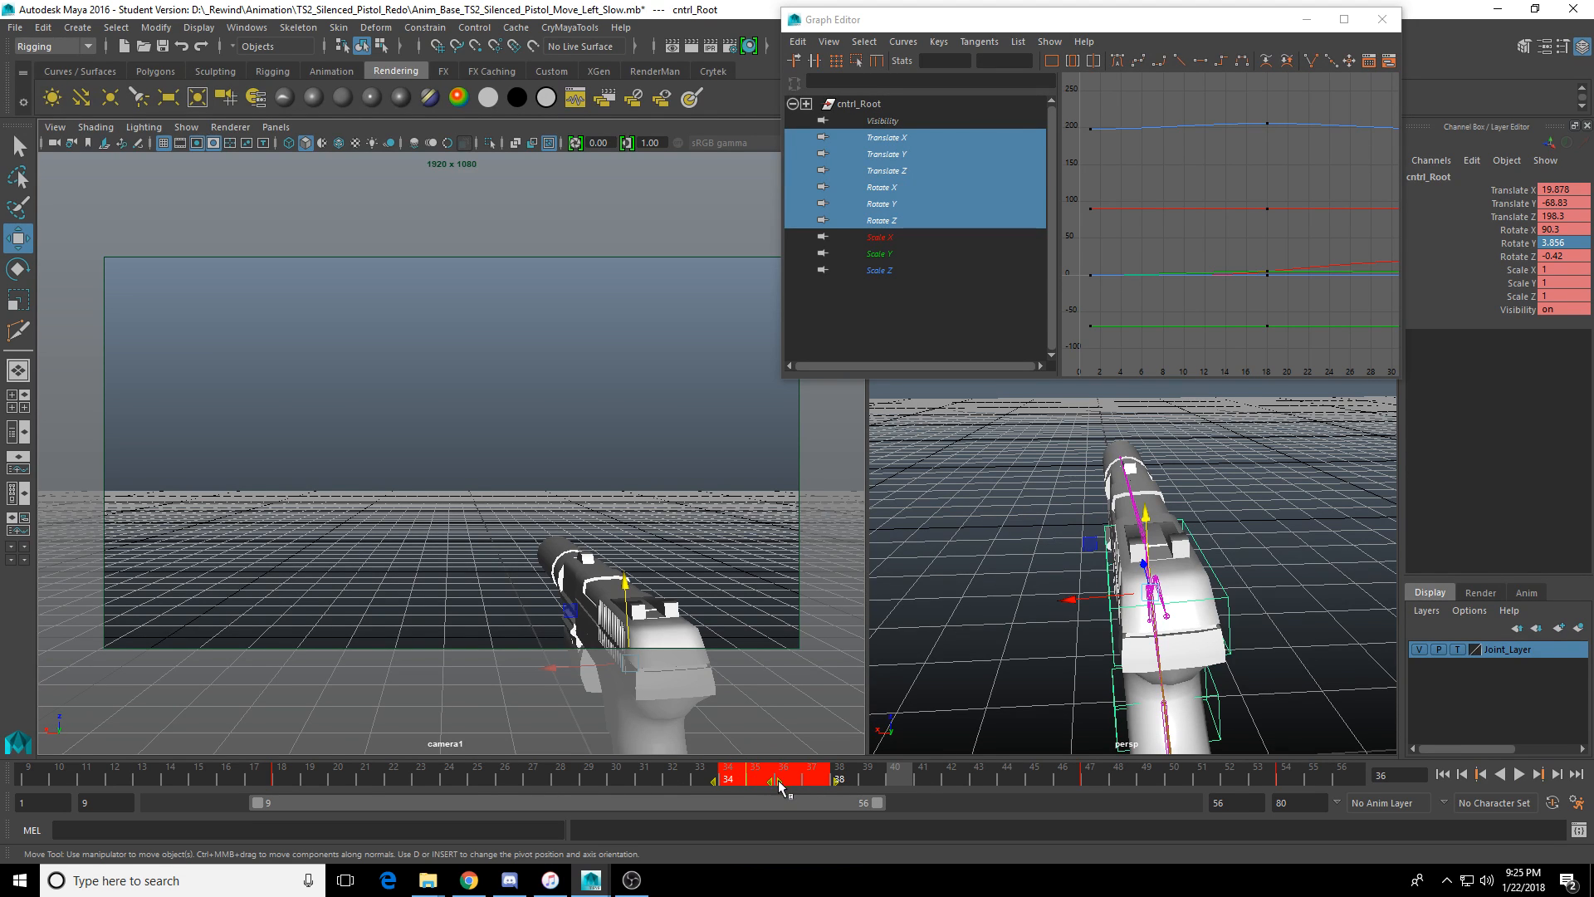
click(701, 777)
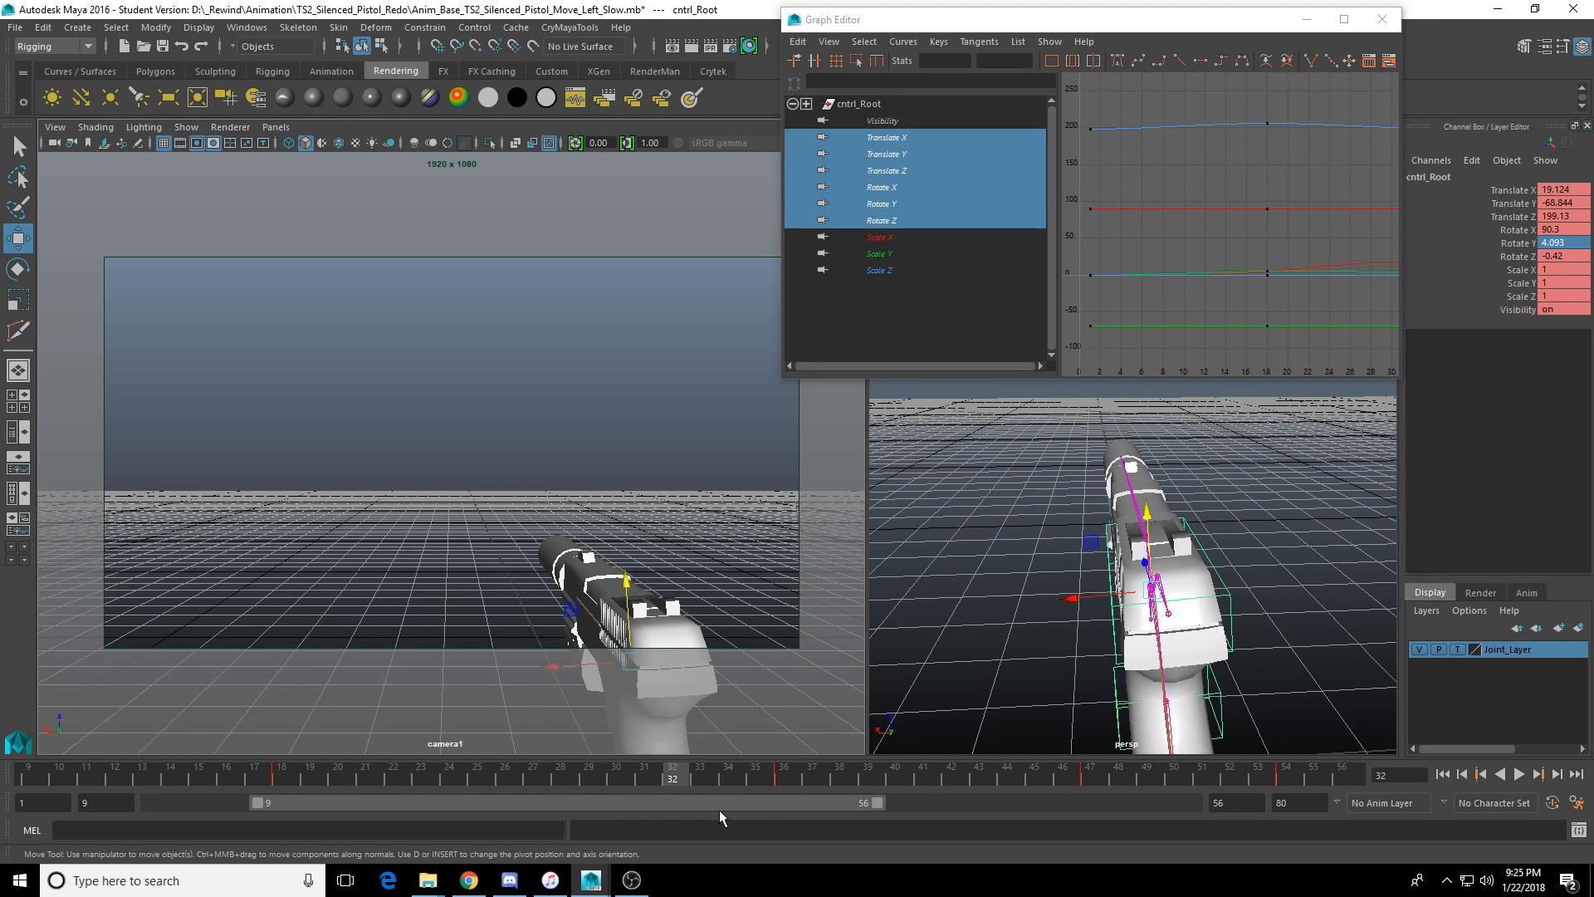
Shift cntrl_Root's last two keys forward seven frames, to frames 54 and 61.
drag(719, 809, 905, 804)
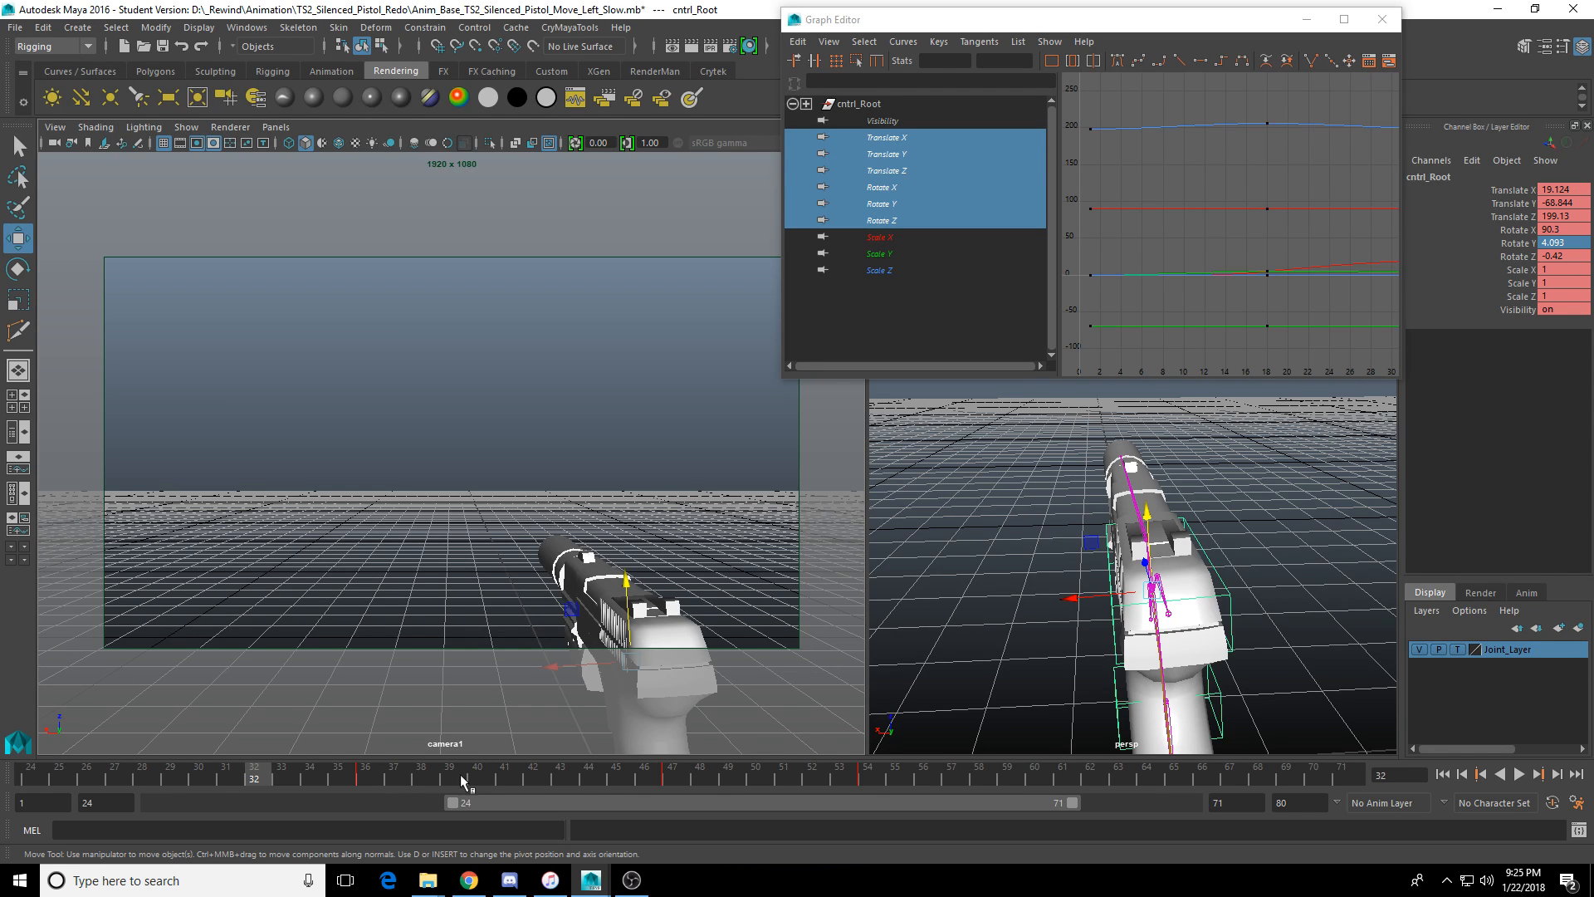
shift+drag(643, 776, 899, 776)
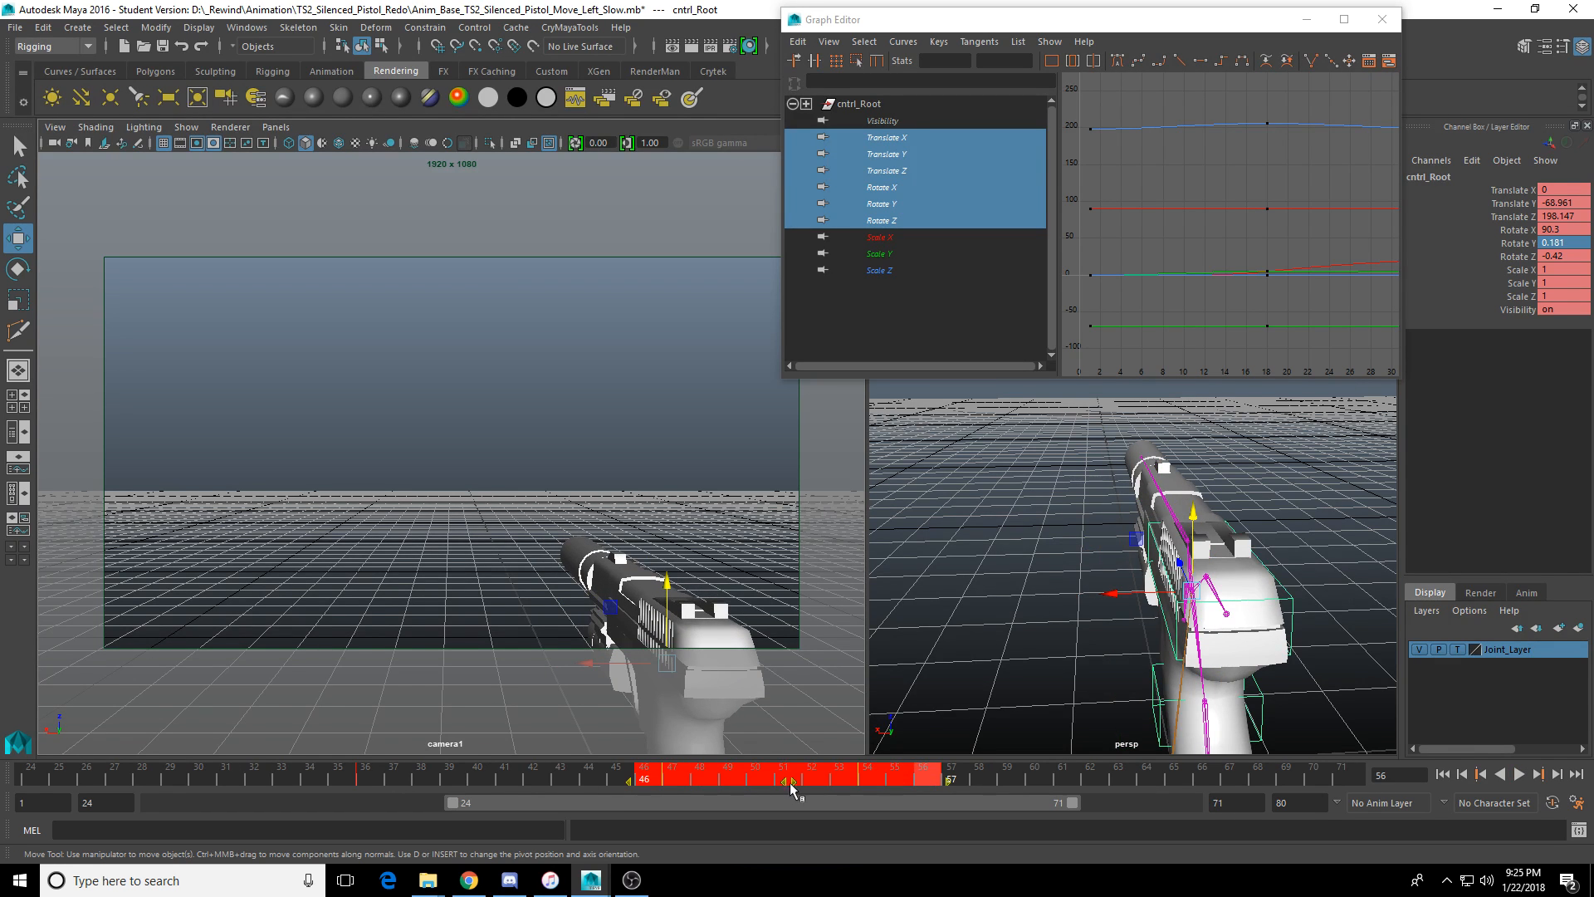
drag(795, 782, 988, 793)
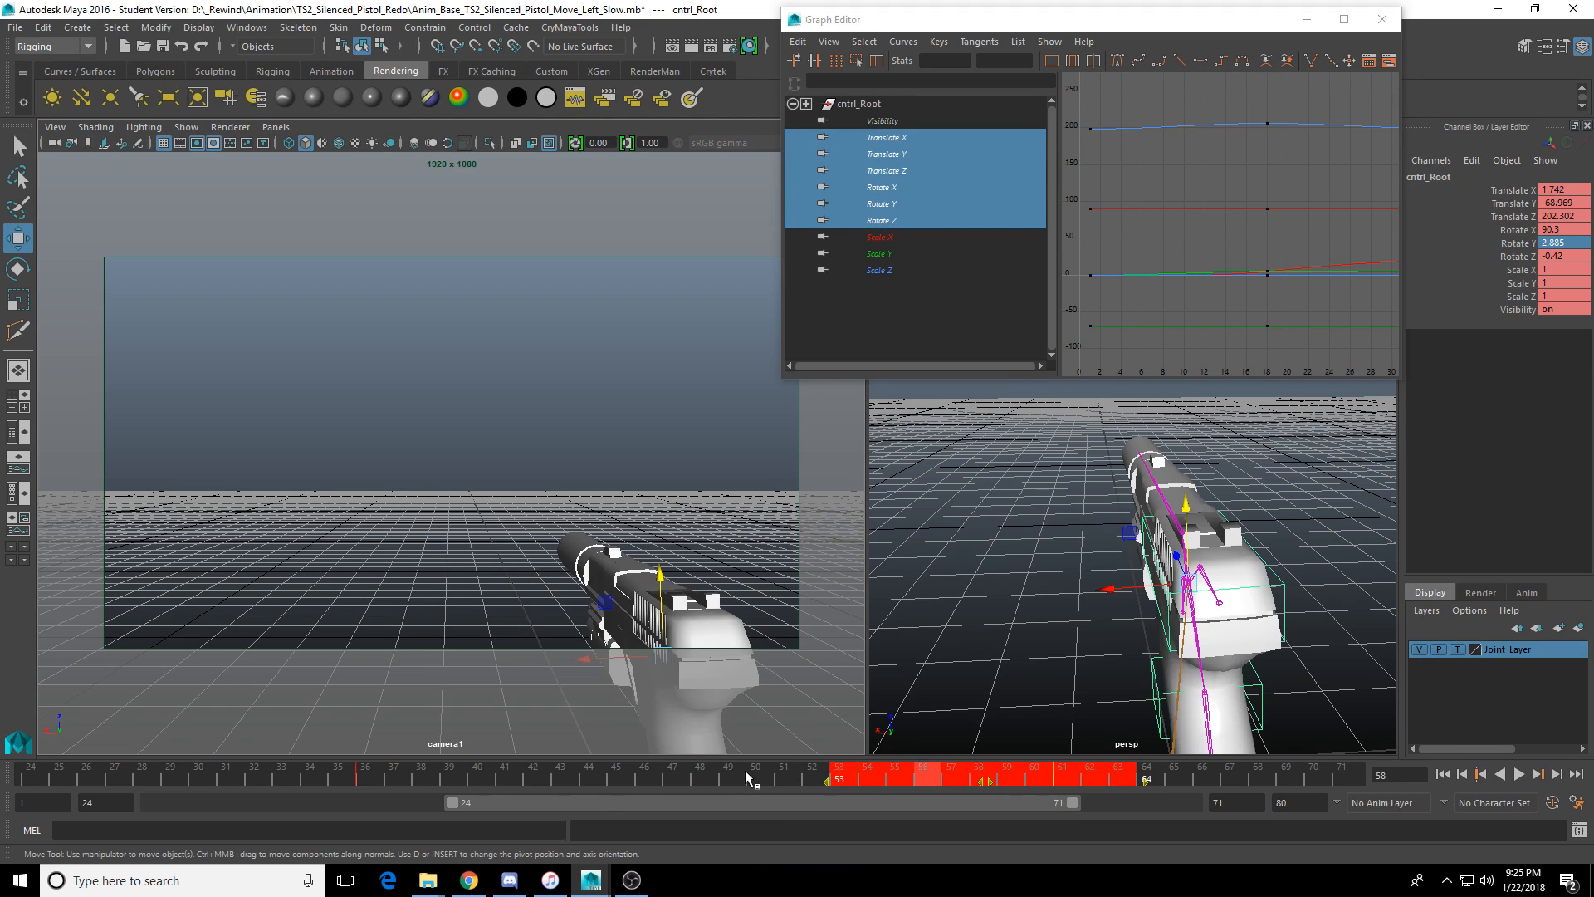
click(745, 770)
Move cntrl_Root's final key to frame 72.
drag(779, 802, 906, 804)
key(alt+v)
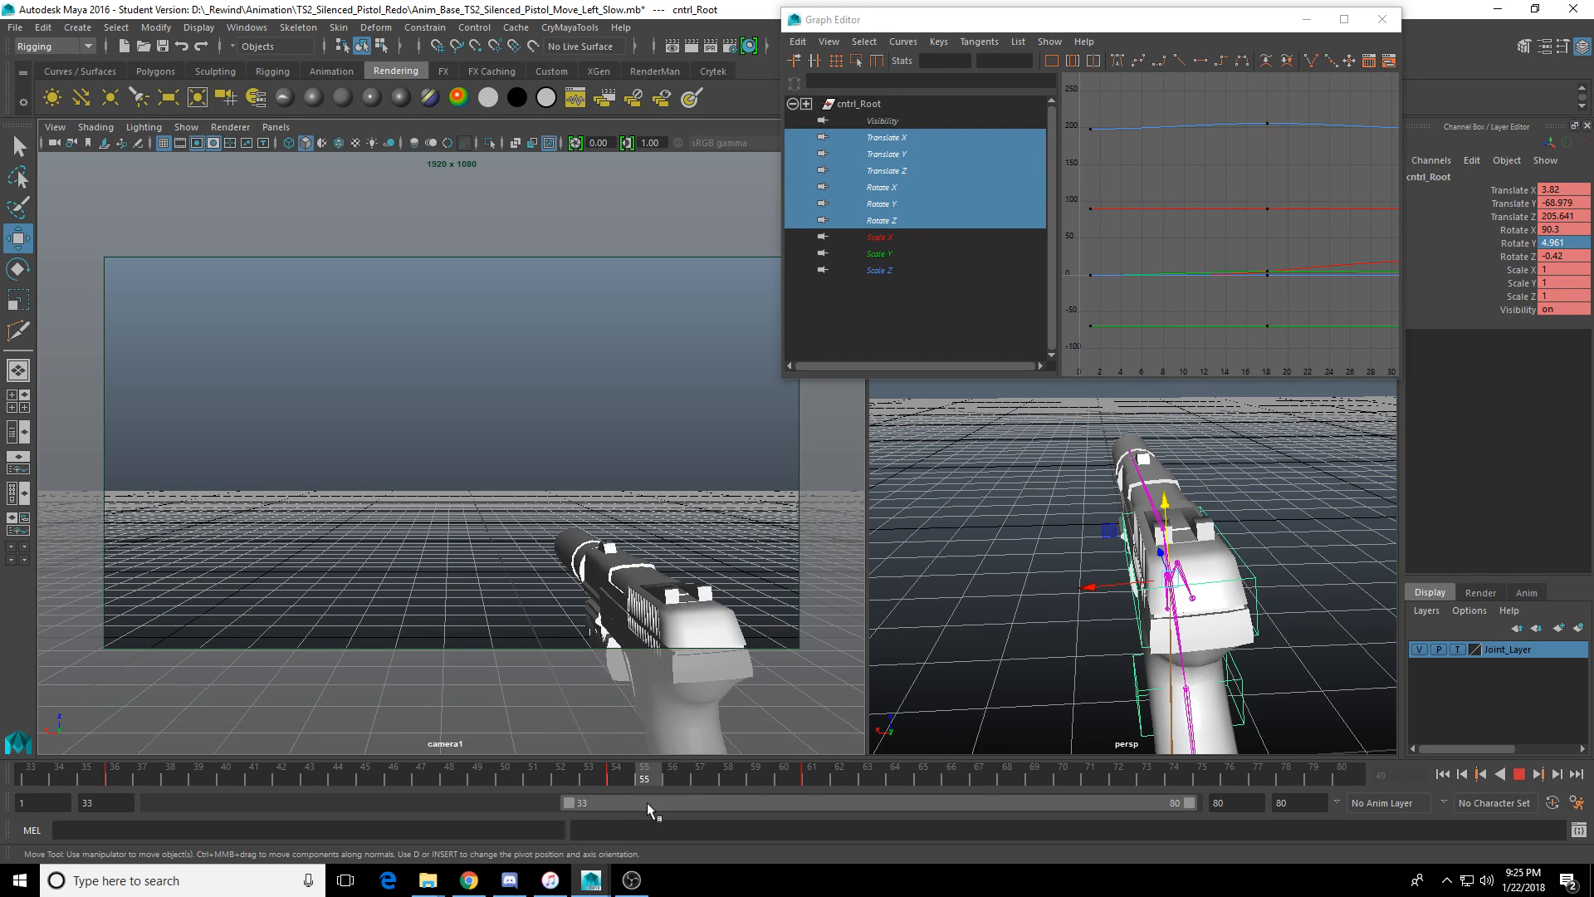
shift+drag(783, 777, 1115, 797)
key(alt+v)
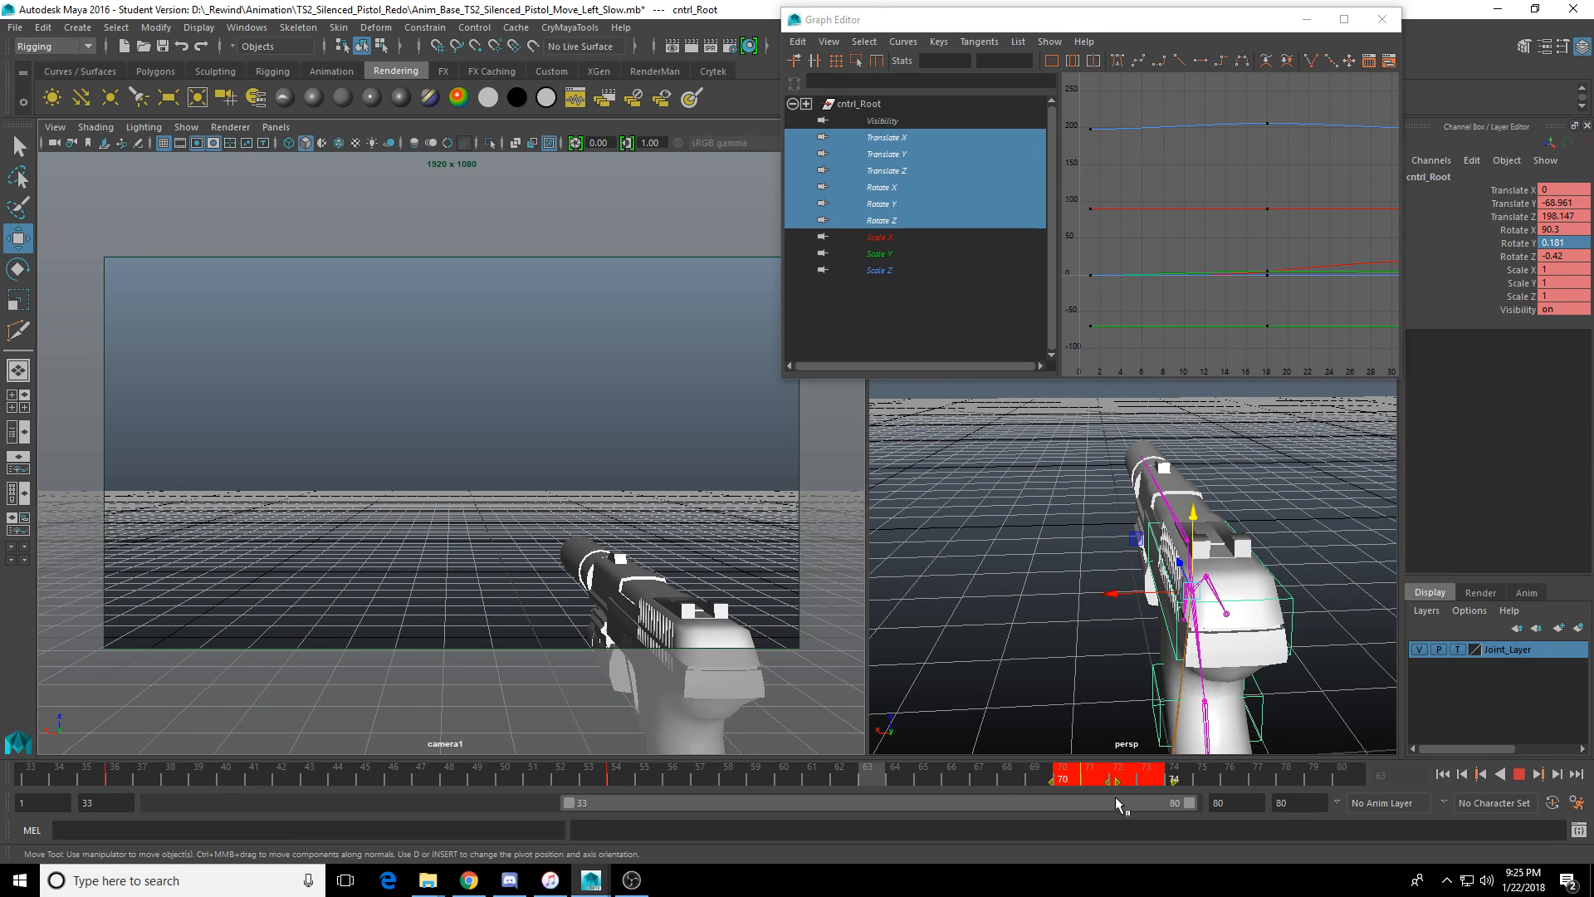
drag(1114, 796, 1149, 787)
Set the playback range to frames 1 to 72 and play the animation through to check its timing.
mouse_move(1030, 775)
mouse_down()
mouse_move(711, 773)
mouse_move(1121, 780)
mouse_move(597, 775)
mouse_move(155, 802)
mouse_up()
drag(1192, 804, 1087, 807)
click(1519, 775)
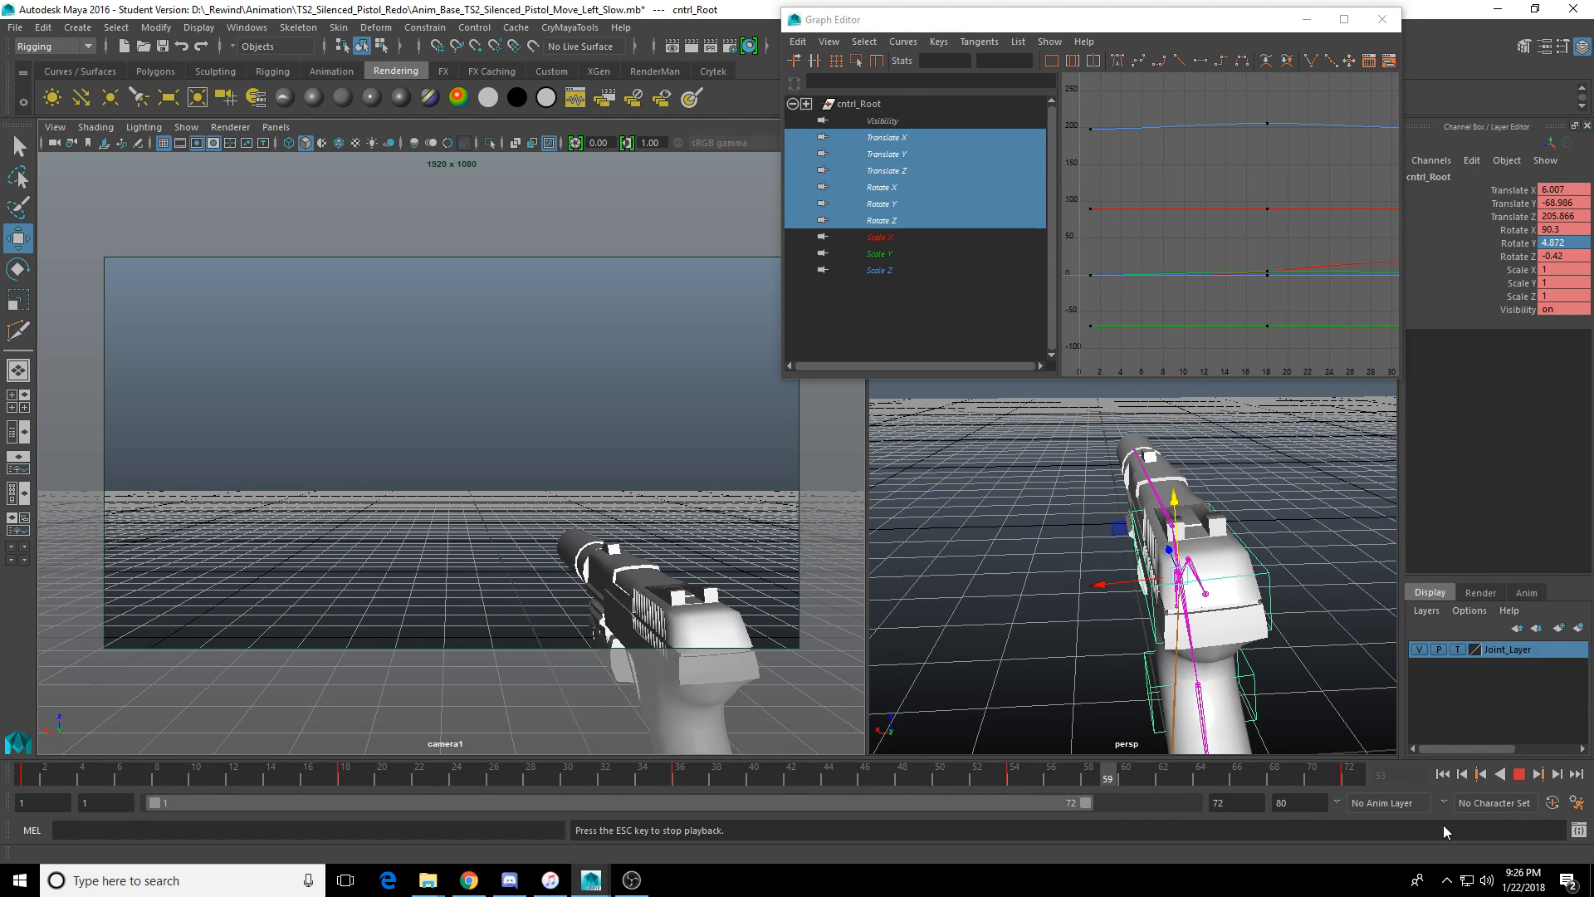
click(1519, 773)
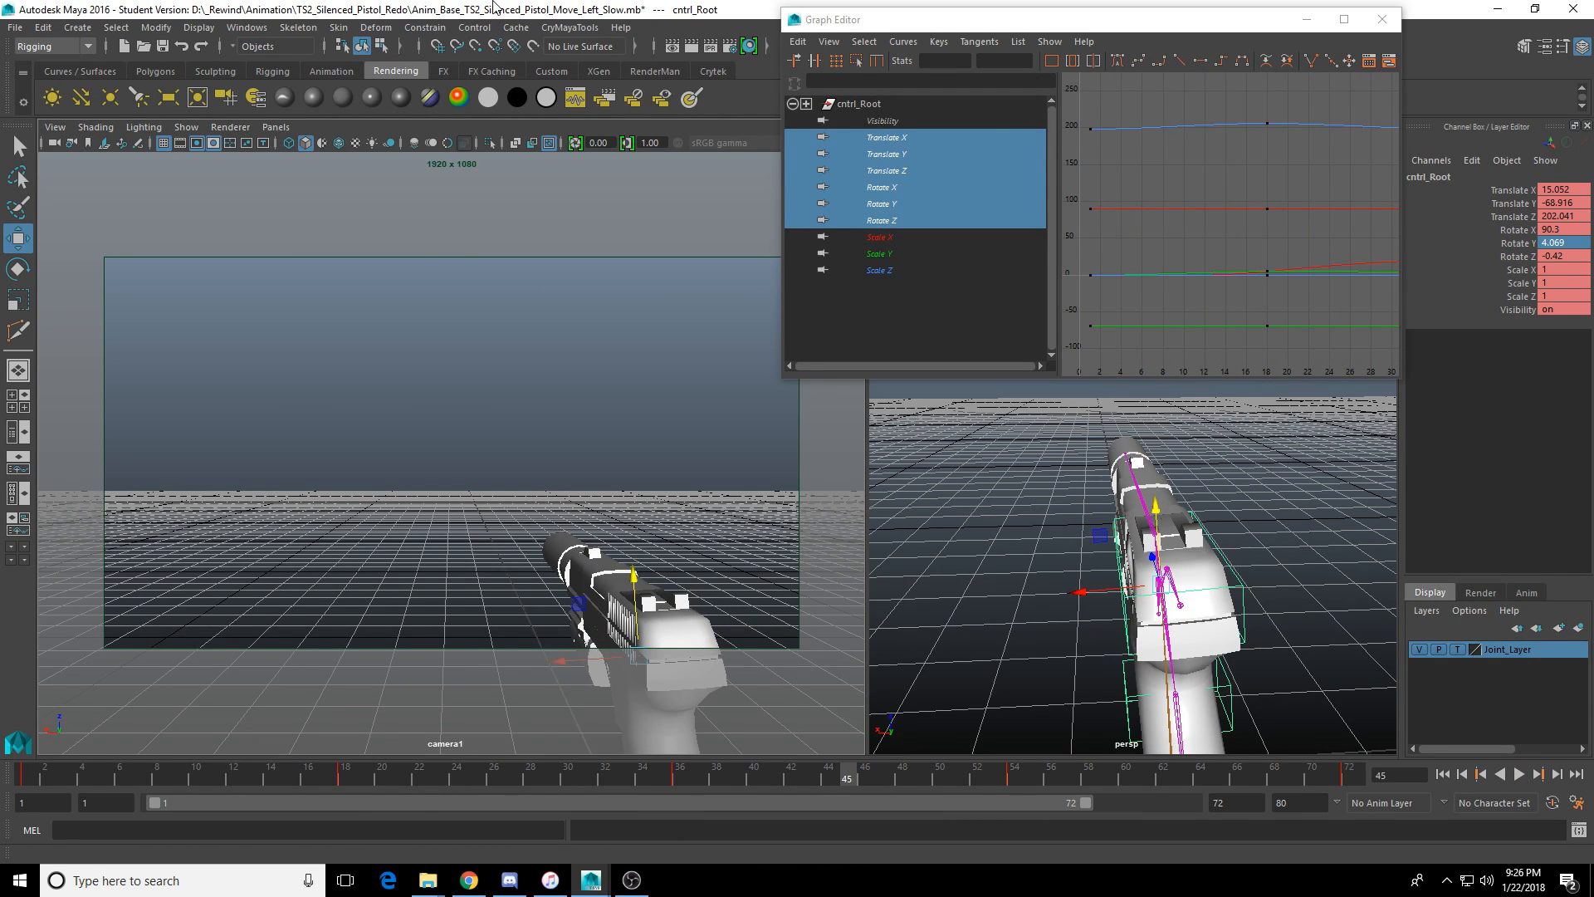
Save the current scene and open Anim_Base_TS2_Silenced_Pistol_Move_Right_Fast.mb.
click(165, 47)
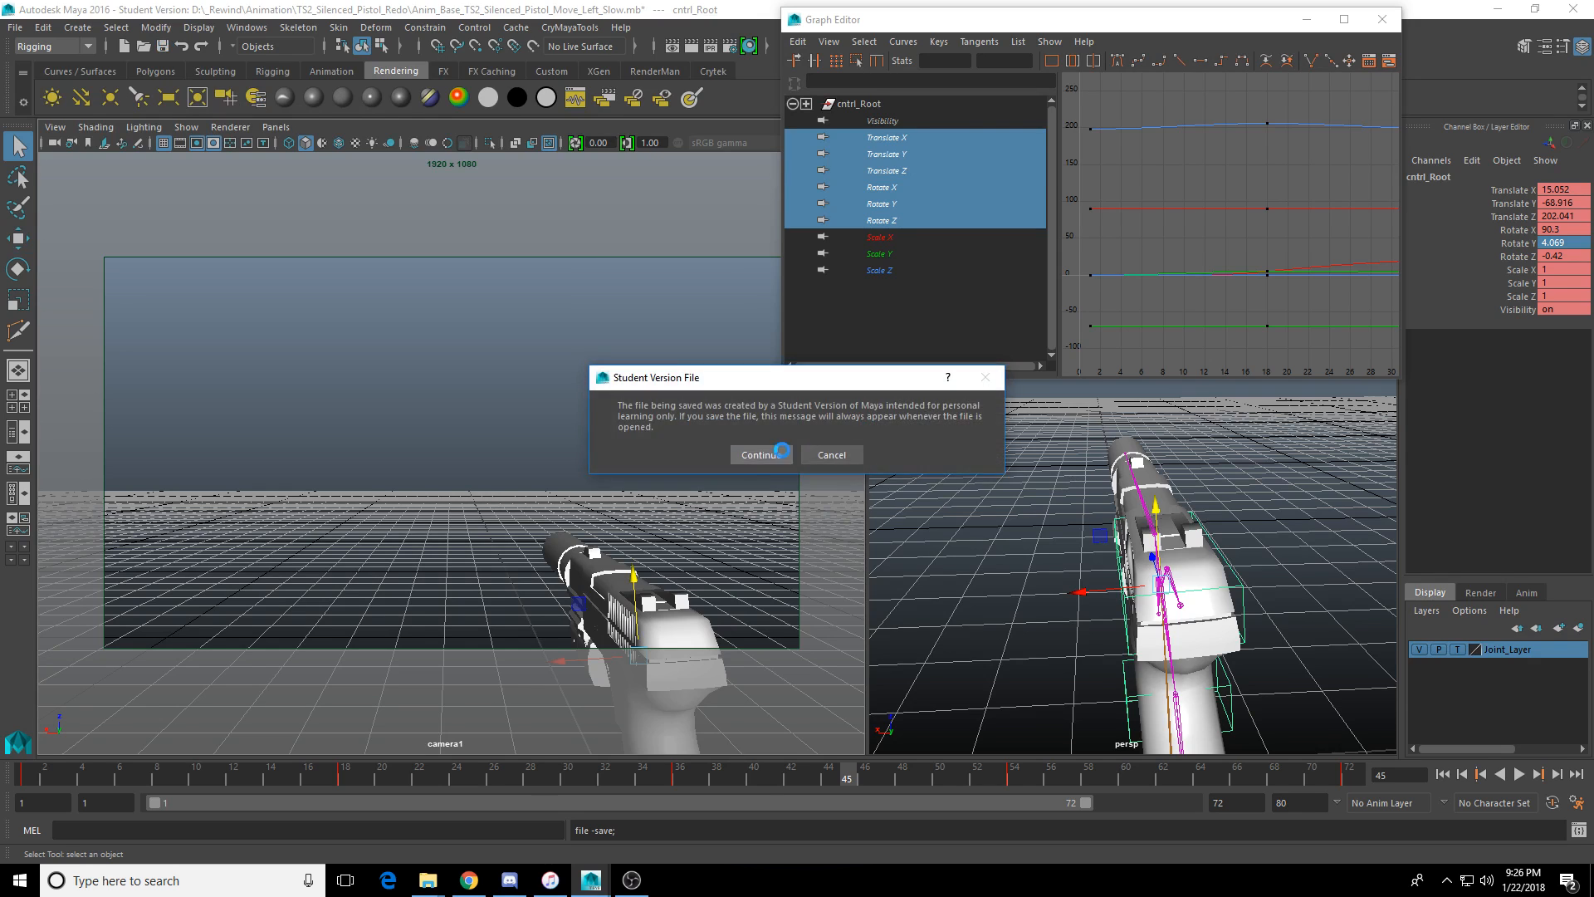
click(761, 454)
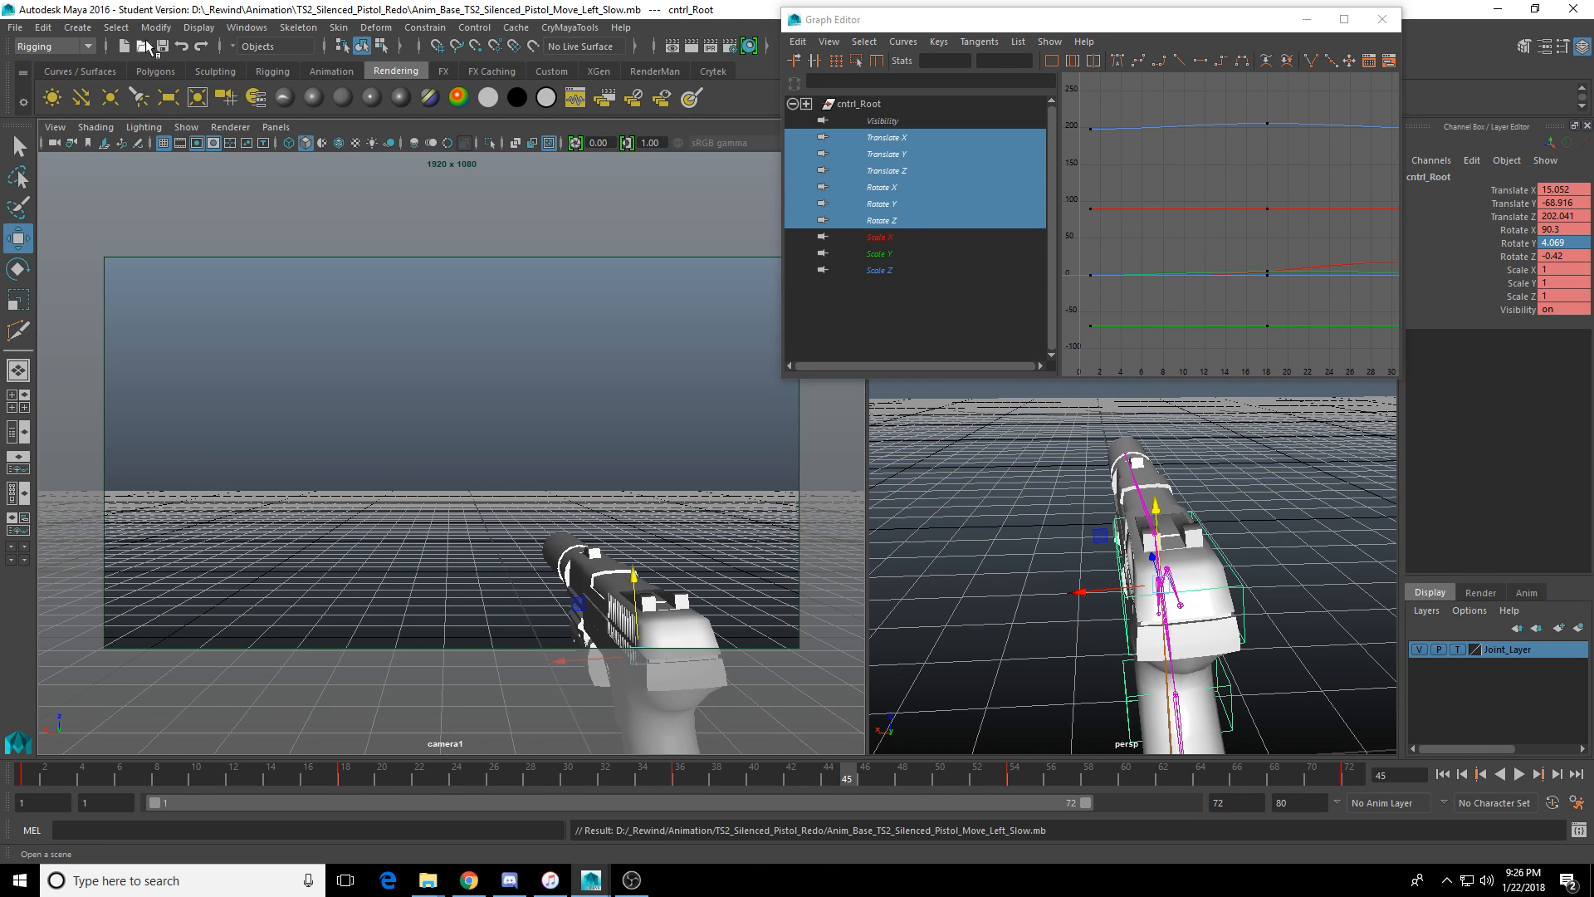
click(145, 46)
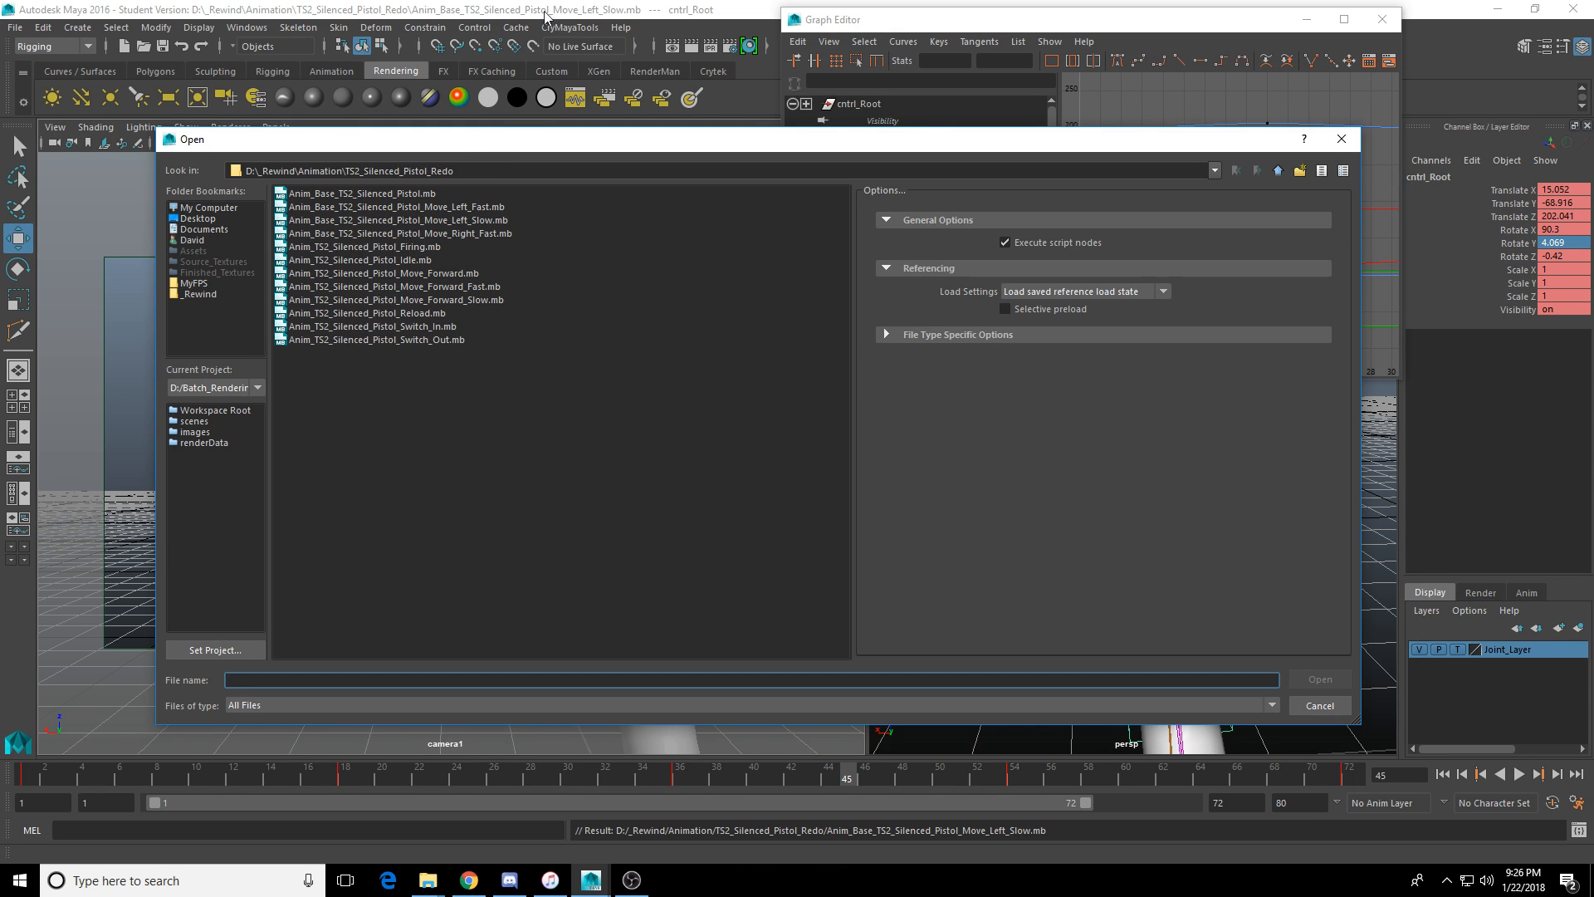
click(440, 234)
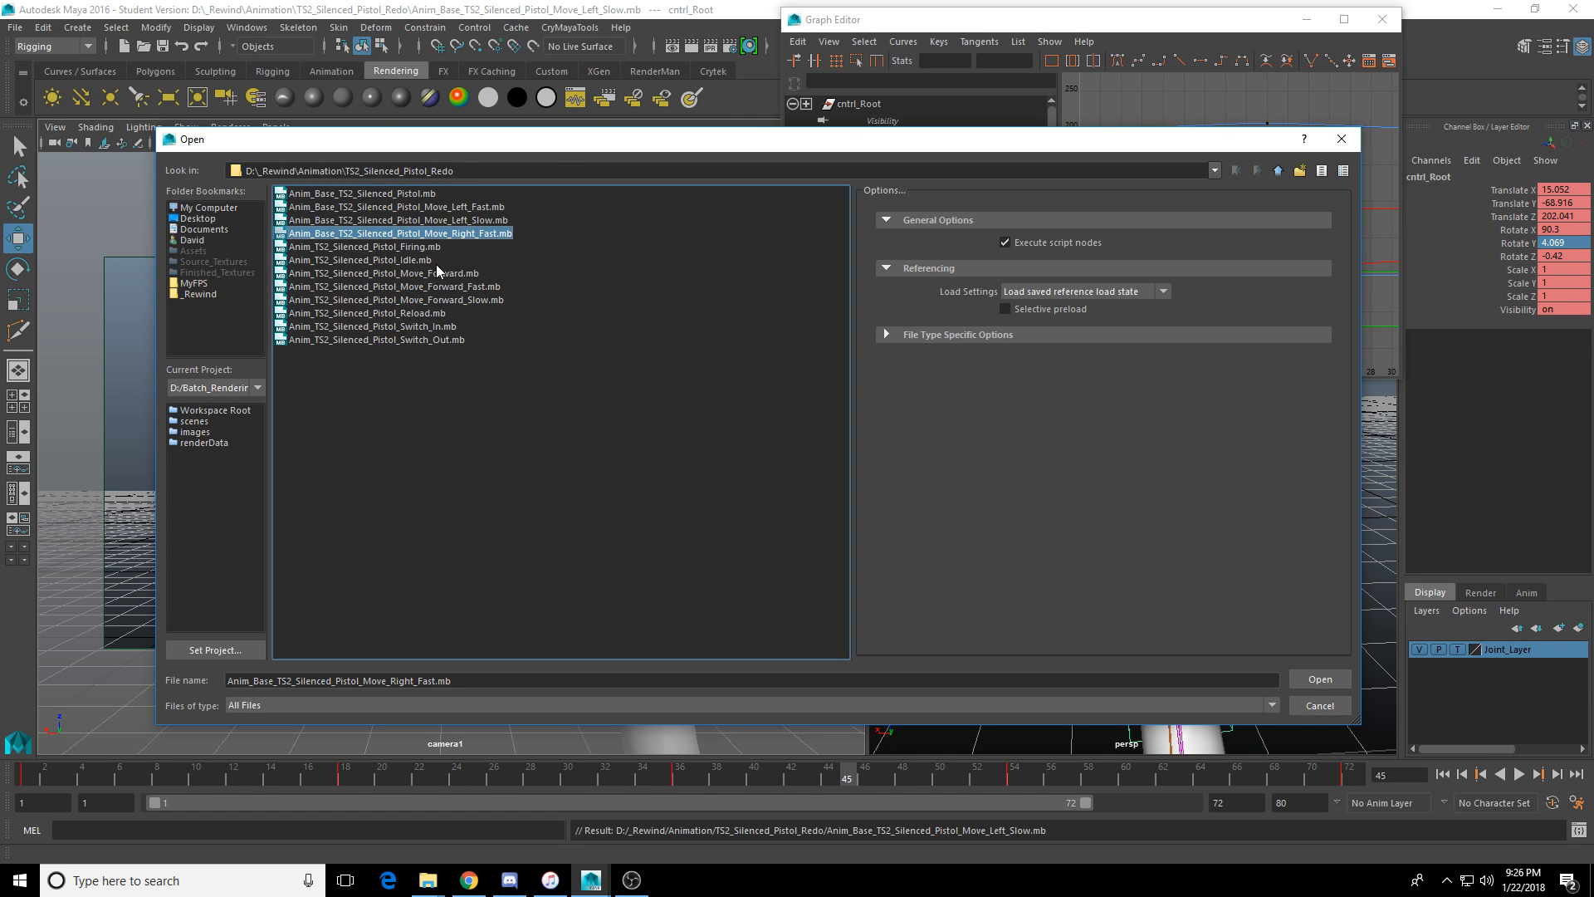
click(480, 208)
double_click(470, 231)
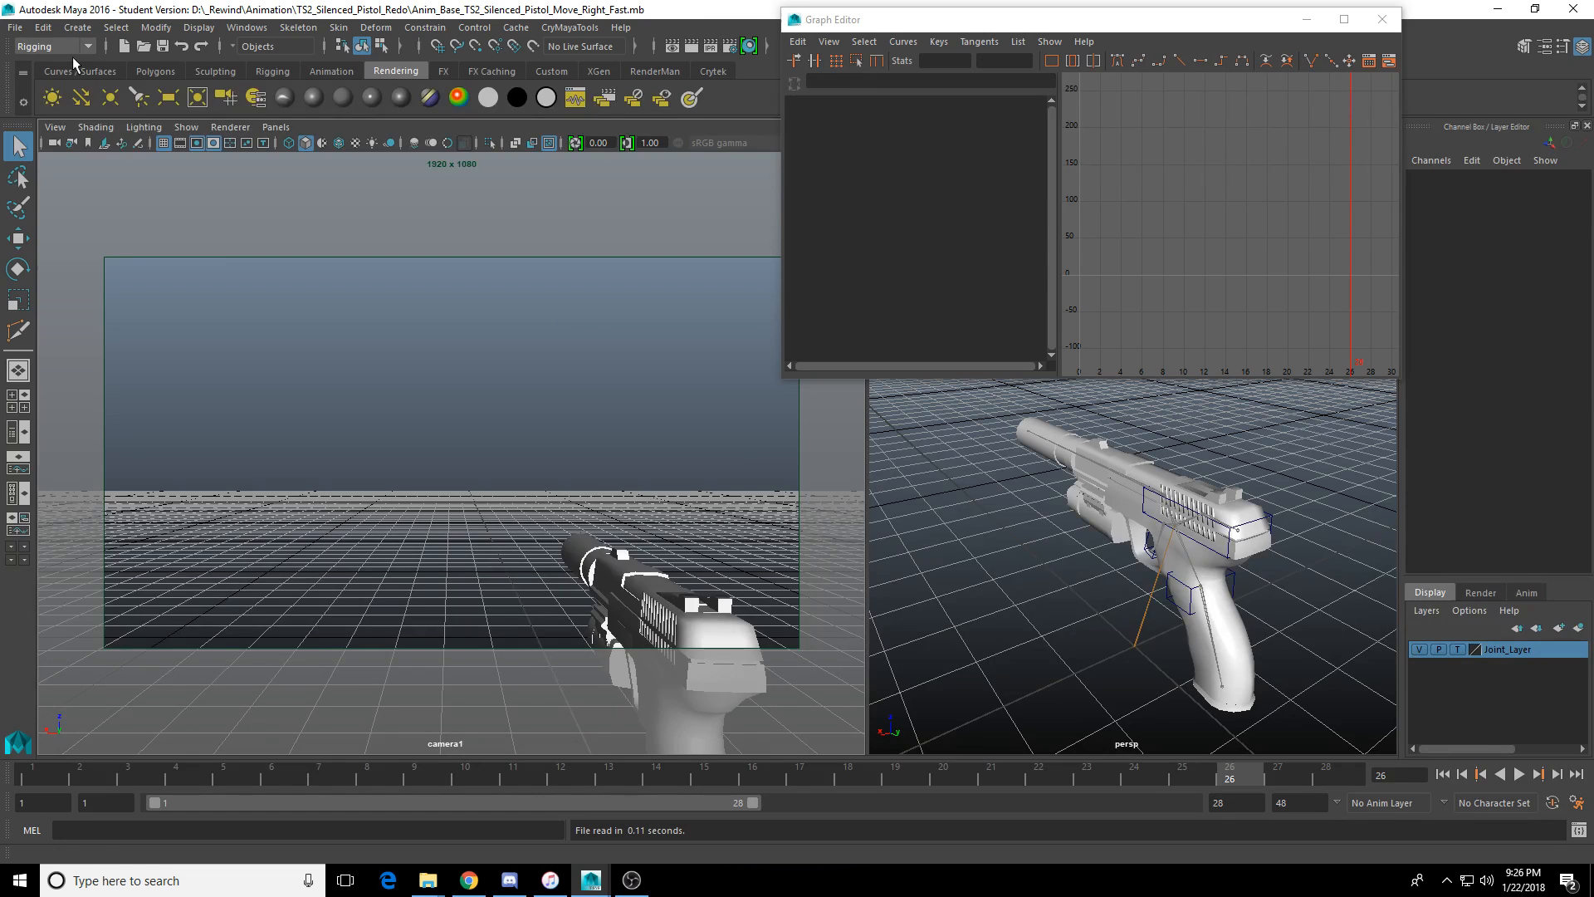
Save a copy of the scene as Anim_TS2_Silenced_Pistol_Move_Right_Fast.mb in the same folder.
click(15, 27)
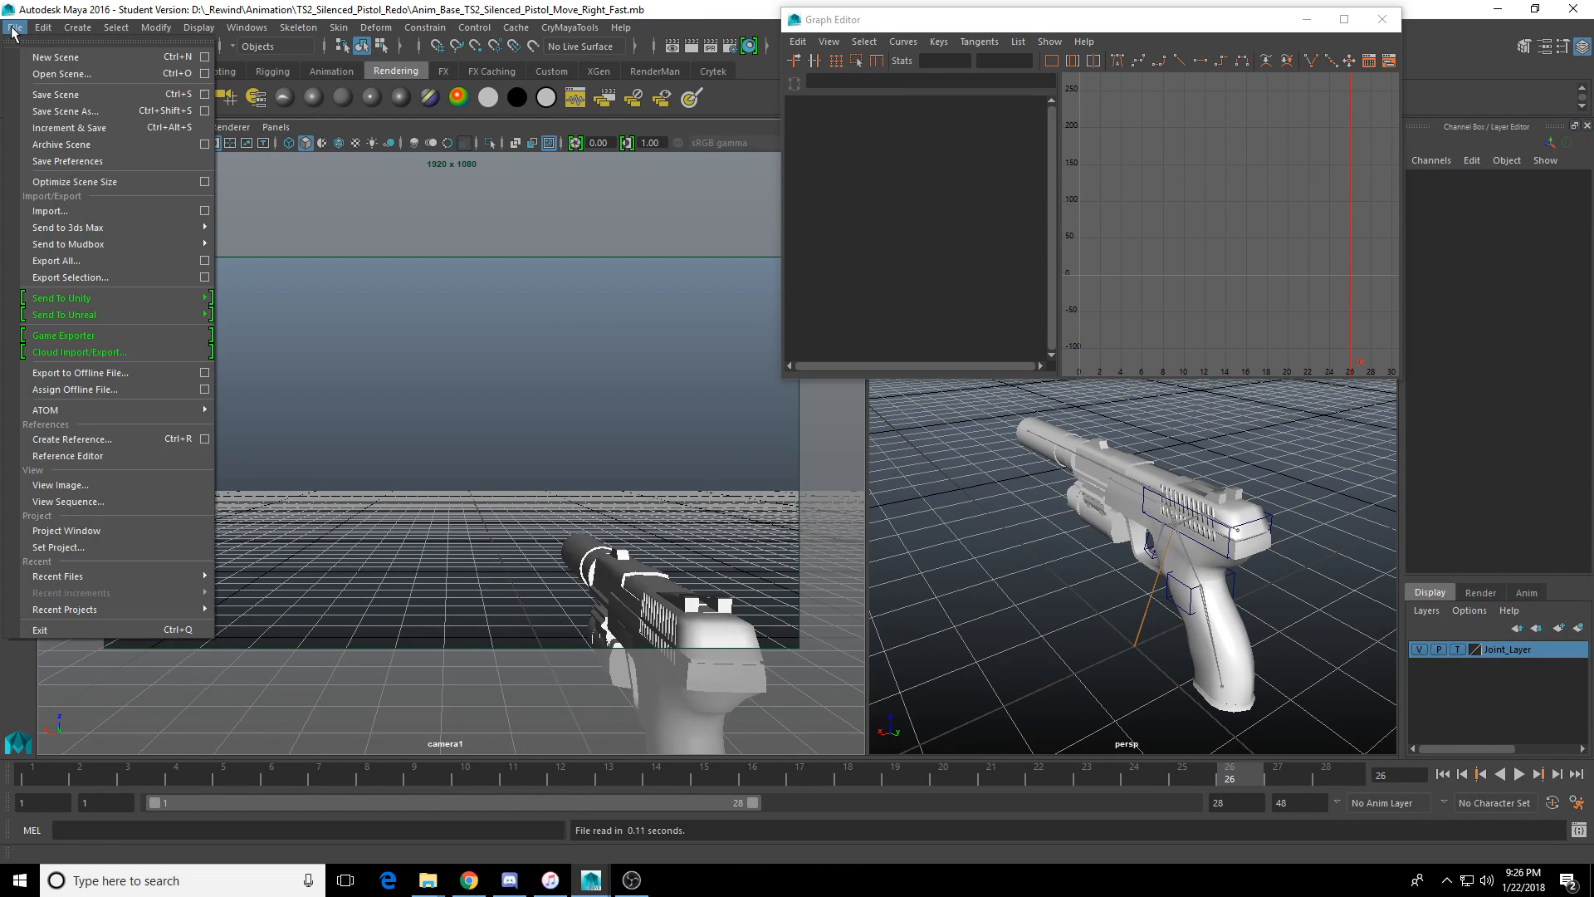
click(58, 110)
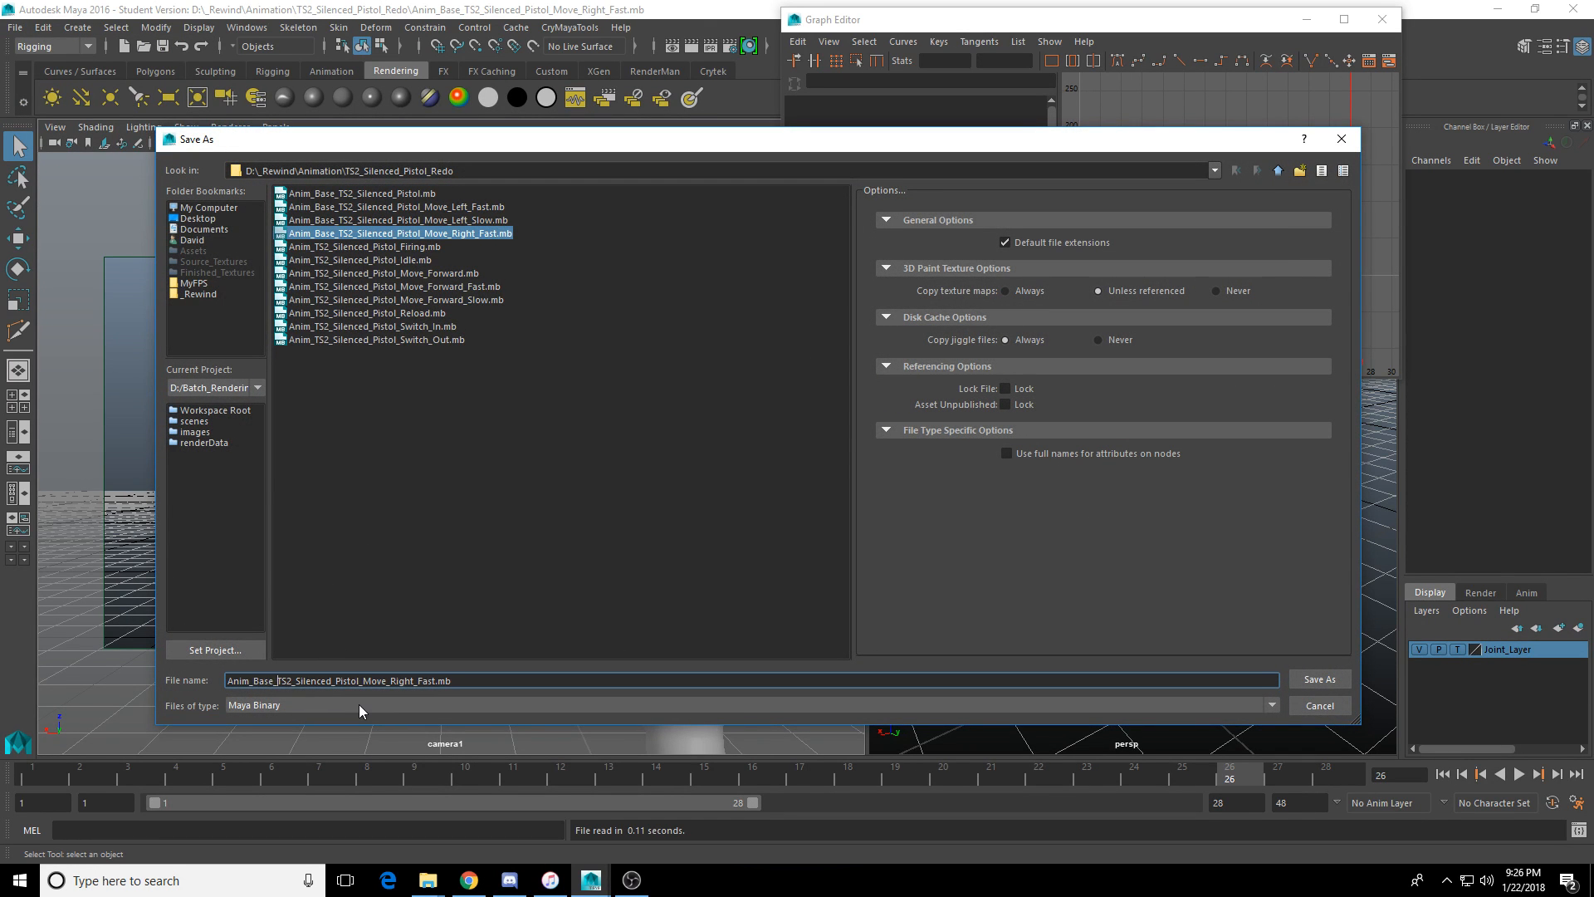
key(BackSpace)
key(BackSpace)
key(BackSpace)
key(BackSpace)
key(BackSpace)
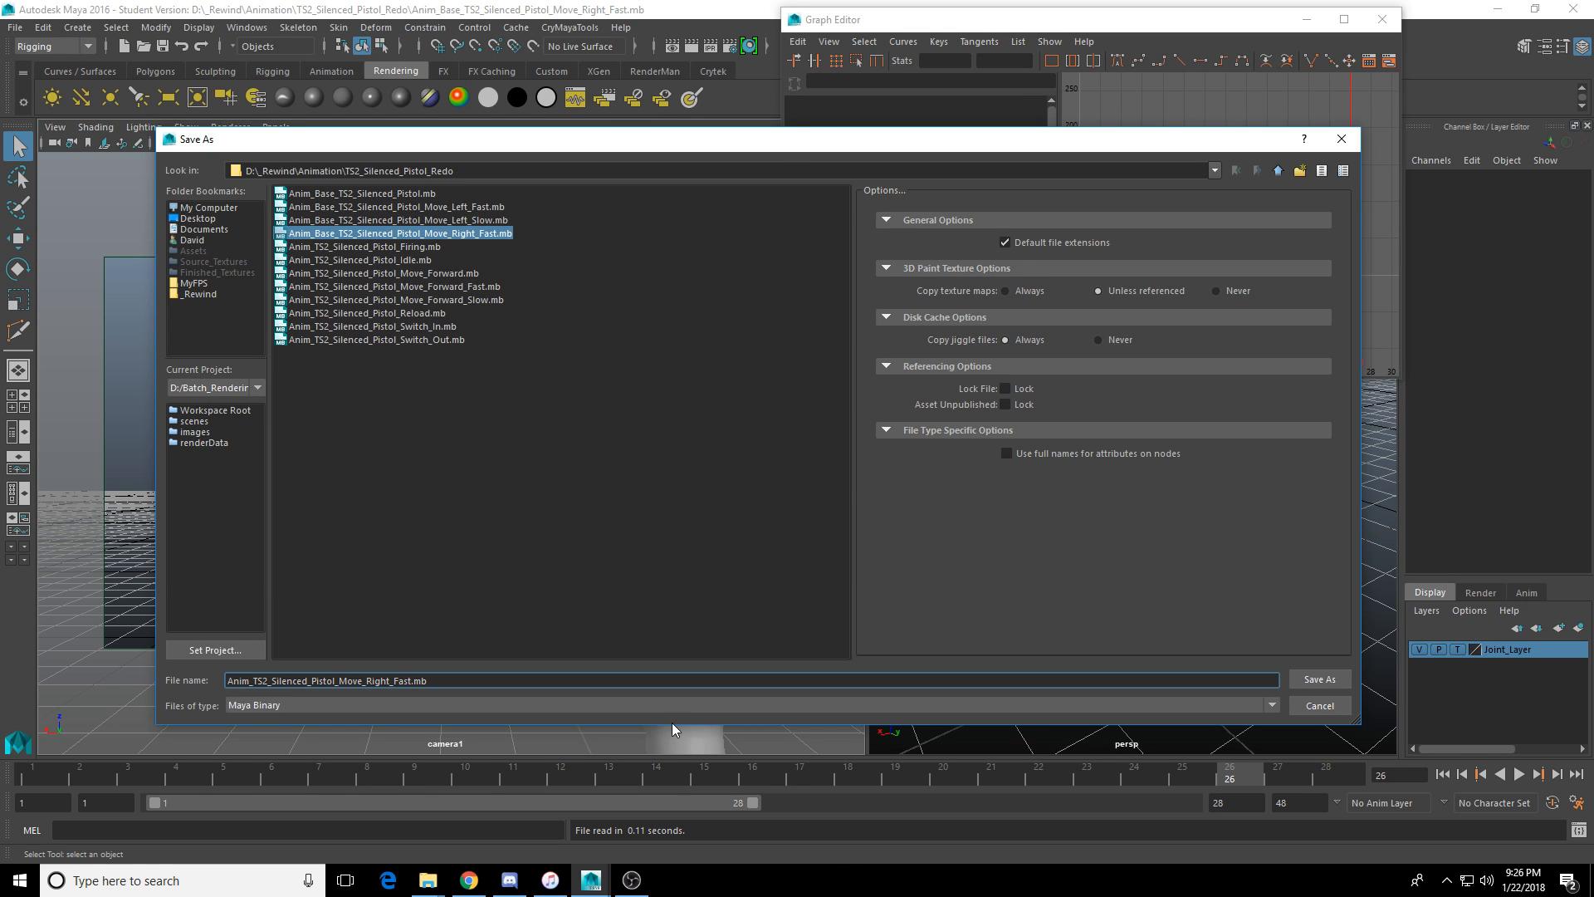
key(Return)
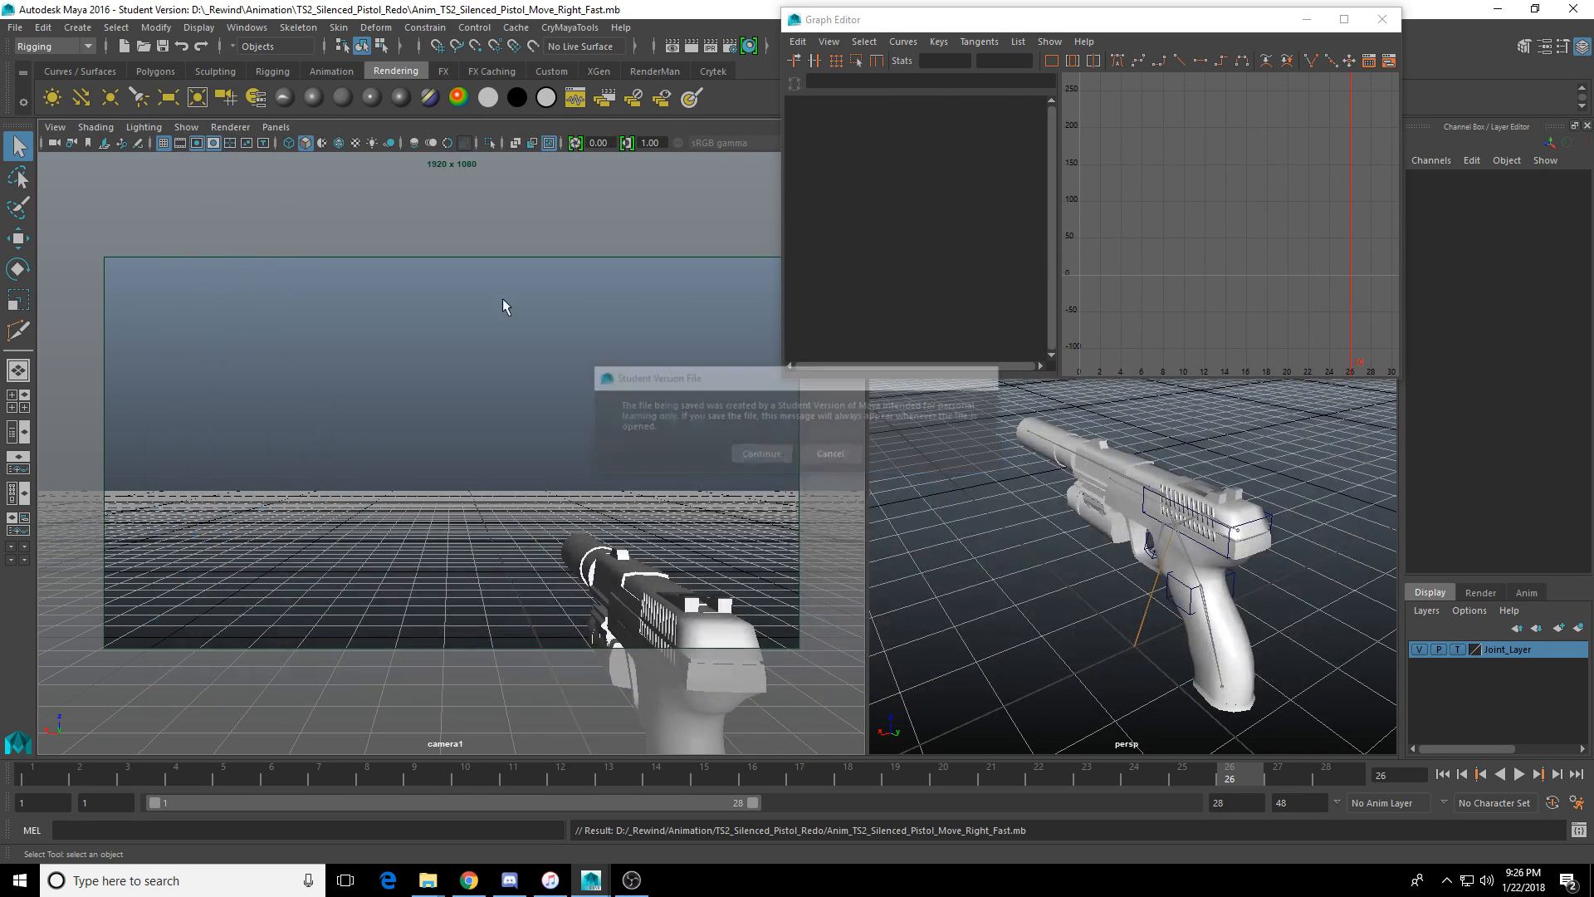
Save another copy of the scene as Anim_TS2_Silenced_Pistol_Move_Right_Slow.mb.
click(15, 27)
click(59, 110)
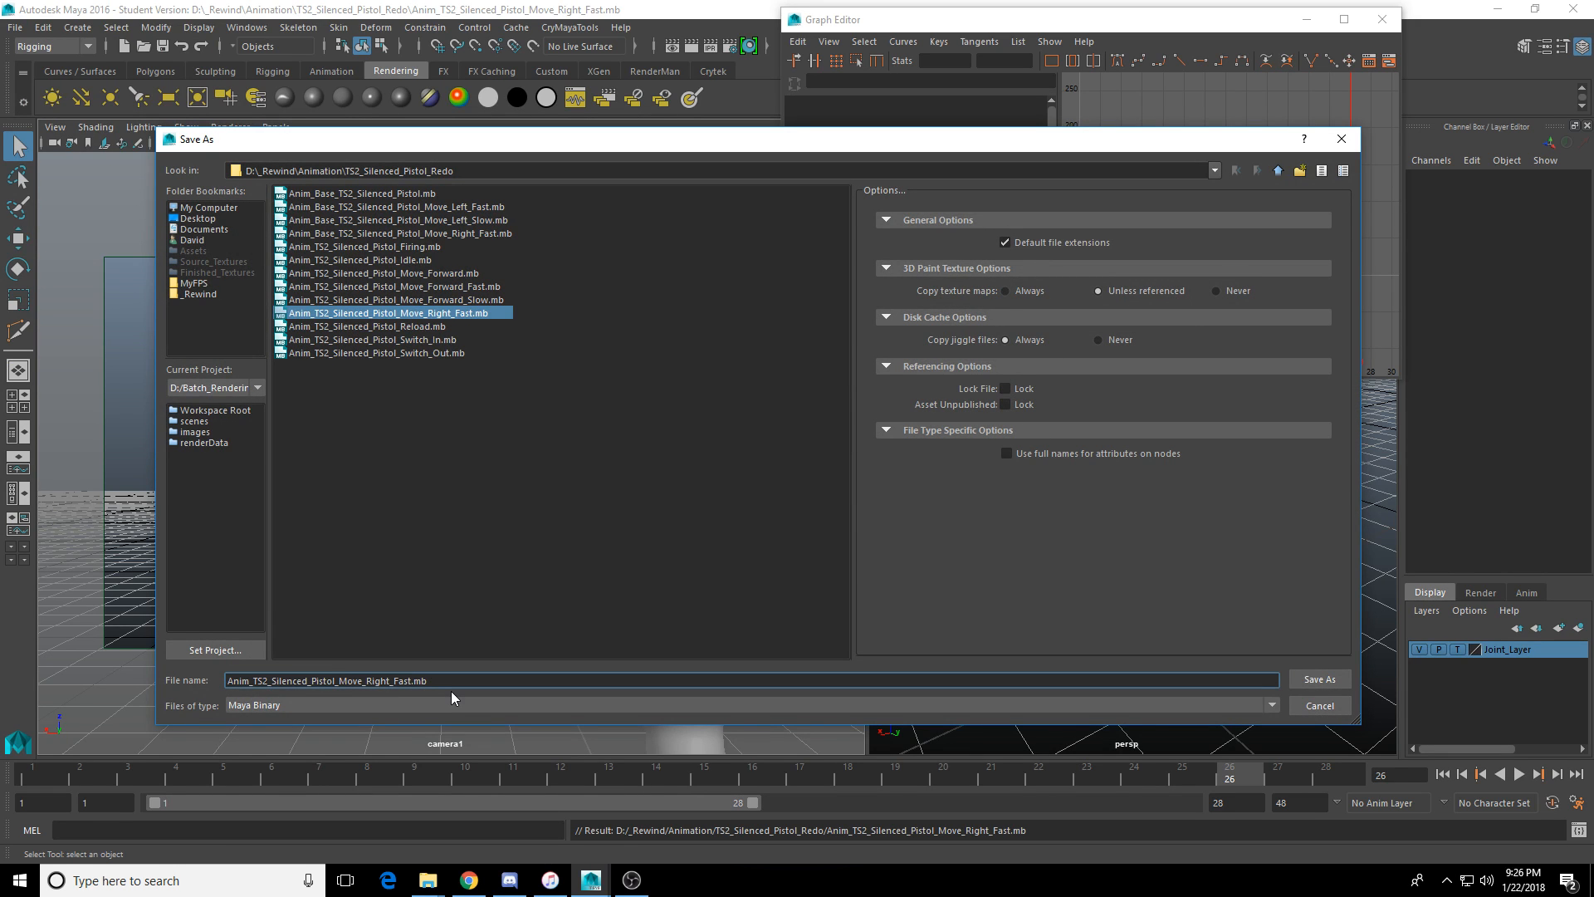
text(Slow)
click(1320, 677)
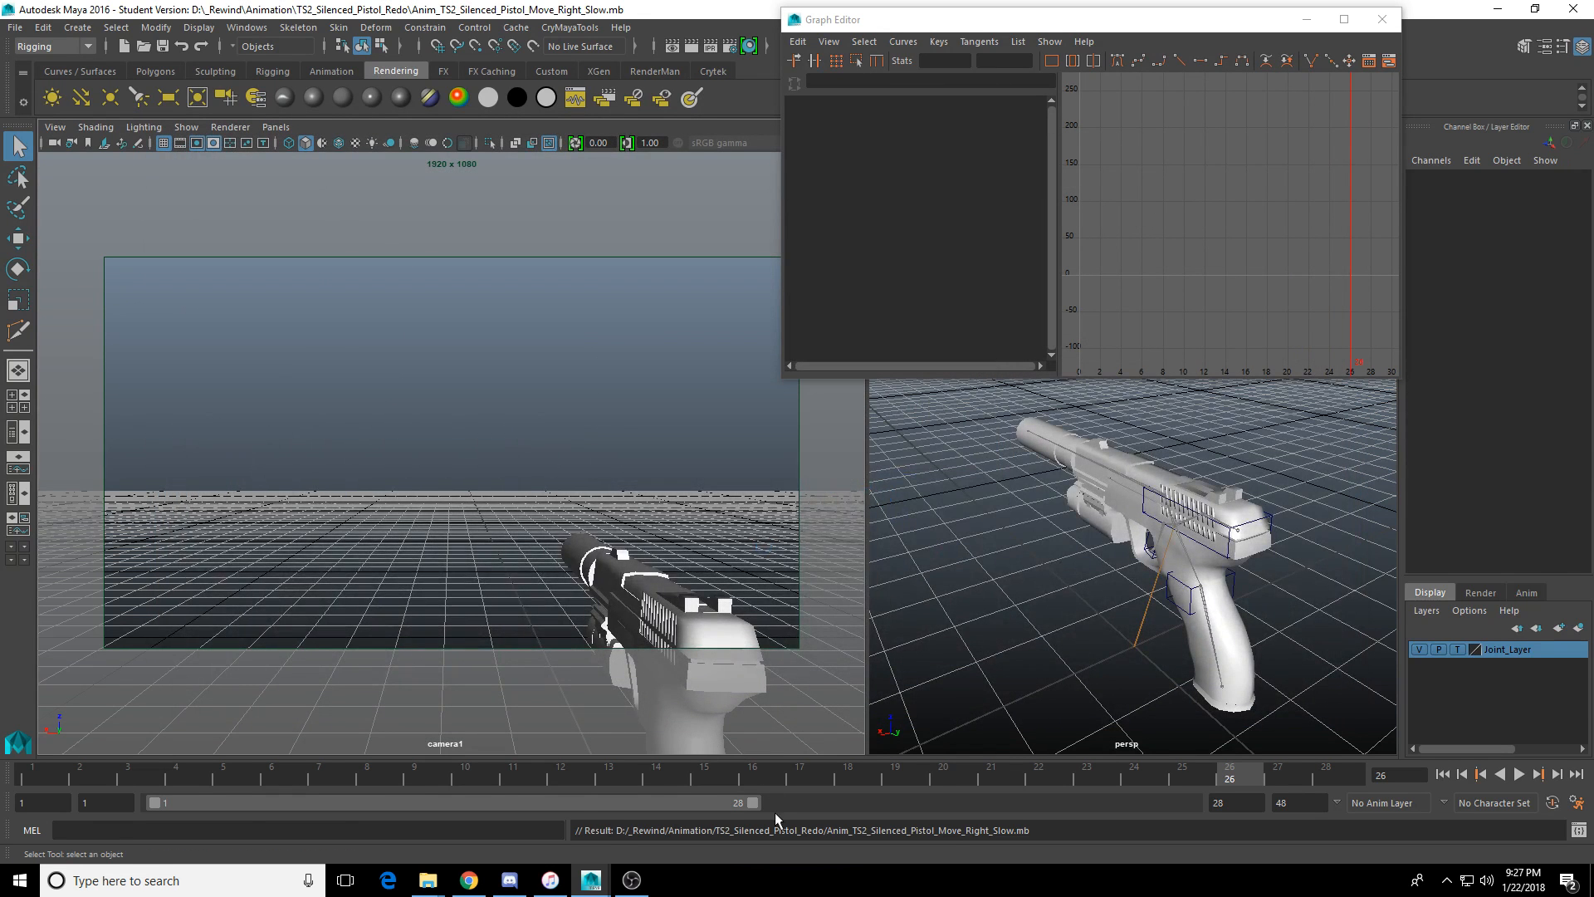
Extend the playback range to frame 48 and set the animation end time to 80.
drag(753, 802, 1190, 802)
double_click(1281, 803)
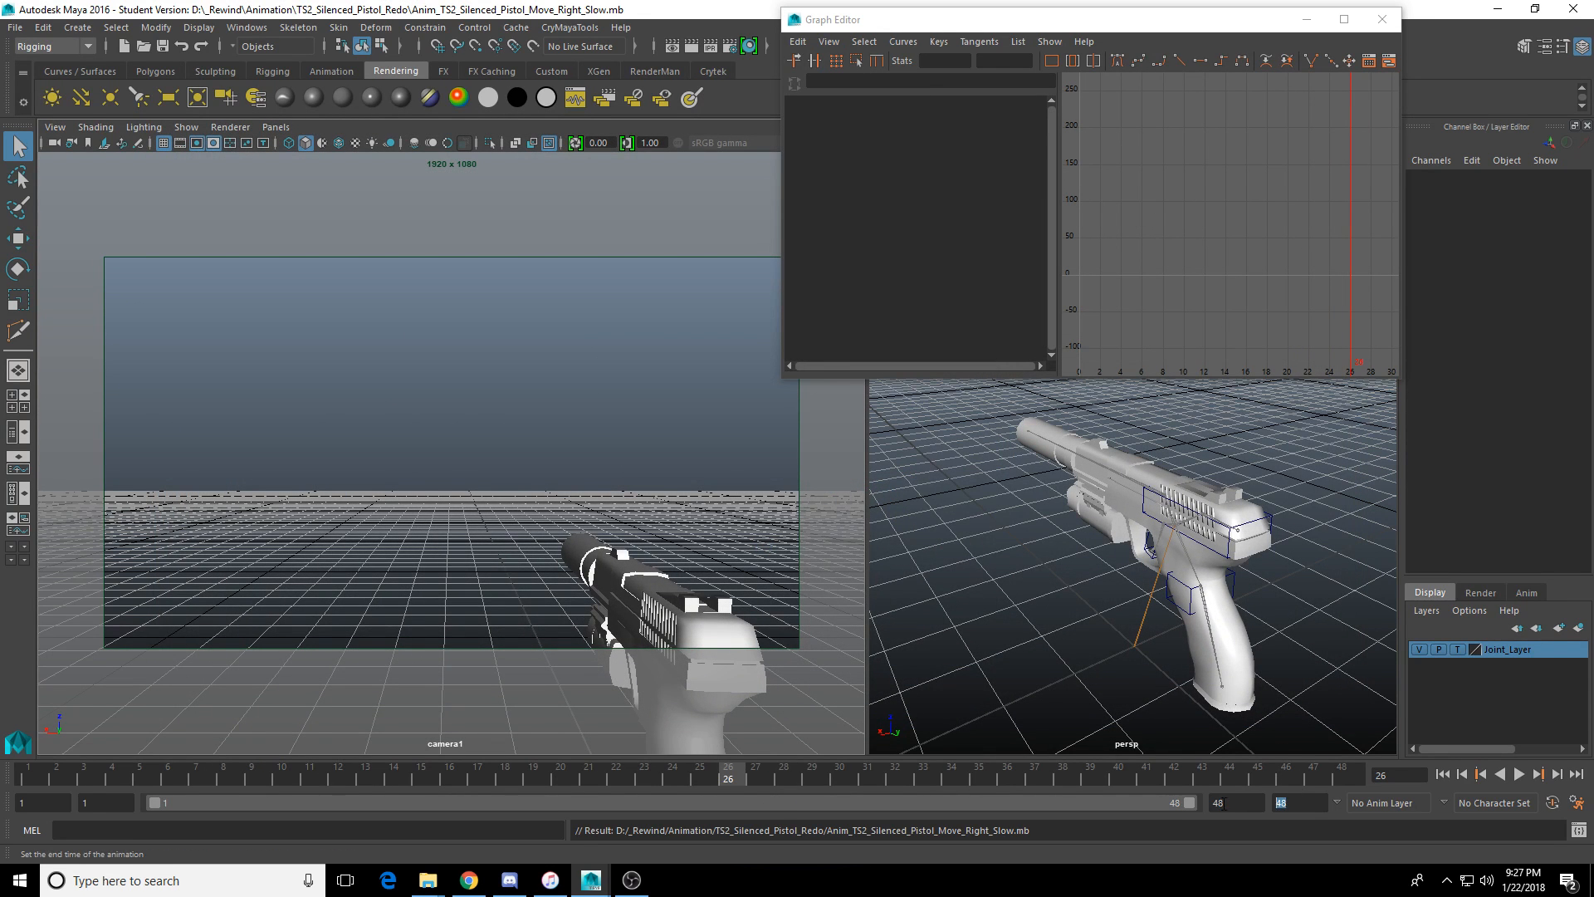
text(80)
key(Return)
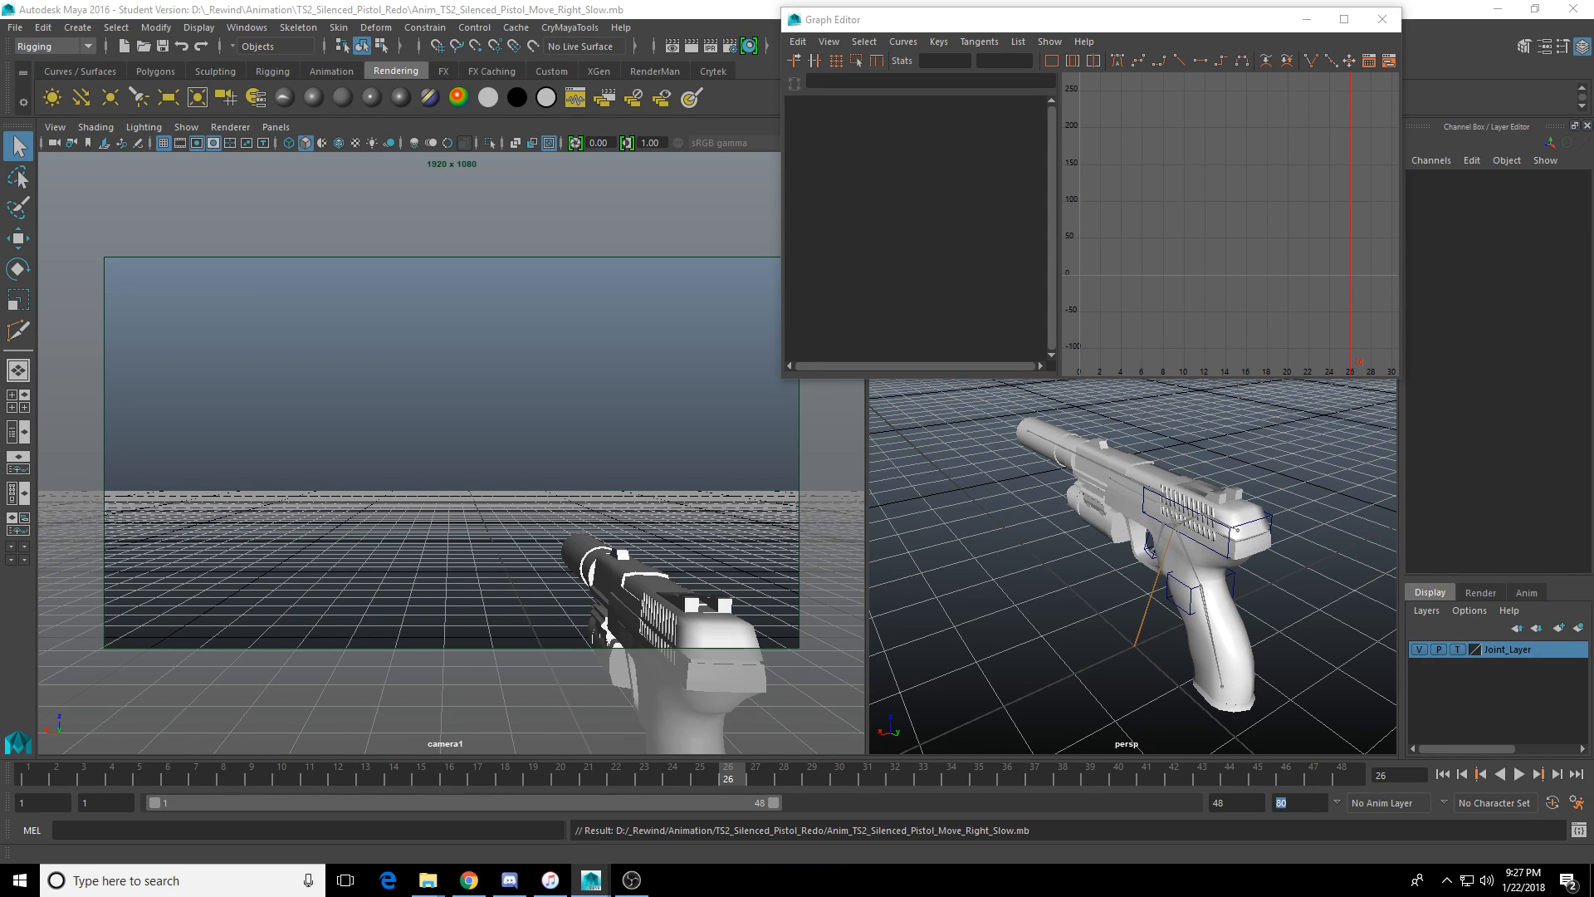
Select cntrl_Root, extend the playback range to frame 57, and shift all keys after frame 1 forward so the first lands on frame 18.
key(ctrl+z)
key(ctrl+z)
key(ctrl+z)
key(ctrl+z)
key(ctrl+z)
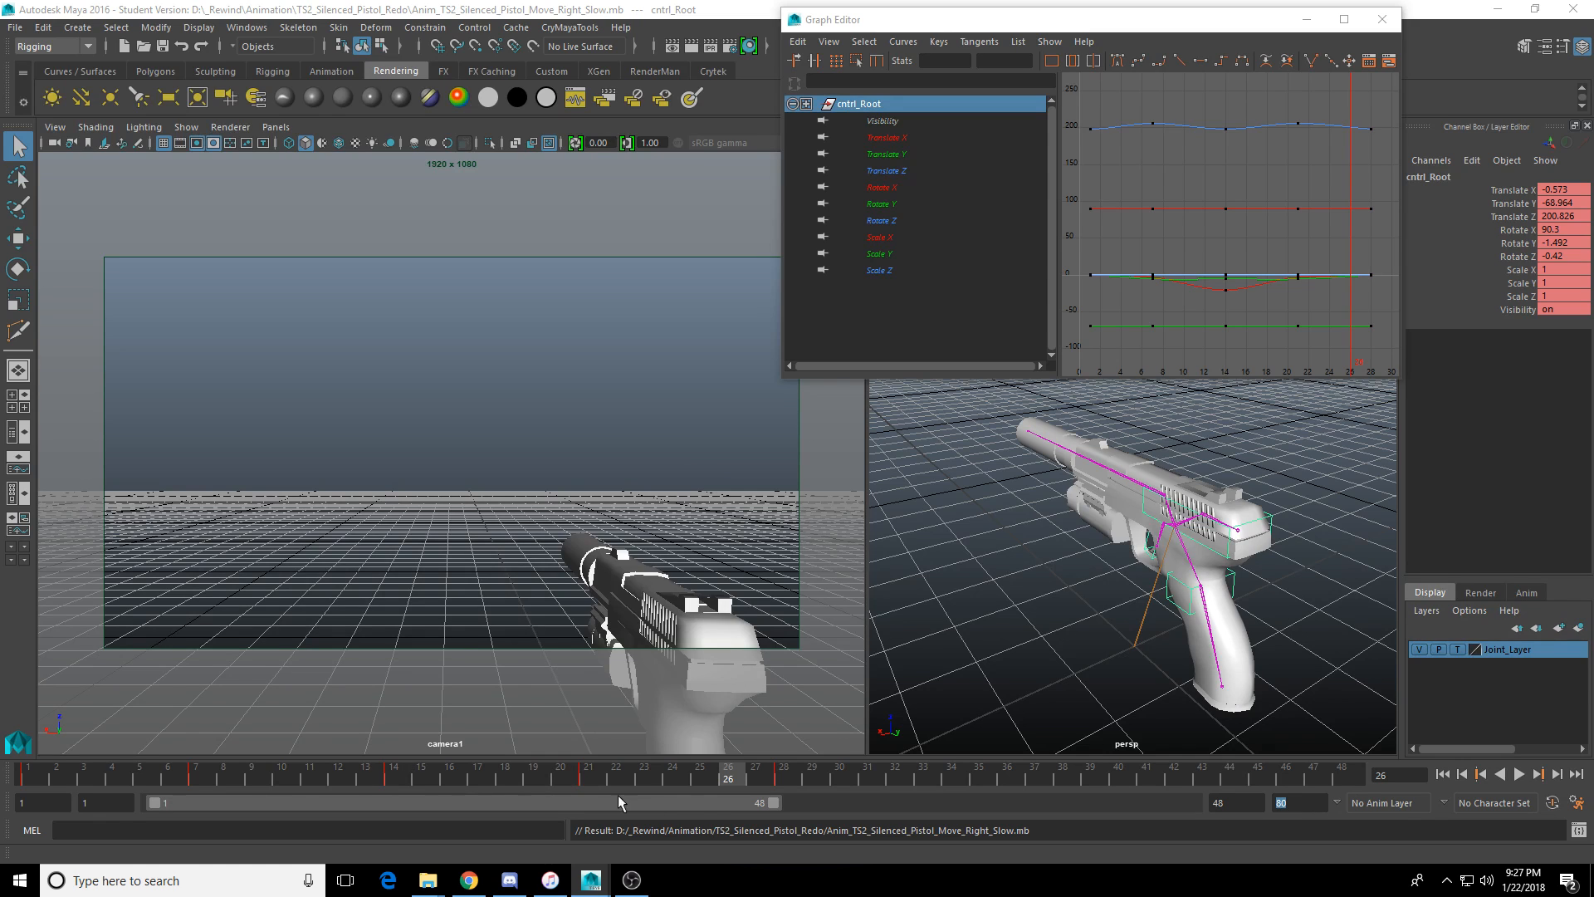
drag(777, 802, 891, 803)
shift+drag(136, 776, 743, 775)
drag(435, 778, 696, 785)
click(1069, 776)
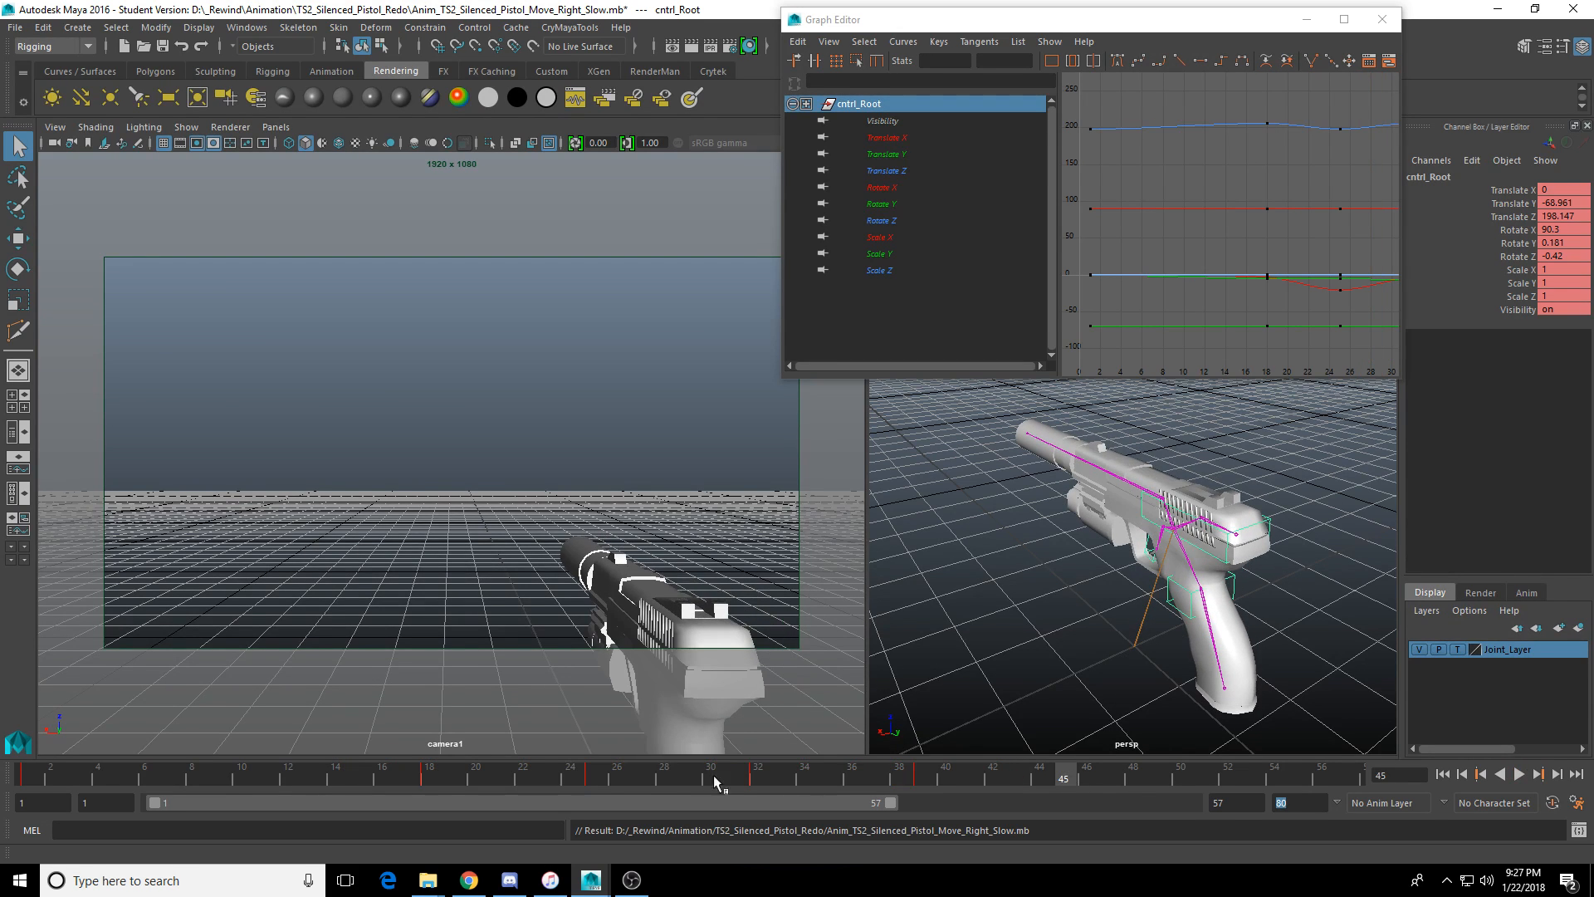
Shift cntrl_Root's keys after frame 18 forward so they fall on frames 36, 43 and 50.
shift+drag(573, 775, 1002, 778)
drag(790, 782, 1040, 790)
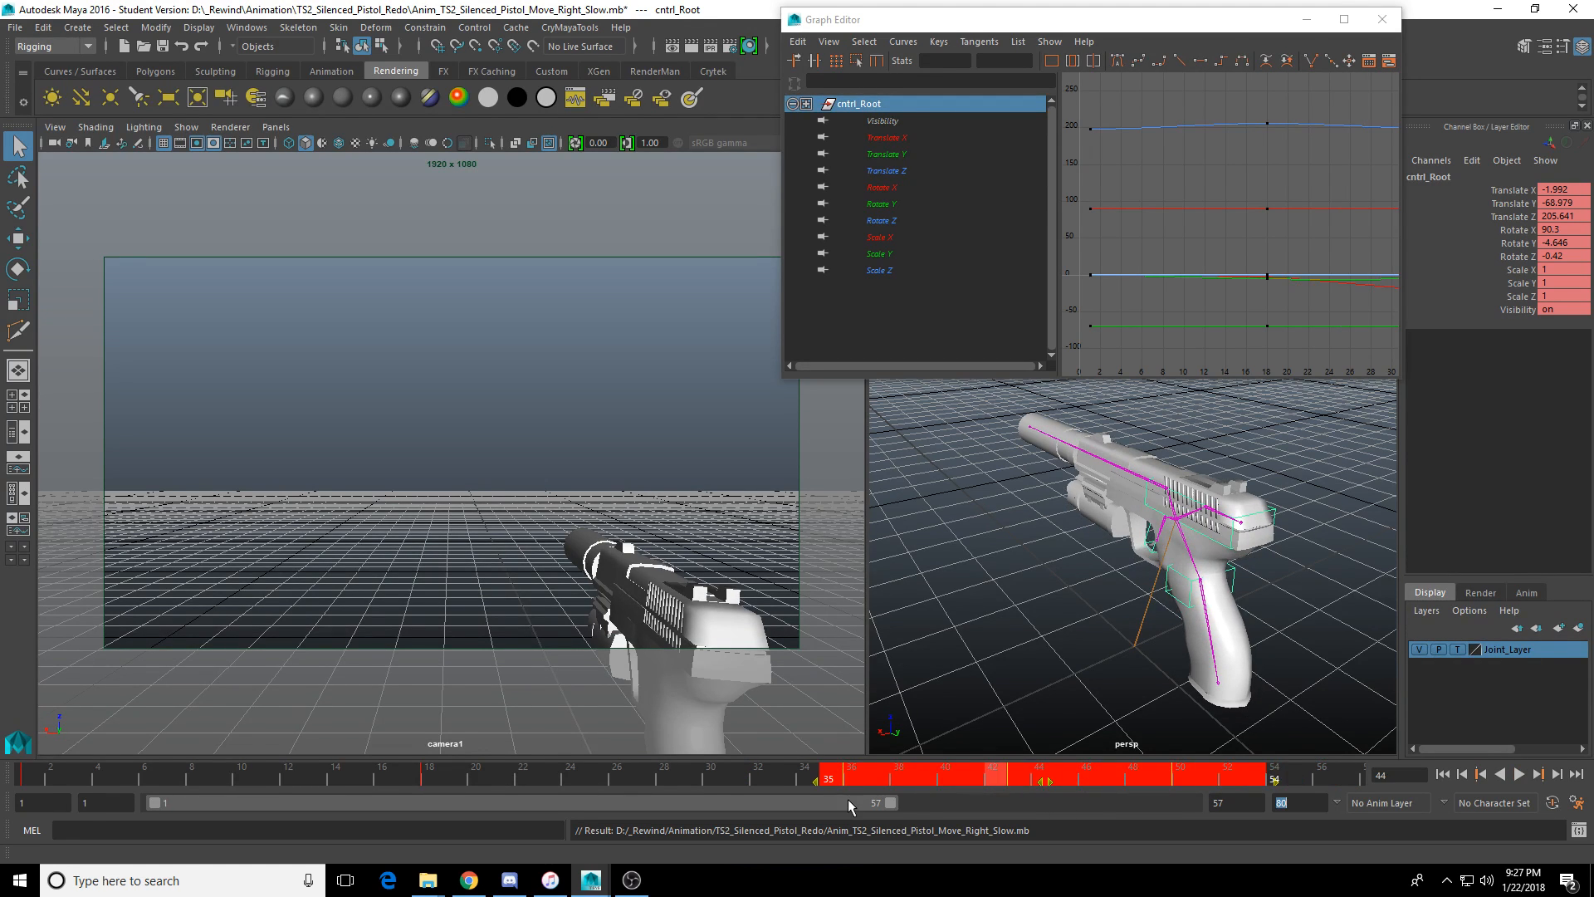
drag(849, 798, 1145, 804)
click(972, 778)
Shift the two keys after frame 36 forward together so they fall on frames 54 and 61.
shift+drag(464, 770, 814, 774)
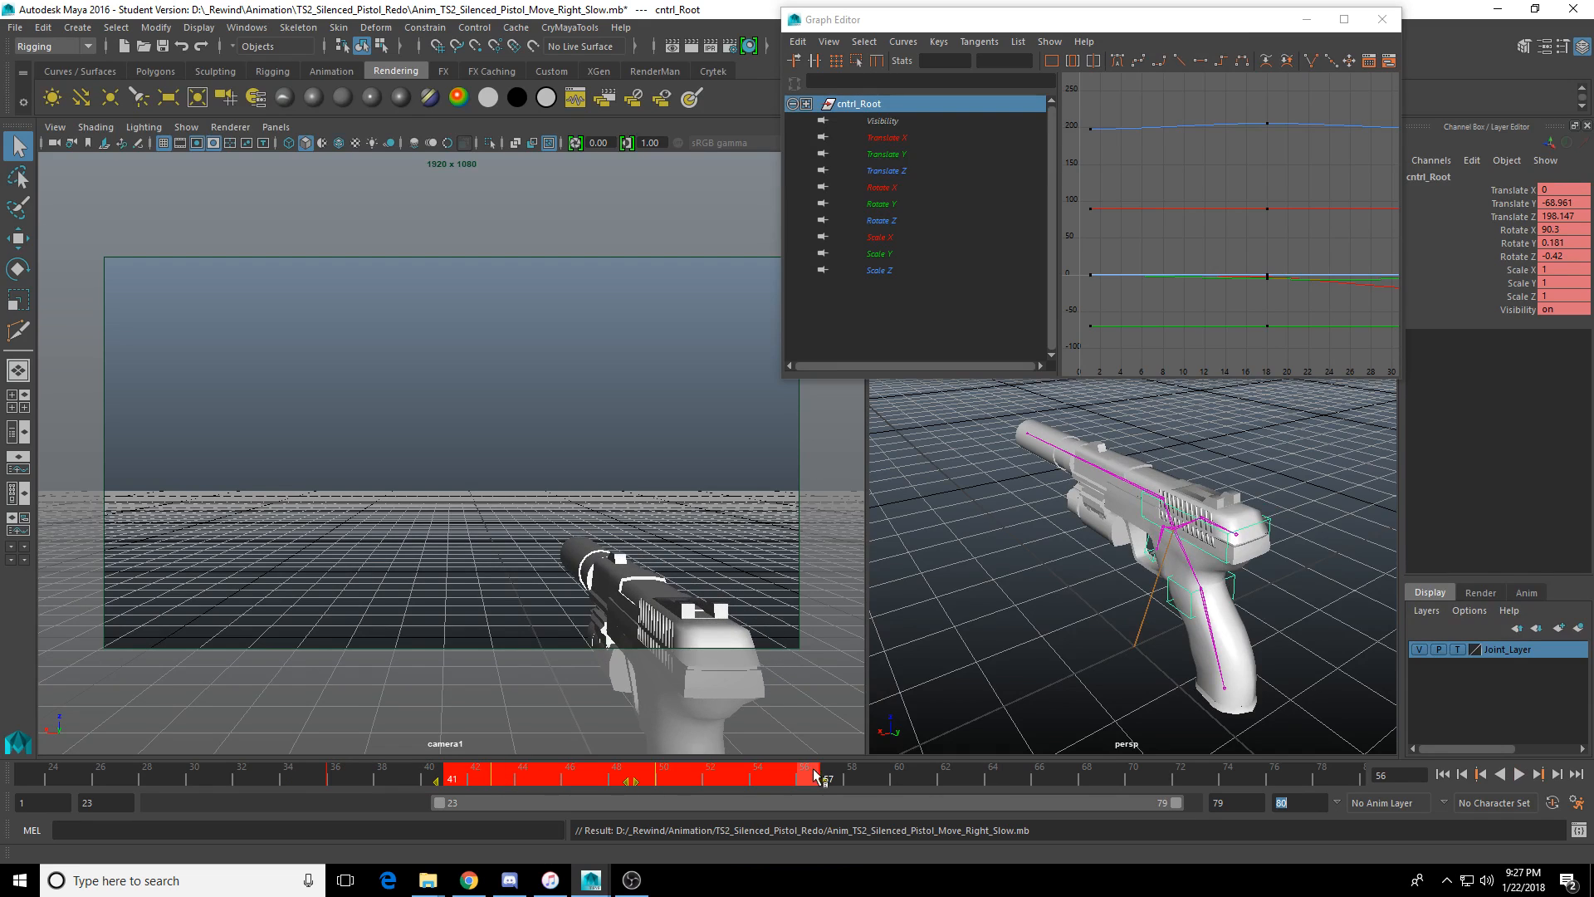
drag(627, 783, 854, 782)
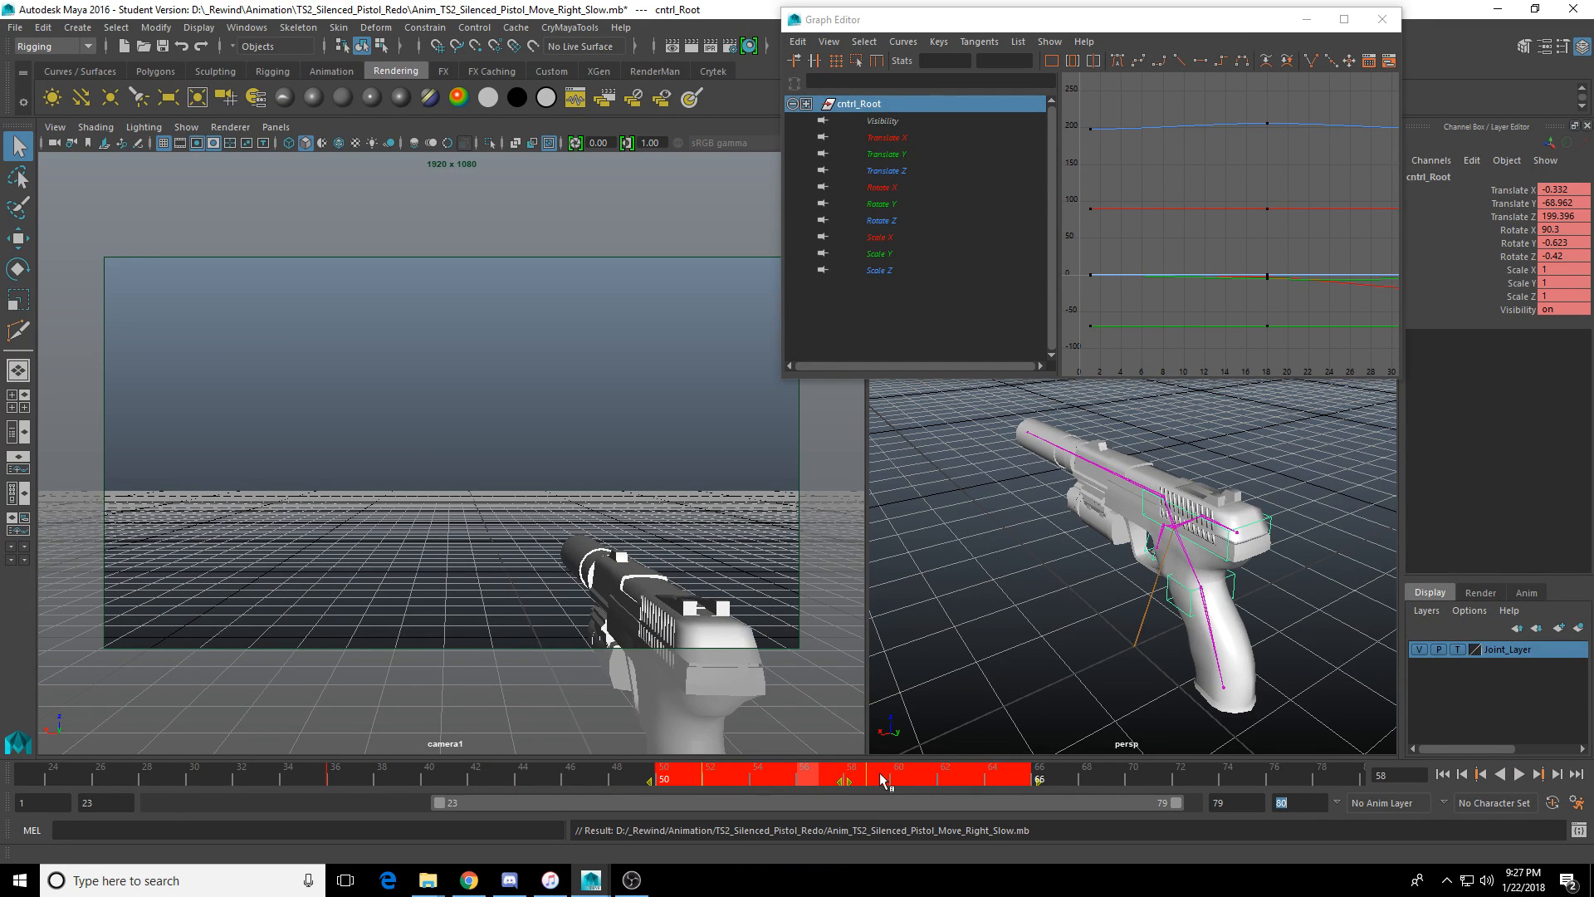
drag(849, 783, 987, 783)
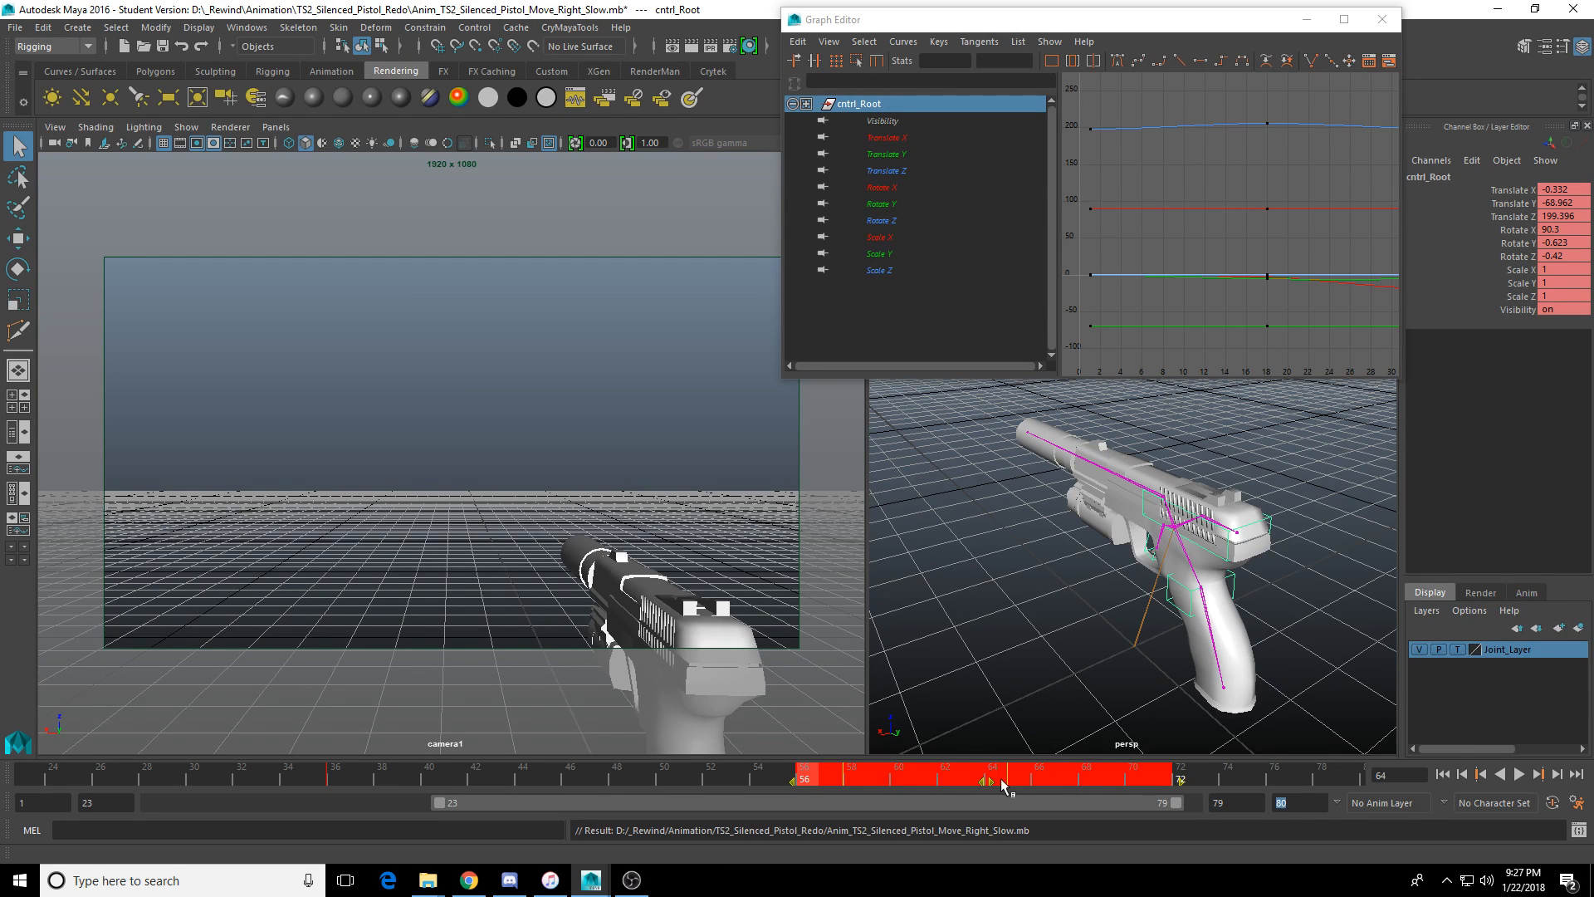
drag(989, 780, 862, 784)
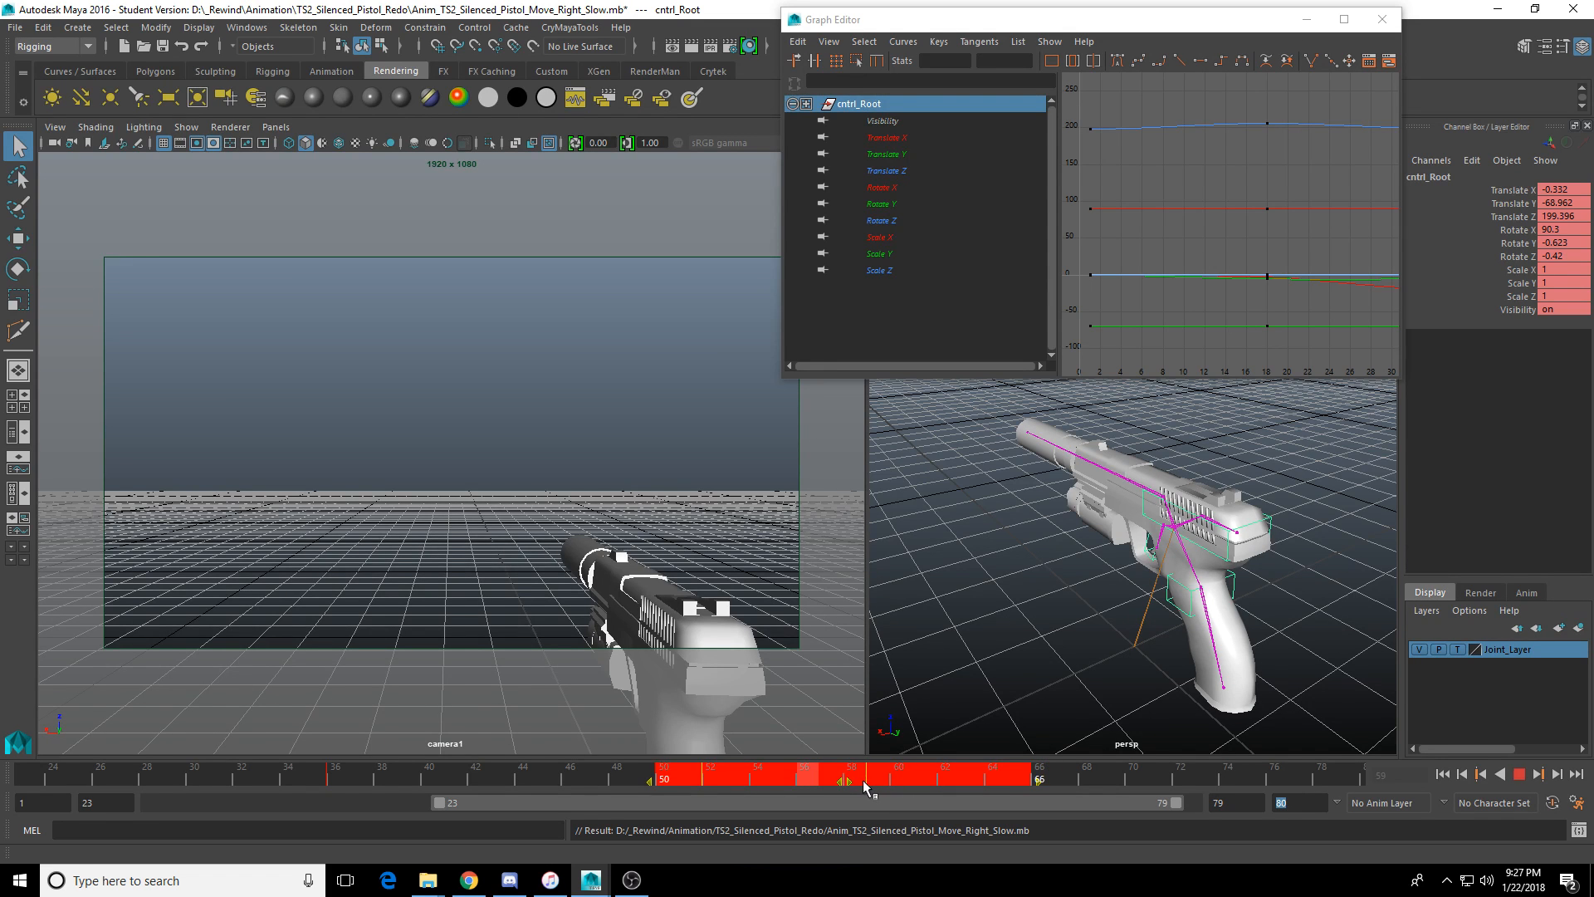
click(1136, 771)
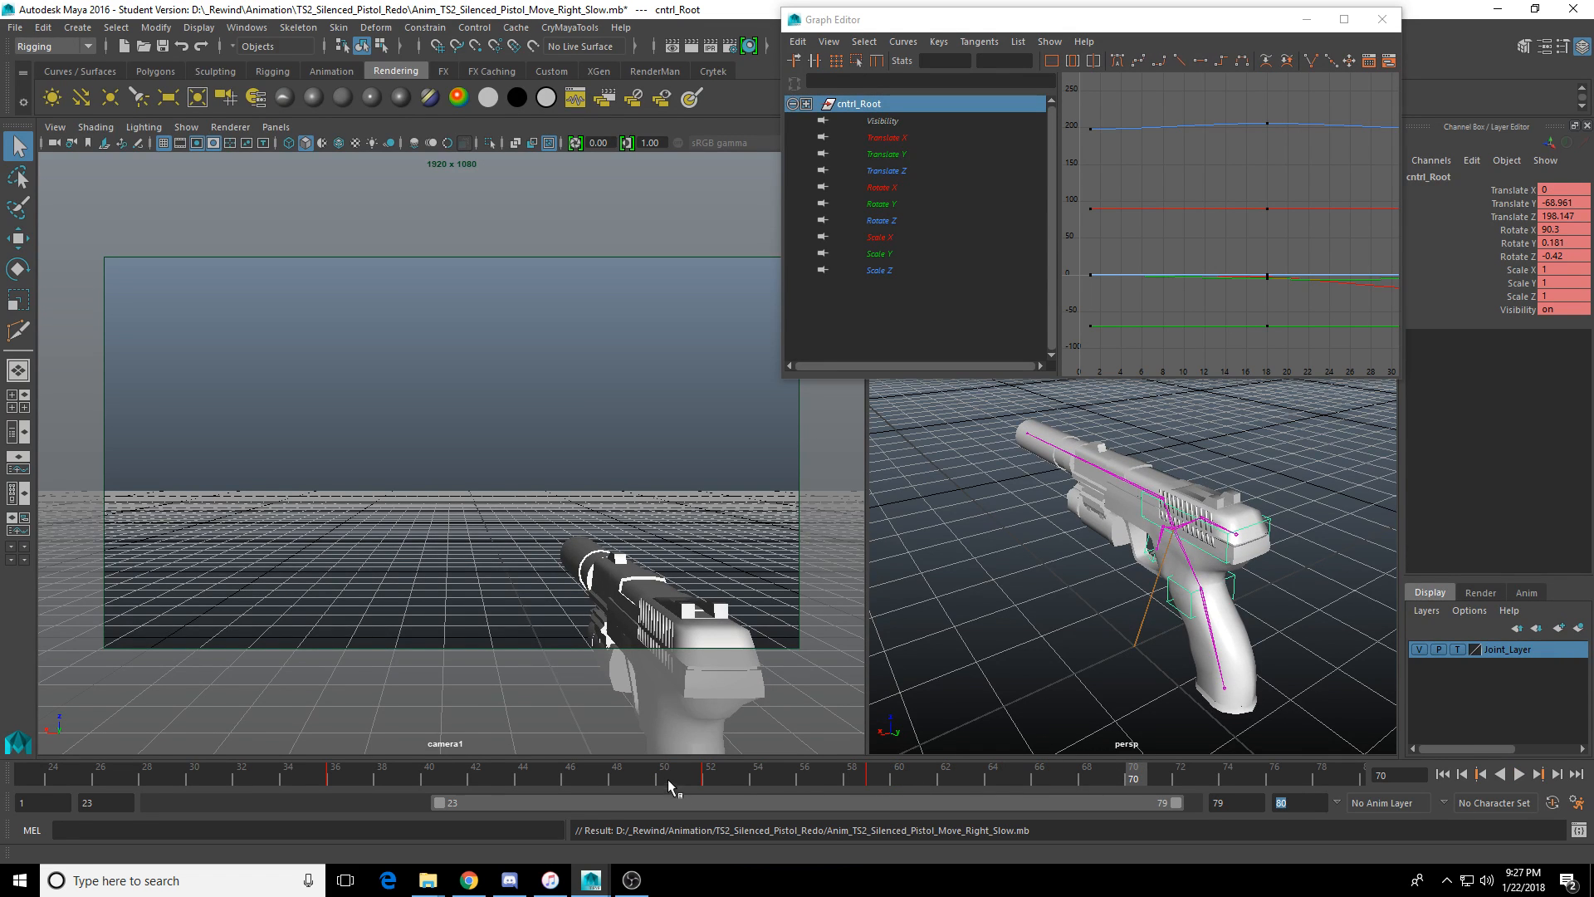
shift+drag(671, 774, 1006, 776)
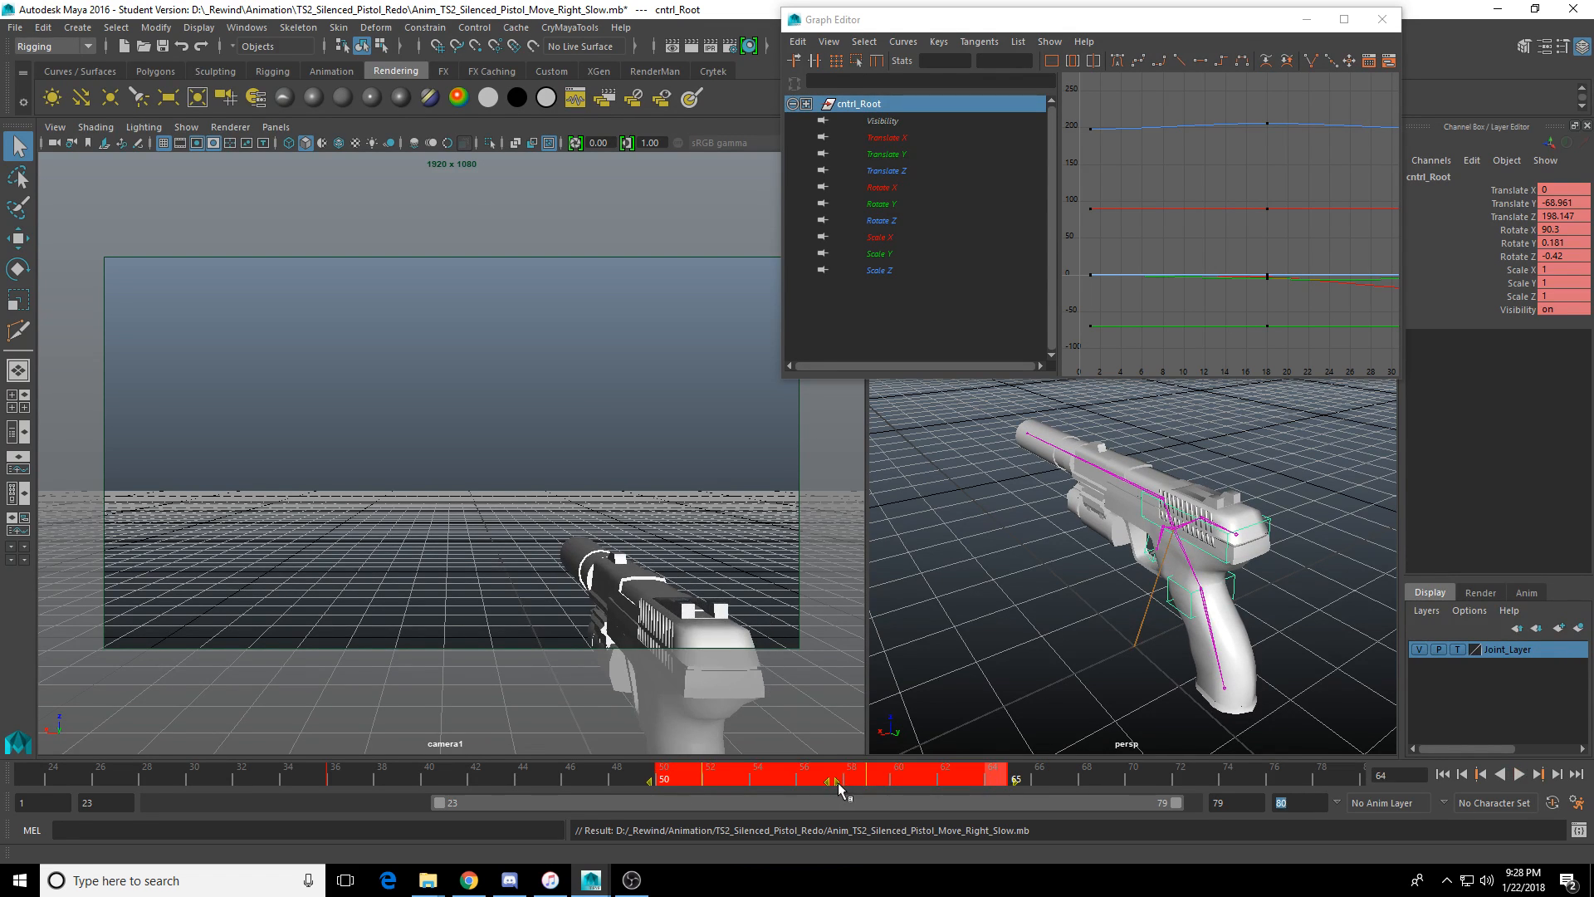
drag(838, 783, 888, 785)
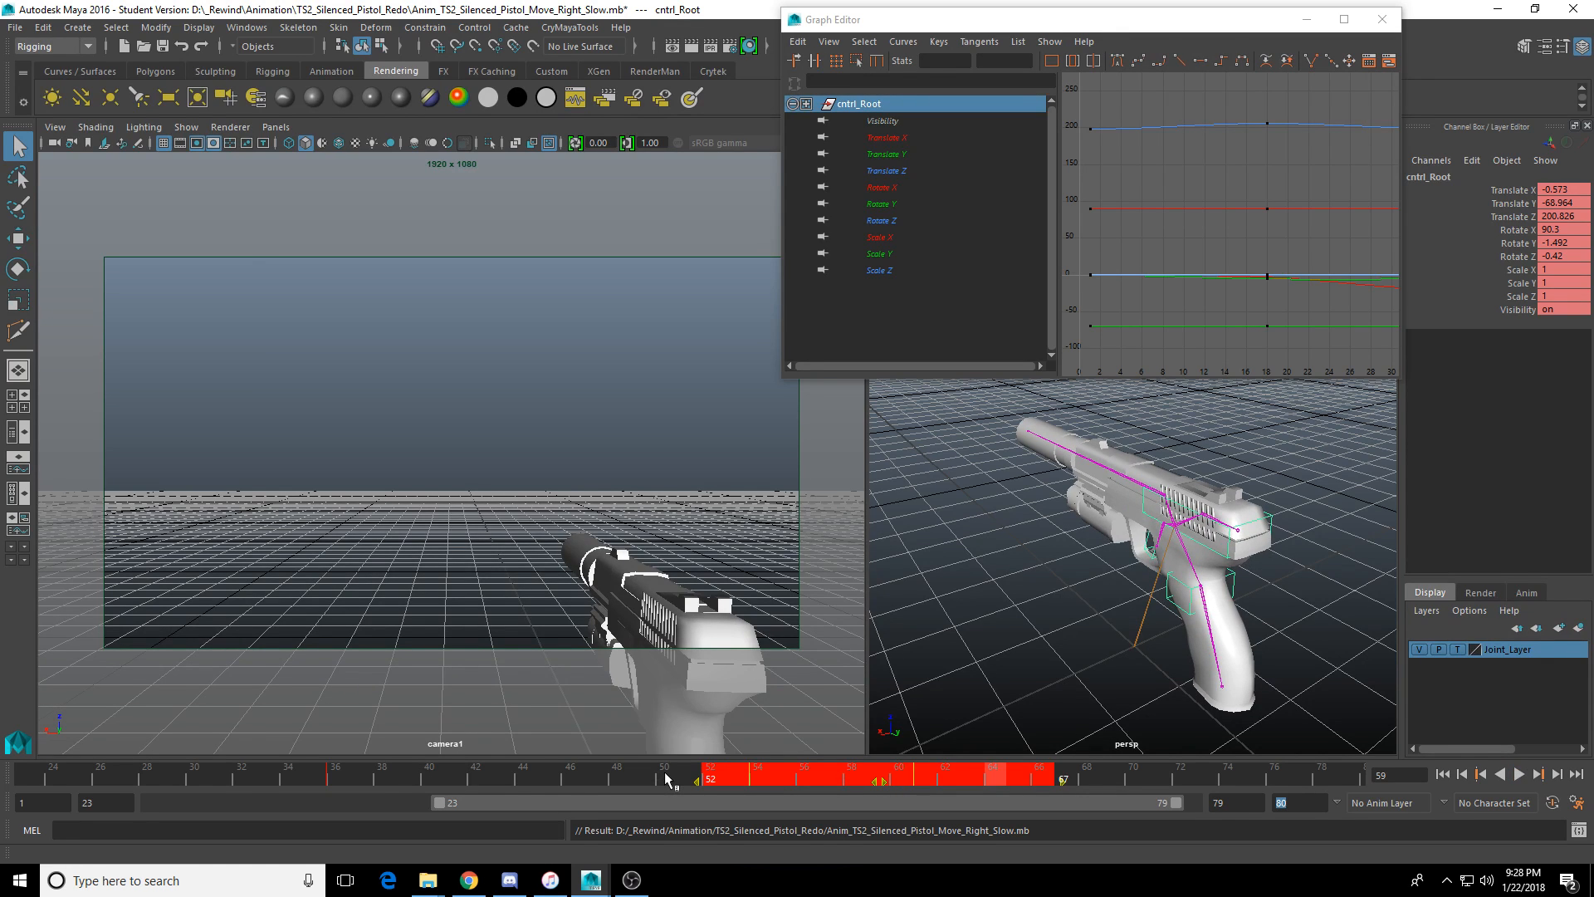
click(667, 778)
key(alt+v)
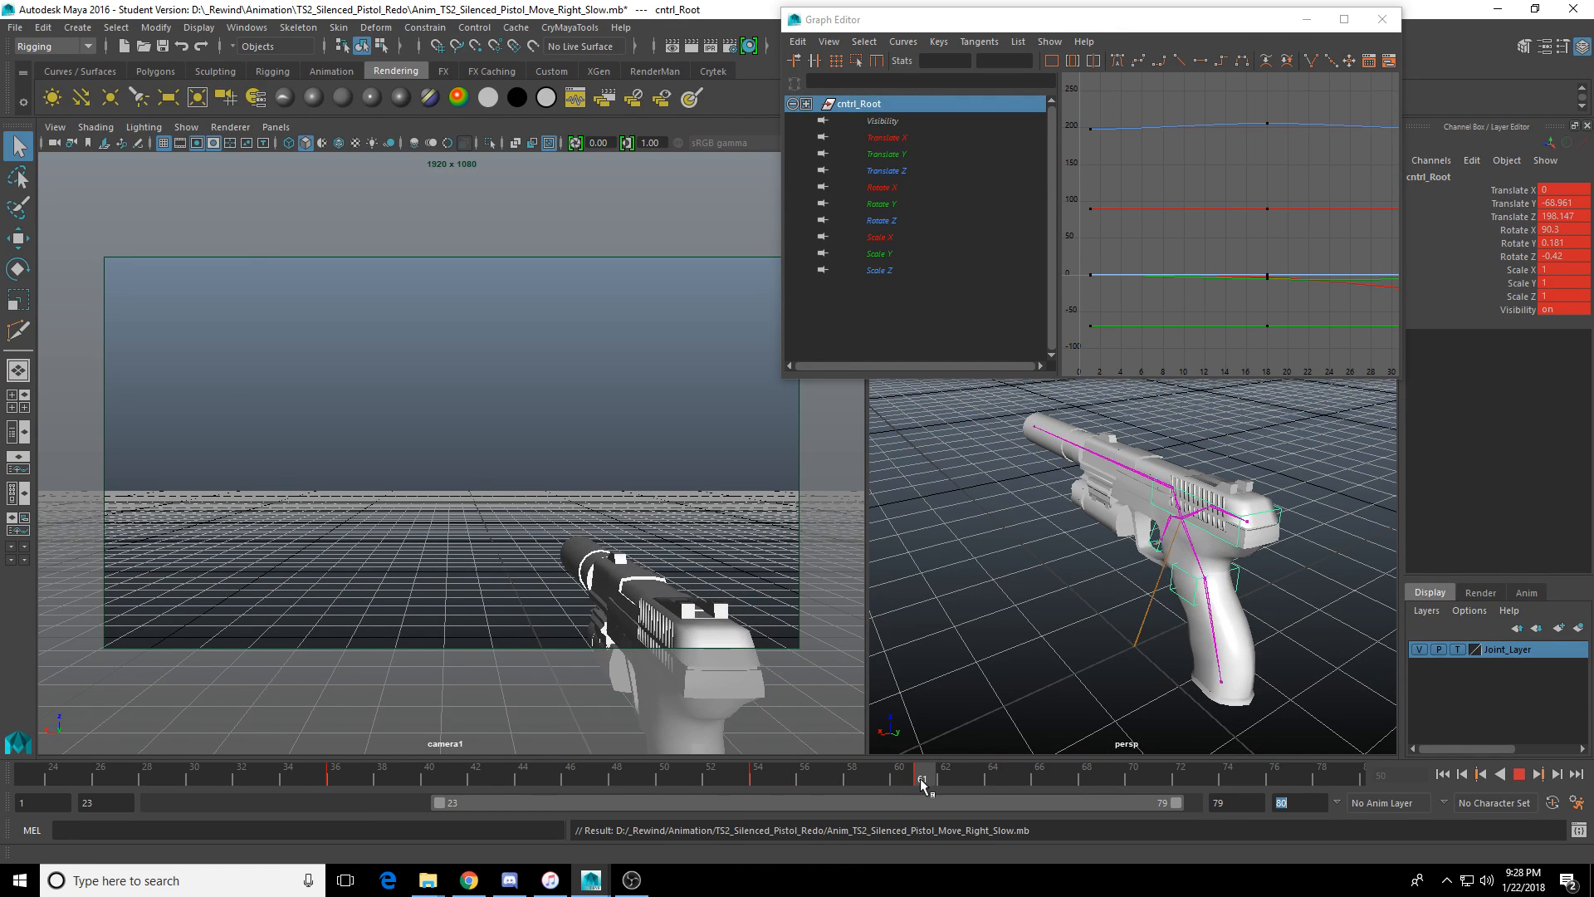
Extend the playback range to frame 80 and shift cntrl_Root's key at frame 61 to frame 72.
drag(920, 779, 992, 784)
drag(1090, 803, 1104, 803)
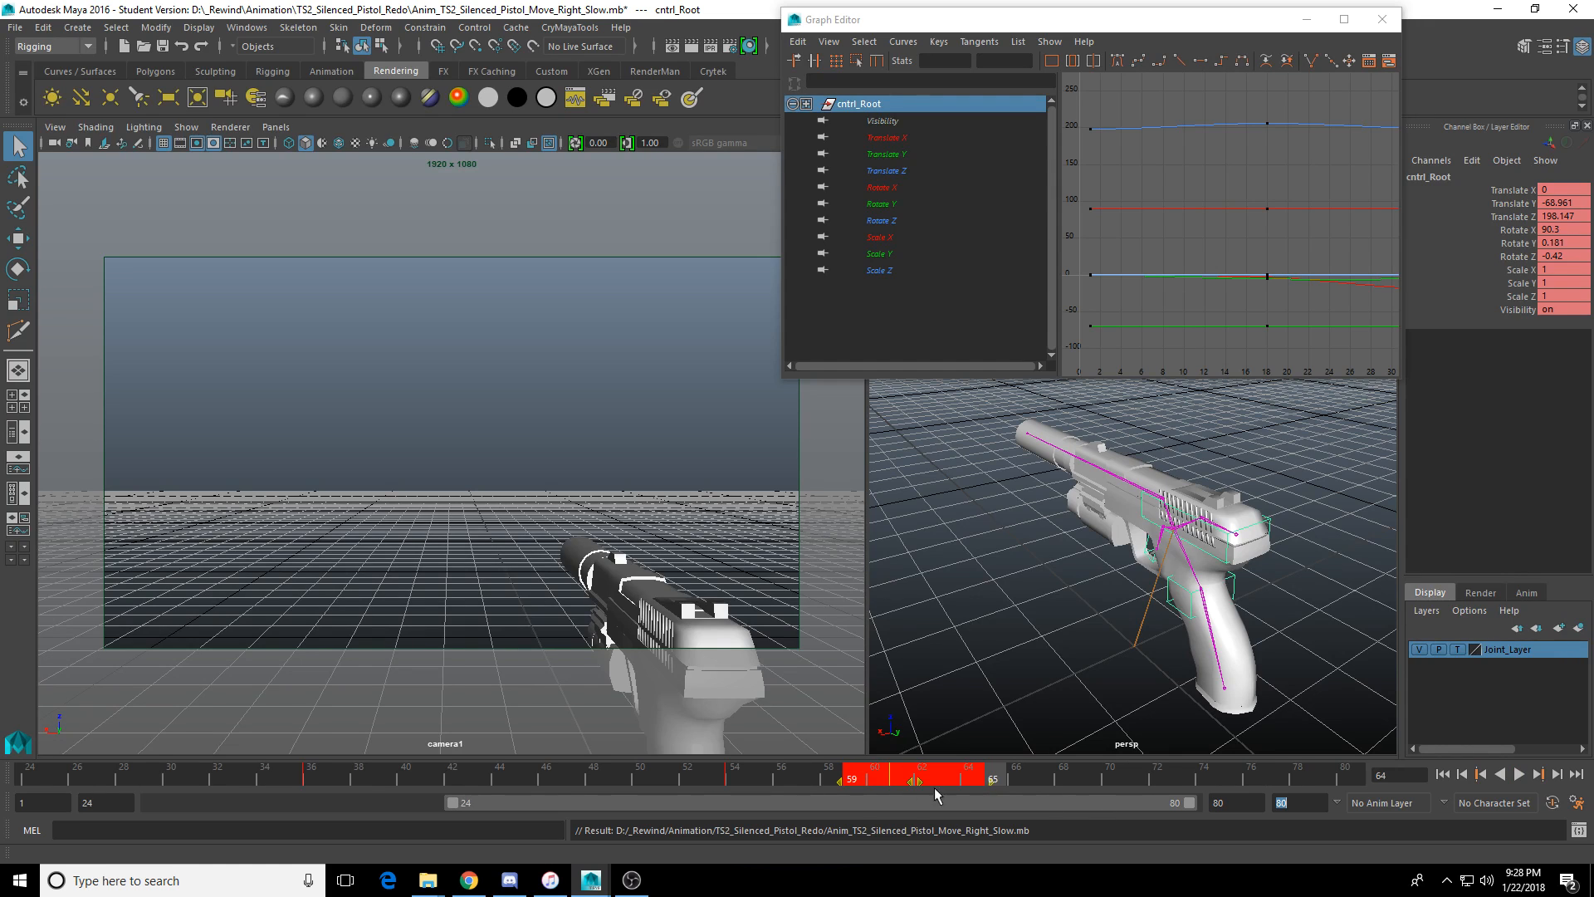
drag(920, 782, 1192, 778)
click(987, 772)
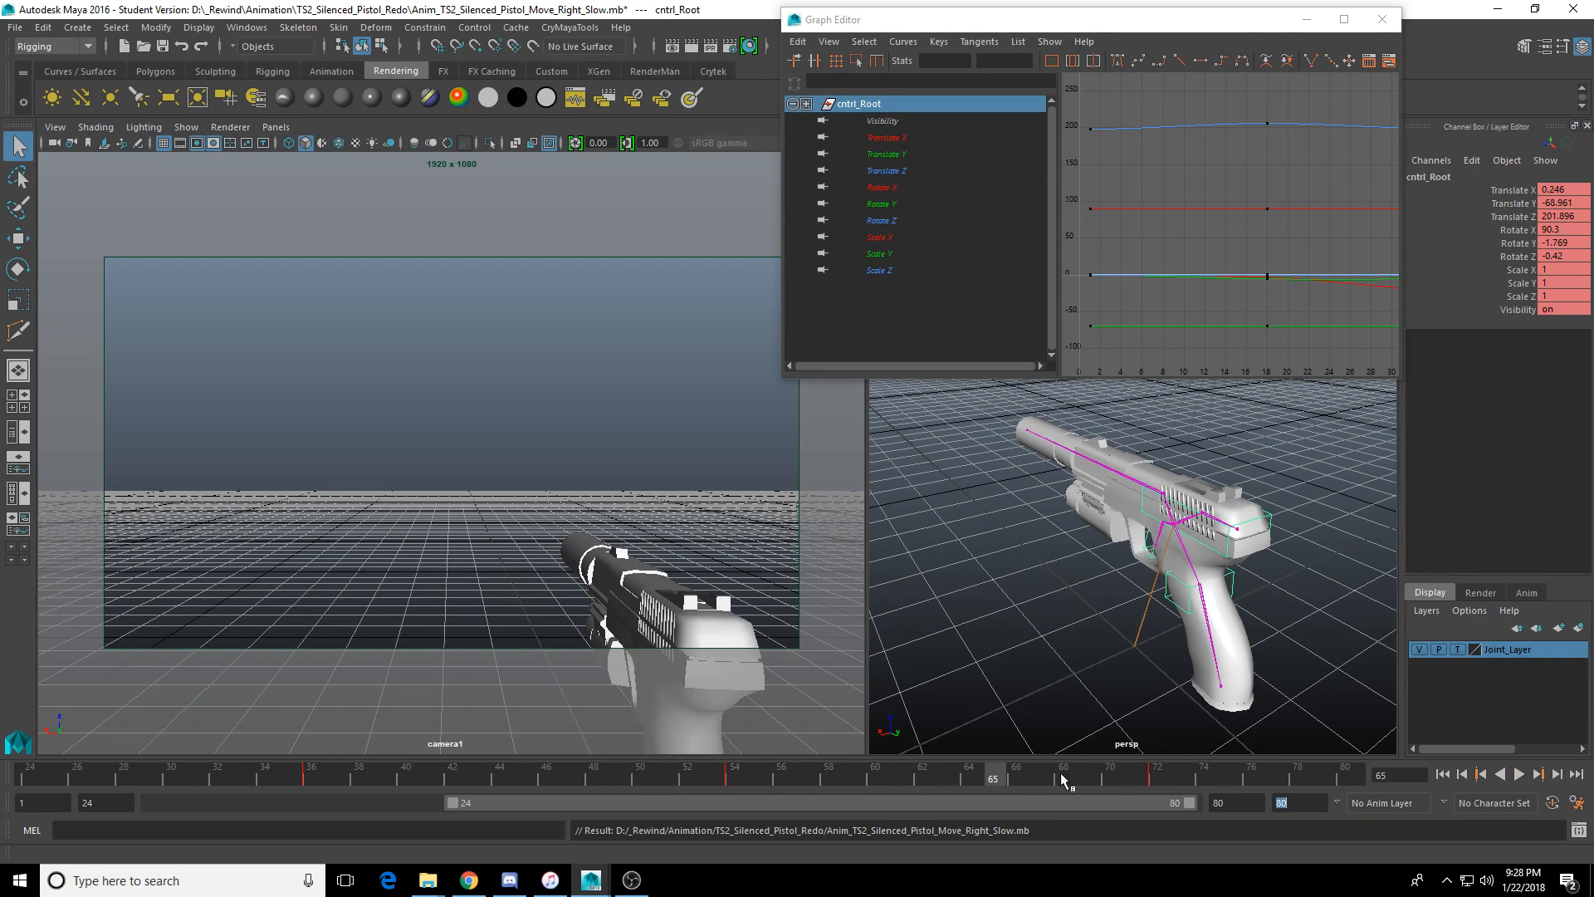
Set the playback range to frames 1 to 72 and play the retimed animation.
double_click(451, 803)
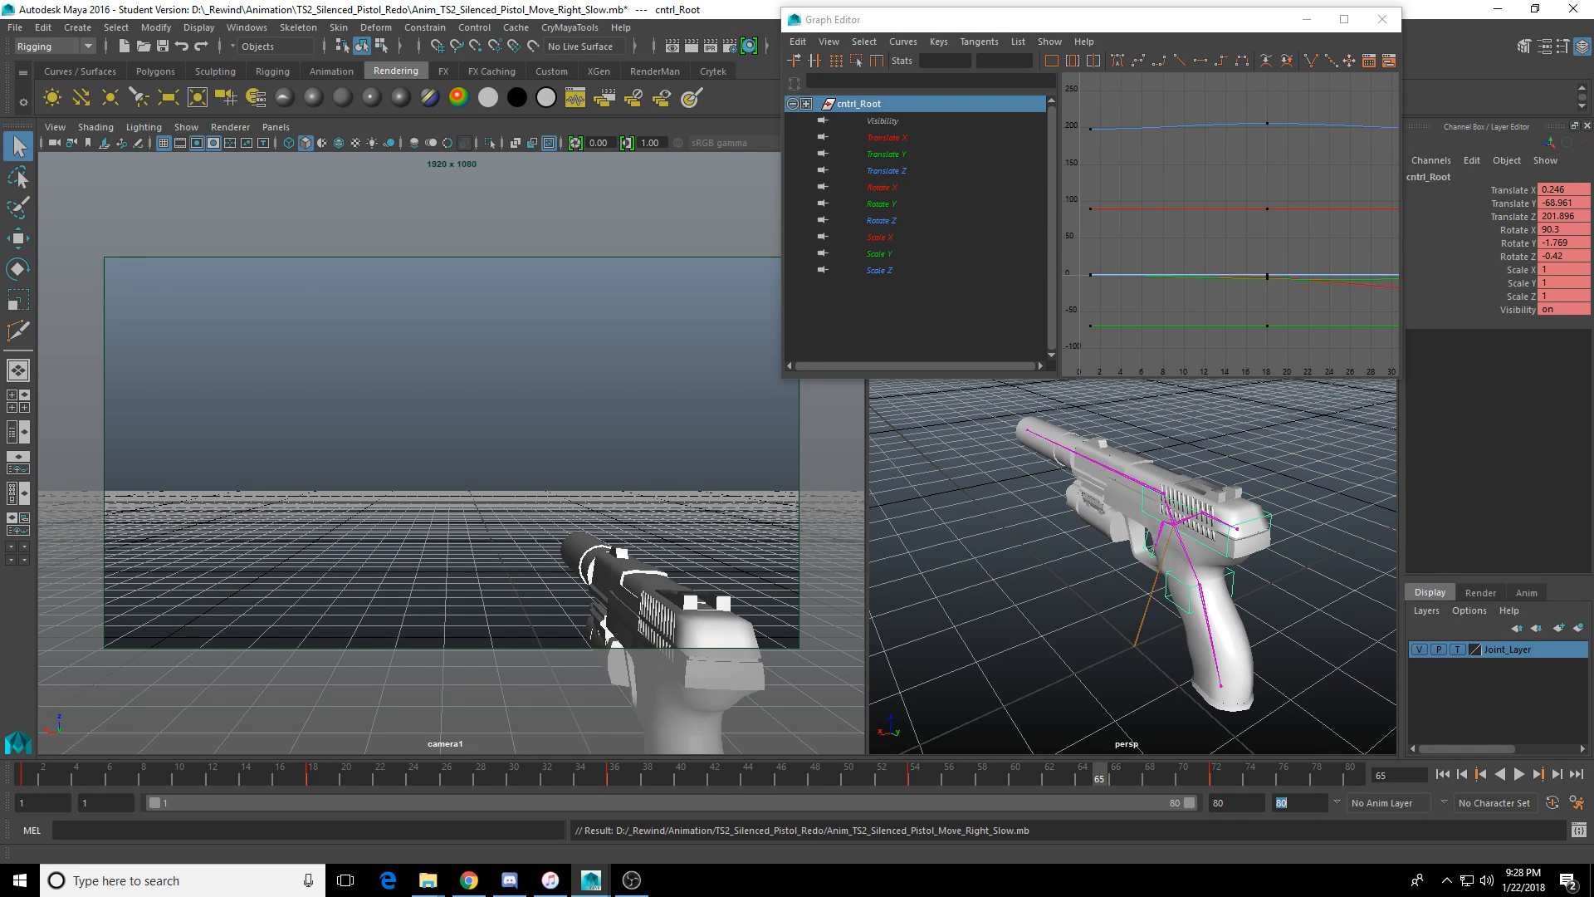
drag(1167, 800, 1076, 800)
click(1520, 775)
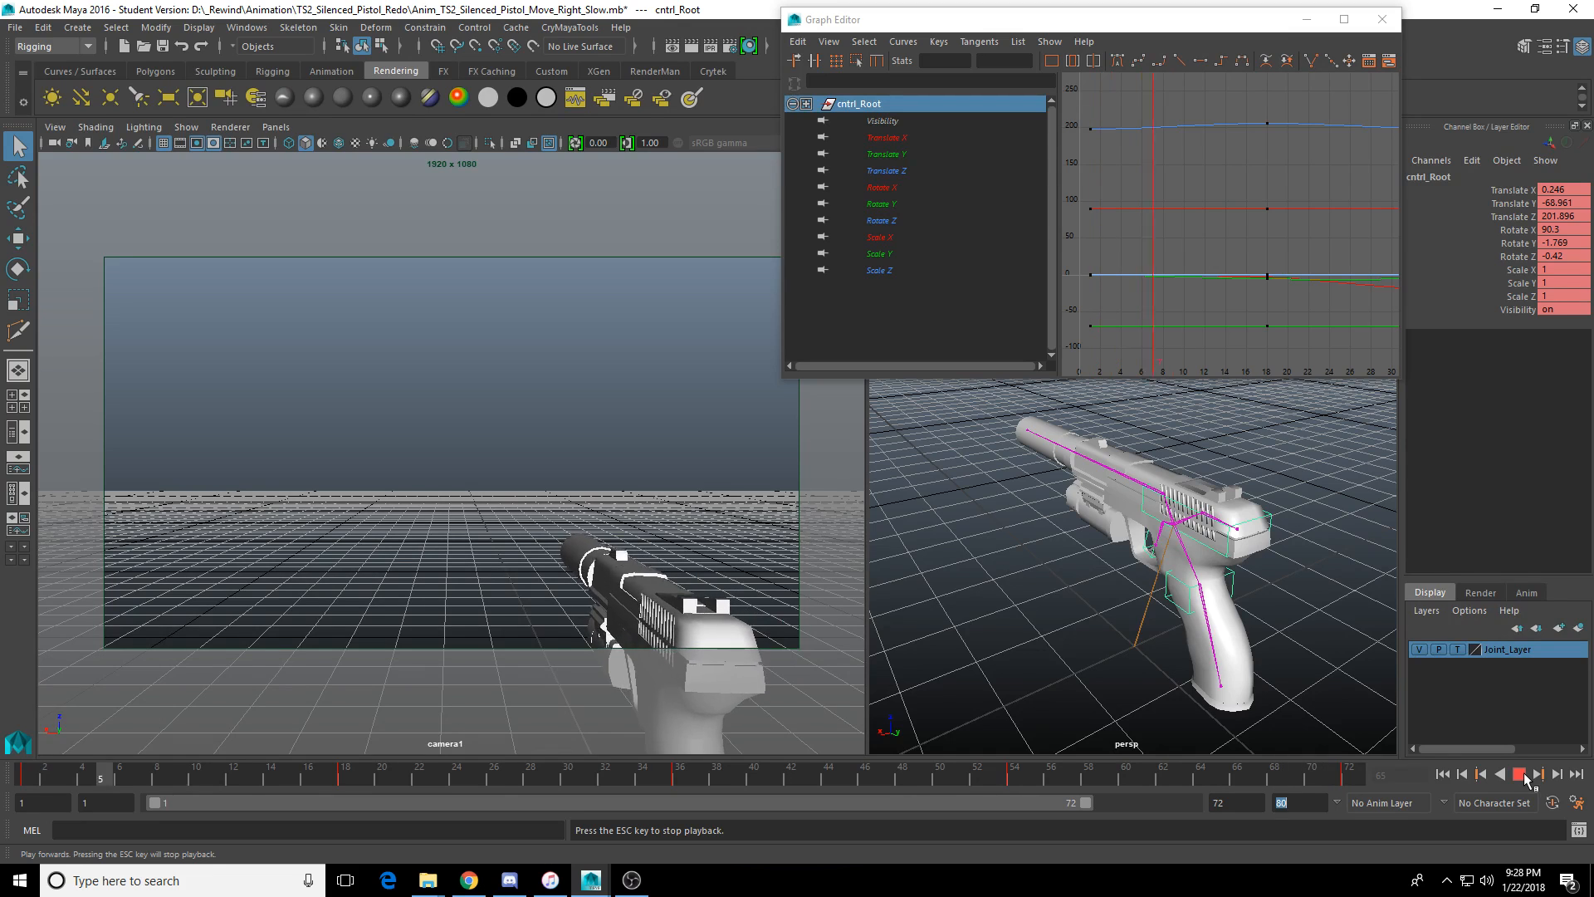
click(1520, 774)
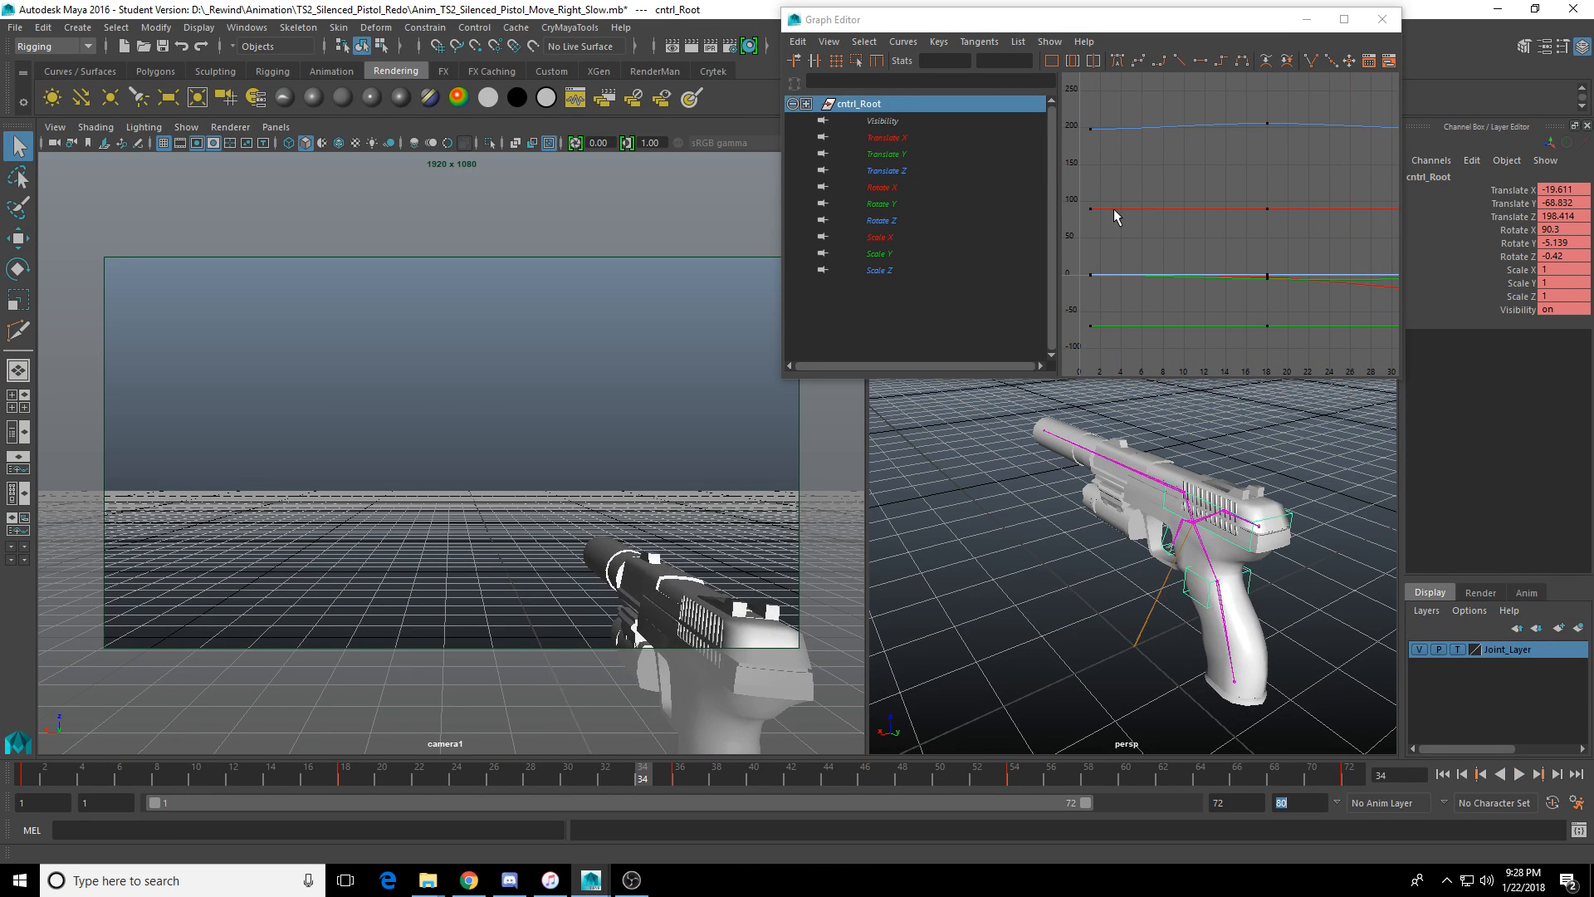
Select the frame 72 keys on cntrl_Root's Translate and Rotate curves in the Graph Editor and adjust their tangents.
click(886, 138)
click(882, 221)
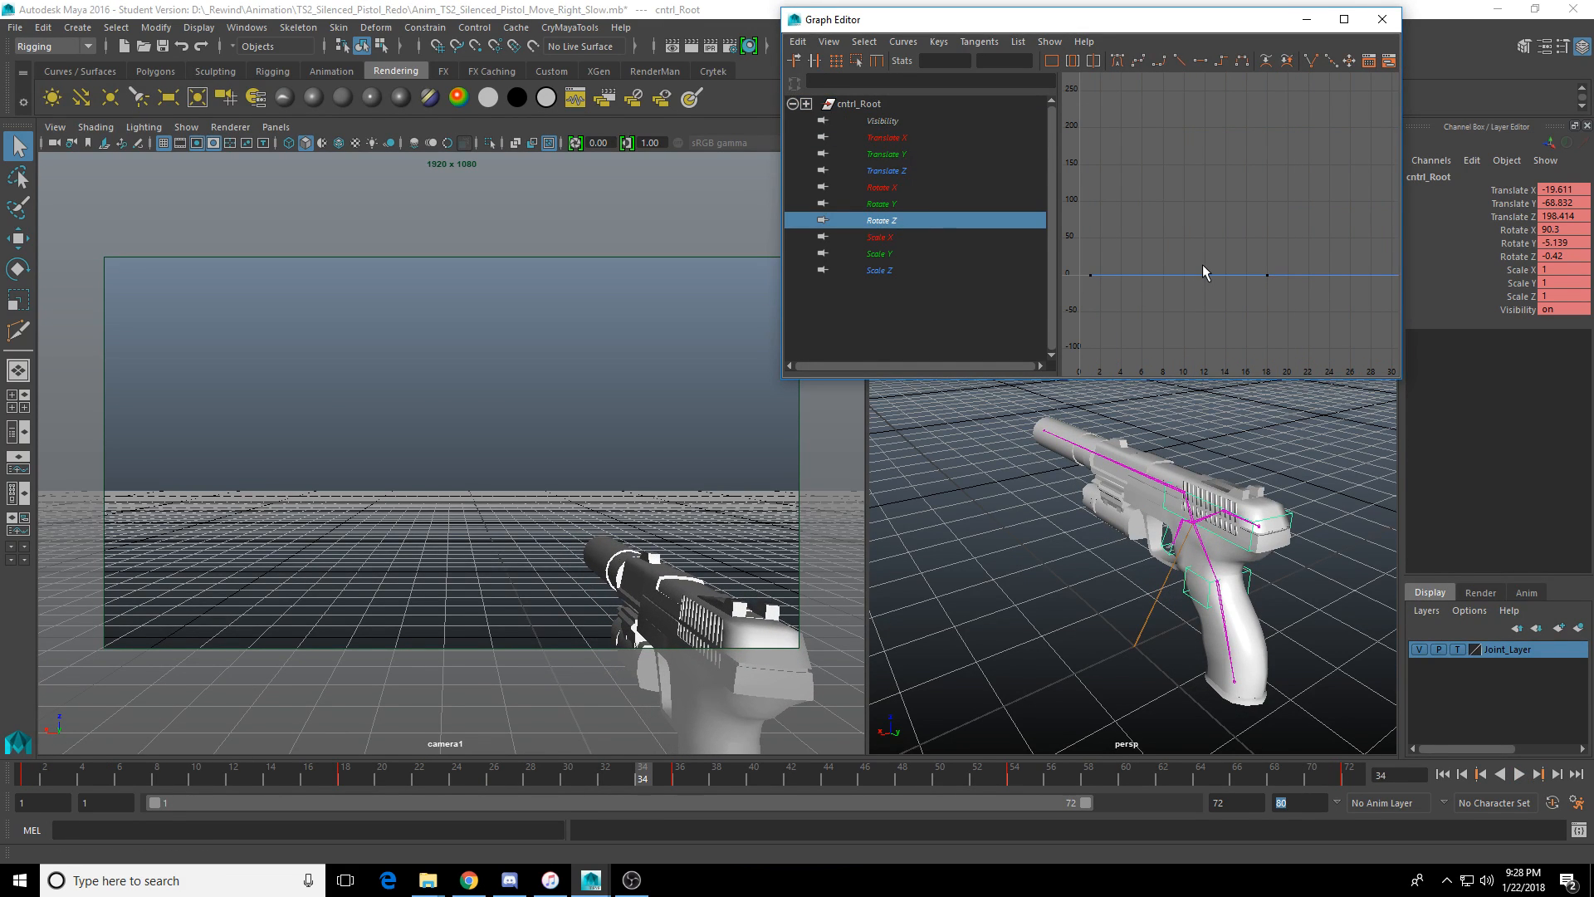
shift+click(899, 145)
key(a)
drag(1345, 106, 1383, 333)
key(f)
drag(1326, 83, 1385, 334)
right_click(1350, 222)
mouse_move(1383, 272)
click(1234, 313)
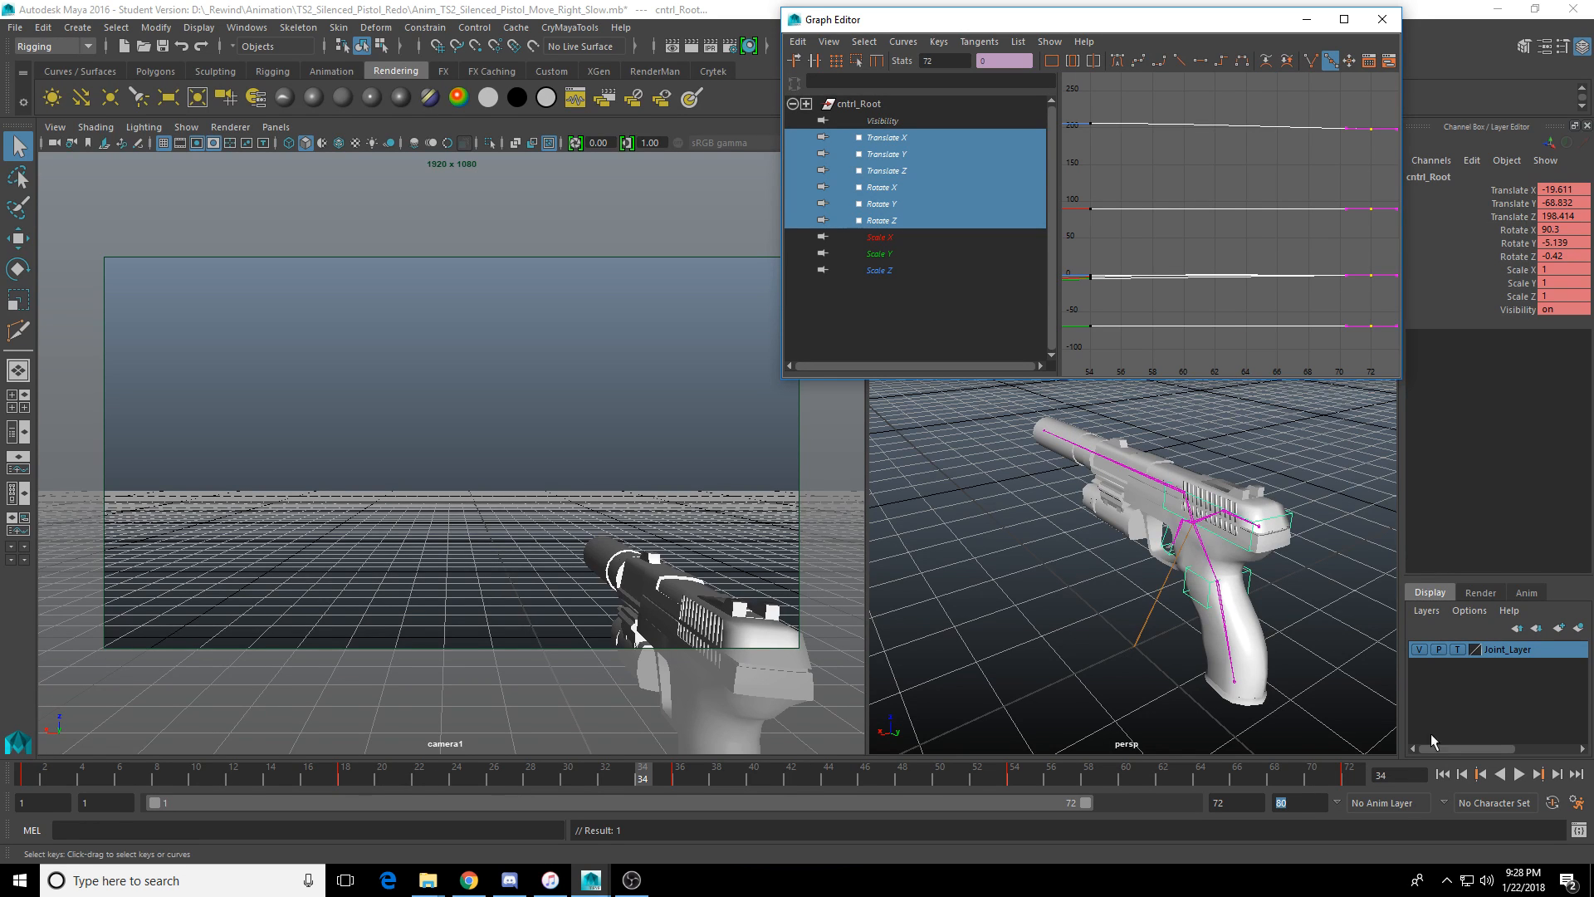
Play back the slow right movement animation and save the scene, accepting the student version notice.
click(1519, 773)
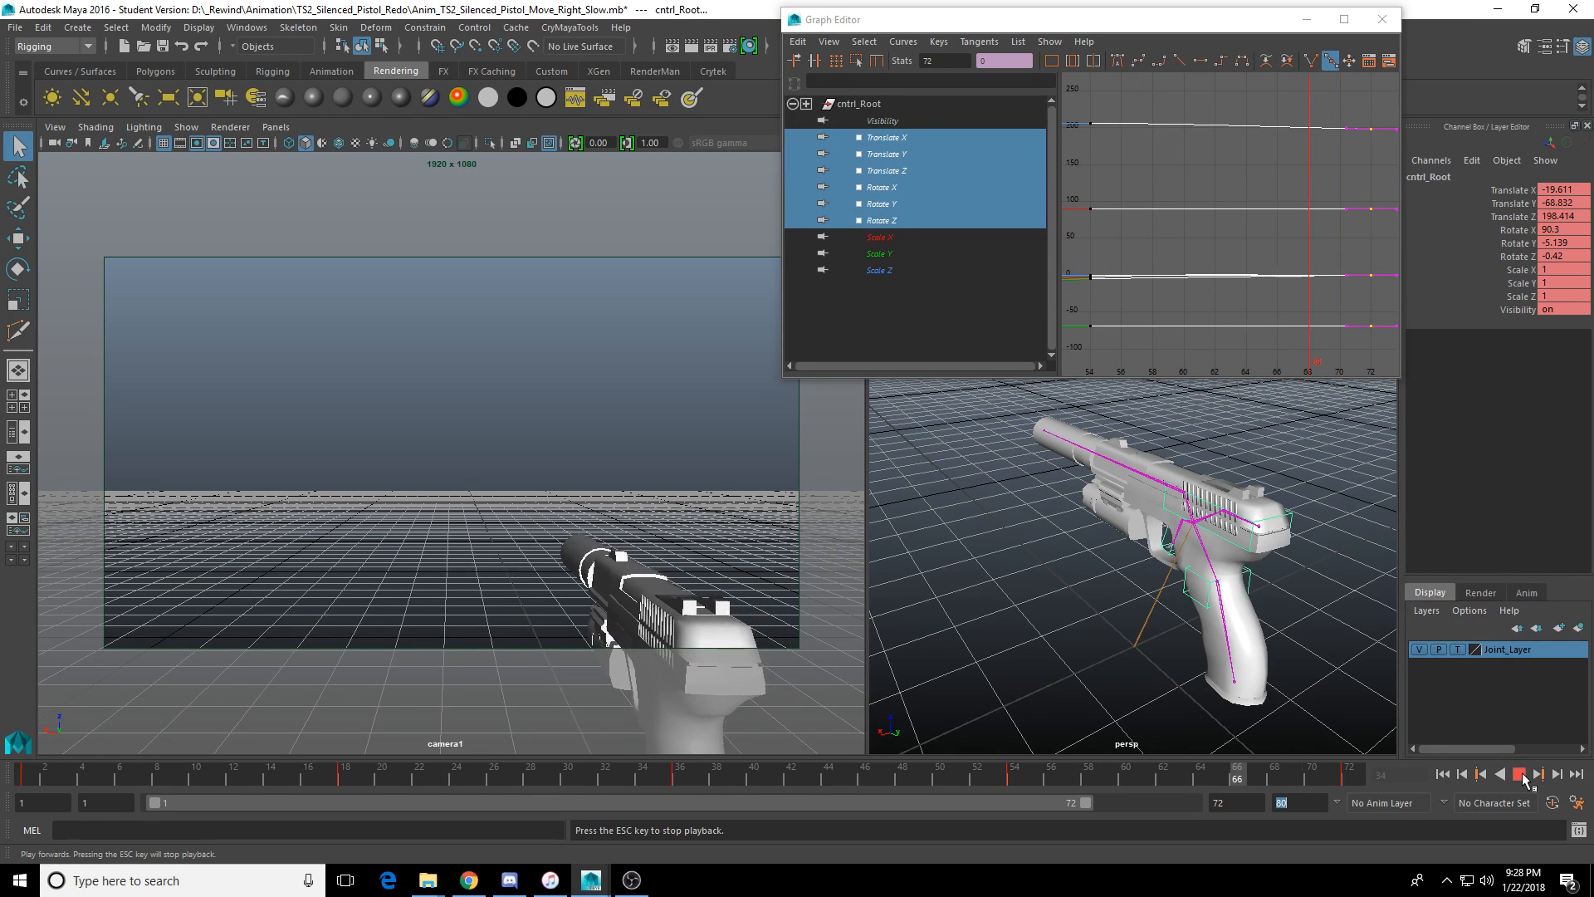
click(1520, 774)
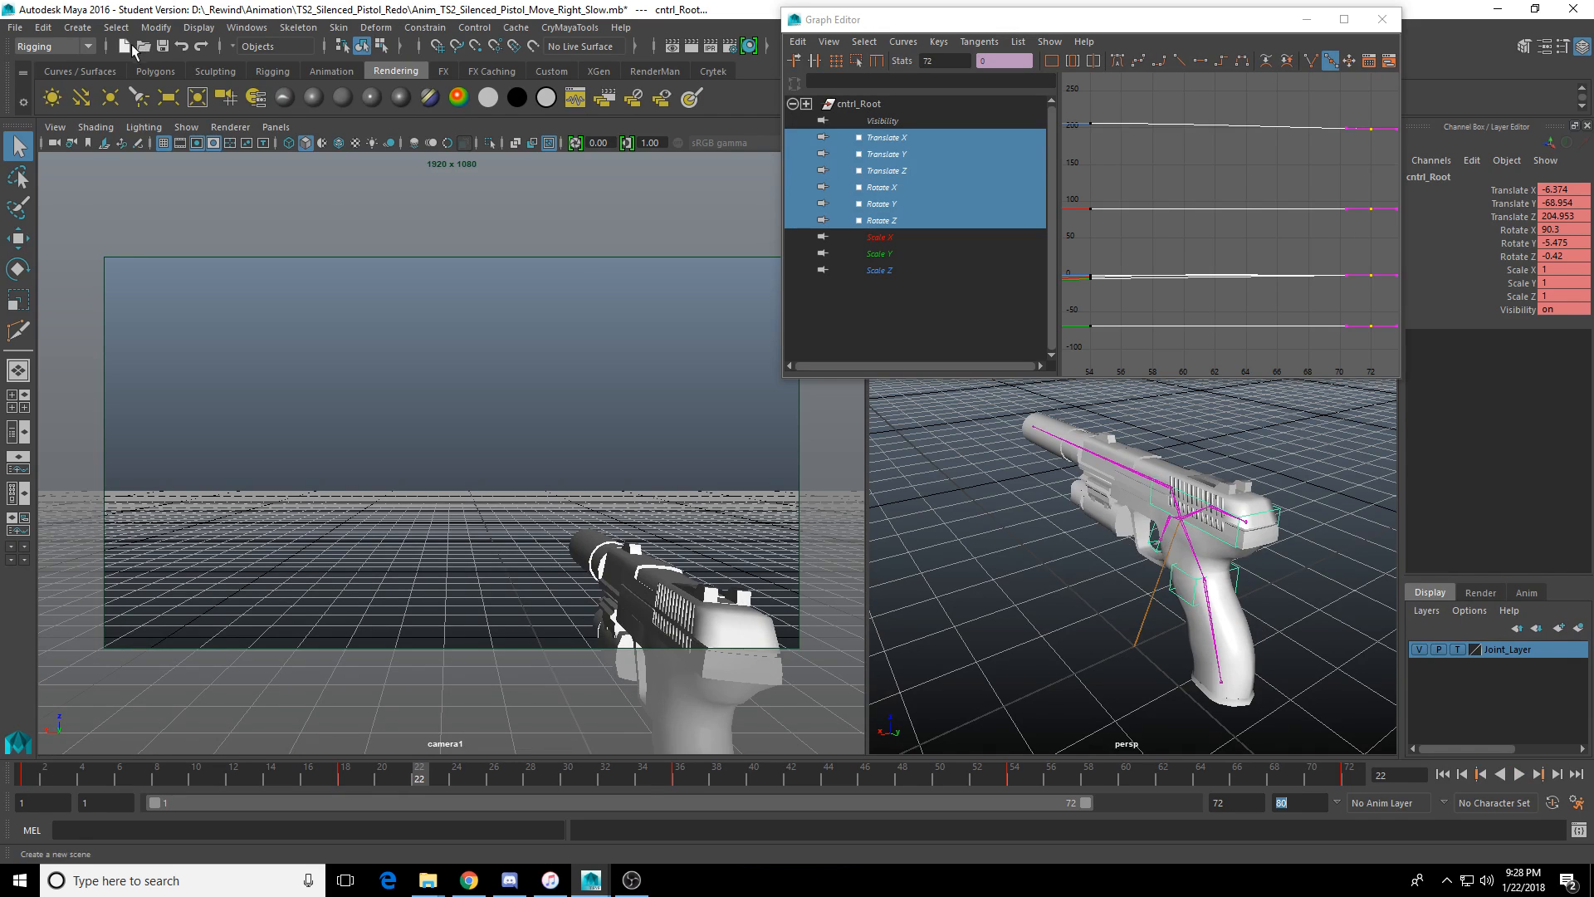
click(163, 45)
click(759, 453)
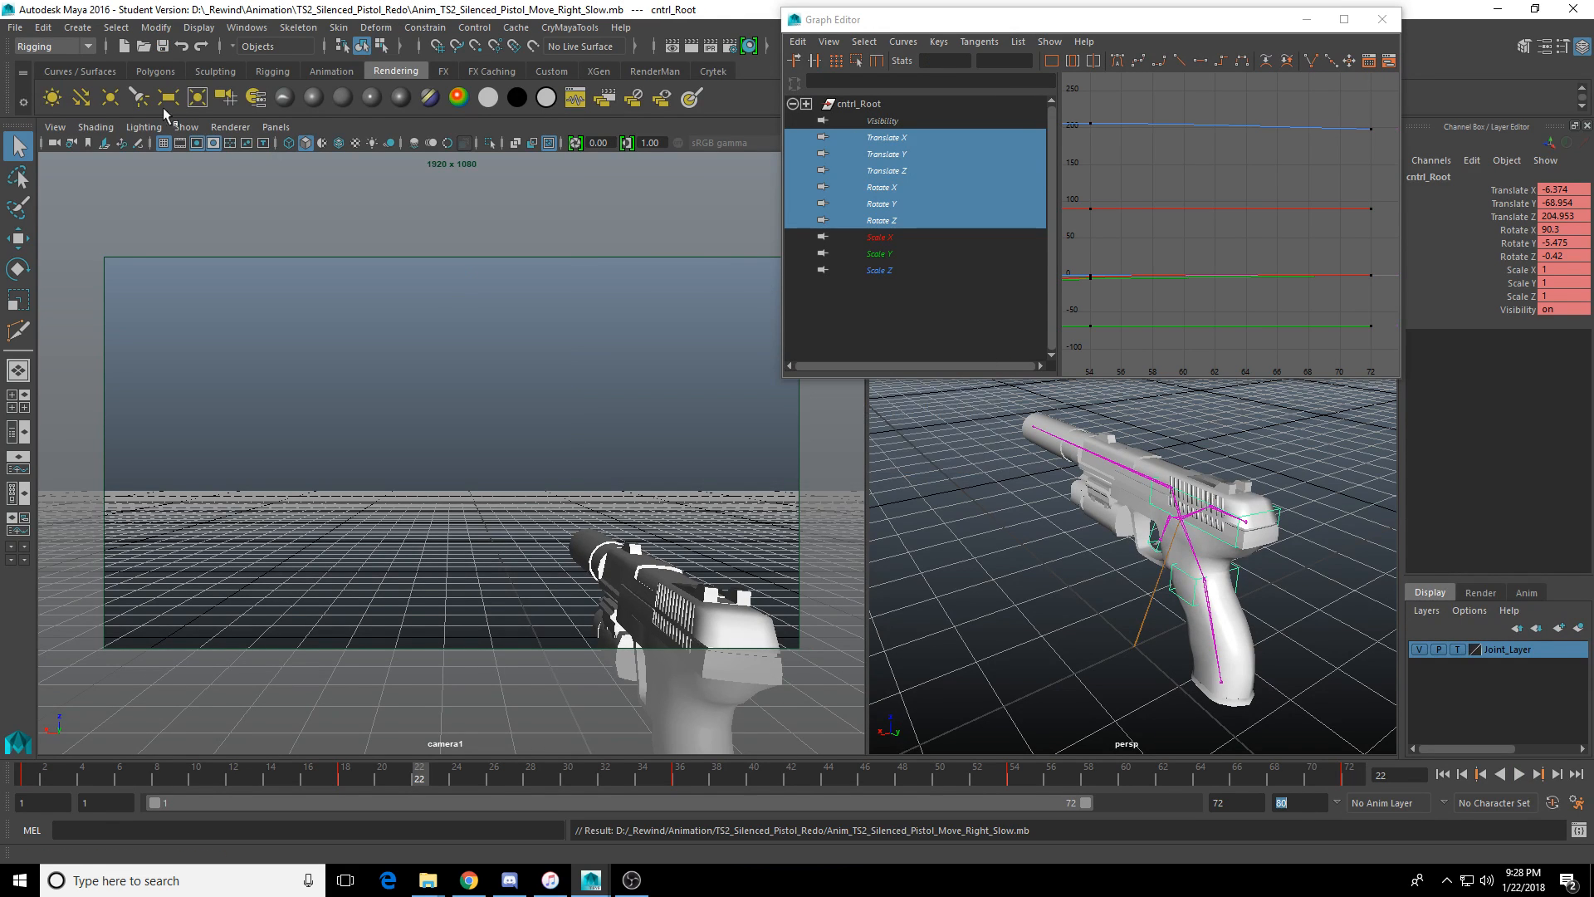
Switch to File Explorer and review the full scene file names in _Rewind\Animation\TS2_Silenced_Pistol_Redo.
mouse_move(425, 887)
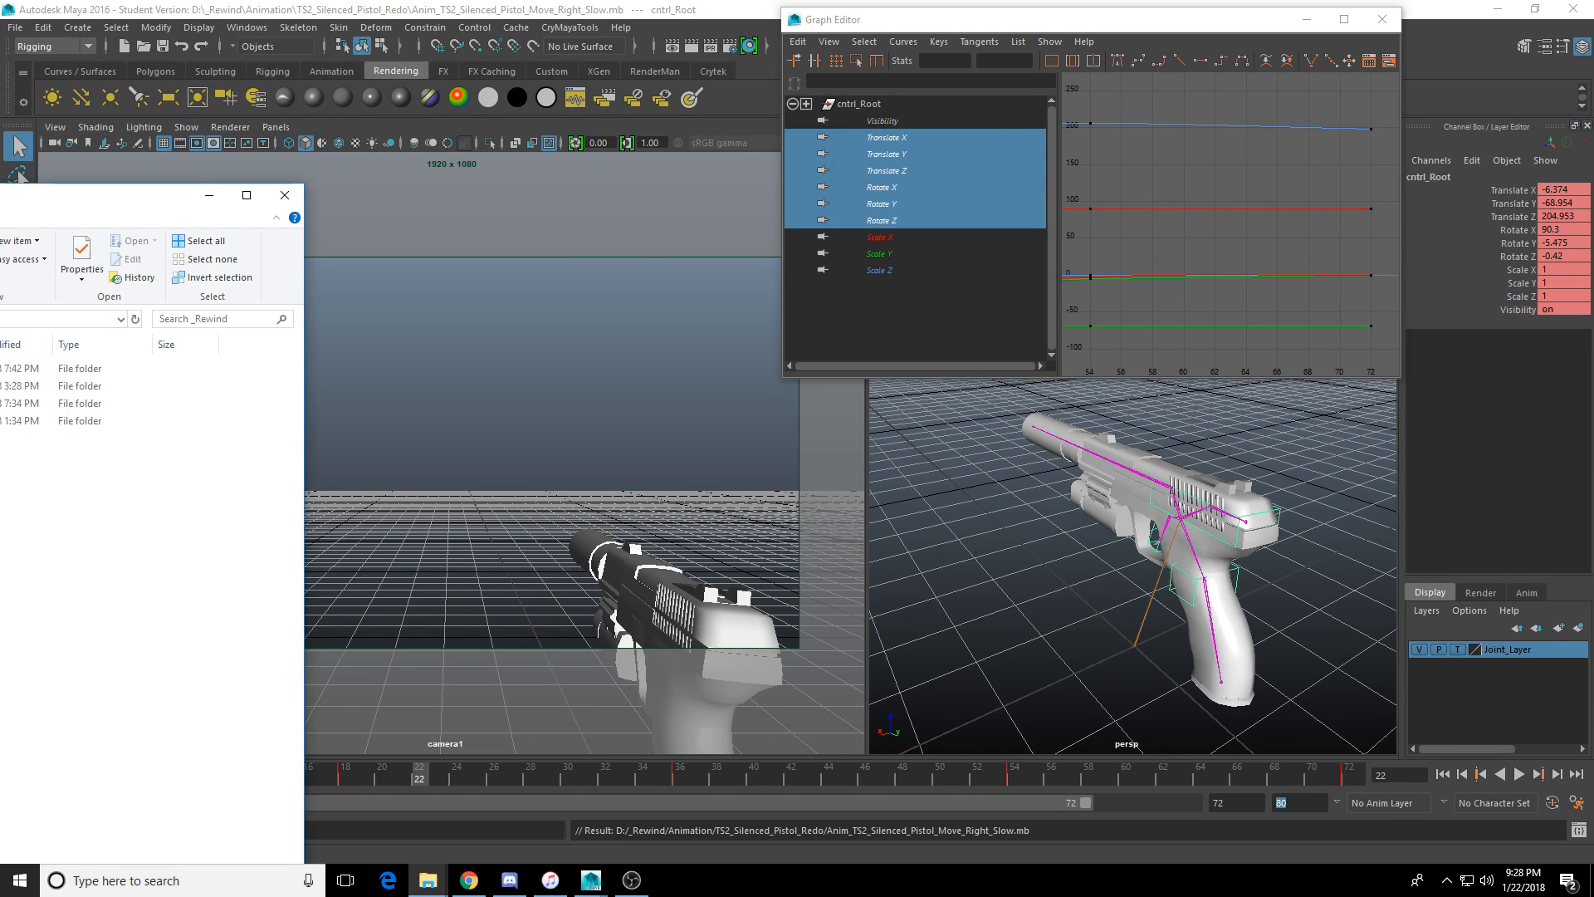
drag(0, 204, 979, 97)
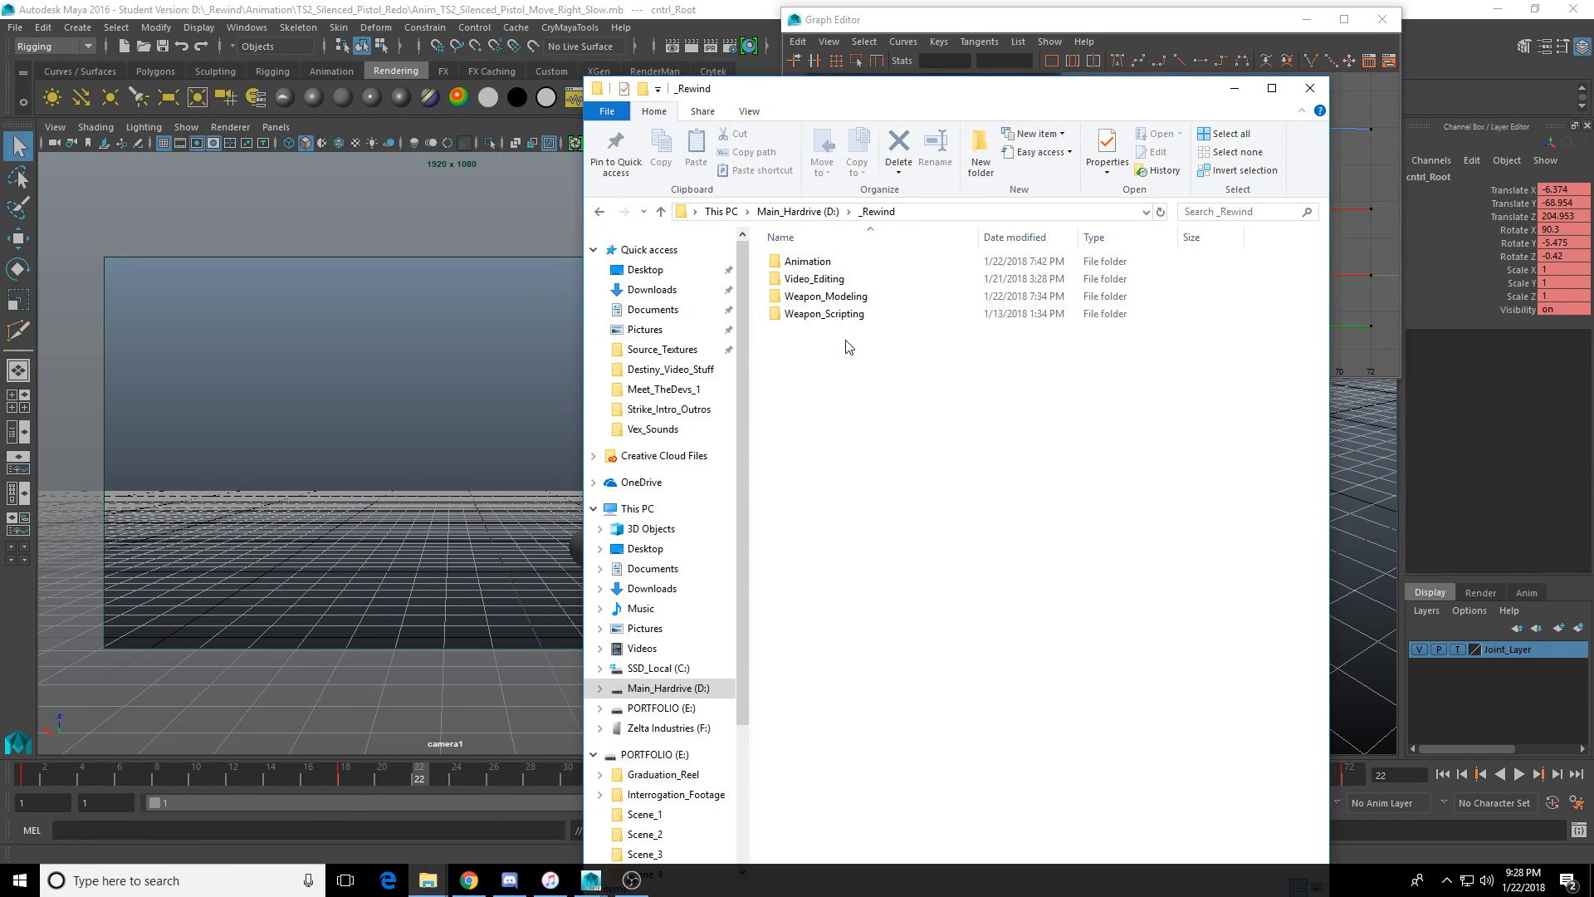
double_click(840, 298)
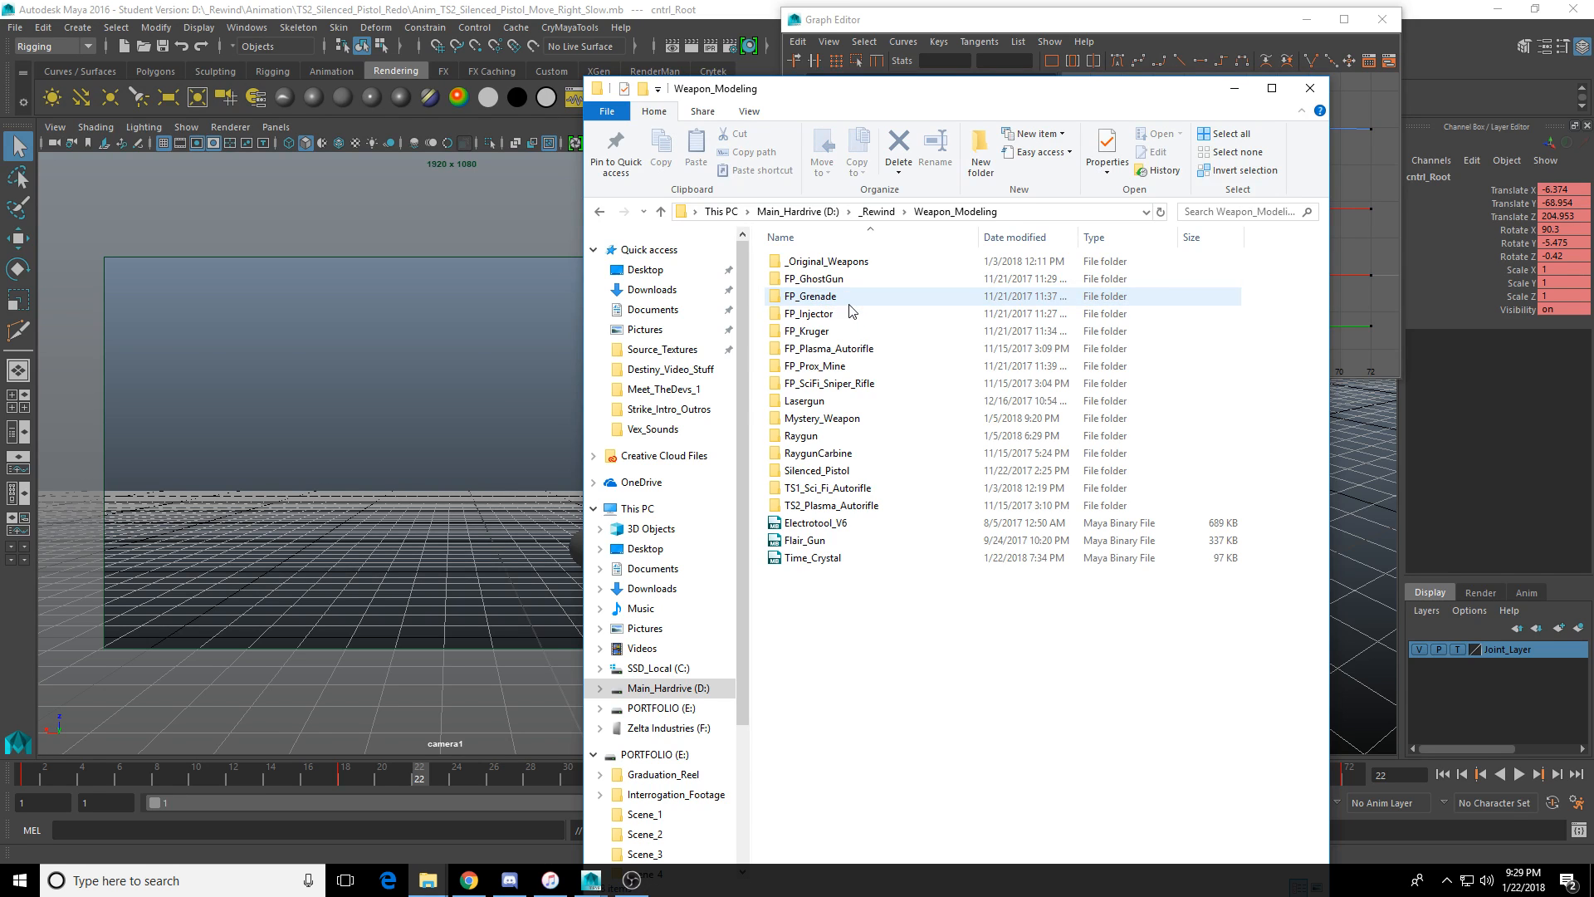
click(600, 212)
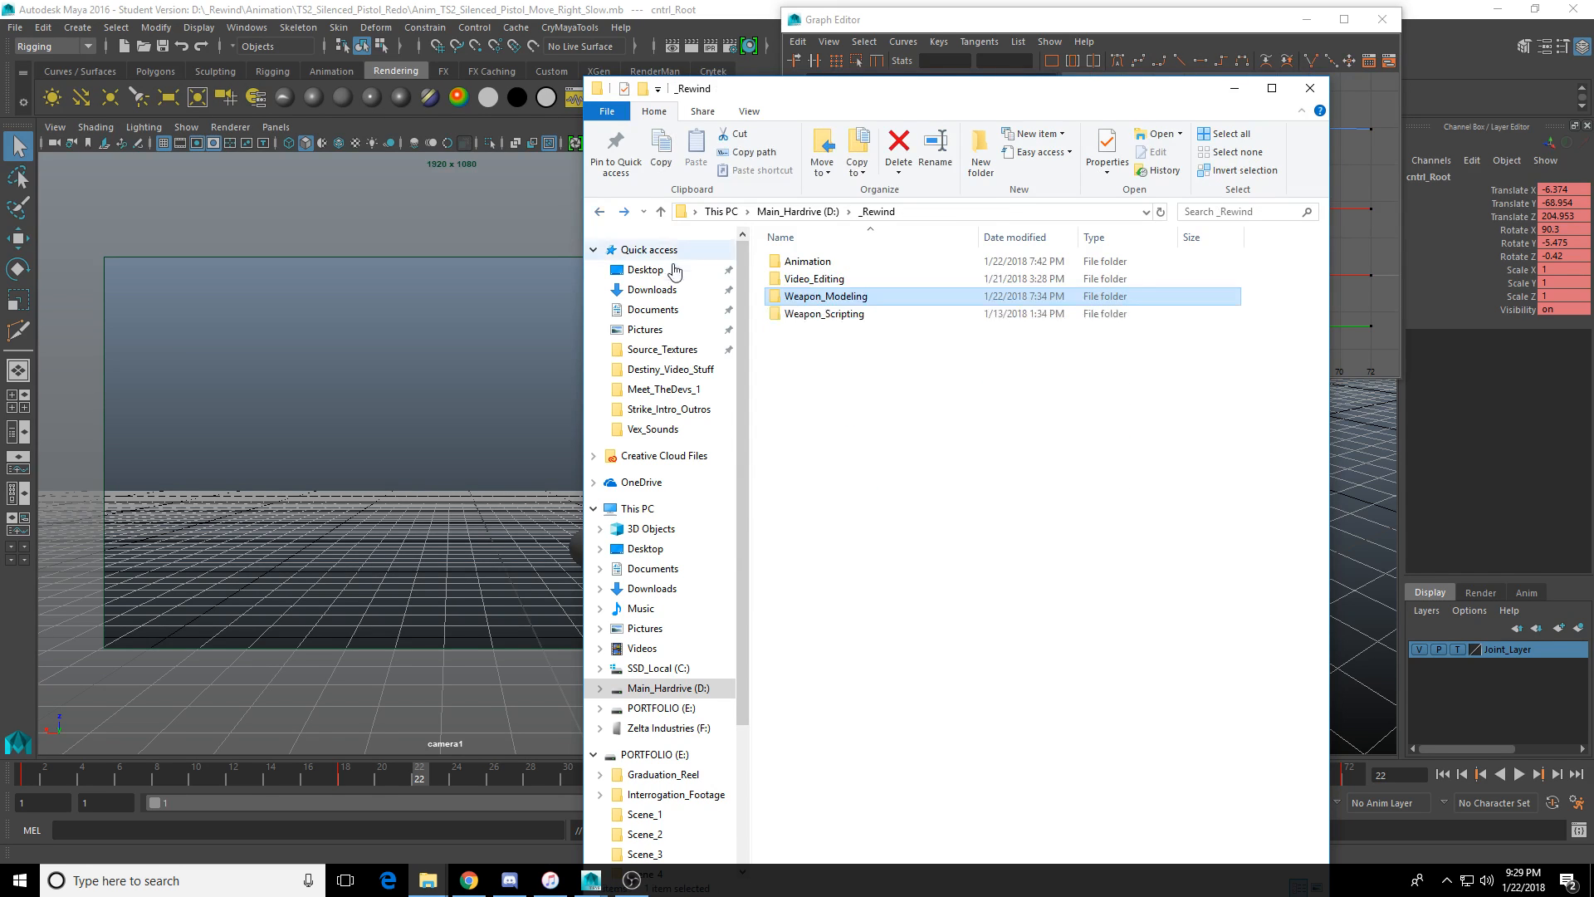
double_click(798, 260)
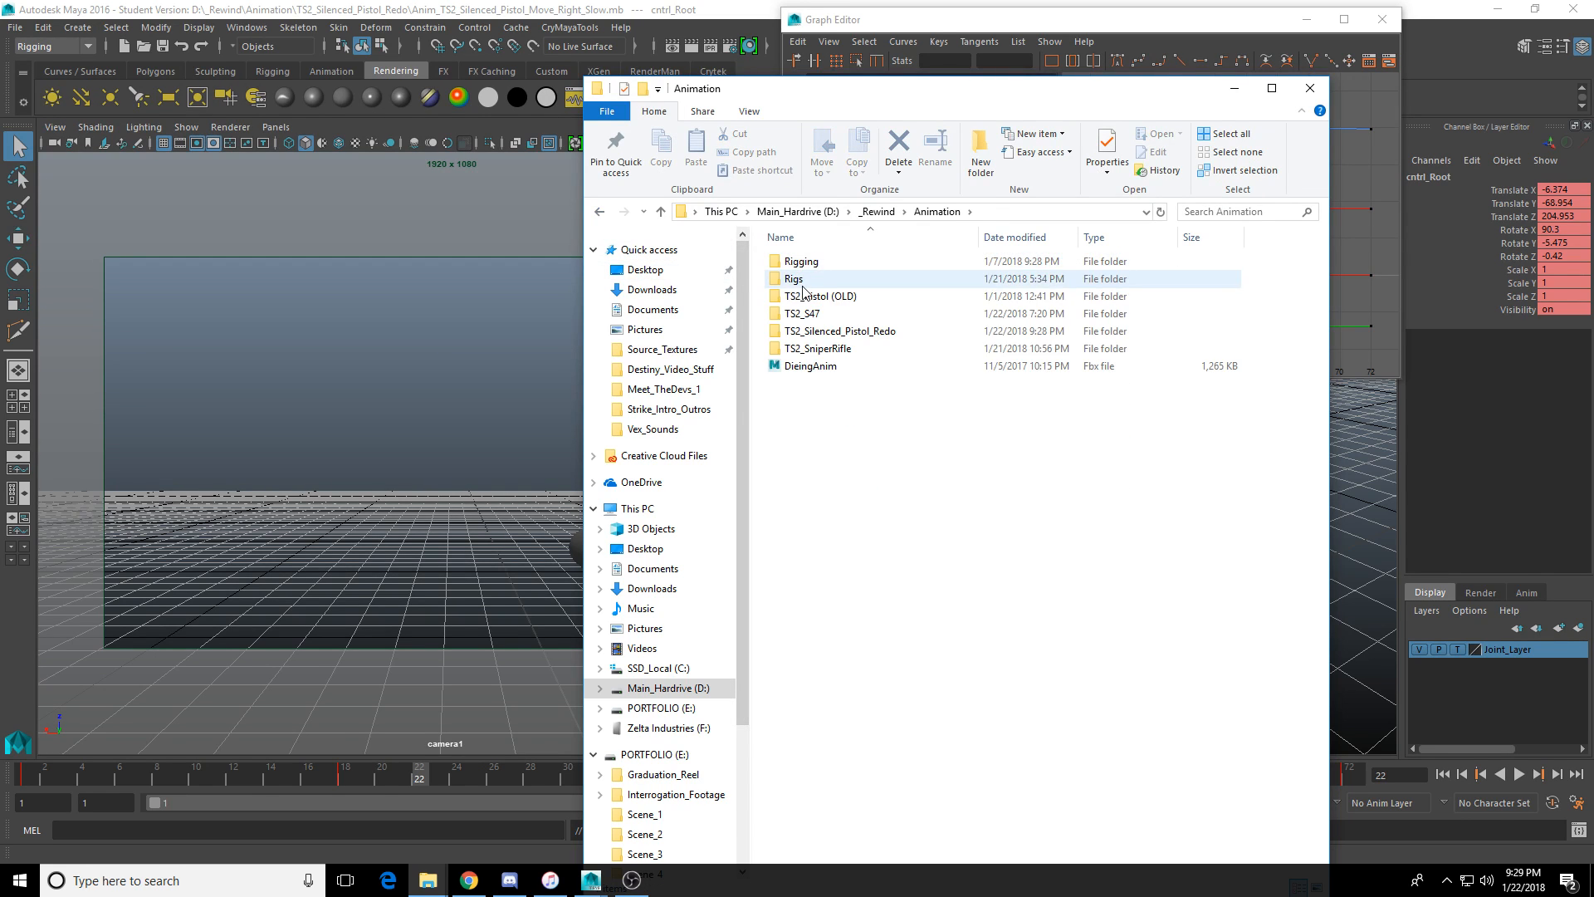
double_click(871, 332)
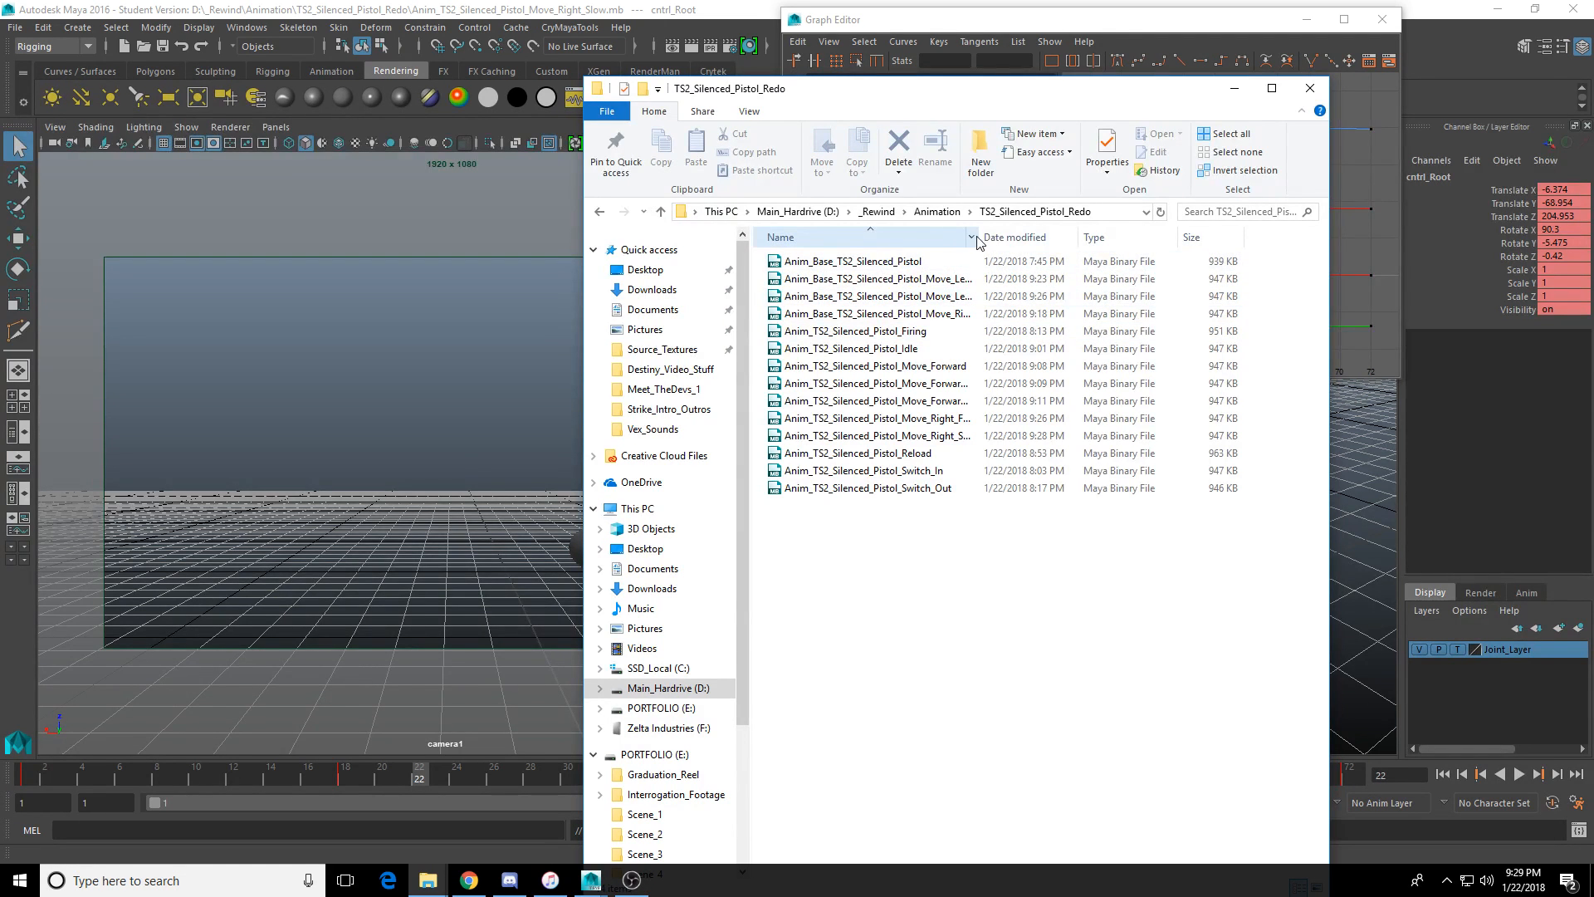
drag(979, 236, 1051, 236)
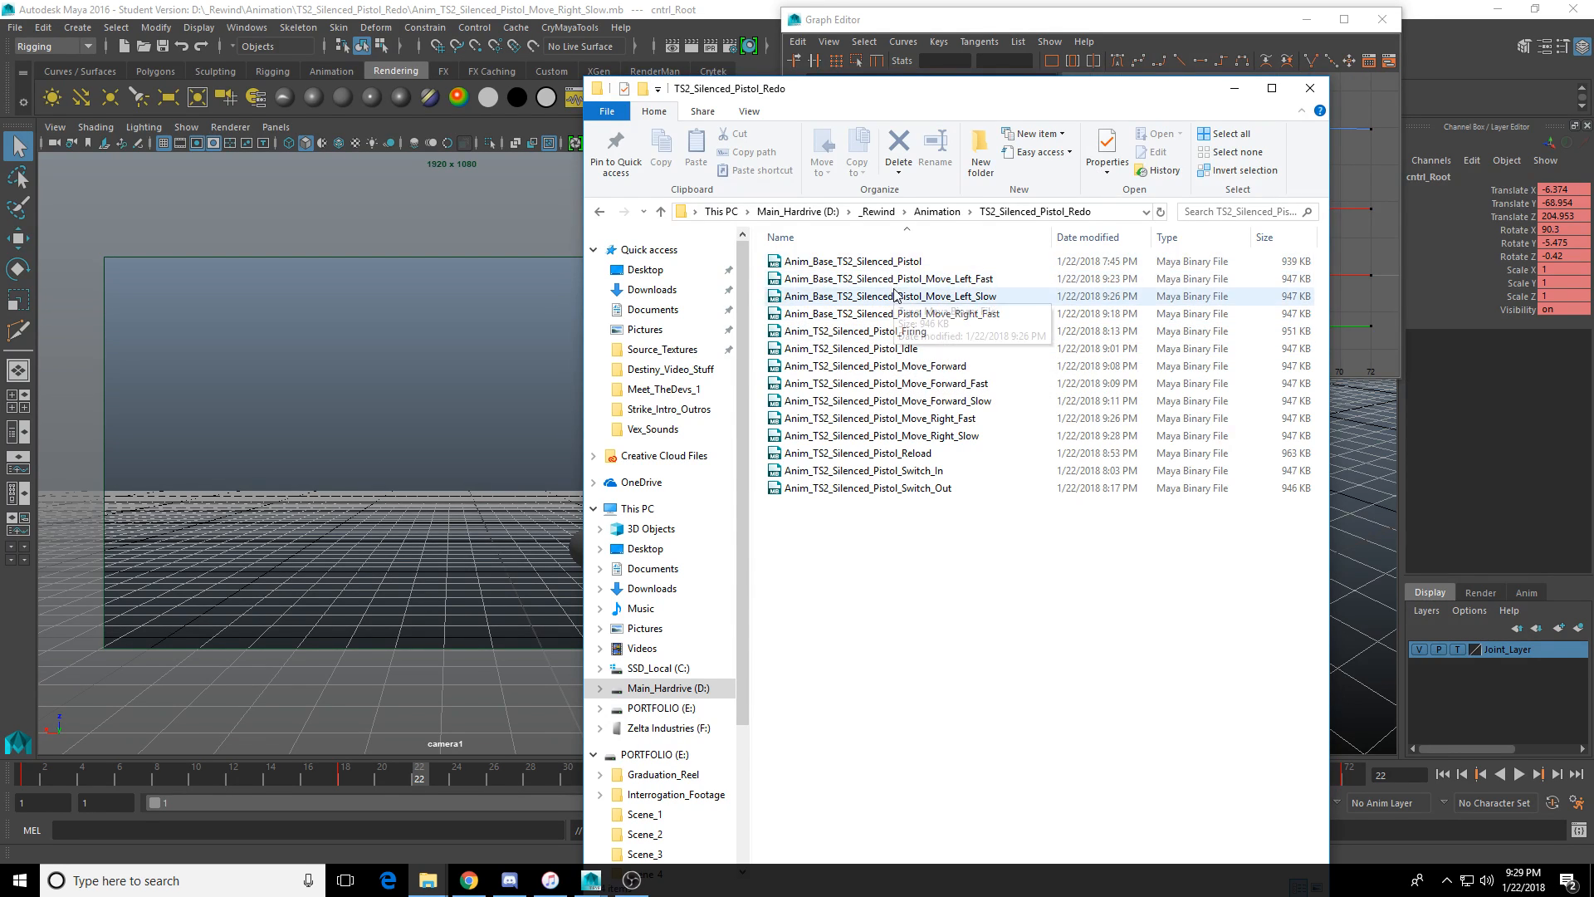
click(963, 282)
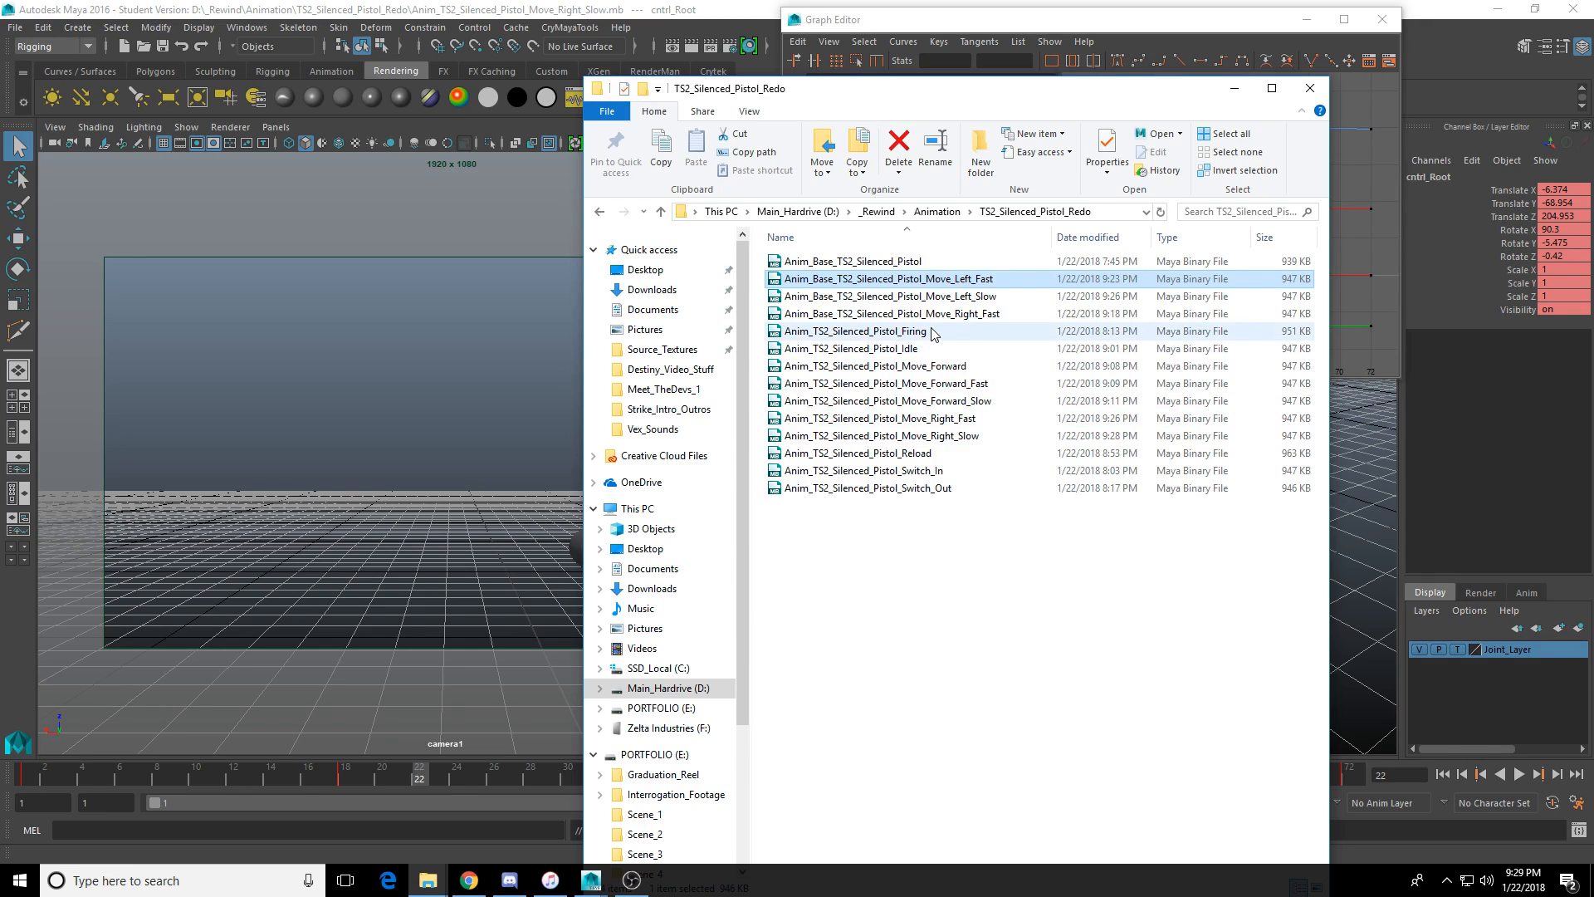
drag(979, 88, 0, 77)
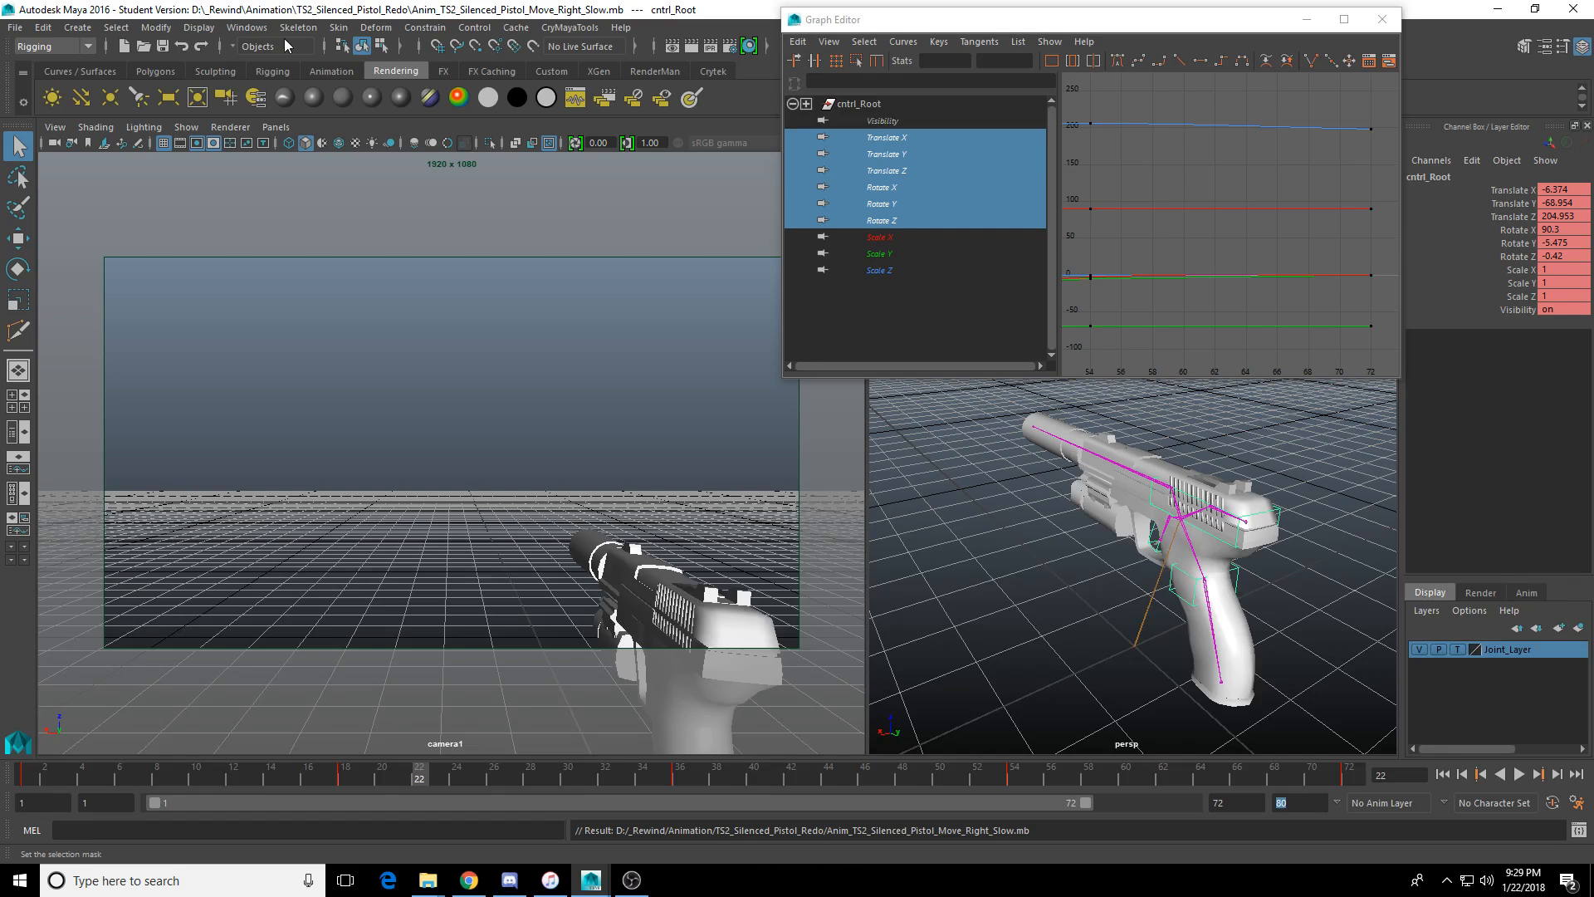
Open the scene Anim_Base_TS2_Silenced_Pistol_Move_Left_Slow.mb in Maya.
click(163, 47)
click(23, 30)
click(61, 74)
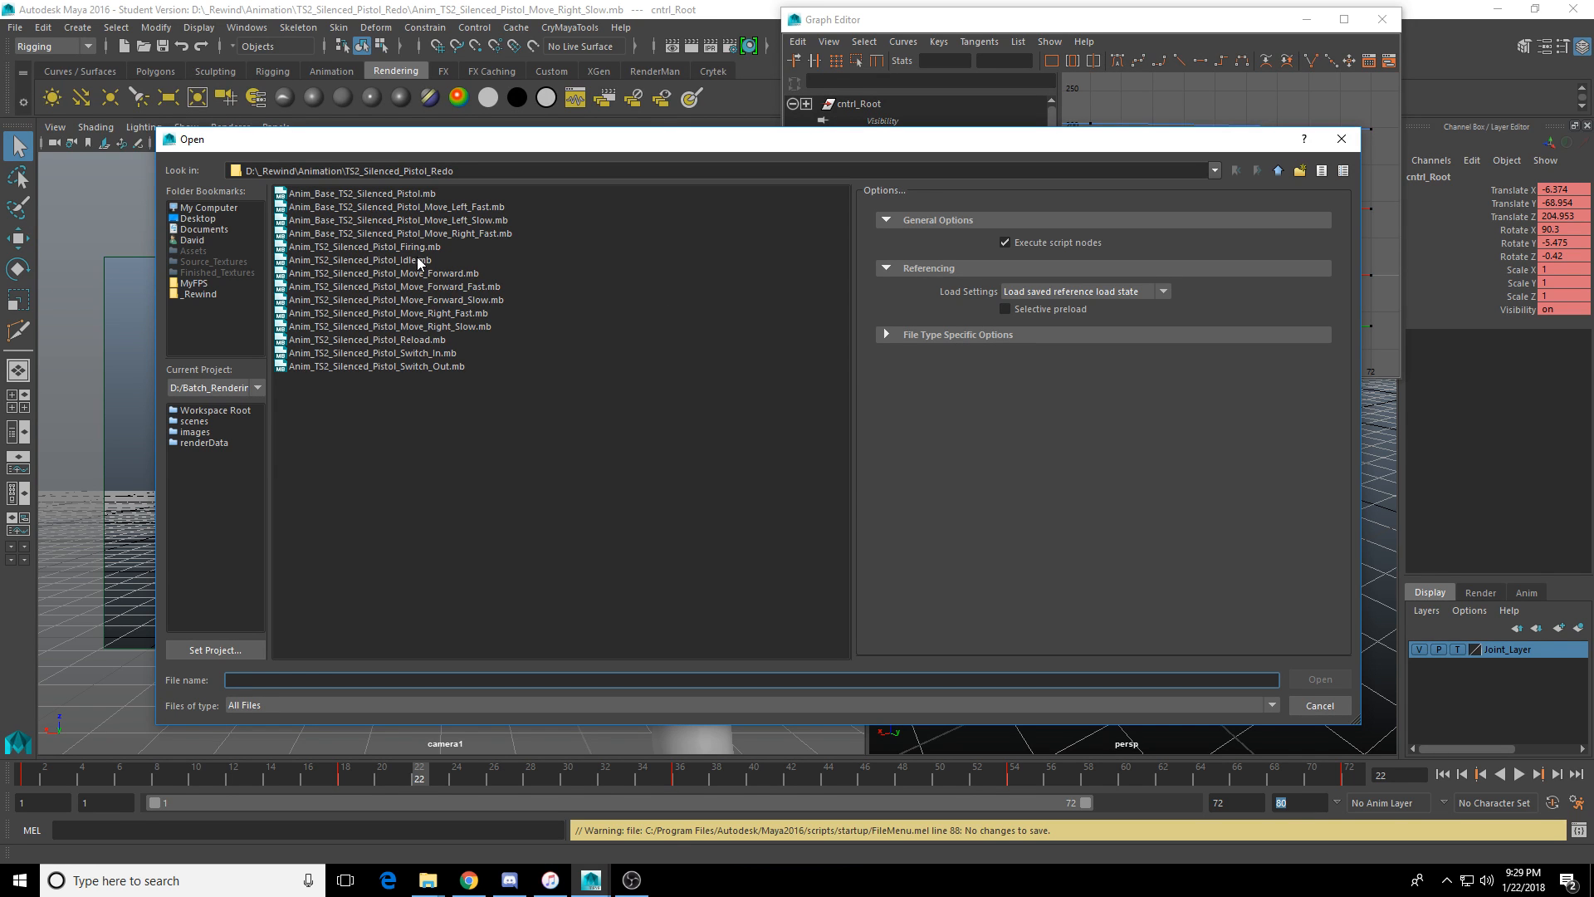
double_click(441, 220)
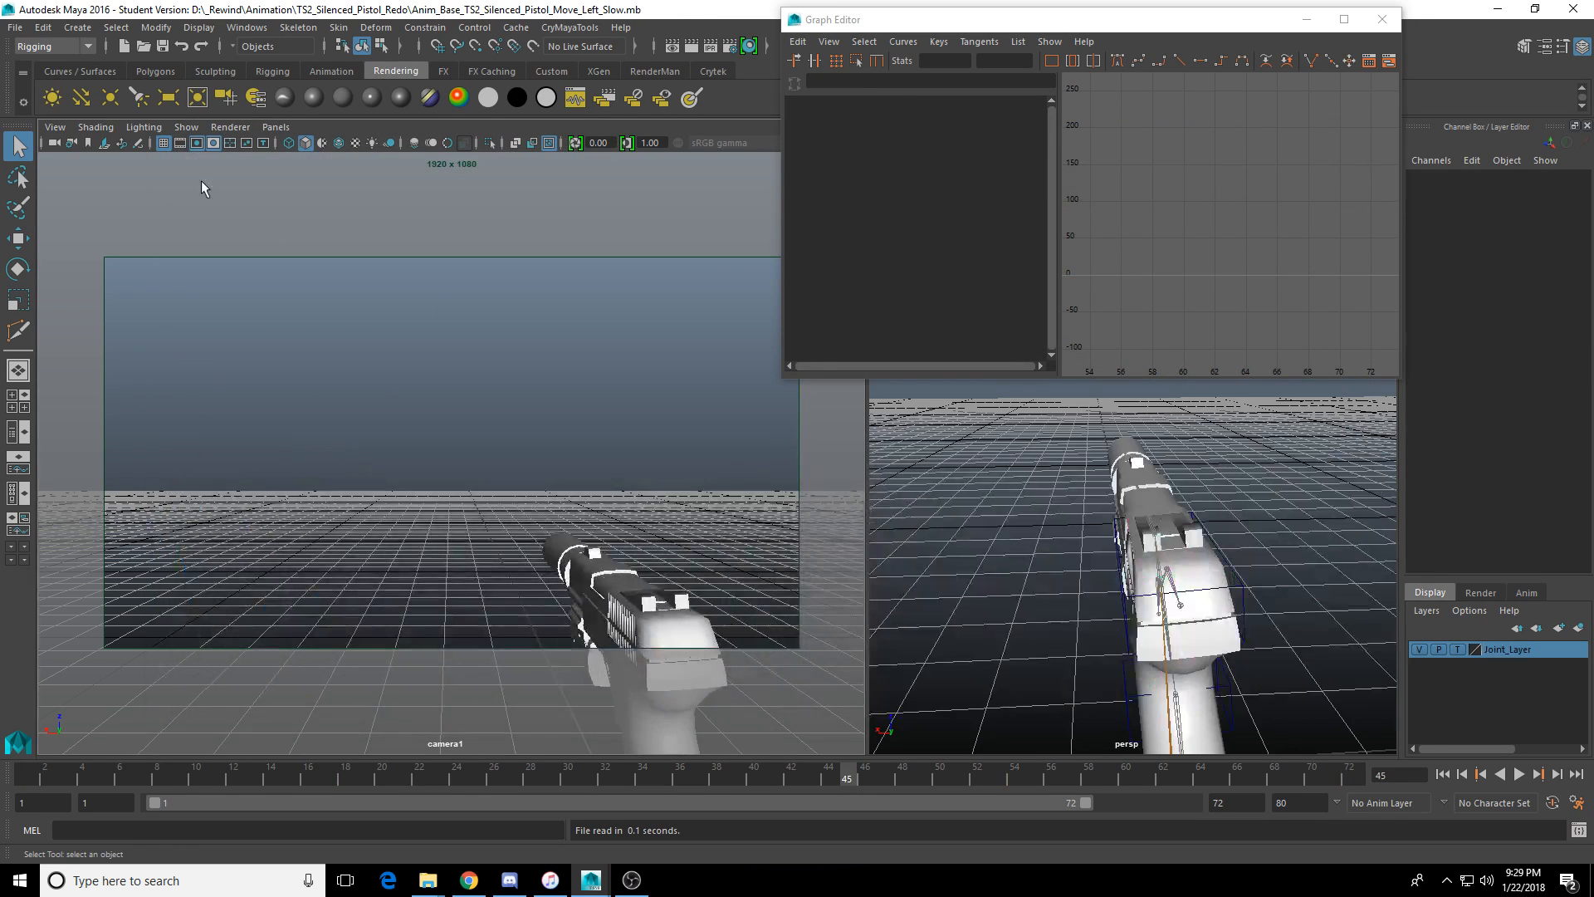
Save the scene under the new name Anim_TS2_Silenced_Pistol_Move_Left_Slow.mb, dropping "Base_" and accepting the student version notice.
click(13, 30)
click(50, 112)
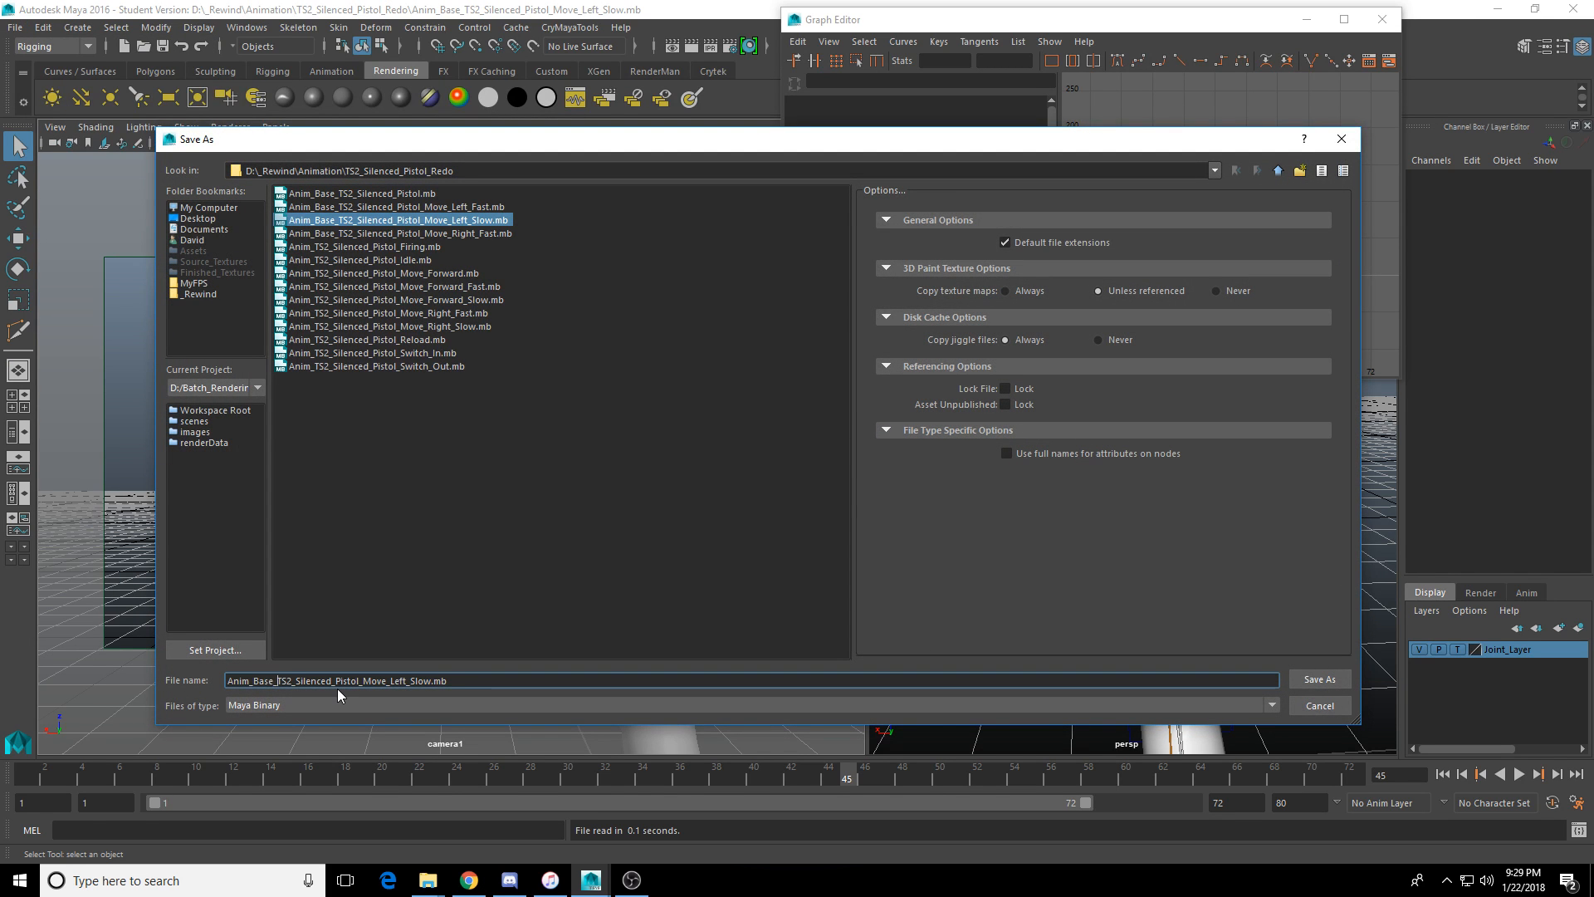
key(BackSpace)
key(BackSpace)
key(BackSpace)
key(BackSpace)
key(BackSpace)
key(Return)
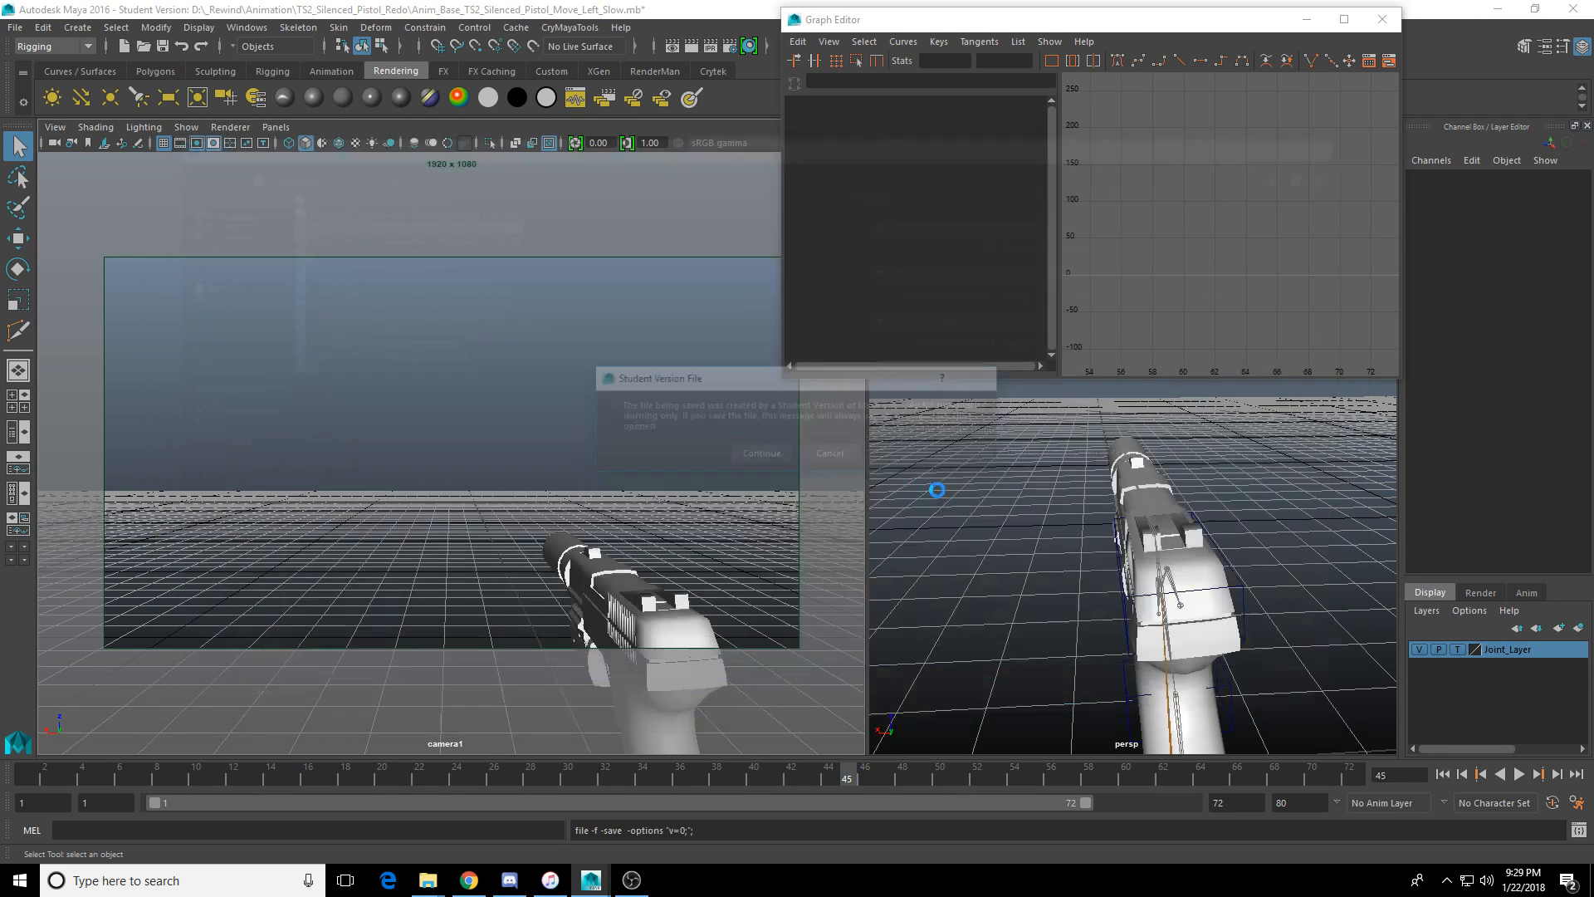
click(761, 452)
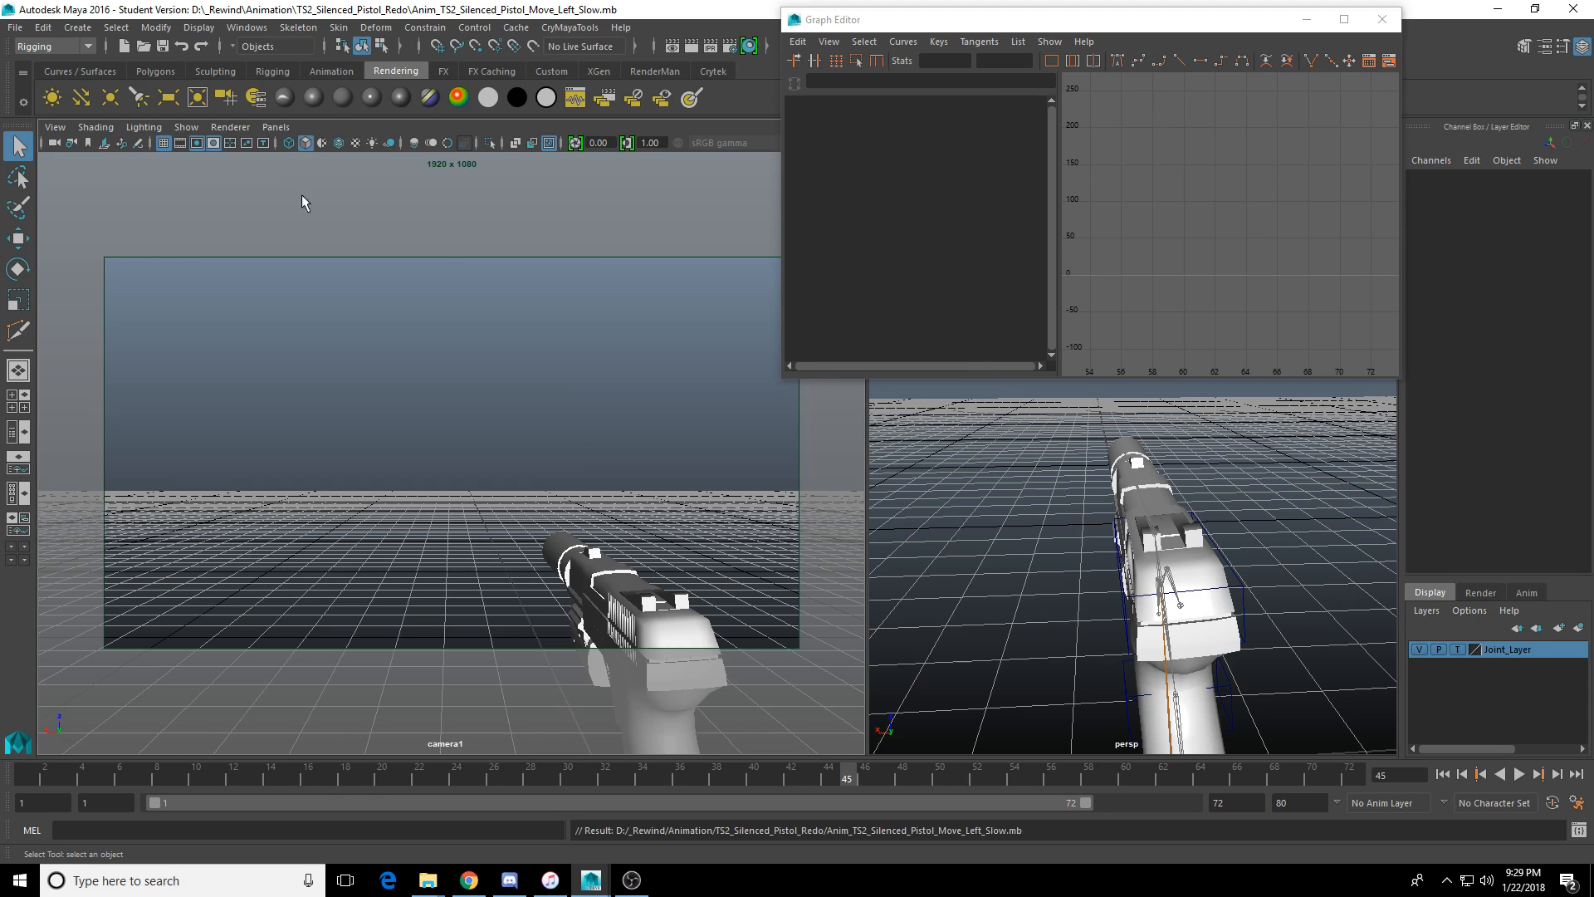
Open the scene Anim_Base_TS2_Silenced_Pistol_Move_Left_Fast.mb.
click(14, 28)
click(55, 71)
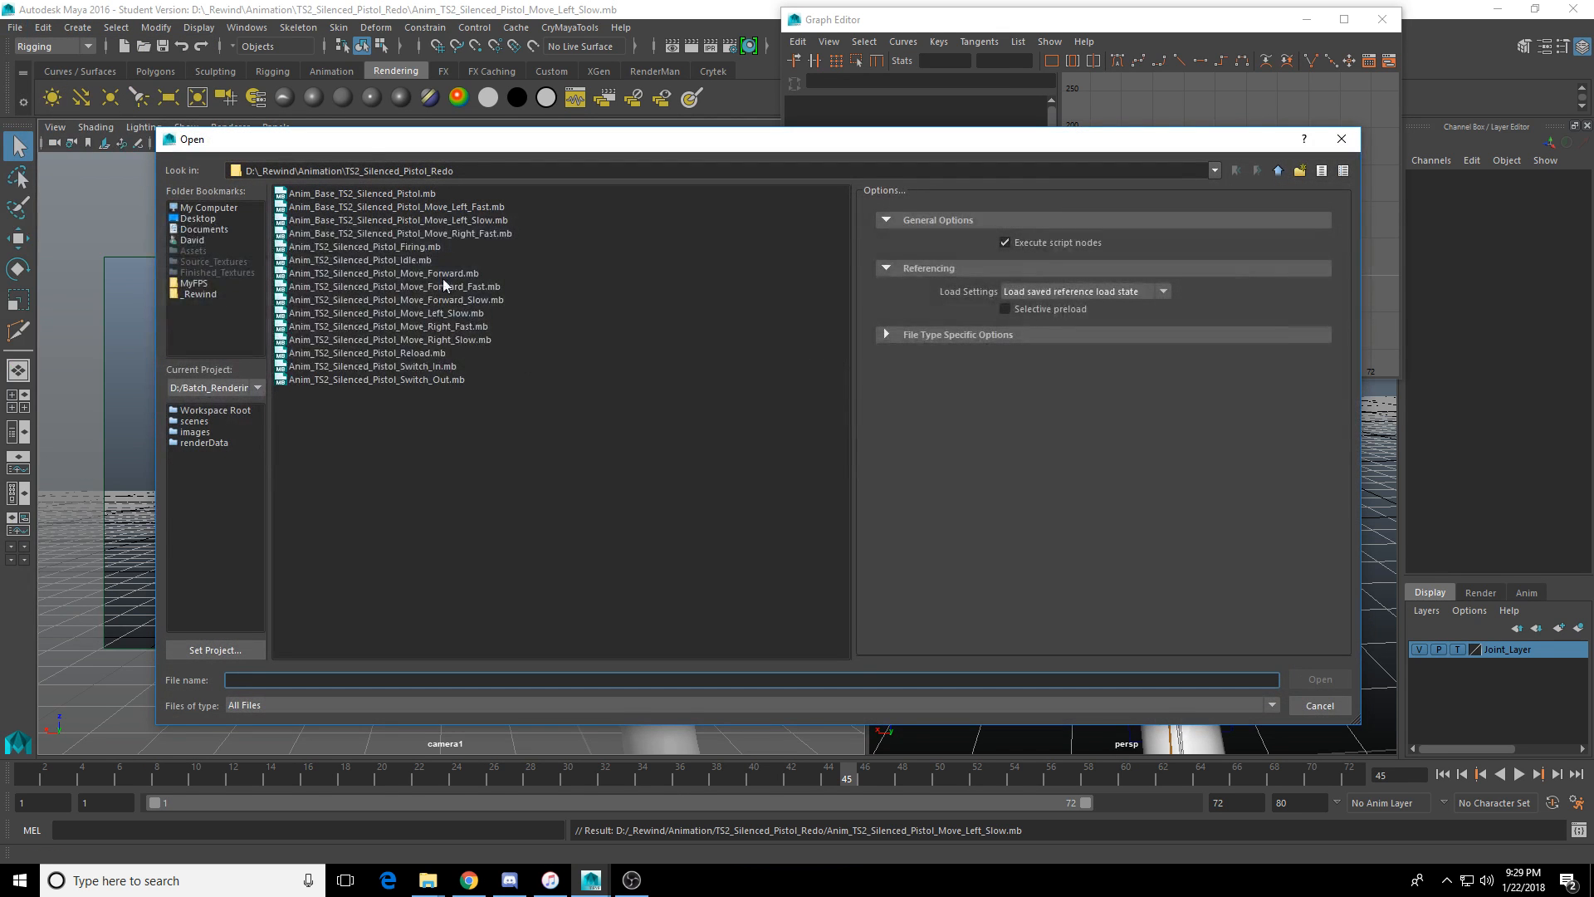
double_click(450, 205)
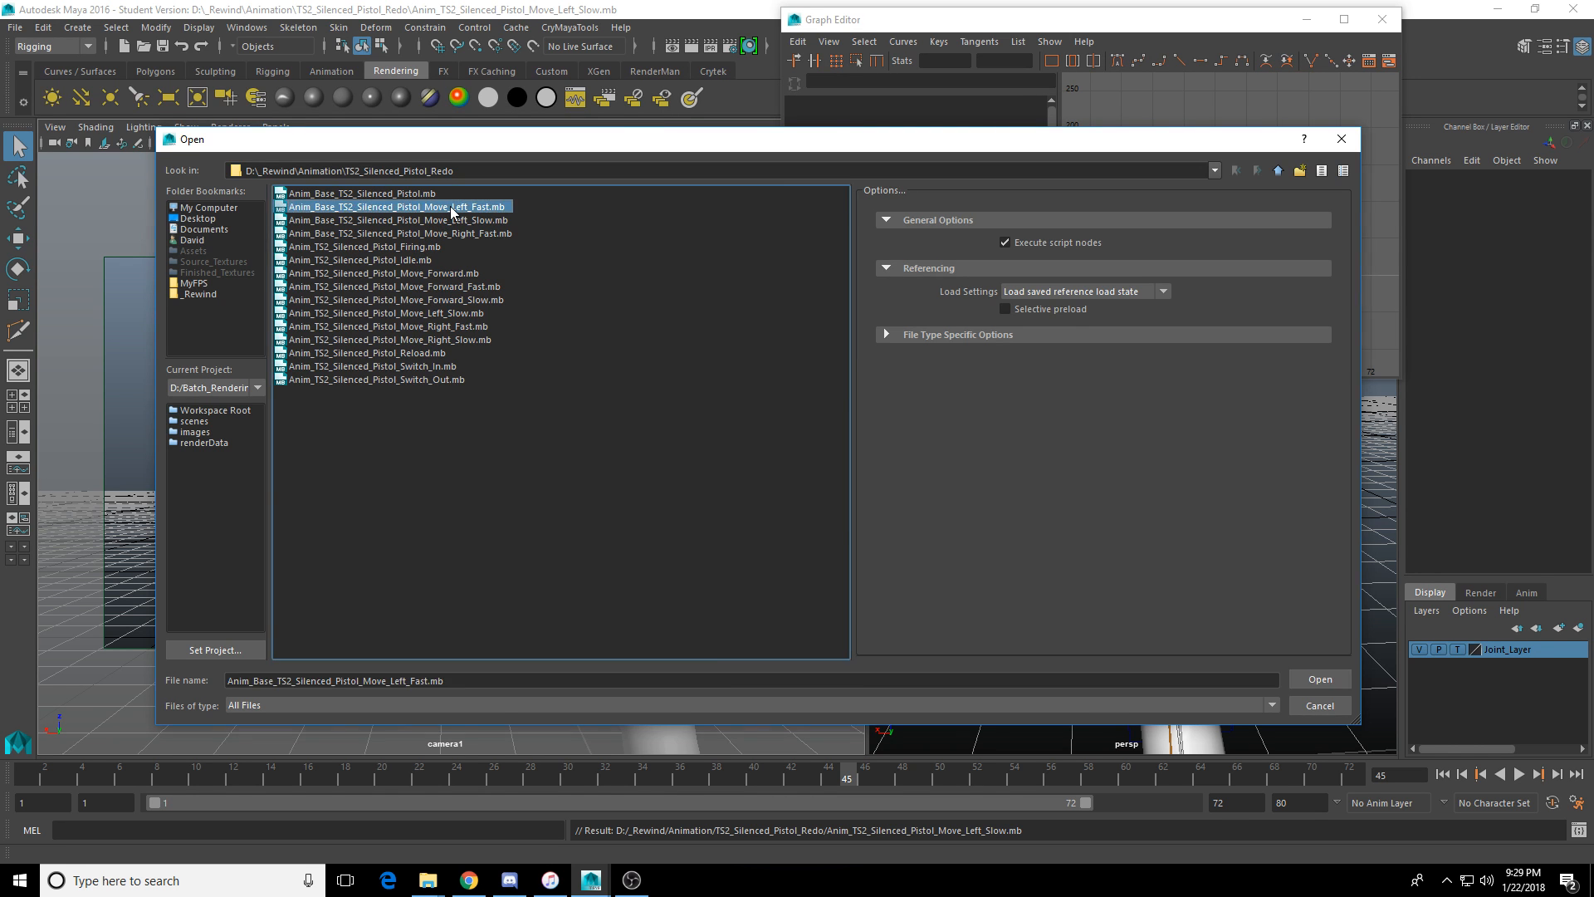
Save the scene under the new name Anim_TS2_Silenced_Pistol_Move_Left_Fast.mb, dropping "Base_" and accepting the student version notice.
click(18, 28)
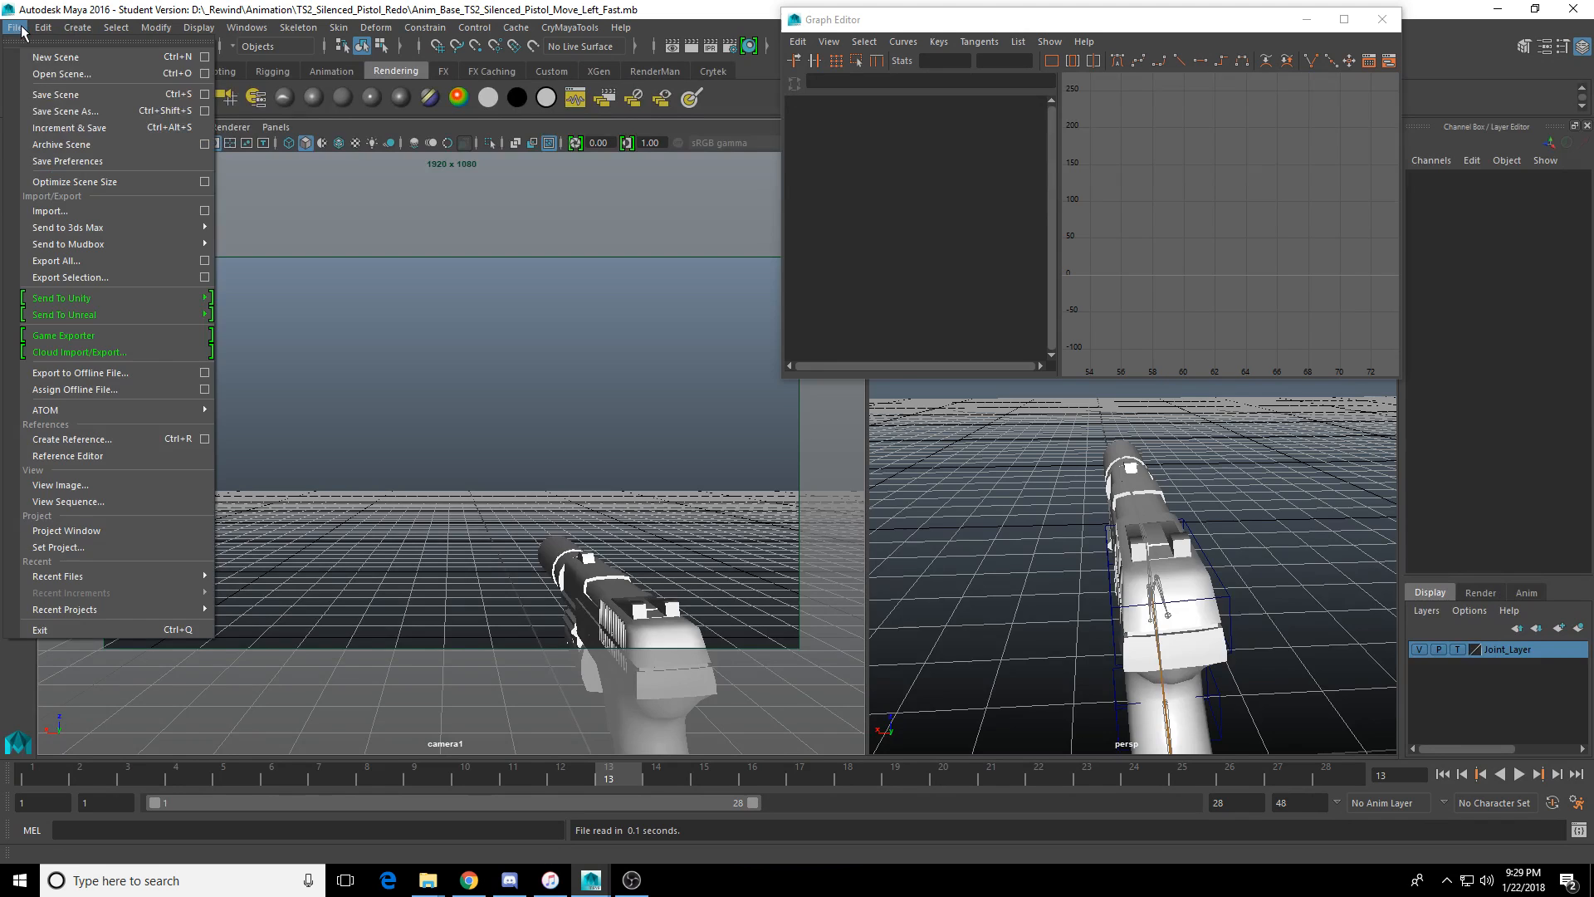
click(73, 111)
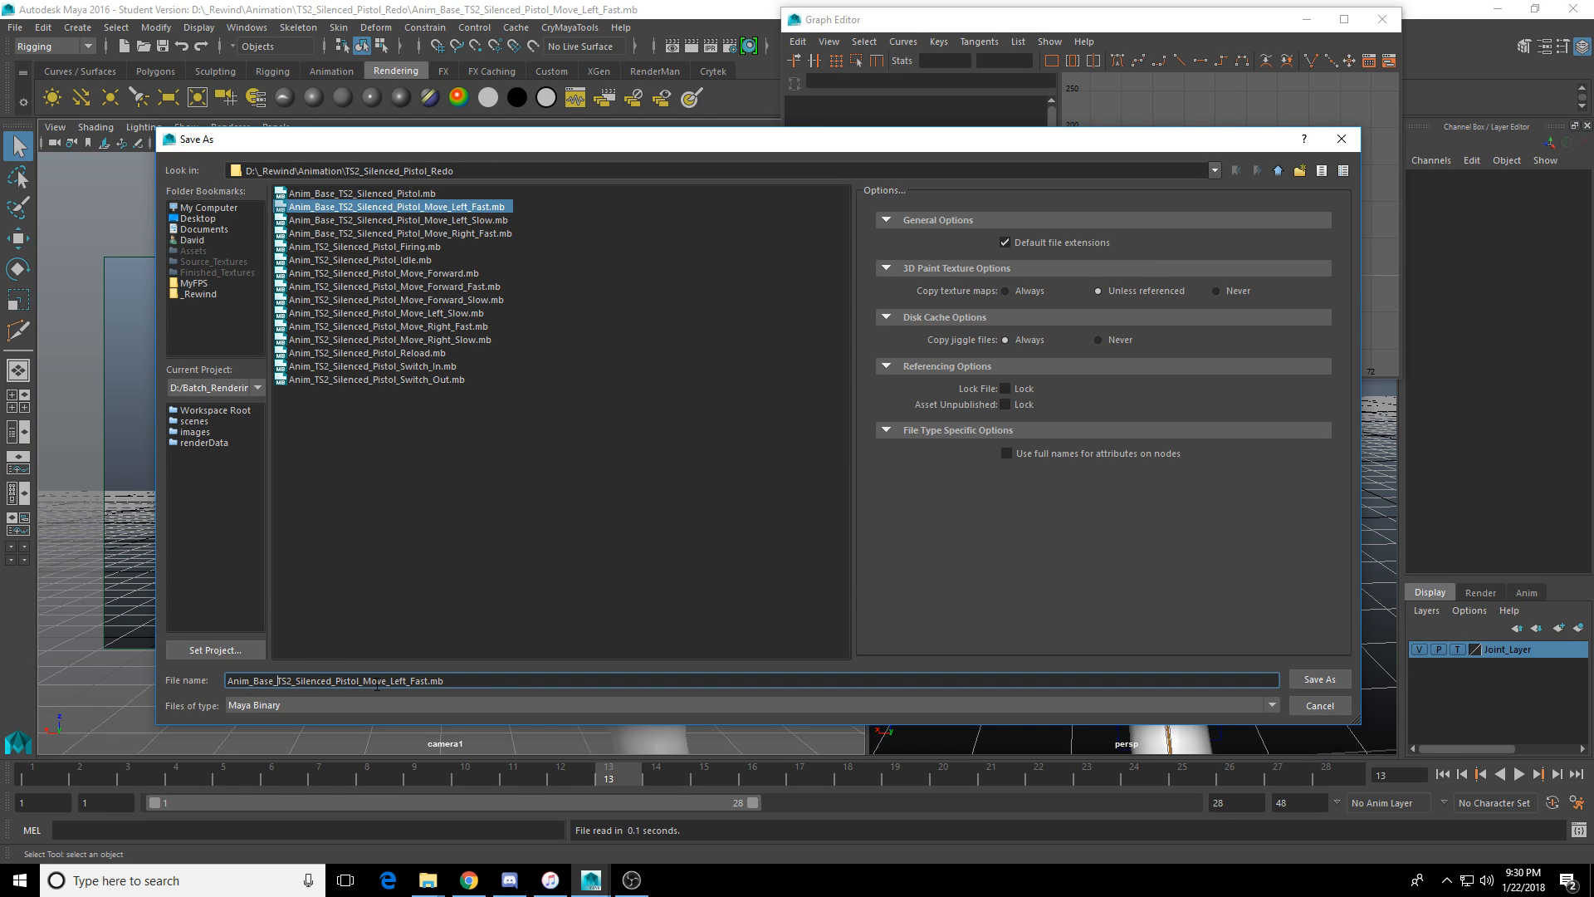
key(BackSpace)
key(BackSpace)
key(BackSpace)
key(BackSpace)
key(BackSpace)
key(Return)
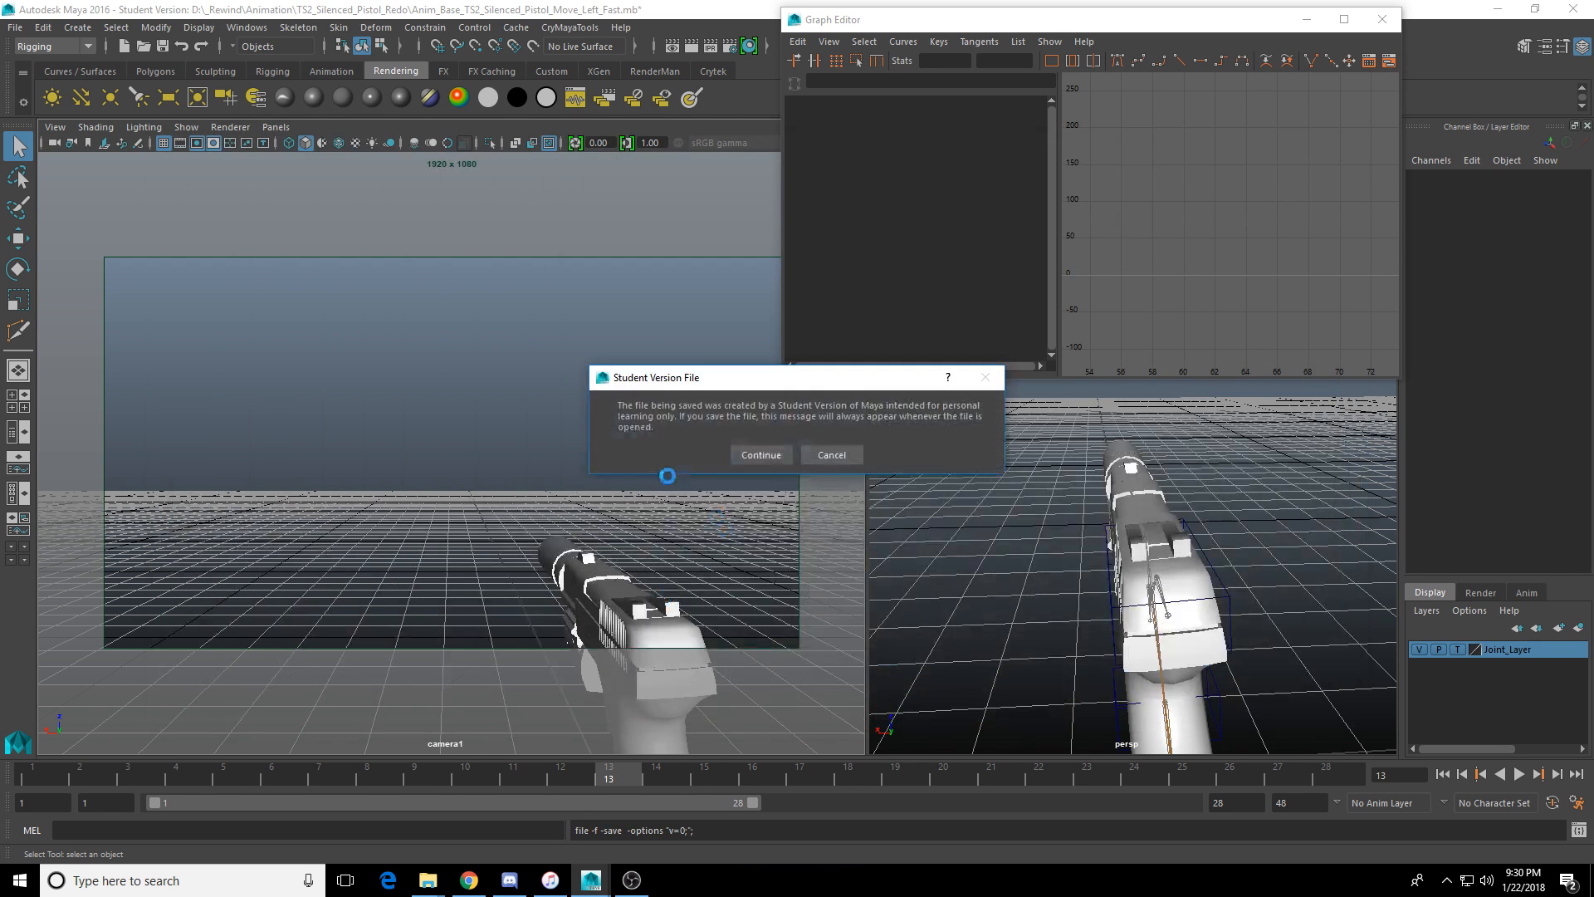
click(722, 453)
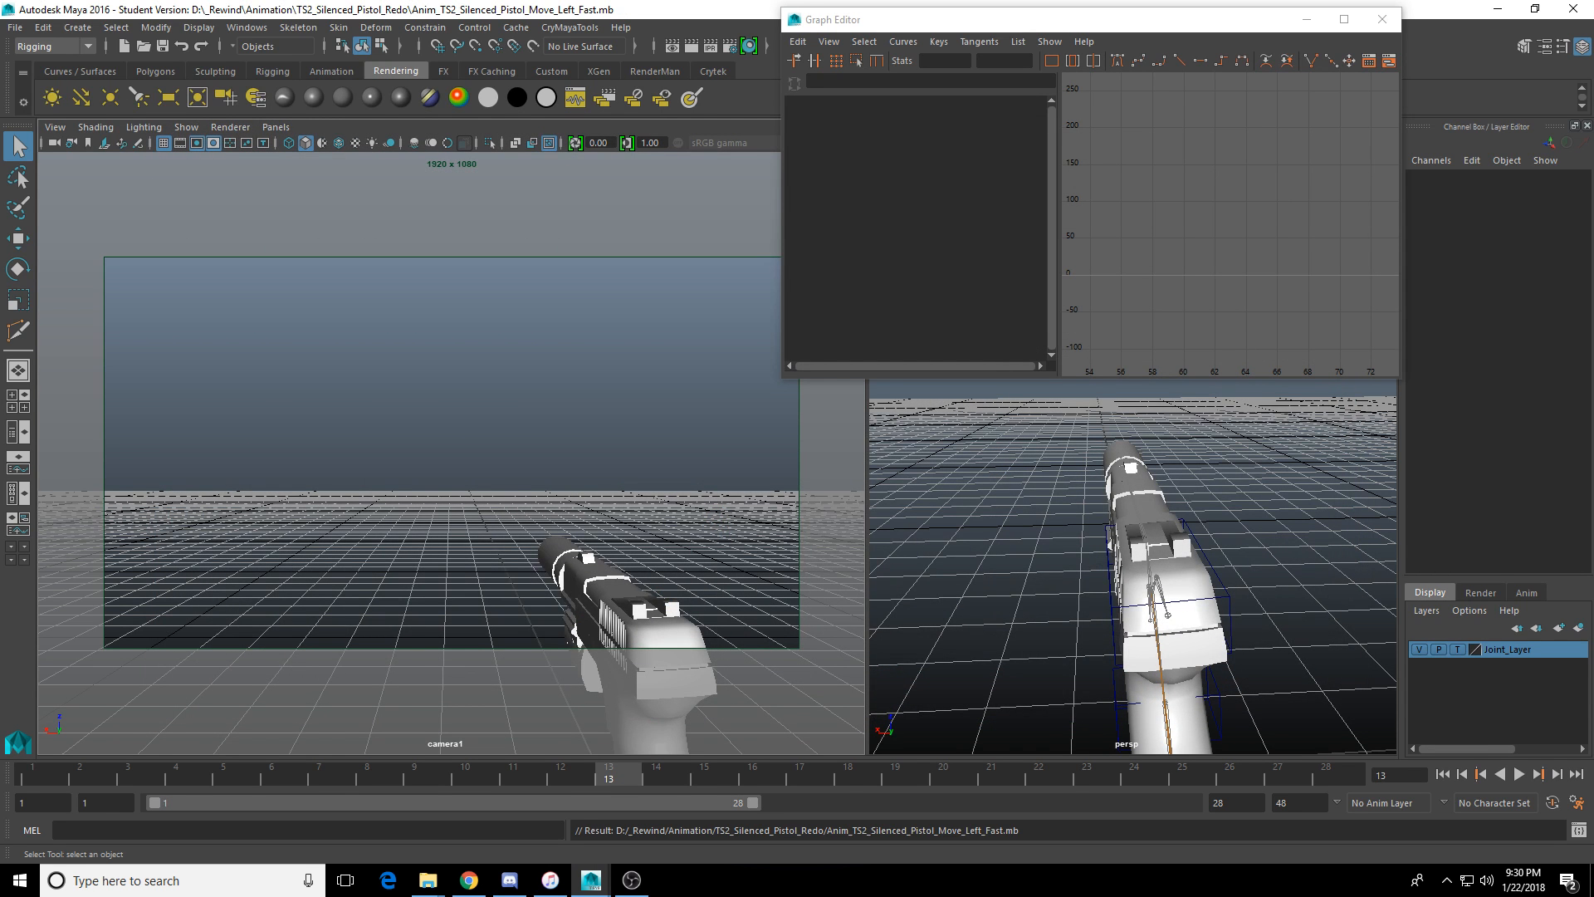
Open the base scene Anim_Base_TS2_Silenced_Pistol.mb.
key(alt+Tab)
click(144, 46)
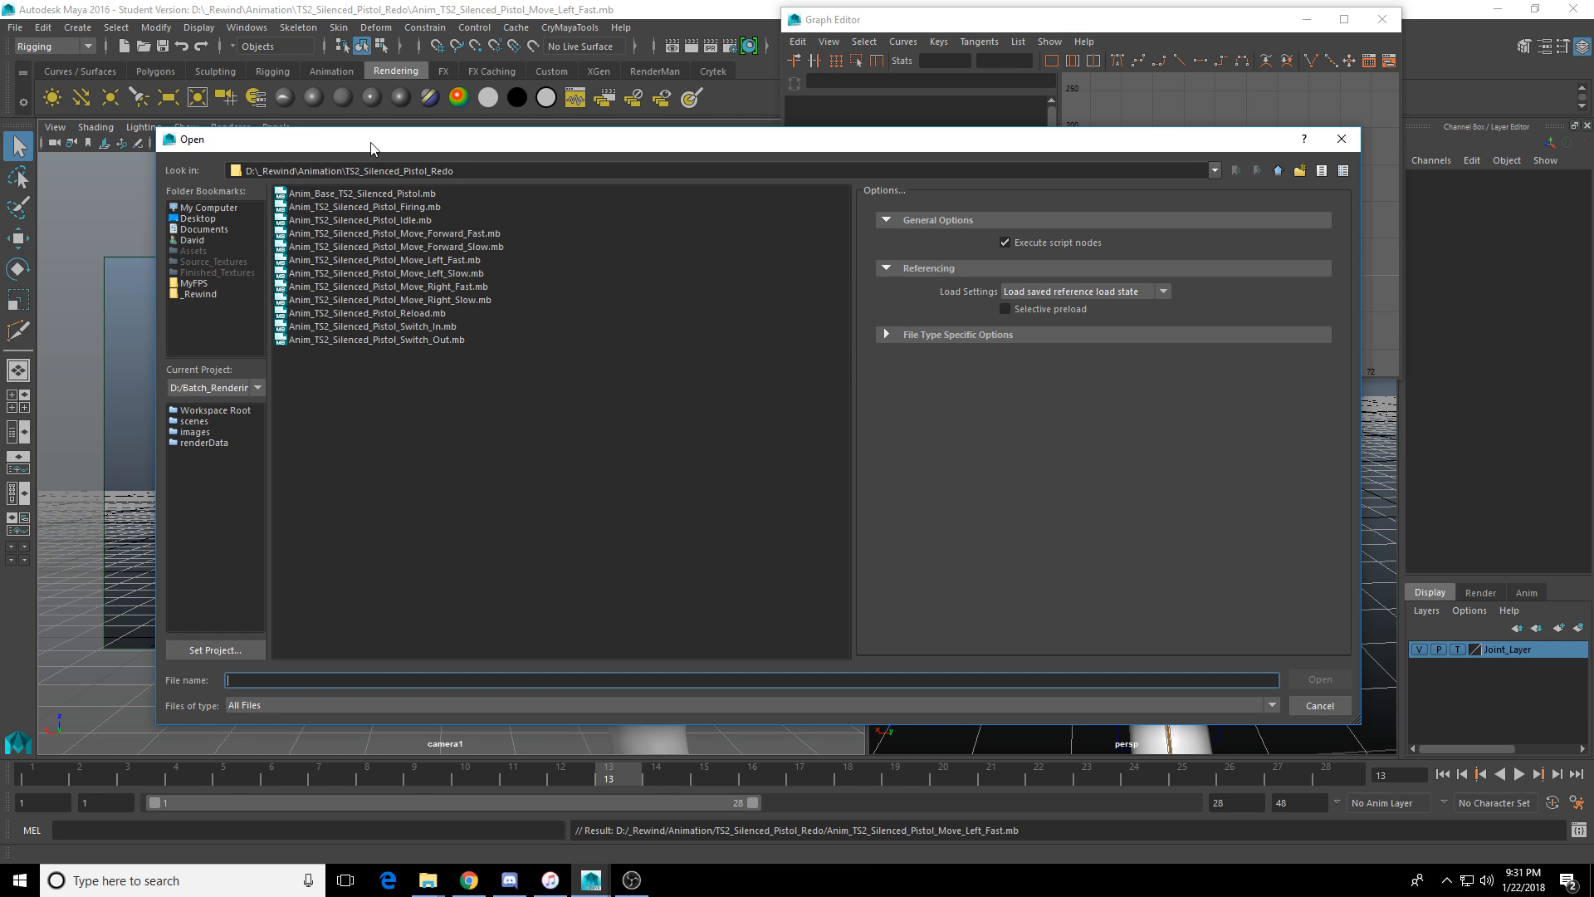
double_click(399, 194)
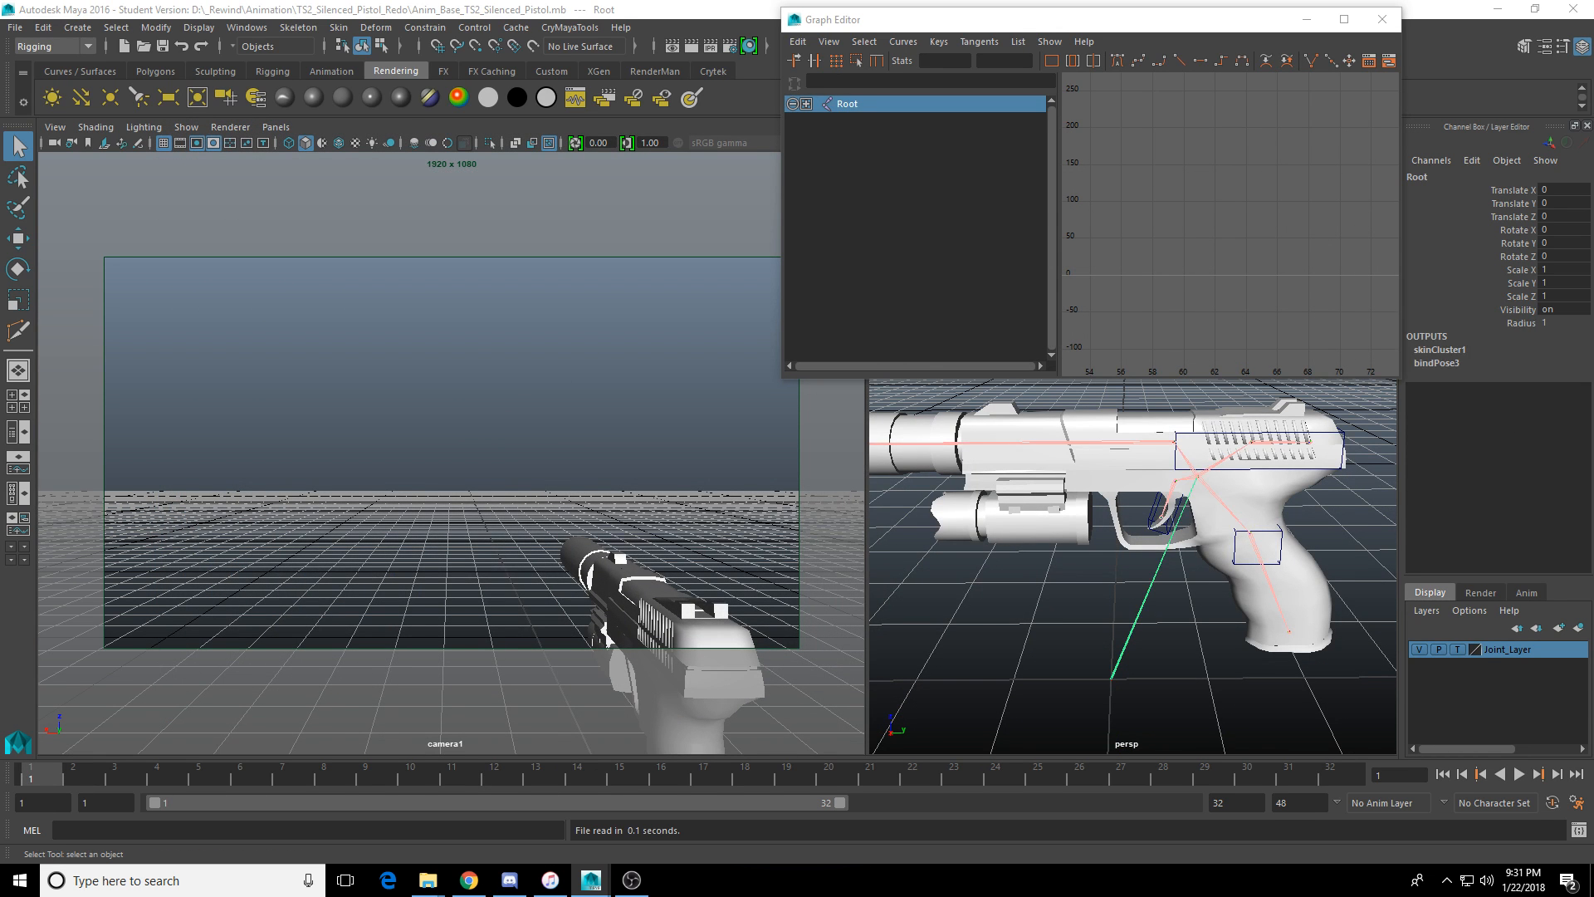
Start saving the base scene as a new file and remove "Base_" from its file name.
click(15, 41)
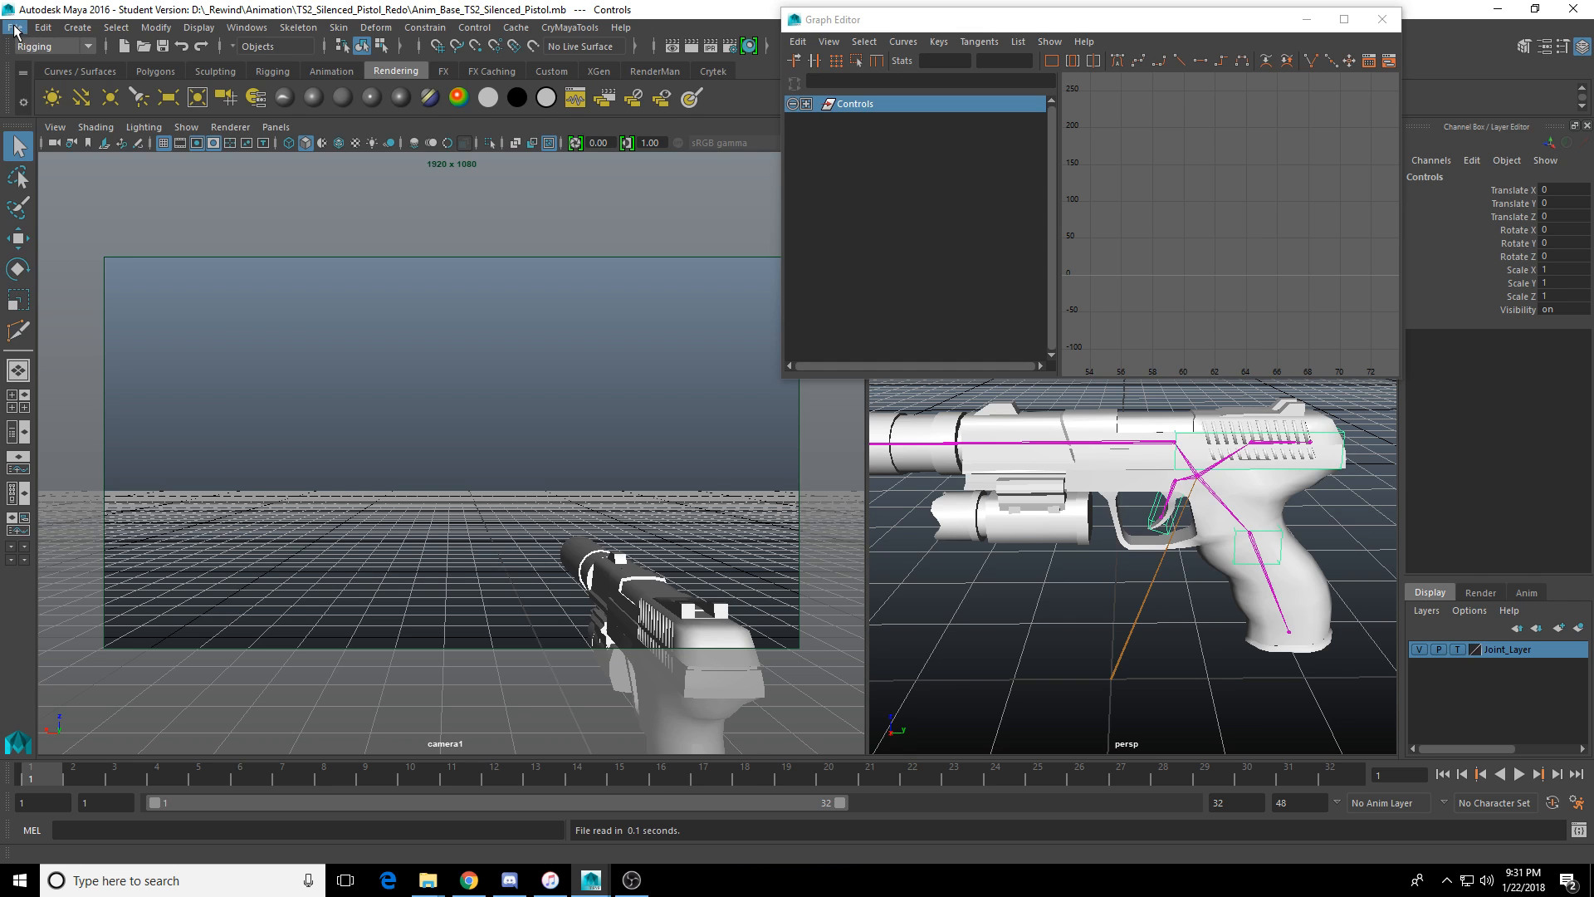
click(15, 27)
click(50, 110)
click(341, 680)
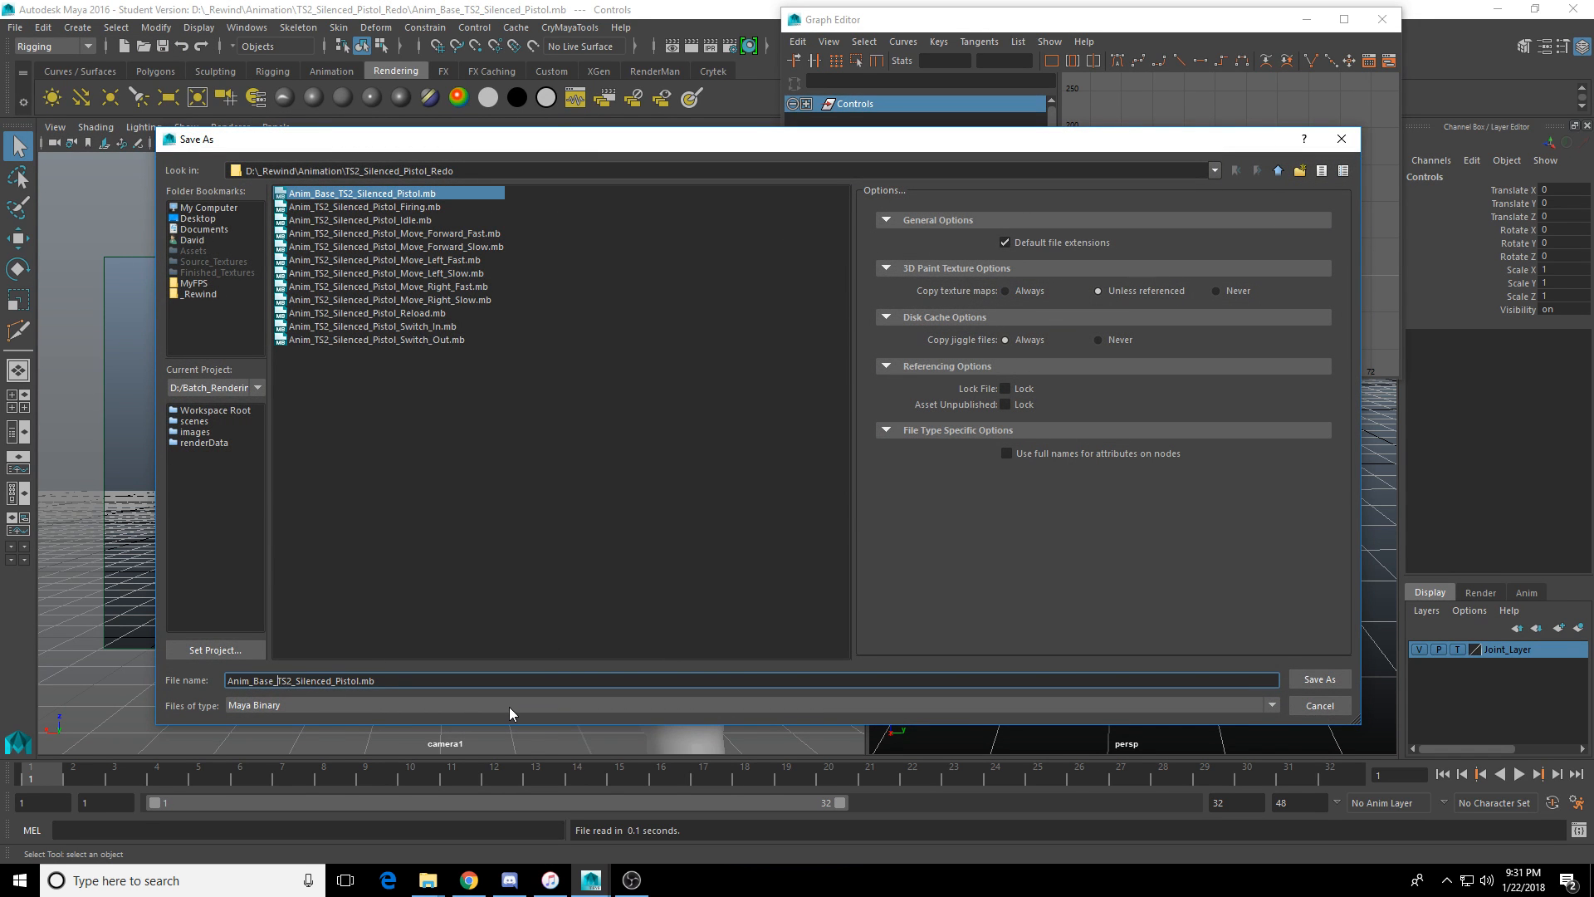
key(BackSpace)
key(BackSpace)
key(BackSpace)
key(BackSpace)
key(BackSpace)
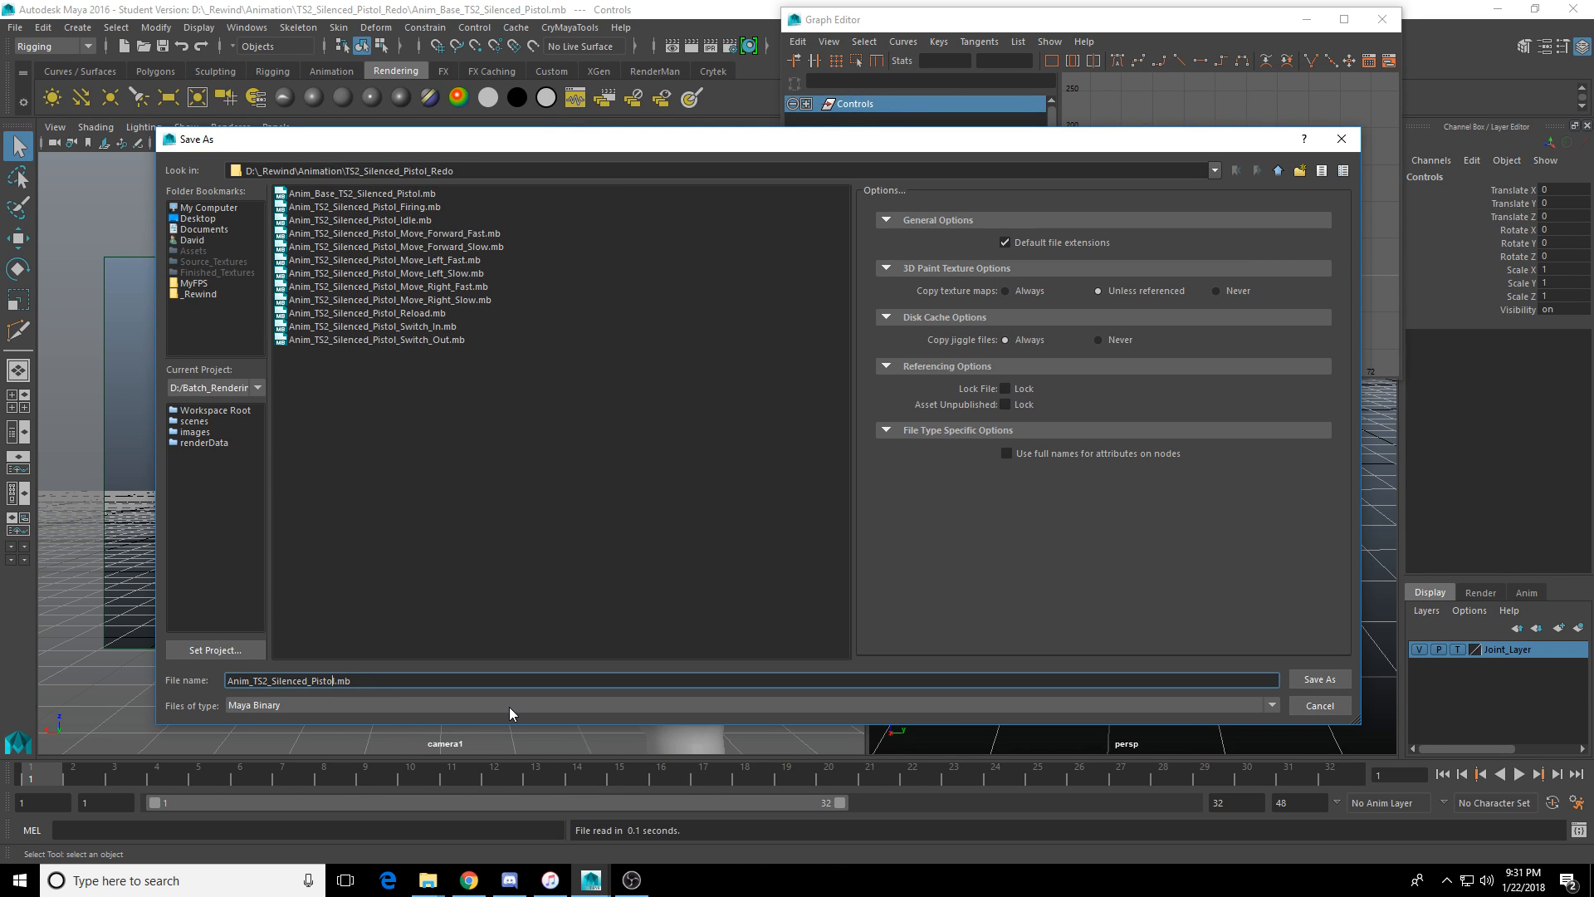
Append "_Falling_Initiate" to the file name and save as Anim_TS2_Silenced_Pistol_Falling_Initiate.mb, accepting the student version notice.
text(_)
text(Falling)
text(_Start)
key(BackSpace)
key(BackSpace)
key(BackSpace)
key(BackSpace)
key(BackSpace)
text(Initiate)
key(BackSpace)
key(BackSpace)
key(BackSpace)
key(BackSpace)
key(BackSpace)
text(itiate)
drag(599, 135, 578, 123)
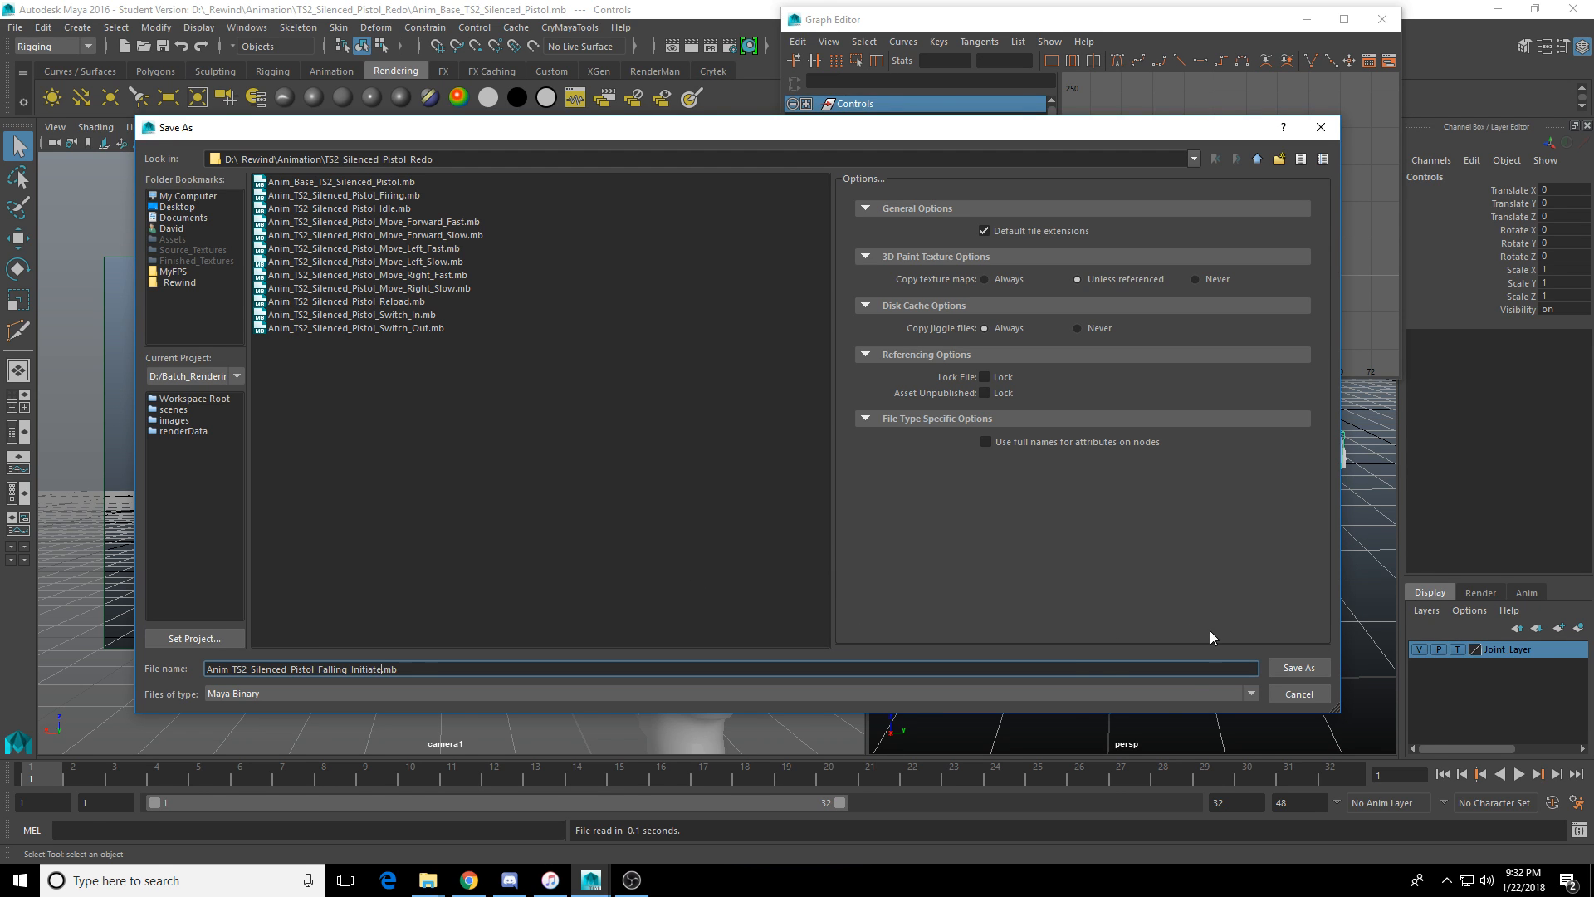
click(1299, 668)
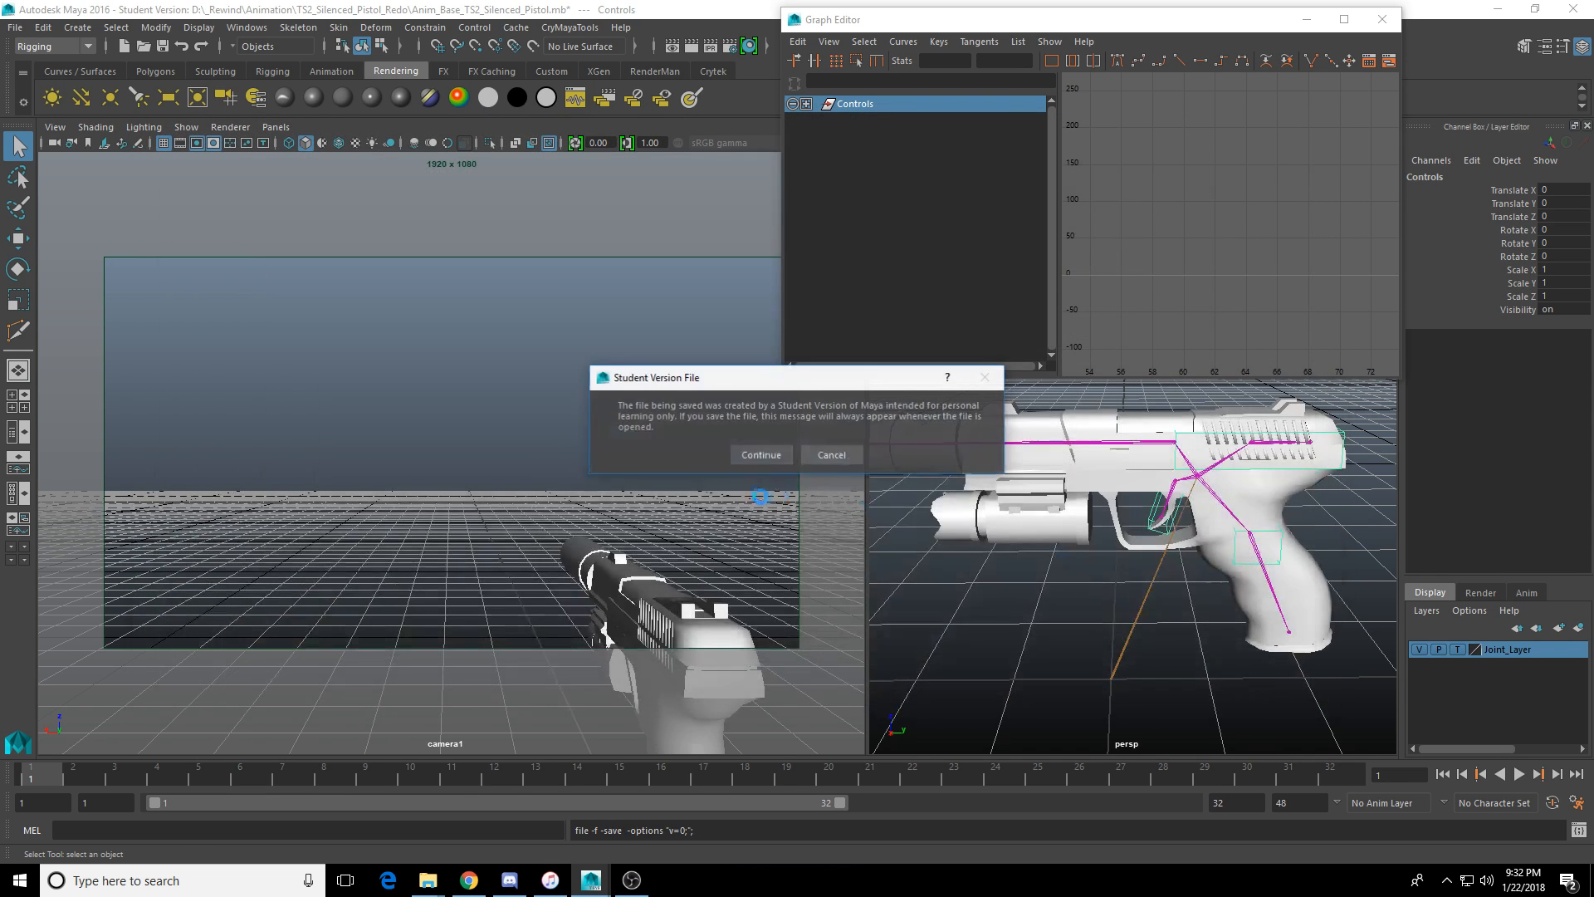
click(757, 456)
Select the pistol's root control cntrl_Root and key its starting pose at frame 1.
drag(82, 776, 270, 785)
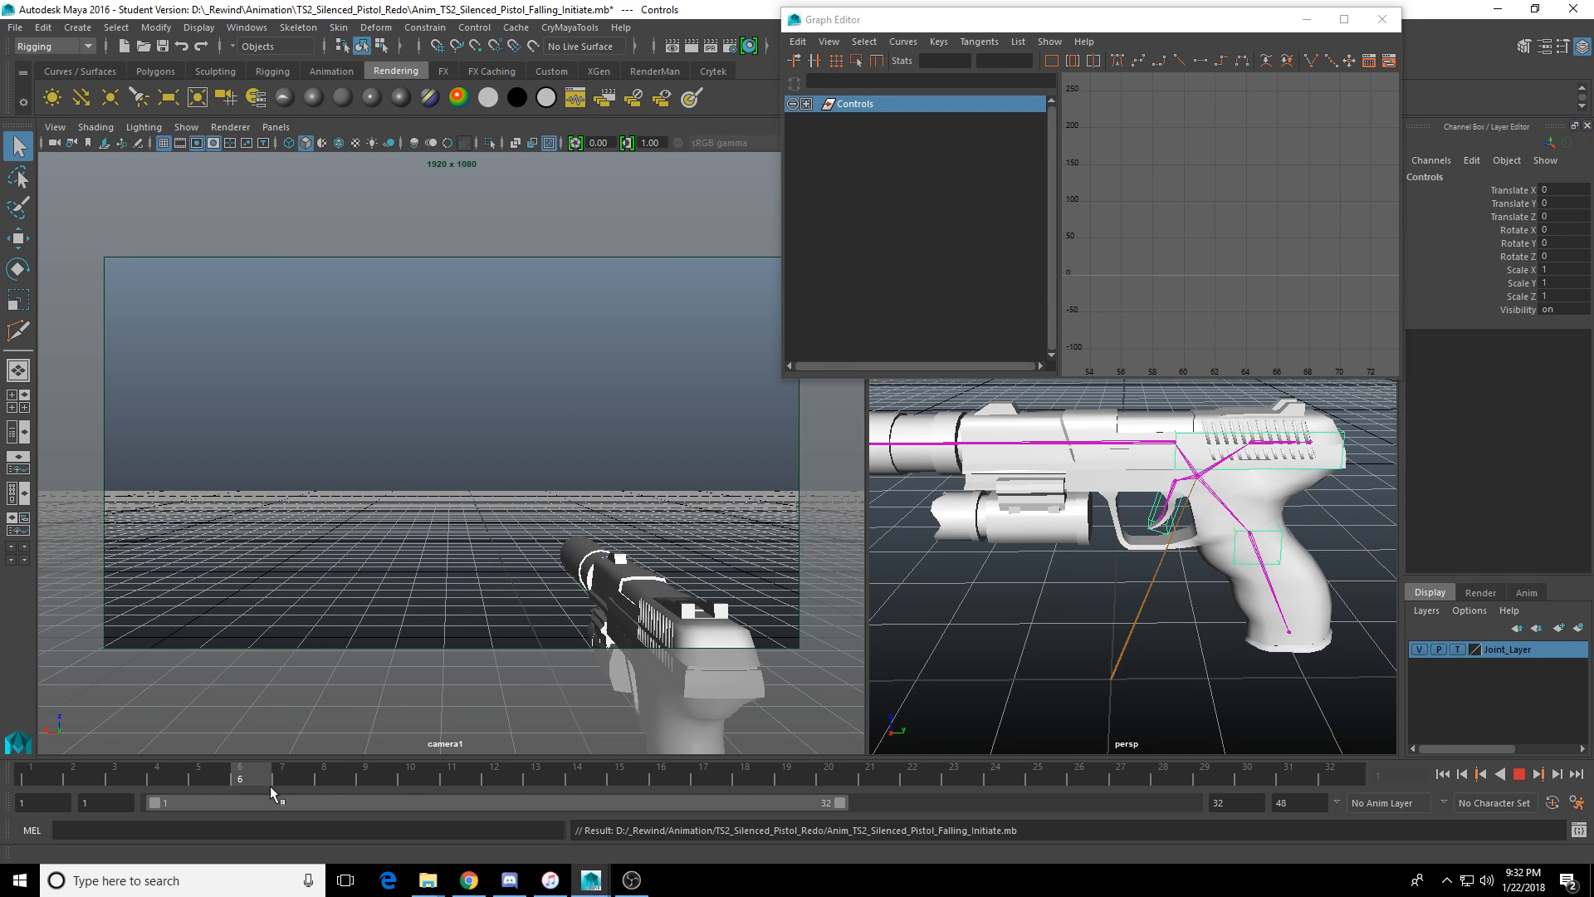
drag(455, 785, 29, 775)
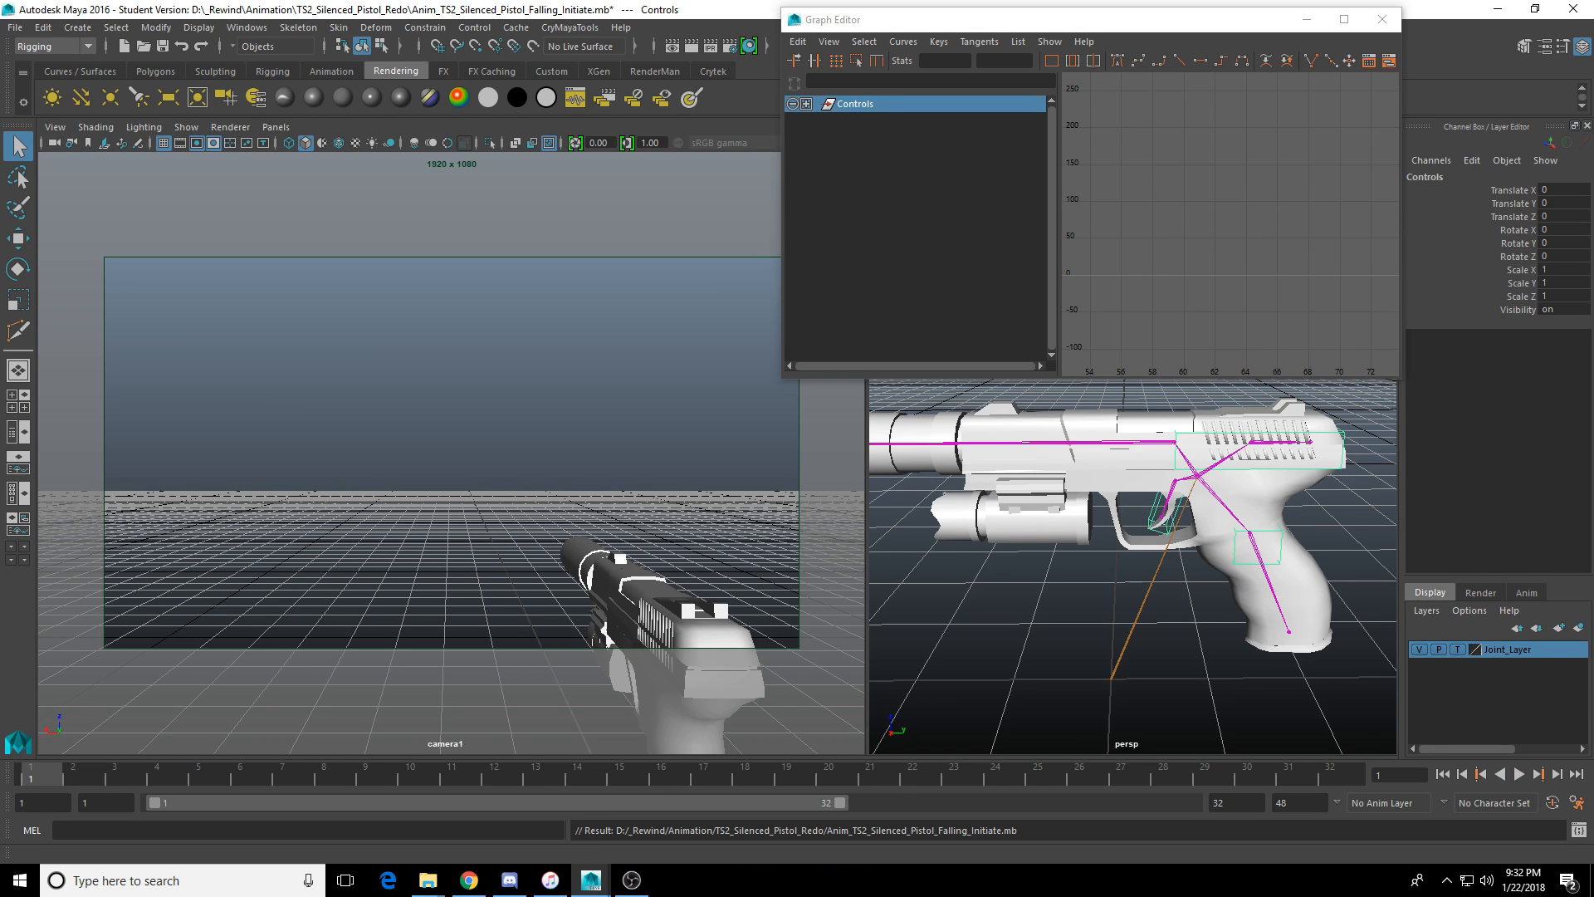
key(Down)
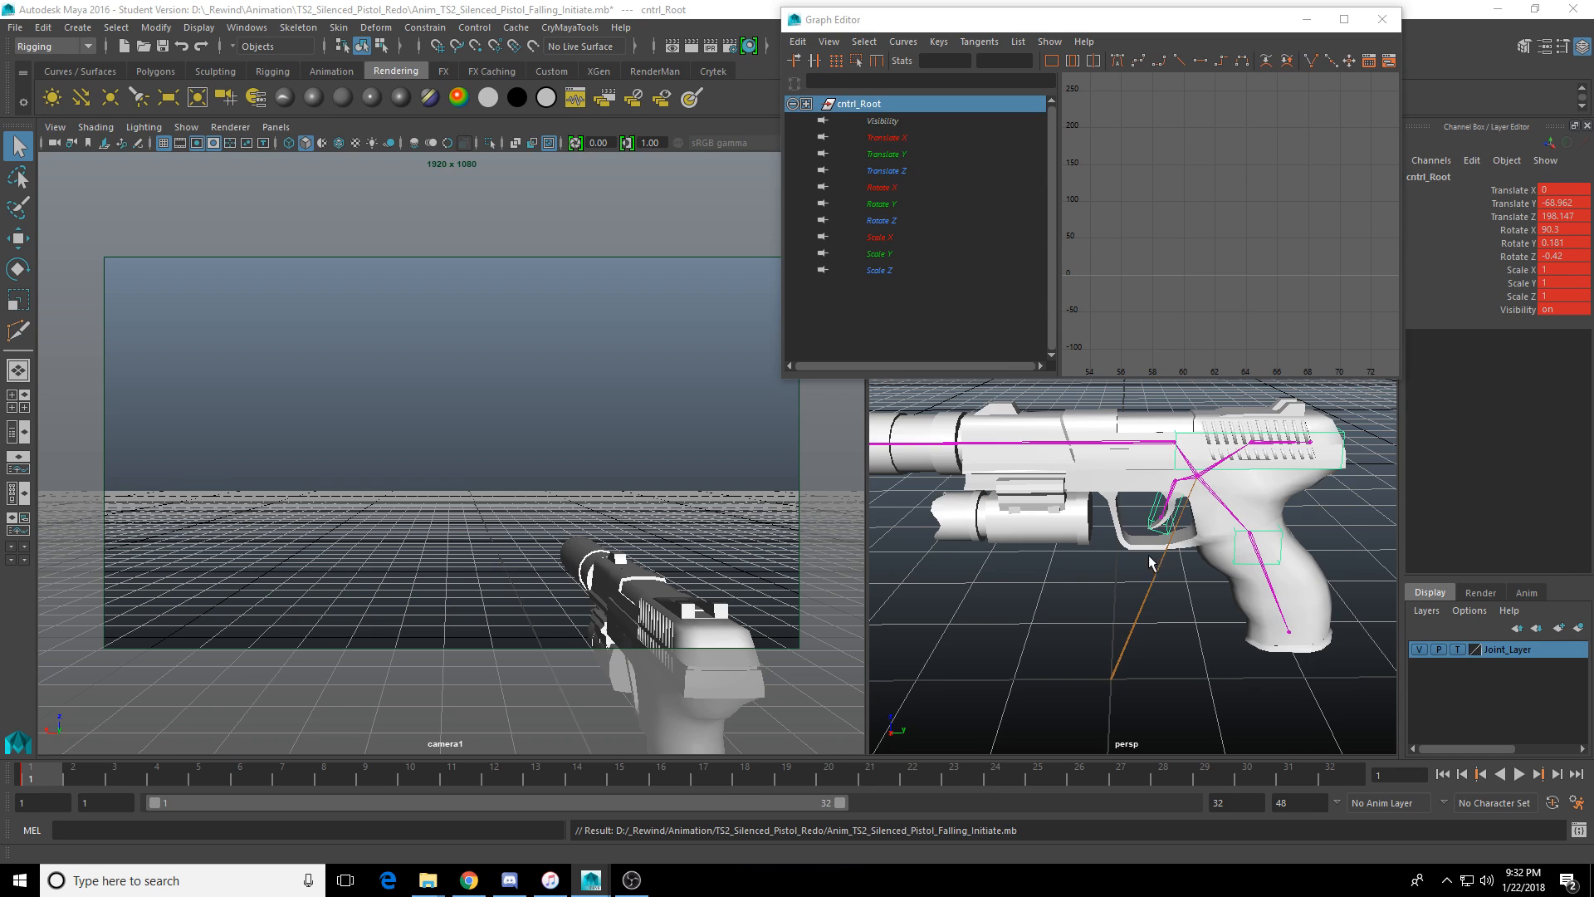
At frame 6, tilt the muzzle up to about Rotate X 42.6, raise the pistol to about Translate Z 250.8, and key the pose.
scroll(1149, 564, down, 5)
alt+middle_drag(1149, 564, 1132, 609)
key(w)
alt+drag(1132, 609, 1002, 614)
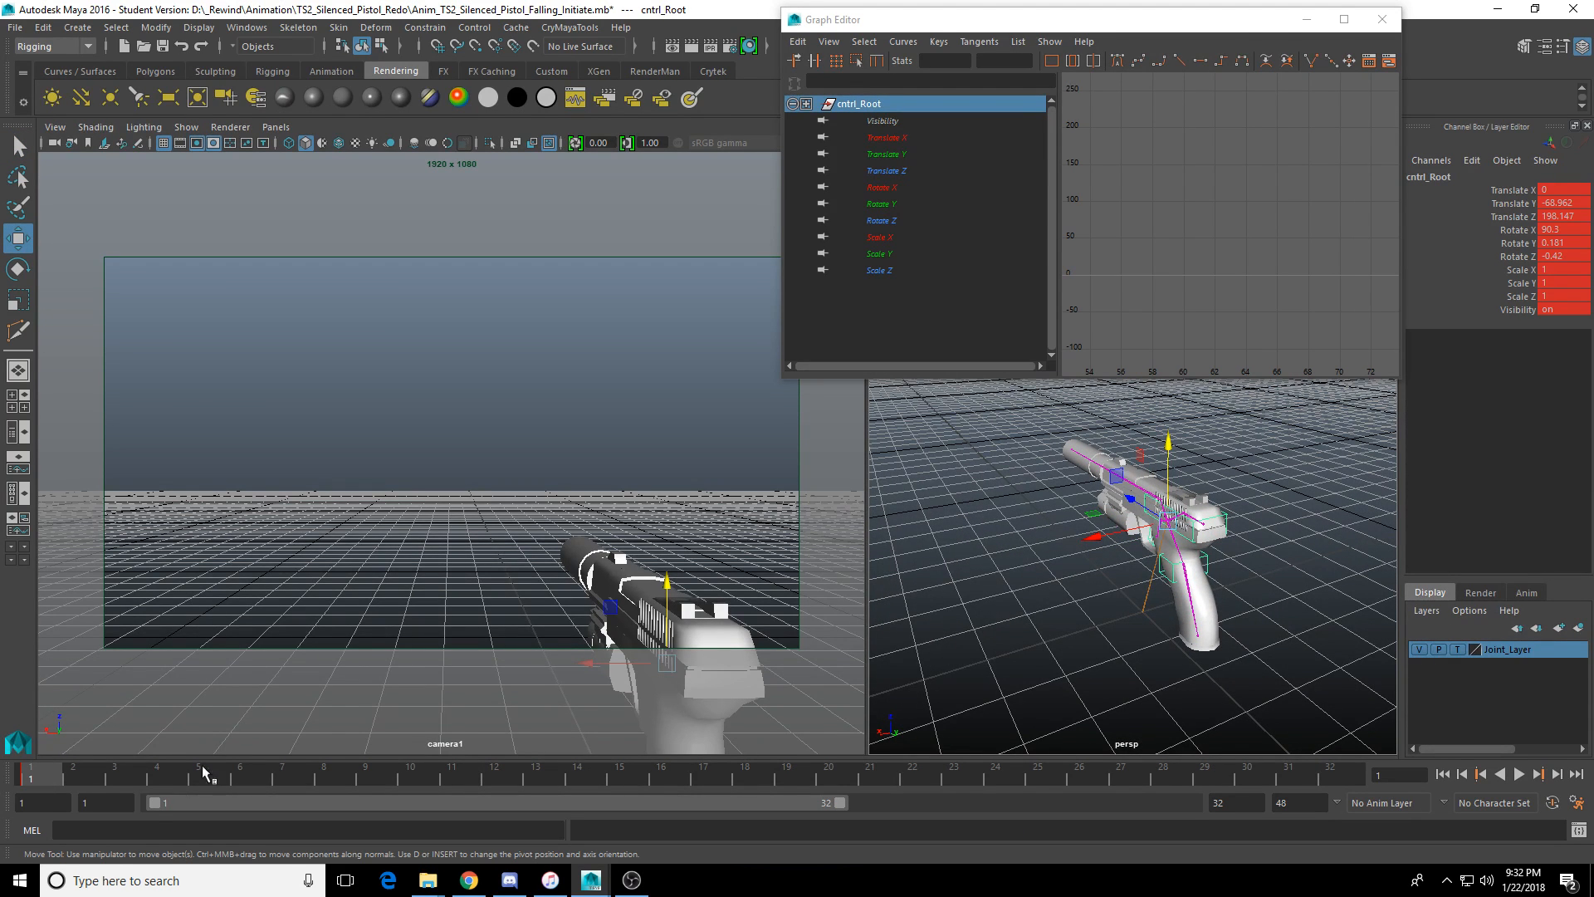
drag(162, 767, 324, 786)
click(275, 777)
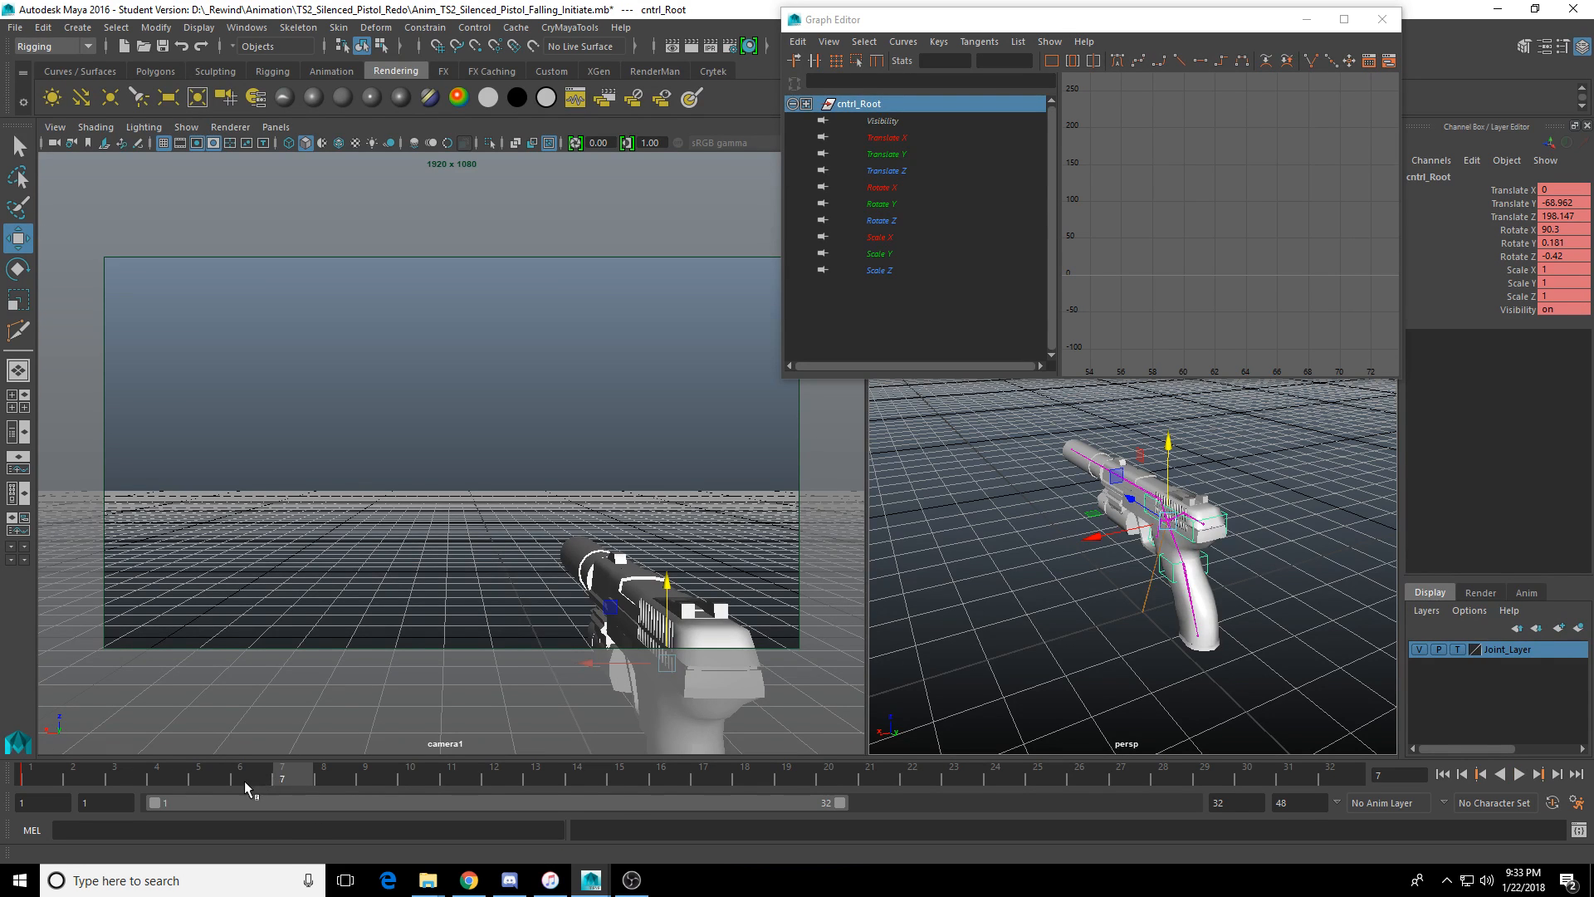
click(244, 780)
key(e)
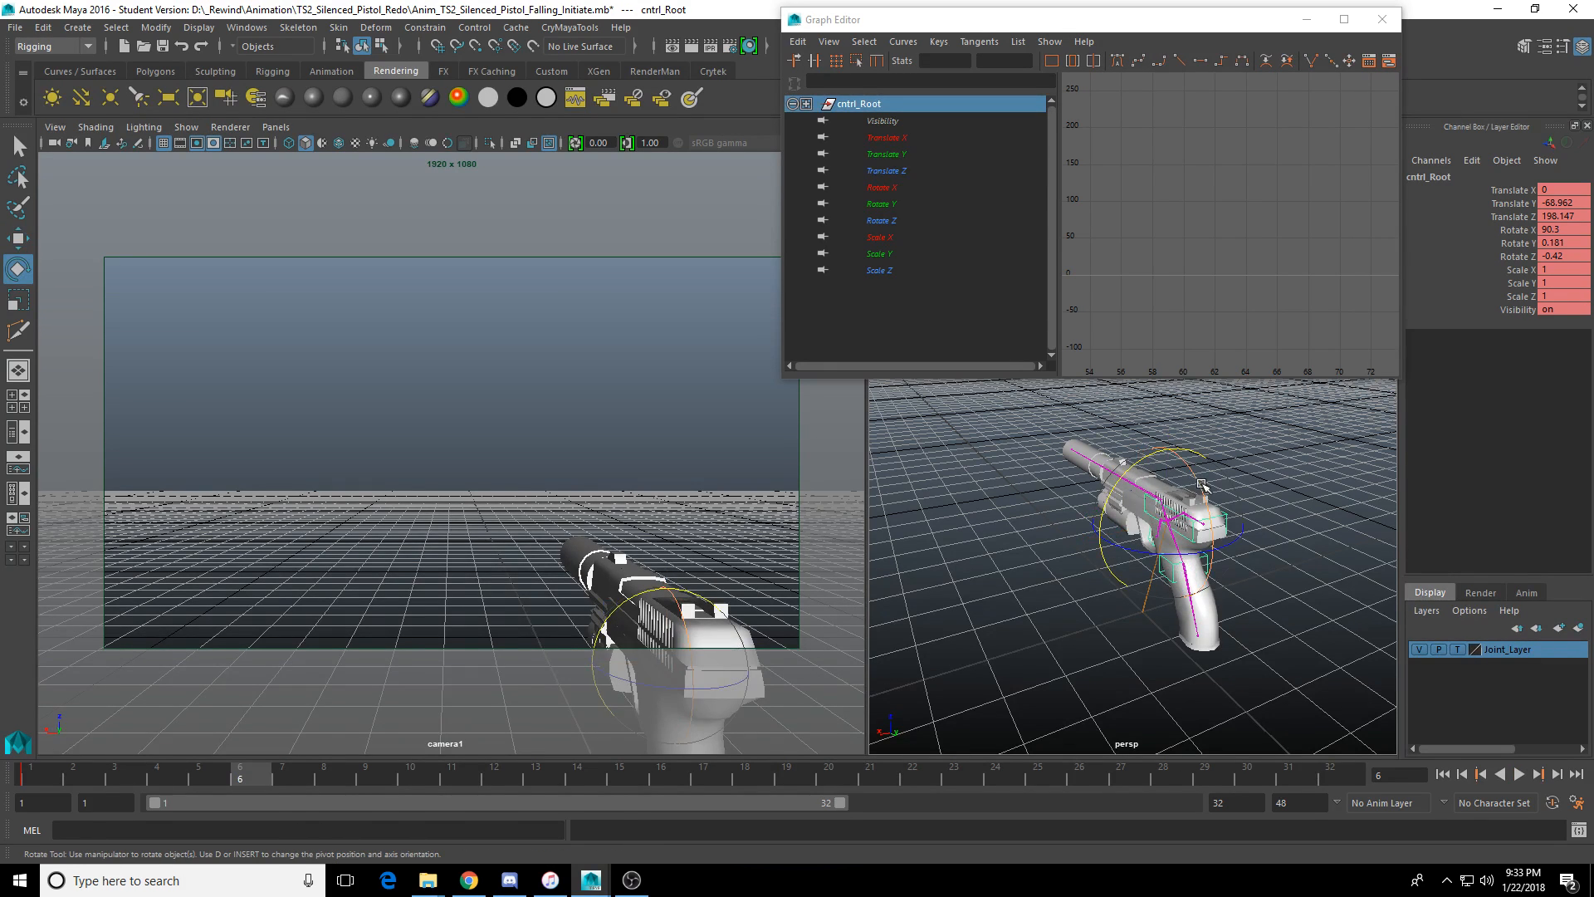
drag(1201, 485, 1234, 410)
key(w)
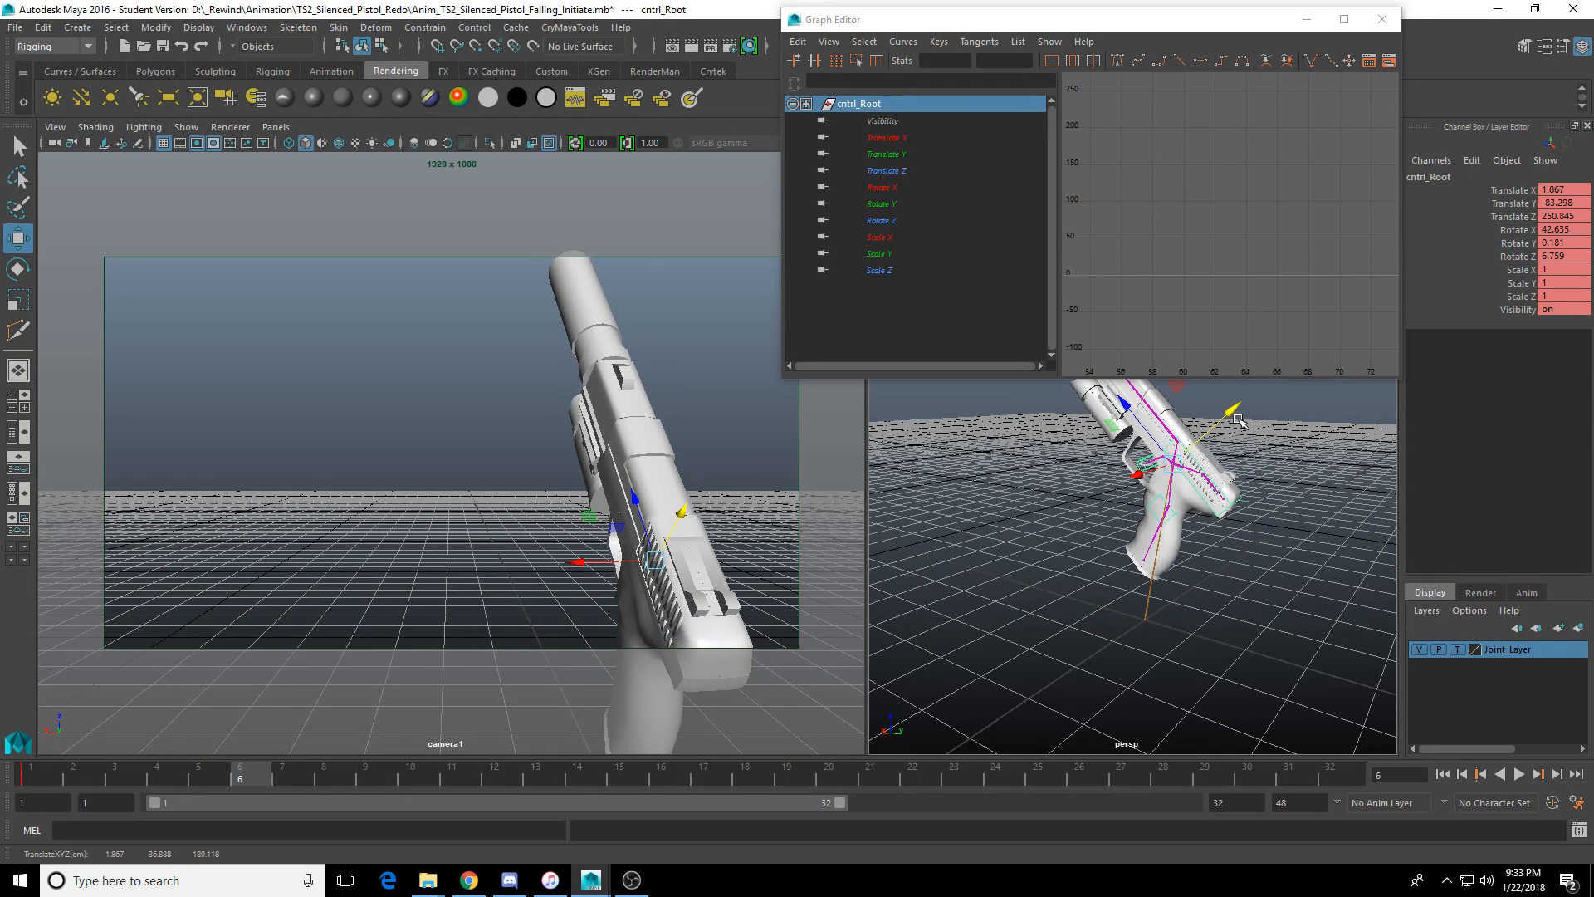
key(s)
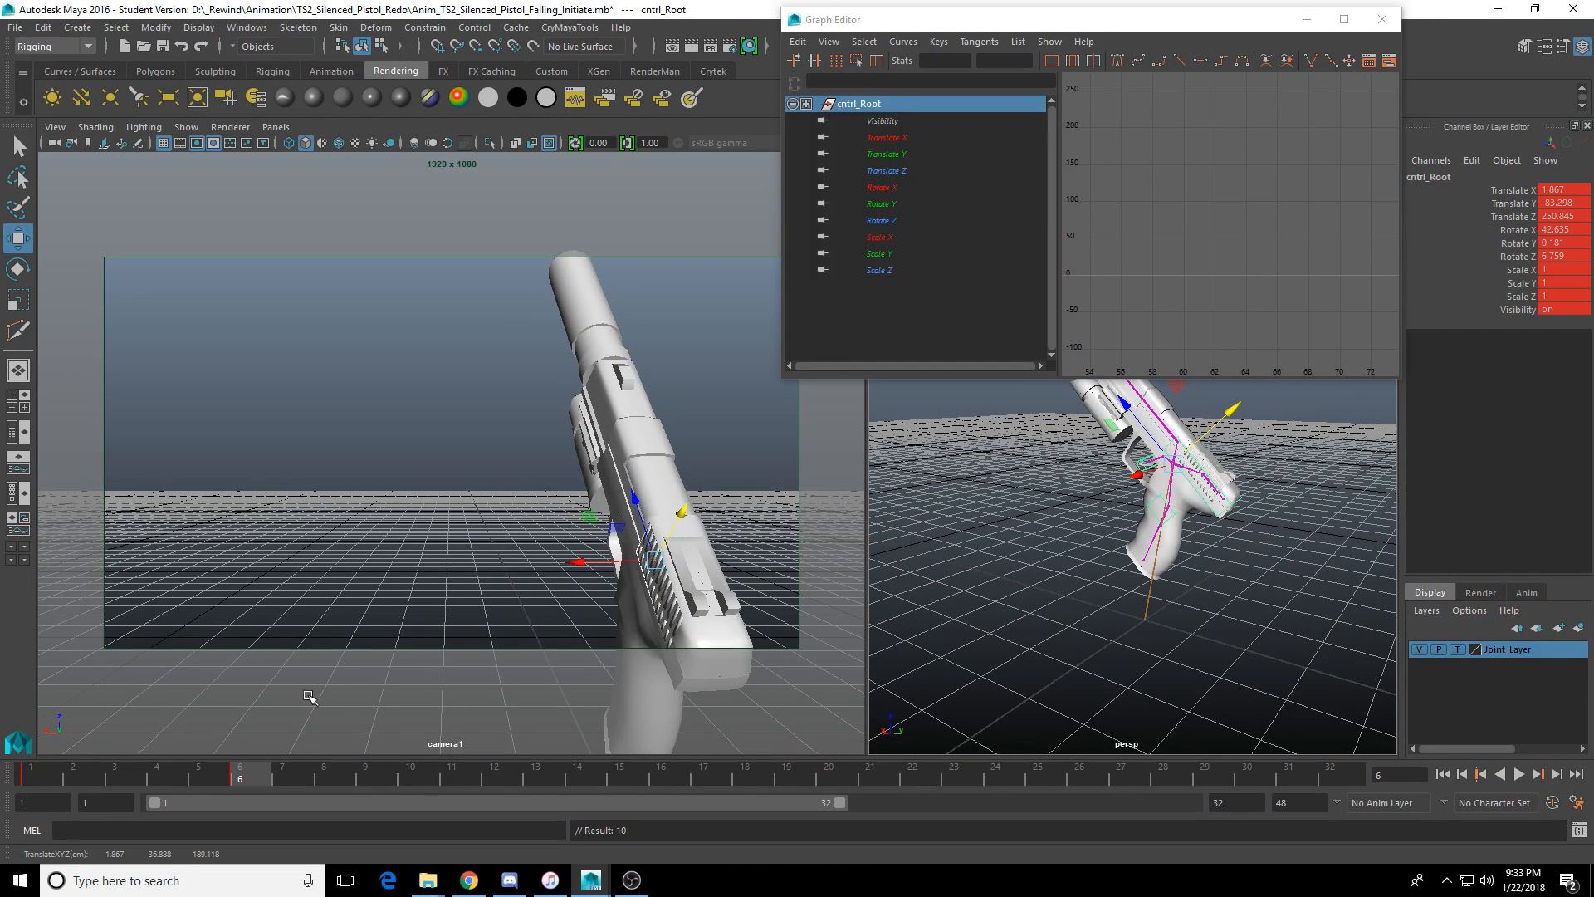
Refine and re-key the frame 6 pose with about Rotate X 51.9, Translate Y -84.9 and Translate Z 230.1.
drag(1232, 410, 1216, 435)
drag(1102, 427, 1119, 446)
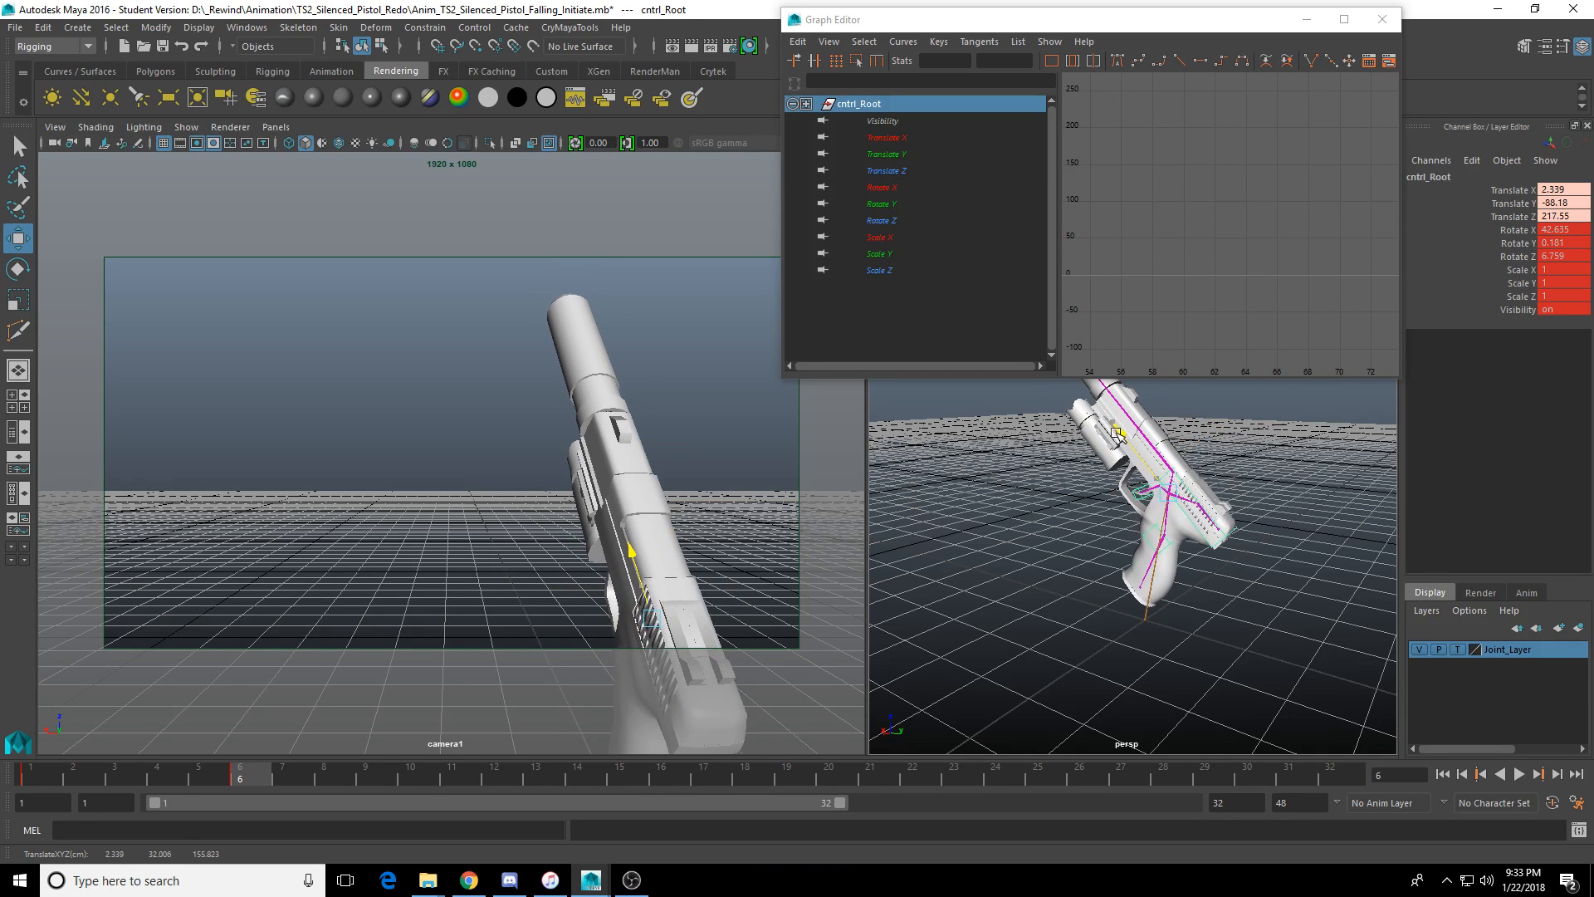
key(s)
click(464, 561)
key(alt+v)
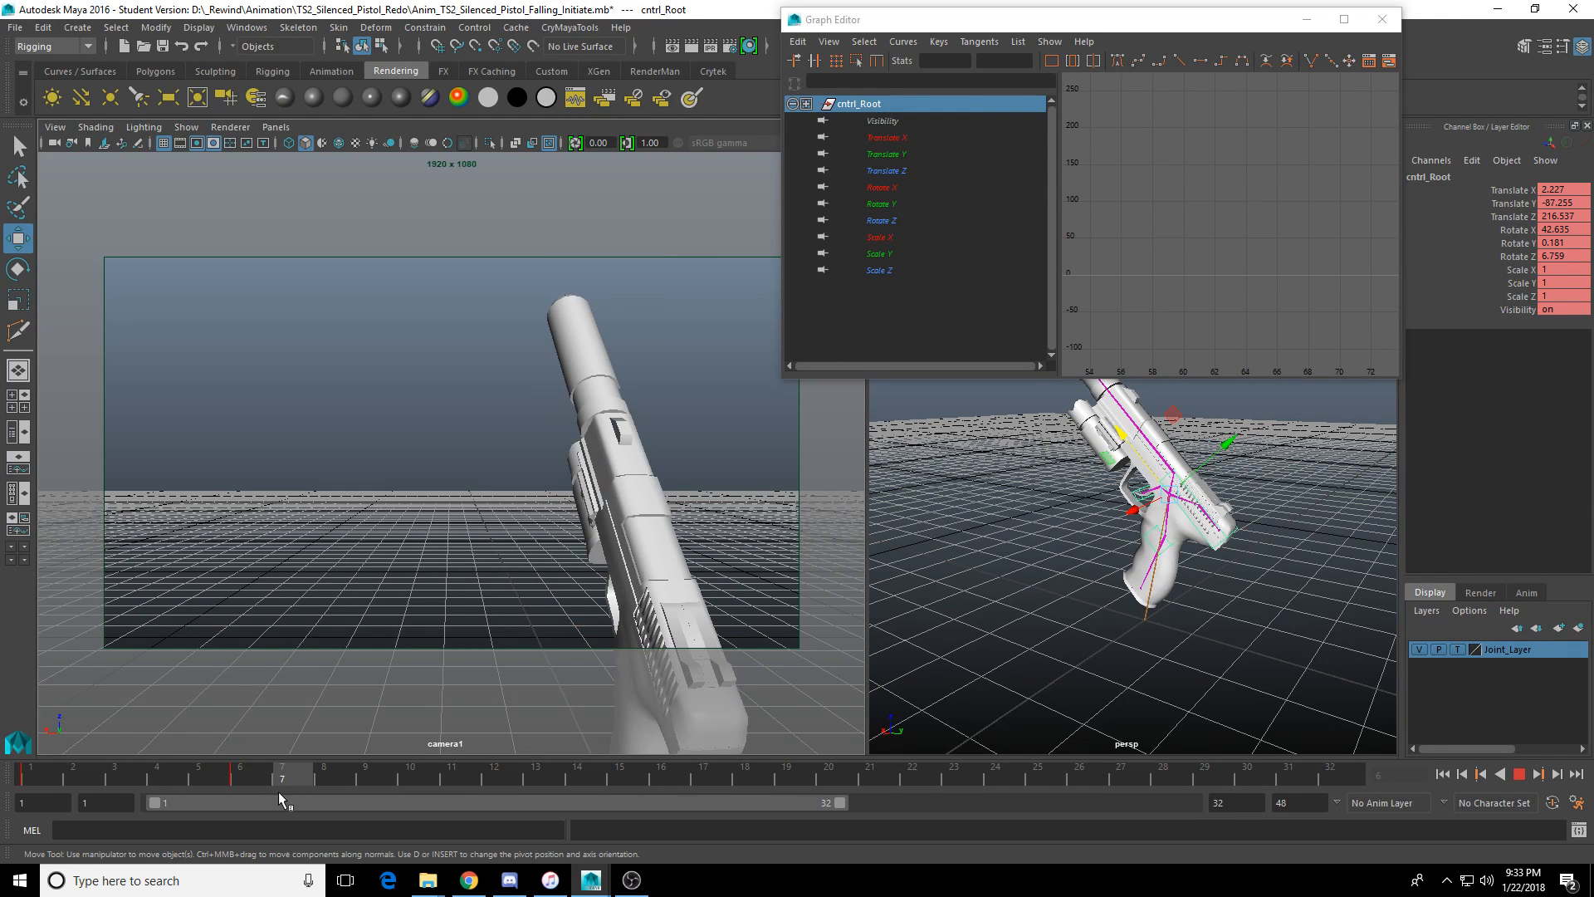
drag(206, 780, 256, 774)
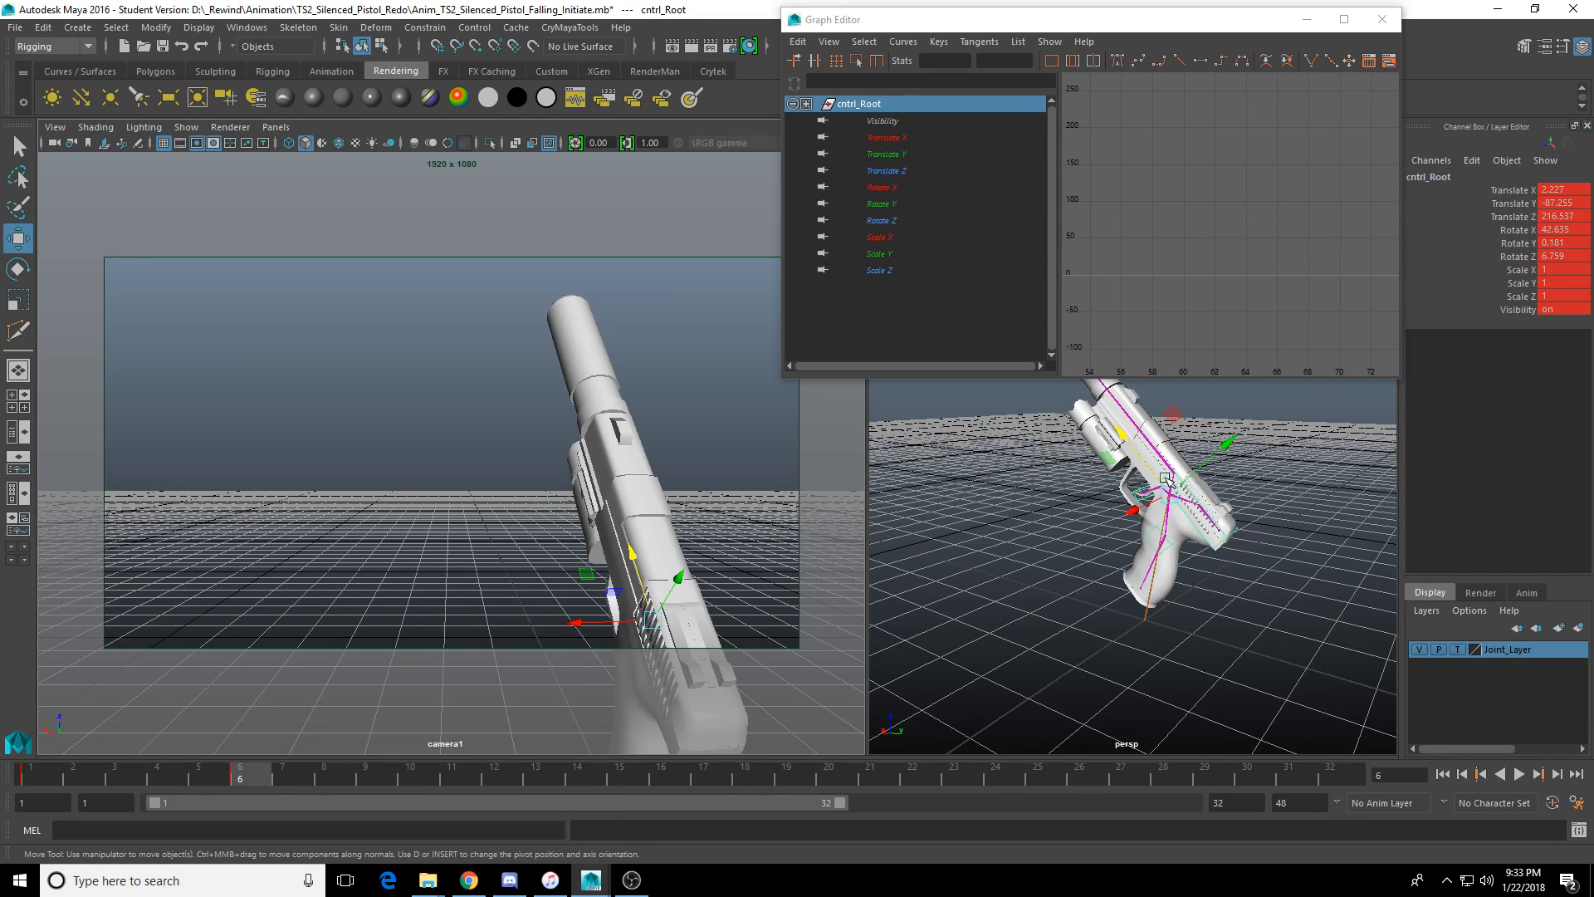
mouse_move(1220, 443)
mouse_down()
mouse_move(1196, 423)
mouse_move(1215, 424)
mouse_up()
key(e)
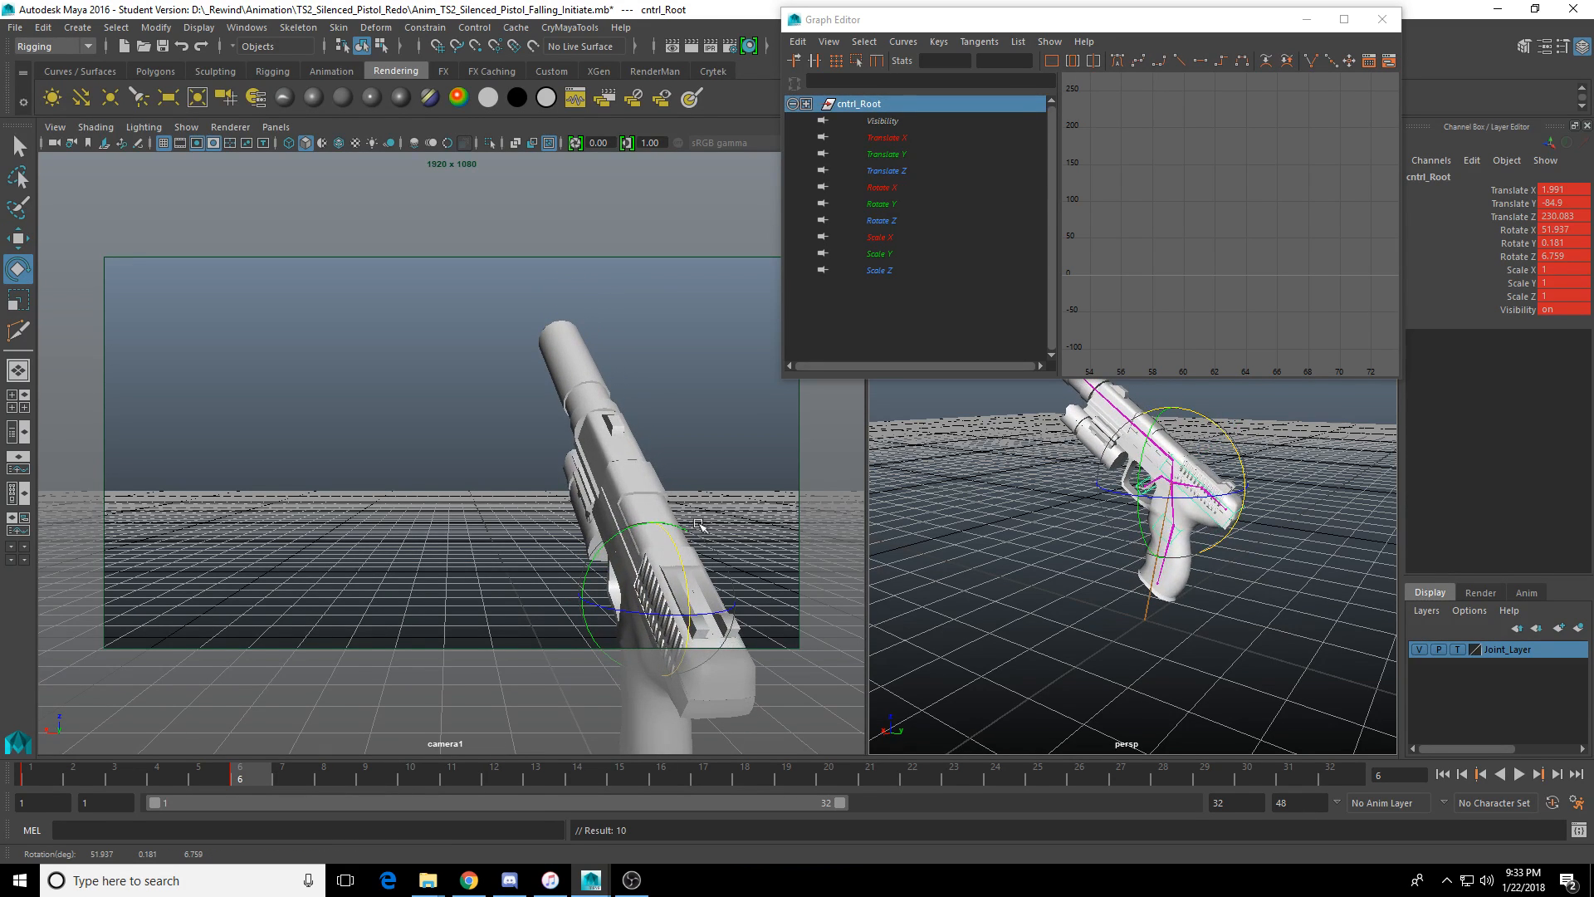
Extend the playback range to end at frame 48 and go to frame 48.
drag(473, 784, 867, 791)
key(alt+v)
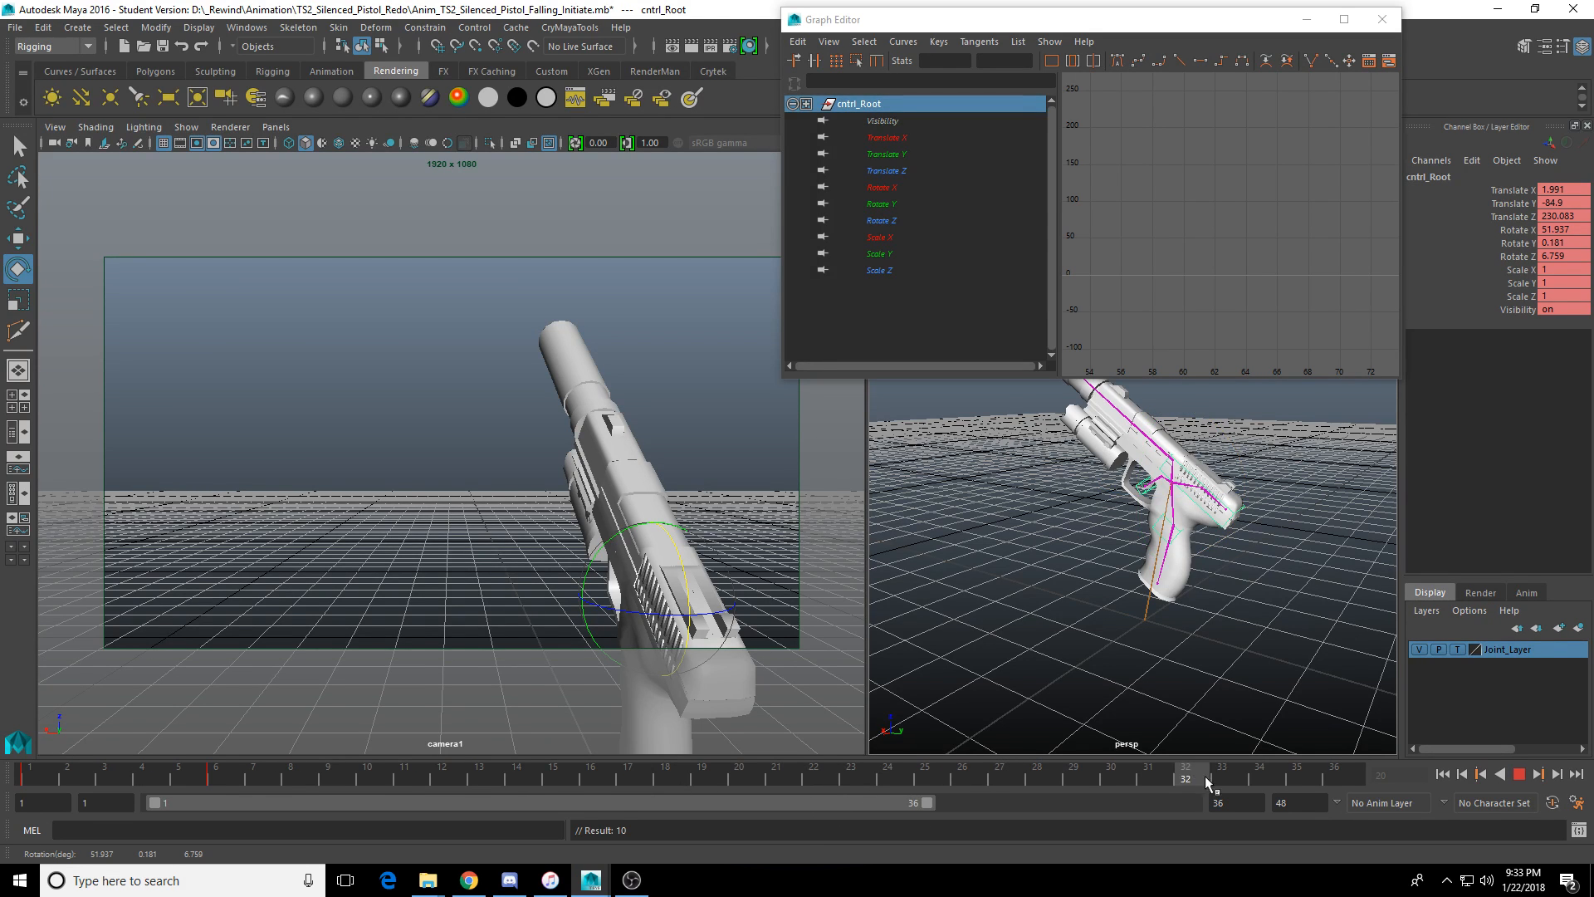
key(alt+v)
drag(927, 802, 1101, 802)
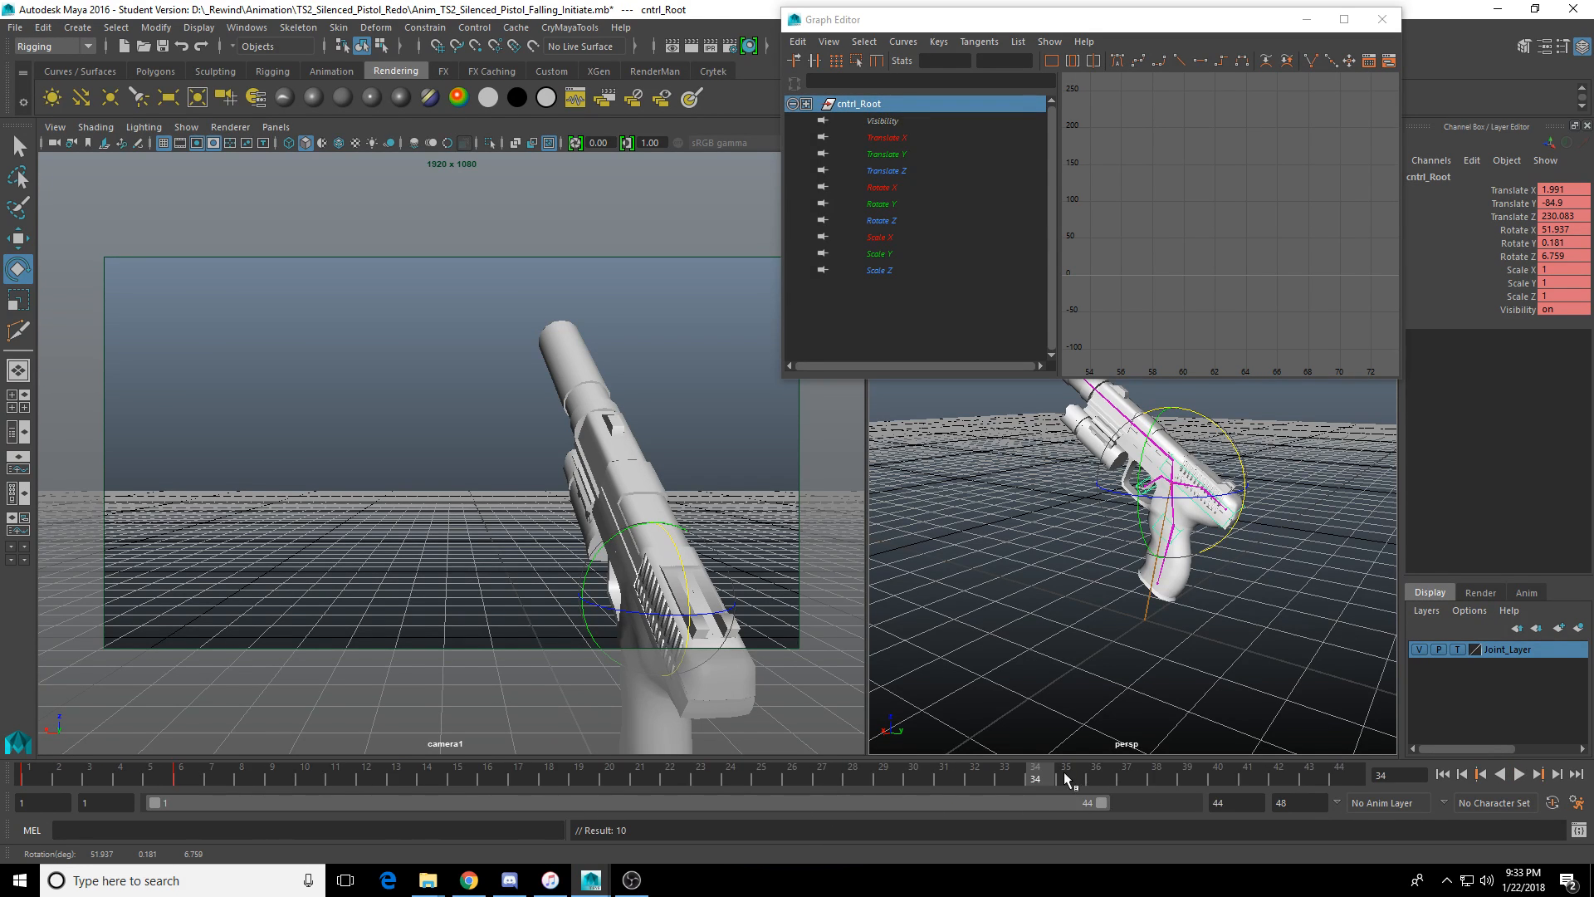
key(alt+v)
click(1186, 781)
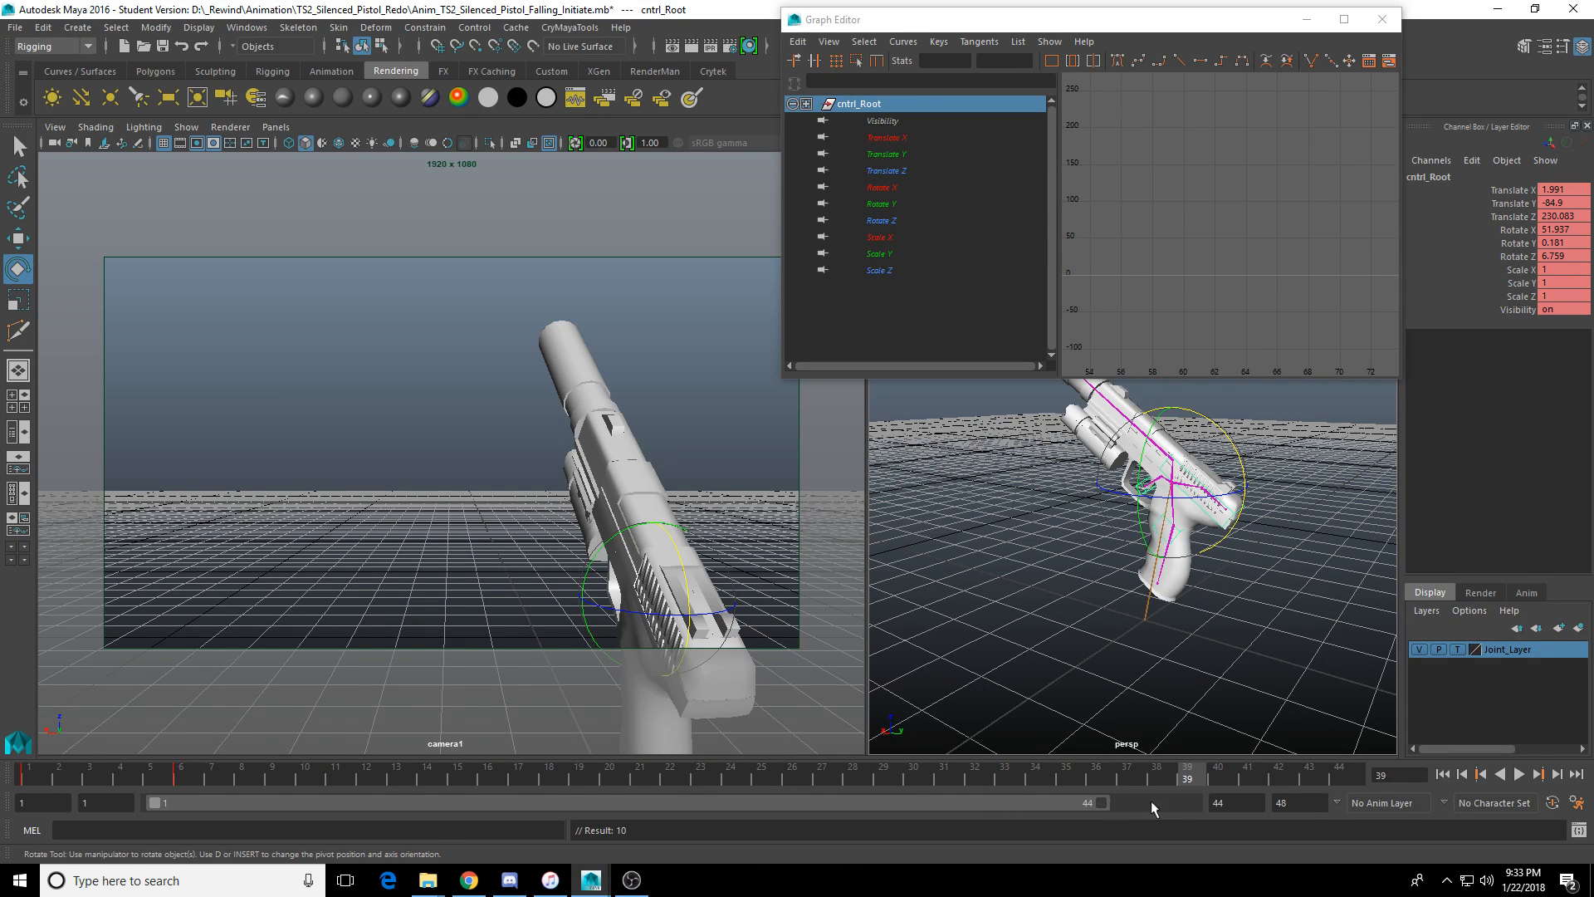
drag(1152, 802, 1328, 773)
click(1334, 772)
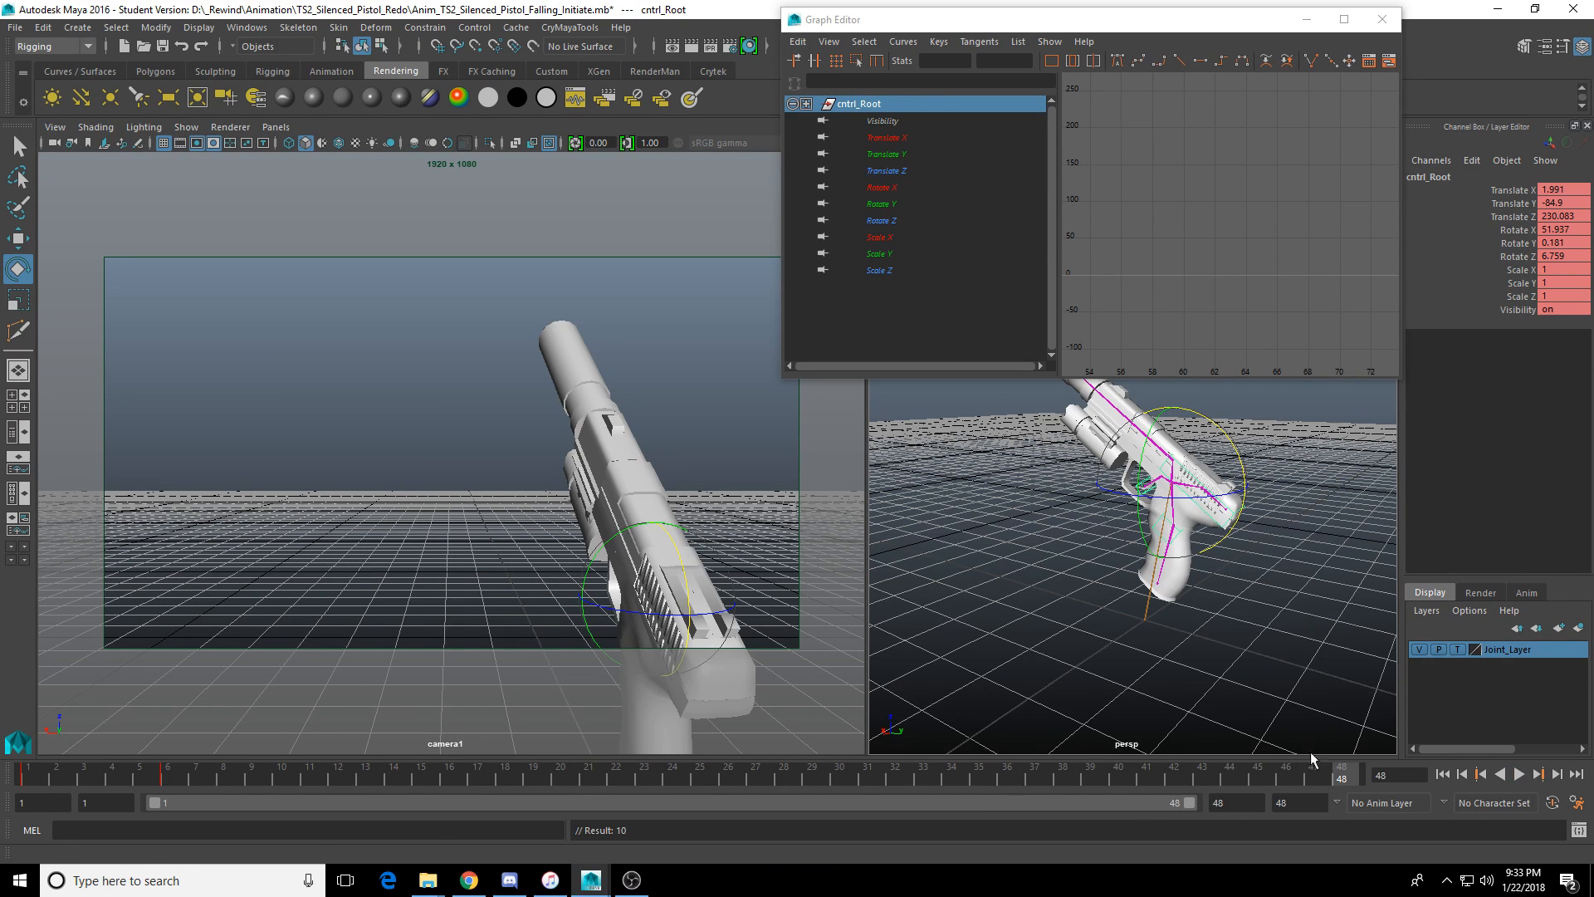
At frame 48, tilt the muzzle up to about Rotate X 22.7, raise the pistol to about Translate Z 266.5, and key the pose.
drag(1242, 455, 1246, 484)
alt+middle_drag(1148, 508, 1152, 578)
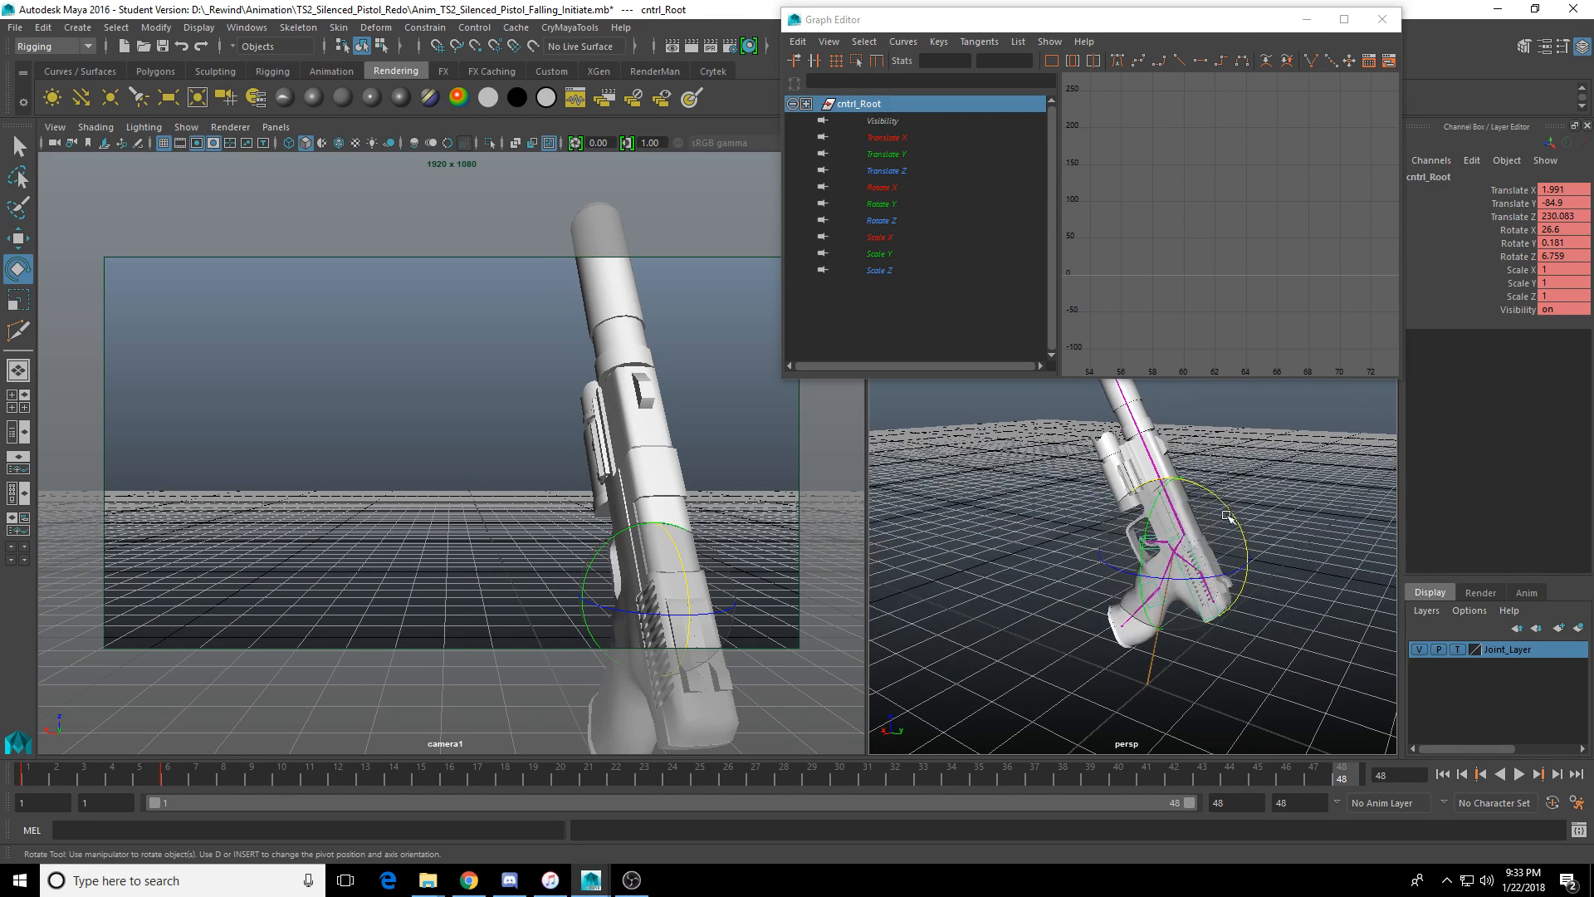
mouse_move(1228, 516)
mouse_down()
mouse_move(1226, 496)
mouse_move(1141, 446)
mouse_move(1229, 509)
mouse_move(1248, 505)
mouse_up()
key(w)
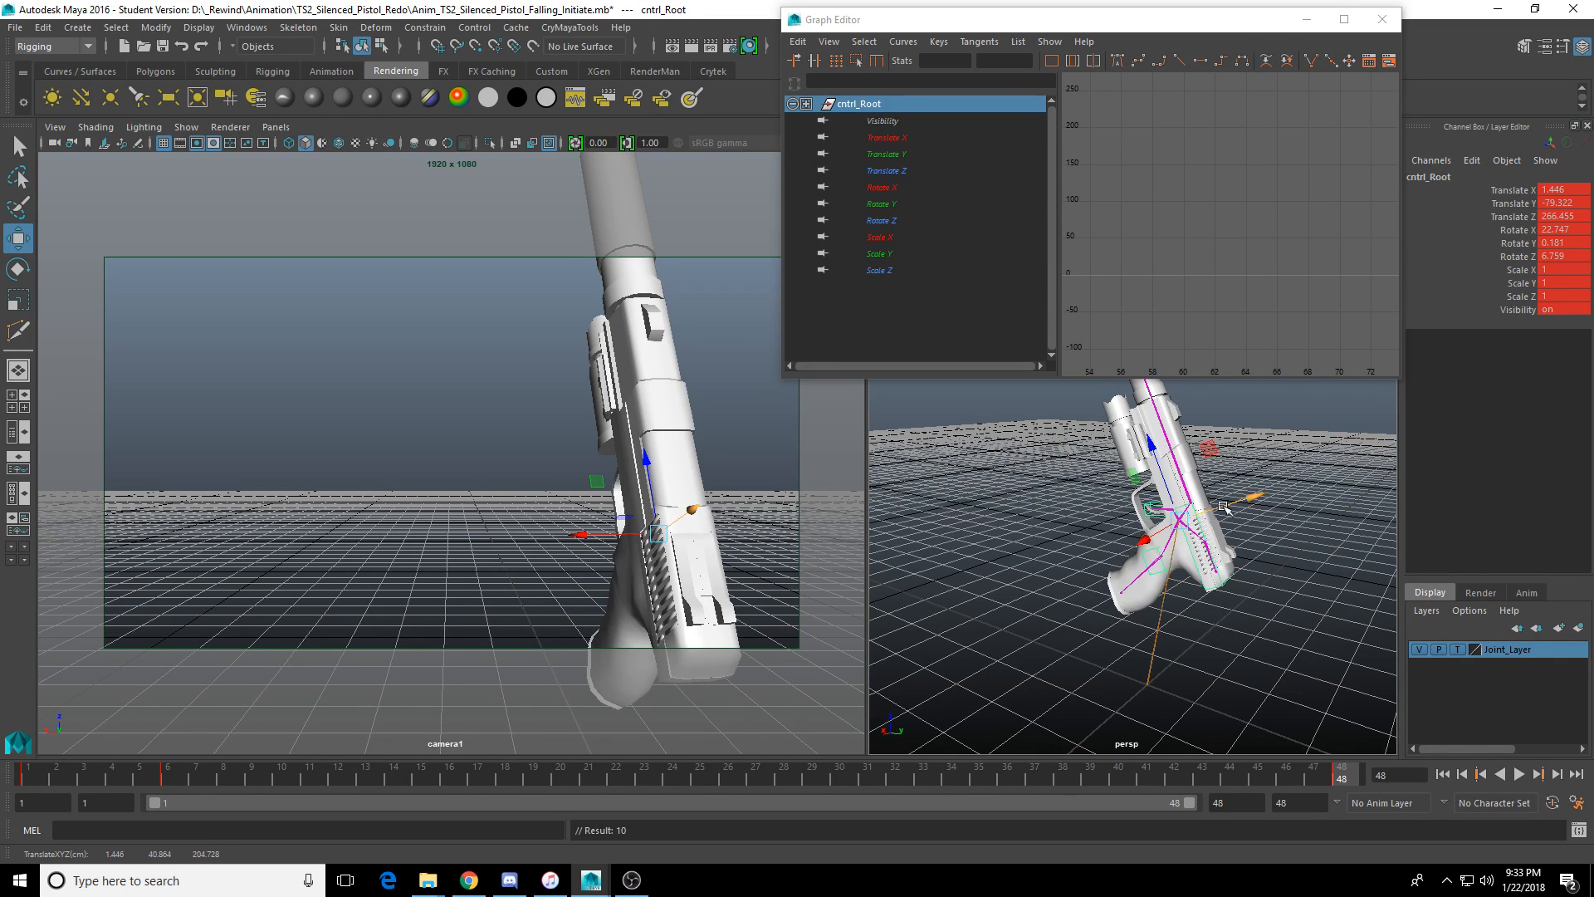
Frame the root control's animation curves and set the tangents of all frame 1 keys to Linear.
key(f)
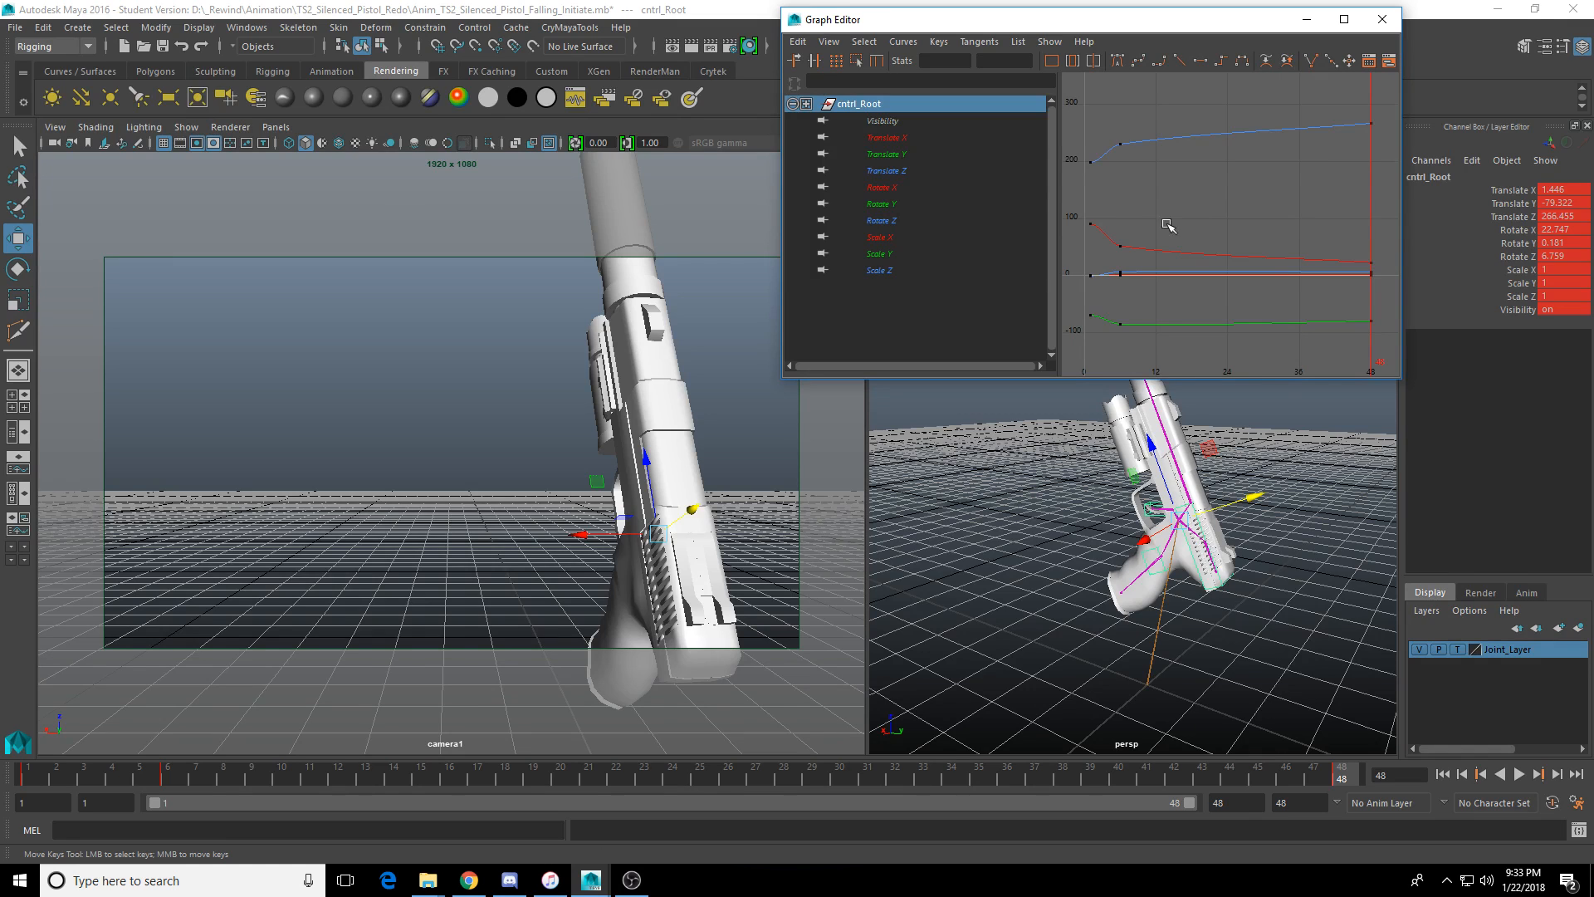
drag(1078, 137, 1111, 295)
right_click(1122, 267)
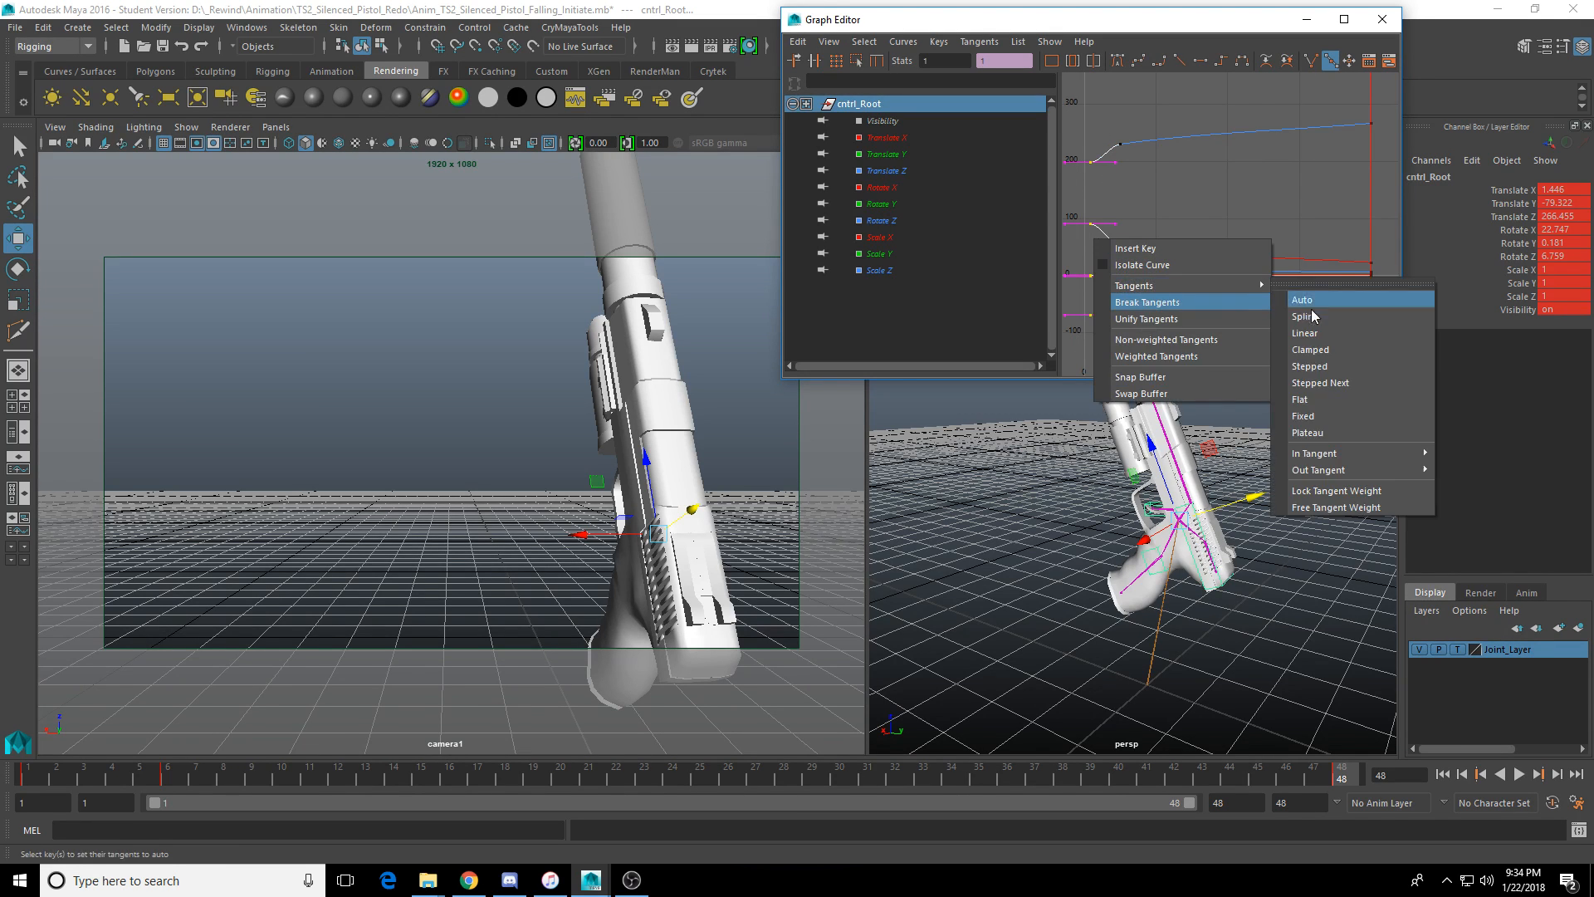
mouse_move(1214, 287)
click(1338, 328)
click(543, 5)
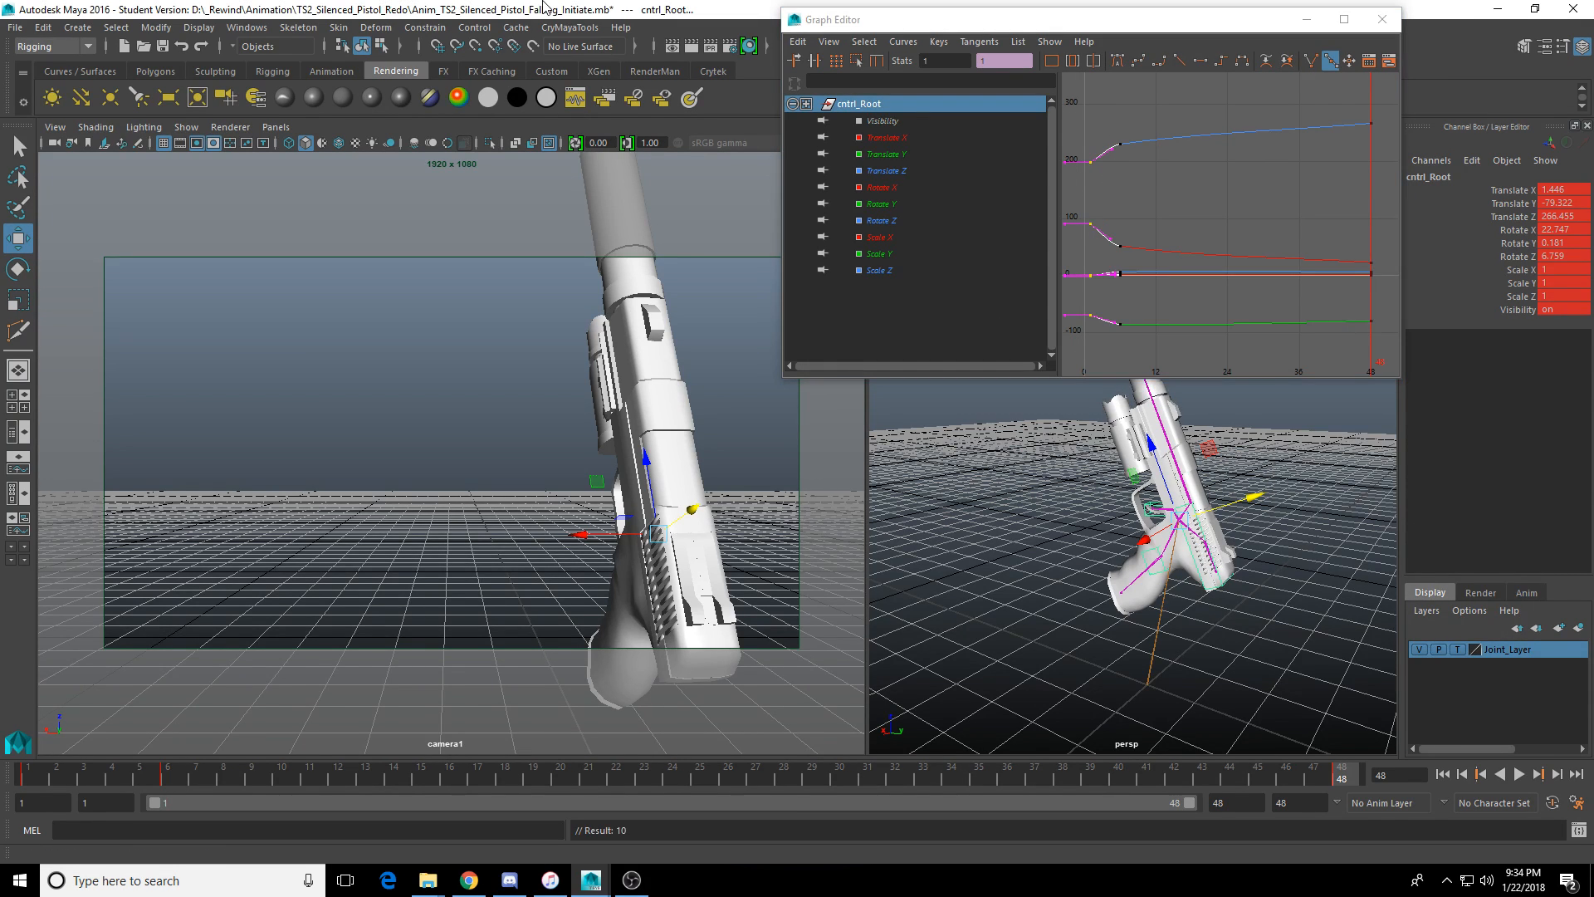
middle_click(574, 627)
Play the animation from the start, shift the frame 6 key to frame 12, and play it again.
click(1439, 773)
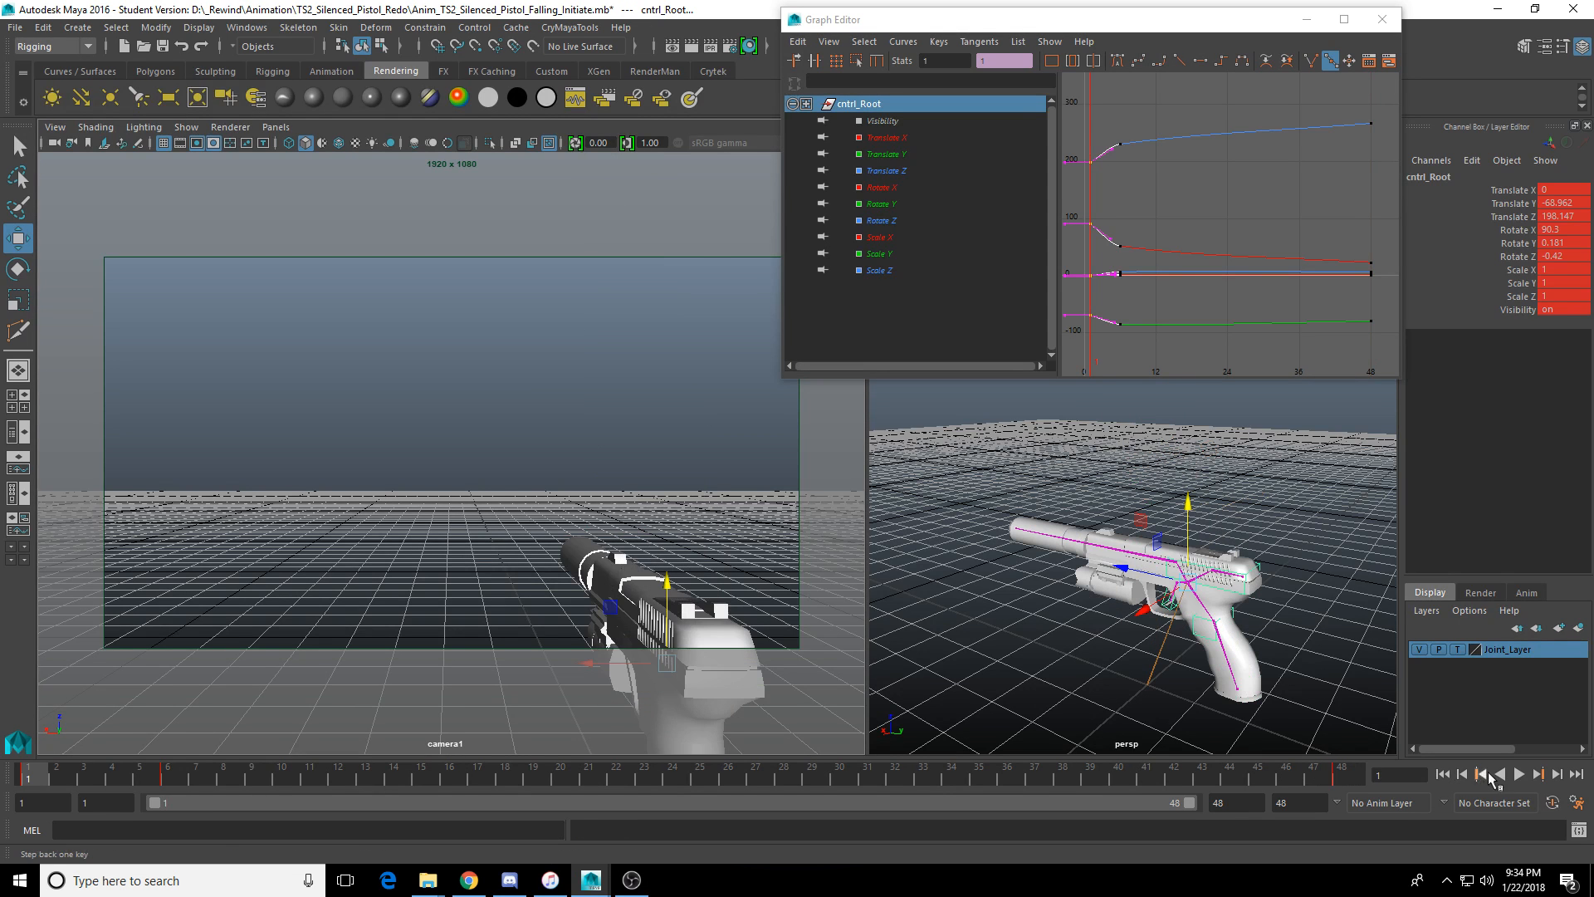
click(1519, 773)
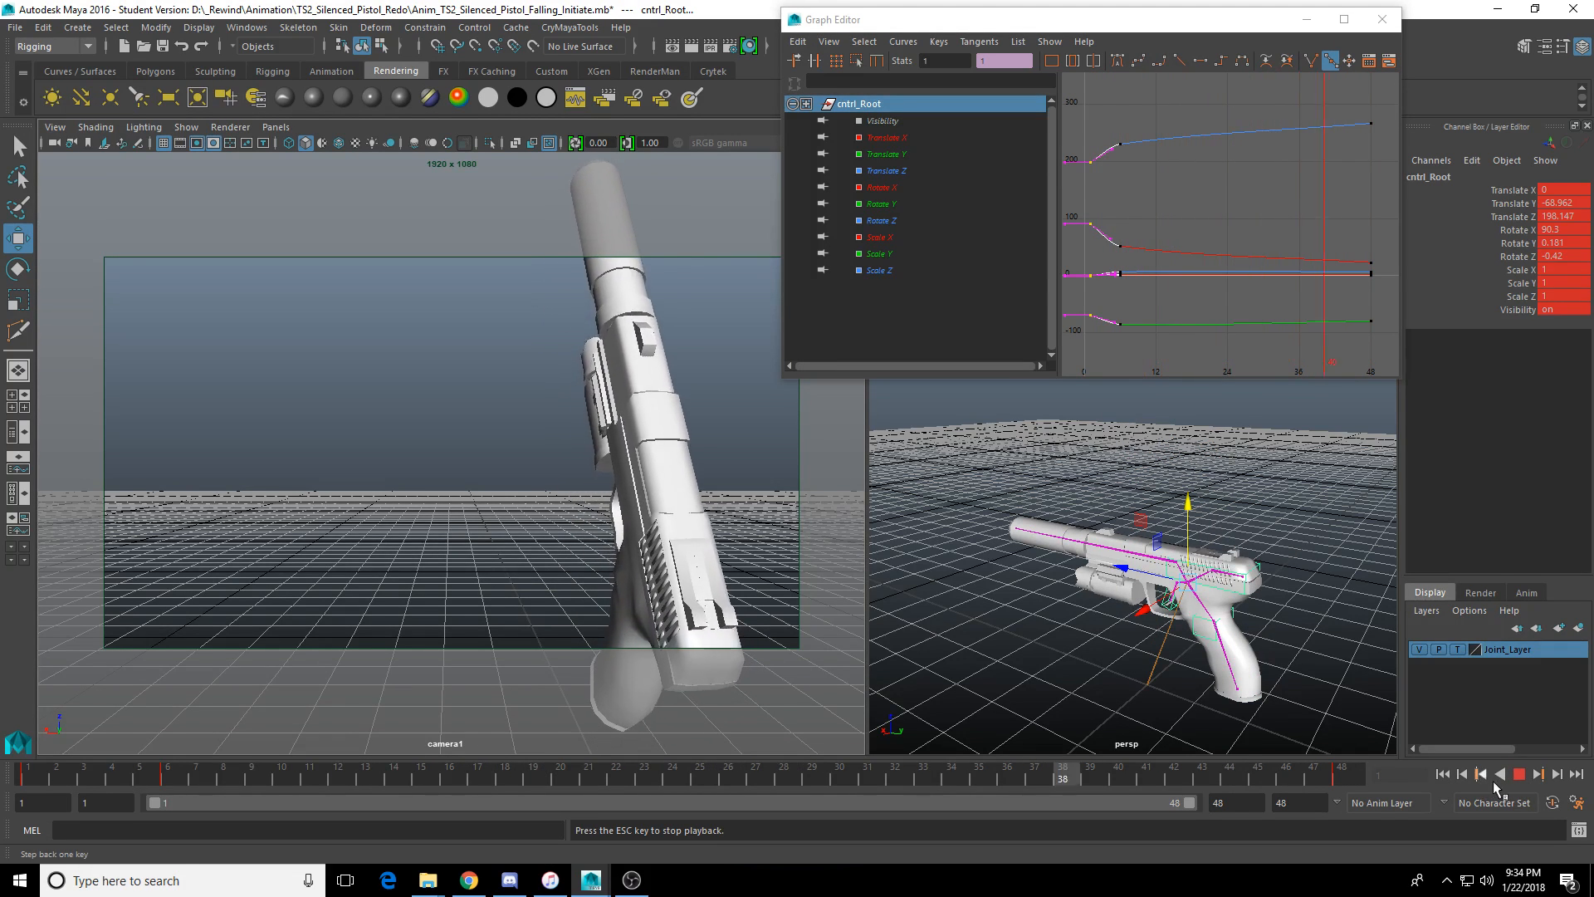
click(1518, 773)
shift+drag(140, 779, 344, 781)
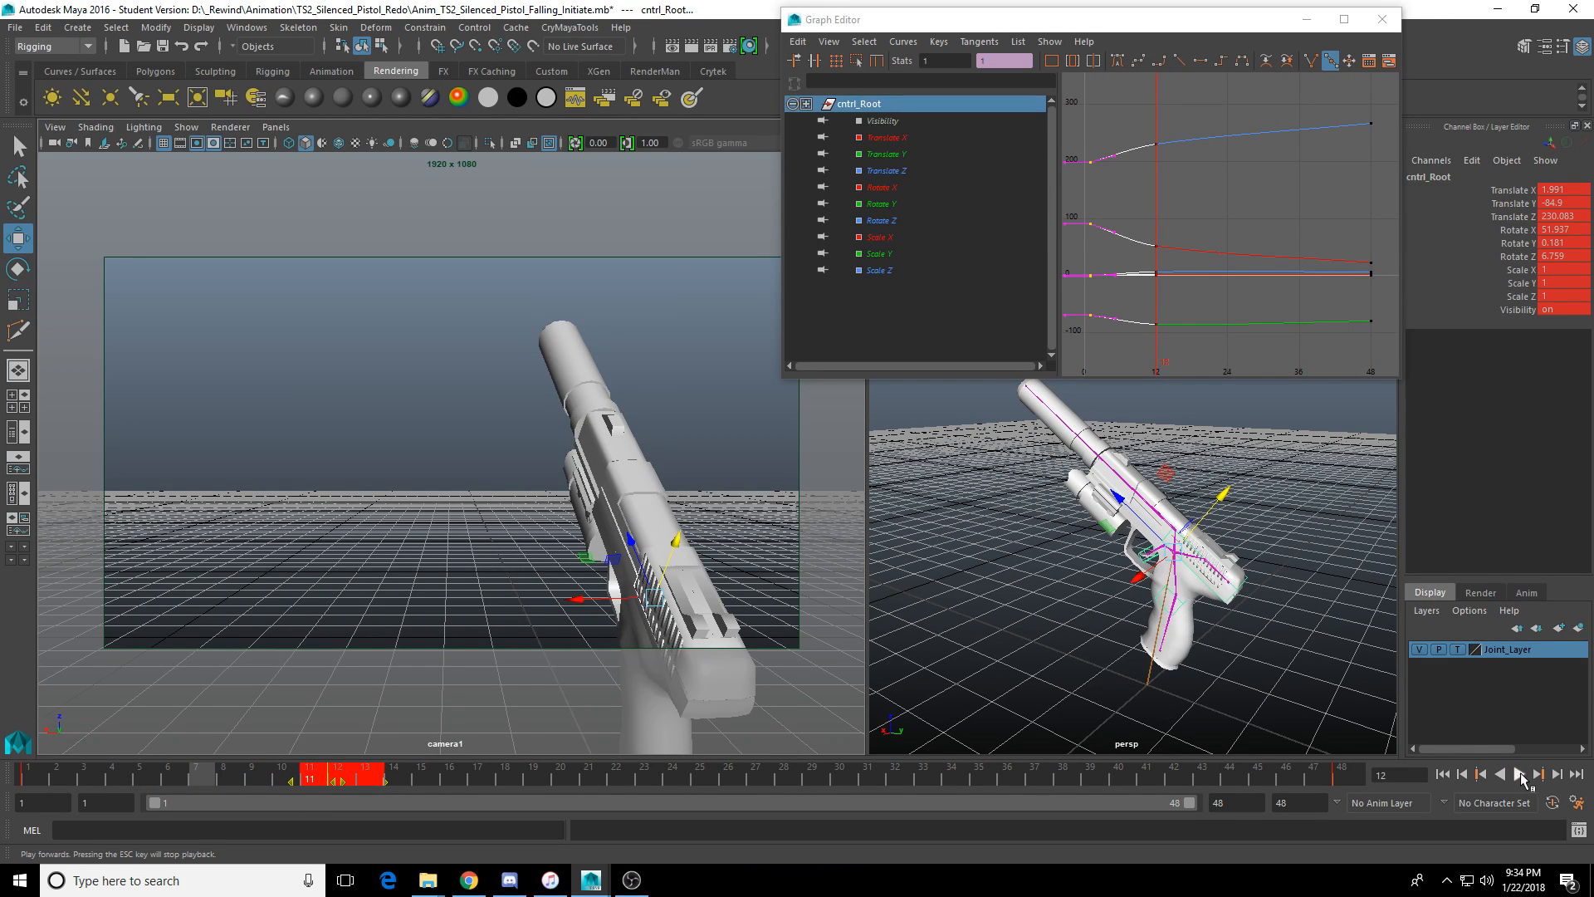
click(1520, 773)
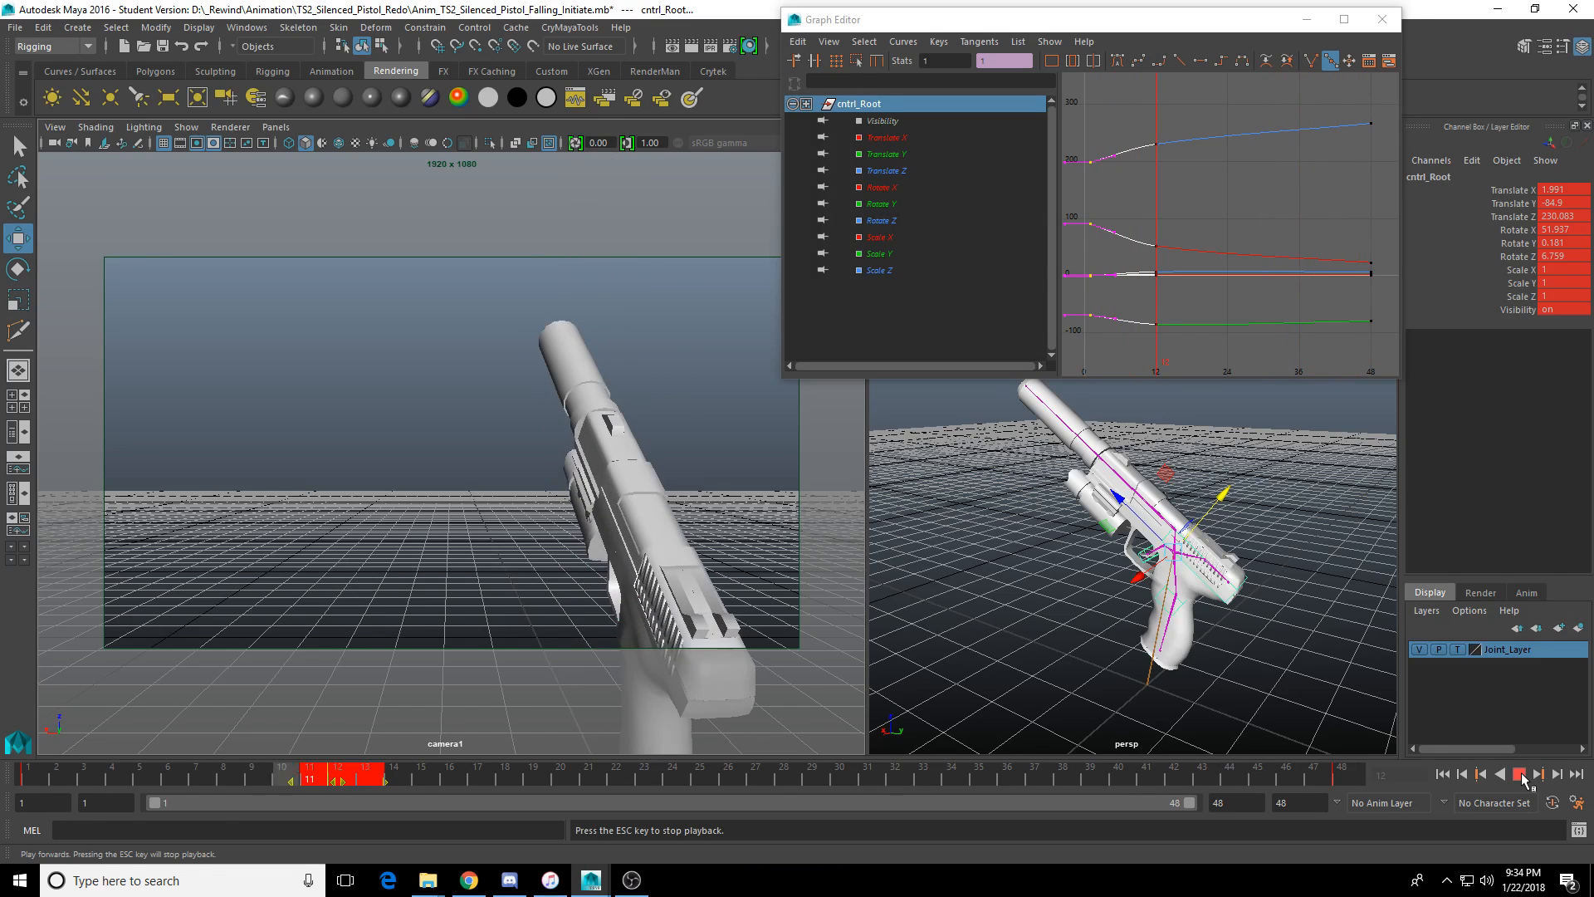
click(1521, 775)
Rotate the pistol's root control slightly about its local Z axis at frame 48.
key(e)
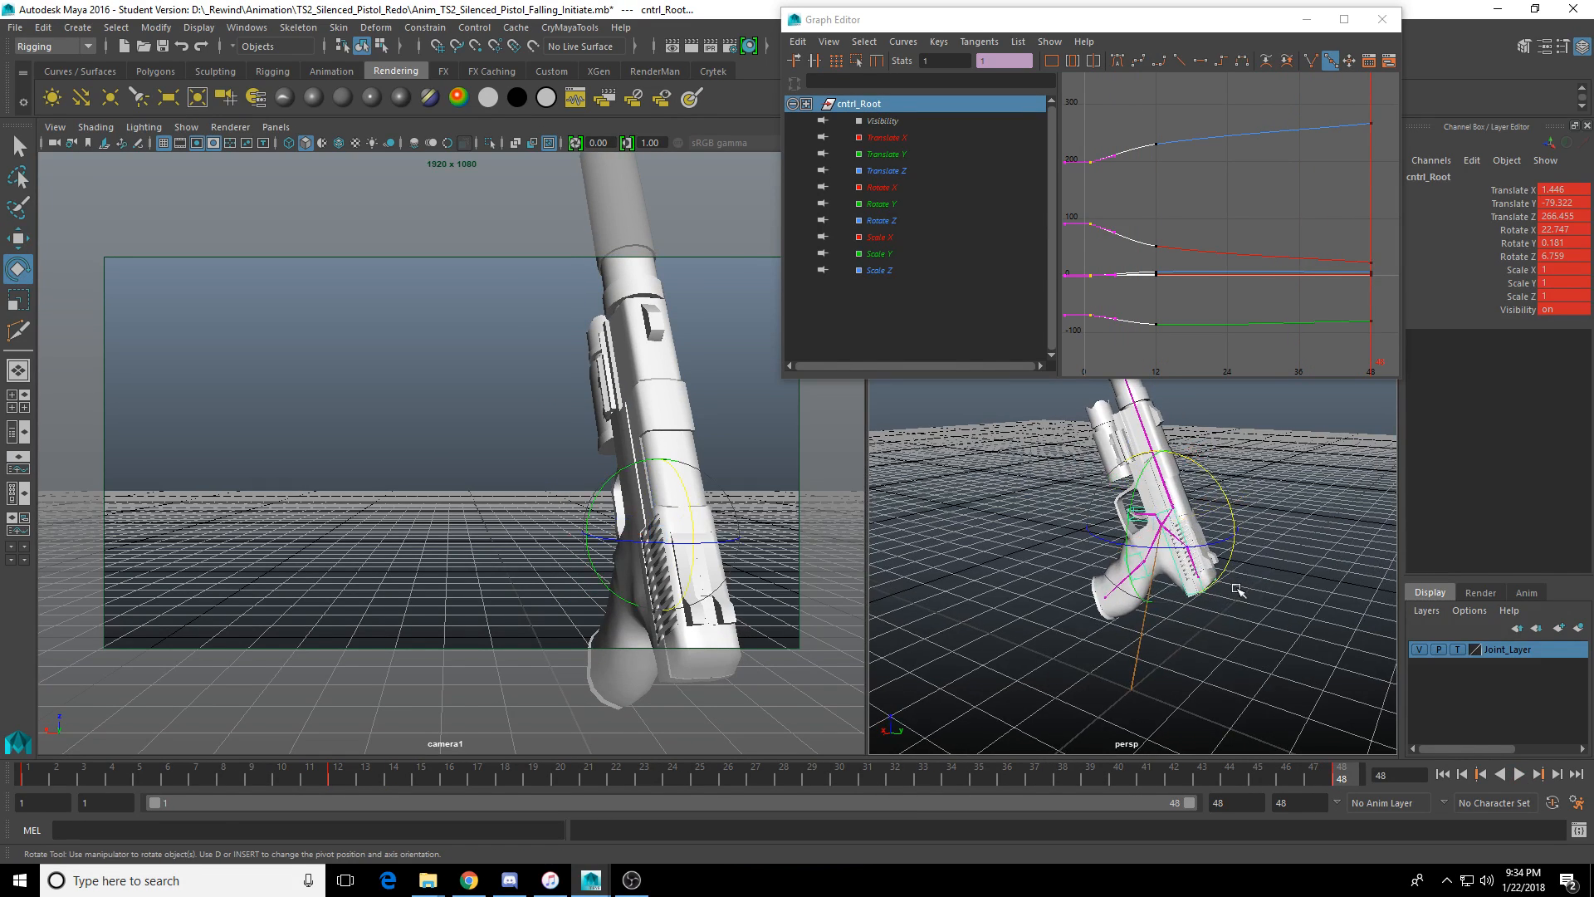
alt+right_drag(1237, 589, 1304, 610)
drag(1191, 657, 1186, 647)
Review the falling motion by playing it and scrubbing between the starting pose and the later poses.
click(710, 516)
key(alt+v)
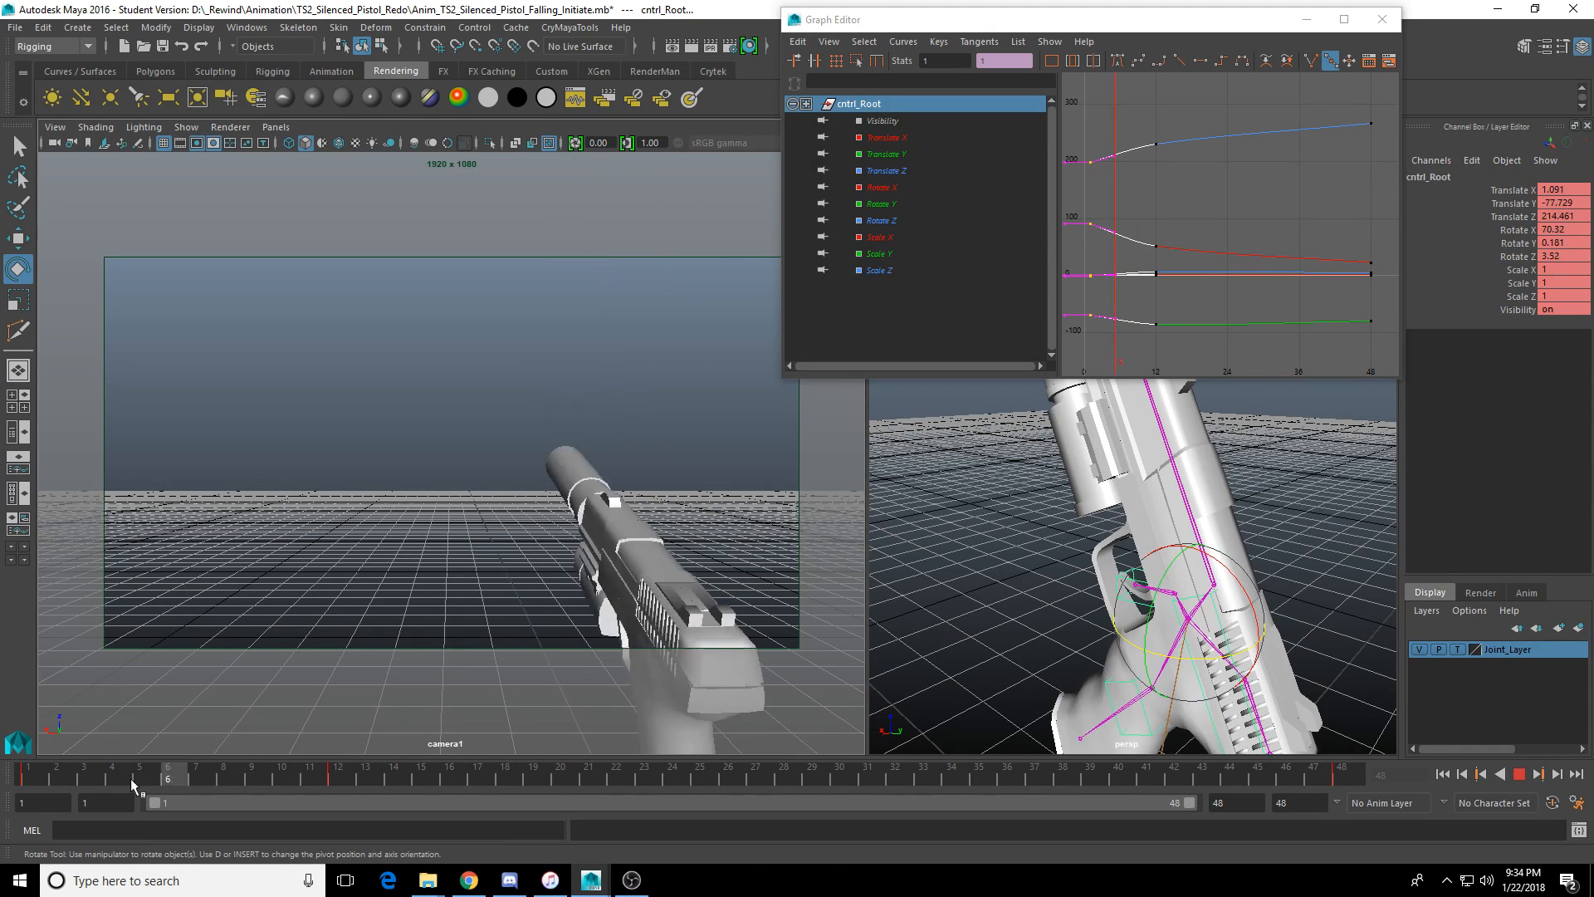
drag(131, 779, 783, 789)
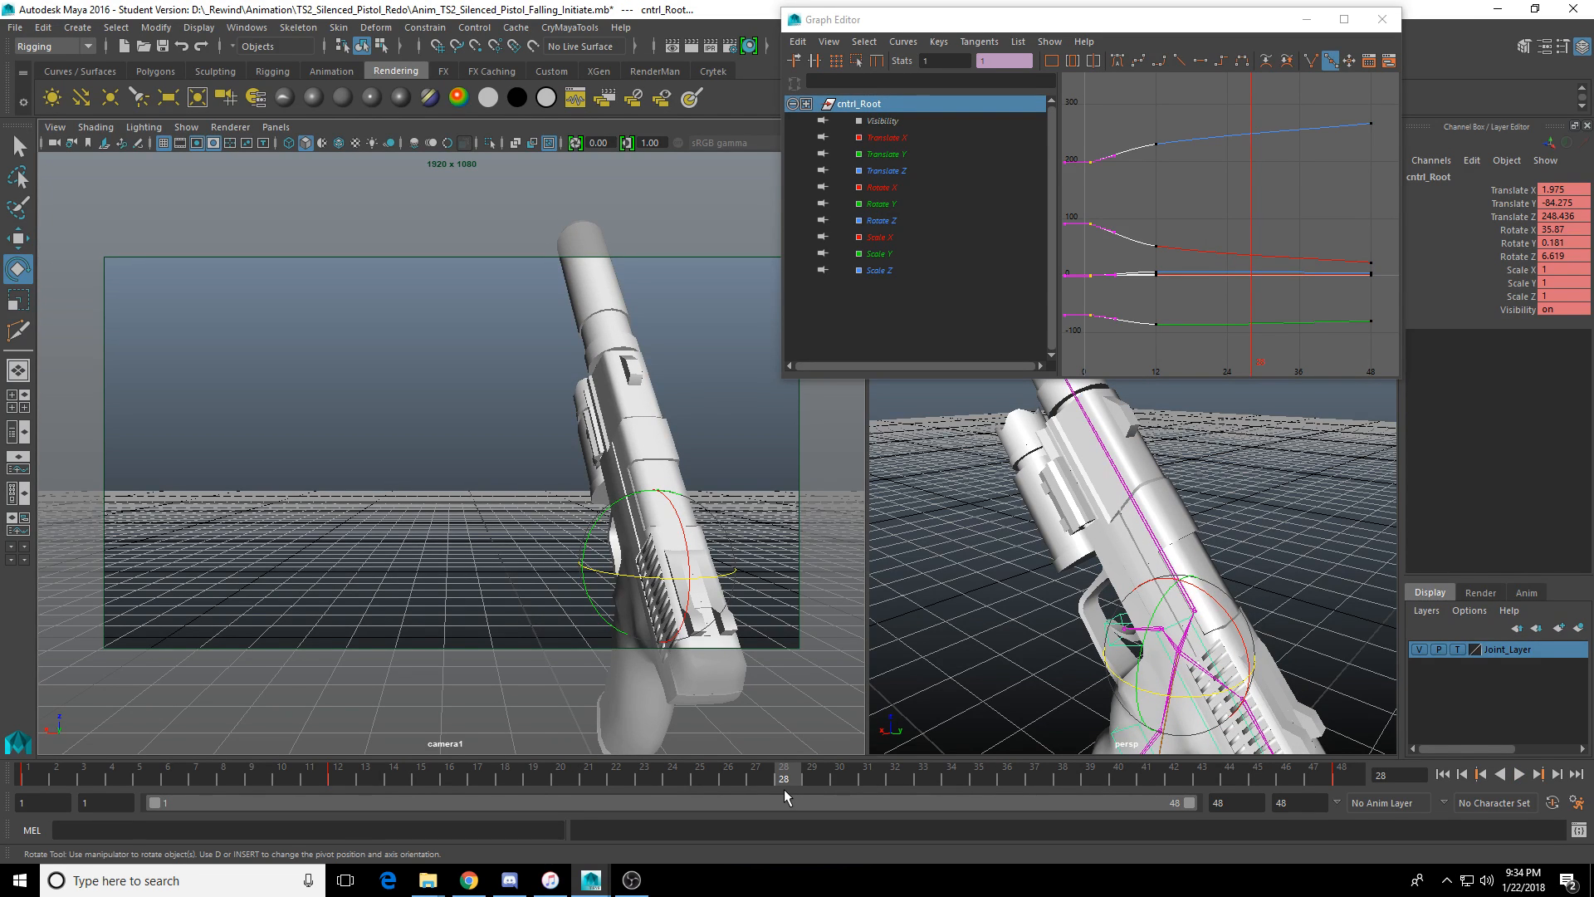
drag(794, 778, 331, 785)
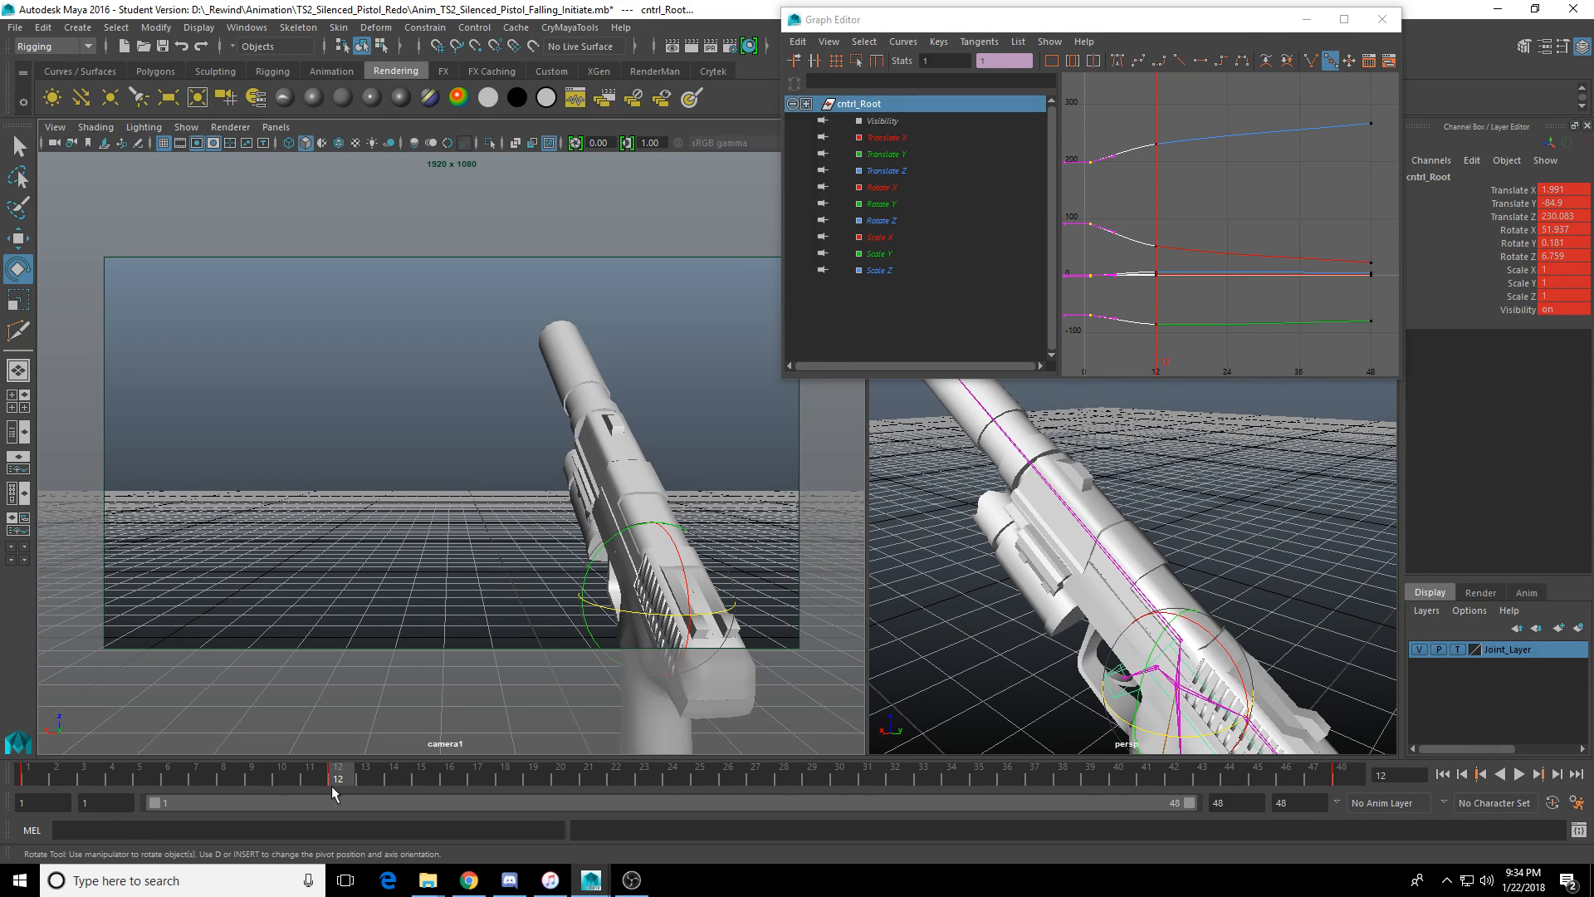
drag(321, 775, 167, 785)
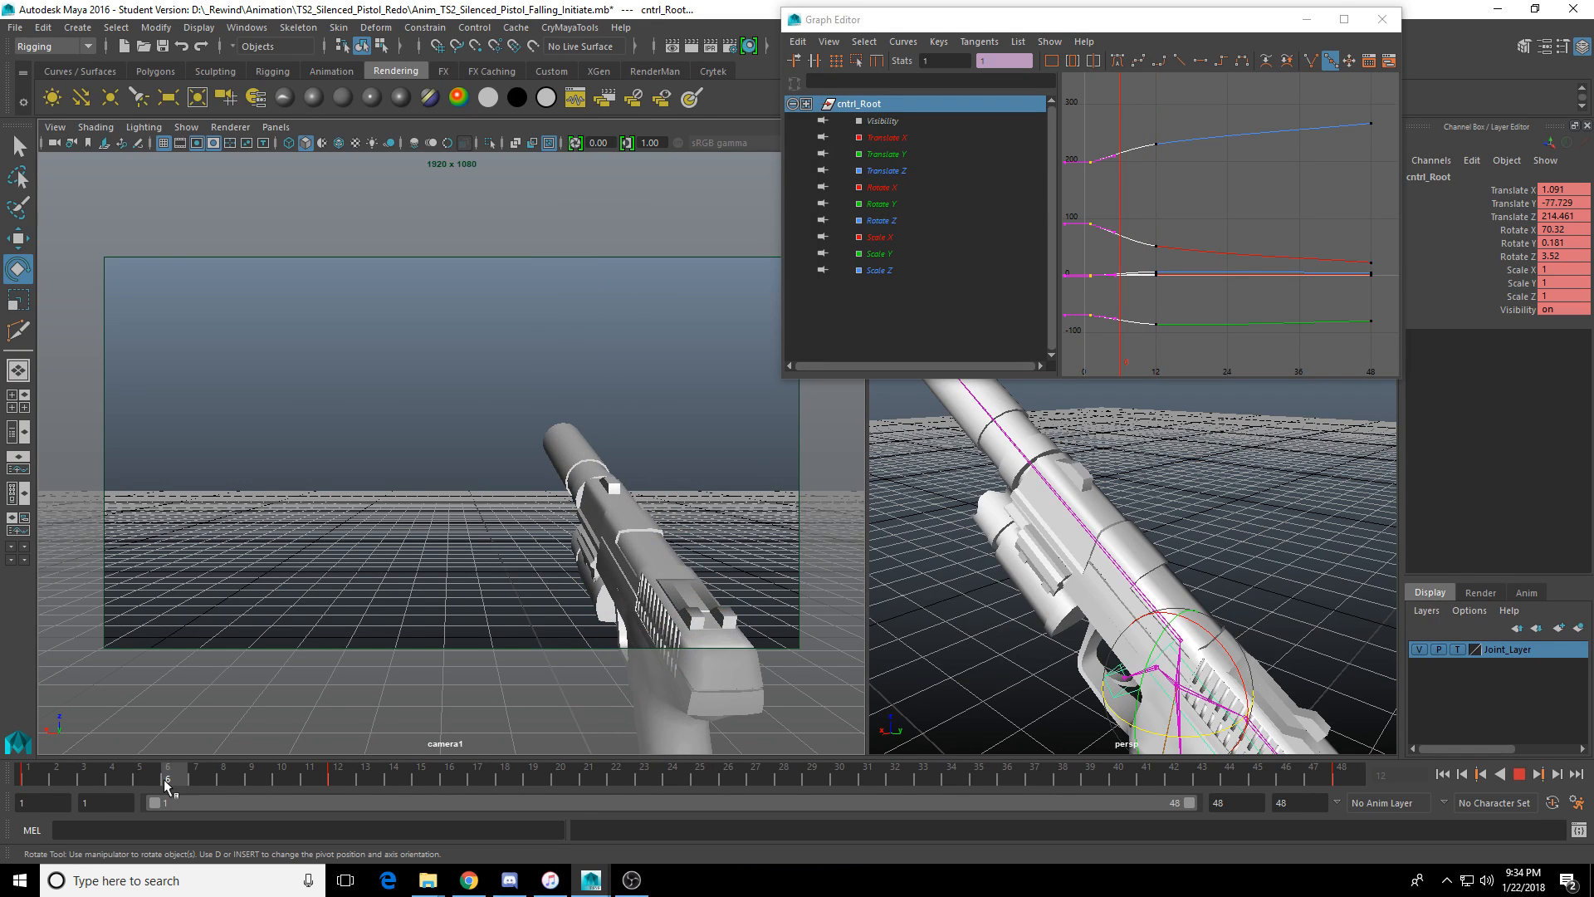
Review the pistol's falling motion by scrubbing between the frame 1, 12 and 48 poses and playing it back.
click(1338, 776)
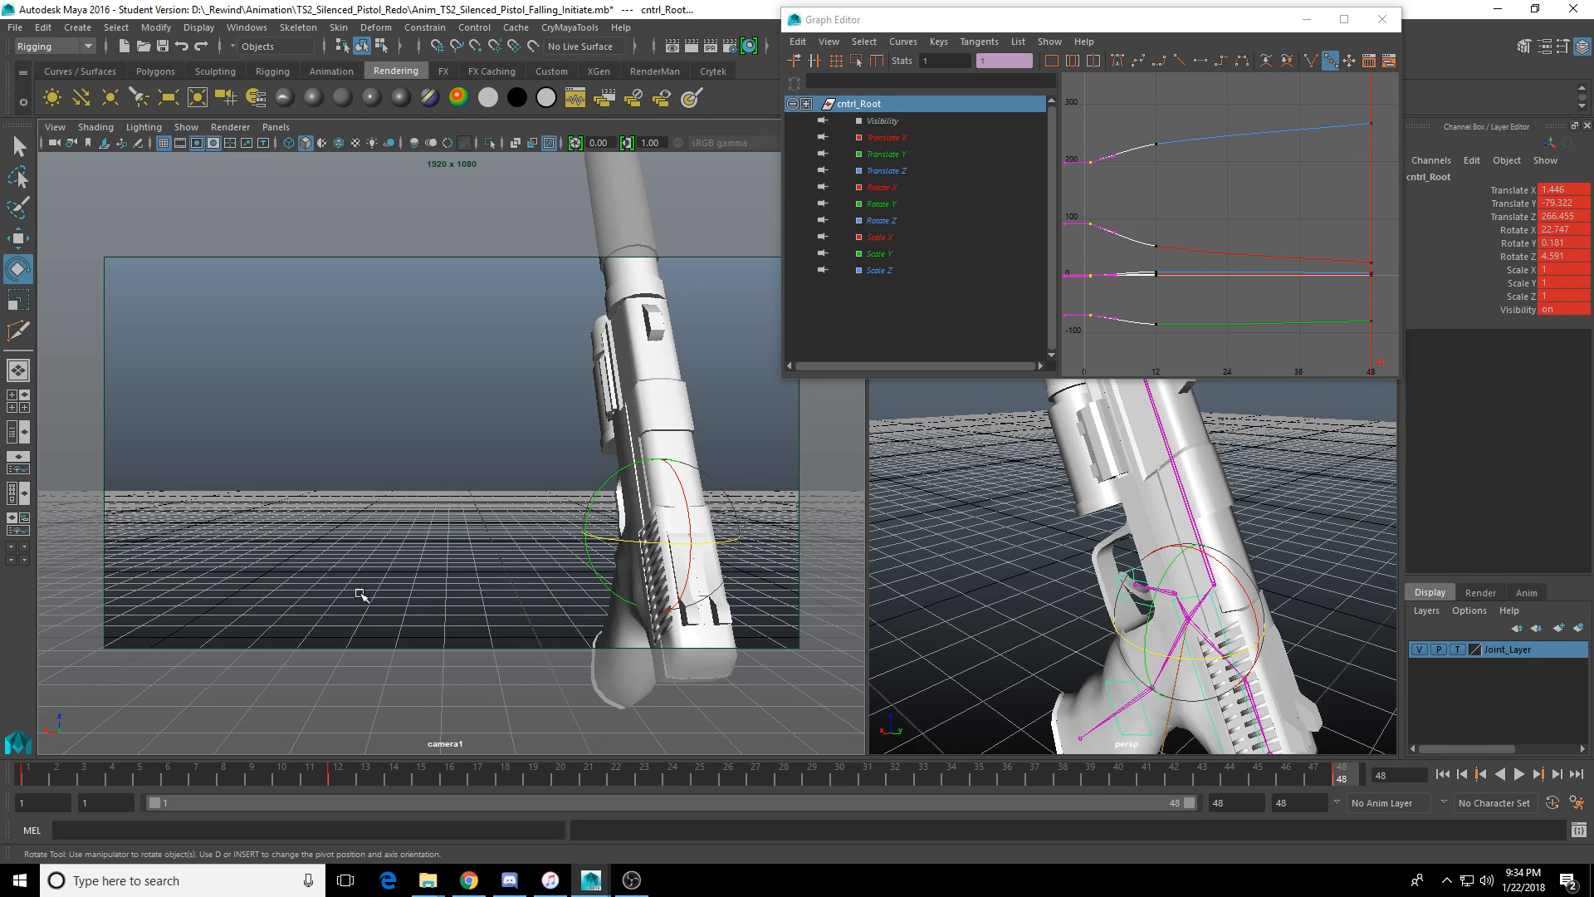
click(317, 781)
drag(316, 780, 223, 782)
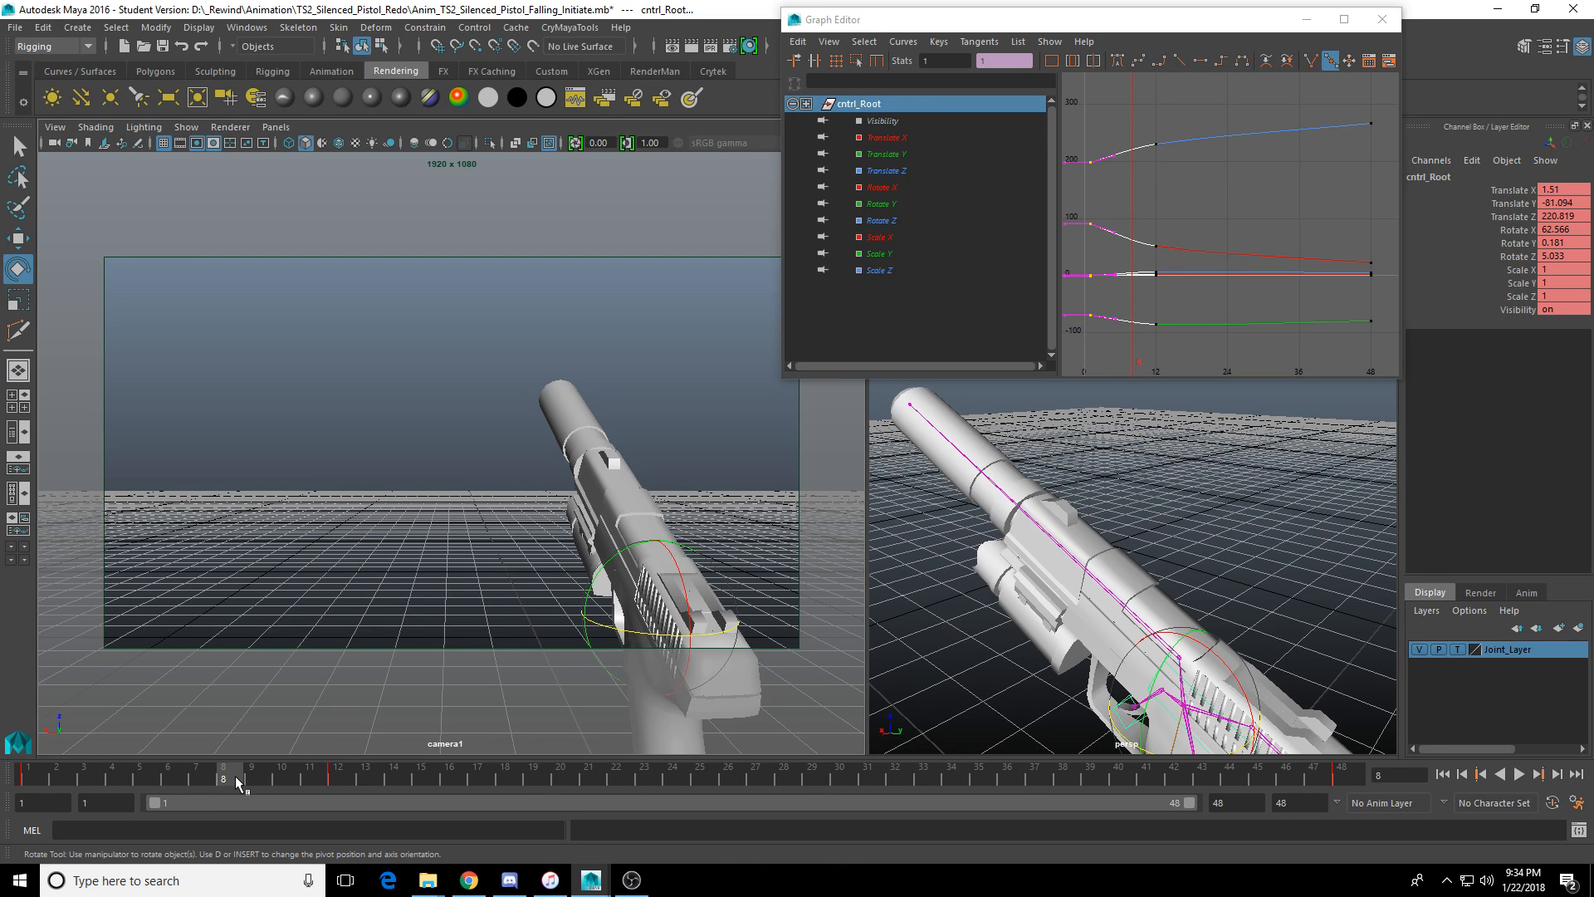
drag(236, 775, 216, 775)
drag(379, 761, 239, 762)
key(alt+v)
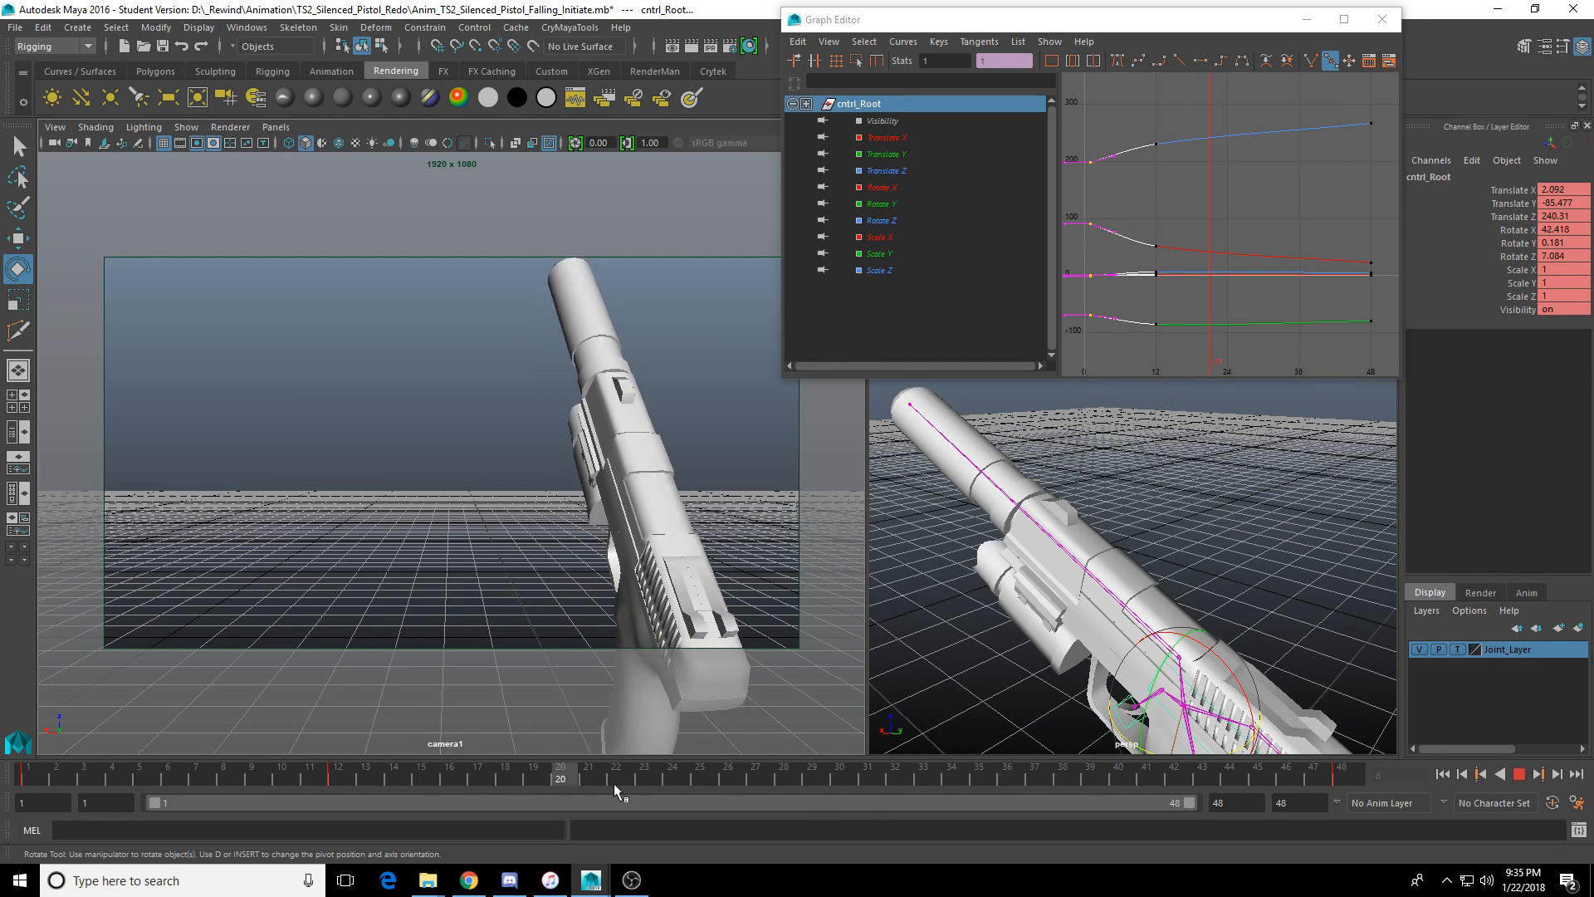
drag(600, 782, 27, 781)
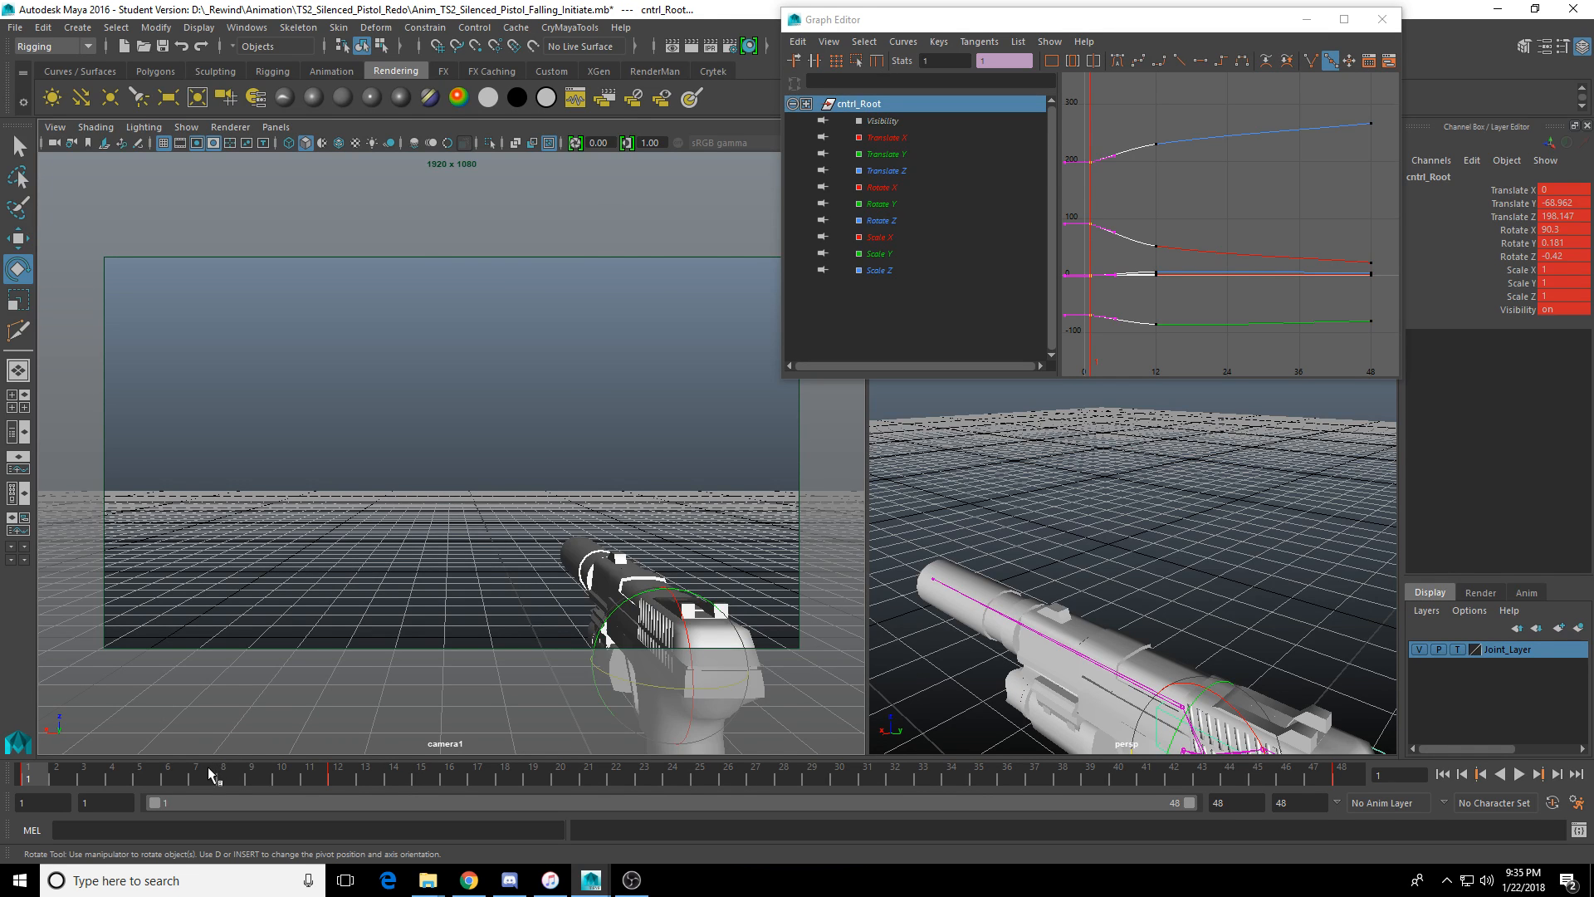
drag(217, 779, 615, 780)
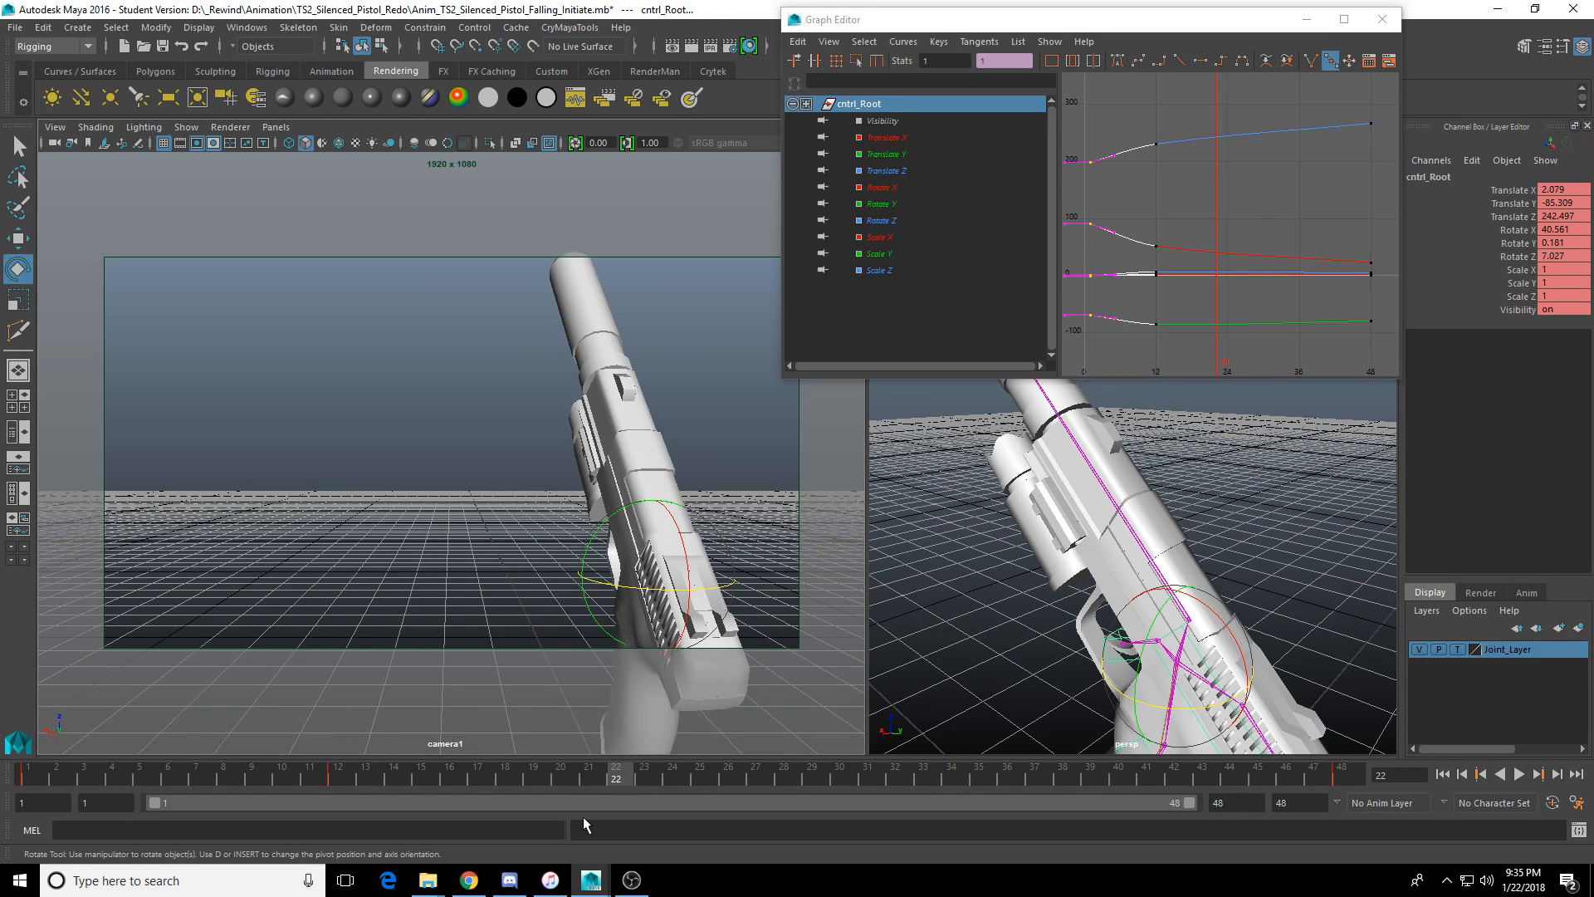
key(alt+v)
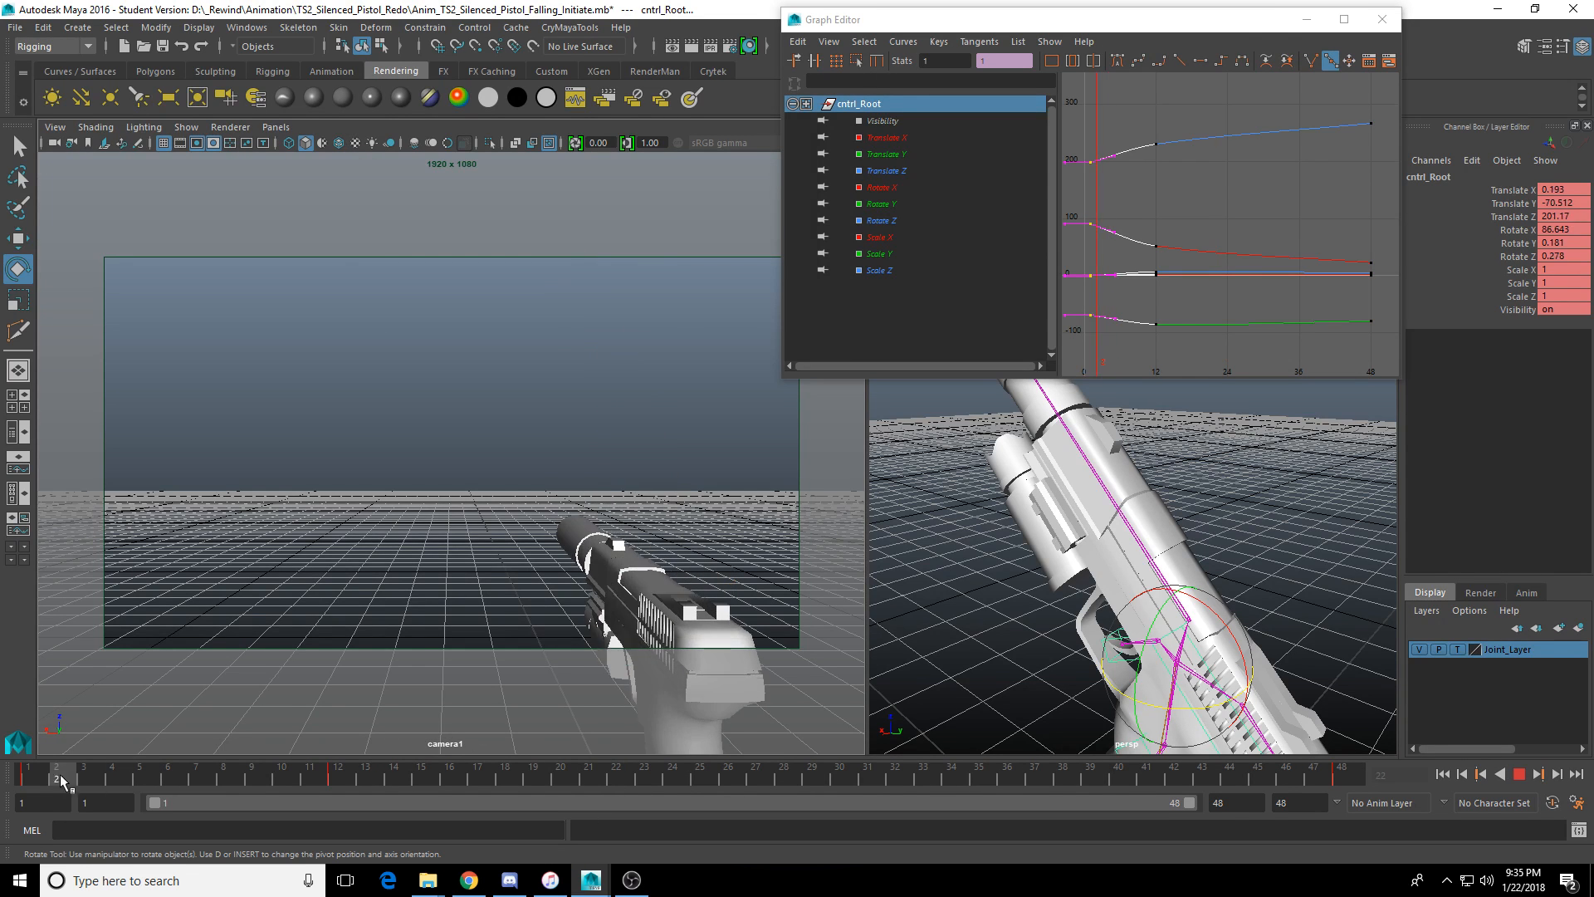
mouse_move(276, 788)
mouse_down()
mouse_move(345, 782)
mouse_move(31, 783)
mouse_up()
click(1518, 774)
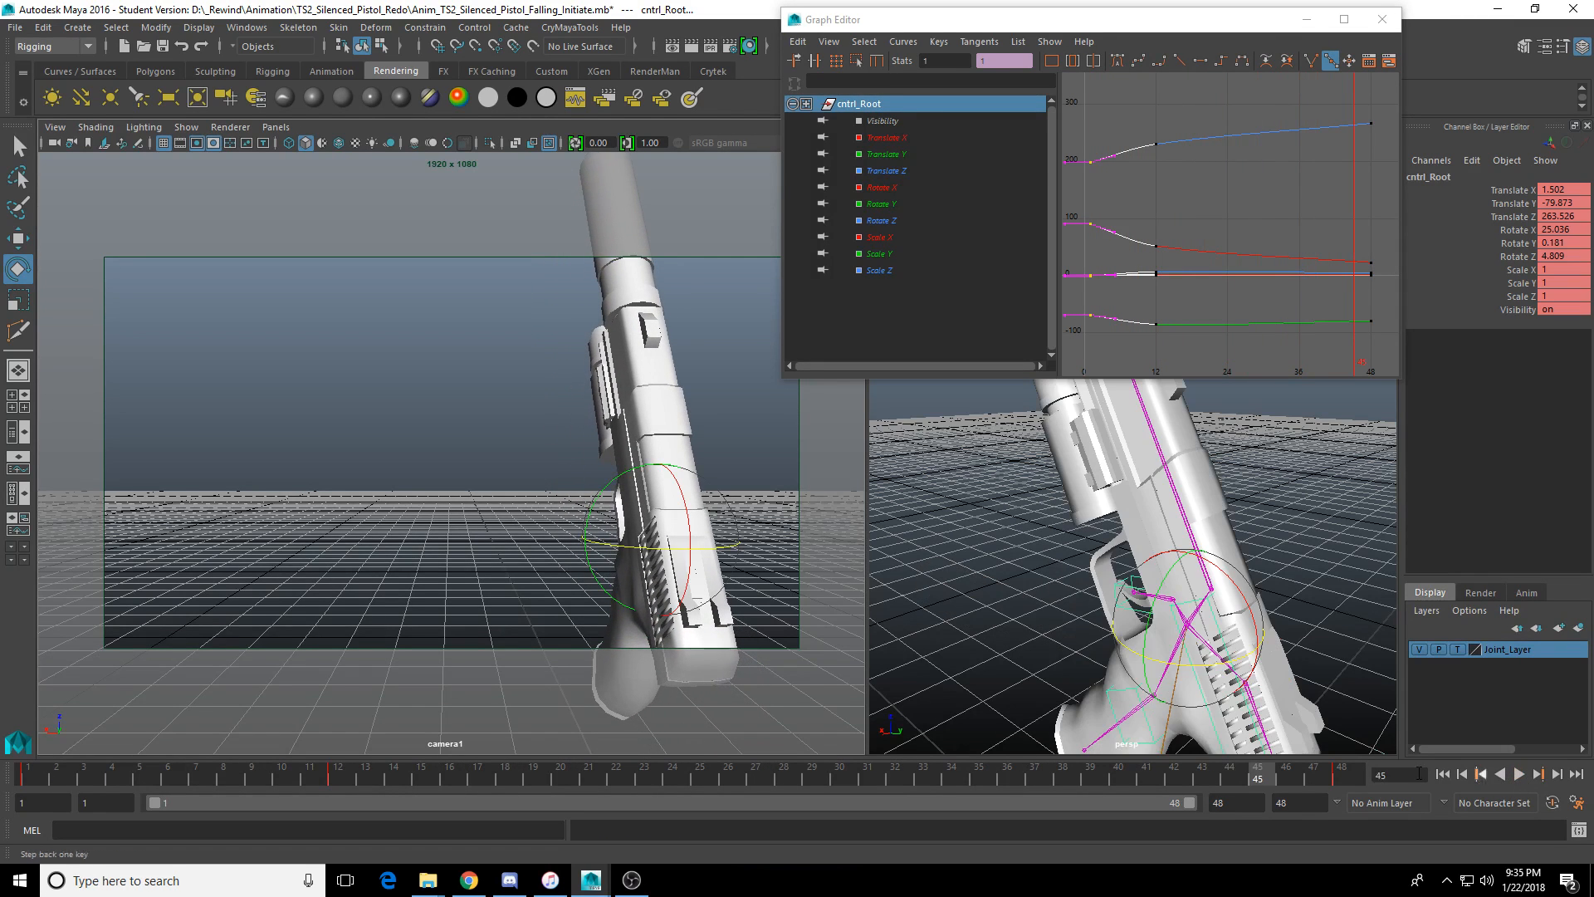
Rotate the root control at frame 48 to Rotate Y -2.707 and Rotate Z 4.633, key the pose, and play the animation.
mouse_move(1193, 658)
mouse_down()
mouse_move(1166, 656)
mouse_move(1194, 656)
mouse_up()
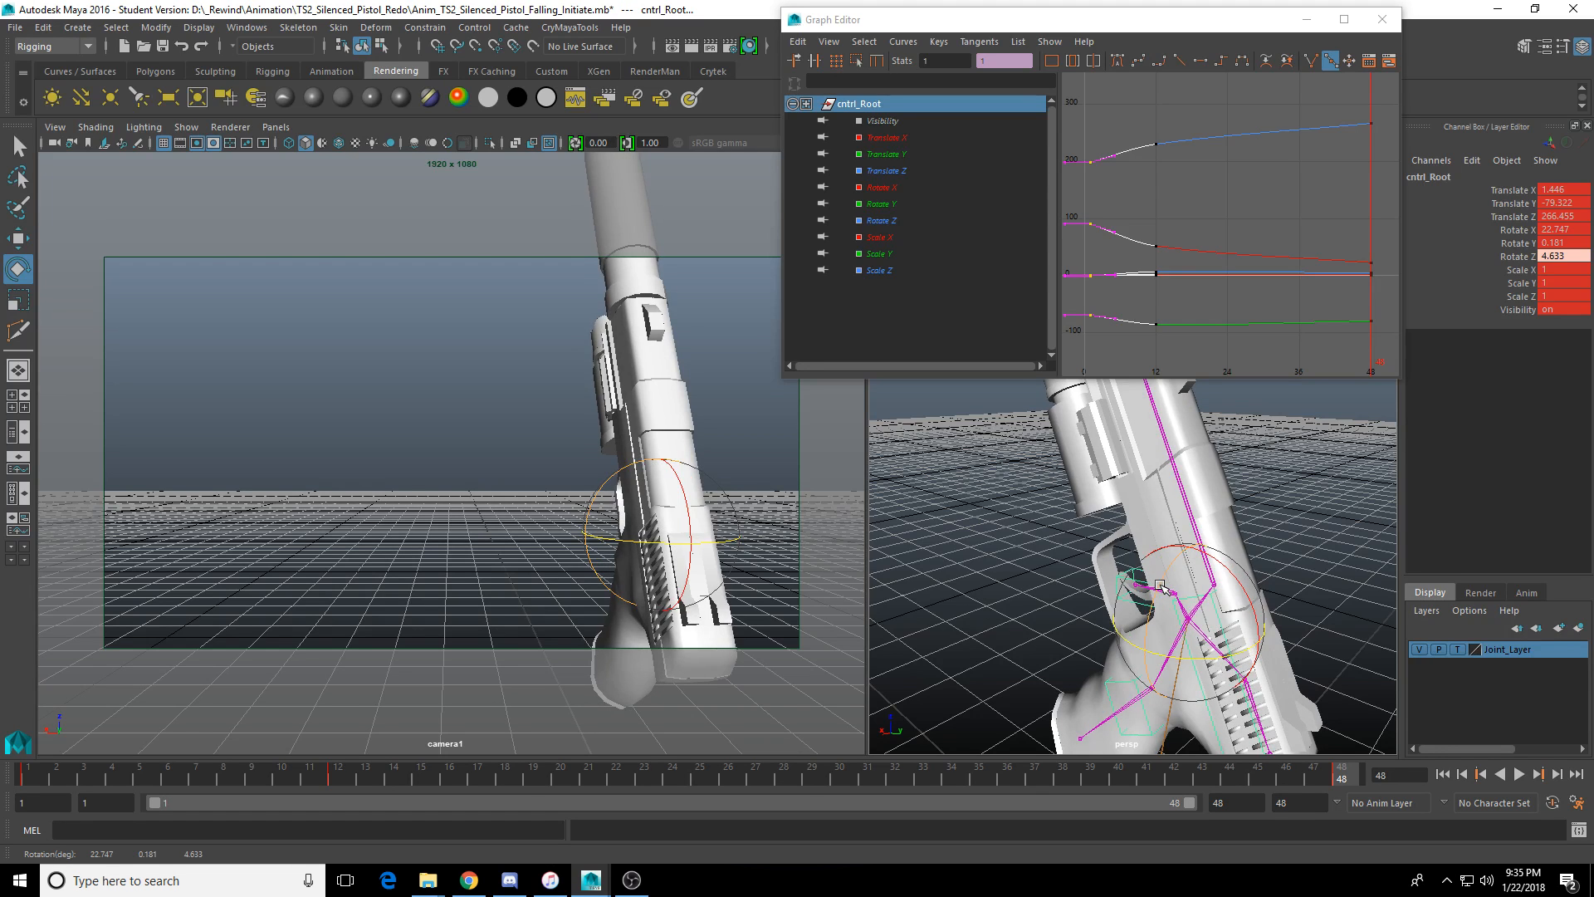
drag(1160, 600, 1132, 588)
key(s)
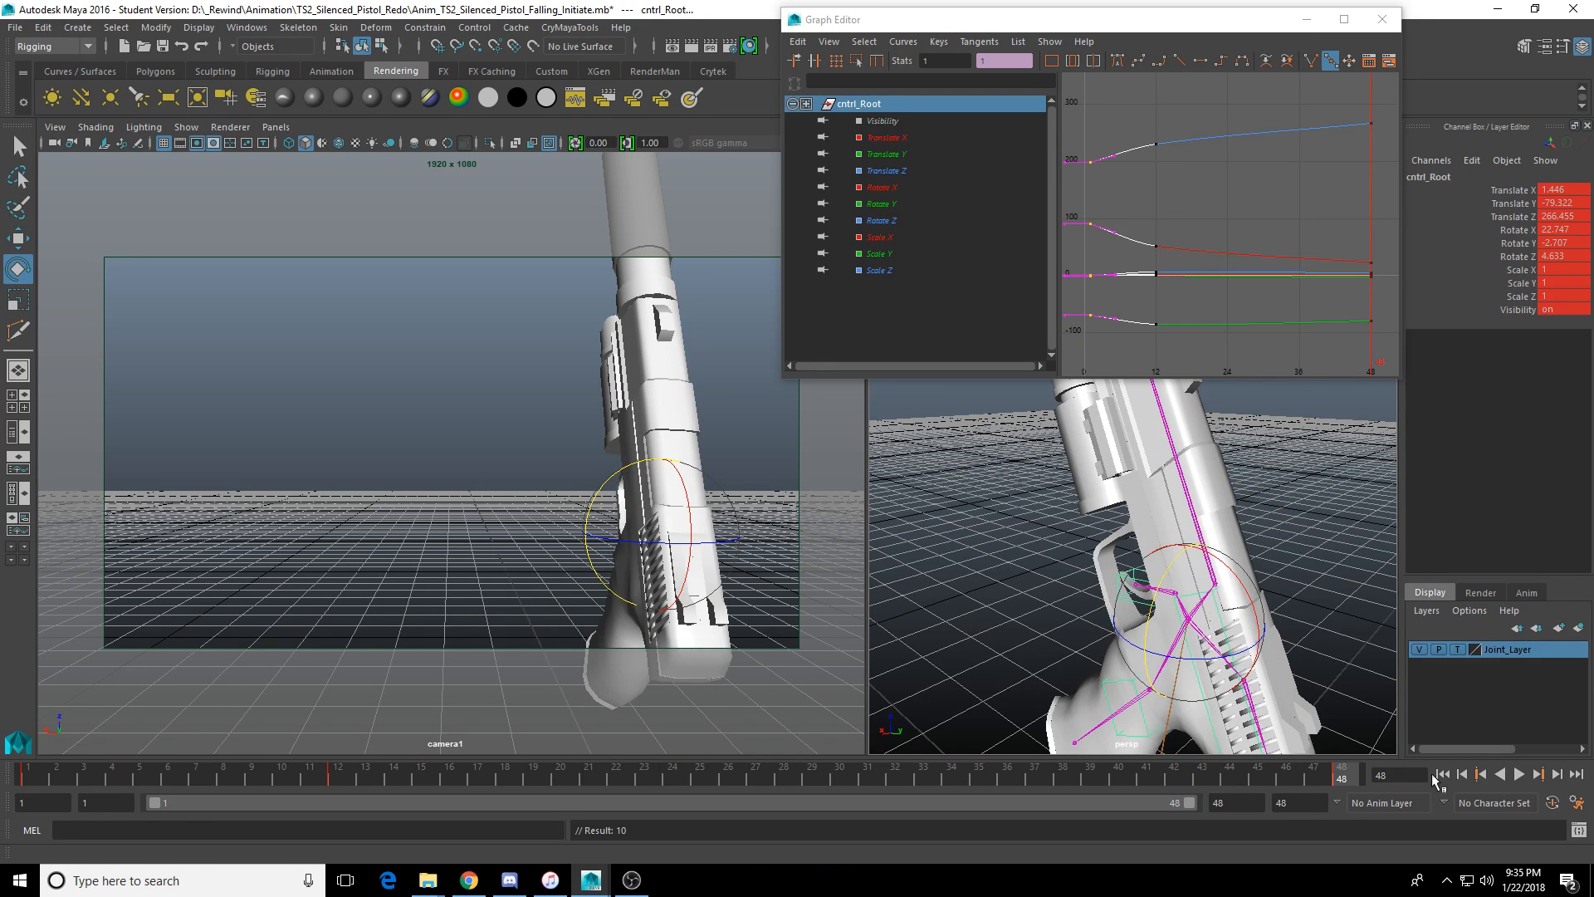
click(1519, 774)
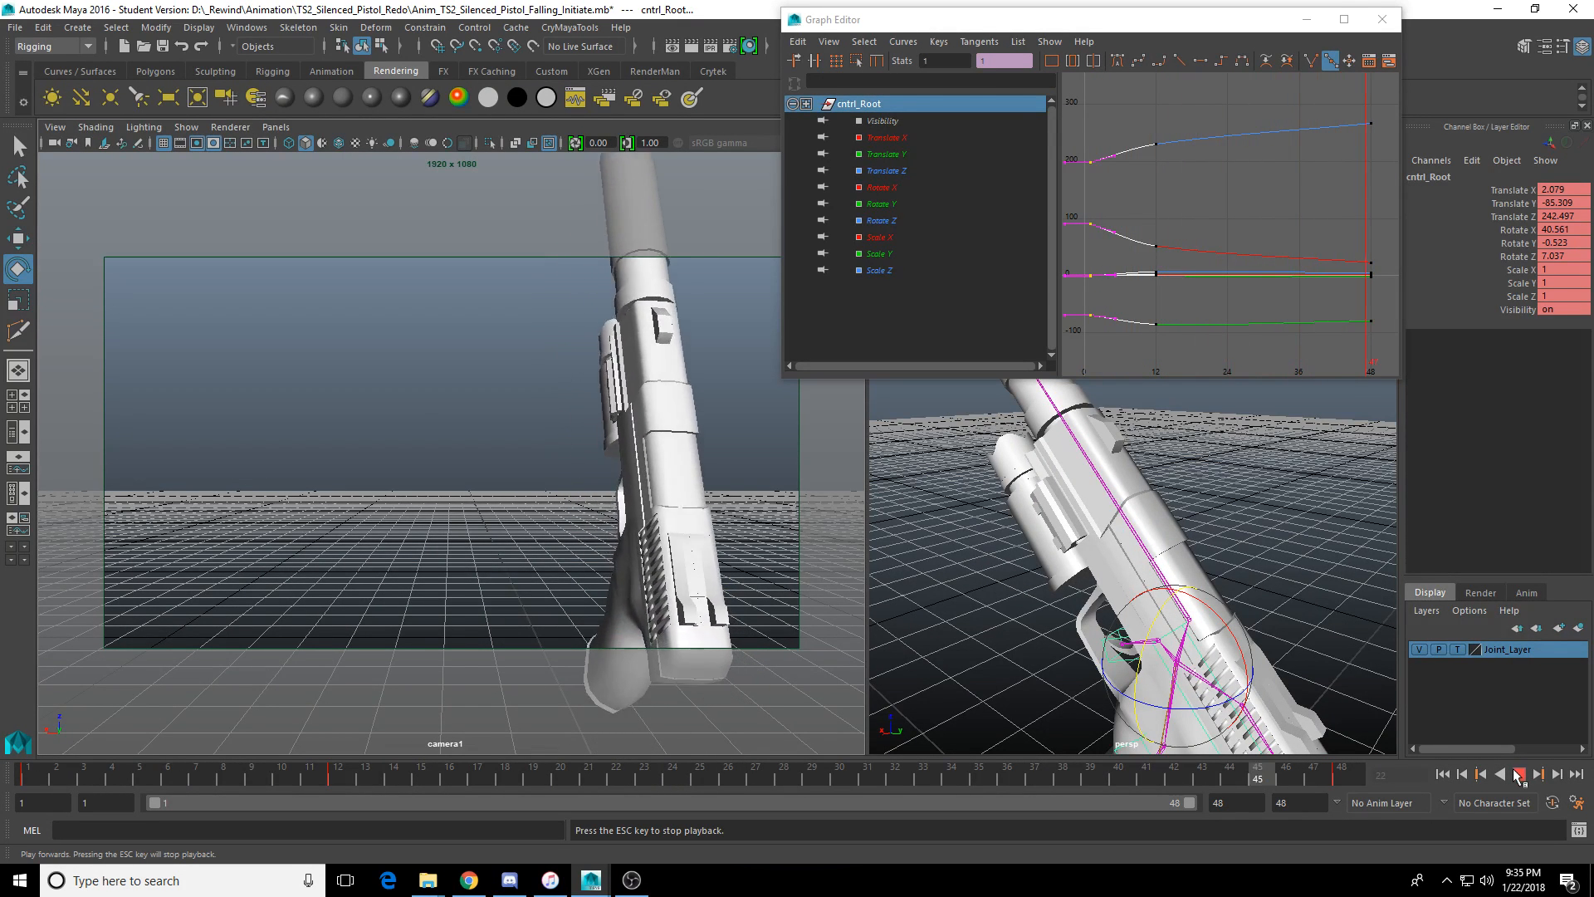
click(1519, 774)
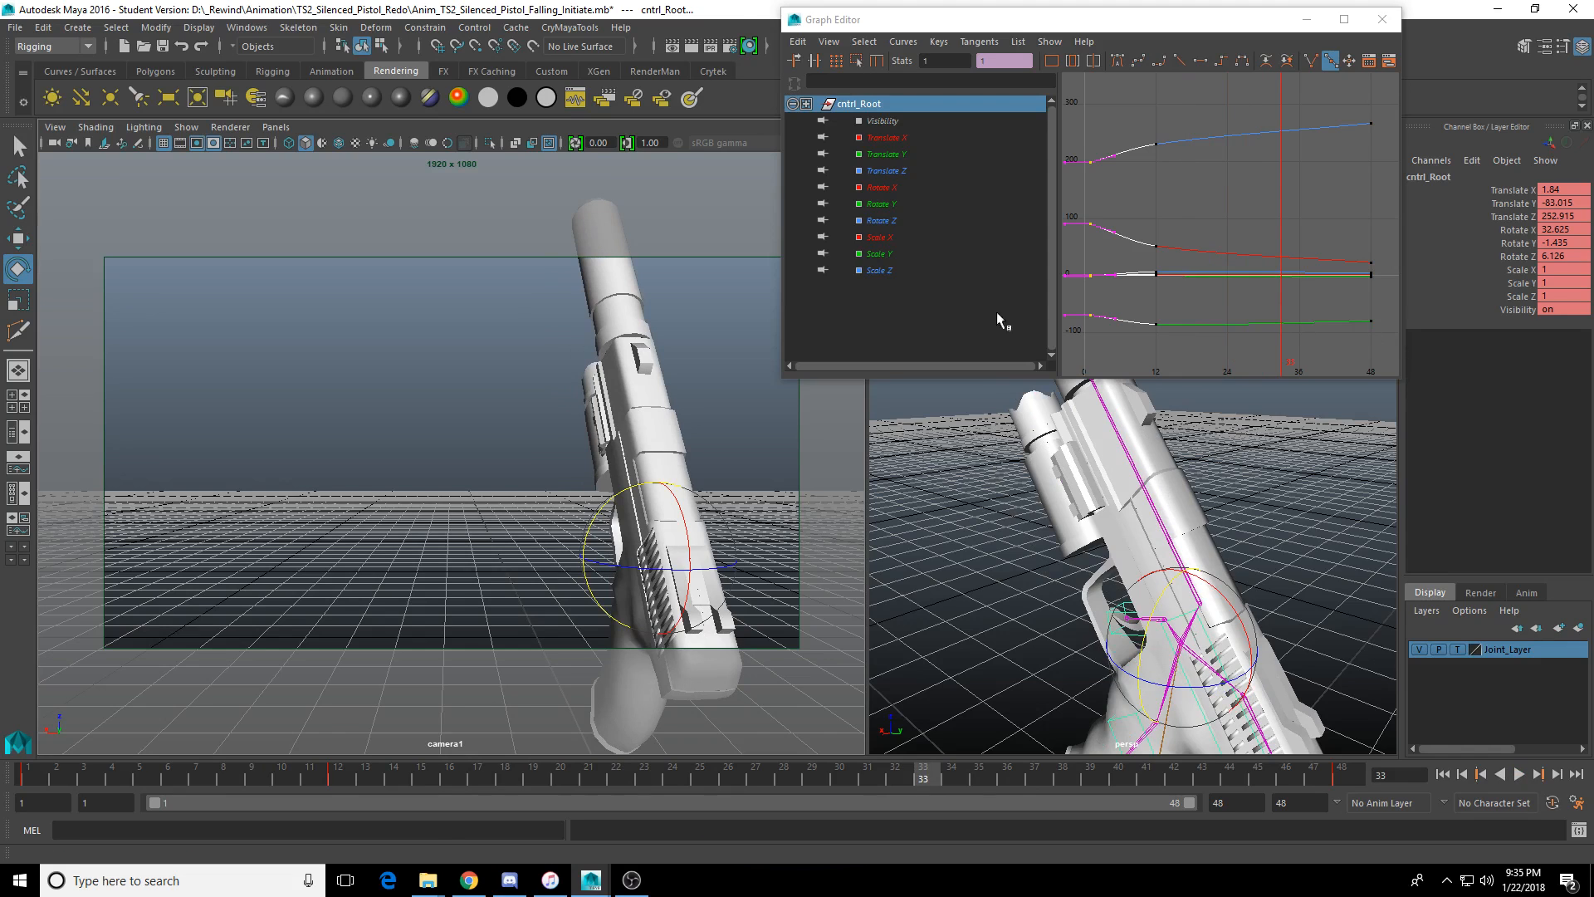
Rotate the root control to Rotate X 55.603 at frame 12, key the pose, and play the animation.
click(347, 772)
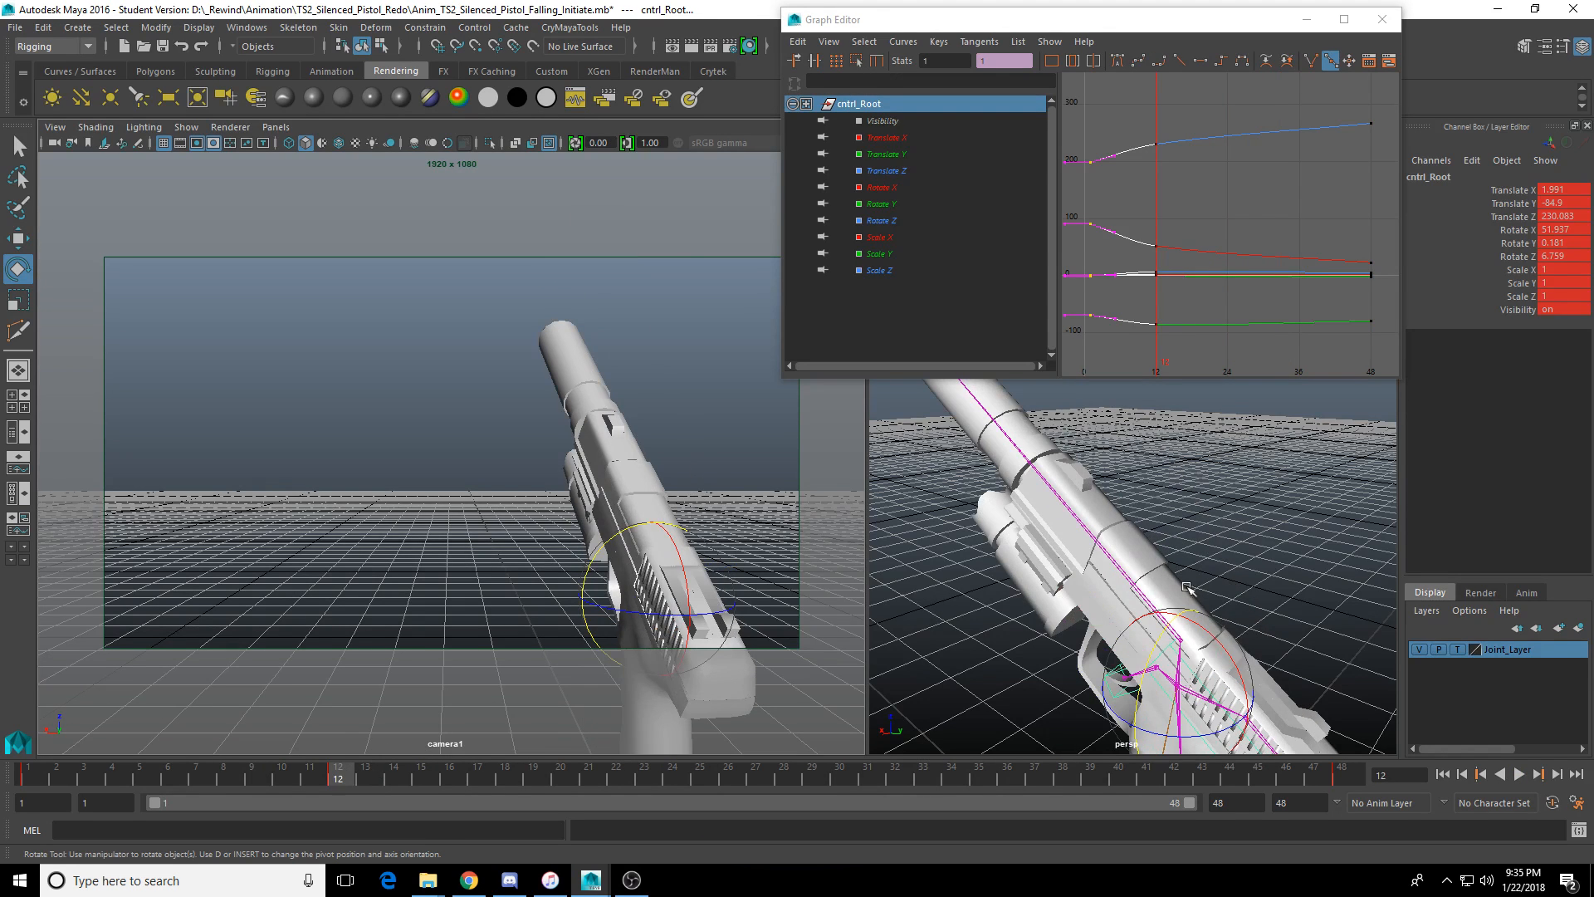
drag(1206, 636, 1212, 634)
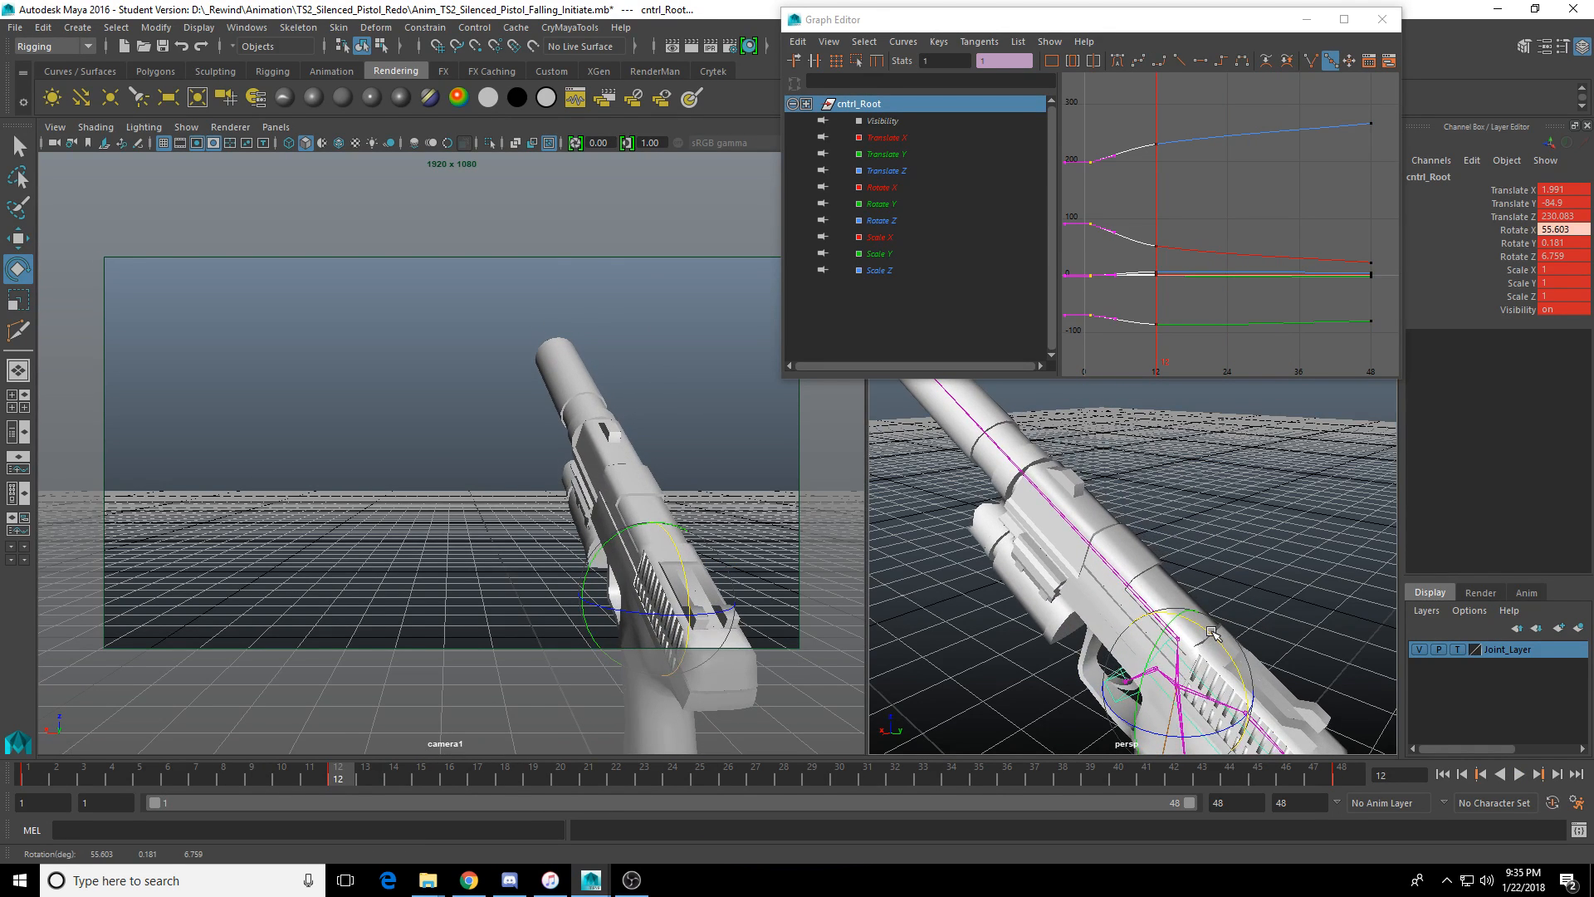
key(s)
click(1519, 774)
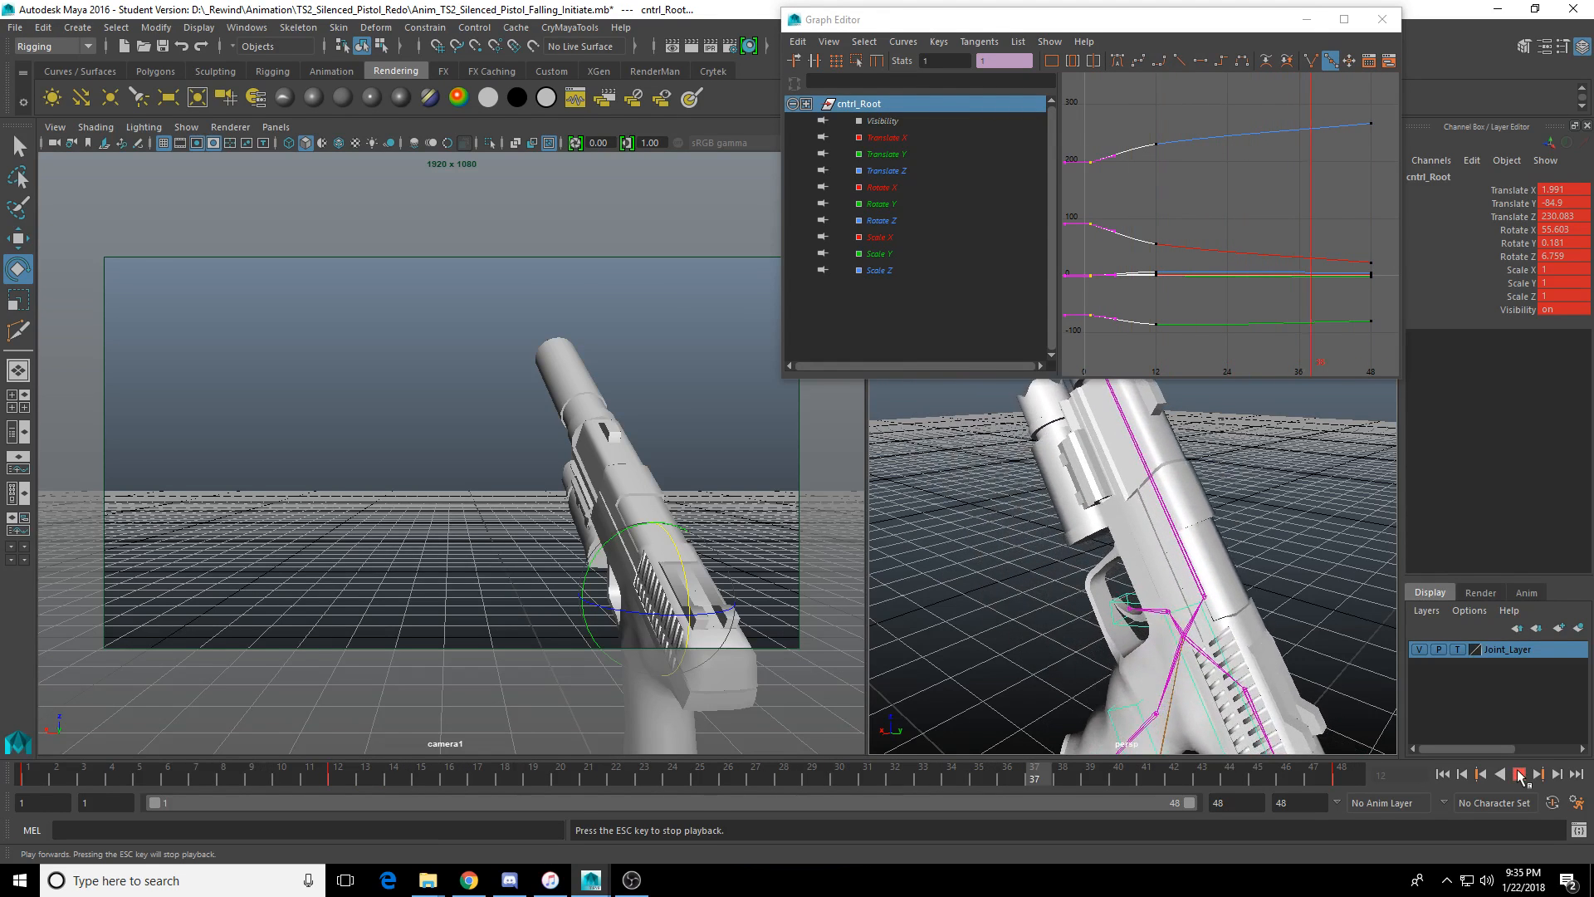
click(1519, 774)
Save the scene, and save it again under the name Anim_TS2_Silenced_Pistol_Falling_Land.mb.
click(162, 46)
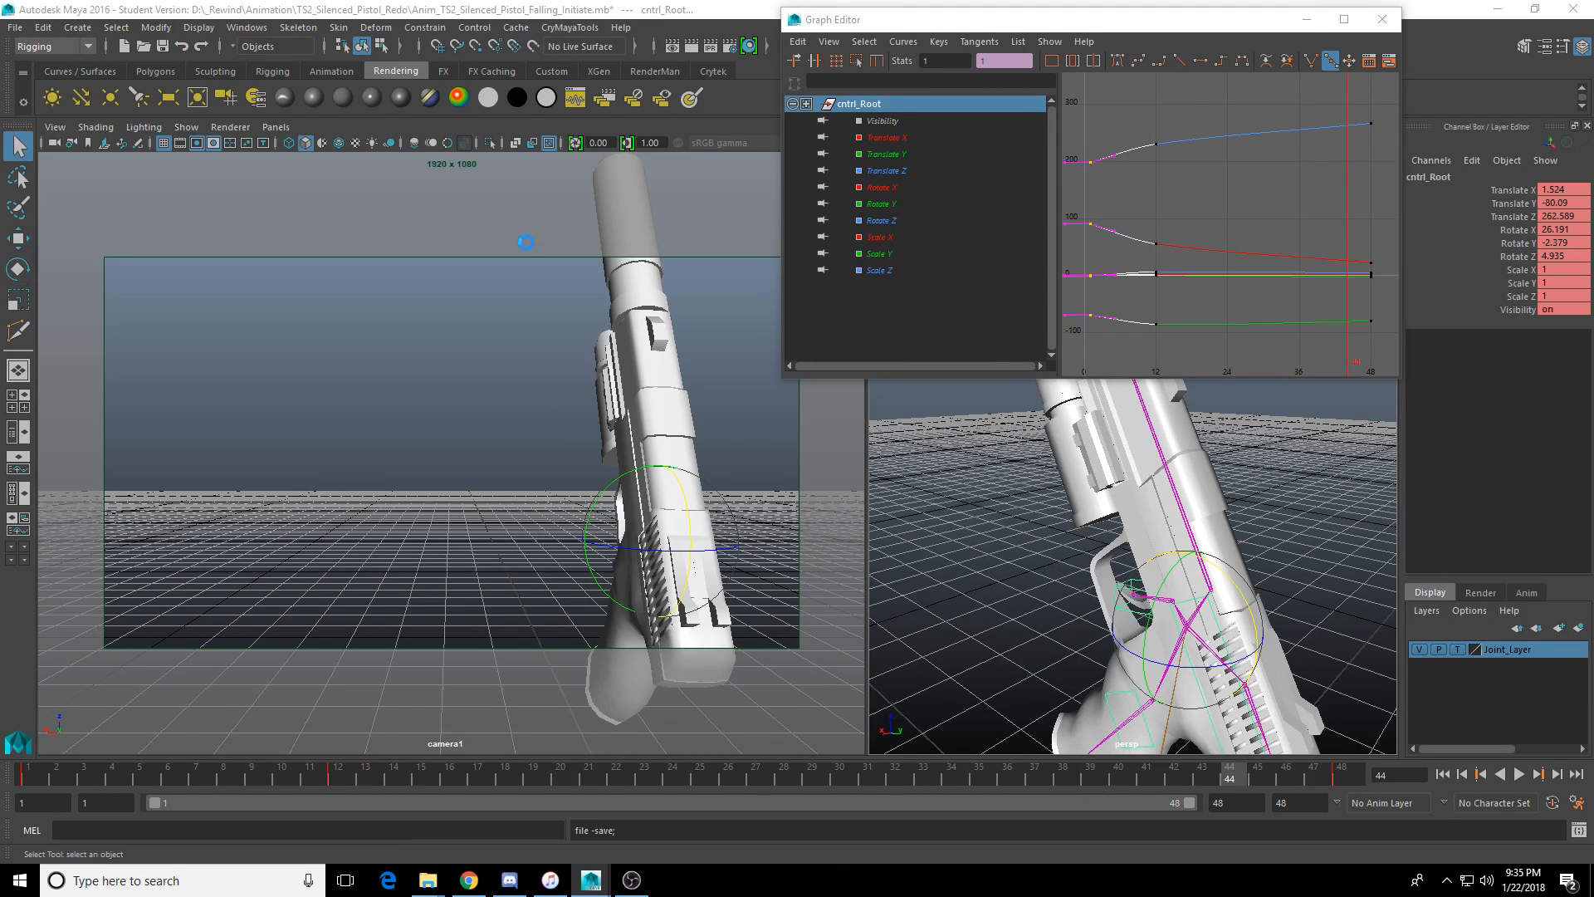
click(776, 459)
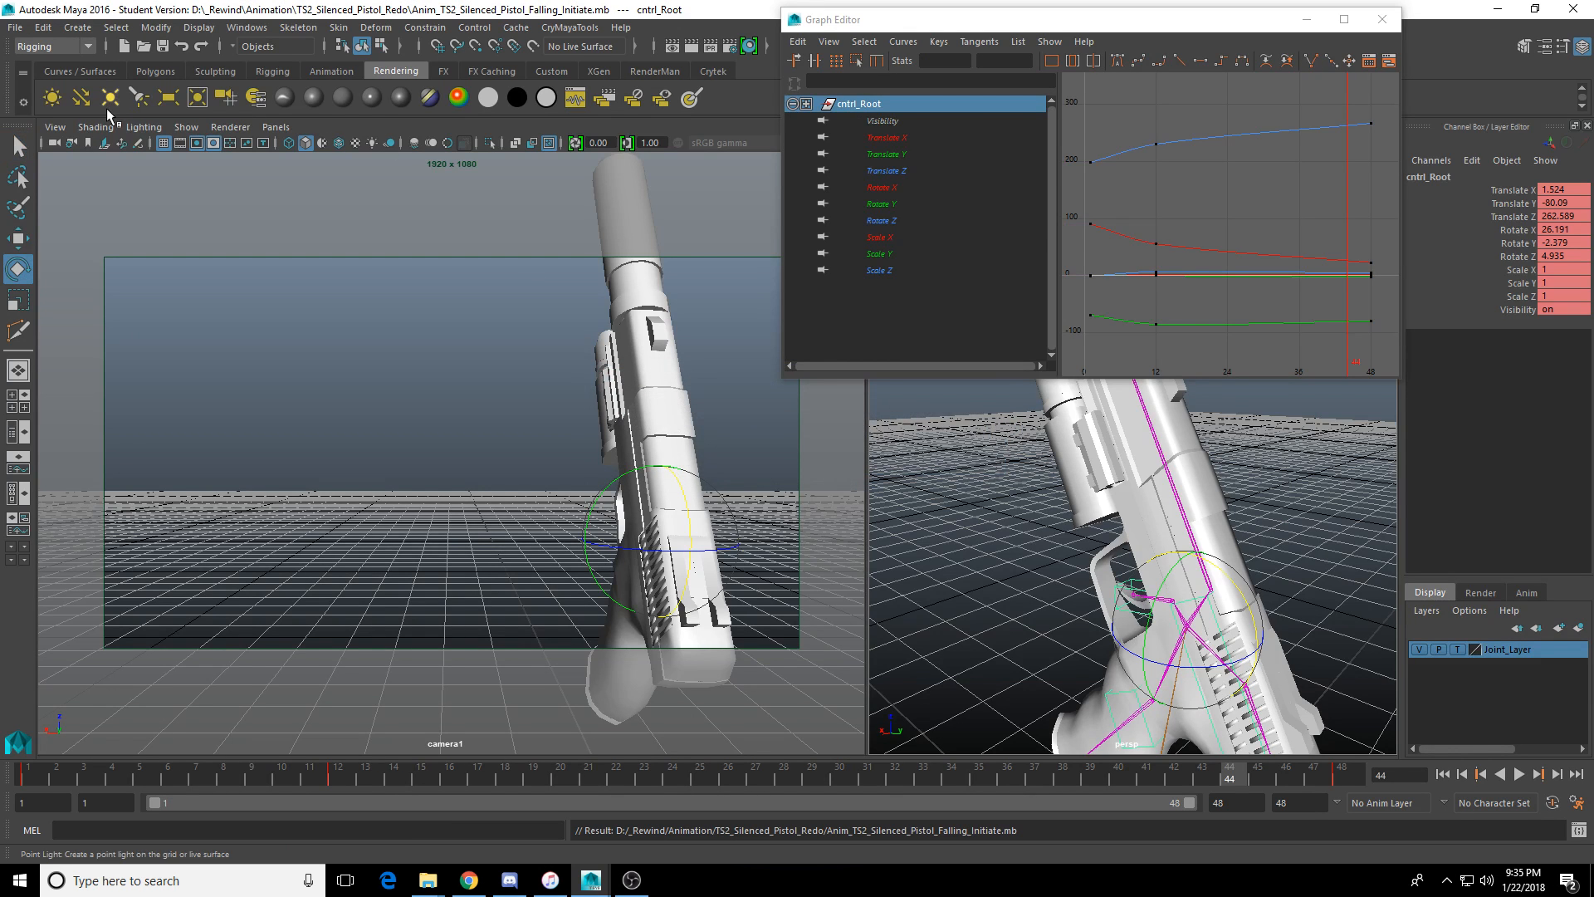
click(18, 30)
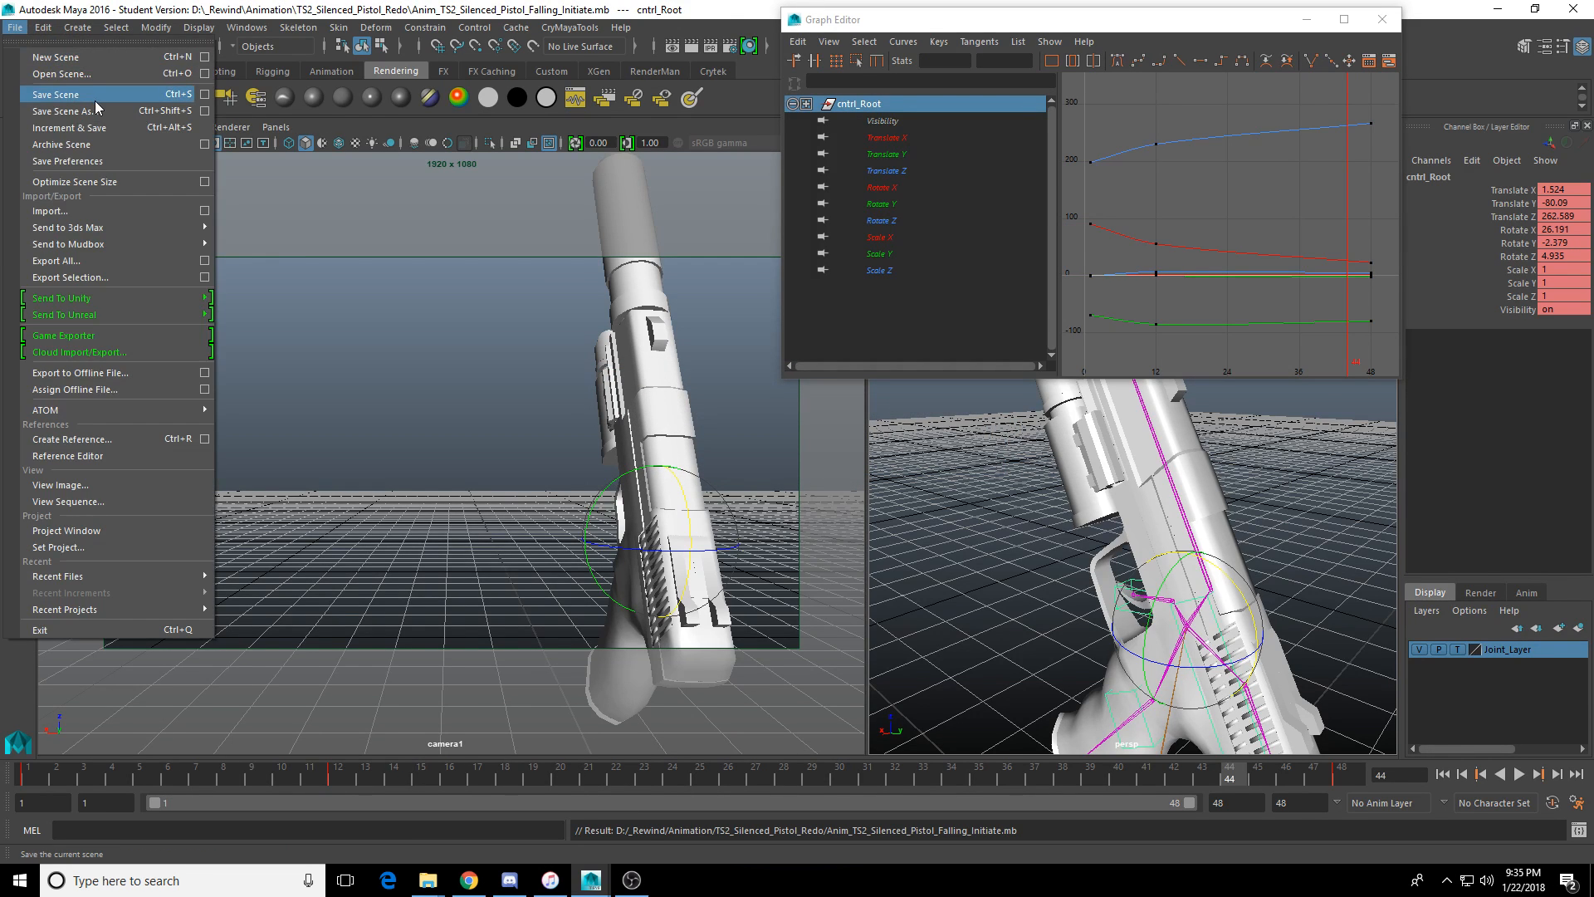
click(65, 110)
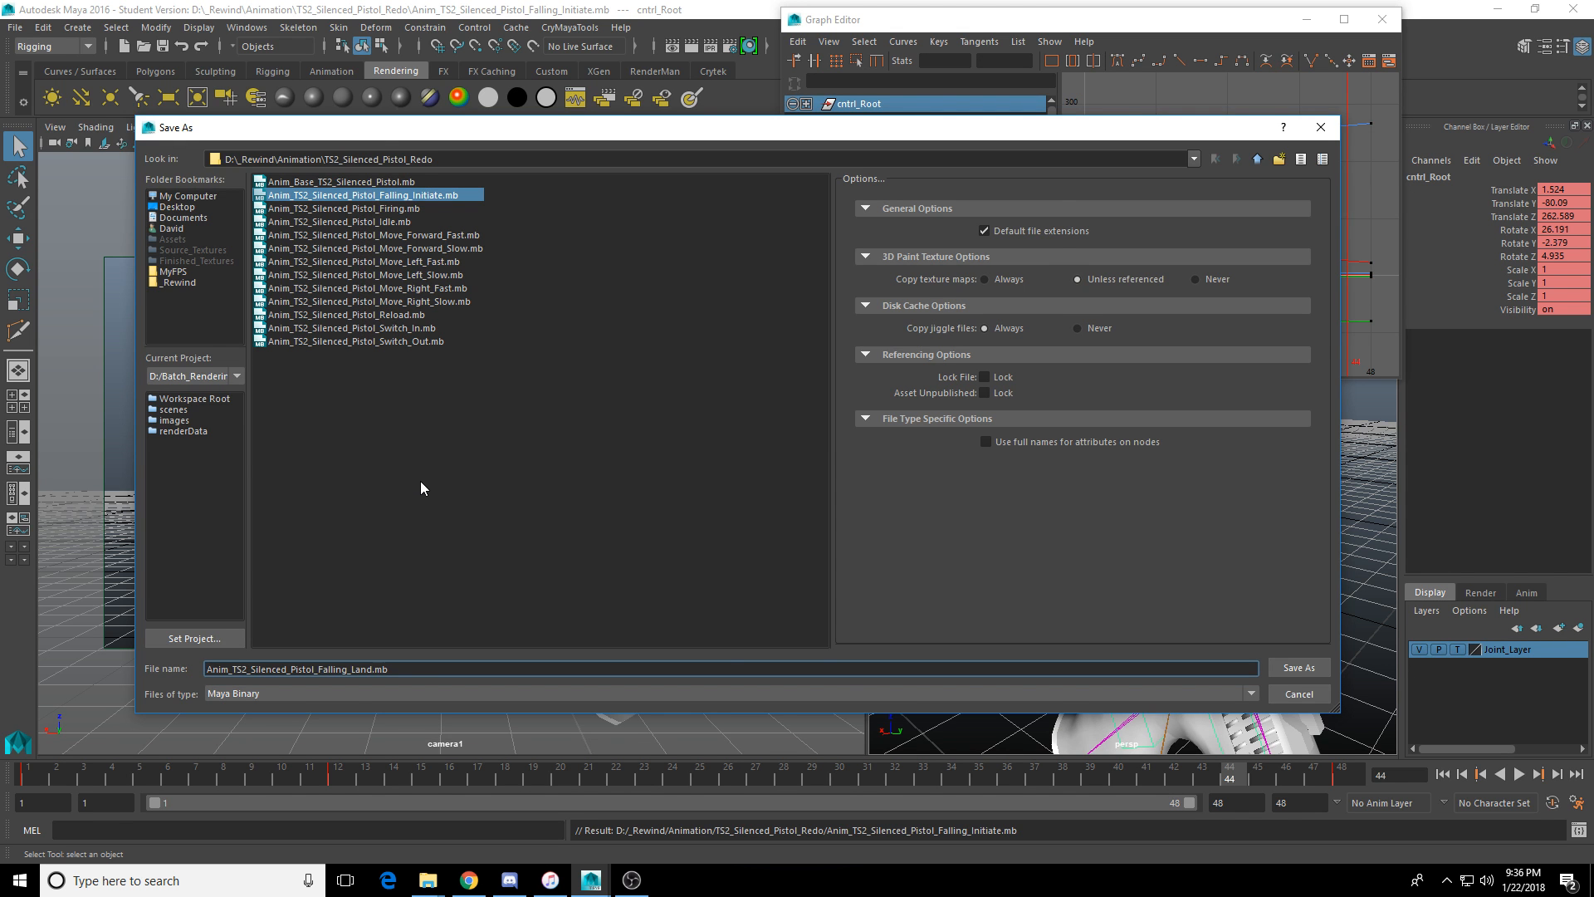
key(Return)
click(751, 456)
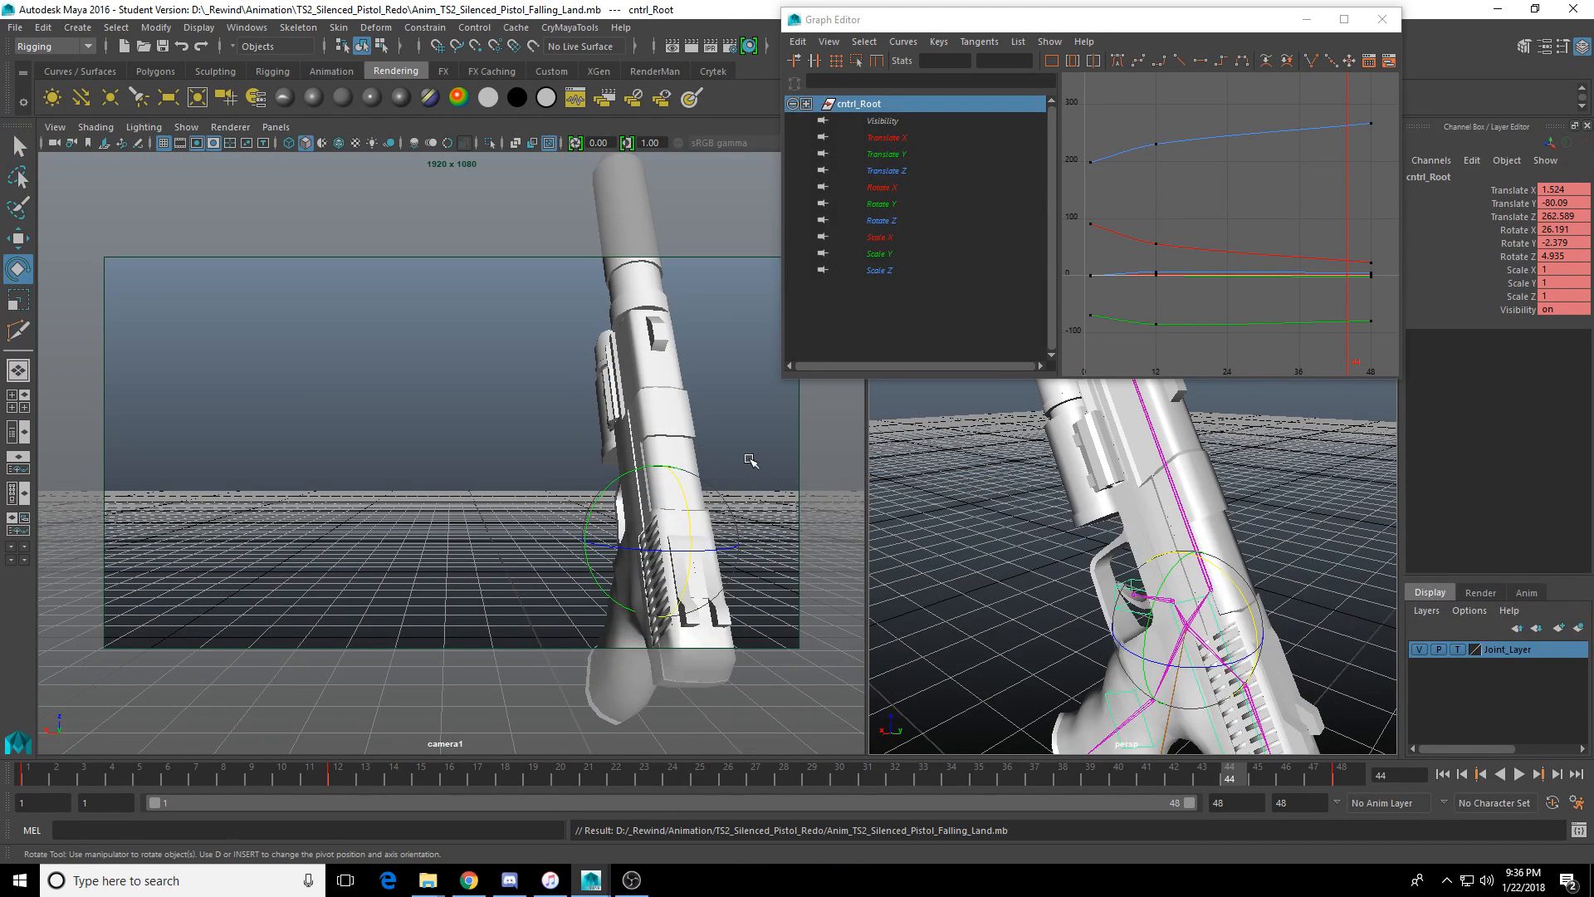
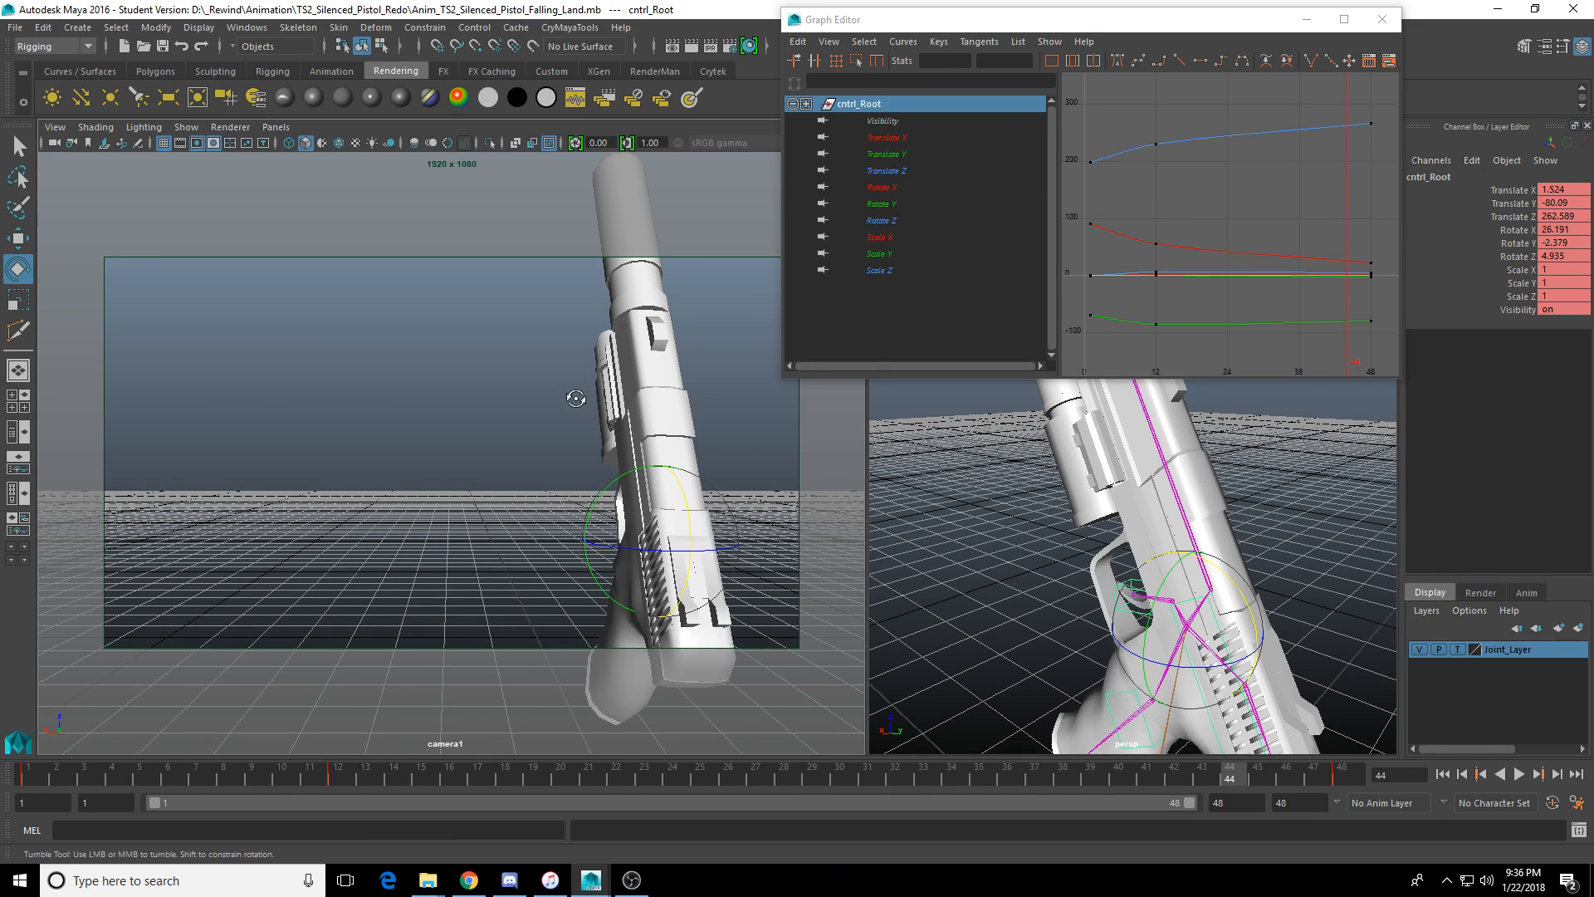
Play and scrub the motion from the start, and key the root control's in-between pose at frame 8.
click(649, 483)
click(1442, 774)
click(1518, 774)
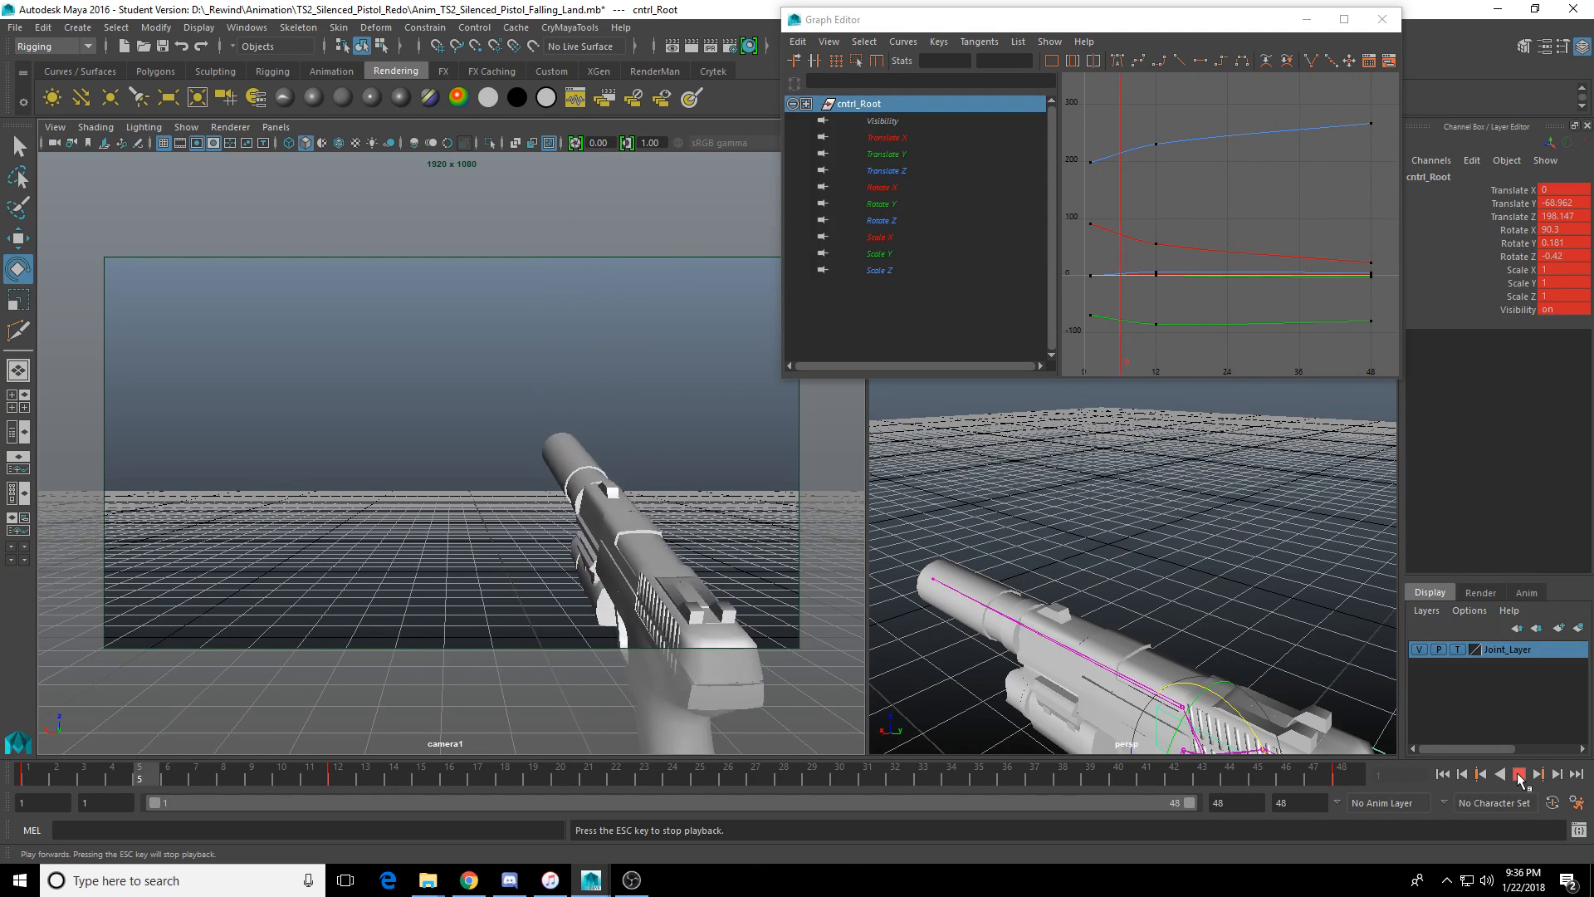
click(1519, 774)
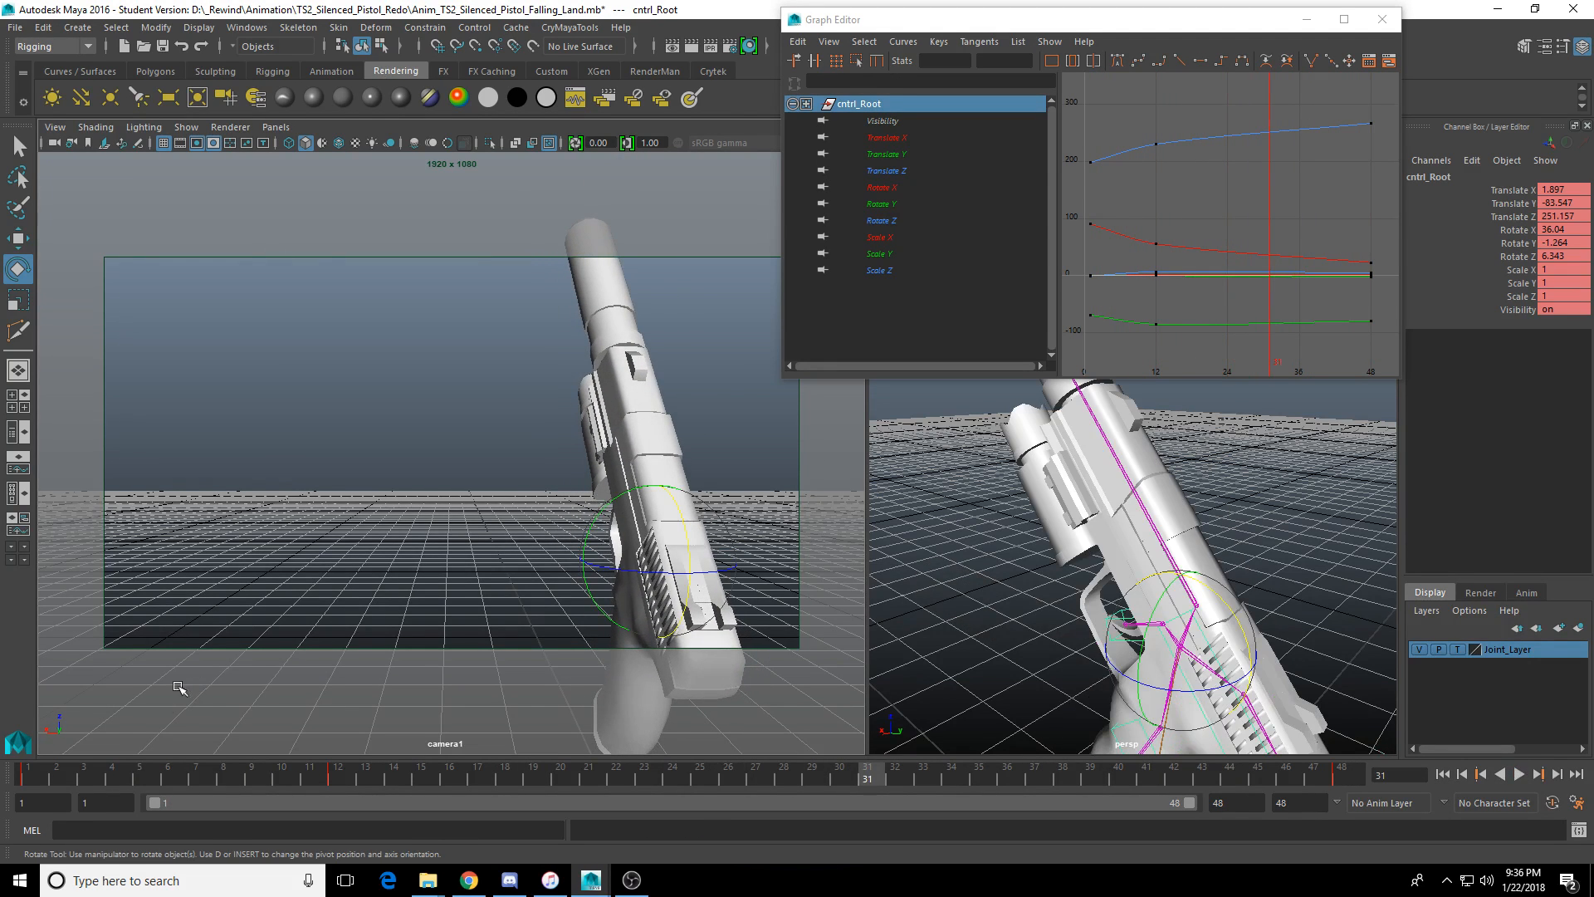
mouse_move(126, 773)
mouse_down()
mouse_move(103, 773)
mouse_move(162, 789)
mouse_move(332, 777)
mouse_up()
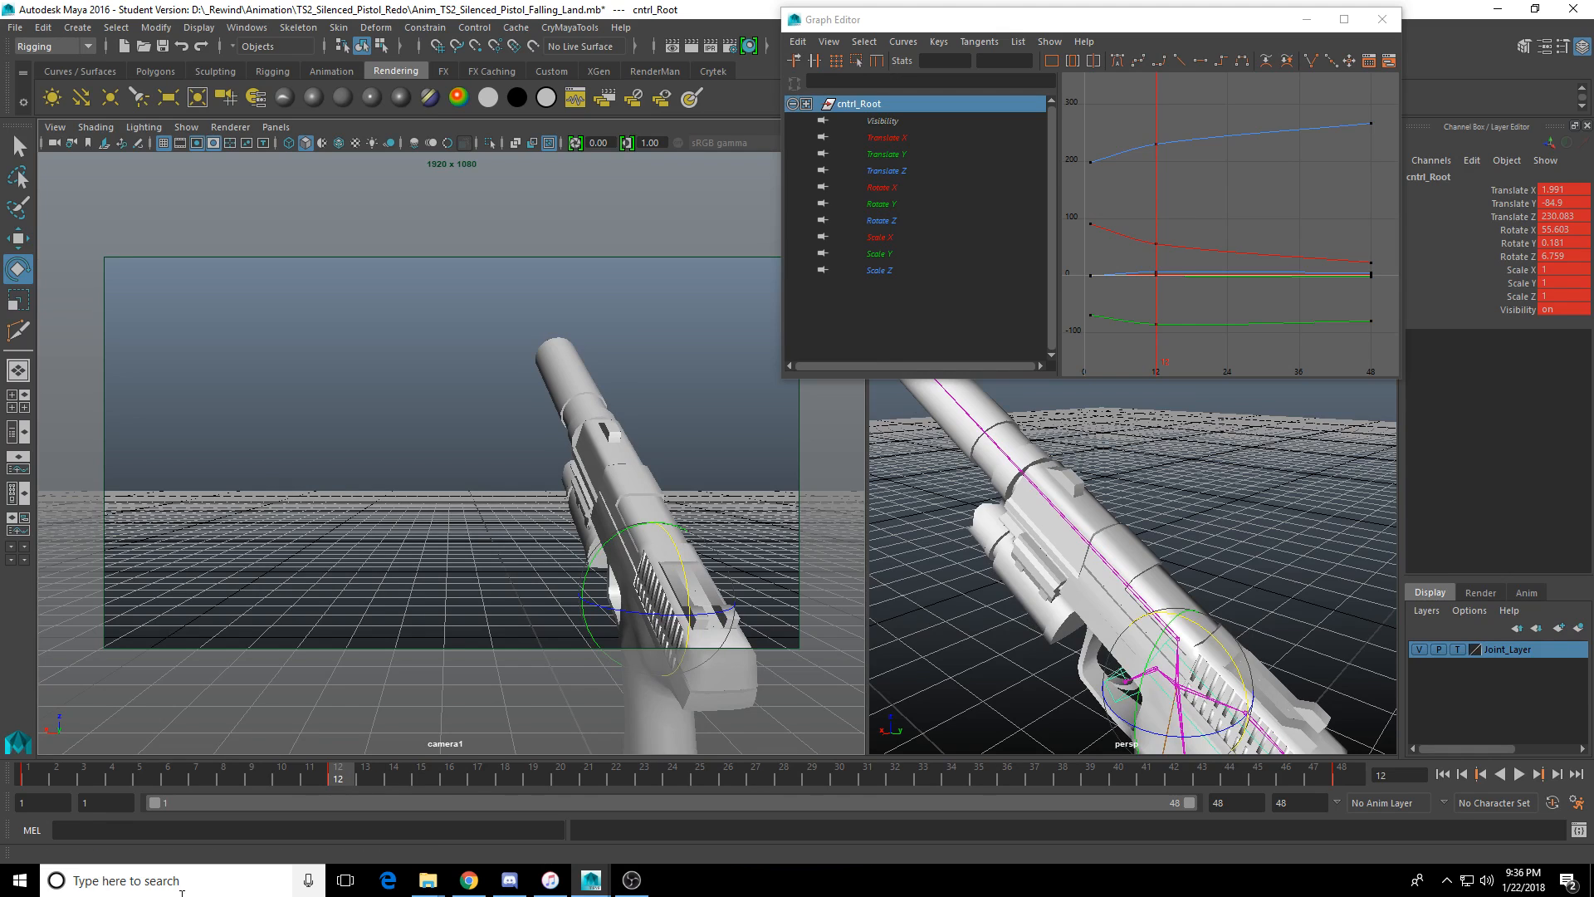
click(227, 784)
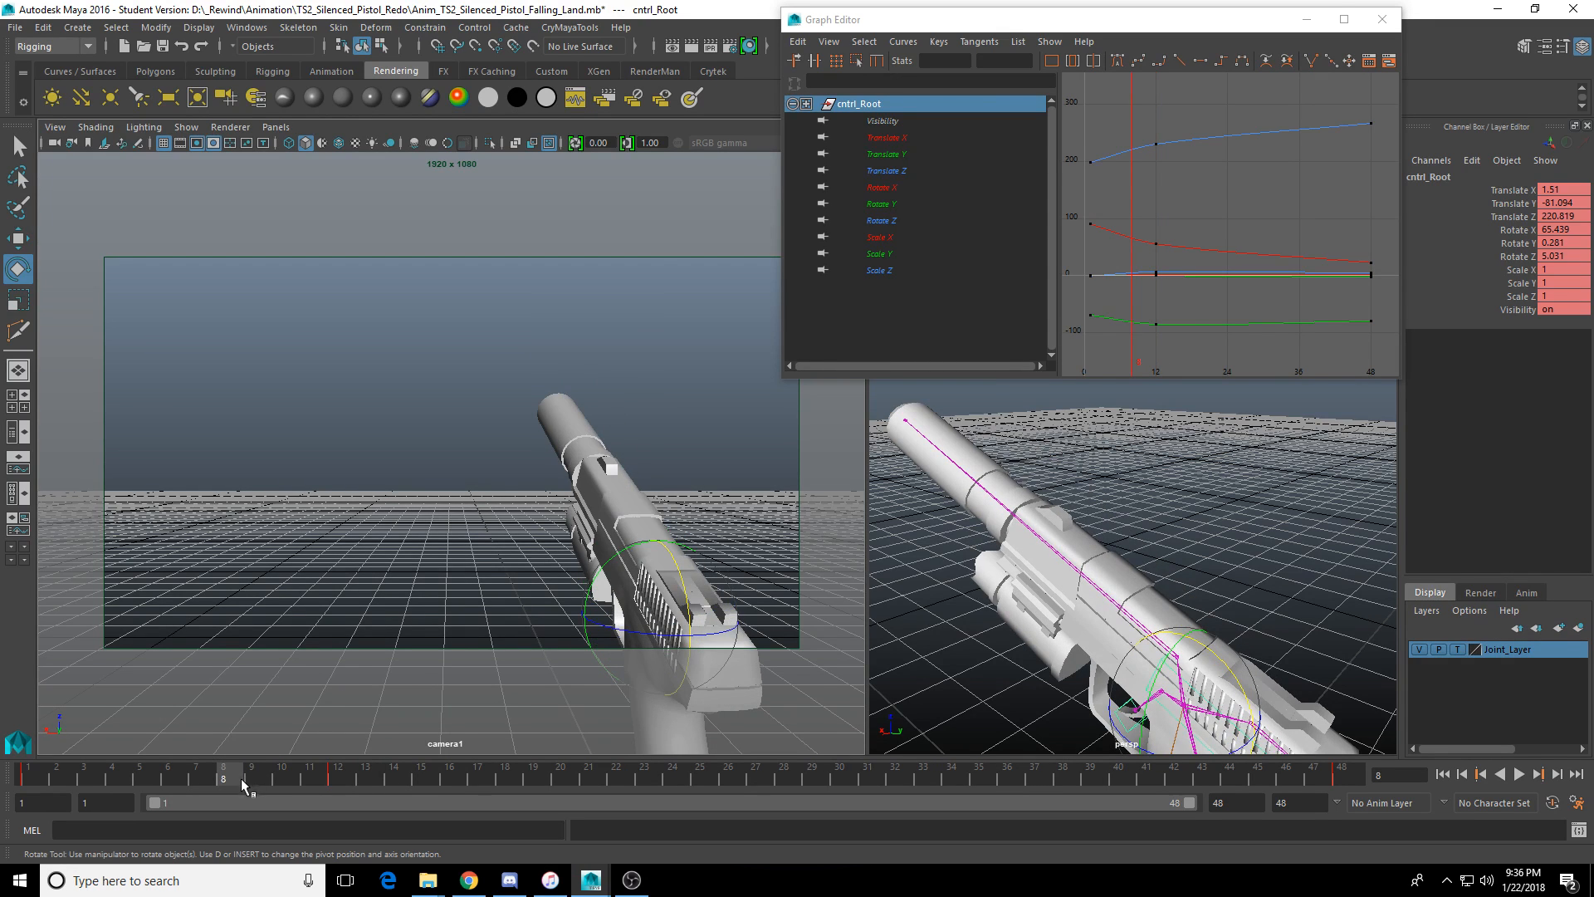
key(Up)
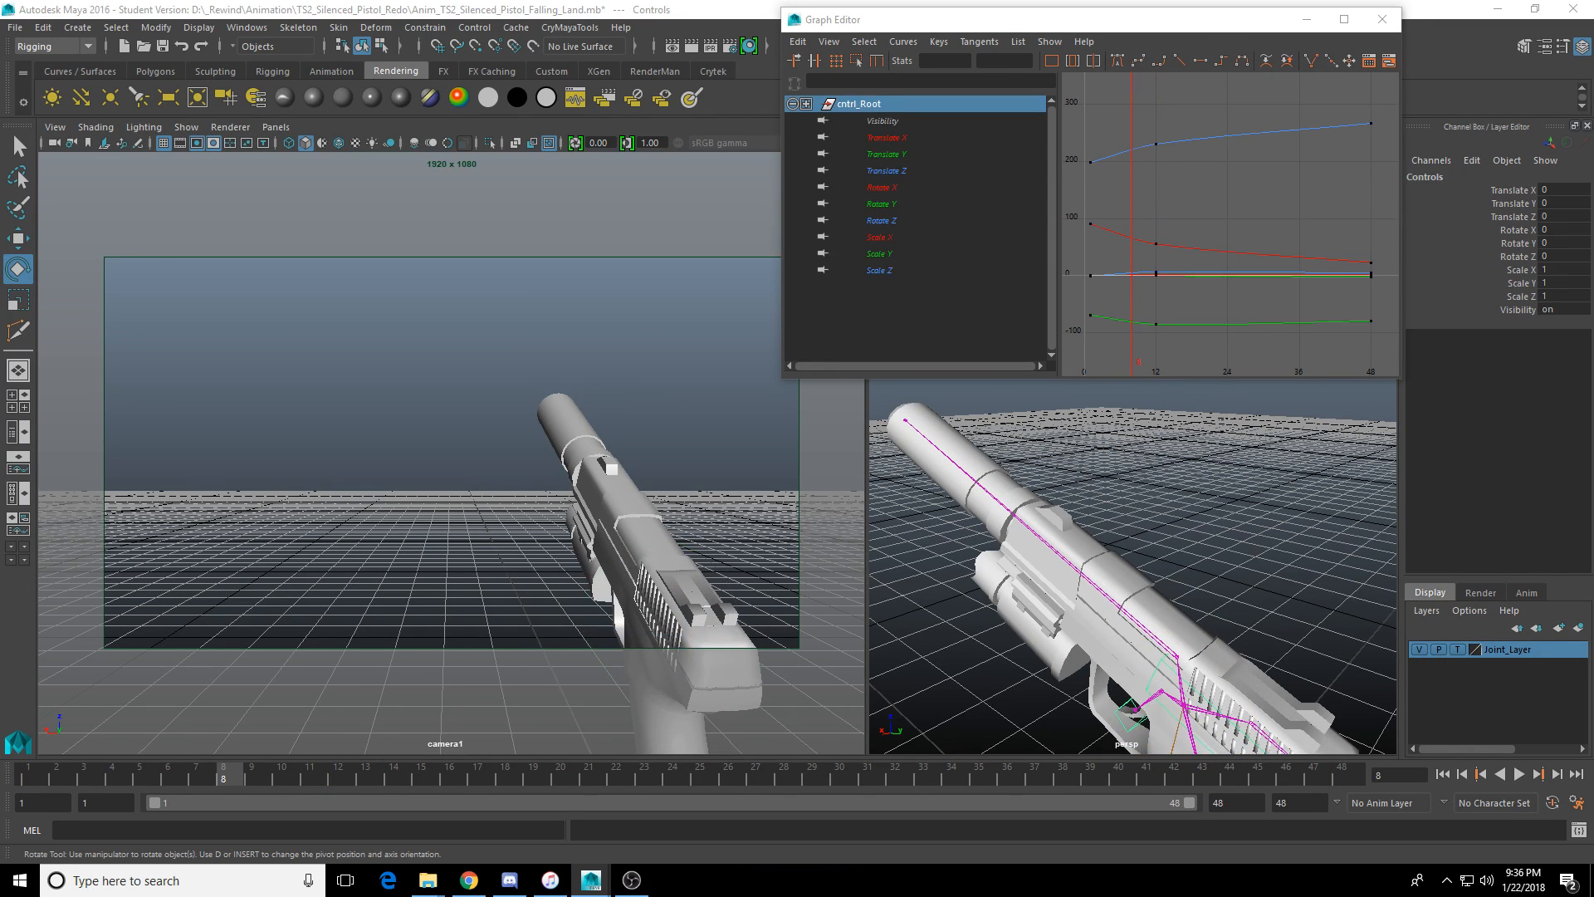
key(Down)
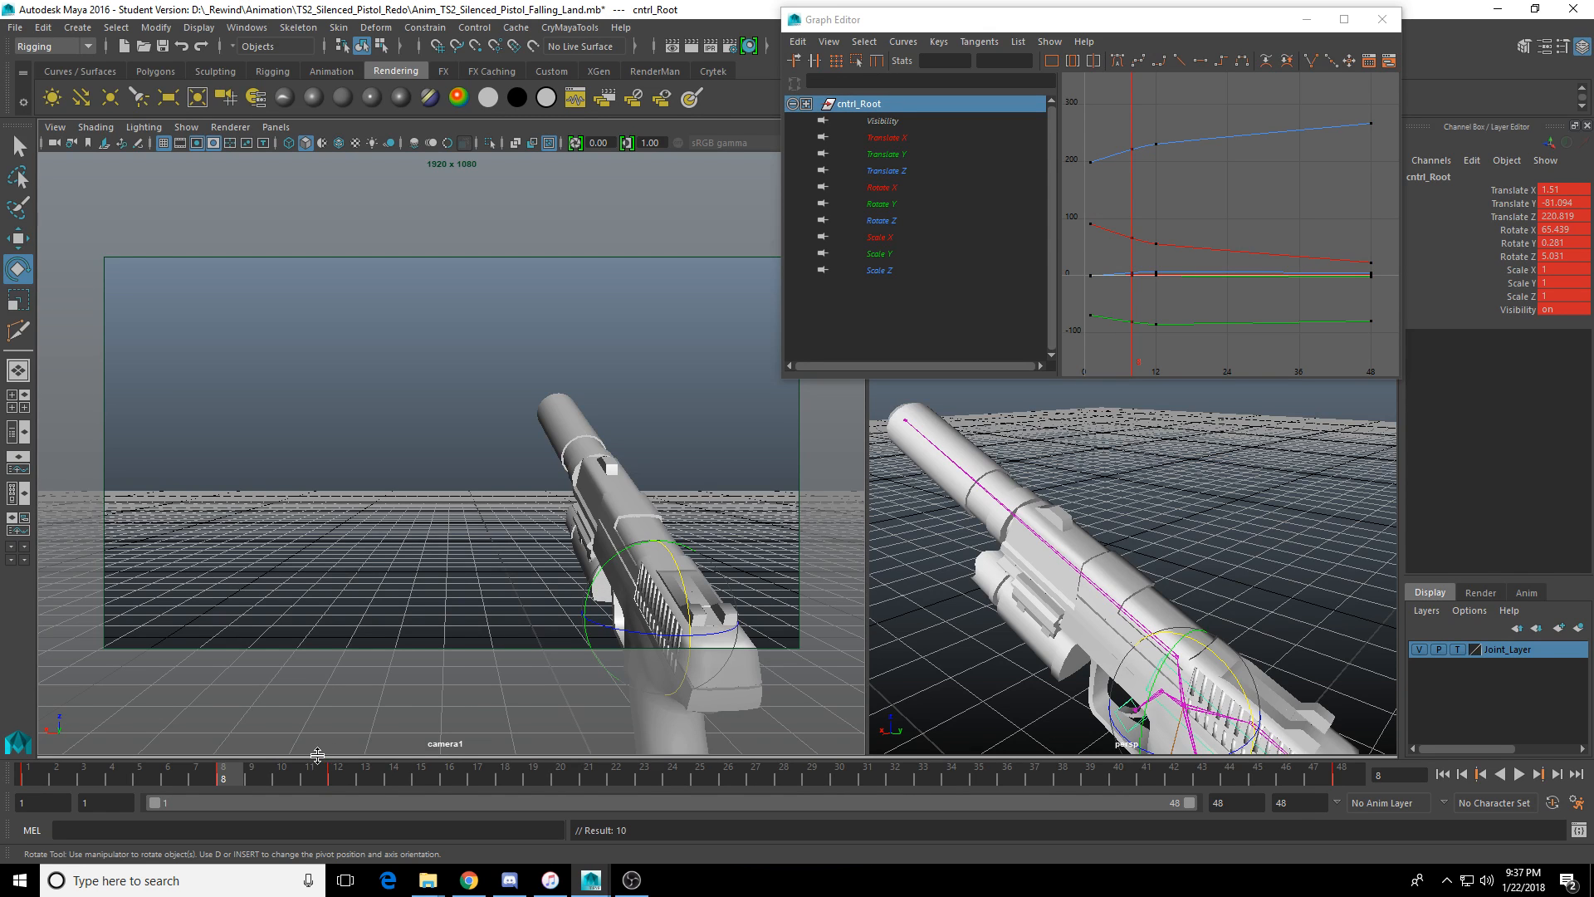
Copy the root control's frame 1 key and paste it at frame 20.
drag(1079, 115, 1131, 335)
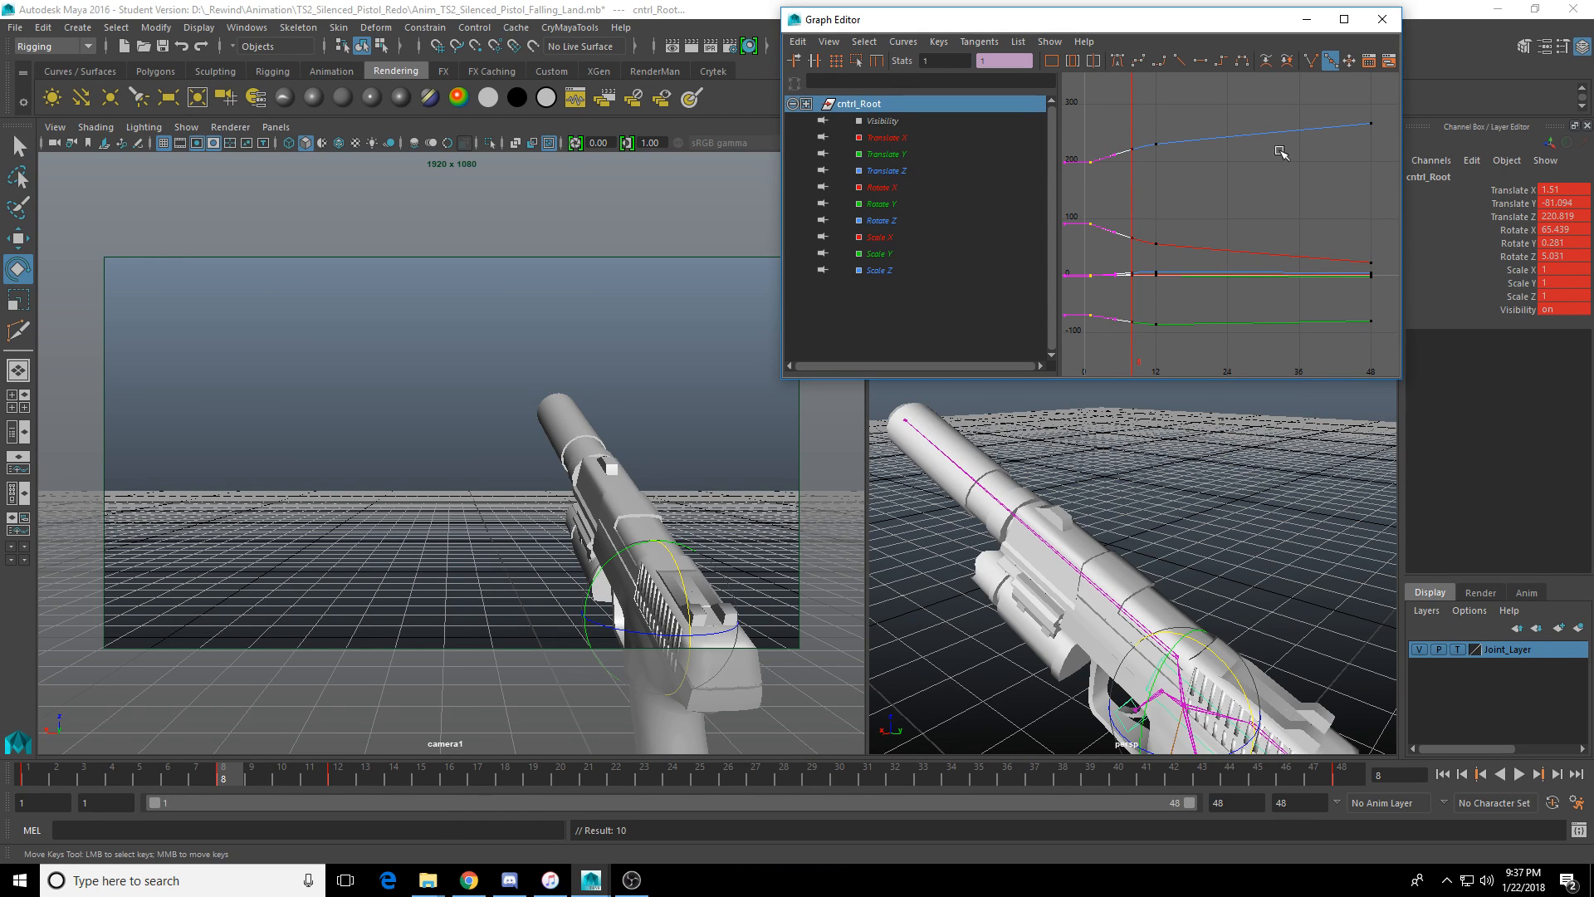
click(40, 777)
right_click(41, 781)
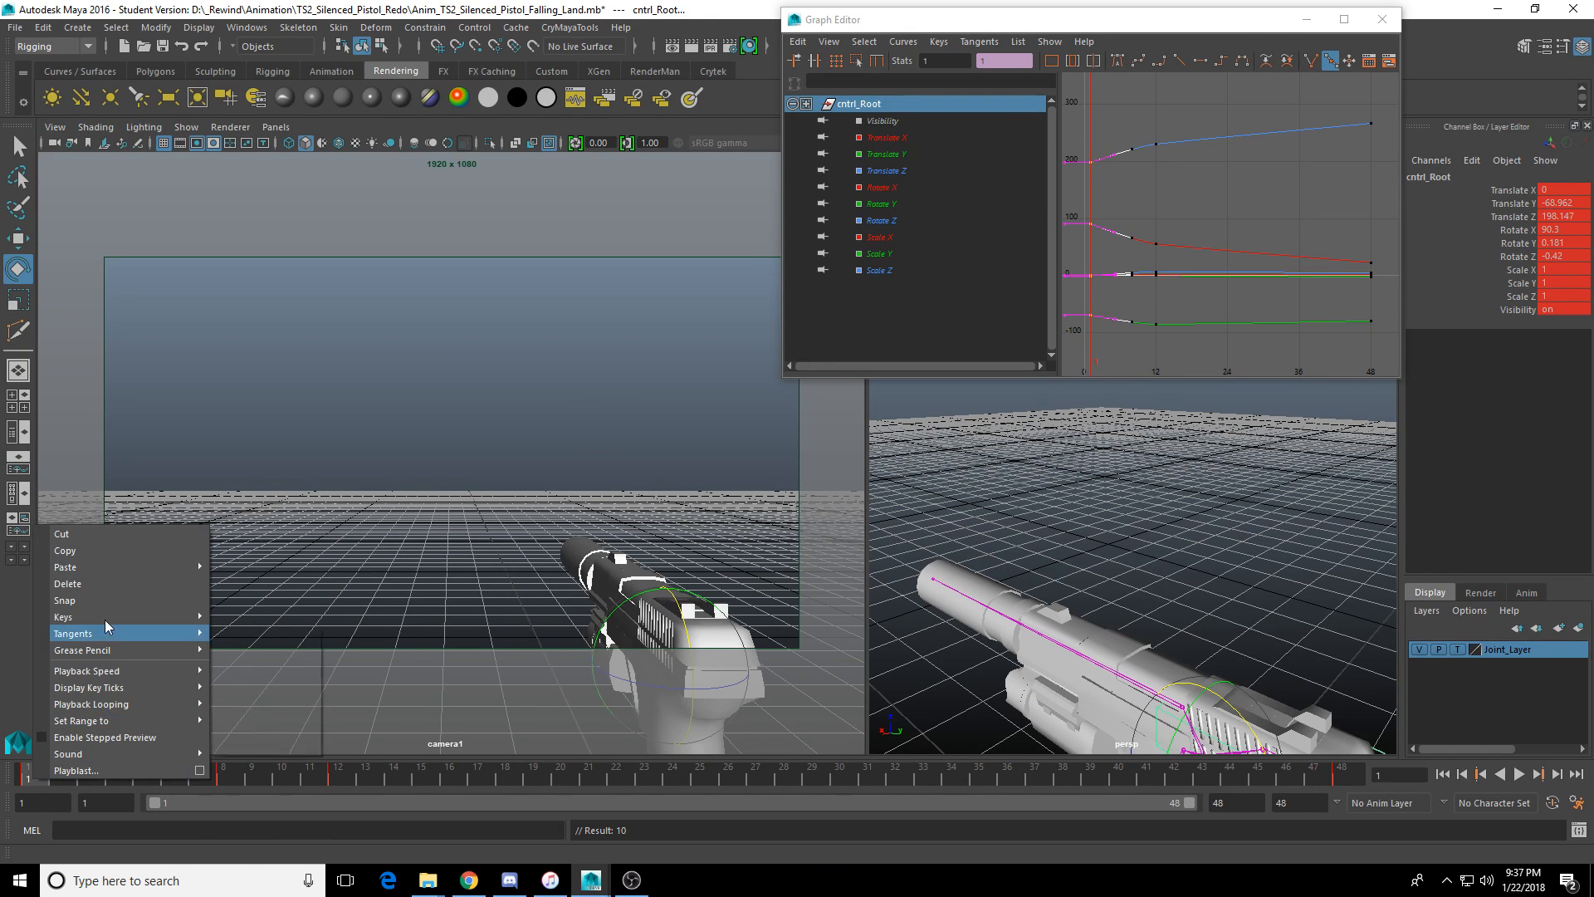
click(117, 552)
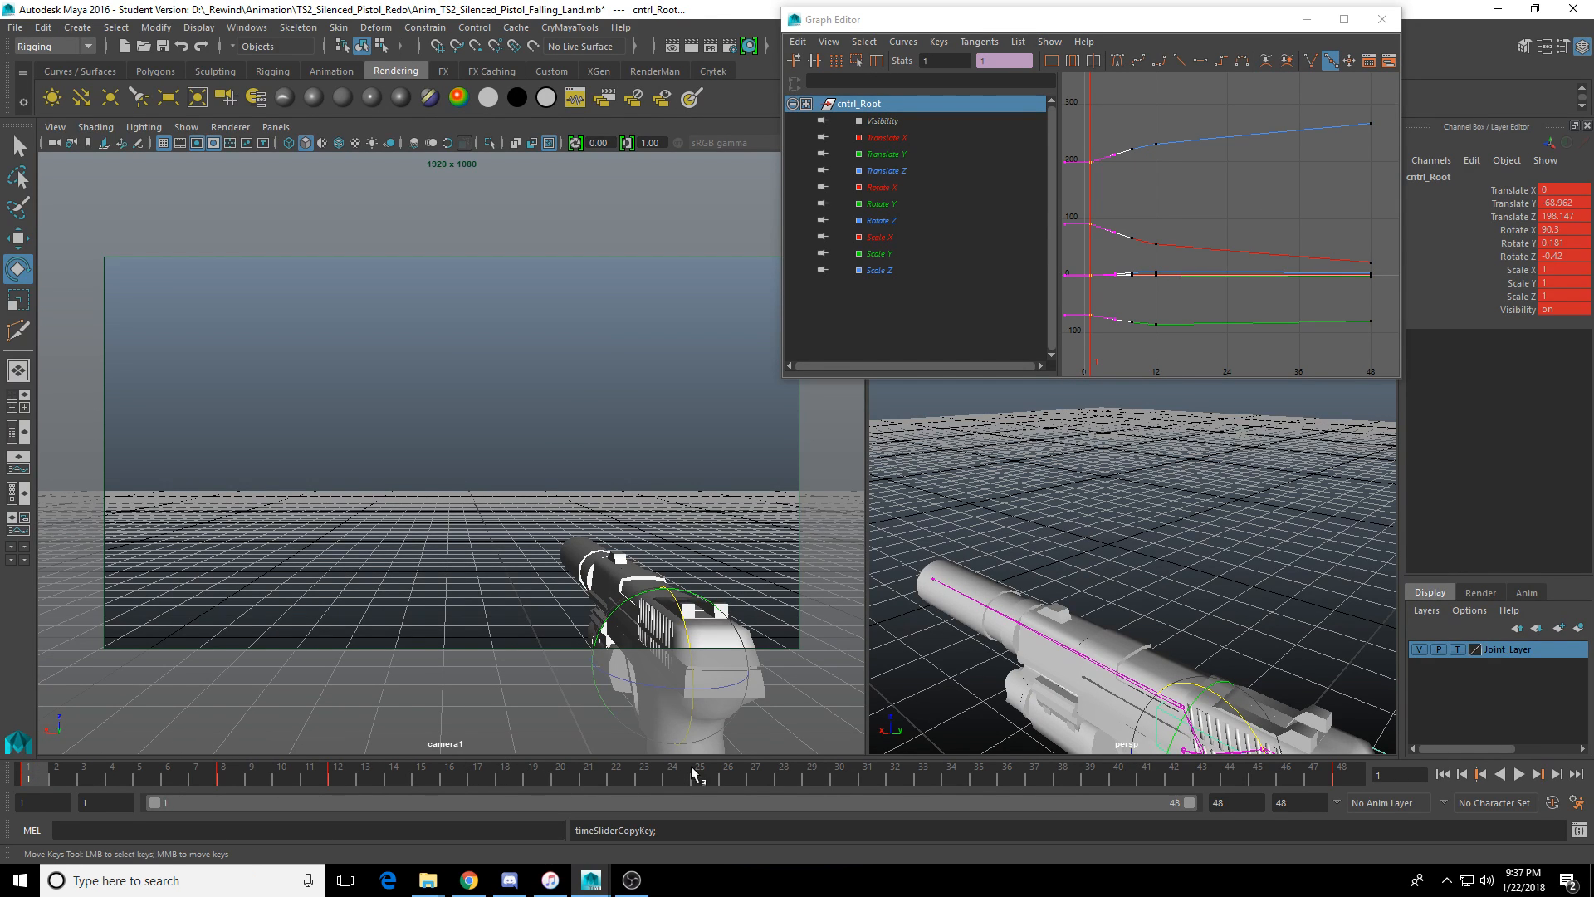
click(561, 777)
right_click(563, 781)
mouse_move(722, 565)
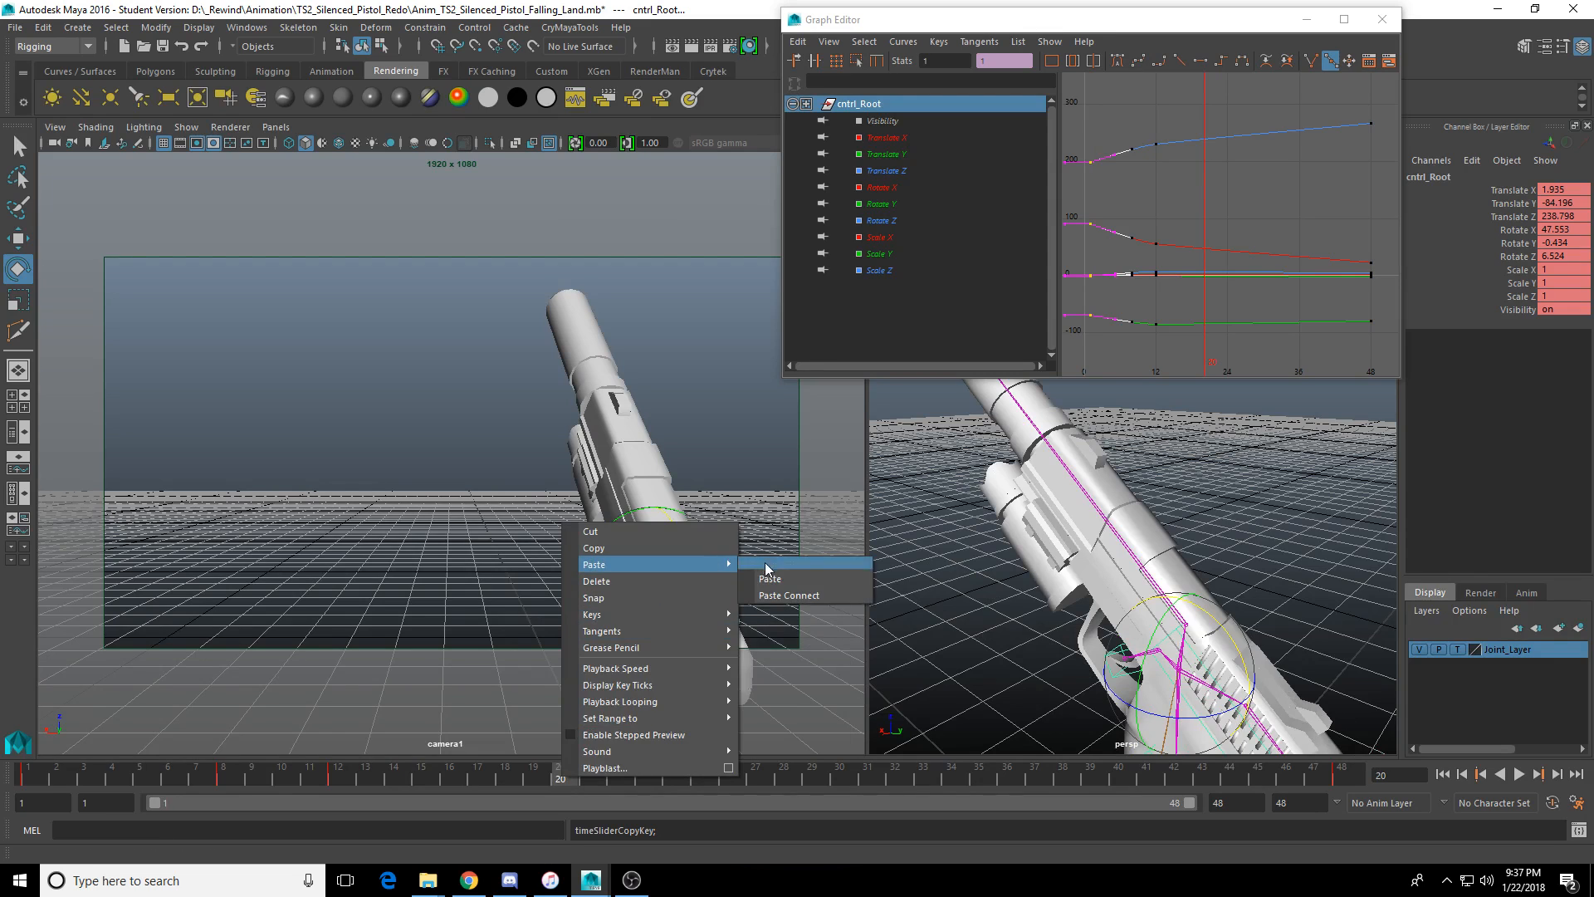
click(770, 578)
Delete the root control's keys at frames 1, 48 and 12.
drag(1105, 110, 1094, 340)
key(Delete)
drag(1301, 125, 1389, 364)
key(Delete)
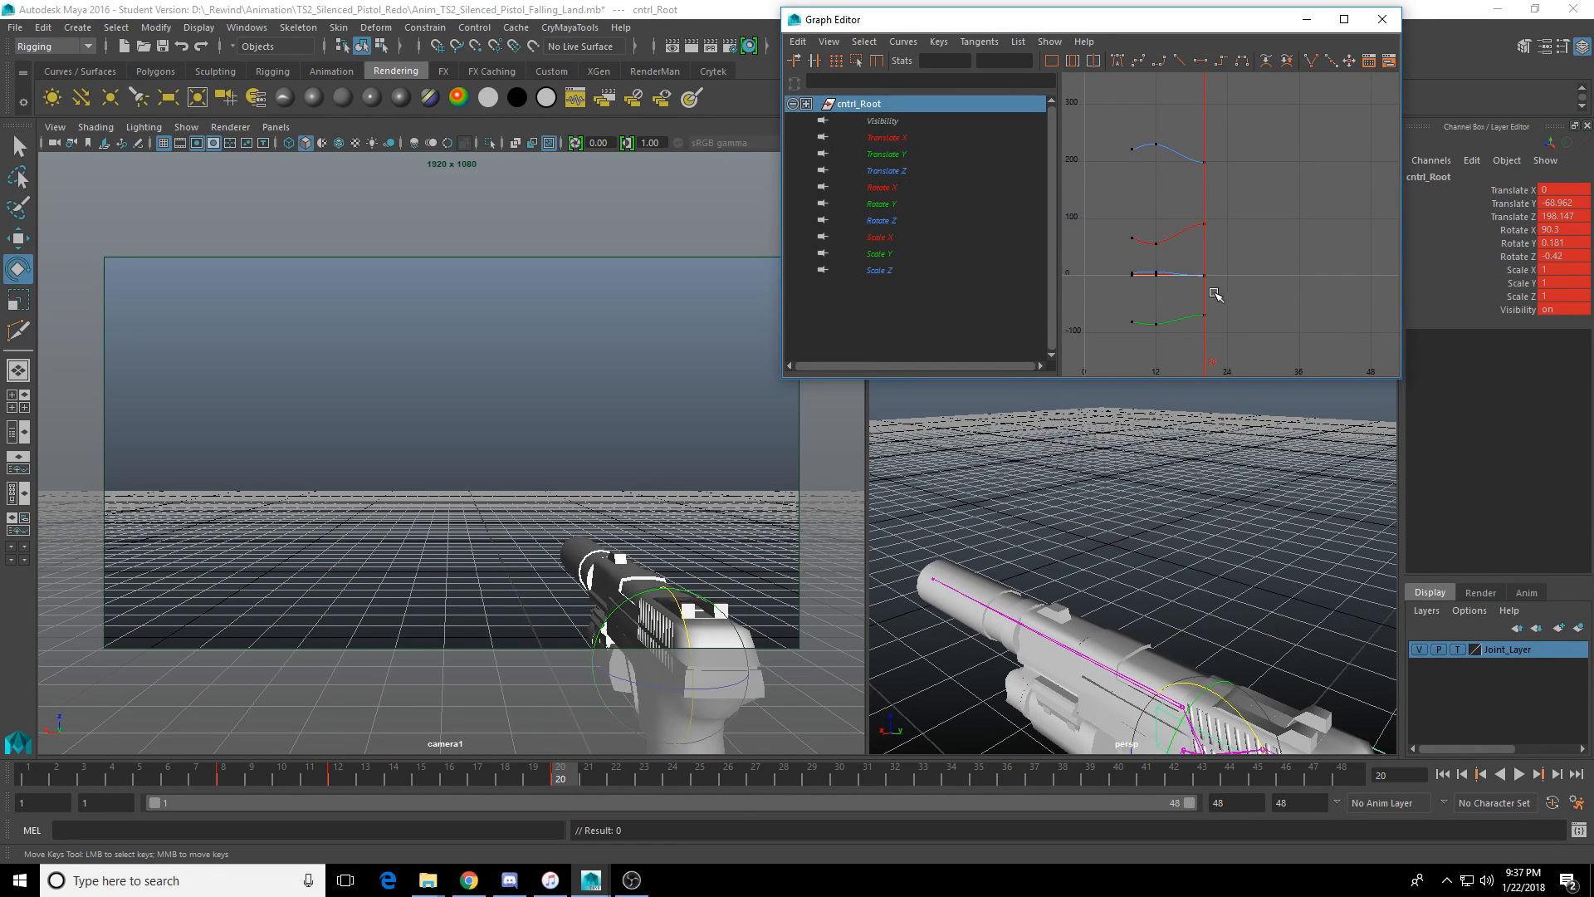
drag(485, 780, 338, 780)
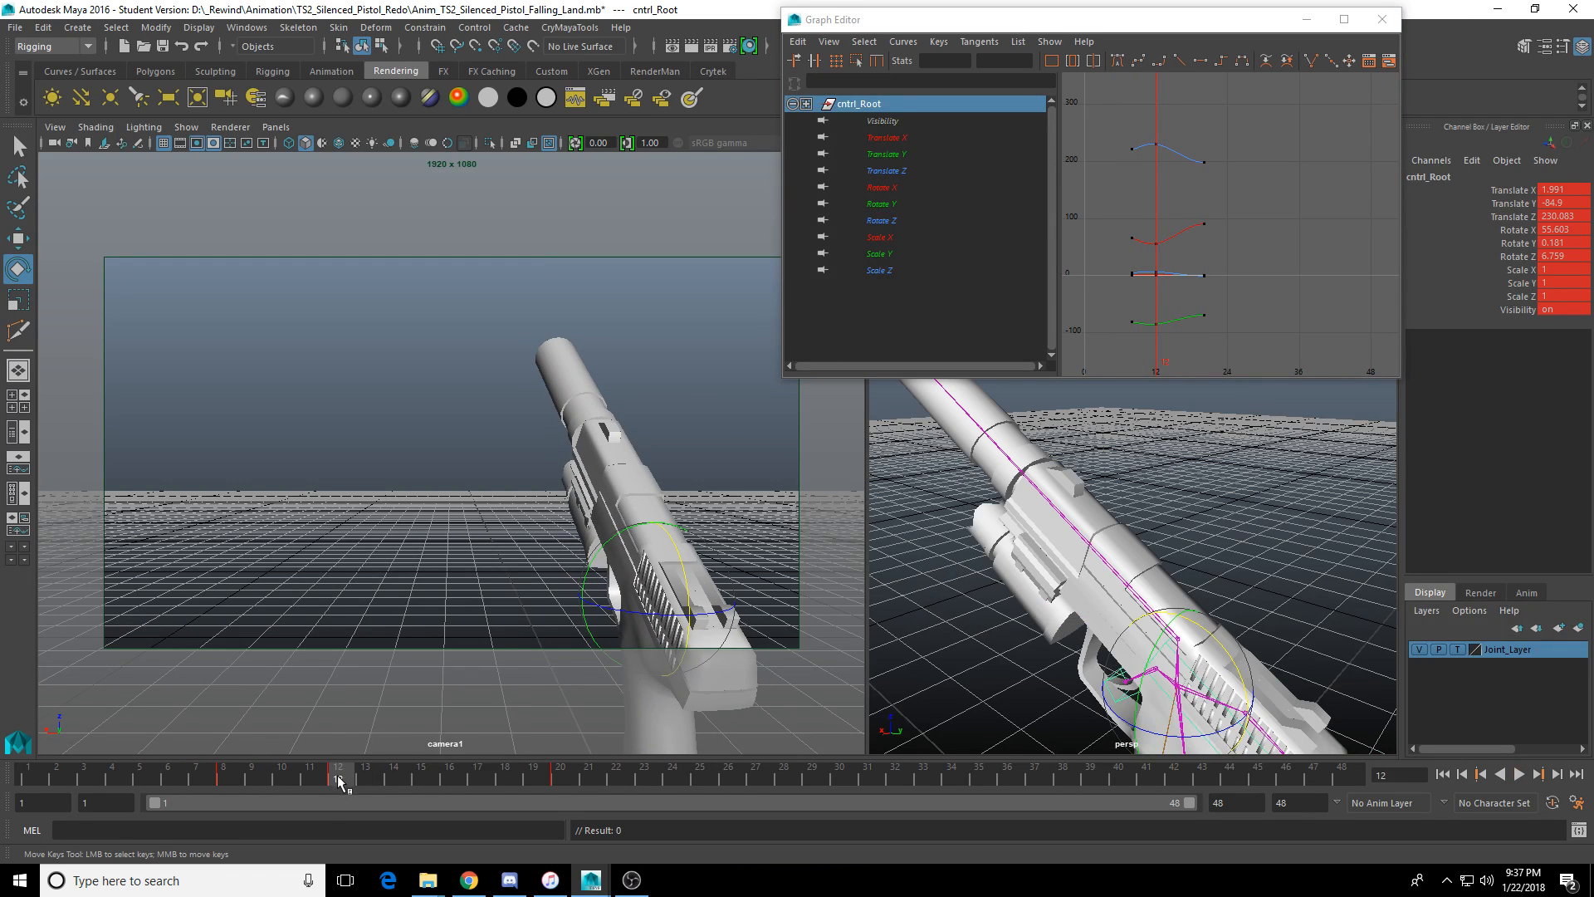
right_click(338, 780)
click(402, 579)
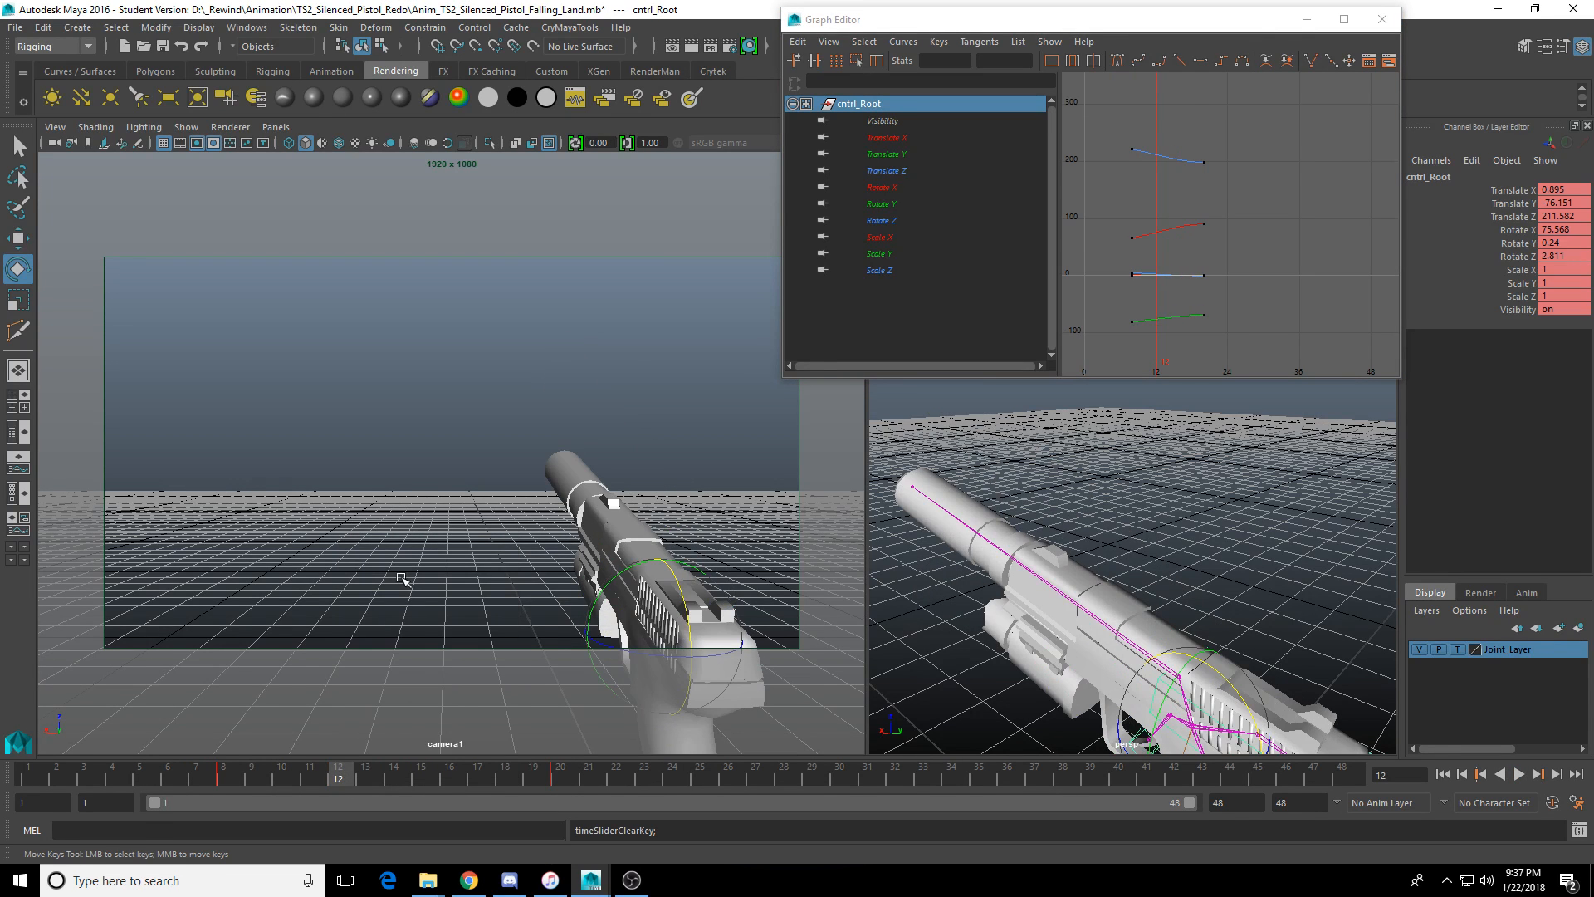
Move the root control's frame 8 key to frame 1 and its frame 20 key to frame 24.
shift+drag(170, 779, 42, 780)
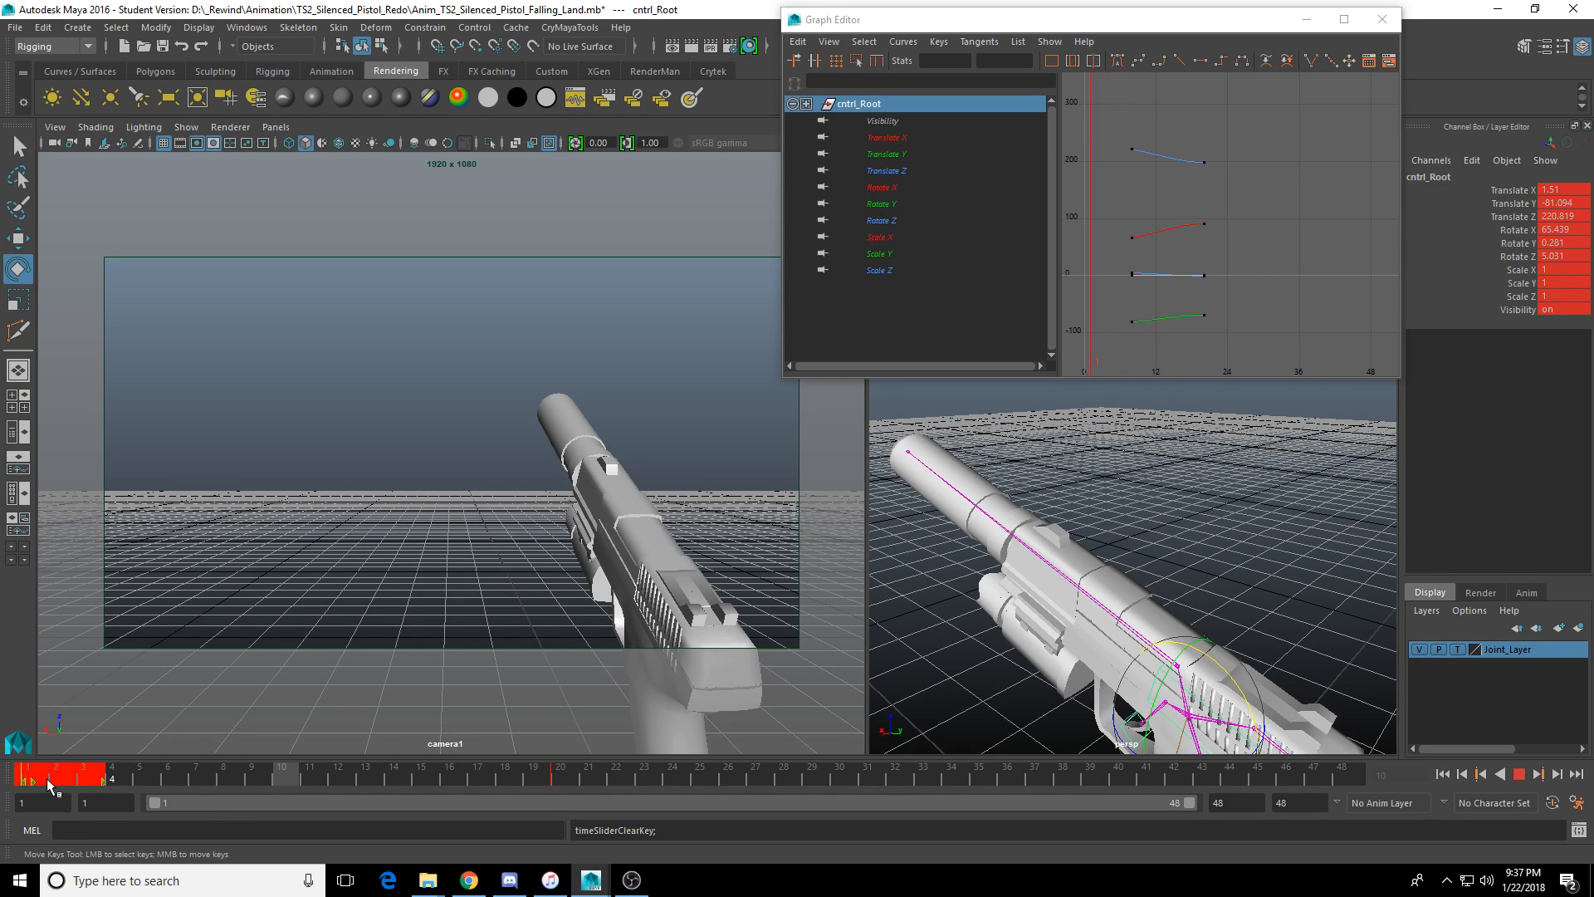
drag(170, 780, 681, 789)
click(574, 780)
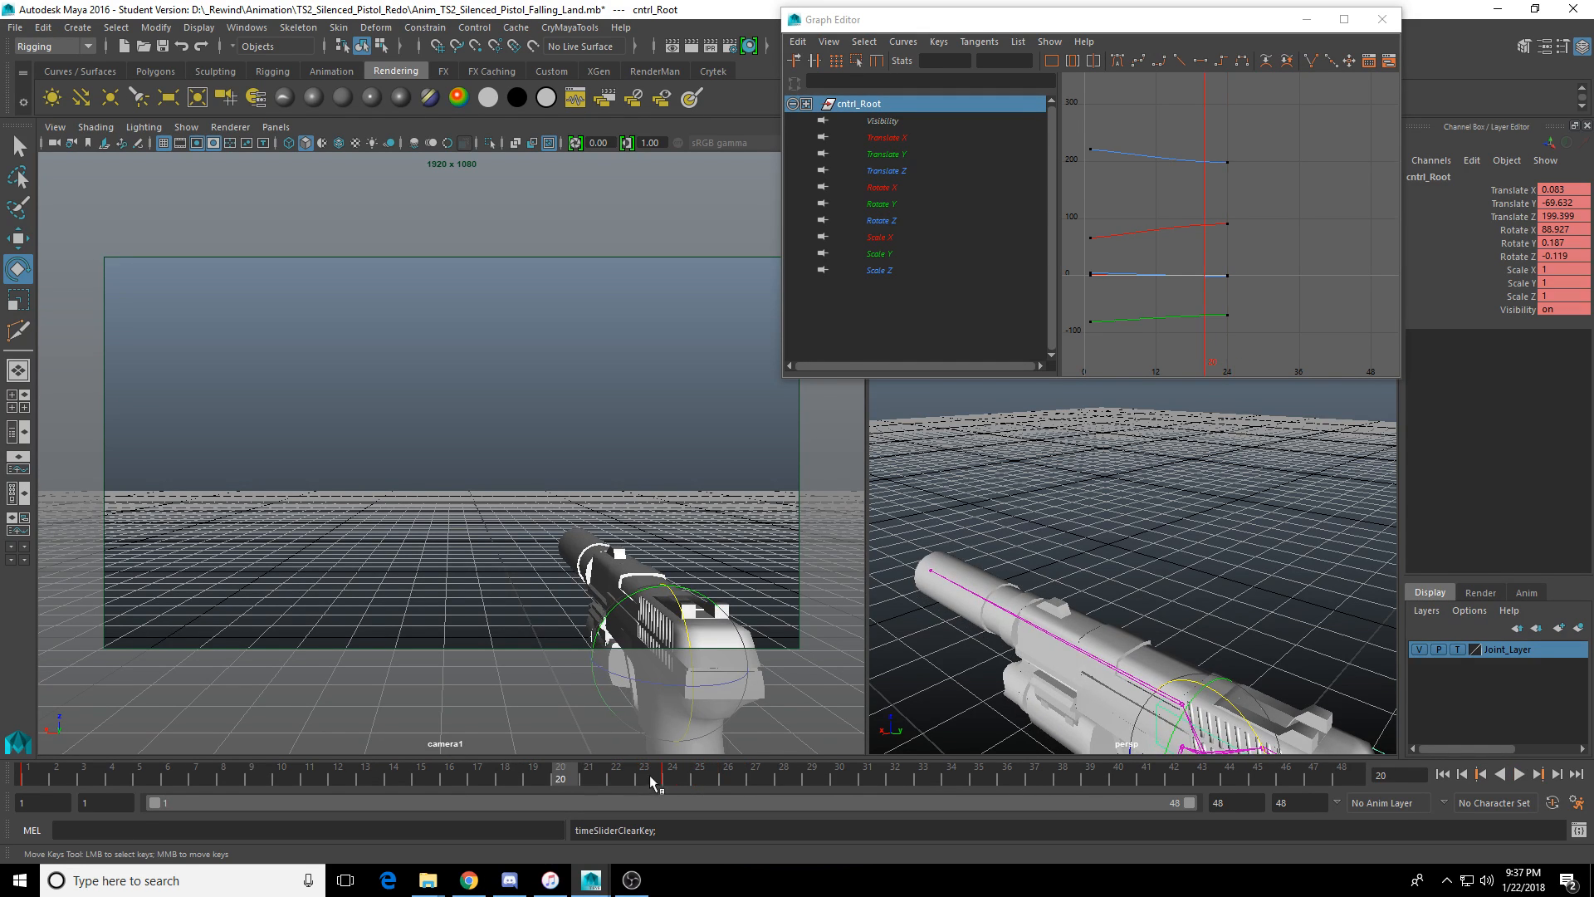
Copy the root control's frame 24 key and paste it at frame 19.
click(674, 782)
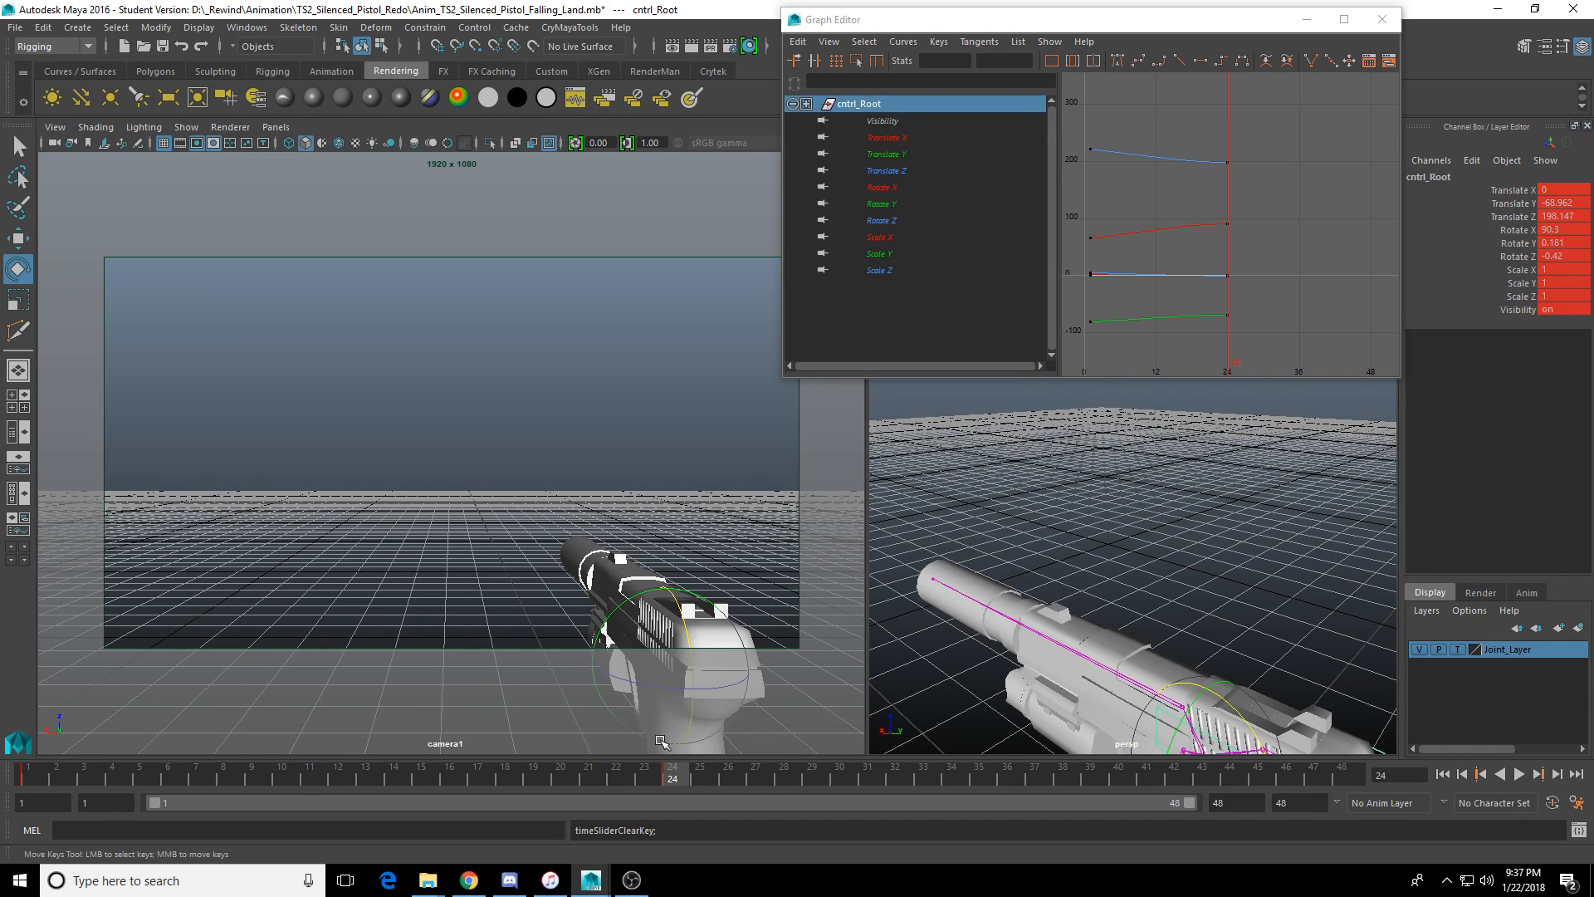
right_click(671, 781)
mouse_move(694, 712)
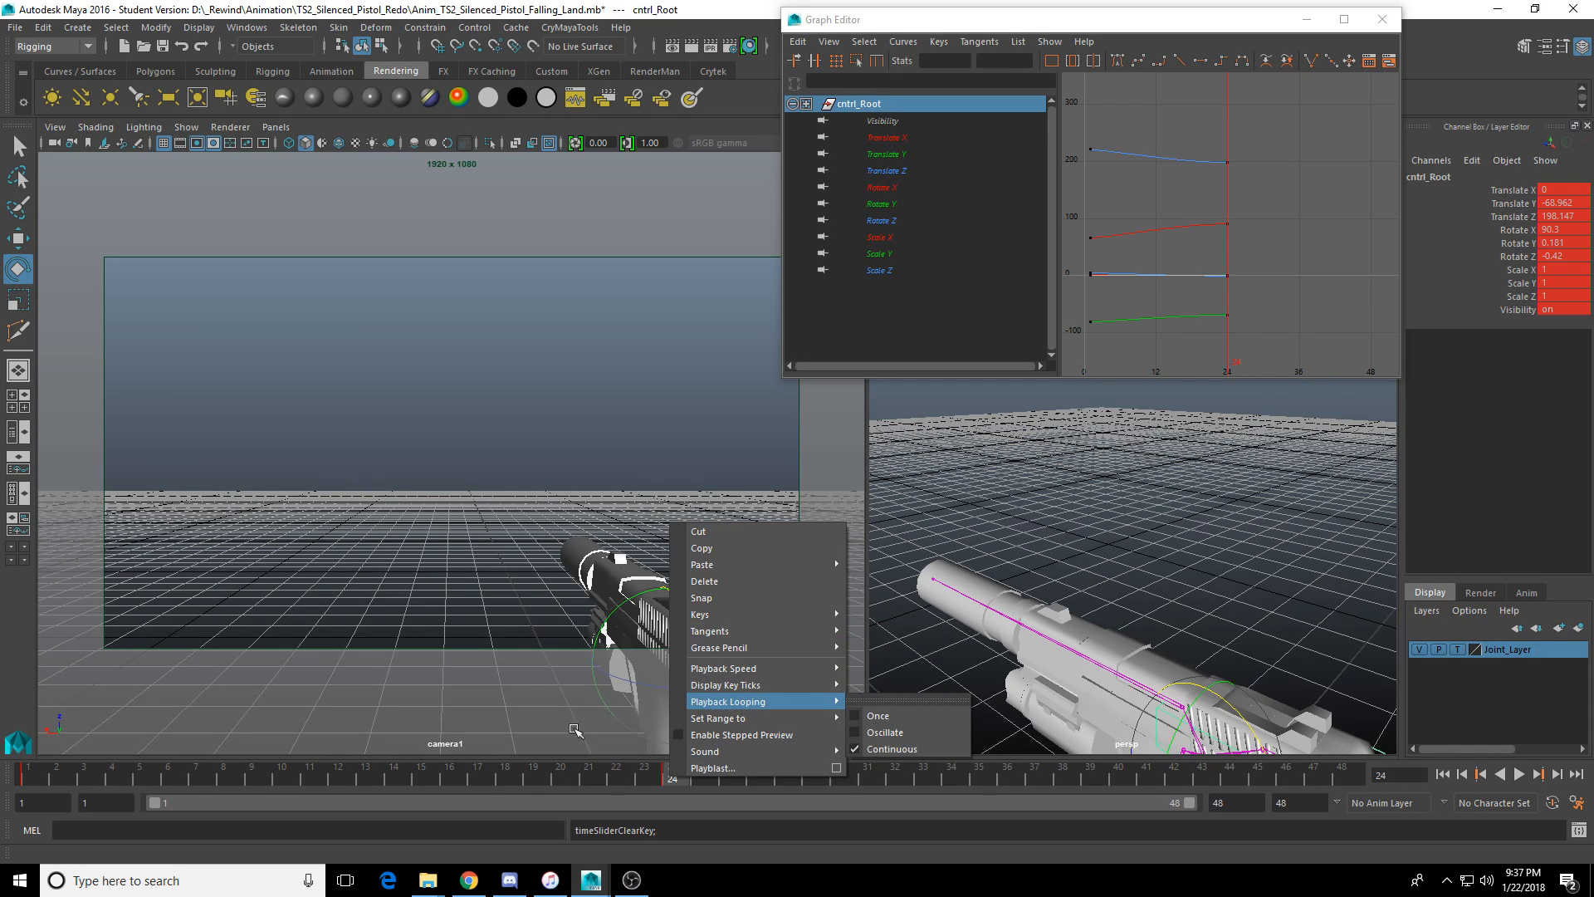
click(721, 550)
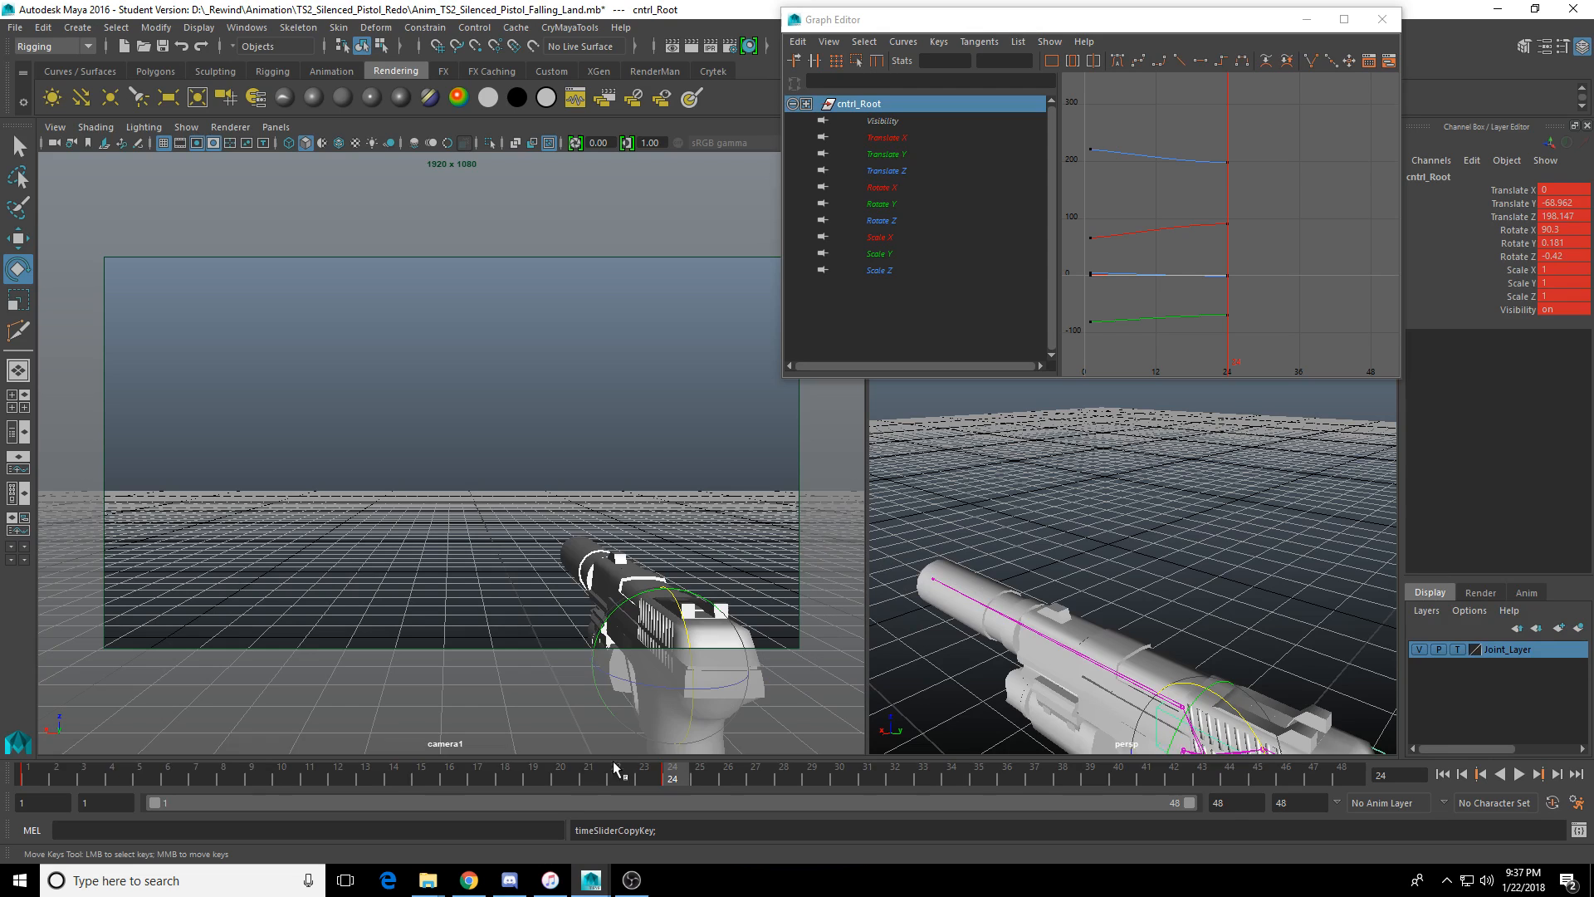
click(566, 780)
click(535, 776)
right_click(535, 774)
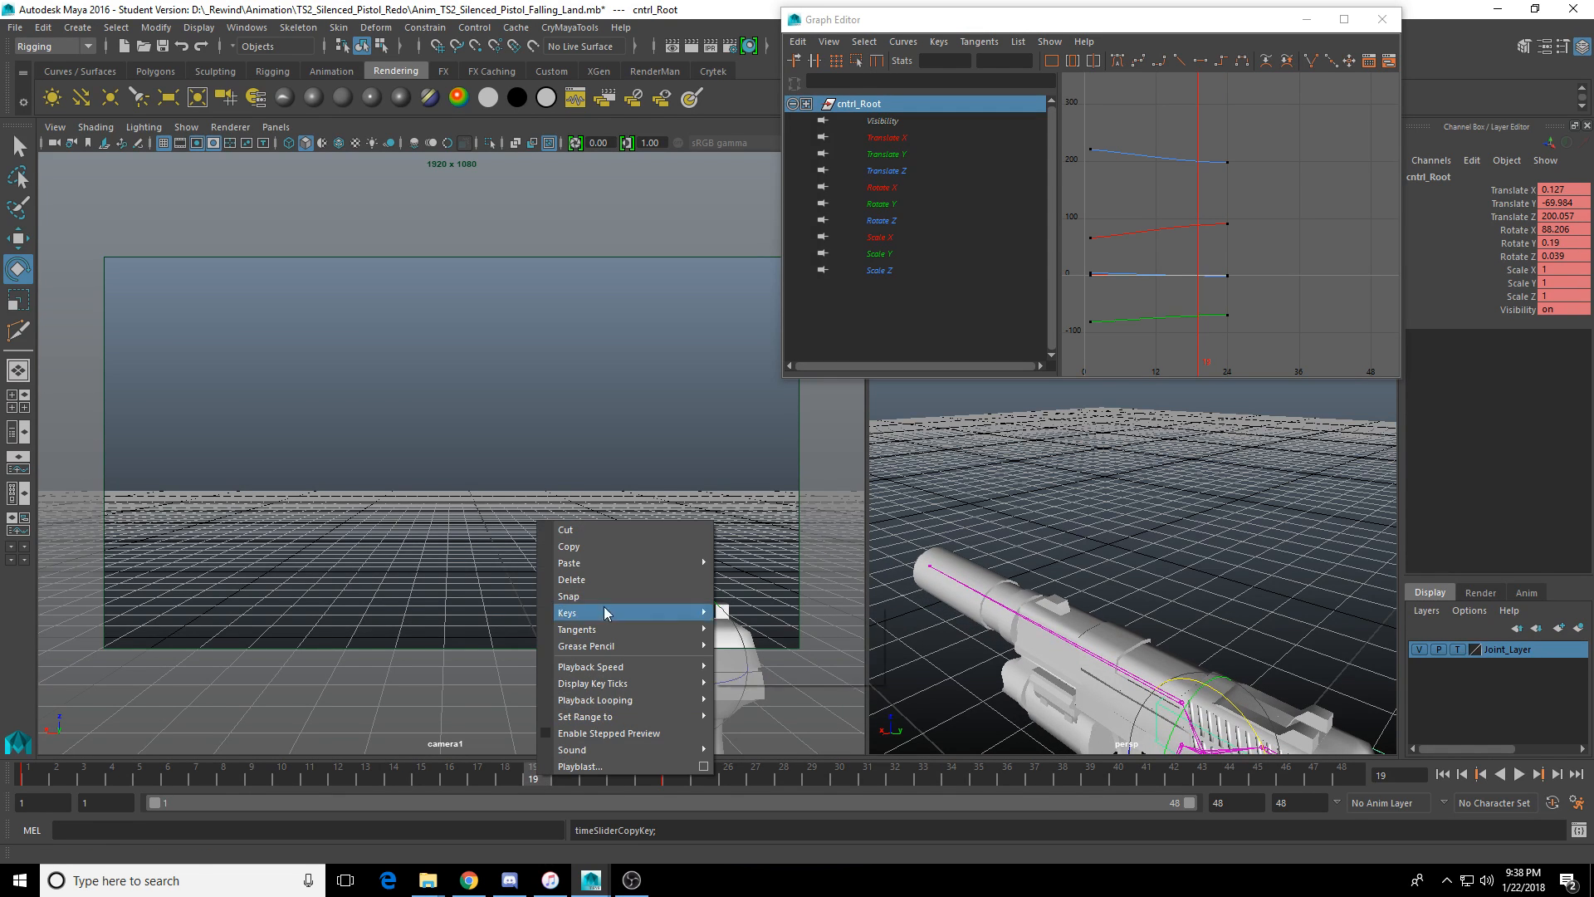
mouse_move(680, 562)
click(744, 579)
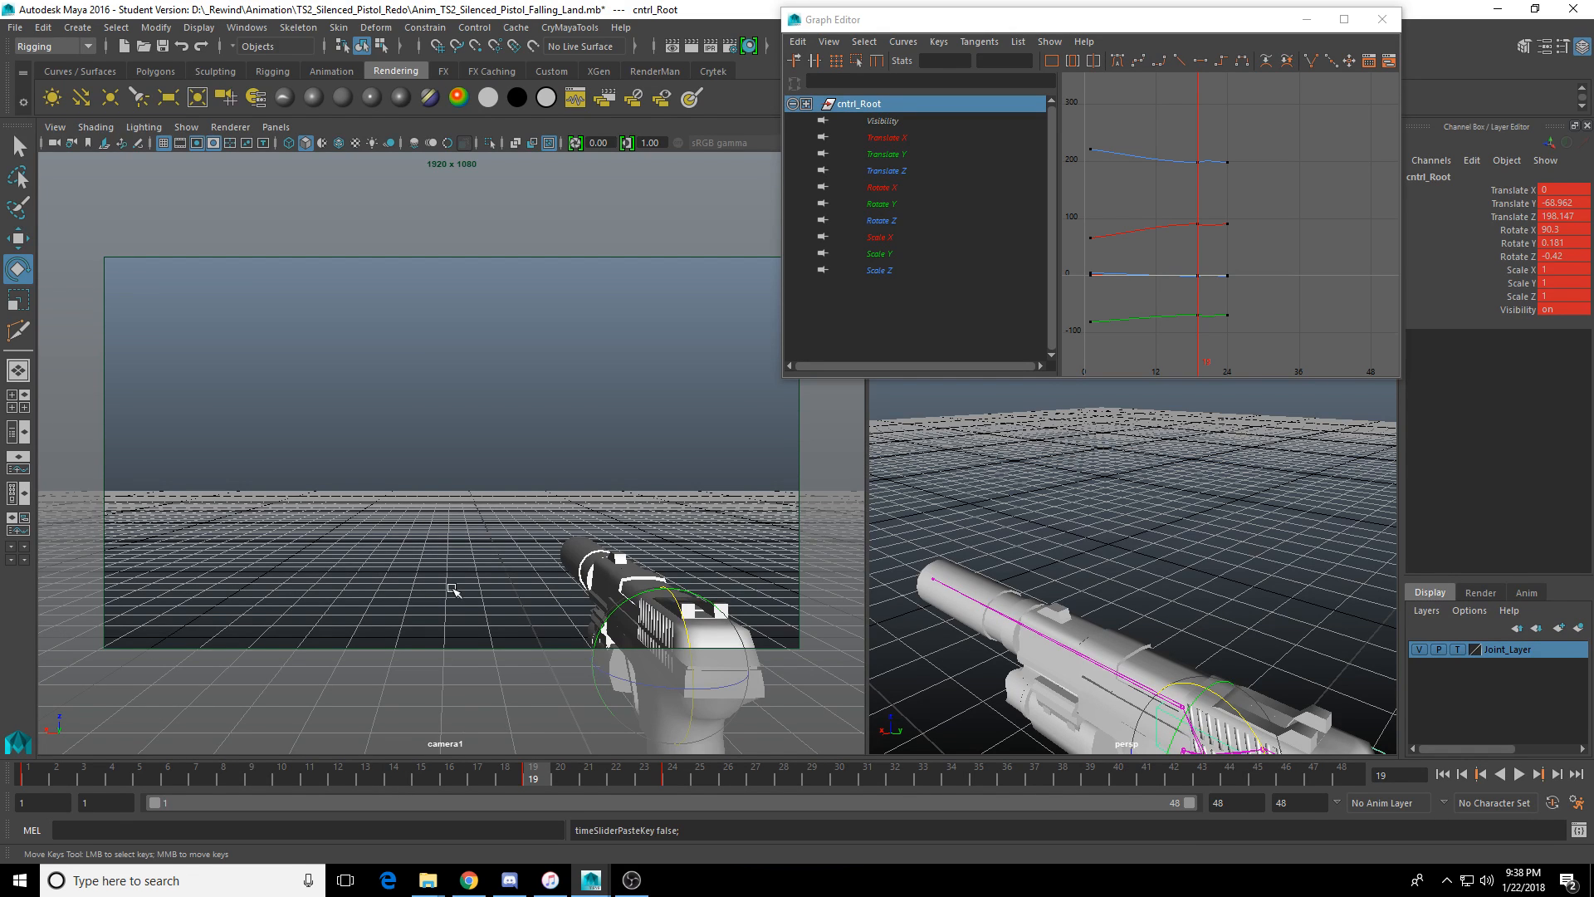
At frame 6, rotate the root control muzzle-down to about 122.9 in Rotate X, lower it to about 172.4 in Translate Z, and key the pose.
click(33, 779)
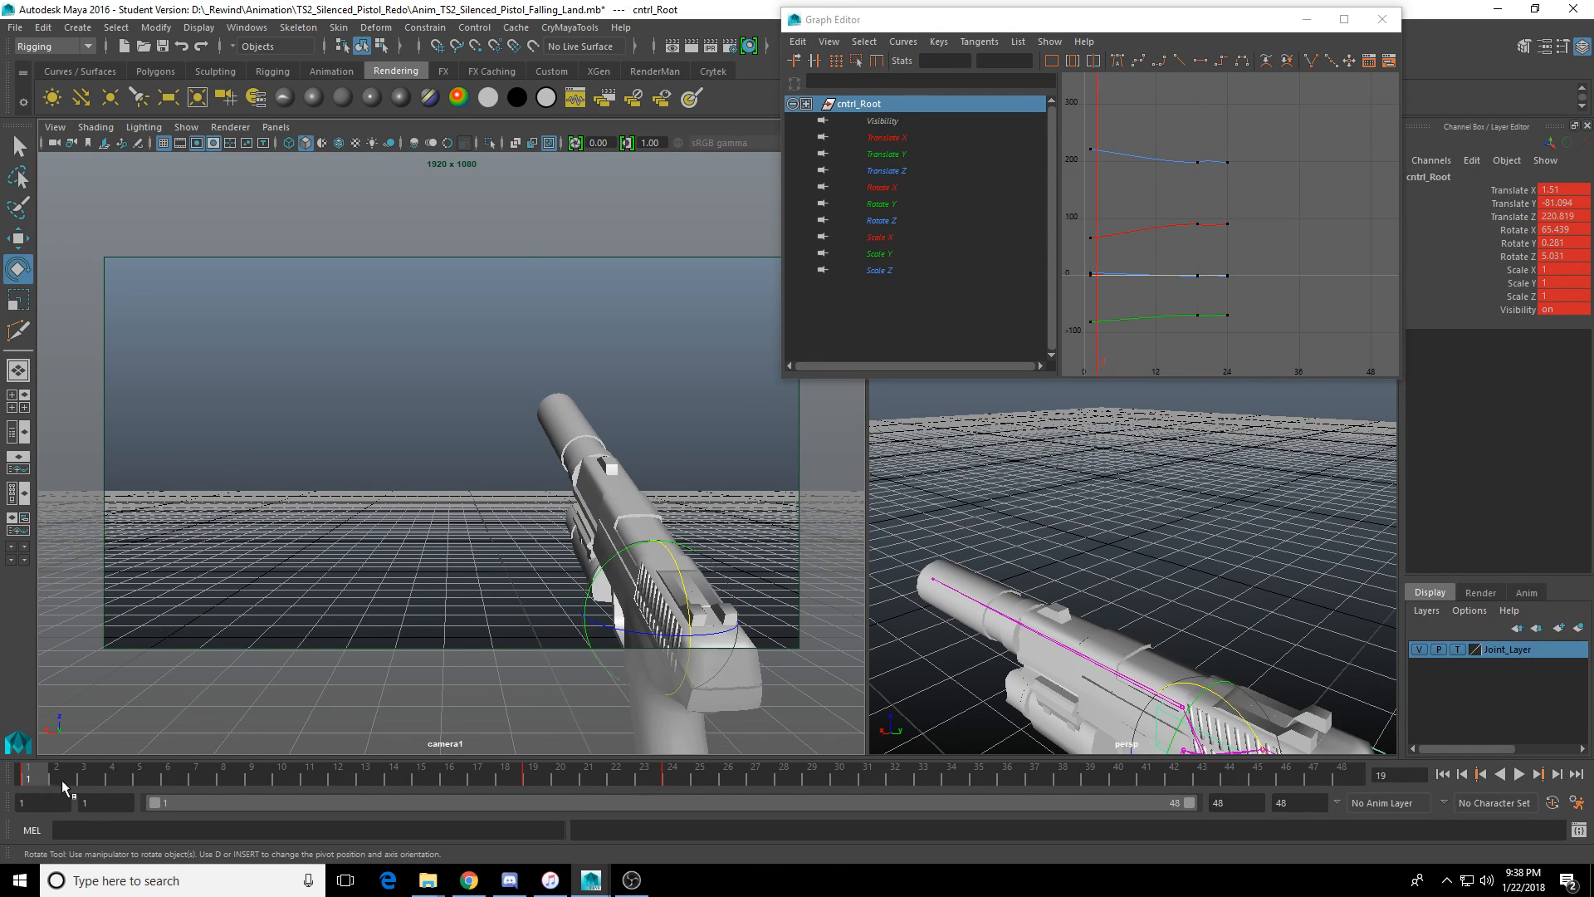
key(alt+v)
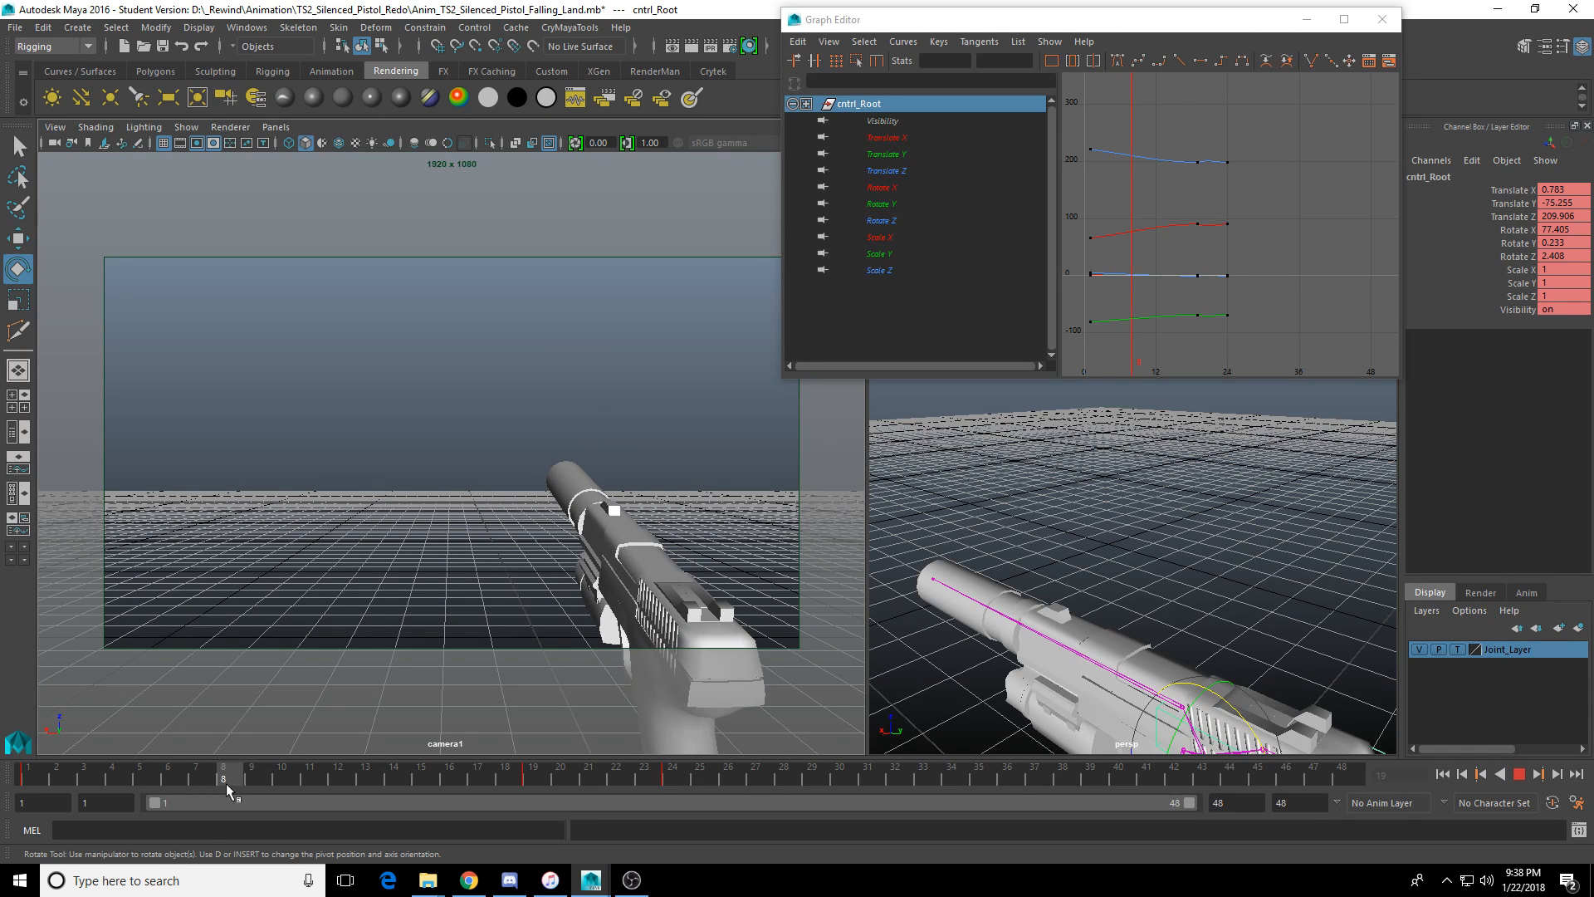
drag(241, 784, 22, 793)
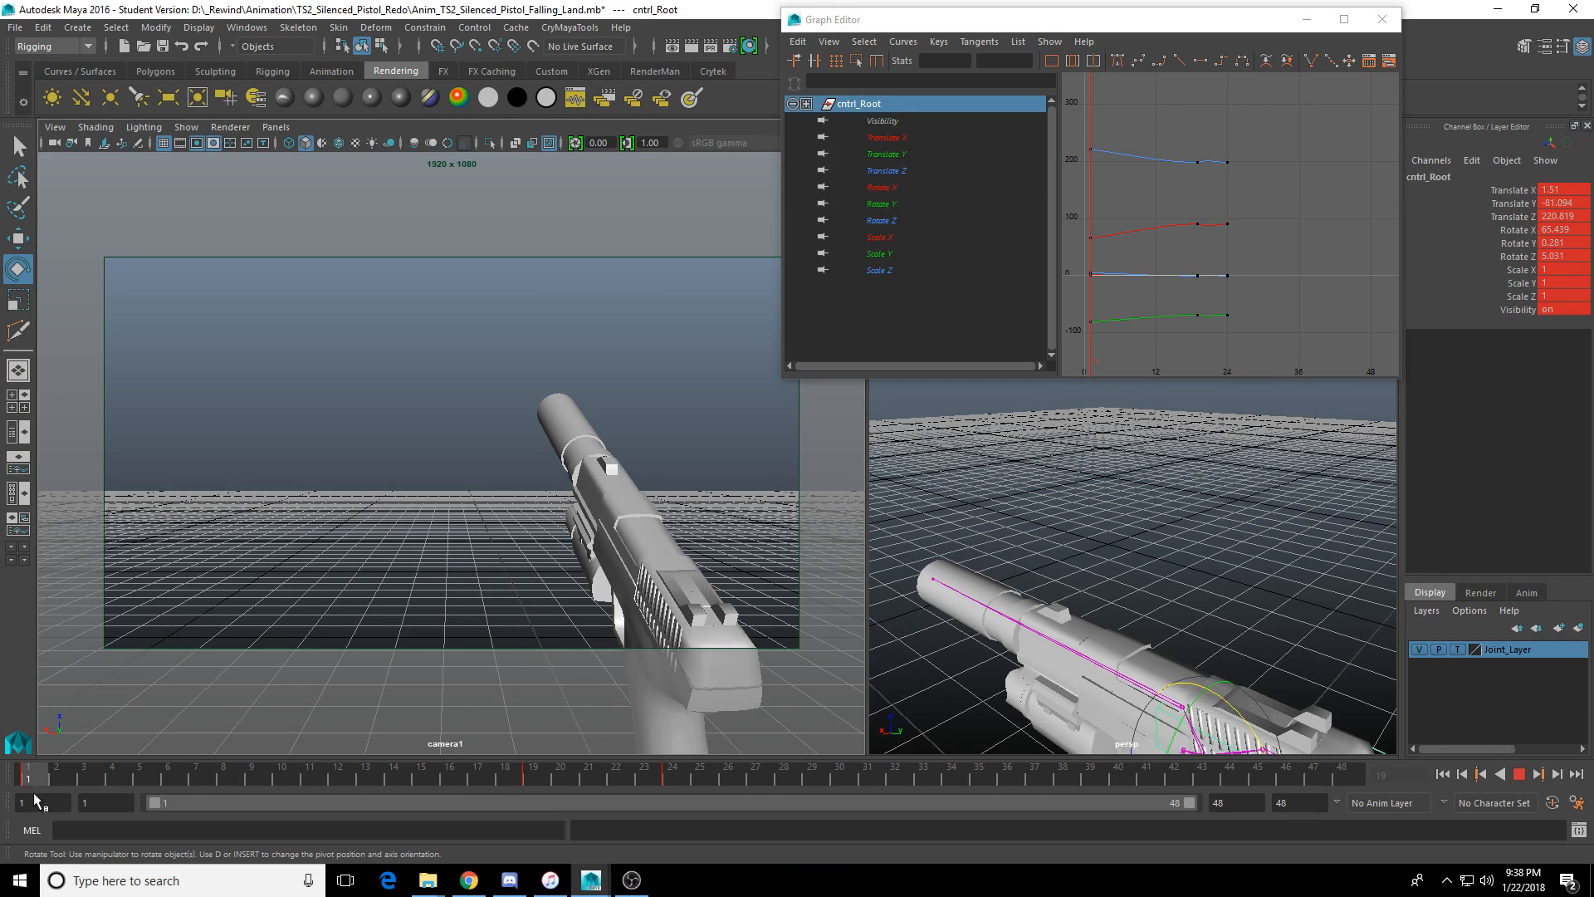
drag(33, 792, 186, 786)
scroll(1089, 637, down, 5)
alt+drag(1096, 637, 1138, 540)
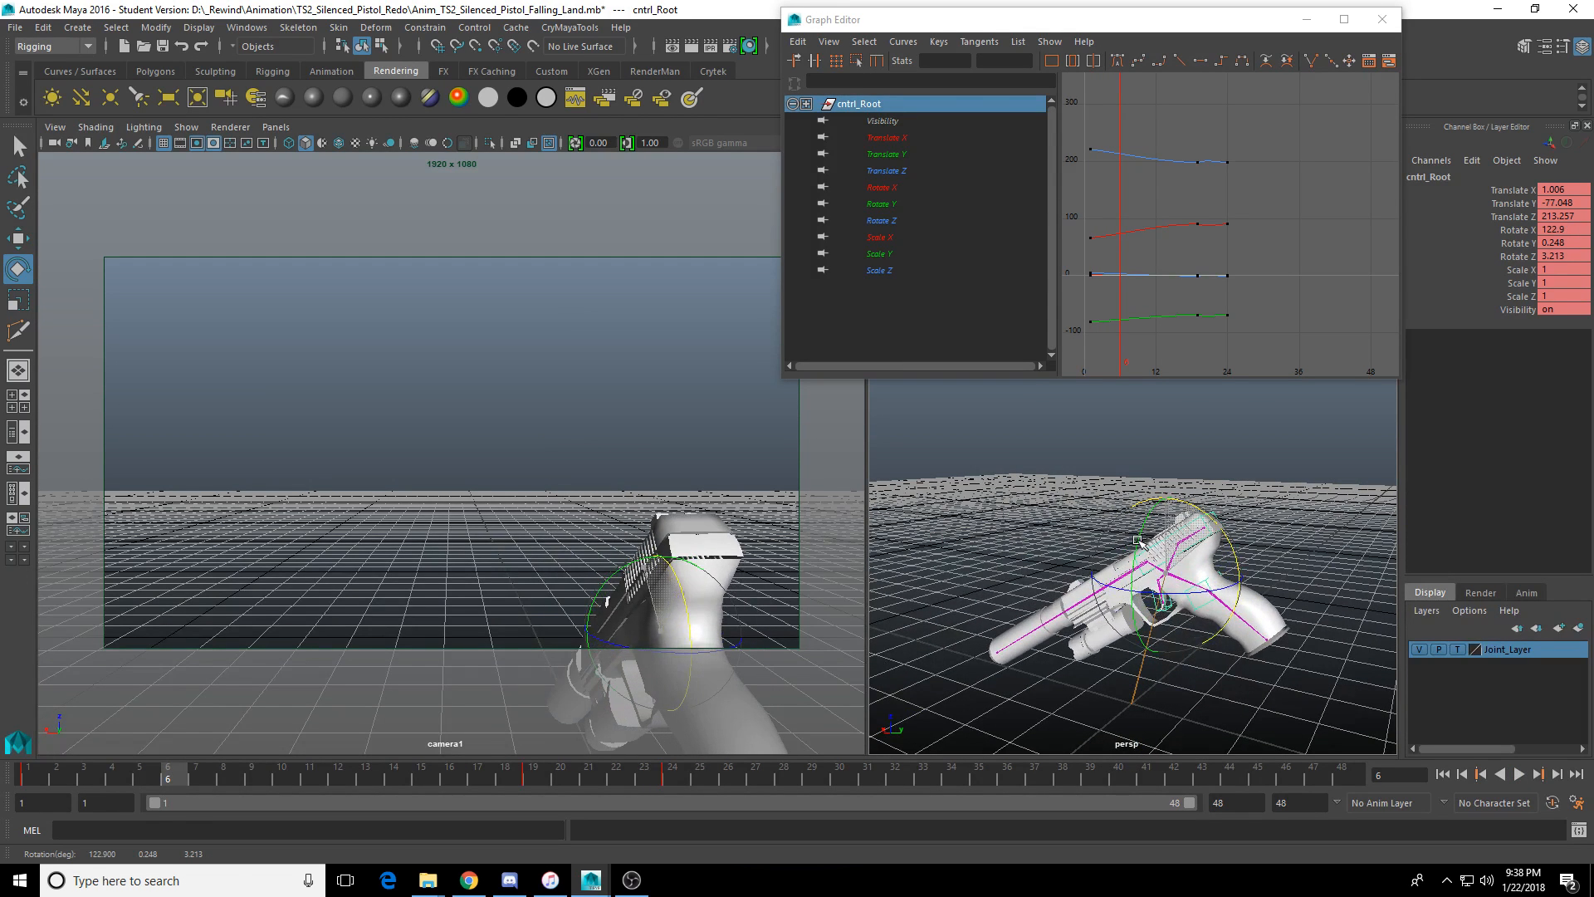
key(w)
alt+drag(1117, 597, 1089, 623)
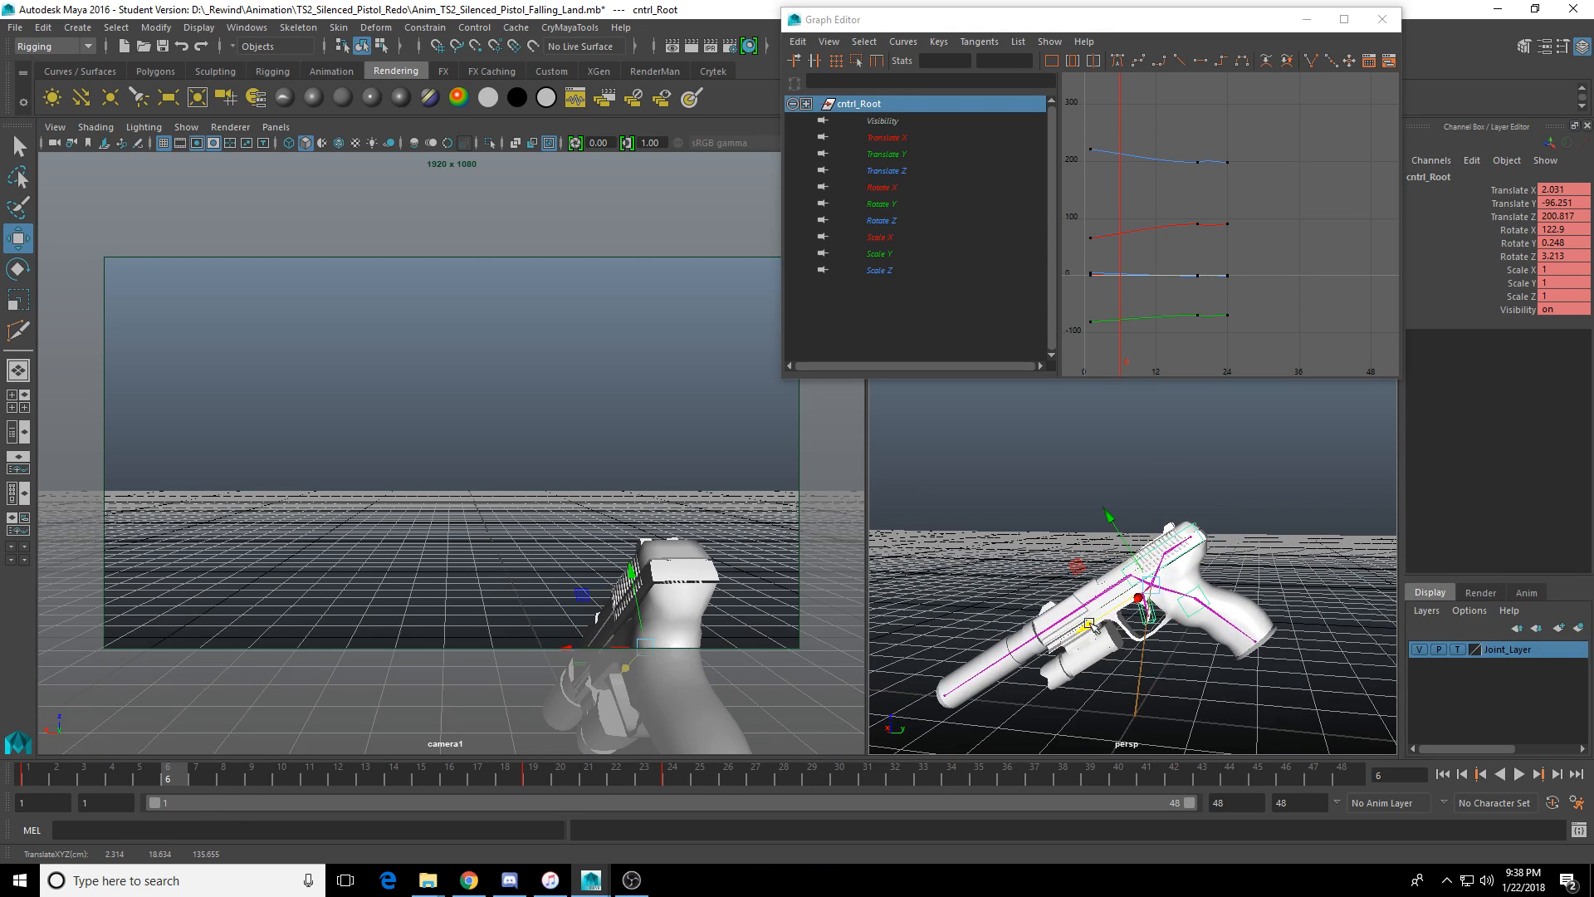
drag(1119, 534, 961, 596)
key(s)
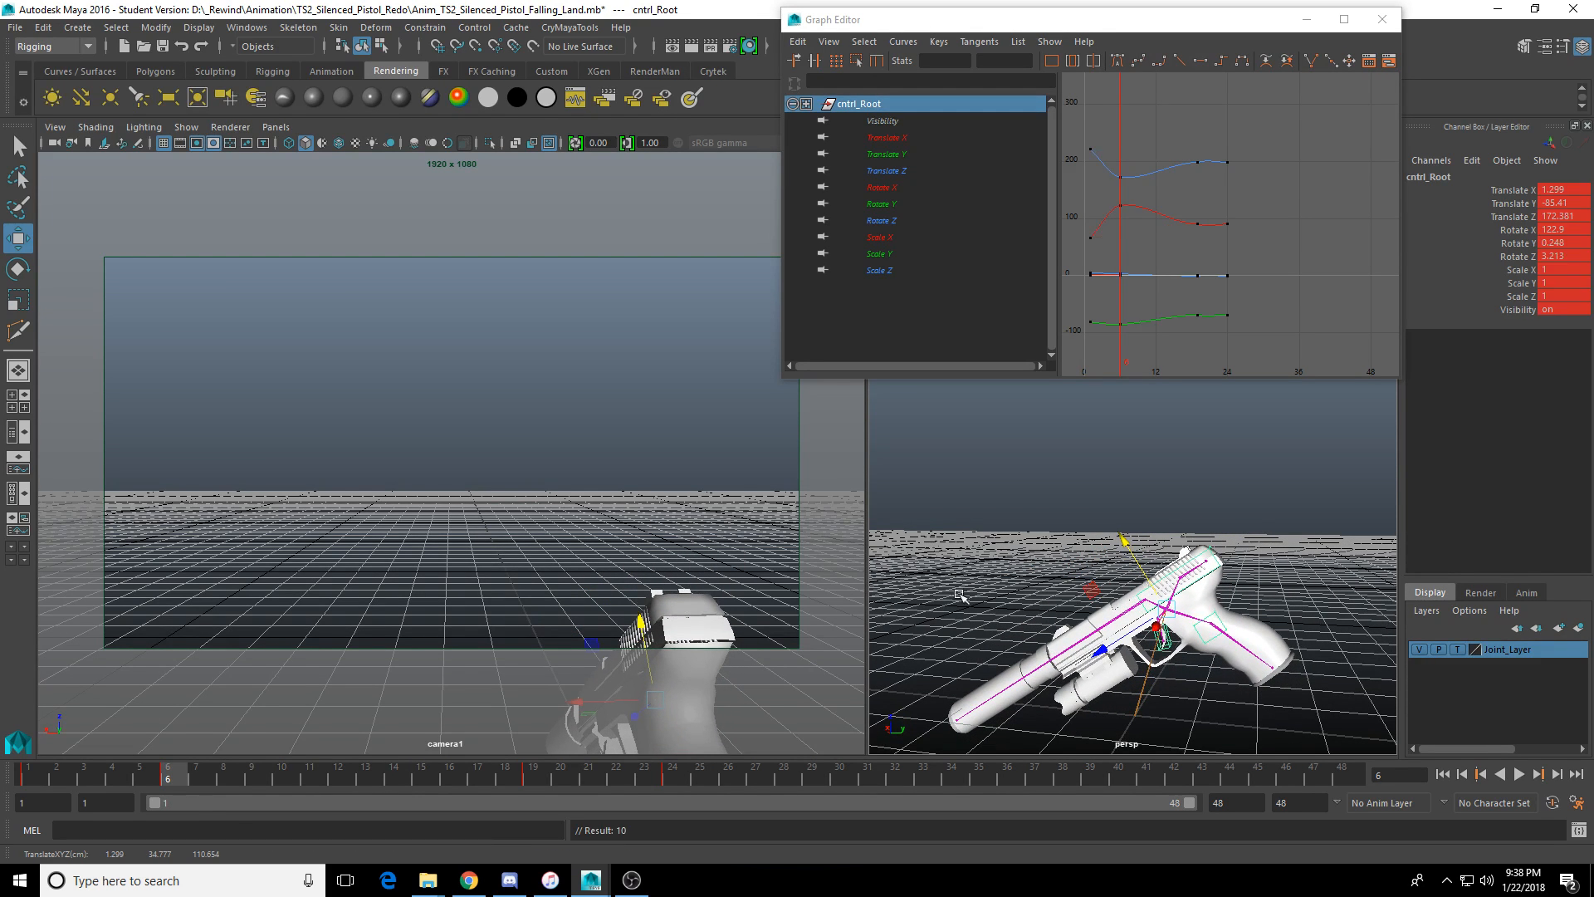
Lower the root control further at frame 6, to about 130 in Translate Z, and key the pose again.
key(alt+v)
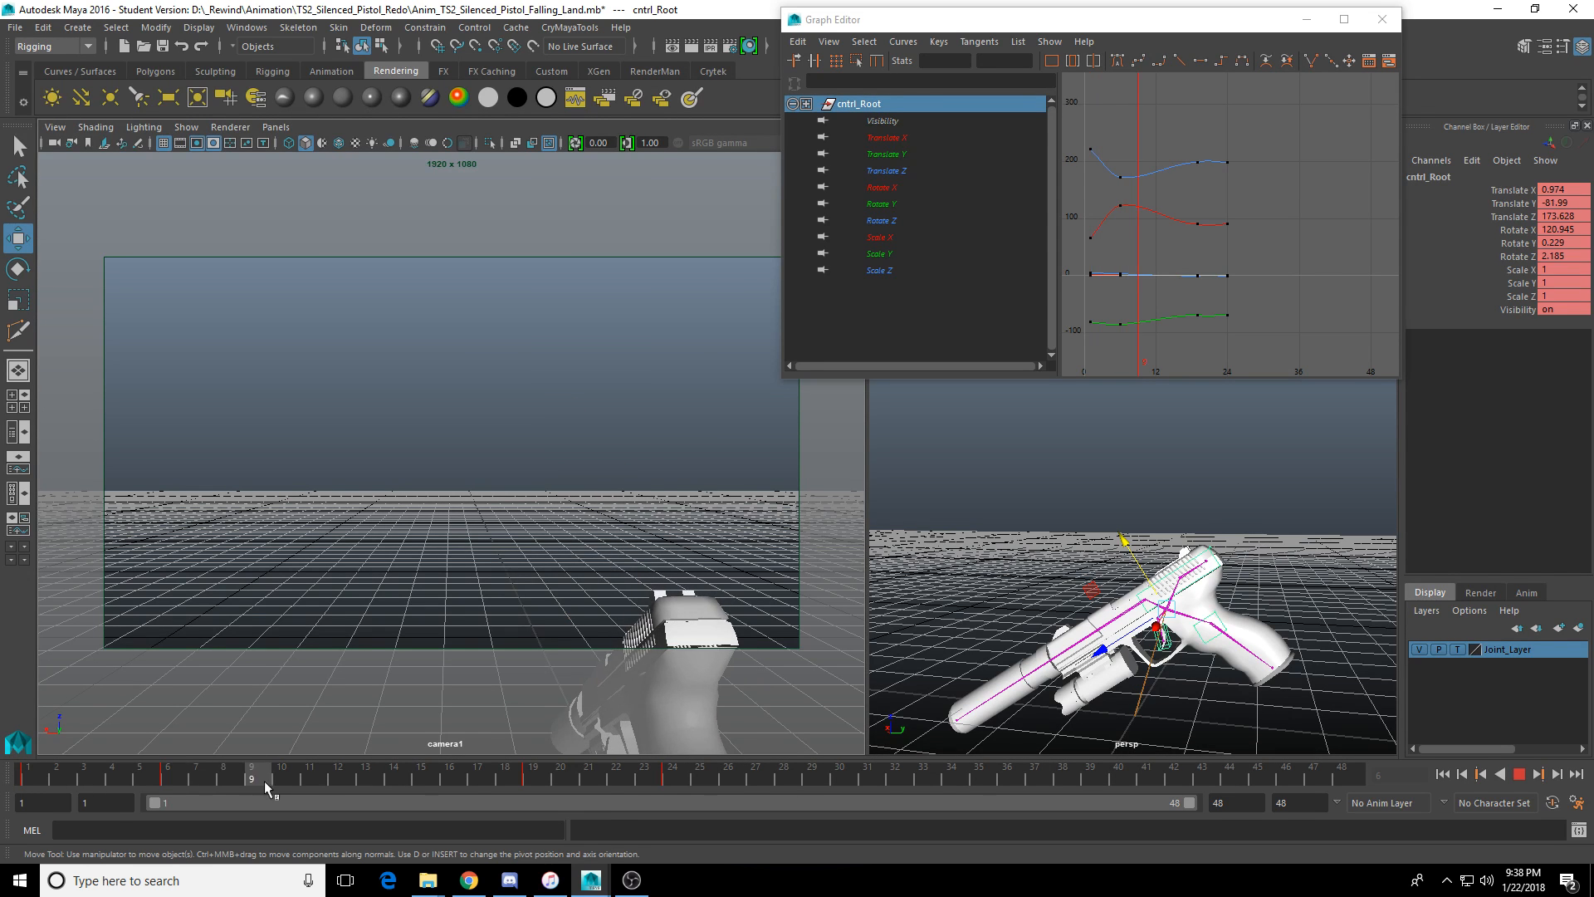
drag(264, 781, 177, 790)
drag(1124, 545, 1143, 574)
drag(1121, 671, 1100, 682)
key(s)
Play the motion from the start and shorten the playback range to end at frame 25.
drag(151, 778, 30, 778)
key(alt+v)
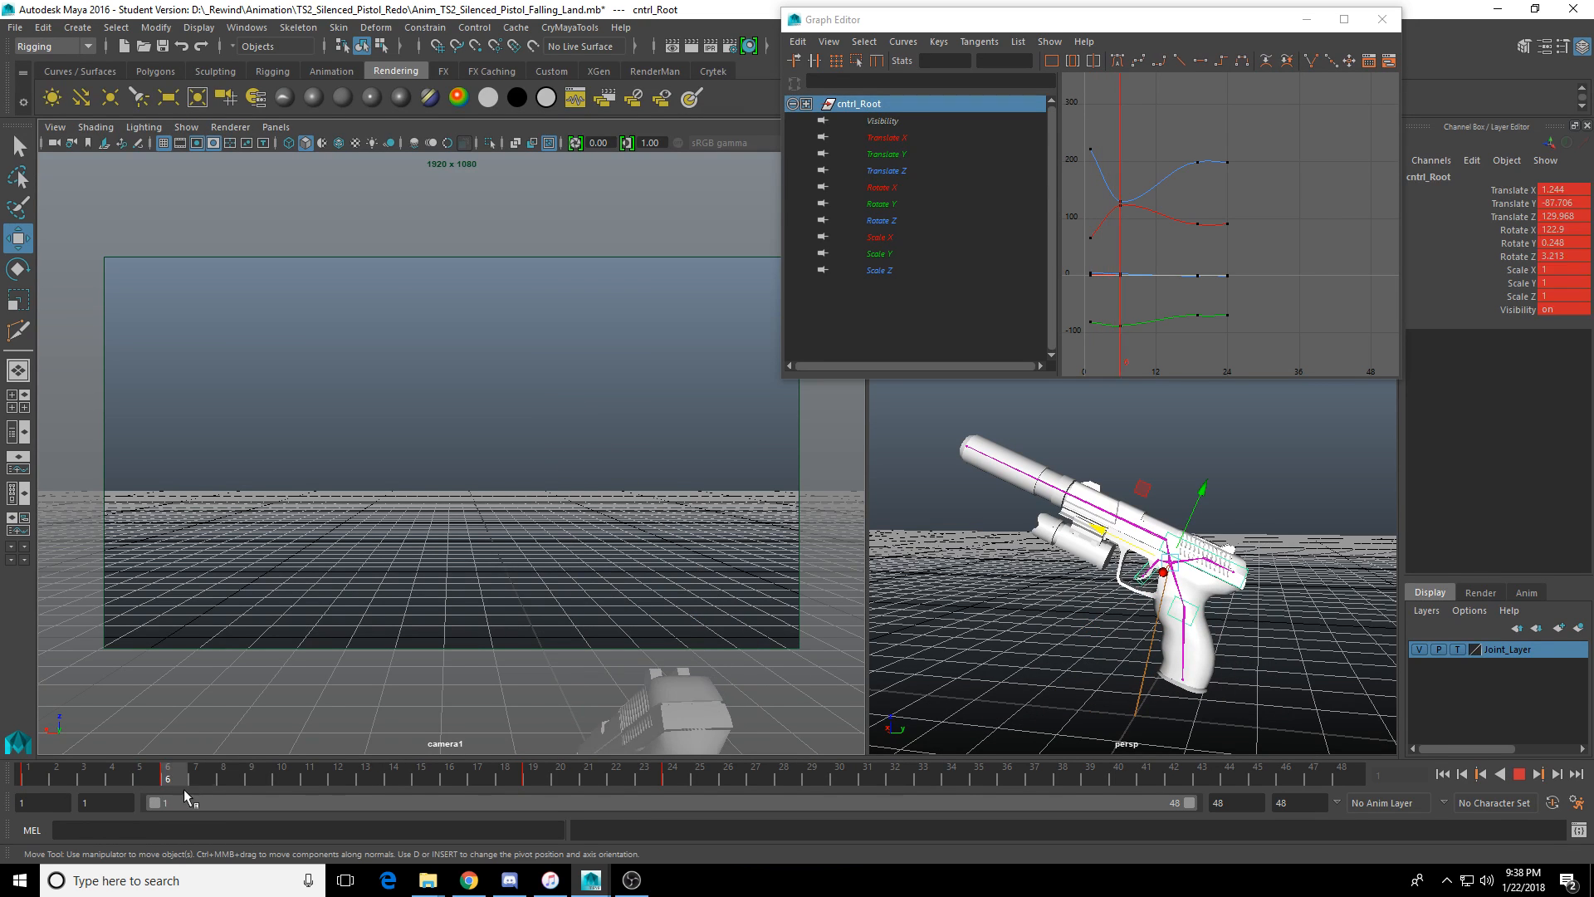
key(alt+v)
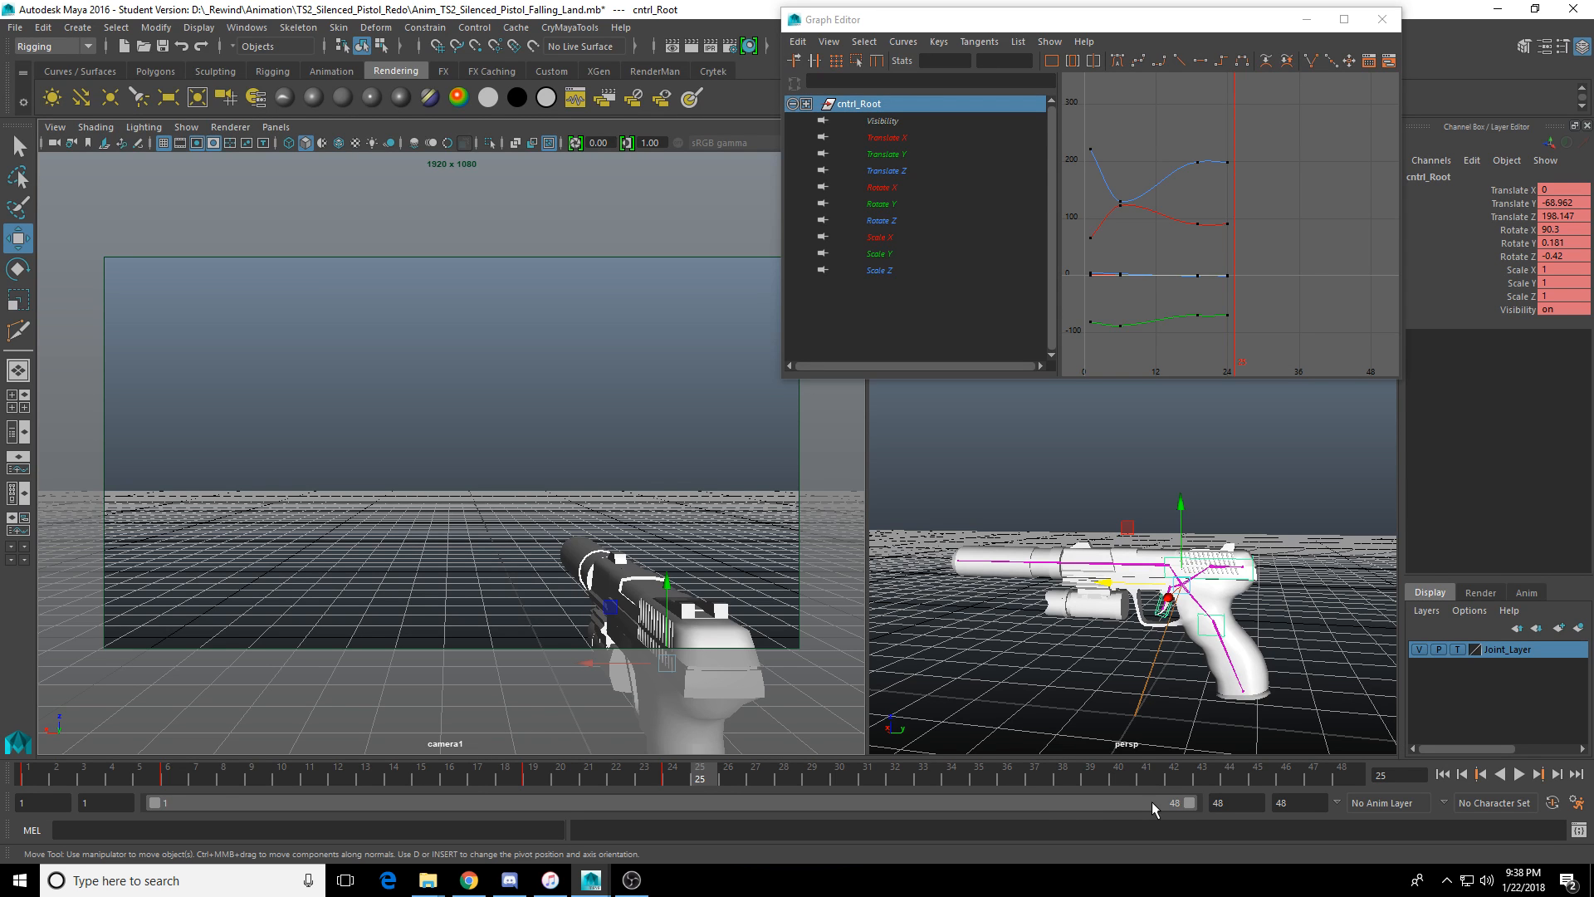
drag(1190, 802, 687, 802)
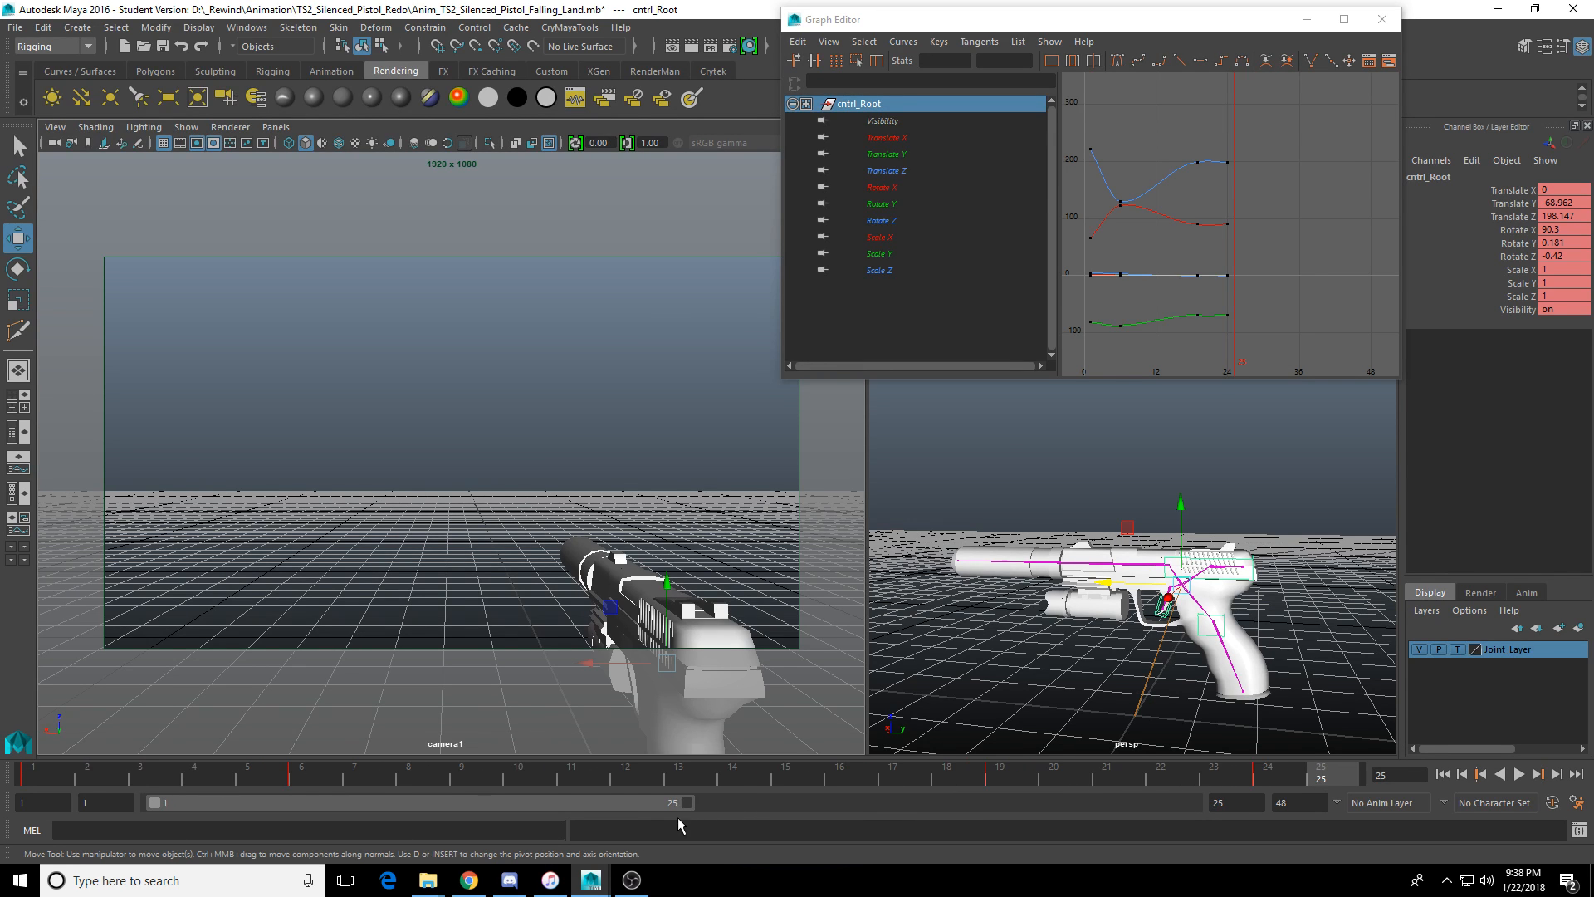
click(1524, 779)
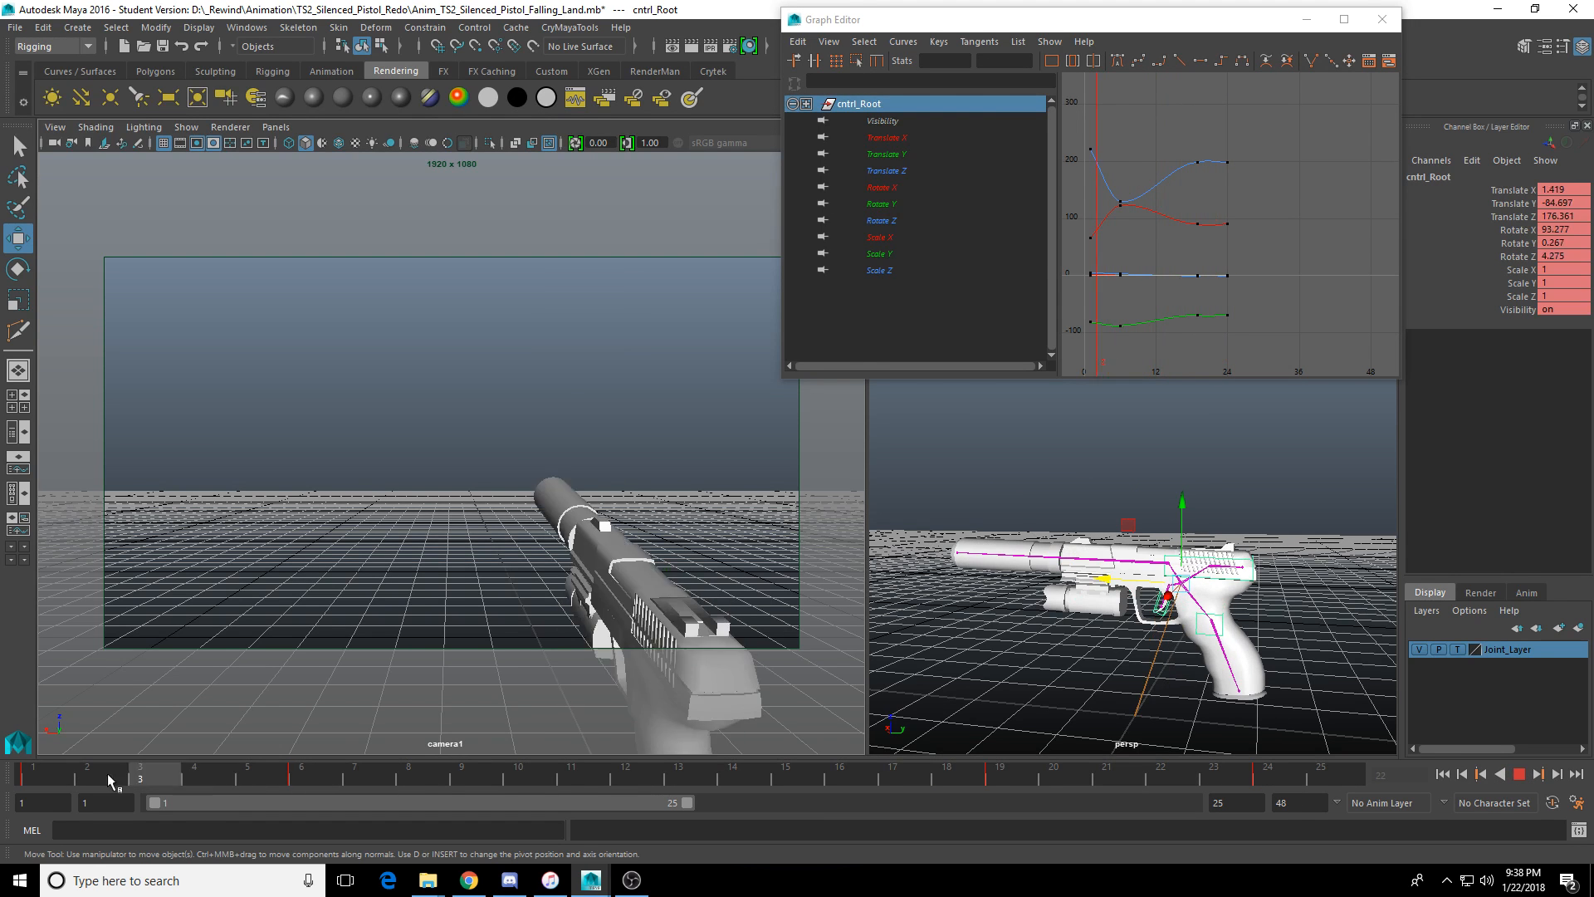
At frame 19, tilt the root control to about 86.6 in Rotate X, raise it to about 203.6 in Translate Z, and key it.
drag(301, 784, 996, 793)
key(e)
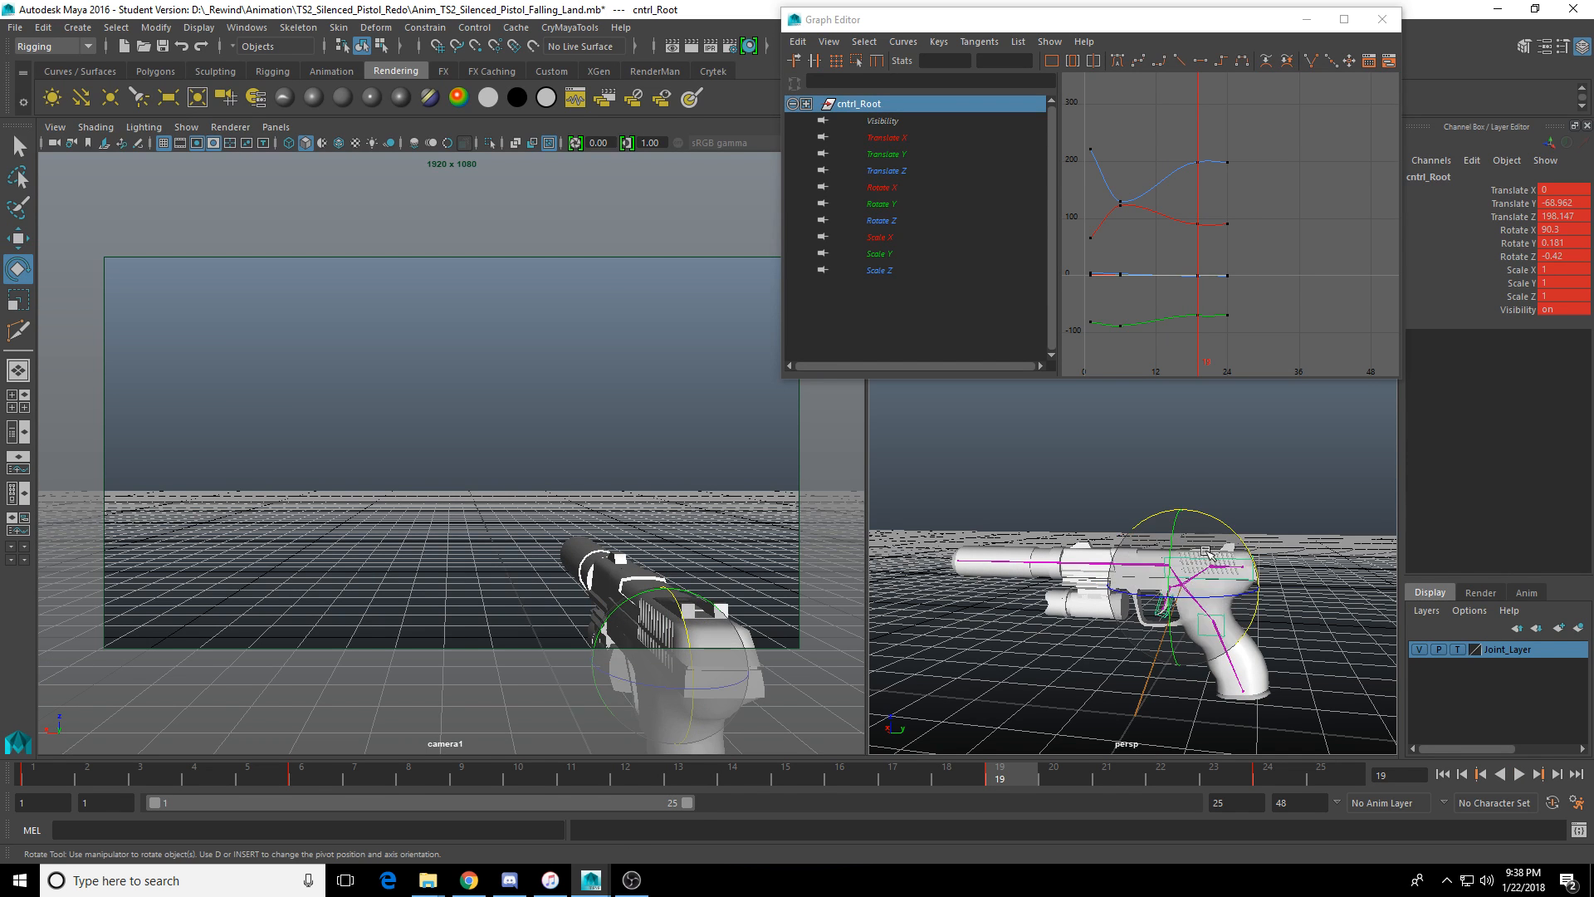
alt+drag(1162, 573, 1180, 501)
key(w)
key(s)
Make the tangents of all the root control's frame 1 keys linear in the Graph Editor.
drag(1110, 119, 1079, 363)
right_click(1095, 287)
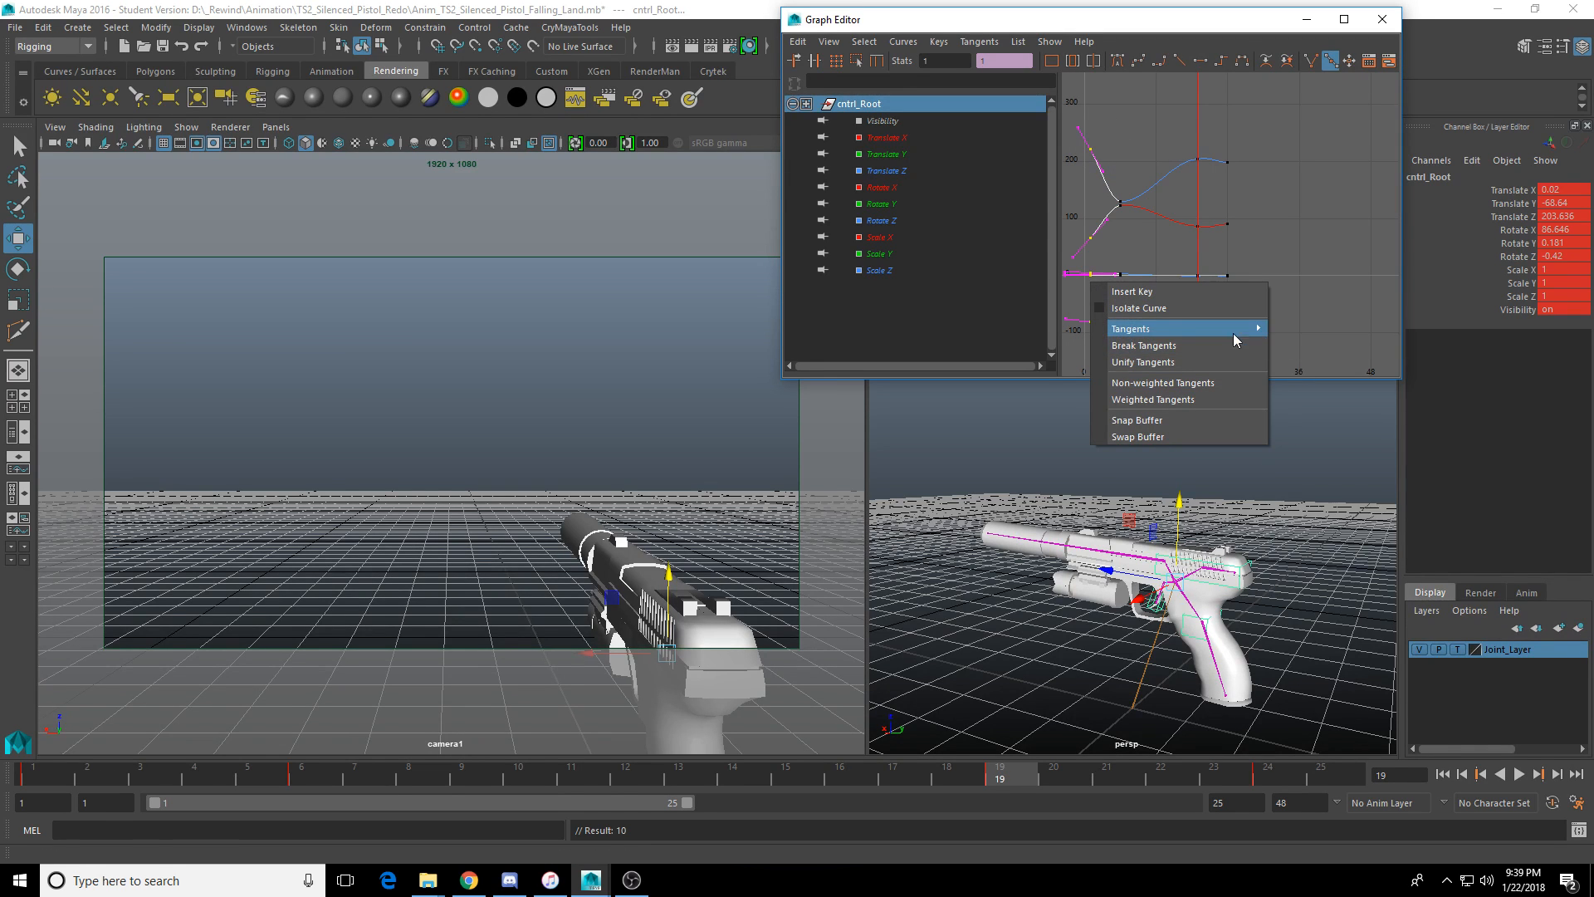
mouse_move(1146, 330)
click(1332, 377)
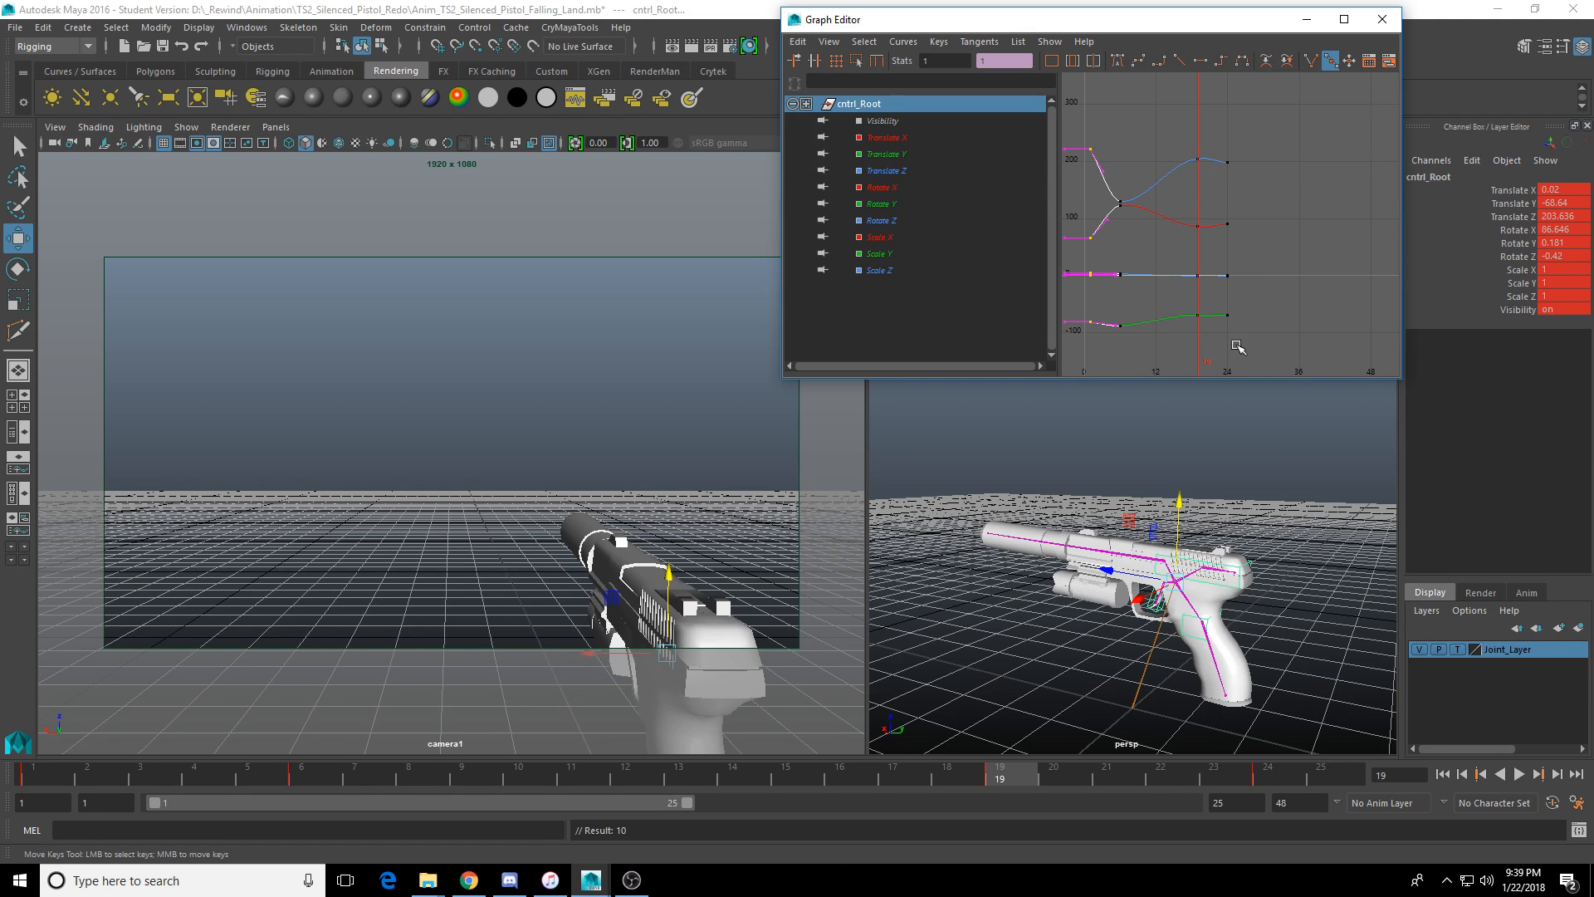
Play back the landing motion and trim the playback range to end at frame 24.
click(1520, 776)
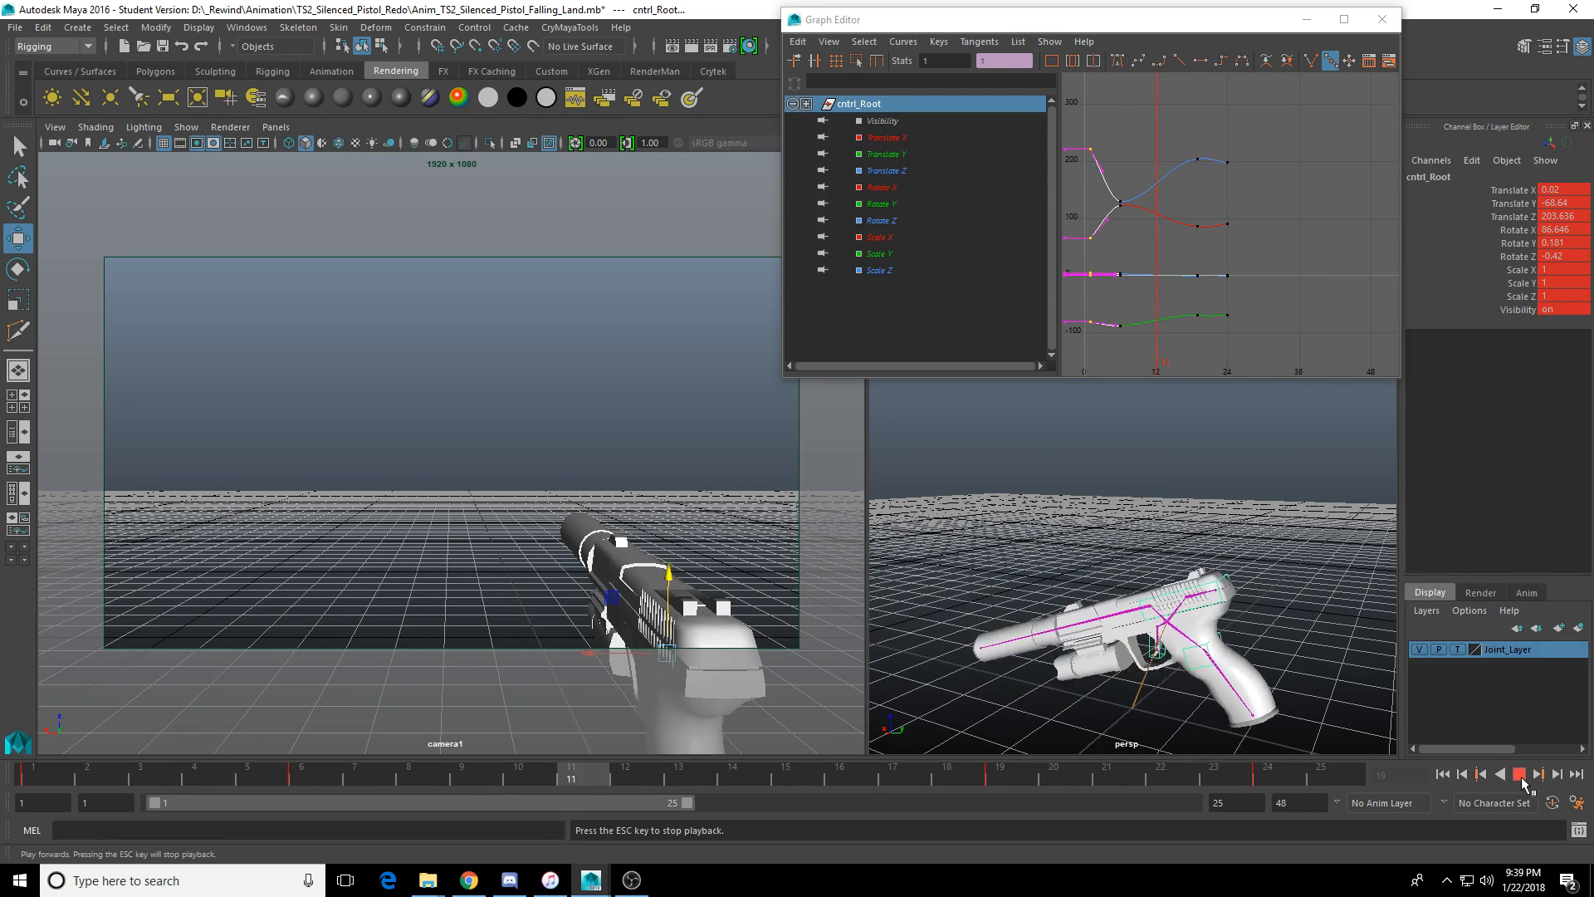
click(1521, 779)
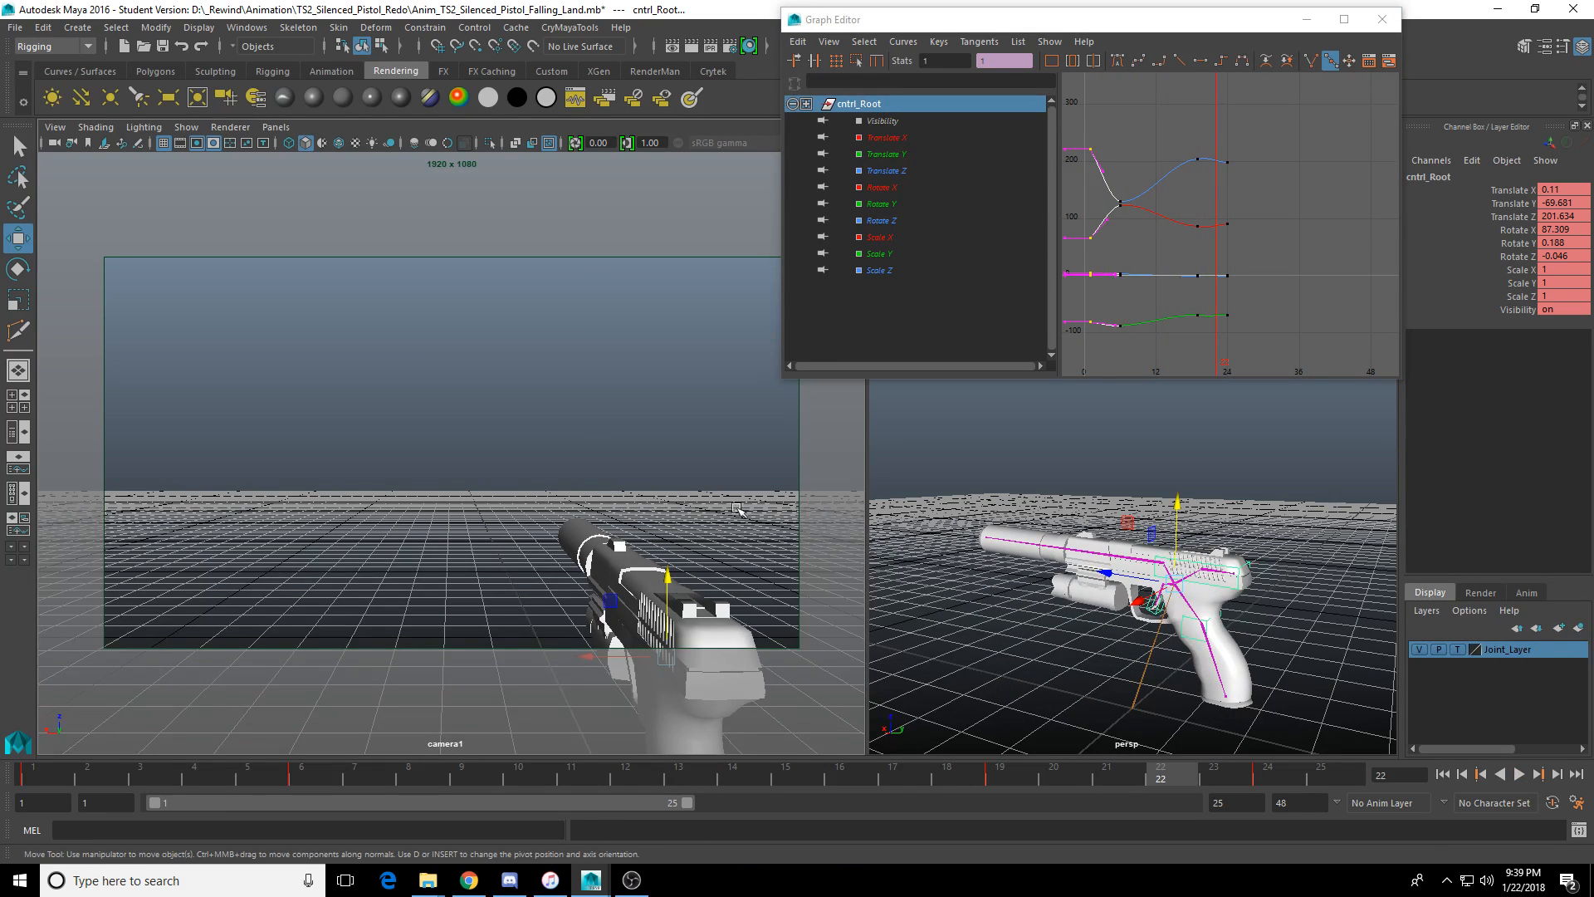
click(1520, 780)
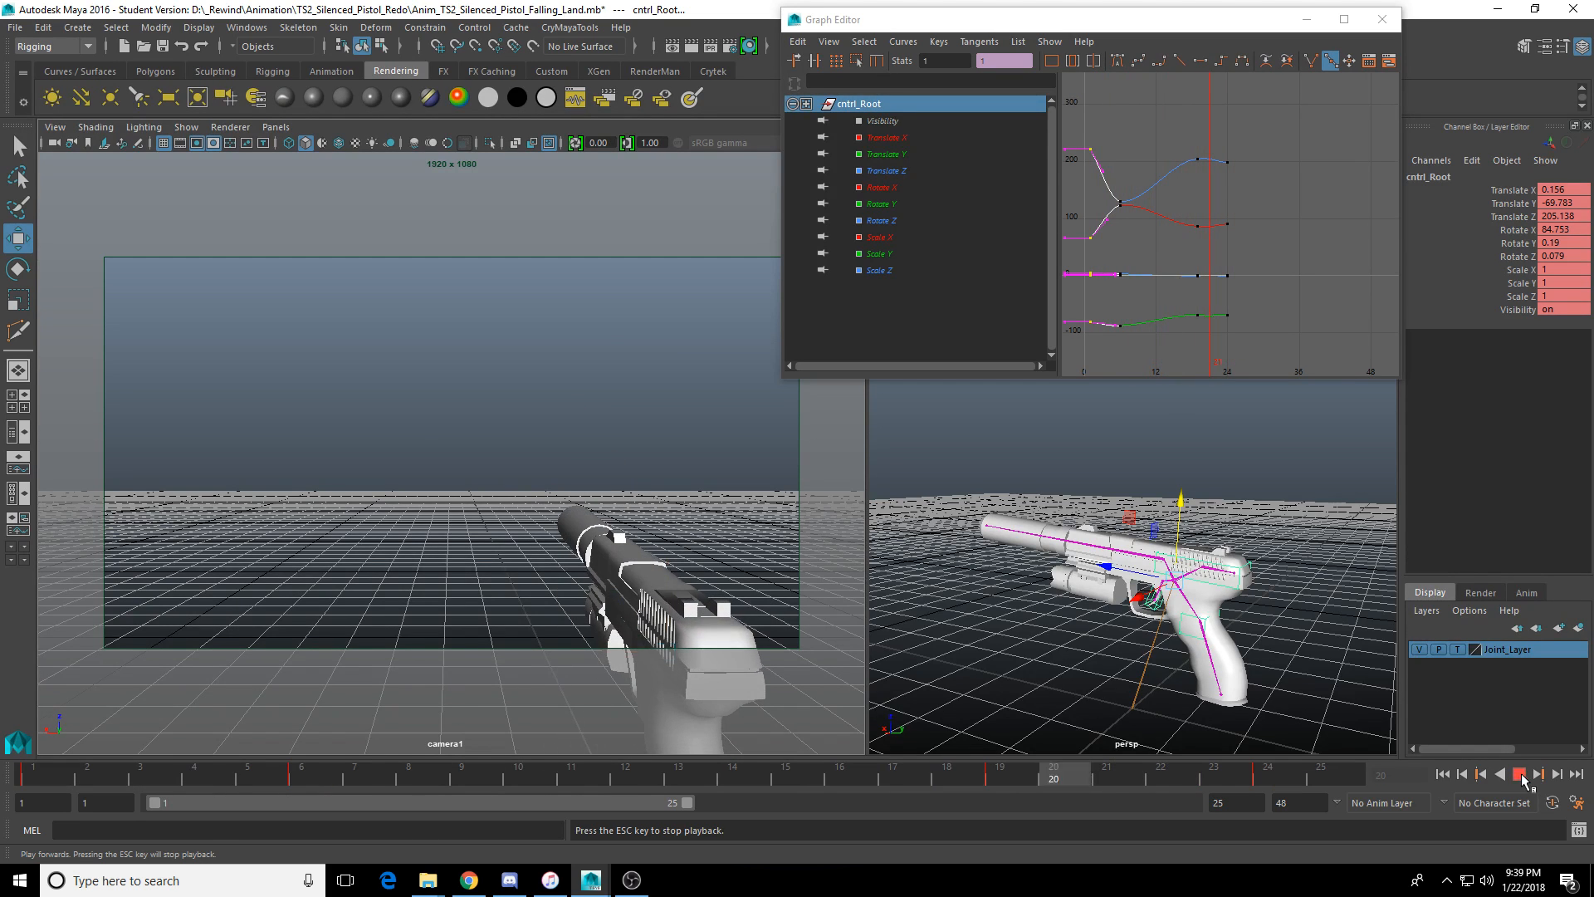
click(1520, 775)
drag(678, 802, 672, 810)
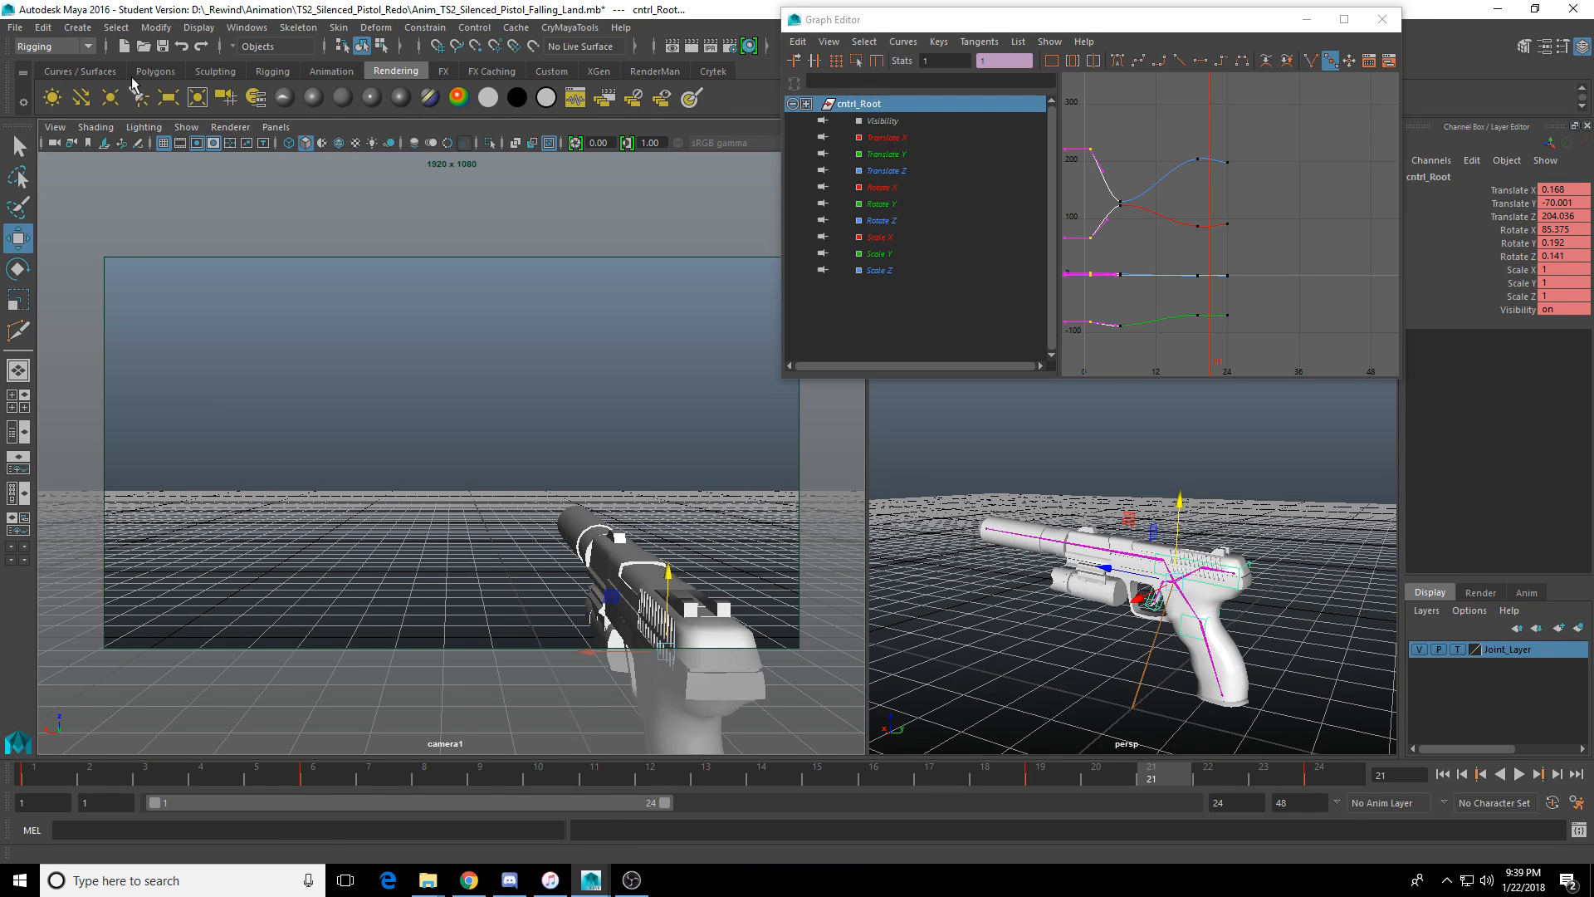
click(1518, 774)
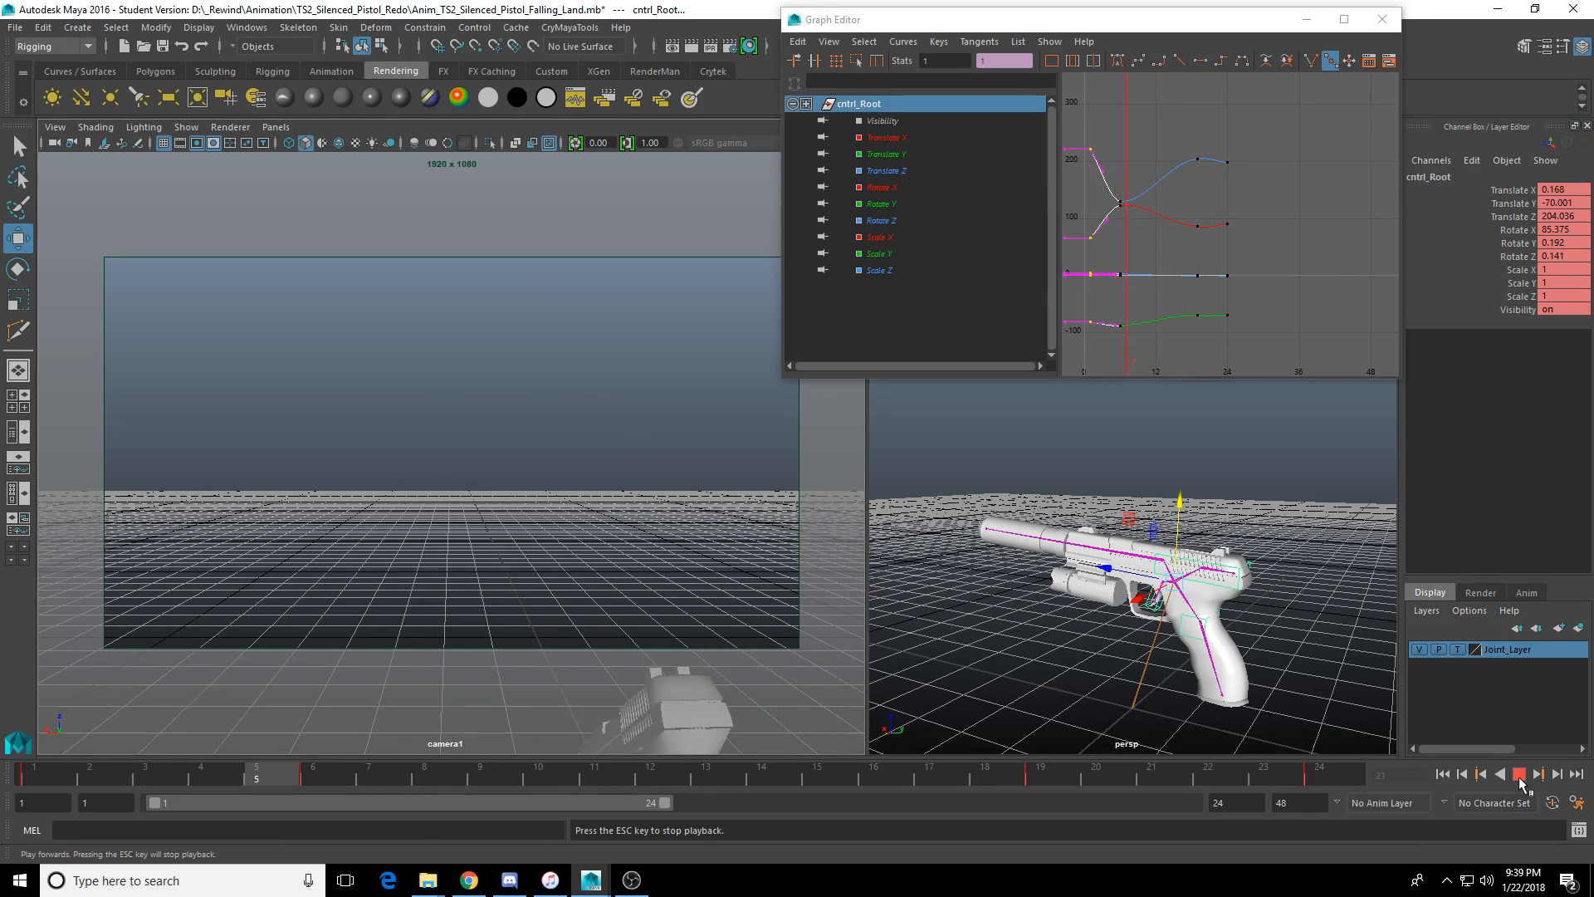
click(1518, 773)
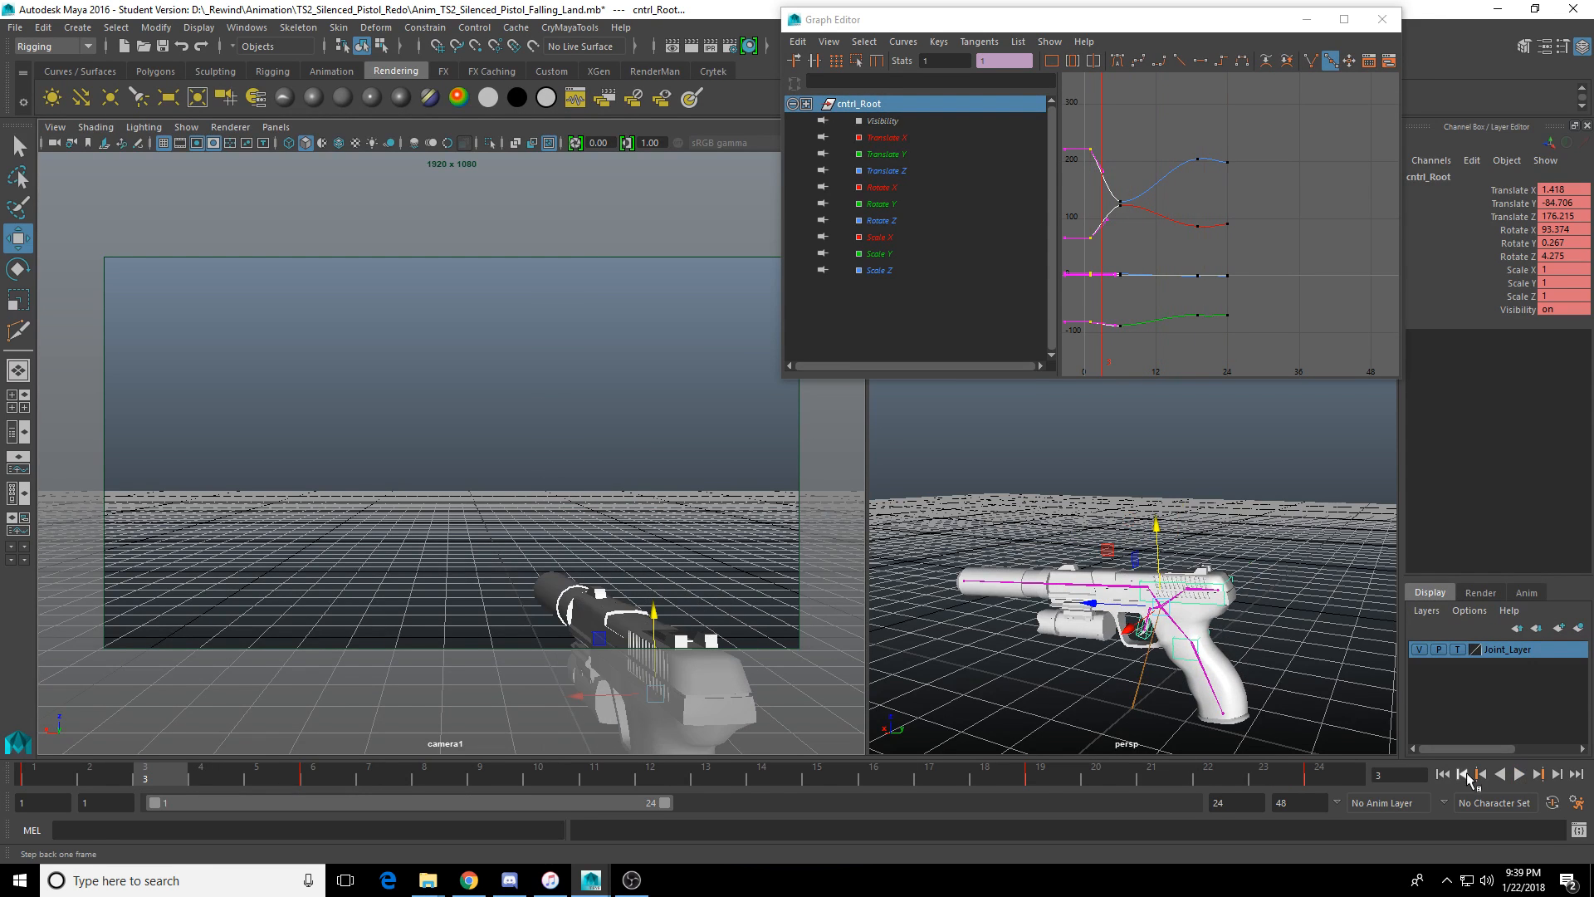
Save the Falling_Land scene and open Anim_TS2_Silenced_Pistol_Firing.mb.
click(163, 45)
click(745, 455)
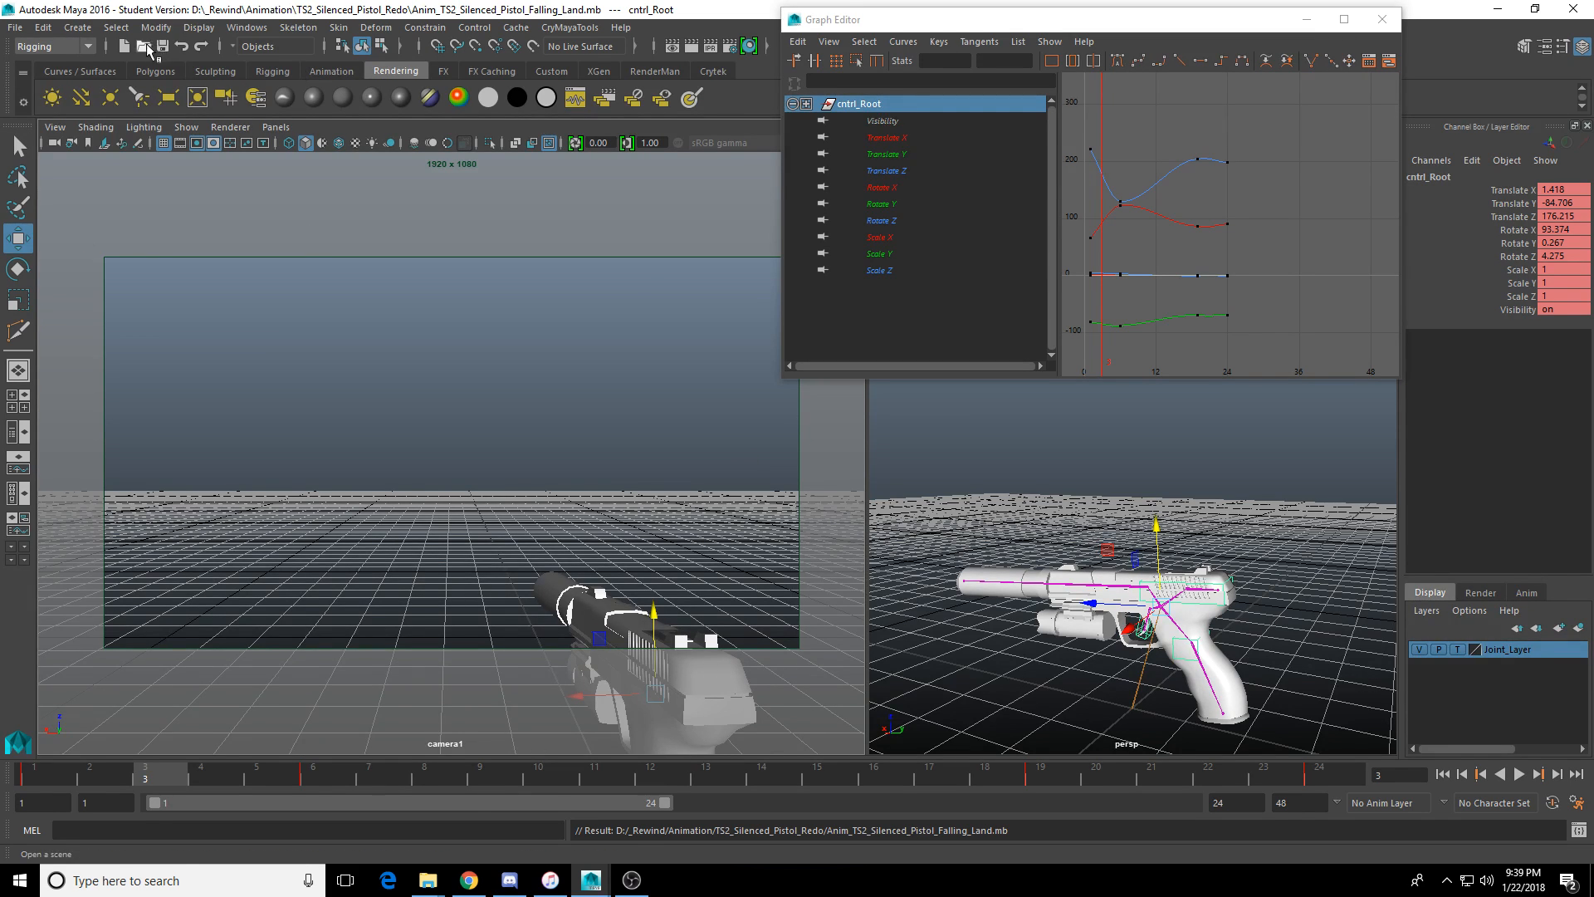
key(ctrl+o)
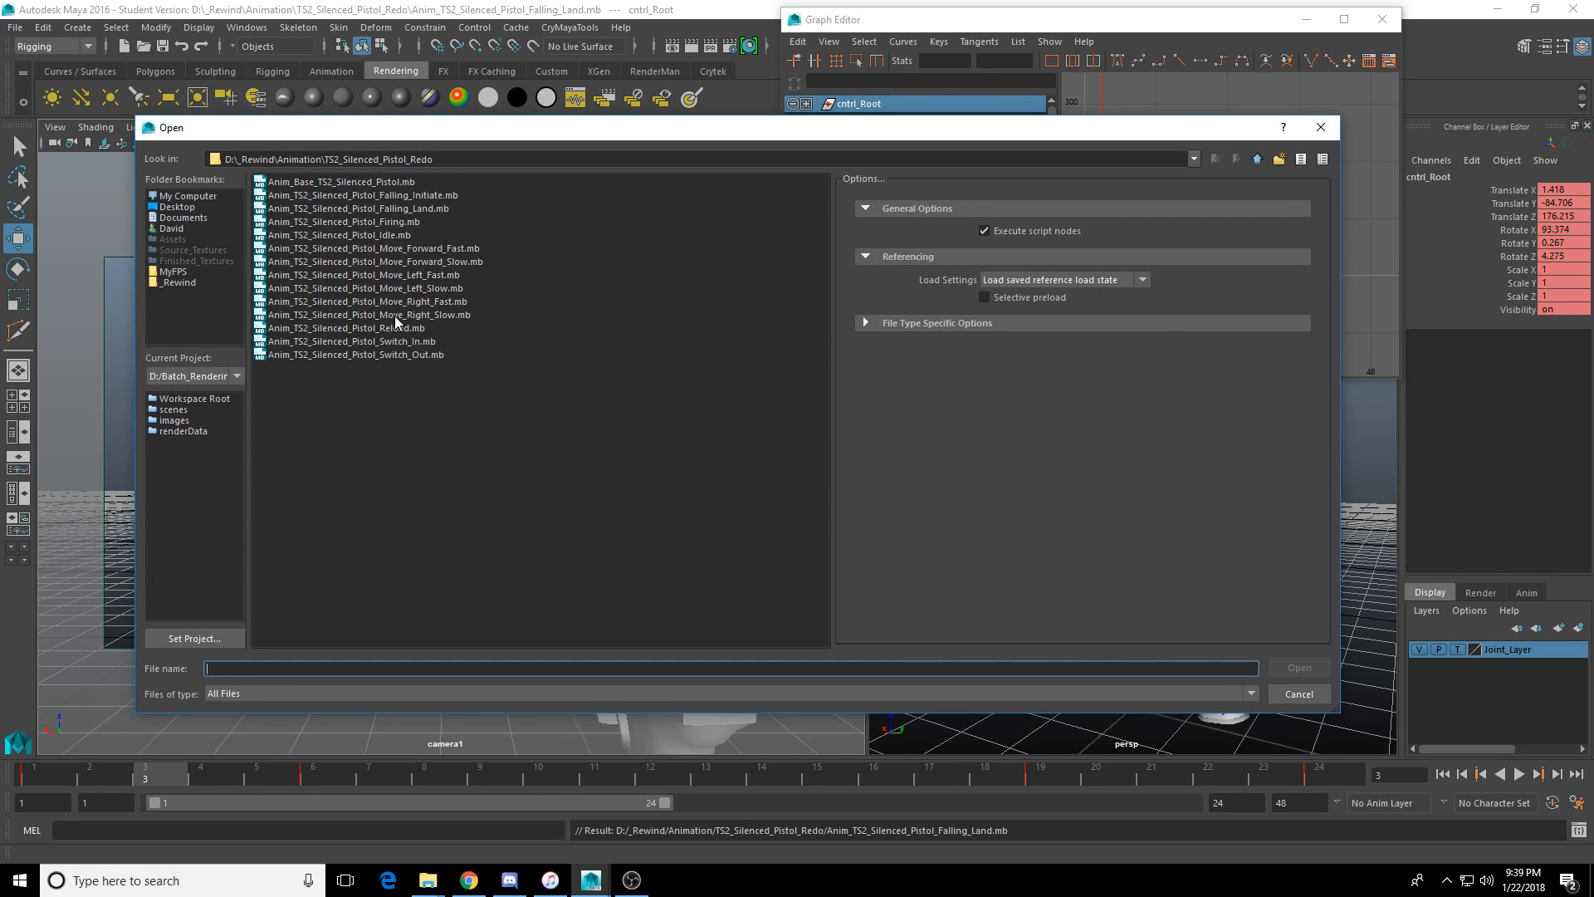
click(415, 209)
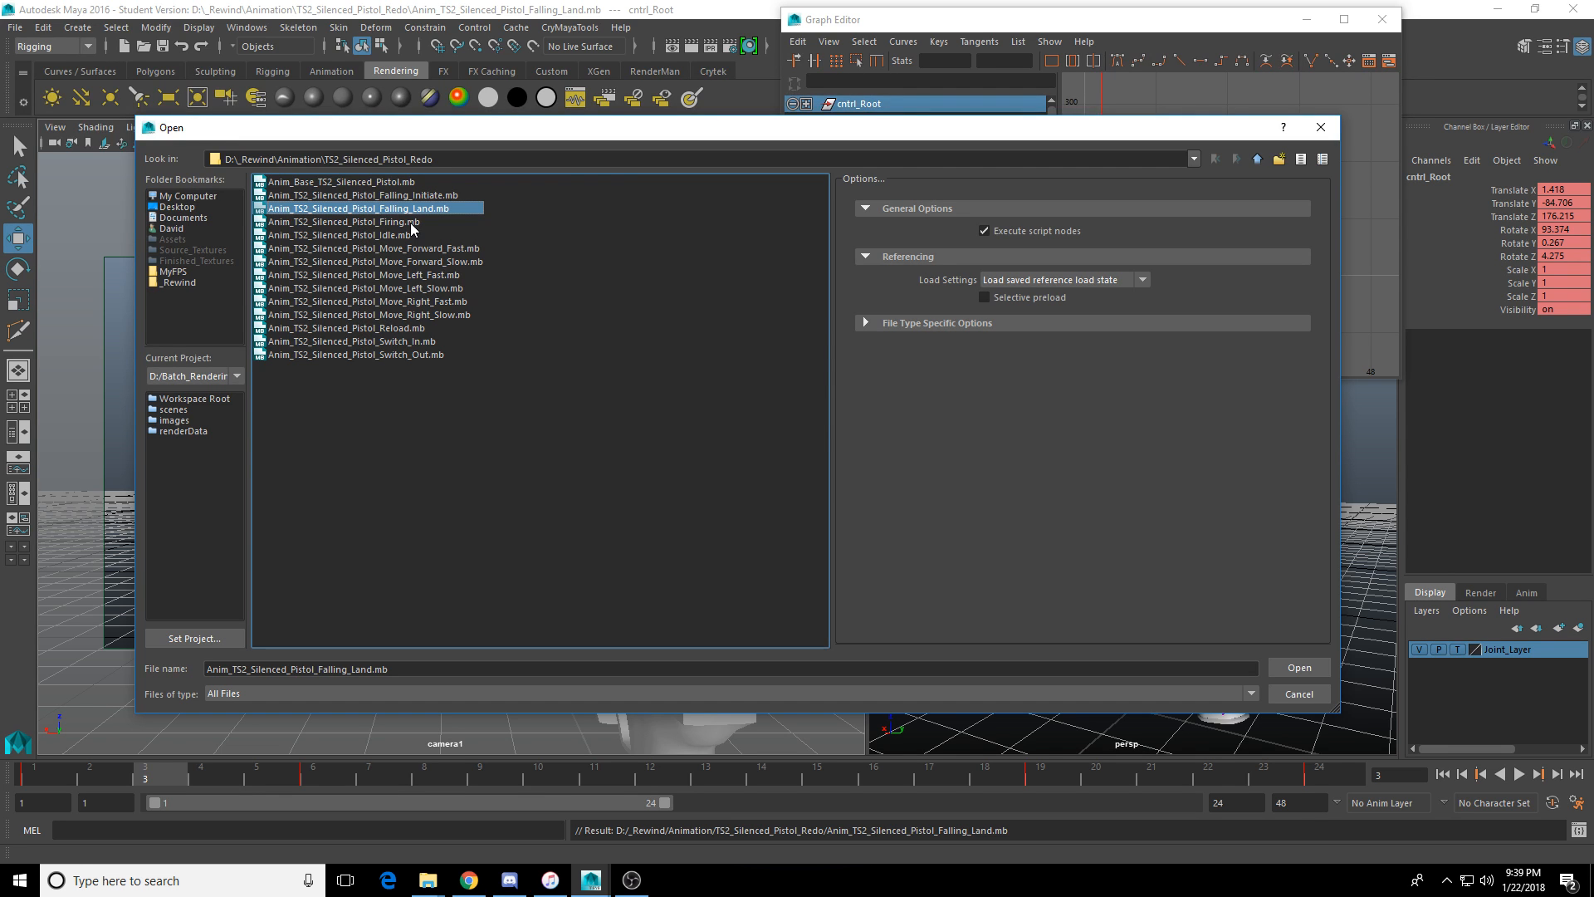
click(384, 301)
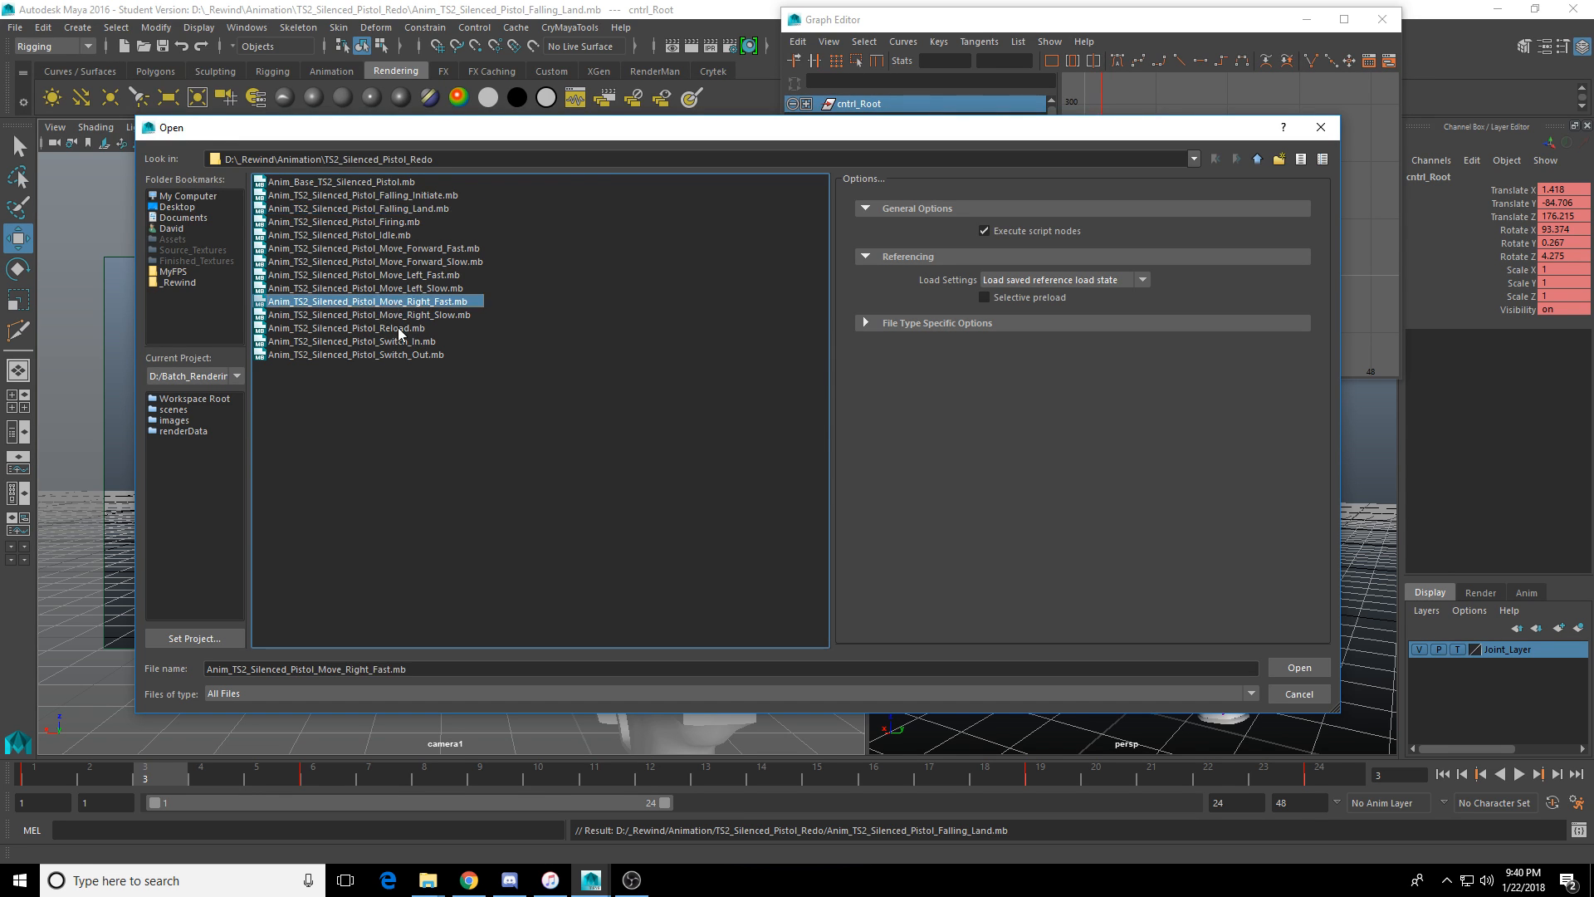
click(397, 327)
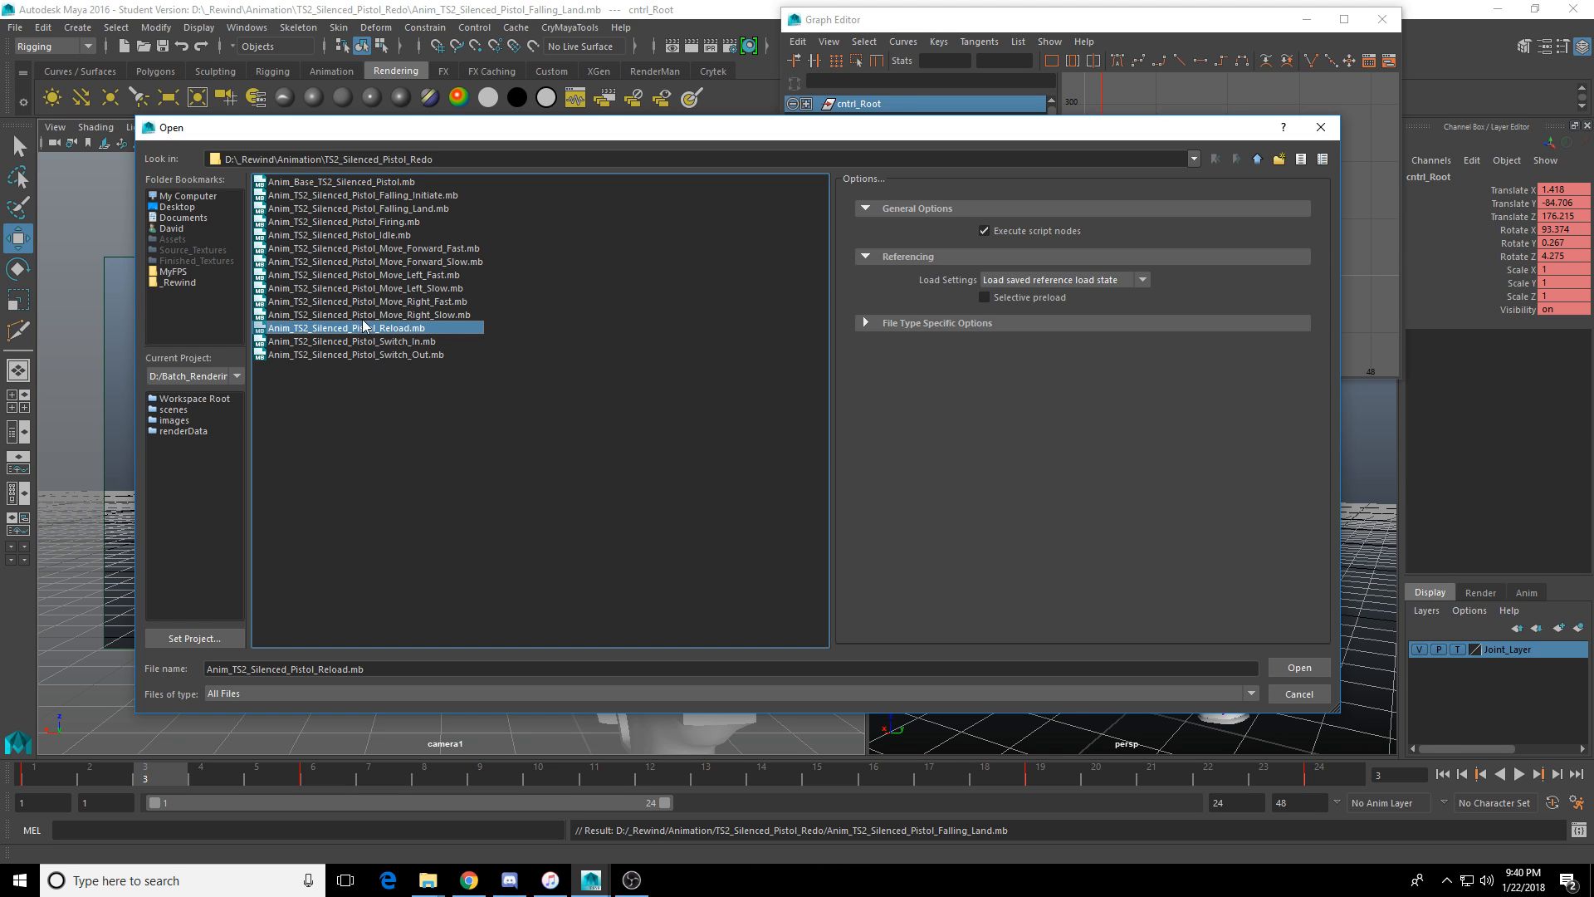
double_click(401, 219)
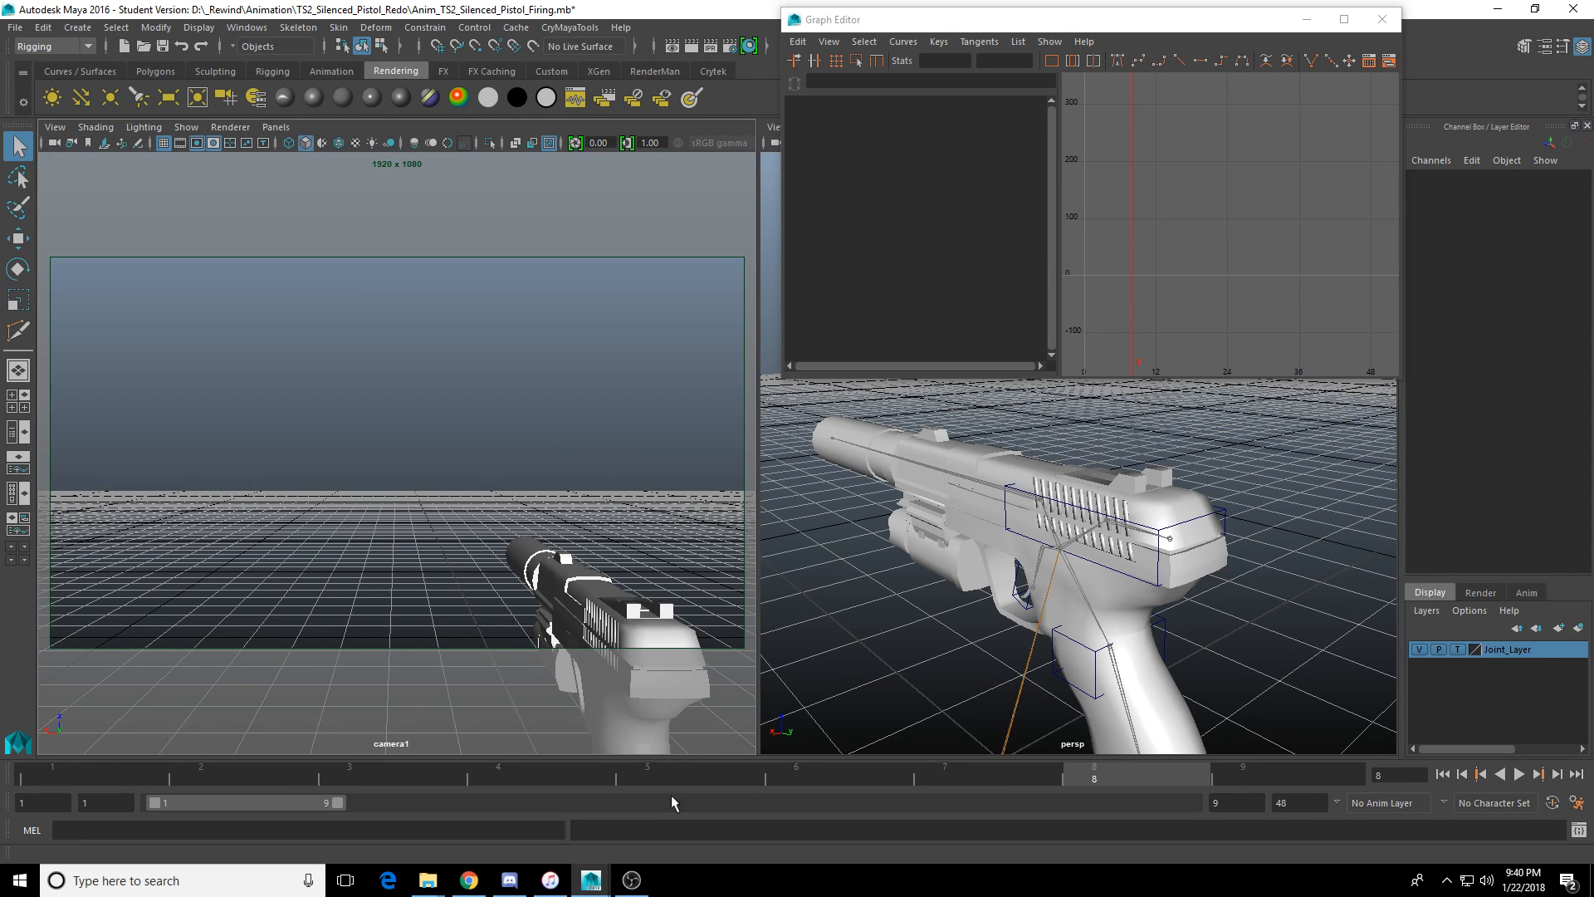
Play the Firing animation from frame 1 to review the pistol's motion.
click(1443, 773)
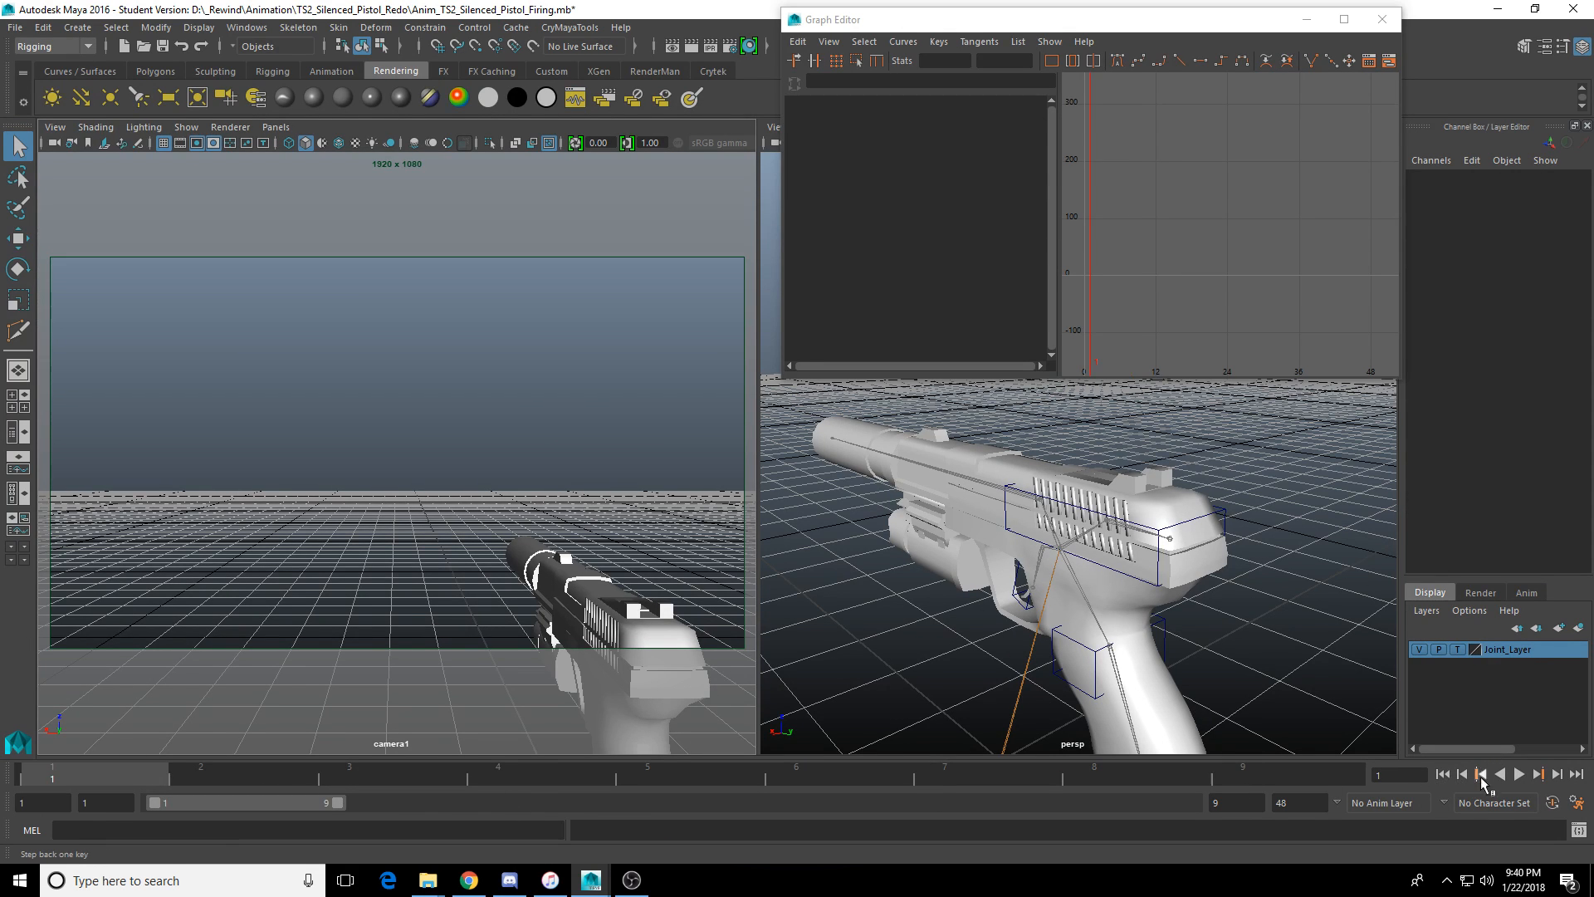
click(1518, 776)
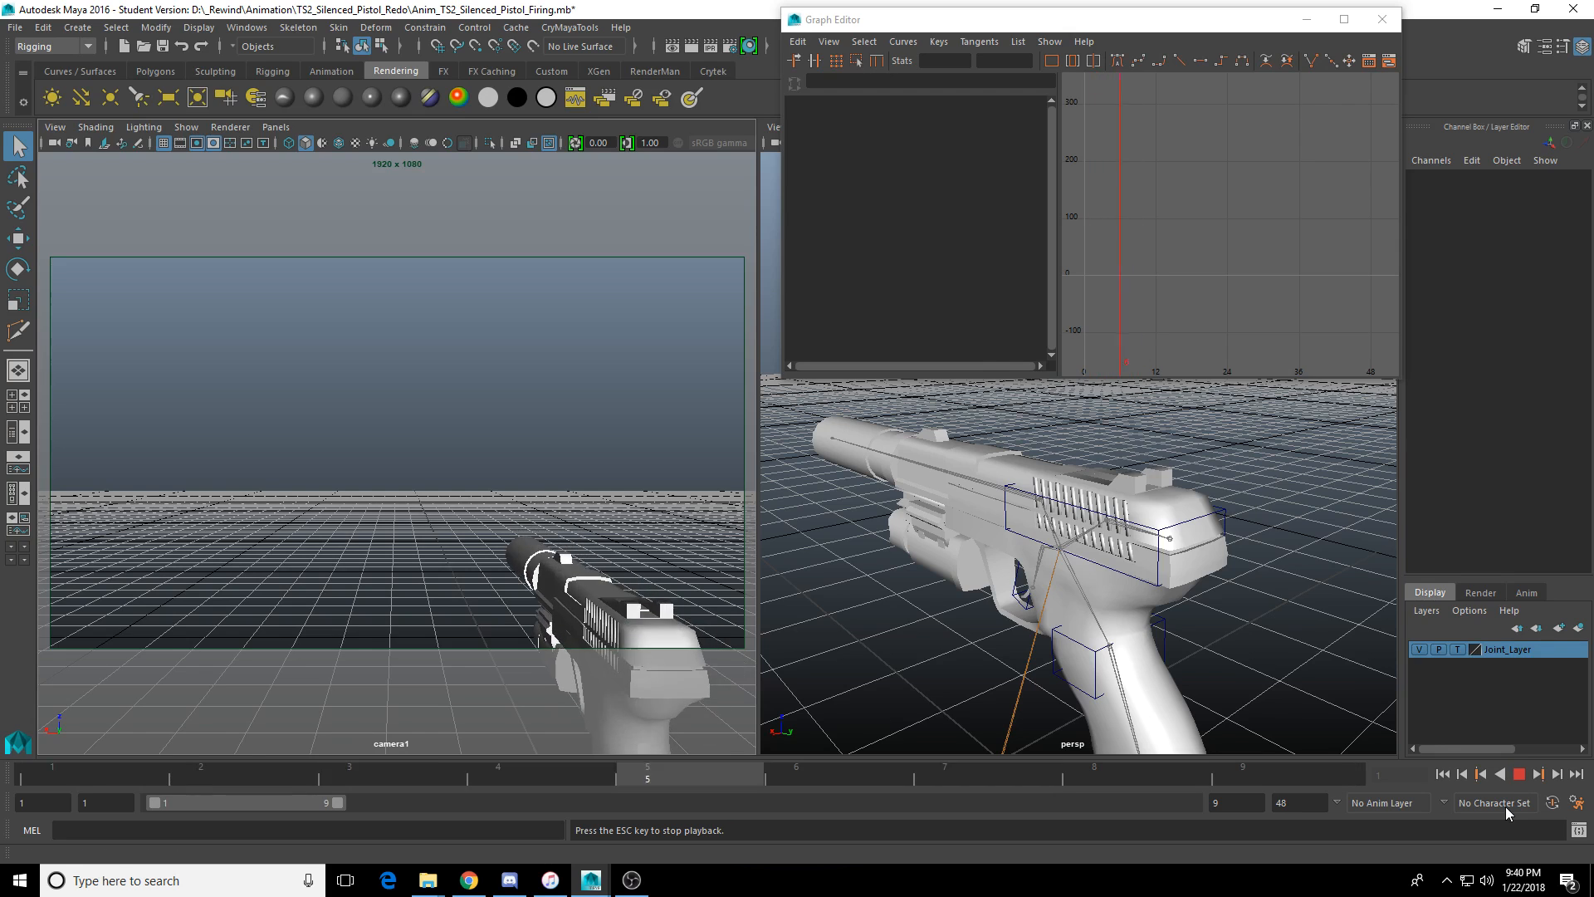
key(Escape)
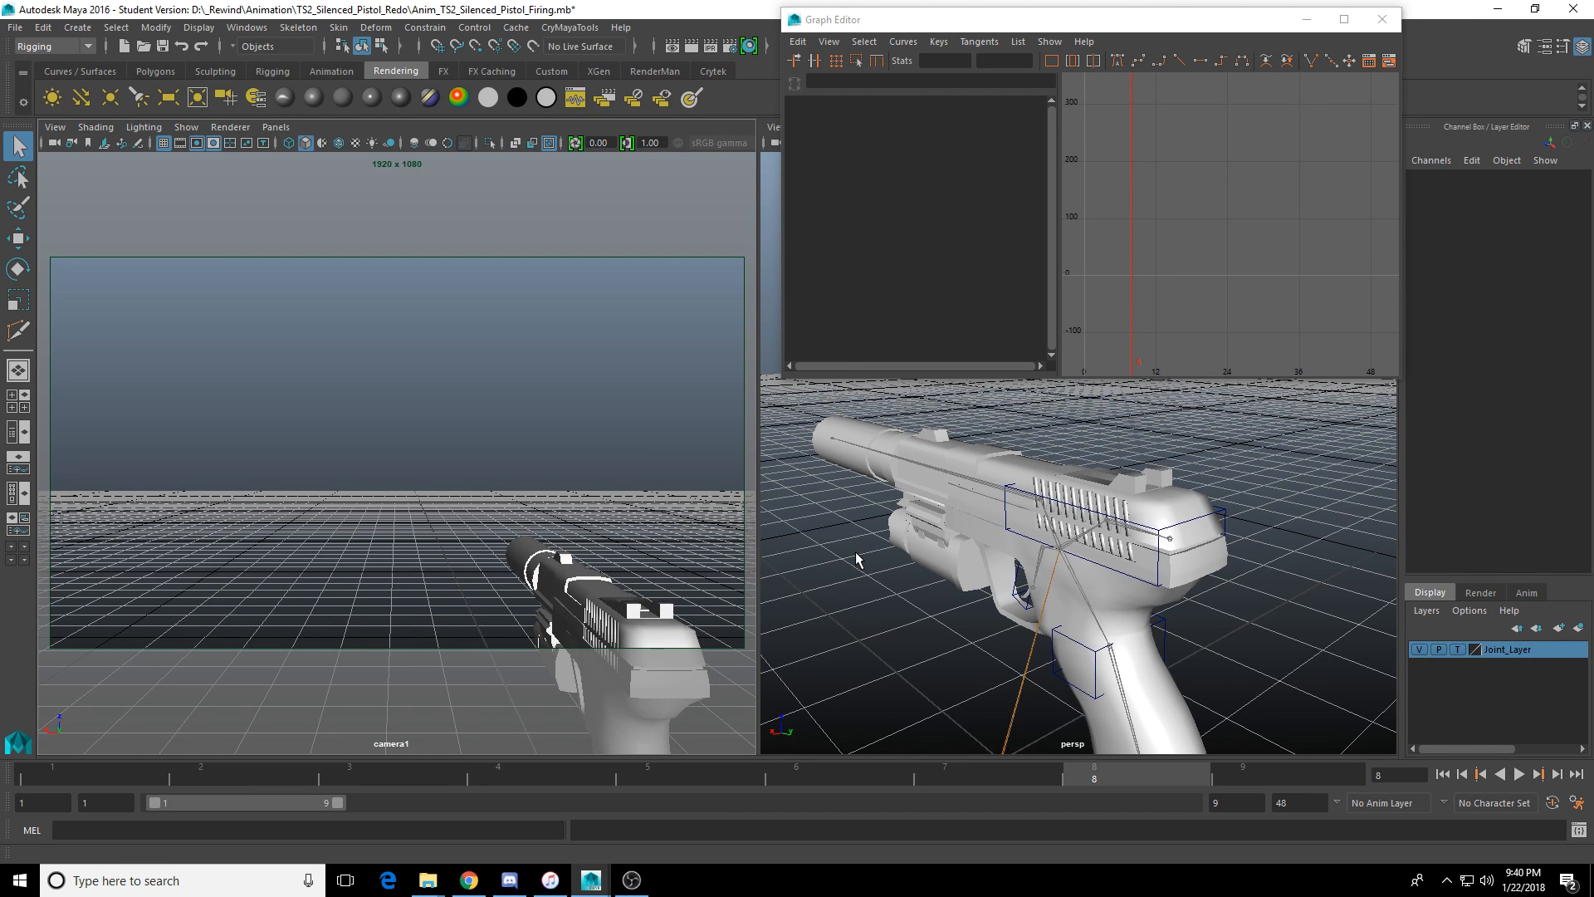
drag(1261, 27, 1262, 30)
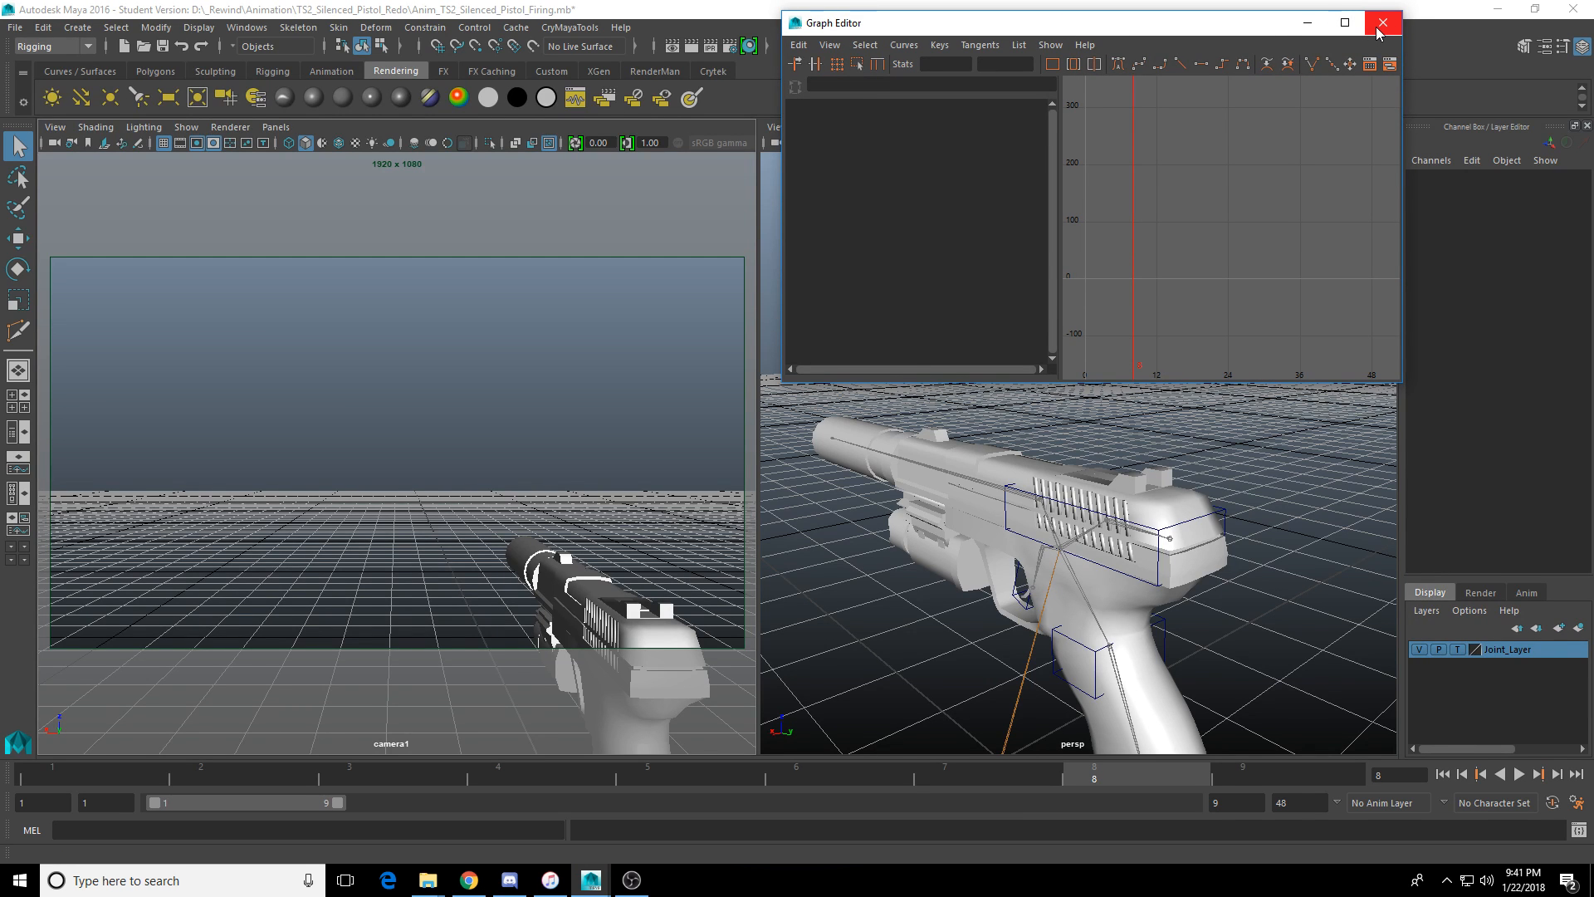
Try to duplicate the pistol's root control together with its input graph using Duplicate Special, and undo the attempt.
scroll(1048, 531, down, 5)
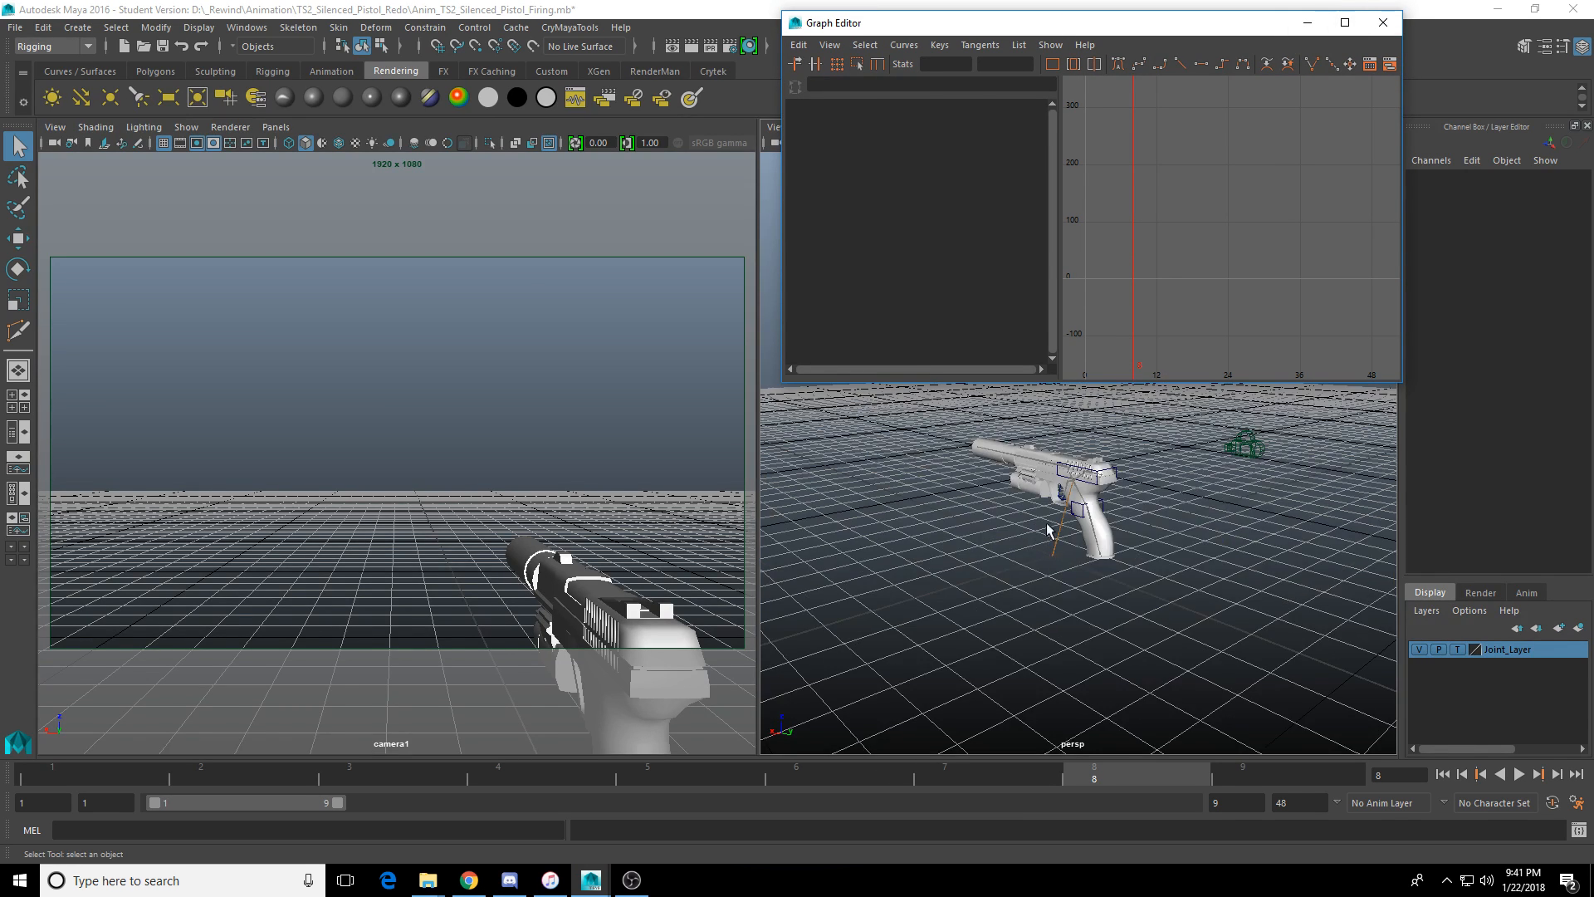
alt+drag(1049, 532, 1050, 575)
click(1061, 637)
click(1245, 634)
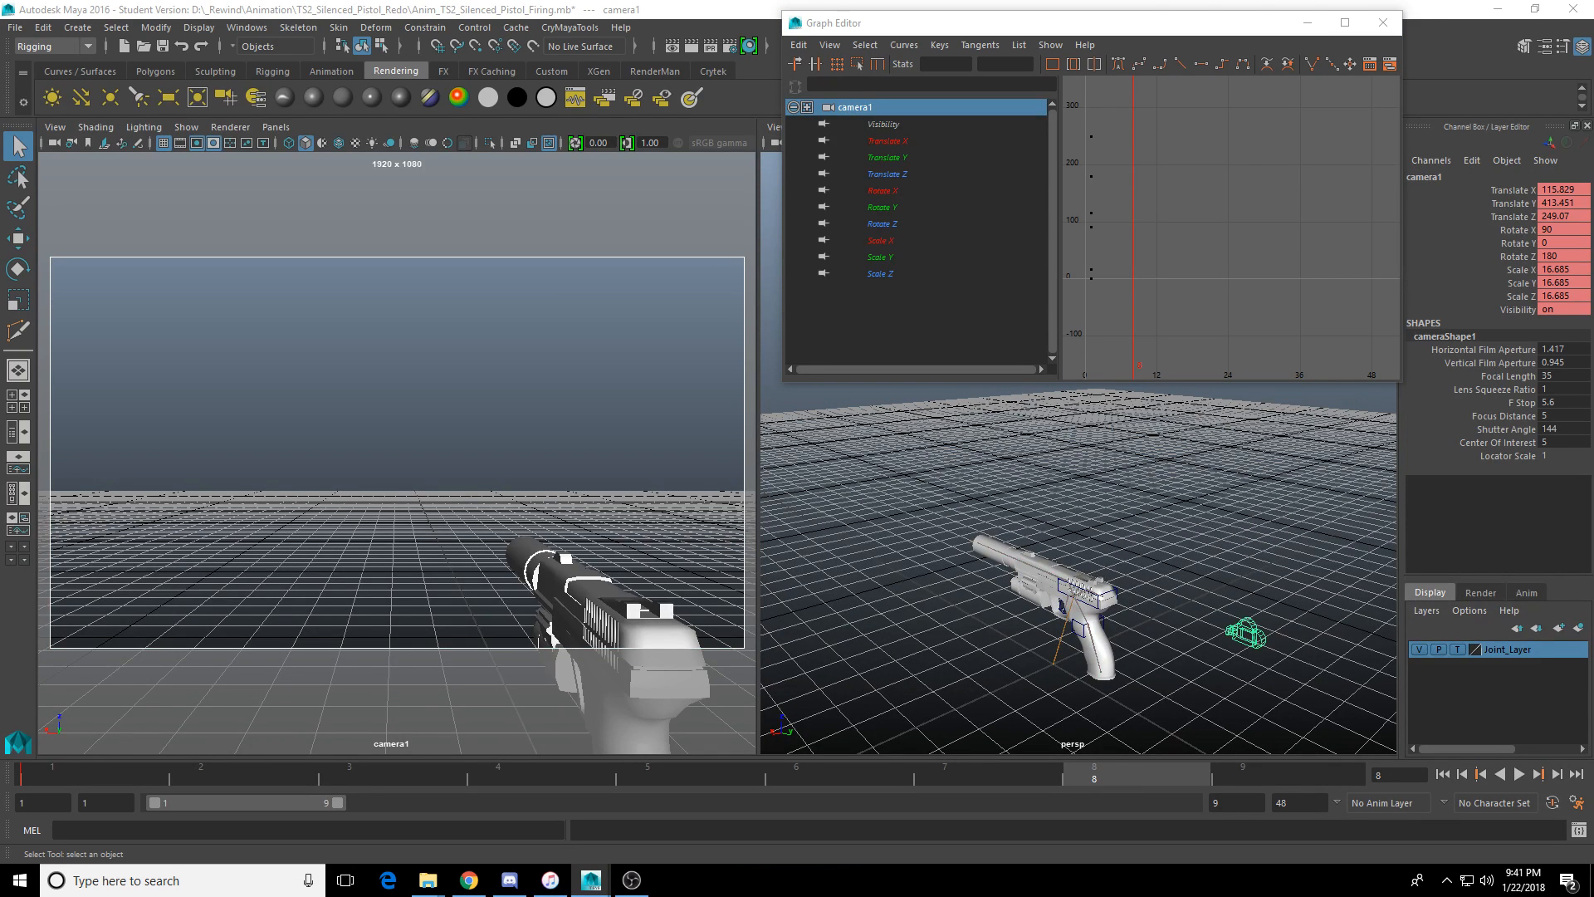
click(1120, 608)
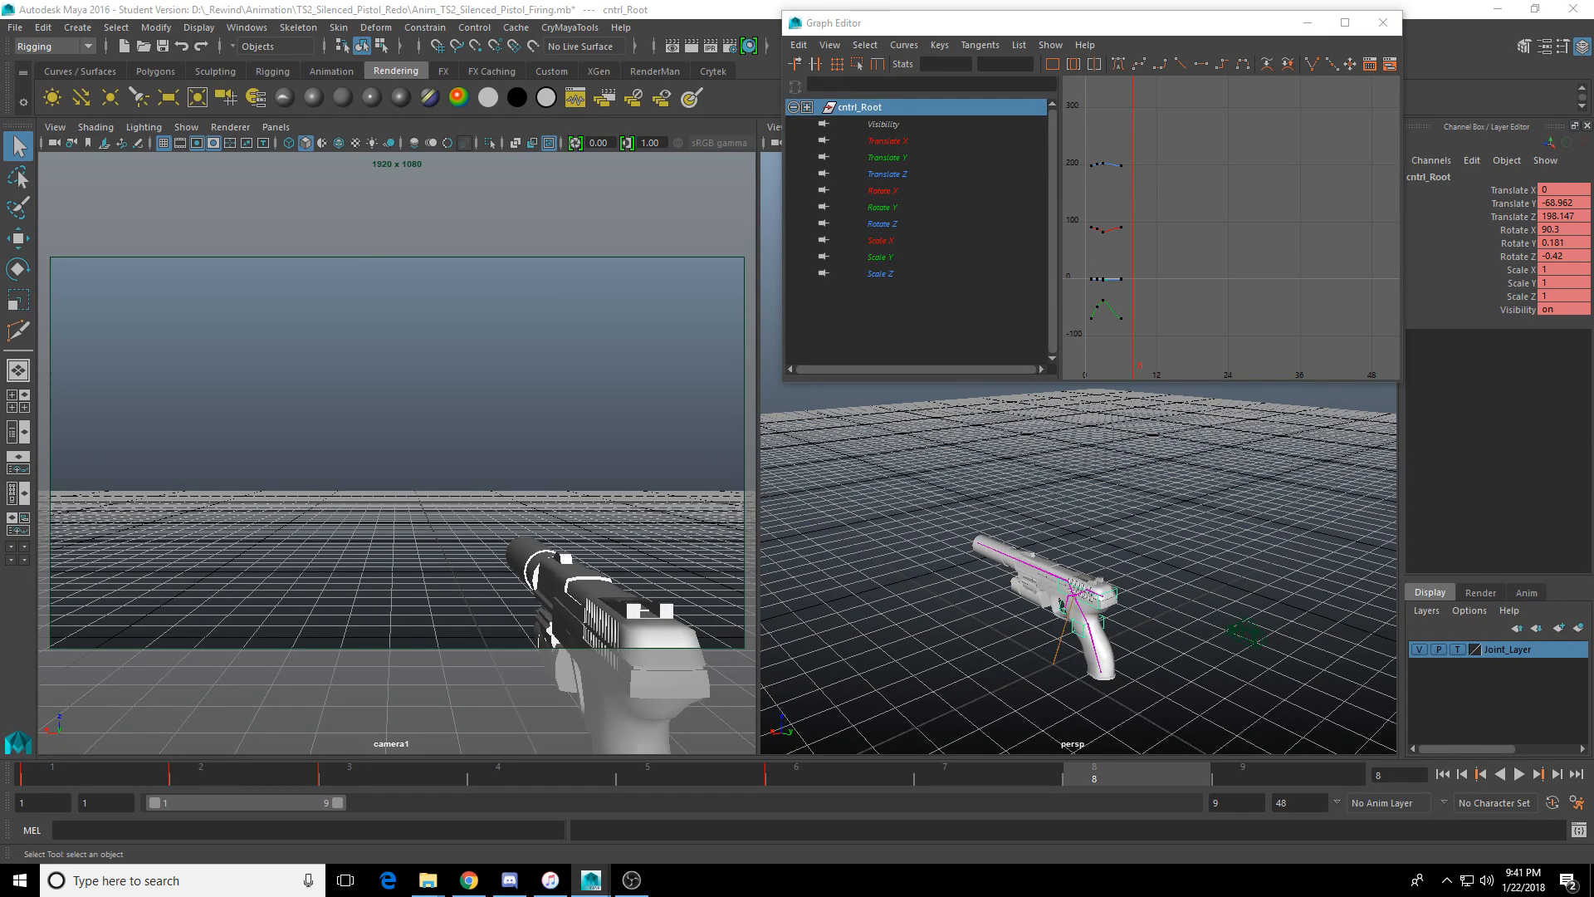
key(w)
alt+drag(1080, 598, 1065, 511)
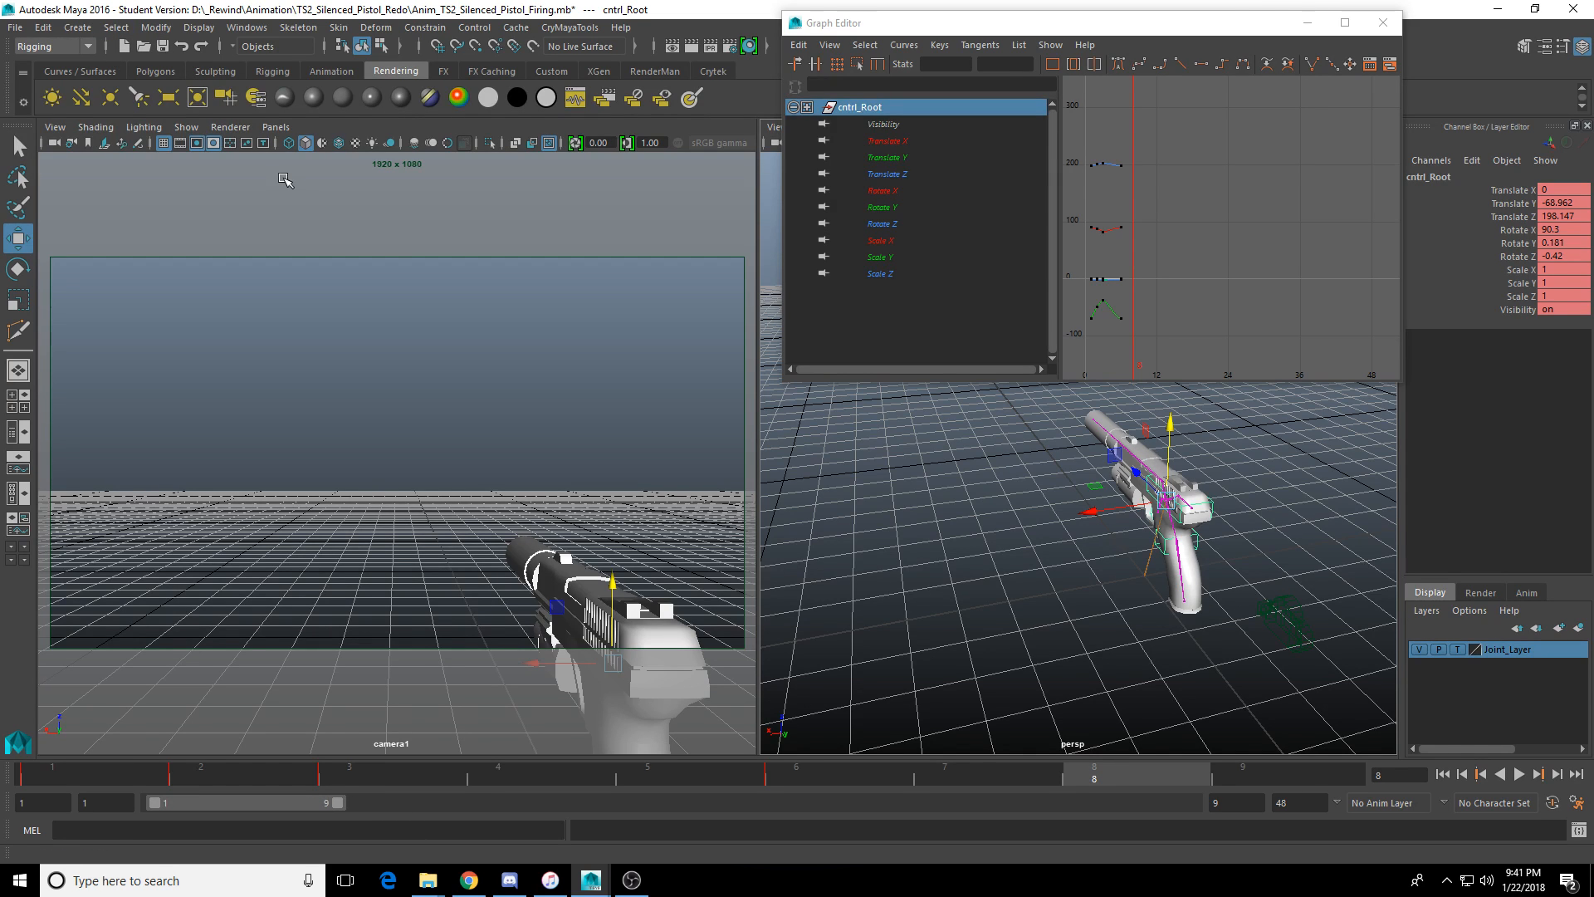
click(43, 27)
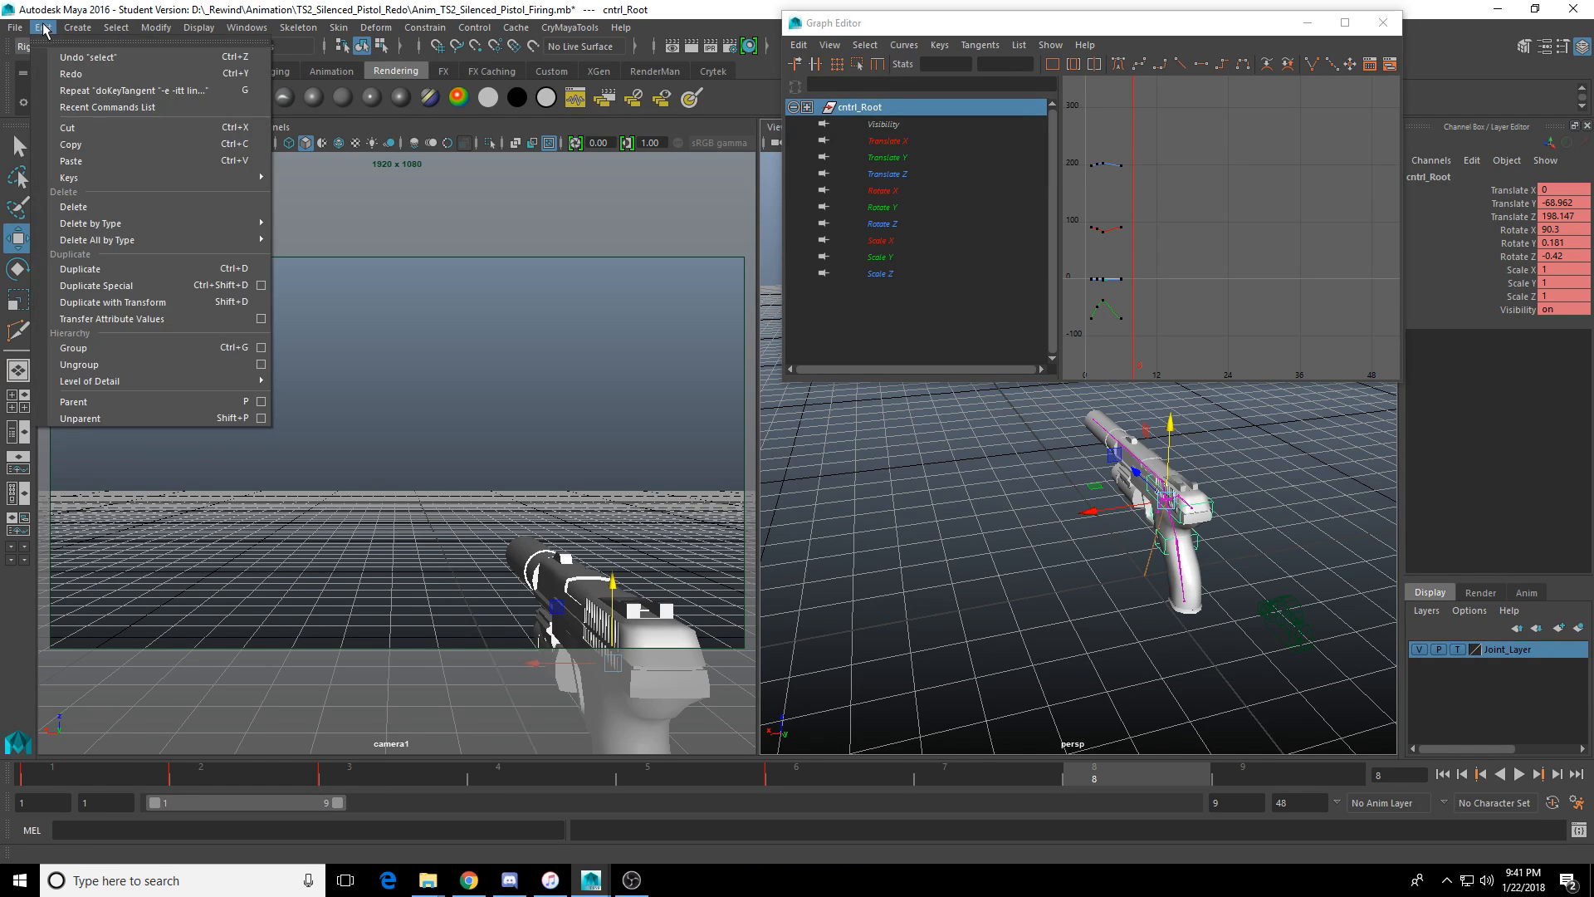
click(261, 283)
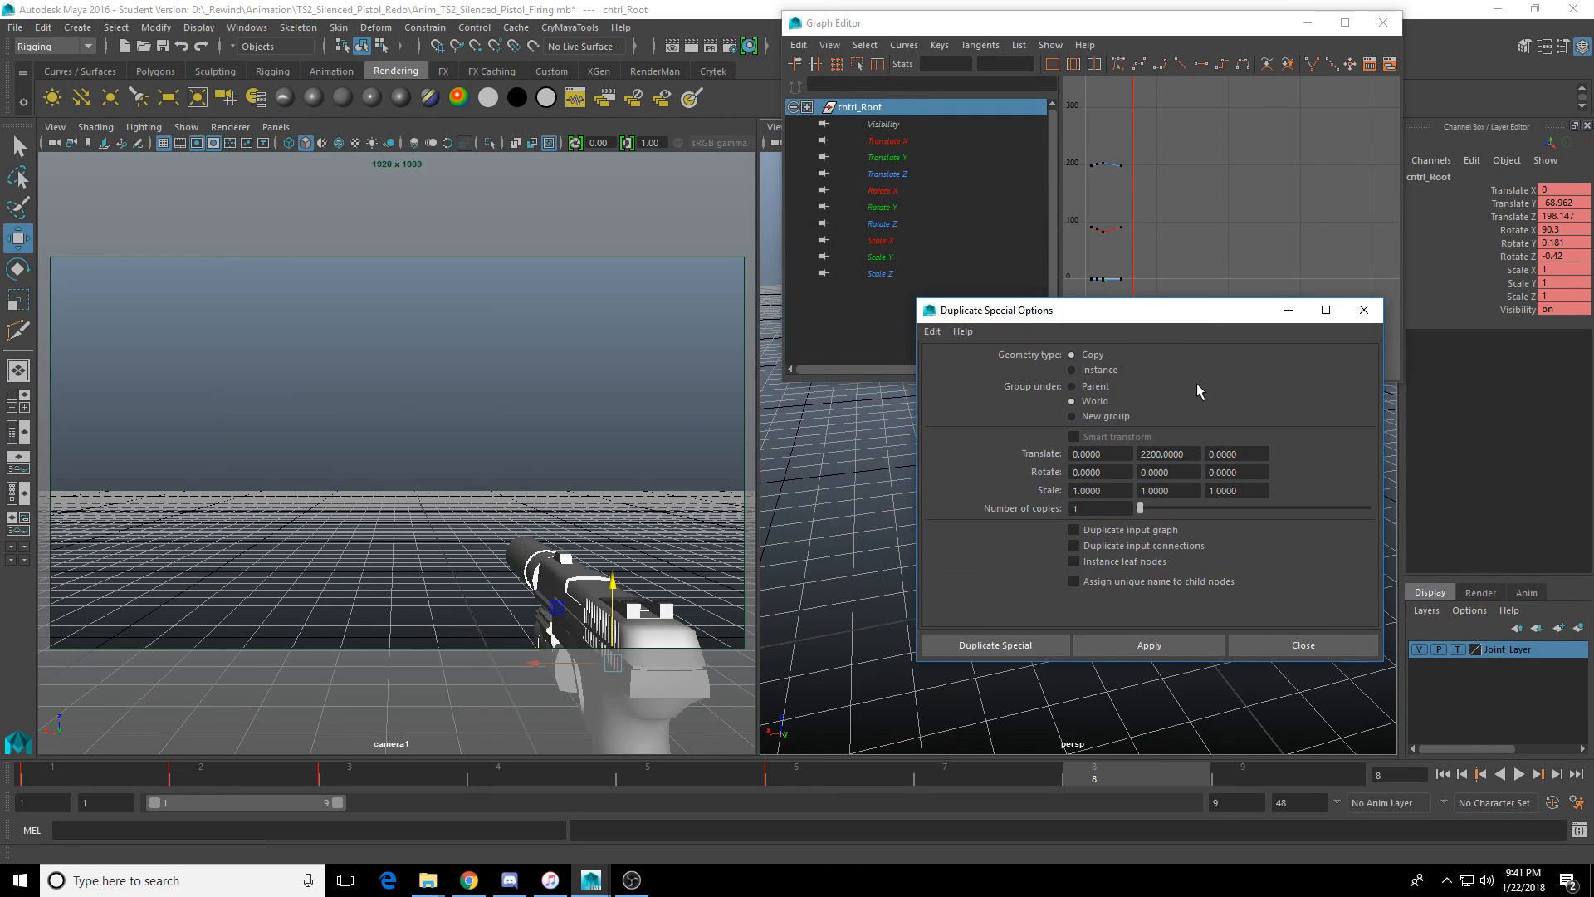
click(1089, 356)
click(1125, 530)
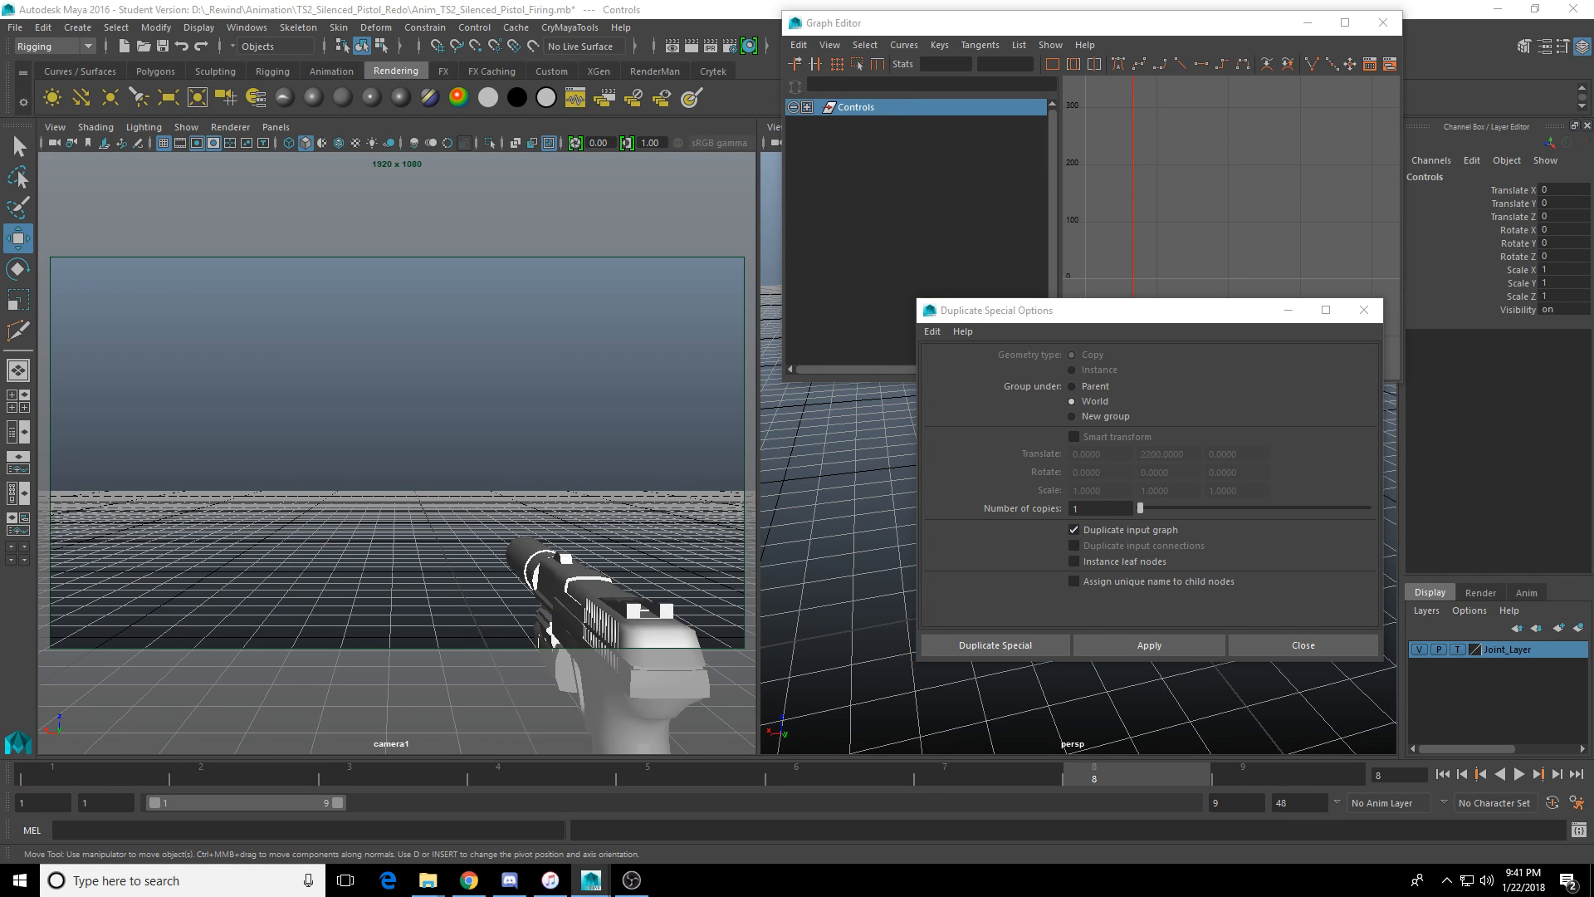
click(1117, 645)
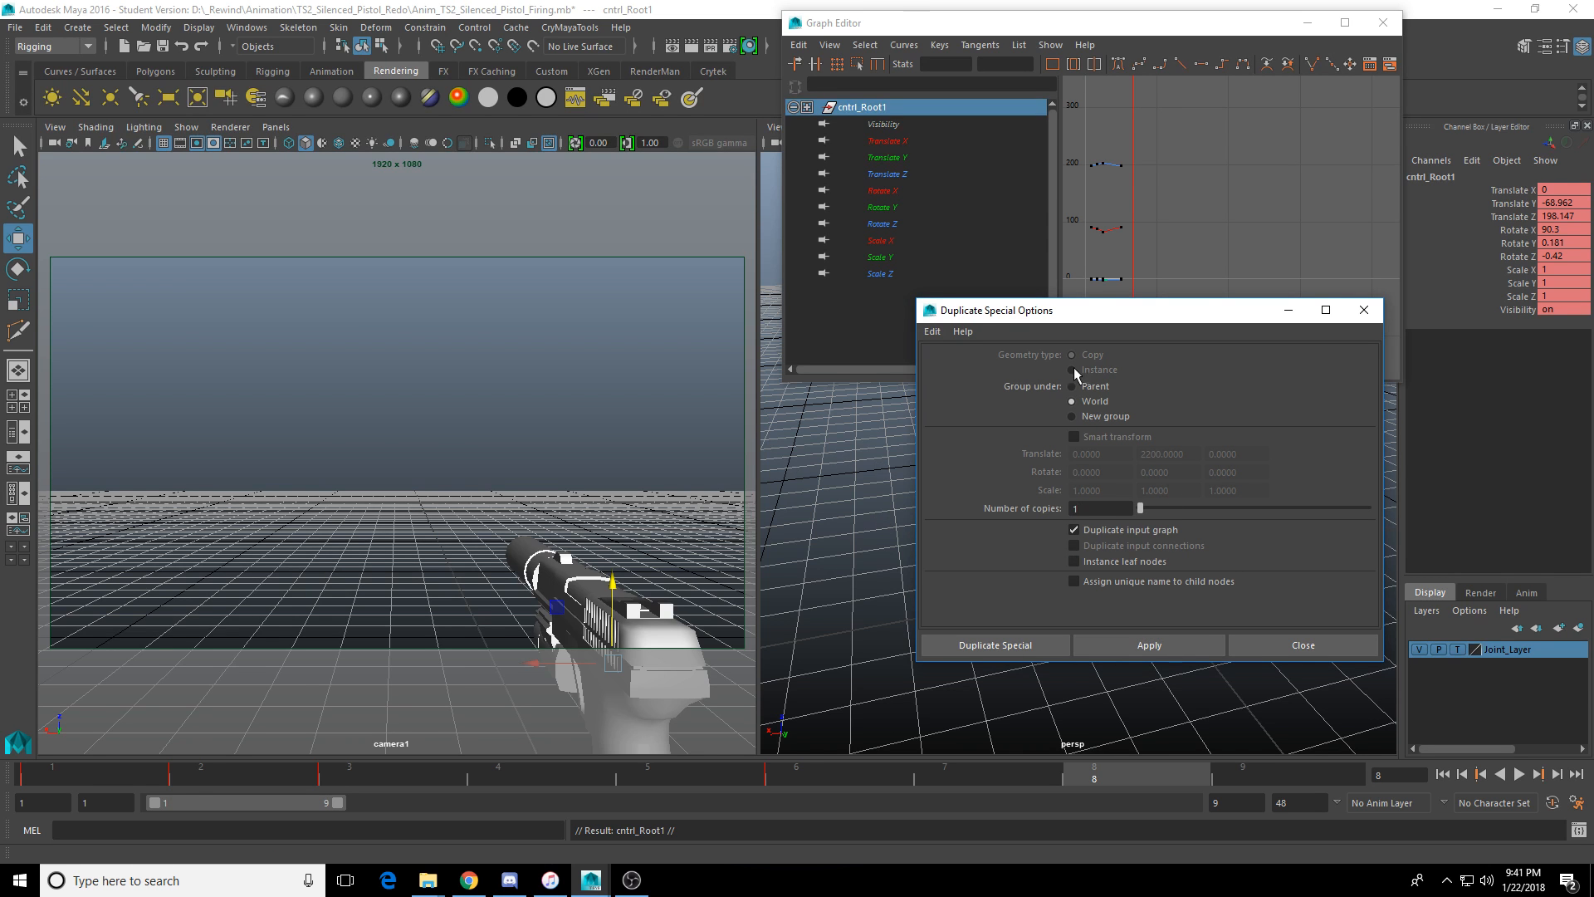
drag(1096, 317, 931, 57)
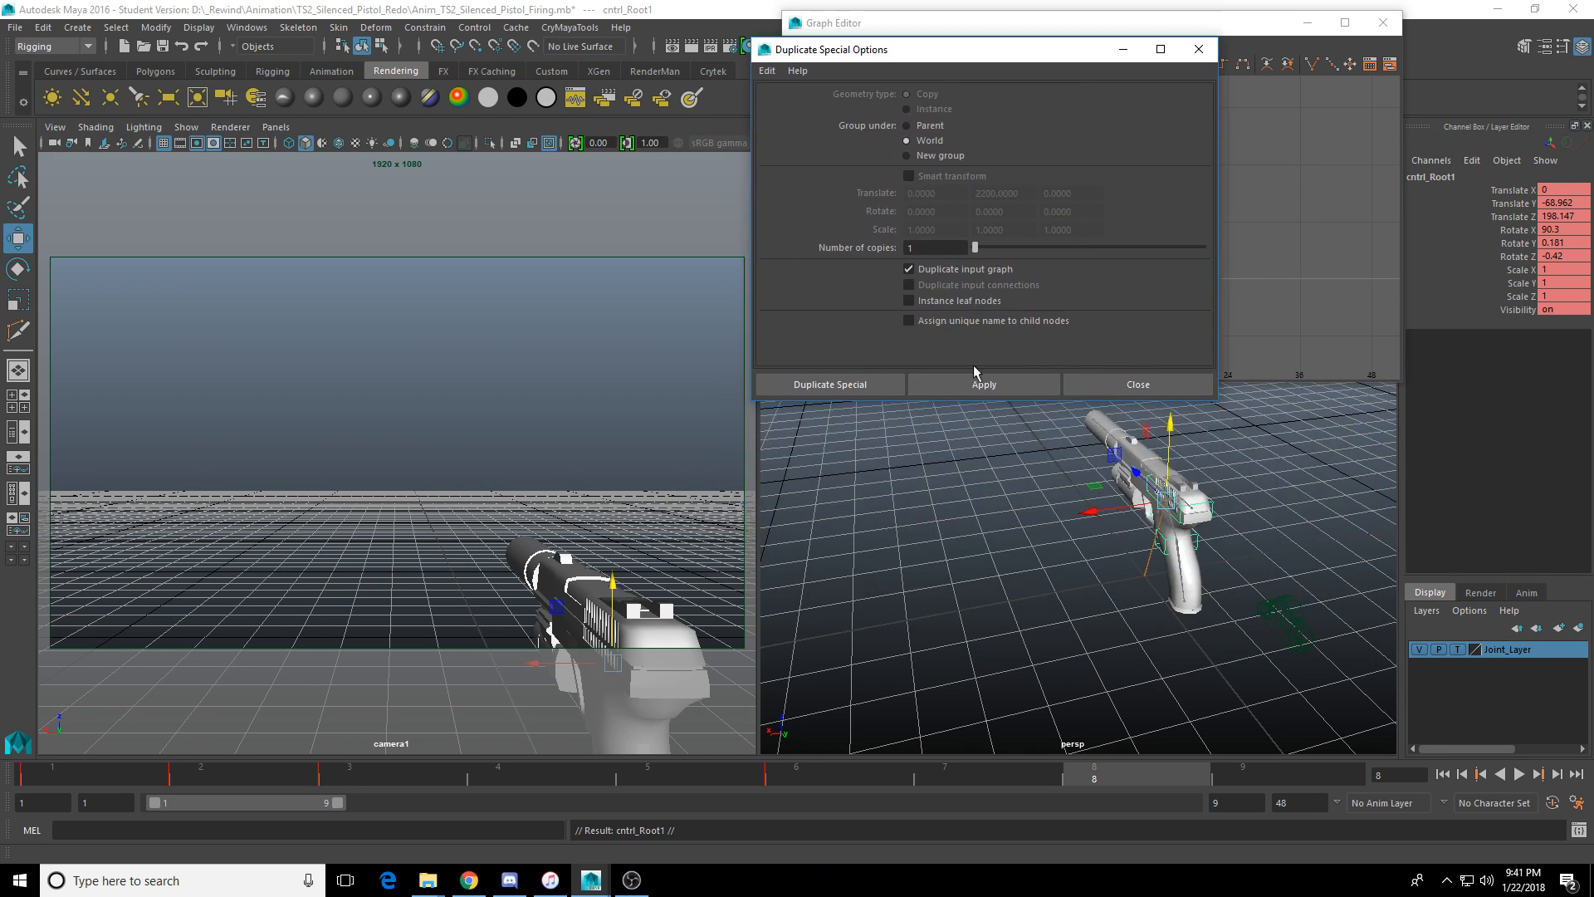
key(ctrl+z)
key(ctrl+z)
key(ctrl+z)
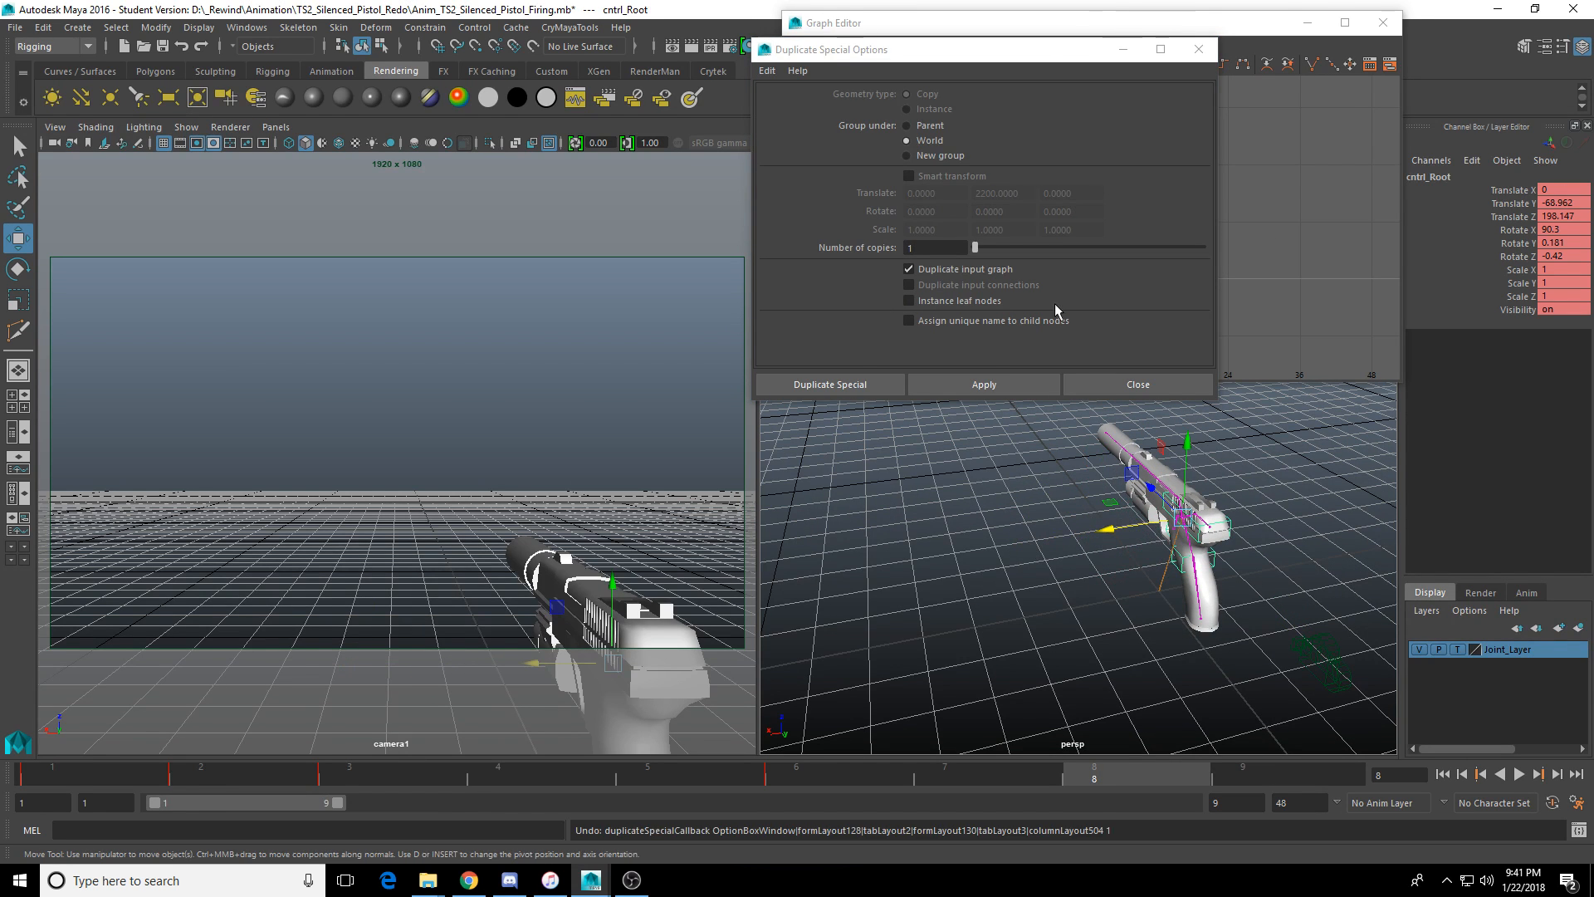
Close the Graph Editor to uncover the perspective view.
click(1147, 239)
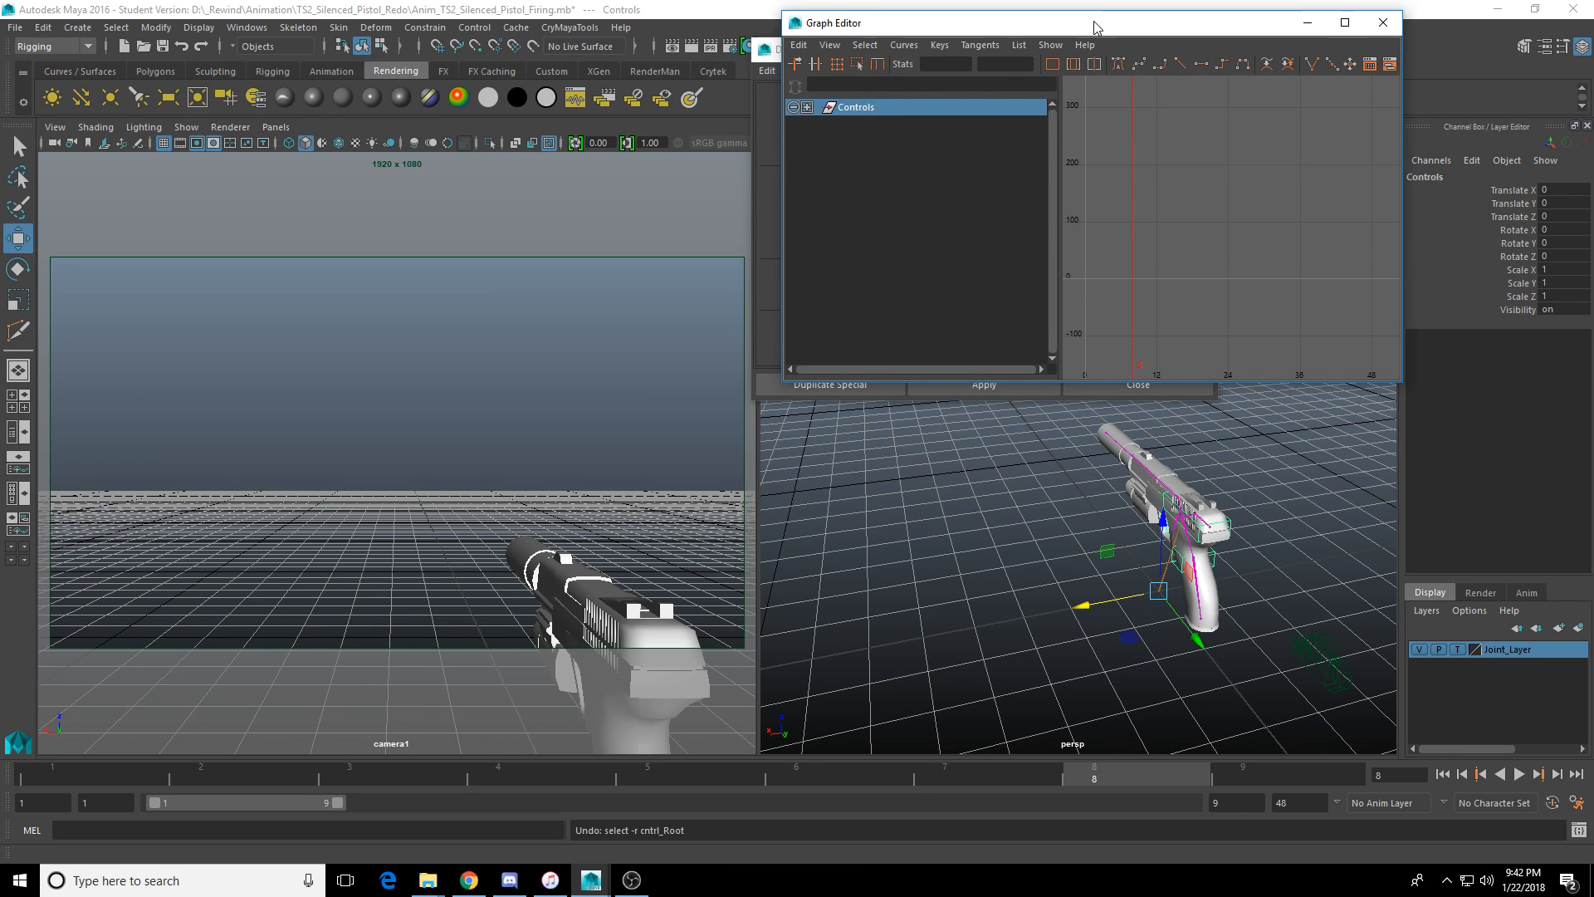
drag(1094, 26, 1107, 101)
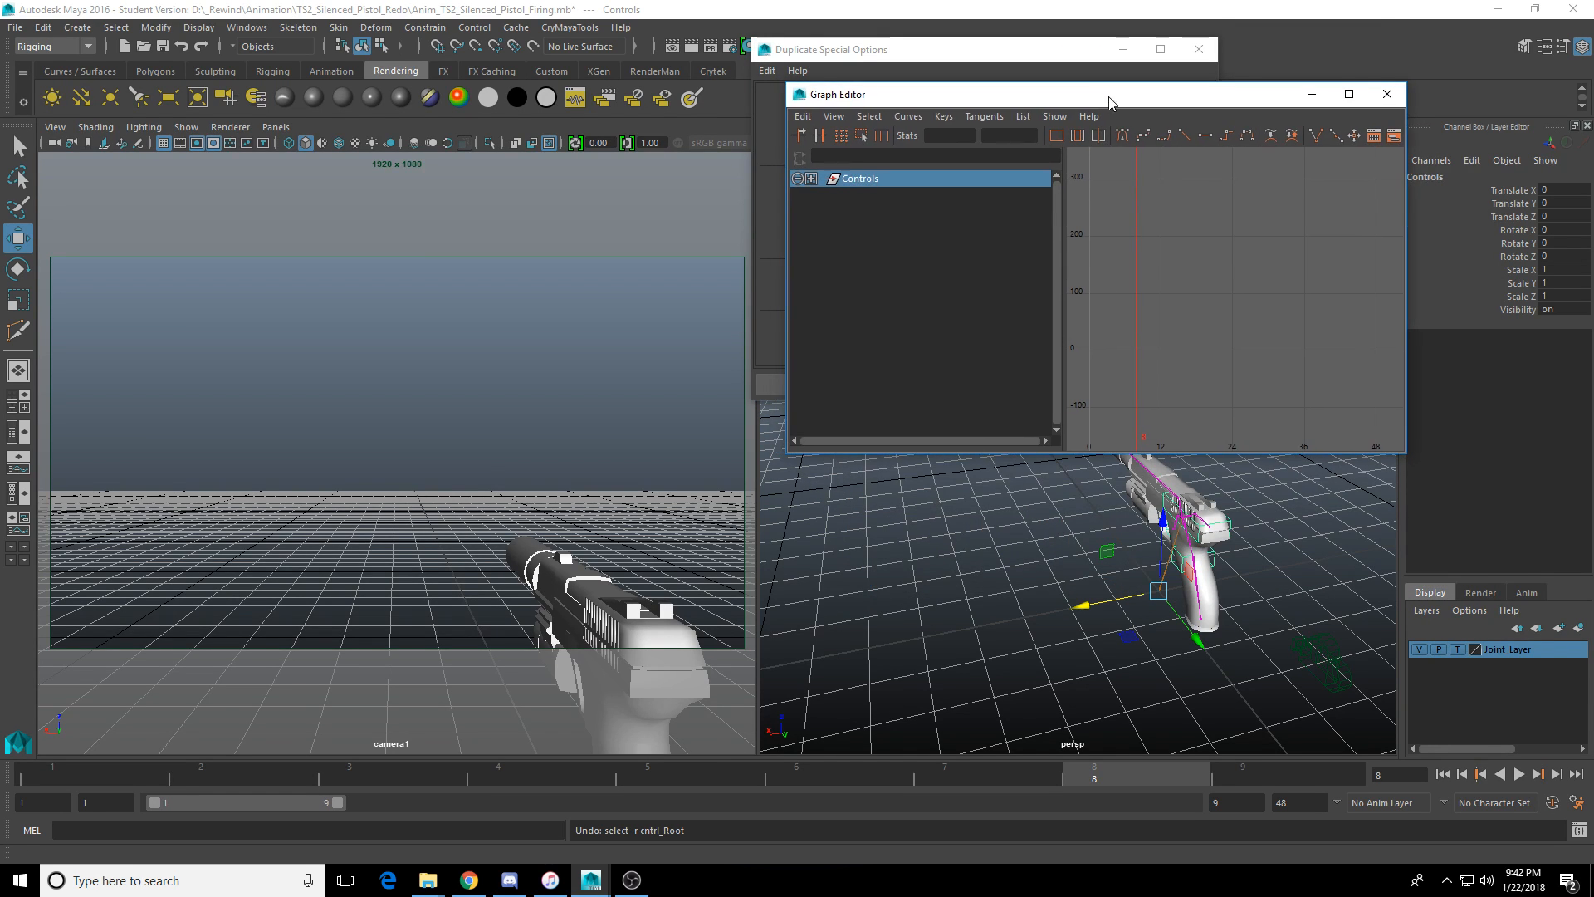
click(1387, 93)
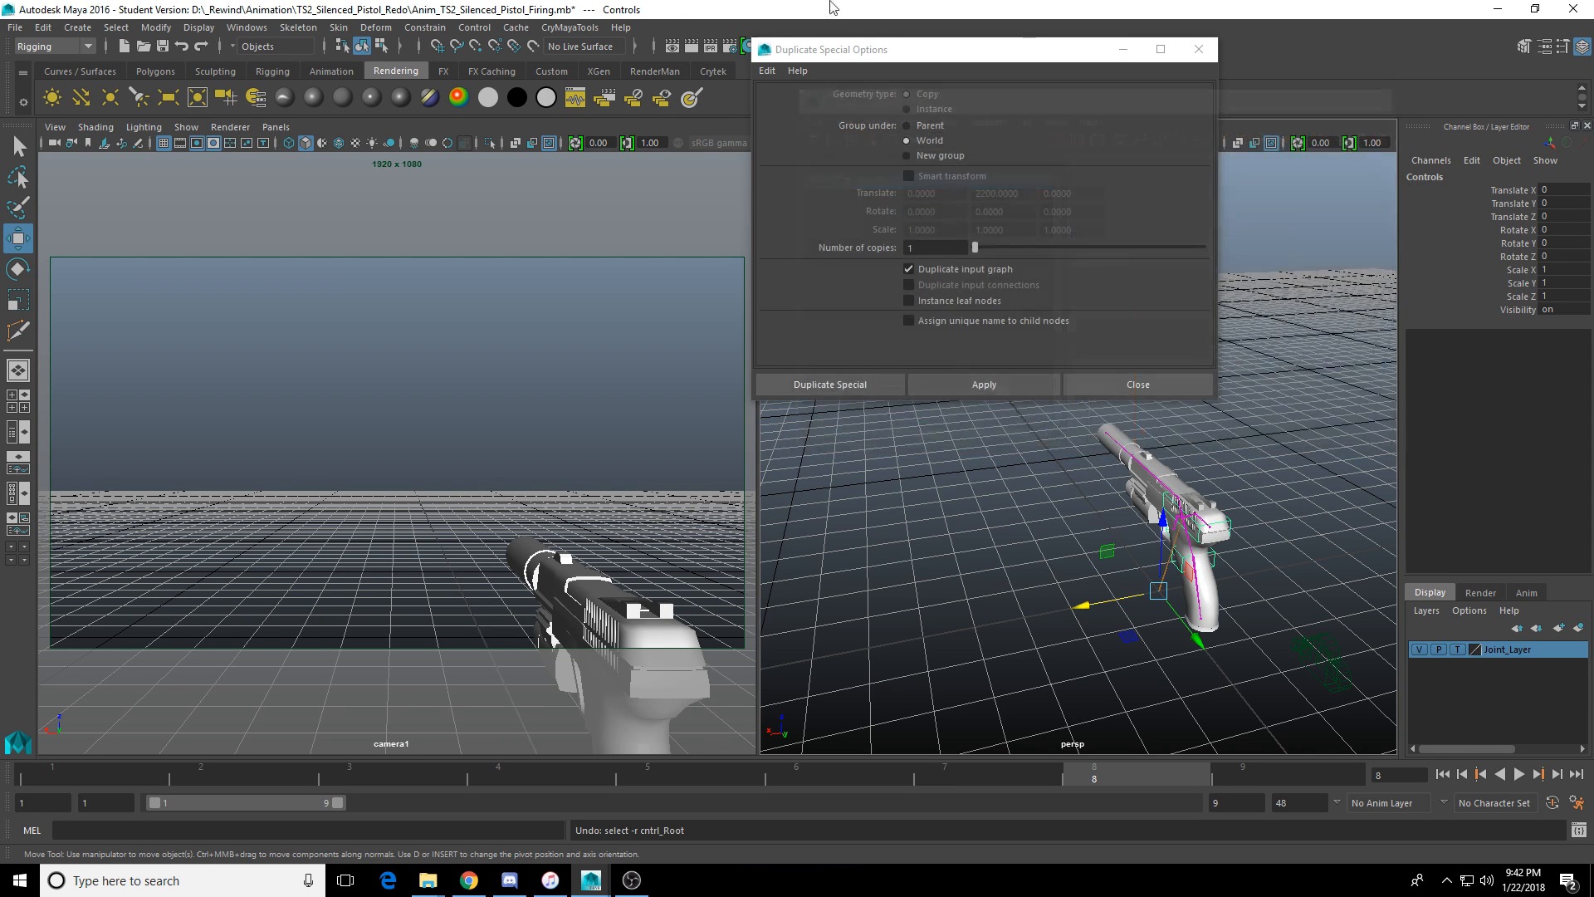
Save the scene under the new name Calamari_Fire in the TS2_Silenced_Pistol_Redo folder, accepting the student version notice.
click(14, 28)
click(99, 114)
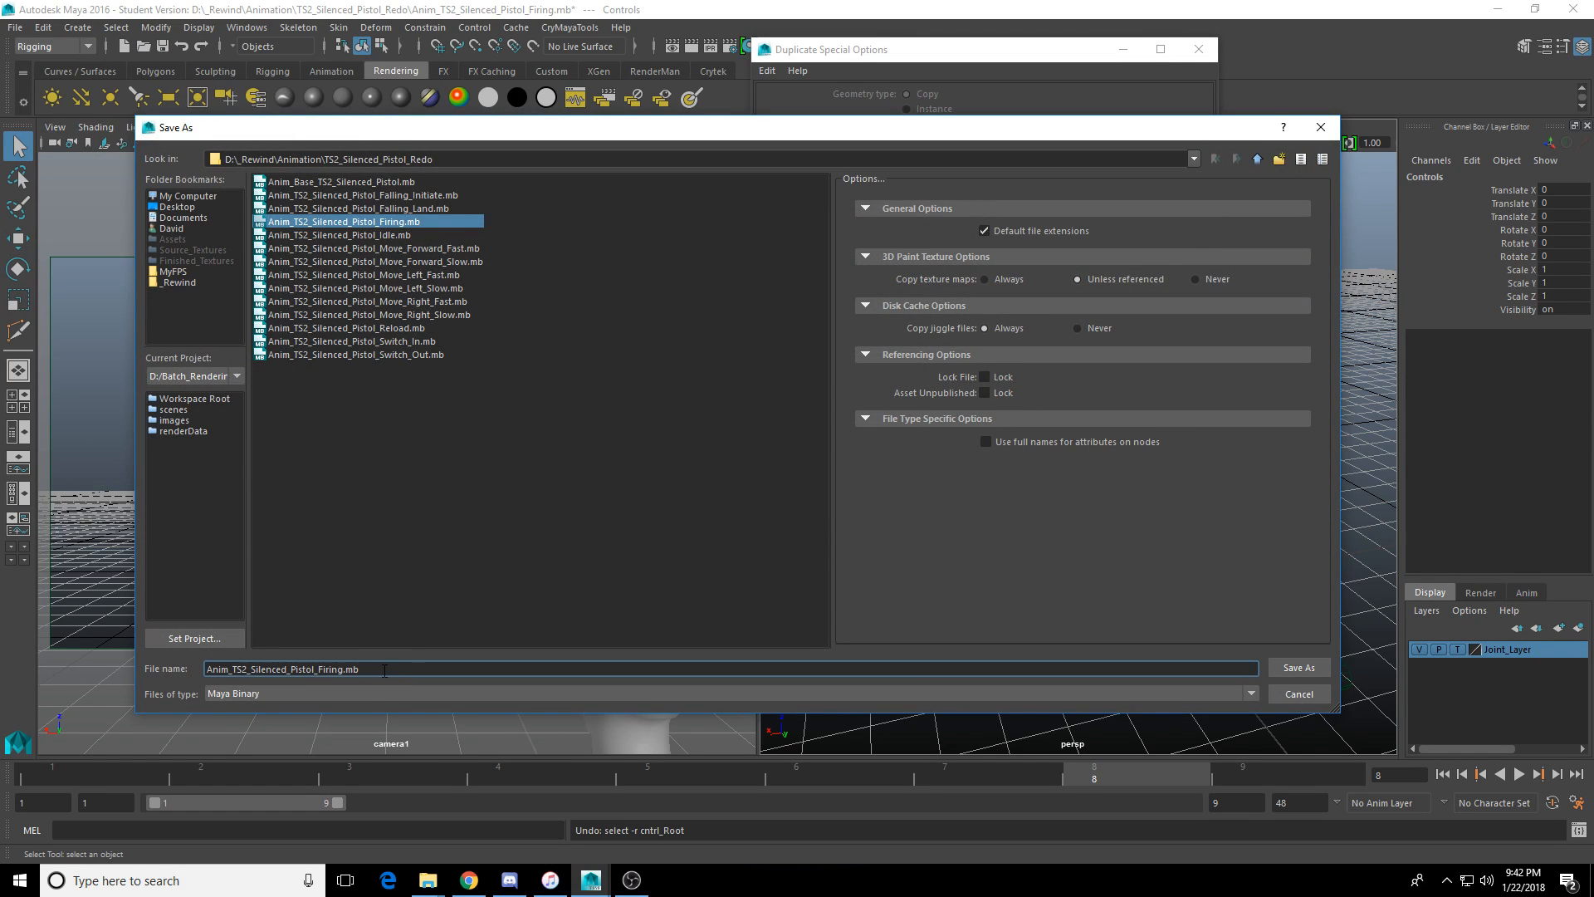
drag(385, 671, 144, 672)
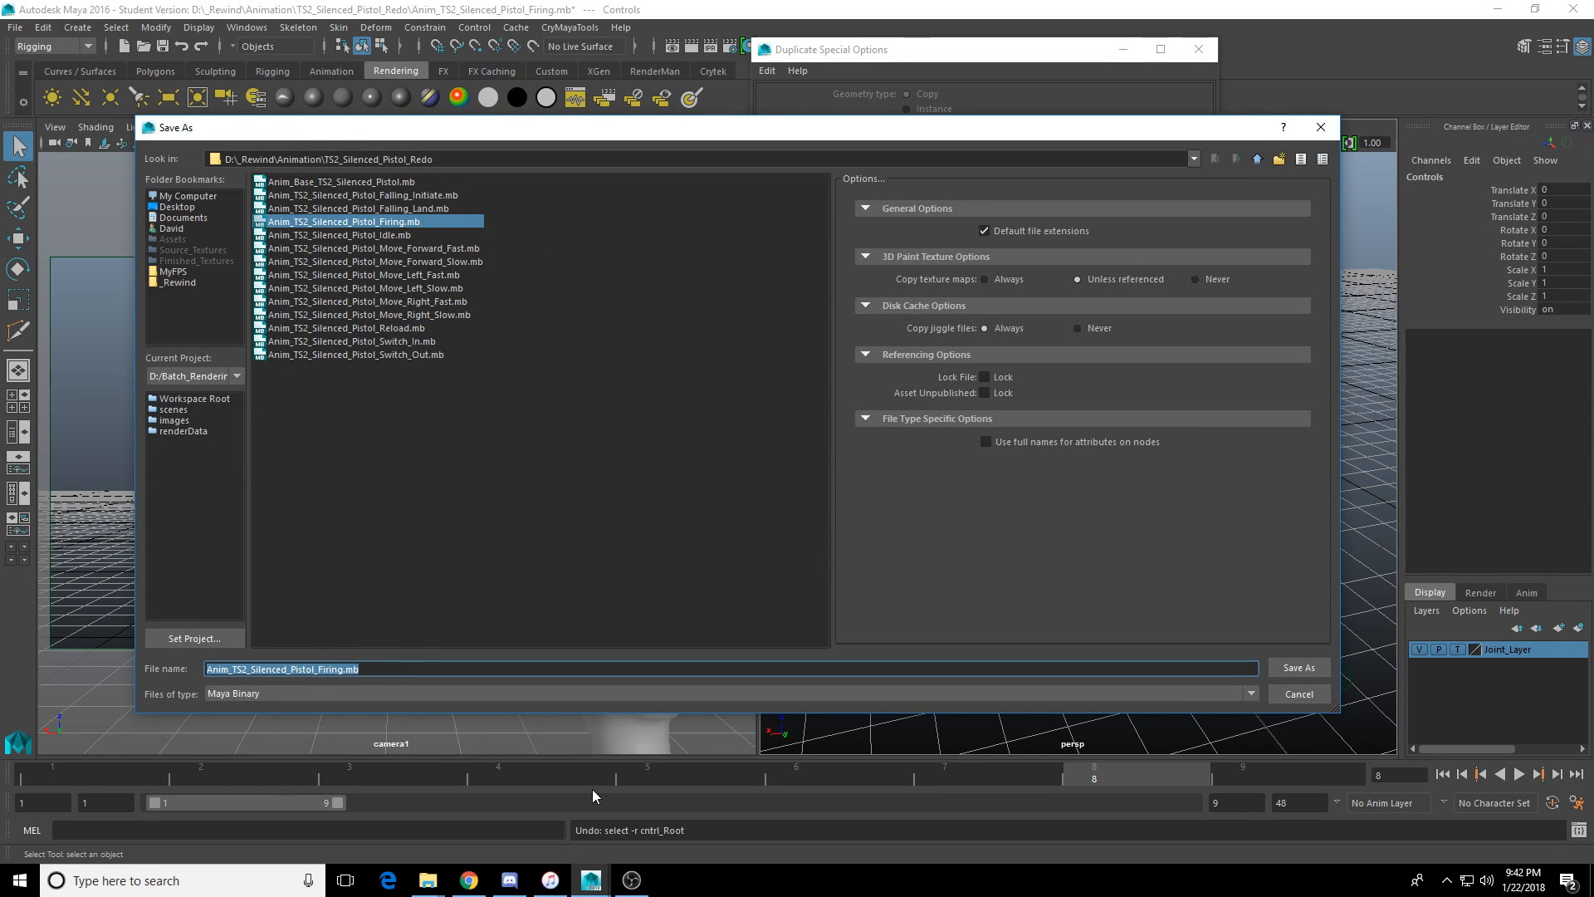
text(c)
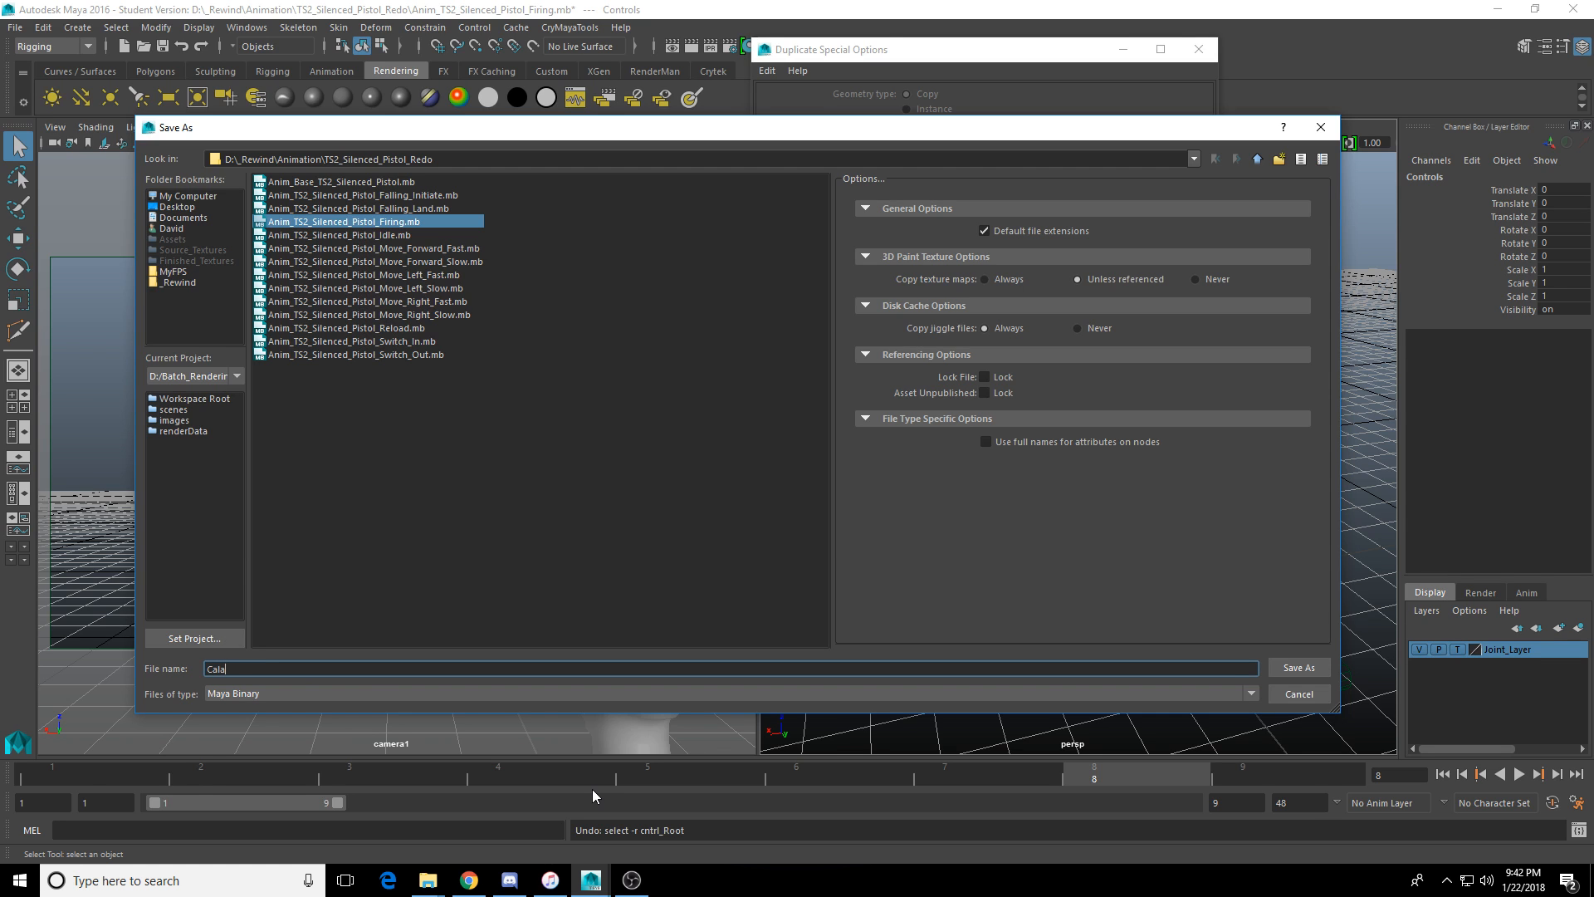
text(alamari_Fire)
key(Return)
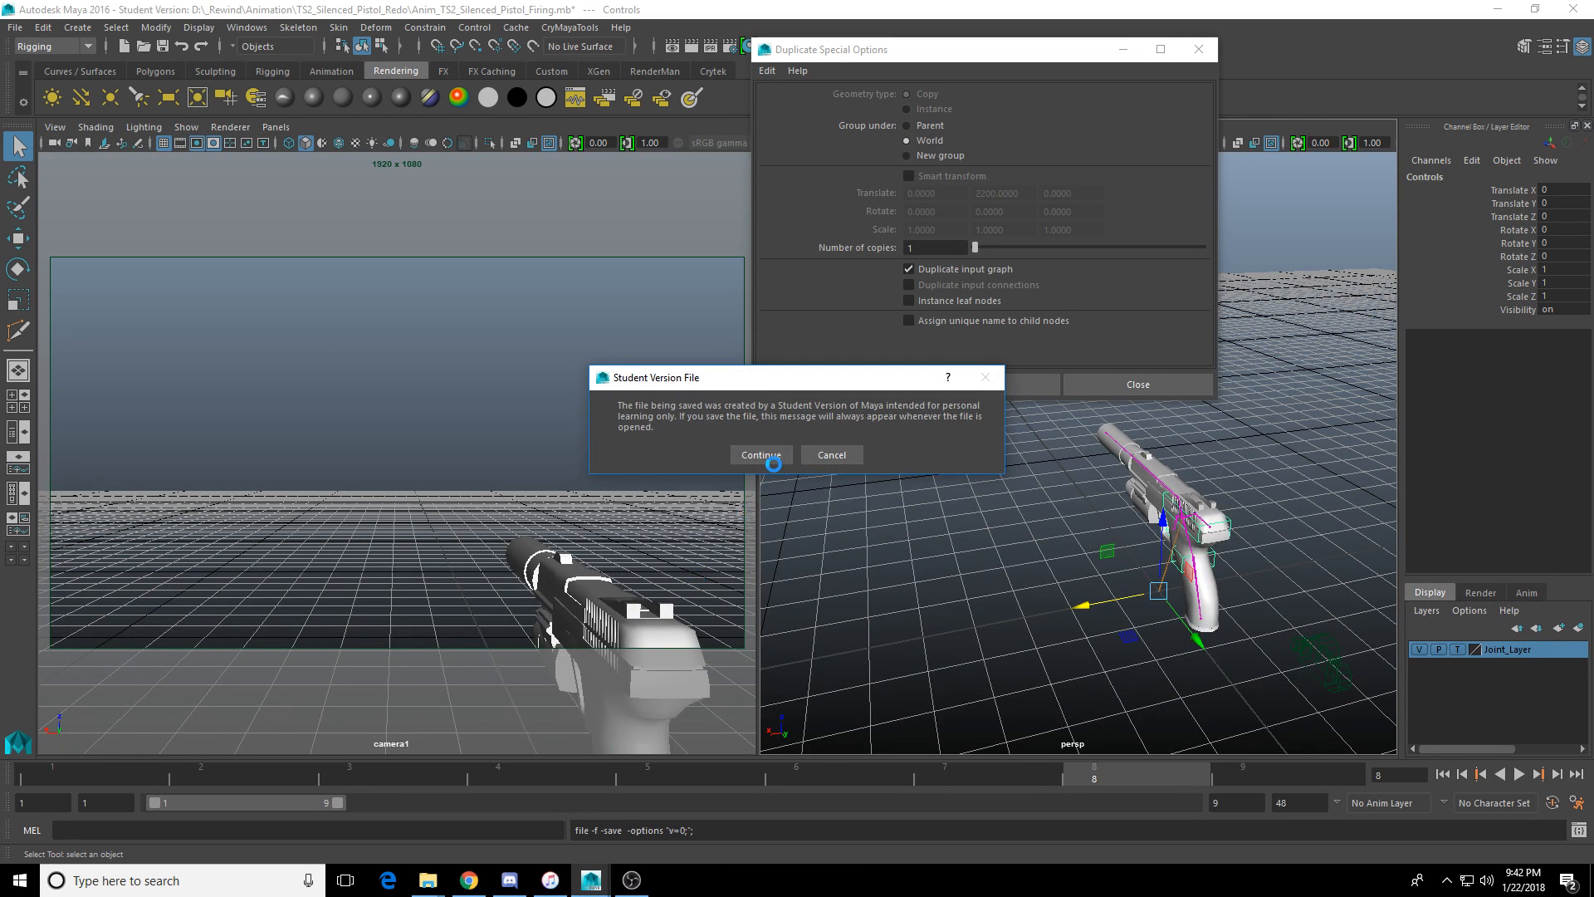
click(760, 455)
Import Anim_TS2_Silenced_Pistol_Firing.mb into the scene as a second pistol.
click(14, 28)
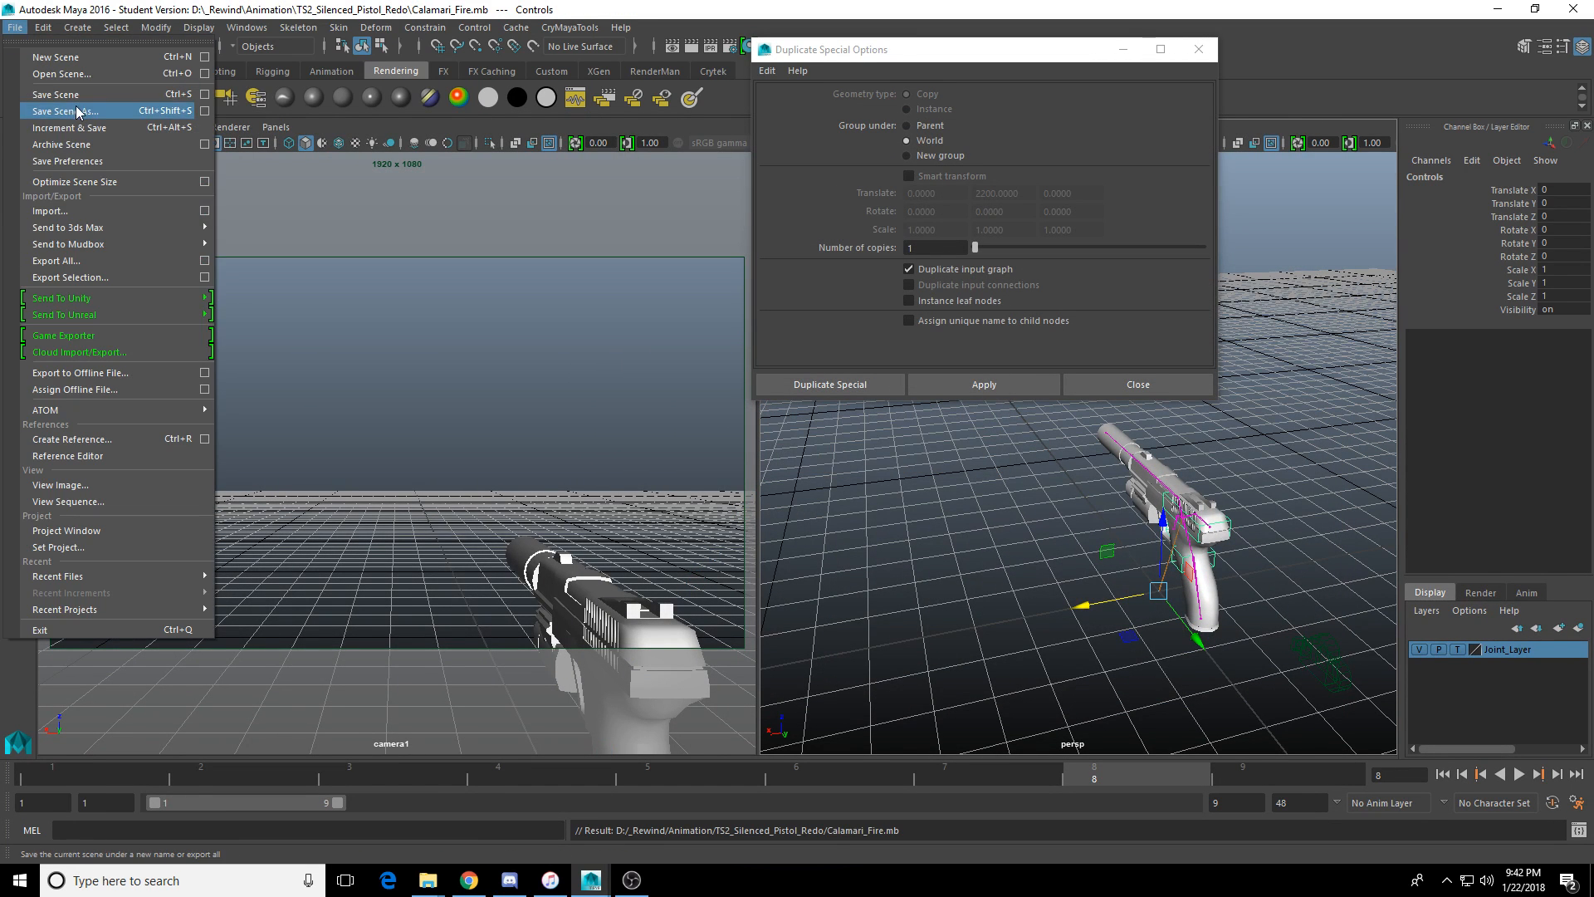
click(104, 211)
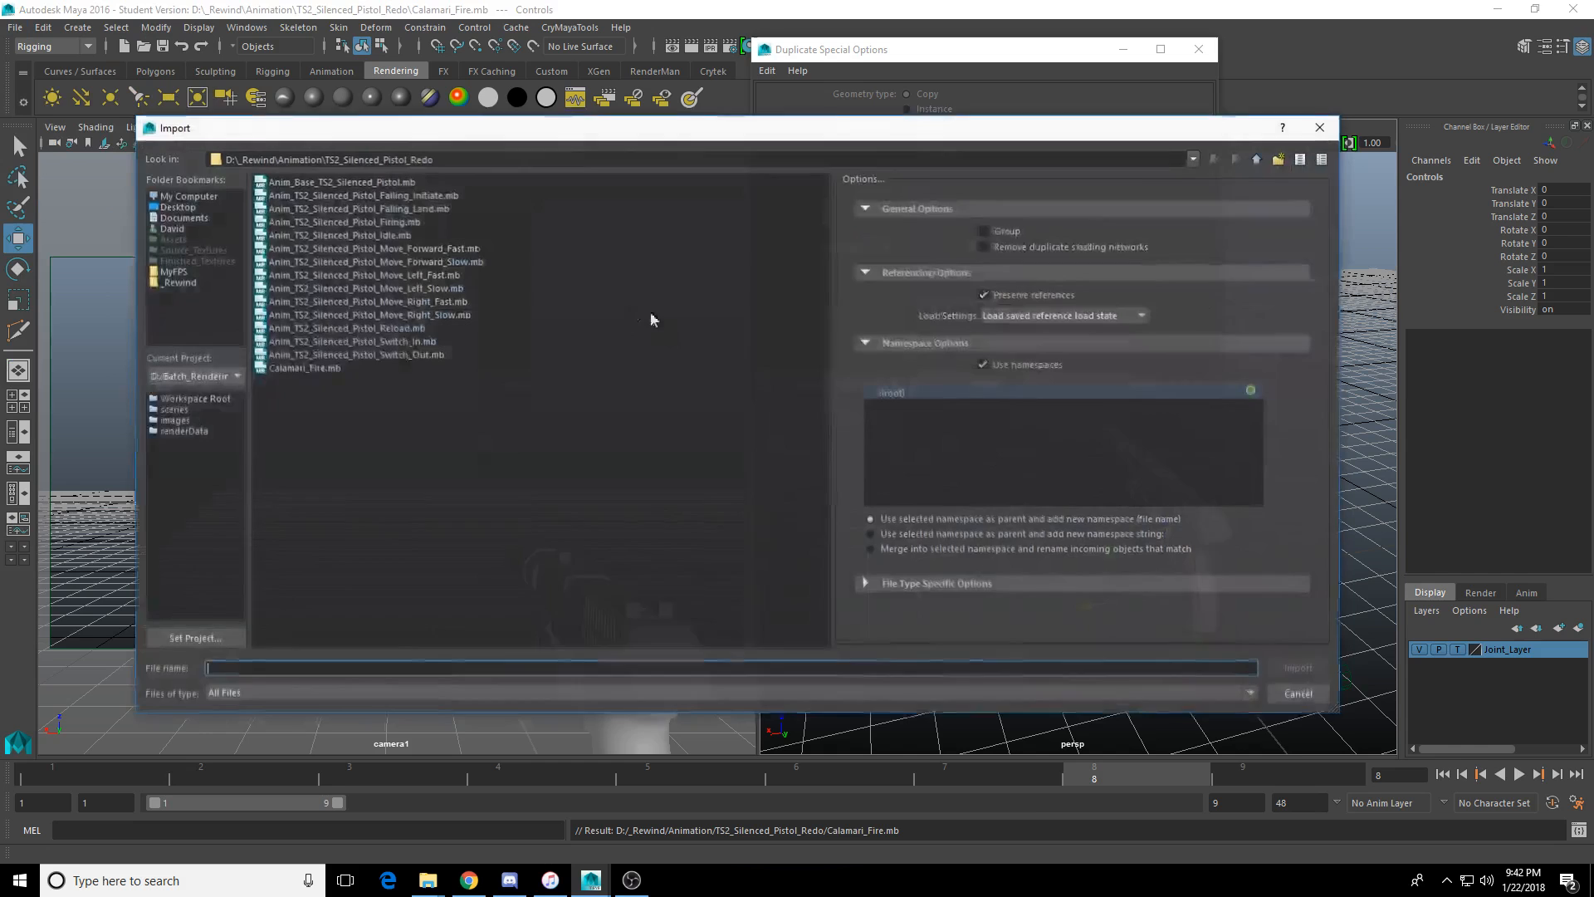
double_click(409, 222)
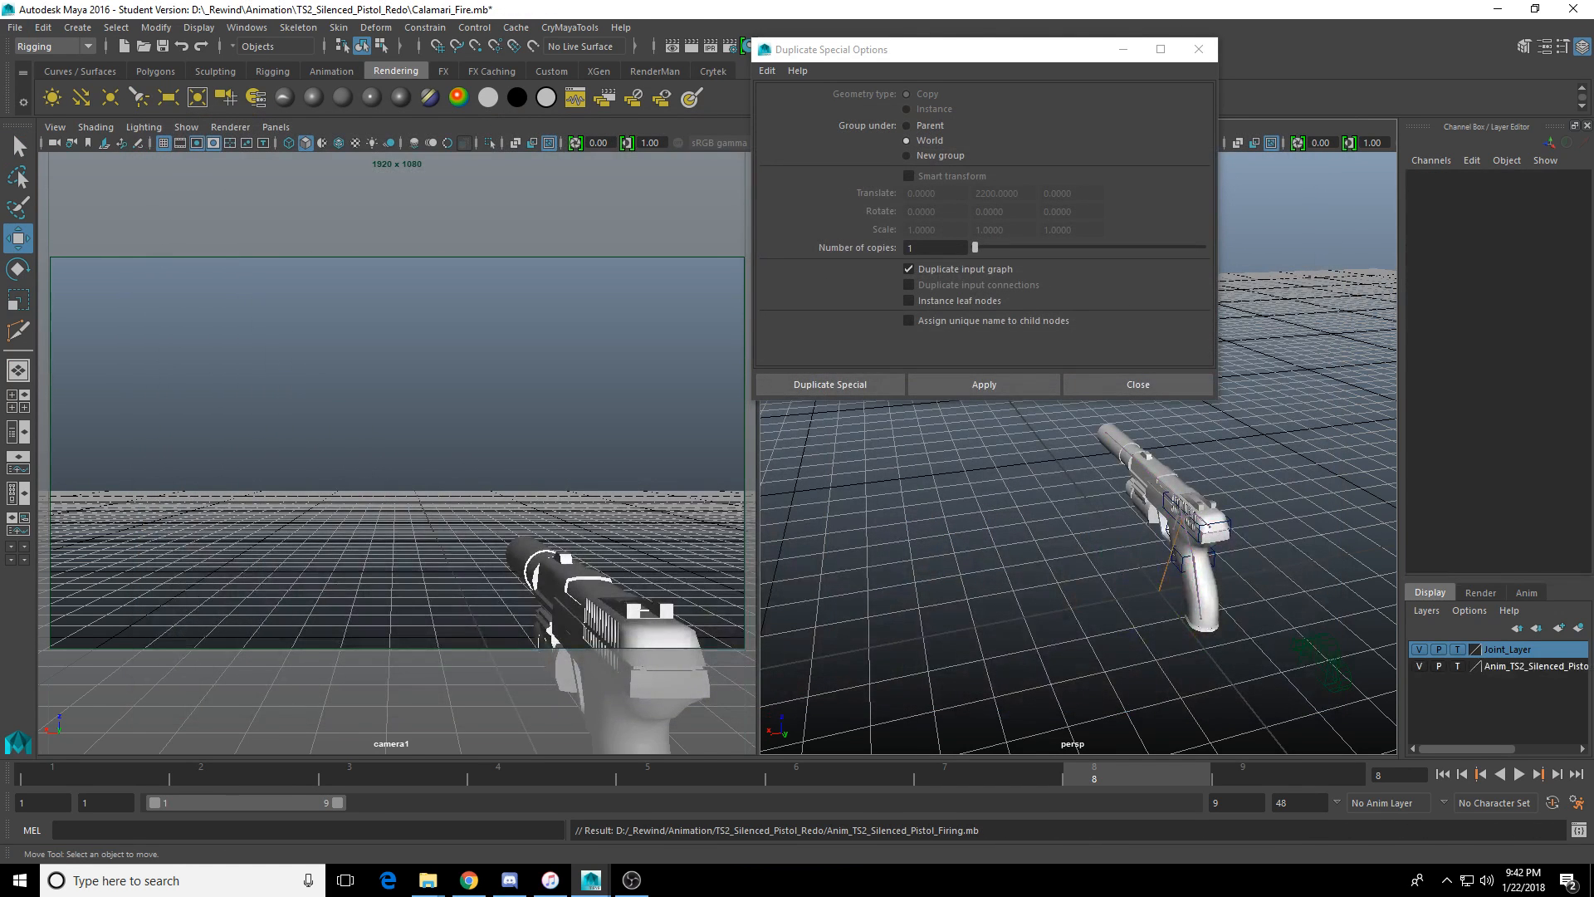
Move the imported pistol's Controls group about 234 units along X beside the original pistol and play back the firing animation.
key(Right)
key(Right)
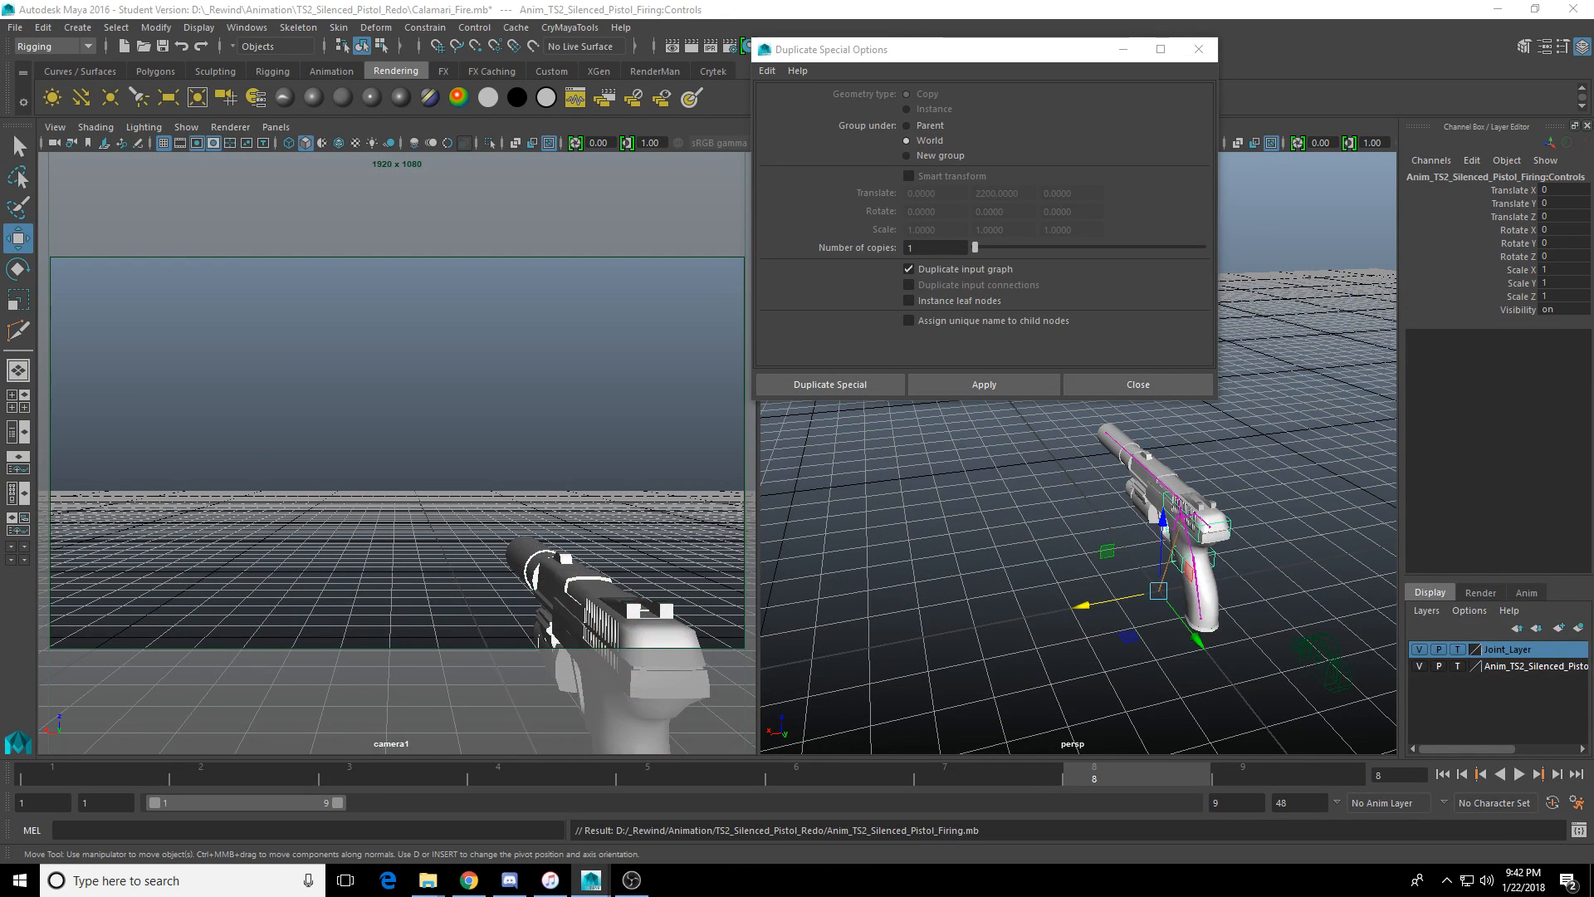
key(Down)
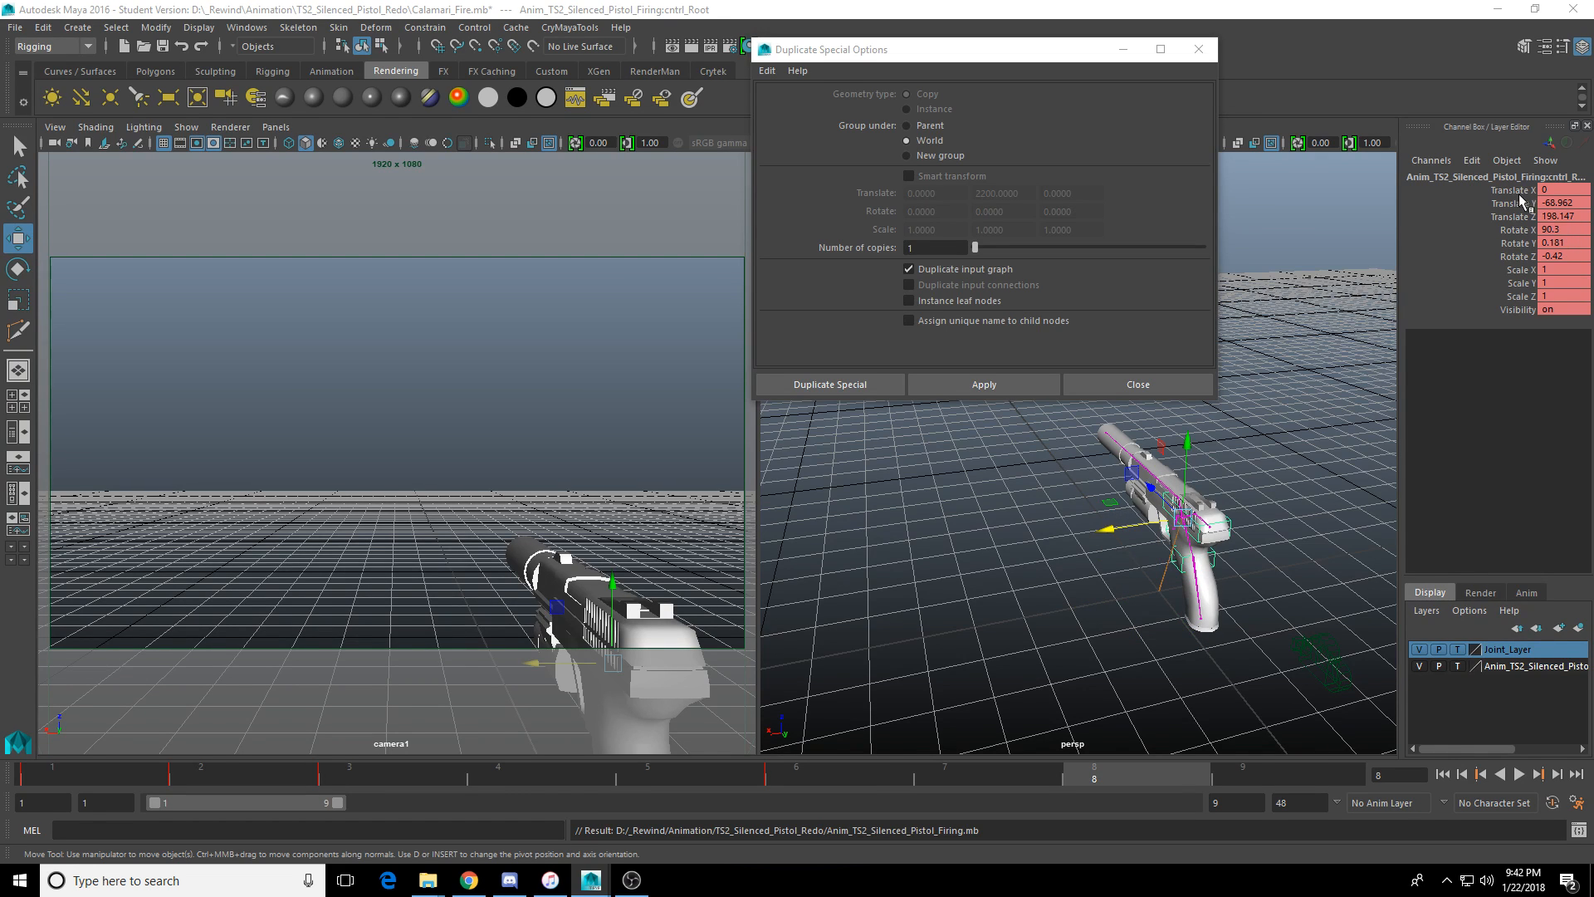
key(Up)
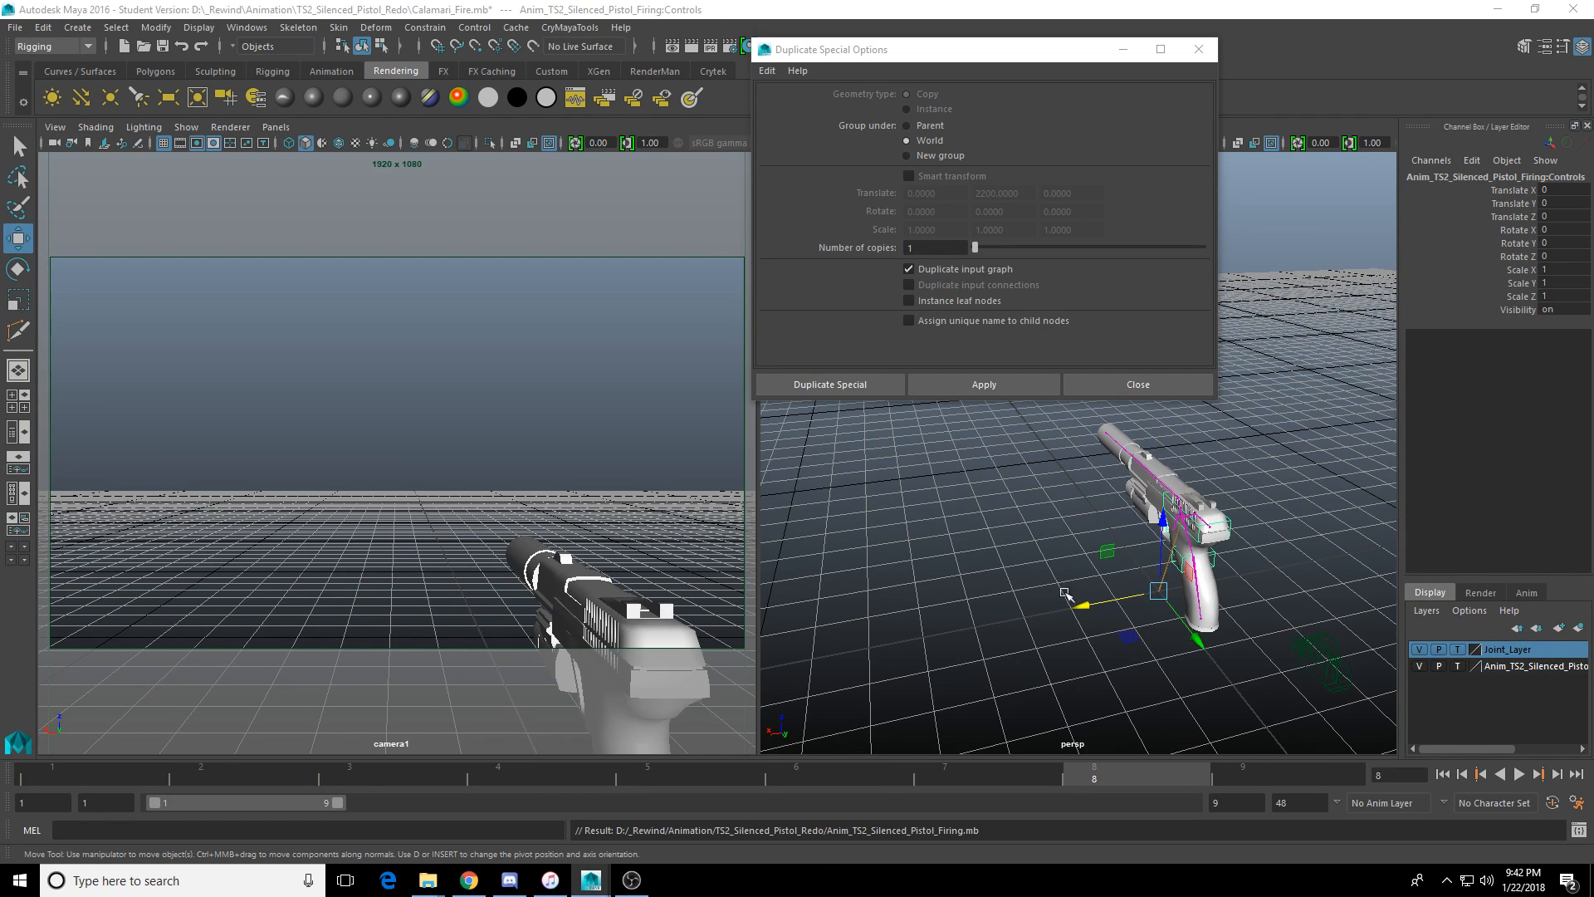
drag(1083, 605, 1039, 626)
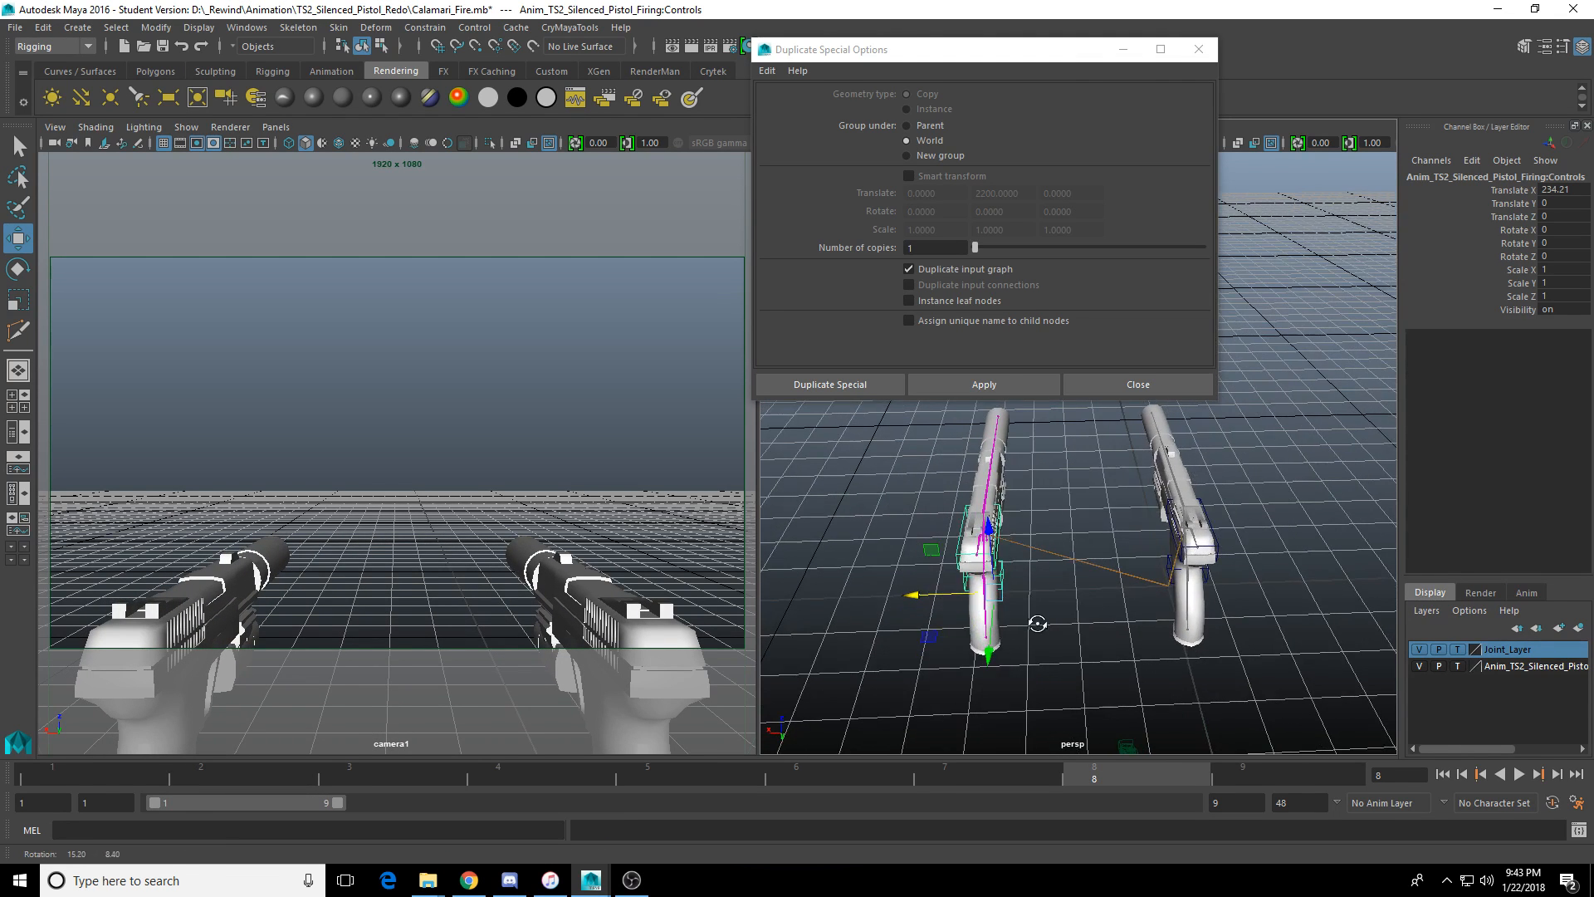
click(1501, 774)
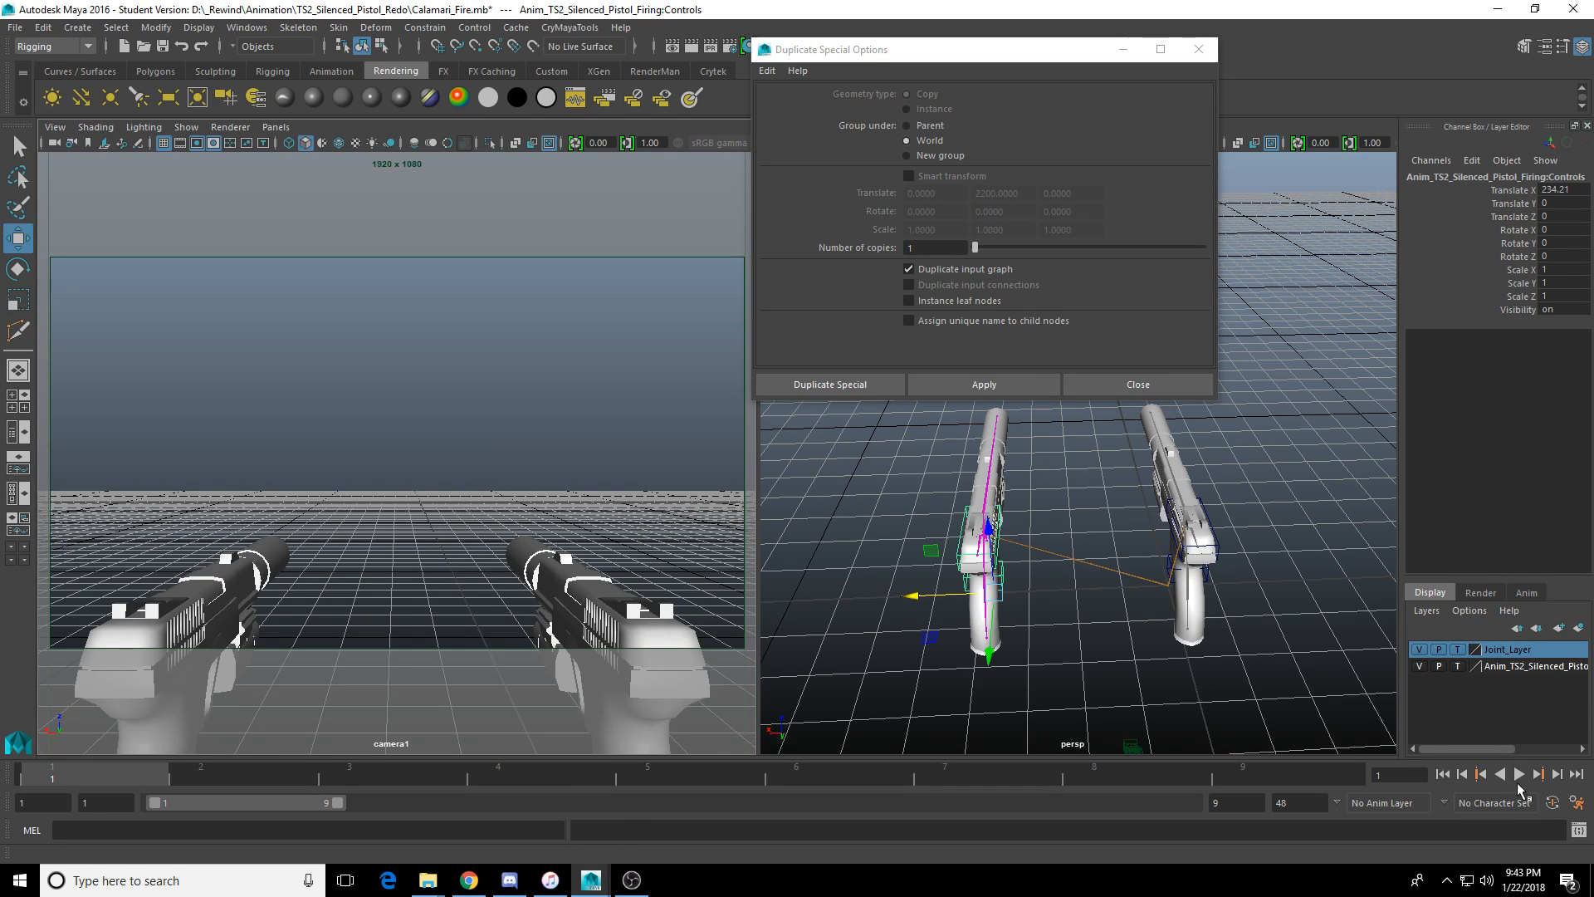
click(1519, 780)
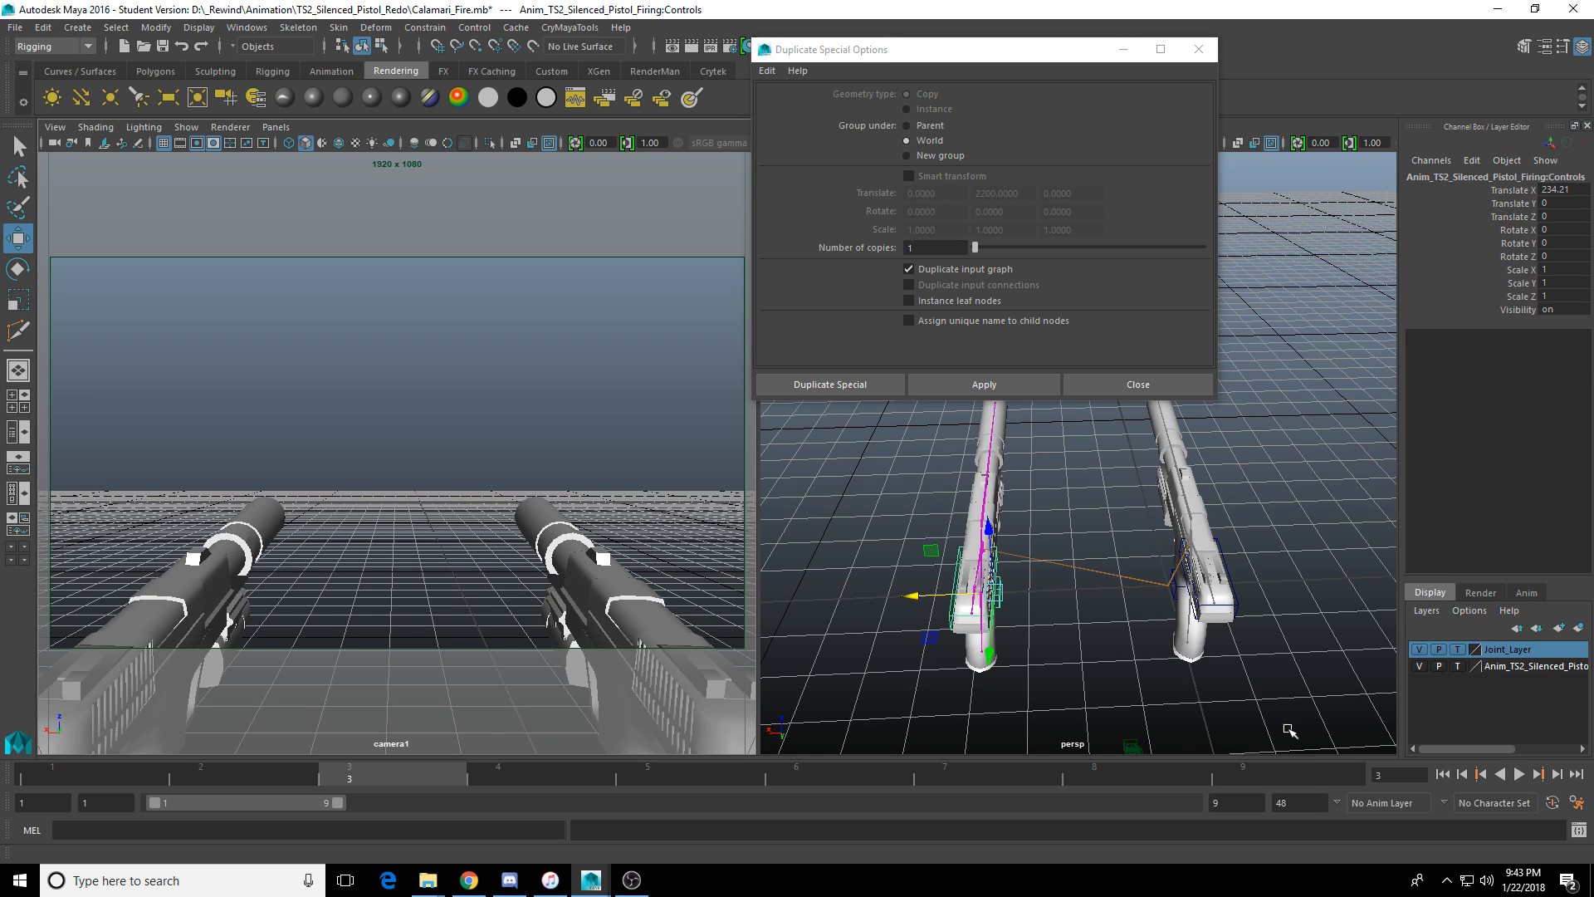
Widen the camera view beside the perspective view and extend the playback range to end at frame 15.
click(1198, 49)
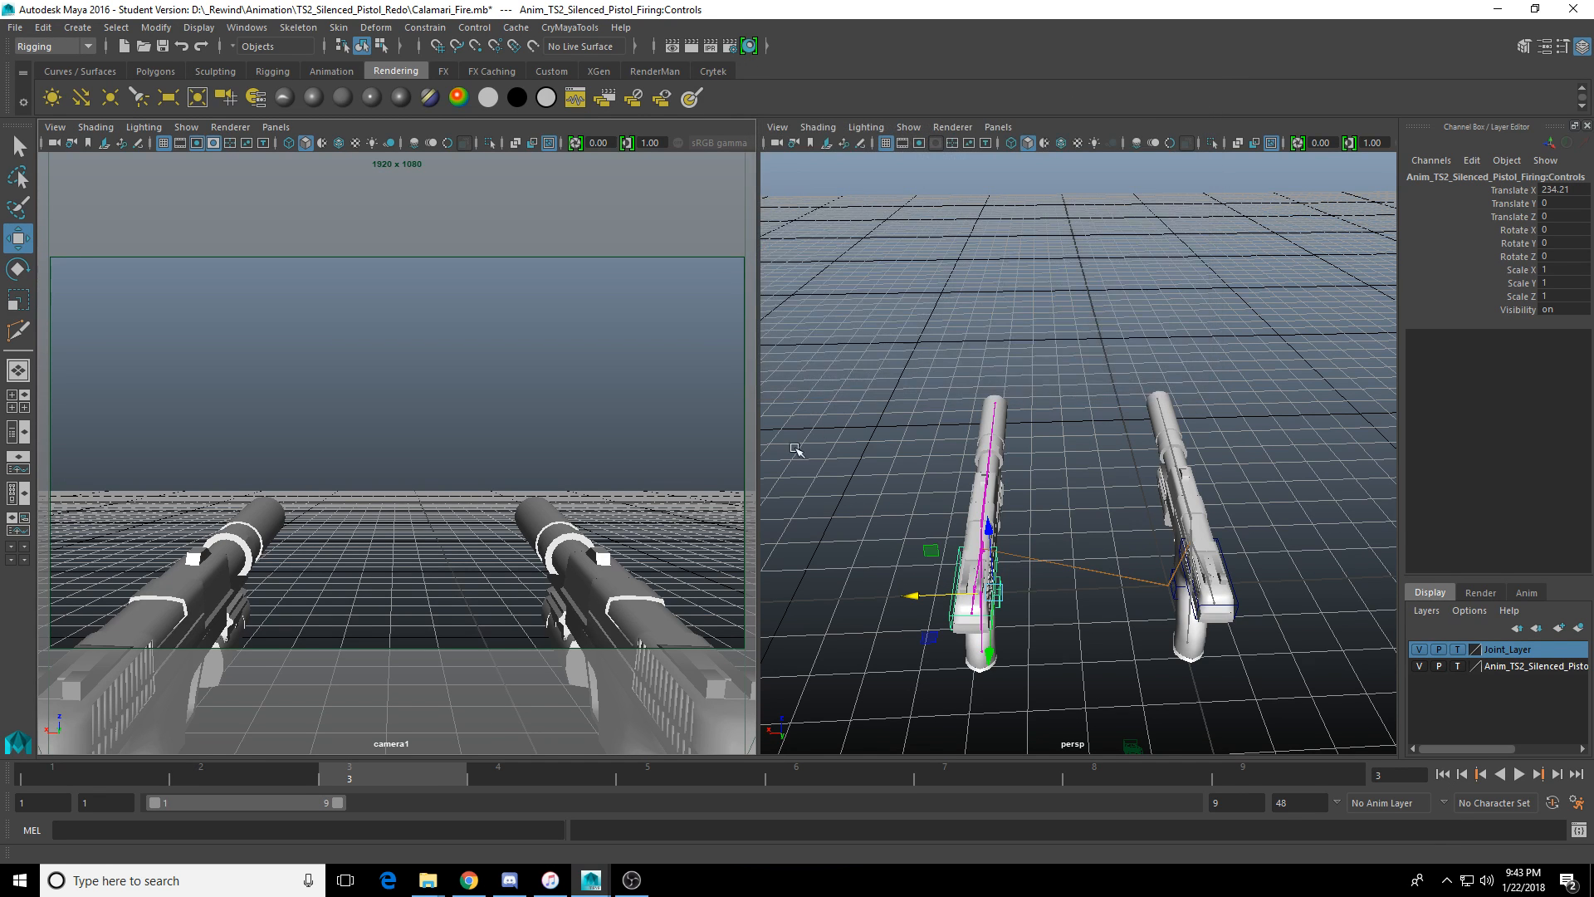
drag(758, 451, 834, 448)
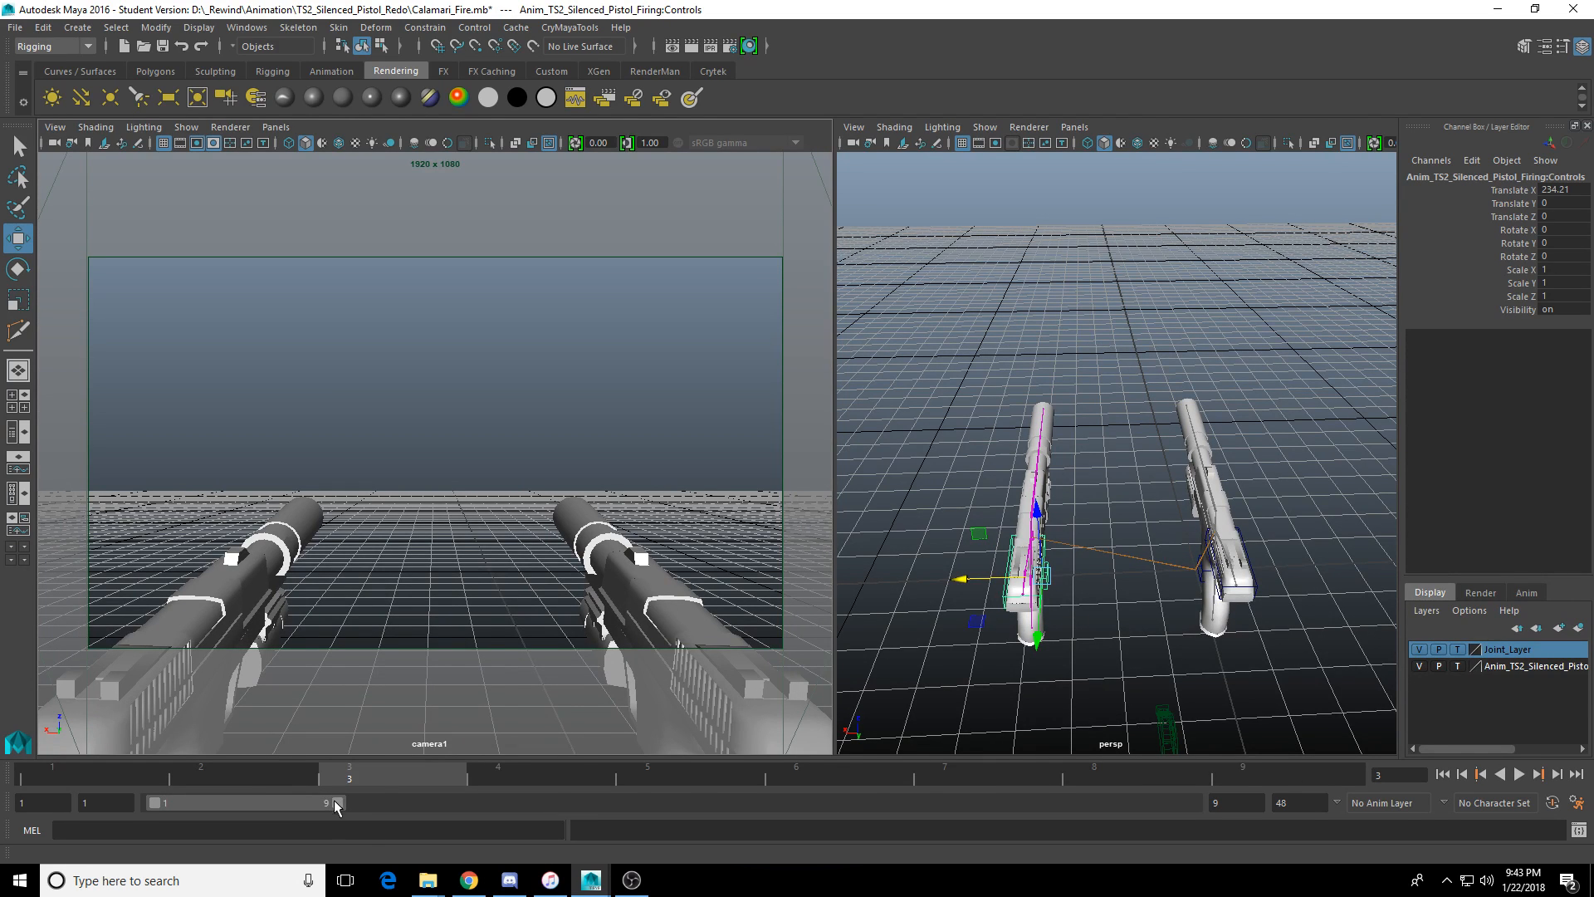
drag(336, 801, 453, 818)
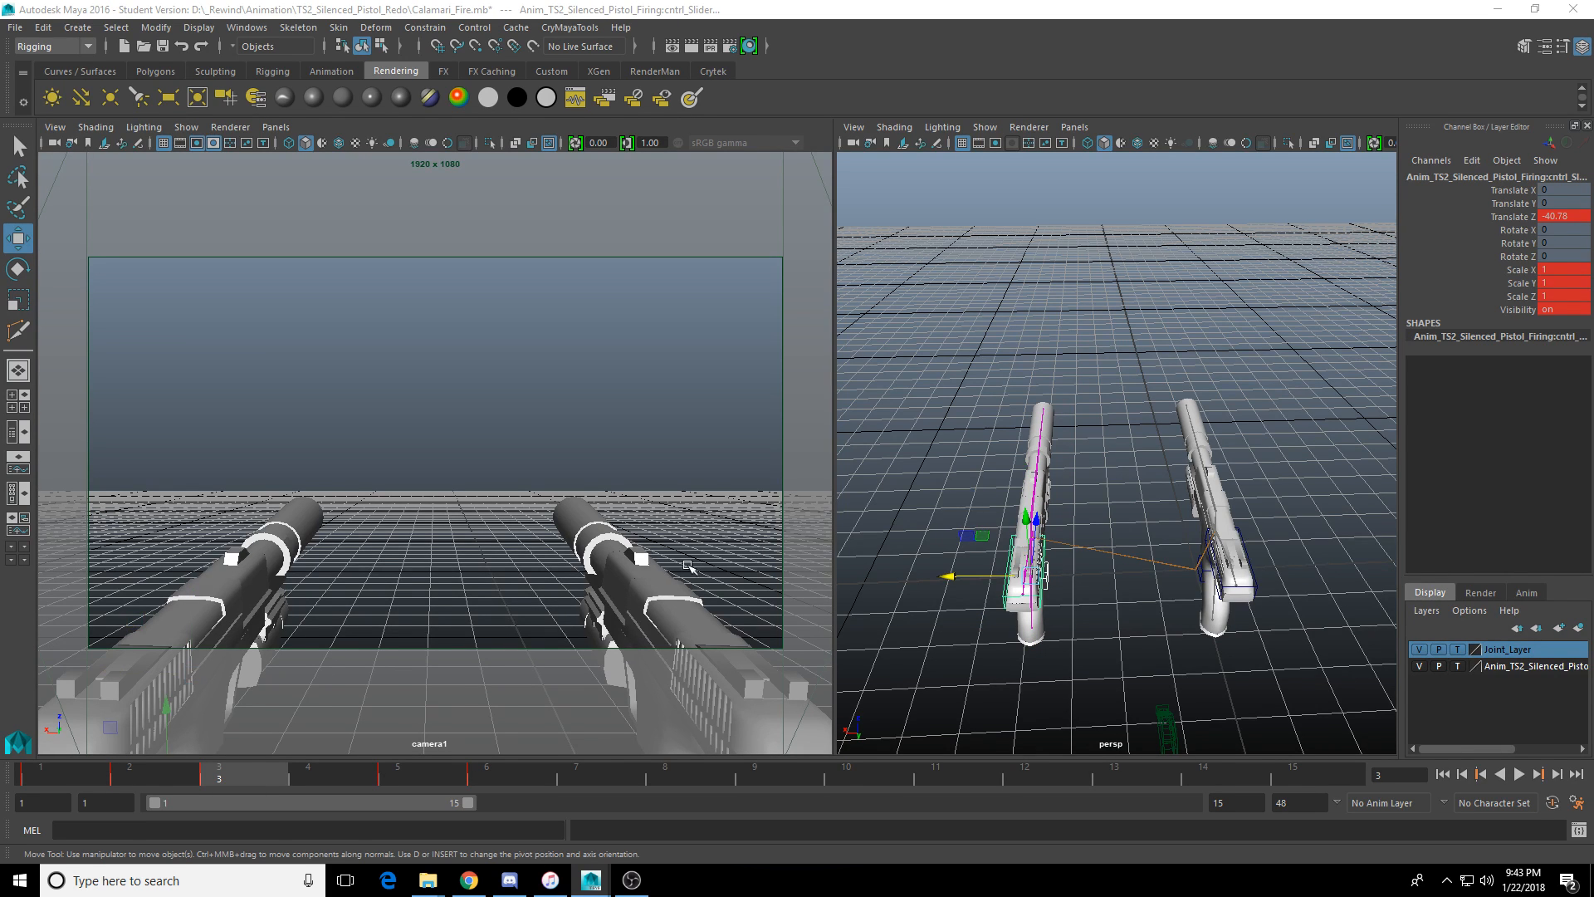
Shift all firing keys of the imported pistol's controls to start at frame 5 and play back the alternating shots.
shift+drag(528, 780, 25, 780)
drag(291, 781, 724, 780)
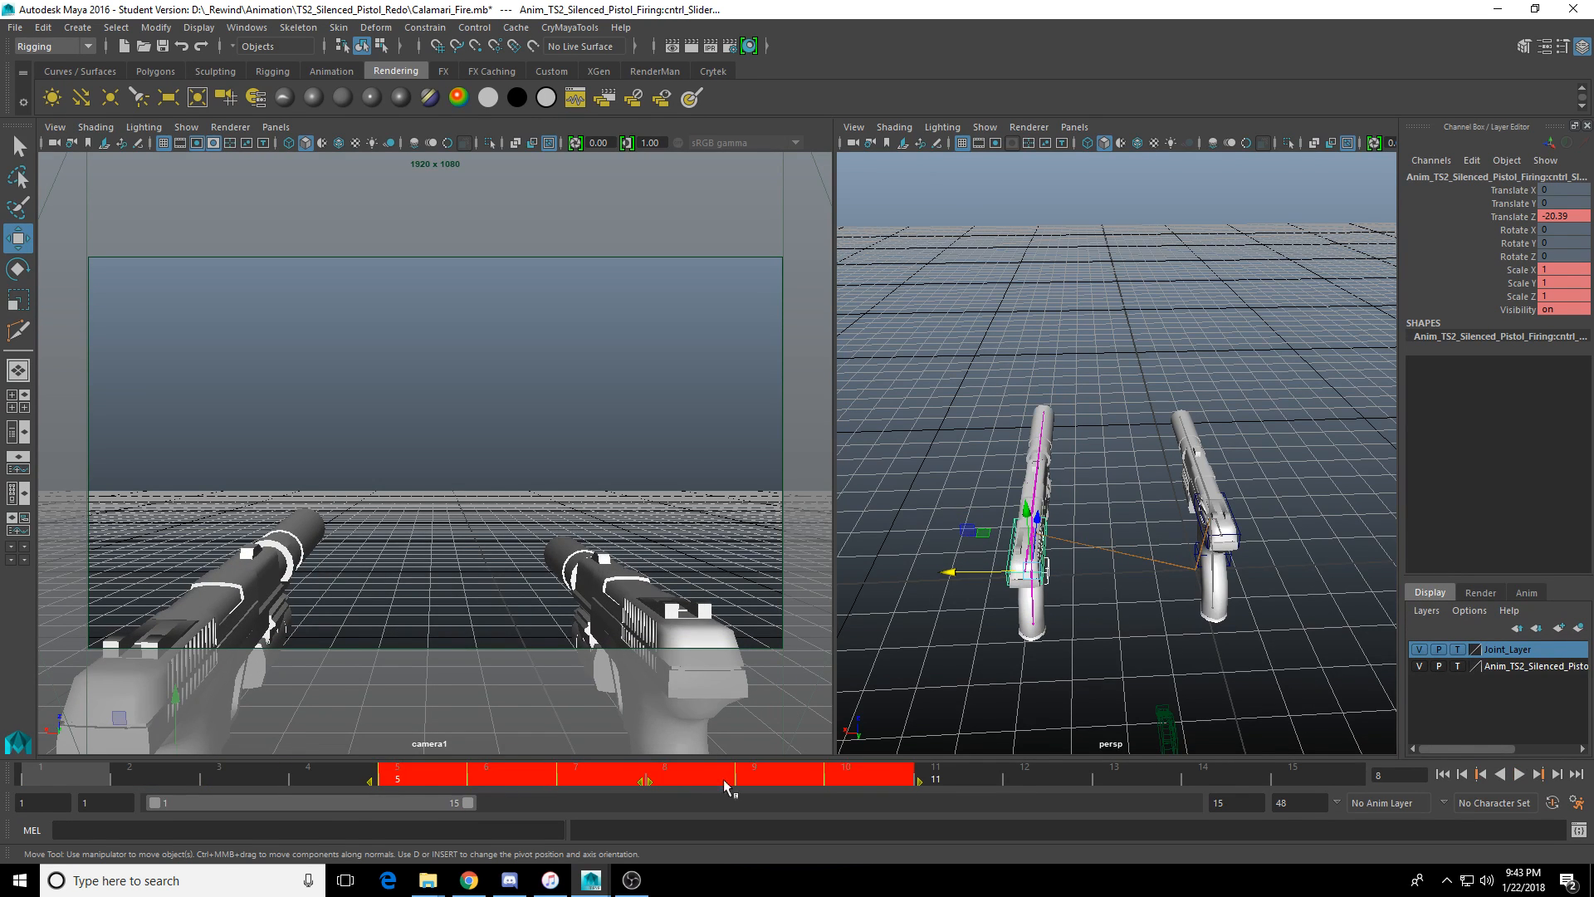
click(1519, 776)
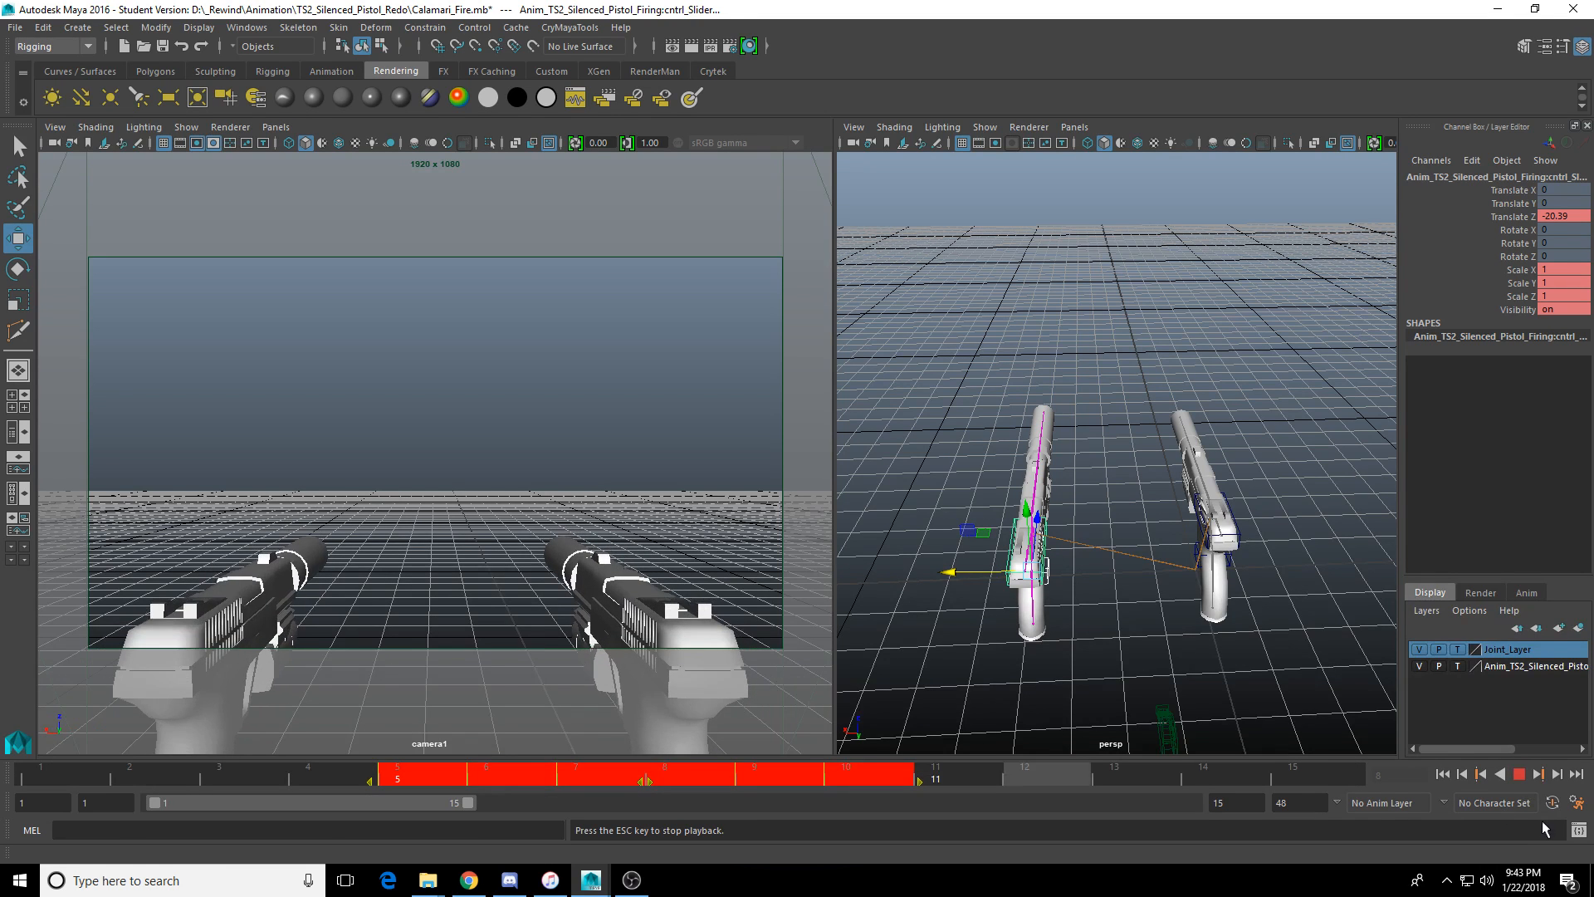
key(Escape)
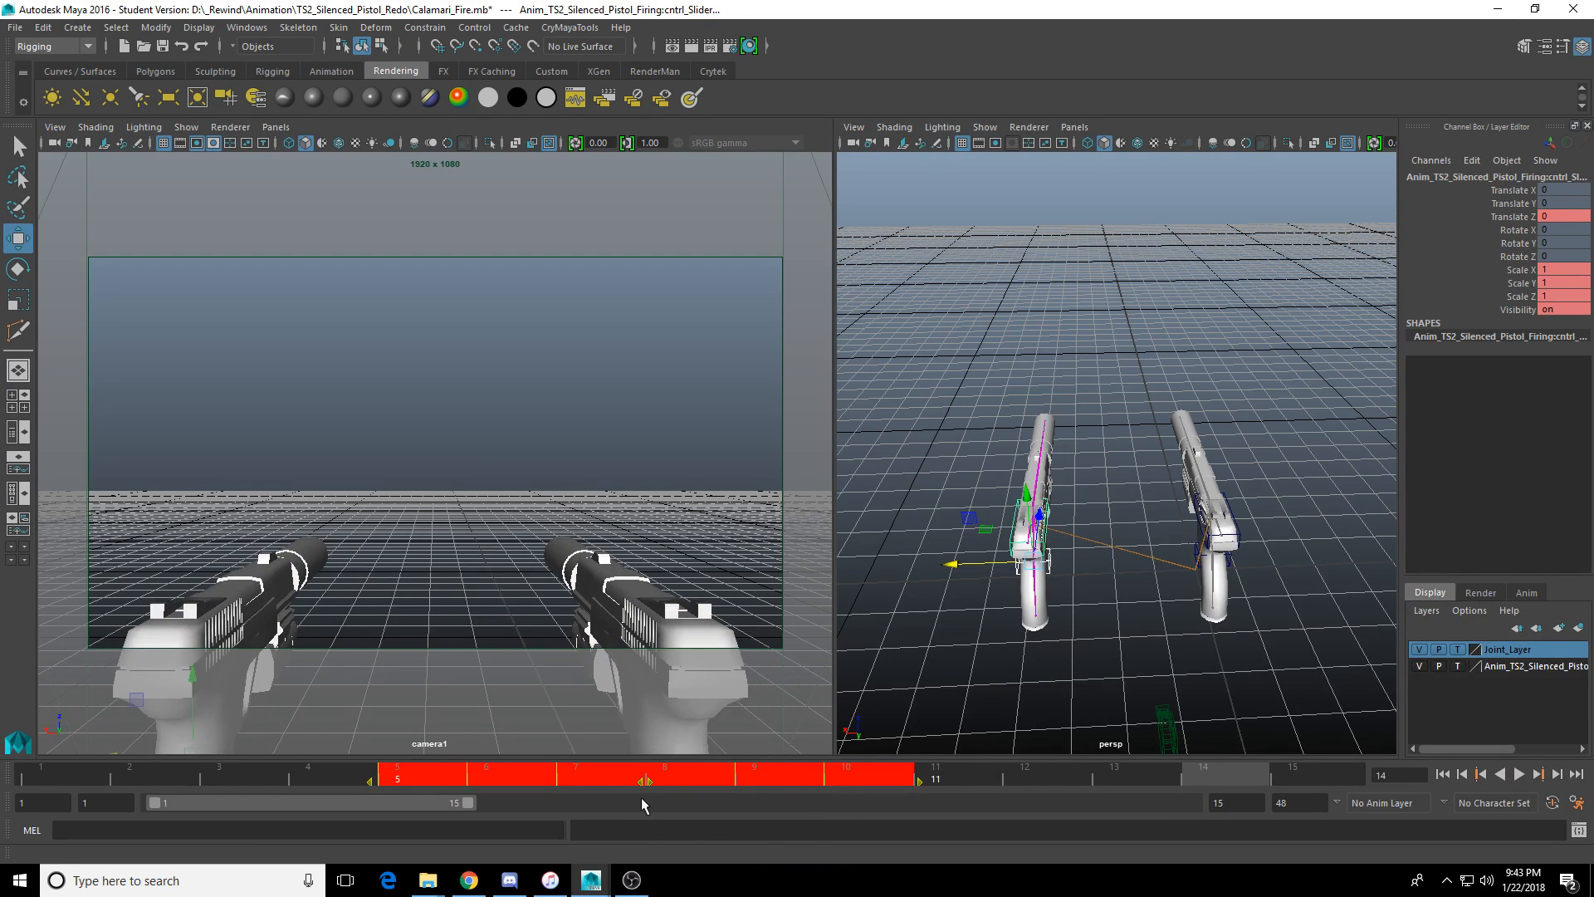
Shift the imported pistol's keys earlier, first to start at frame 4 and then frame 3, and extend the playback range to frame 22.
drag(646, 780, 557, 781)
click(1519, 775)
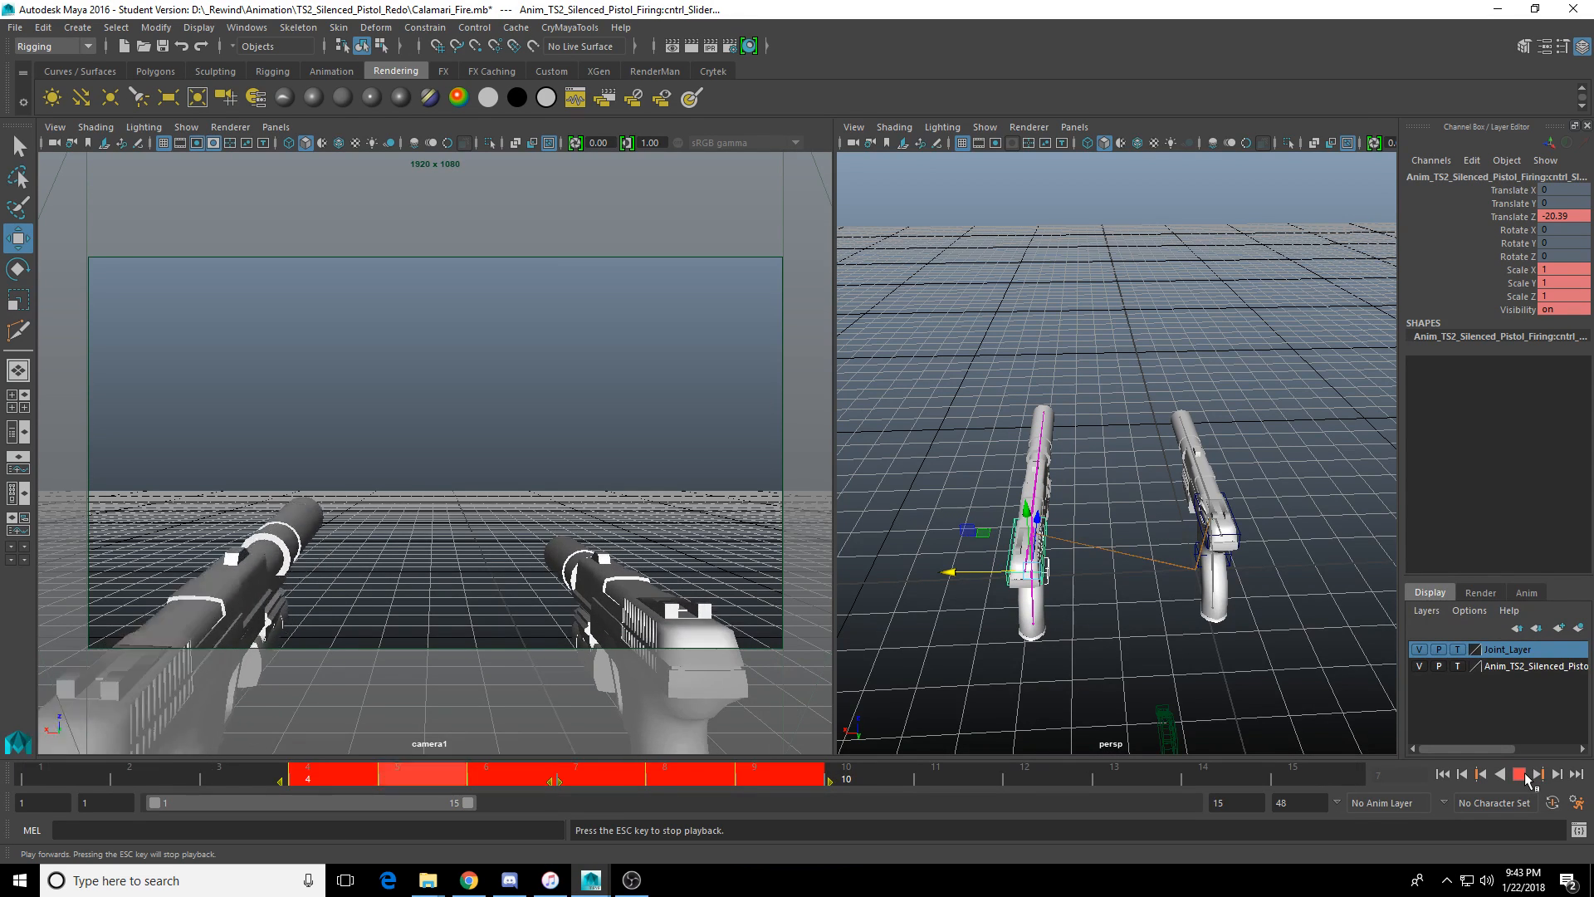
click(1524, 775)
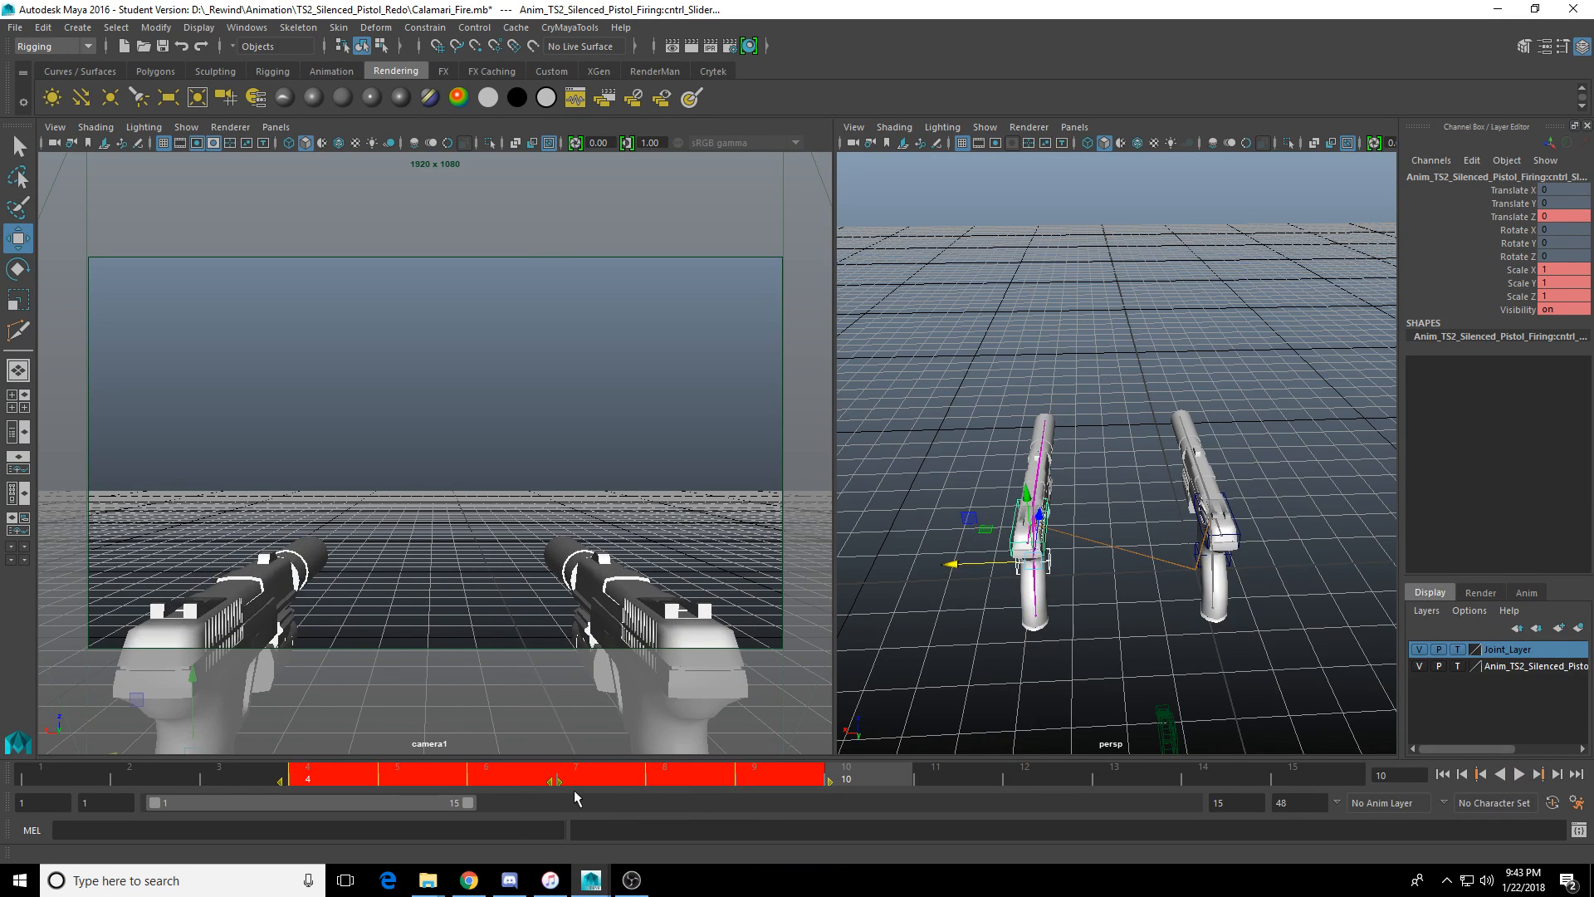
drag(560, 785, 622, 802)
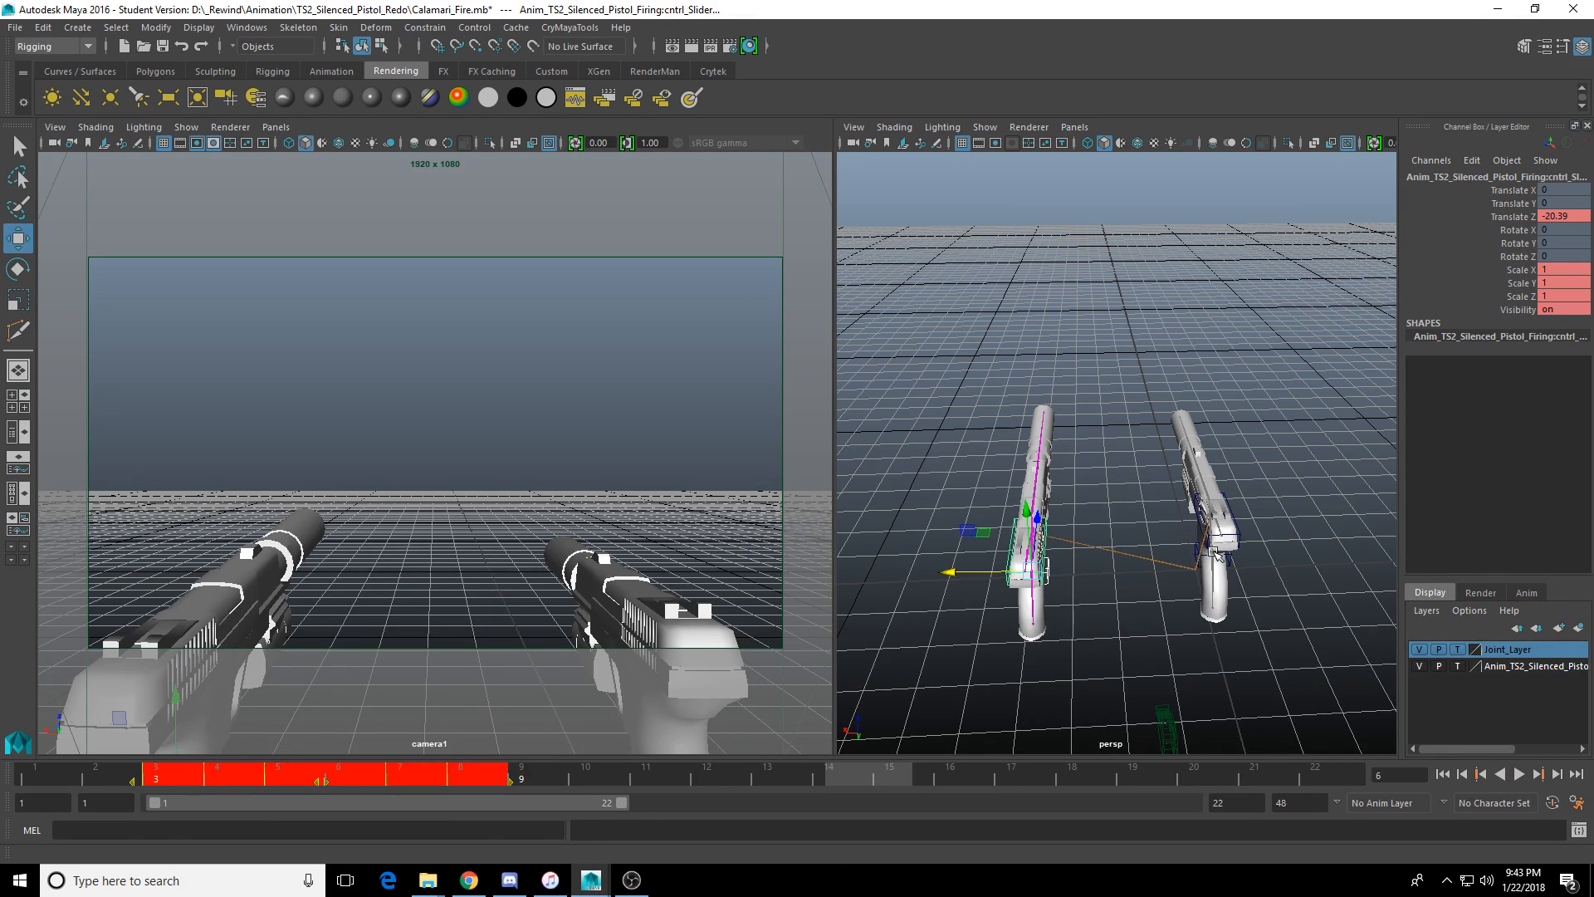
At frame 1, move the imported scene's camera to about 515.75 in Translate Y and 280.42 in Translate Z, and key it.
alt+drag(1106, 551, 1132, 636)
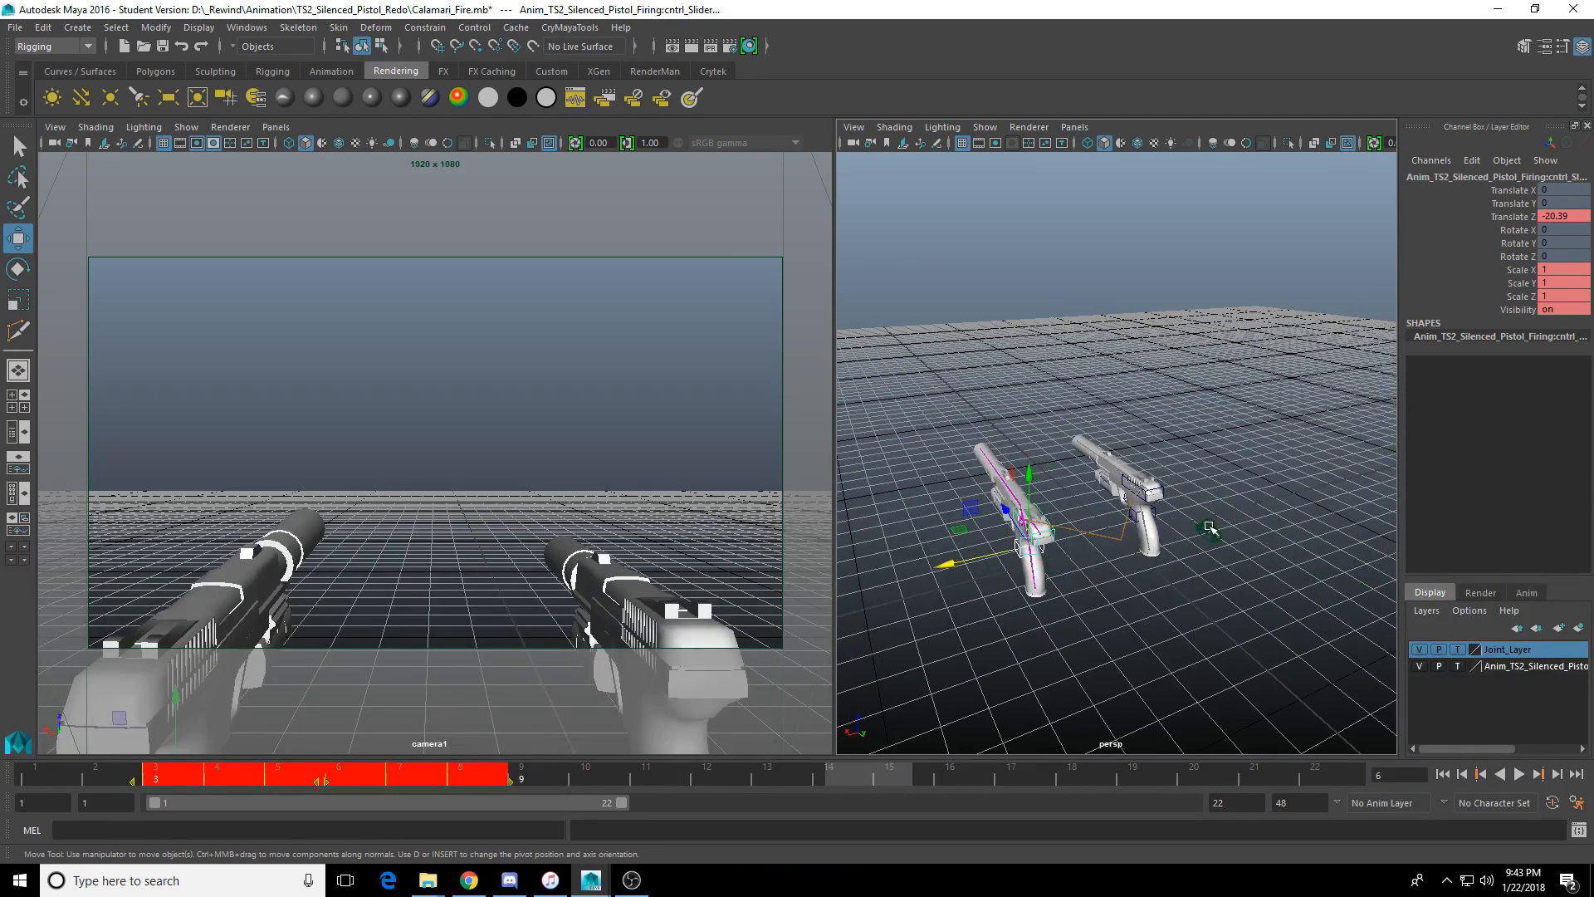
click(1209, 527)
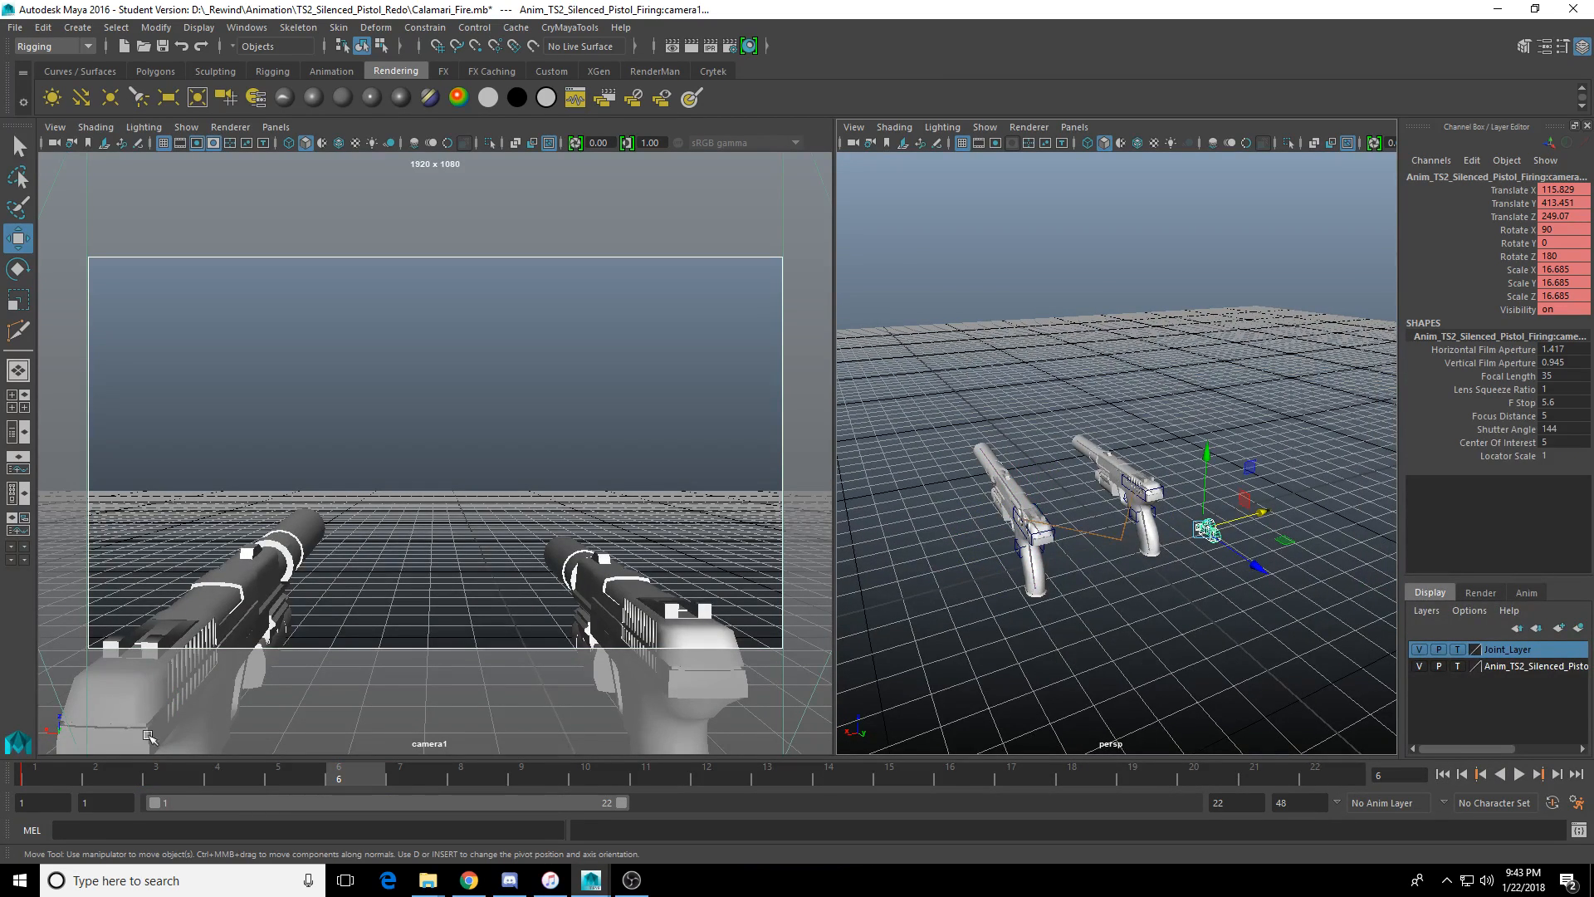
click(58, 778)
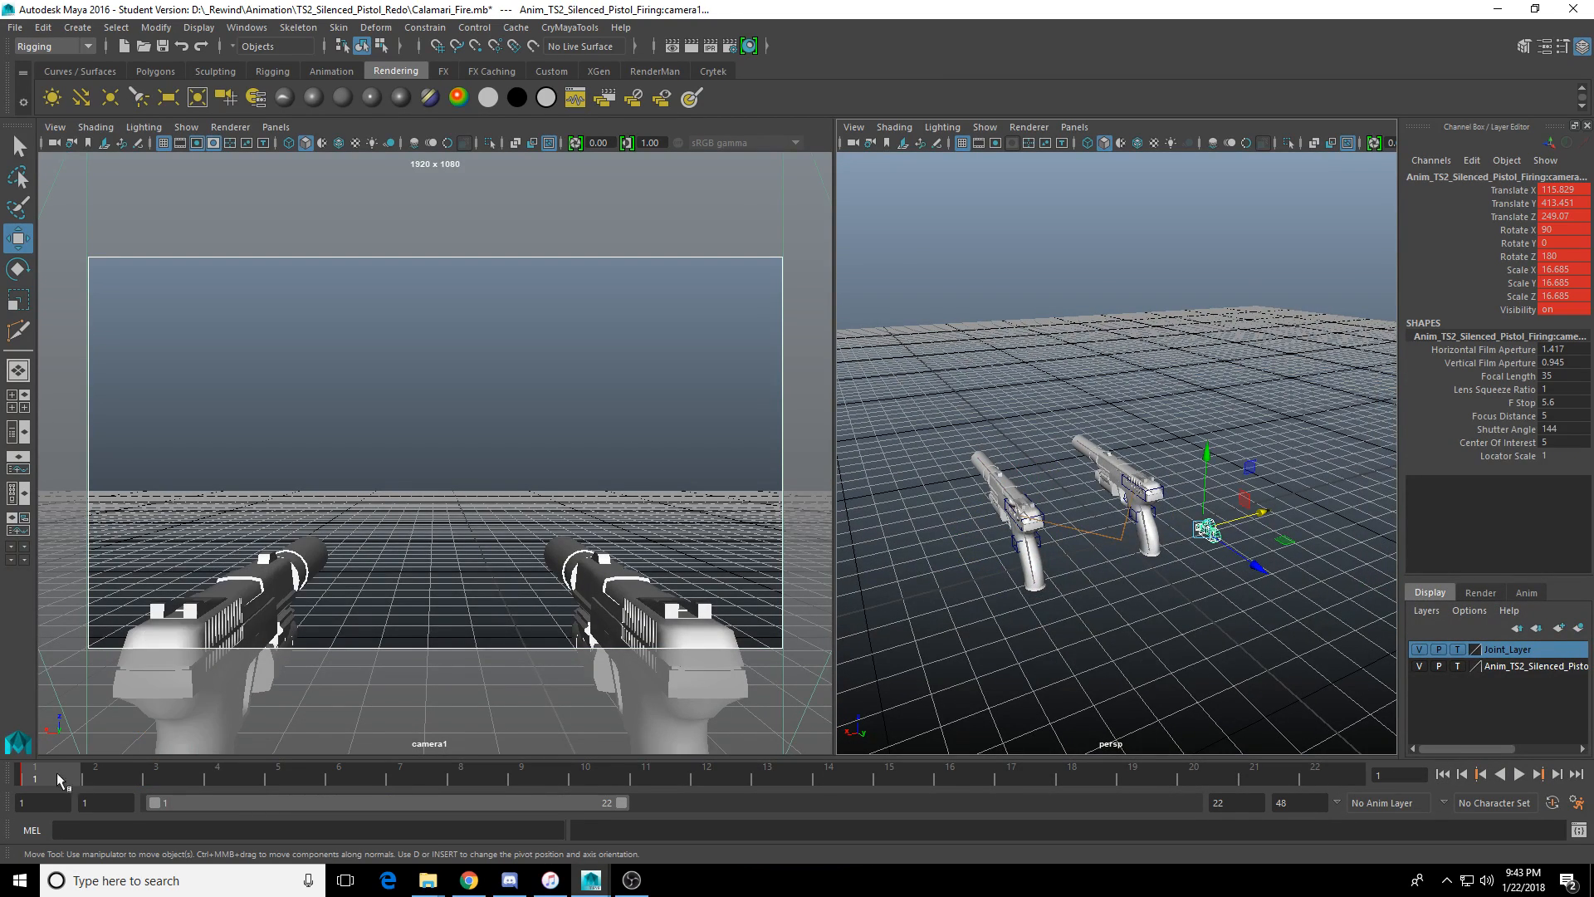
drag(1205, 457, 1210, 424)
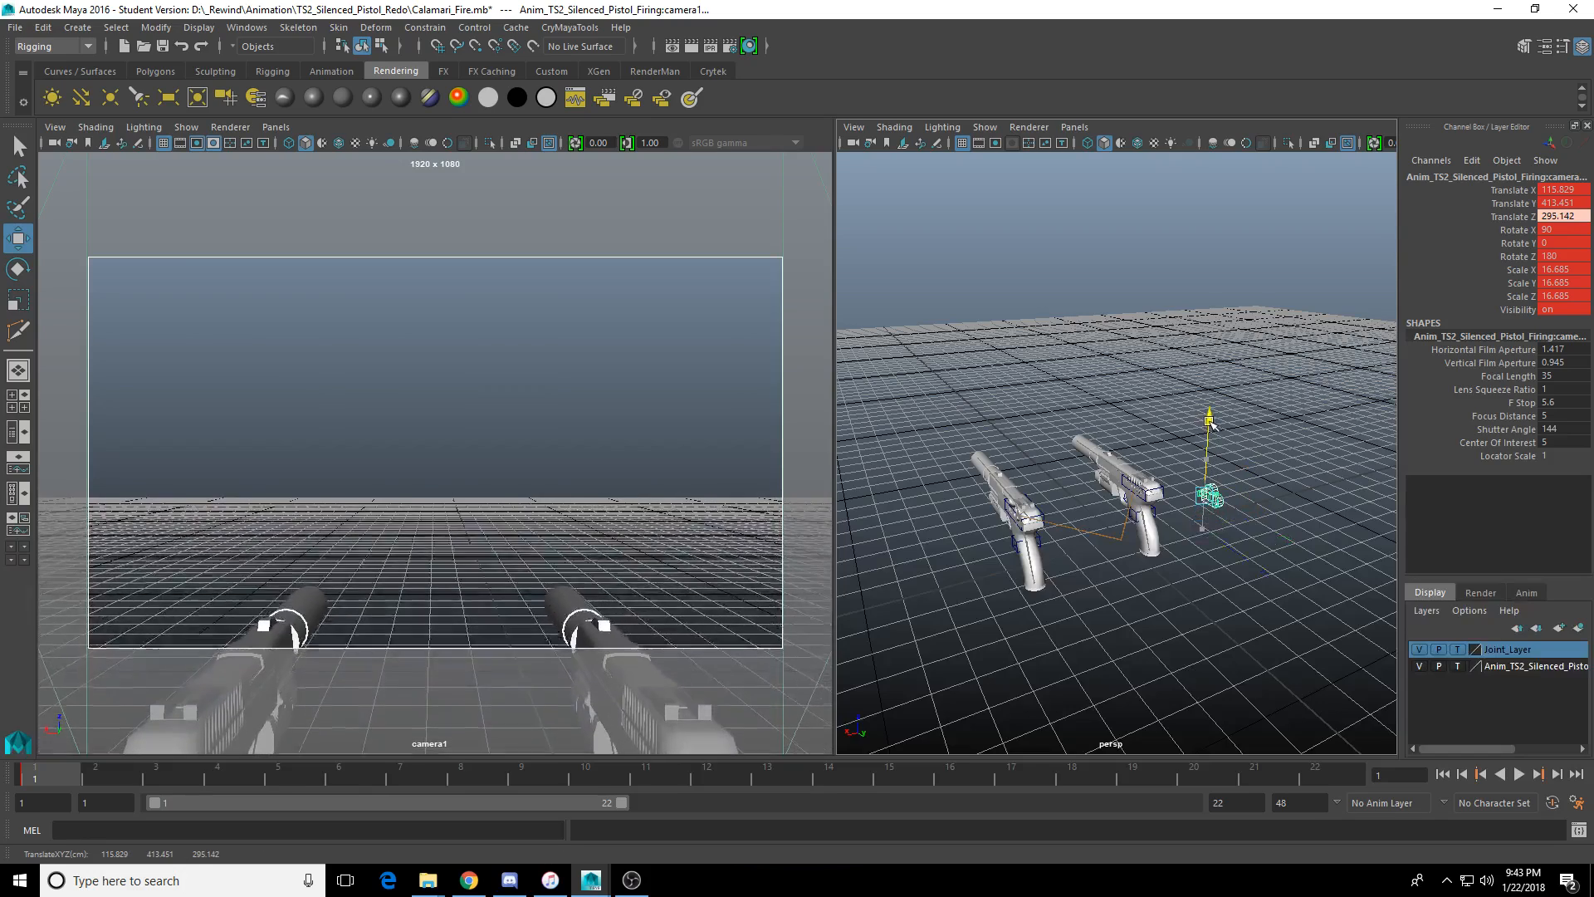
drag(1237, 511, 1330, 574)
drag(1272, 455, 1277, 470)
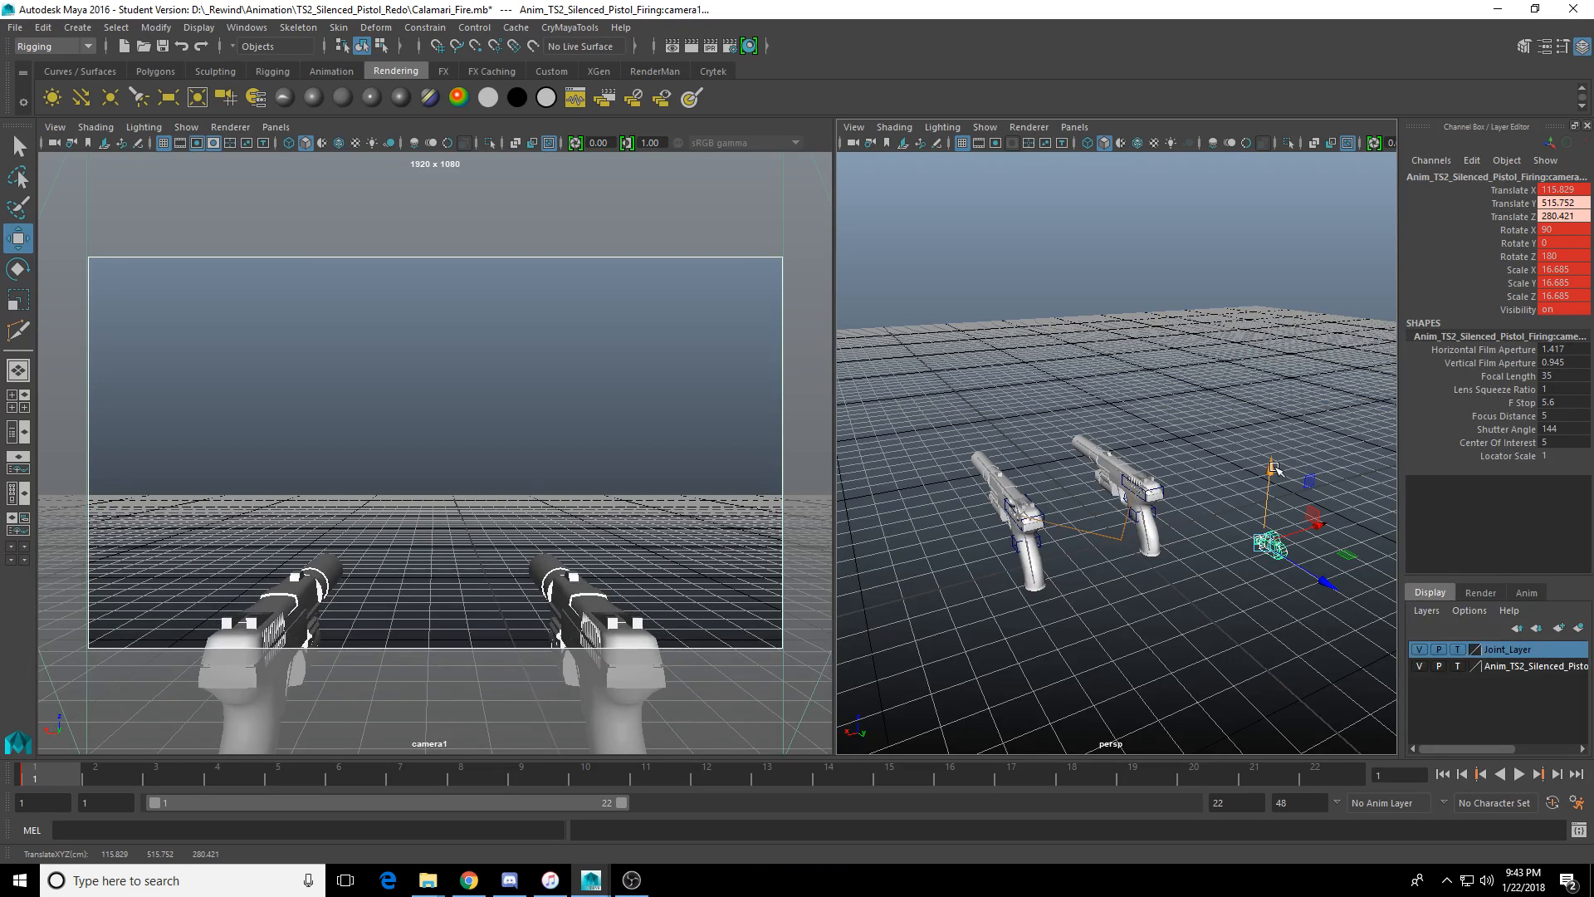
key(s)
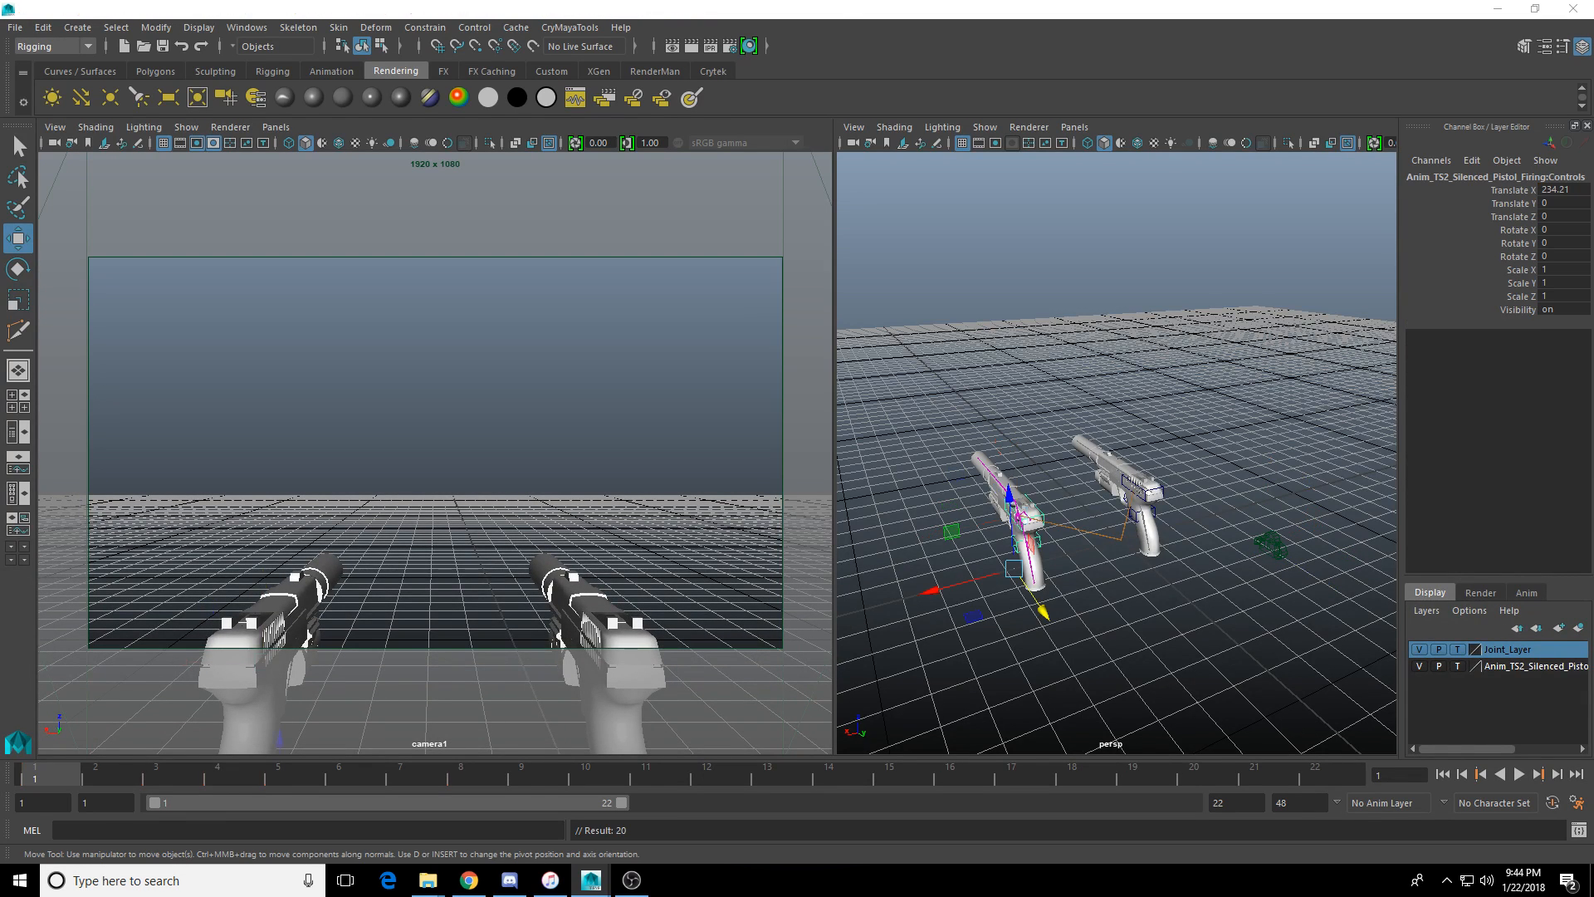
Move the first imported pistol's Controls group to about X 315.3 and Z 14.2, and rotate it about -9.15 degrees around Y.
drag(936, 593, 914, 598)
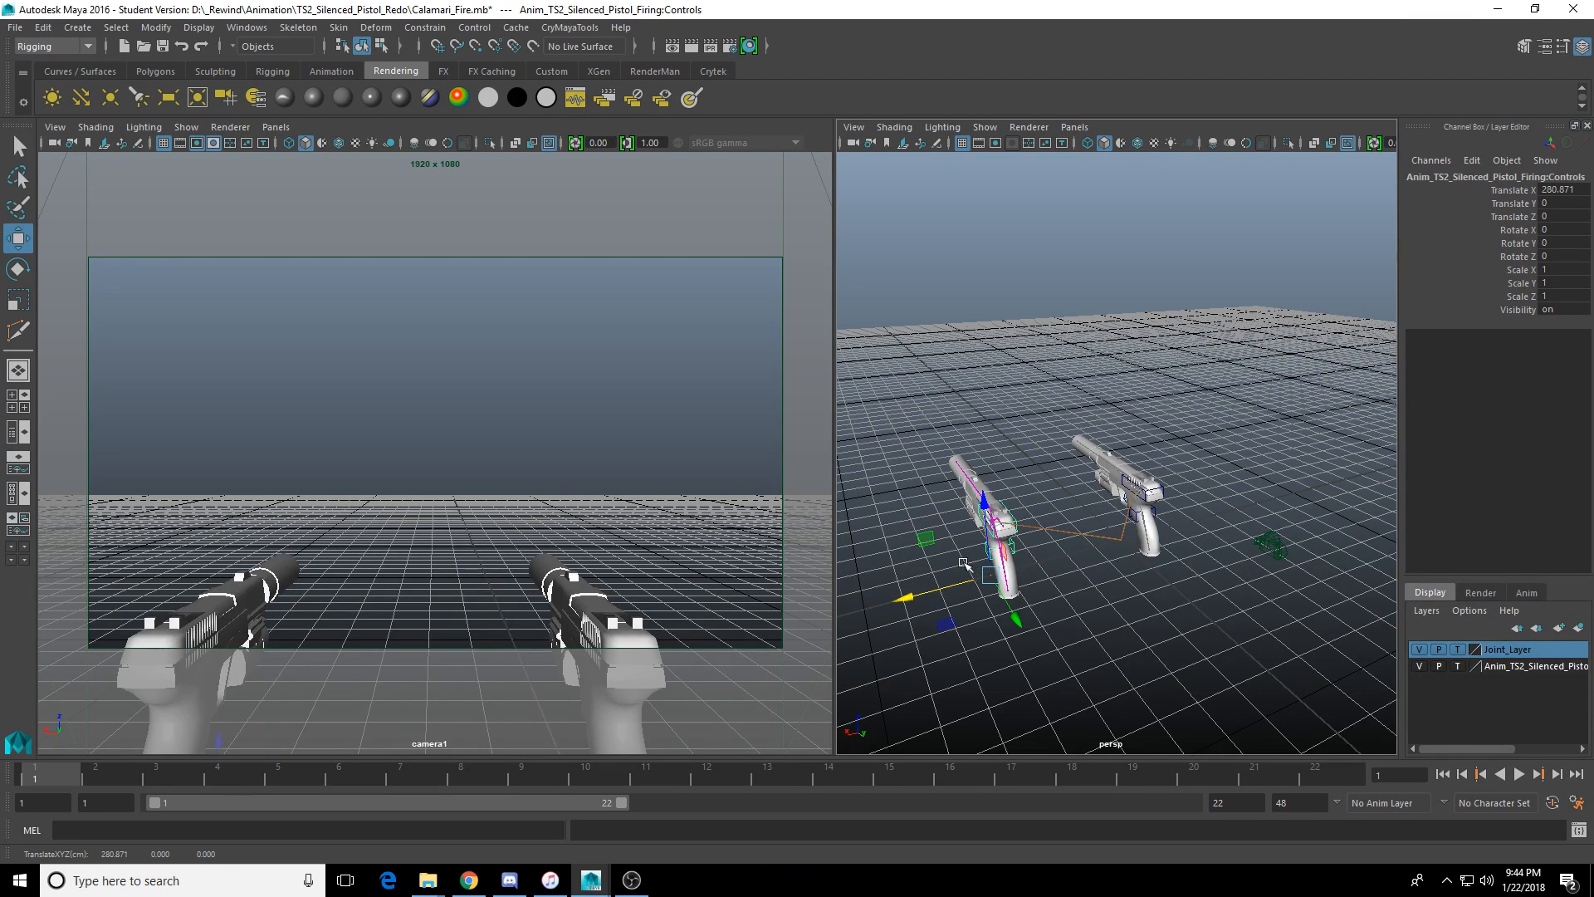
key(e)
drag(963, 519, 968, 515)
key(w)
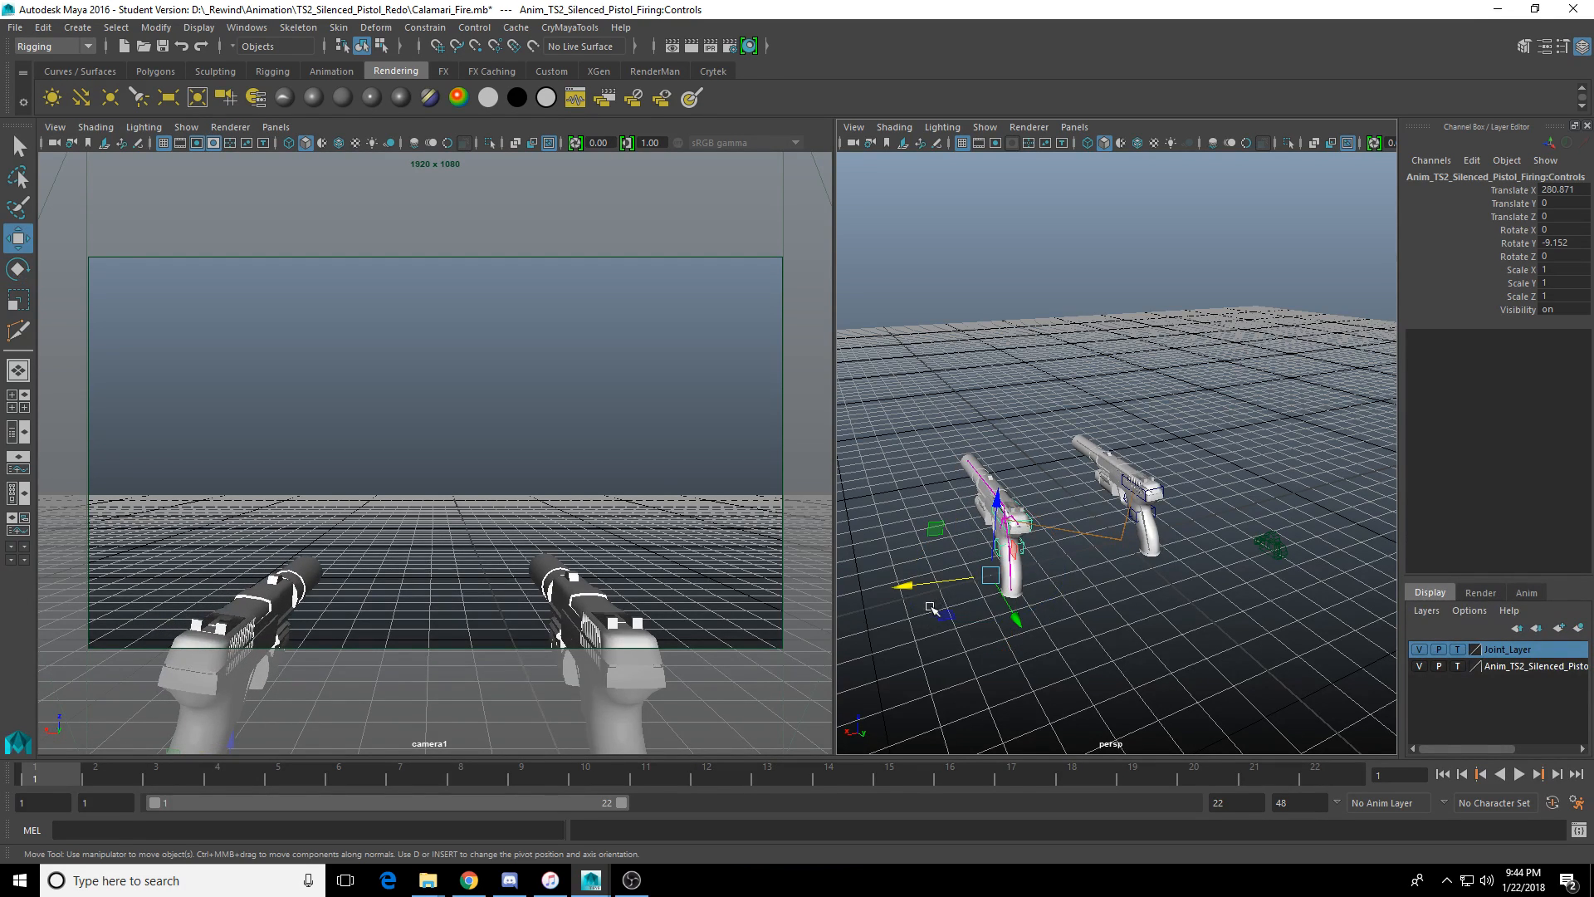
click(934, 583)
key(ctrl+z)
drag(912, 587, 890, 590)
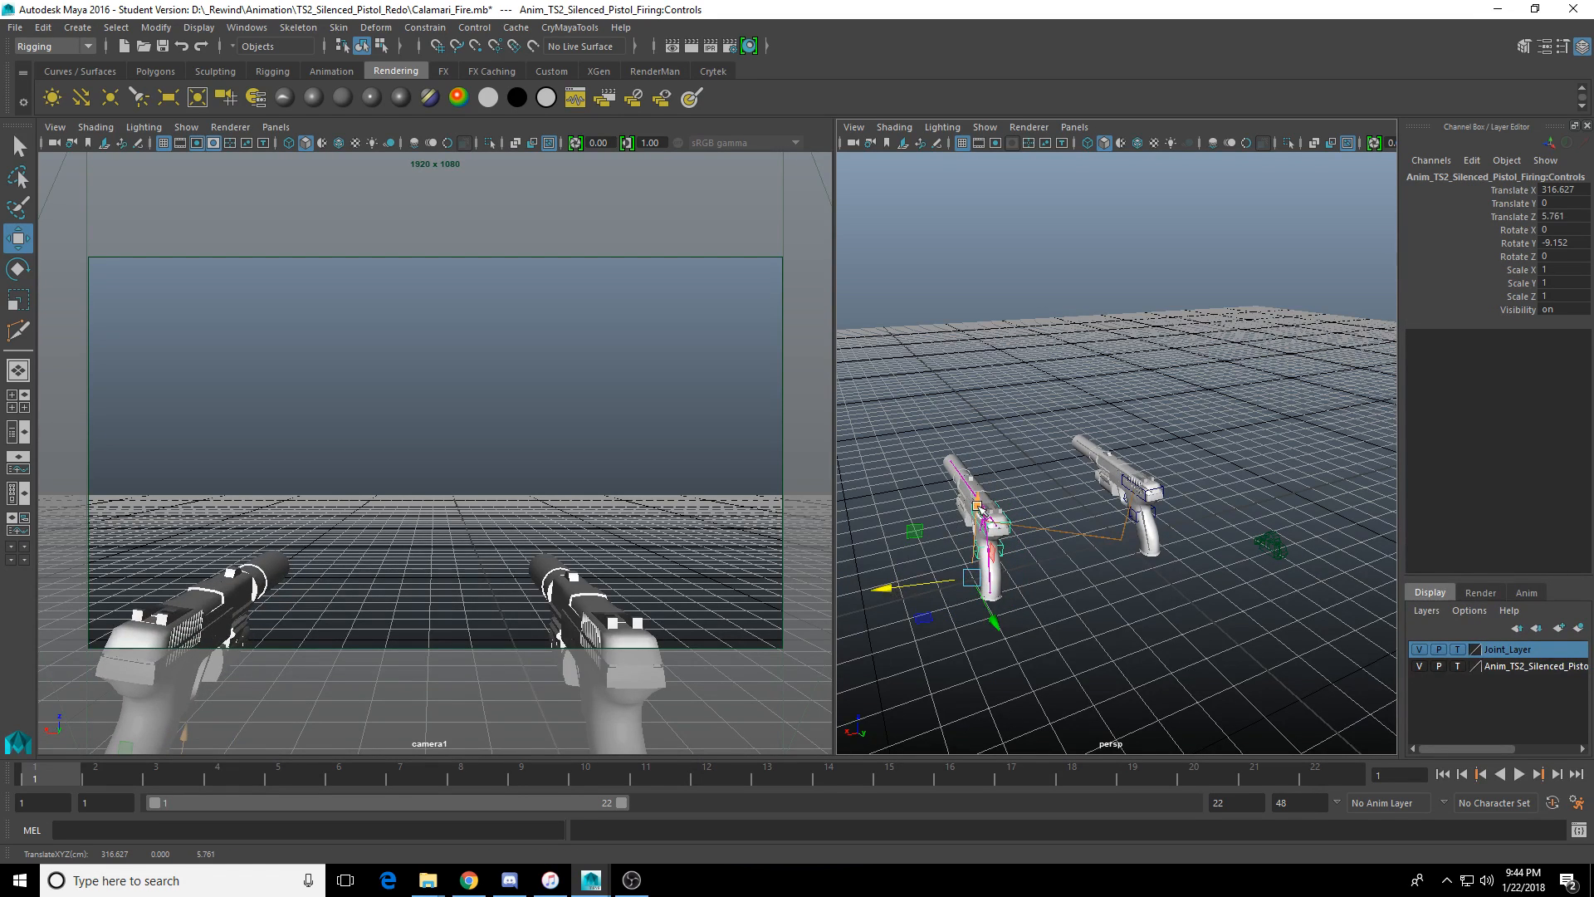
drag(978, 505, 988, 507)
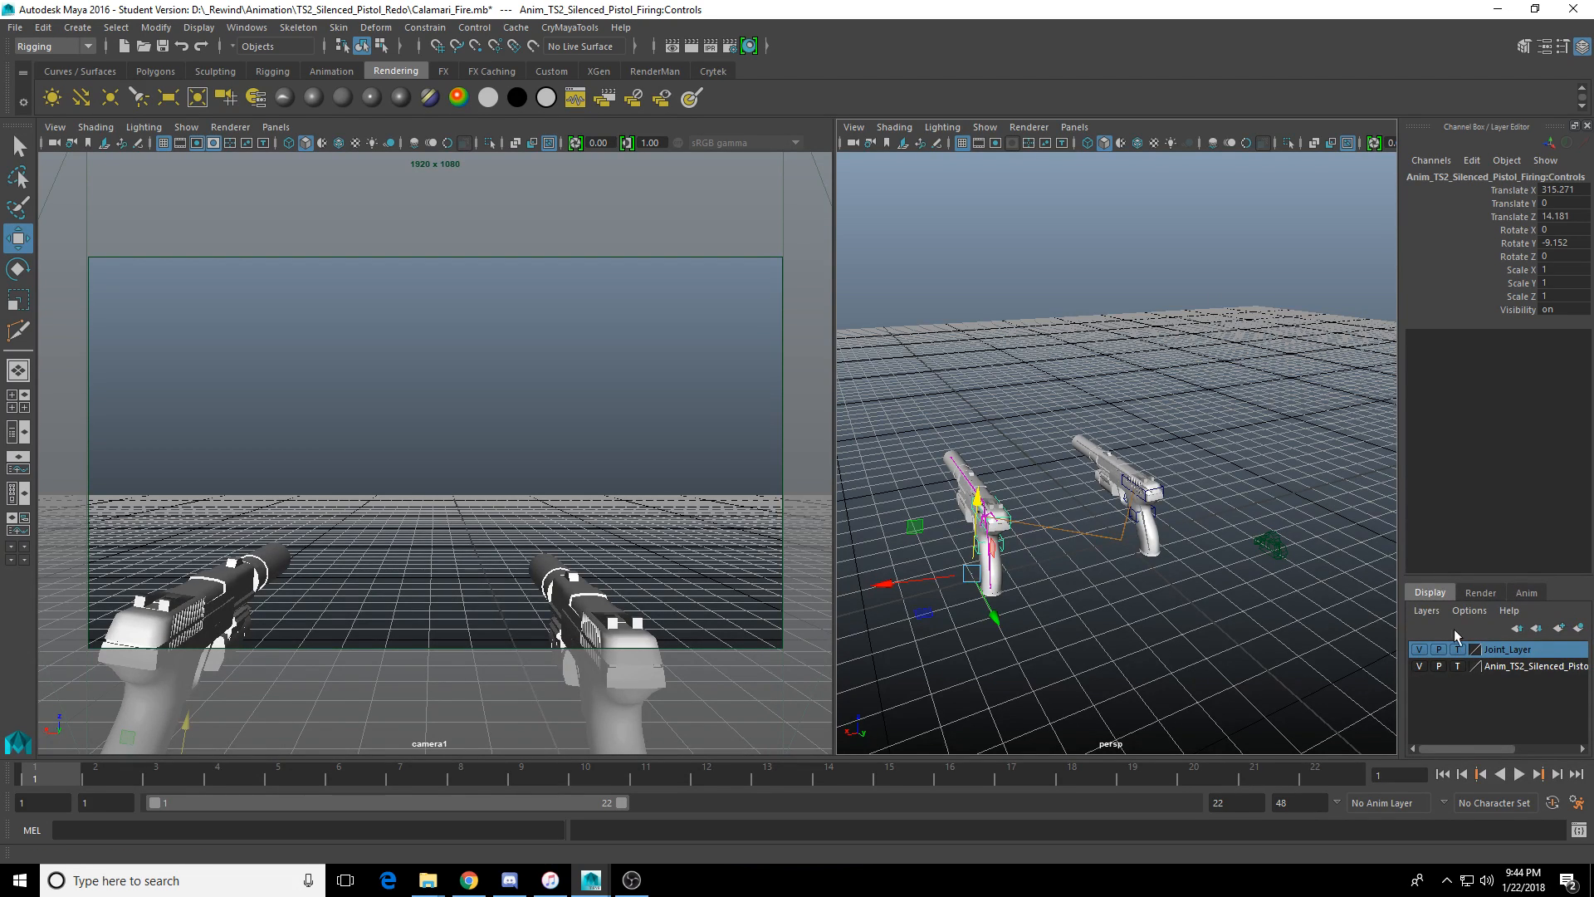
key(ctrl+z)
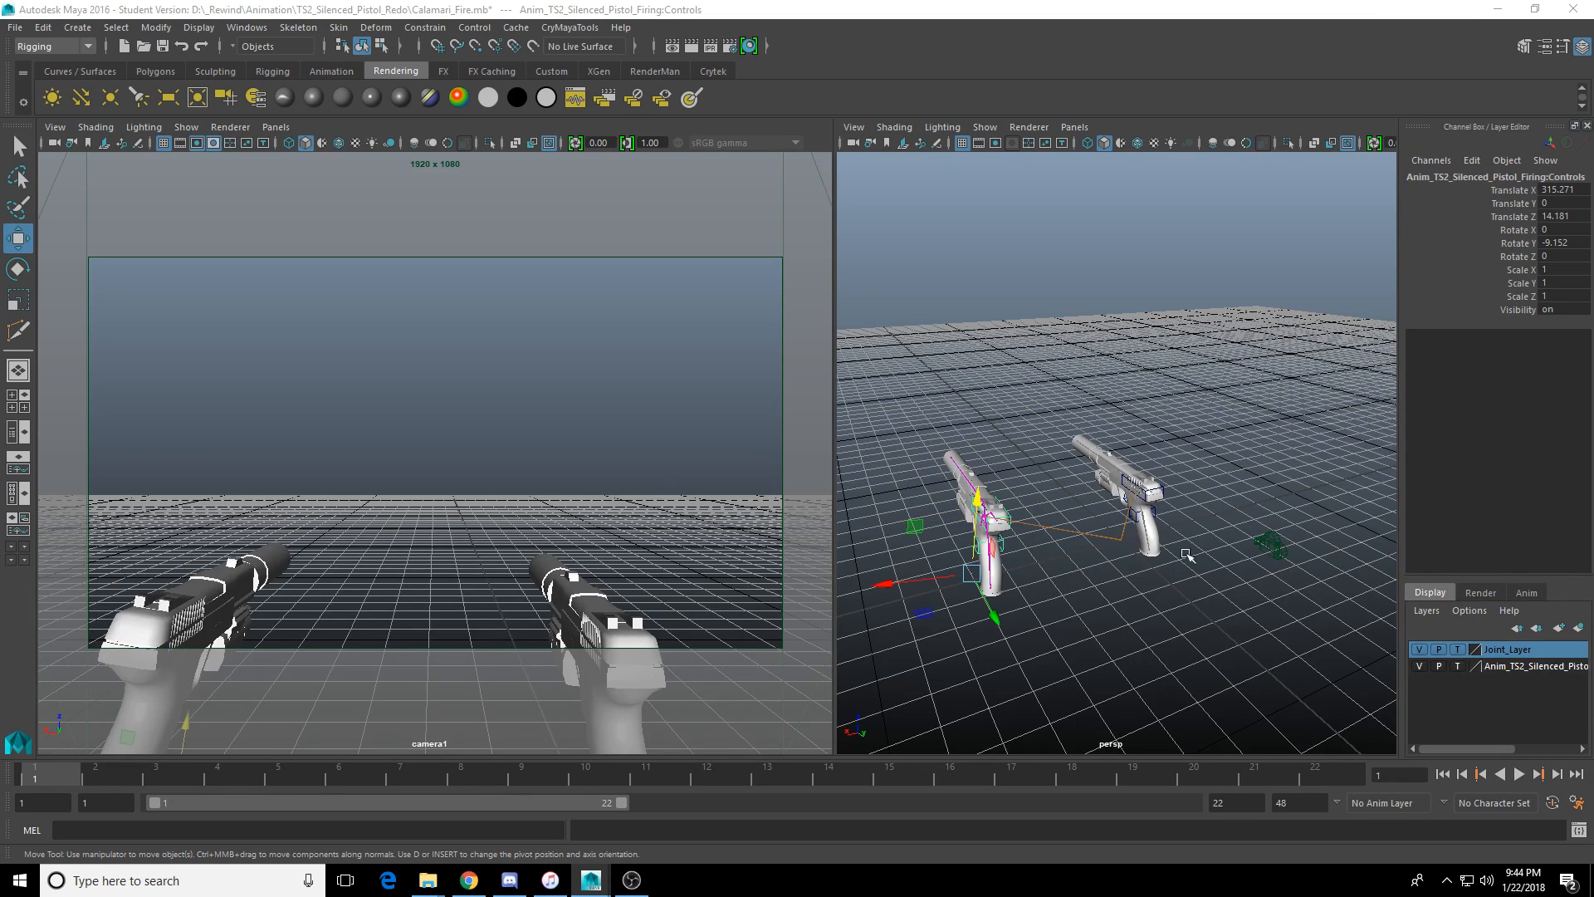
key(ctrl+z)
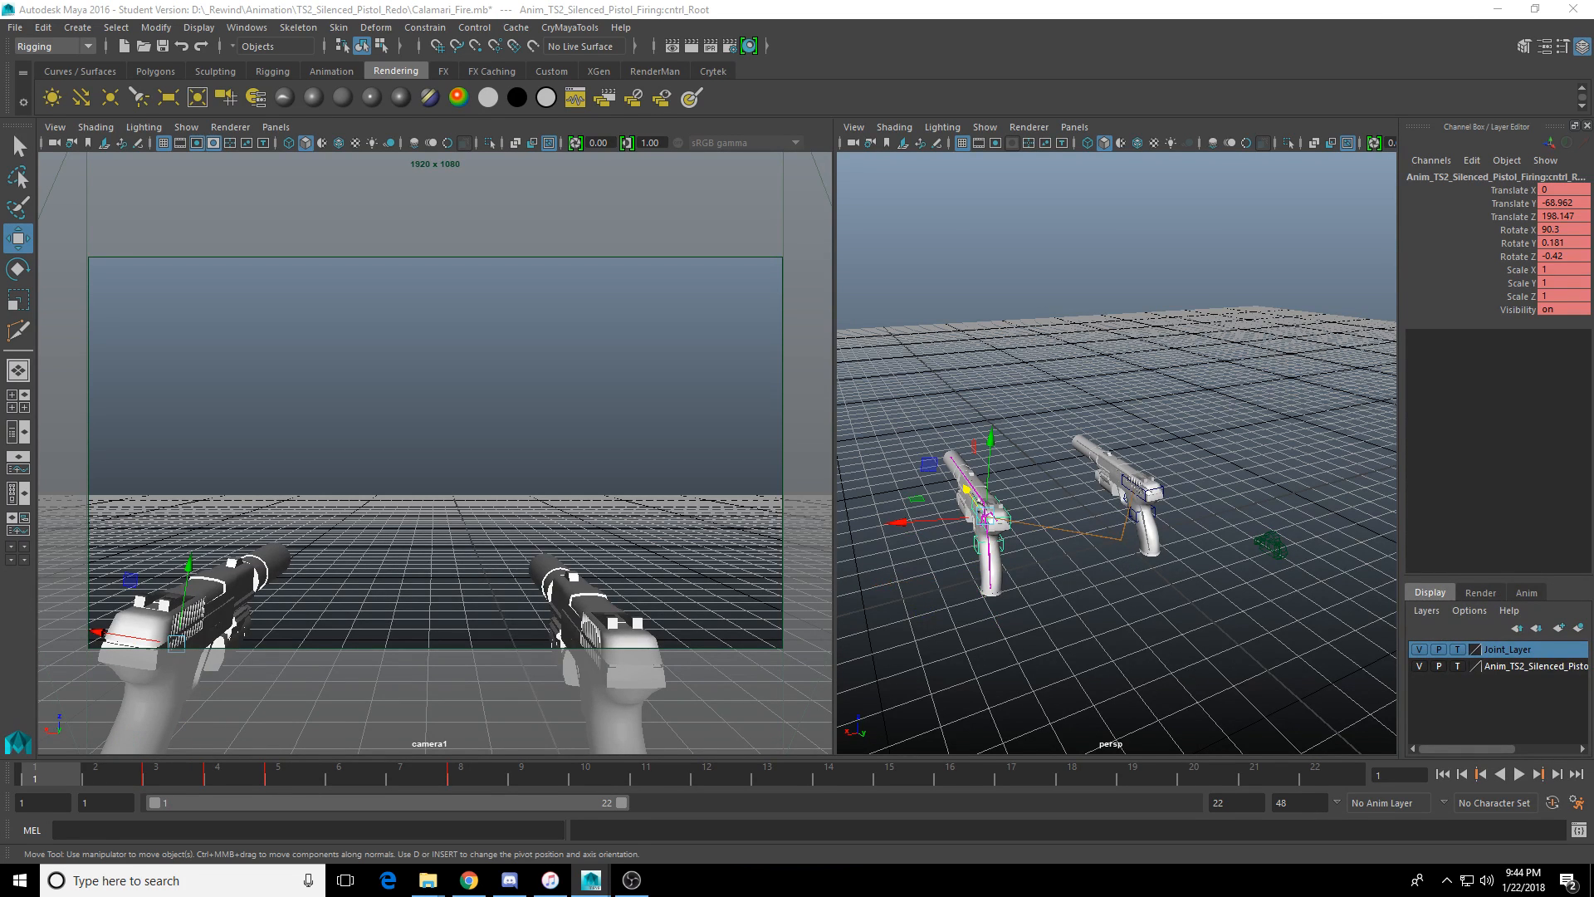
Move the original pistol's Controls group to about X -76.6 and Z 21.9, and rotate it about 6.8 degrees around Y.
alt+drag(1144, 471, 1100, 483)
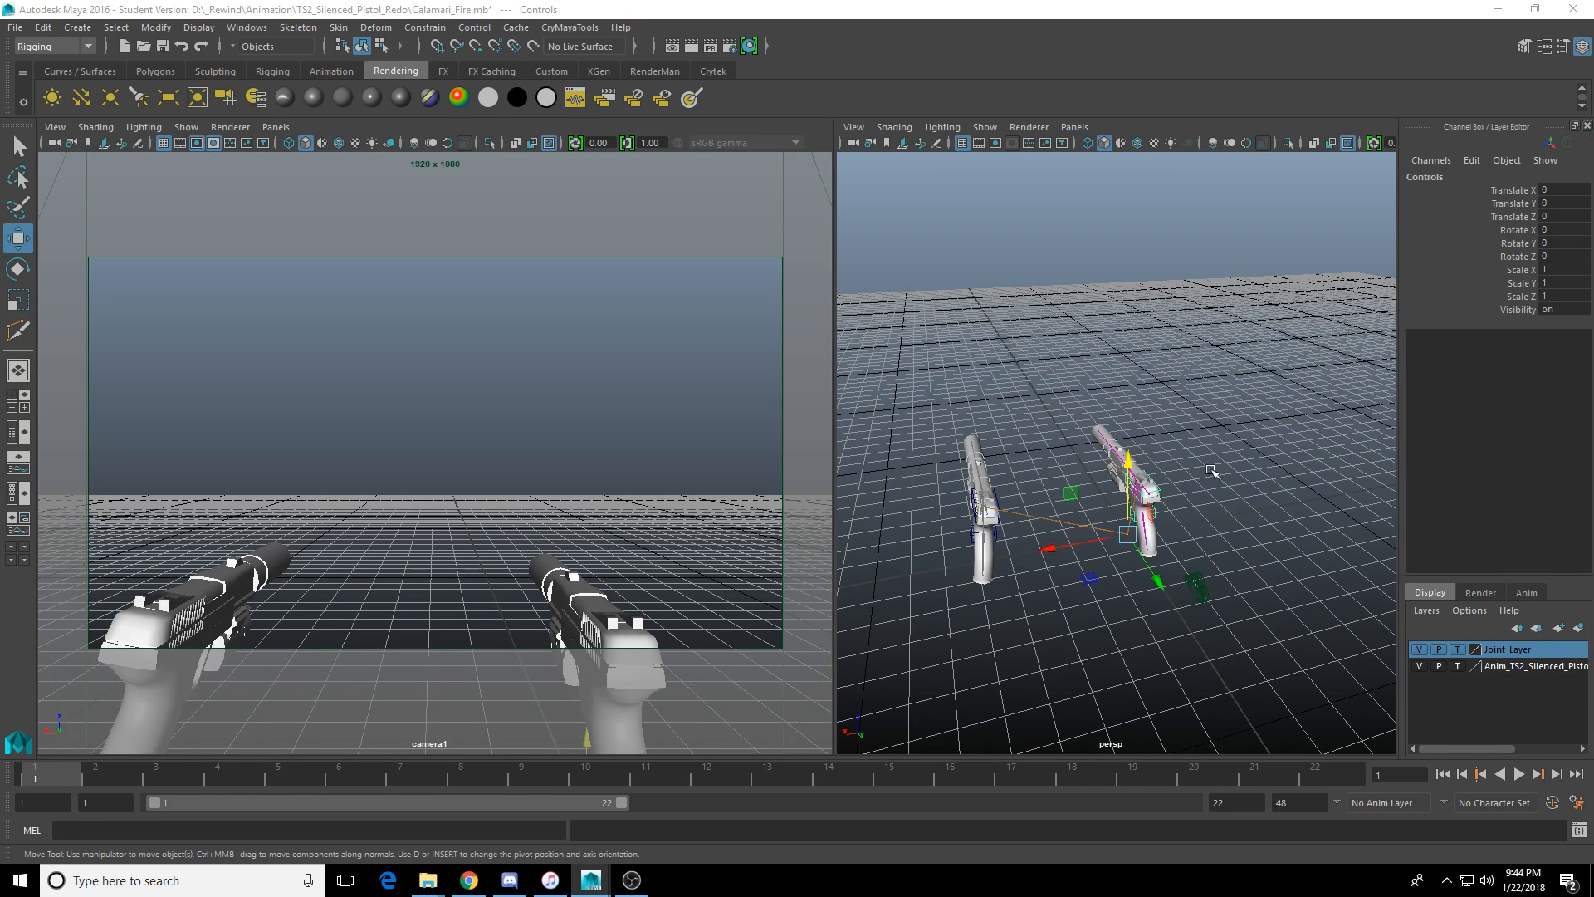
alt+drag(1210, 470, 1185, 462)
drag(1059, 549, 1089, 547)
key(e)
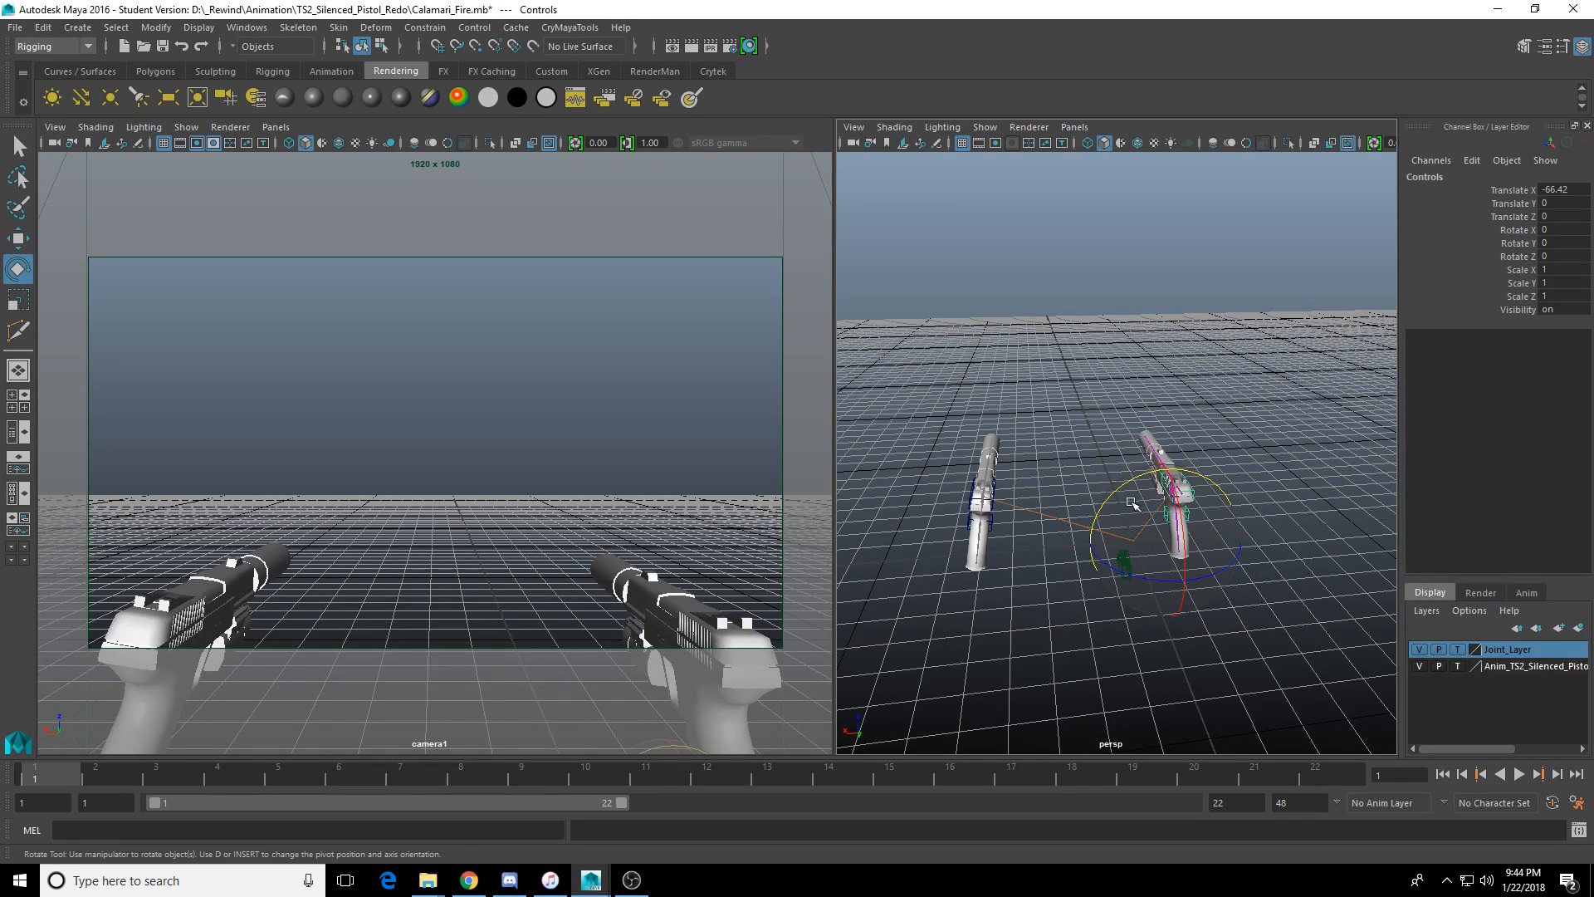
drag(1131, 479, 1158, 464)
key(w)
drag(1085, 541, 1094, 544)
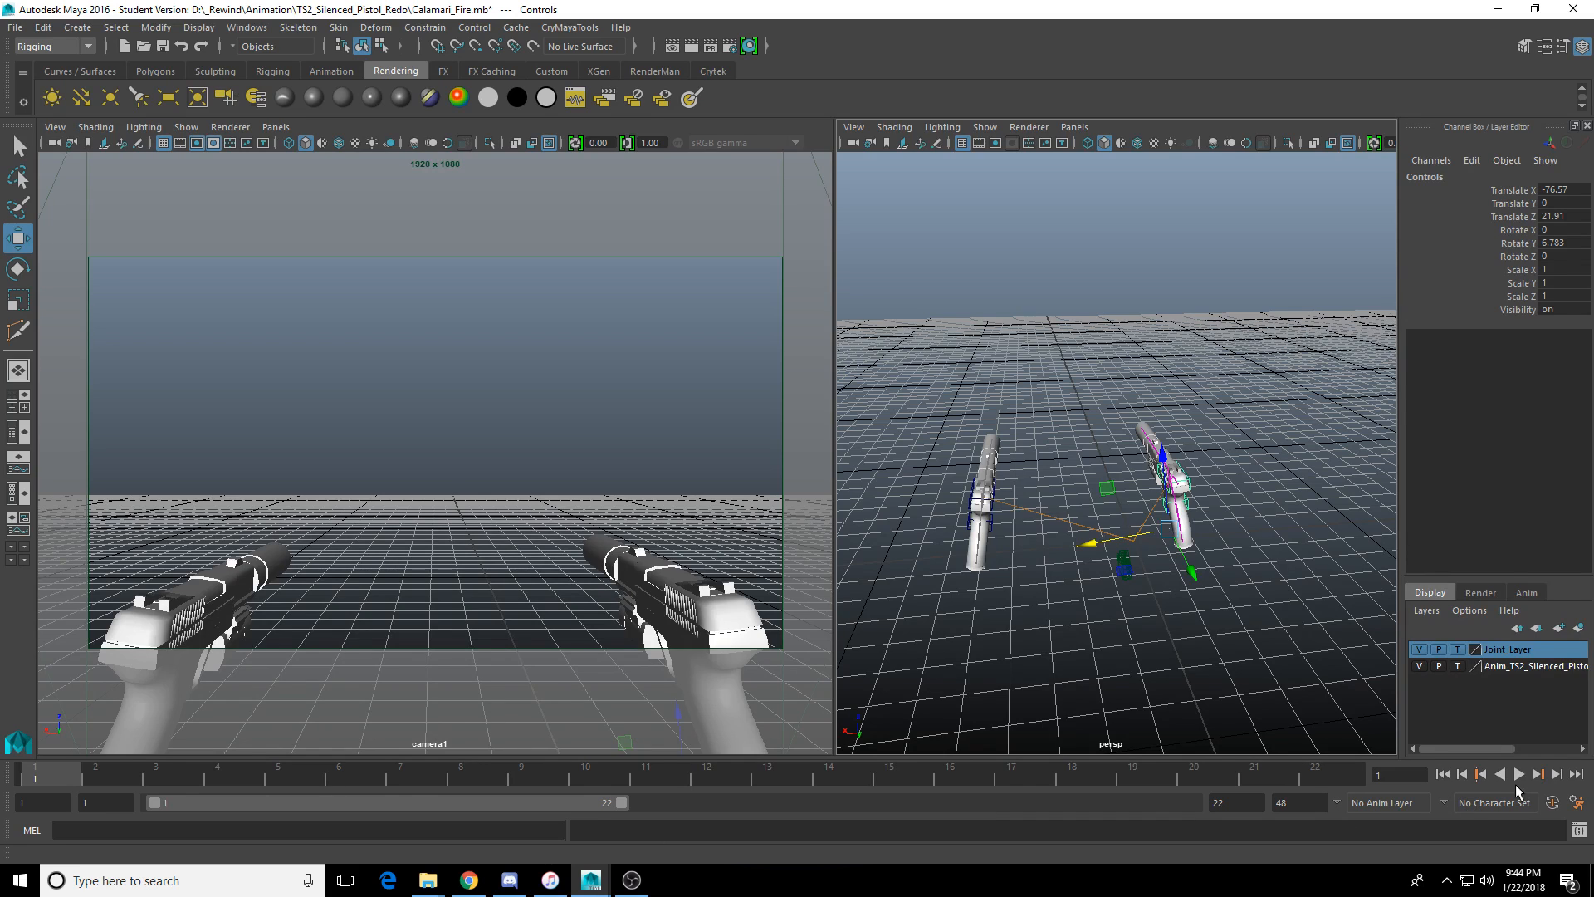
Shorten the playback range to end at frame 16 and play back the two-pistol firing animation.
click(1518, 776)
click(1518, 776)
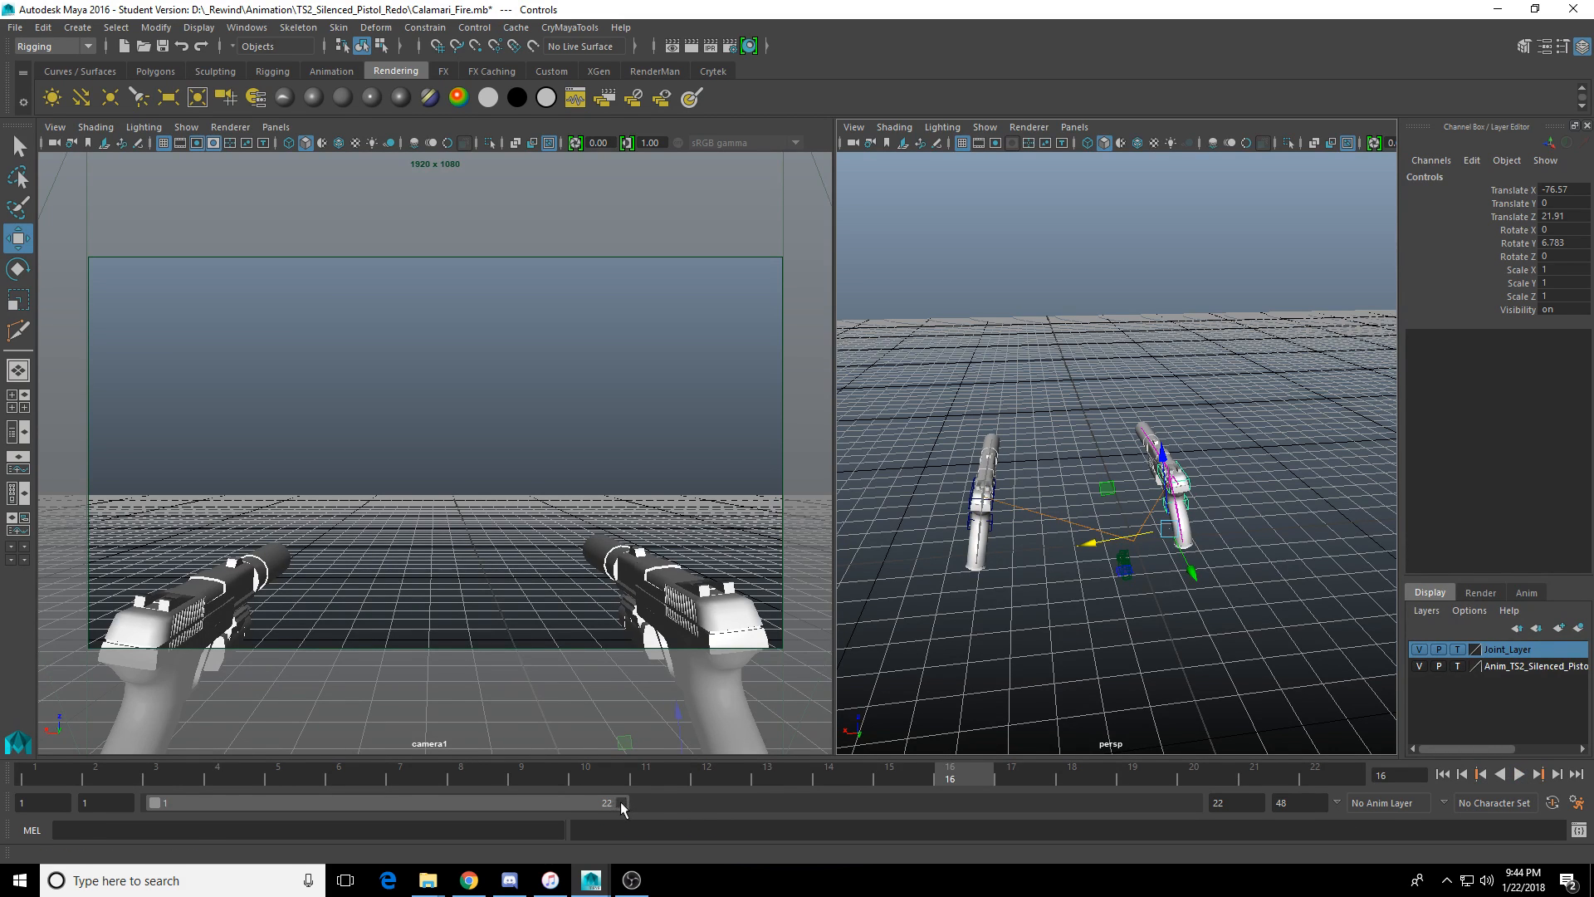
drag(623, 803, 489, 803)
click(1442, 772)
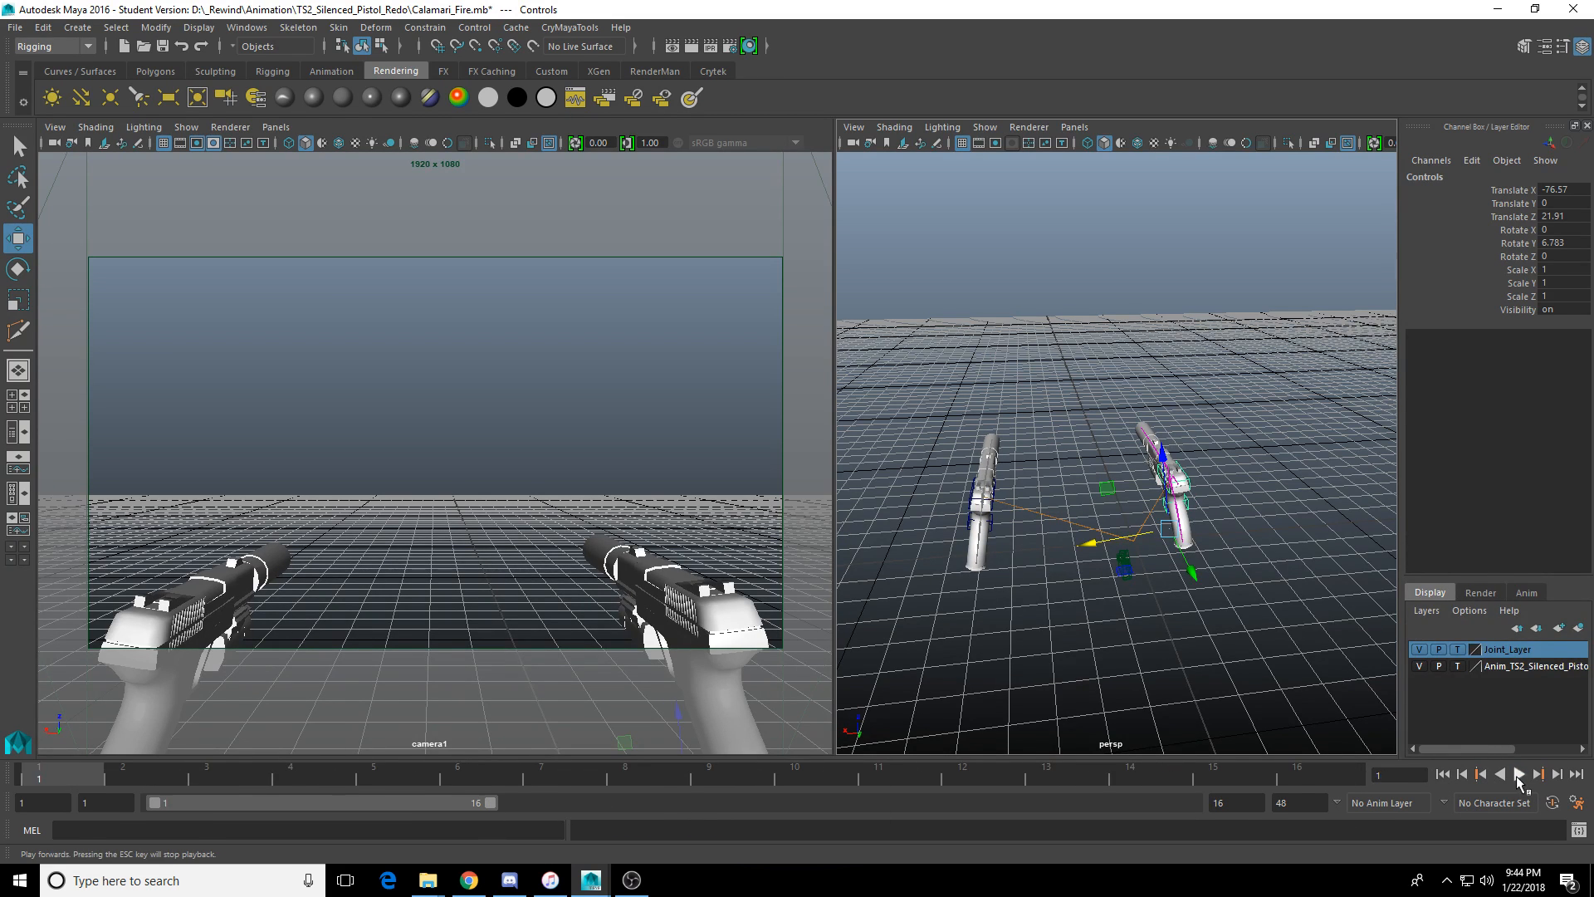
click(1518, 775)
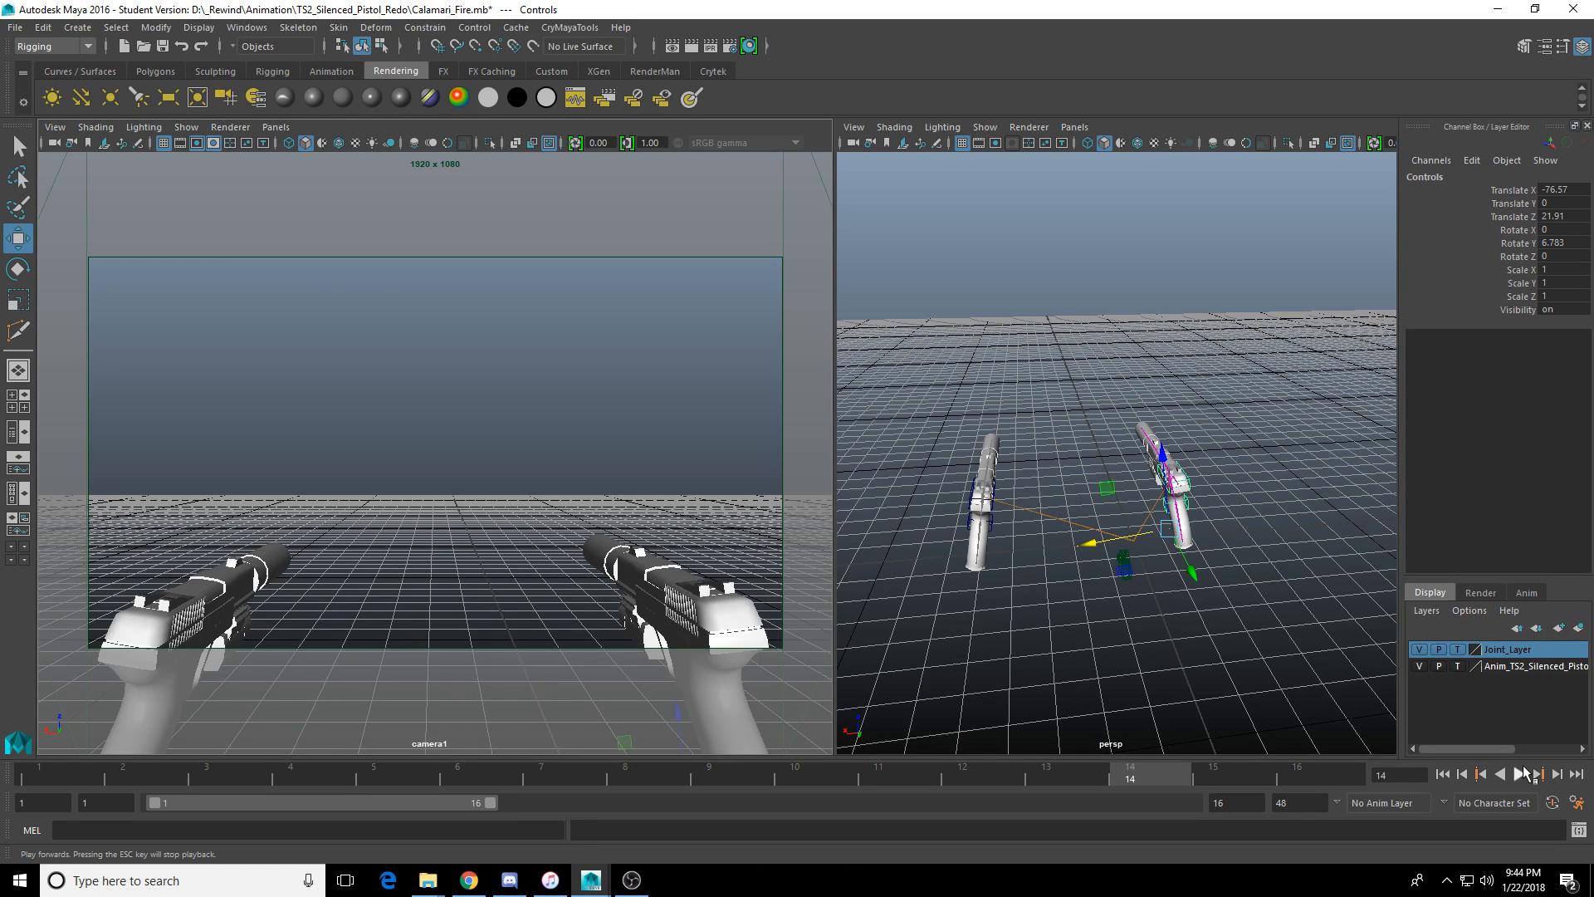
click(1524, 767)
click(1524, 767)
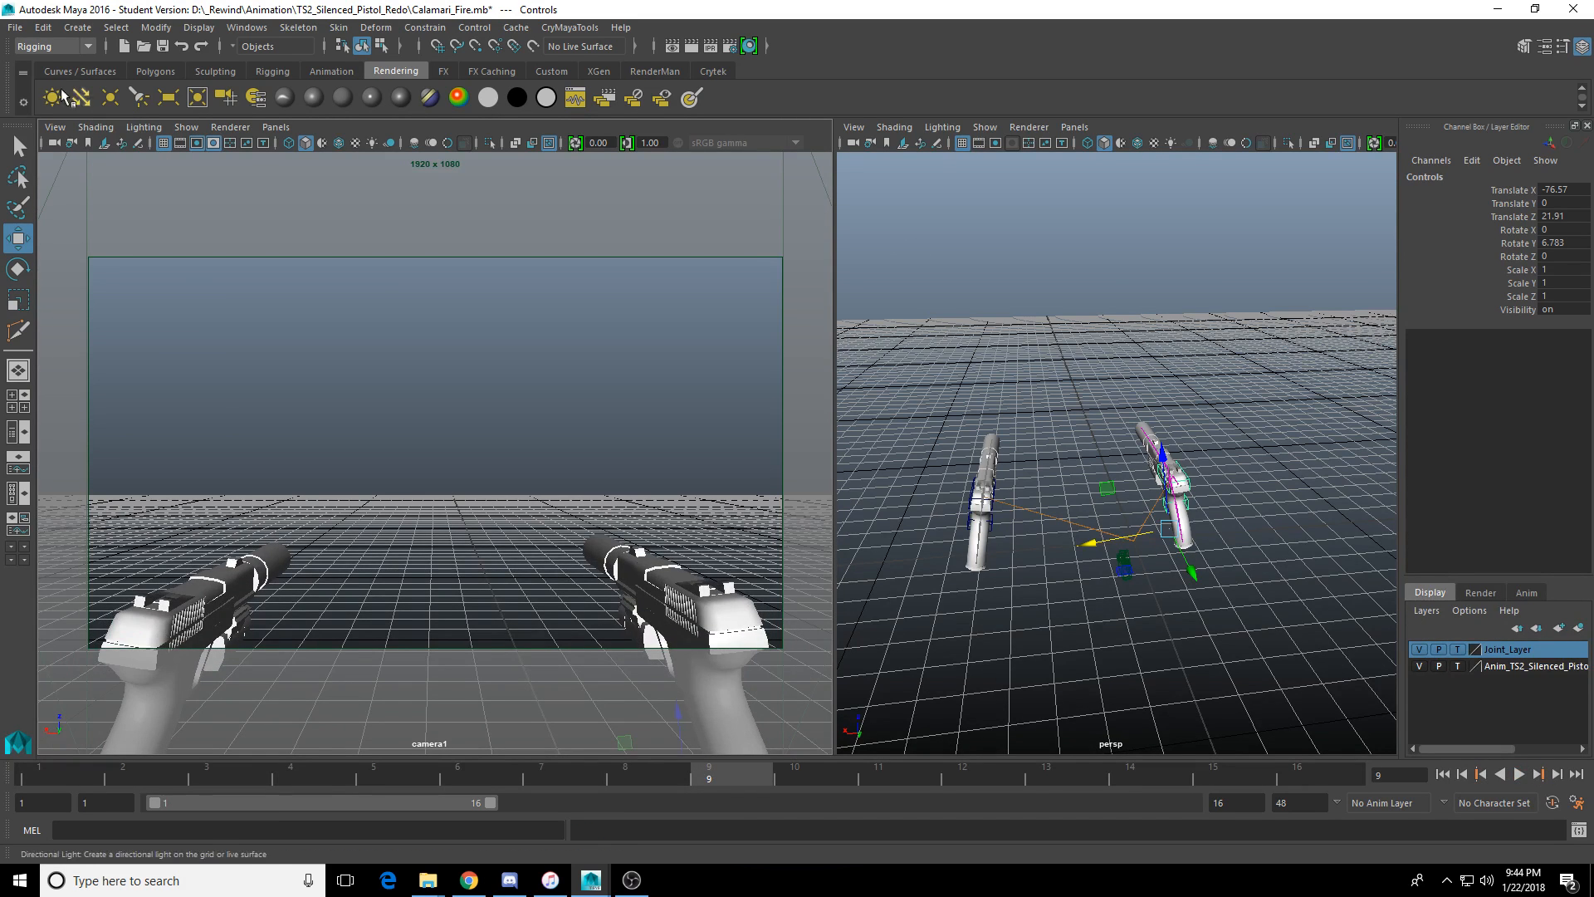
Import Anim_TS2_Silenced_Pistol_Firing.mb as a third pistol and move its Controls group to about 31.5 along X.
click(15, 27)
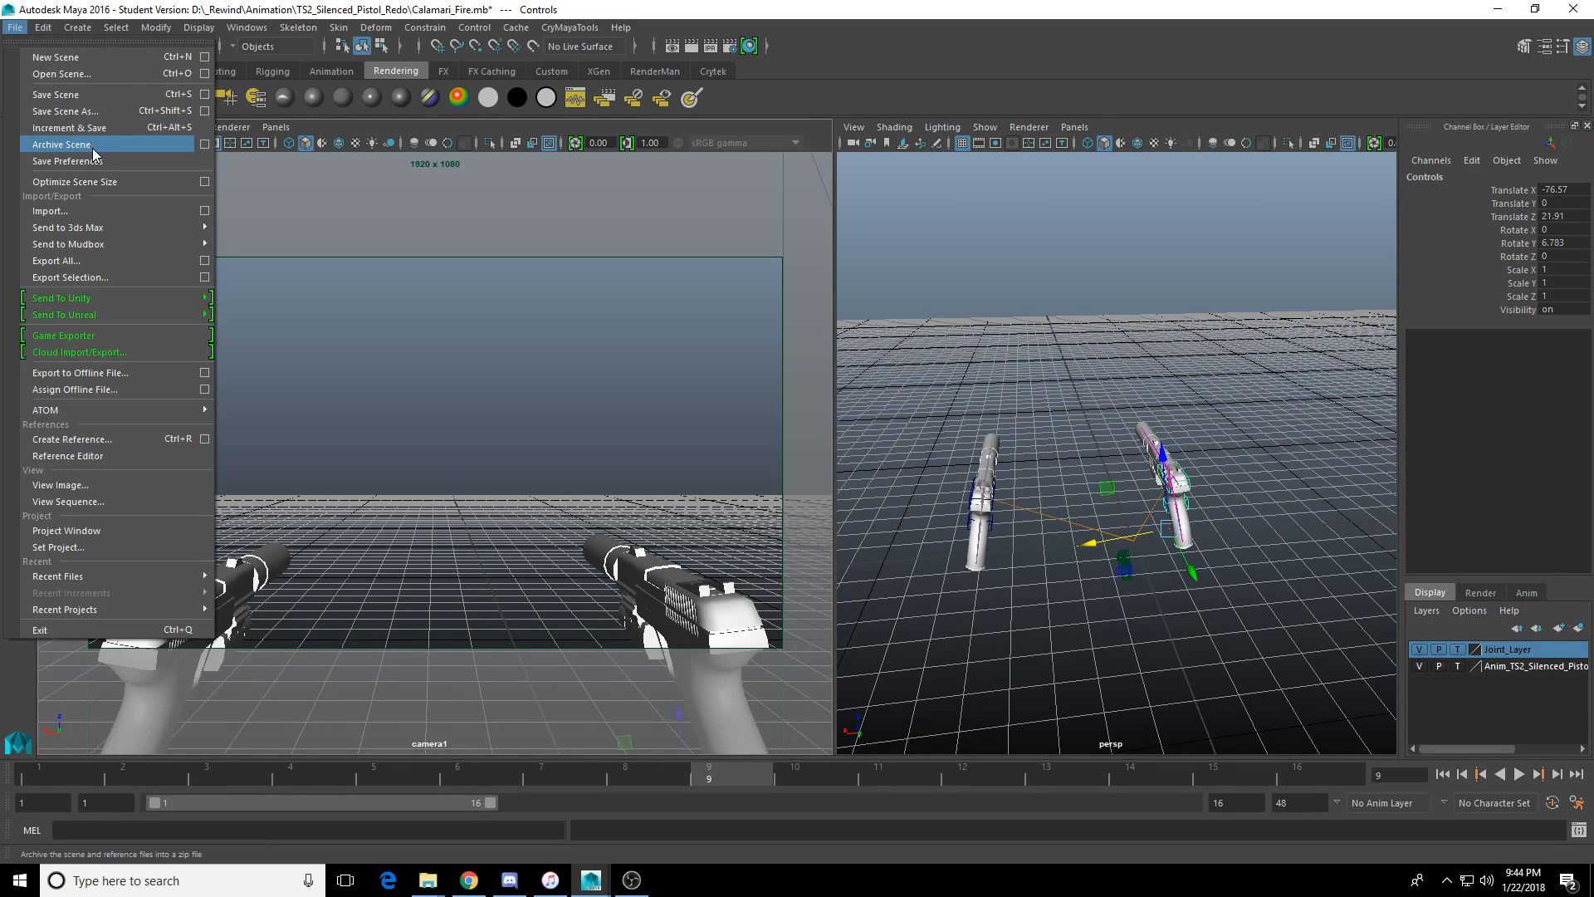
click(128, 211)
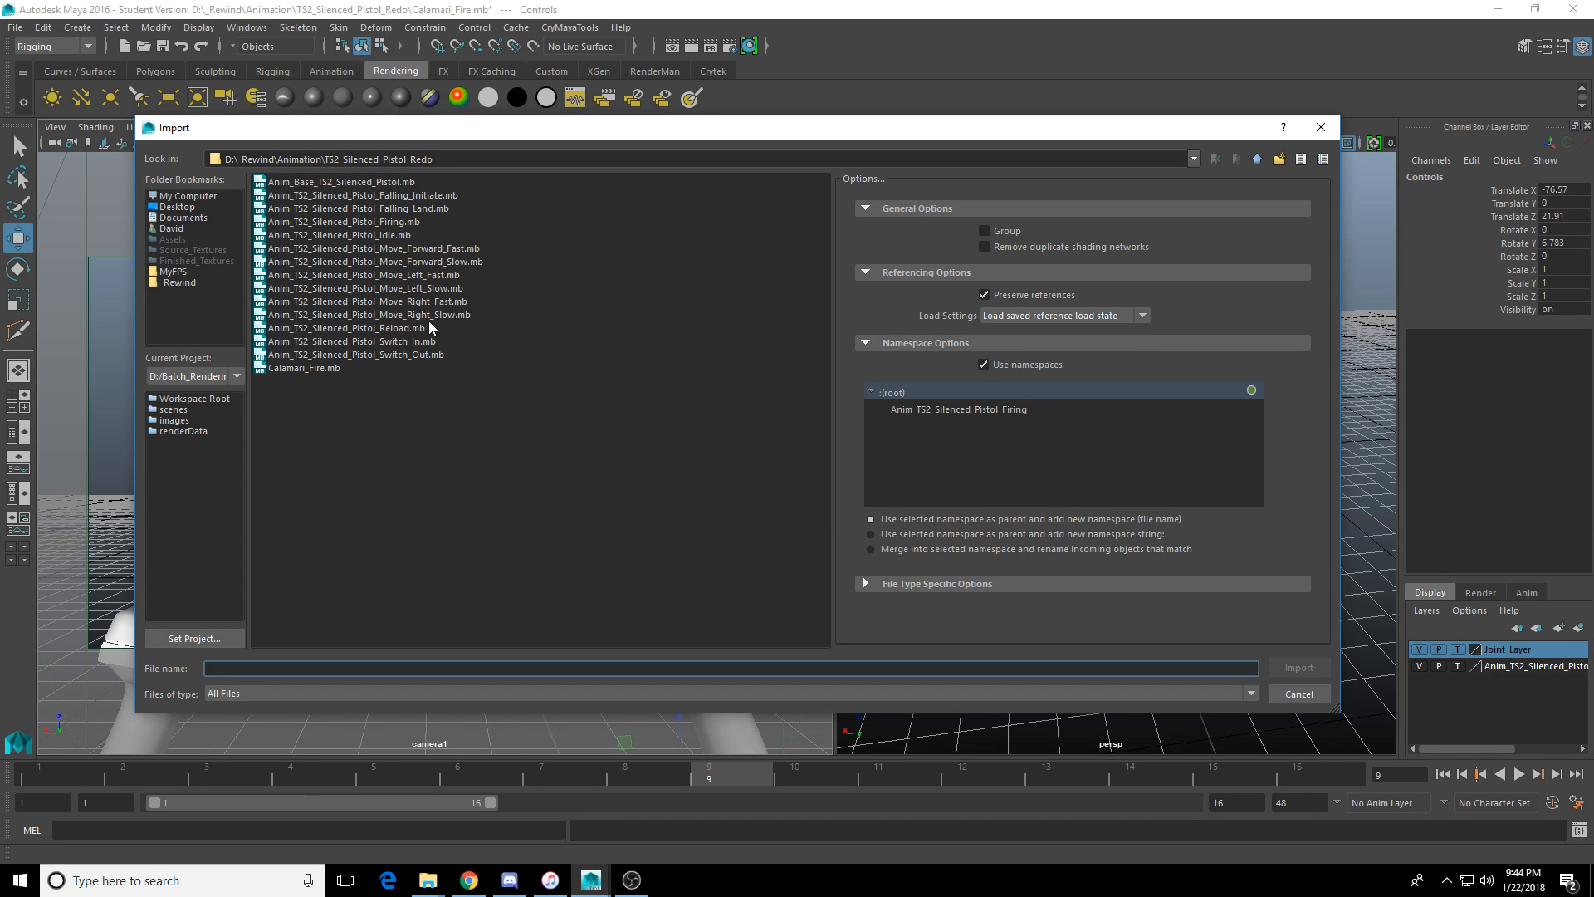
click(400, 260)
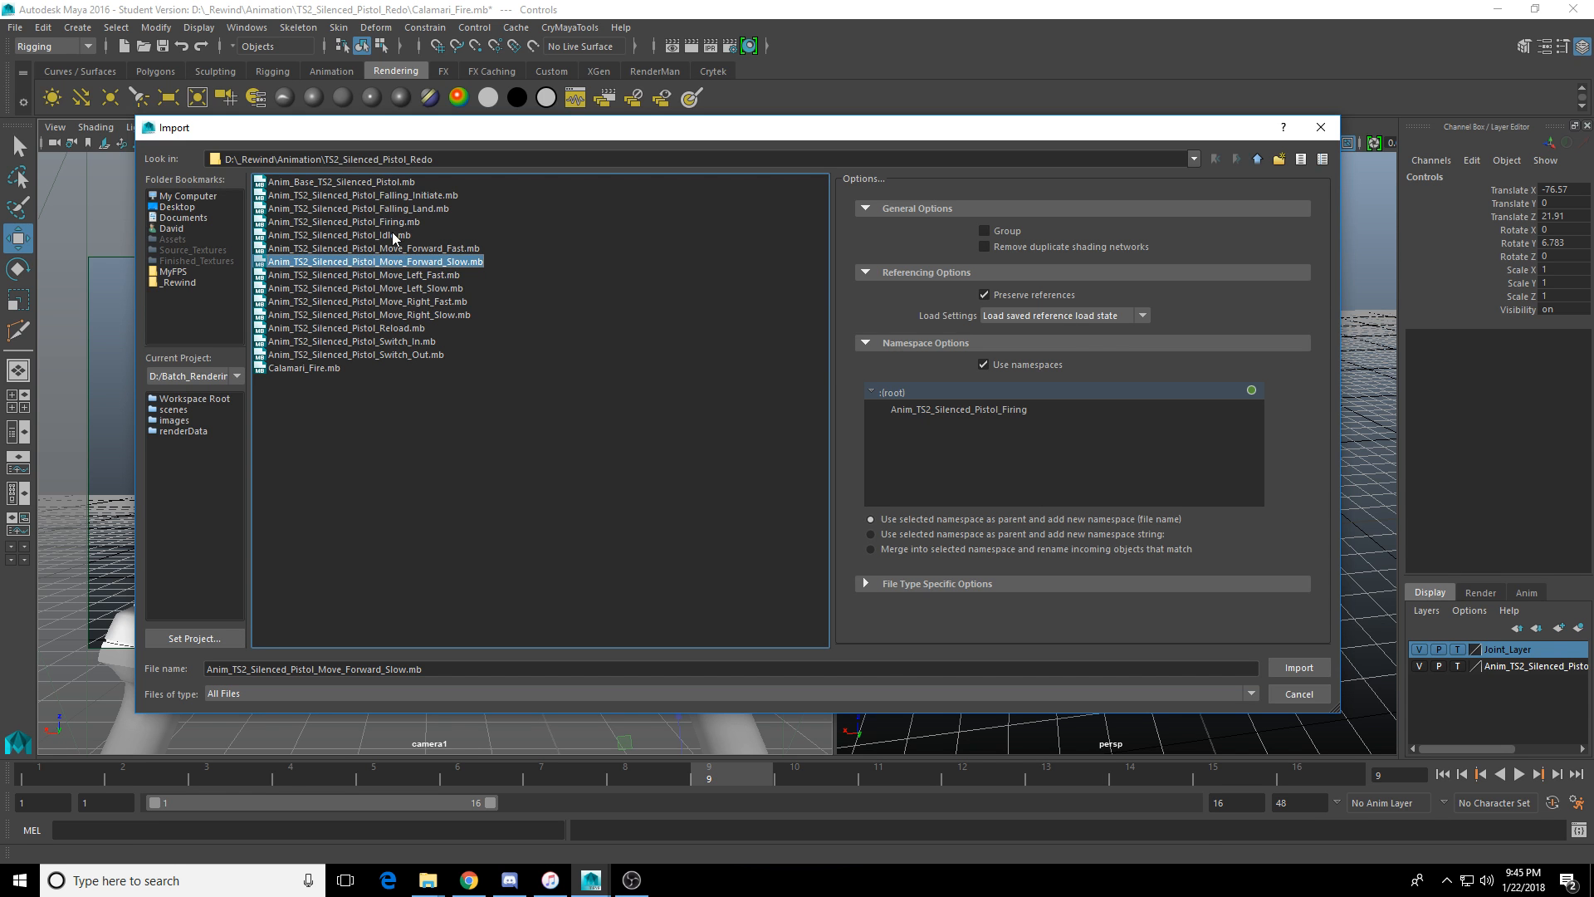
double_click(398, 221)
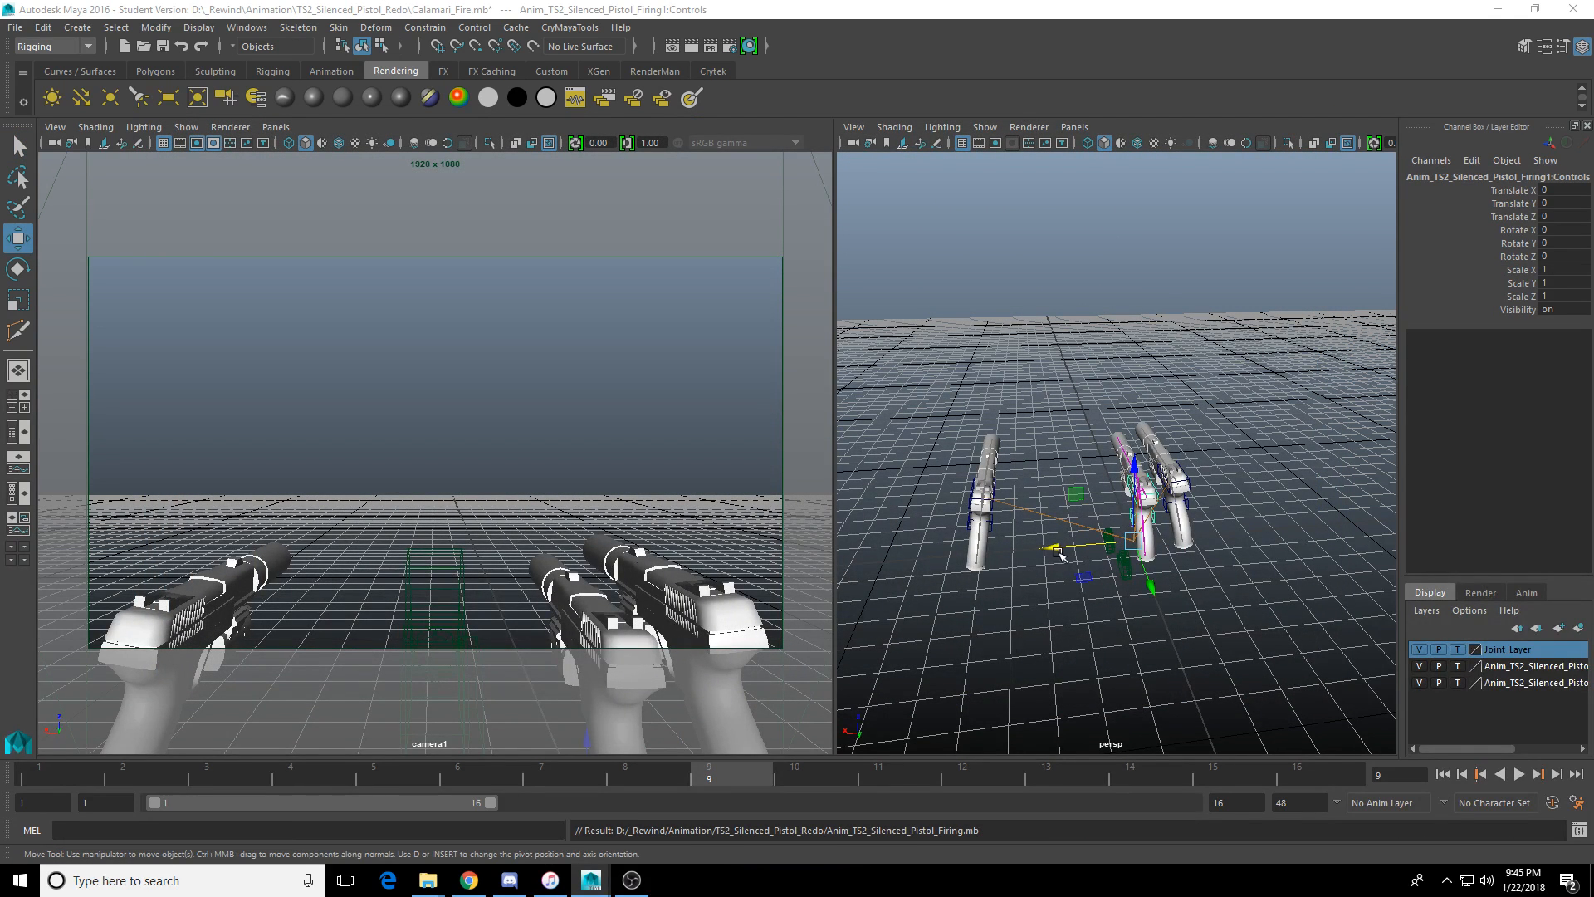
drag(1057, 552, 1070, 596)
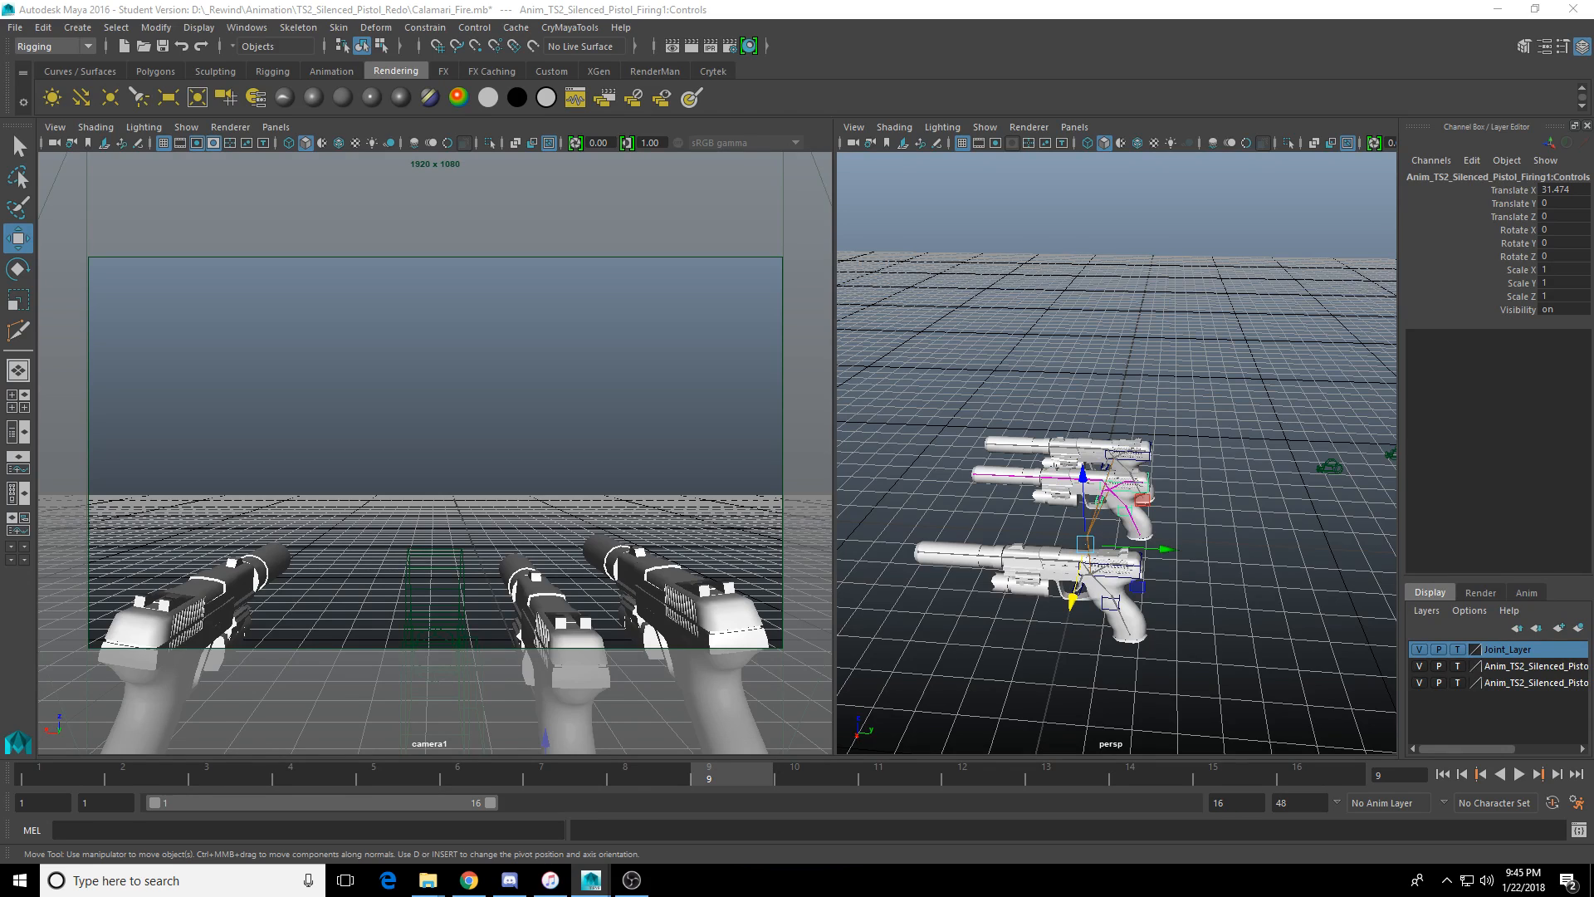
Shift the third pistol's control keys to start at frame 3, then slightly later, and nudge its Controls group to about 37.9 along X.
key(Down)
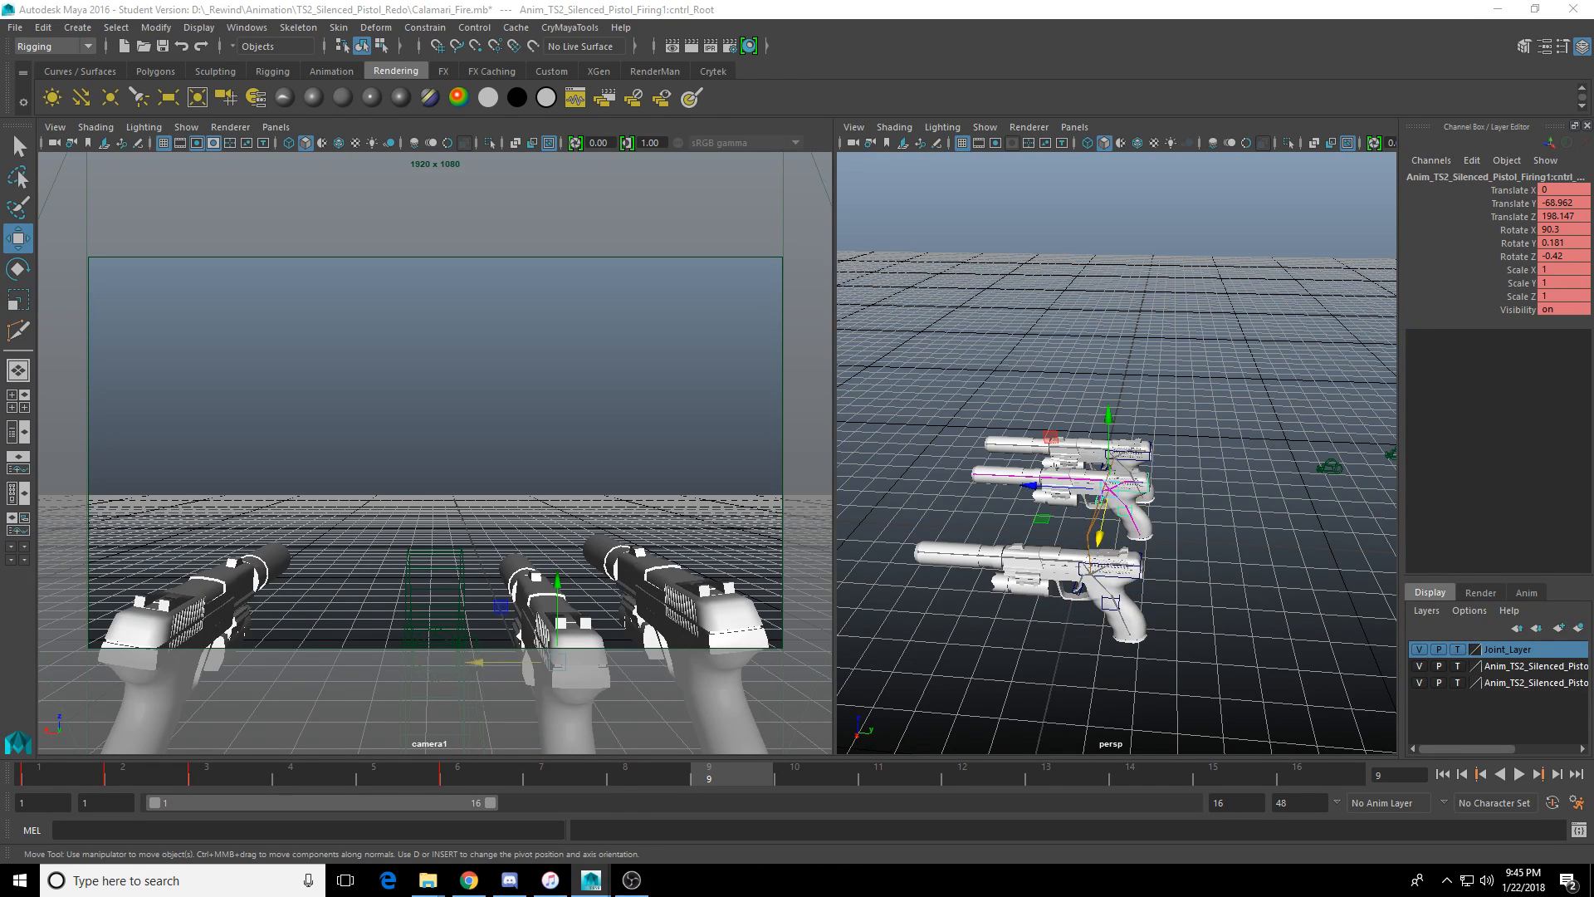
key(Down)
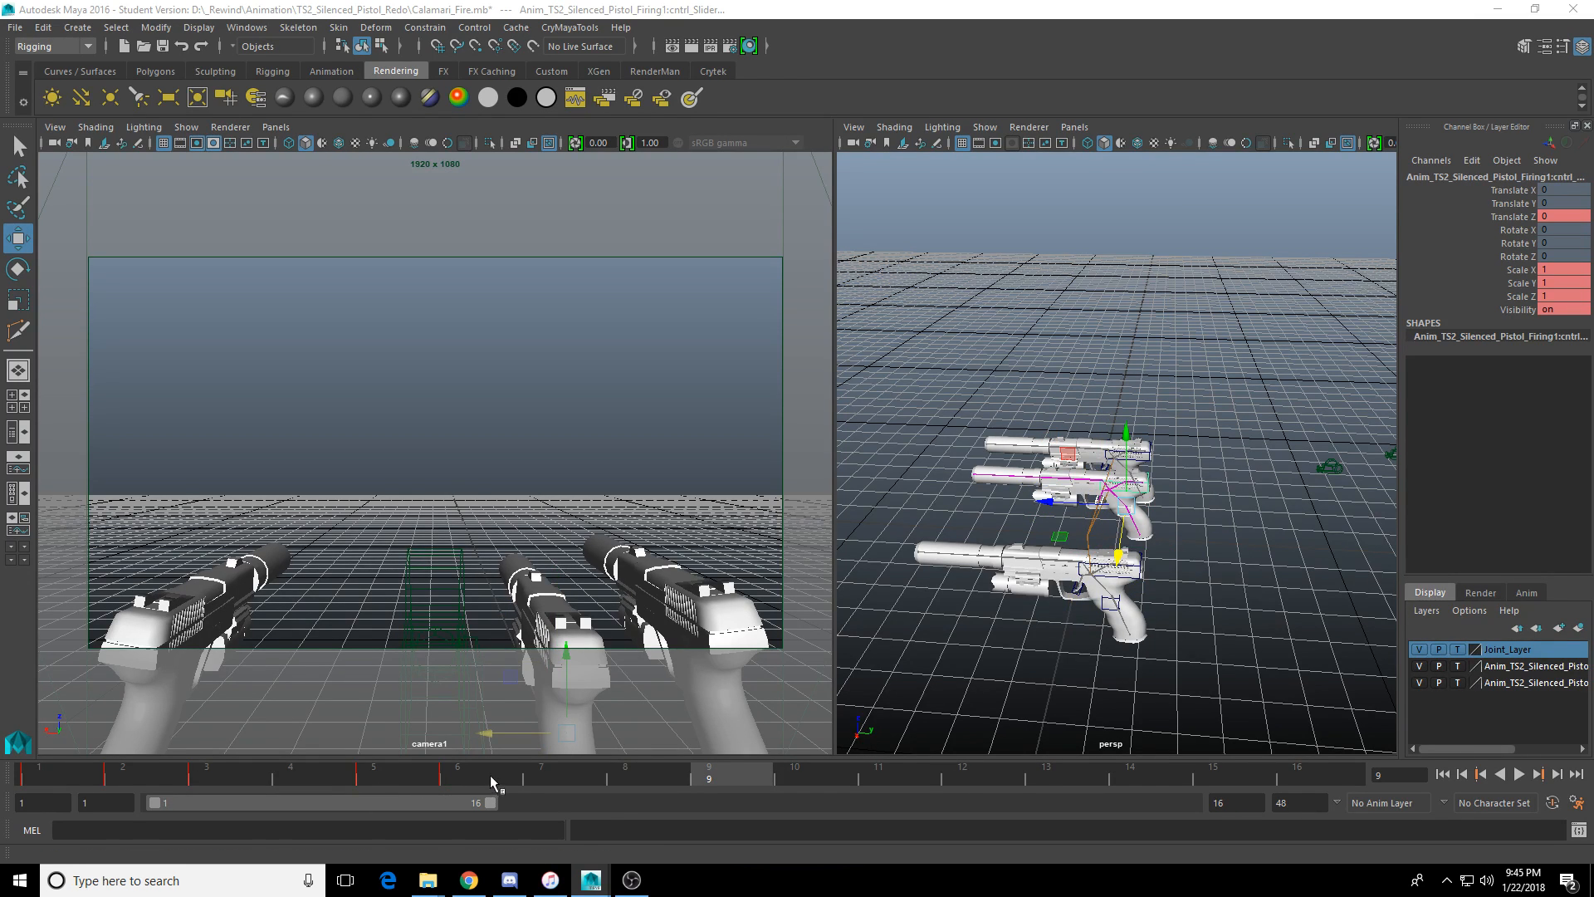
shift+drag(490, 775, 72, 785)
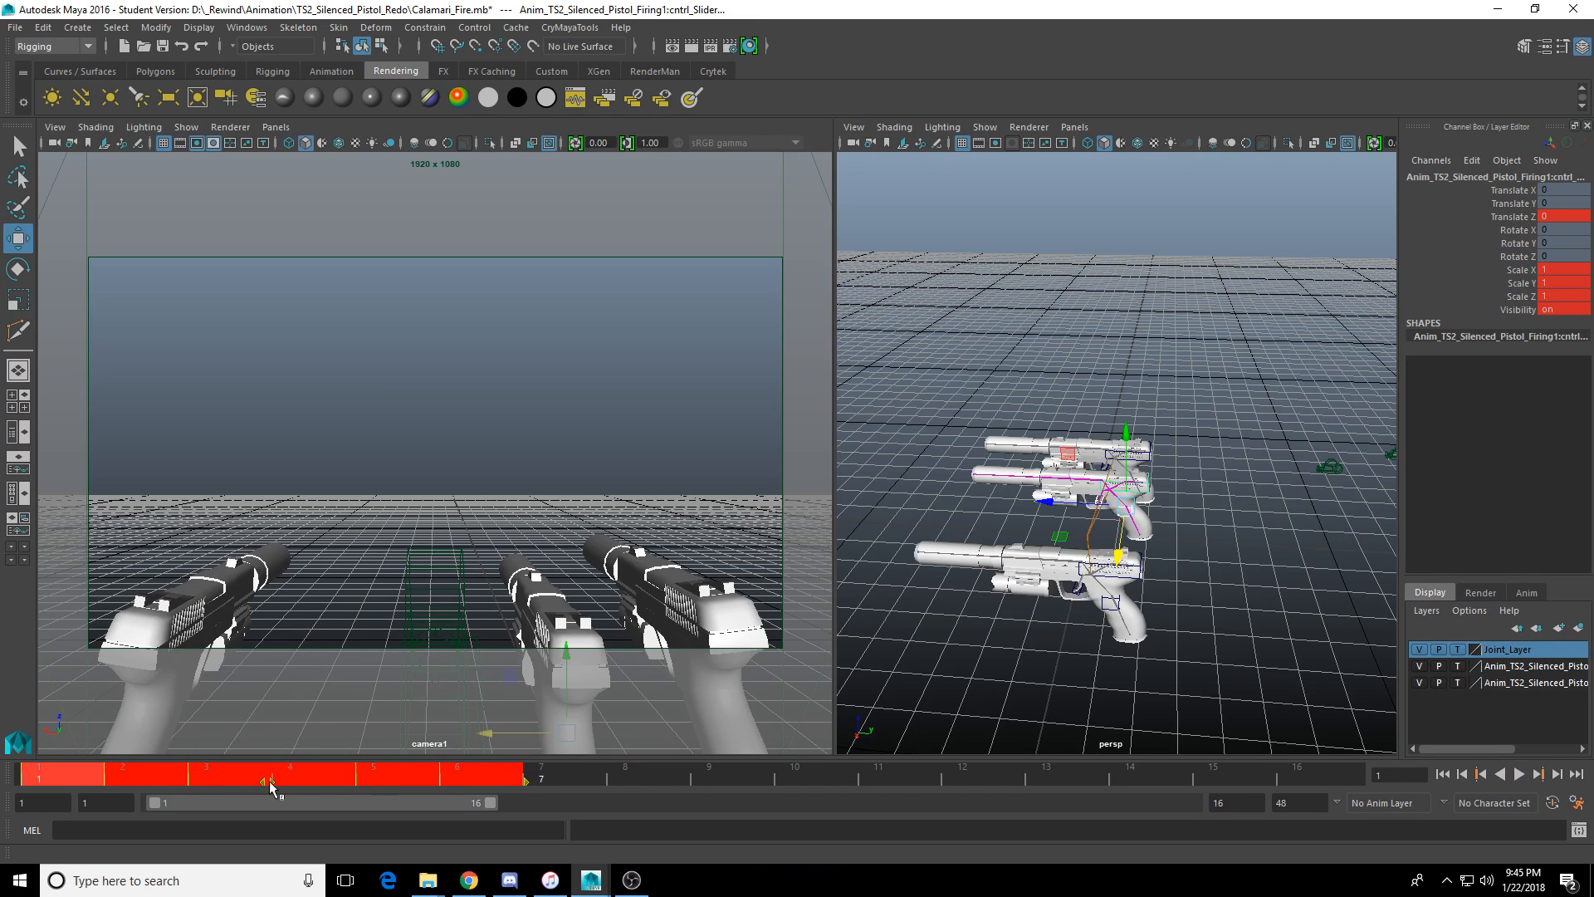
drag(267, 781, 421, 791)
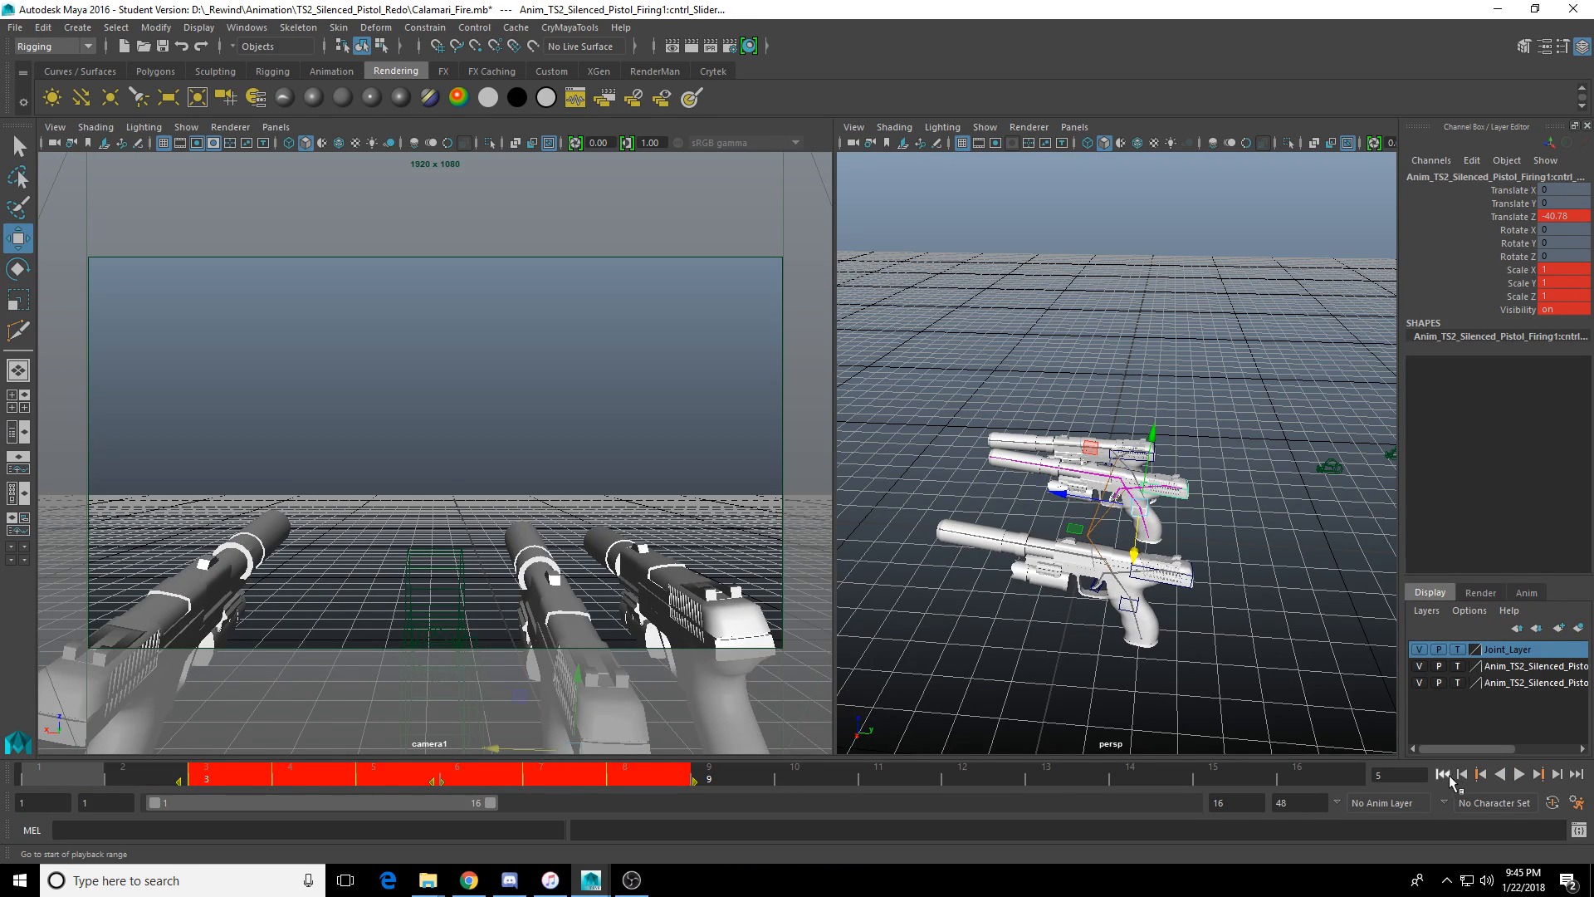
click(1519, 776)
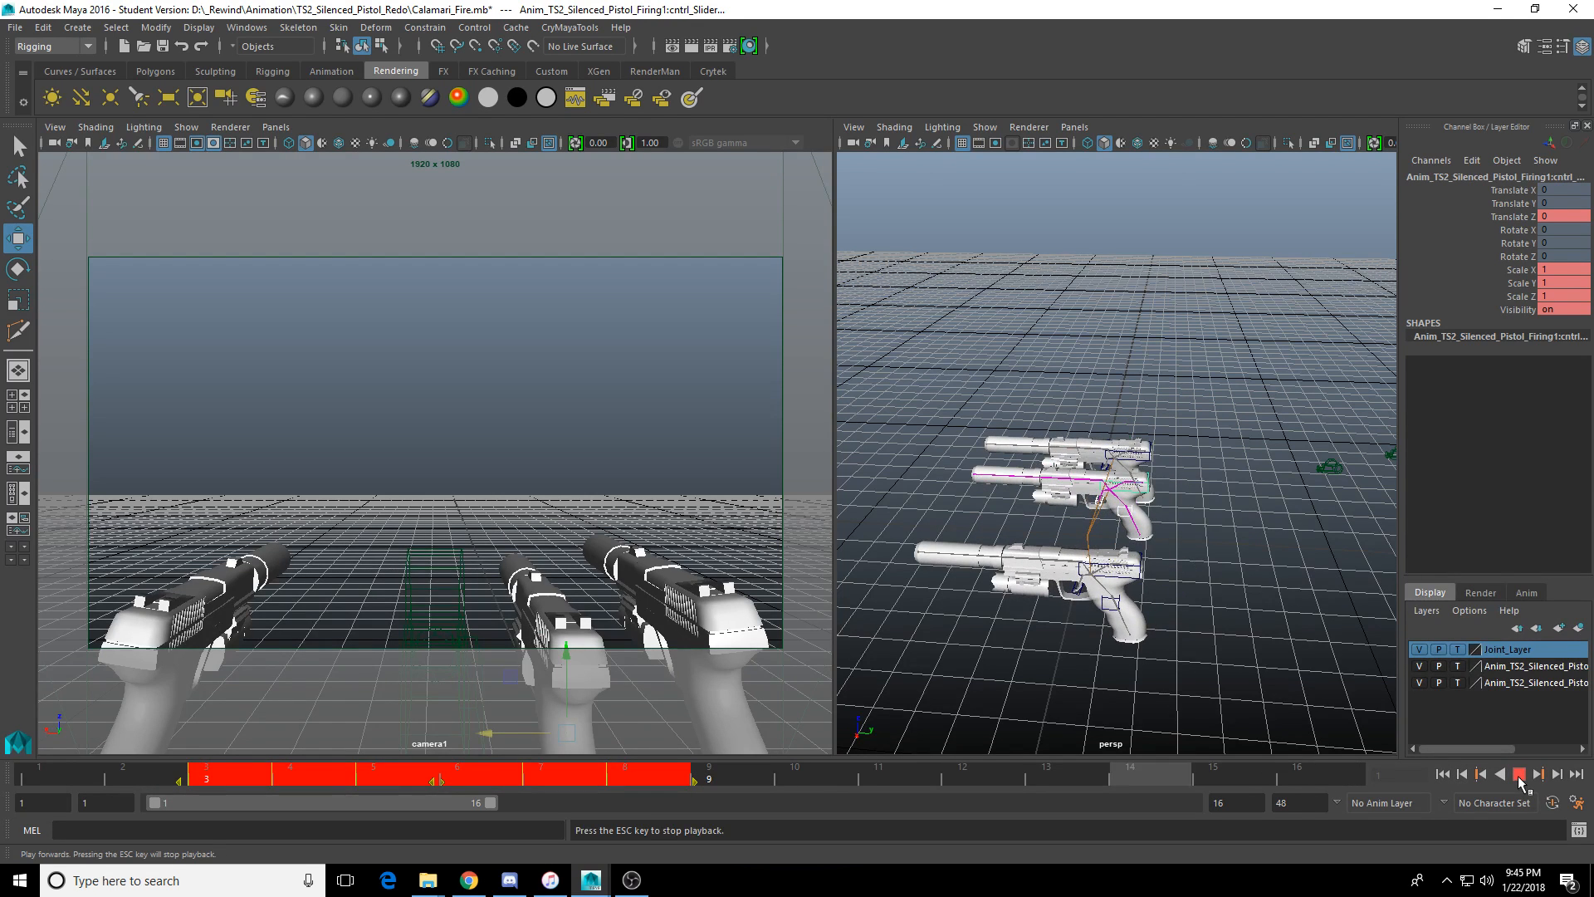
click(1520, 776)
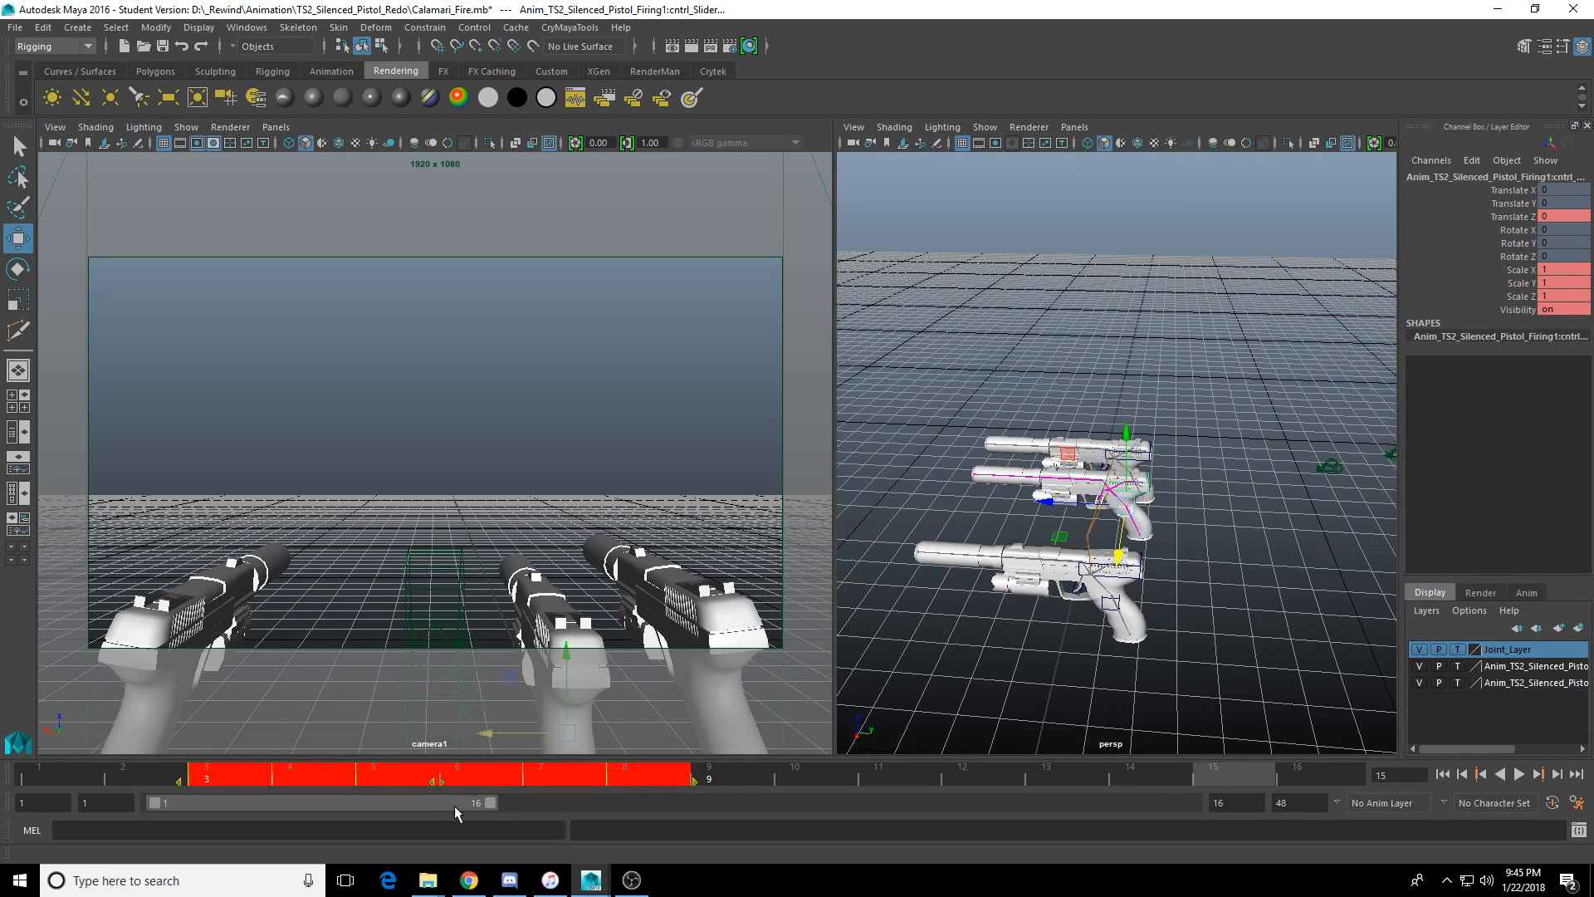
drag(441, 780, 528, 784)
alt+drag(982, 676, 1150, 636)
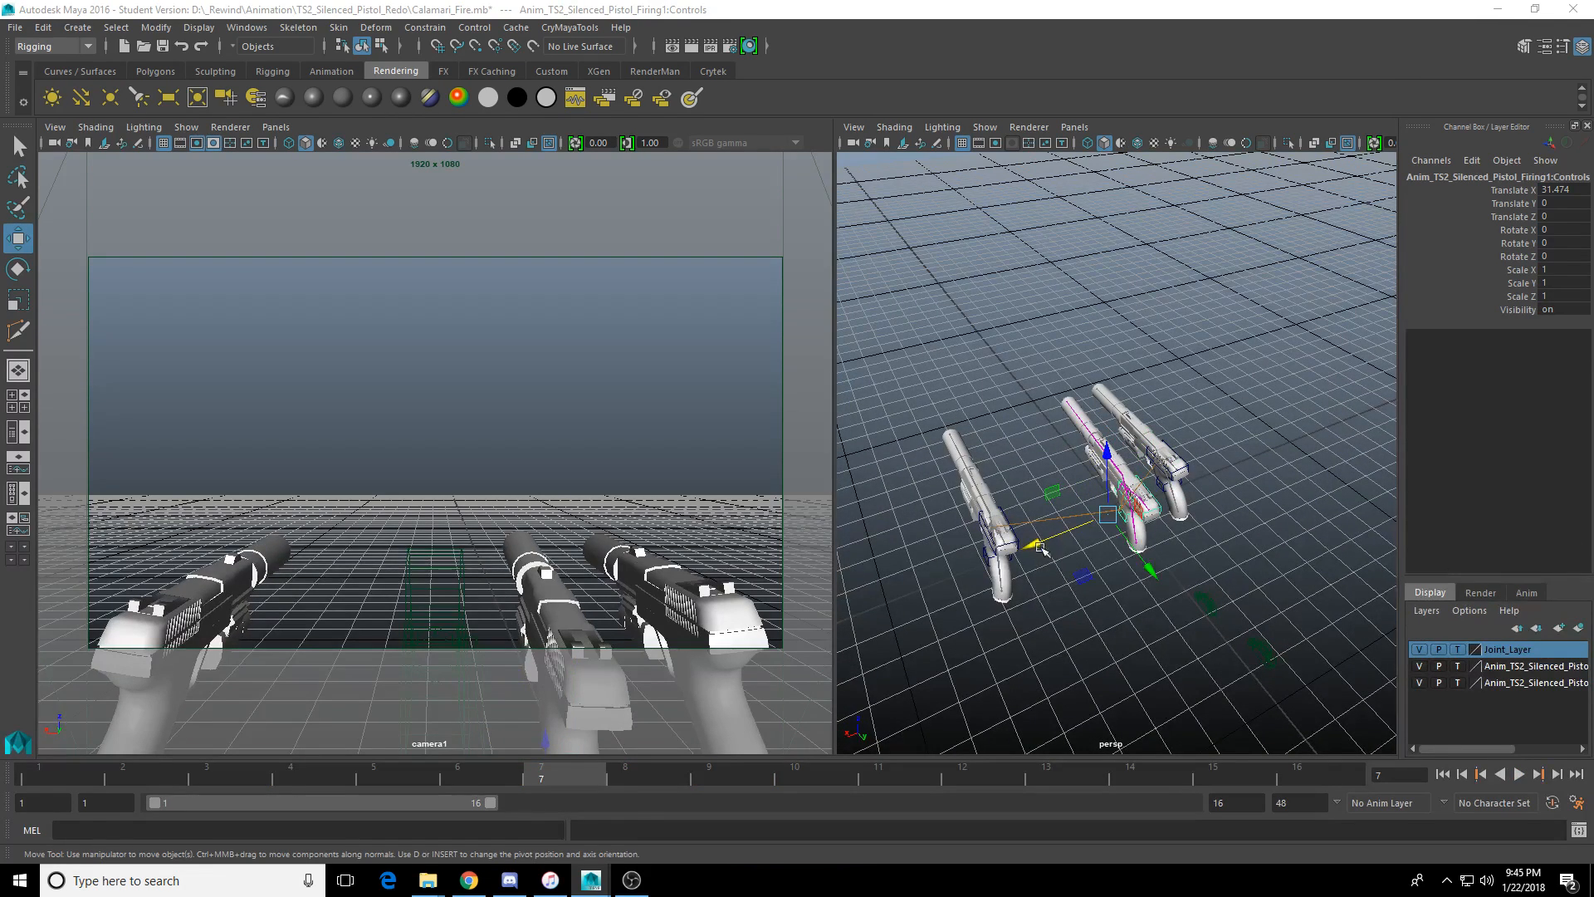
drag(1041, 548, 1040, 547)
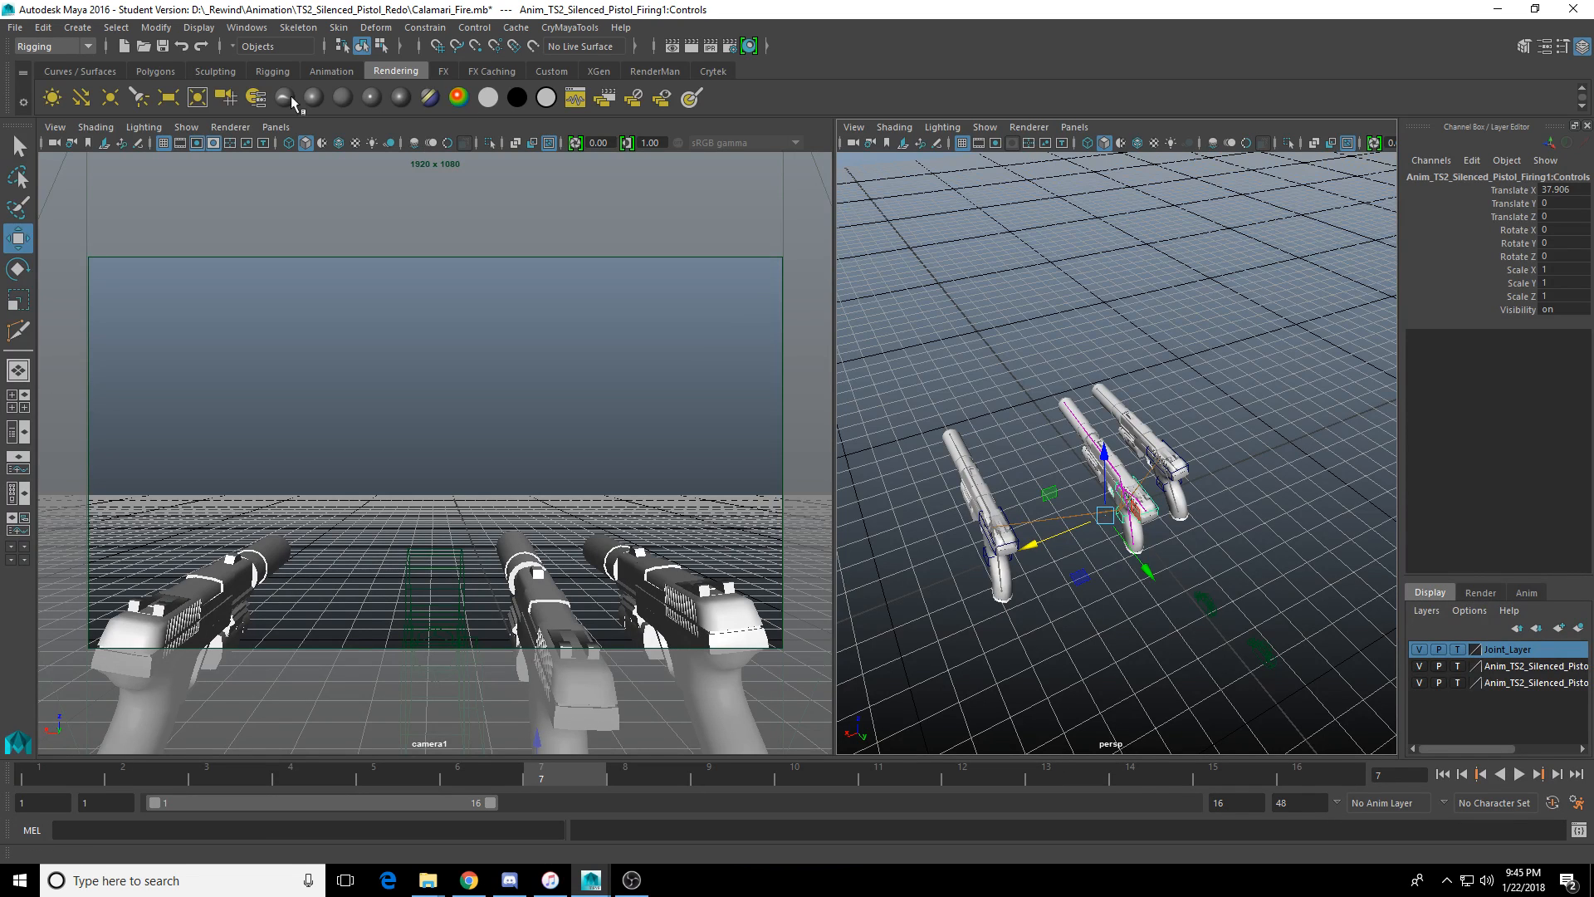
Import Anim_TS2_Silenced_Pistol_Firing.mb as a fourth pistol and move its Controls group to about 176 along X.
click(16, 29)
click(117, 216)
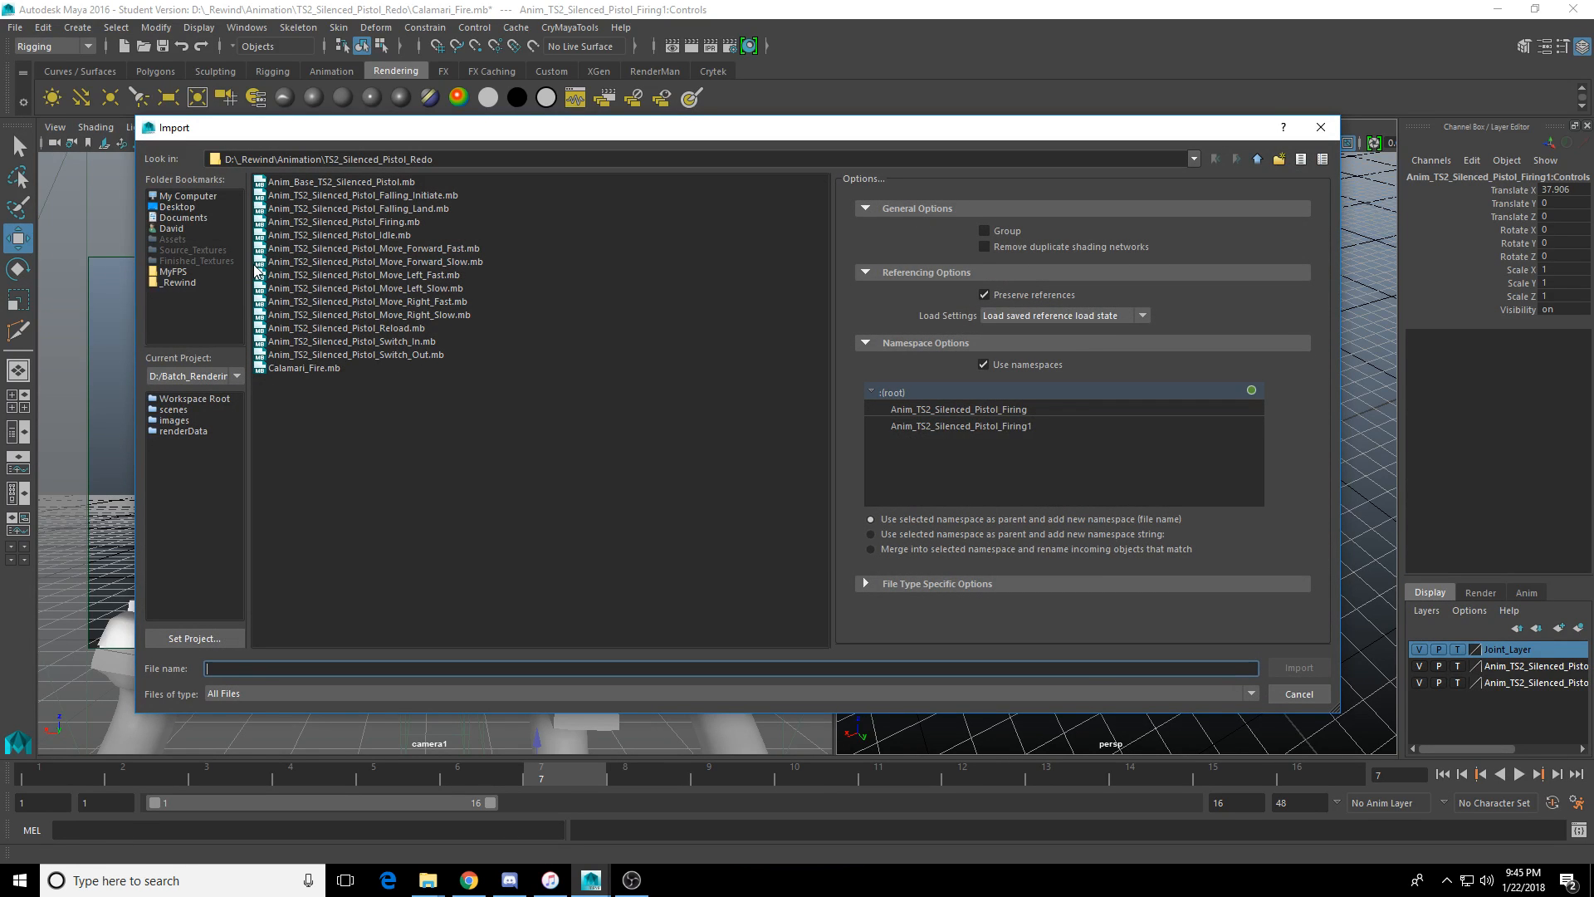
double_click(411, 224)
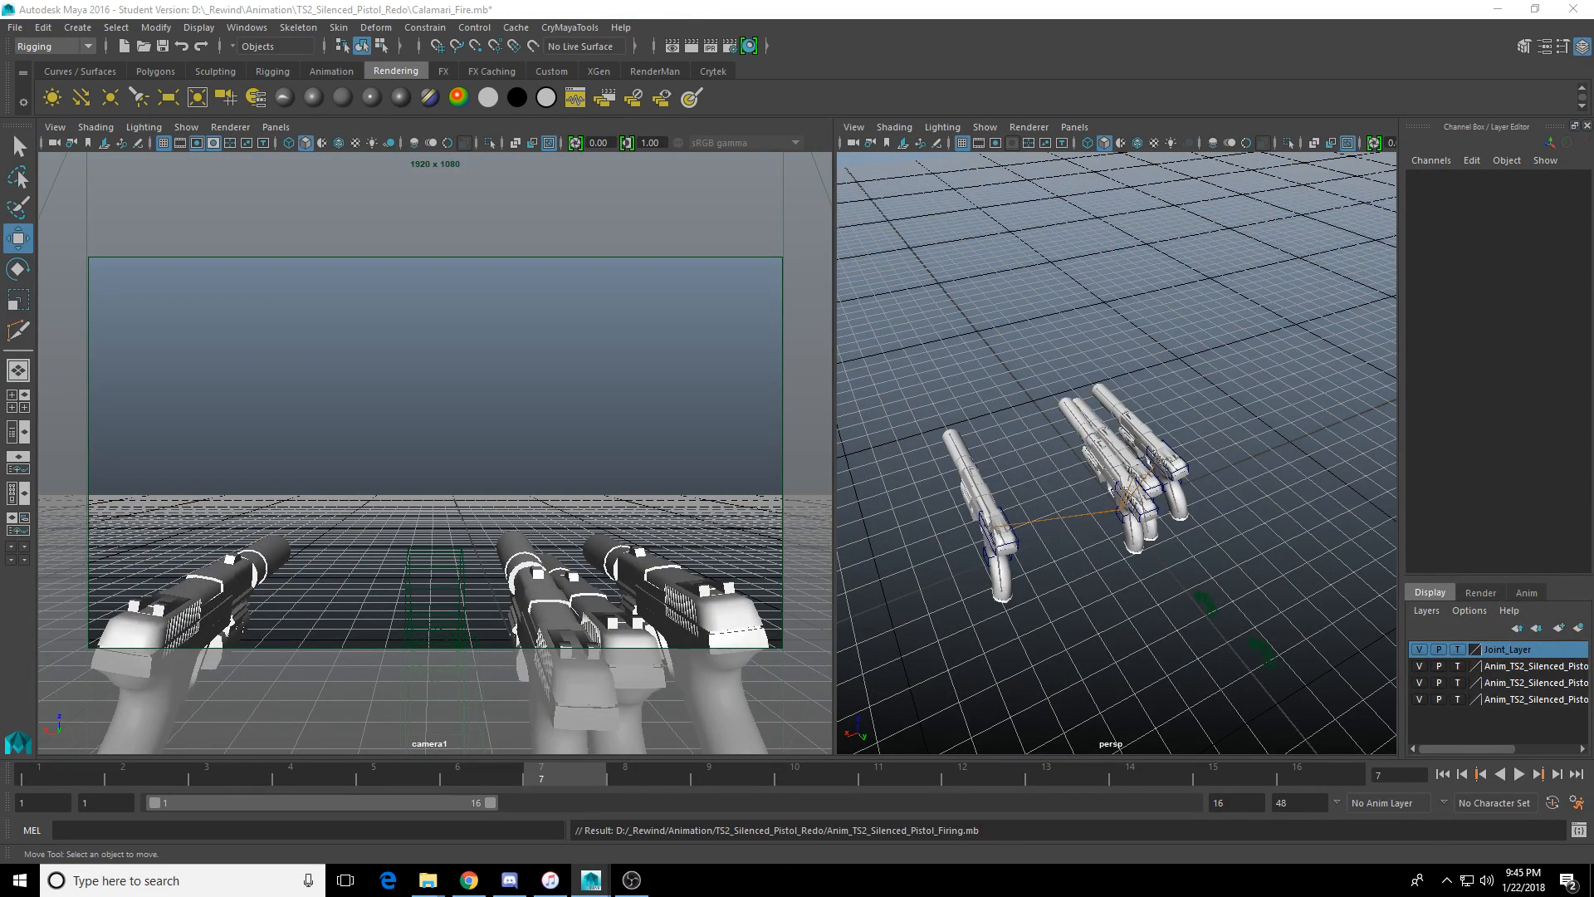
click(1230, 501)
drag(1055, 536, 962, 563)
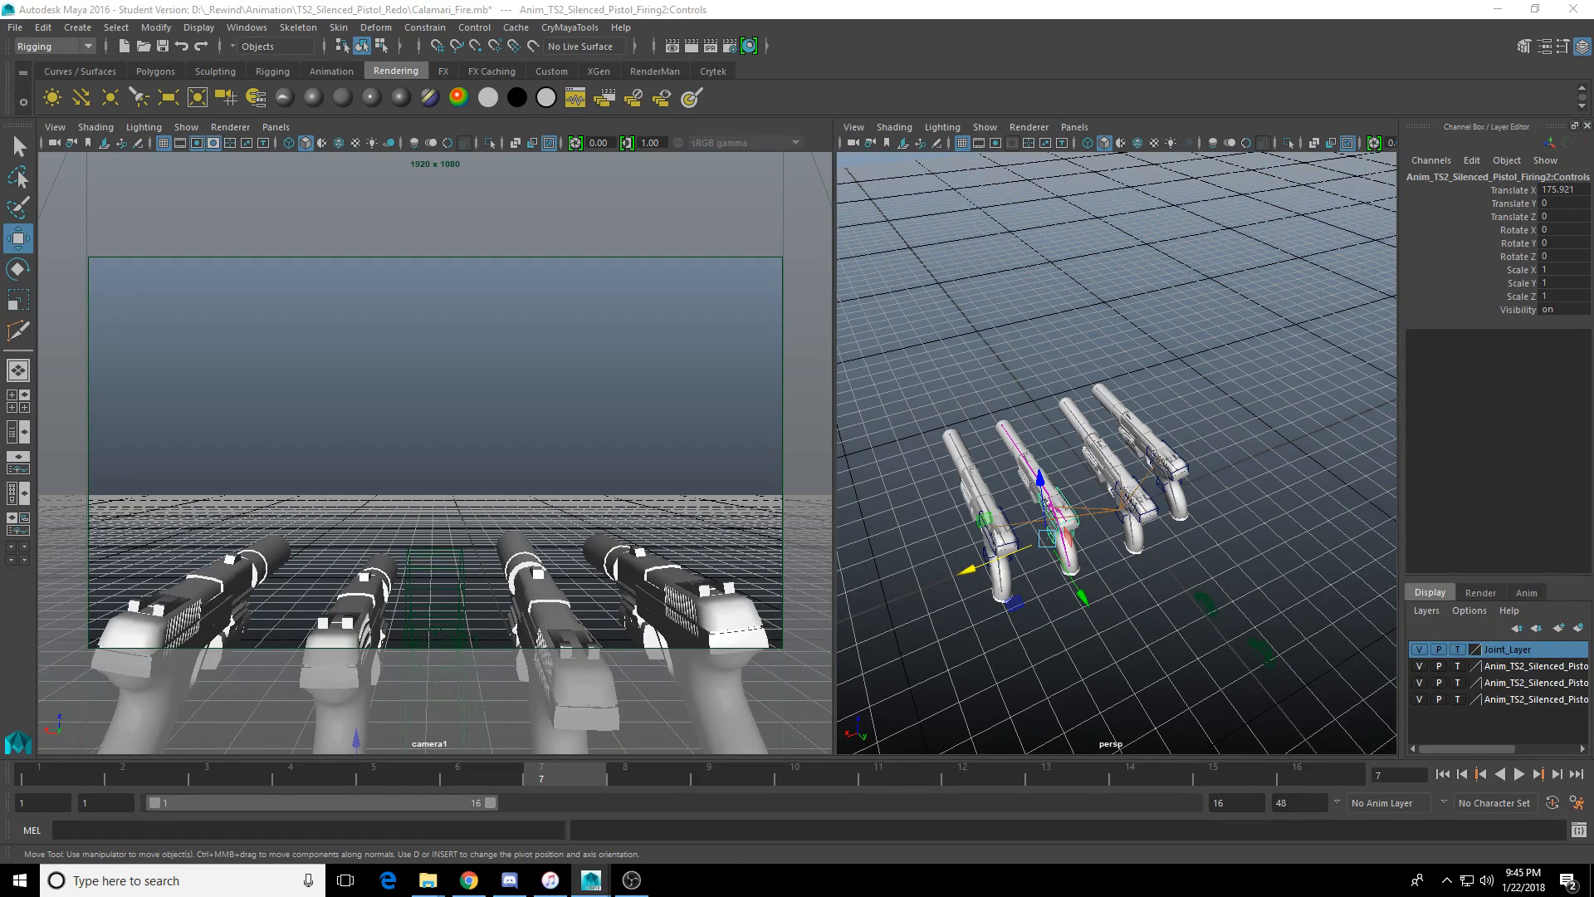
Shift the fourth pistol's control keys to start at frame 6 and shorten the playback range to end at frame 12.
key(Down)
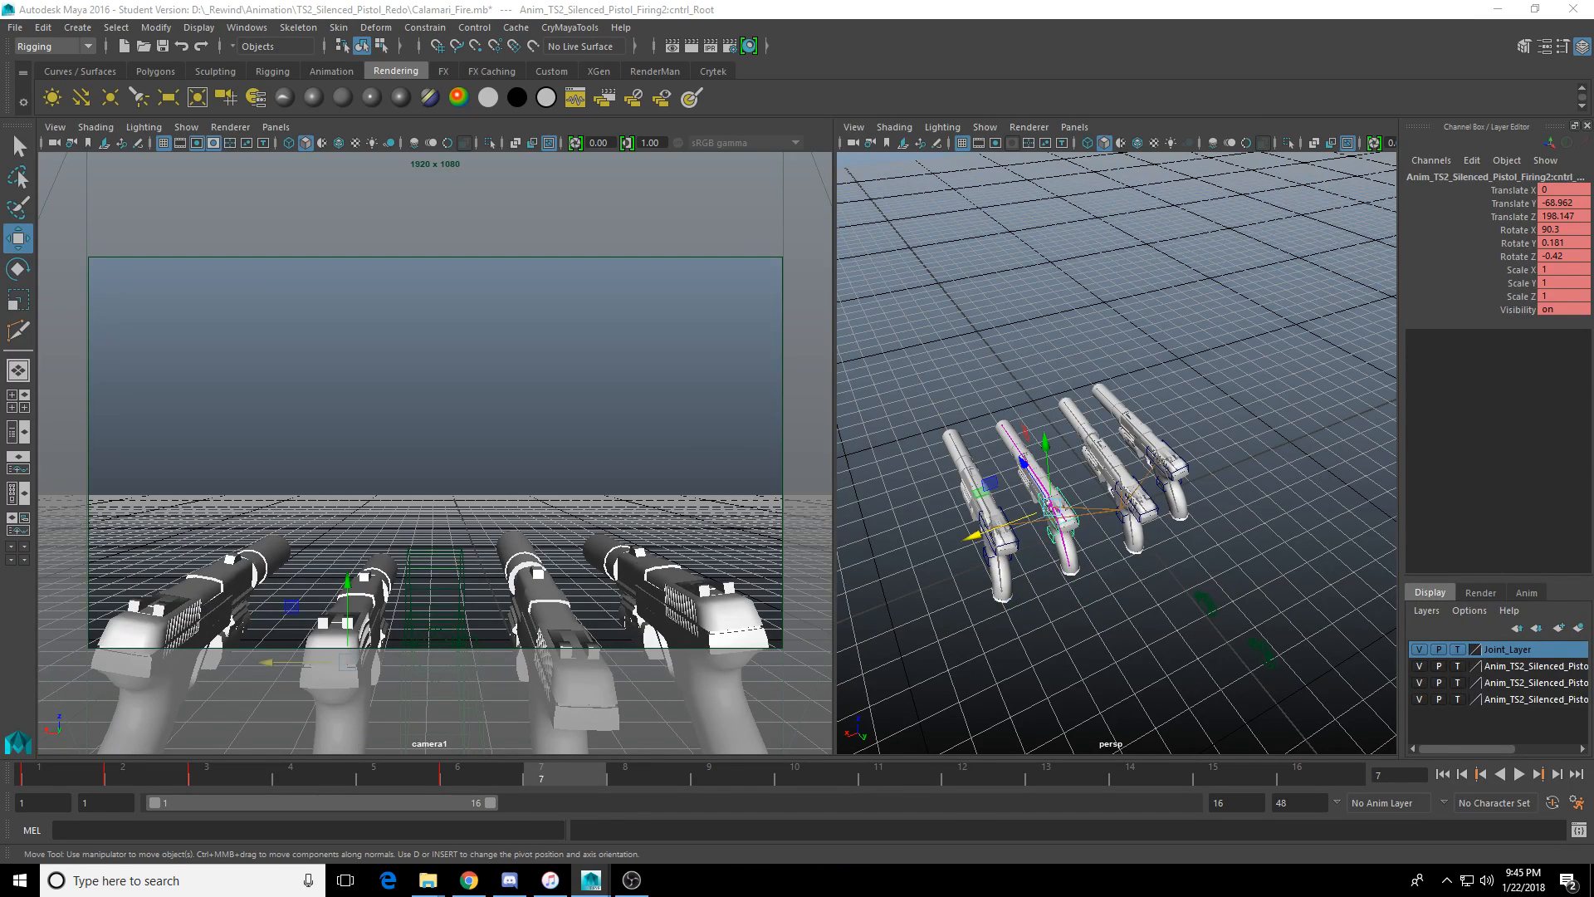
key(Down)
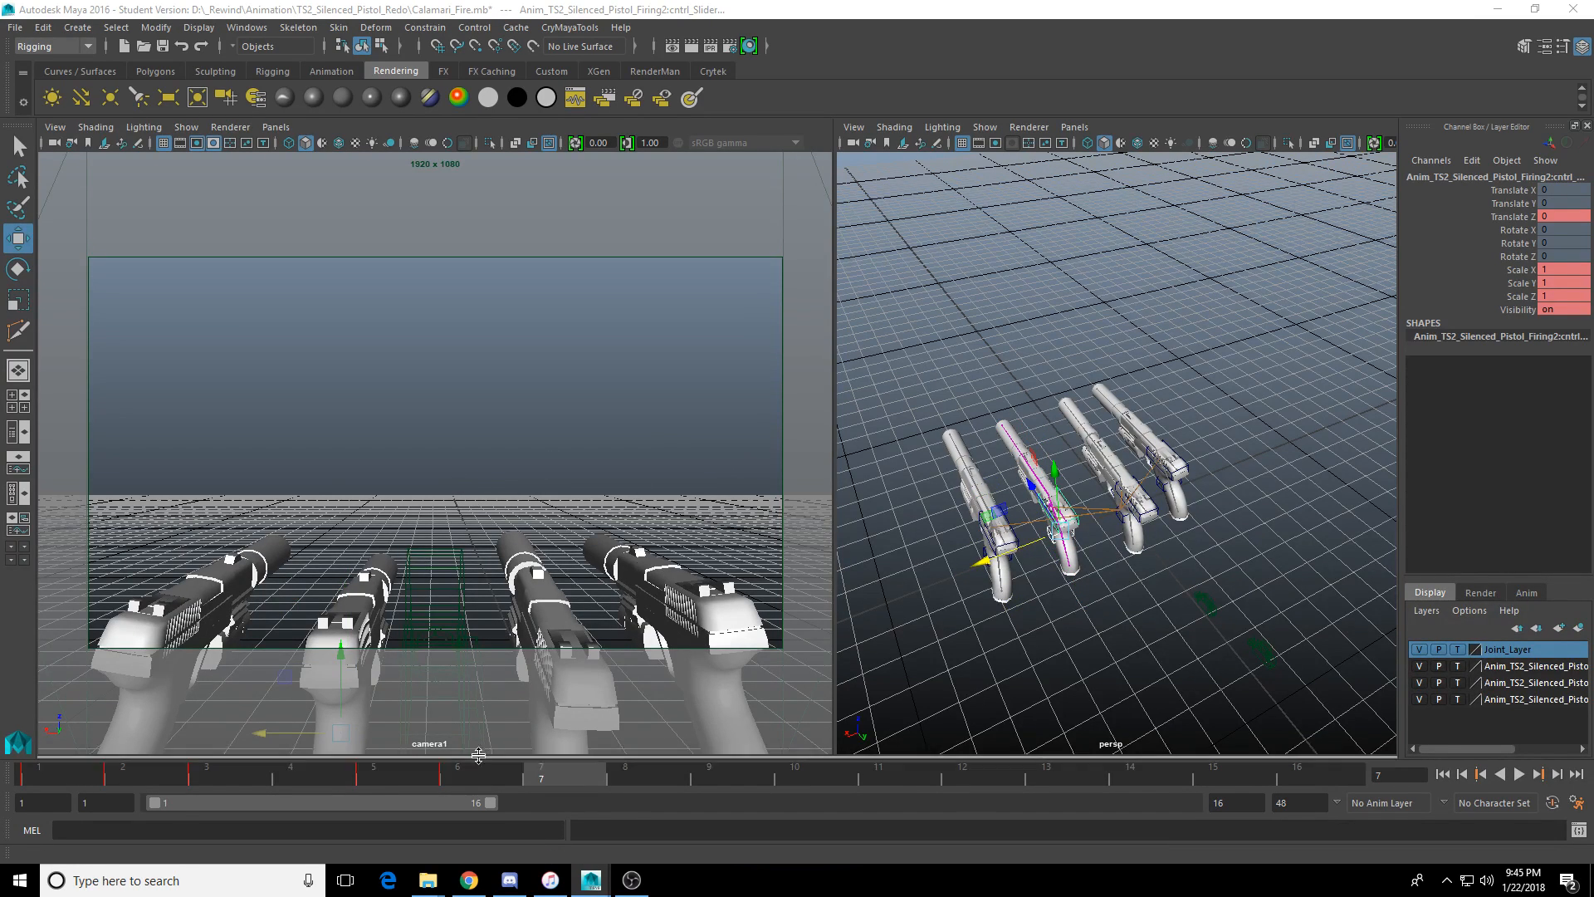
shift+drag(524, 779, 696, 789)
drag(491, 803, 386, 801)
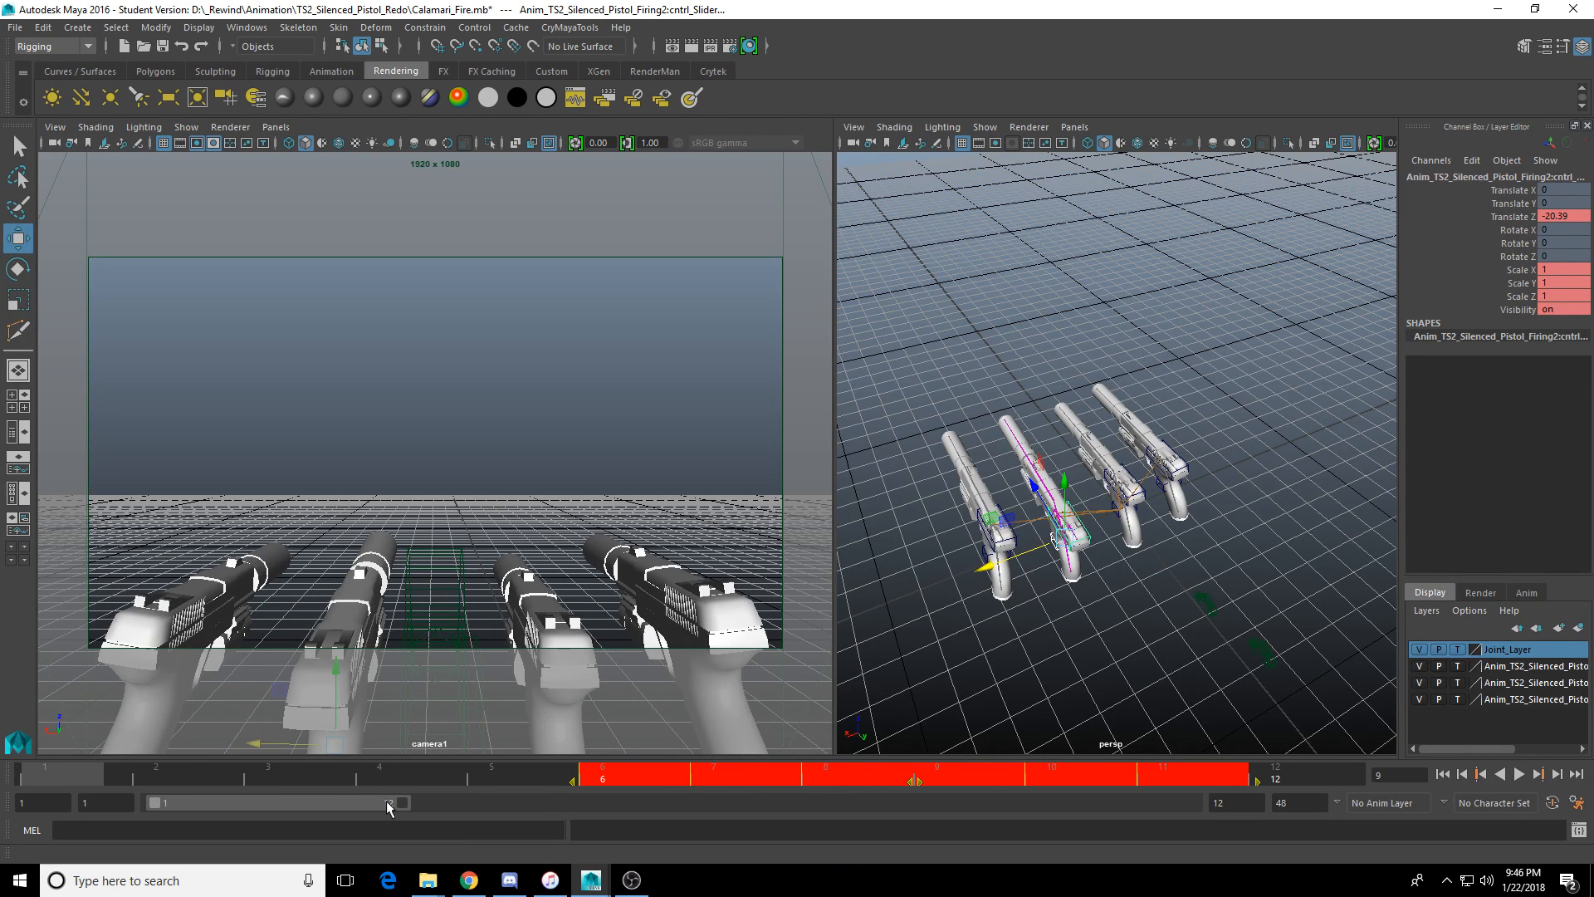
Delete the extra camera that was imported with the fourth pistol.
click(603, 453)
click(452, 623)
alt+drag(1385, 460, 1164, 538)
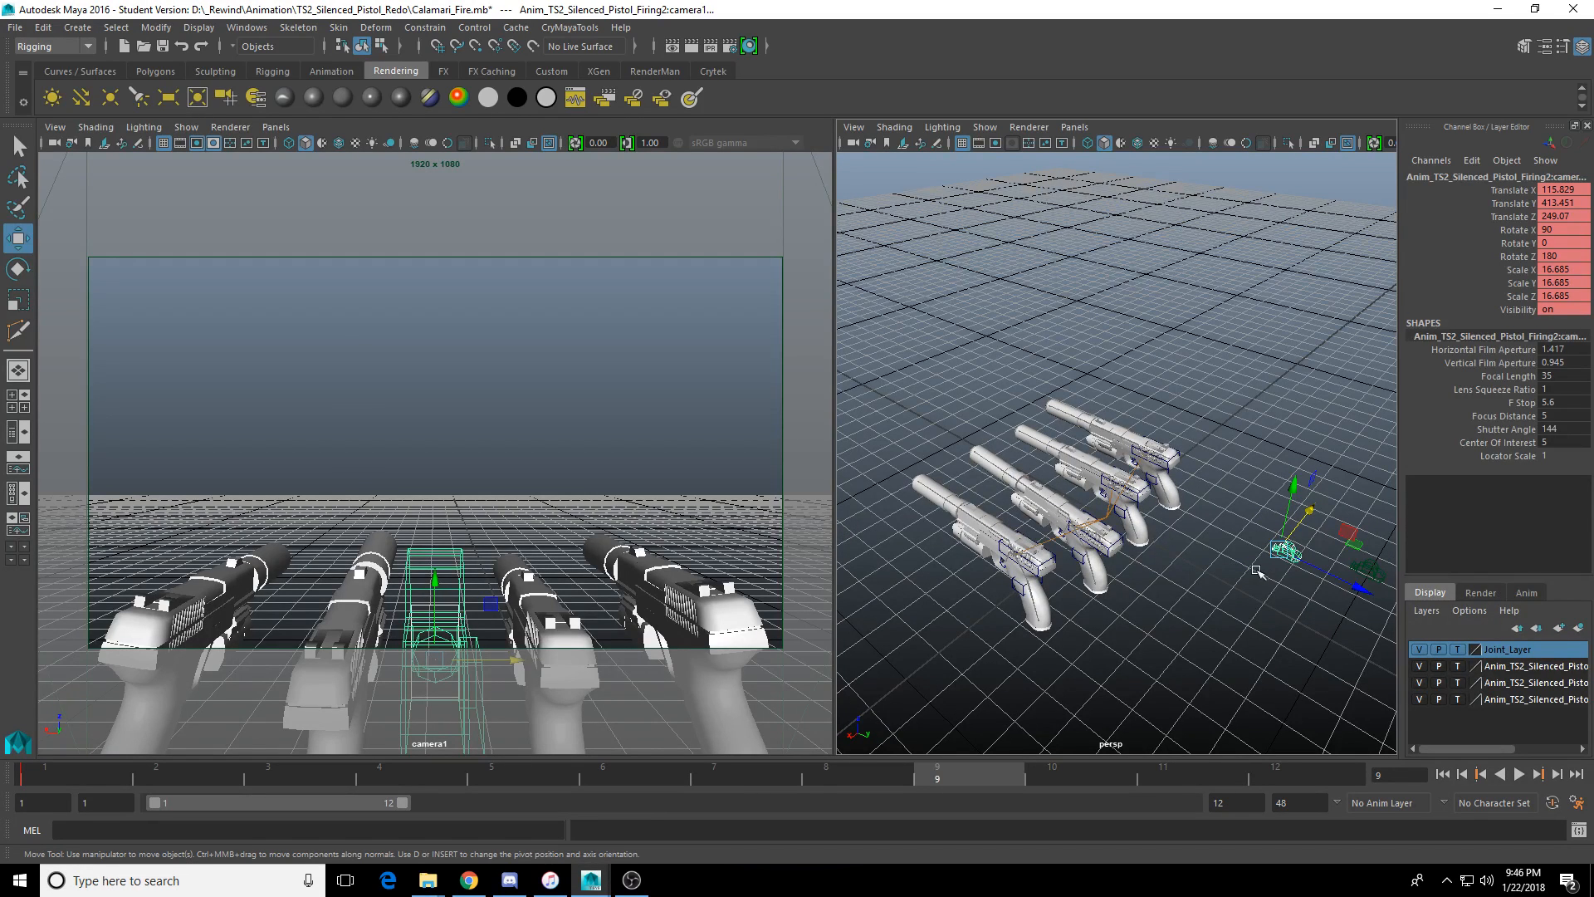
click(387, 459)
drag(66, 206, 103, 218)
click(1248, 553)
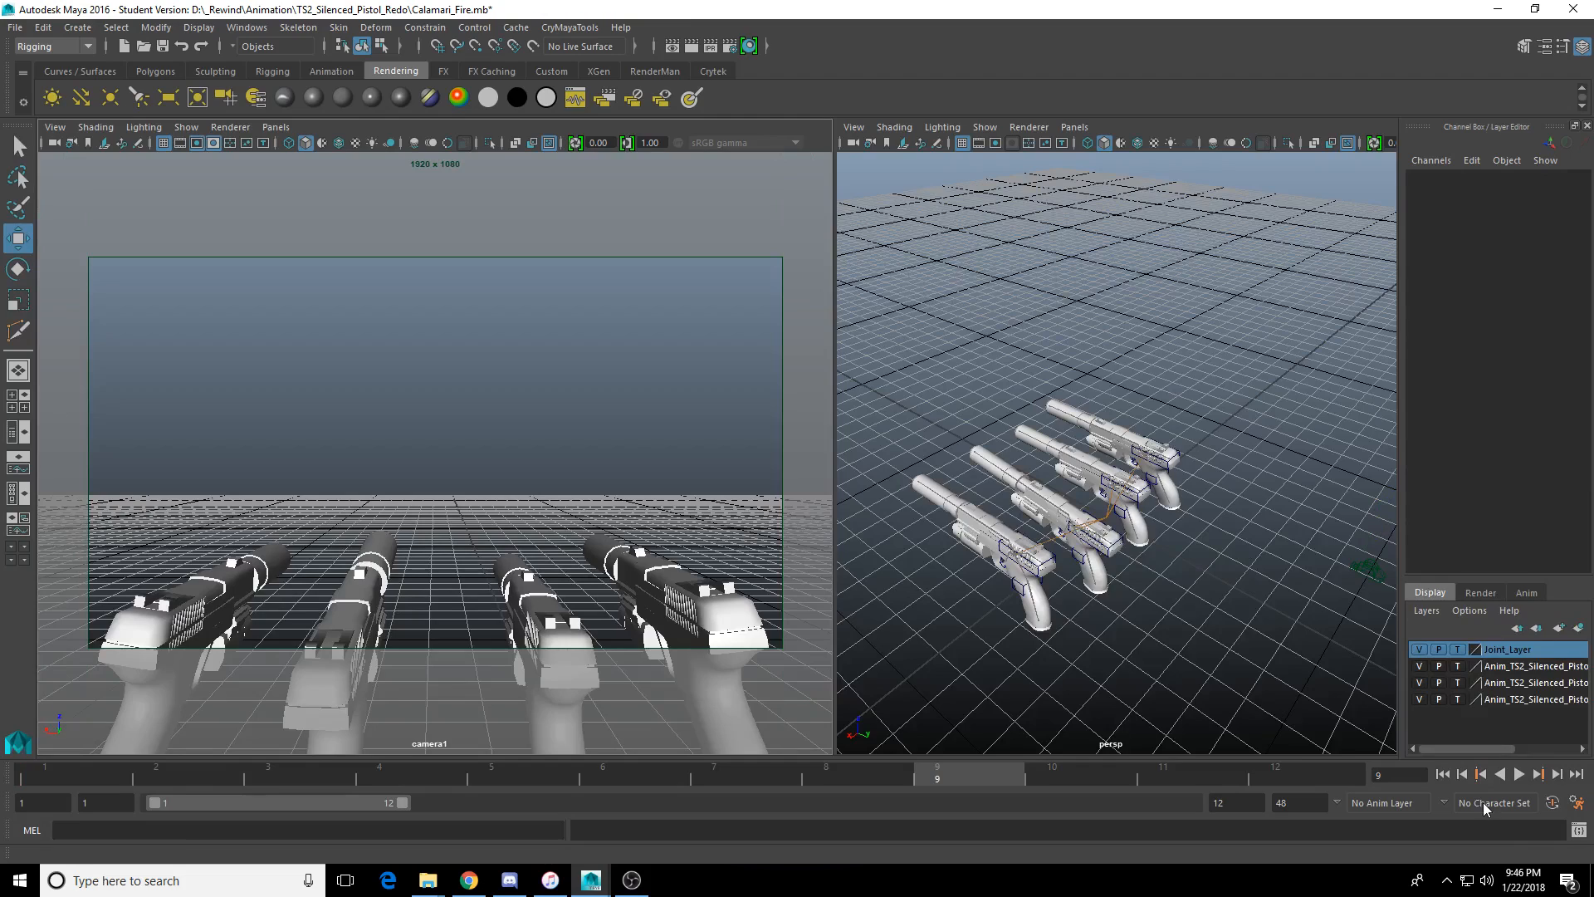
Play back the four-pistol firing animation from the first frame in an enlarged camera1 view.
click(1442, 774)
key(space)
click(1519, 774)
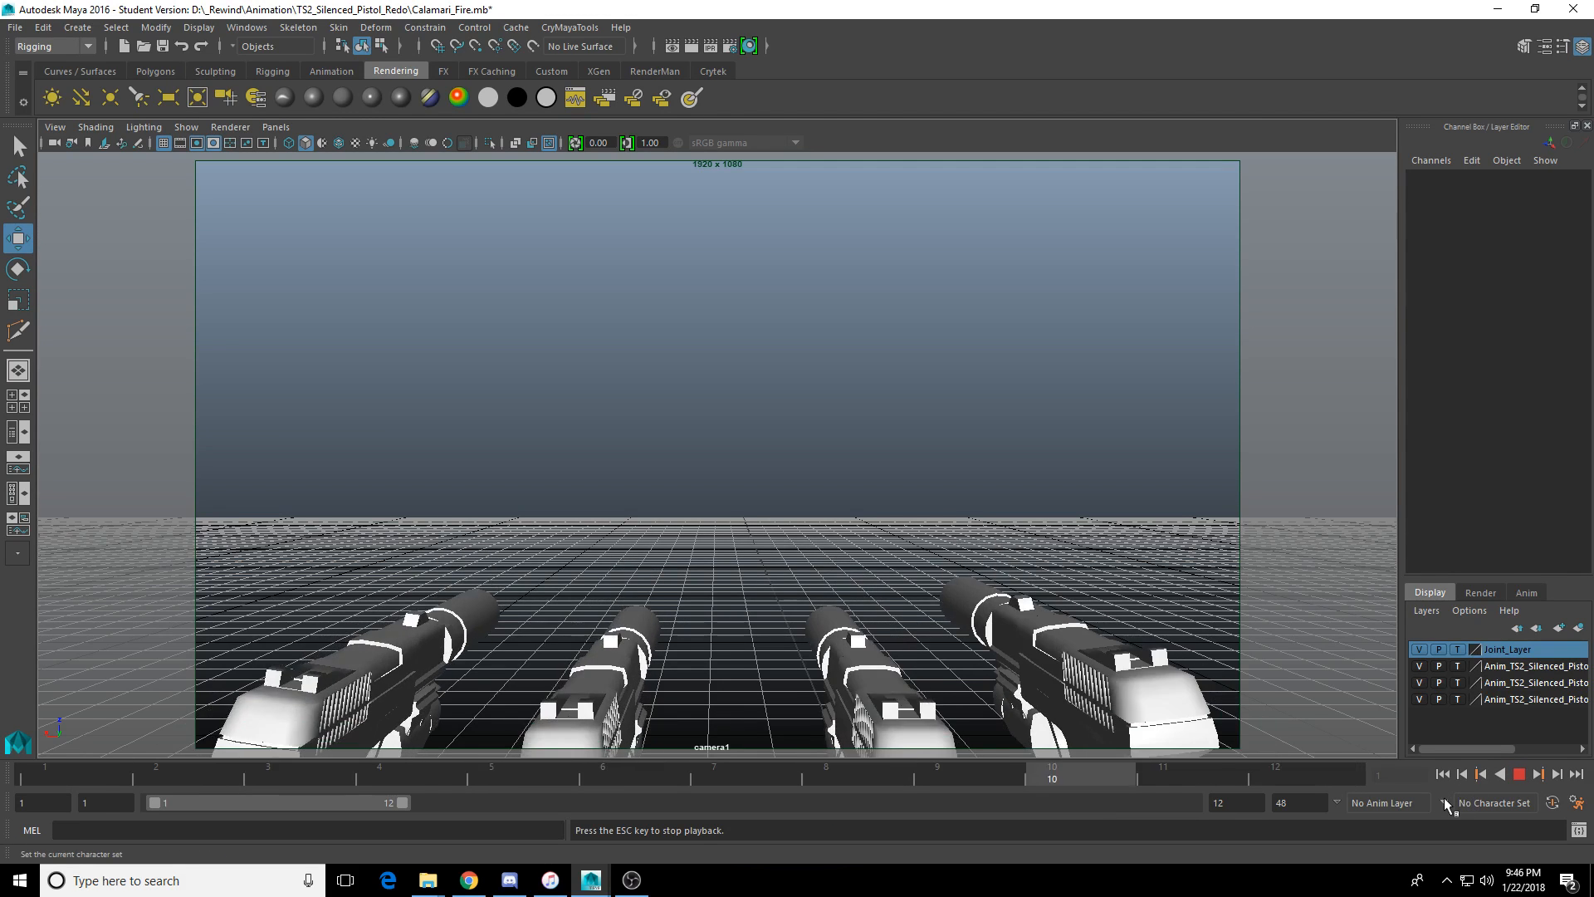
click(1519, 774)
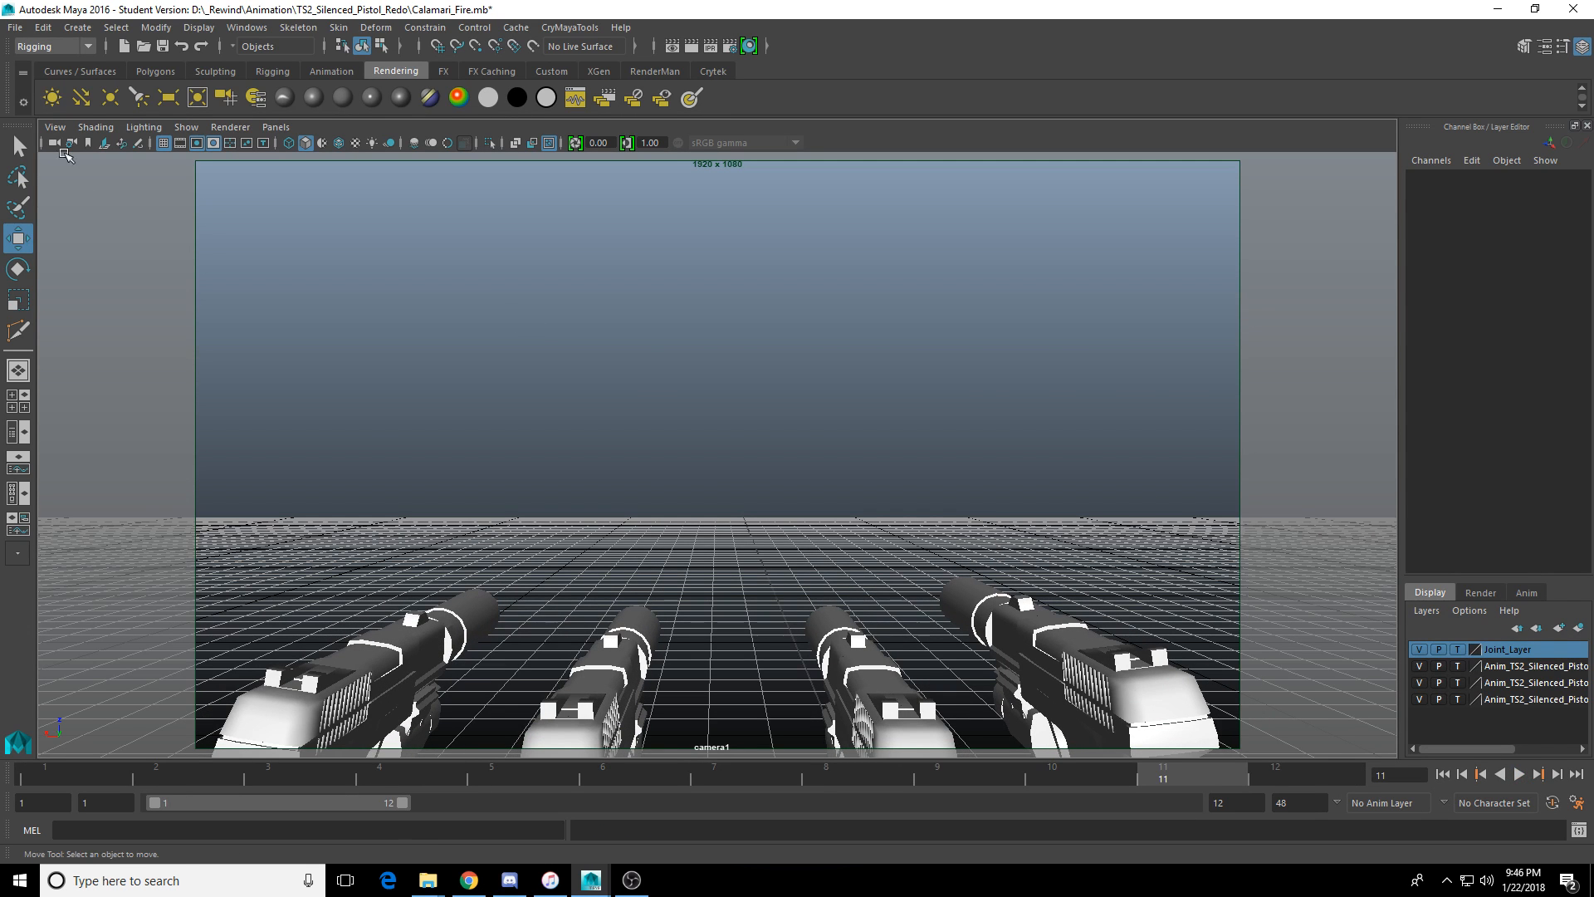
Raise camera1 to about 273.1 along Z and key that position at frame 1.
key(space)
alt+drag(1173, 454, 1213, 456)
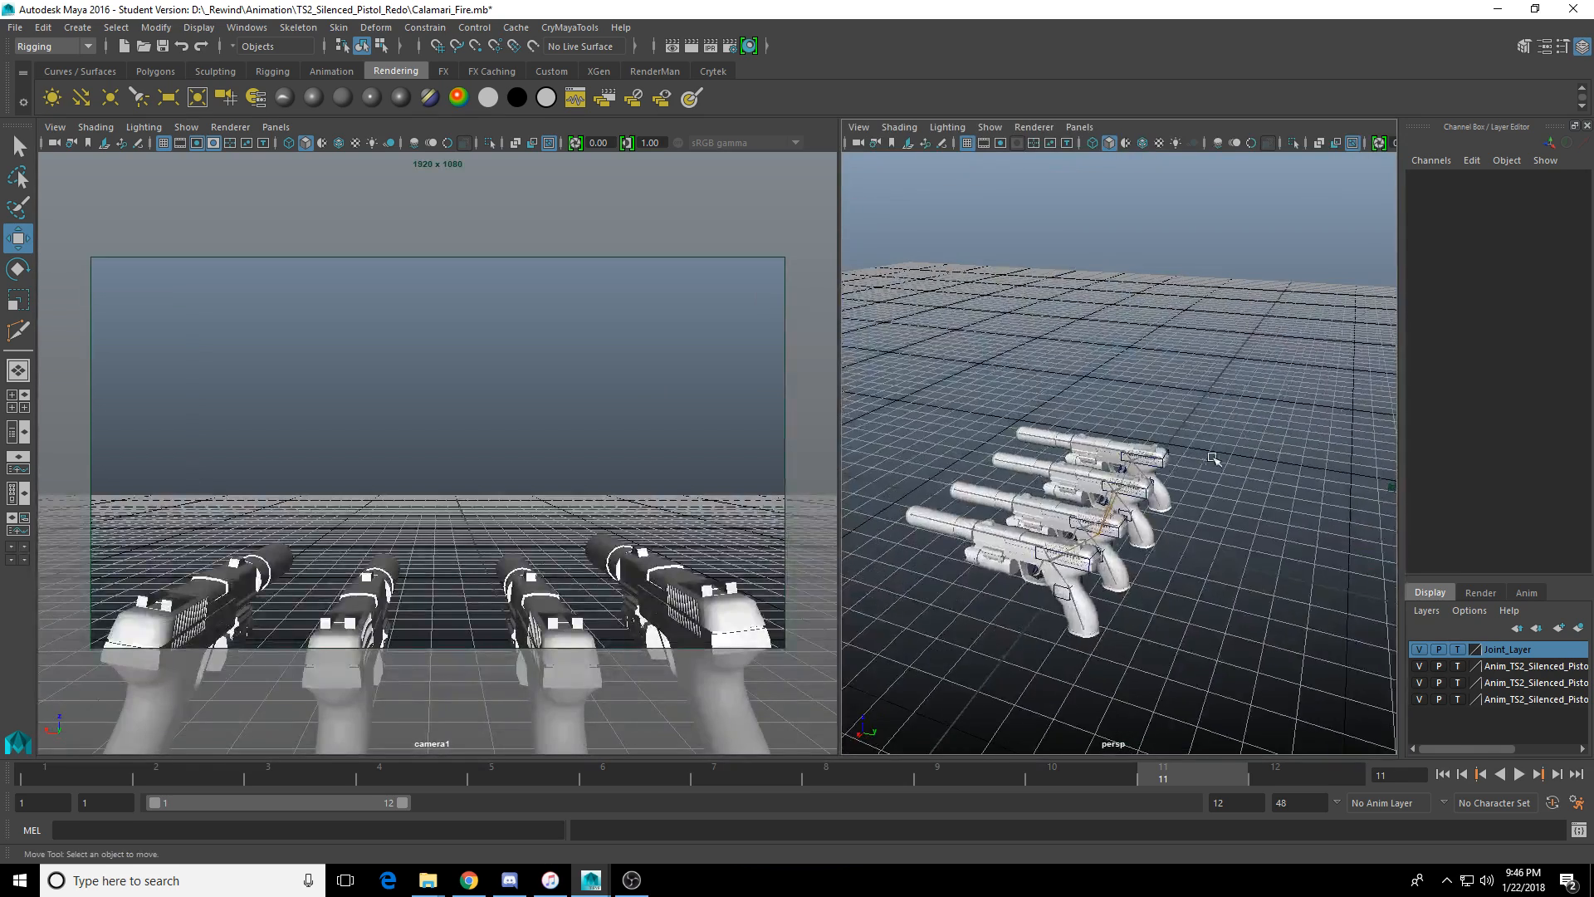
alt+middle_drag(1213, 456, 1167, 455)
click(1265, 457)
drag(1249, 393, 1253, 393)
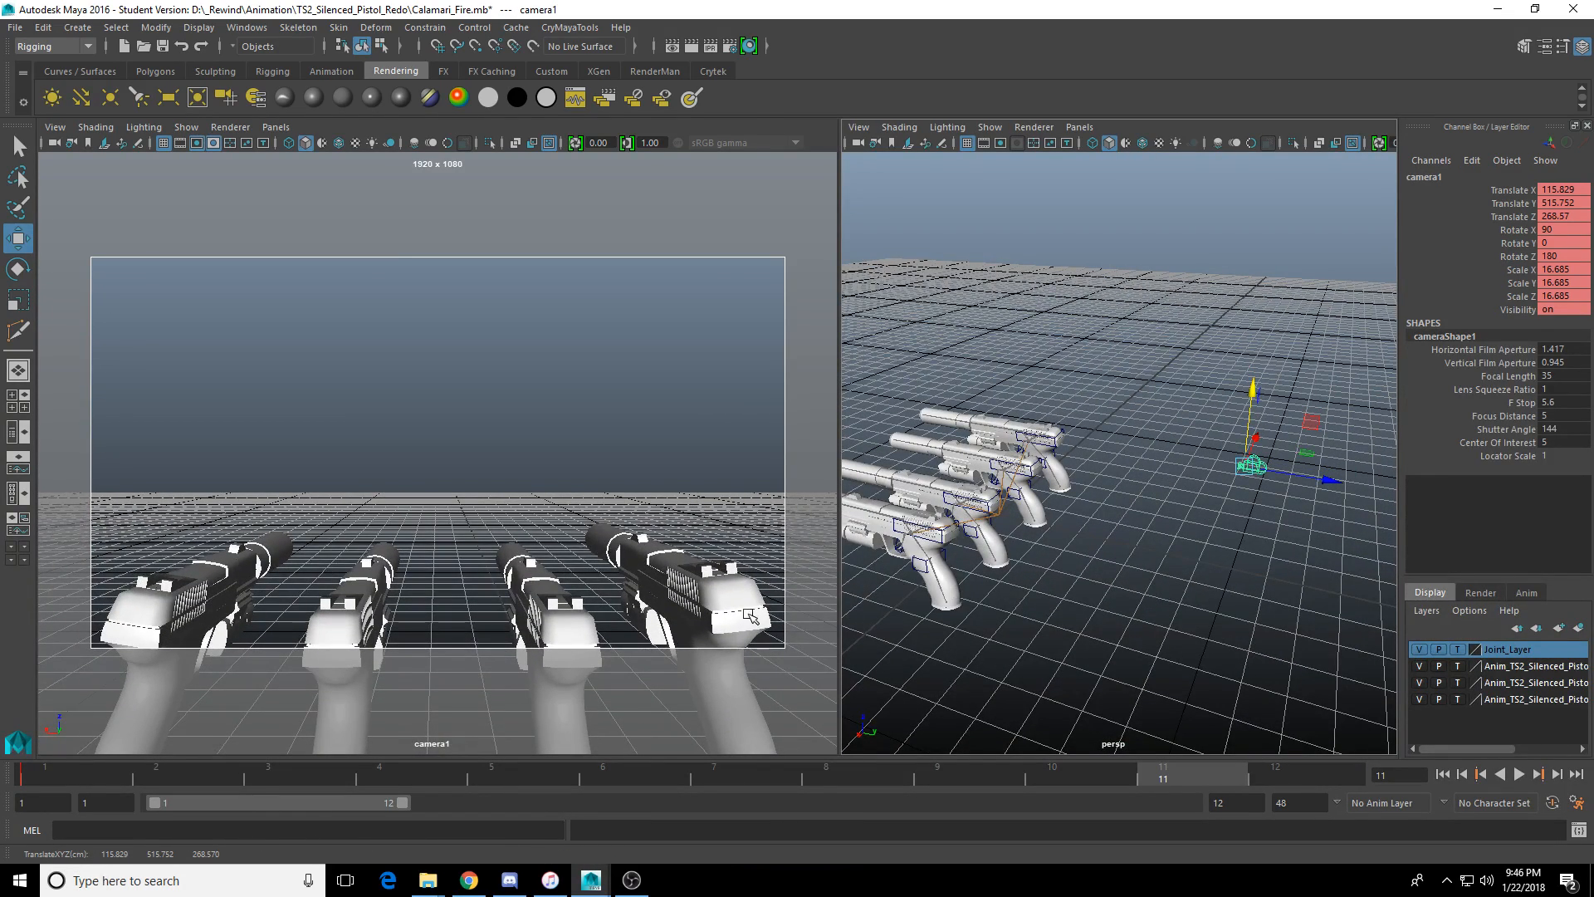
click(38, 773)
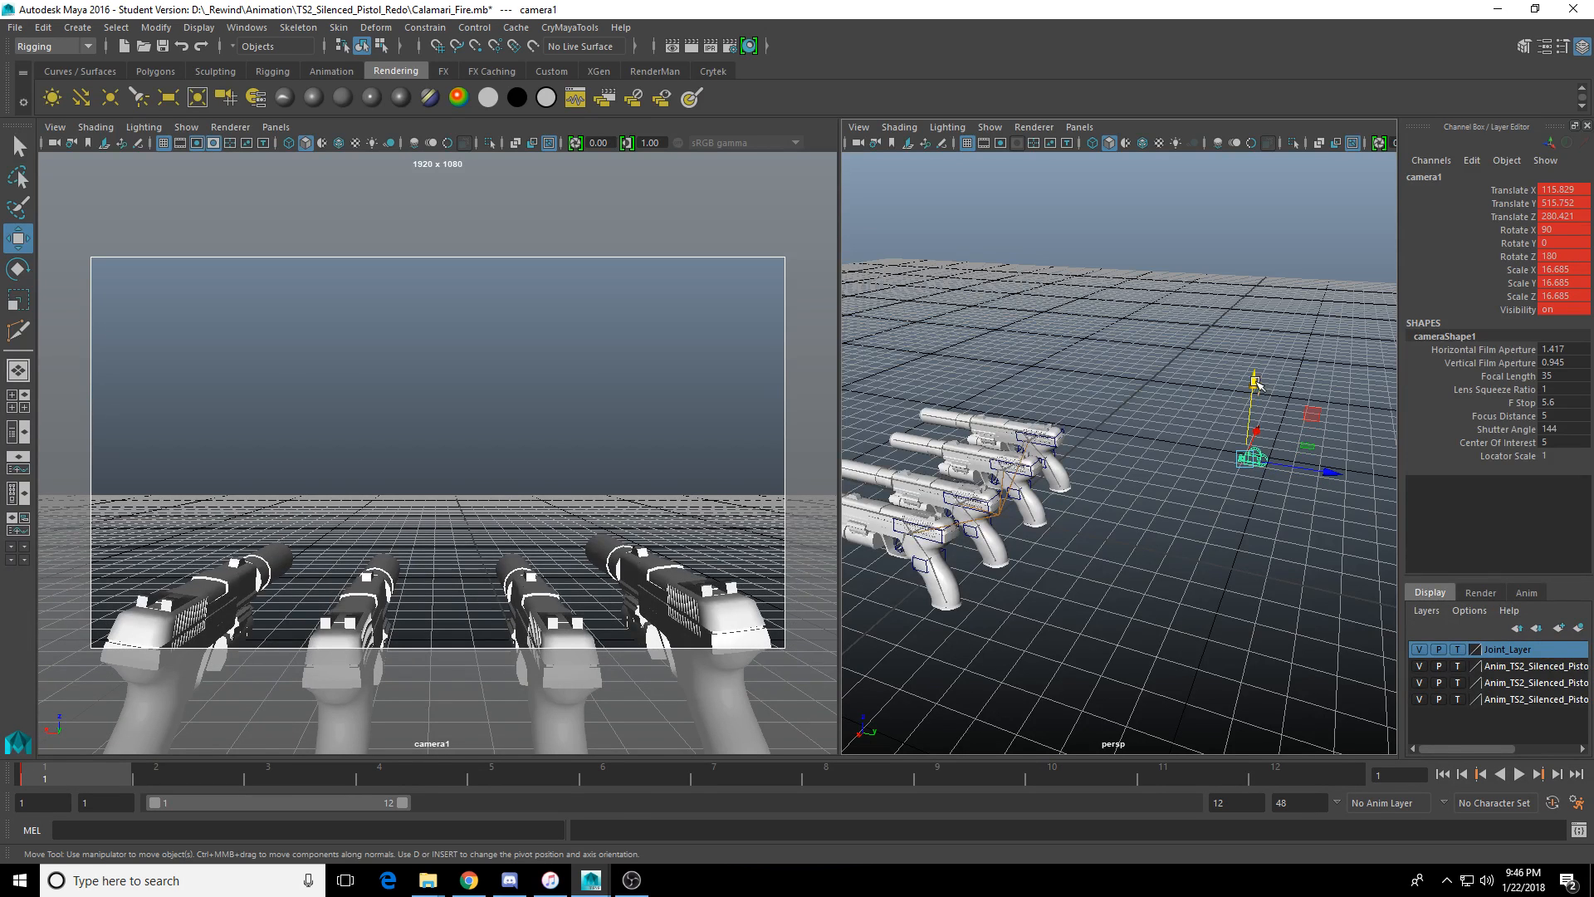
drag(1256, 383, 1260, 388)
key(s)
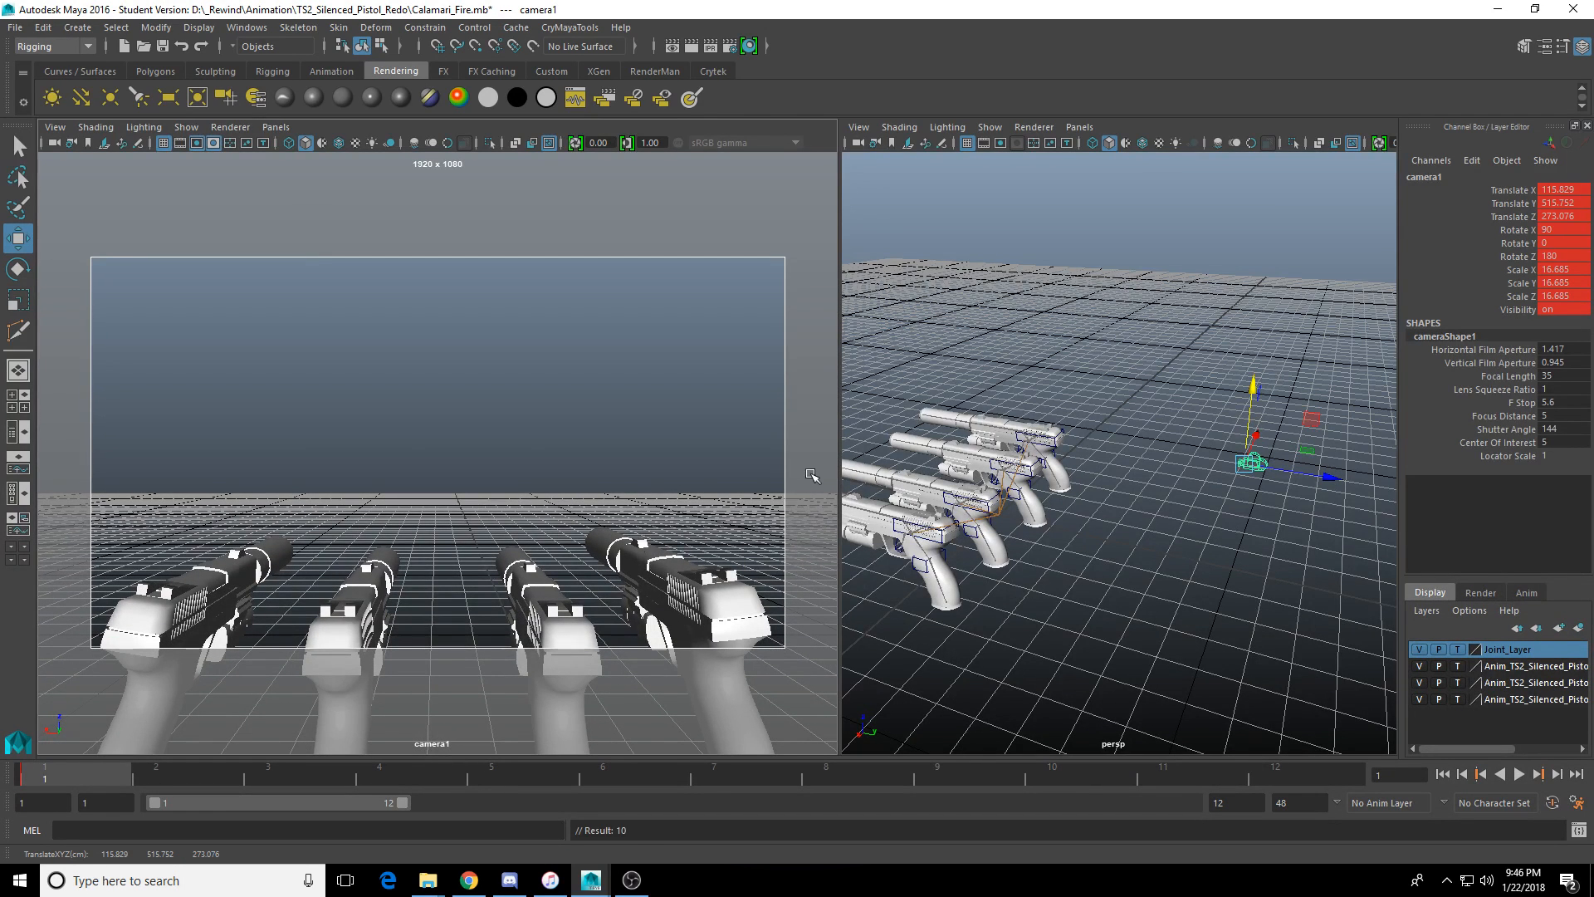
Scrub through and play back the four-pistol animation from the first frame to check the raised camera.
drag(56, 786, 545, 780)
click(1443, 775)
click(1518, 774)
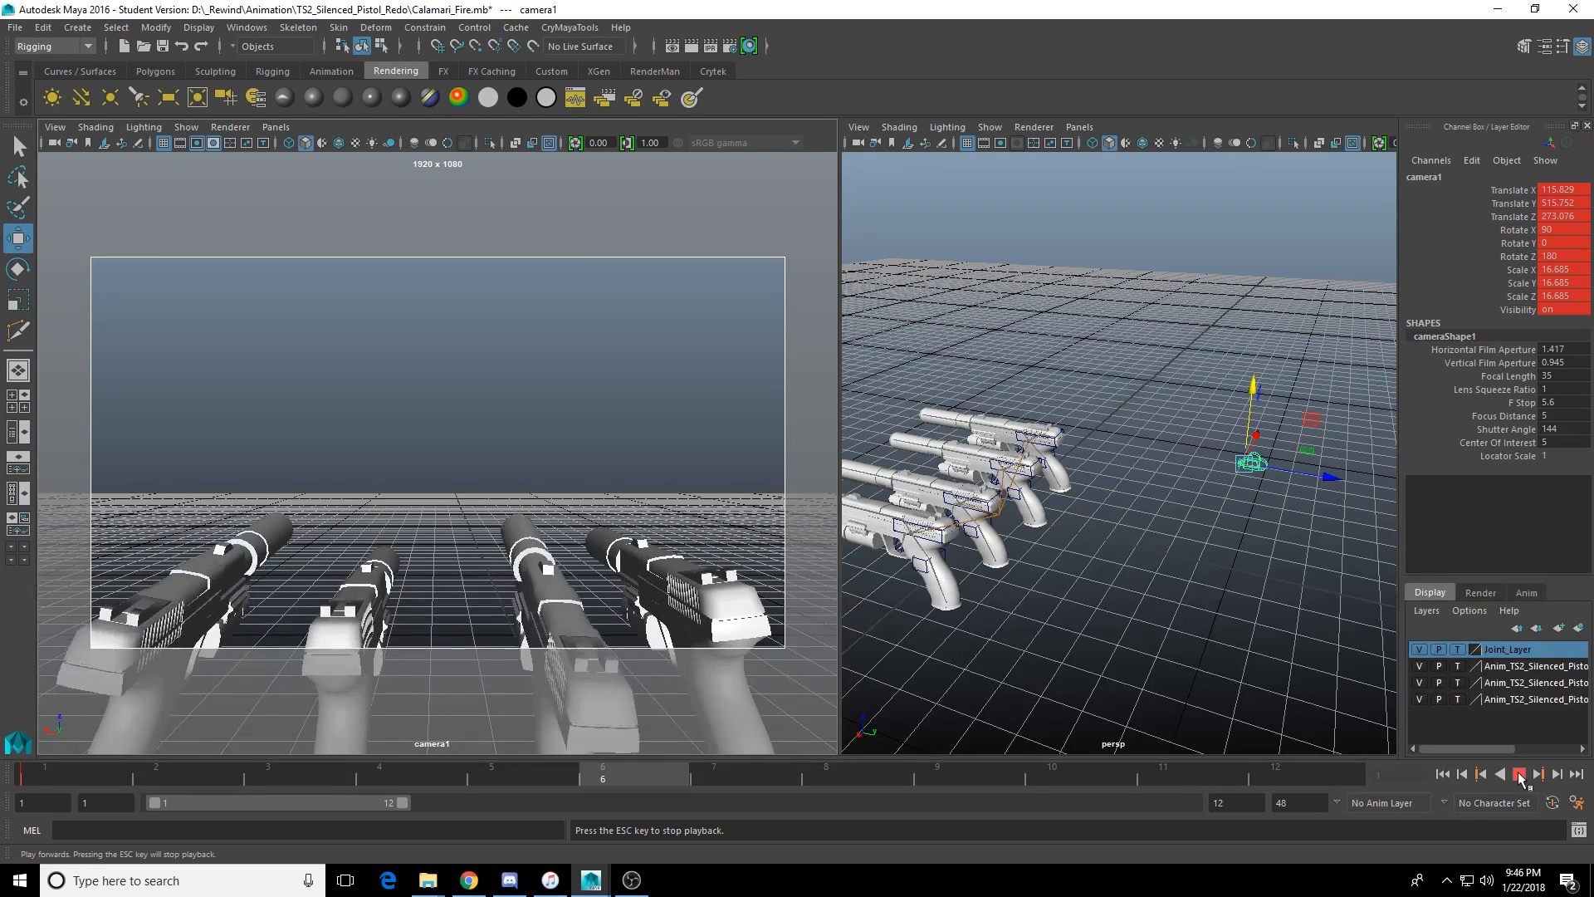
click(1520, 774)
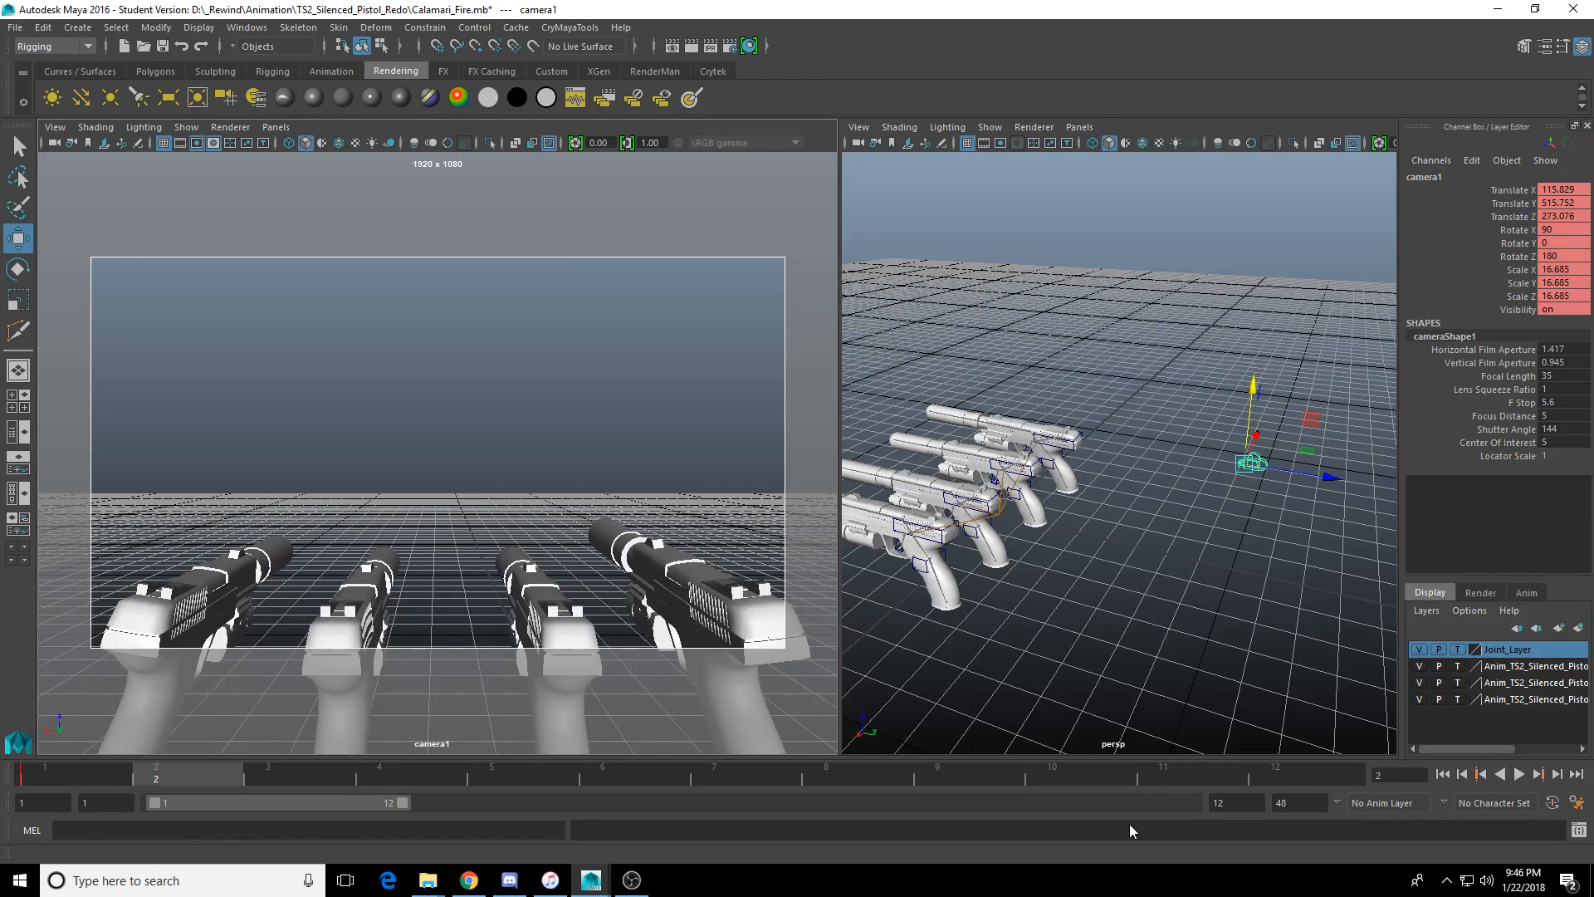
Shorten the playback range to end at frame 10 and play back the firing loop, finishing in an enlarged camera1 view.
drag(403, 802, 359, 802)
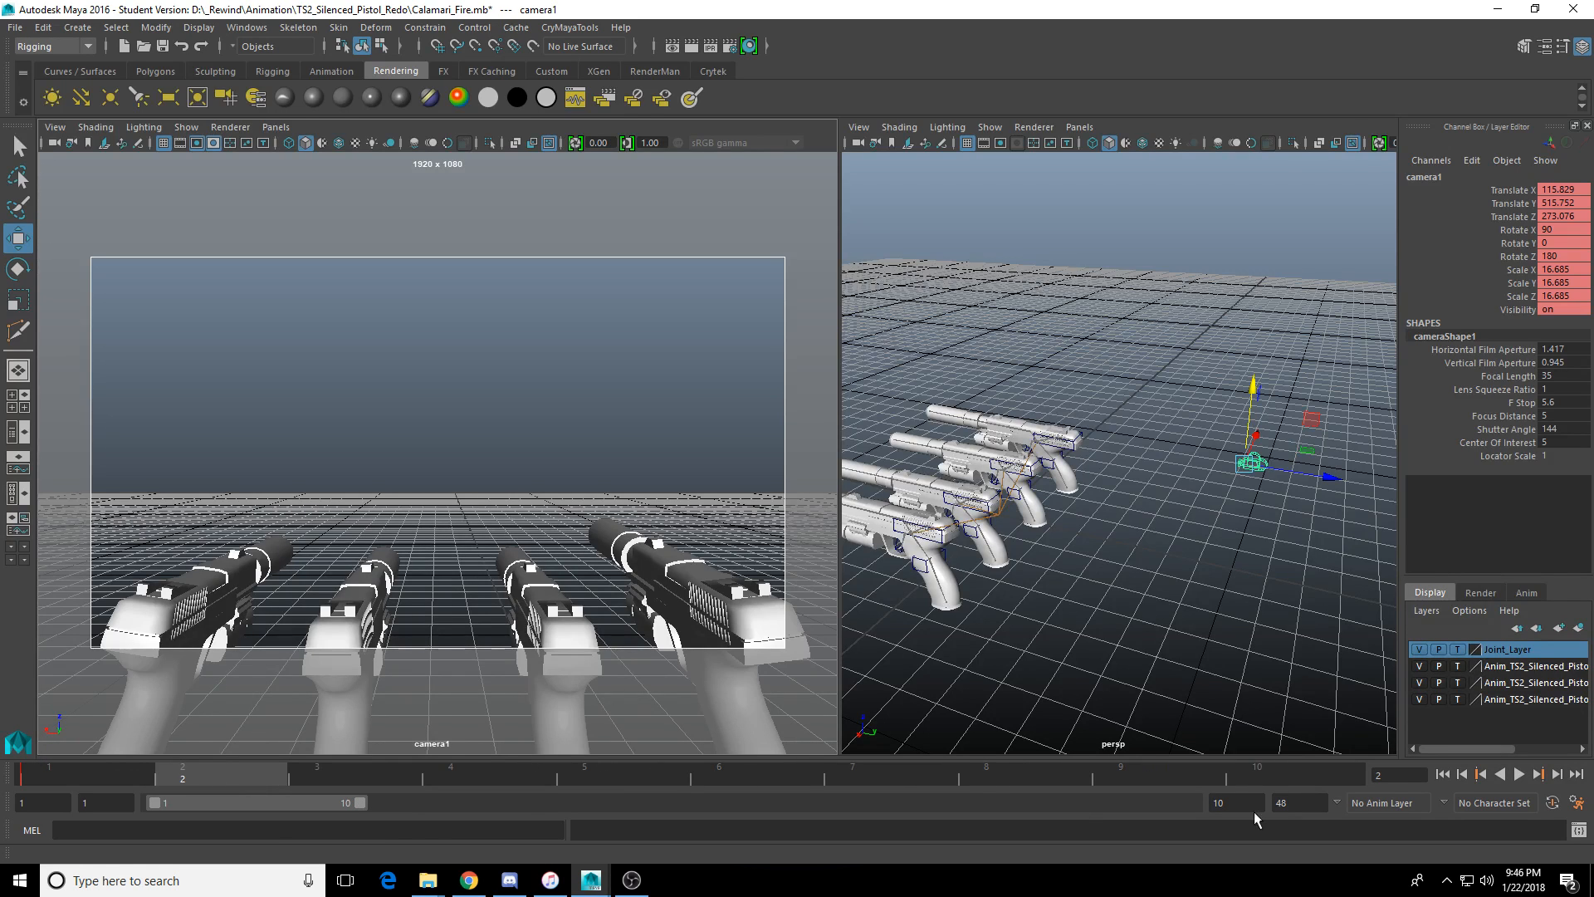
click(1518, 775)
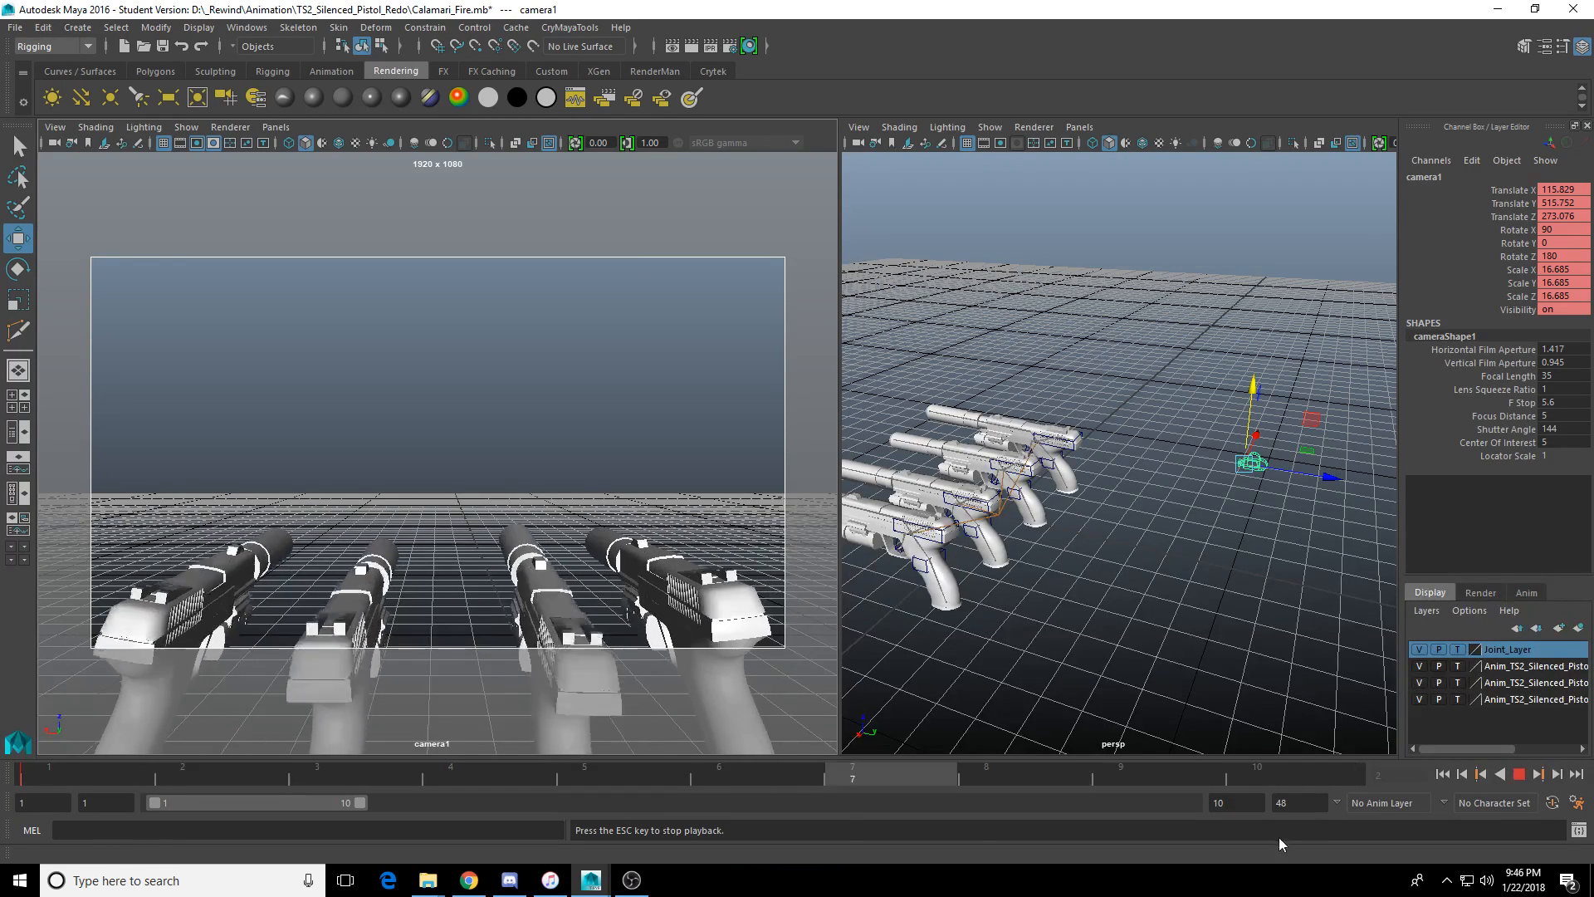
key(Escape)
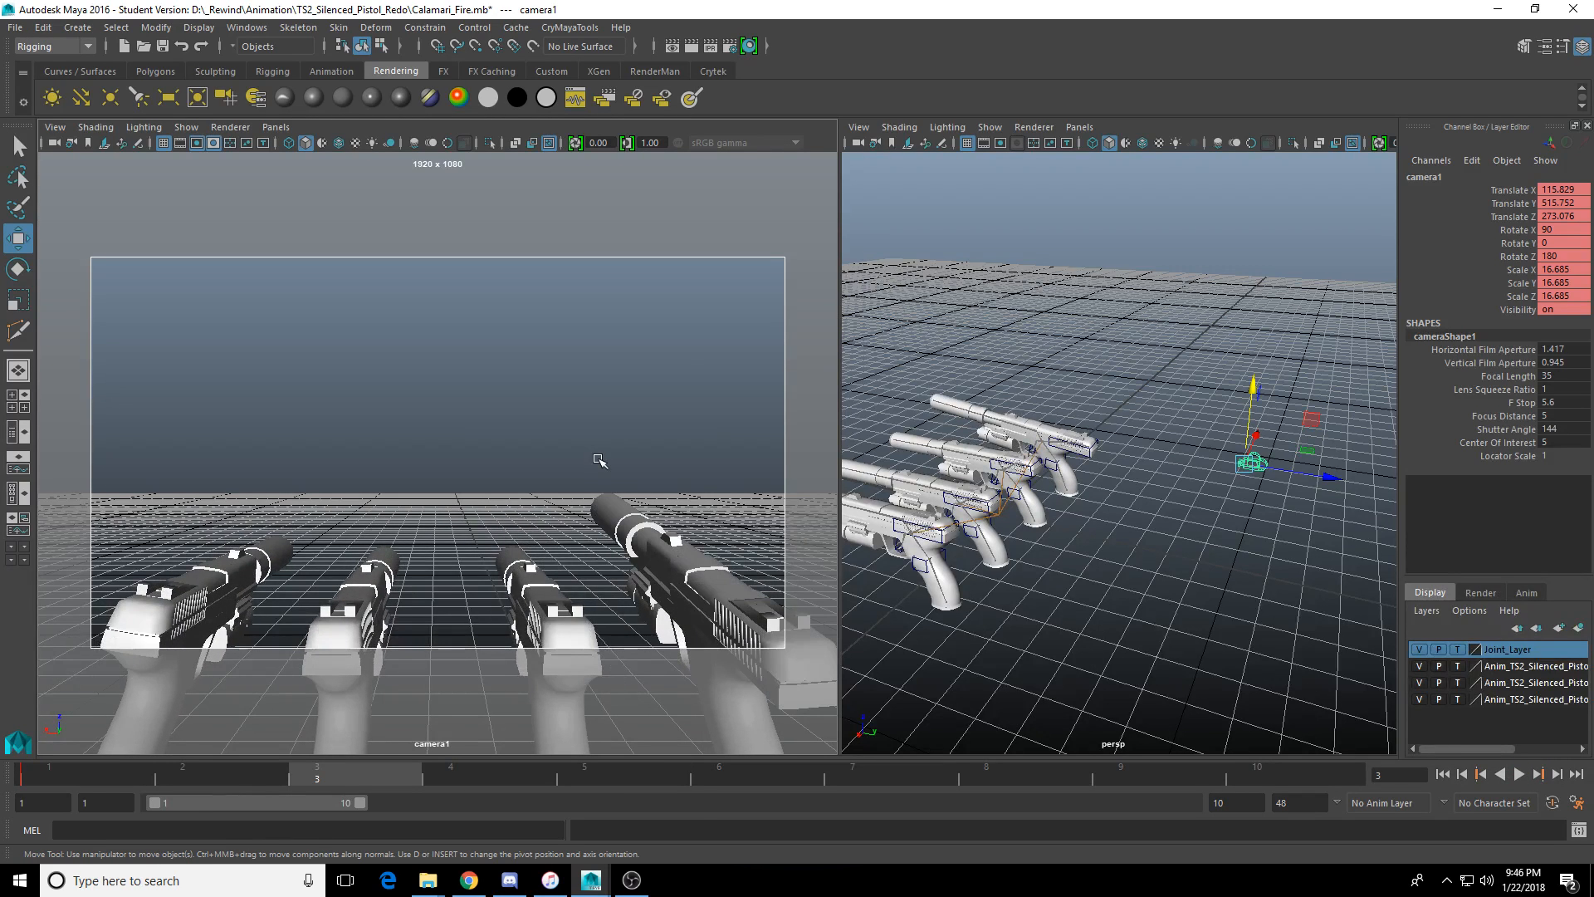
key(space)
click(615, 440)
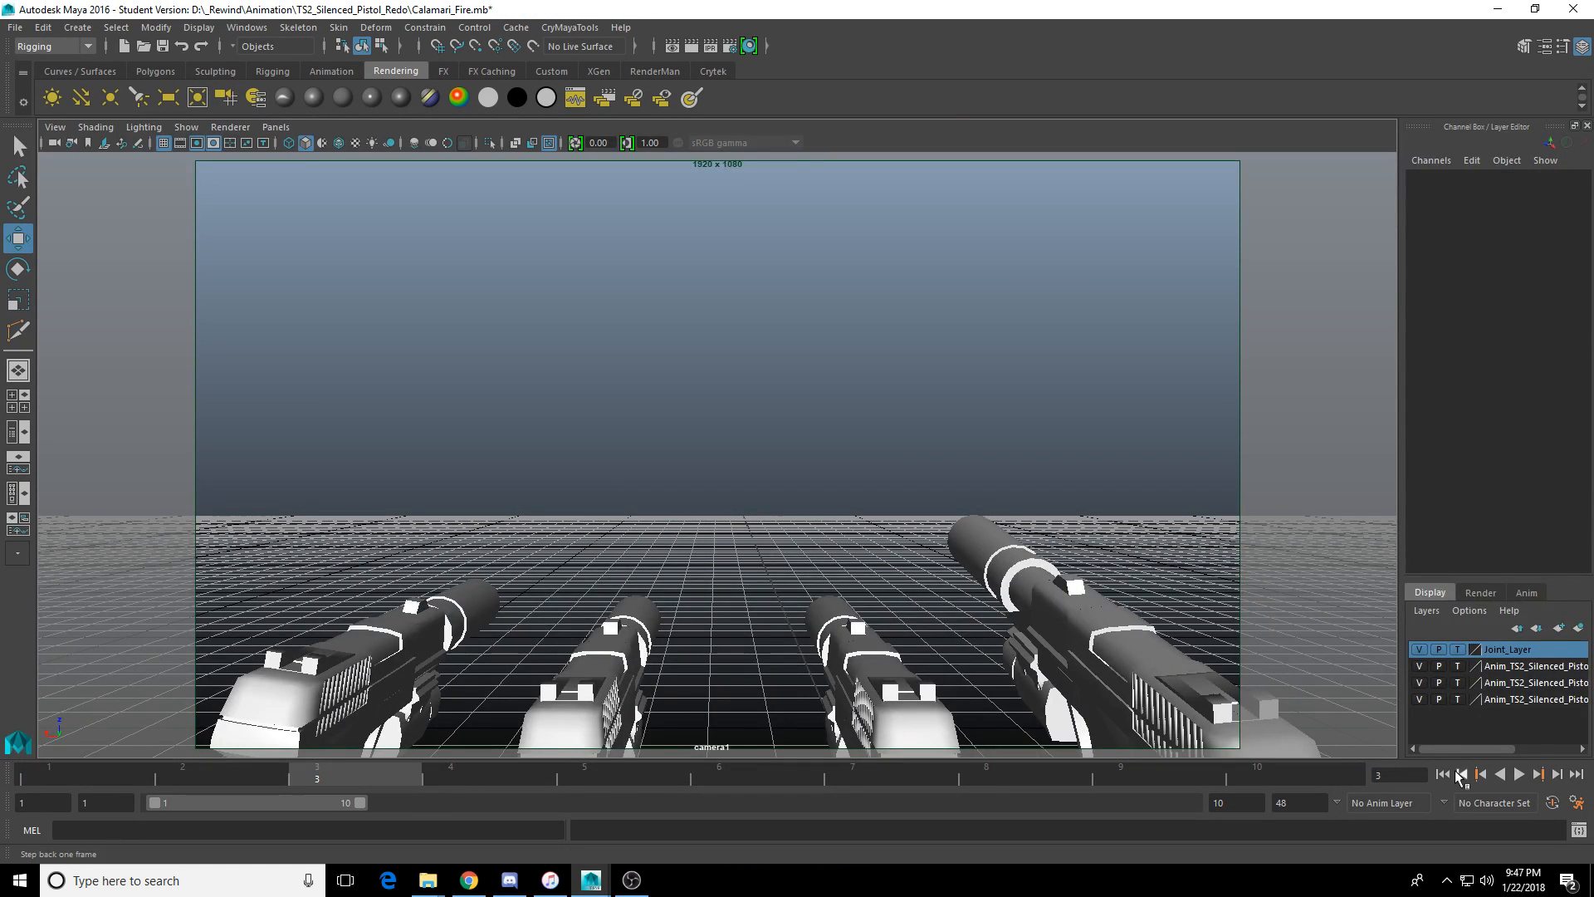
click(1518, 774)
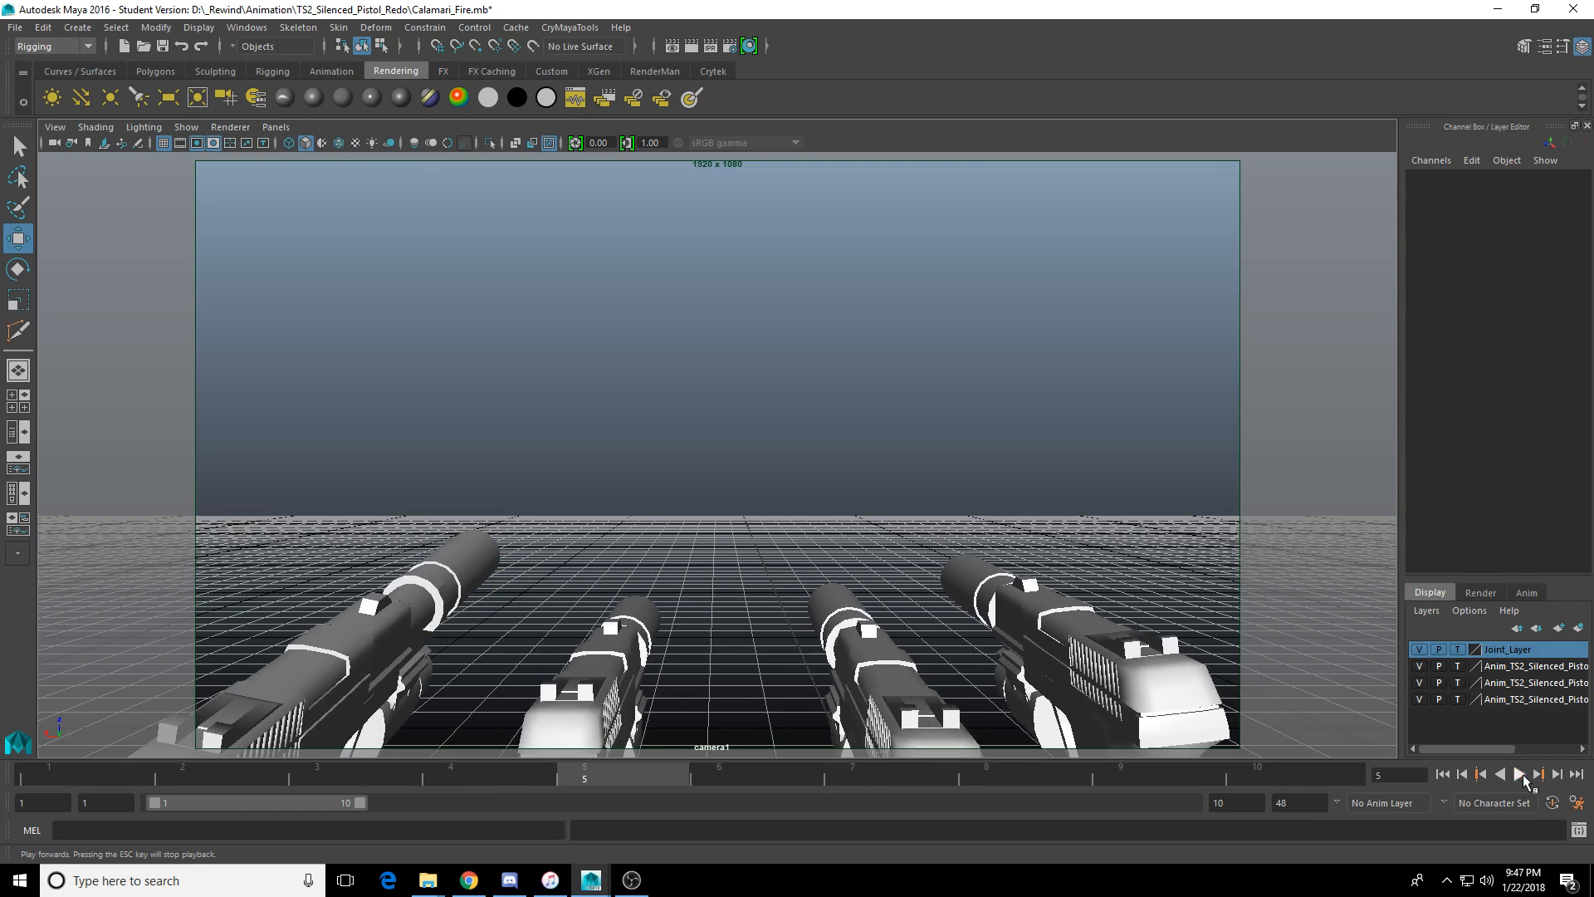
click(1518, 774)
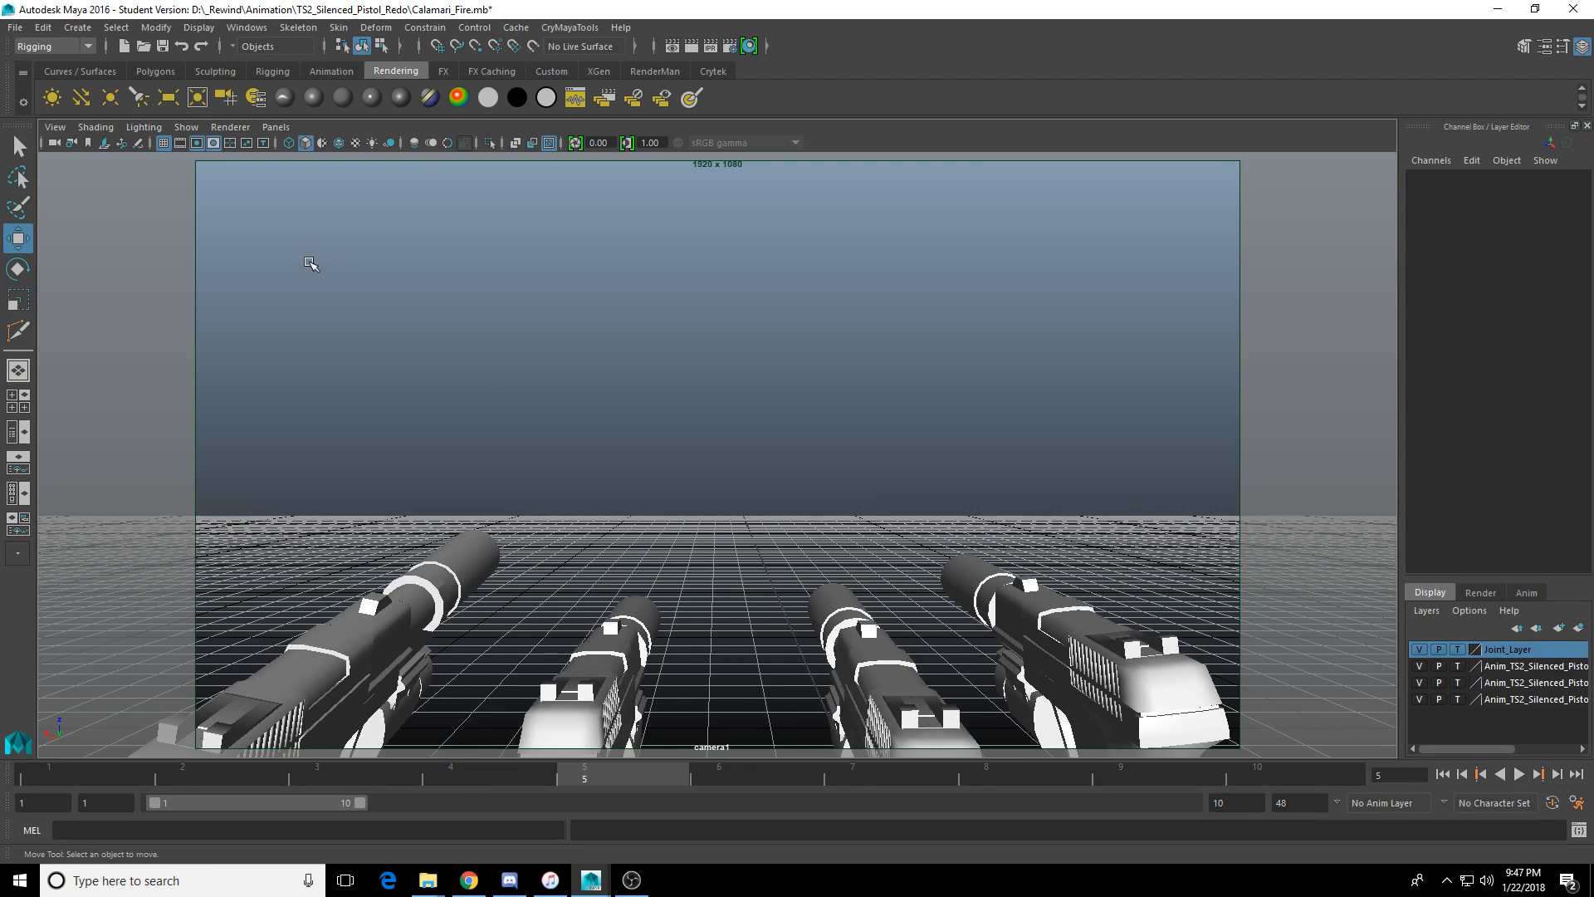
Import Anim_TS2_Silenced_Pistol_Firing.mb as a fifth pistol and delete the extra camera it brings in.
click(16, 28)
click(77, 209)
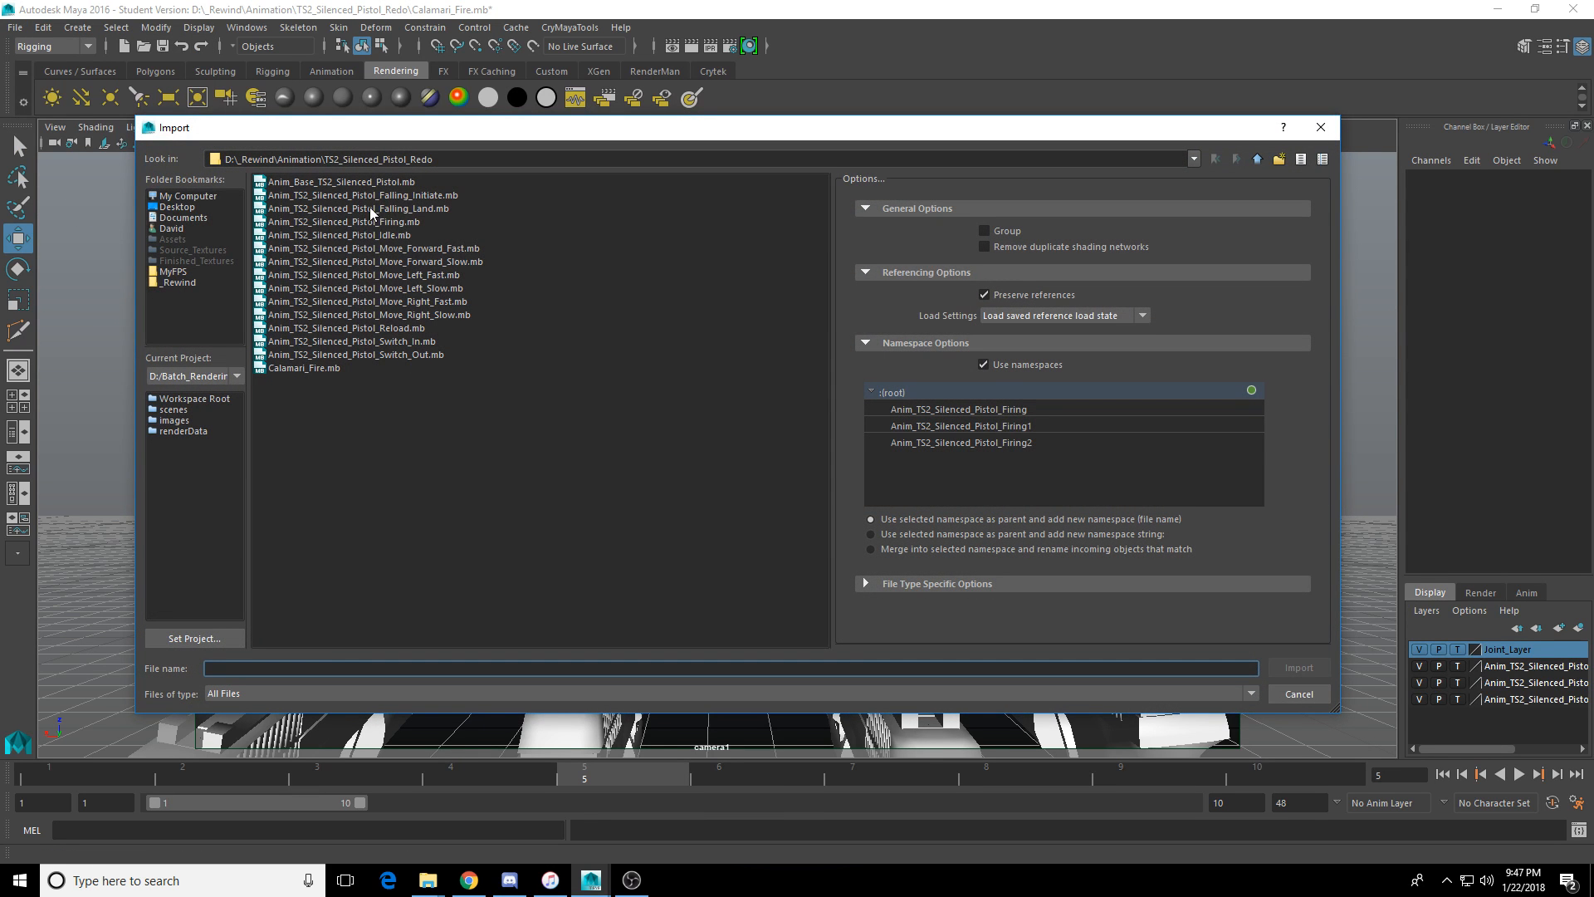
click(374, 234)
click(384, 209)
double_click(385, 223)
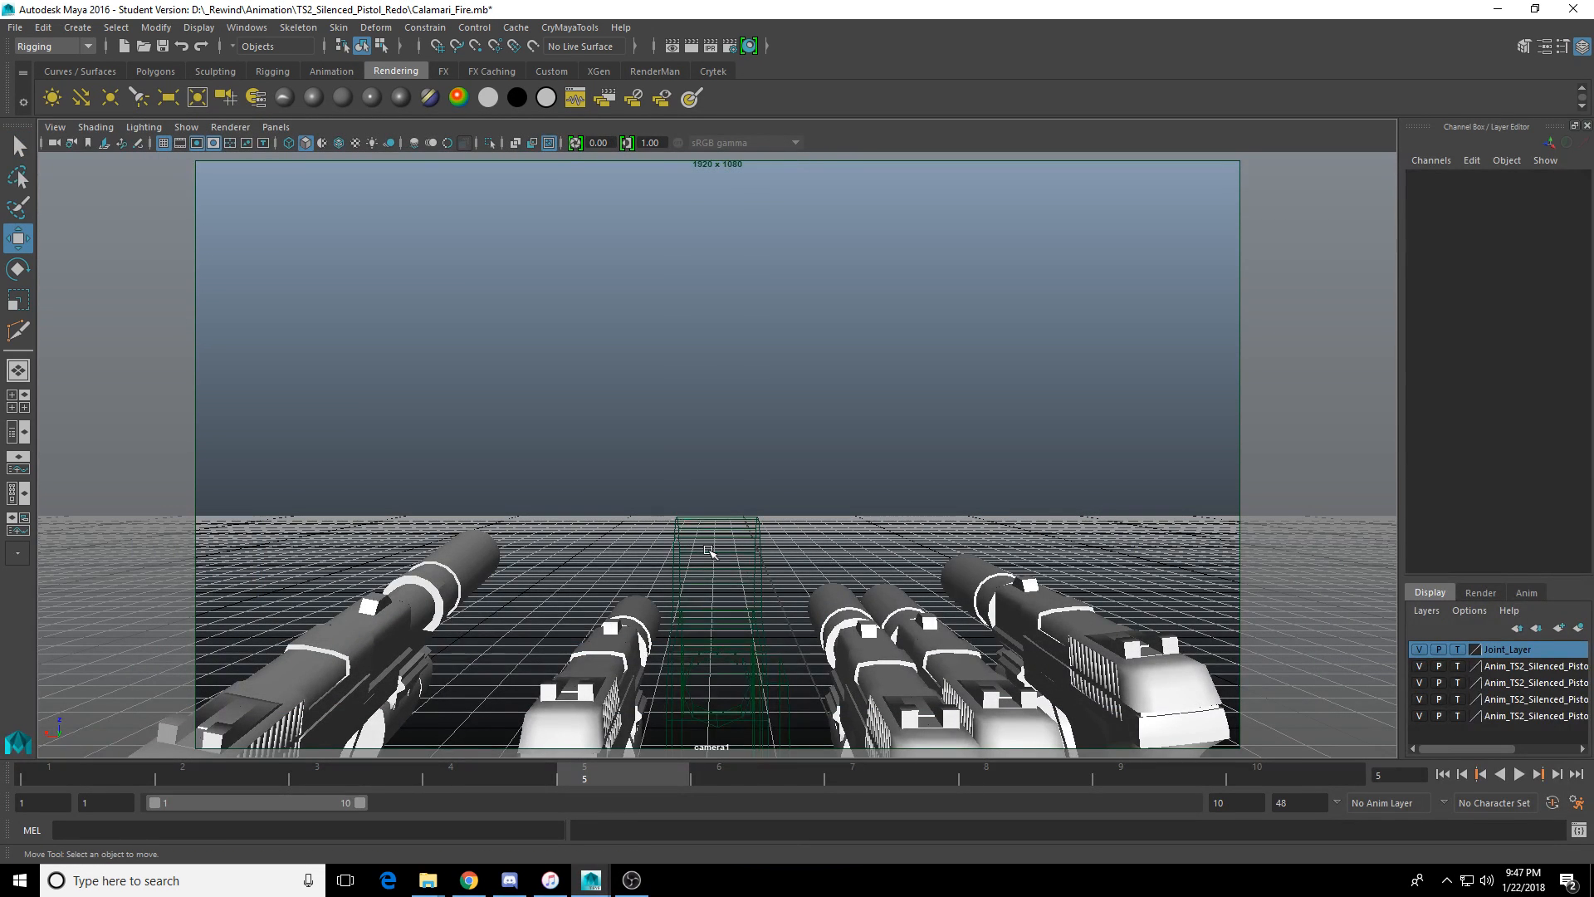
click(710, 551)
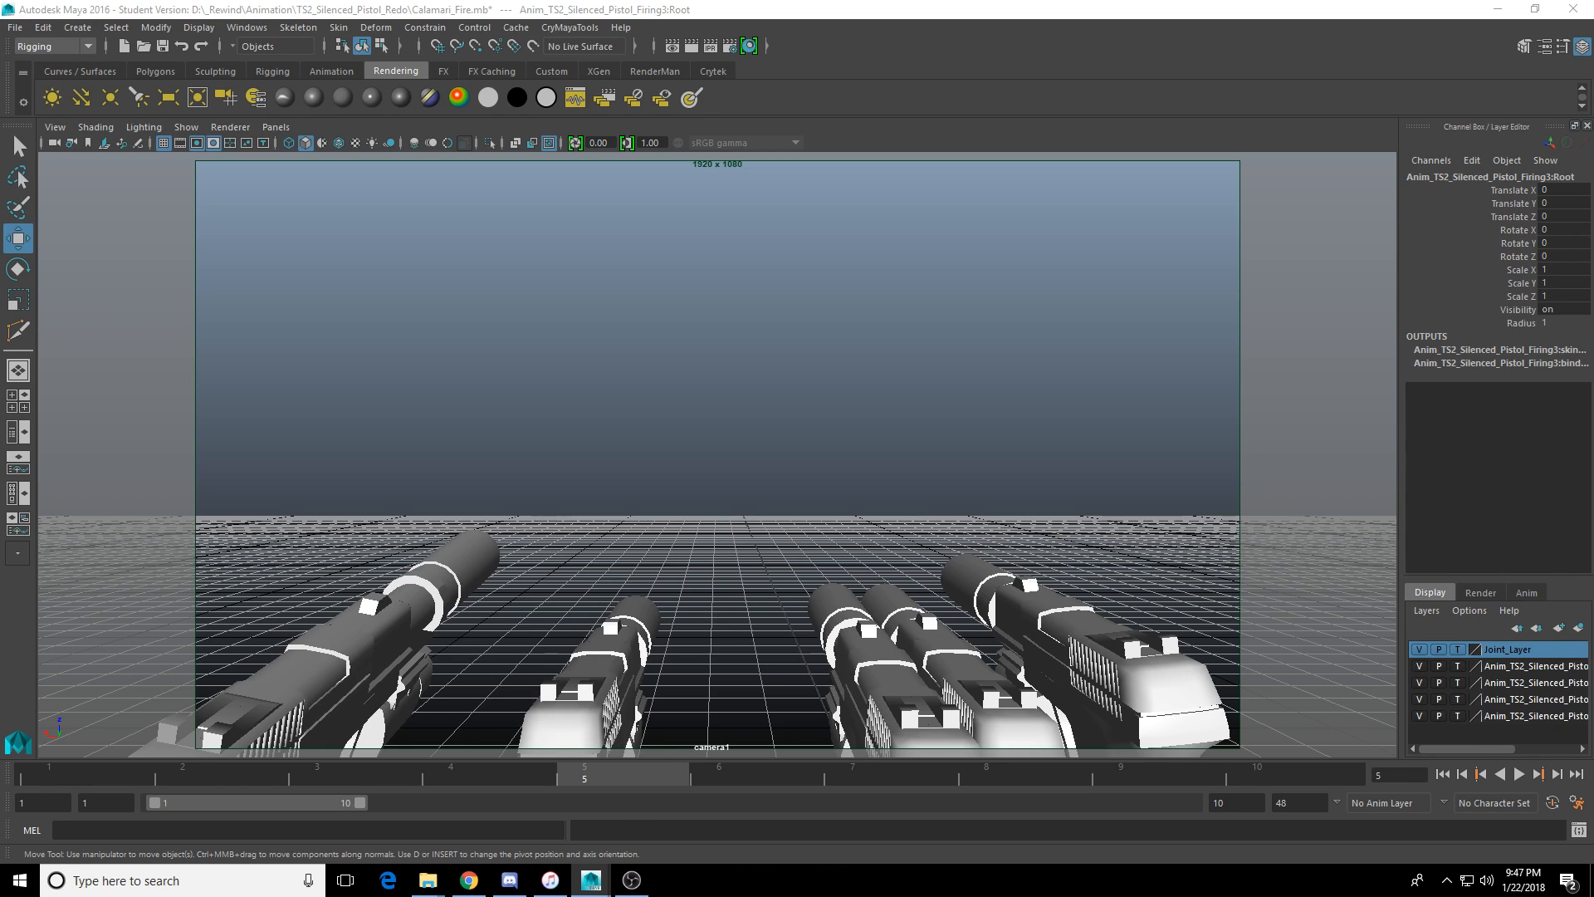
drag(1593, 204, 1593, 240)
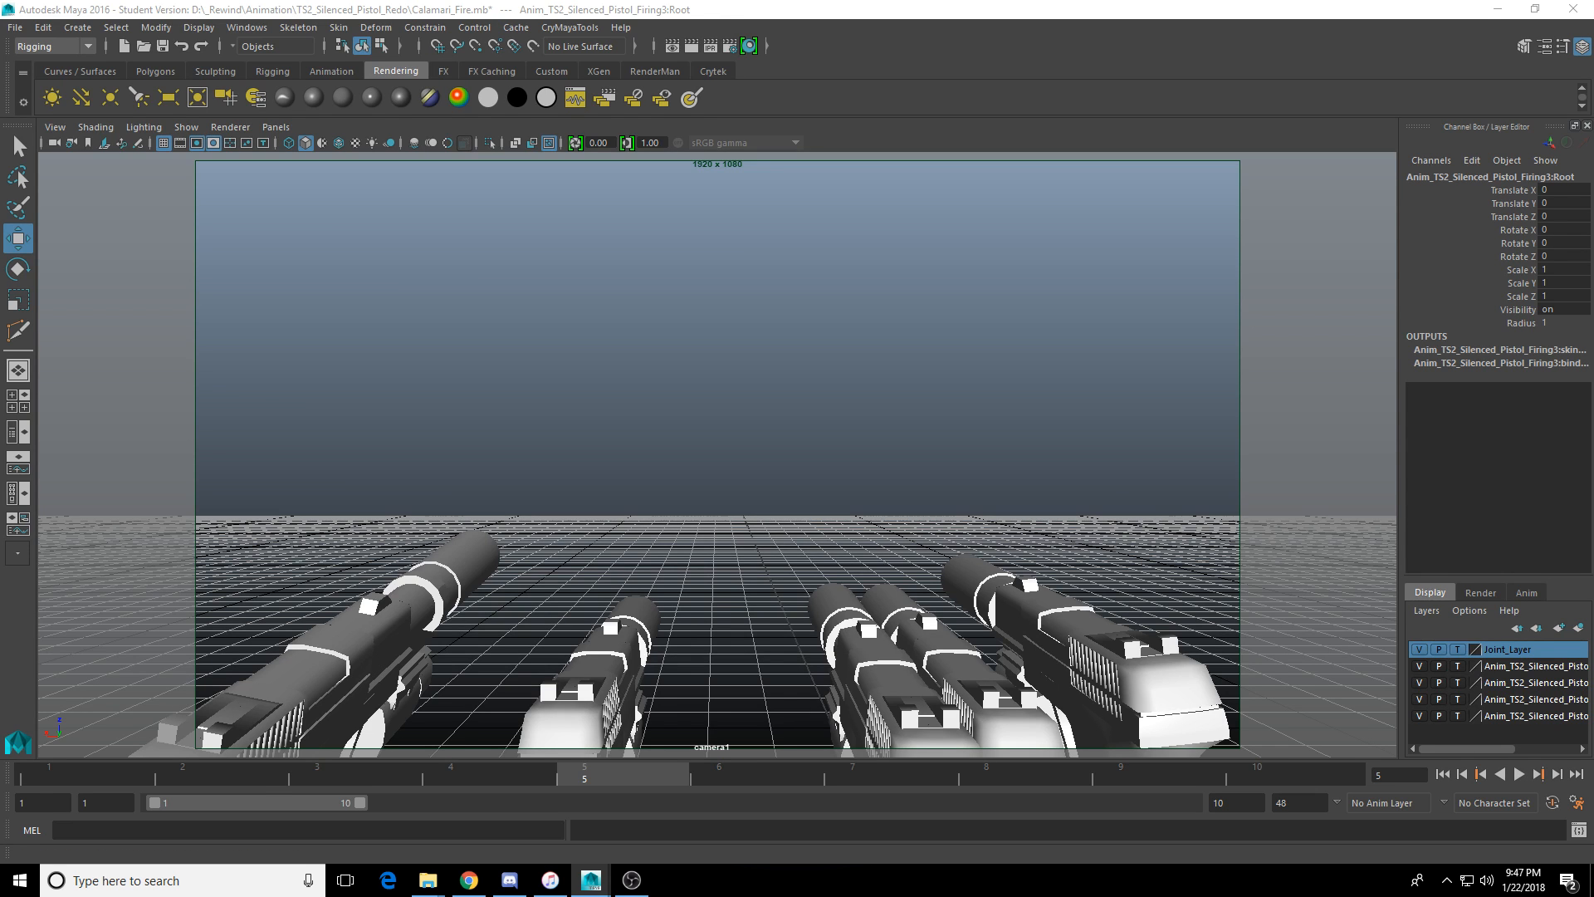
Move the fifth pistol's Controls group to about 241.9 along X.
key(Up)
key(Up)
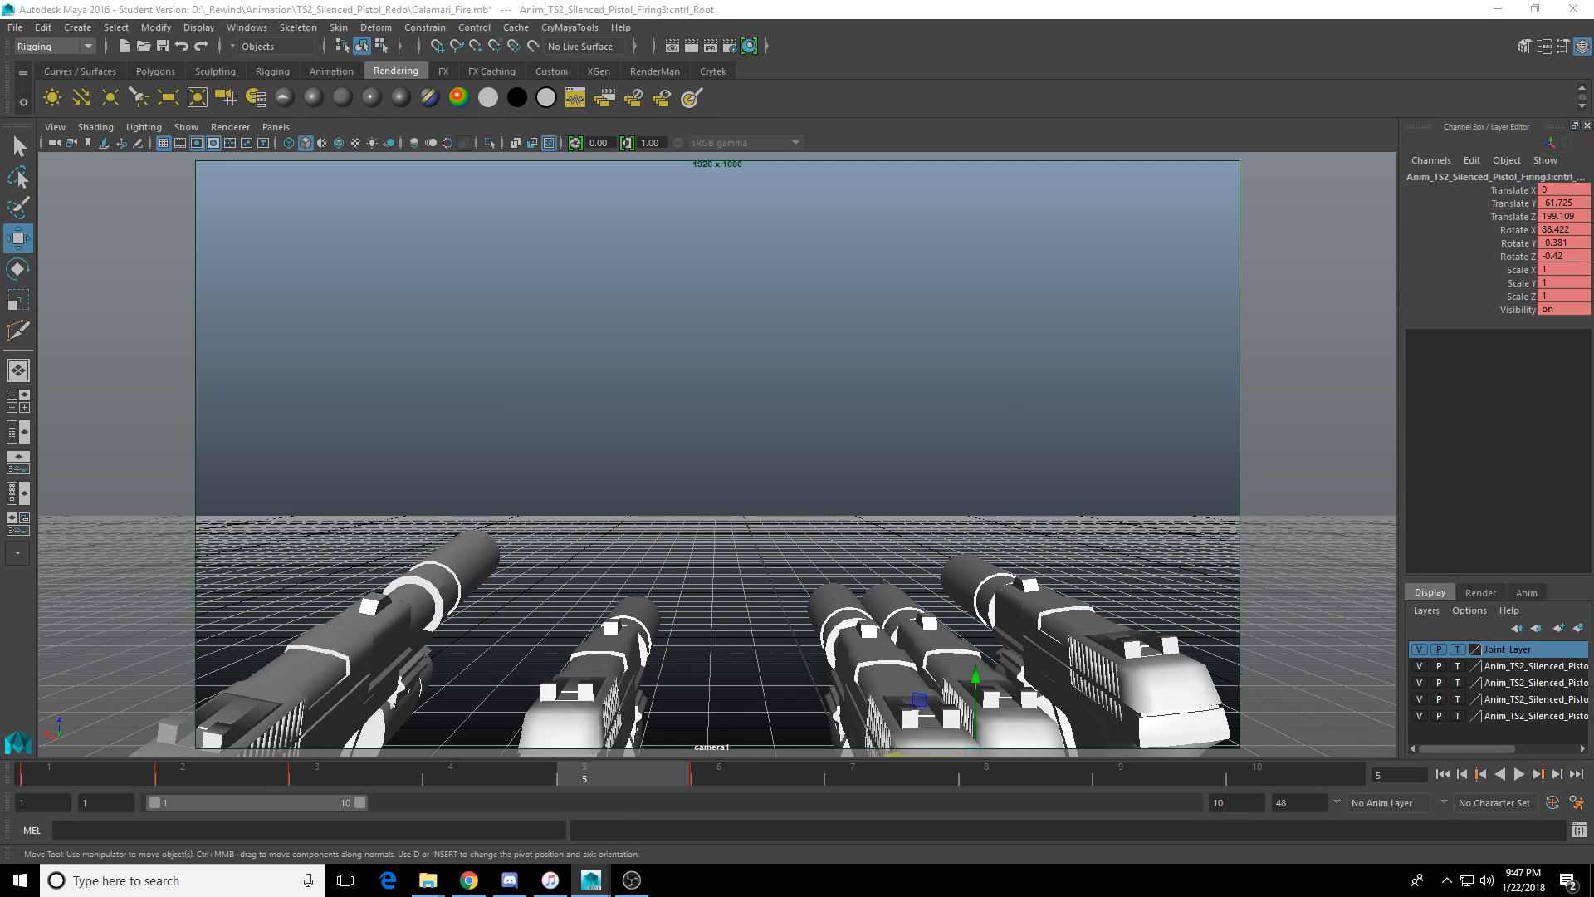
key(Up)
alt+drag(1048, 443, 1050, 438)
key(space)
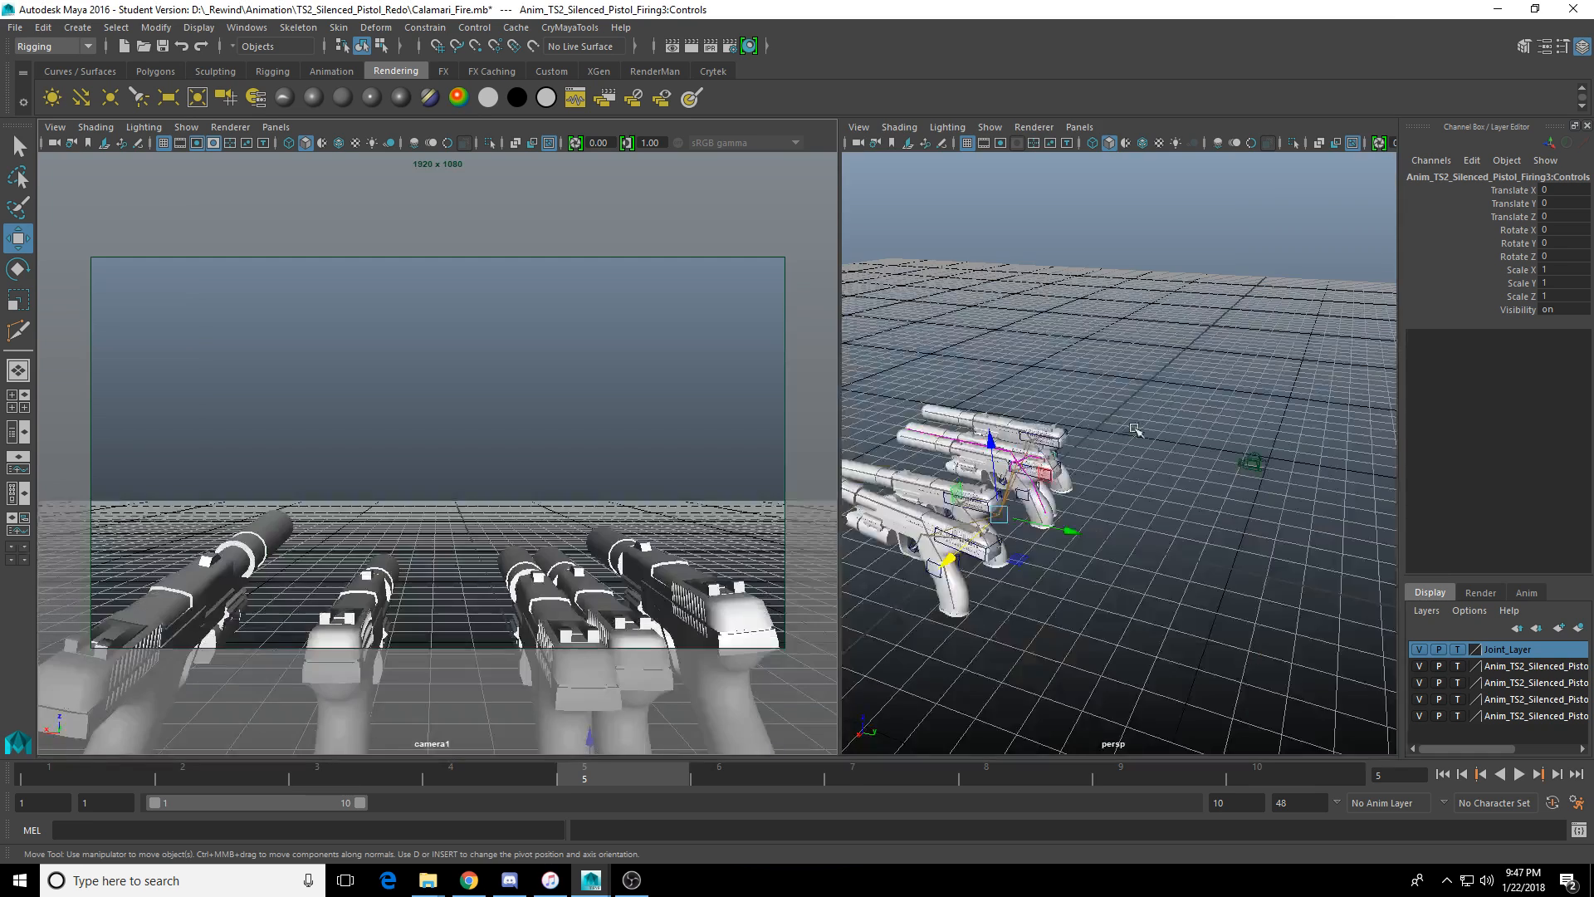
alt+drag(1143, 528, 959, 452)
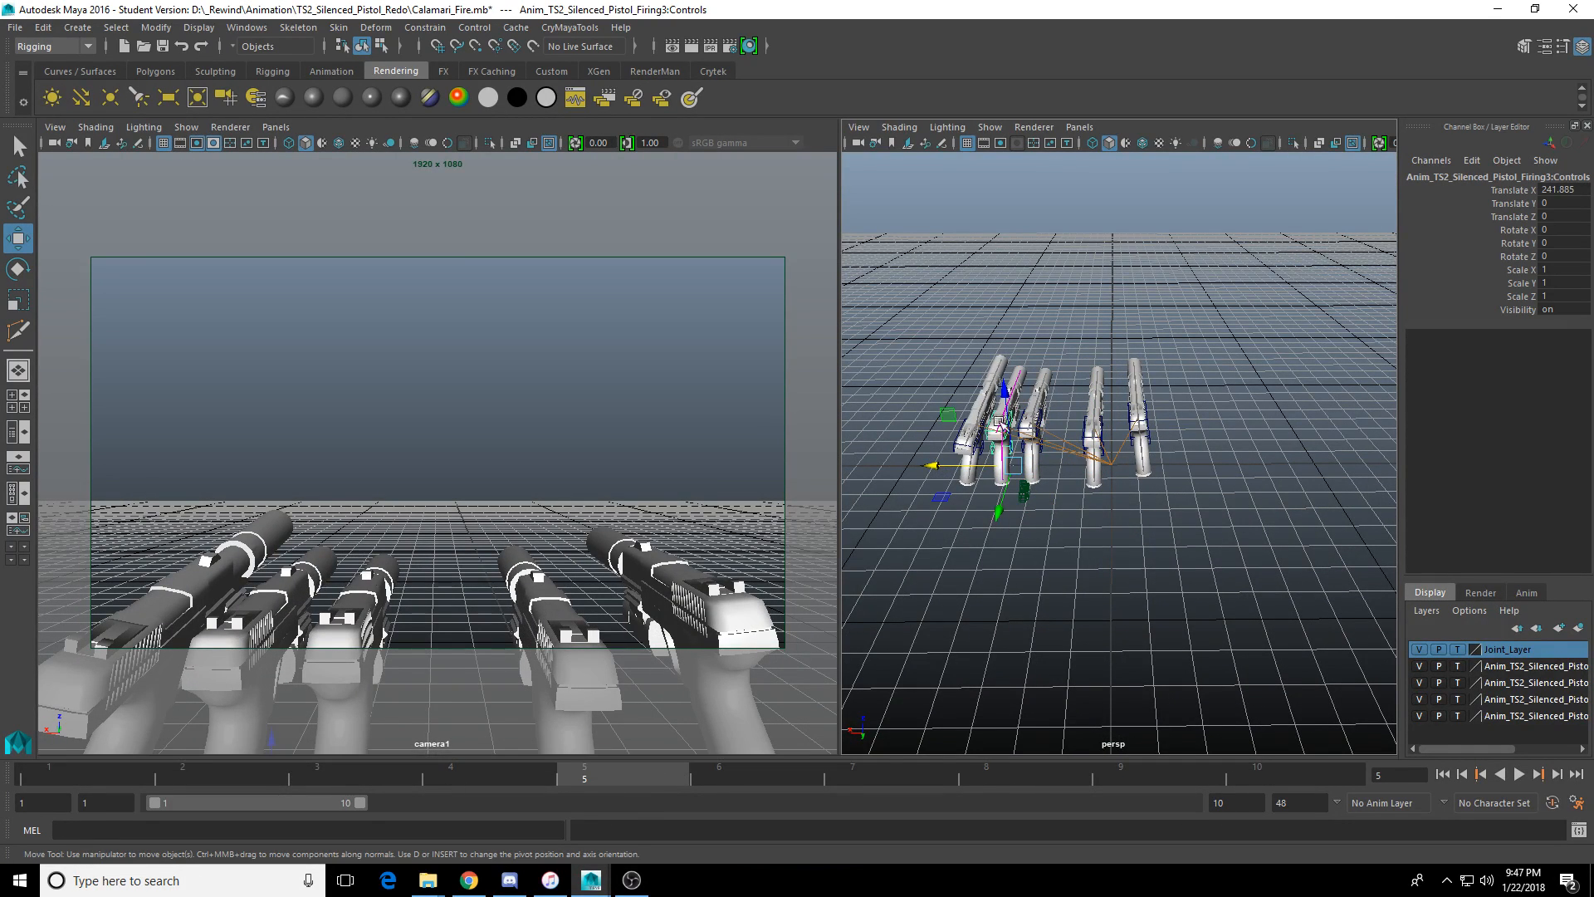
Raise the fifth pistol's Controls group to the left edge of the camera1 view, rotated about -38.6 in Y and -11.1 in Z.
drag(1004, 397, 1038, 350)
key(e)
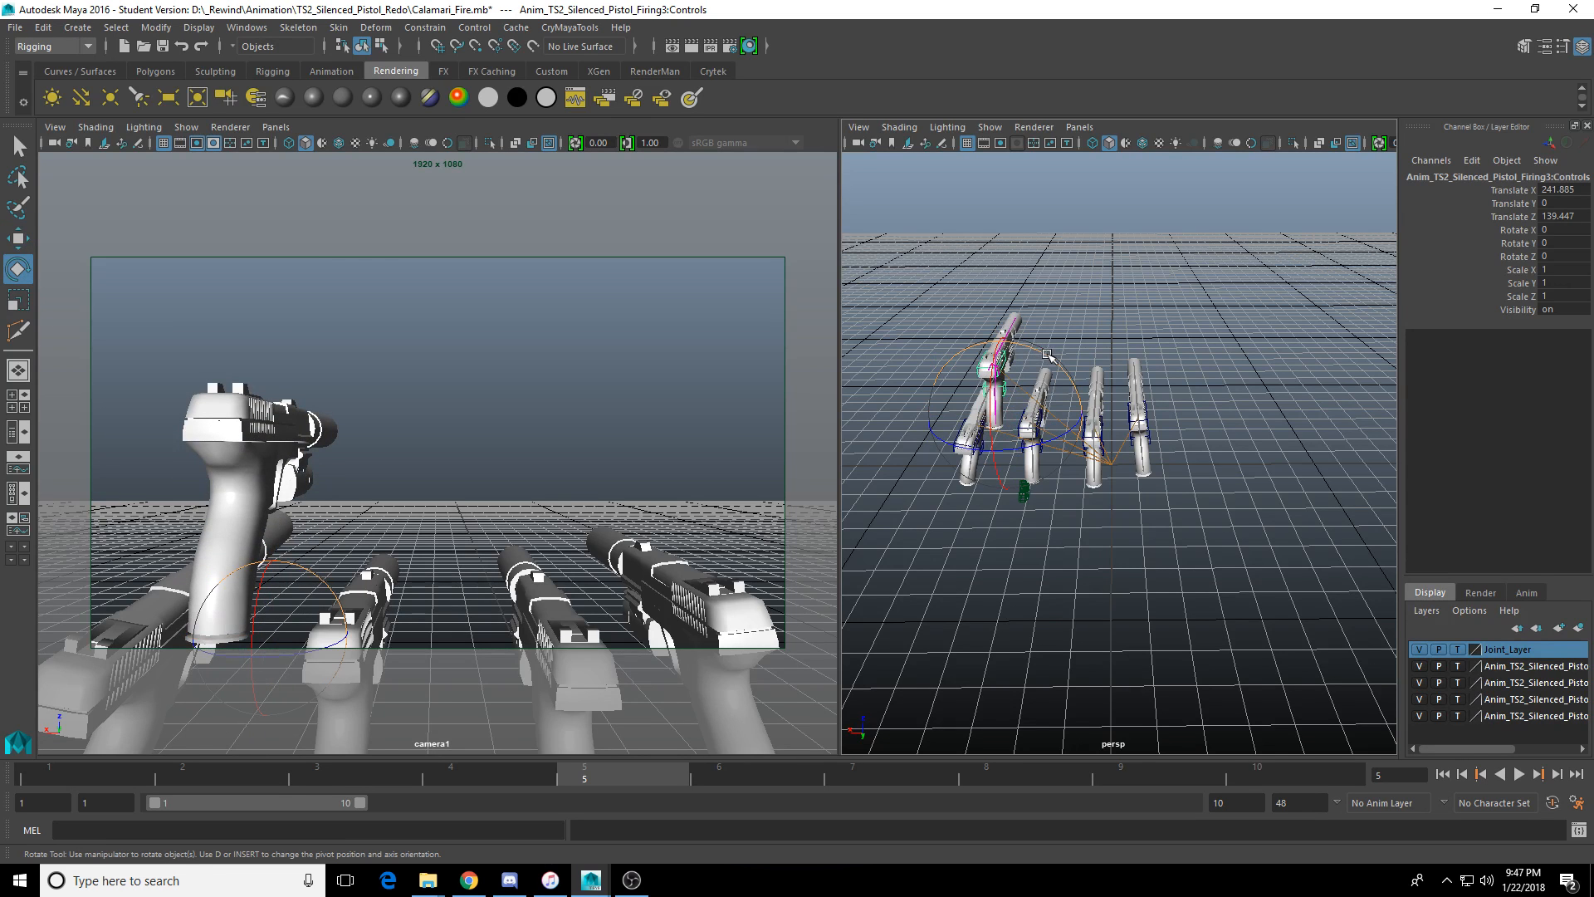
click(1046, 355)
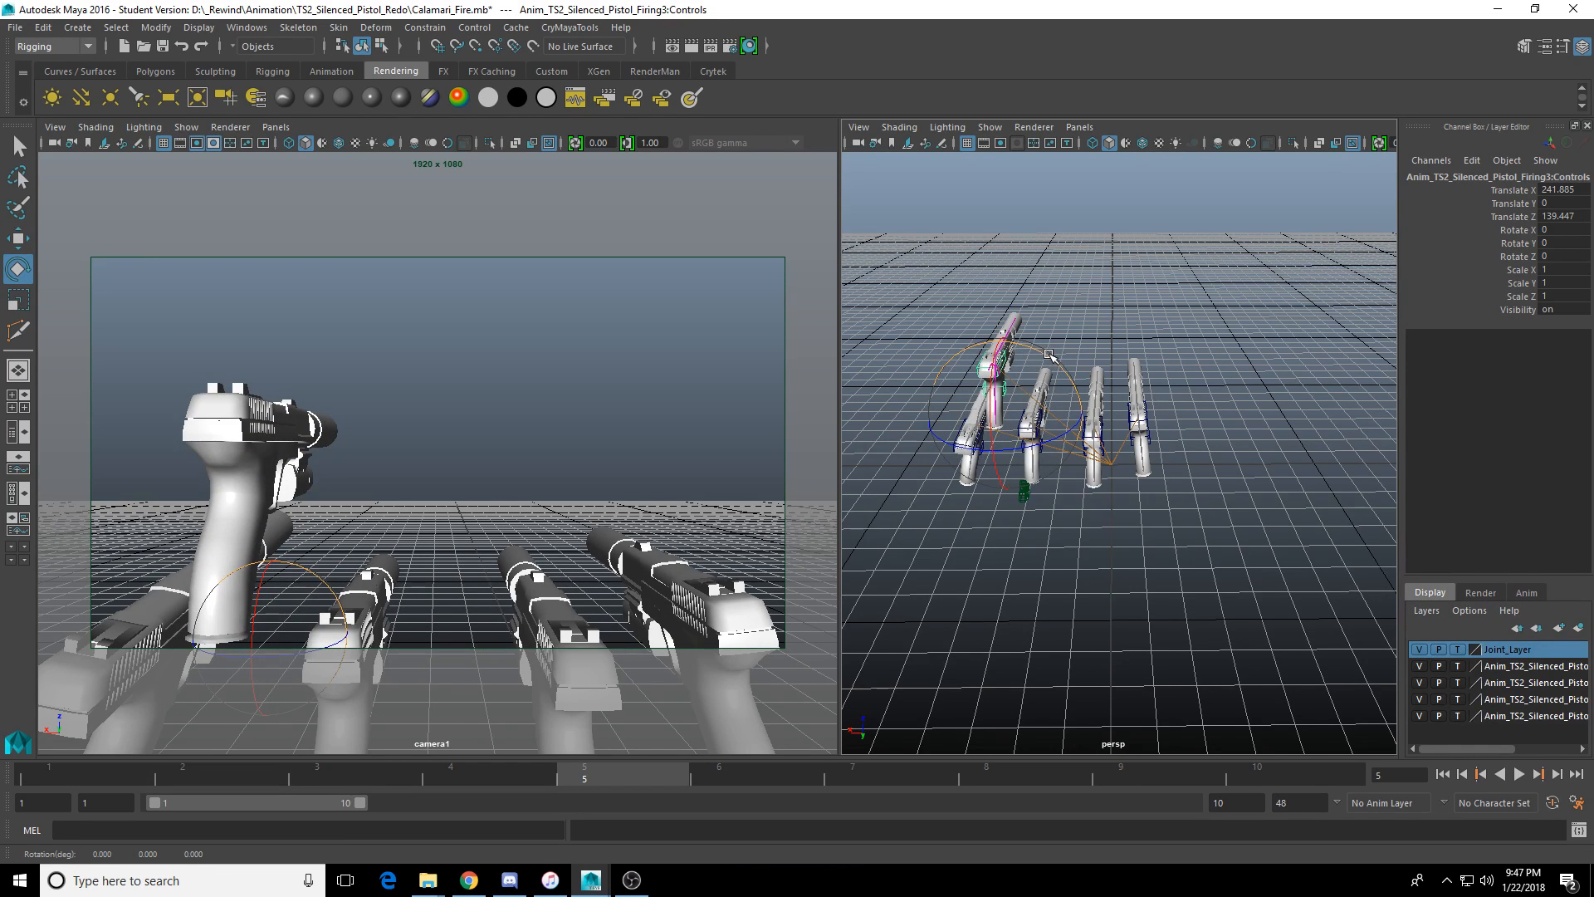
alt+drag(1044, 362, 972, 374)
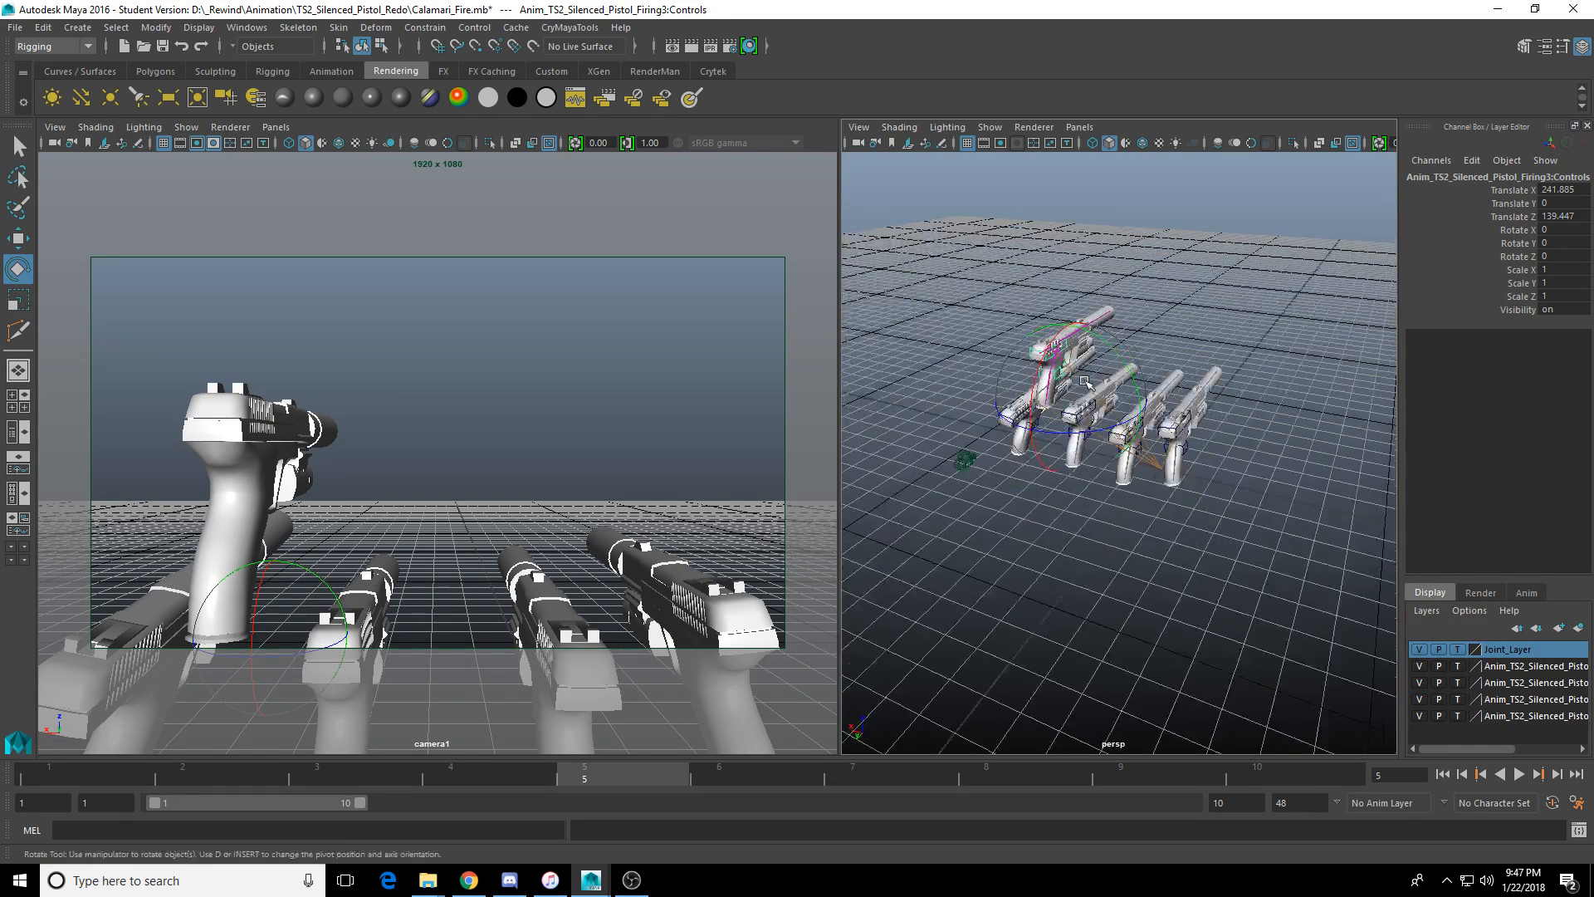
alt+right_drag(972, 374, 1186, 384)
drag(1162, 397, 1071, 335)
key(w)
key(e)
key(w)
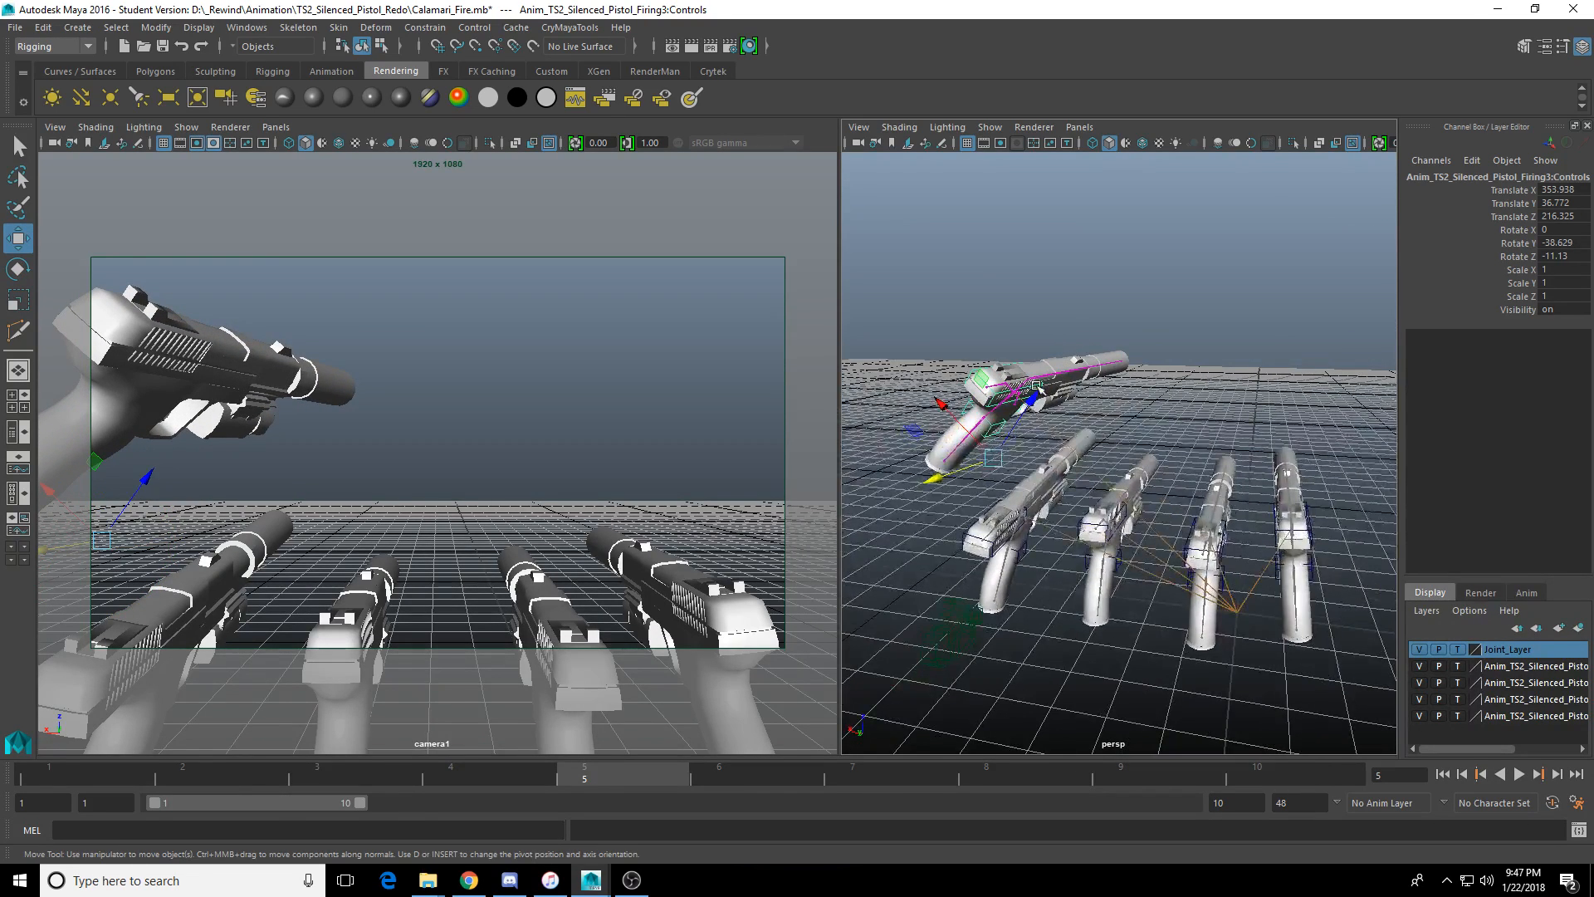
drag(1034, 399, 920, 430)
drag(908, 504, 922, 497)
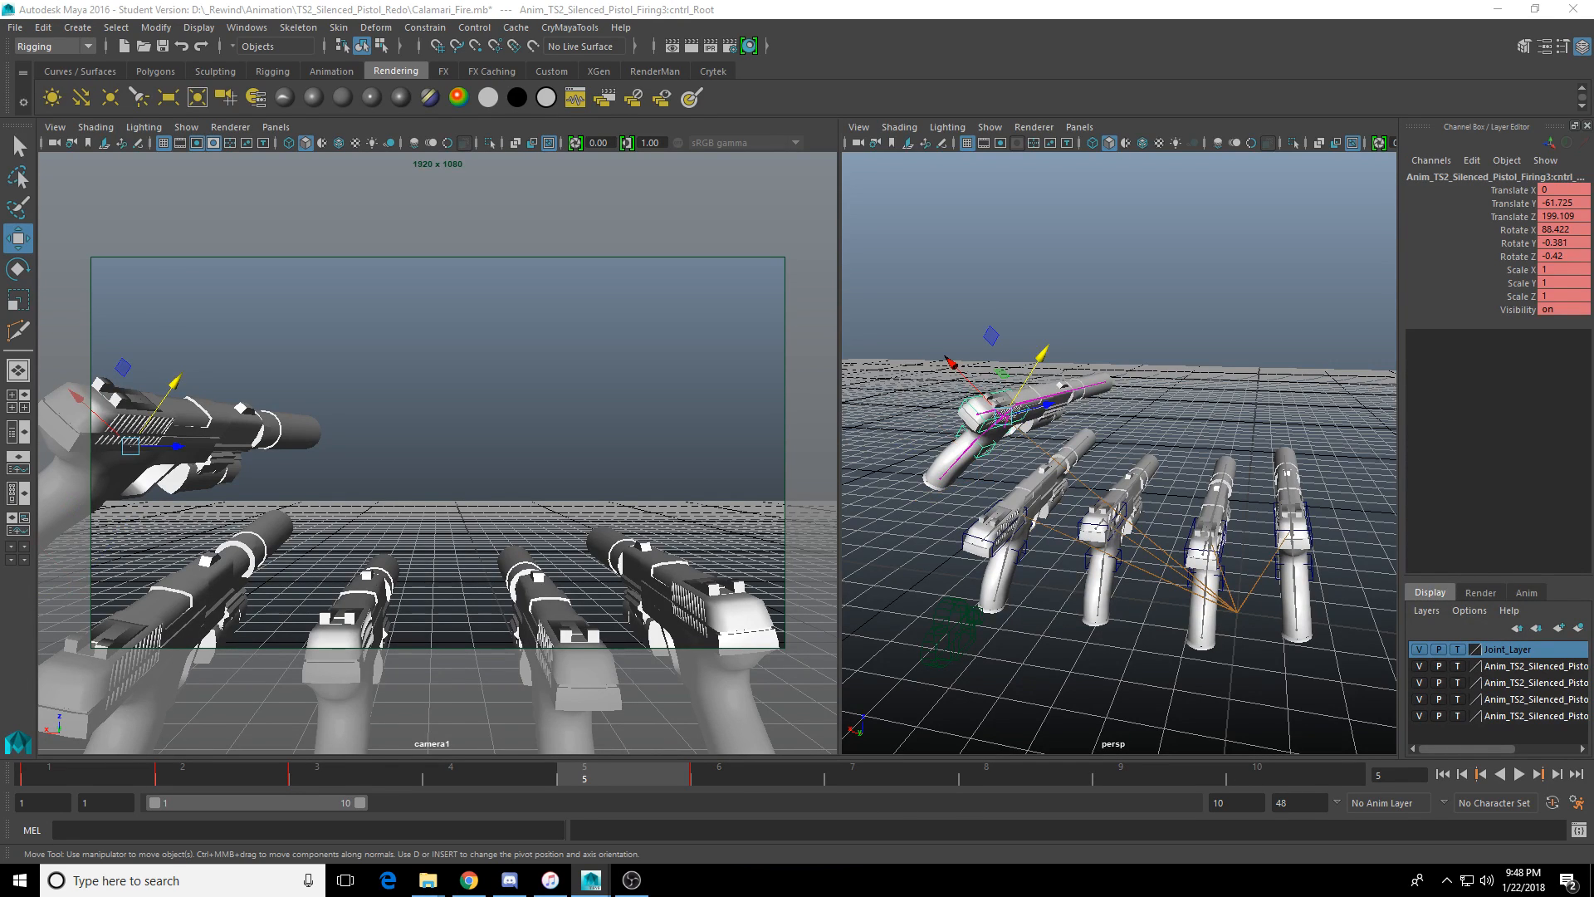
Shift the fifth pistol's control keys to start at frame 3 and play back the five-pistol animation.
shift+drag(855, 780, 170, 787)
drag(490, 781, 701, 780)
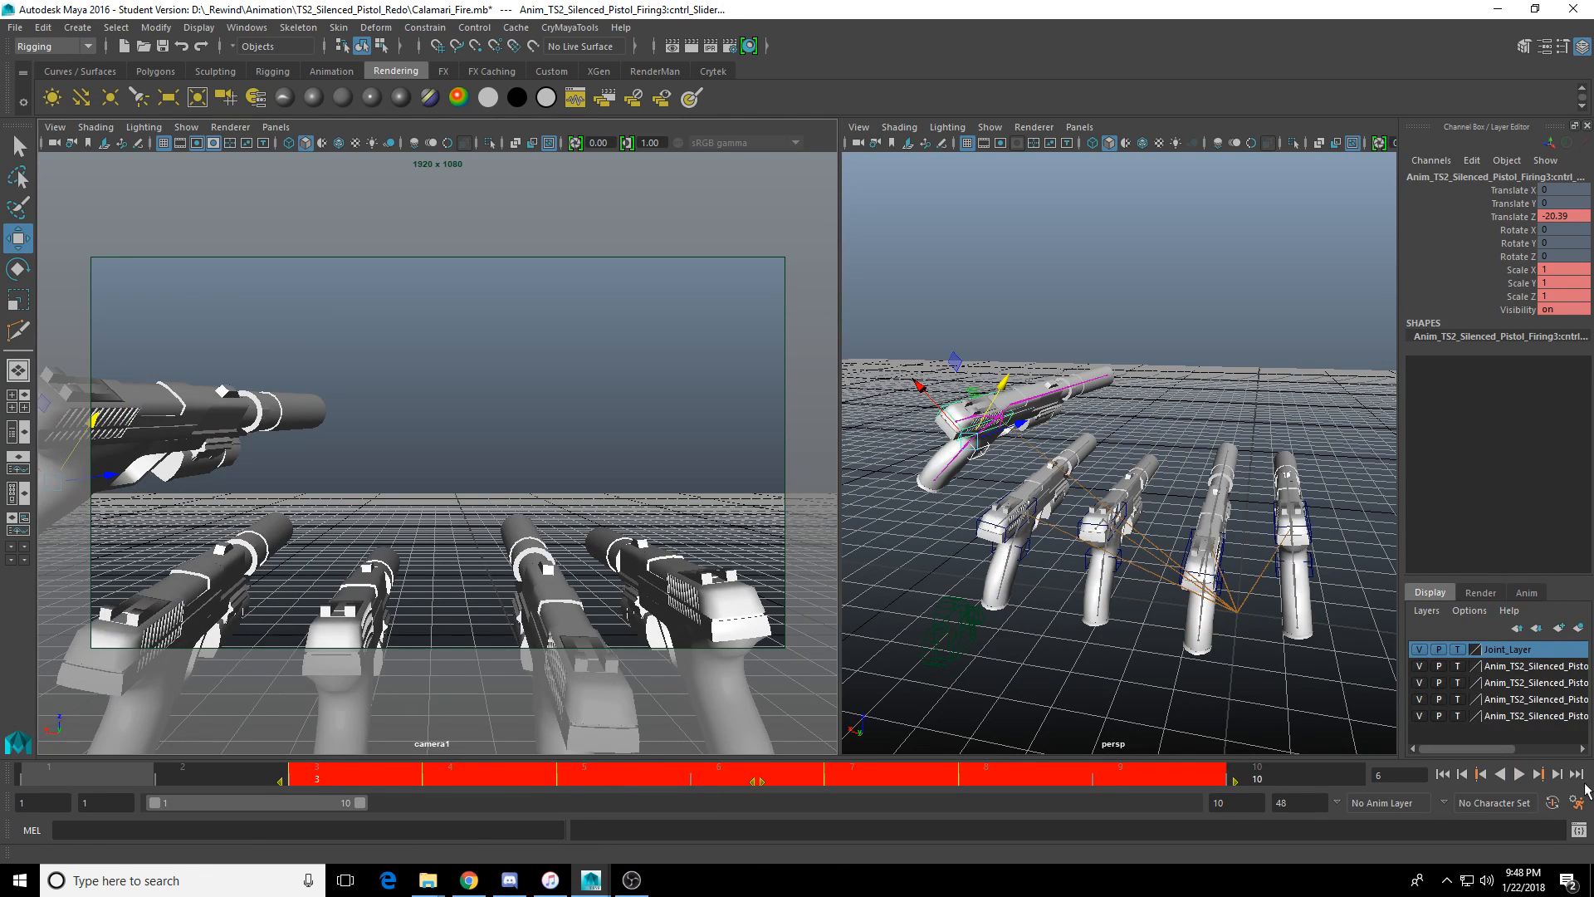
click(1520, 773)
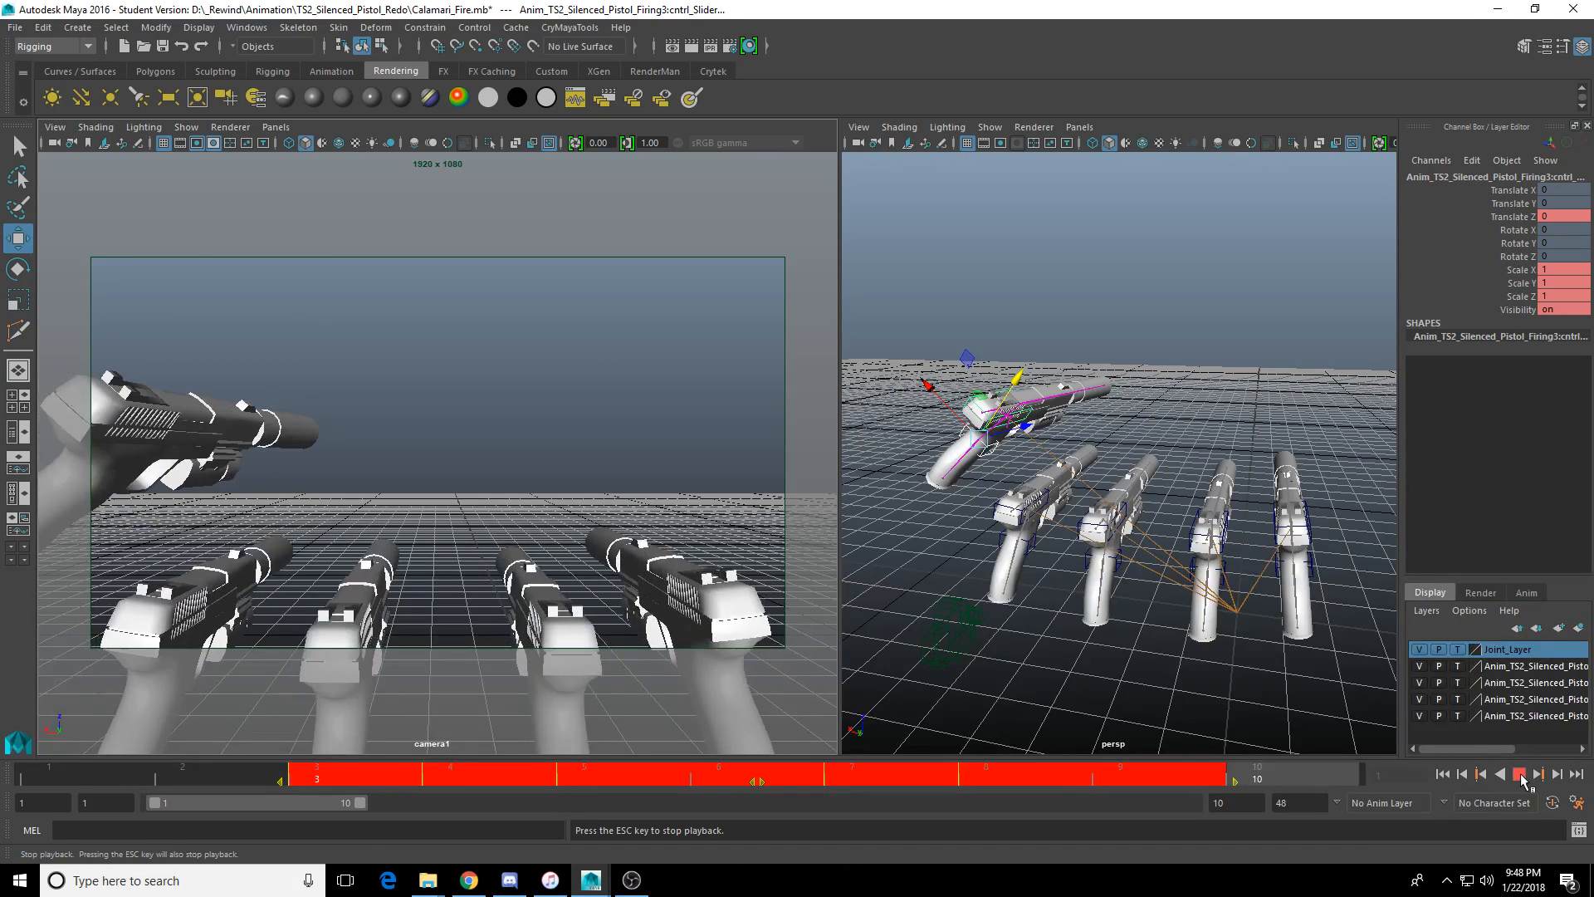
click(1501, 777)
Lower the raised fifth pistol slightly in the camera1 view and clear the selection.
drag(1024, 379, 1002, 412)
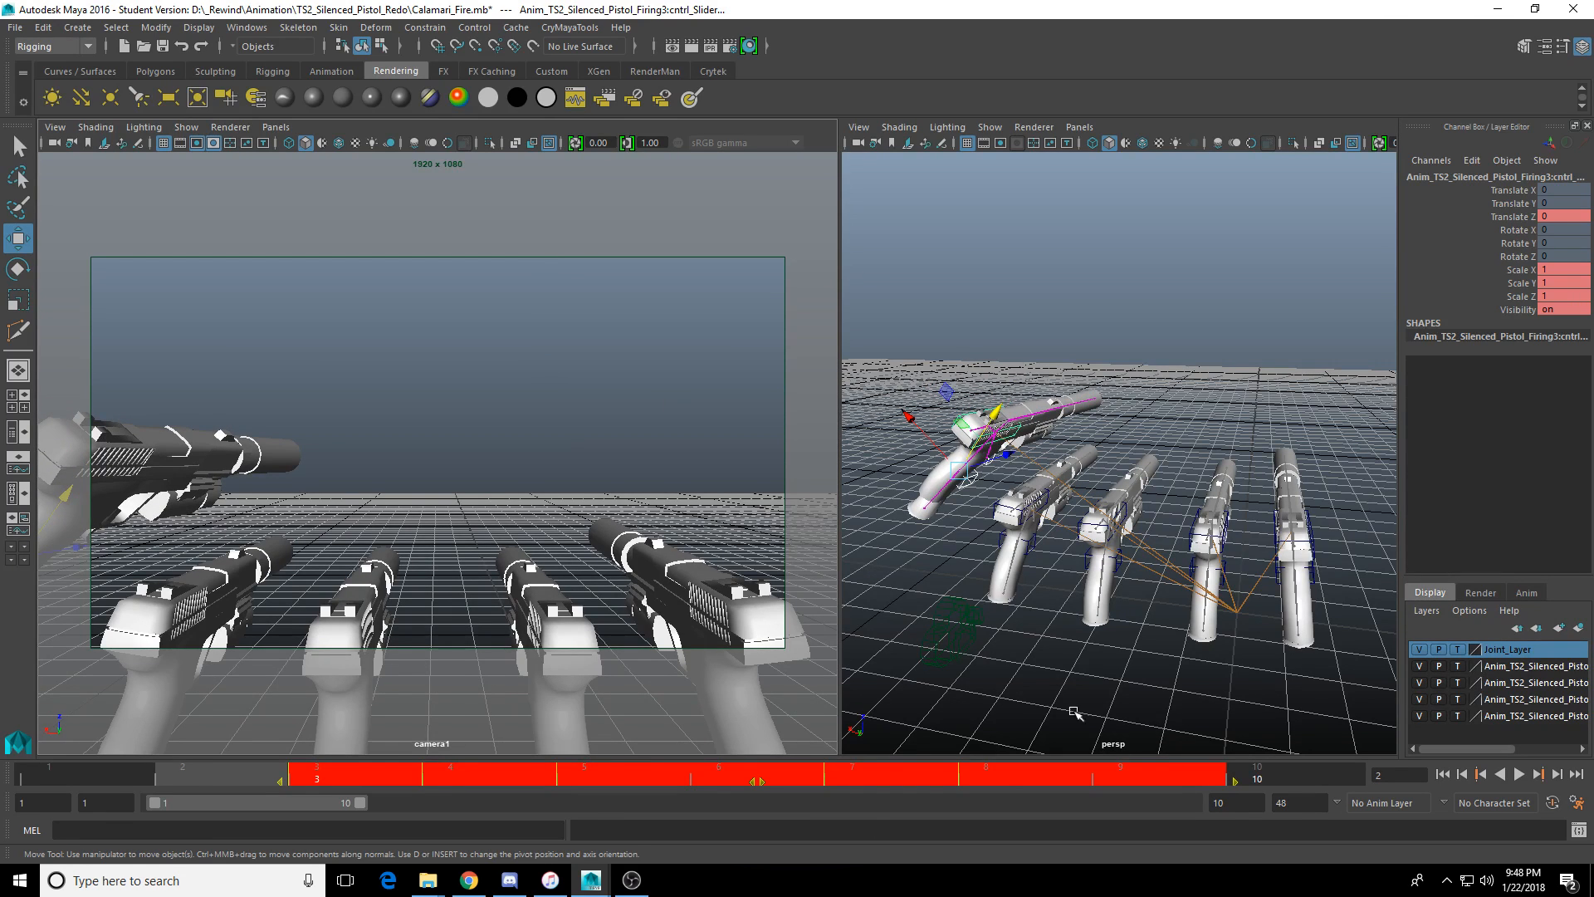
click(1020, 478)
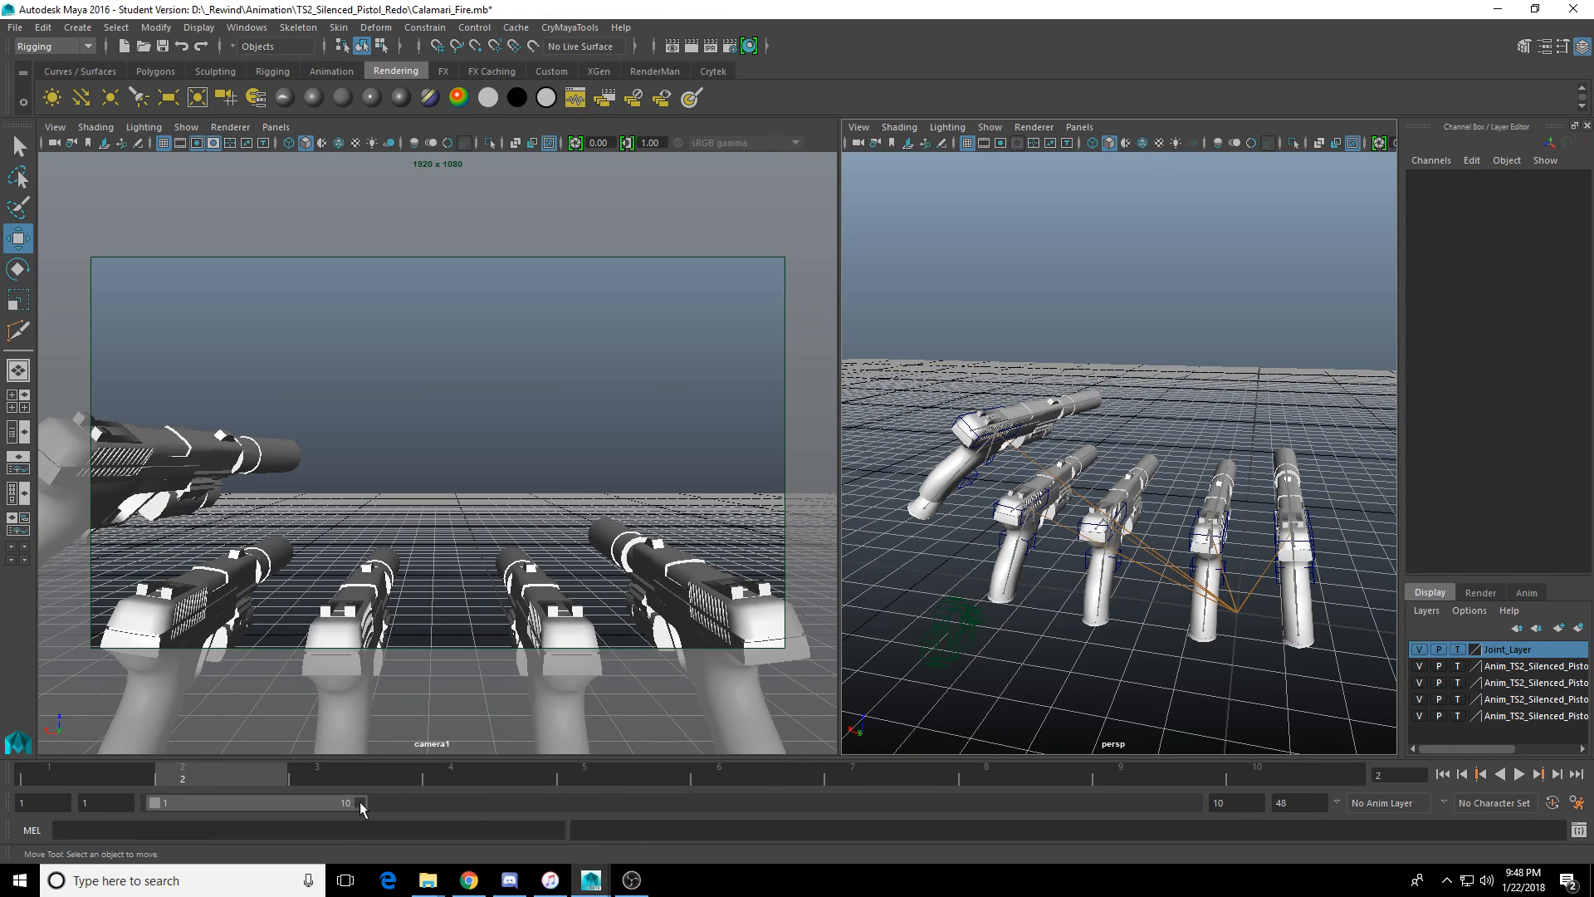
Shorten the playback range to end at frame 9 and play back the five-pistol animation in the enlarged camera1 view.
drag(361, 800, 339, 800)
click(1519, 773)
click(1522, 778)
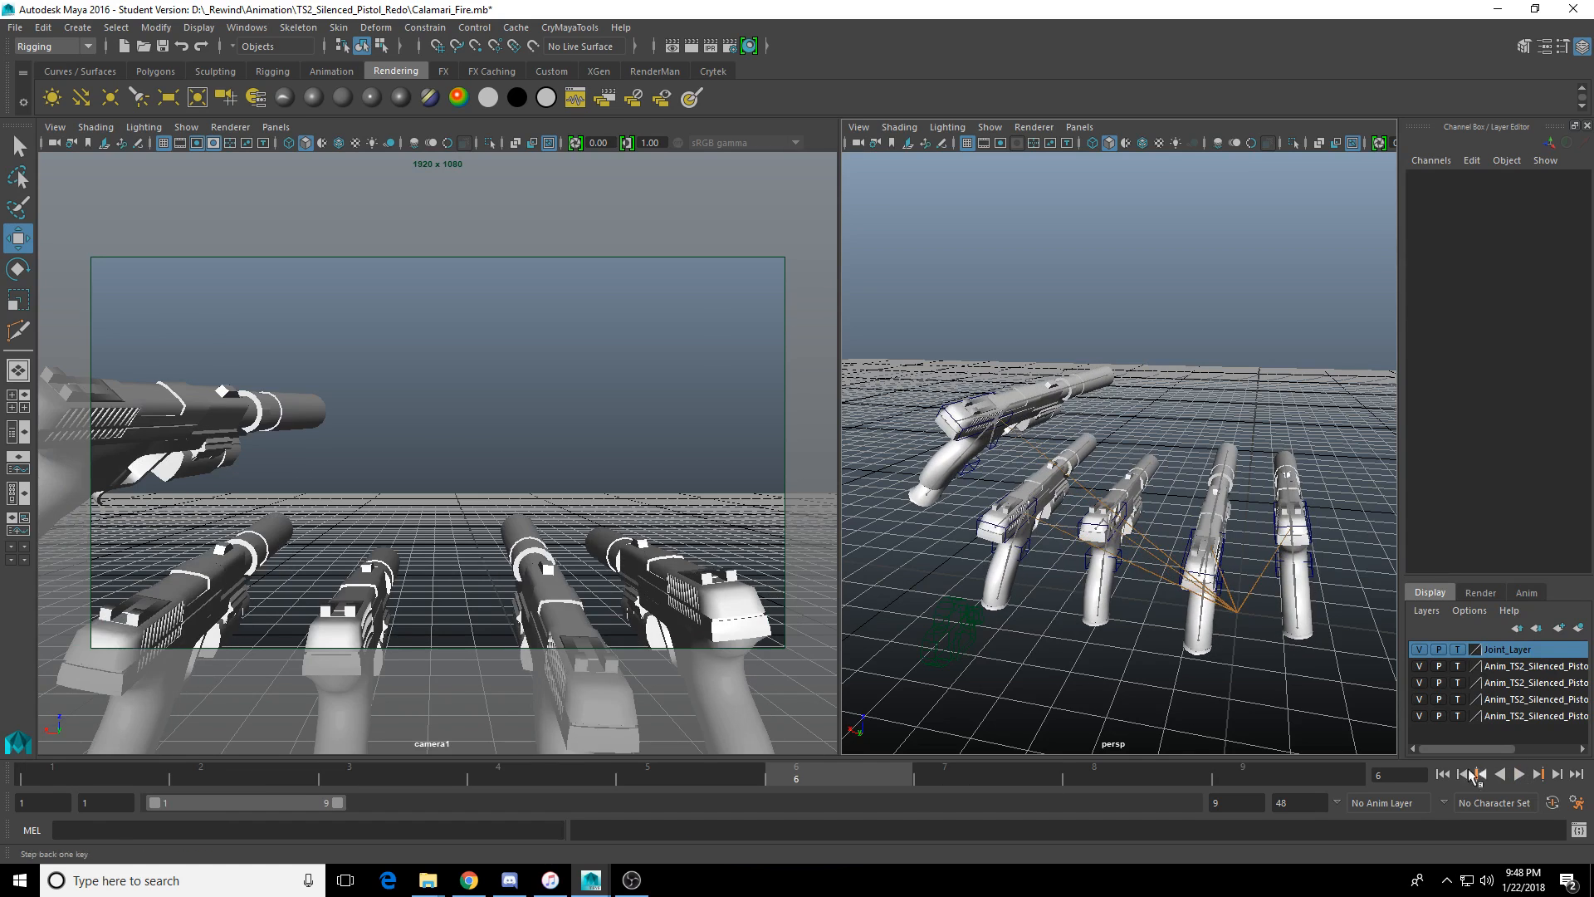
key(space)
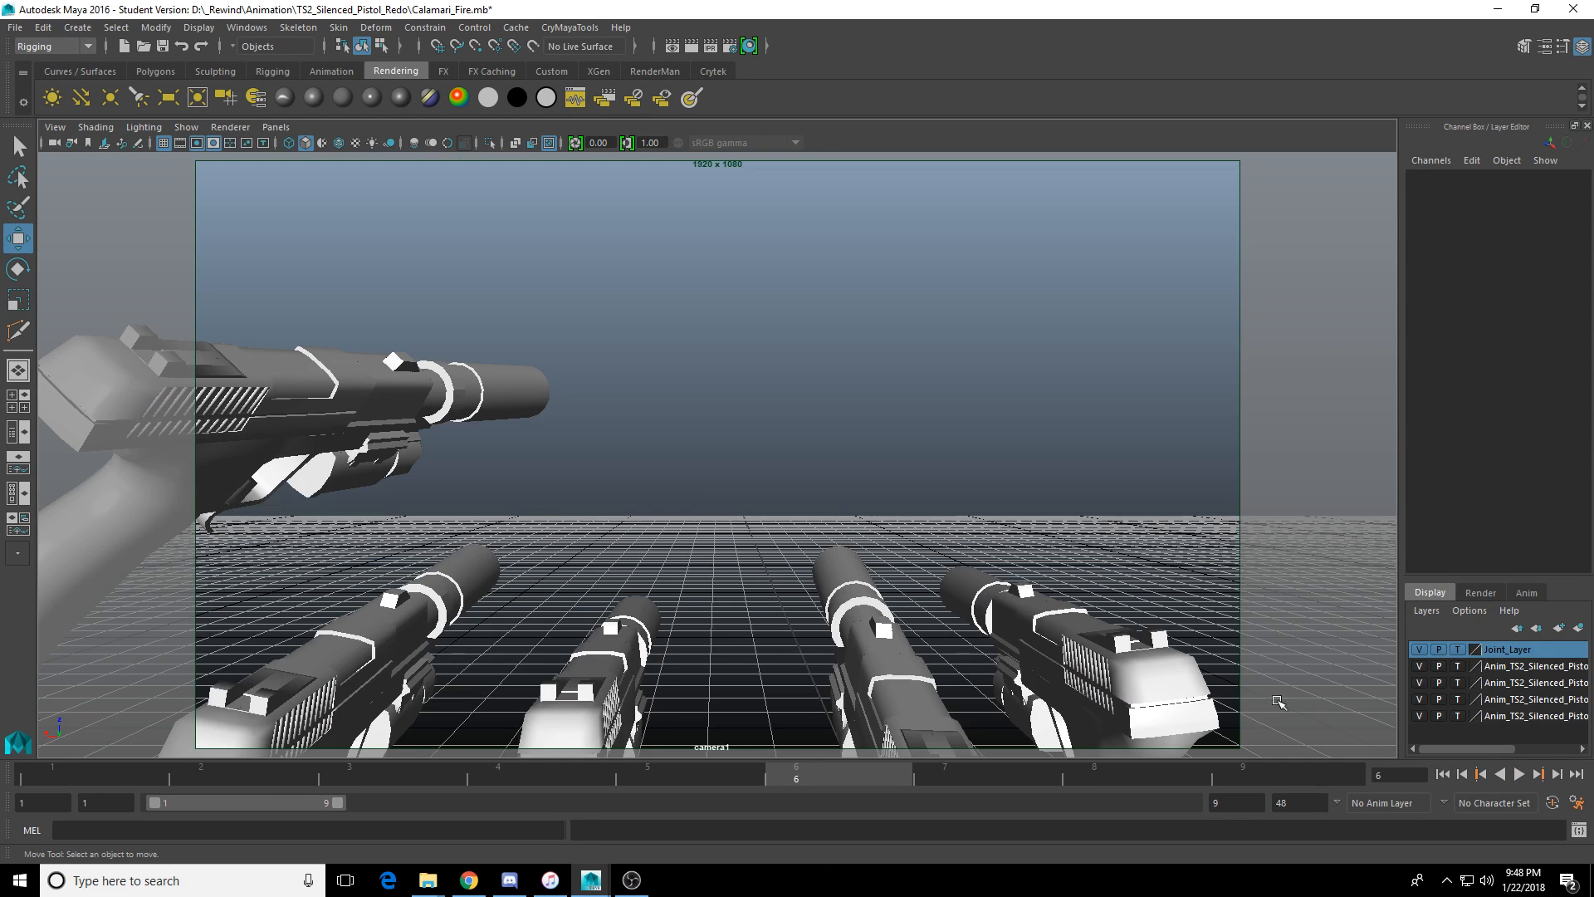
click(1442, 774)
click(1520, 774)
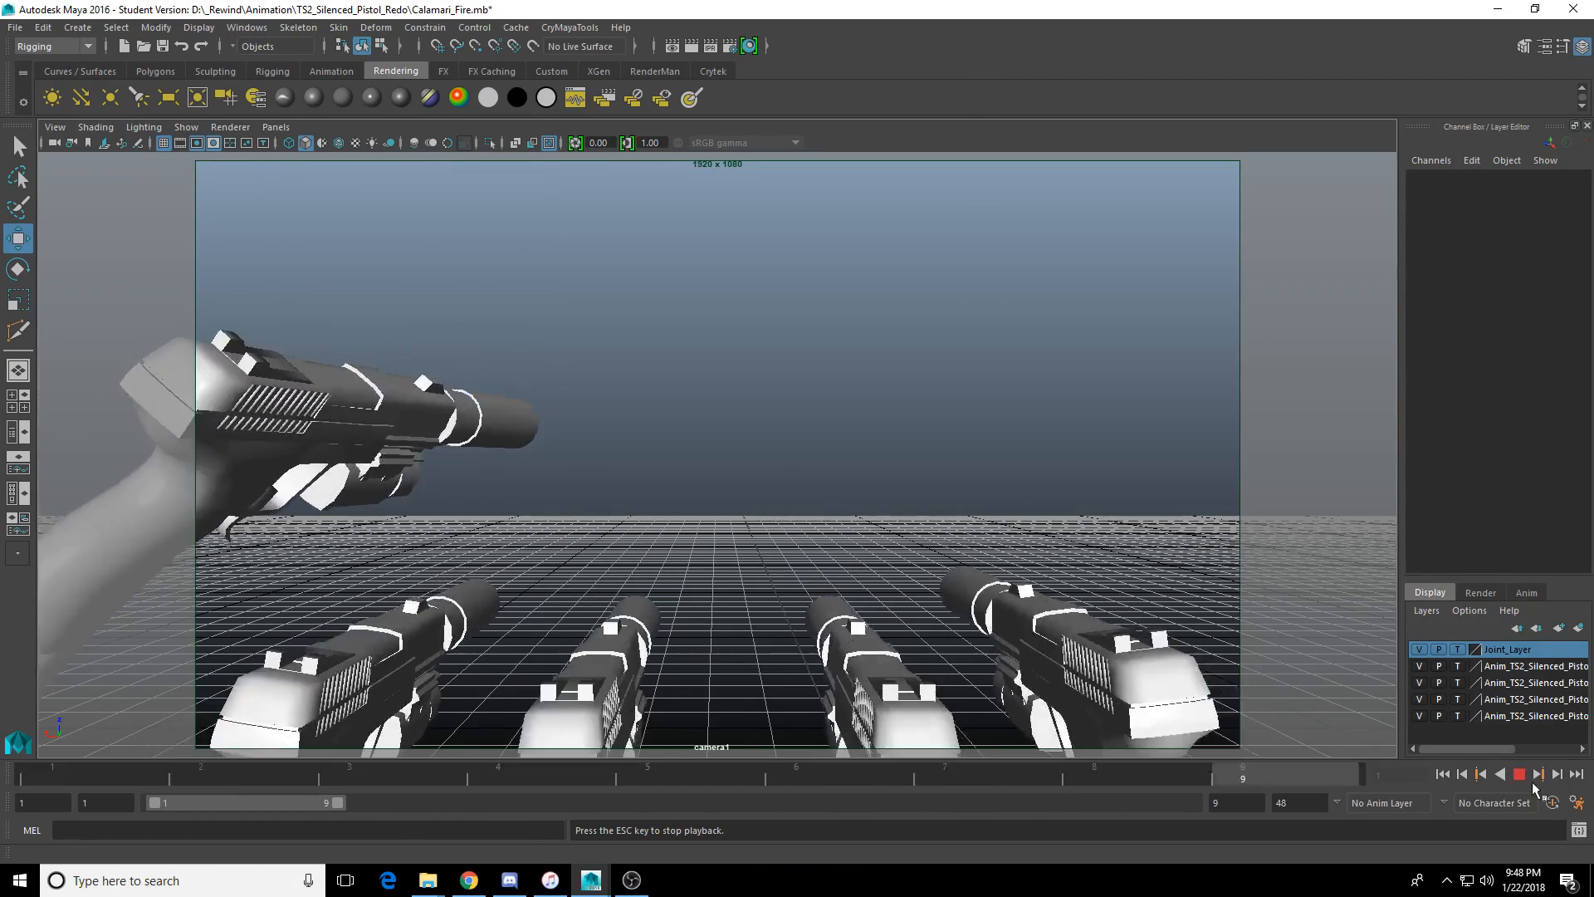
click(1519, 772)
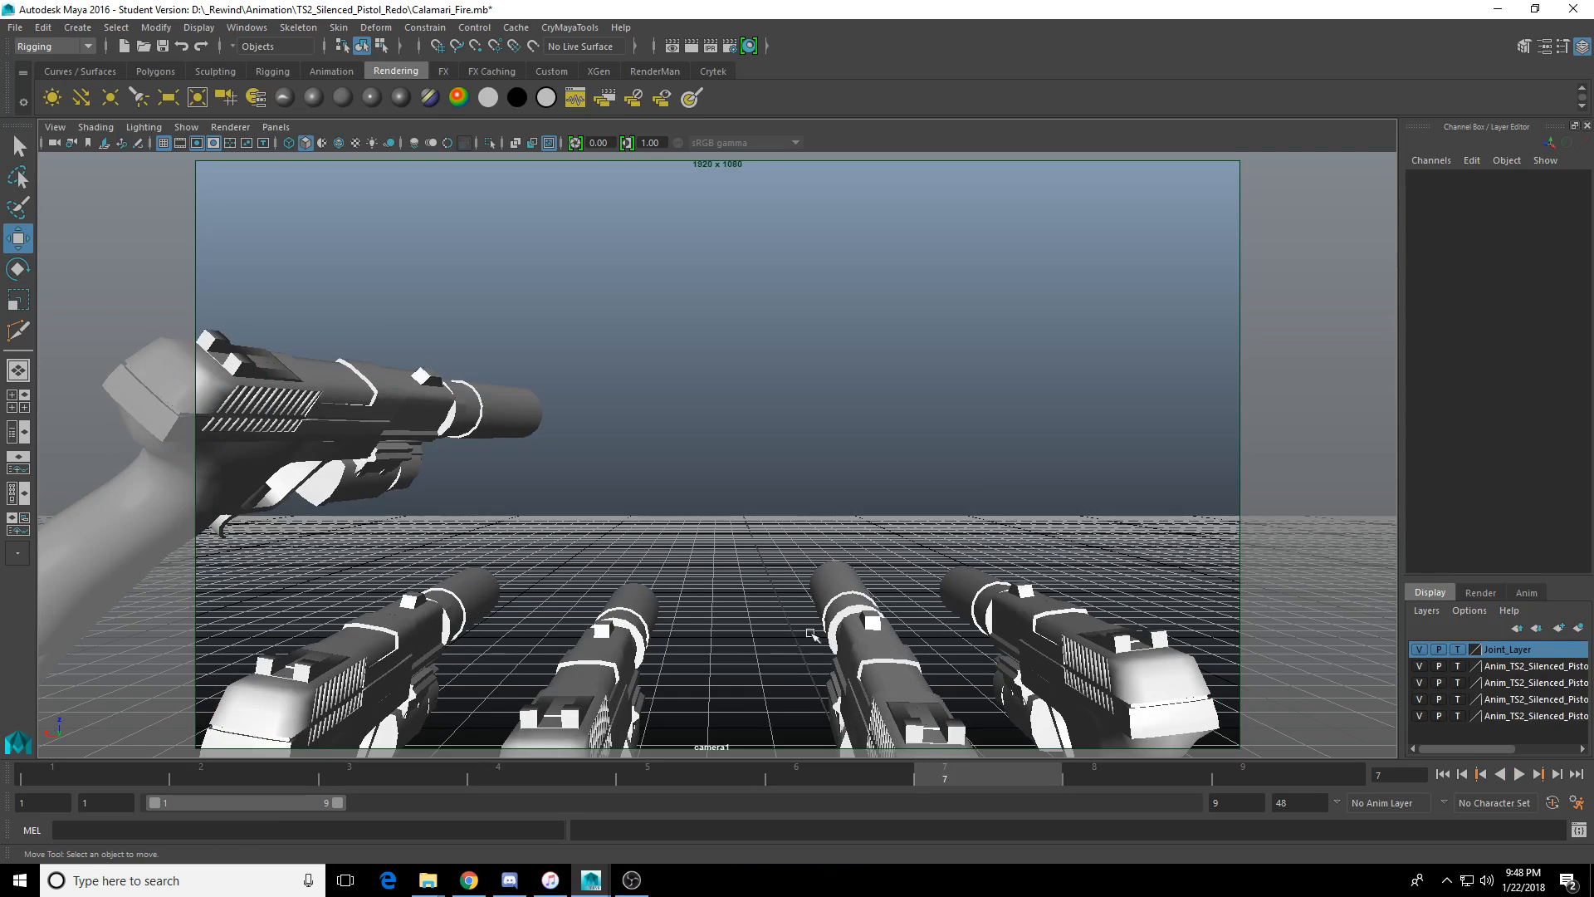
drag(1046, 779, 1307, 785)
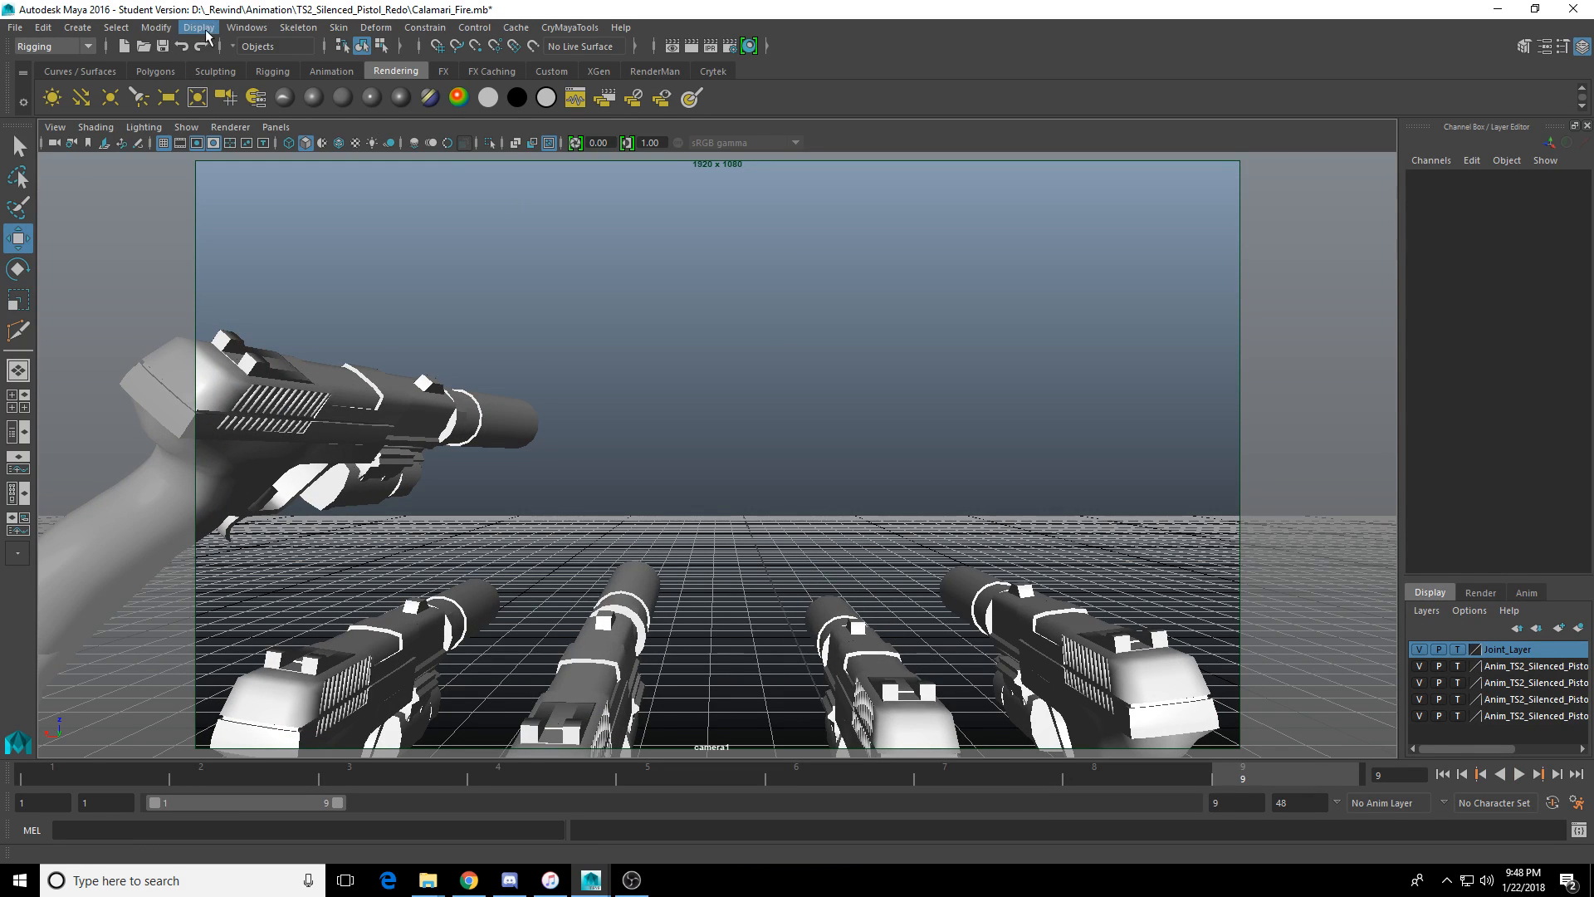
click(247, 28)
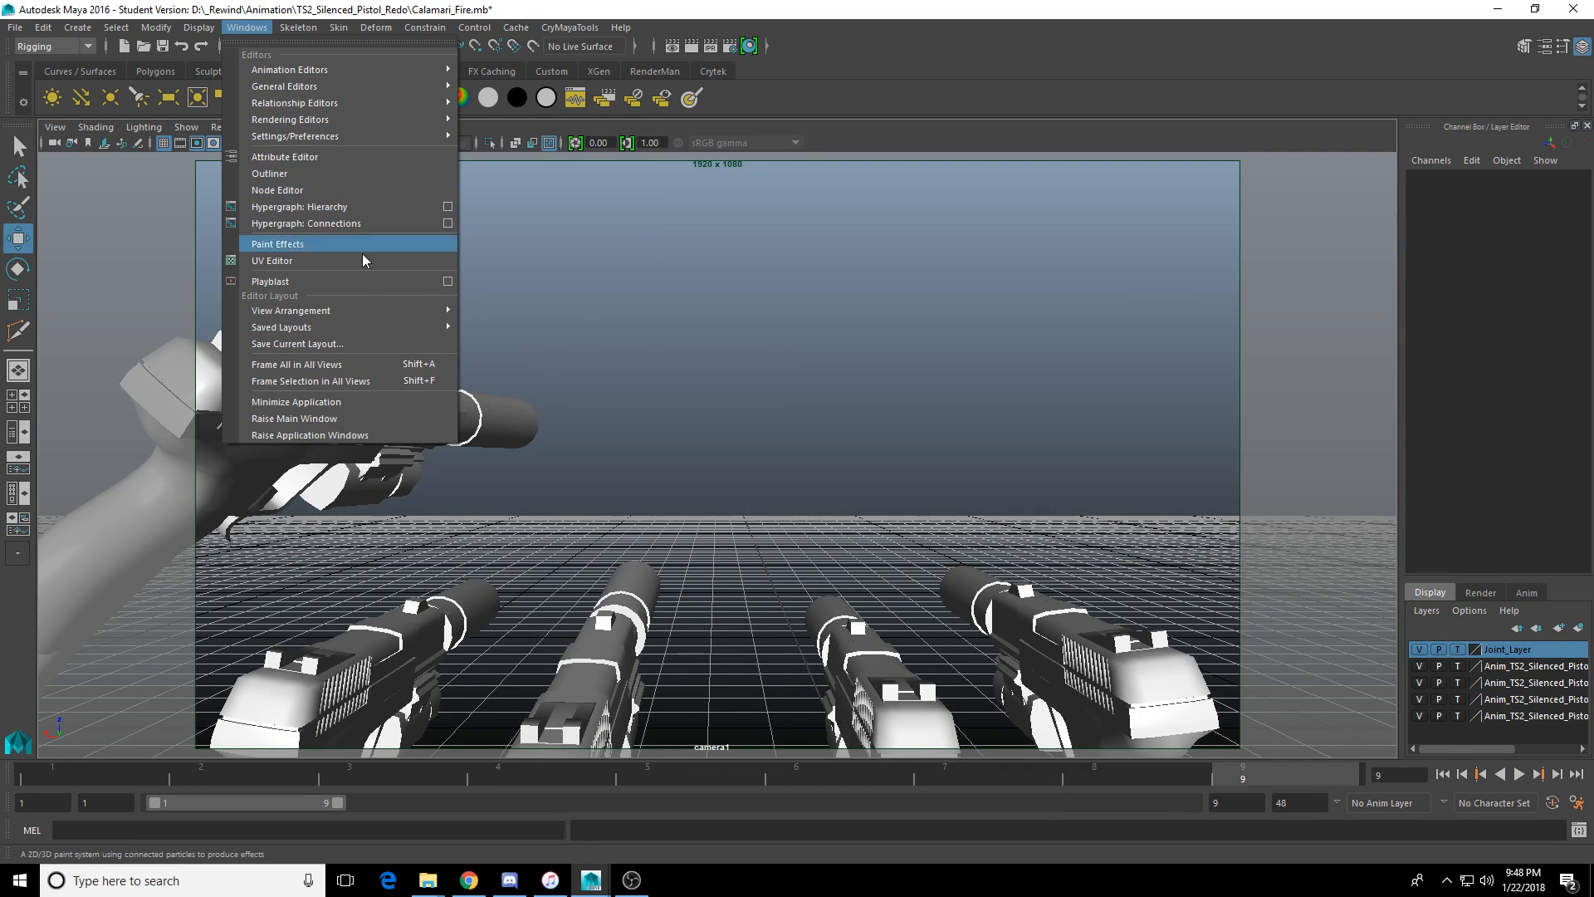
click(449, 280)
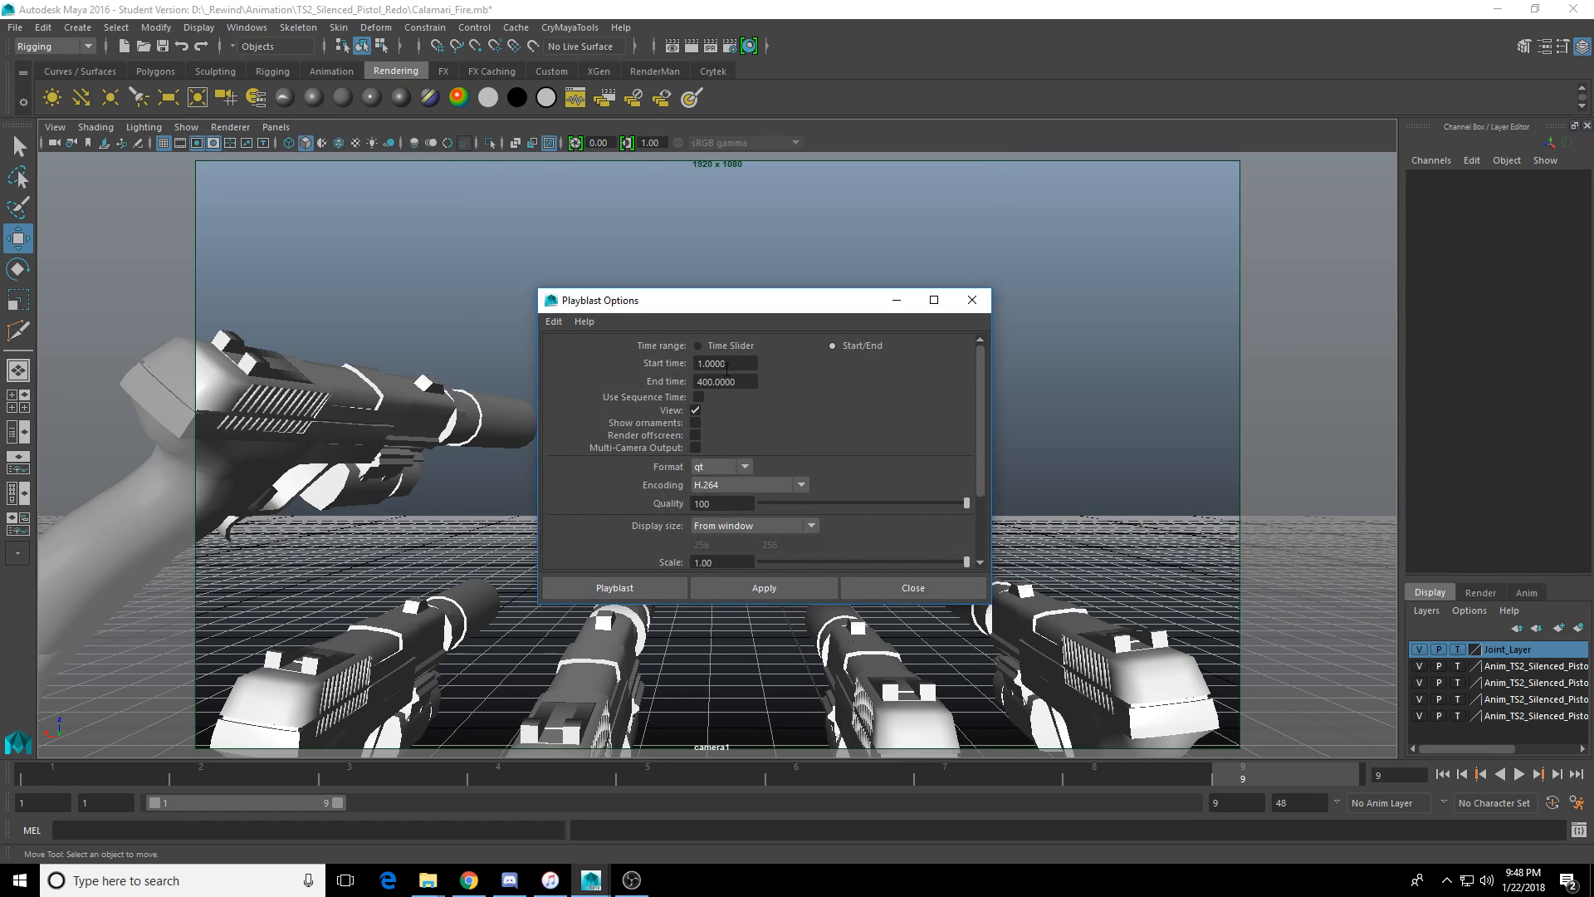
key(Tab)
text(9)
key(Return)
click(785, 525)
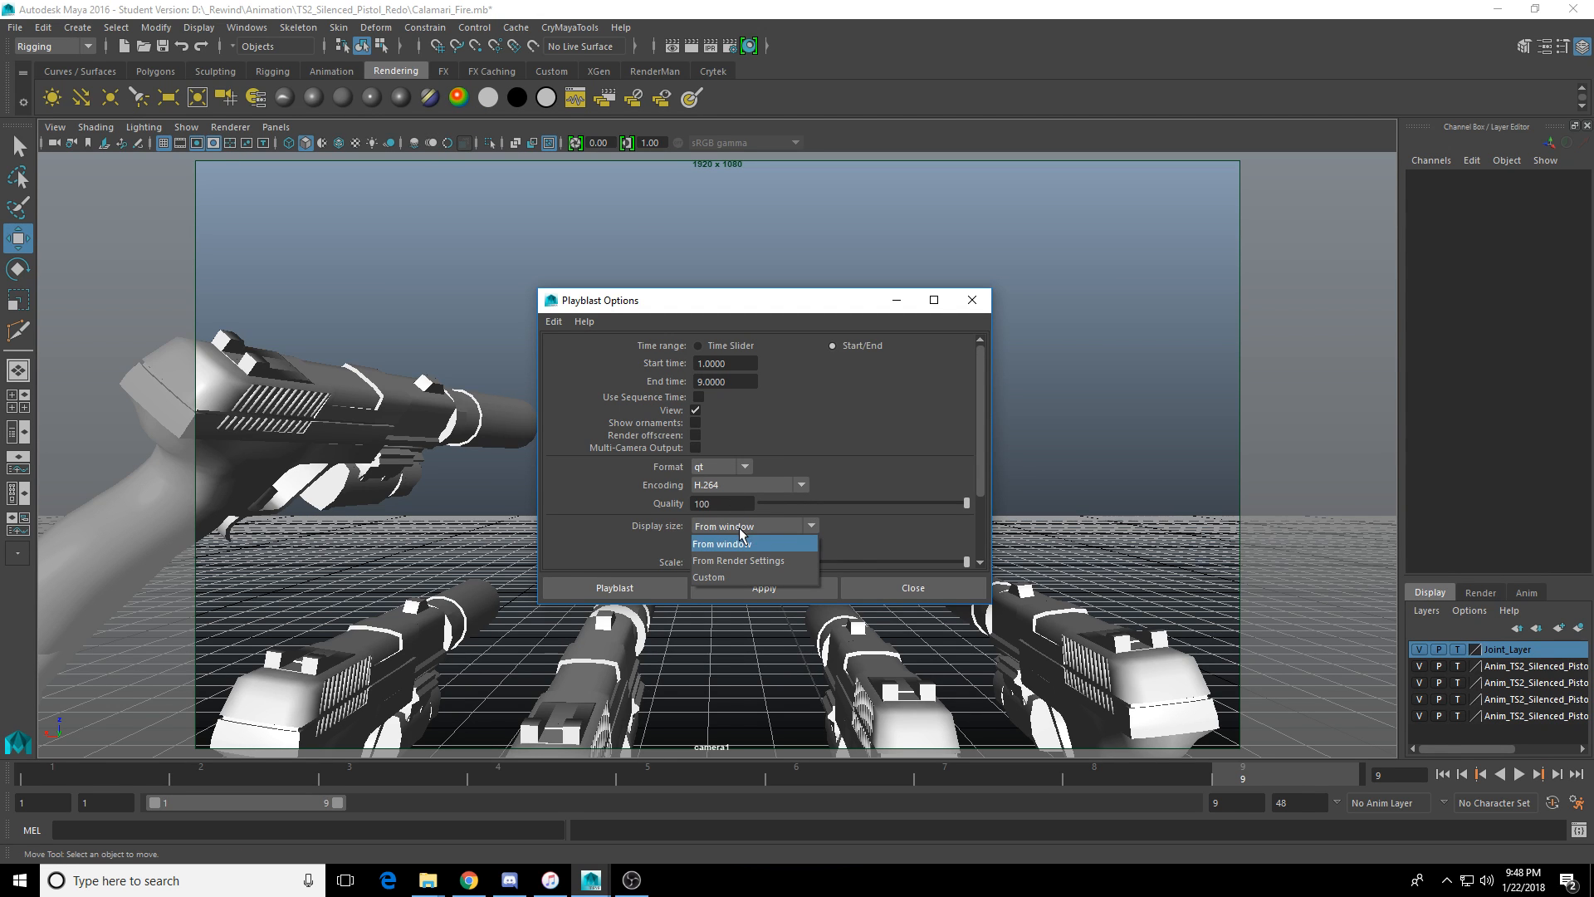
click(745, 559)
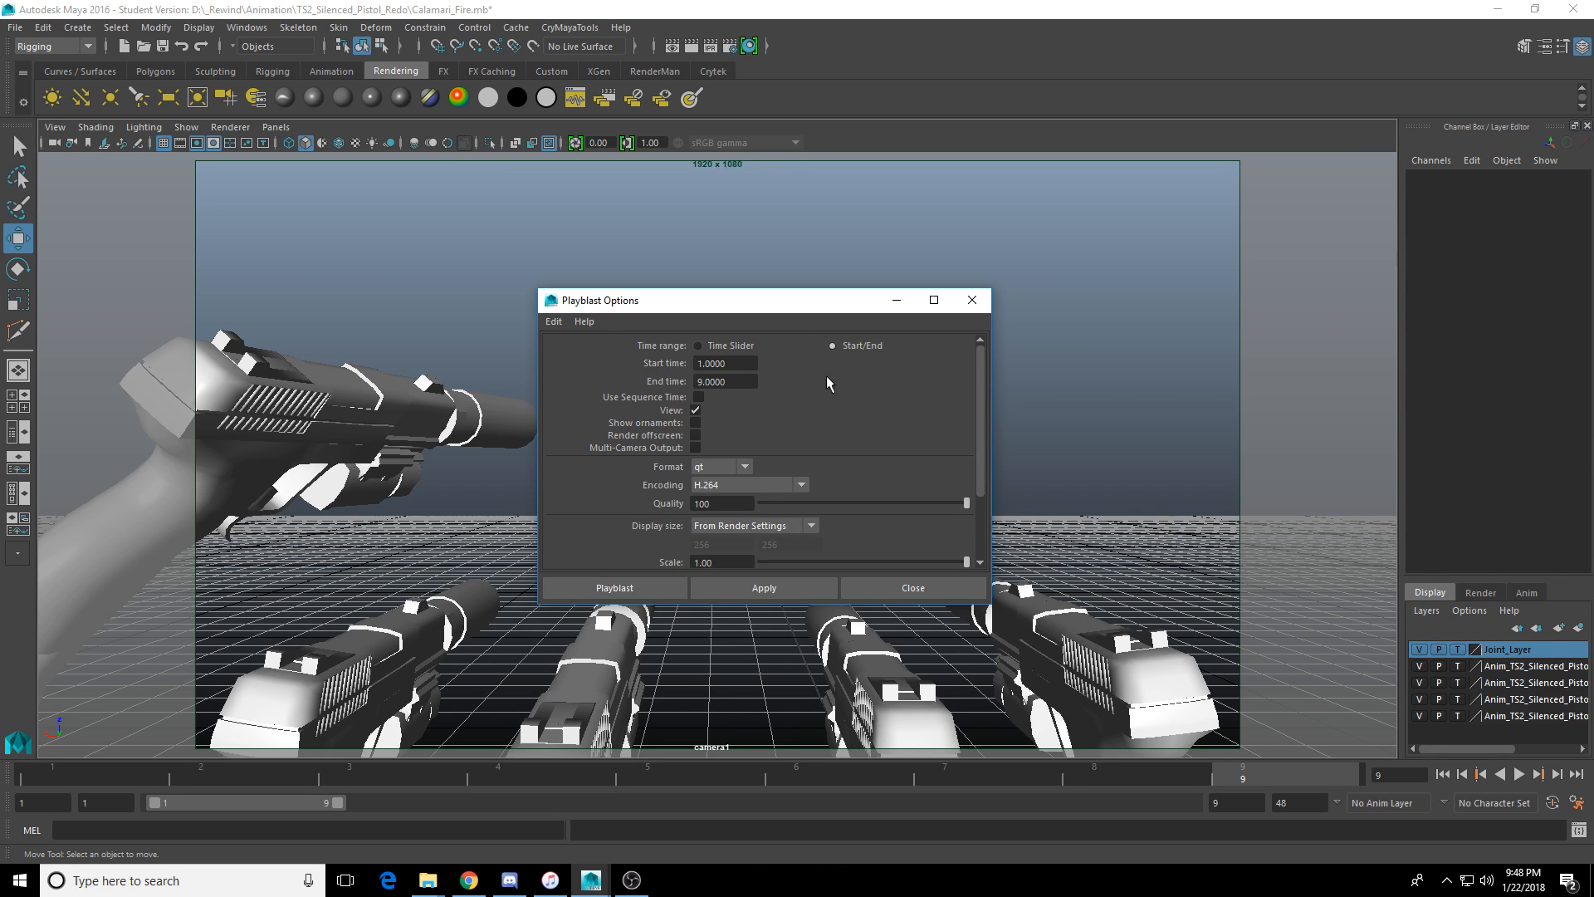
scroll(827, 383, down, 2)
click(822, 557)
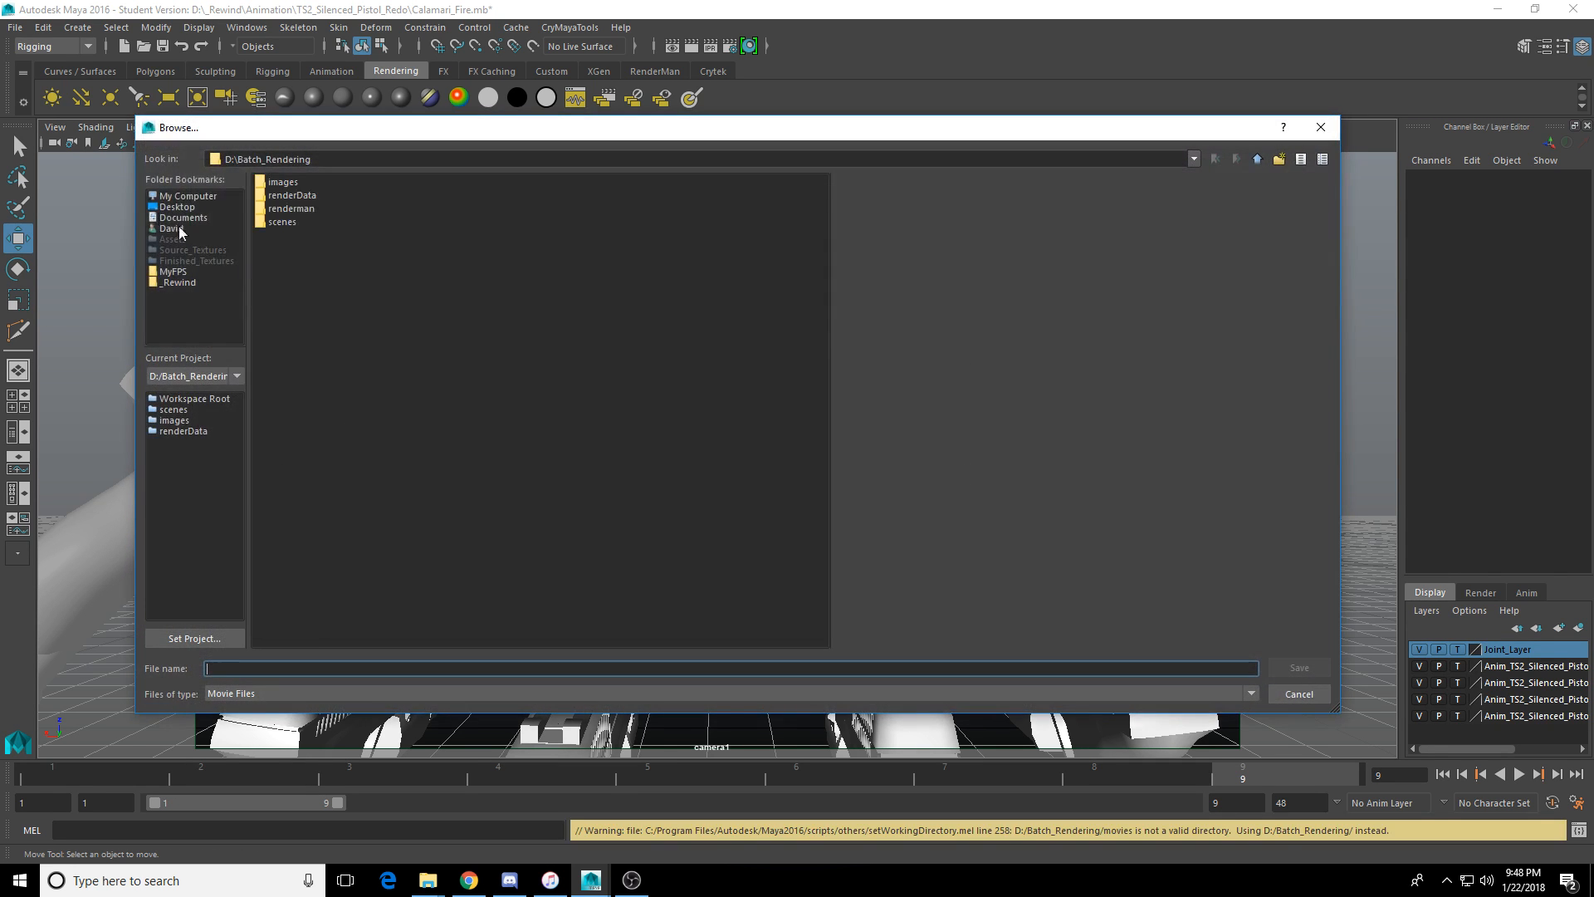
click(177, 206)
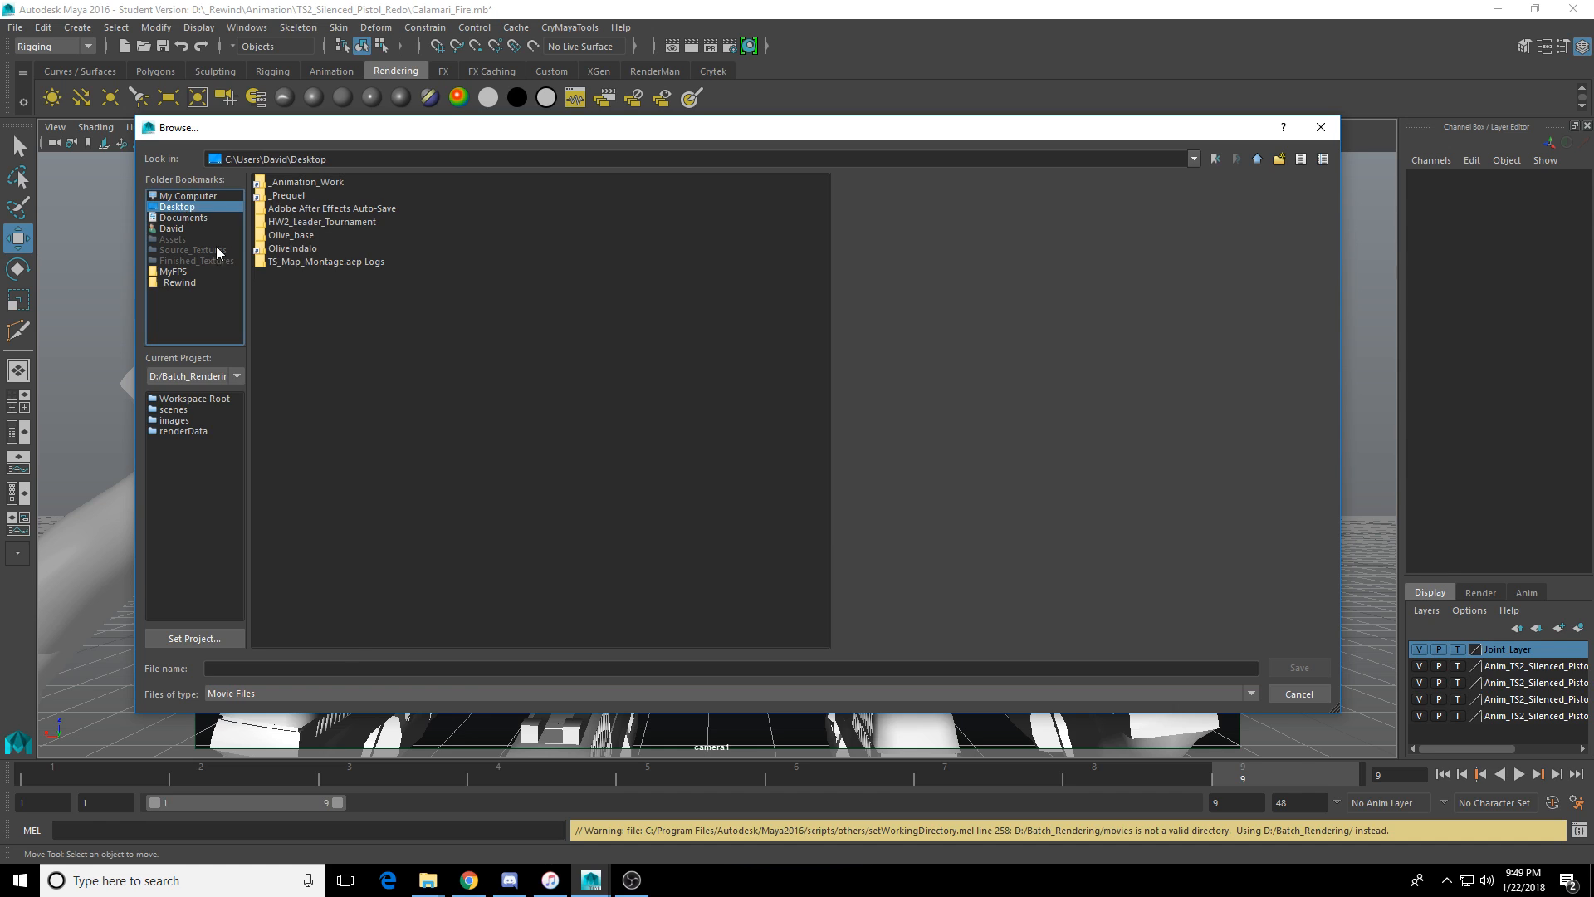
click(353, 667)
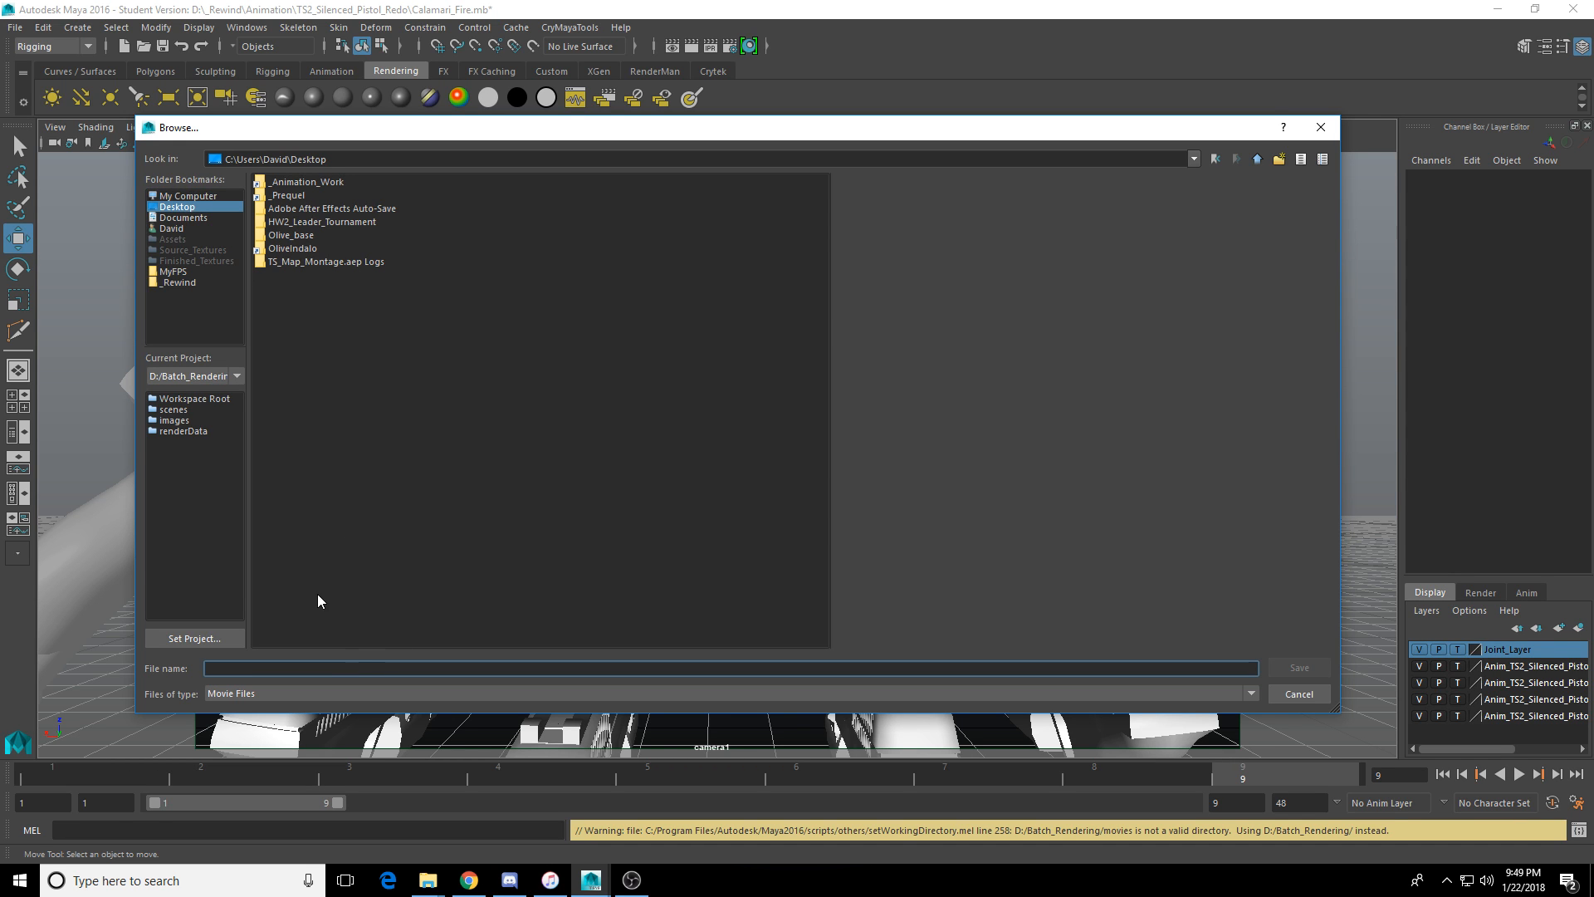
click(1320, 127)
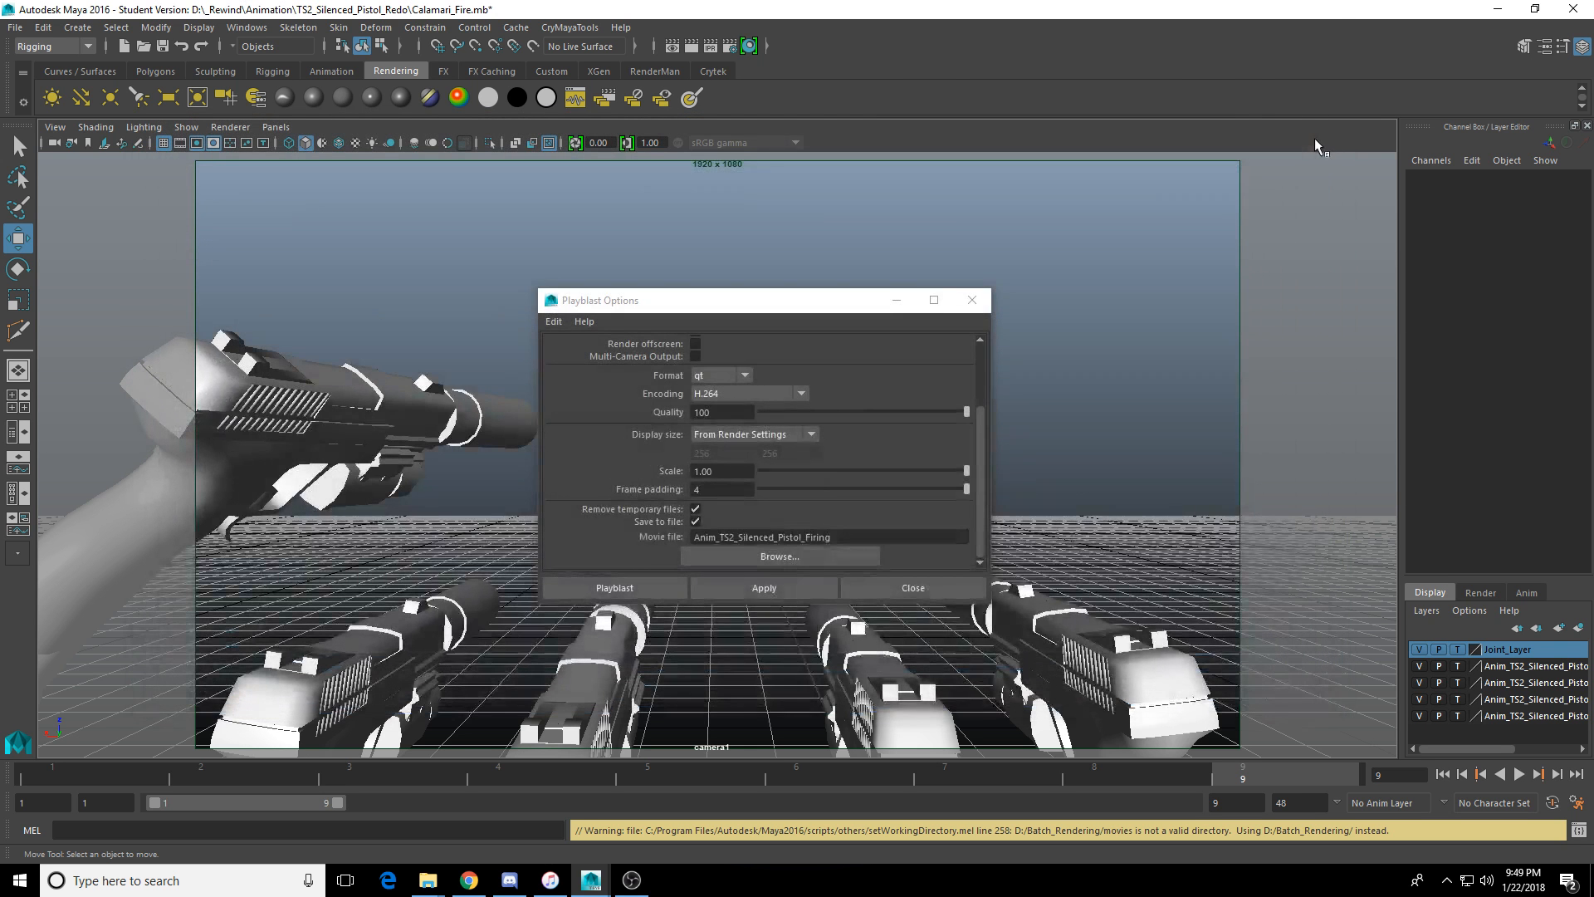
click(989, 292)
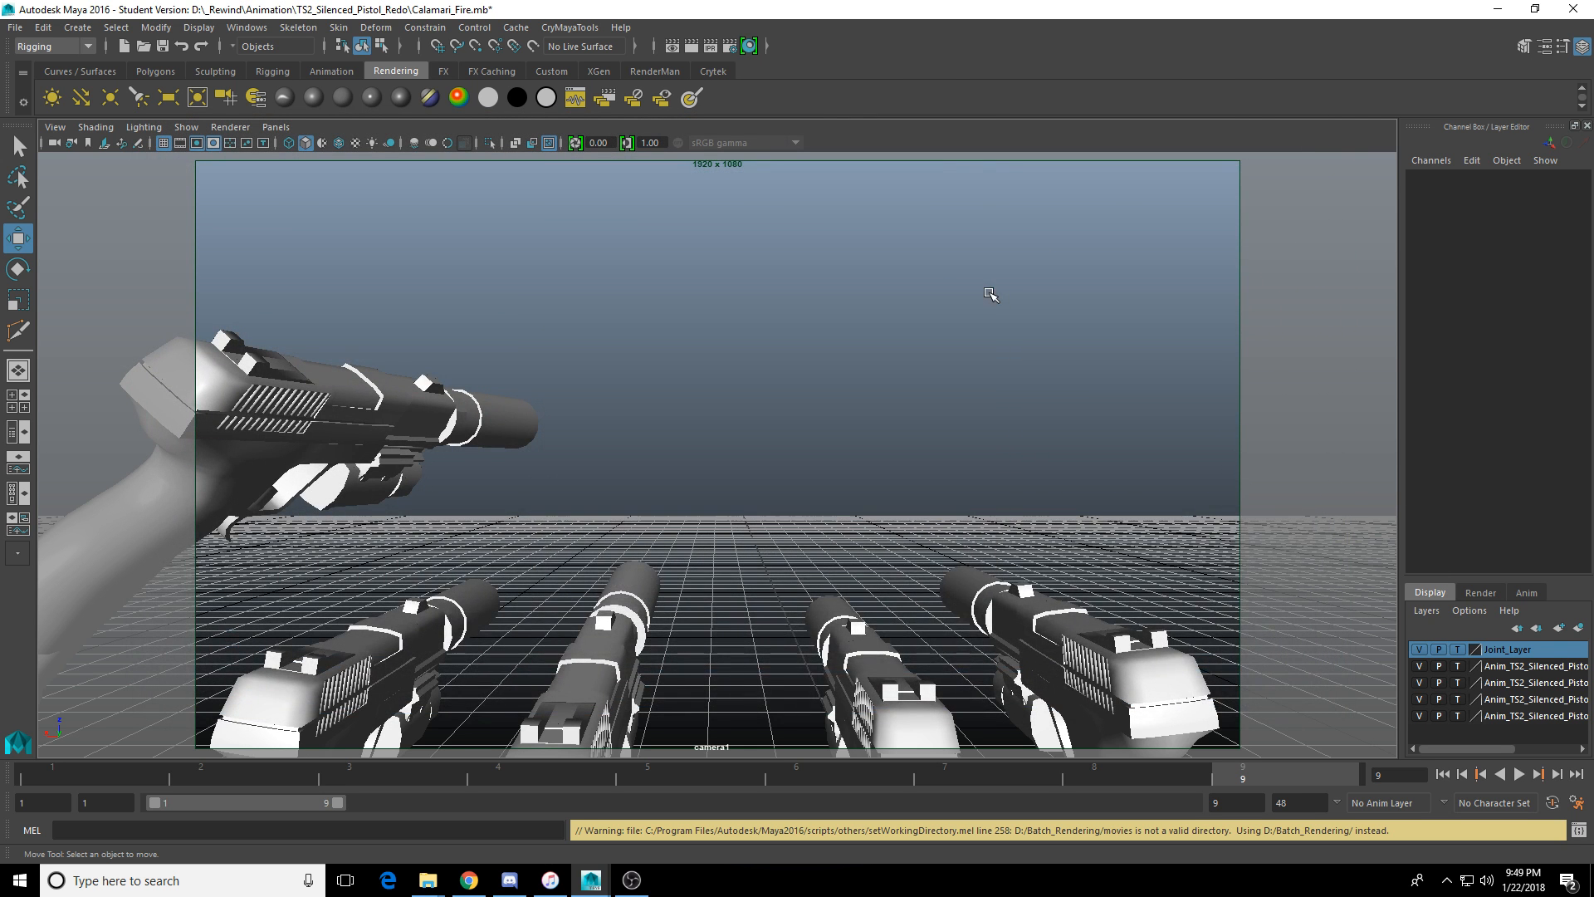
Import Anim_TS2_Silenced_Pistol_Firing.mb again as the sixth pistol and delete the extra camera that comes with it.
click(16, 28)
click(91, 211)
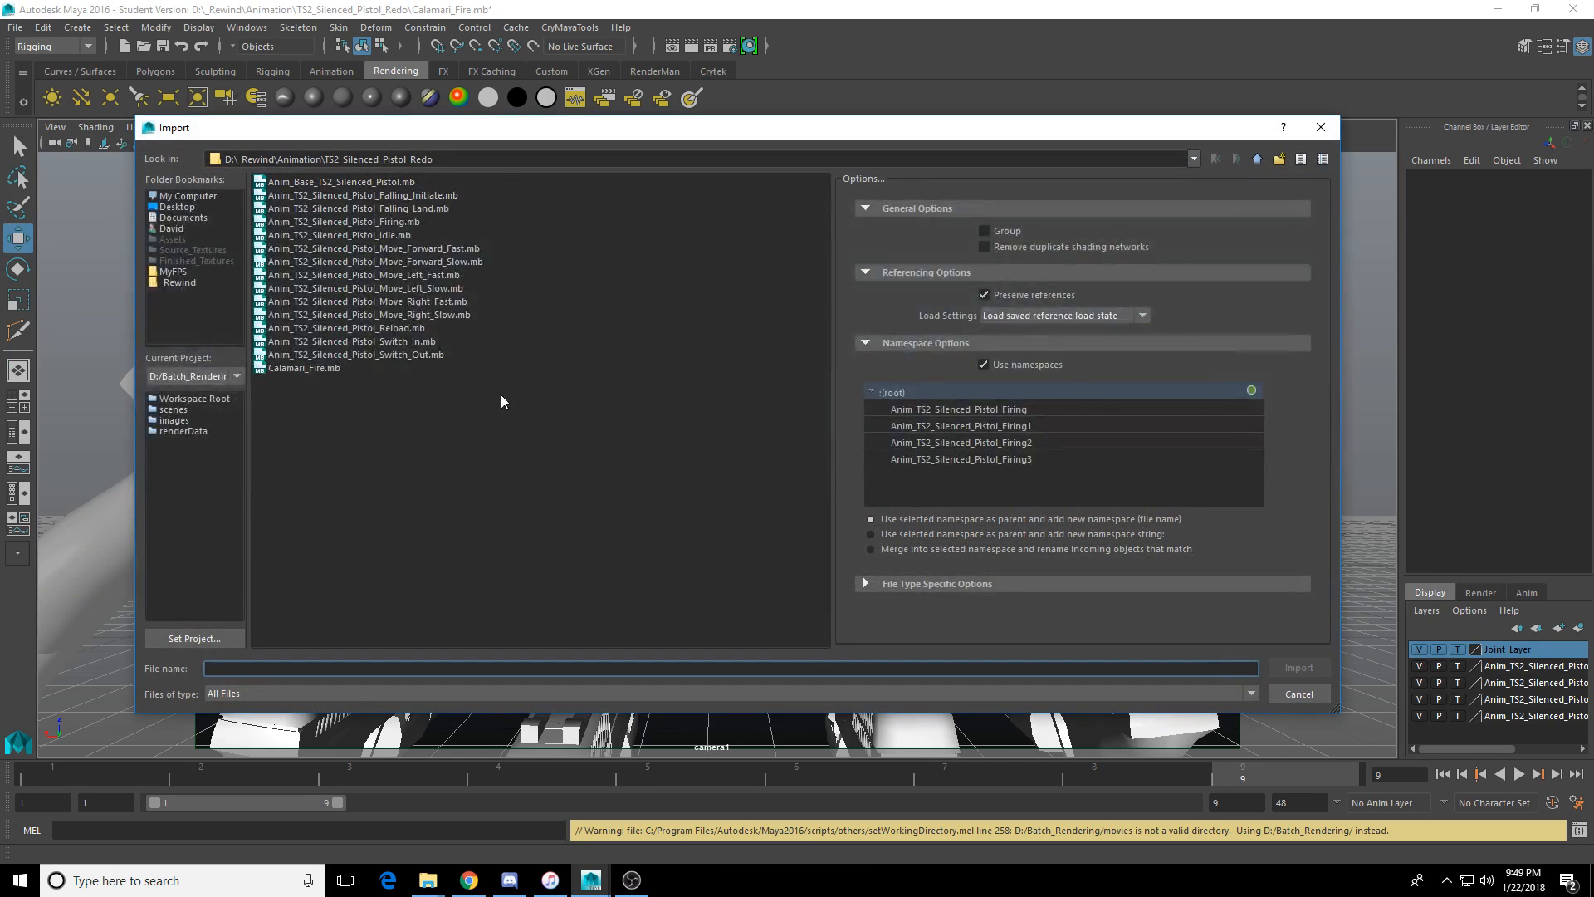
double_click(343, 221)
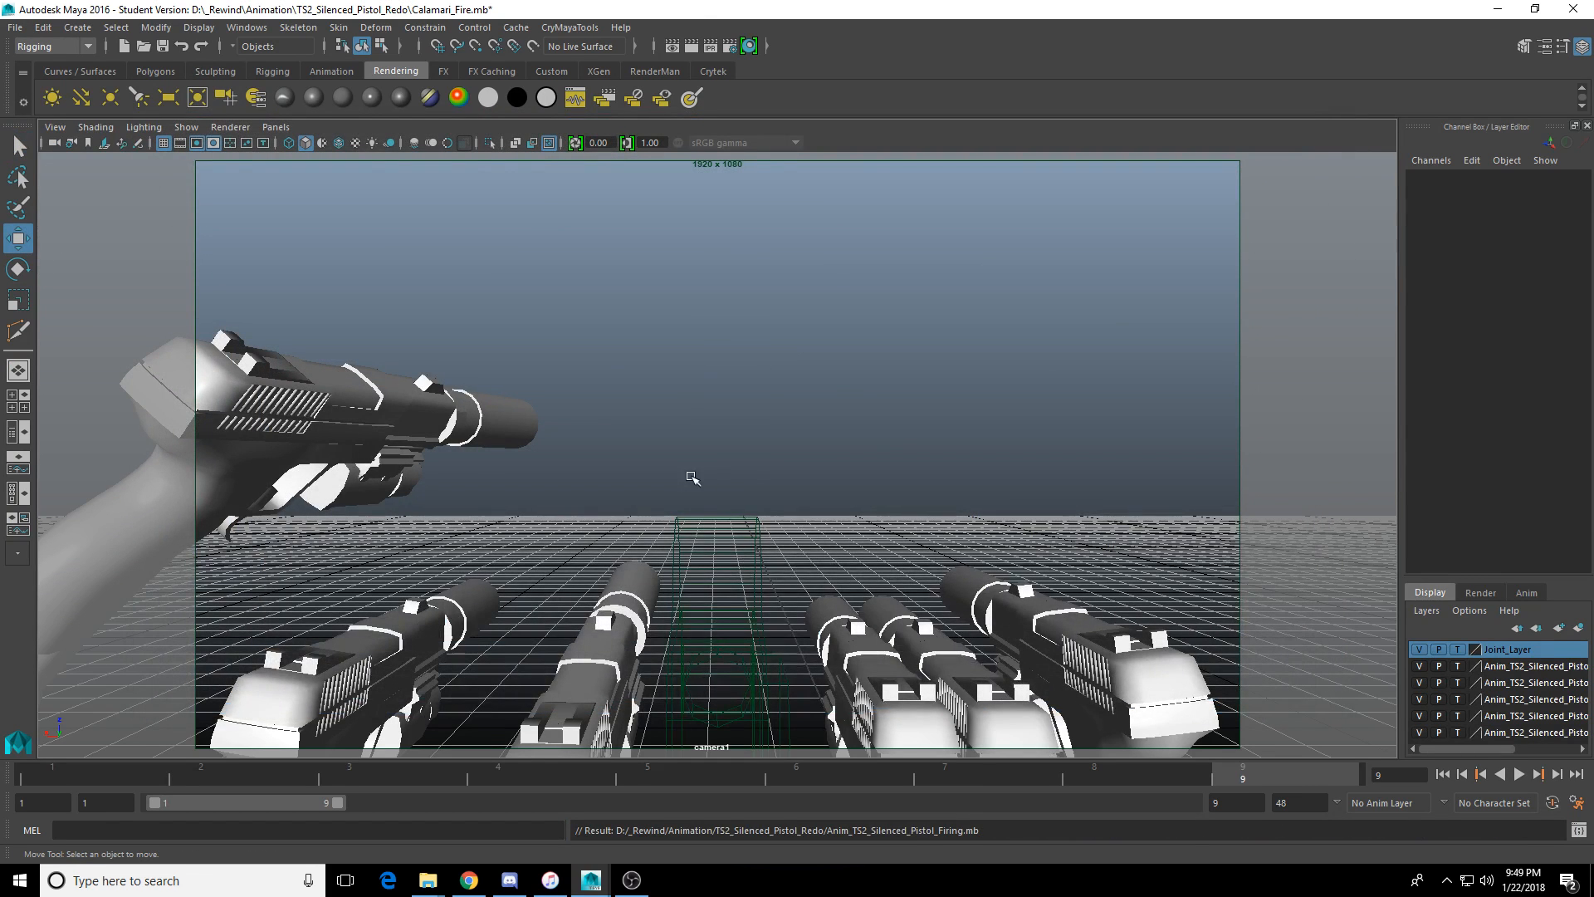
click(741, 535)
click(738, 537)
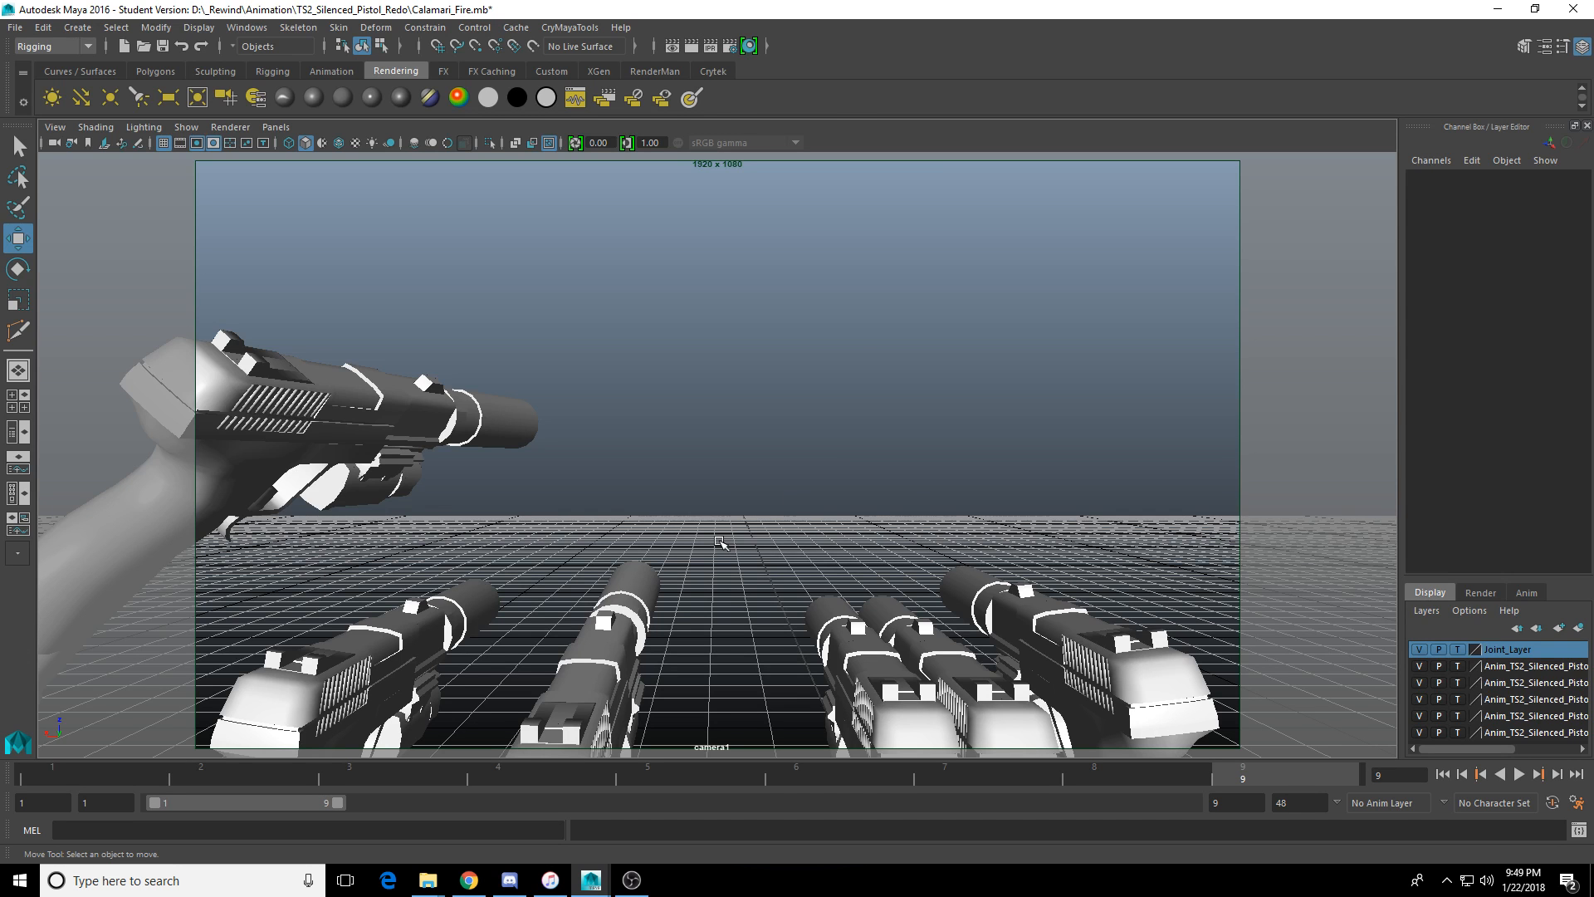
Place the sixth pistol's Controls group at about -163.6, -1, 129, rotated about 6.6, 18.5, 6.7, at the right edge of the camera1 view.
key(space)
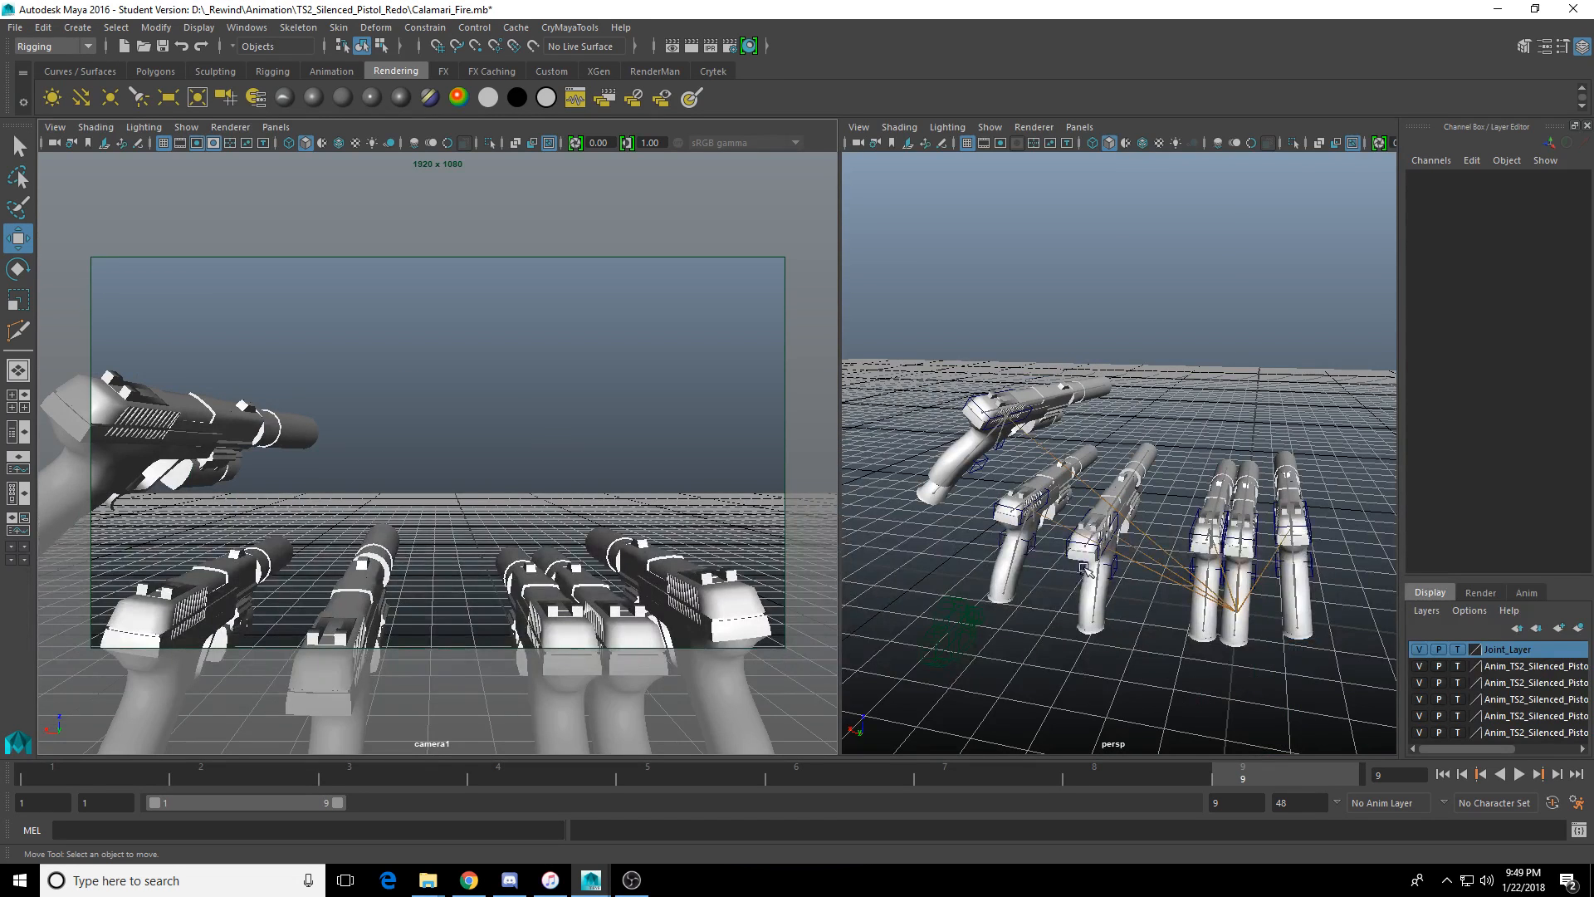
click(947, 623)
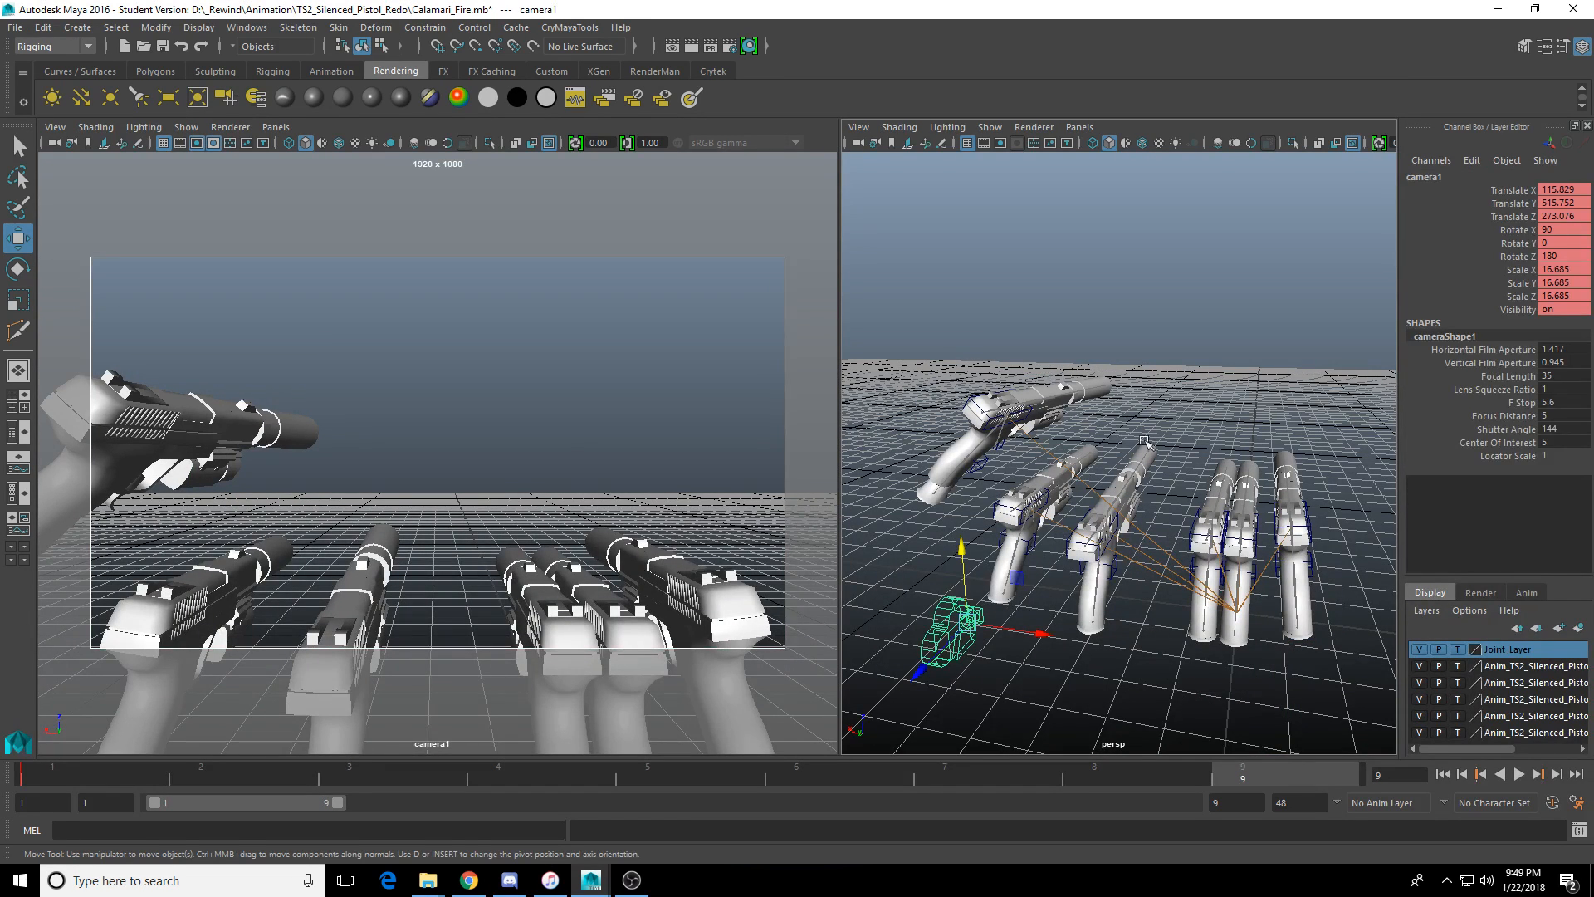
click(587, 610)
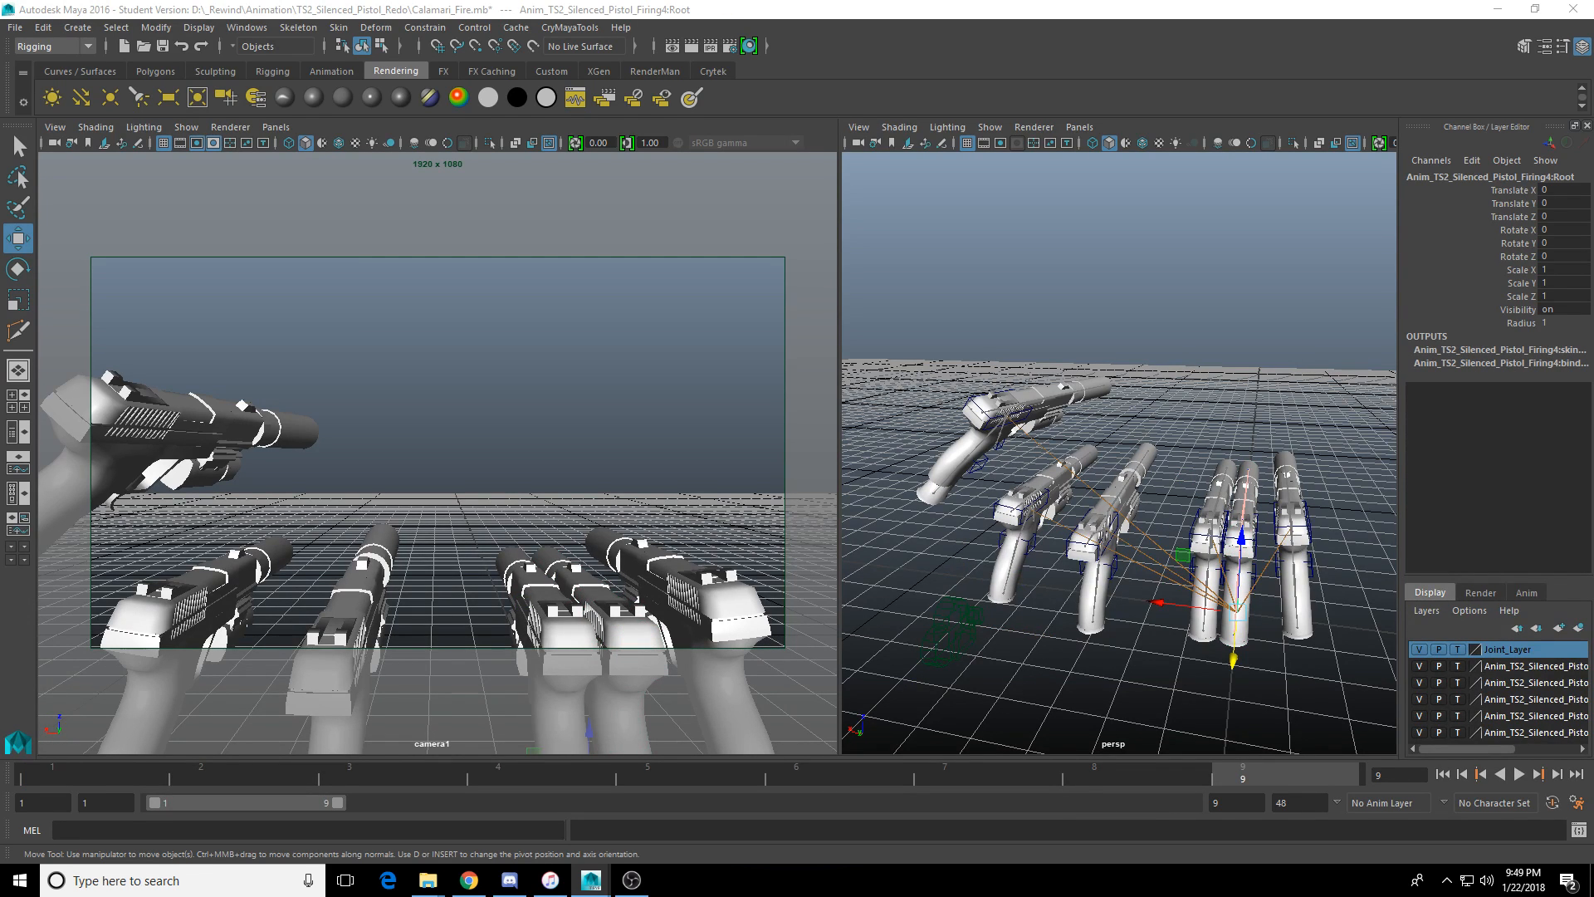
key(Up)
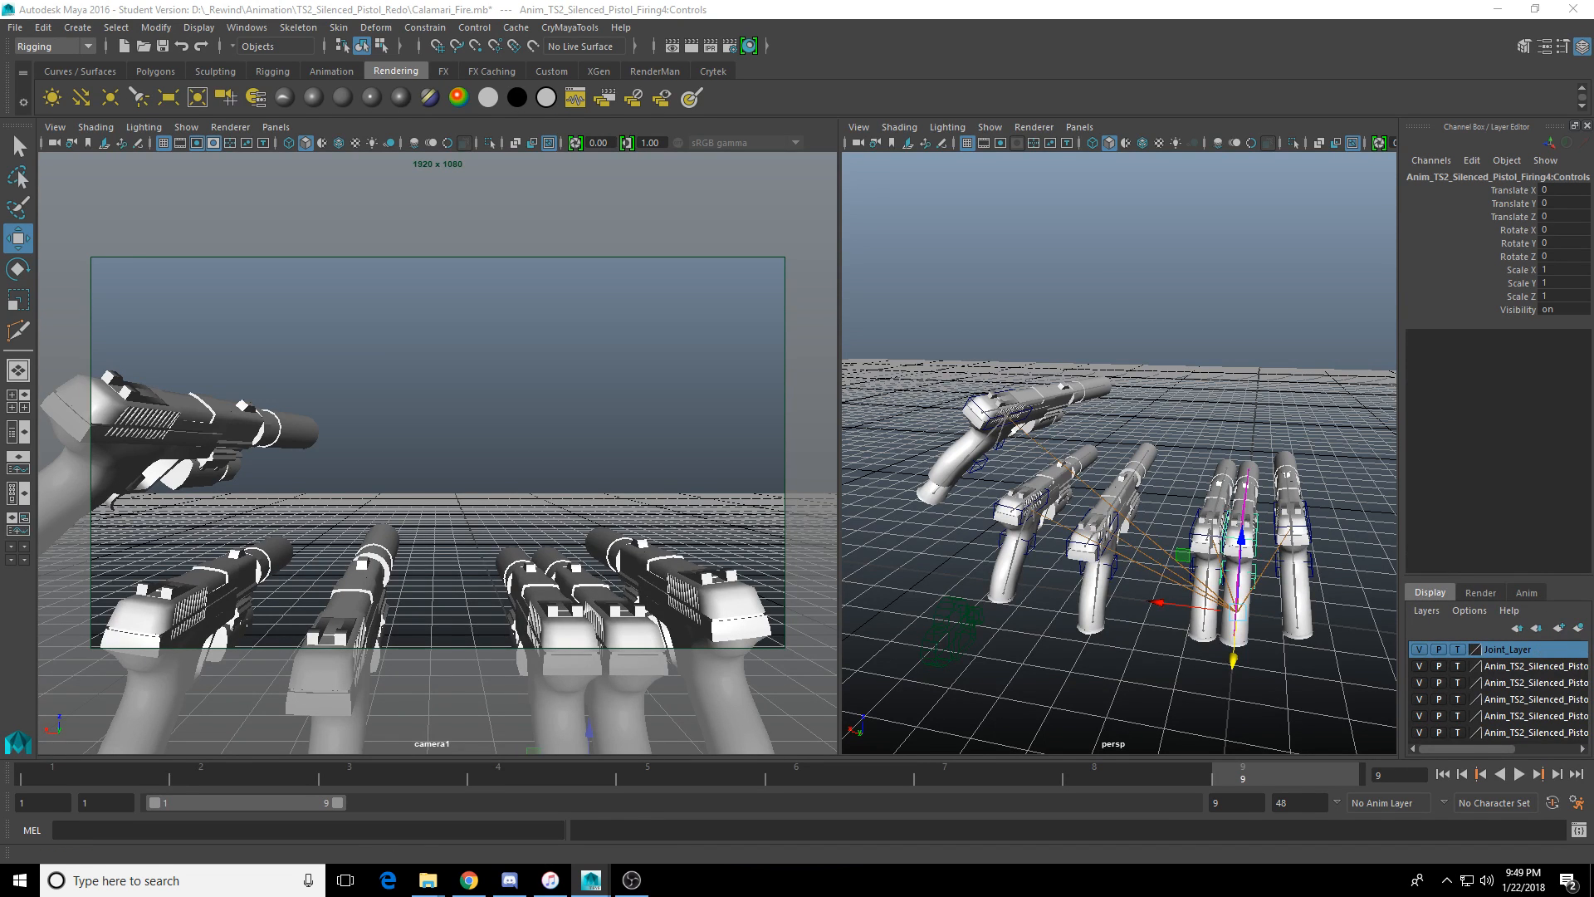
alt+drag(1238, 581, 1214, 530)
key(e)
key(w)
key(e)
drag(1301, 479, 1302, 470)
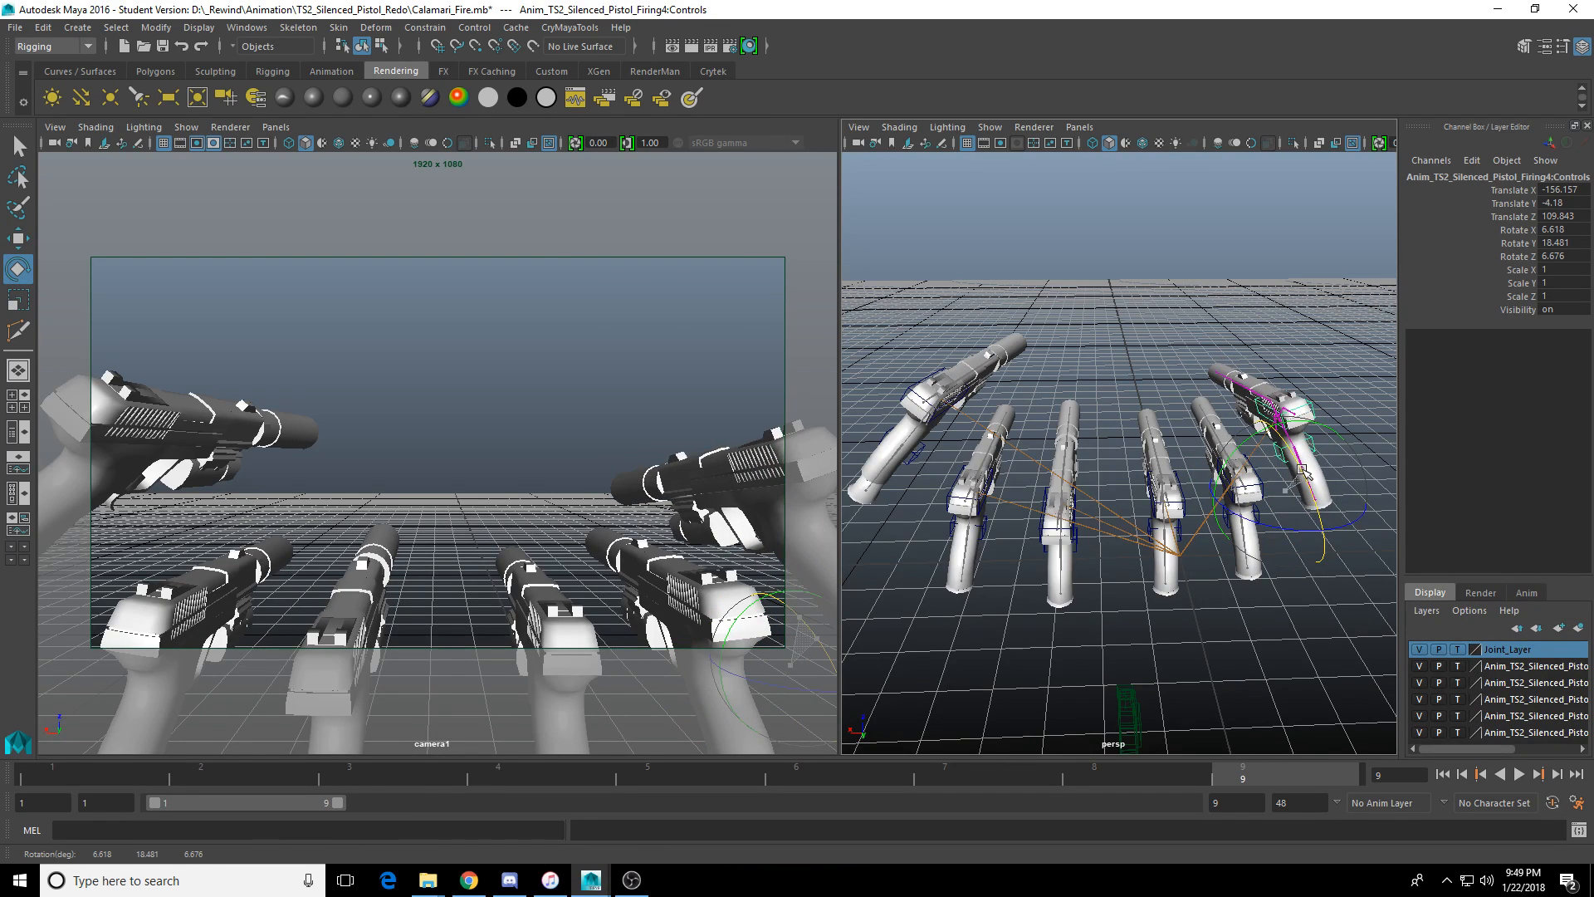
key(w)
drag(1214, 523, 1346, 515)
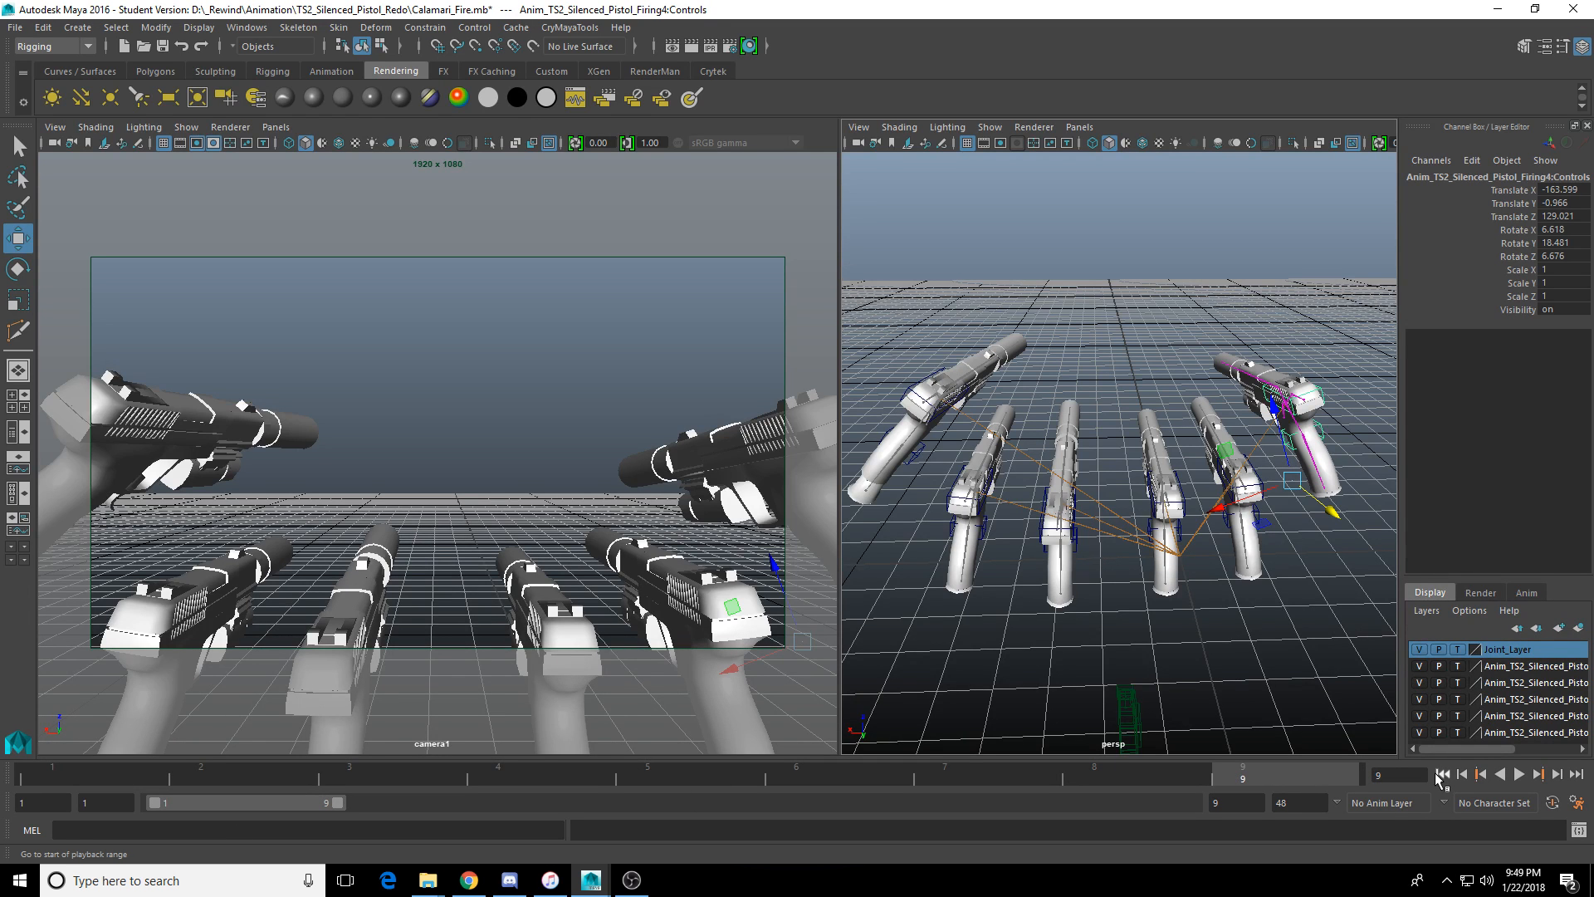
Shift the sixth pistol's control keys to start at frame 3.
click(1443, 774)
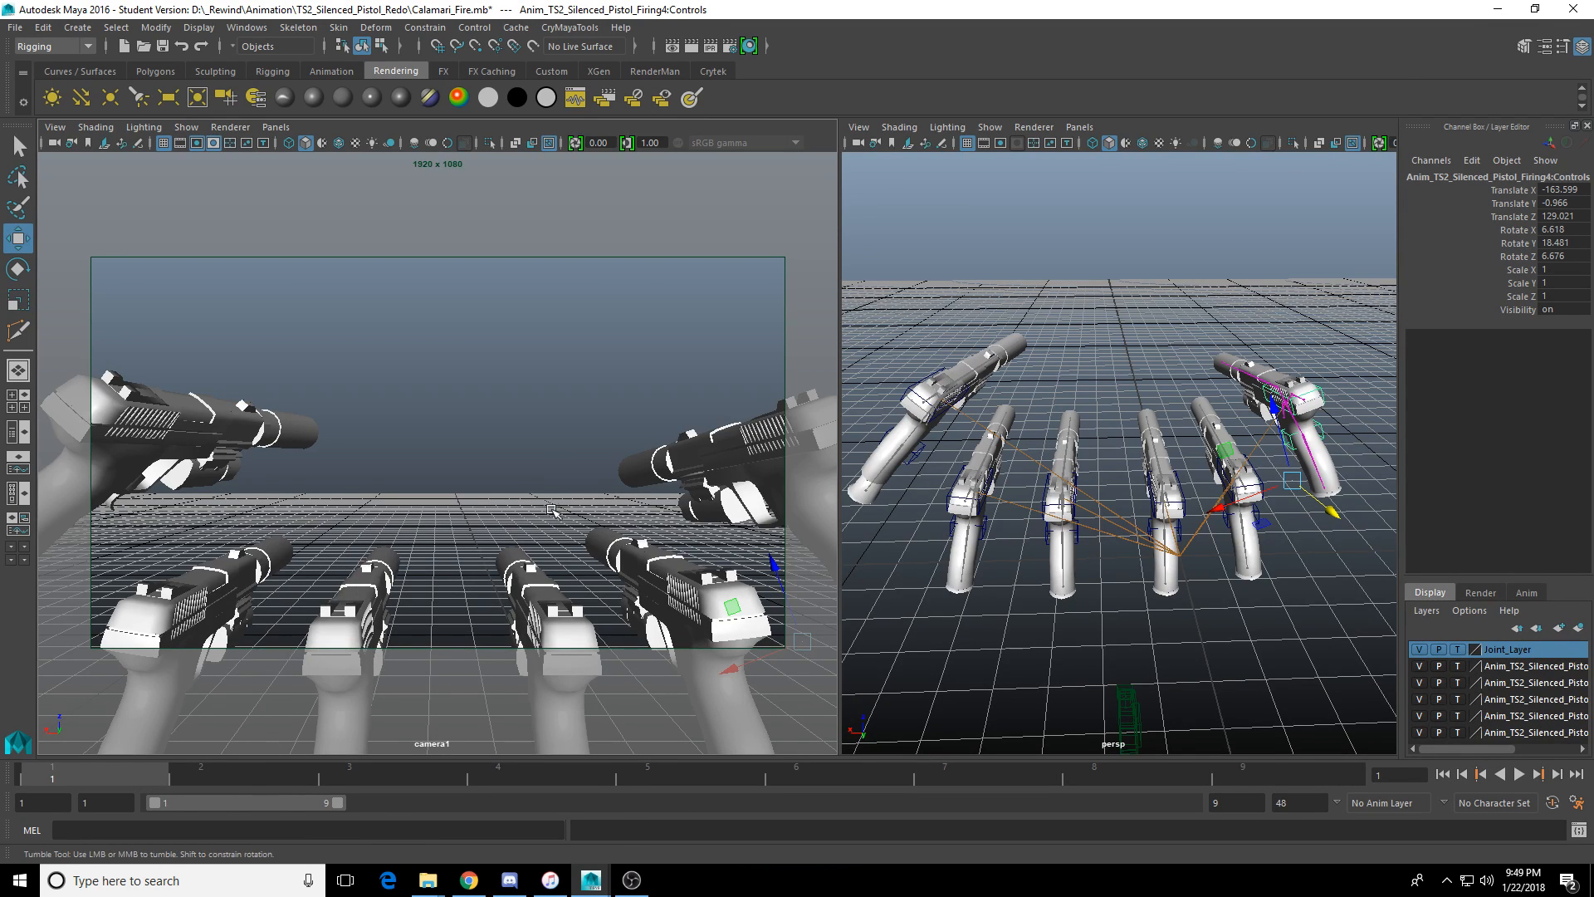
click(1519, 773)
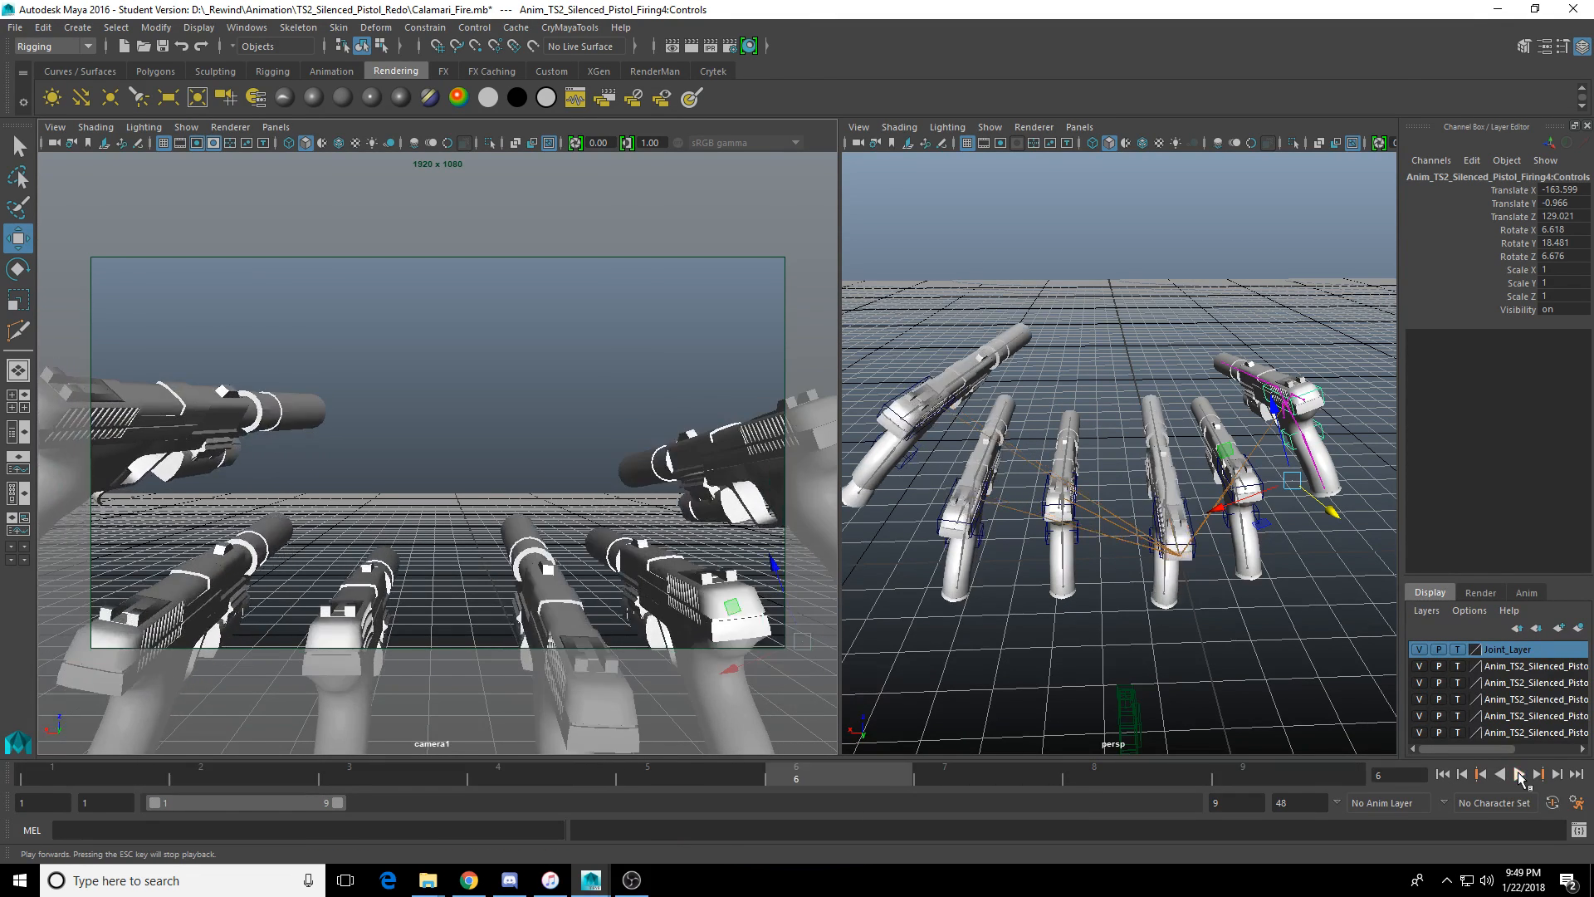
click(72, 778)
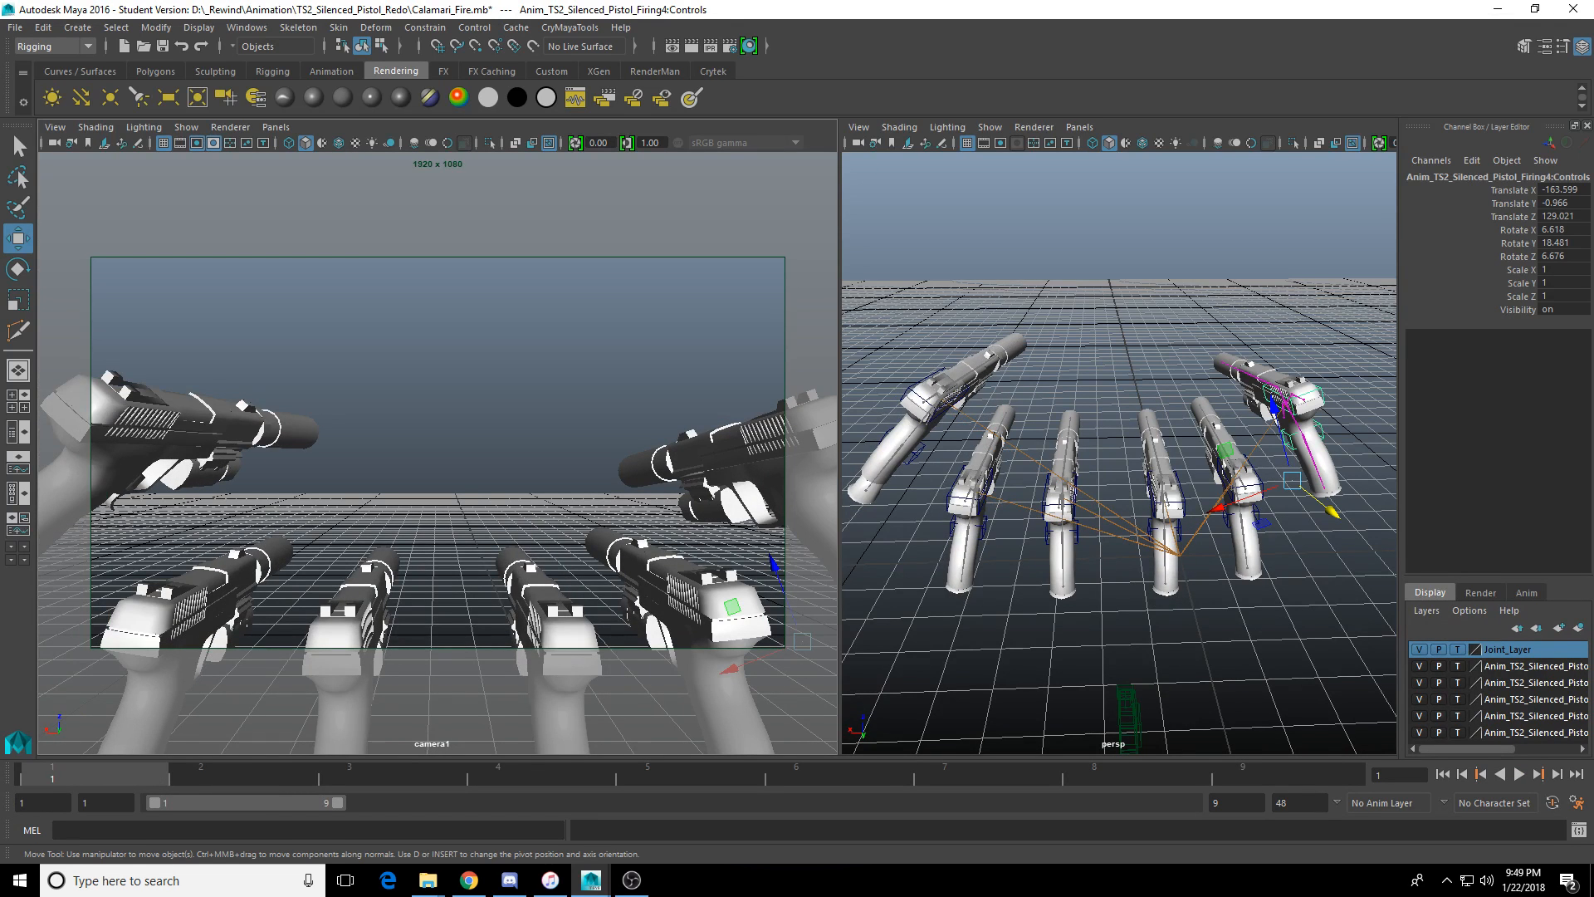
click(751, 482)
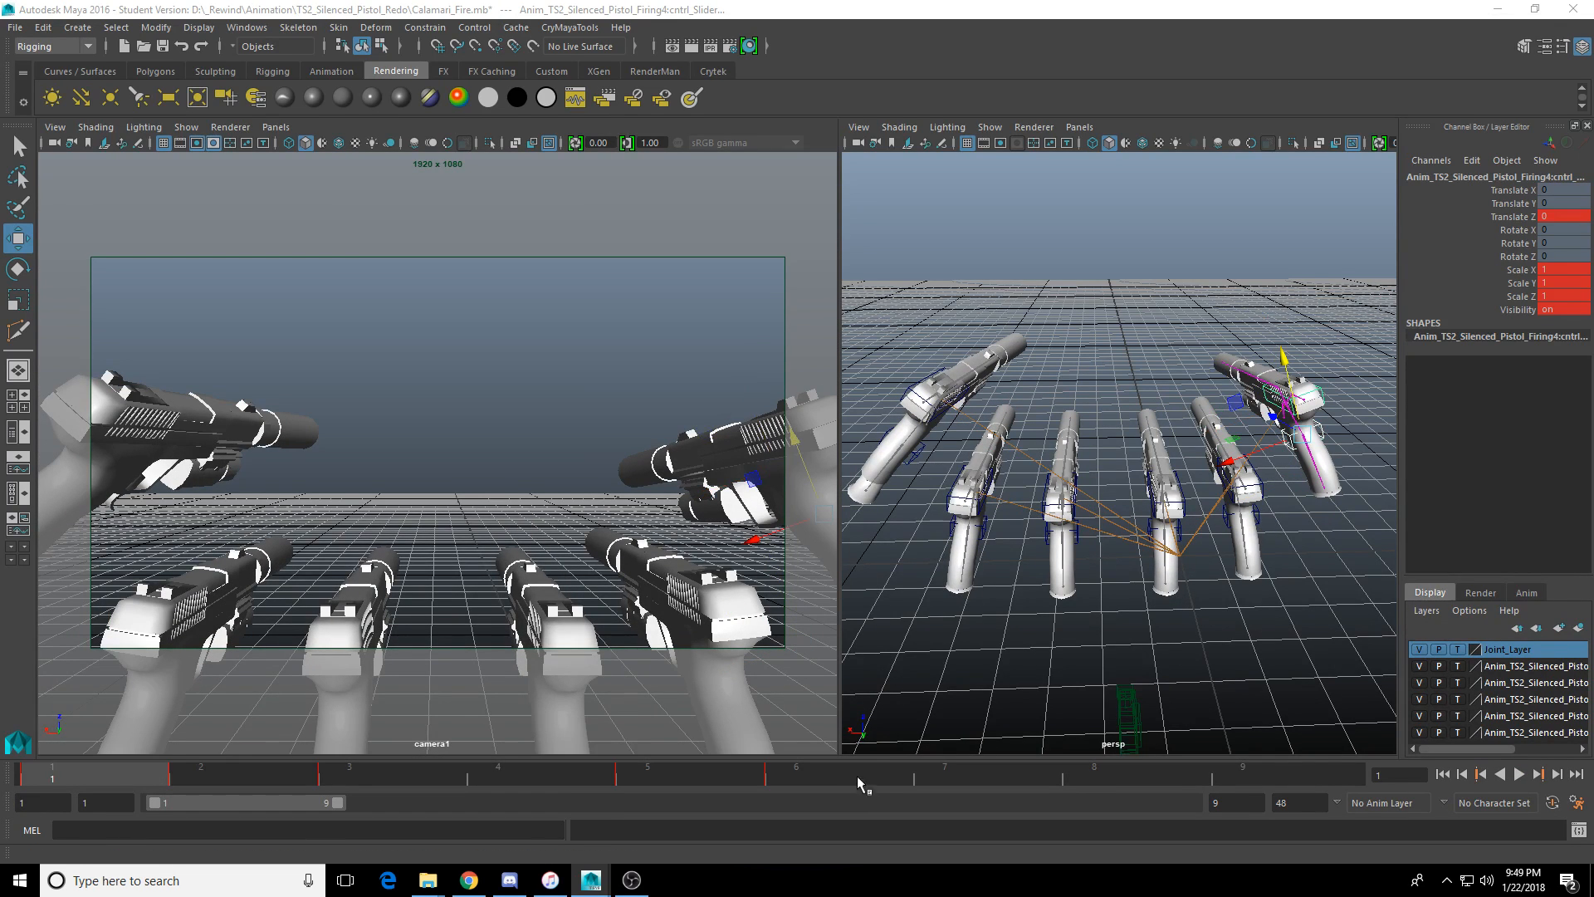
shift+drag(857, 776, 188, 782)
drag(467, 782, 651, 785)
drag(760, 788, 765, 787)
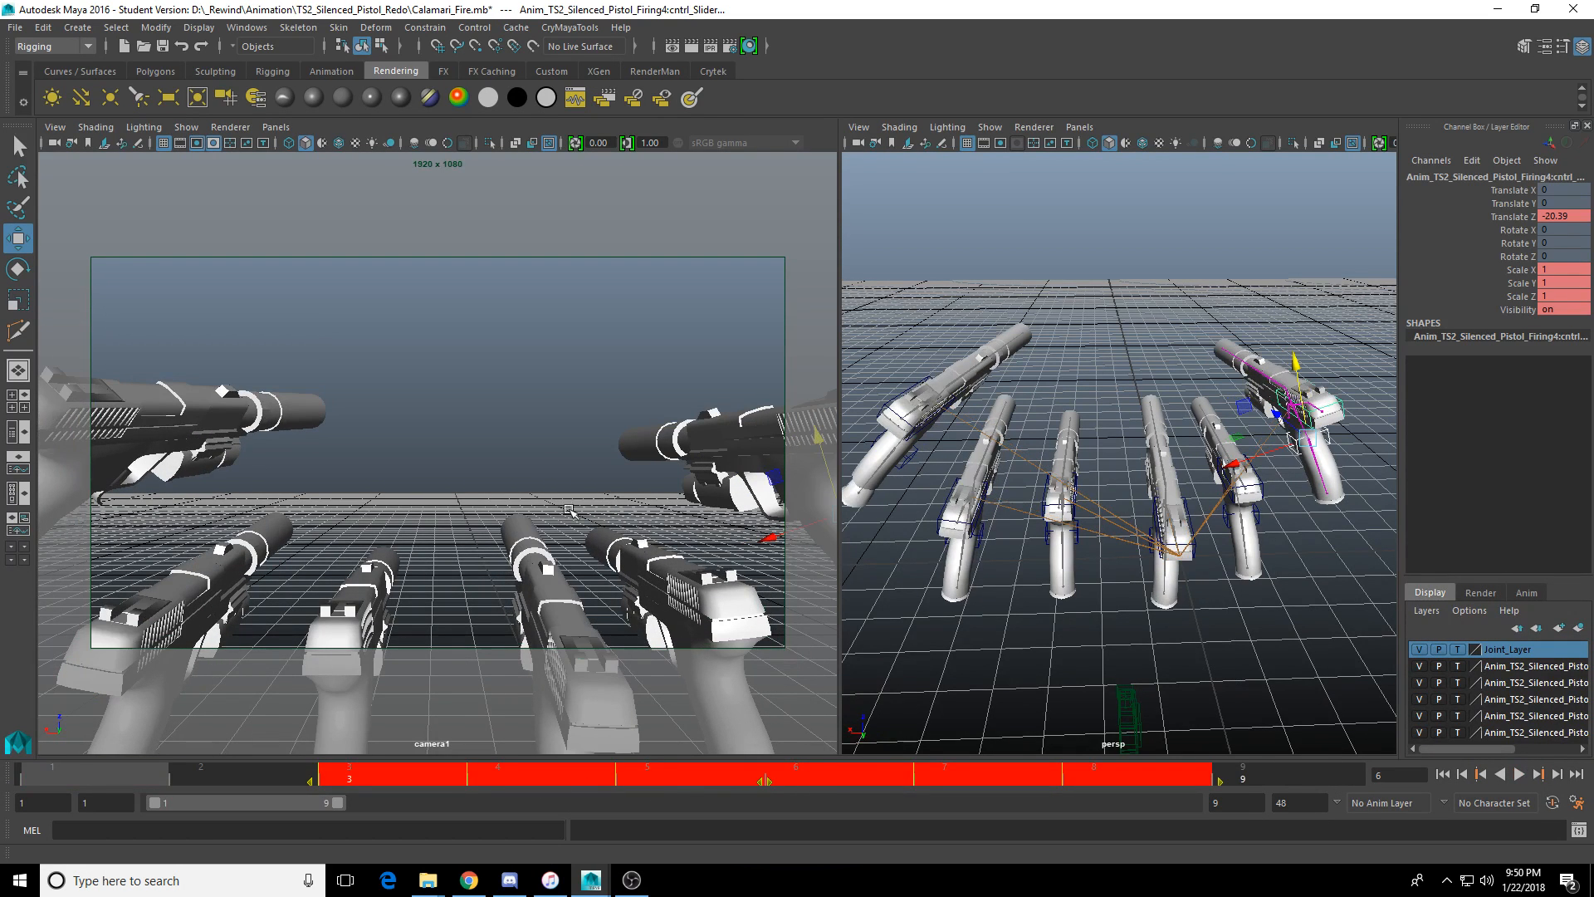
Play back the six-pistol animation from the first frame with nothing selected, and save the scene.
click(547, 462)
click(1443, 776)
click(1517, 777)
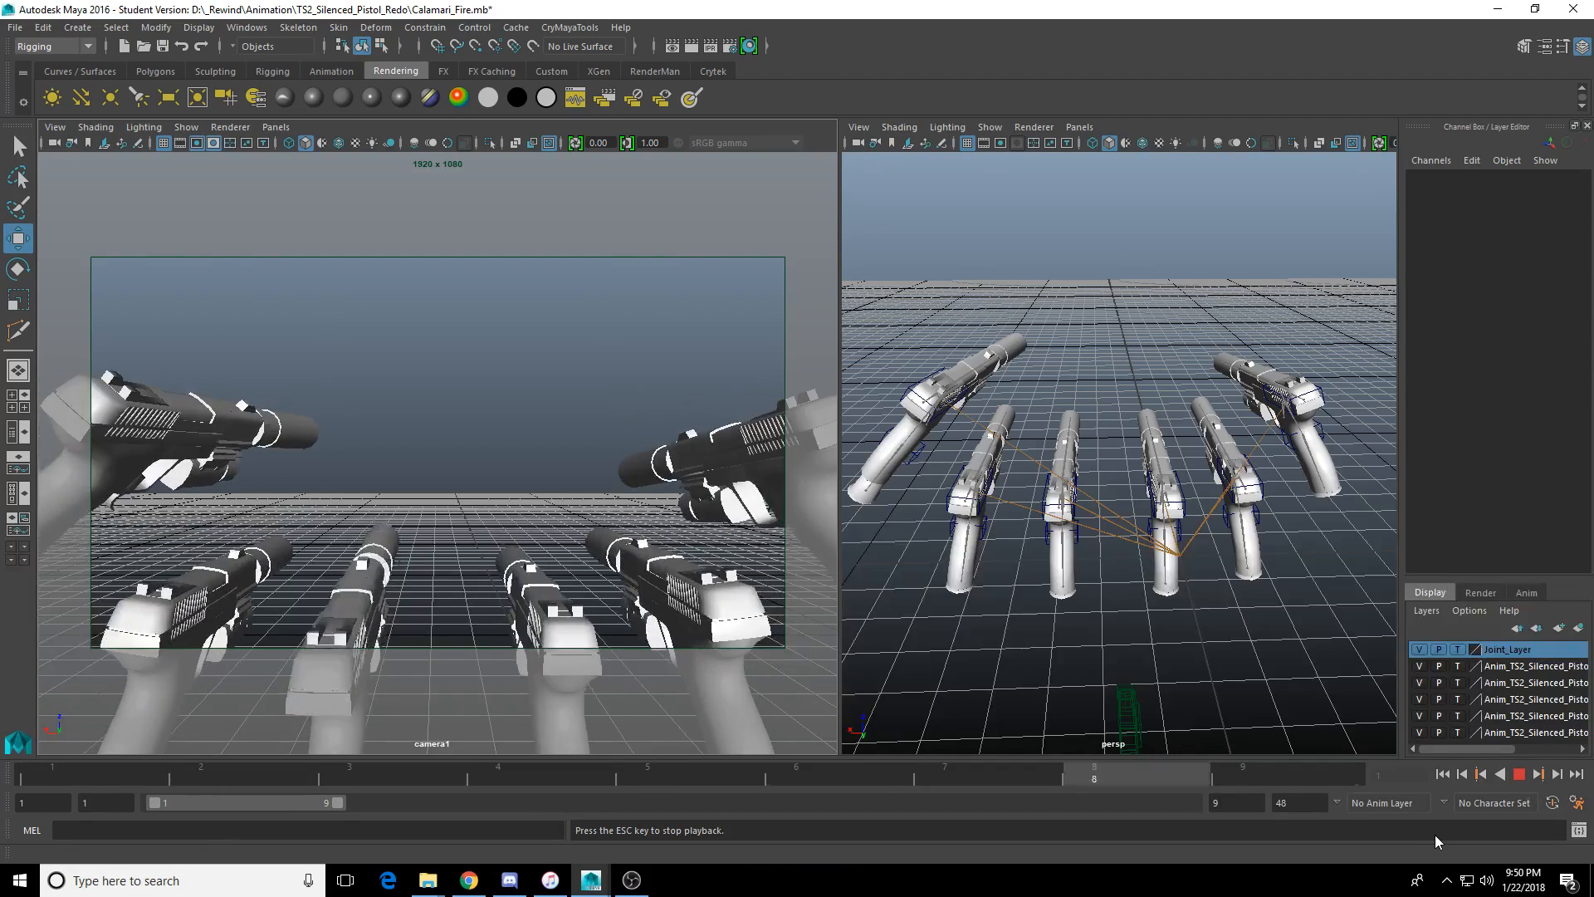
click(1518, 775)
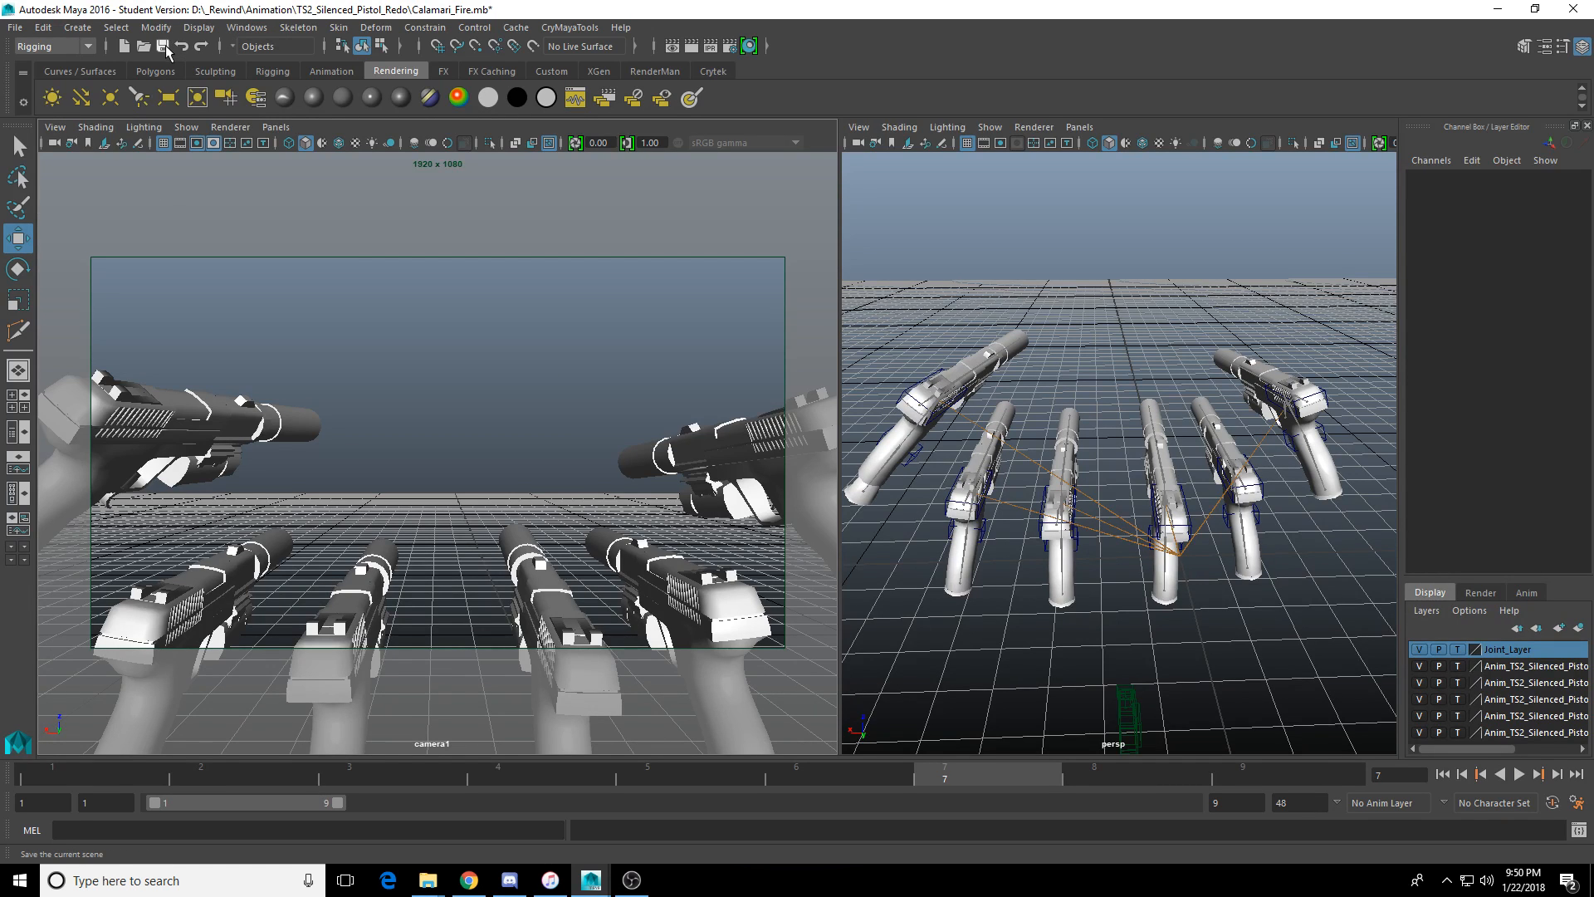
click(164, 47)
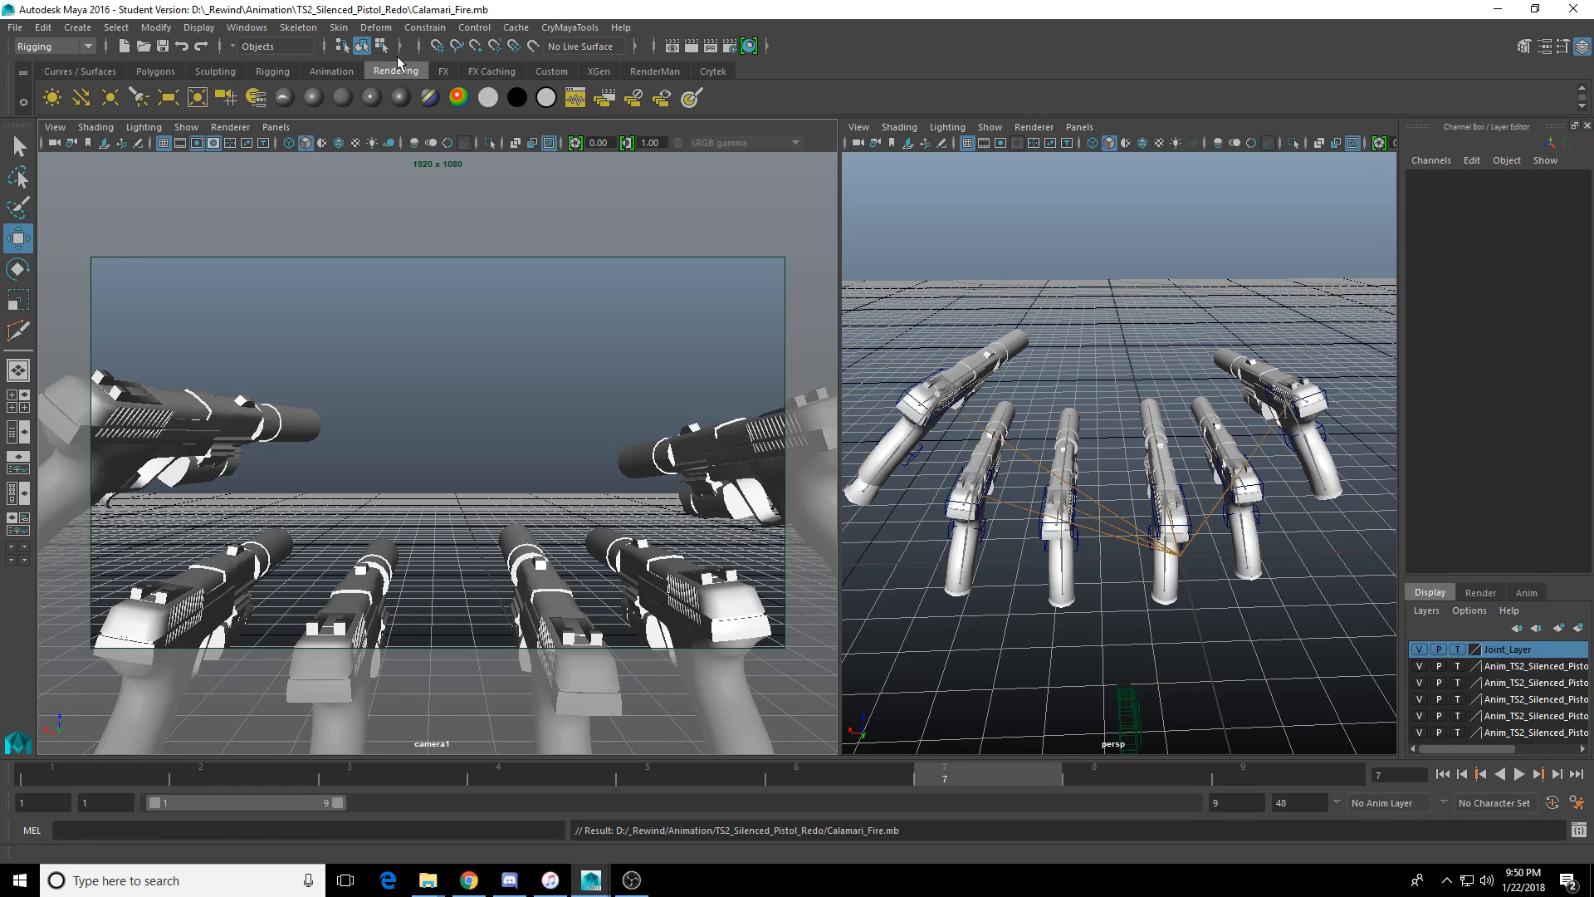
Set the render resolution to 1280 x 720 in the render settings.
click(730, 48)
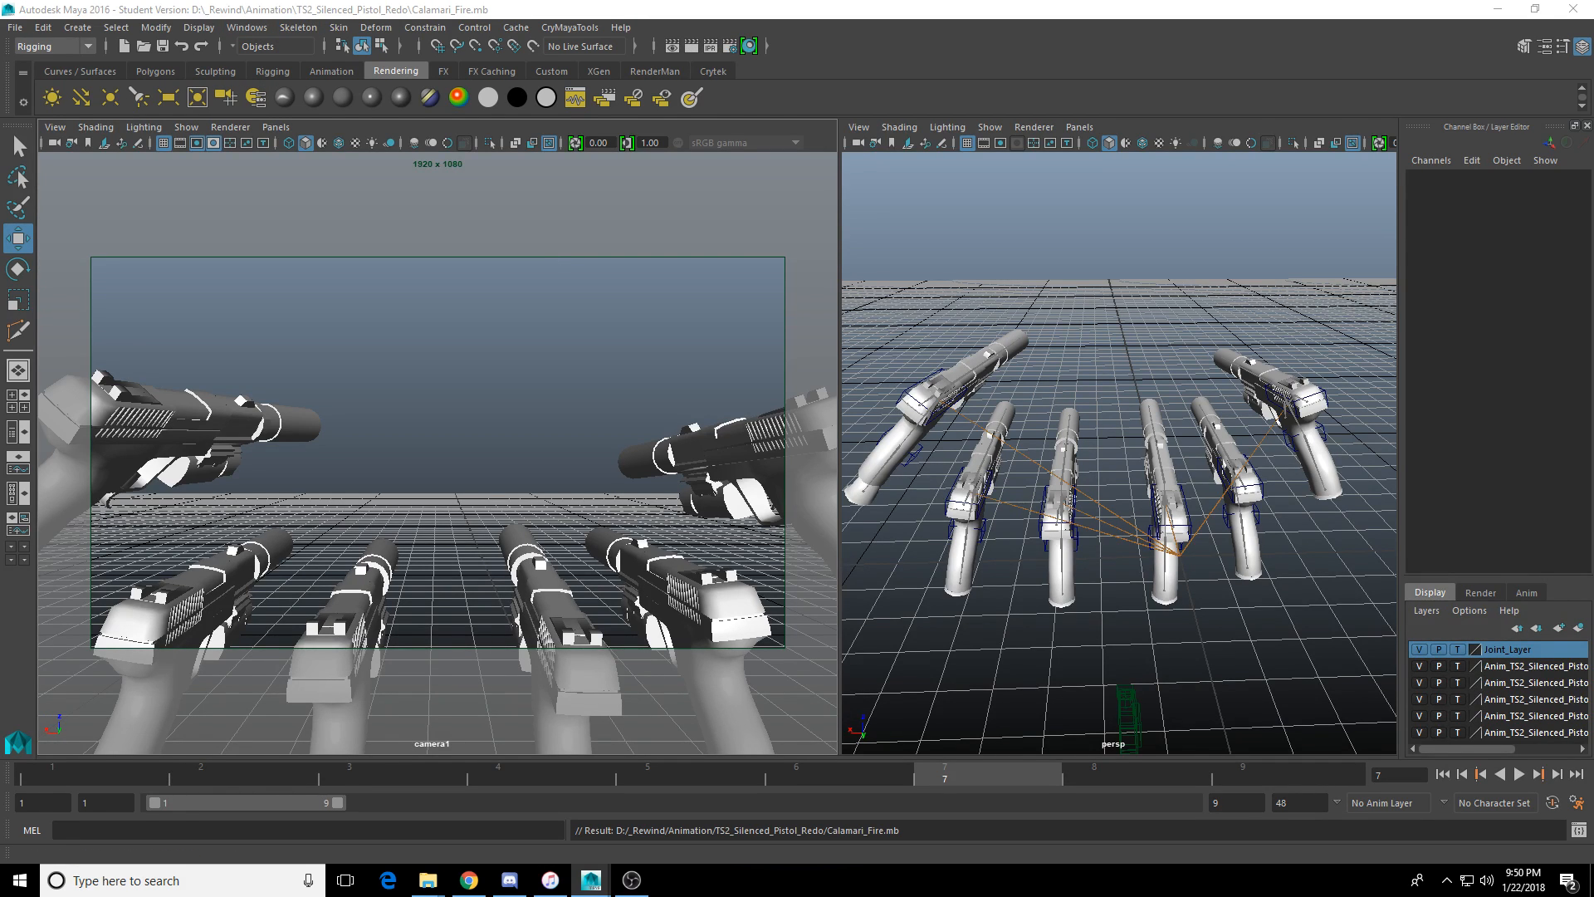
click(229, 209)
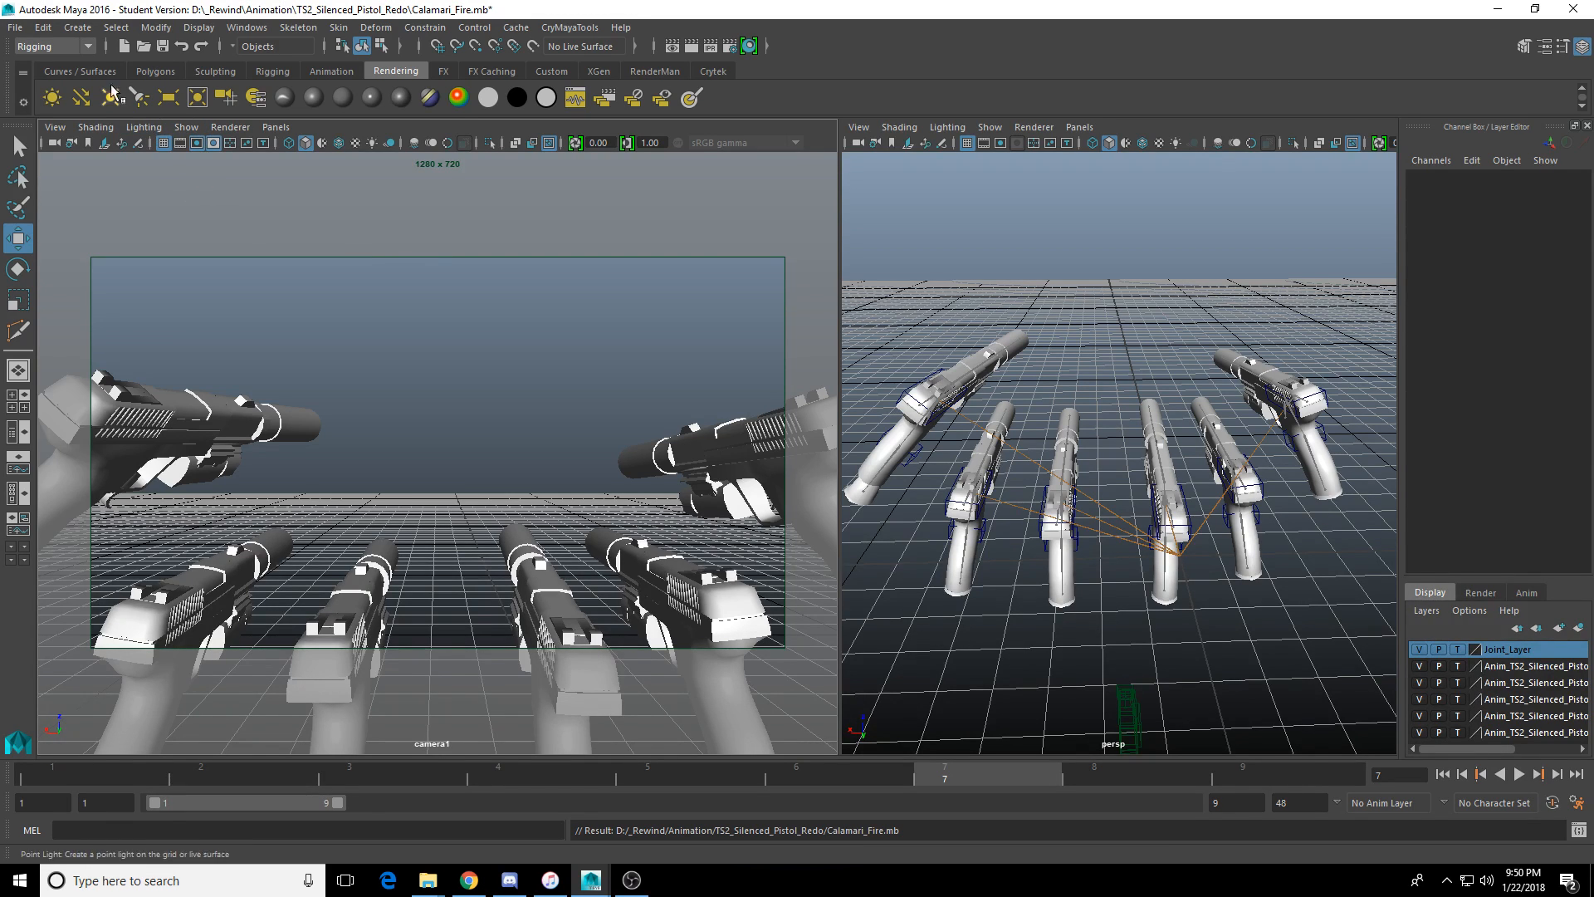
click(198, 27)
click(217, 71)
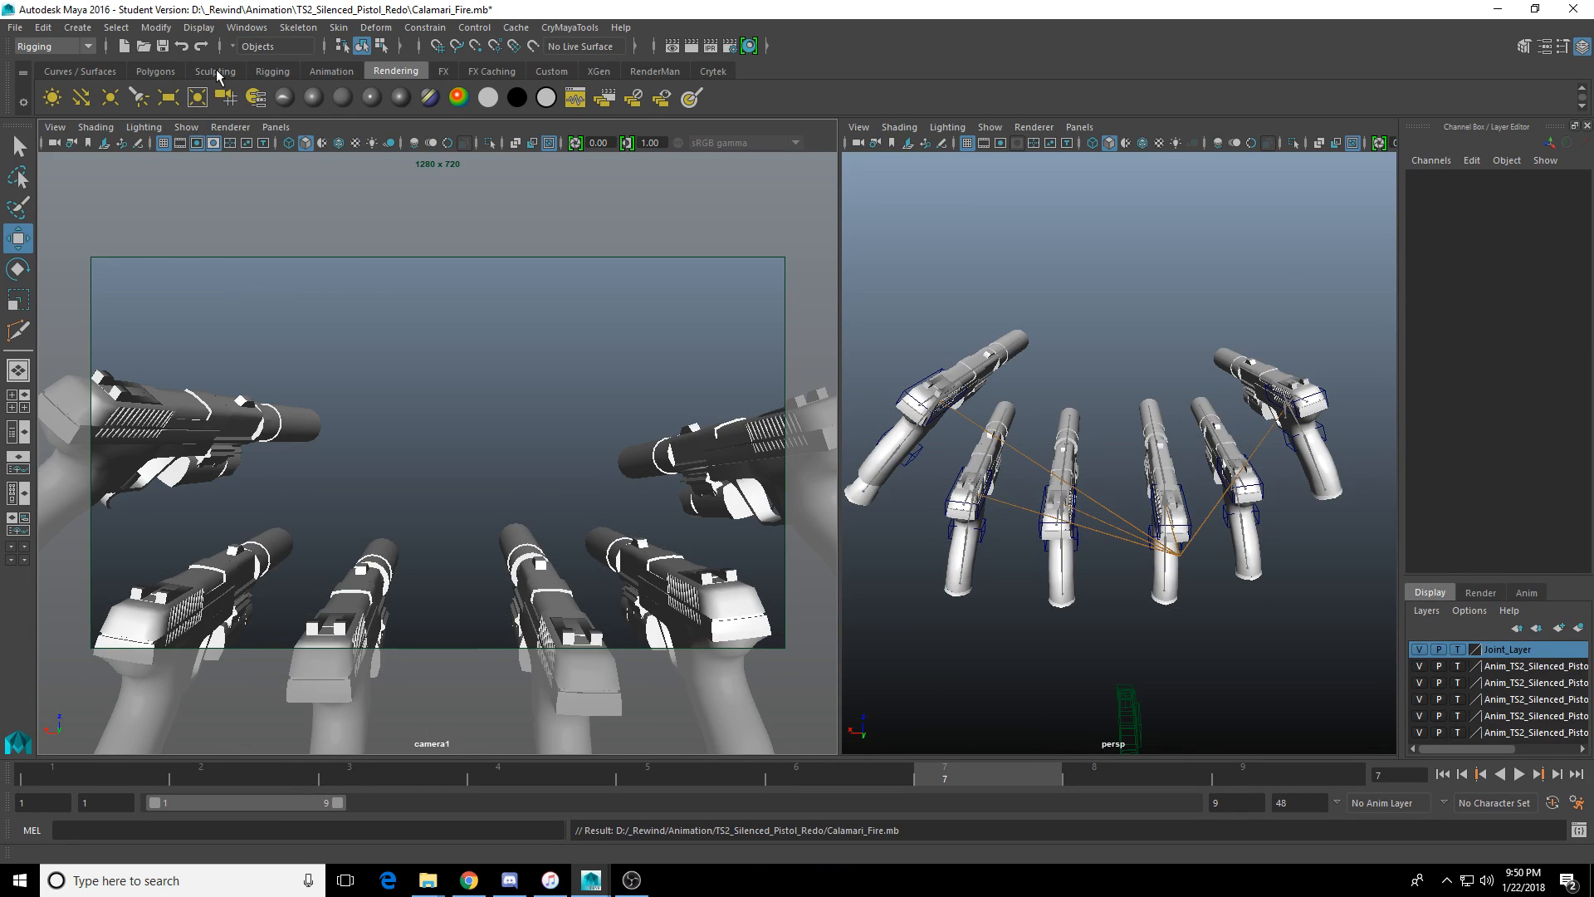
click(199, 27)
click(218, 69)
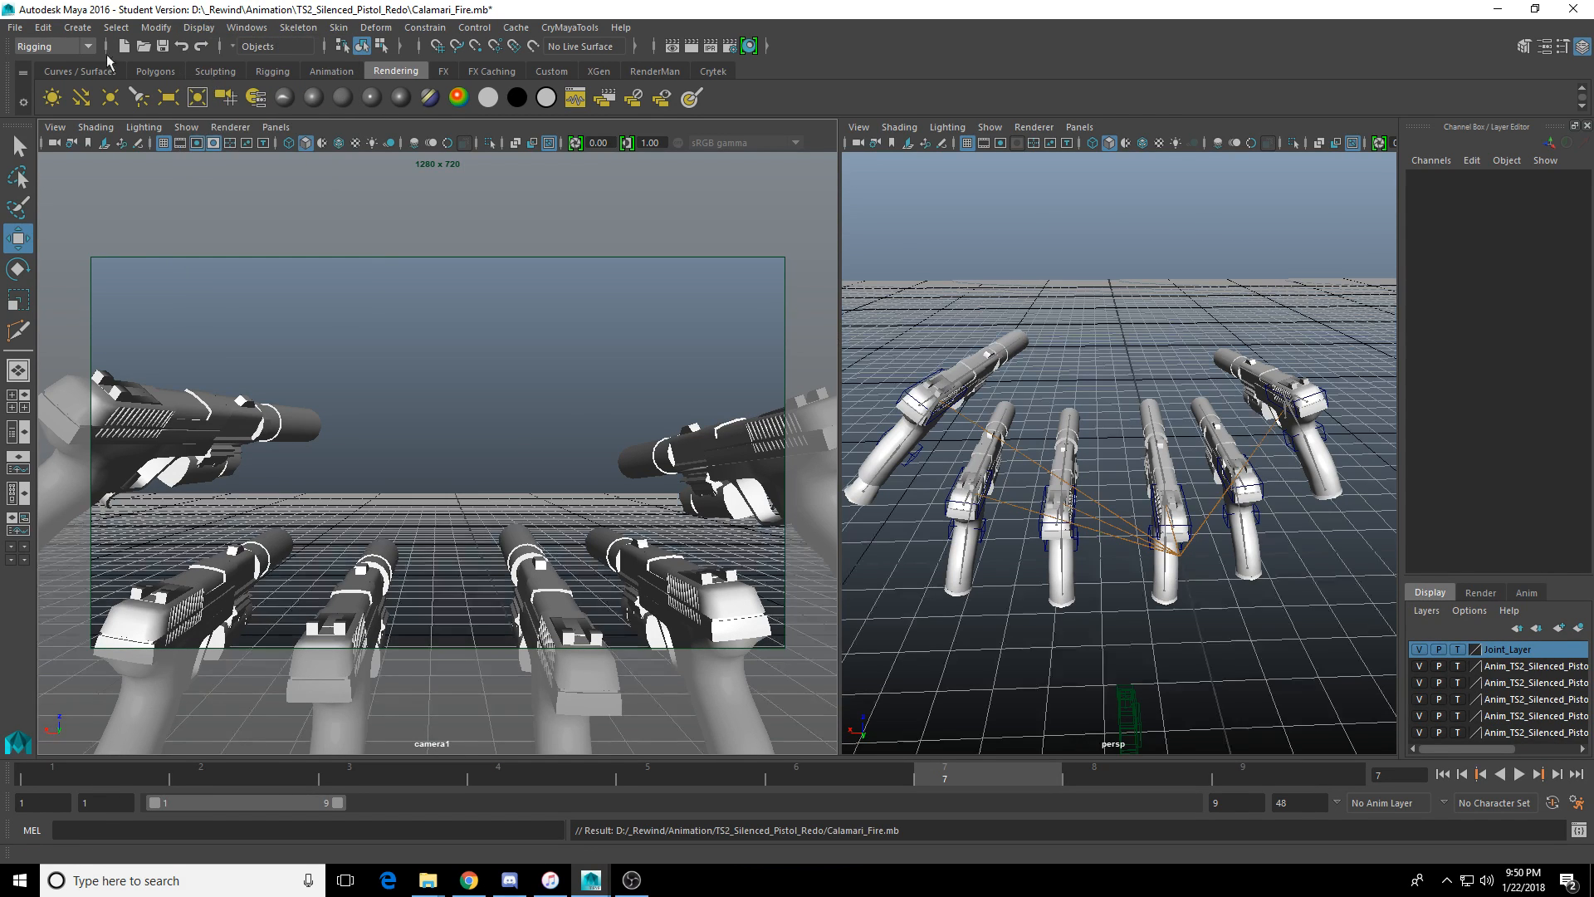
Save the scene as Calamari_Fire.mb in the TS2_Silenced_Pistol_Redo folder, replacing the existing file.
click(15, 26)
click(66, 111)
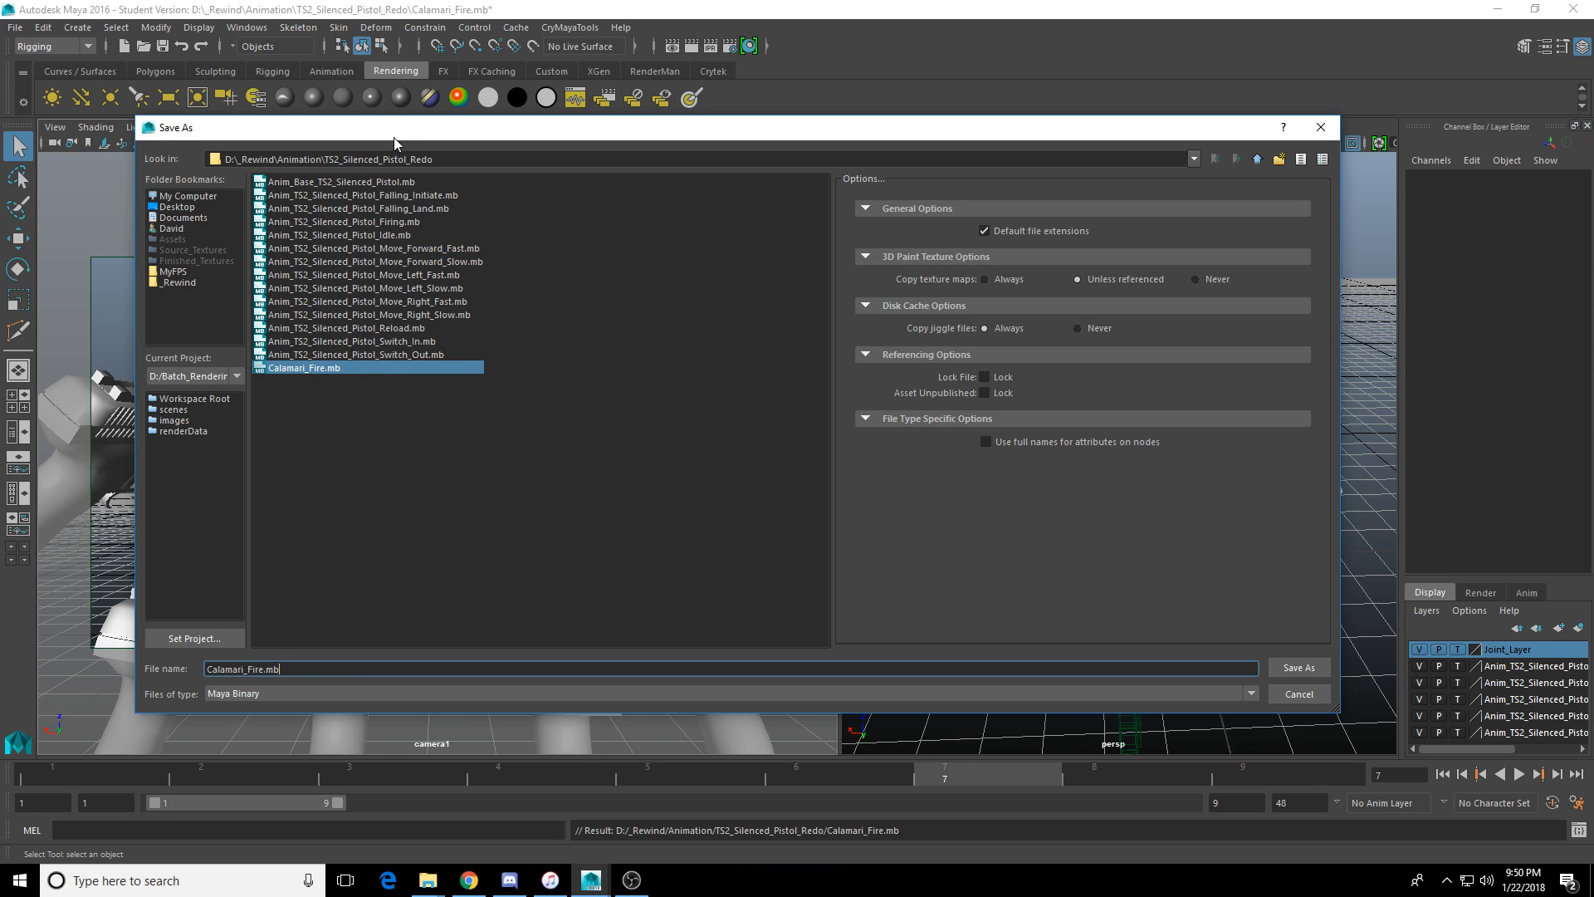
drag(394, 137, 385, 136)
double_click(306, 369)
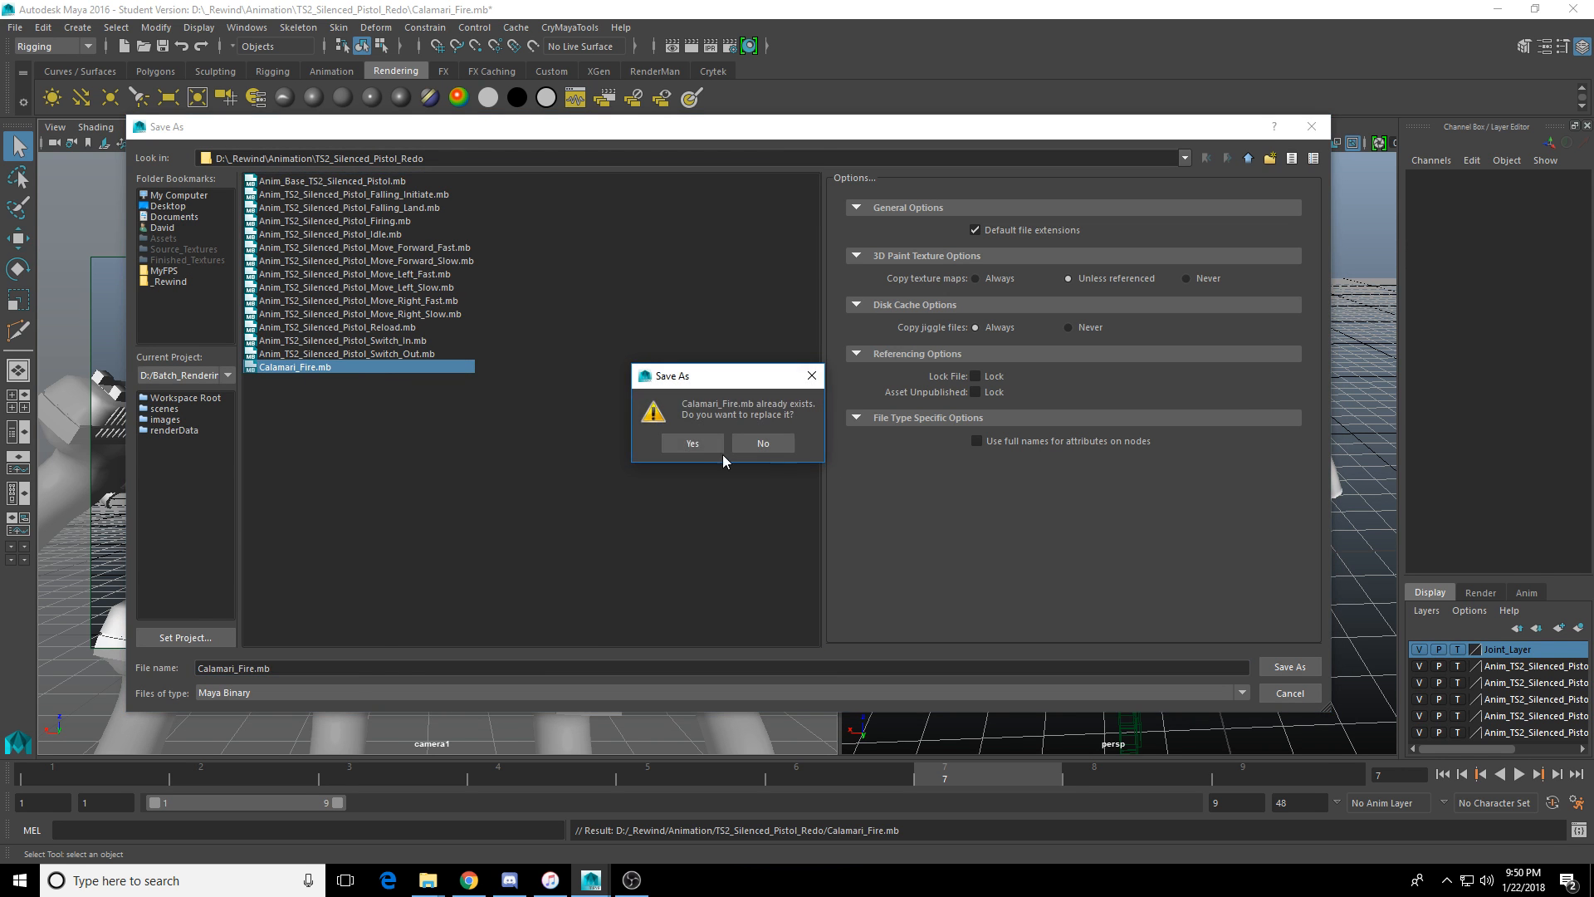
click(721, 454)
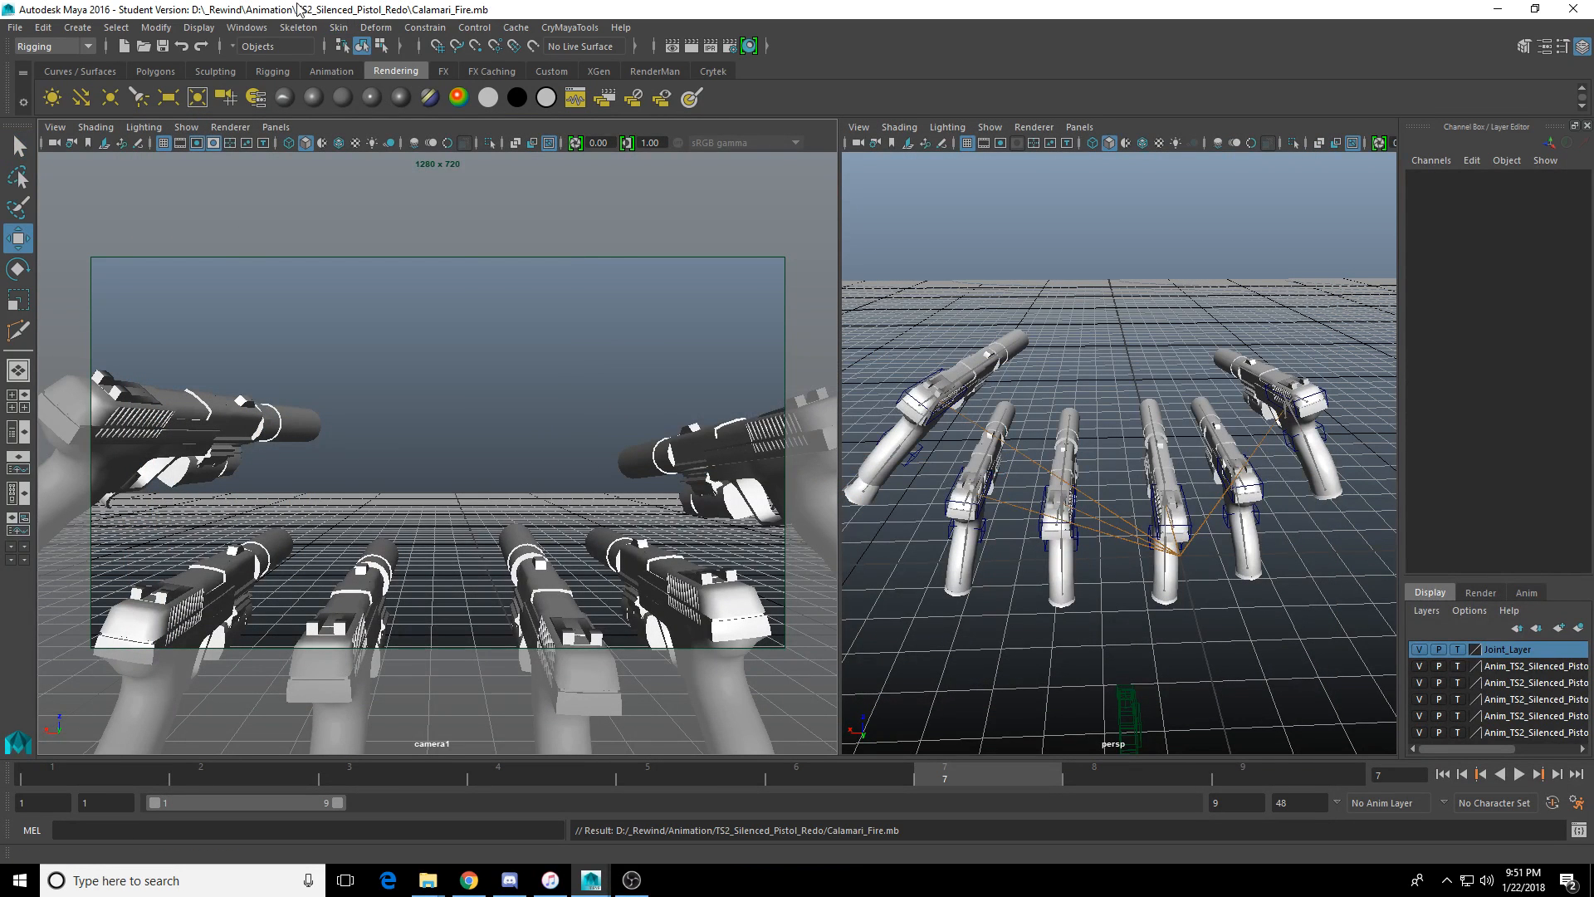
click(247, 27)
mouse_move(385, 327)
click(447, 281)
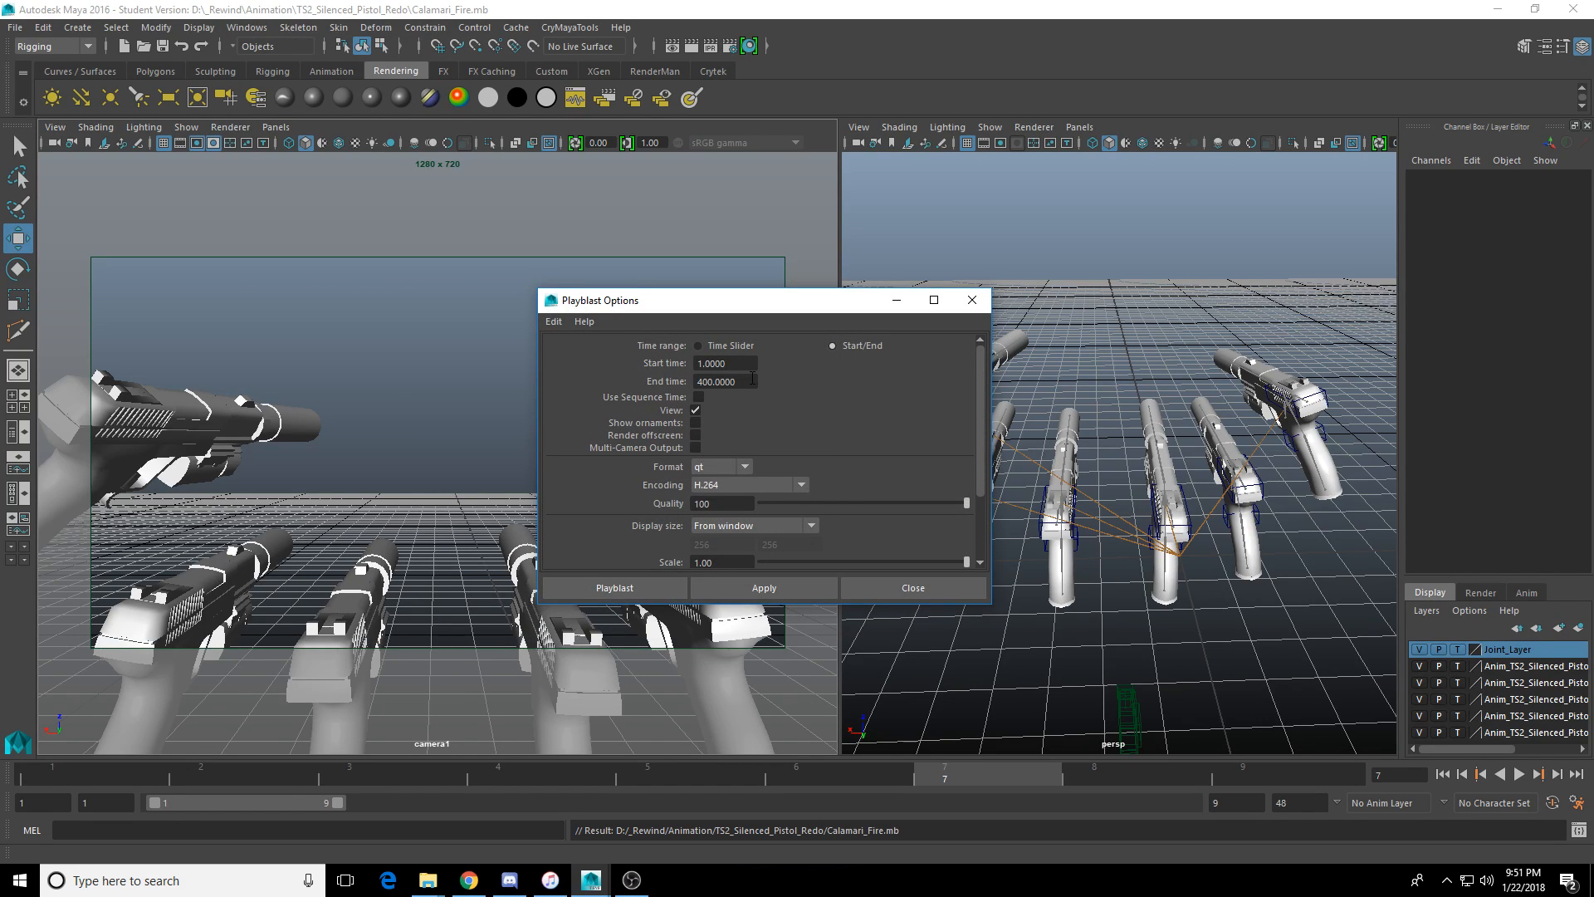
double_click(716, 381)
text(9)
click(972, 300)
Check the animation's playback and extend the playback range to end at frame 10.
key(alt+v)
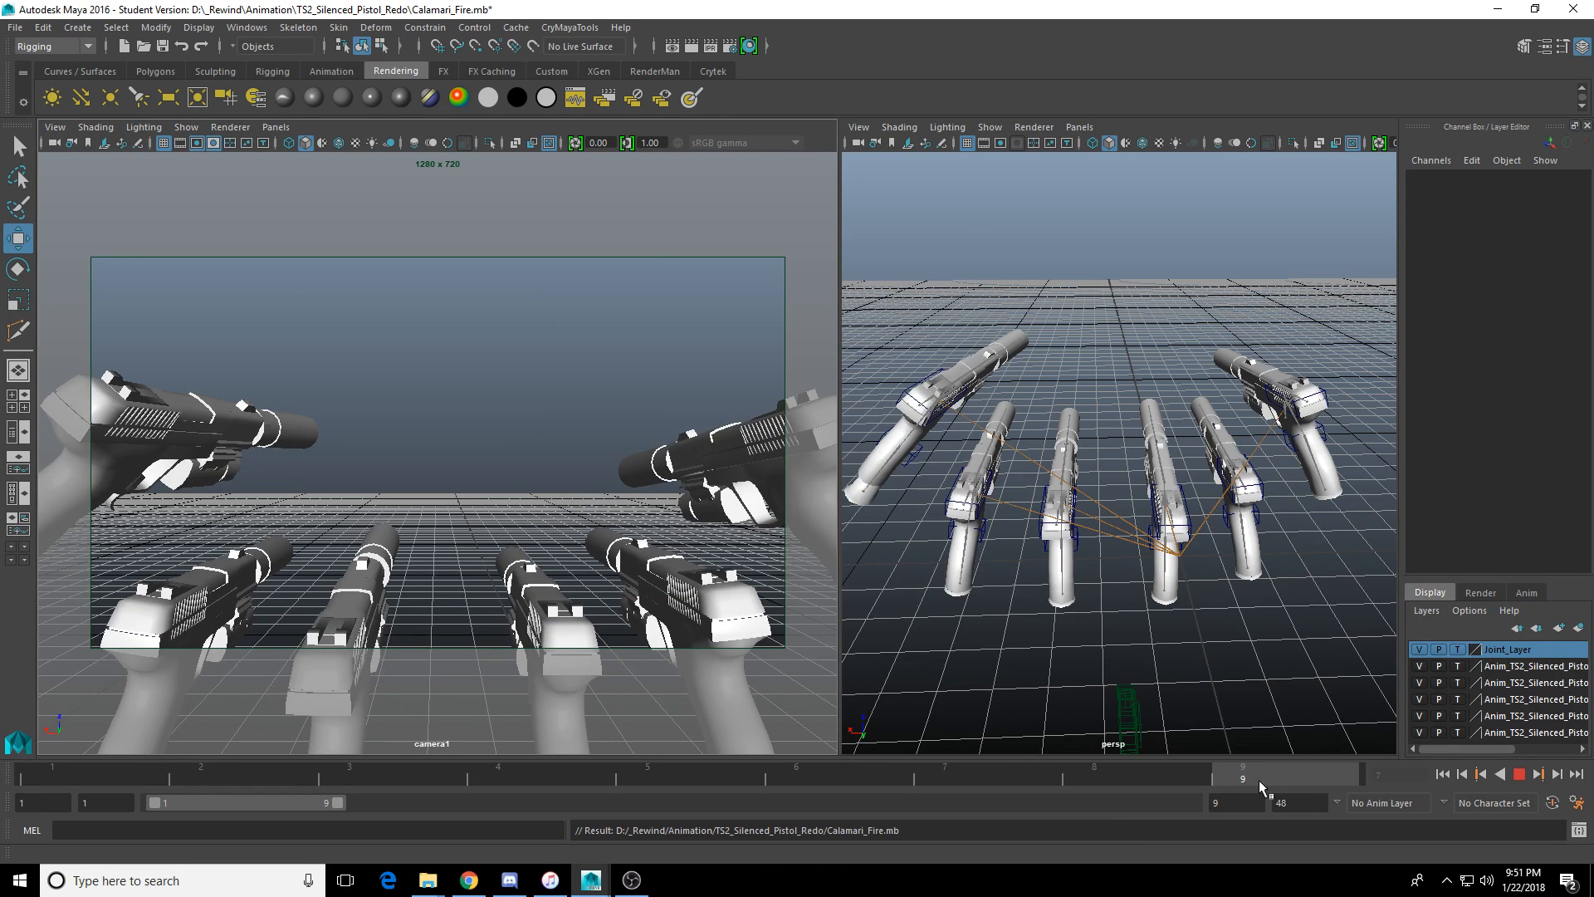
click(1282, 780)
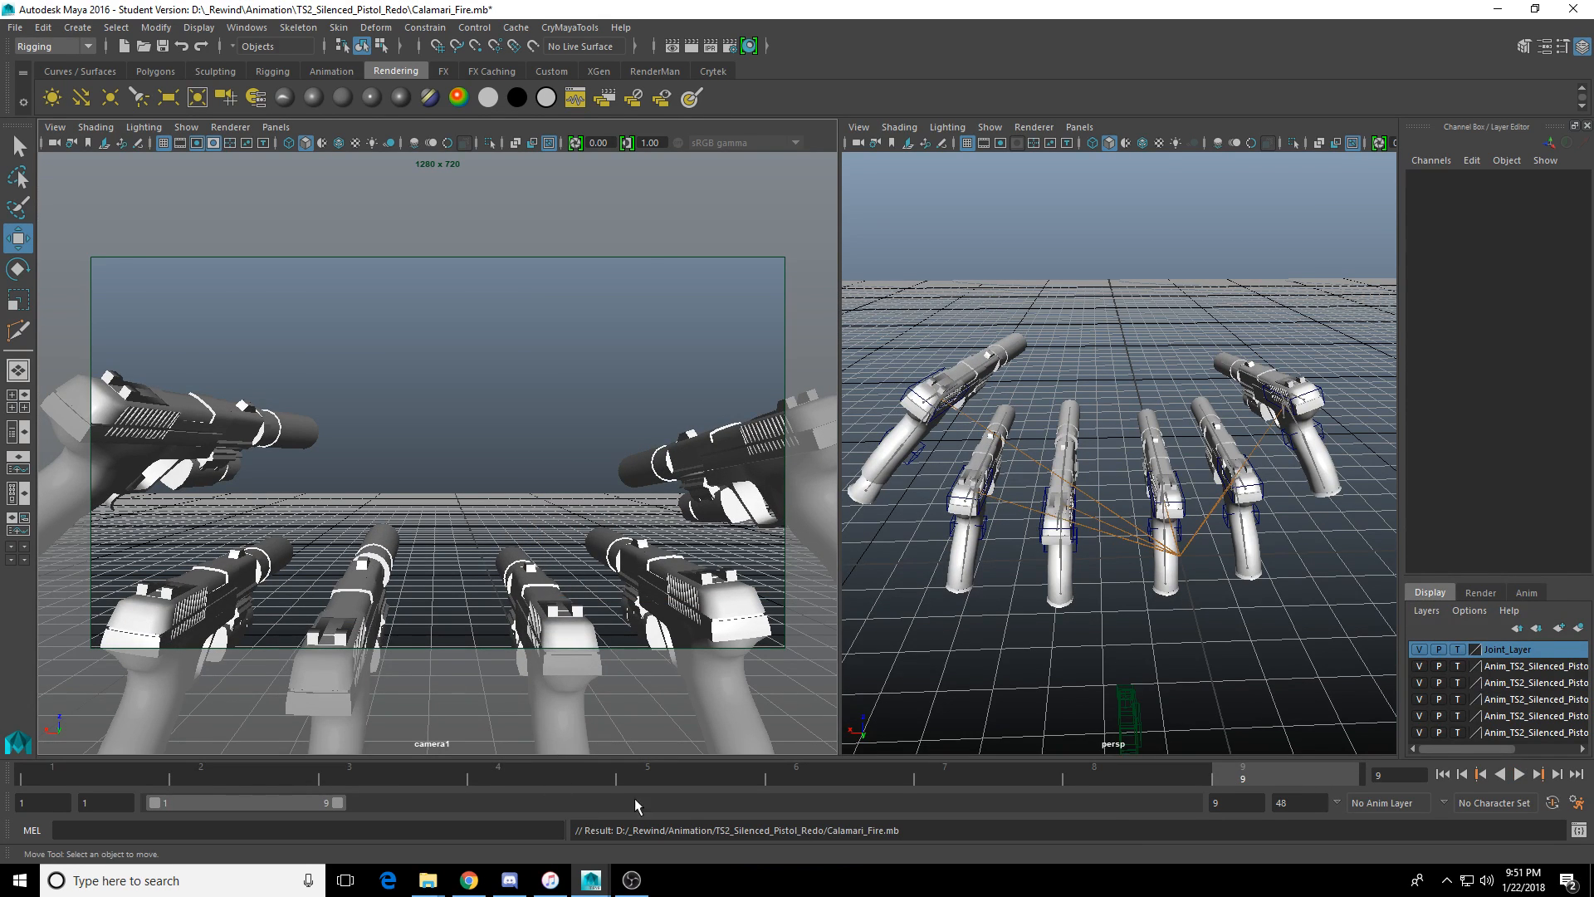
drag(356, 804, 363, 803)
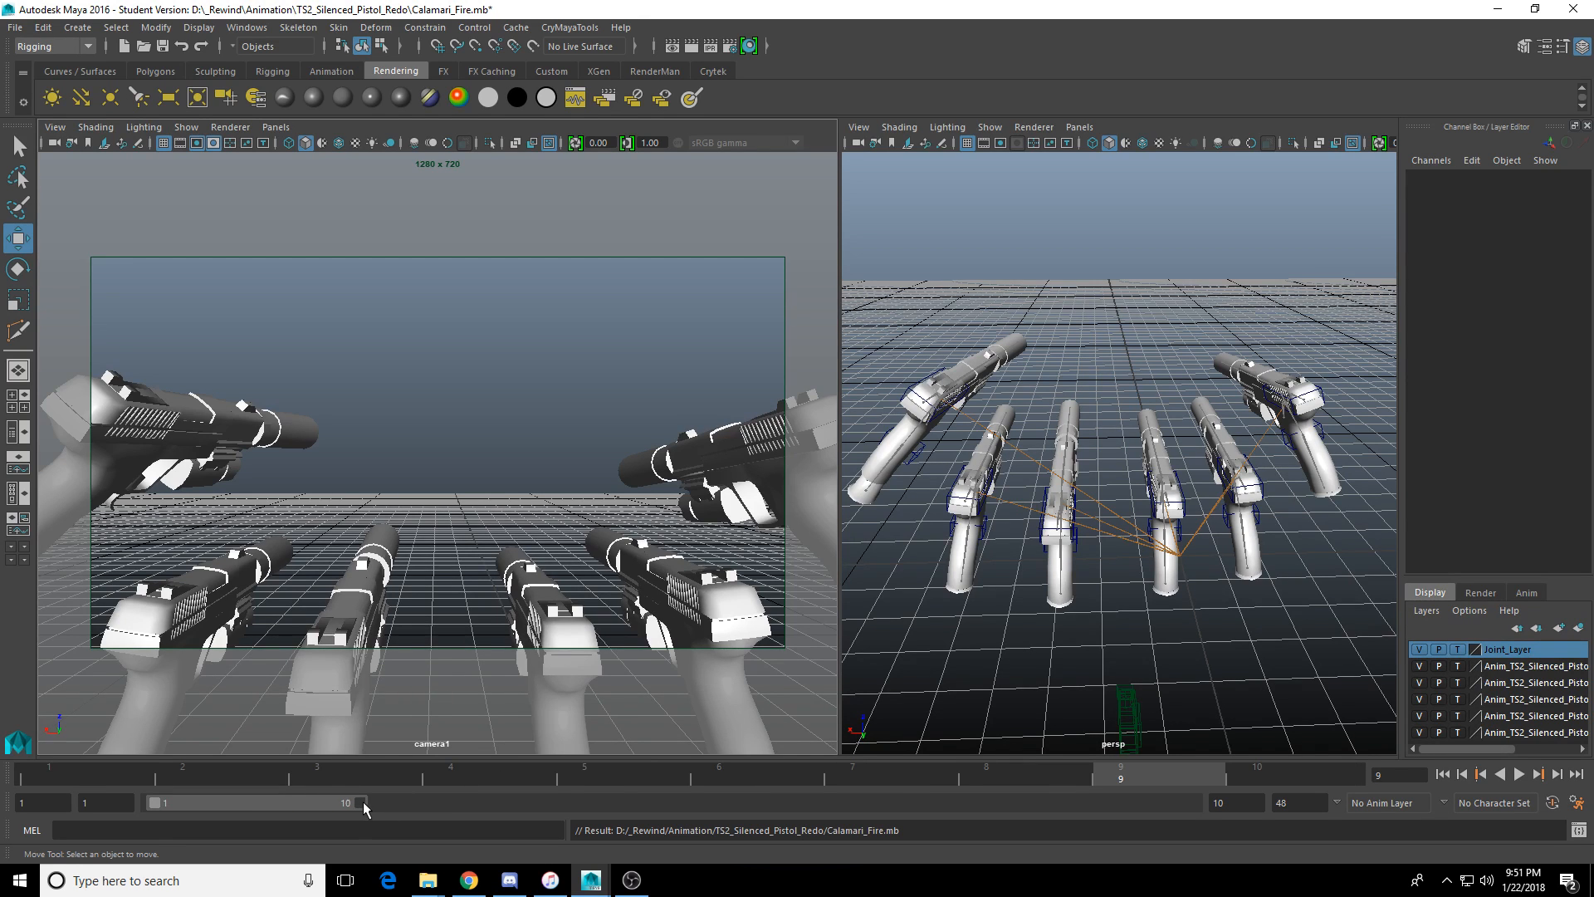
drag(1182, 770, 1254, 774)
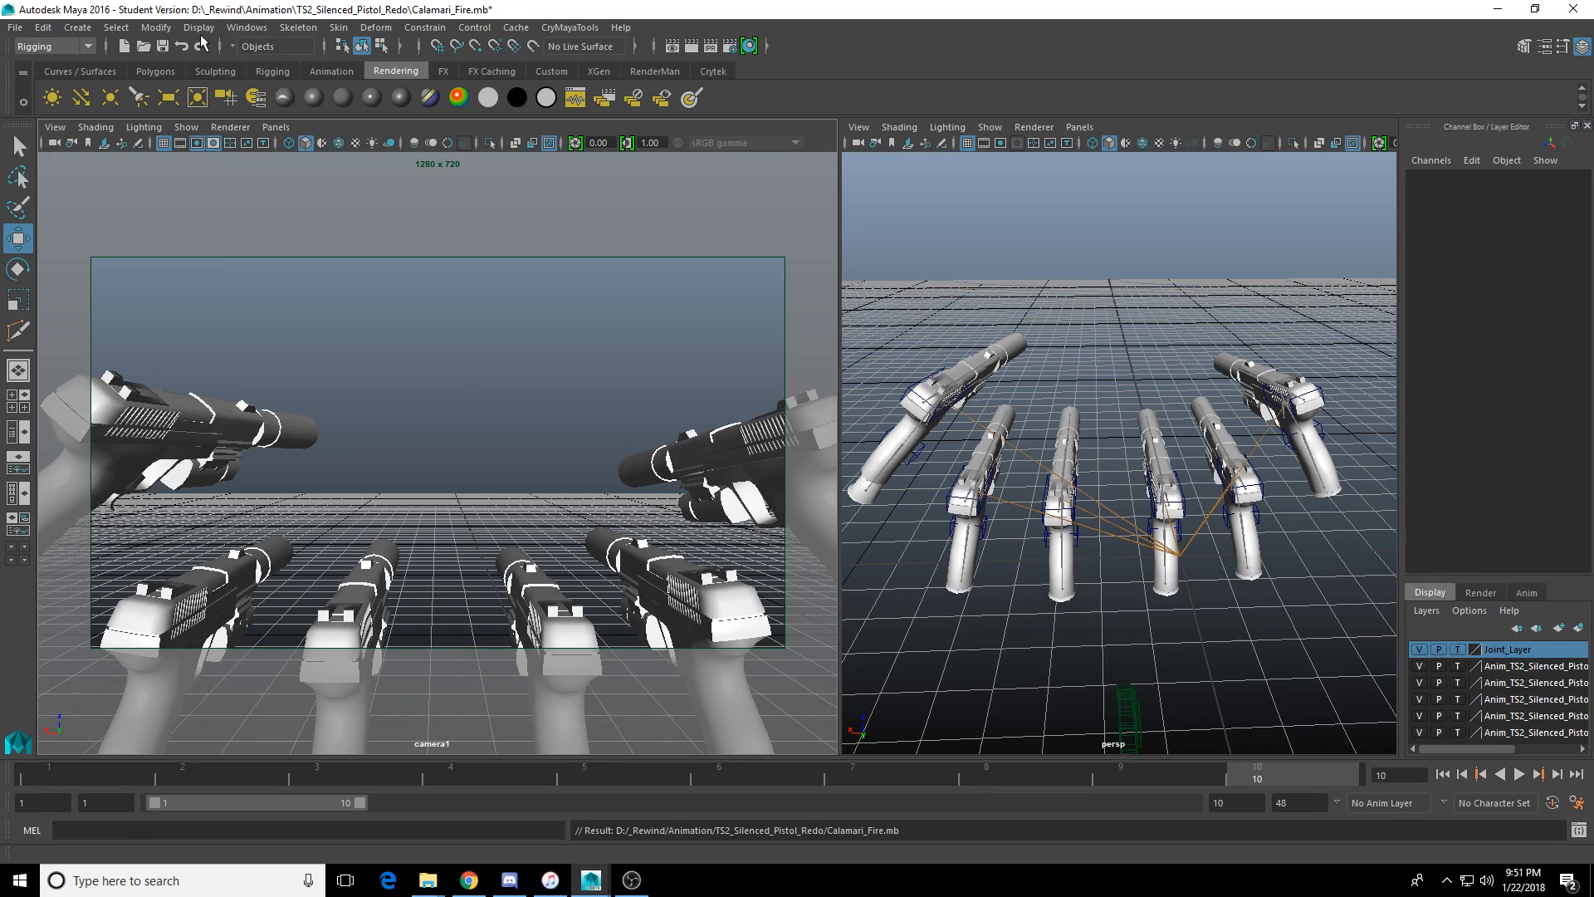
Set the playblast end time to 10 in the playblast options.
click(237, 29)
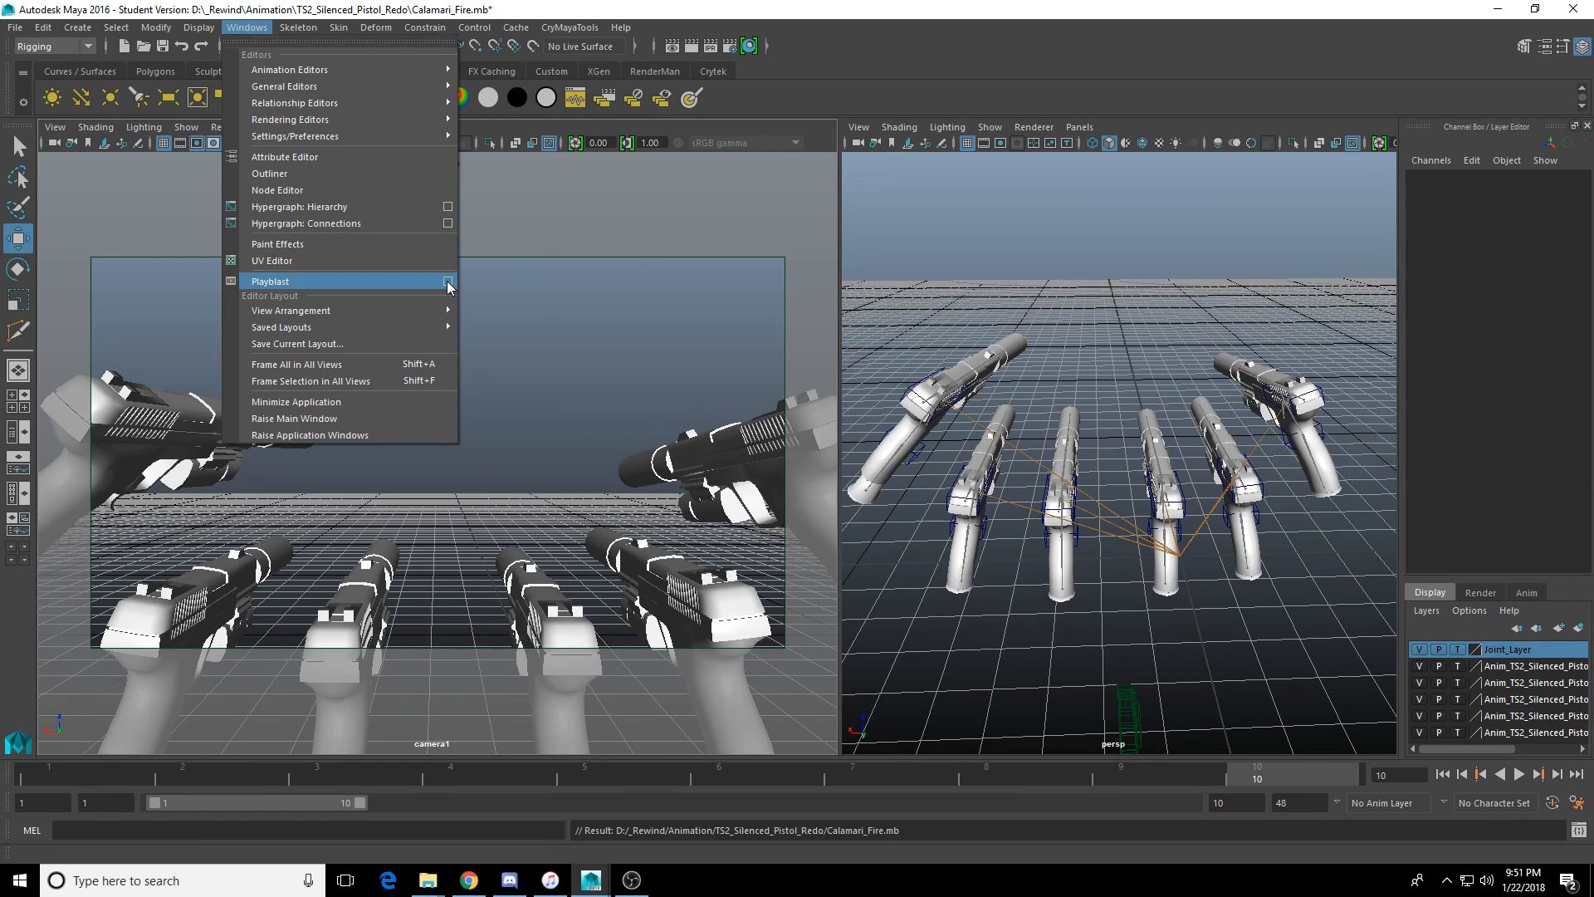
click(447, 281)
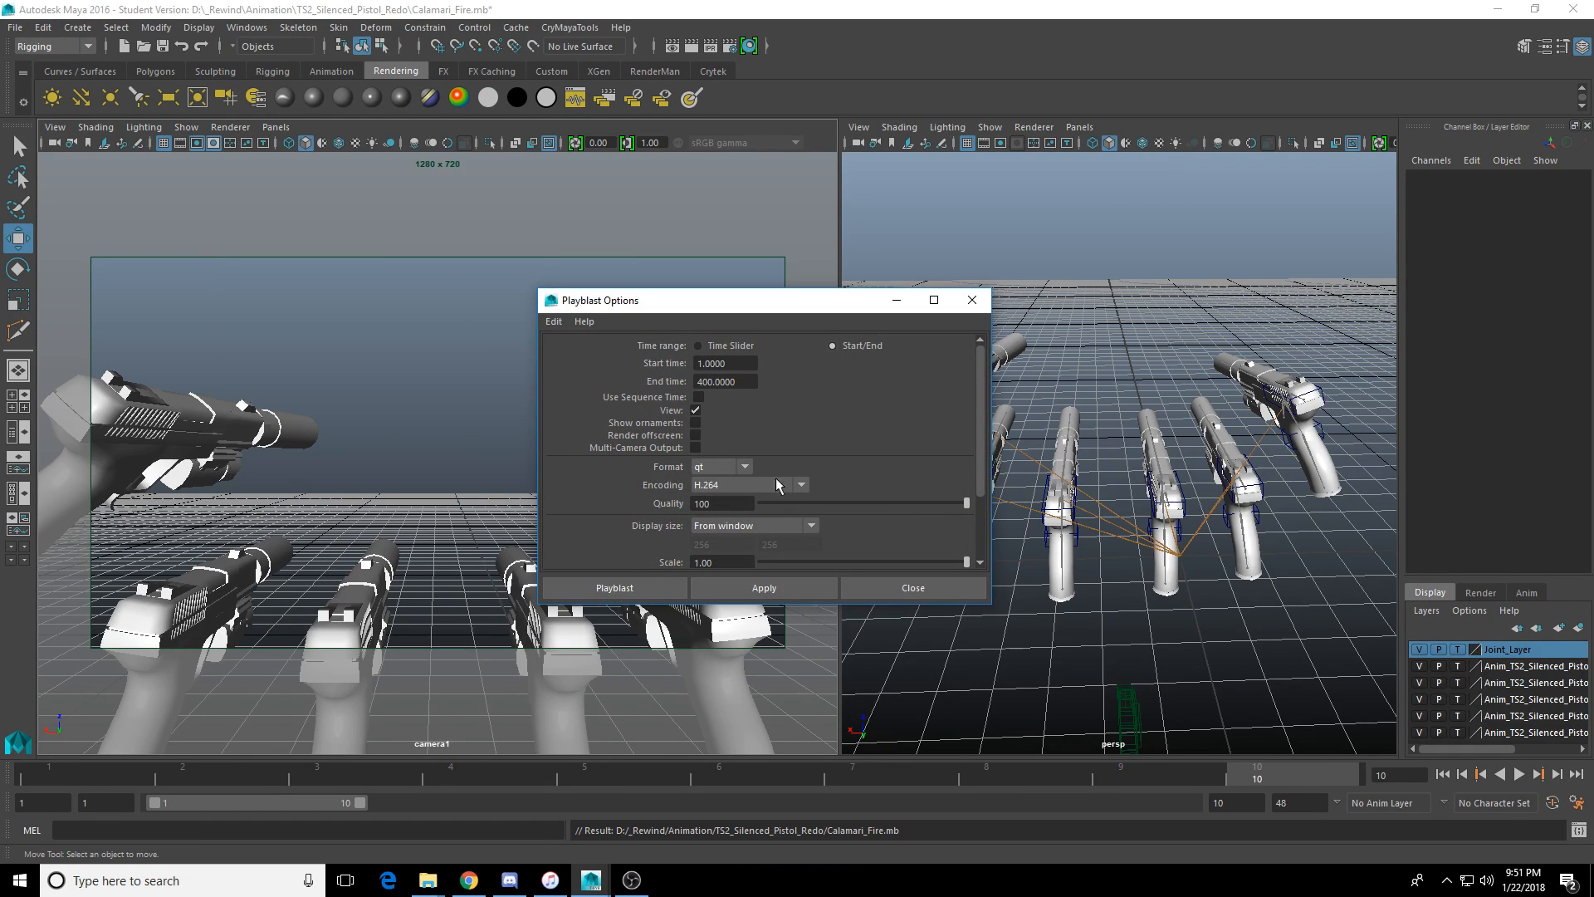
double_click(747, 379)
text(10)
scroll(874, 440, down, 5)
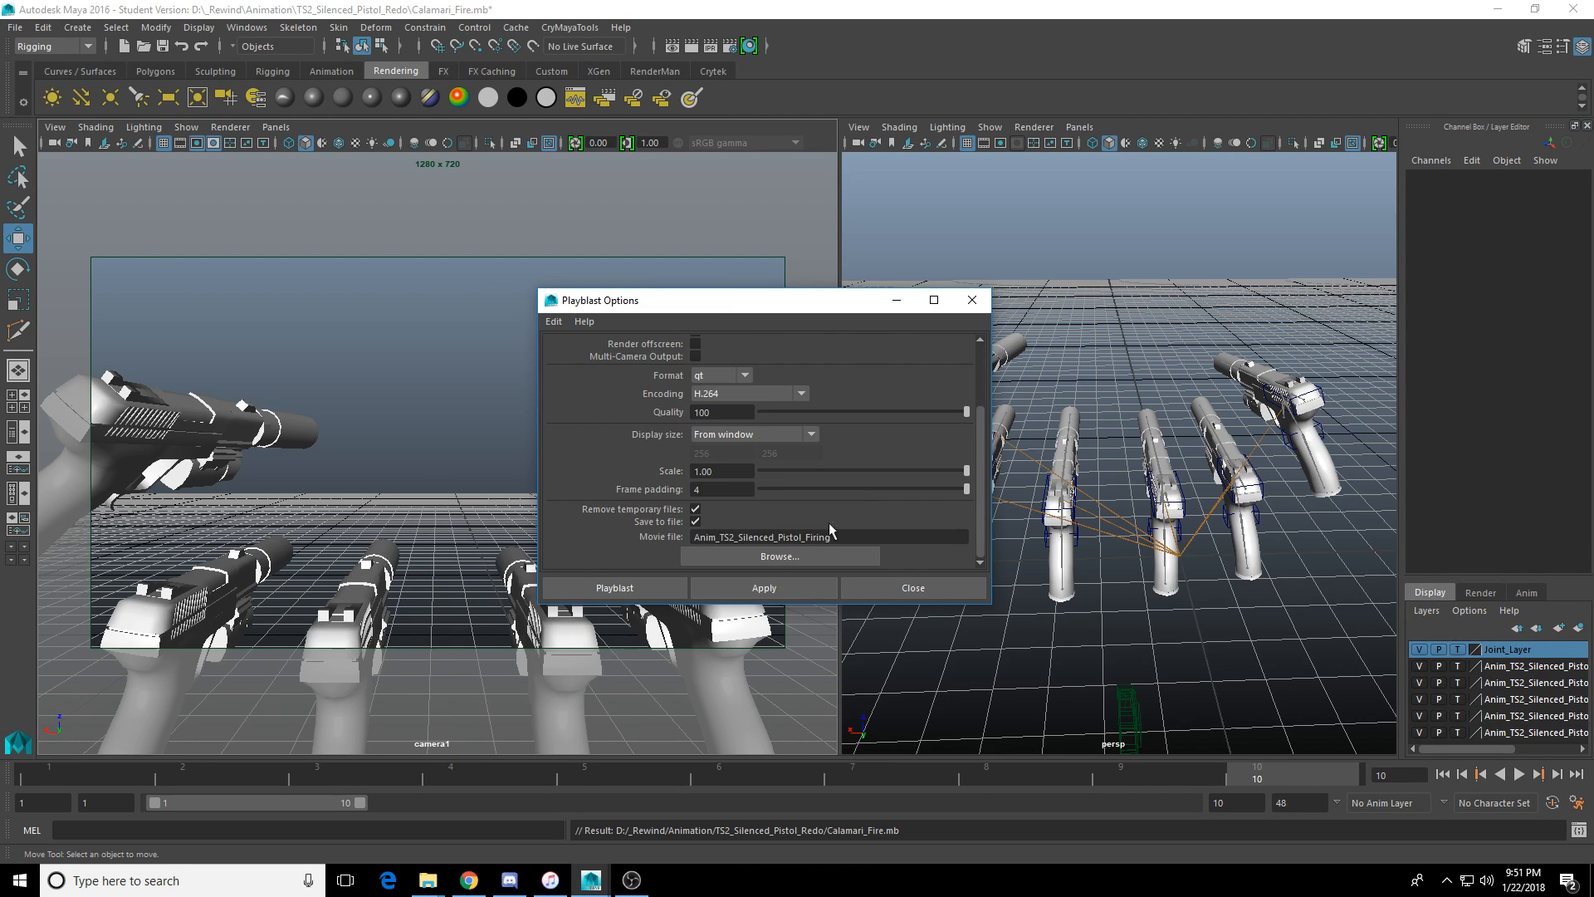
Set the playblast movie file to YEESSSSSSS on the Desktop.
click(825, 551)
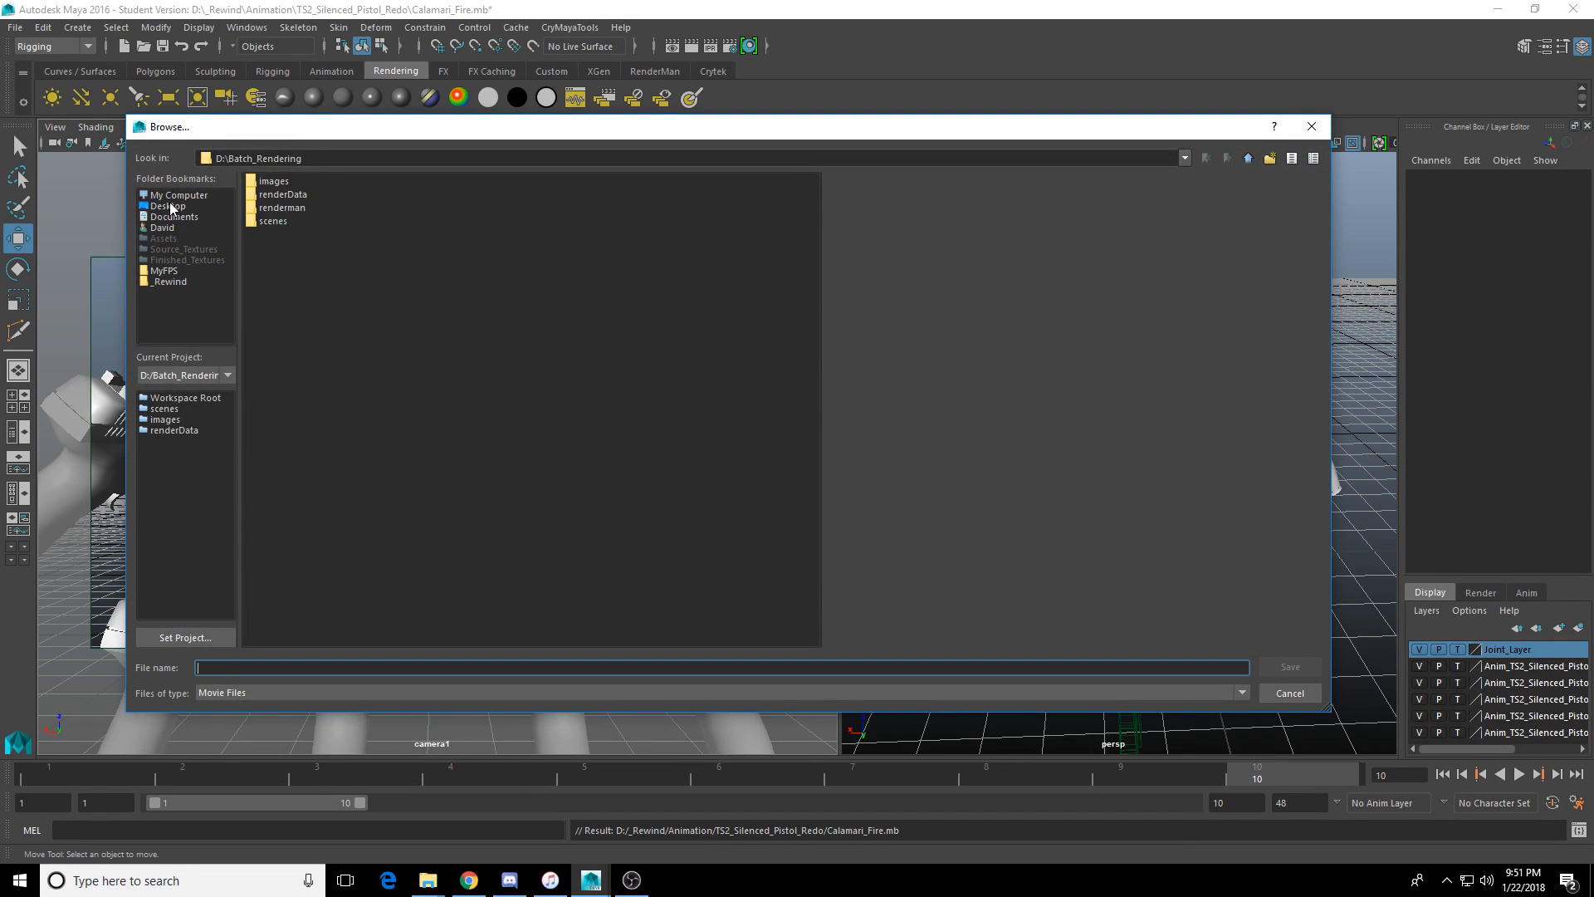
click(170, 204)
text(YEESSSSSSS)
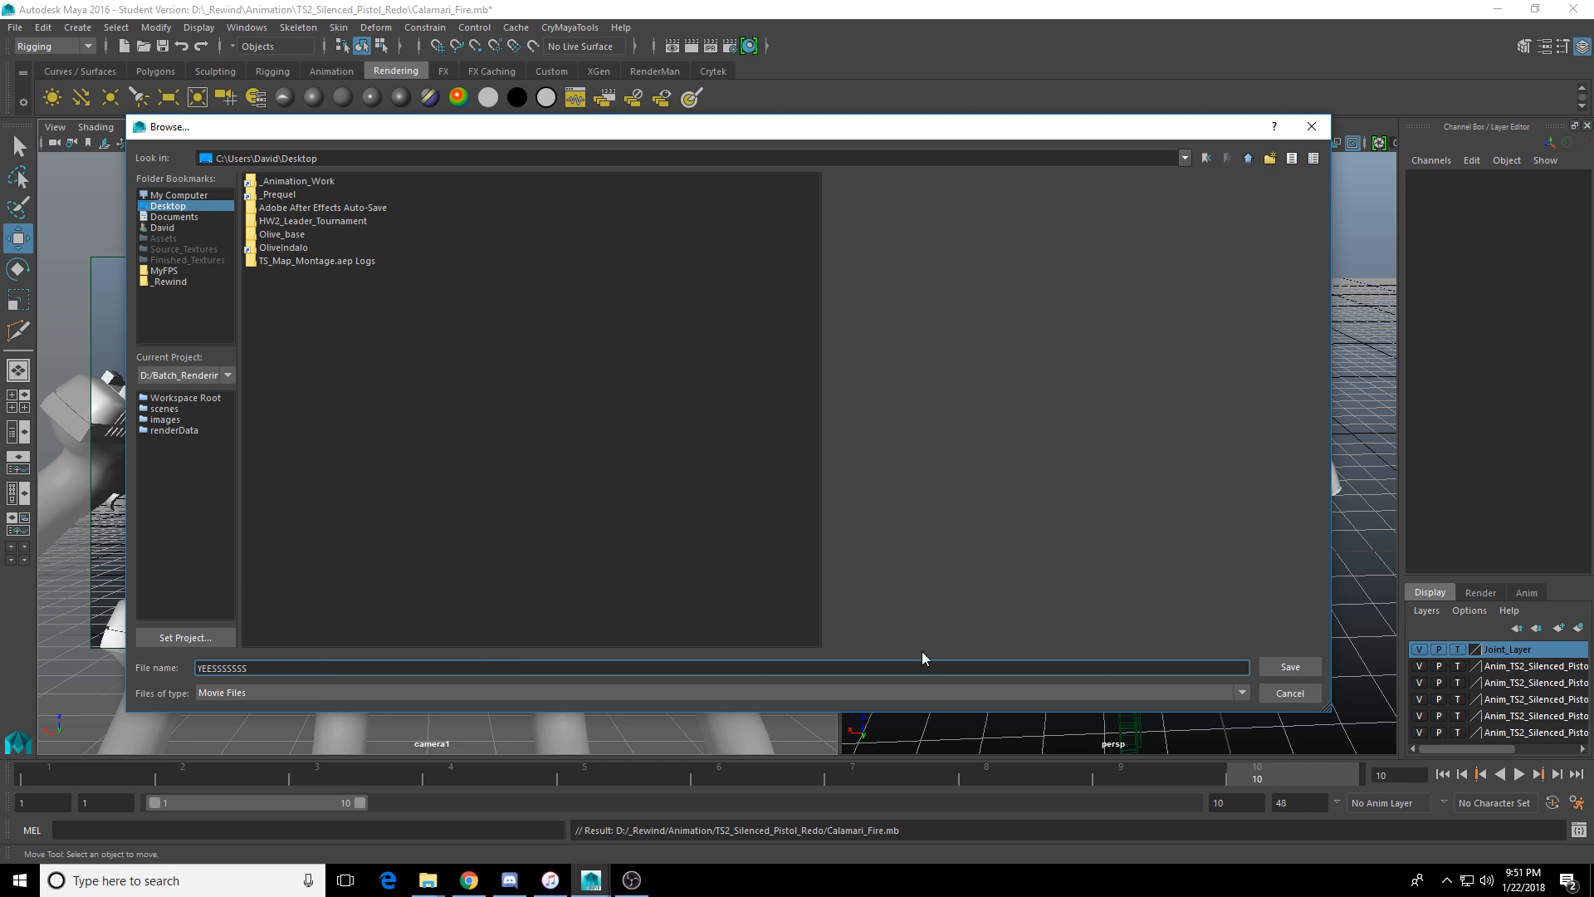
click(1306, 669)
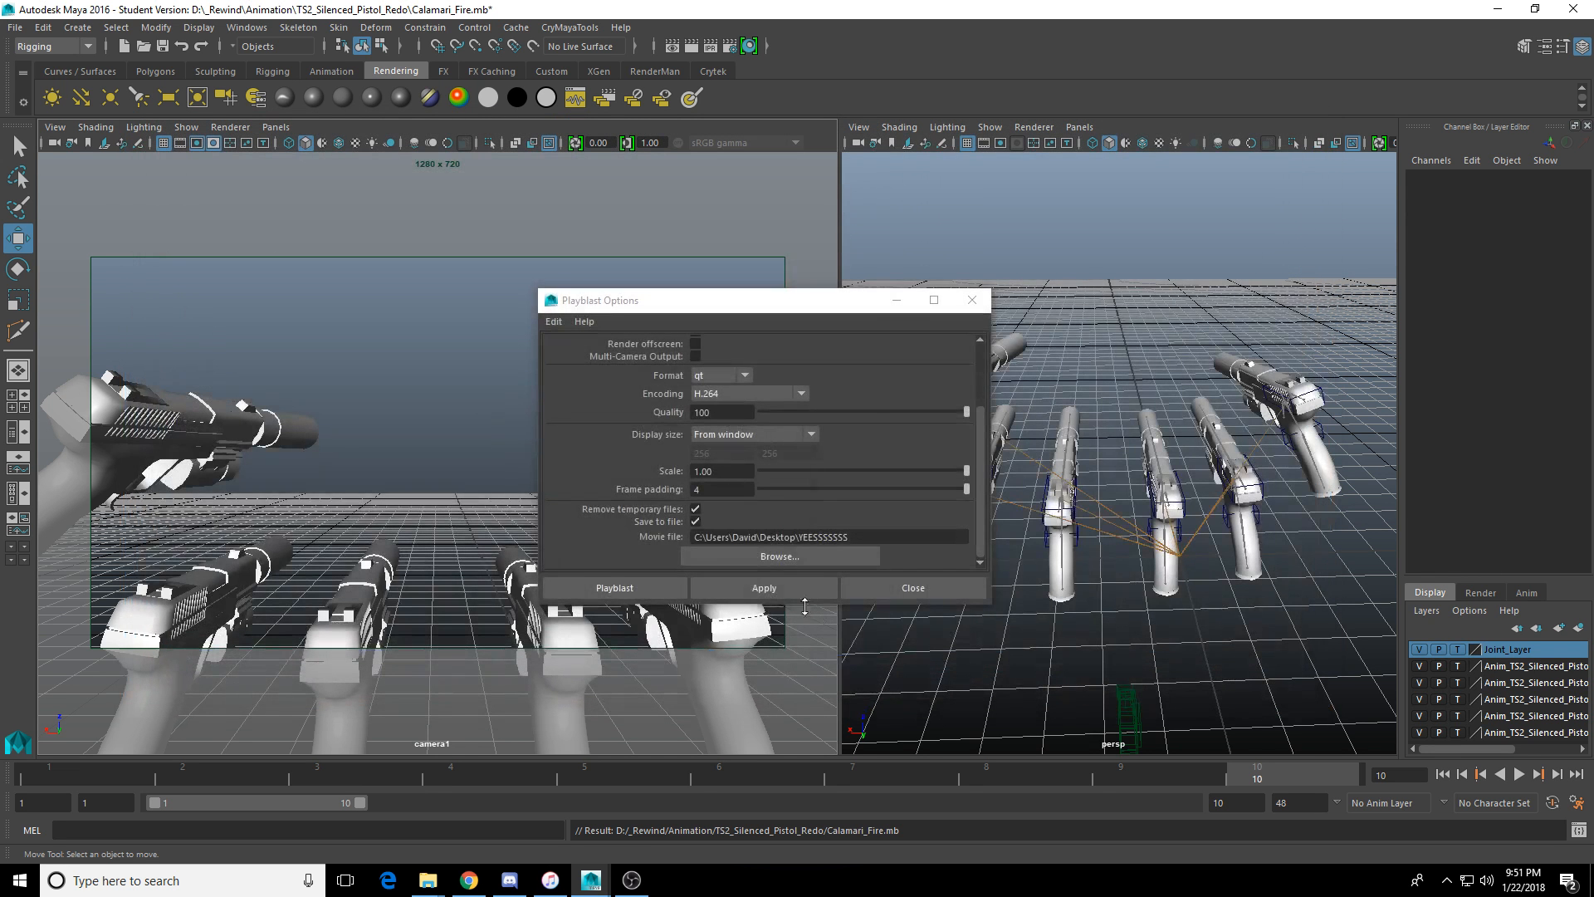
Maximize the camera1 view and run the playblast with the options window moved out of the way.
drag(863, 300, 1067, 302)
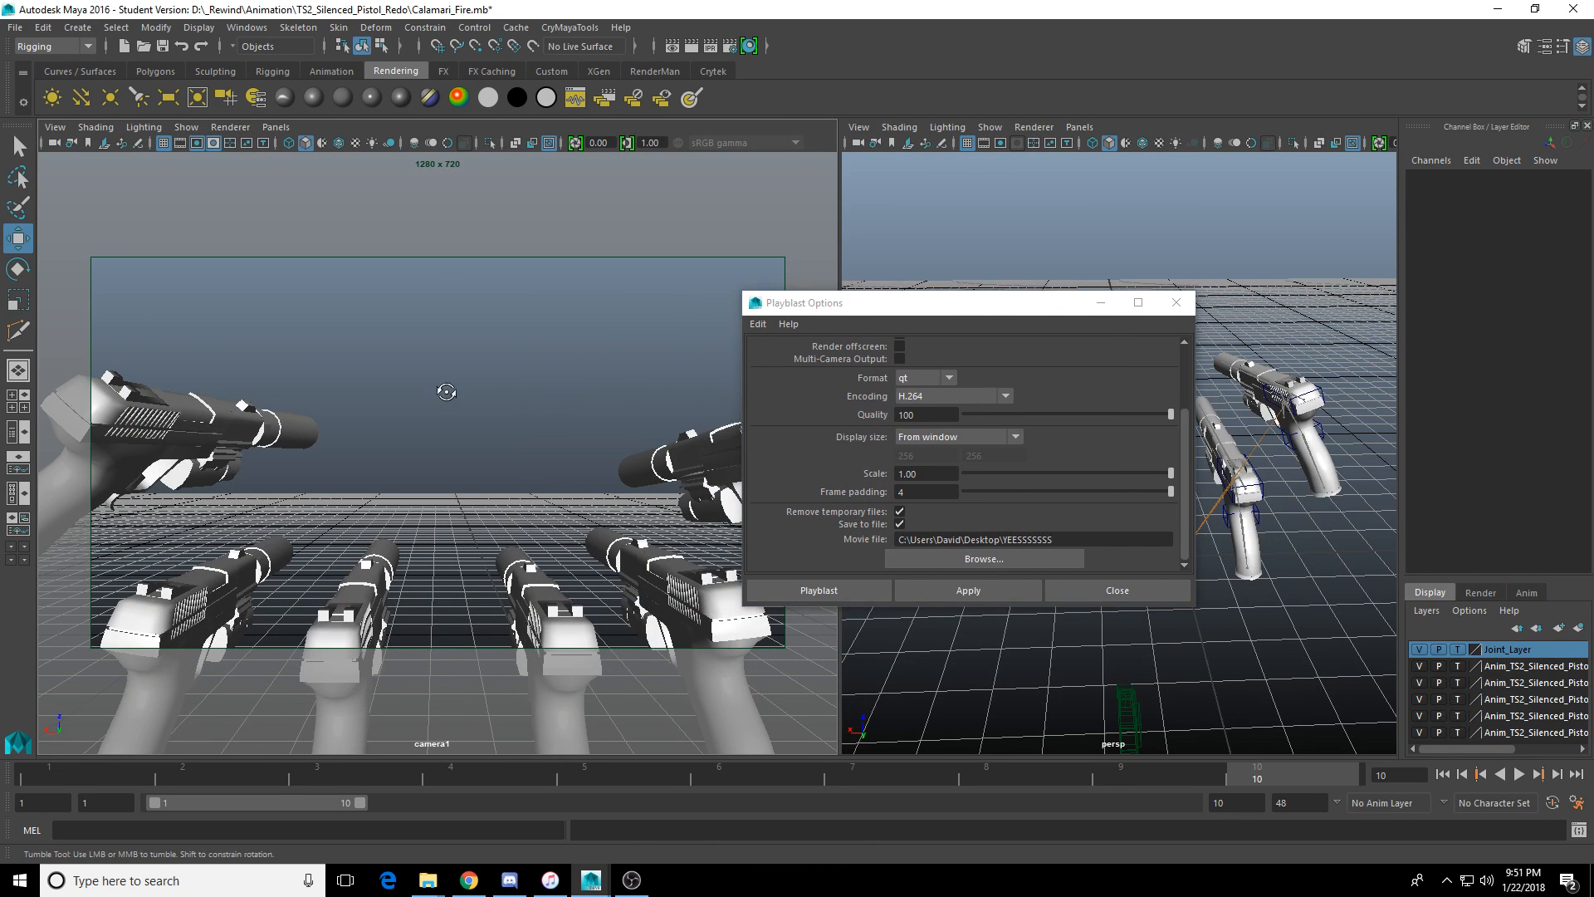
key(space)
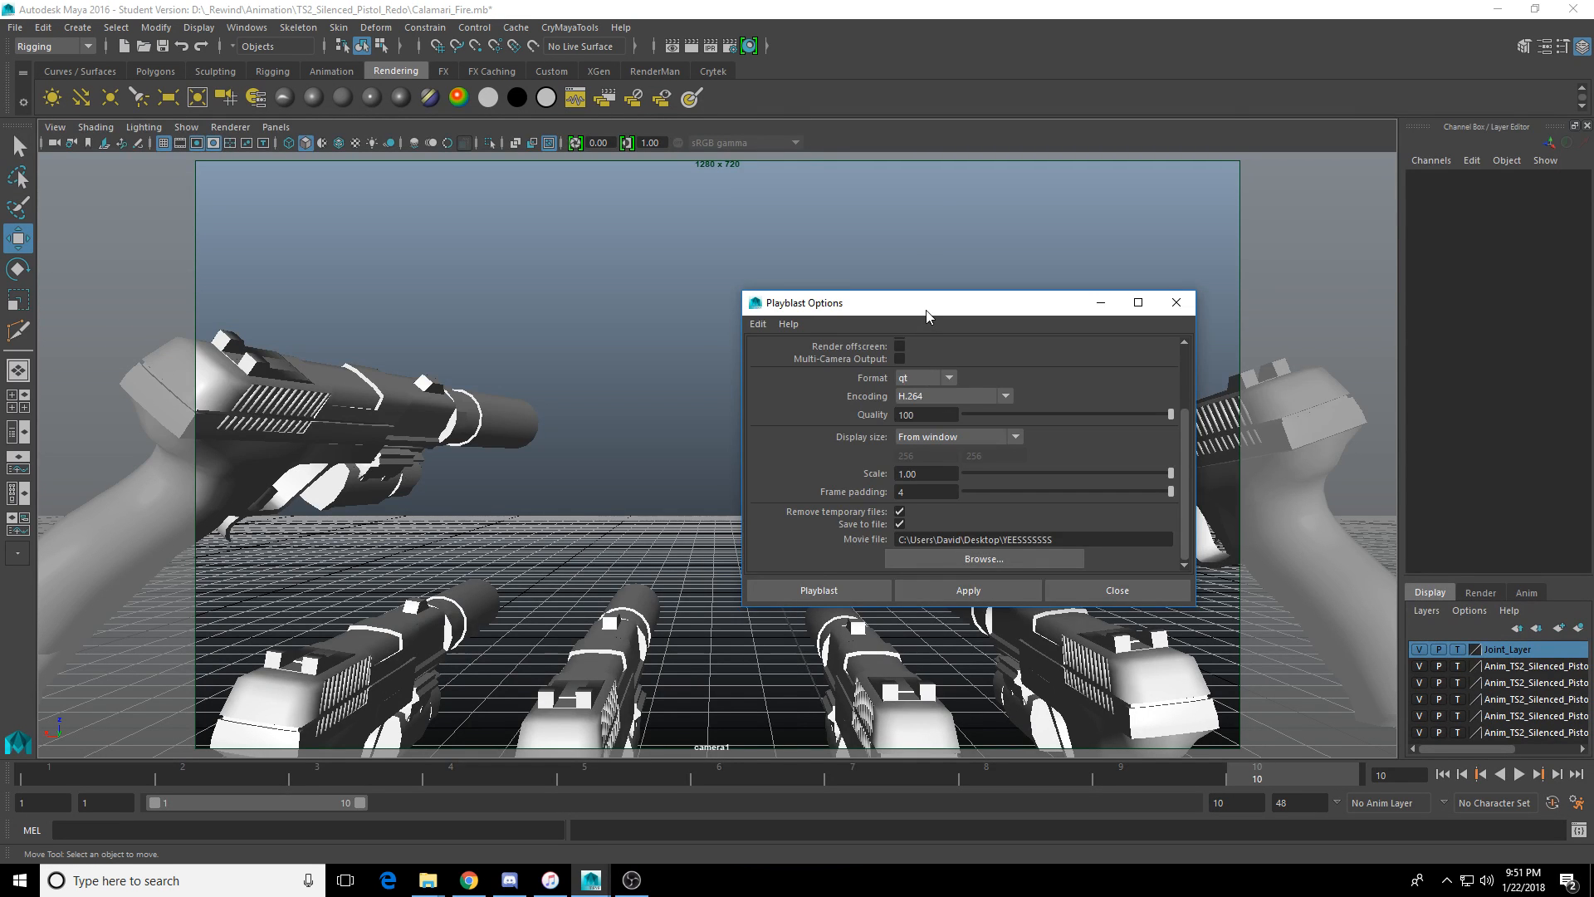
drag(924, 314, 1071, 190)
click(1117, 473)
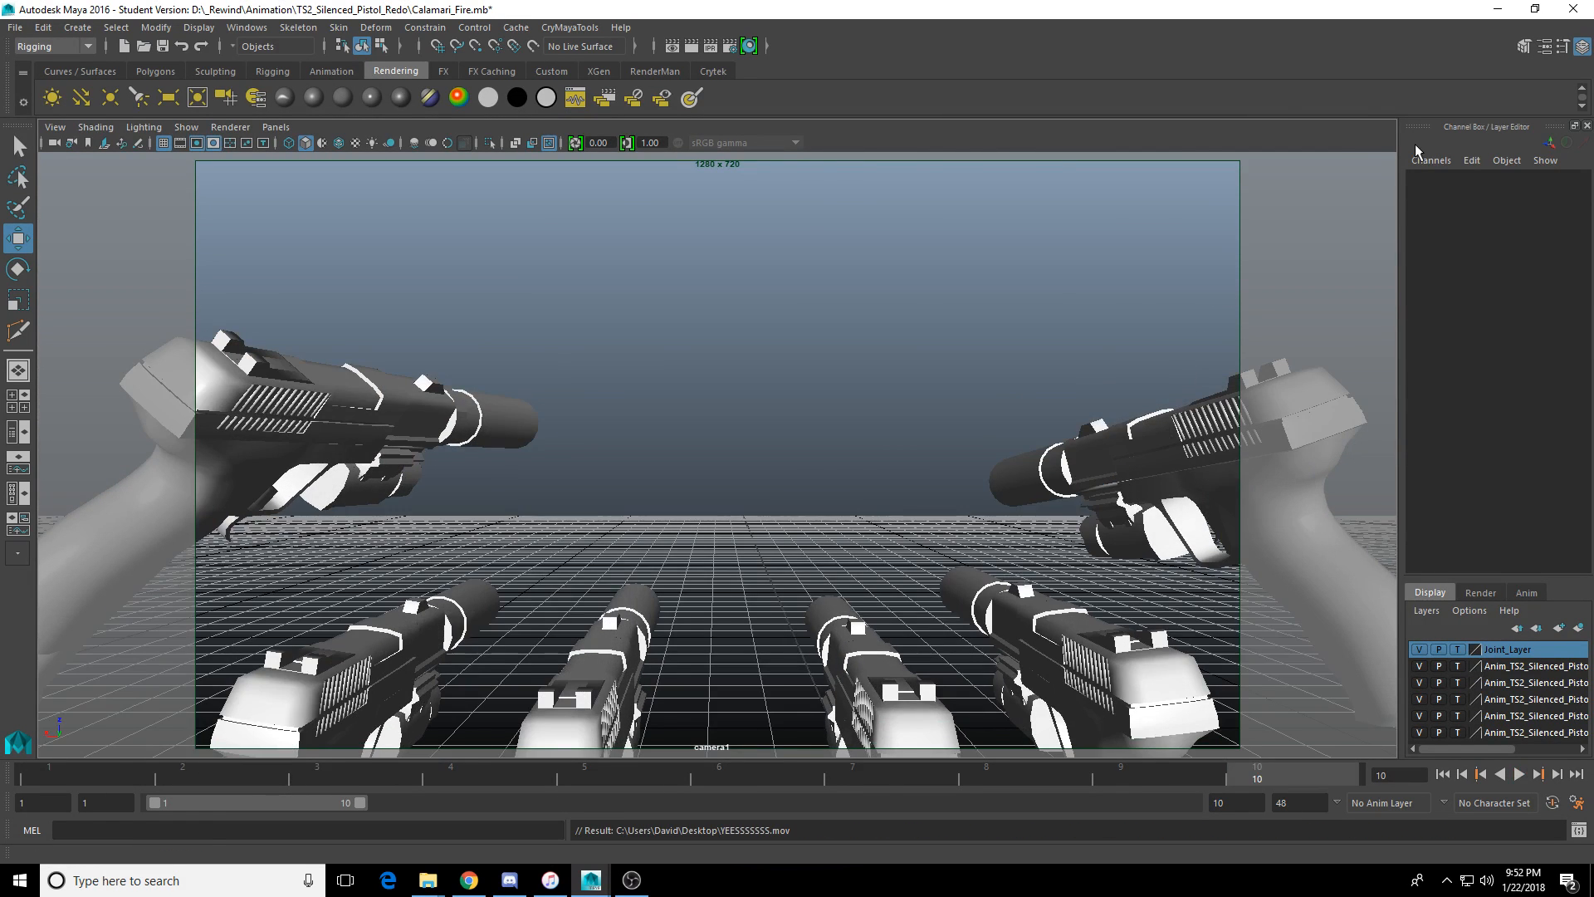
Watch the finished YEESSSSSSS playblast in the movie player and close the player.
click(1497, 9)
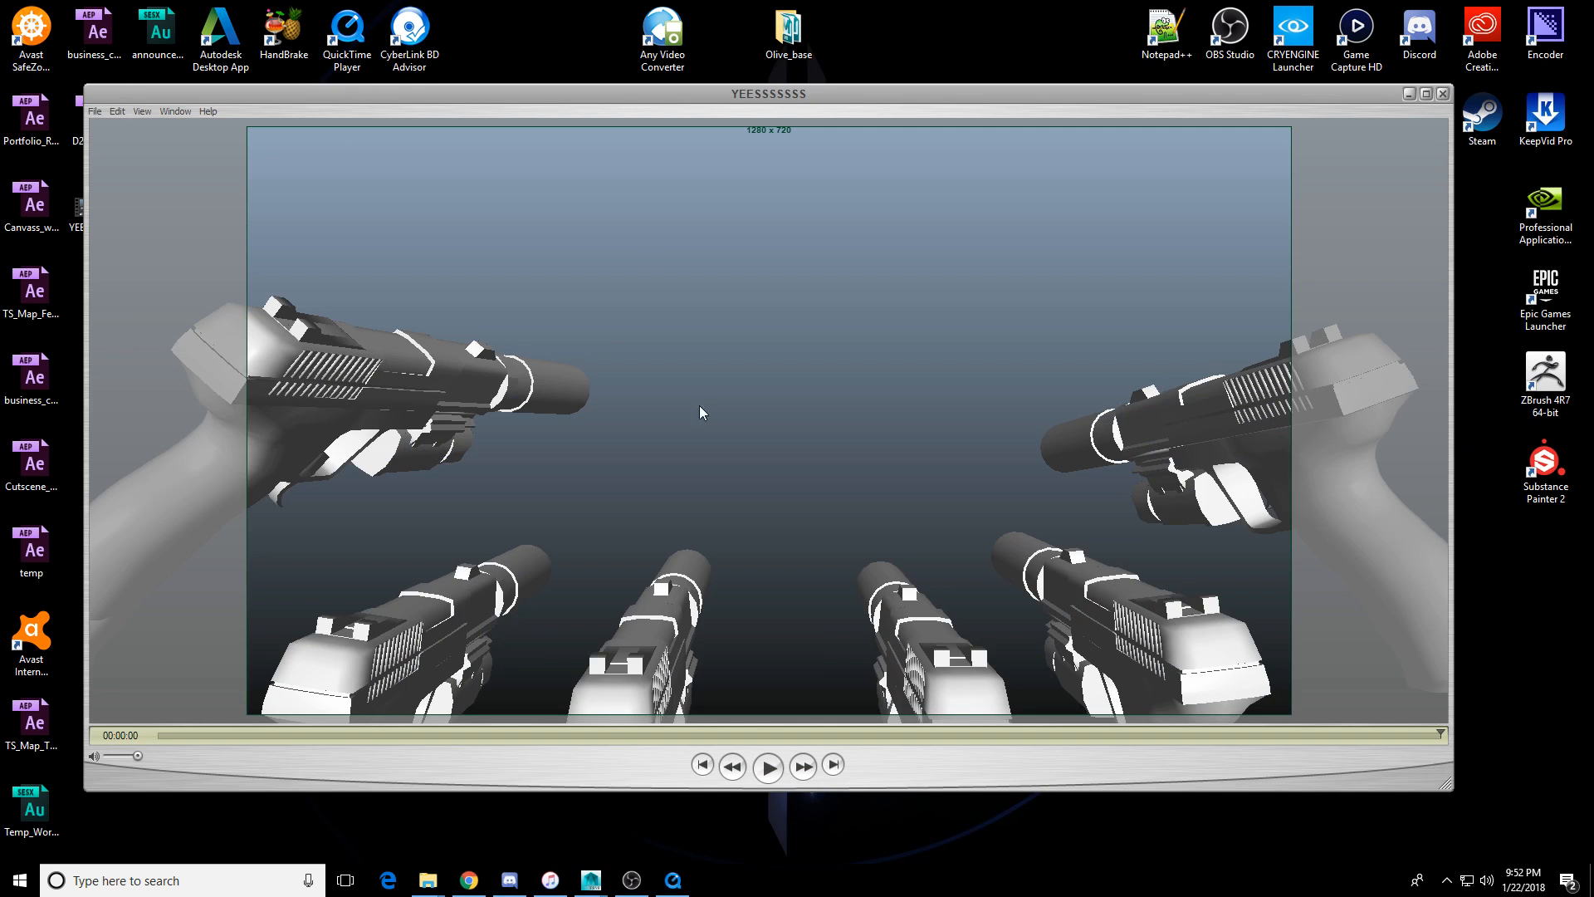
click(768, 768)
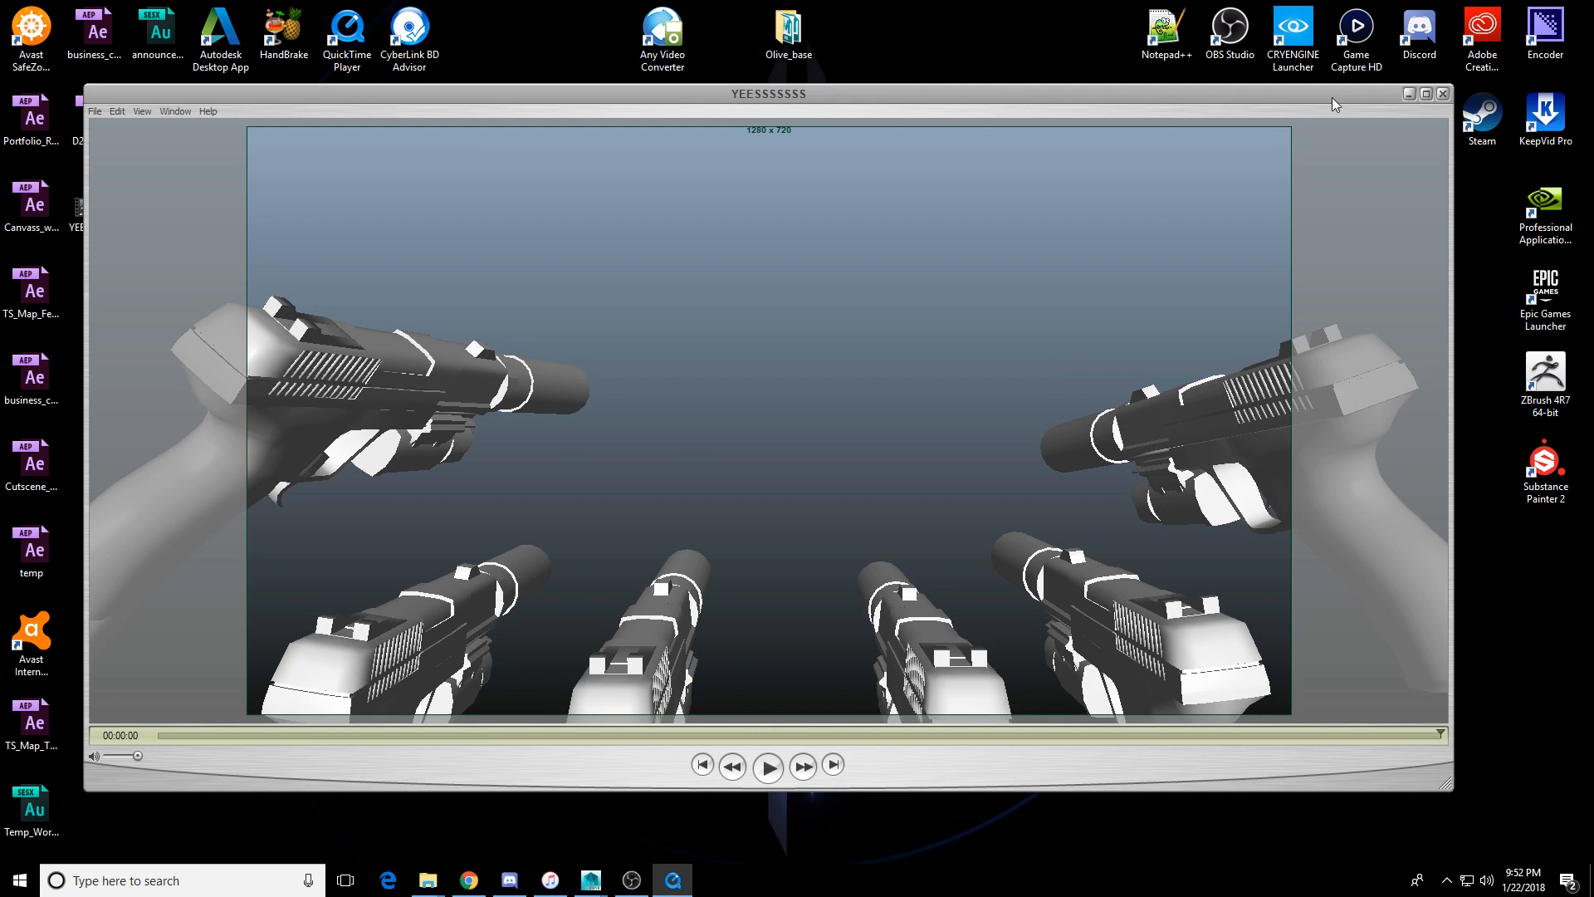
click(1442, 93)
Switch to Adobe After Effects CC 2015.3 by searching for it, and start a new project.
click(230, 880)
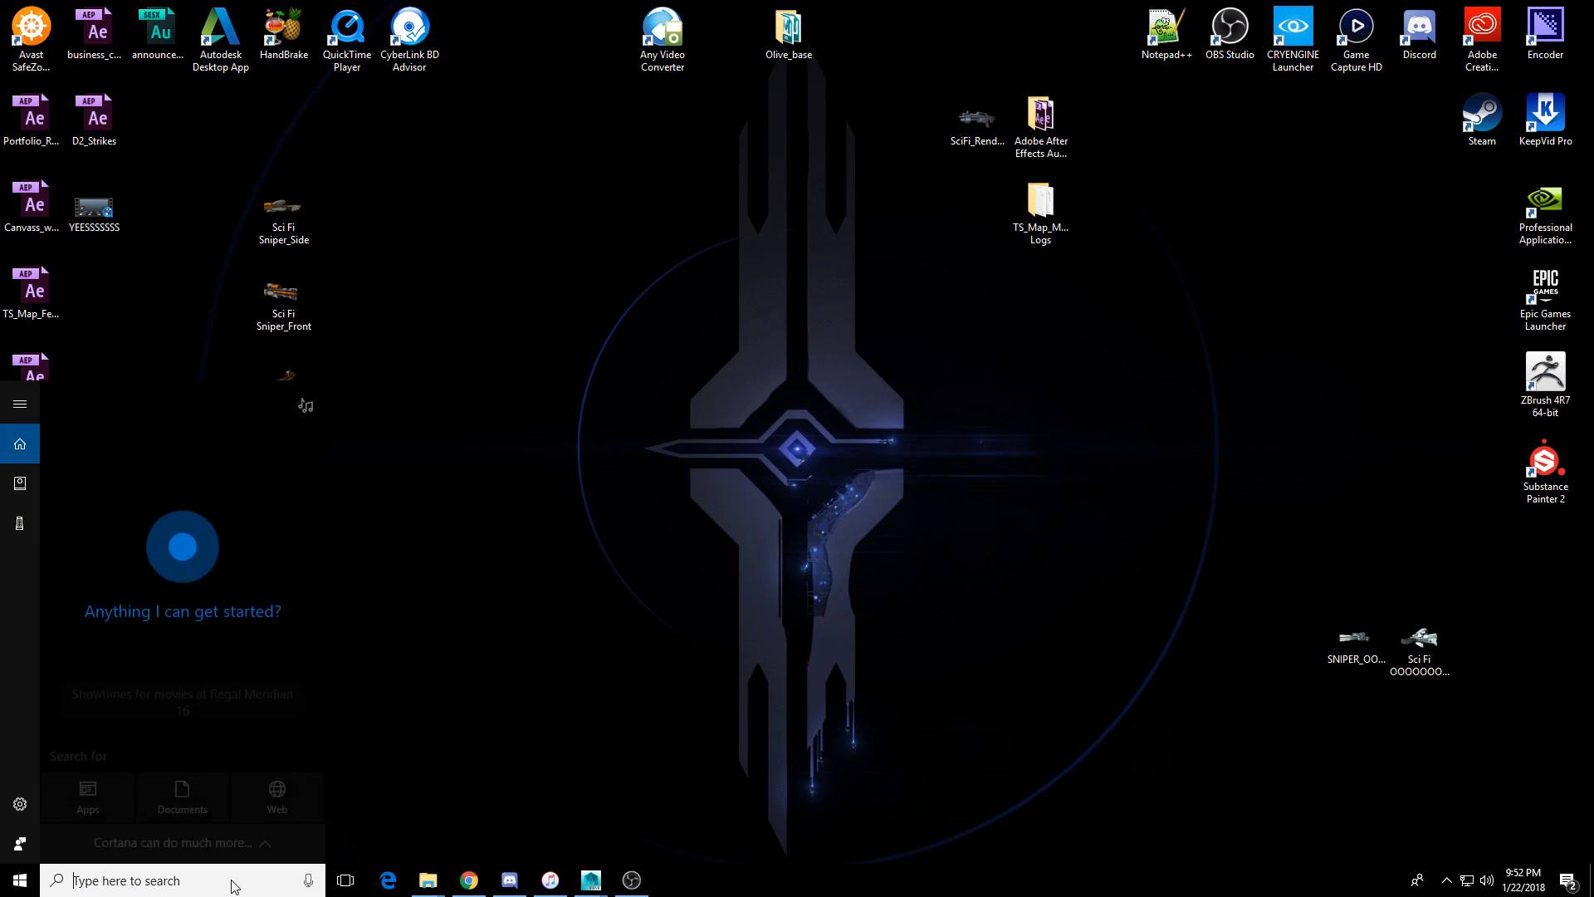
text(after)
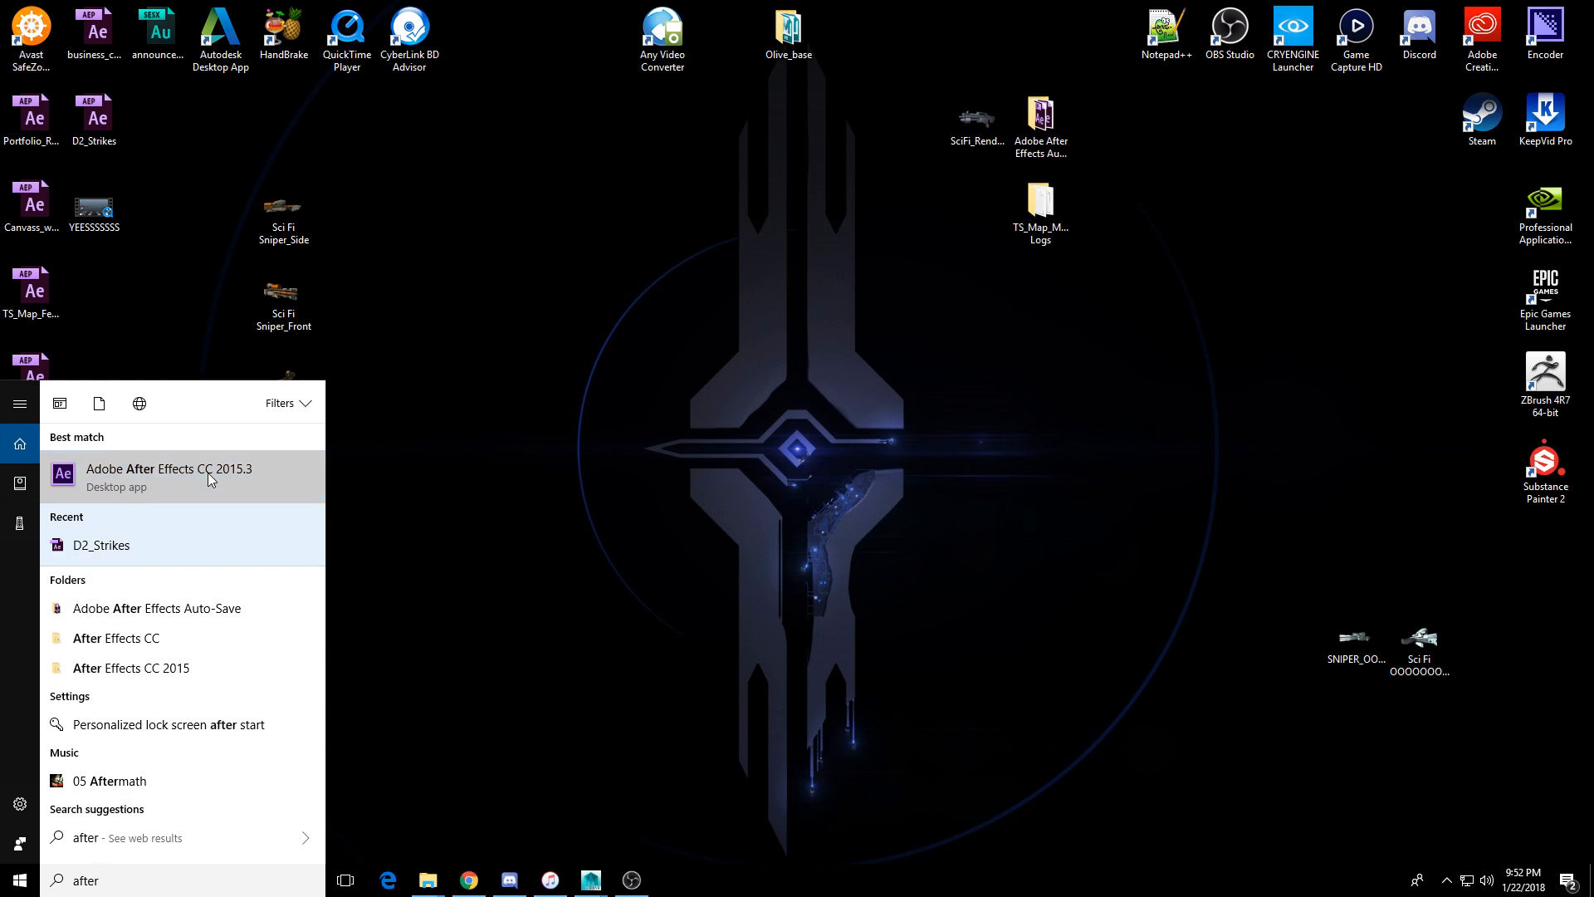
click(210, 479)
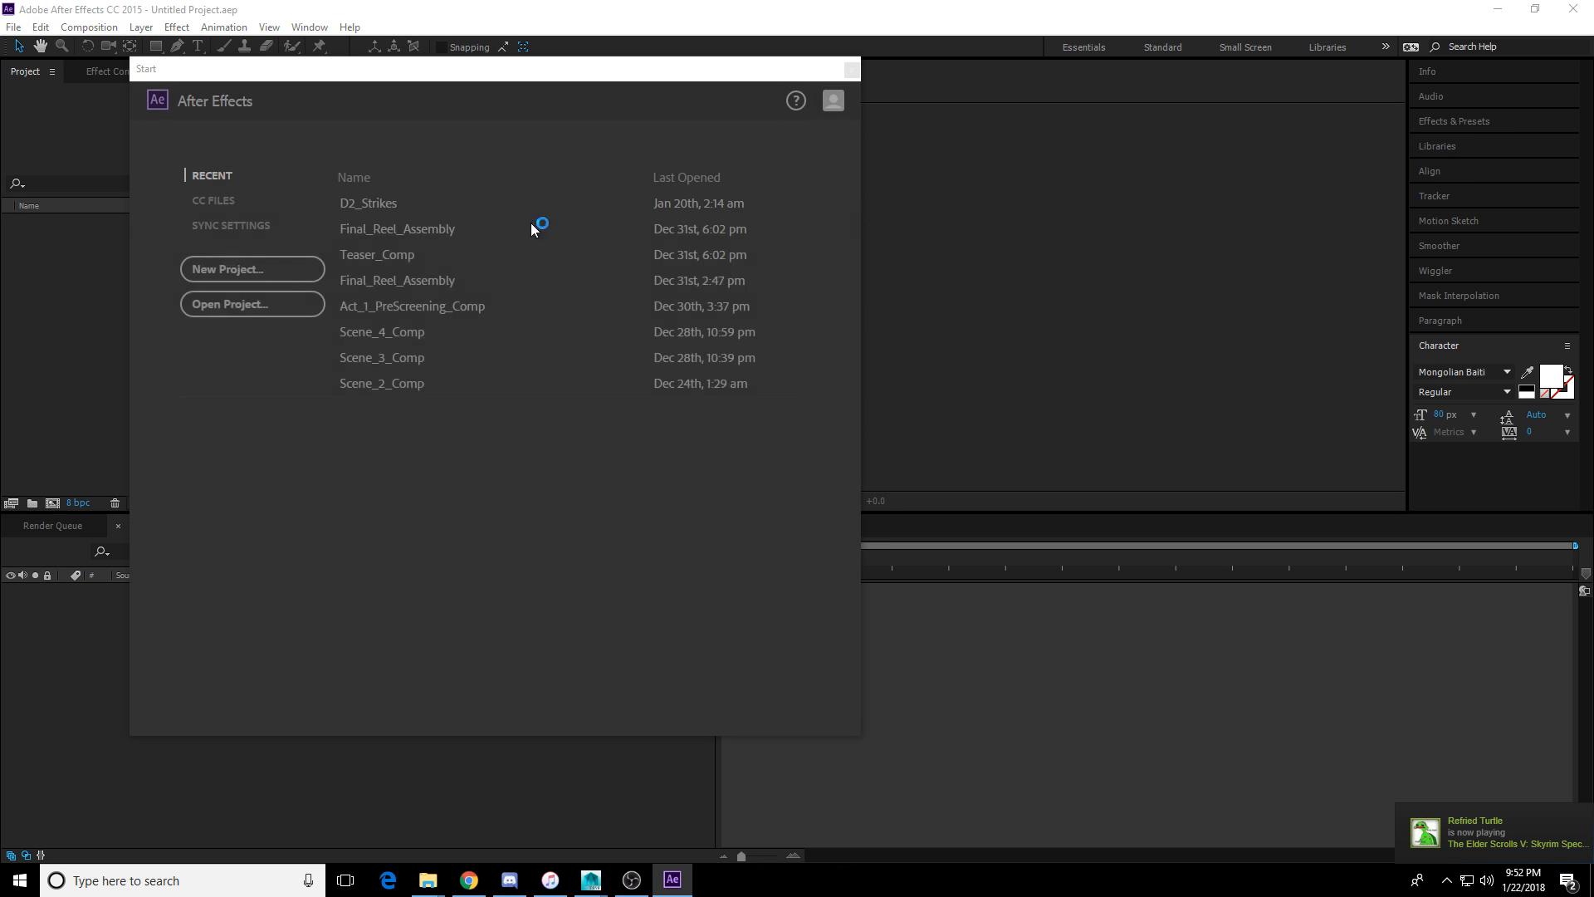
click(260, 269)
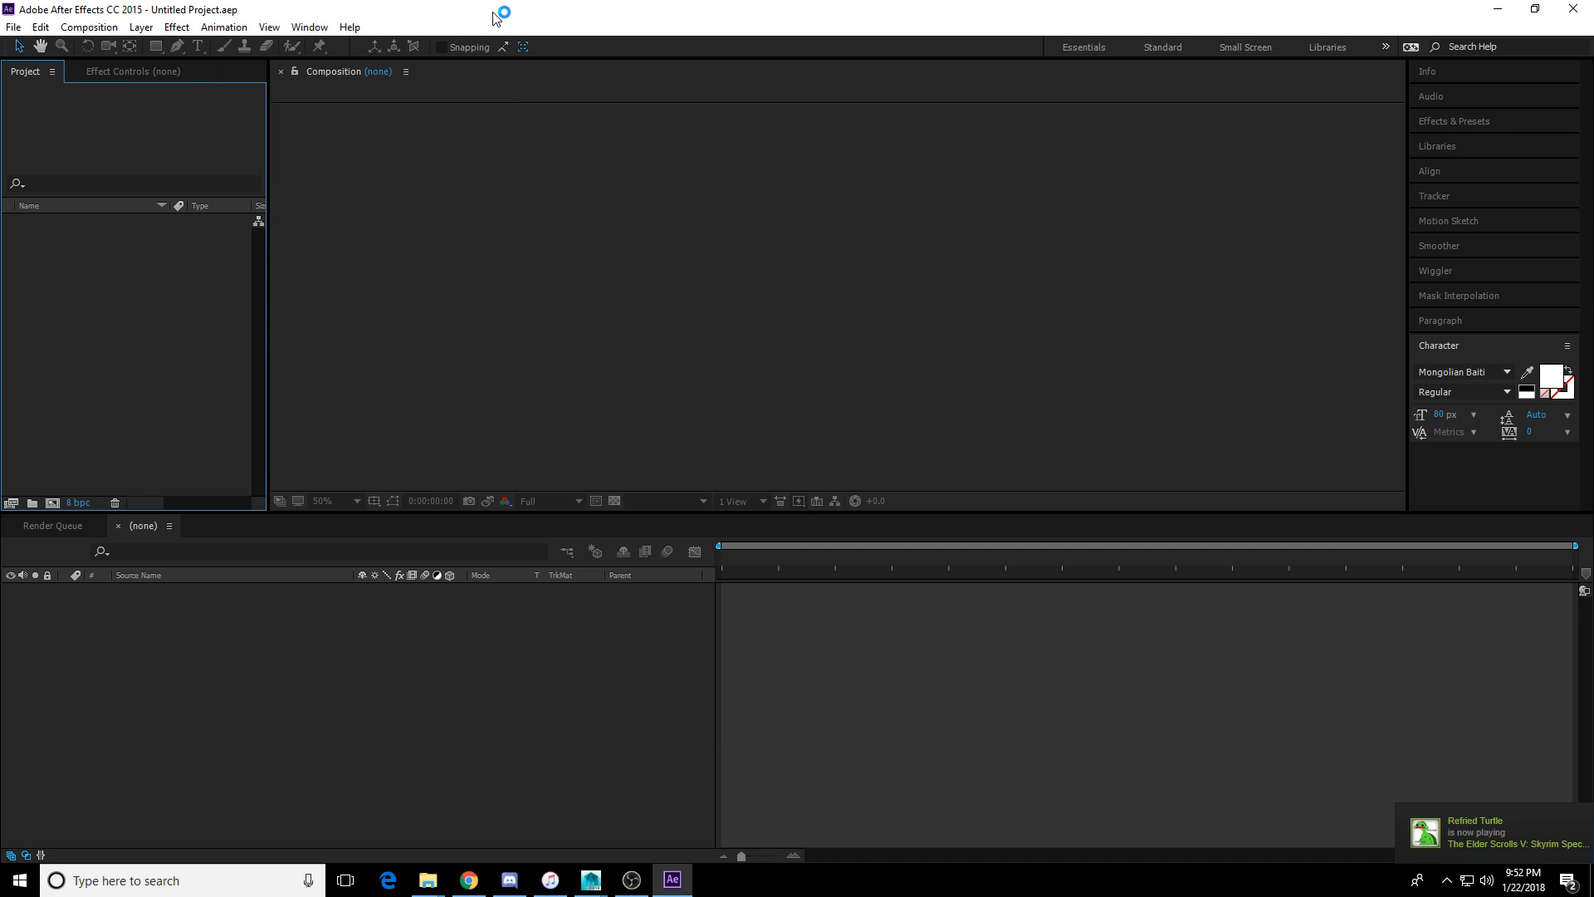
Import the YEESSSSSSS movie from the desktop into the After Effects project and restore the maximized window.
double_click(498, 14)
drag(548, 47, 969, 119)
drag(93, 206, 298, 402)
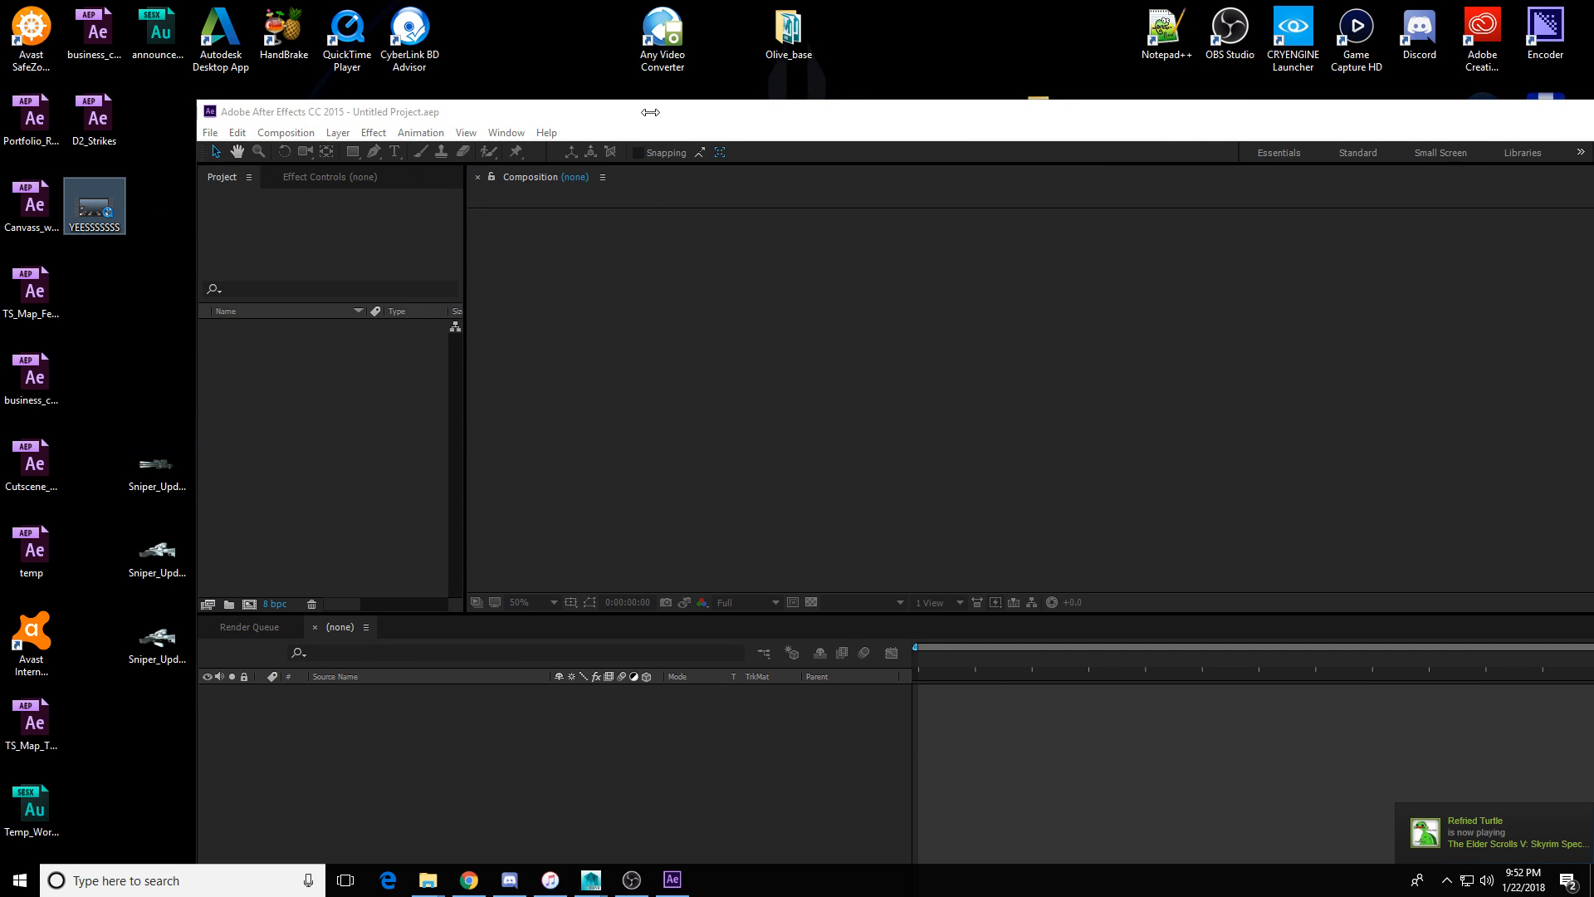
click(650, 112)
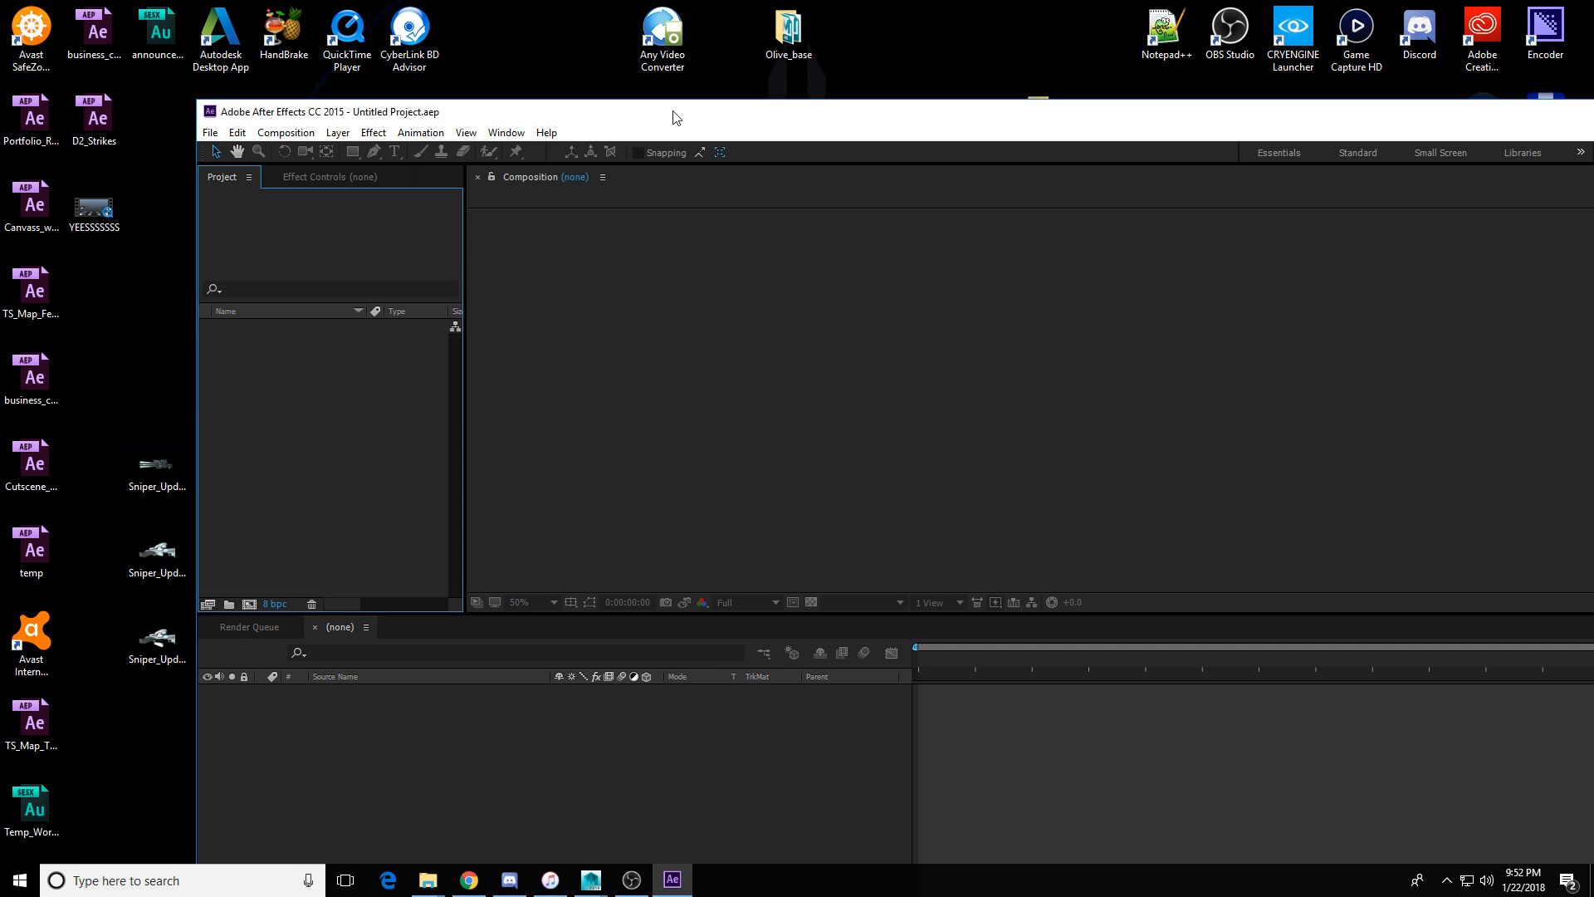
double_click(674, 111)
Create a composition from the YEESSSSSSS.mov footage and preview its playback.
right_click(73, 225)
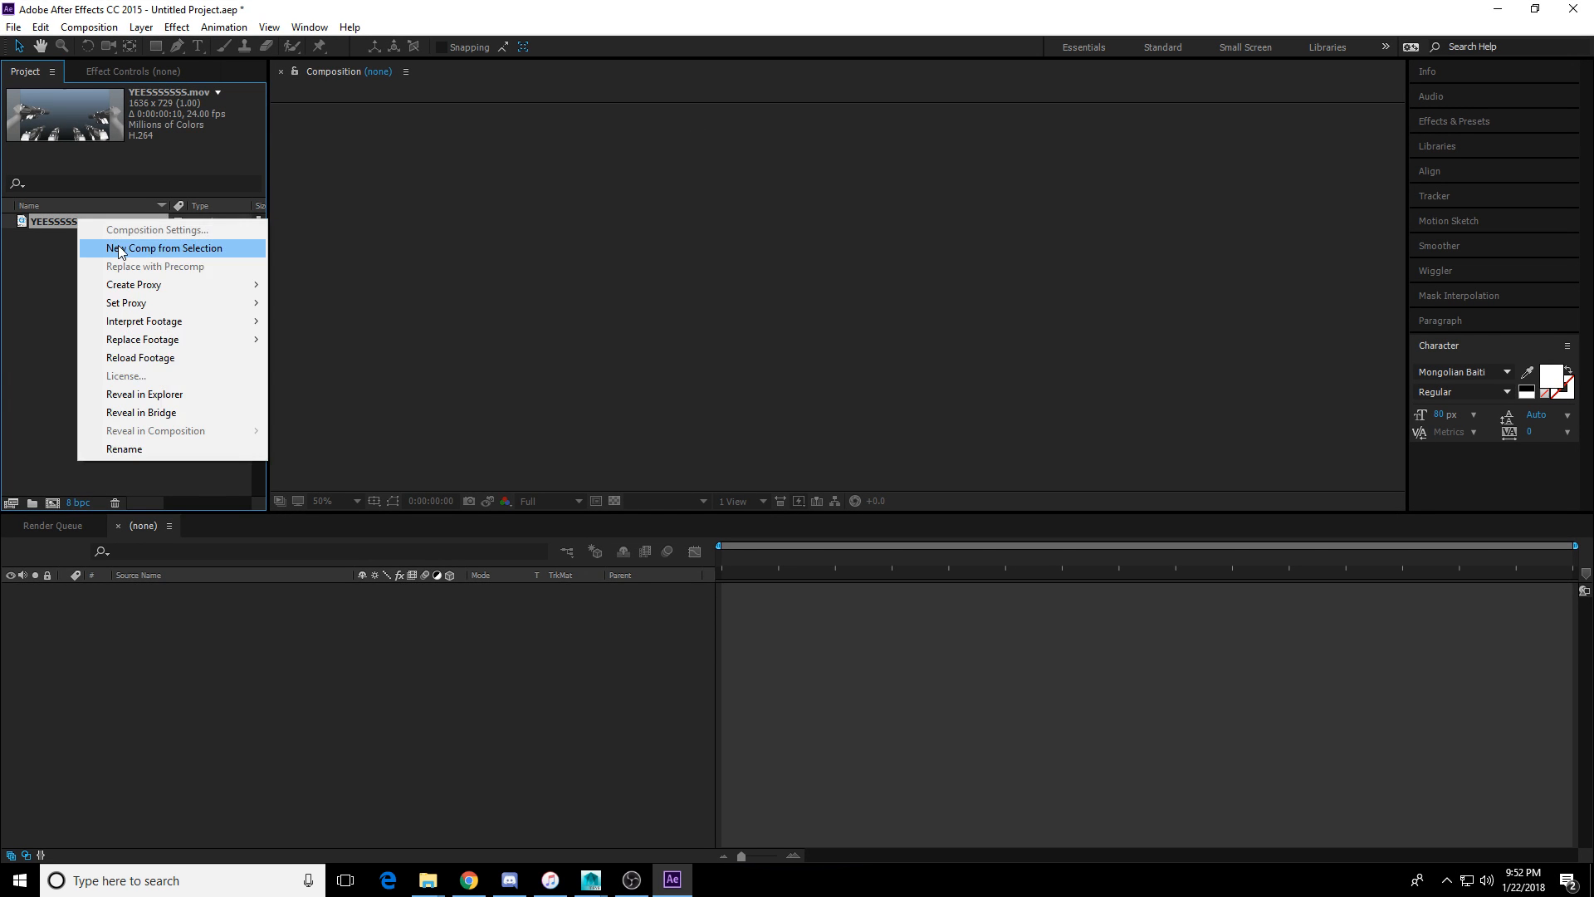
click(108, 249)
key(space)
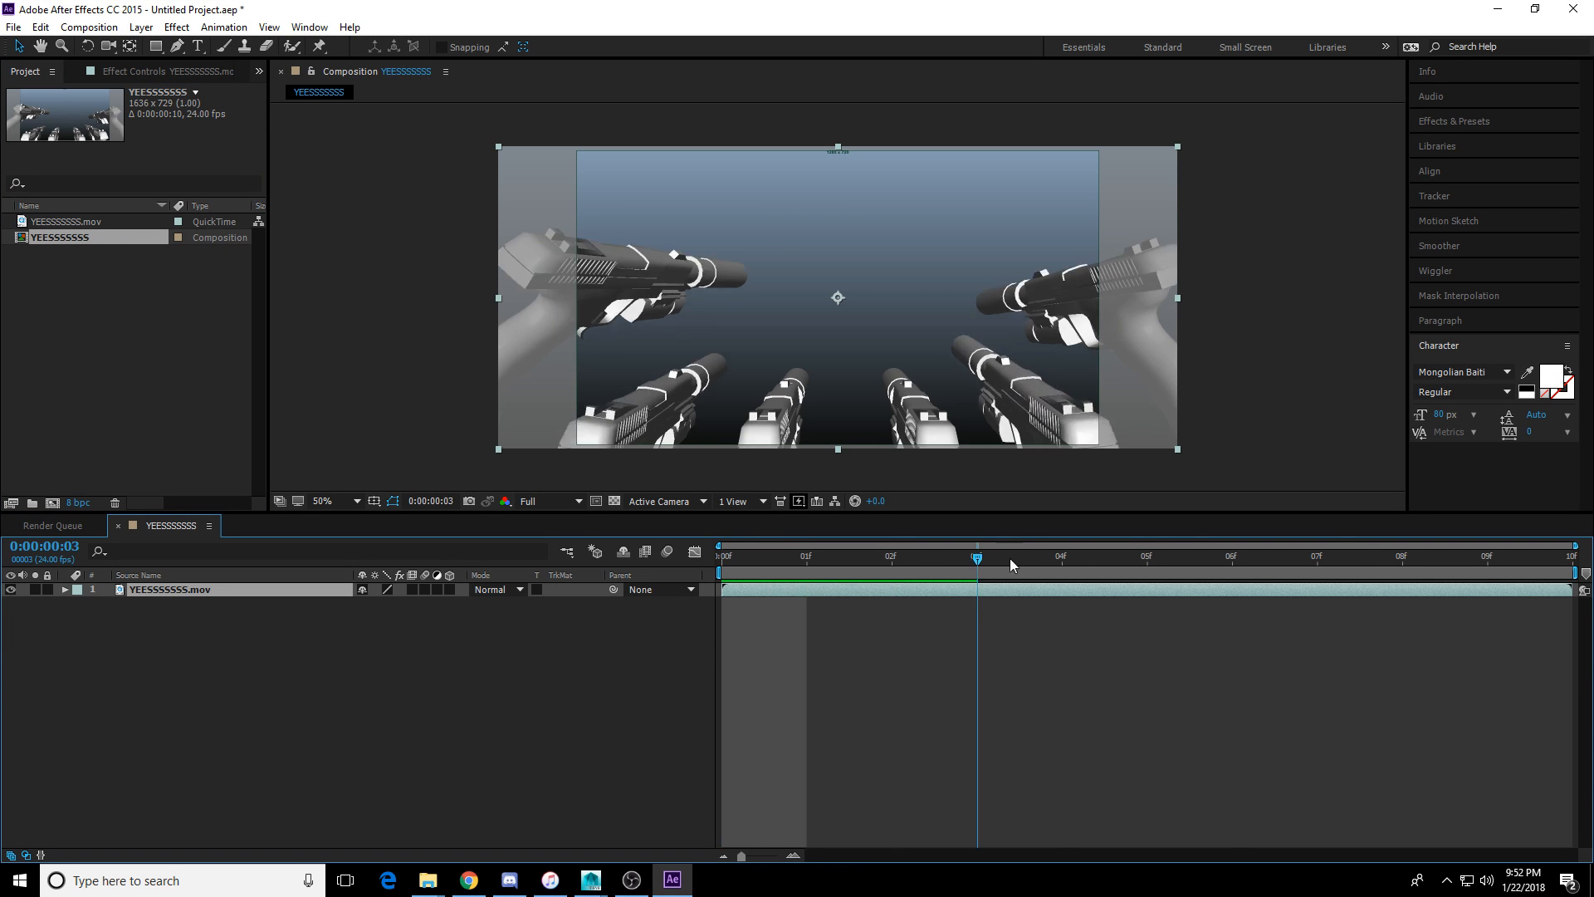
key(space)
click(89, 26)
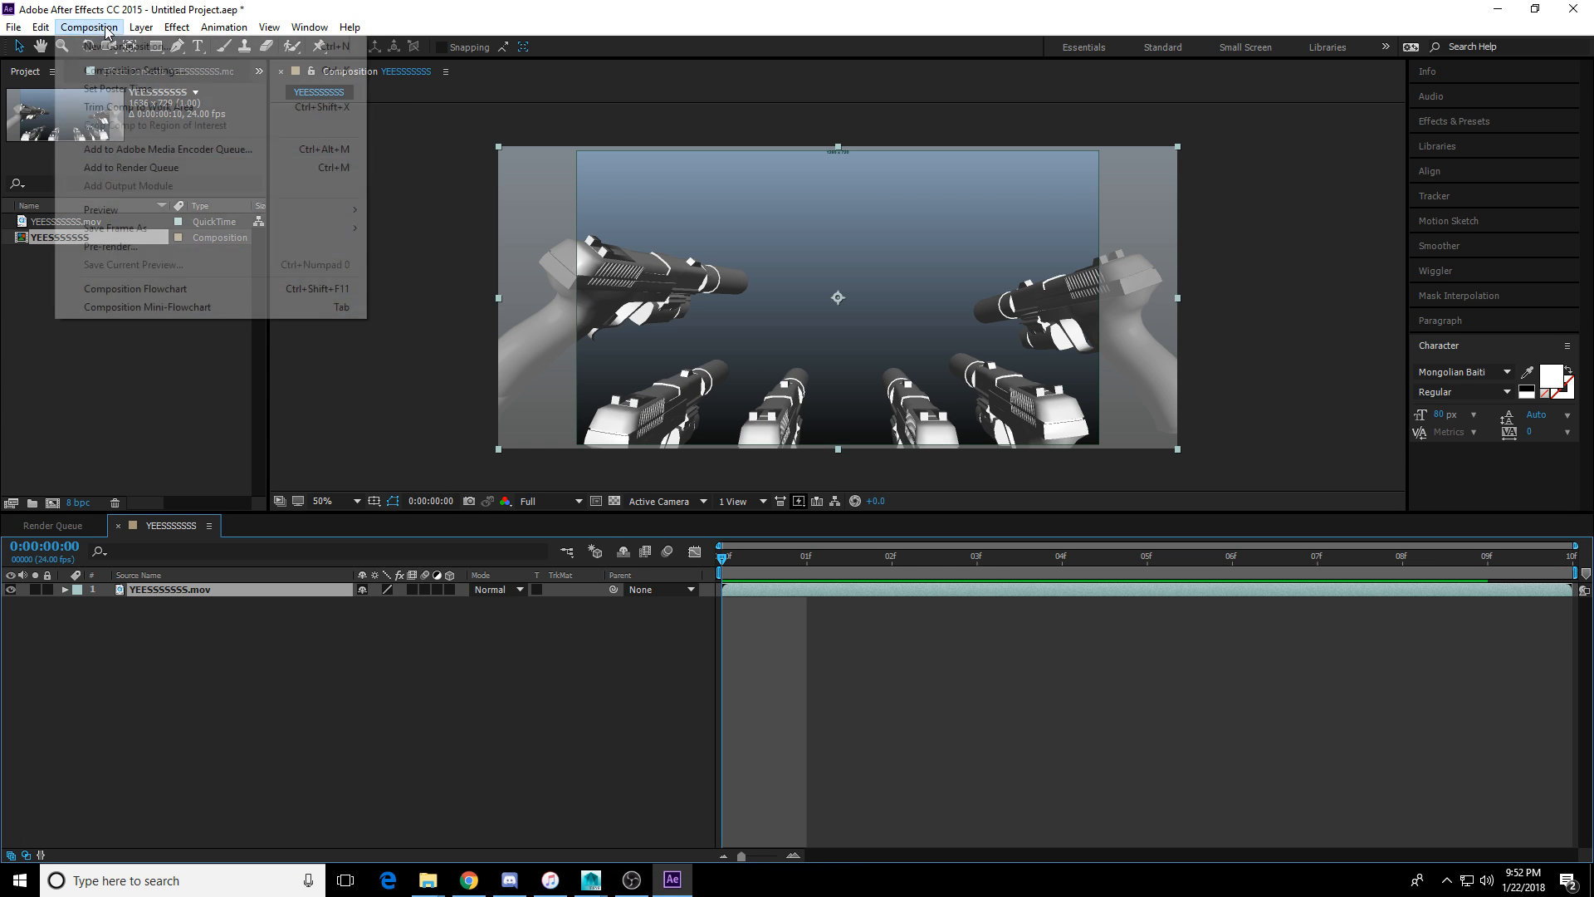
click(116, 68)
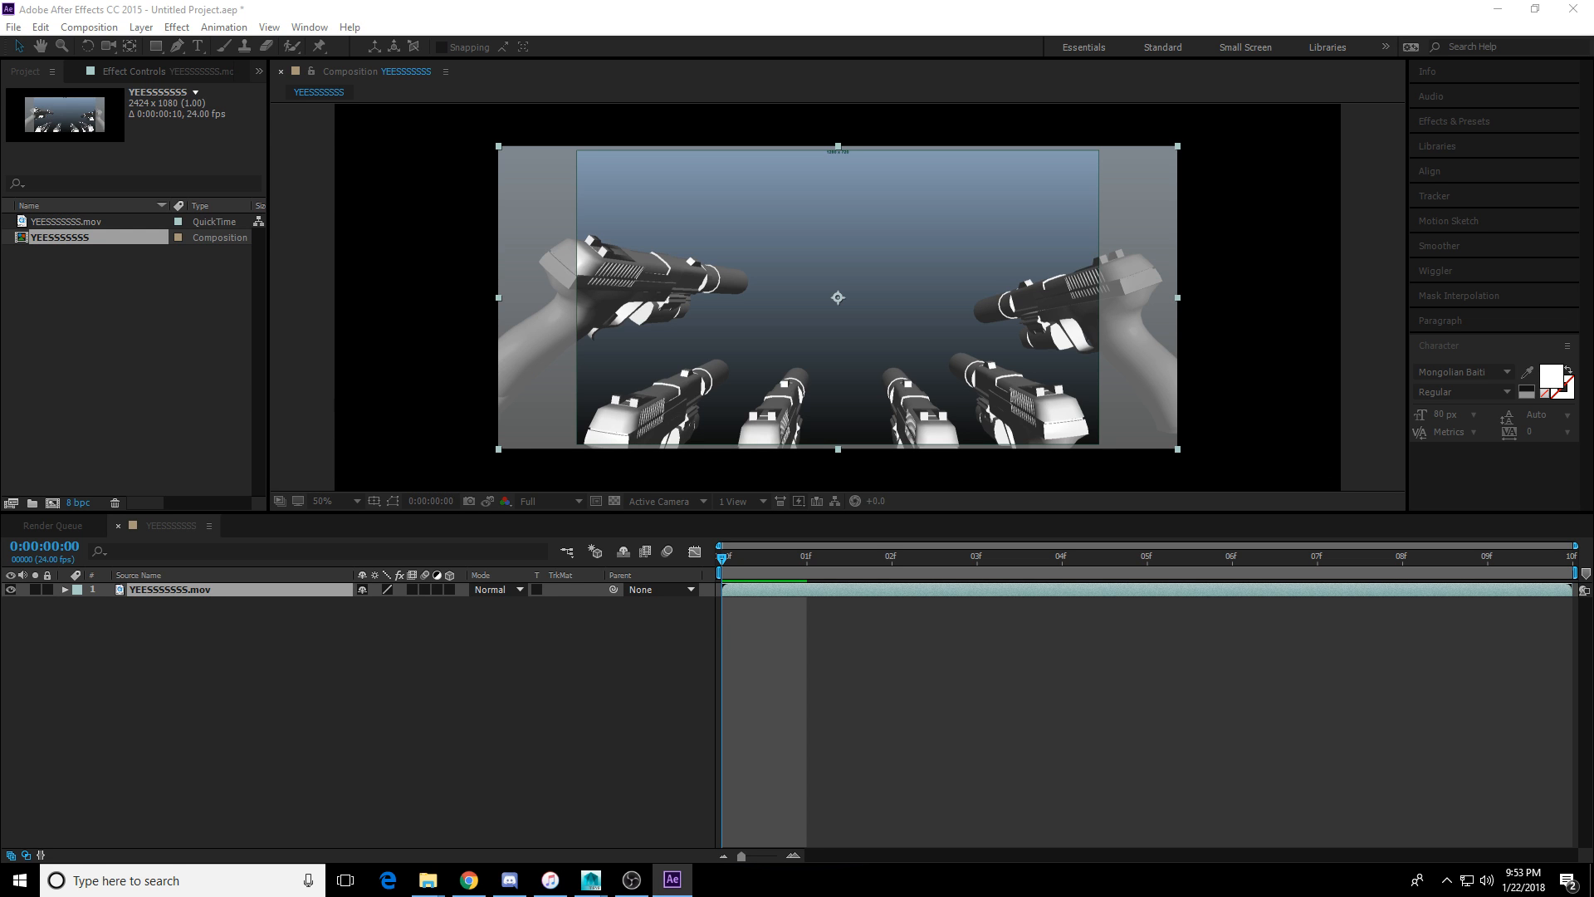
key(Return)
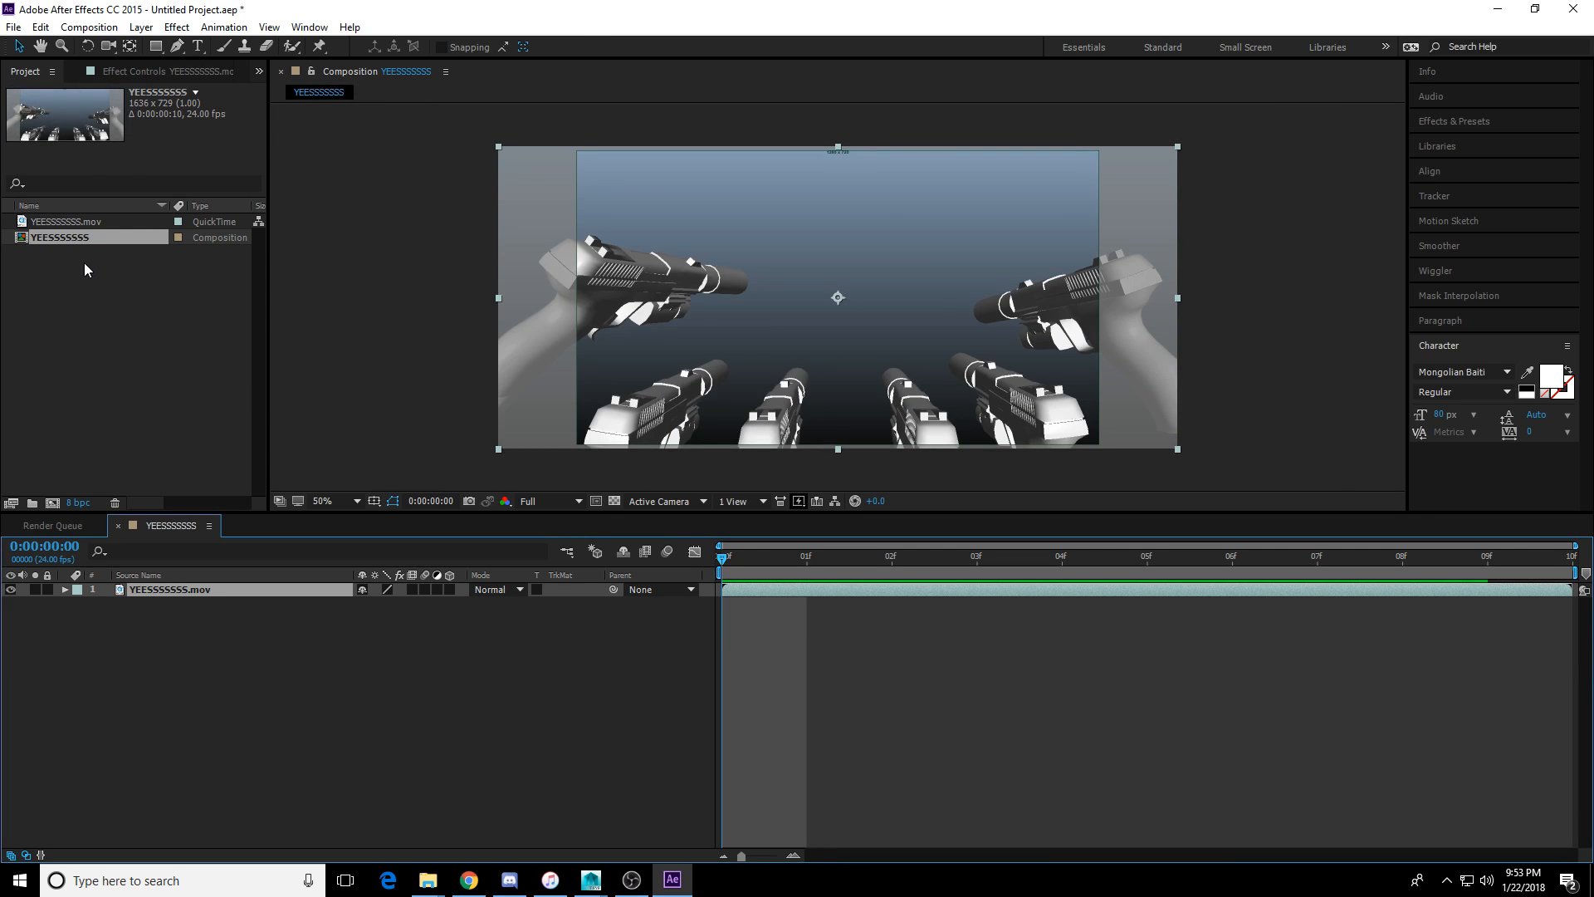
Create a new 1280 x 720 composition at 24 fps with a duration of 0:09:28:00.
click(96, 299)
click(89, 27)
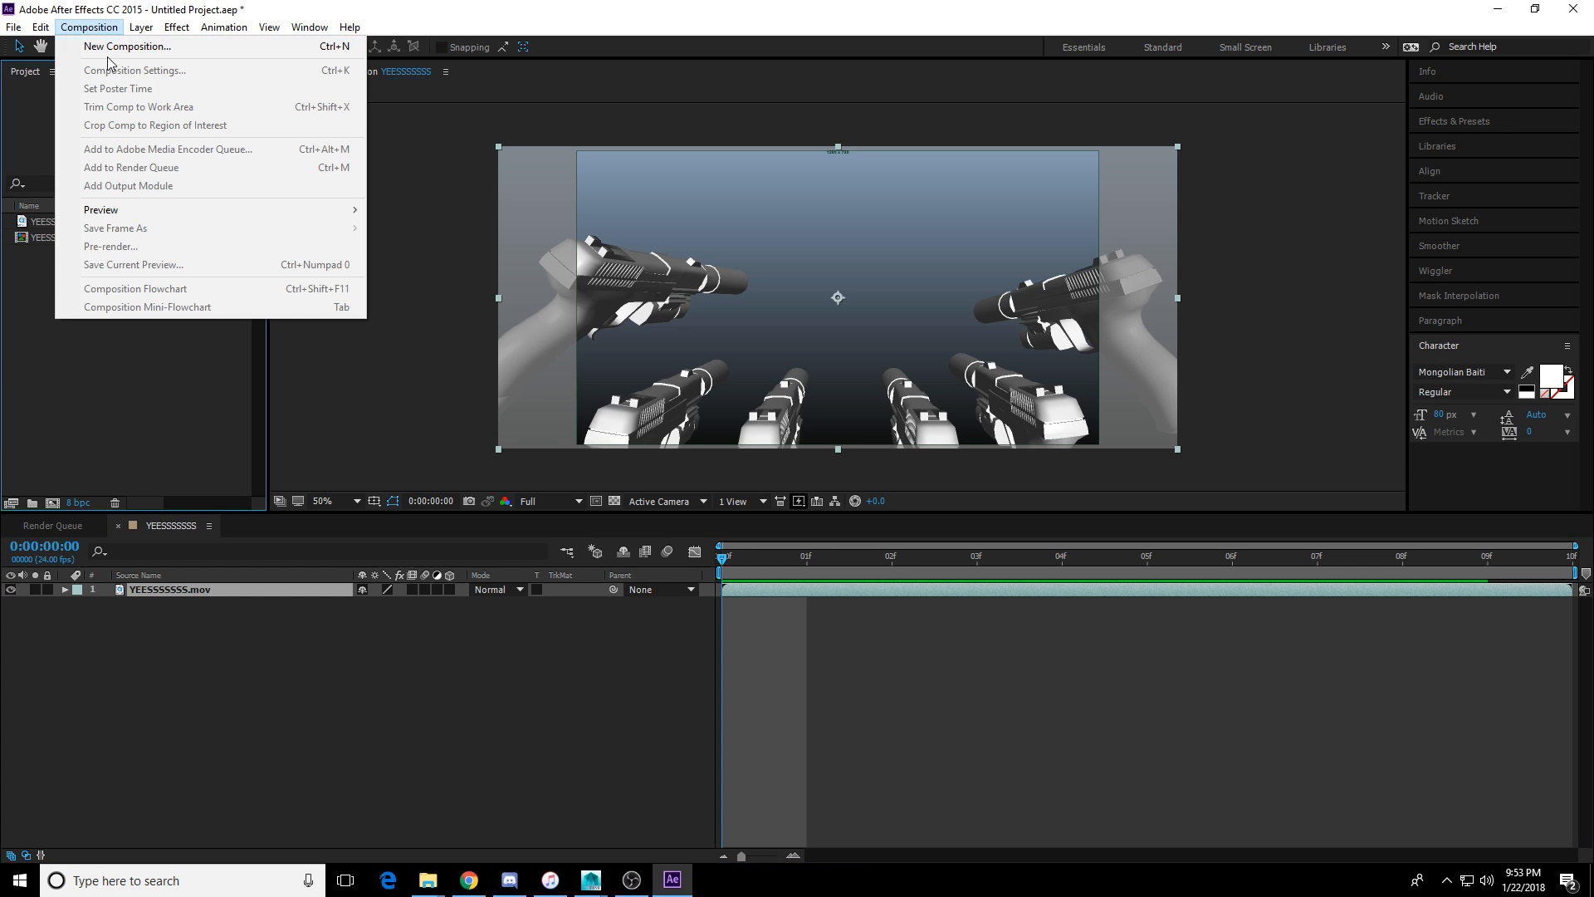
click(116, 46)
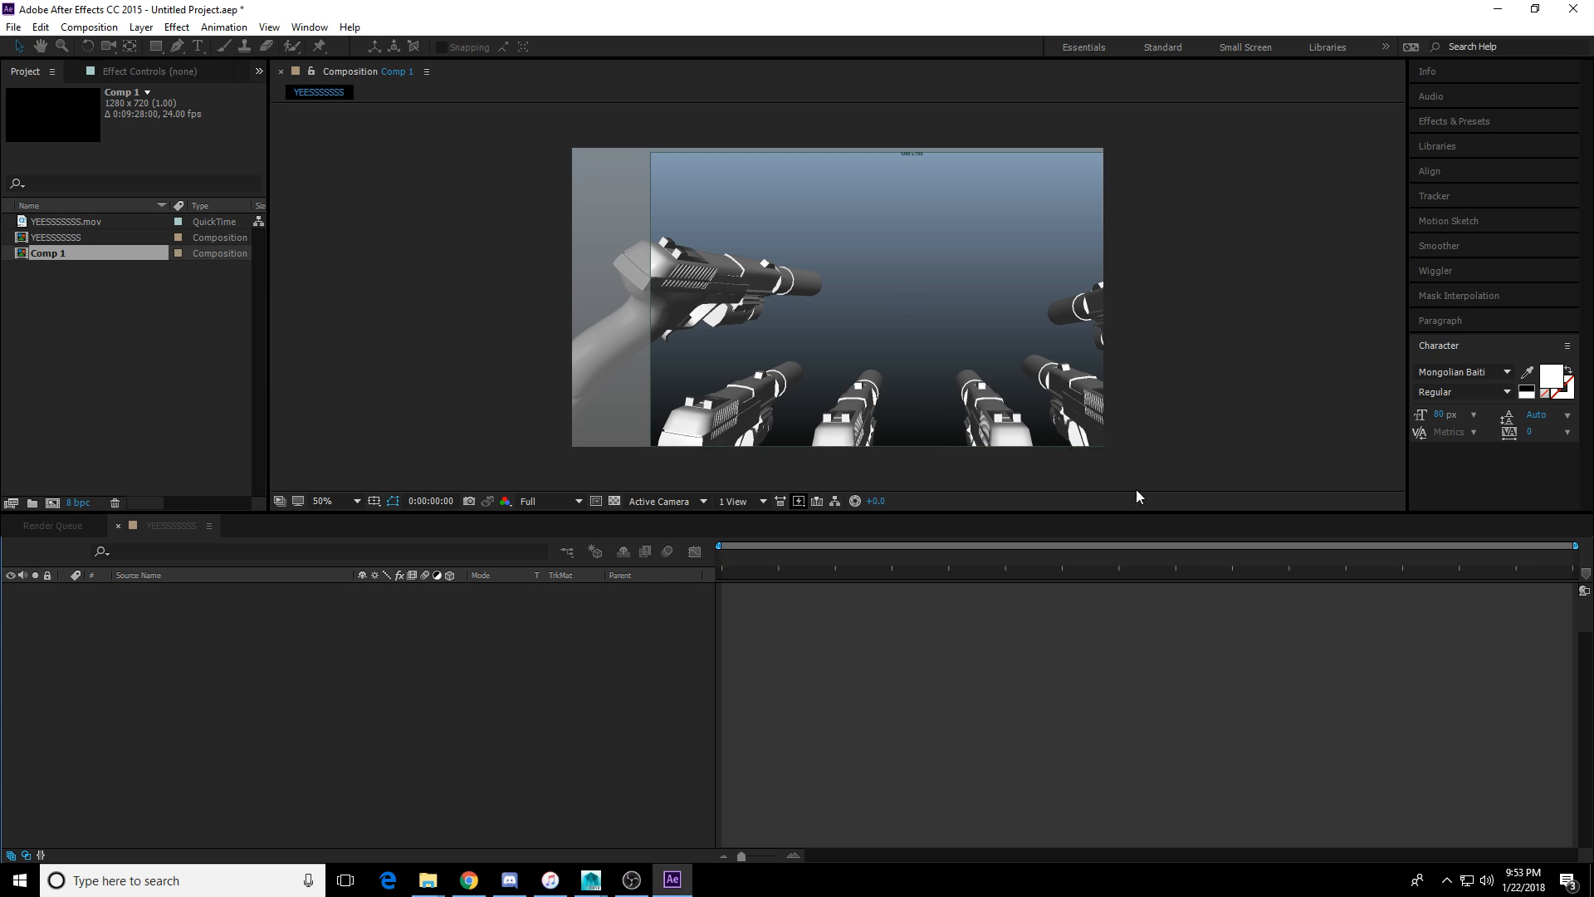
Delete the YEESSSSSSS composition and add the YEESSSSSSS.mov footage to the new 1280 x 720 composition.
click(77, 222)
click(72, 239)
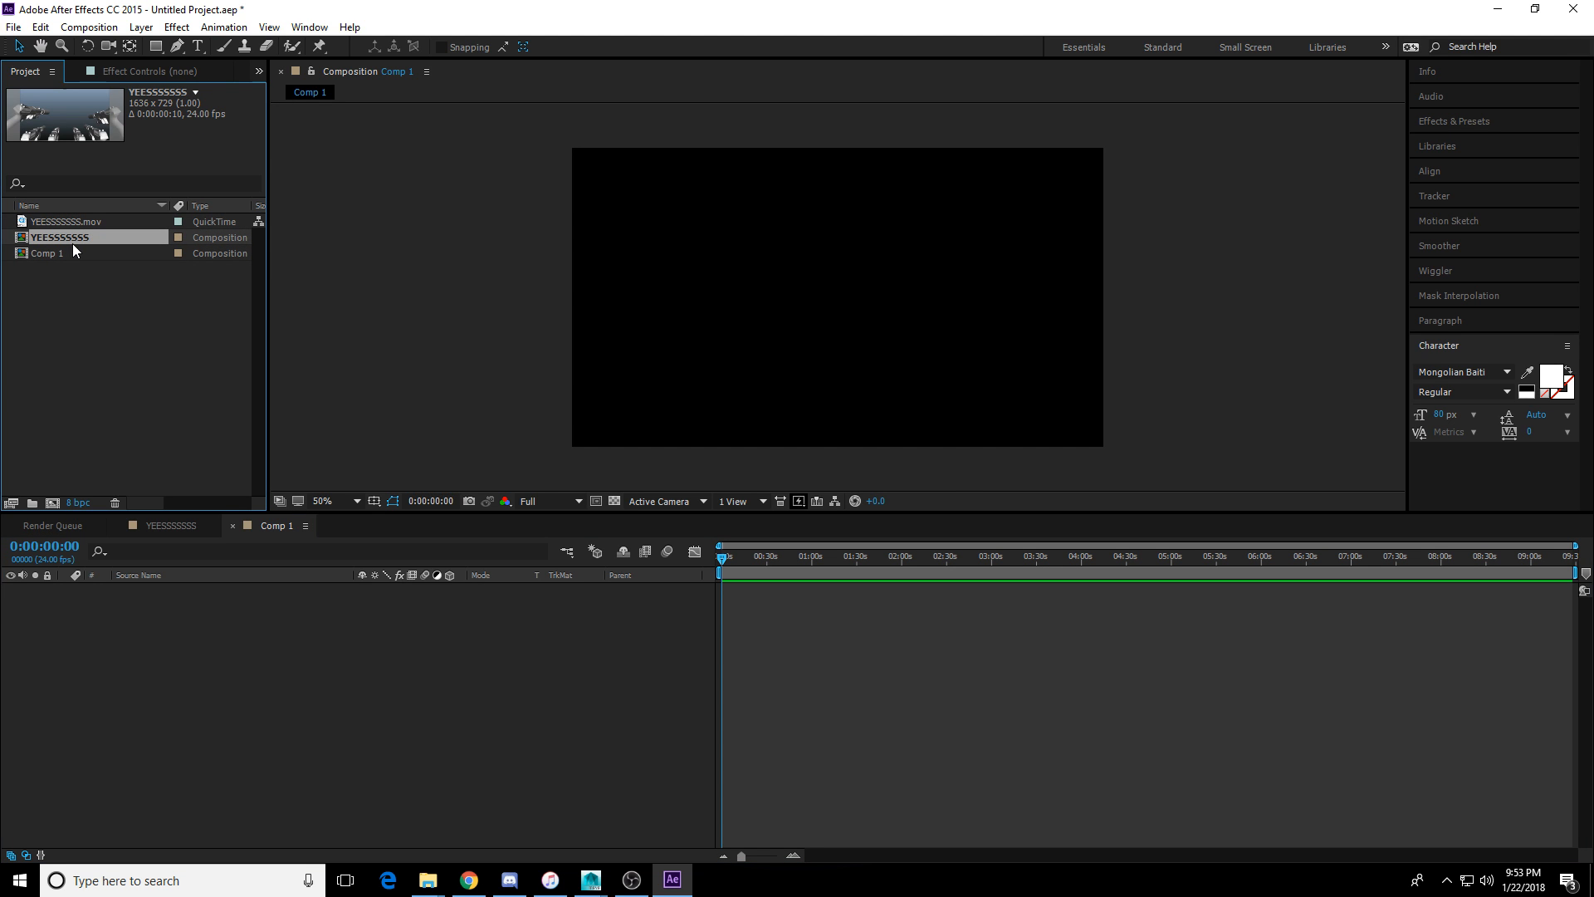
key(Delete)
click(840, 460)
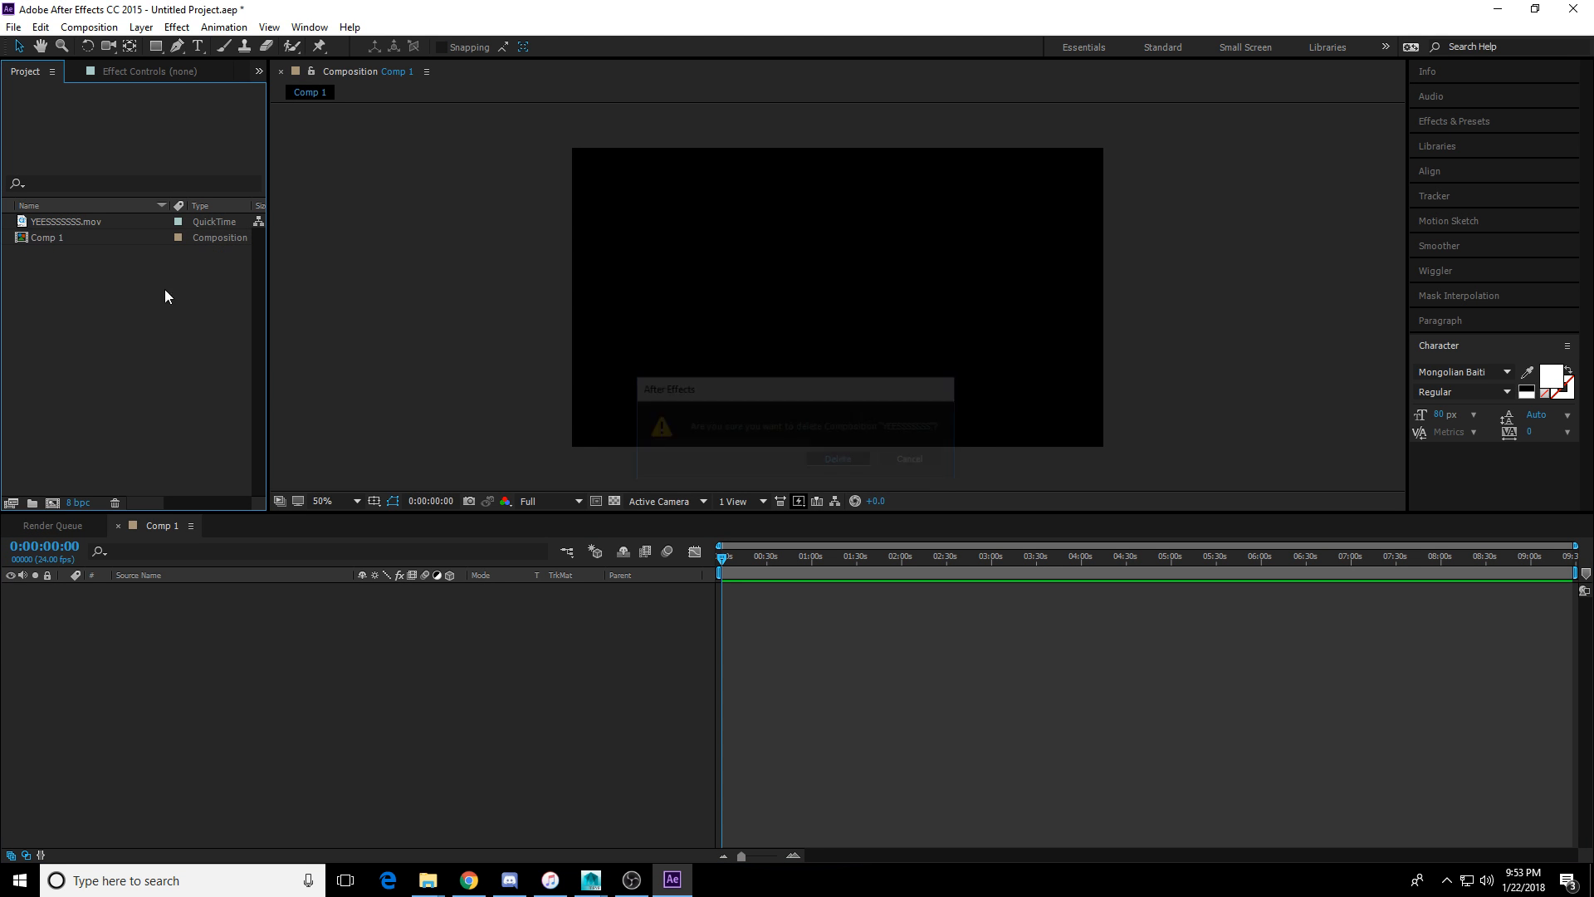
drag(59, 222, 661, 611)
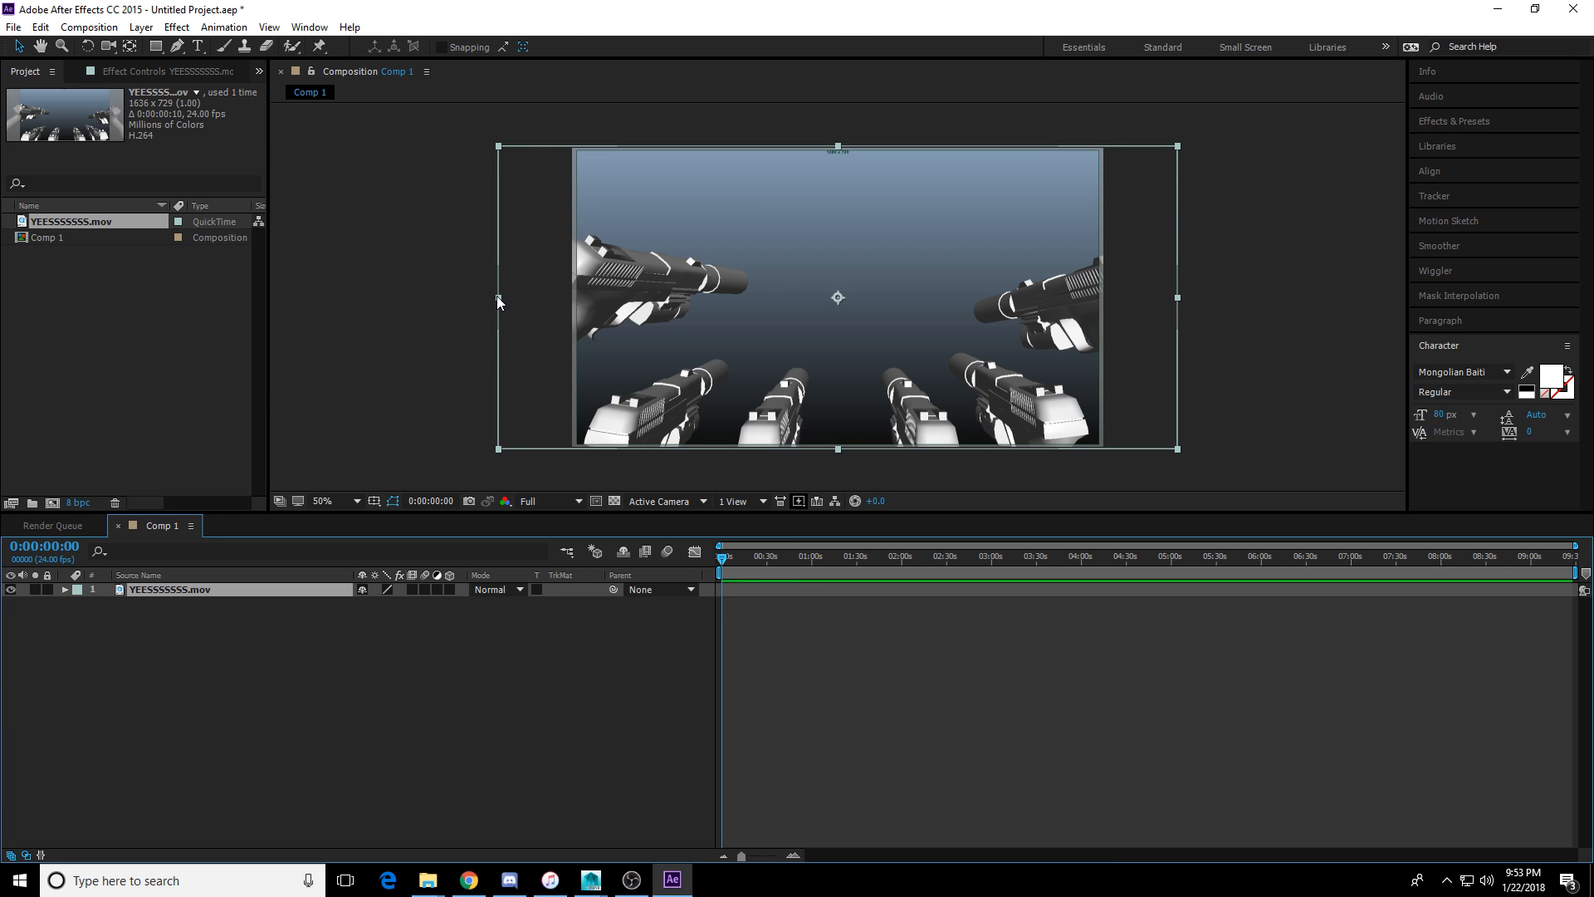
Scale the YEESSSSSSS.mov layer down slightly toward the composition's height and preview its playback.
mouse_move(498, 301)
mouse_down()
mouse_move(555, 299)
mouse_move(495, 302)
mouse_move(512, 304)
mouse_up()
click(57, 264)
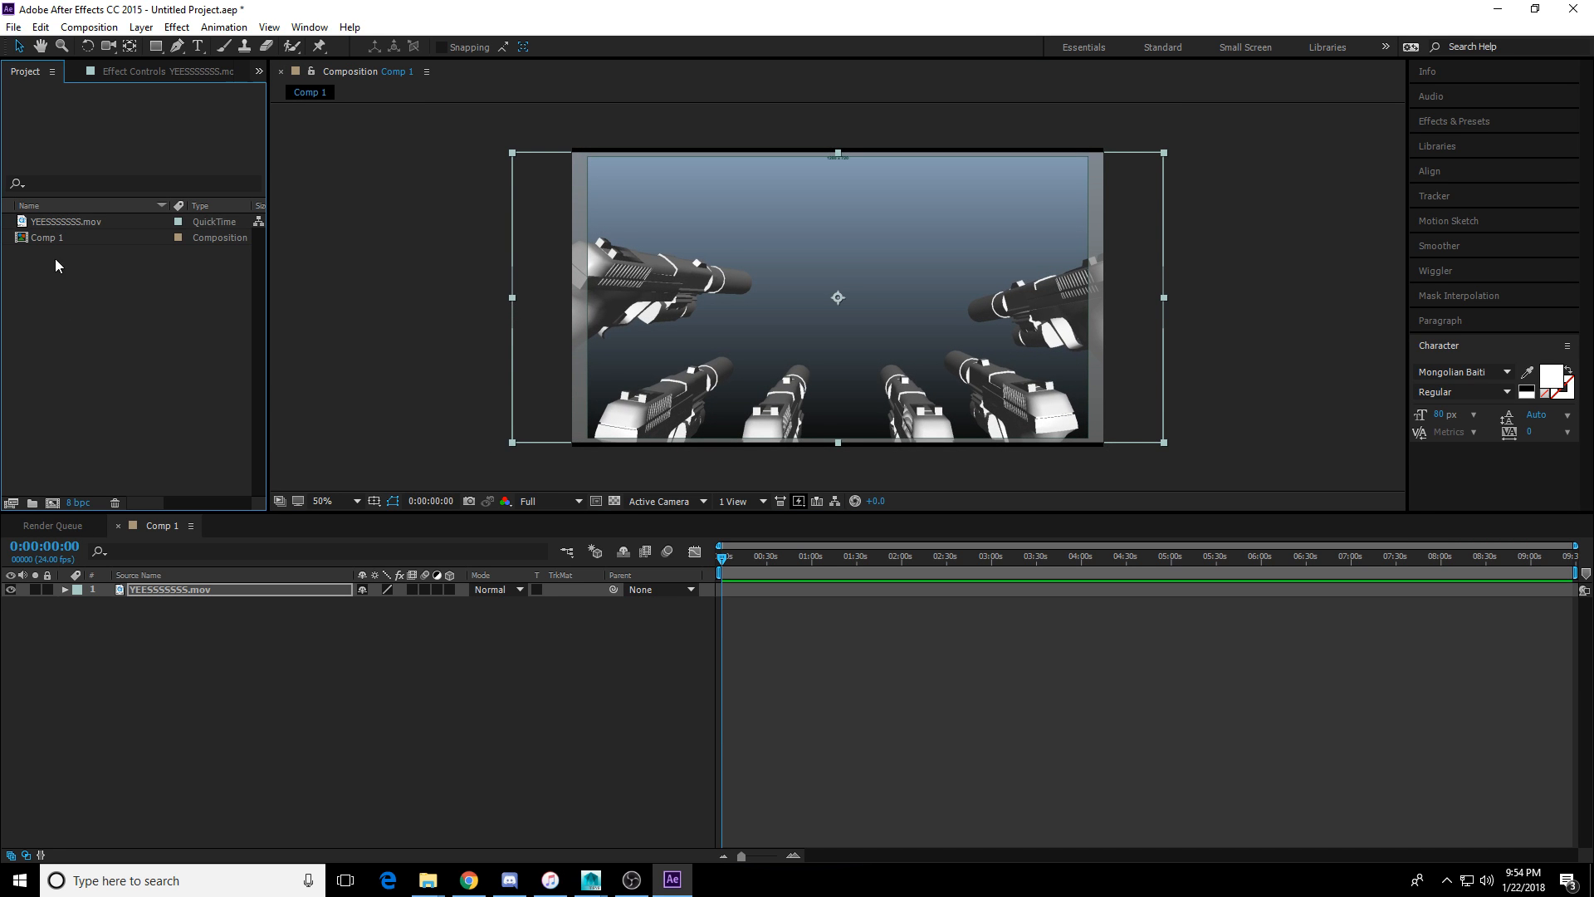
click(1574, 546)
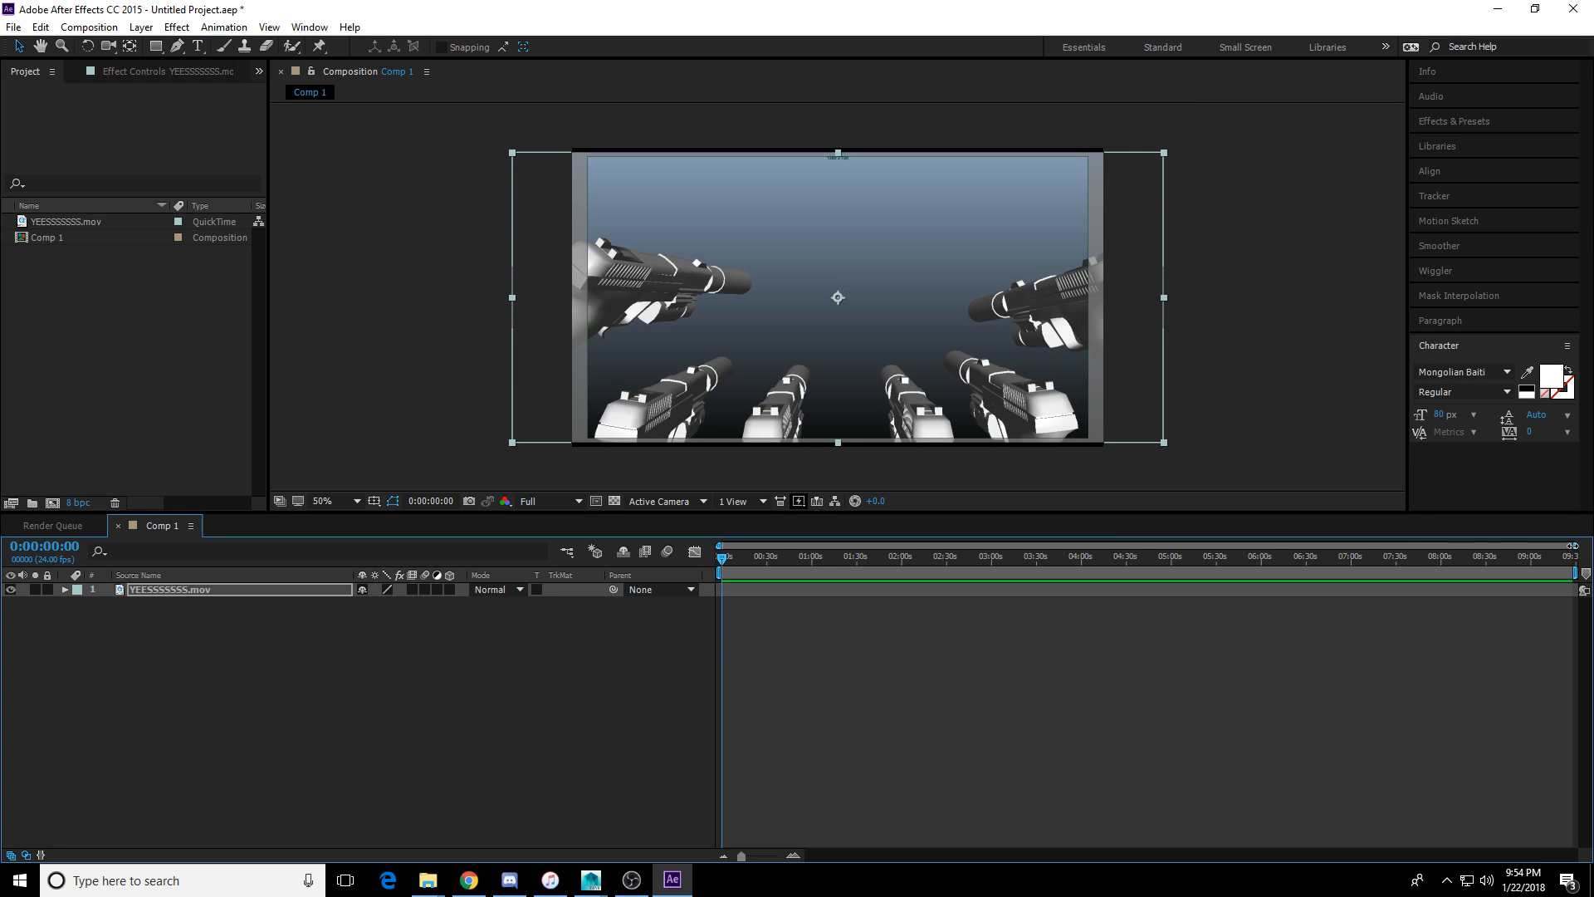
drag(1573, 547, 660, 565)
key(space)
key(space)
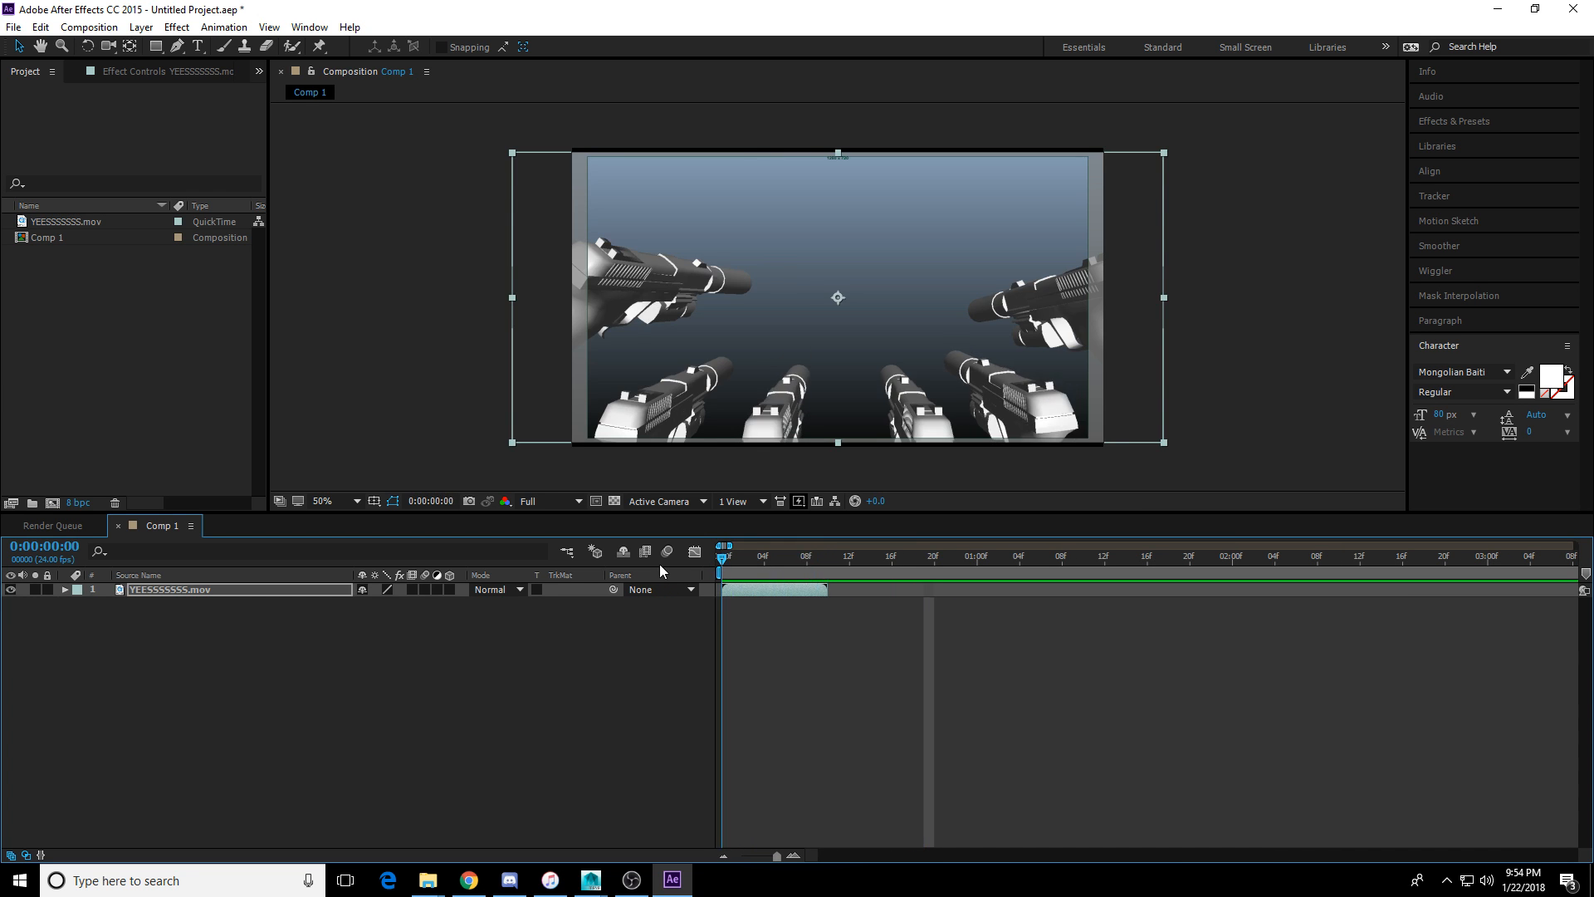
Duplicate the YEESSSSSSS.mov layer fifteen times.
key(ctrl+d)
key(ctrl+d)
key(ctrl+d)
key(ctrl+d)
key(ctrl+d)
key(ctrl+d)
key(ctrl+d)
key(ctrl+d)
key(ctrl+d)
key(ctrl+d)
key(ctrl+d)
key(ctrl+d)
key(ctrl+d)
key(ctrl+d)
key(ctrl+d)
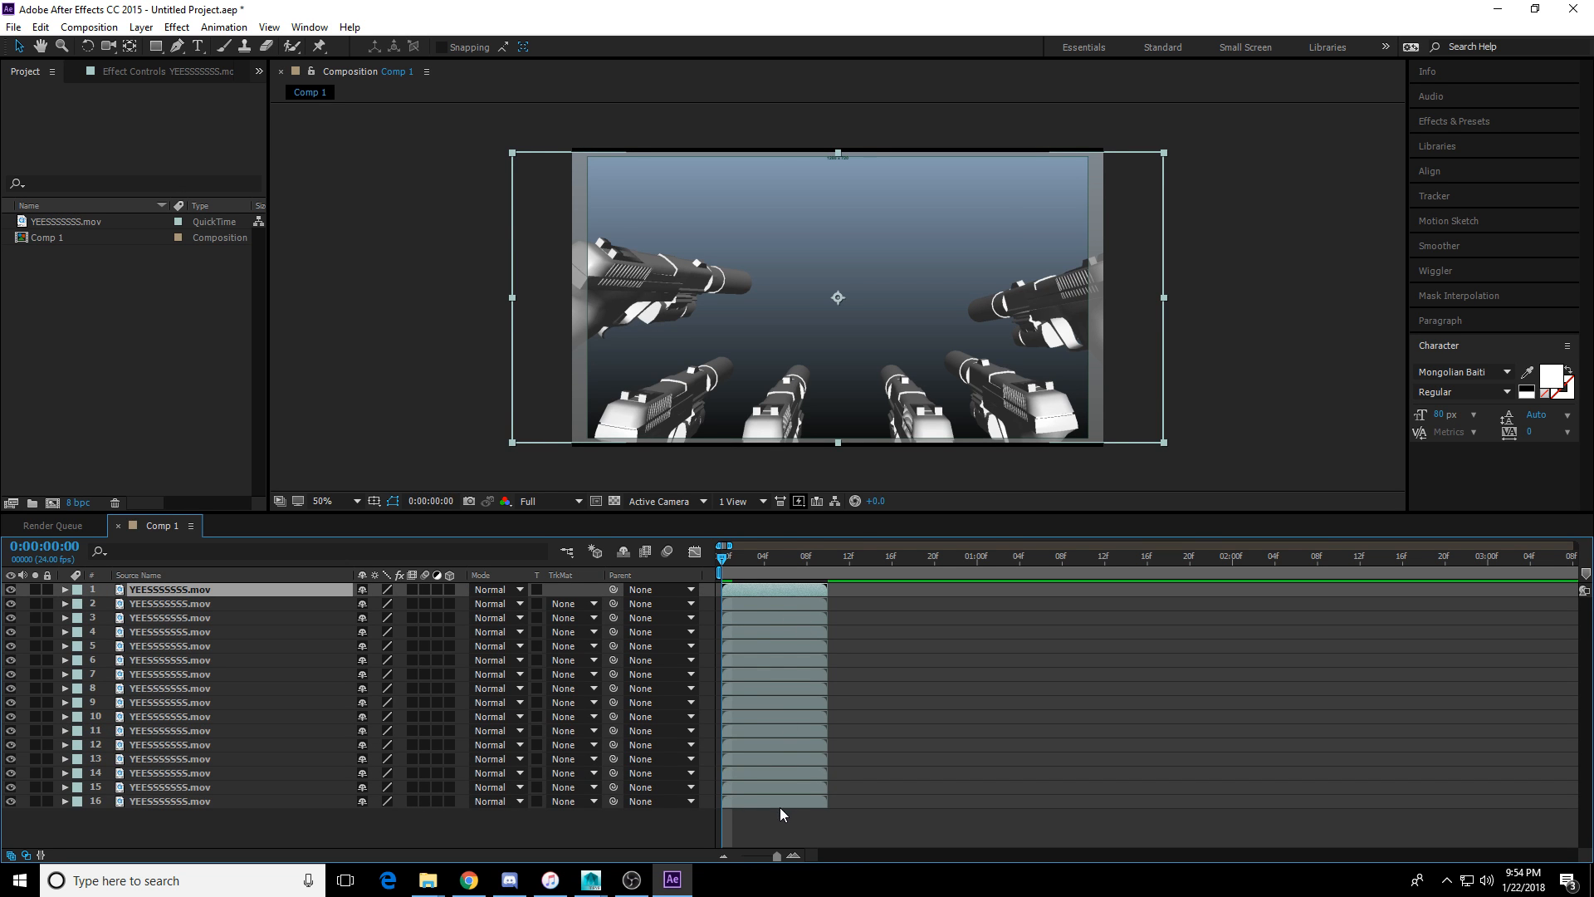
Sequence layers 1 to 15 end to end, preview the looped animation and return to the first frame.
key(ctrl+a)
right_click(783, 794)
mouse_move(913, 393)
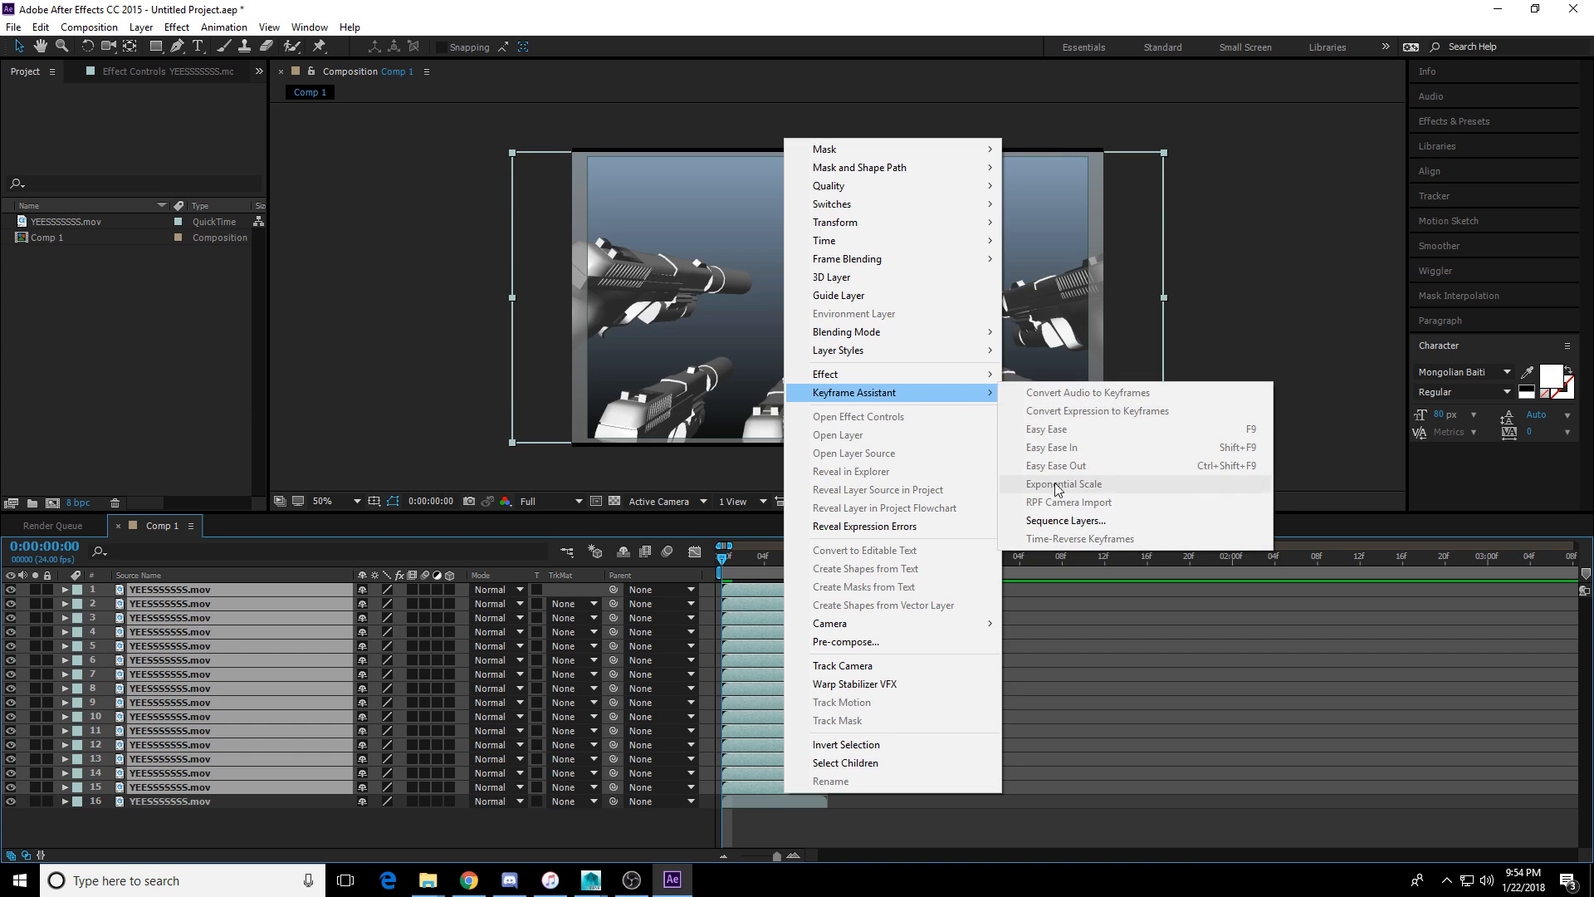
click(1065, 520)
key(Return)
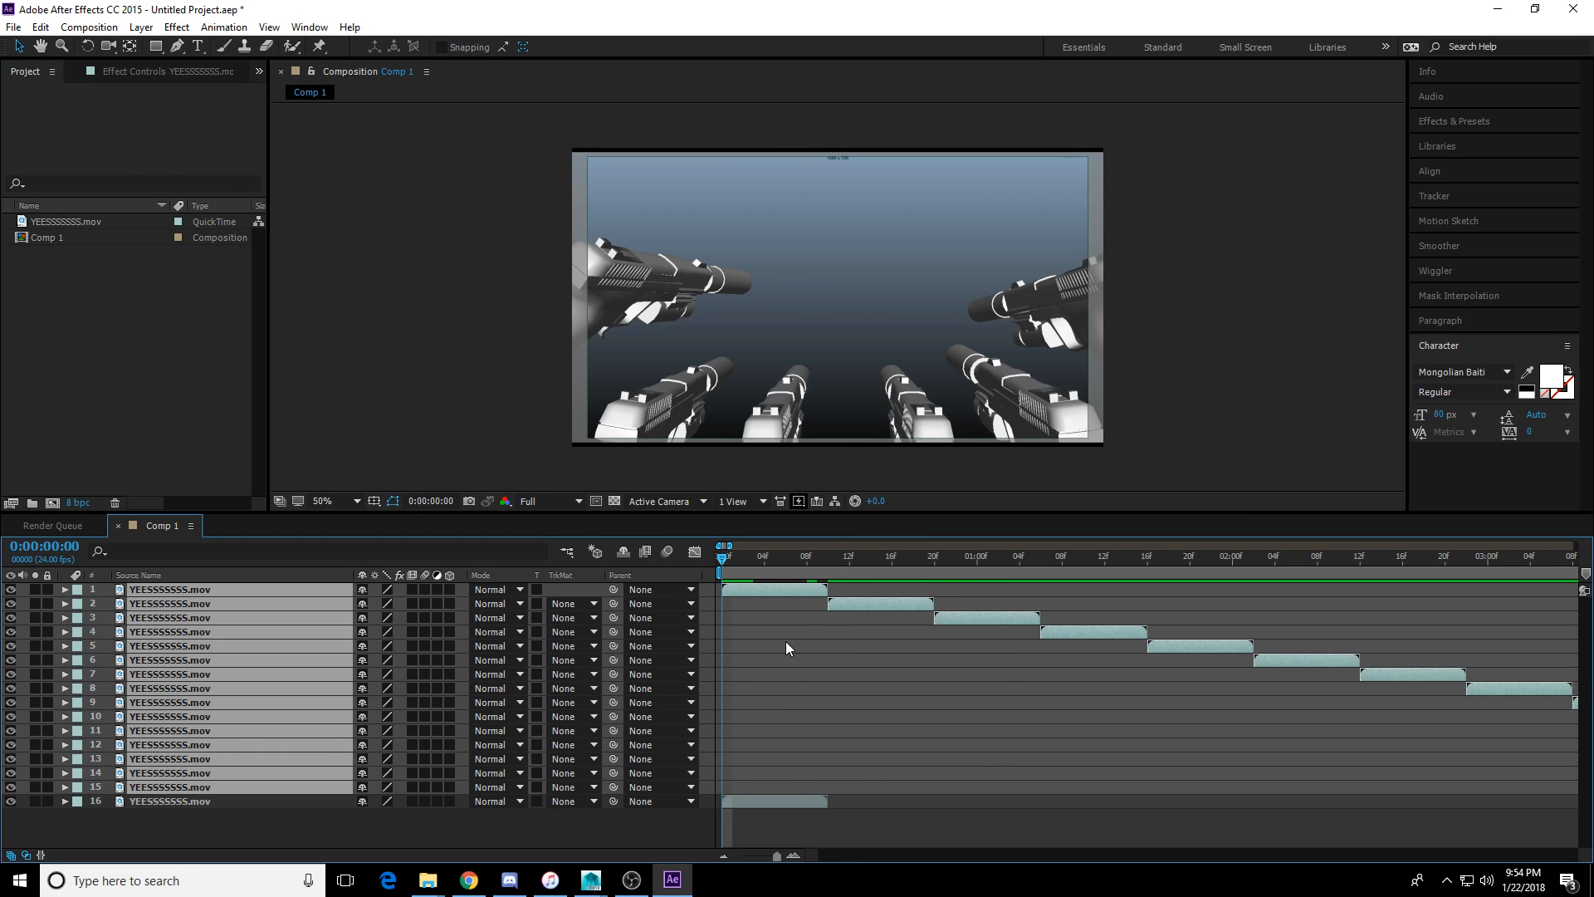
key(space)
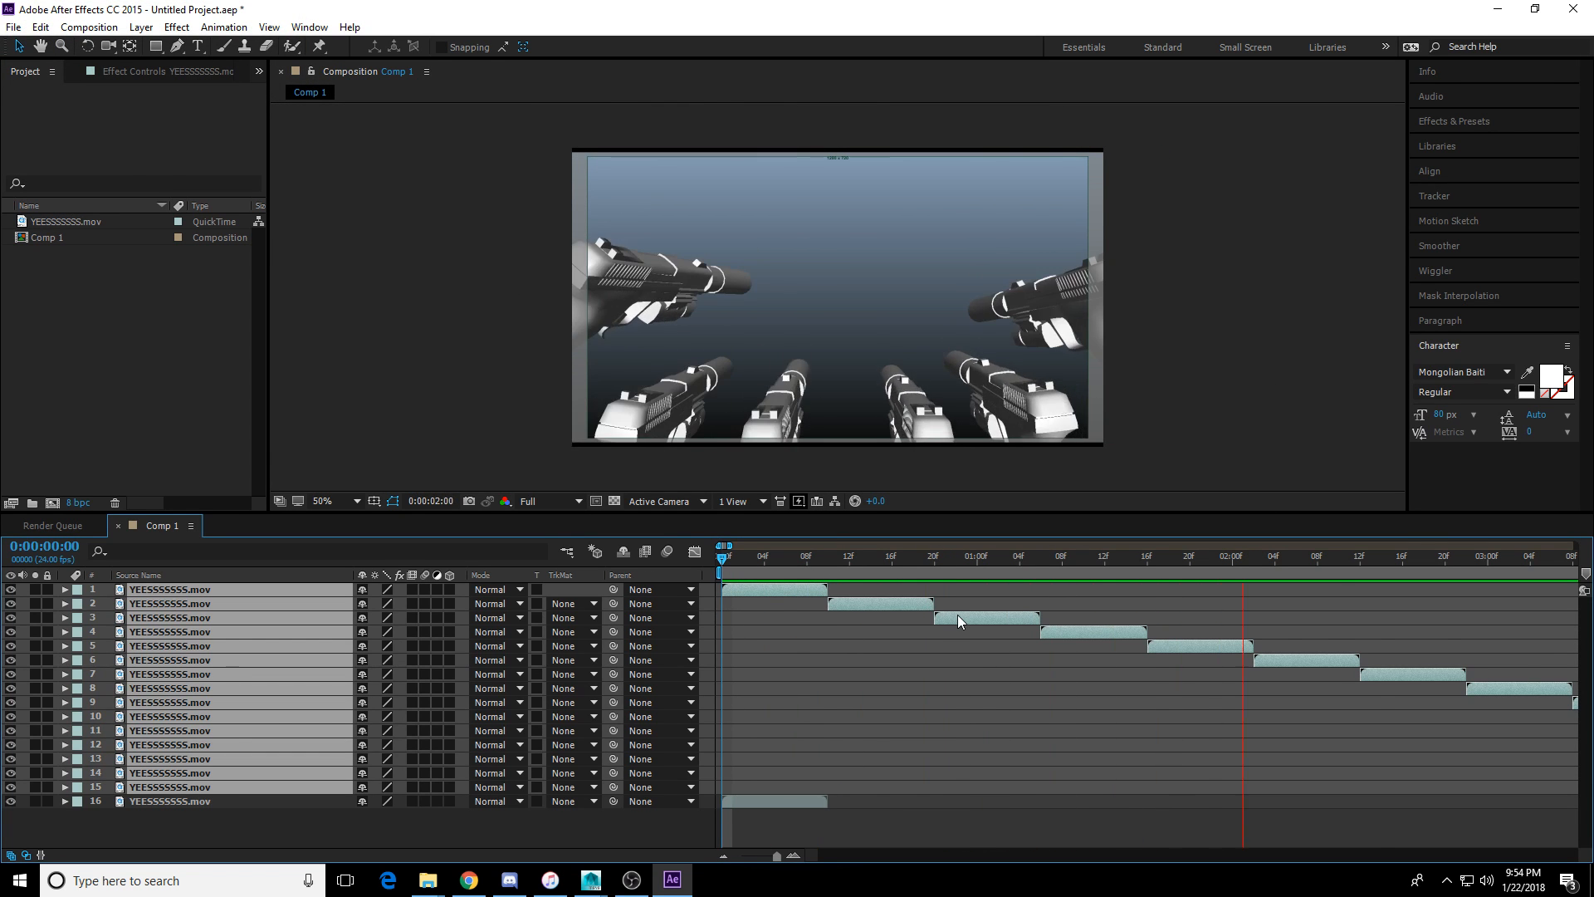
key(space)
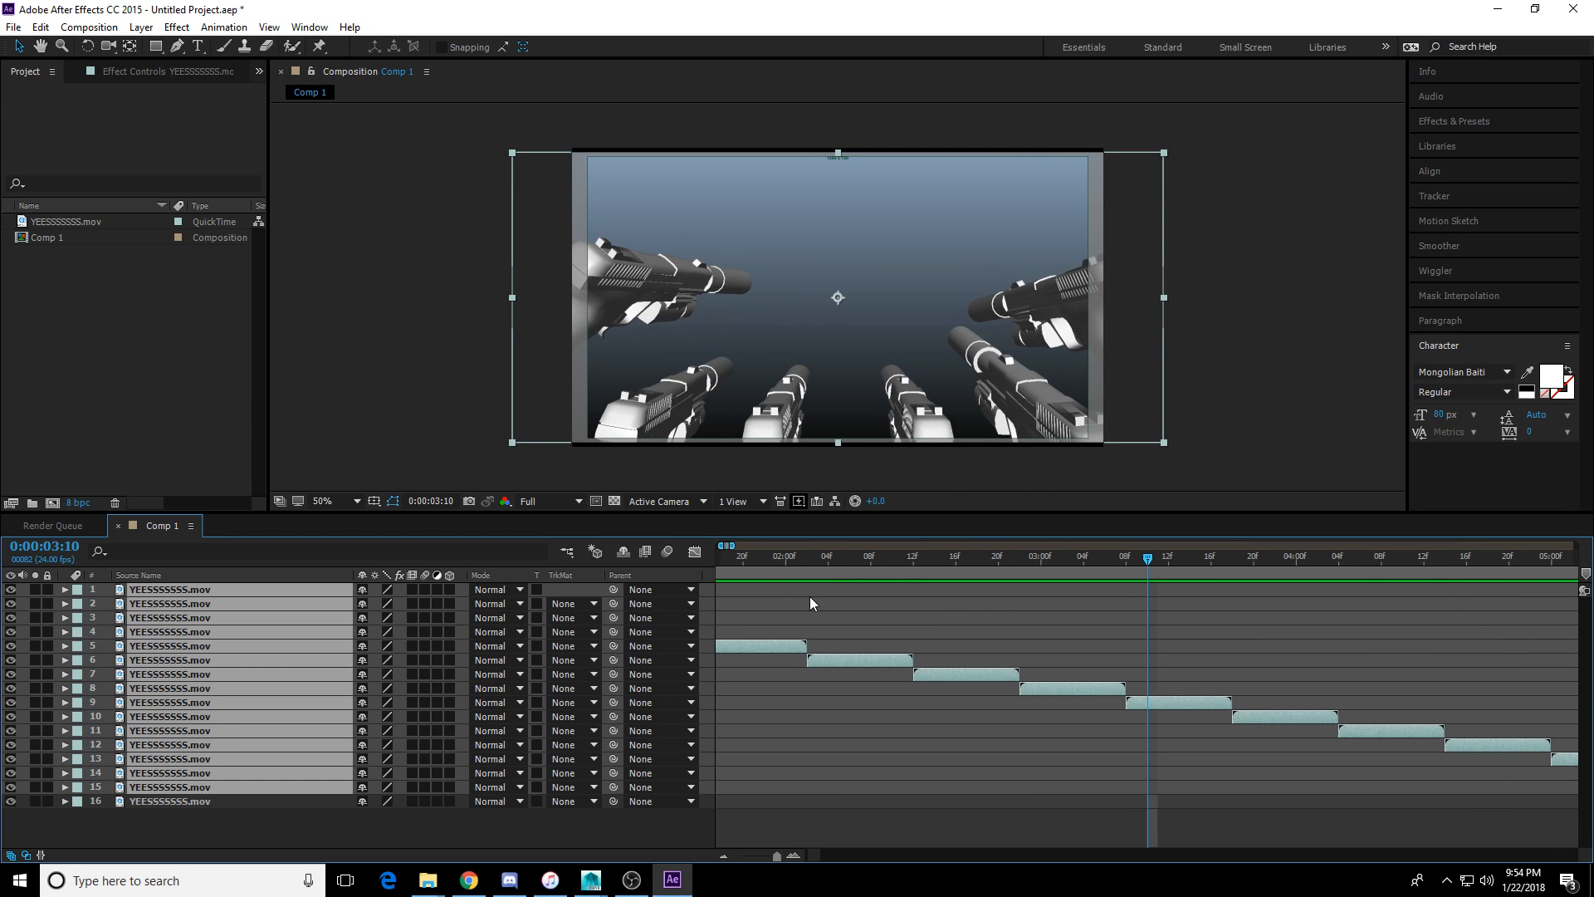
drag(780, 556, 637, 561)
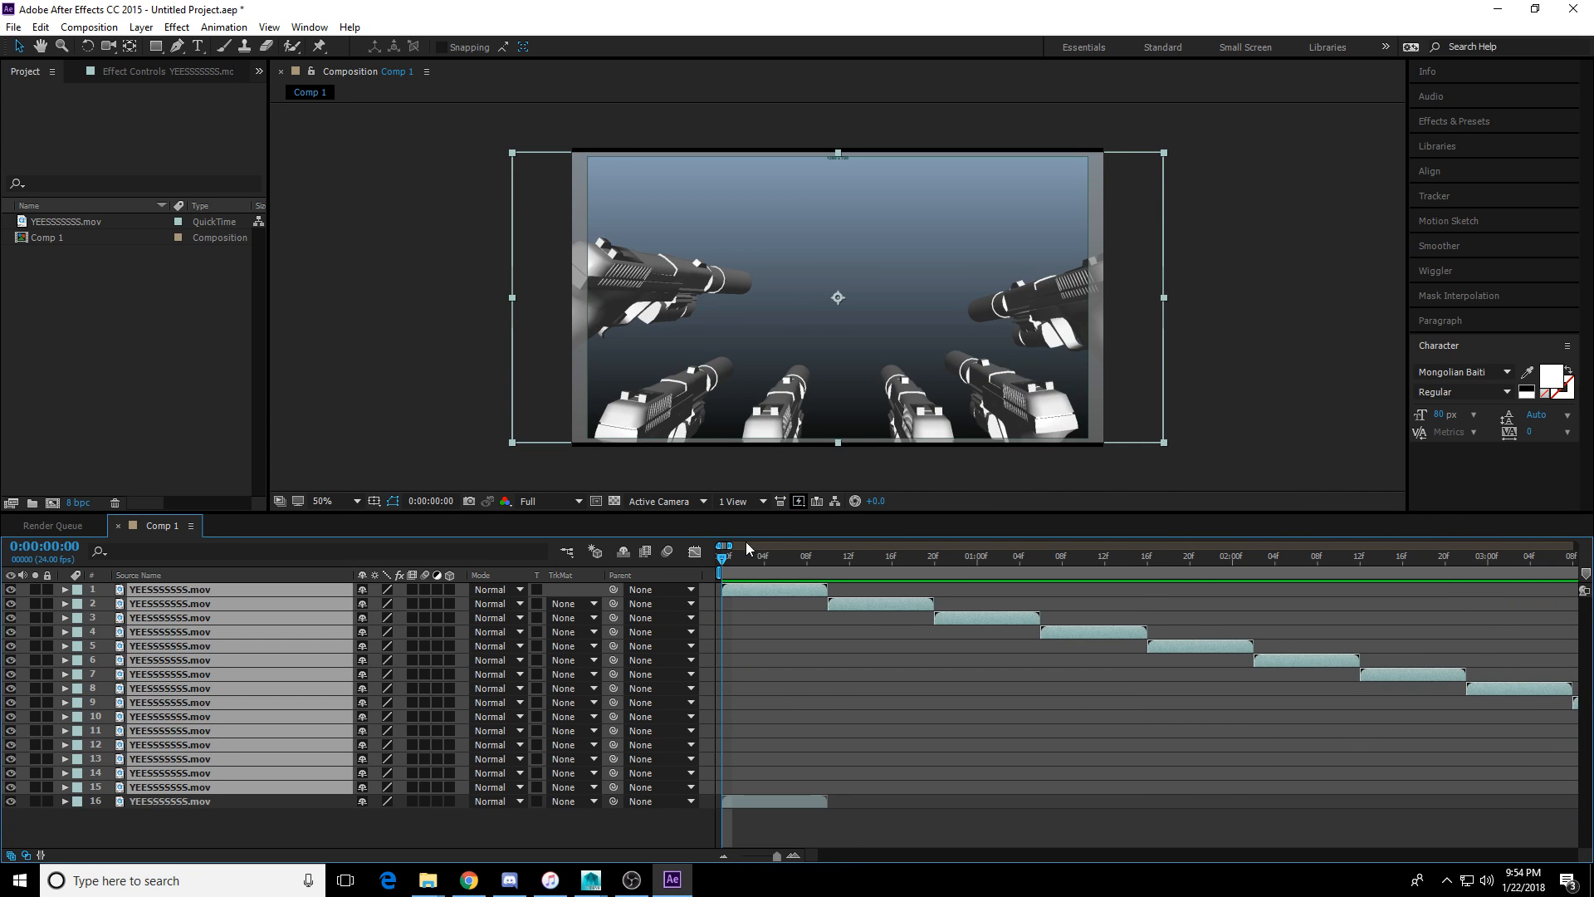
Delete every duplicate footage layer except the first and trim one frame off the end of the remaining layer.
click(799, 798)
key(Delete)
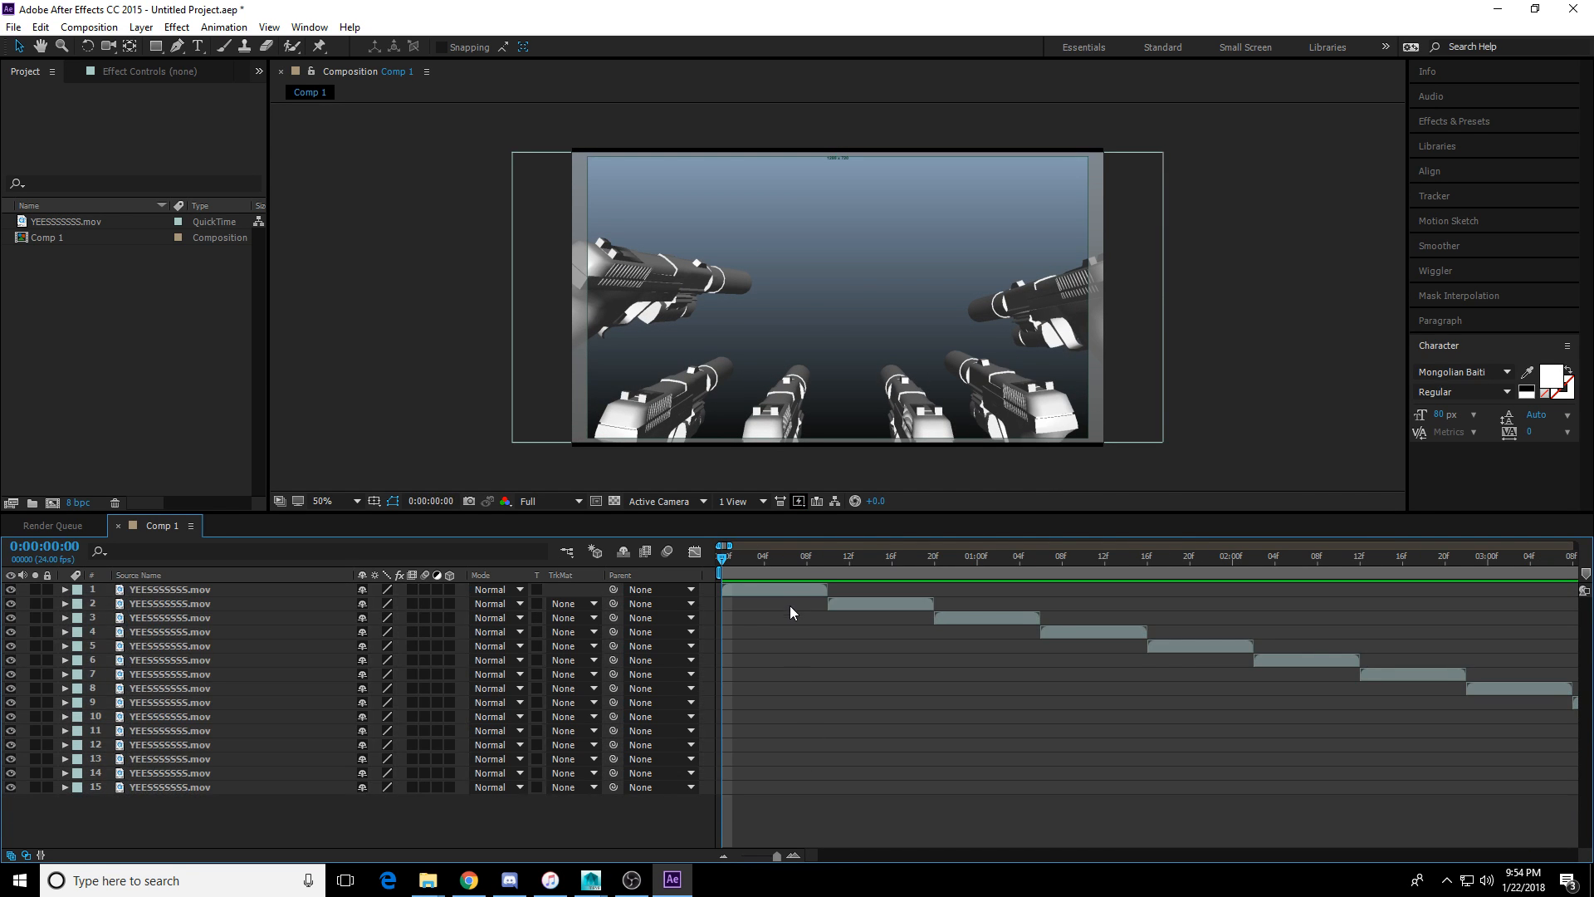
click(152, 605)
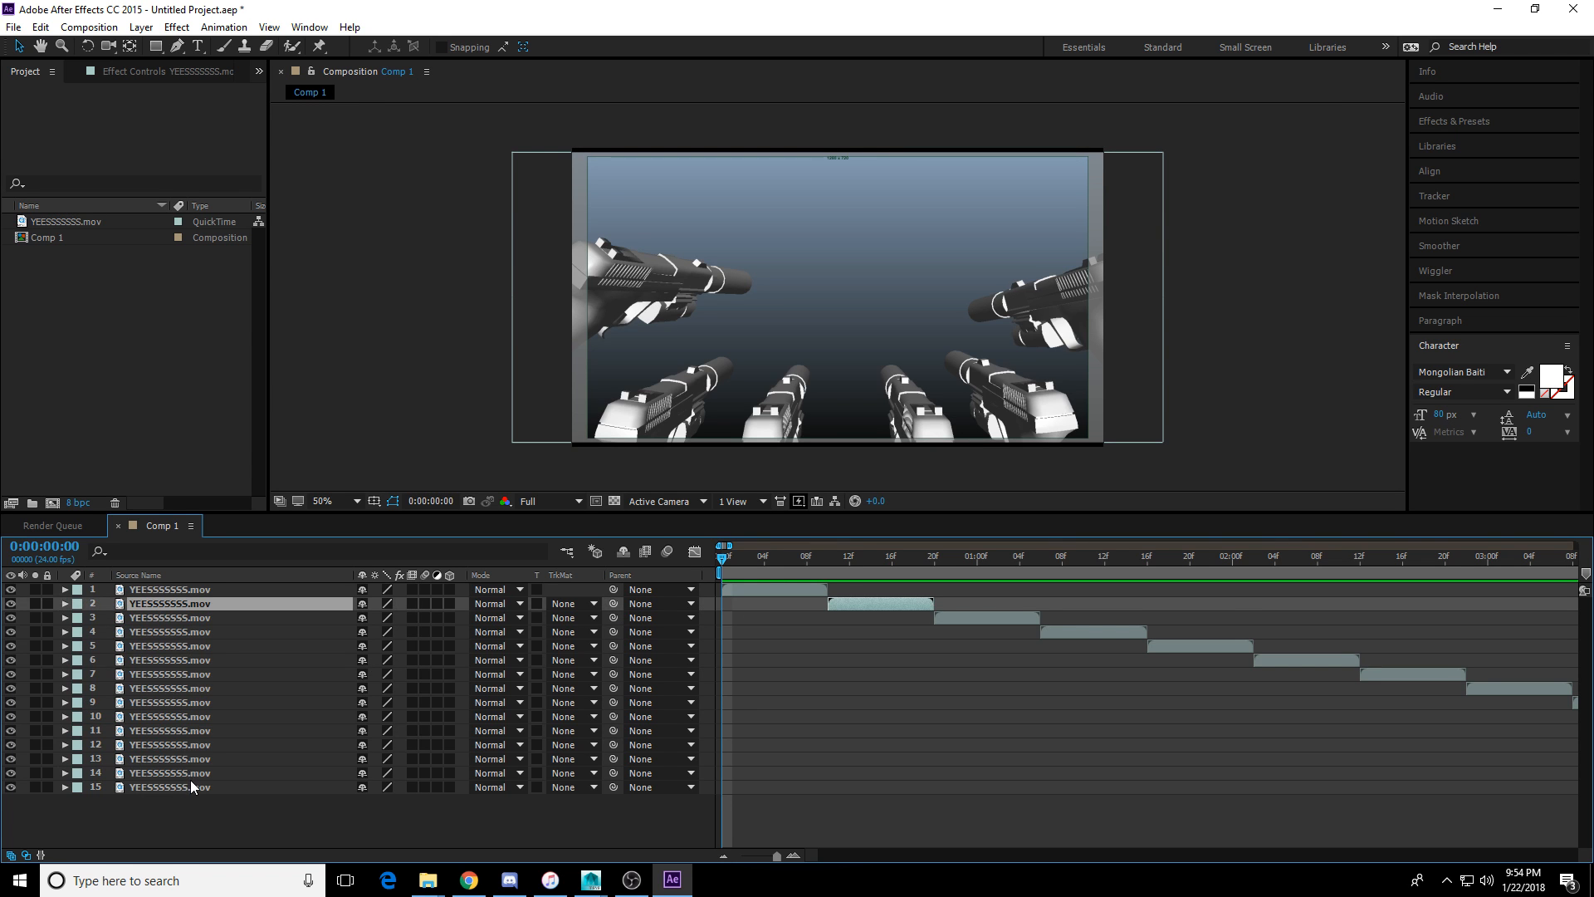
shift+click(191, 776)
key(Delete)
click(189, 608)
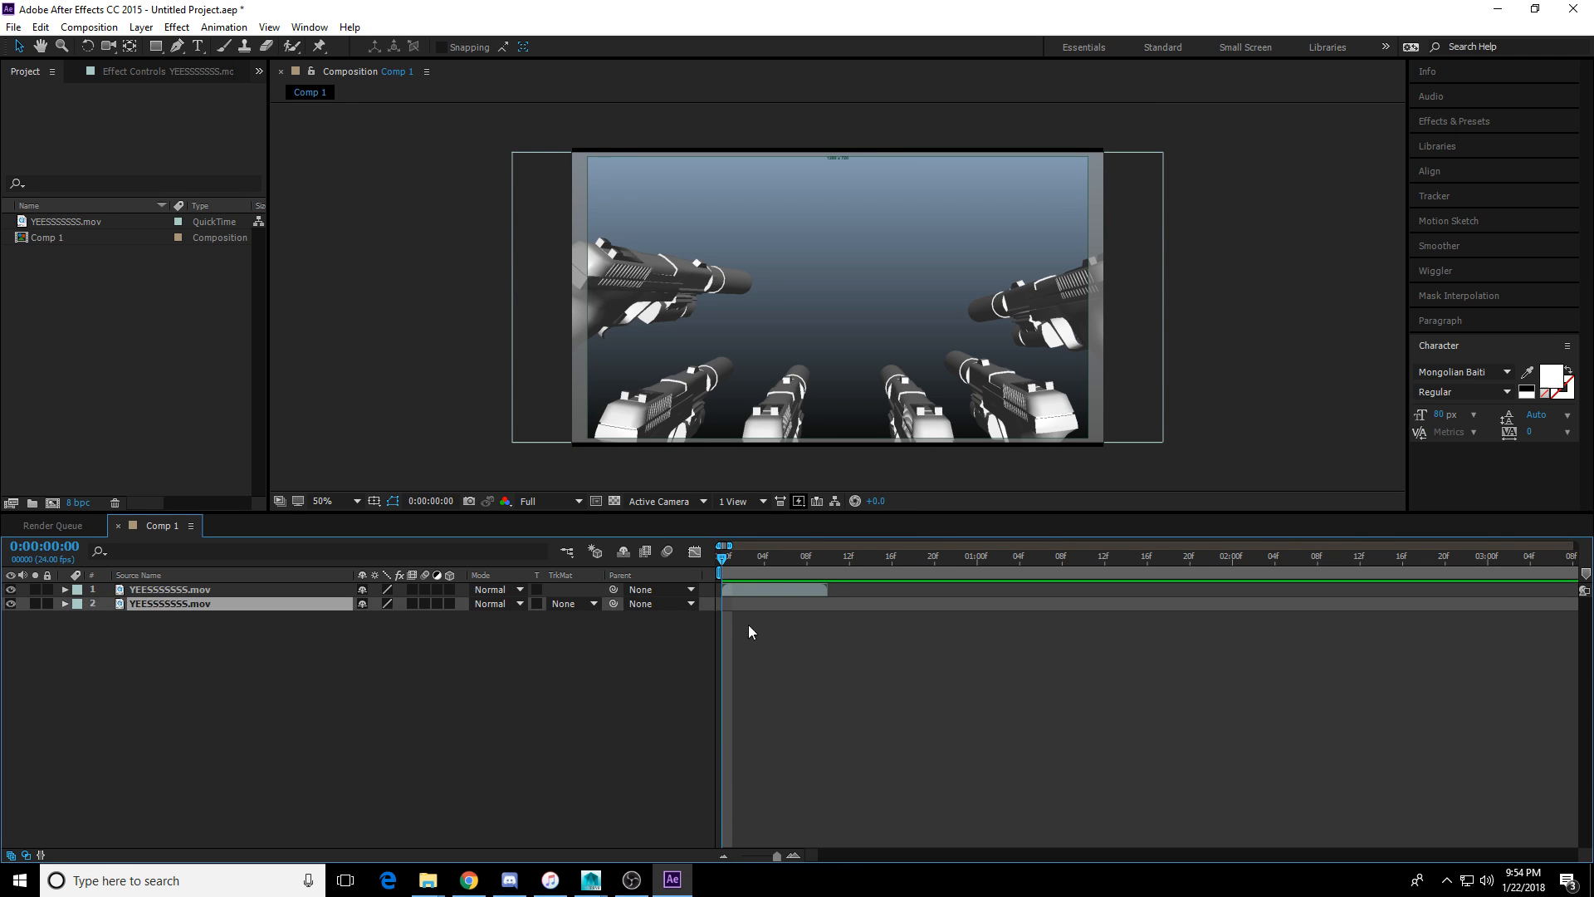
key(Delete)
click(827, 585)
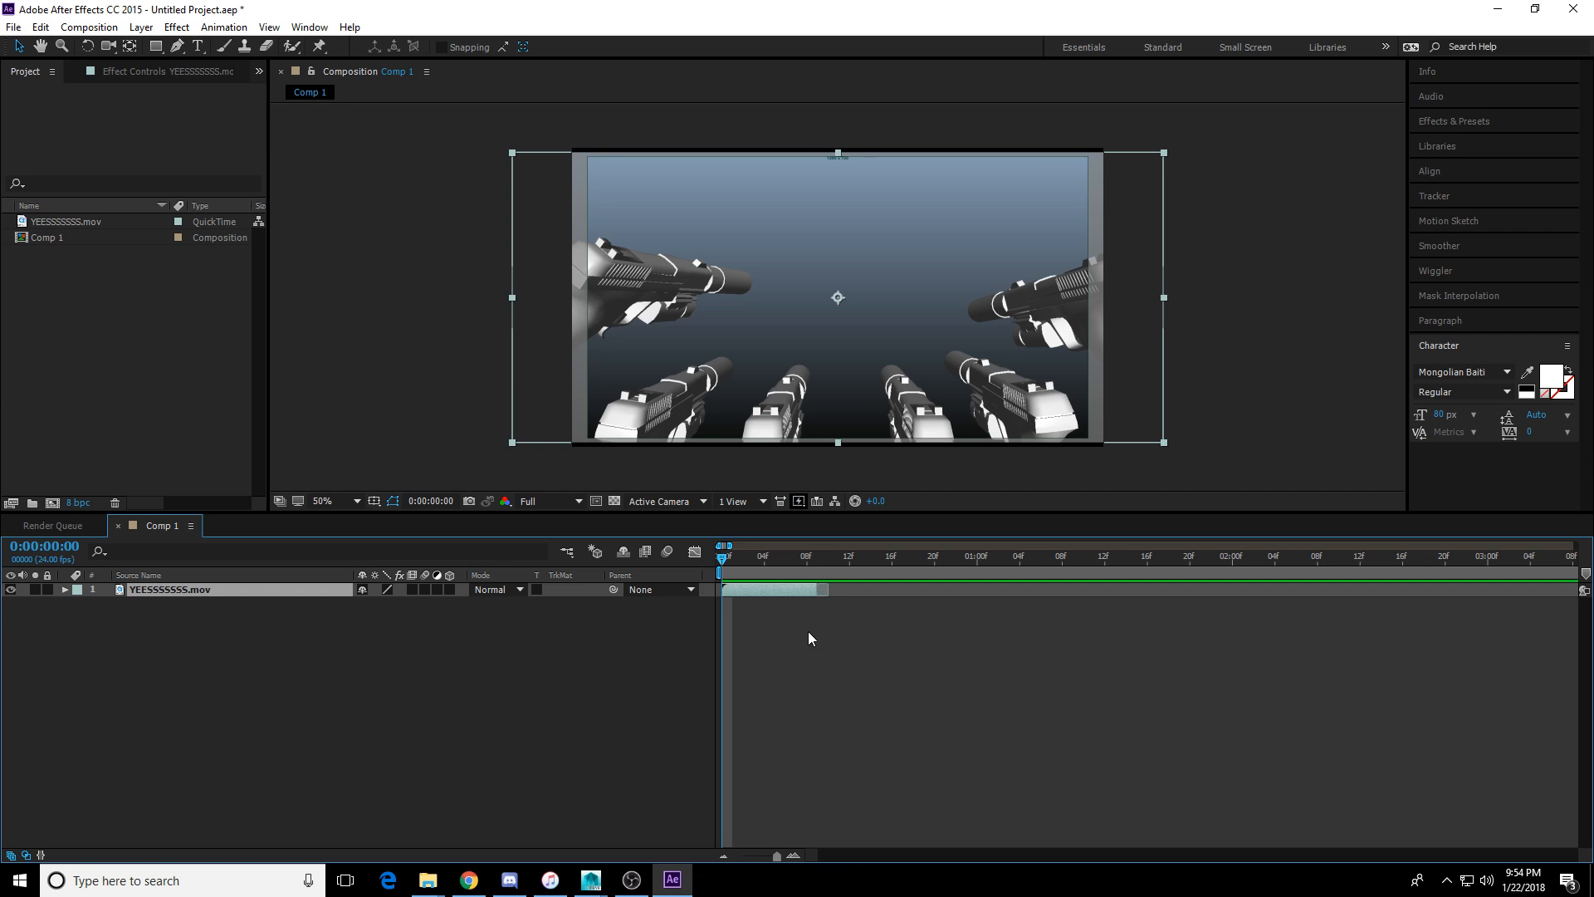
Duplicate the trimmed YEESSSSSSS.mov layer eleven times.
key(ctrl+d)
key(ctrl+d)
key(ctrl+d)
key(ctrl+d)
key(ctrl+d)
key(ctrl+d)
key(ctrl+d)
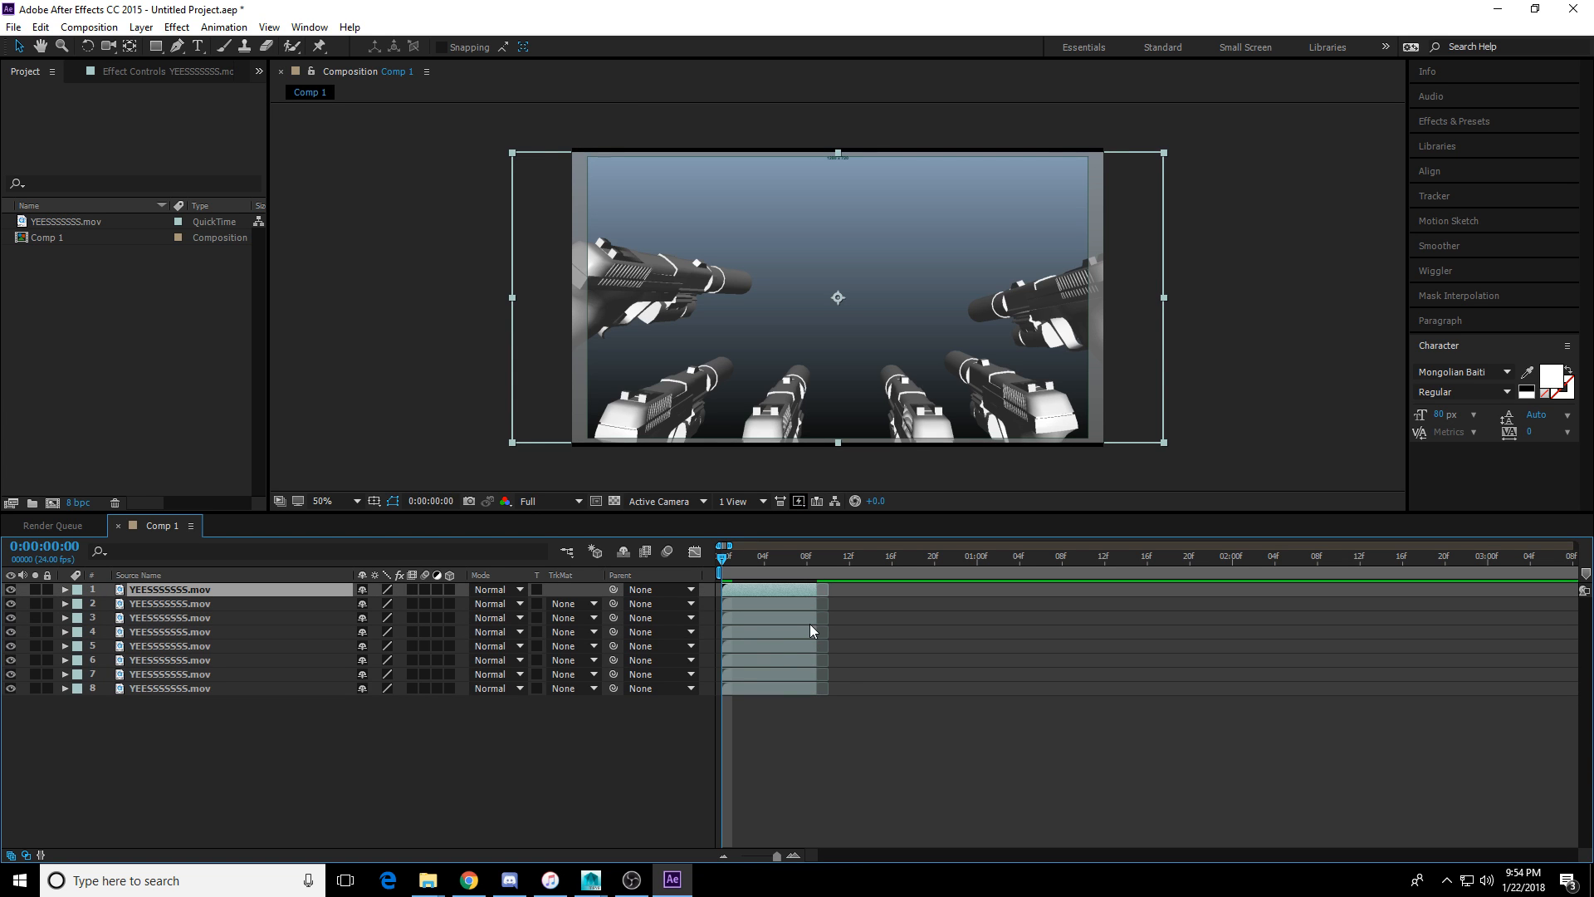
key(ctrl+d)
key(ctrl+d)
key(ctrl+d)
key(ctrl+d)
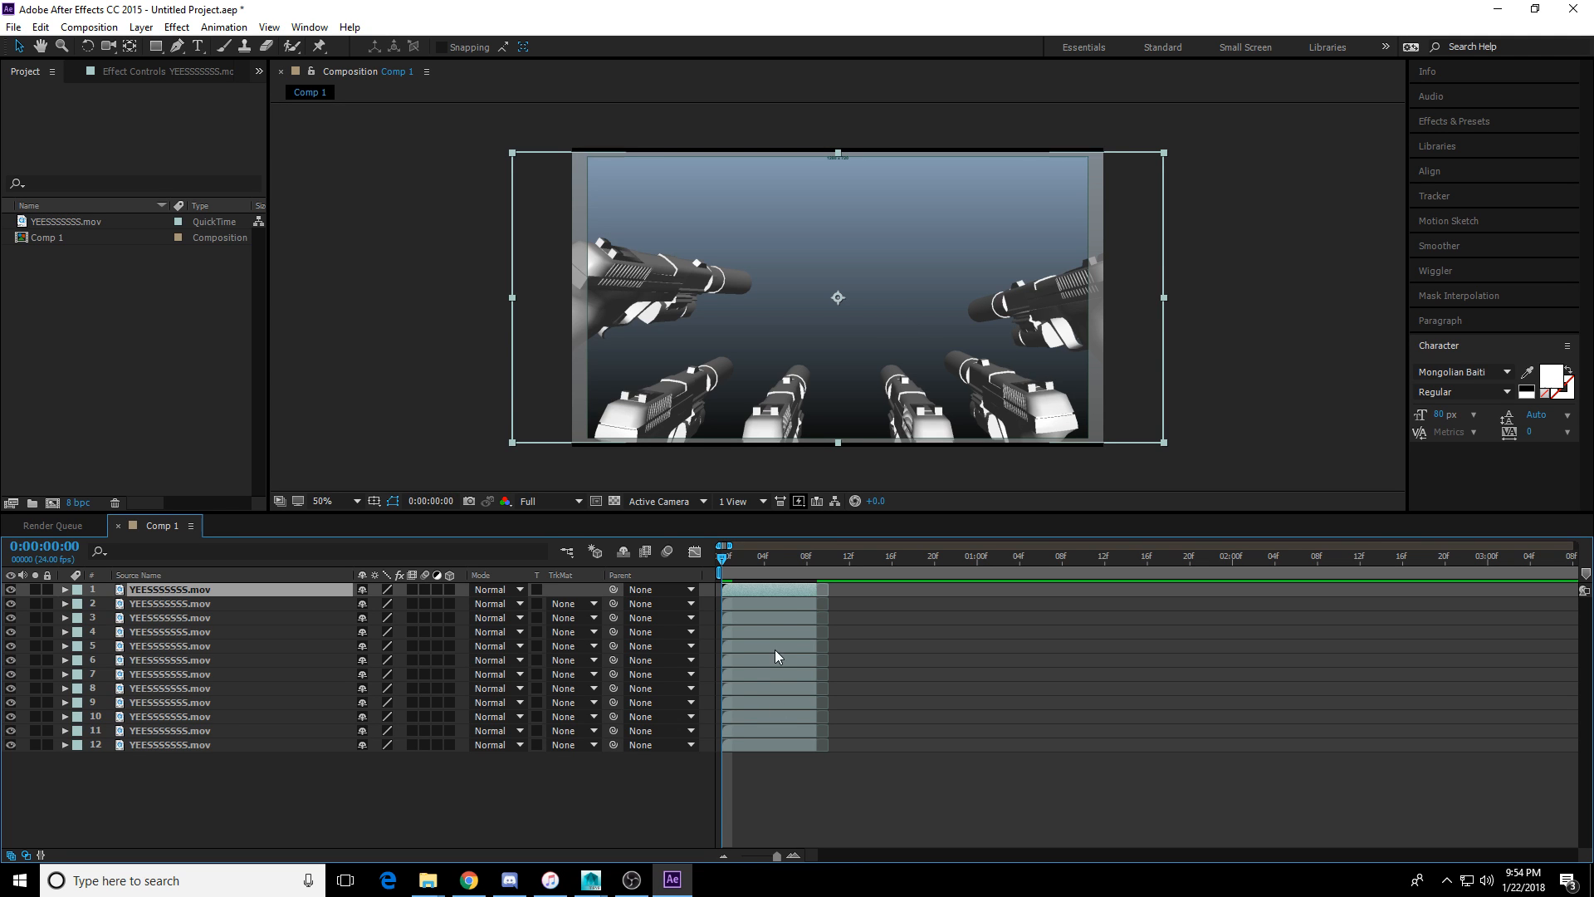
Delete footage layers 2 to 12, keeping only the first trimmed layer.
click(789, 789)
click(795, 609)
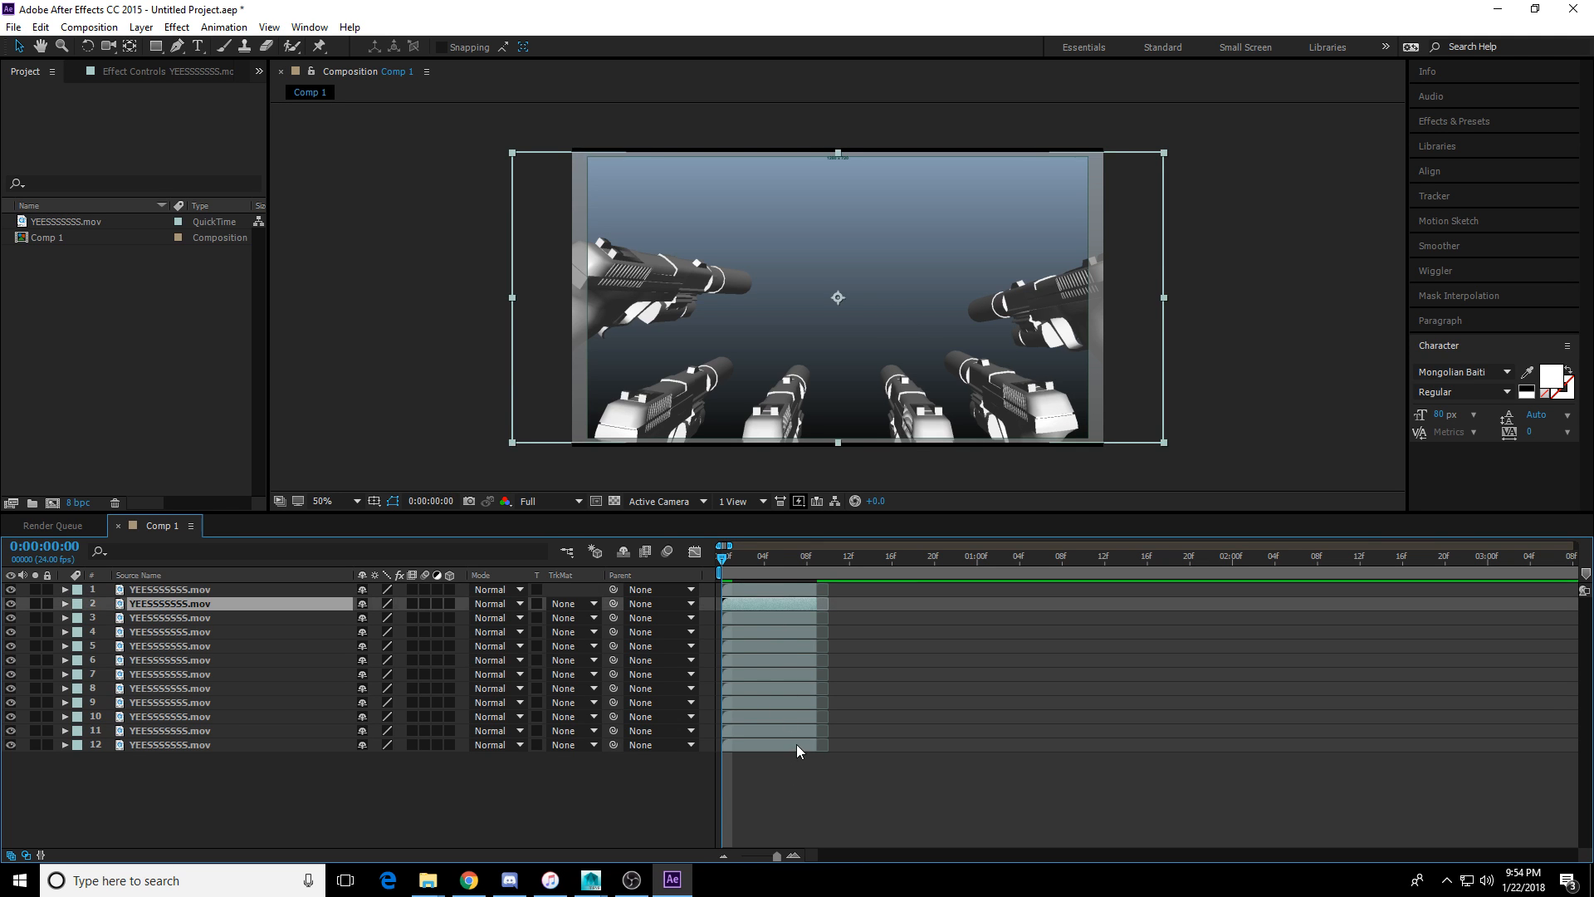
shift+click(795, 744)
click(783, 606)
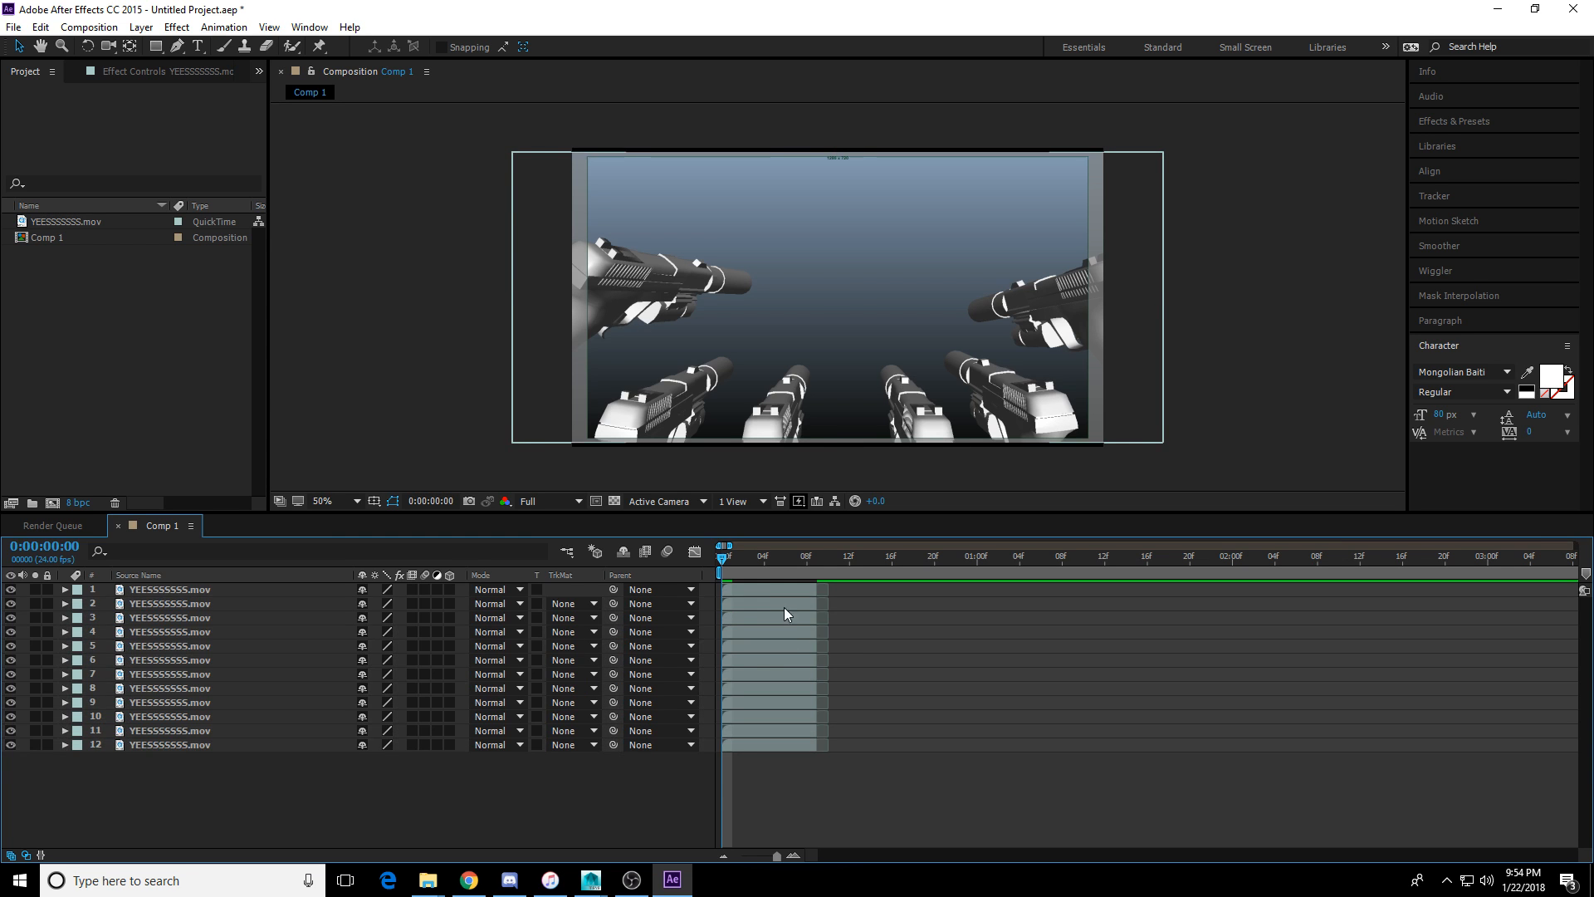
shift+click(799, 744)
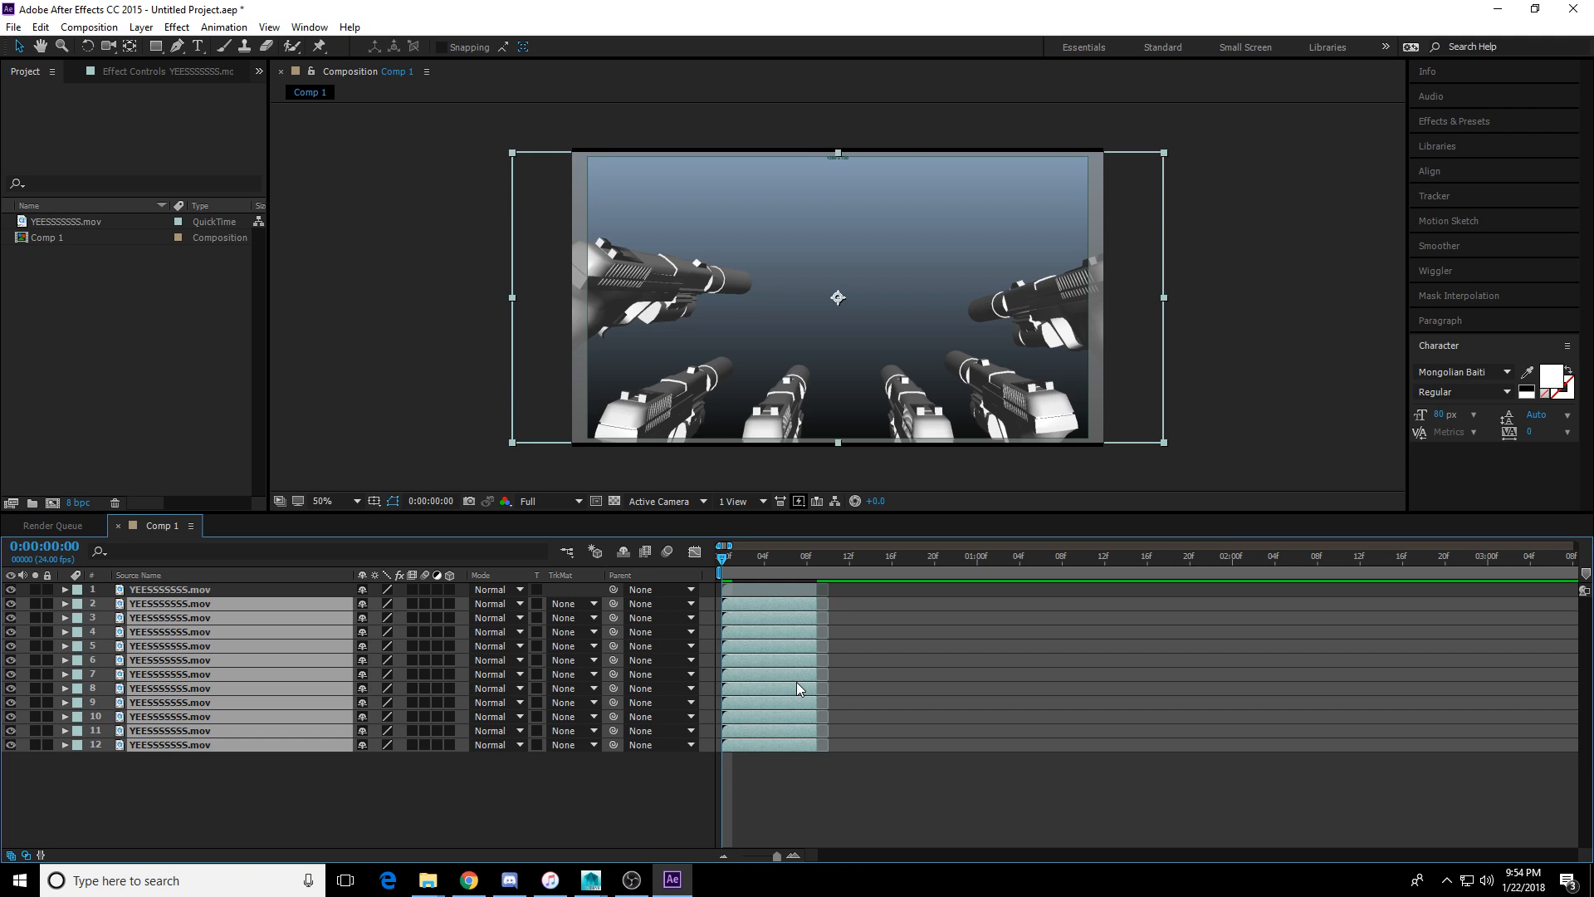
key(Delete)
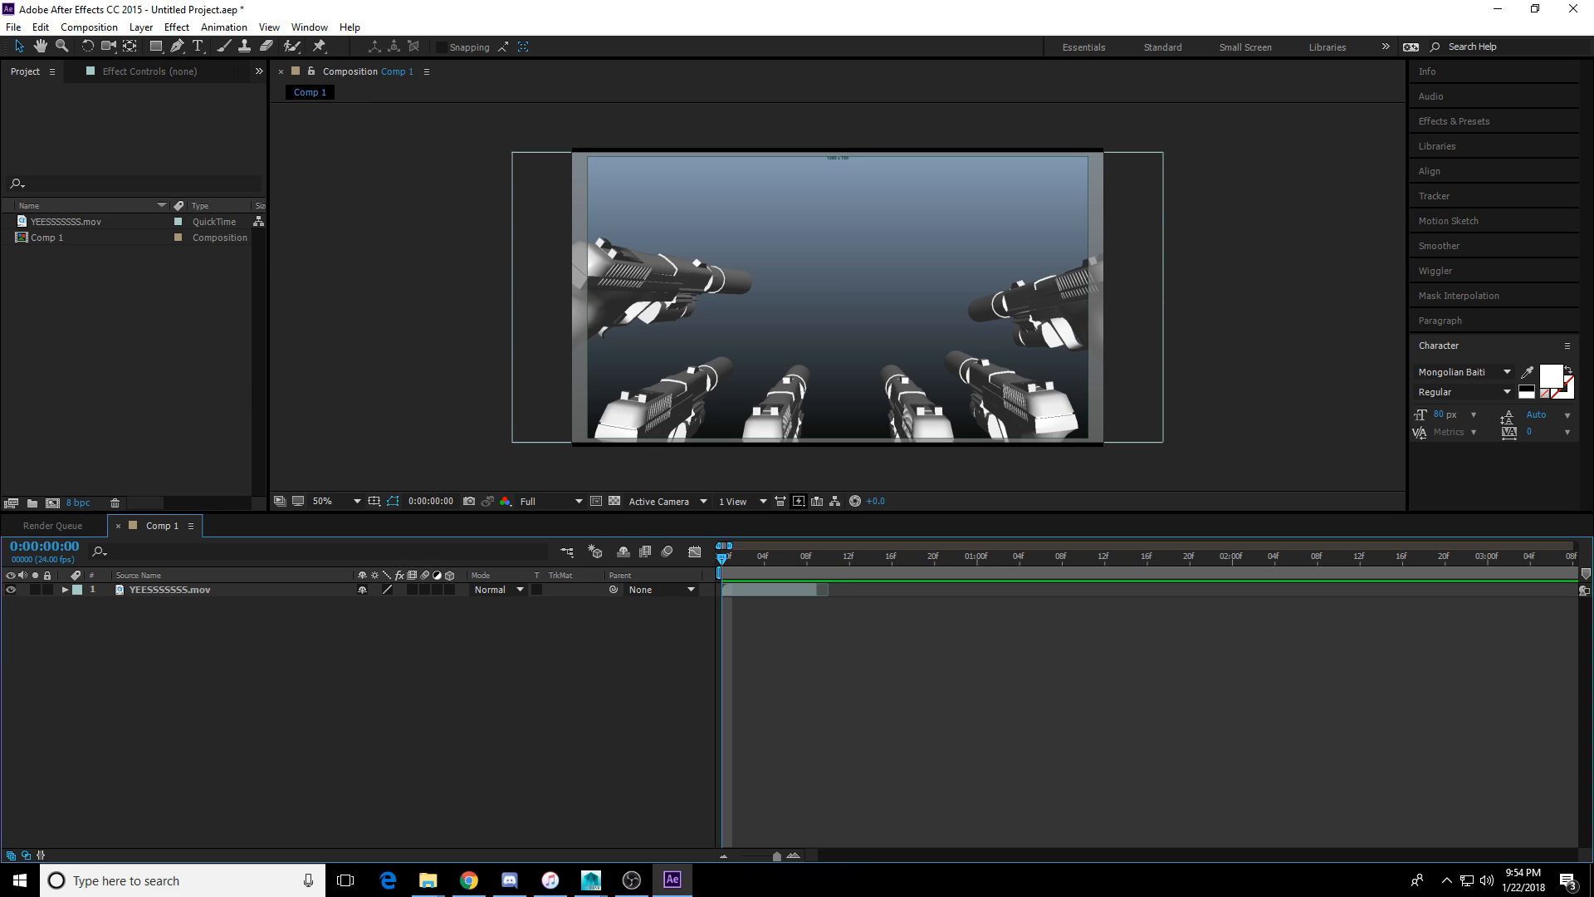
Import the Pistol Heavy Shot 1 to 4 WAV files into the project and add them to Comp 1 below the footage.
key(alt+Tab)
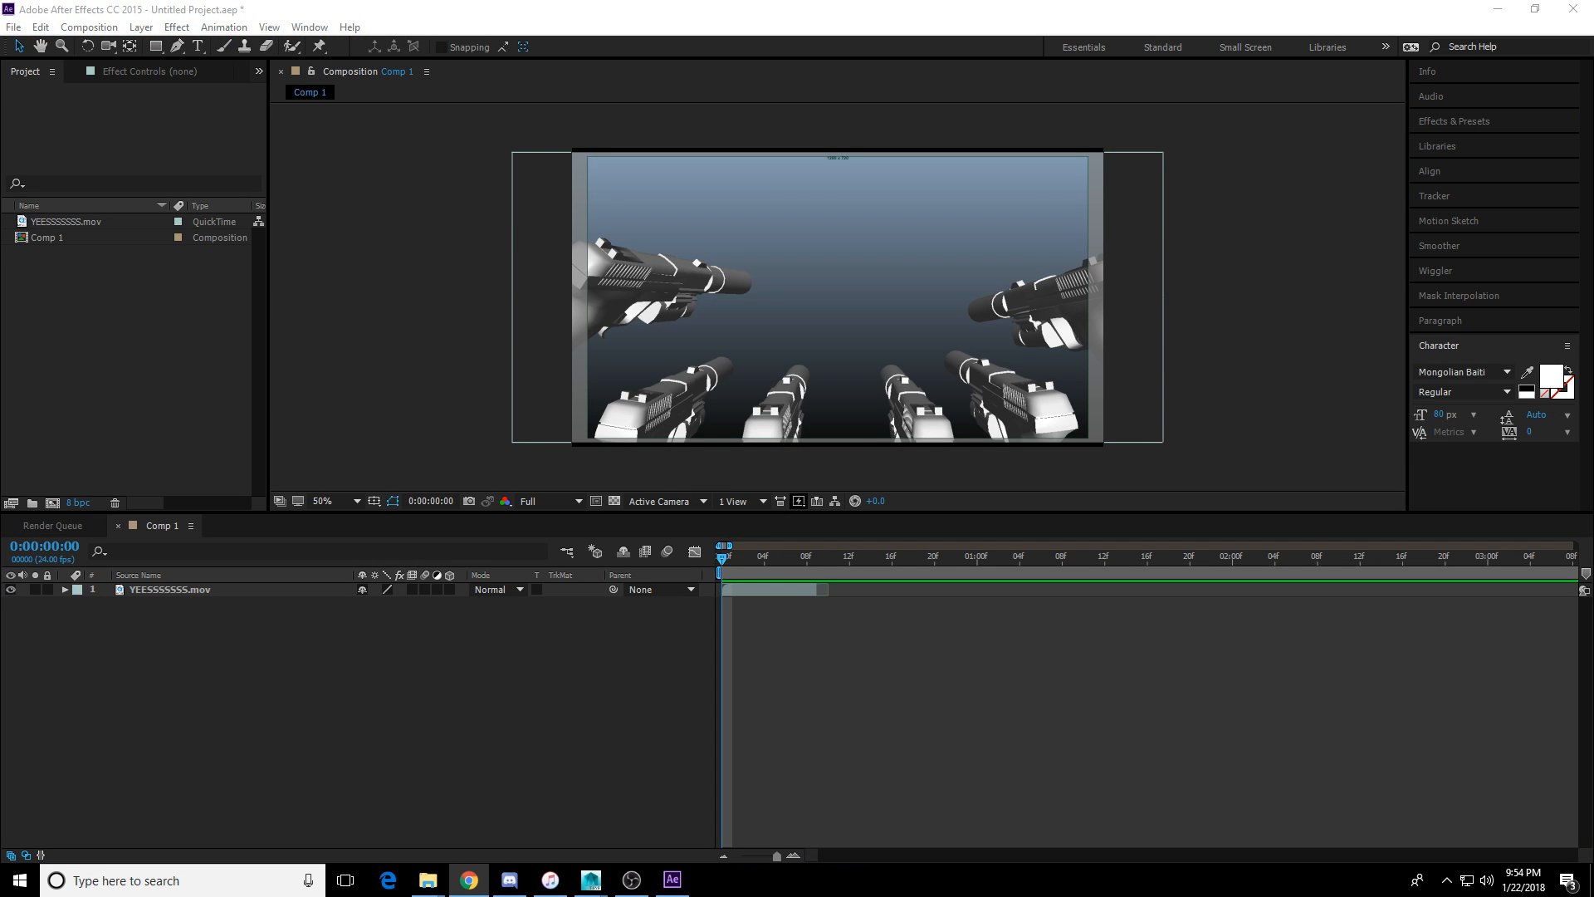
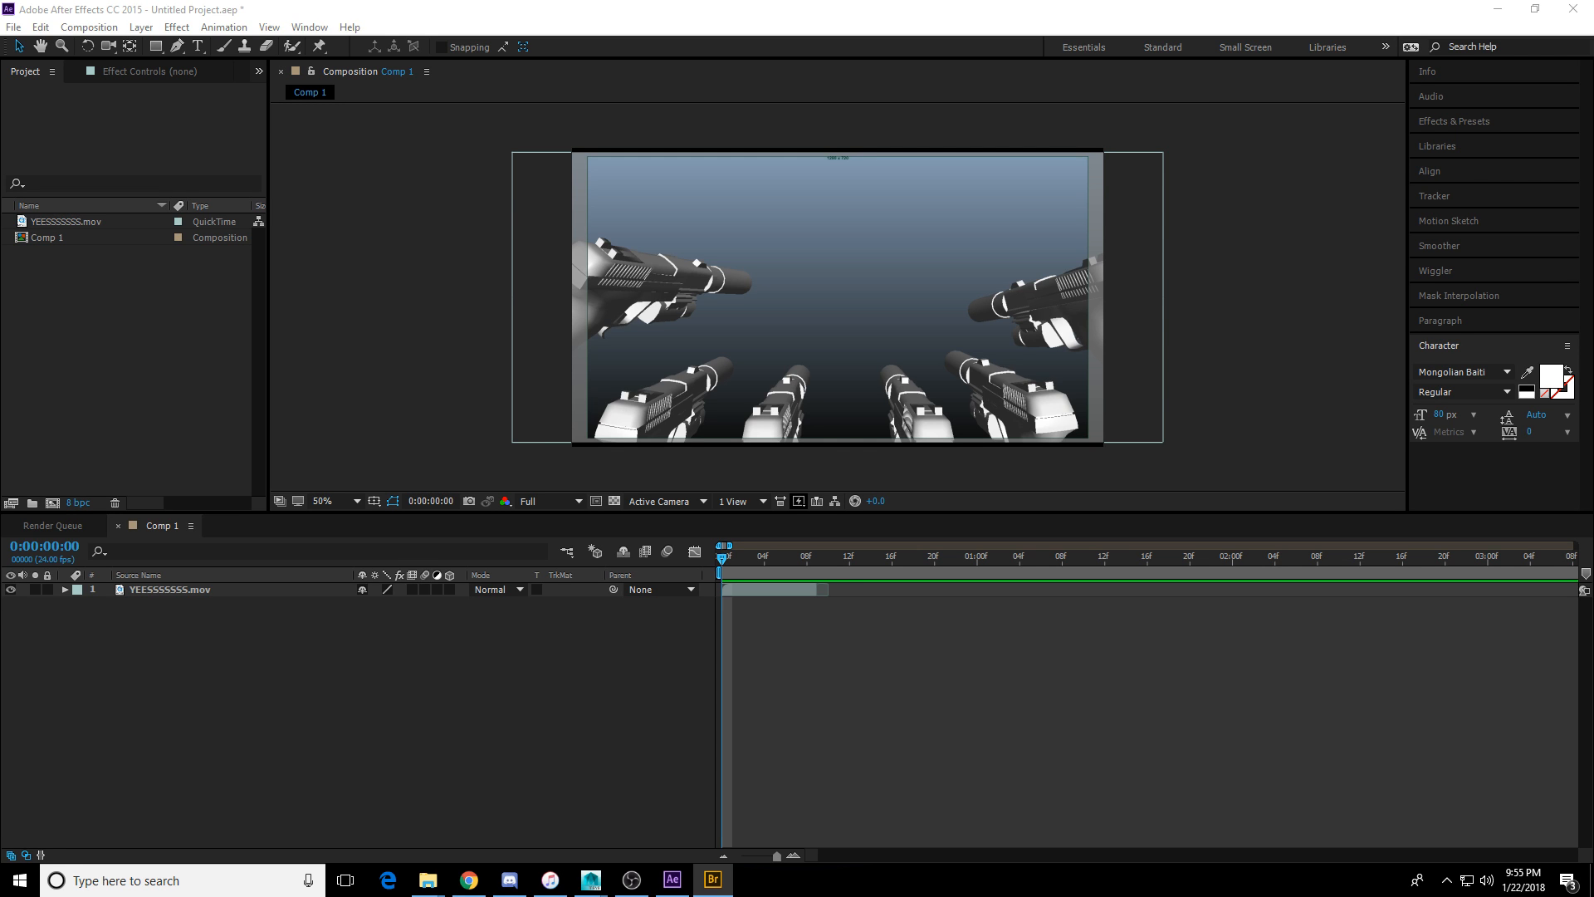
drag(1593, 465, 119, 366)
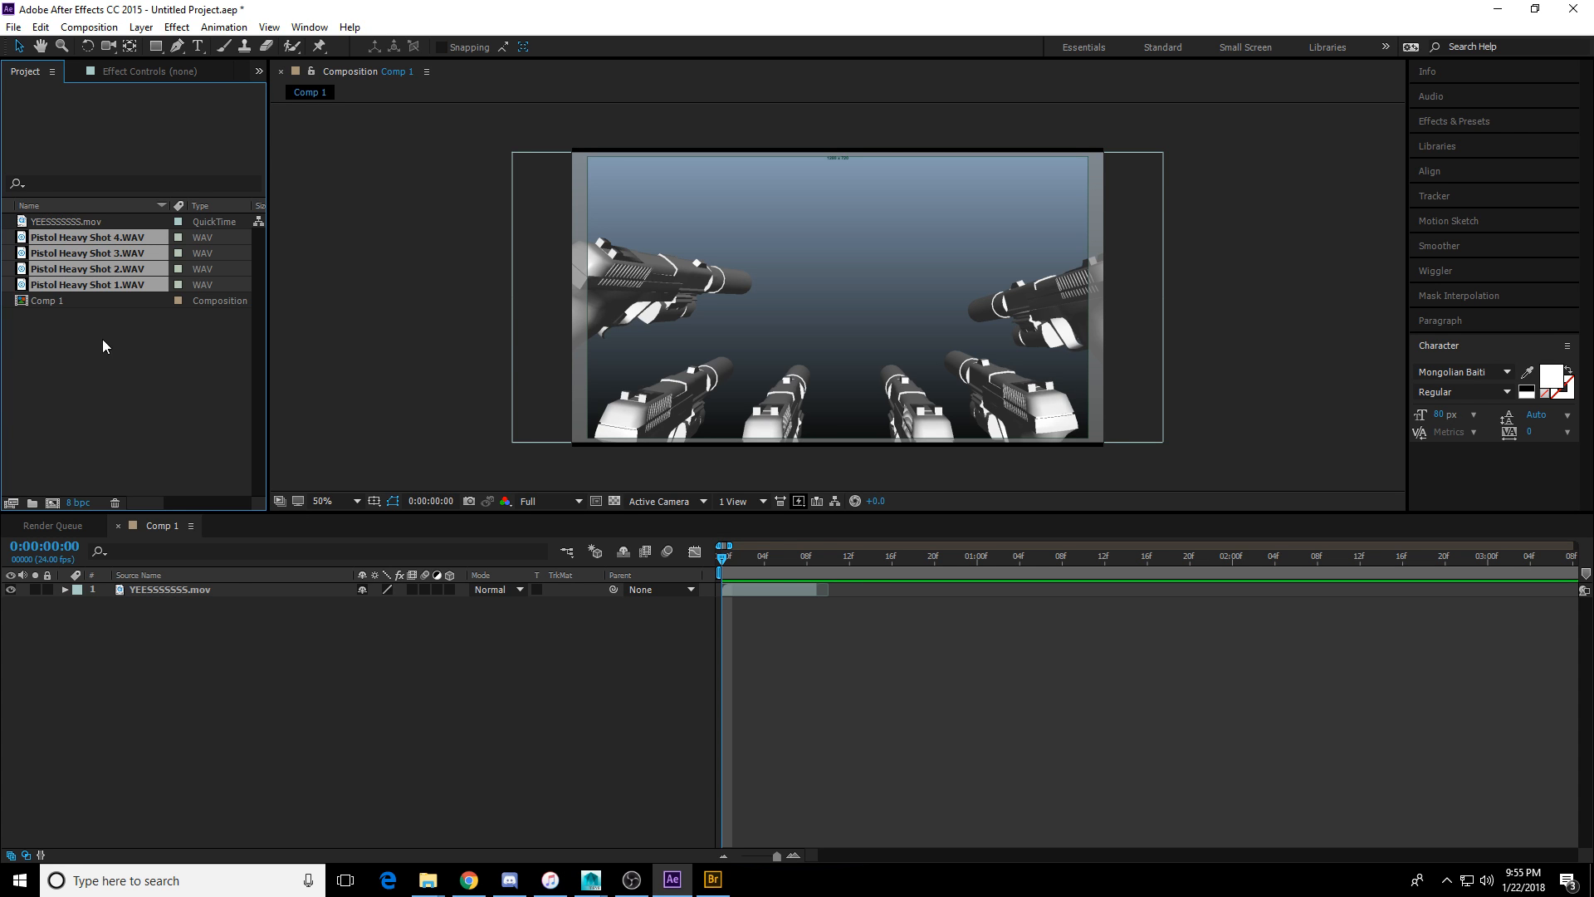
drag(86, 240, 393, 699)
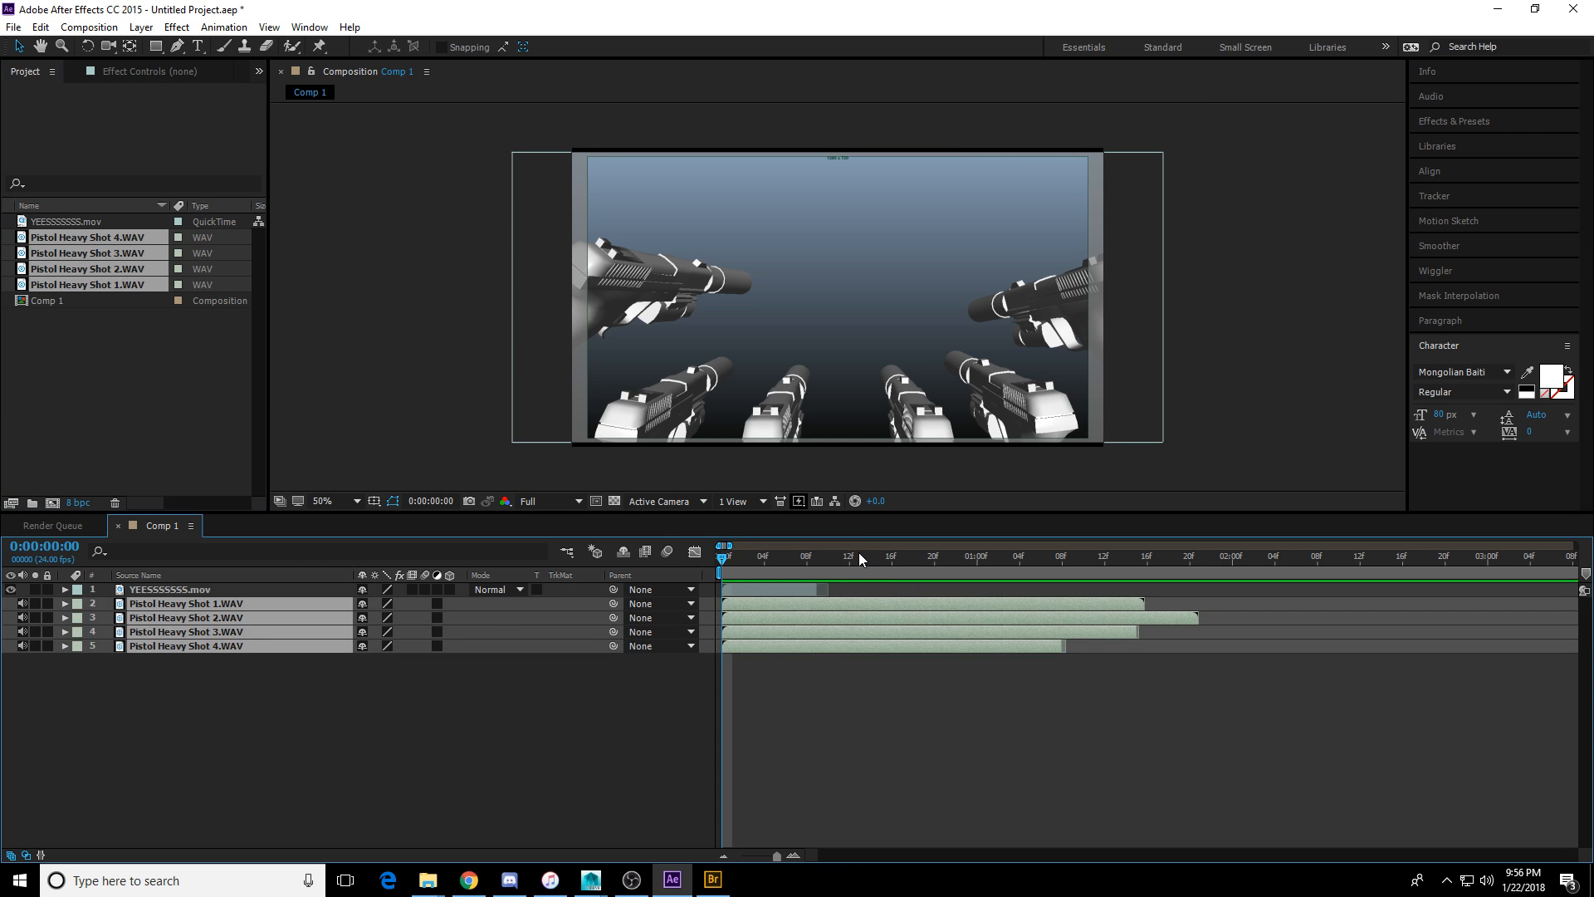
alt+scroll(859, 554, up, 2)
drag(859, 555, 558, 558)
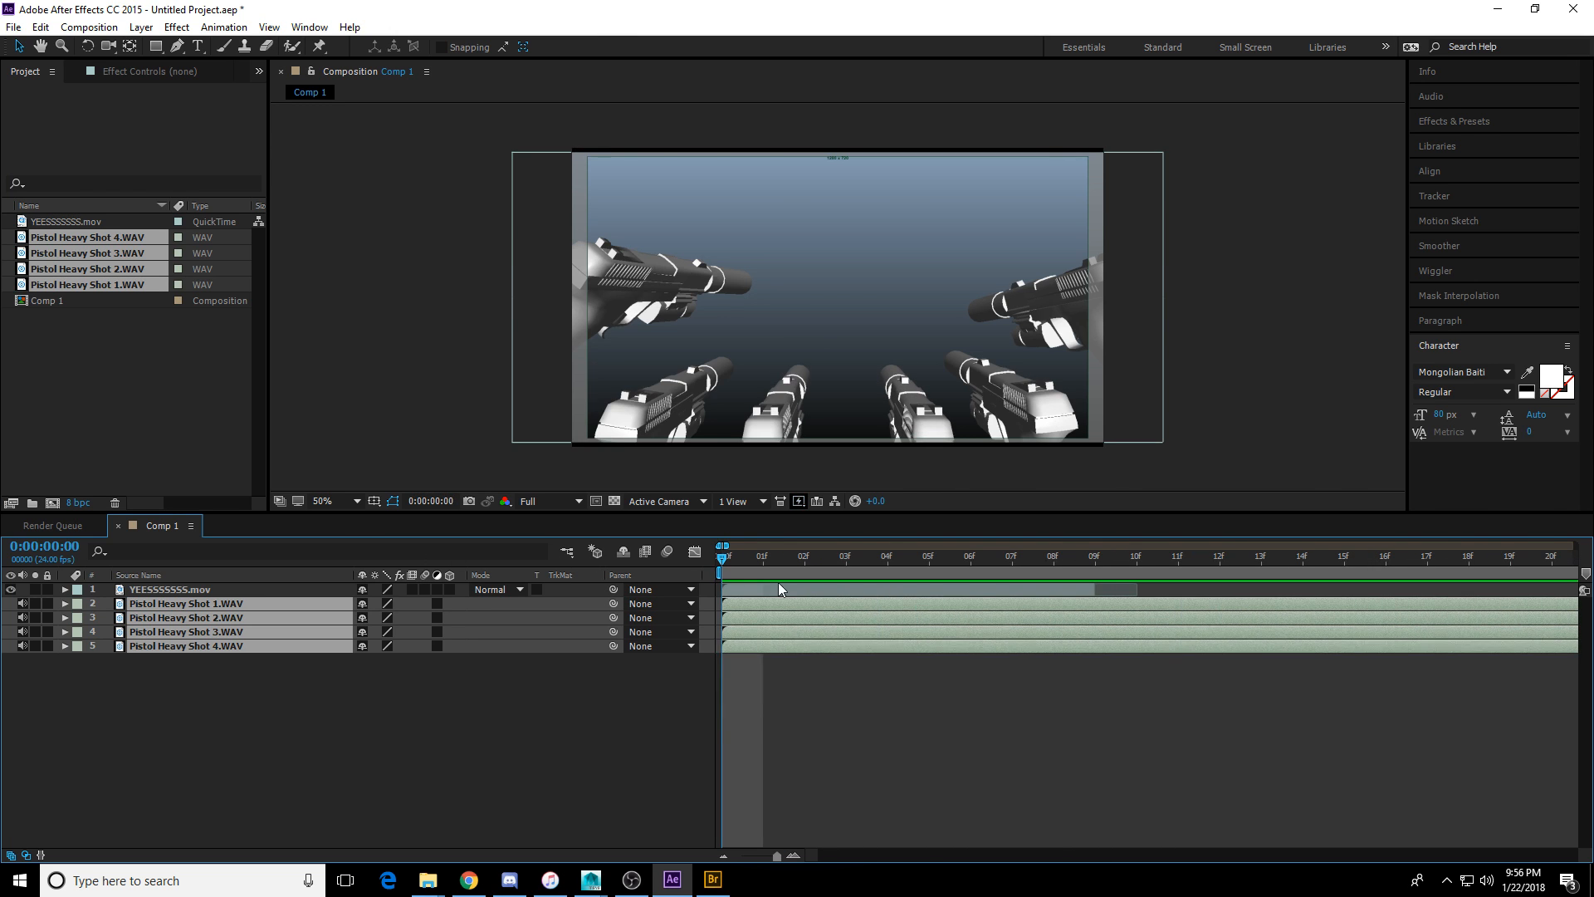
alt+scroll(800, 562, down, 1)
alt+scroll(800, 561, down, 1)
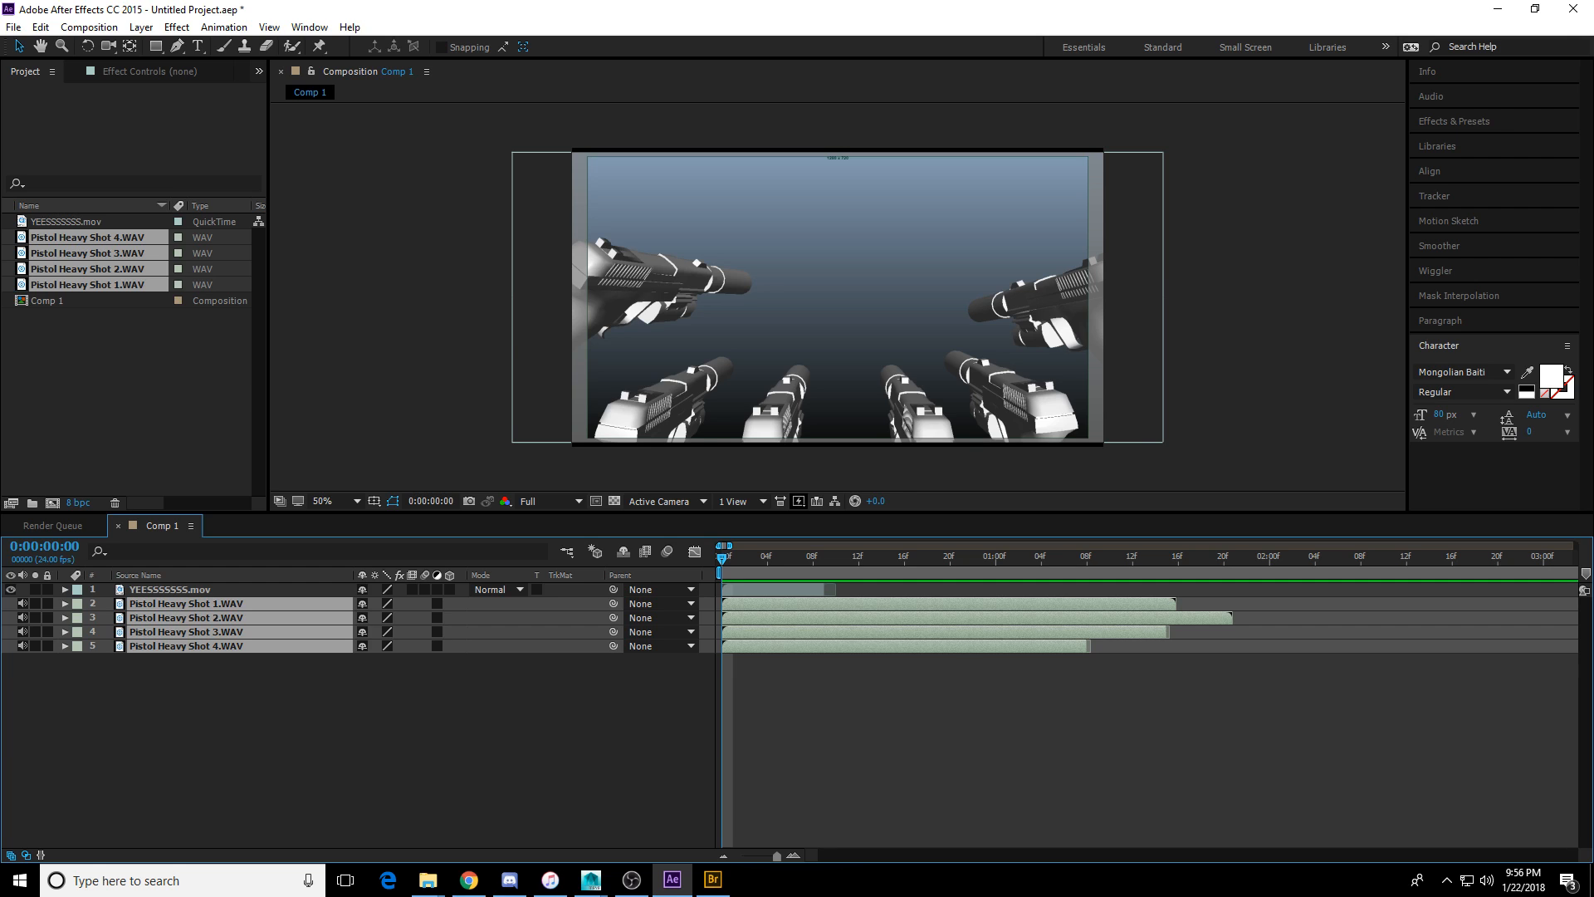
click(469, 880)
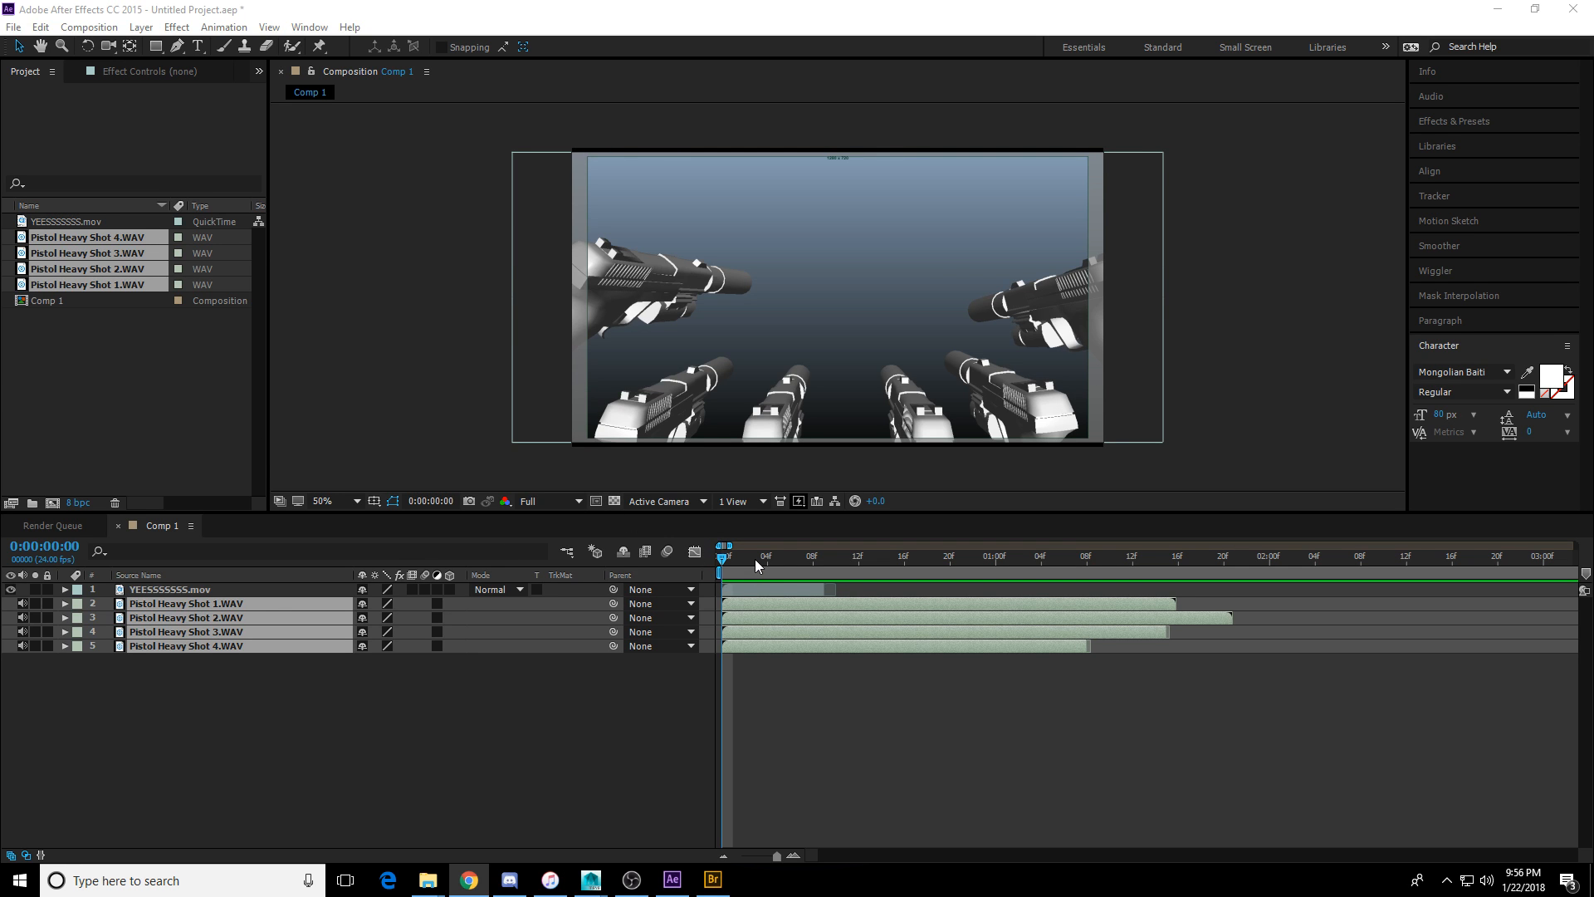
Shift the four pistol audio layers to start right after the footage and inspect the Pistol Heavy Shot 1.WAV waveform and audio levels.
drag(772, 604, 908, 626)
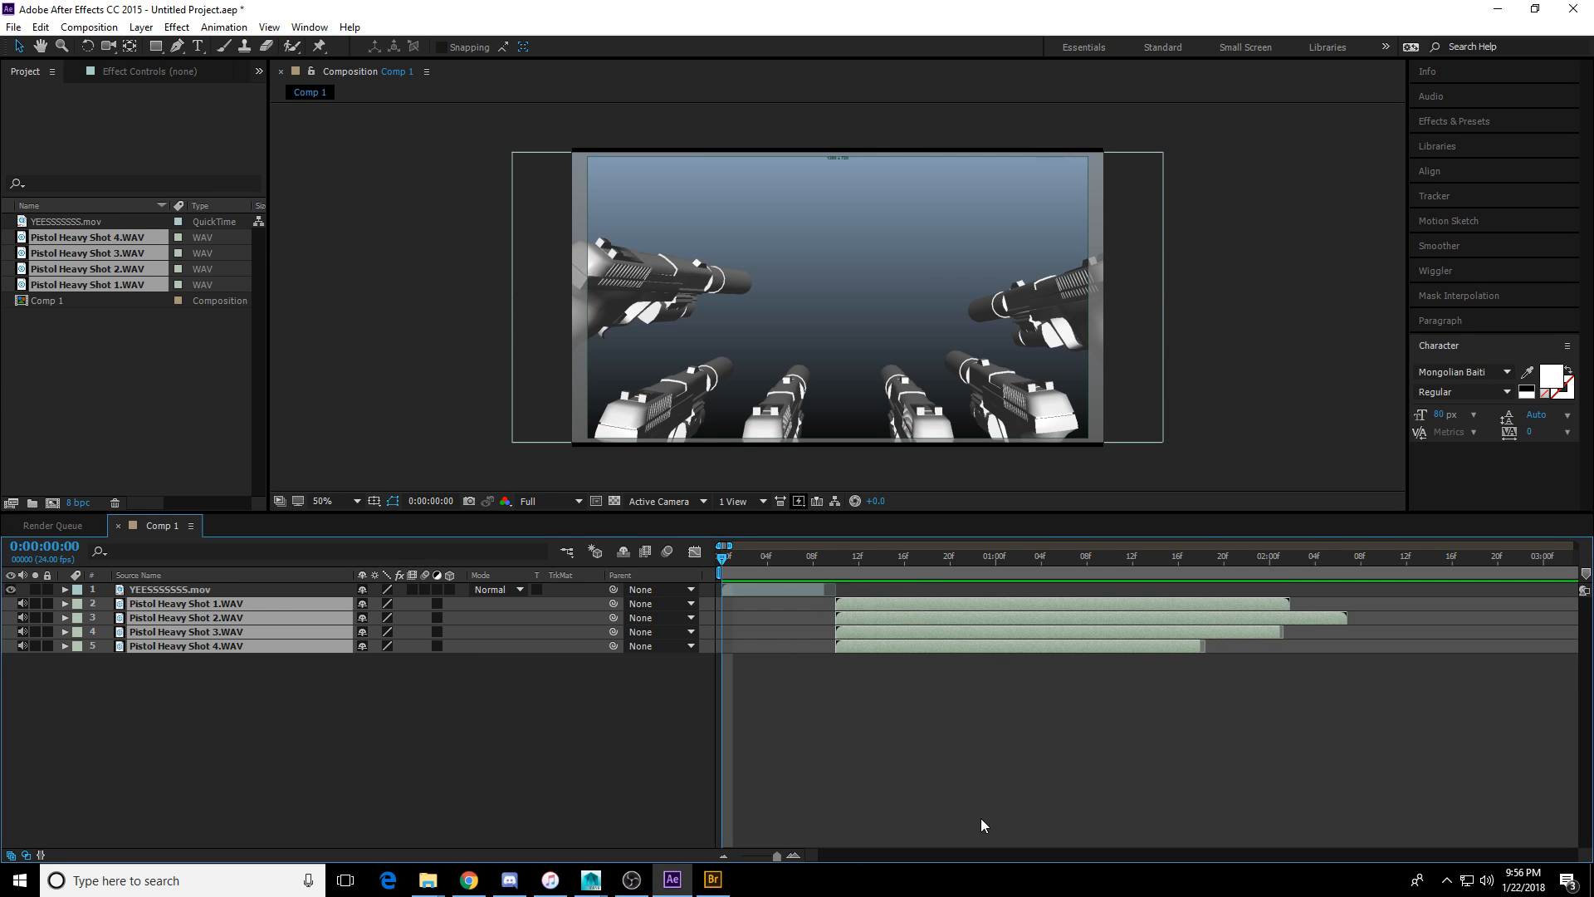
click(965, 606)
key(l)
key(l)
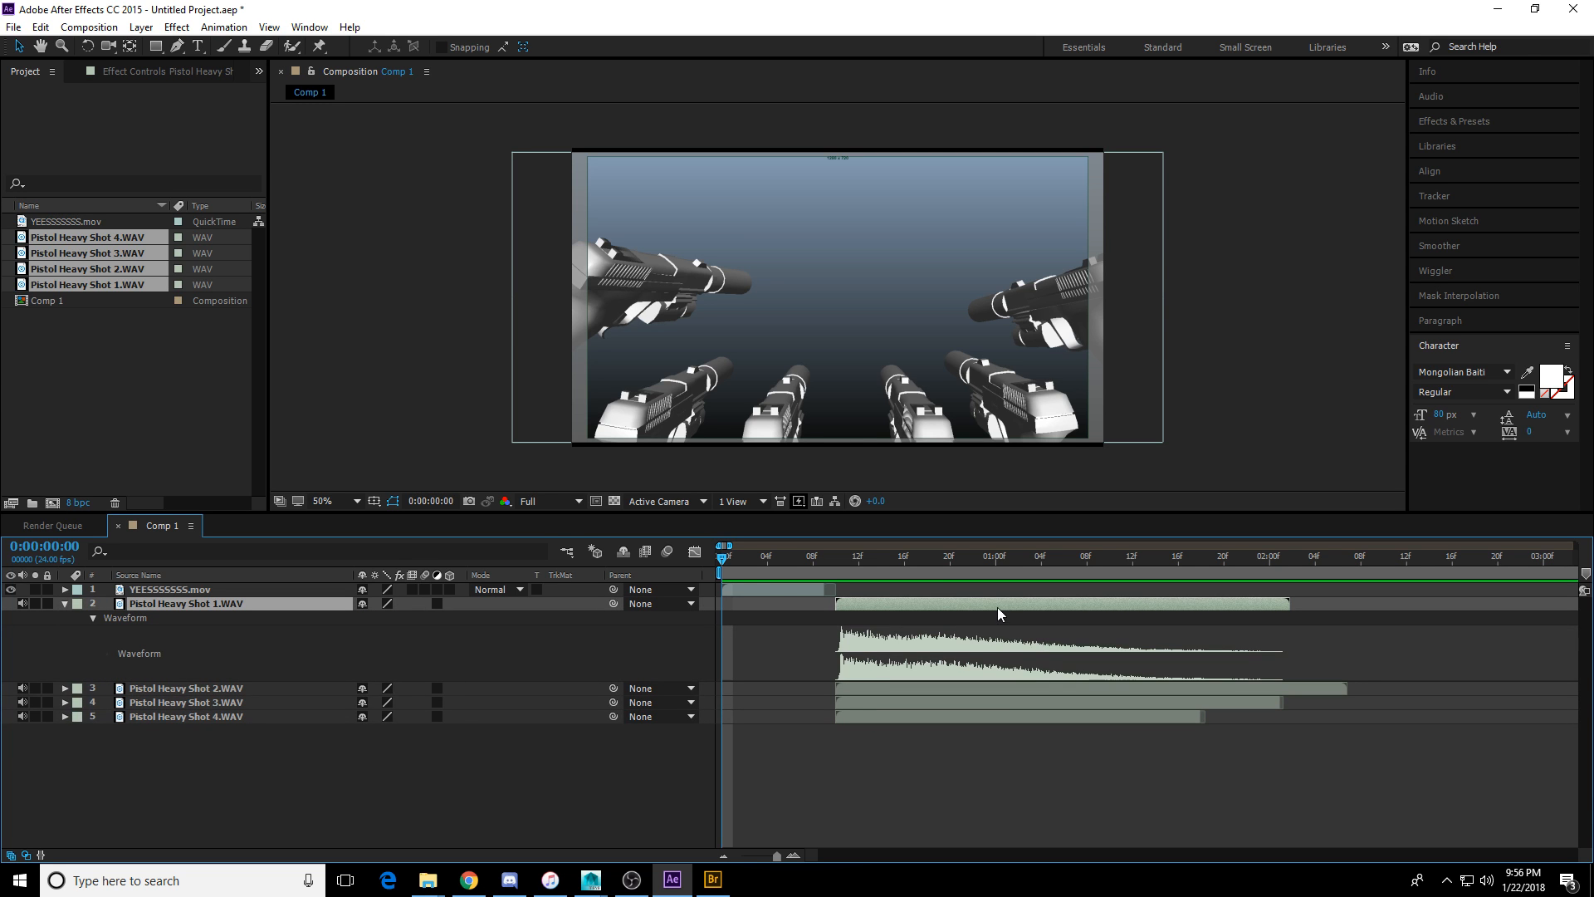
key(l)
Move the four audio layers back to the composition start and trim their ends to match the footage layer.
shift+click(875, 669)
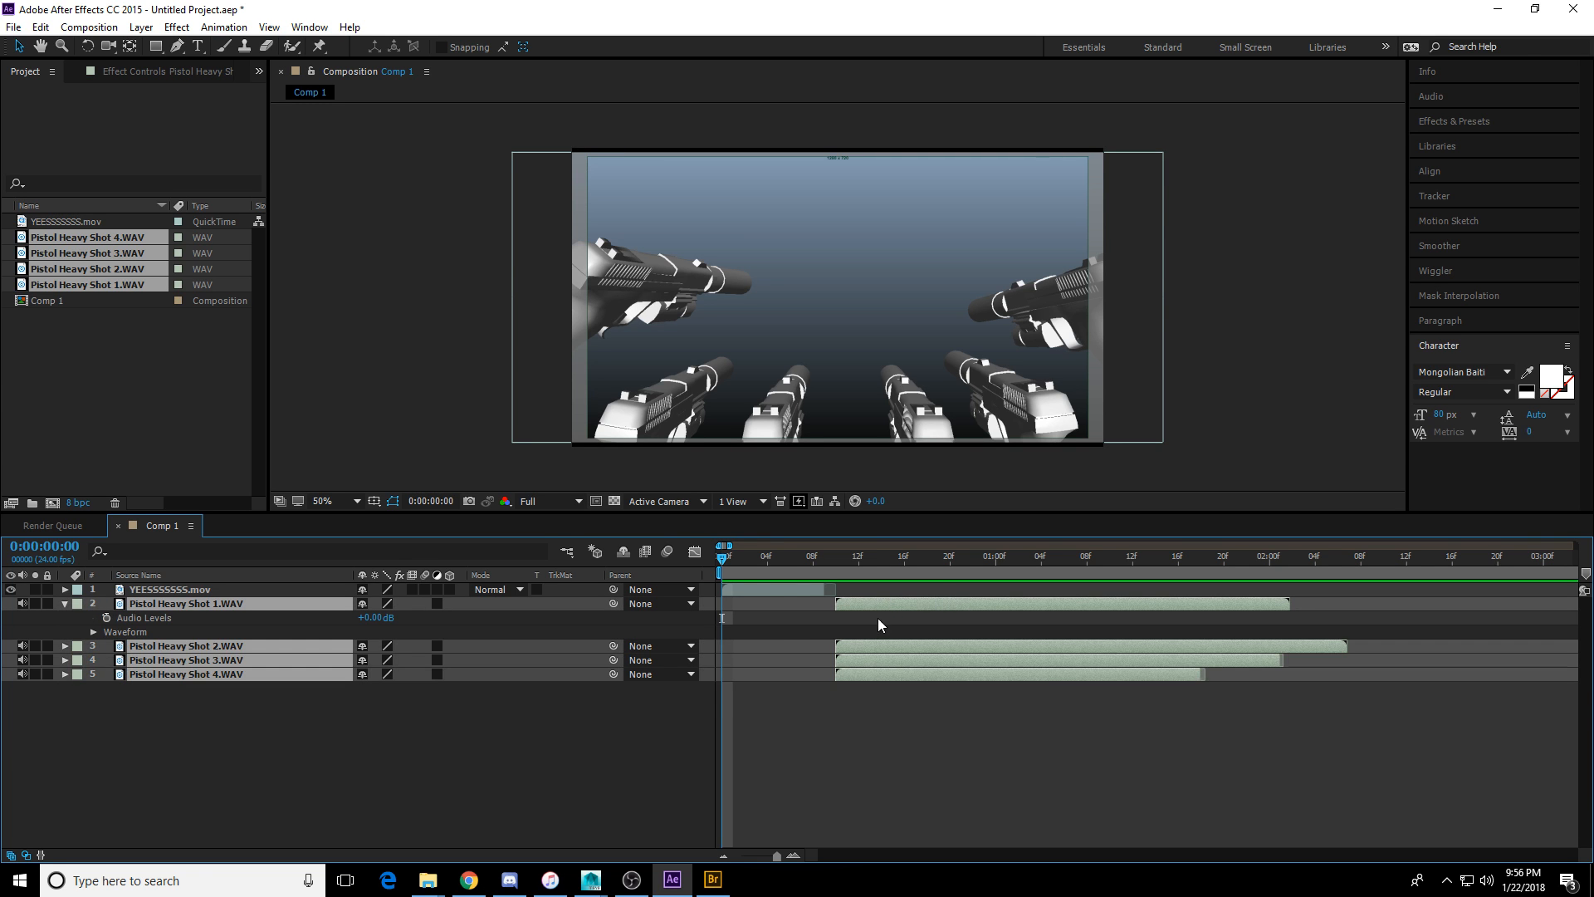
drag(880, 601, 772, 611)
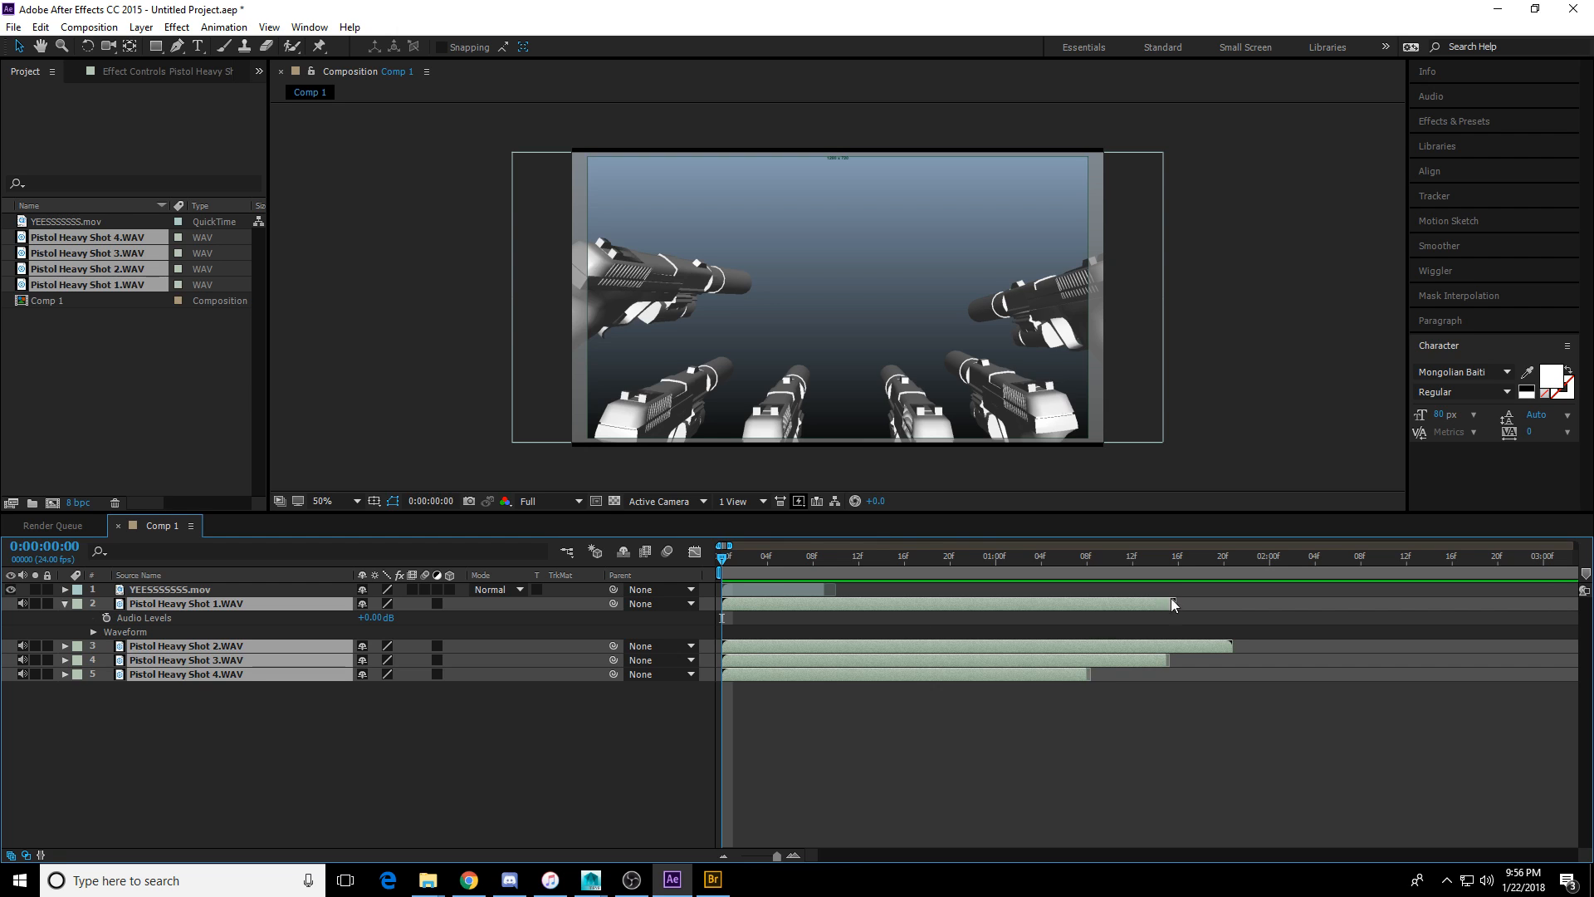
drag(1176, 606, 824, 604)
click(902, 769)
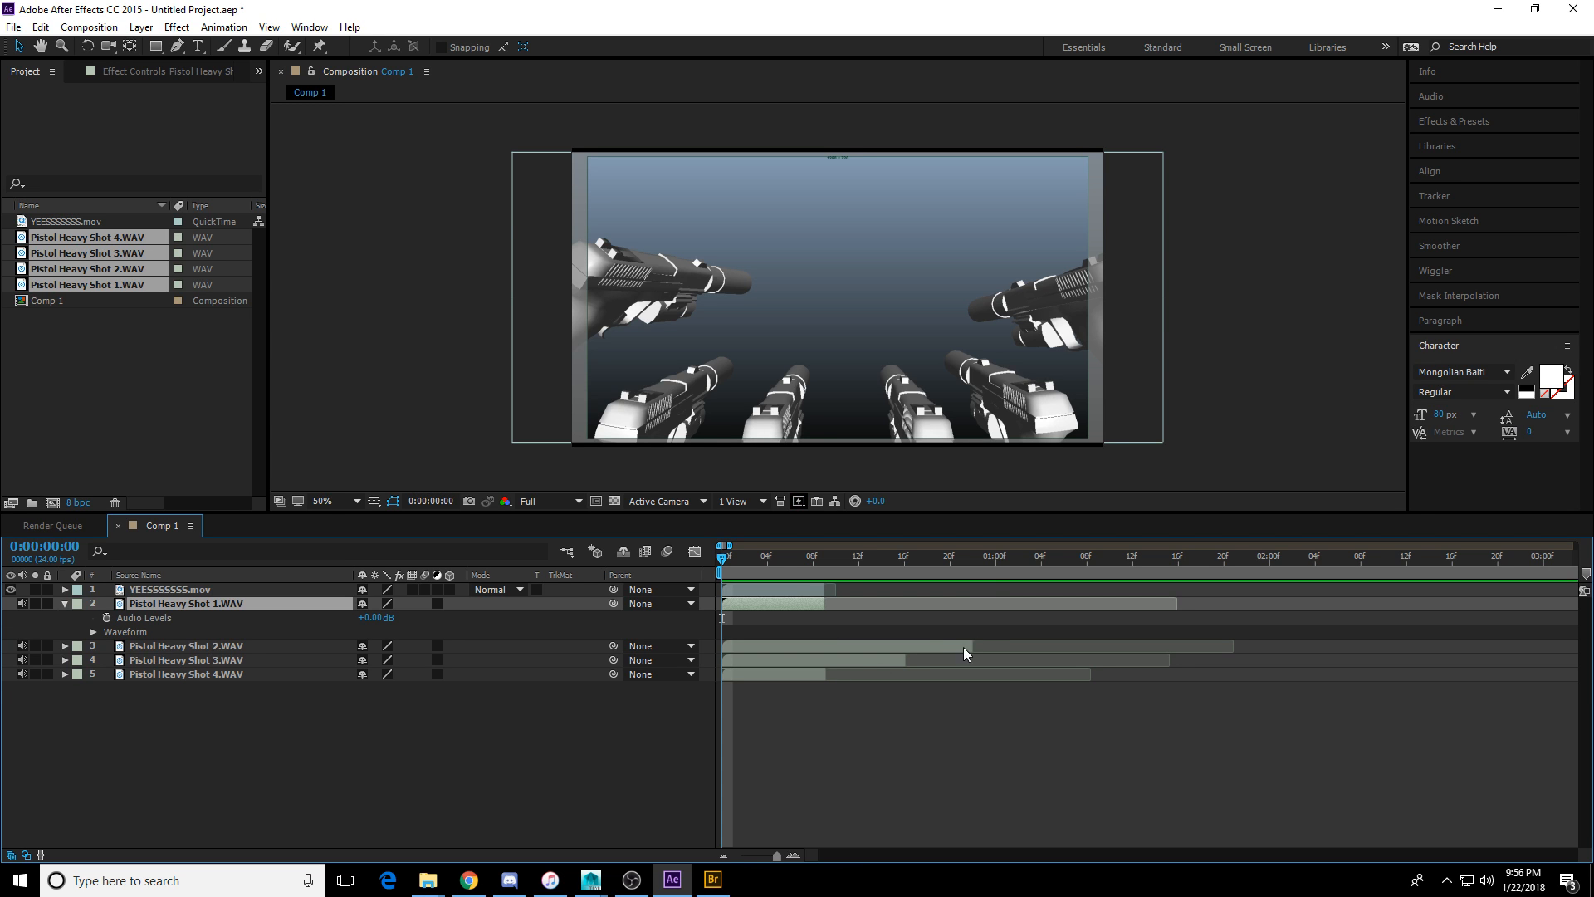
drag(972, 646, 824, 662)
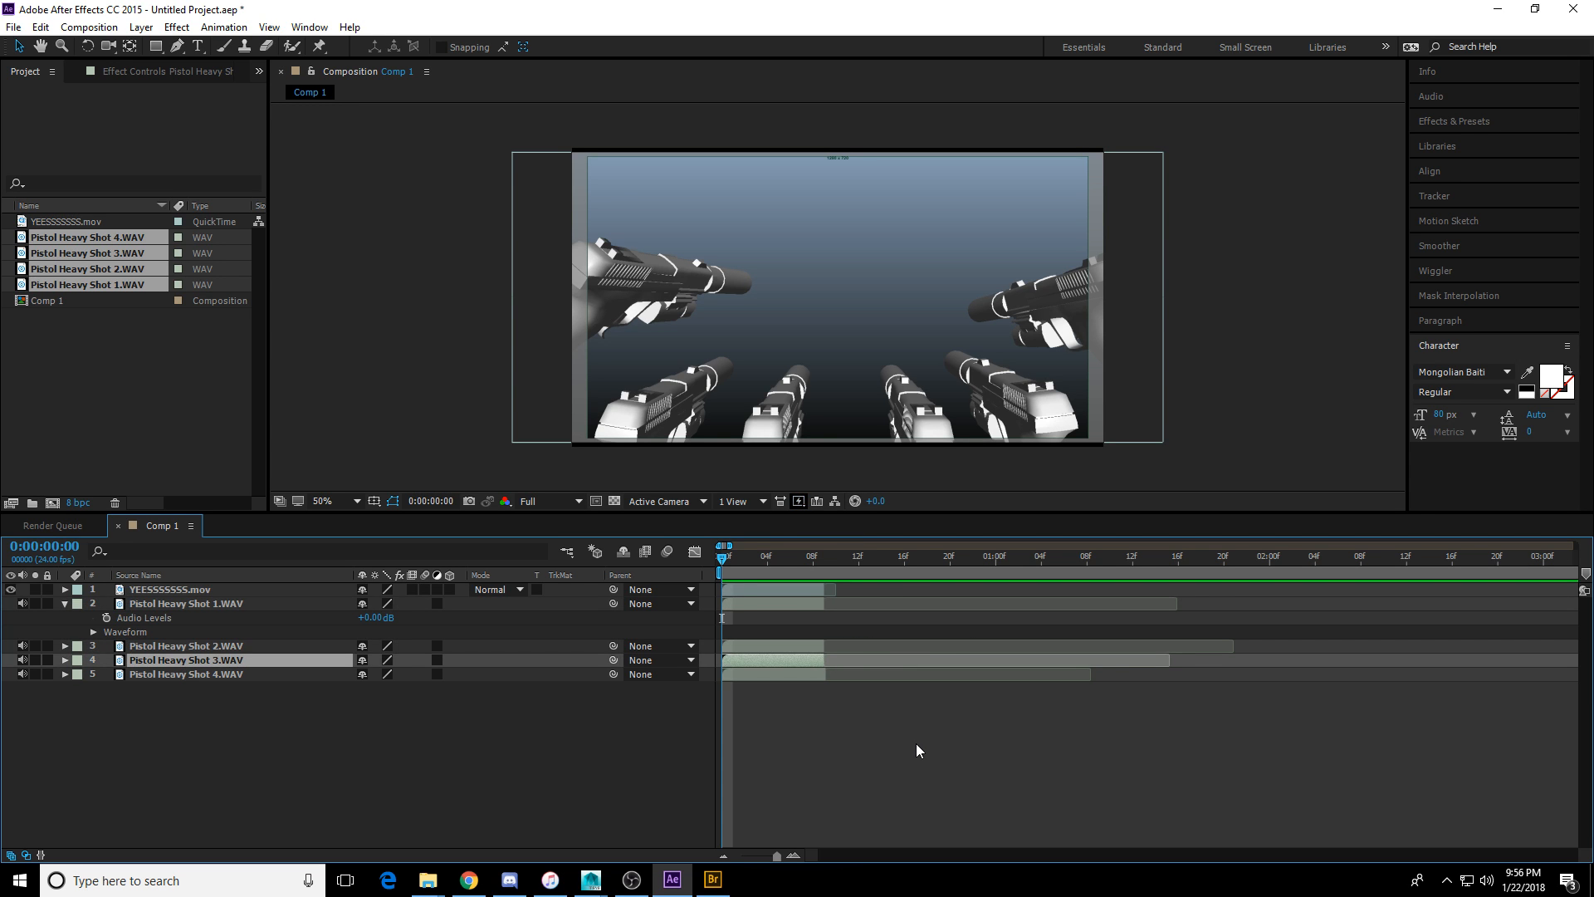
click(829, 675)
Delete all four pistol audio layers from the composition and select the footage layer.
shift+click(810, 606)
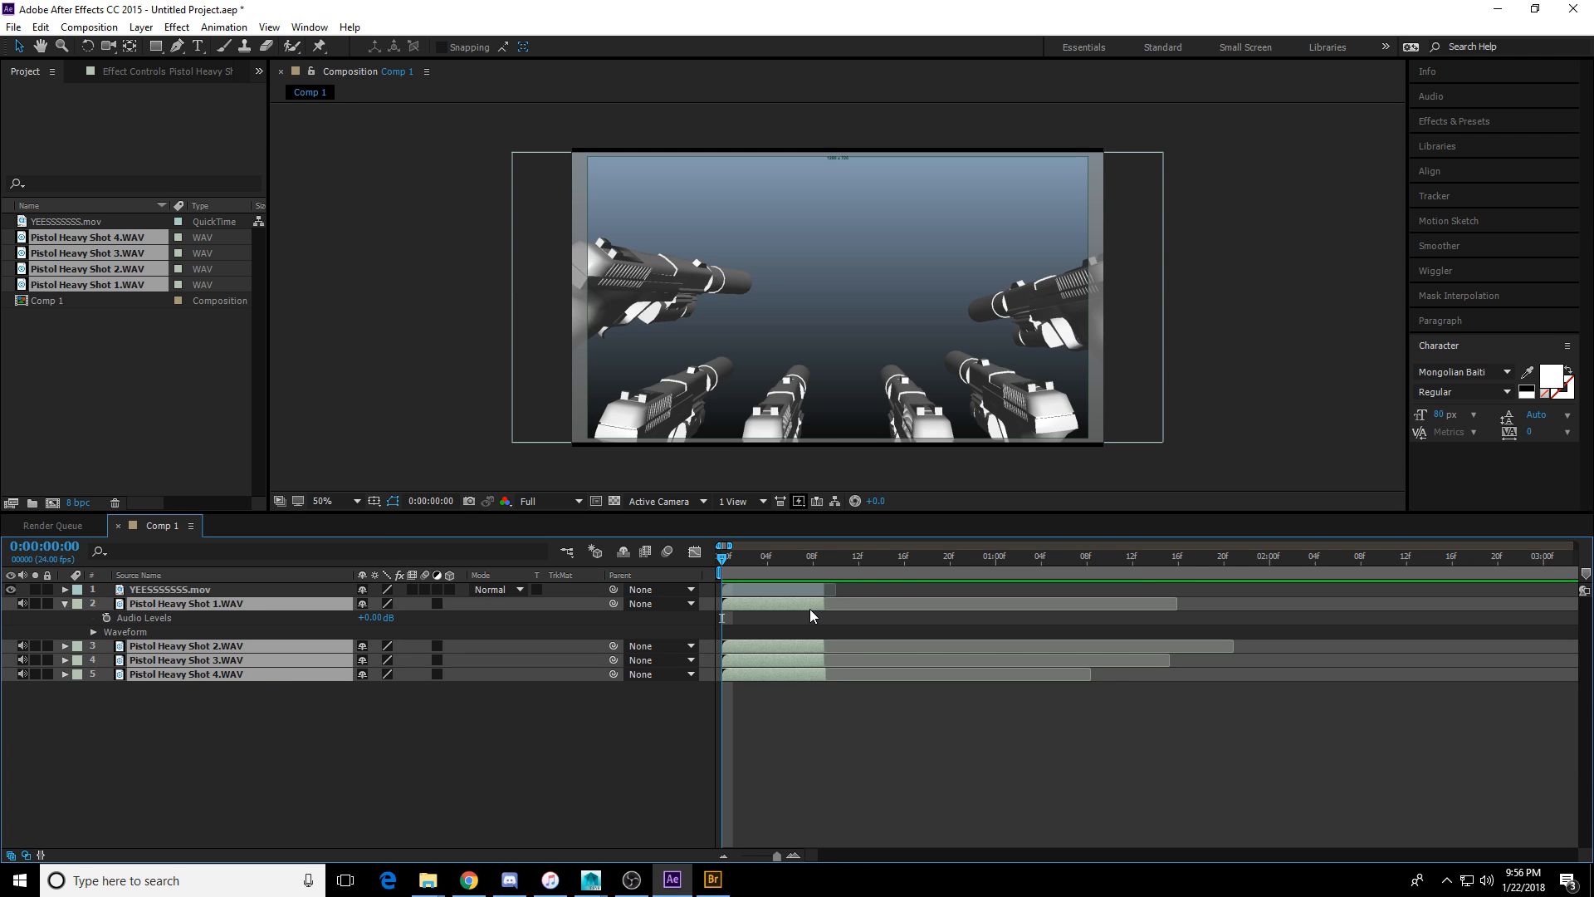
key(Delete)
click(799, 593)
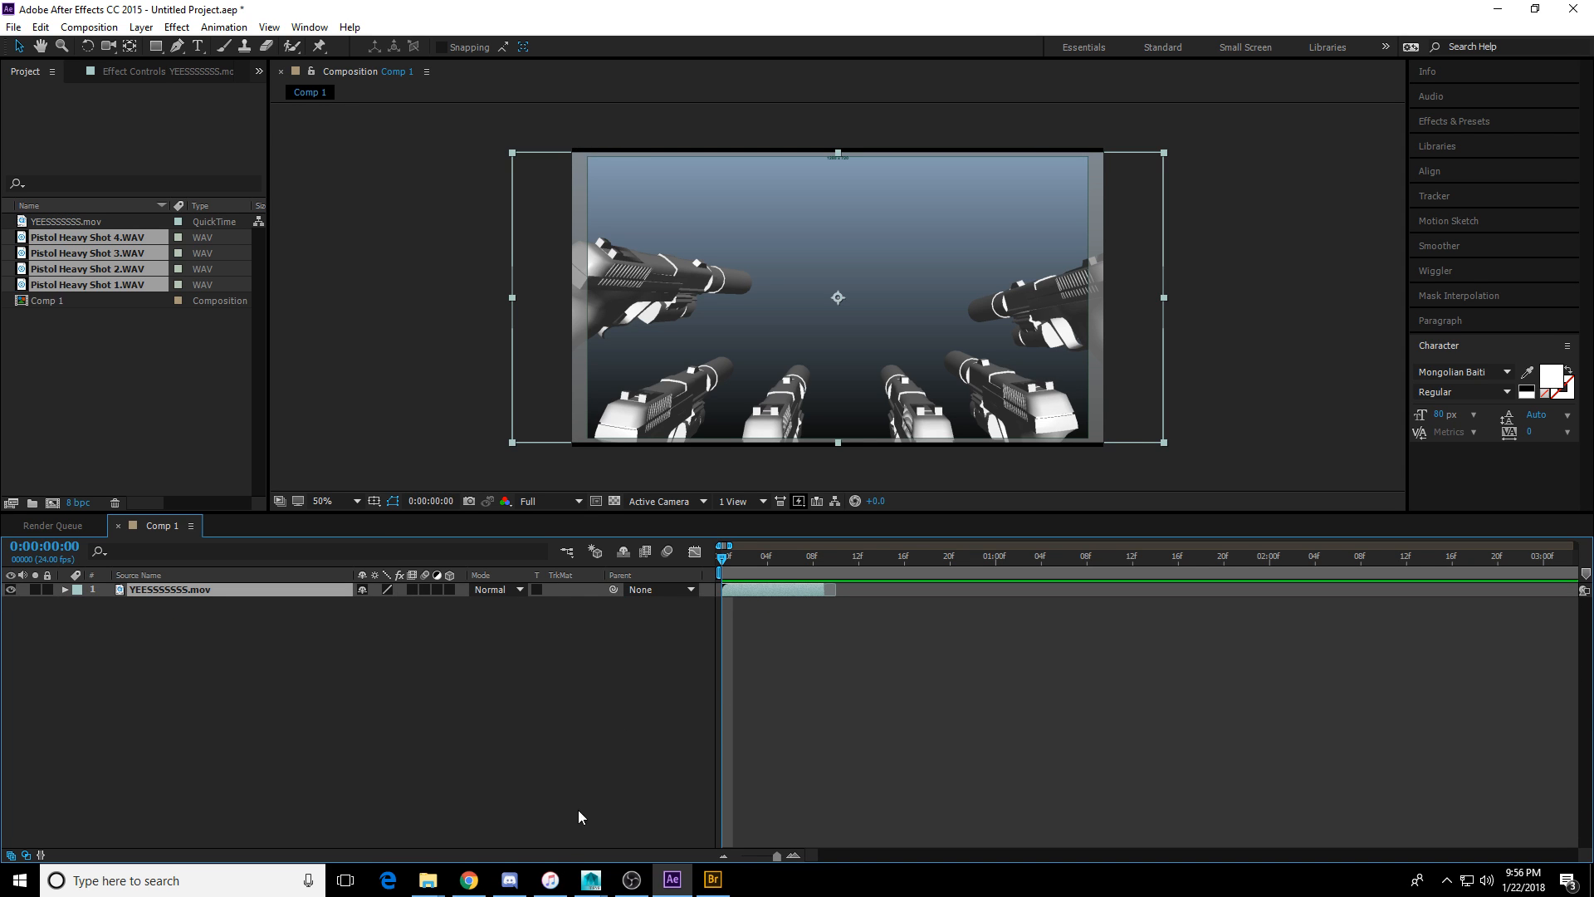
Search the computer for "au" to find Adobe Audition.
click(260, 884)
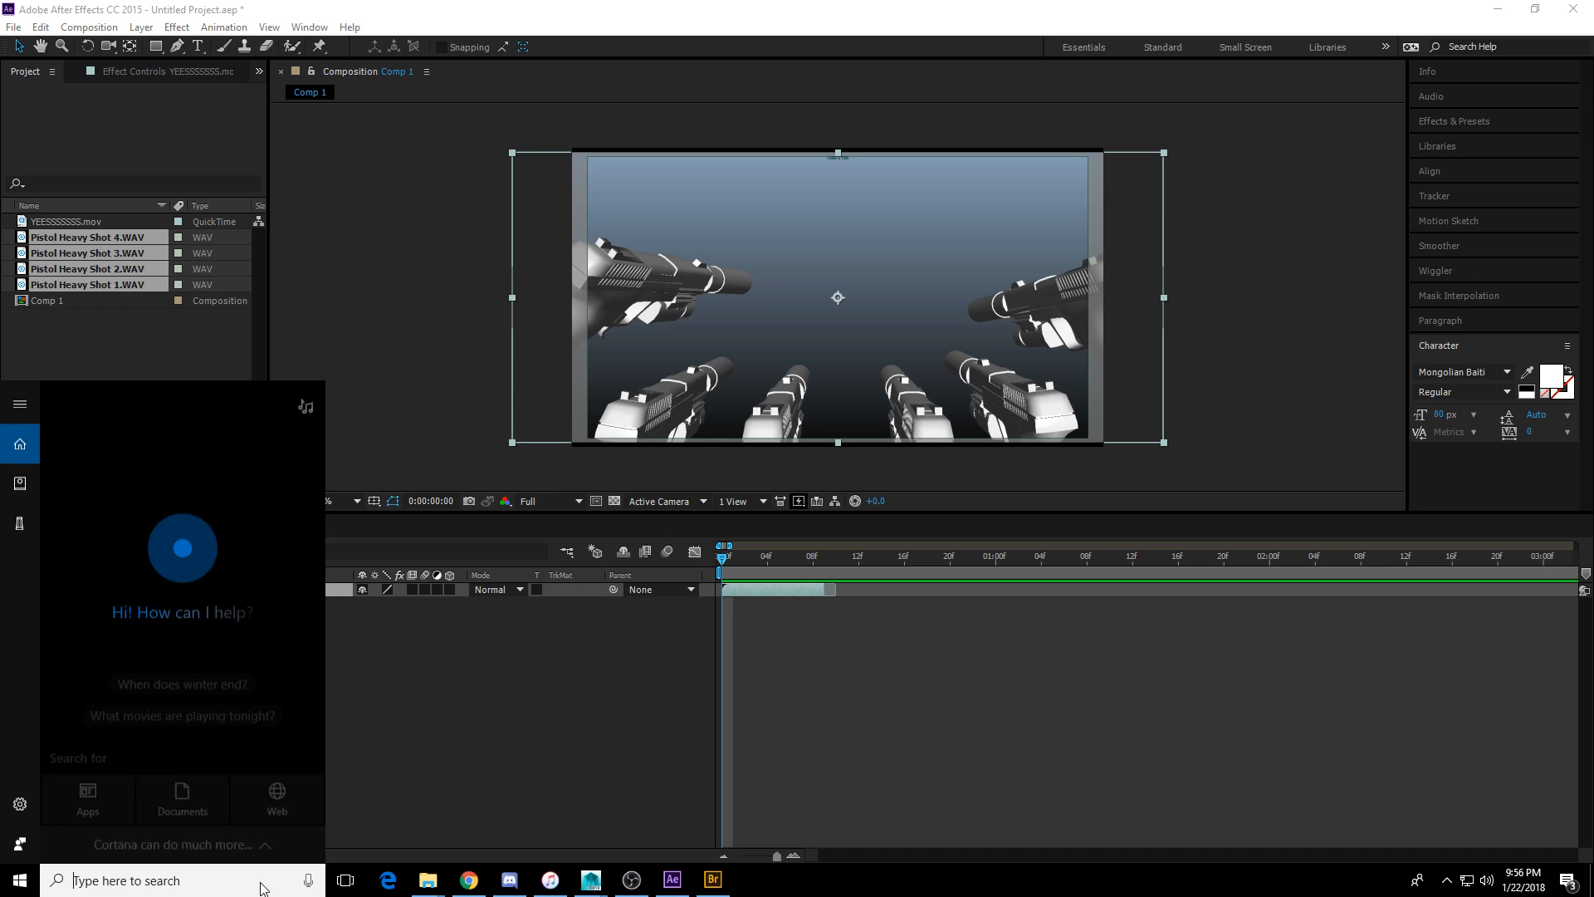
text(after)
key(BackSpace)
key(BackSpace)
key(BackSpace)
key(BackSpace)
text(u)
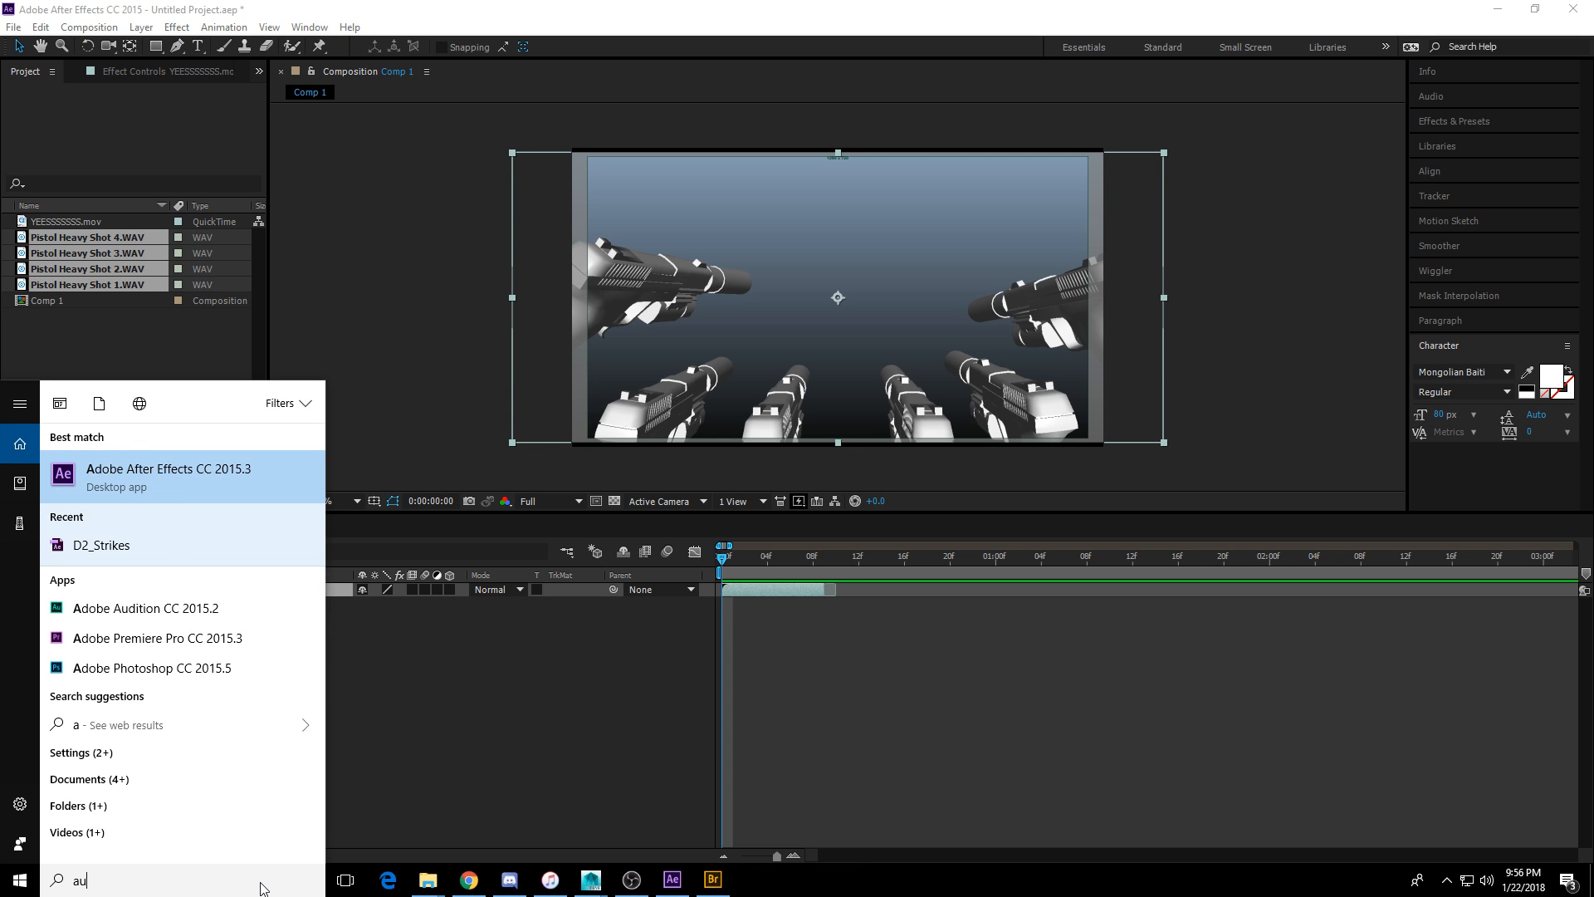
Launch Adobe Audition, minimize the window behind it, and float Audition so the desktop video file is exposed.
text(di)
click(205, 475)
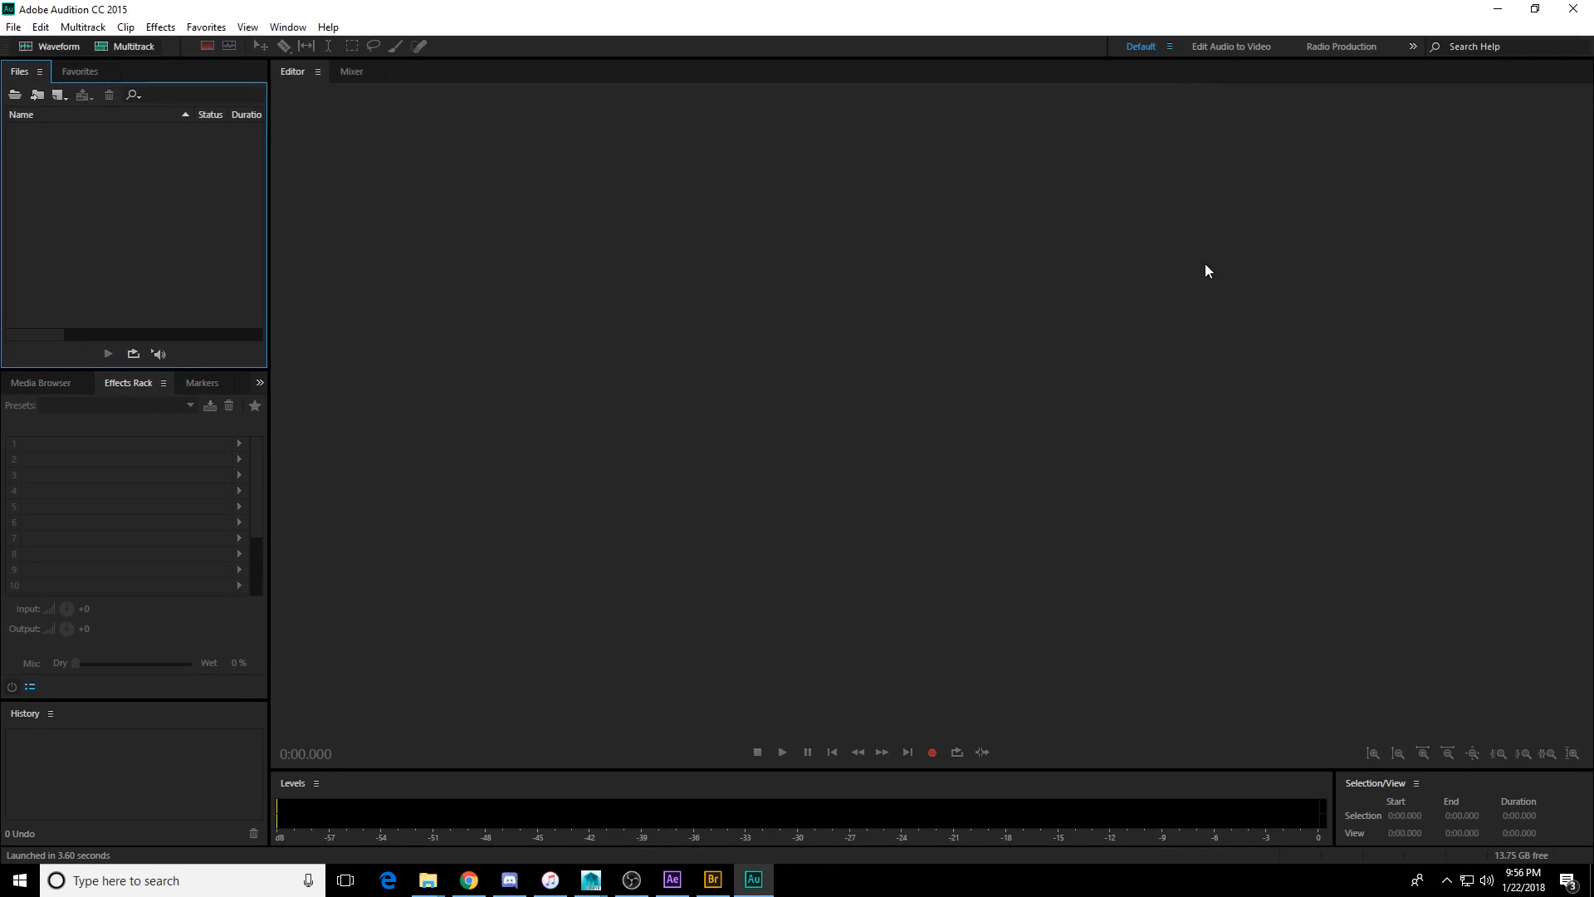
click(1497, 9)
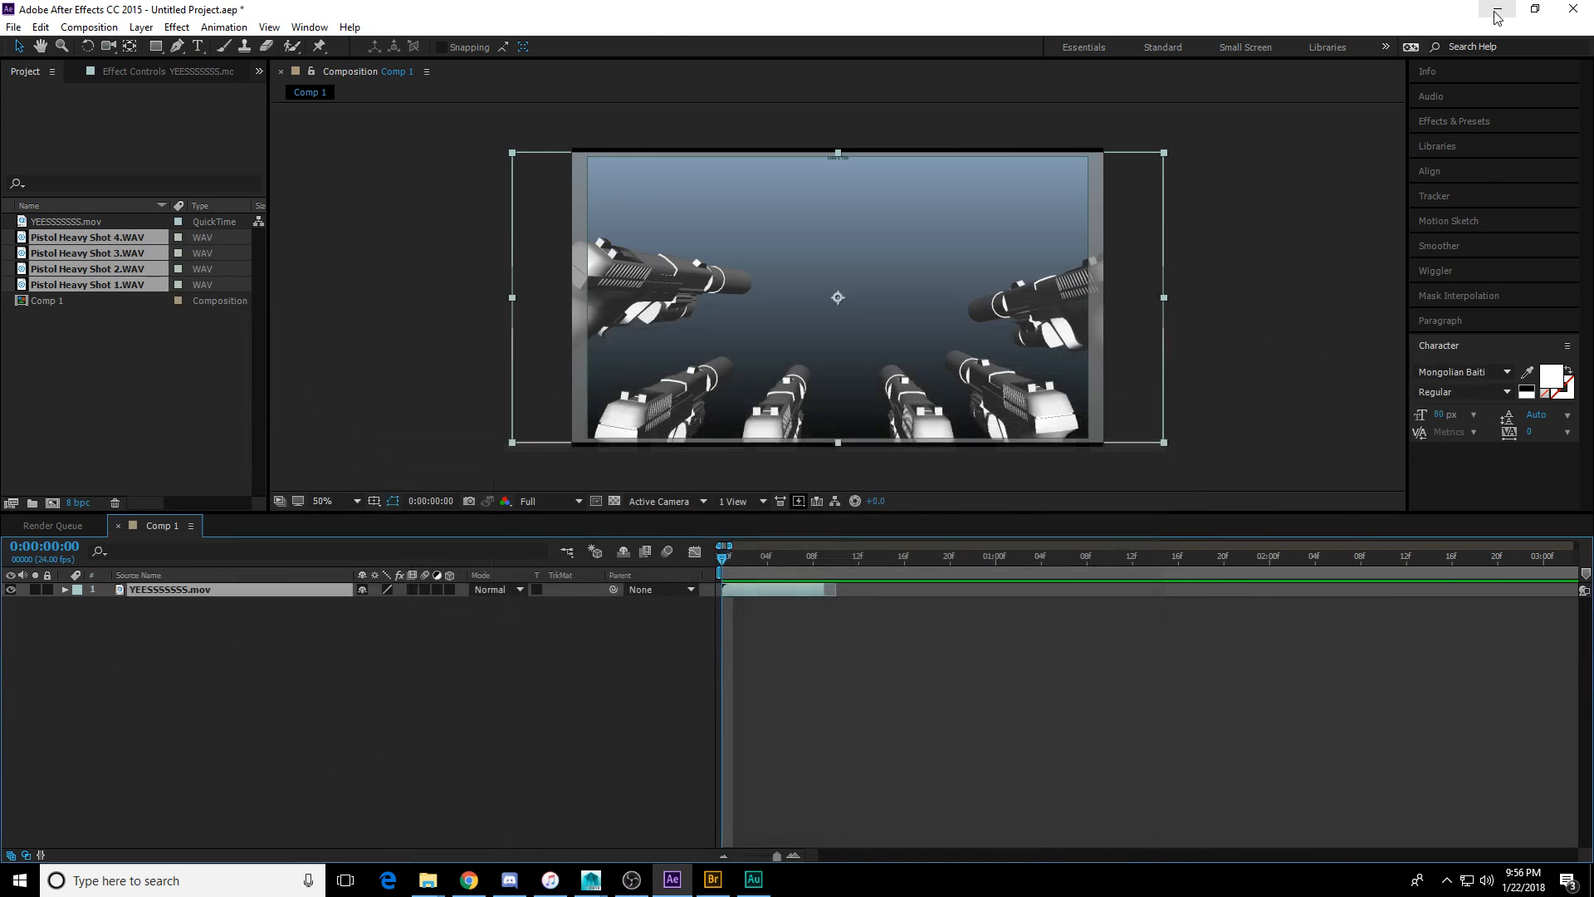
click(1497, 10)
click(751, 878)
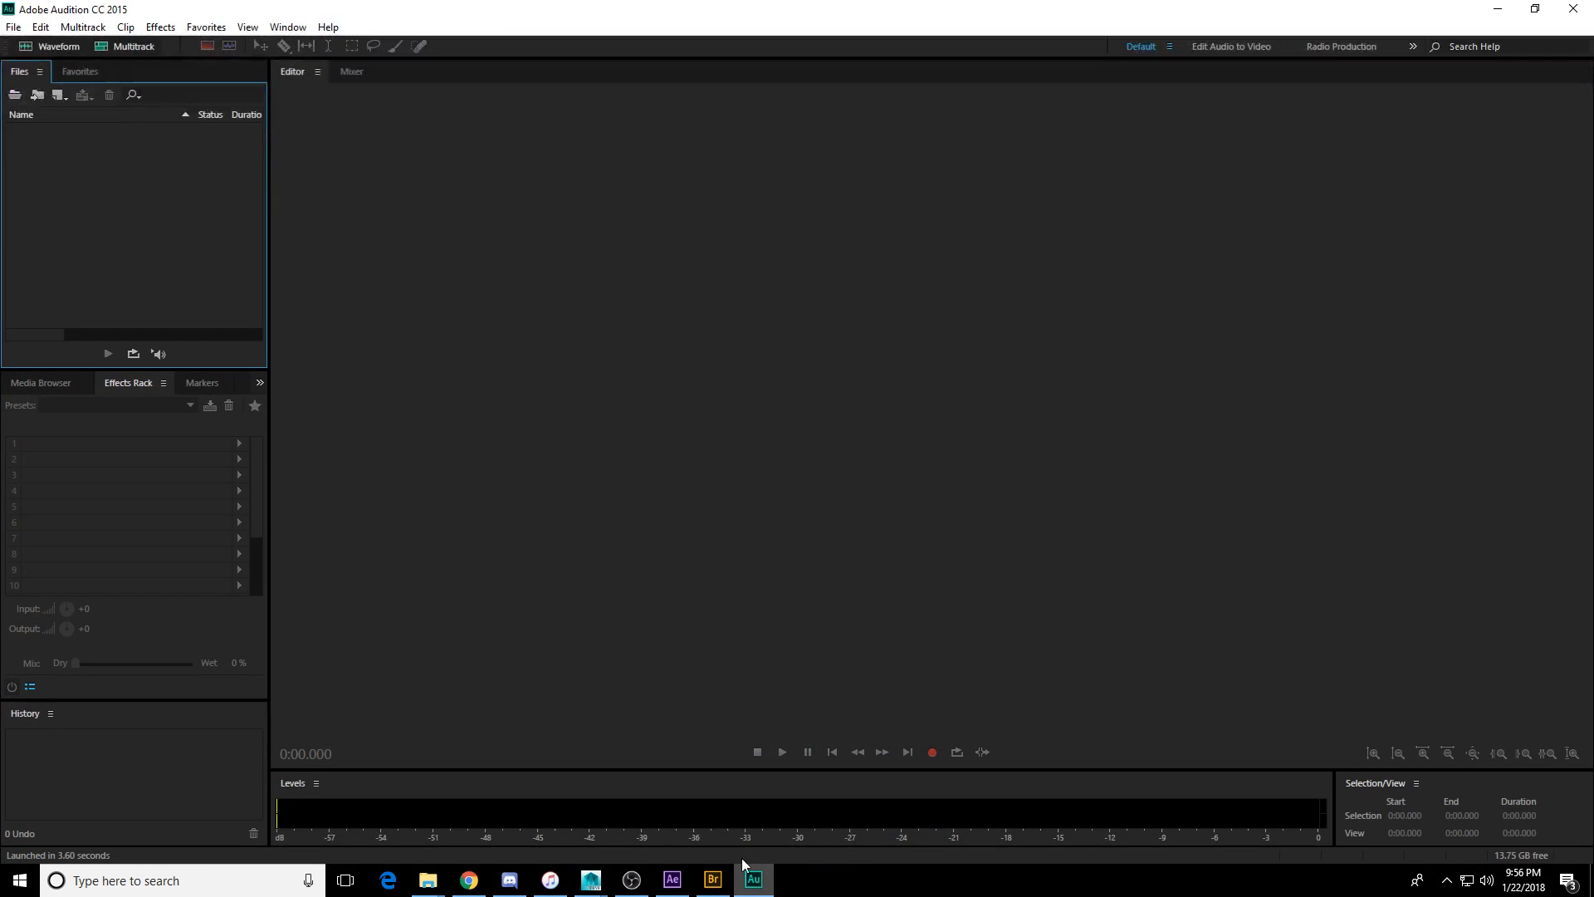
drag(471, 21, 835, 159)
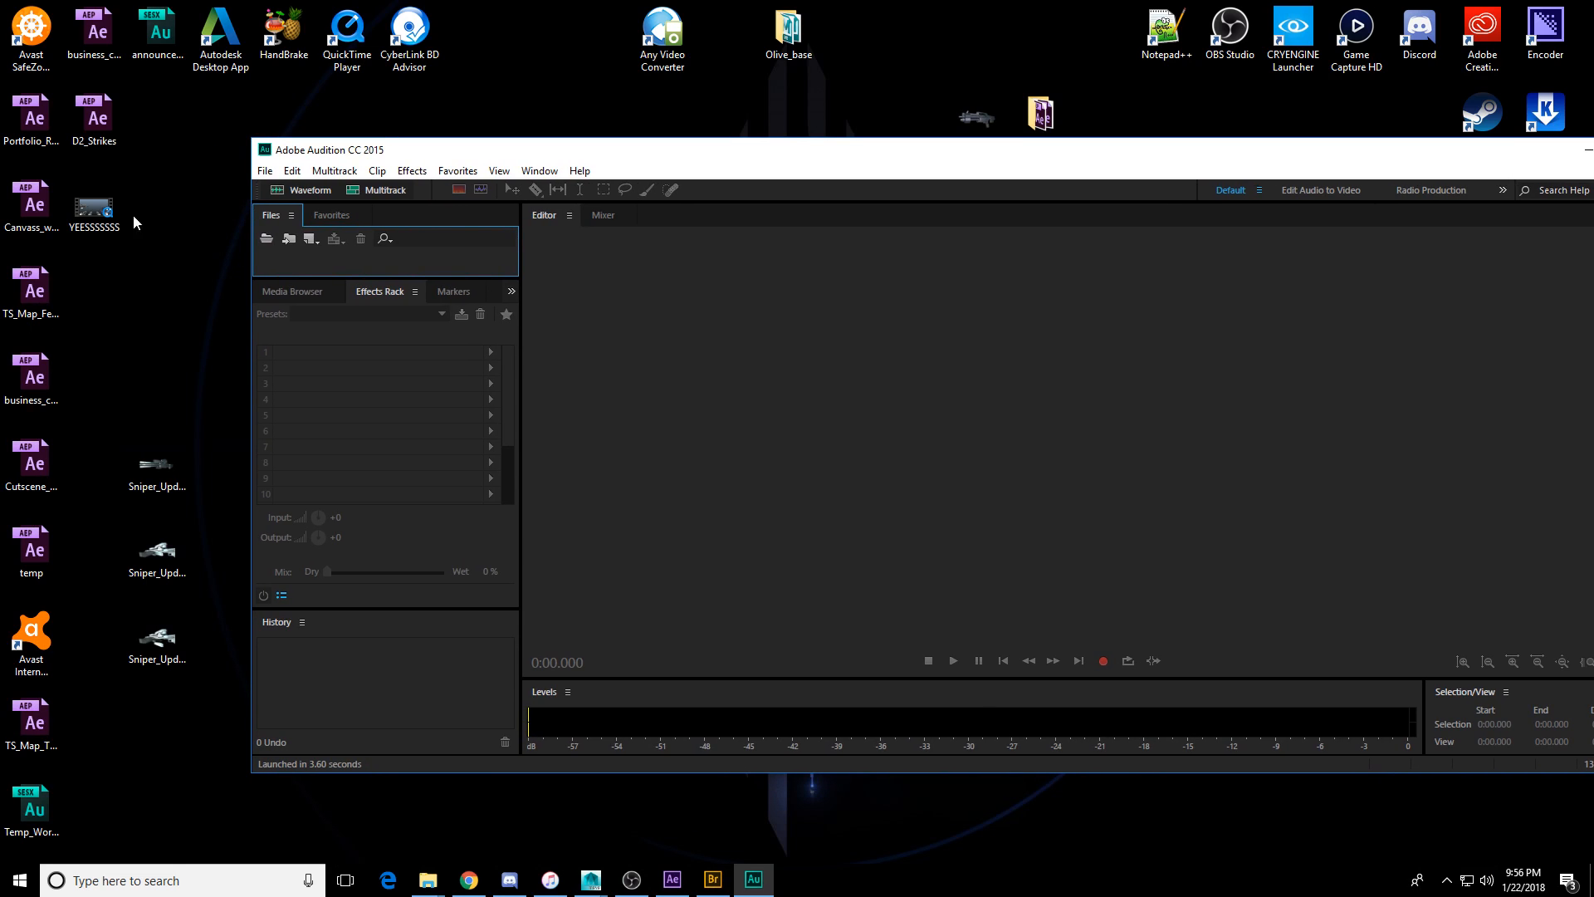
Create a multitrack session, overwriting Untitled Session 1, and add the YEESSSSSSS video from the desktop as its video reference.
key(ctrl+n)
click(1029, 541)
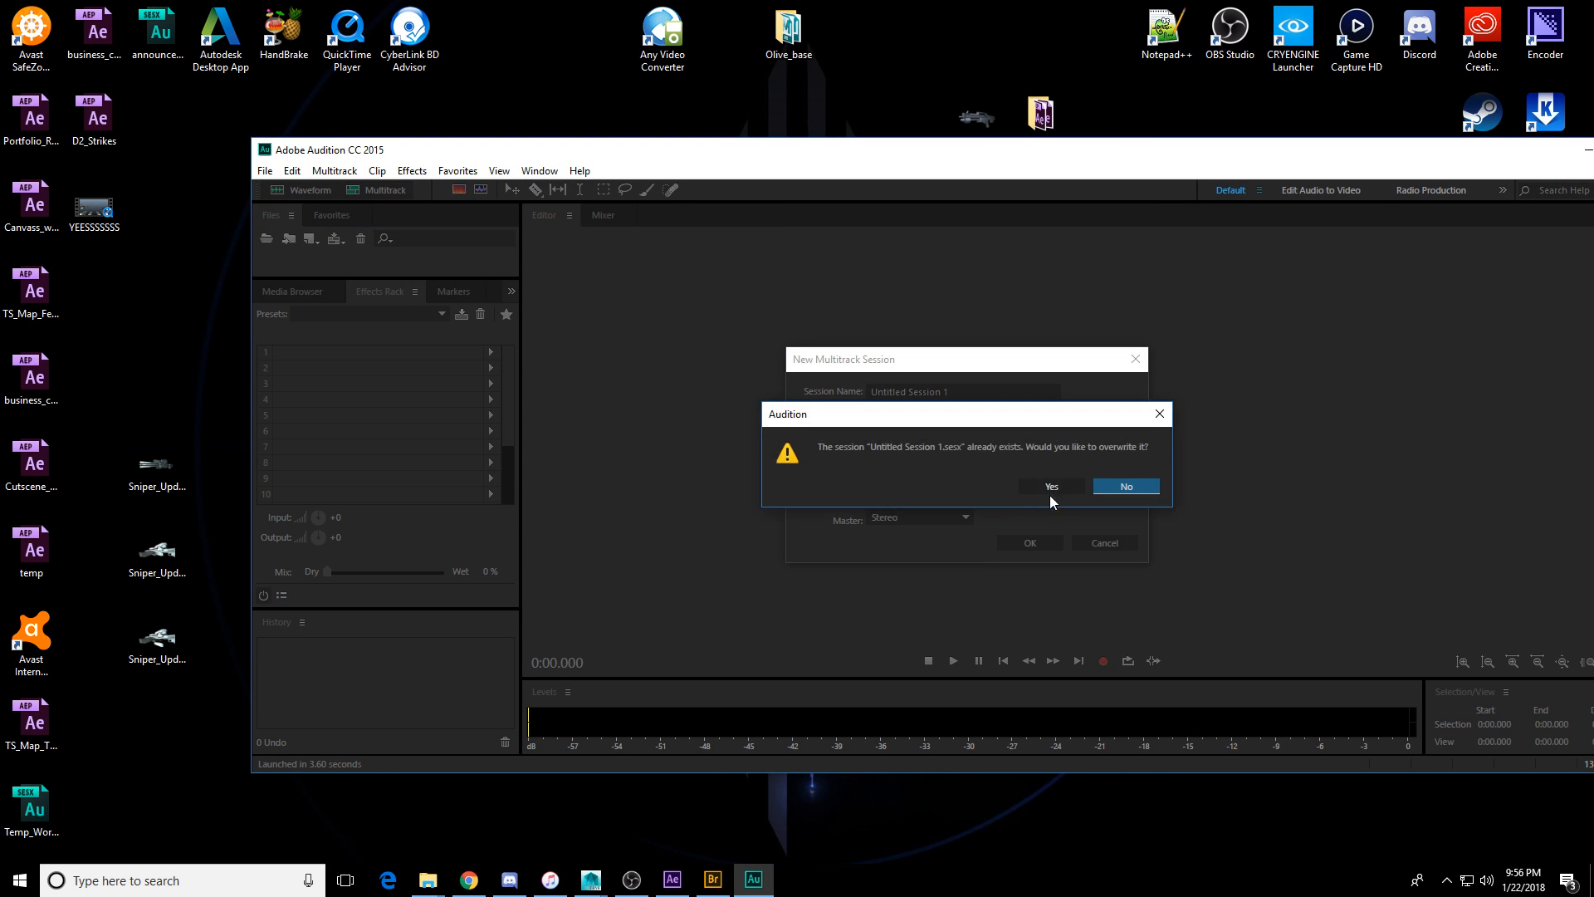
click(1049, 492)
drag(91, 208, 721, 387)
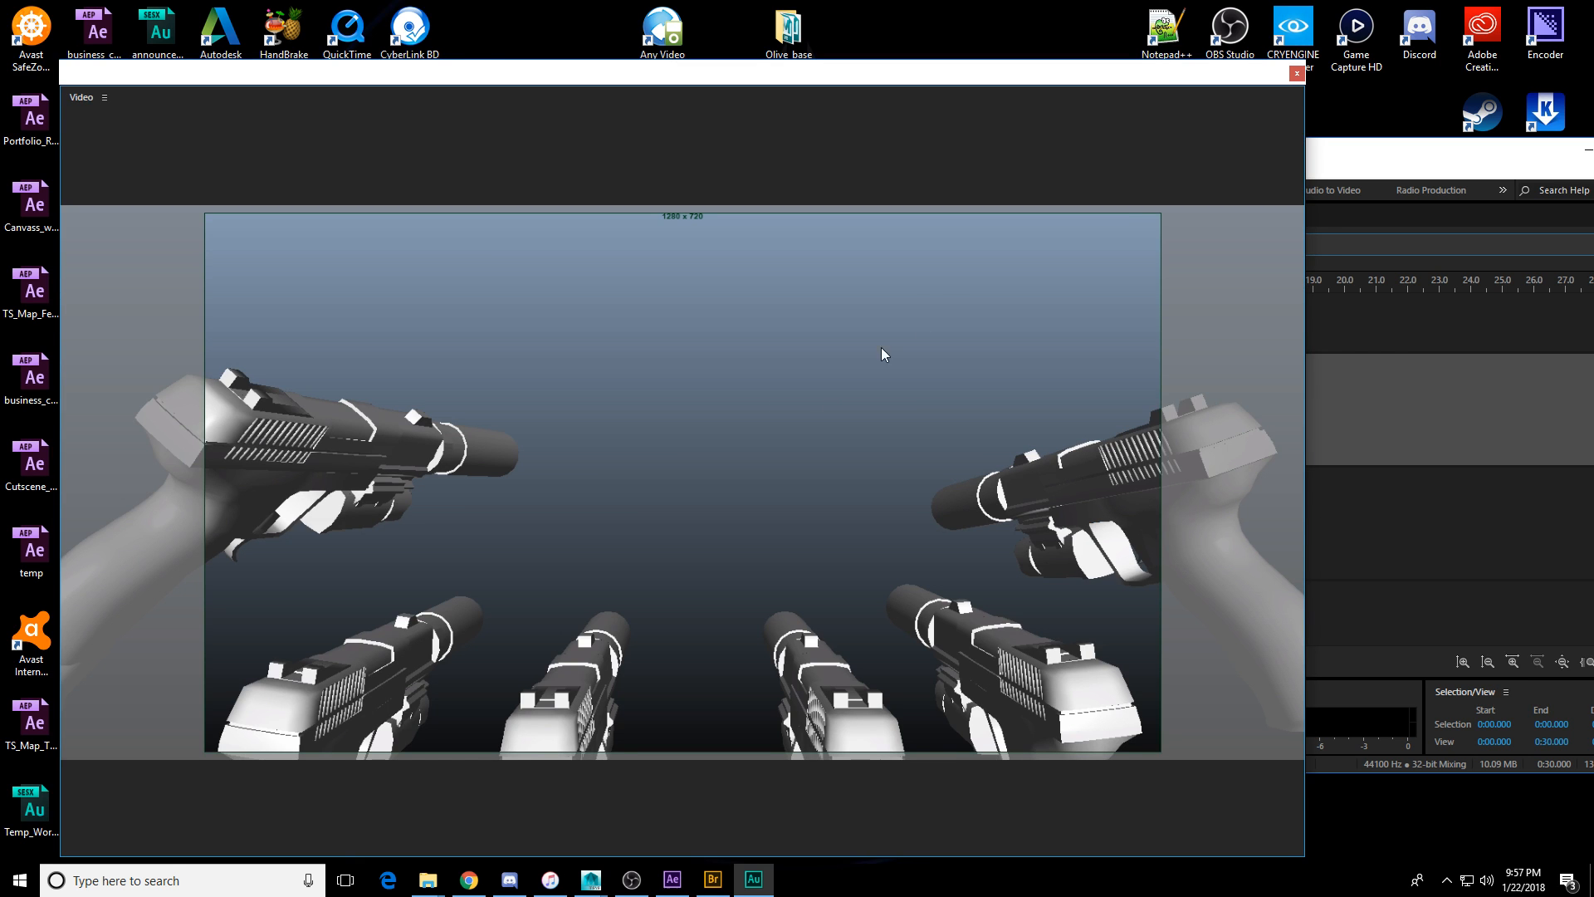
Move the floating video preview aside, maximize the Audition window and enlarge the history area.
drag(1137, 106, 954, 85)
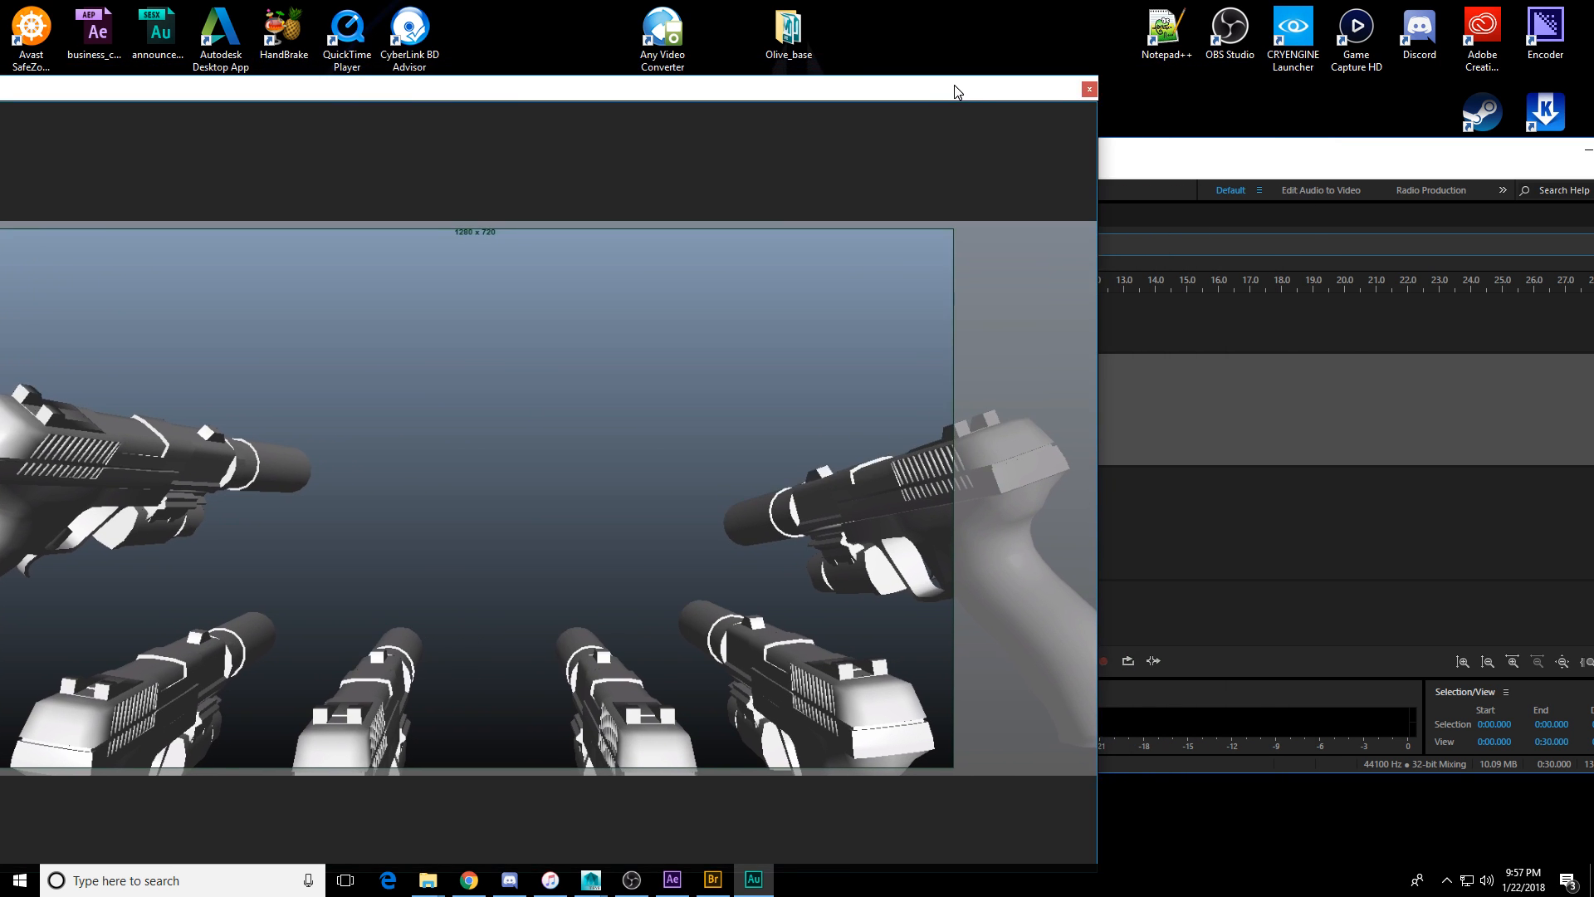
double_click(904, 164)
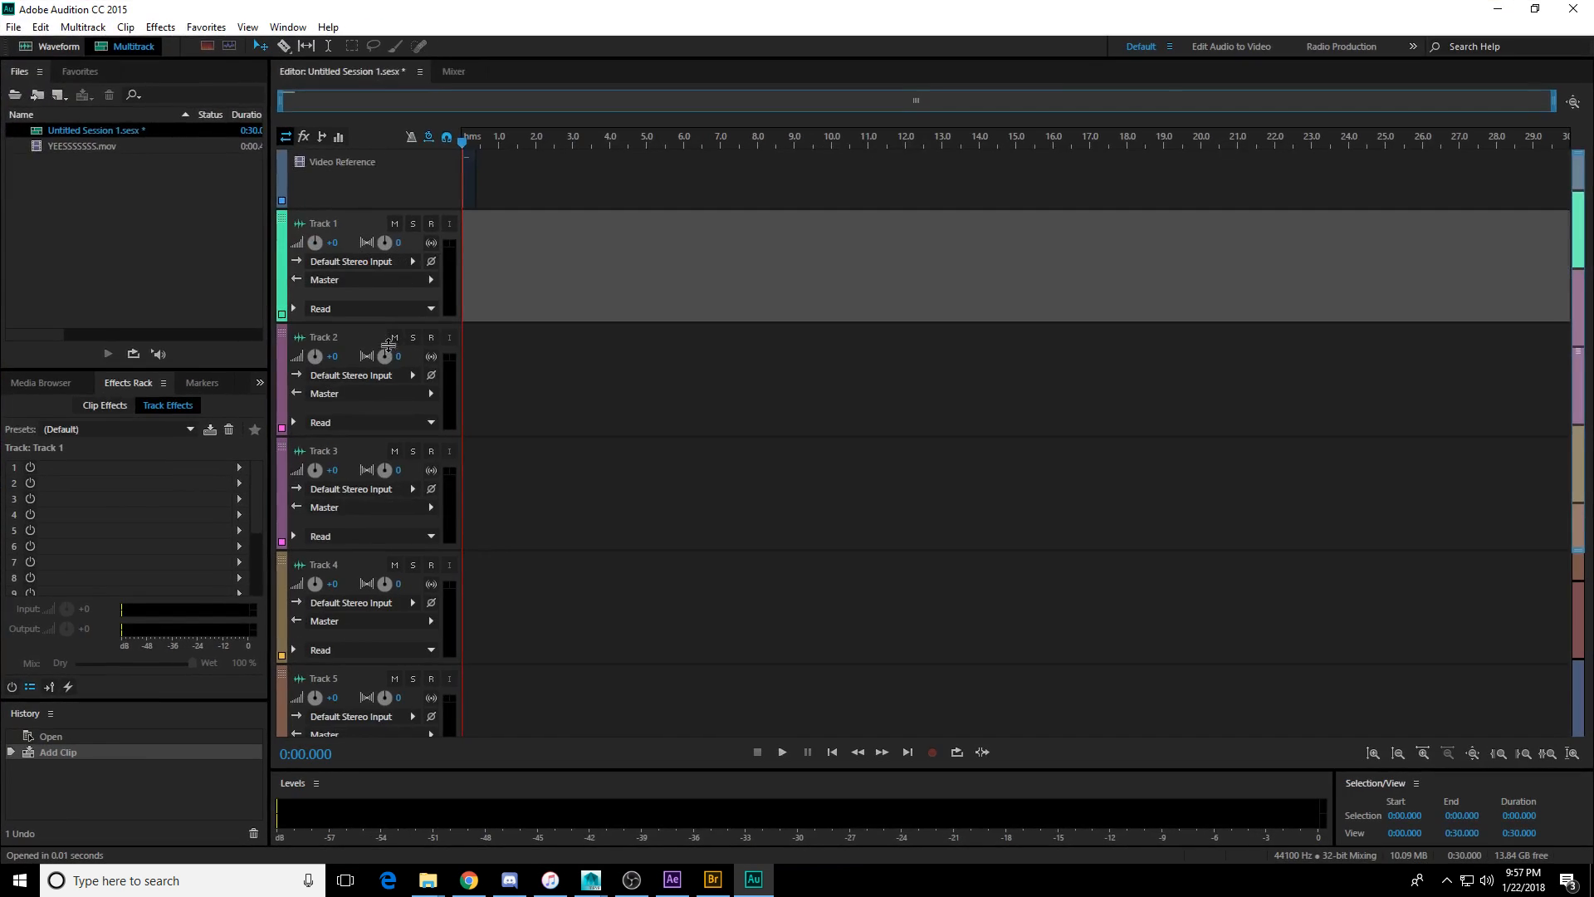
drag(161, 669, 171, 622)
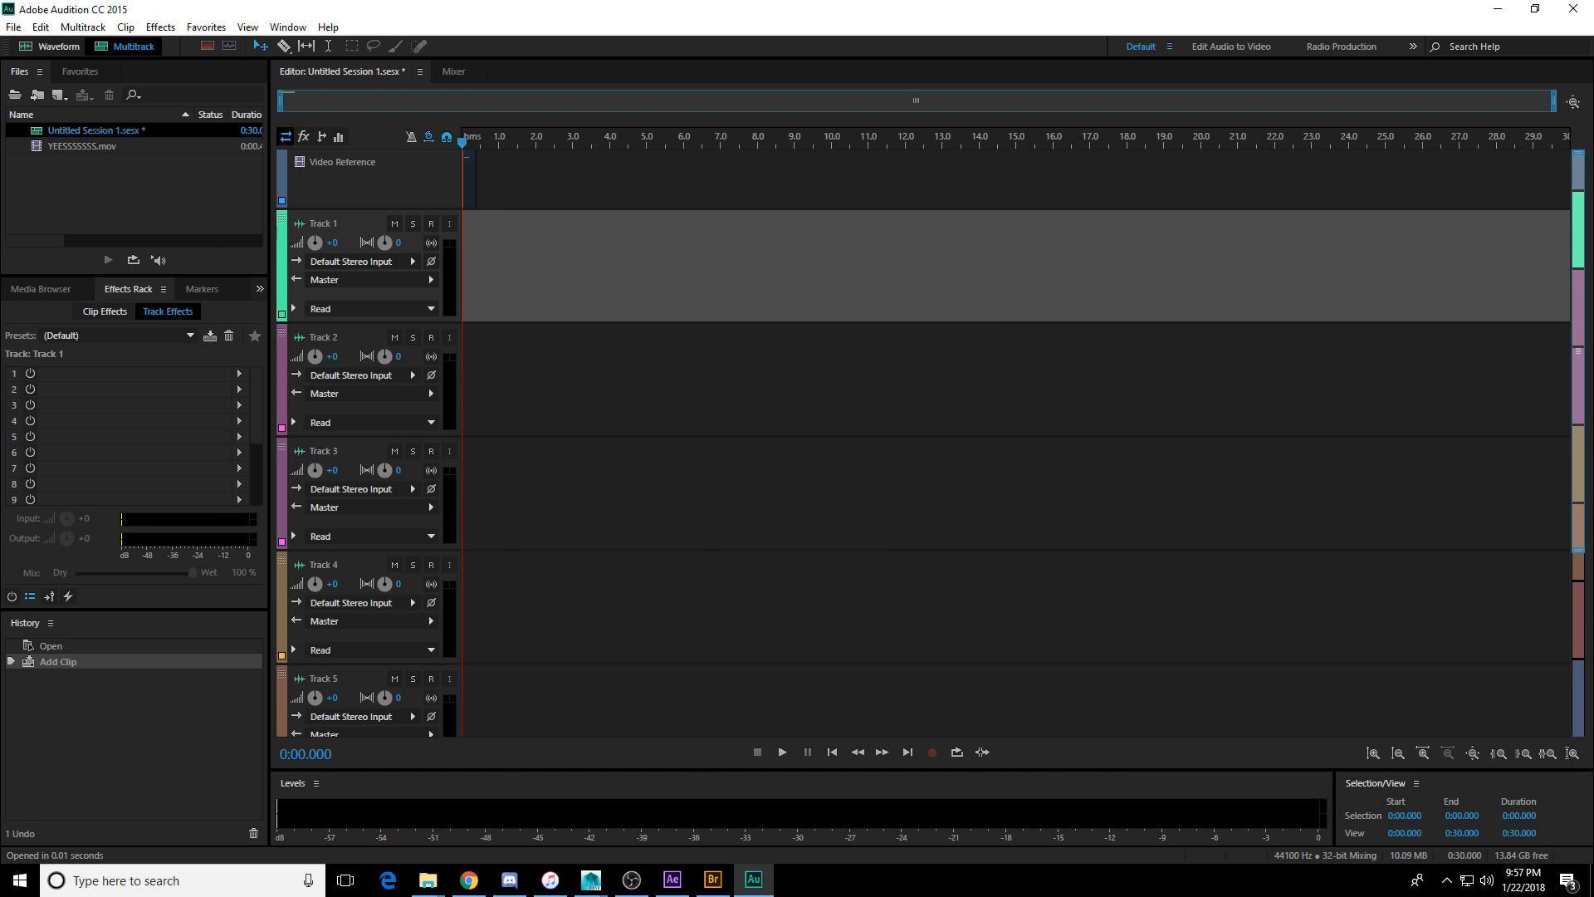
drag(0, 184, 0, 129)
Switch to Bridge to review the selected Pistol Heavy Shot files in the Gunfire folder, then move its window aside.
click(713, 880)
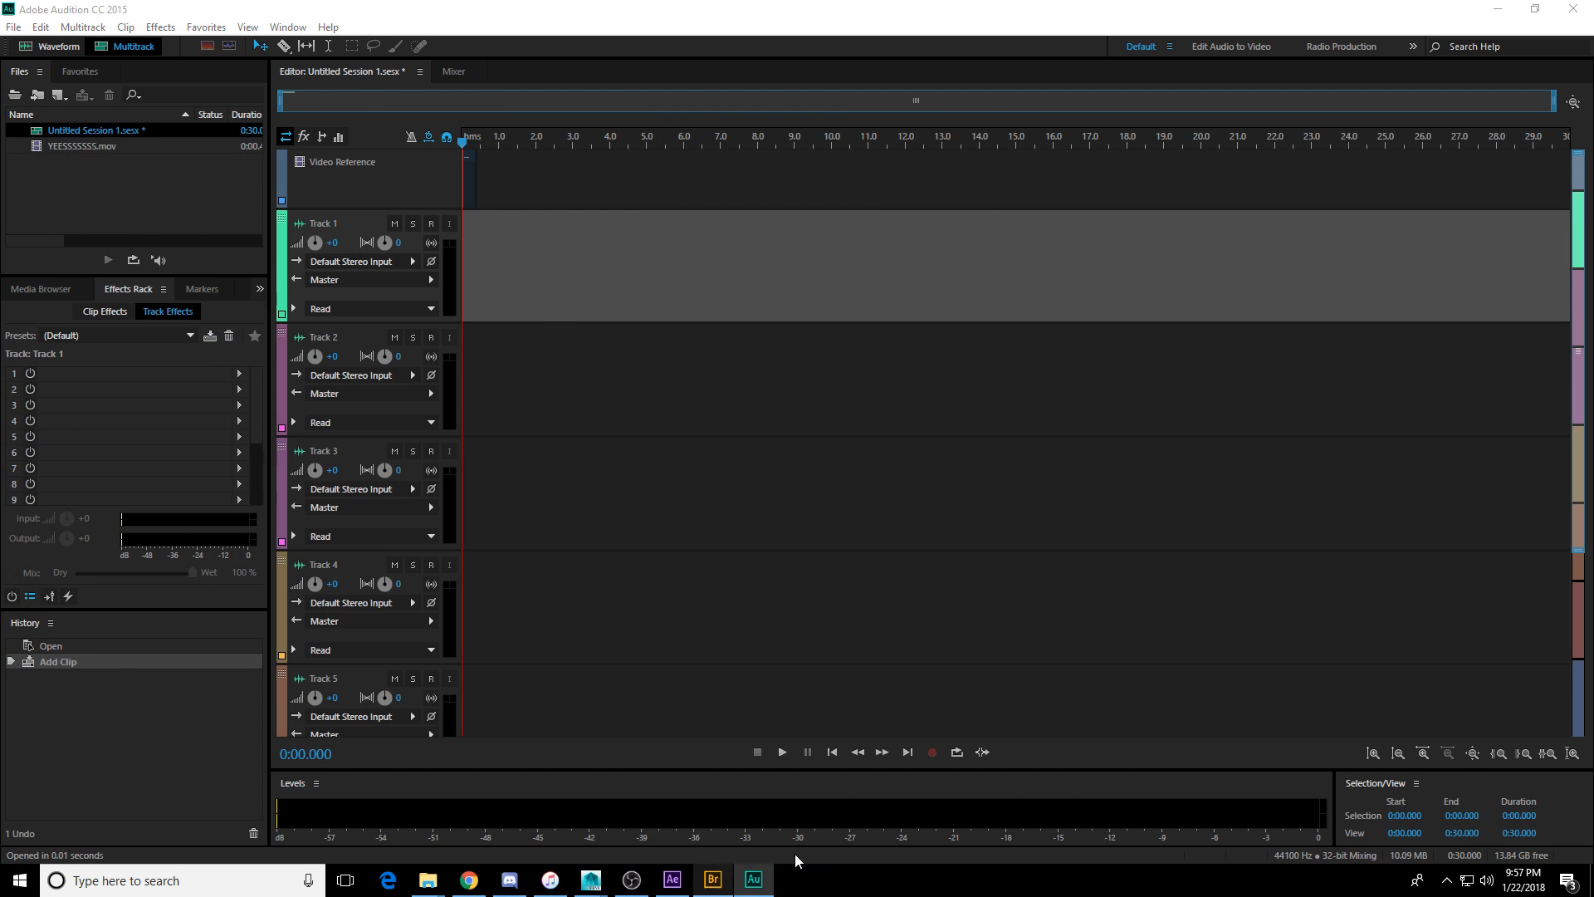
drag(1593, 188, 784, 212)
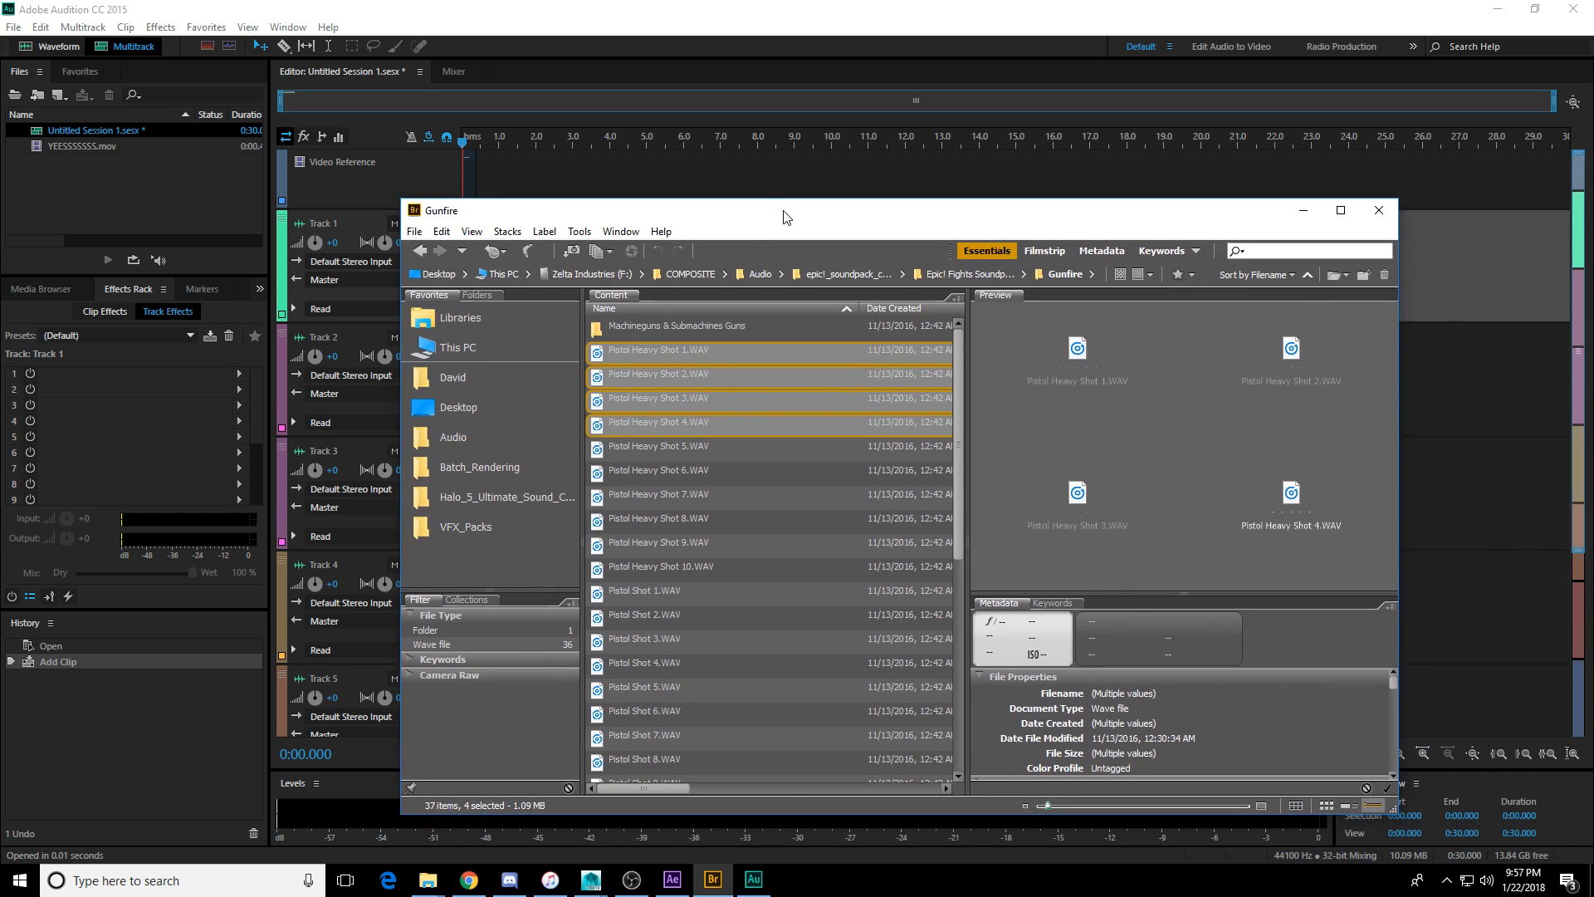
double_click(784, 212)
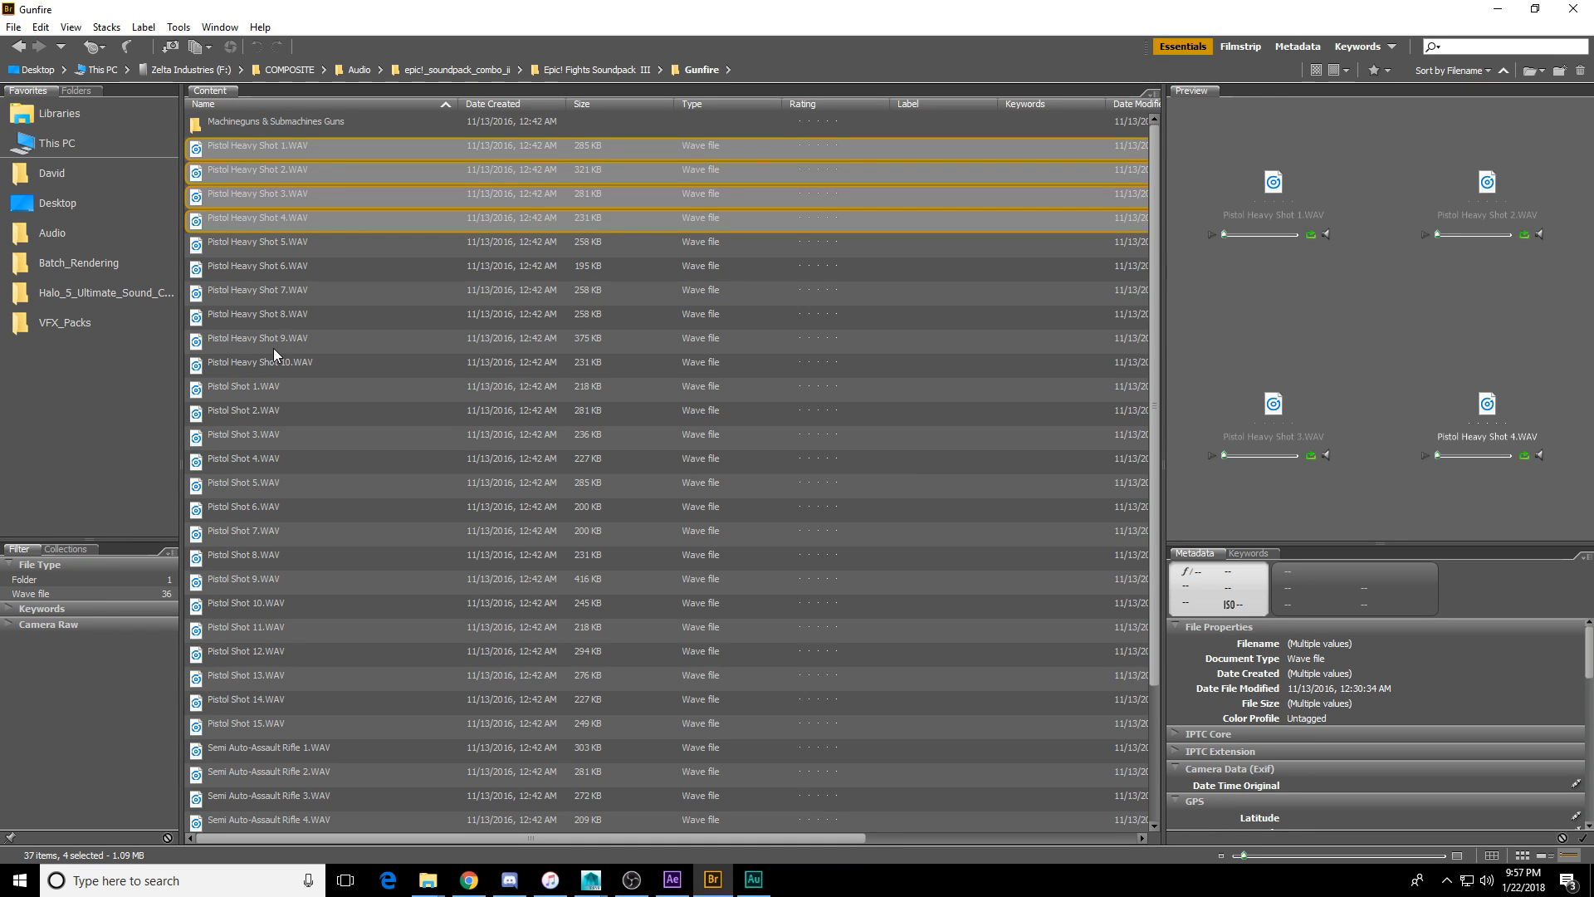
drag(364, 11, 1593, 213)
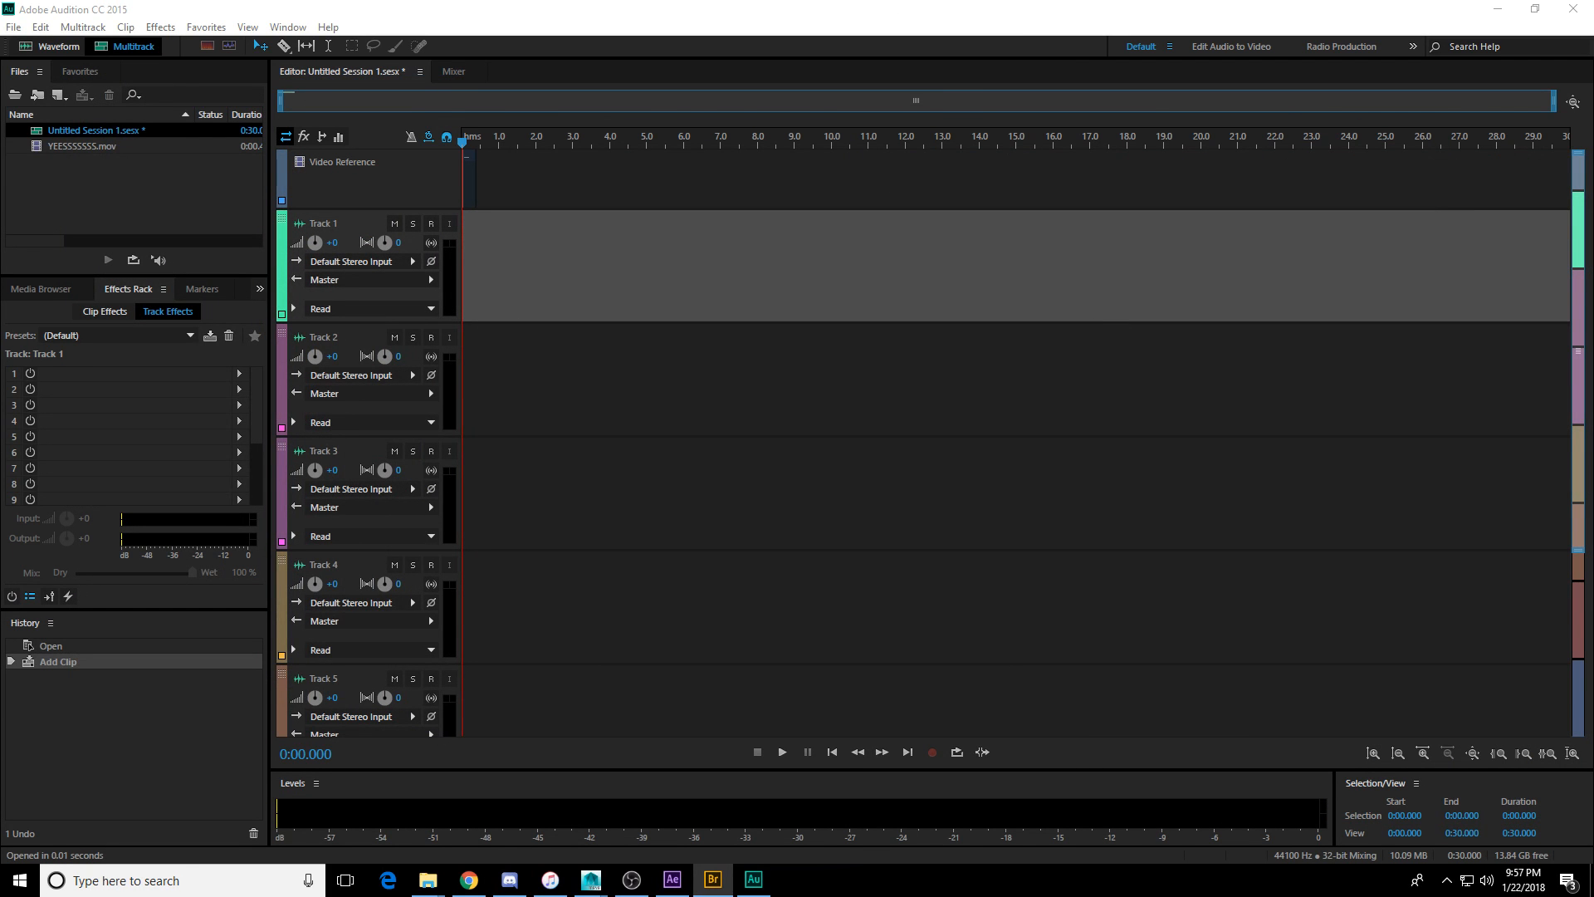
Add the Pistol Heavy Shot 1 to 4 WAV files from Bridge to Track 1, starting at about 0.25 s.
click(463, 143)
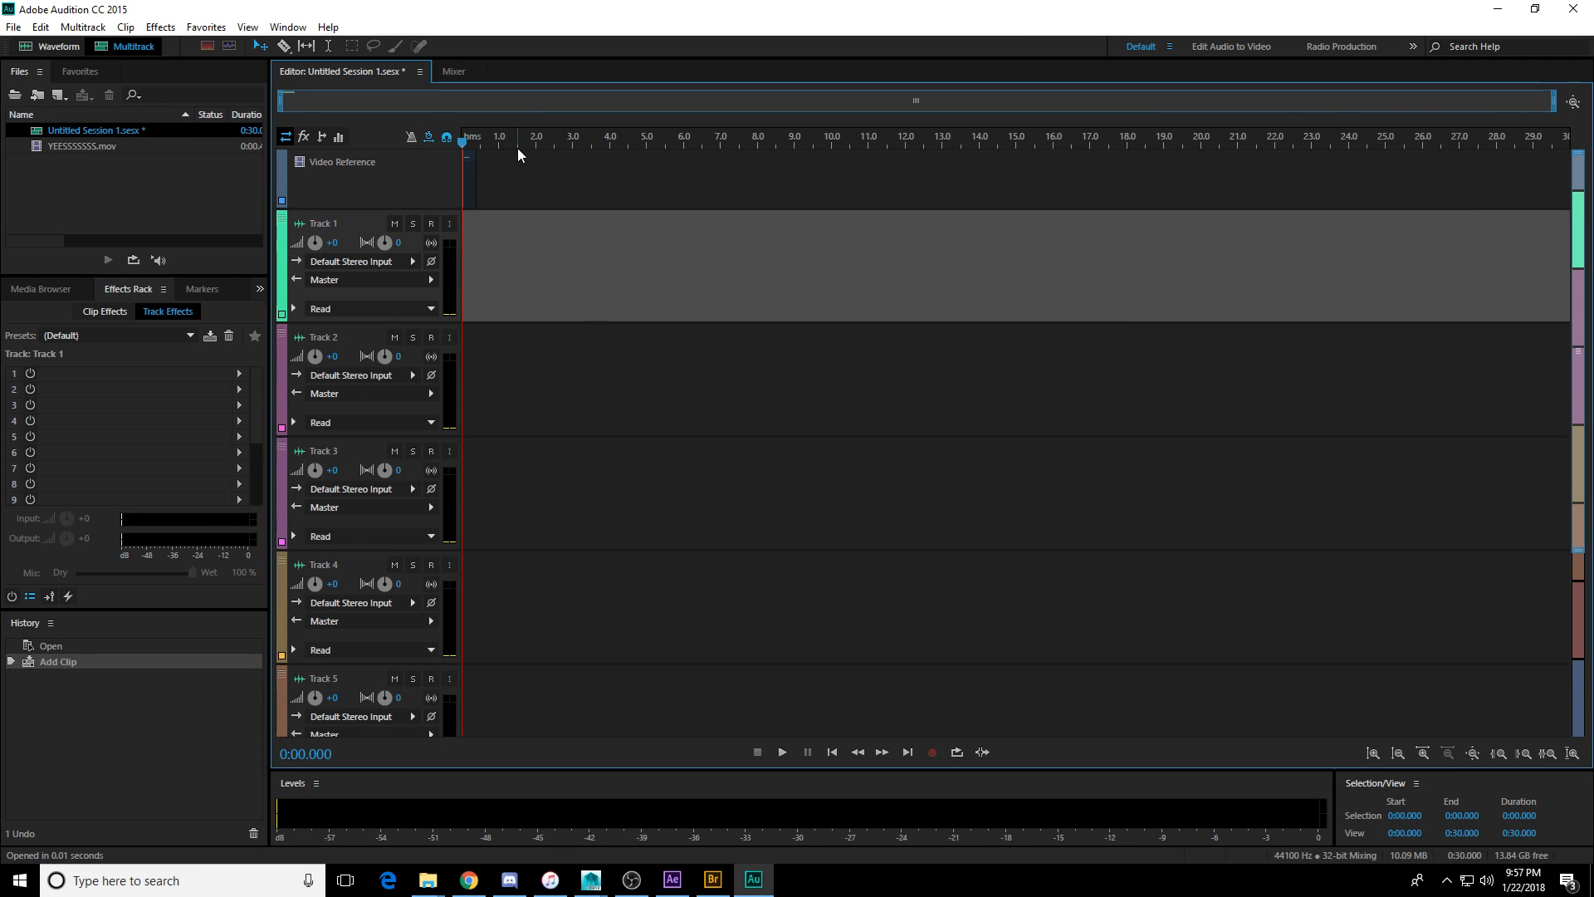
scroll(519, 155, up, 6)
drag(544, 103, 335, 116)
scroll(385, 364, up, 1)
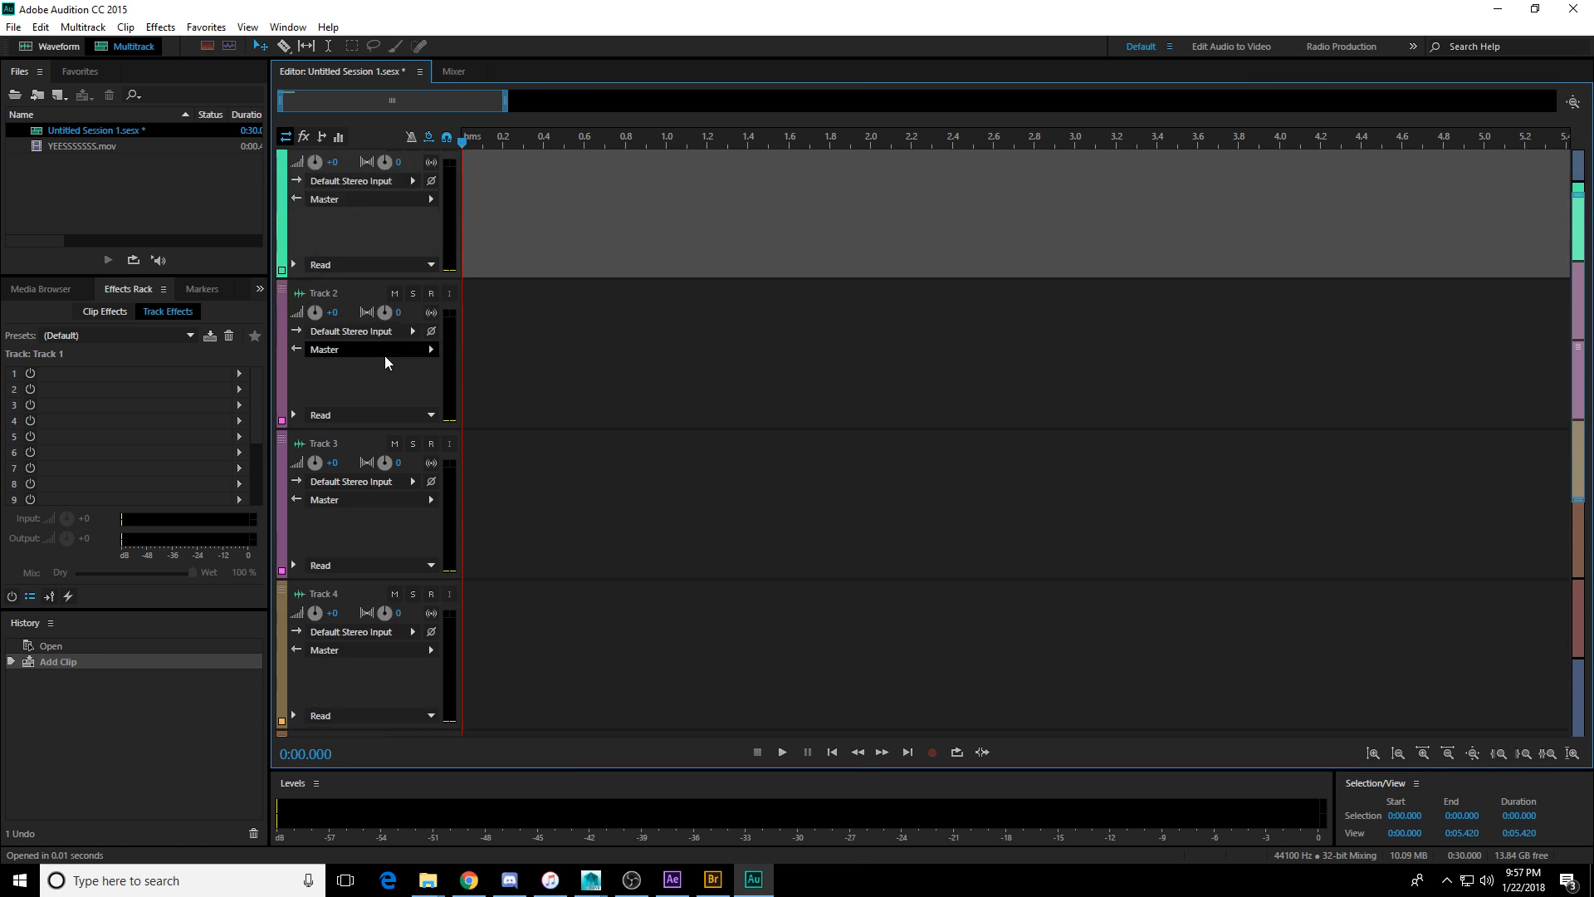
scroll(385, 362, up, 2)
scroll(399, 106, up, 2)
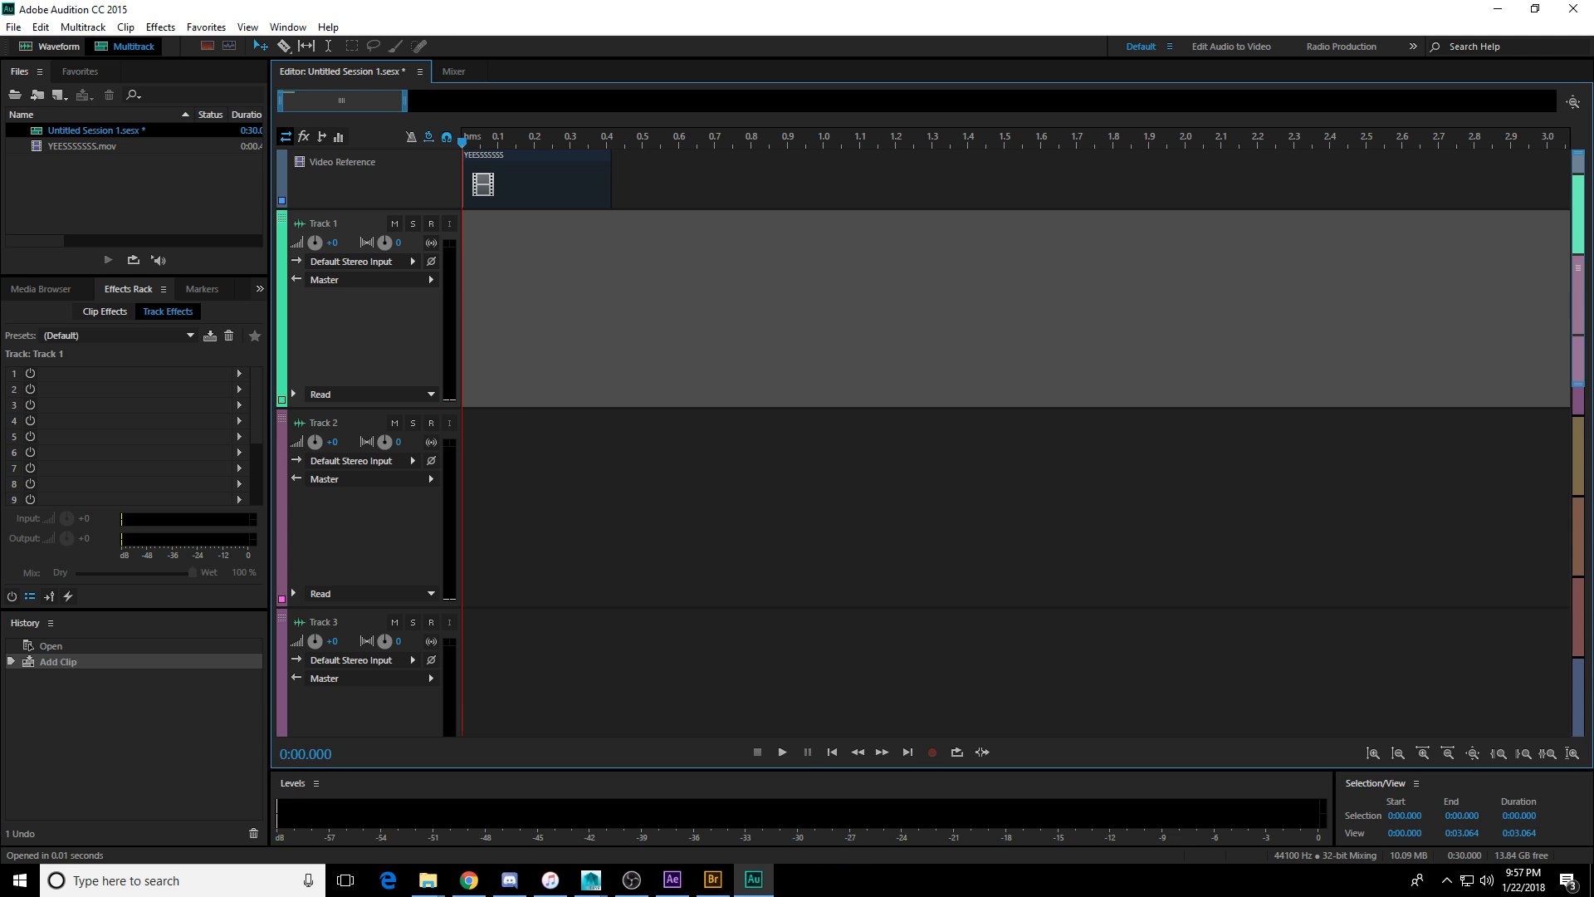
drag(1593, 407, 591, 364)
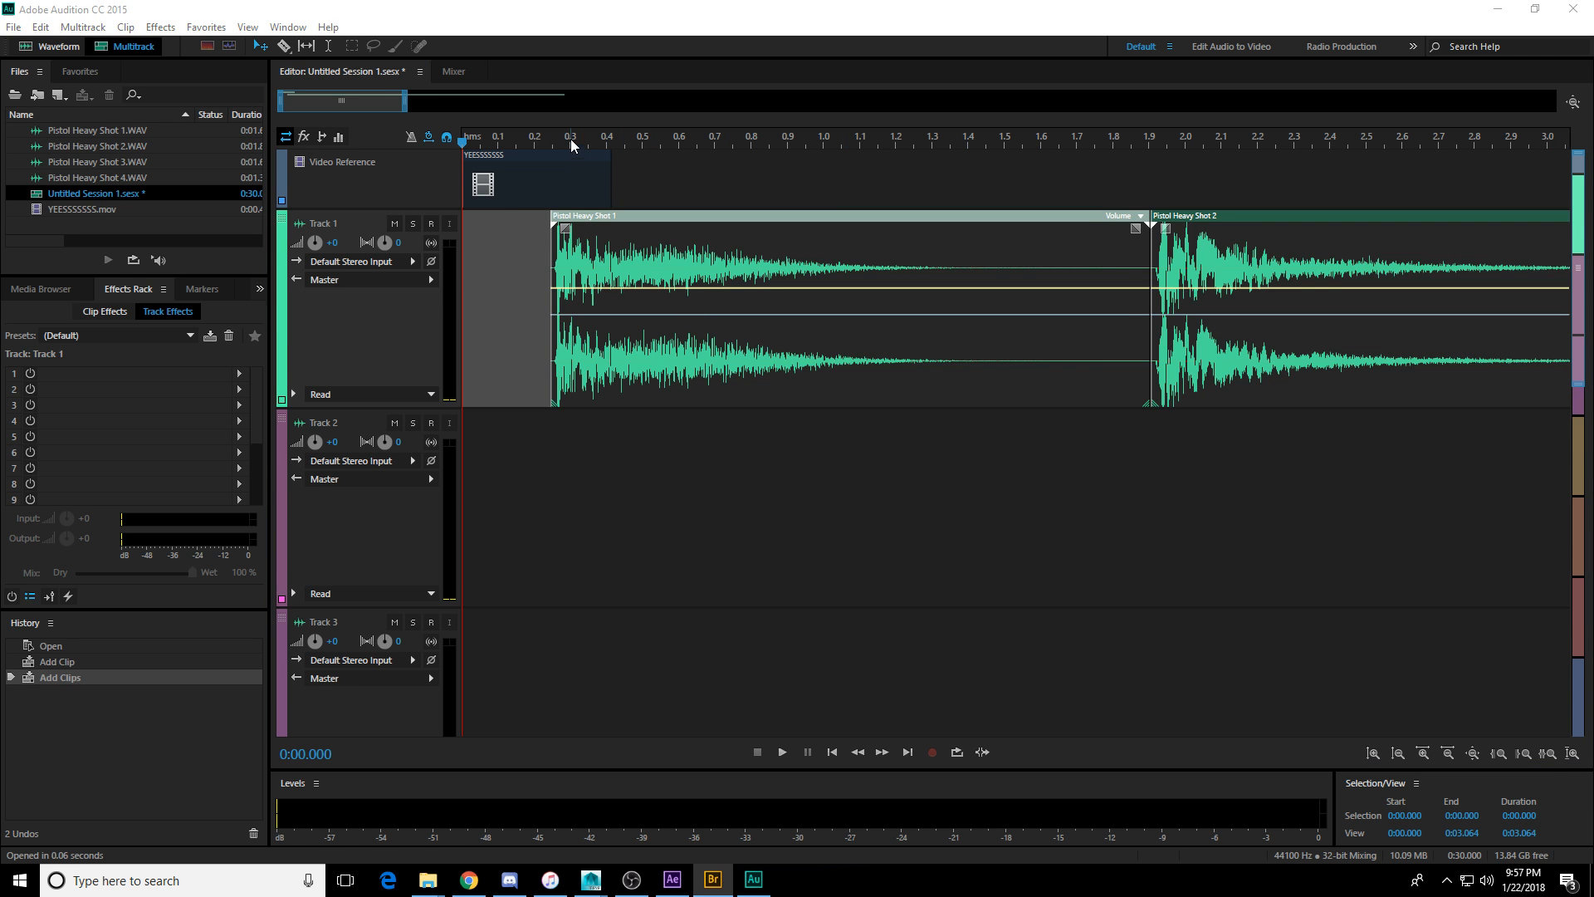
Scrub the opening of the video and move Pistol Heavy Shot 1 on Track 1 to start at about 0.08 s.
drag(571, 146, 505, 133)
drag(331, 103, 320, 103)
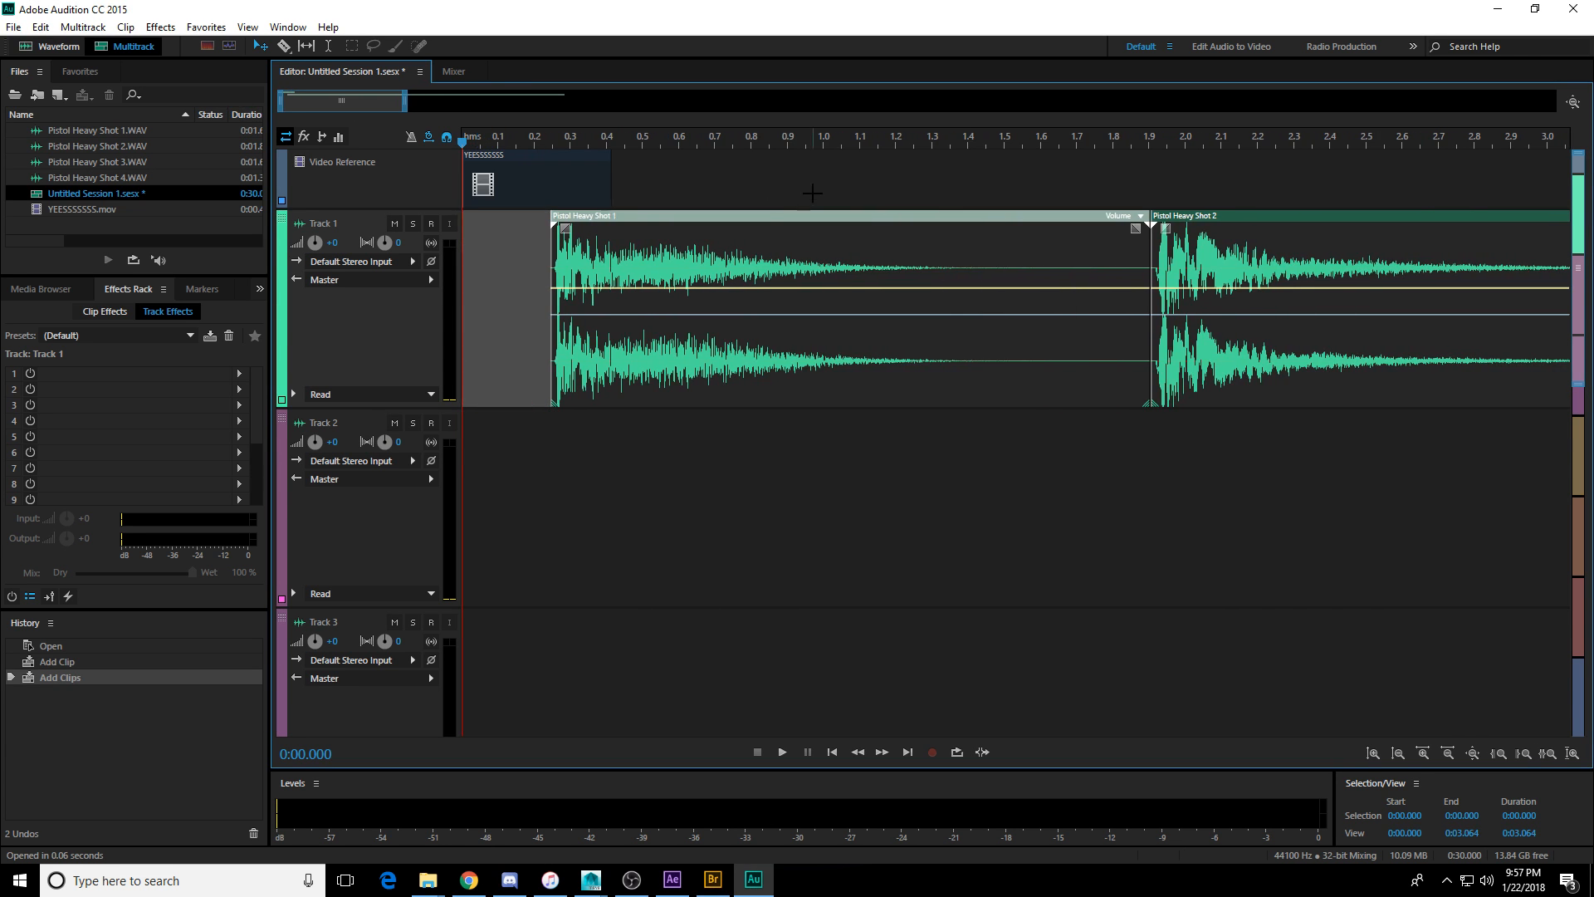
click(813, 193)
drag(621, 144, 473, 164)
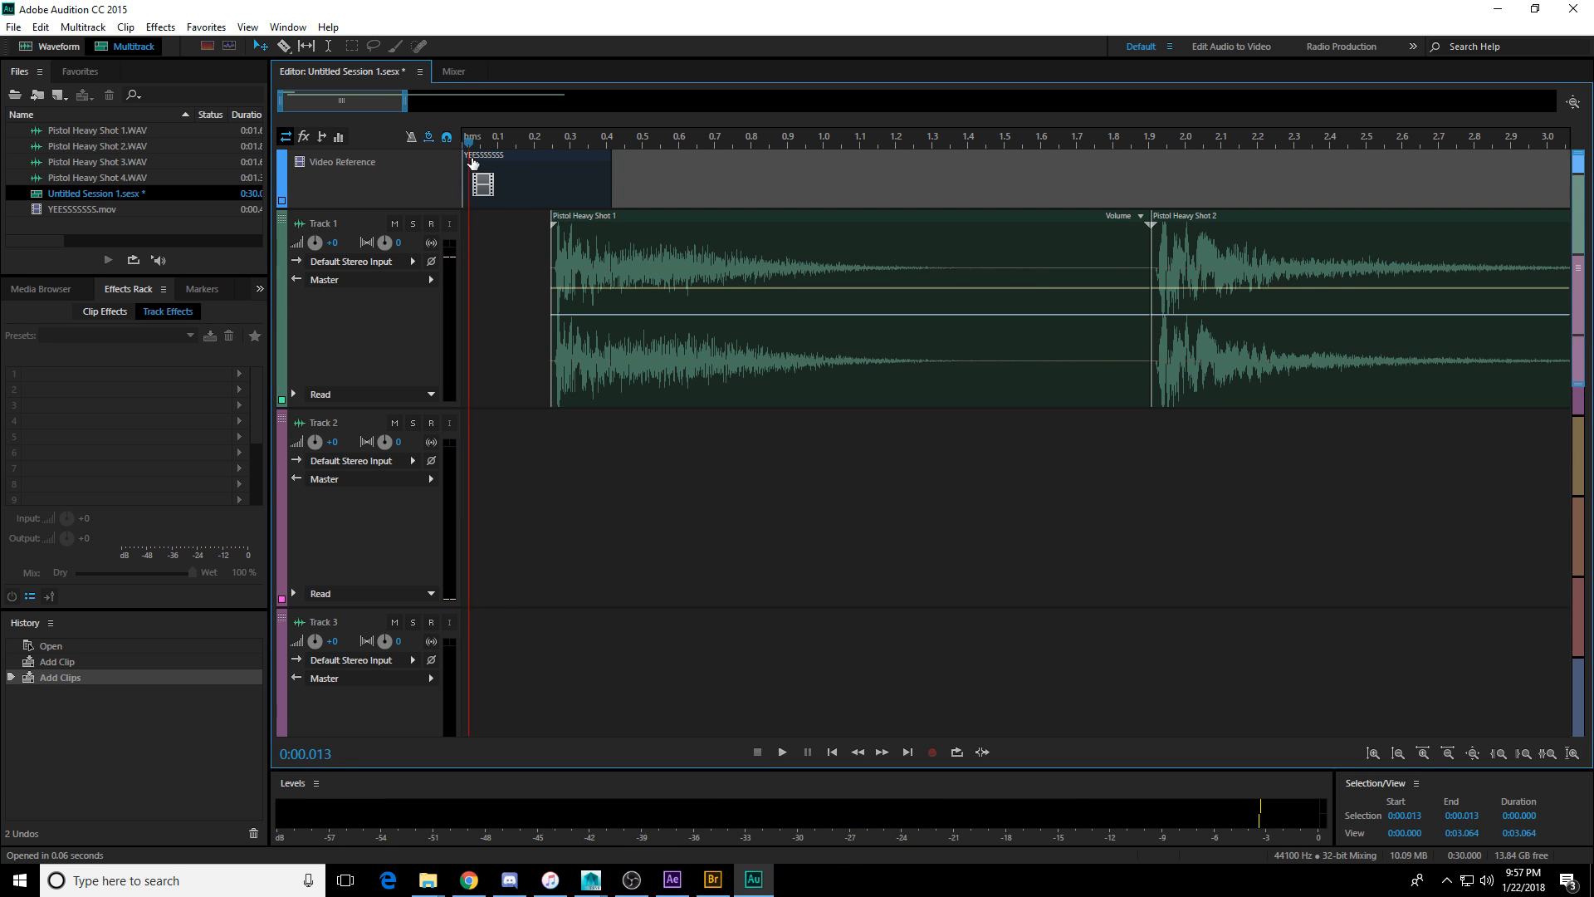
drag(633, 257, 563, 255)
mouse_move(499, 143)
mouse_down()
mouse_move(408, 149)
mouse_move(520, 143)
mouse_up()
scroll(511, 148, up, 2)
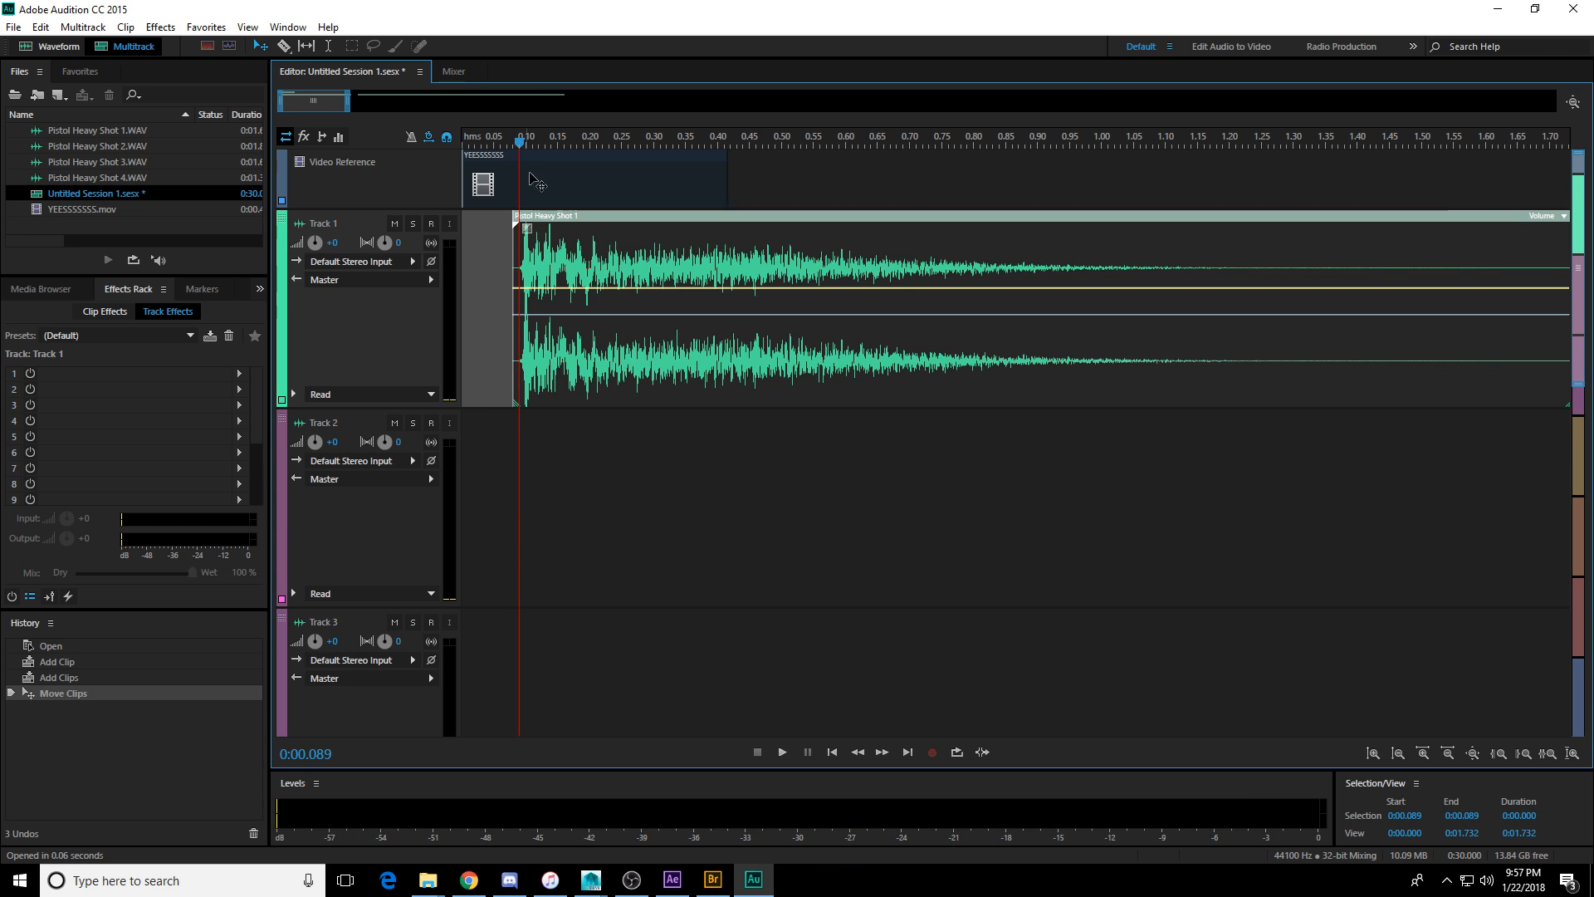
Widen the file list area to show duration, sample rate and channels, and give the history list more height.
drag(181, 608, 450, 563)
drag(211, 554, 212, 527)
scroll(121, 402, down, 1)
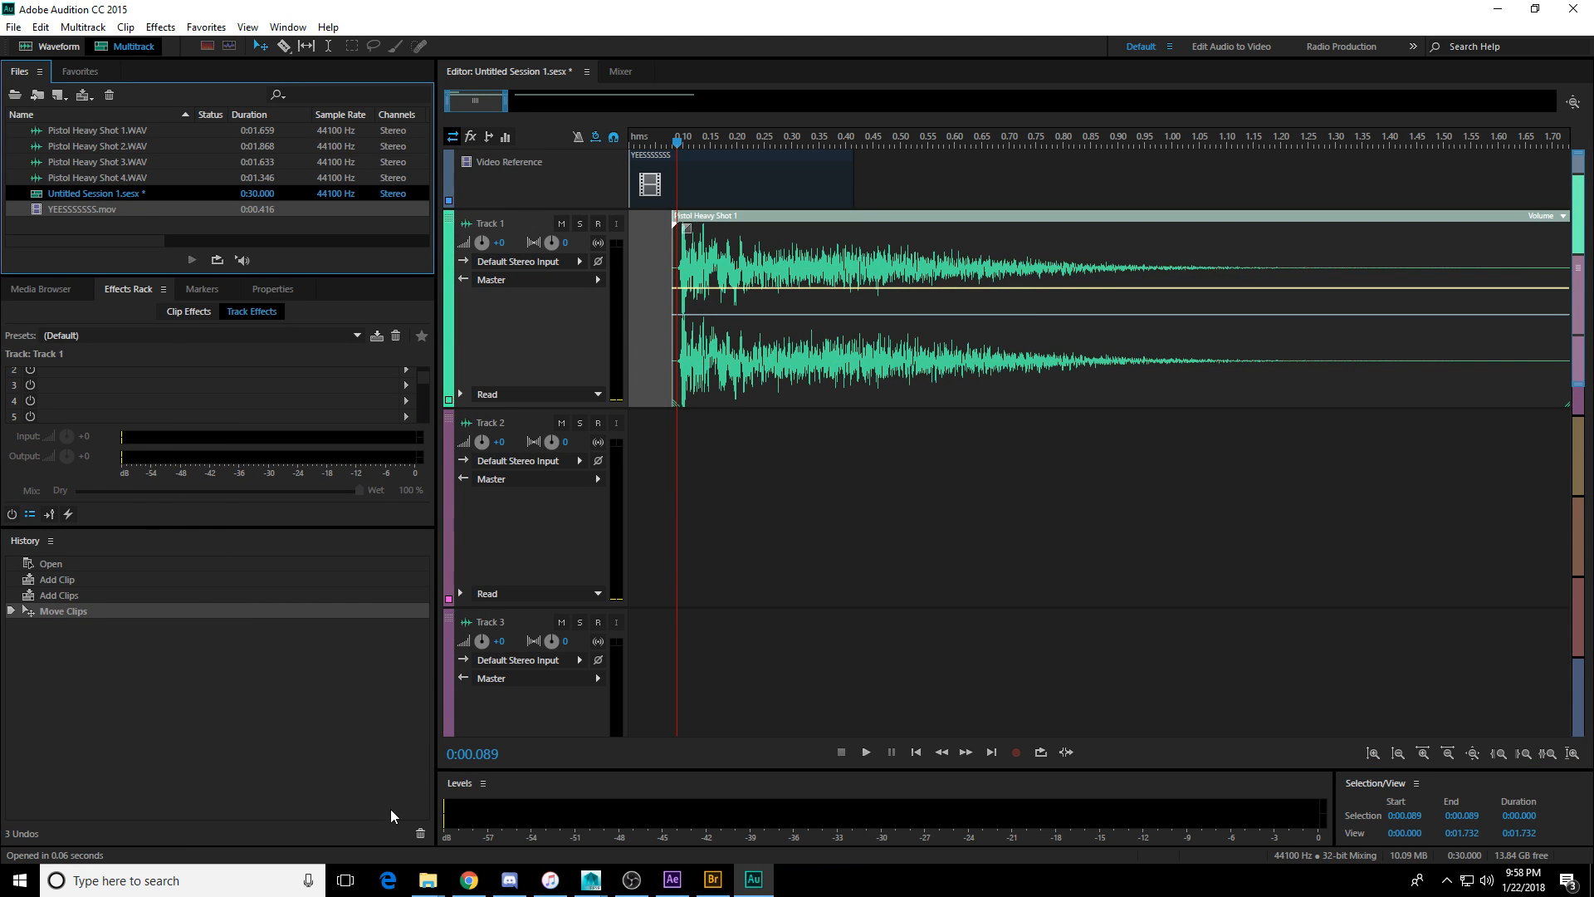
Reveal the YEESSSSSSS.mov source file in Explorer.
click(309, 707)
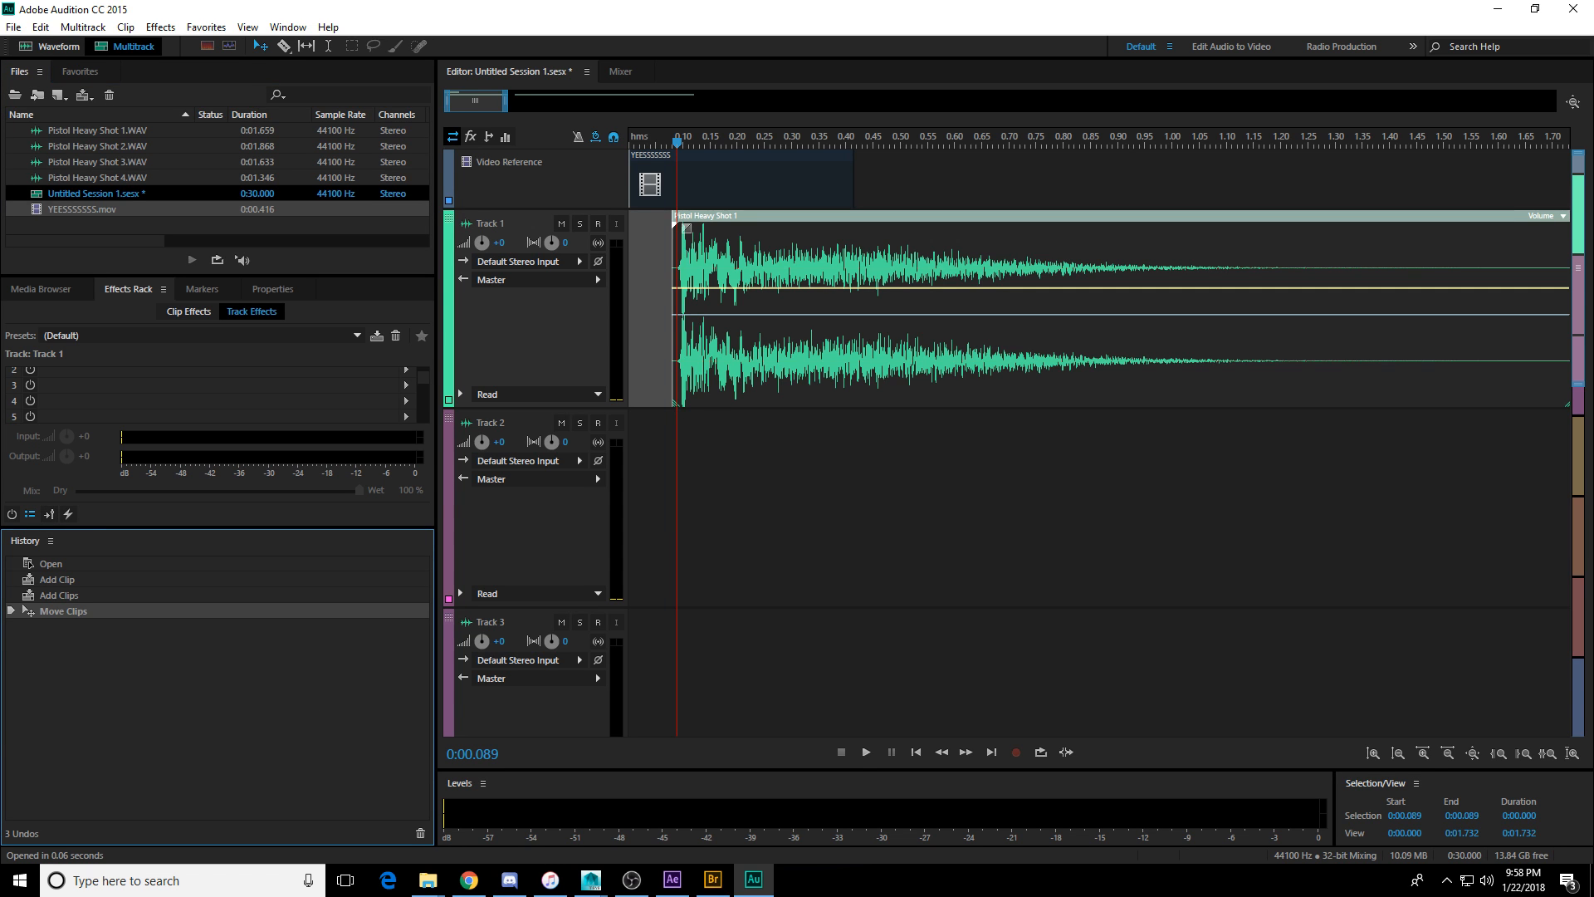
click(704, 191)
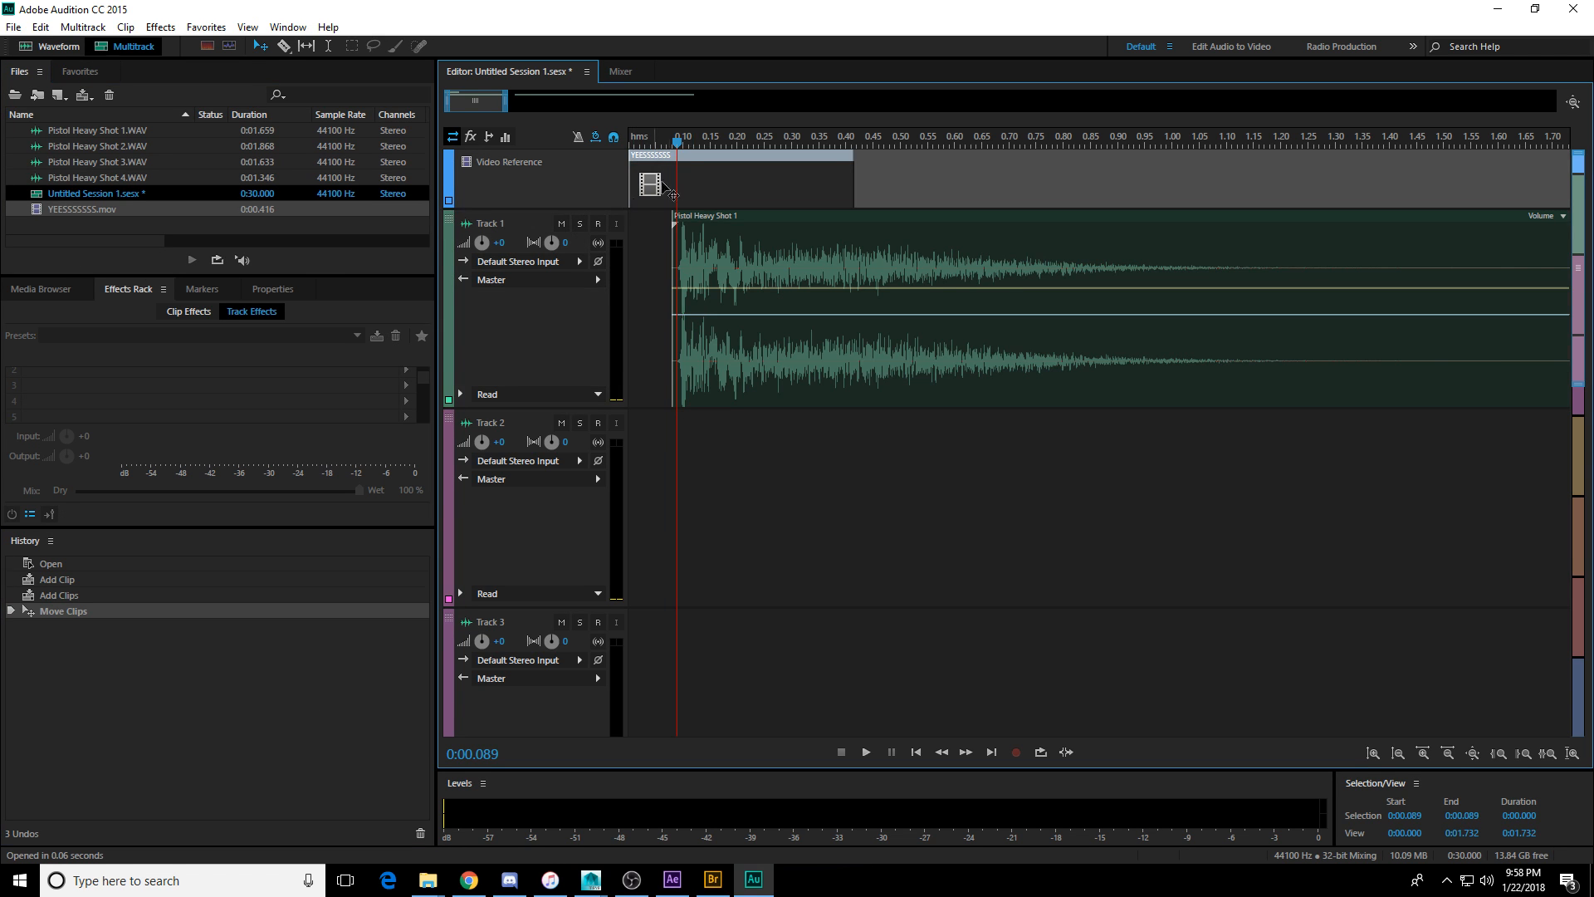
right_click(114, 212)
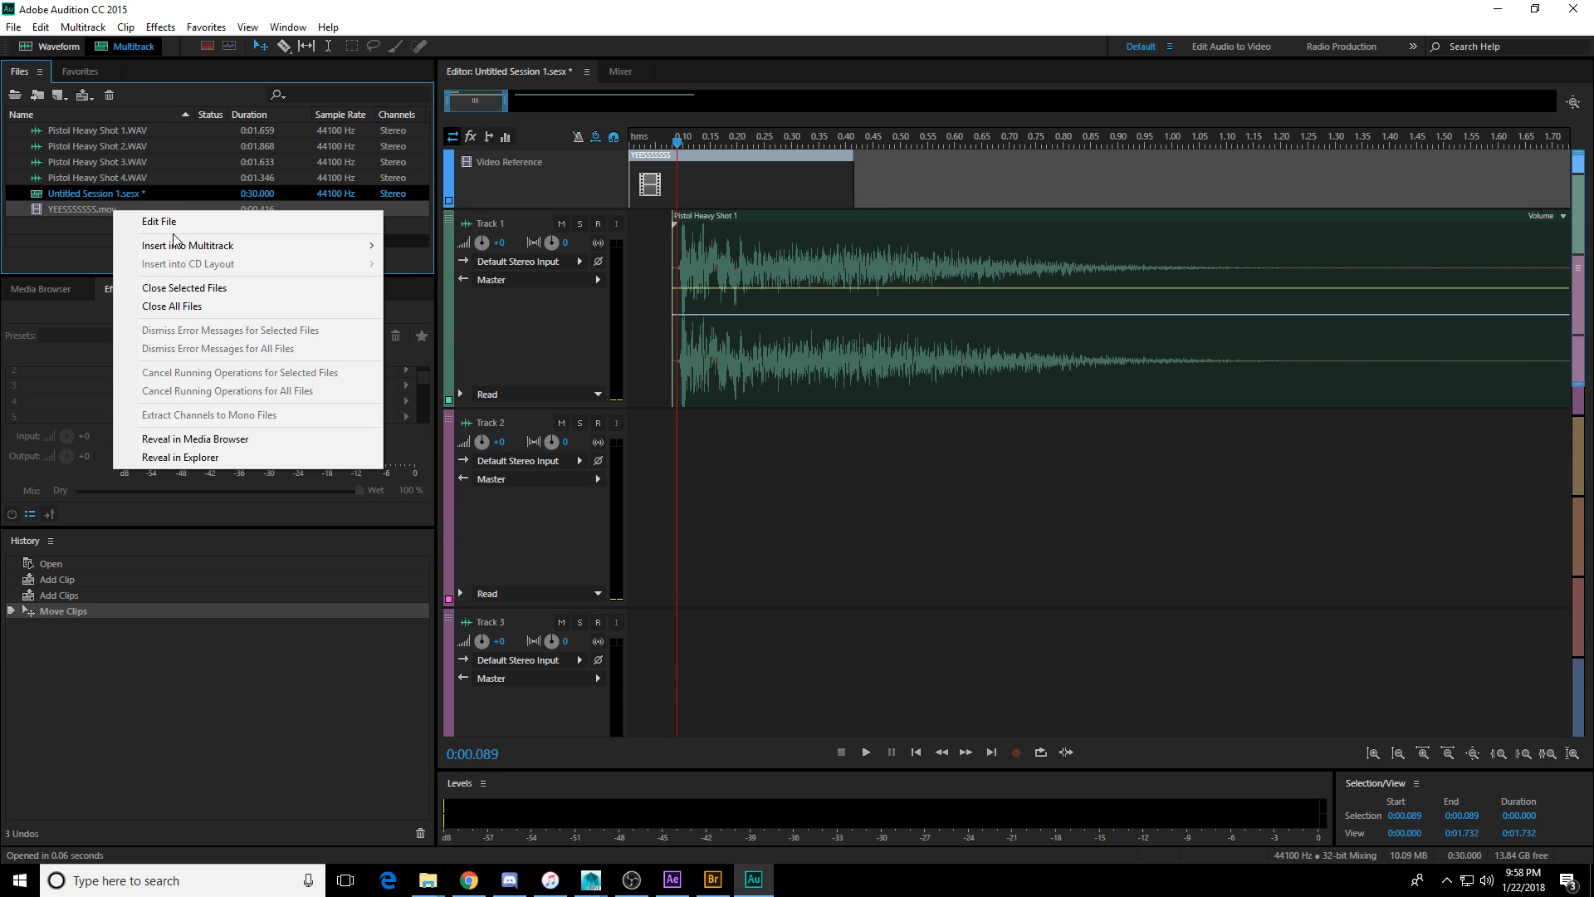
click(224, 457)
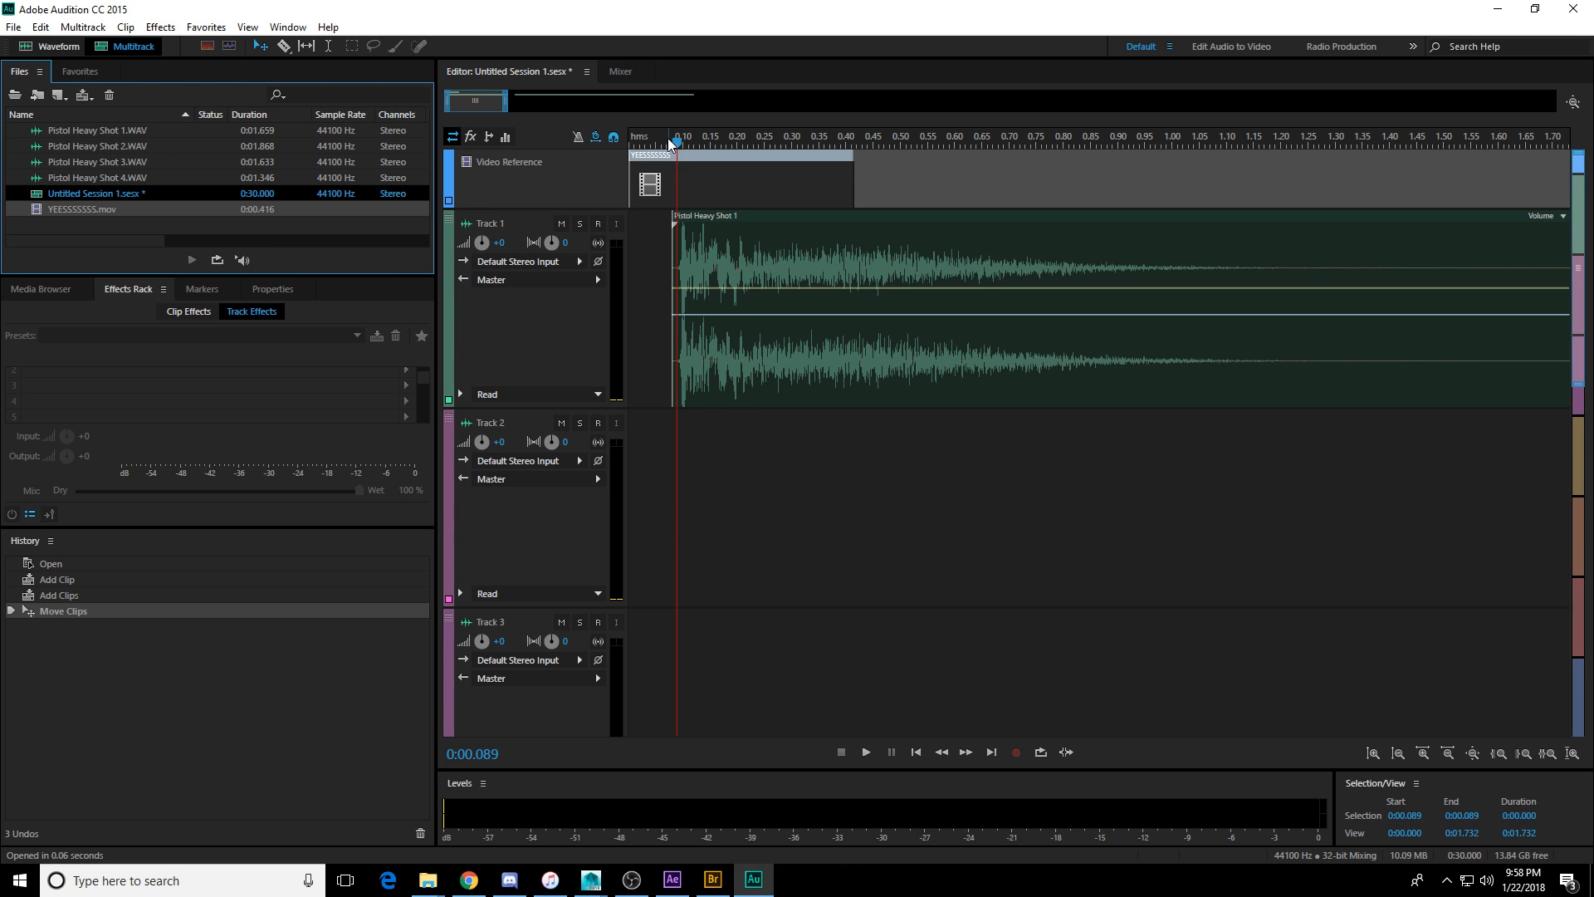
Split Pistol Heavy Shot 1 on Track 1 at about 0.46 s and delete the remainder.
drag(670, 141, 846, 143)
click(936, 239)
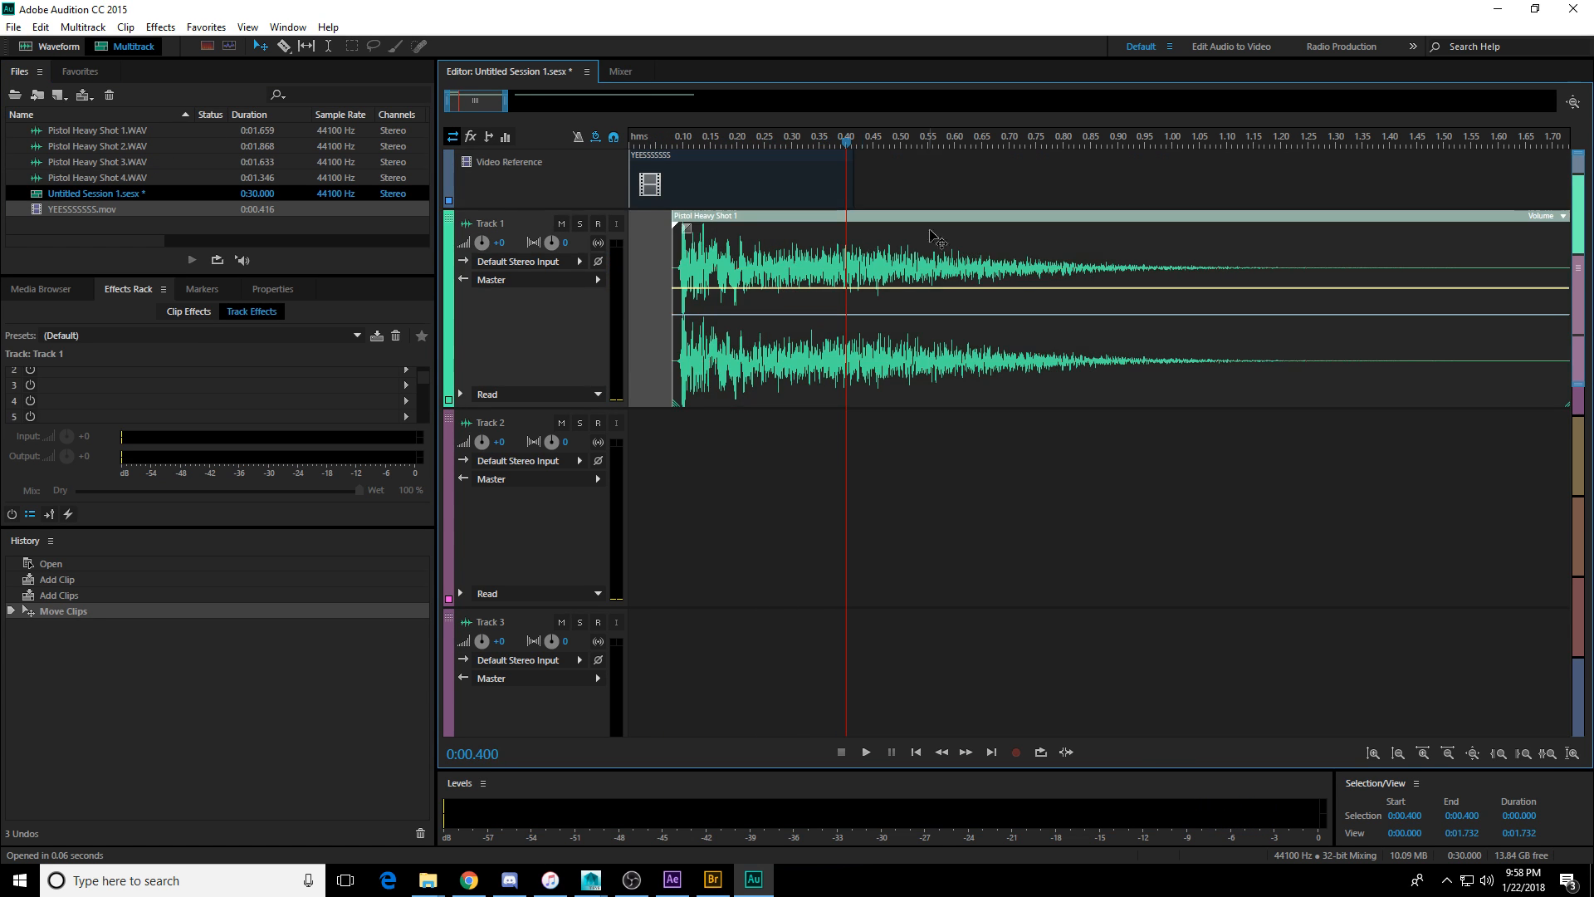
key(r)
click(879, 241)
key(v)
click(938, 241)
key(Delete)
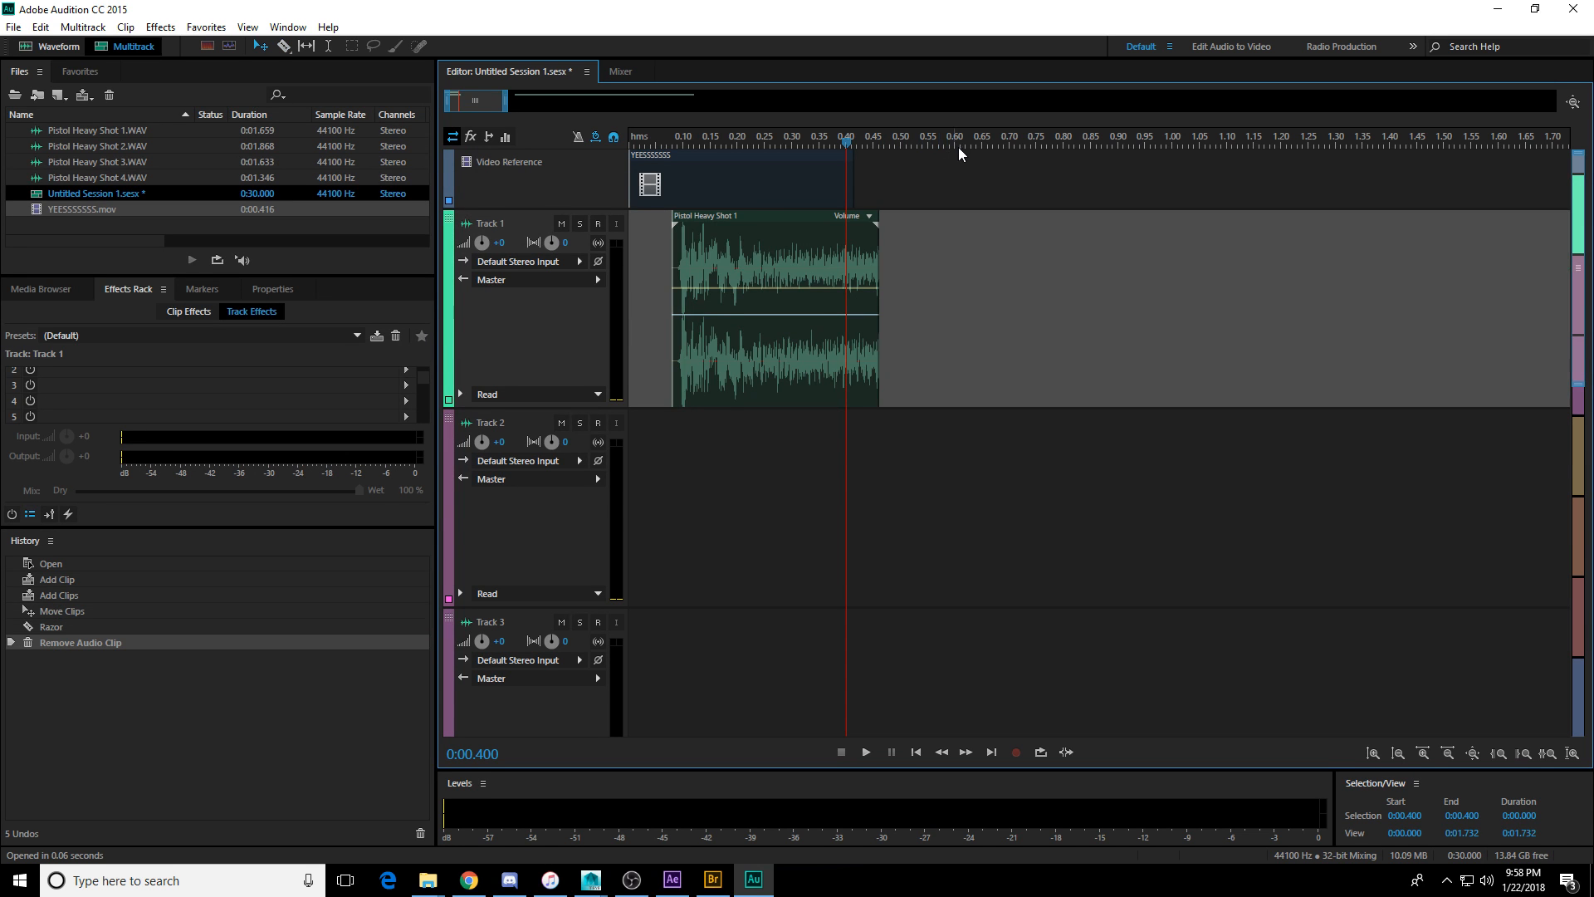
Move Pistol Heavy Shot 2 to Track 2 at about 0.3 s and scrub the video for the second shot.
scroll(959, 146, down, 2)
drag(1312, 245, 823, 444)
click(642, 142)
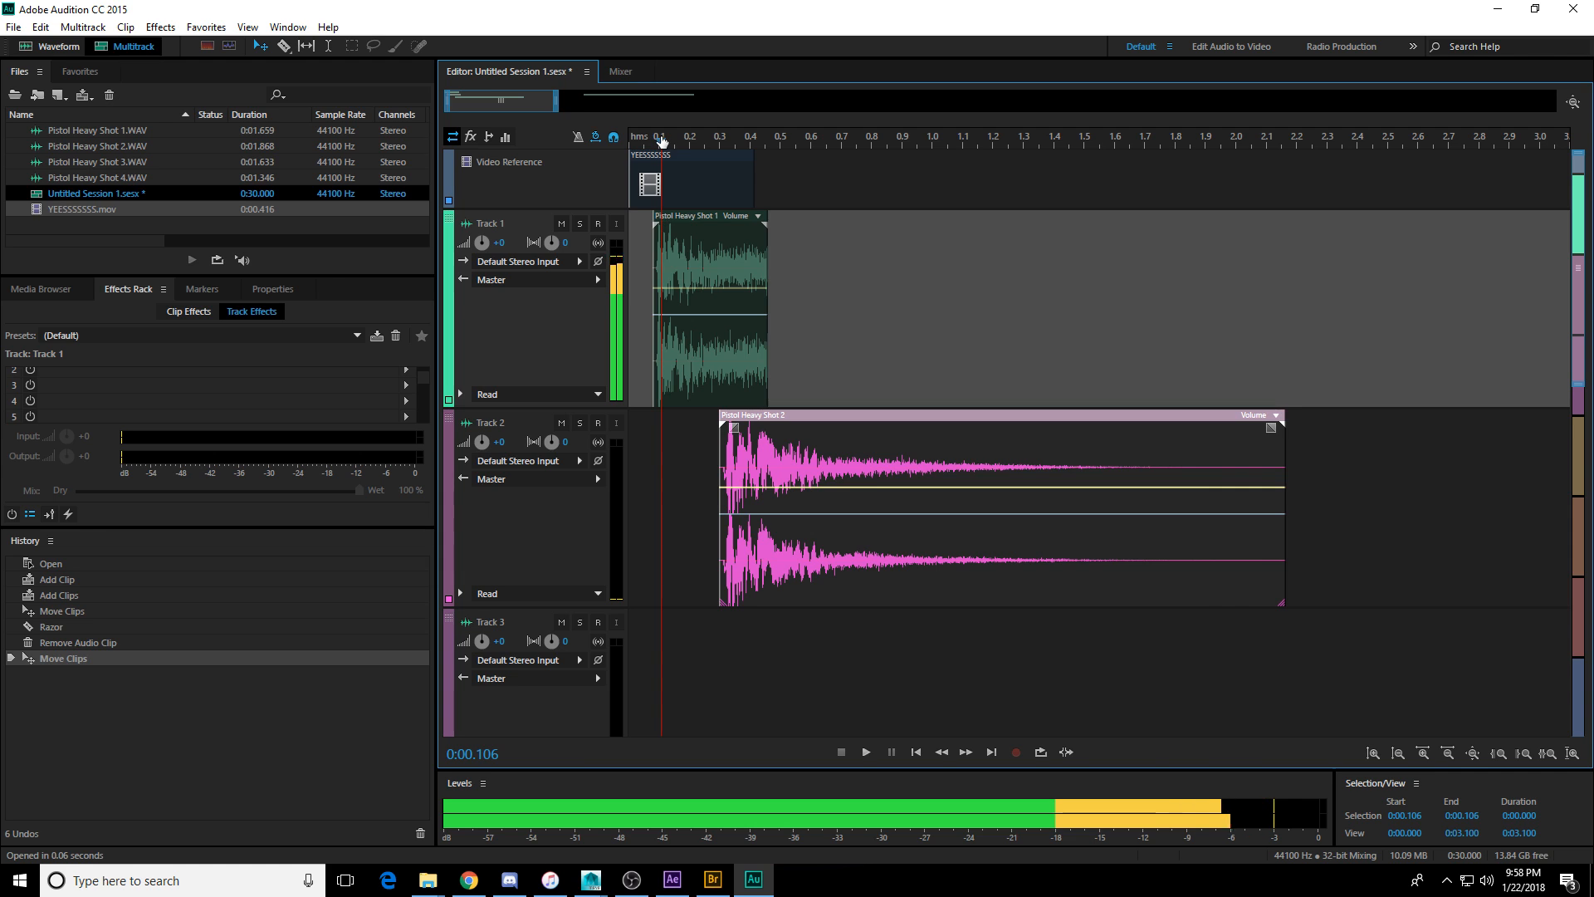
drag(642, 141, 686, 145)
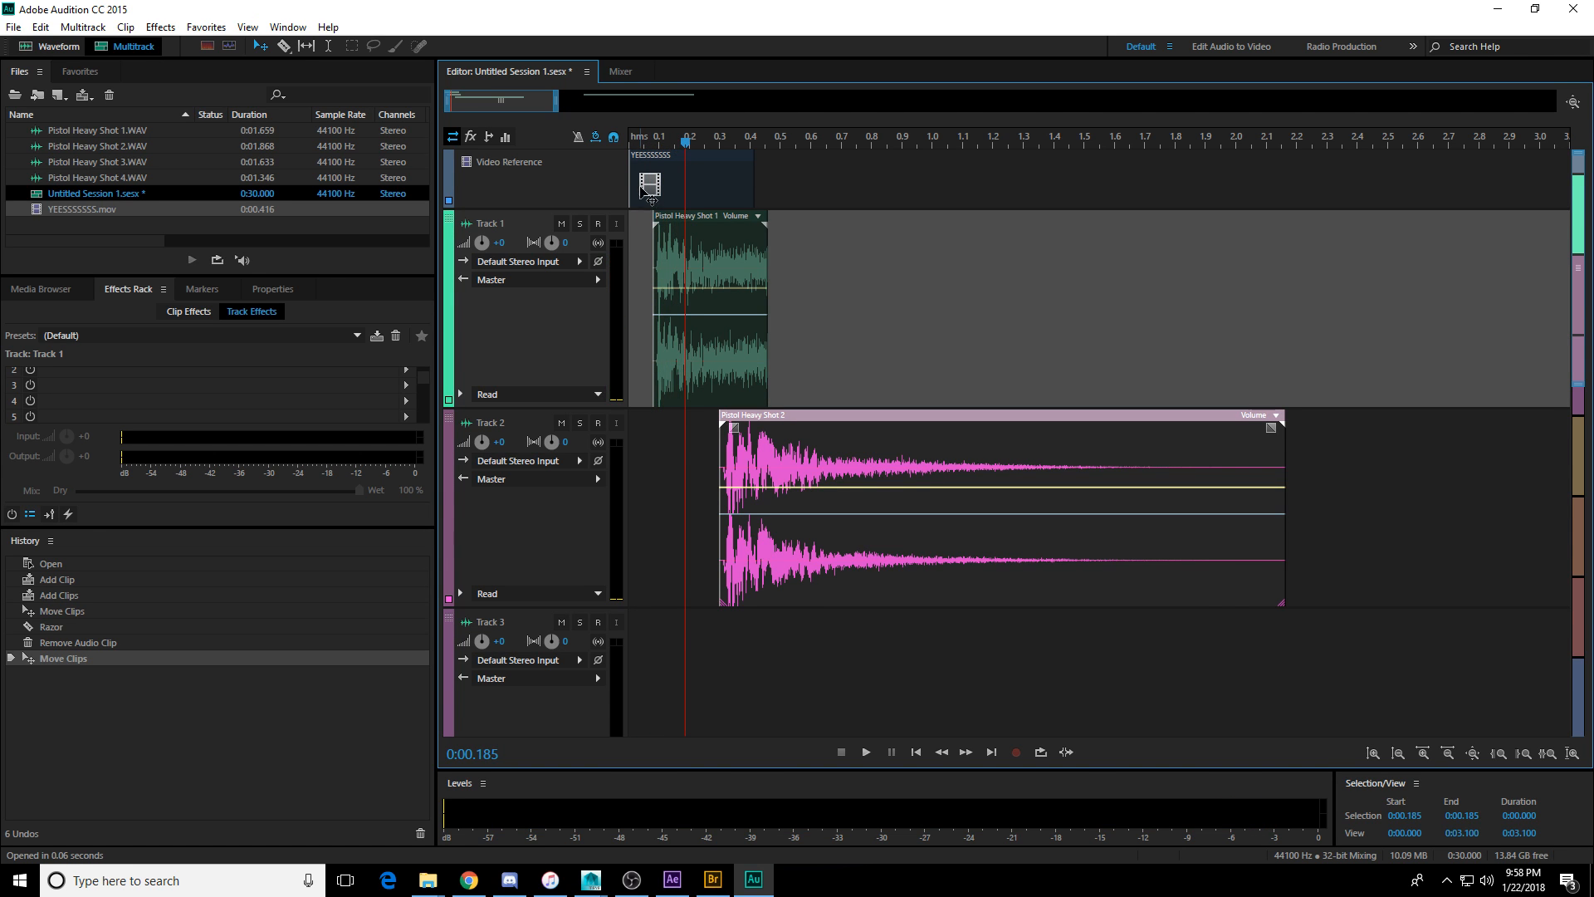
Align the start of Pistol Heavy Shot 2 on Track 2 with the playhead at 0:00.171 and lower its pan envelope.
mouse_move(683, 143)
mouse_down()
mouse_move(661, 149)
mouse_move(680, 150)
mouse_up()
scroll(677, 146, up, 2)
drag(769, 472, 734, 593)
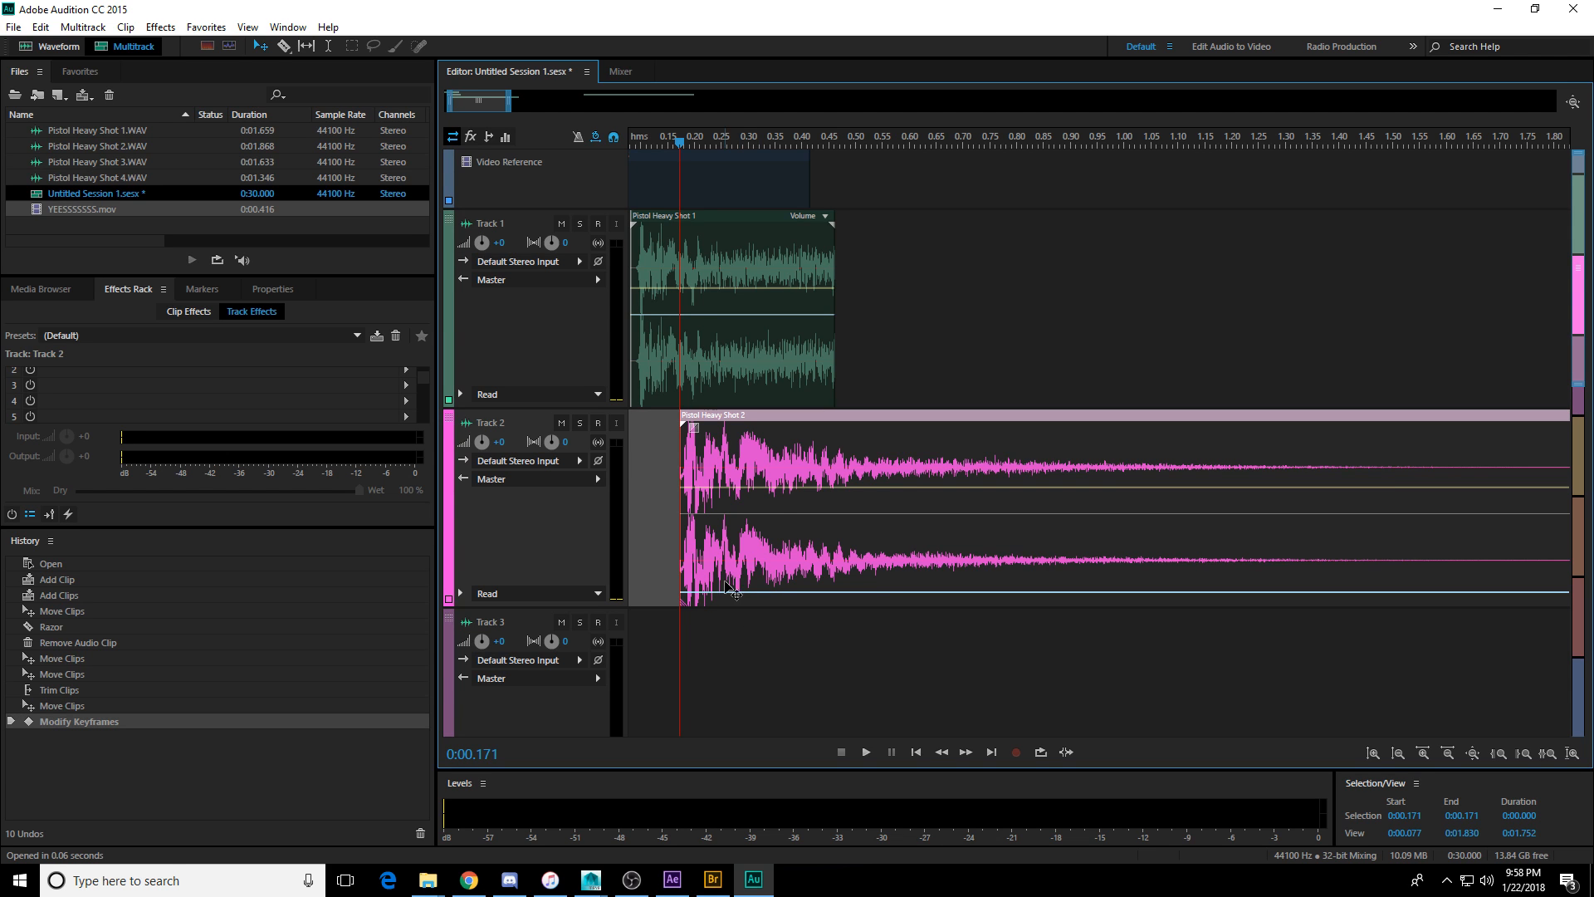
Split Pistol Heavy Shot 2 where the Track 1 clip ends, at about 0.46 s, and delete the remainder.
click(834, 453)
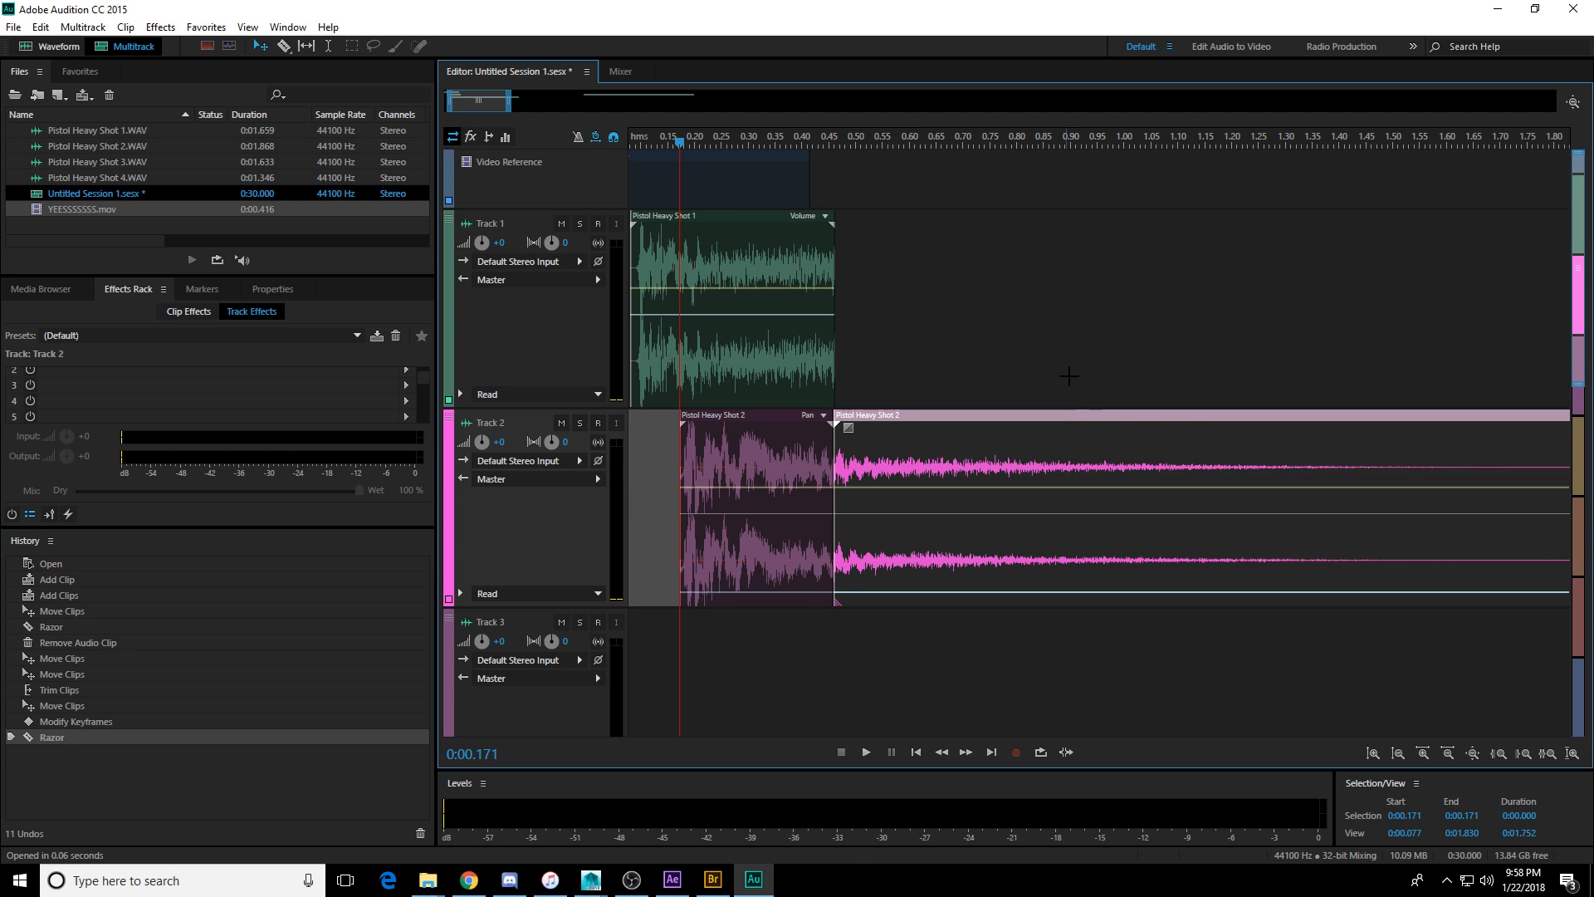
key(Delete)
Move Pistol Heavy Shot 3 to Track 2 at about 1.0 s and Pistol Heavy Shot 4 to Track 3 at about 1.3 s.
scroll(999, 136, down, 5)
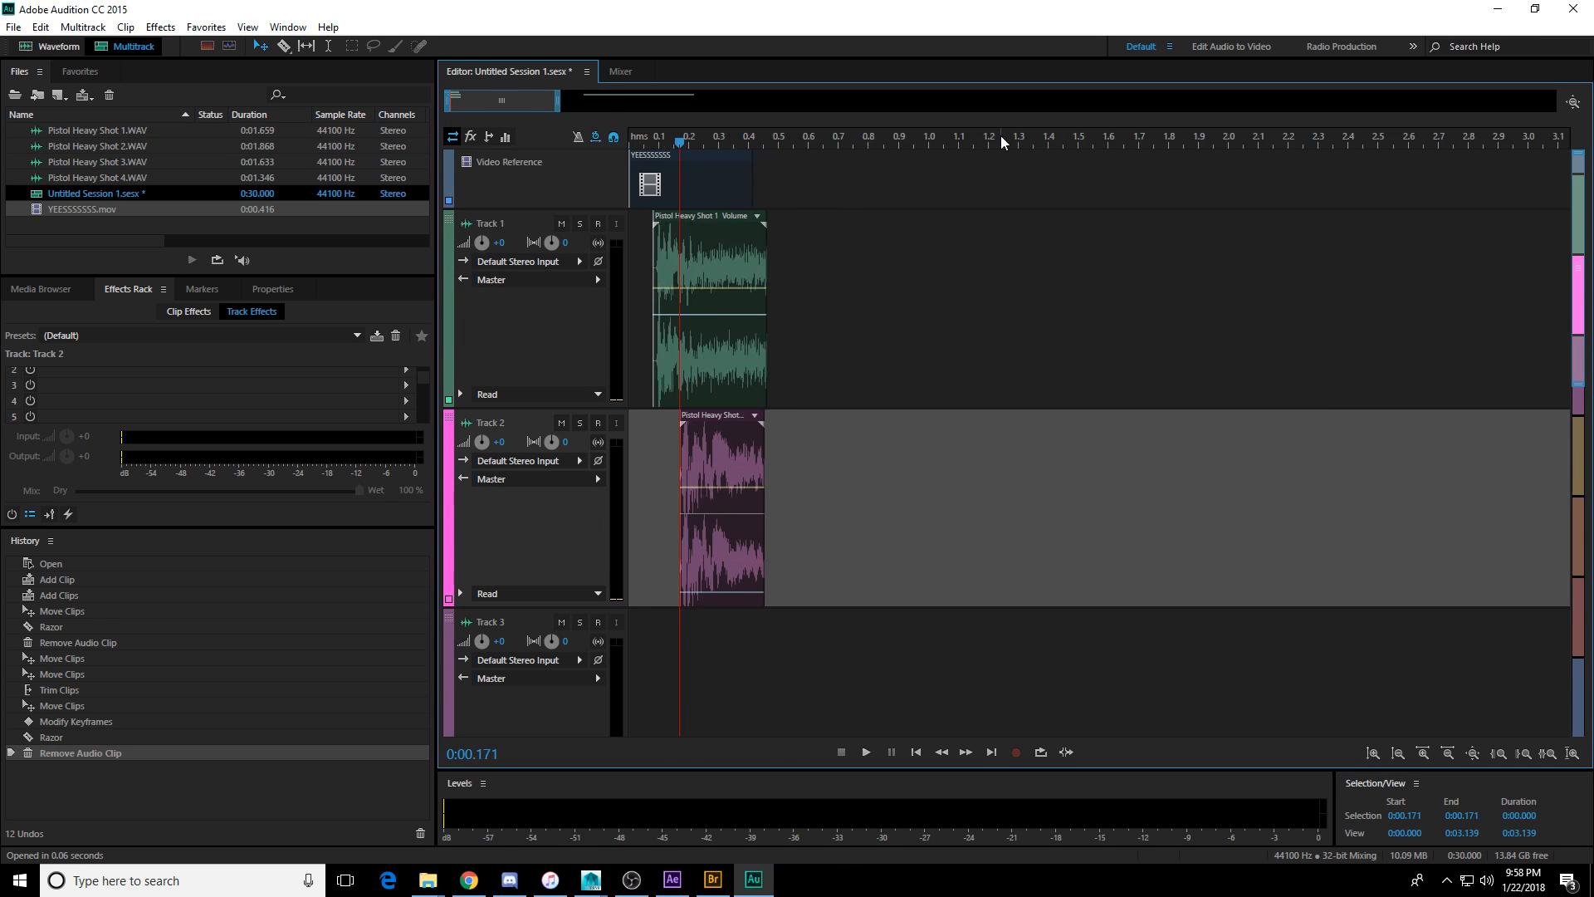
drag(1147, 324, 816, 477)
drag(1297, 294, 816, 695)
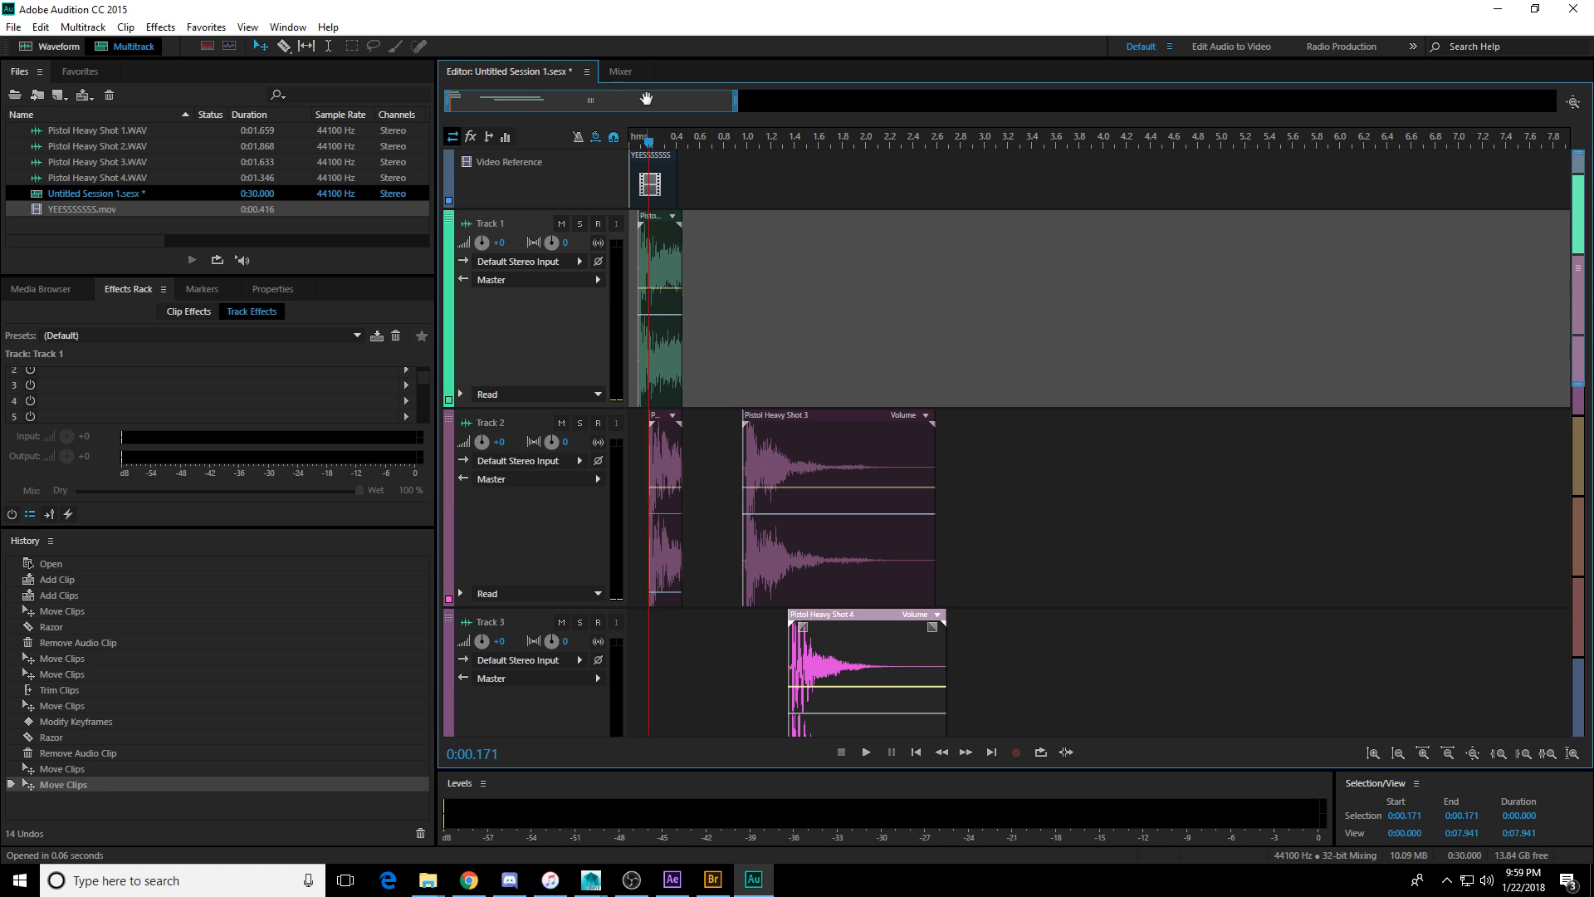
Move Pistol Heavy Shot 3 earlier on Track 2 to start at about 0.85 s.
scroll(681, 137, up, 3)
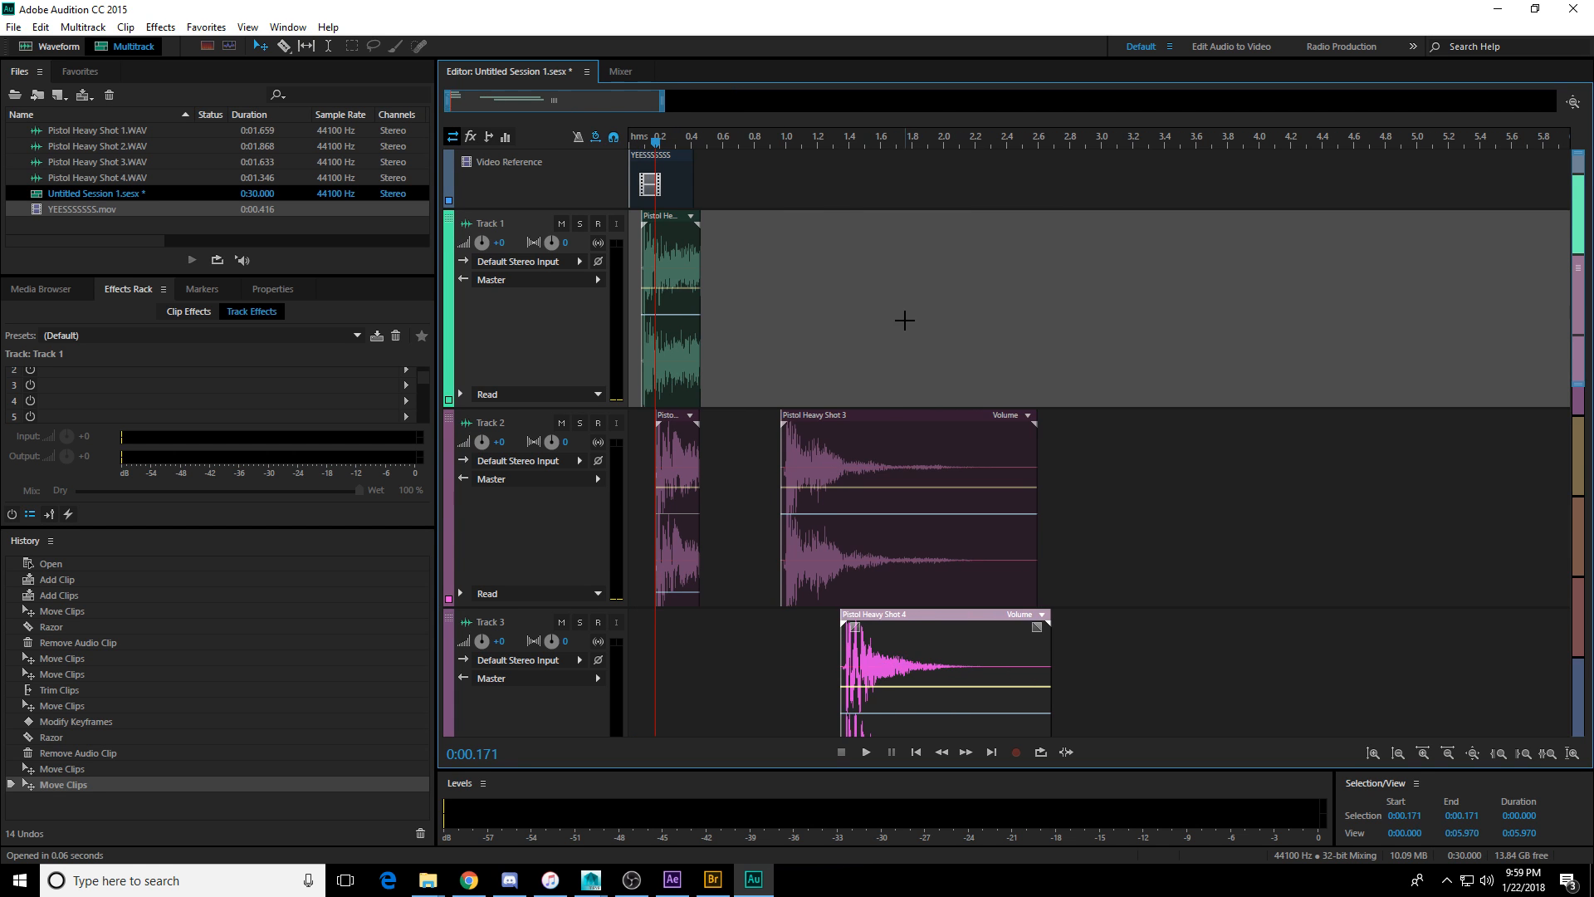
scroll(892, 349, down, 1)
click(809, 551)
drag(811, 554, 863, 552)
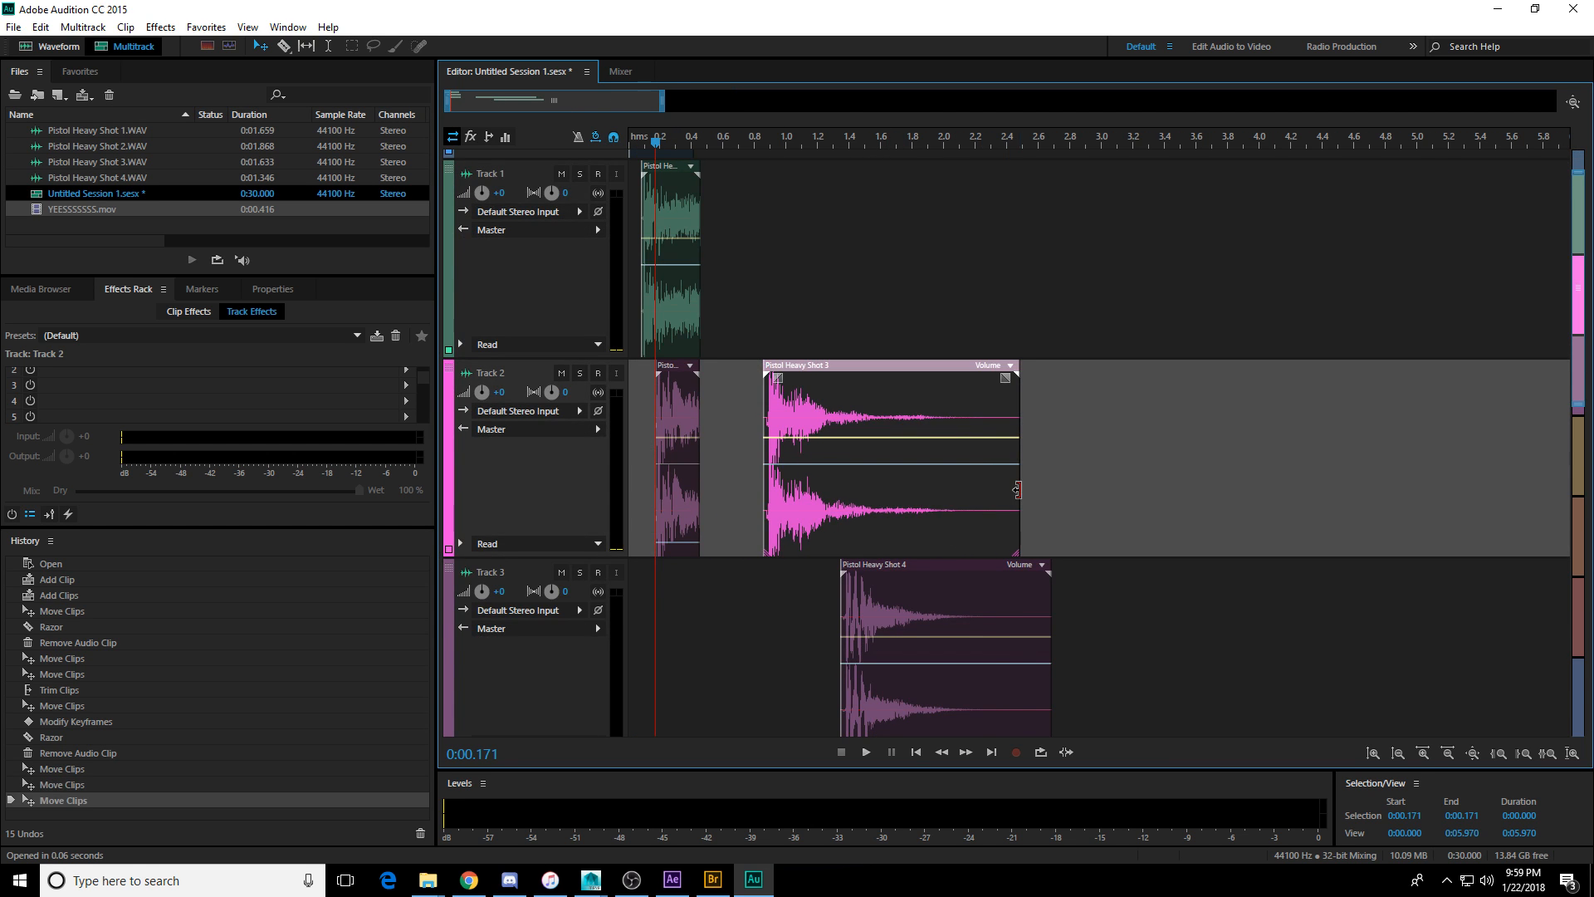
Trim the end of Pistol Heavy Shot 3 to about 1.4 s and of Pistol Heavy Shot 4 to about 1.68 s.
drag(1017, 490, 847, 490)
drag(1050, 602, 891, 581)
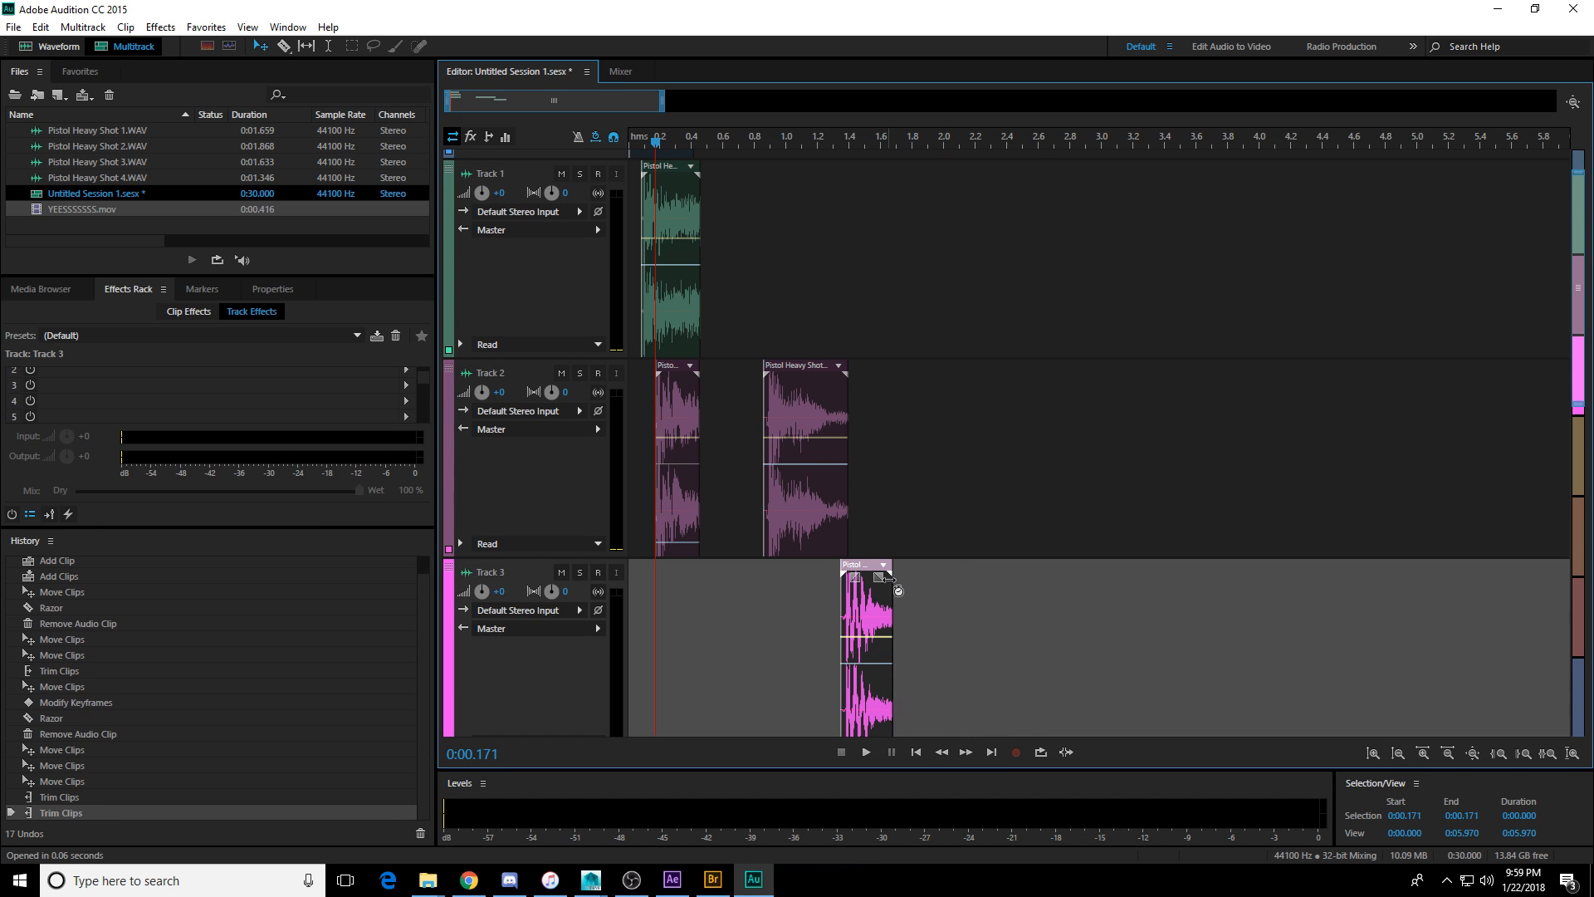
Check the YEESSSSSSS video preview and scrub the session from the start to about 0.12 s.
drag(735, 153, 520, 156)
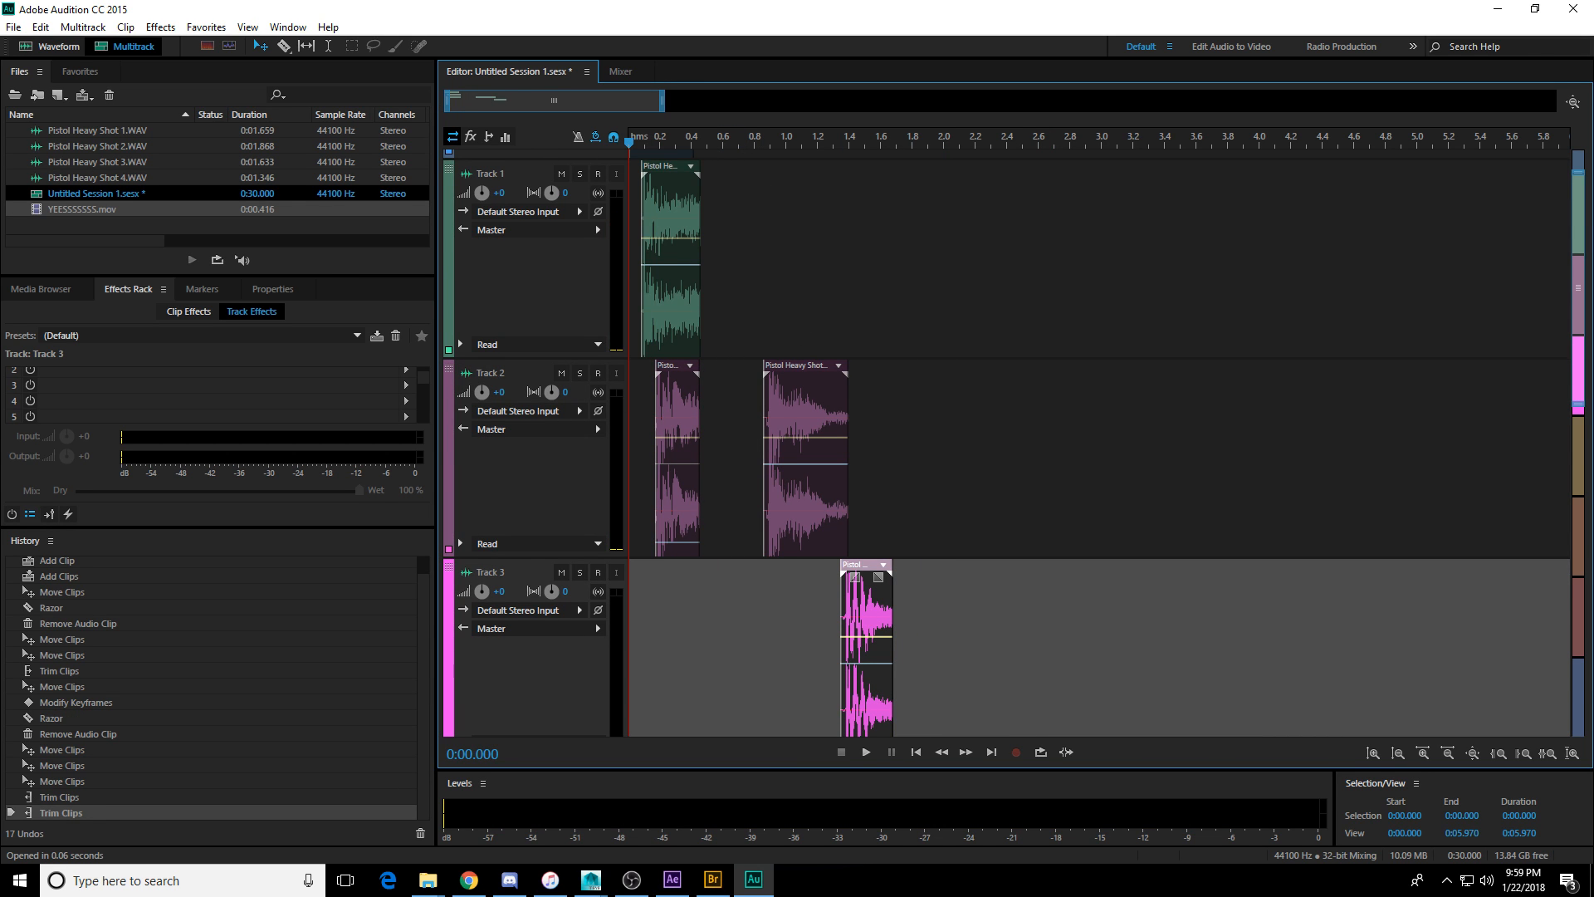
drag(0, 81, 785, 57)
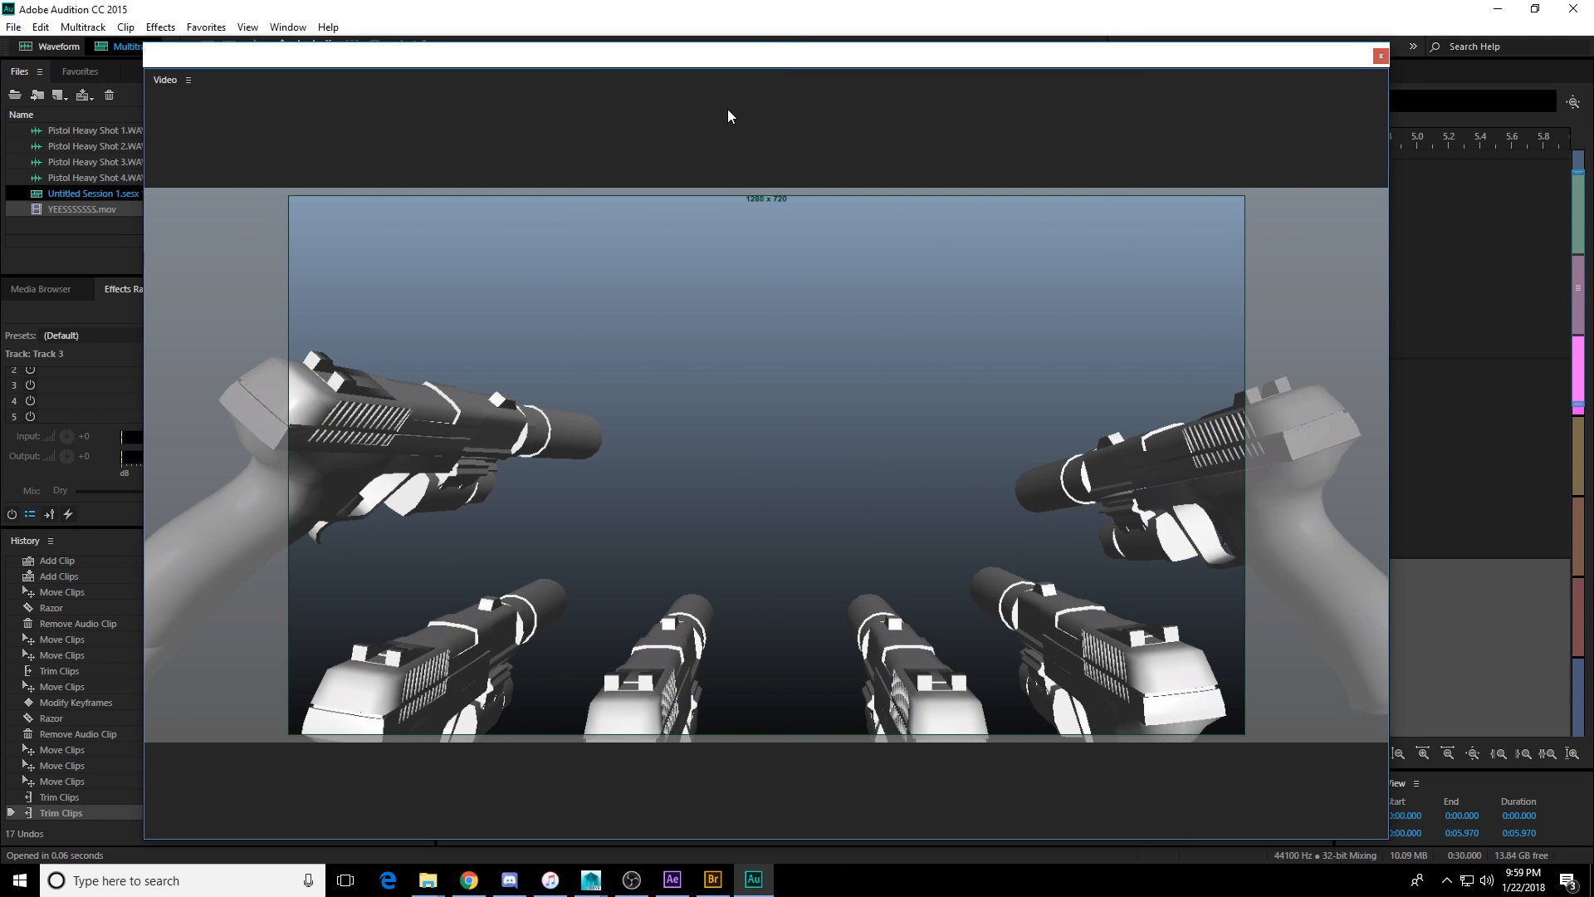
drag(789, 61, 0, 83)
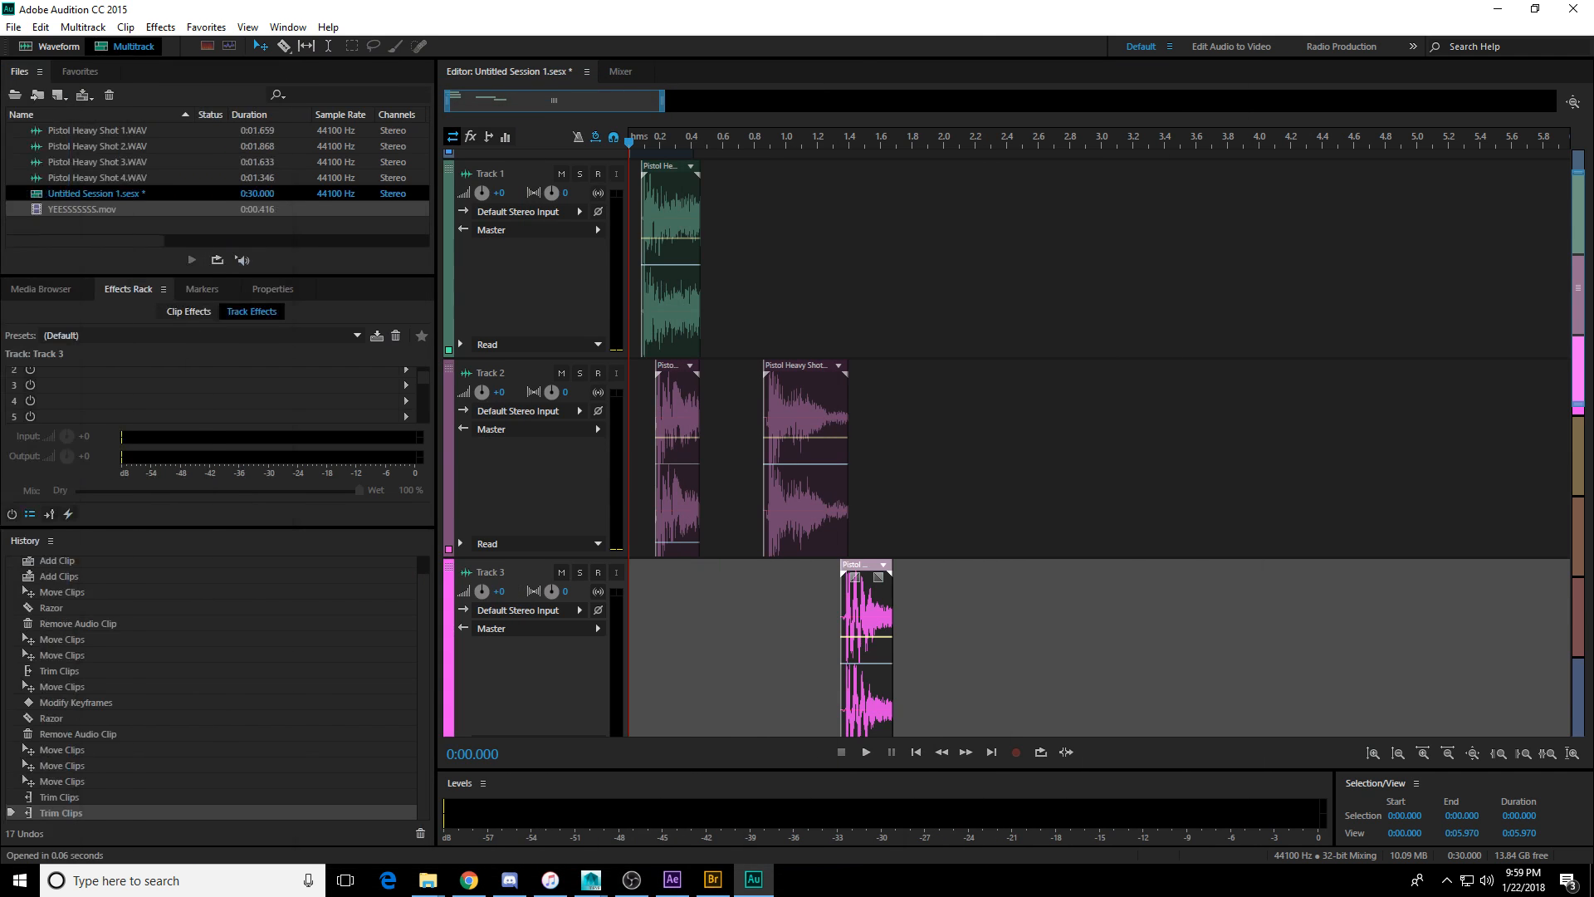
drag(676, 145, 562, 147)
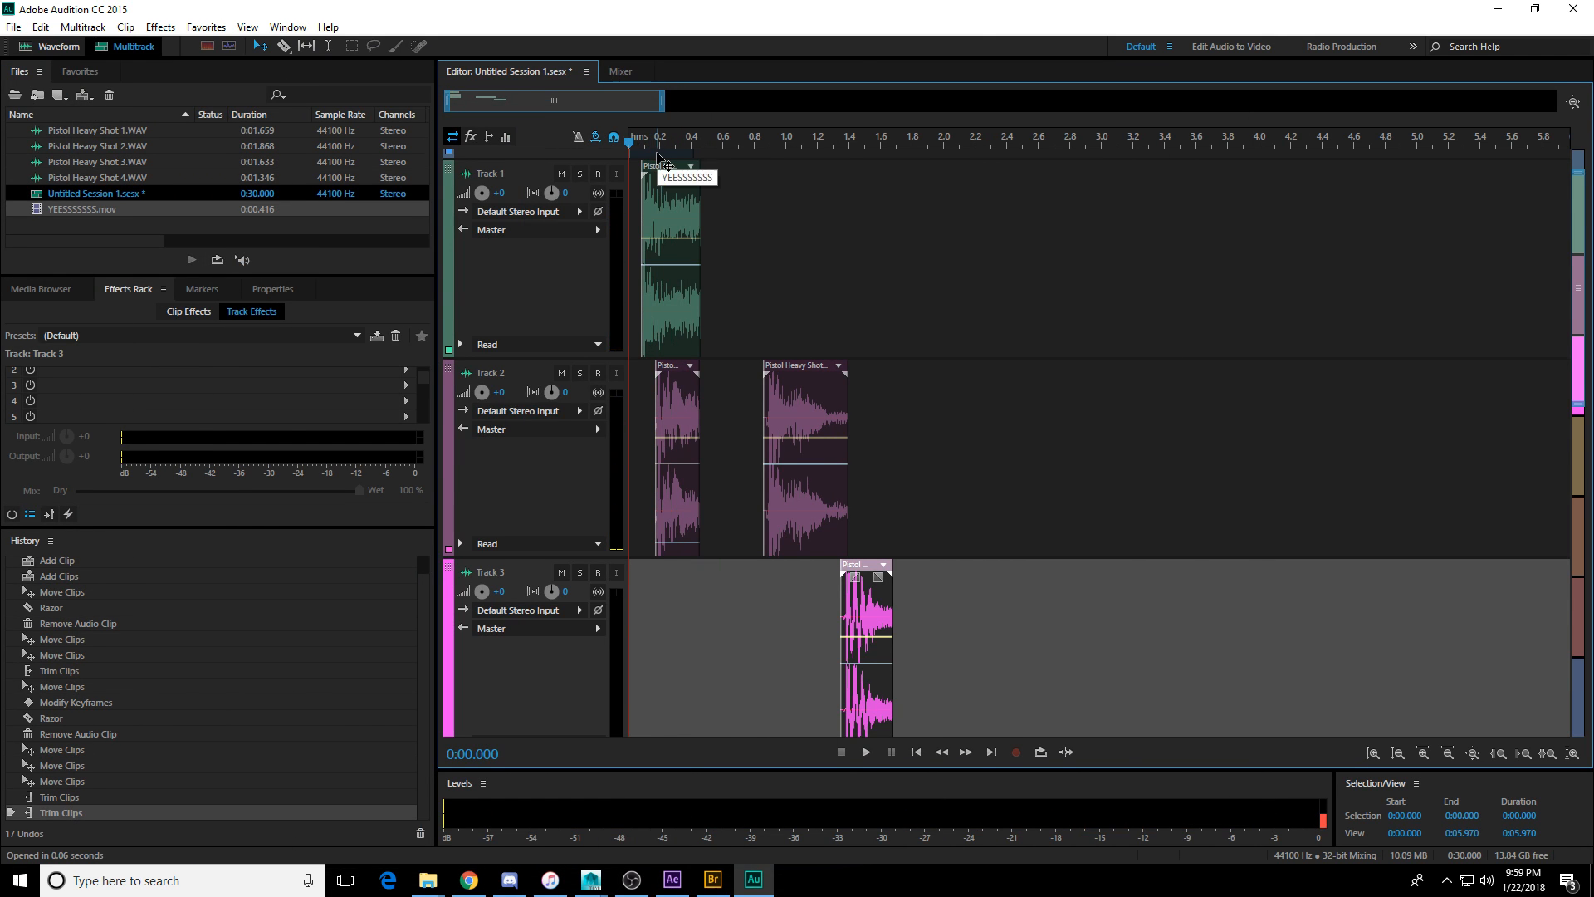
scroll(684, 145, up, 2)
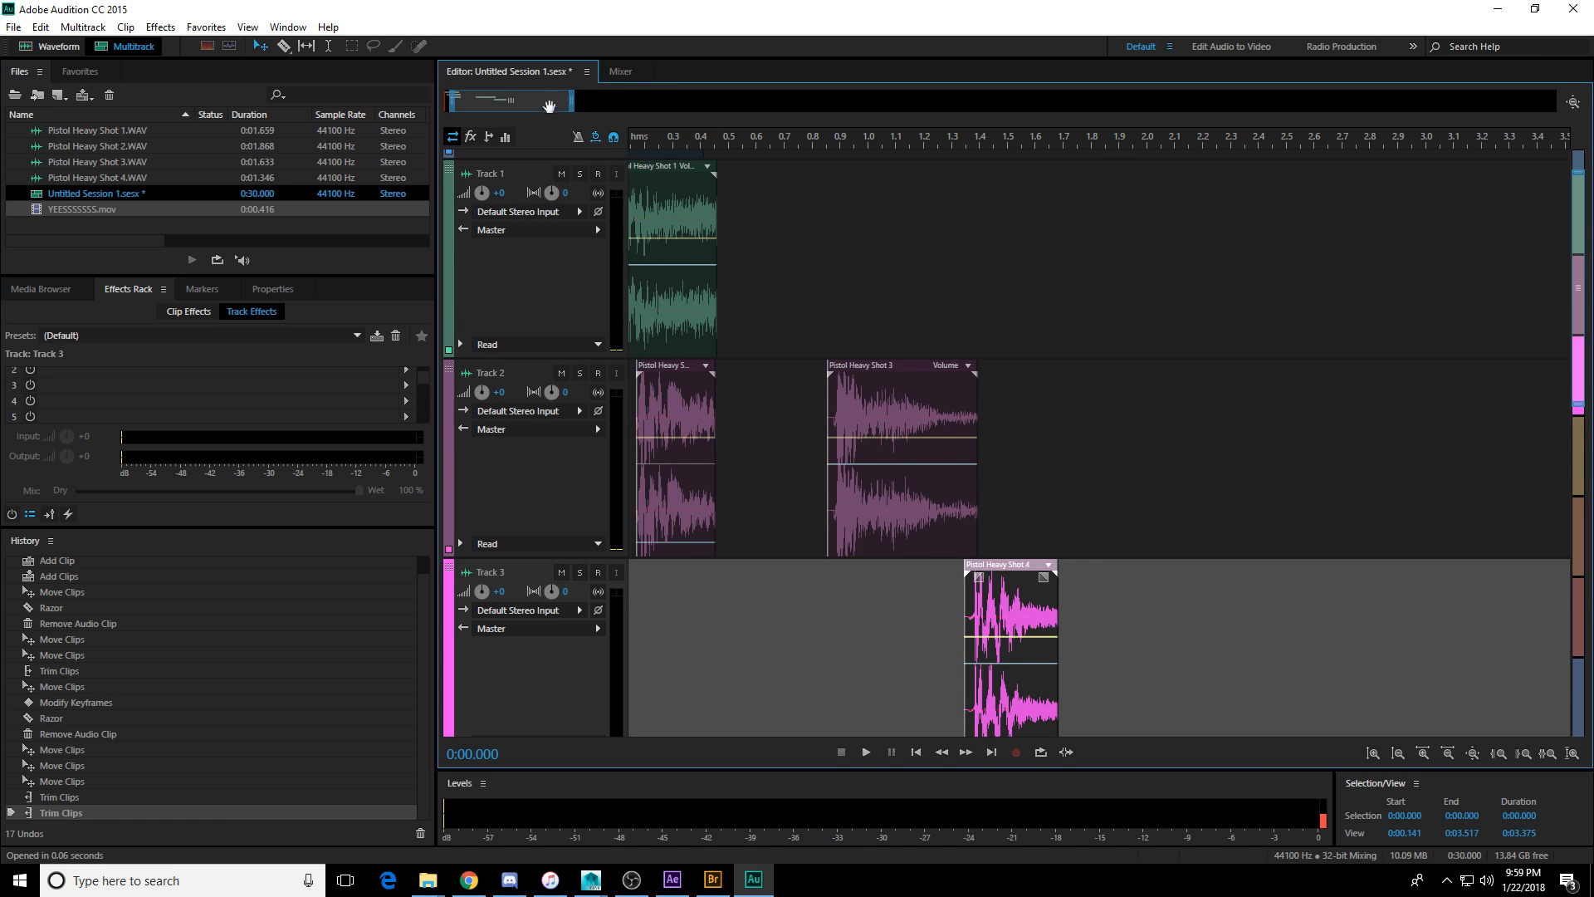
drag(548, 105, 426, 104)
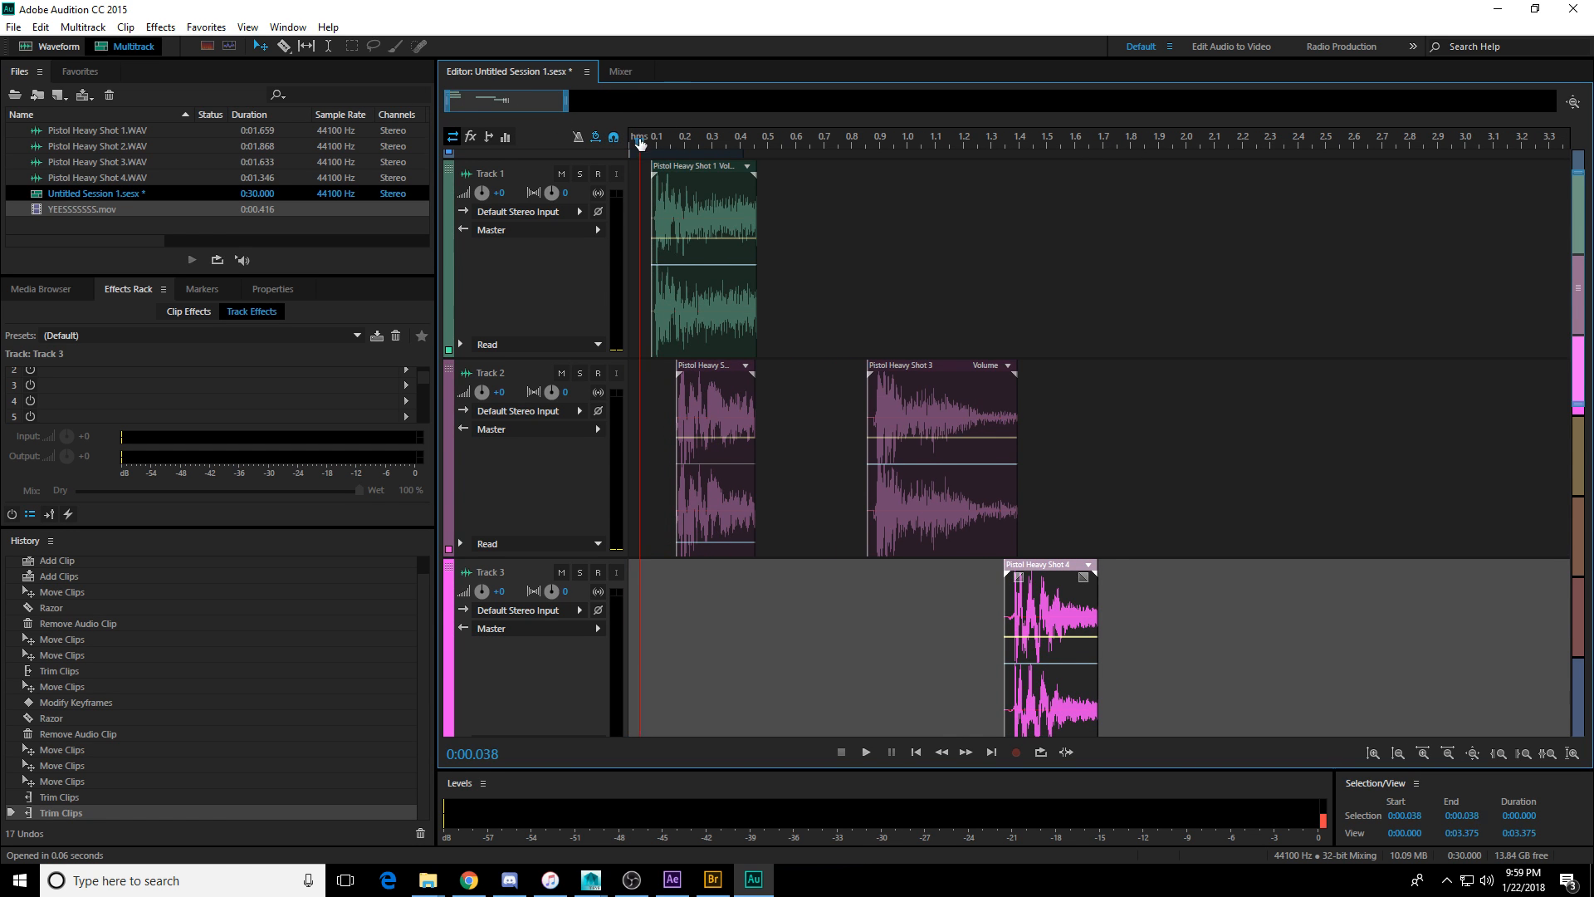
drag(640, 143, 662, 150)
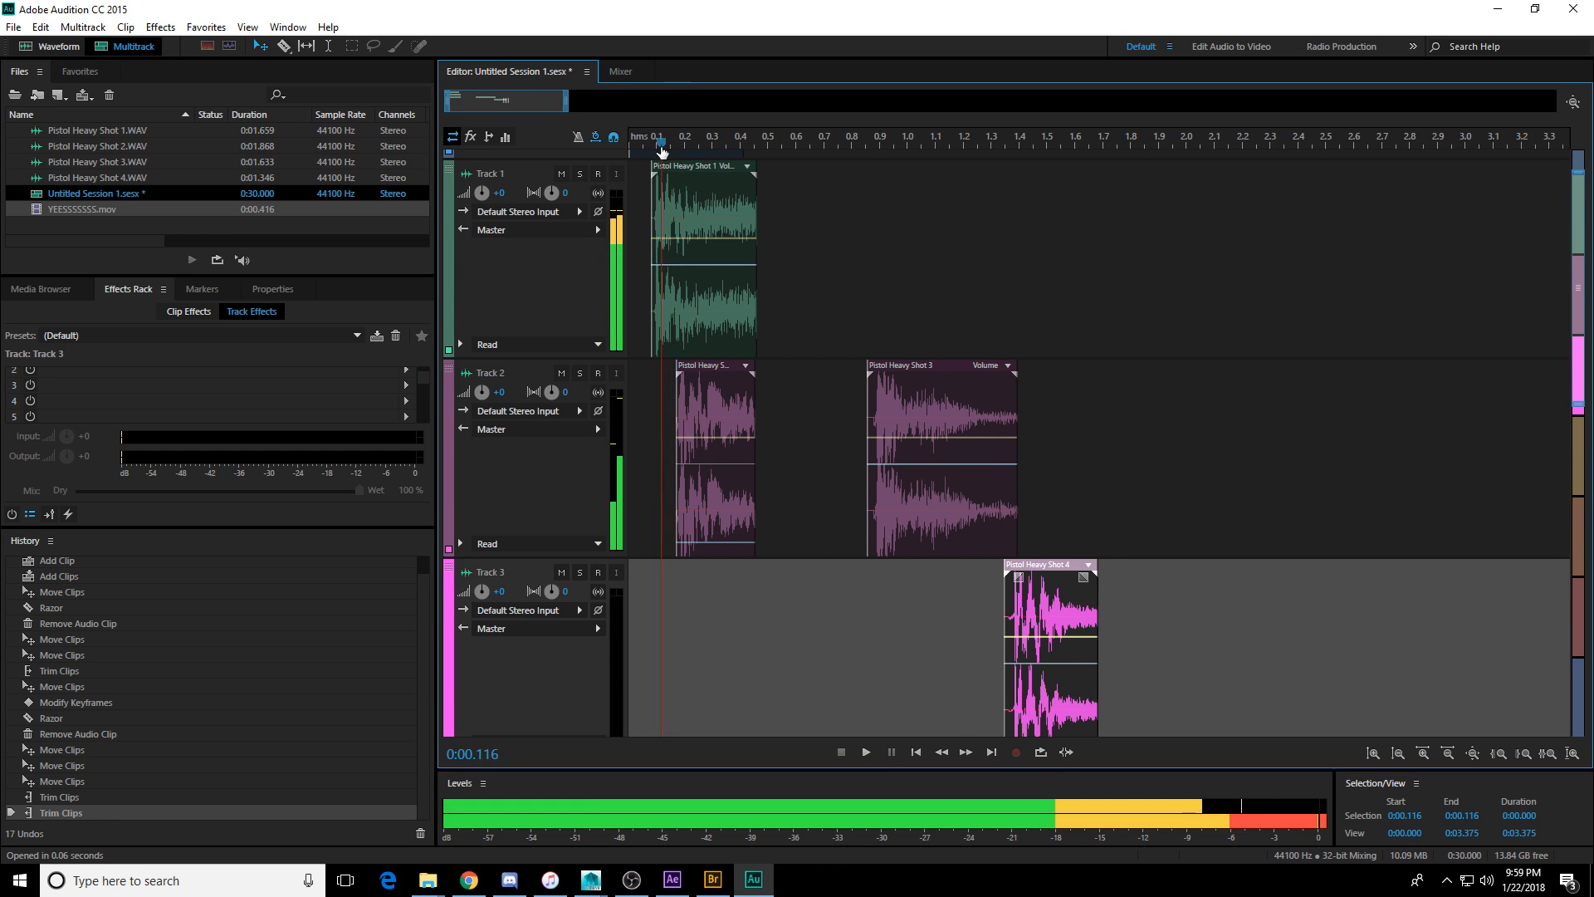
Lower the volume envelopes of Pistol Heavy Shot 1 on Track 1 and Pistol Heavy Shot 2 on Track 2.
click(700, 217)
drag(700, 242, 702, 262)
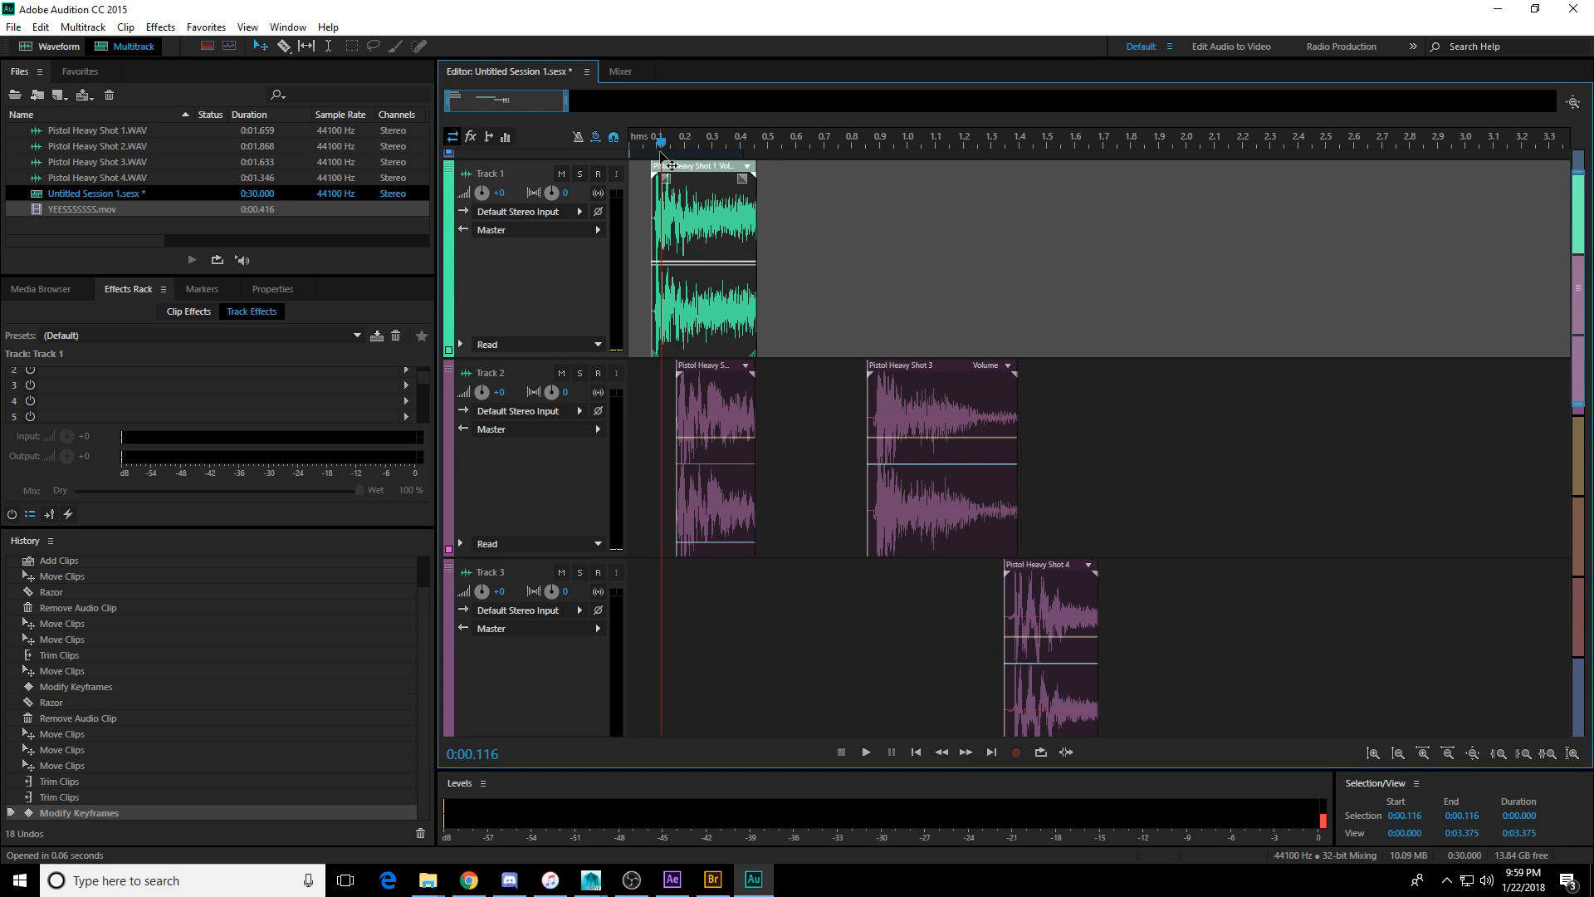
click(677, 143)
drag(677, 150, 685, 145)
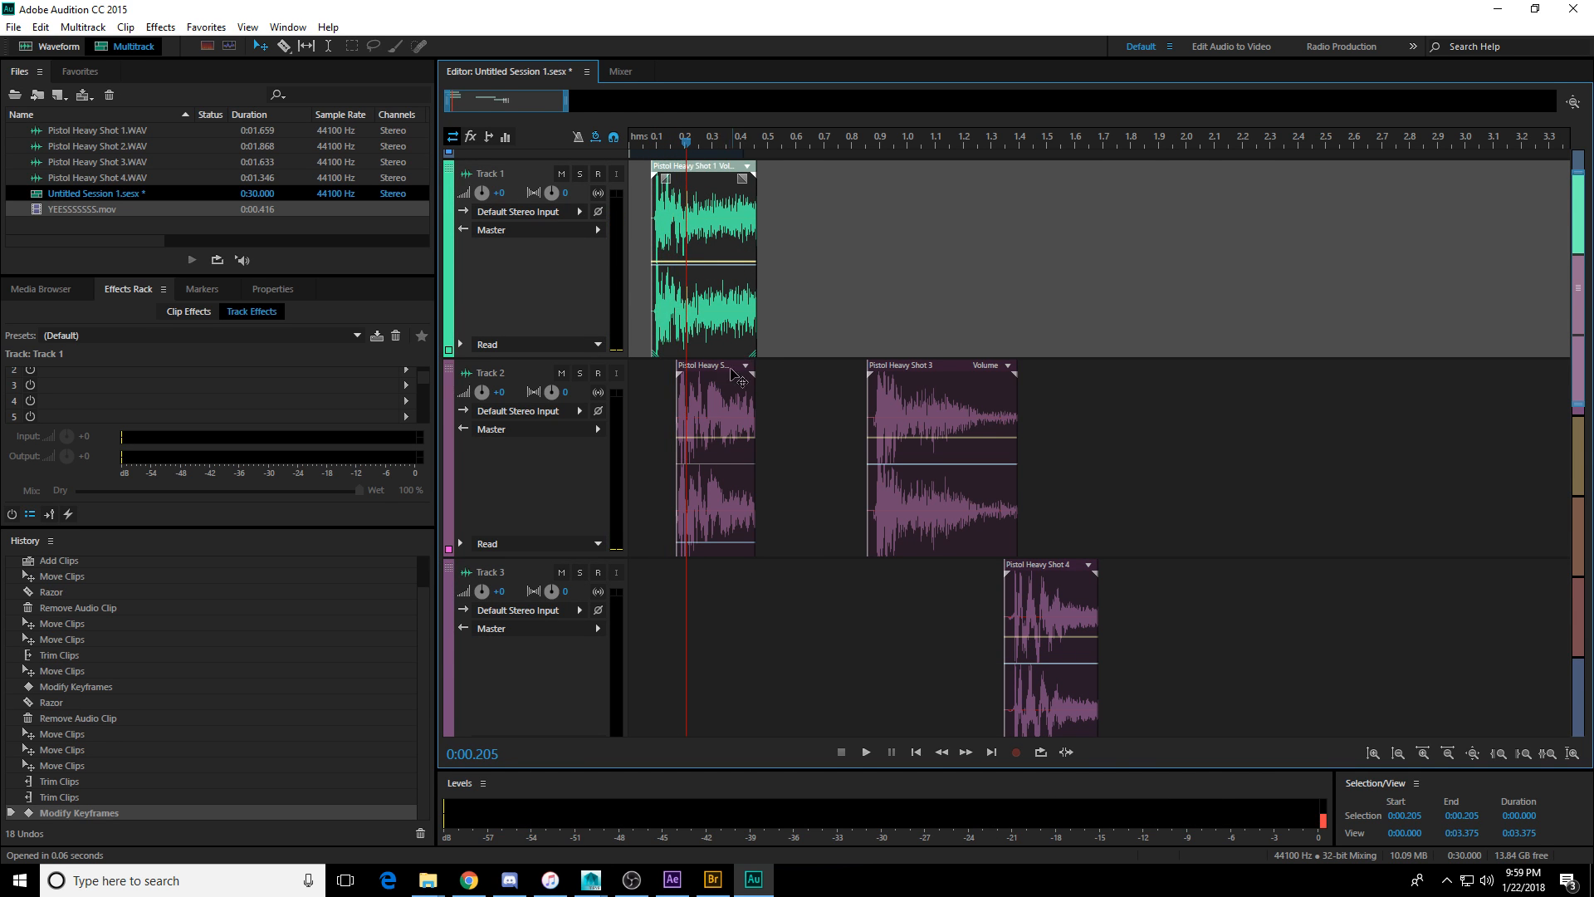
click(724, 432)
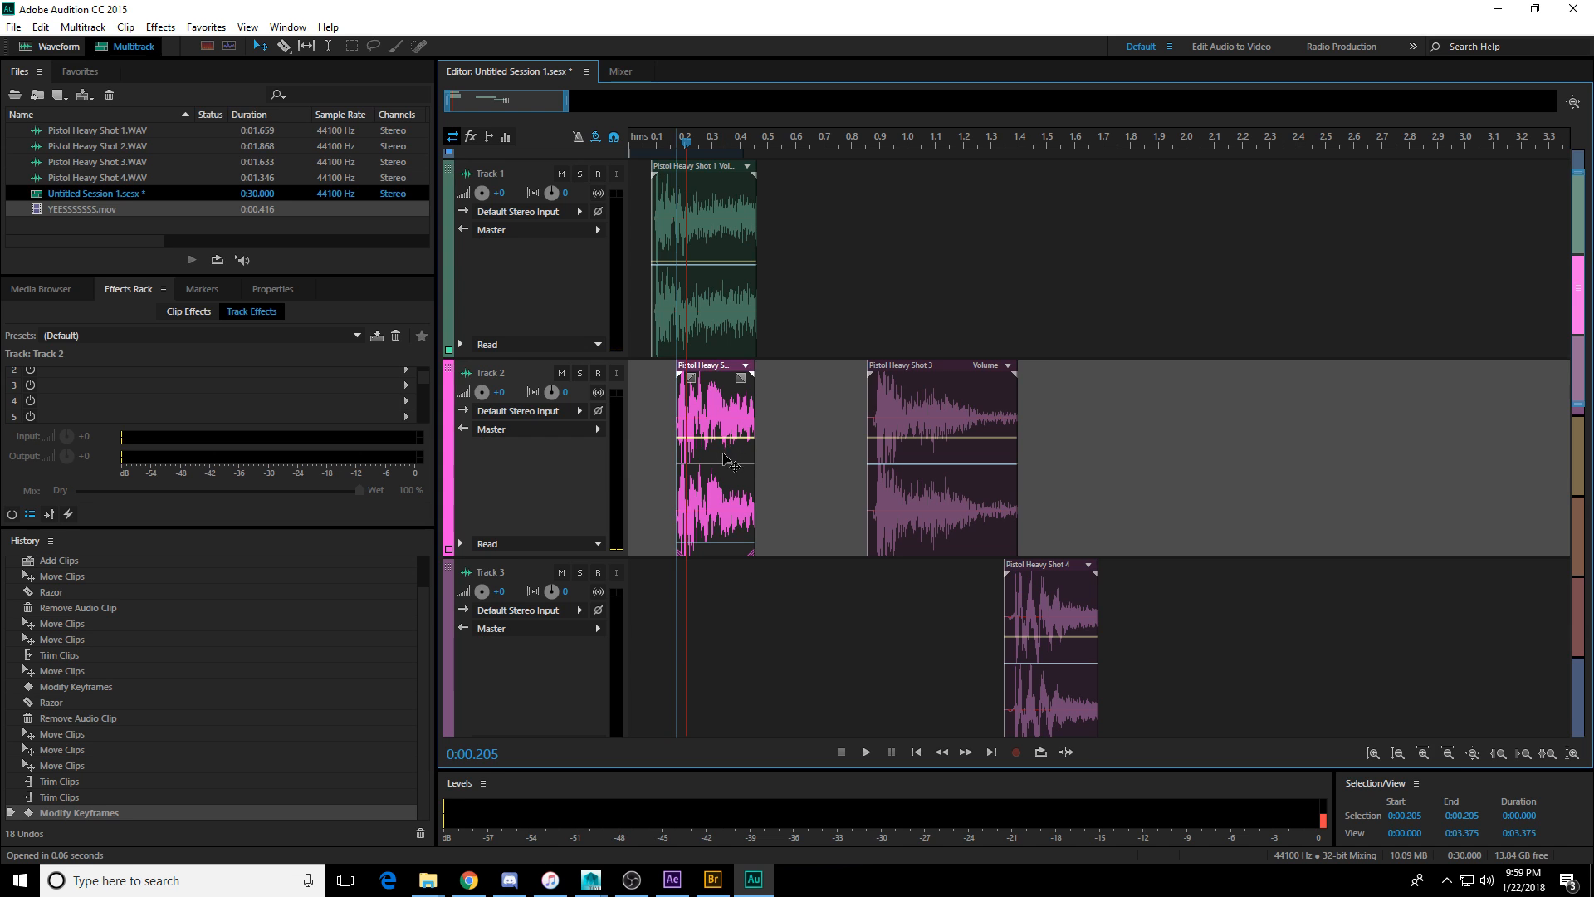
drag(726, 438, 727, 473)
Move Pistol Heavy Shot 3 to Track 3 at about 0.17 s, lowering its volume envelope and raising its pan envelope.
drag(654, 147, 719, 164)
click(851, 284)
drag(901, 411, 747, 684)
scroll(680, 137, up, 5)
click(737, 629)
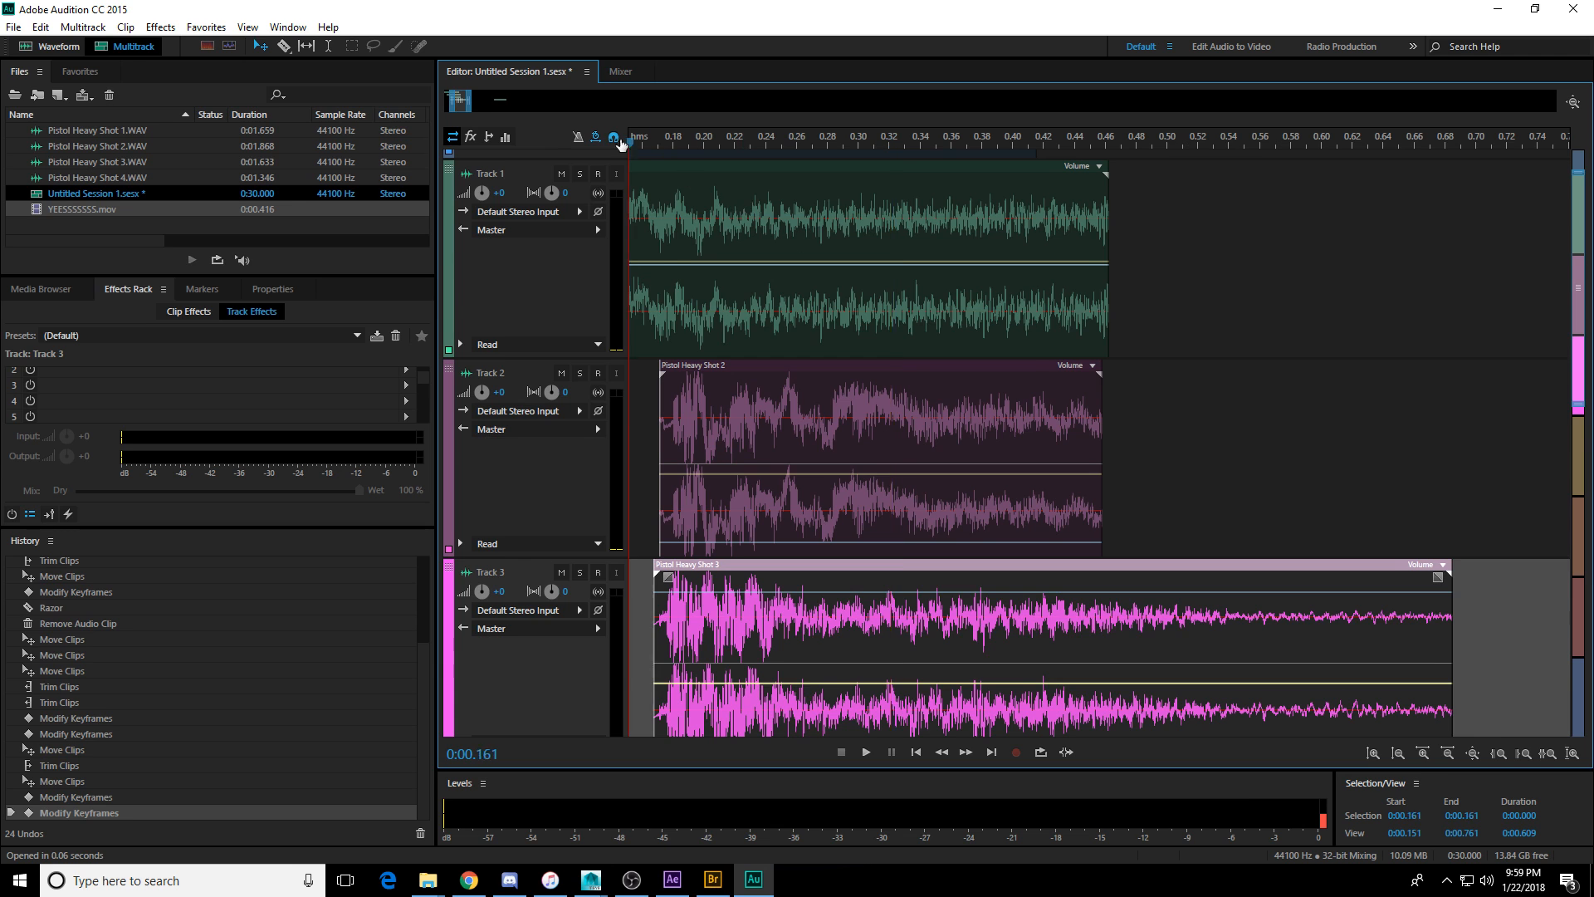
Play back the overlapping shots on Tracks 1 to 3 from about 0.15 s to check their timing.
drag(621, 145, 628, 146)
key(space)
key(space)
scroll(764, 145, down, 3)
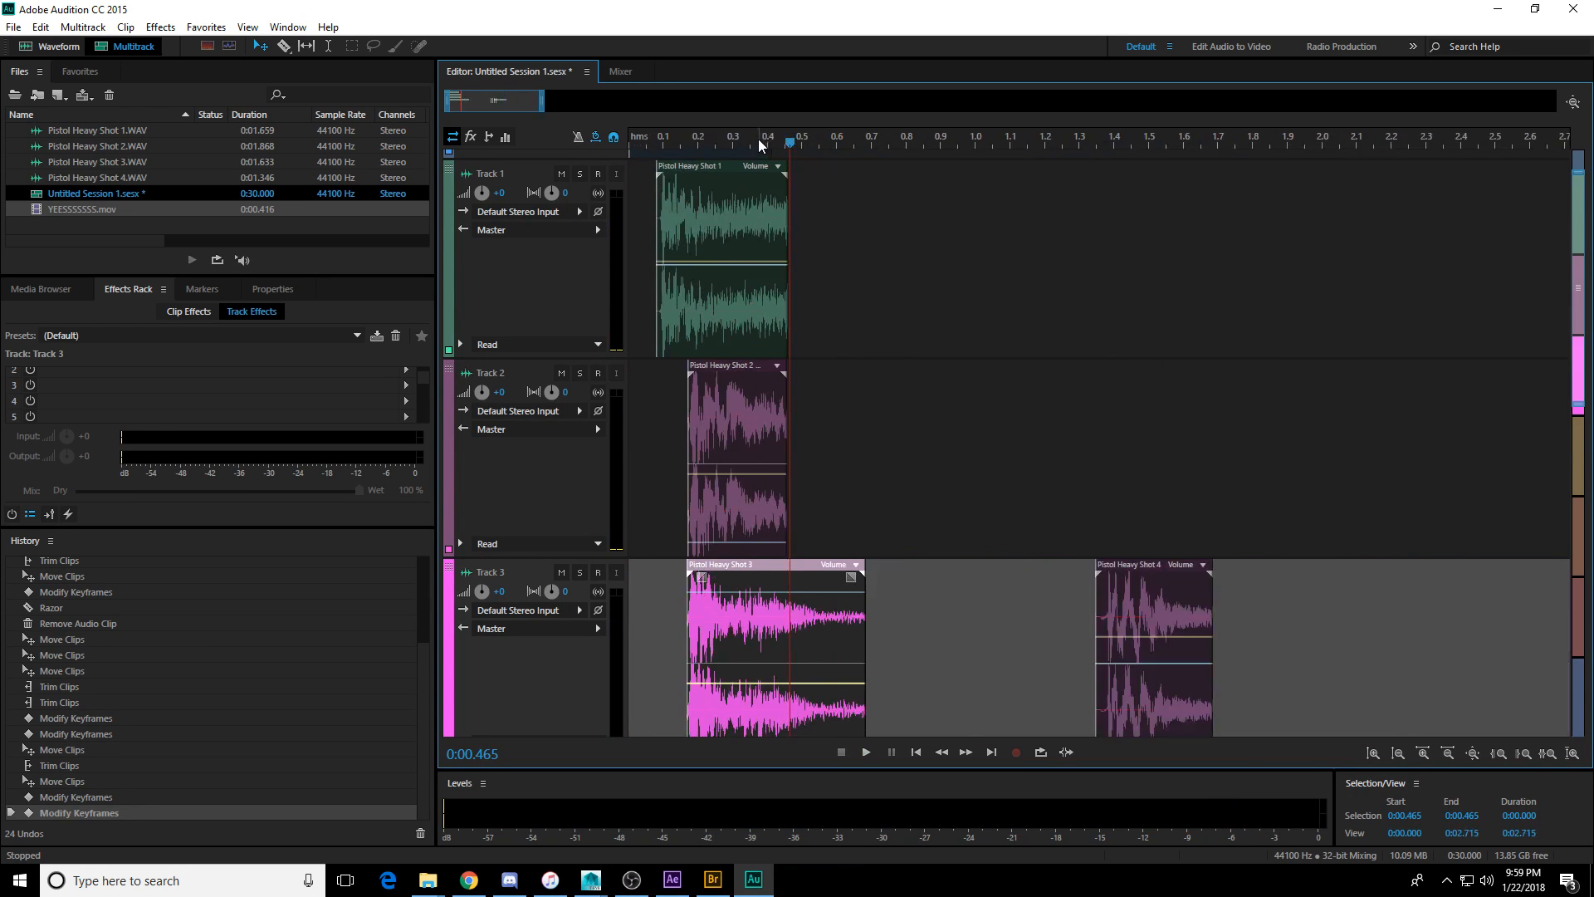
drag(759, 142, 683, 143)
key(space)
key(space)
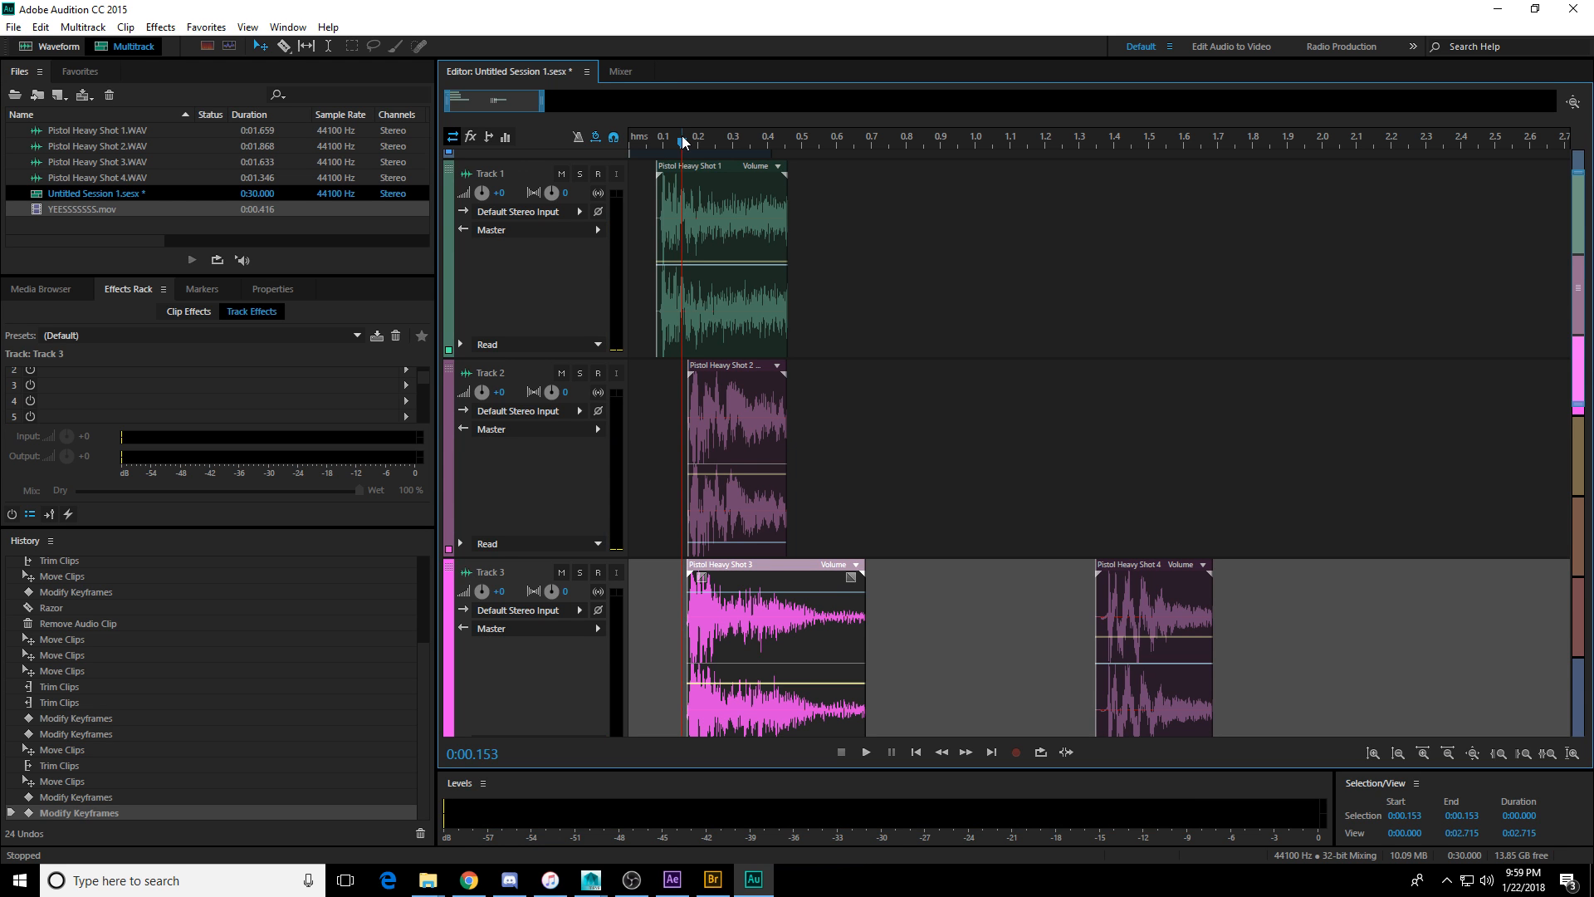
key(space)
key(space)
Move Pistol Heavy Shot 4 to Track 4 at about 0.26 s and lower its volume envelope.
drag(660, 147, 731, 158)
scroll(1035, 365, down, 4)
drag(1142, 291, 775, 504)
Play the session from the start and scrub to 0:00.273 to locate the next gunshot.
key(Home)
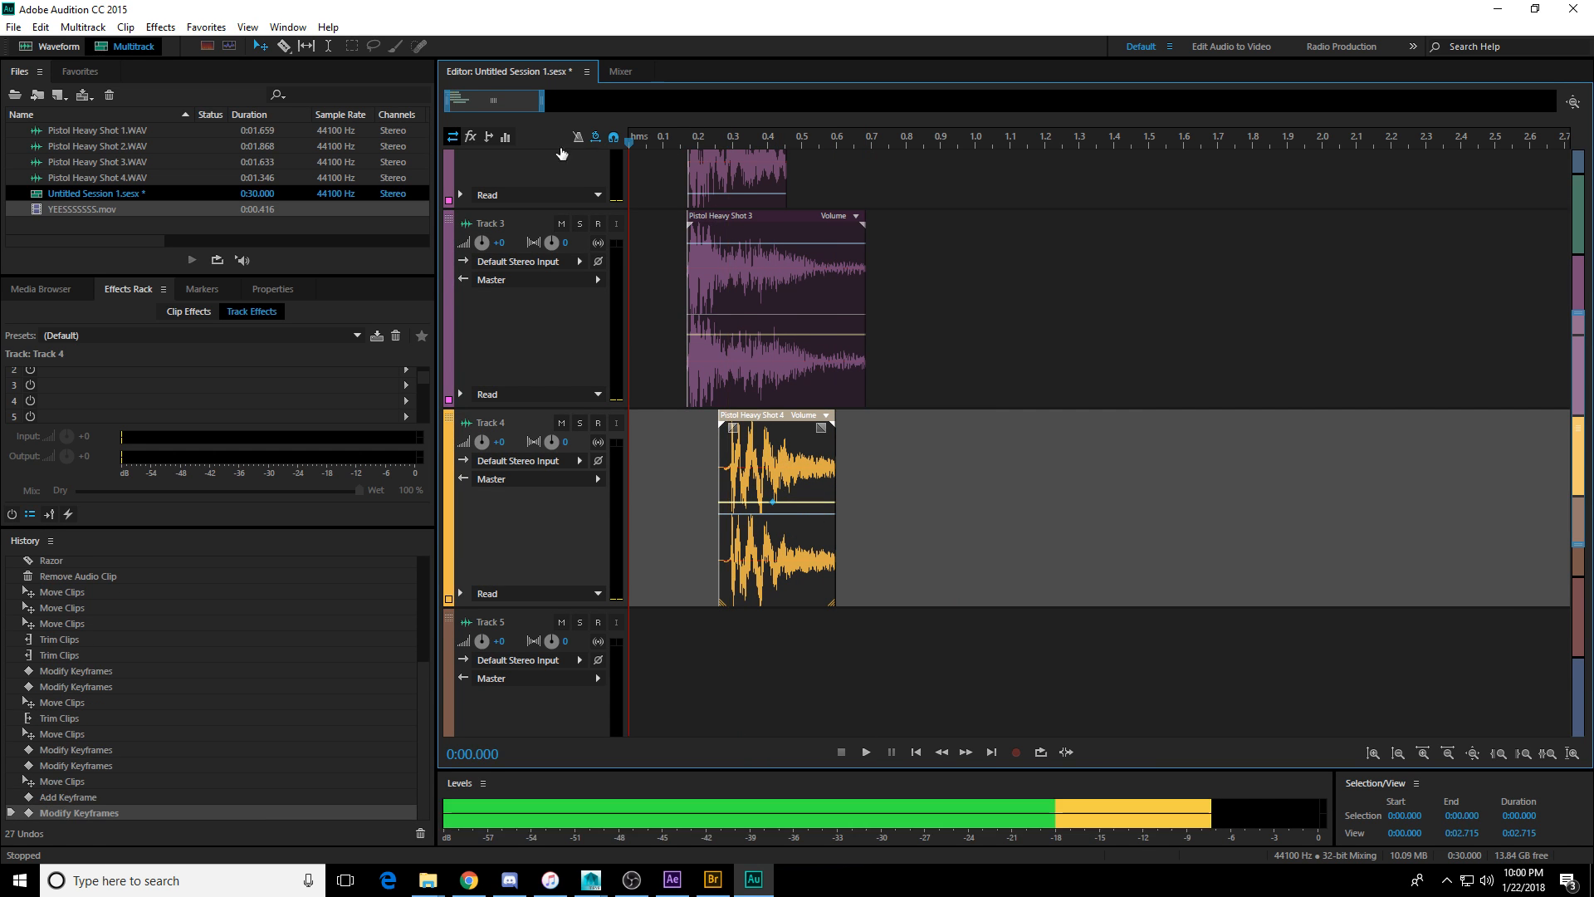
key(space)
click(764, 170)
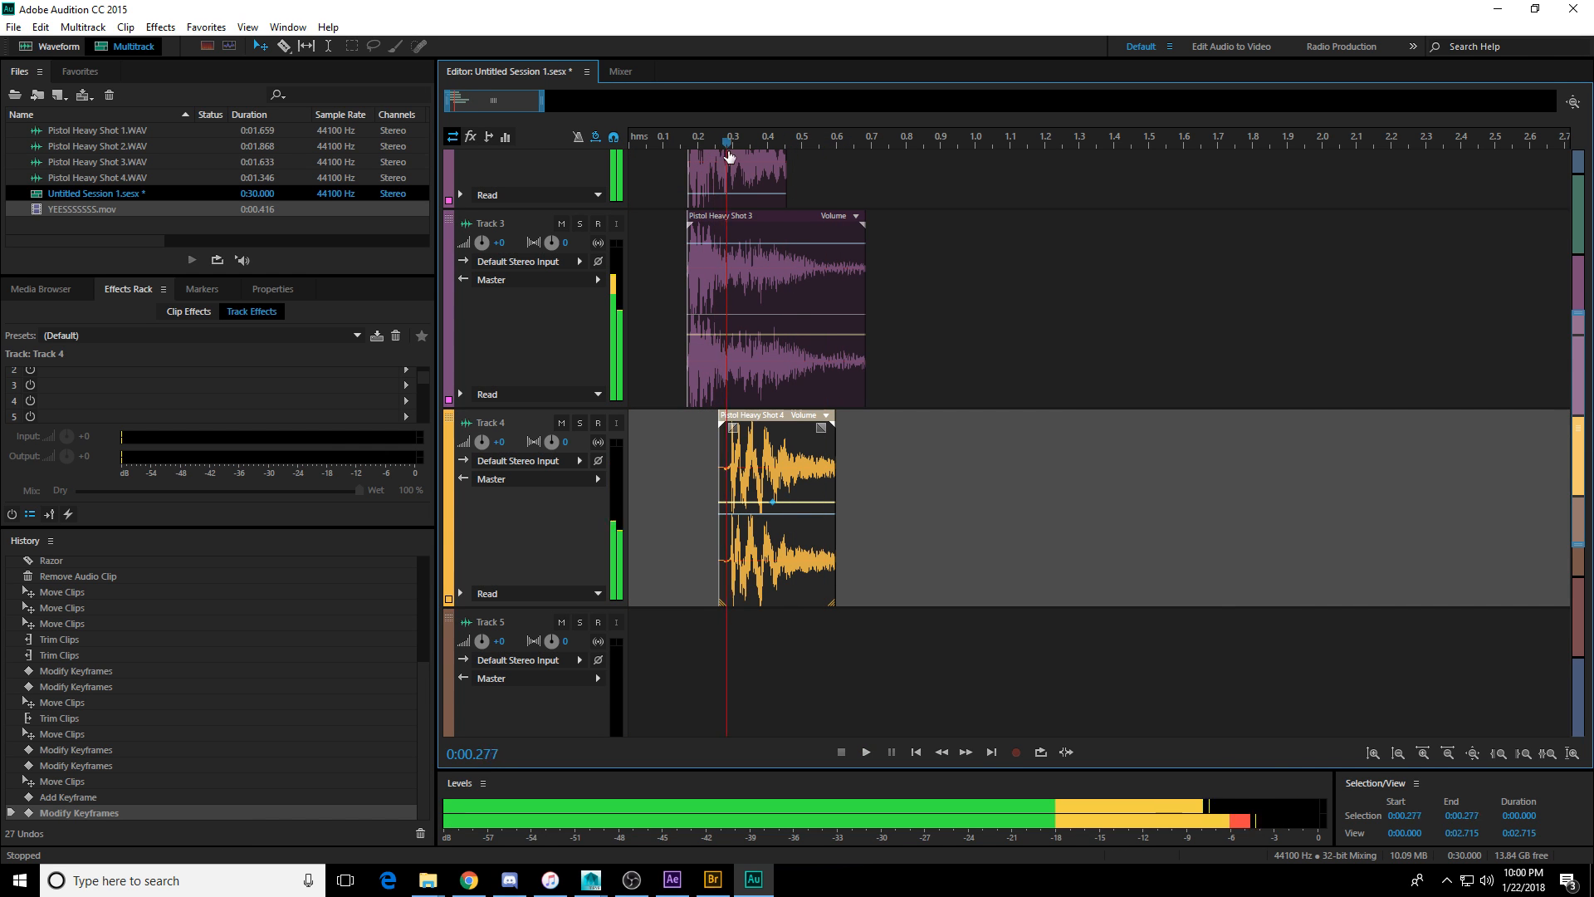
key(space)
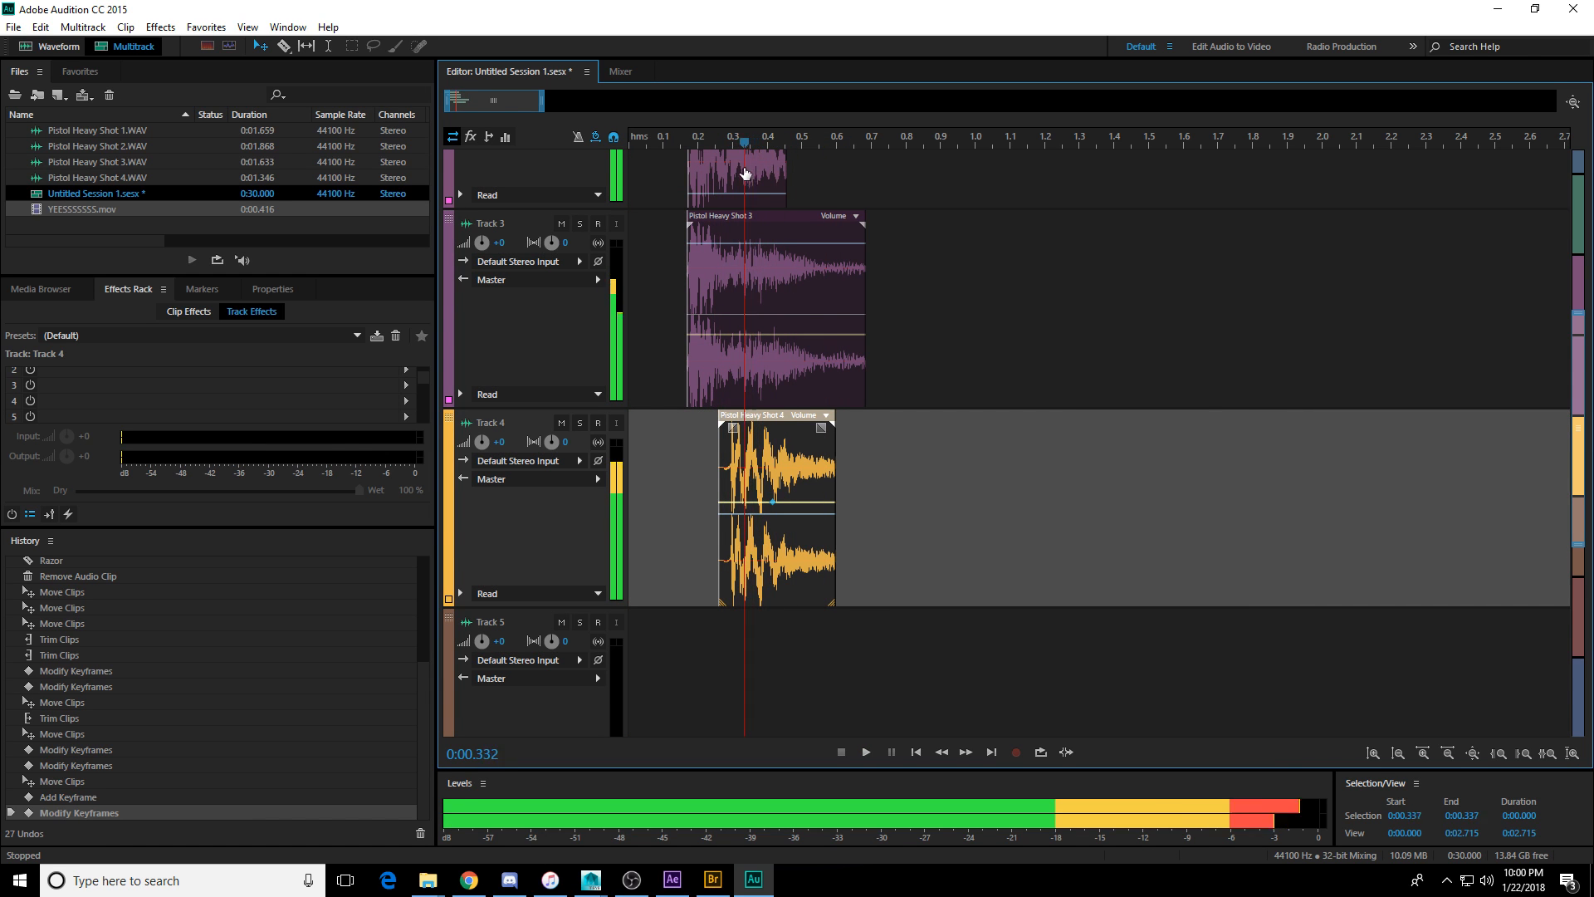
click(649, 173)
drag(650, 173, 724, 189)
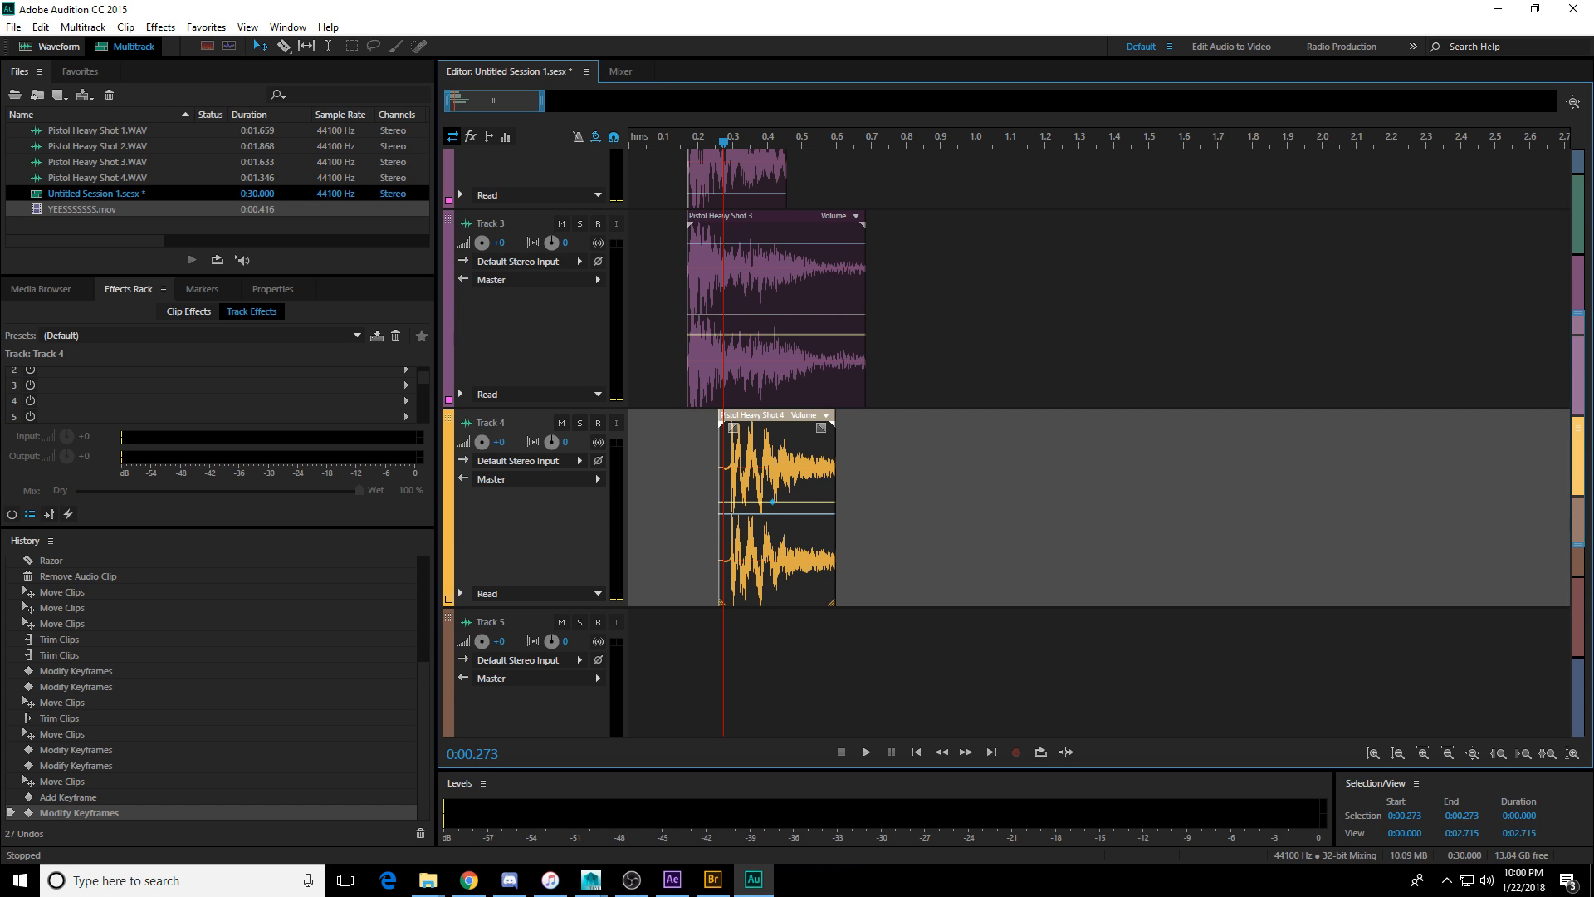
Add Pistol Heavy Shot 7 from Bridge to Track 5, starting at the playhead at 0:00.273.
click(712, 880)
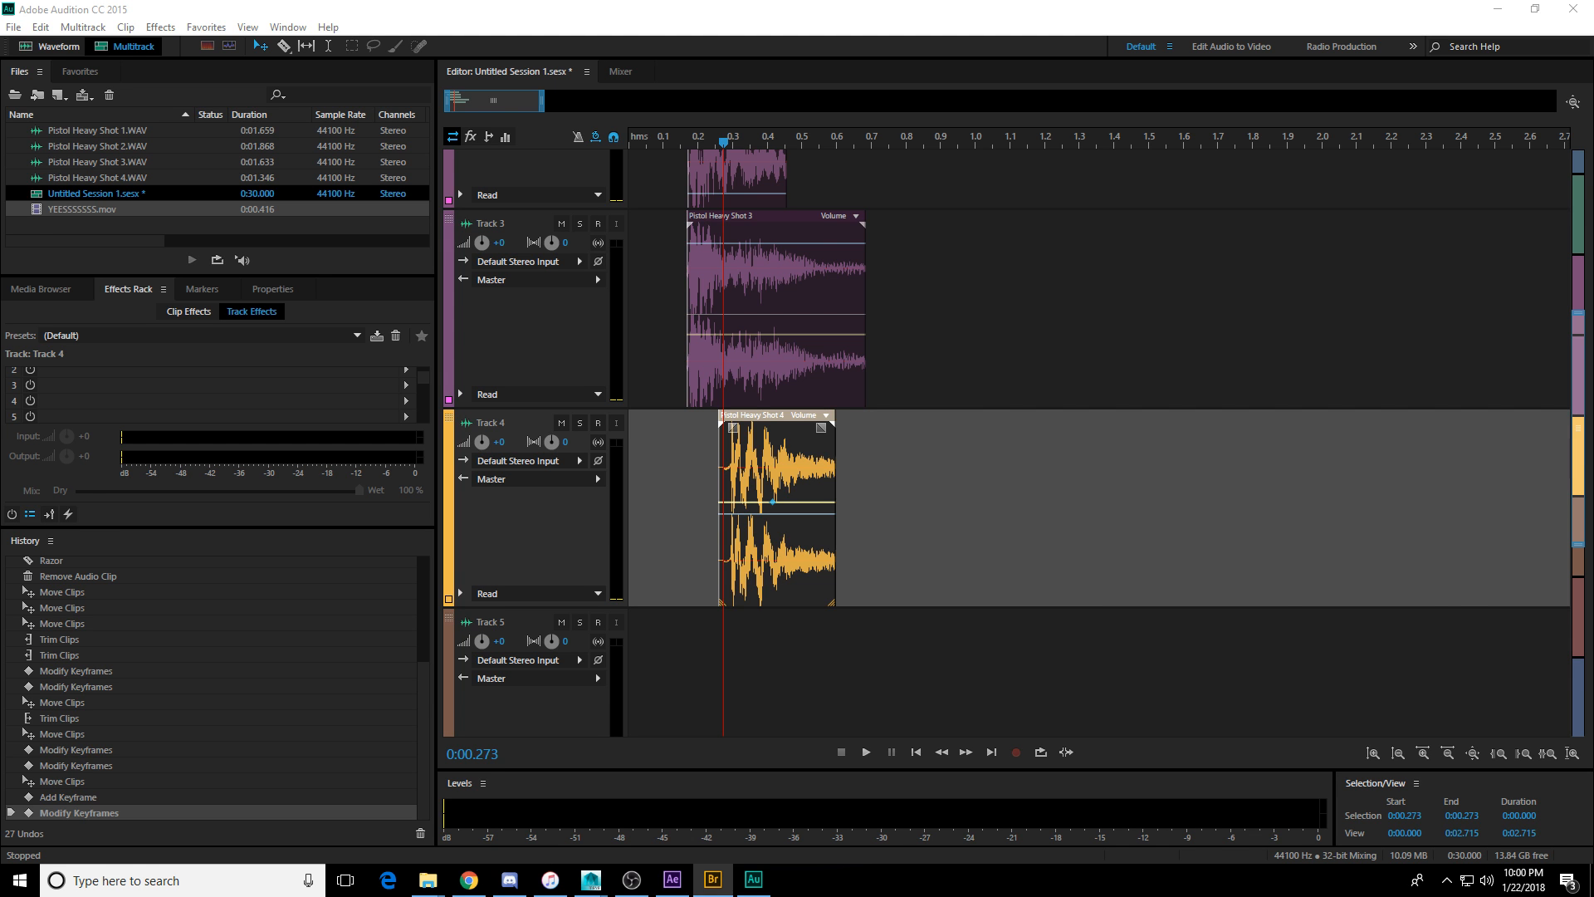
drag(1593, 440, 1076, 455)
drag(1218, 462, 871, 660)
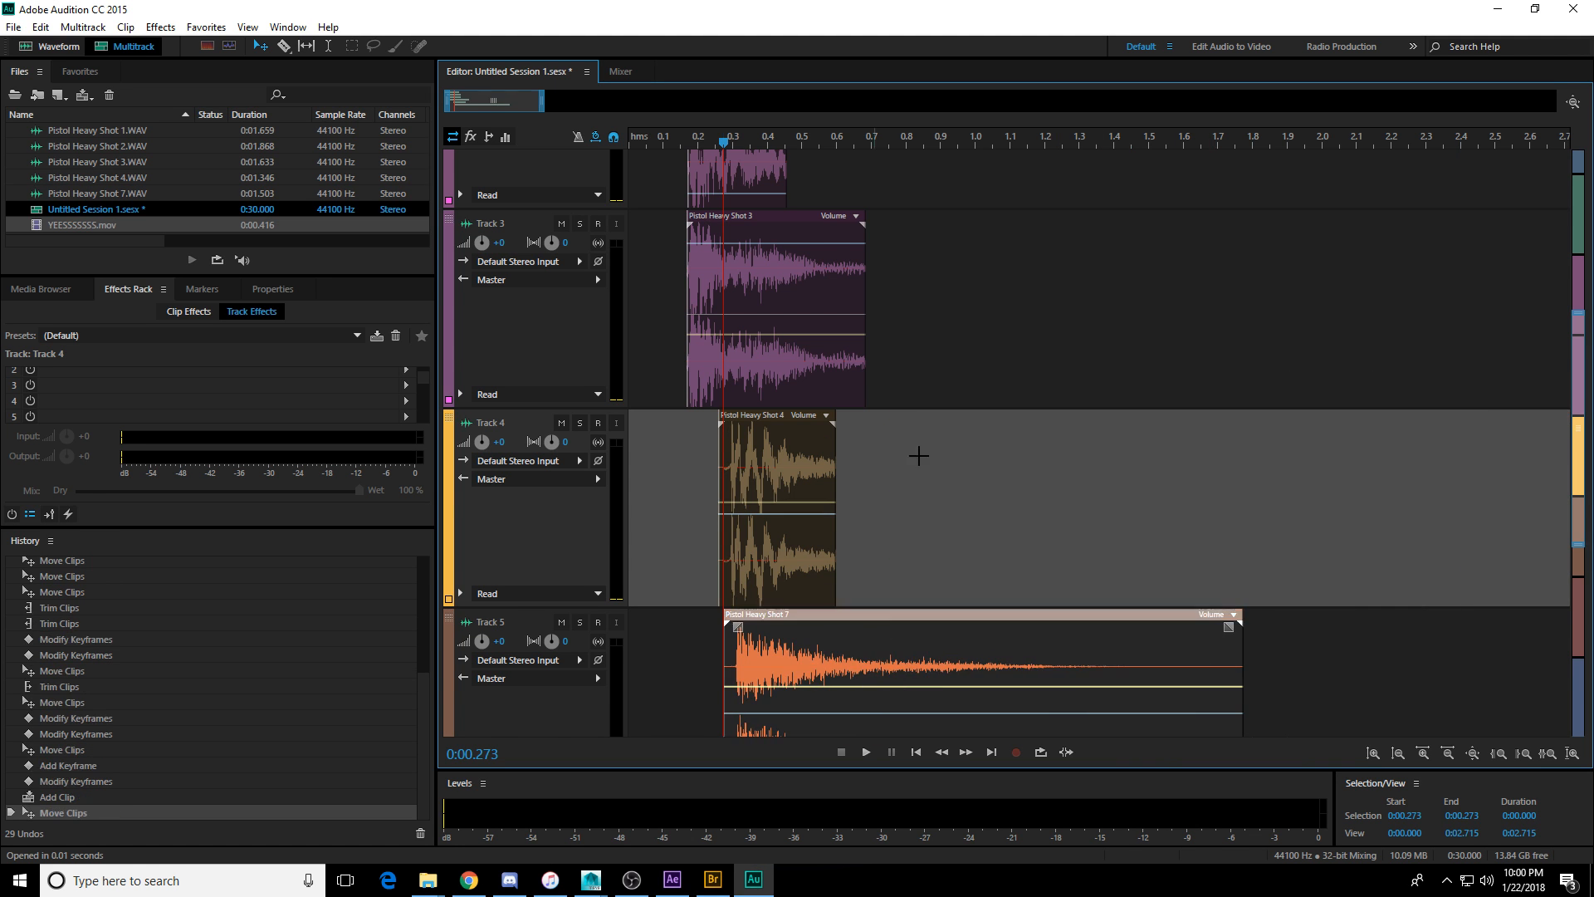
Lower the volume envelope of Pistol Heavy Shot 7 and shift the clip to start at about 0.29 s on Track 5.
scroll(919, 455, down, 2)
scroll(726, 145, up, 3)
drag(723, 144, 790, 172)
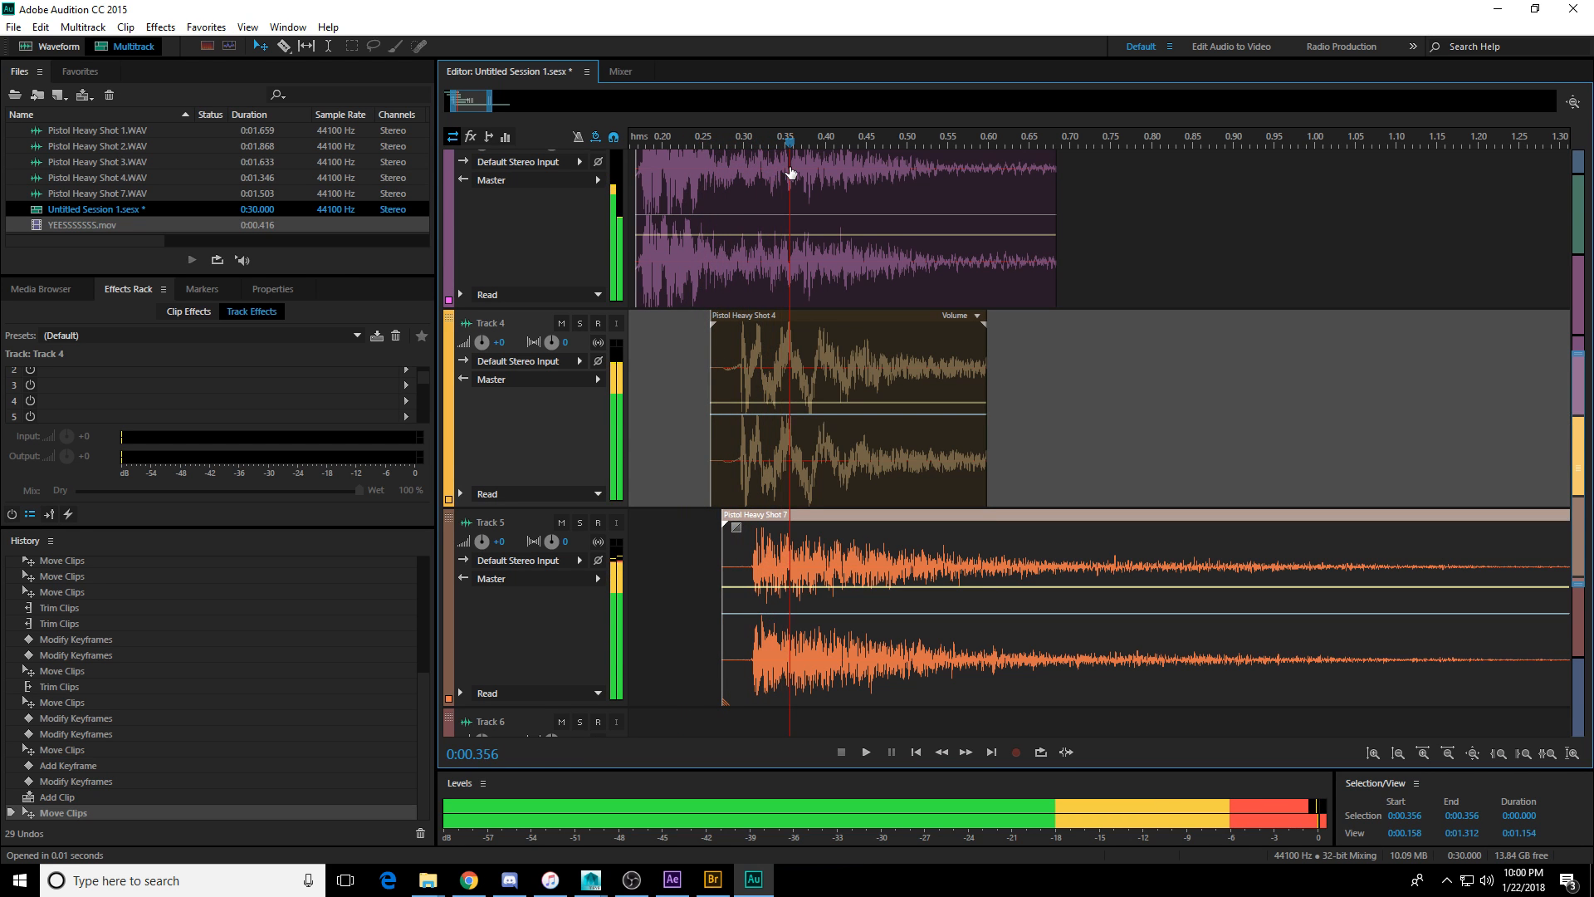
mouse_move(804, 558)
mouse_down()
mouse_move(826, 557)
mouse_move(800, 611)
mouse_move(803, 561)
mouse_up()
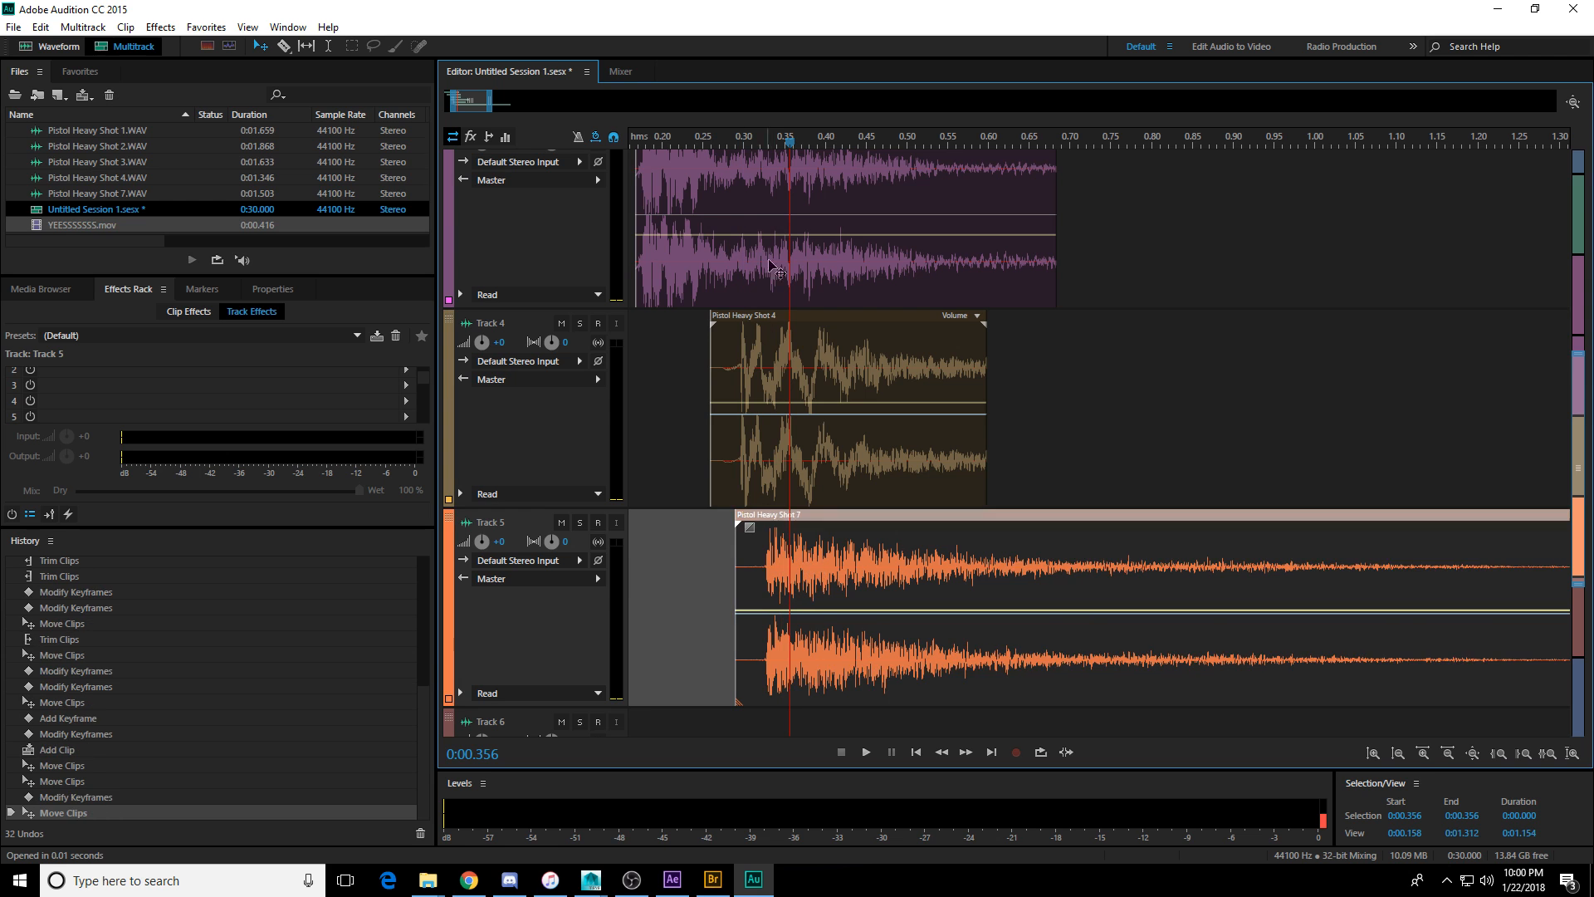
Play the session repeatedly from different points to judge the timing of Pistol Heavy Shot 7.
scroll(814, 140, down, 5)
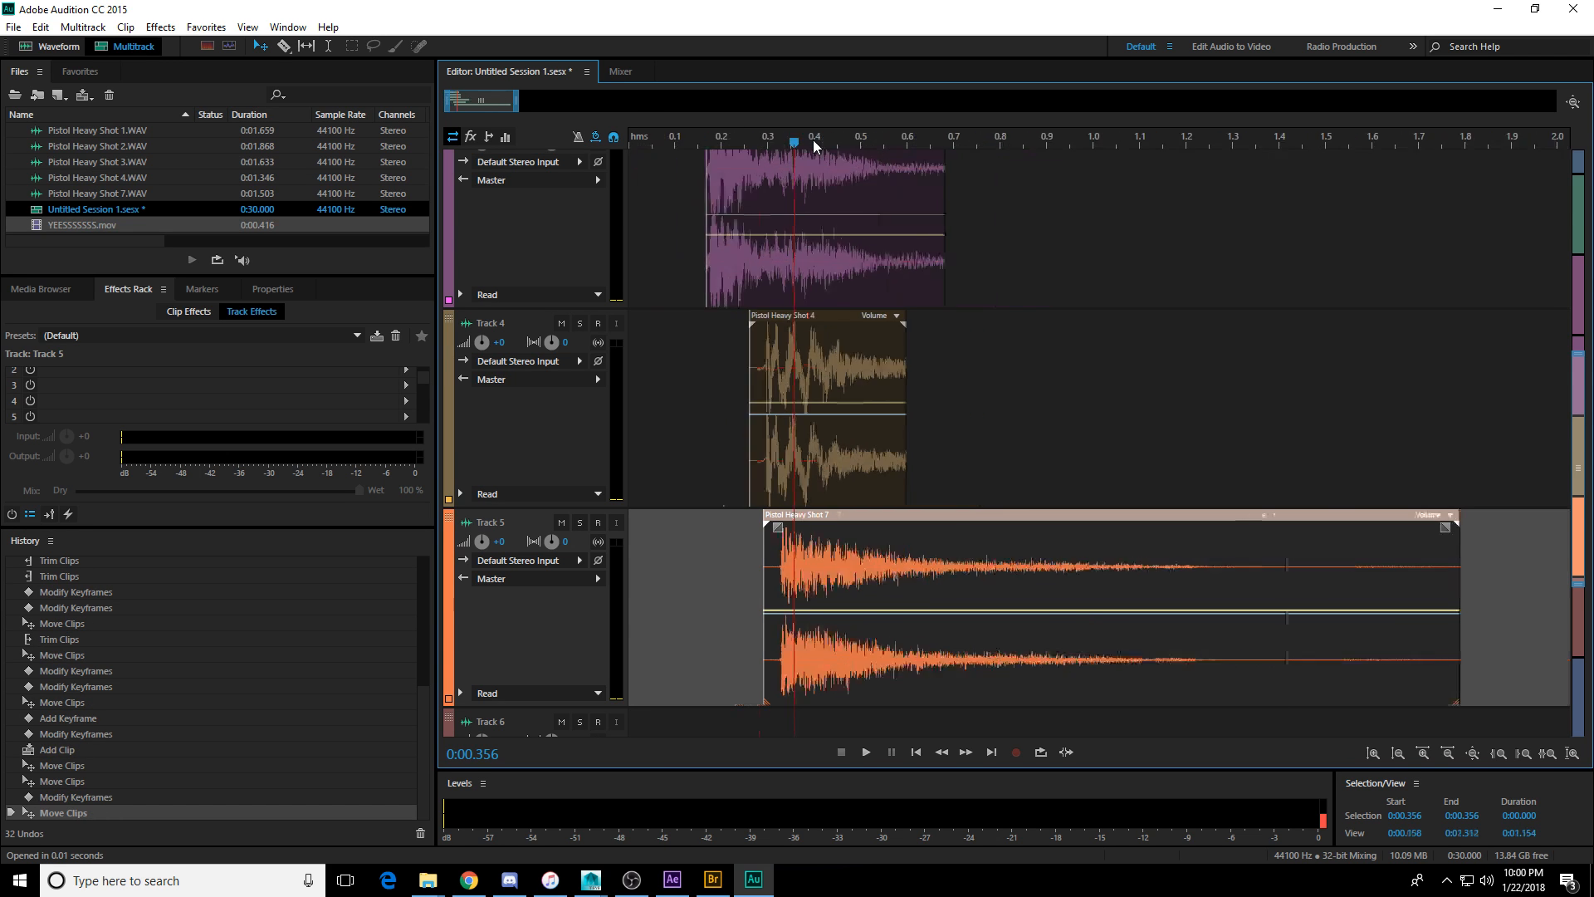
key(space)
key(space)
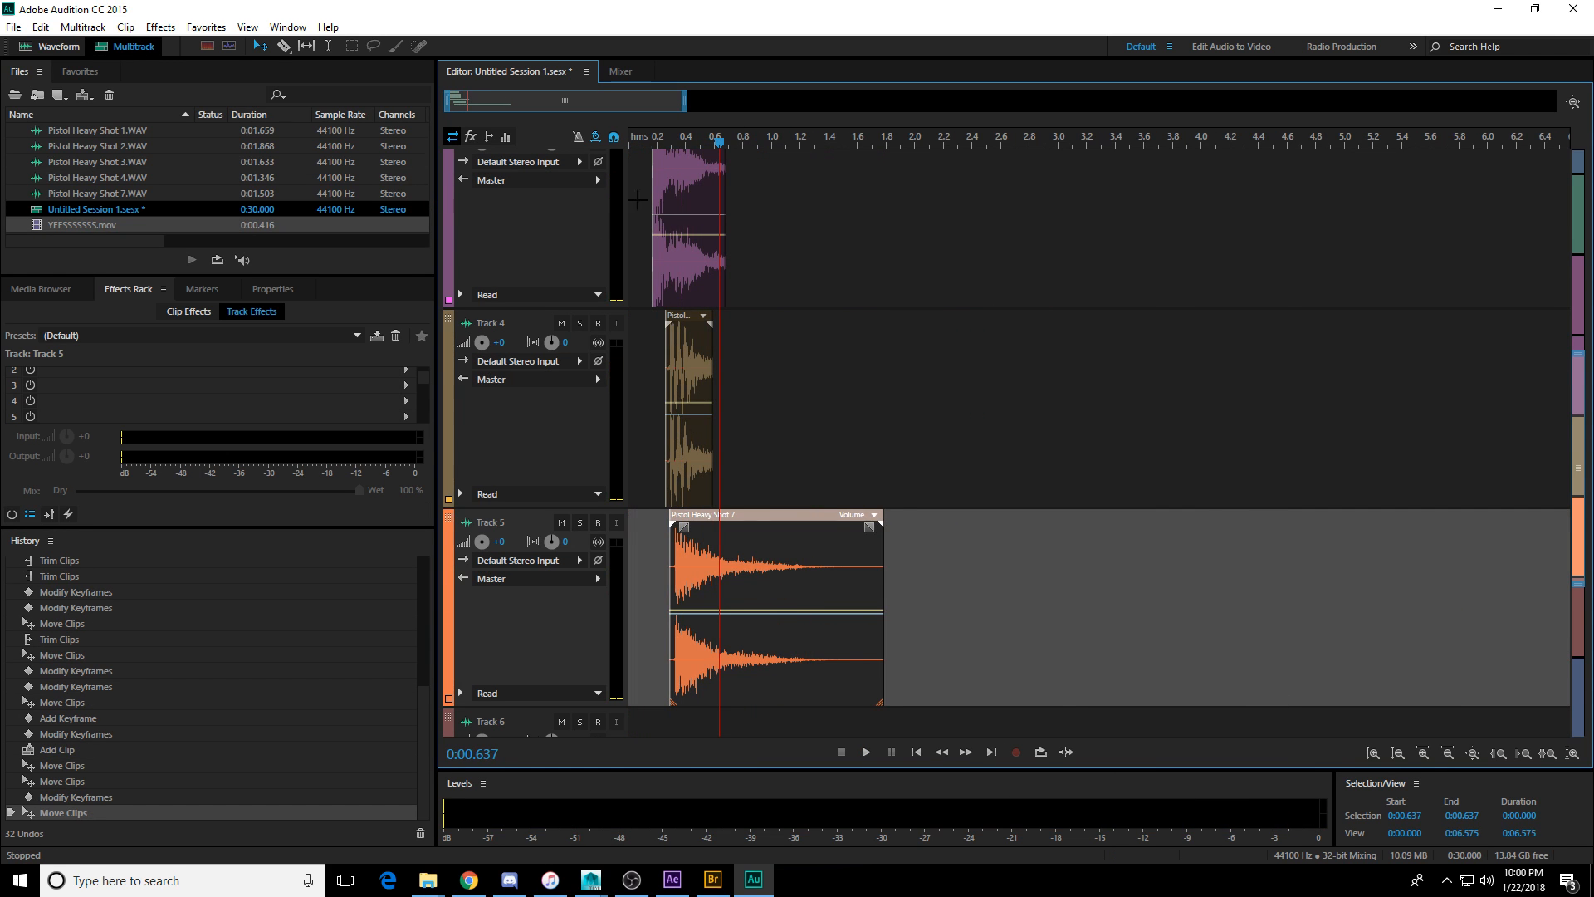
click(671, 142)
key(space)
click(671, 142)
drag(669, 142, 611, 141)
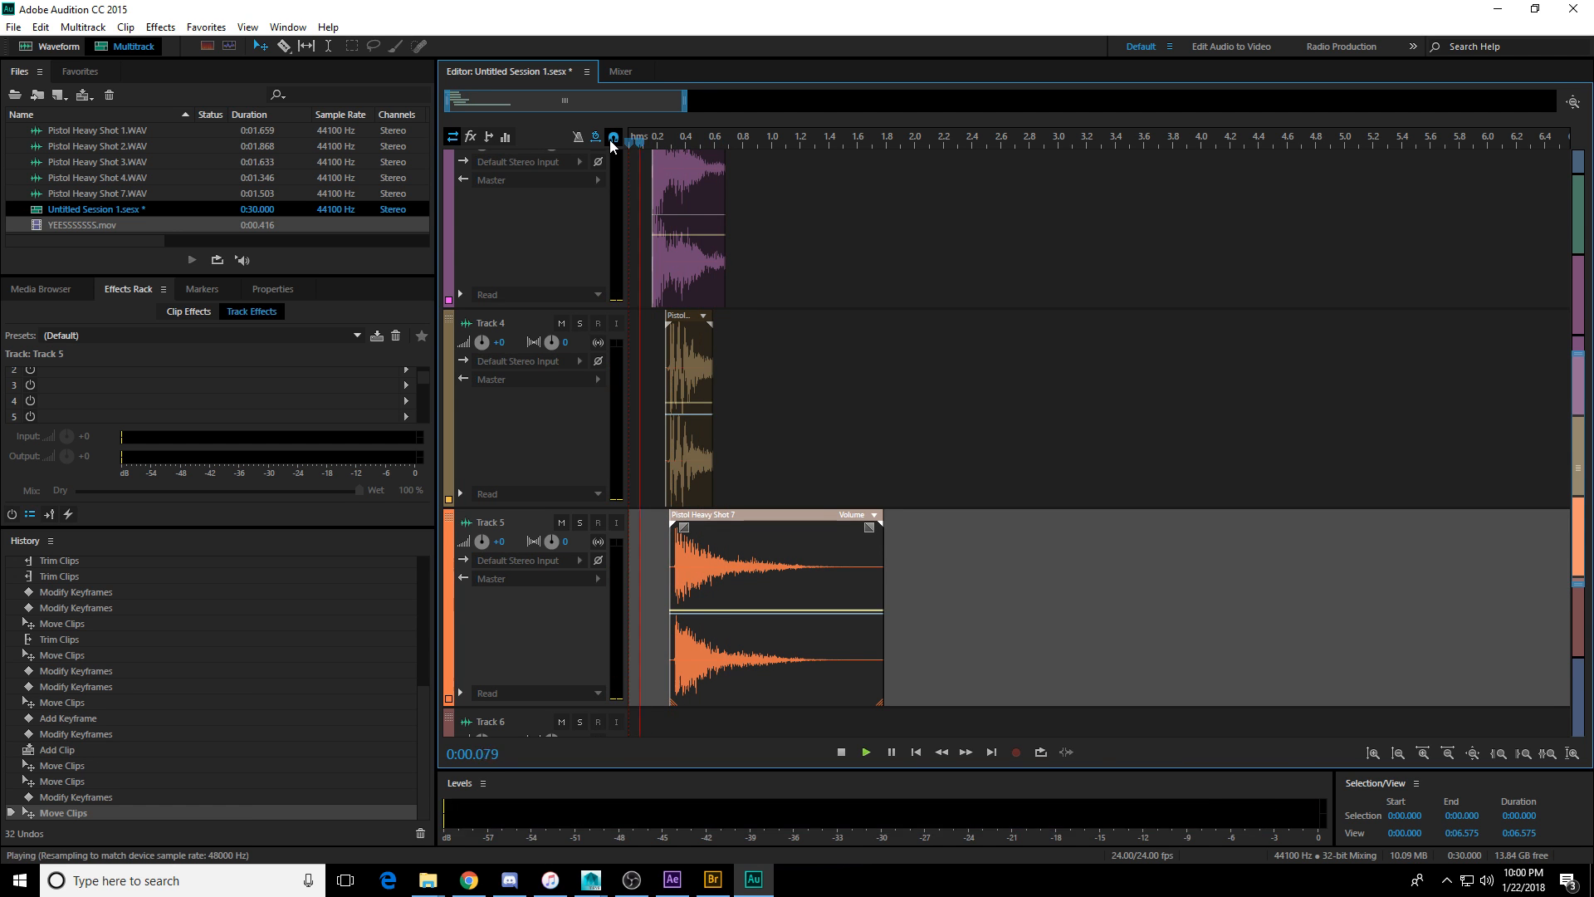
scroll(712, 179, down, 3)
scroll(701, 143, up, 3)
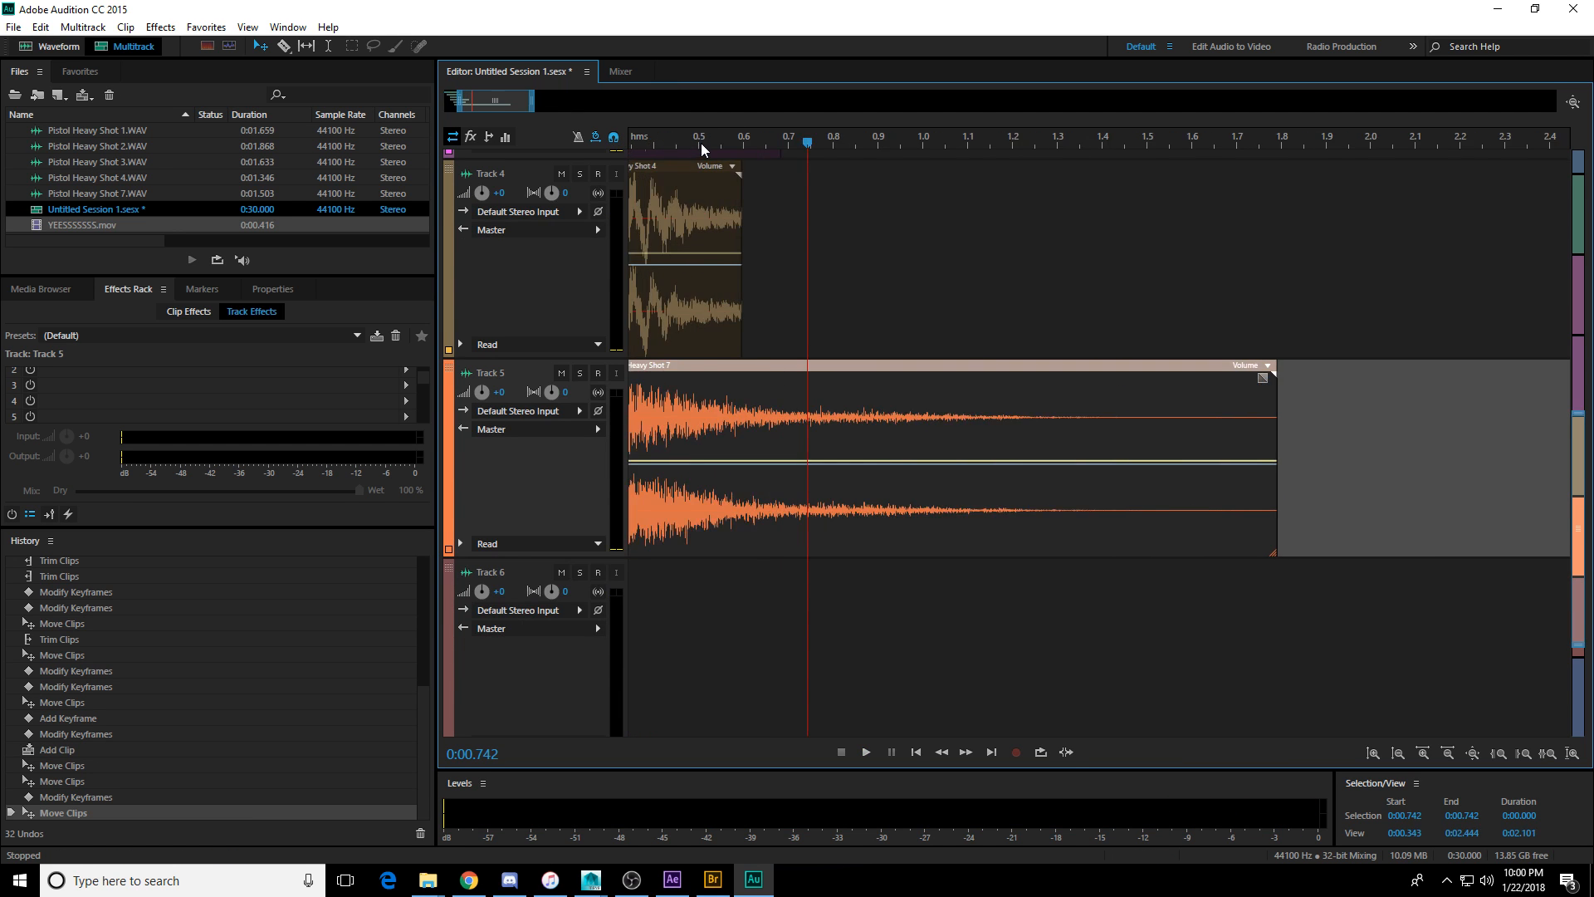
key(space)
key(space)
key(space)
drag(690, 142, 614, 151)
key(space)
key(space)
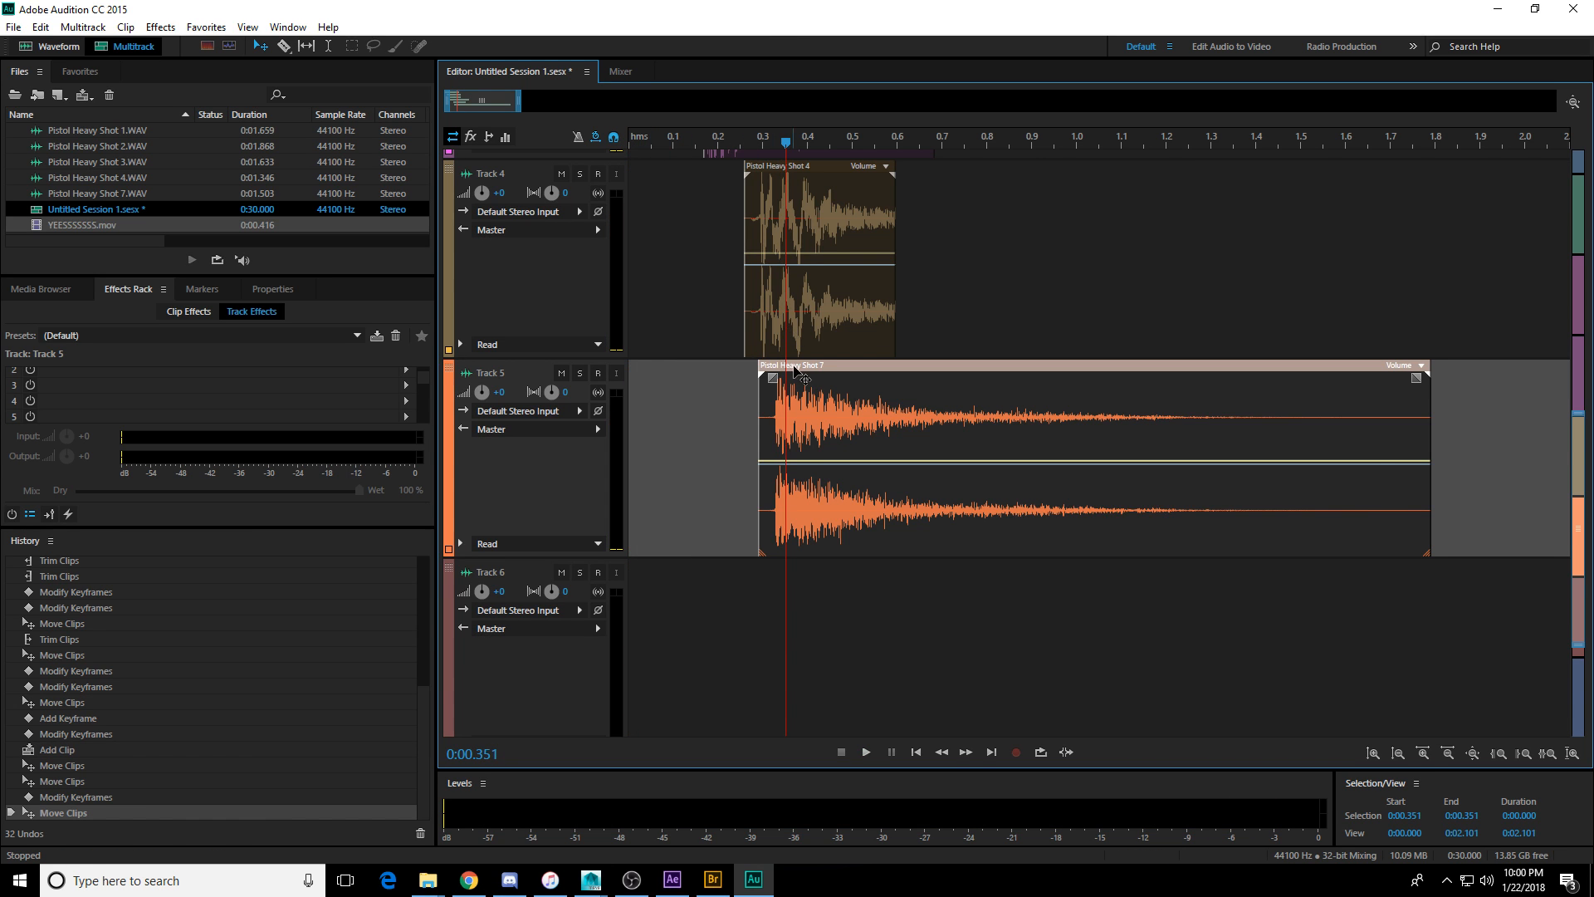
Move Pistol Heavy Shot 7 earlier on Track 5 to start at about 0.17 s and play the session from the start.
drag(795, 369, 741, 369)
drag(668, 142, 581, 146)
key(space)
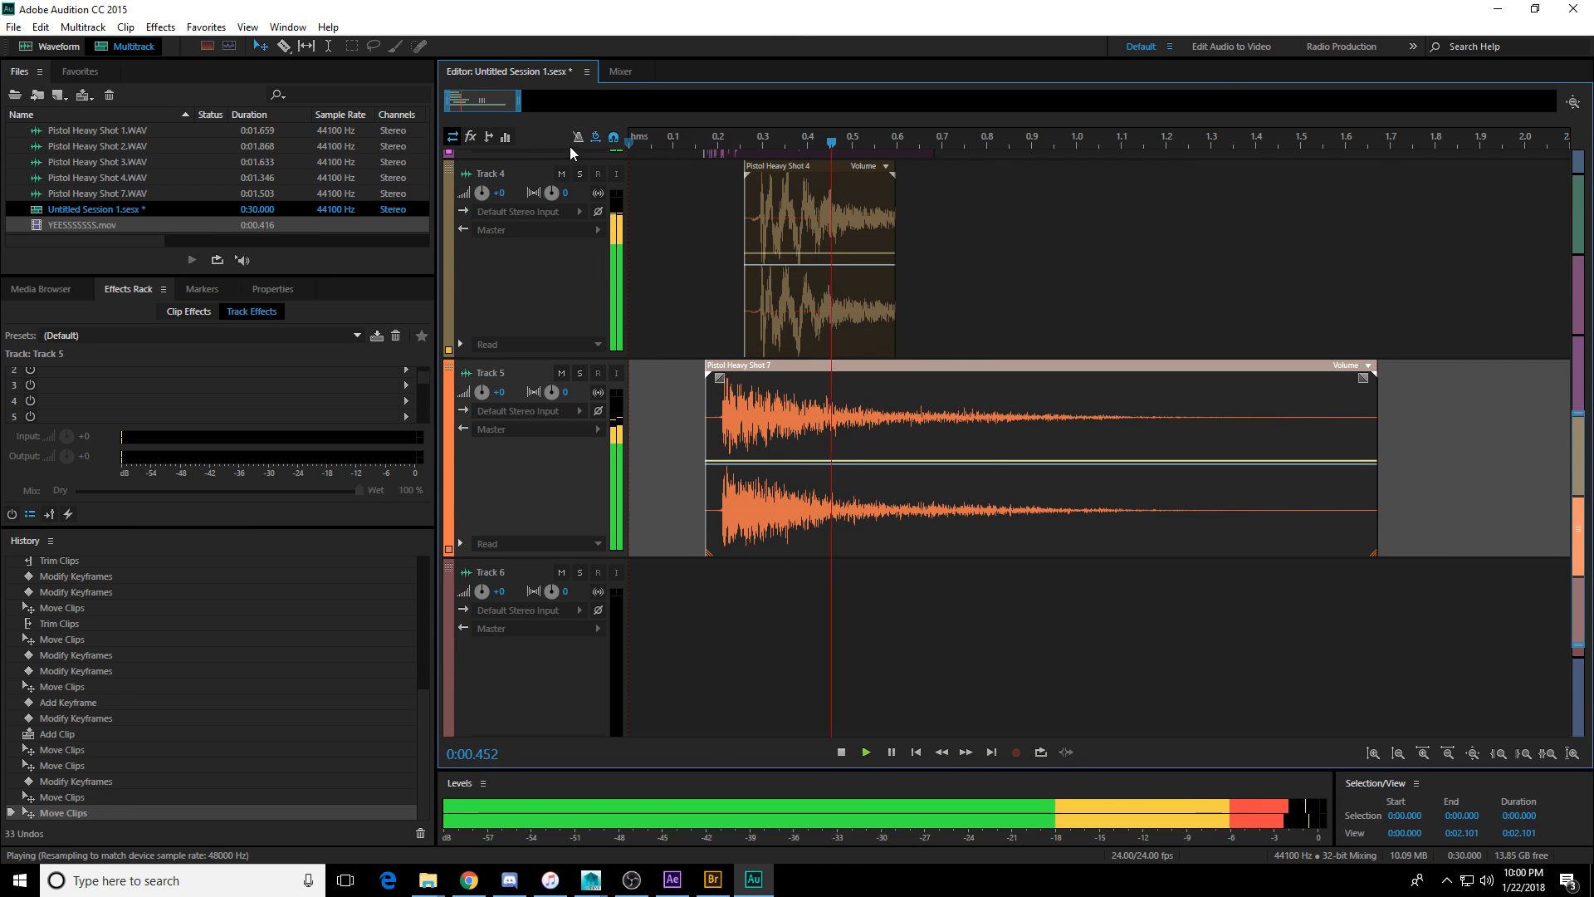
key(space)
Trim the end of Pistol Heavy Shot 7 to match the end of the Track 4 clip at about 0.6 s and play the result.
drag(1373, 408, 895, 411)
key(Home)
key(space)
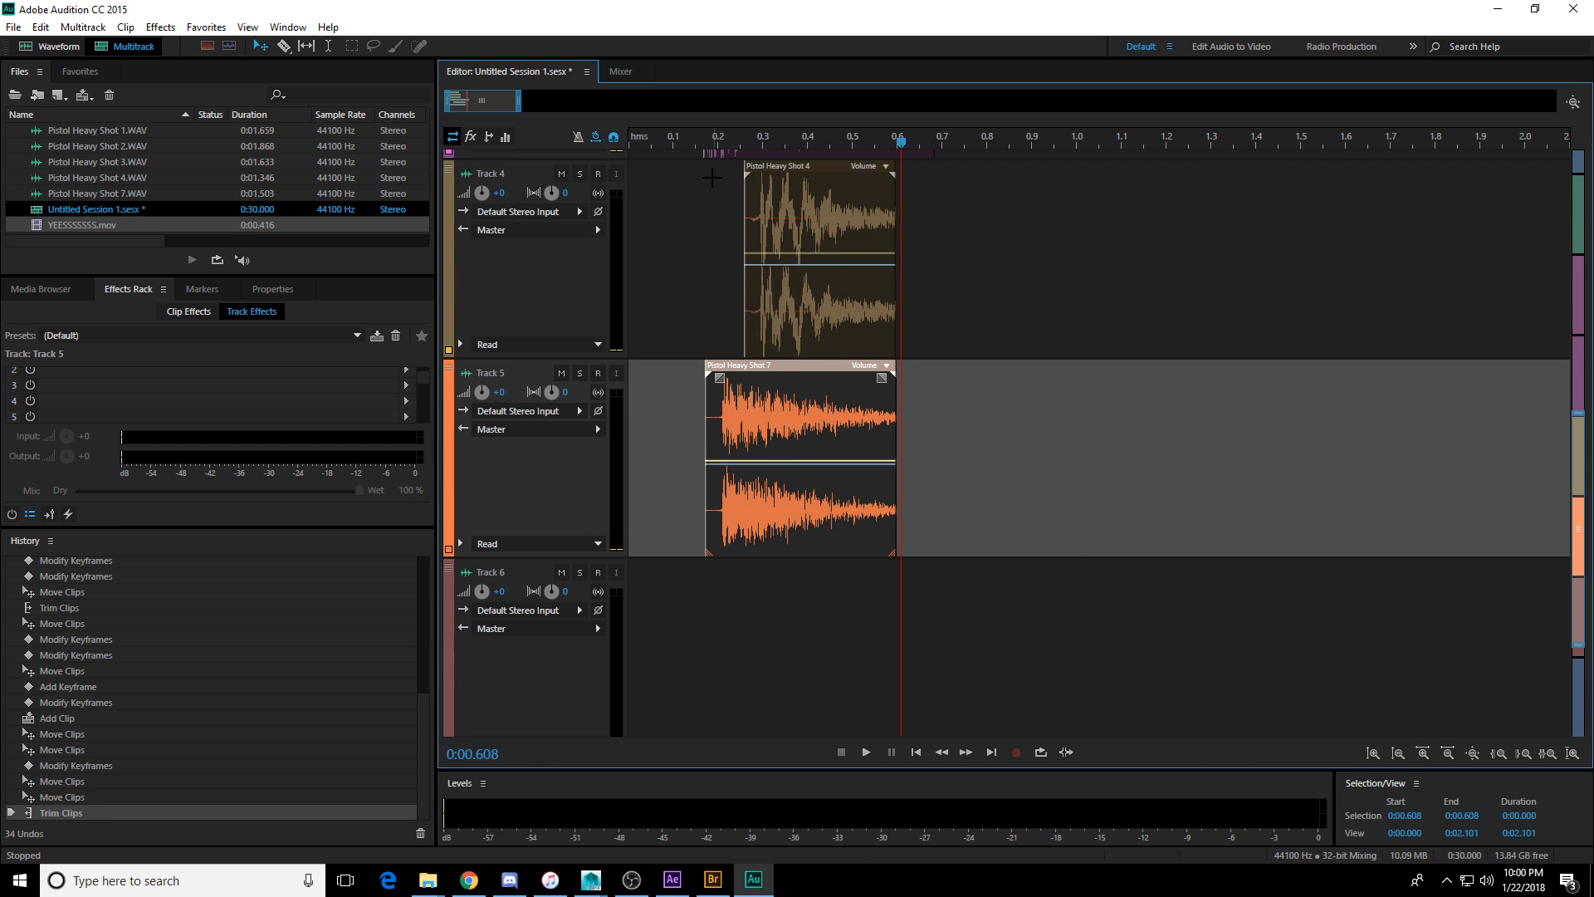
Scrub and play the five layered gunshot tracks against the video reference to check the full mix.
drag(705, 141, 867, 176)
scroll(1063, 307, up, 1)
scroll(874, 142, down, 3)
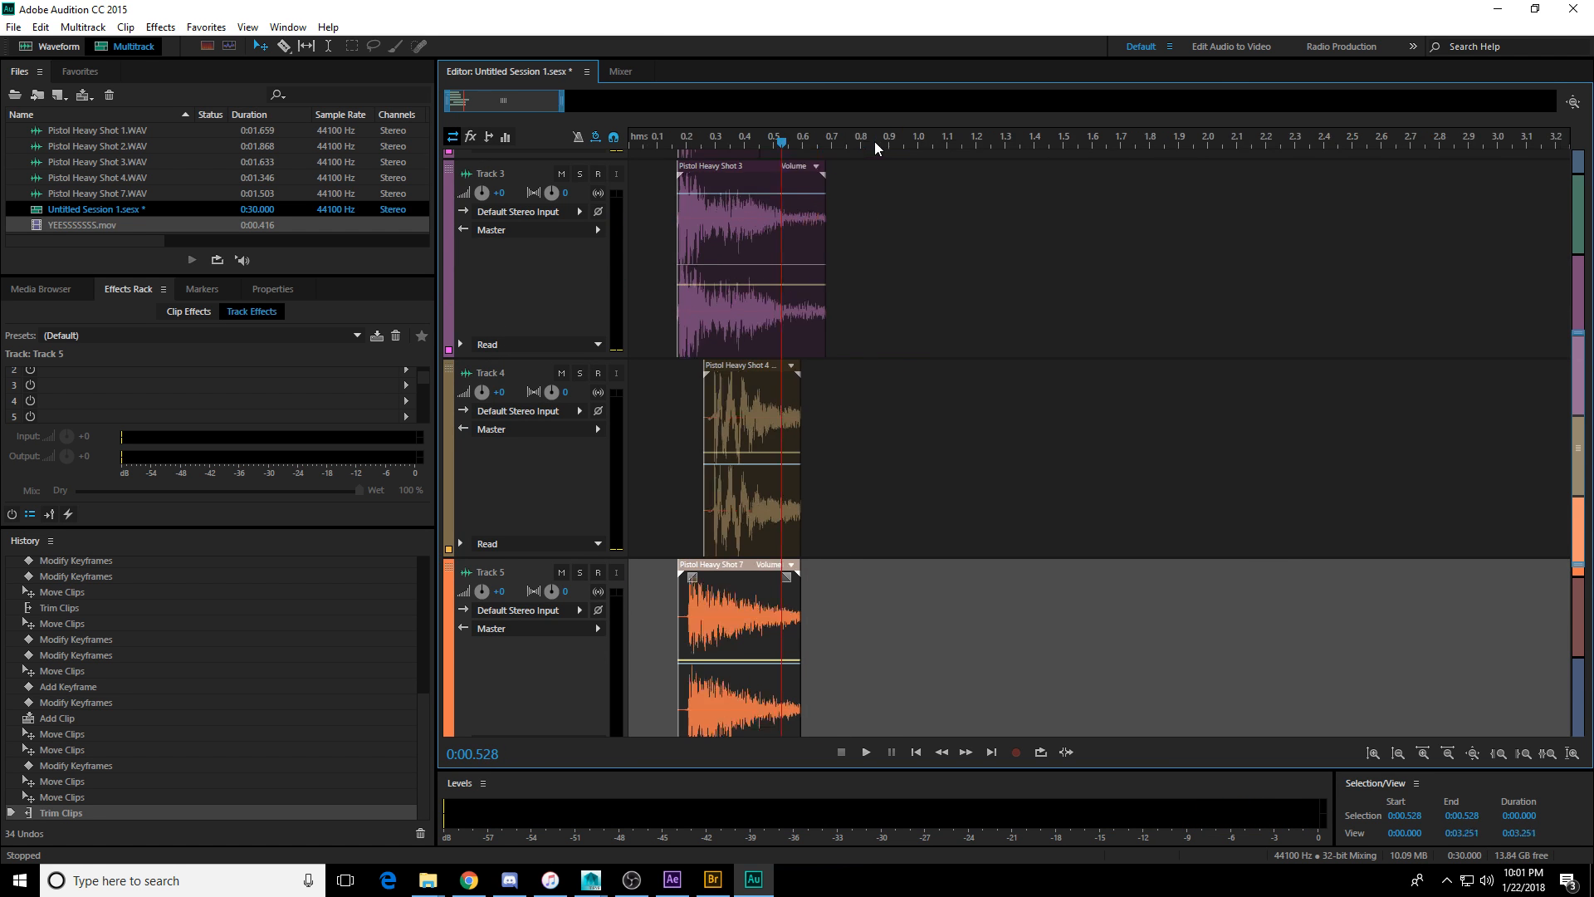
scroll(797, 431, up, 3)
scroll(550, 477, down, 3)
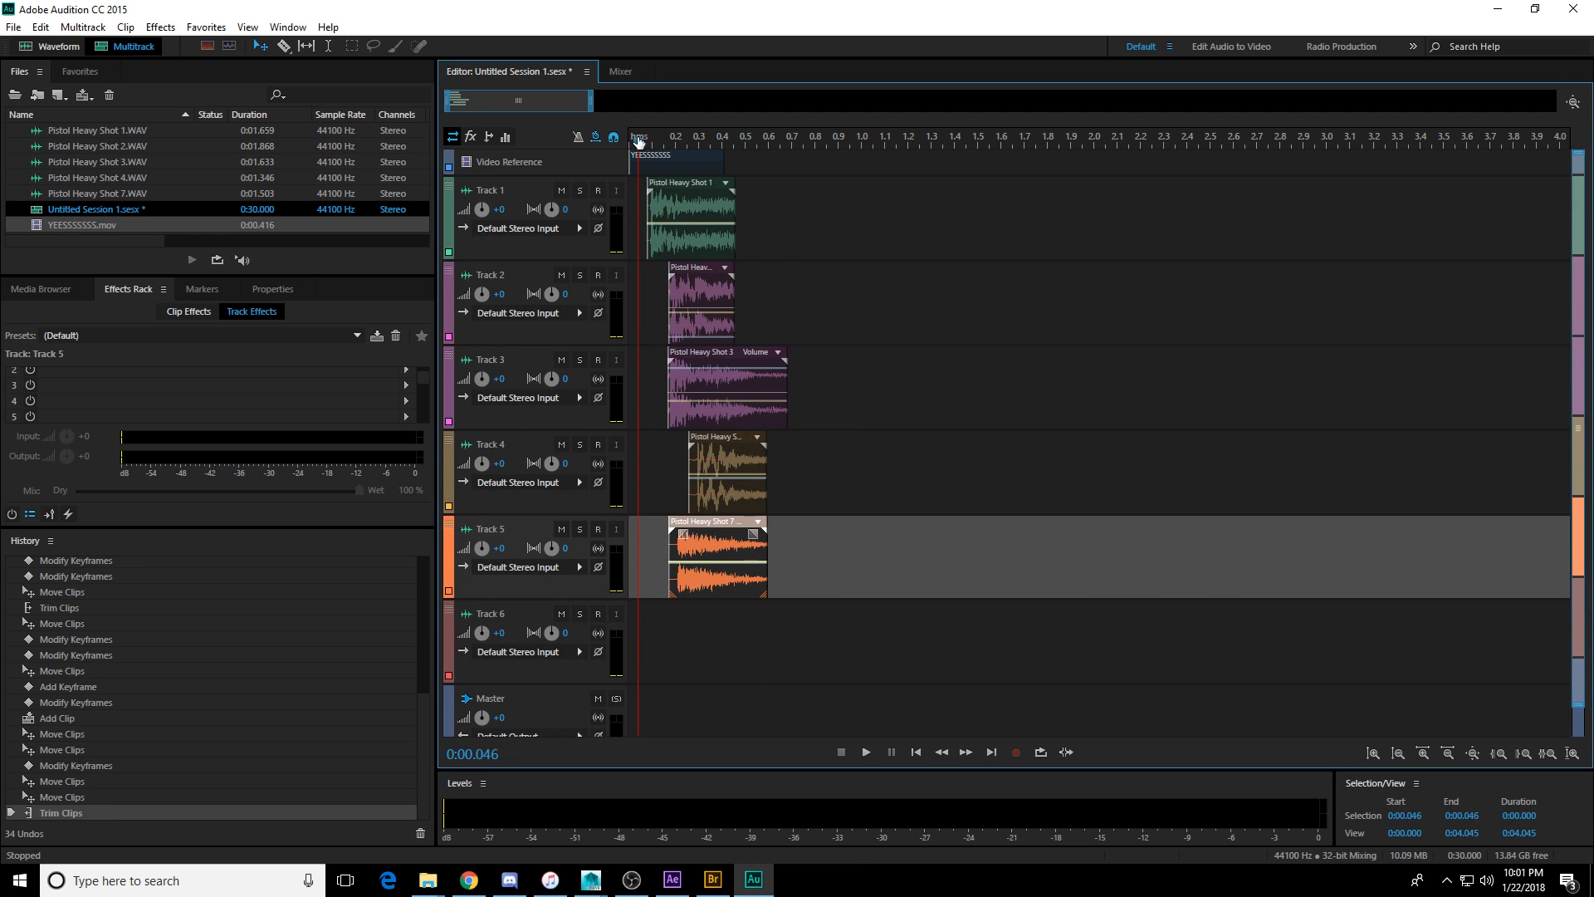
key(space)
drag(641, 142, 730, 149)
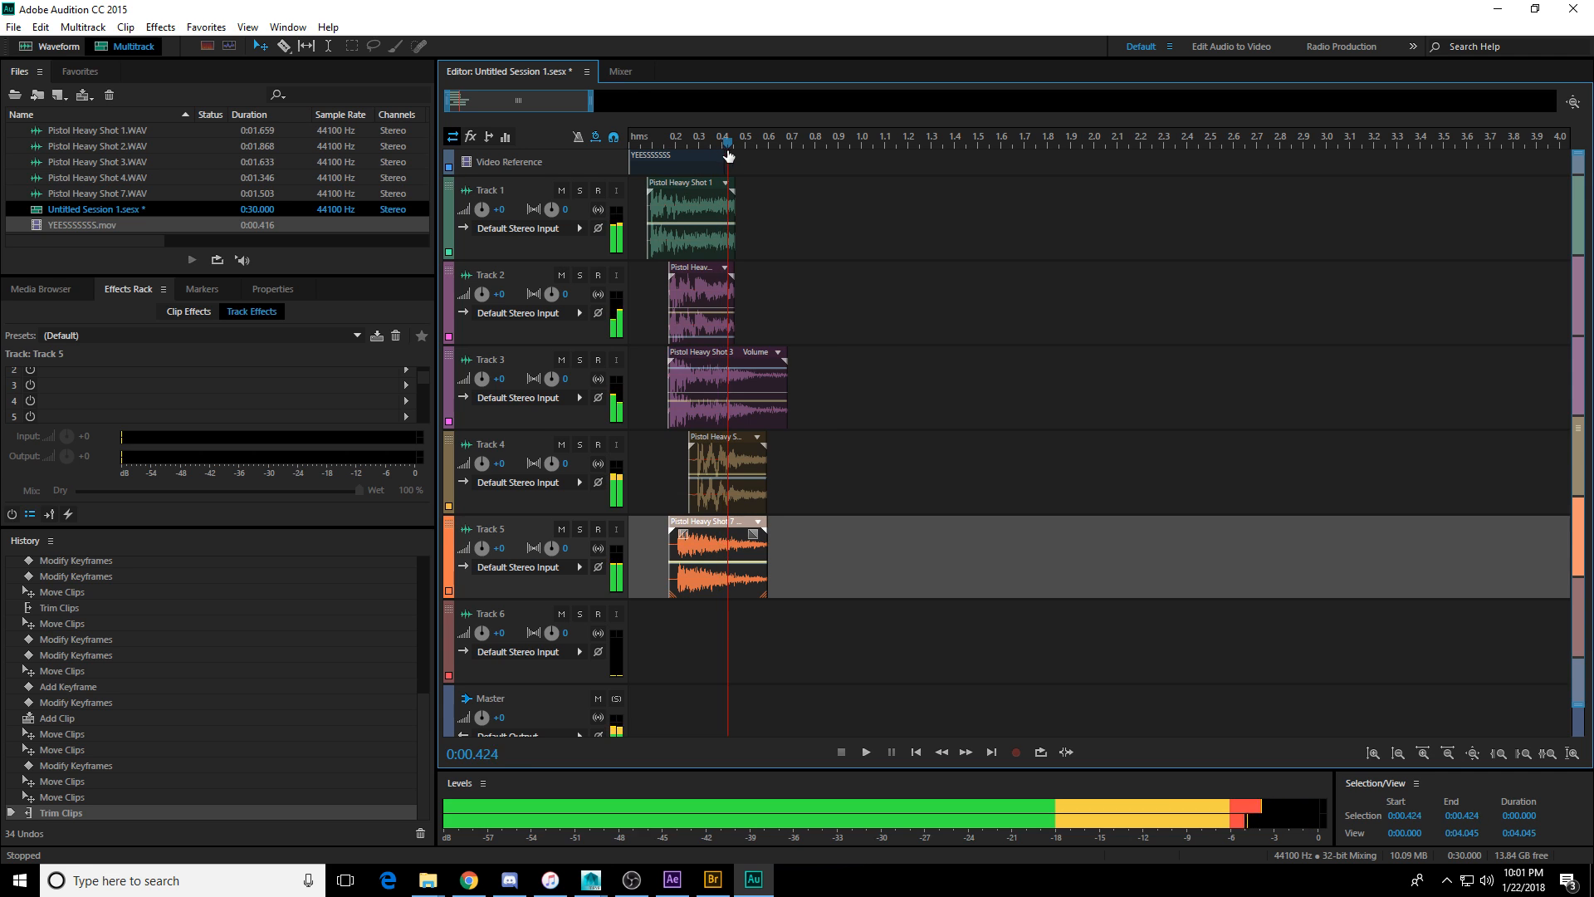
click(647, 144)
key(space)
key(space)
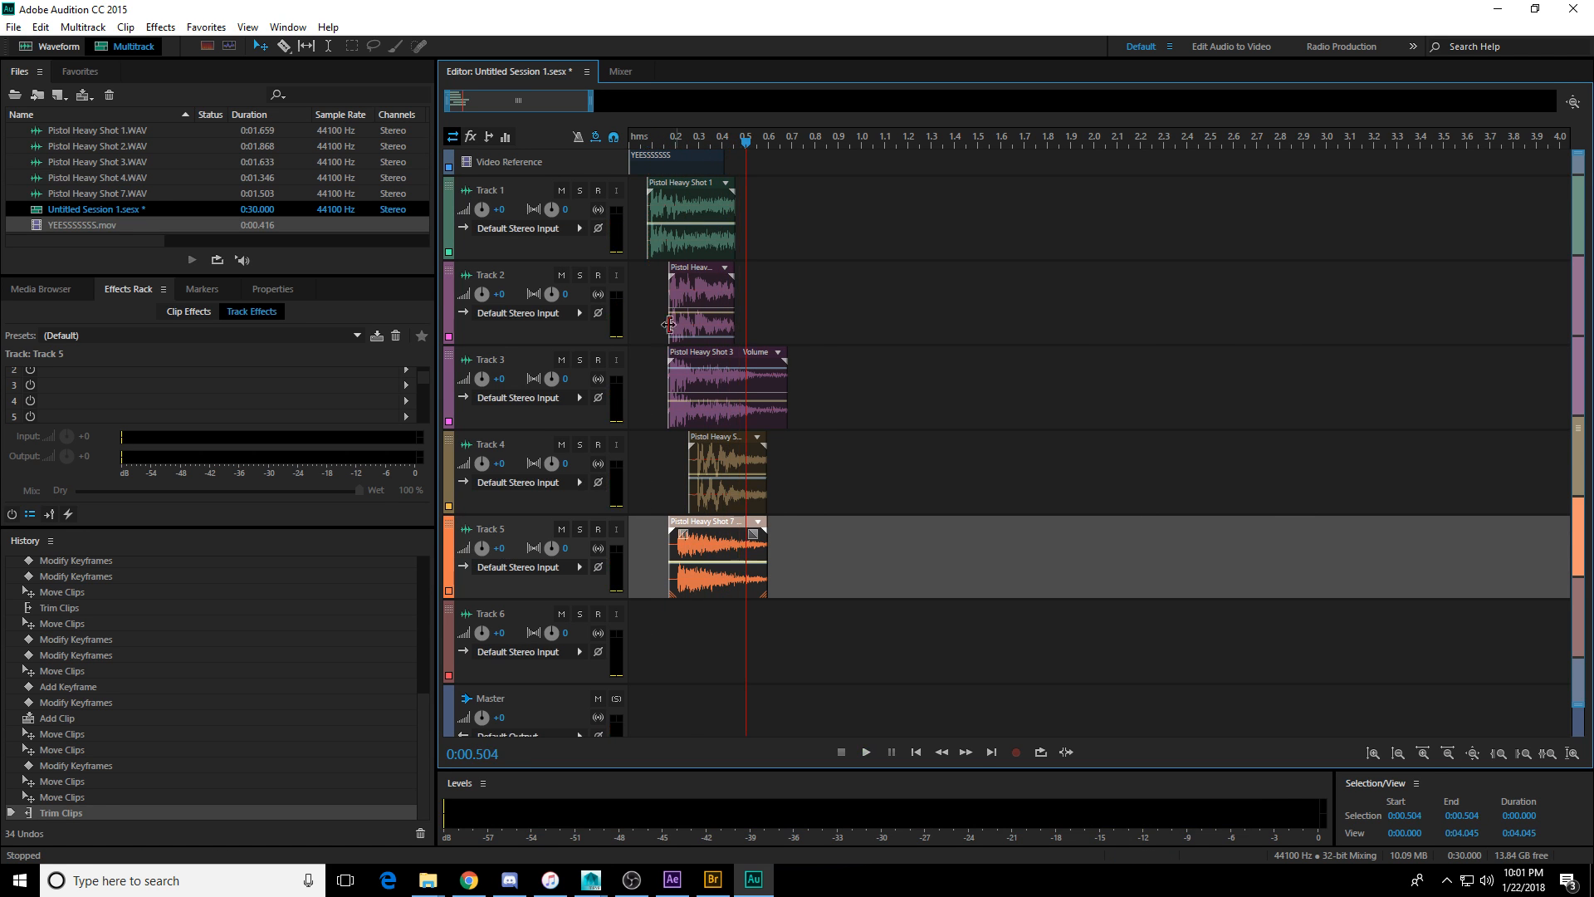
Add four stereo audio tracks, Track 7 to Track 10, below Track 6 in the session.
scroll(1014, 558, down, 2)
click(879, 628)
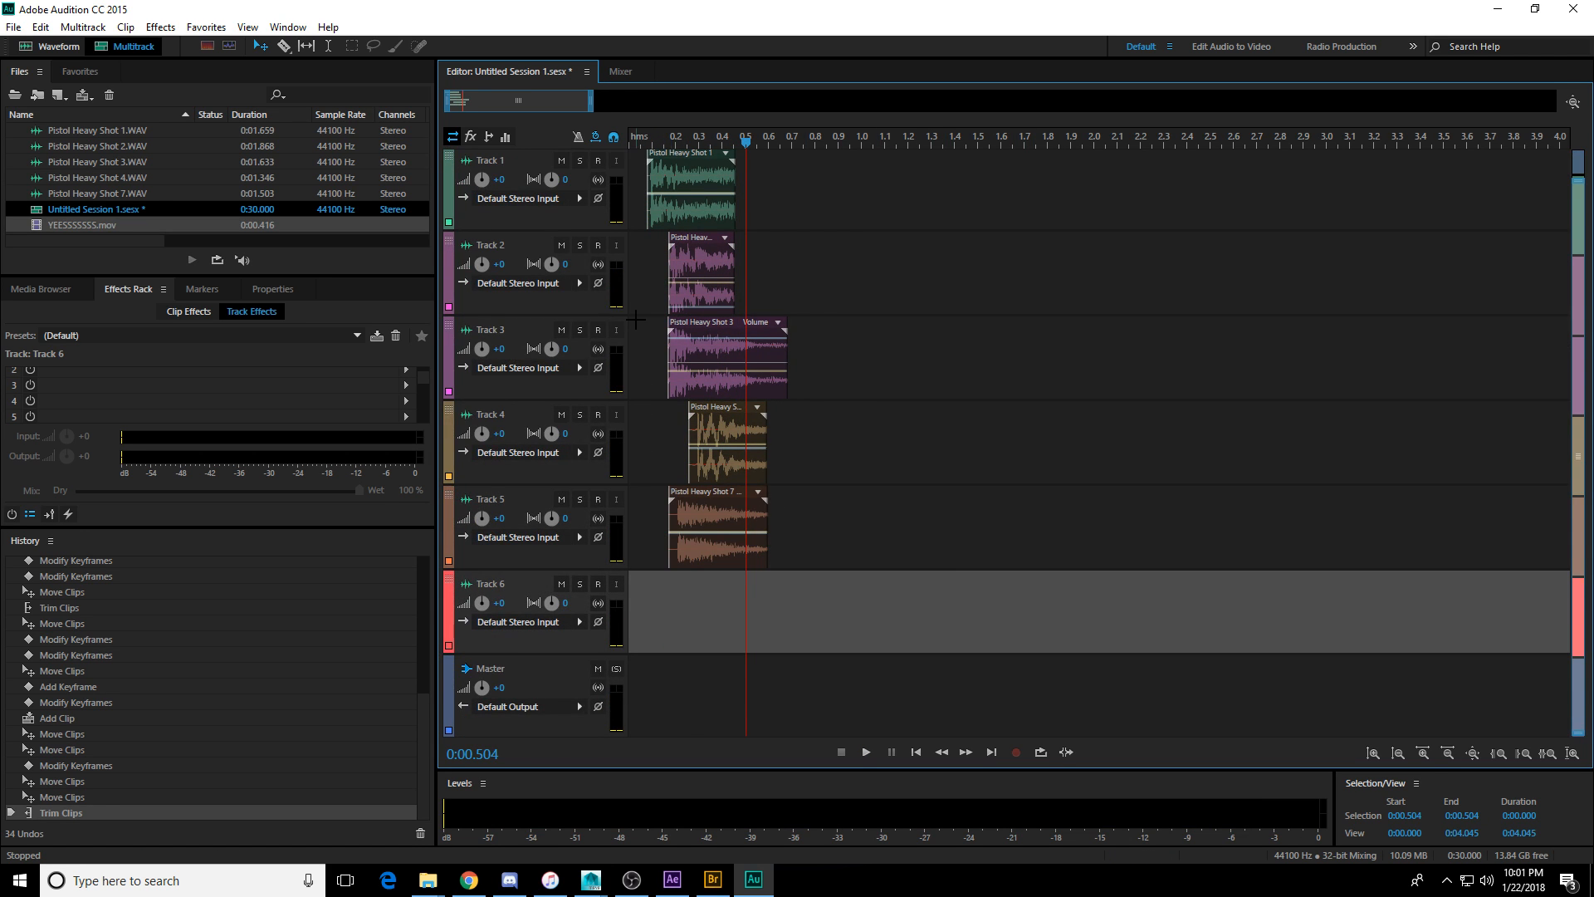
click(165, 30)
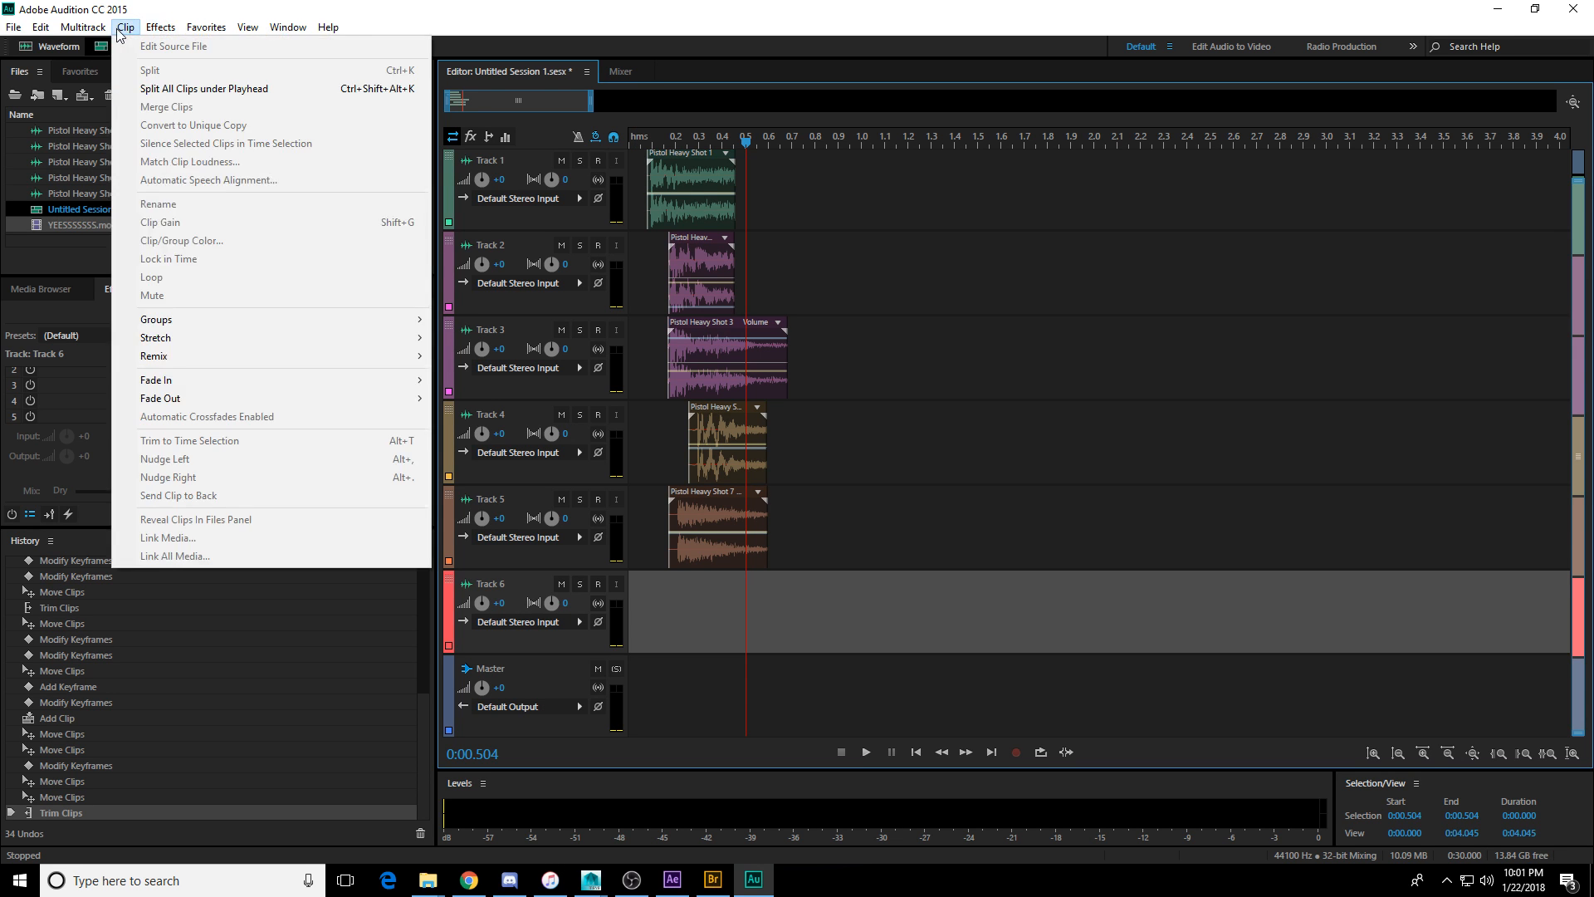
mouse_move(91, 32)
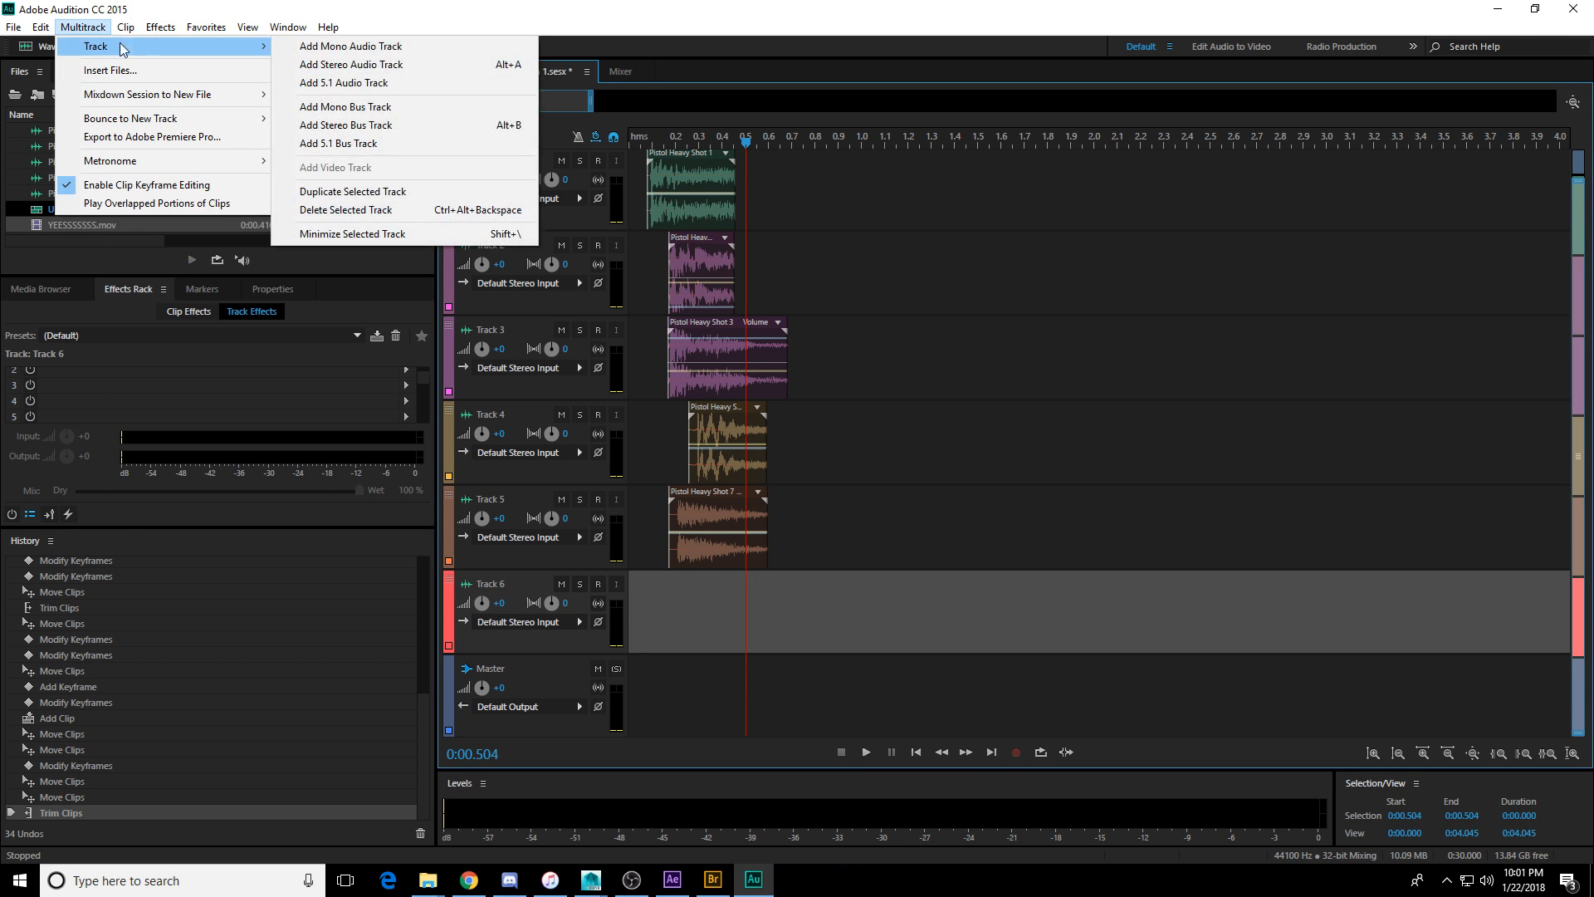
click(438, 63)
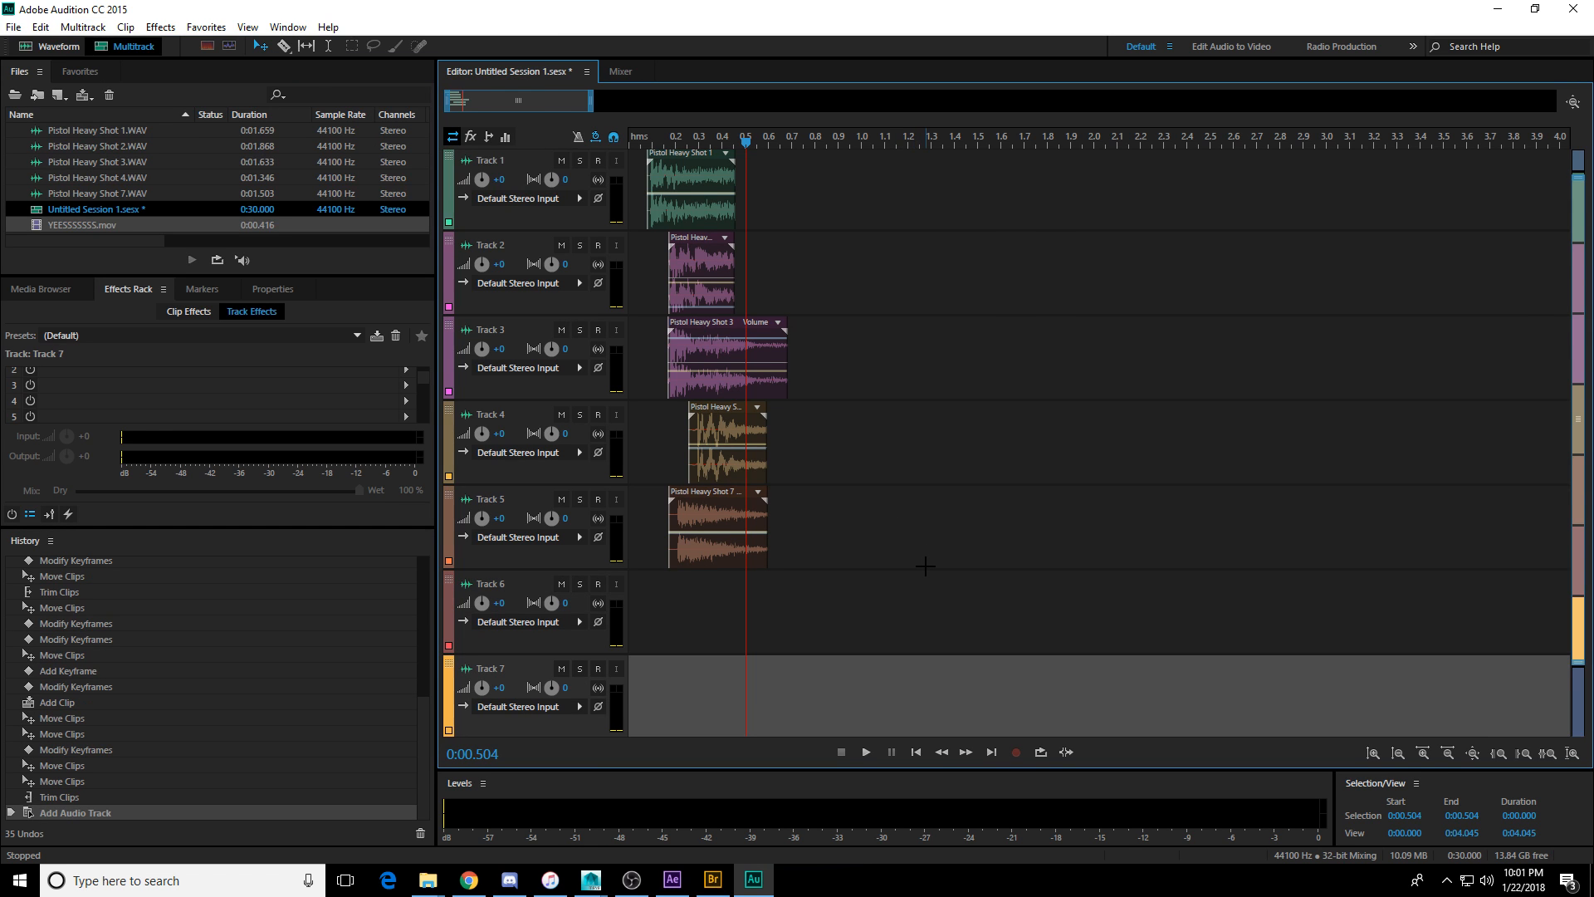
key(alt+a)
key(alt+a)
key(alt+a)
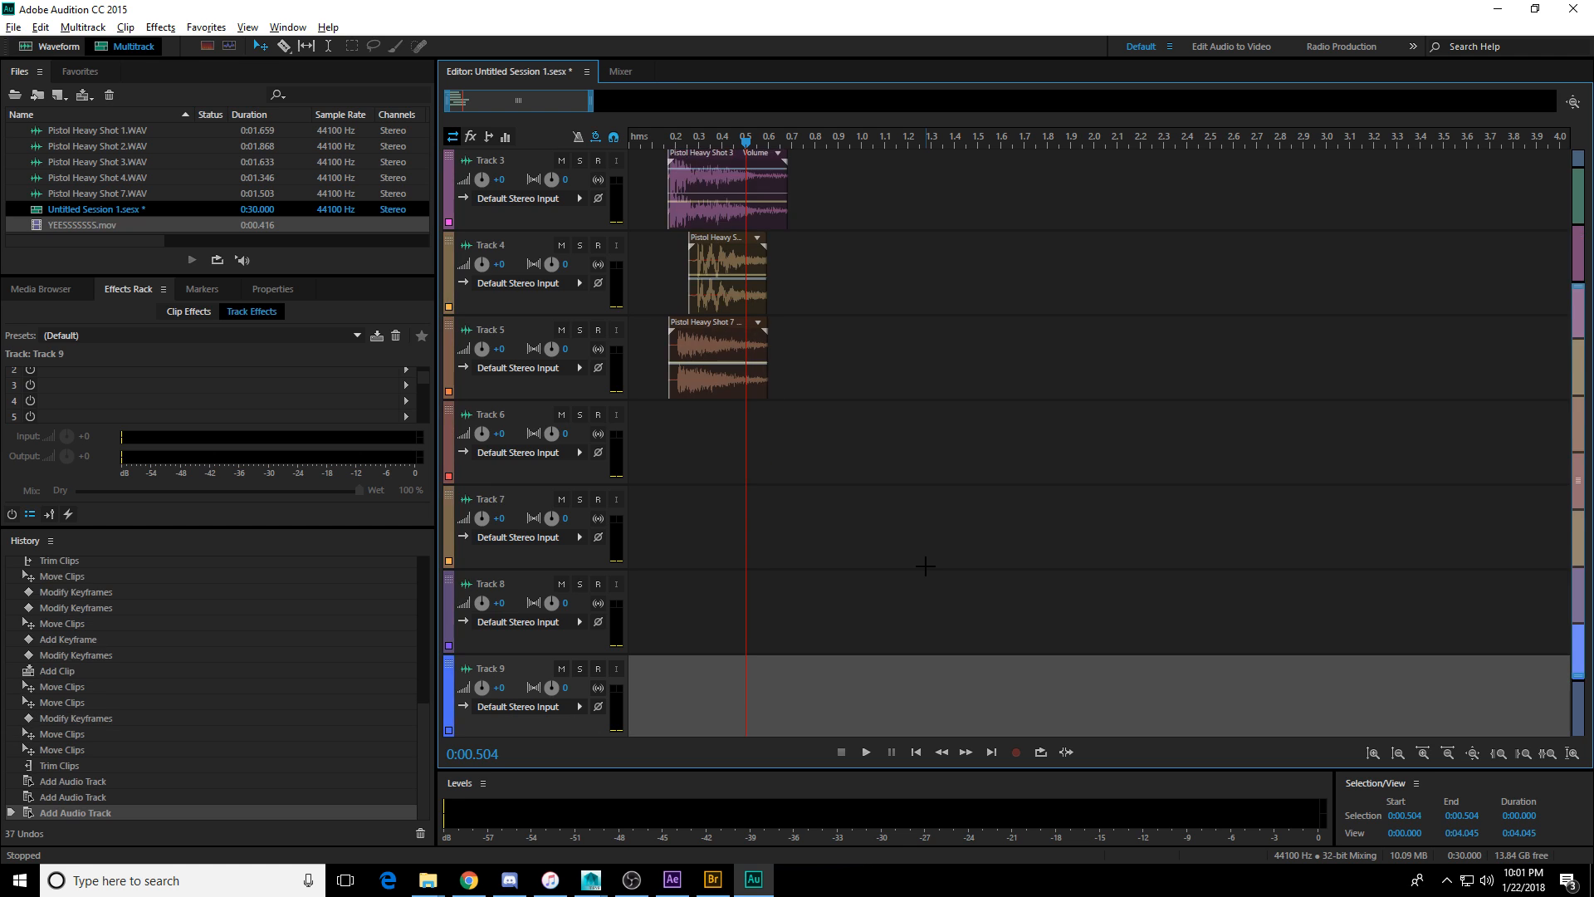
scroll(935, 569, up, 3)
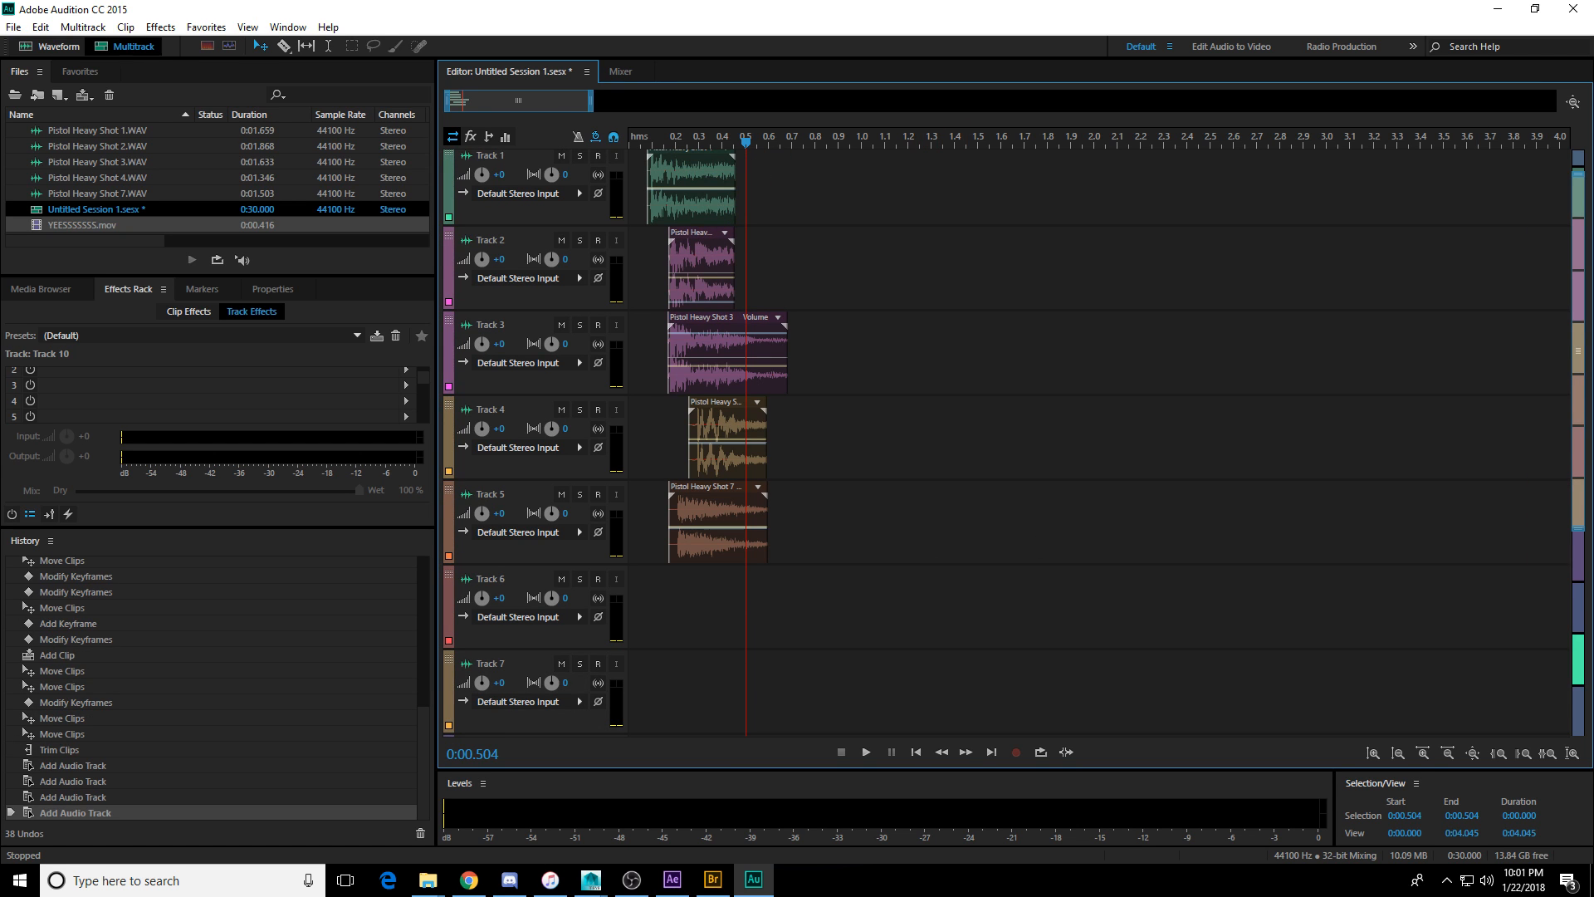
Switch to Bridge and add Pistol Heavy Shot 8, 9 and 10 to Track 2, starting at about 1.9 s.
key(alt+Tab)
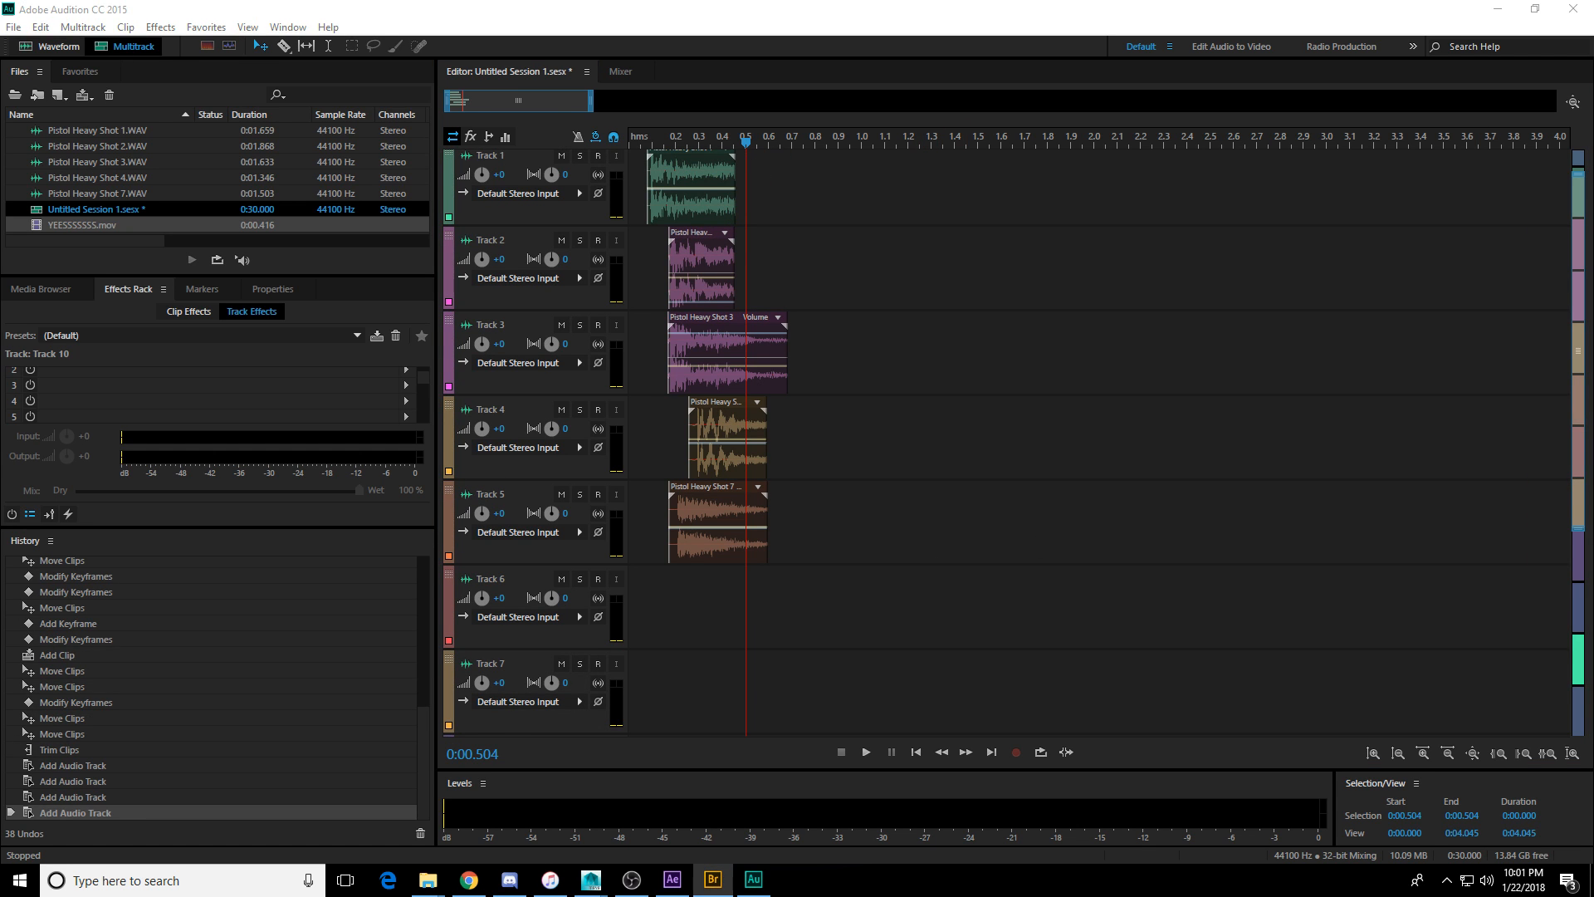
drag(1227, 327, 1072, 247)
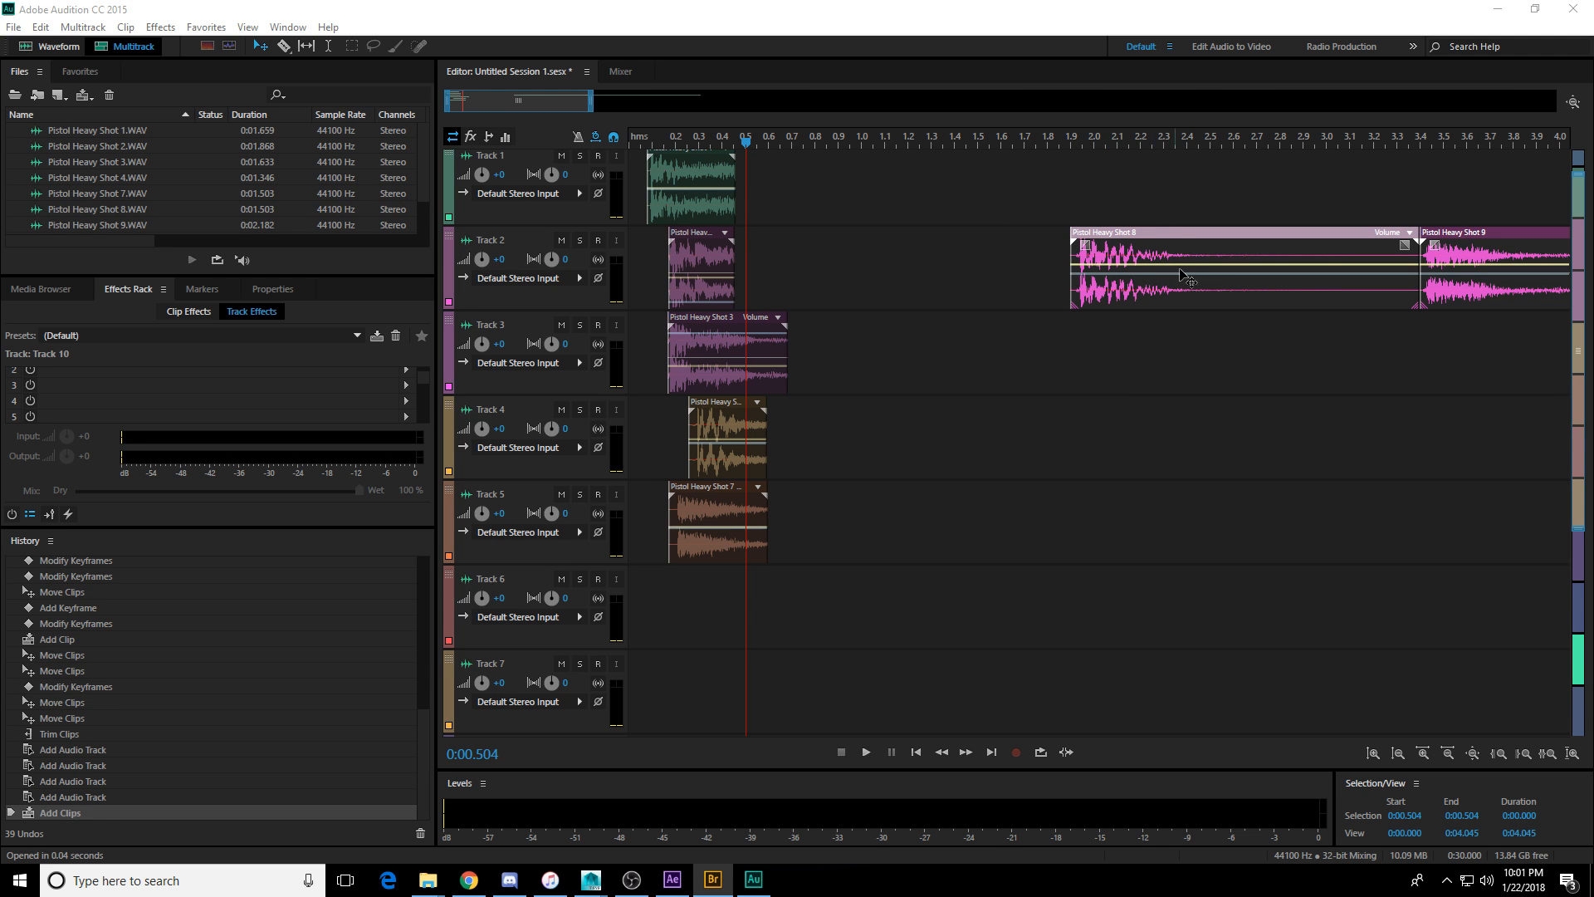
scroll(1100, 137, down, 2)
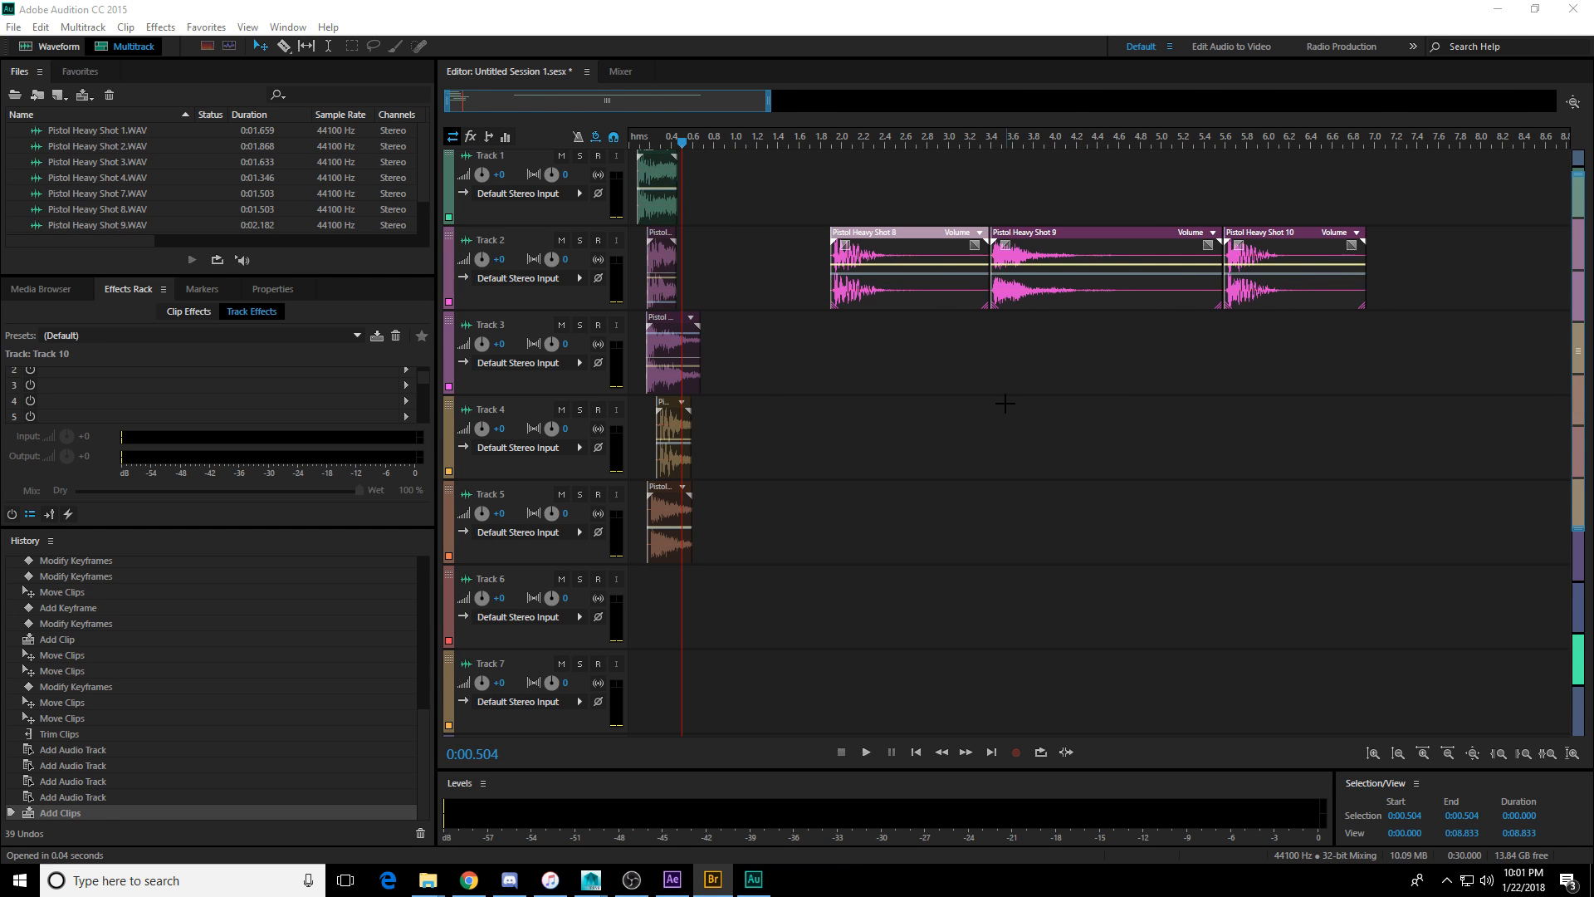
Split Pistol Heavy Shot 8, 9 and 10 on Track 2 at about 2.5, 4.2 and 6.0 s and delete their quiet tails.
click(1007, 402)
key(r)
click(893, 285)
click(1075, 287)
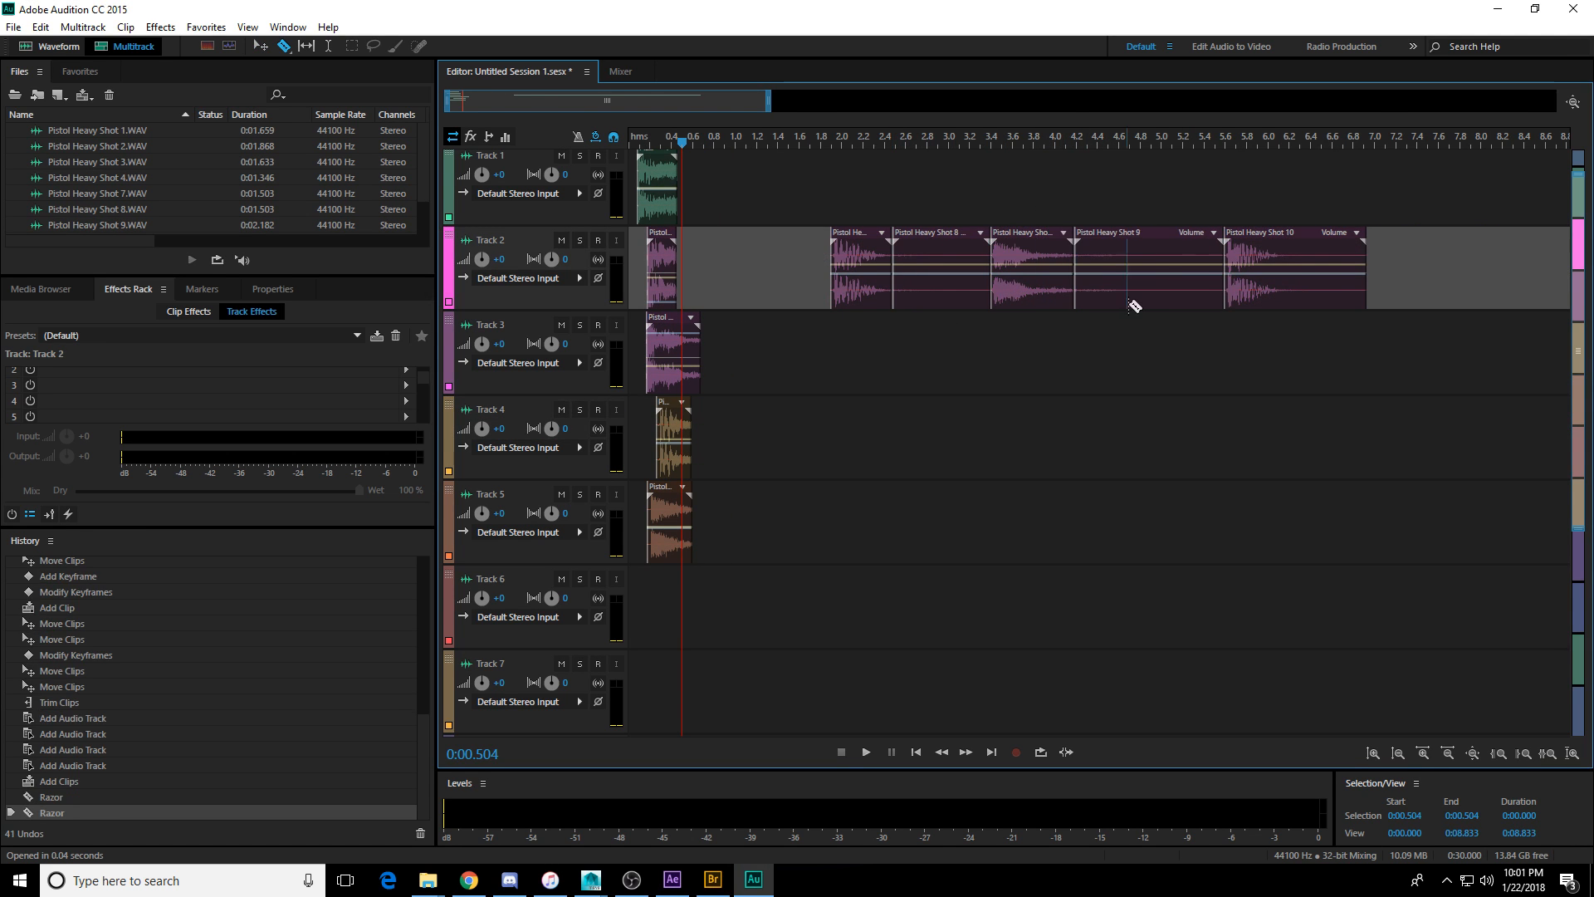
click(1269, 296)
key(v)
click(945, 294)
key(Delete)
click(1137, 305)
key(Delete)
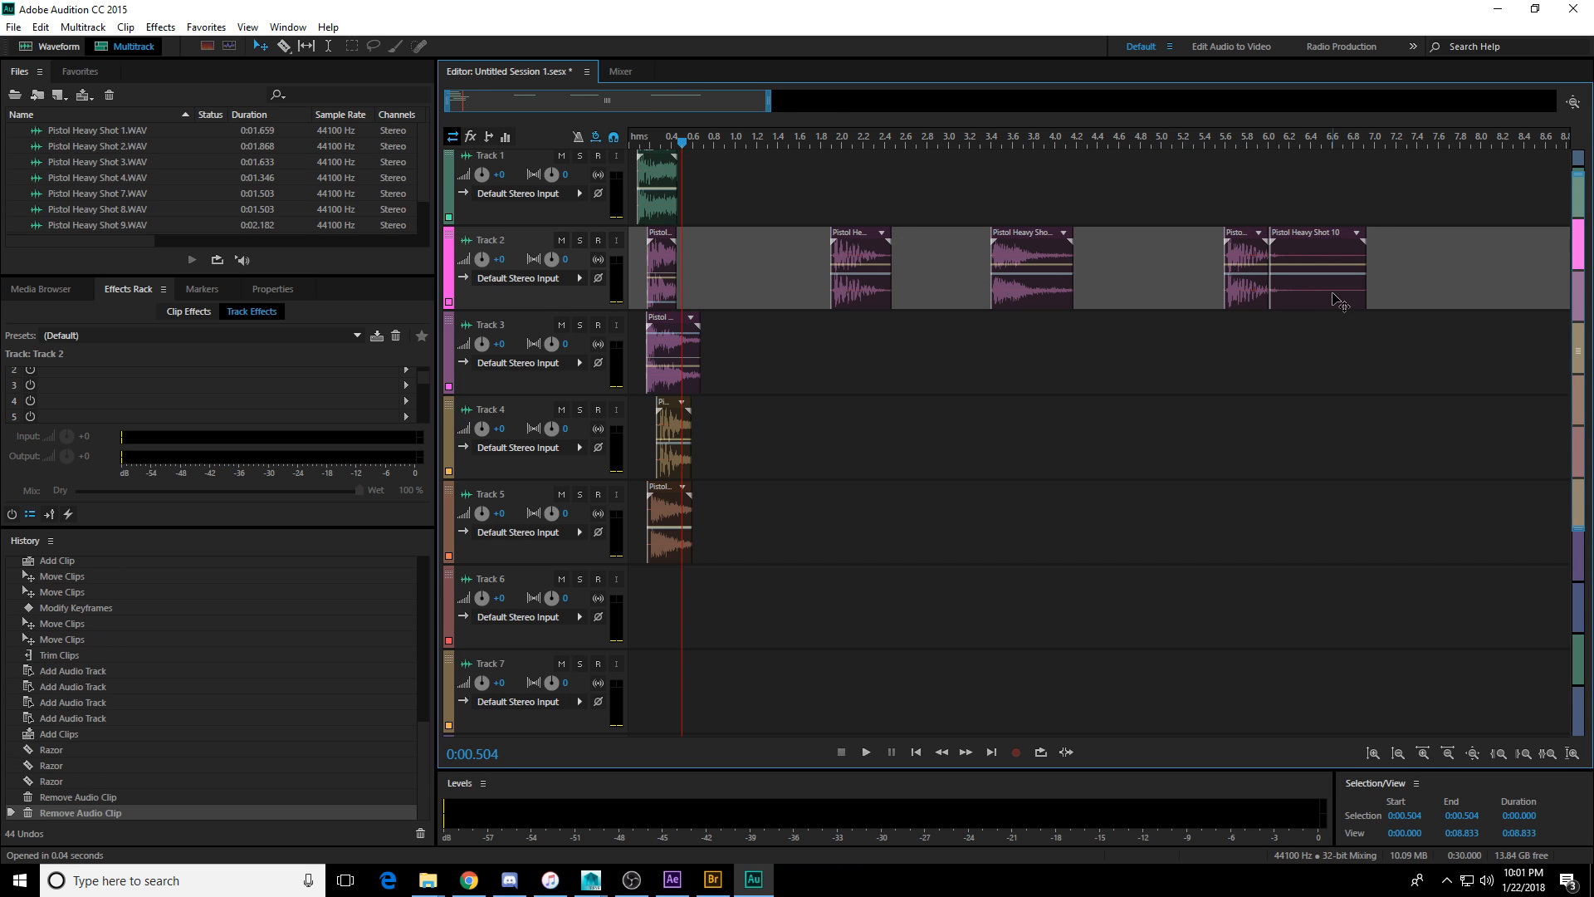
click(1337, 298)
key(Delete)
Bring Pistol Shot 1, 2, 4, 7 and 9 from Bridge onto Track 4, starting at about 2.2 s.
key(alt+Tab)
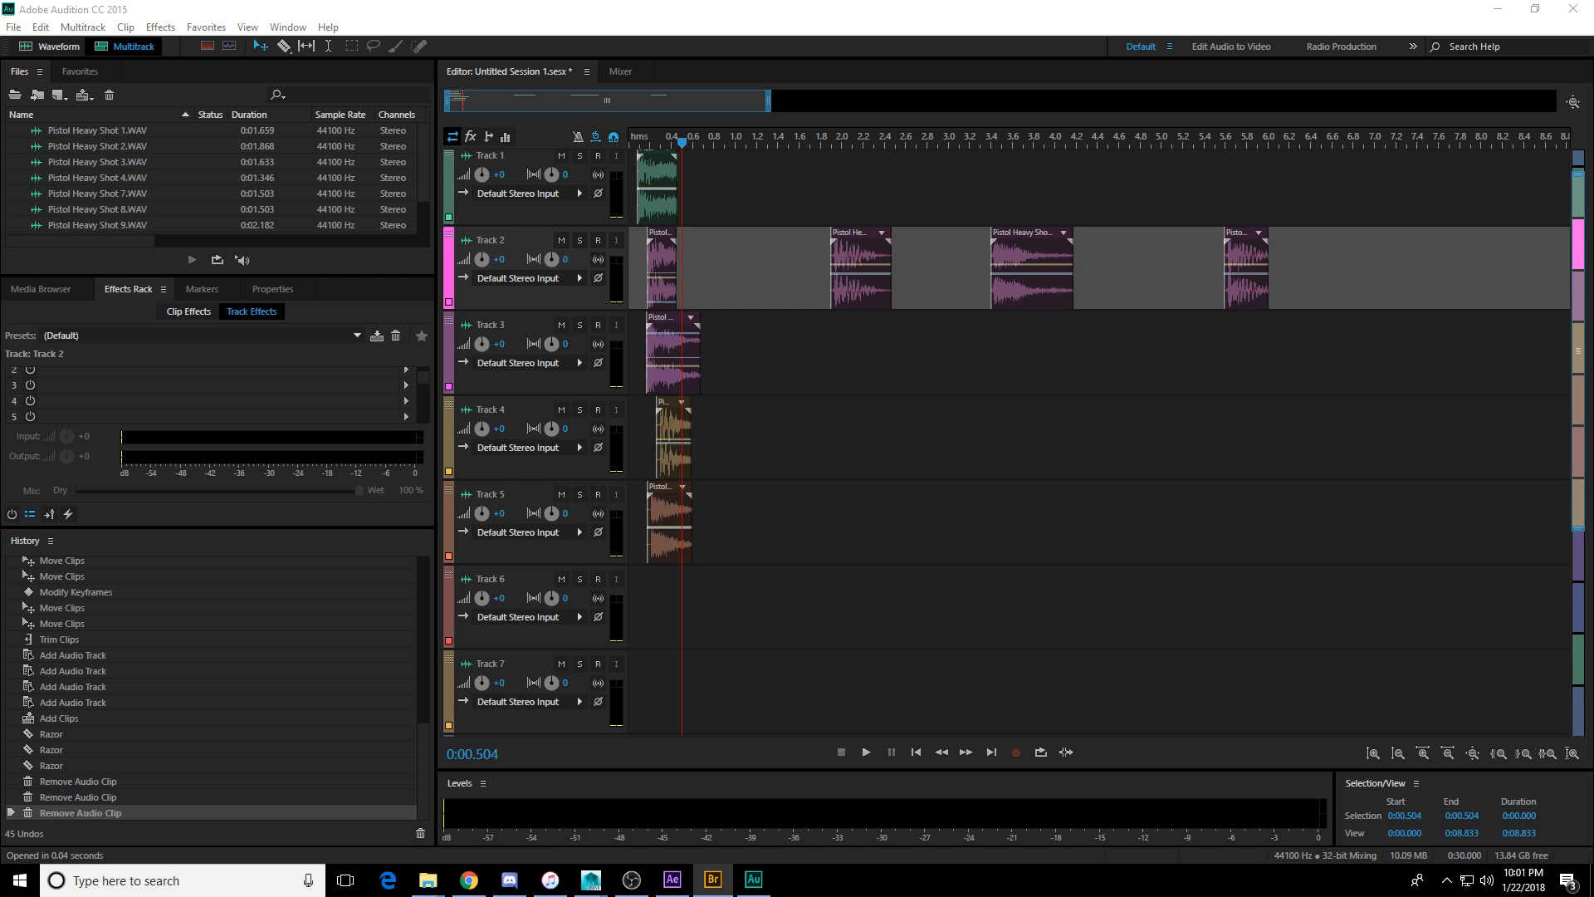
drag(1585, 485, 863, 436)
click(913, 338)
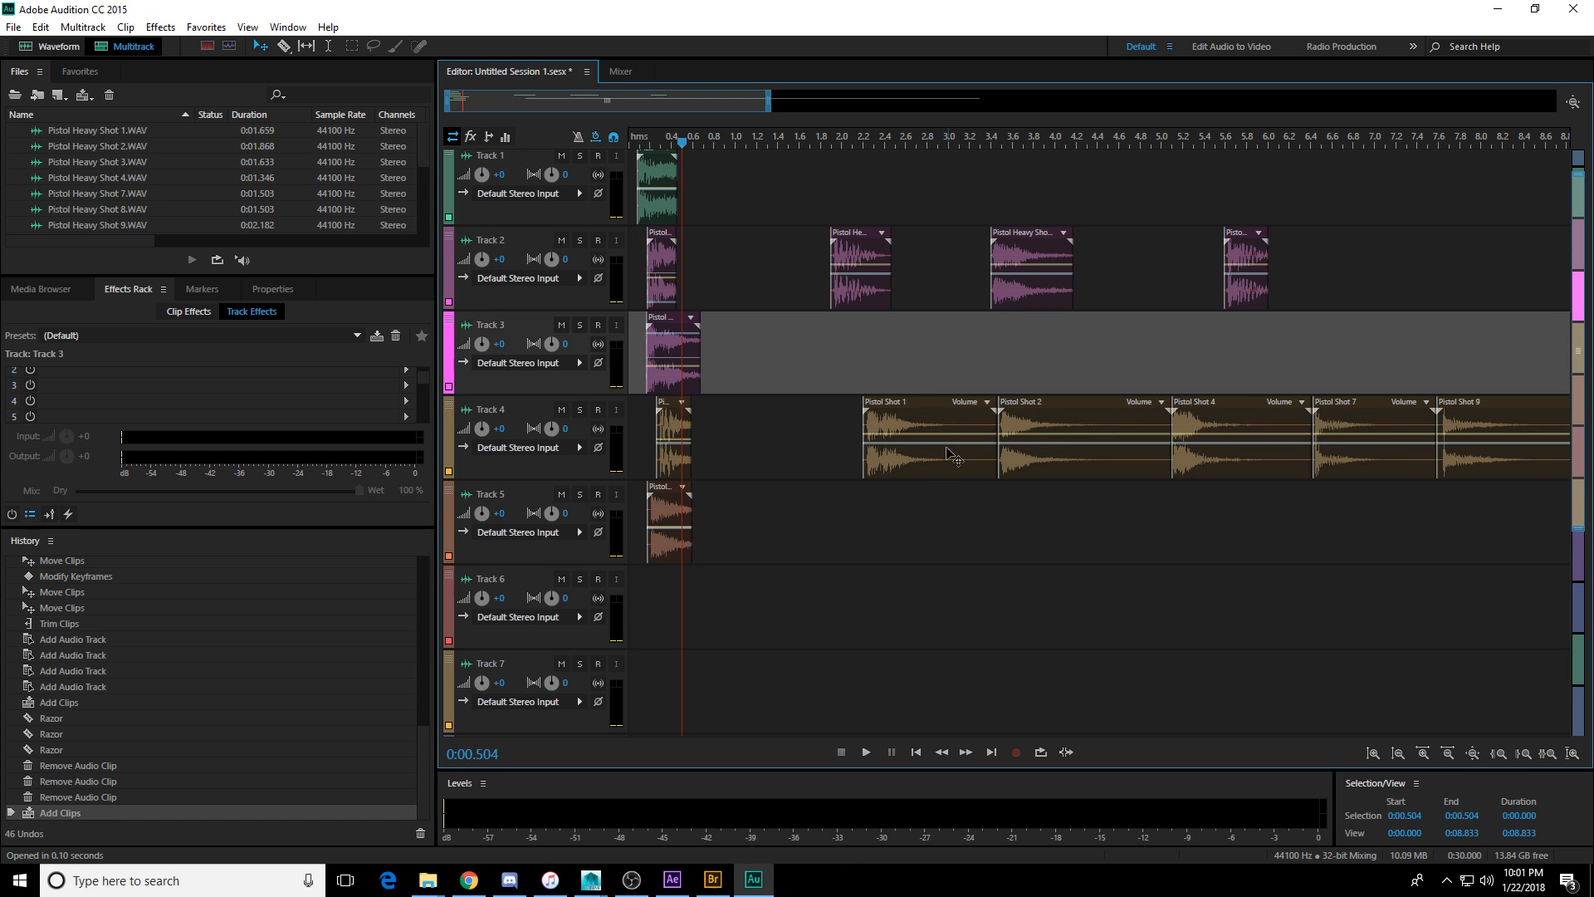
Split the five new Pistol Shot clips on Track 4 with the Razor tool where each shot fades out.
key(r)
click(934, 457)
click(1068, 465)
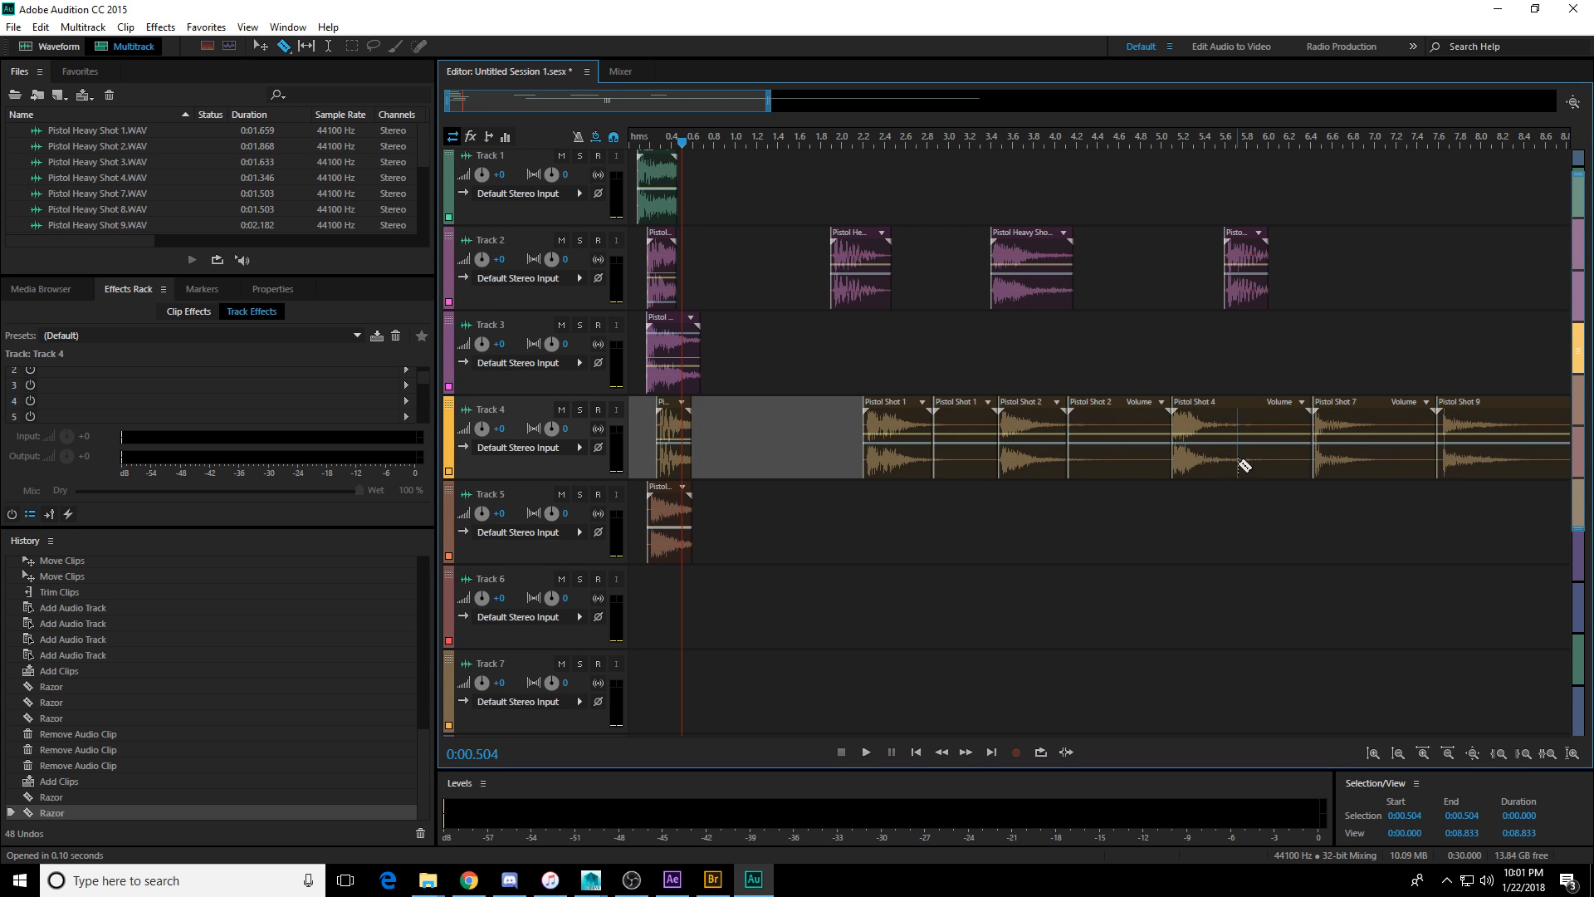
click(1238, 463)
click(1368, 463)
click(1500, 464)
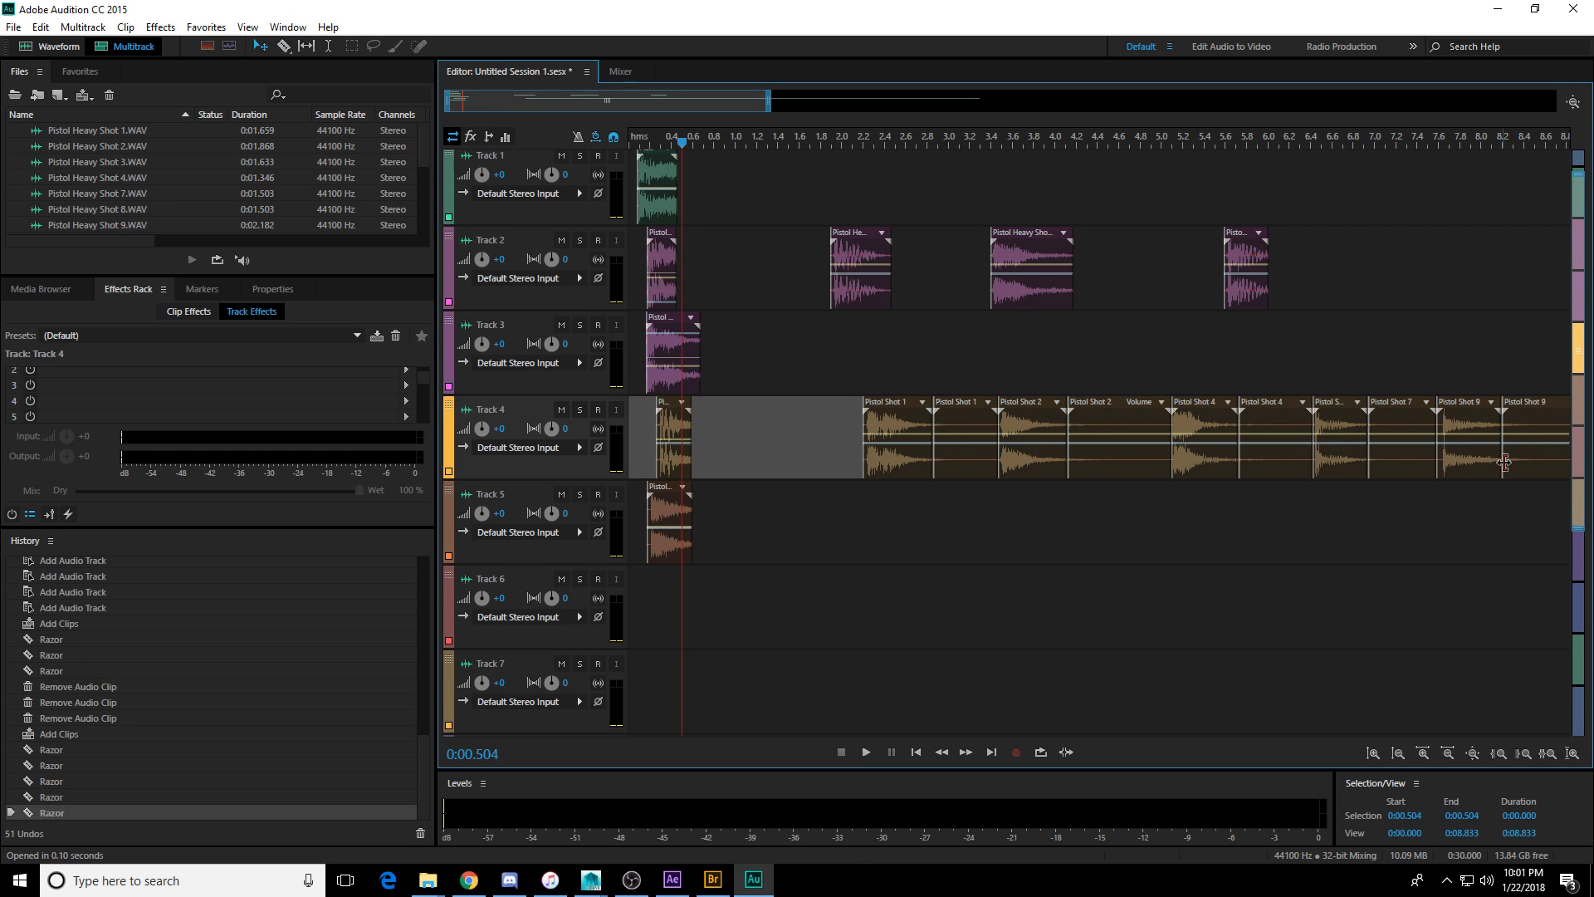
Delete the cut-off tails of Pistol Shot 1, 2, 4, 7 and 9 on Track 4.
key(v)
click(1536, 440)
key(Delete)
click(1403, 452)
key(Delete)
click(1289, 465)
key(Delete)
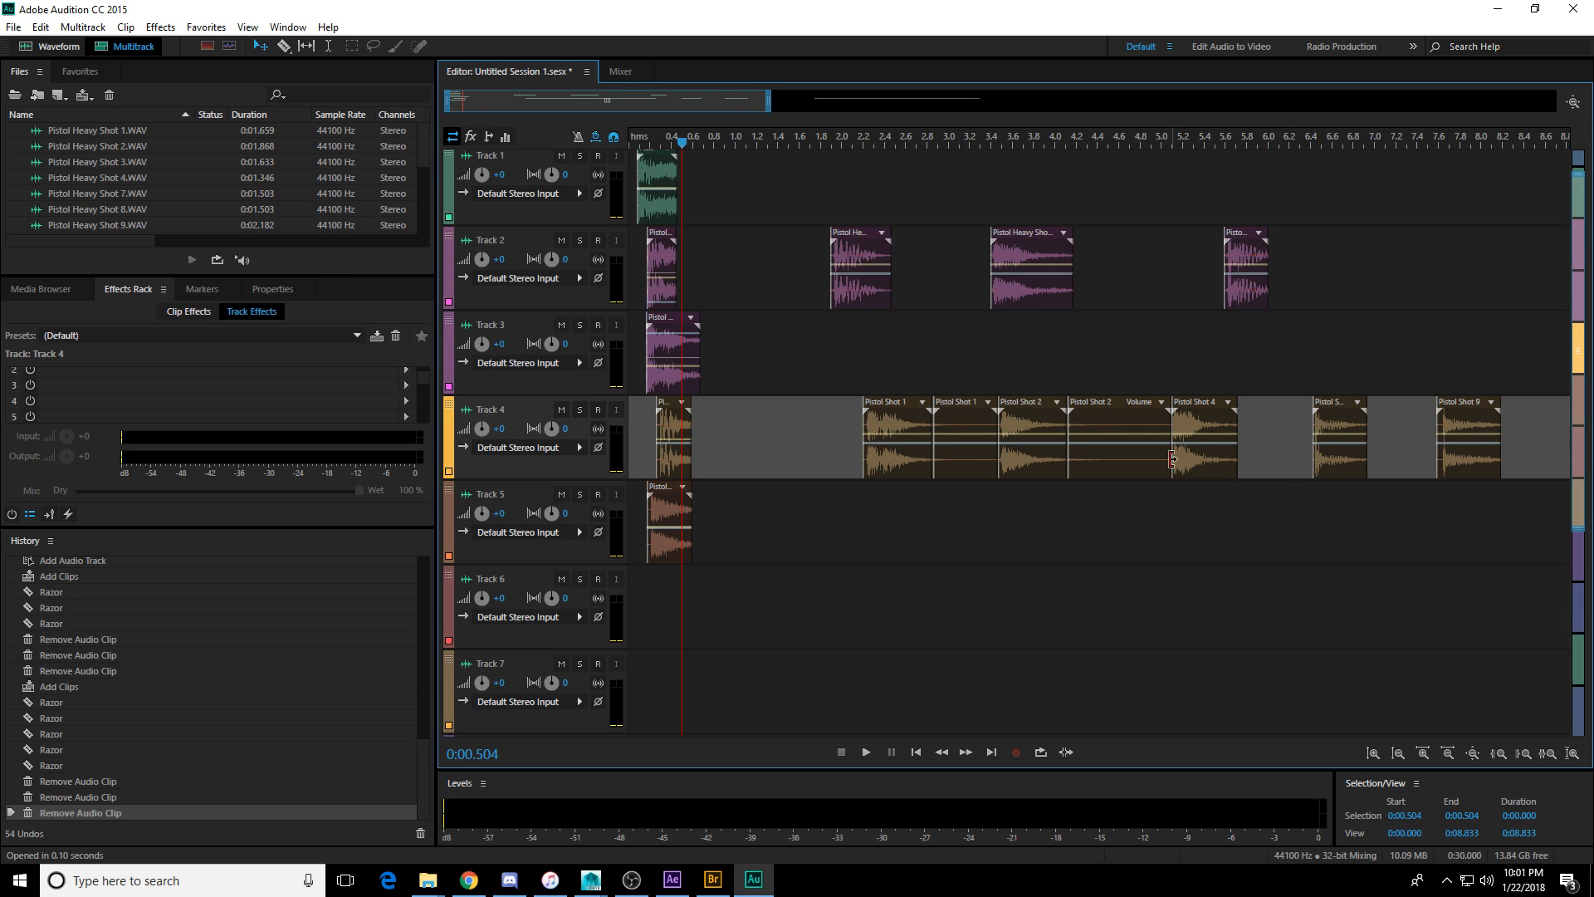
click(1119, 466)
key(Delete)
click(972, 459)
key(Delete)
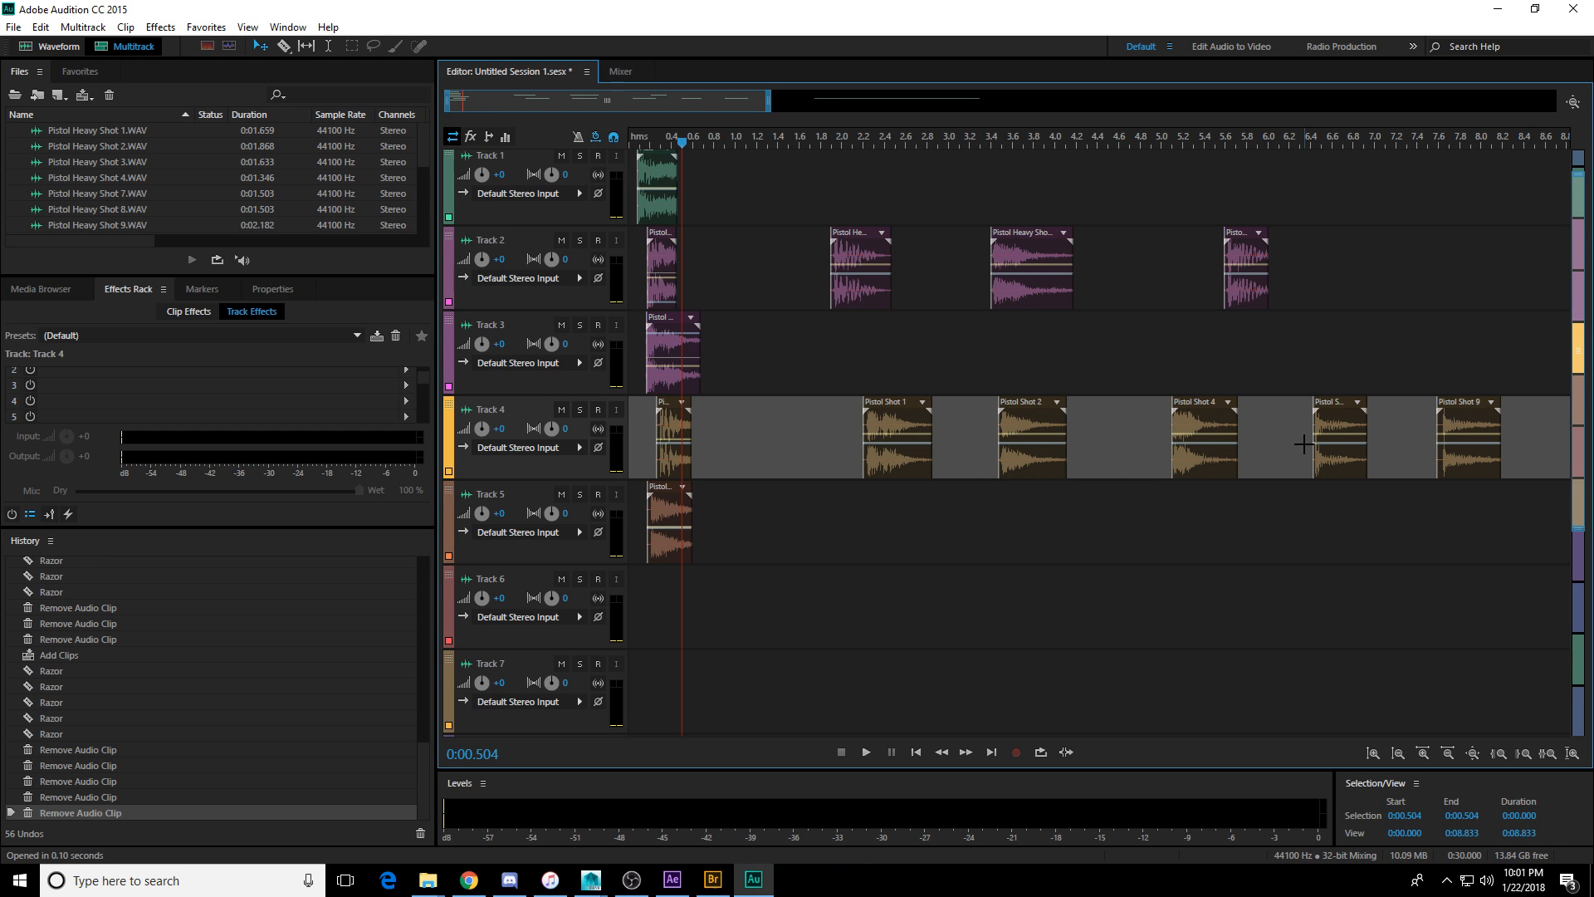
Move Pistol Shot 9 to Track 5 at about 3.6 s and add Shotgun 1 to 5 from Bridge to Track 6 at about 2.6 s.
click(1454, 436)
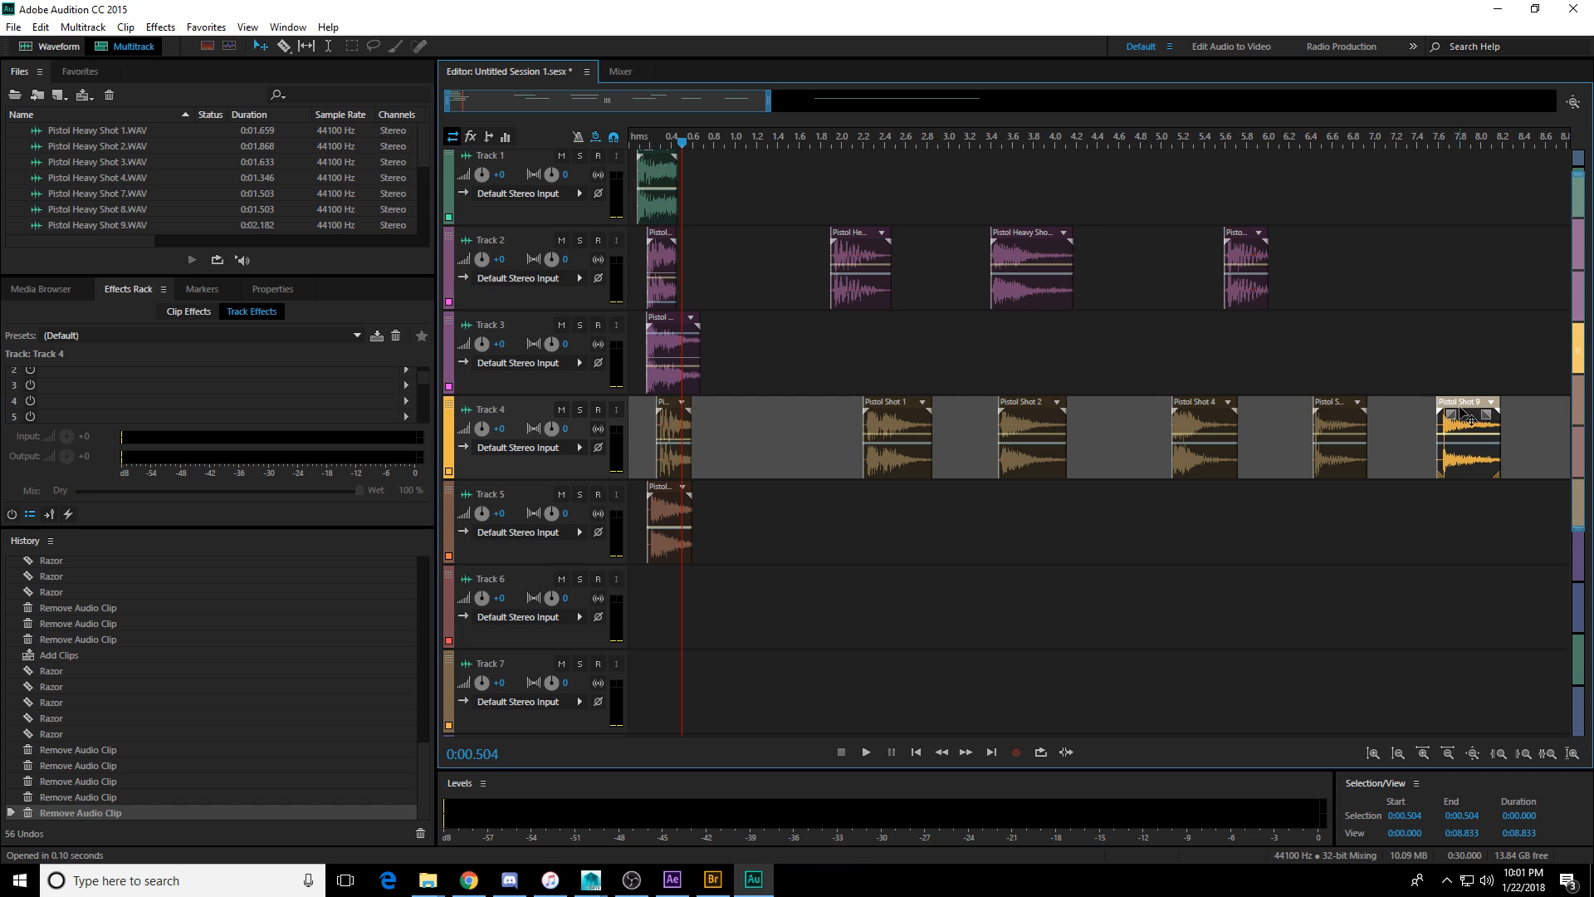
drag(1468, 415, 1037, 489)
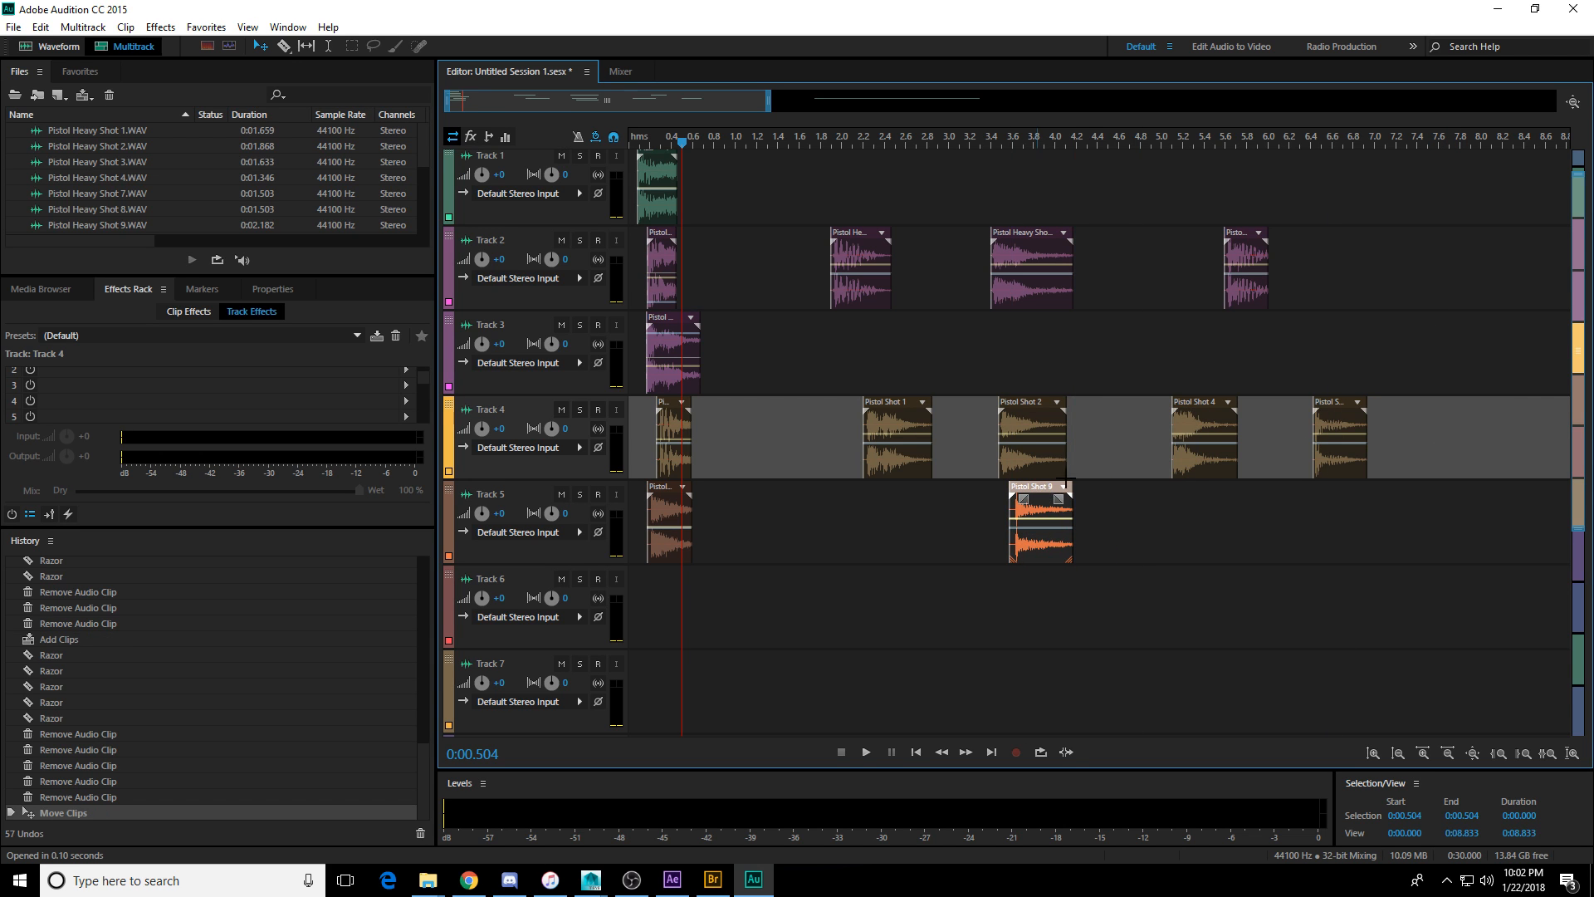
click(712, 879)
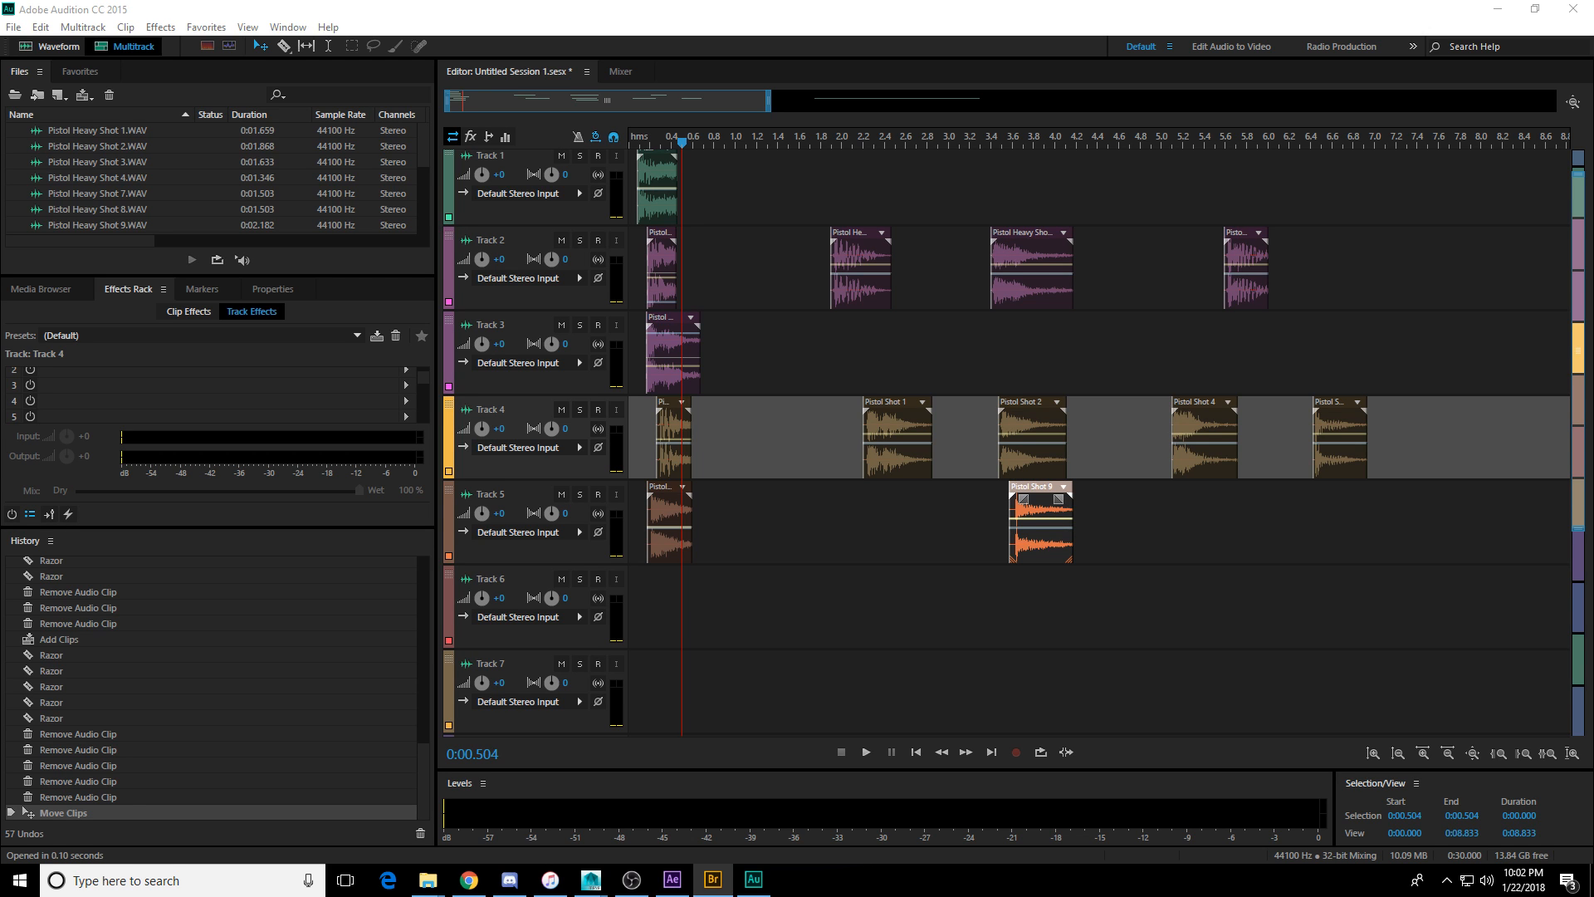
drag(1590, 506, 893, 612)
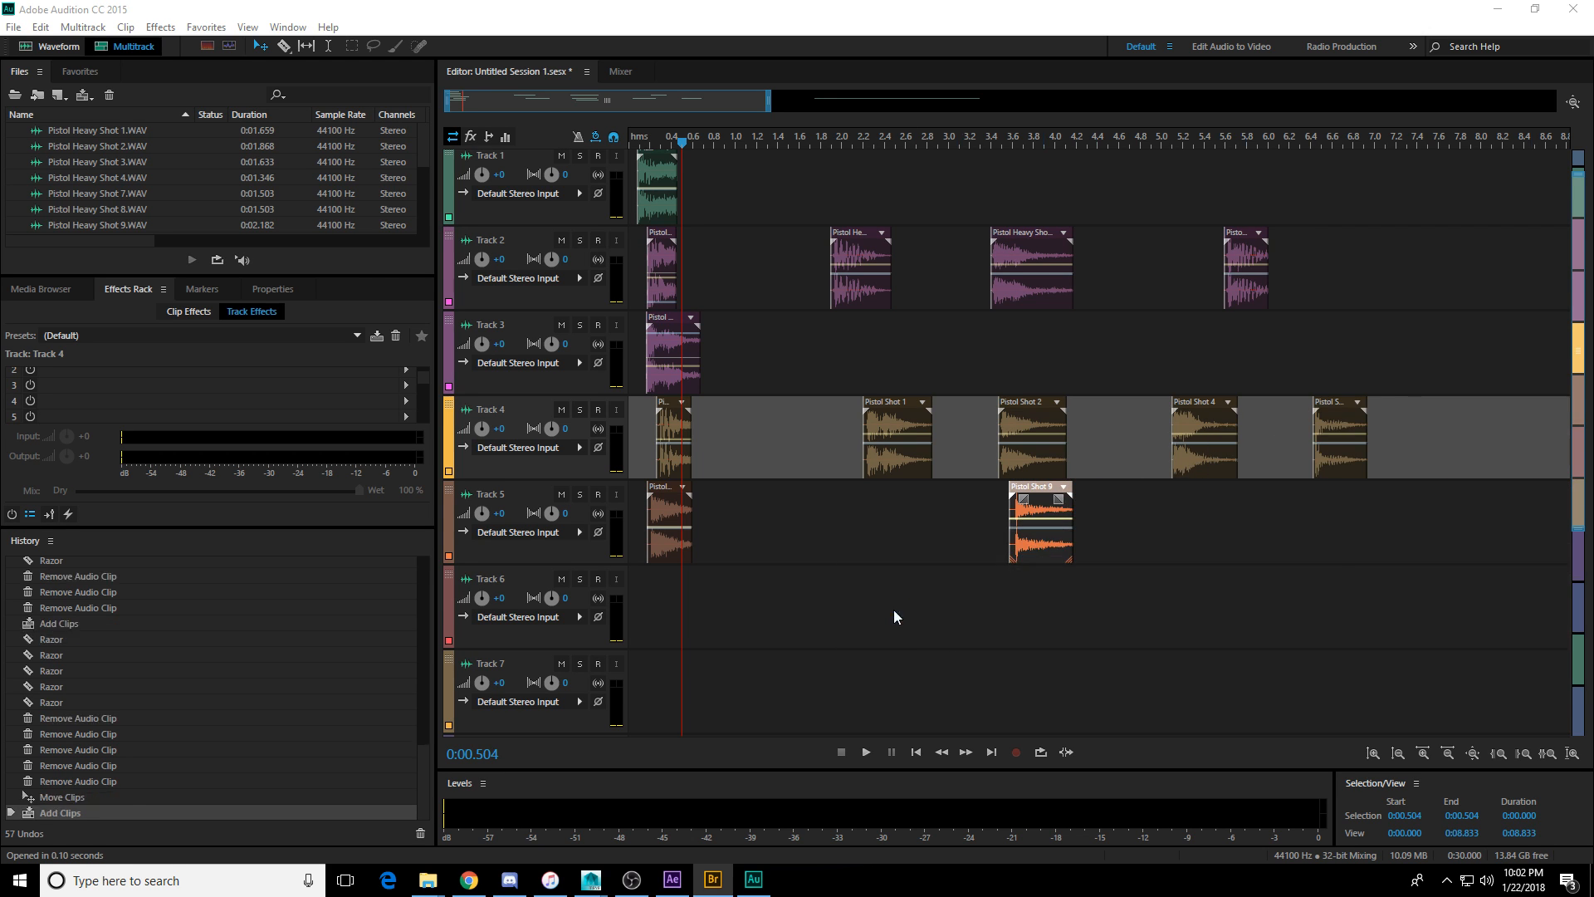
Move the Pistol Shot clips on Tracks 4 and 5 together later, so Pistol Shot 1 starts at about 5.0 s.
scroll(894, 612, down, 3)
drag(838, 346, 1380, 238)
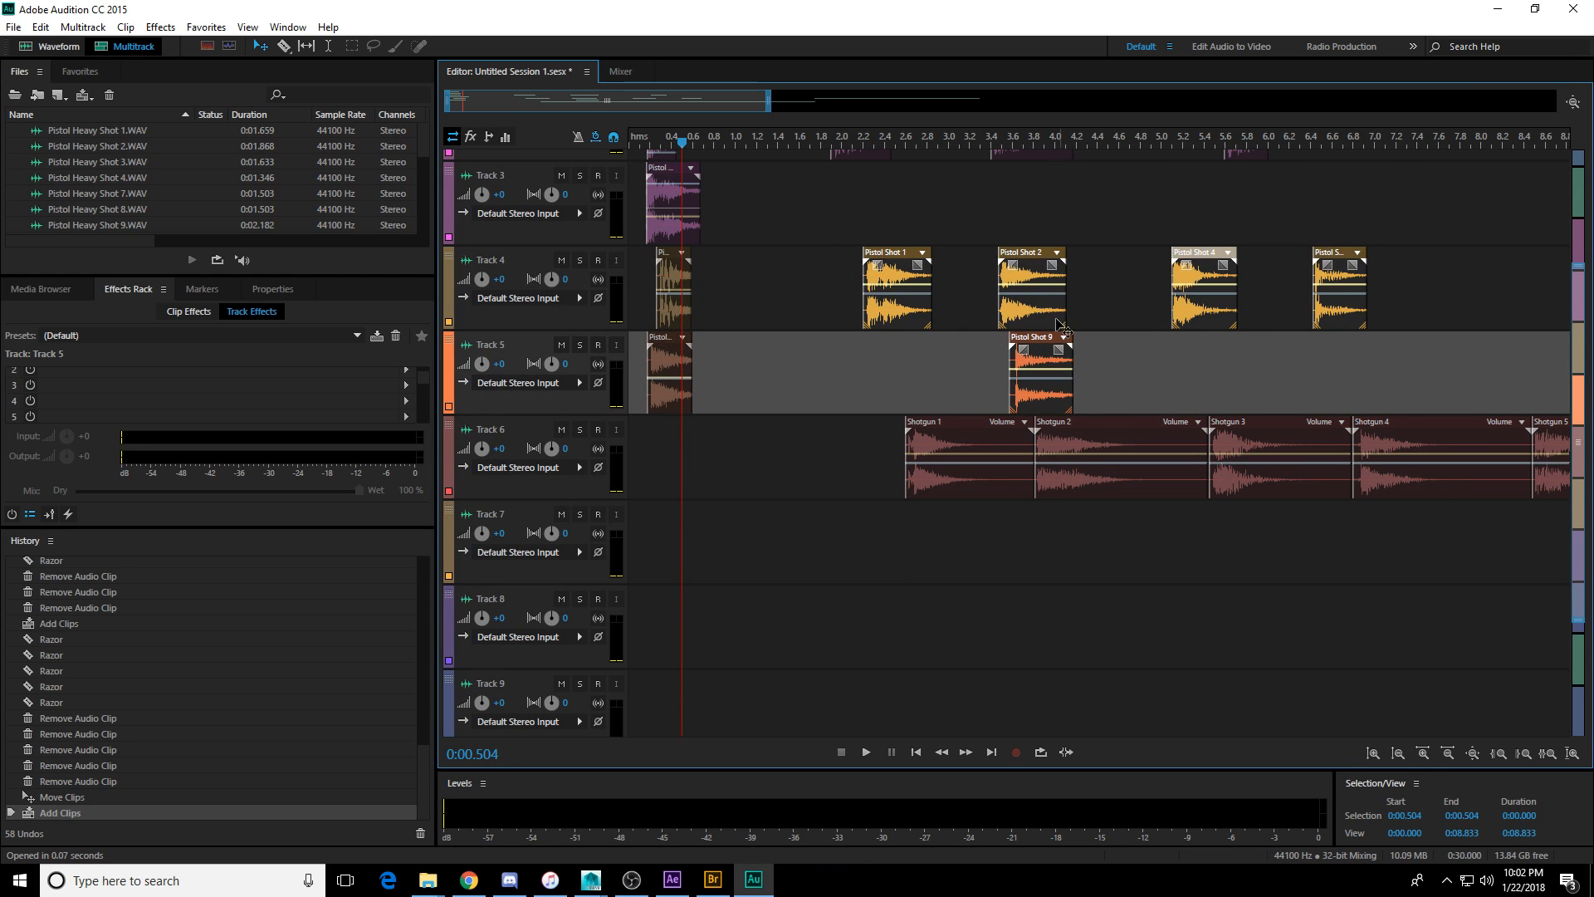
drag(1011, 254, 1312, 254)
click(1245, 217)
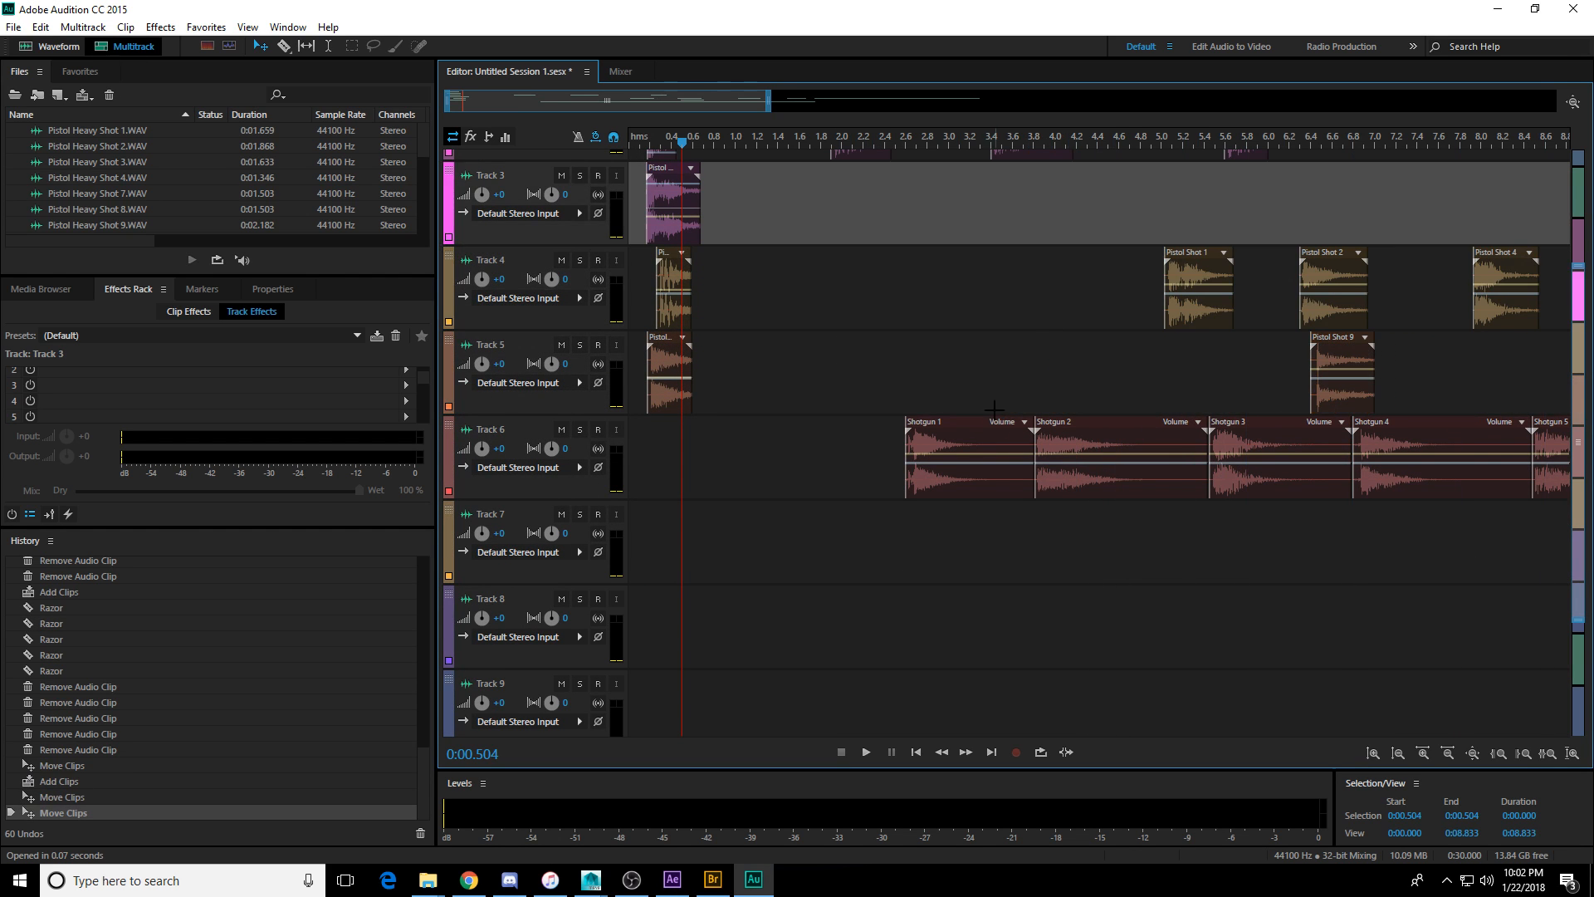
Split Shotgun 1, 2, 3 and 4 on Track 6 with the Razor tool at about 3.2, 4.6, 6.1 and 7.4 s.
click(967, 453)
key(r)
click(972, 483)
click(1115, 486)
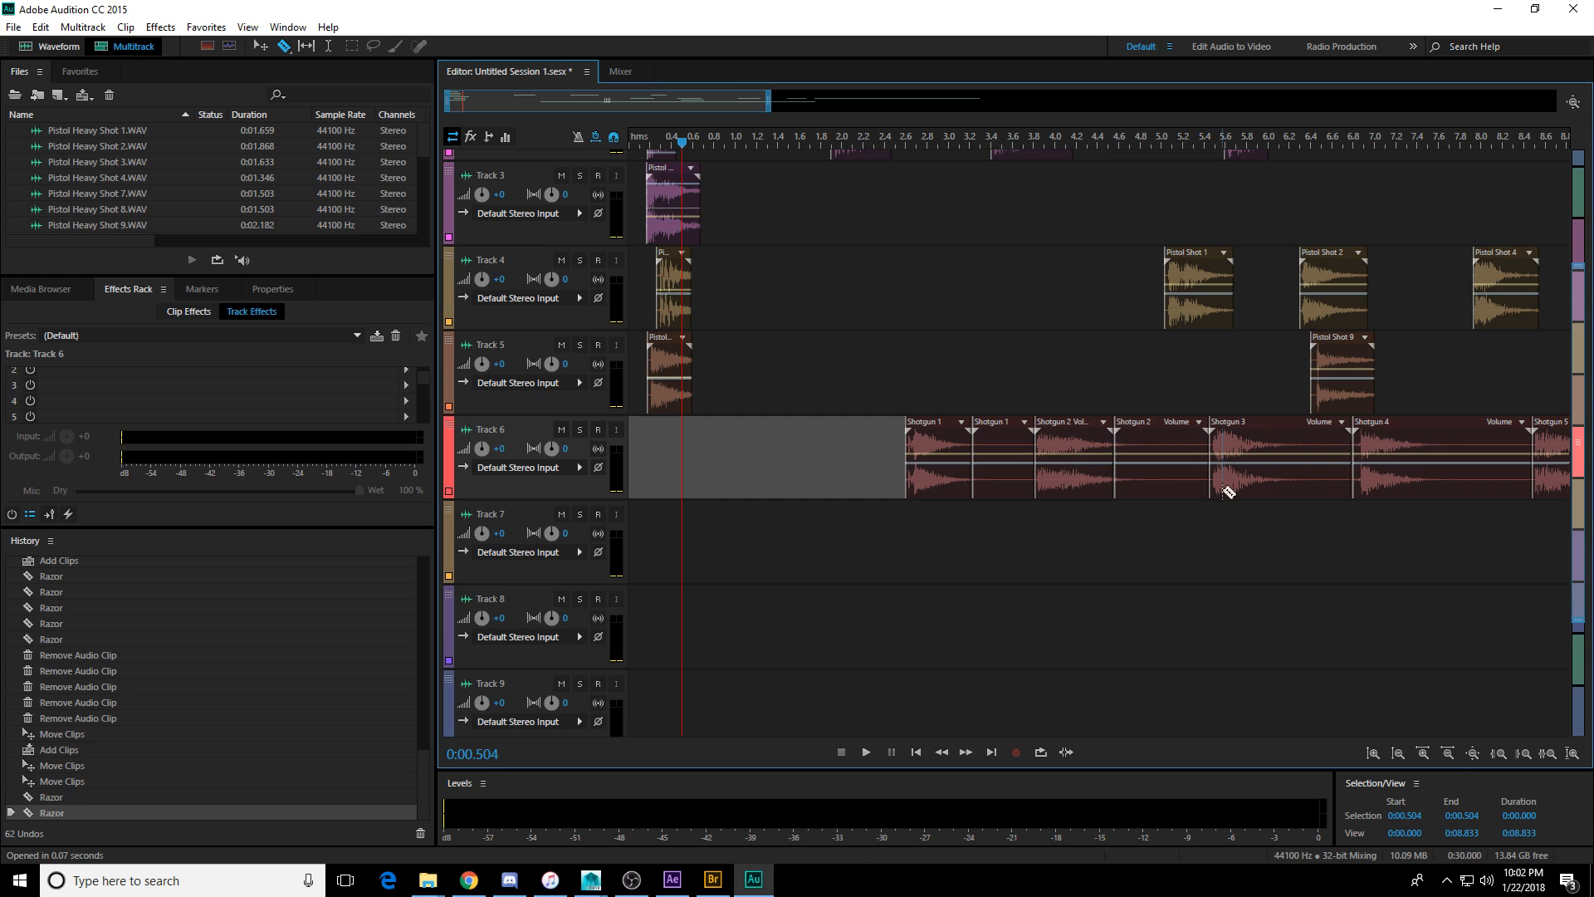
click(1281, 486)
click(1421, 487)
Delete the cut-off tails of Shotgun 1, 2, 3 and 4 on Track 6.
key(v)
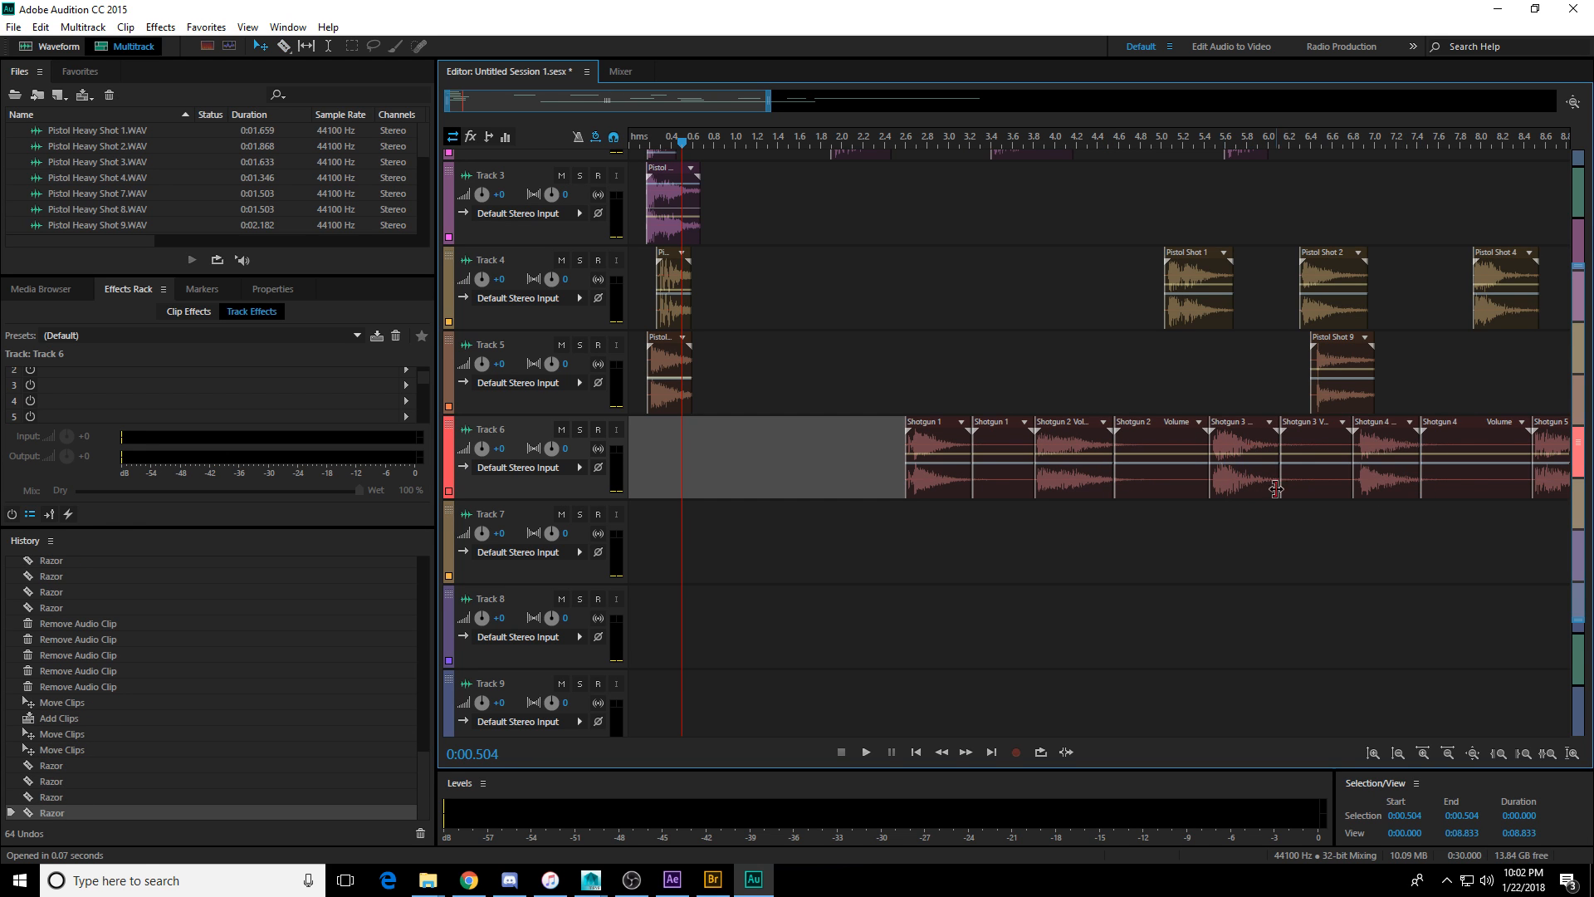
click(1316, 486)
key(Delete)
click(1162, 486)
key(Delete)
click(1018, 486)
key(Delete)
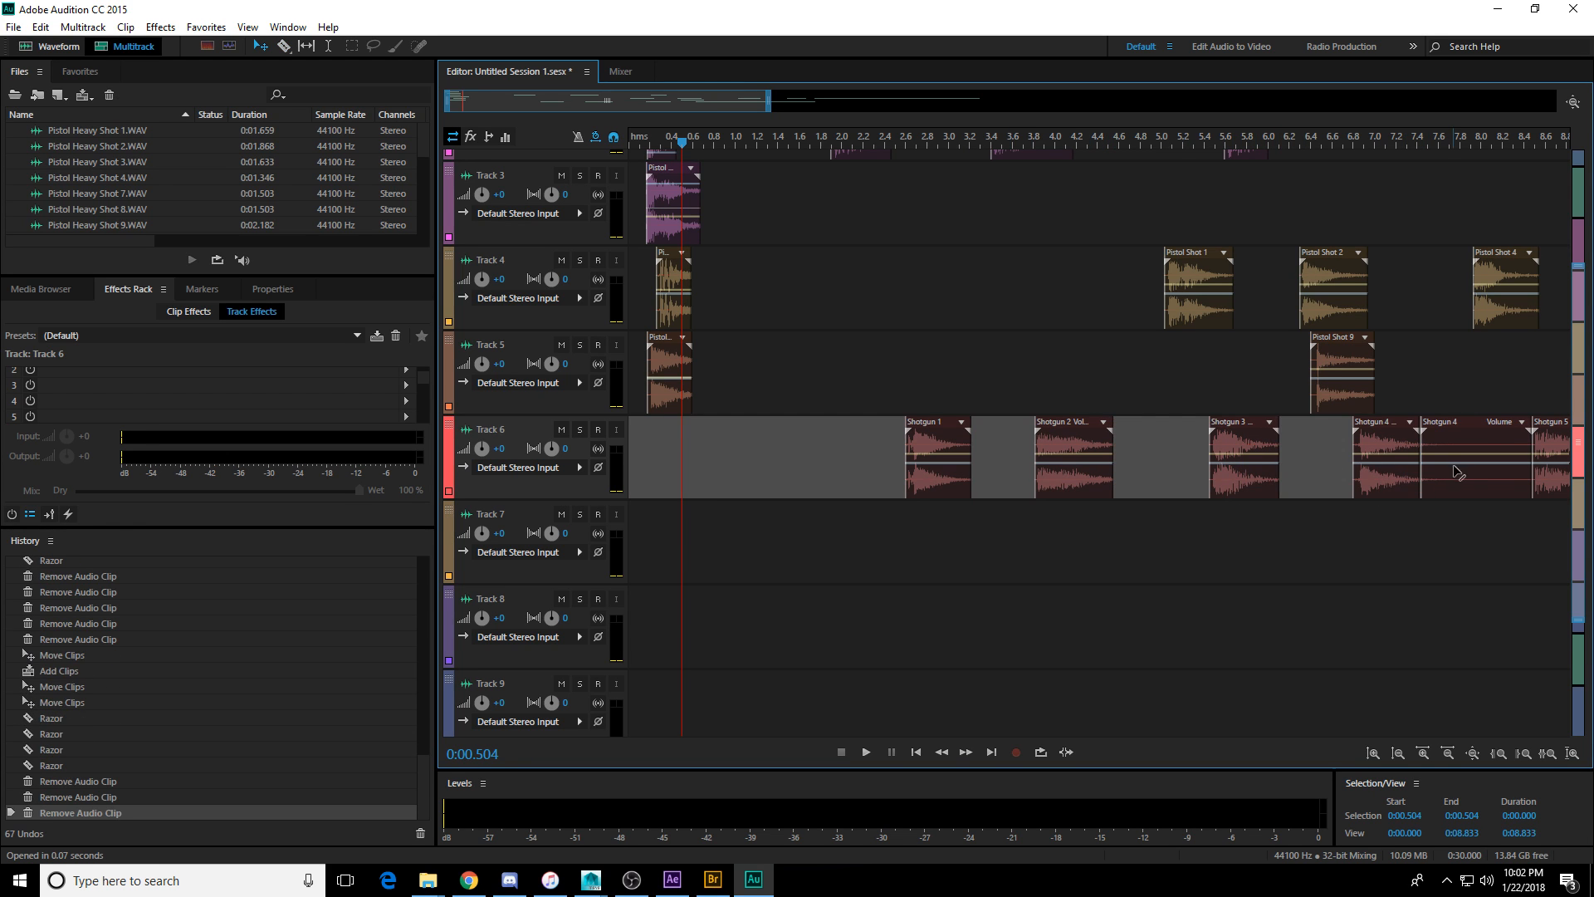
click(1458, 472)
key(Delete)
Move Shotgun 5 to Track 7 at about 5.3 s and trim its end to about 6.1 s.
drag(1549, 486, 1209, 570)
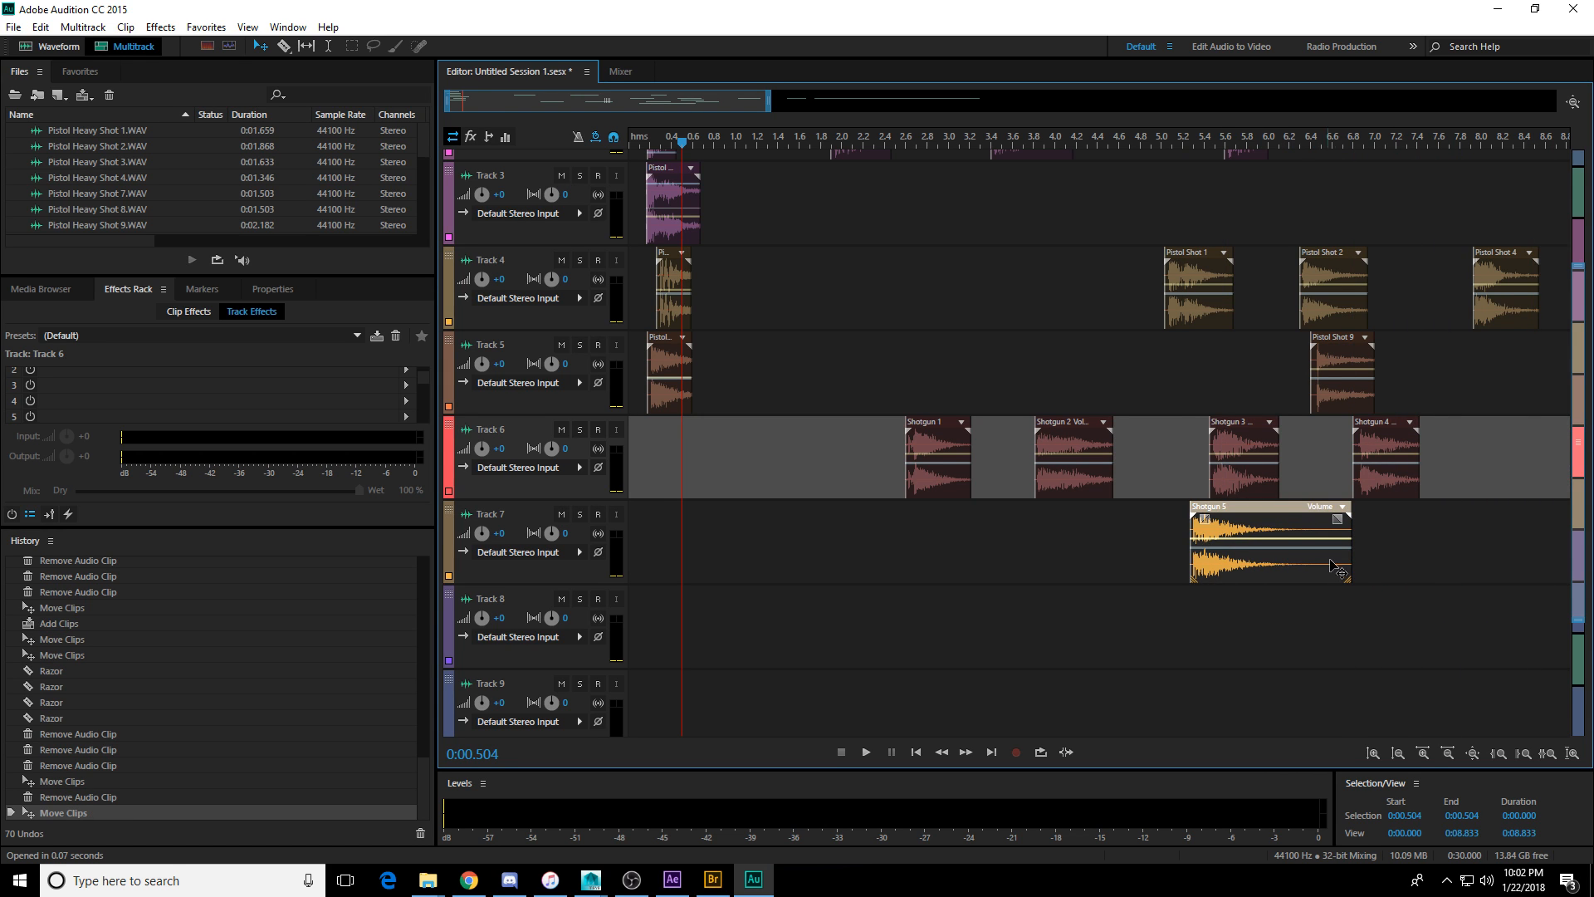
drag(1349, 572, 1278, 572)
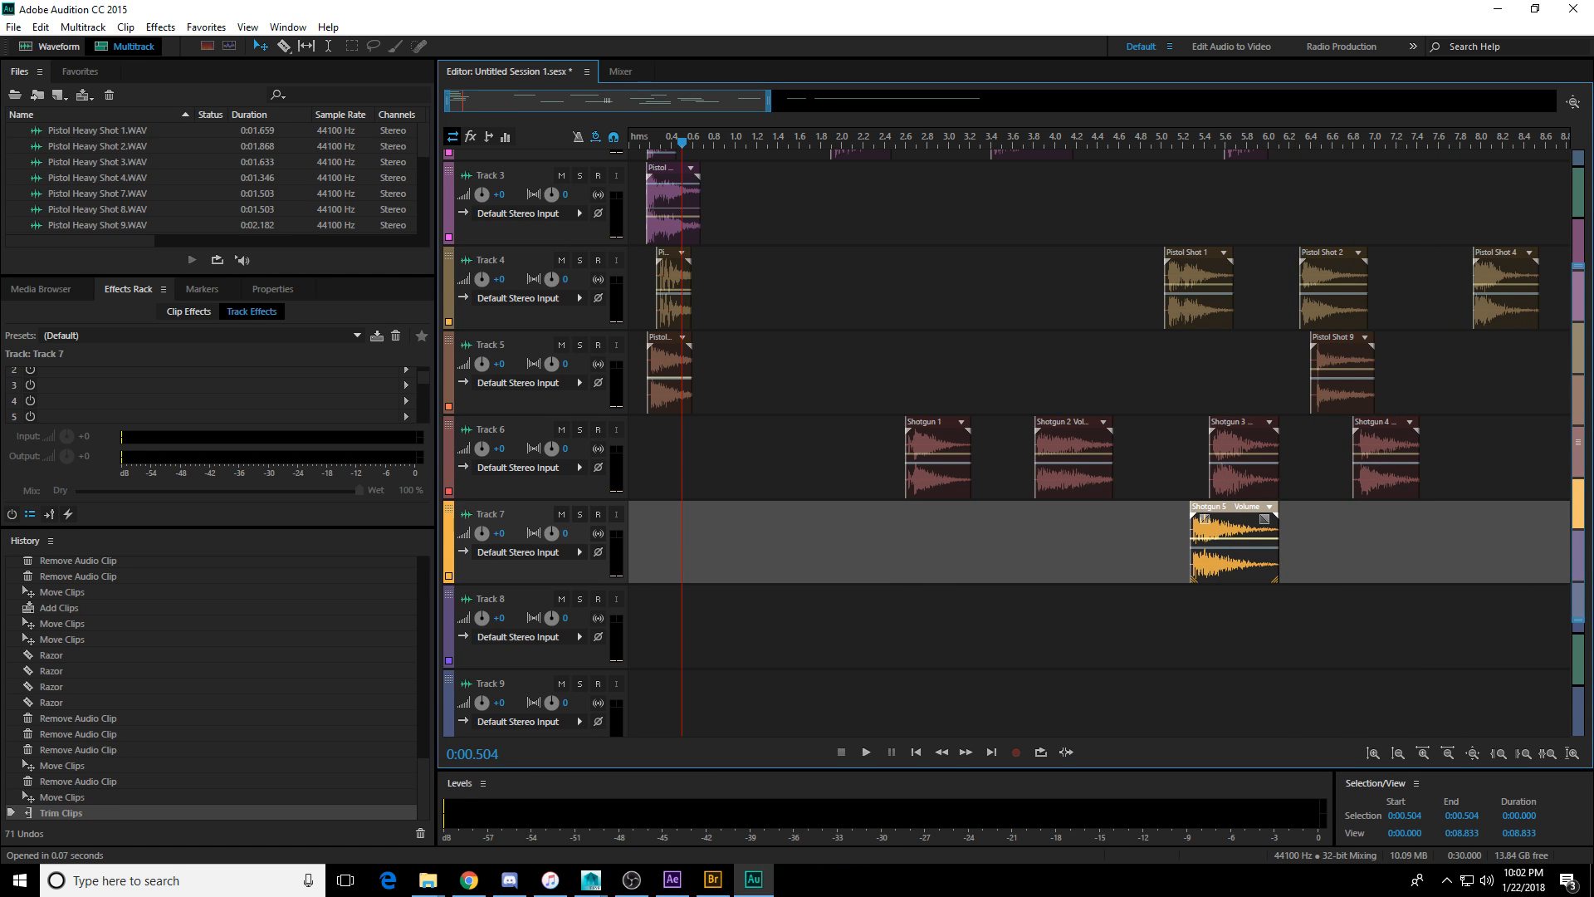
Bring HS_CE_Pistol_FP_1, 2 and 3 from Bridge into the session and place them on Track 3 from about 3.3 s.
key(alt+Tab)
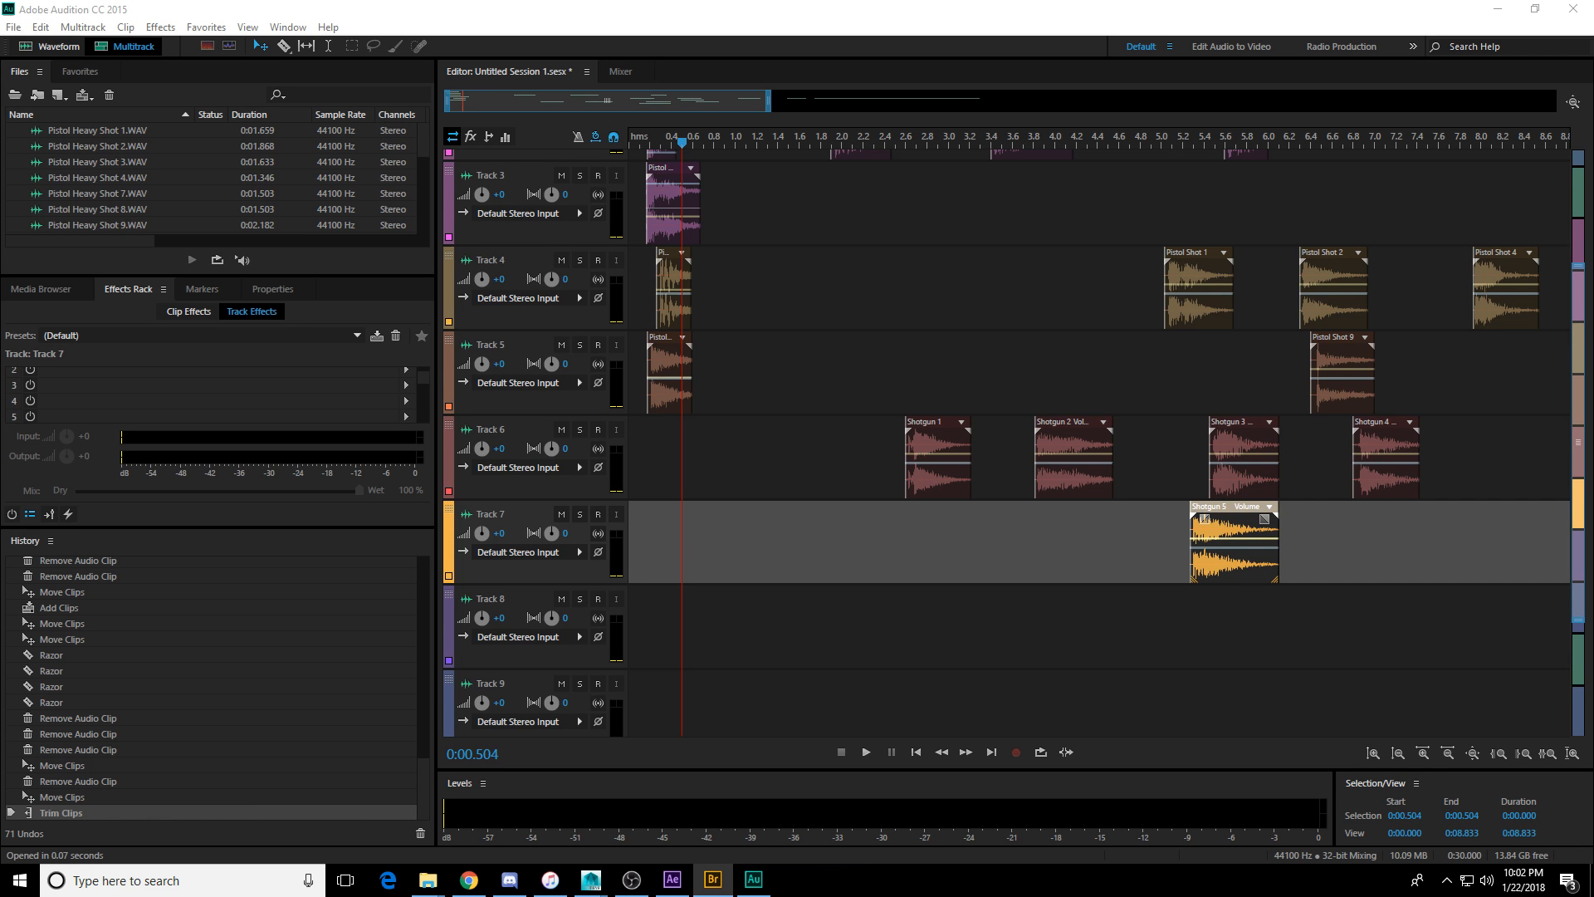
drag(1593, 332, 1014, 310)
scroll(1014, 310, up, 3)
drag(1053, 428, 1059, 344)
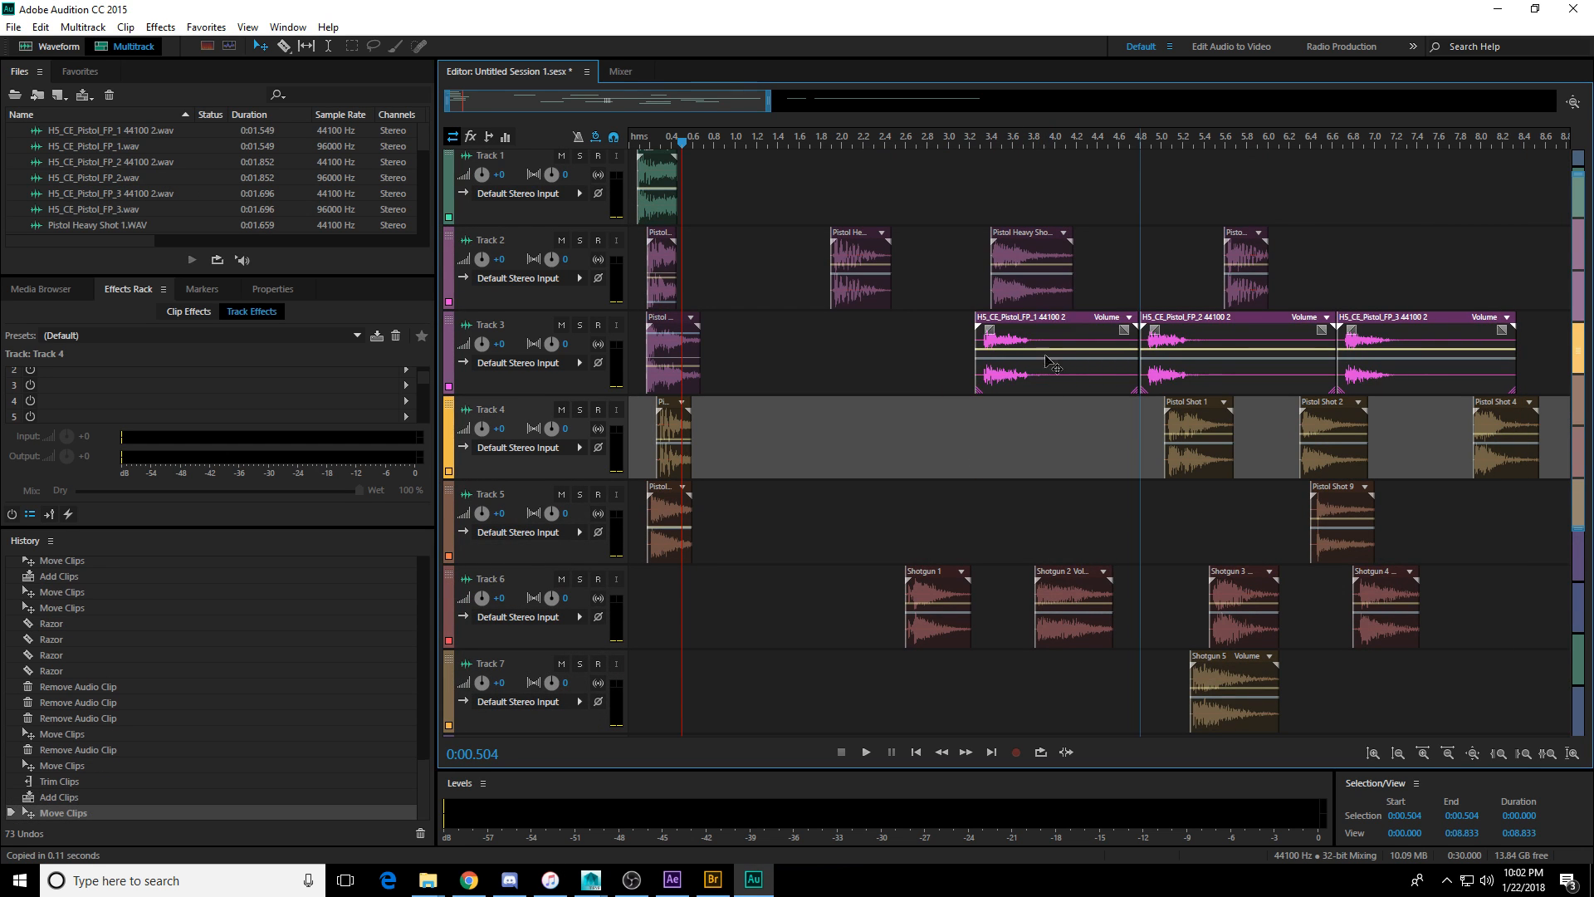
Split the three HS_CE_Pistol_FP clips on Track 3 at about 3.8, 5.3 and 7.2 s and delete their tails.
key(r)
click(1035, 381)
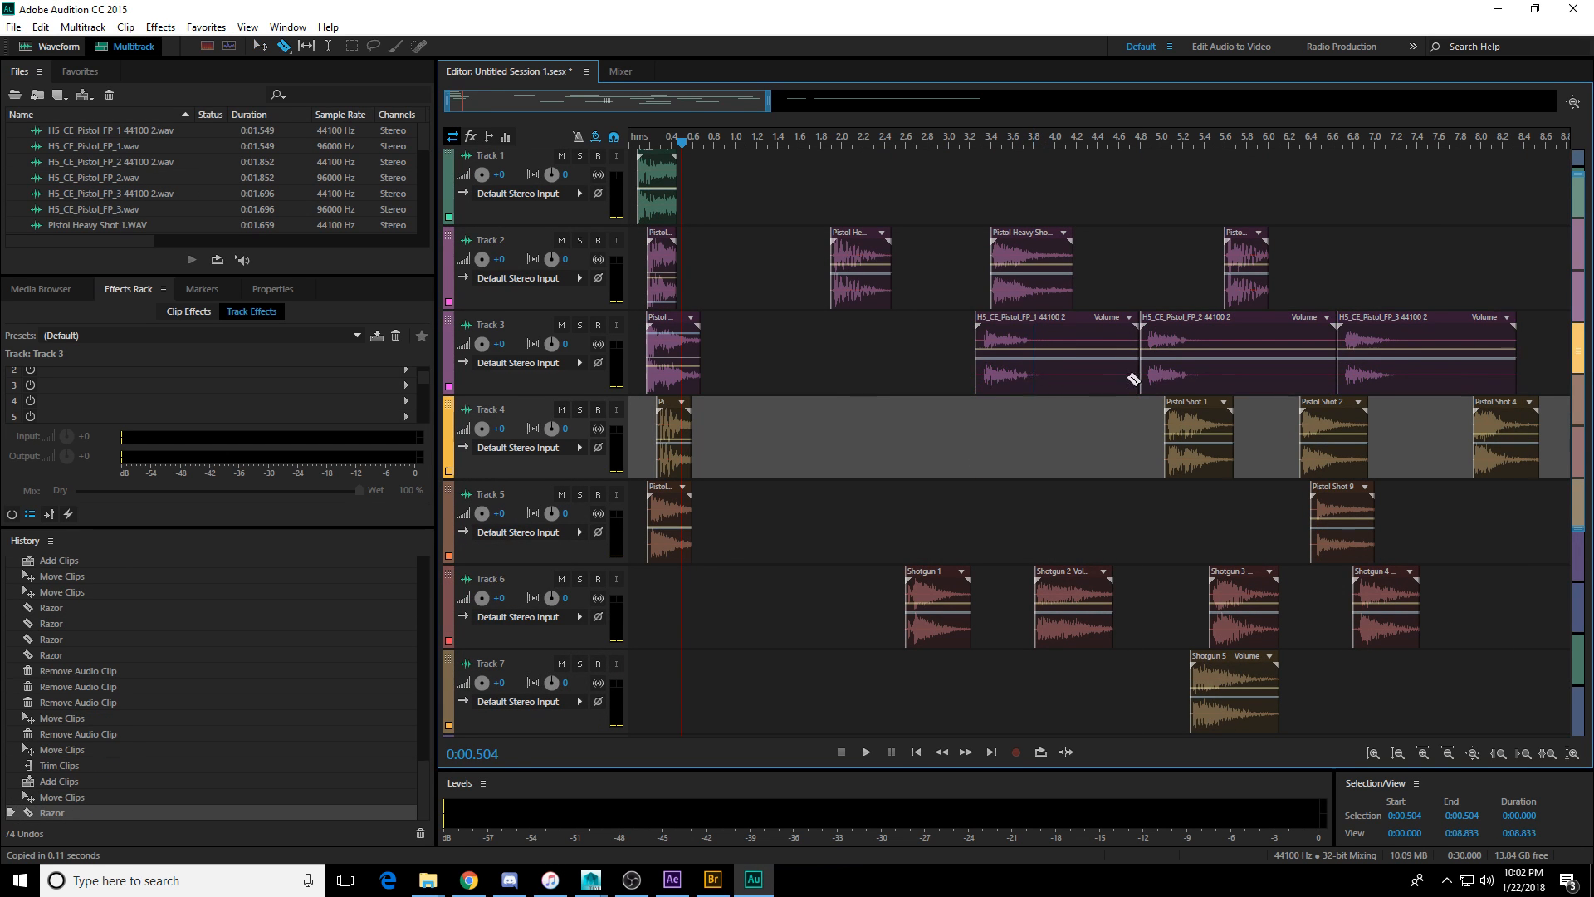
click(1196, 373)
click(1393, 377)
click(1426, 380)
key(Delete)
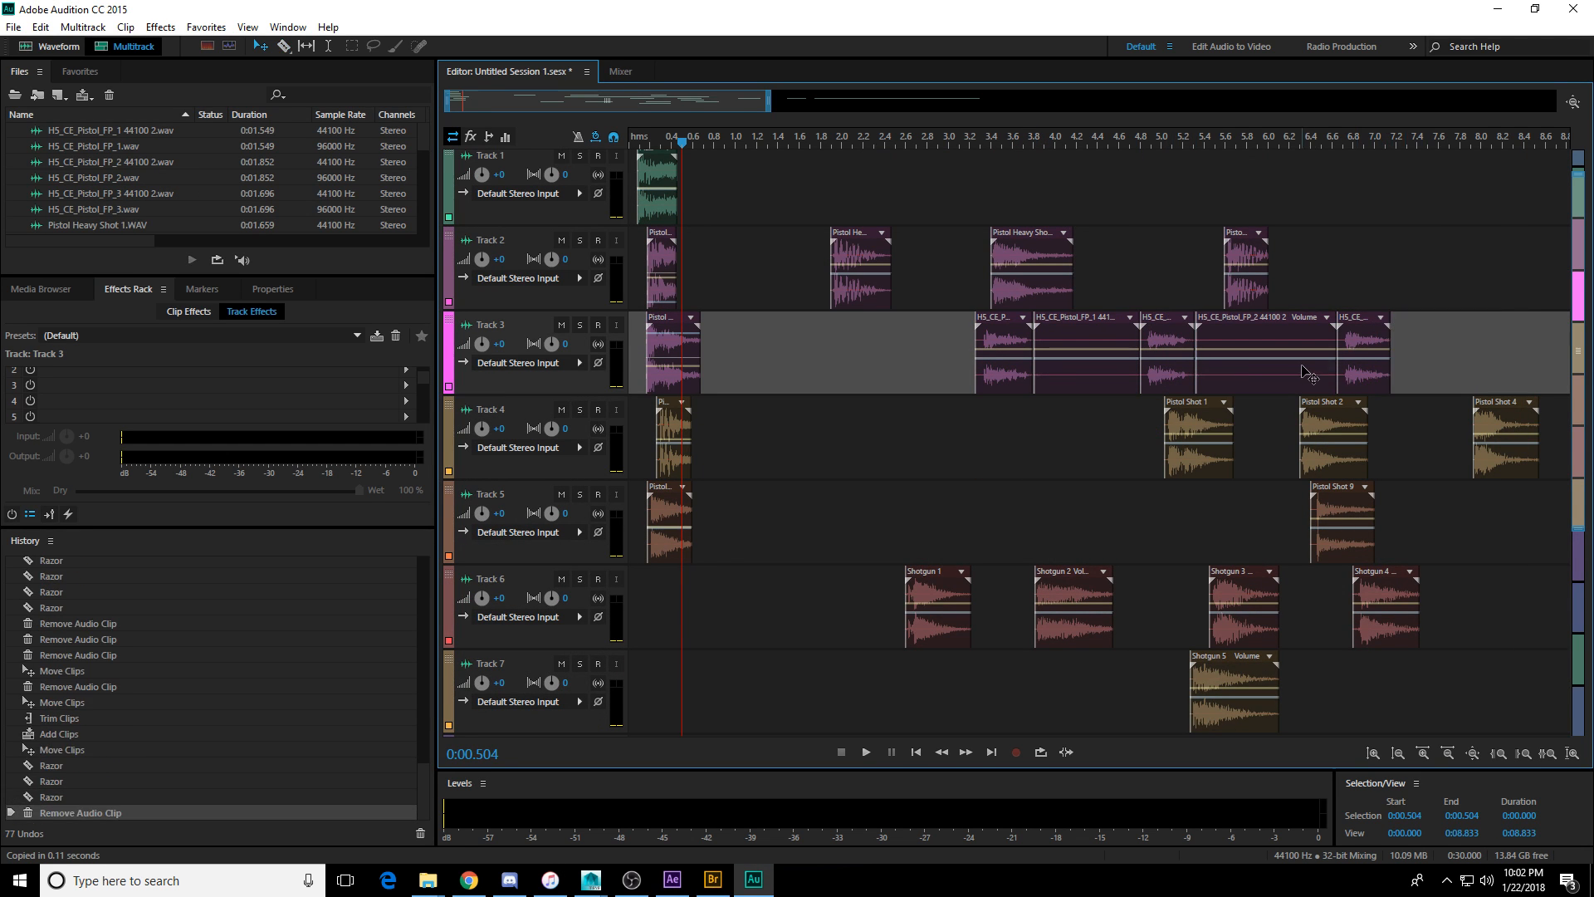
click(1266, 374)
key(Delete)
click(1087, 374)
key(Delete)
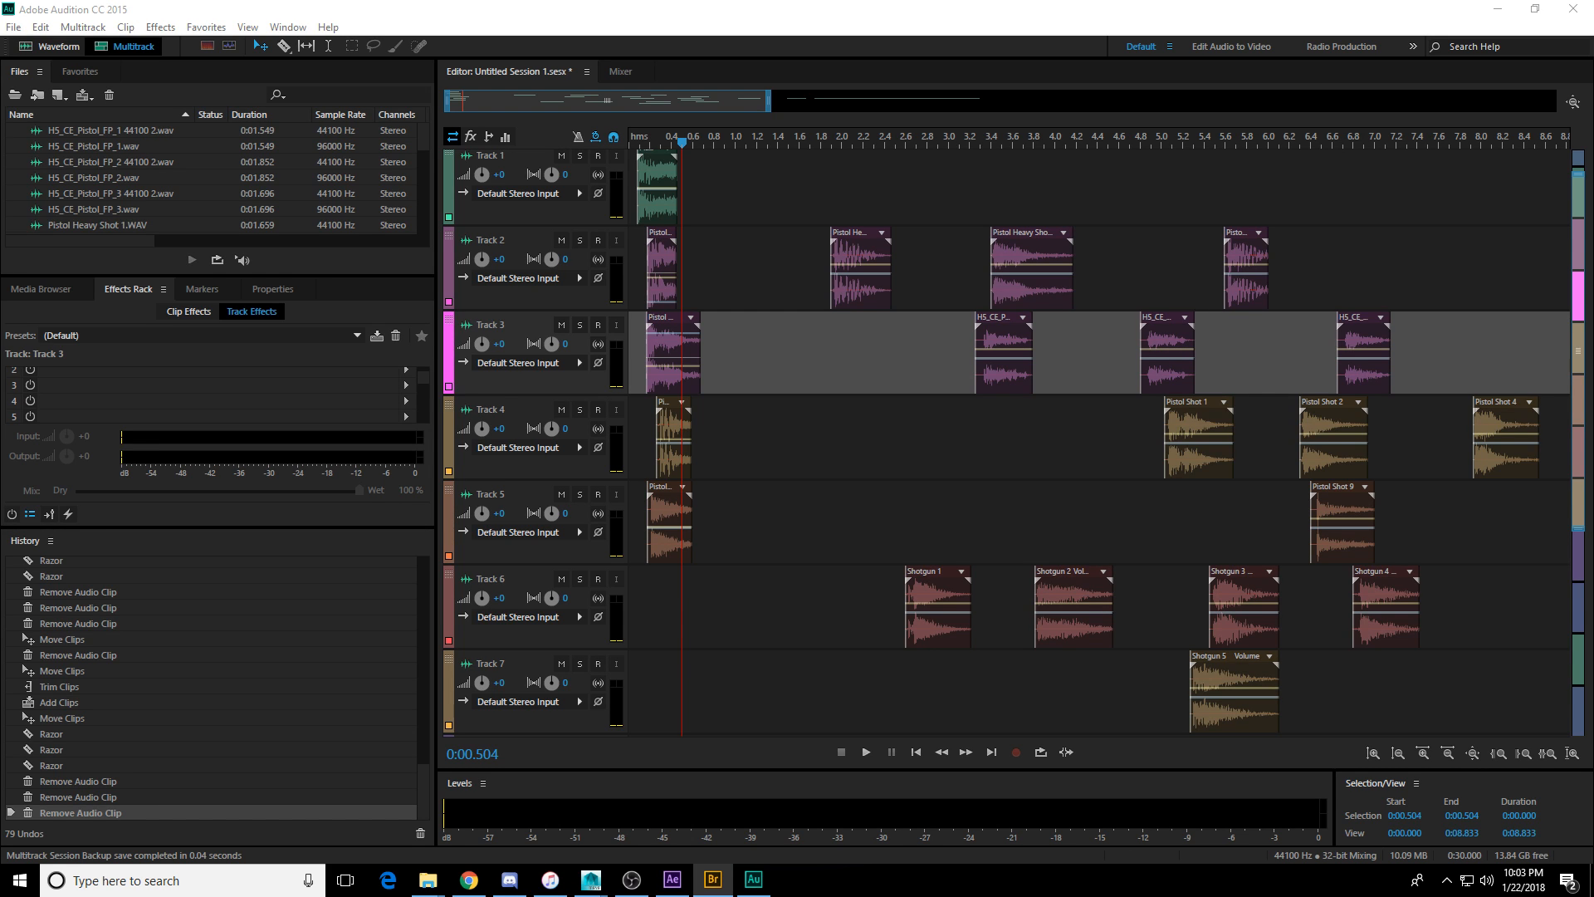
Add shotgun6050_1, shotgun6050_2 and shotgun6050_3 from Bridge to Track 1, starting at about 3.8 s.
drag(1590, 286, 1071, 257)
click(1174, 277)
Split shotgun6050_1 and shotgun6050_2 on Track 1 at about 4.8 and 6.9 s and delete their tails.
key(r)
click(1137, 242)
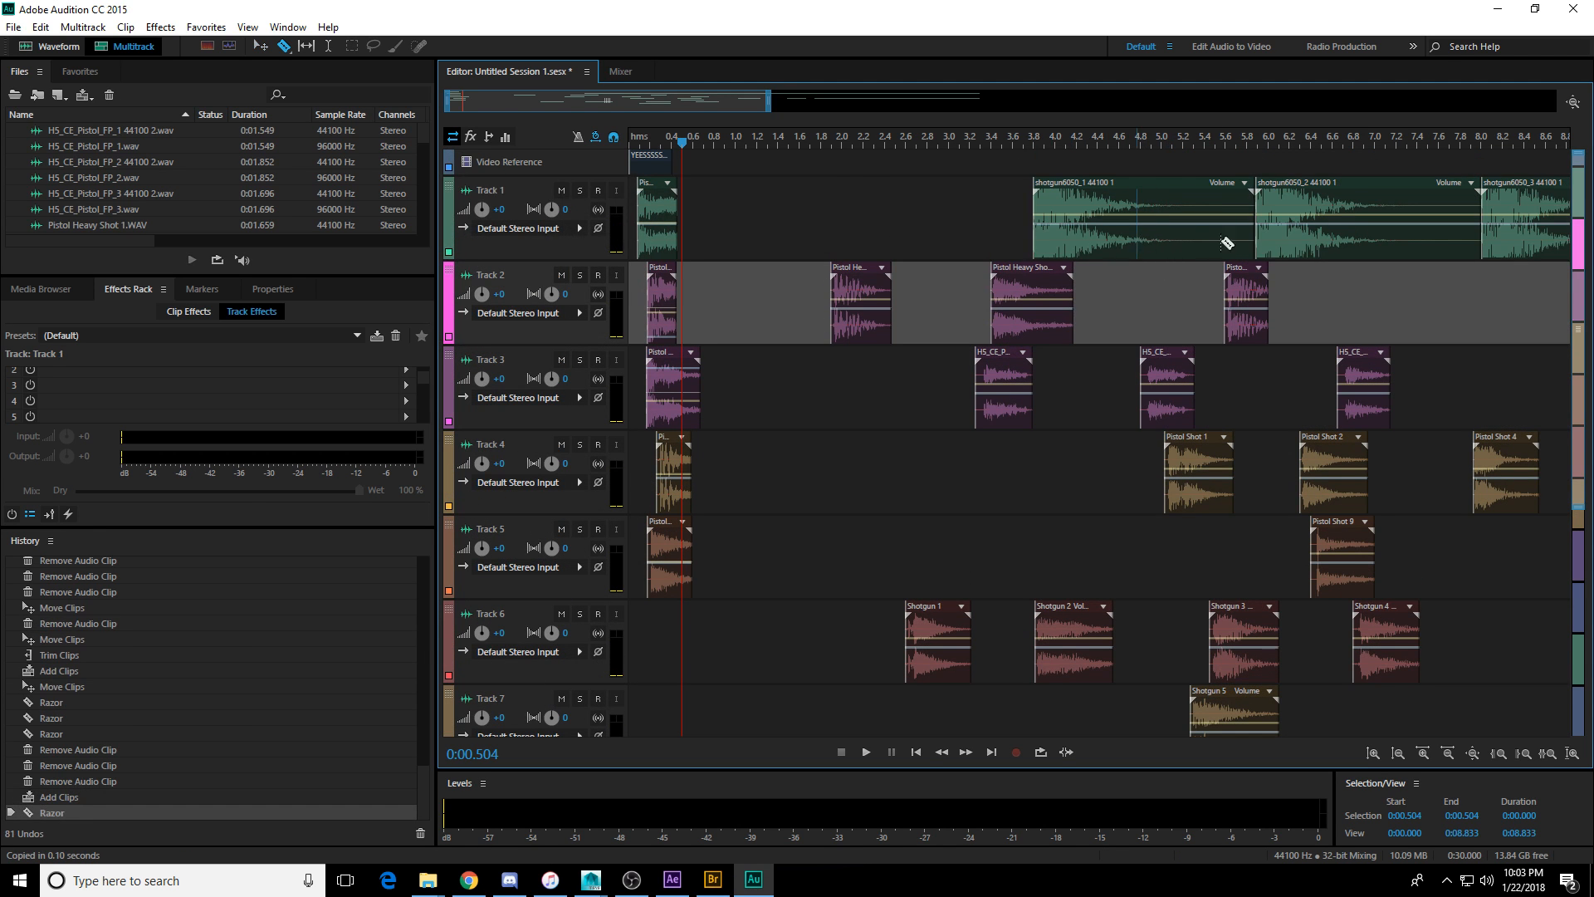
click(1359, 244)
key(v)
click(1205, 245)
key(Delete)
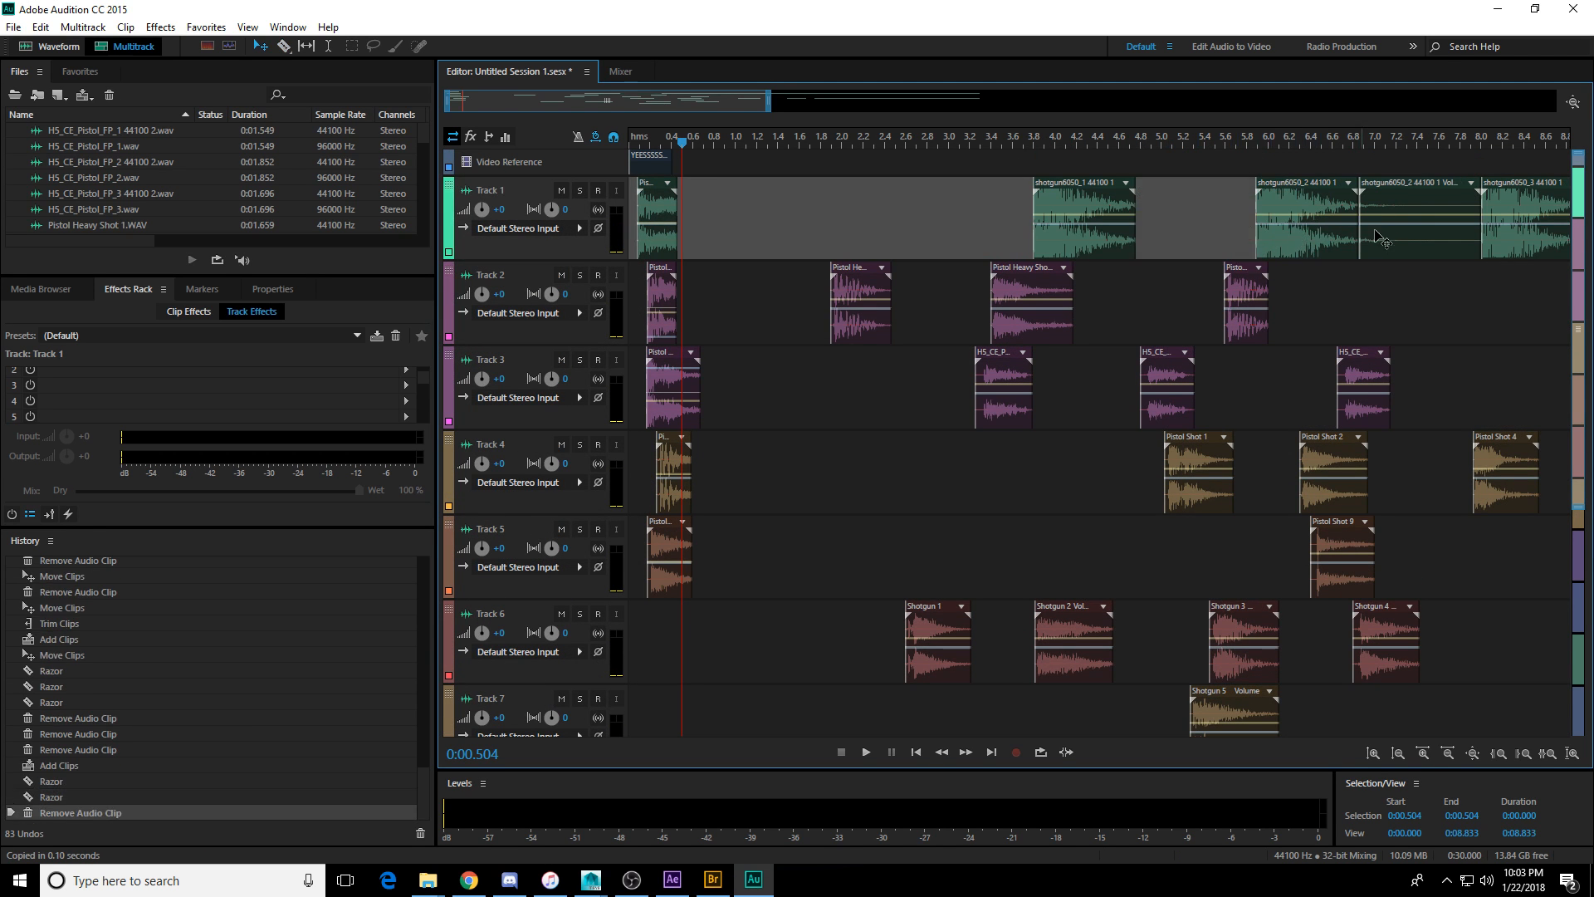
click(1378, 242)
key(Delete)
Move shotgun6050_2 to Track 4 at about 3.4 s, and shotgun6050_3 to about 5.0 s on Track 1, trimming its end to about 6.1 s.
drag(1331, 249, 1066, 503)
drag(1532, 236, 1211, 237)
drag(1378, 241, 1177, 230)
Place shotgun6050_4 on Track 1 at about 7.6 s and shotgun6050_5 on Track 2 at about 9.0 s, trimming both clips' ends.
scroll(1279, 152, down, 3)
click(1198, 231)
drag(1308, 241, 1235, 240)
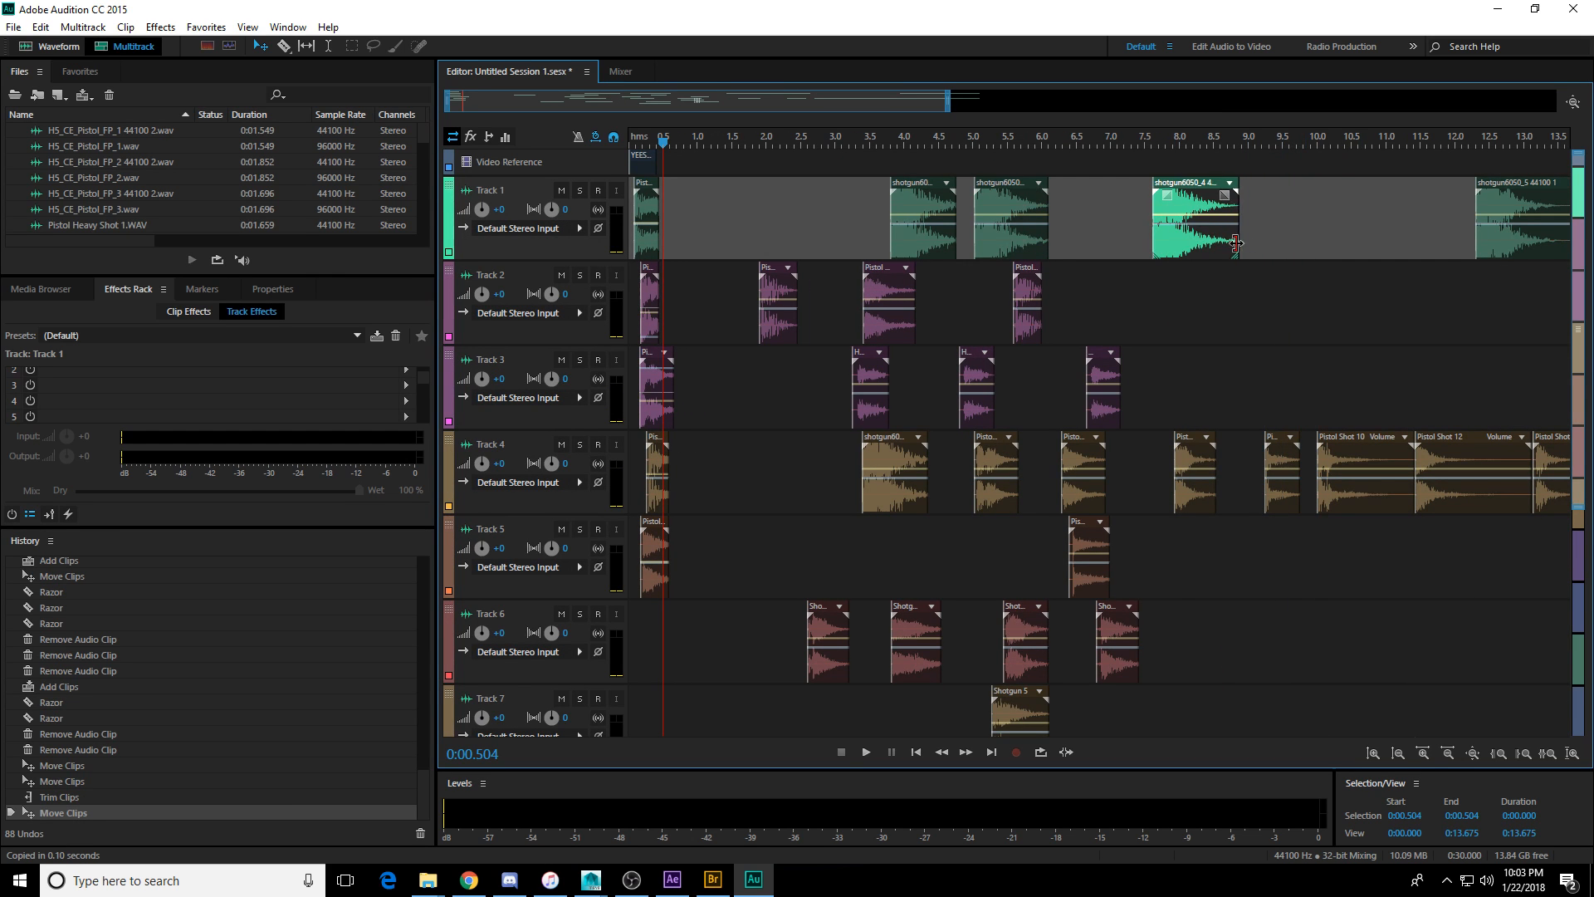
drag(1474, 244, 1245, 328)
drag(1398, 324, 1326, 324)
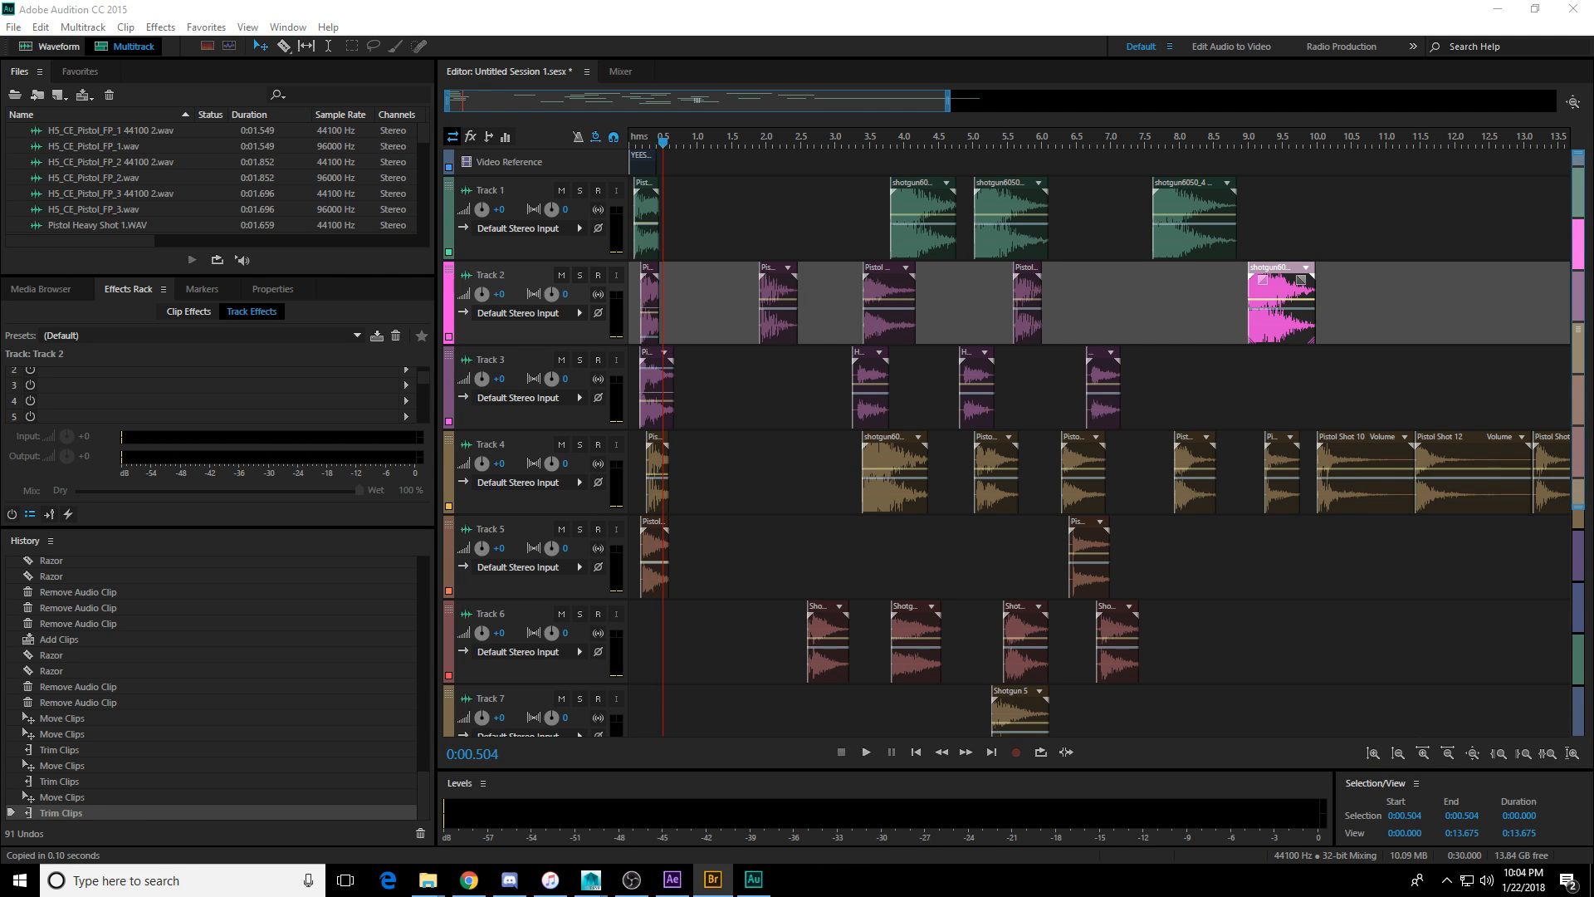
Add the ruger21 to ruger25 clips from Bridge to Track 3, starting at about 8.5 s.
drag(1593, 357, 1219, 395)
scroll(1312, 148, down, 6)
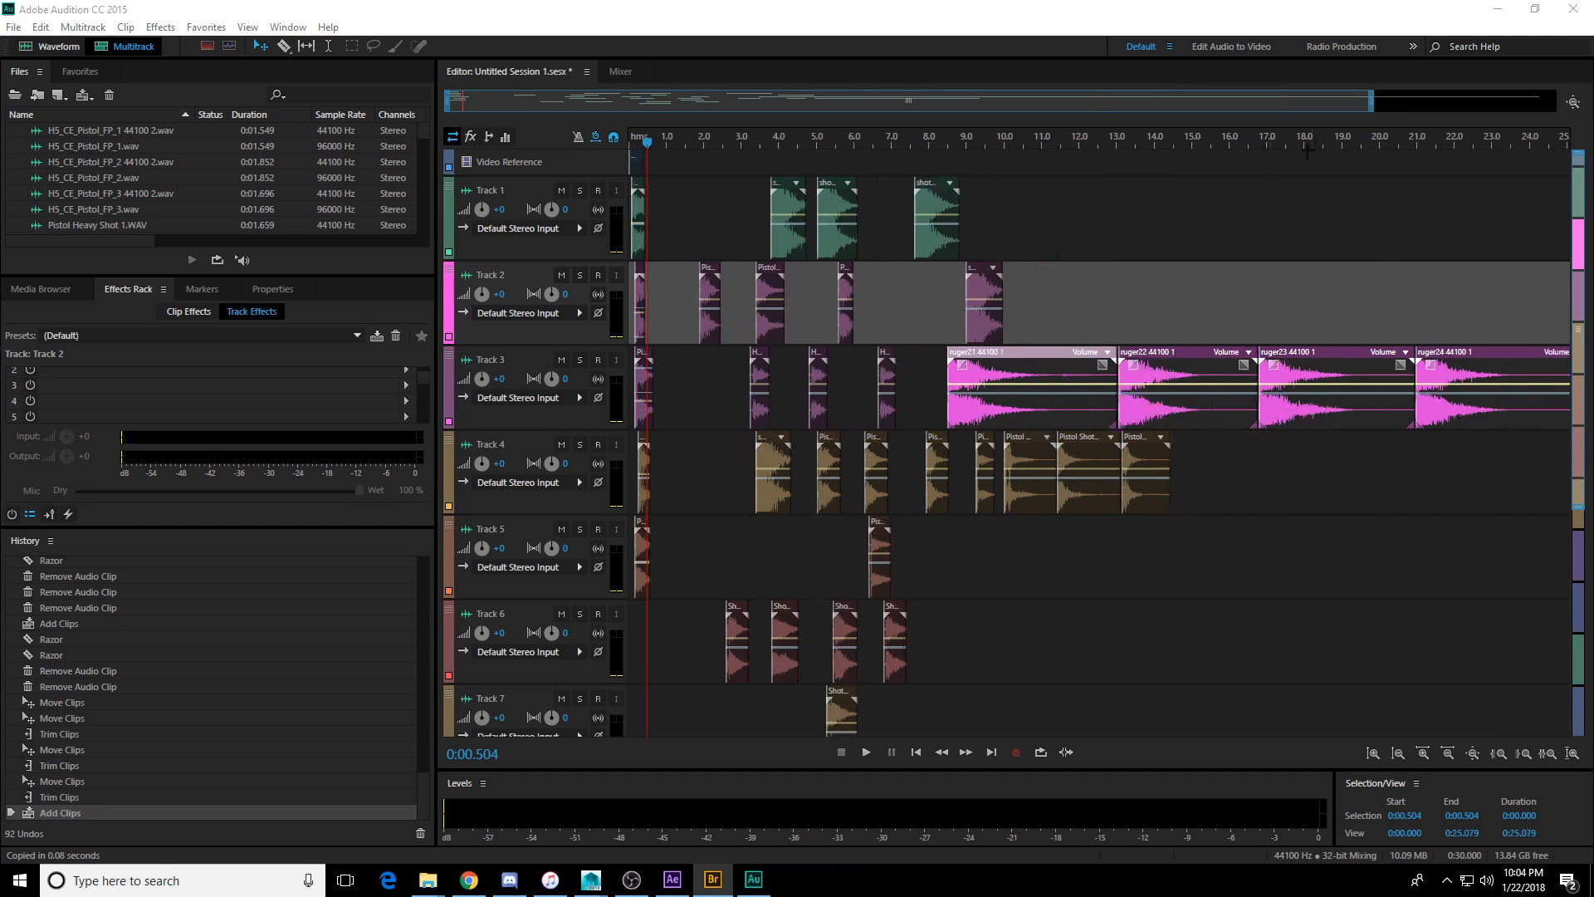
click(1329, 218)
Split the ruger21, ruger22, ruger23 and ruger24 clips on Track 3 at about 10.5, 15.1, 18.9 and 23.1 s.
key(r)
click(1023, 412)
click(1196, 413)
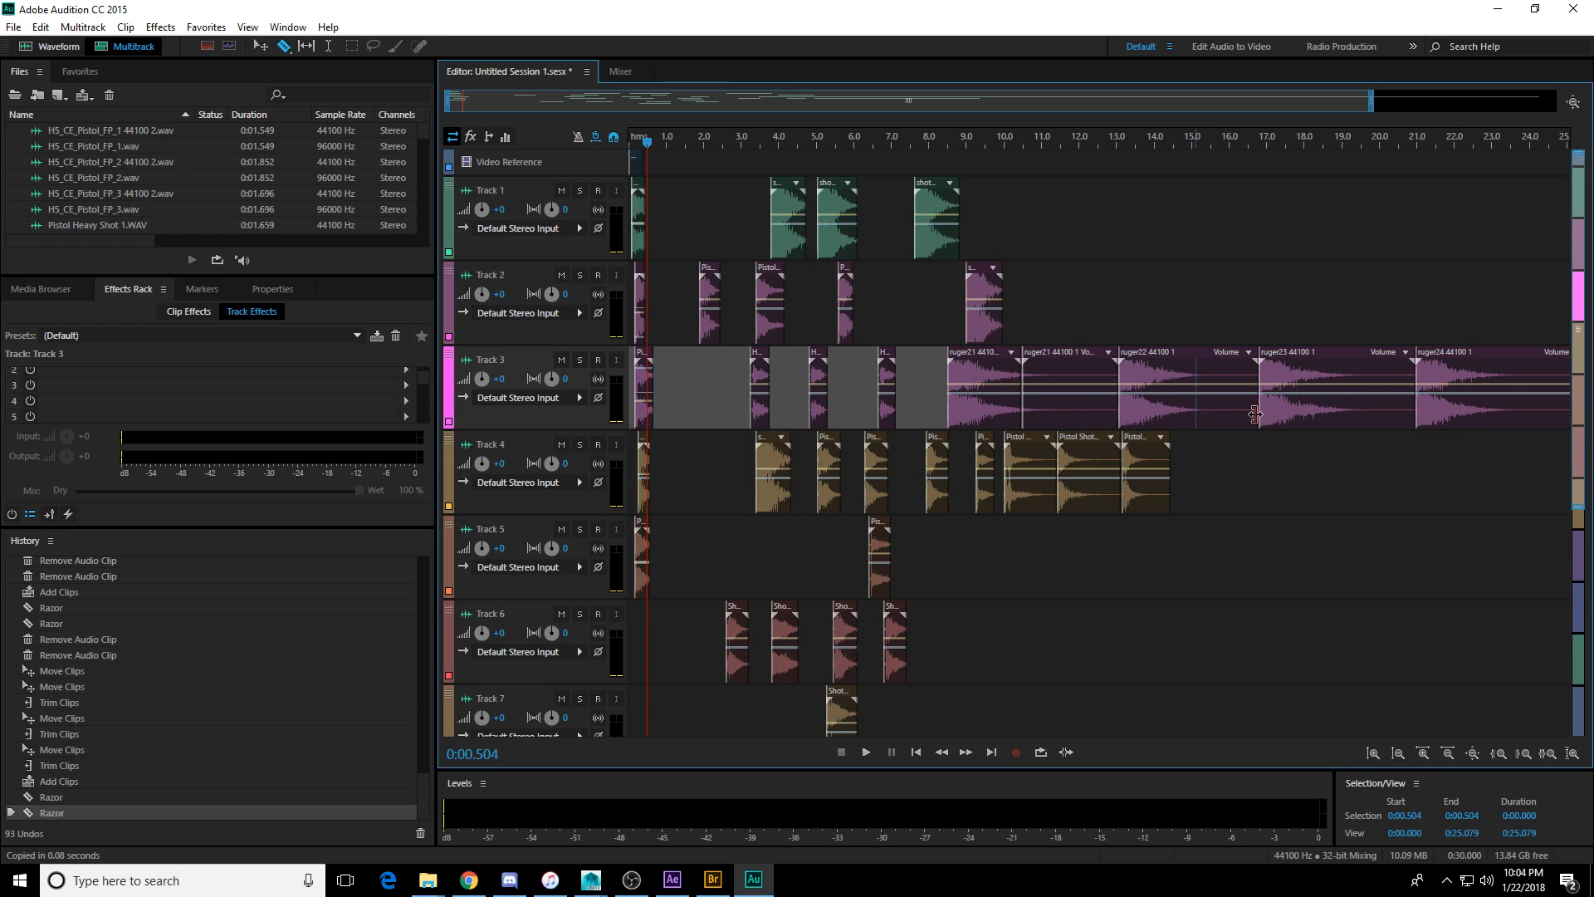
click(1338, 412)
click(1496, 412)
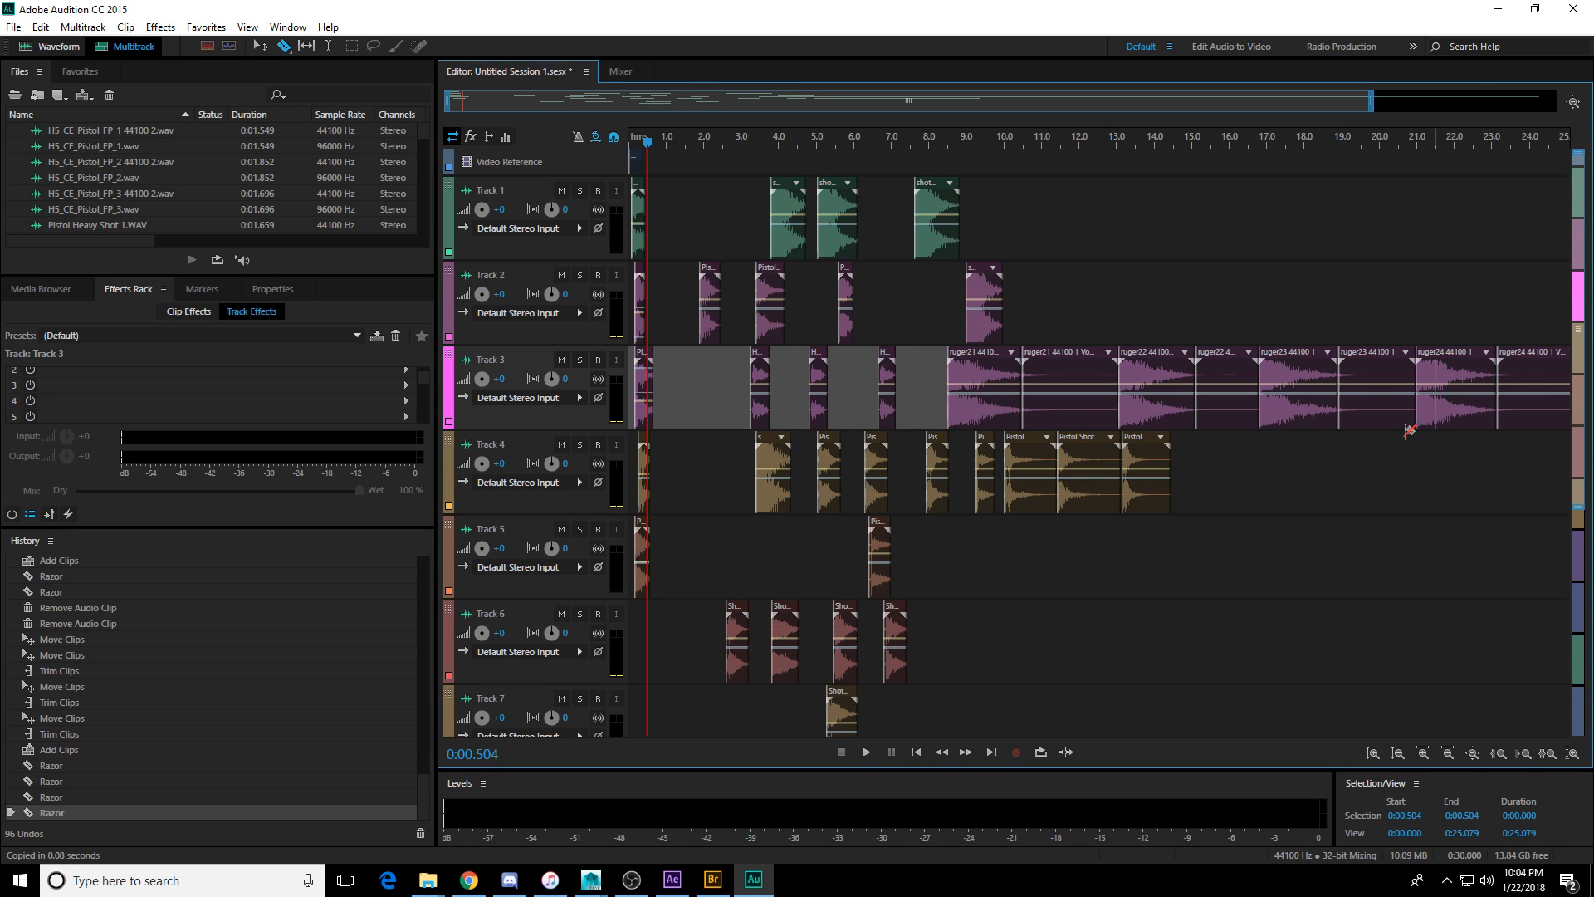
Delete the quiet tail pieces of the ruger21, ruger22, ruger23 and ruger24 clips on Track 3.
key(v)
click(1111, 415)
key(Delete)
click(1227, 407)
key(Delete)
click(1377, 406)
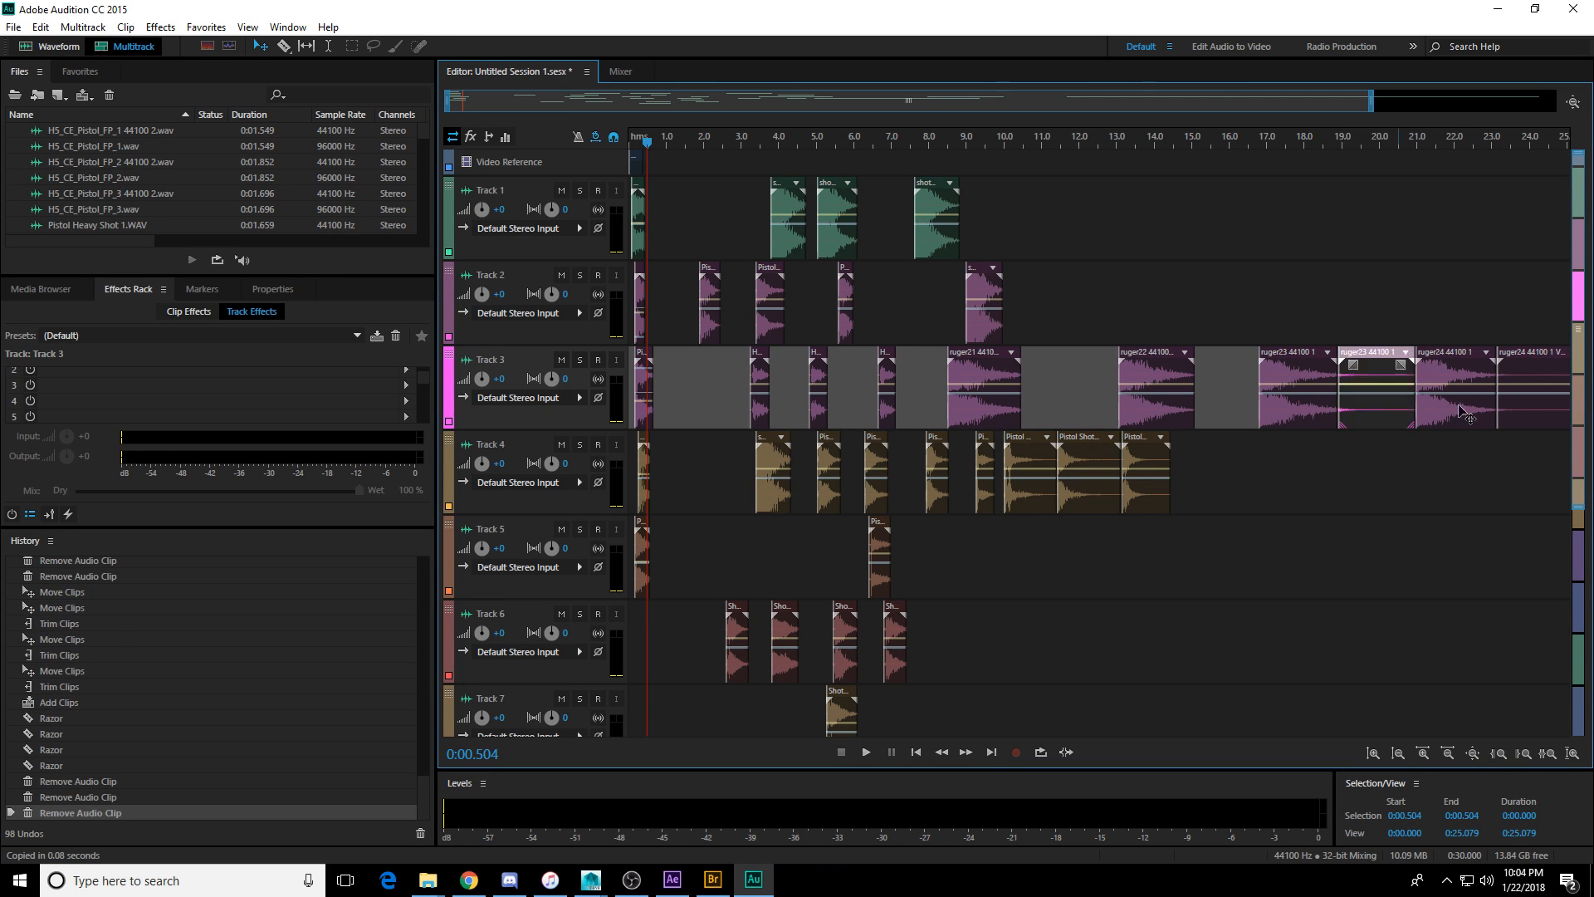
key(Delete)
click(1507, 402)
key(Delete)
key(alt+Tab)
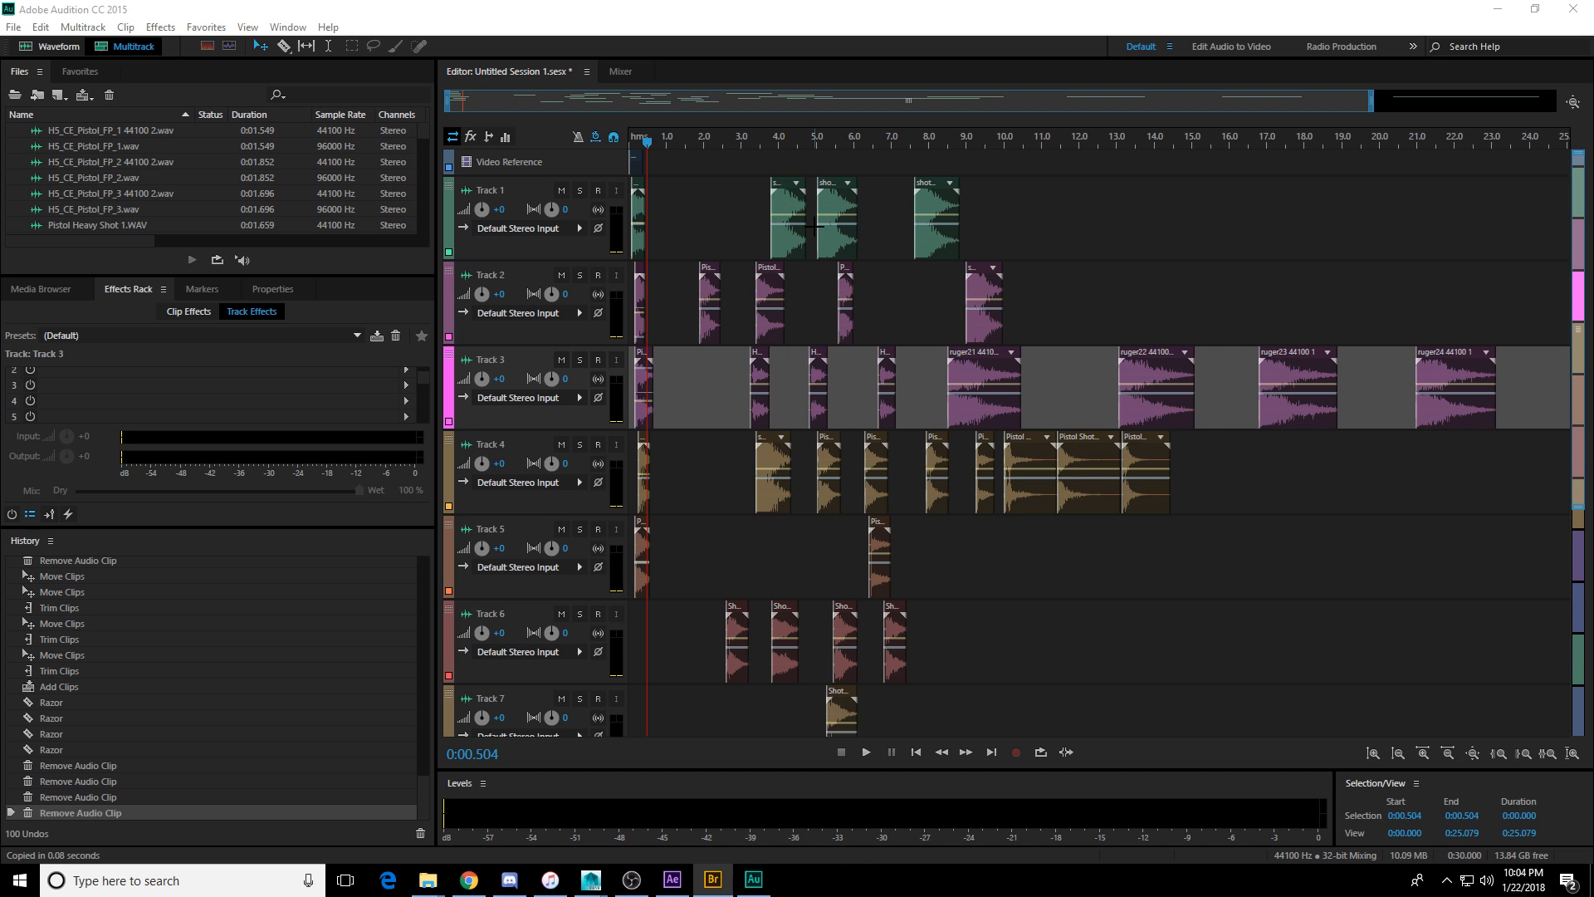
scroll(837, 137, up, 1)
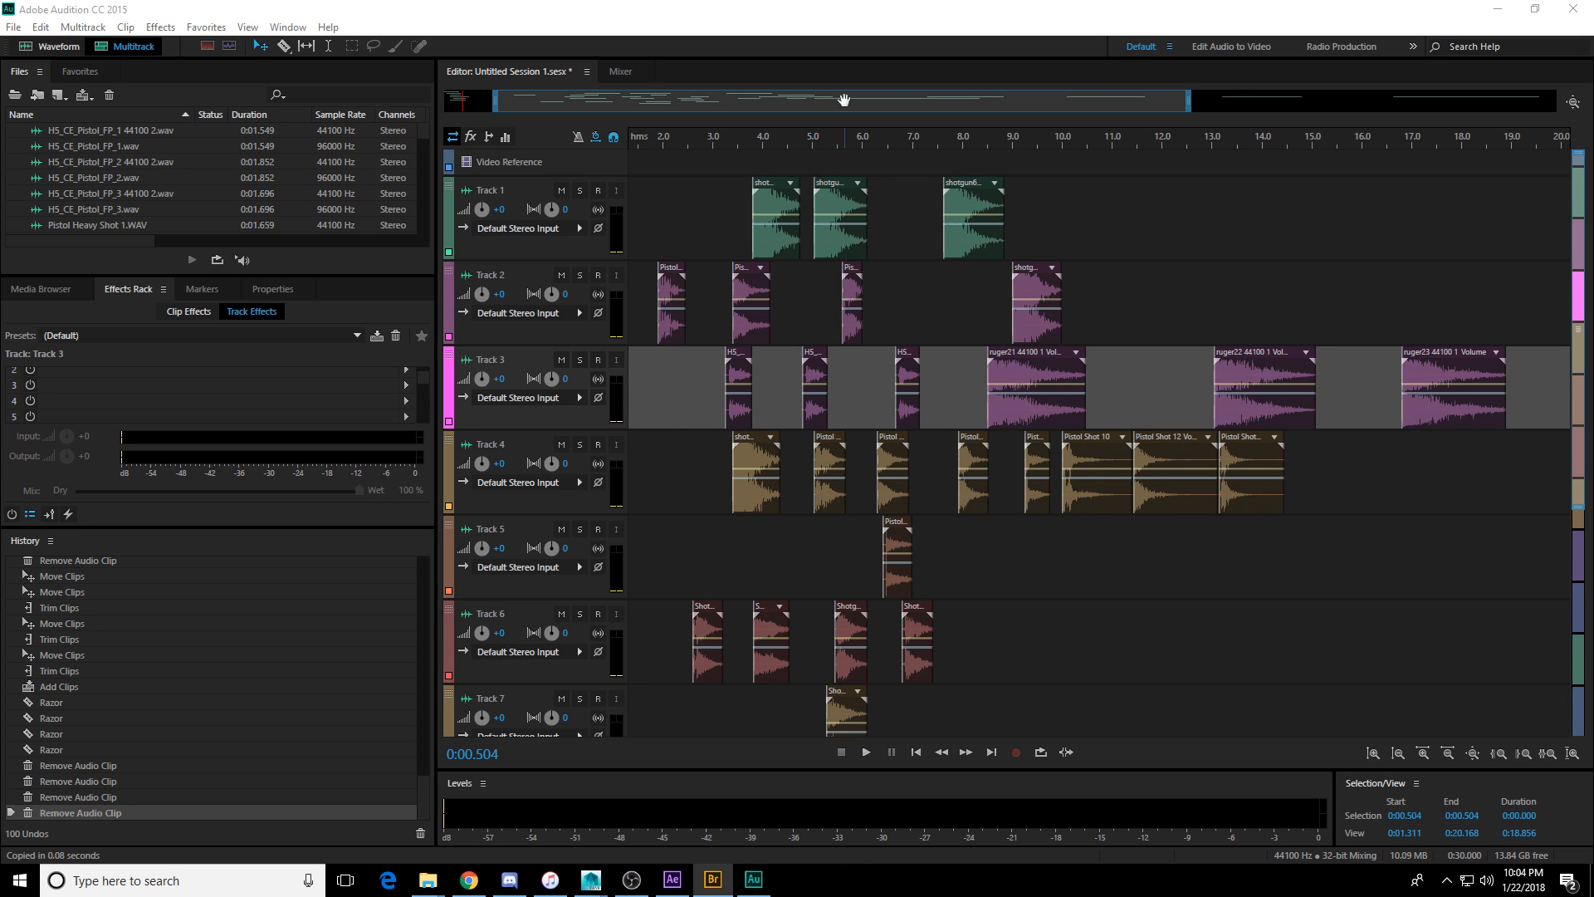
drag(843, 99, 584, 100)
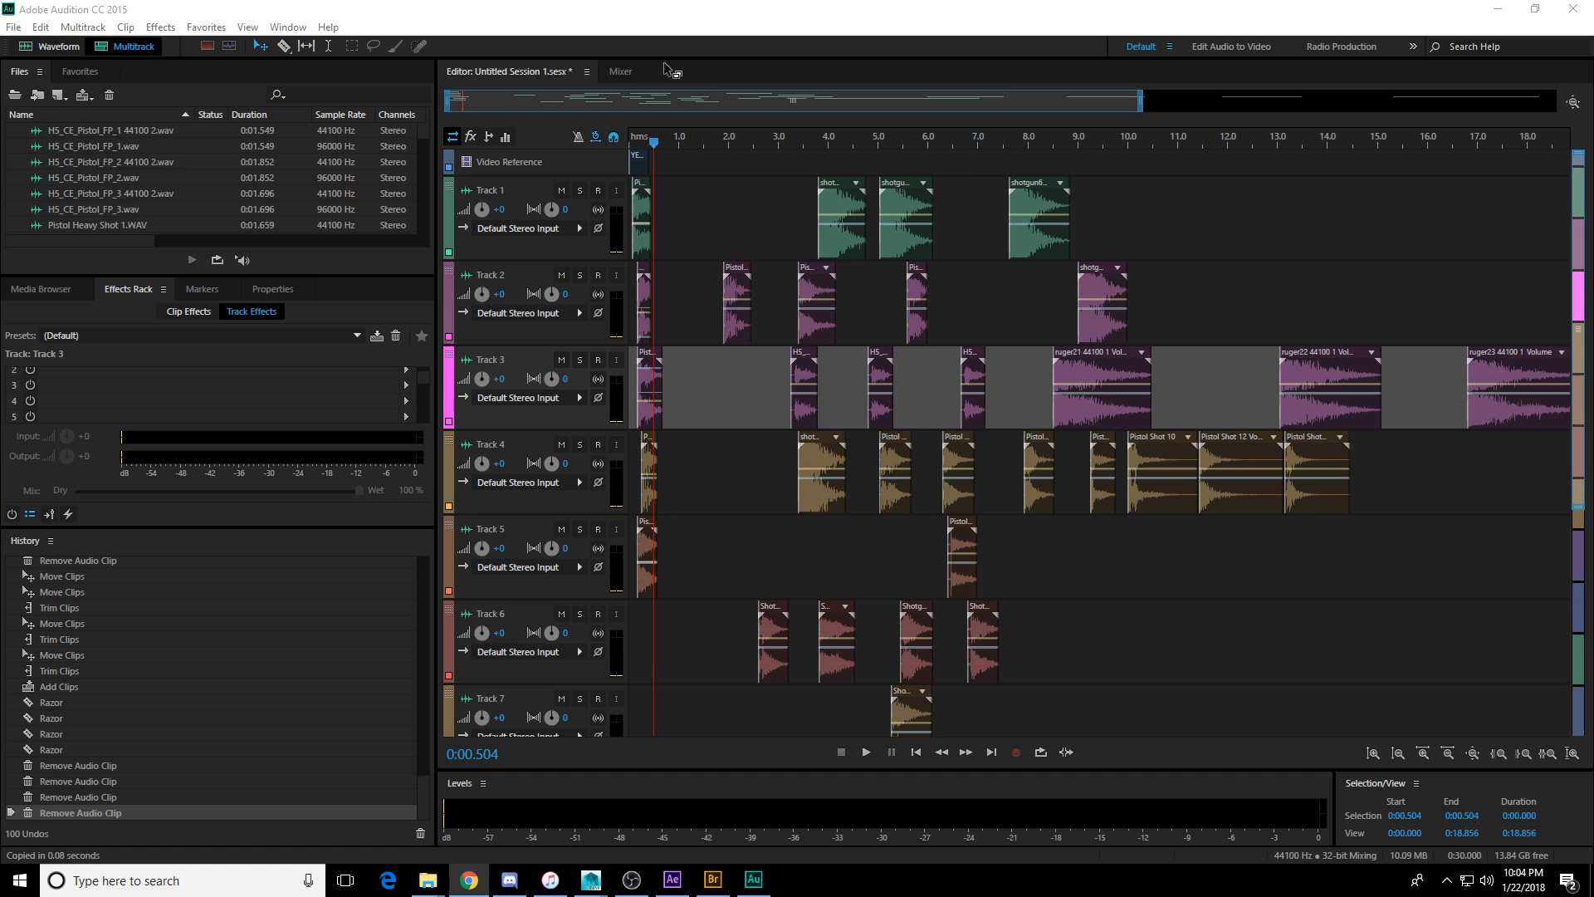
scroll(679, 147, up, 3)
drag(625, 101, 594, 101)
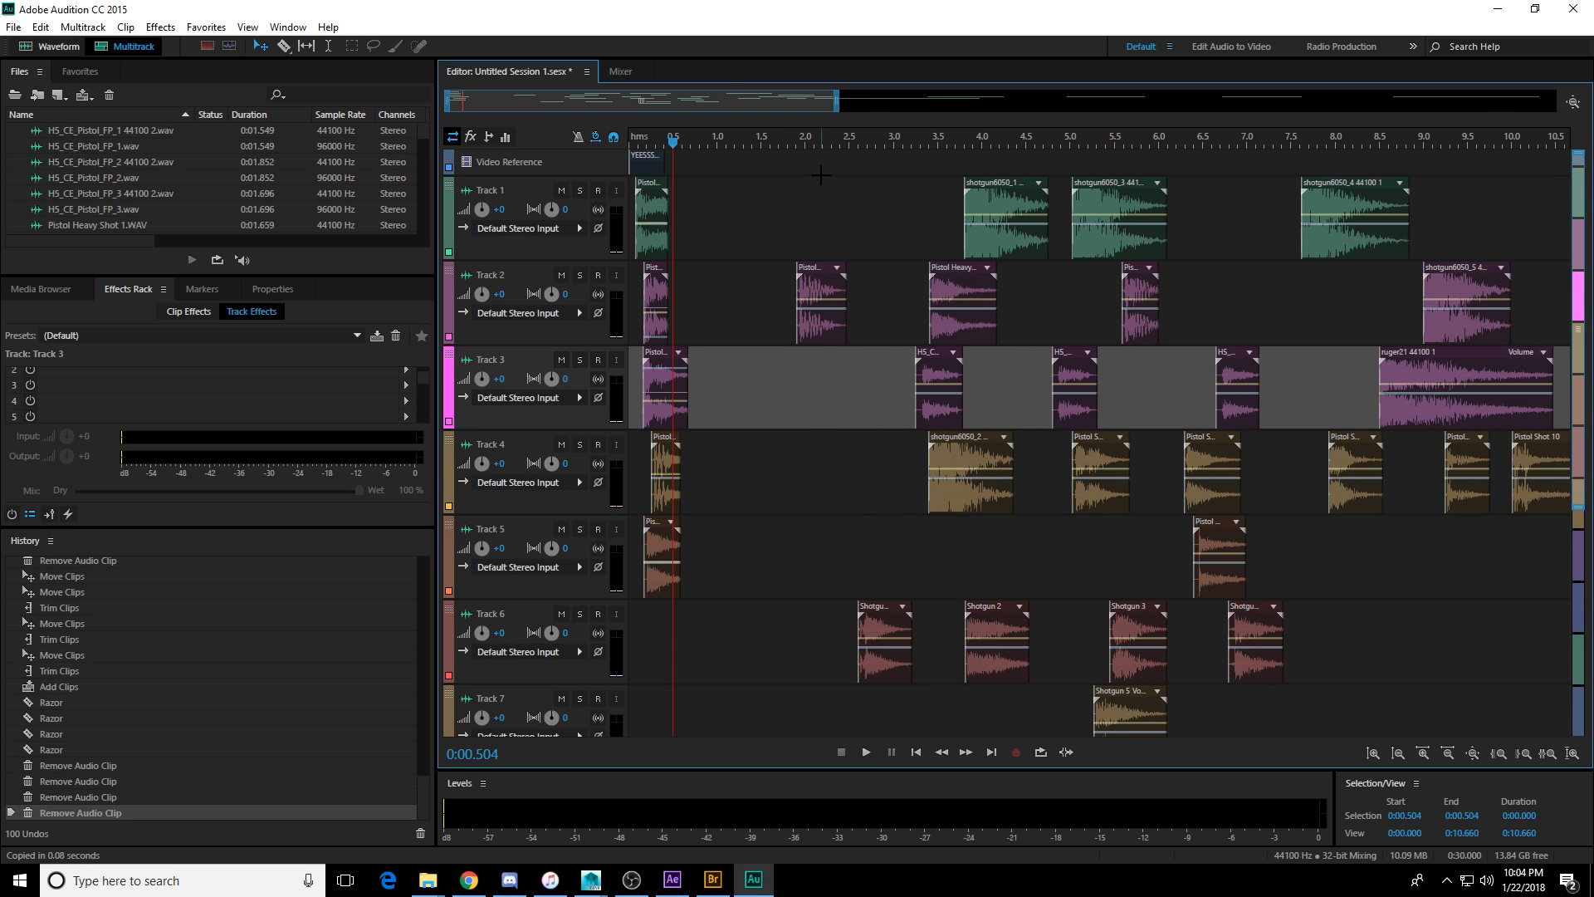
Add the videoplayback_audio file from File Explorer to Track 6 at about 1.5 s.
key(alt+Tab)
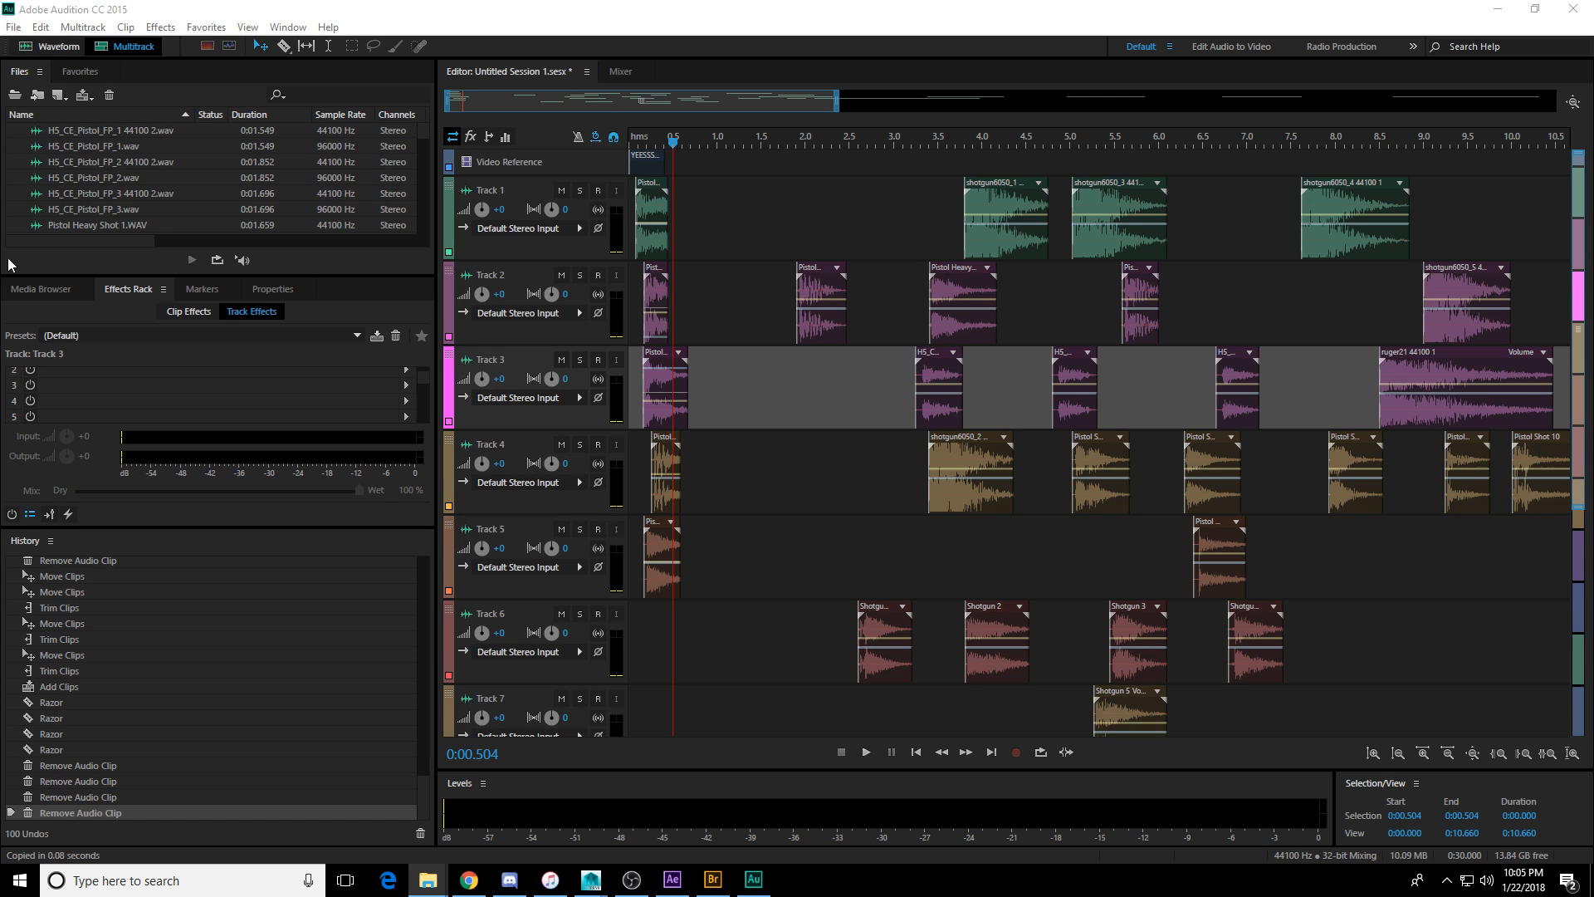
drag(1, 291, 760, 658)
click(954, 461)
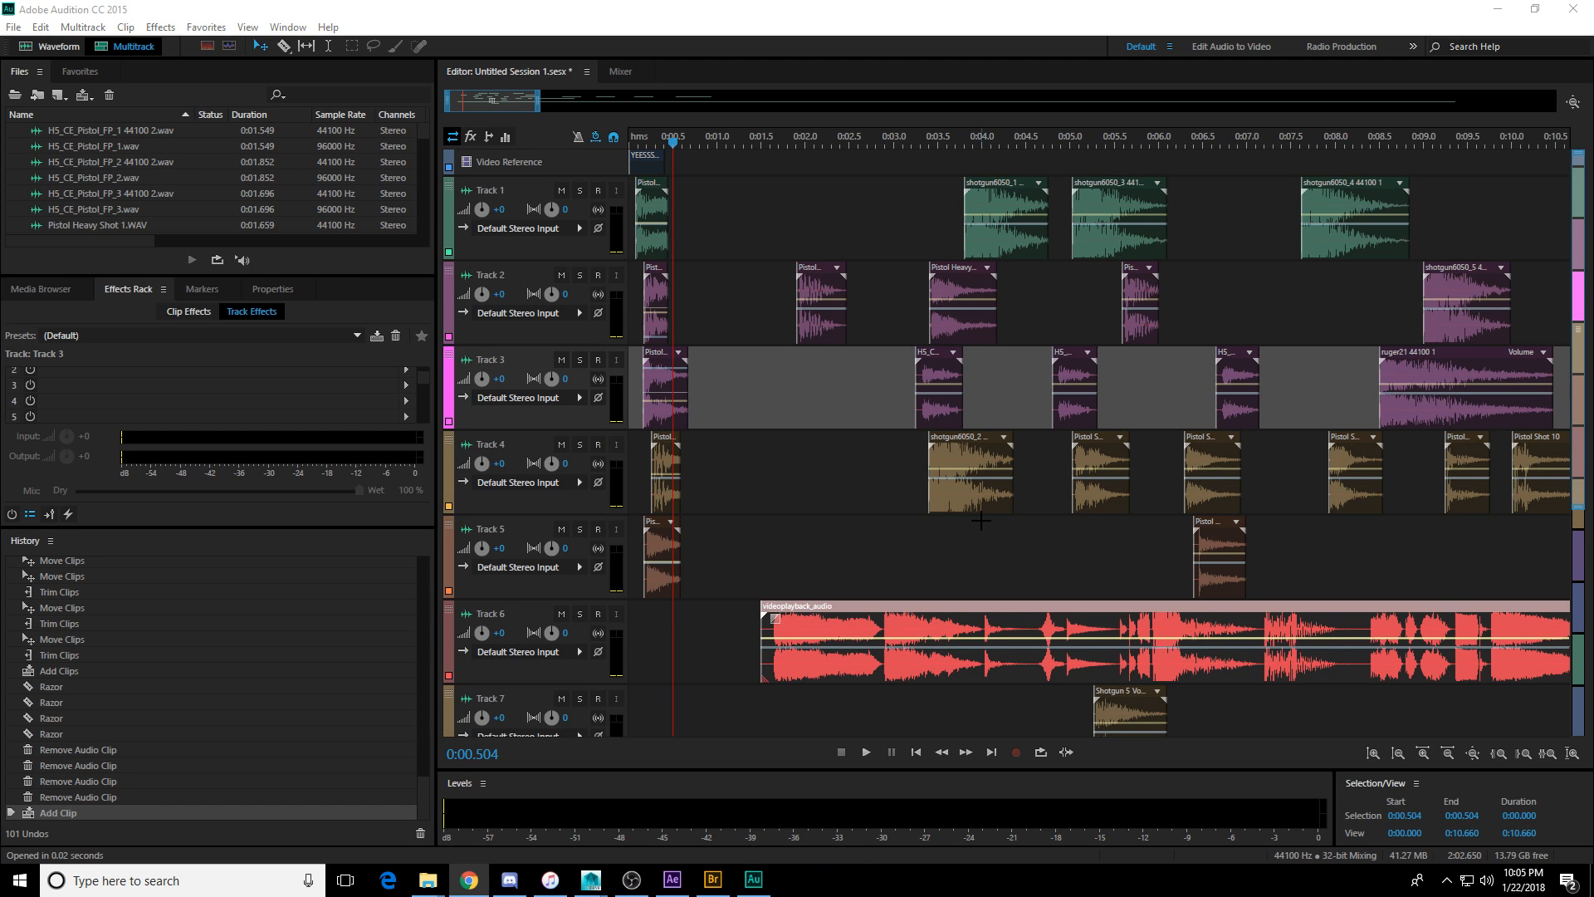
Move ruger22 and ruger23 to Track 2 from about 8.8 s, and ruger24 and ruger25 to Track 5 from about 7.9 s.
scroll(1027, 134, down, 6)
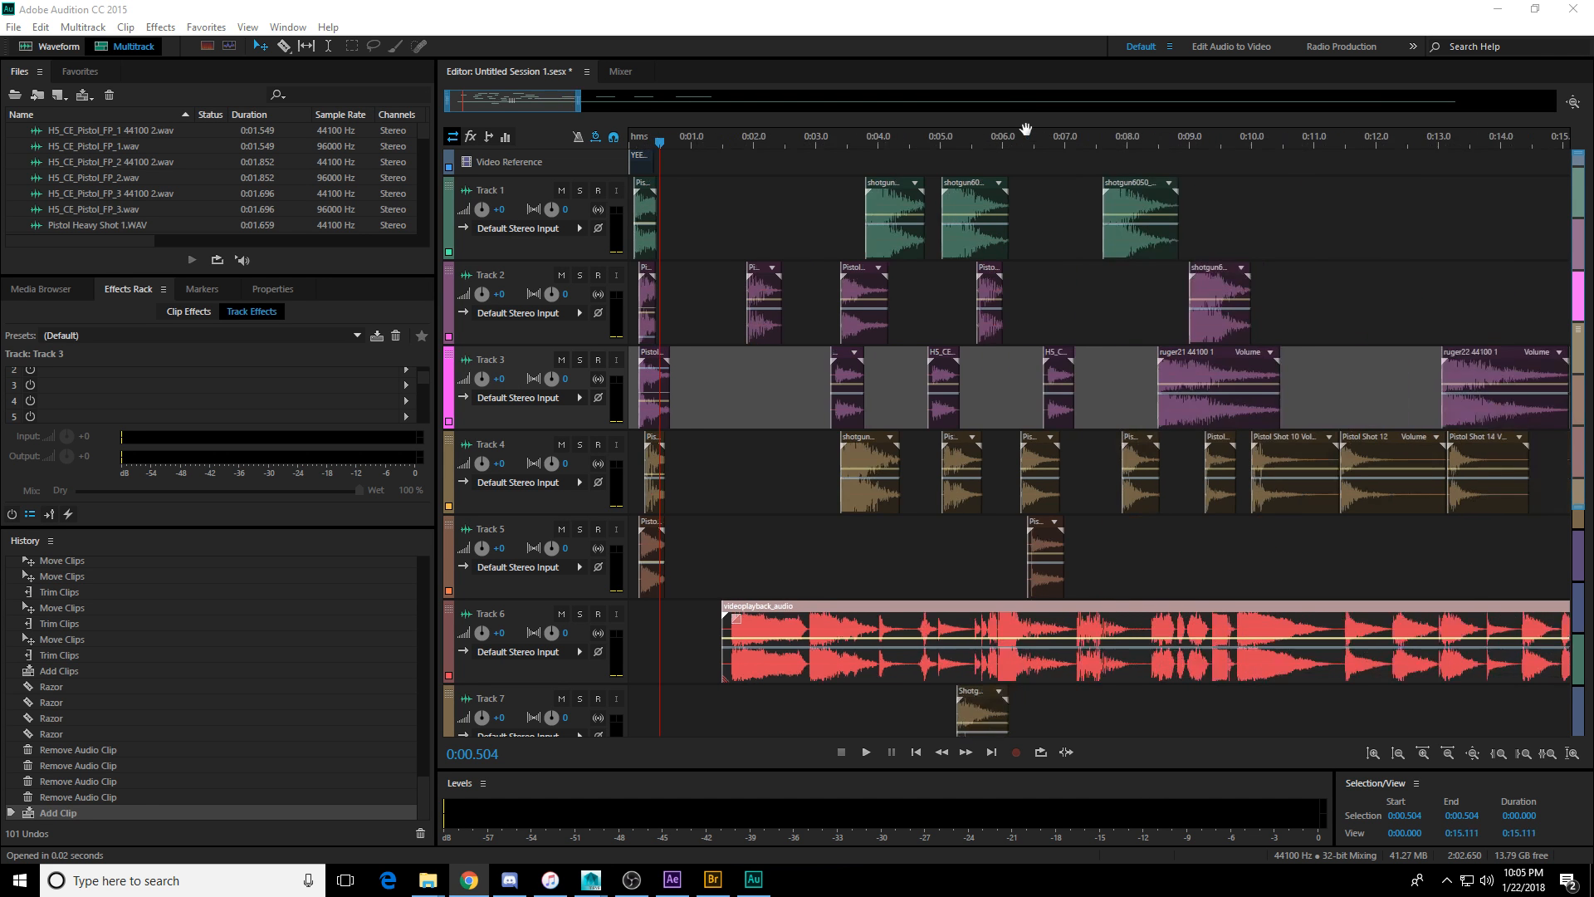
drag(1002, 269, 1438, 440)
drag(1353, 407, 1246, 292)
drag(1028, 227, 1010, 581)
click(1064, 397)
Move the videoplayback_audio clip to Track 1 so that it starts at about 15.3 s.
drag(1058, 635, 1160, 259)
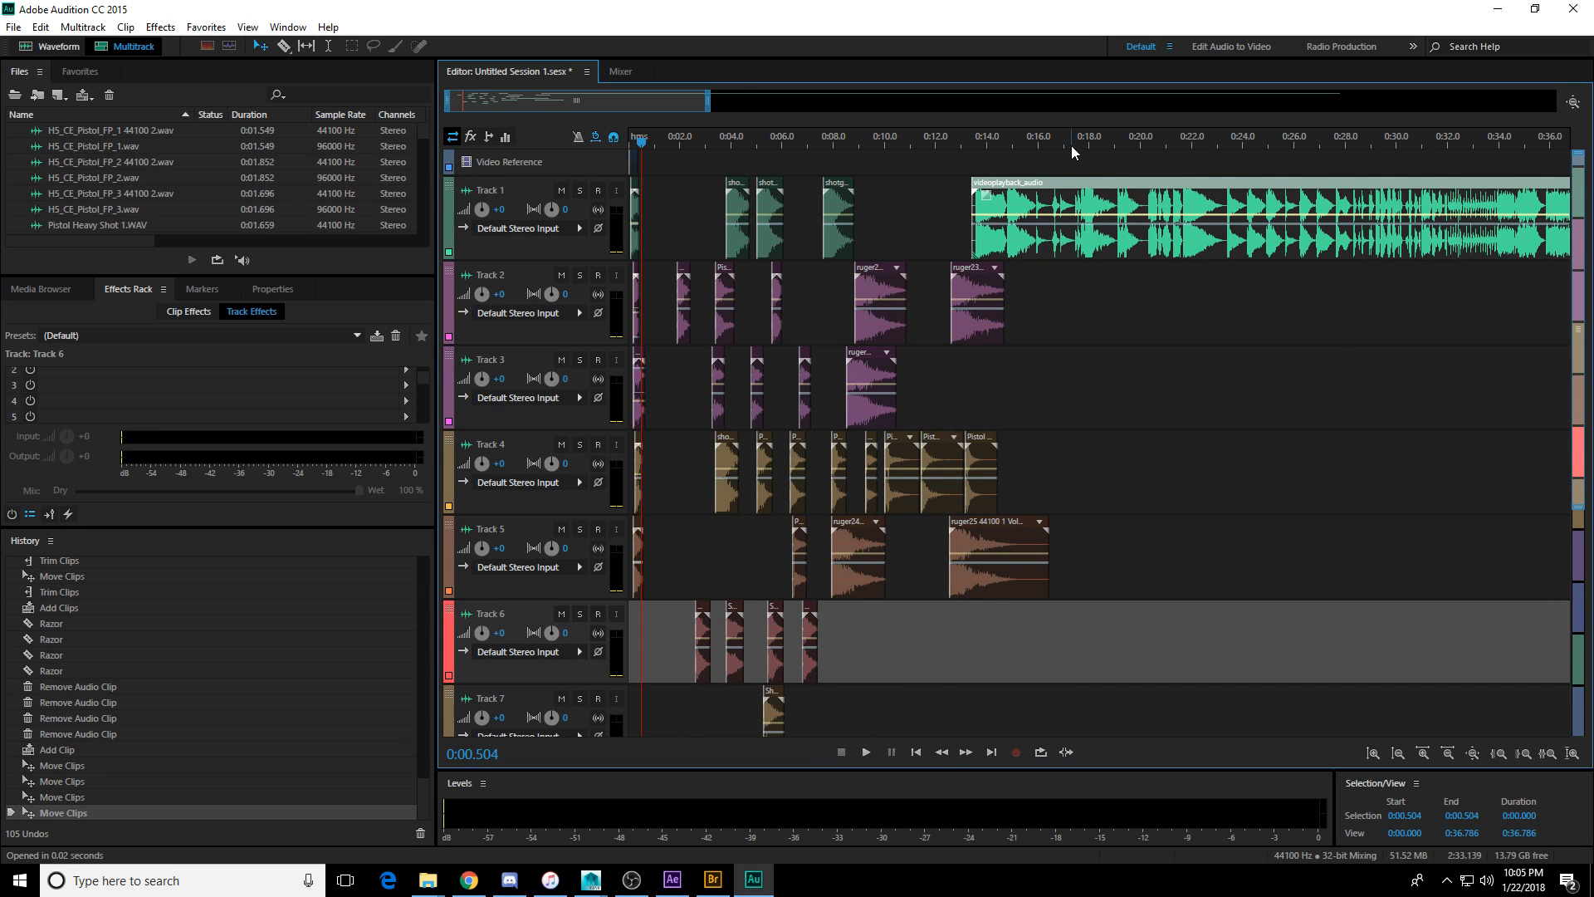
scroll(1072, 152, up, 3)
click(862, 140)
drag(938, 221, 1053, 226)
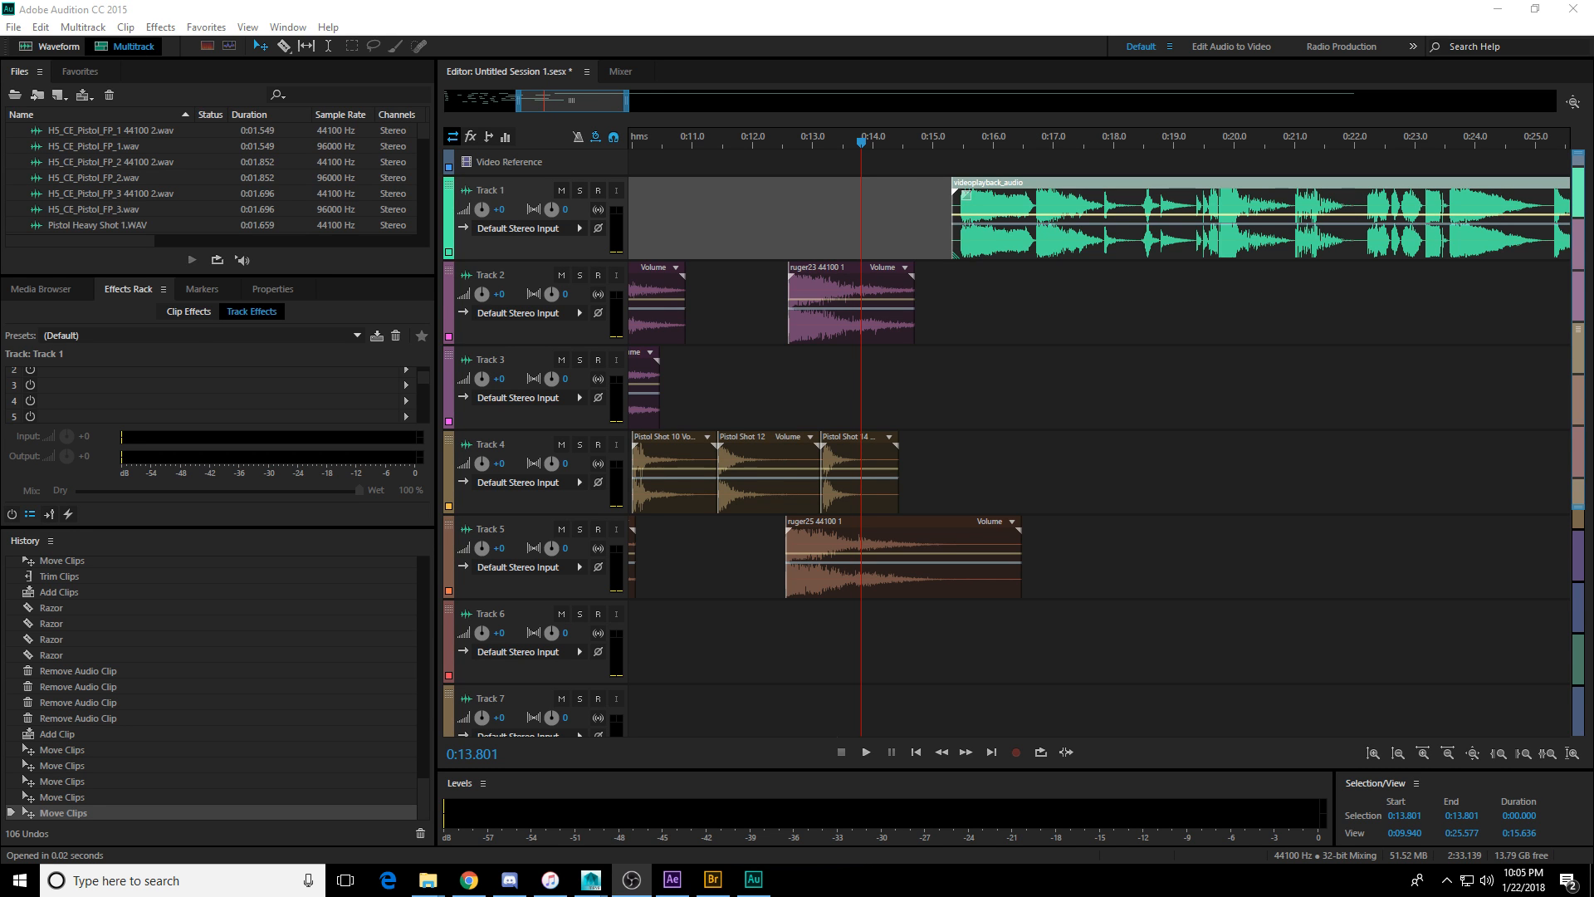
Enlarge the tracks and play the videoplayback_audio clip from about 15.5 s to listen for usable gunshots.
alt+scroll(457, 382, up, 3)
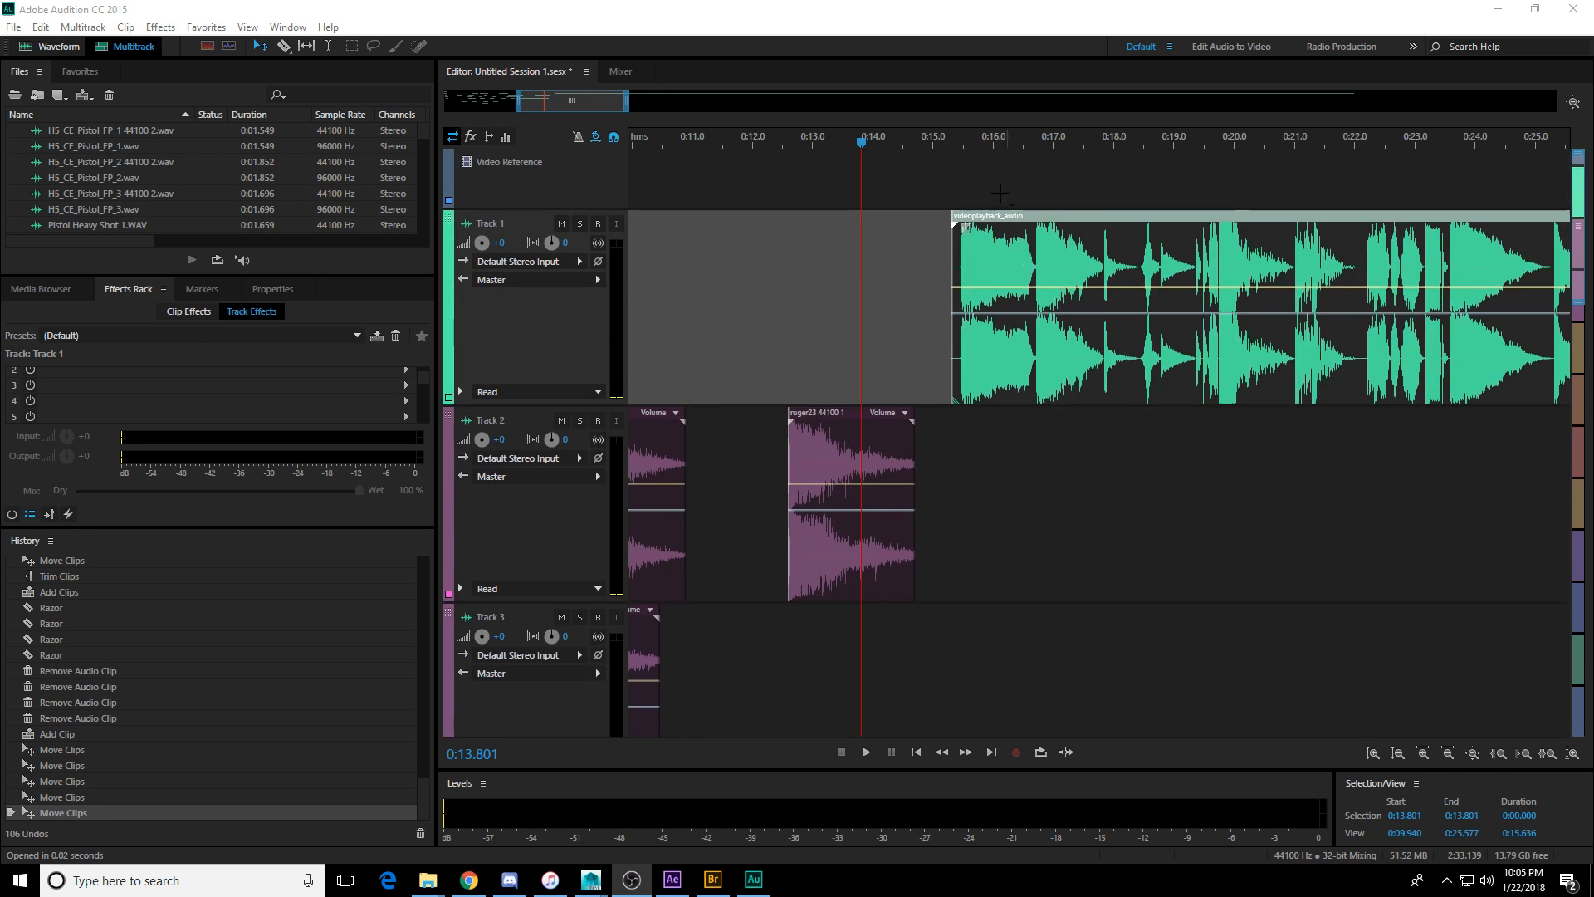
click(960, 143)
key(space)
drag(604, 103, 639, 103)
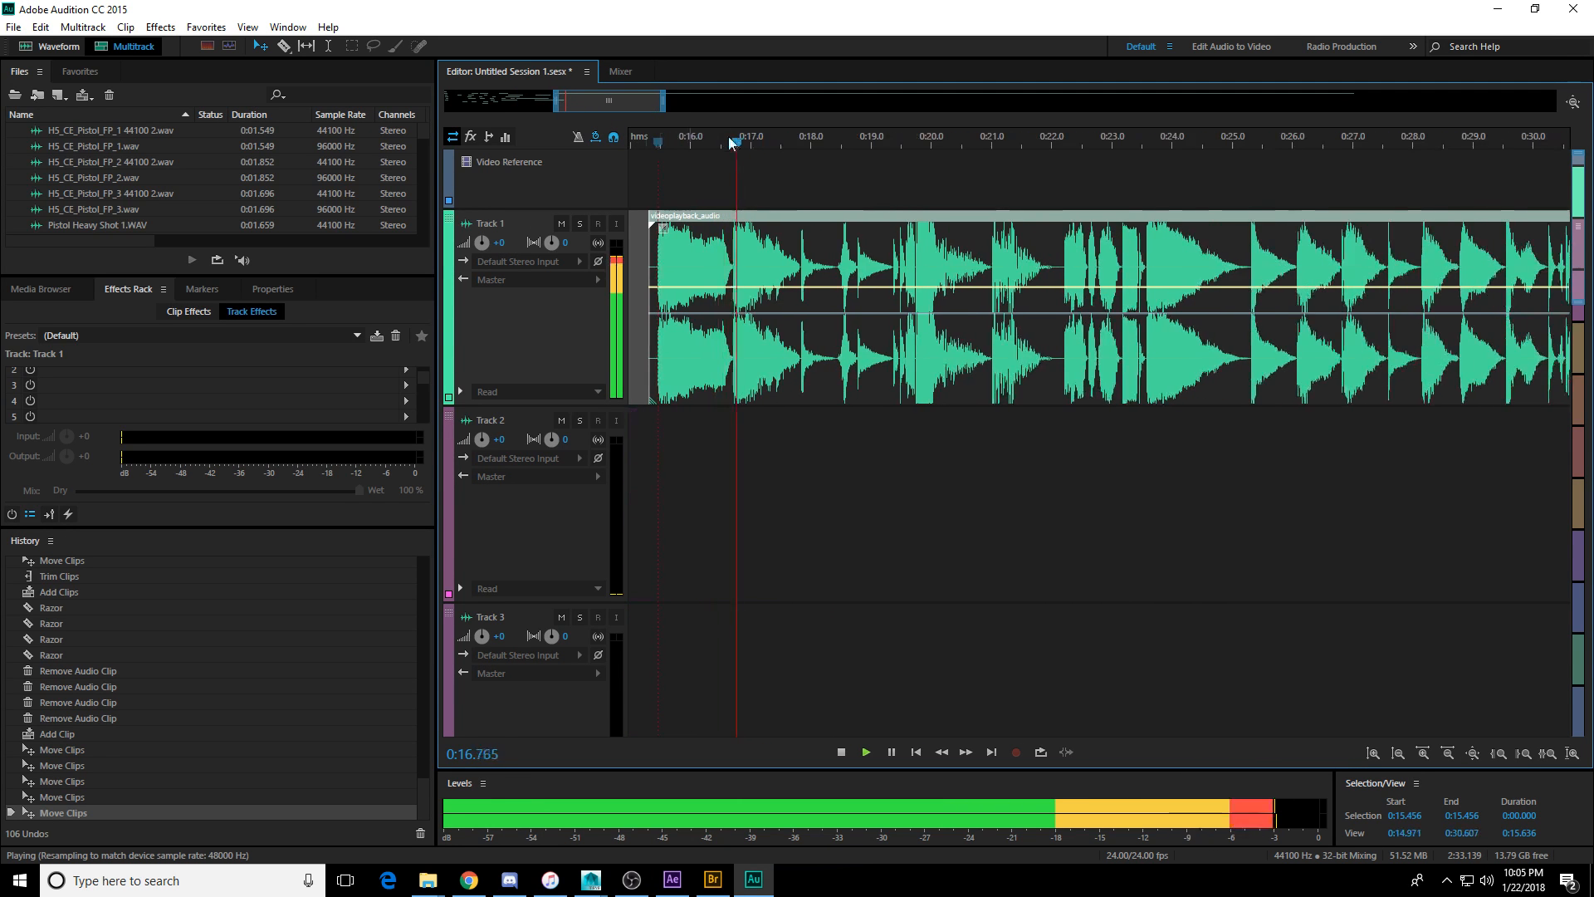
scroll(761, 142, down, 1)
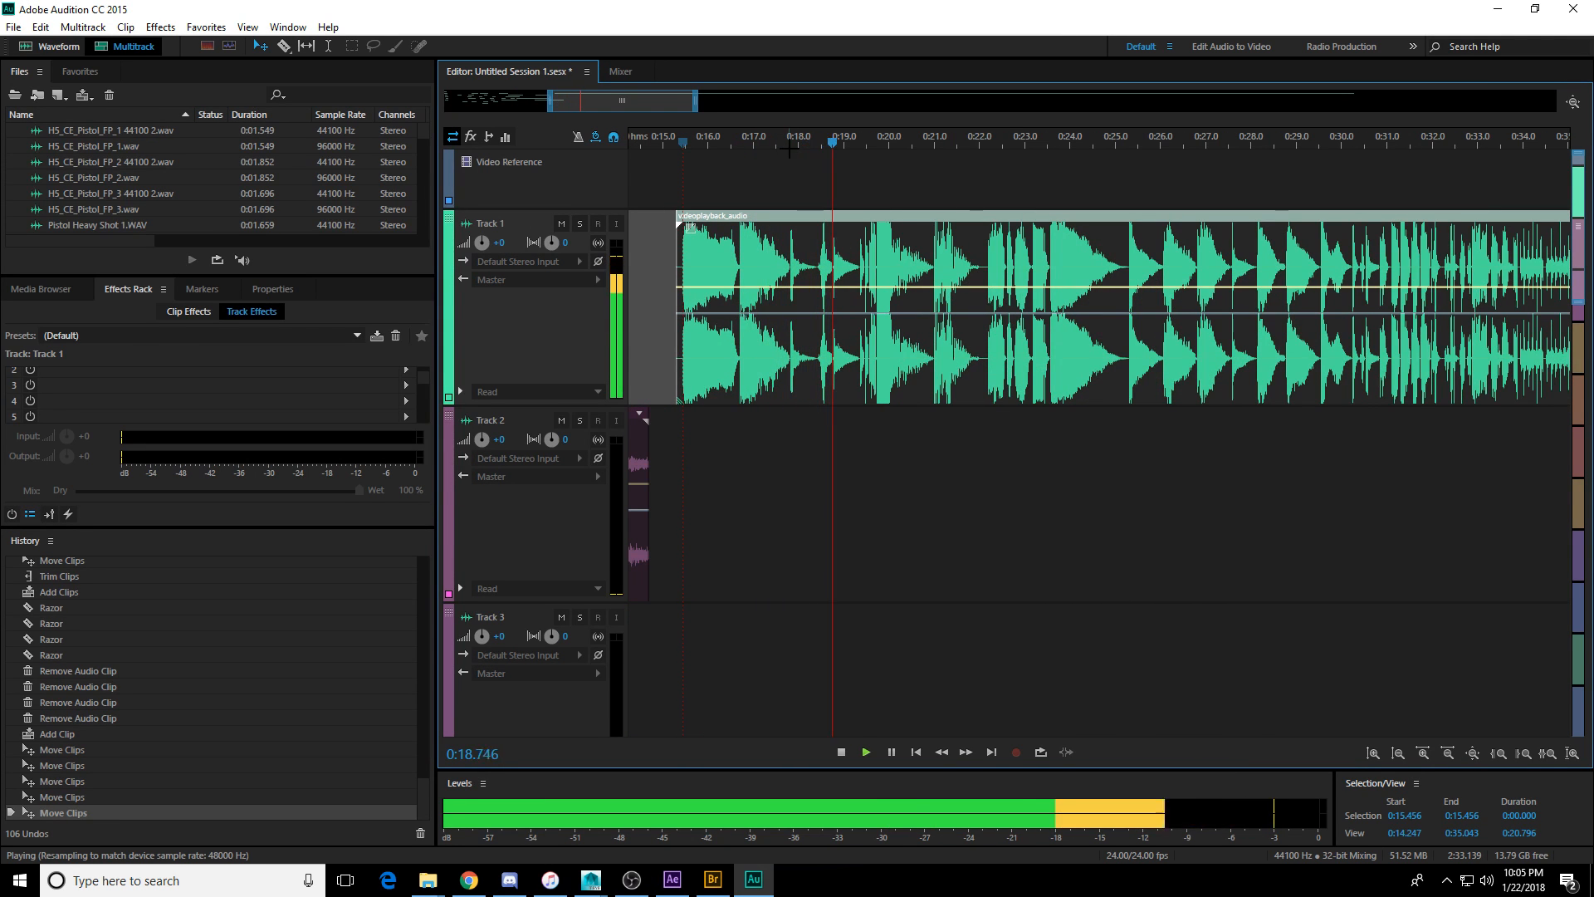
scroll(923, 142, down, 1)
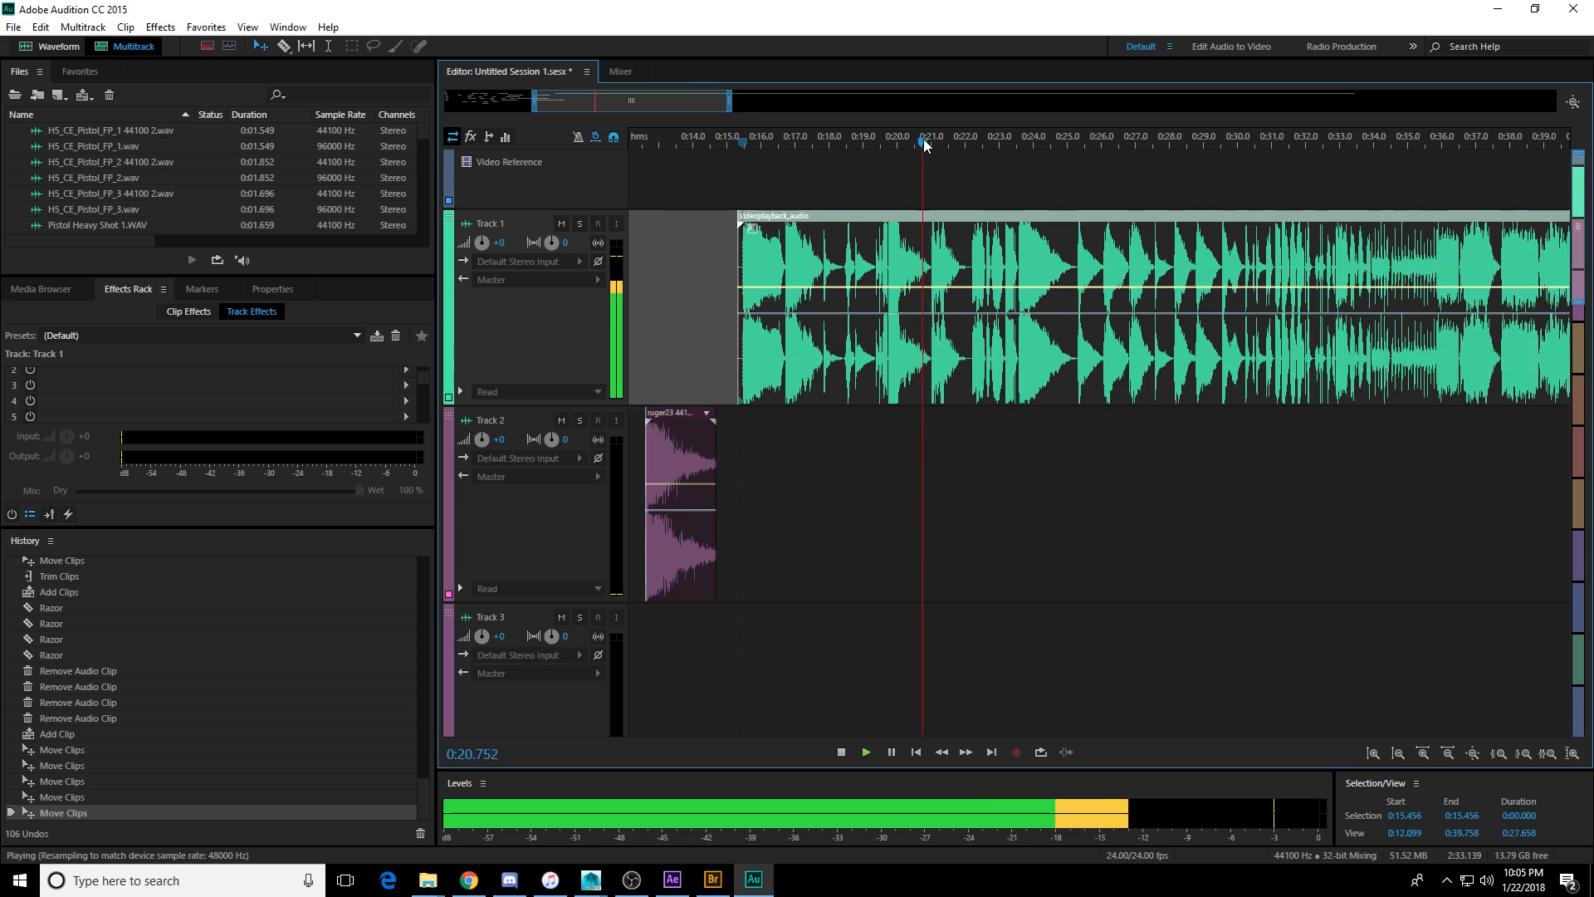
drag(701, 98, 726, 101)
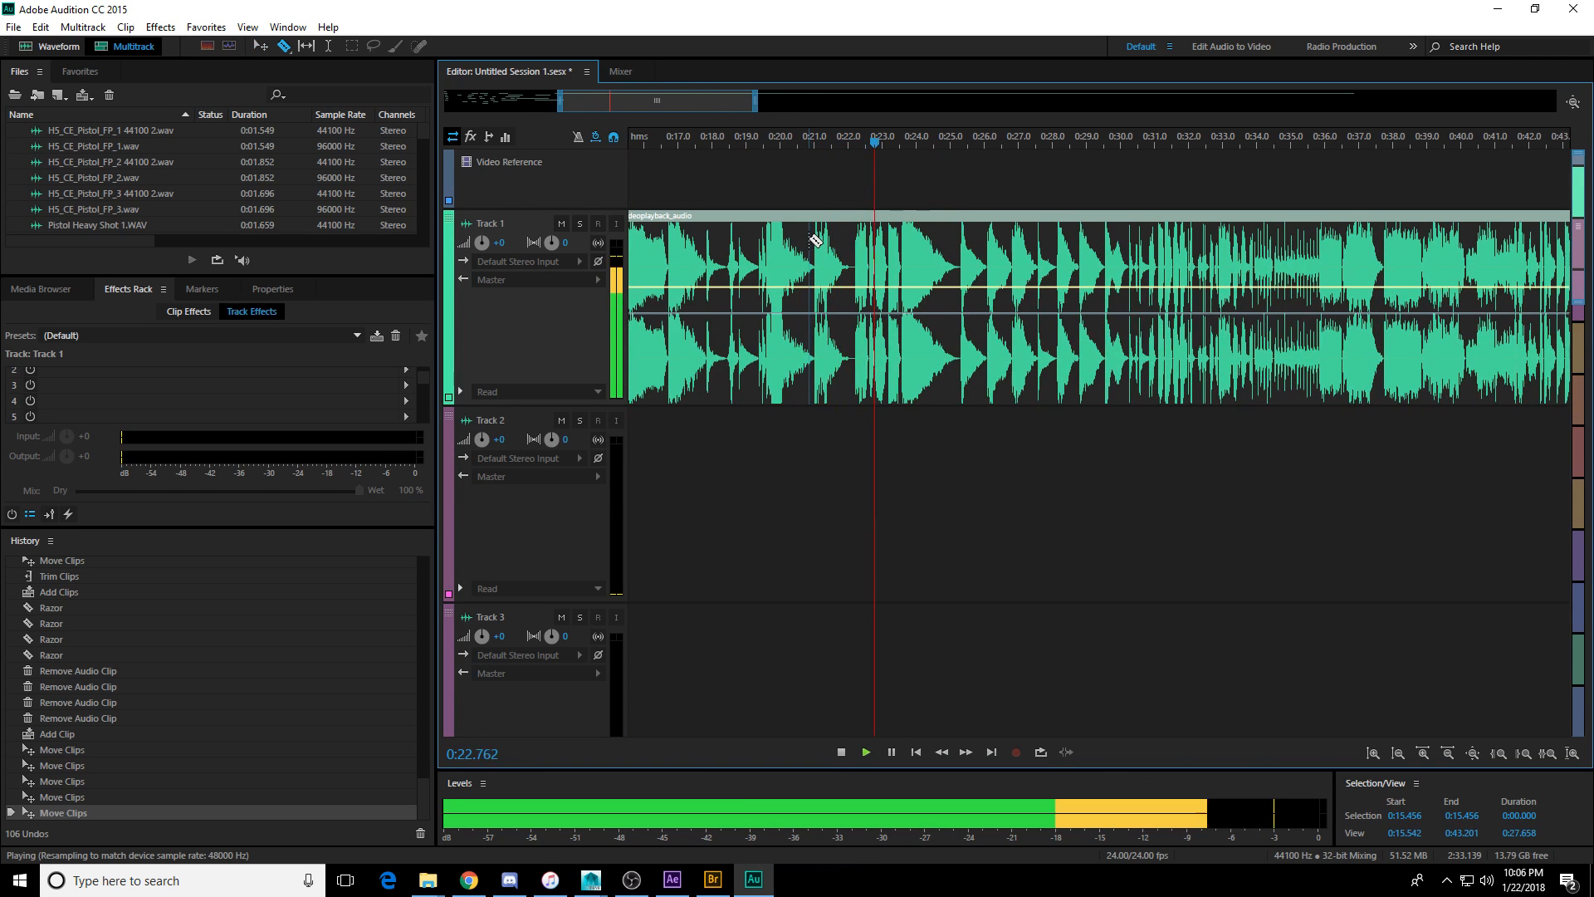
Split the videoplayback_audio clip on Track 1 at about 21.0, 22.1 and 23.6 s, playing the audio to find the gunshots.
key(r)
click(813, 241)
click(850, 250)
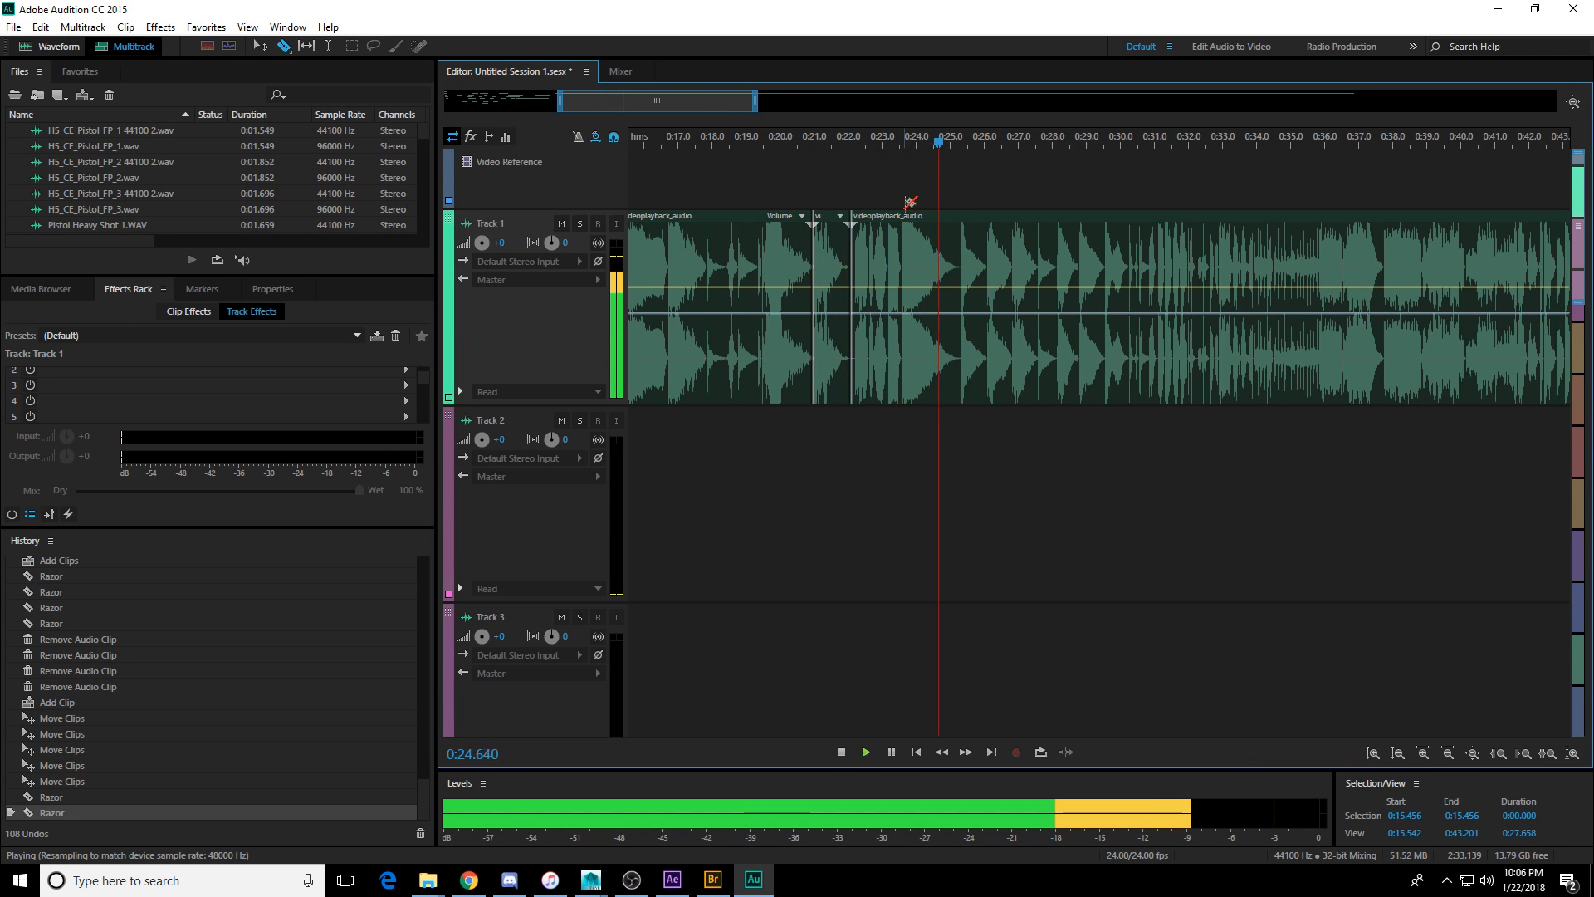
key(space)
scroll(905, 145, up, 2)
drag(905, 146, 890, 146)
key(space)
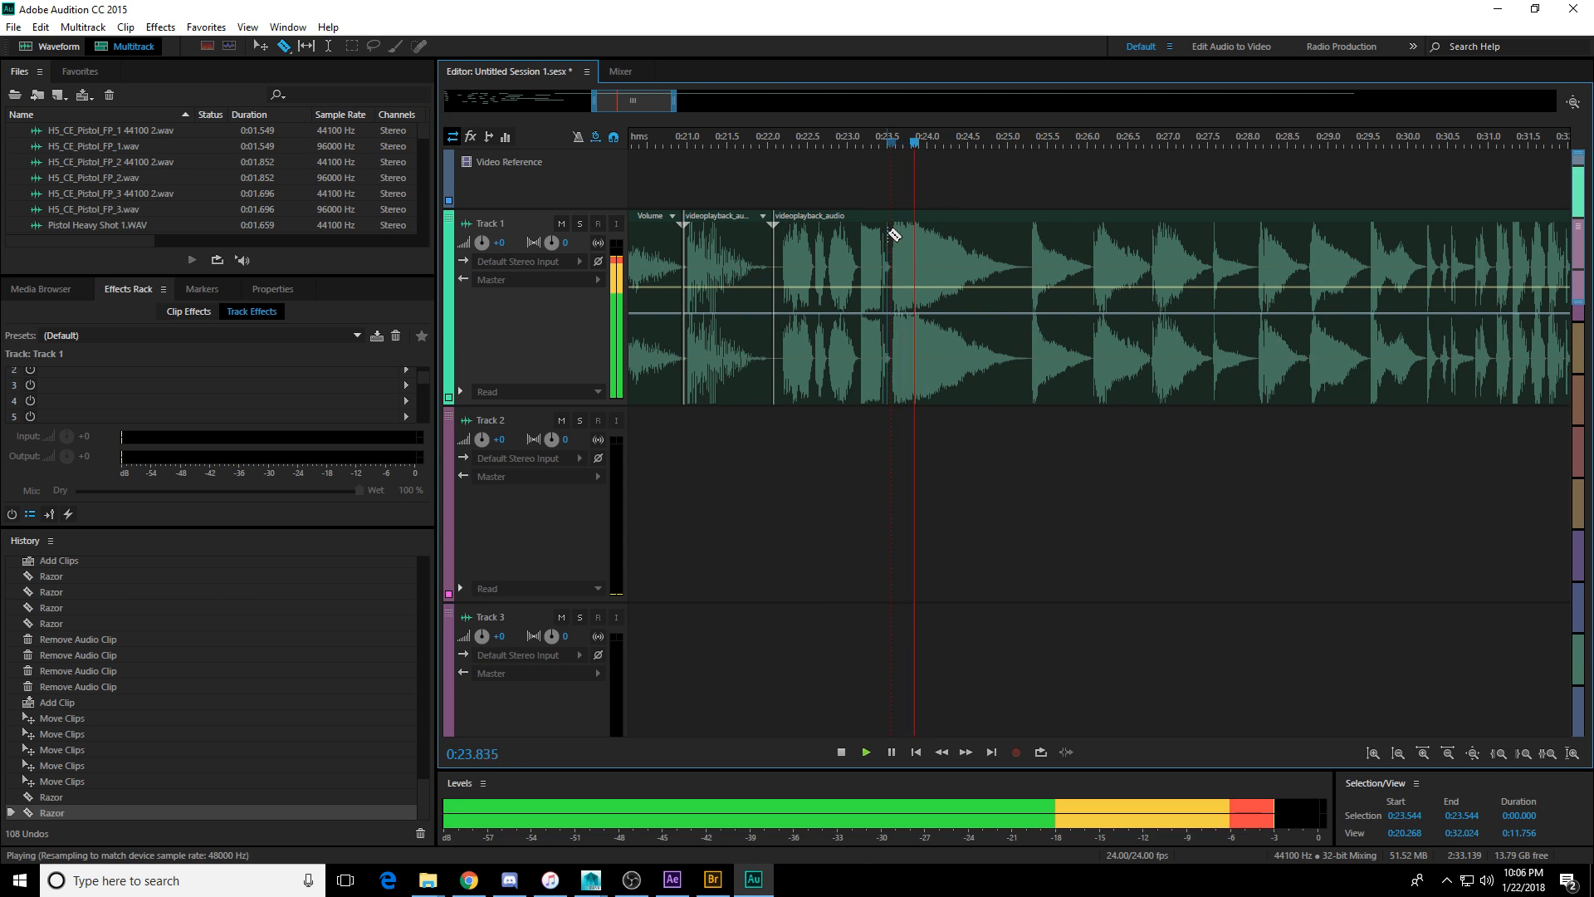
key(space)
click(892, 231)
Play on and split the videoplayback_audio clip at about 25.2, 26.0, 26.8 and 27.5 s to isolate further gunshots.
key(space)
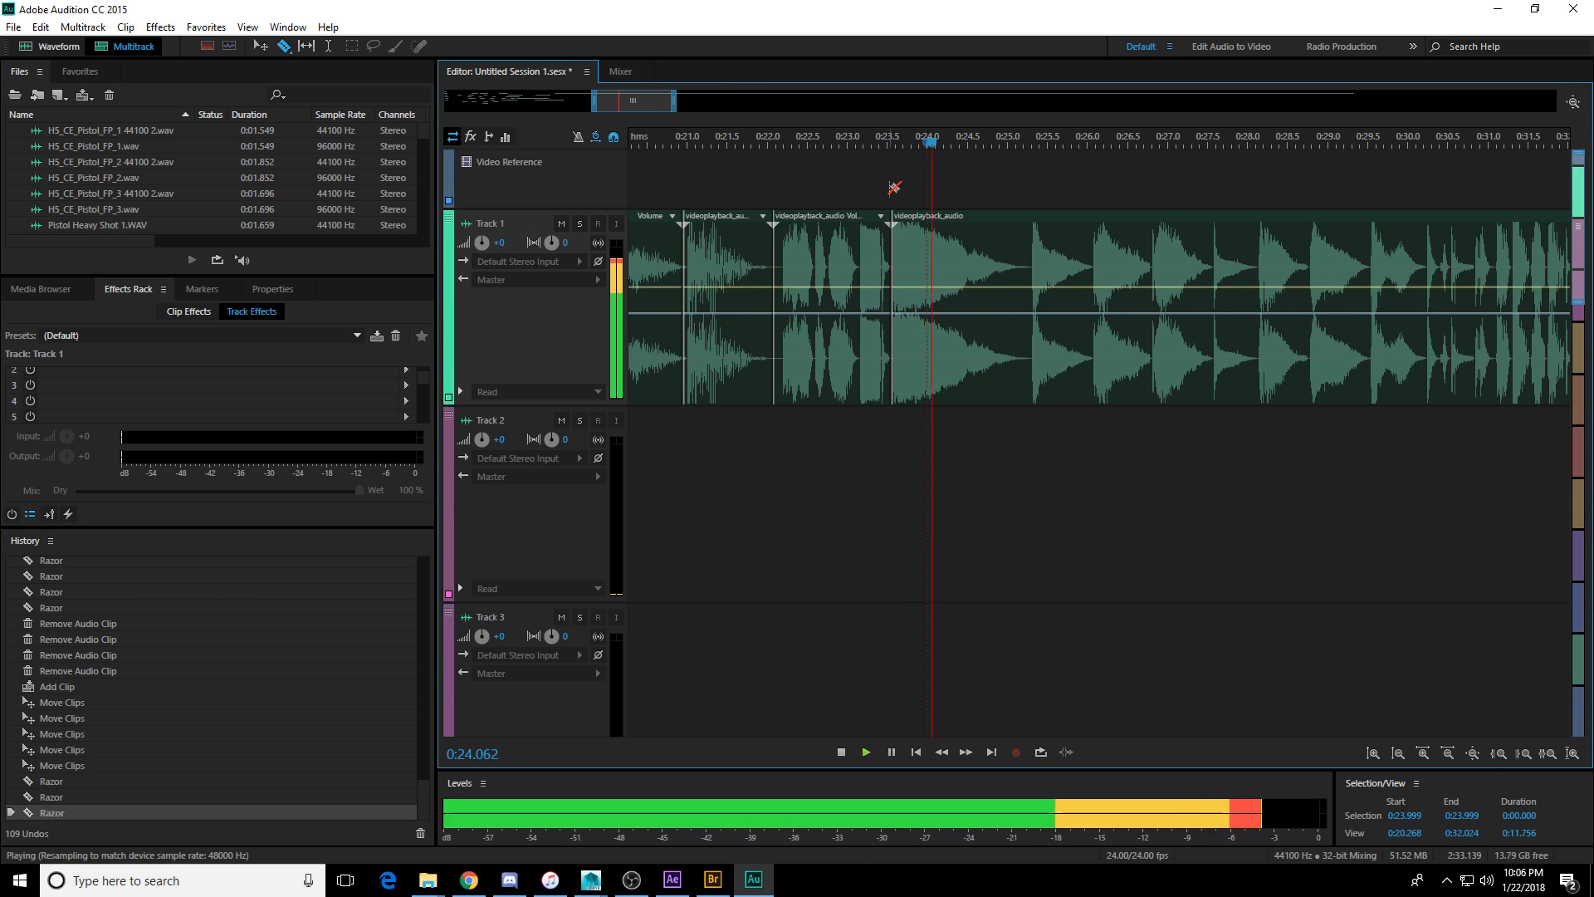
key(space)
click(1028, 253)
key(space)
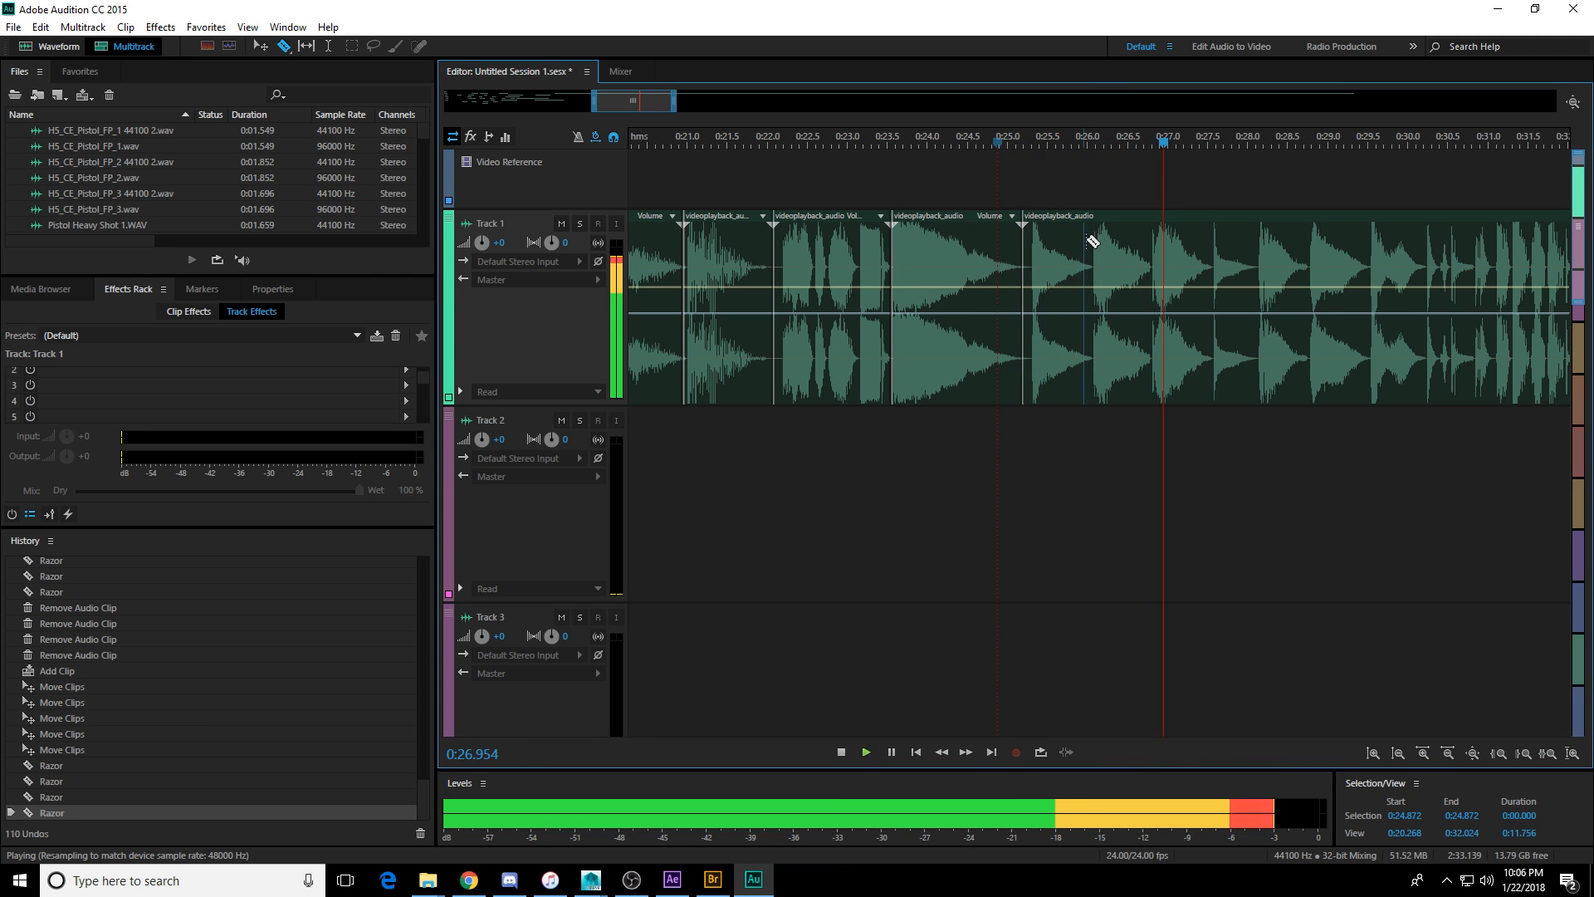
key(space)
click(1091, 242)
click(1153, 238)
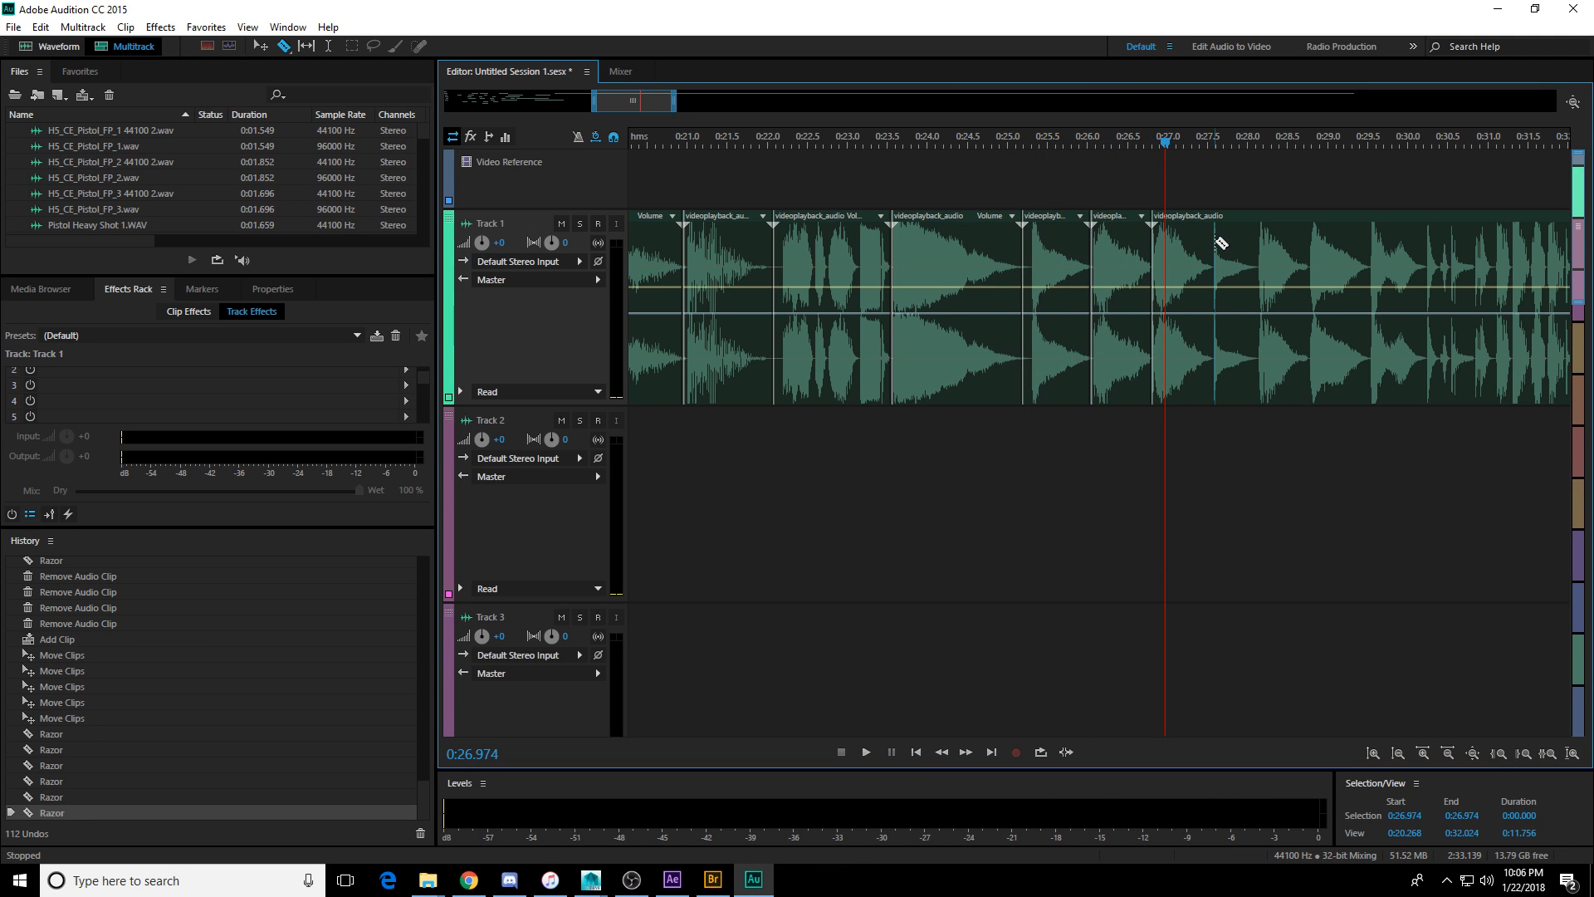
click(1209, 240)
Play the three short gunshot pieces between 25.2 and 27.5 s and move them together to Track 3 from about 18.8 s.
key(v)
click(1029, 141)
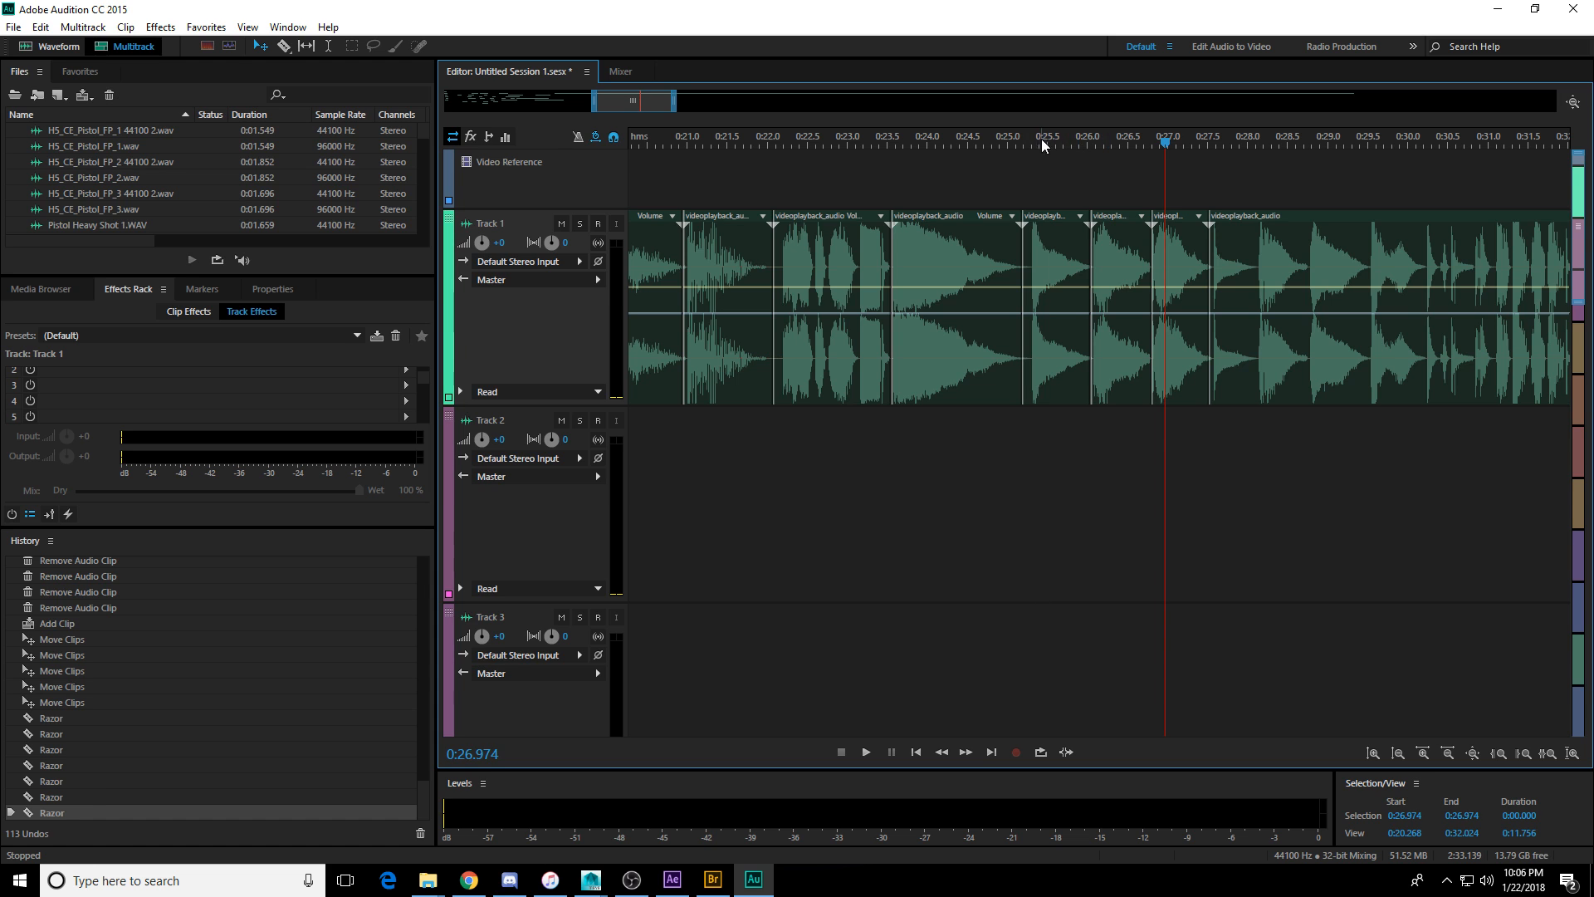
key(space)
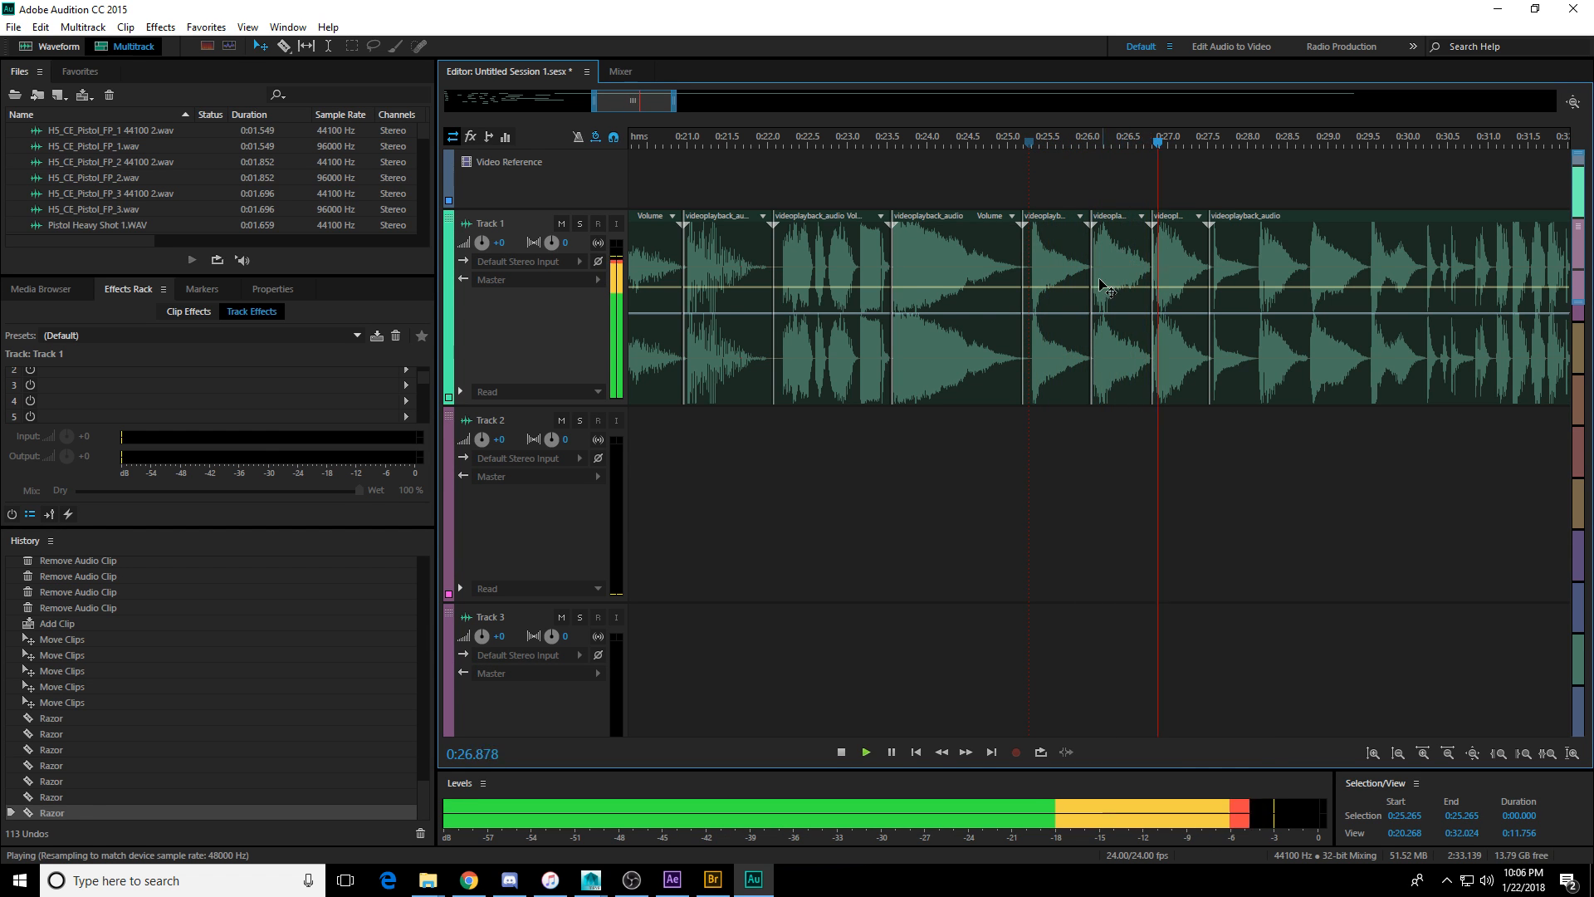
key(space)
drag(1063, 431, 676, 704)
Play the videoplayback_audio piece starting at 23.6 s and move it to Track 3 at about 21.5 s.
click(895, 144)
key(space)
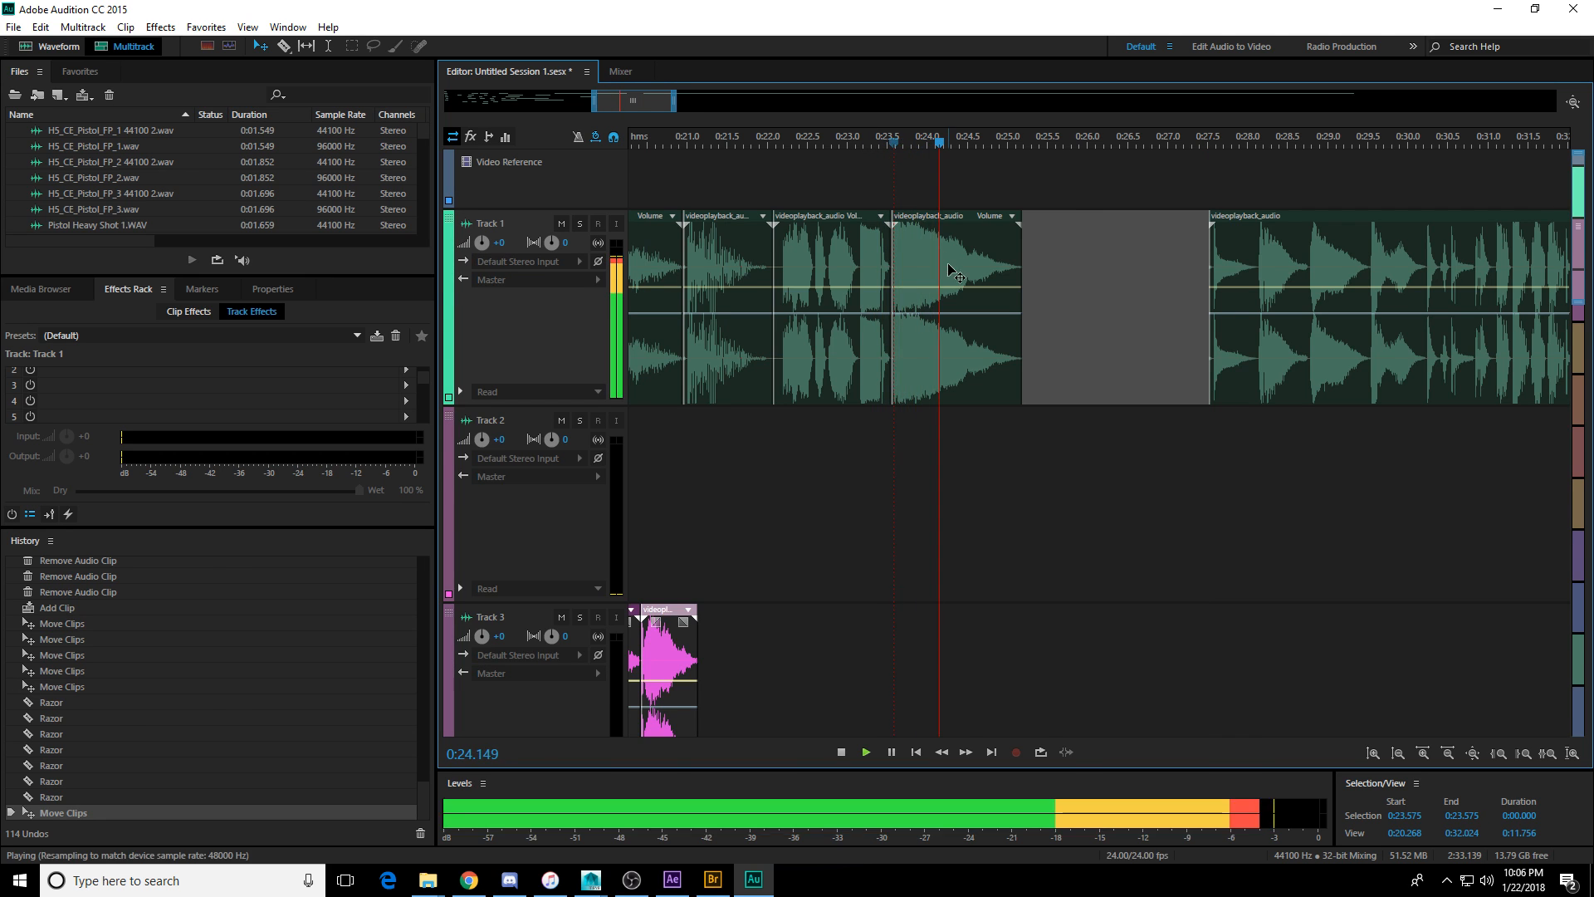
key(space)
drag(958, 269, 792, 664)
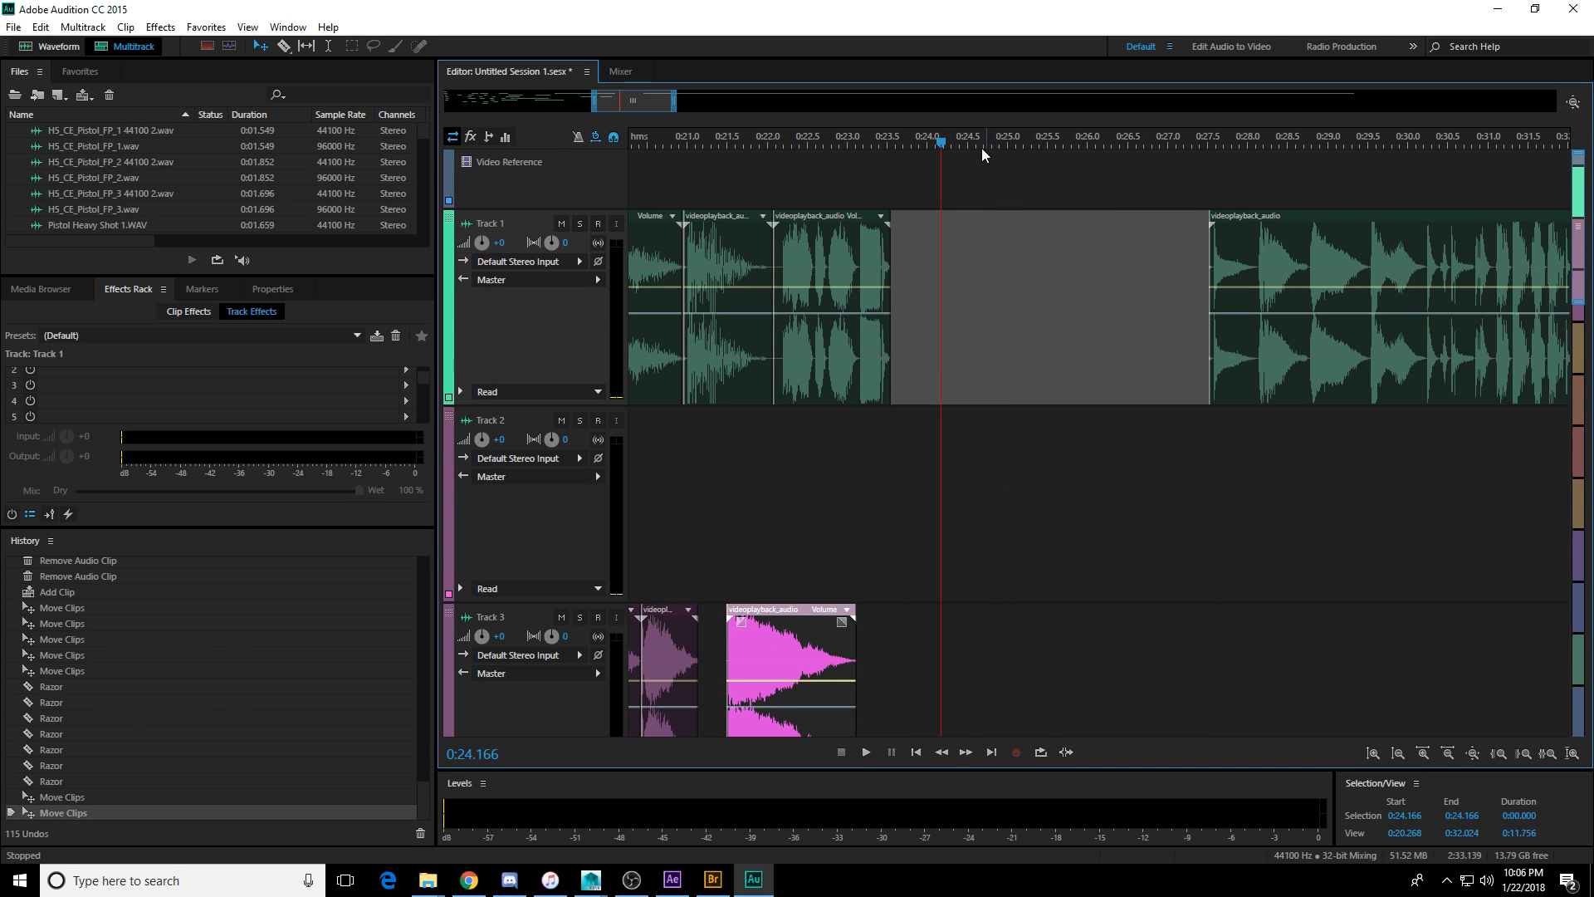
Play the audio from about 19.9 s and move the piece starting at 21.0 s to Track 3 at about 17.0 s.
scroll(977, 142, down, 2)
drag(640, 106, 619, 110)
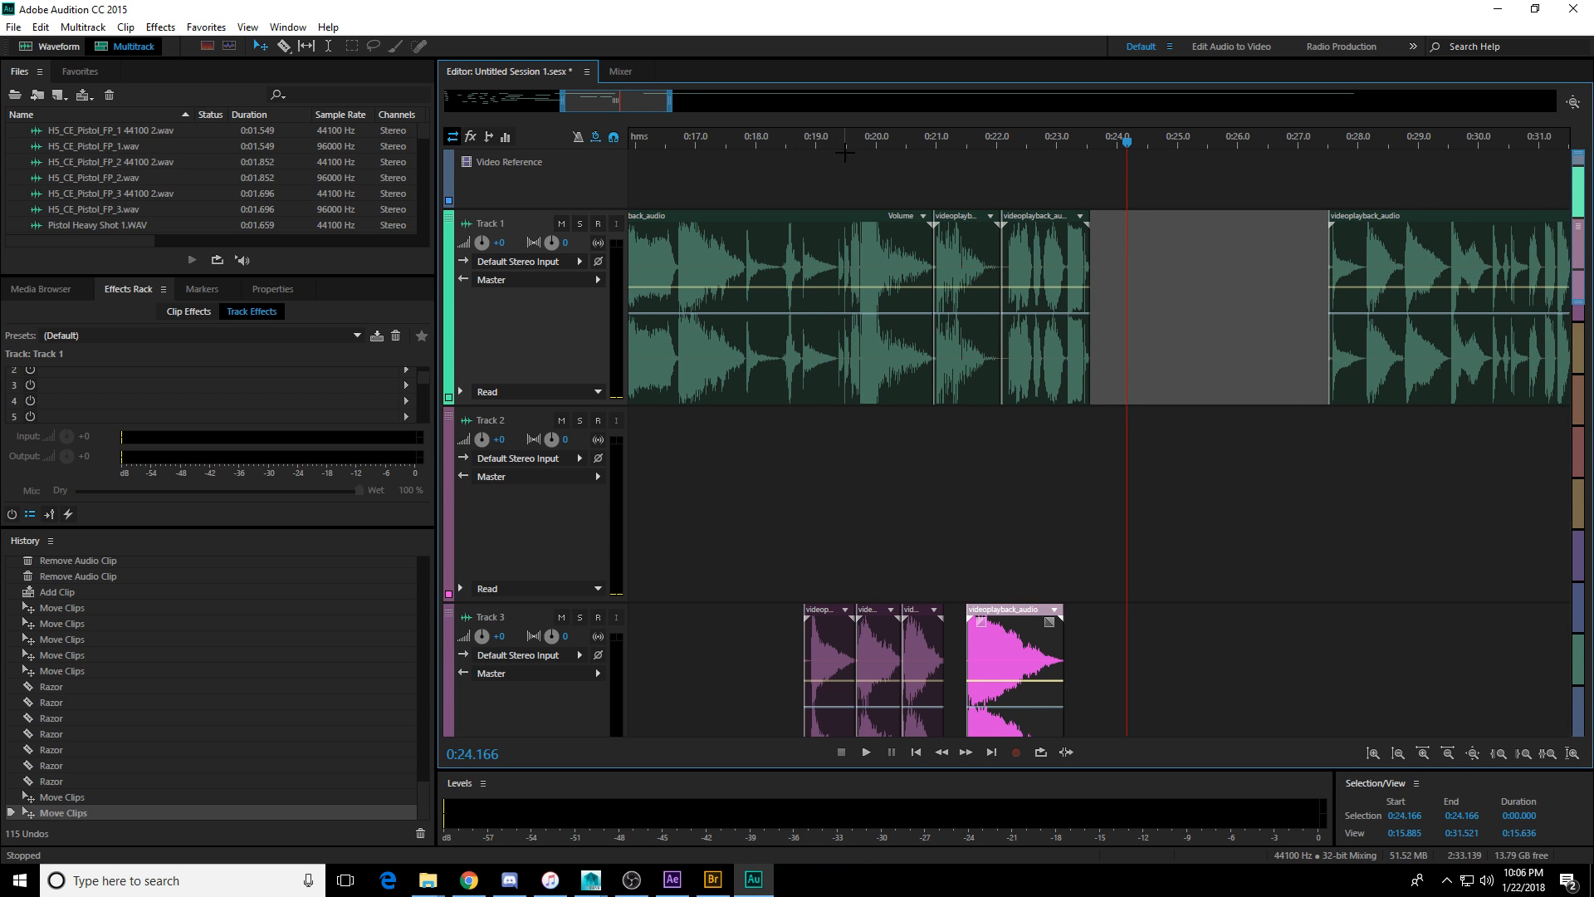
click(870, 145)
key(space)
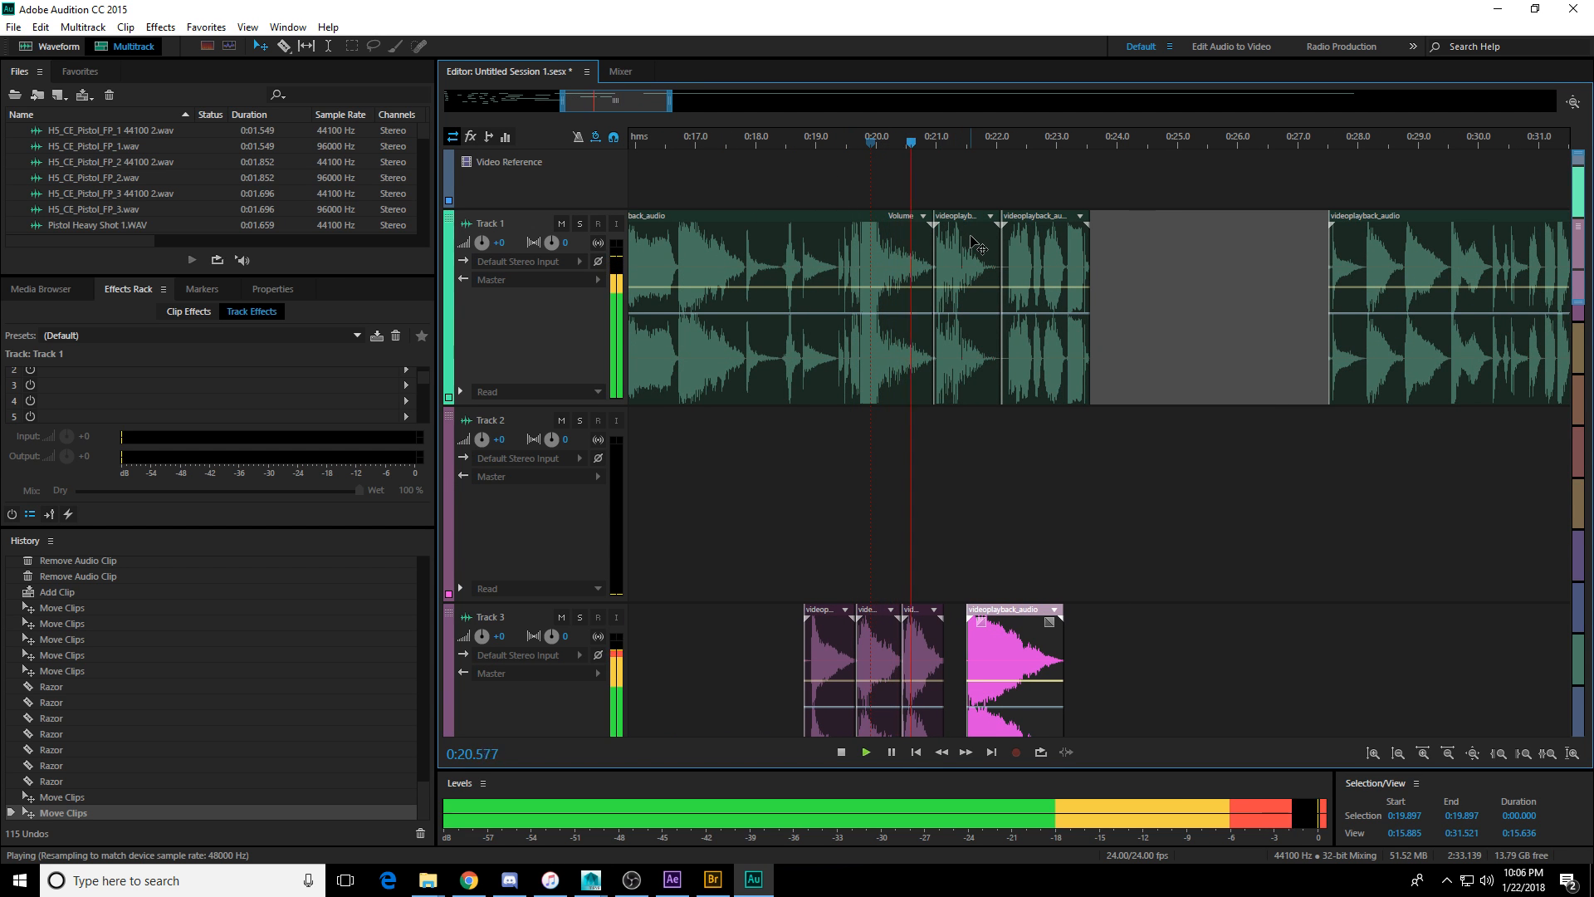
key(space)
drag(977, 244, 721, 635)
Delete the unwanted videoplayback_audio pieces on Track 1 before 21.0 s and between 22.1 and 23.6 s.
click(1163, 147)
key(space)
key(space)
click(1161, 267)
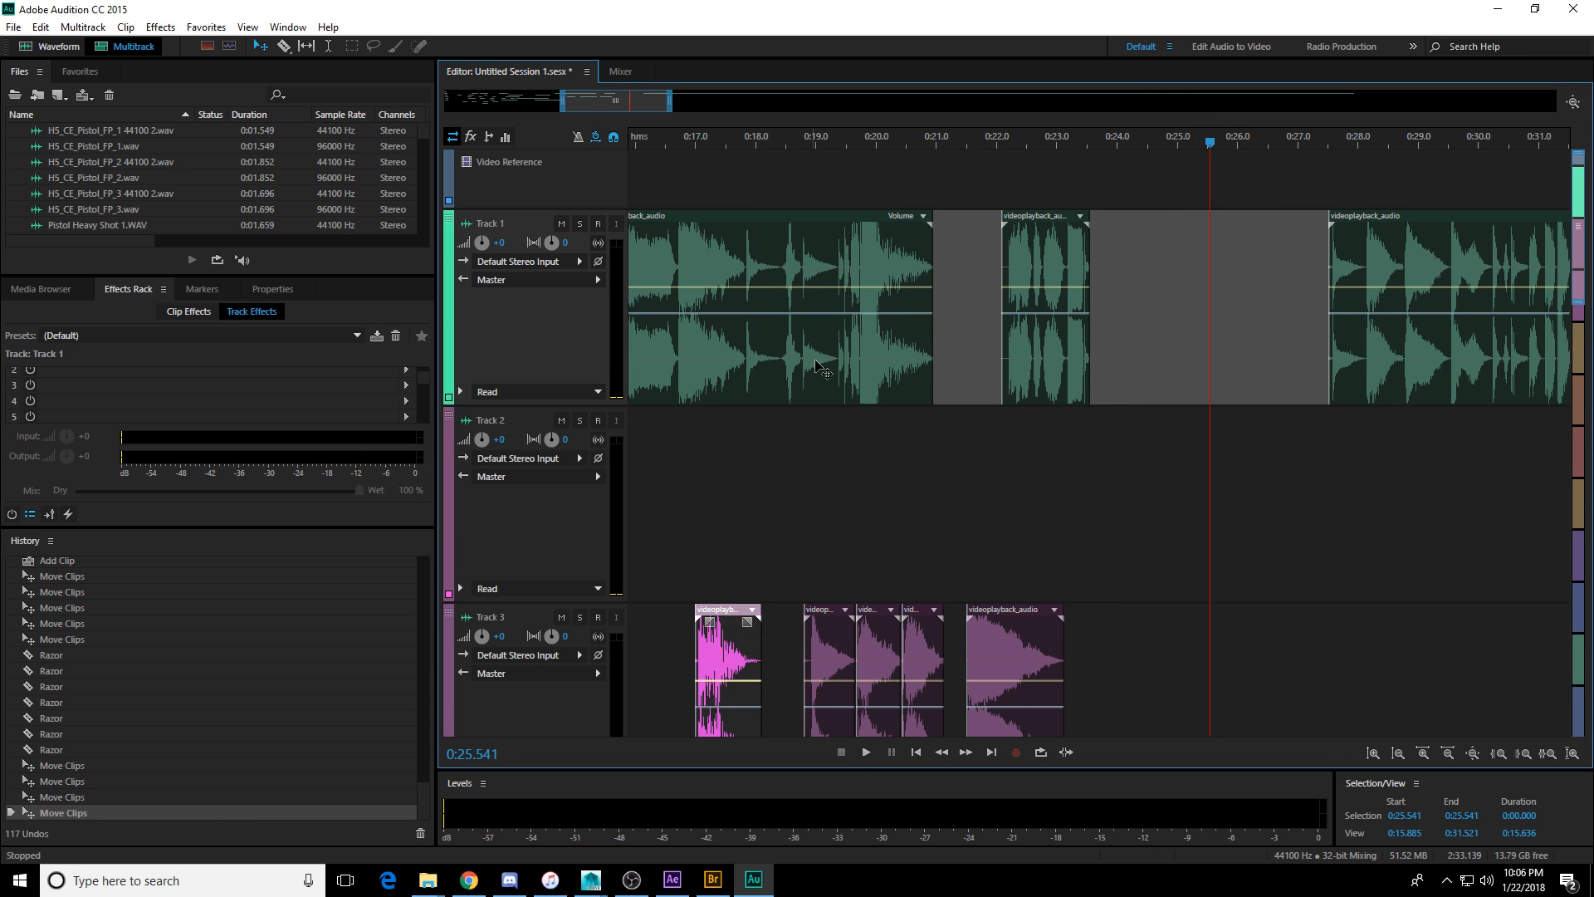
click(822, 369)
key(Delete)
click(1048, 348)
key(Delete)
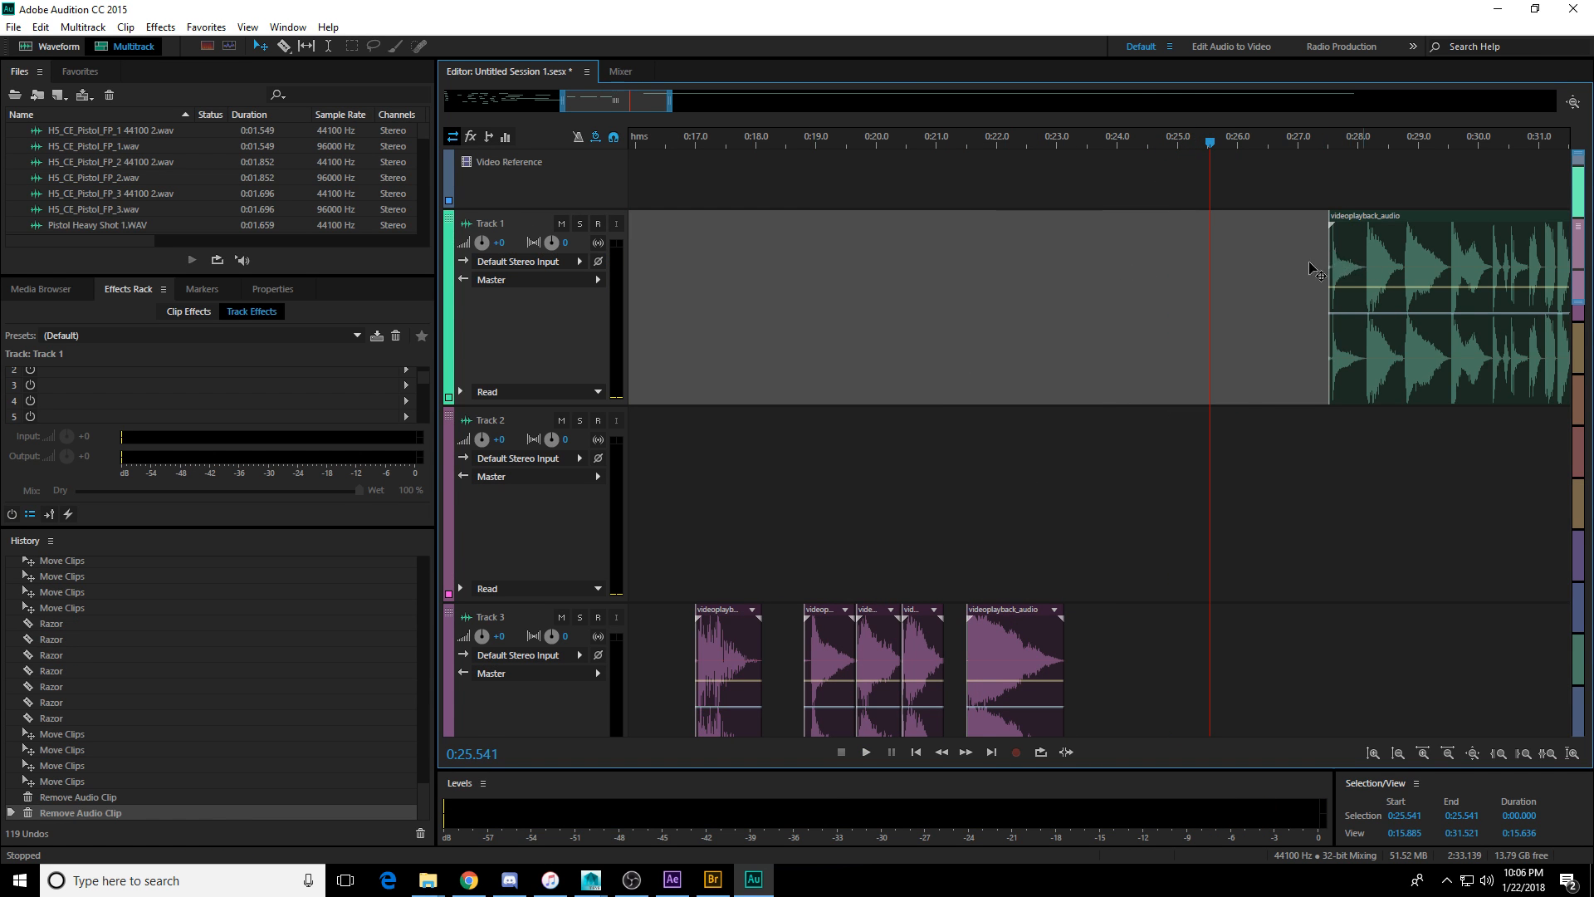
Move the videoplayback_audio clip on Track 1 to start at about 24.7 s and play its opening gunshots.
drag(1363, 263, 1193, 256)
click(1160, 147)
key(space)
key(space)
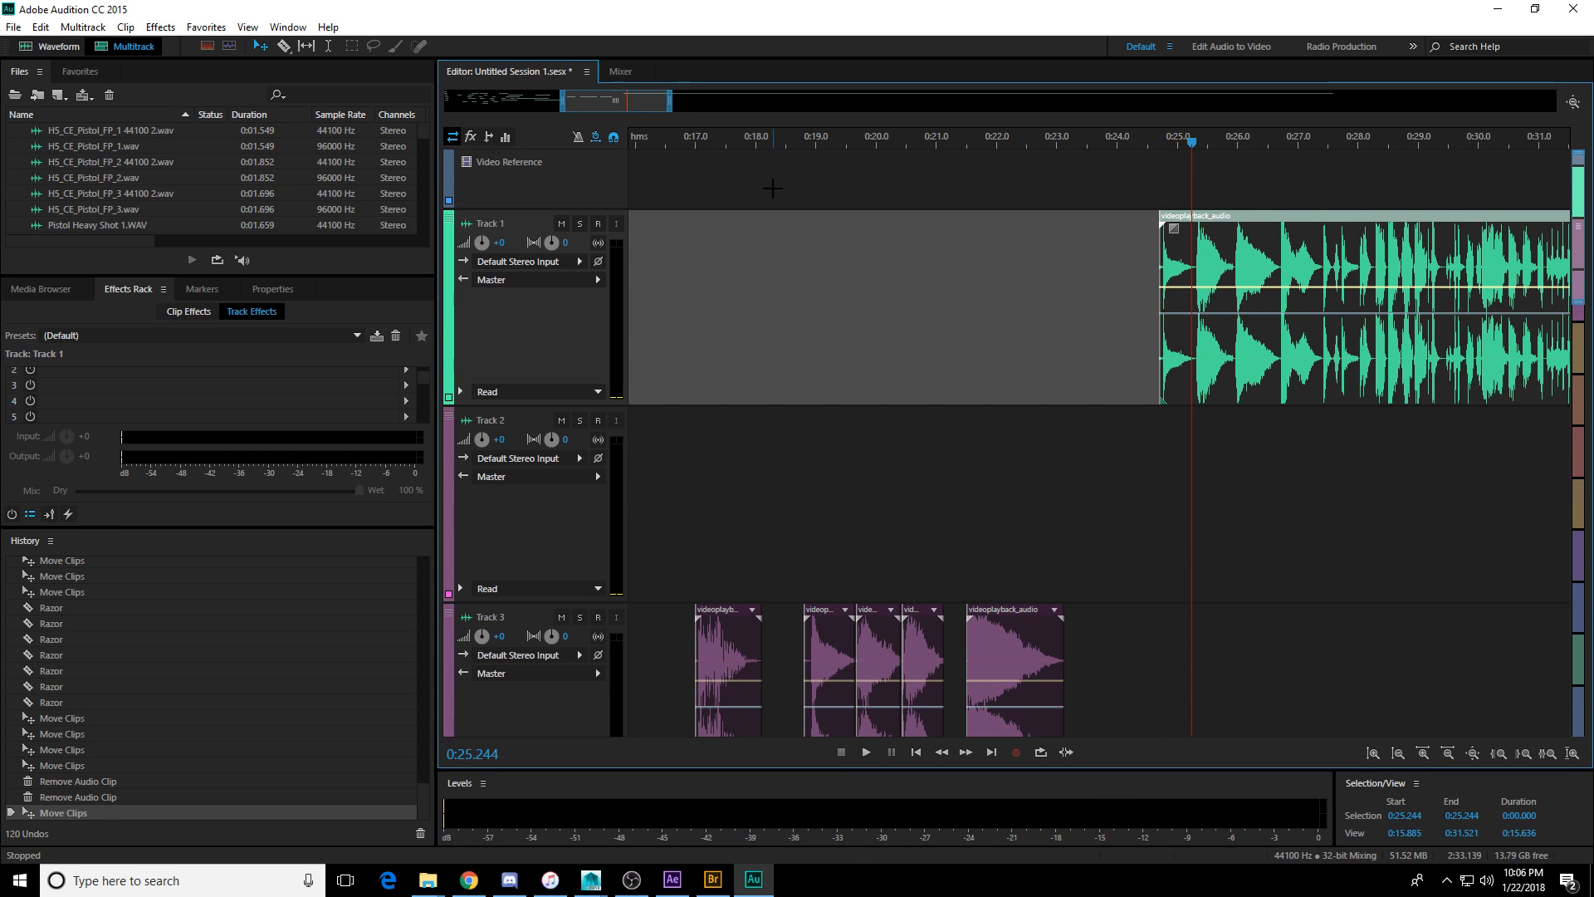
key(space)
scroll(1161, 133, down, 2)
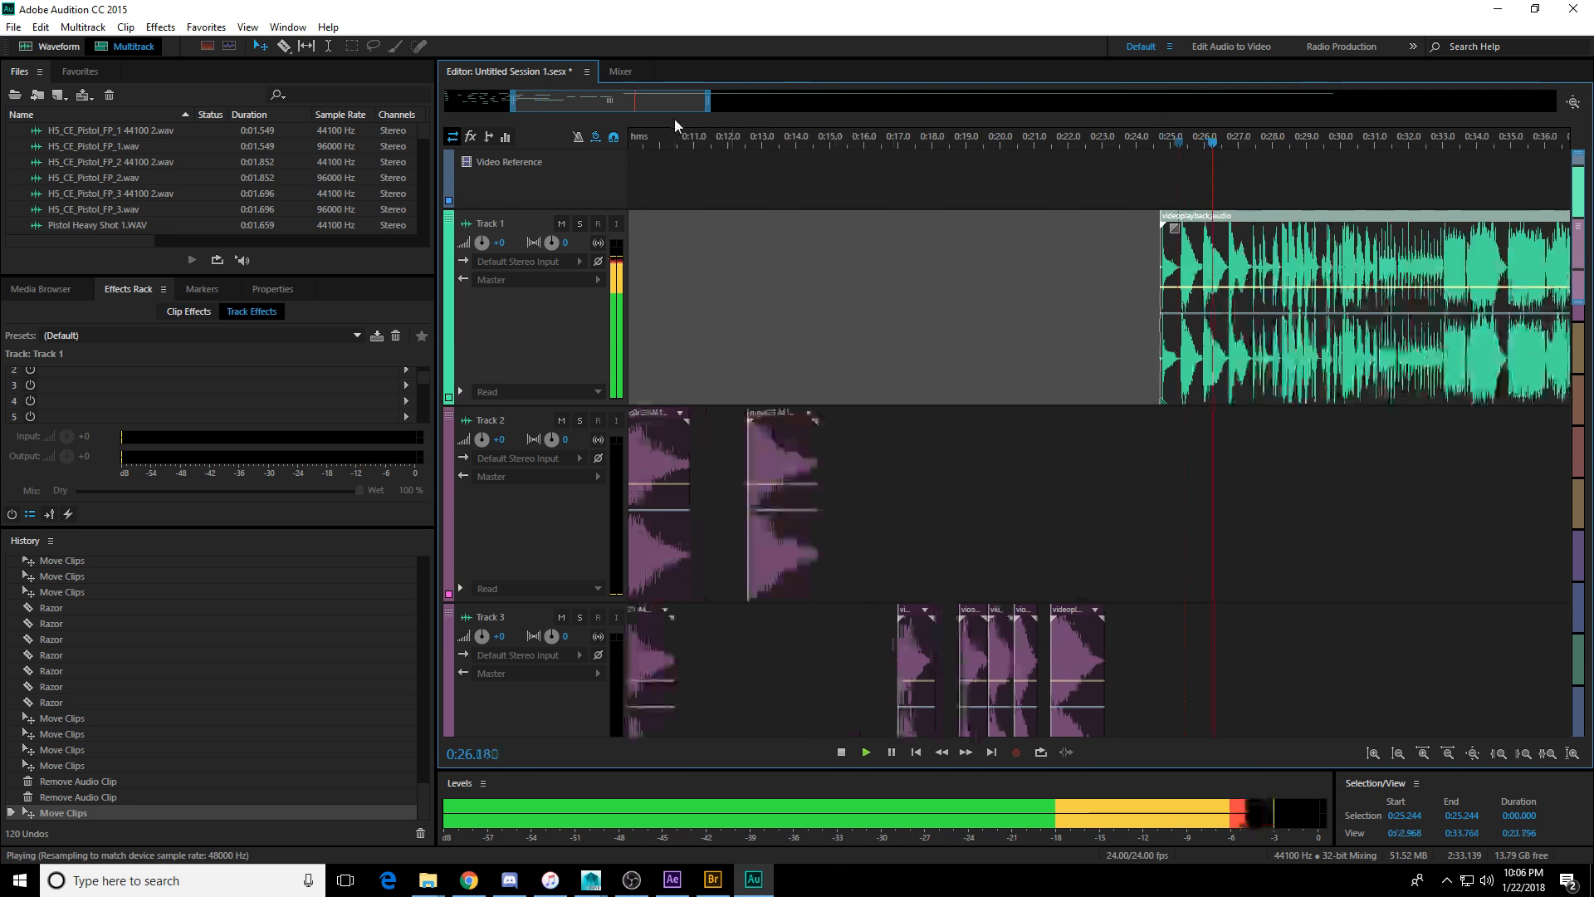
mouse_move(683, 106)
mouse_down()
mouse_move(780, 112)
mouse_move(676, 102)
mouse_up()
scroll(814, 143, up, 3)
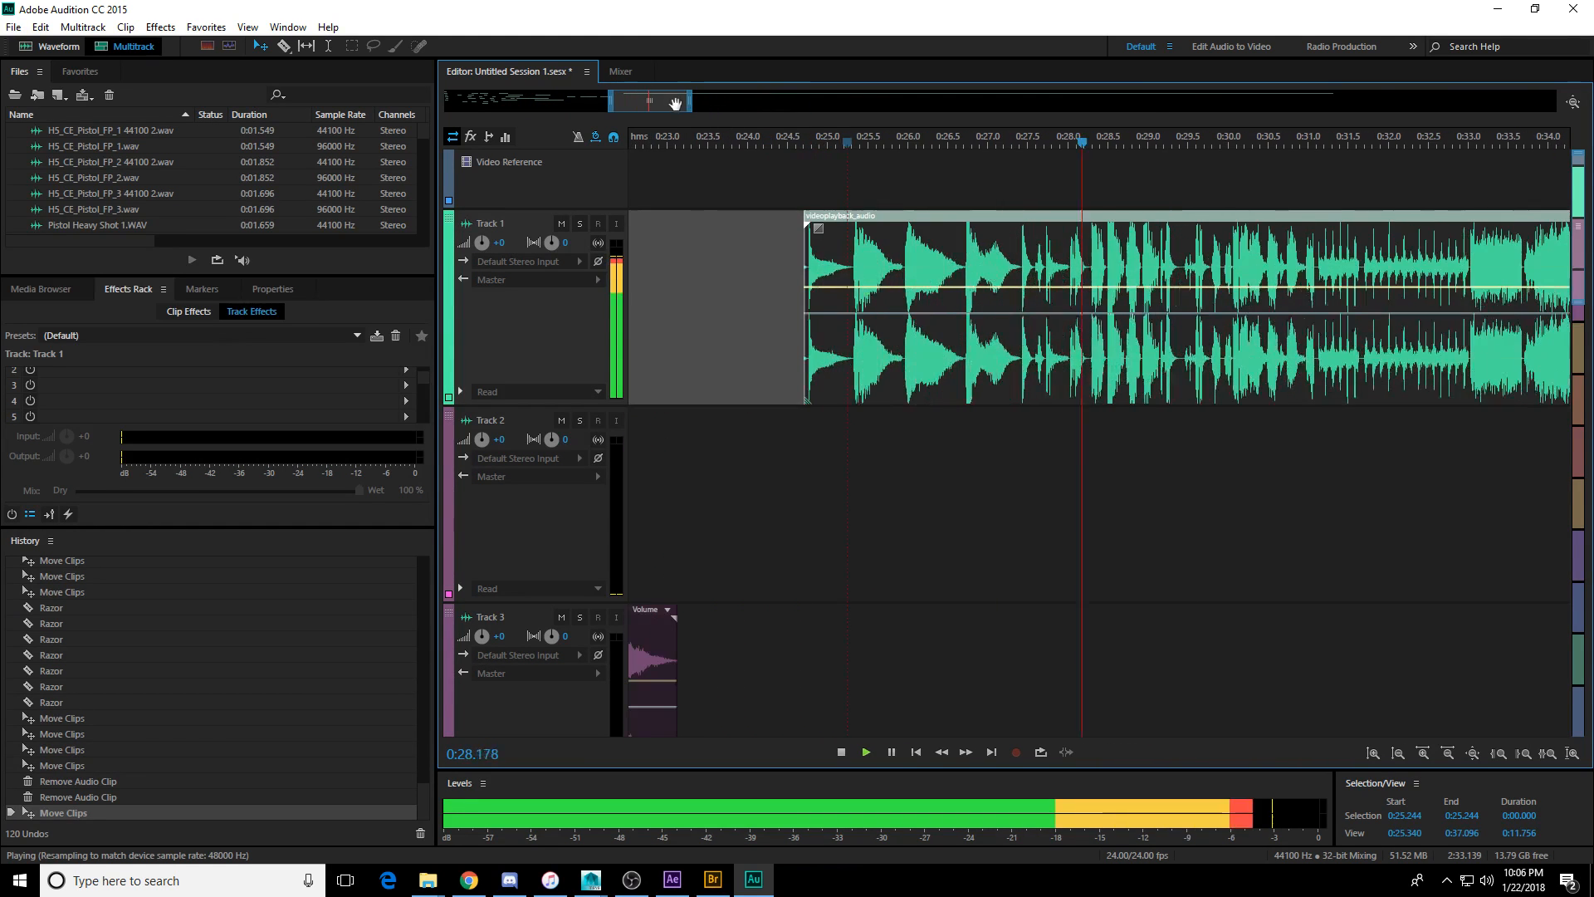
Play the clip from about 25.3 s and split it on Track 1 at about 25.9 s and 26.7 s.
key(space)
click(861, 144)
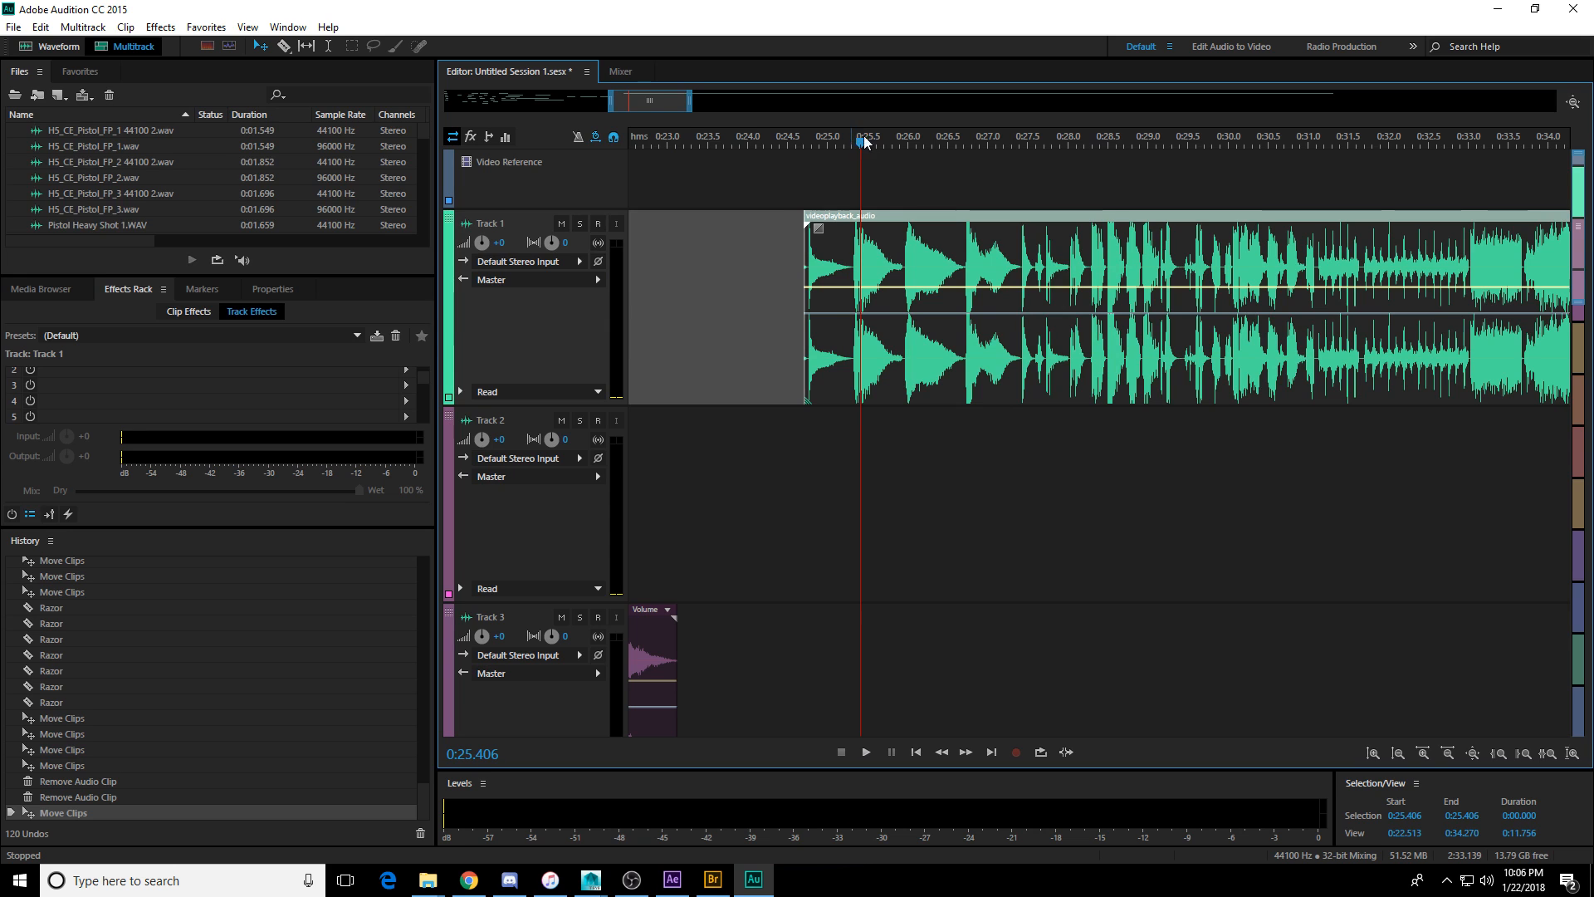
key(space)
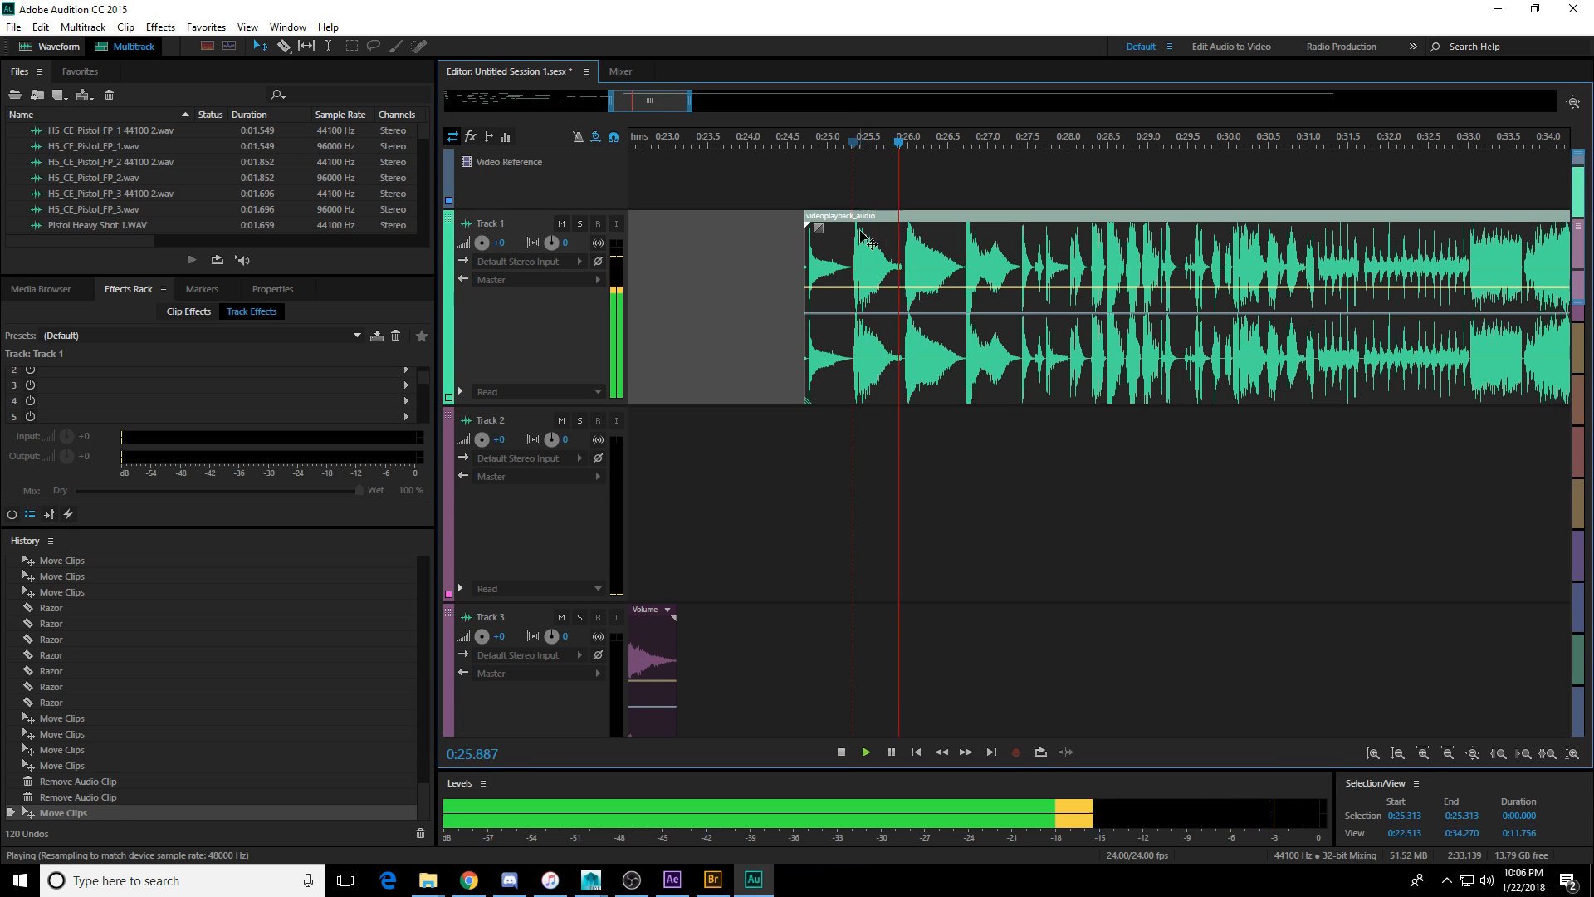
key(space)
key(r)
click(903, 243)
key(space)
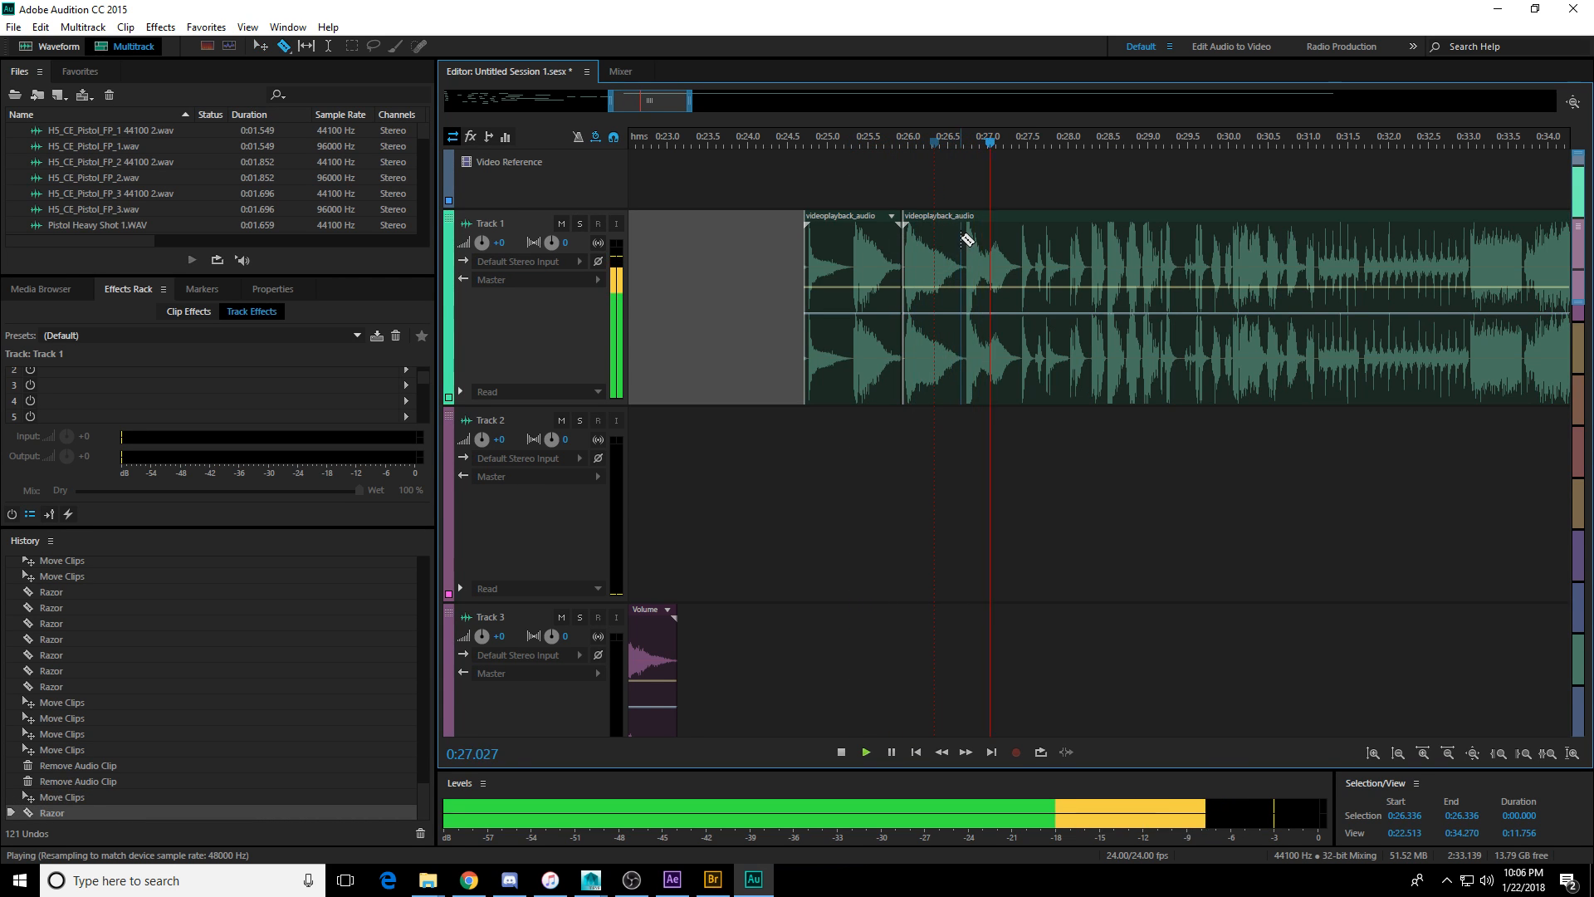
click(962, 240)
key(space)
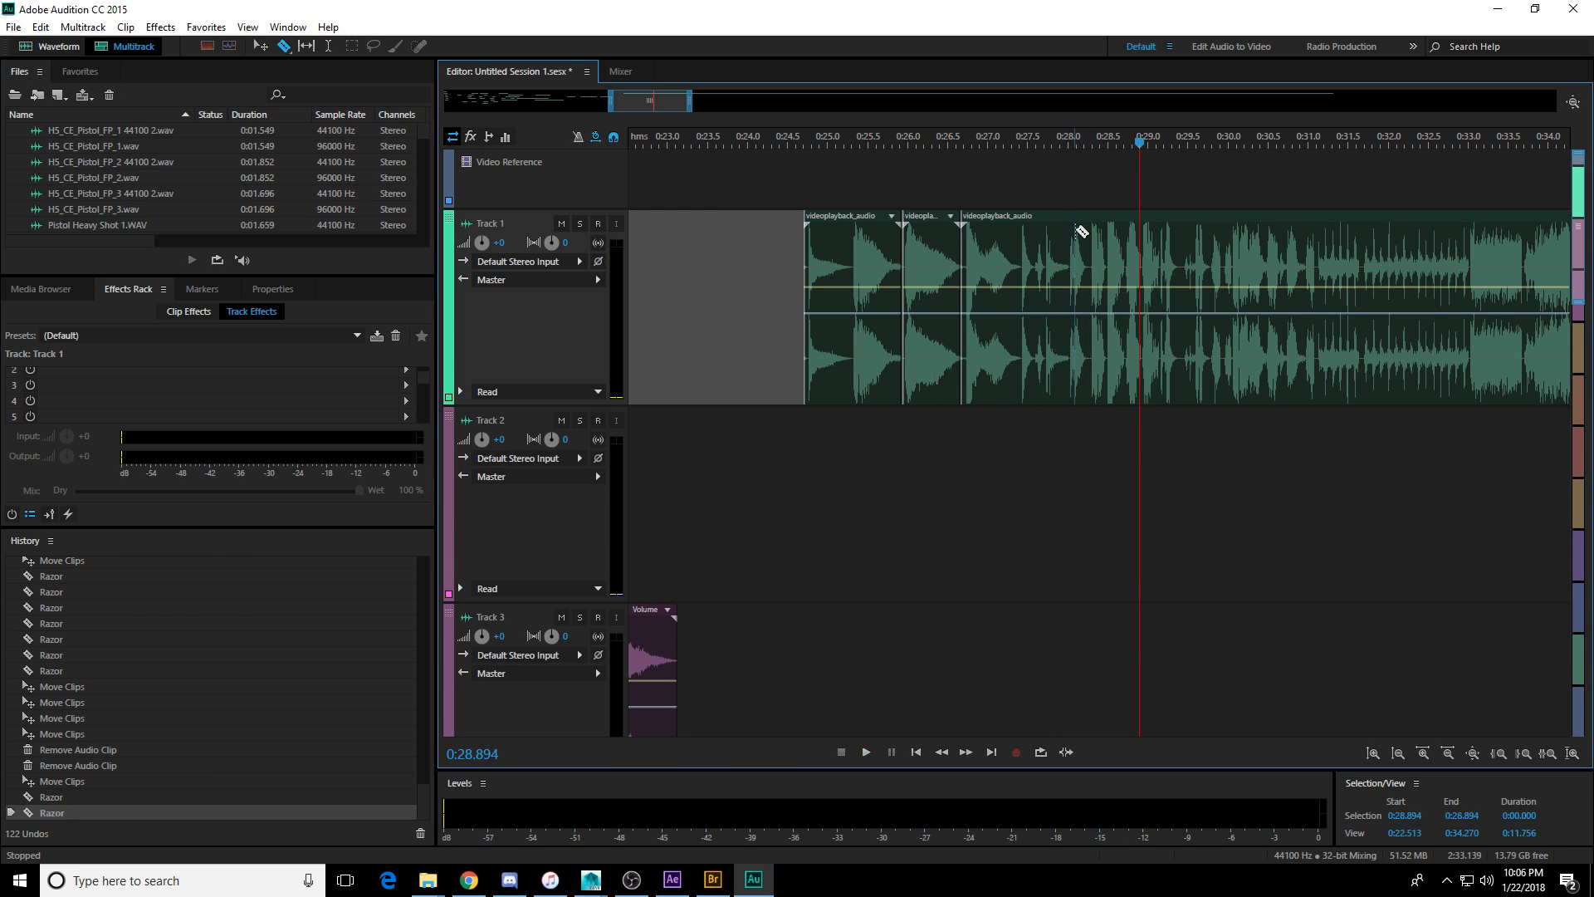
Play the clip from about 28.3 s and split it on Track 1 at about 28.5 s and 29.1 s.
click(1090, 146)
key(space)
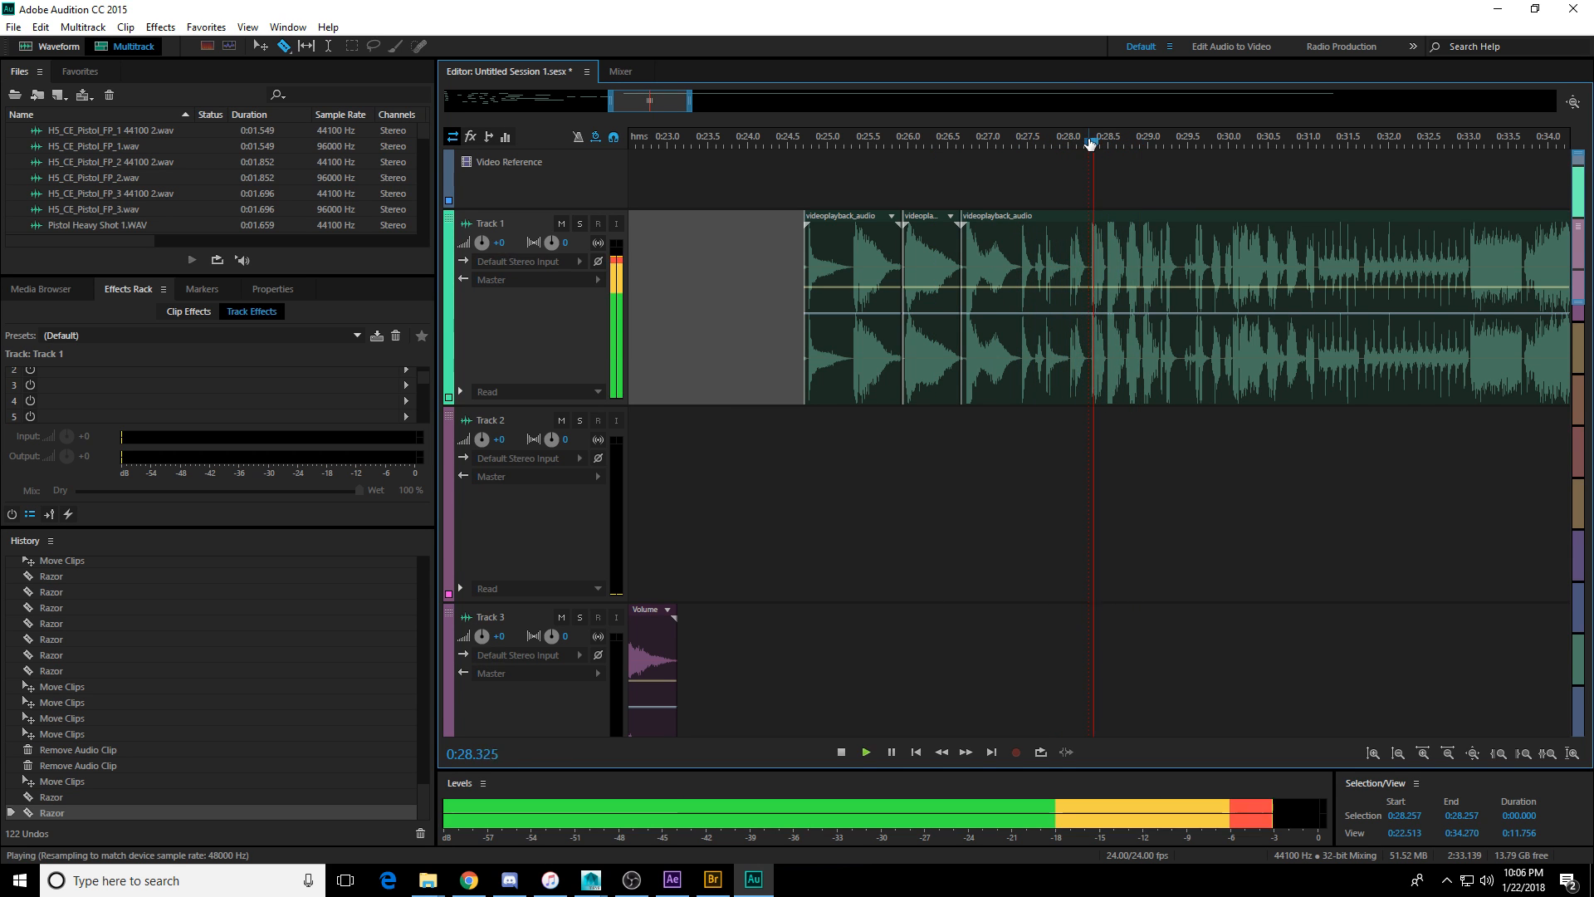
scroll(1090, 146, up, 2)
key(space)
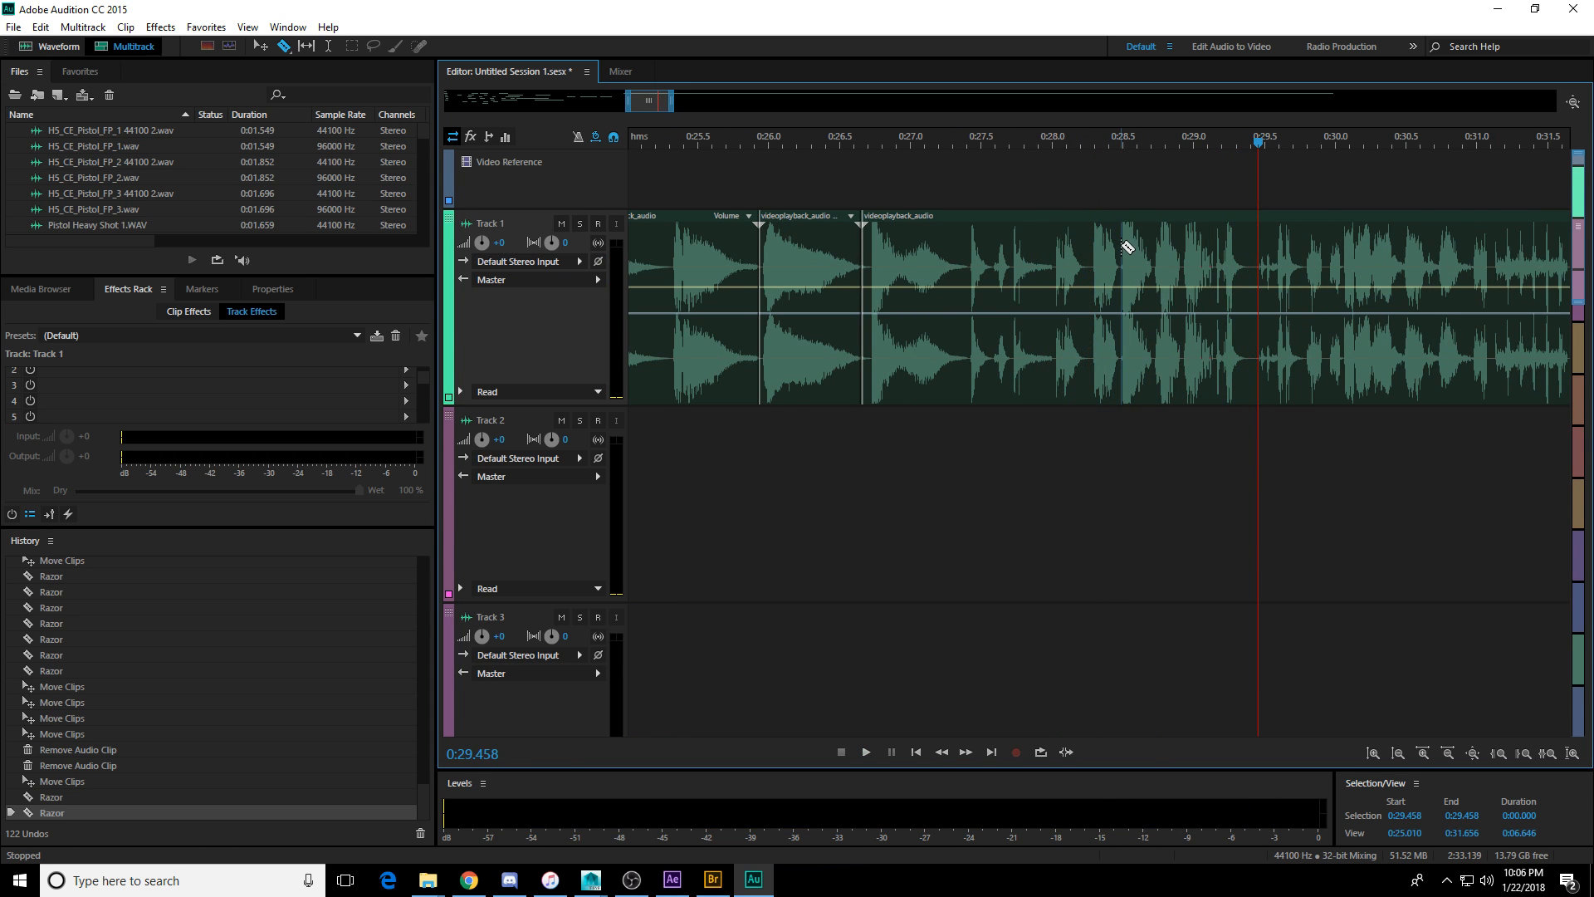
click(1122, 245)
click(1210, 241)
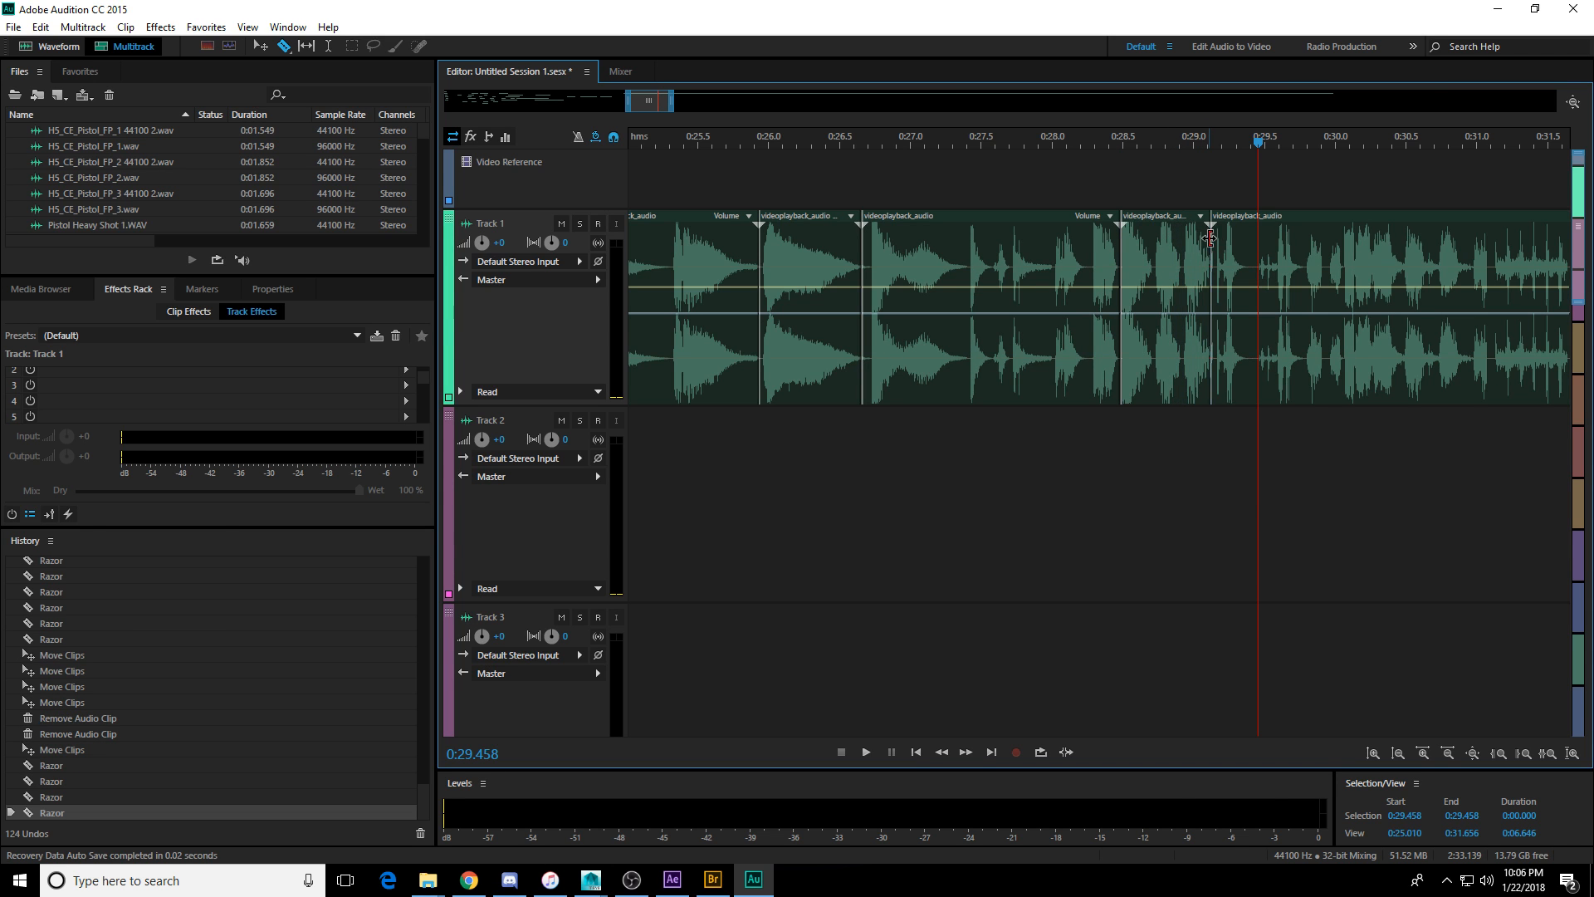
Move the piece between 28.5 and 29.1 s from Track 1 to Track 3 at about 24.9 s.
key(space)
key(space)
key(v)
drag(1134, 249, 620, 638)
Play from about 27.4 s, split the clip at about 28.3 s and move the short end piece to Track 3 at about 25.8 s.
click(971, 166)
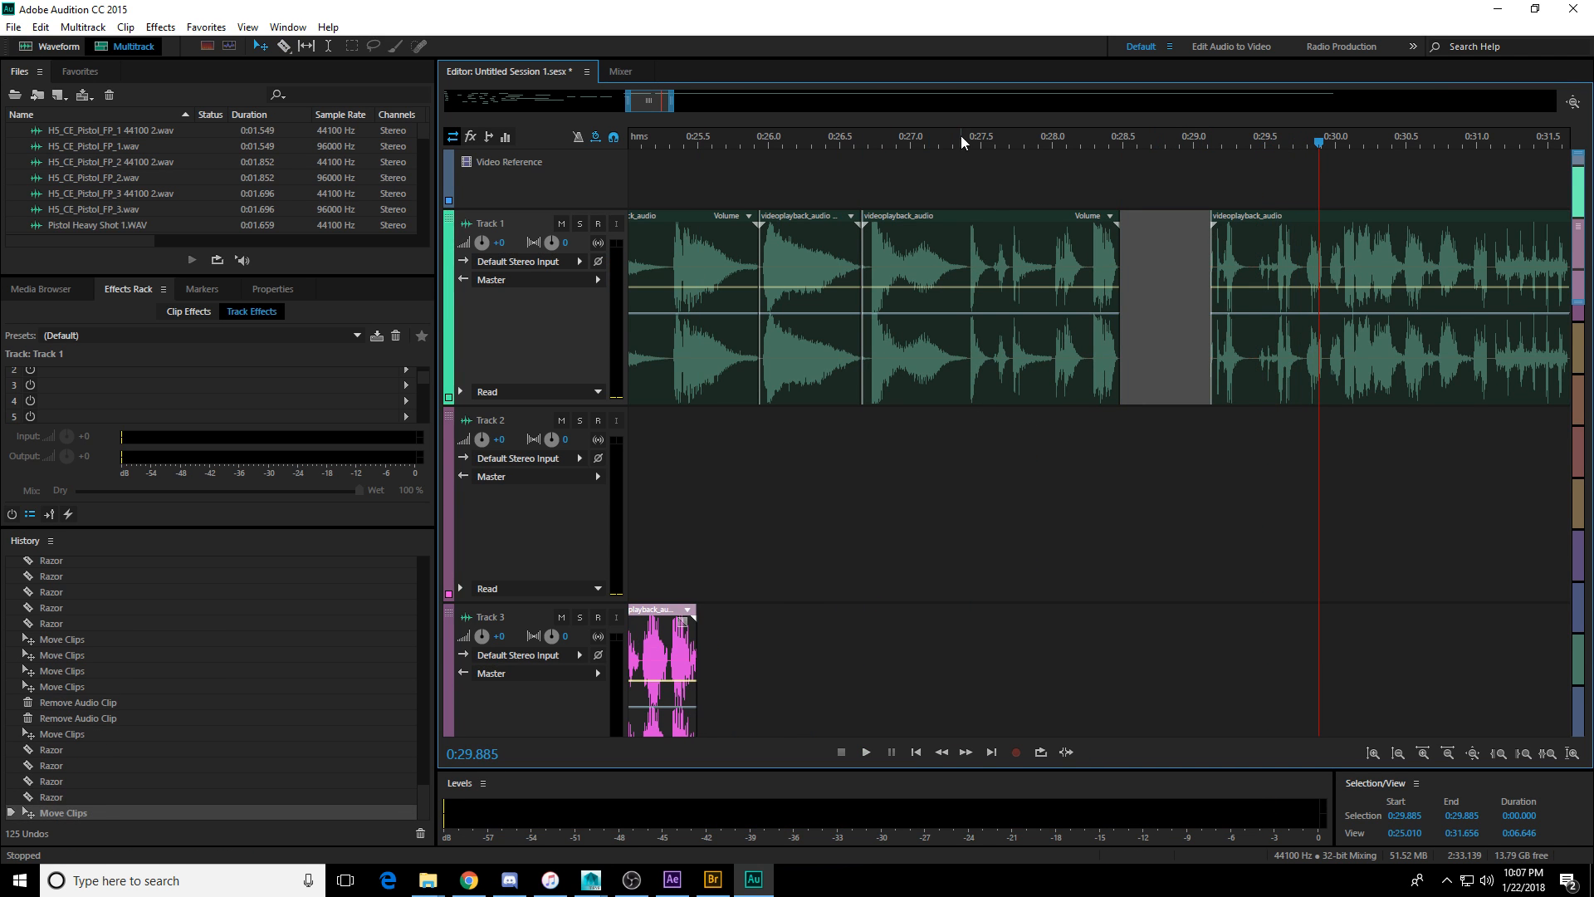
key(space)
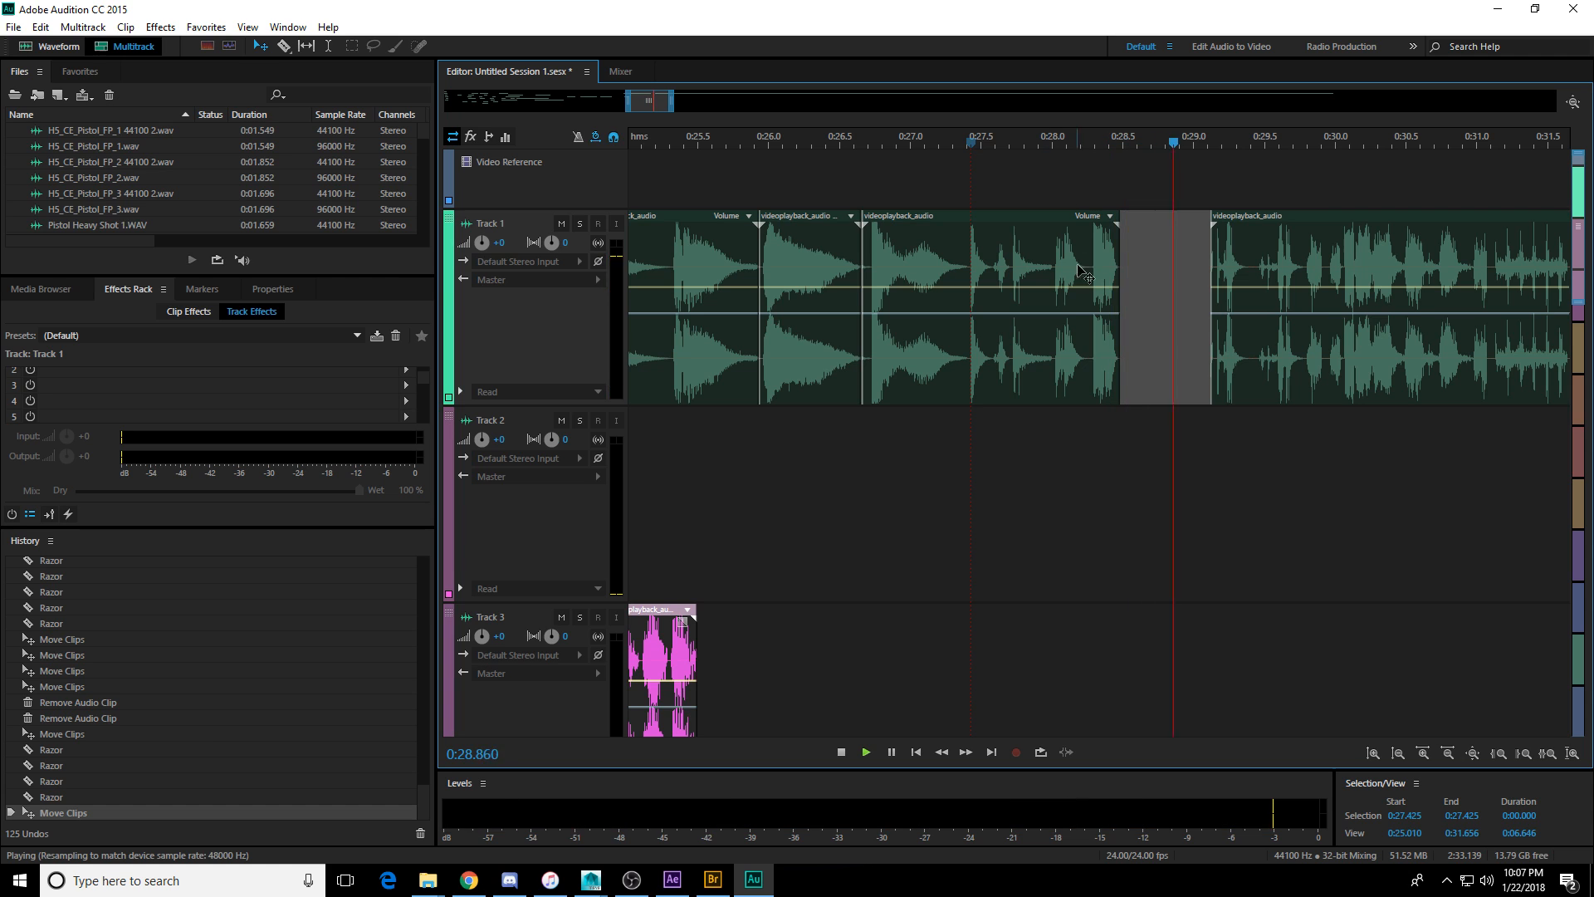
key(space)
key(r)
click(1088, 241)
key(v)
click(1103, 281)
drag(1104, 286, 760, 680)
Play the gunshot piece starting at 25.9 s and move it to Track 2 at about 24.8 s.
click(764, 162)
key(space)
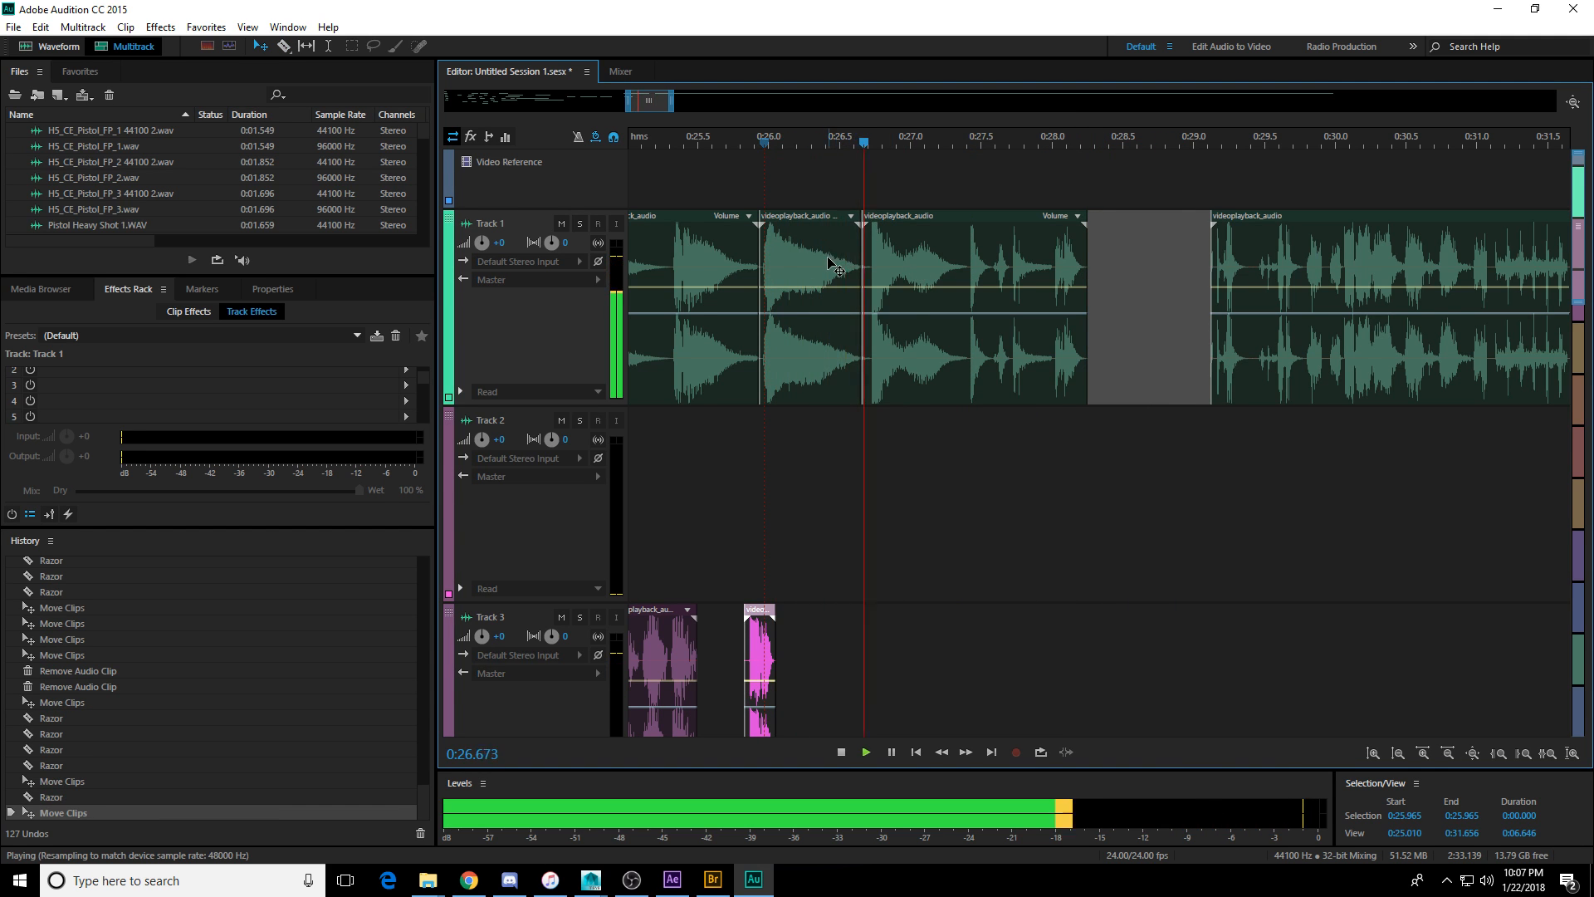
key(space)
drag(827, 241, 660, 439)
Move the piece starting at 24.7 s on Track 1 aside to Track 2 and delete it.
drag(726, 358, 1102, 471)
click(1165, 149)
key(space)
key(space)
key(Delete)
Play the long clip from about 29.5 s and 31.7 s and delete the leftover Track 1 piece between 26.7 and 28.3 s.
scroll(1007, 243, down, 6)
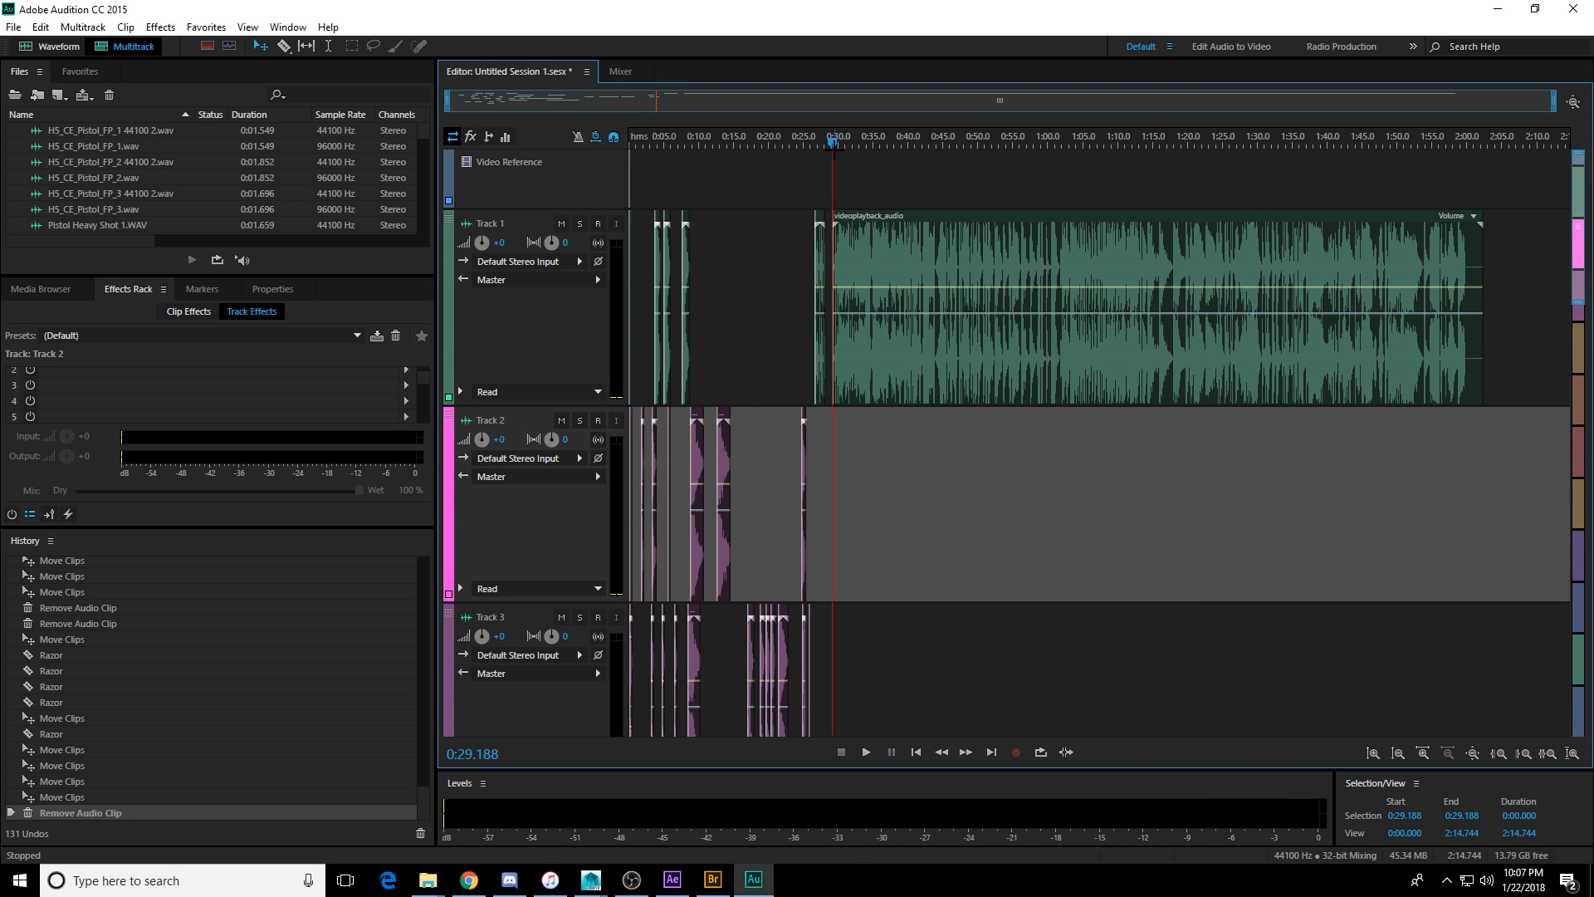
click(834, 142)
scroll(836, 144, up, 5)
key(space)
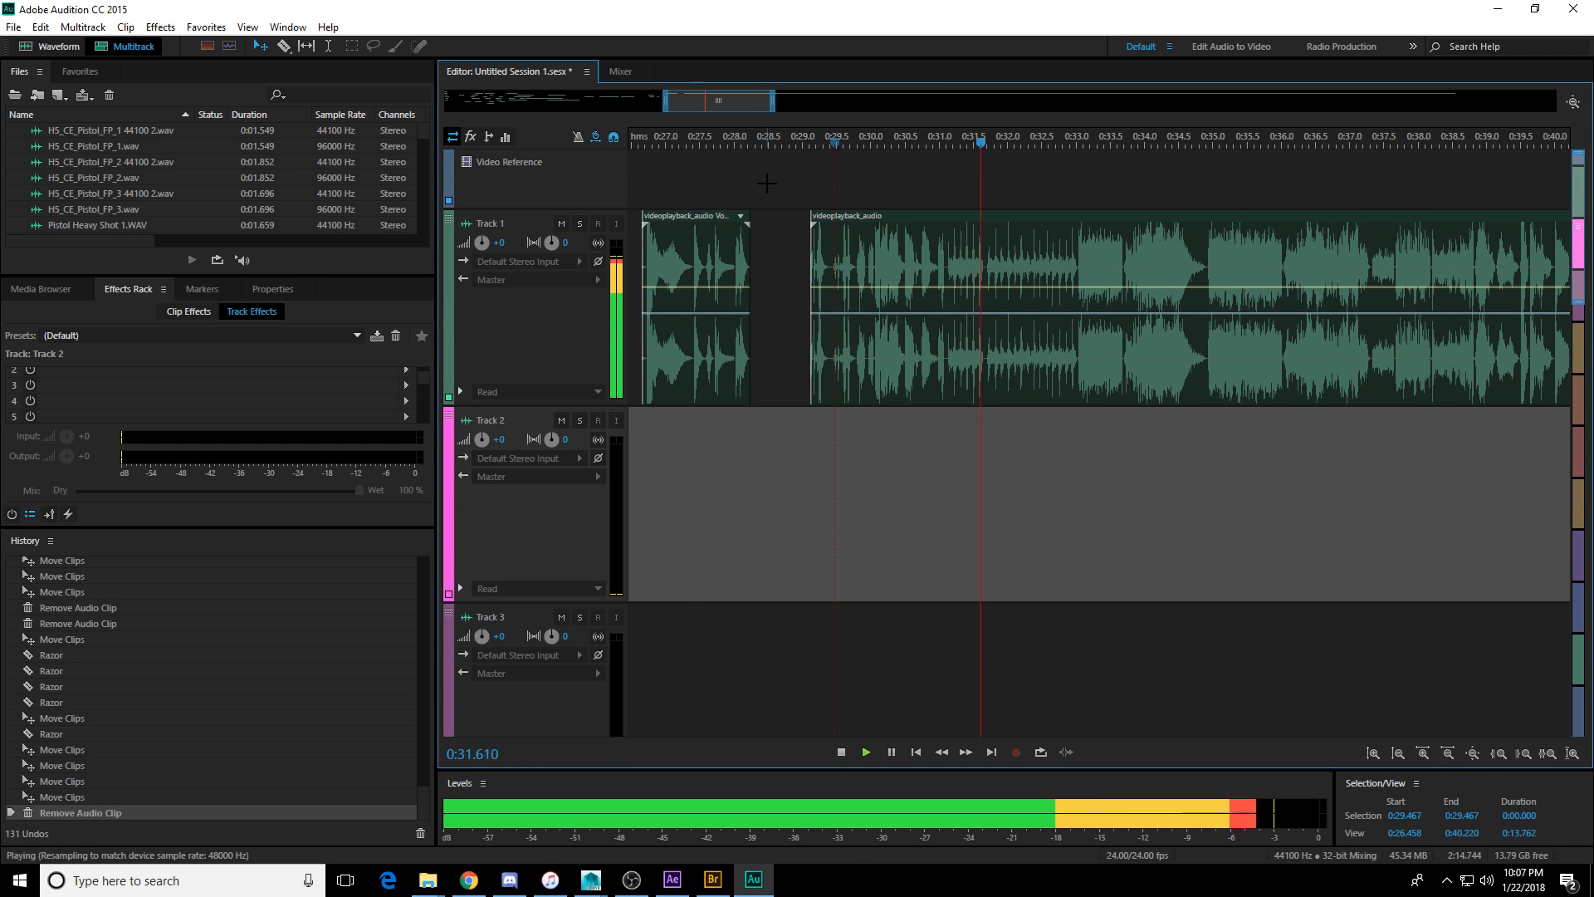
key(space)
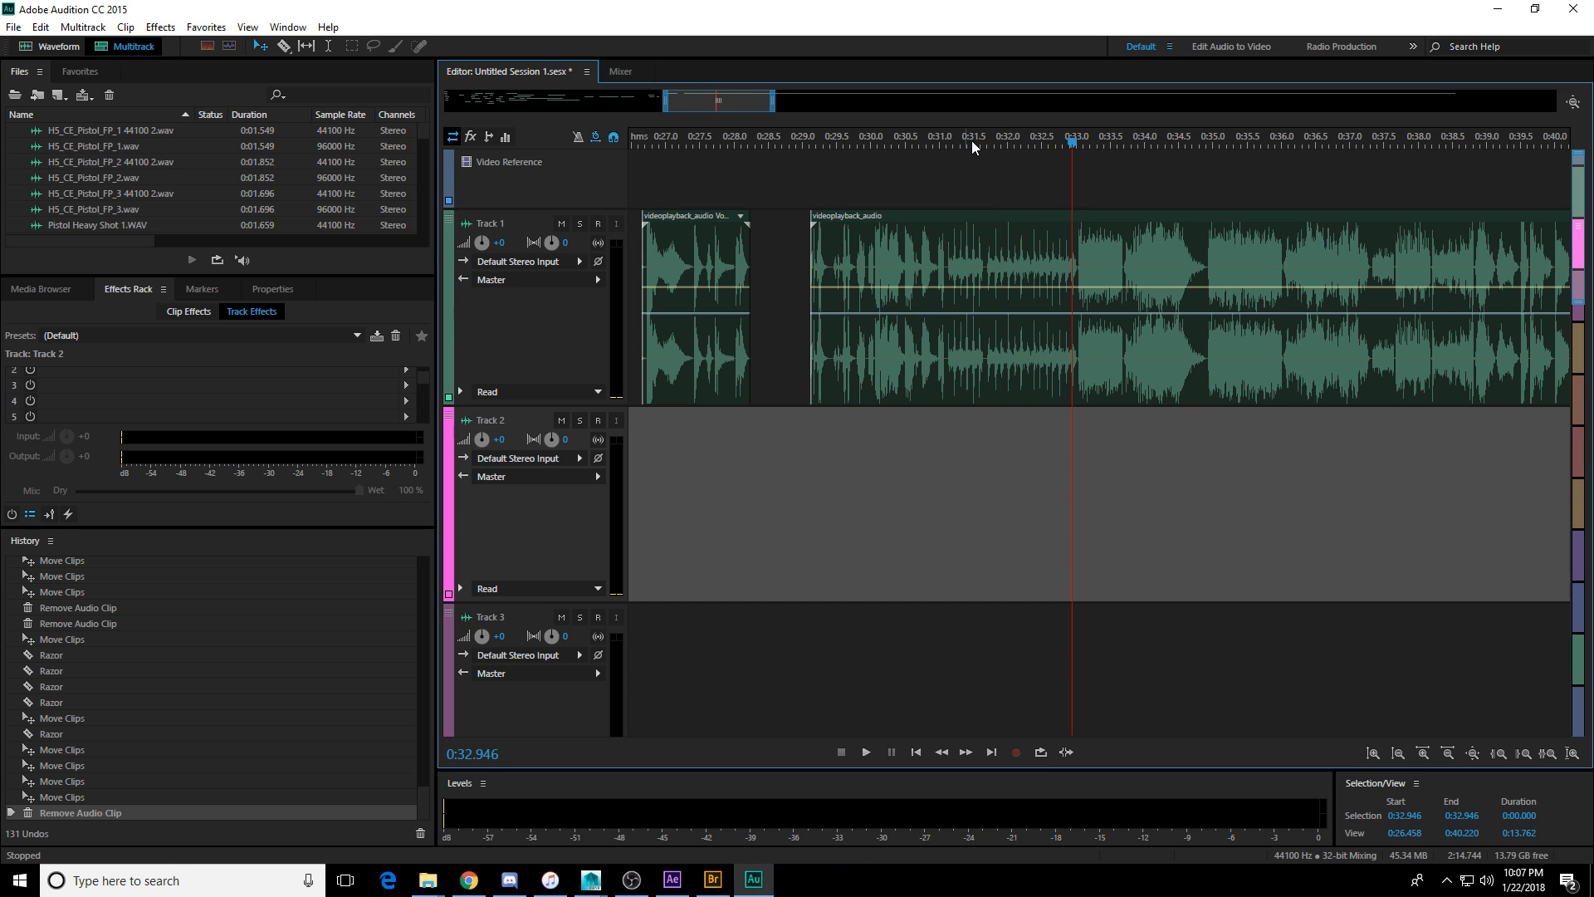
click(986, 143)
key(space)
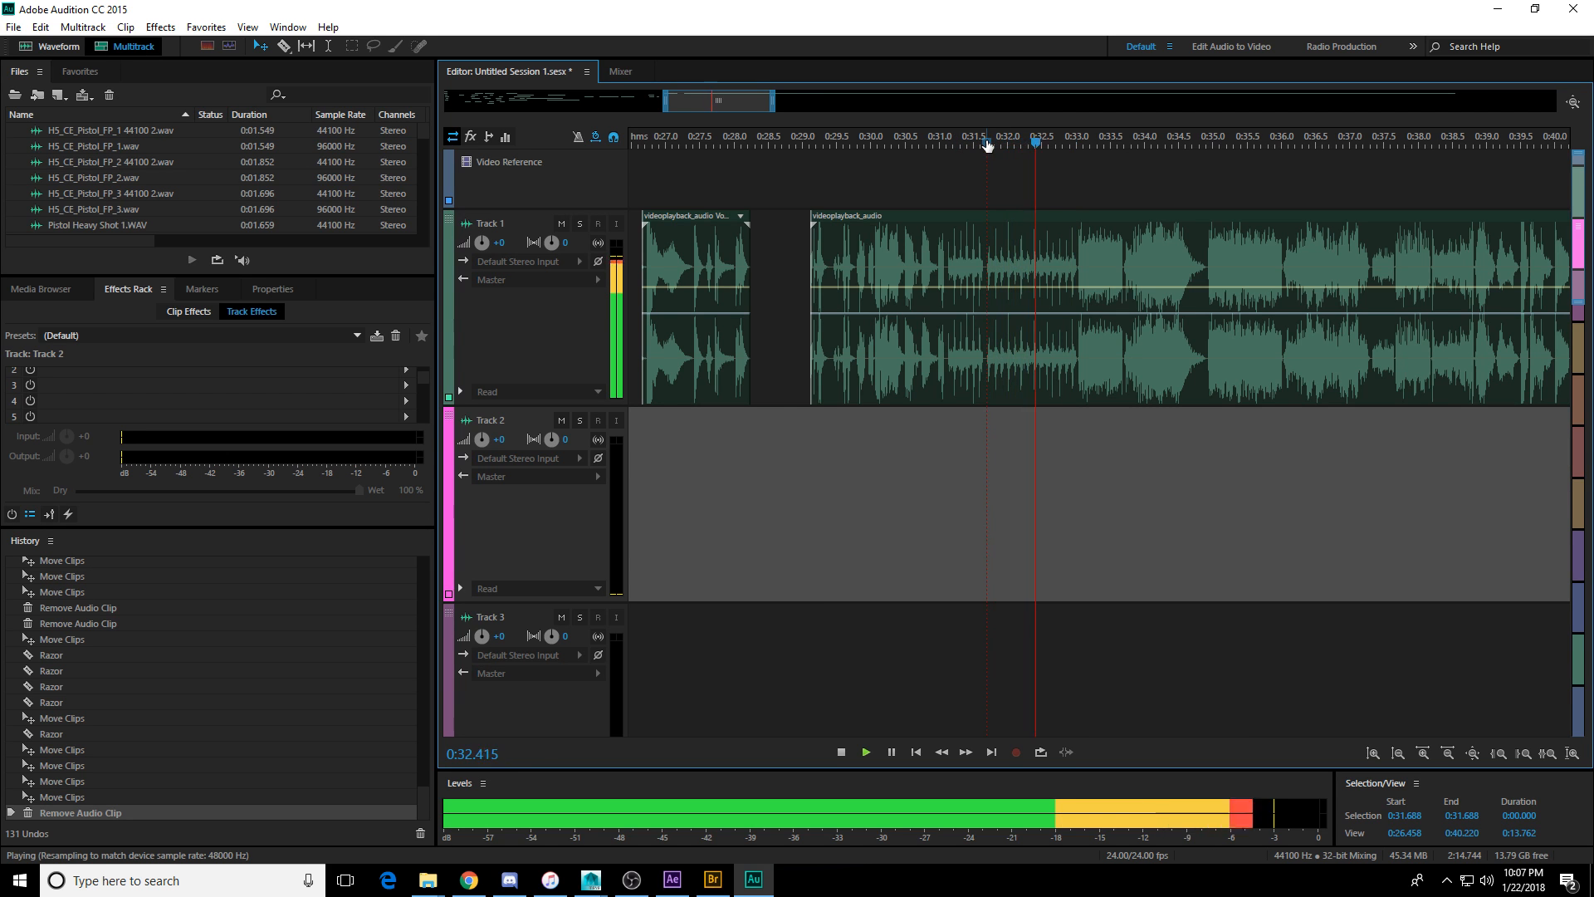
key(space)
click(701, 264)
key(Delete)
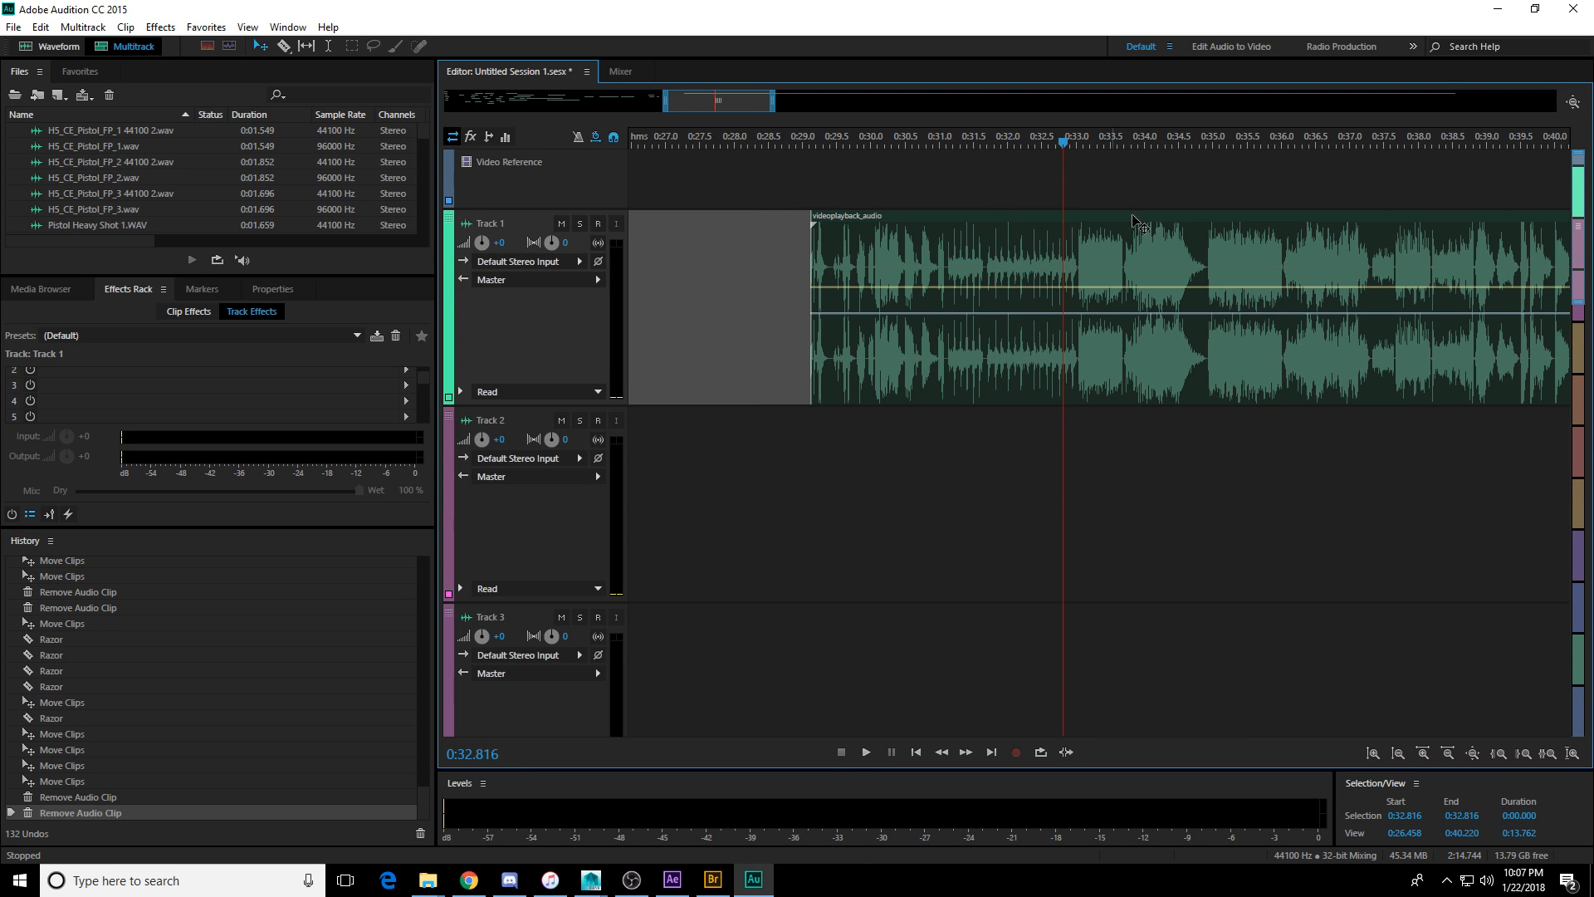
Listen to the Track 1 audio from about 32.8 s to 37 s for usable gunshots.
key(space)
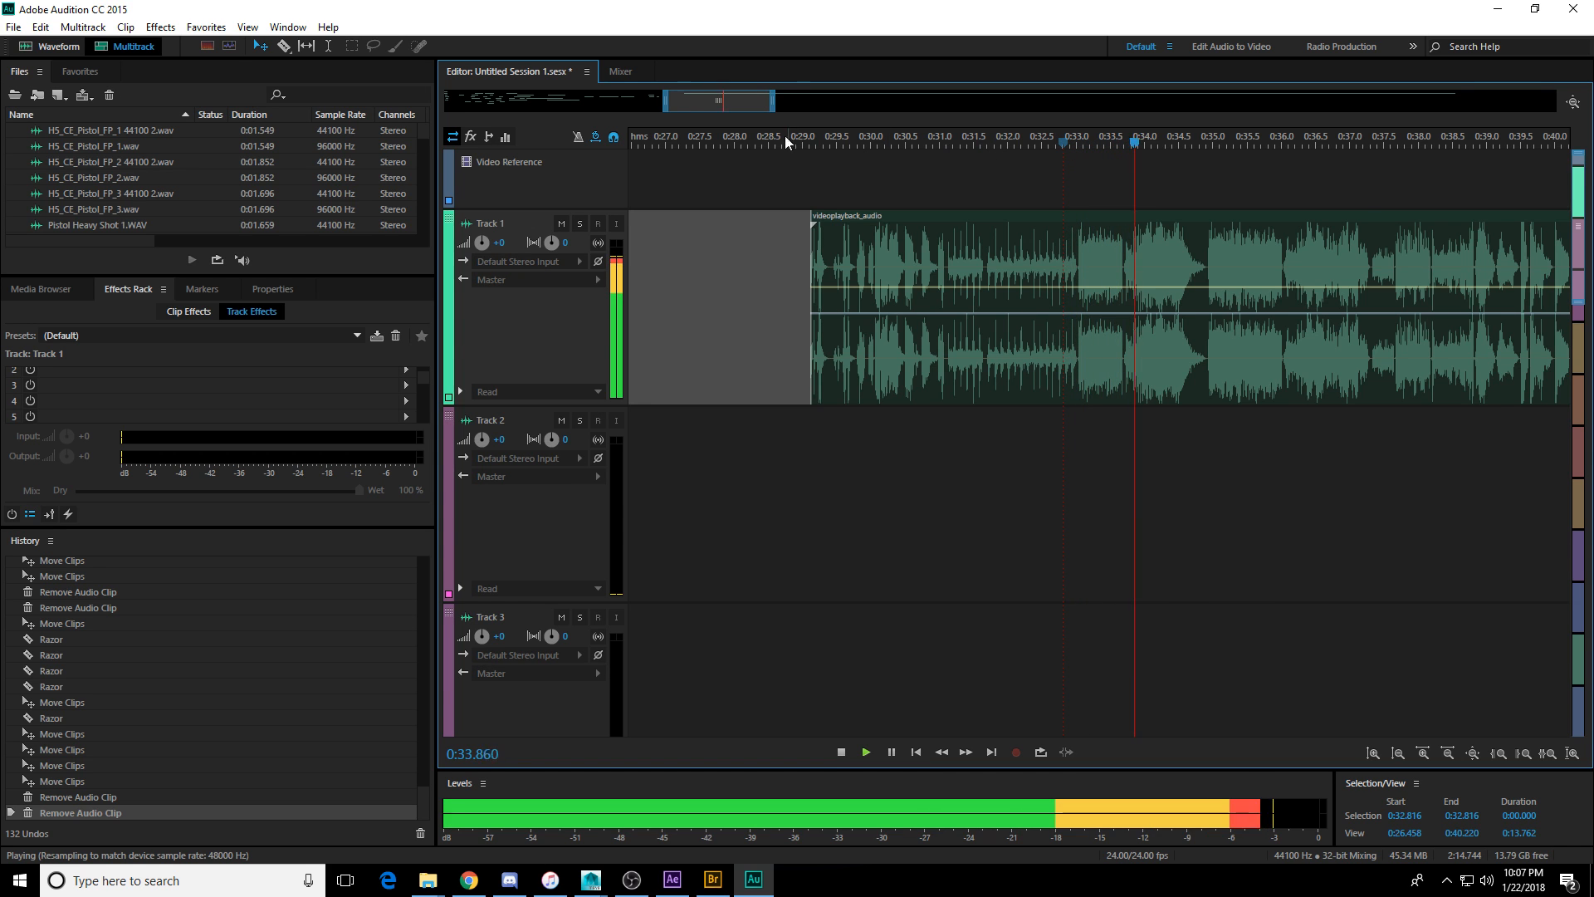
key(space)
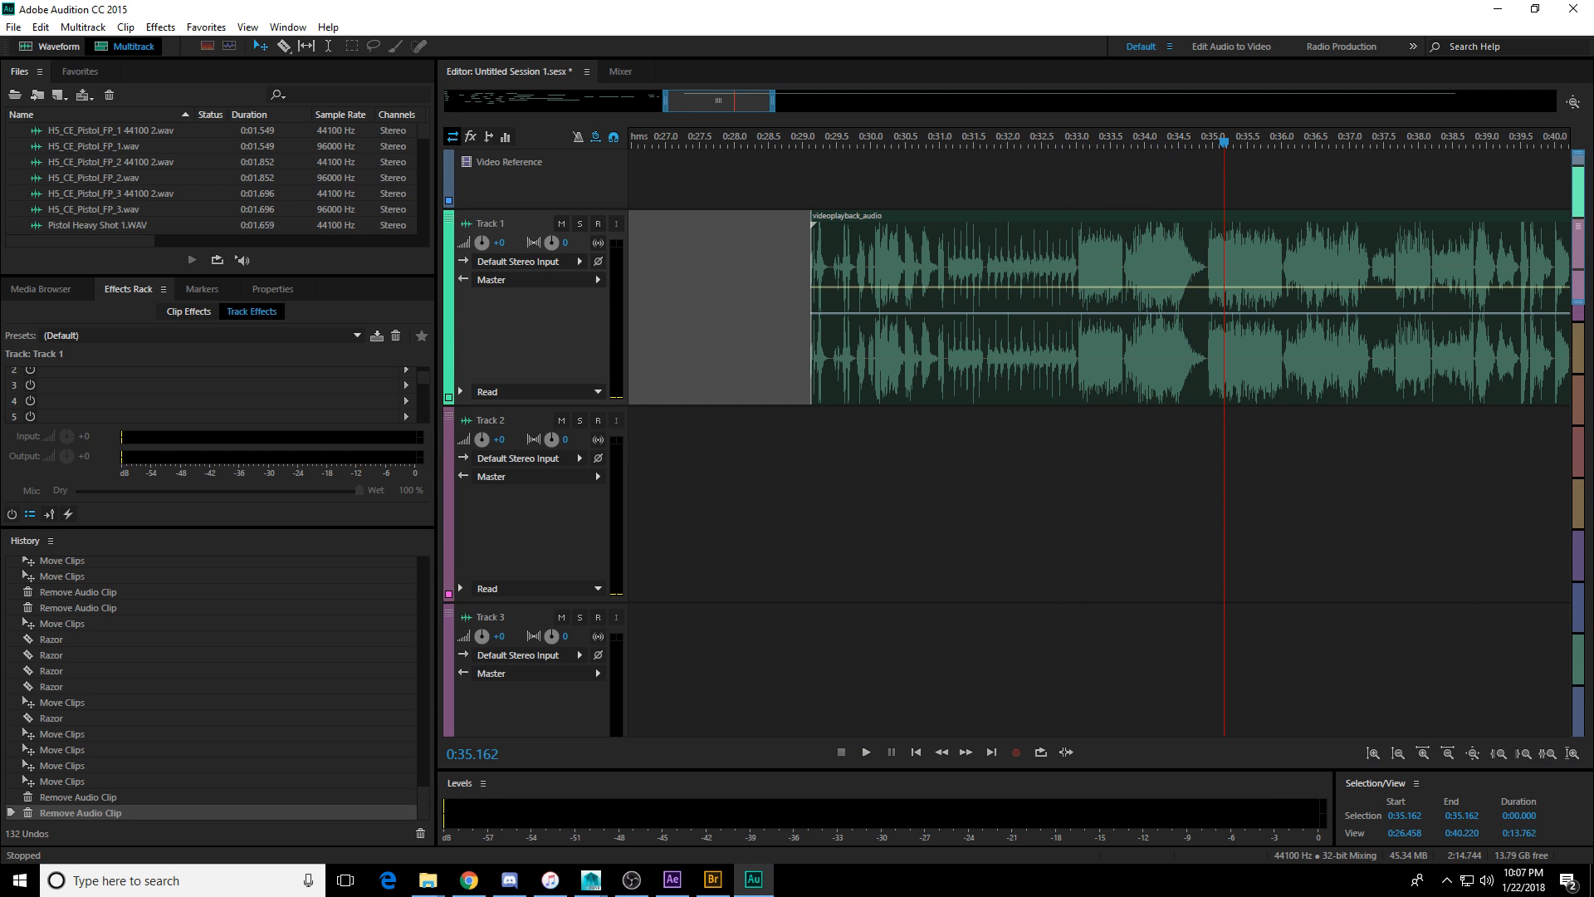
click(1074, 153)
key(space)
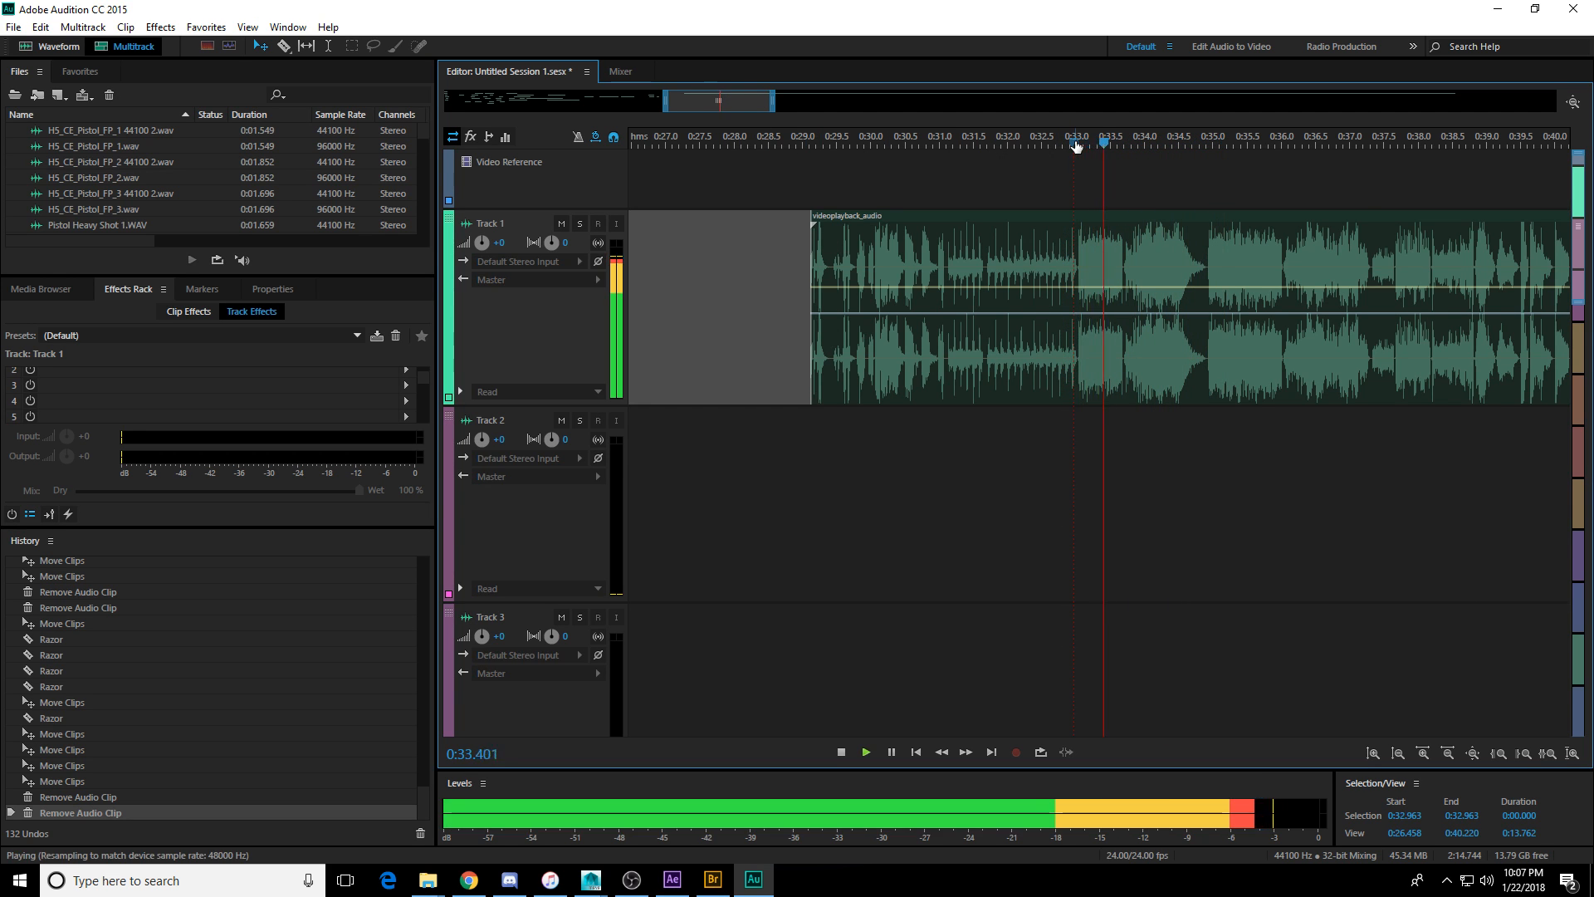
key(space)
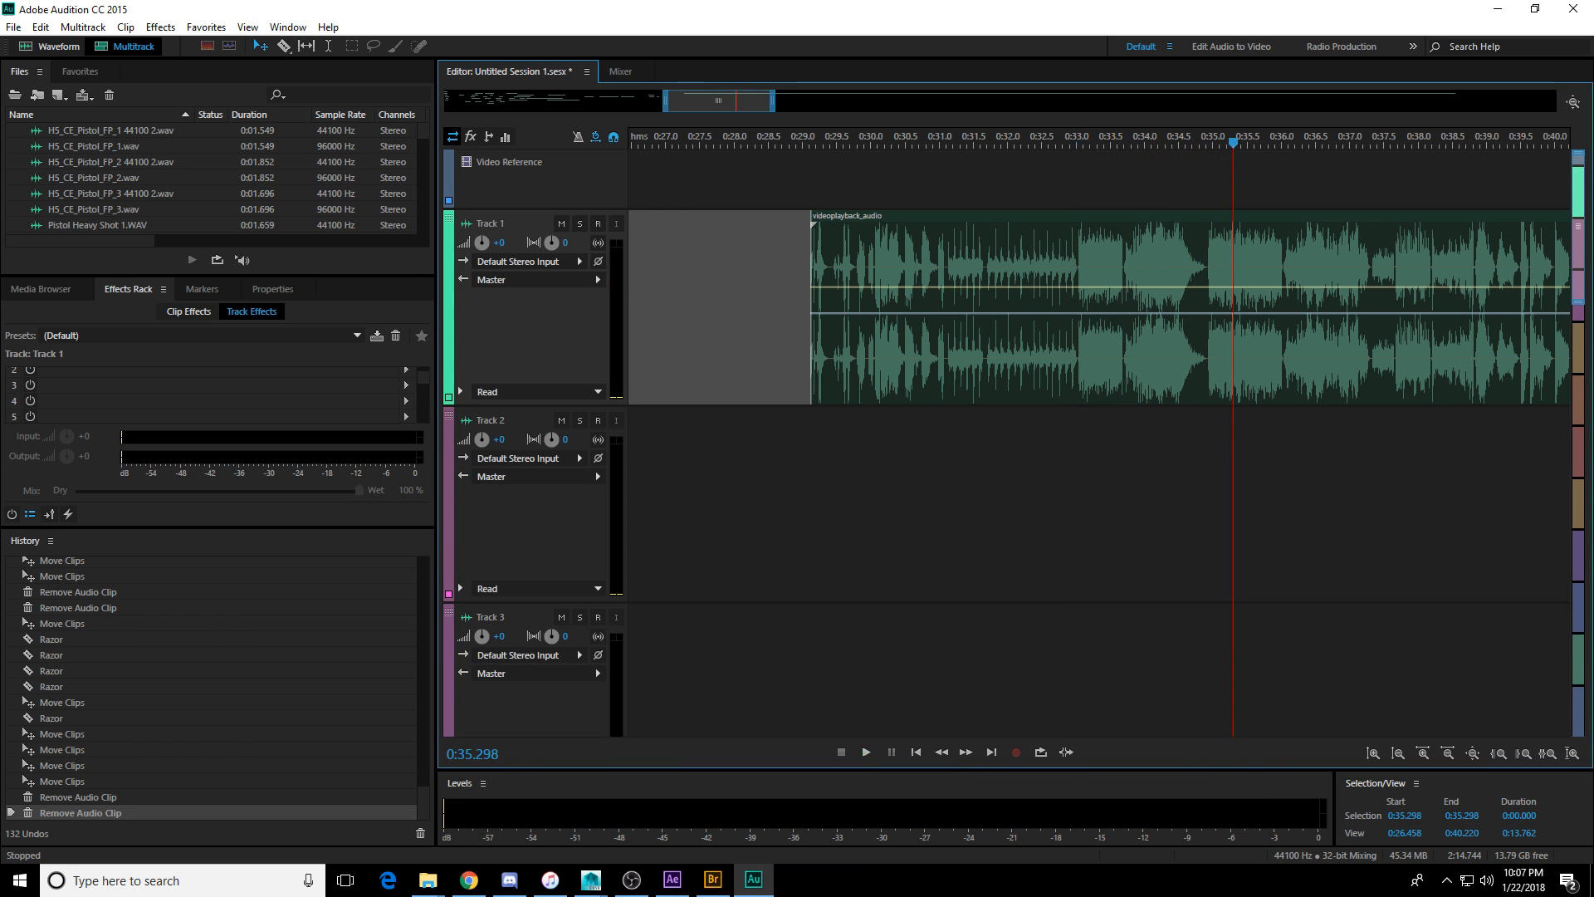
key(alt+Tab)
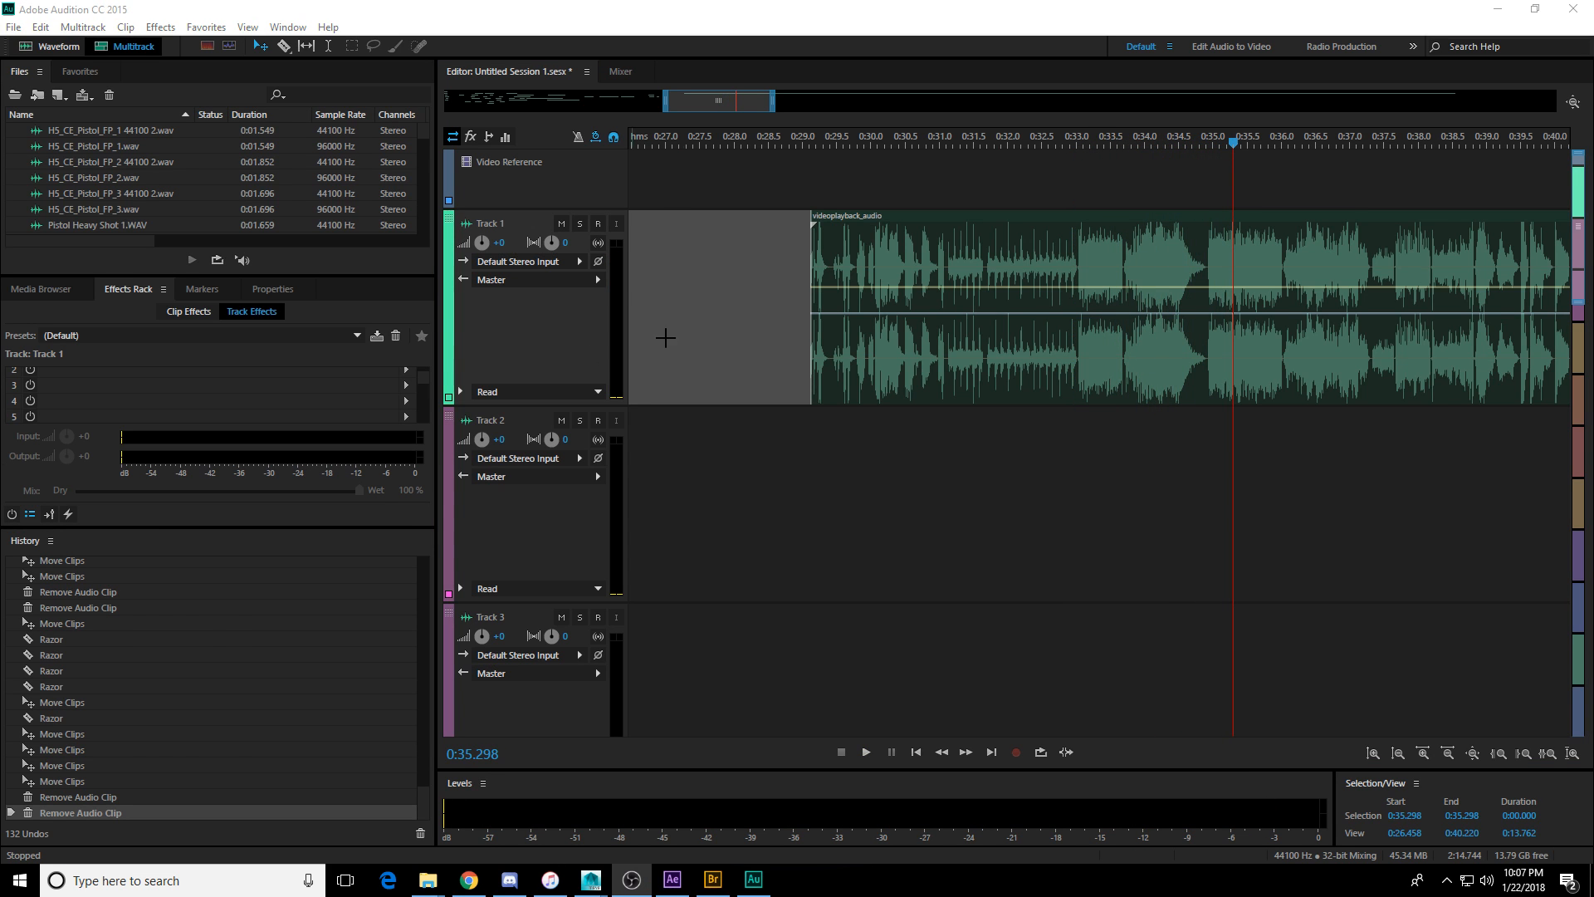
click(1209, 150)
key(space)
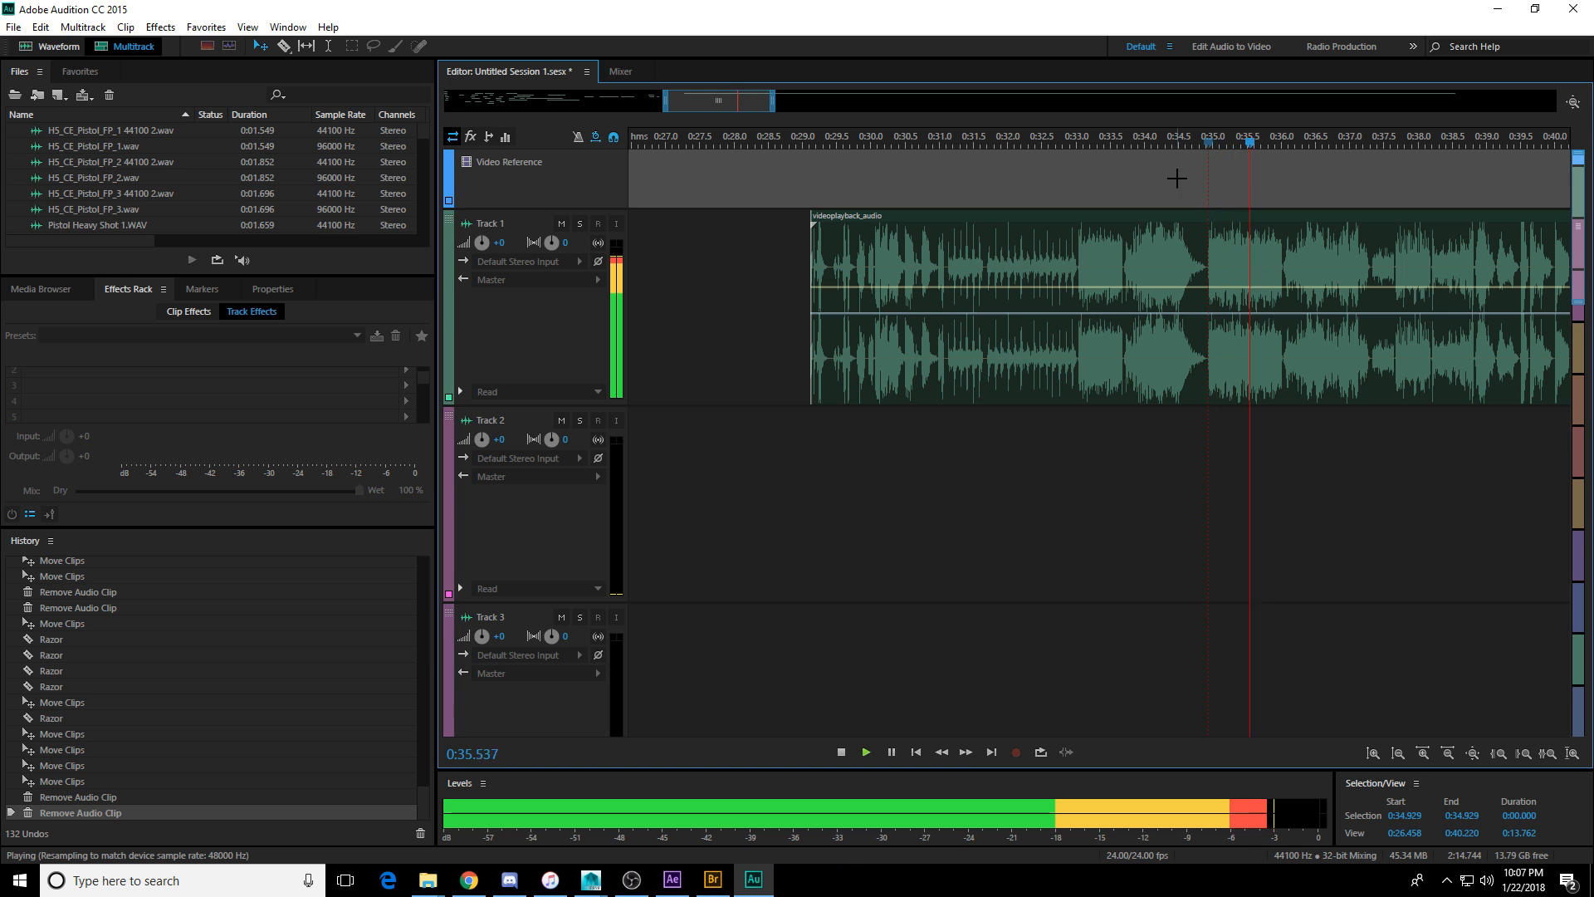
key(space)
Listen through the Track 1 audio from about 37 s to 50.7 s for further gunshots.
drag(706, 106, 749, 108)
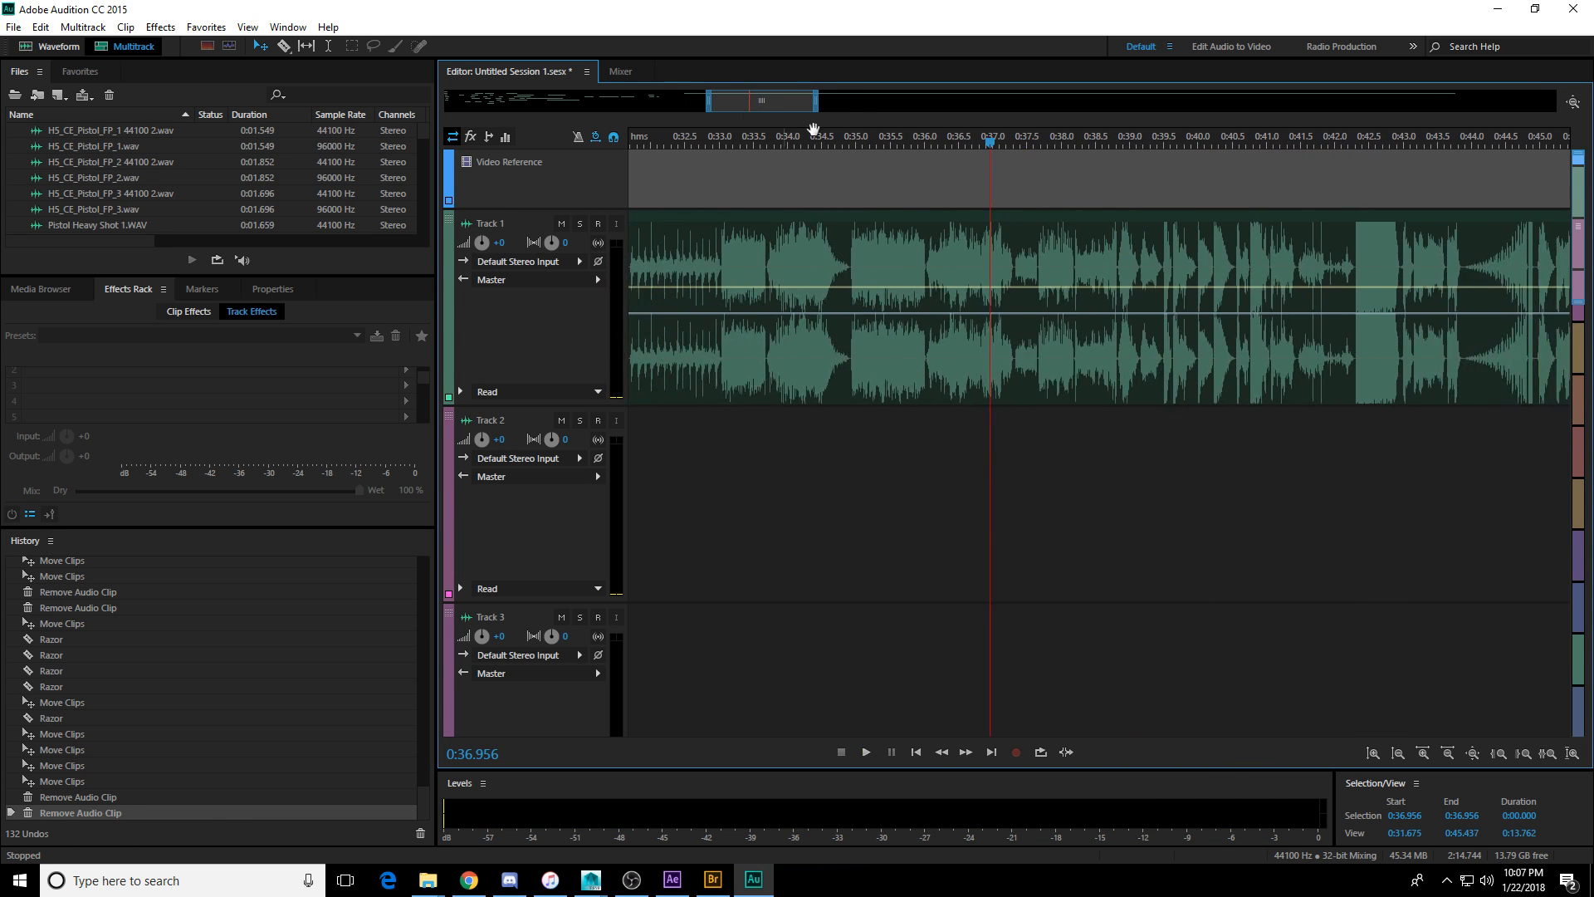
key(space)
scroll(948, 133, down, 1)
scroll(952, 139, down, 2)
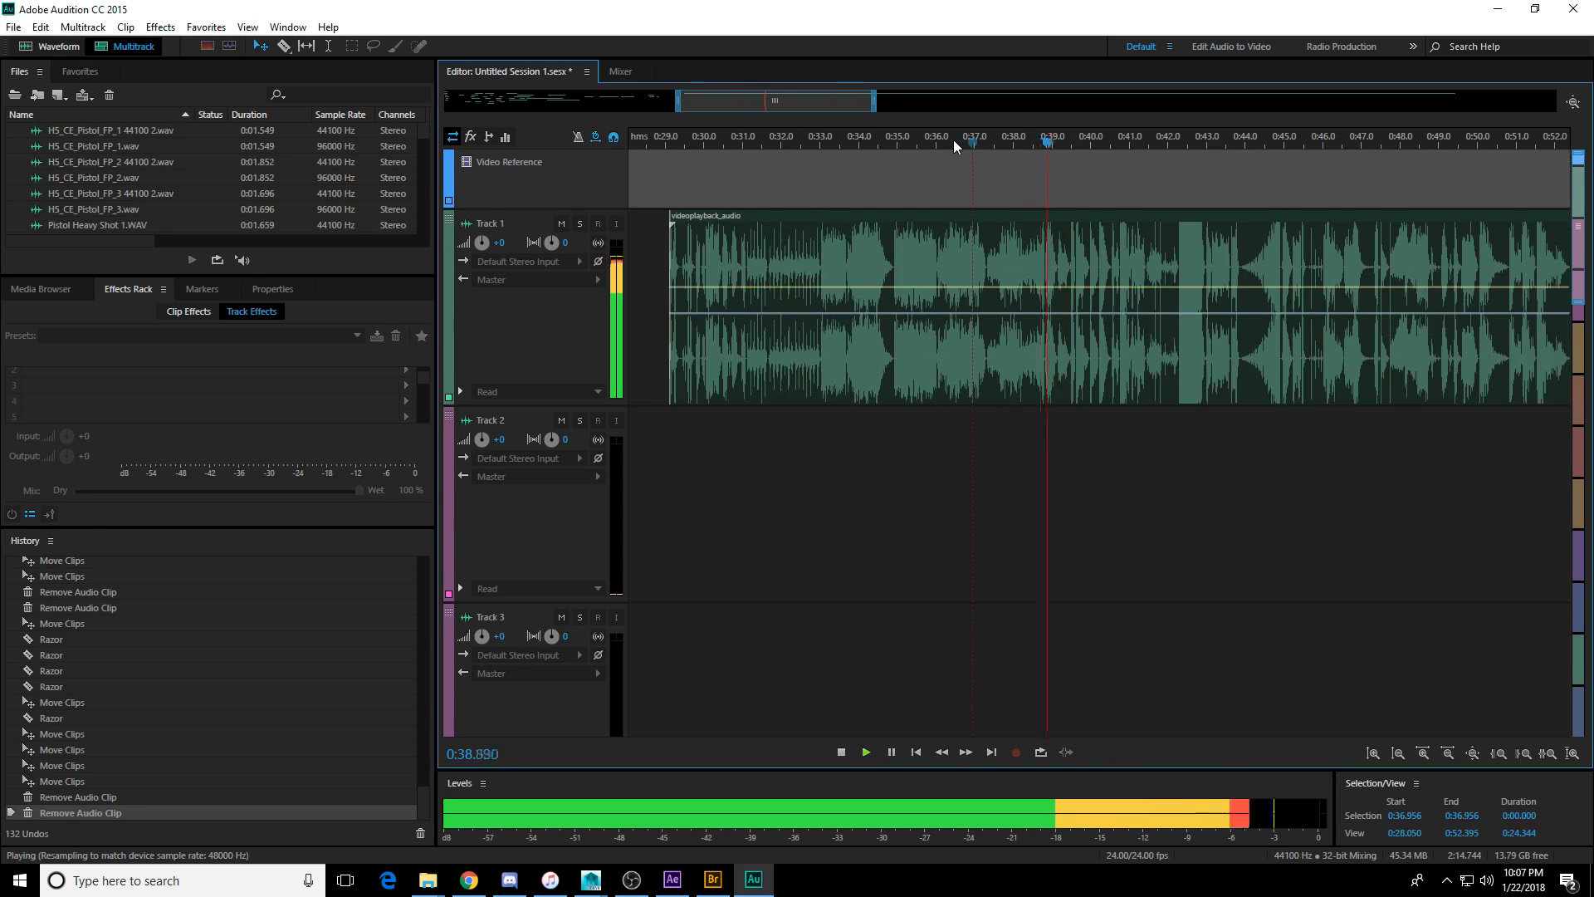
drag(848, 103, 908, 106)
scroll(927, 142, up, 4)
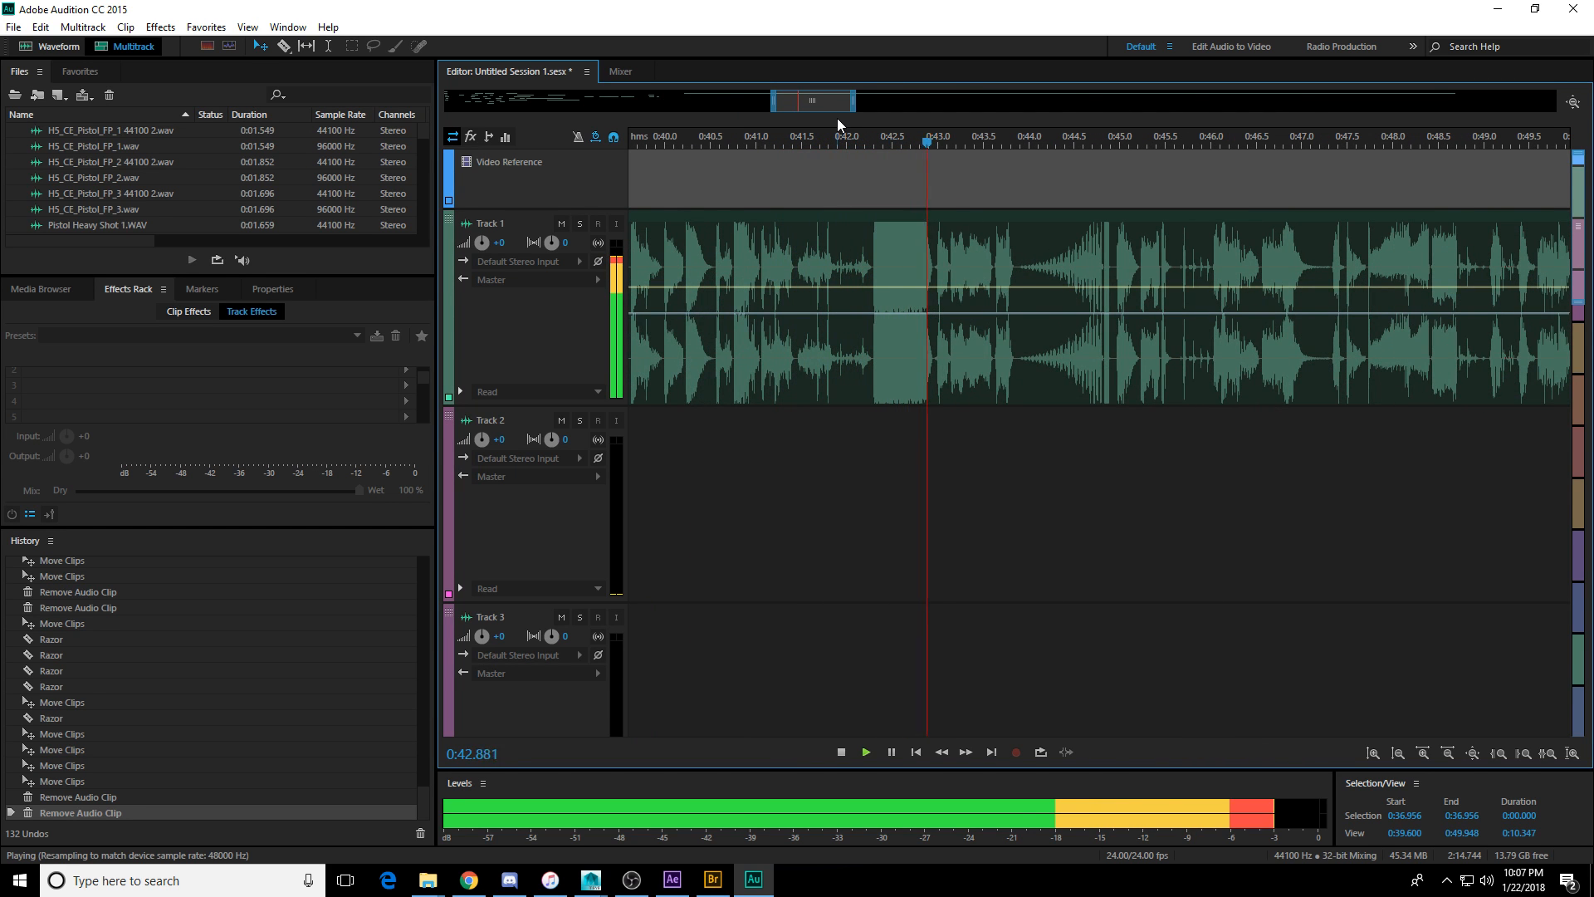
key(space)
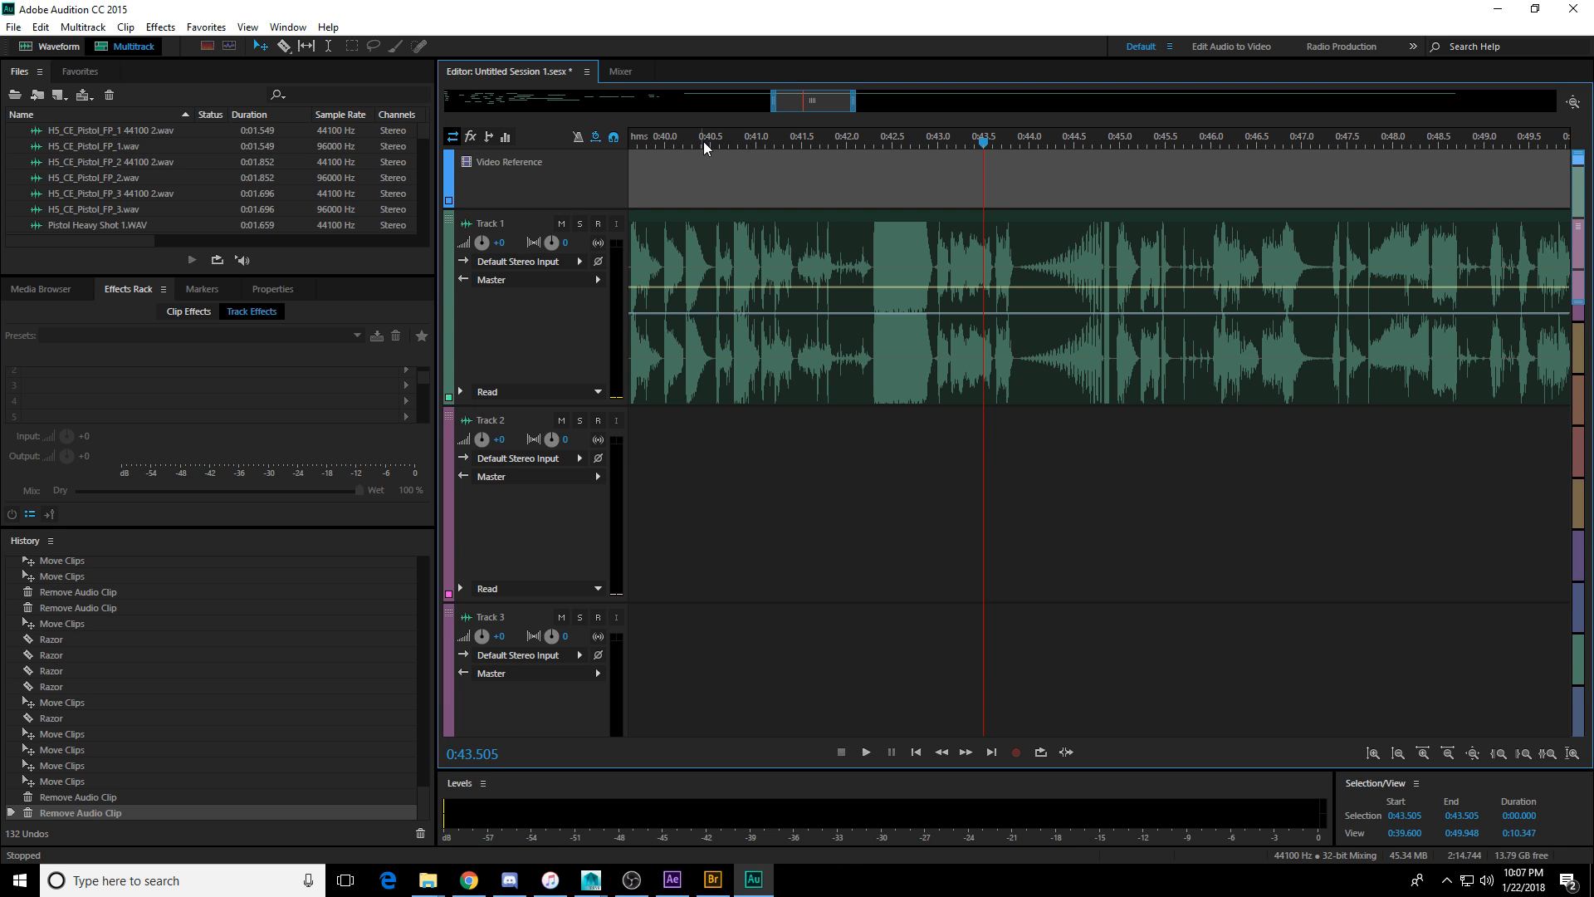
key(space)
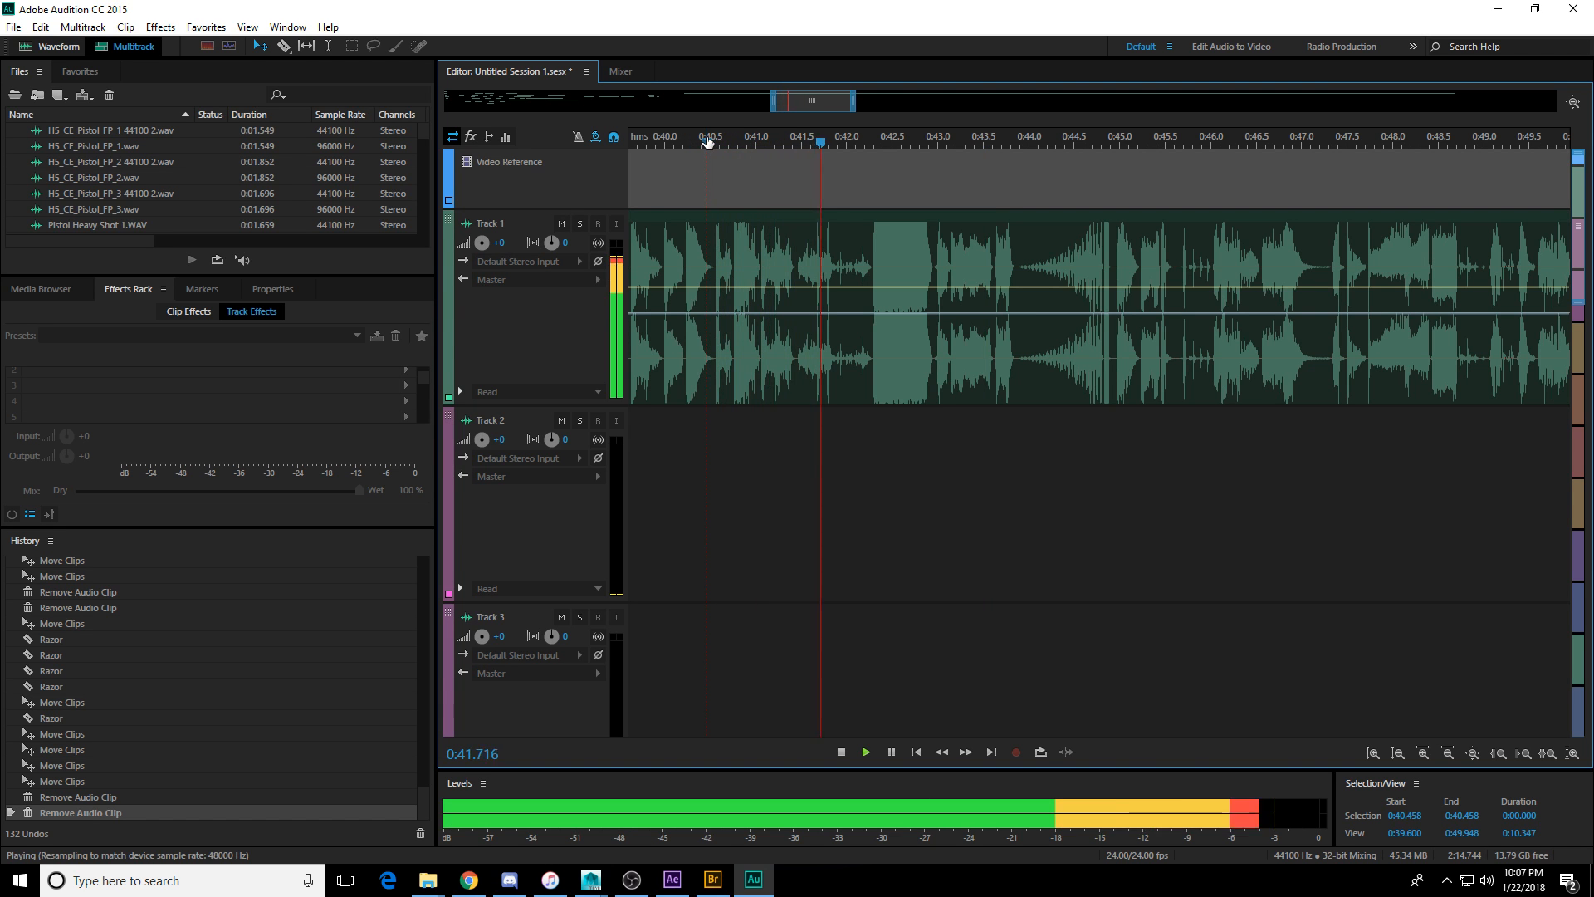
drag(814, 104, 845, 109)
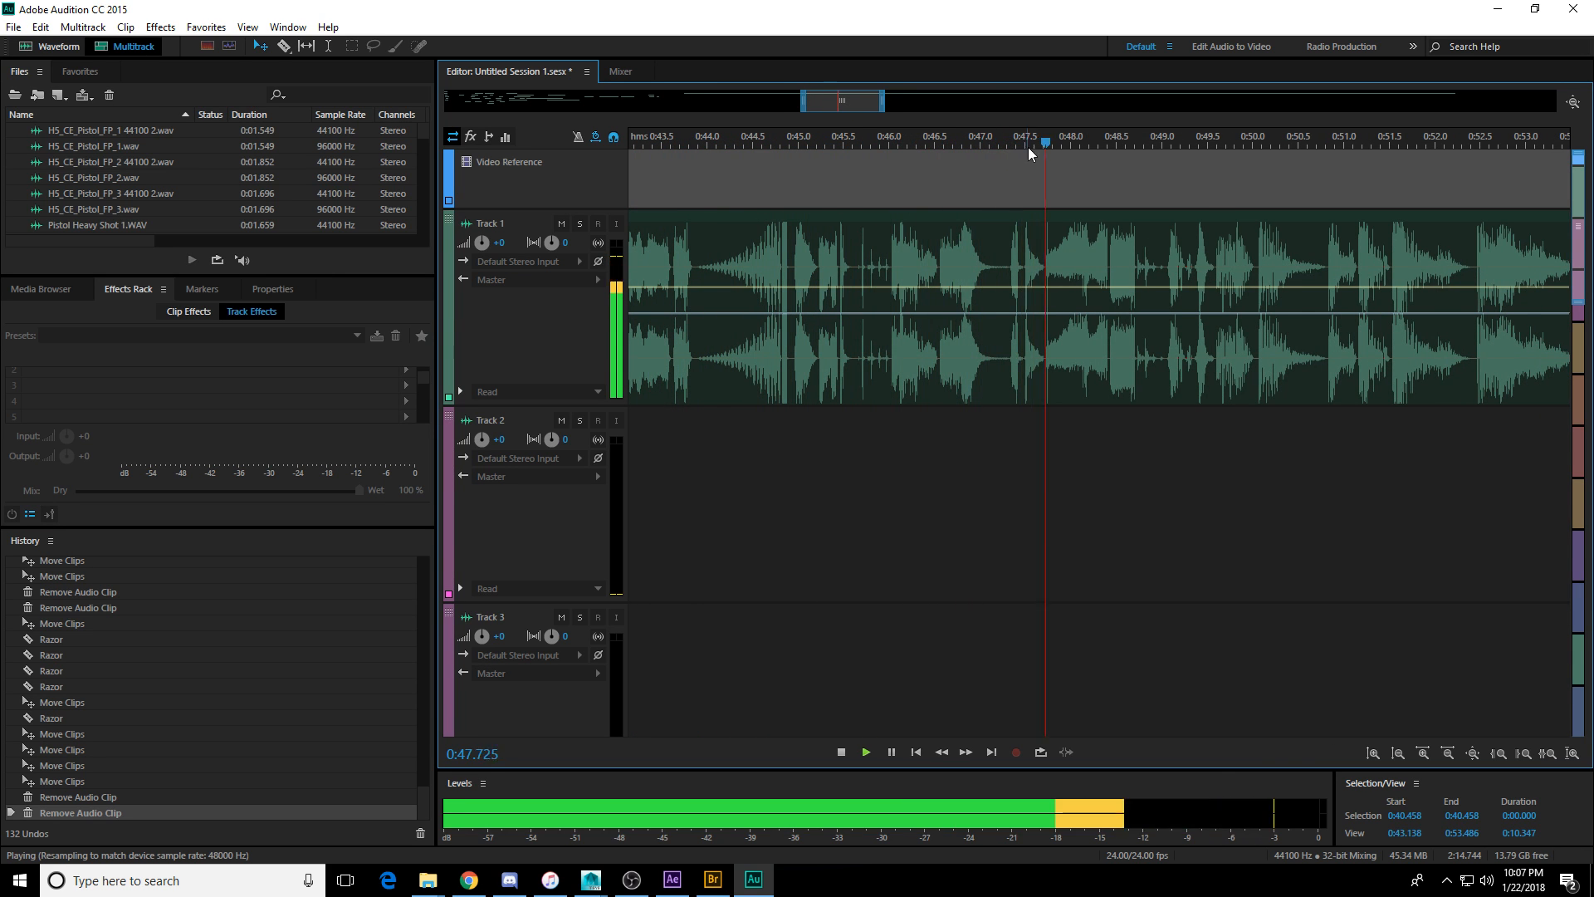
mouse_move(869, 103)
mouse_down()
mouse_move(897, 104)
mouse_move(883, 104)
mouse_up()
key(space)
Split the Track 1 clip at about 50.0 s and 50.7 s and delete the part before 50.0 s.
key(r)
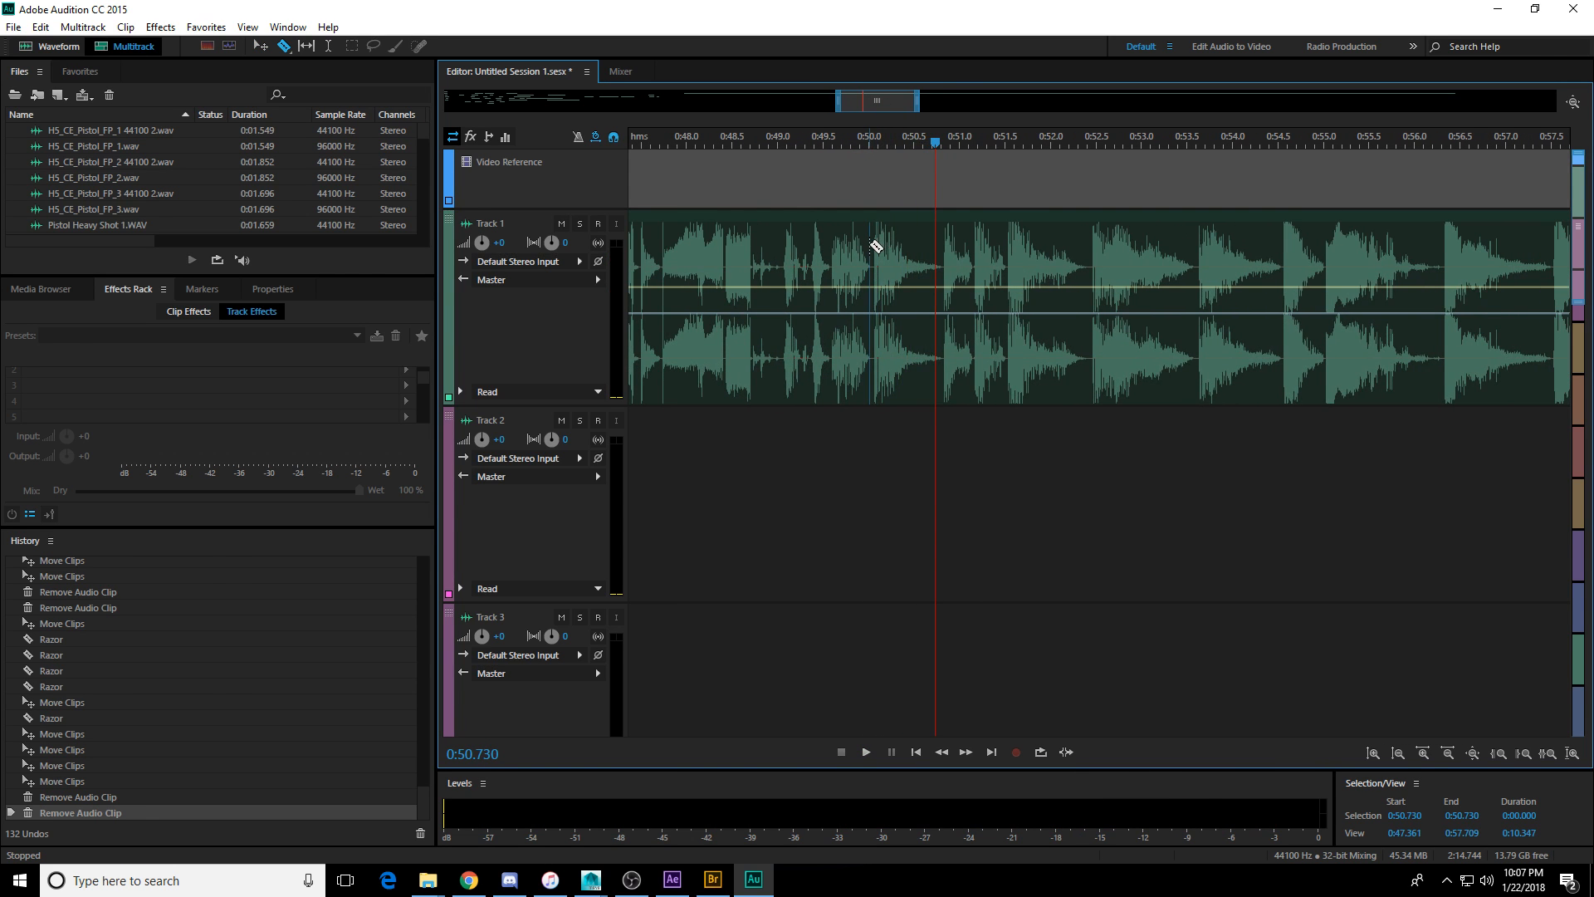
click(870, 249)
click(936, 238)
key(v)
click(820, 267)
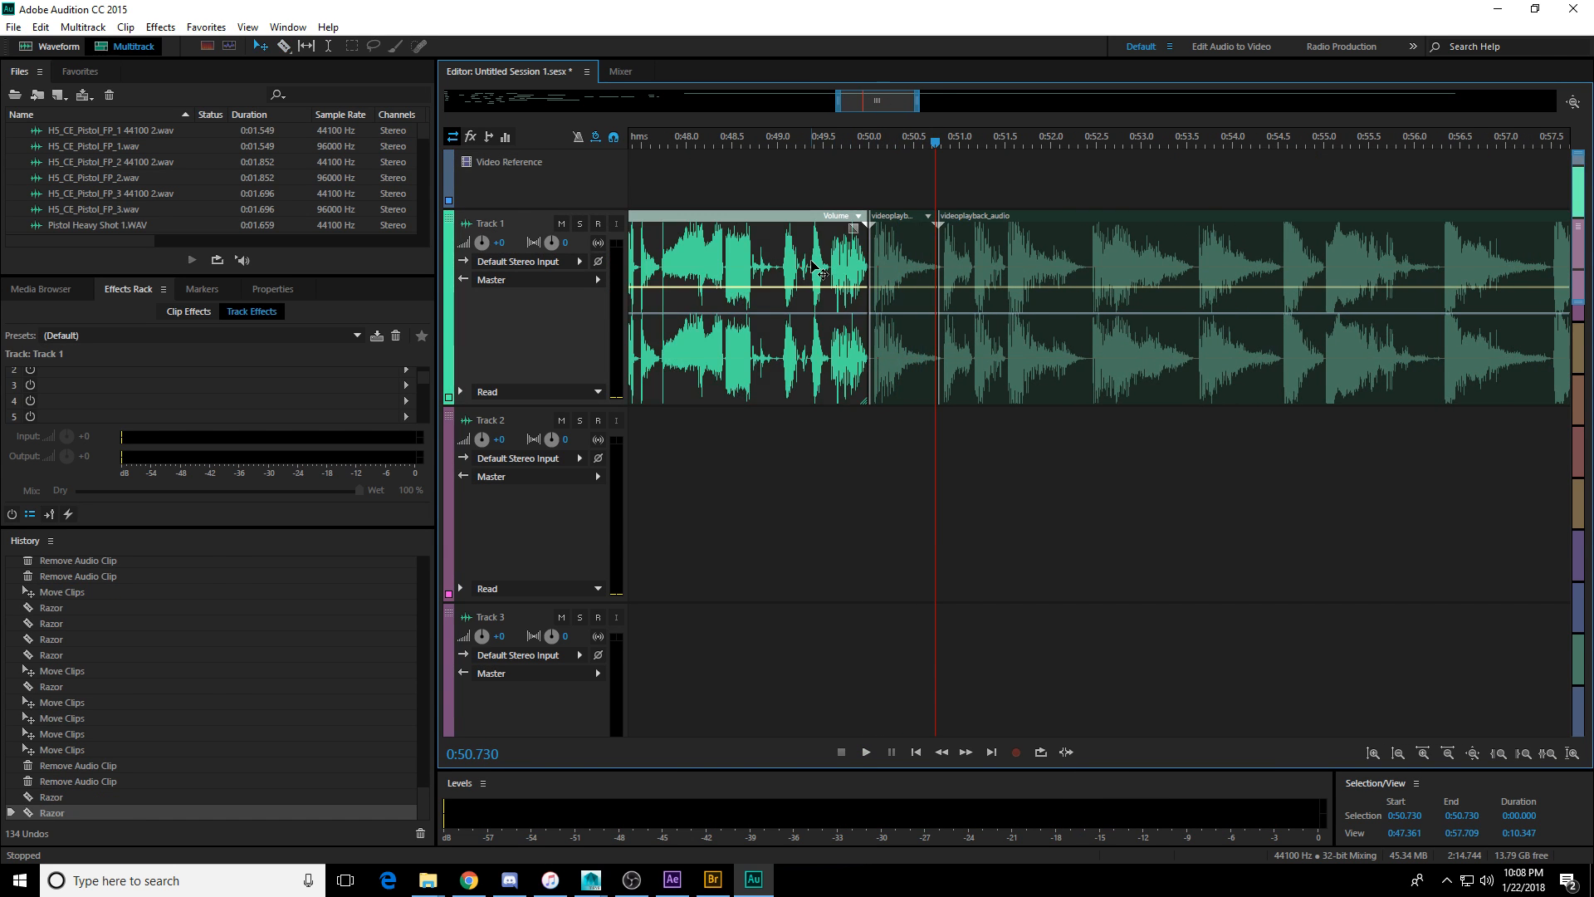
key(Delete)
Play the following gunshots and split the Track 1 clip at about 51.1 s, 51.5 s and 52.4 s.
key(space)
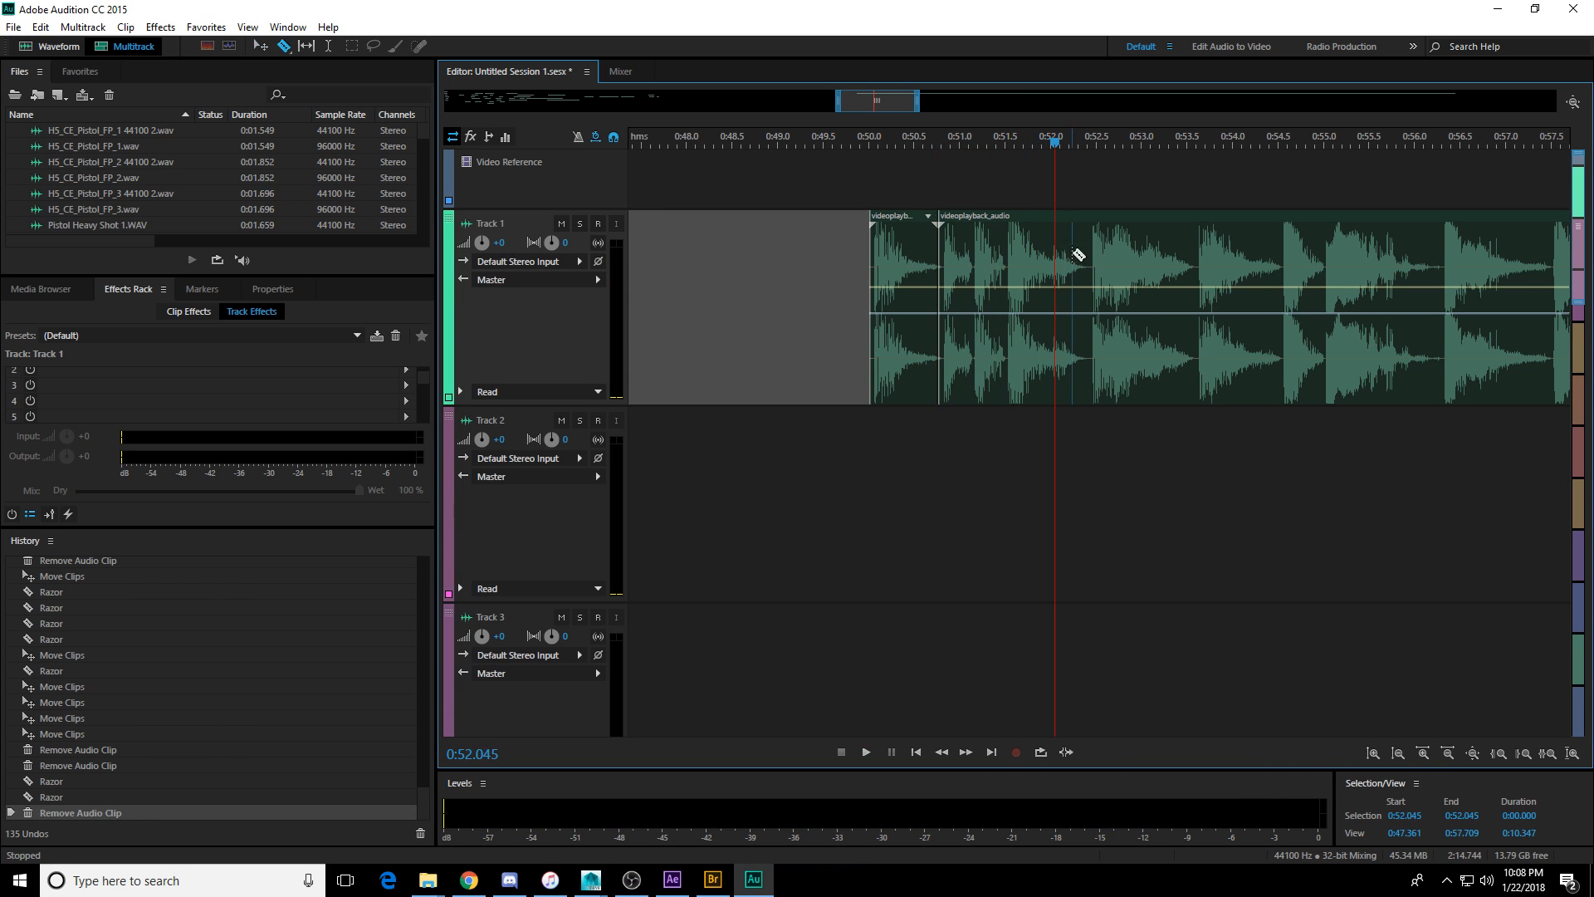
key(r)
click(1087, 251)
click(1007, 241)
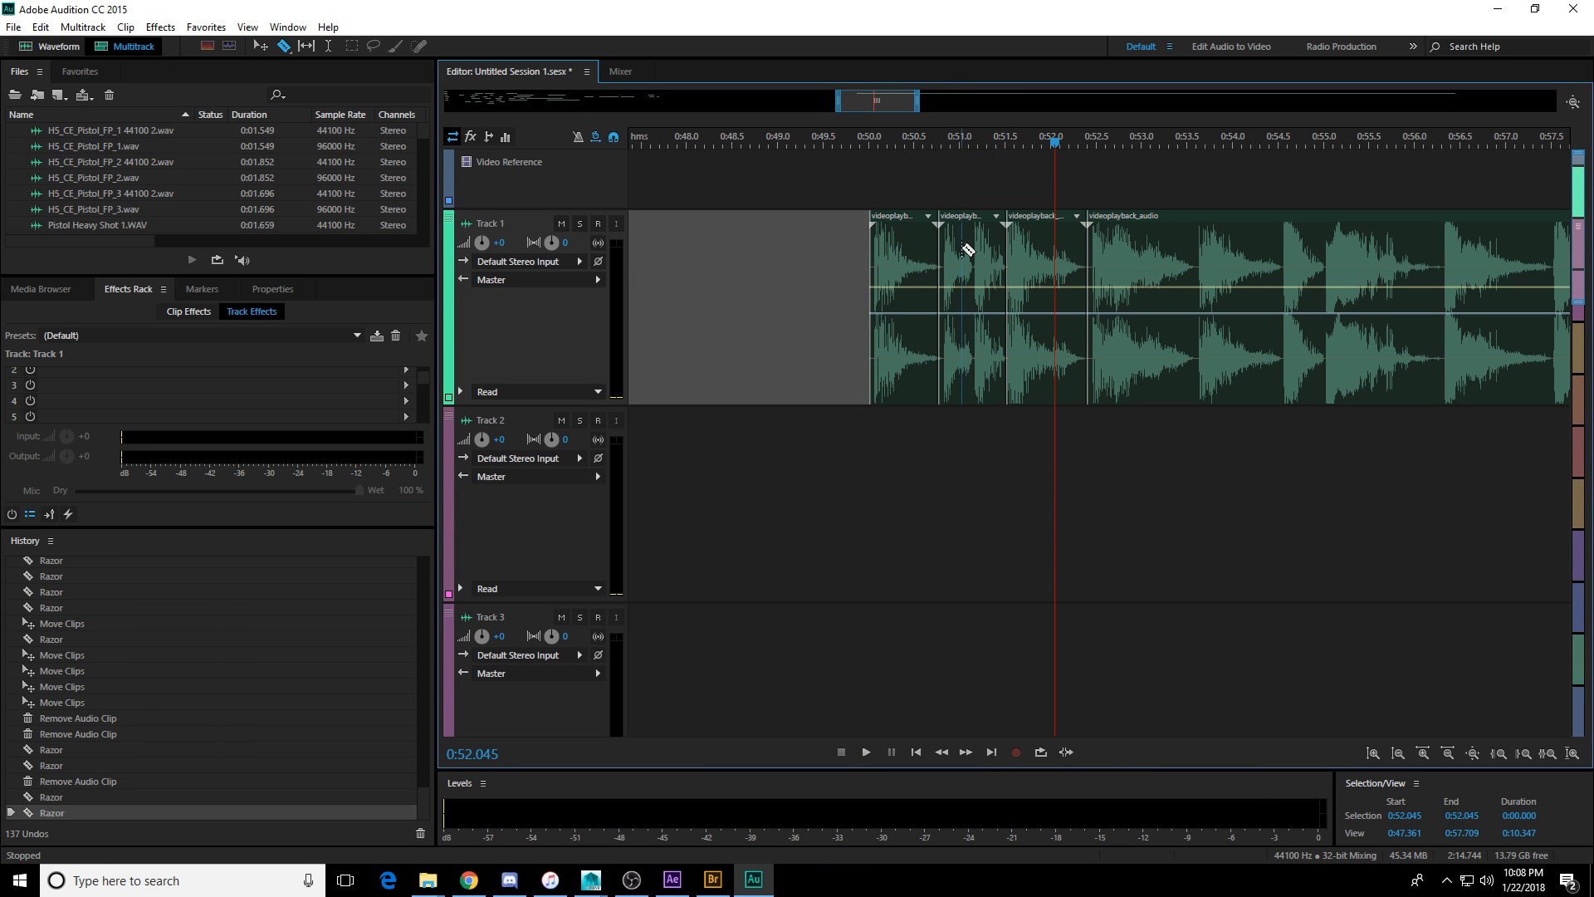
click(972, 241)
key(v)
key(space)
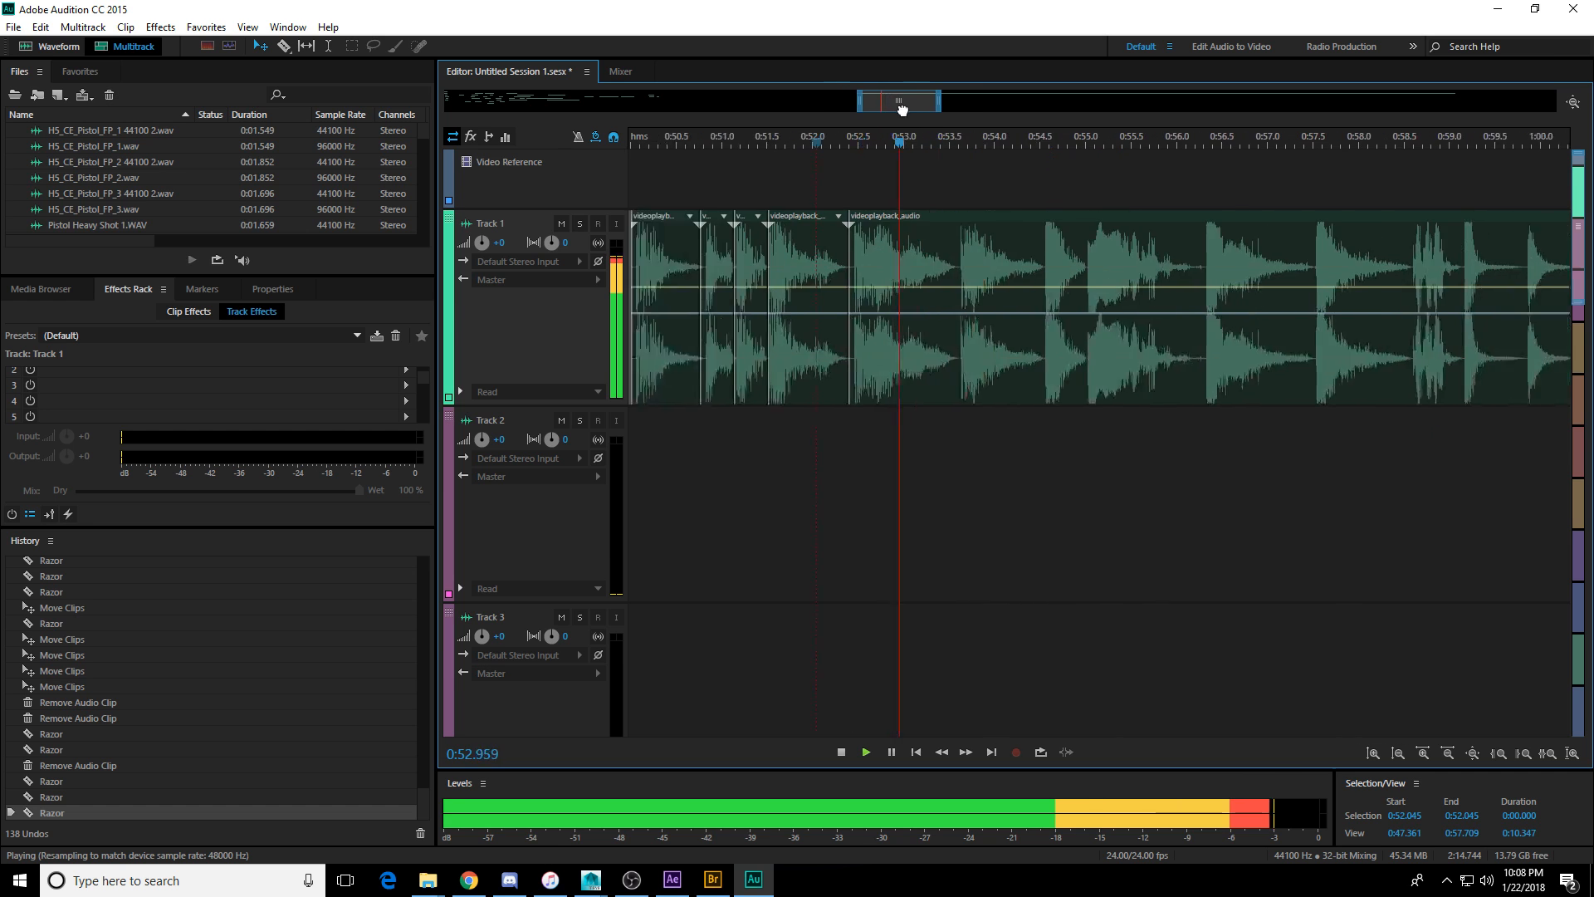
Split the Track 1 clip before the following gunshots at about 53.6 s, 54.5 s and 55.0 s.
key(space)
key(r)
click(848, 249)
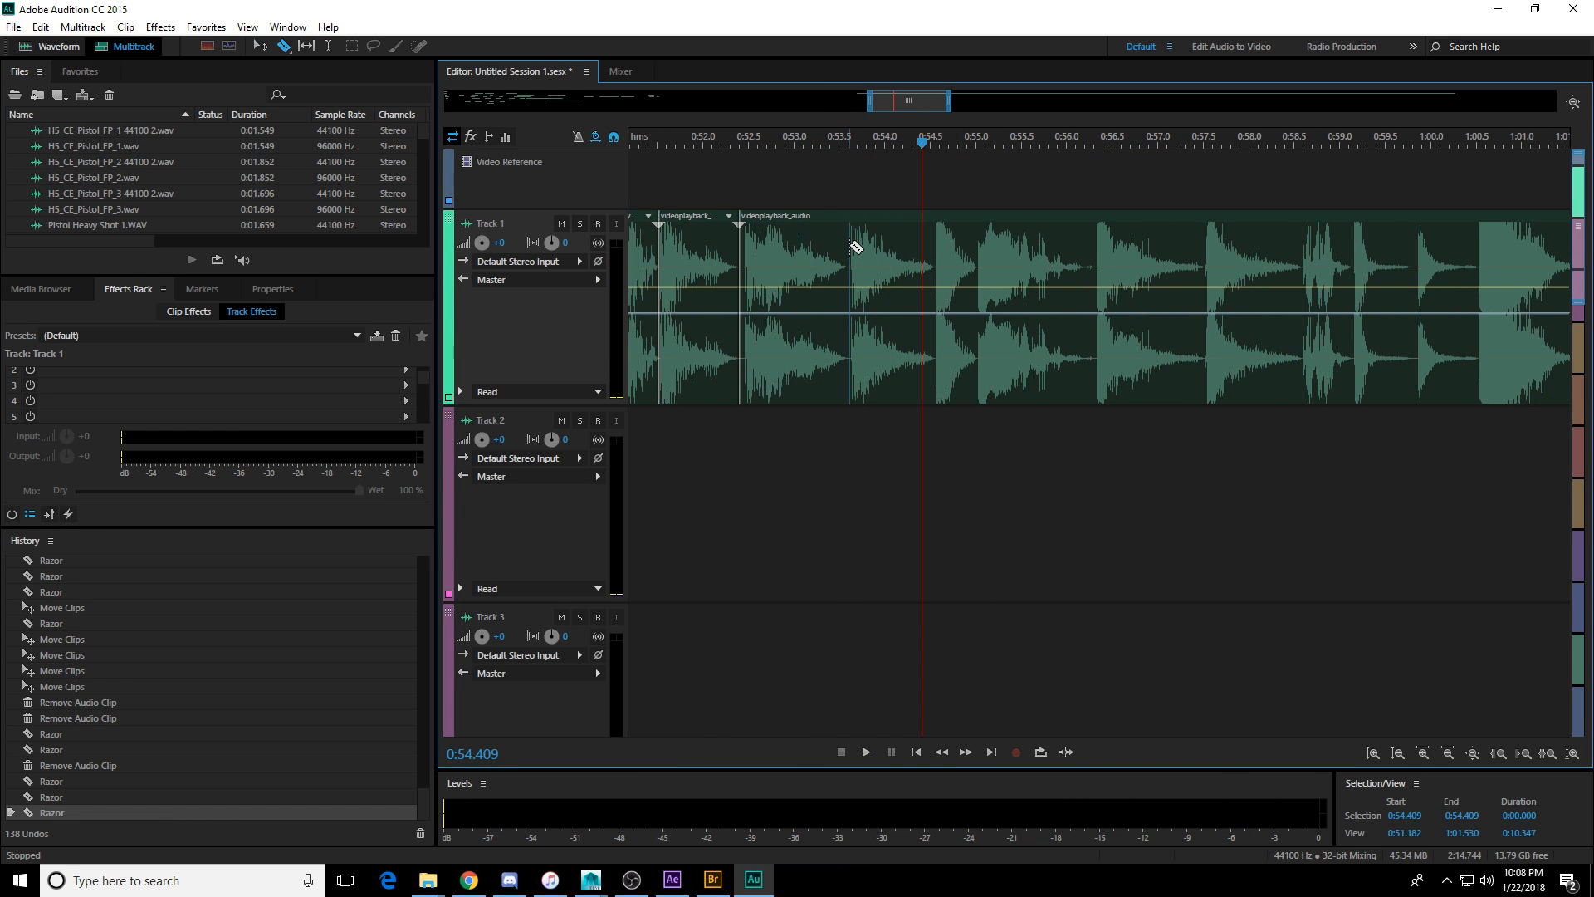
click(932, 242)
key(v)
key(space)
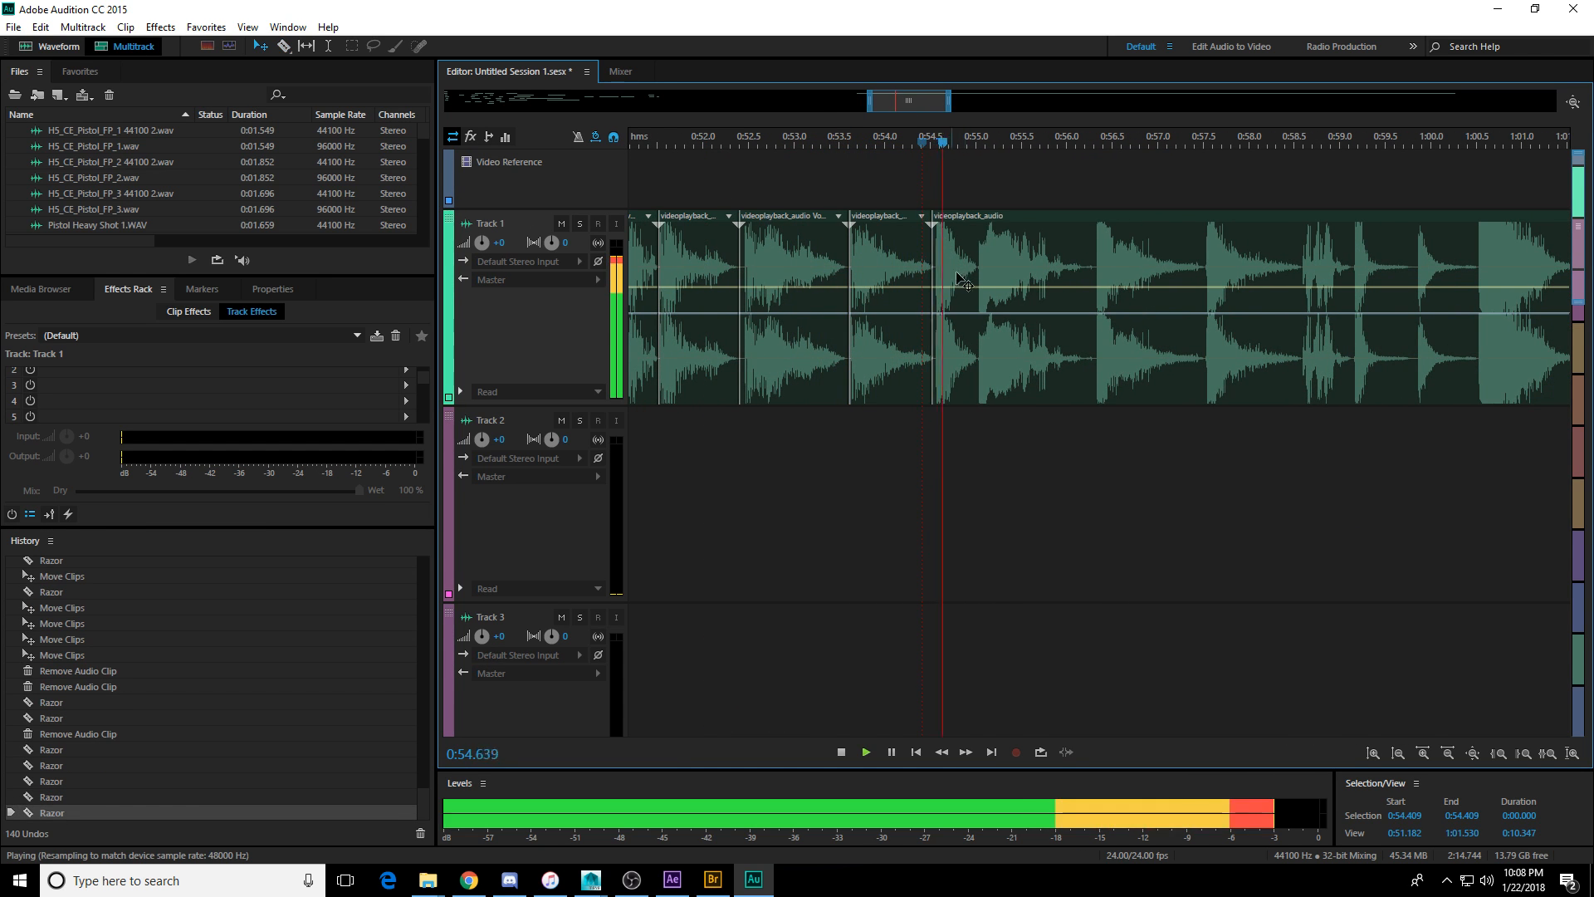
key(r)
click(976, 249)
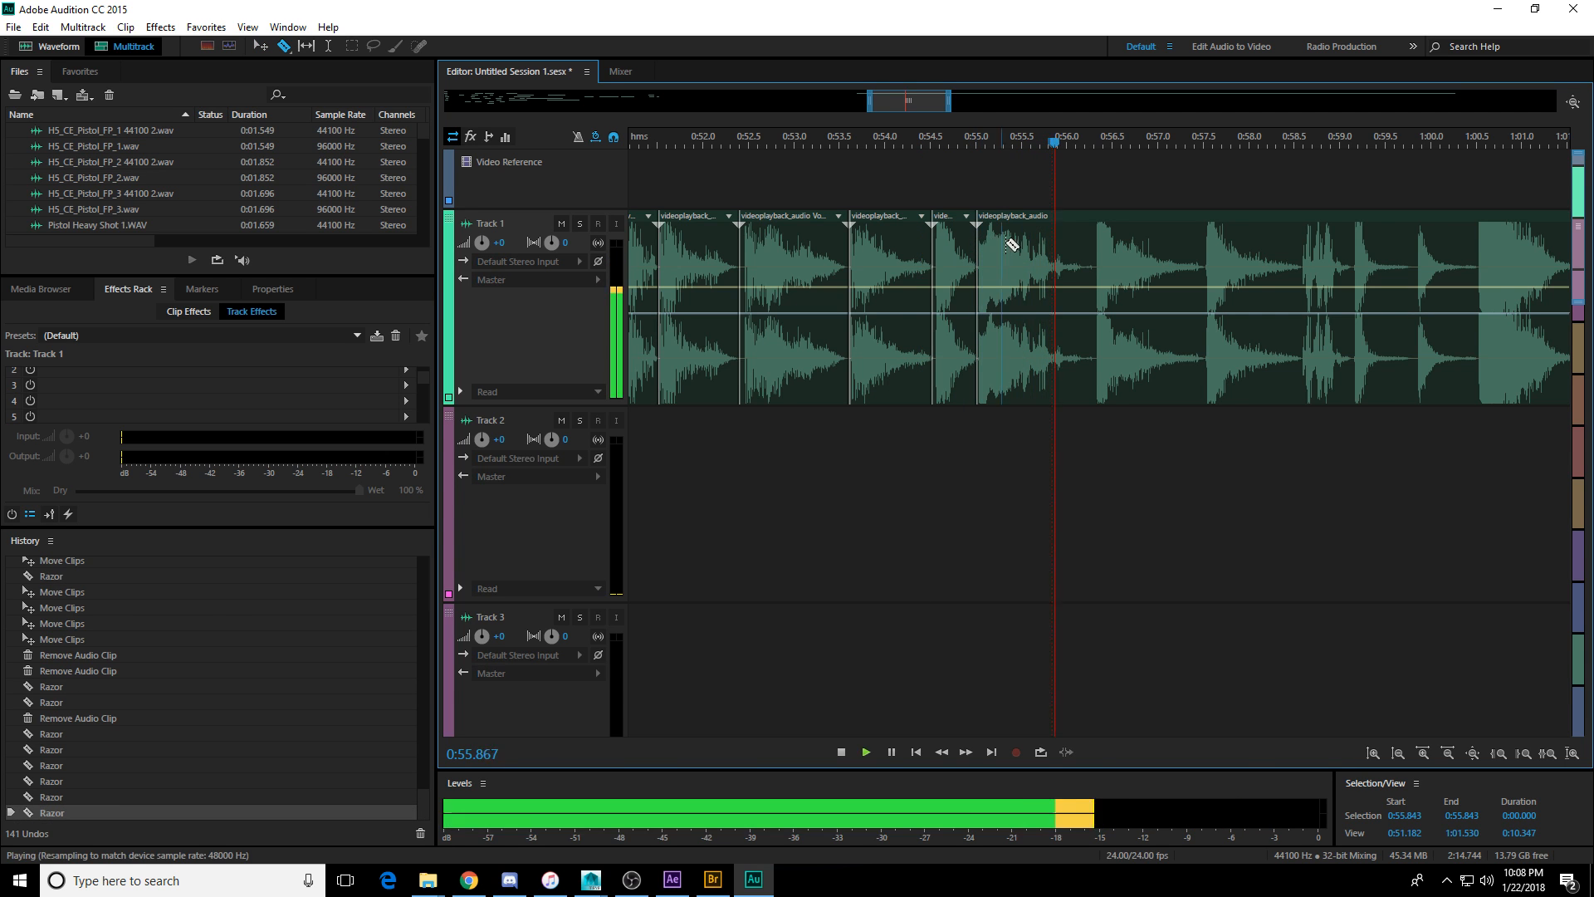
Continue splitting the Track 1 clip between gunshots at about 56.2 s, 57.4 s and 58.6 s.
key(space)
click(1085, 245)
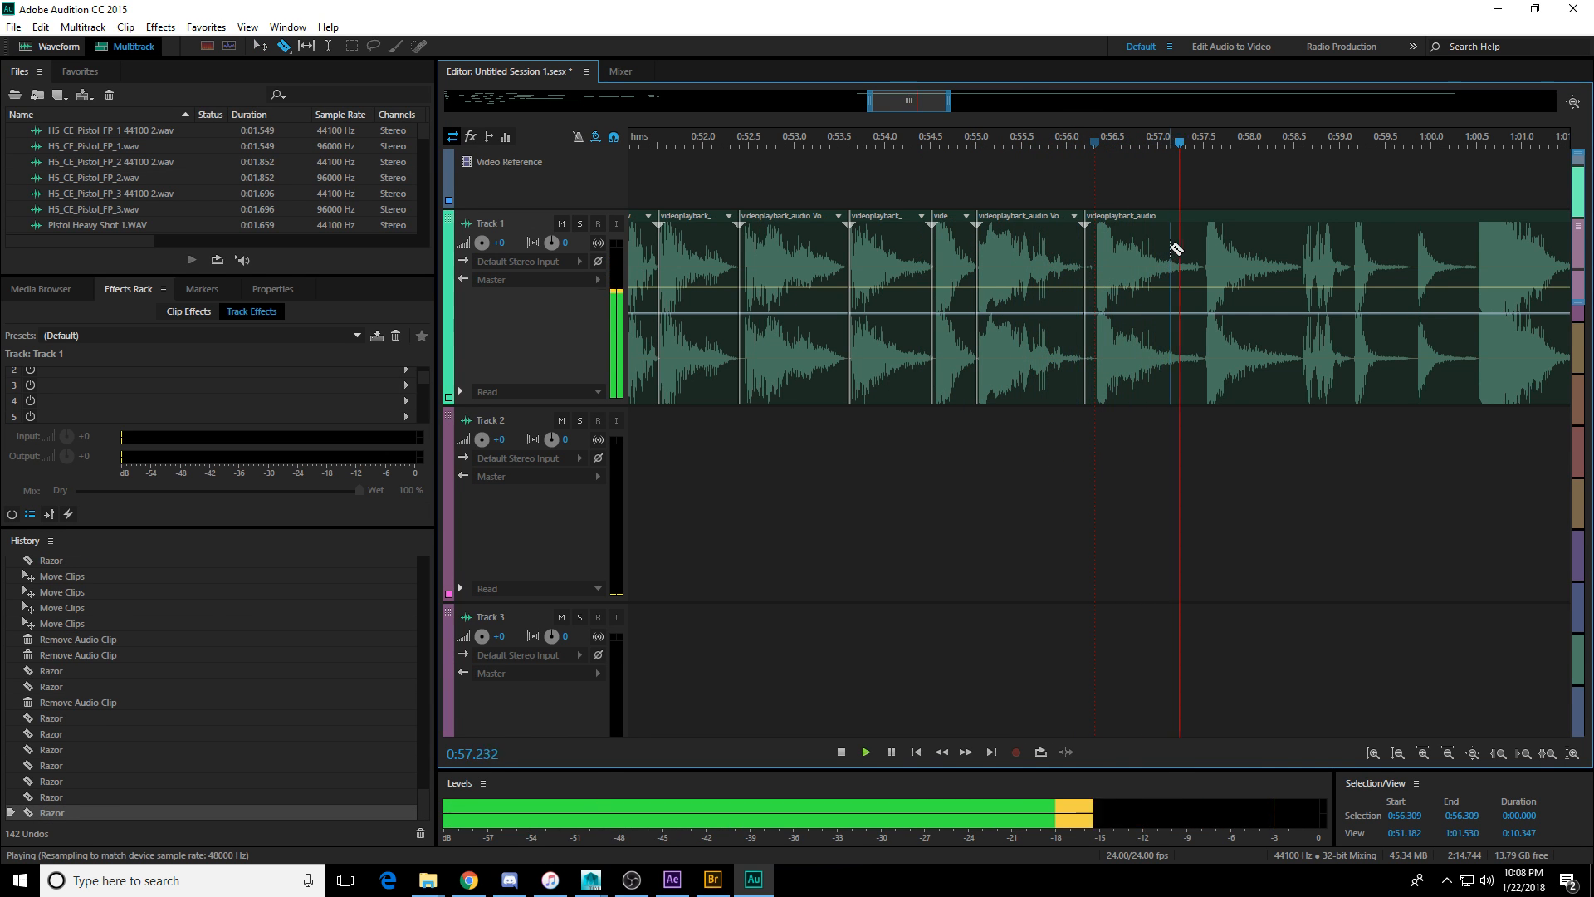
click(1197, 244)
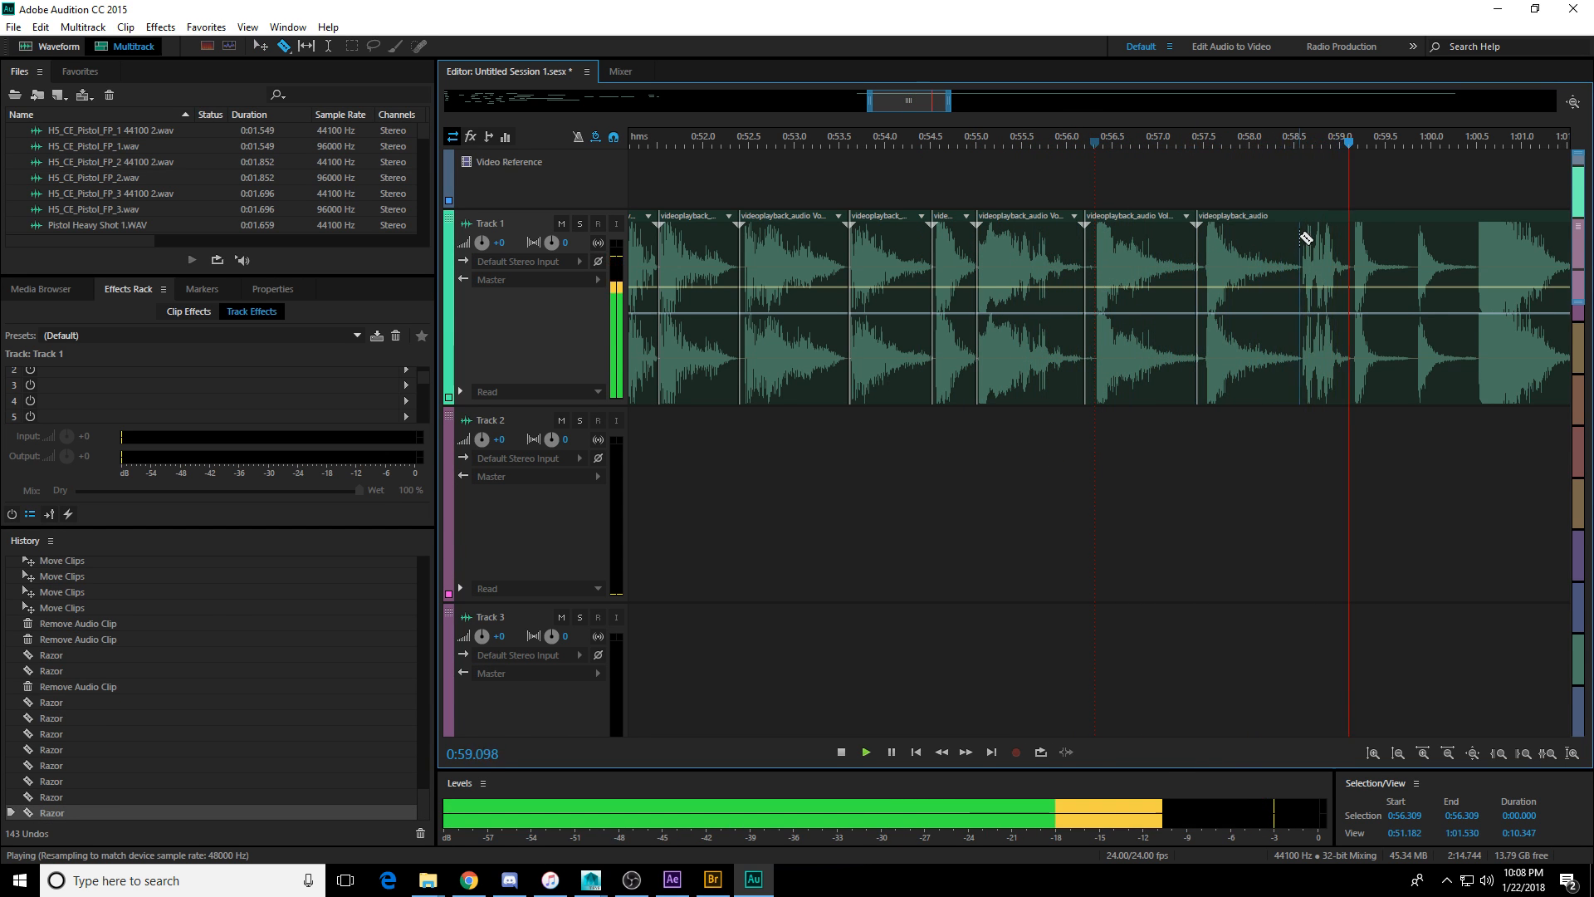
click(1299, 241)
key(v)
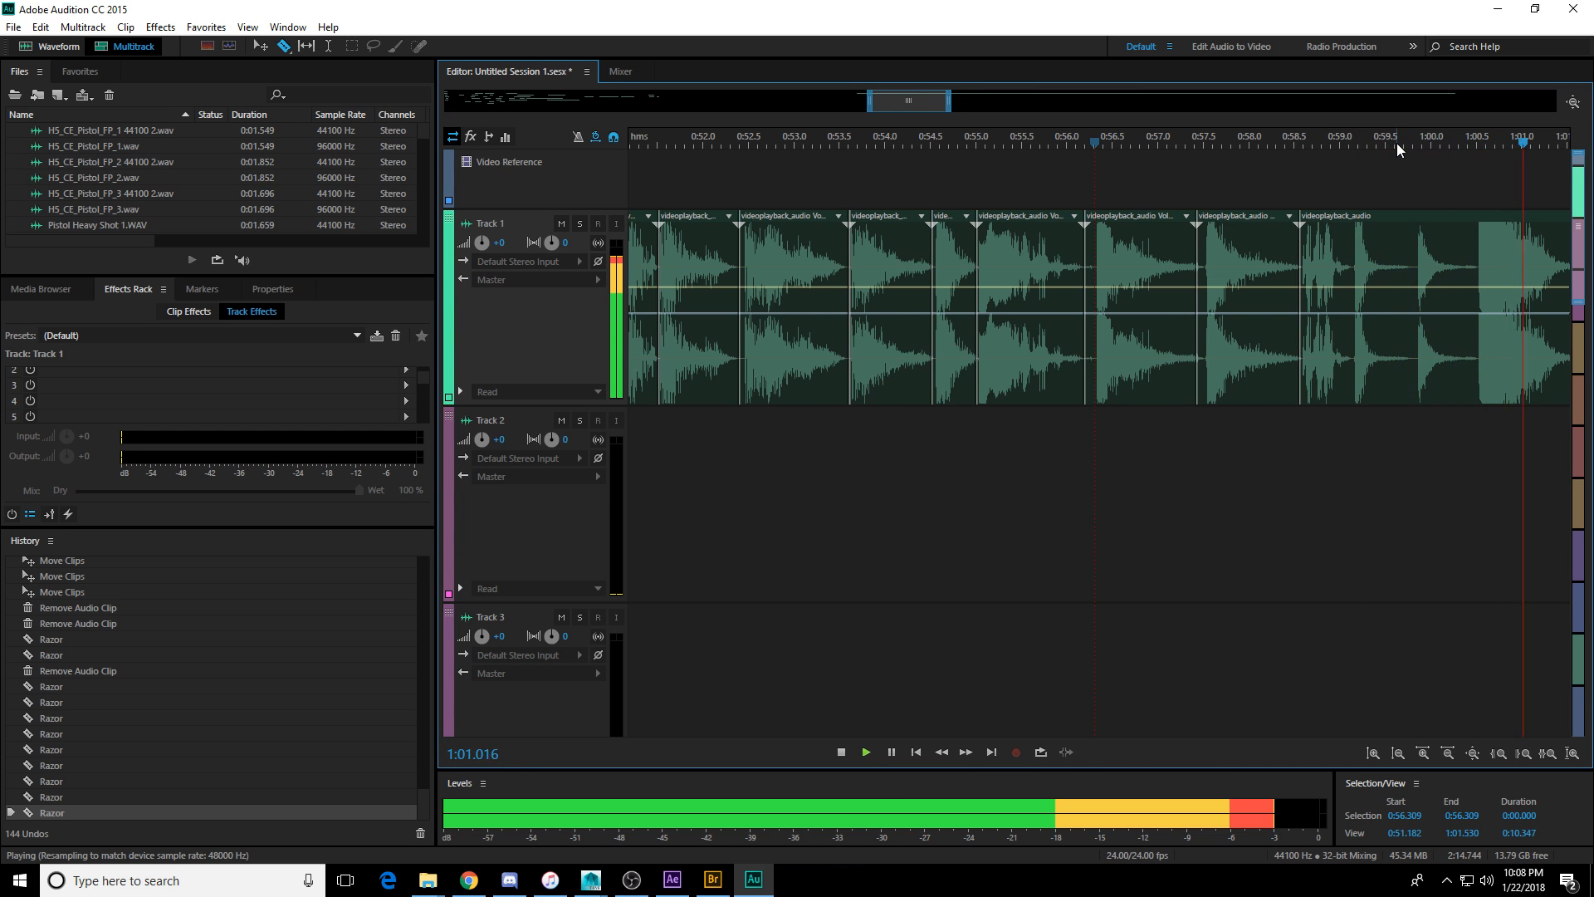
Play the Track 1 audio around 1:02 to locate the next gunshot and split the clip at about 1:02.1.
scroll(1398, 150, down, 4)
key(space)
scroll(1032, 143, up, 4)
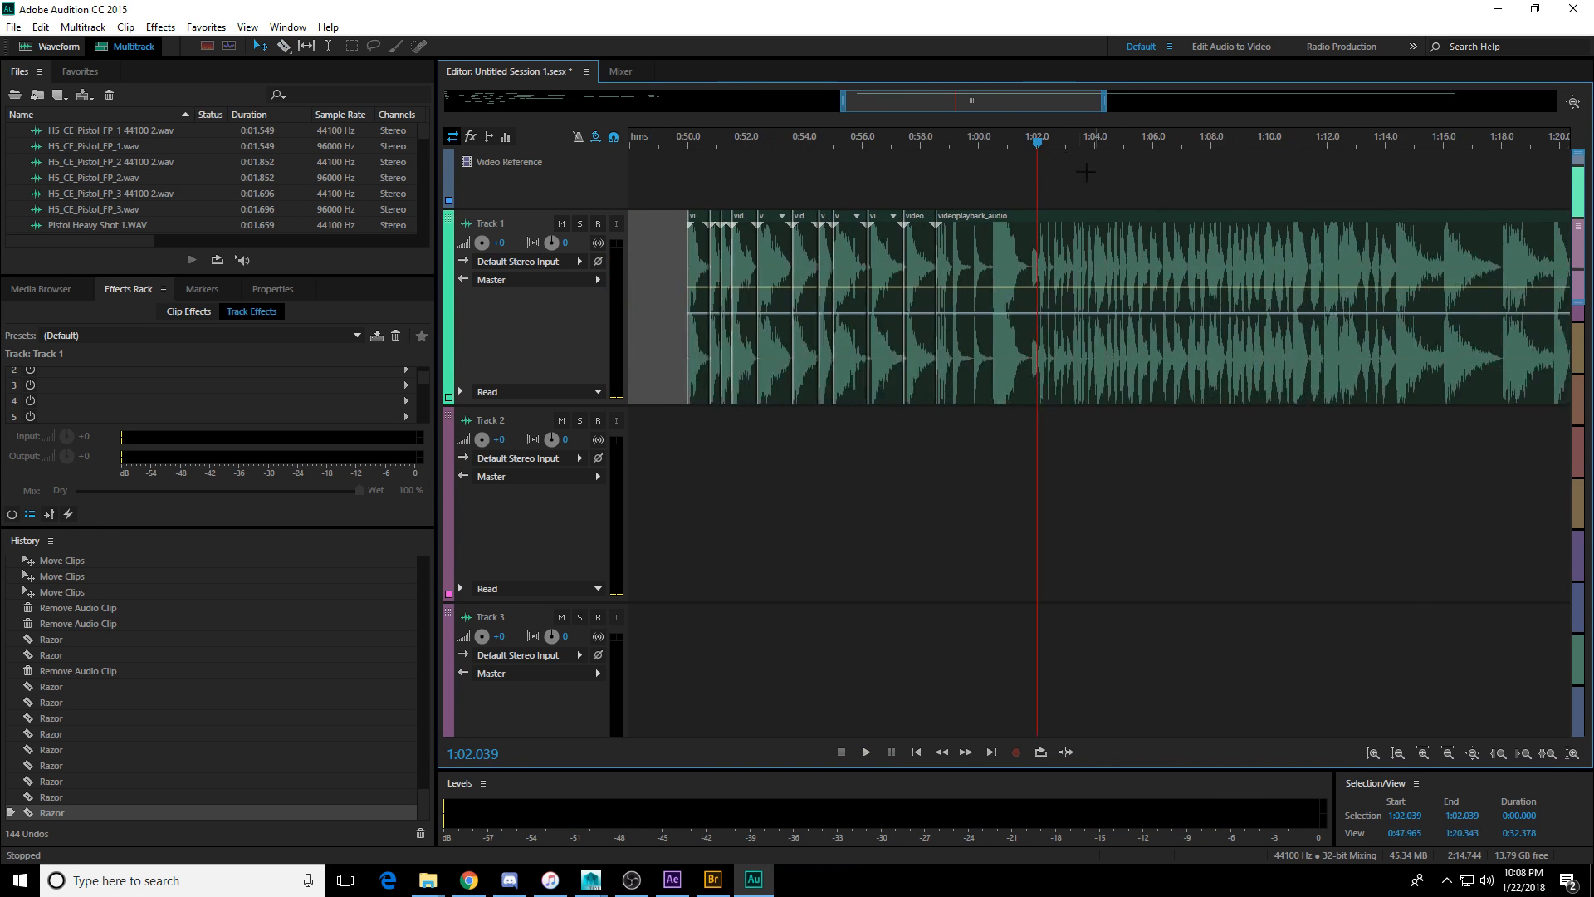
key(space)
click(1033, 143)
key(space)
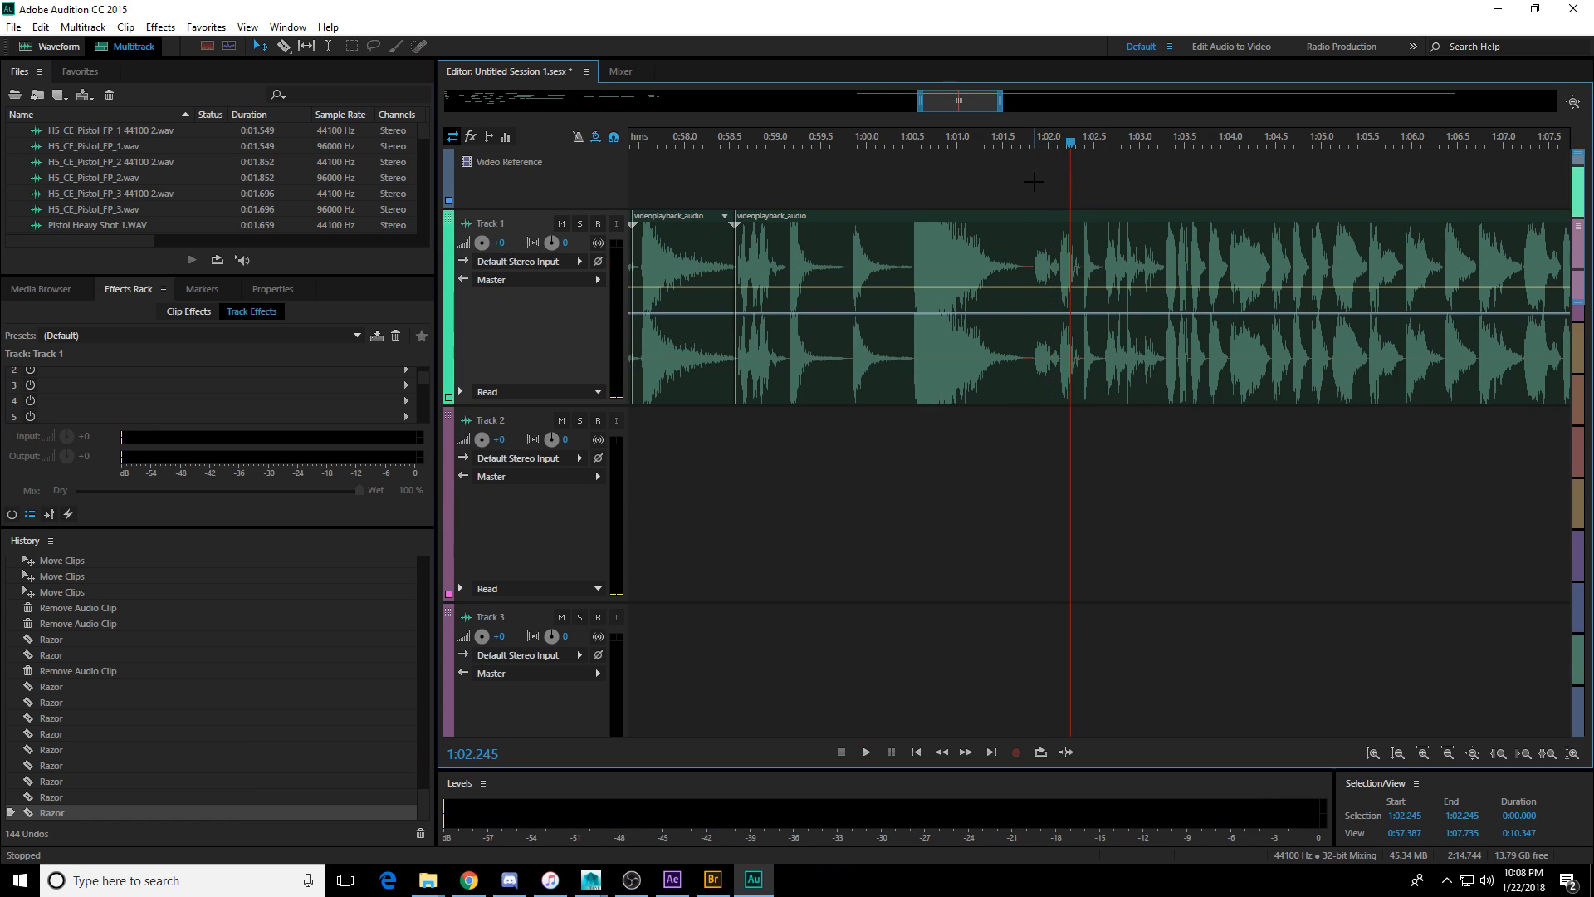
click(1034, 147)
key(space)
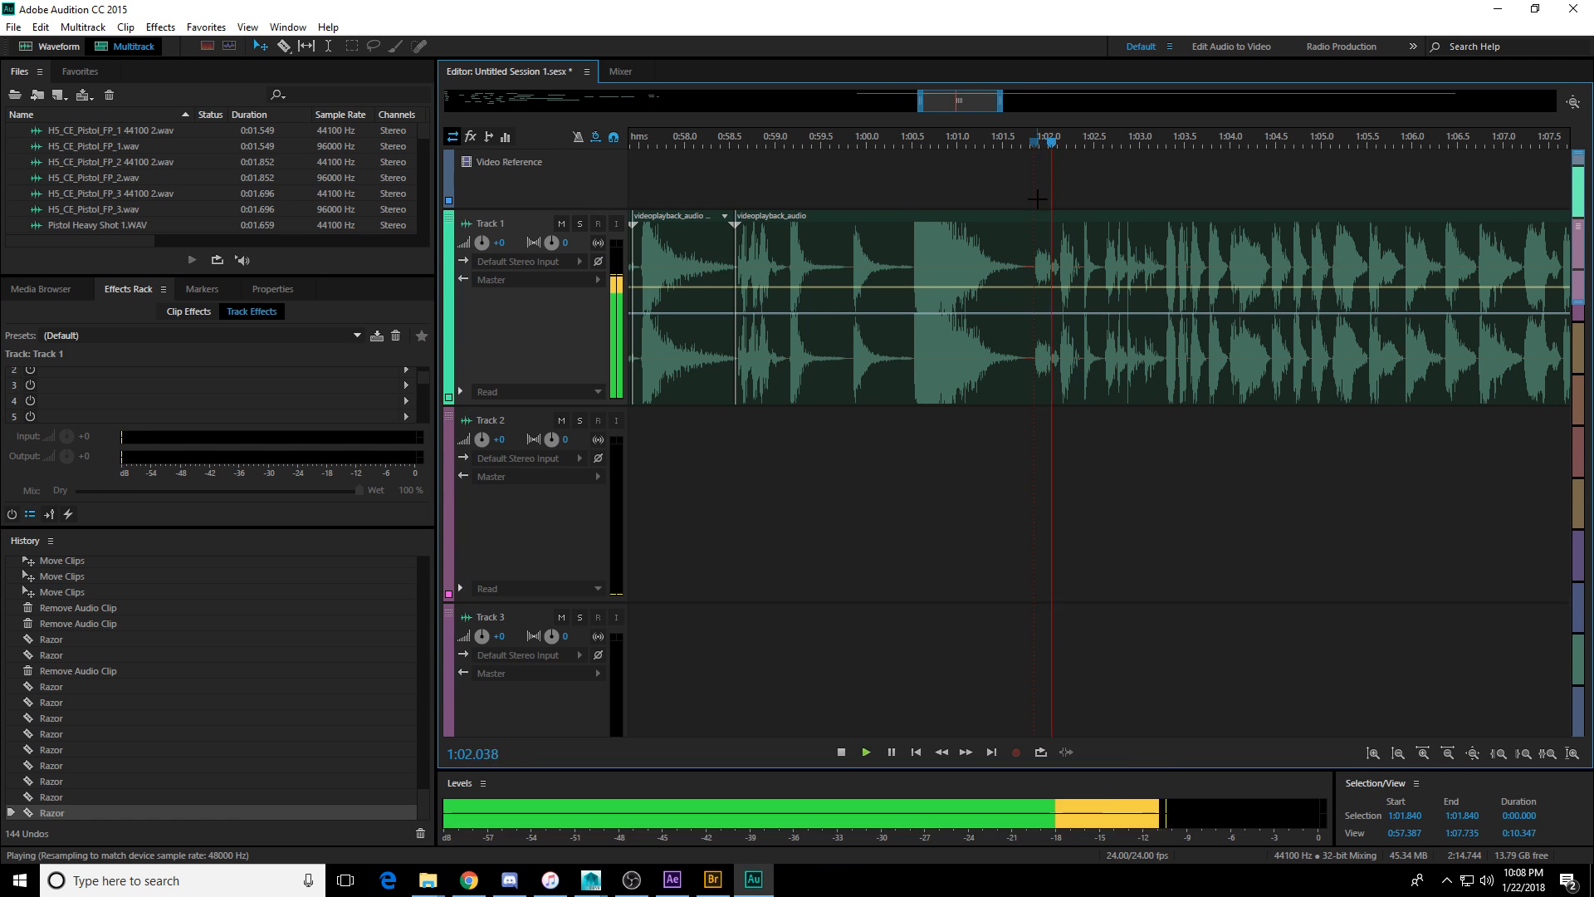
key(space)
key(r)
click(1059, 249)
Delete the Track 1 segment between about 58.6 s and 1:02.1.
key(v)
key(space)
click(965, 264)
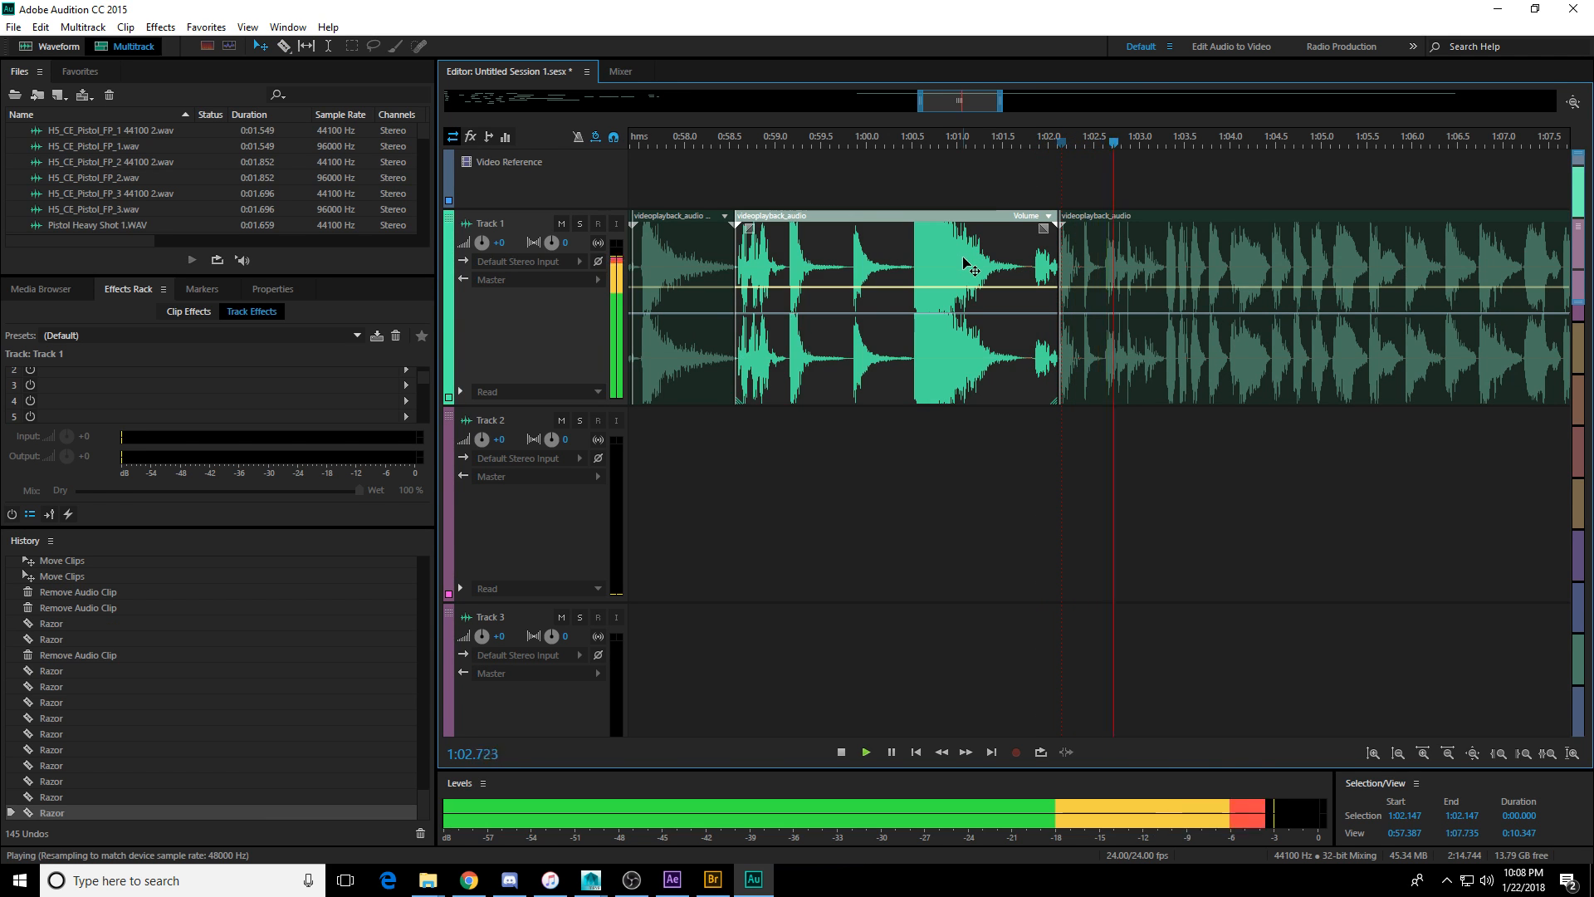
key(space)
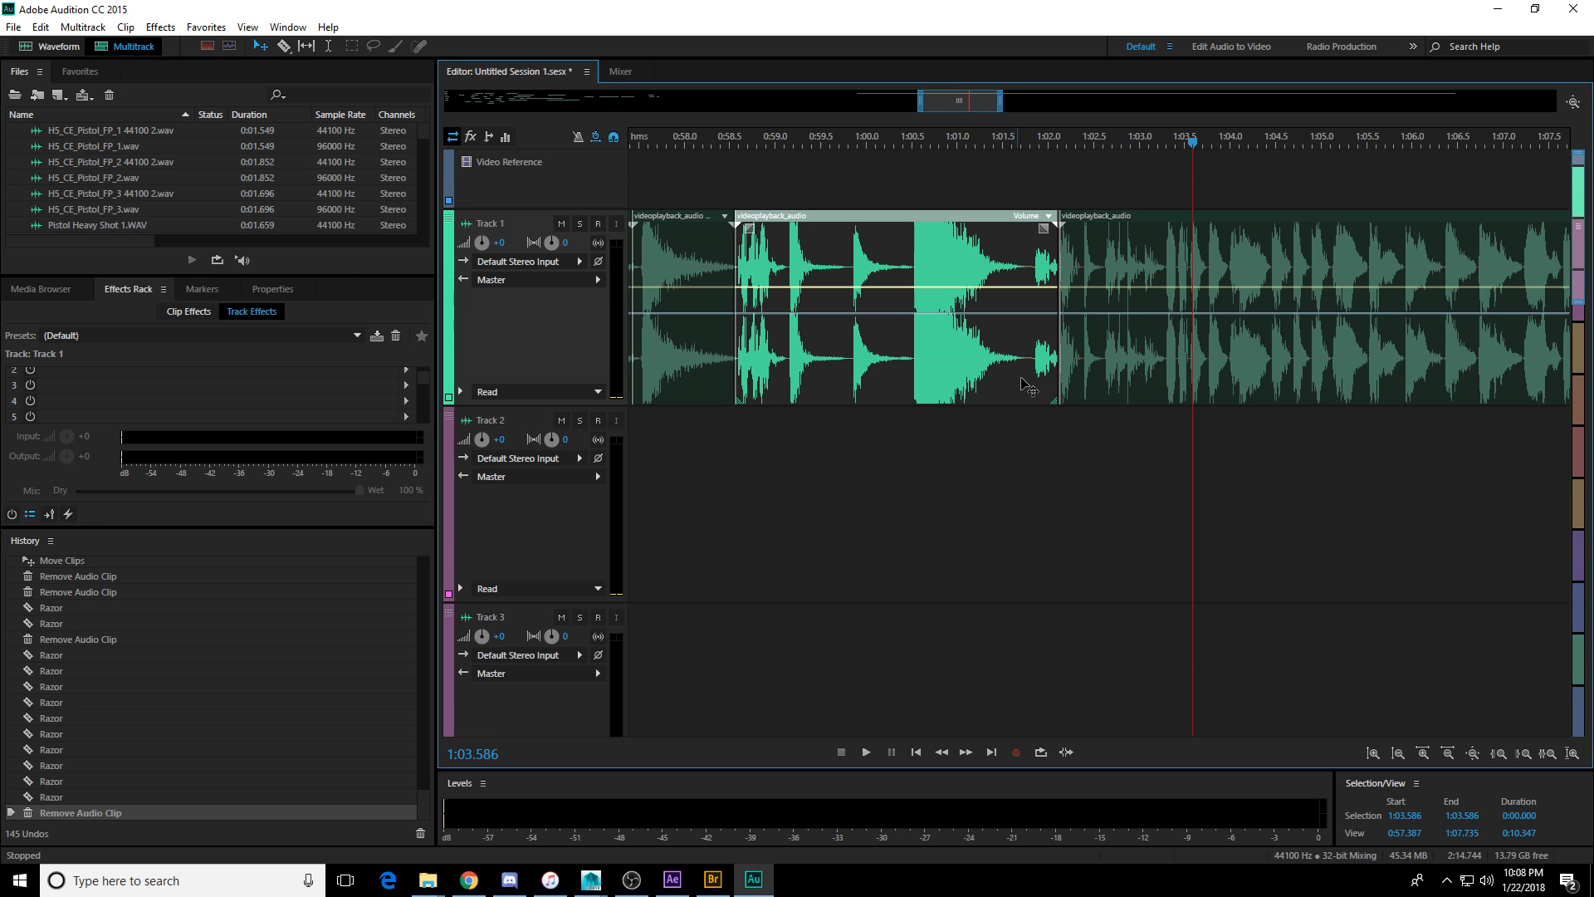
key(Delete)
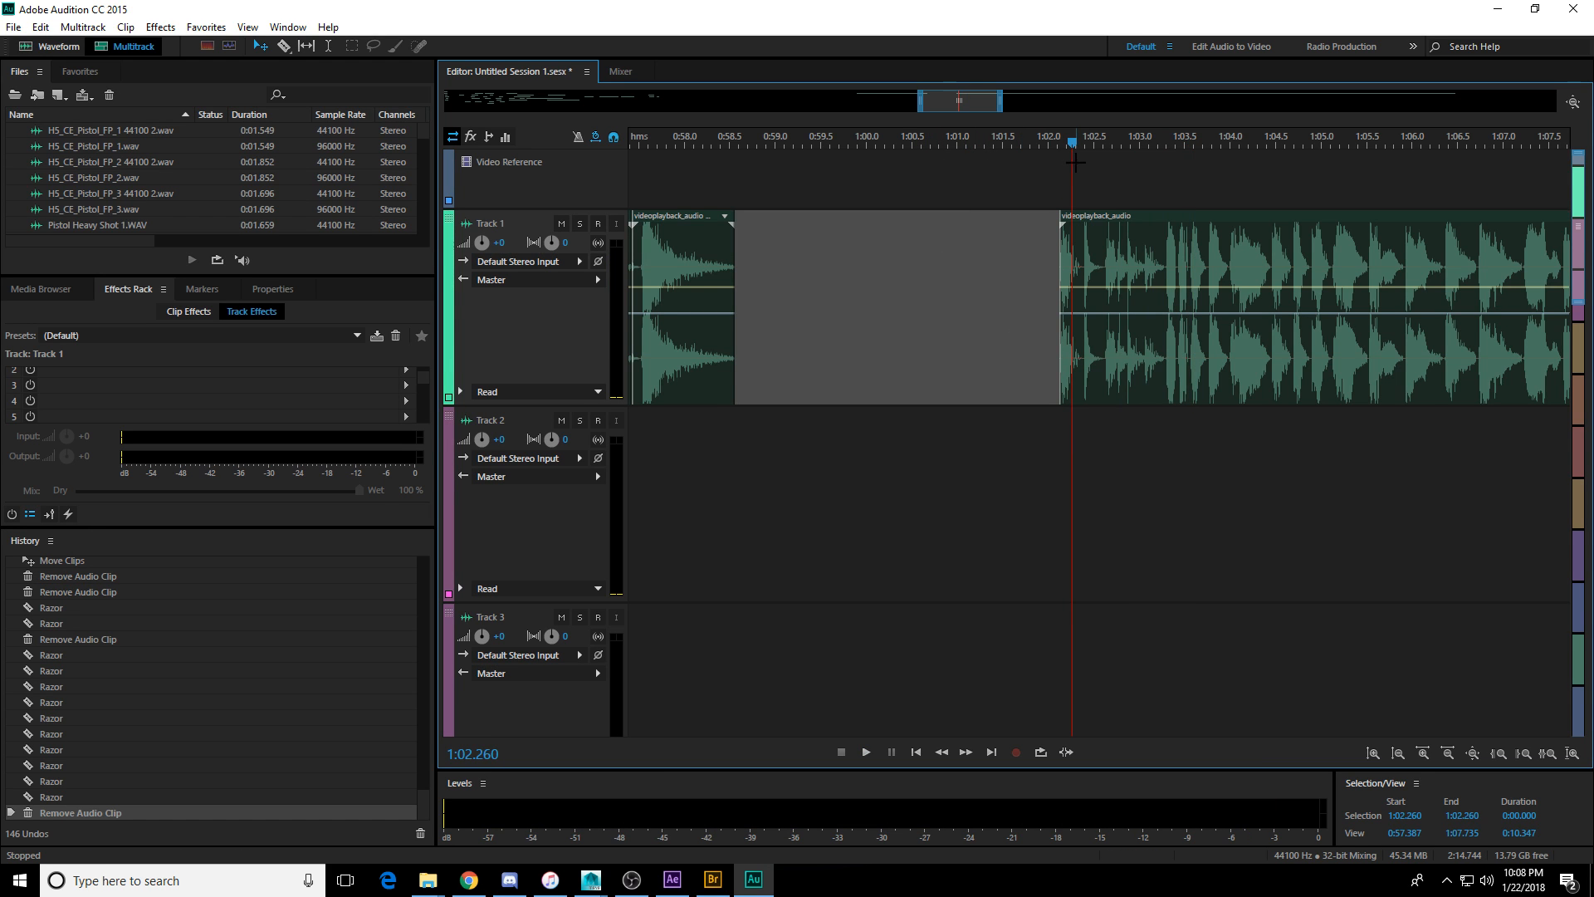
Listen through the Track 1 audio from about 1:02.3 to 1:09.2 for usable gunshots.
key(space)
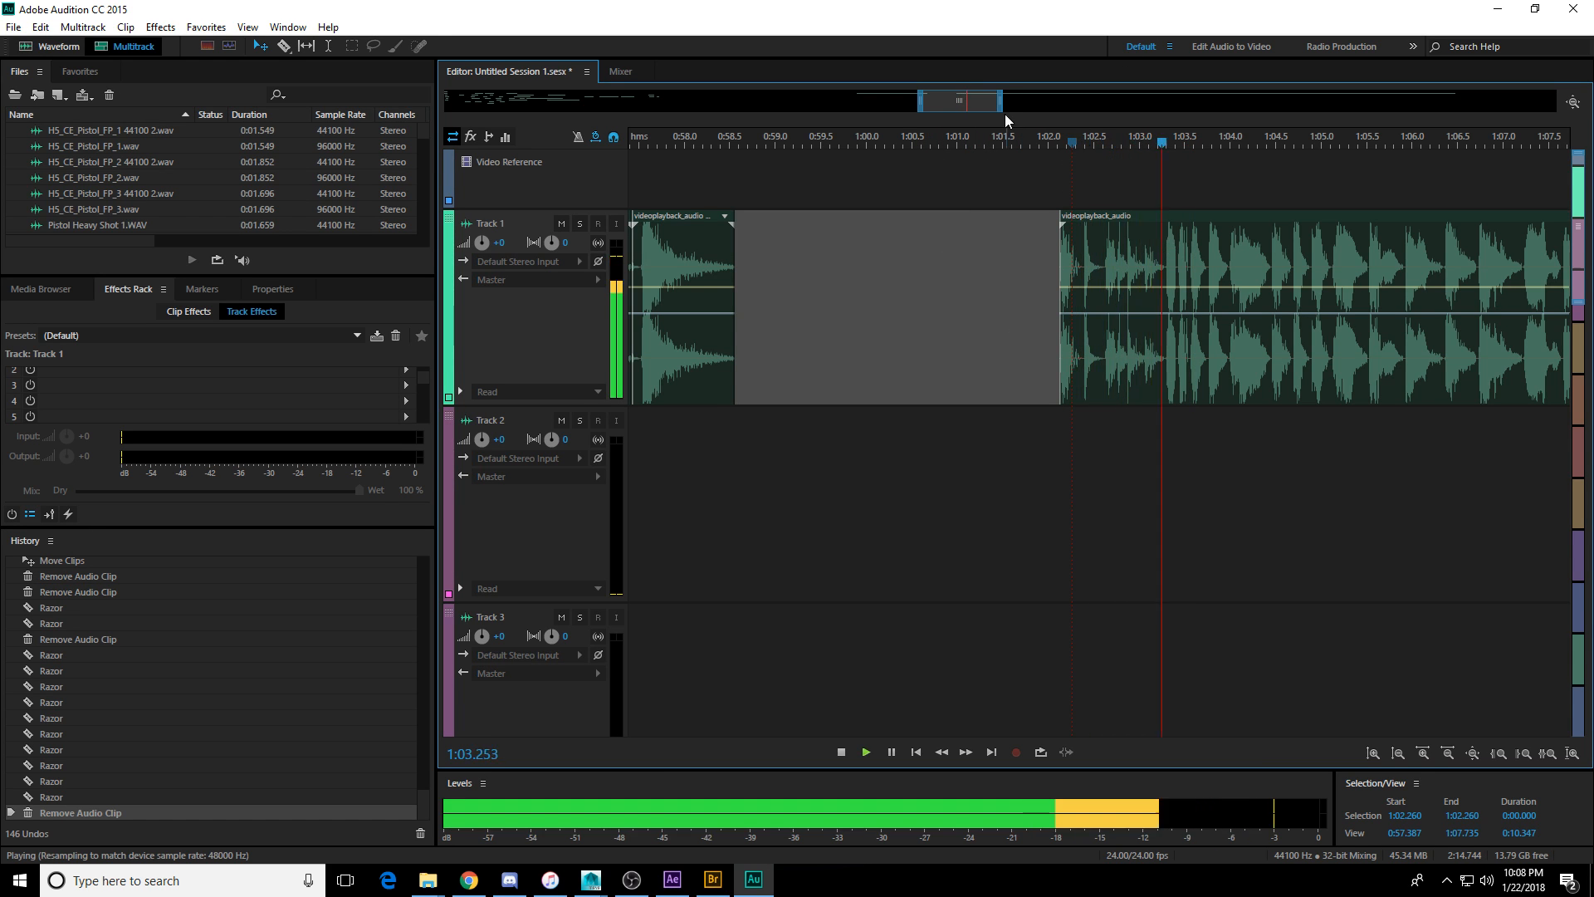
drag(965, 105, 1004, 109)
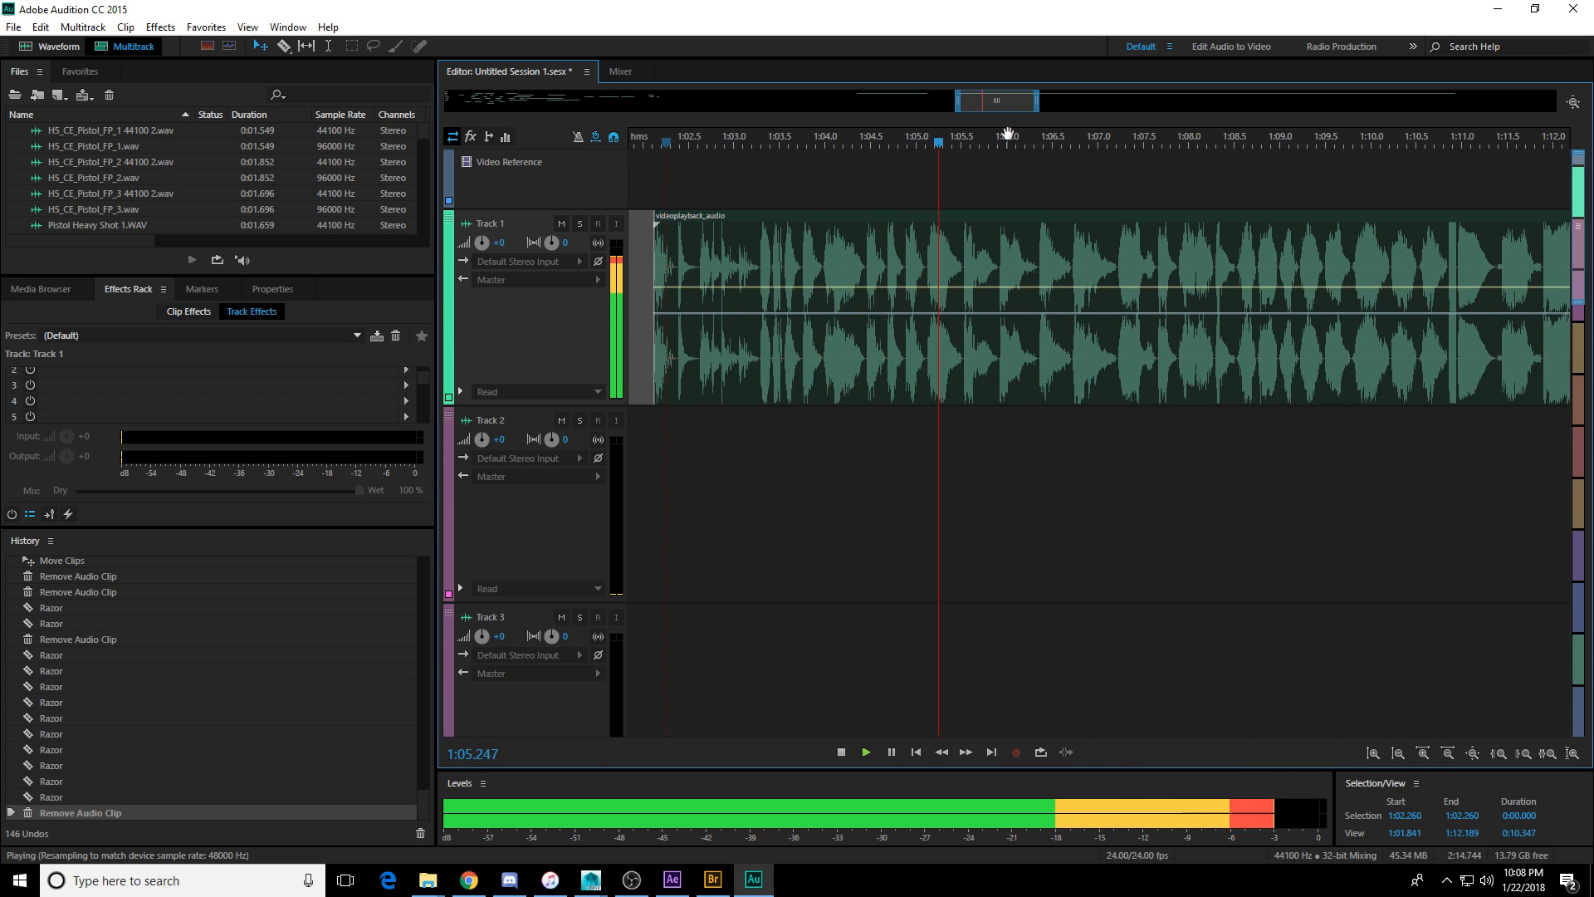
scroll(1006, 102, down, 1)
drag(1002, 103, 1037, 108)
scroll(1021, 143, down, 1)
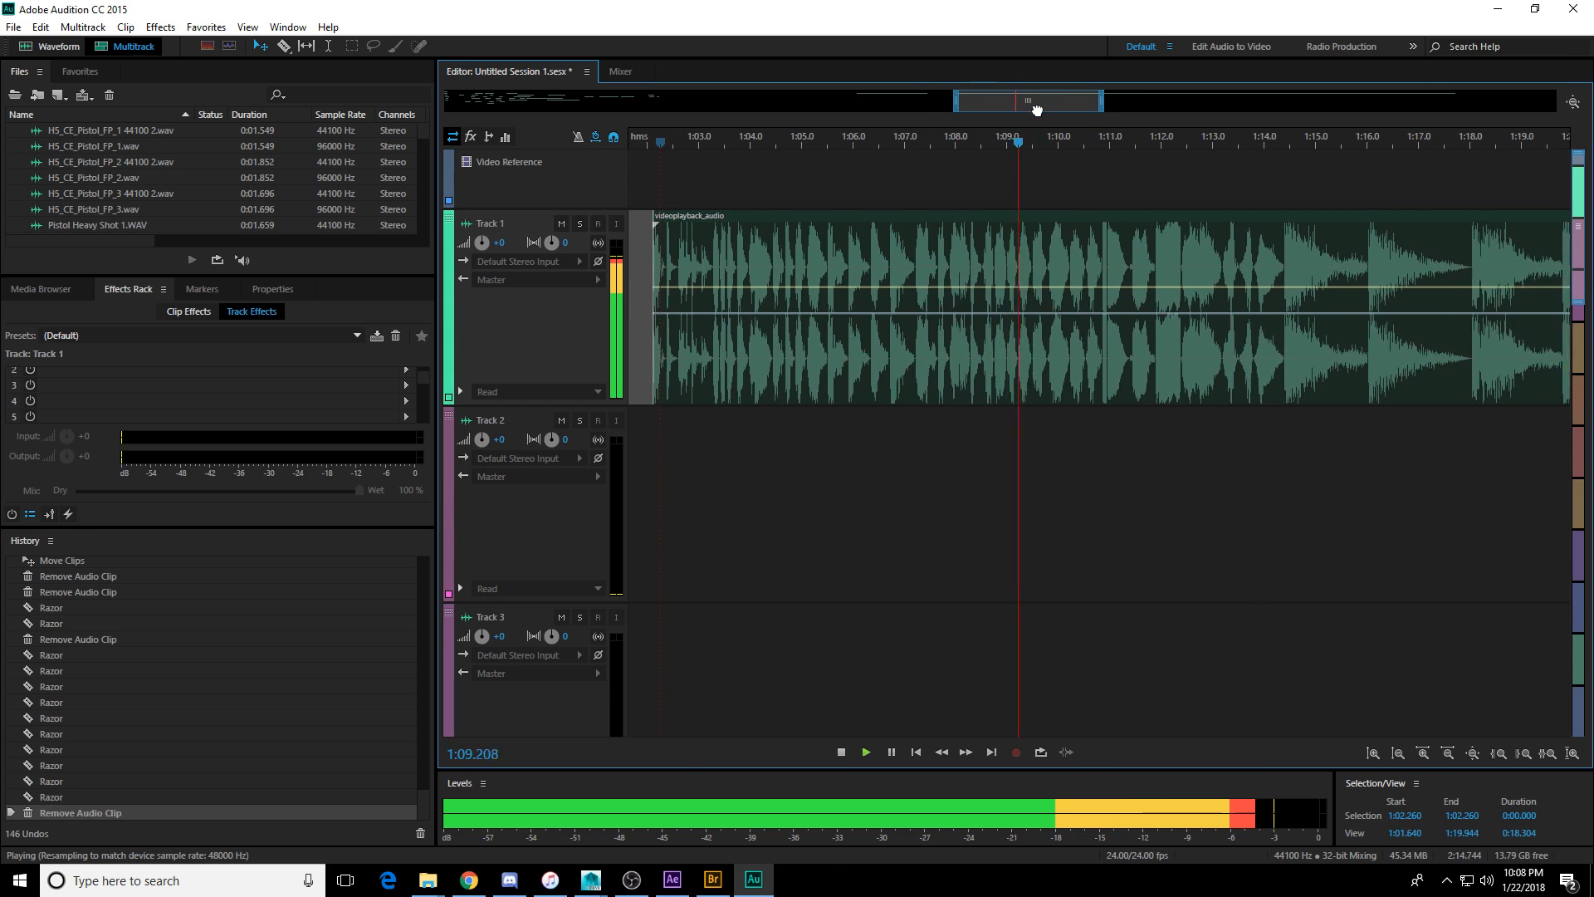
Replay the short Track 1 passage starting at about 1:08.7 several times to judge its gunshots.
key(space)
click(994, 143)
scroll(994, 143, up, 4)
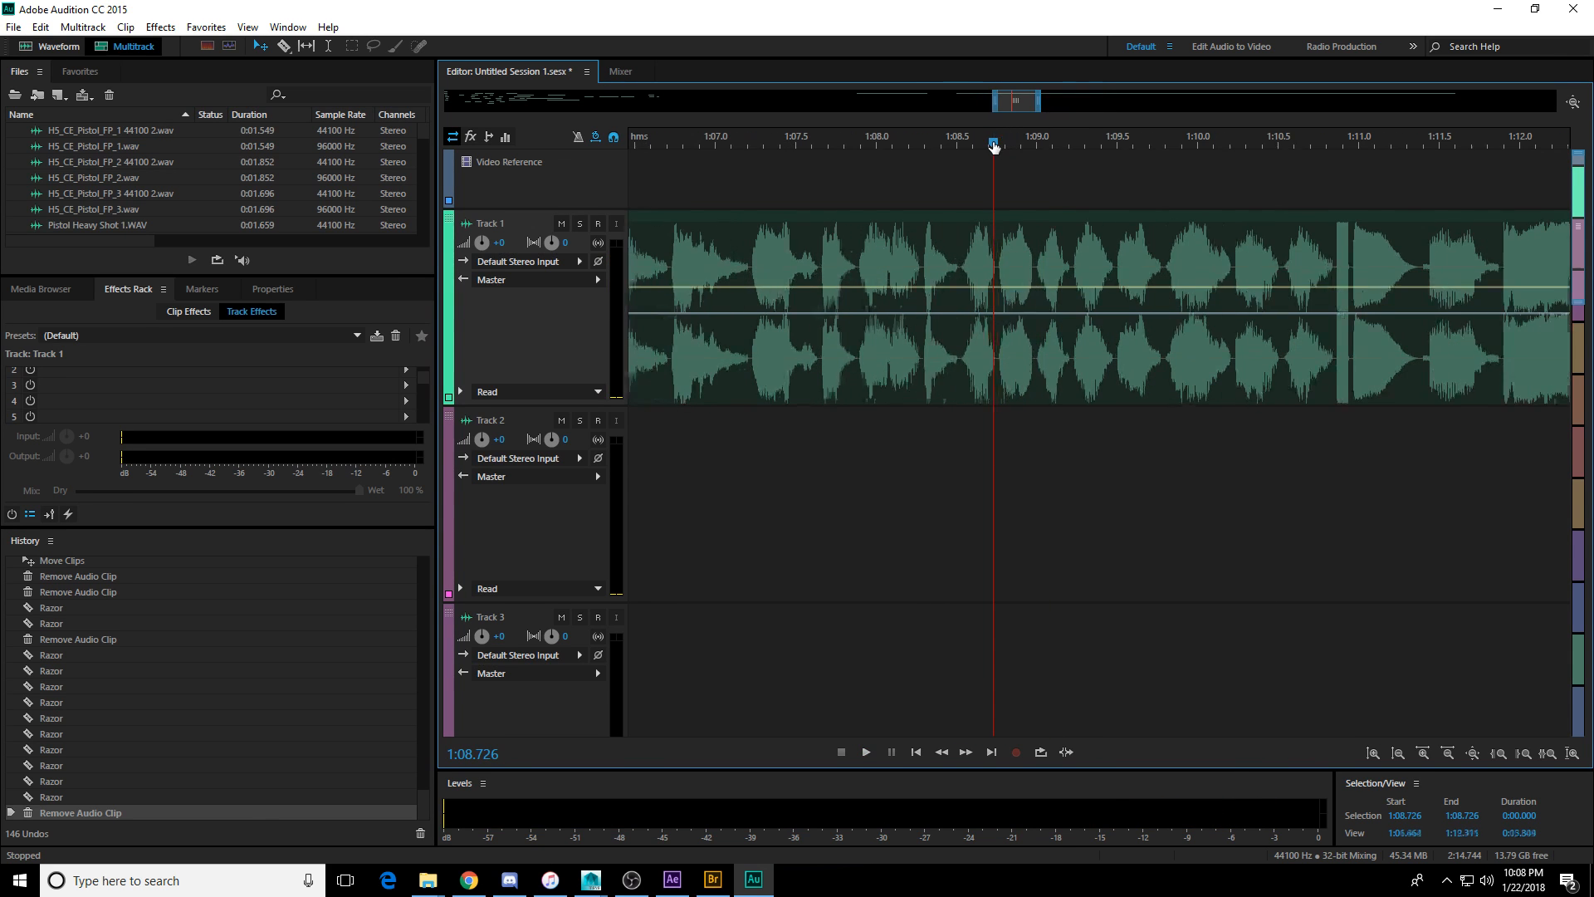
key(space)
click(994, 144)
key(space)
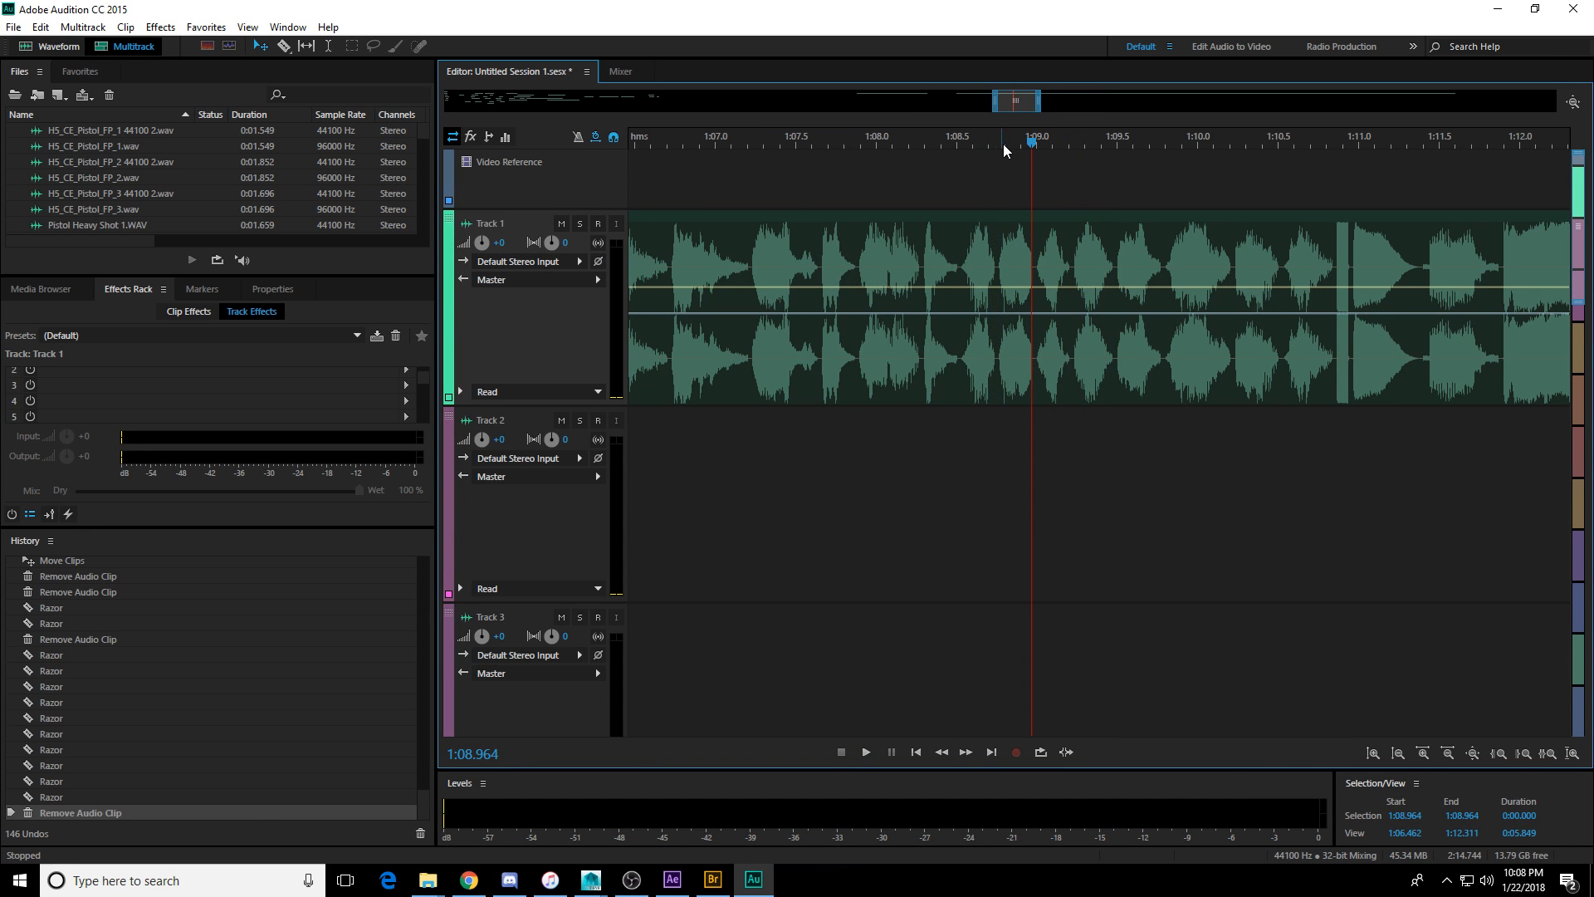
click(998, 145)
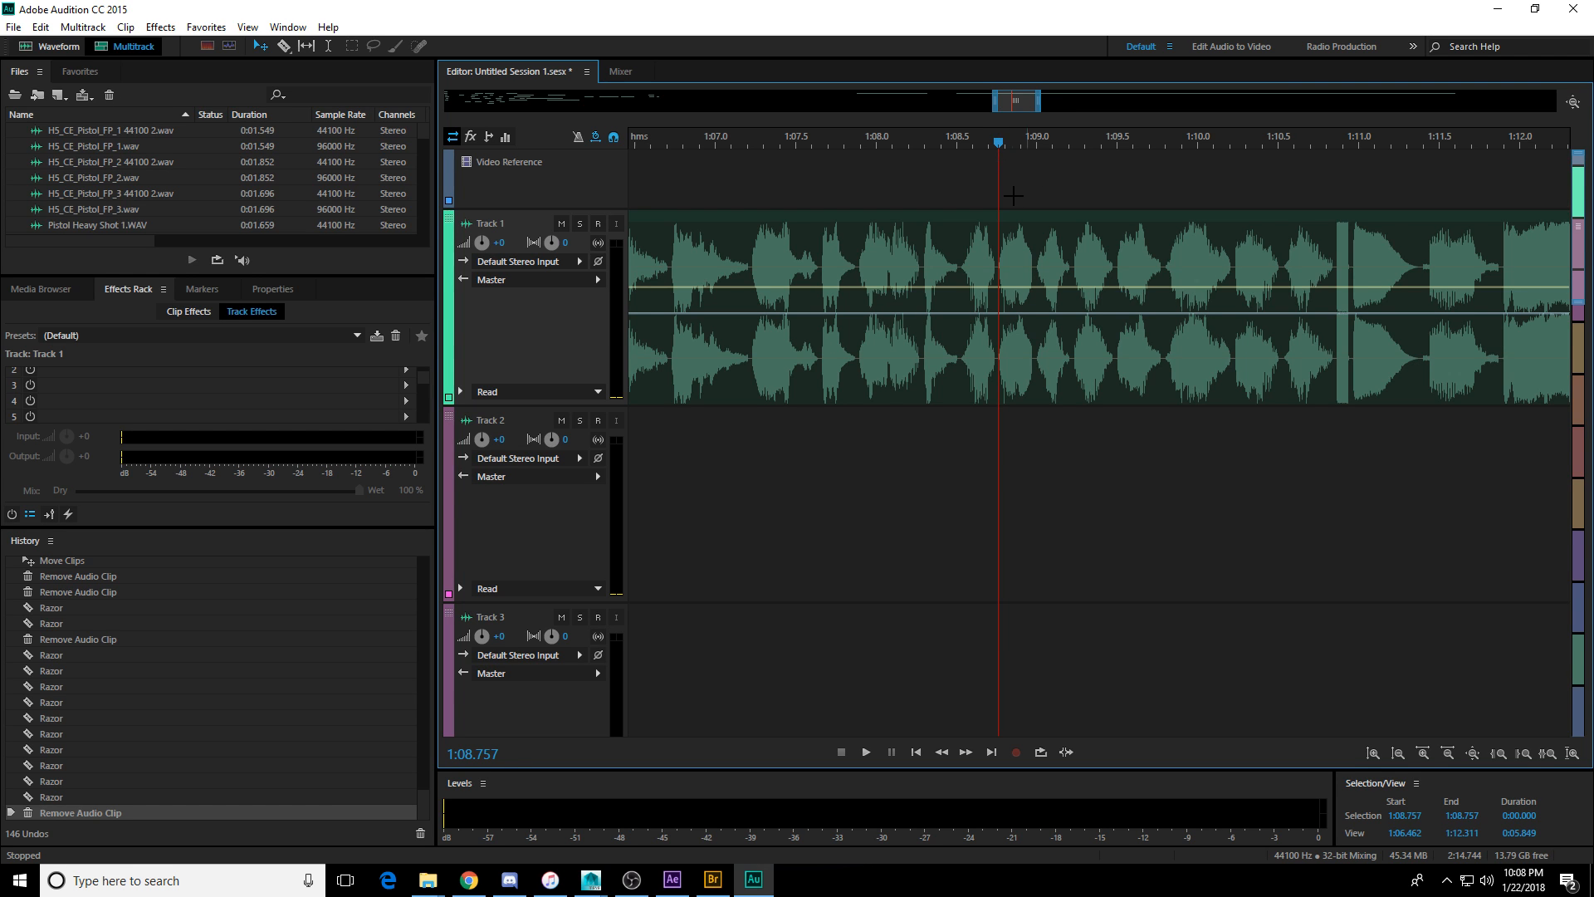
key(space)
key(space)
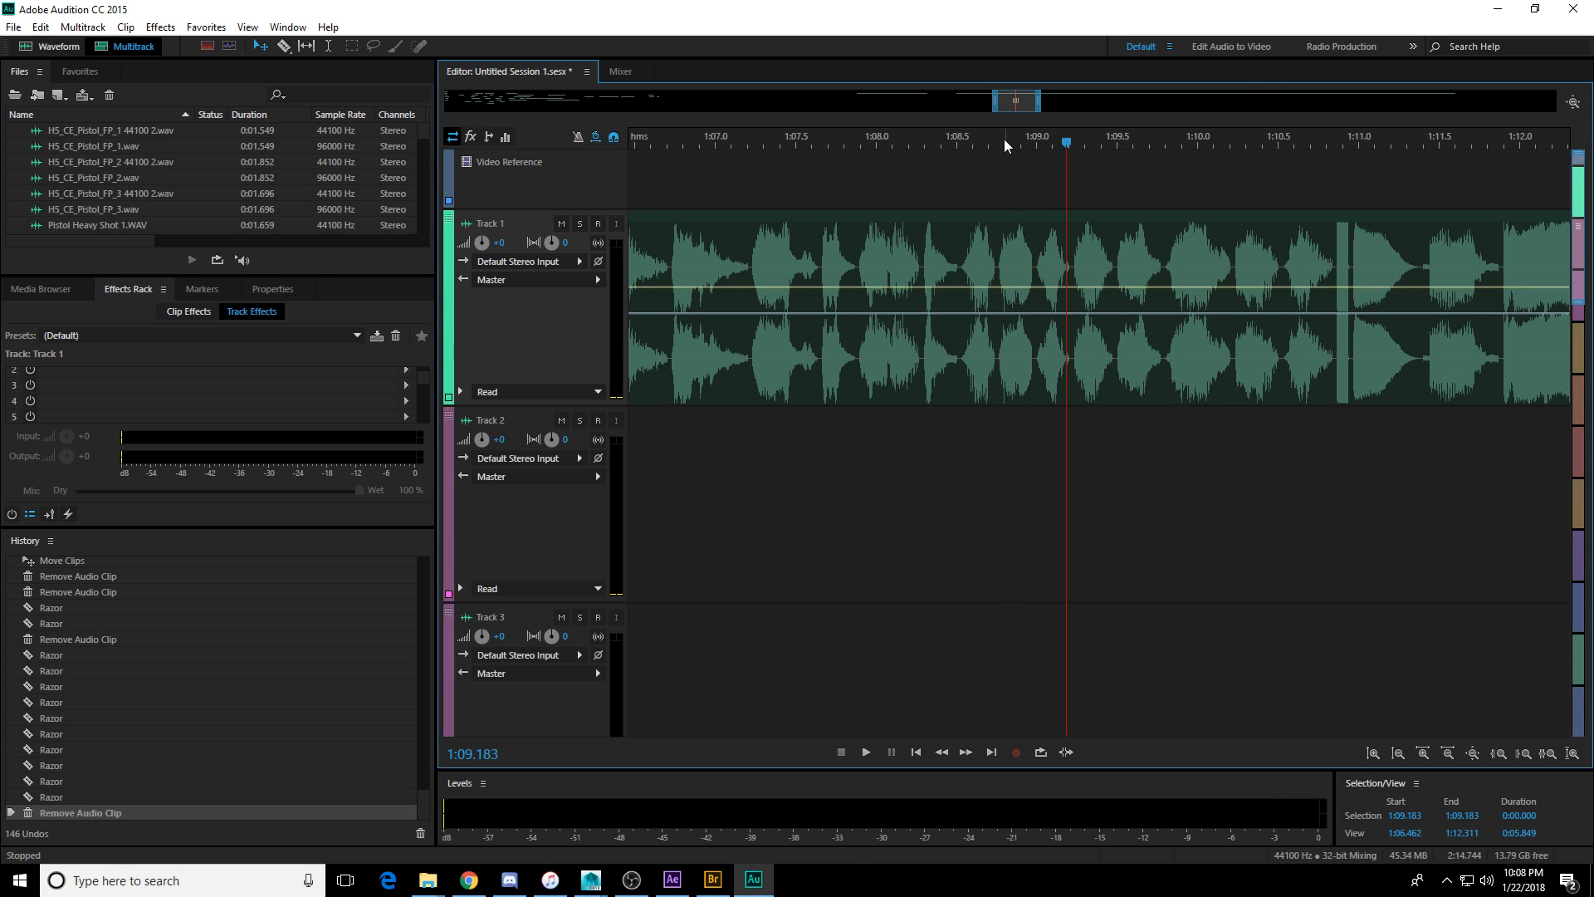
click(1005, 144)
click(999, 144)
key(space)
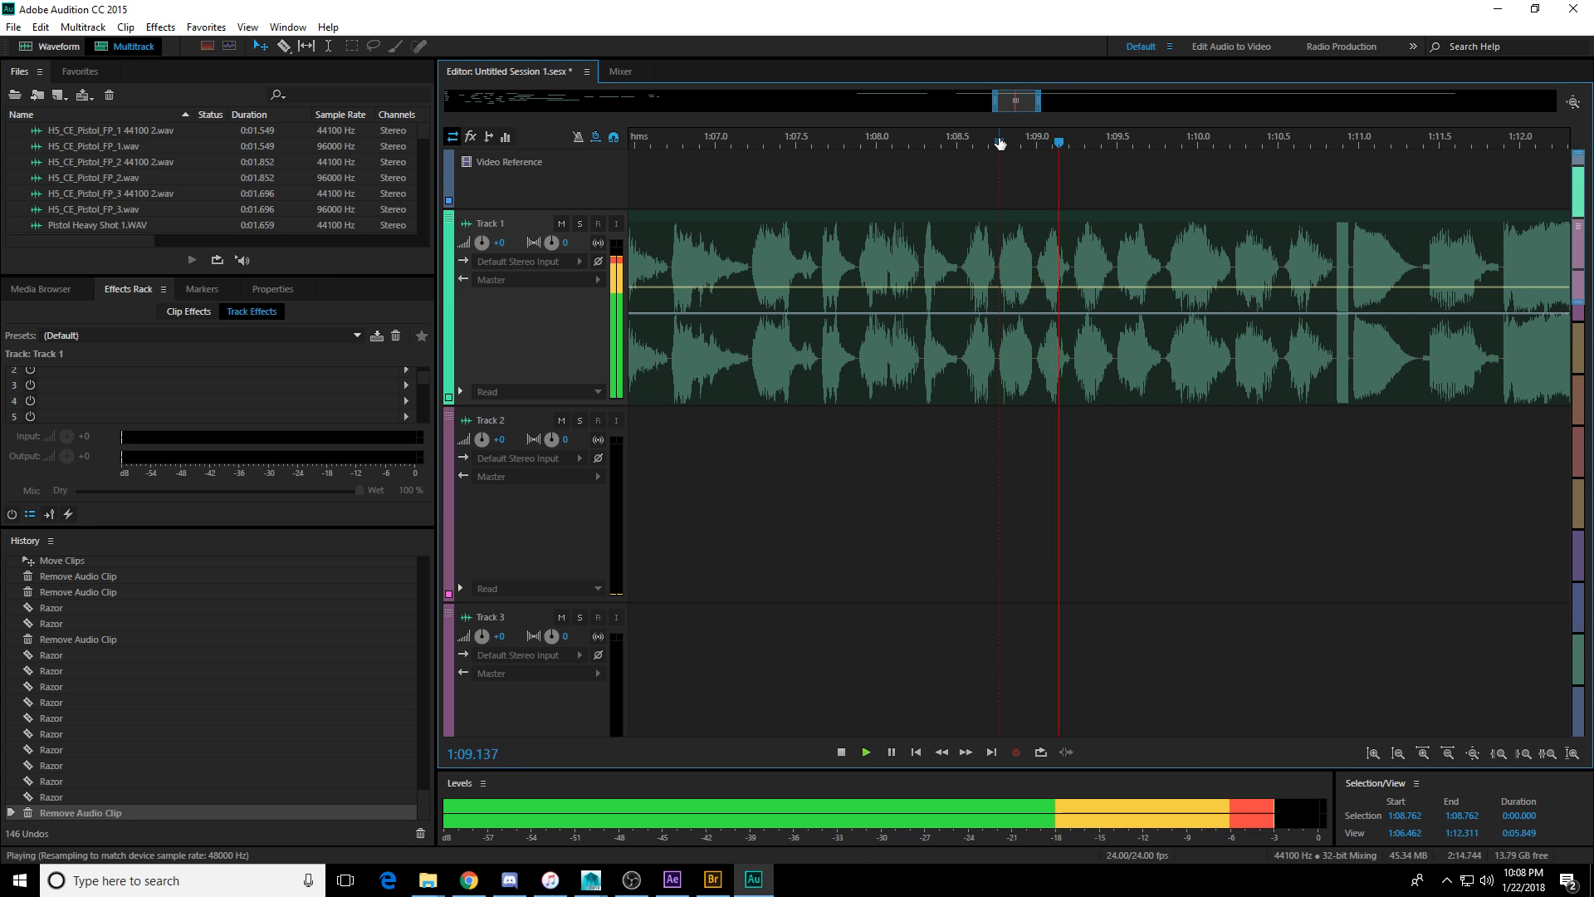
Listen onward through the Track 1 audio from about 1:09.1 to 1:14.7, replaying from about 1:12.4.
scroll(963, 130, down, 2)
drag(994, 101, 1020, 101)
key(space)
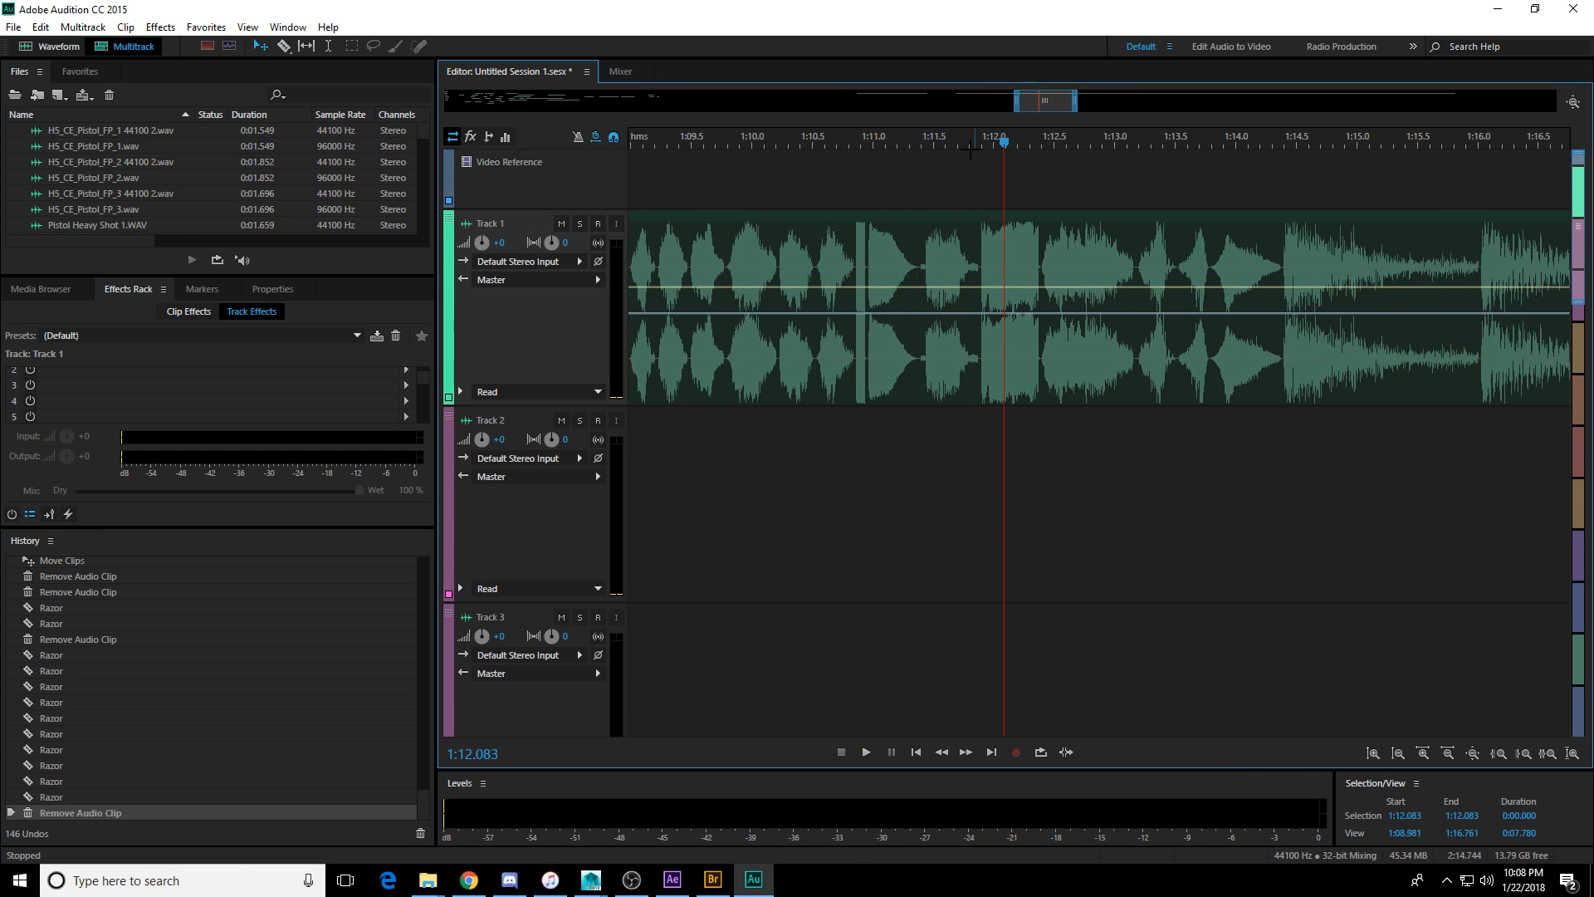
click(1039, 142)
key(space)
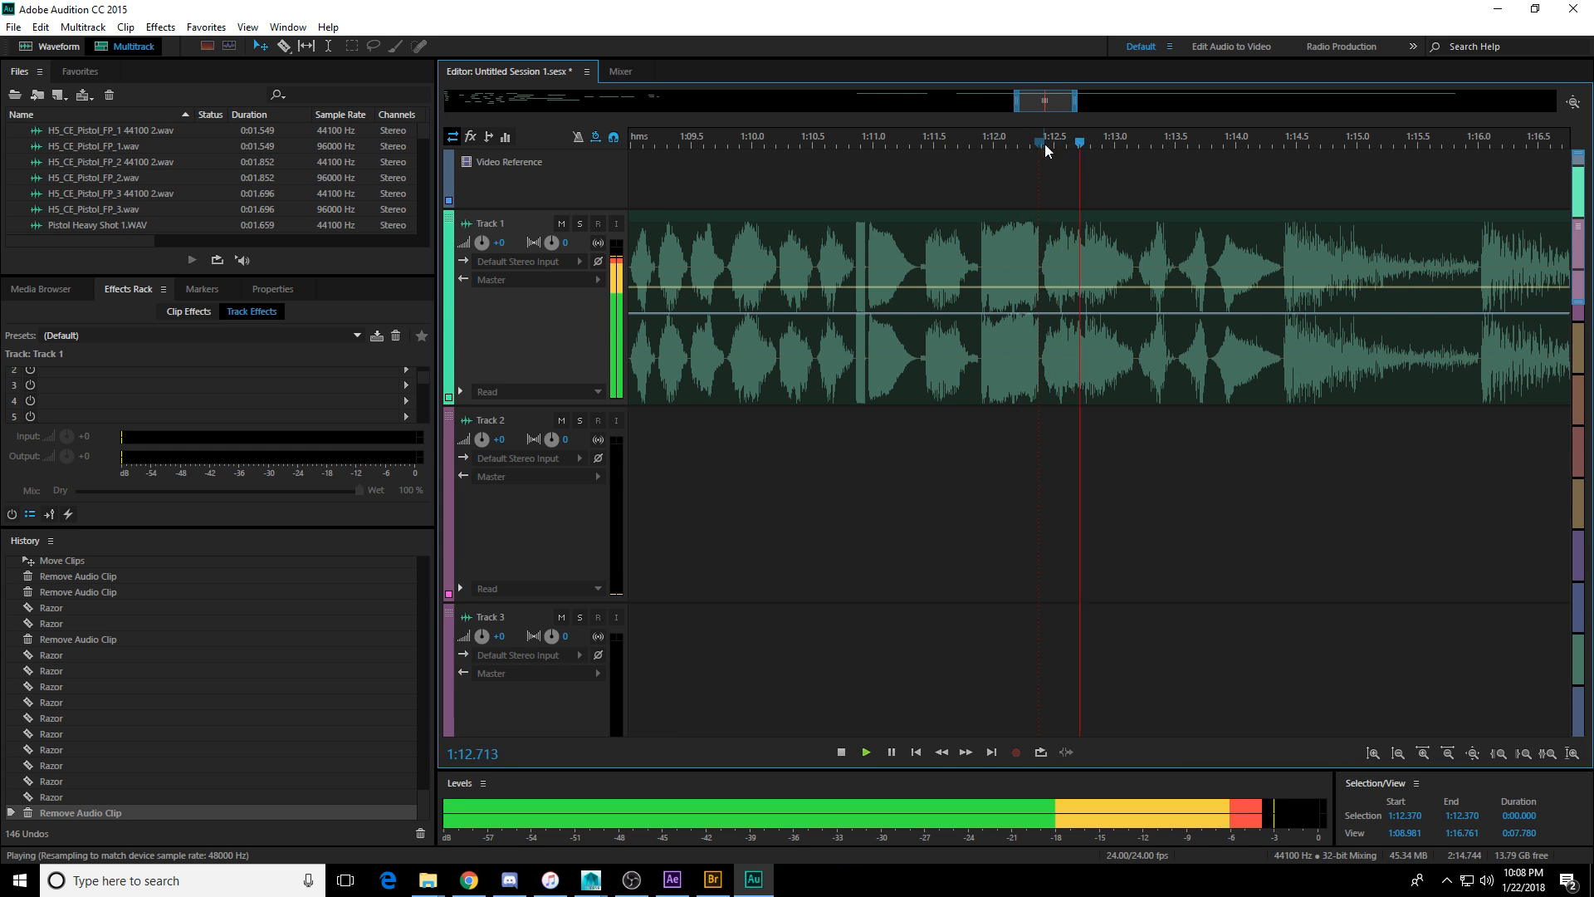
drag(1047, 103, 1069, 104)
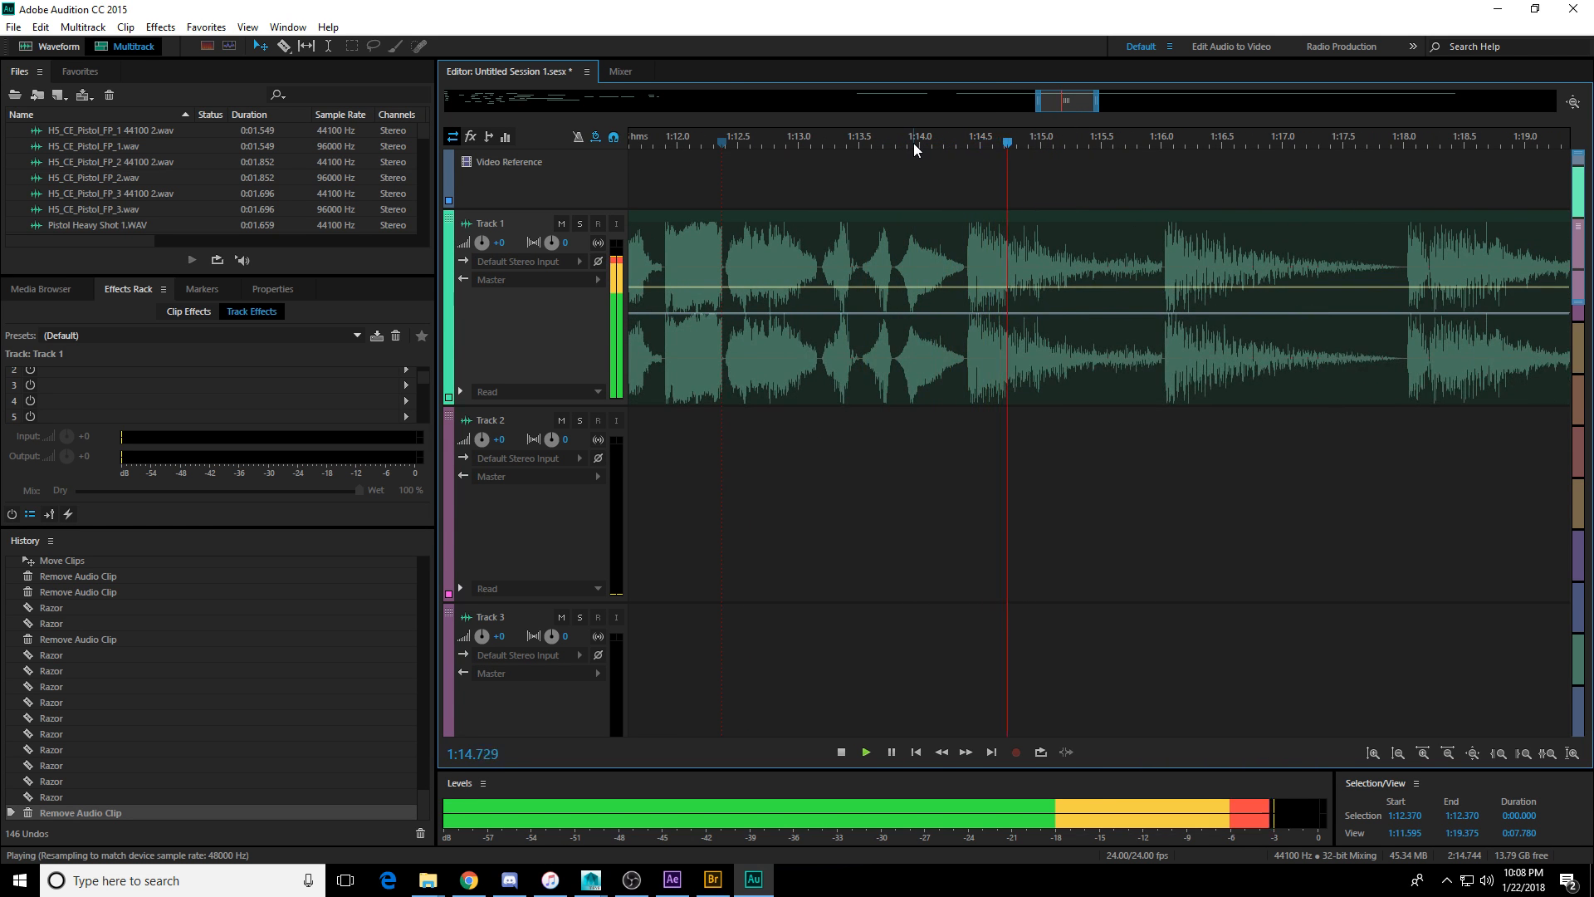
Split the Track 1 clip around the long gunshot at about 1:14.4 and 1:15.9.
key(space)
key(r)
click(965, 245)
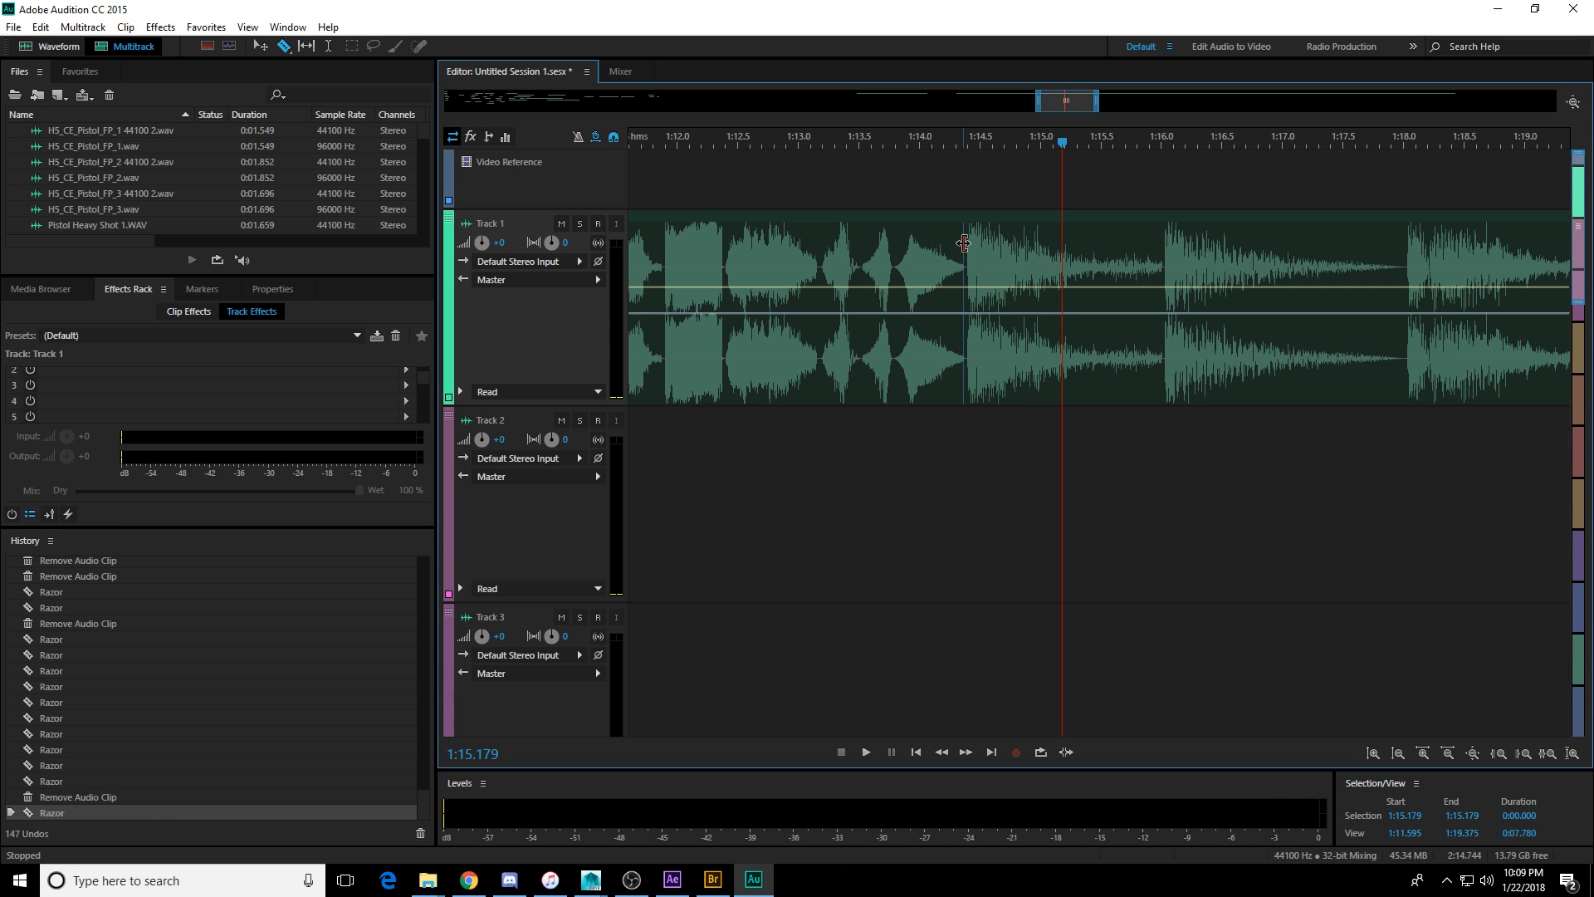
key(space)
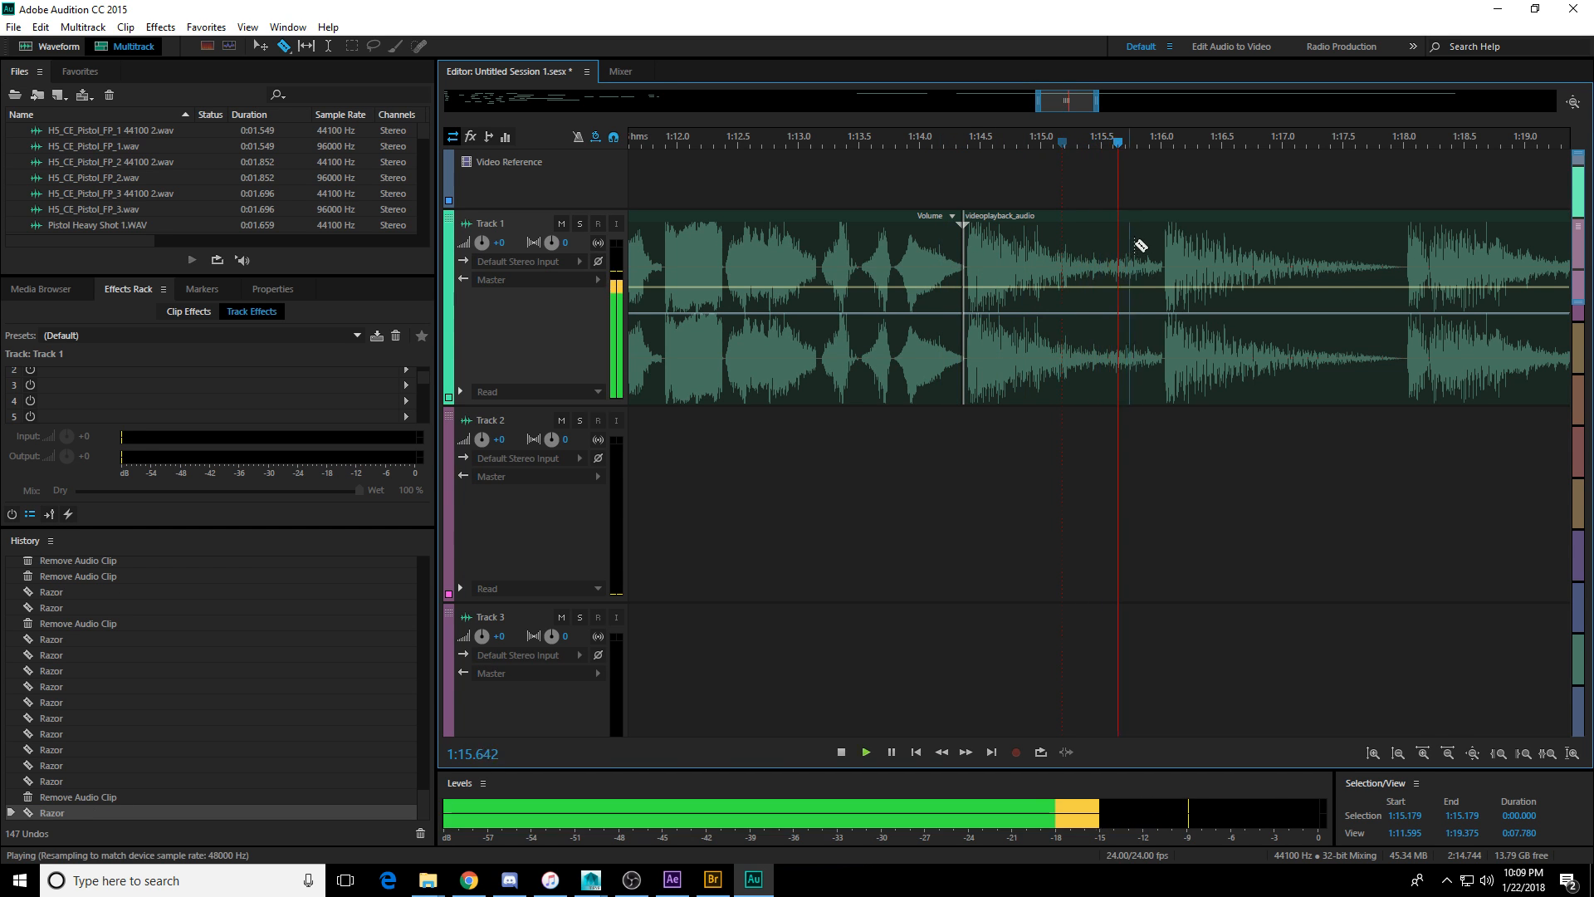
key(space)
click(1150, 245)
key(space)
key(space)
Delete the Track 1 segment between about 1:02.1 and 1:14.4.
key(v)
click(943, 262)
key(Delete)
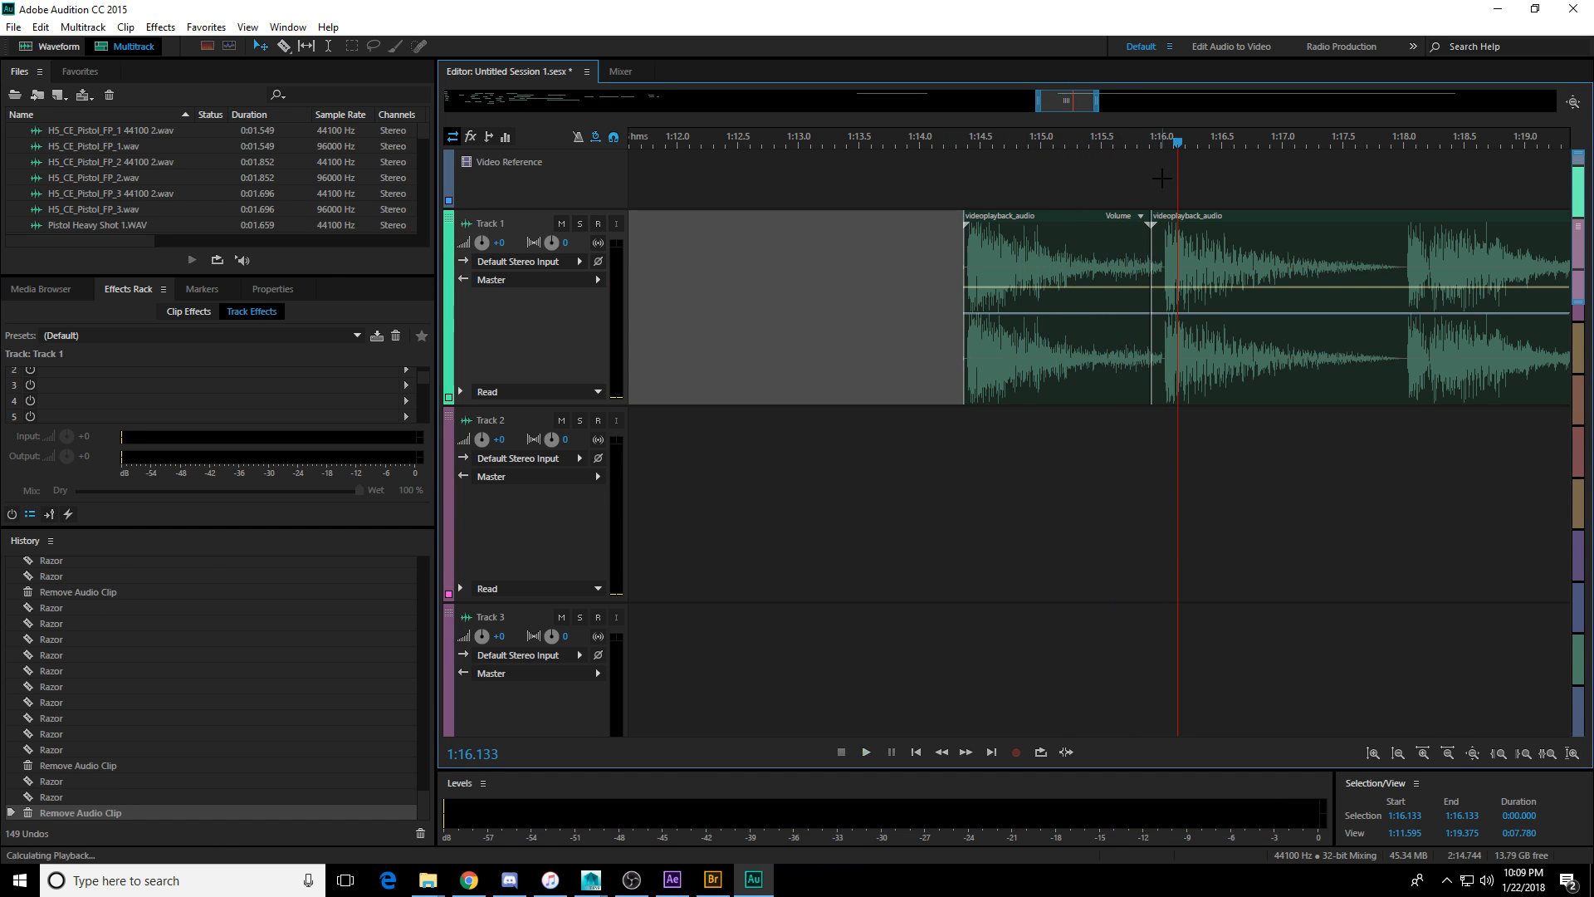
Listen through the Track 1 audio from about 1:16.1 to 1:25.8 for further gunshots.
key(space)
scroll(1180, 146, down, 2)
drag(1064, 109, 1093, 111)
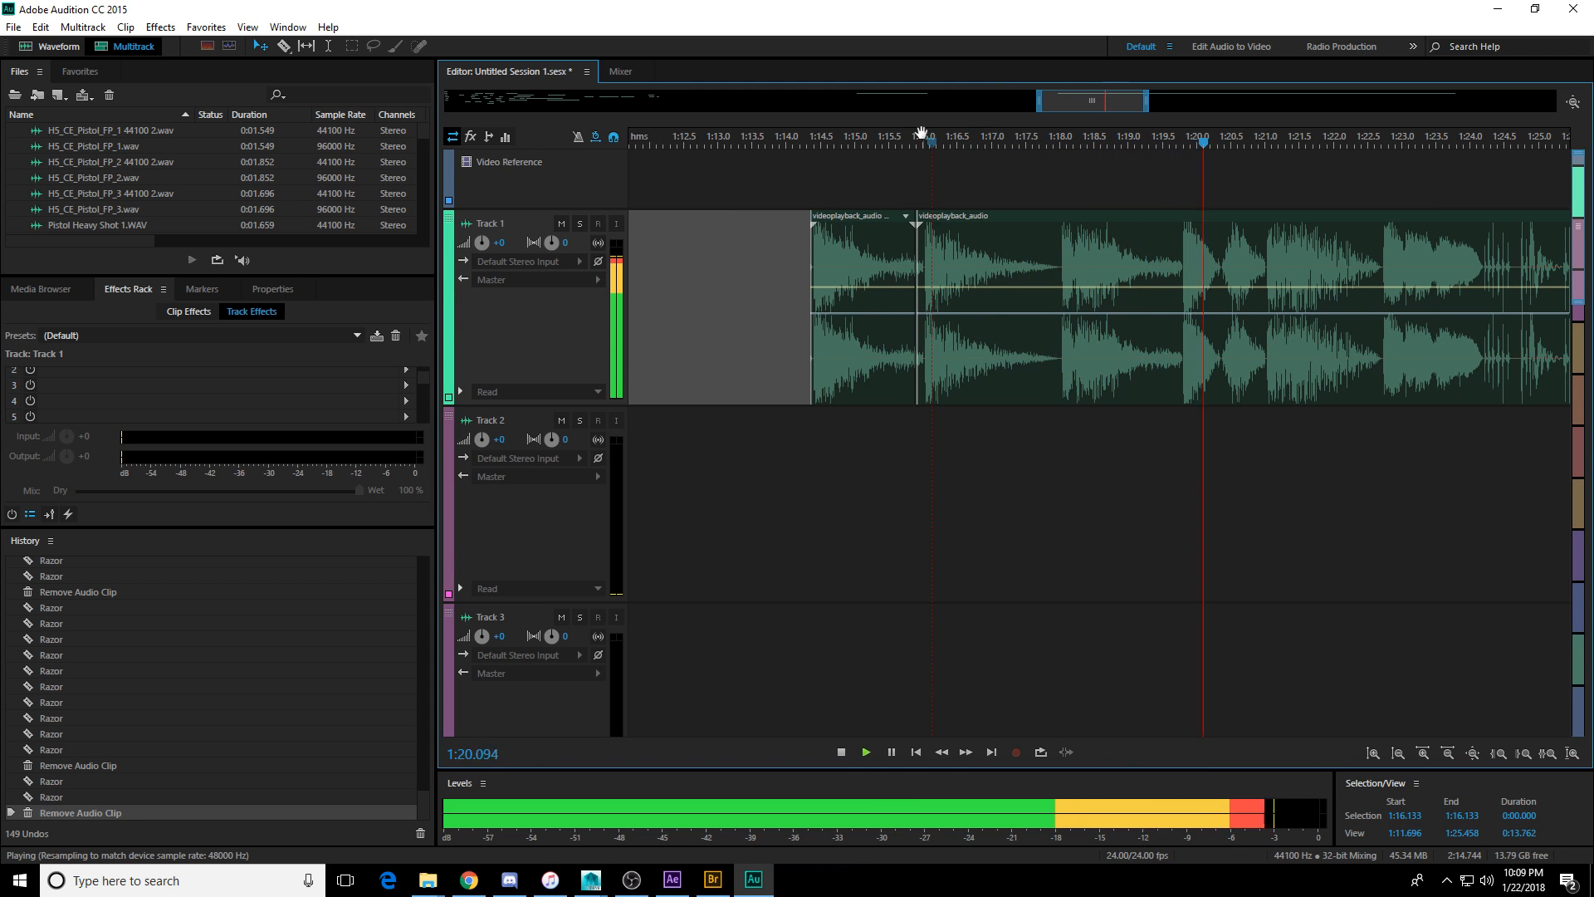
key(space)
key(space)
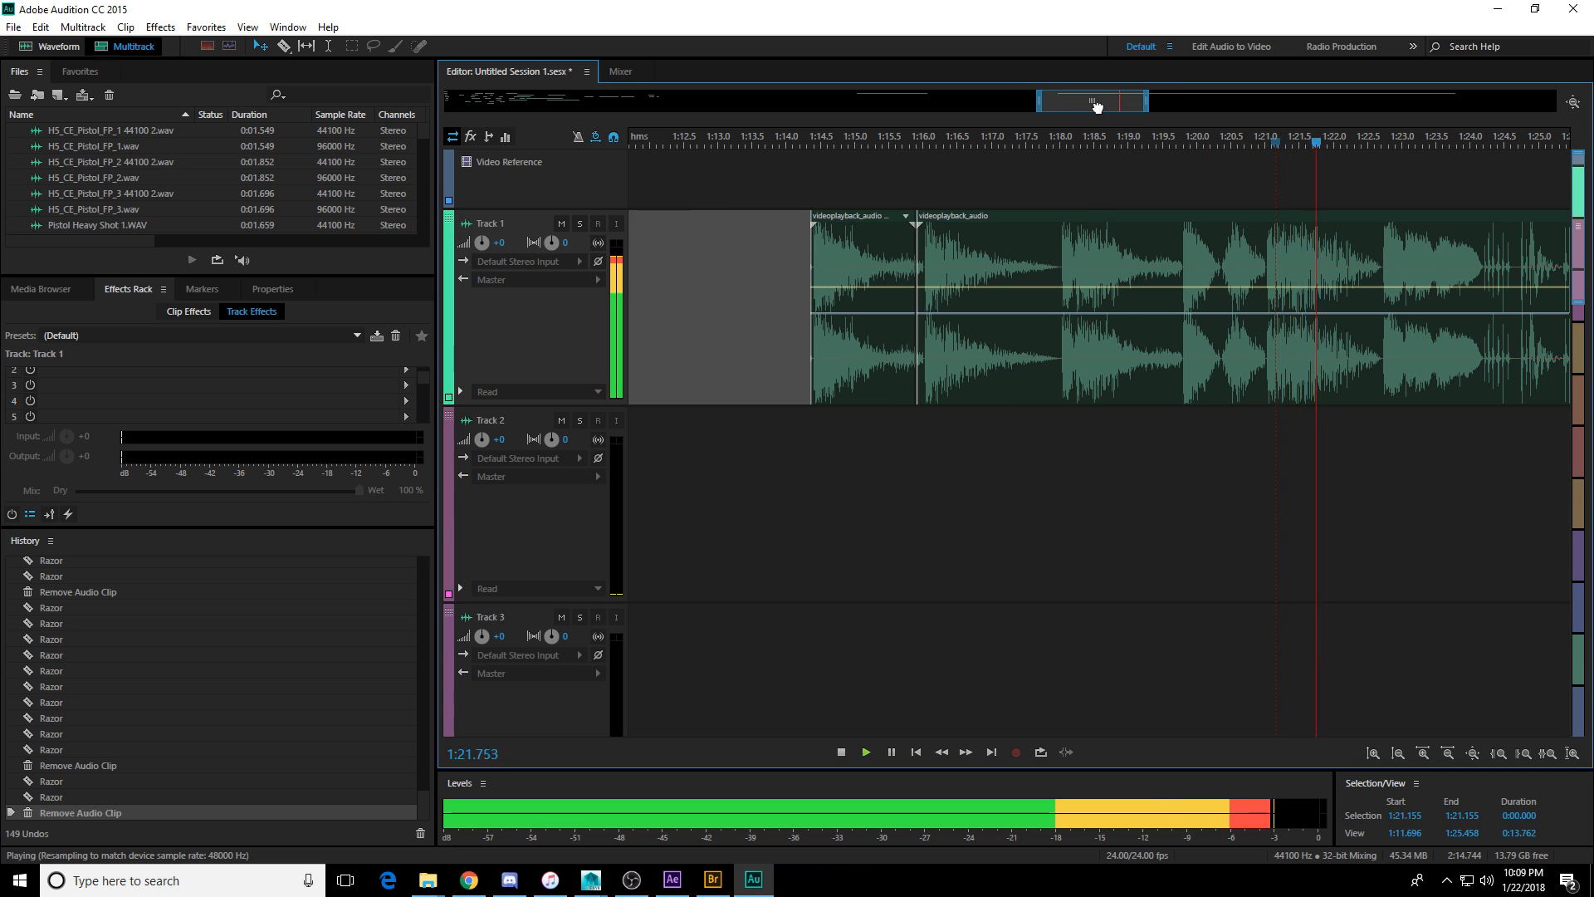
drag(1096, 105, 1150, 102)
scroll(1126, 143, down, 1)
scroll(1127, 148, down, 1)
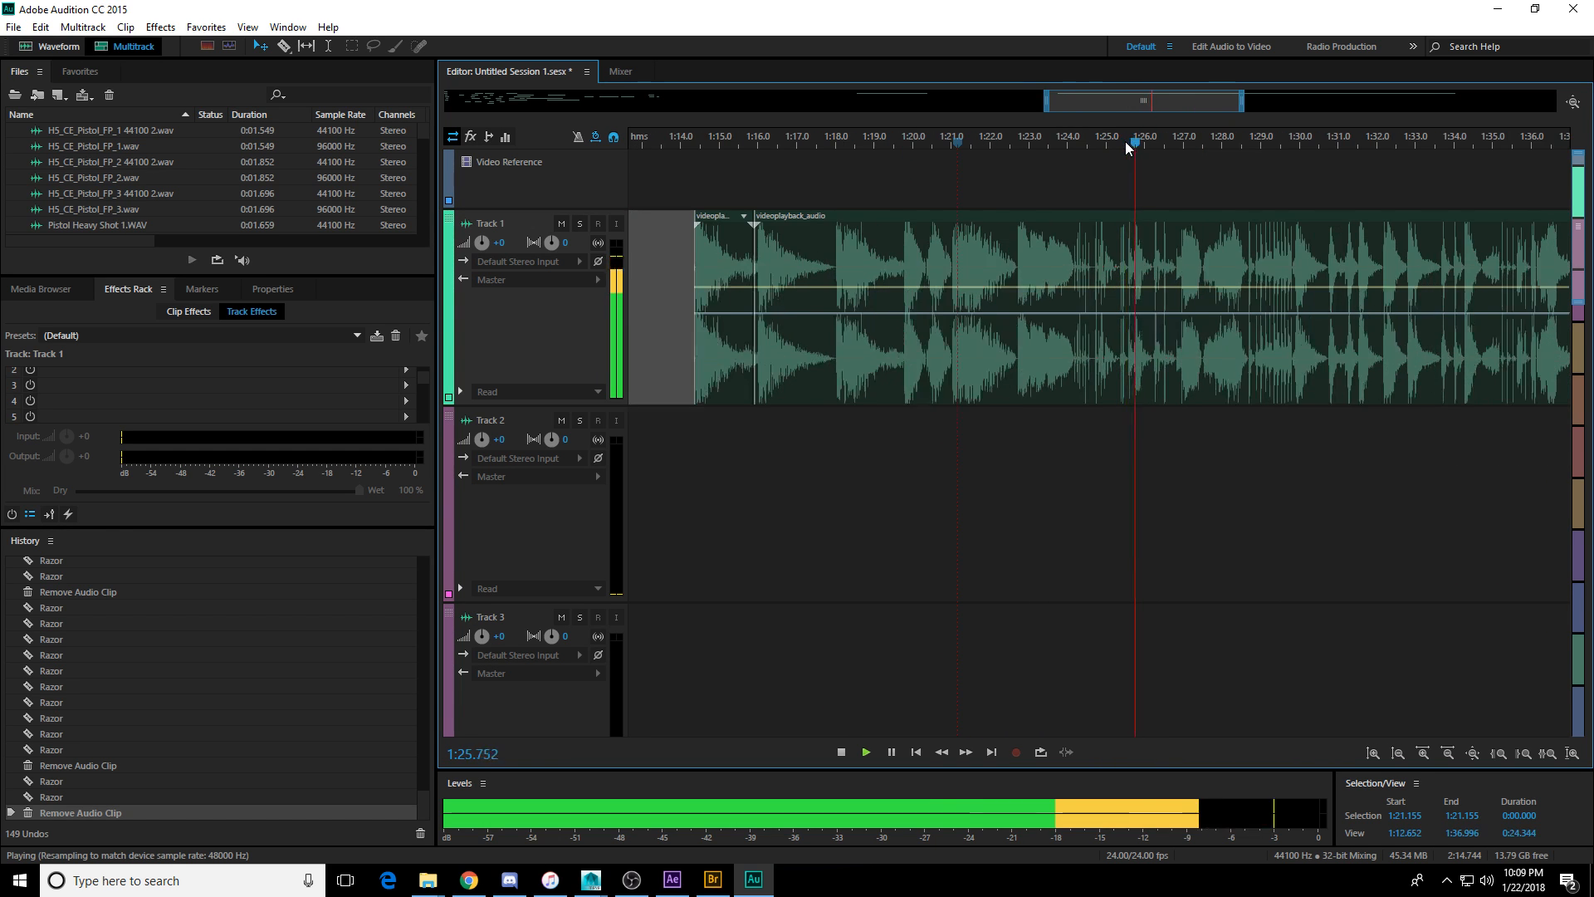
Split the Track 1 clip at about 1:26.5 and delete the segment between about 1:15.9 and 1:26.5.
key(space)
key(ctrl+k)
click(1098, 252)
key(Delete)
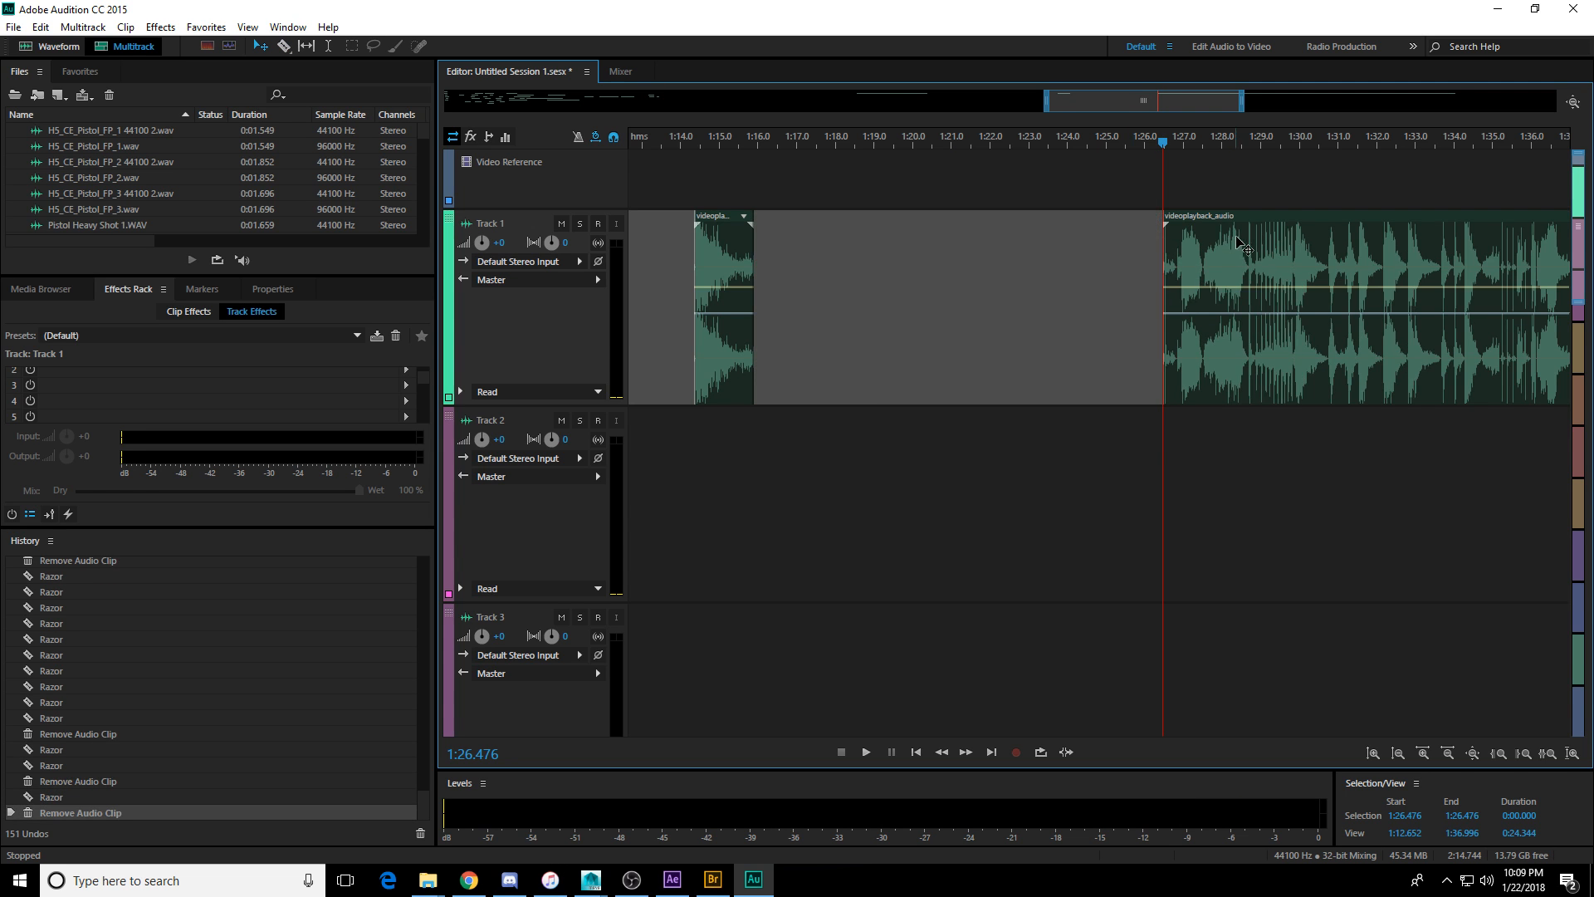
Move the remaining Track 1 clip earlier to start at about 1:18.6 and play it from about 1:19.3.
drag(1234, 235, 929, 200)
scroll(885, 143, up, 3)
click(882, 144)
key(space)
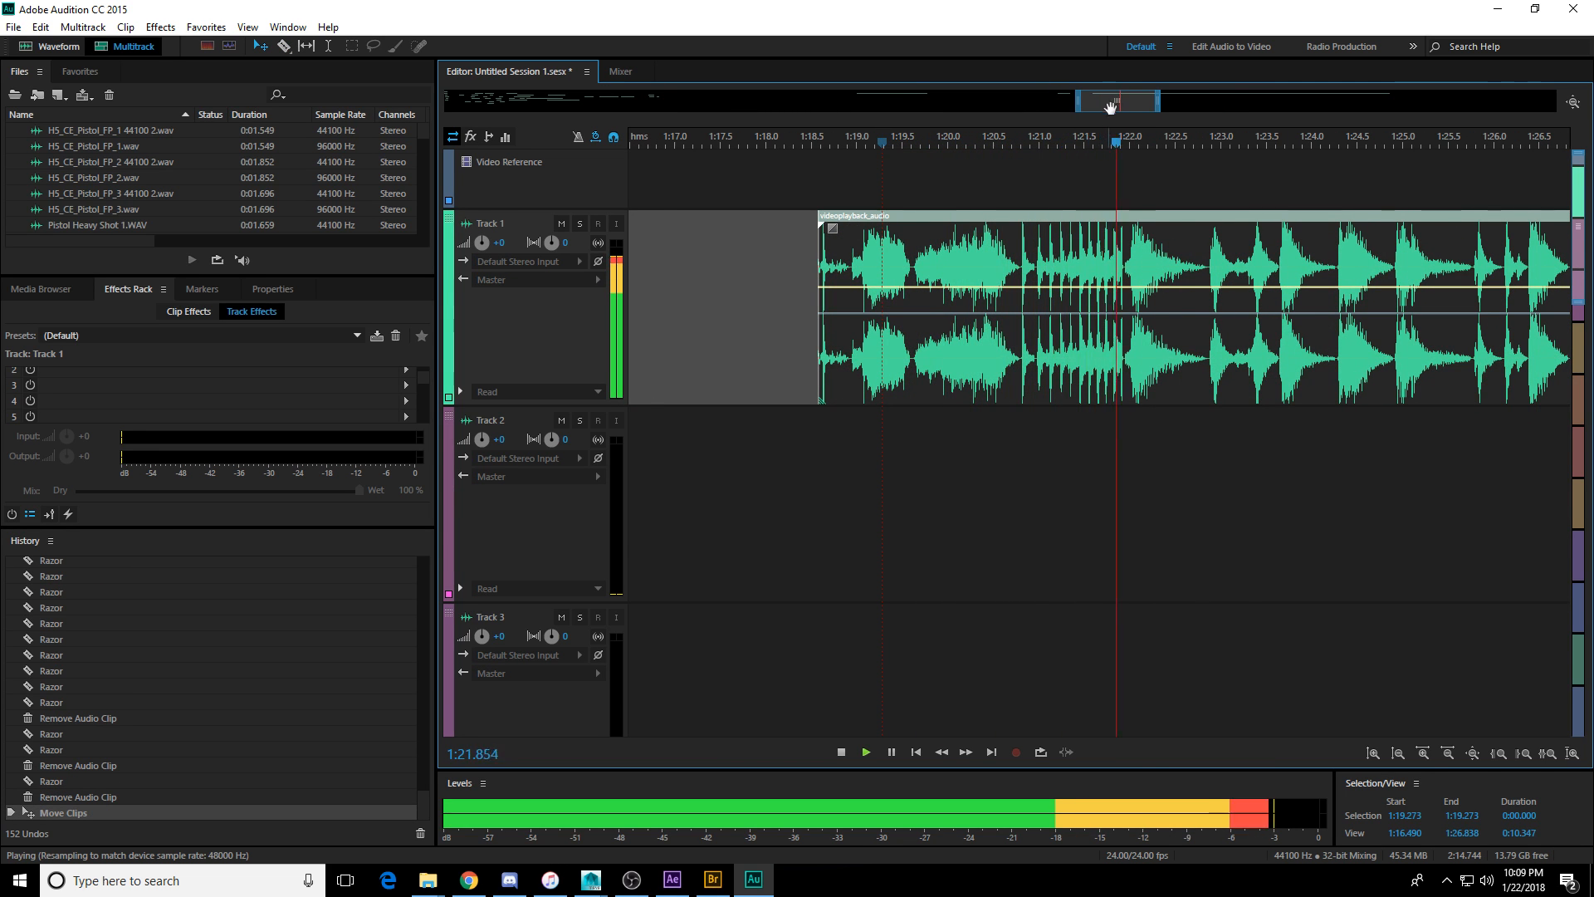
Listen through the moved Track 1 clip to about 1:35.8, replaying the passage from about 1:34.5.
drag(1110, 106, 1209, 120)
scroll(954, 141, down, 1)
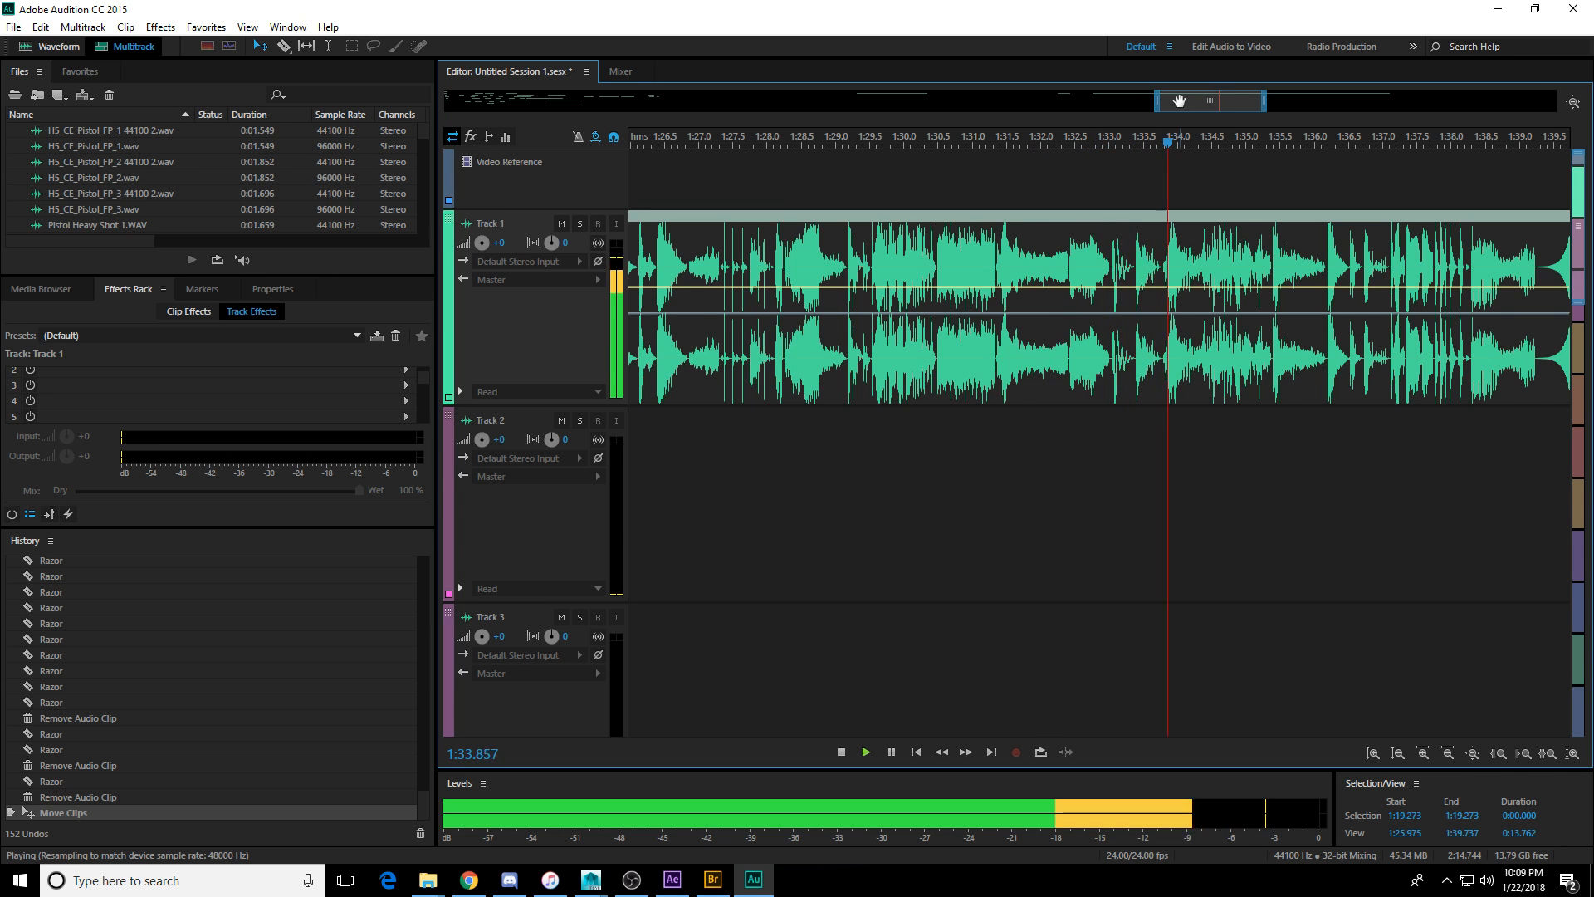
drag(1194, 103, 1247, 107)
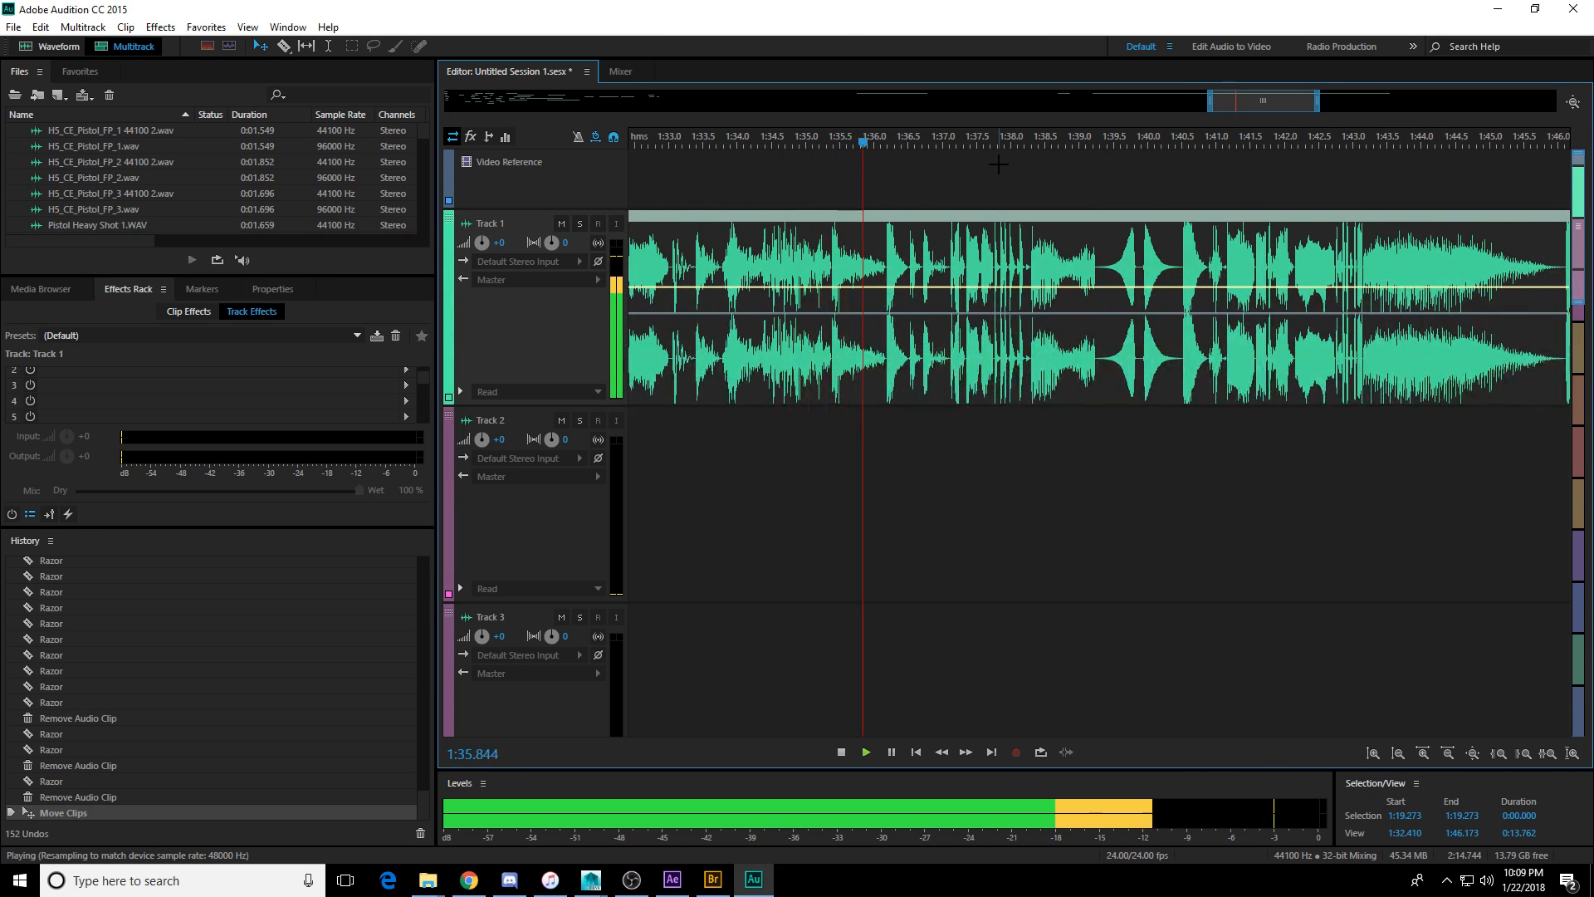
click(784, 143)
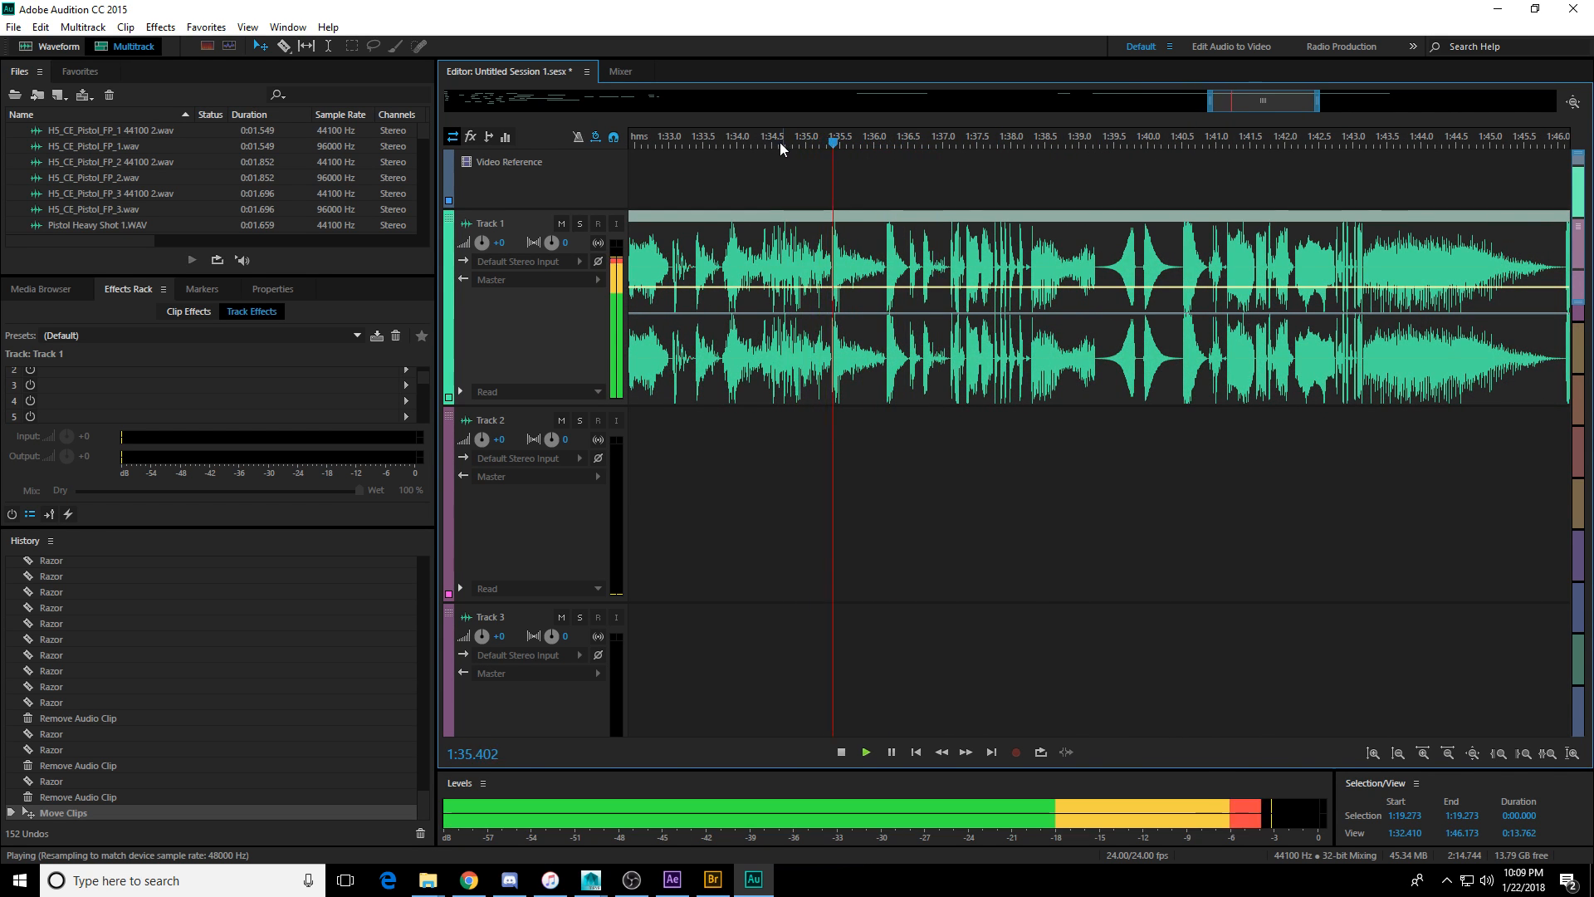
click(767, 144)
key(space)
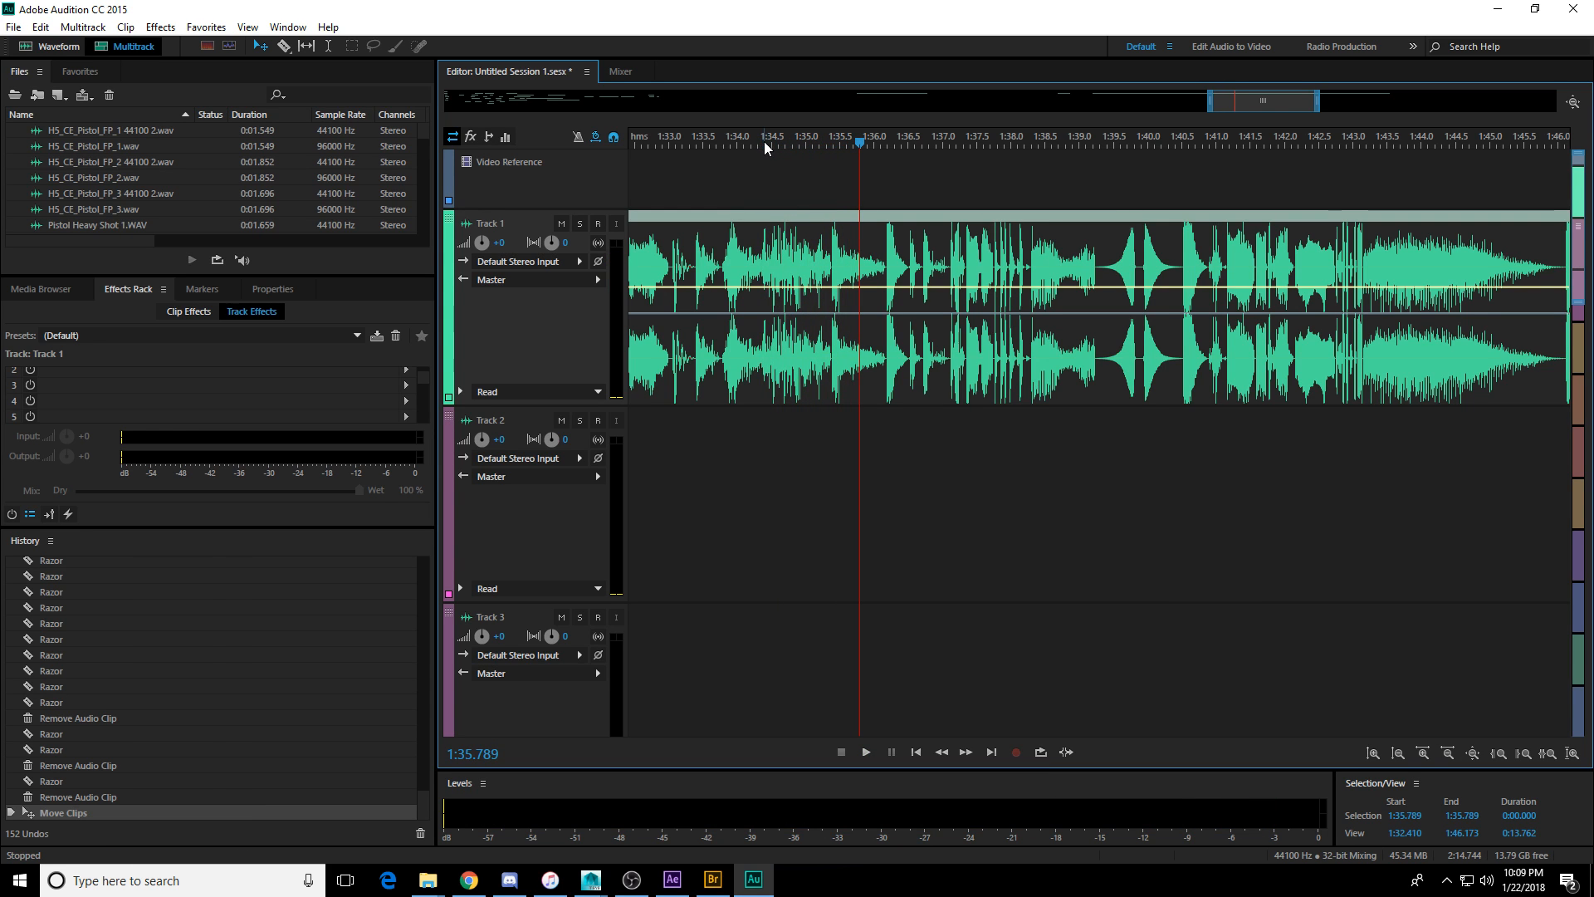
Listen through the Track 1 clip from about 1:33.8 to about 1:51.5 for further gunshots.
click(724, 143)
key(space)
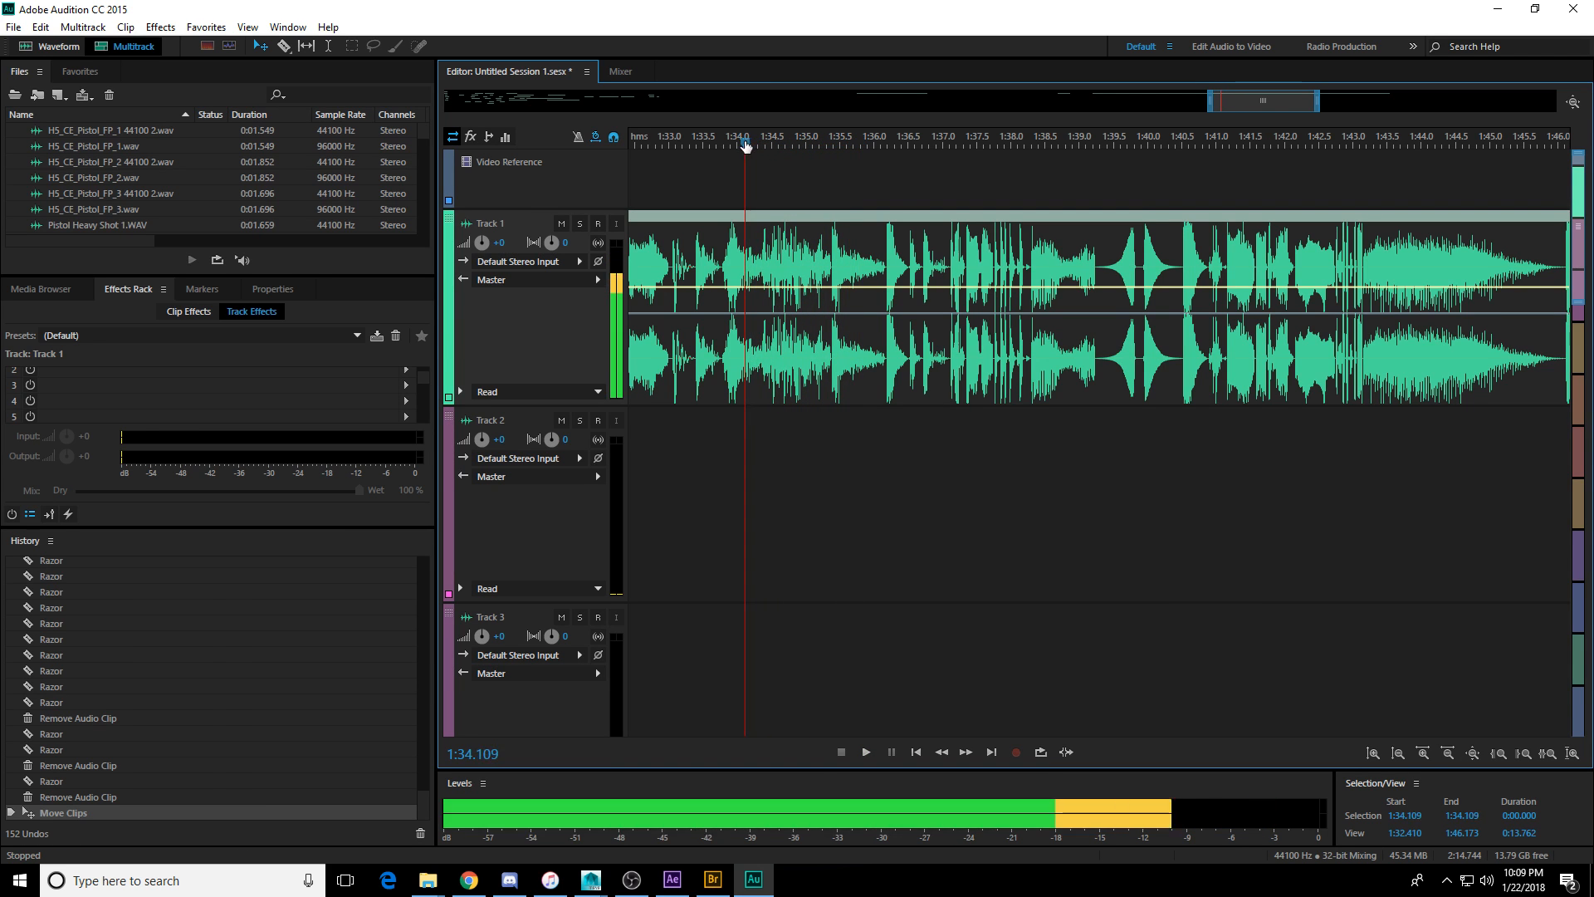
key(space)
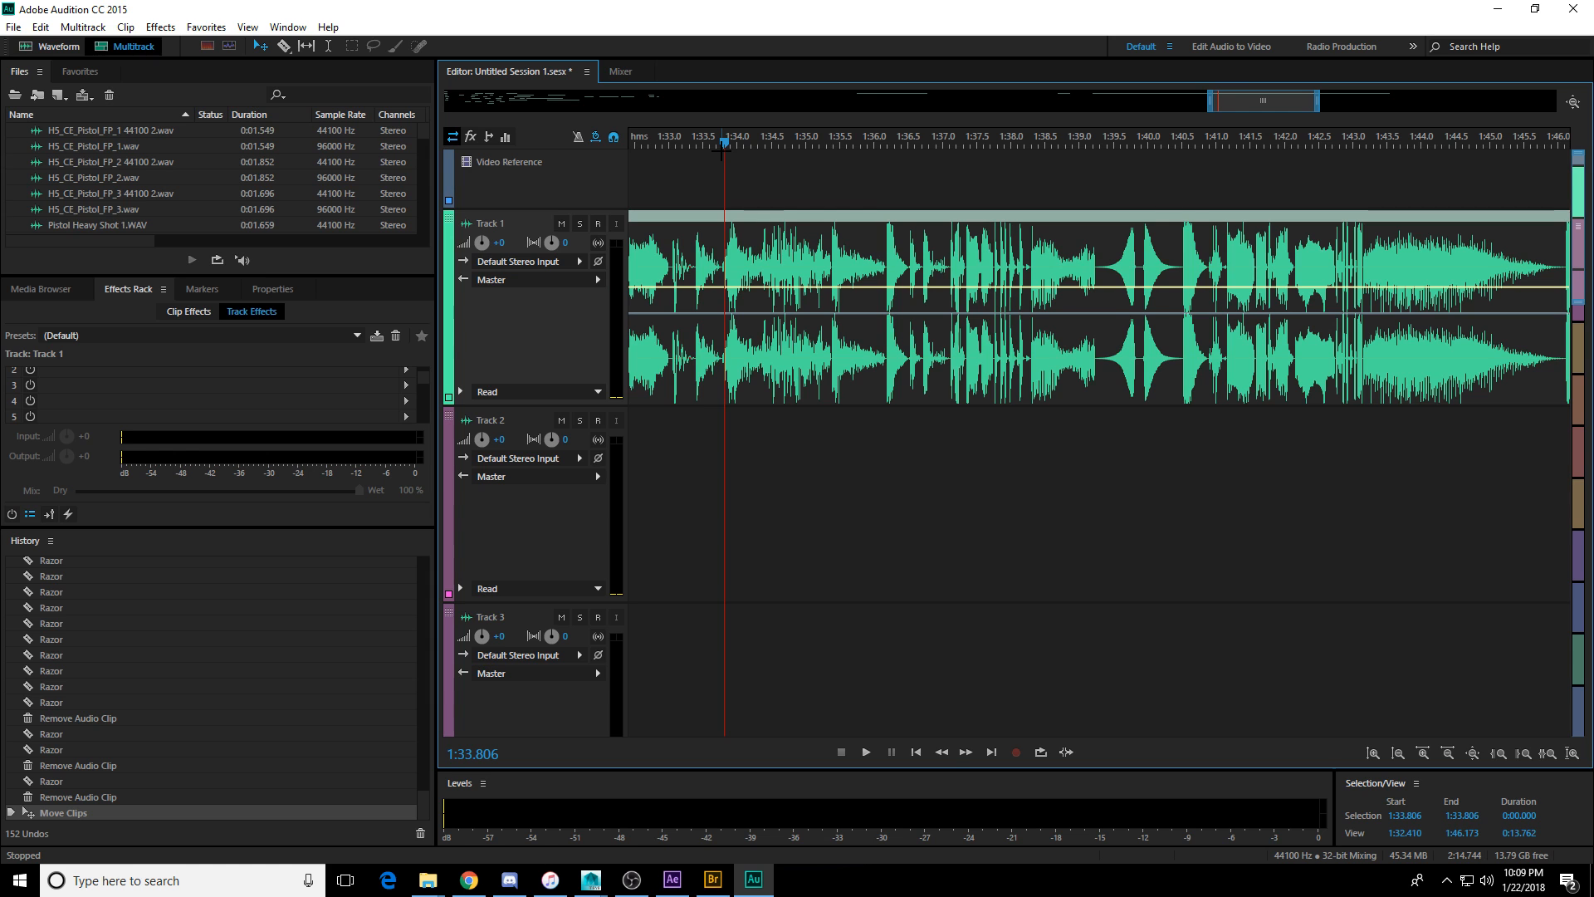
key(space)
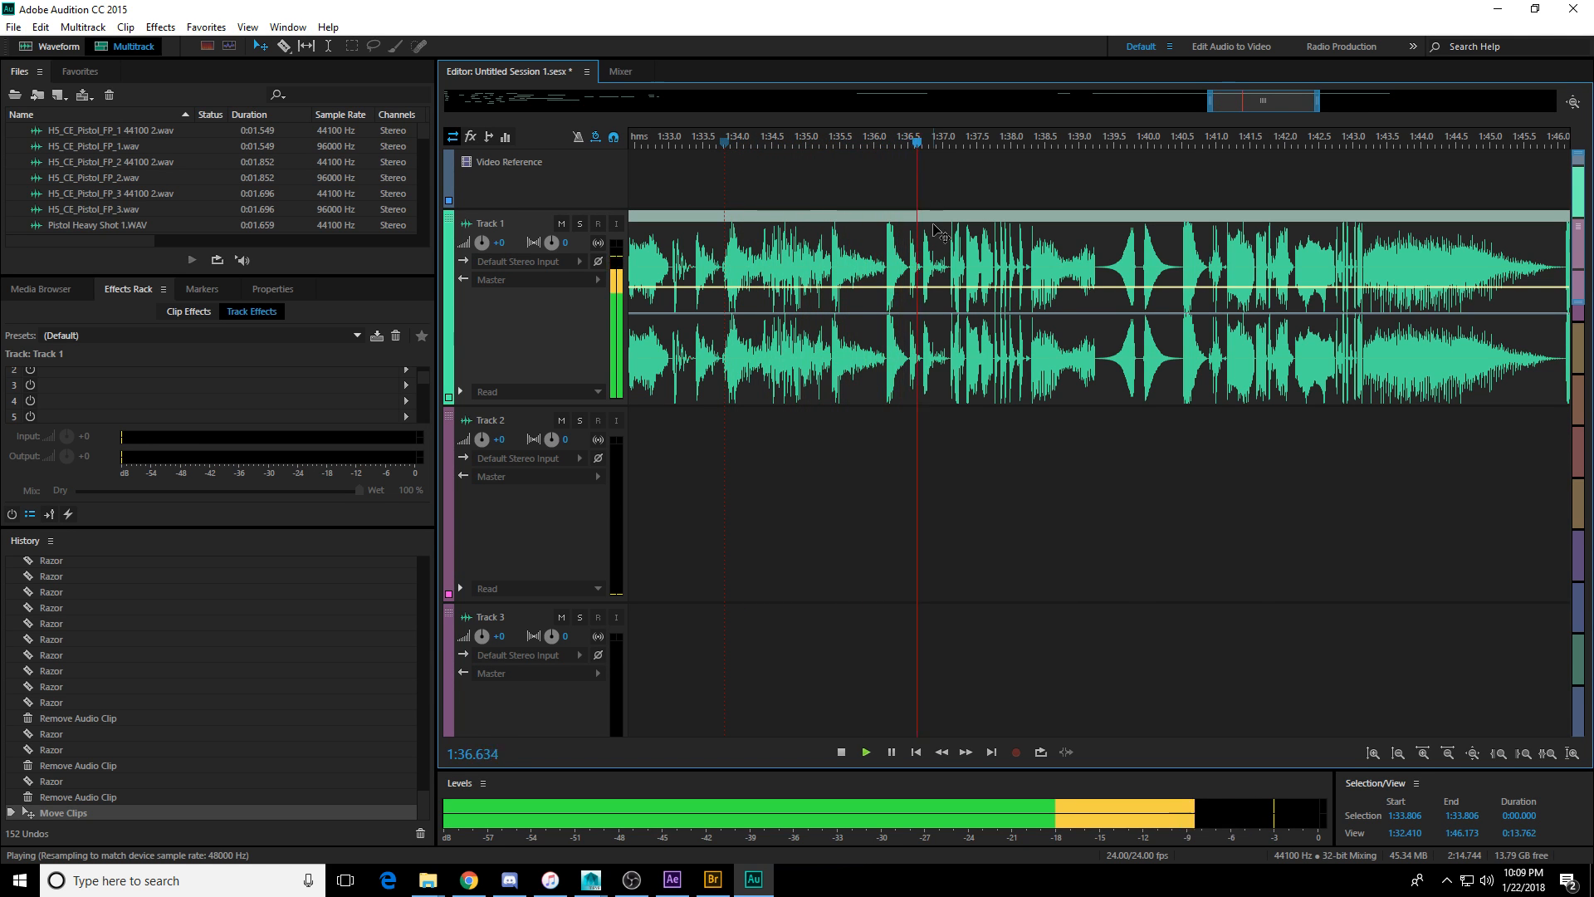
click(889, 142)
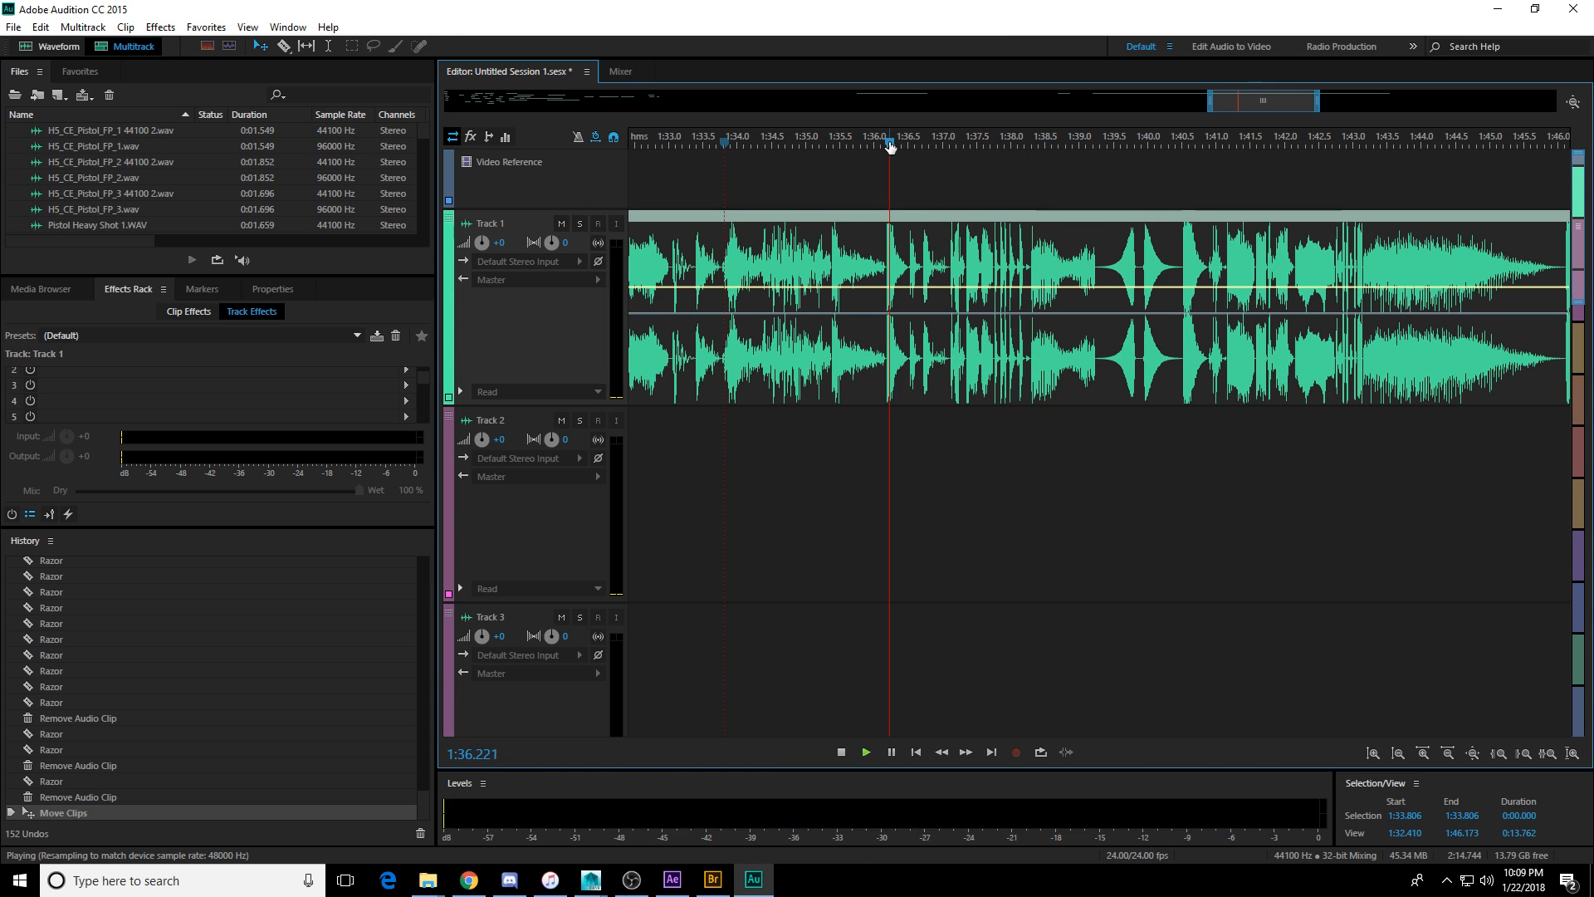
drag(1239, 106, 1289, 110)
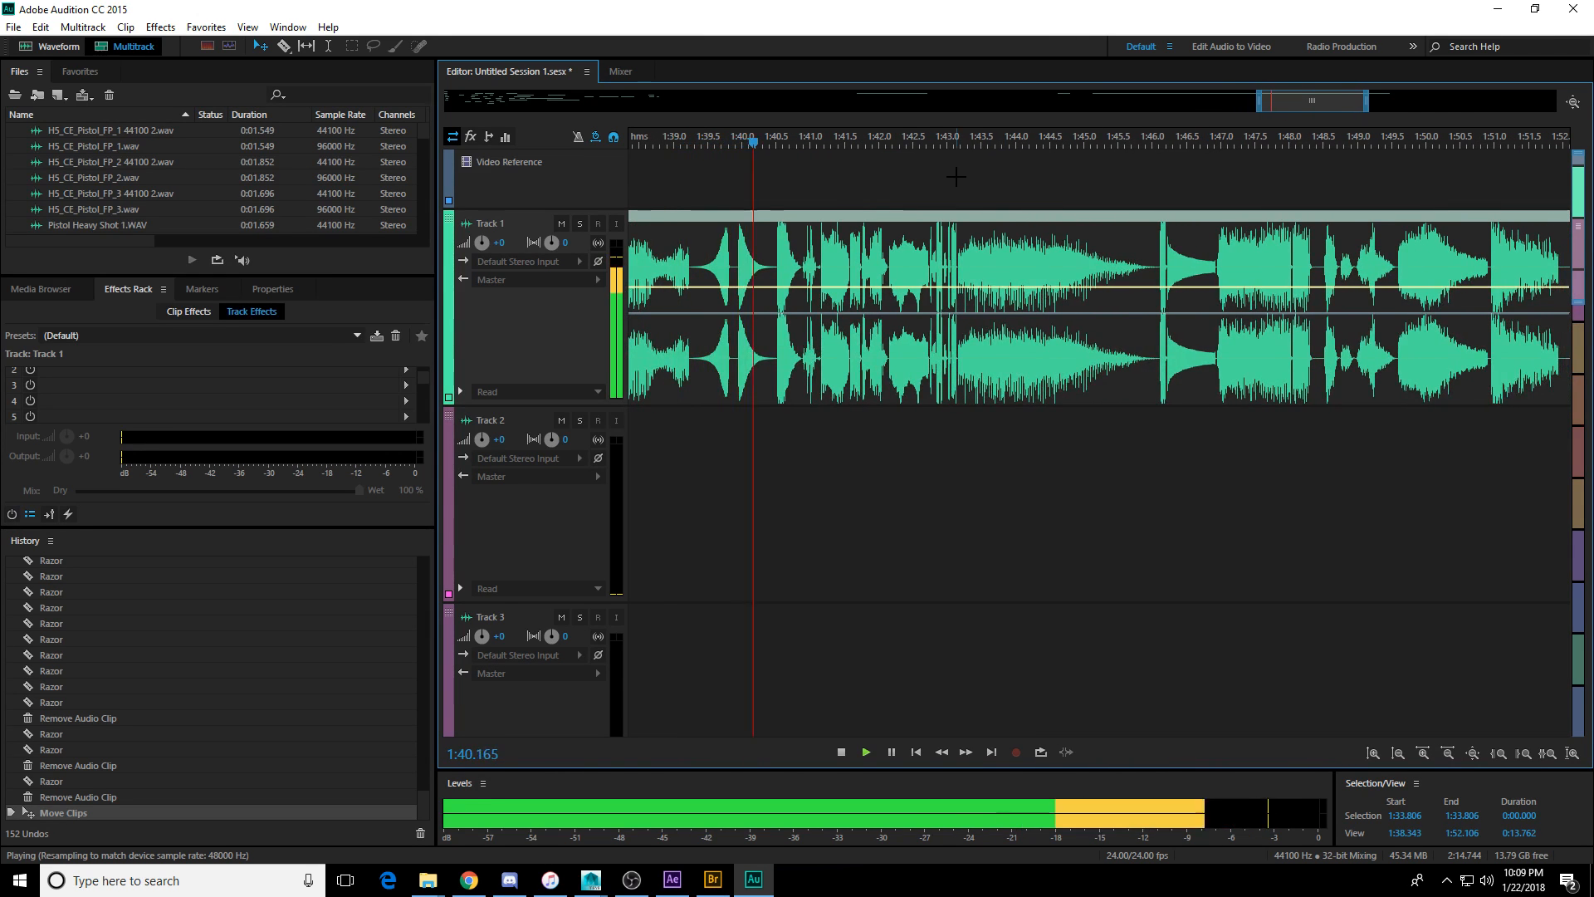
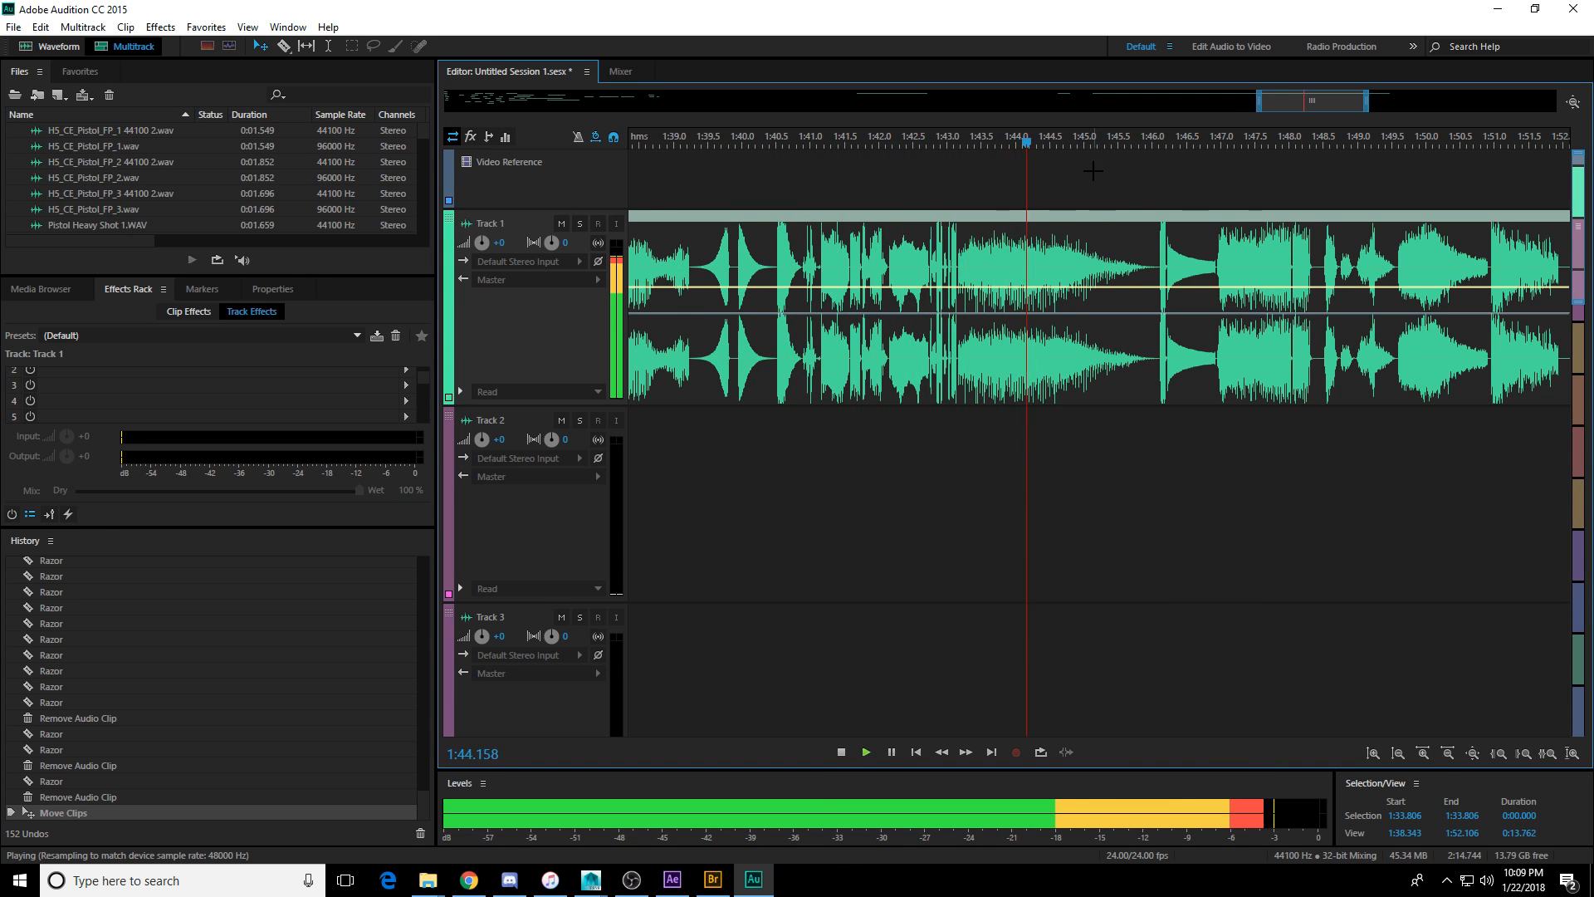
scroll(1174, 137, down, 1)
drag(1285, 106, 1323, 109)
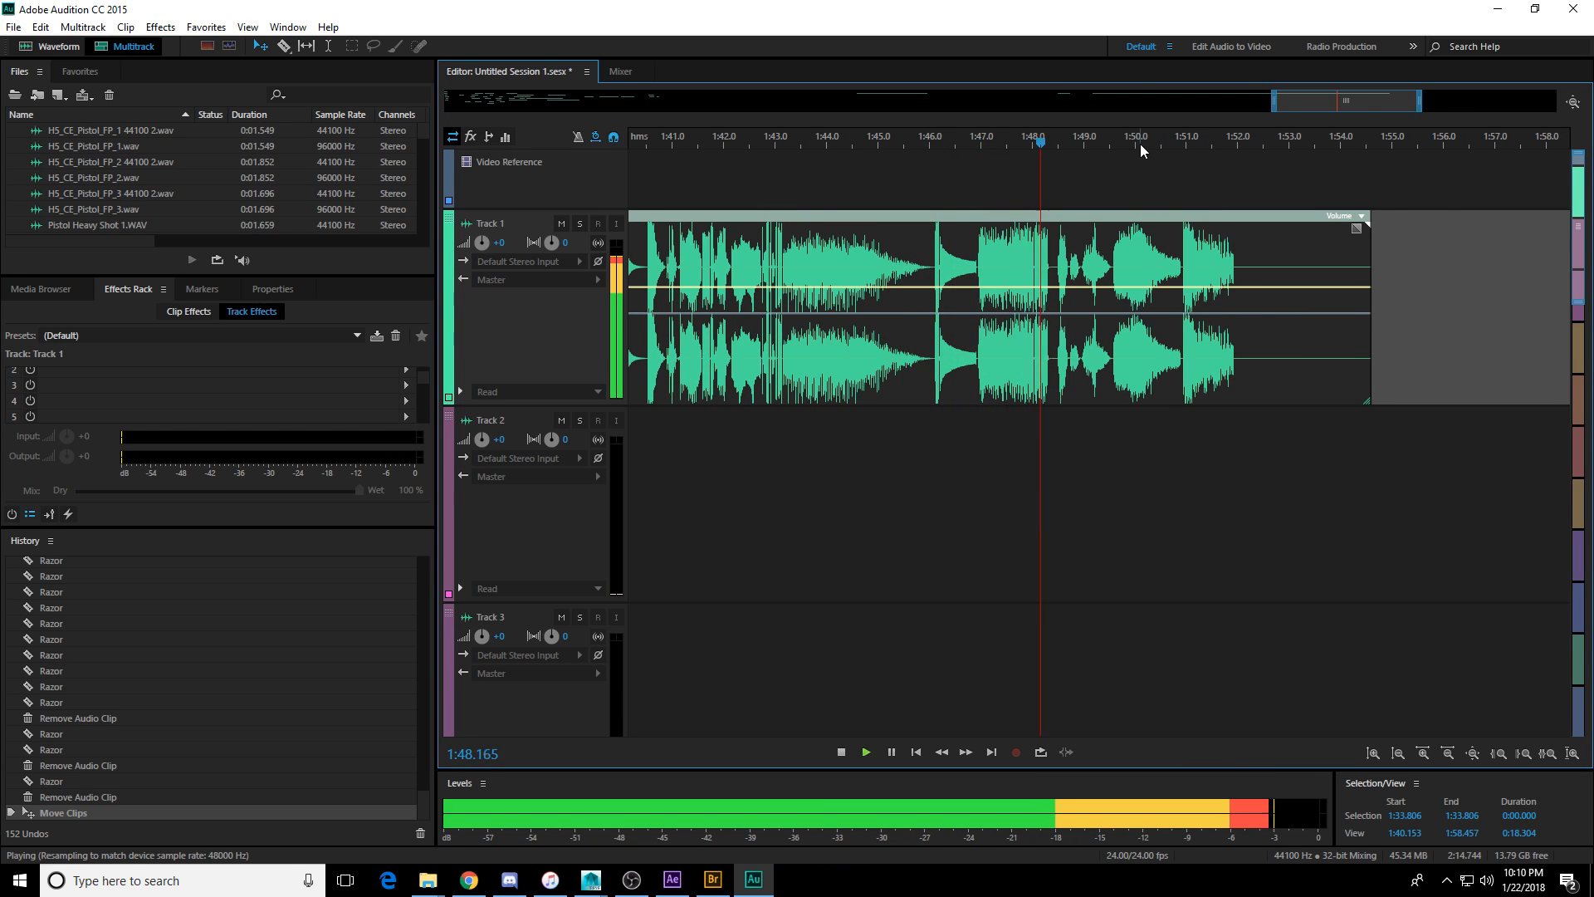
scroll(1146, 143, down, 4)
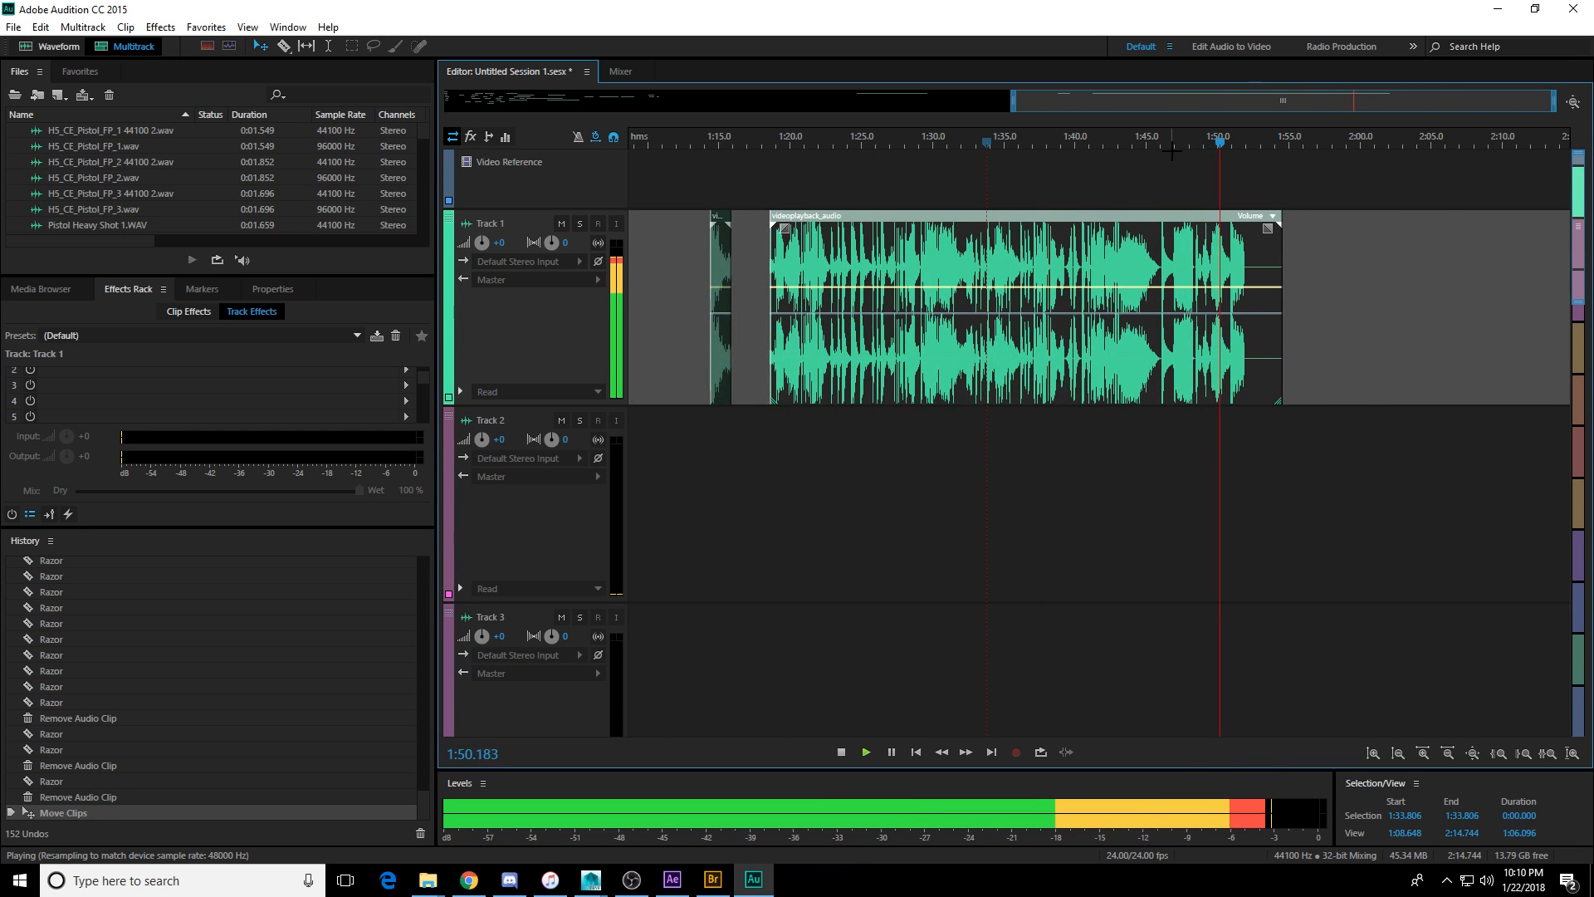
key(space)
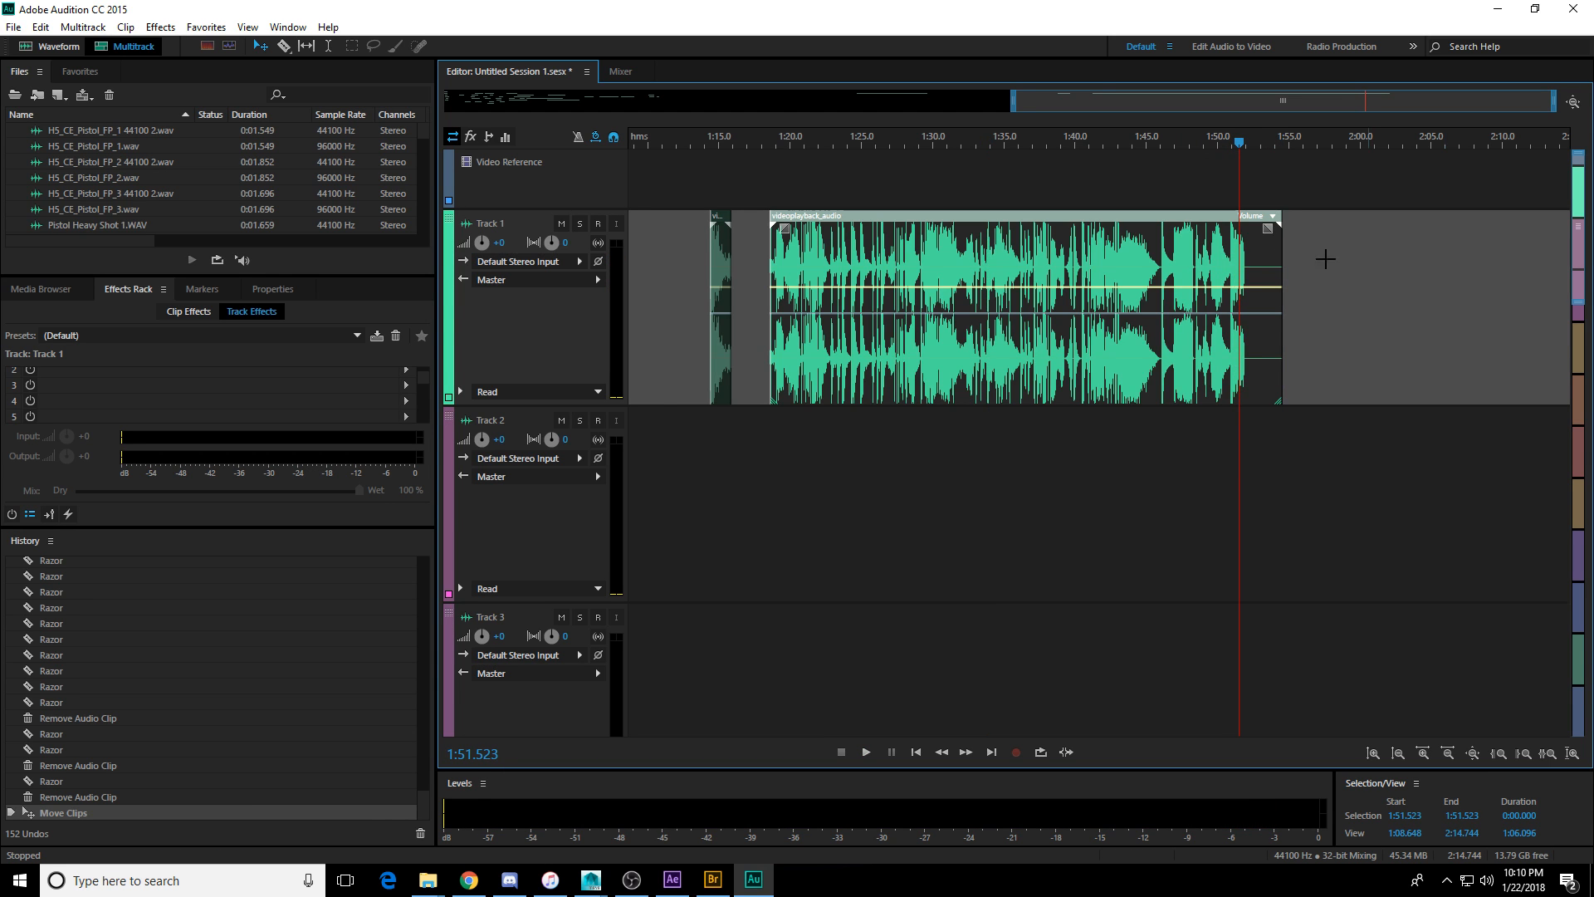
Delete the remaining long clip from Track 1 and move the group of cut gunshot clips earlier to start at about 0:11.5.
key(Delete)
scroll(1185, 132, down, 5)
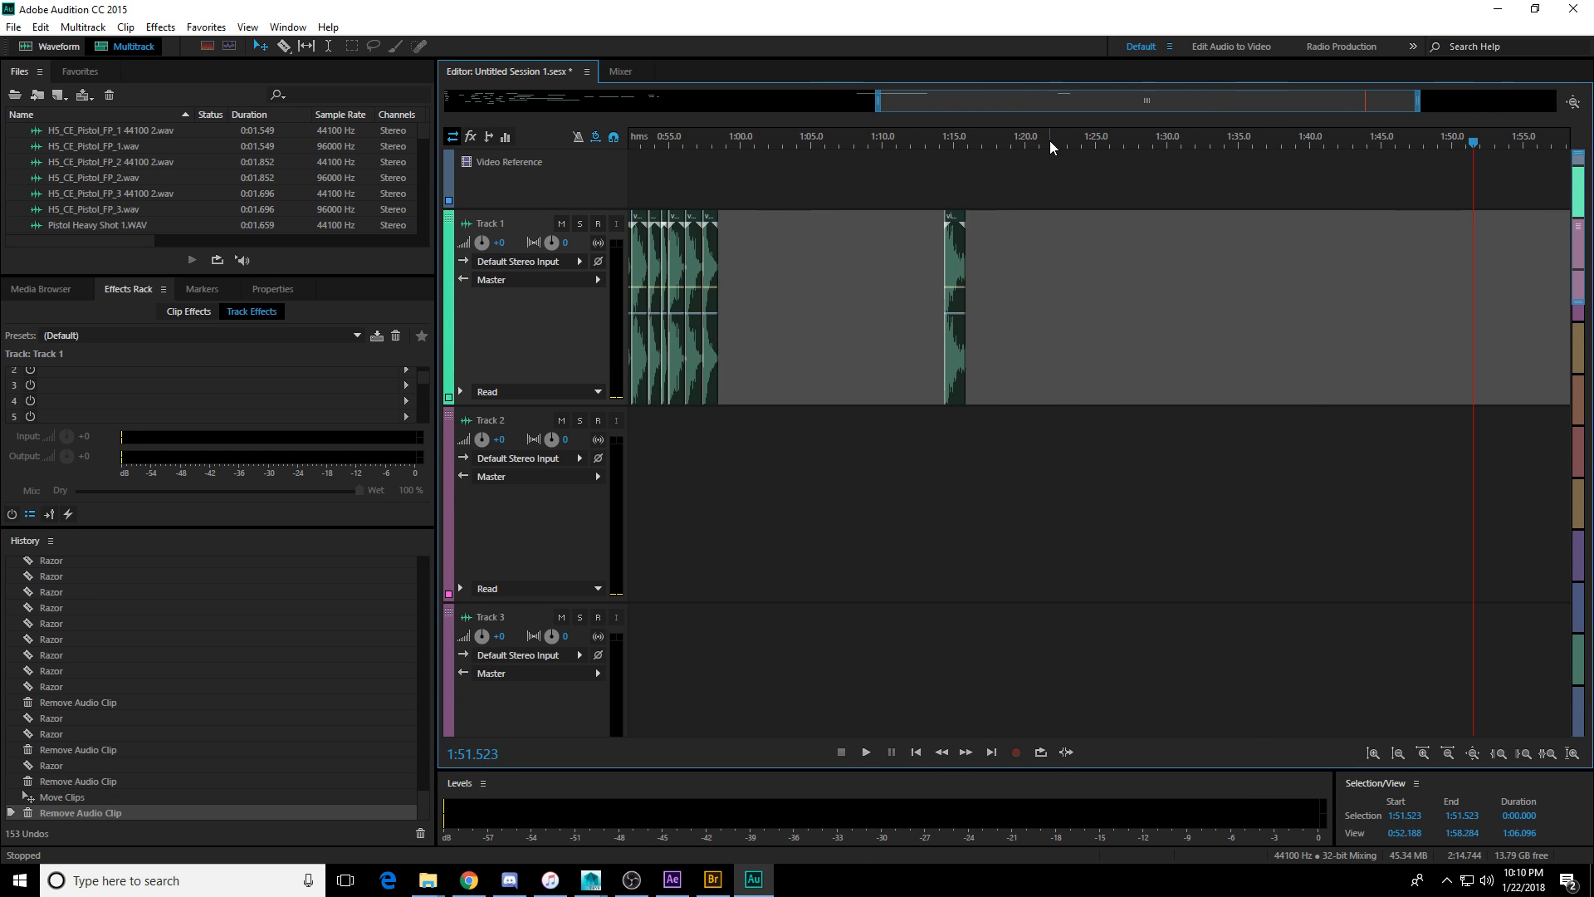
drag(940, 297, 1295, 398)
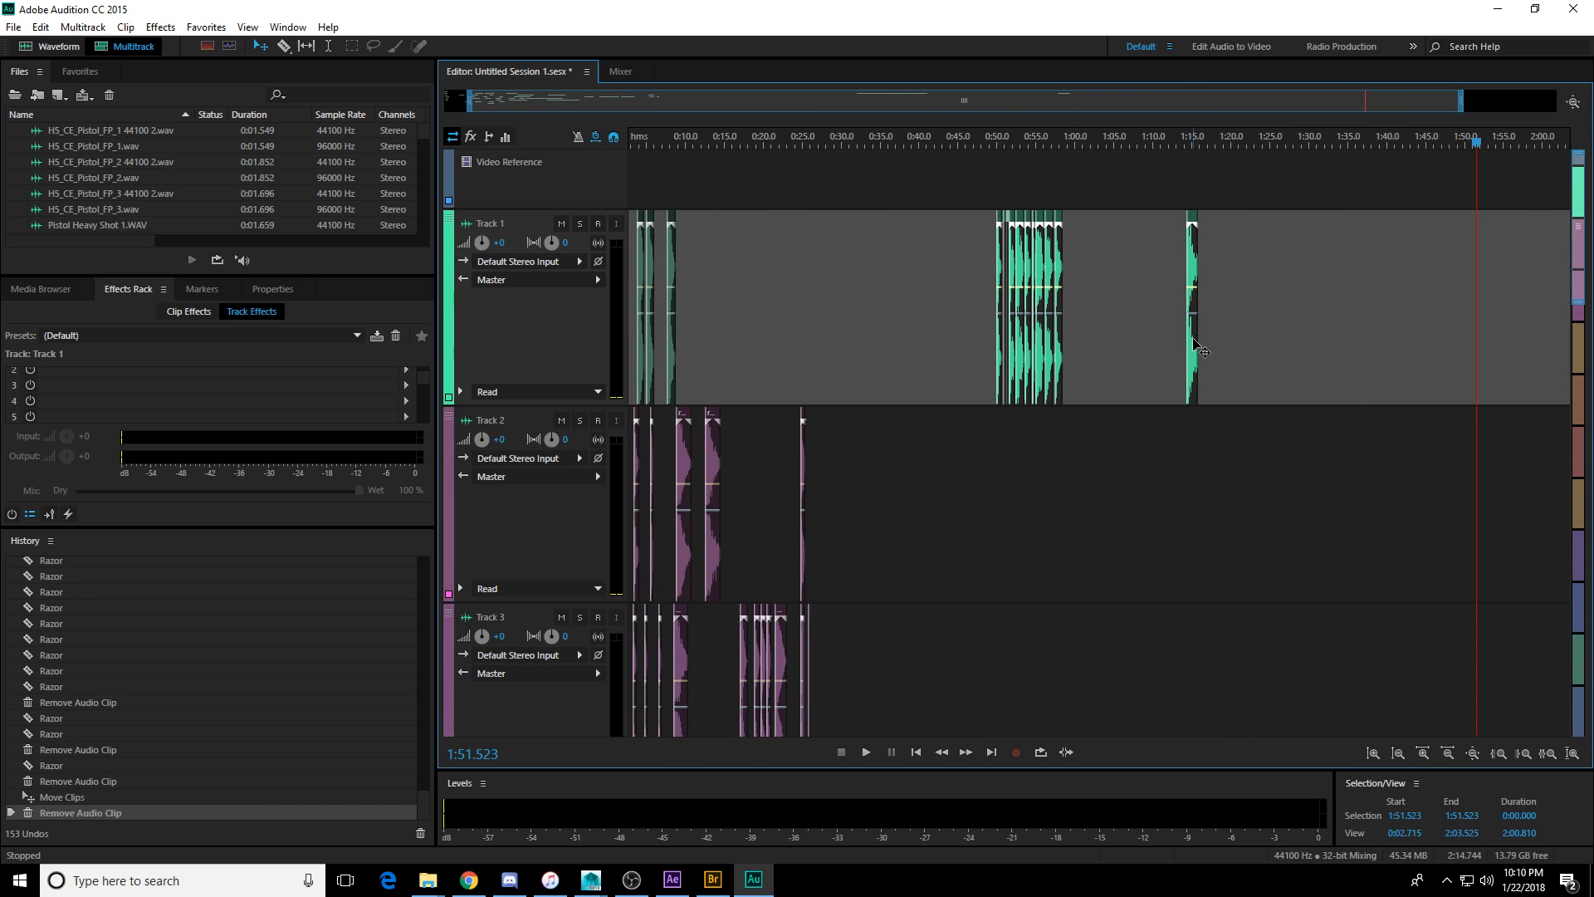
drag(1198, 349, 914, 357)
scroll(948, 147, up, 3)
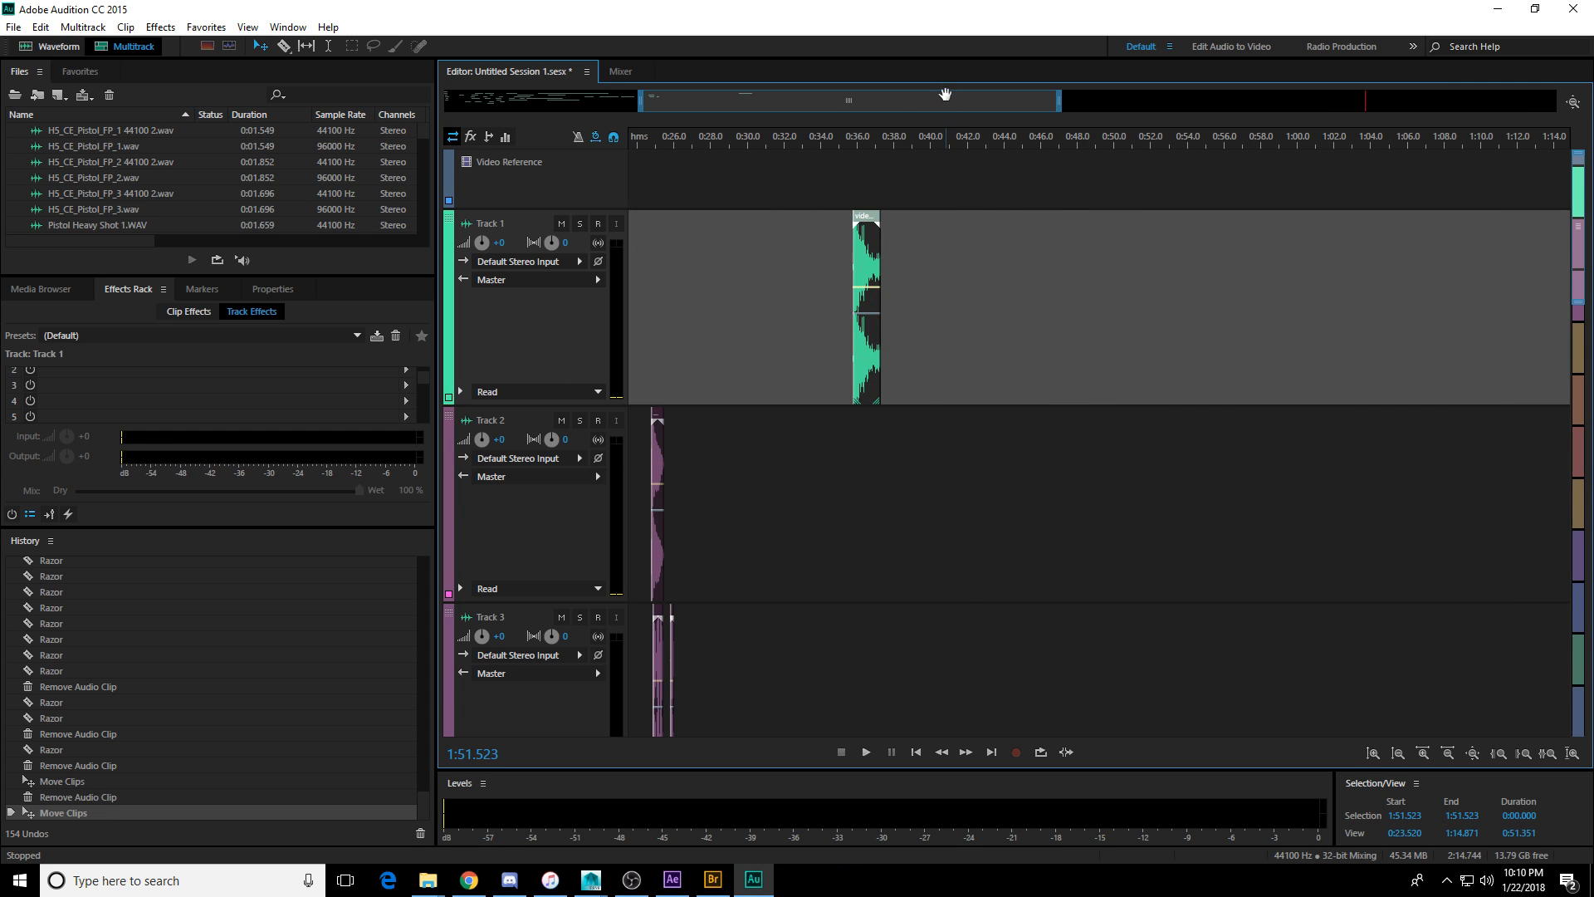
Return to the beginning of the session and place the playhead at 0:00.565.
drag(944, 97, 404, 108)
click(696, 136)
scroll(696, 136, up, 3)
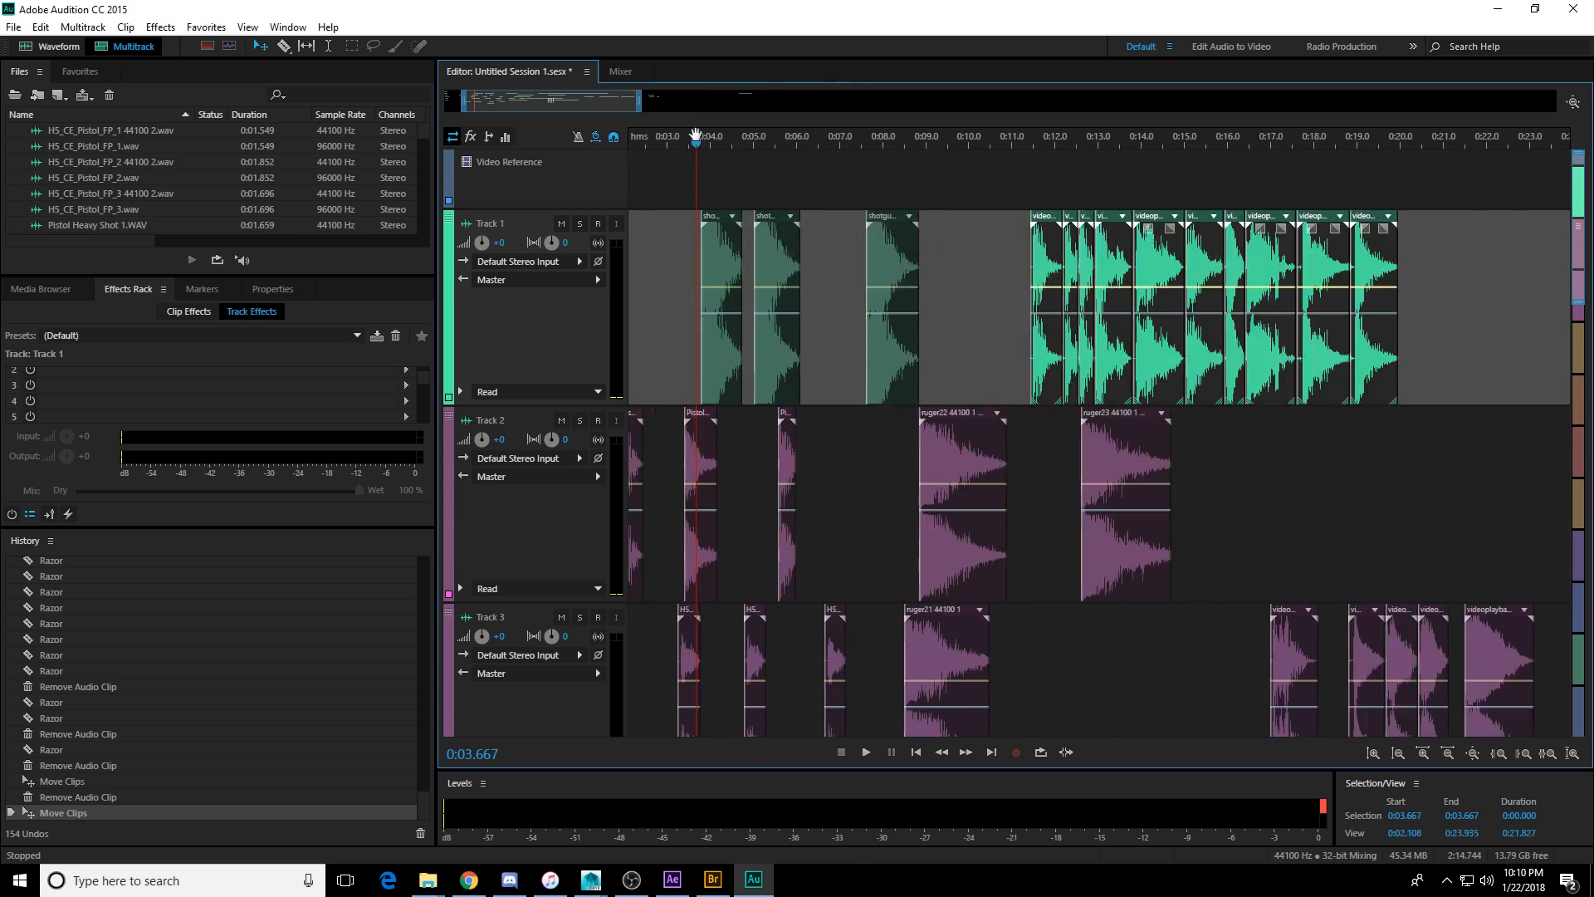
drag(579, 93, 385, 80)
click(671, 138)
scroll(671, 138, up, 2)
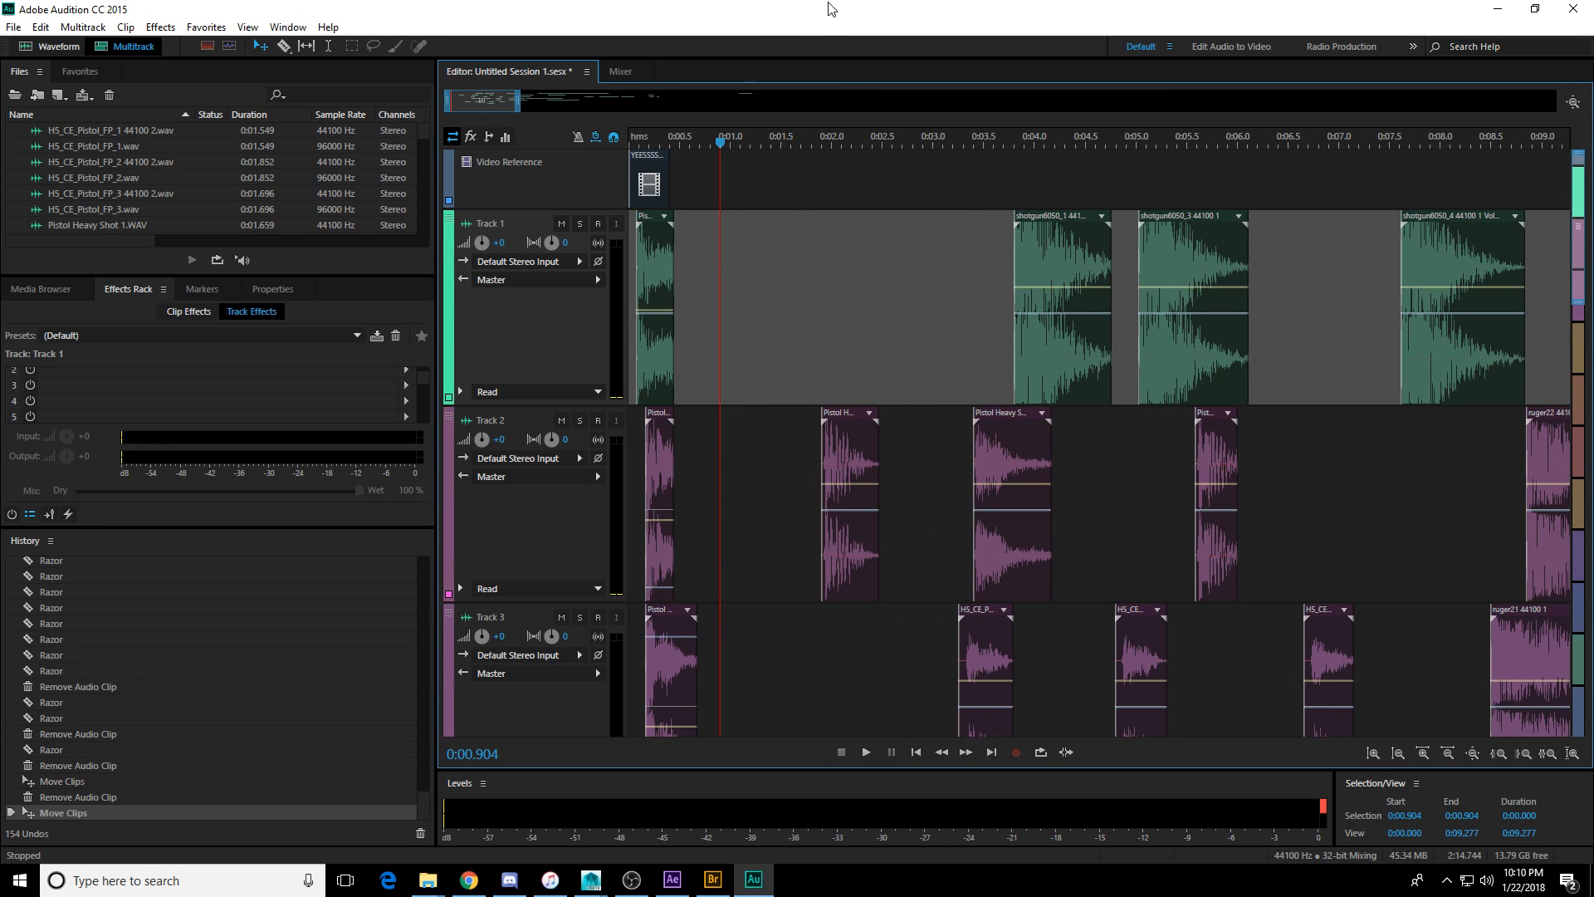
click(686, 139)
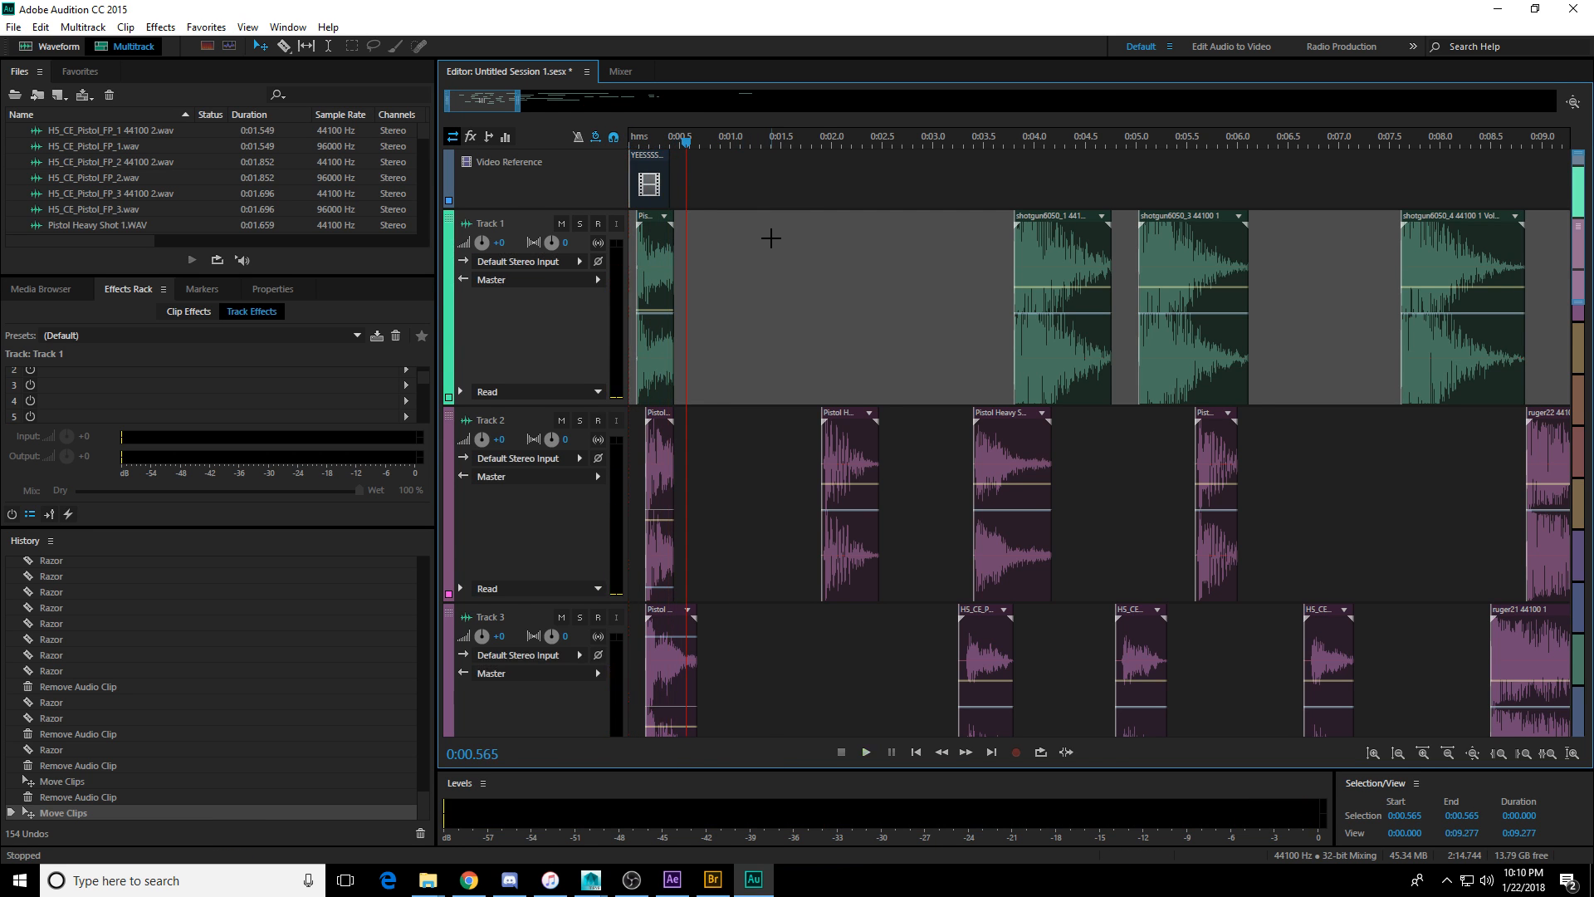
Move the Pistol Heavy clips to Track 1 at about 0:00.5 and Track 2 at 0:00.565, and shotgun6050_1 to about 0:01.0 on Track 1.
scroll(768, 235, down, 1)
drag(872, 473, 714, 246)
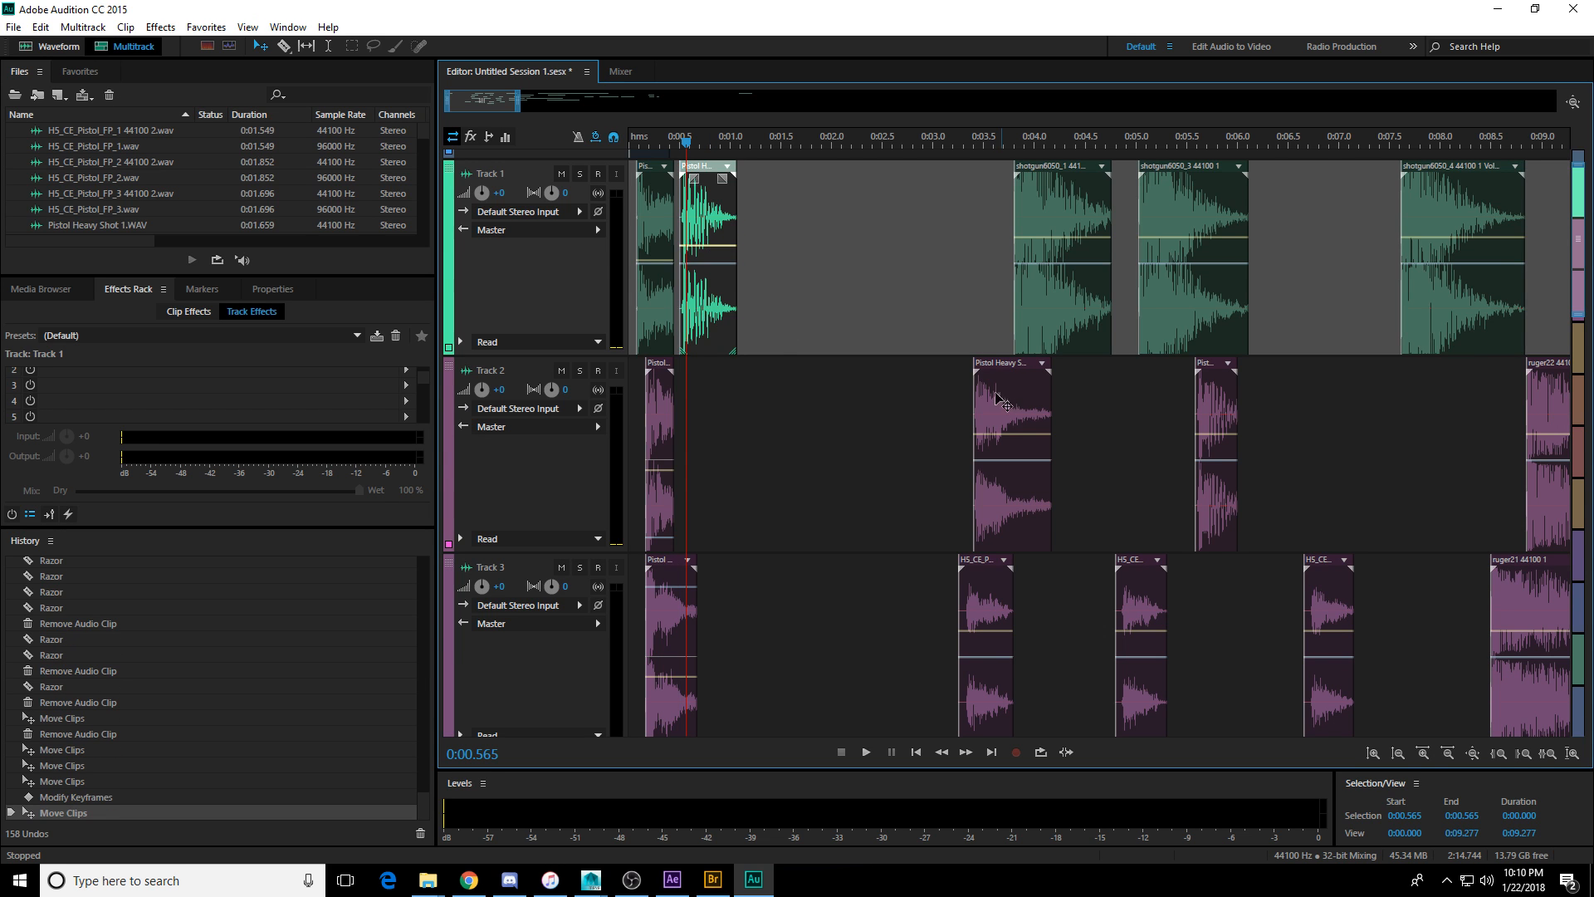
drag(996, 401, 708, 431)
drag(1053, 299, 786, 307)
scroll(868, 314, down, 2)
drag(806, 236, 793, 239)
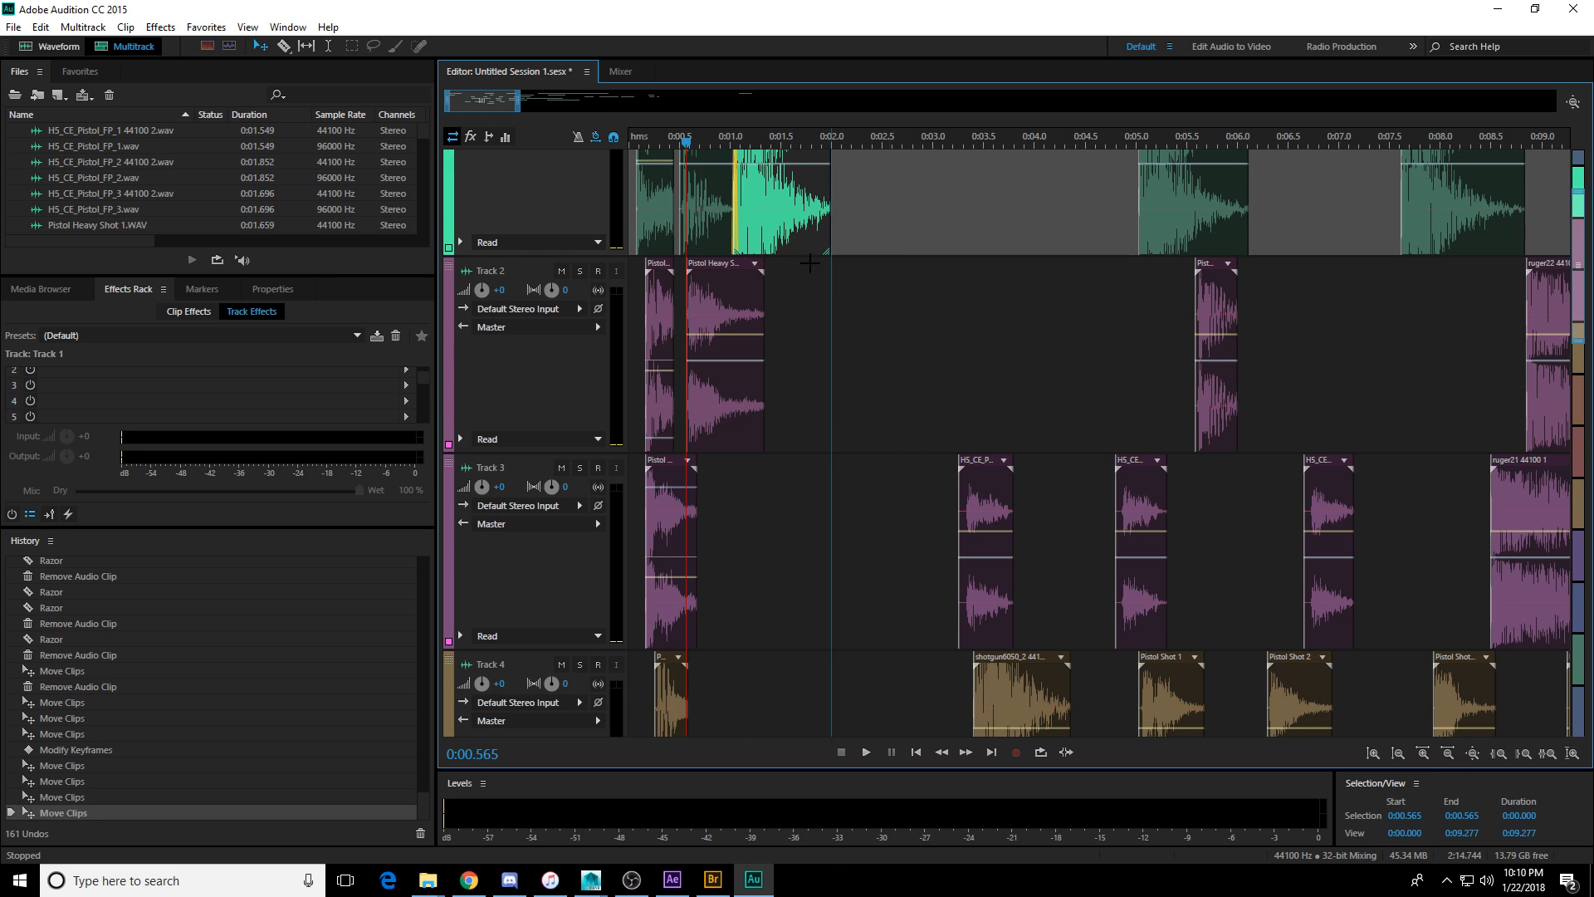
Move the first HS_CE_Pistol clip on Track 3 to about 0:00.7 and shotgun6050_2 on Track 4 to about 0:00.8.
drag(983, 520, 722, 520)
scroll(970, 428, down, 2)
scroll(970, 429, down, 3)
drag(984, 431, 723, 431)
Move Pistol Shot 1 onto Track 3 at about 0:01.2 and the next HS_CE_Pistol clip onto Track 5 at about 0:00.6.
drag(1178, 440, 784, 244)
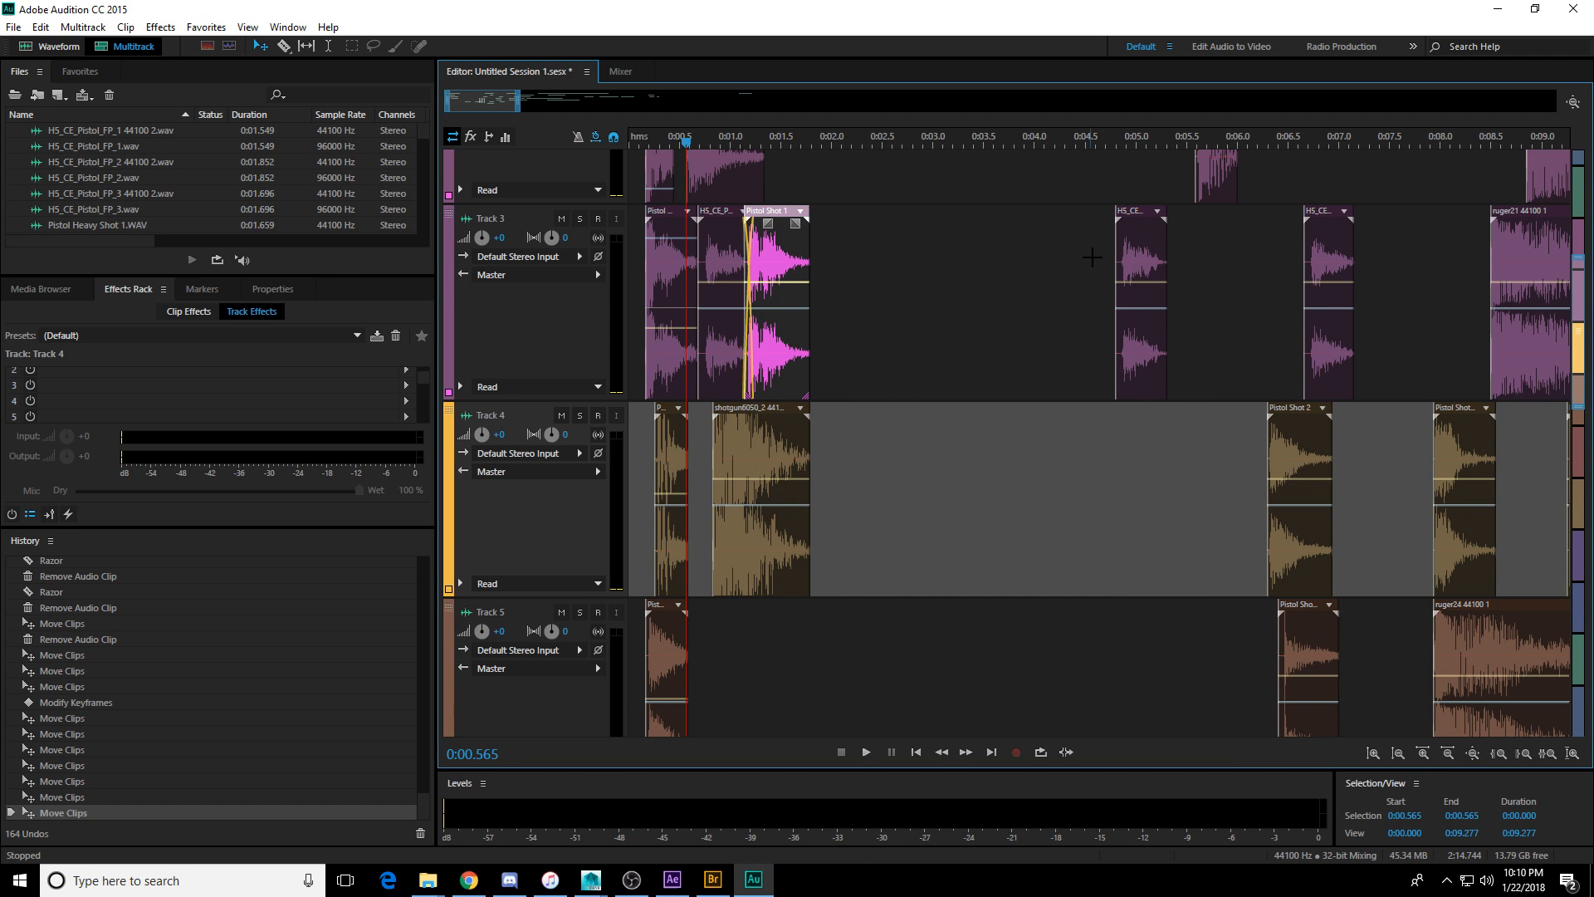
drag(887, 268, 897, 268)
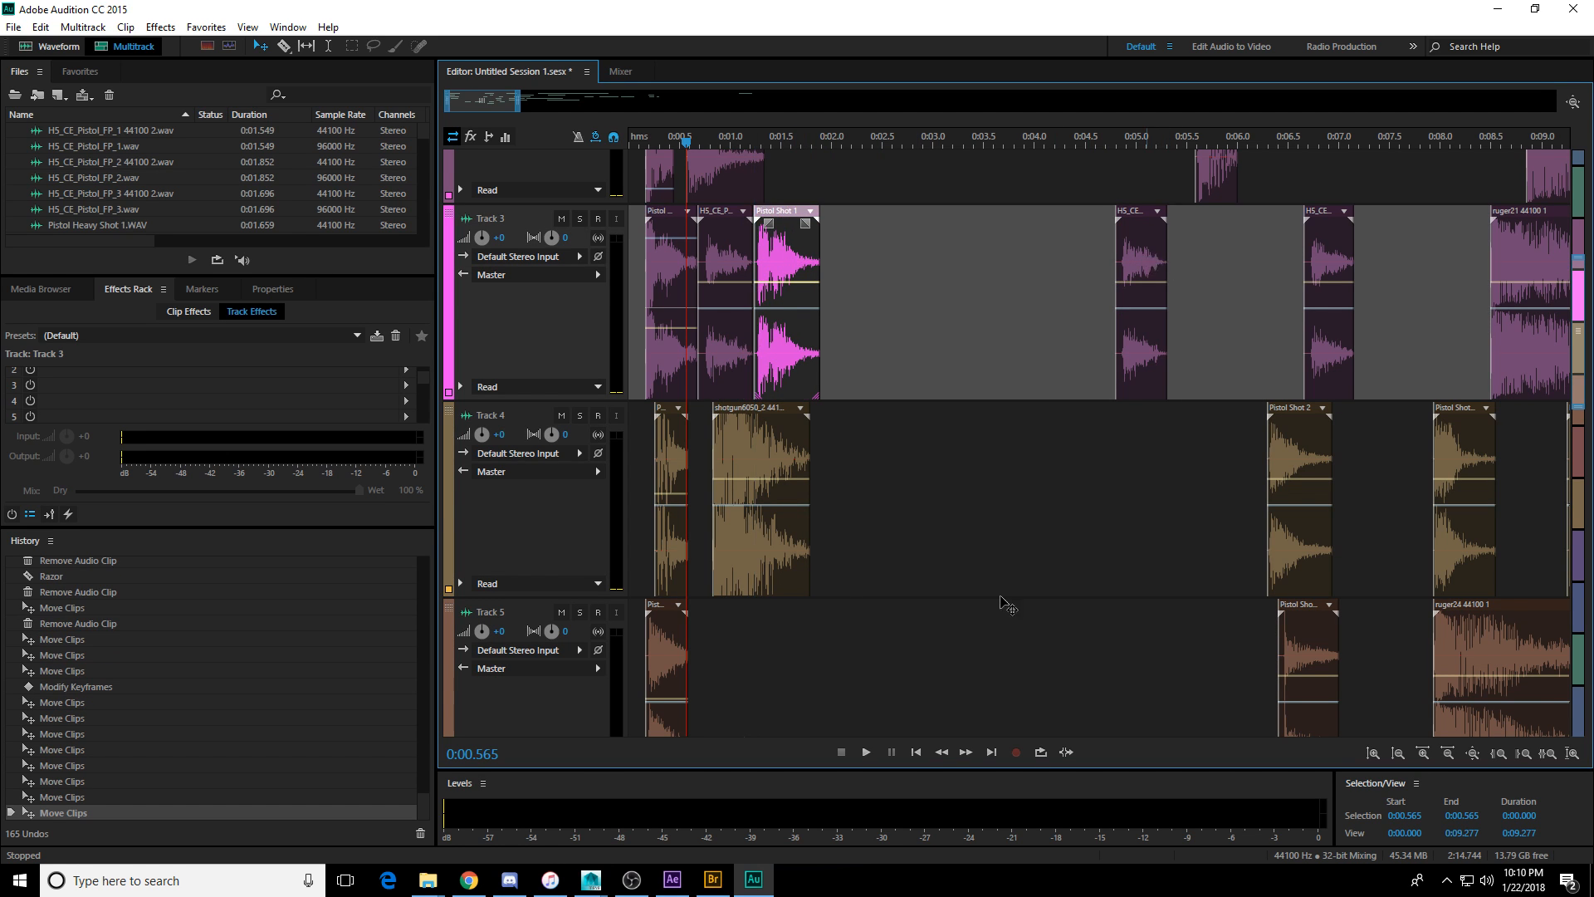
drag(1151, 283, 727, 679)
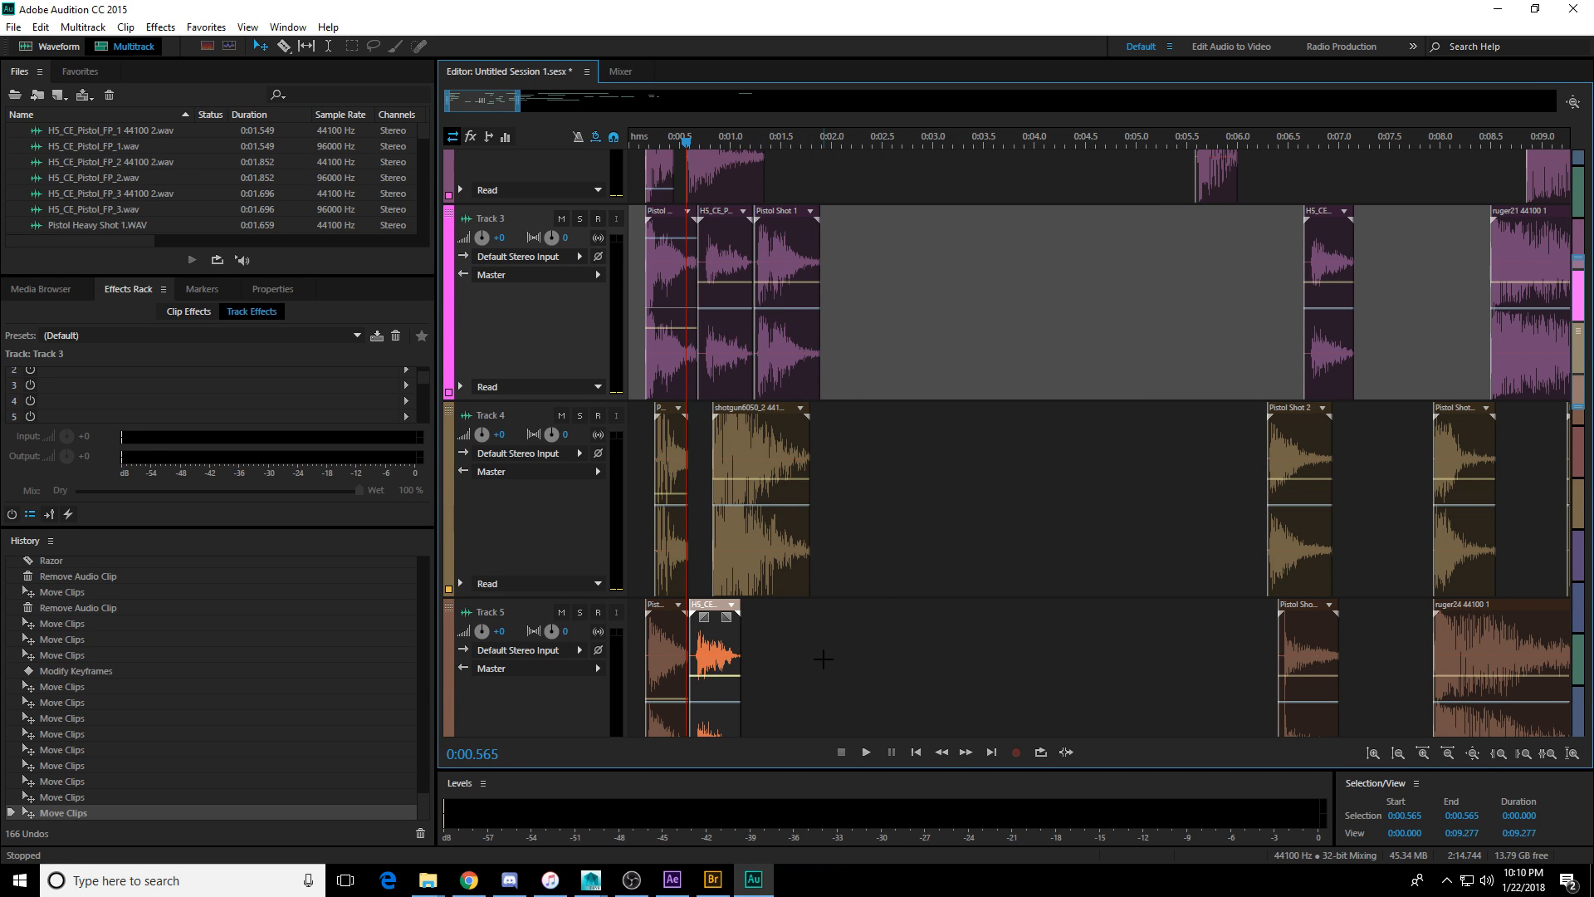
Move Shotgun 1 to about 0:01.0 and Shotgun 3 to about 0:01.9 on Track 6, and Shotgun 2 onto Track 5 at about 0:01.3.
scroll(719, 386, down, 5)
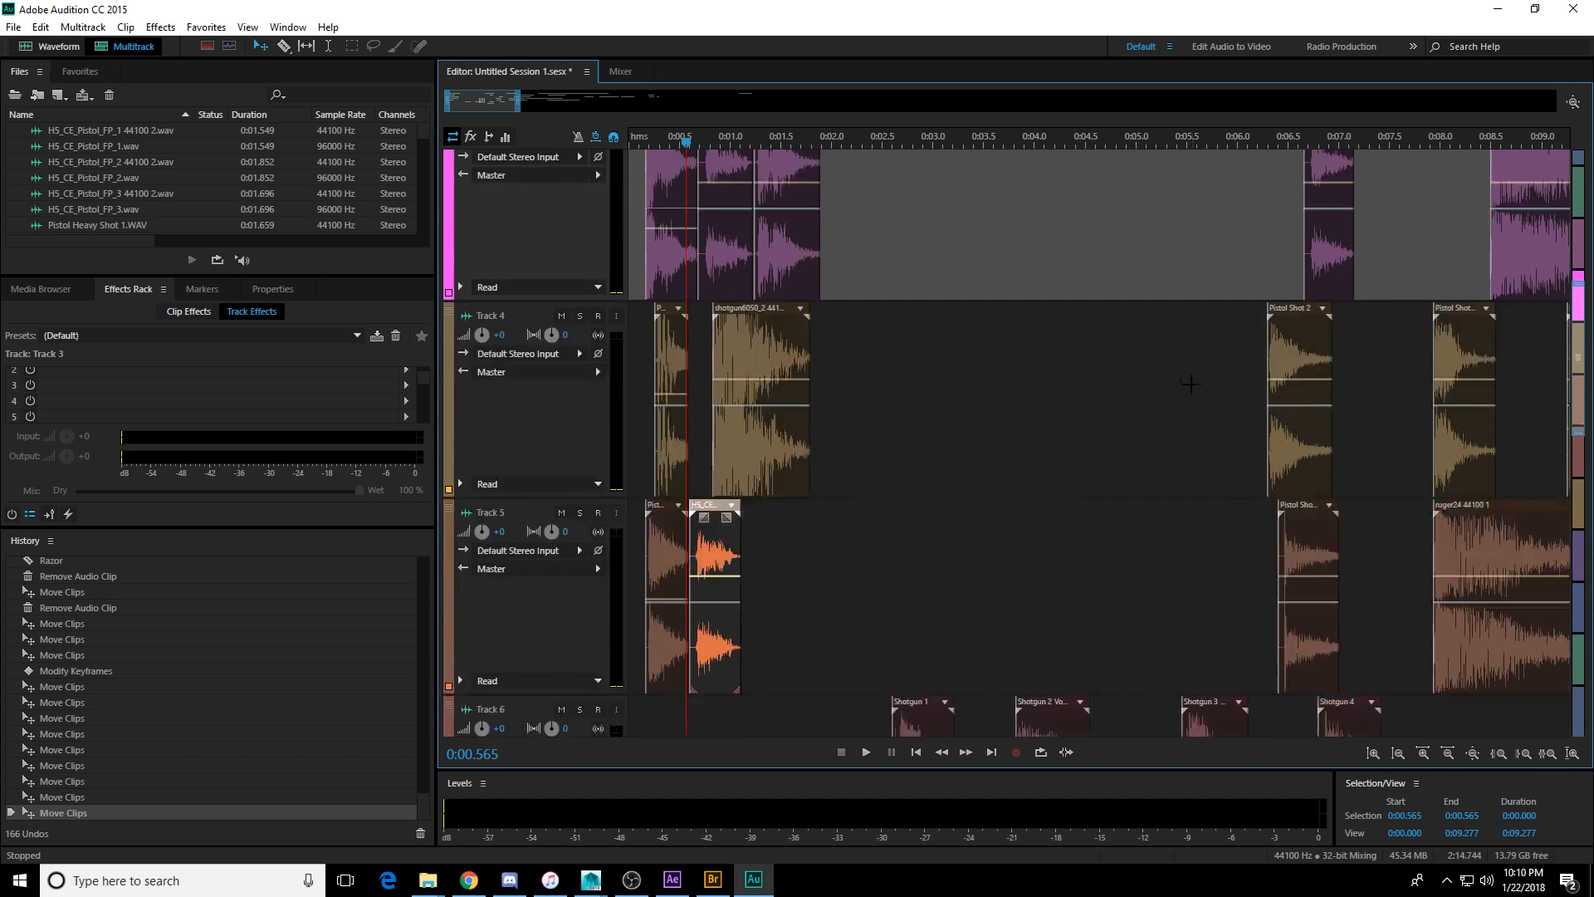
click(777, 378)
drag(777, 378, 760, 378)
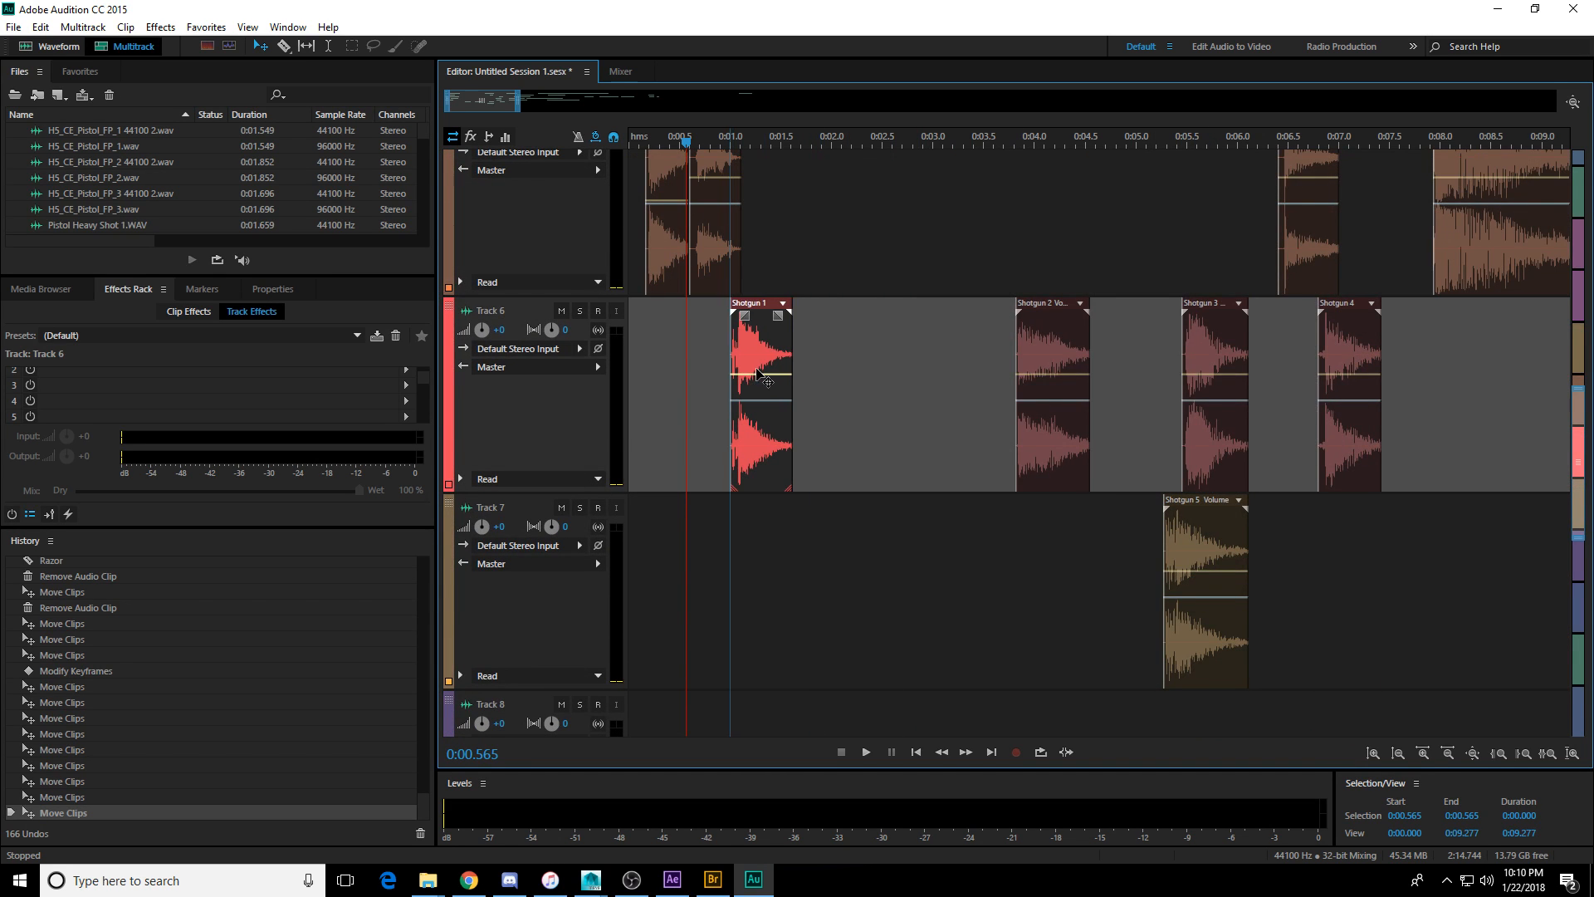
drag(1045, 335, 813, 261)
scroll(893, 306, up, 2)
drag(822, 317, 806, 317)
drag(1215, 440, 852, 473)
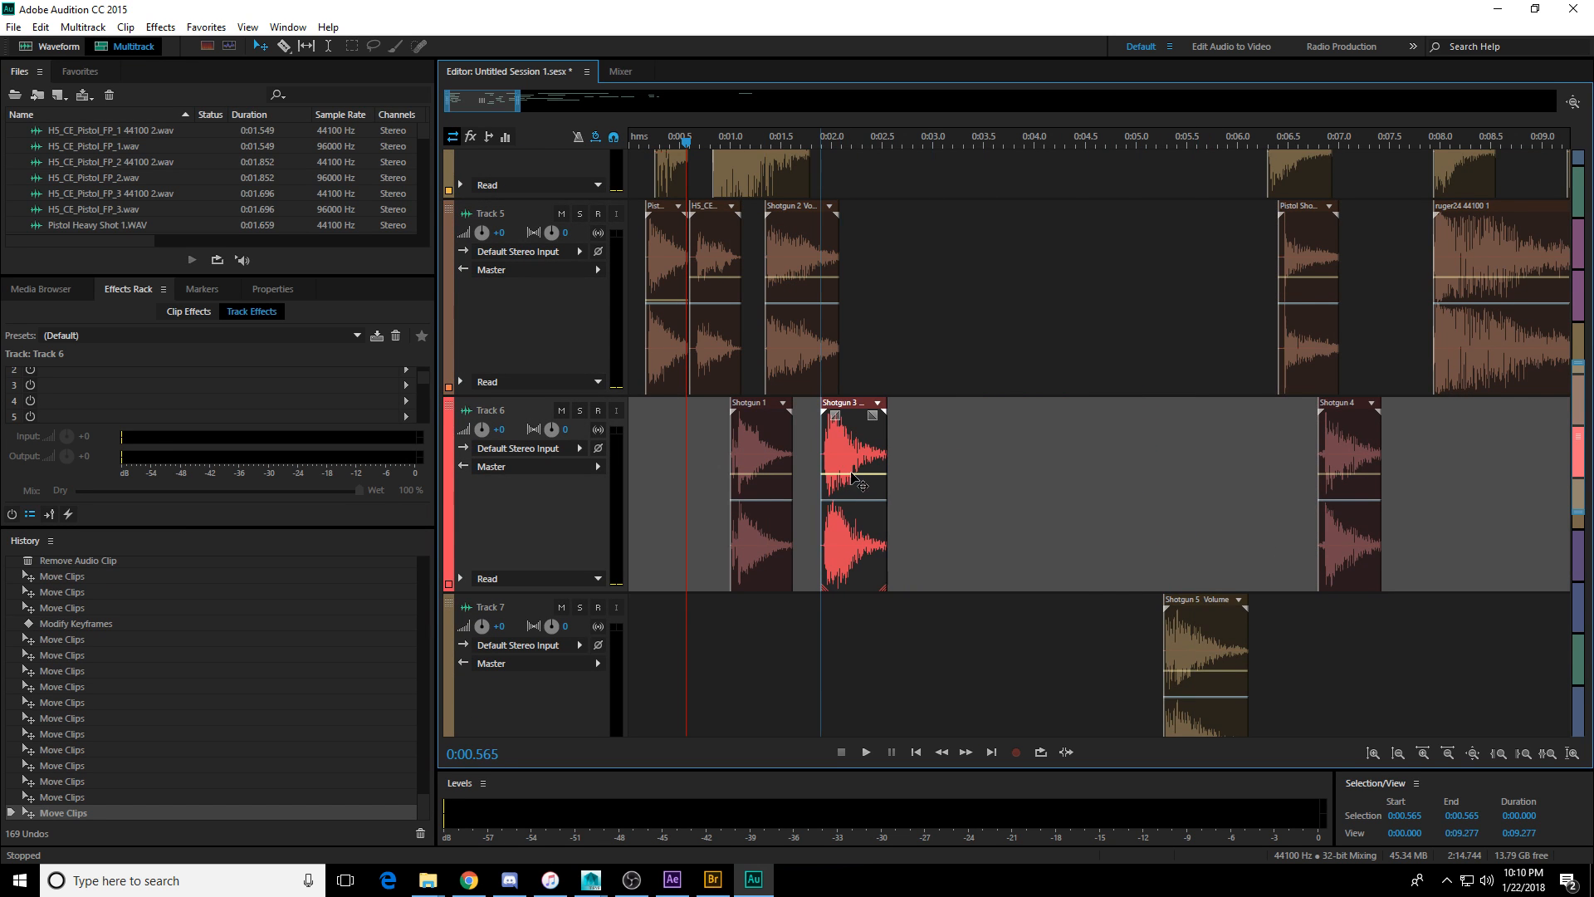
Move Shotgun 5 from Track 7 up to Track 2, starting at about 0:01.6.
drag(1216, 632, 944, 407)
scroll(943, 398, up, 5)
drag(953, 638, 896, 365)
scroll(913, 386, up, 4)
drag(885, 445, 833, 458)
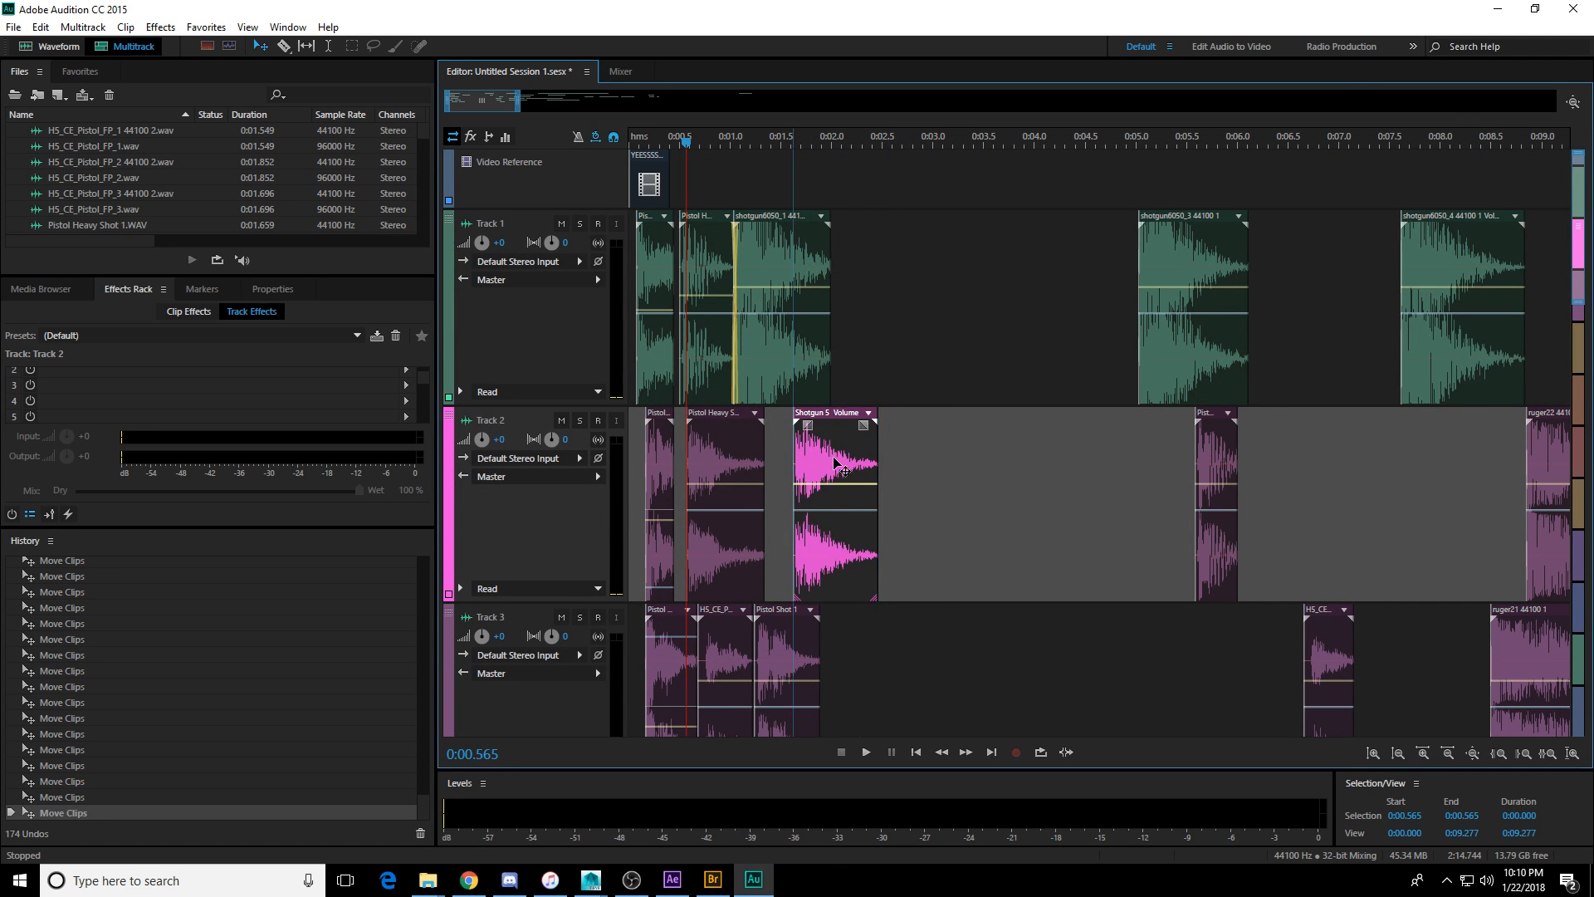
Move shotgun6050_3 on Track 1 to about 0:02.1 and the short pistol clip from Track 2 to Track 5 at about 0:02.3.
drag(1142, 353, 850, 354)
scroll(855, 357, down, 3)
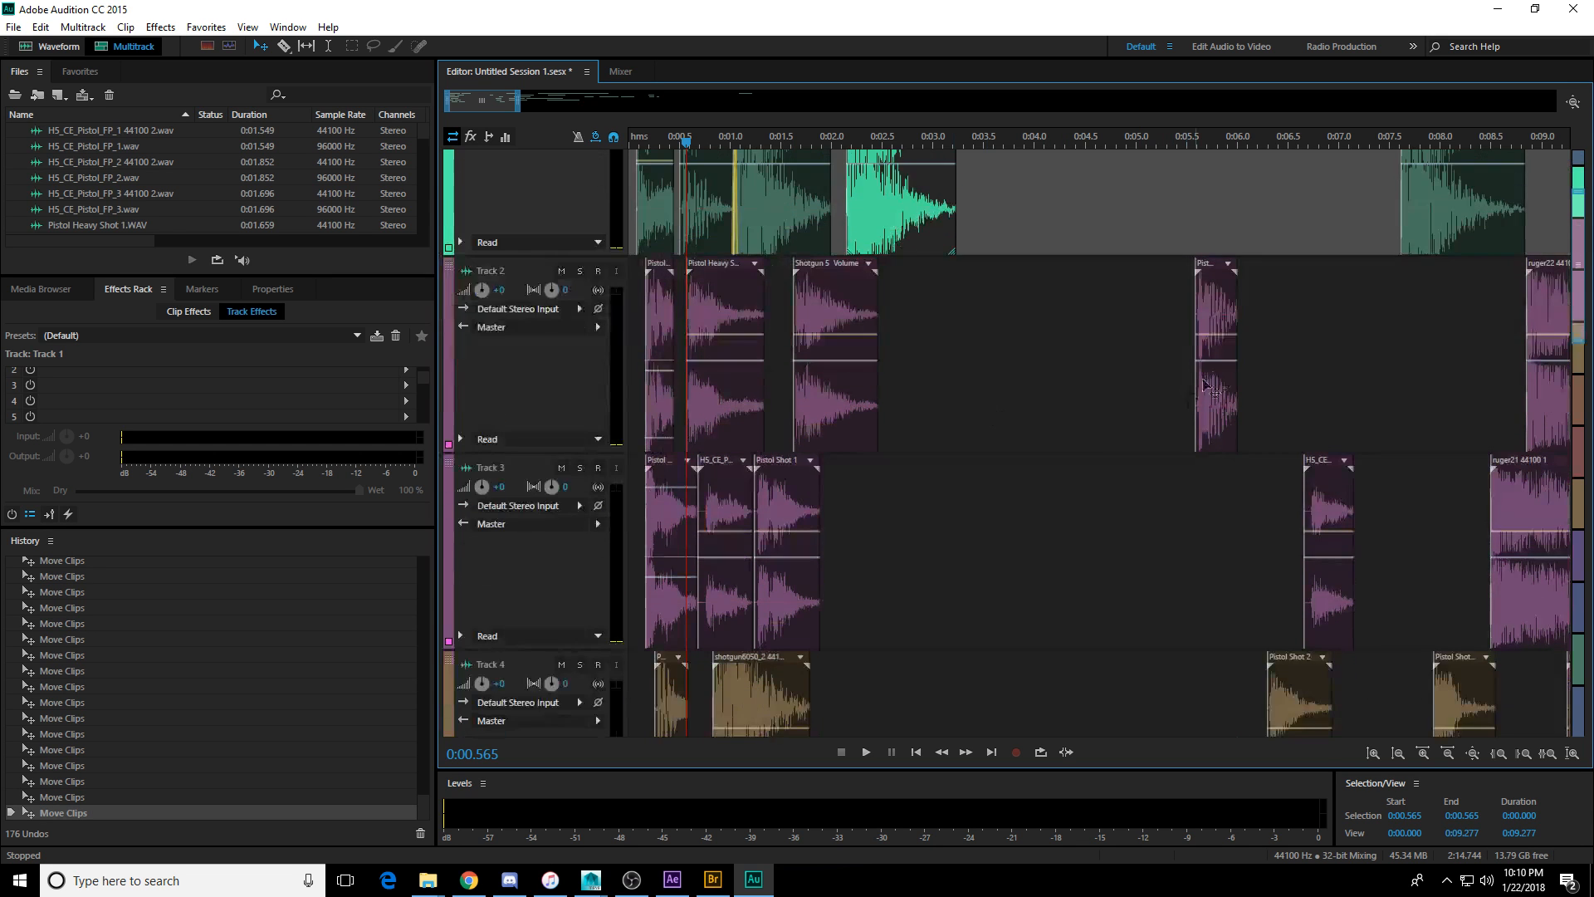
drag(1216, 374, 1000, 571)
scroll(951, 613, down, 3)
drag(1000, 270, 926, 646)
scroll(930, 639, down, 4)
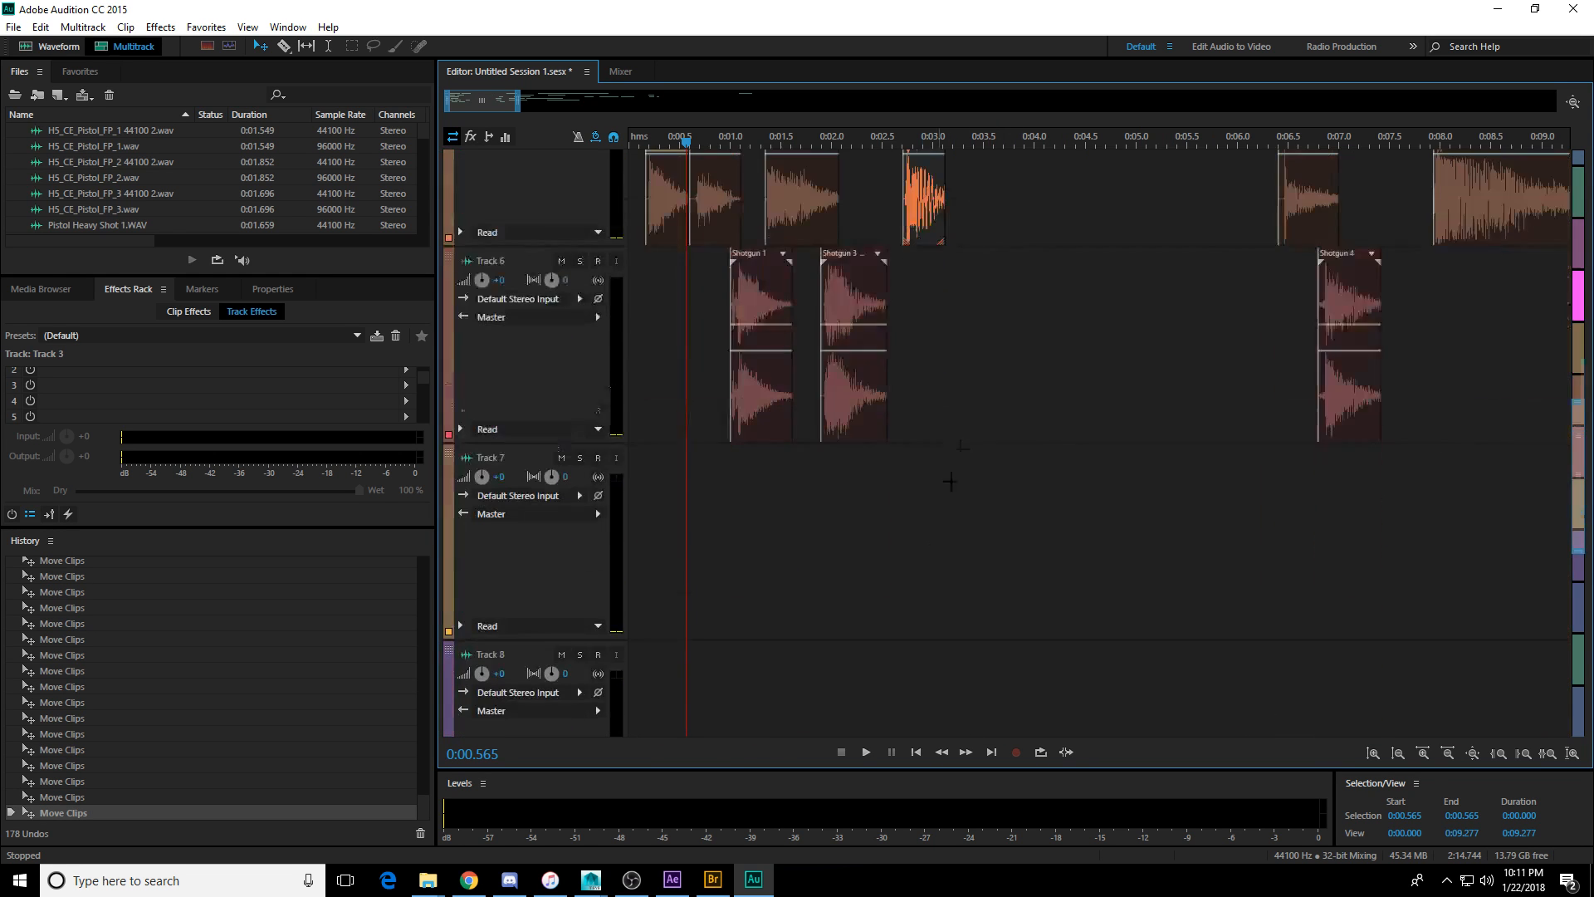
drag(927, 223, 887, 223)
Move the Track 5 Pistol Shot clip to Track 4 at about 0:01.9 and the HS_CE_Pistol clip on Track 3 to about 0:02.1.
scroll(1178, 391, up, 4)
drag(1313, 486, 873, 401)
scroll(1186, 306, up, 2)
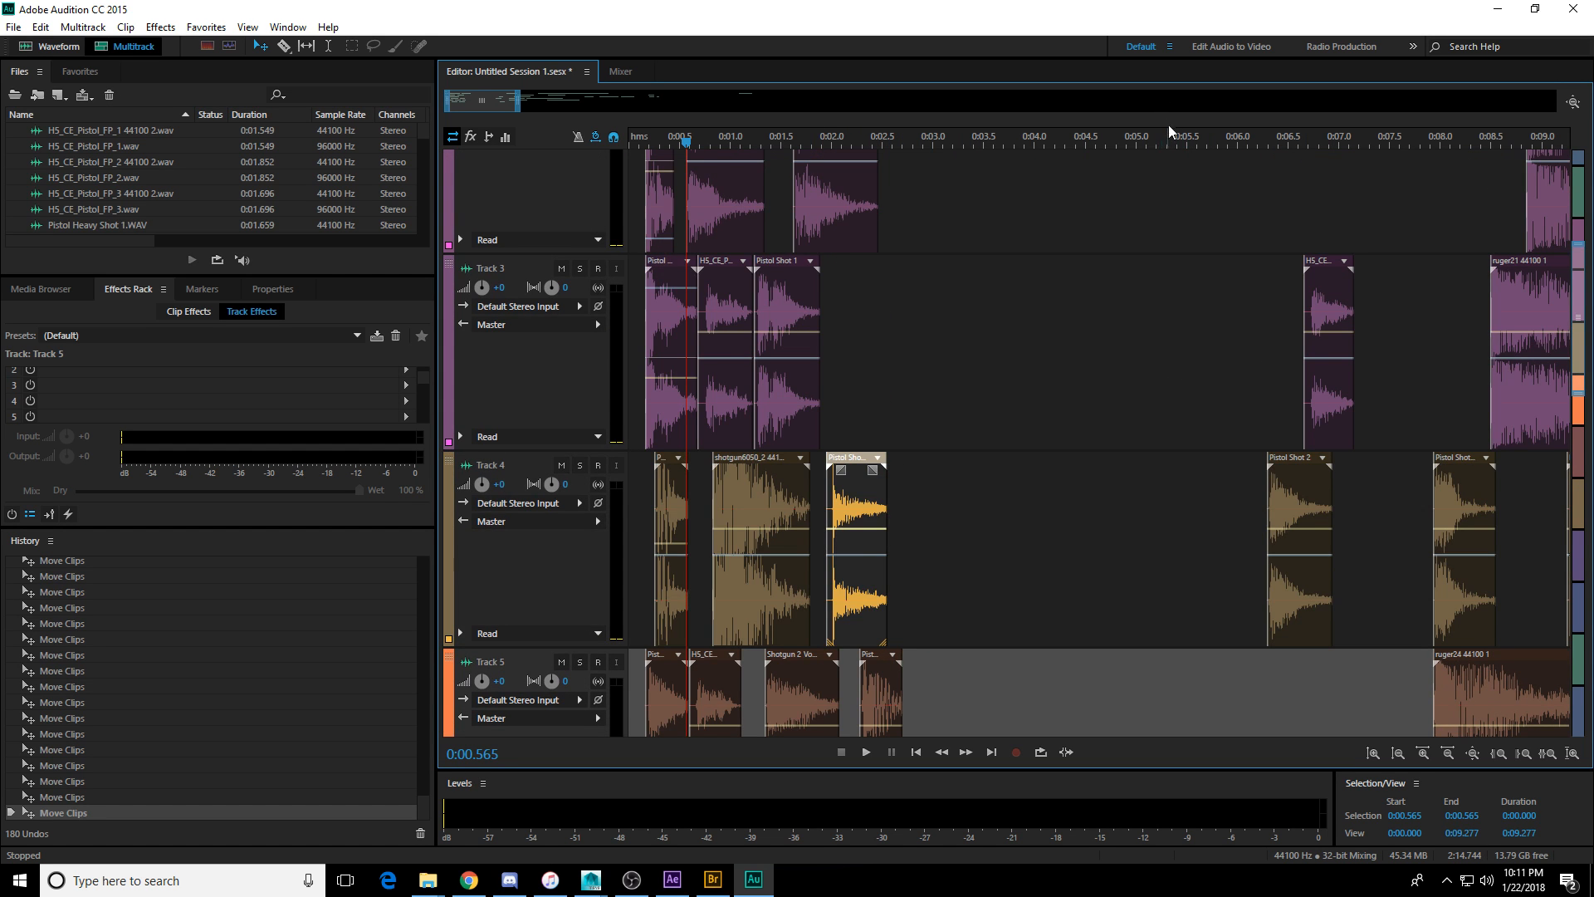
drag(1328, 292, 864, 292)
Move the first Track 3 videoplayback clip to Track 2 at 0:04.4, a Track 4 pistol clip to Track 3 at 0:04.0, and ruger21 to about 0:07.2.
scroll(1035, 130, down, 3)
scroll(1035, 130, down, 4)
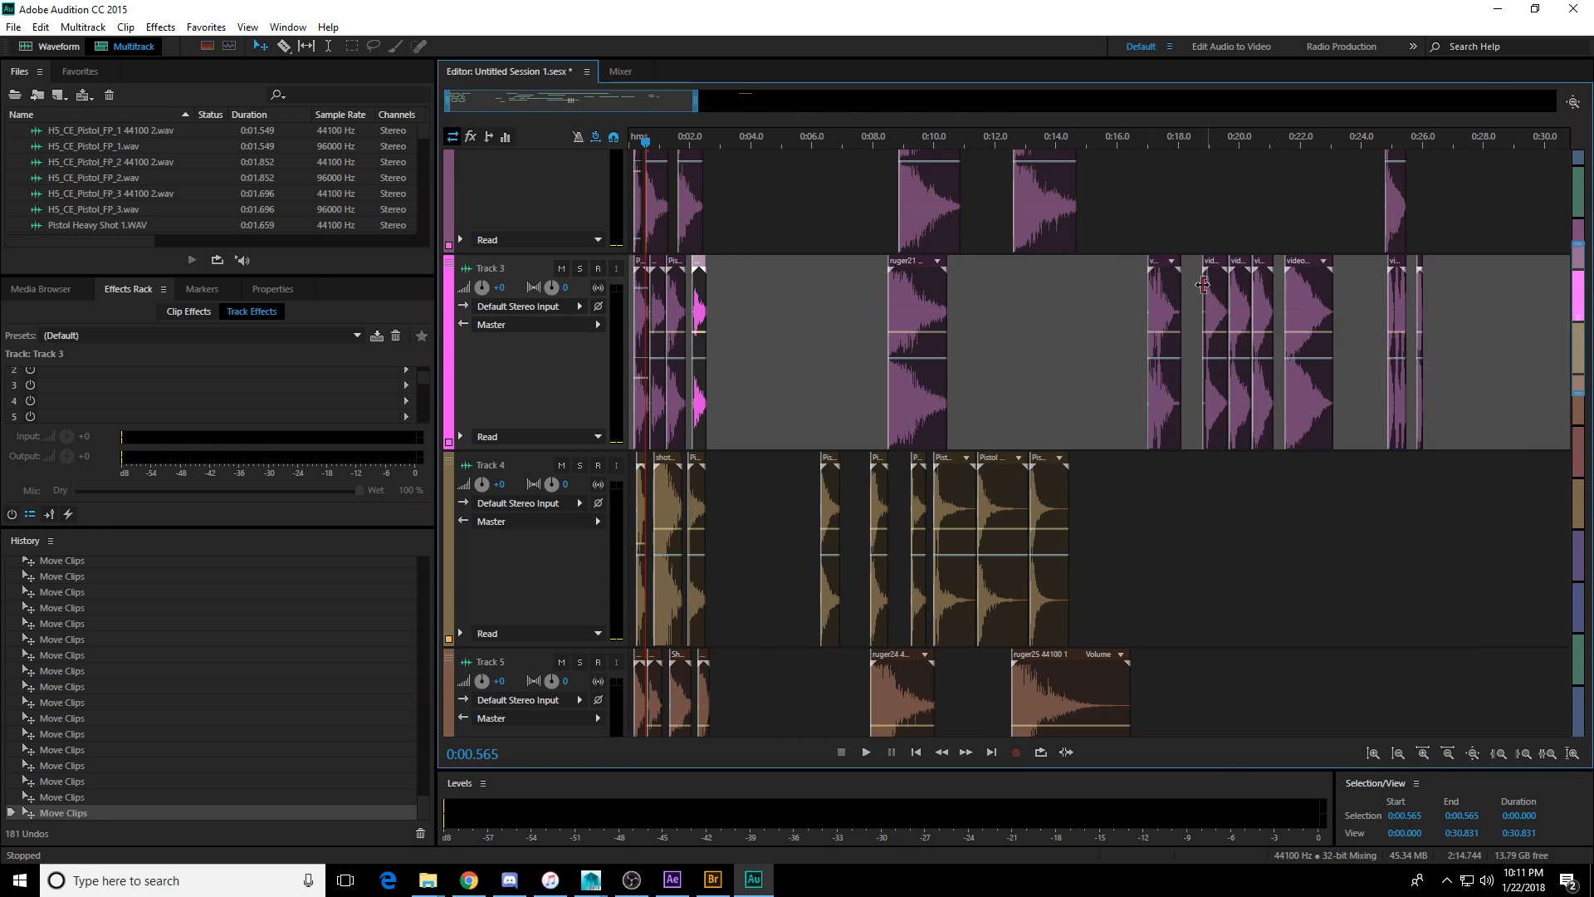
drag(1173, 305, 790, 210)
drag(949, 498, 766, 349)
drag(936, 395, 899, 394)
Move the third short pistol clip on Track 4 to about 0:04.9 and ruger24 from Track 5 to Track 4 at about 0:24.2.
click(923, 512)
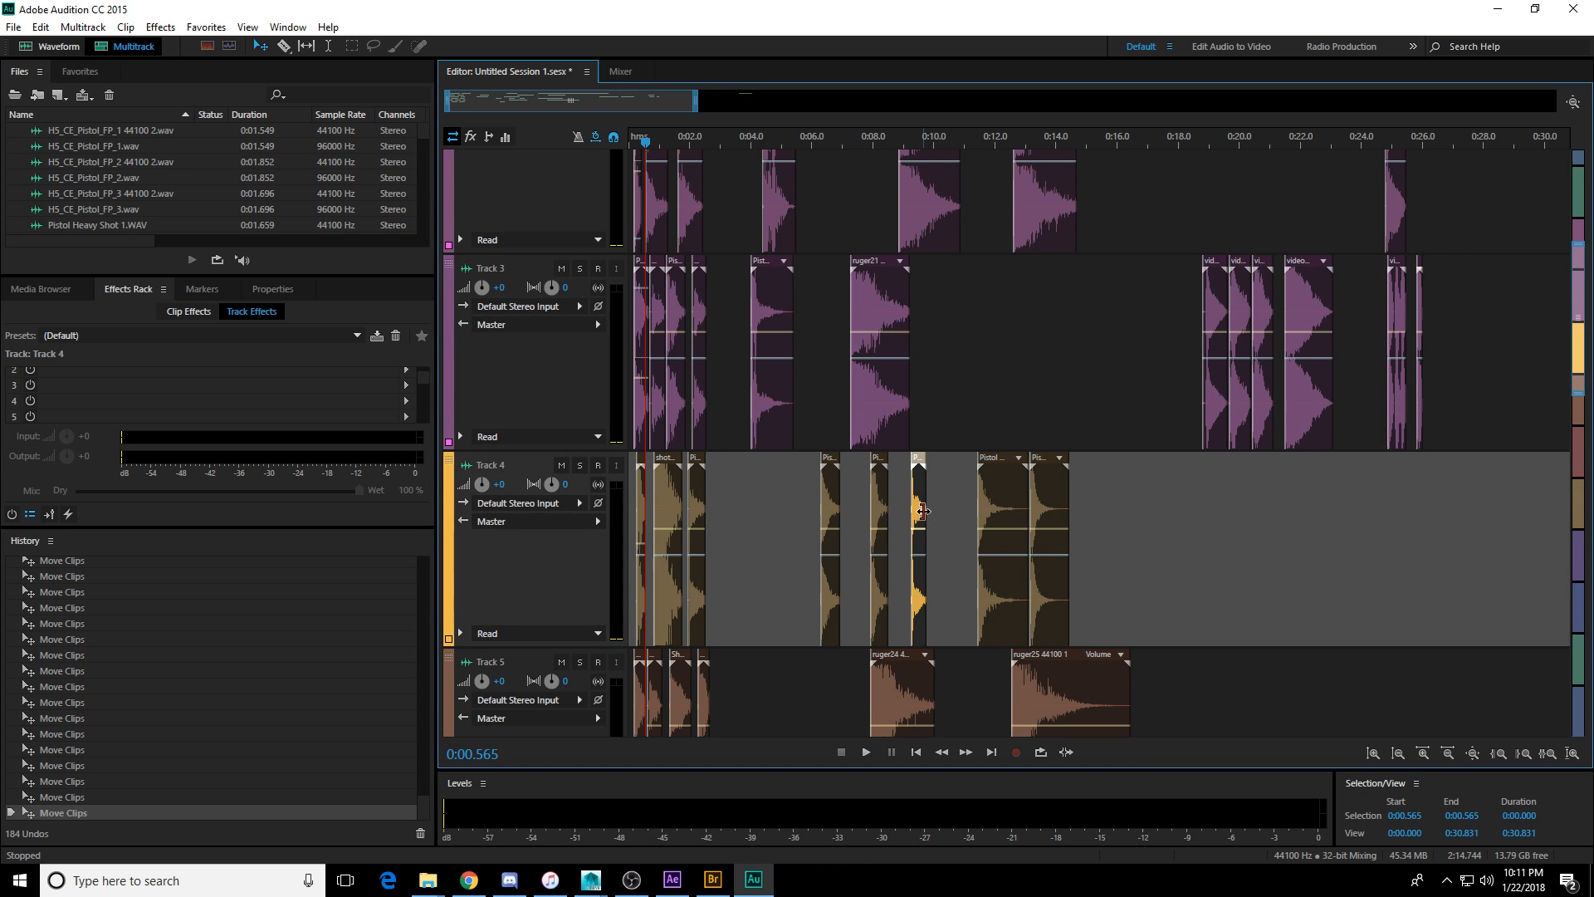
drag(912, 512, 779, 511)
drag(893, 677, 1391, 531)
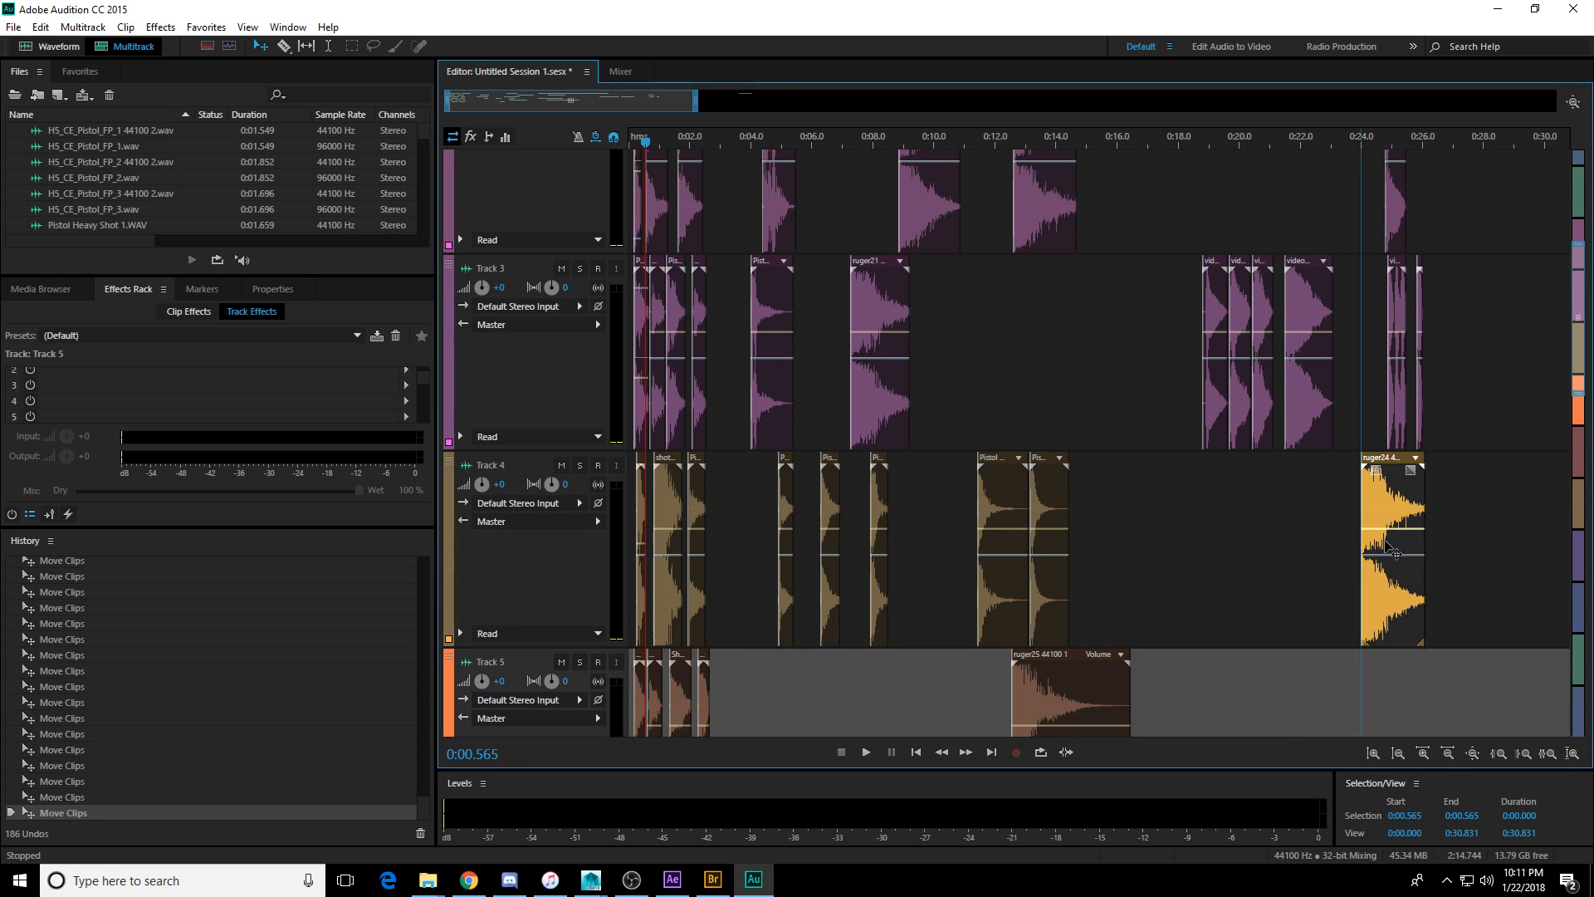
Move the longest videoplayback clip on Track 3 to about 0:11.3 and the last Track 4 pistol clip to Track 5 at about 0:05.6.
drag(1312, 395, 1001, 398)
drag(1034, 526, 803, 667)
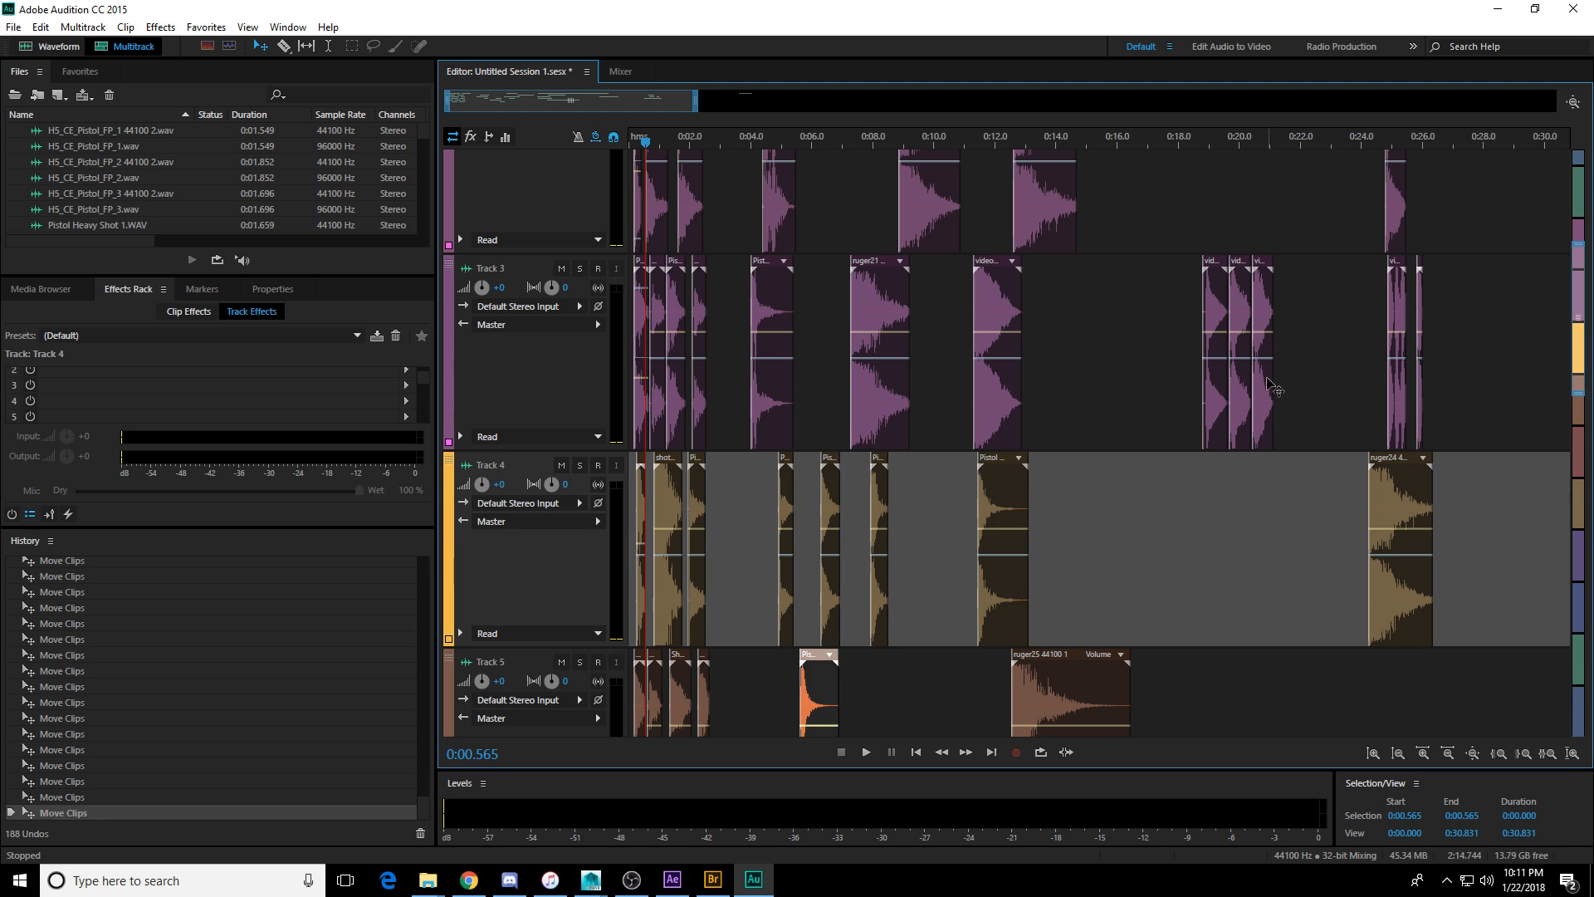
Move two videoplayback gunshots from Track 1 to Track 3 at about 0:13.8 and 0:22.4, and the isolated last one to Track 2 at 0:16.5.
scroll(1232, 142, down, 3)
scroll(1187, 378, up, 7)
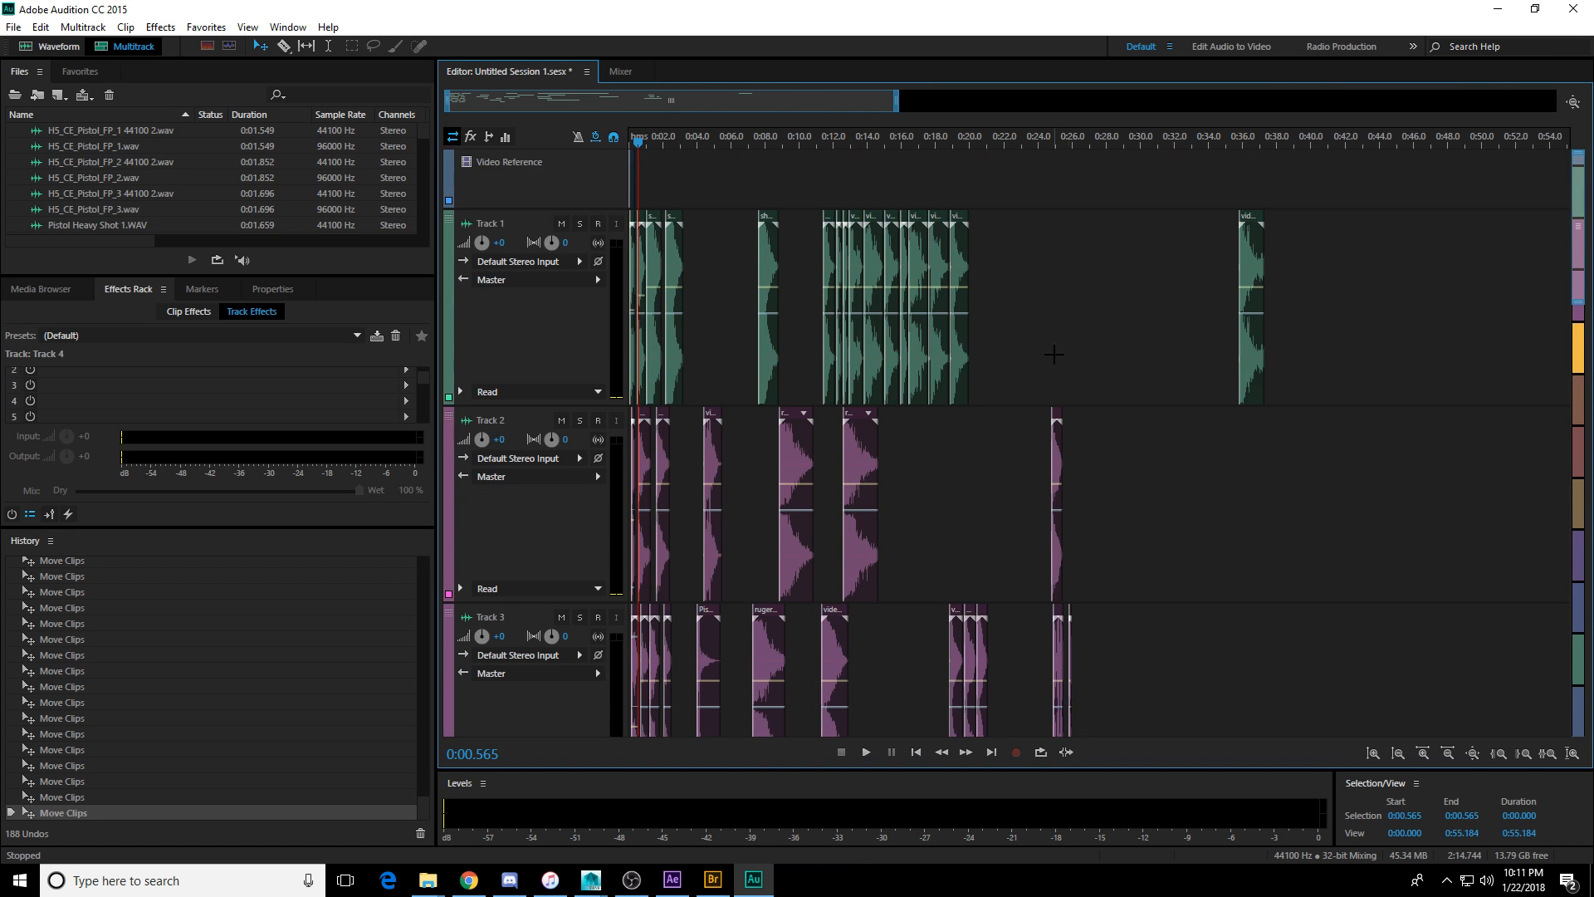
scroll(979, 328, down, 1)
drag(856, 316, 871, 593)
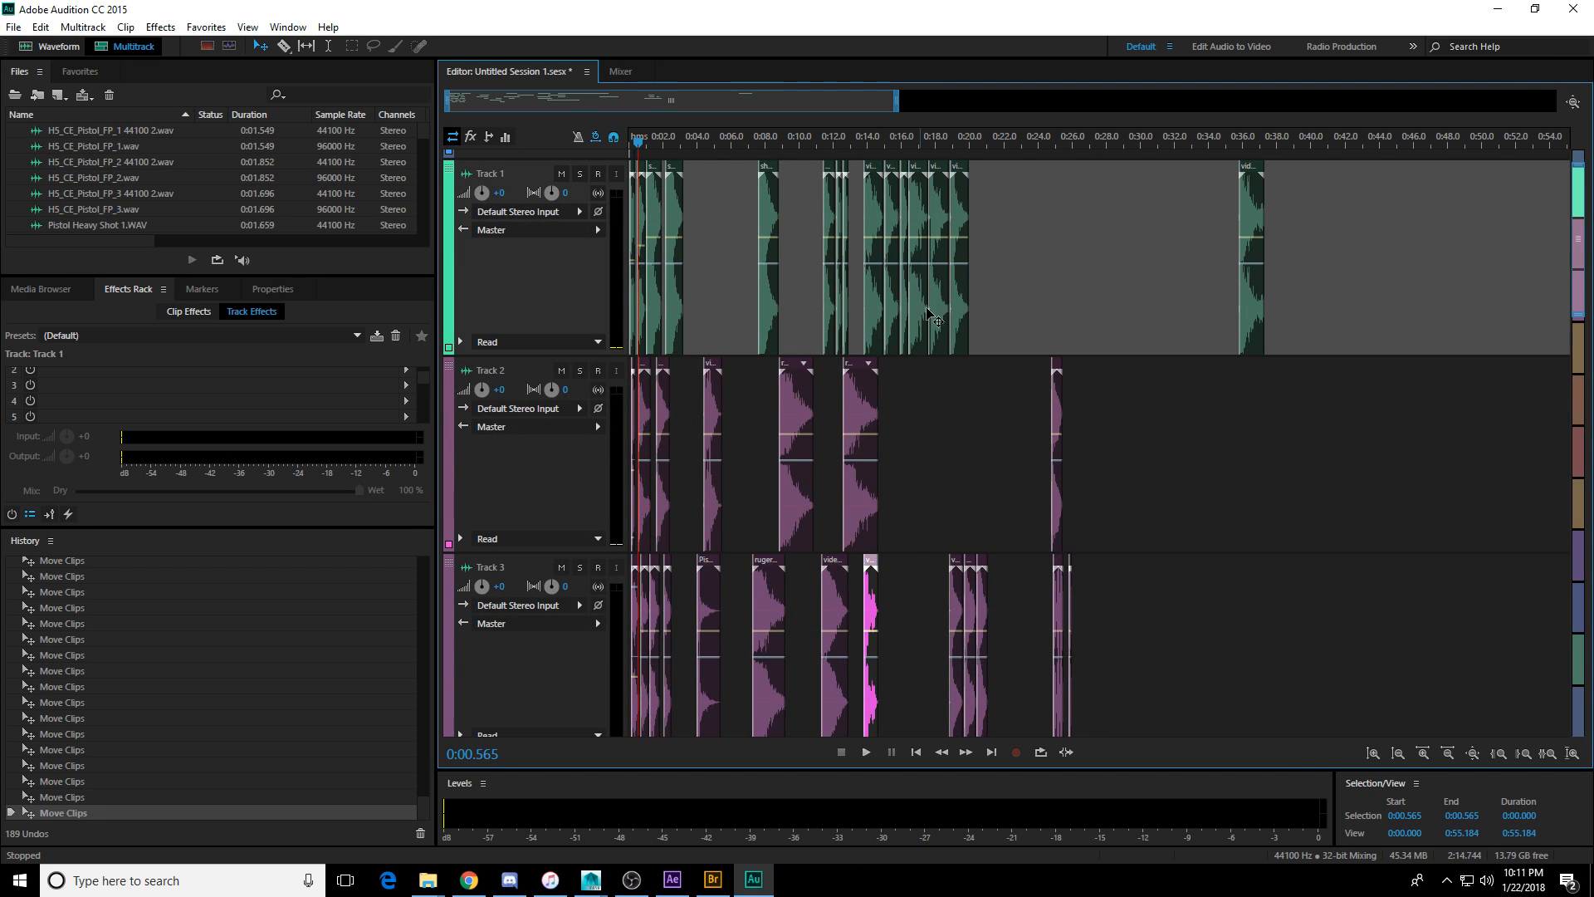
drag(928, 314, 1029, 664)
drag(1258, 290, 929, 452)
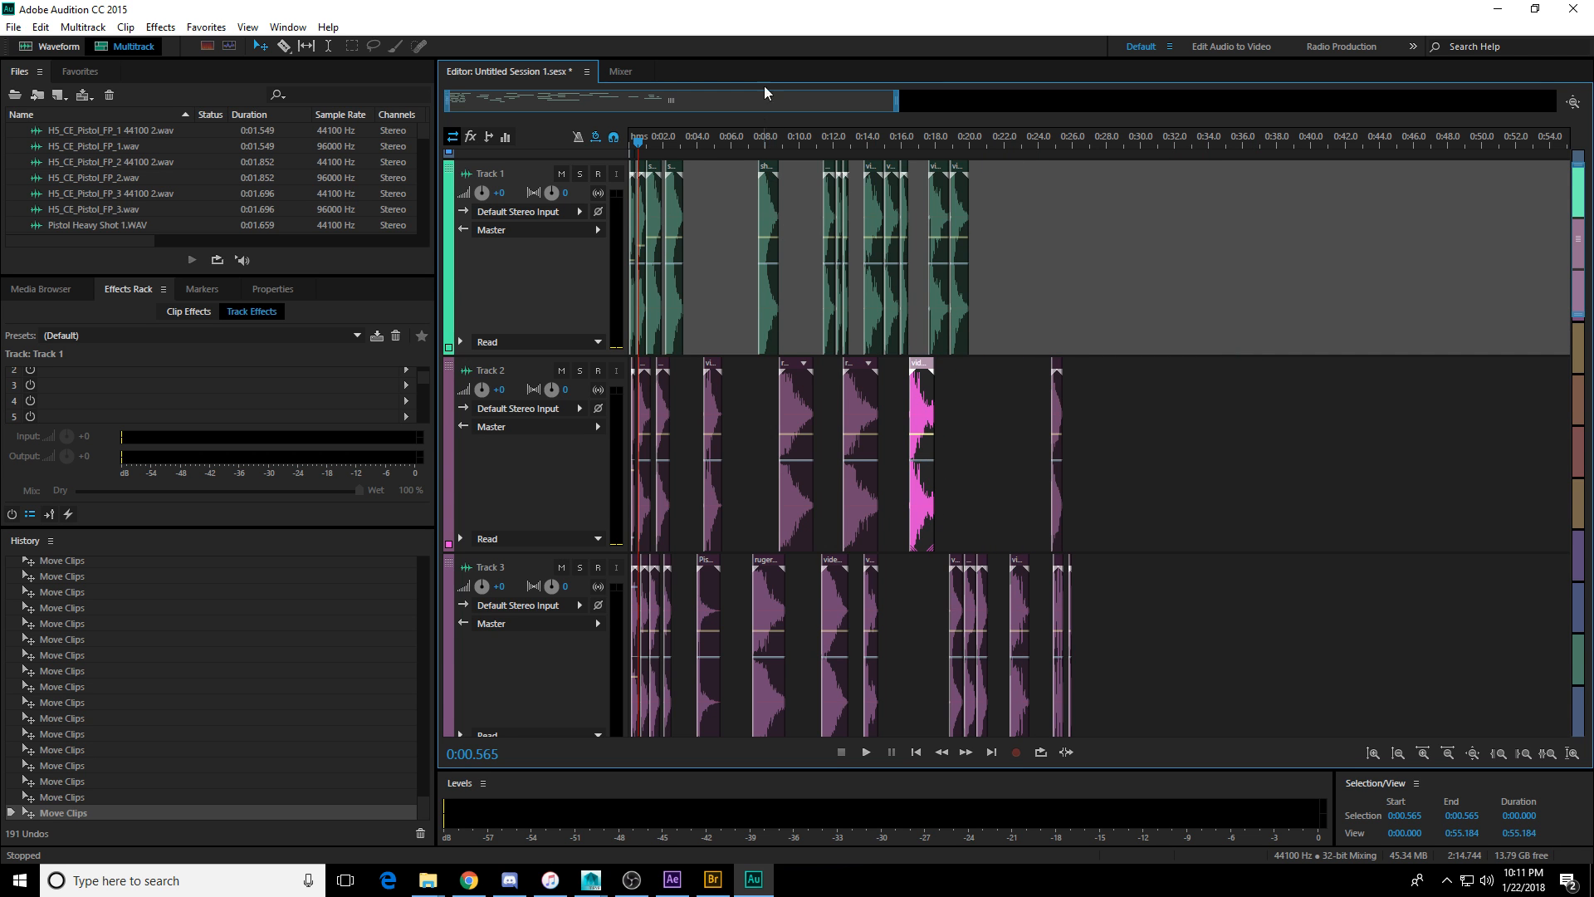
scroll(765, 132, up, 3)
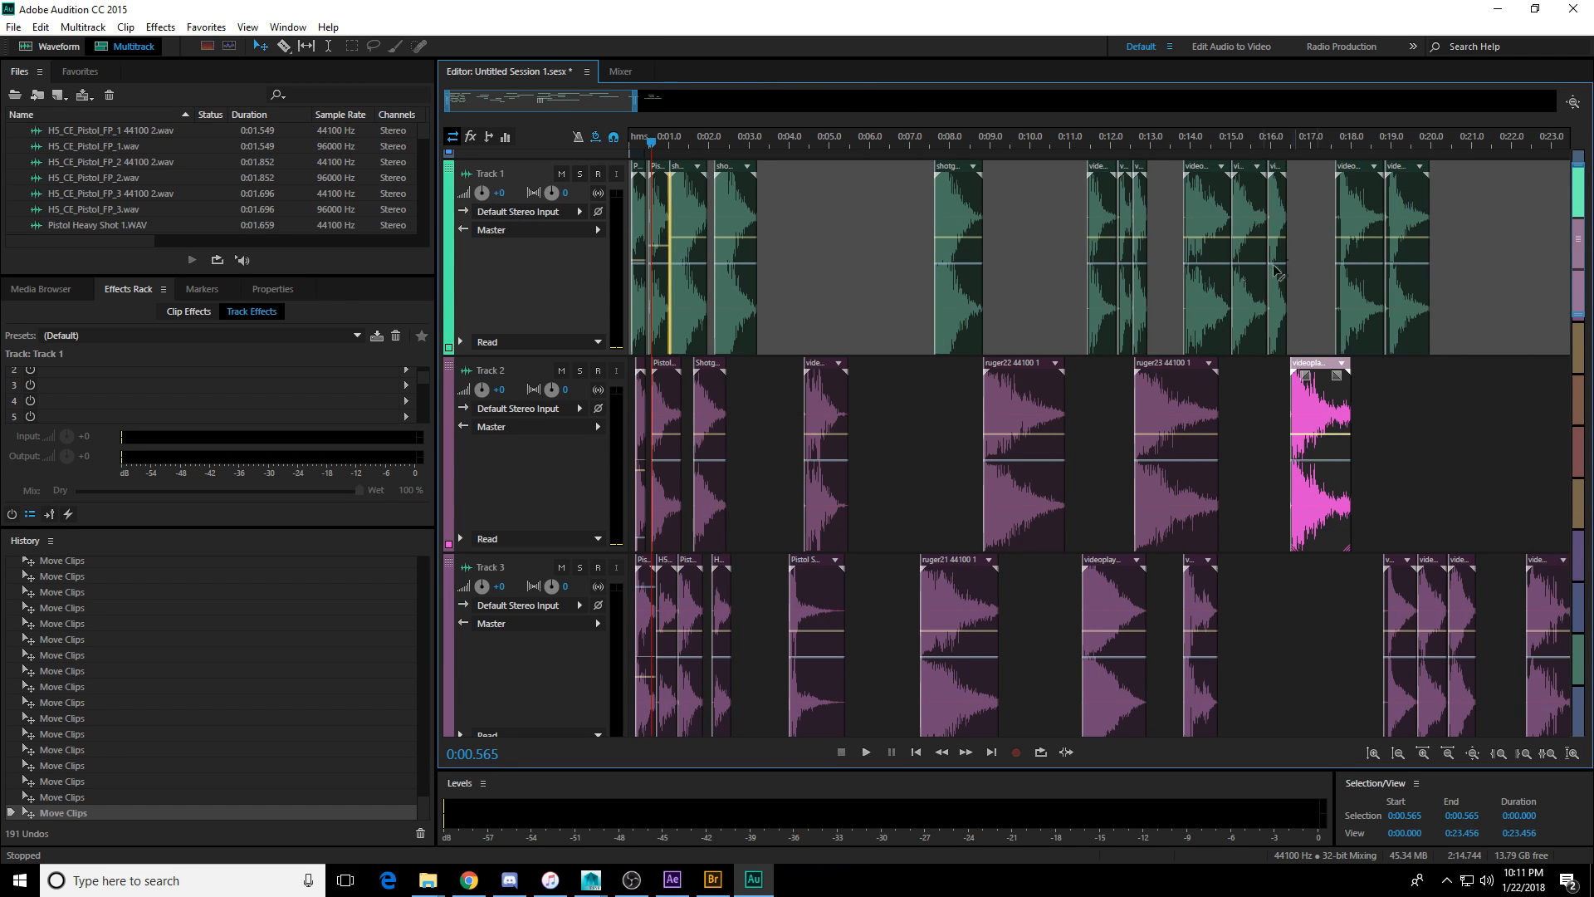
Move two Track 1 videoplayback gunshots to Track 2 at about 0:06.2 and Track 3 at 0:08.8, and a Track 4 pistol clip to 0:02.7.
drag(1034, 401, 904, 424)
drag(1365, 308, 992, 656)
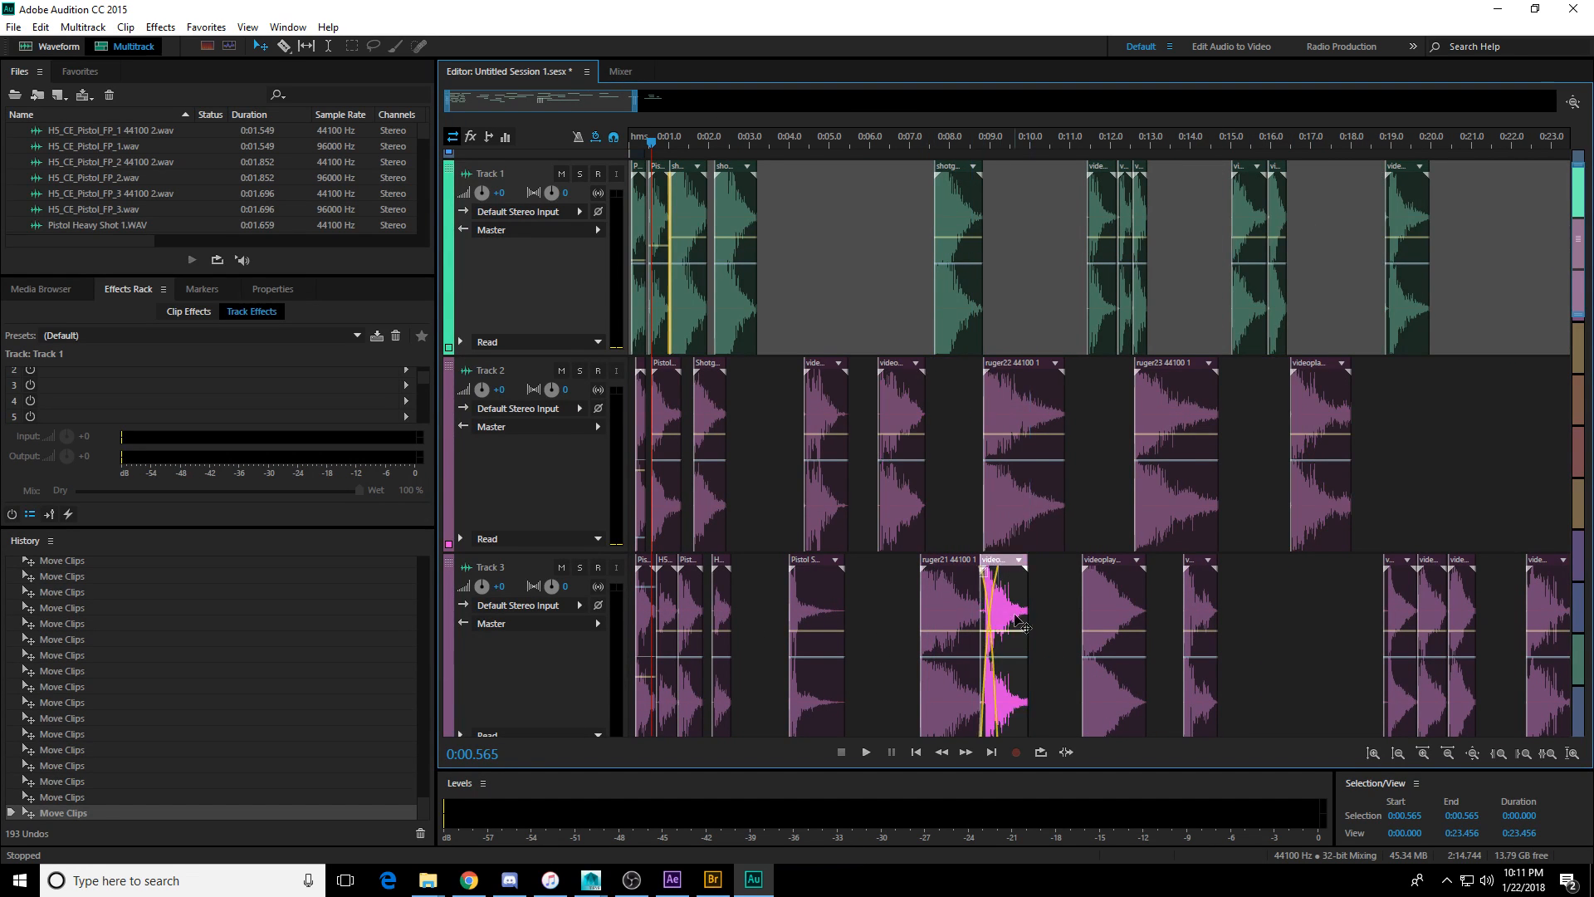
scroll(1007, 388, down, 5)
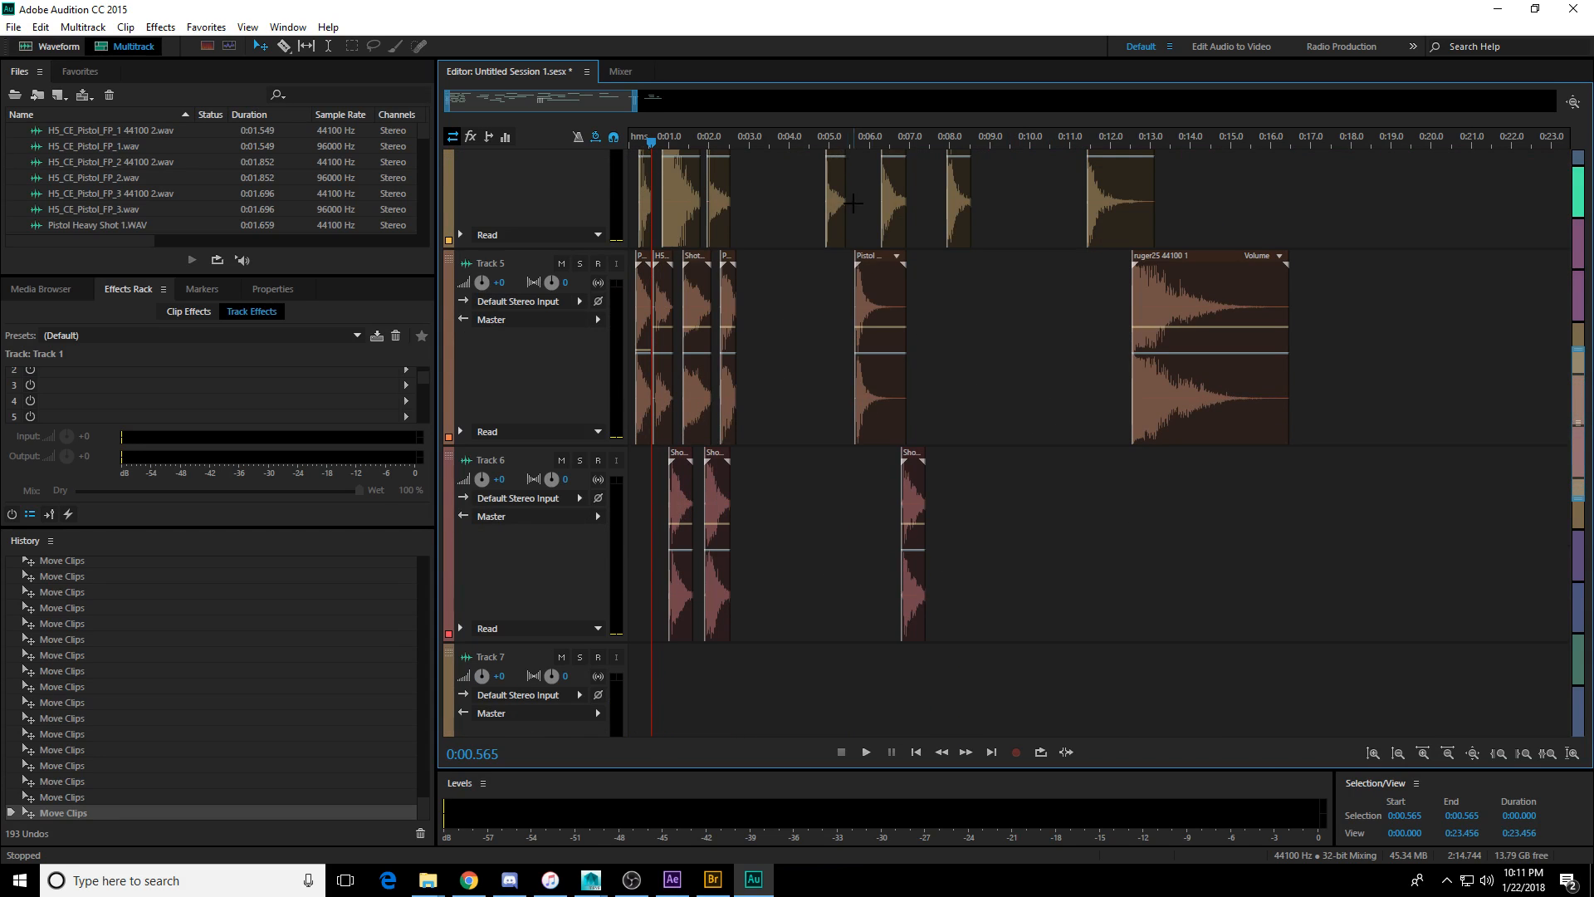
drag(835, 204, 753, 214)
Move a Track 4 pistol clip to Track 5 at about 0:03.0, Pistol Shot 14 to Track 6 at 0:02.7, and Track 6's last clip to Track 4 at 0:03.6.
drag(897, 212, 757, 391)
drag(869, 401, 752, 597)
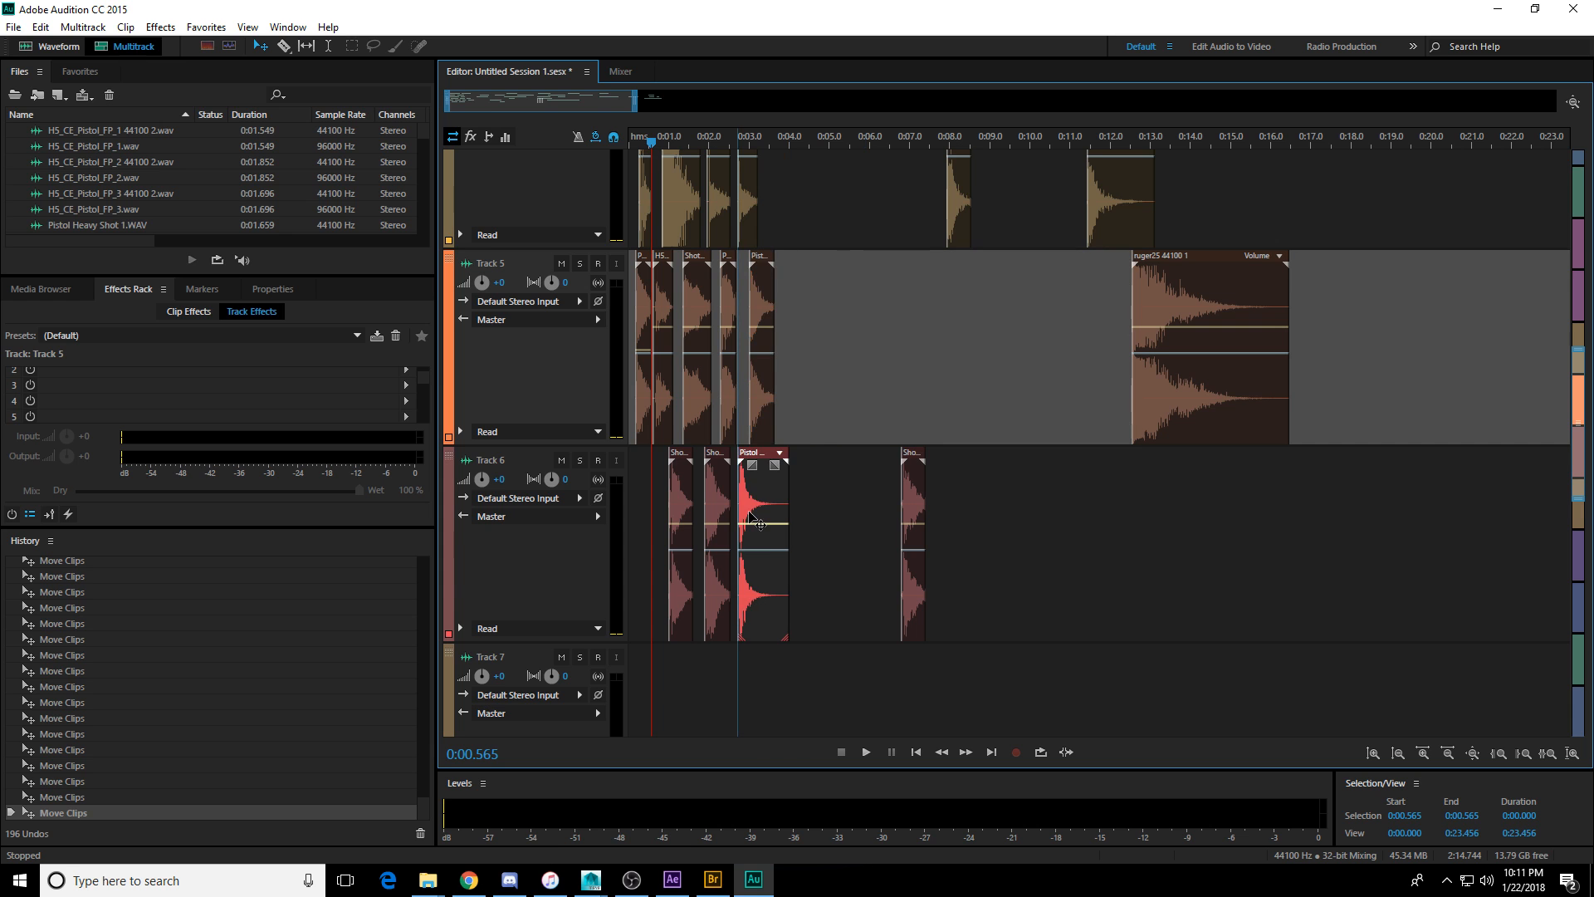
click(907, 452)
drag(907, 453, 753, 432)
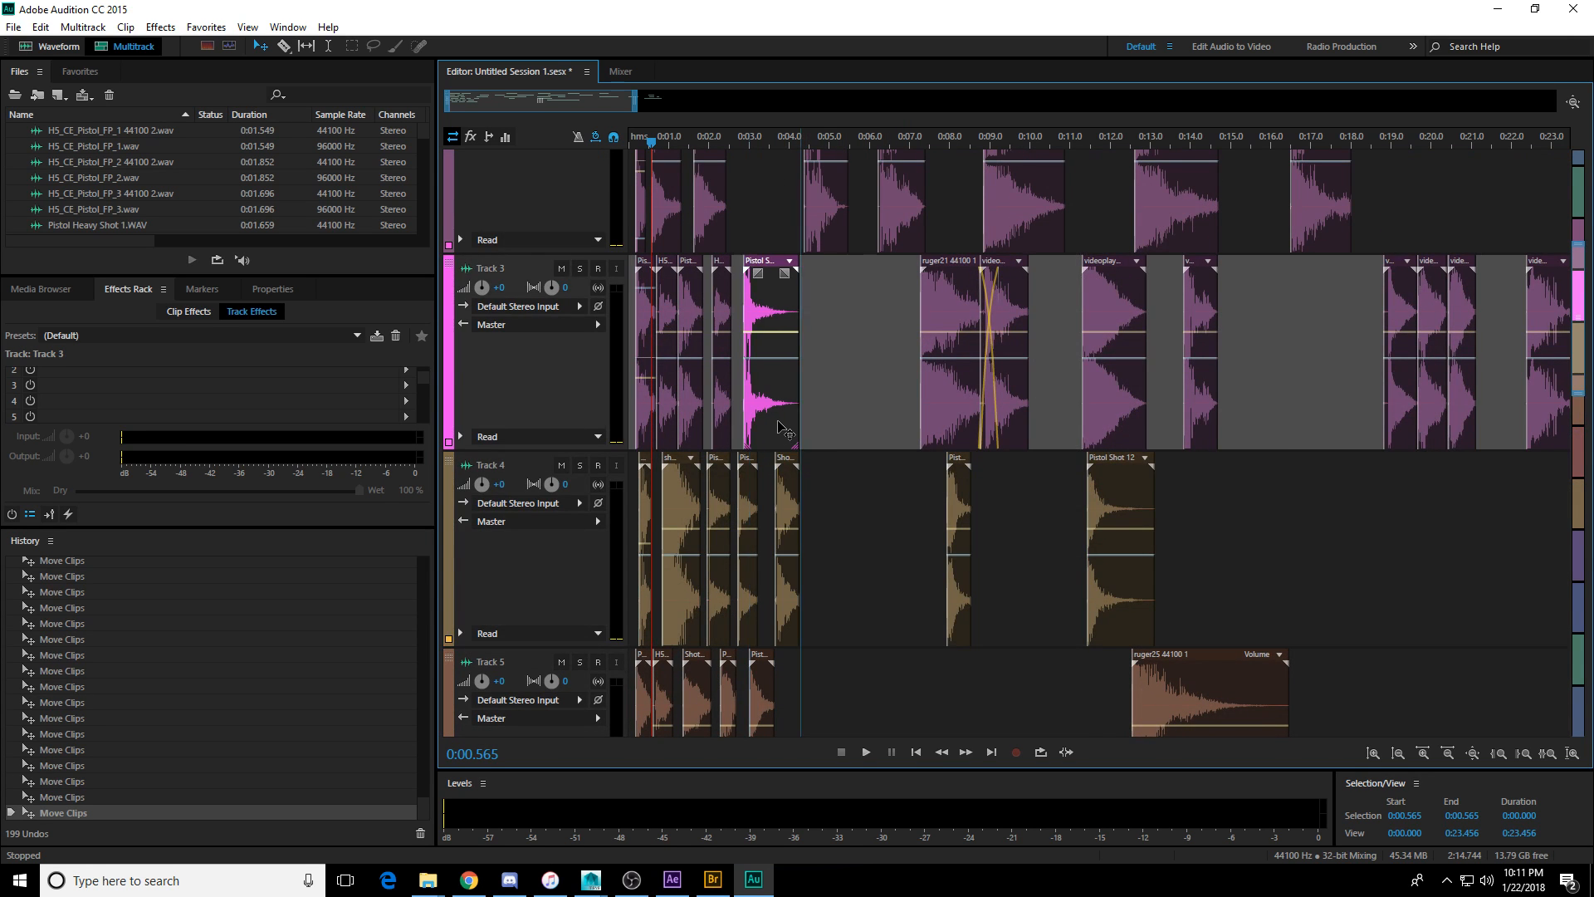
Move Pistol Shot 10 on Track 3 to about 0:02.9, and two Track 2 videoplayback clips to 0:02.7 and to Track 1 at 0:03.5.
scroll(753, 432, up, 3)
click(840, 355)
mouse_move(841, 355)
mouse_down()
mouse_move(774, 356)
mouse_move(865, 356)
mouse_up()
scroll(865, 356, up, 2)
drag(851, 420, 802, 323)
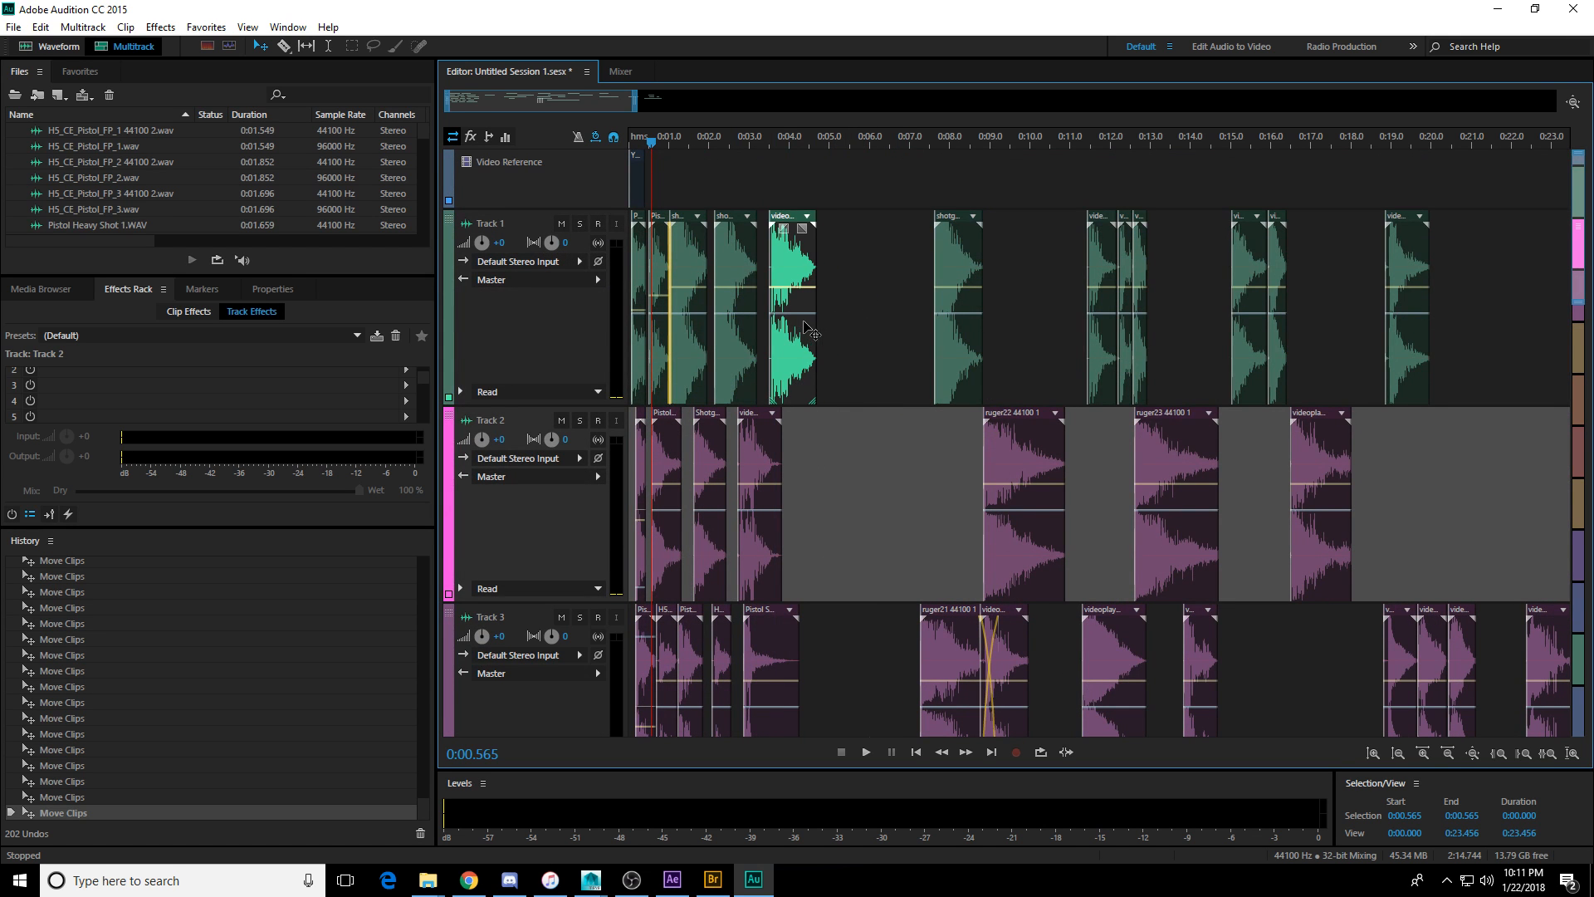
Play the opening shots from the start, and lower the clip volume of the first two shotgun clips and the following videoplayback clip on Track 1.
key(space)
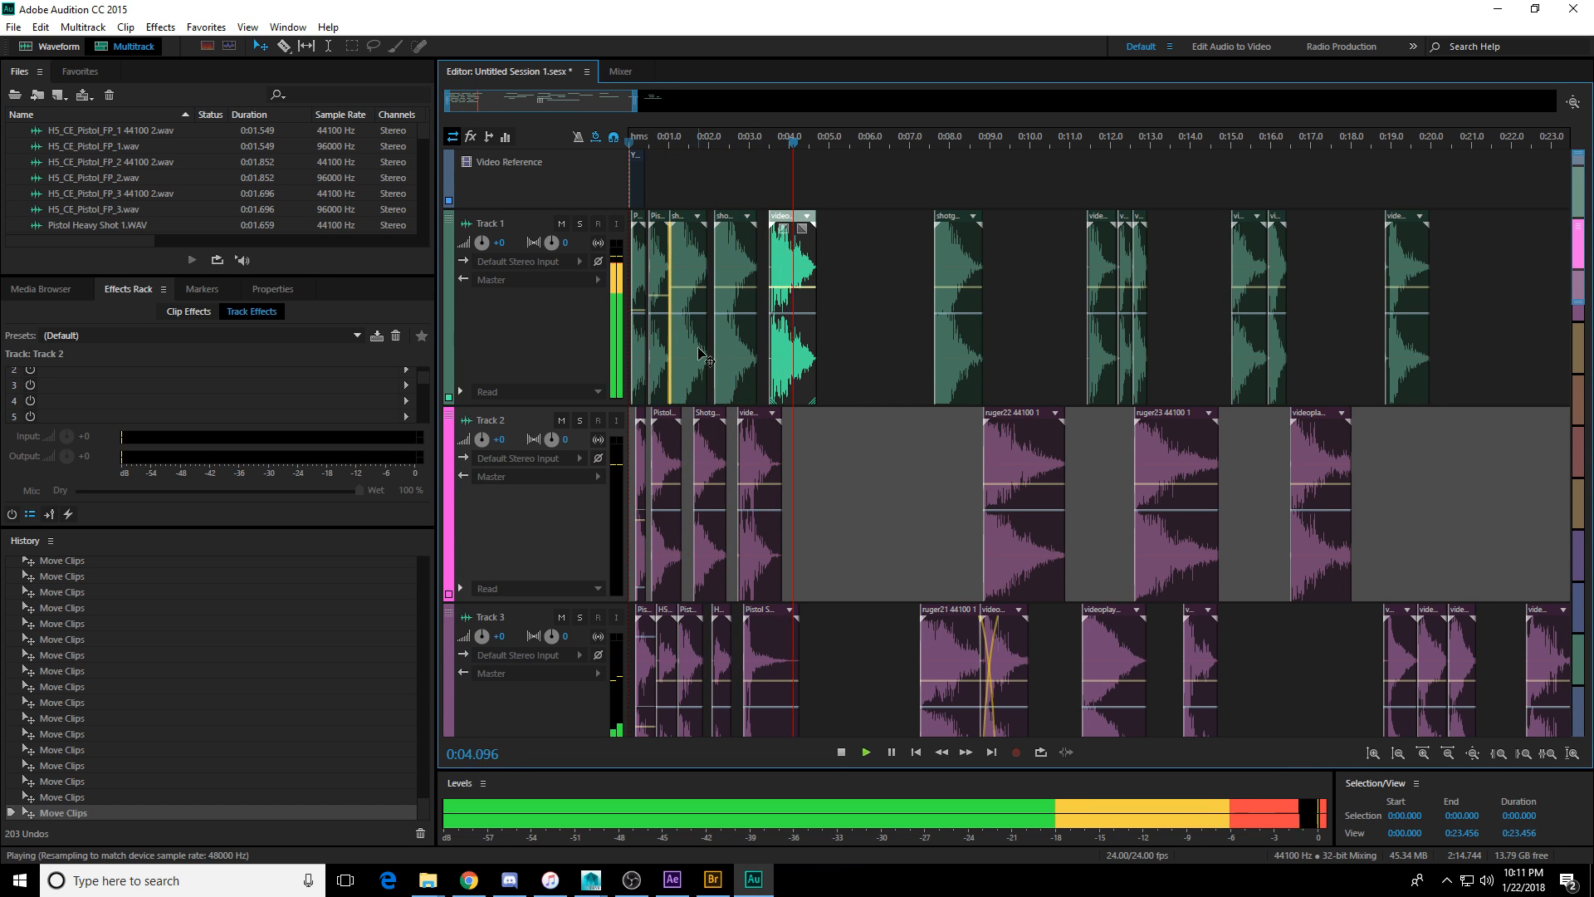
key(space)
scroll(728, 140, up, 2)
drag(728, 139, 549, 143)
key(space)
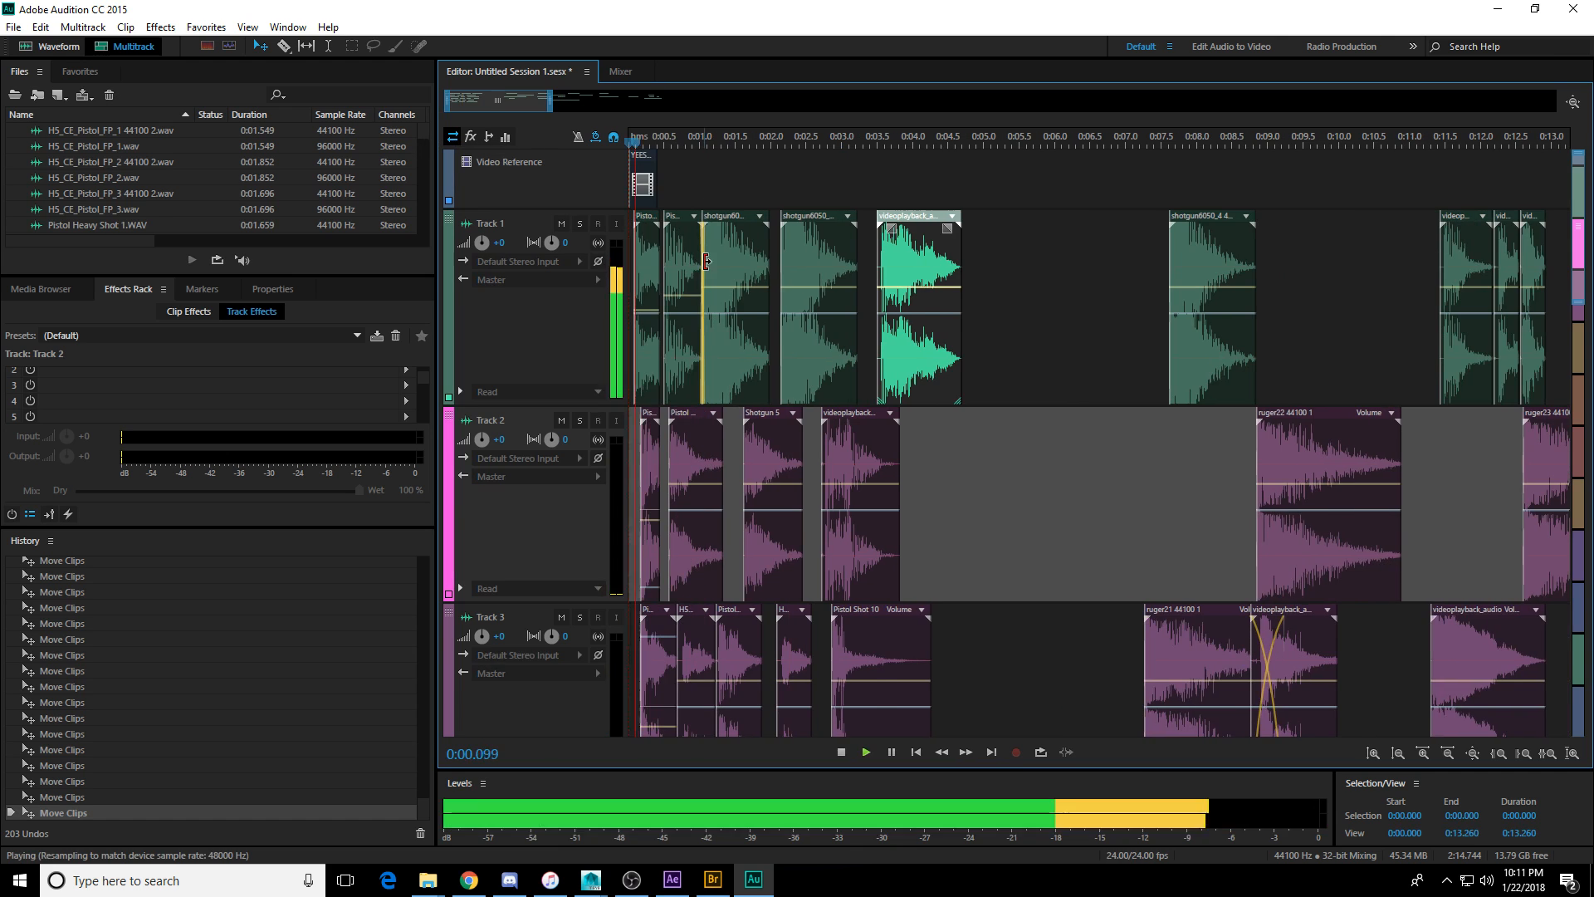
key(space)
click(752, 308)
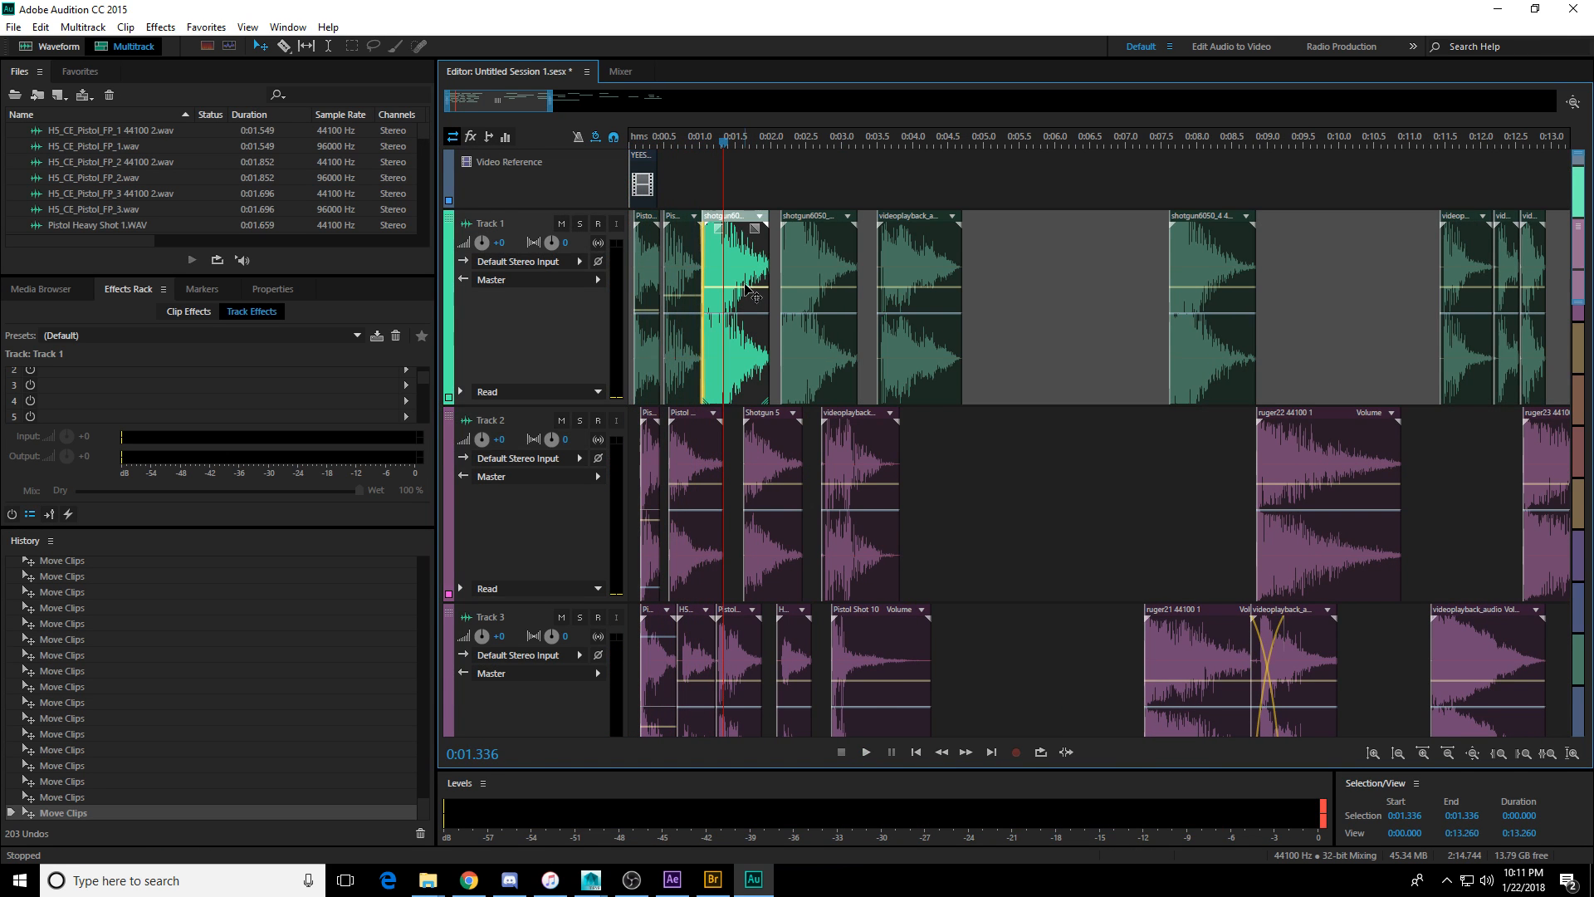
drag(740, 288, 829, 312)
click(826, 282)
click(917, 278)
drag(920, 288, 920, 311)
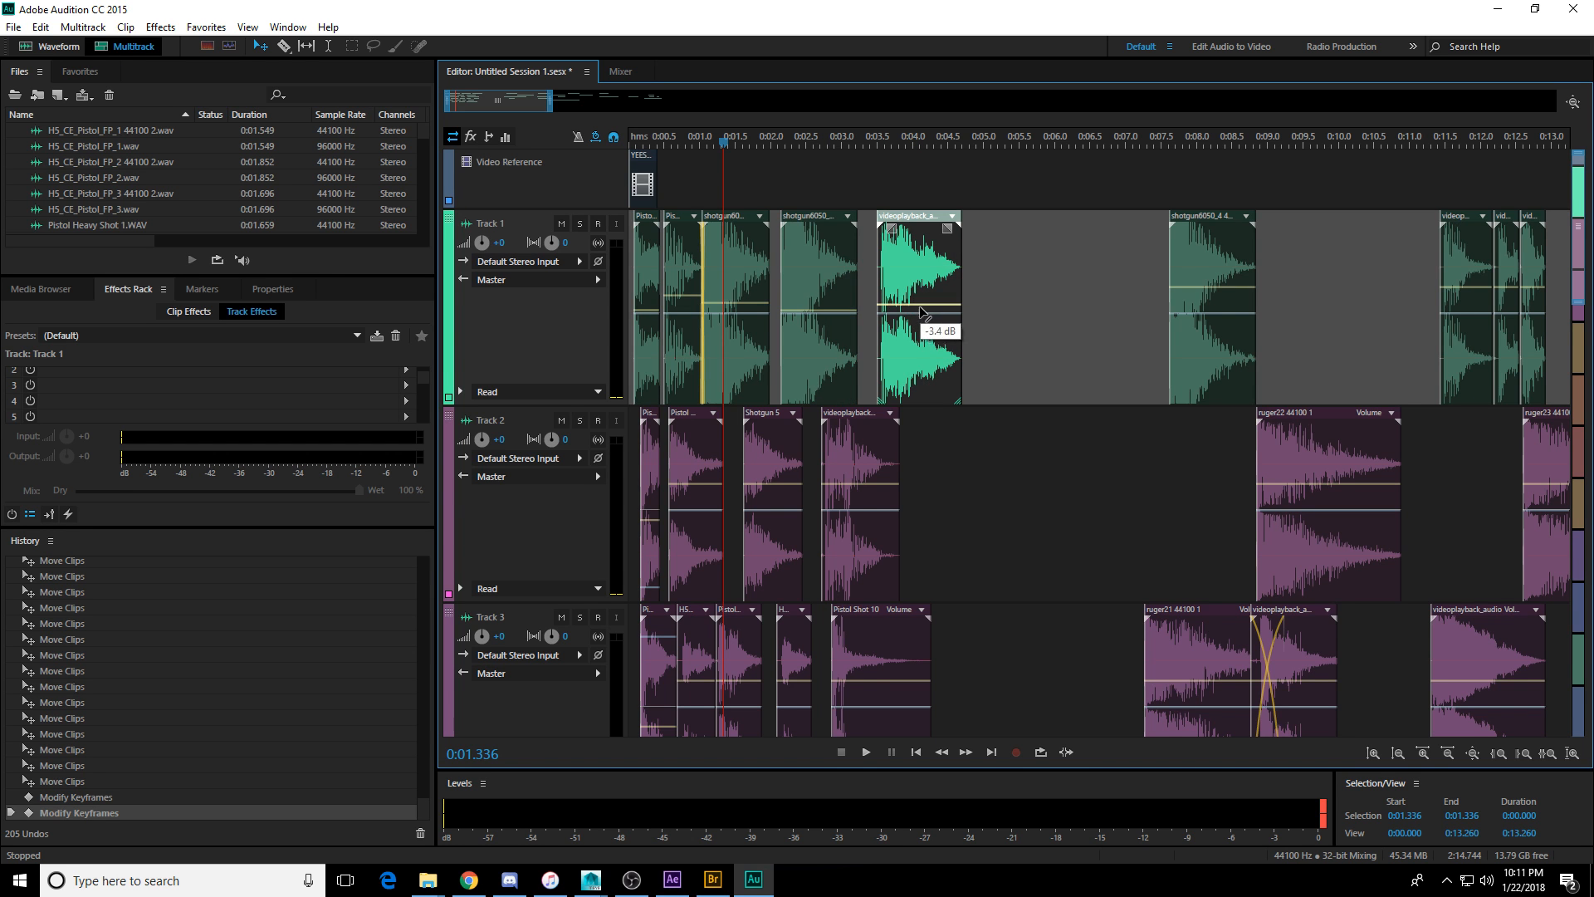
Replay the opening shots, and nudge Pistol Shot 14 on Track 6 to about 0:02.6 and the second Track 1 shotgun clip to about 0:02.1.
key(space)
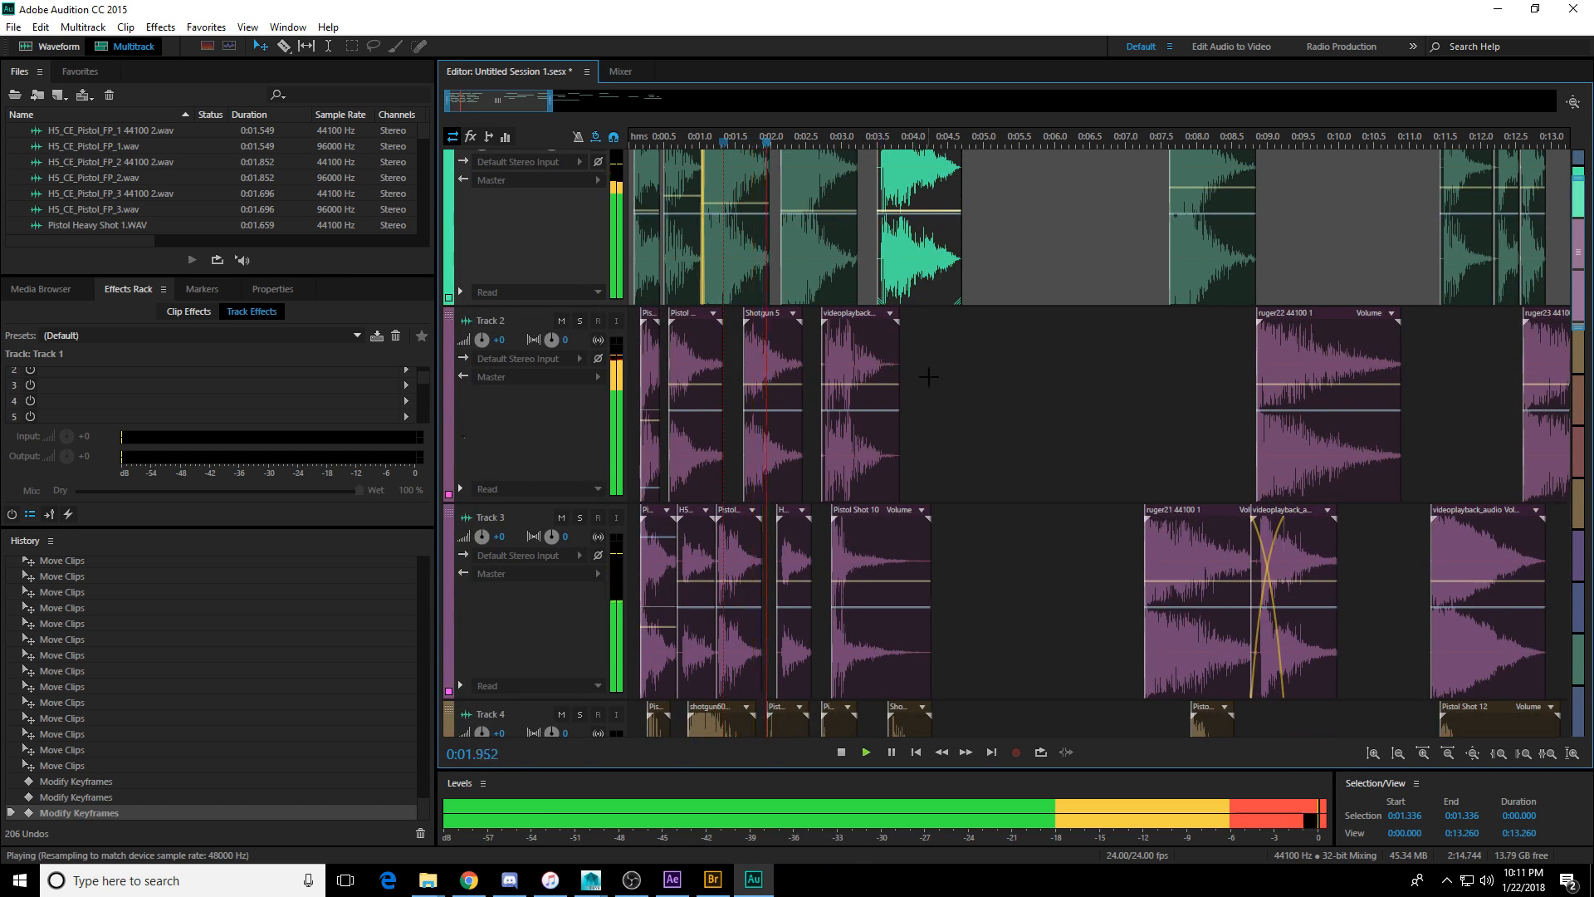
scroll(936, 371, down, 5)
key(space)
scroll(948, 403, down, 3)
drag(860, 498, 850, 498)
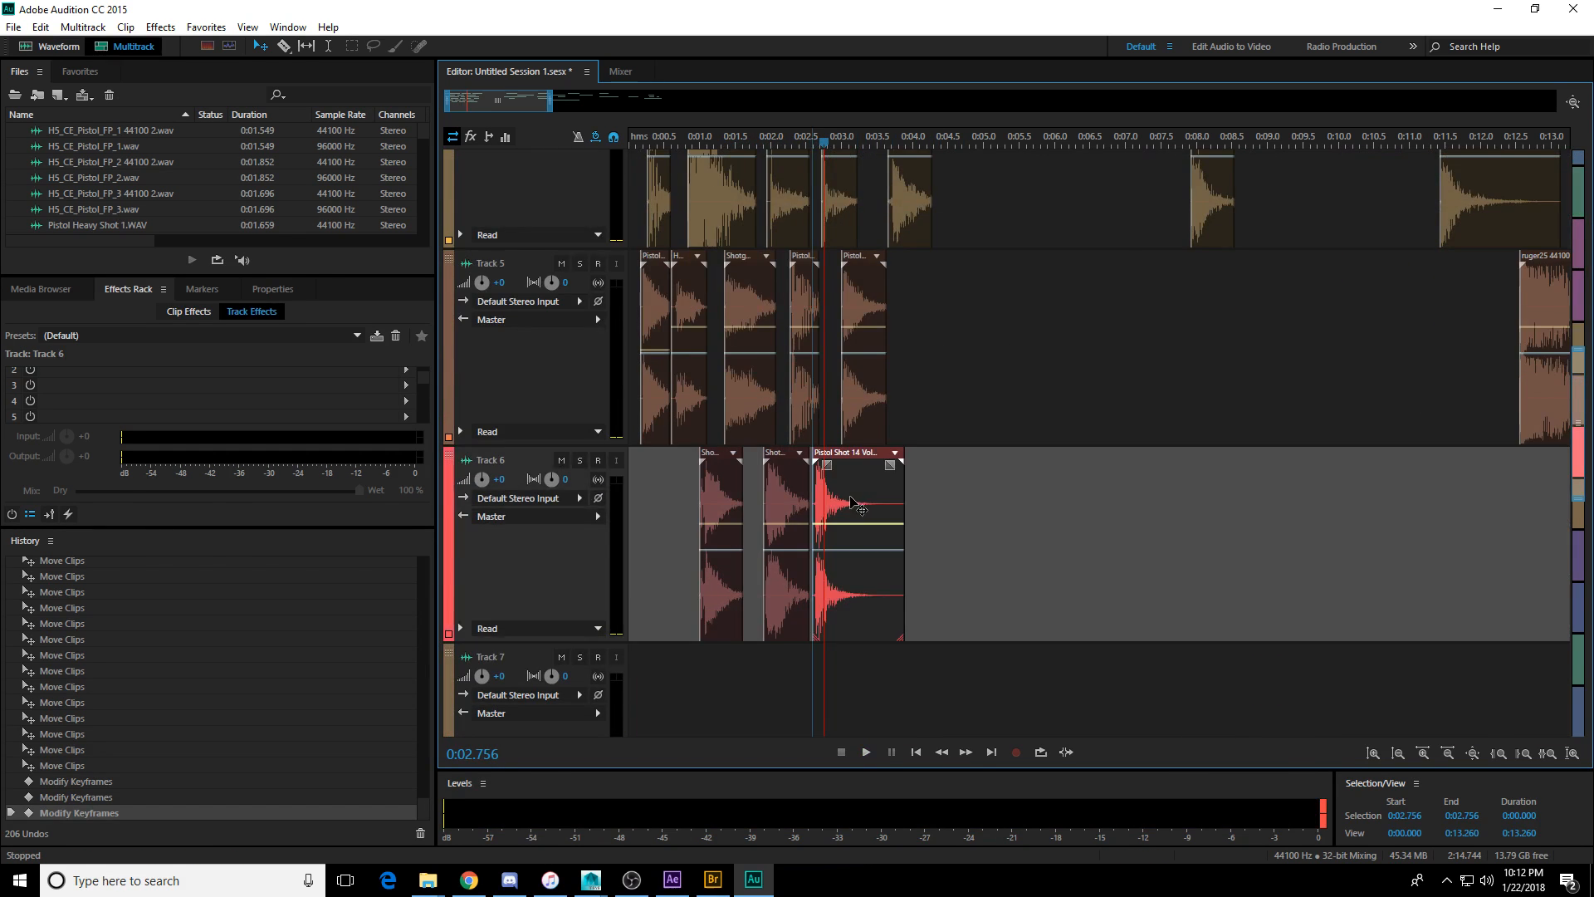
scroll(901, 475, up, 5)
scroll(905, 472, up, 6)
drag(811, 344, 806, 344)
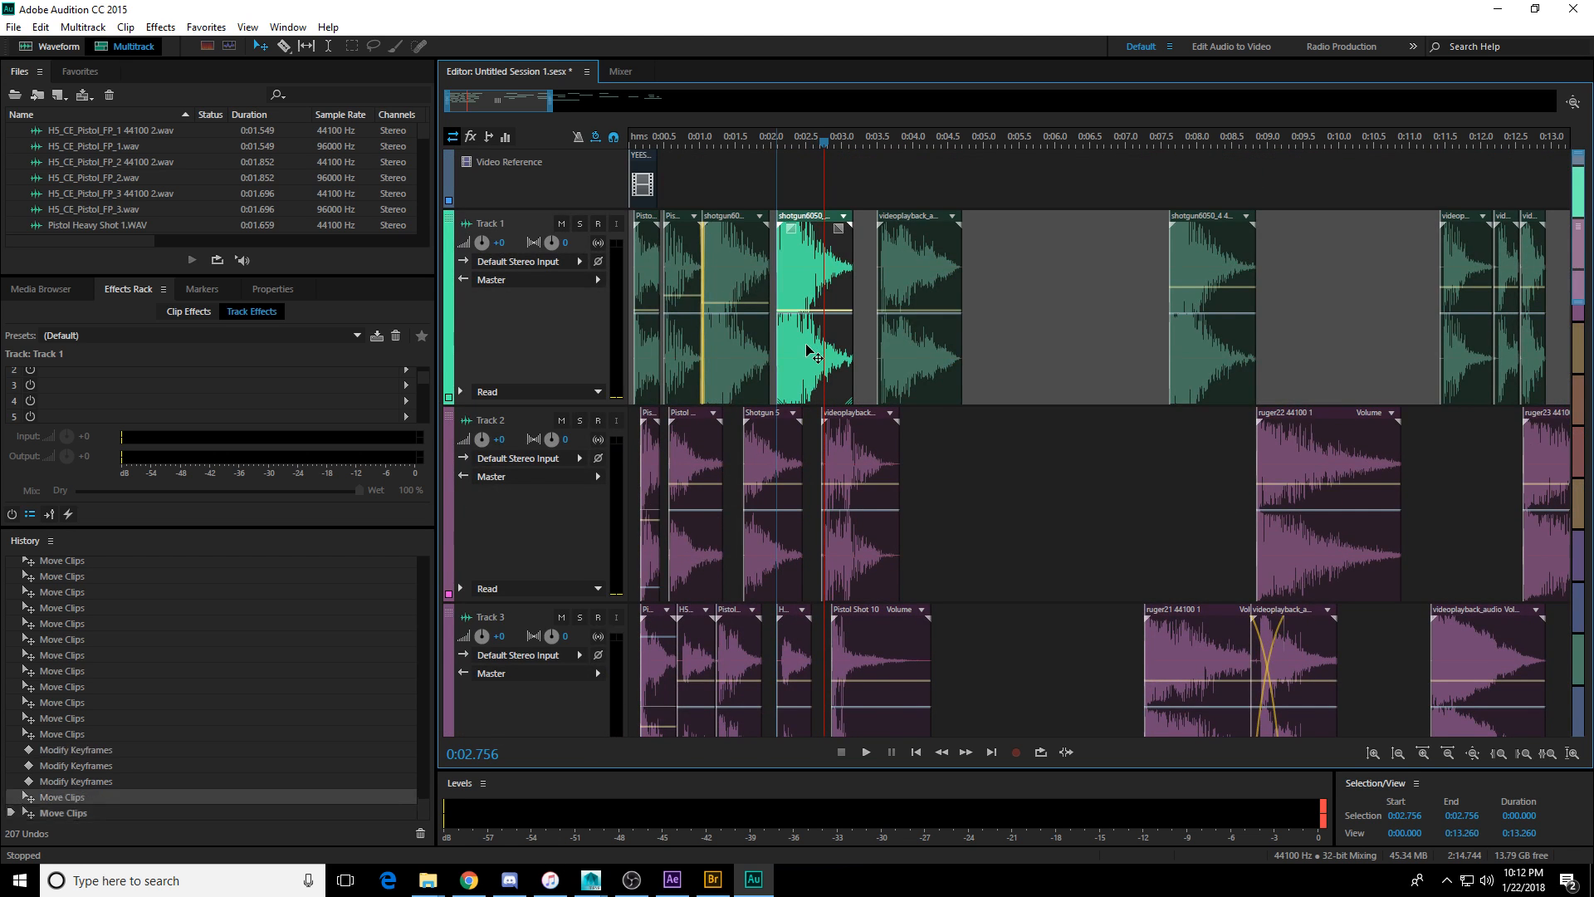
Move the group of later clips from Tracks 3–5 to Tracks 7–9, place ruger21 at about 0:02.3, and lower ruger21's volume.
scroll(969, 379, down, 5)
scroll(1163, 305, down, 1)
drag(1100, 207, 1565, 552)
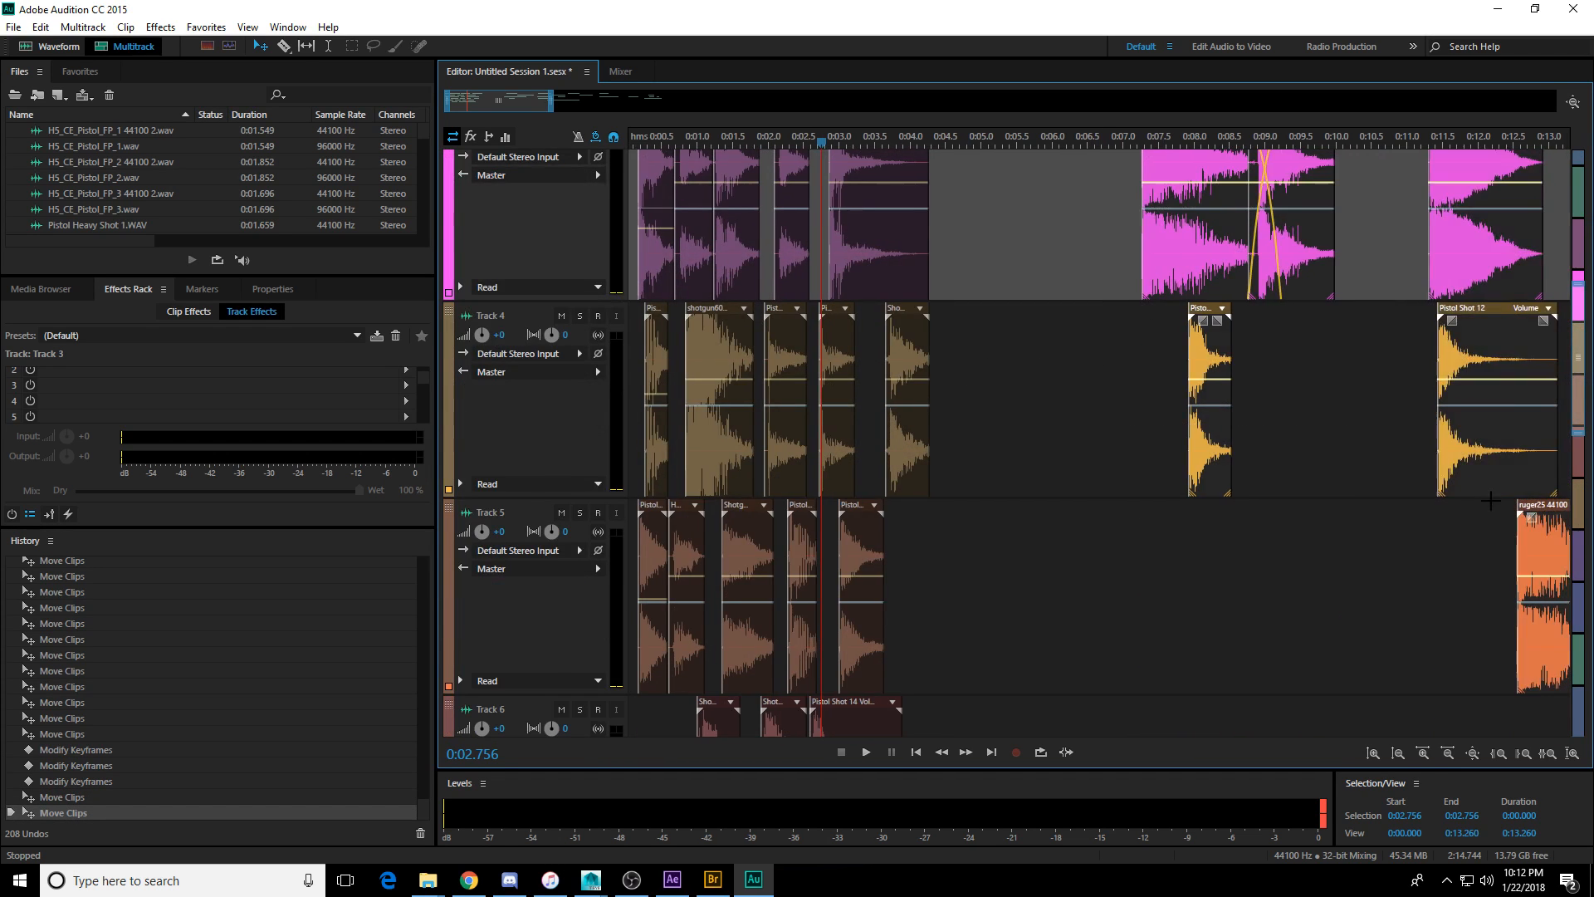
scroll(1547, 266, down, 3)
drag(1448, 320, 1199, 597)
scroll(1168, 458, down, 5)
scroll(1169, 458, down, 4)
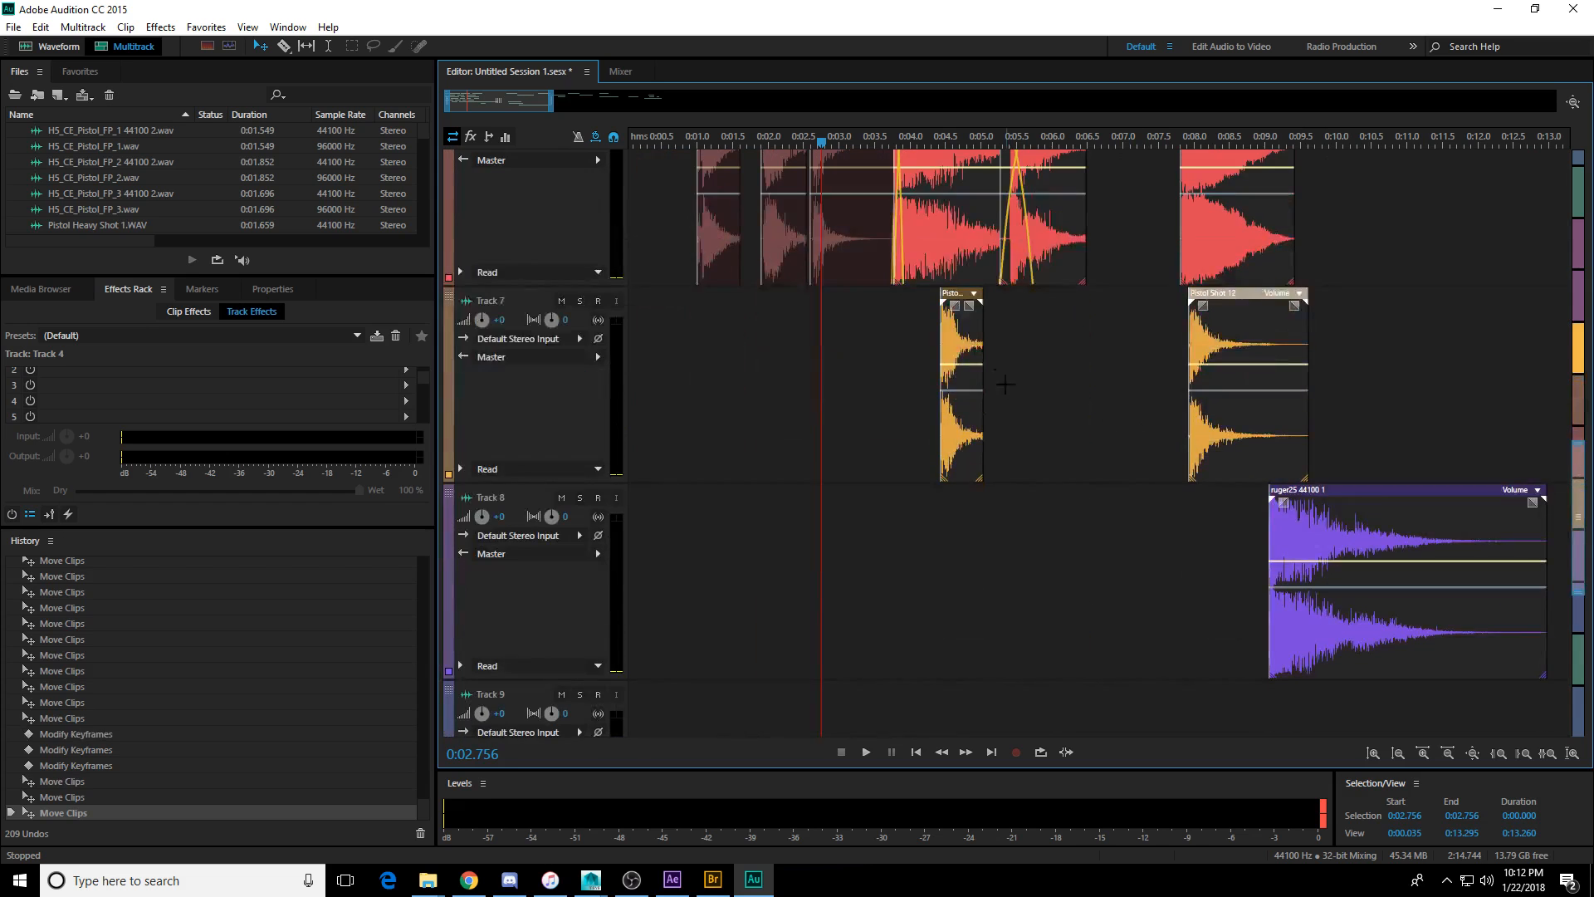
drag(959, 261, 851, 407)
click(925, 348)
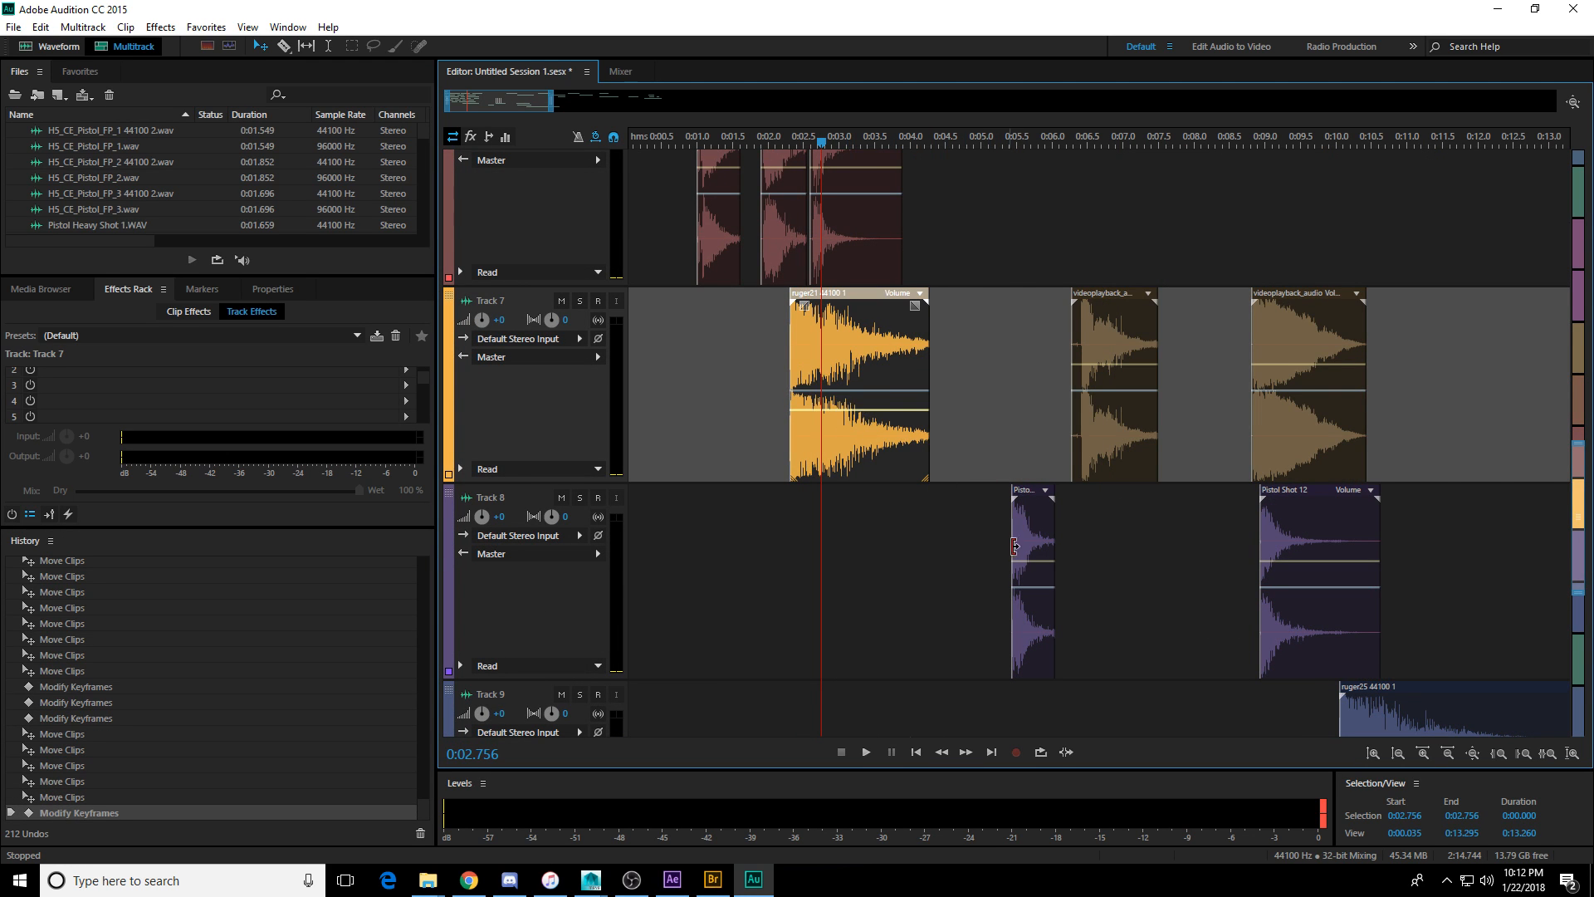
Spread the remaining moved clips over Tracks 5–8, with the short pistol at about 0:02.2, Pistol Shot 12 at 0:04.7 and ruger25 at 0:04.1.
drag(1014, 546, 787, 548)
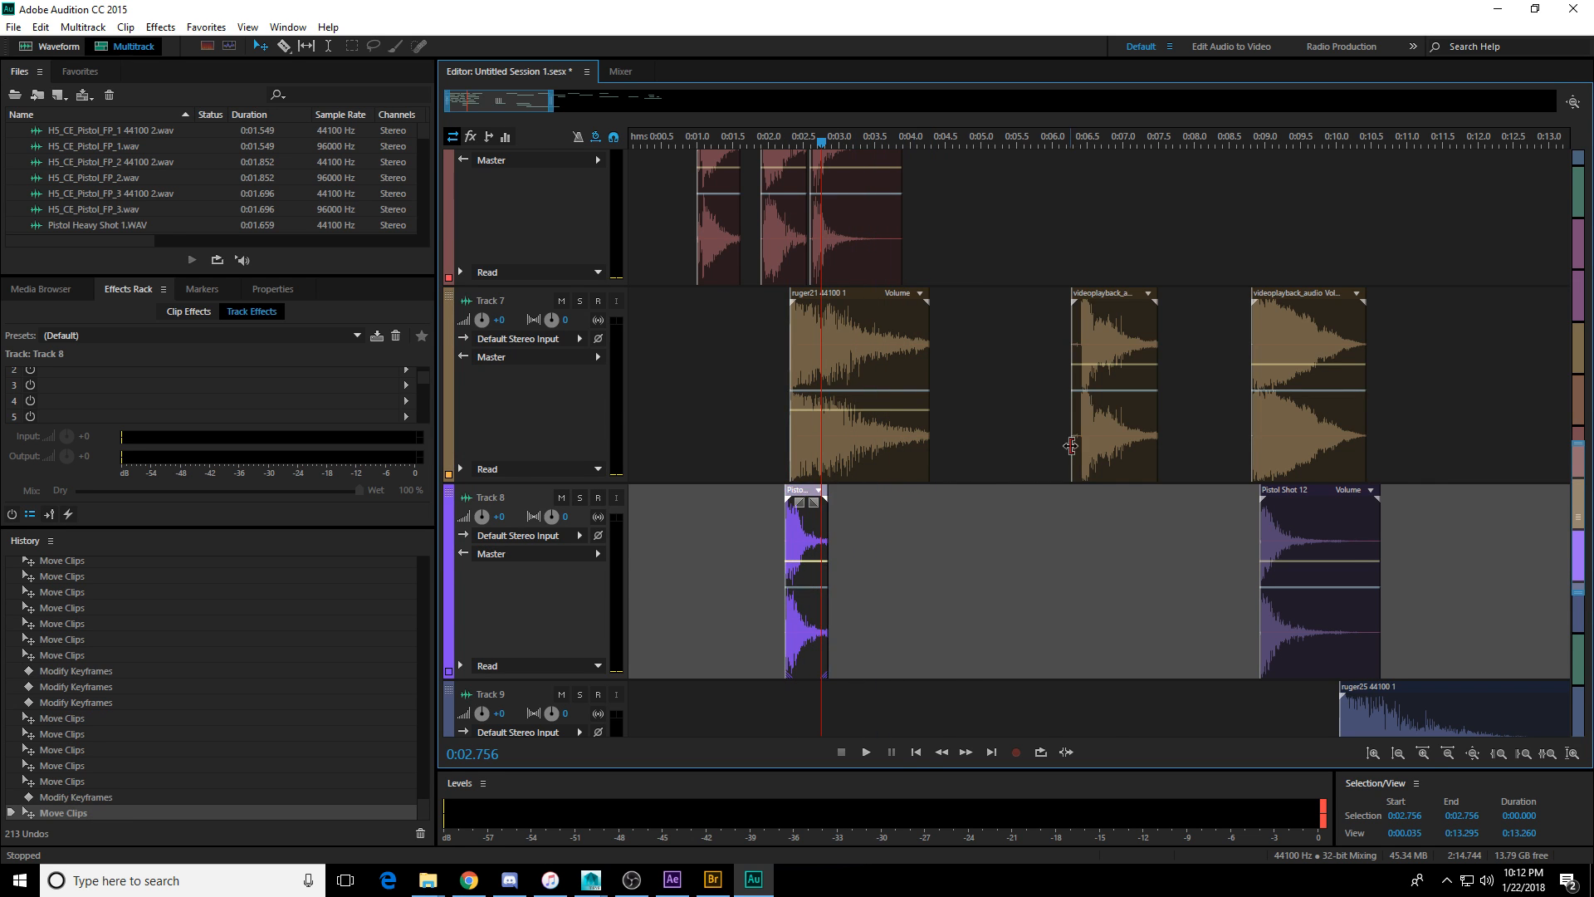
drag(1071, 446, 860, 596)
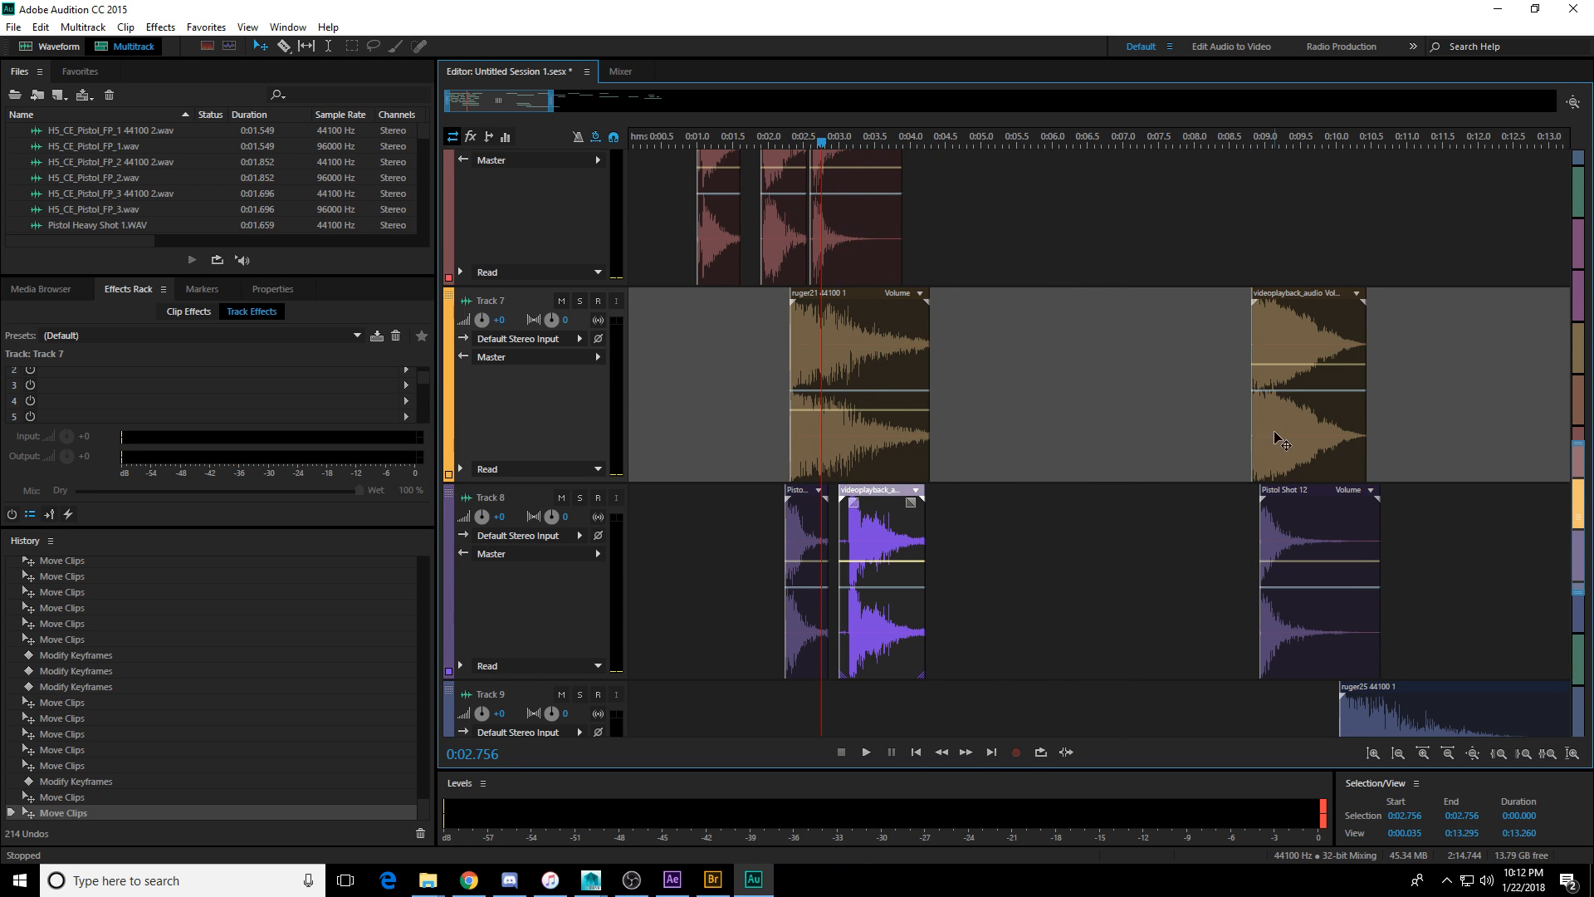
drag(1279, 440, 926, 247)
drag(1311, 578, 1014, 382)
drag(1404, 723, 1009, 373)
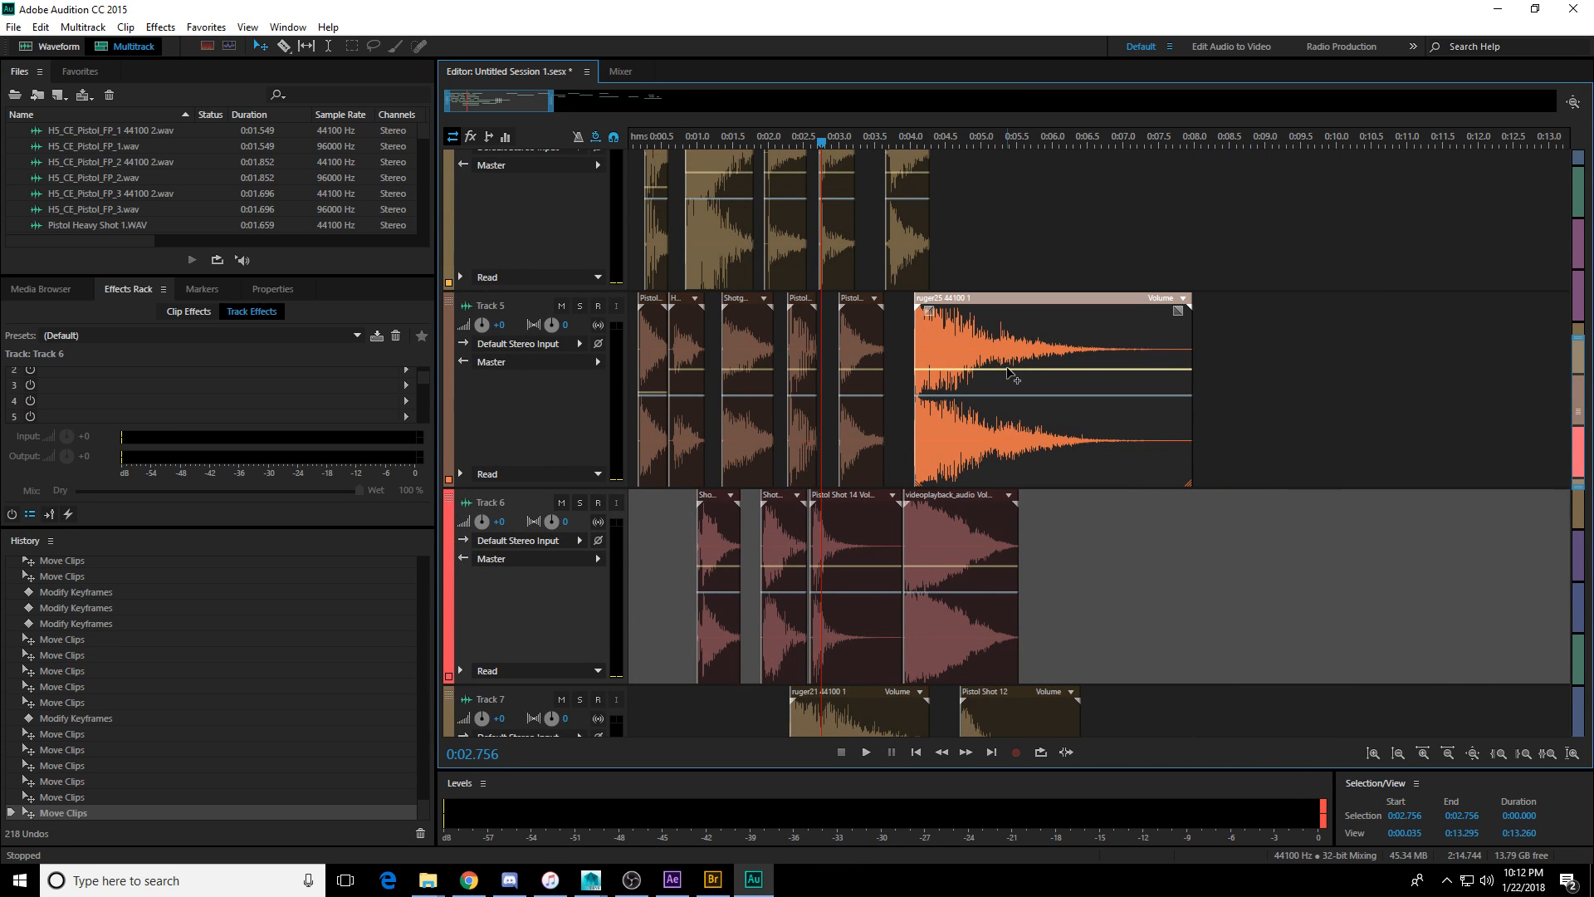
Move ruger22 on Track 2 to about 0:04.1, the Track 1 shotgun clip to Track 3 at 0:04.6, and the Track 2 shotgun to Track 1 at 0:05.1.
scroll(1108, 274, up, 5)
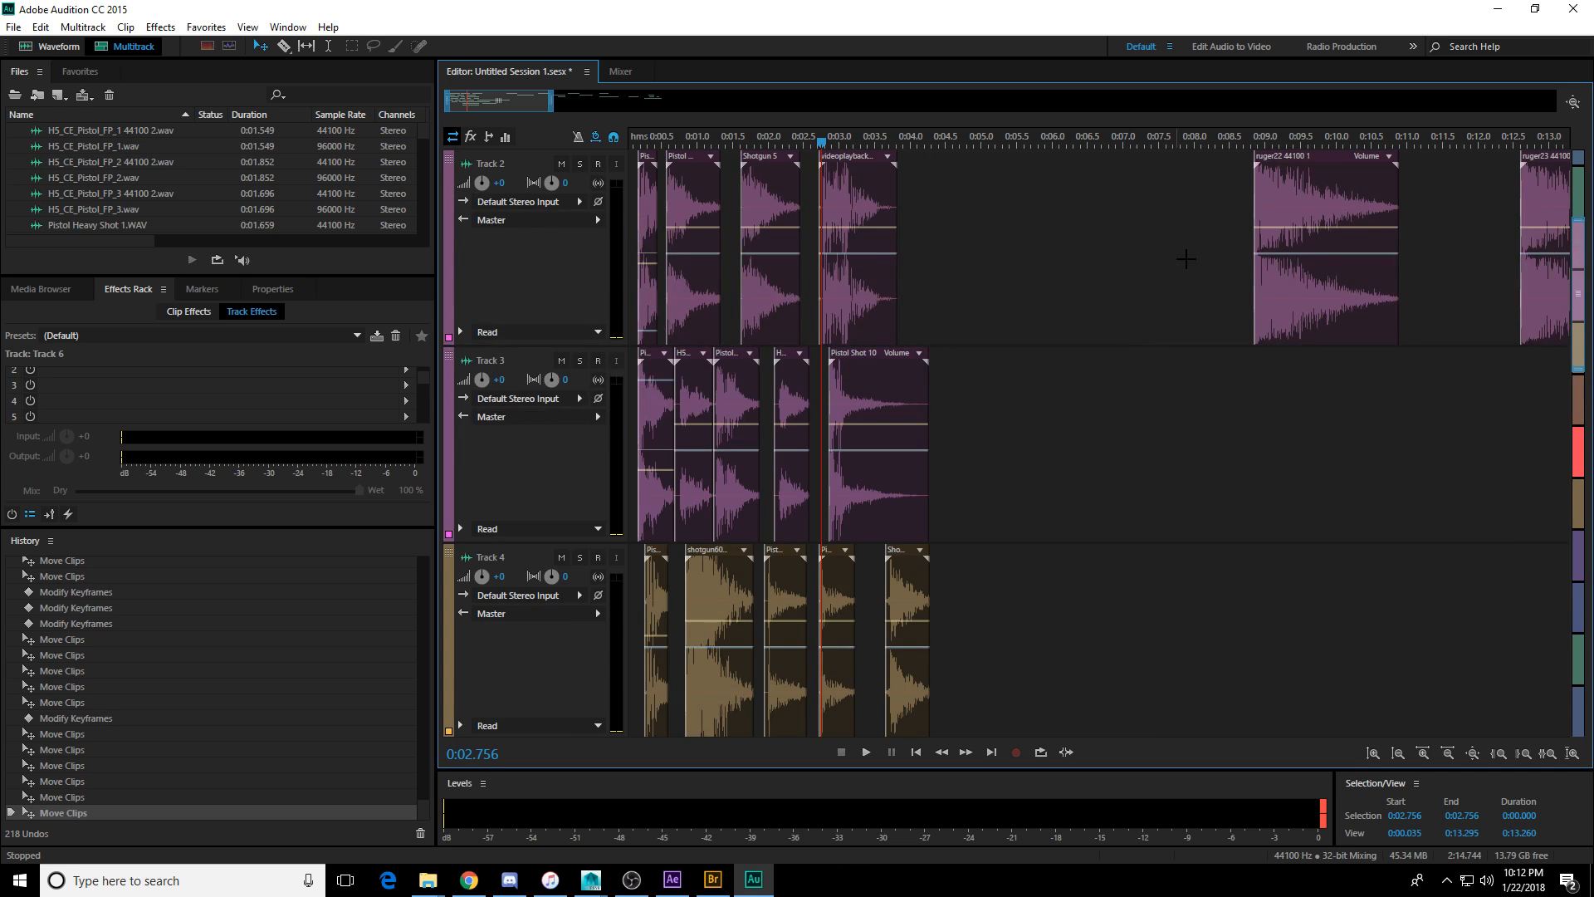
scroll(1228, 134, down, 1)
scroll(1176, 274, up, 3)
drag(1250, 419, 955, 475)
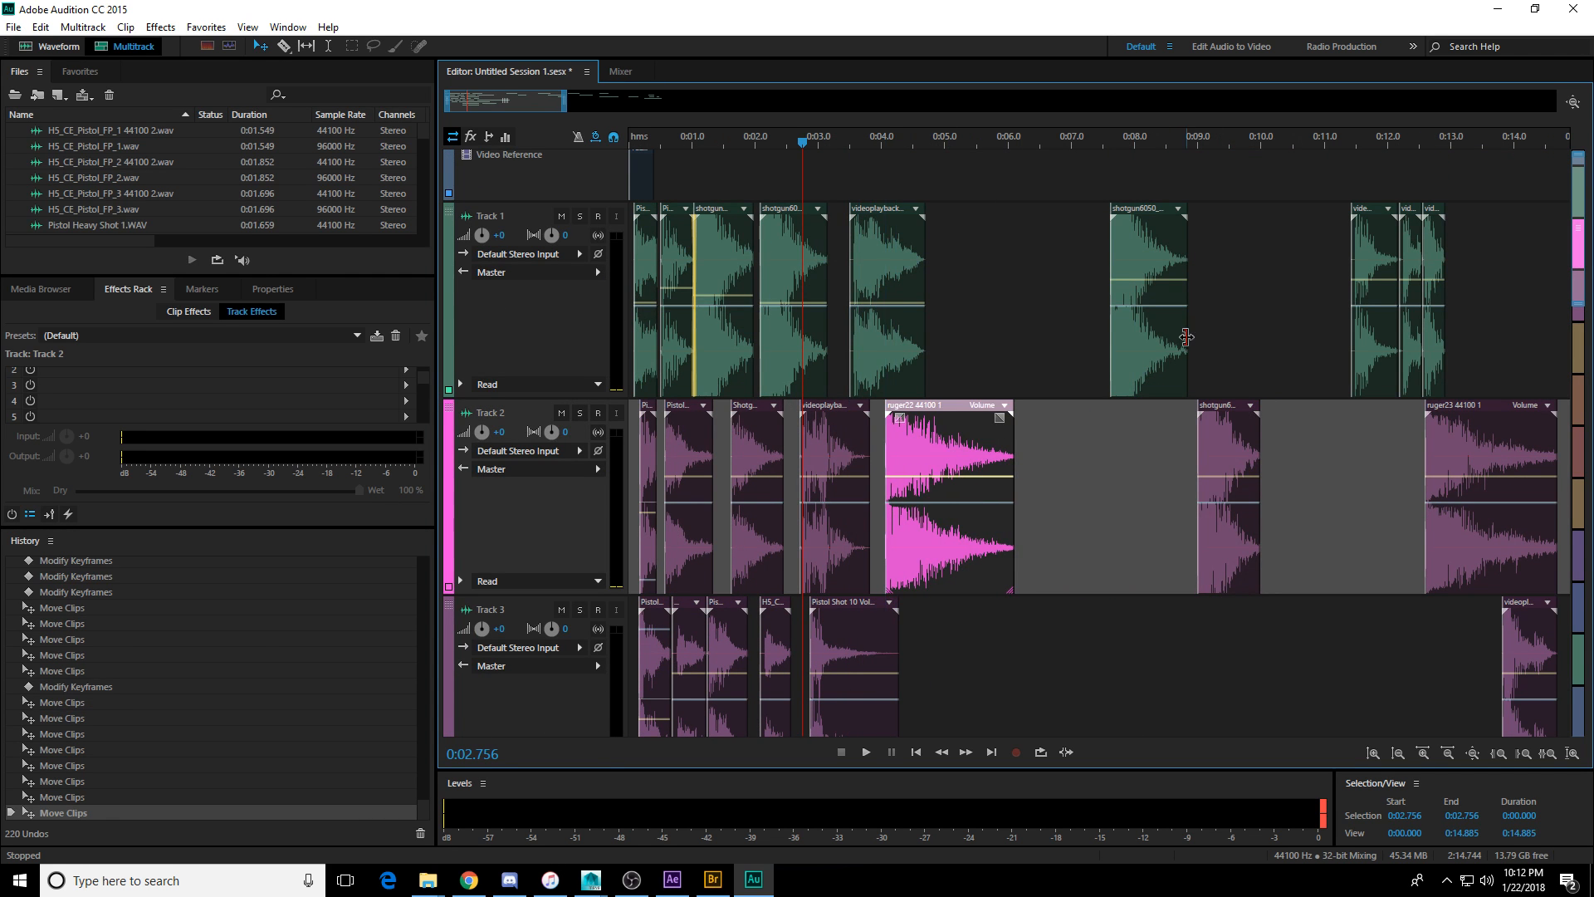
drag(1148, 353, 953, 656)
scroll(953, 586, down, 2)
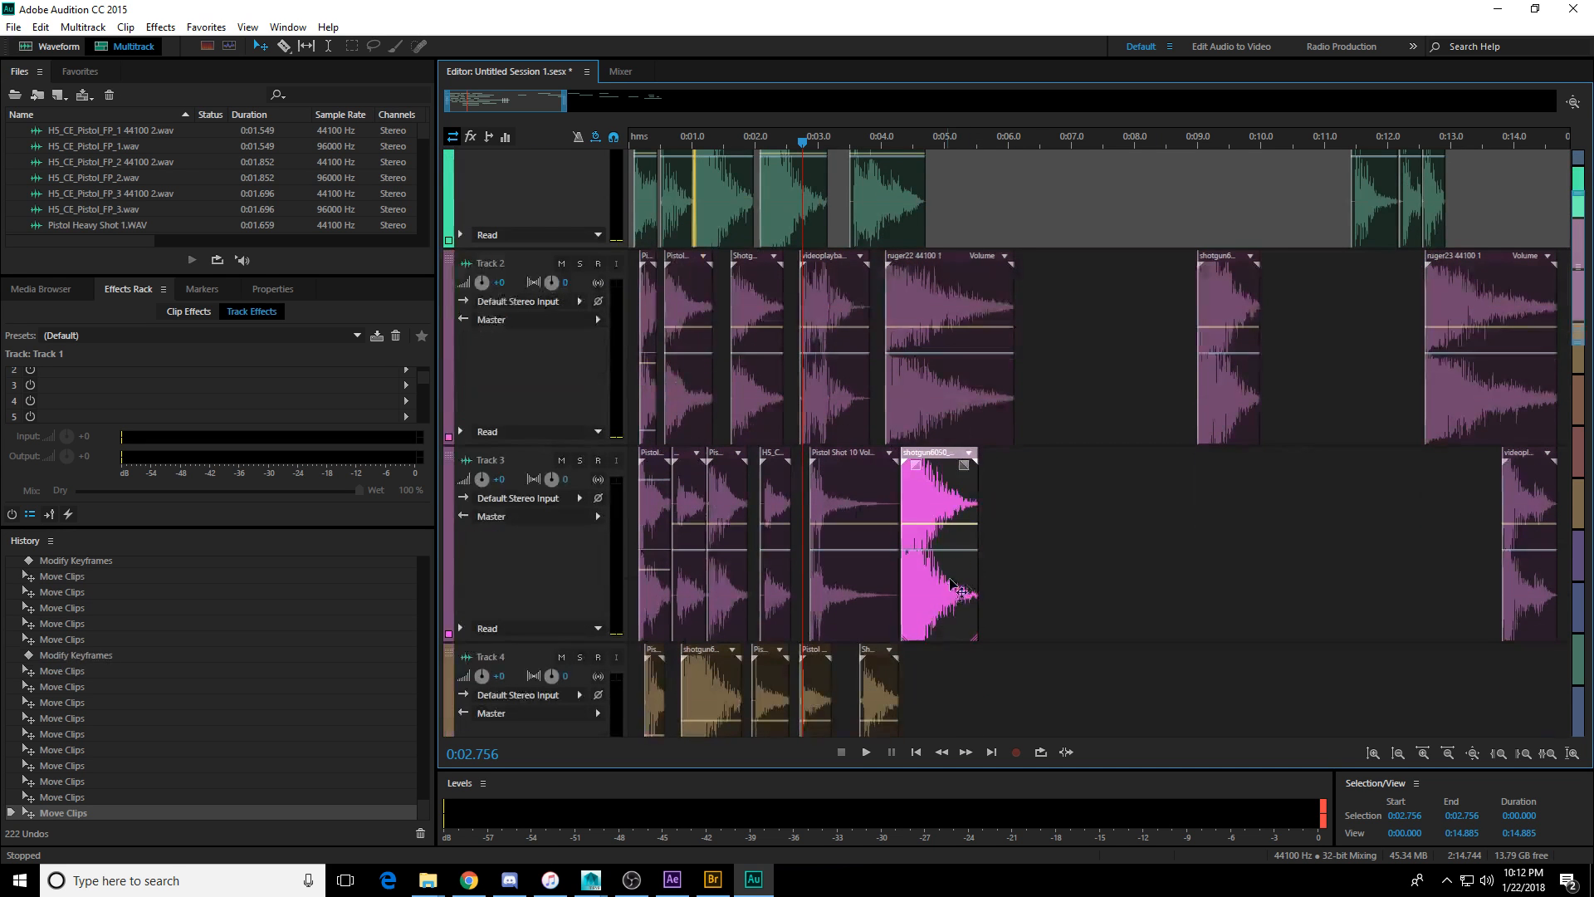
drag(915, 563, 977, 215)
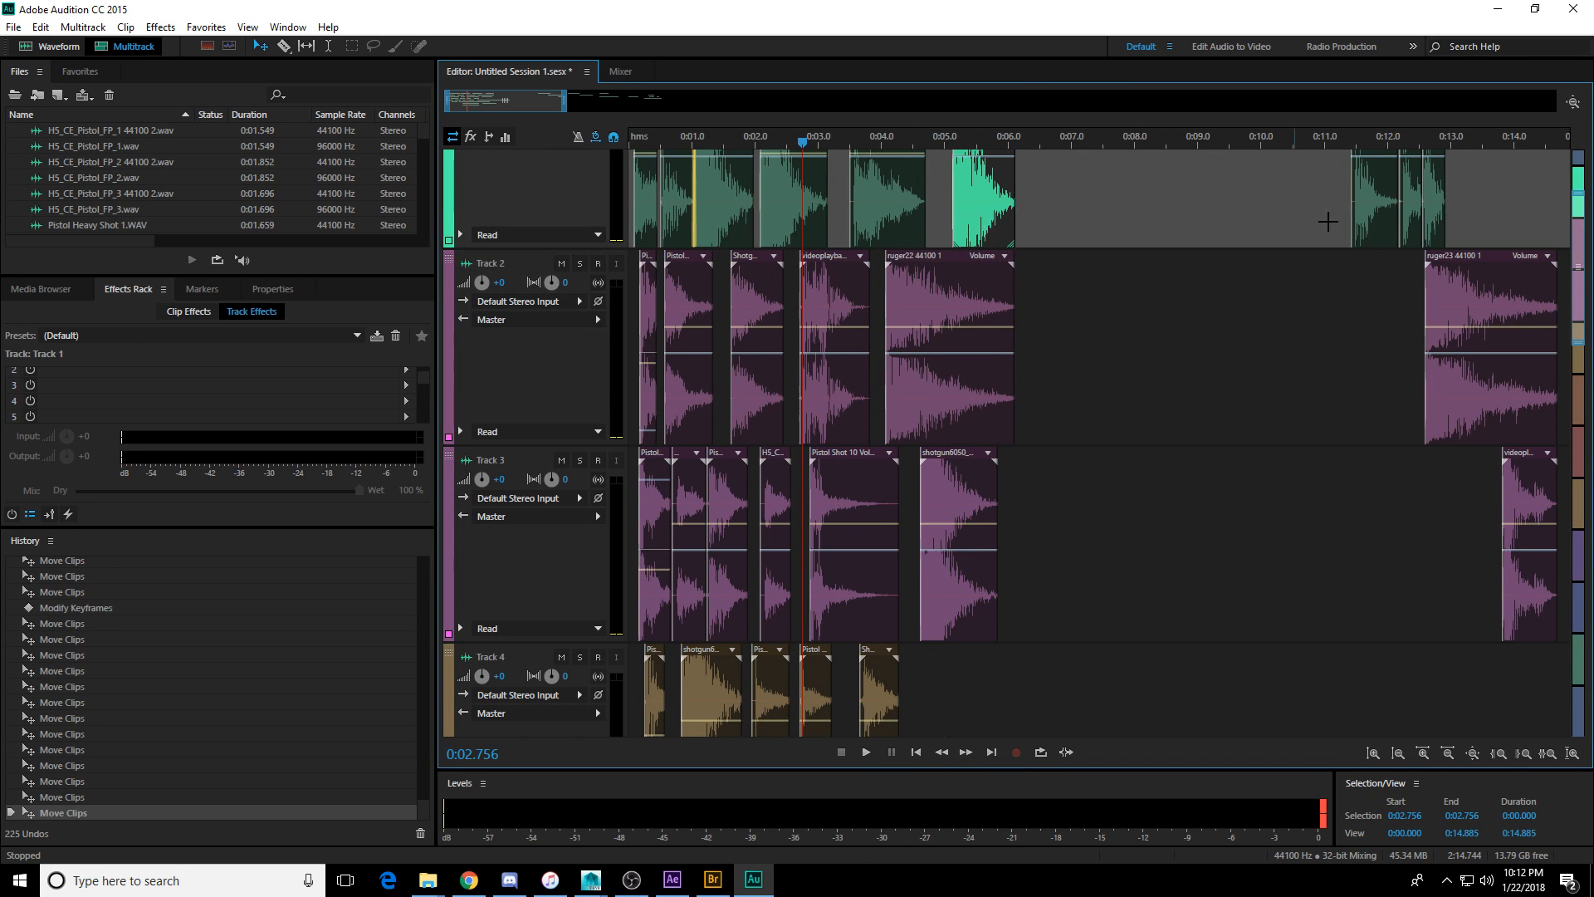
Move the Track 1 videoplayback clip near 0:11.4 and Track 2's ruger23 to Track 4 at about 0:04.5 and 0:05.5.
drag(1381, 222, 1116, 533)
scroll(1107, 535, down, 2)
drag(1484, 236, 942, 519)
drag(1104, 370, 930, 567)
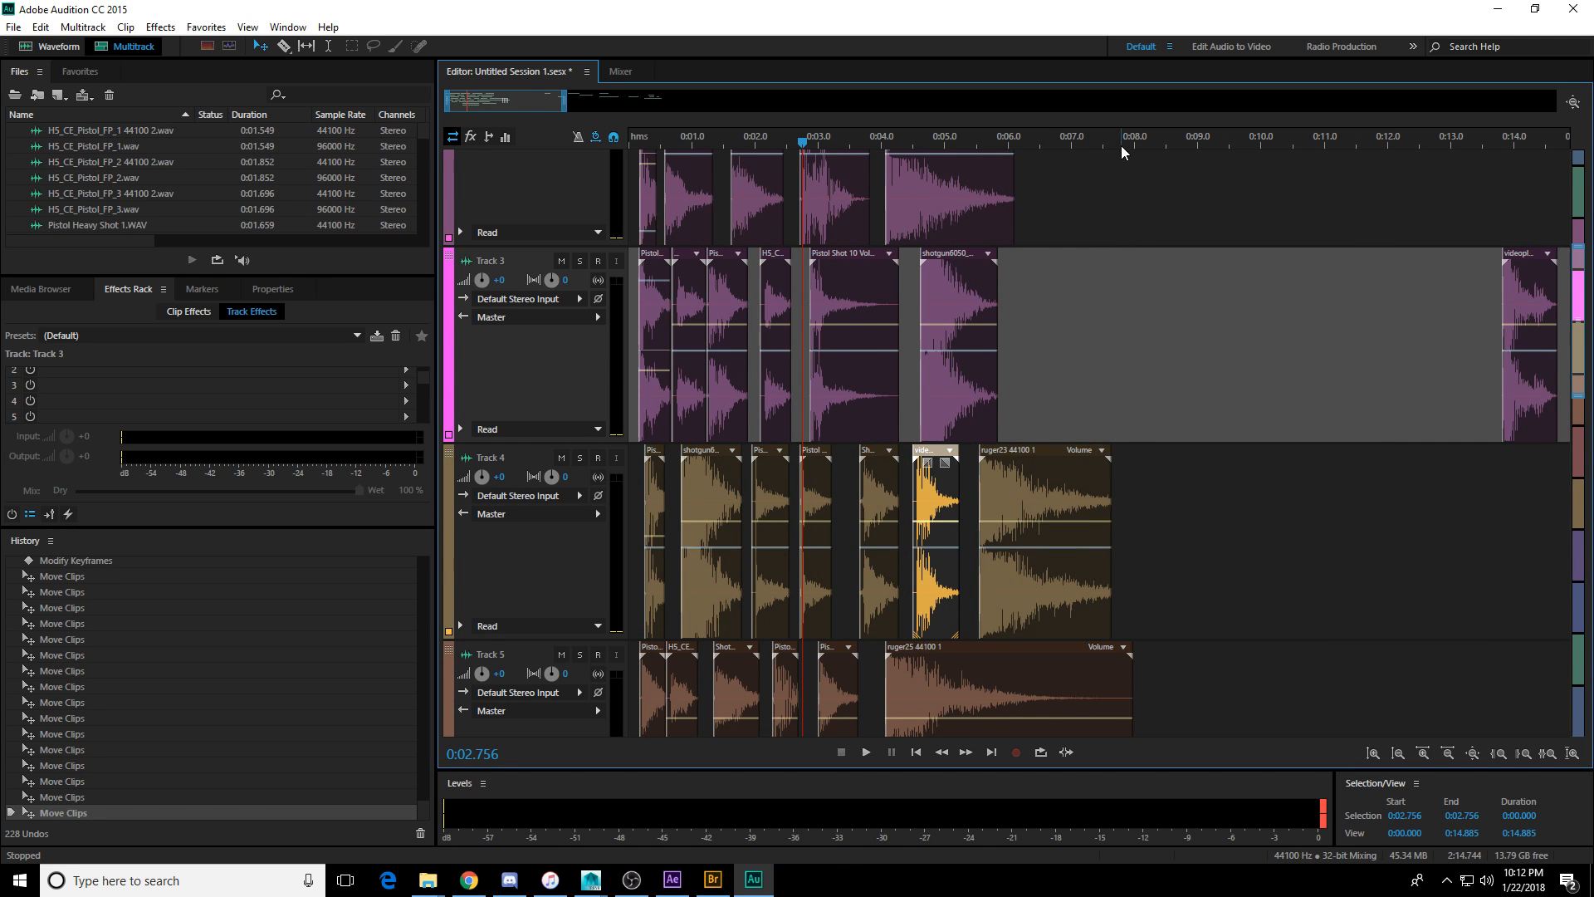
Move the Track 3 videoplayback clip near 0:13.8 to about 0:06.1 and the last visible Track 2 videoplayback clip to about 0:06.4.
scroll(1122, 145, down, 3)
drag(1216, 303, 905, 366)
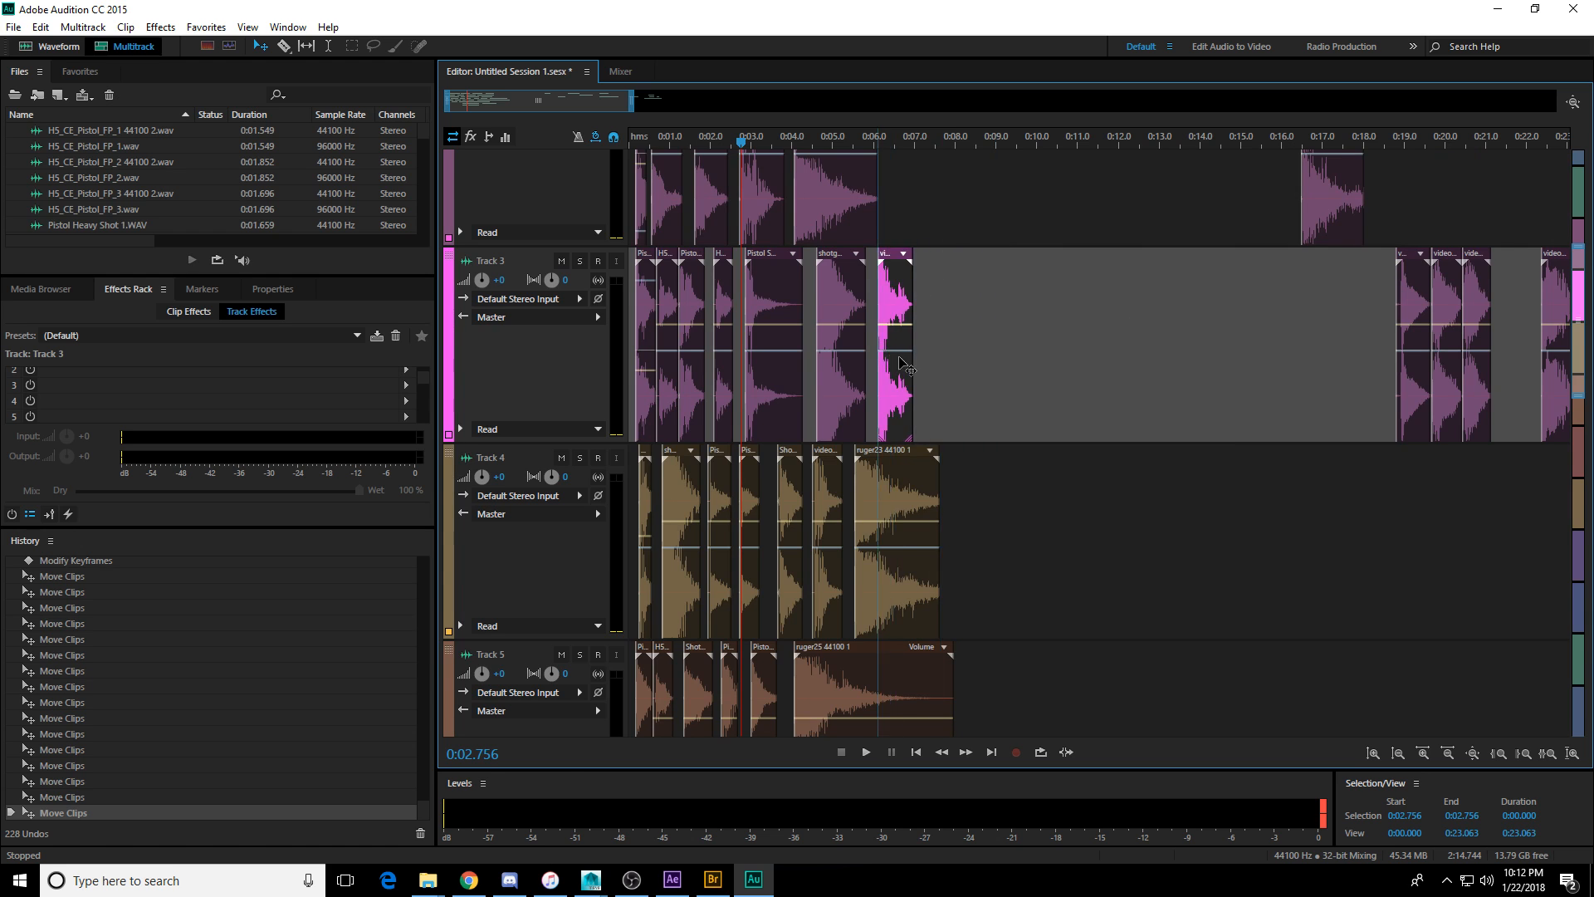
scroll(905, 365, up, 3)
drag(1327, 353, 936, 386)
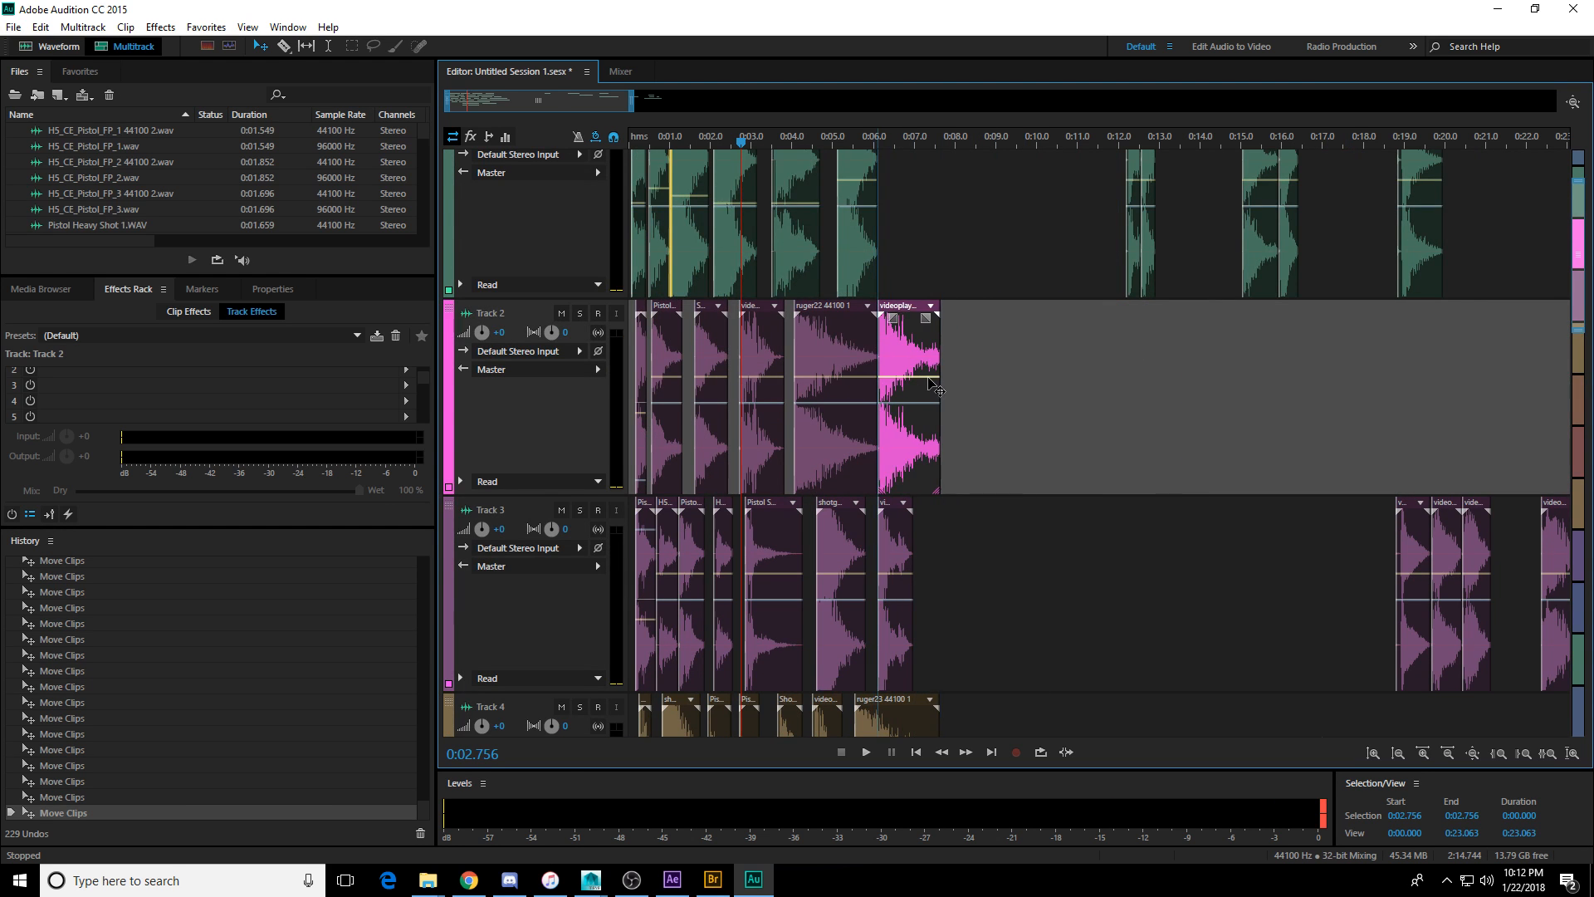
scroll(937, 386, up, 3)
drag(898, 471, 911, 472)
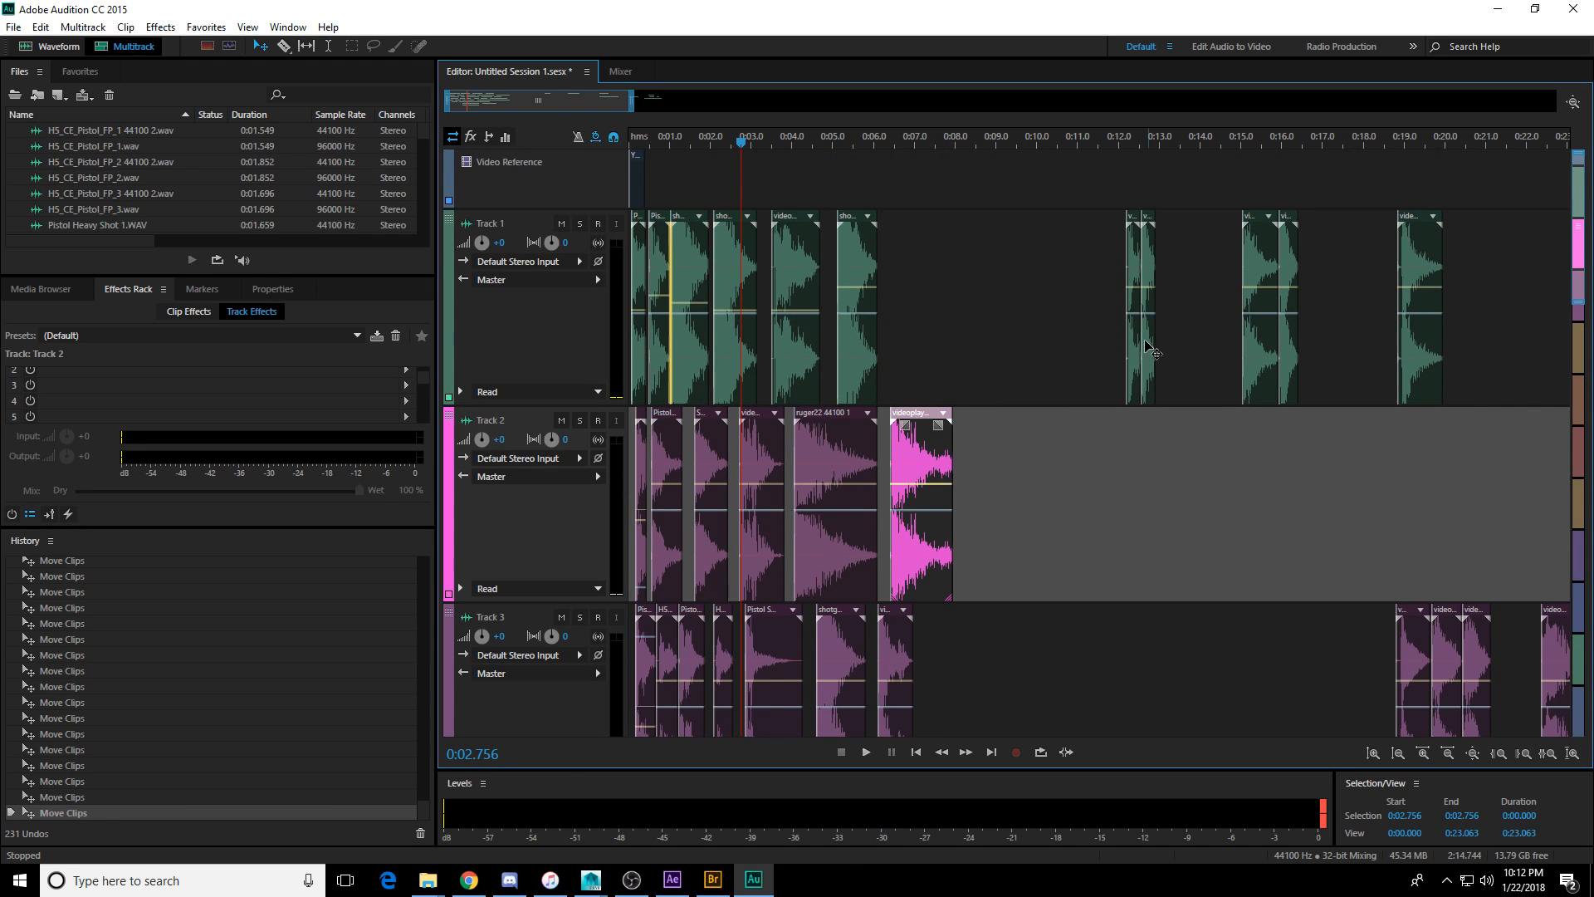
Move two short Track 1 clips to about 0:06.4 and 0:06.8, the next one to Track 3 at 0:07.2, and a Track 3 clip to Track 4 at 0:12.0.
drag(1149, 347, 901, 348)
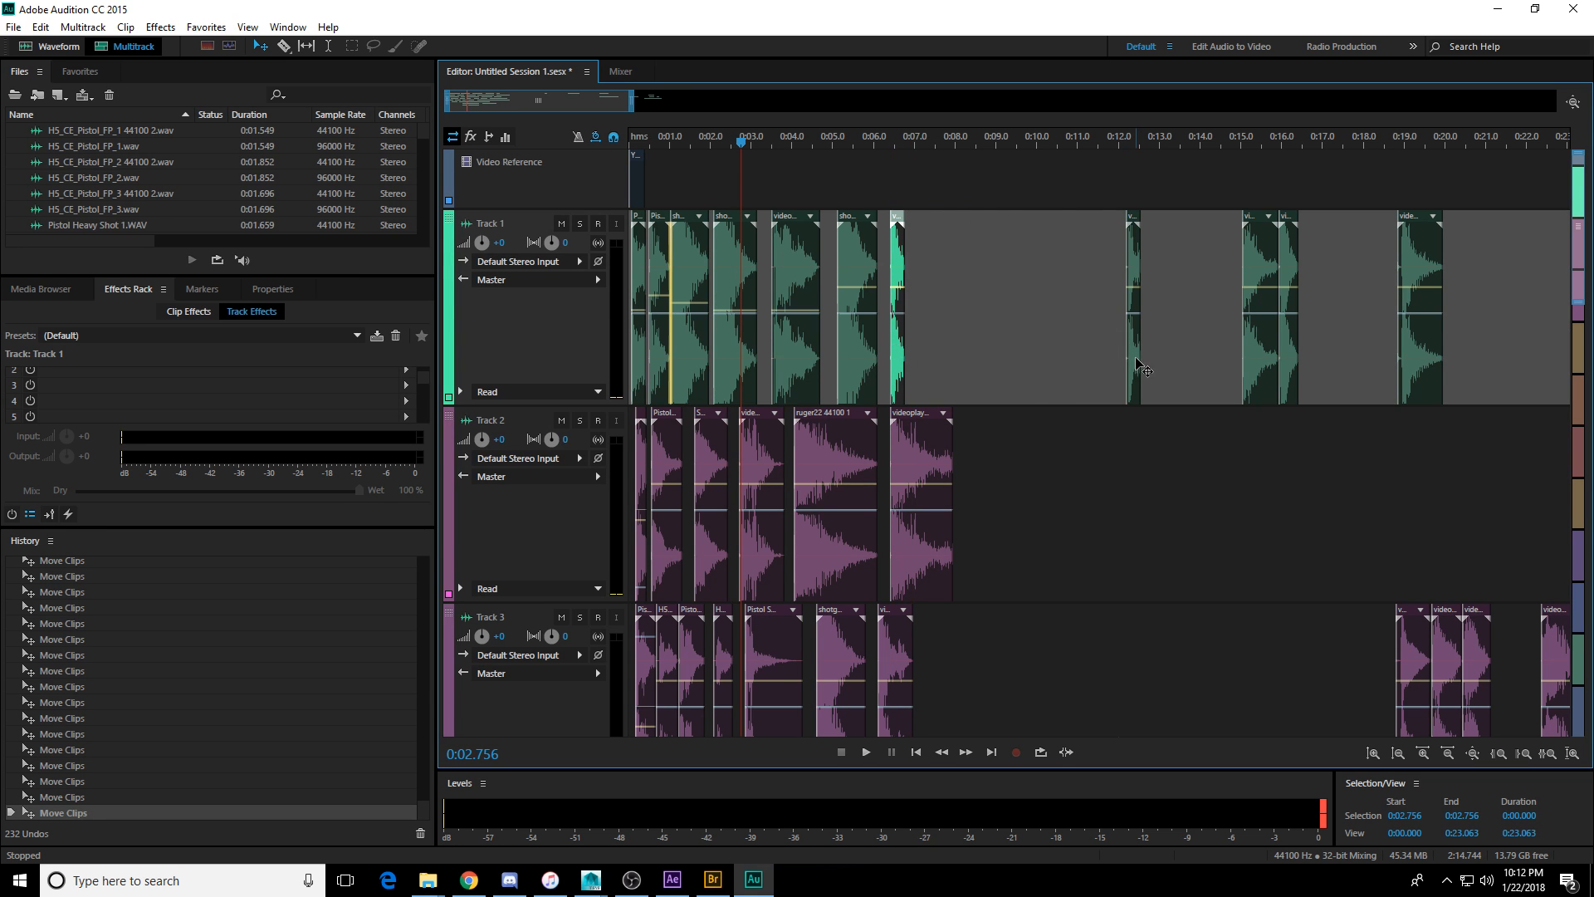
drag(1139, 365, 919, 377)
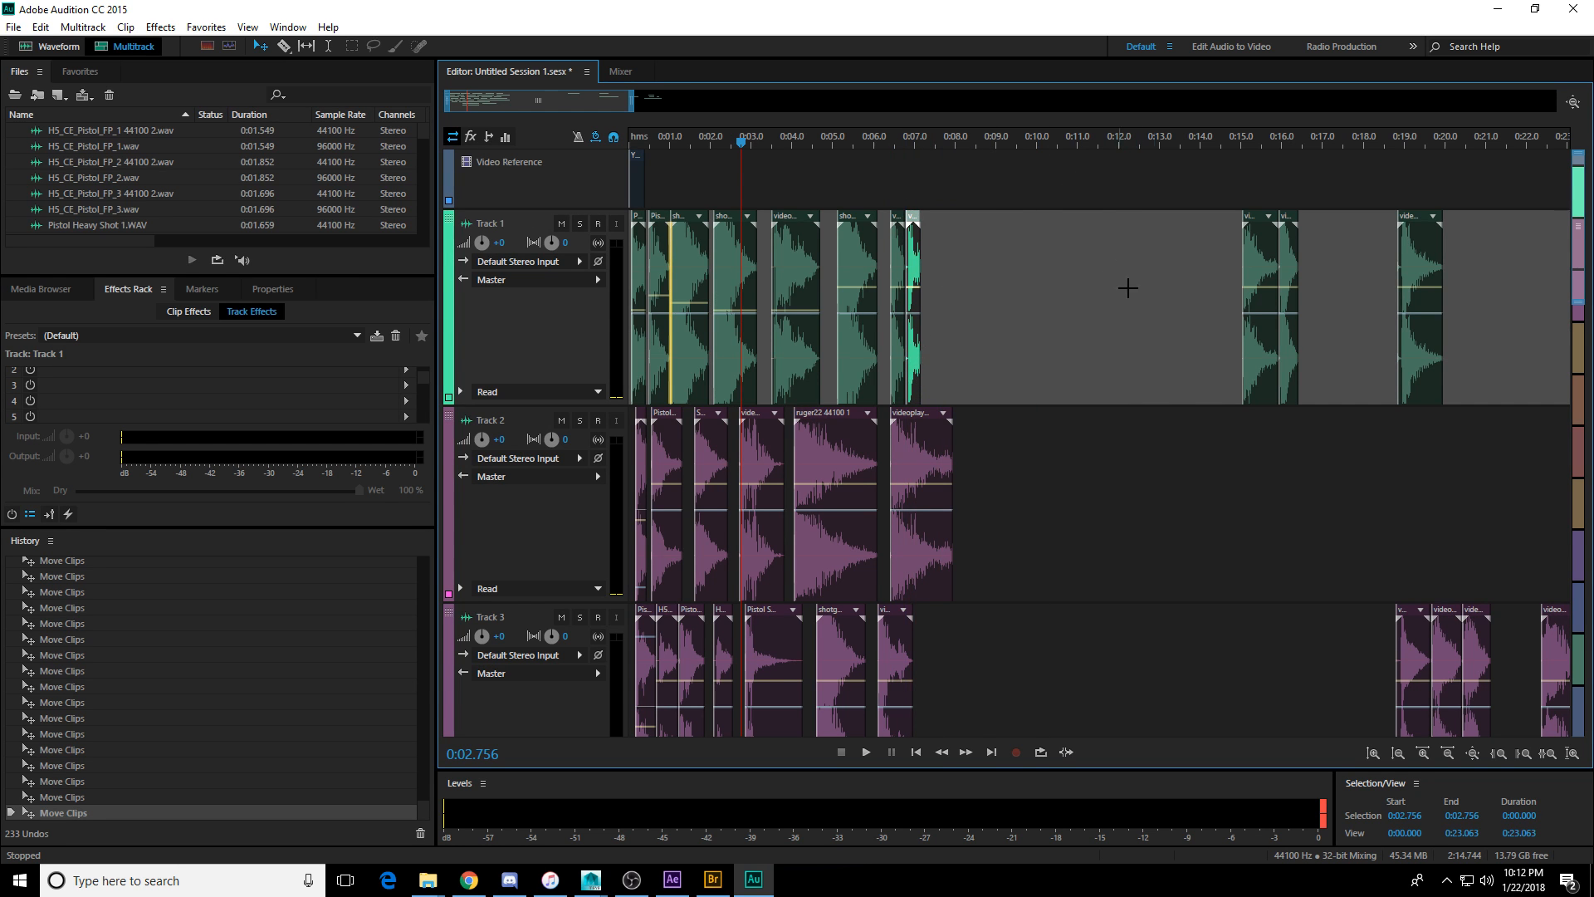
drag(1250, 344, 944, 374)
drag(1481, 347, 1138, 498)
Move the remaining late clips earlier as a group so ruger24 starts at about 0:17.0, and move Track 1's last videoplayback clip to Track 2 at 0:08.9.
scroll(1259, 141, down, 2)
drag(1043, 204, 1318, 480)
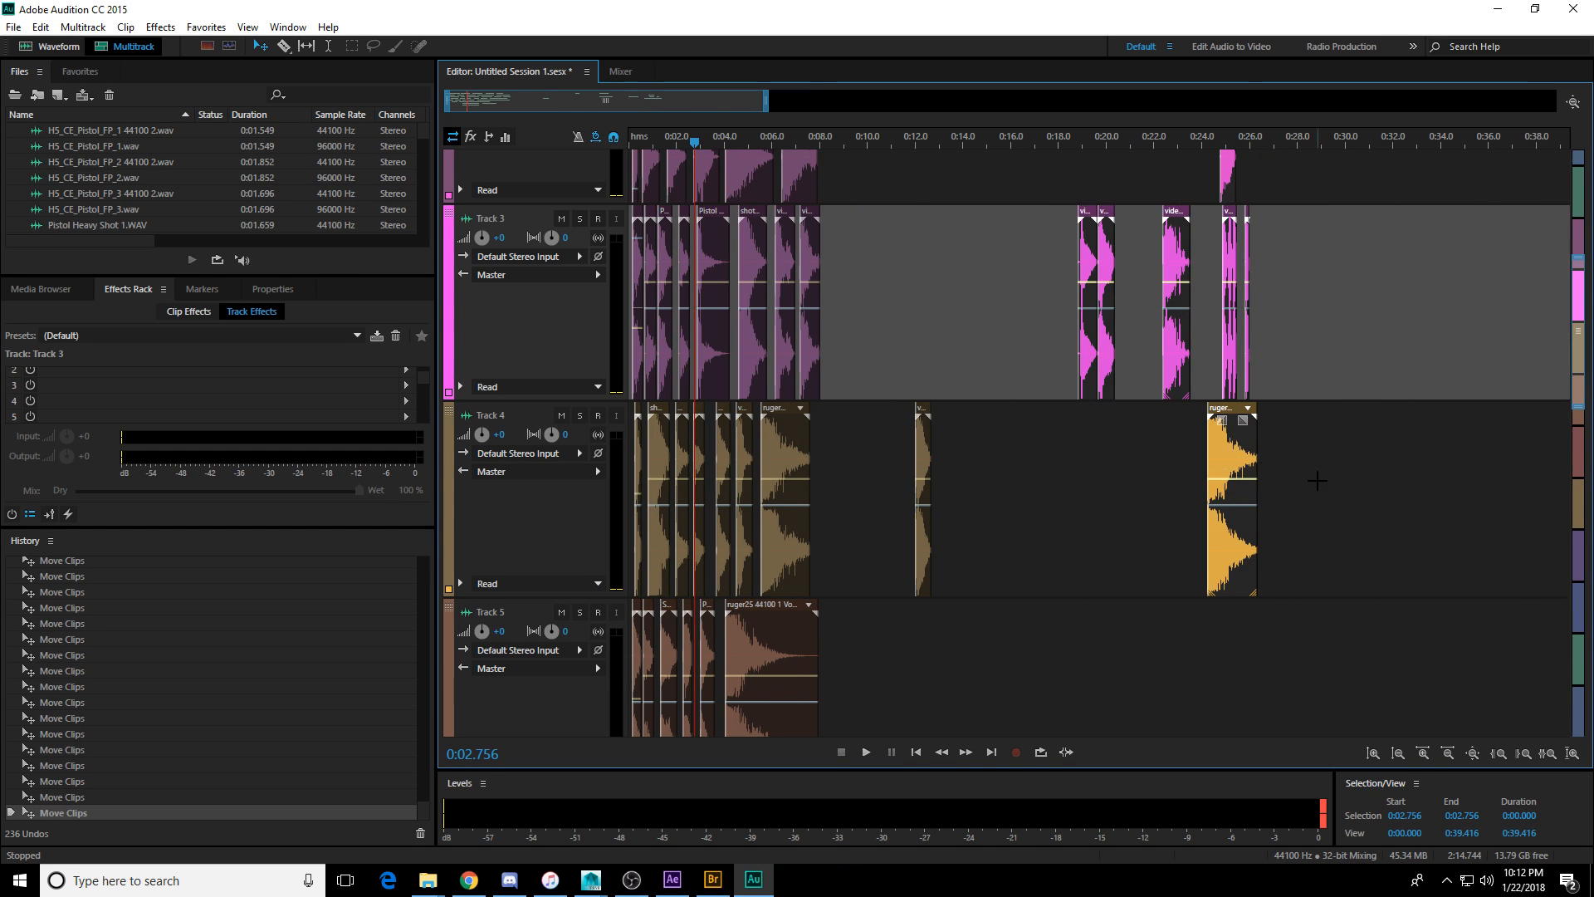
drag(1231, 442, 1058, 453)
scroll(1208, 435, up, 5)
drag(986, 291, 900, 365)
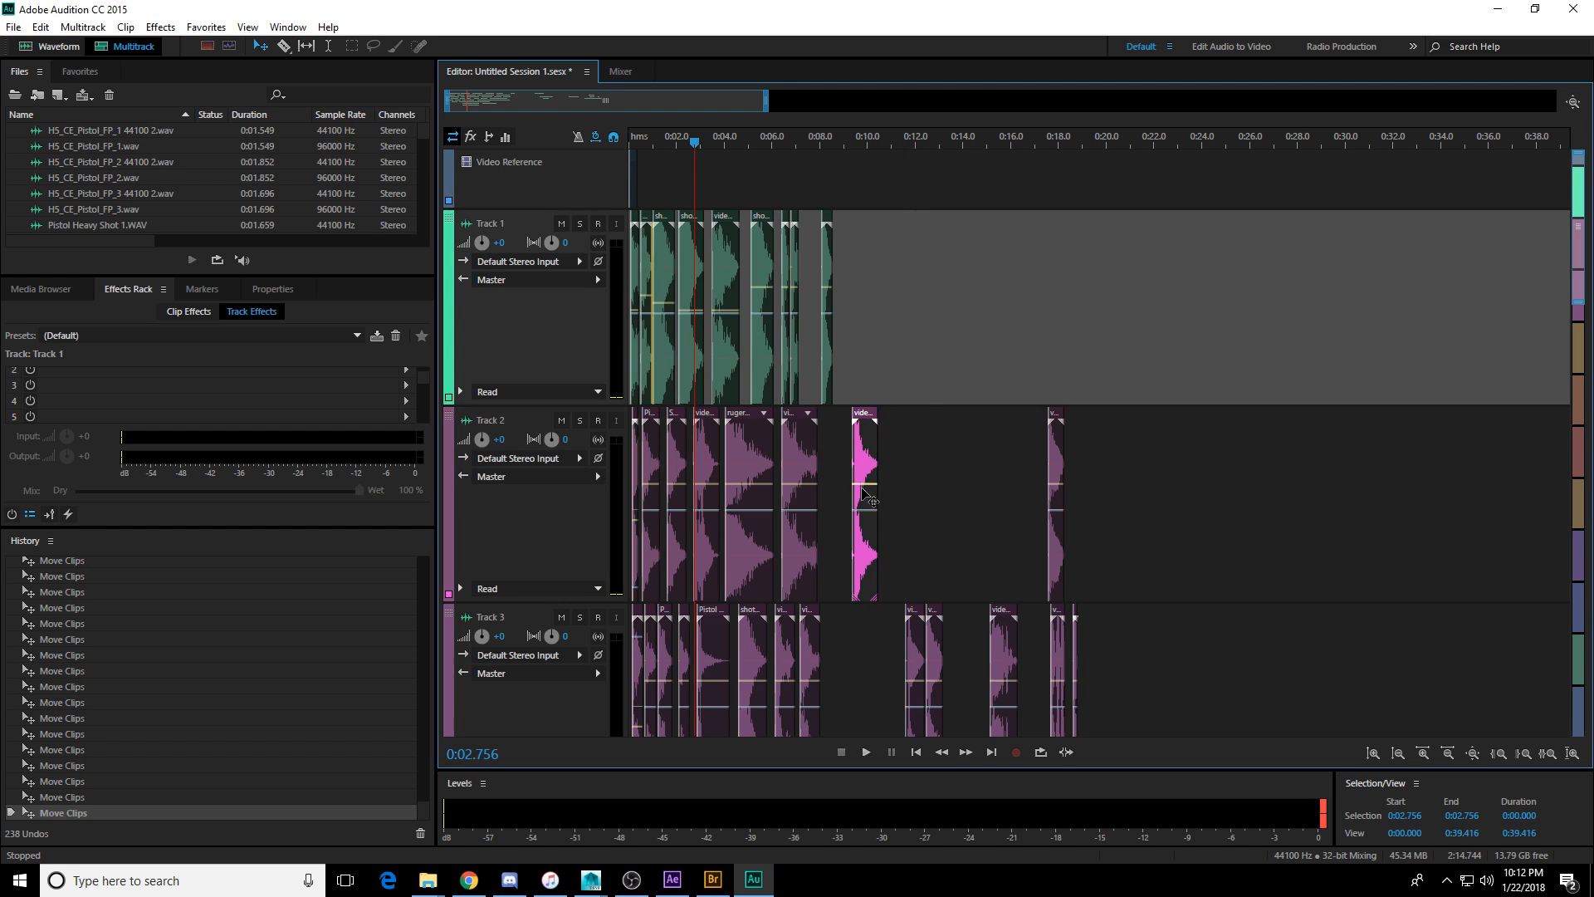
Play the section from about 0:06.8, and move the last Track 1 videoplayback clip to about 0:07.5.
scroll(914, 416, down, 10)
scroll(913, 430, up, 11)
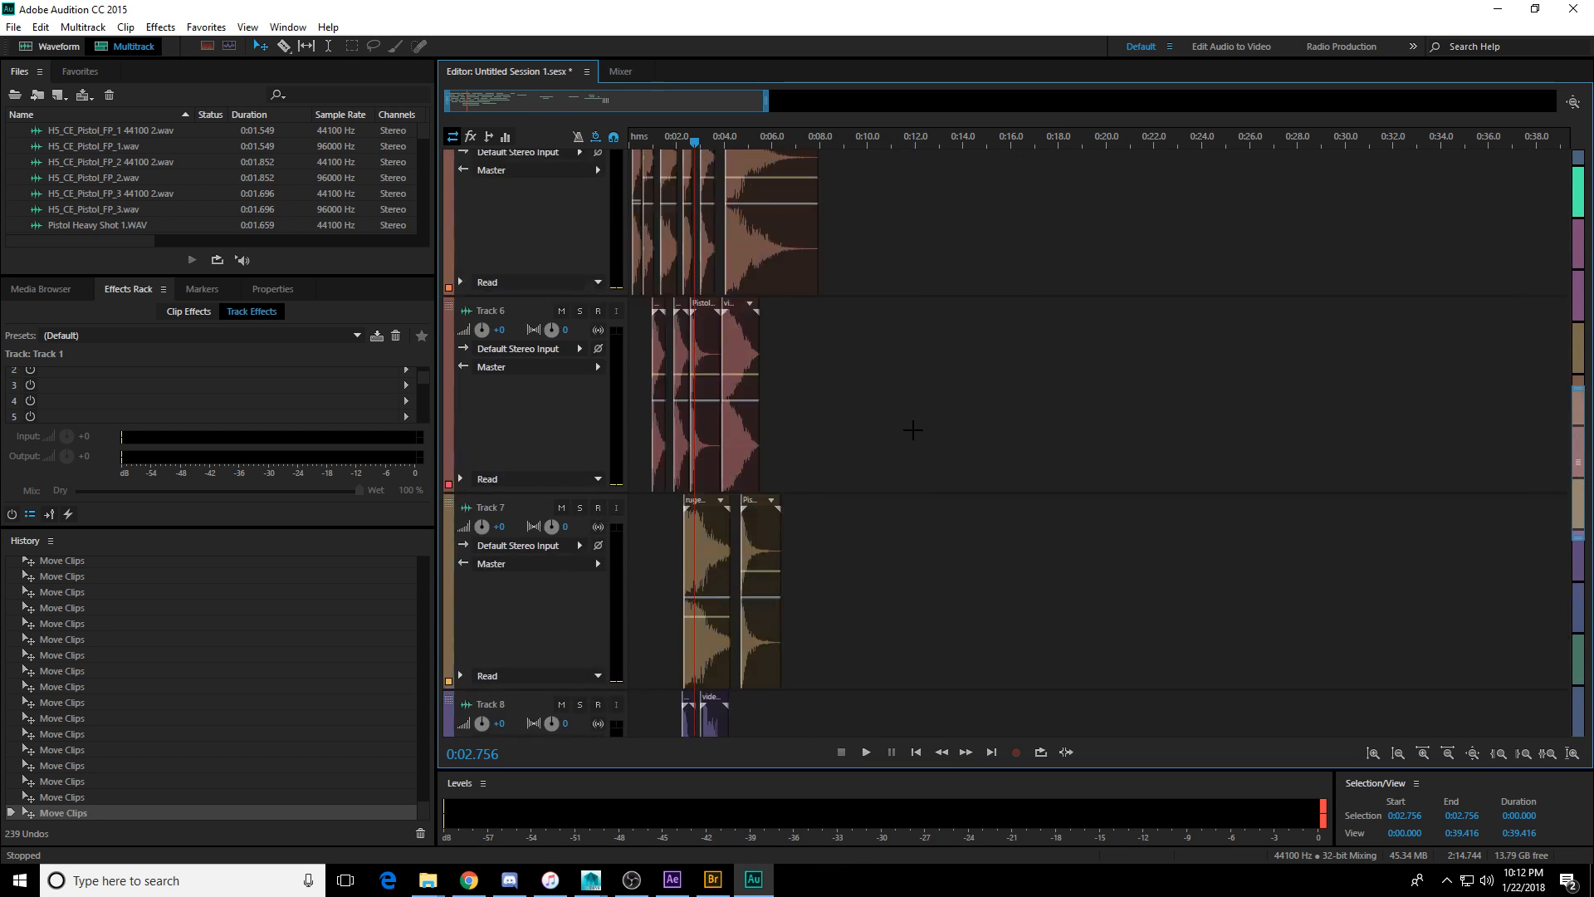
scroll(855, 147, up, 1)
scroll(858, 151, up, 3)
scroll(944, 251, up, 2)
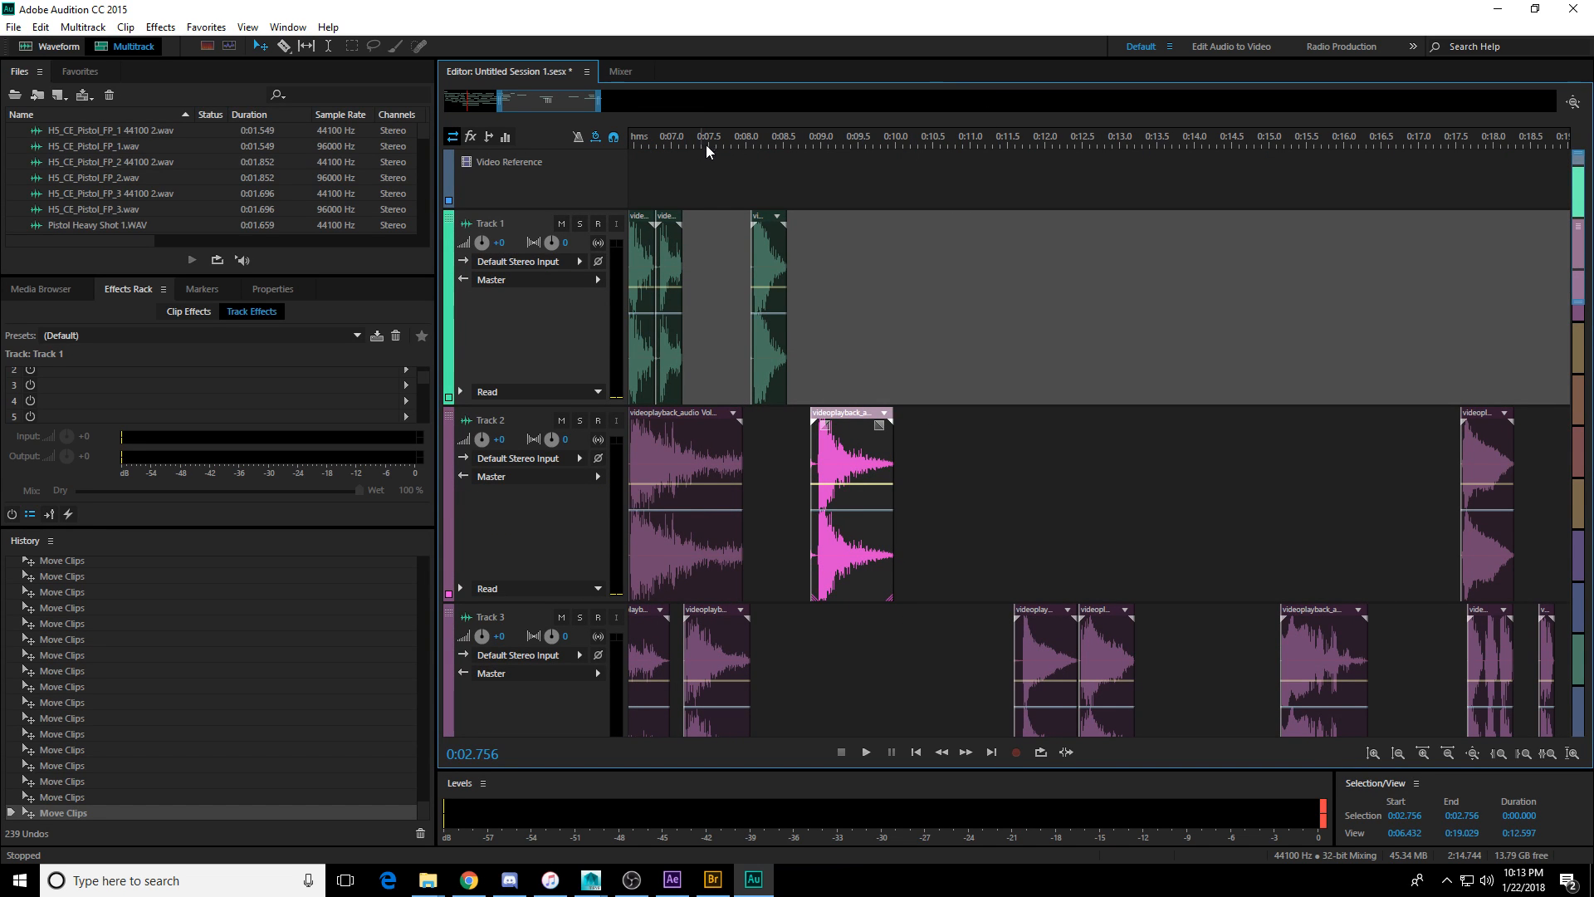
click(657, 144)
key(space)
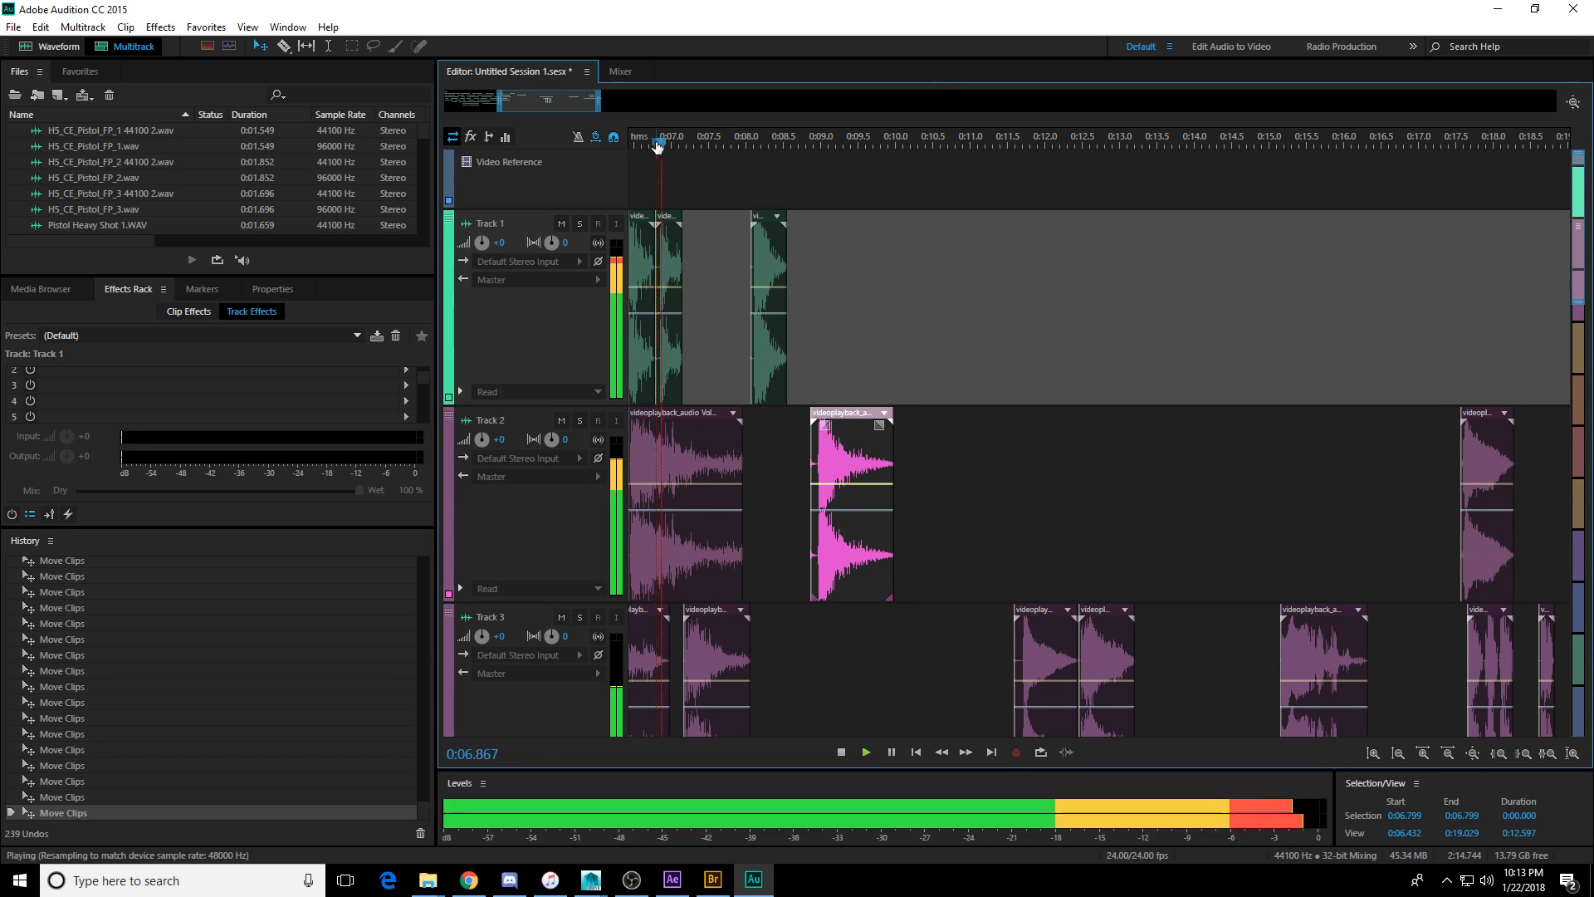
key(space)
drag(767, 361, 725, 361)
Move the Track 2 videoplayback clip near 0:08.9 to Track 4 at about 0:07.7, and the next Track 4 videoplayback clip to 0:09.8.
scroll(780, 353, down, 2)
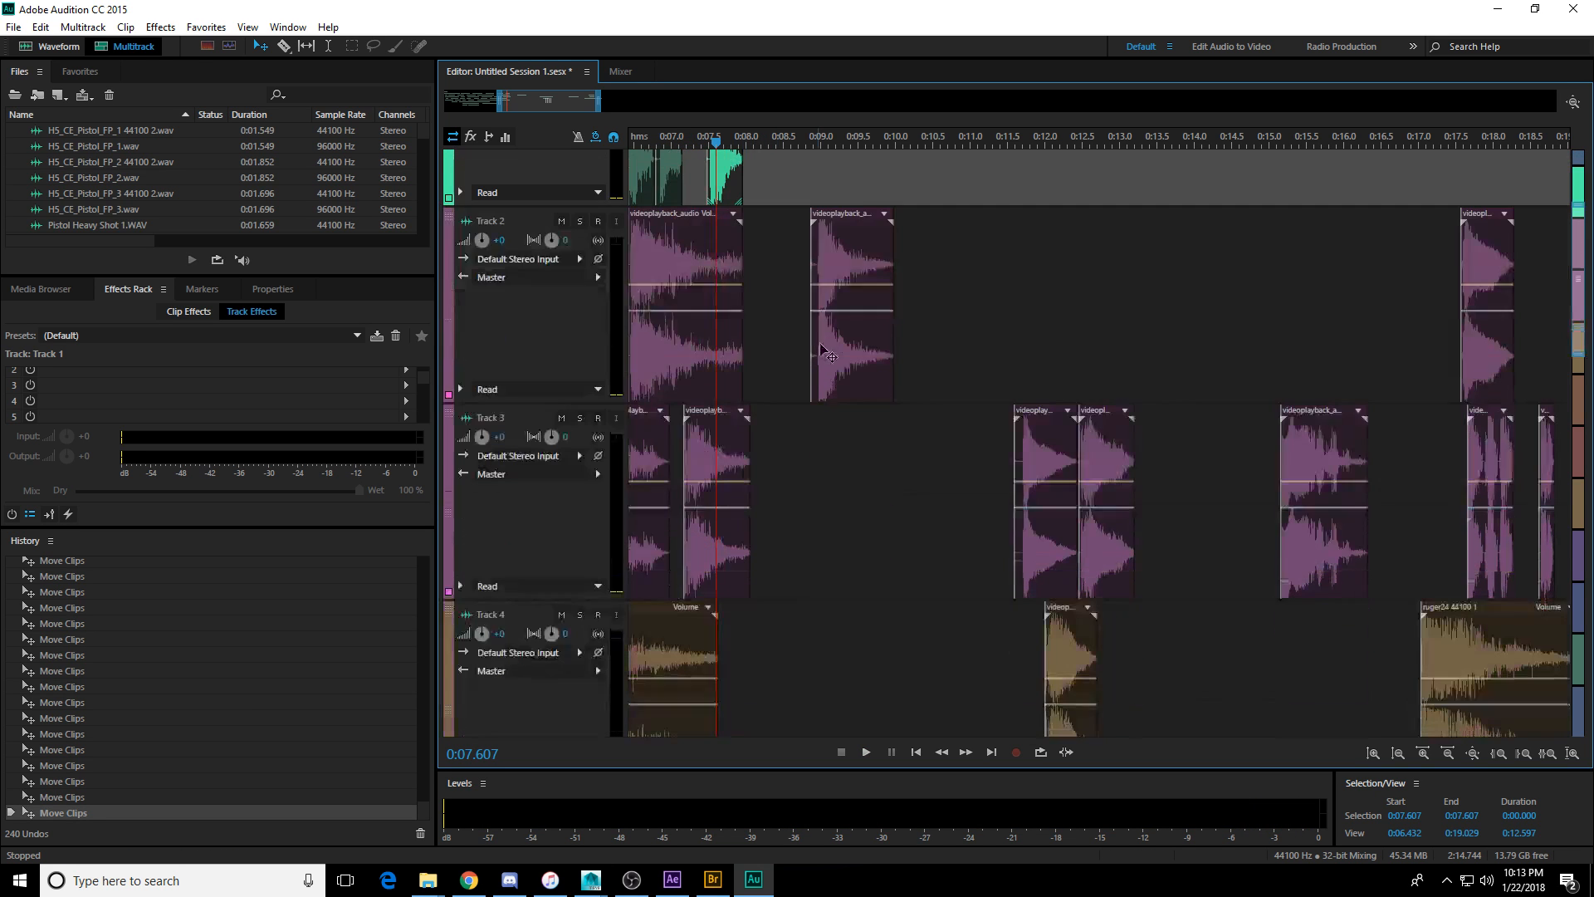
drag(827, 347, 790, 503)
scroll(802, 418, down, 2)
drag(822, 395, 774, 521)
drag(903, 567, 895, 556)
scroll(905, 355, down, 4)
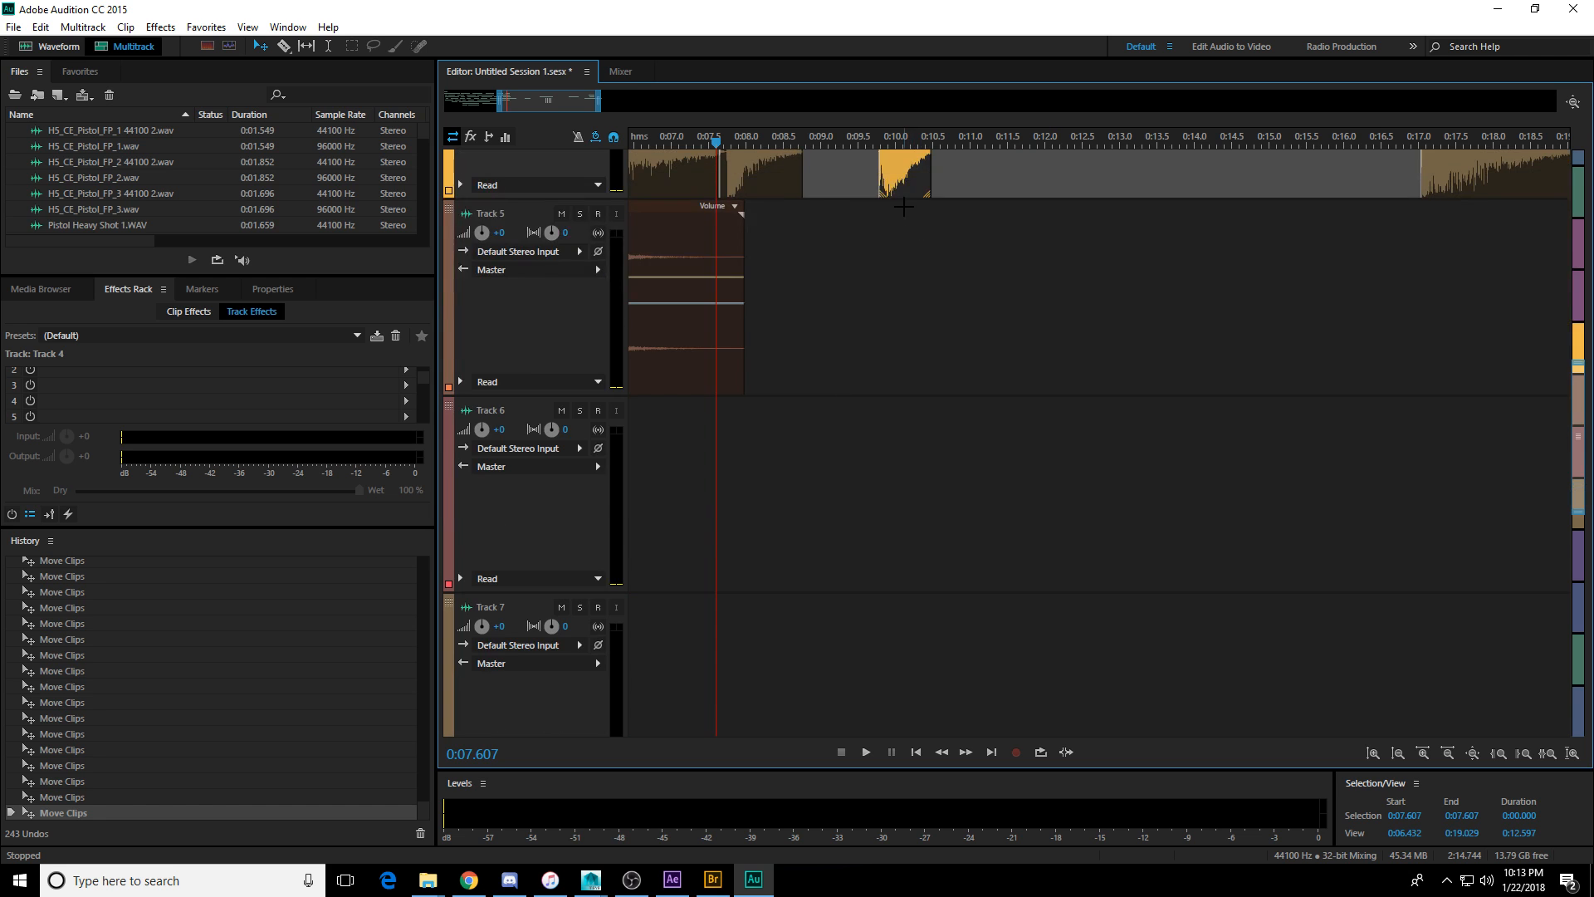
Move Track 4's 0:09.8 clip to Track 6 at about 0:07.5, and ruger24 to Track 5 at about 0:07.2 behind a shortened ruger25.
drag(903, 208, 728, 521)
scroll(1337, 311, up, 4)
drag(1453, 315, 795, 526)
drag(655, 539, 648, 540)
drag(839, 531, 760, 531)
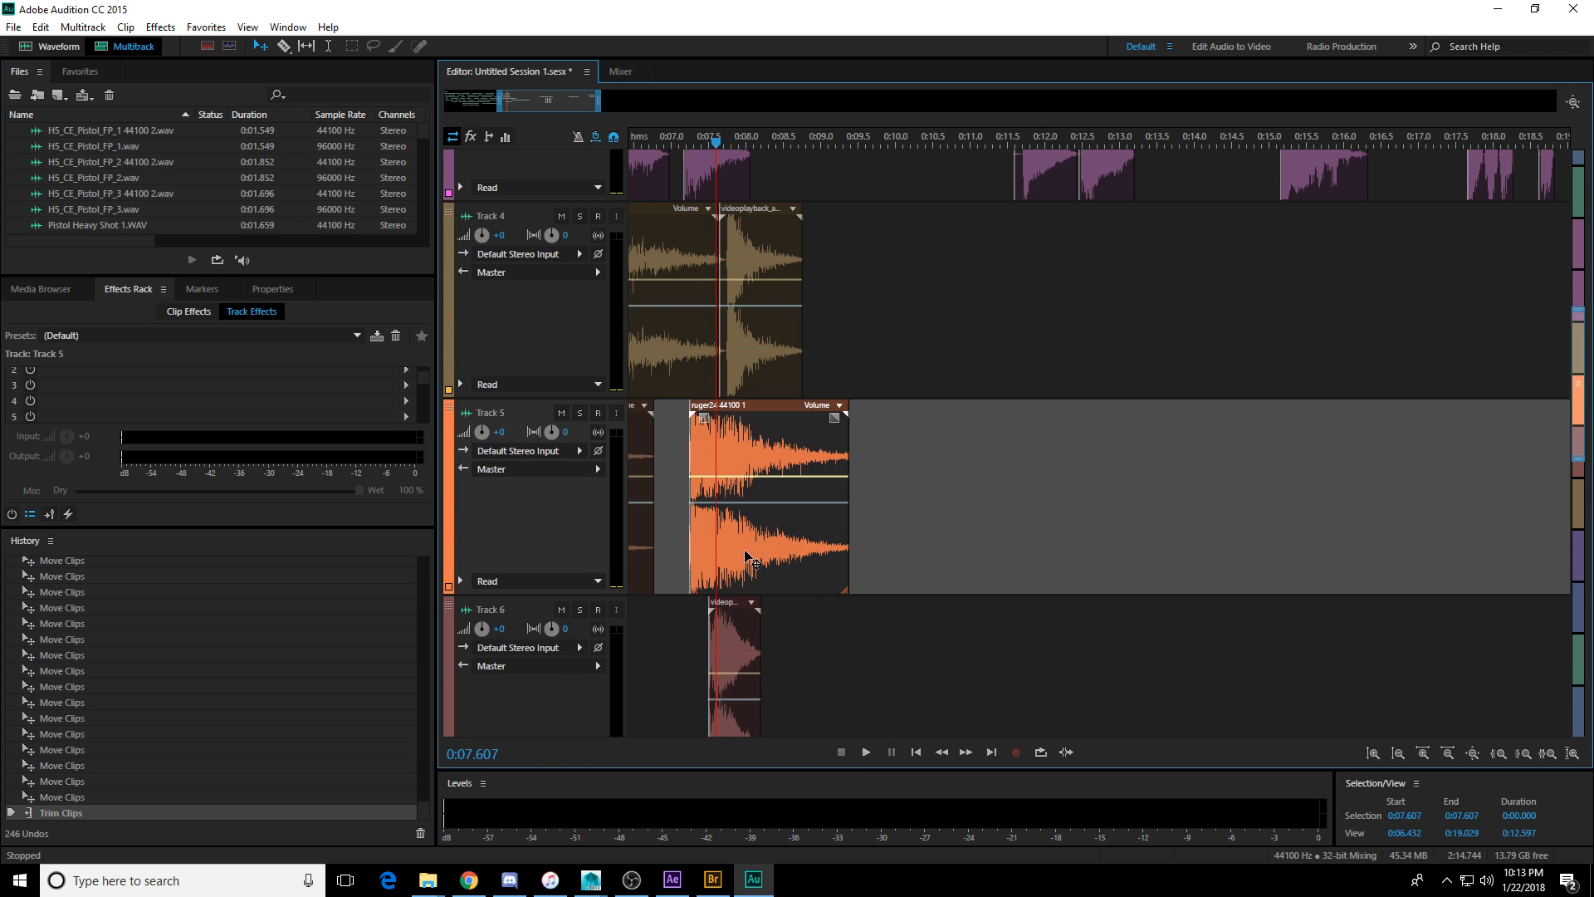
Move Track 3's clip near 0:11.6 to Track 2 at about 0:07.9, and its clip near 0:12.5 to Track 1 at about 0:08.2.
scroll(1042, 415, up, 4)
drag(1041, 415, 846, 415)
scroll(847, 372, up, 4)
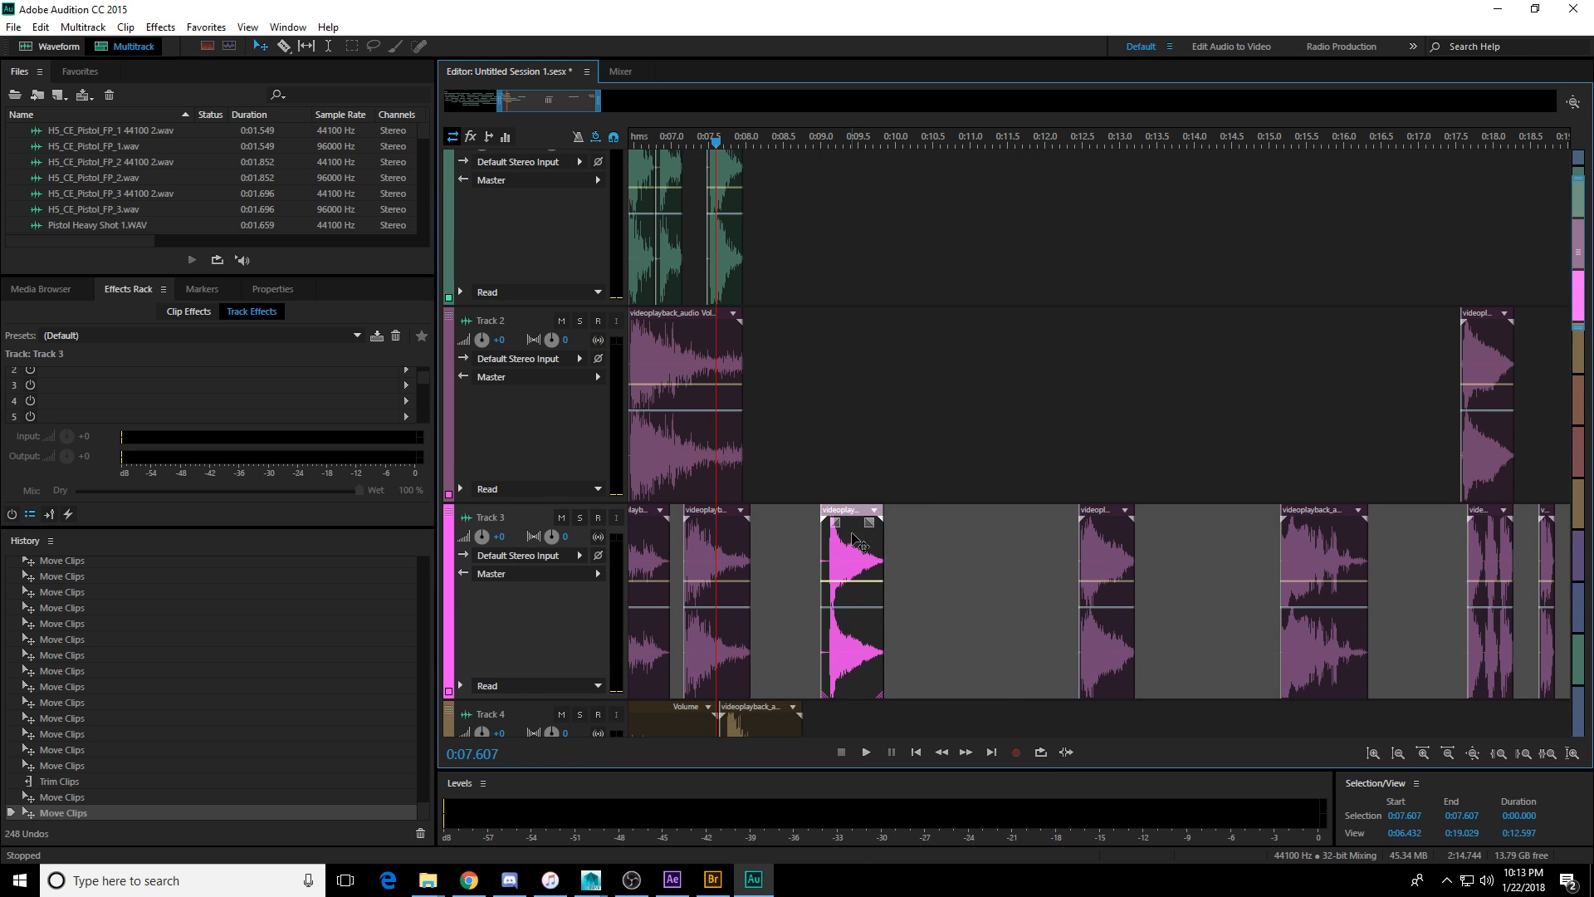
drag(859, 544, 777, 349)
drag(1115, 556, 799, 274)
scroll(880, 274, up, 4)
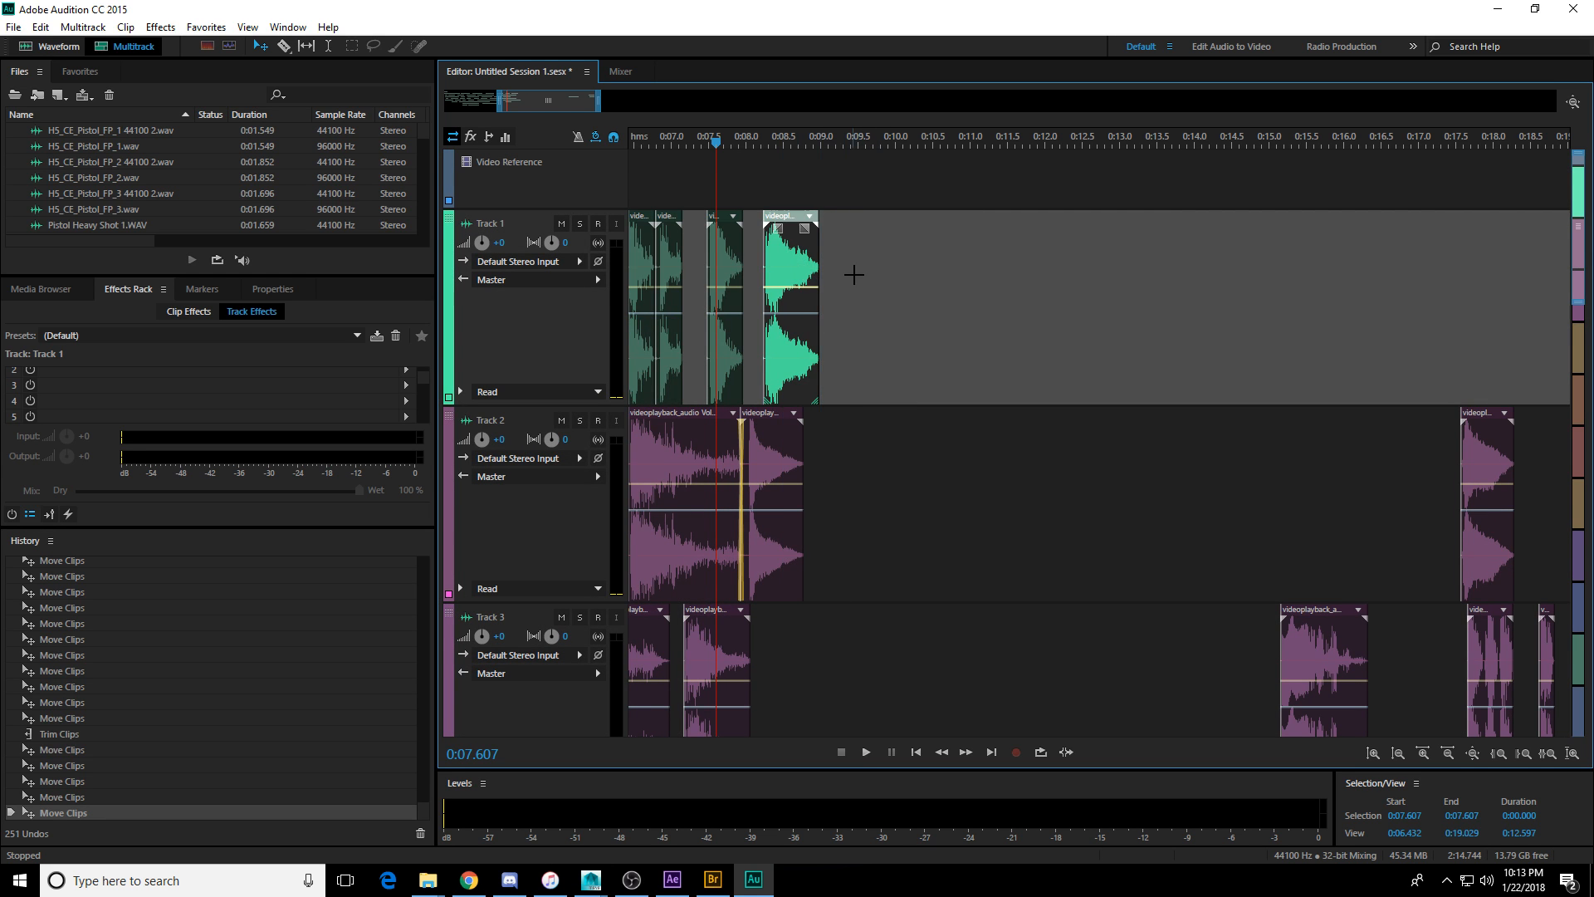
drag(772, 368, 855, 428)
key(ctrl+z)
scroll(880, 356, down, 5)
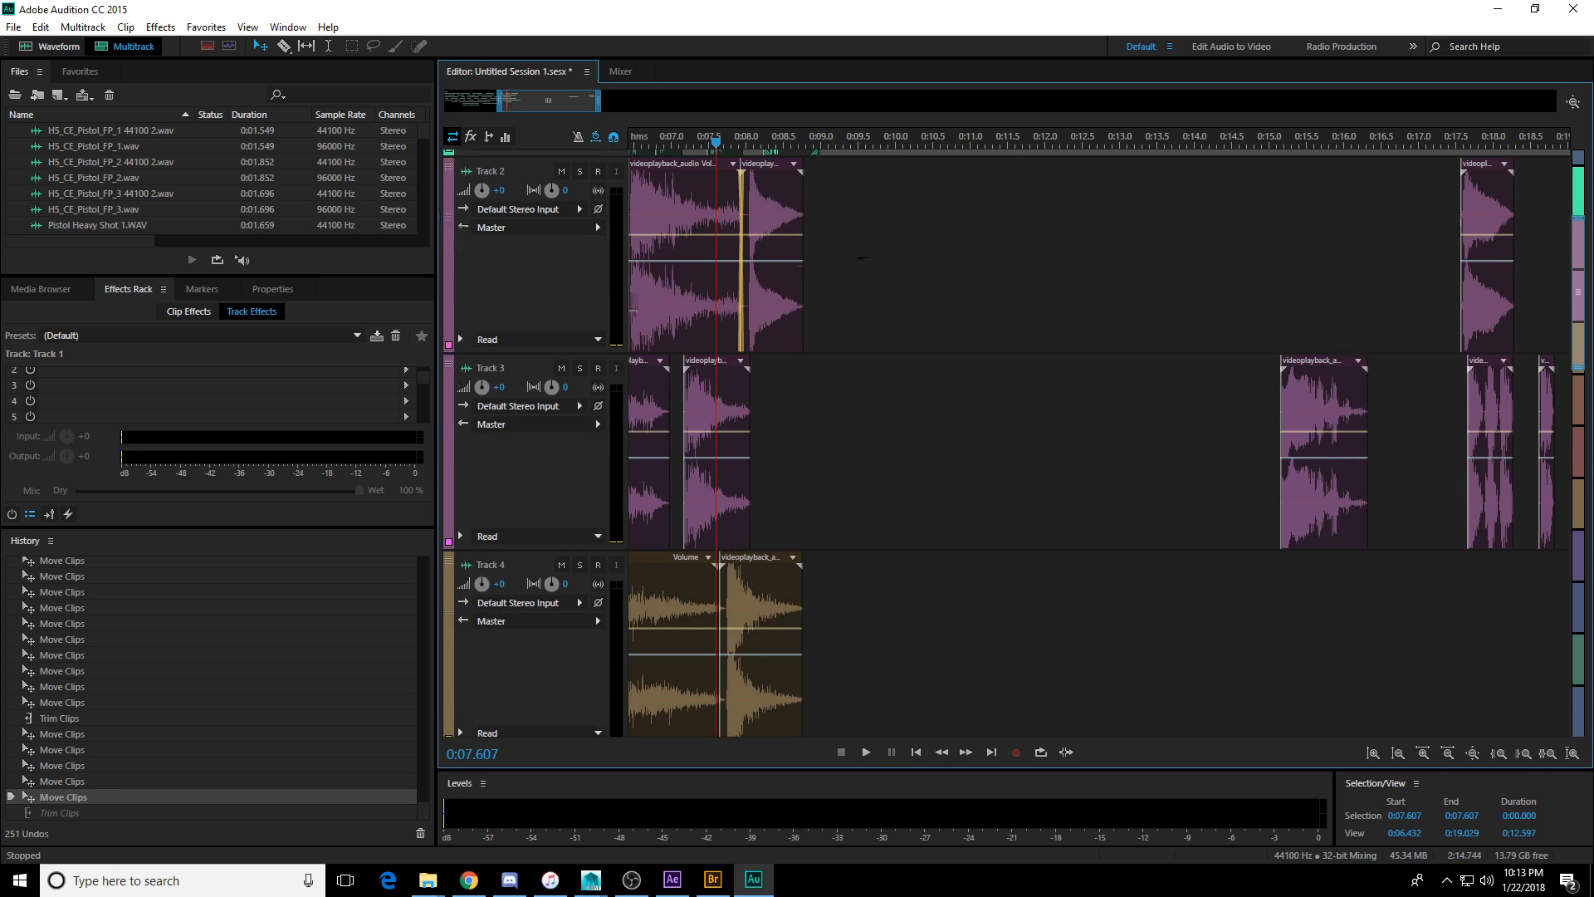
Move Track 1's last clip down to Track 3 at about 0:08.2, and Track 3's clip near 0:15 to Track 6 at about 0:06.0.
scroll(596, 418, up, 5)
drag(793, 274, 909, 597)
scroll(909, 598, down, 4)
drag(909, 249, 1146, 567)
scroll(867, 570, down, 2)
scroll(1147, 568, up, 3)
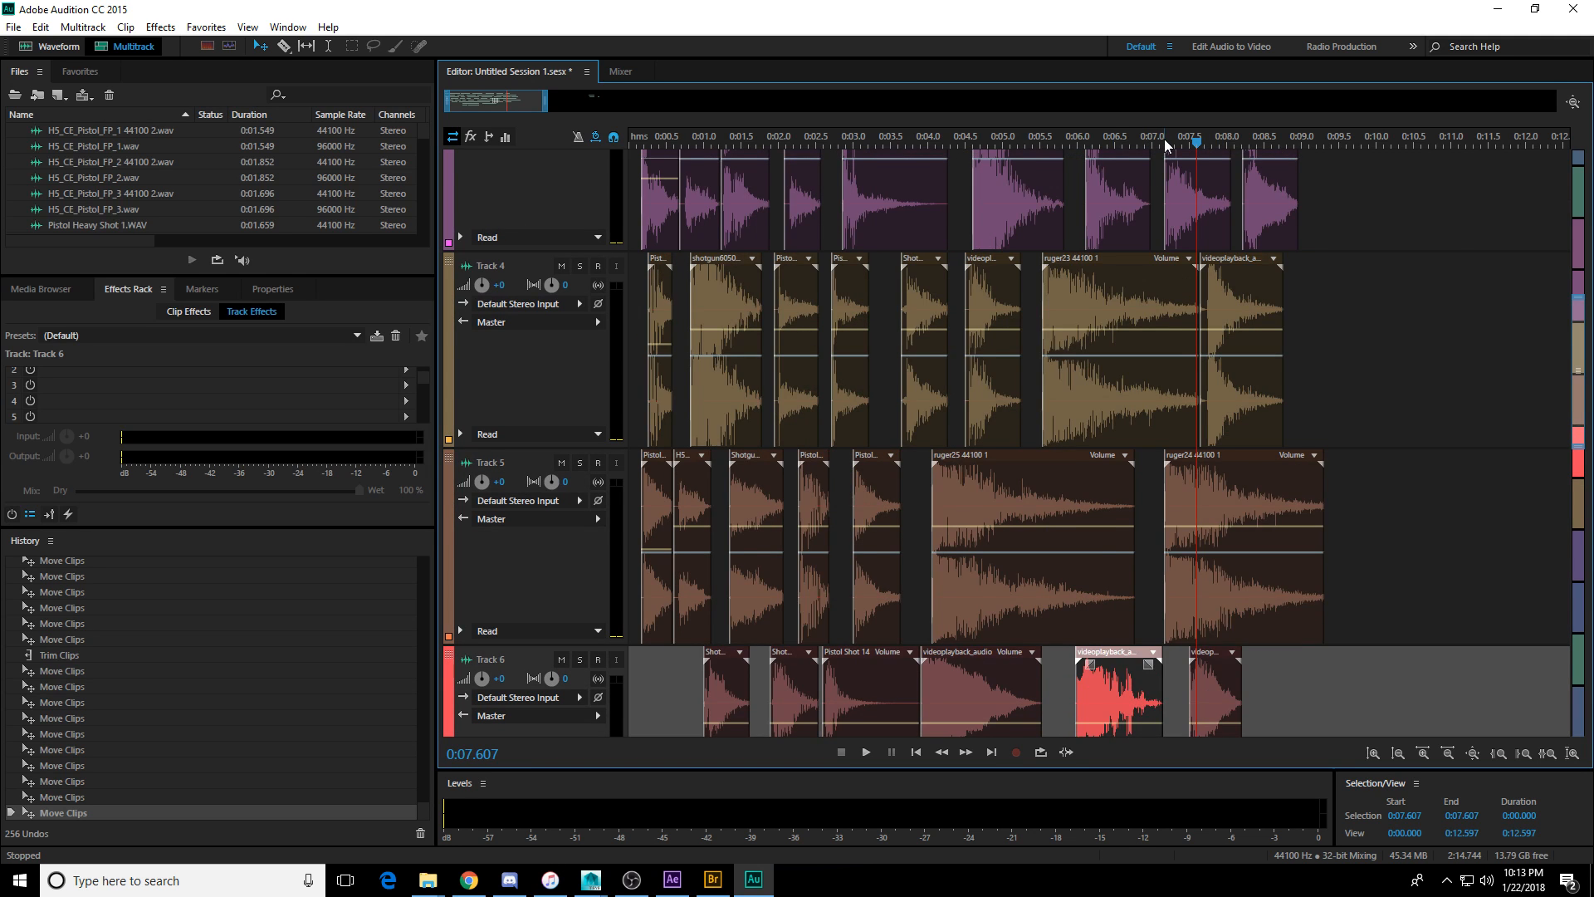
Select the late clips on Tracks 2 and 3 and shift them together down one track, starting at about 0:11.0.
scroll(1165, 146, down, 1)
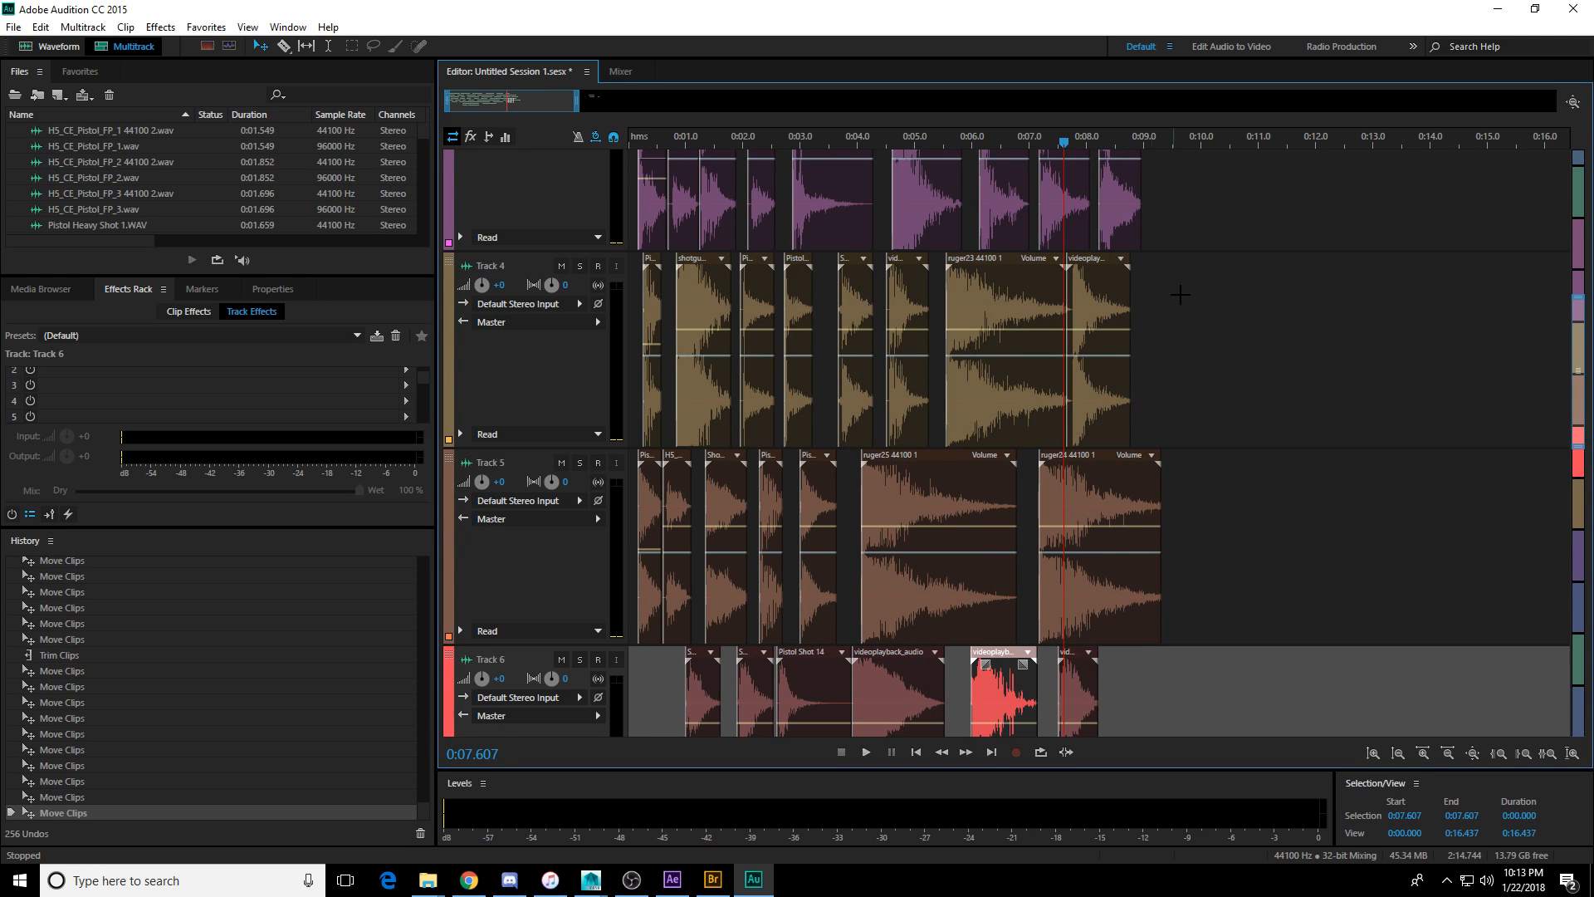
scroll(1243, 349, up, 1)
scroll(1042, 136, down, 2)
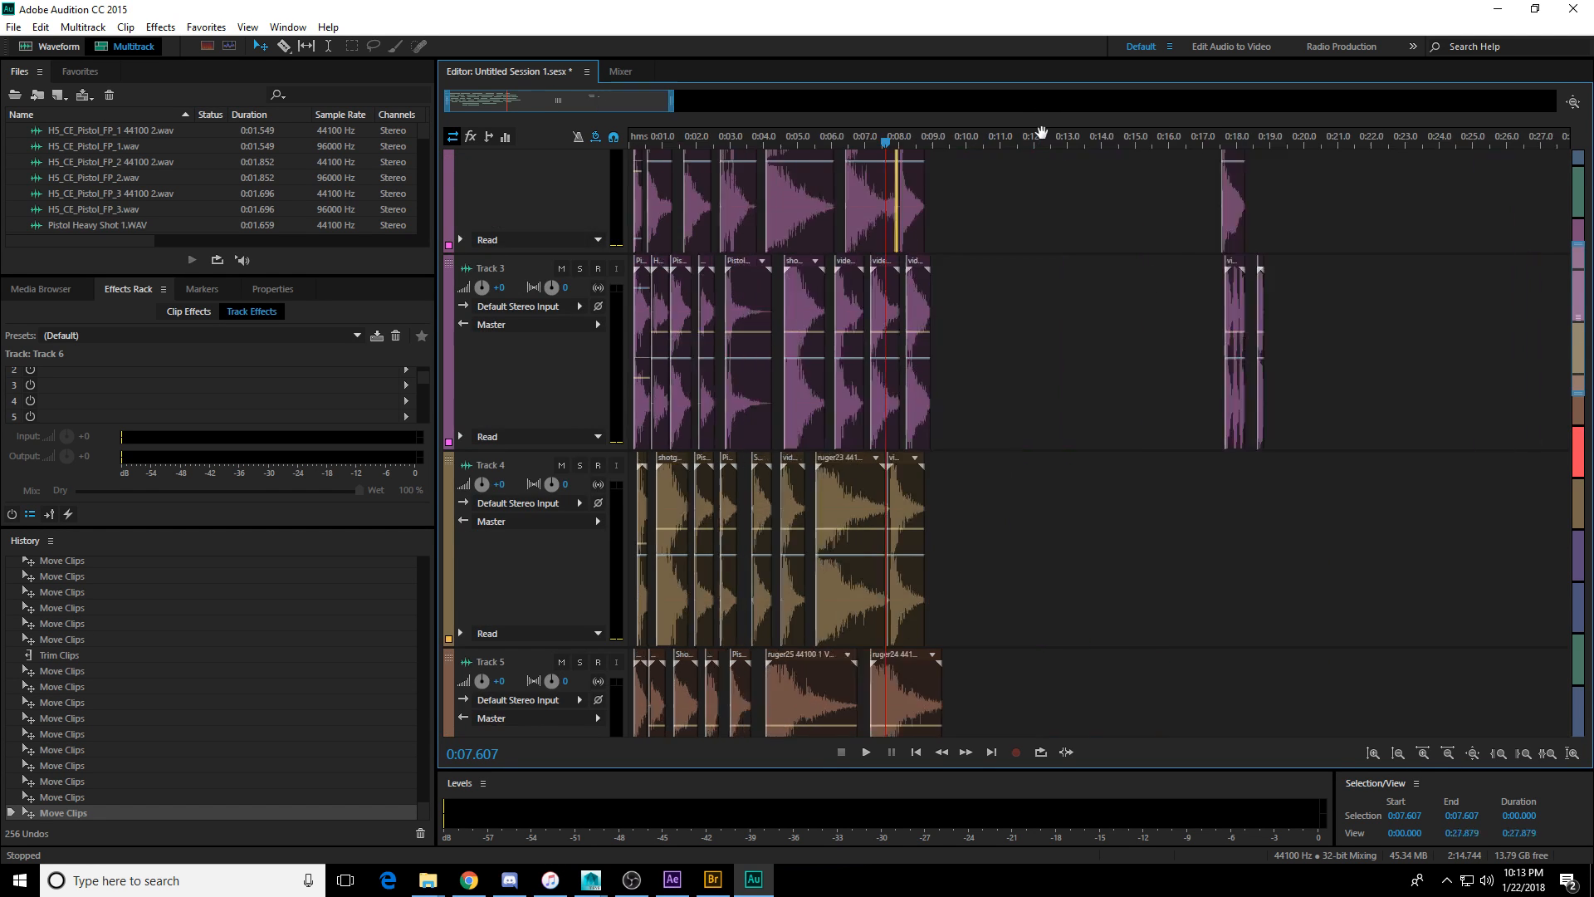
drag(1168, 216, 1305, 440)
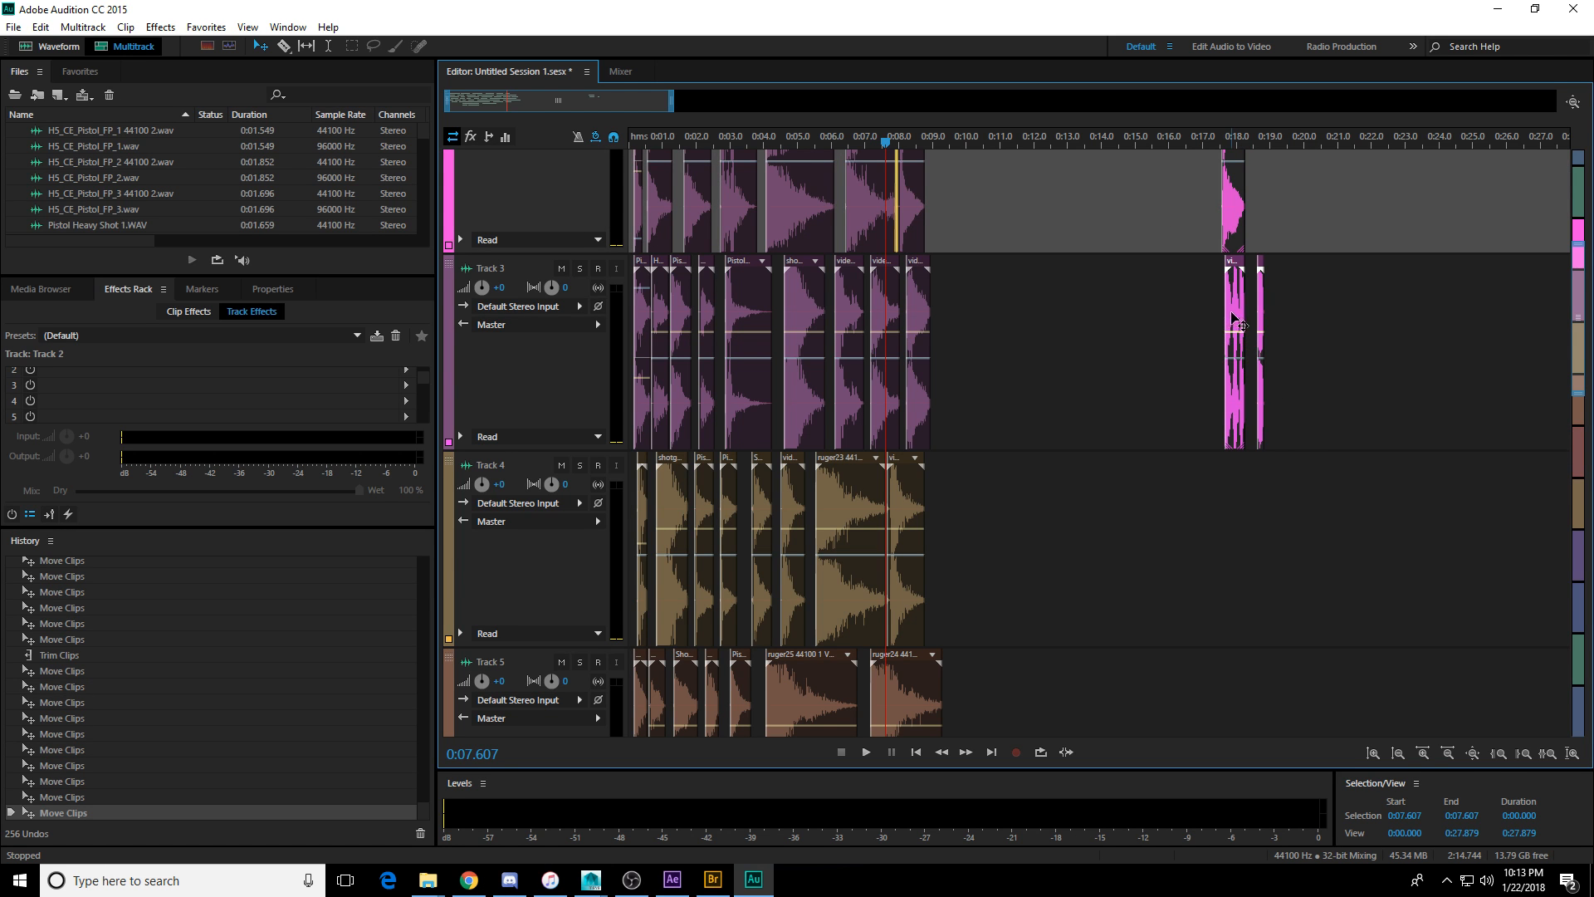
drag(1236, 303, 1014, 504)
scroll(1014, 509, up, 2)
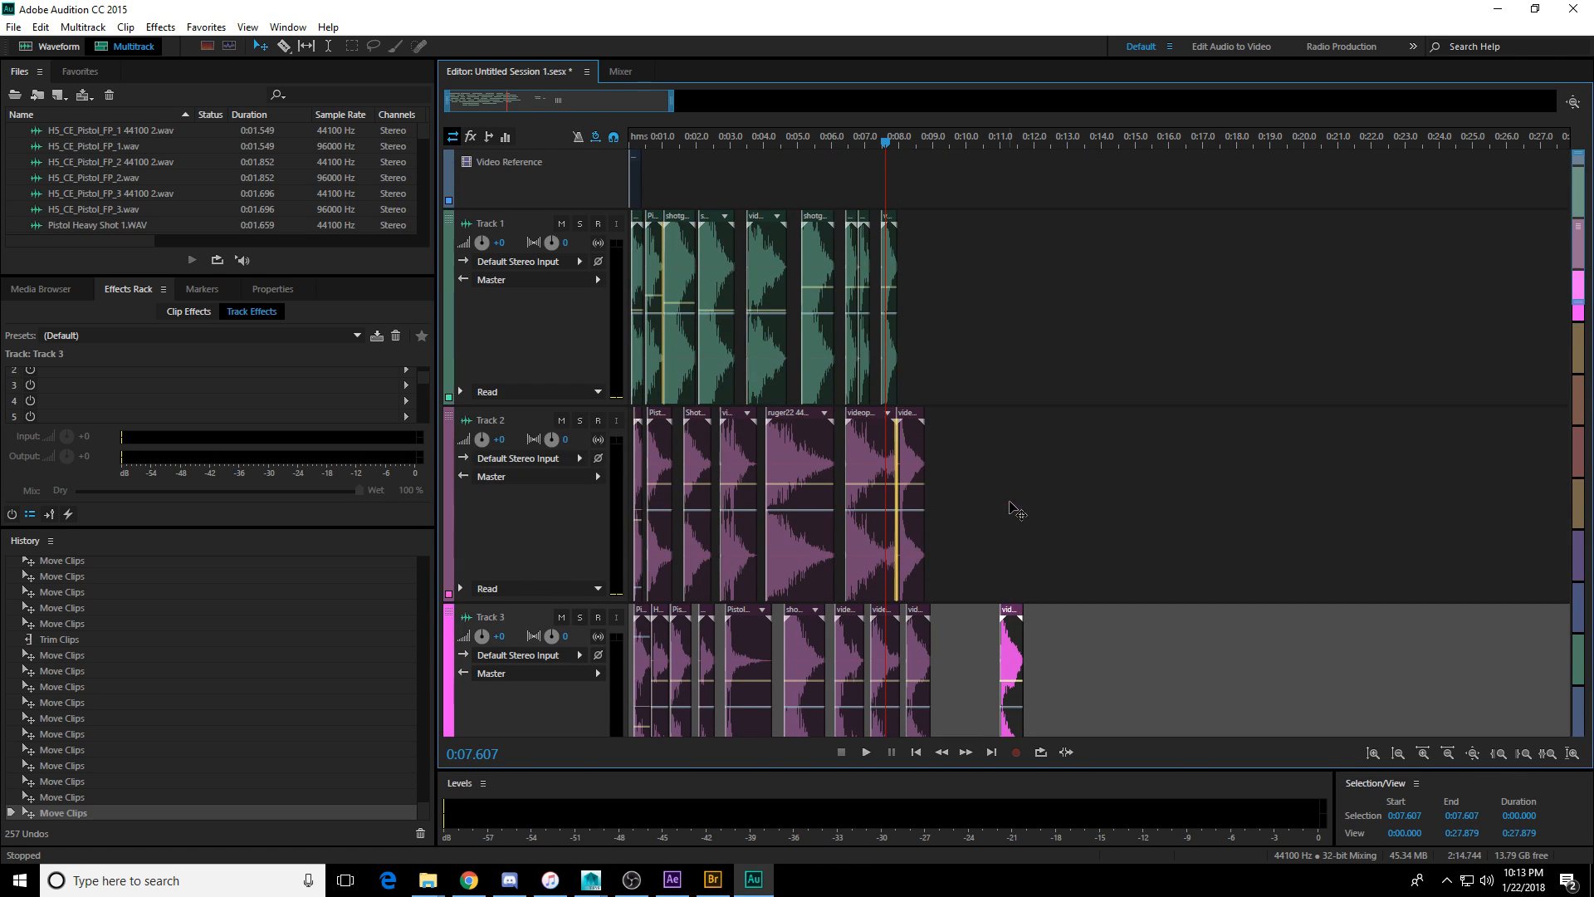
Move the three shifted clips to Track 1 at about 0:08.1, Track 7 at about 0:07.0 and Track 4 at about 0:08.8.
drag(1012, 649, 914, 263)
scroll(1036, 335, down, 2)
scroll(1038, 332, down, 3)
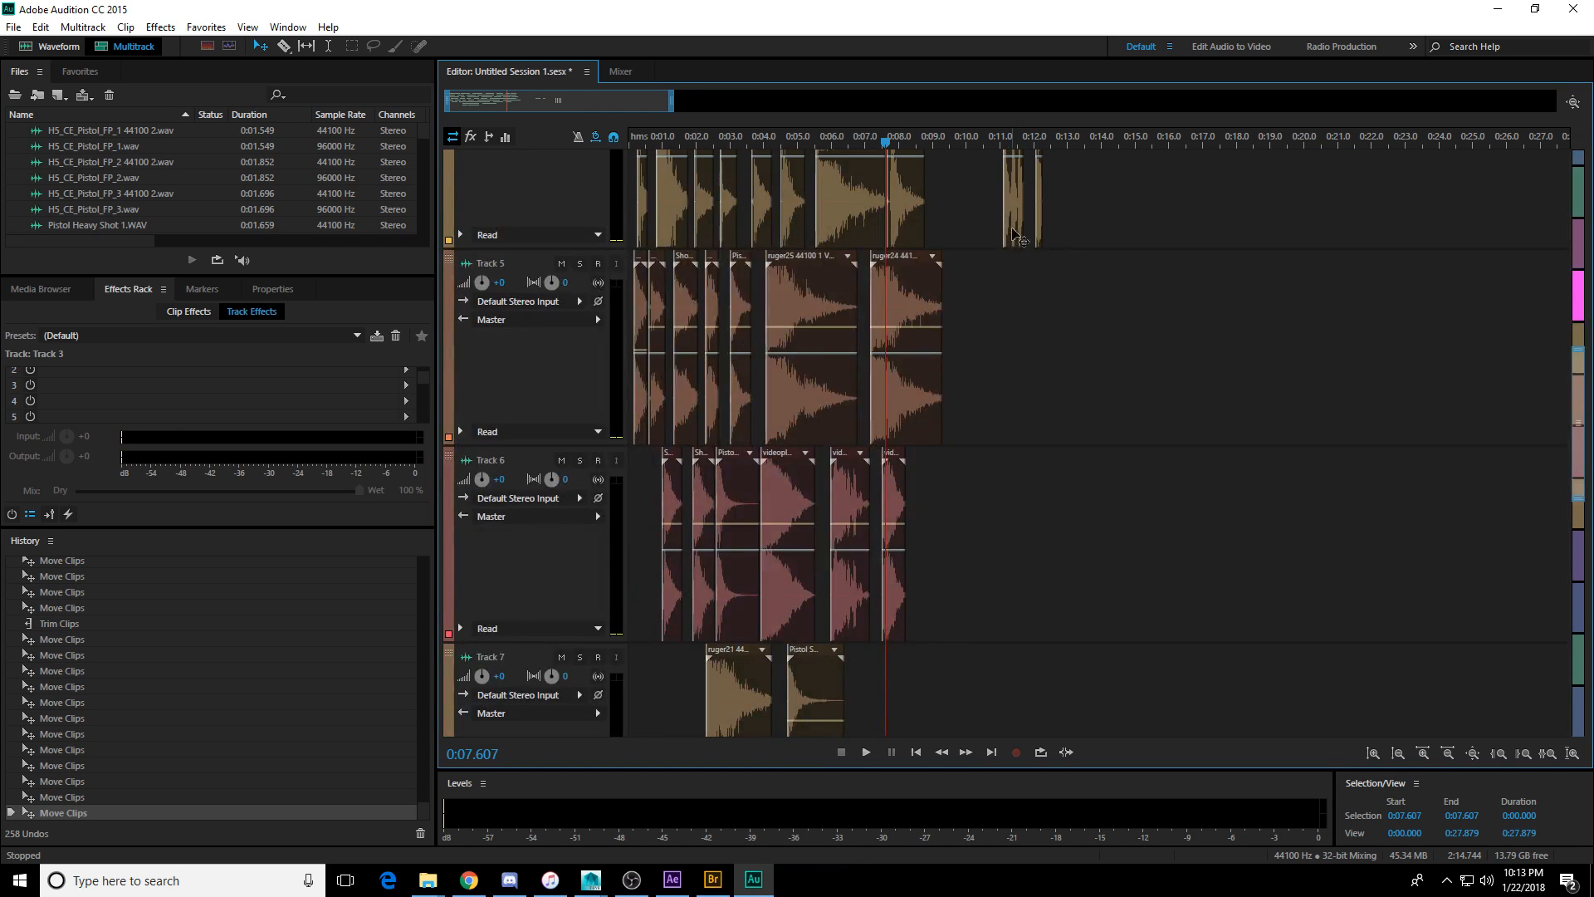
drag(1015, 236, 876, 535)
scroll(978, 378, down, 1)
scroll(905, 515, up, 5)
drag(1034, 440, 683, 400)
scroll(1046, 145, up, 4)
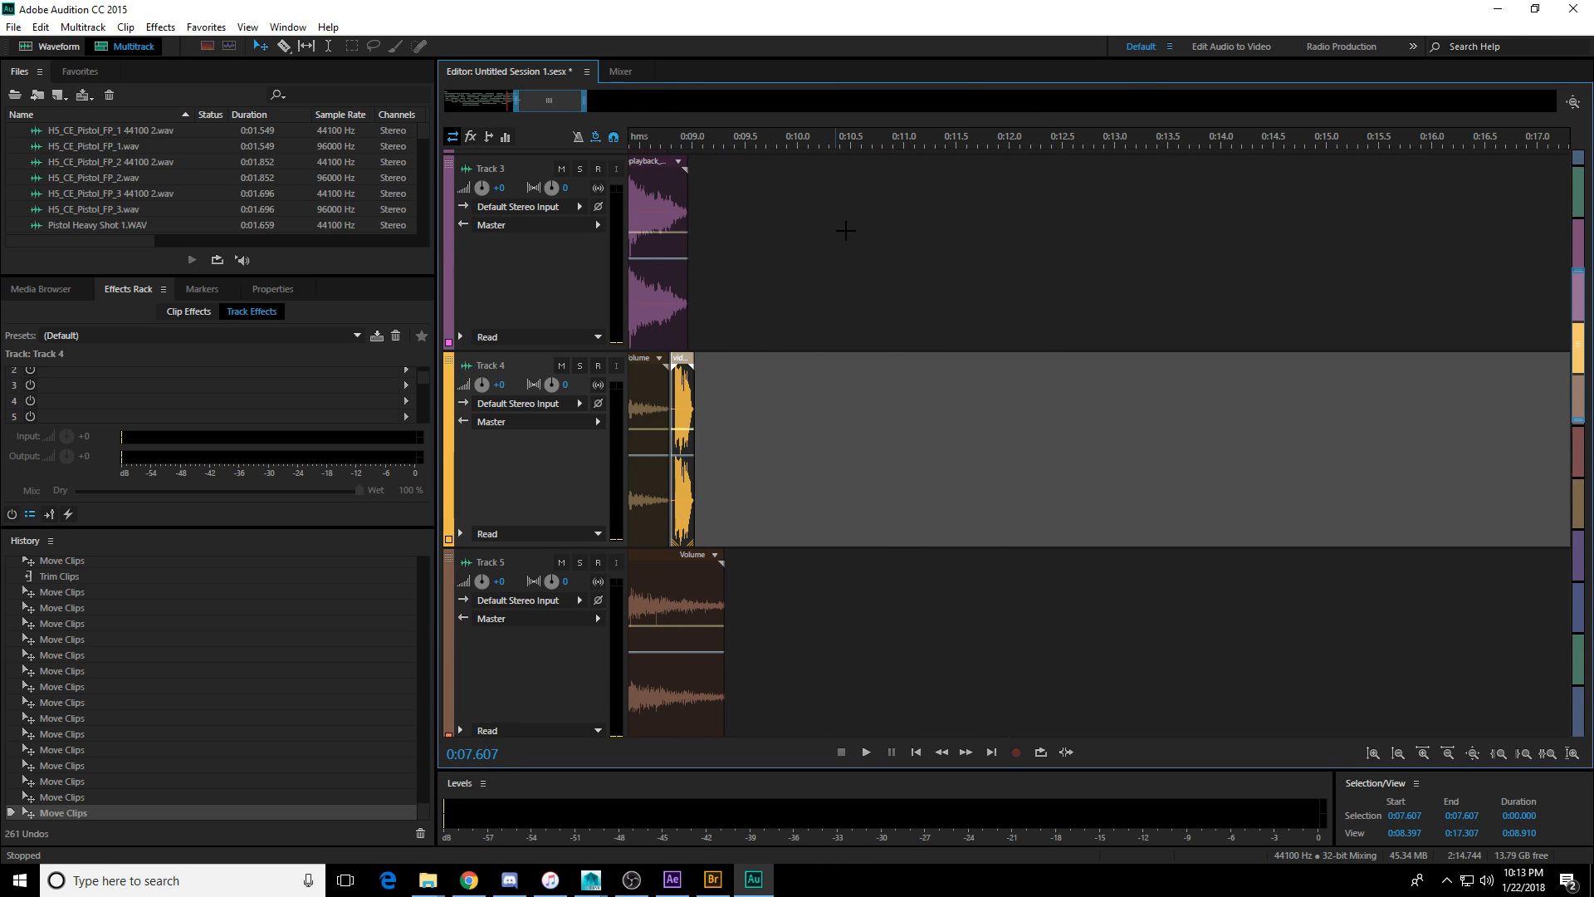
Play the whole session from the start to review the tightened clip arrangement.
scroll(940, 143, down, 5)
scroll(1069, 347, down, 5)
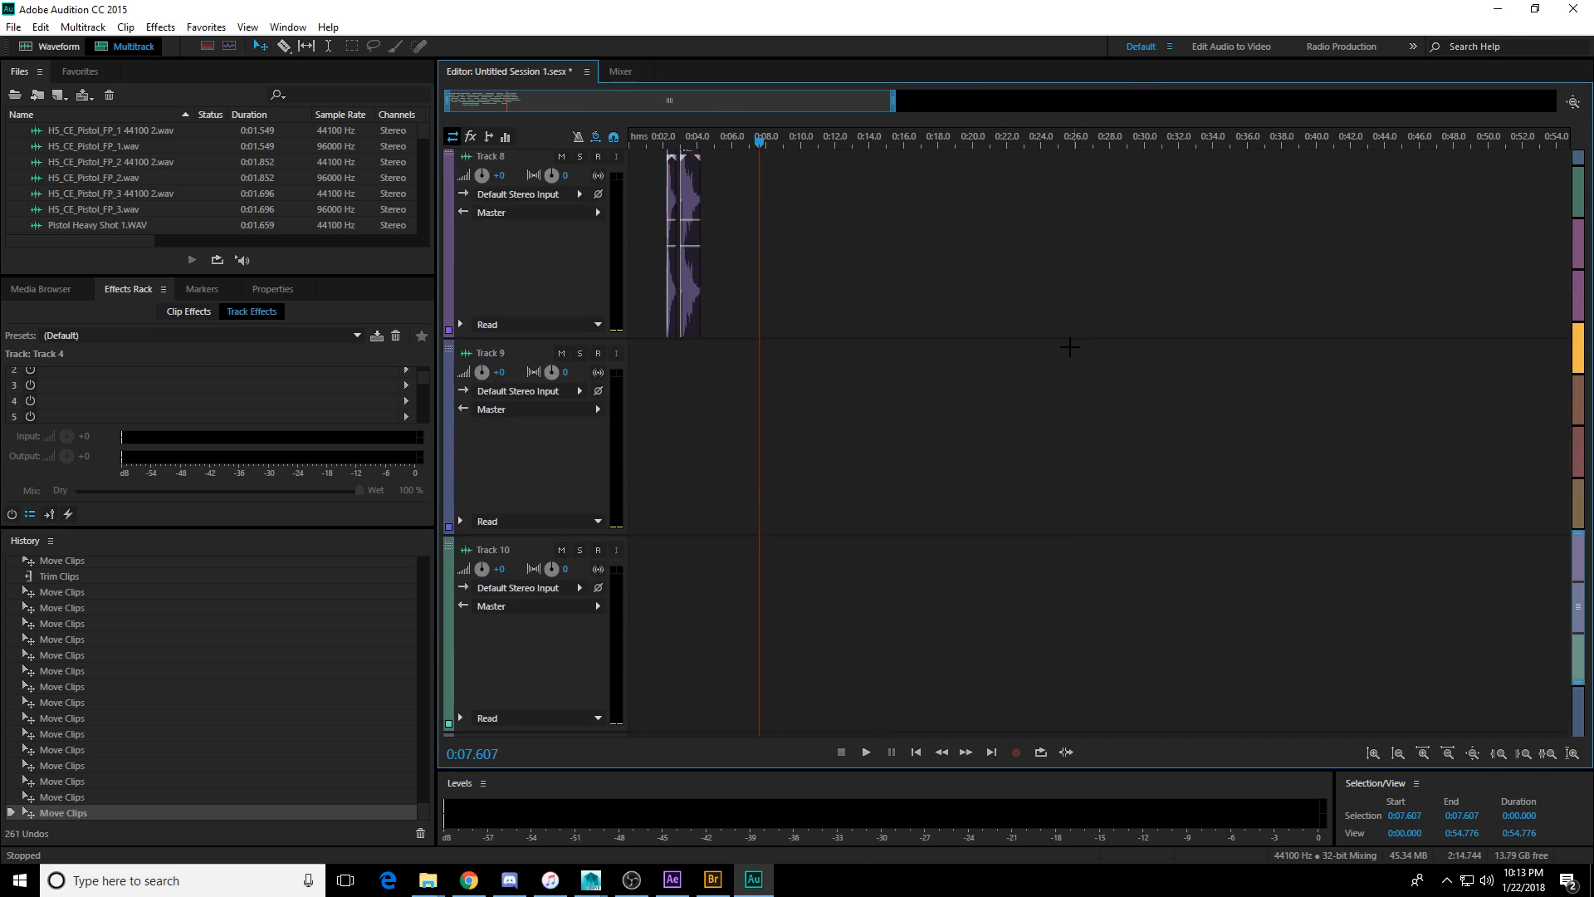
scroll(963, 357, up, 6)
scroll(804, 111, down, 1)
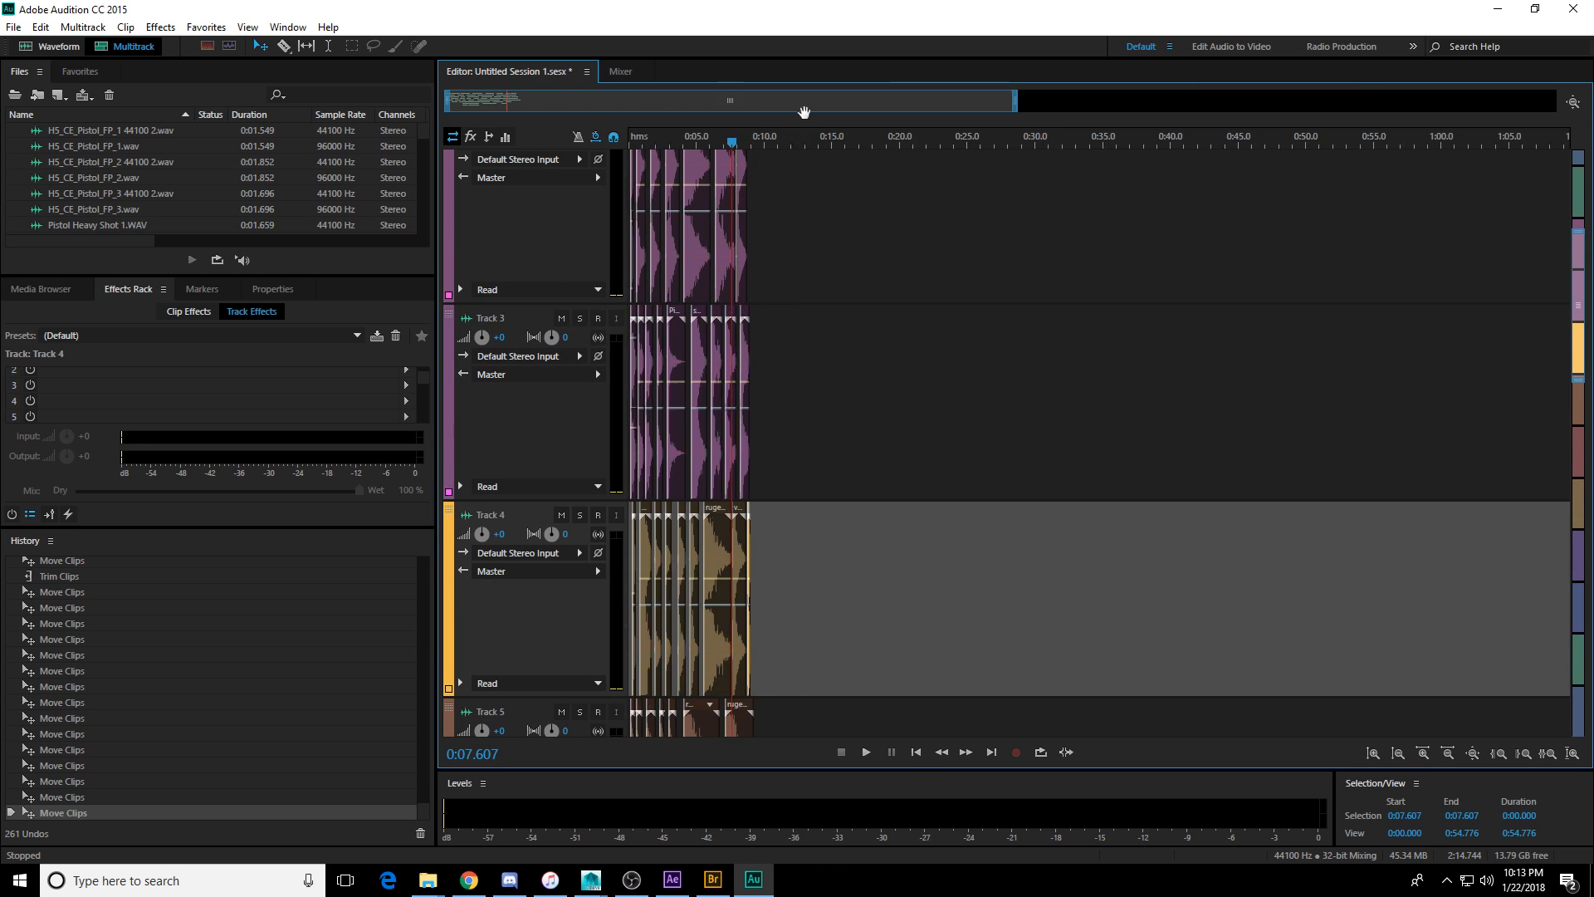
scroll(803, 112, down, 1)
drag(1172, 111, 752, 132)
scroll(552, 365, down, 4)
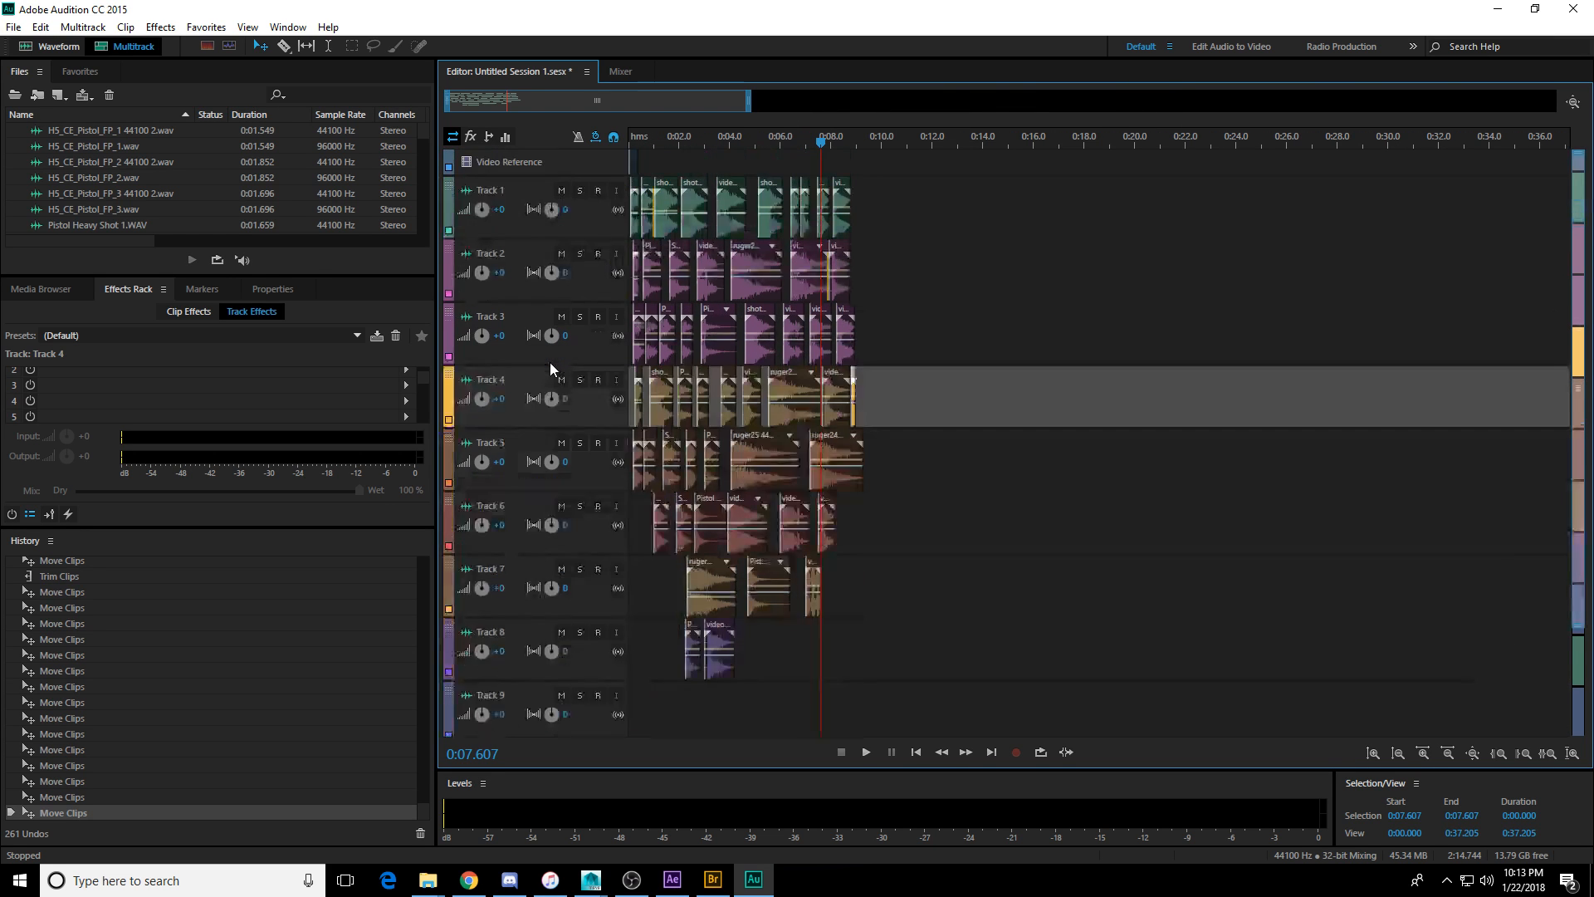
scroll(548, 353, down, 3)
scroll(535, 332, up, 5)
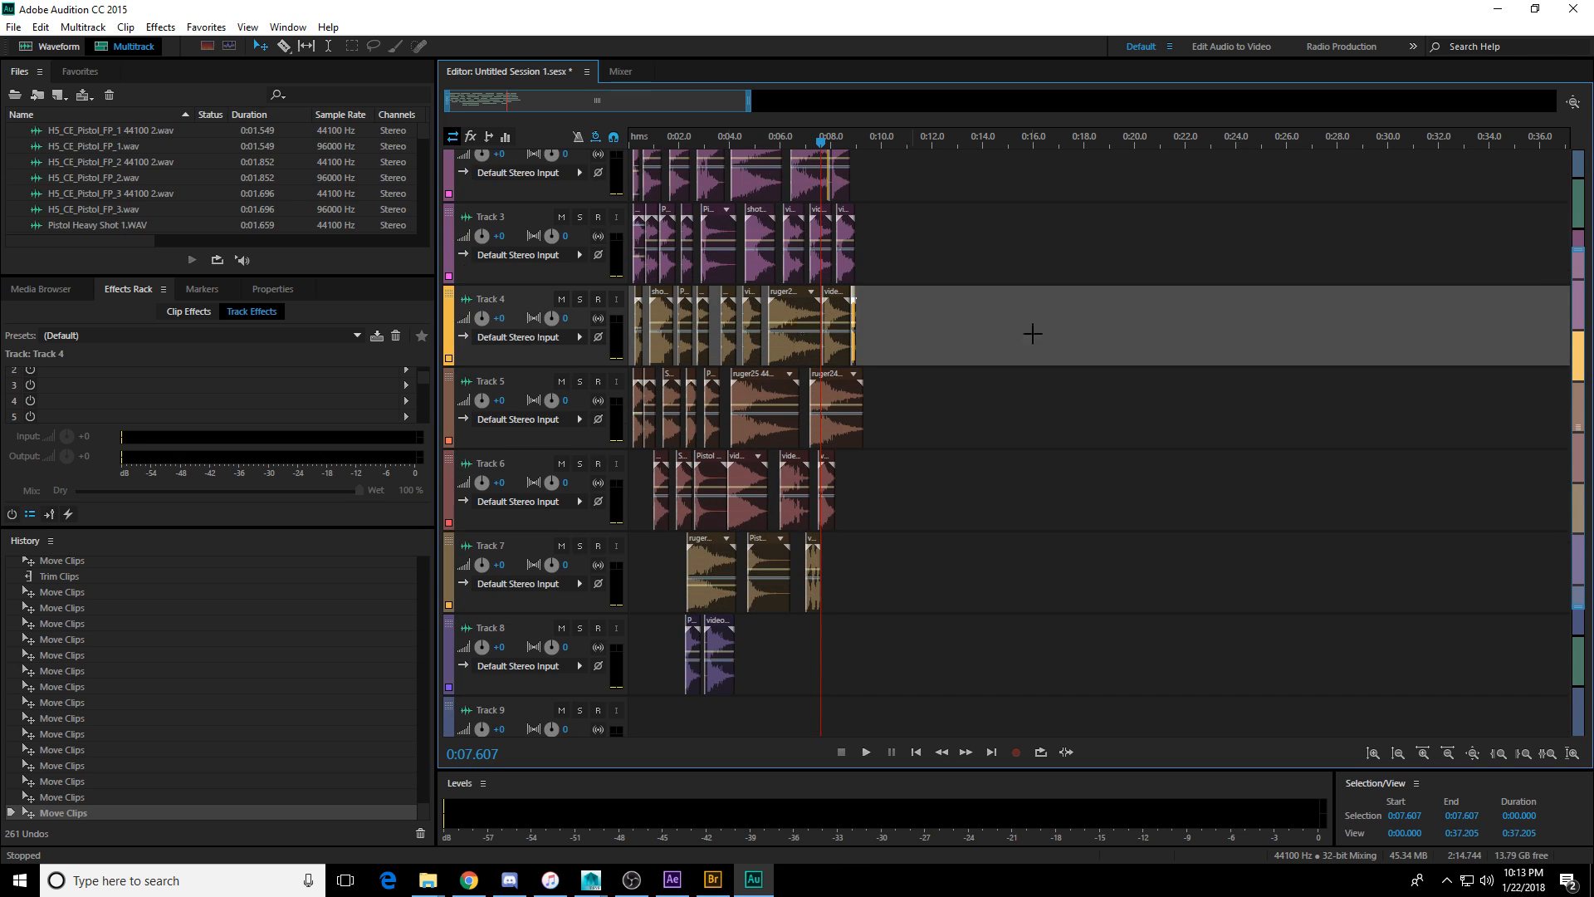
drag(747, 106, 526, 117)
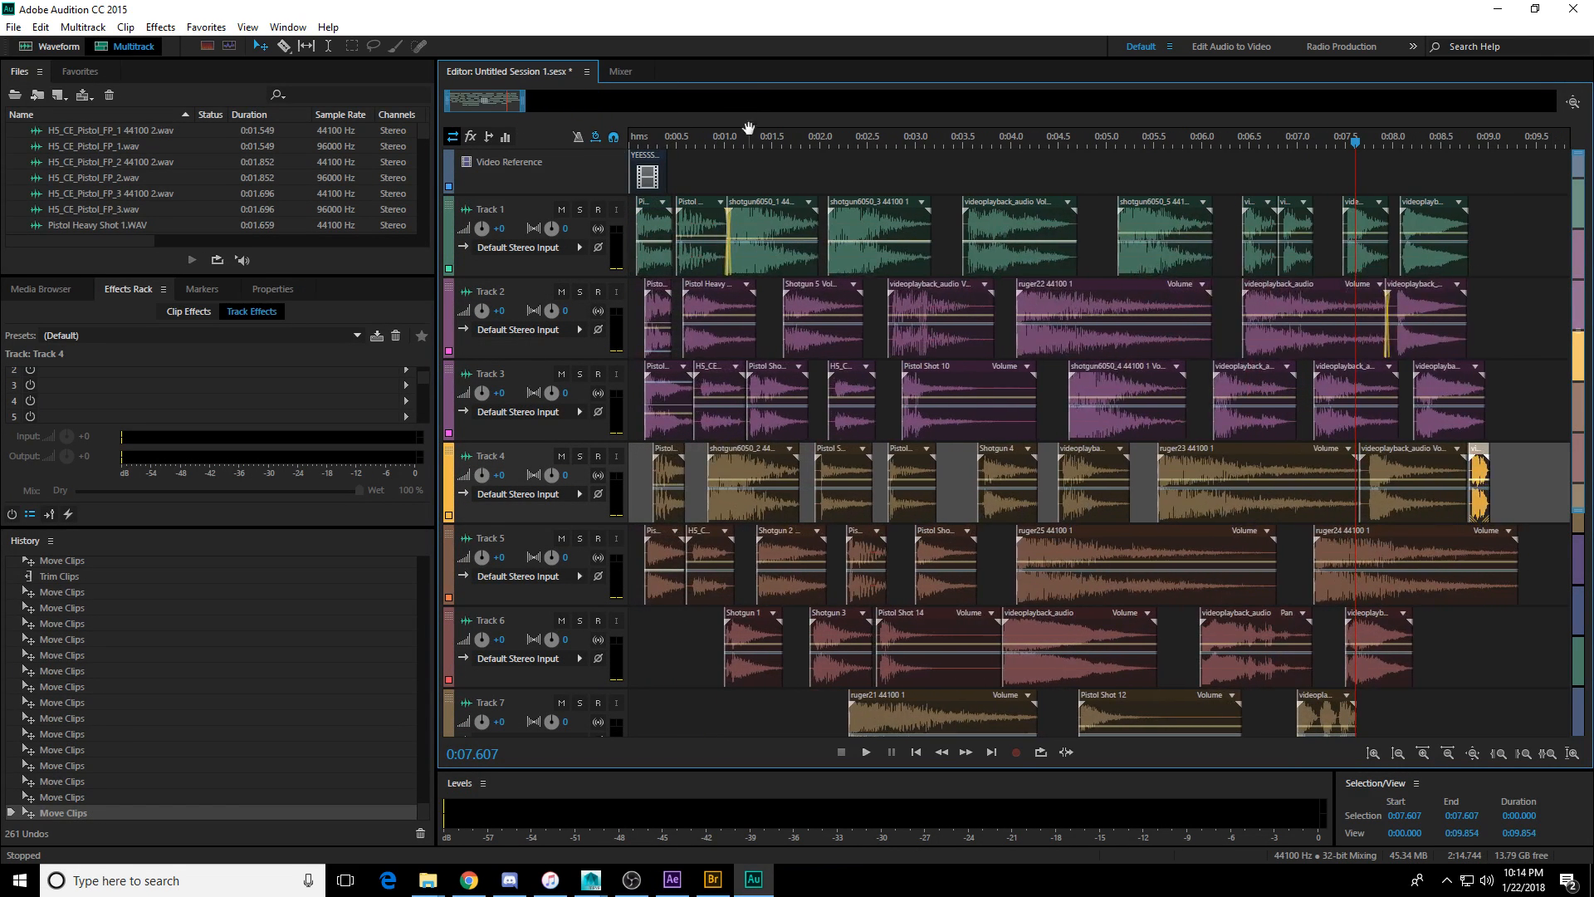
drag(687, 145, 581, 213)
key(space)
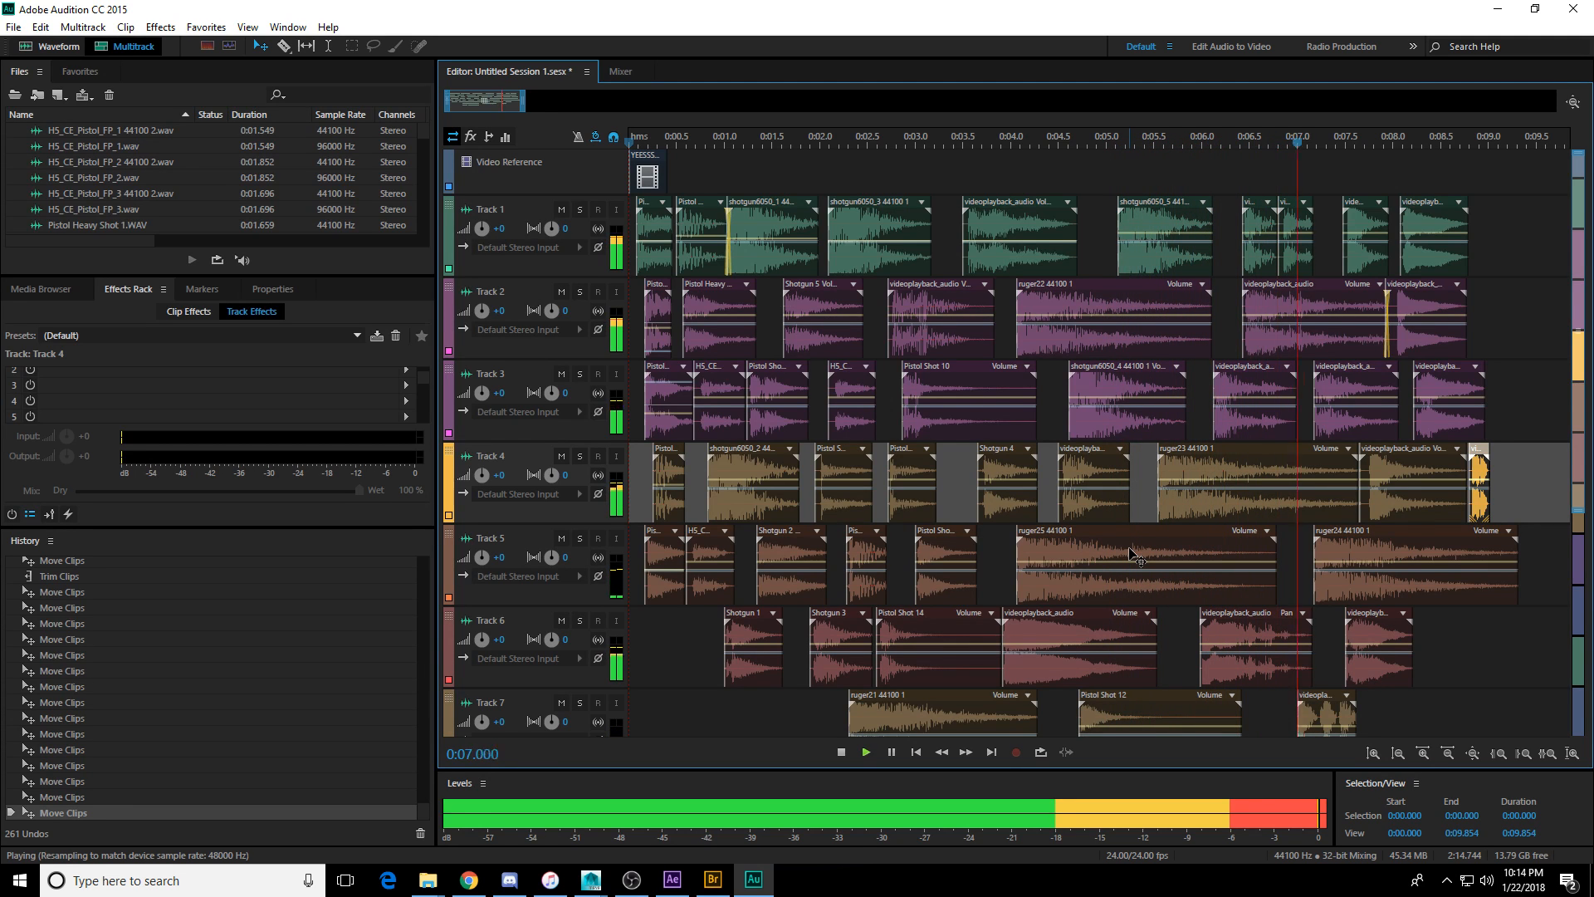
key(space)
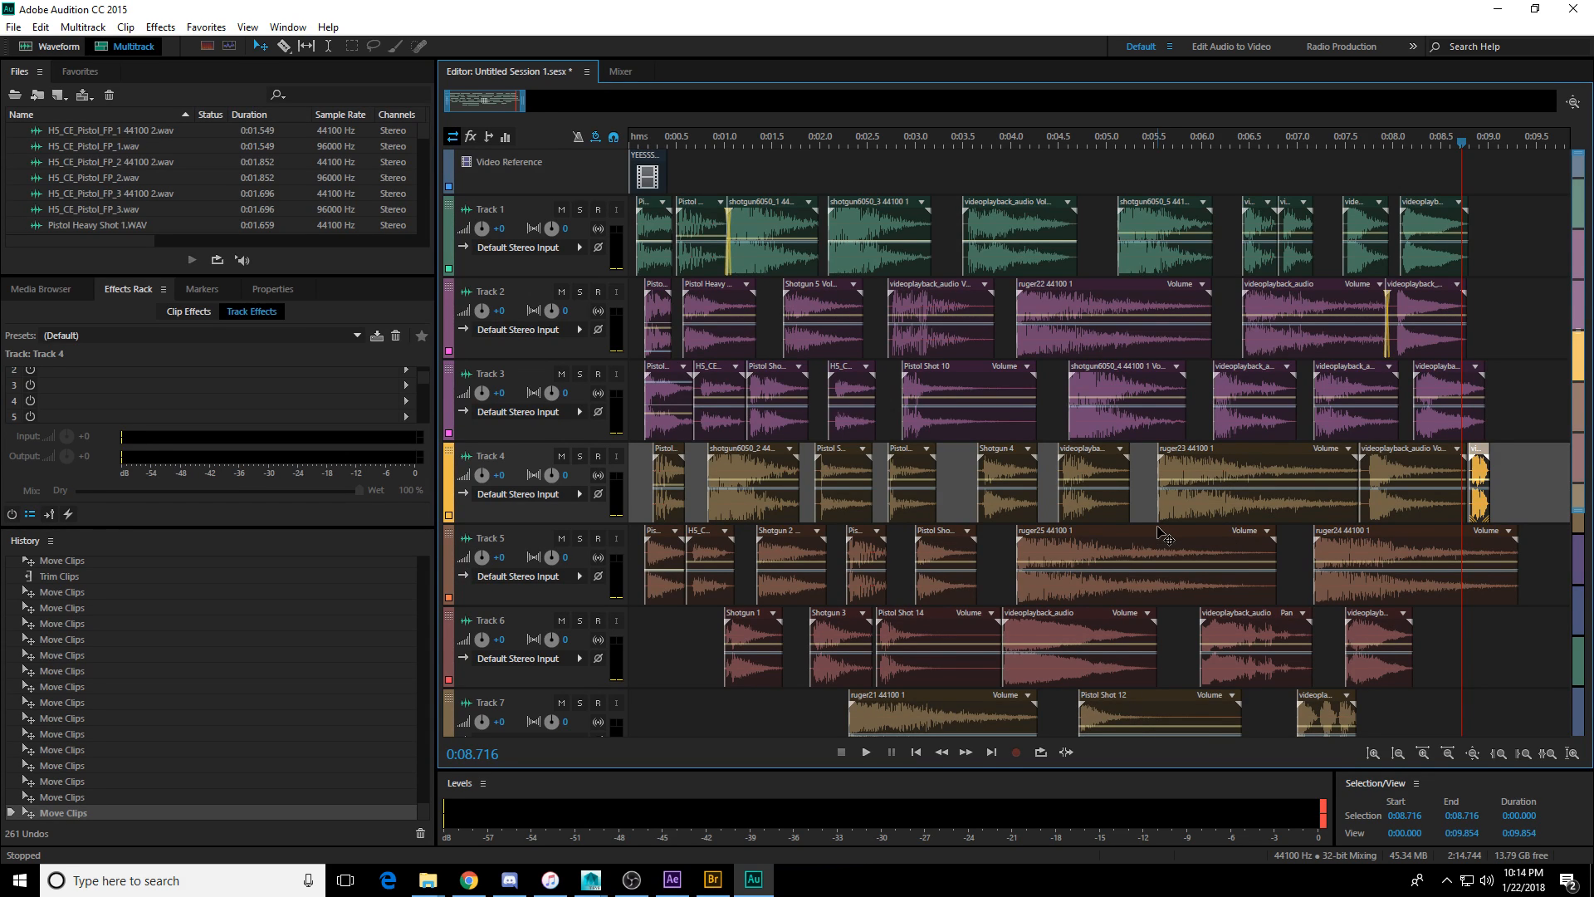
Replay the opening of the session from about 0:00.3 to about 0:04.0.
alt+scroll(777, 274, up, 4)
click(660, 143)
key(space)
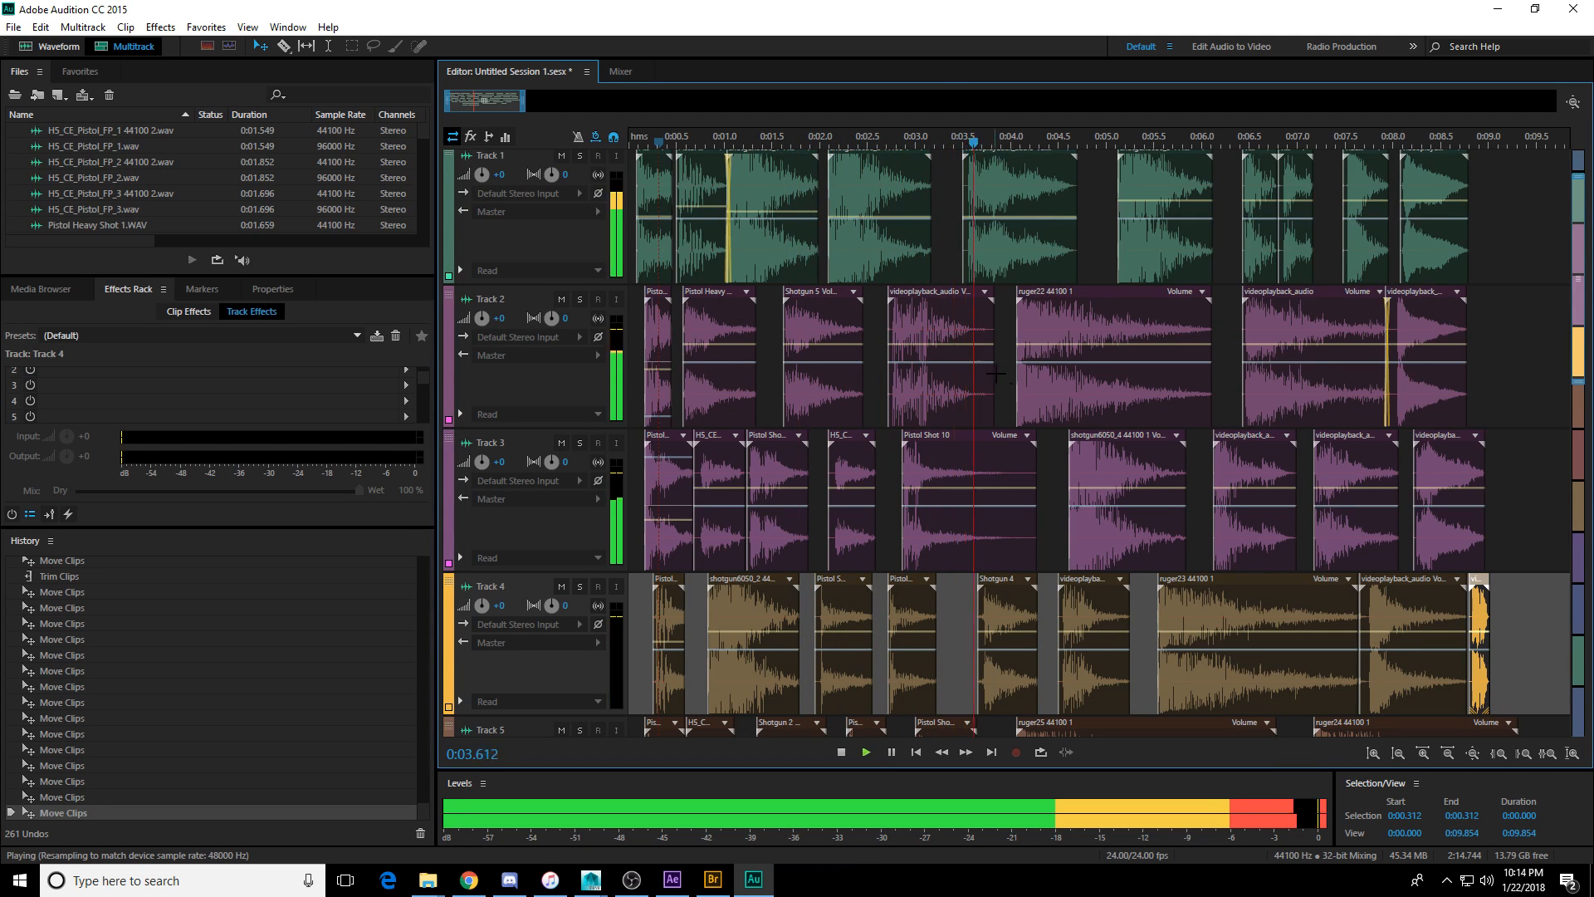
key(space)
Select all the Track 1 clips, replay the session from about 0:00.4 to about 0:03.0, and clear the selection.
scroll(1025, 143, down, 3)
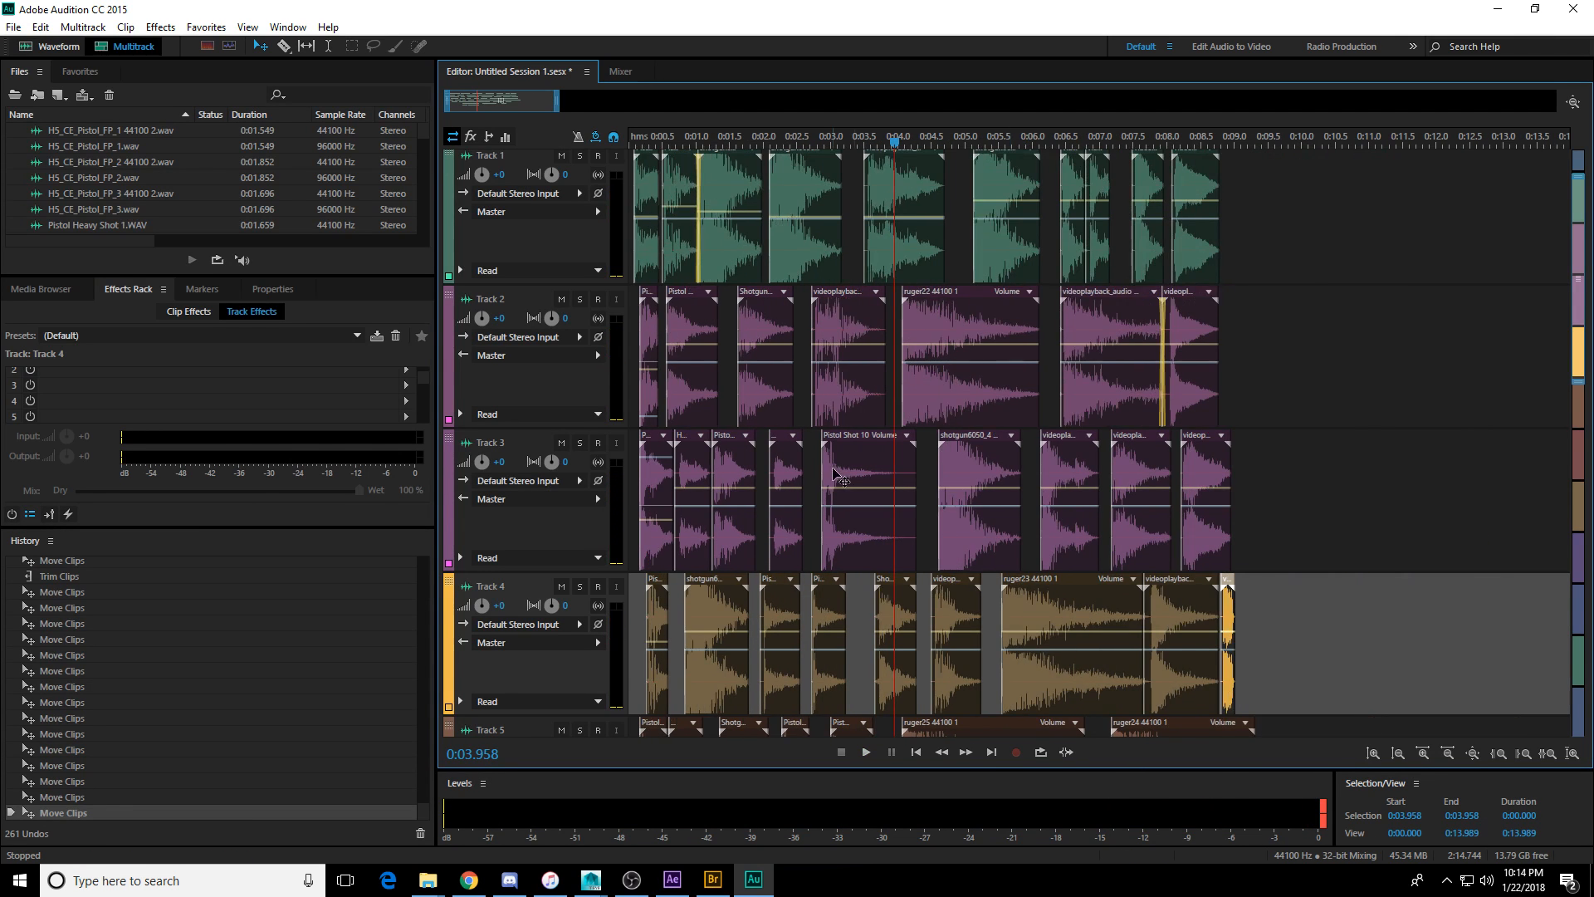
scroll(834, 473, up, 1)
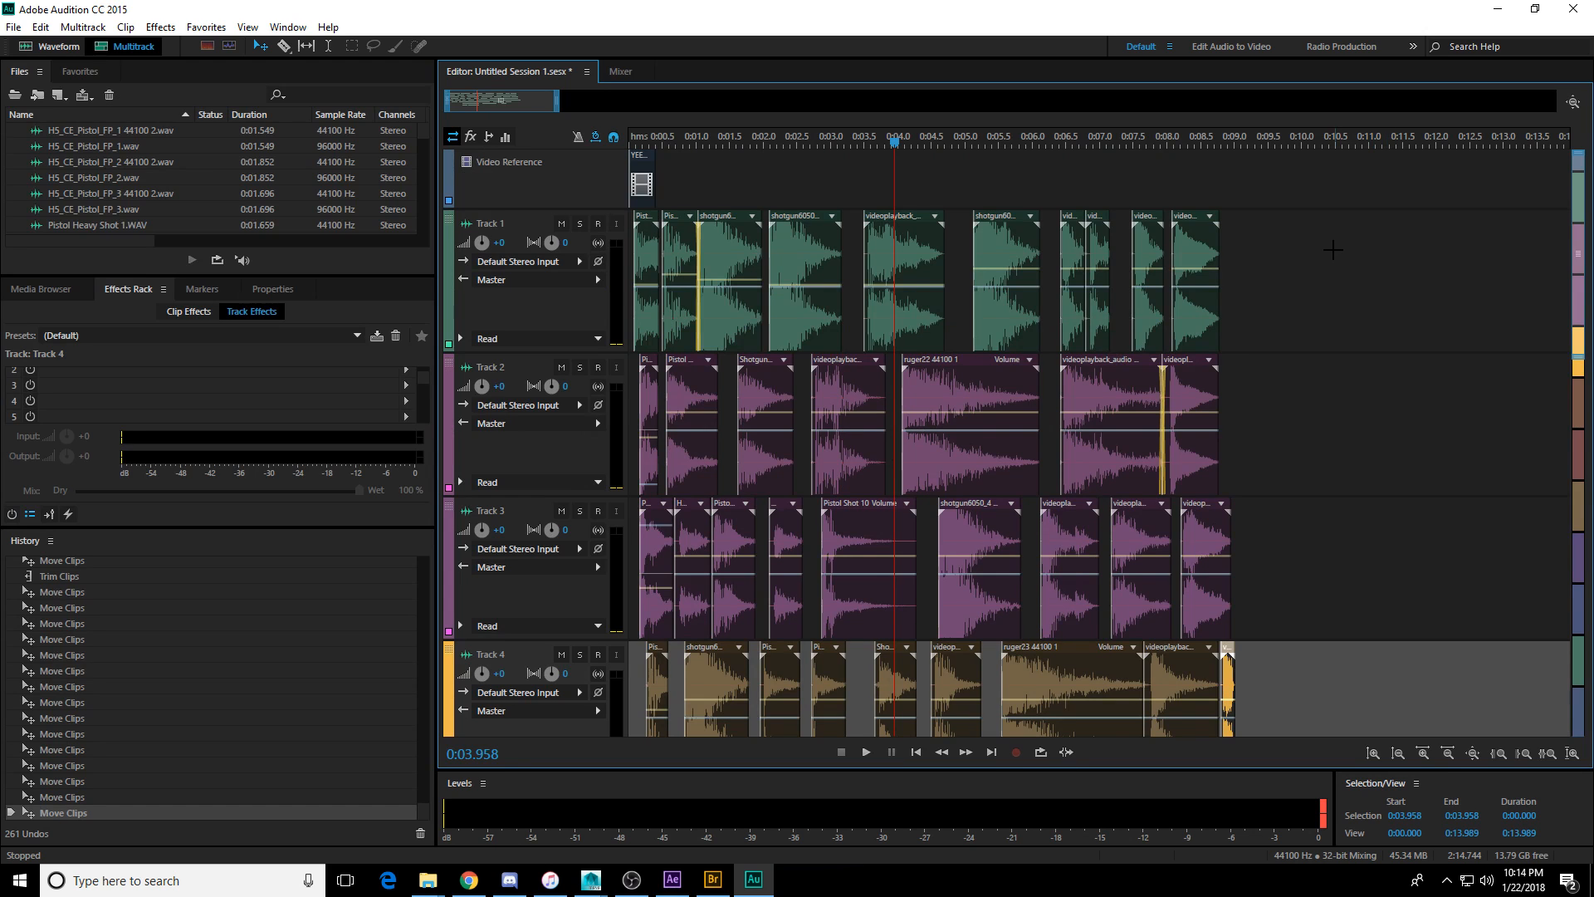
drag(1318, 246, 633, 281)
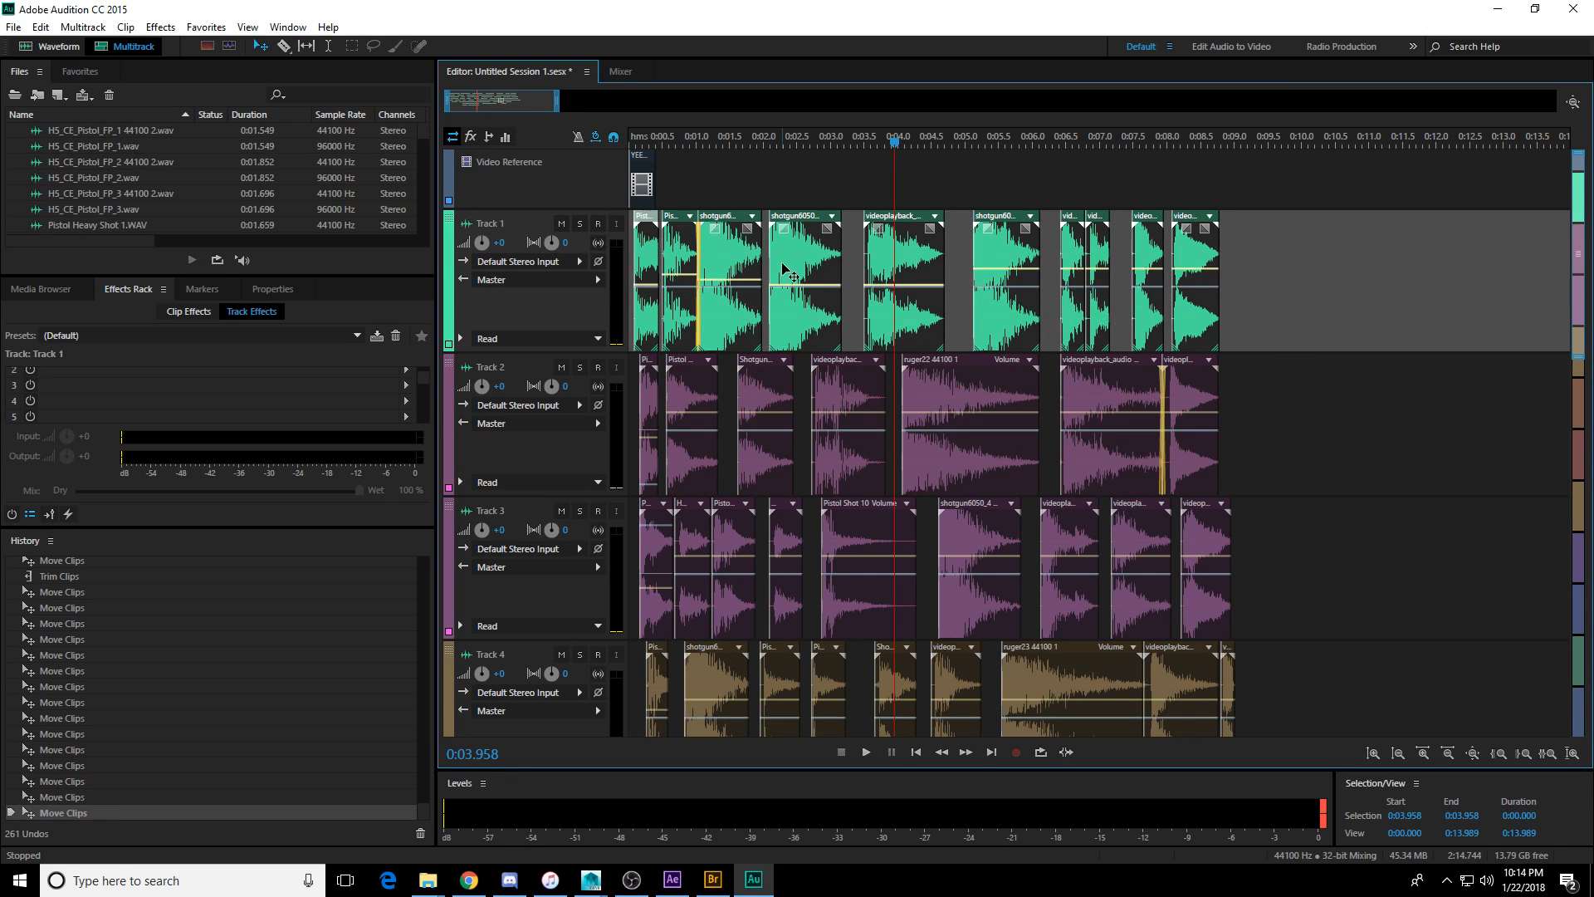
right_click(732, 248)
drag(782, 146, 735, 148)
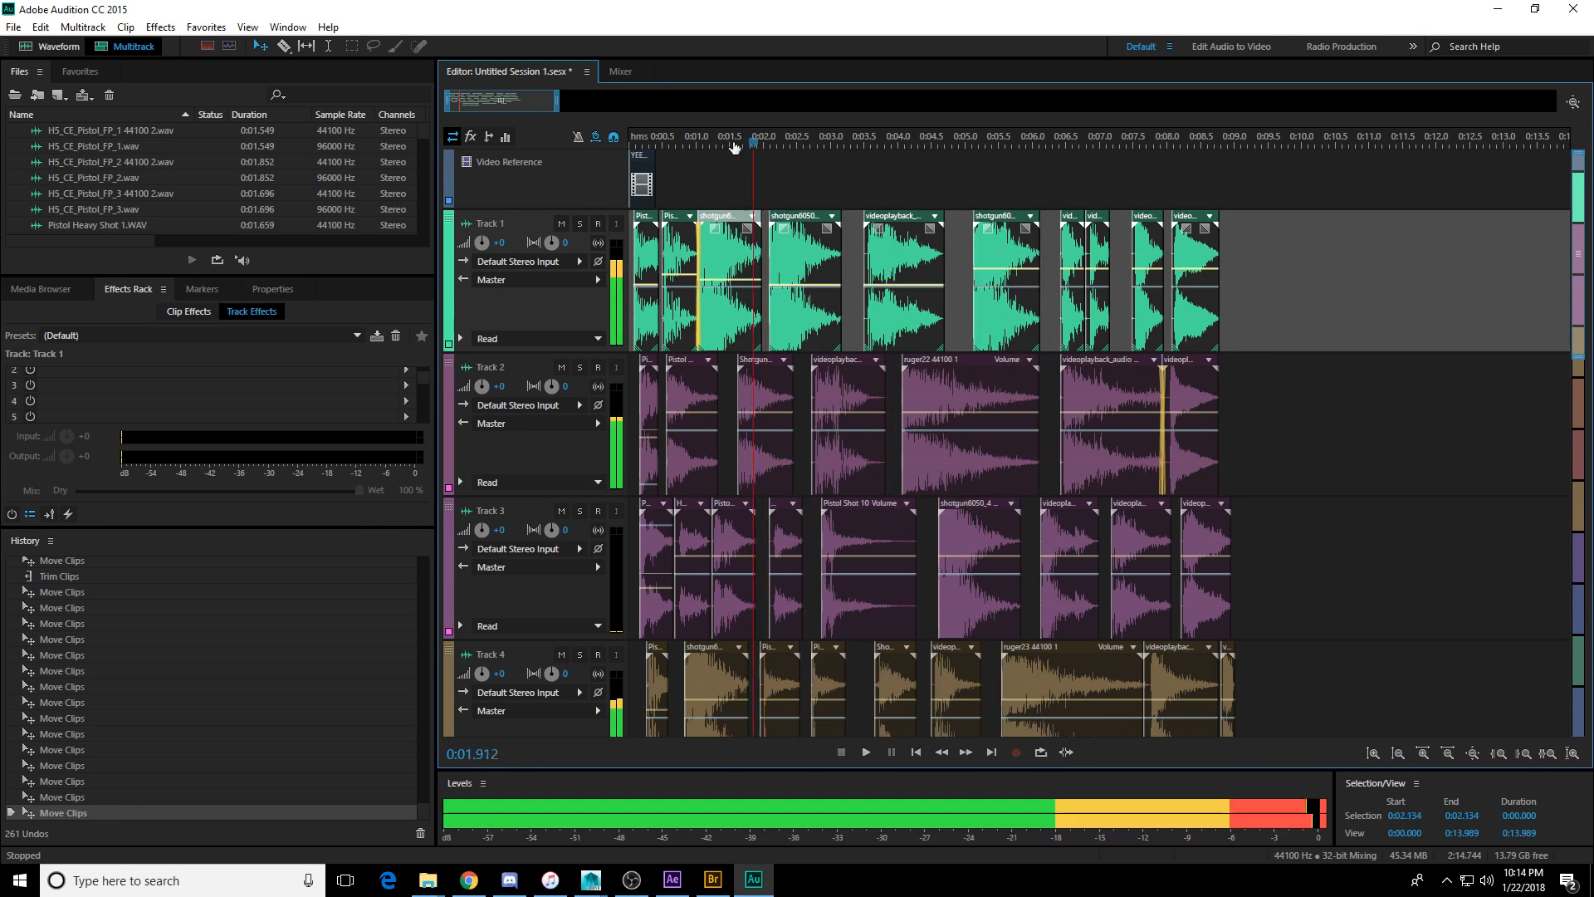
key(space)
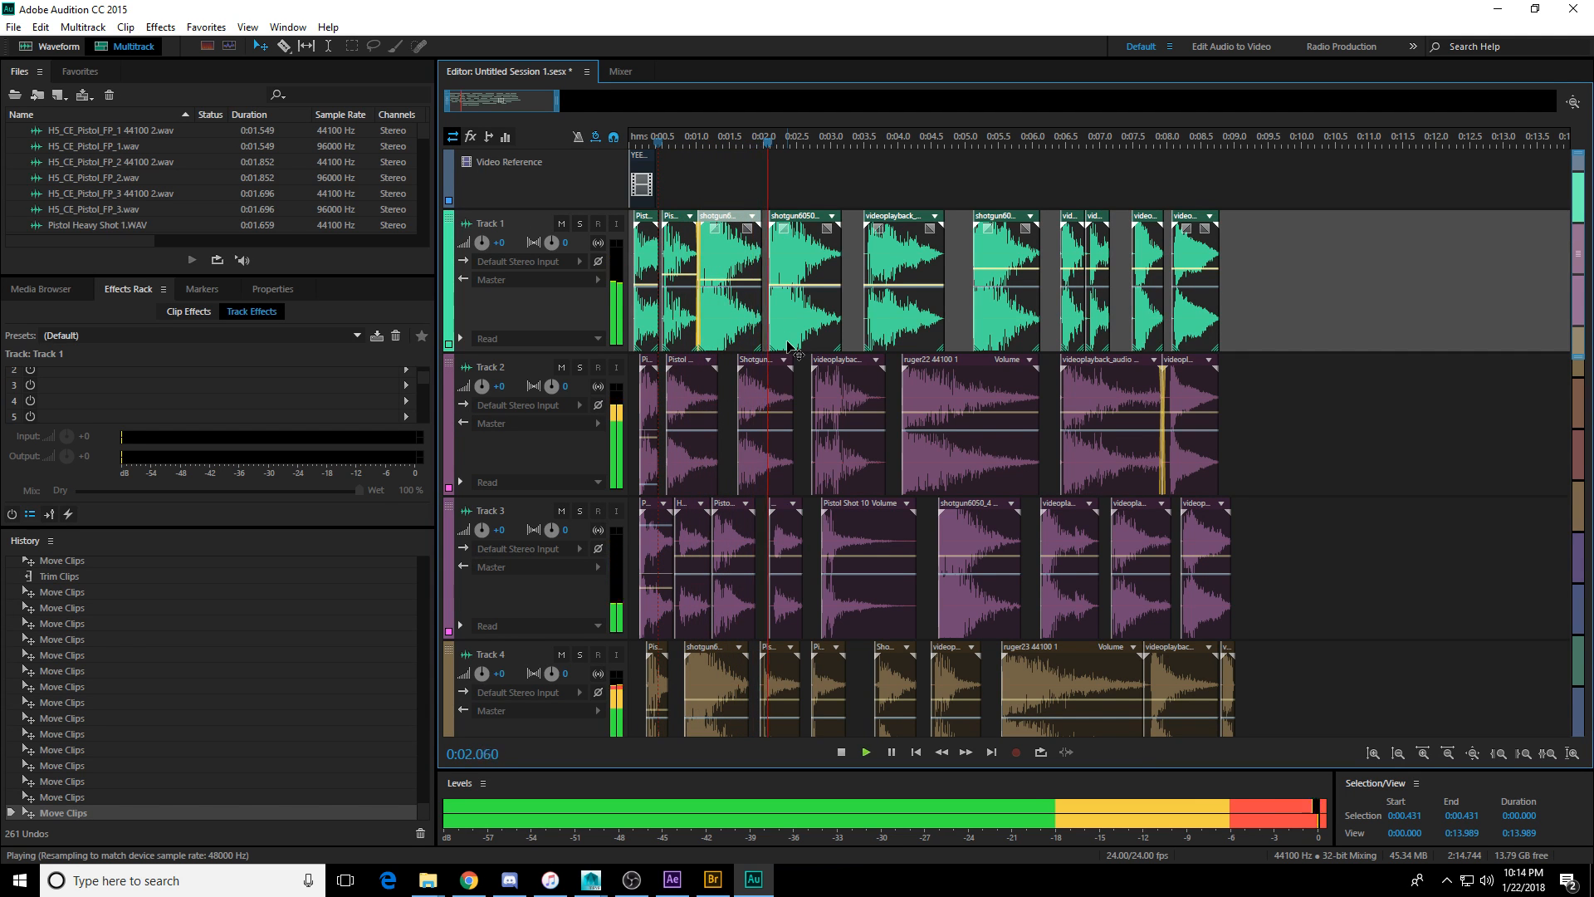
key(space)
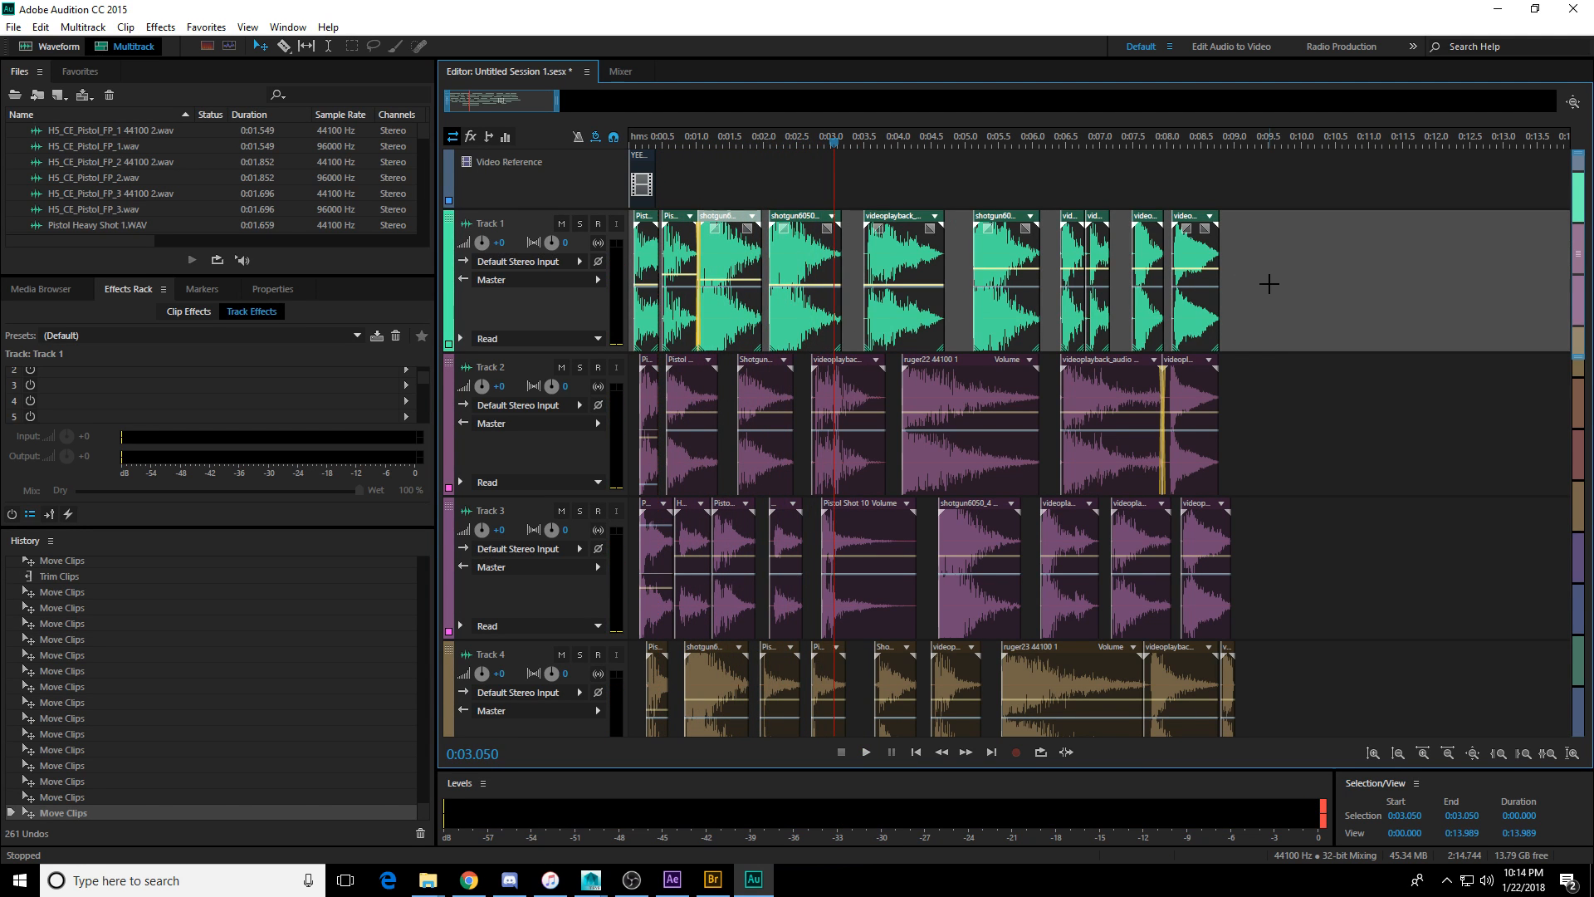
click(1270, 284)
Move Track 2's fourth clip to about 0:02.6 and Track 5's fifth clip to about 0:02.9.
drag(847, 475, 846, 453)
scroll(841, 479, down, 9)
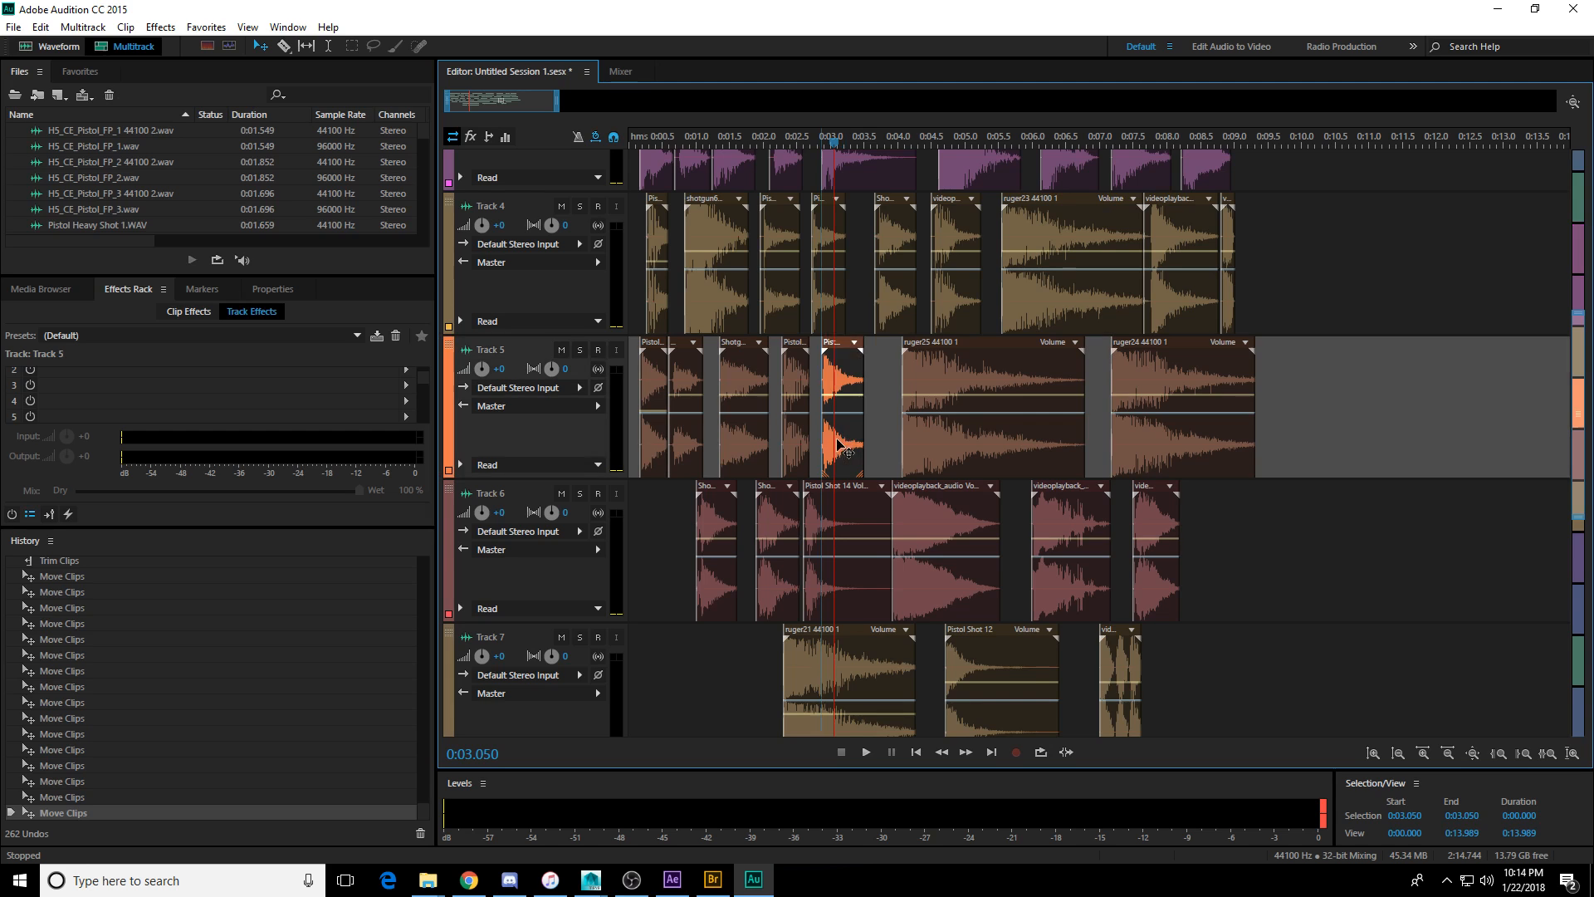
Cut off and delete the tail of Pistol Shot 14 on Track 6 at about 0:03.2, and move the following videoplayback_audio clip to about 0:03.4.
click(869, 589)
click(846, 577)
key(v)
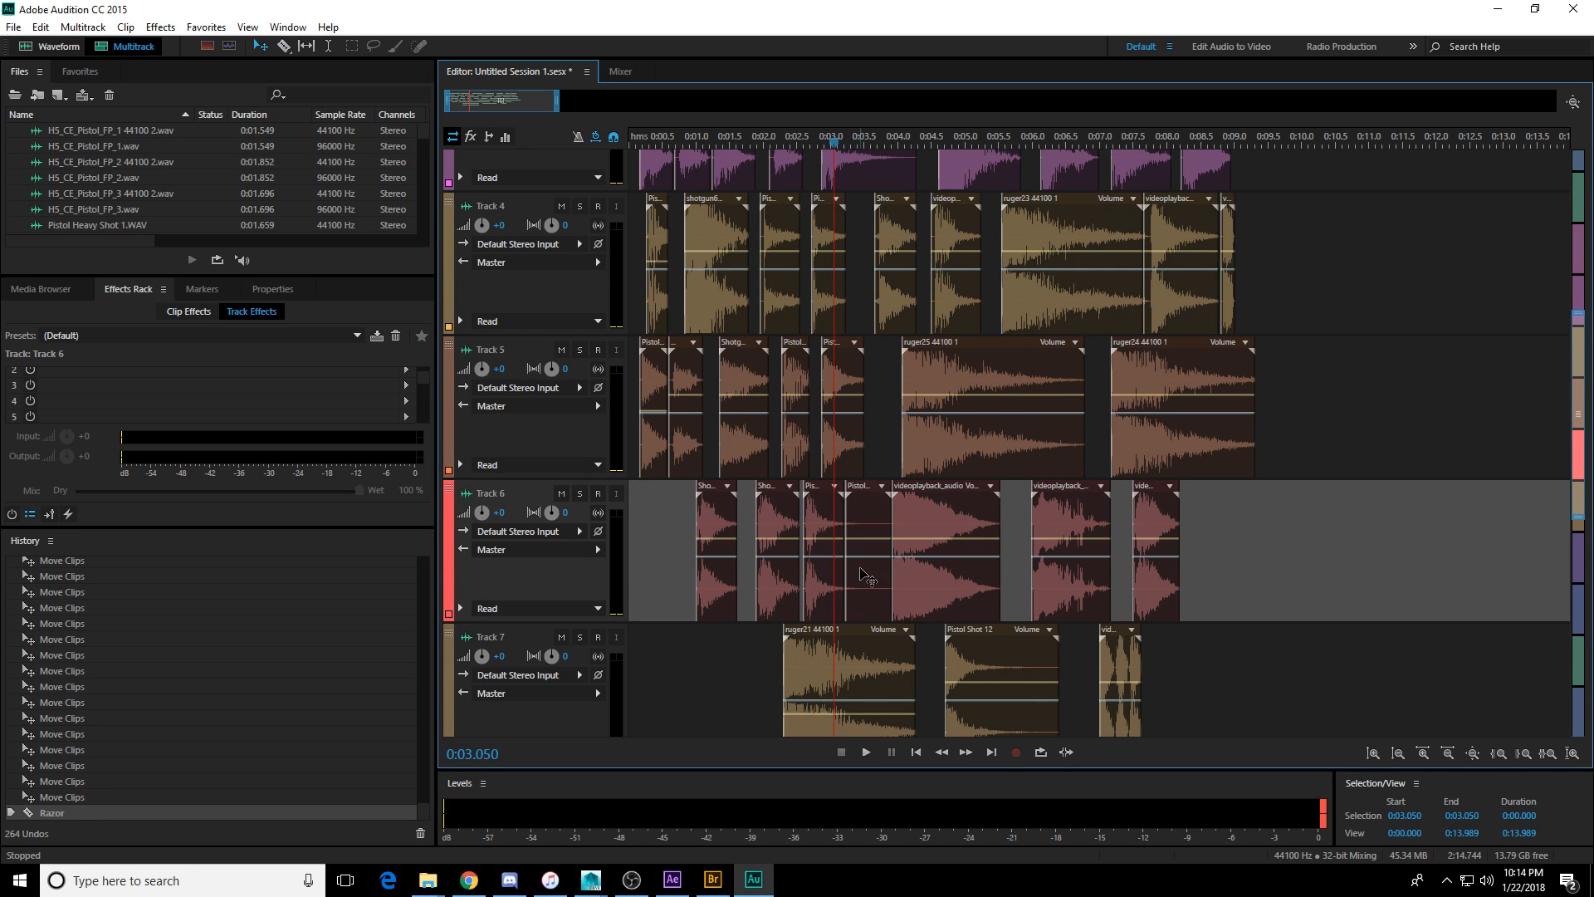
key(Delete)
drag(921, 575, 885, 577)
scroll(963, 519, up, 1)
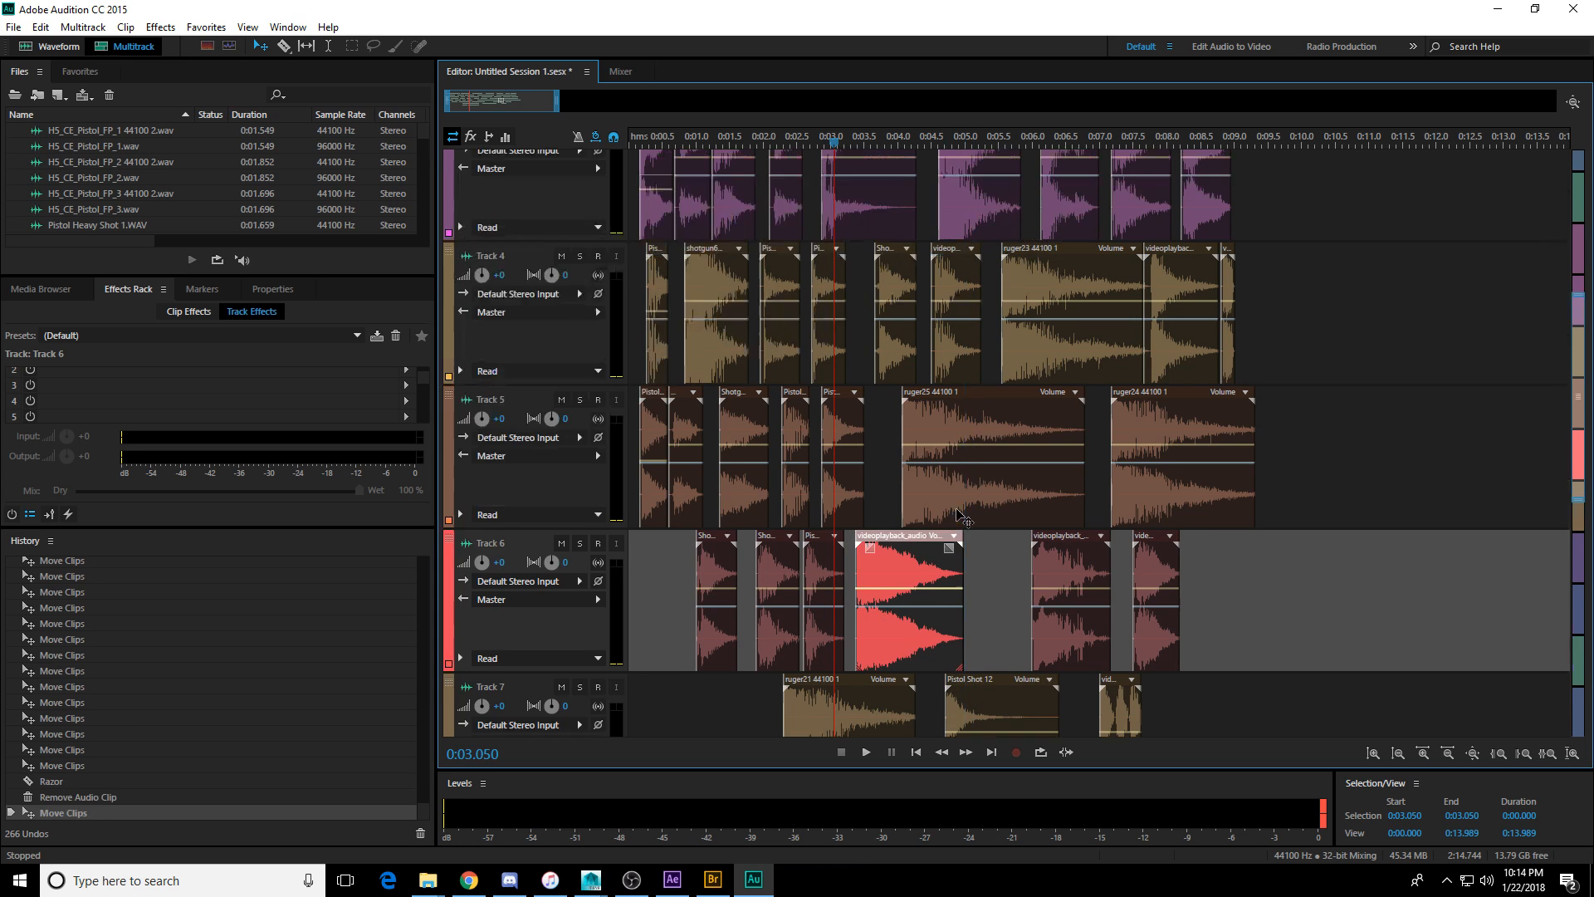
Move ruger25 on Track 5 to about 0:03.8, and Track 4's Shotgun 4 and following videoplayback clip to about 0:03.5 and 0:04.2.
drag(947, 408, 933, 410)
scroll(914, 425, up, 3)
drag(899, 469, 932, 484)
scroll(918, 466, up, 5)
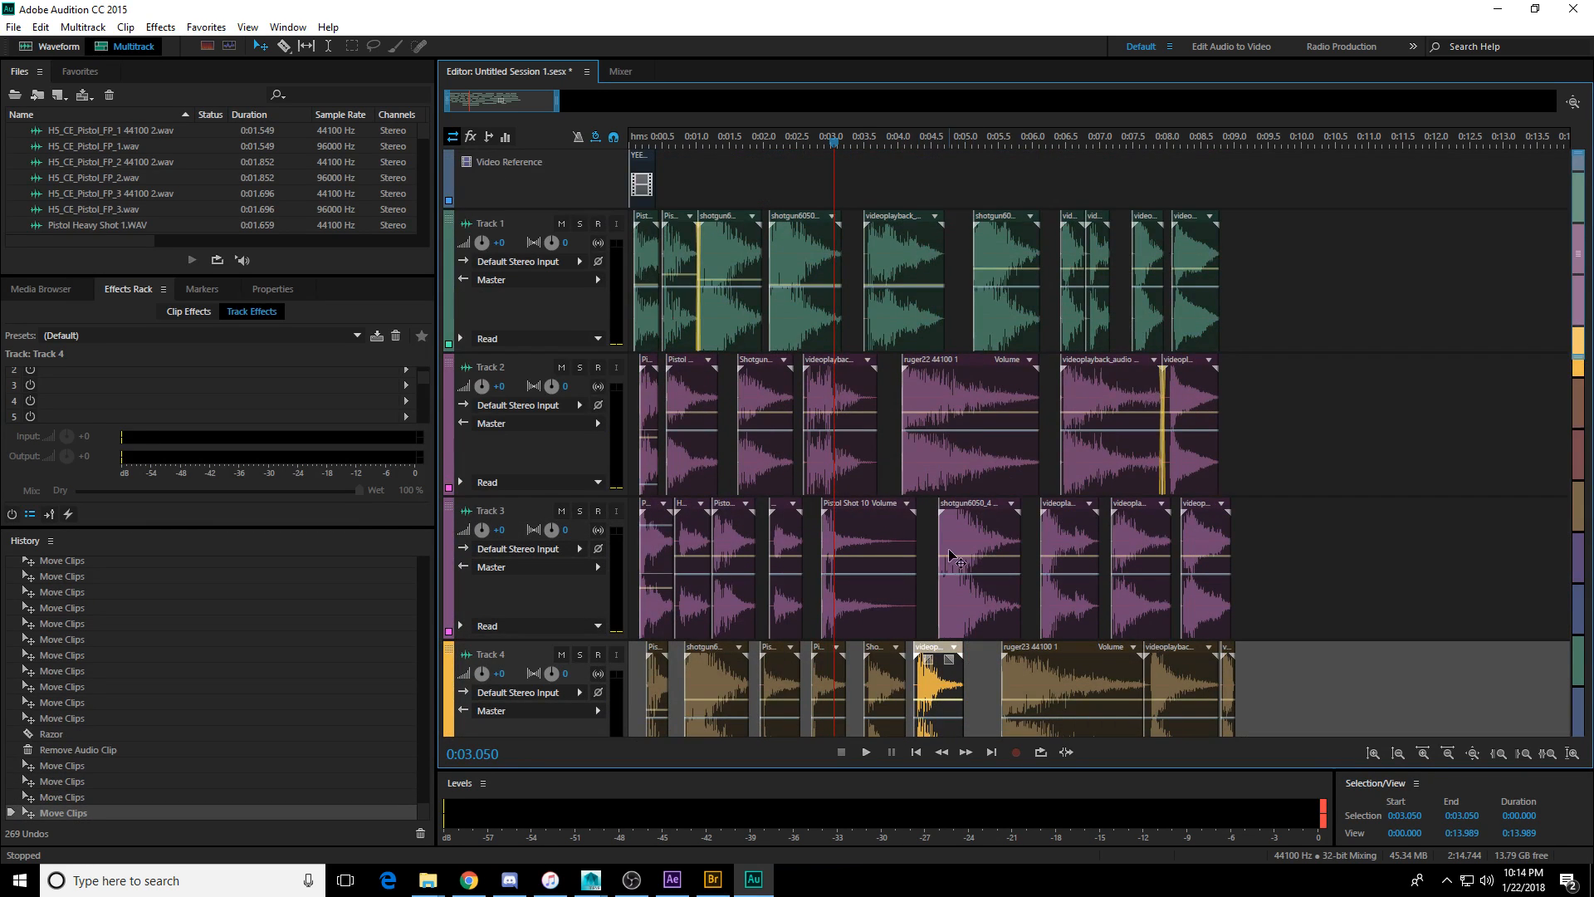
Trim the end of Pistol Shot 10 on Track 3 to about 0:04.0, and move shotgun6050_4 to about 0:04.4.
drag(915, 541, 969, 548)
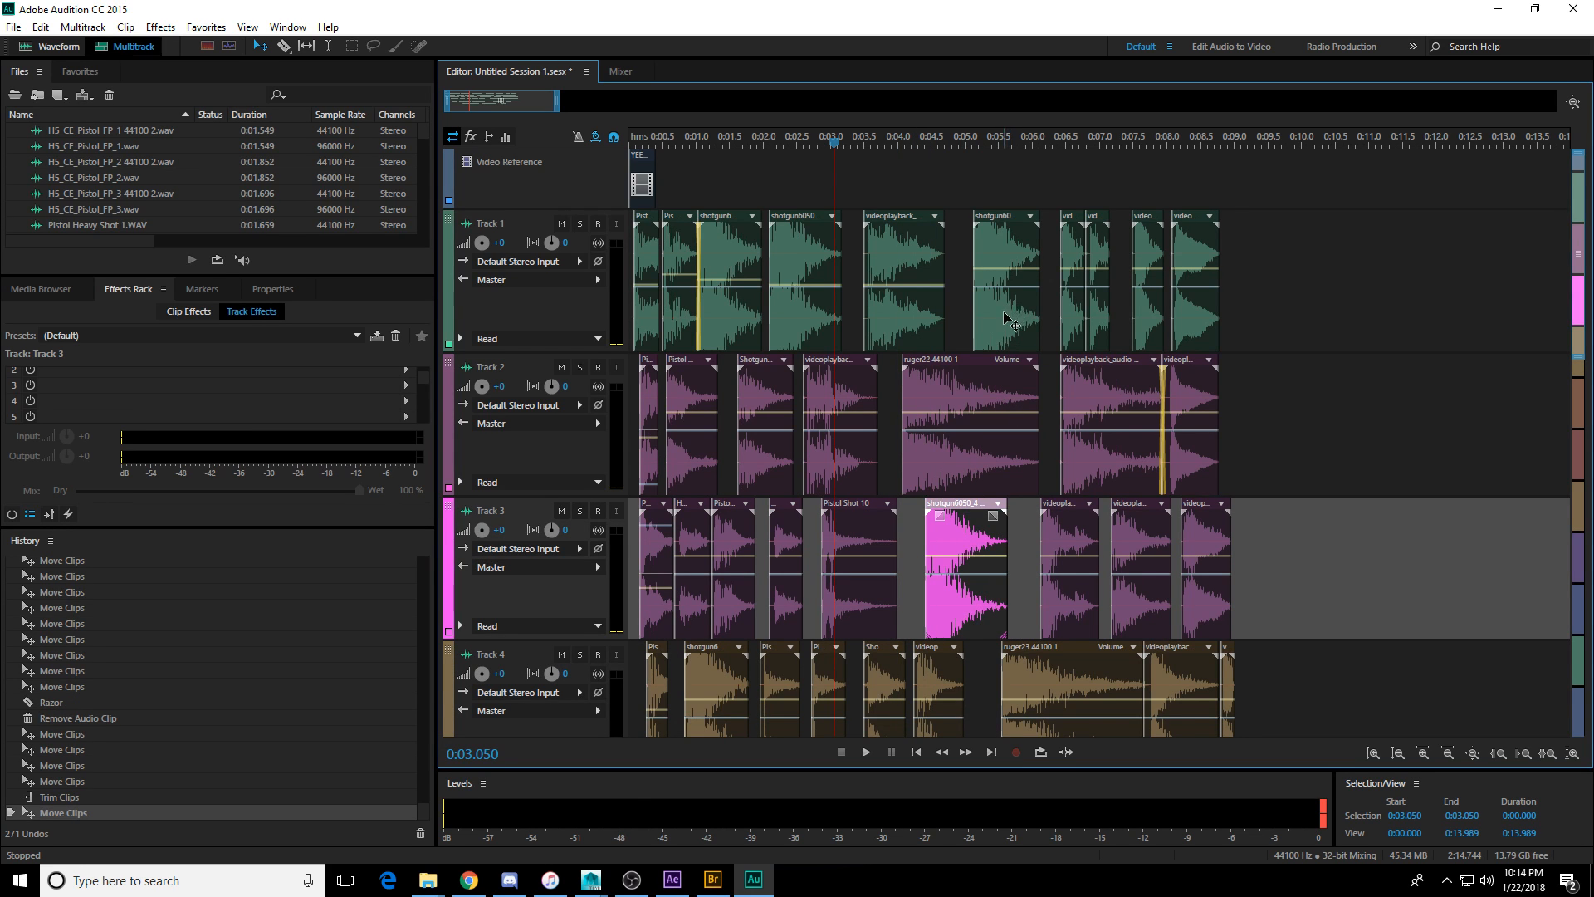
Move Track 1's last five clips earlier, starting the shotgun6050_5 clip at about 0:04.9 and the final clip at about 0:07.9.
drag(1005, 324, 1053, 318)
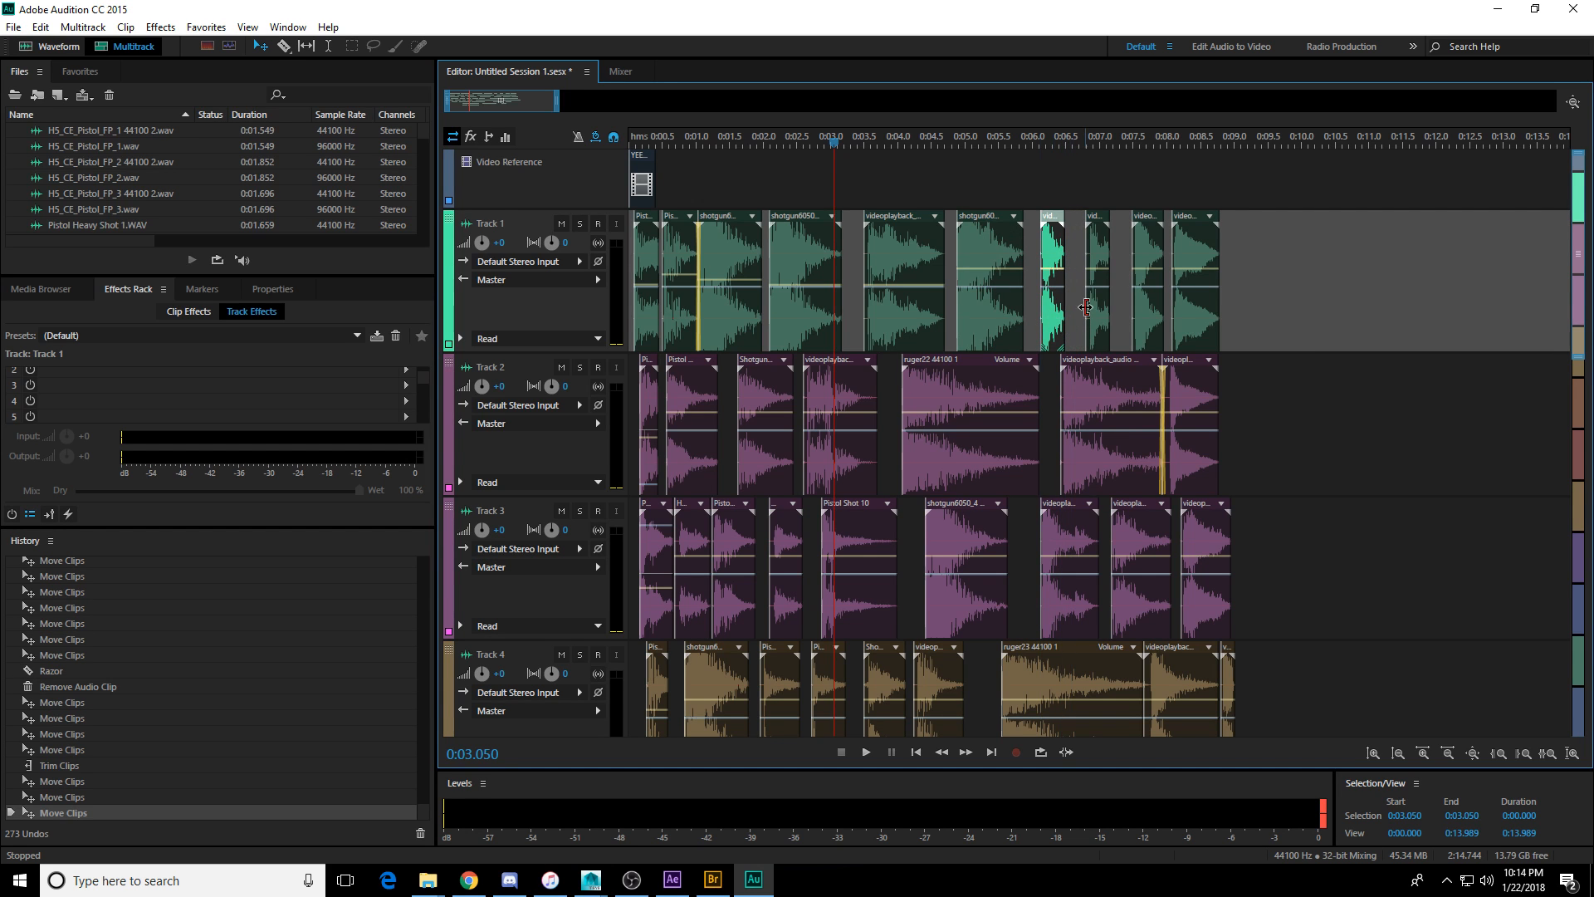
drag(1299, 280, 1184, 324)
scroll(1184, 324, down, 2)
Move Track 2's last two clips to about 0:06.3 and 0:07.8, and ruger24 on Track 5 to about 0:06.8.
drag(1089, 369, 1077, 369)
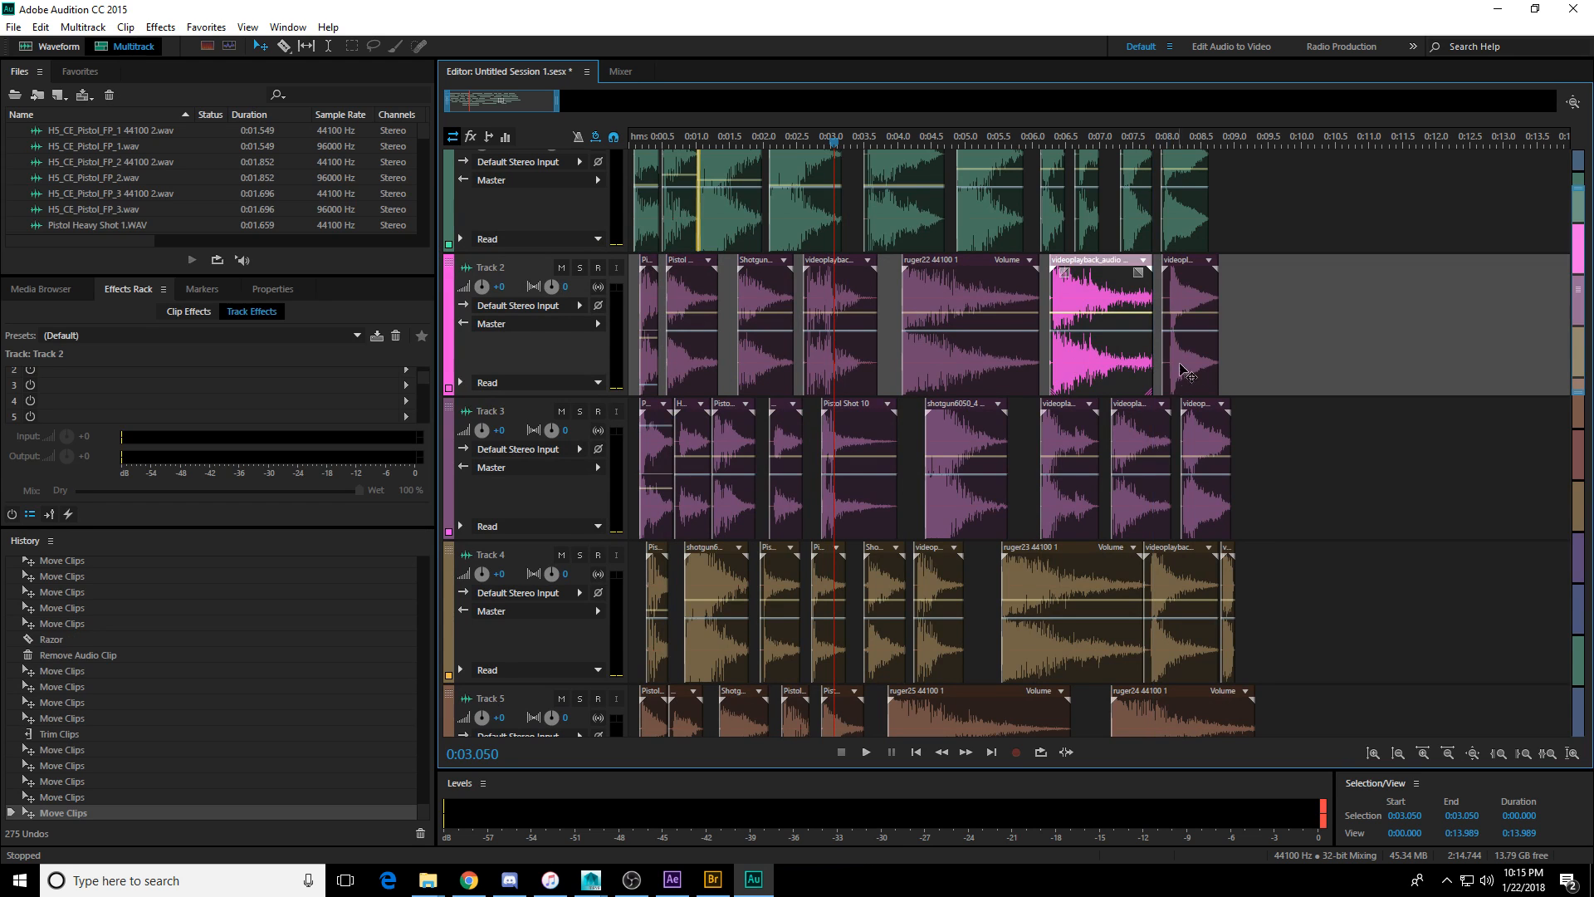
drag(1196, 376, 1187, 378)
scroll(1187, 378, down, 2)
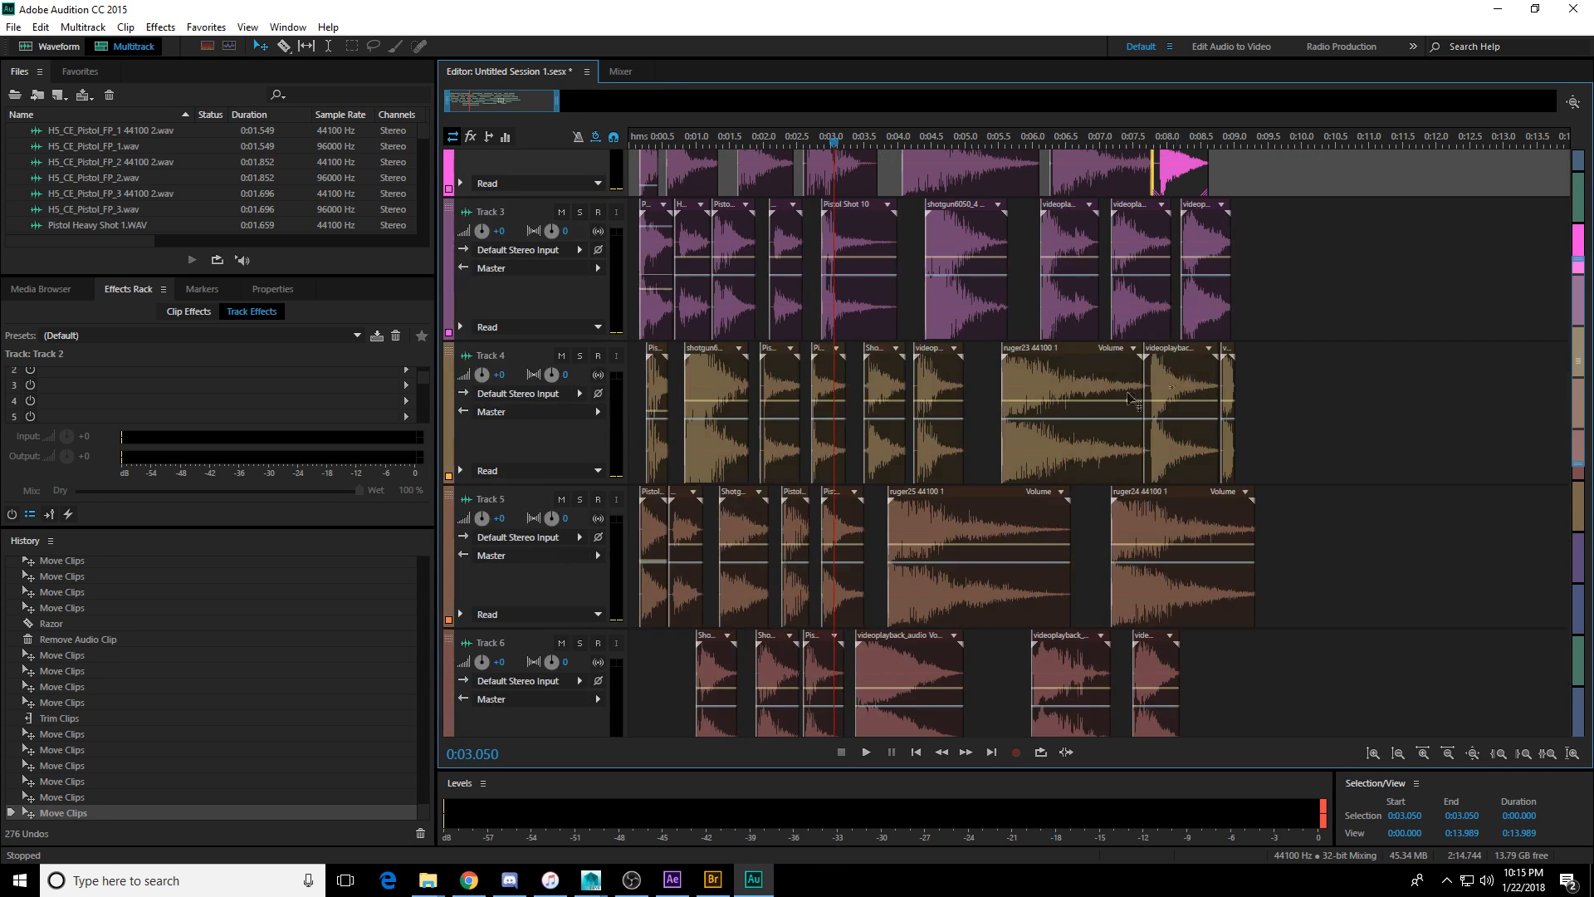
drag(1183, 573, 1160, 573)
Play back the session from the start, and replay the section from about 0:04.2.
scroll(913, 404, up, 3)
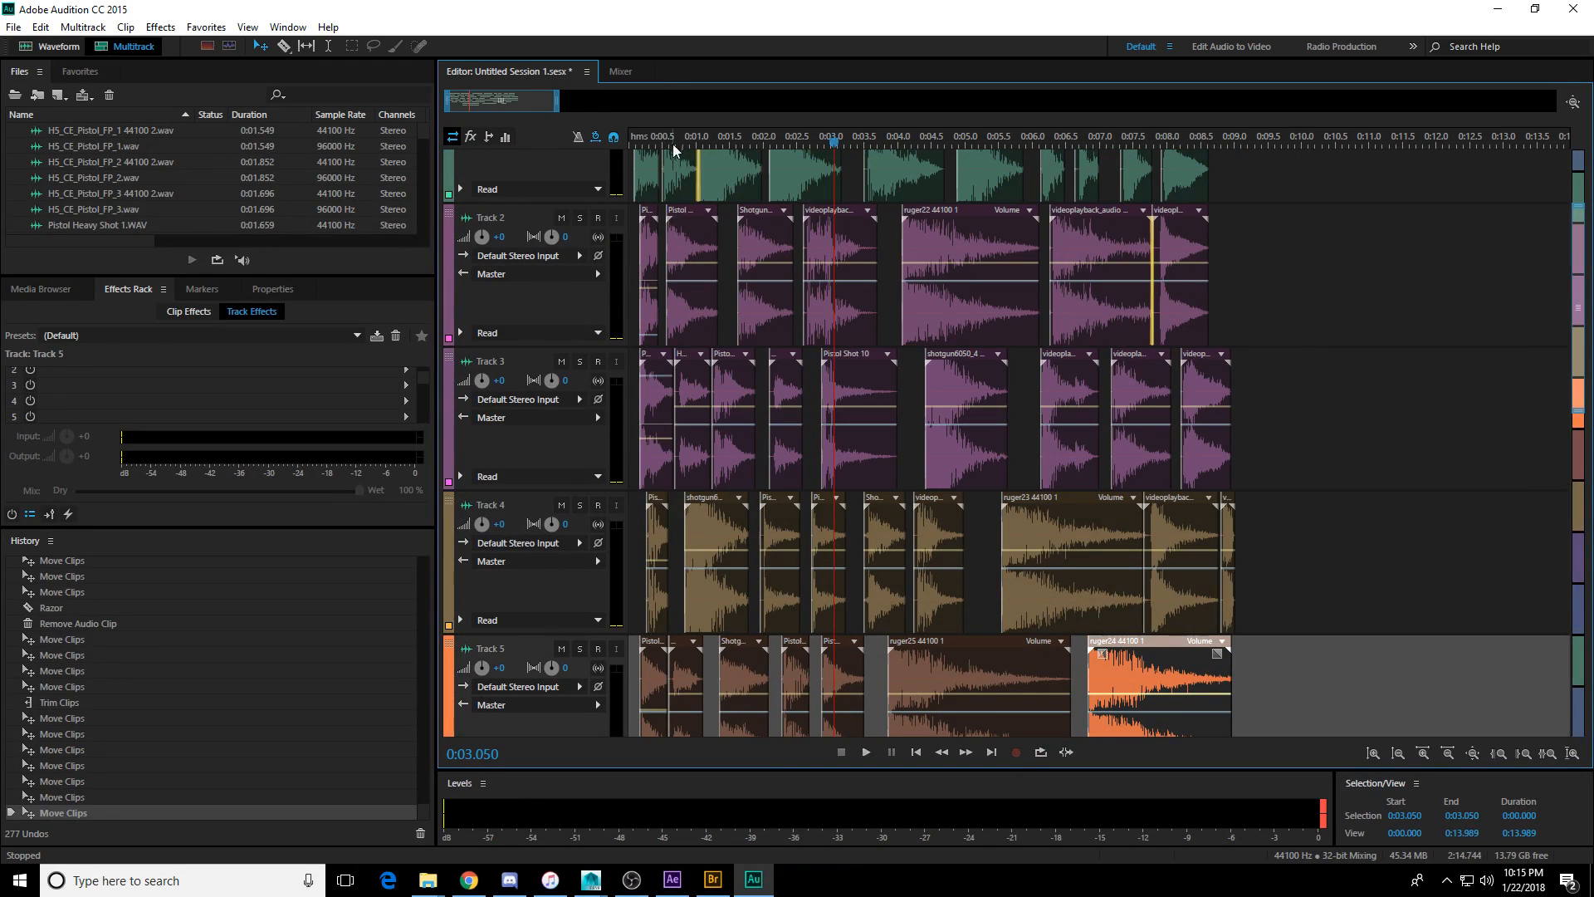
drag(674, 146, 628, 147)
key(space)
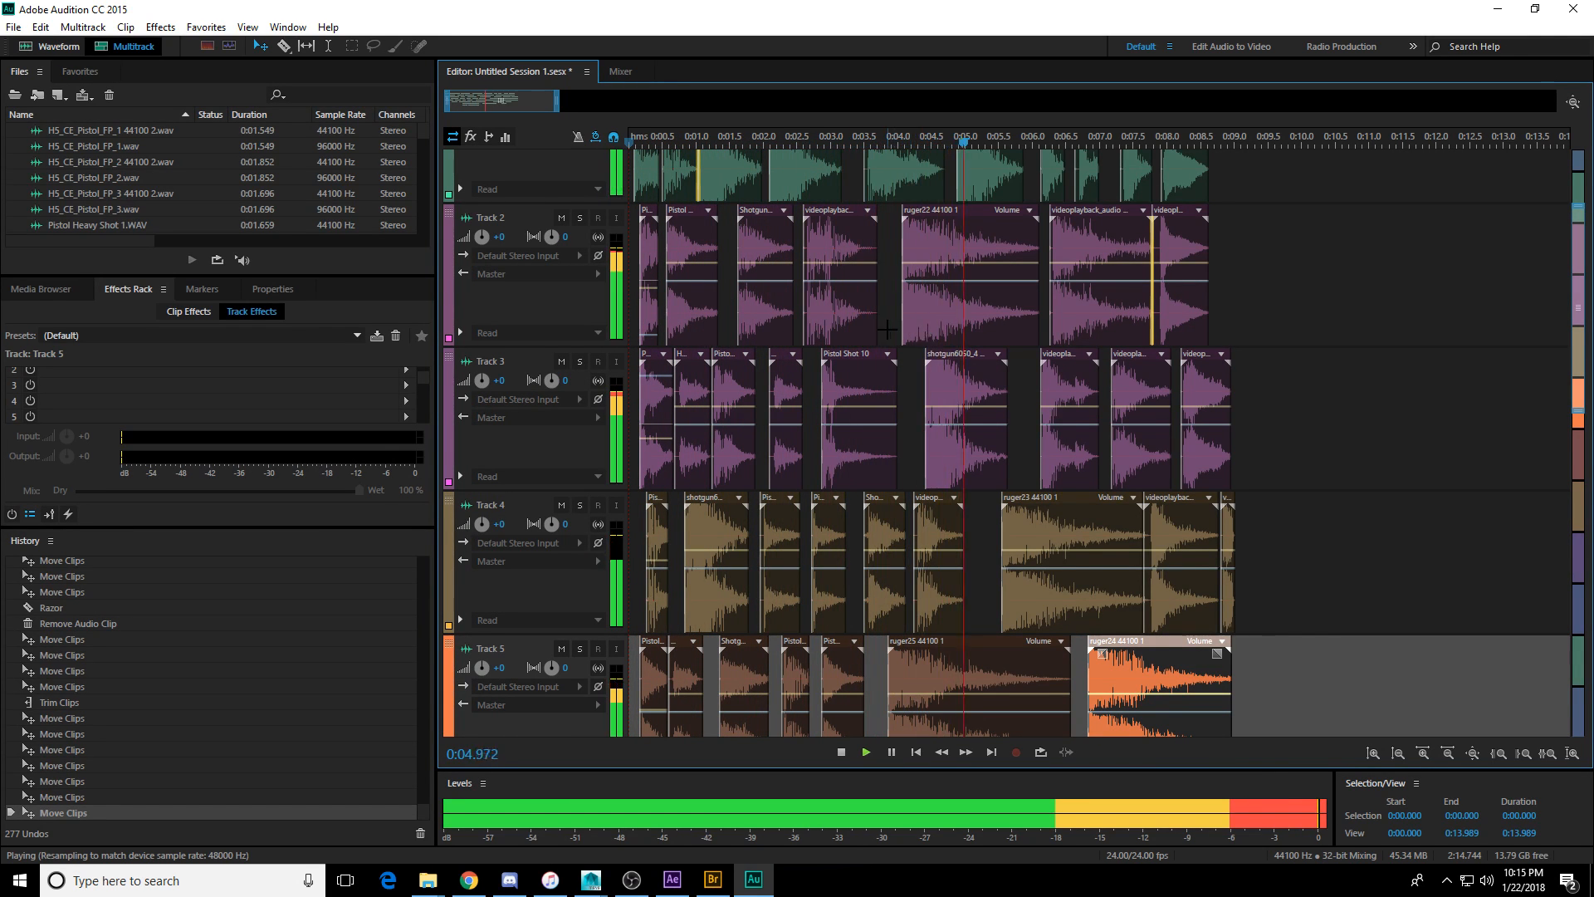
key(space)
scroll(942, 455, up, 3)
scroll(943, 455, down, 1)
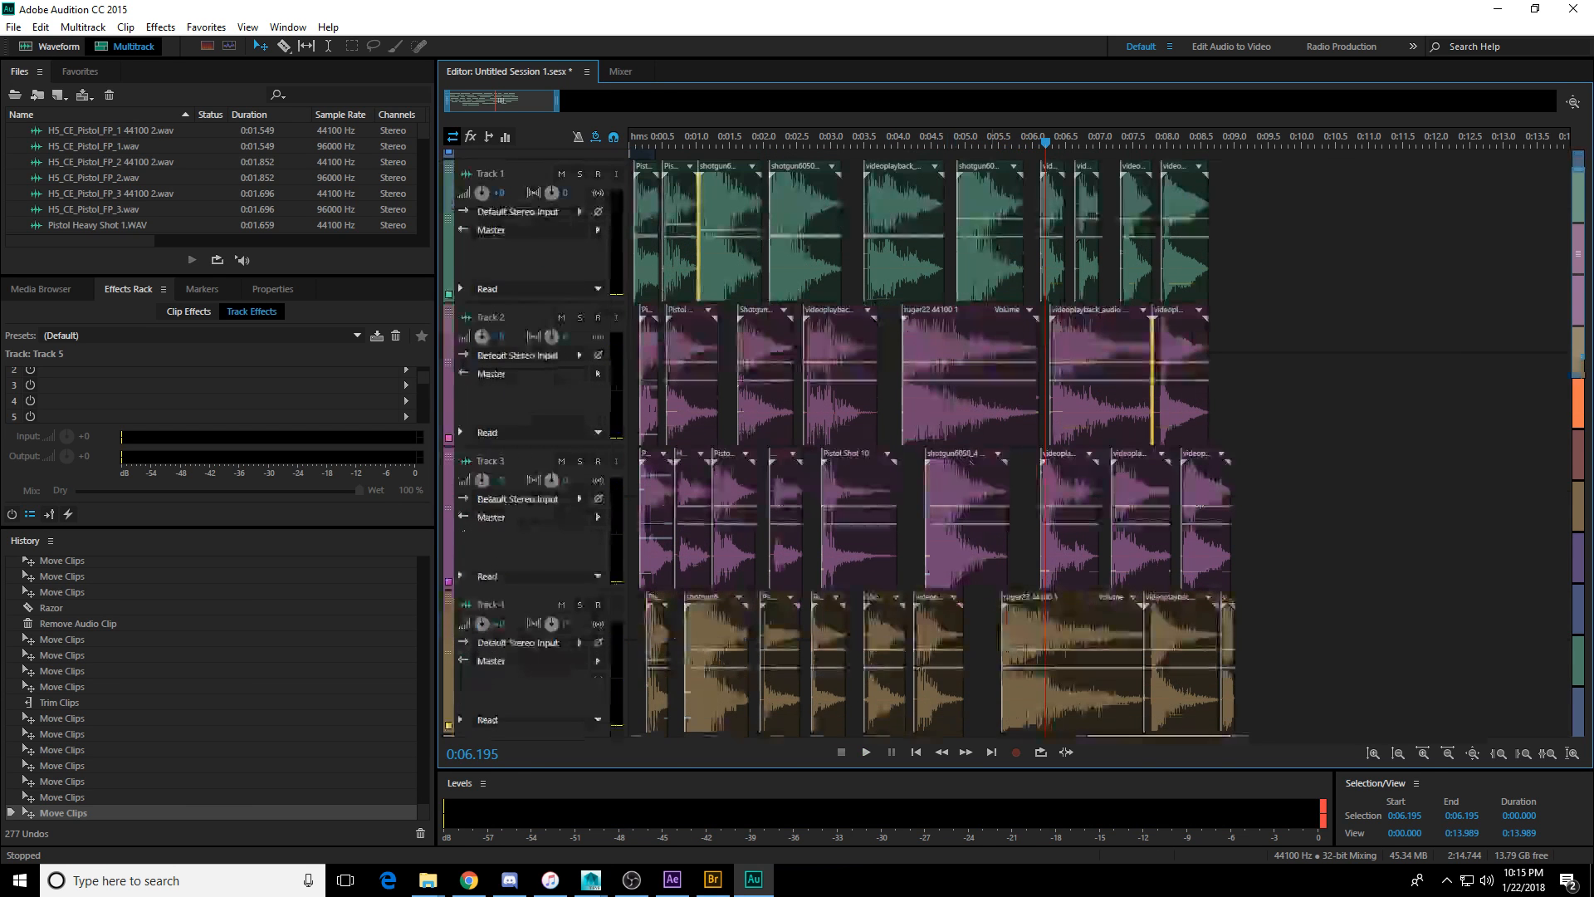
click(912, 142)
key(space)
key(space)
scroll(955, 369, down, 4)
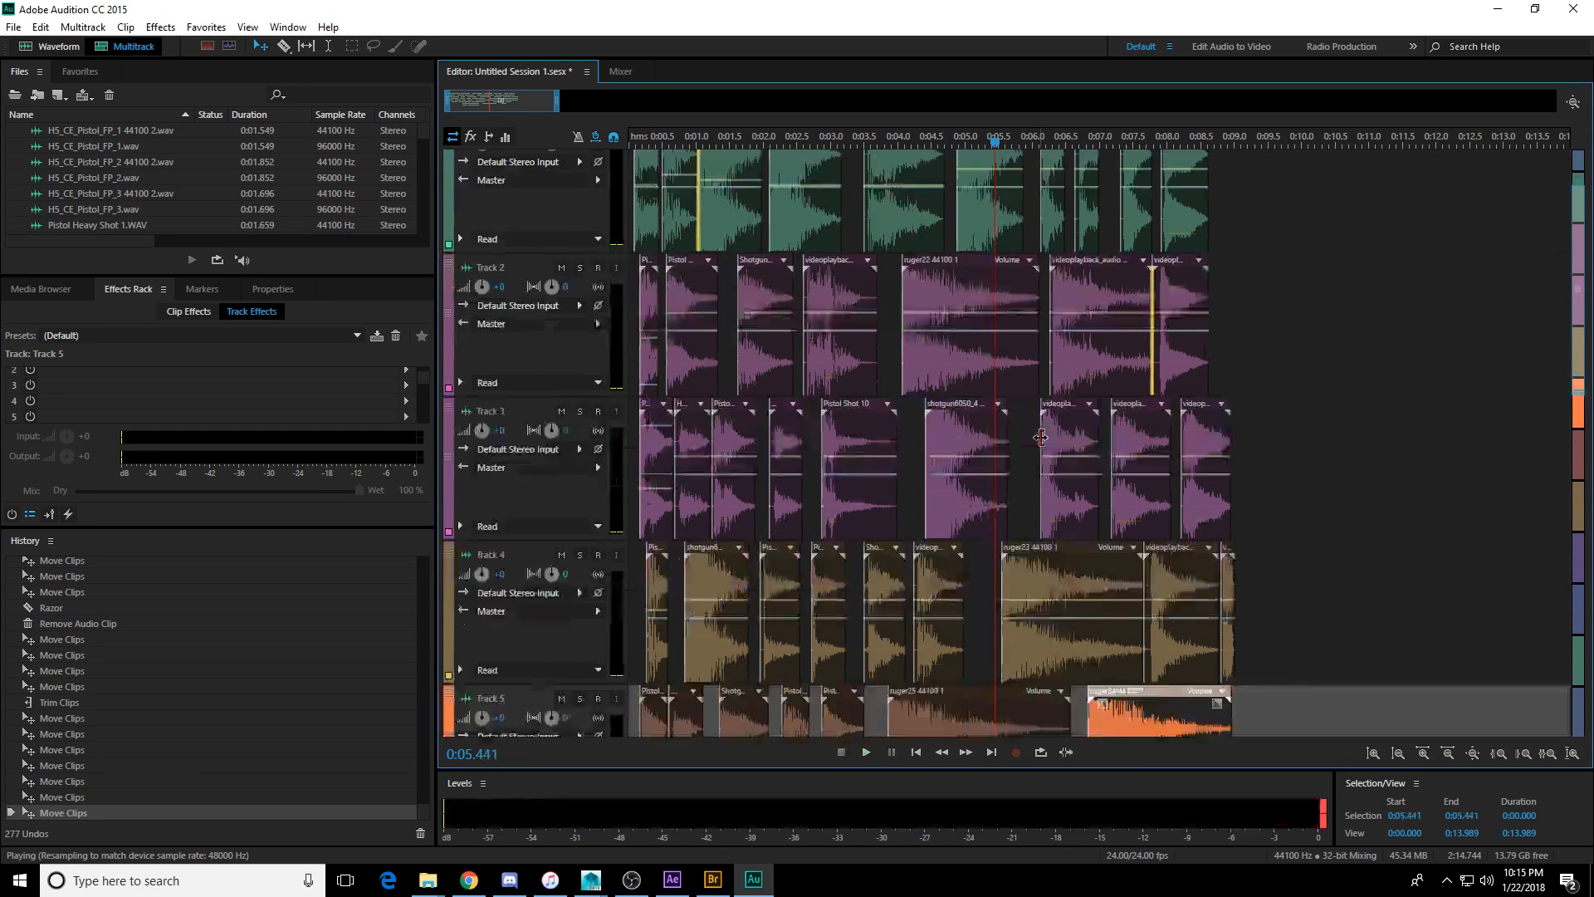
Move shotgun6050_4 and the following videoplayback clip on Track 3 to about 0:04.3 and 0:05.5, and ruger23 on Track 4 to about 0:05.2.
drag(967, 371, 957, 371)
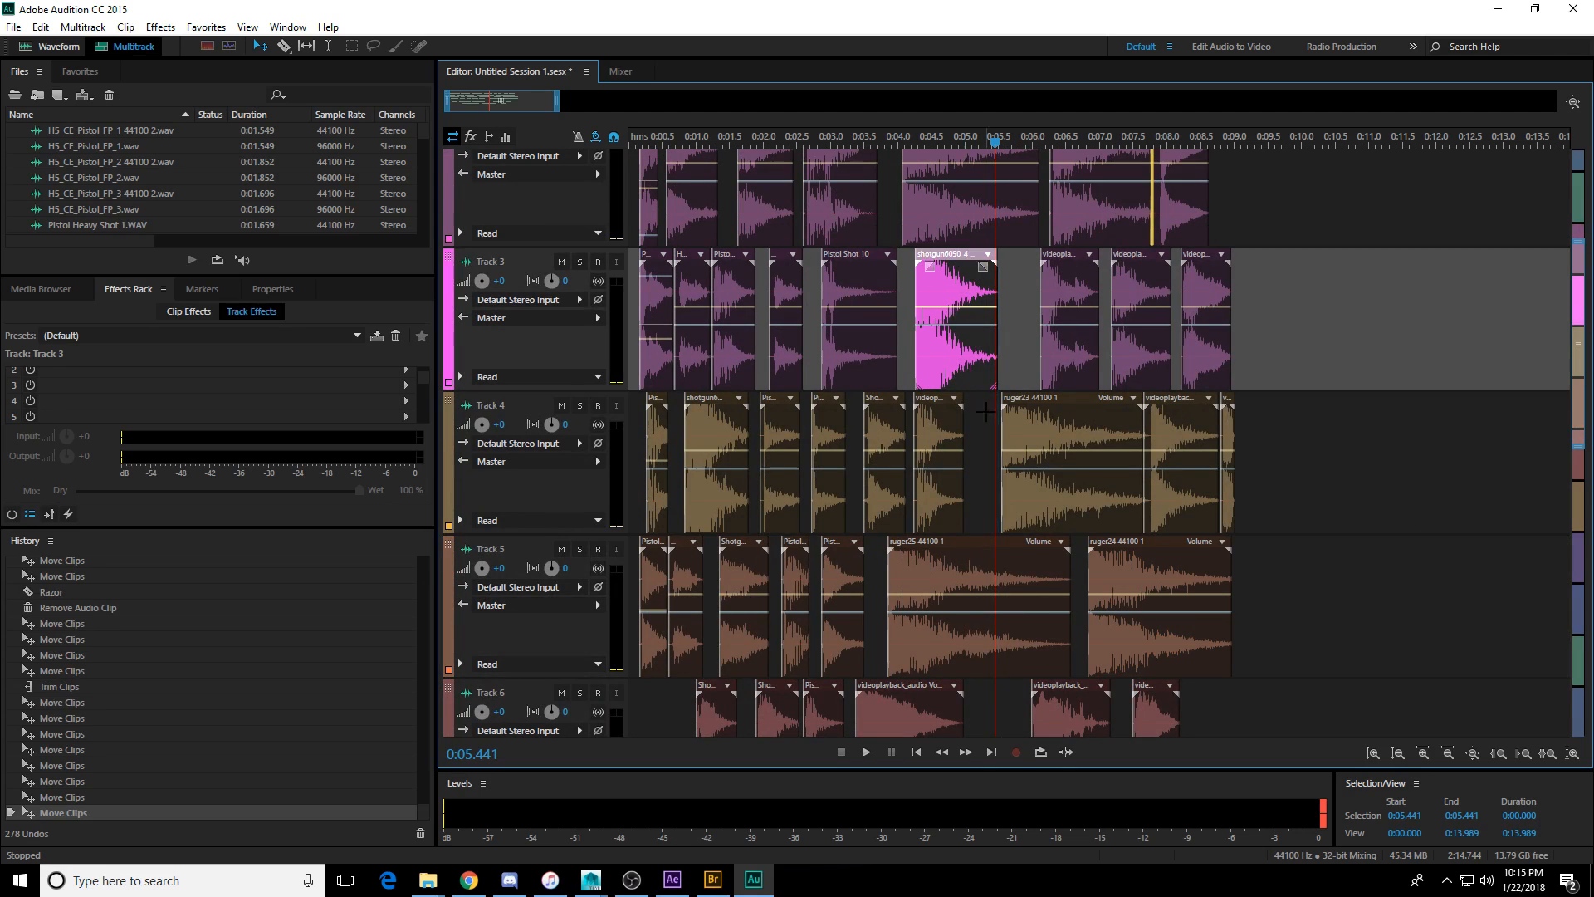
drag(1026, 432, 1002, 433)
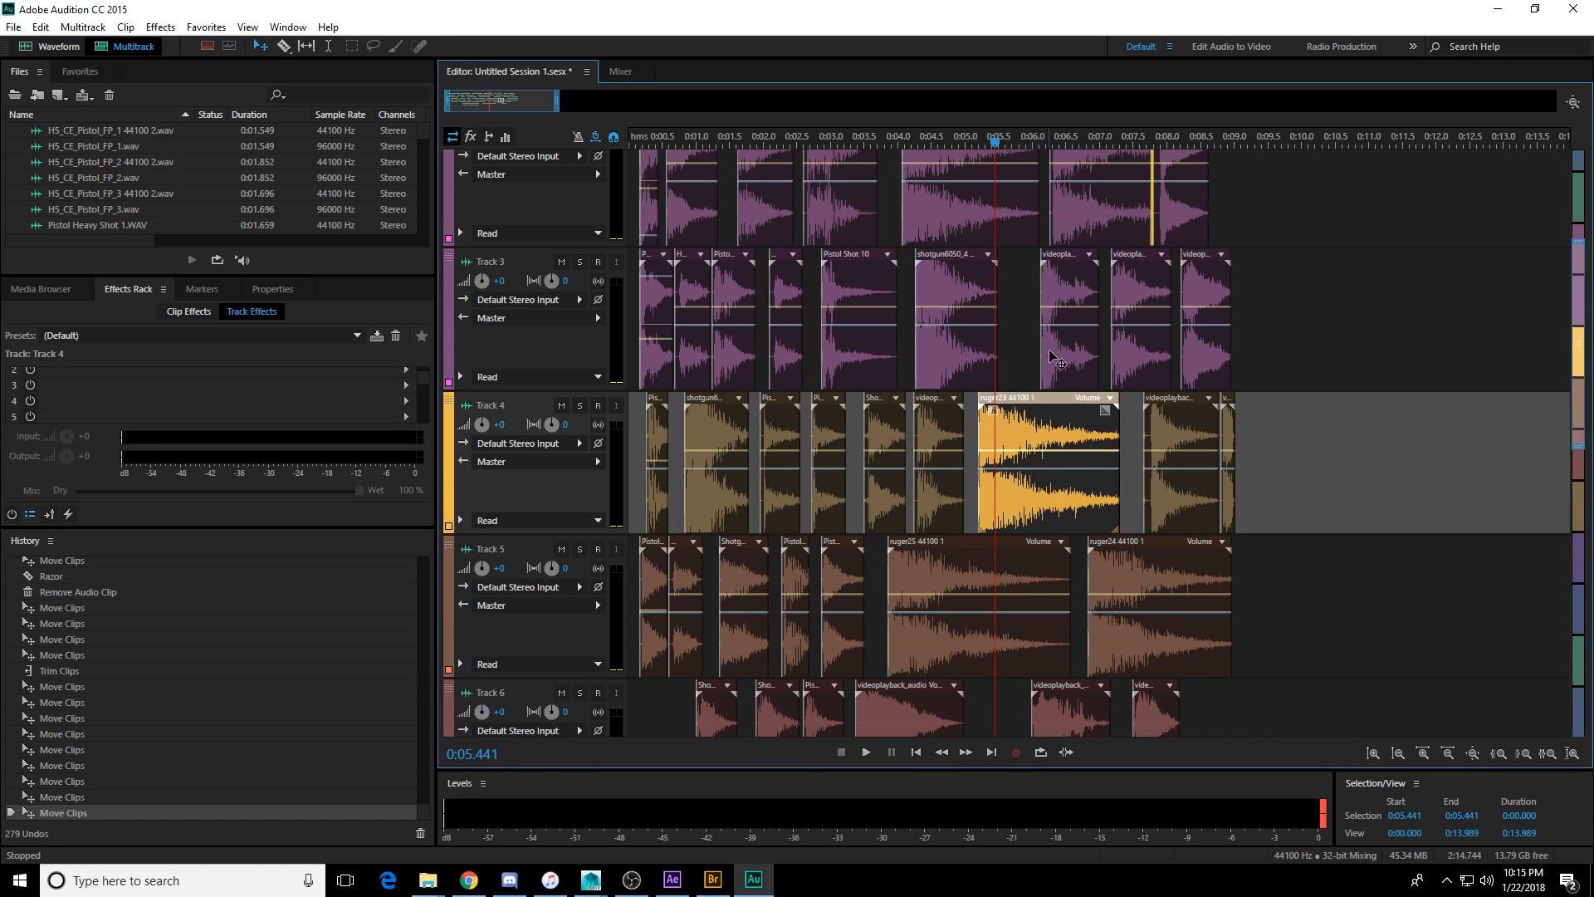
drag(1051, 353, 1005, 353)
Move Track 6's second-to-last clip to about 0:05.4, checking its timing with playback from about 0:03.2.
scroll(1042, 453, down, 6)
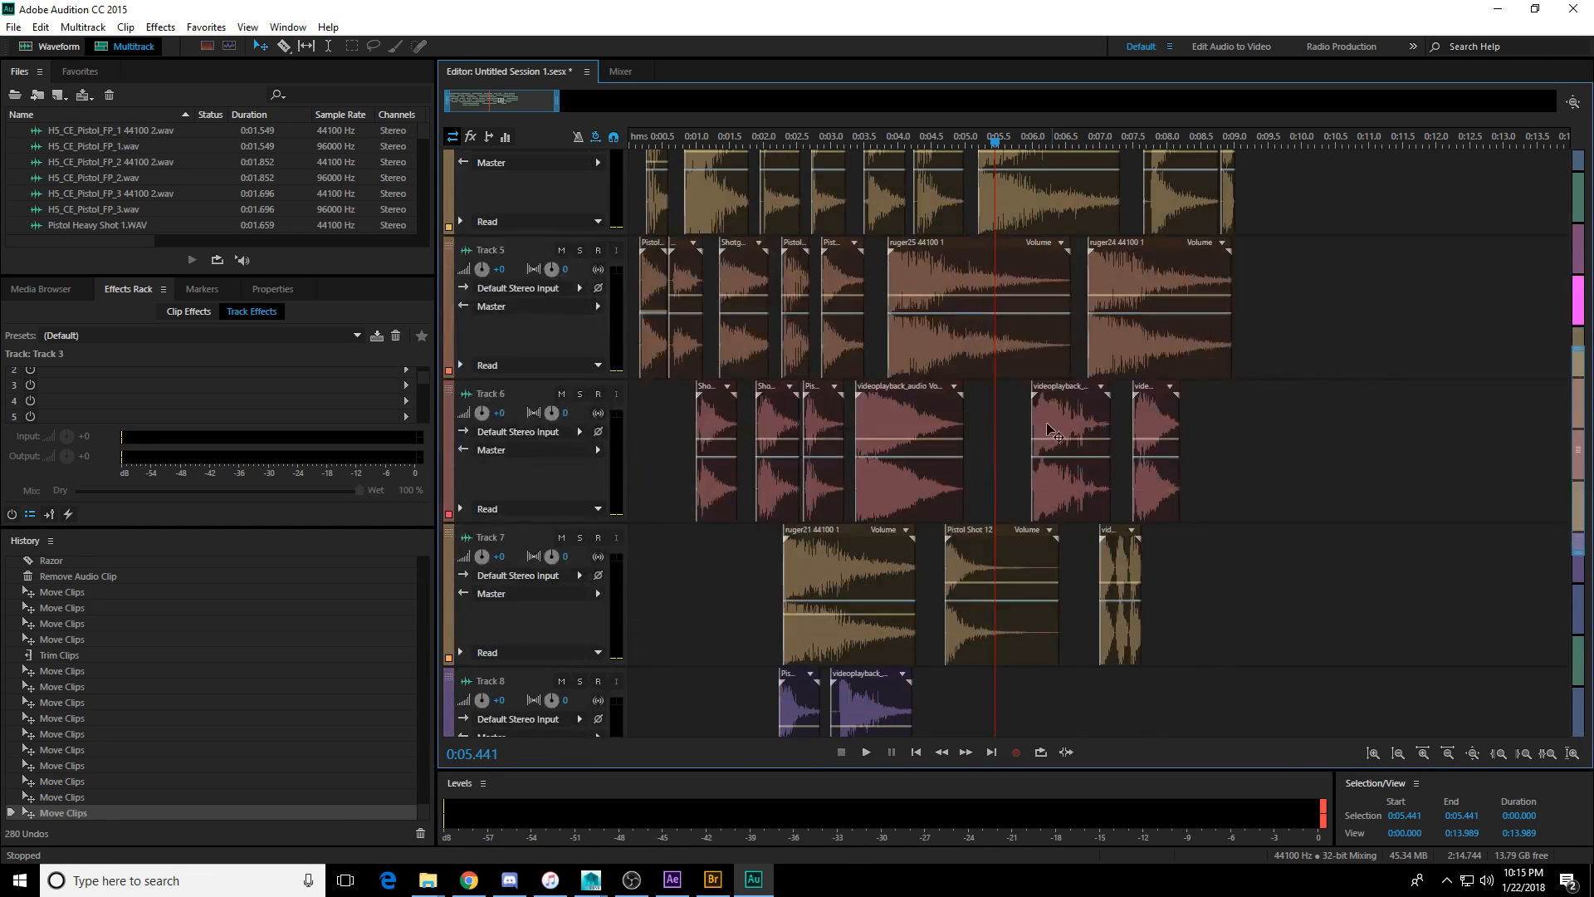
drag(1042, 452, 979, 453)
click(846, 143)
key(space)
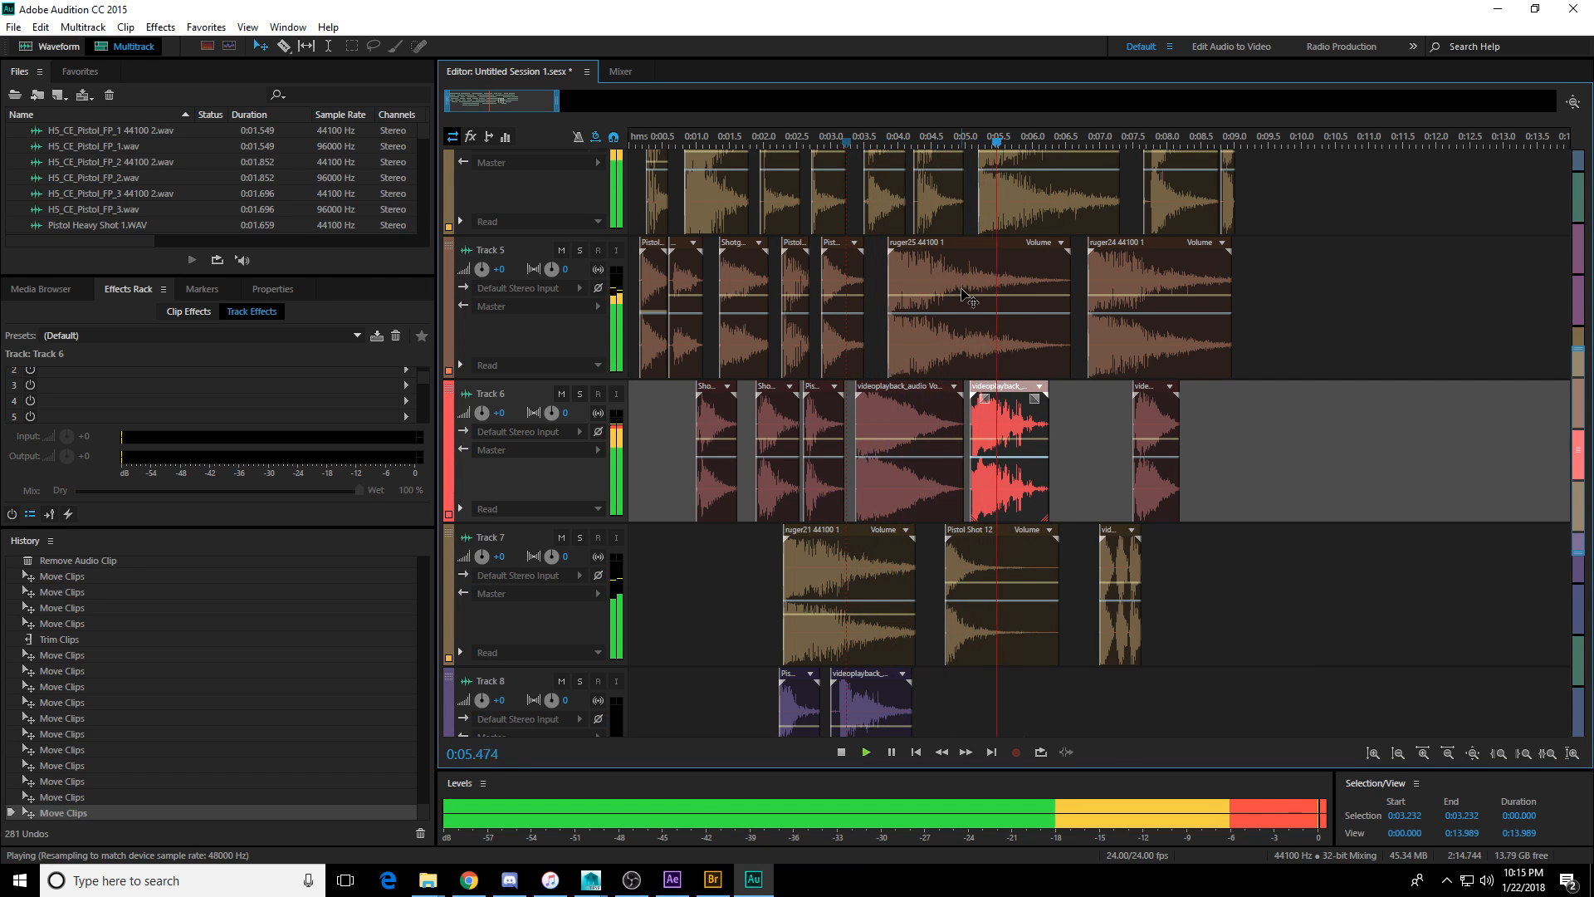
key(space)
drag(998, 426, 1023, 426)
key(space)
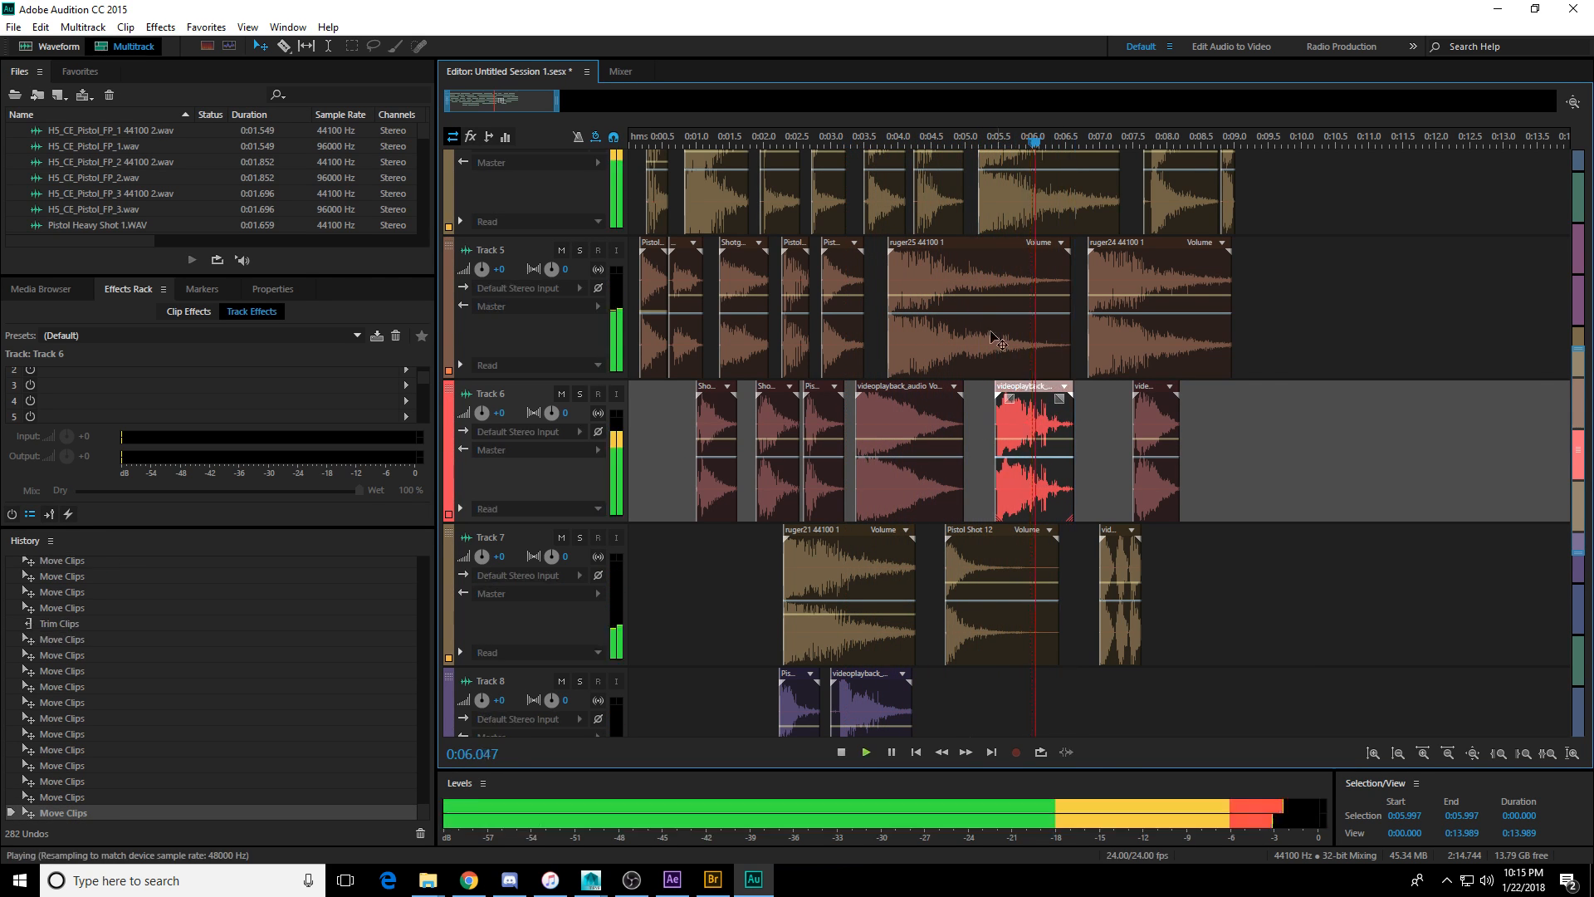
scroll(975, 355, up, 3)
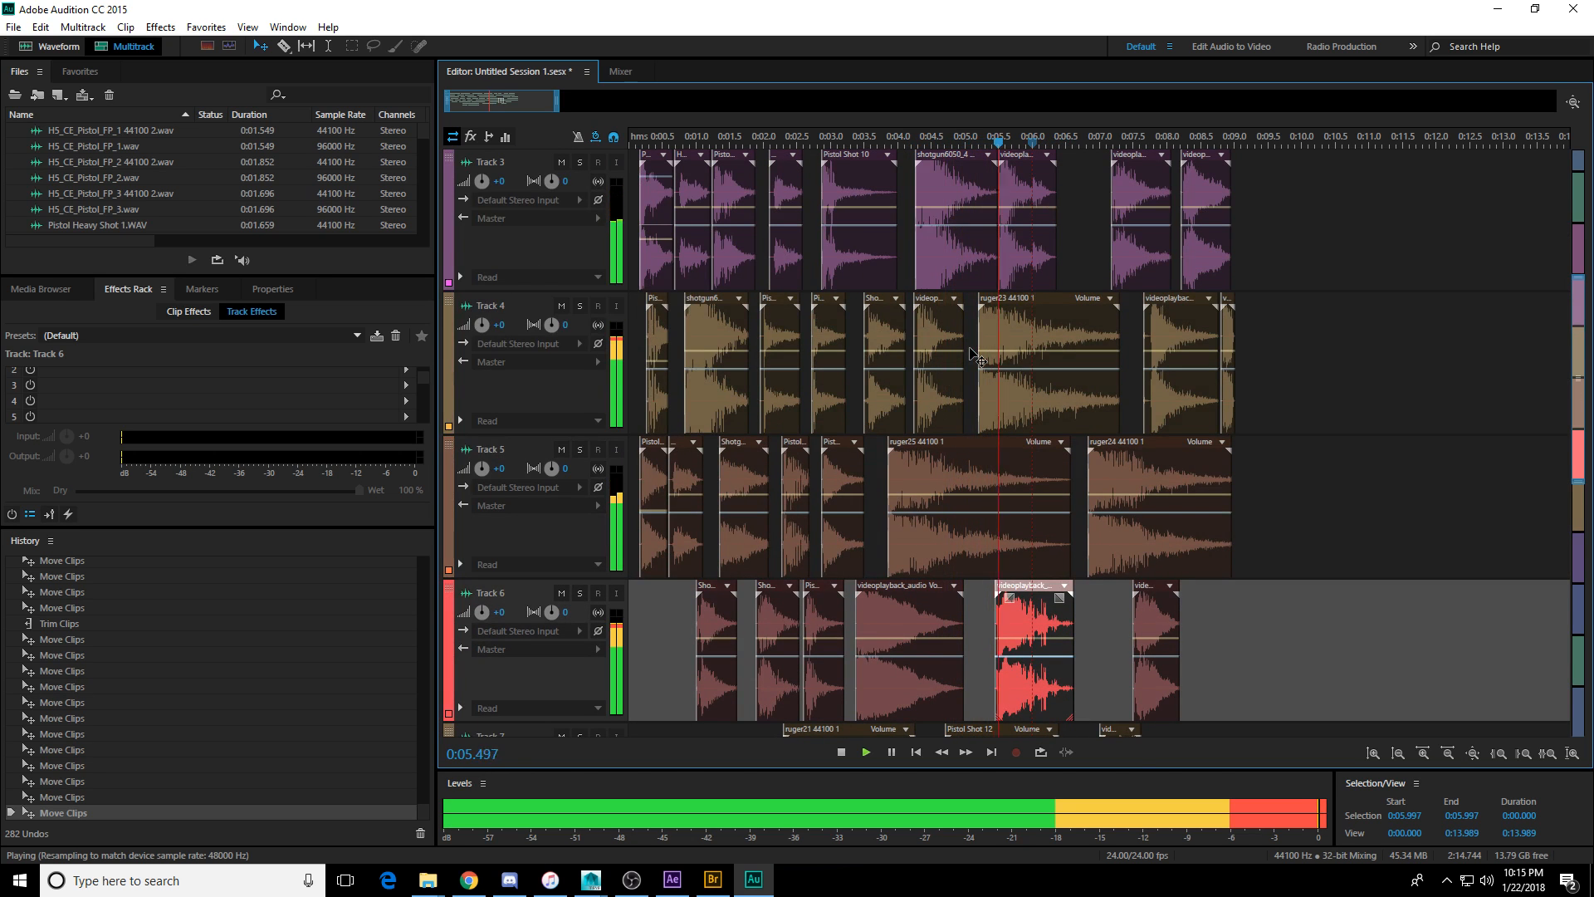
key(space)
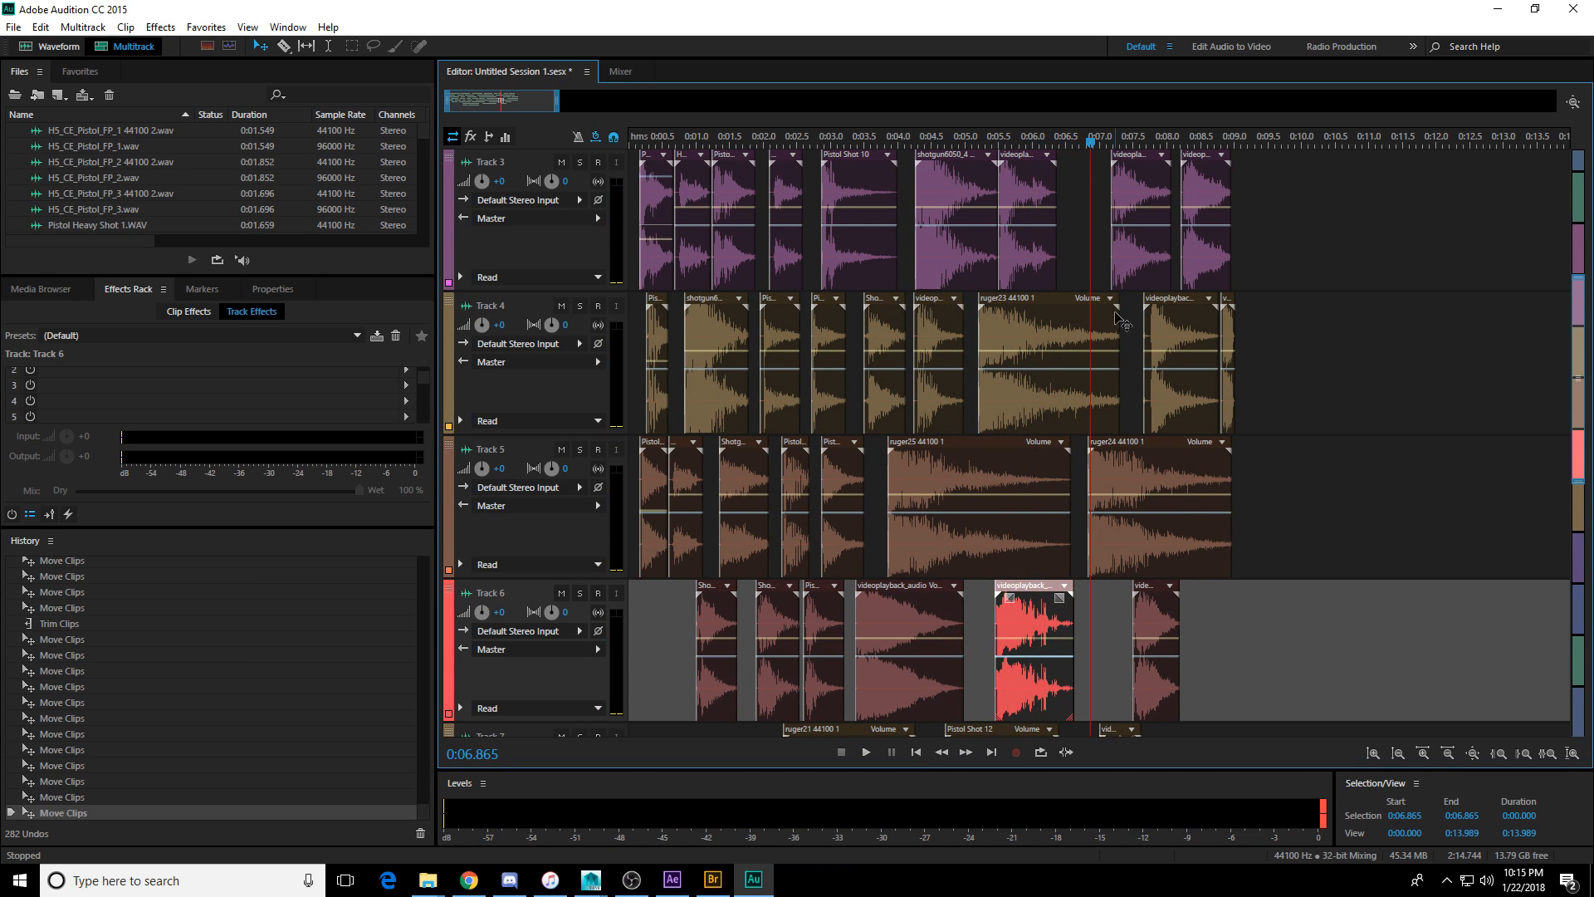
Move ruger24 on Track 5 to about 0:06.6, and Track 3's last two clips to about 0:06.9 and 0:08.1.
drag(1133, 472, 1123, 472)
scroll(1144, 412, up, 2)
drag(1144, 413, 1122, 412)
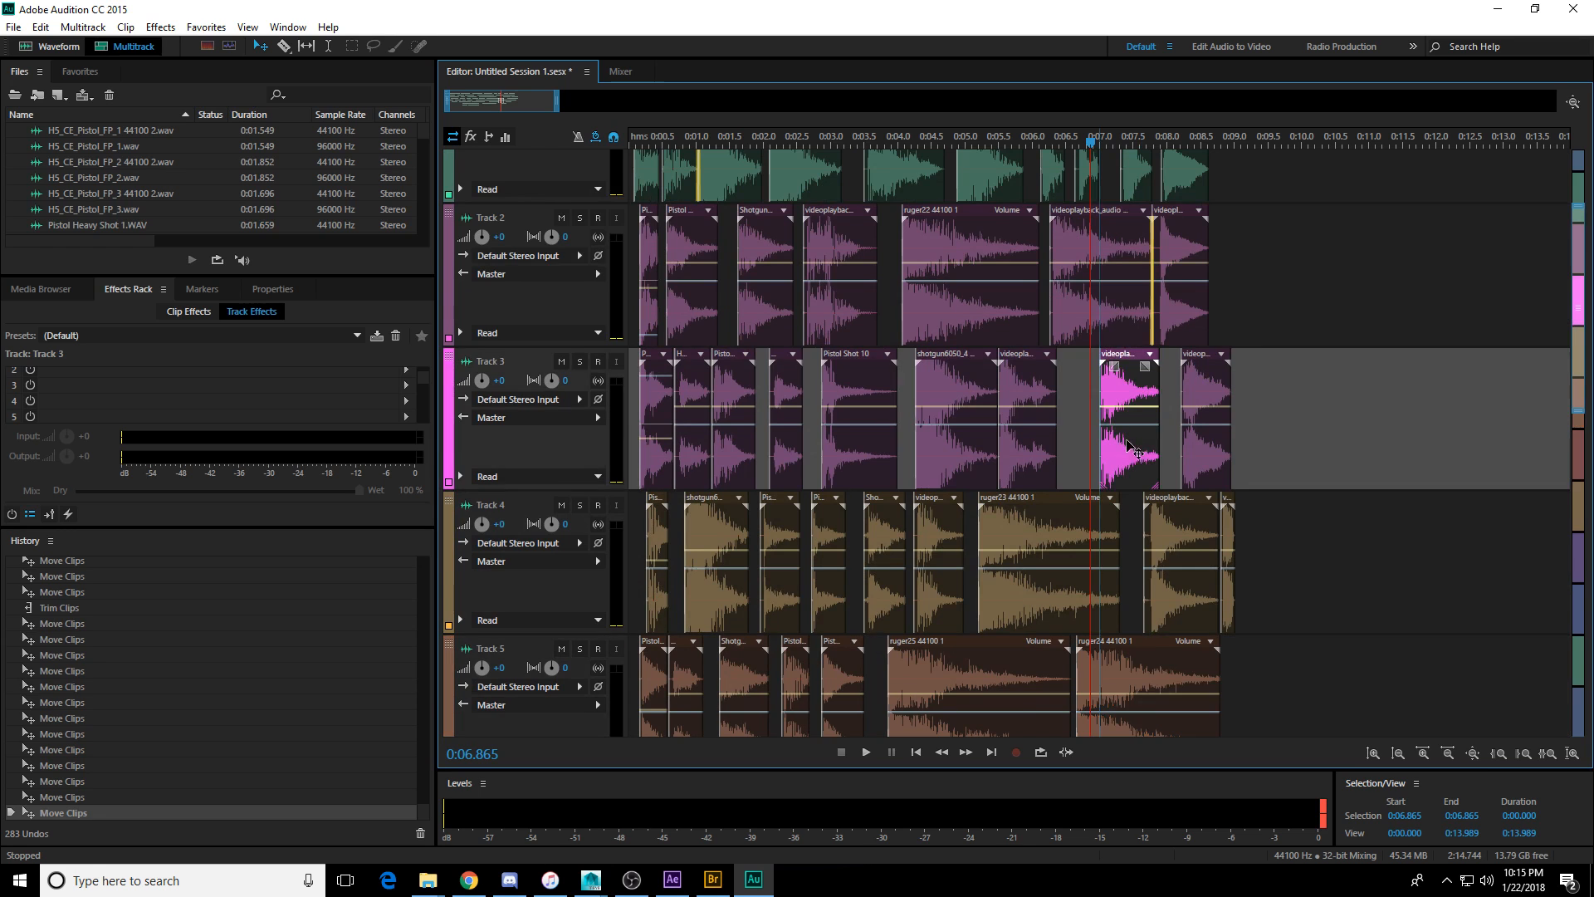
key(space)
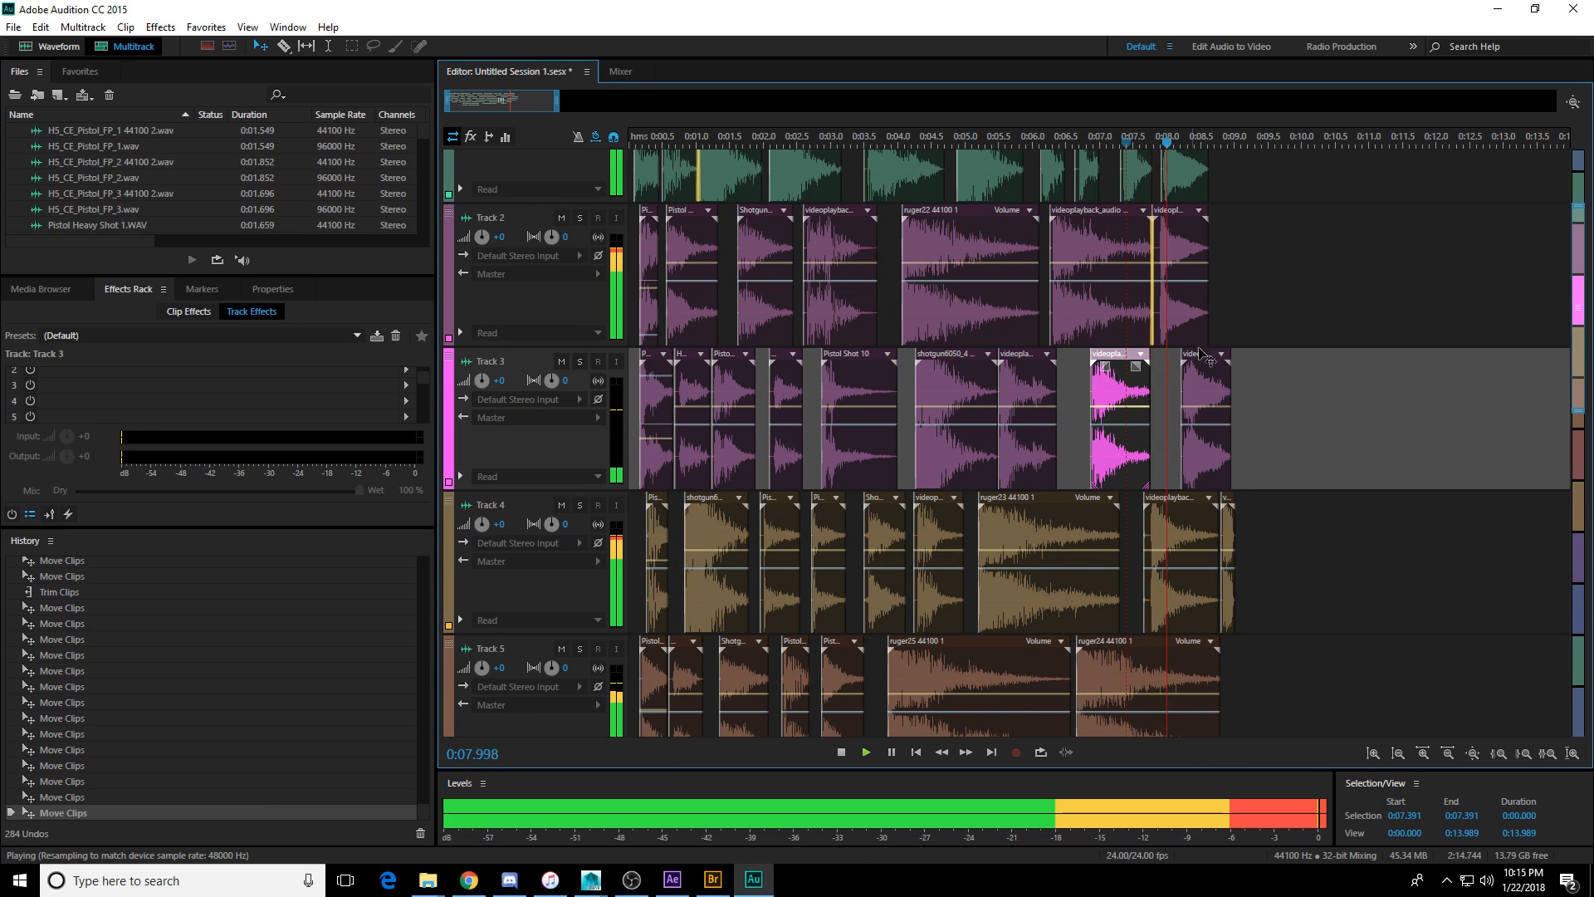
key(space)
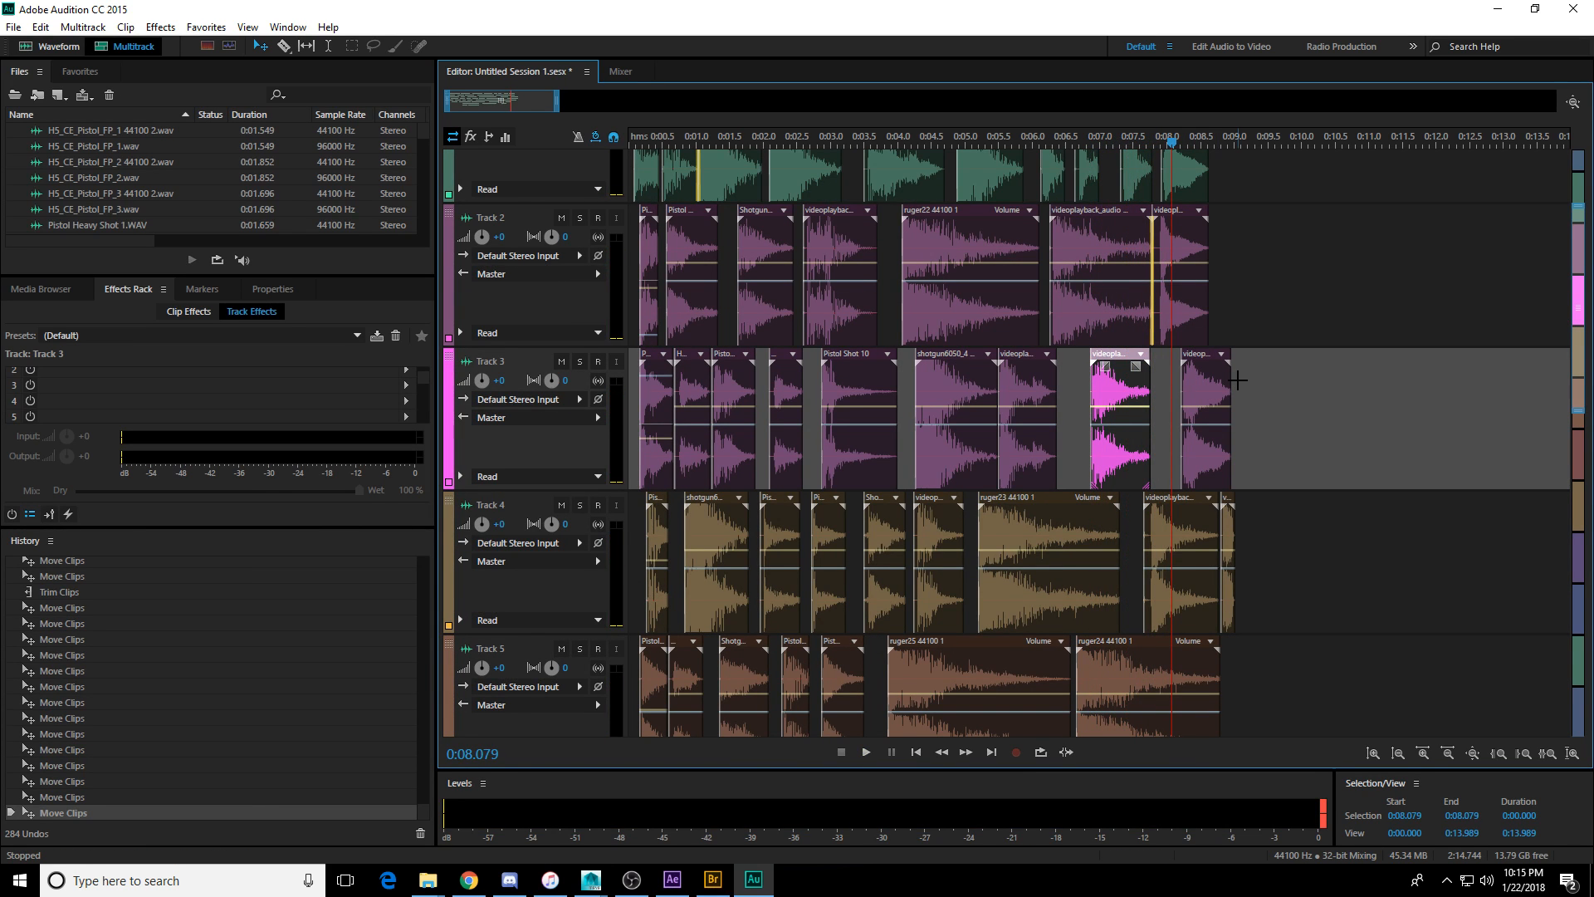
drag(1204, 393, 1197, 394)
scroll(1220, 397, down, 2)
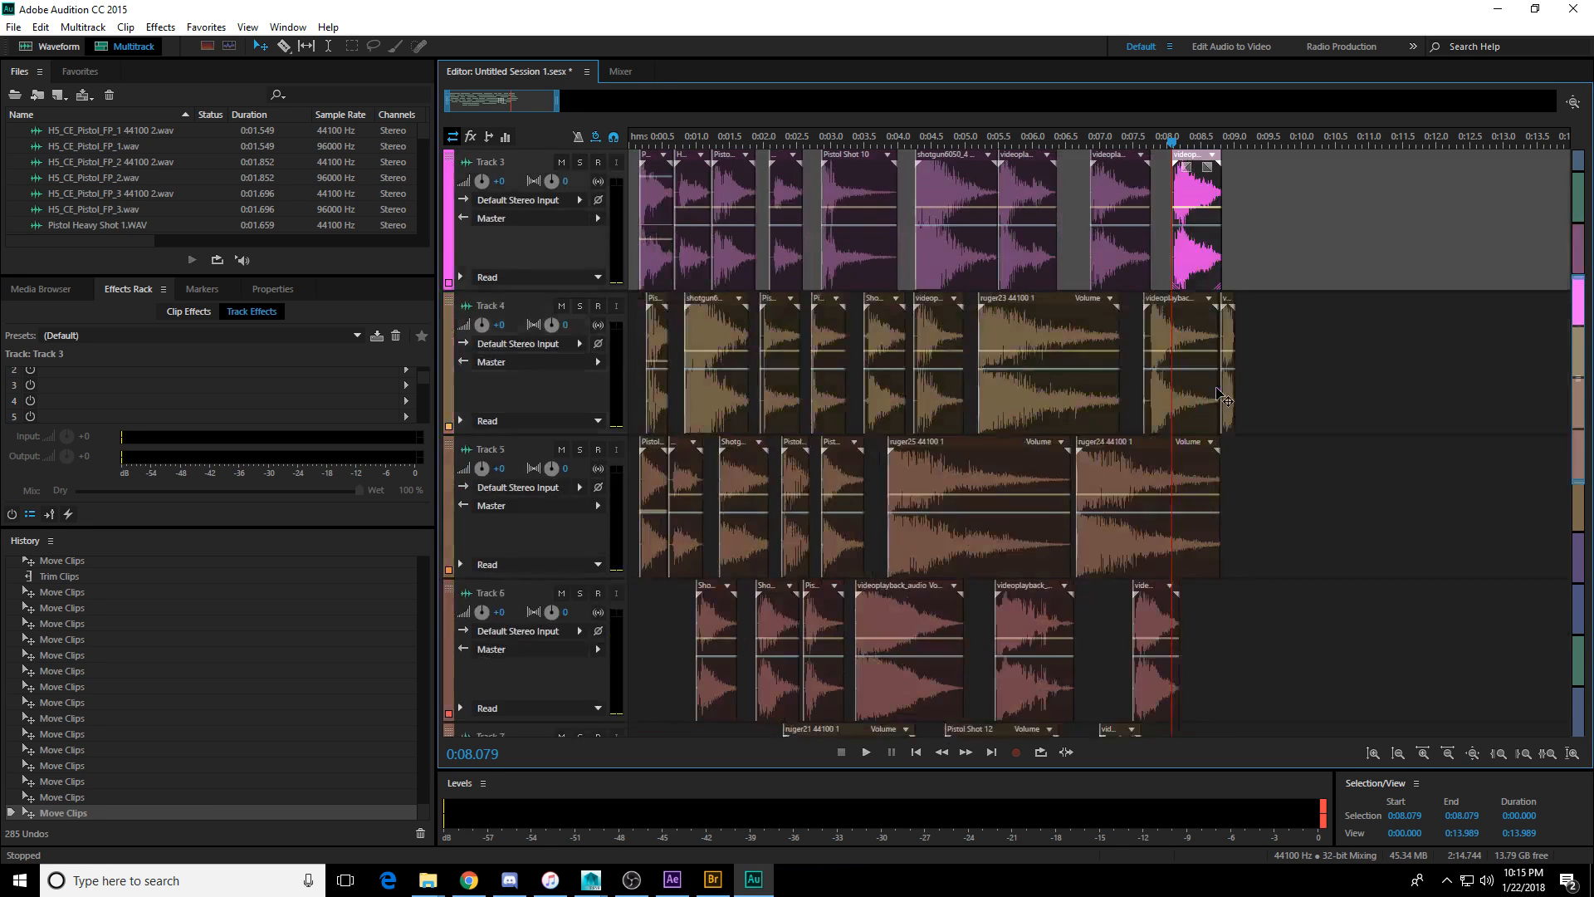
Play on from about 0:08.1, and move Track 4's short last clip to Track 7 at about 0:08.4.
key(space)
key(space)
scroll(1221, 397, down, 2)
click(1231, 329)
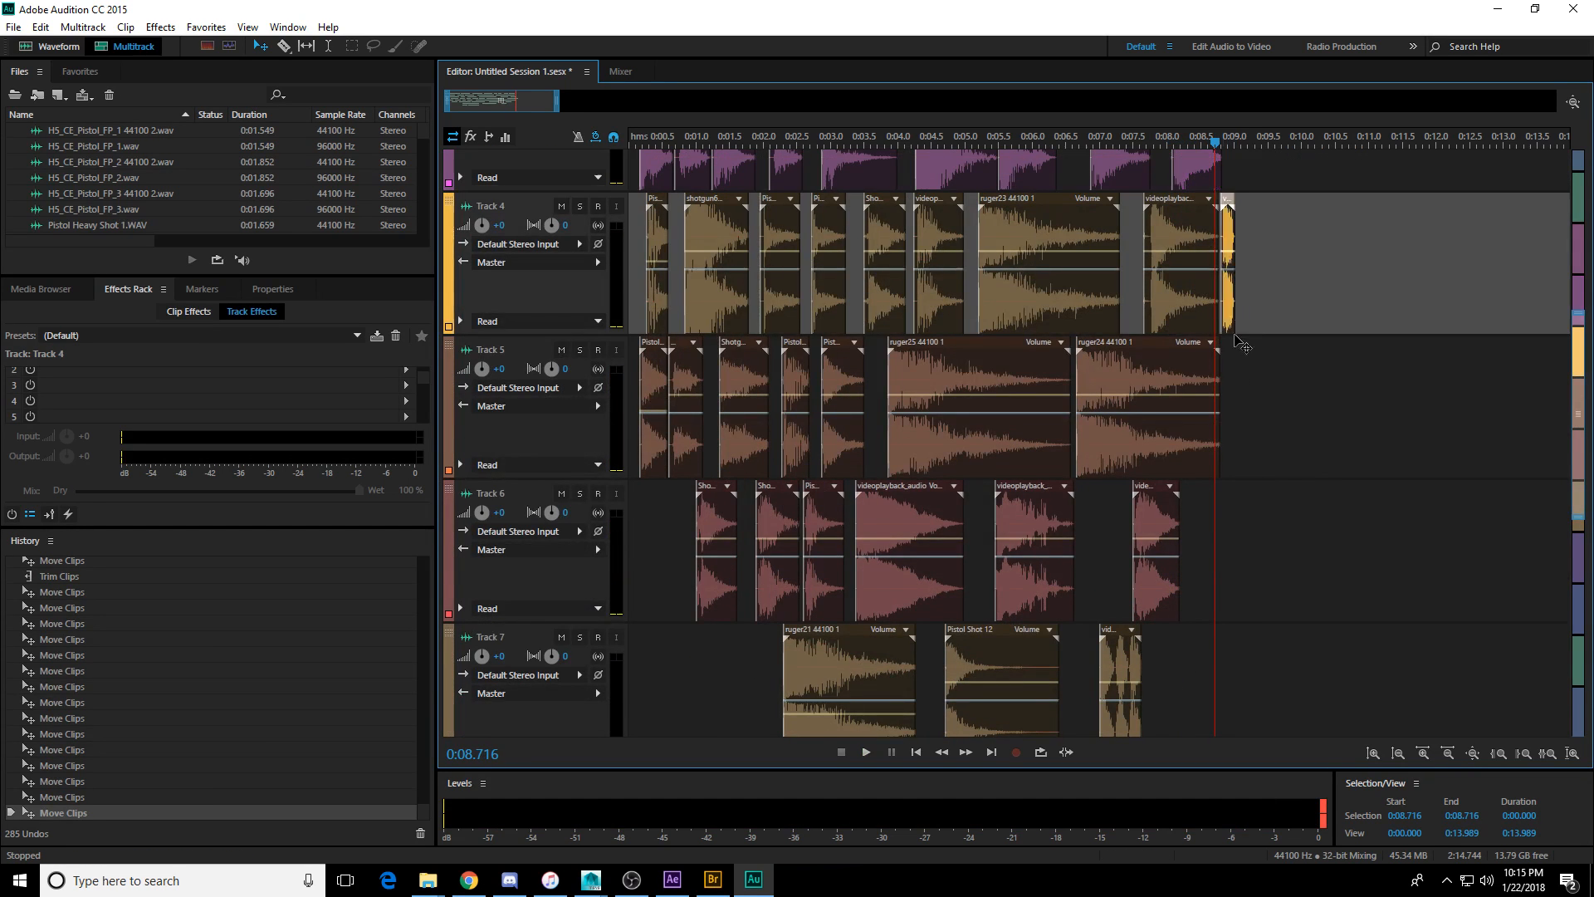
drag(1233, 332, 1206, 673)
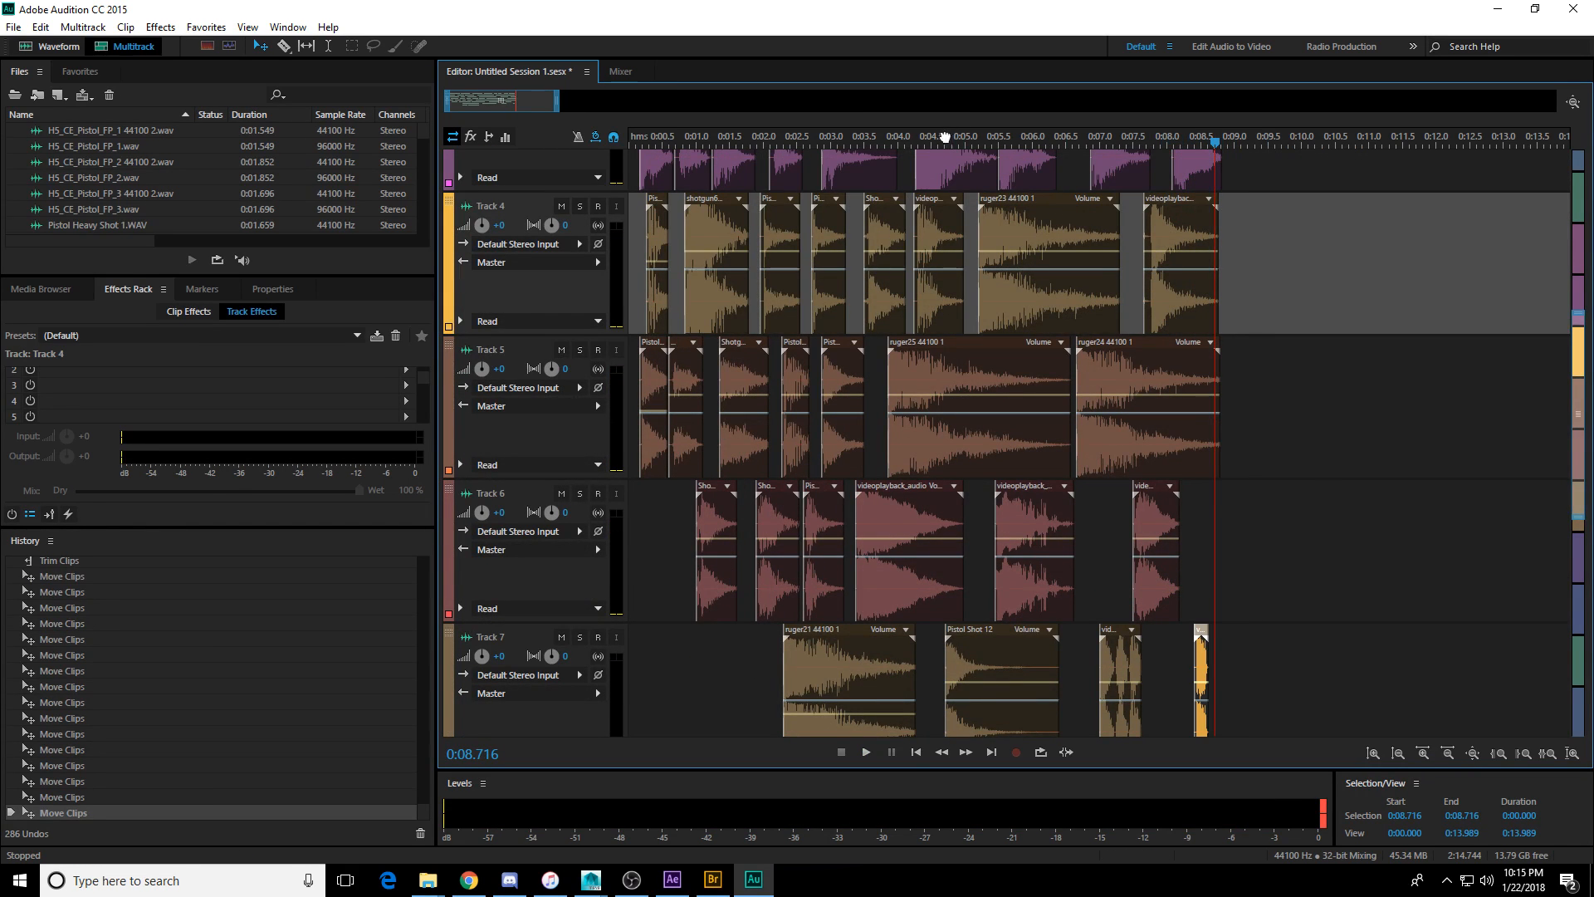
Play back the session from about 0:04.7 and again from the start, with the tracks shrunk to show more of them.
click(945, 137)
key(space)
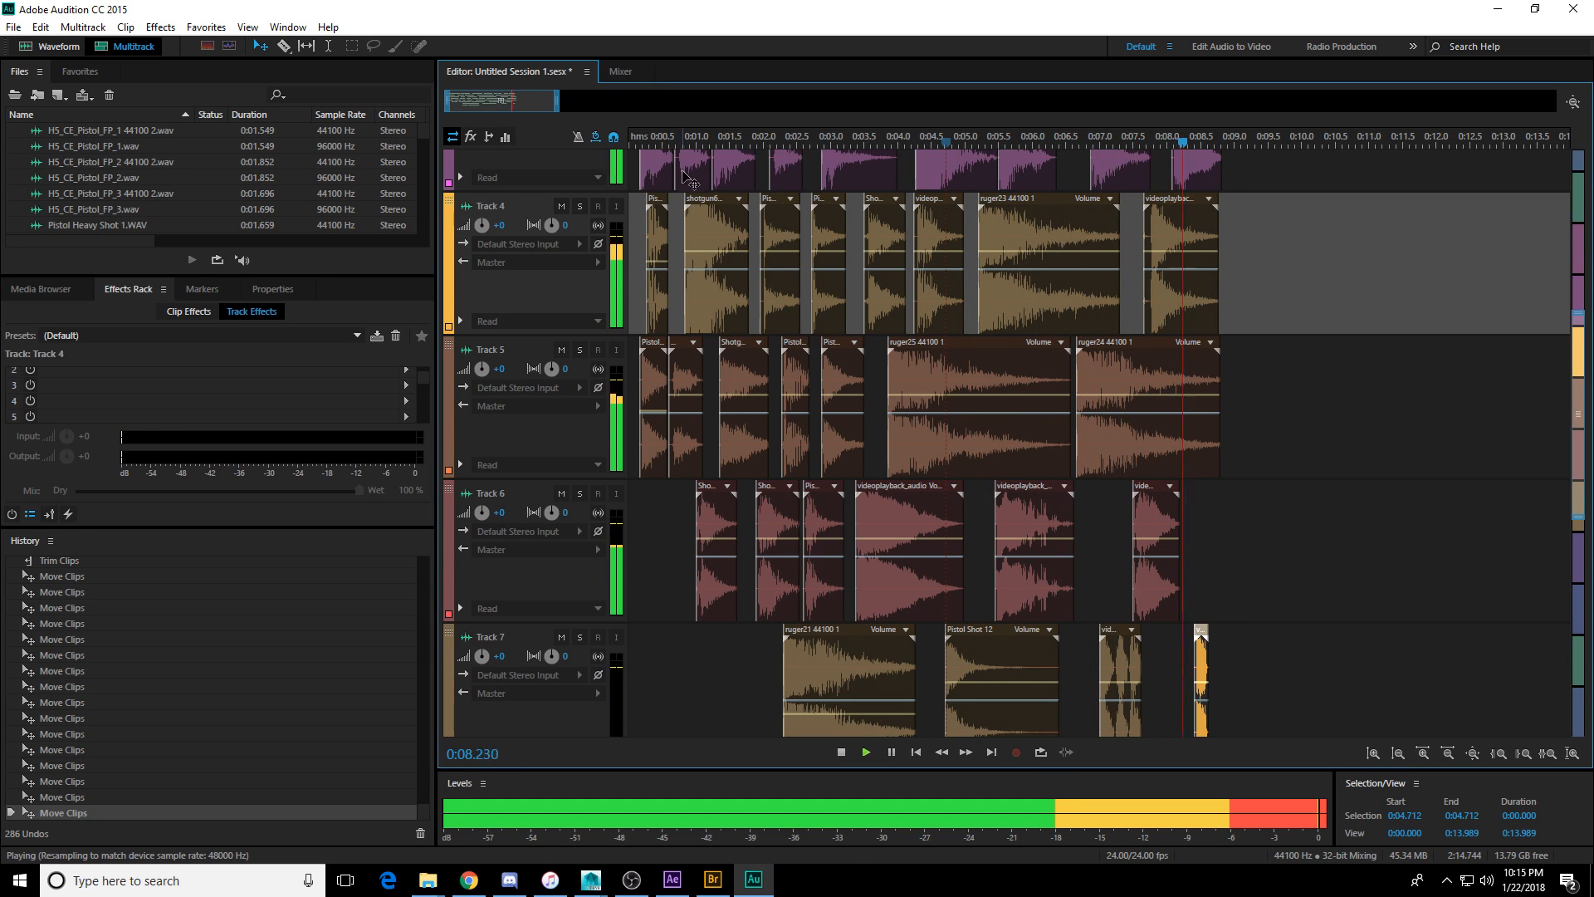
click(650, 140)
key(space)
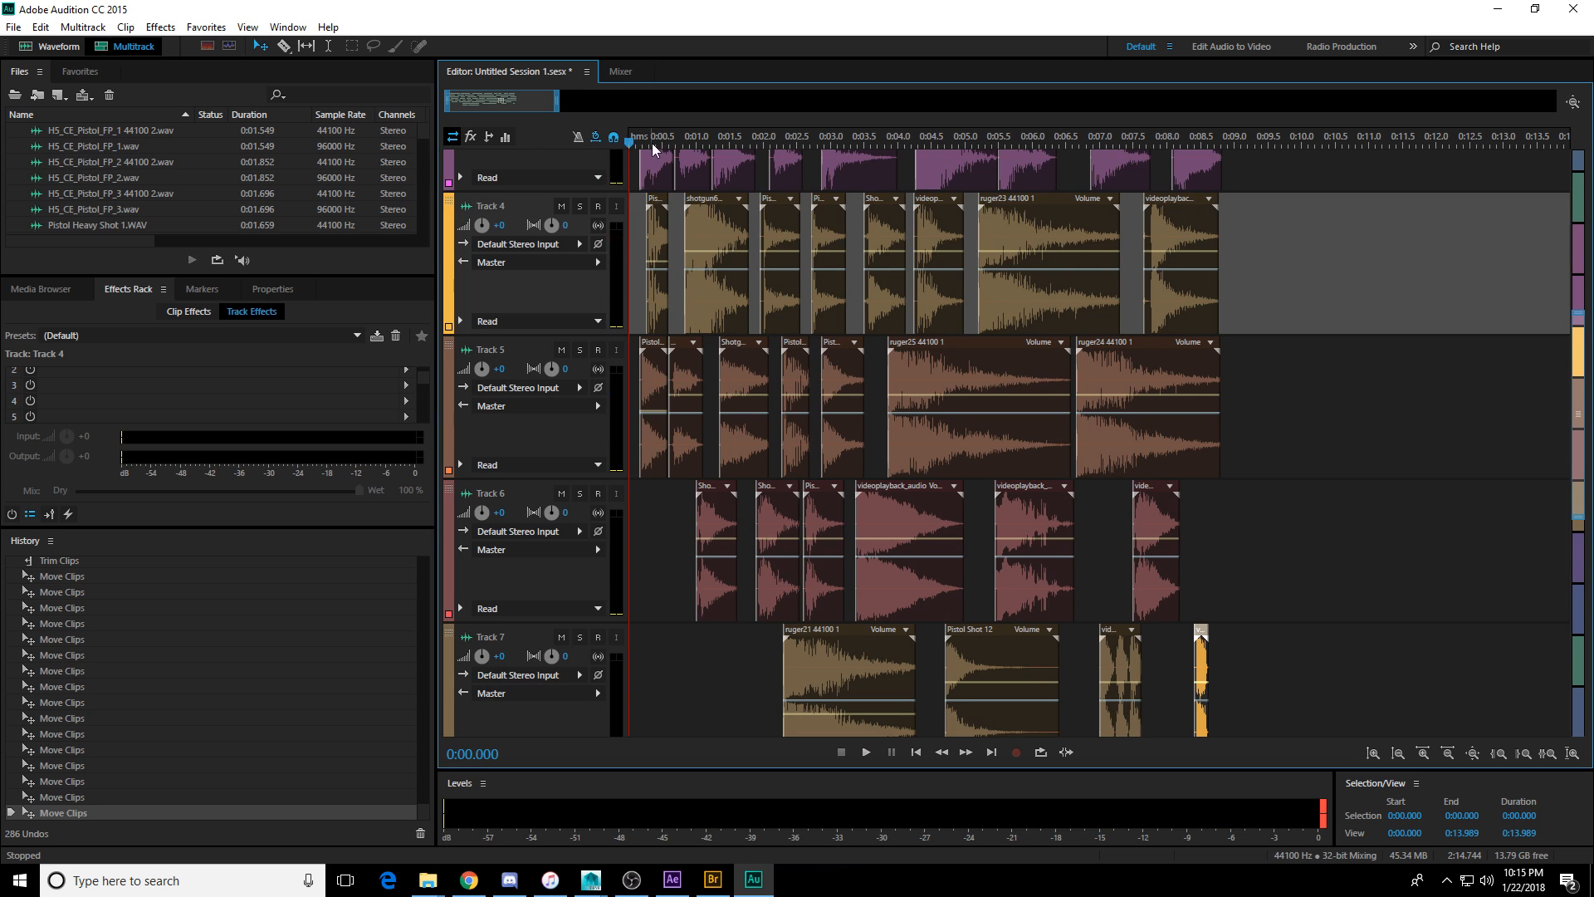
alt+scroll(576, 314, down, 5)
key(space)
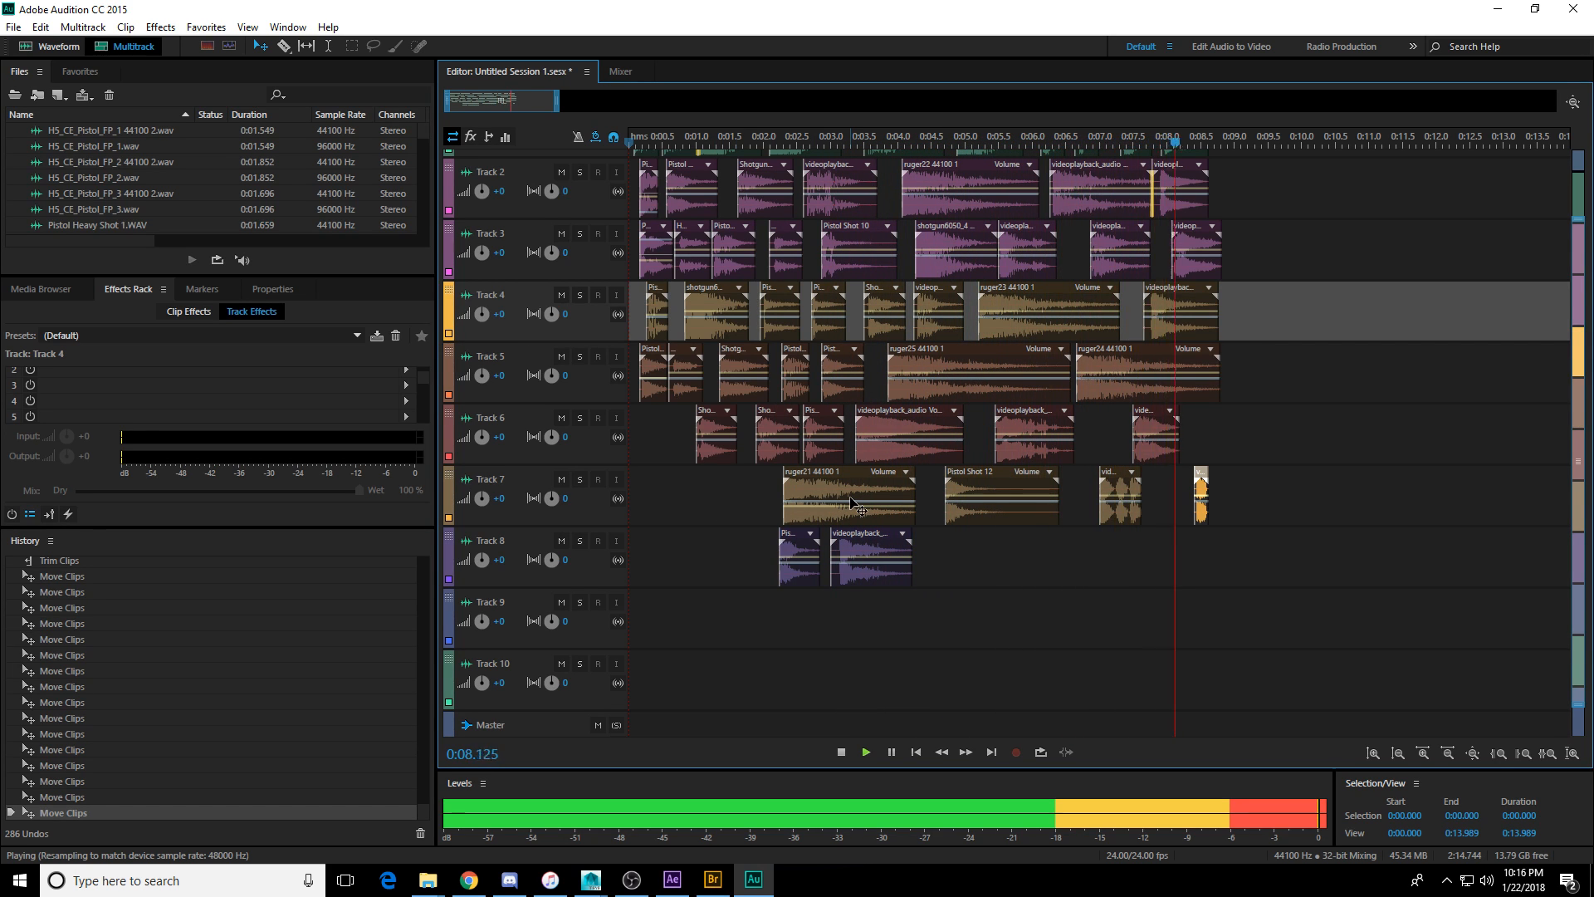
key(space)
scroll(1320, 363, up, 2)
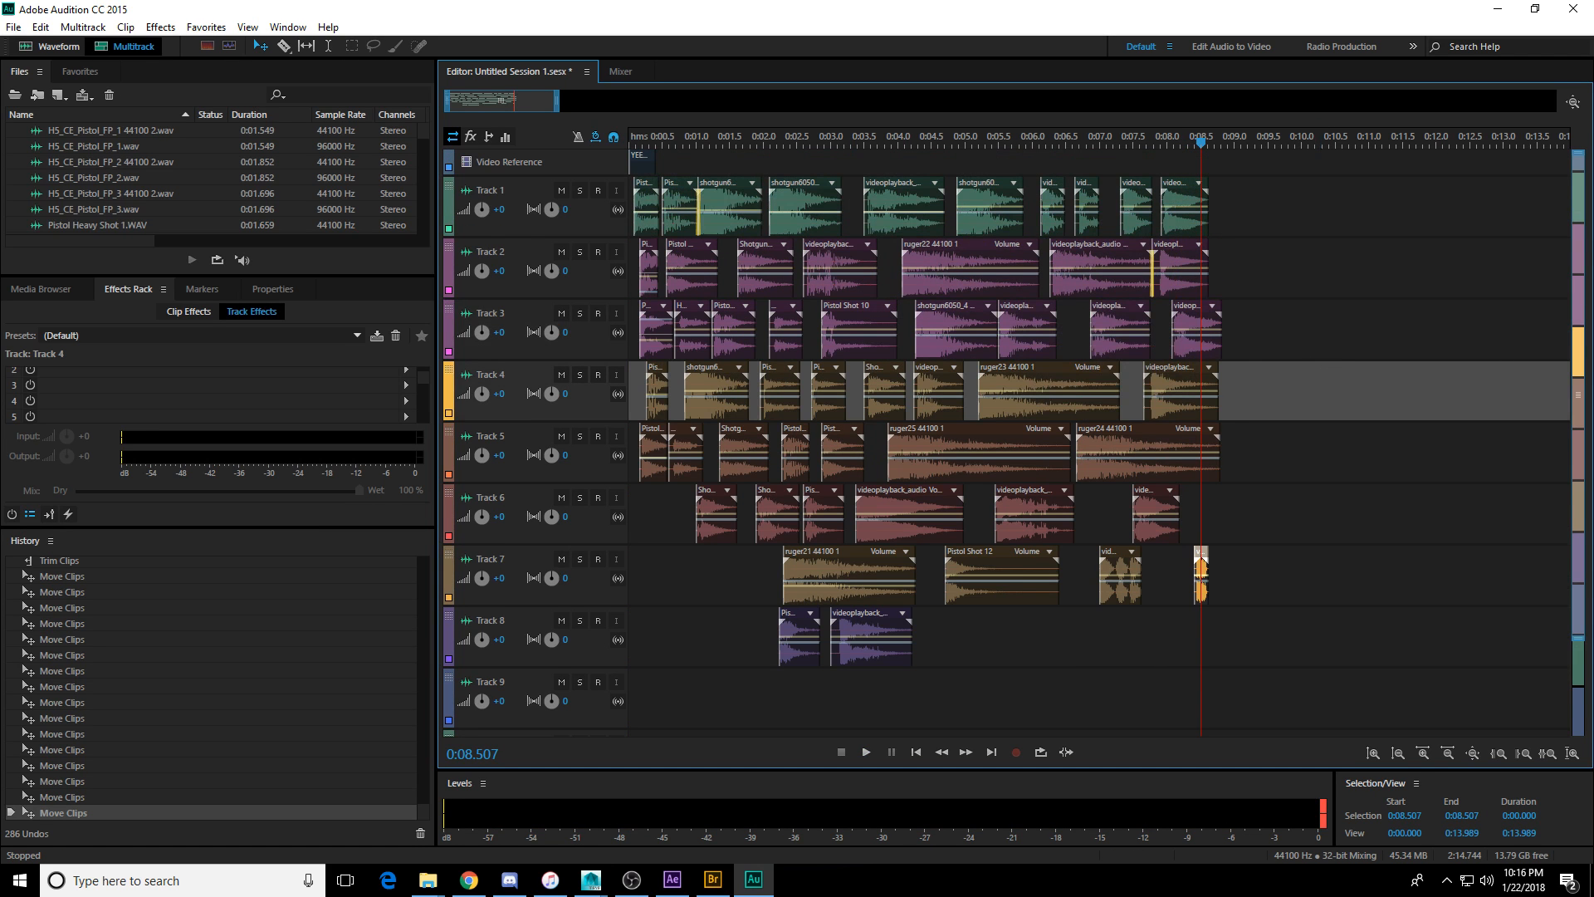
Bring HS_H2_BR_3_(Echo) from Bridge into the session, placing it on Track 6 at about 0:08.8.
key(alt+Tab)
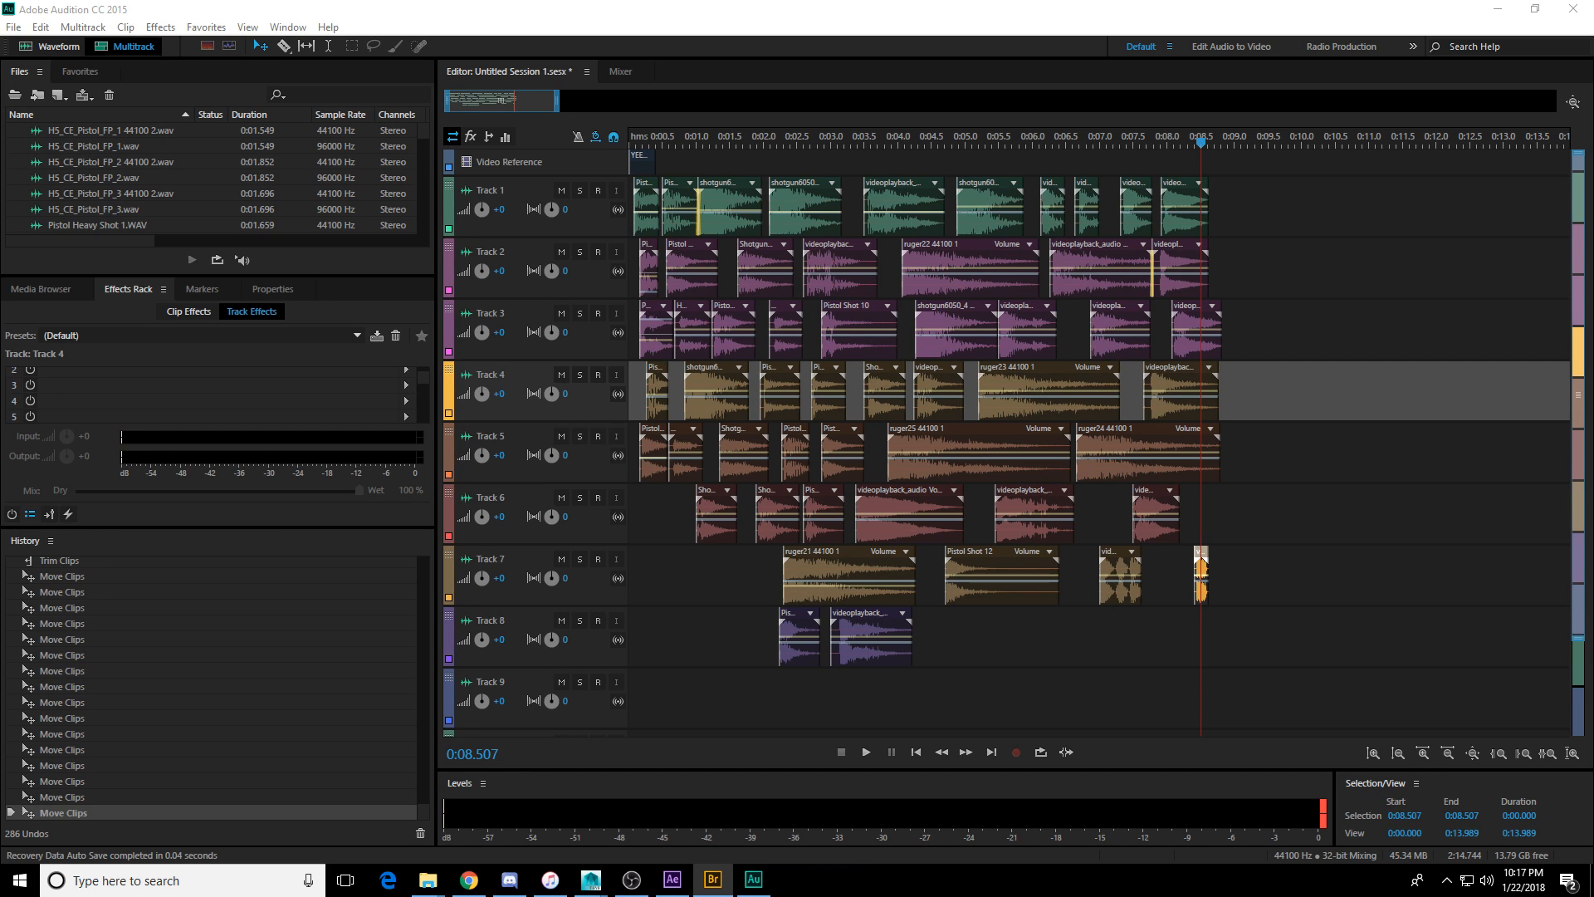
drag(753, 879, 1276, 512)
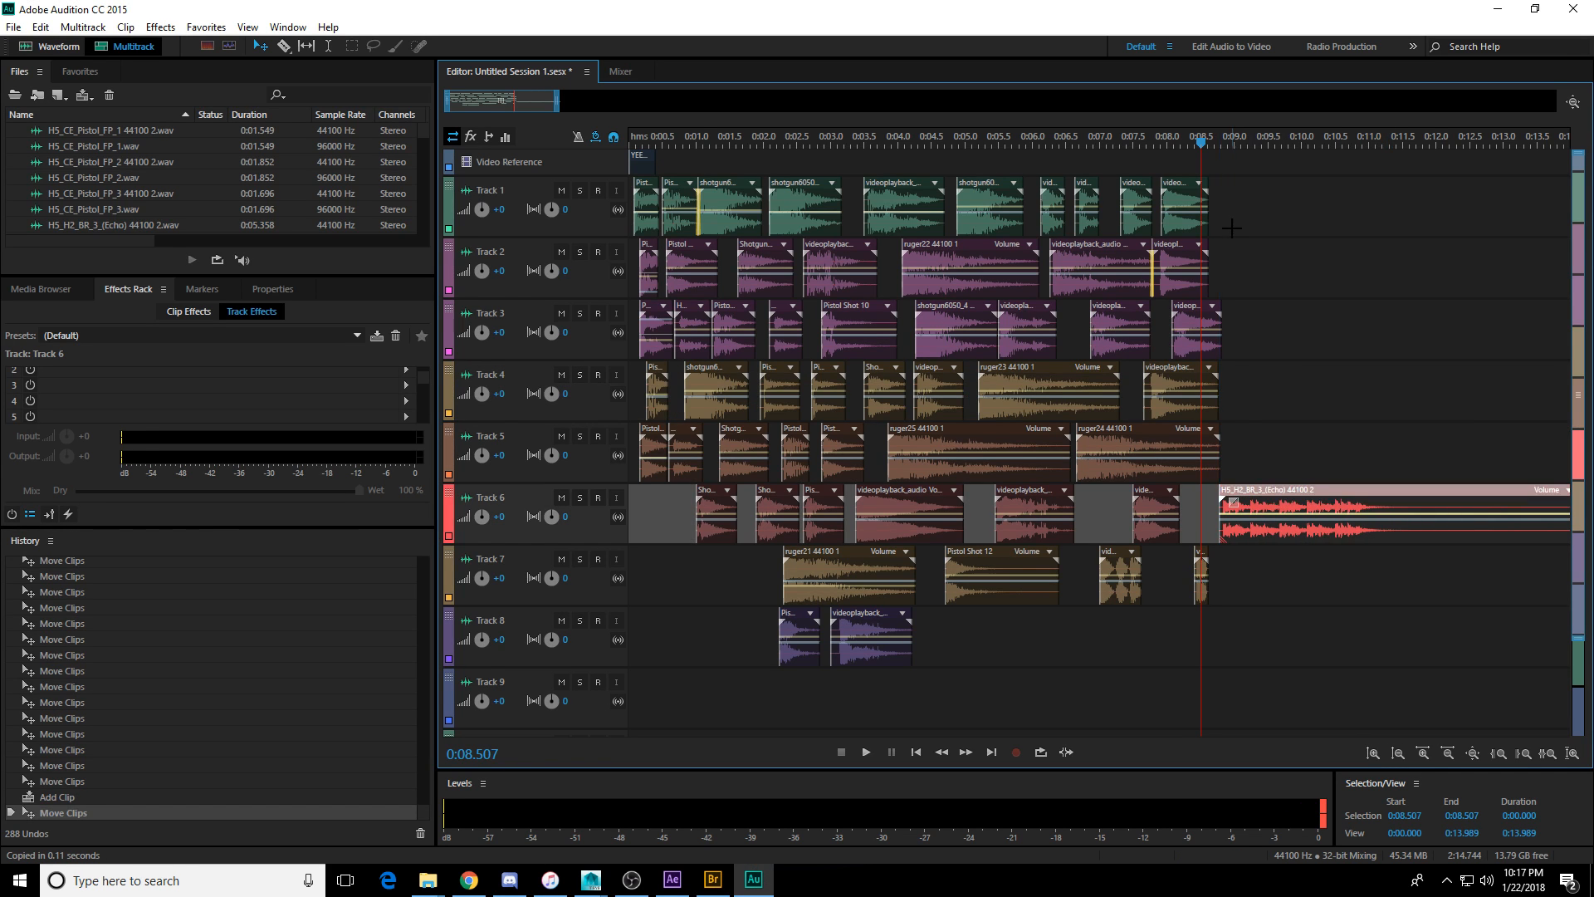
Split the HS_H2_BR_3_(Echo) clip on Track 6 at about 0:11.1 and delete its fading tail.
alt+scroll(1094, 499, up, 3)
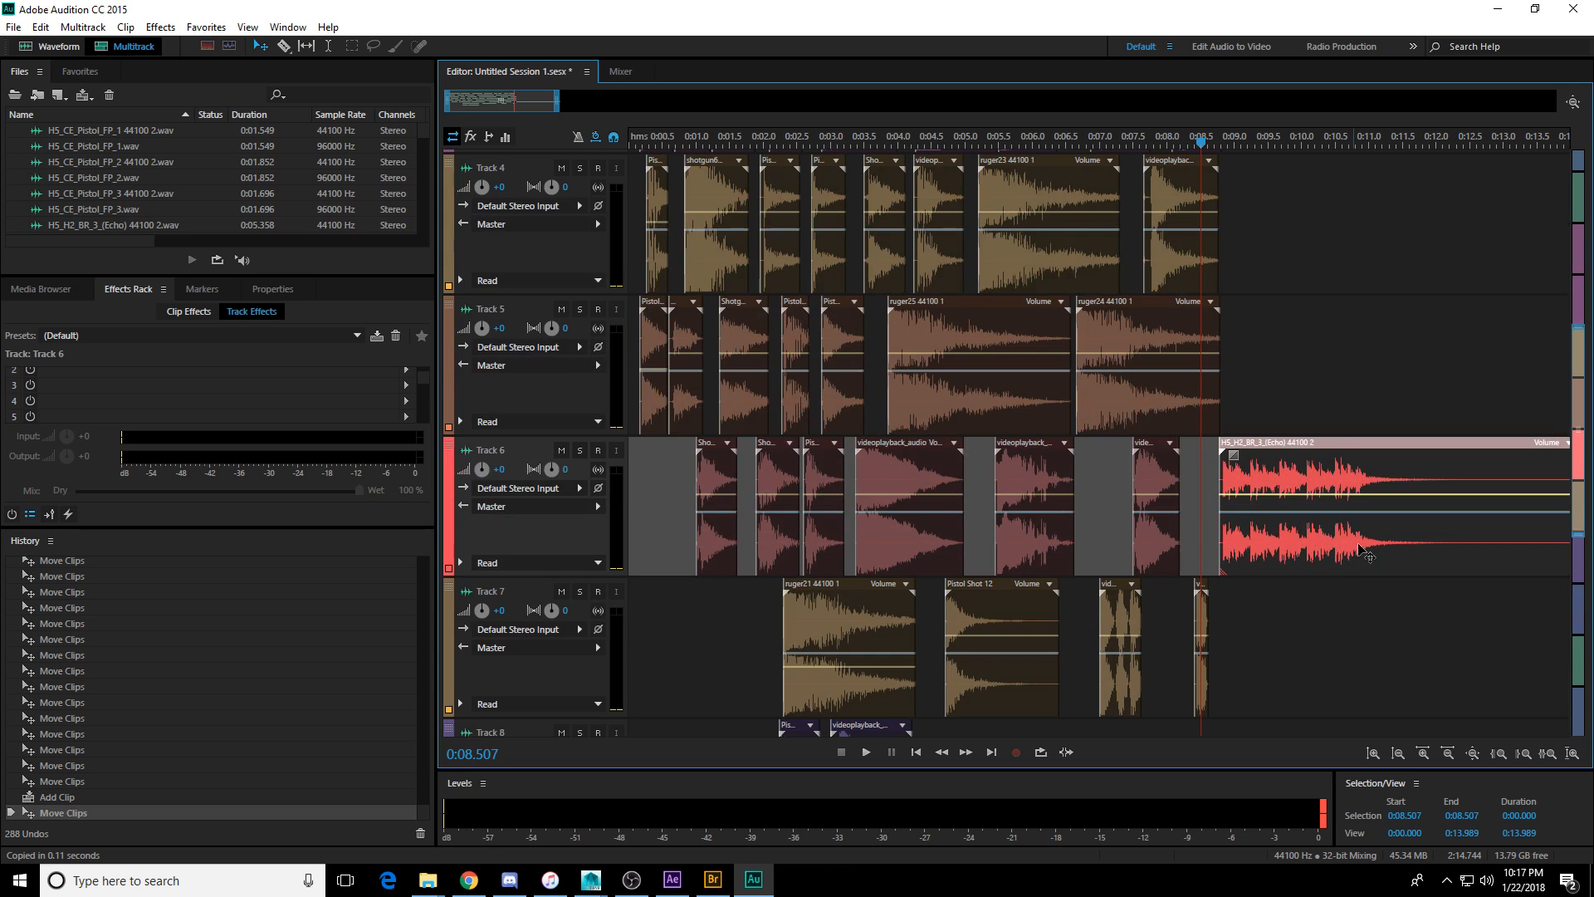
key(r)
click(1376, 540)
key(v)
click(1426, 537)
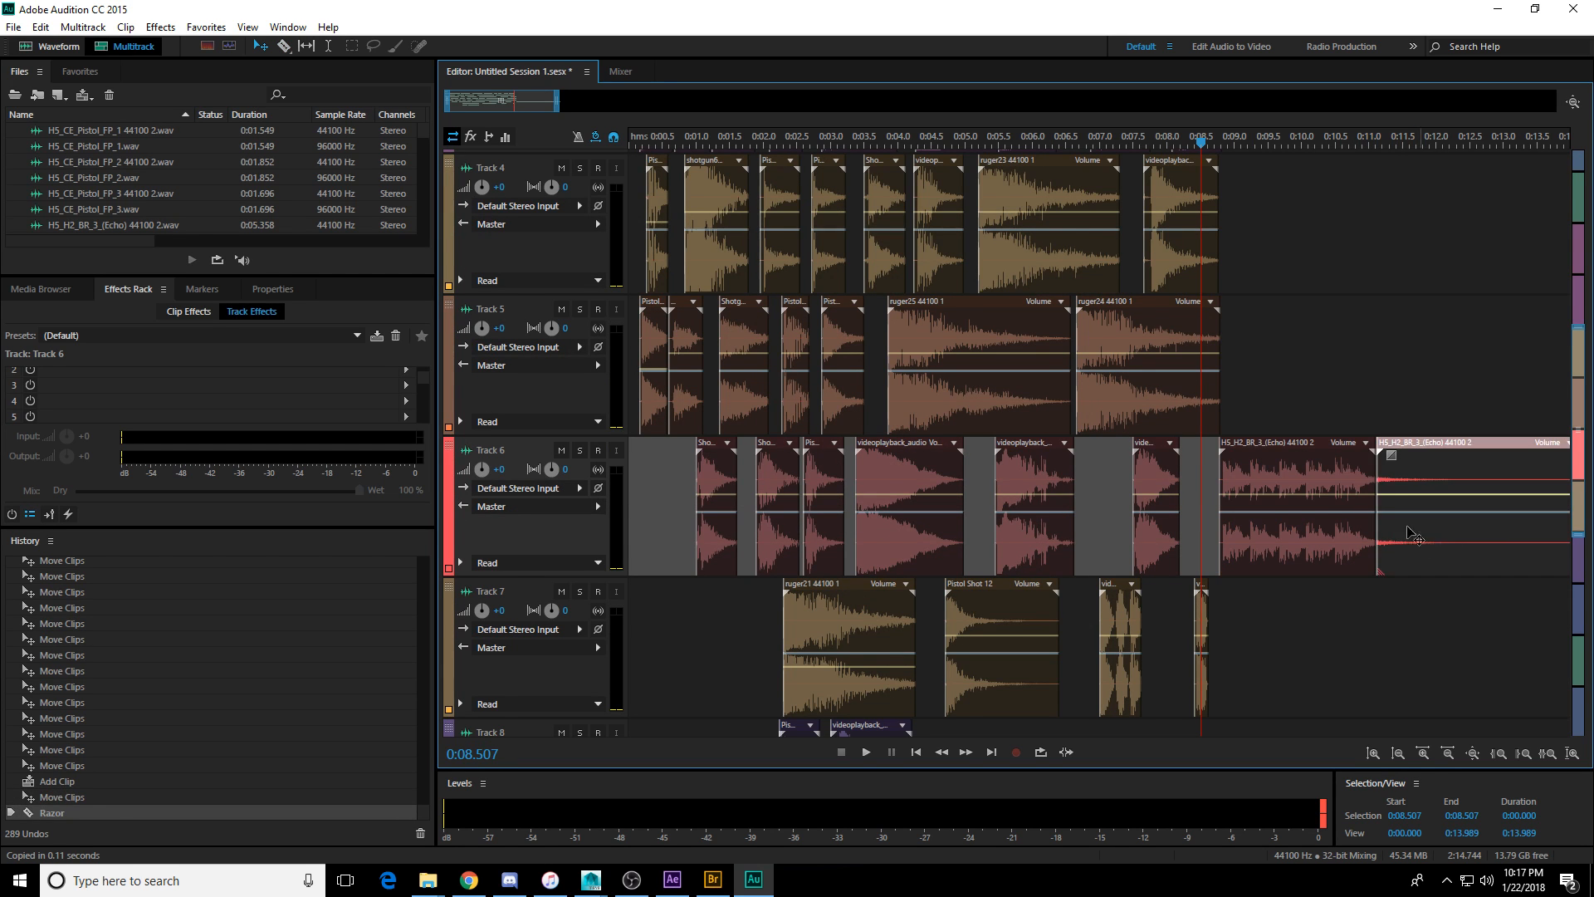
key(Delete)
Move the HS_H2_BR_3_(Echo) clip to Track 8 at about 0:08.5 and play back from about 0:07.3.
scroll(1321, 449, down, 3)
drag(1309, 470, 1289, 670)
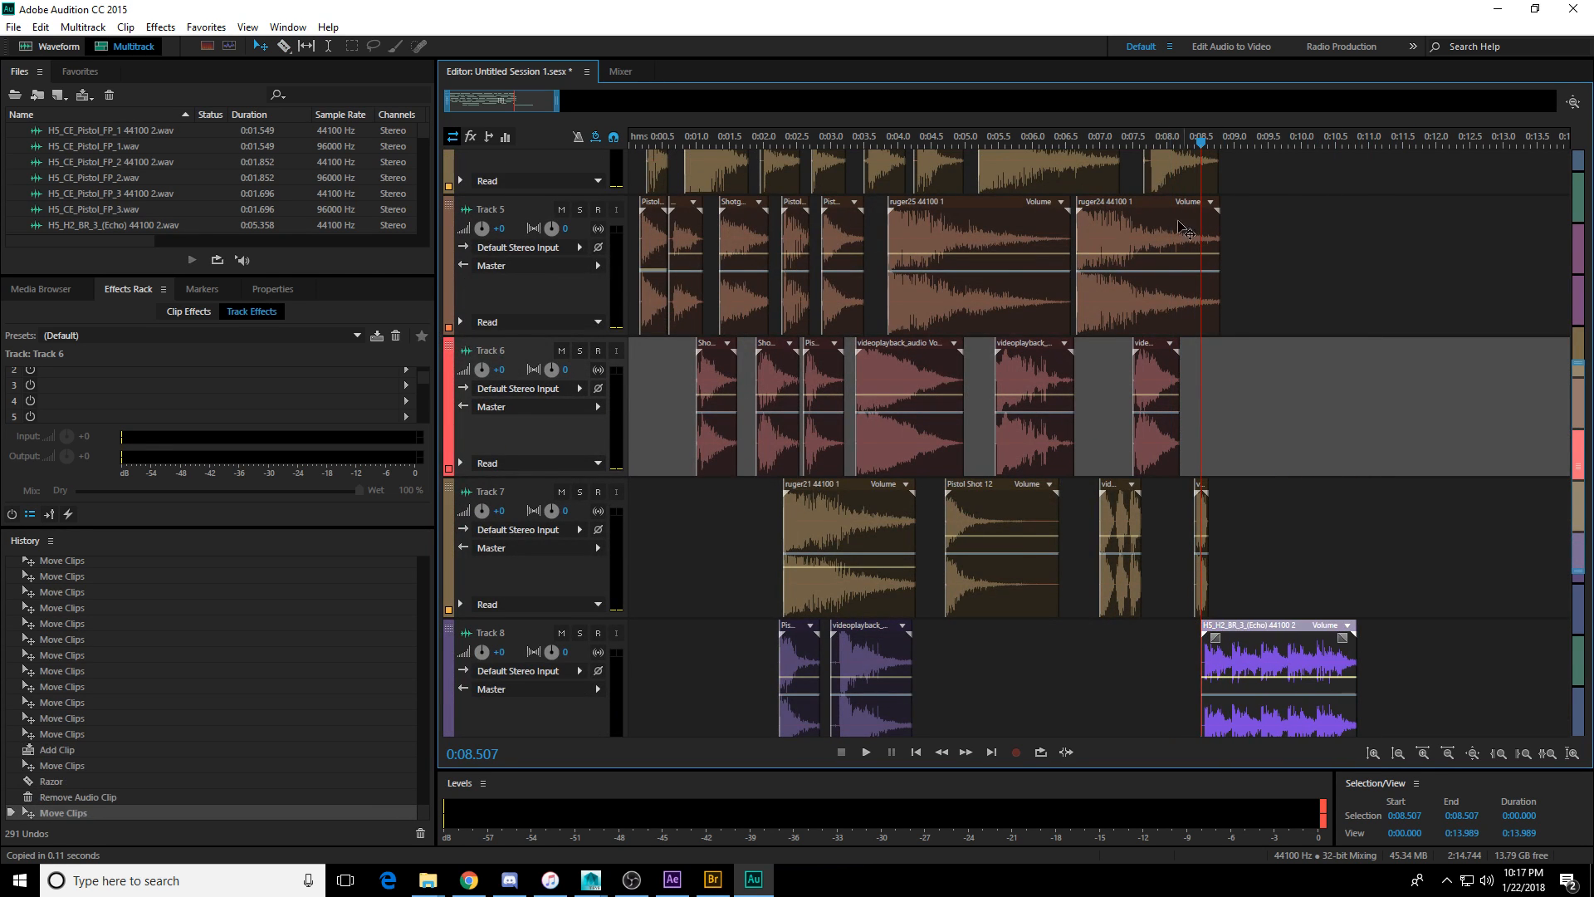
click(1116, 143)
key(space)
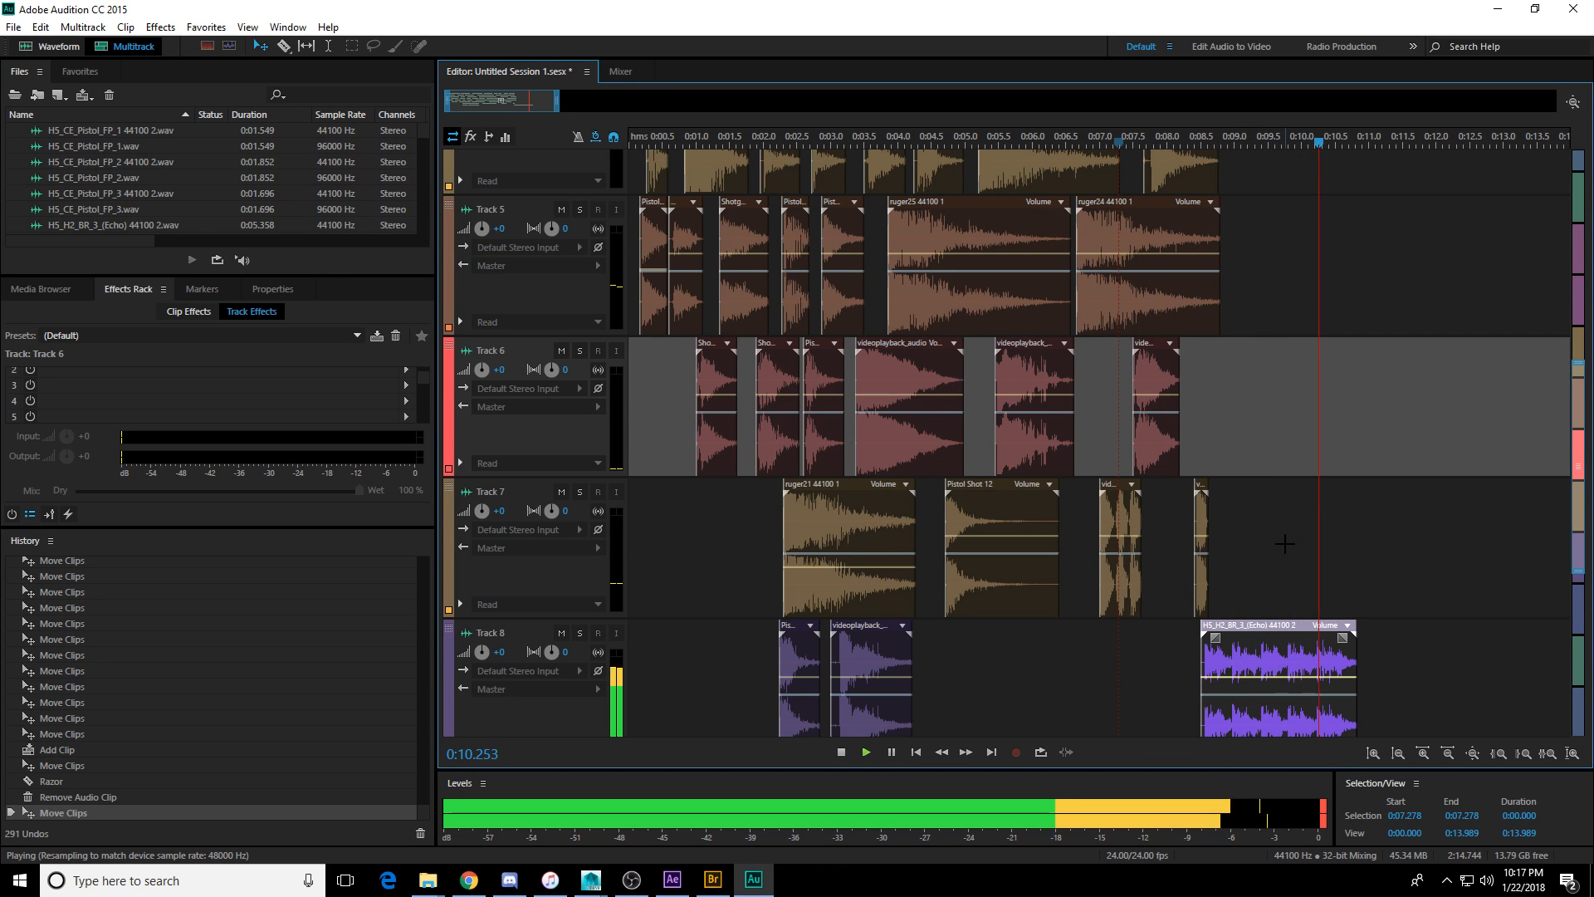
key(space)
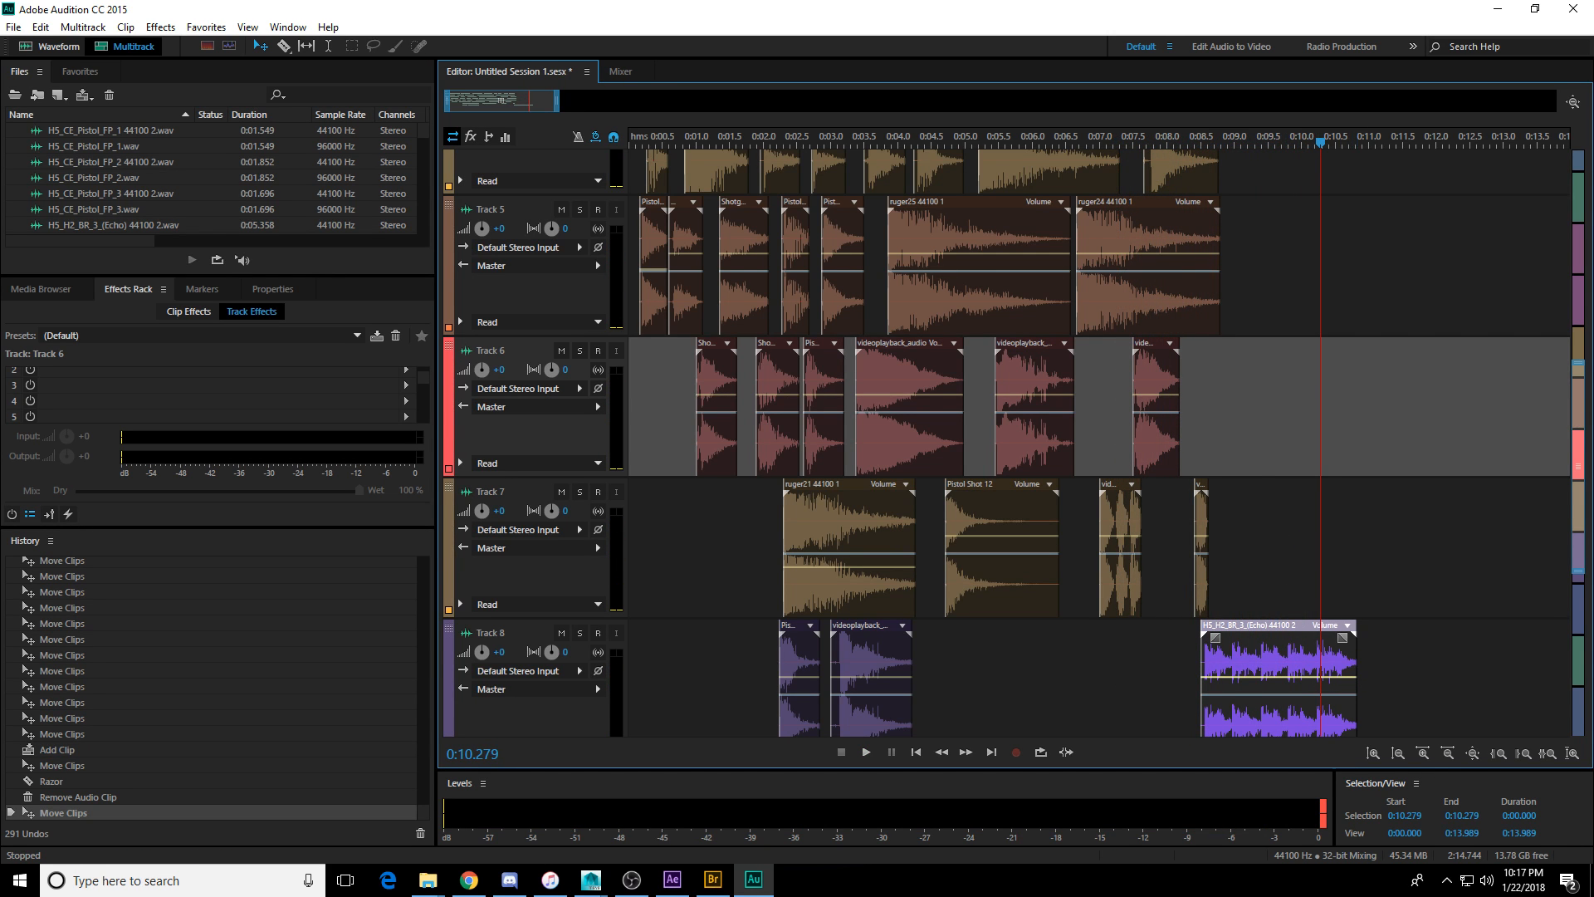
Bring HS_SMG_S_(Echo) from Bridge onto Track 6 at about 0:08.2 and listen to it together with the other clips.
key(alt+Tab)
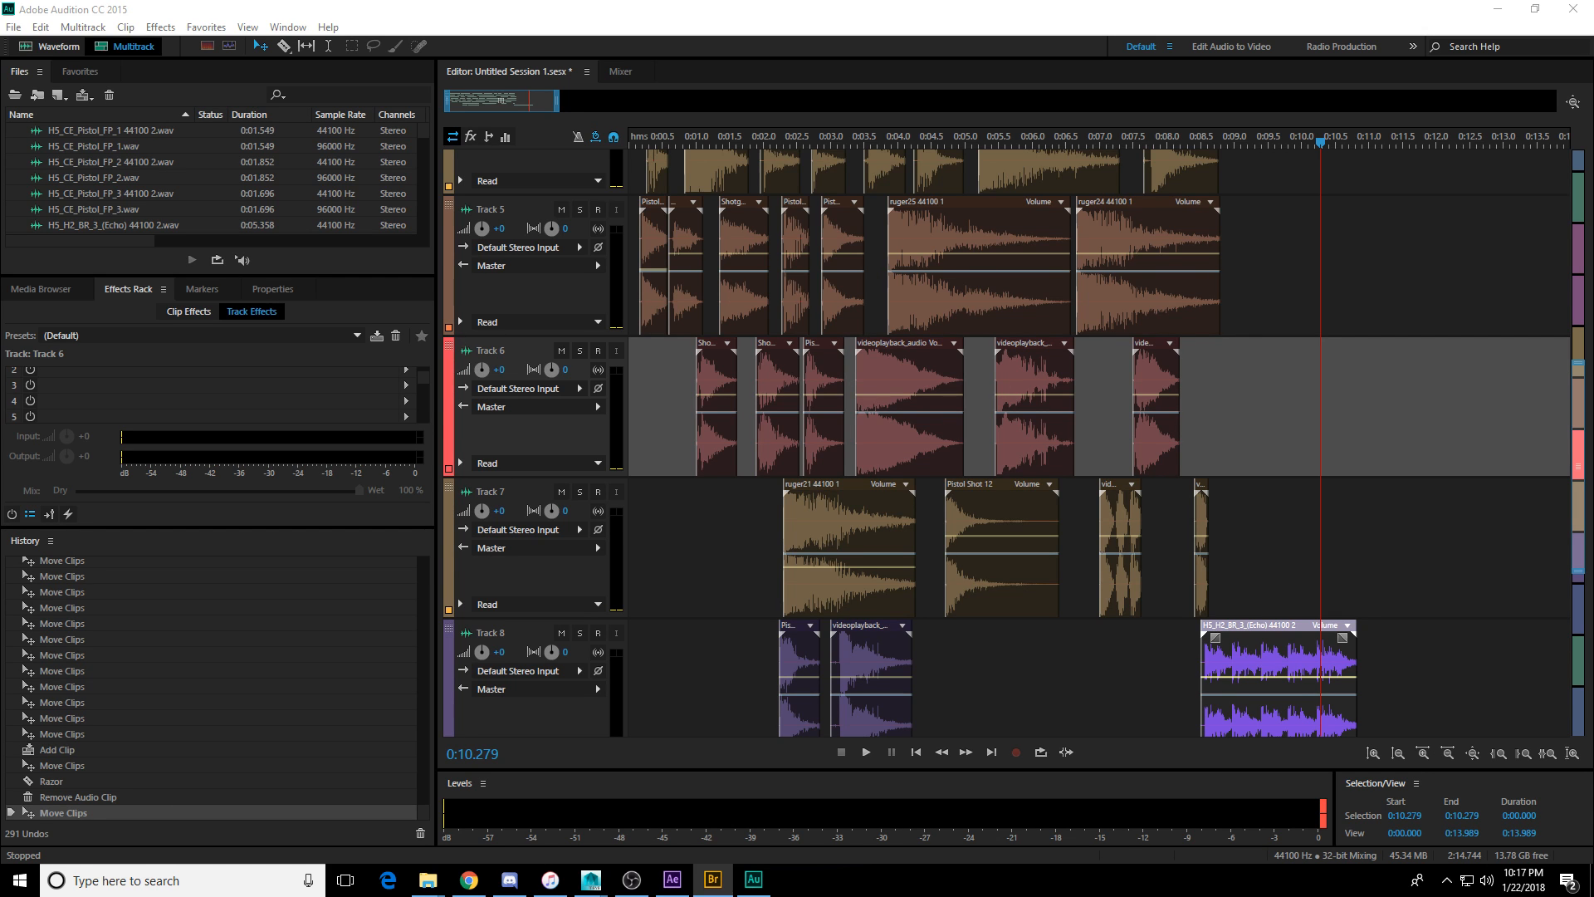
drag(1593, 365, 1247, 438)
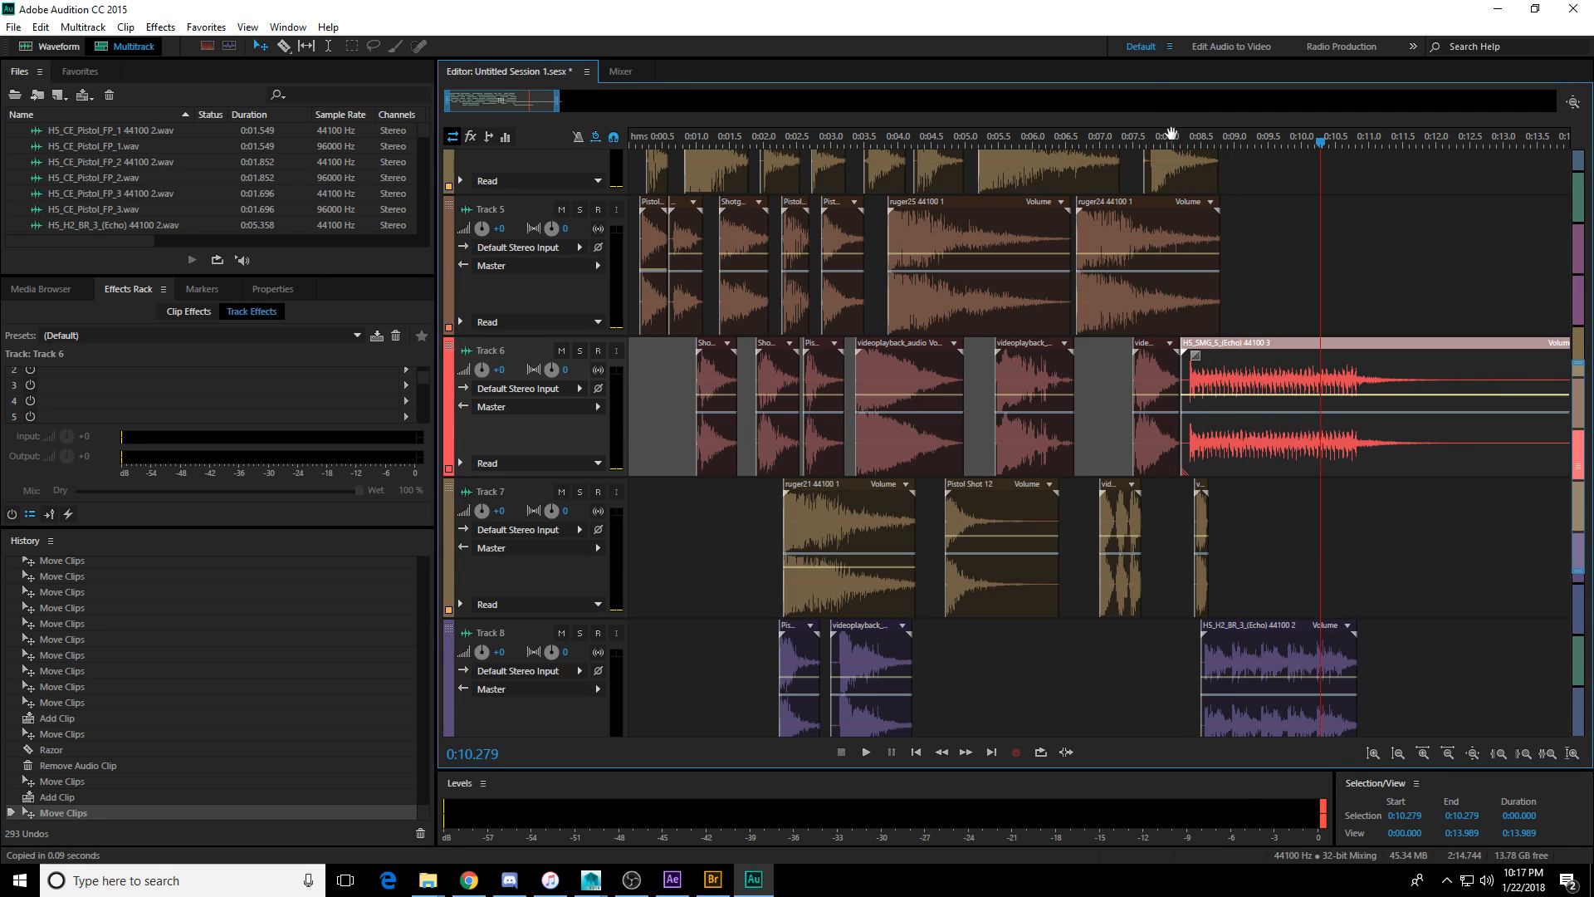
key(space)
click(1164, 136)
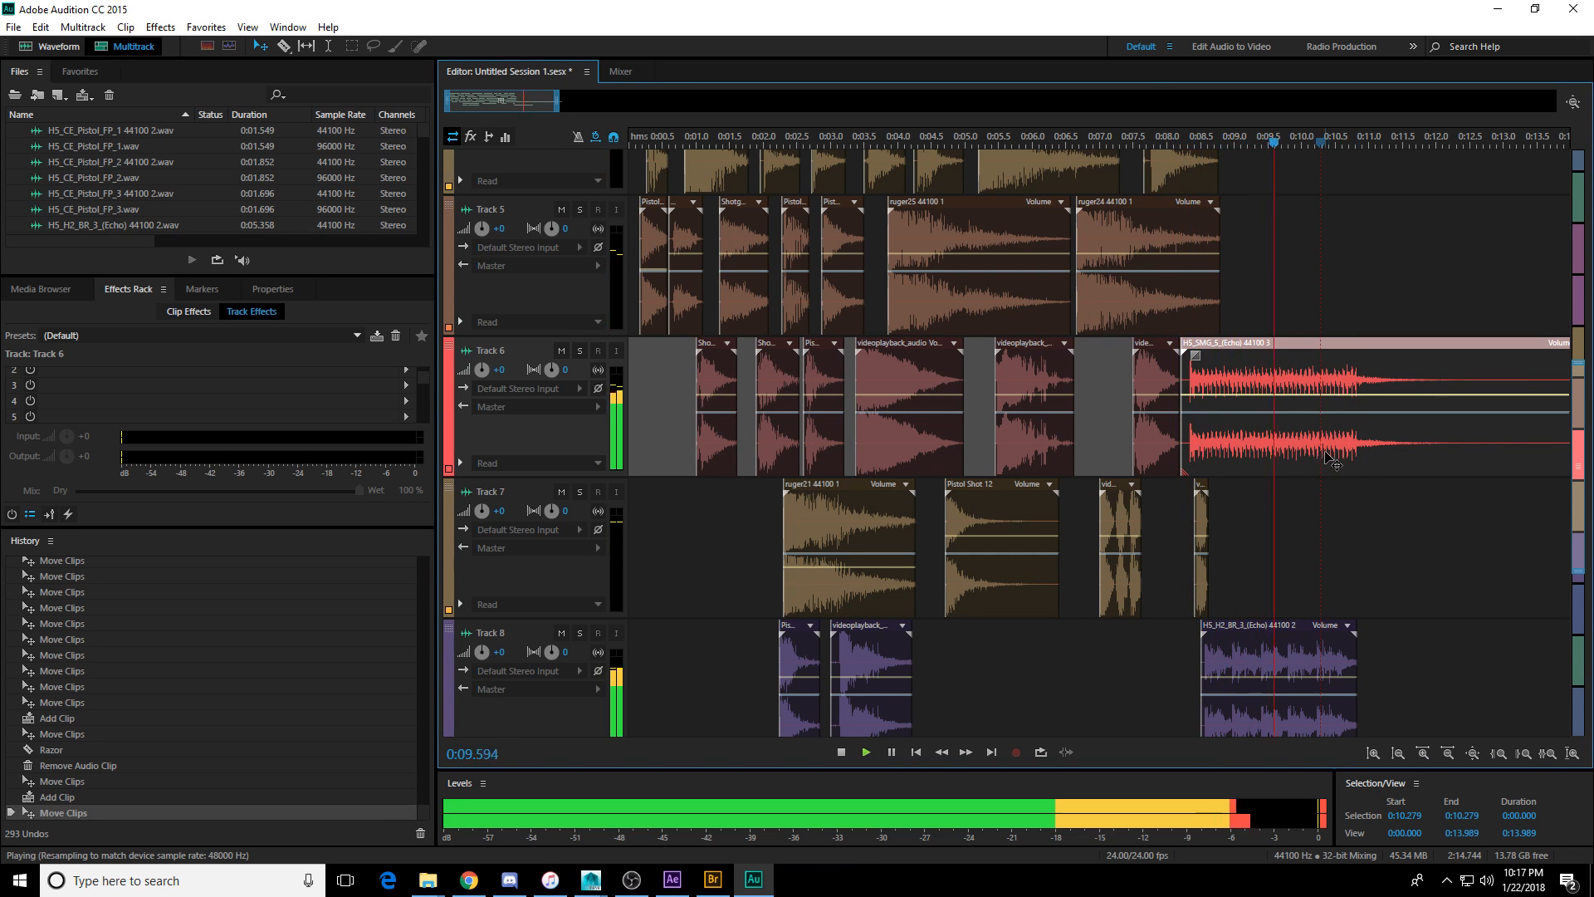
key(space)
scroll(1358, 388, down, 1)
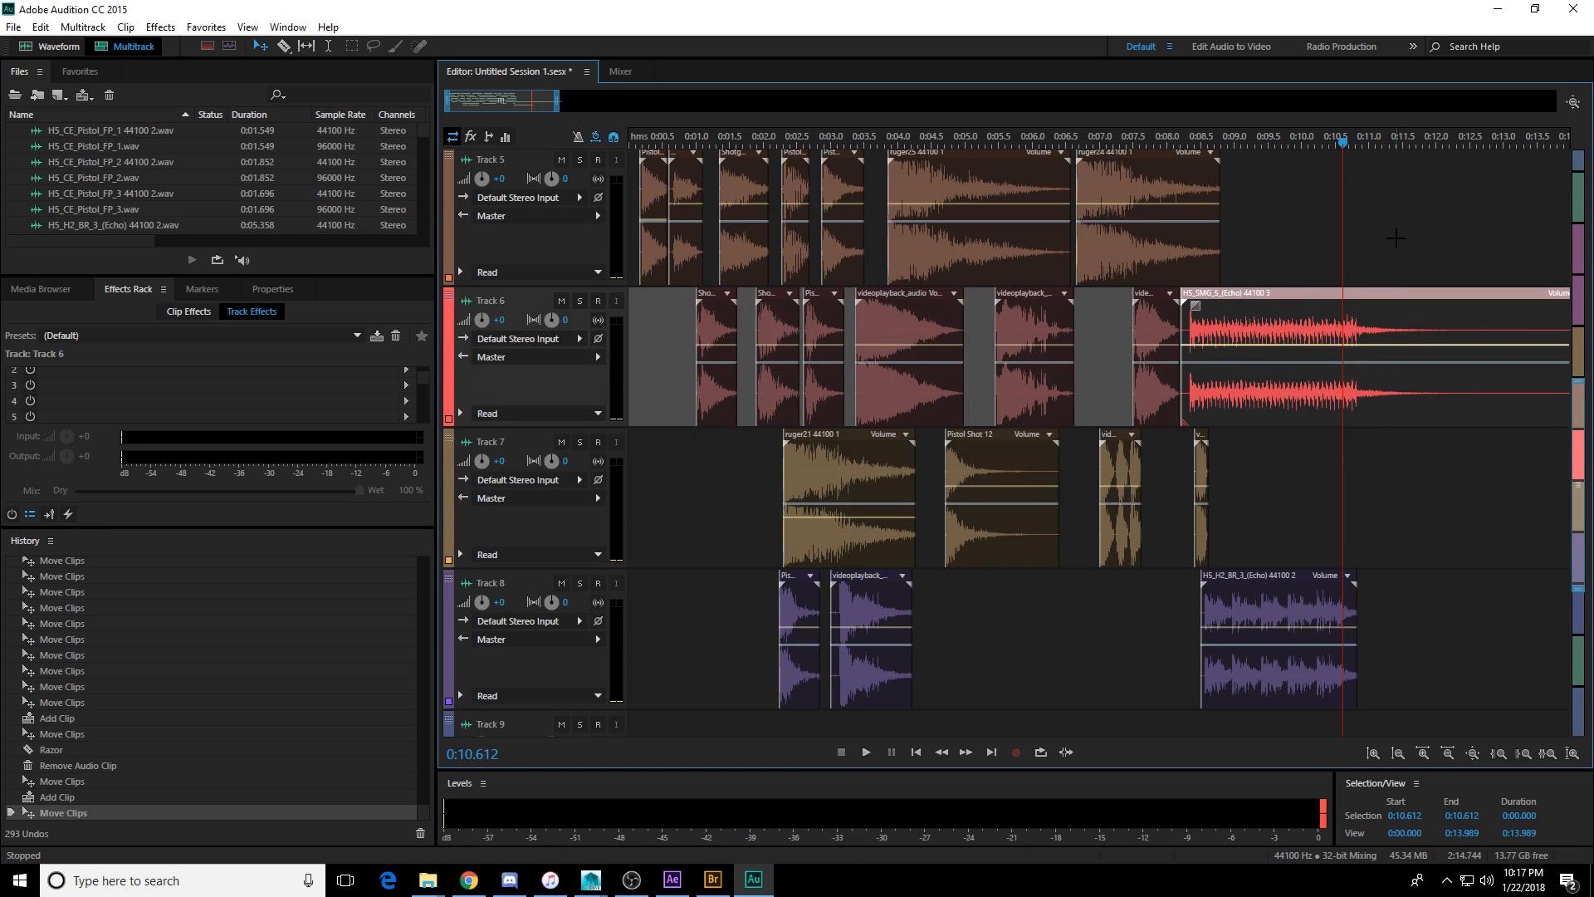
Trim the end of HS_SMG_S_(Echo) on Track 6 to about 0:10.8 and play back the session from the start.
scroll(1392, 141, down, 1)
drag(1536, 406, 1314, 412)
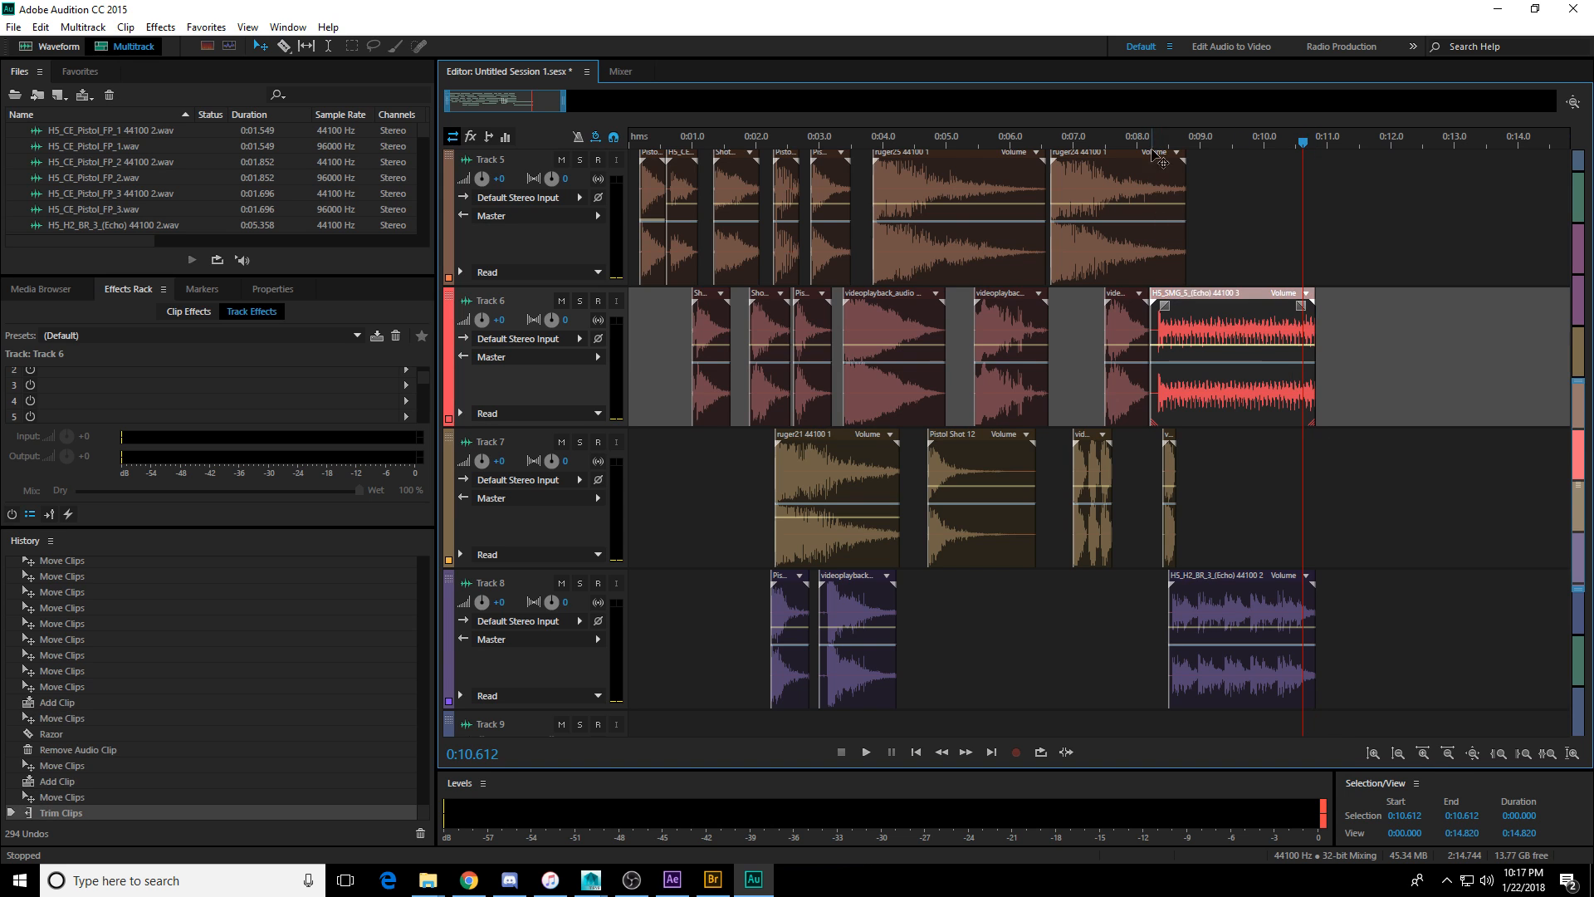
key(Home)
key(space)
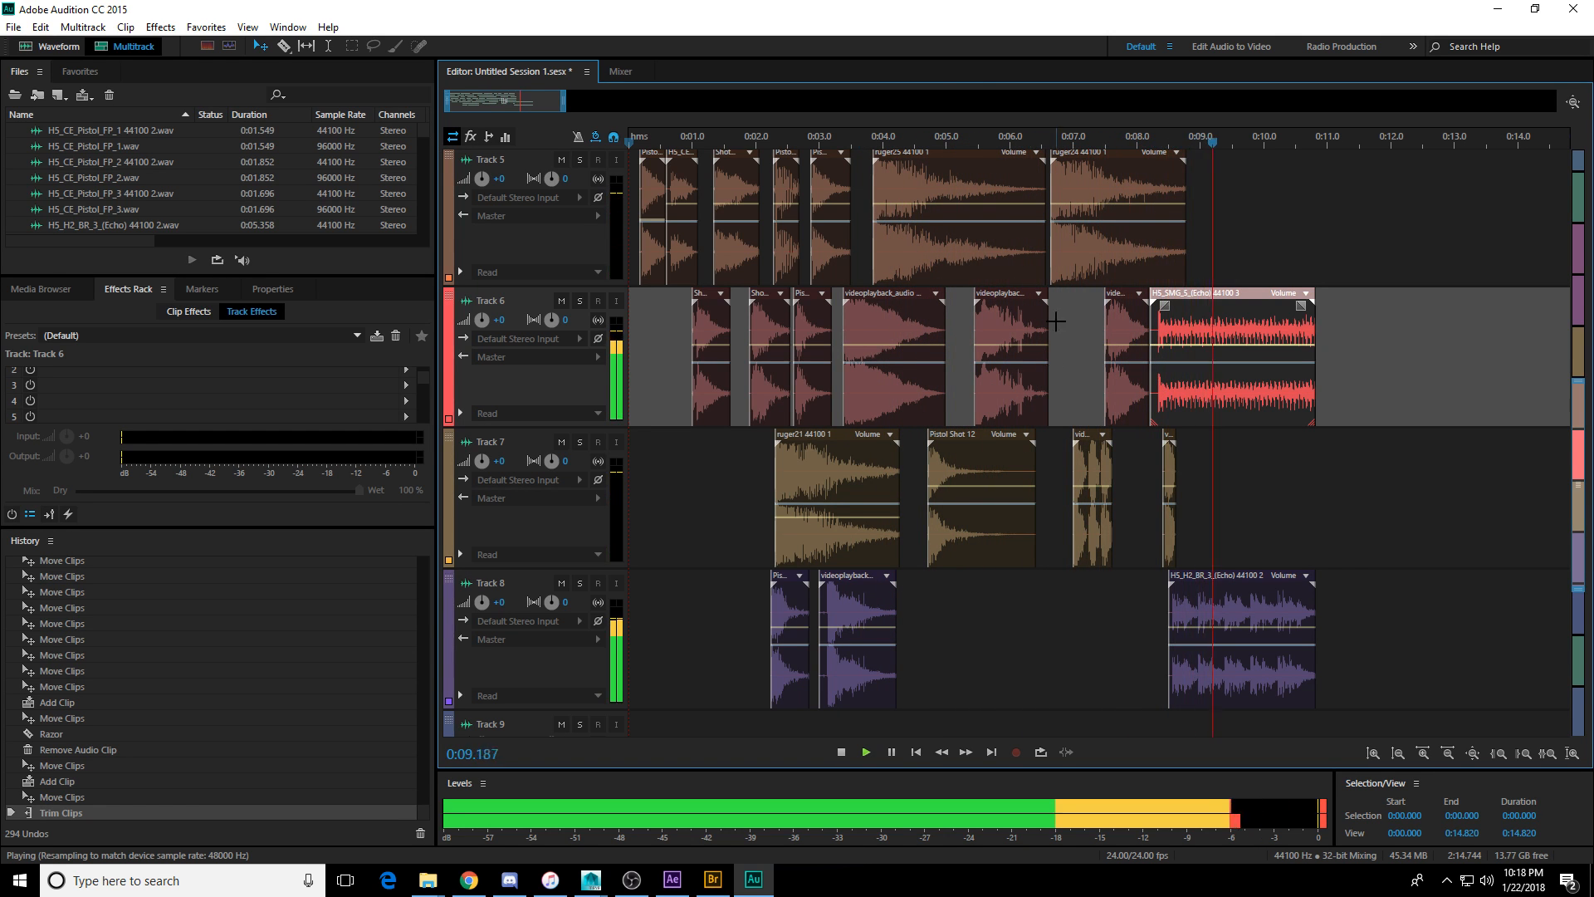
key(space)
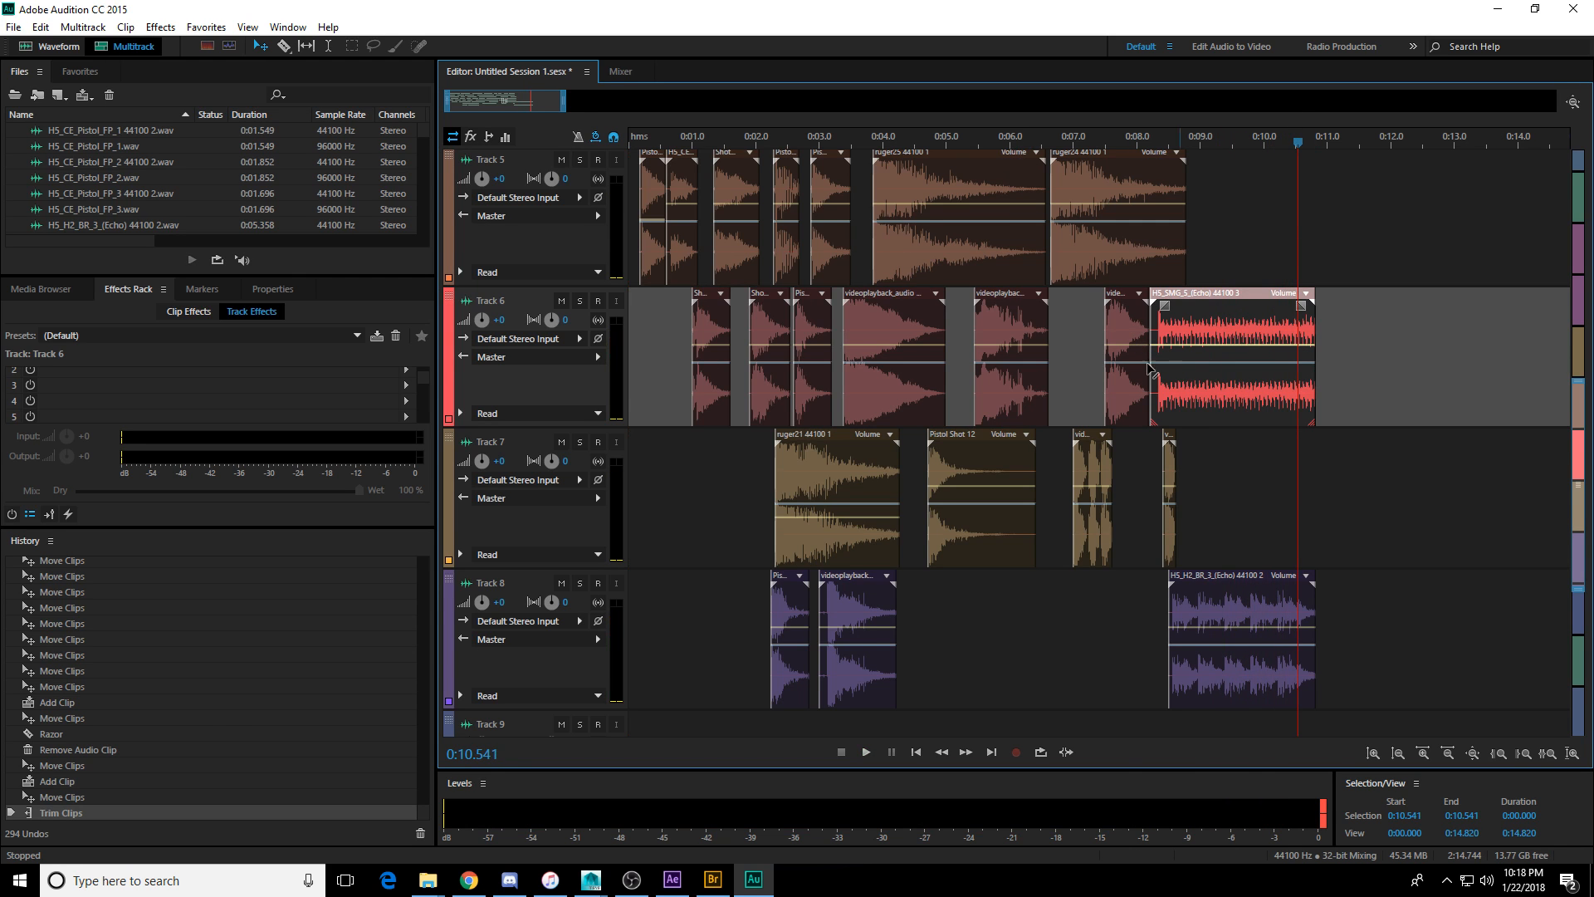
Merge all the gunshot clips on Track 1 into one clip, and do the same for the clips on Track 2.
click(1240, 143)
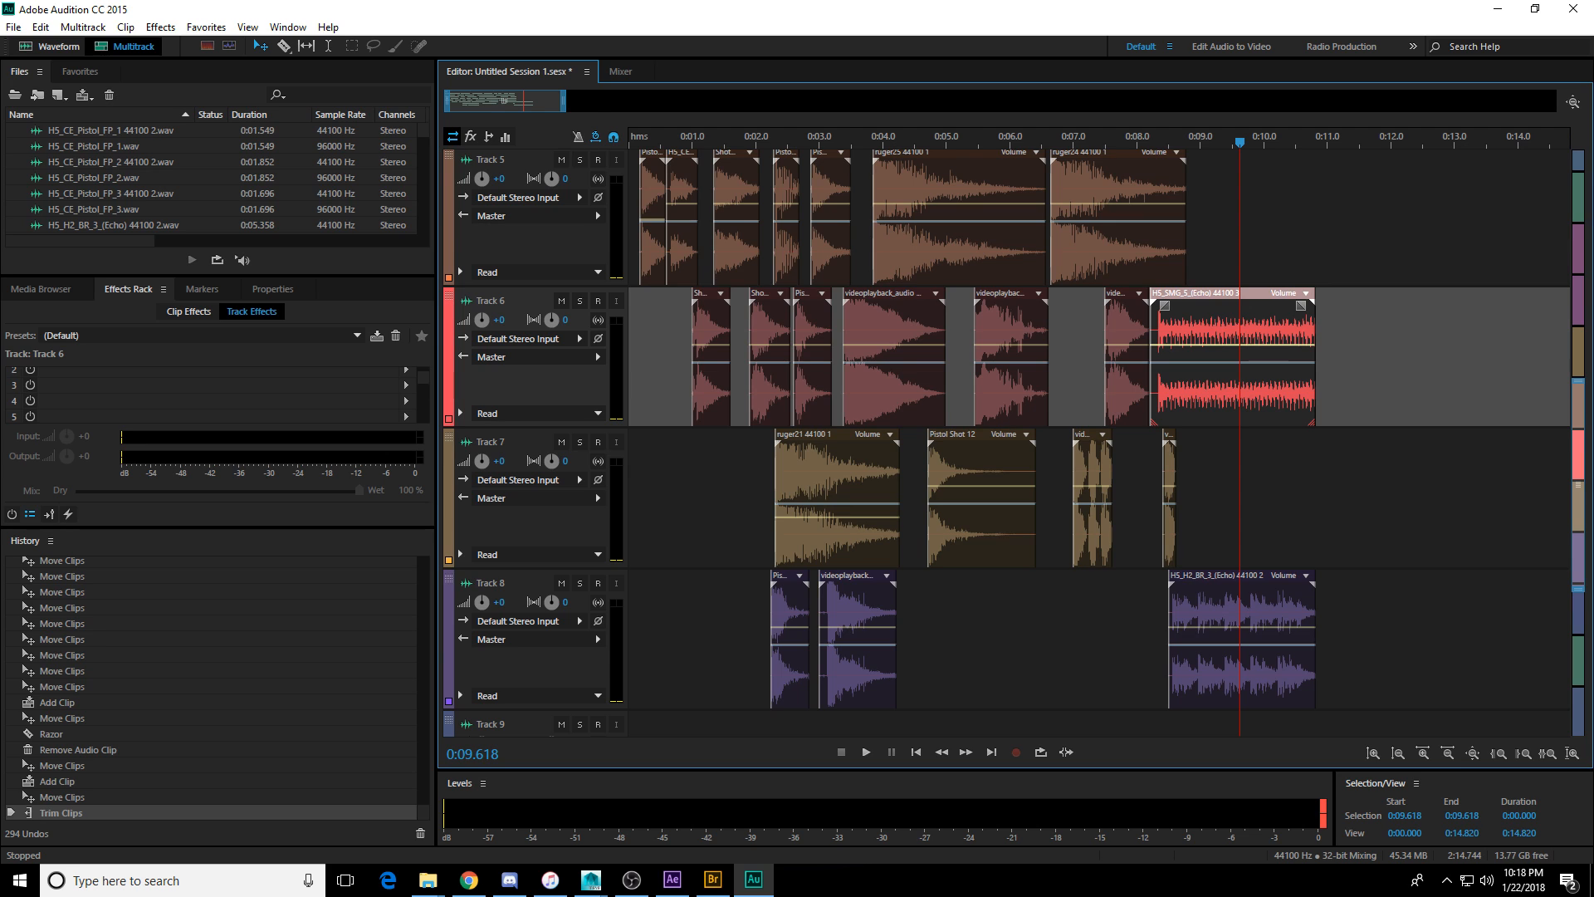
key(alt+Tab)
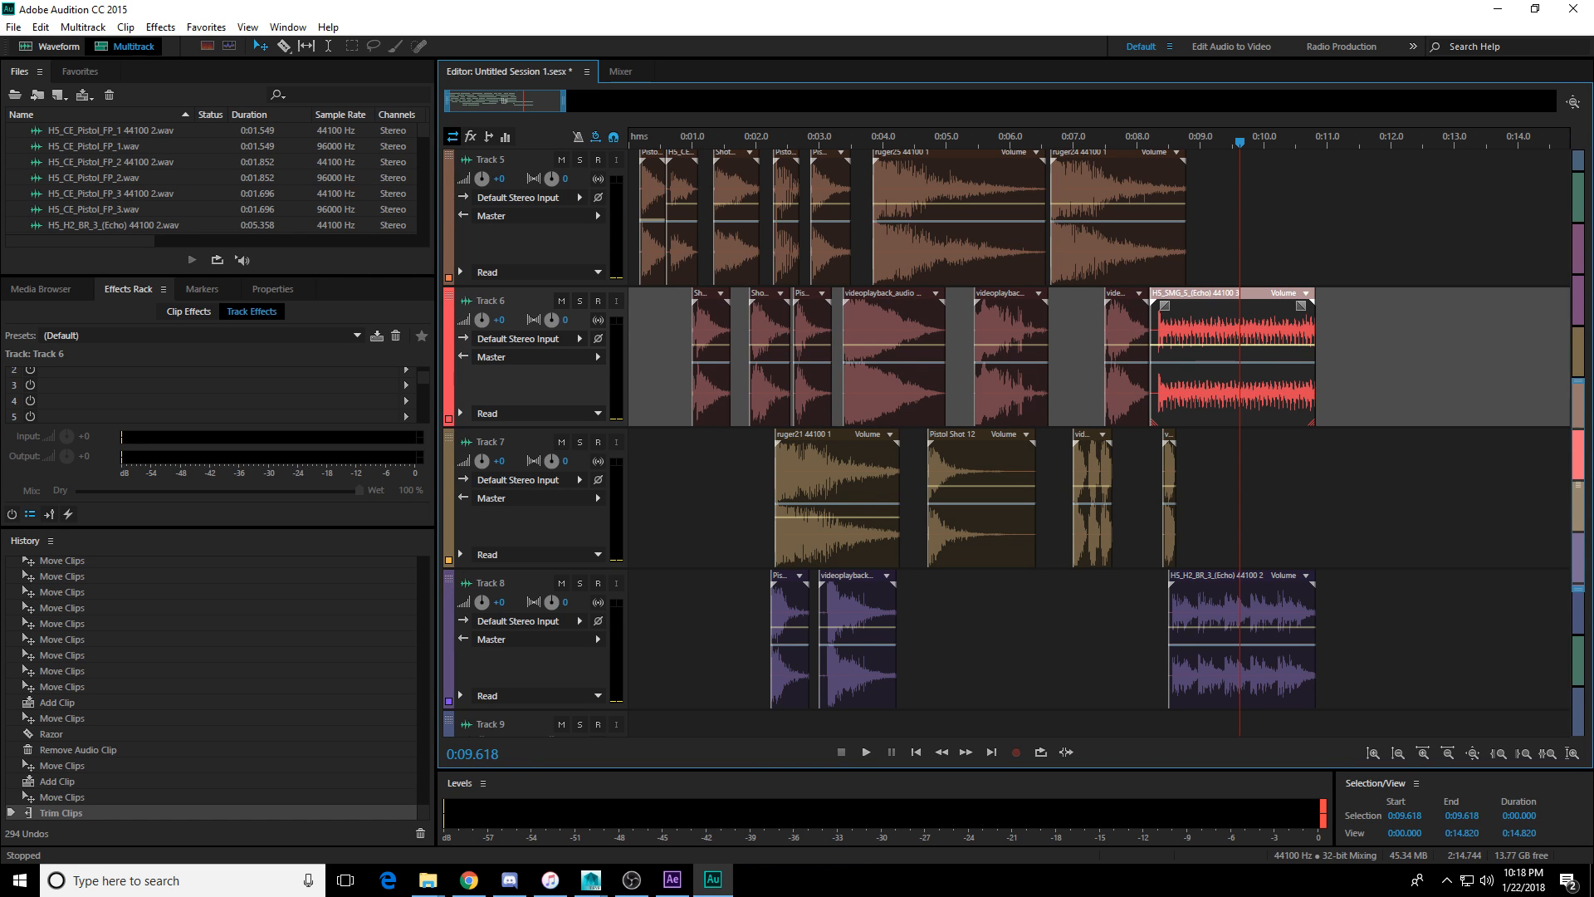
scroll(926, 439, up, 8)
scroll(572, 453, down, 3)
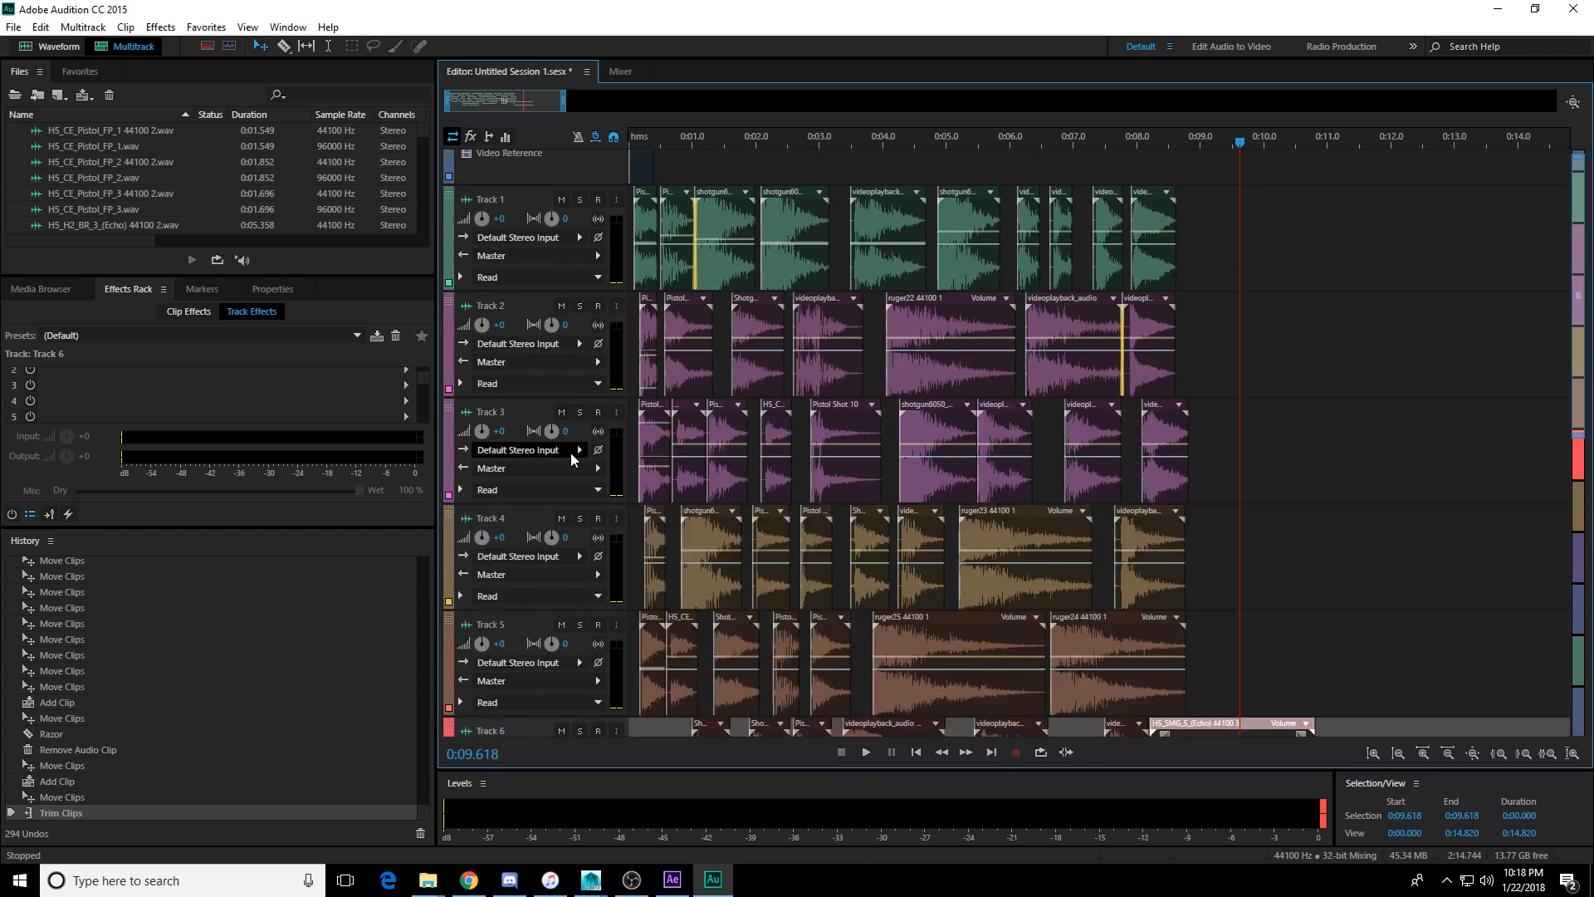
click(1191, 215)
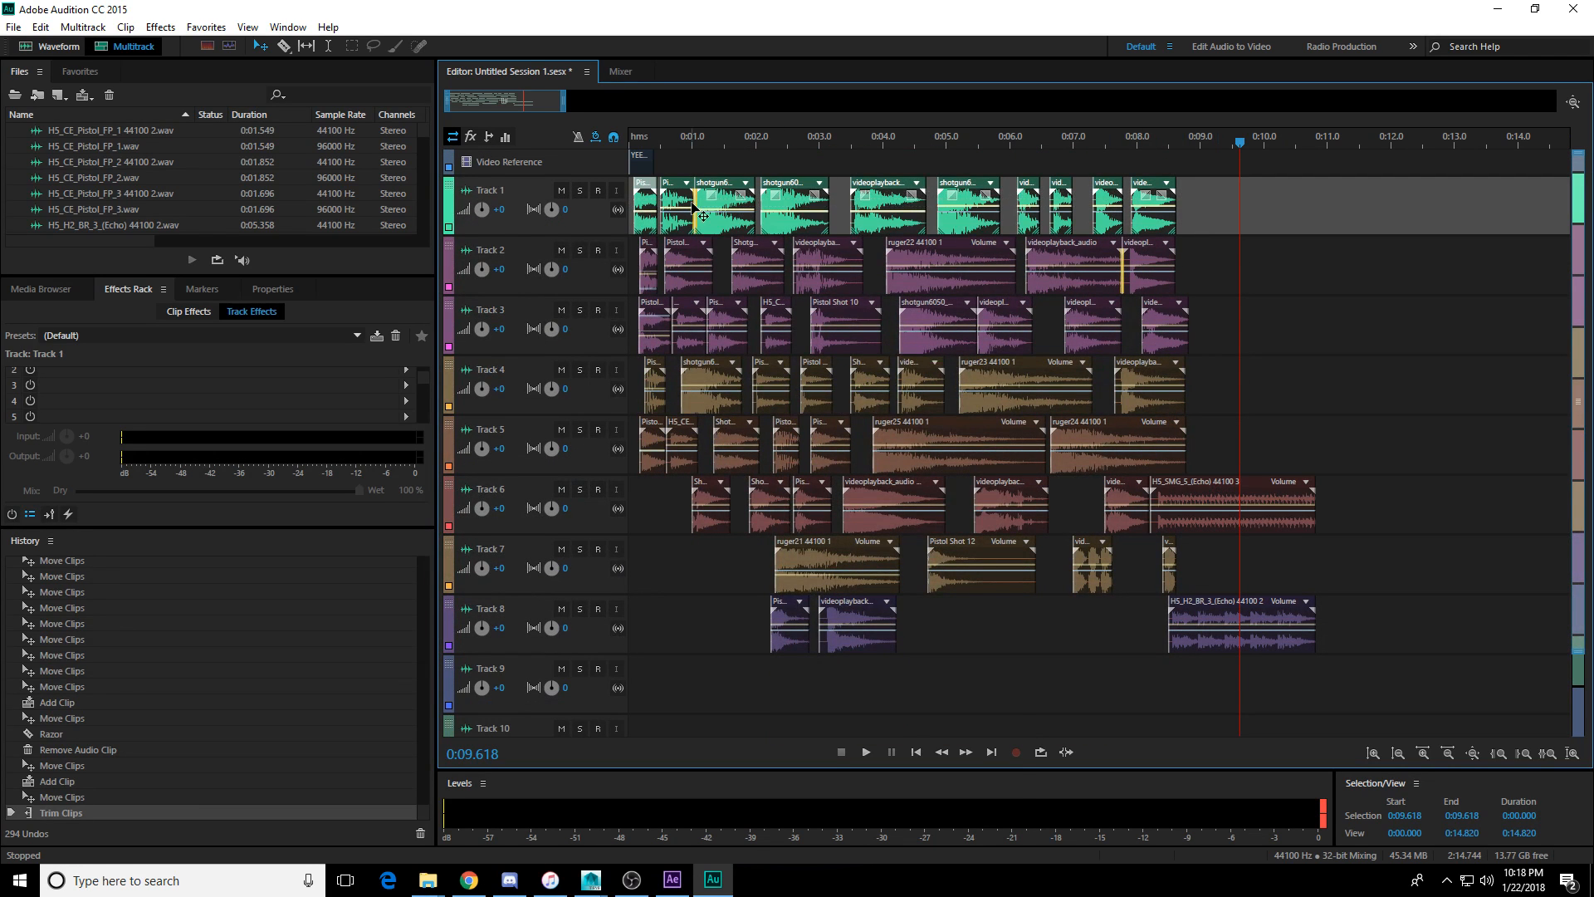
right_click(702, 208)
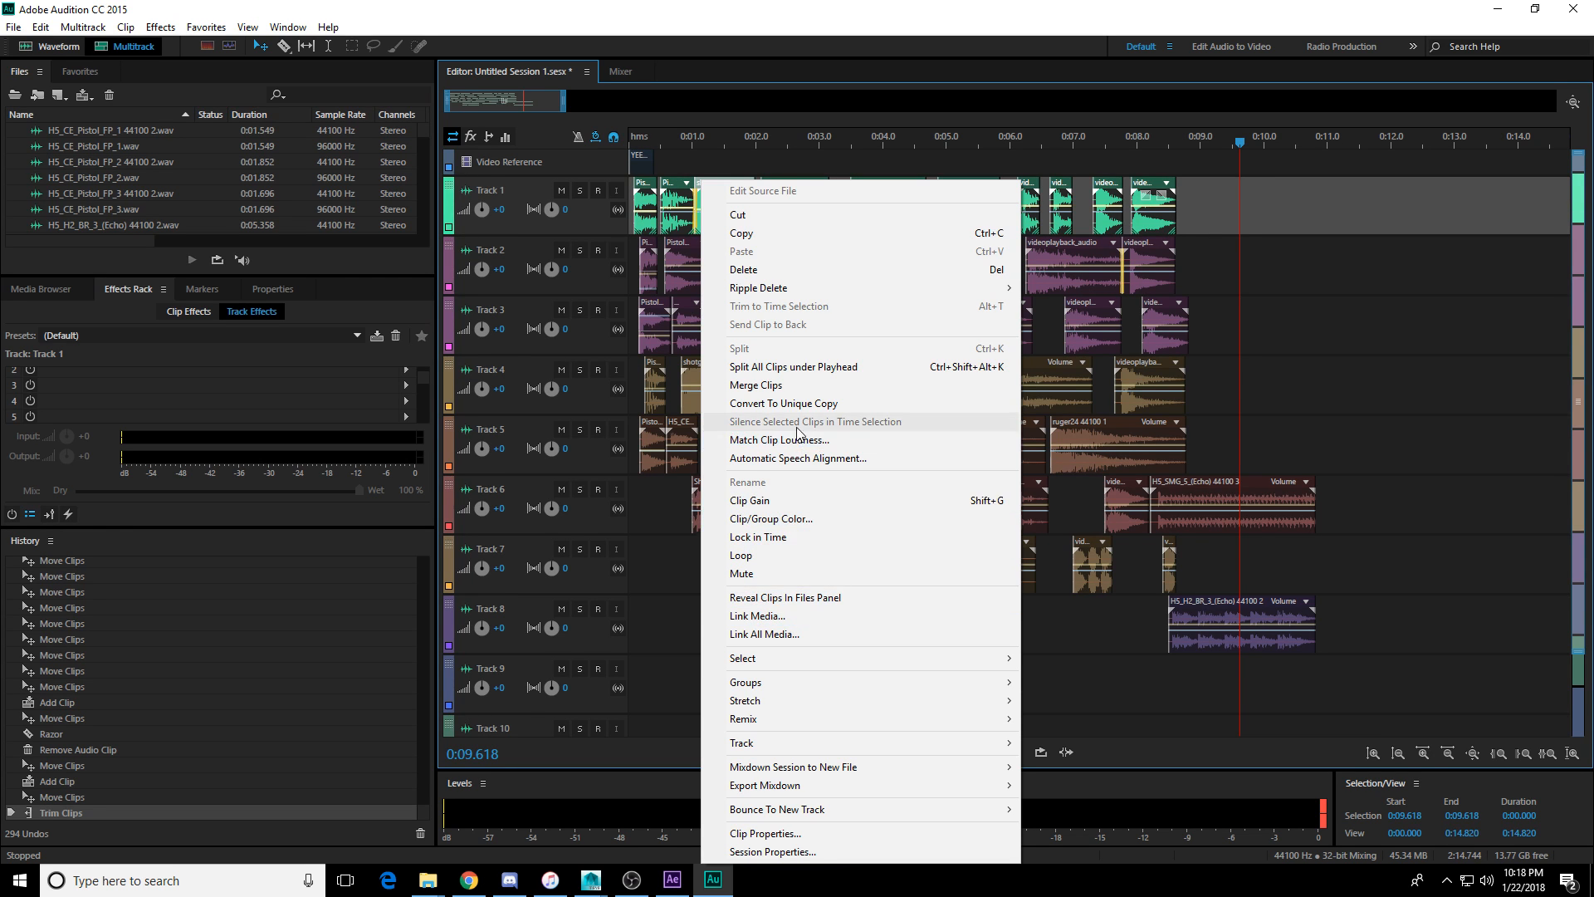
click(795, 385)
drag(1191, 269, 639, 265)
right_click(827, 265)
click(939, 387)
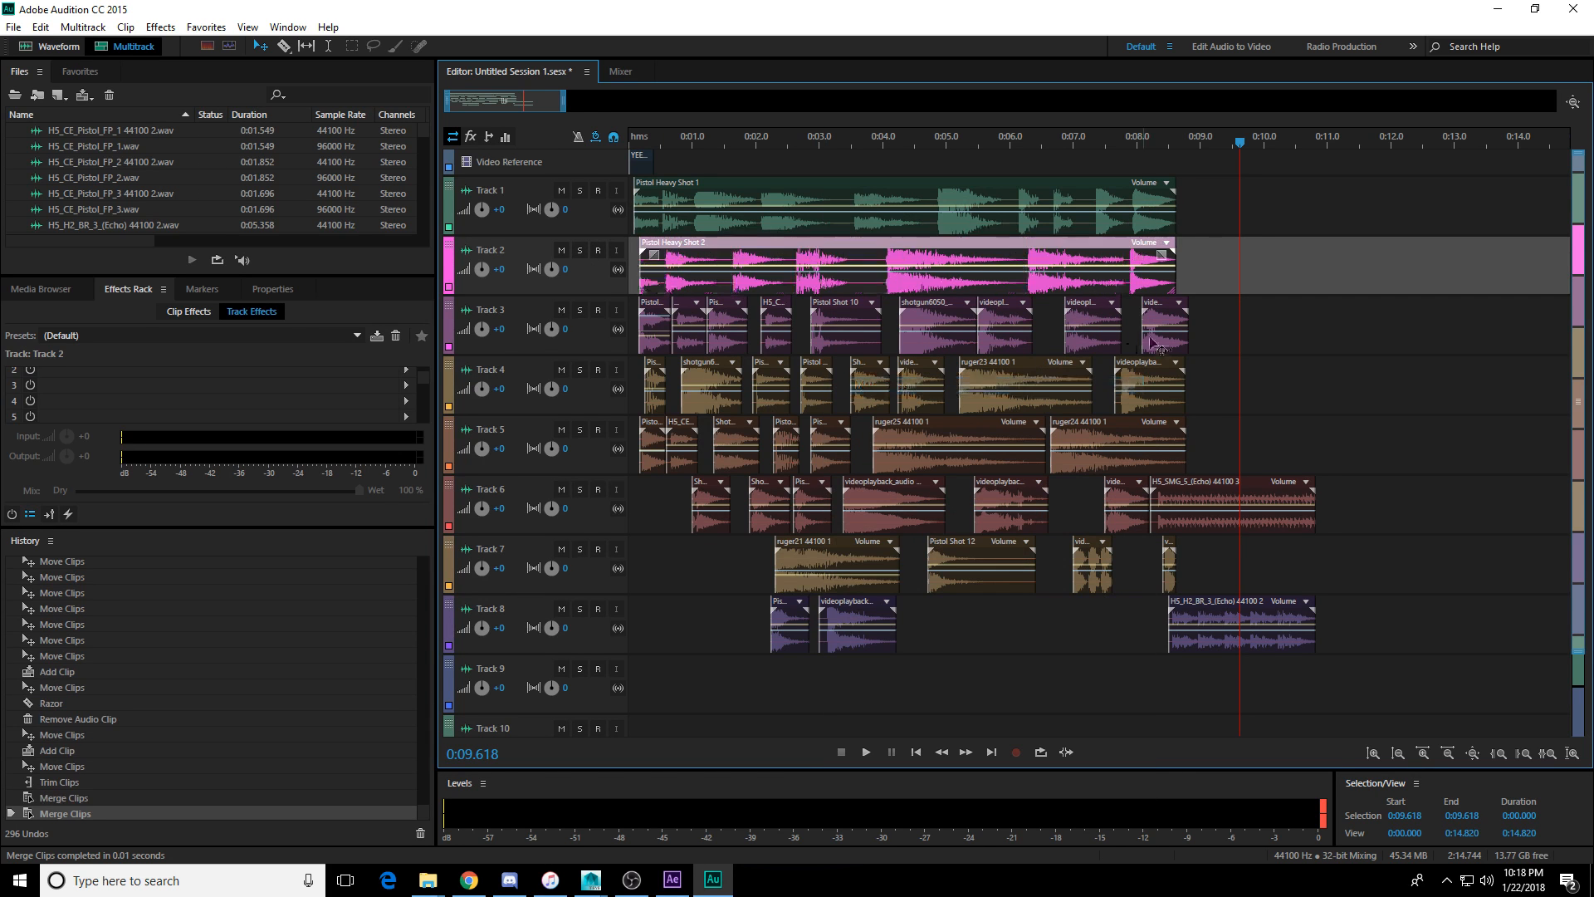
Merge all clips on Track 3 into a single clip, and likewise merge those on Track 4.
drag(1201, 318, 639, 332)
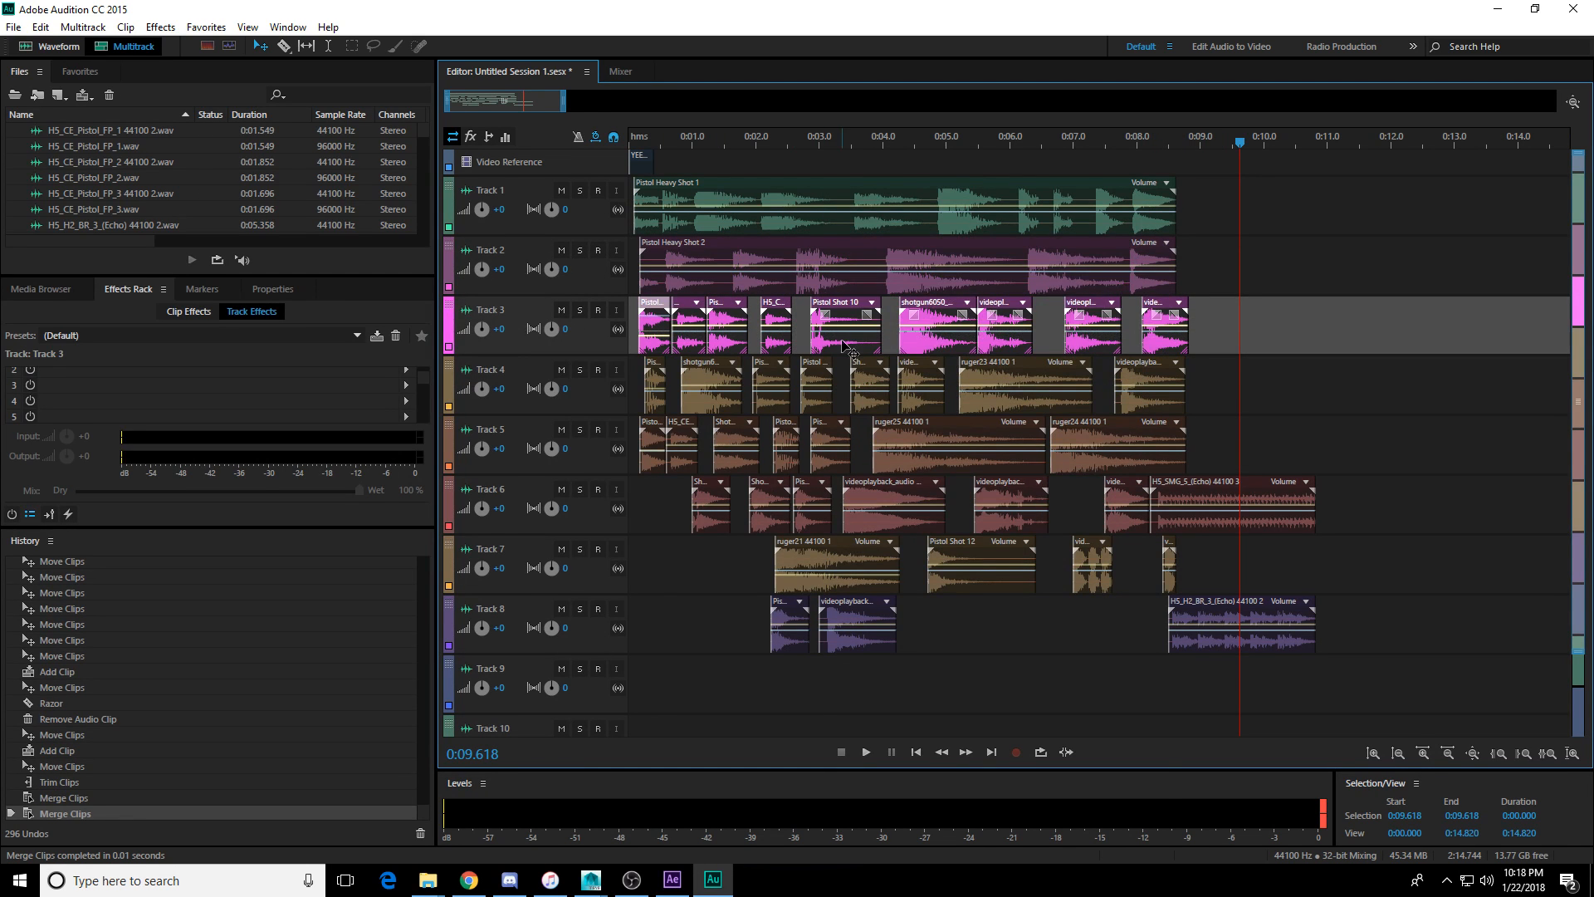
right_click(845, 344)
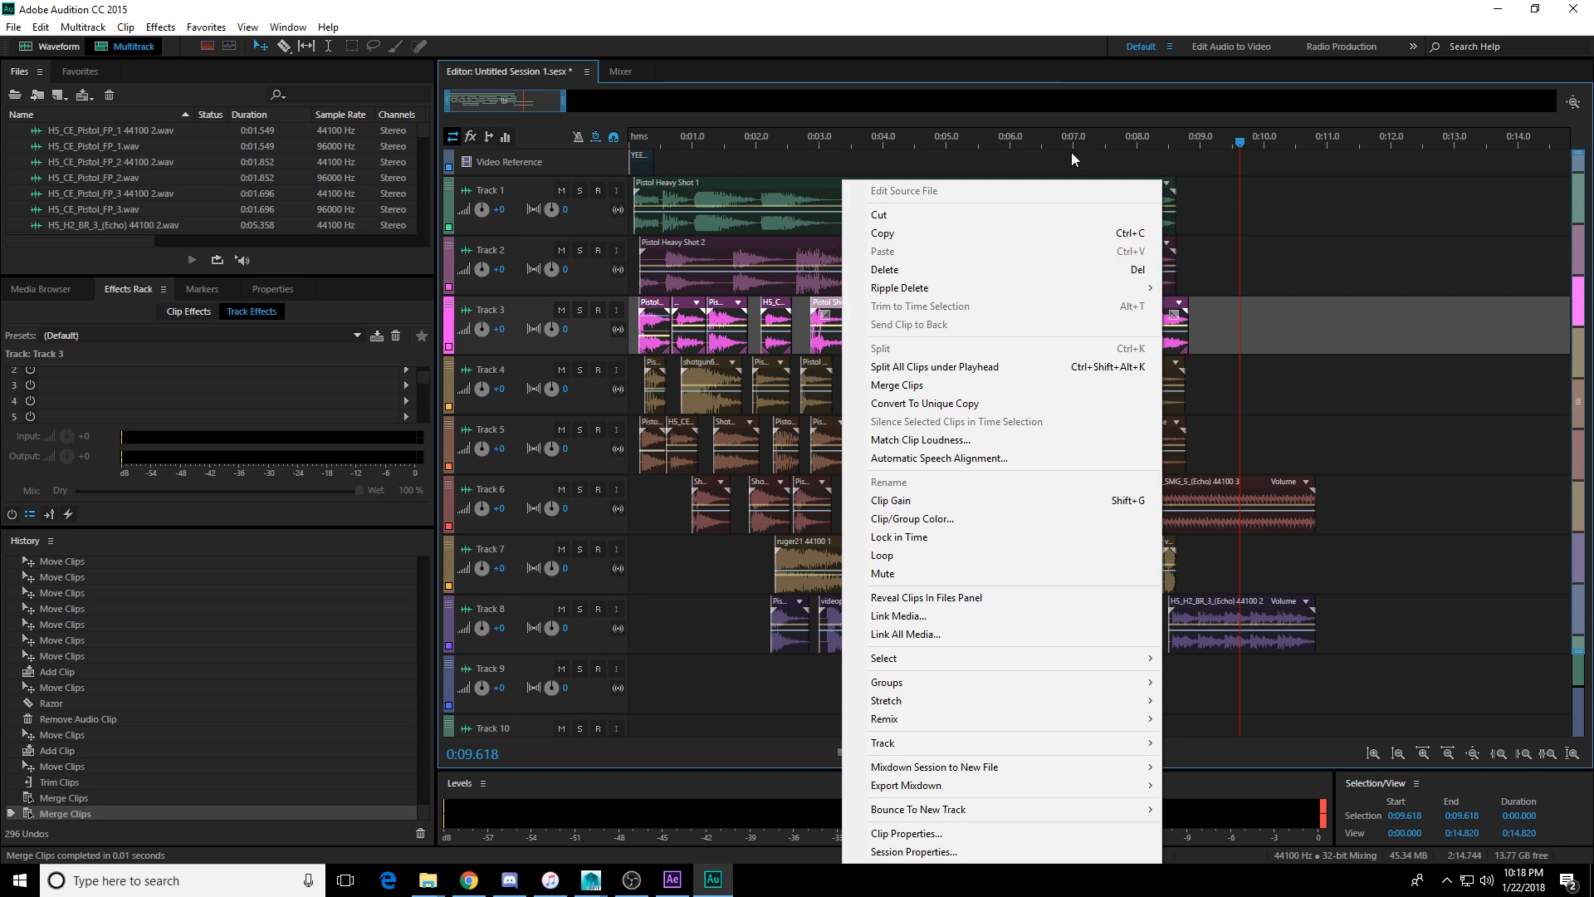
click(990, 386)
drag(1235, 382, 547, 383)
right_click(741, 403)
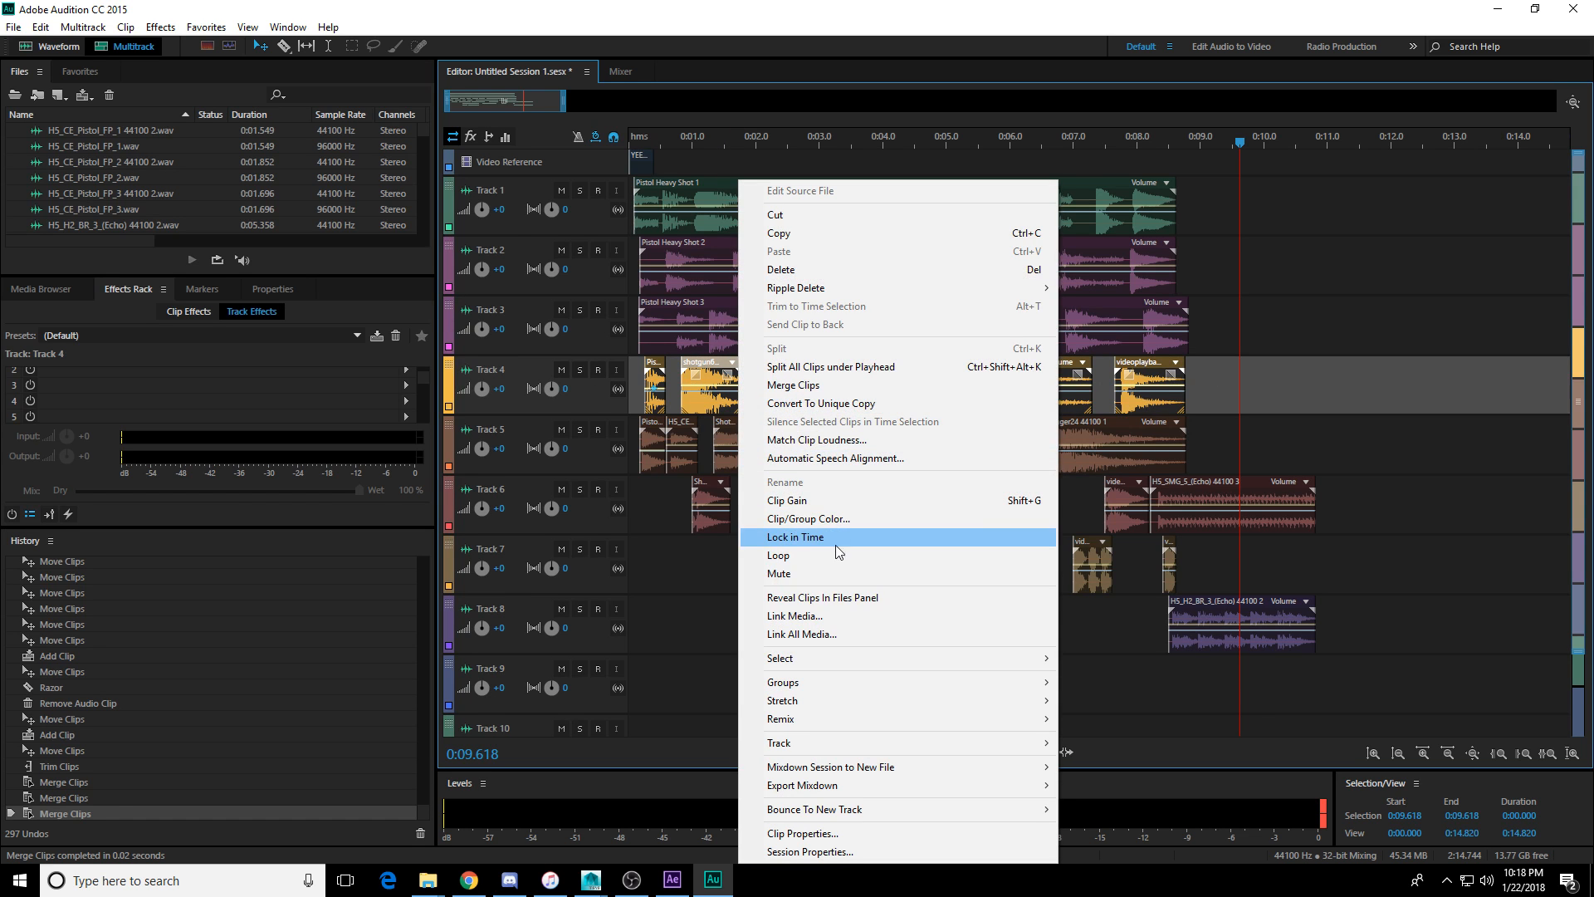
click(830, 384)
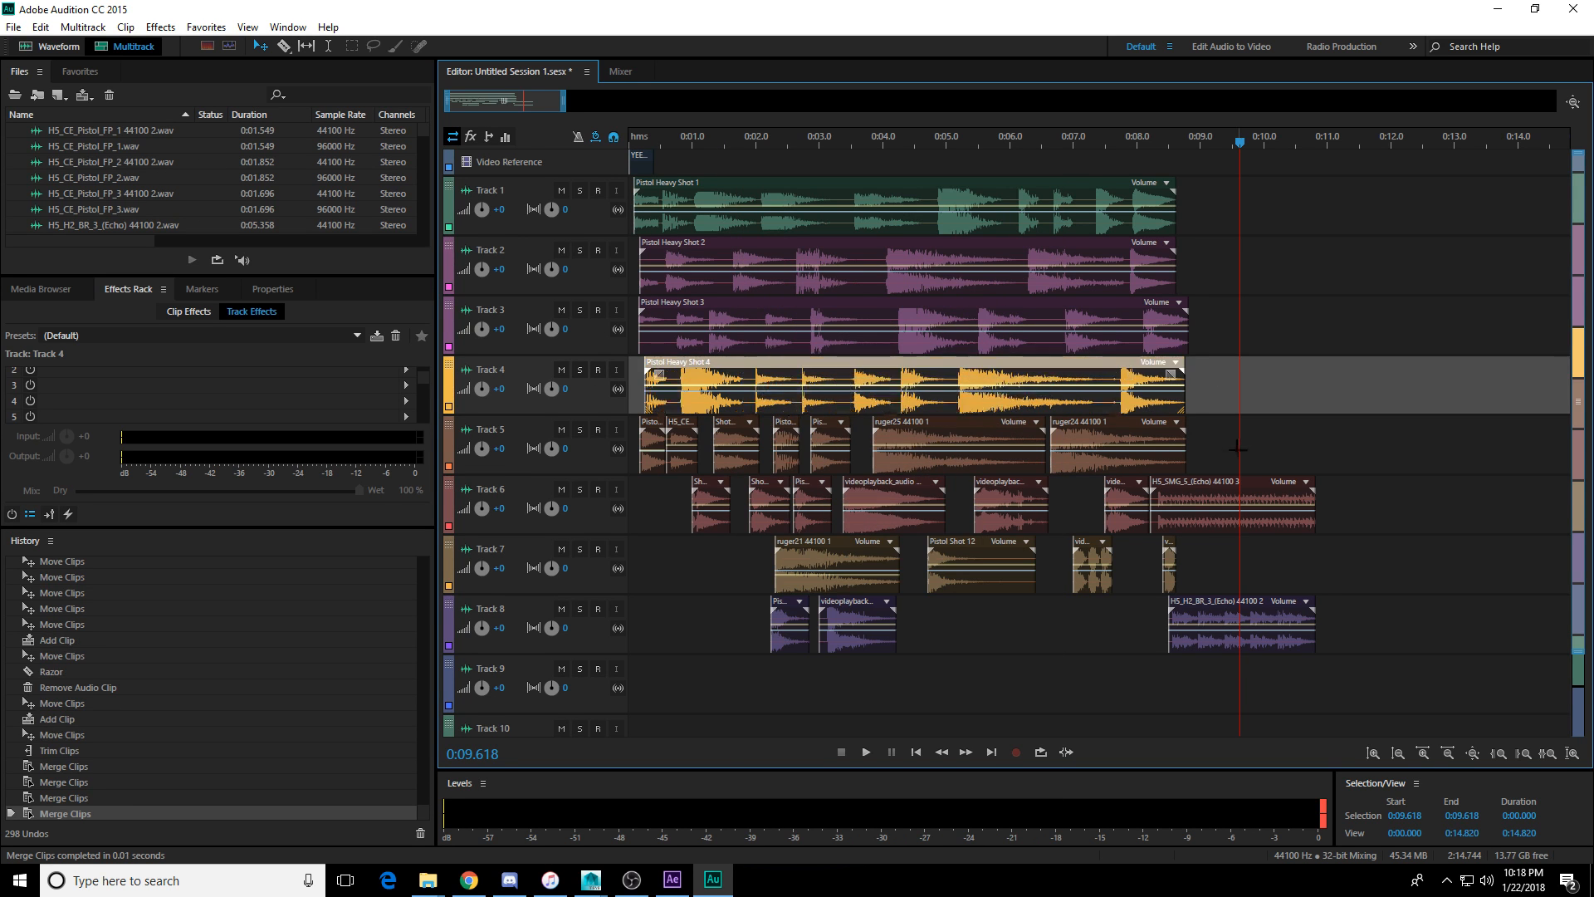
Merge all the clips on Track 5, including ruger25 and ruger24, into one clip.
drag(1229, 444, 548, 449)
right_click(743, 451)
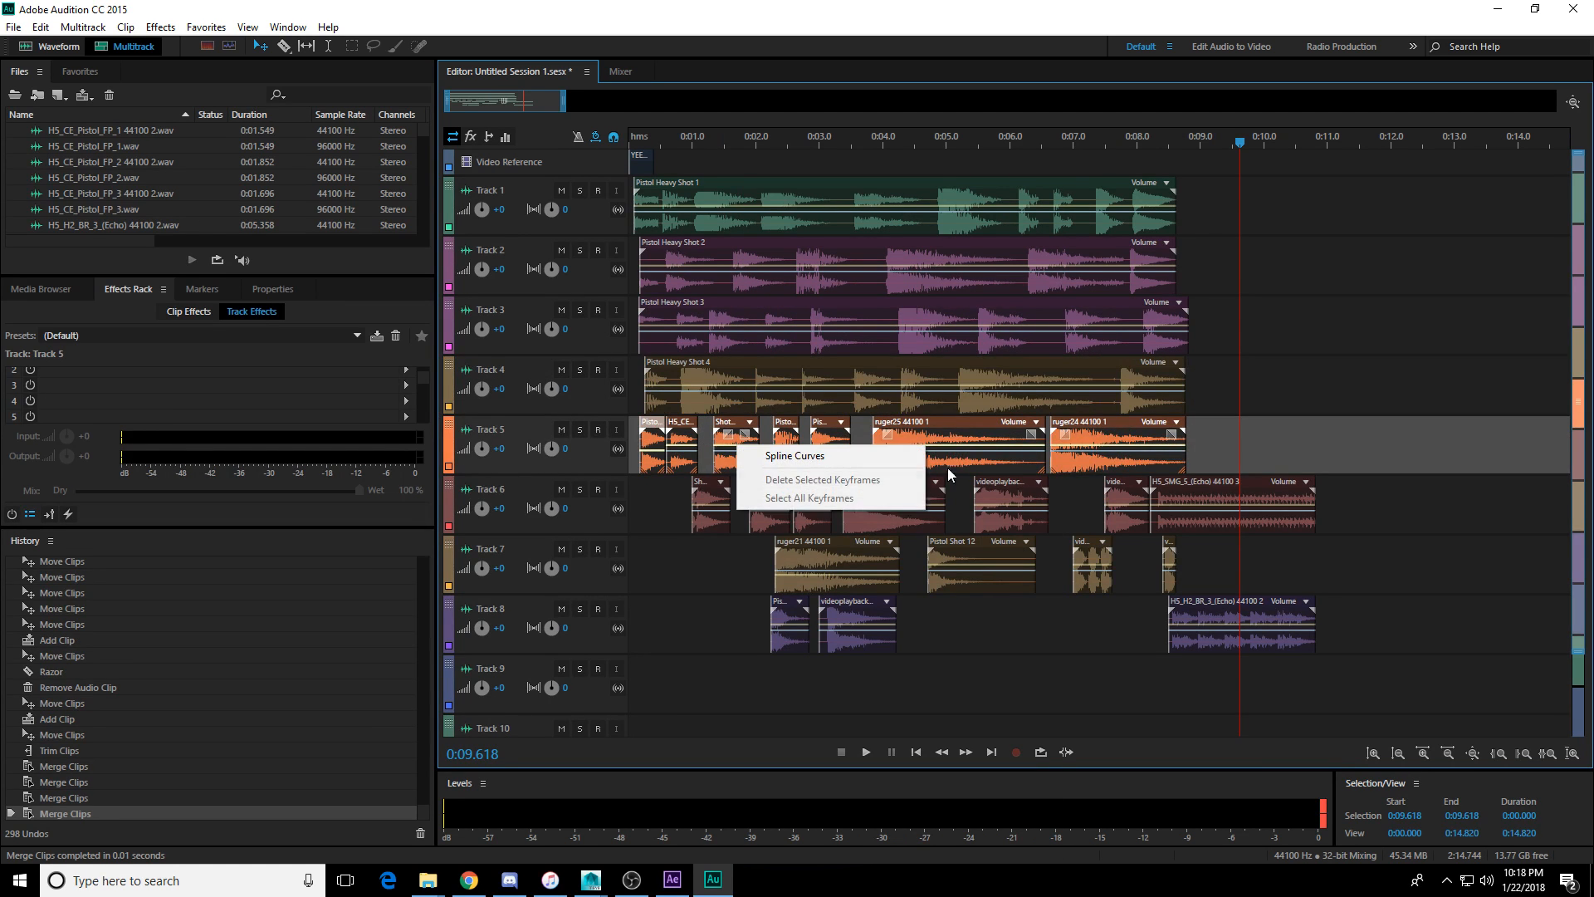
click(1000, 451)
right_click(1017, 464)
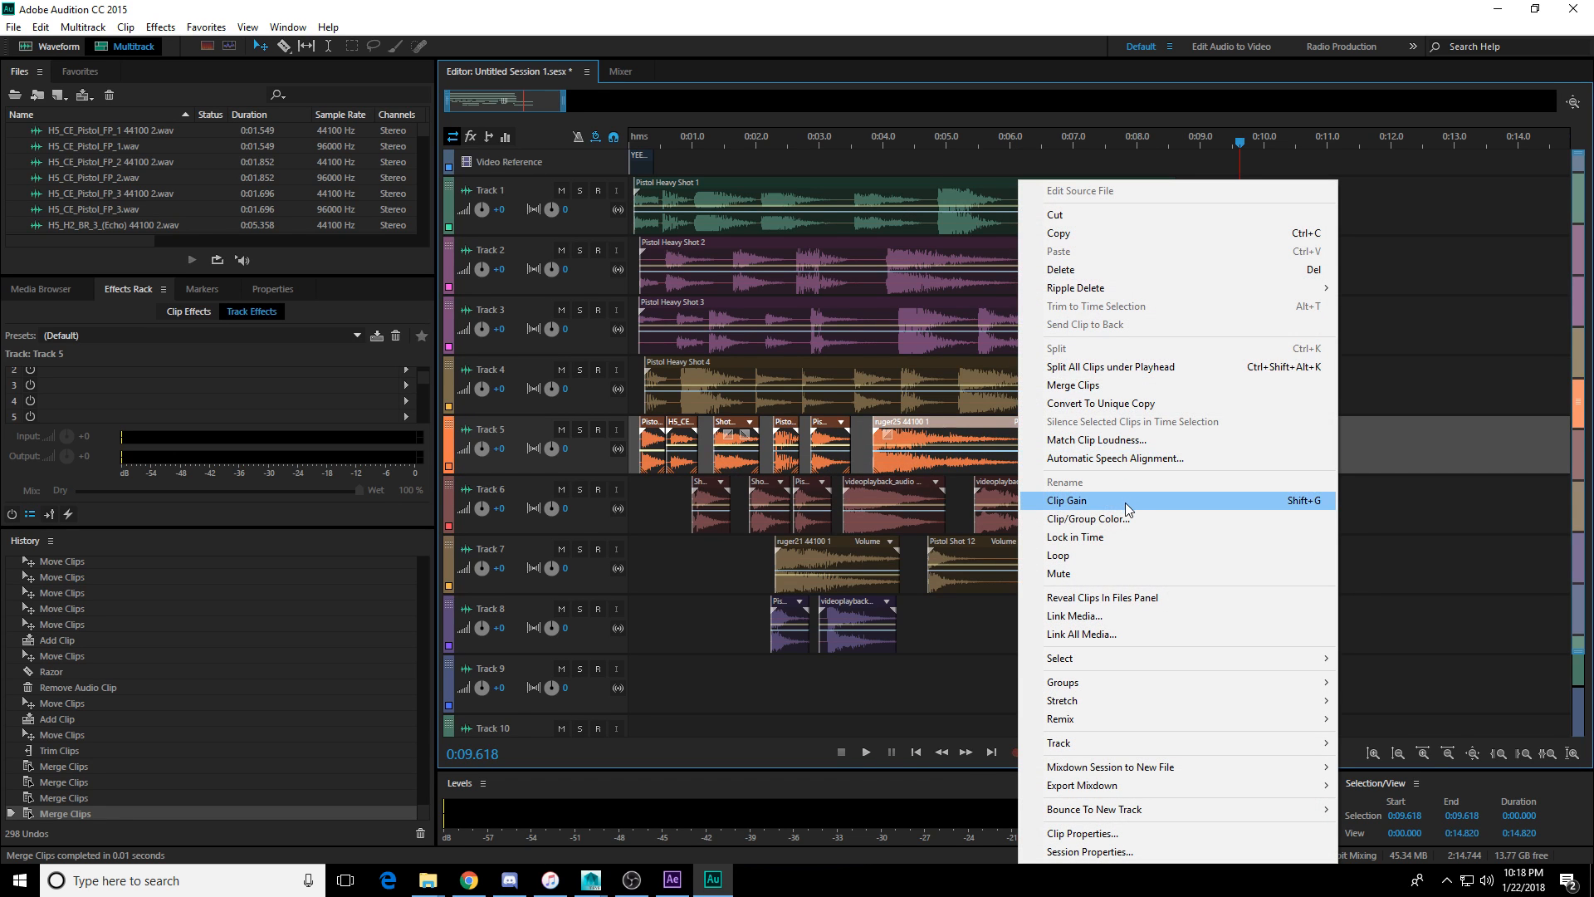
click(1122, 385)
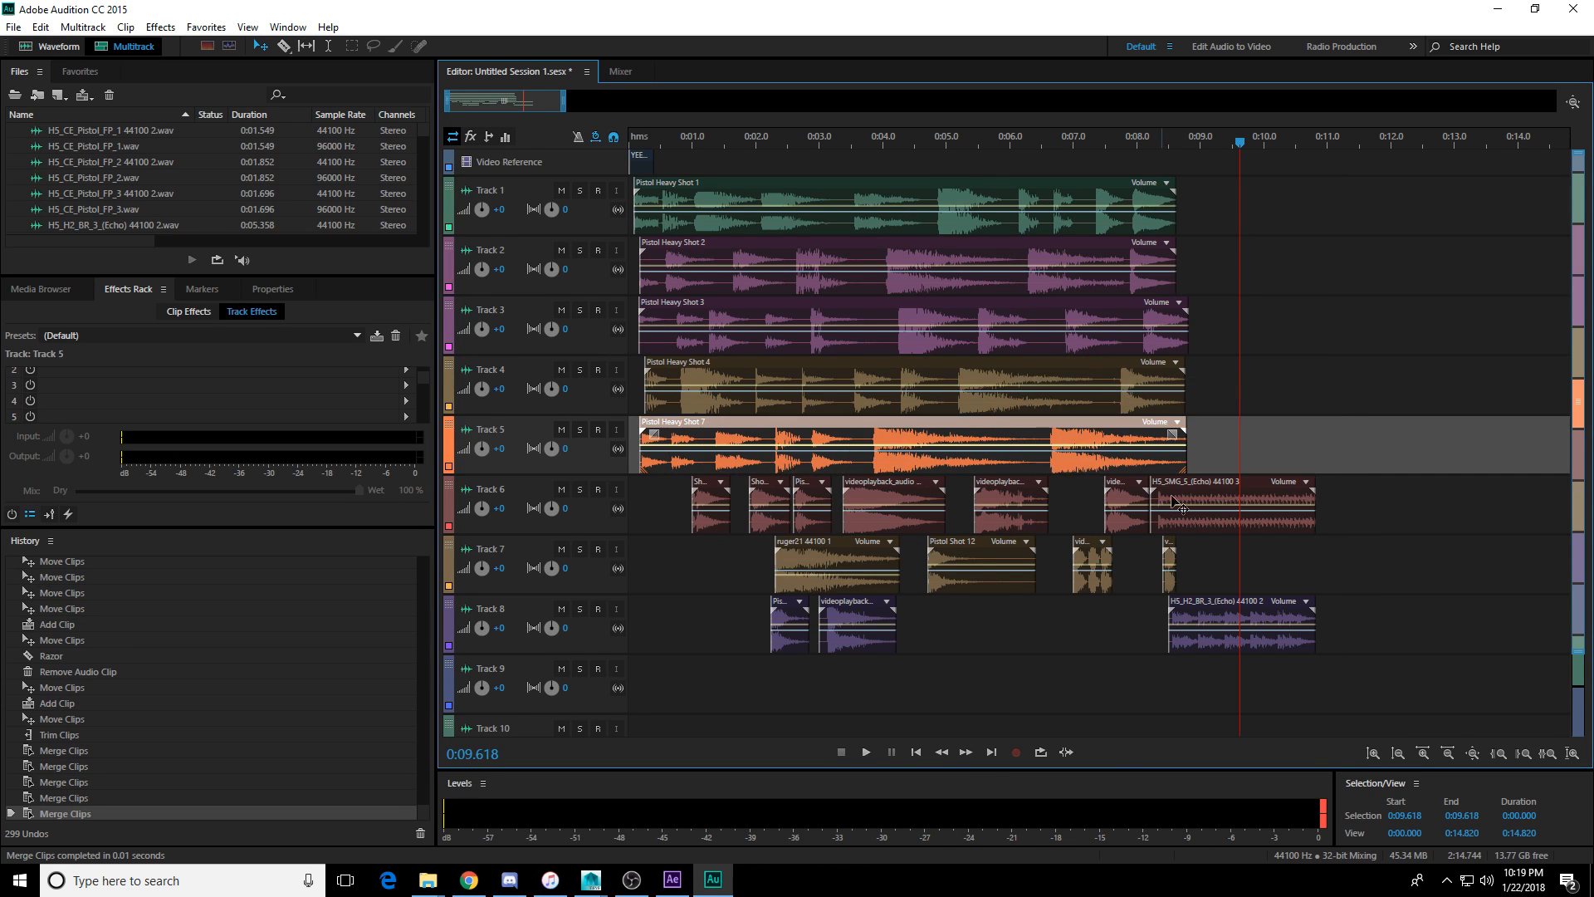
Merge the clips on Track 6, including HS_SMG_S_(Echo), into one clip, and merge the four clips on Track 7.
click(1363, 512)
right_click(872, 528)
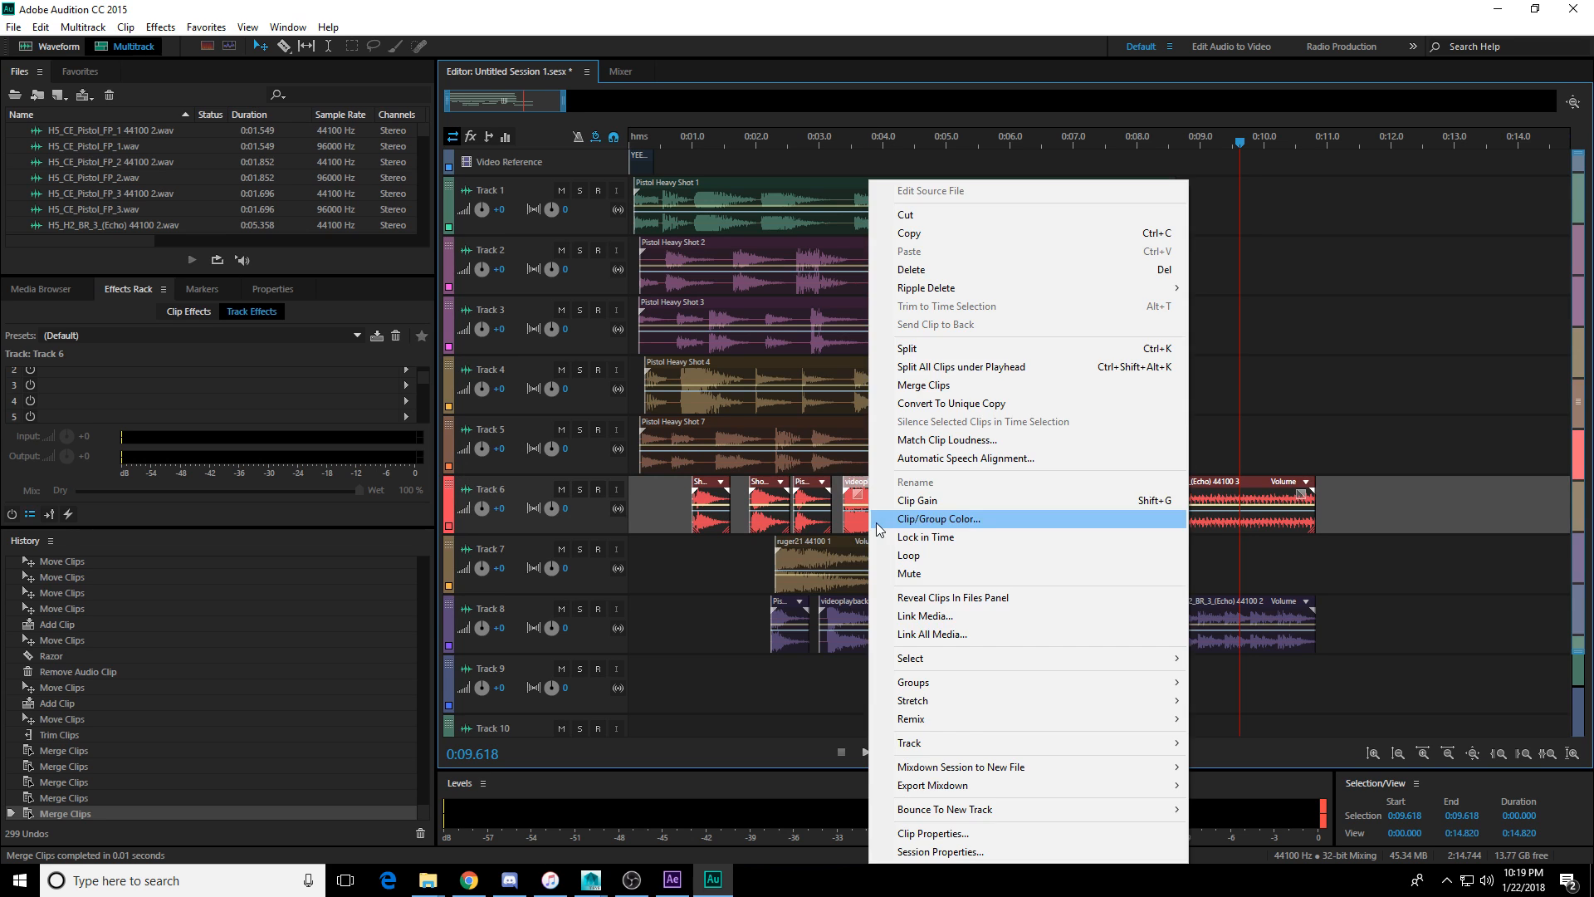
click(1003, 383)
click(1255, 557)
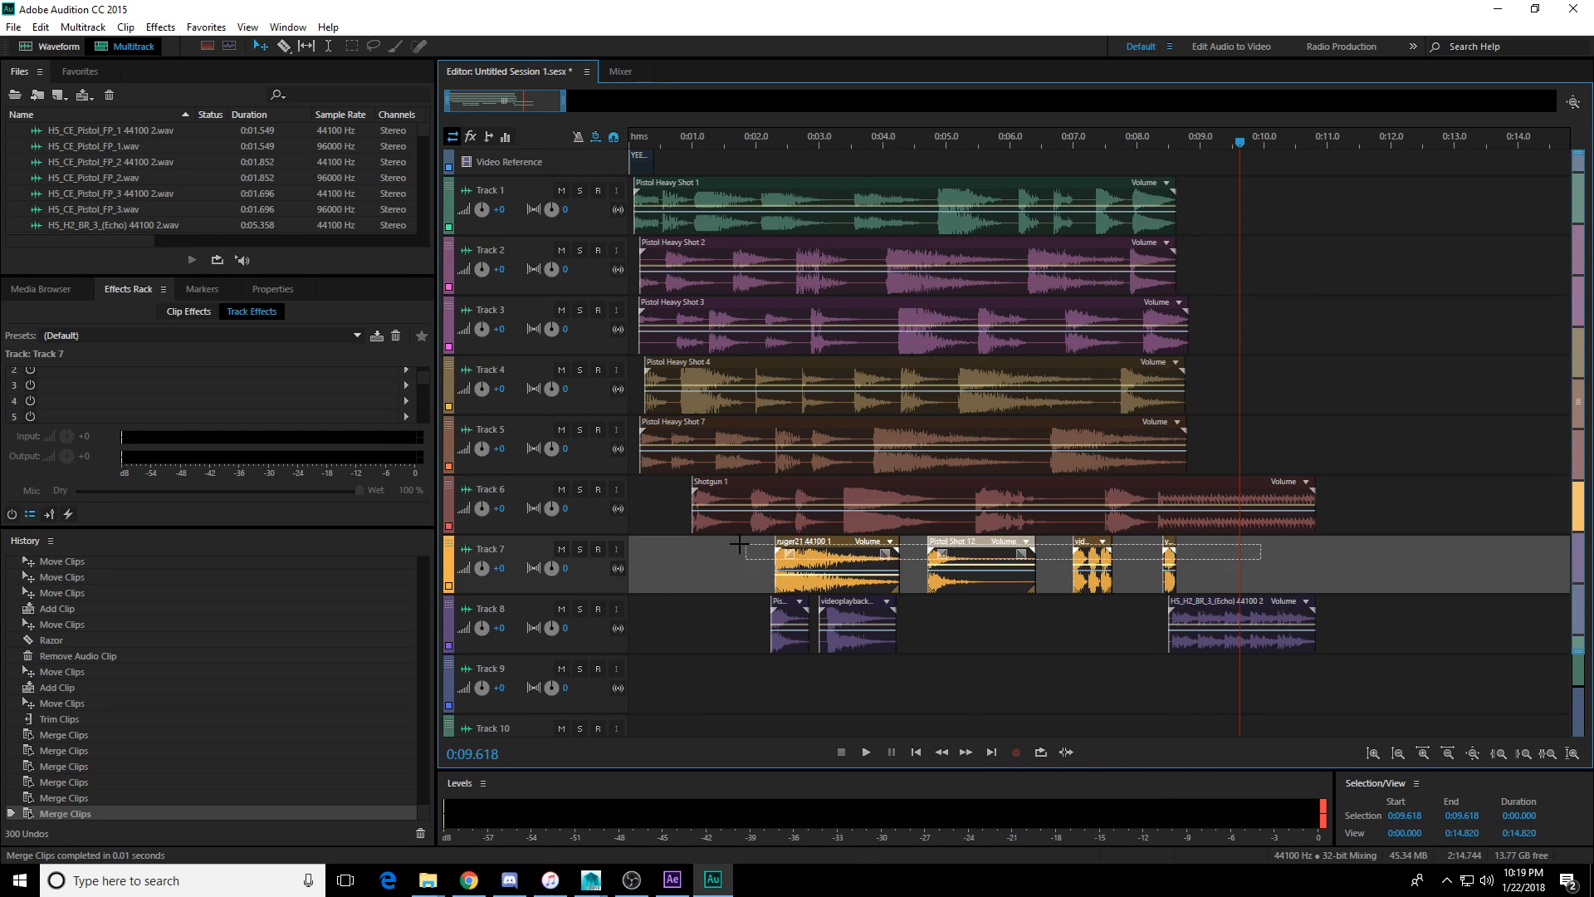
right_click(951, 558)
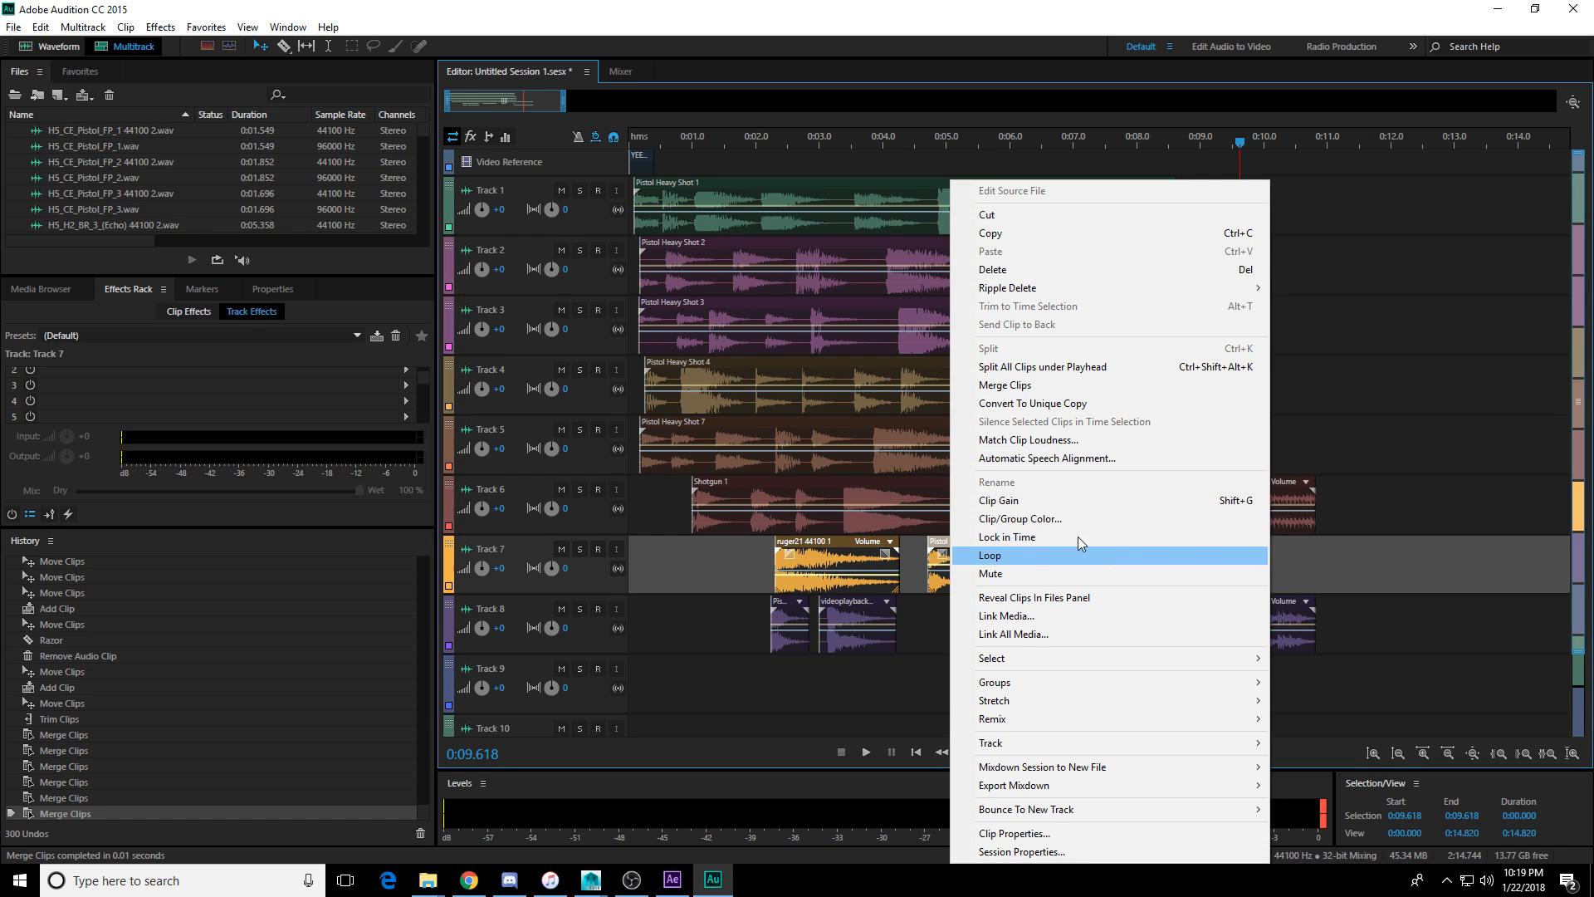
click(1005, 384)
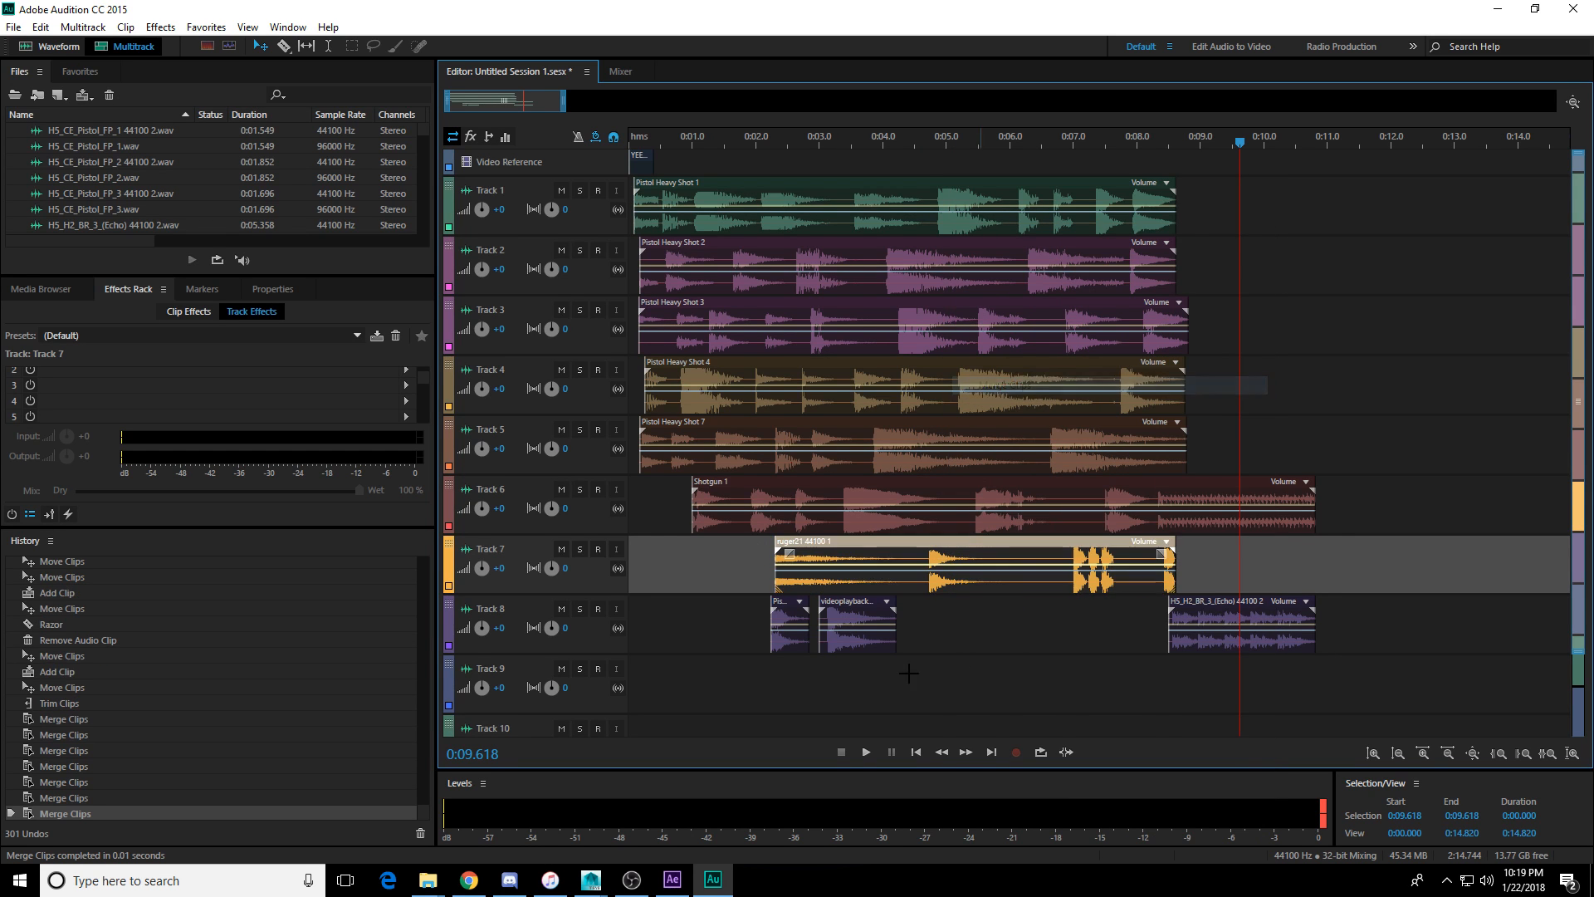
click(730, 625)
right_click(1265, 644)
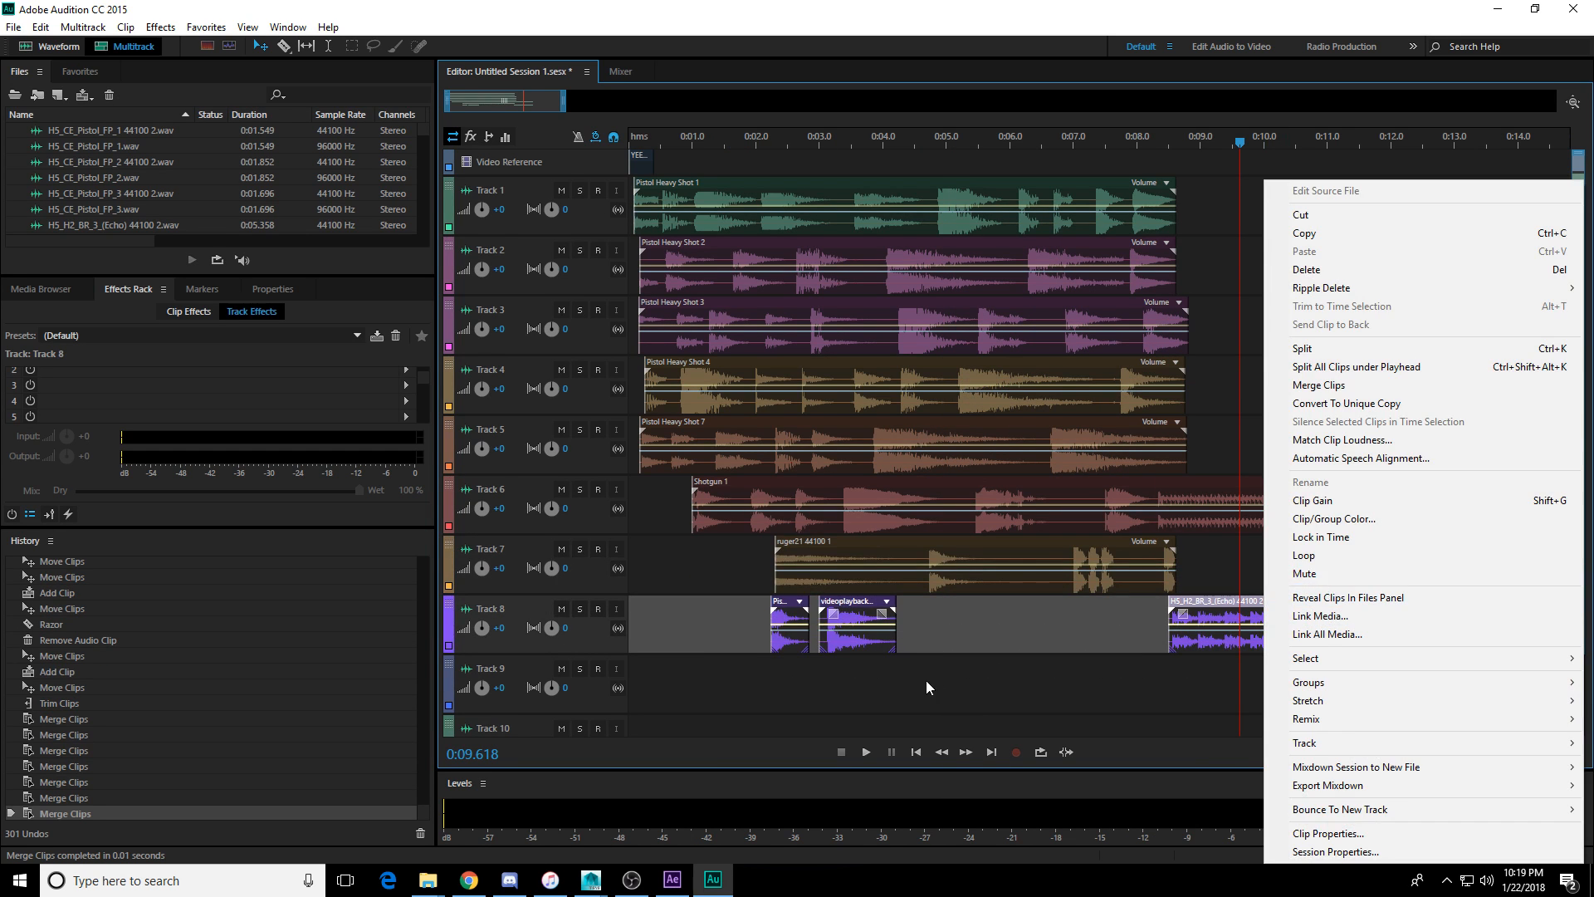
click(746, 663)
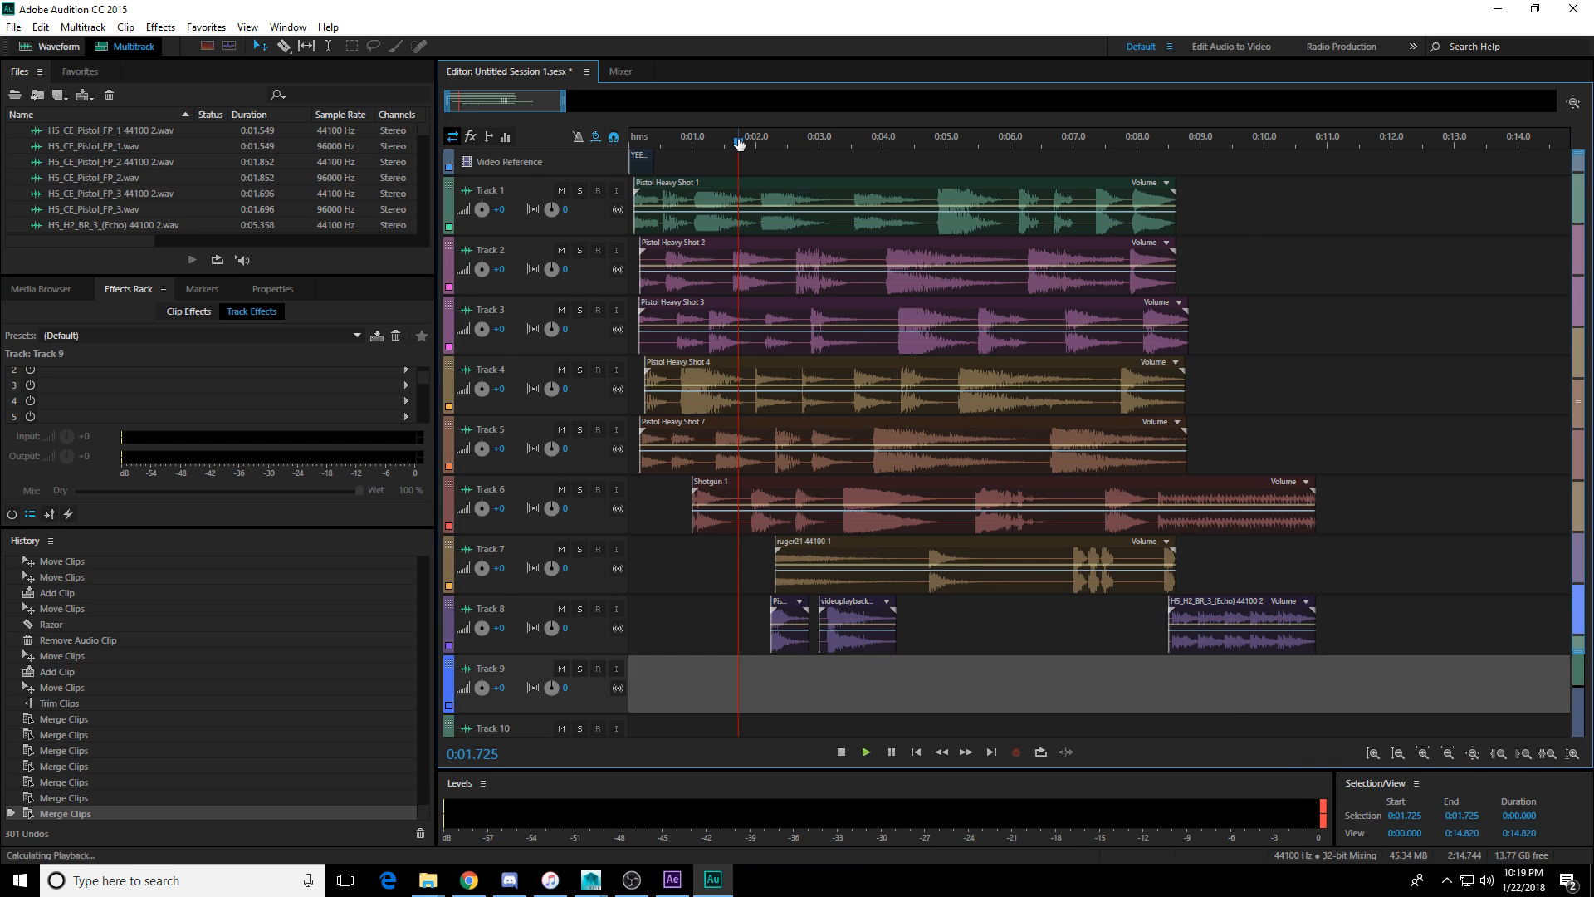
Play back the merged tracks from about 0:01.7 through the shots around 0:03.3 to 0:04.0.
key(space)
scroll(548, 464, up, 5)
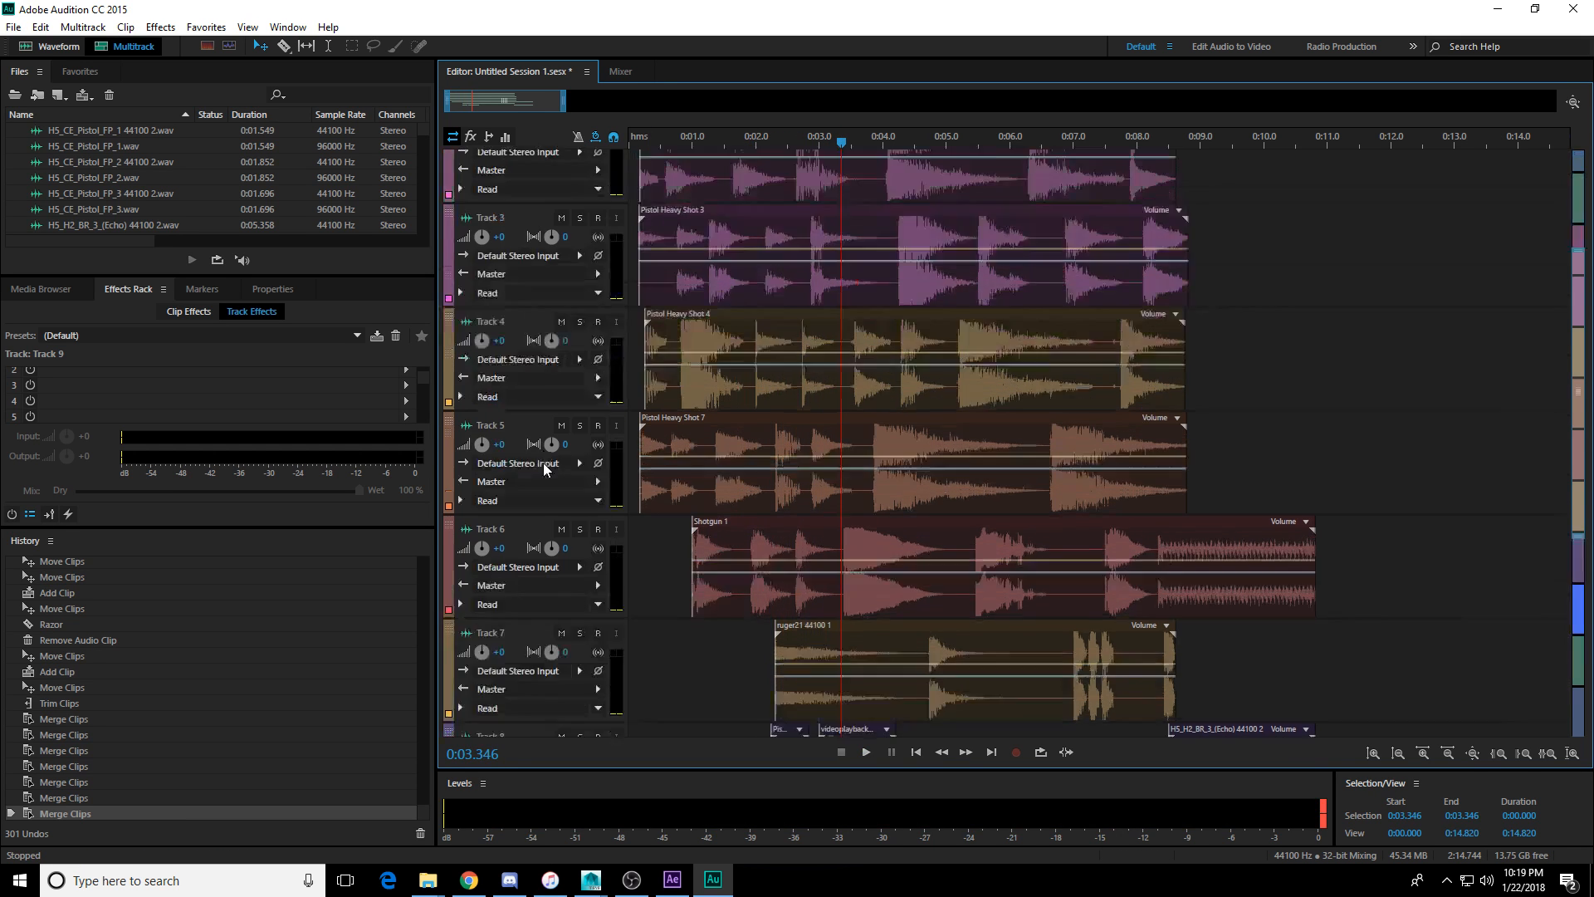
key(space)
key(space)
Add four volume keyframes around the Track 6 shot, at about 0:03.2, 0:03.3, 0:04.7 and 0:04.9.
scroll(872, 464, down, 1)
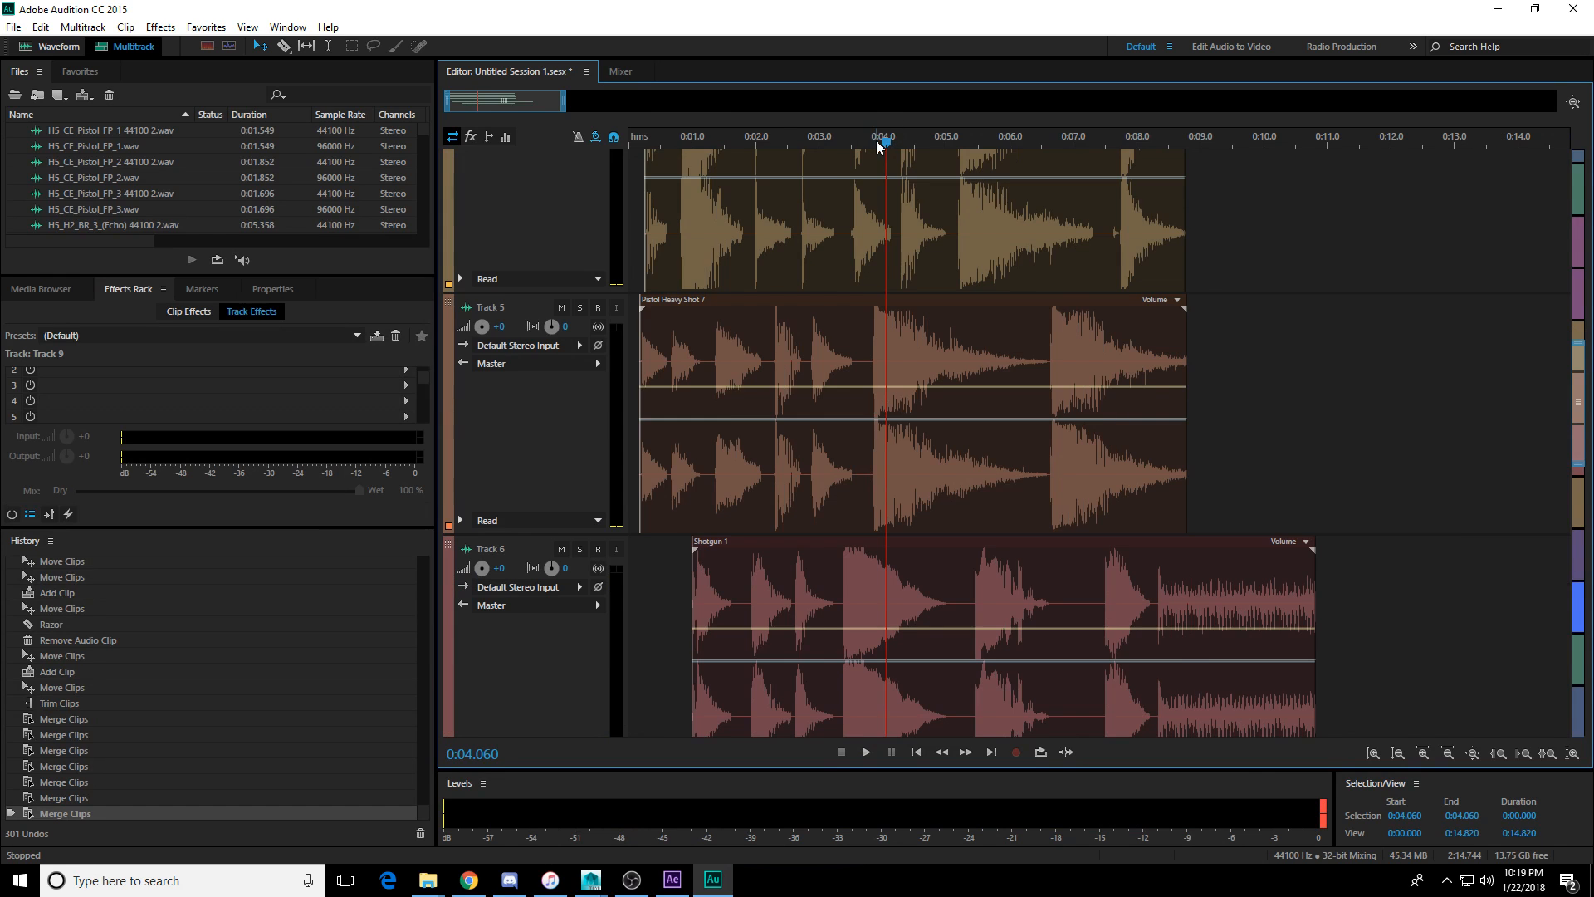
scroll(882, 139, up, 4)
click(830, 598)
scroll(799, 605, down, 1)
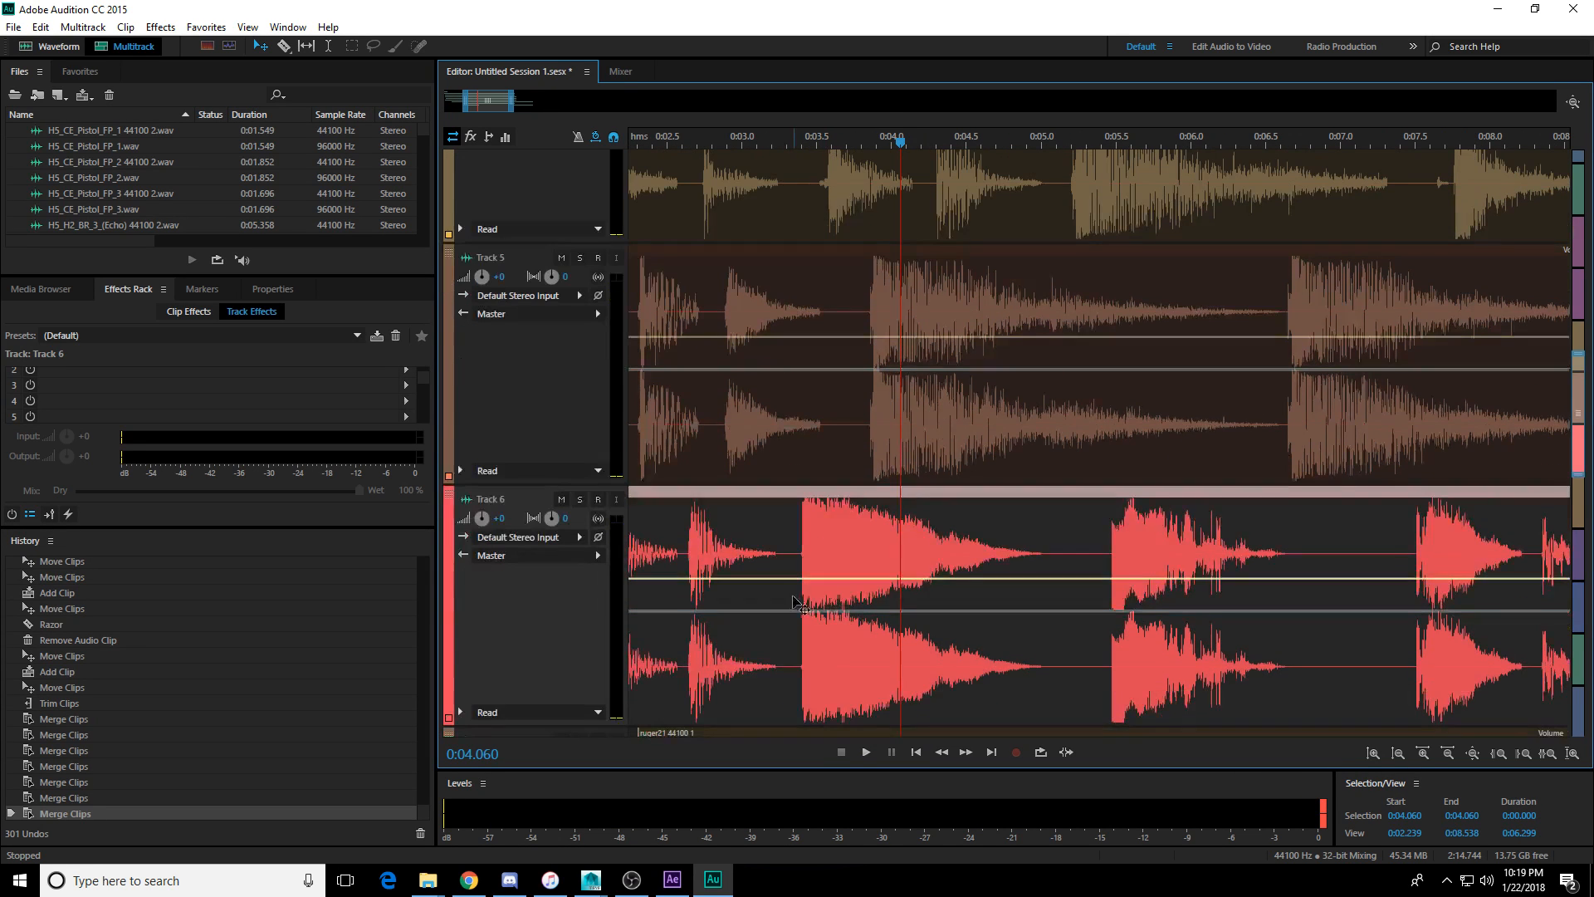
click(772, 578)
click(788, 578)
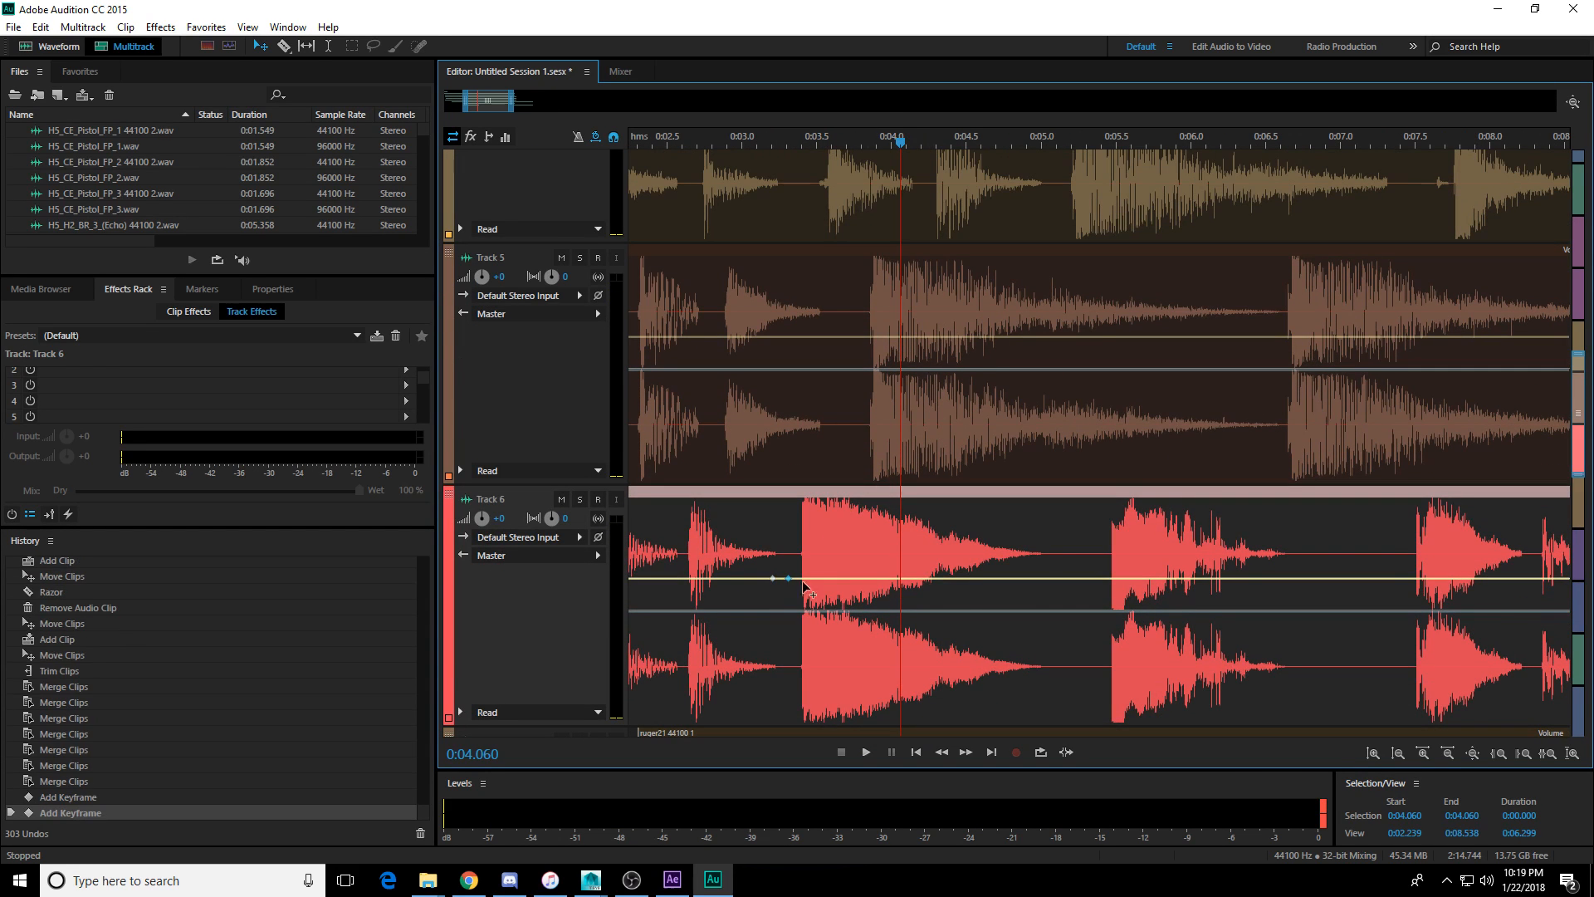
click(1003, 578)
click(1026, 578)
Lower the two inner volume keyframes around the Track 6 shot, and play back from about 0:02.5.
drag(1002, 578, 999, 621)
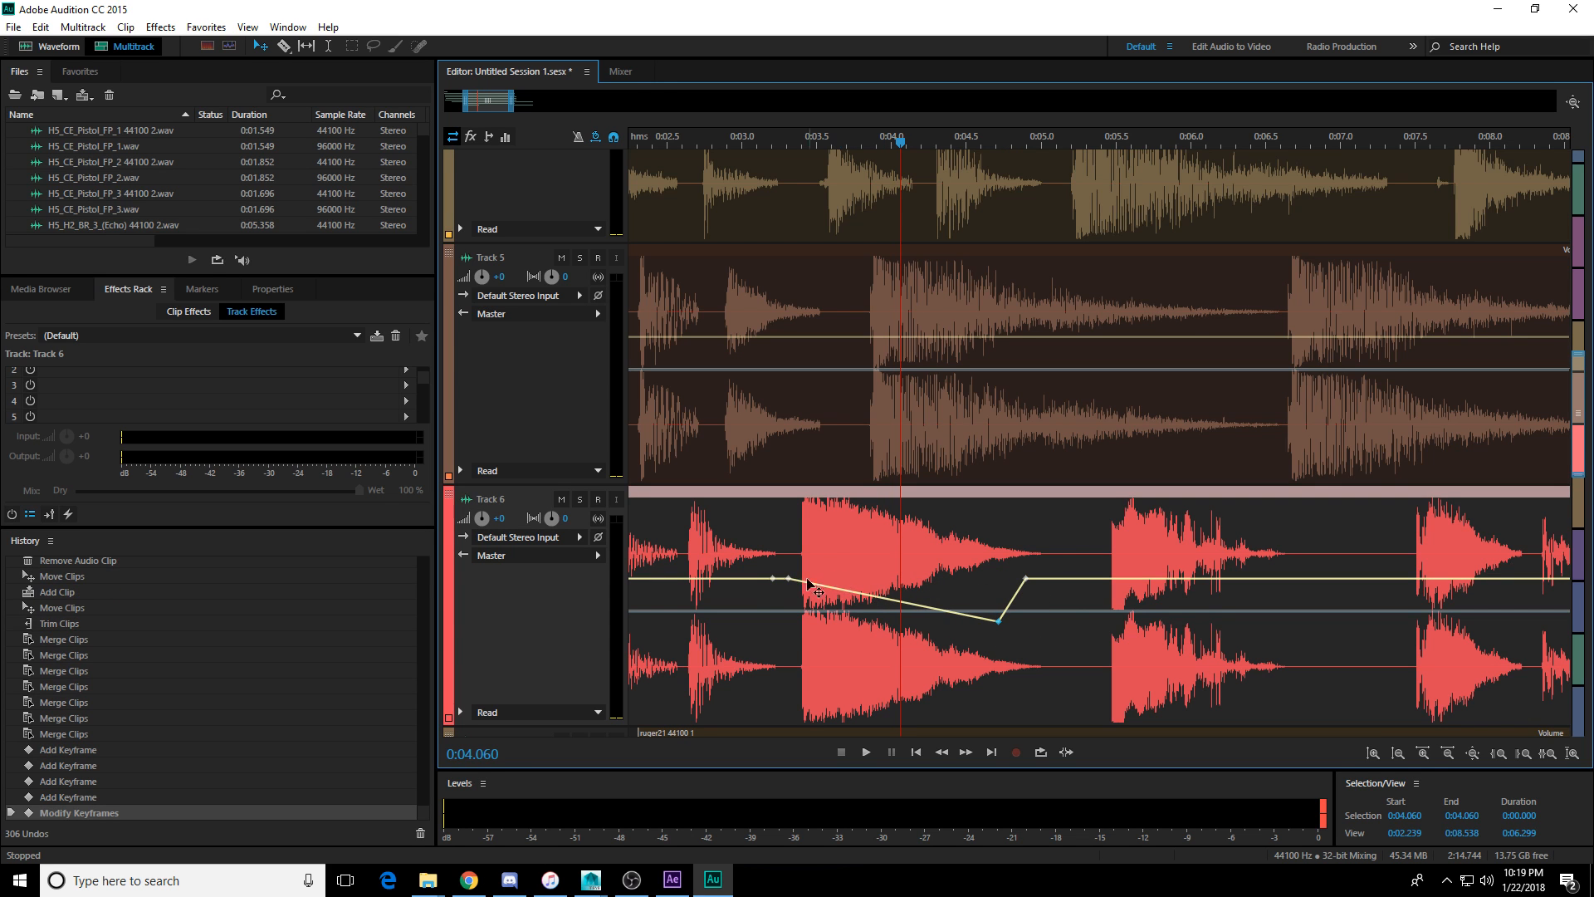
drag(788, 578, 791, 632)
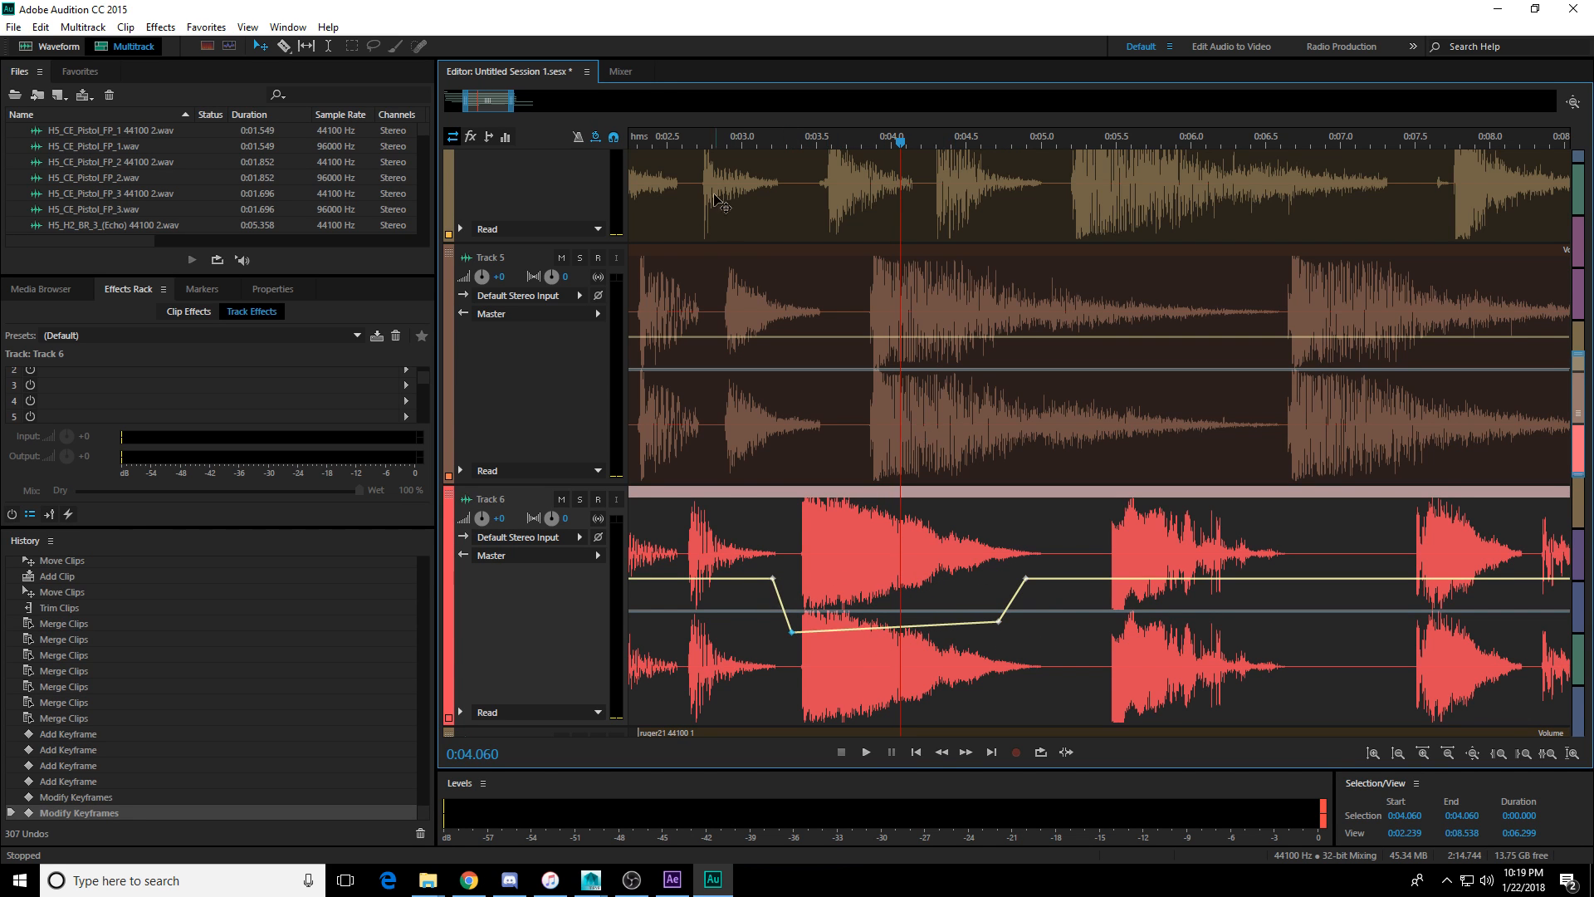
click(669, 142)
key(space)
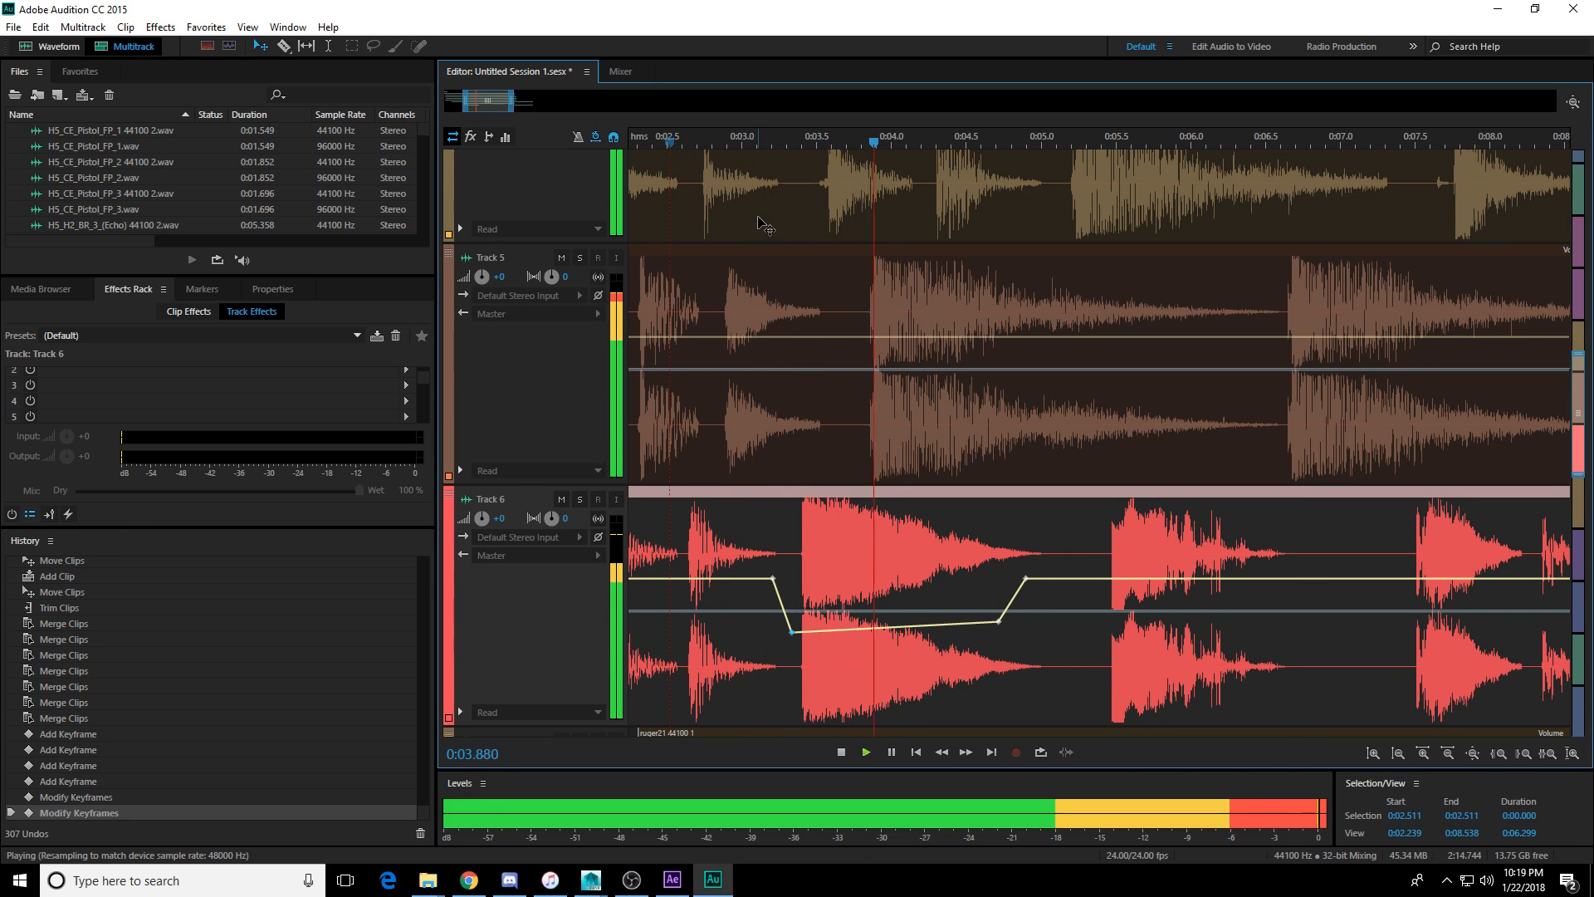
key(space)
Add volume keyframes on Track 5 at about 0:03.5 and 0:03.8, lower the second one, and play back from about 0:02.7.
scroll(855, 316, up, 3)
click(865, 535)
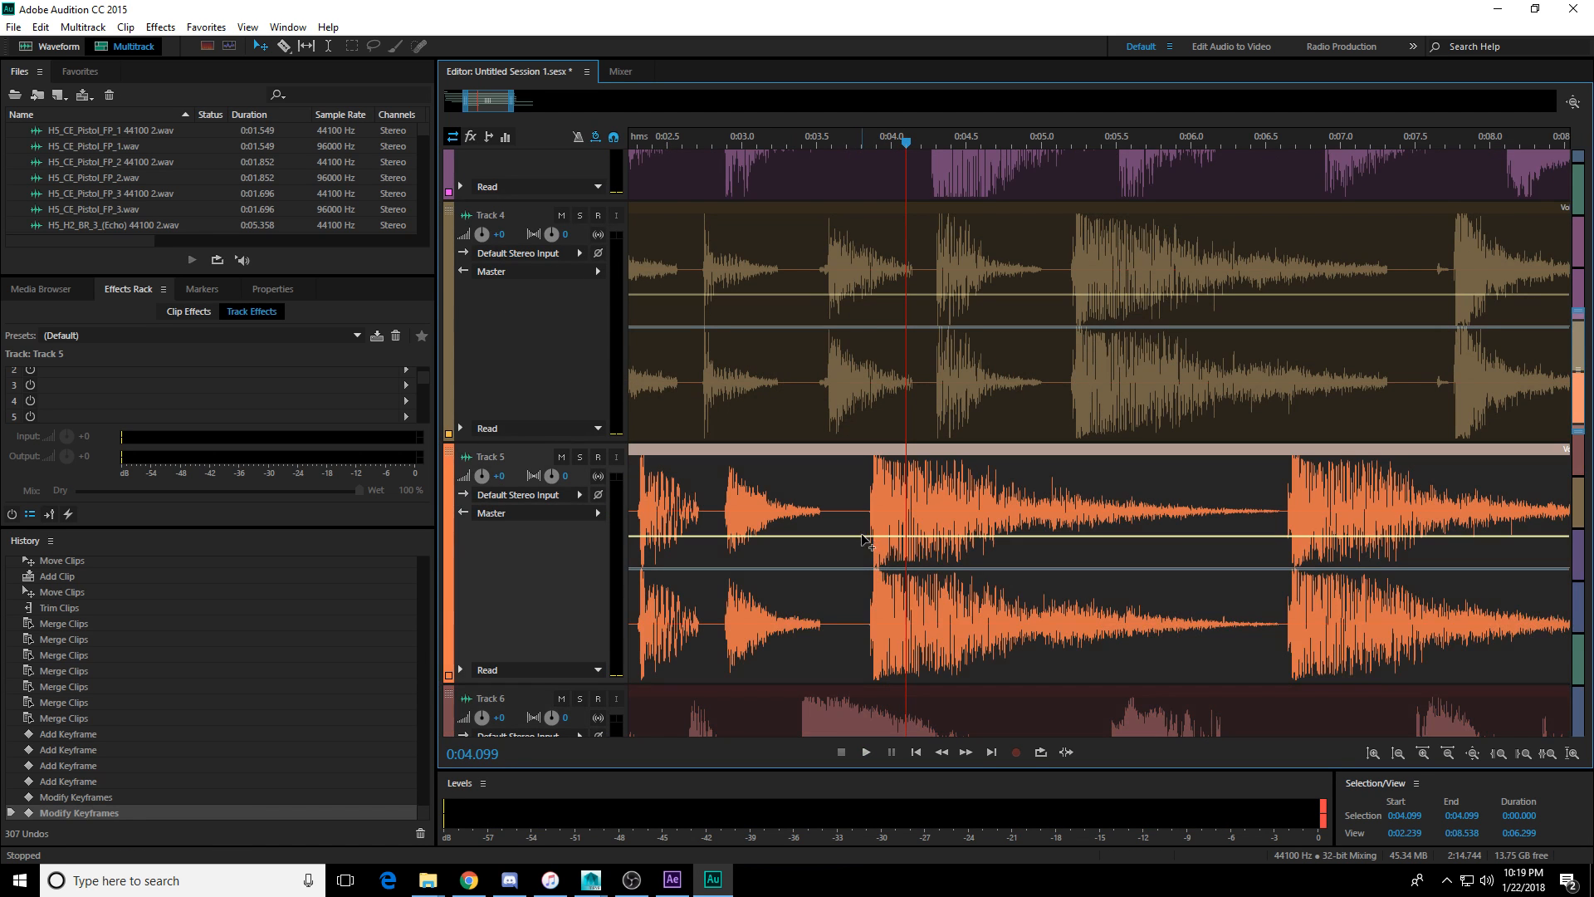
click(812, 535)
drag(865, 535, 864, 568)
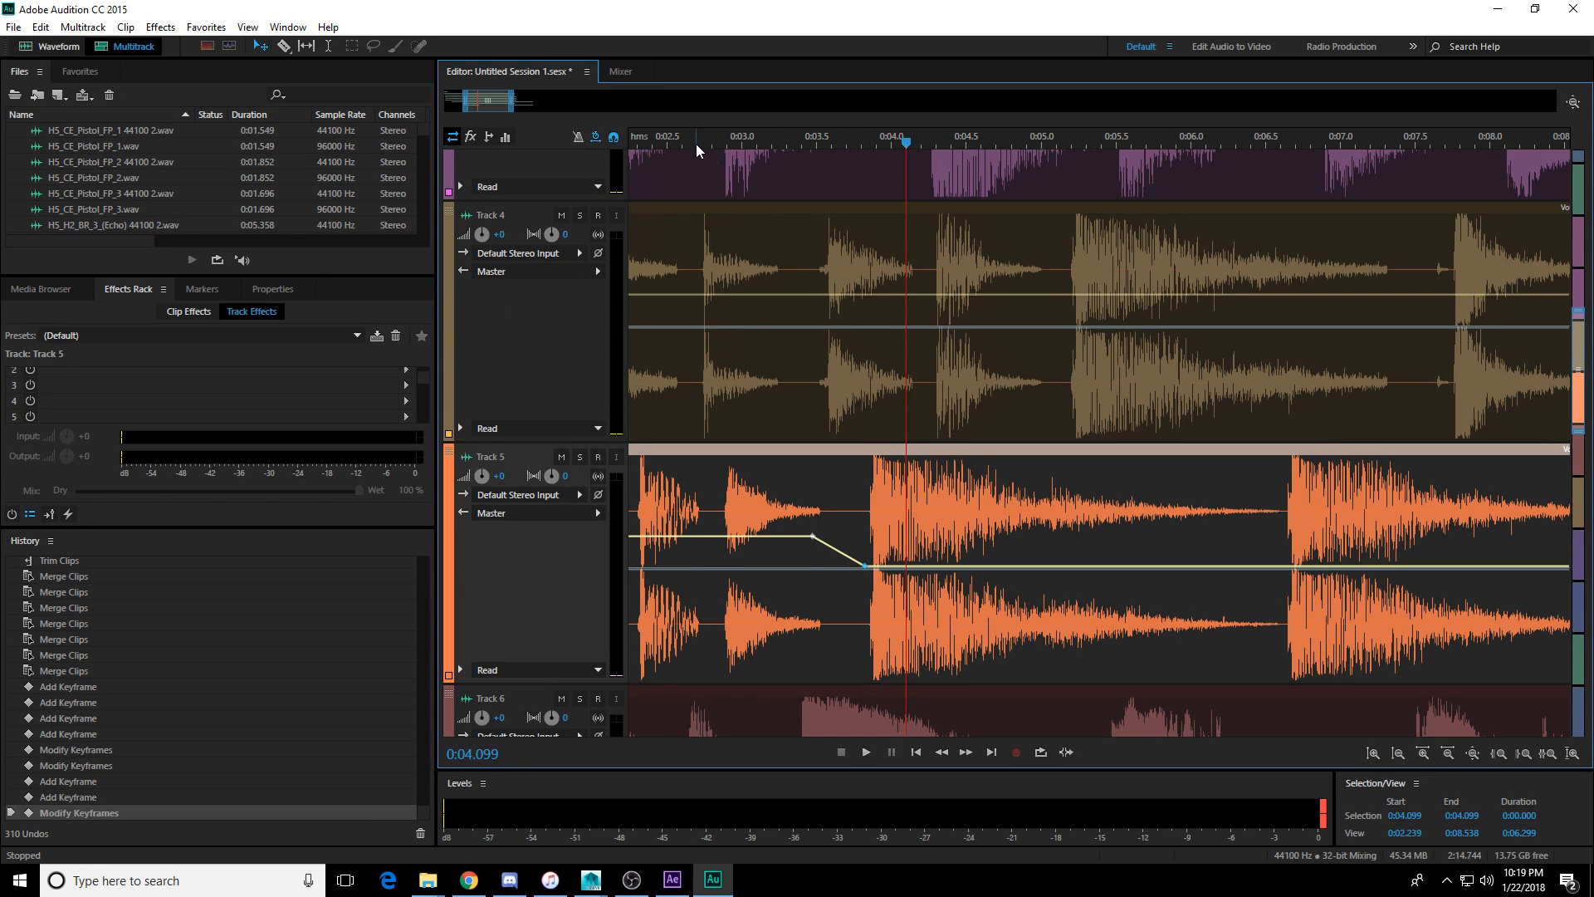
click(695, 144)
key(space)
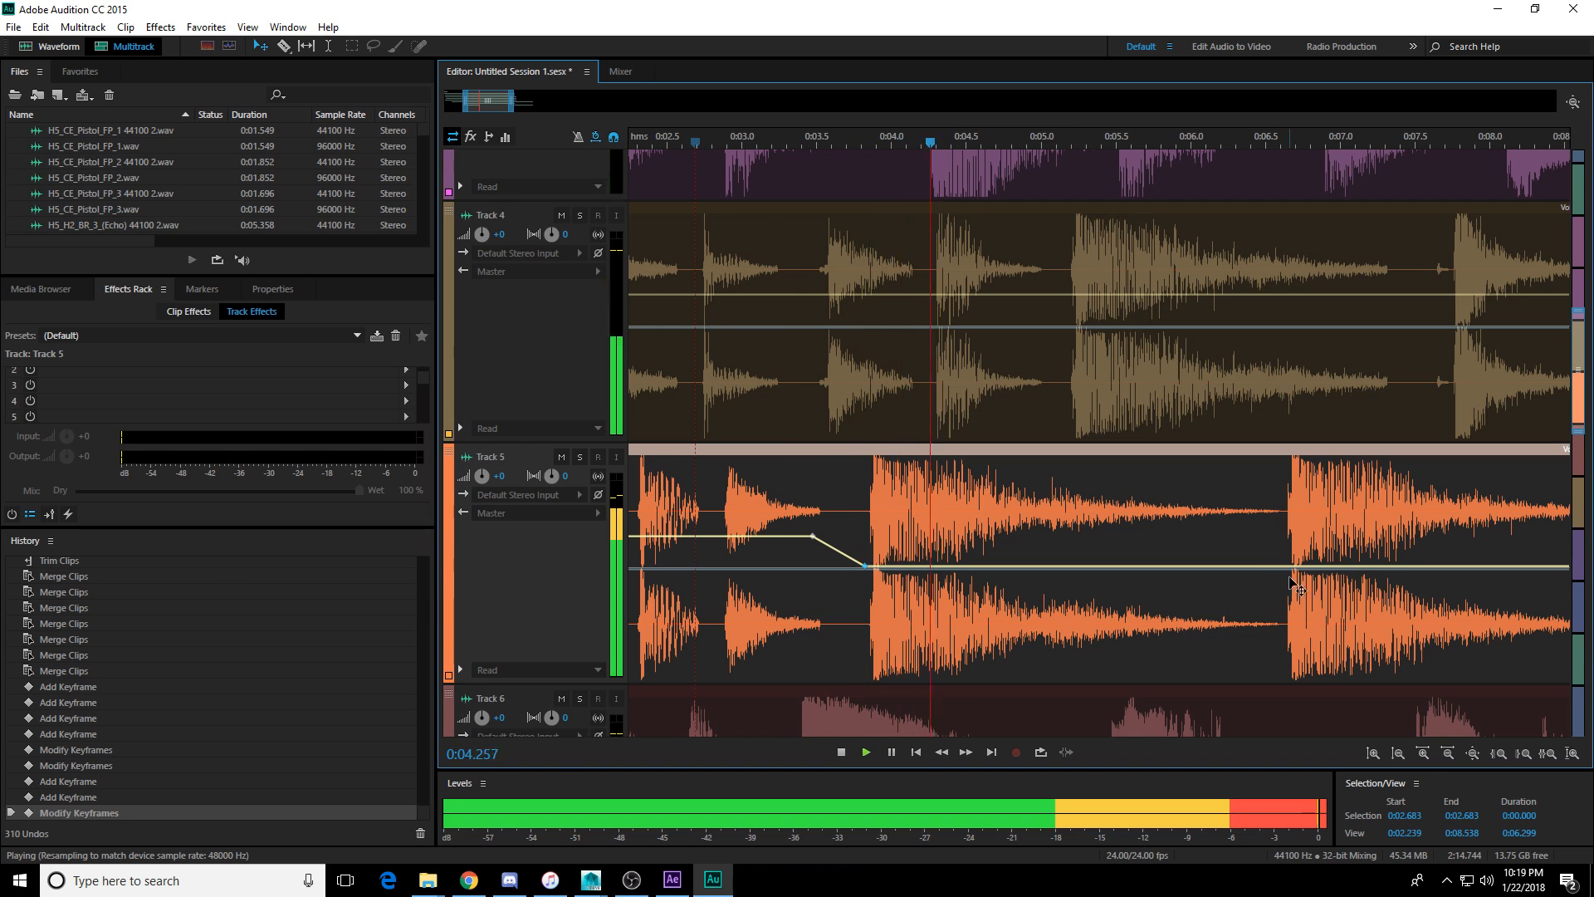
key(space)
Add volume keyframes on Track 5 at about 0:06.5 and 0:06.6, and play back from about 0:03.9.
click(1258, 567)
click(1280, 567)
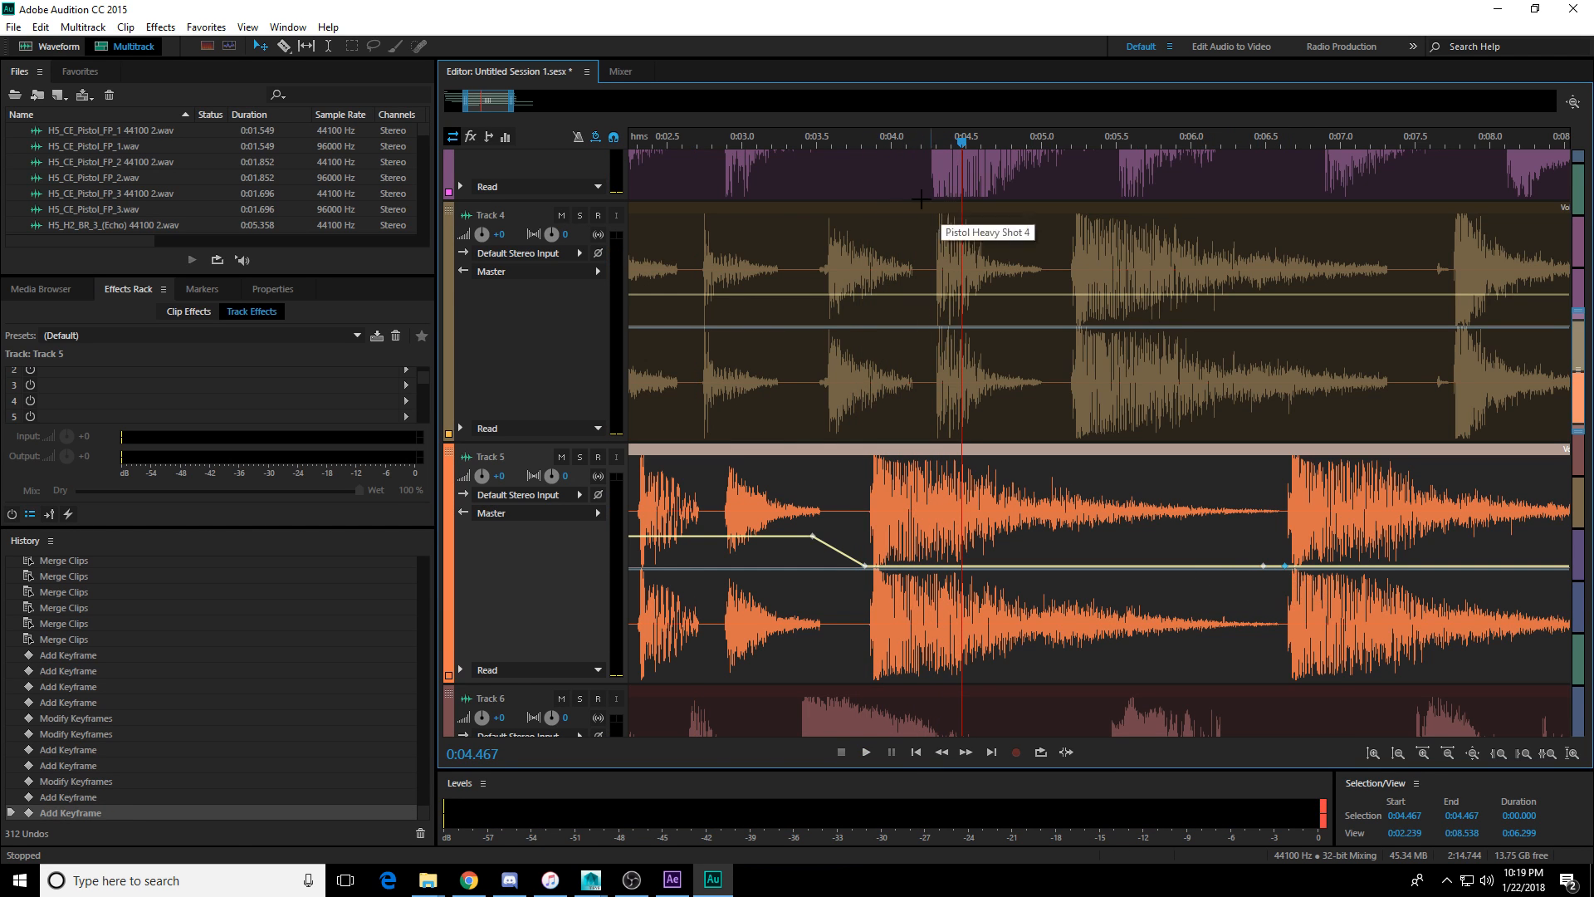
scroll(803, 227, up, 5)
key(space)
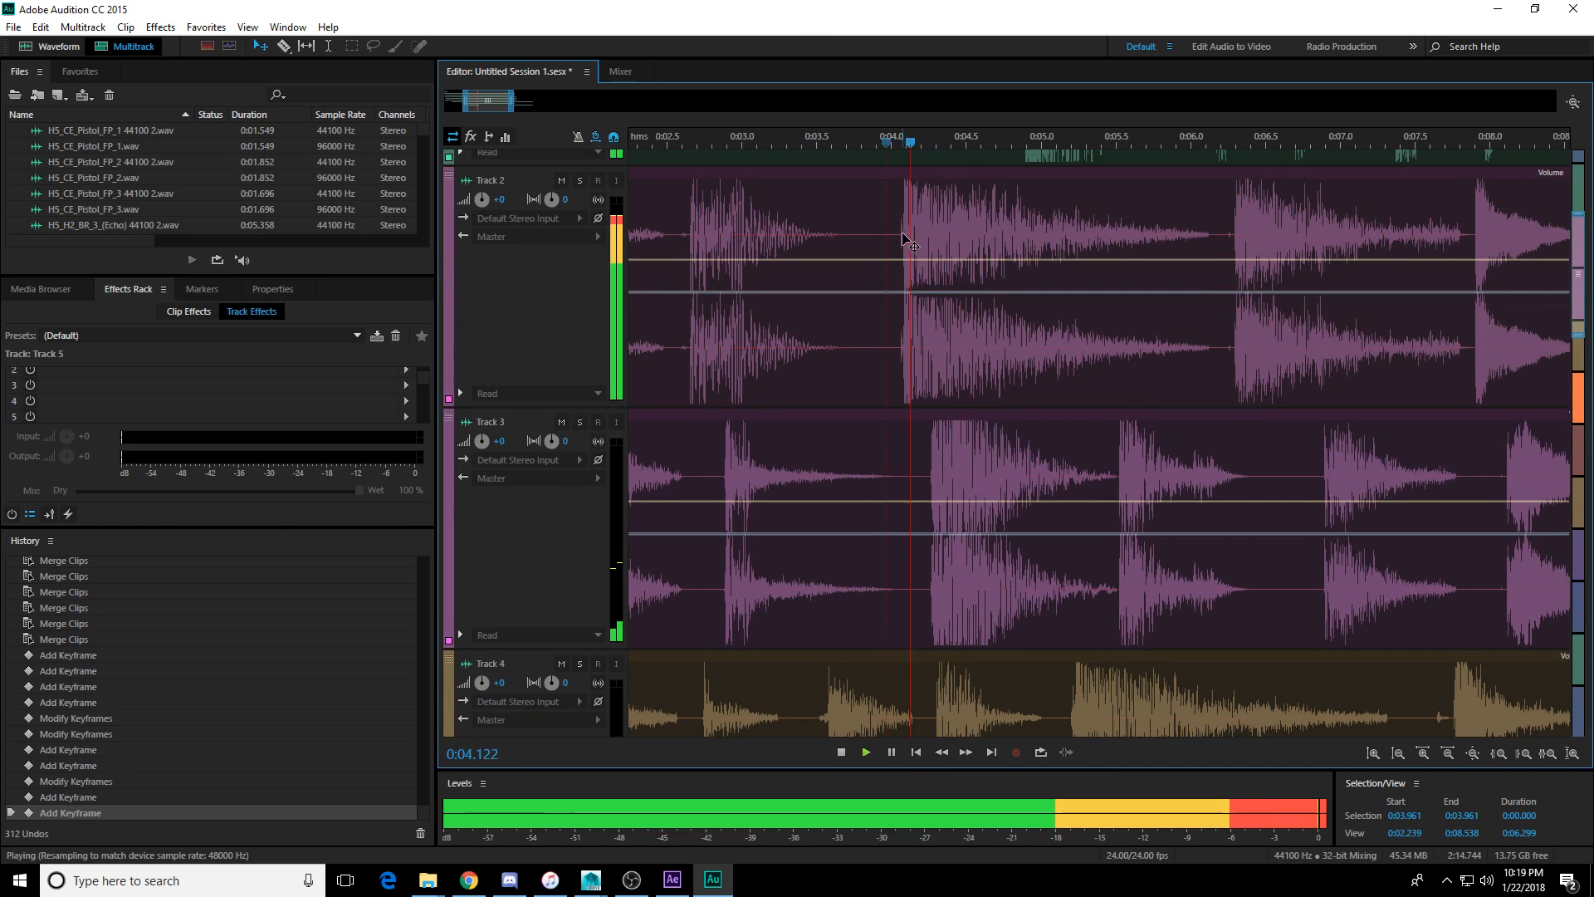
key(space)
Isolate the Track 2 shot at about 0:04.1, delete the silent piece before it, move the shot to about 0:03.7 and listen.
click(834, 343)
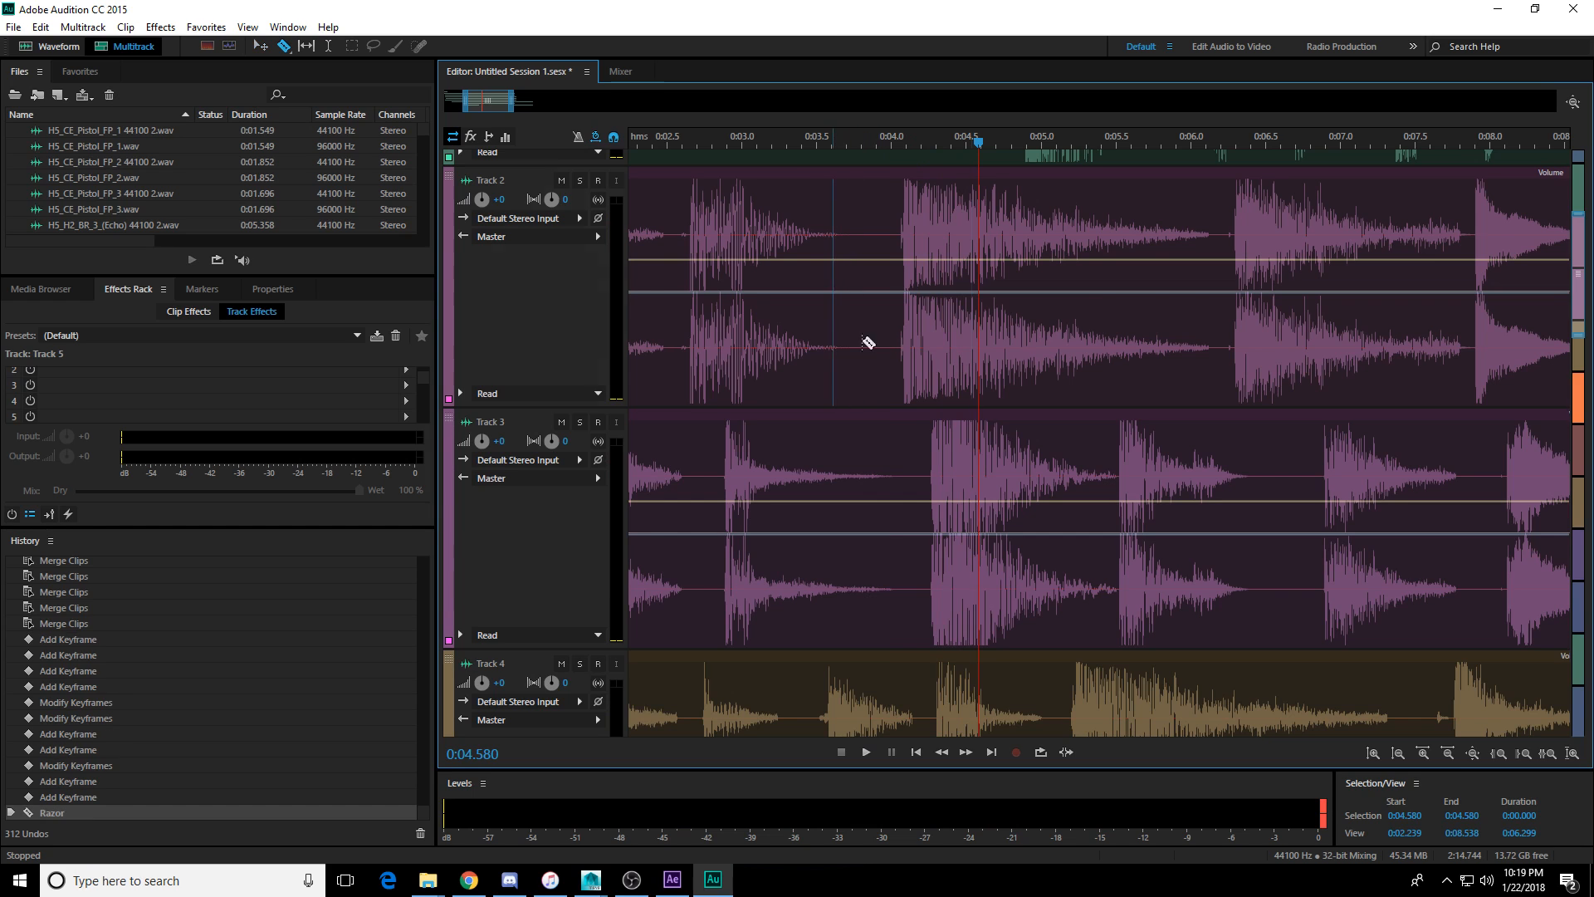
click(1213, 356)
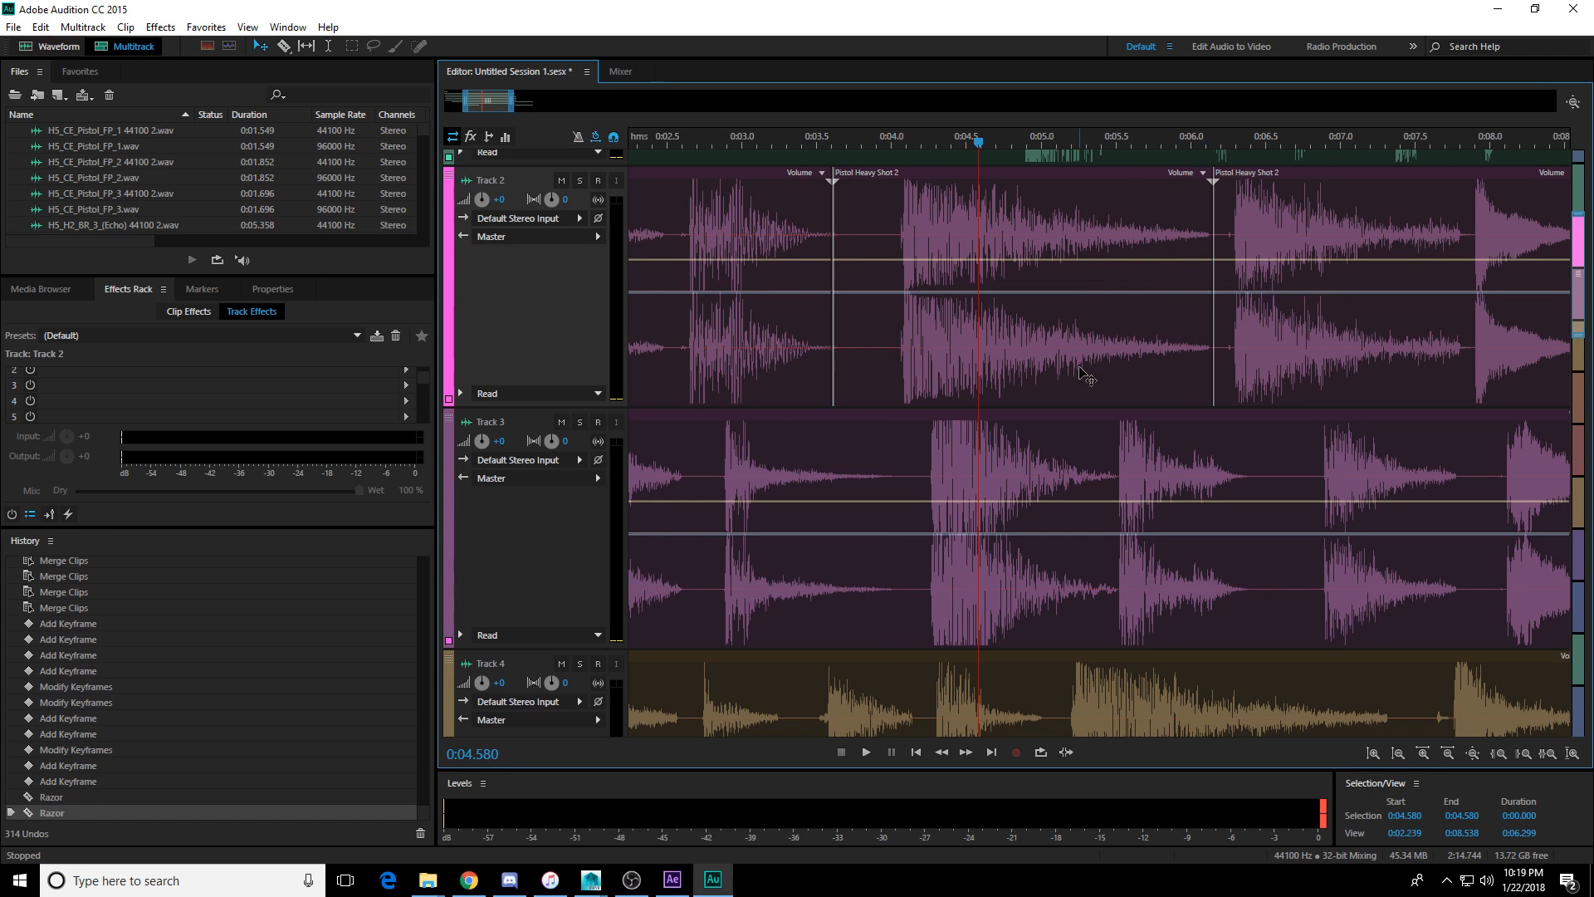
click(898, 357)
key(Delete)
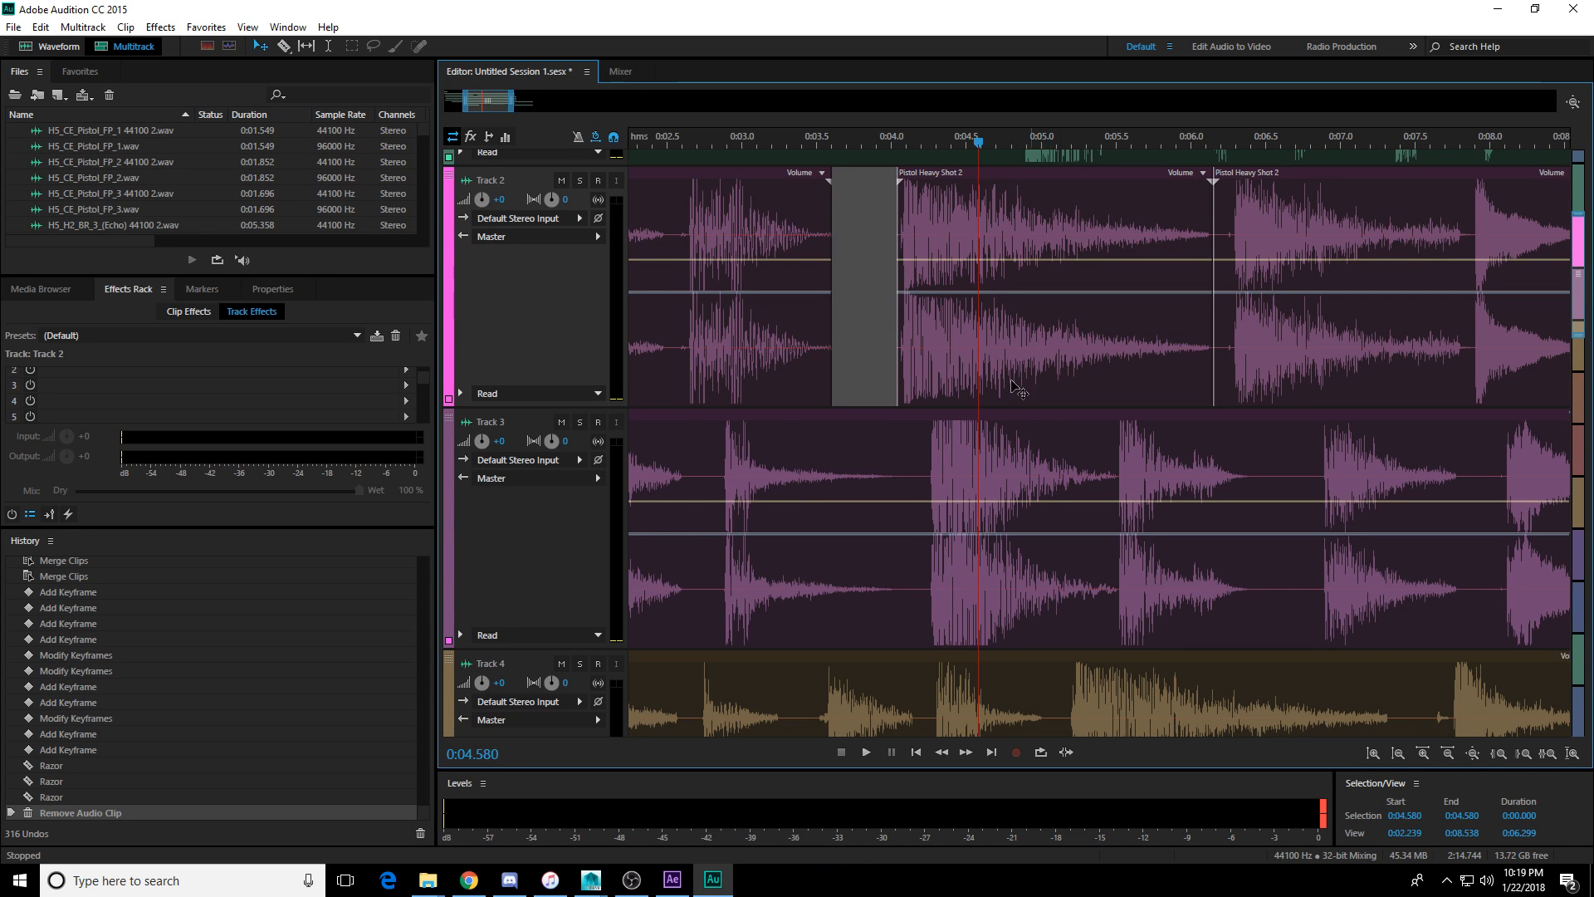
drag(1013, 388, 961, 388)
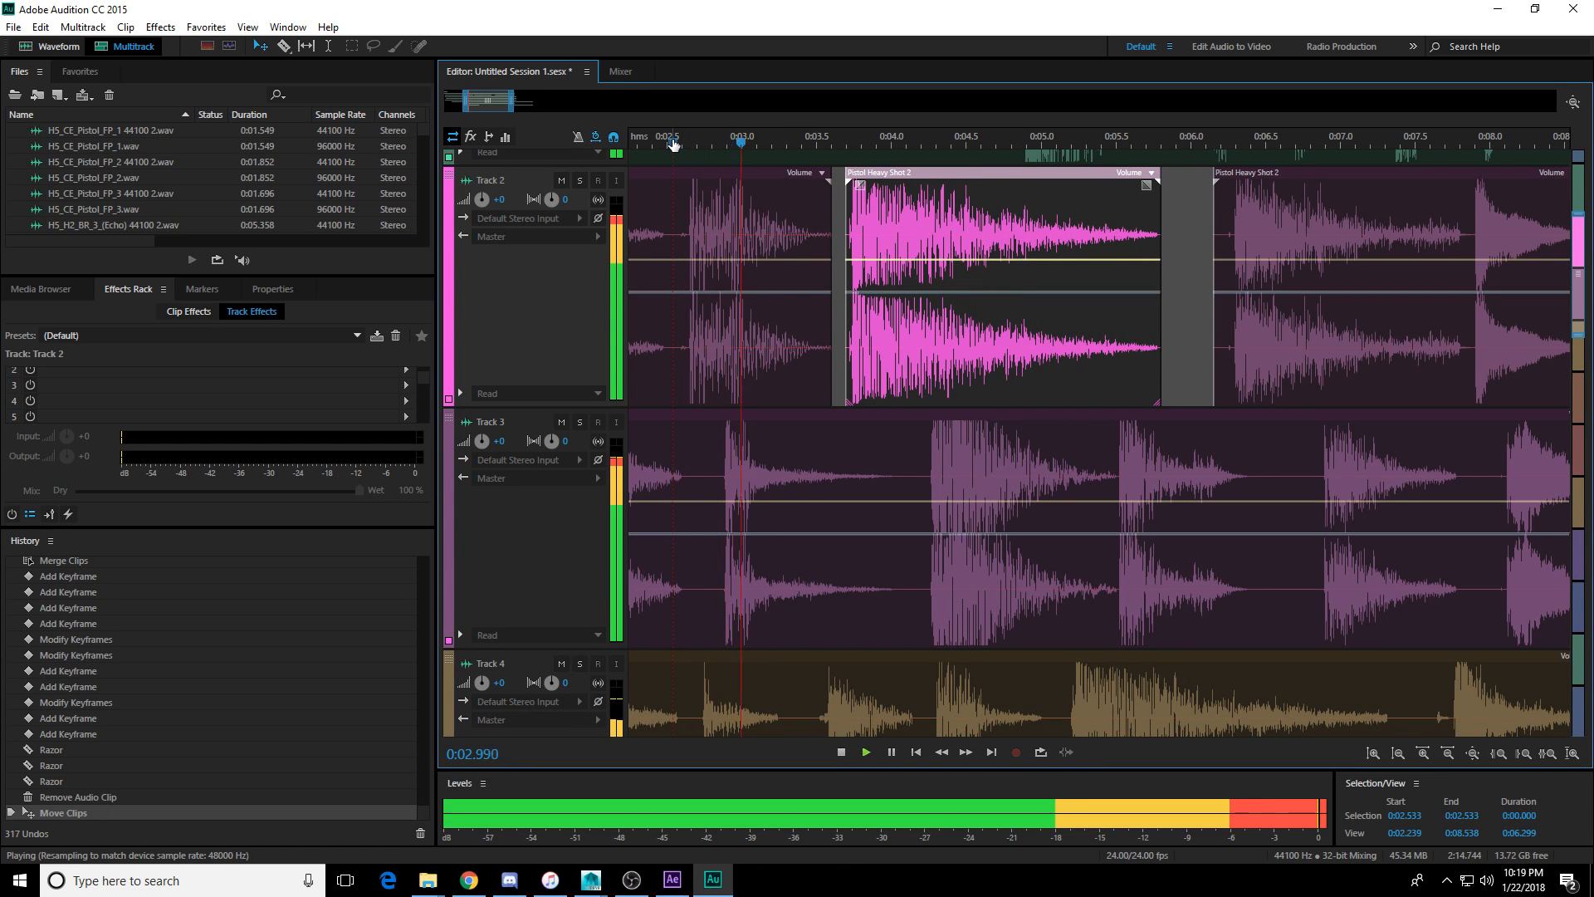
key(space)
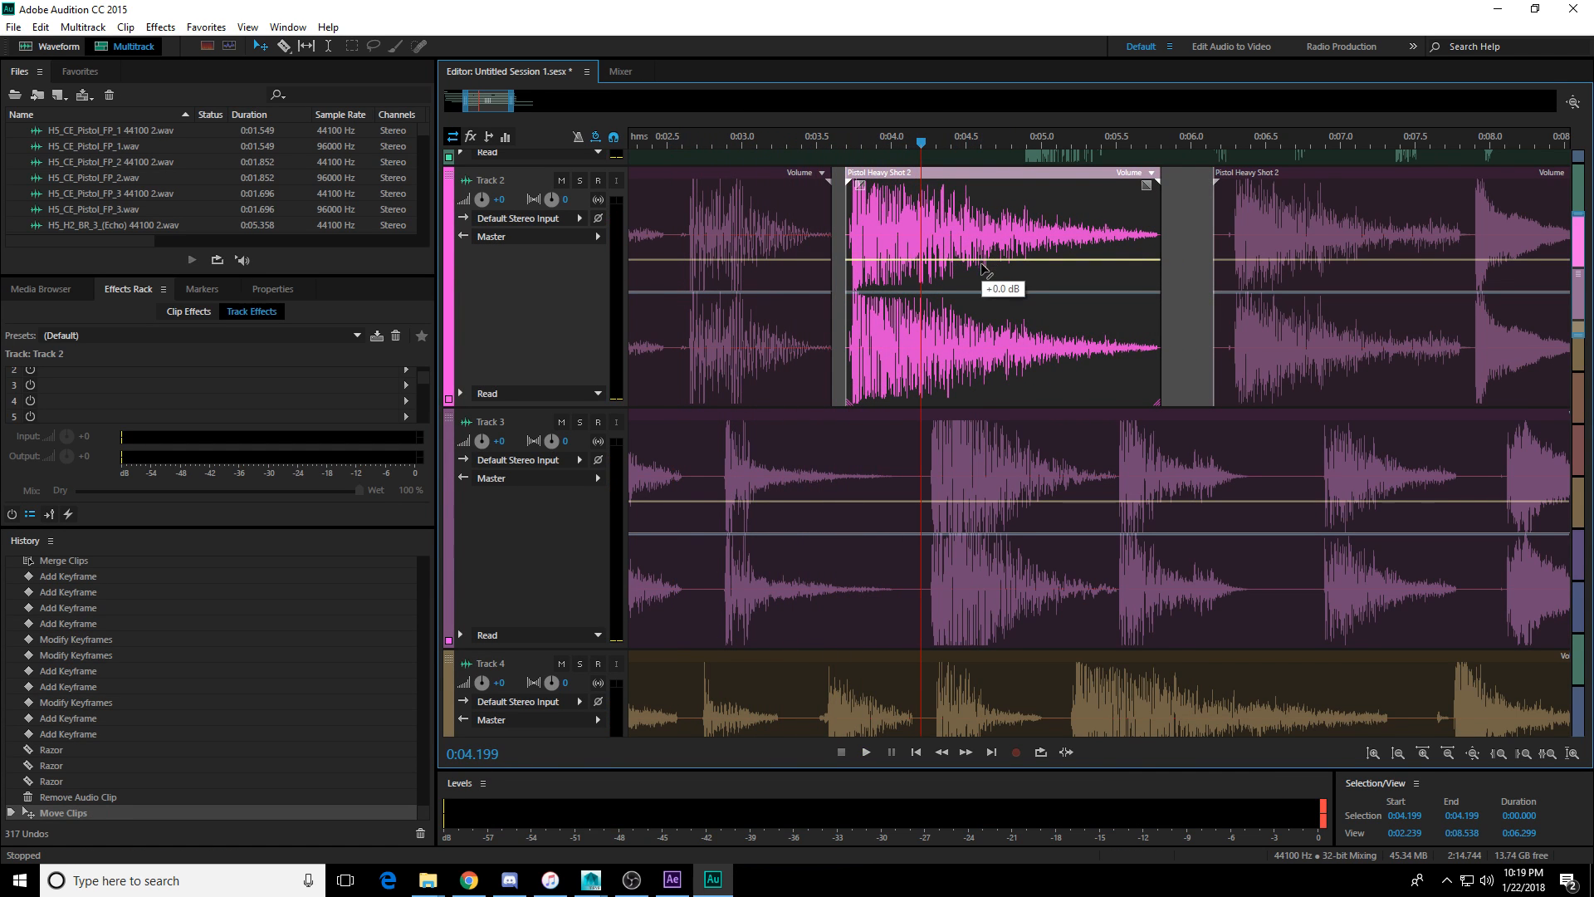
Lower the volume of the isolated Track 2 shot clip at about 0:03.7 and play it back.
drag(983, 265, 985, 283)
key(space)
key(space)
Split the Track 3 clip at about 0:04.2 and 0:05.4, lower the middle piece's volume, and play back from about 0:02.9.
key(r)
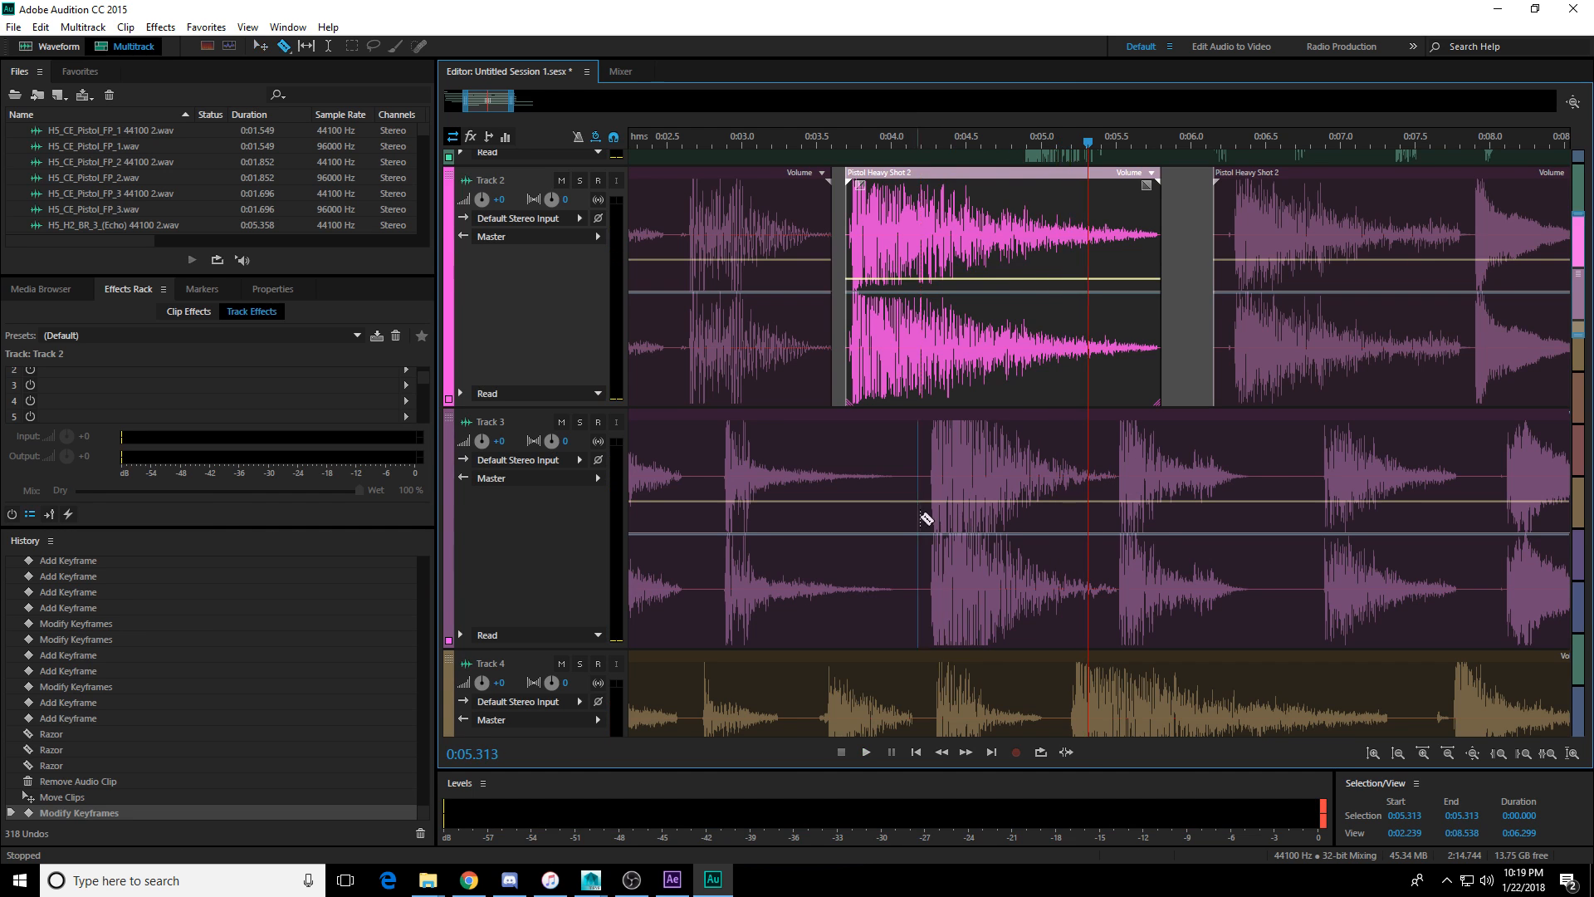
click(922, 519)
click(1107, 522)
key(v)
click(1036, 514)
drag(1035, 500, 1036, 527)
key(space)
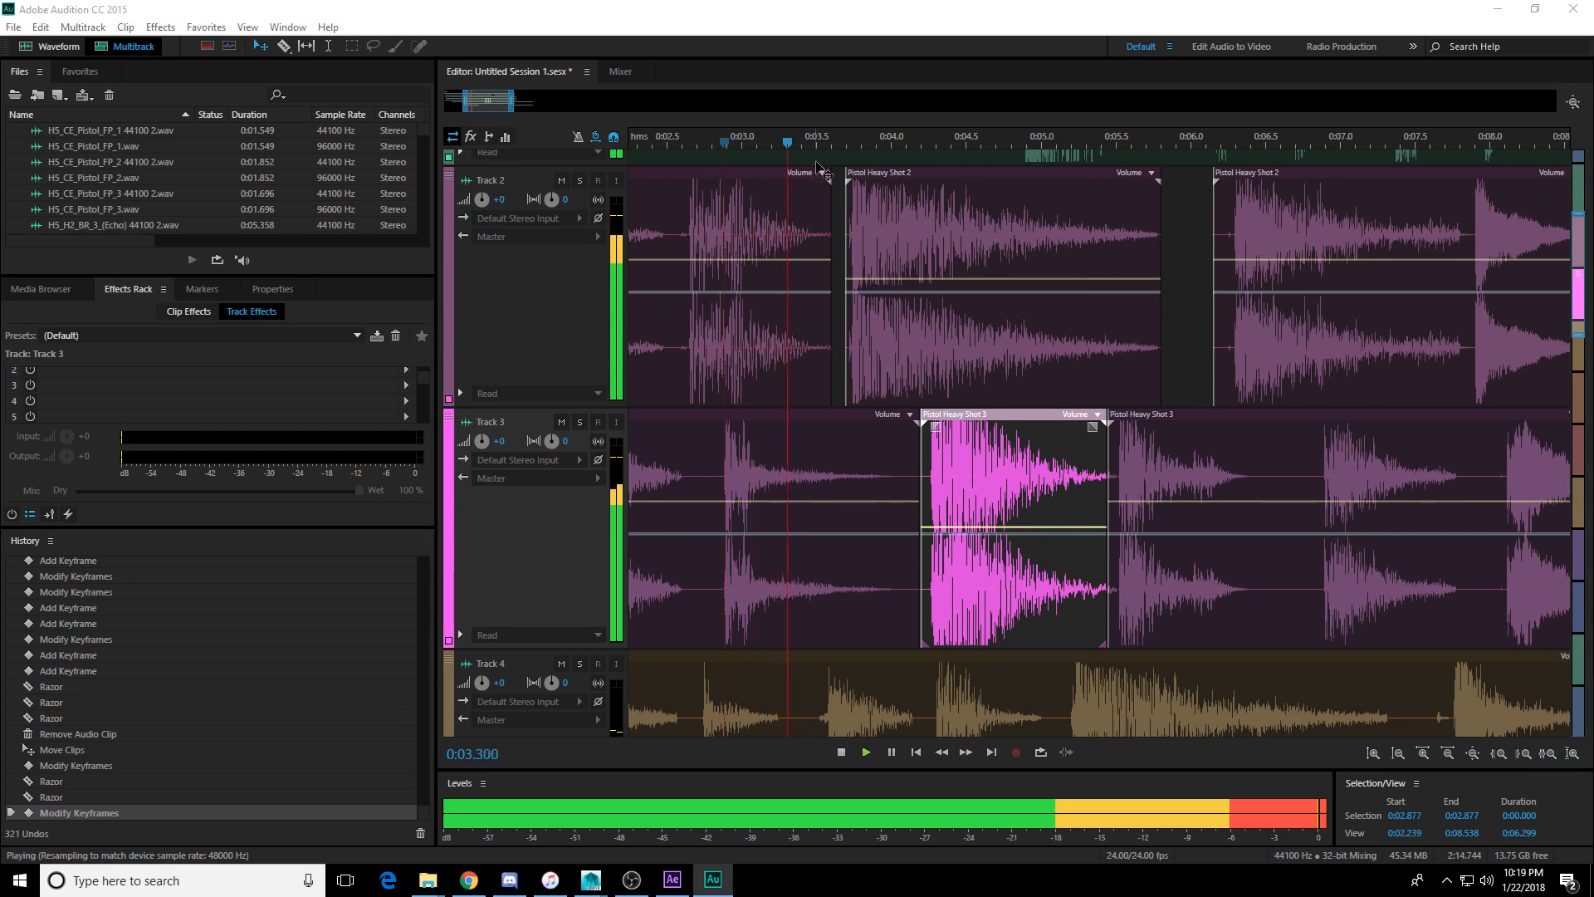
scroll(913, 344, down, 2)
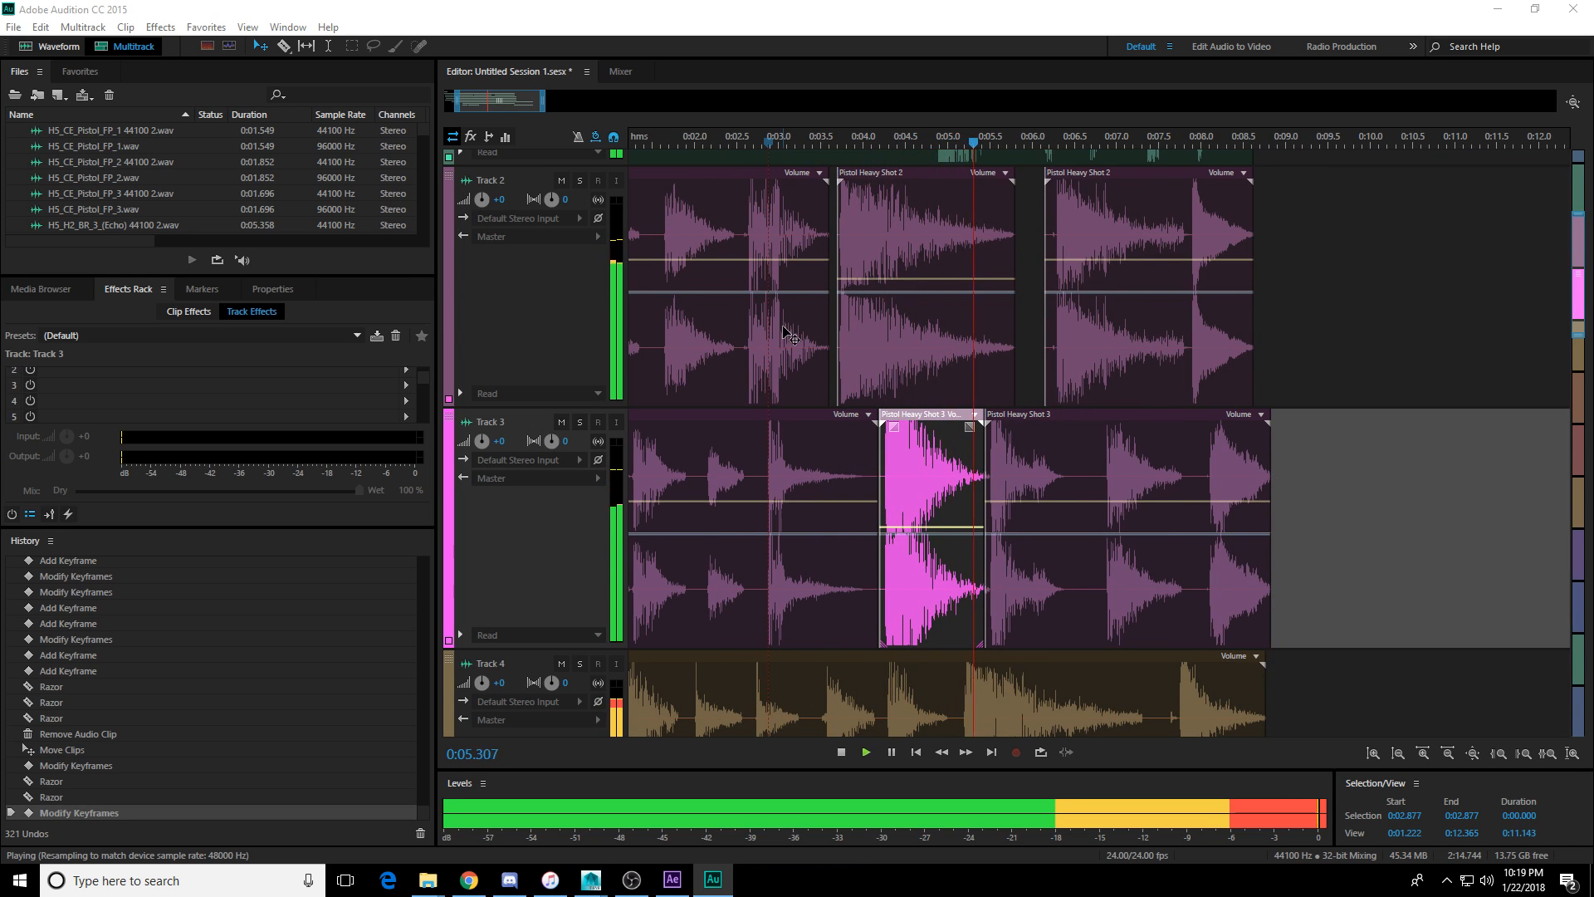
Split Track 3's last clip at about 6.5 s and lower the volume of the piece before the cut.
click(973, 143)
click(1001, 142)
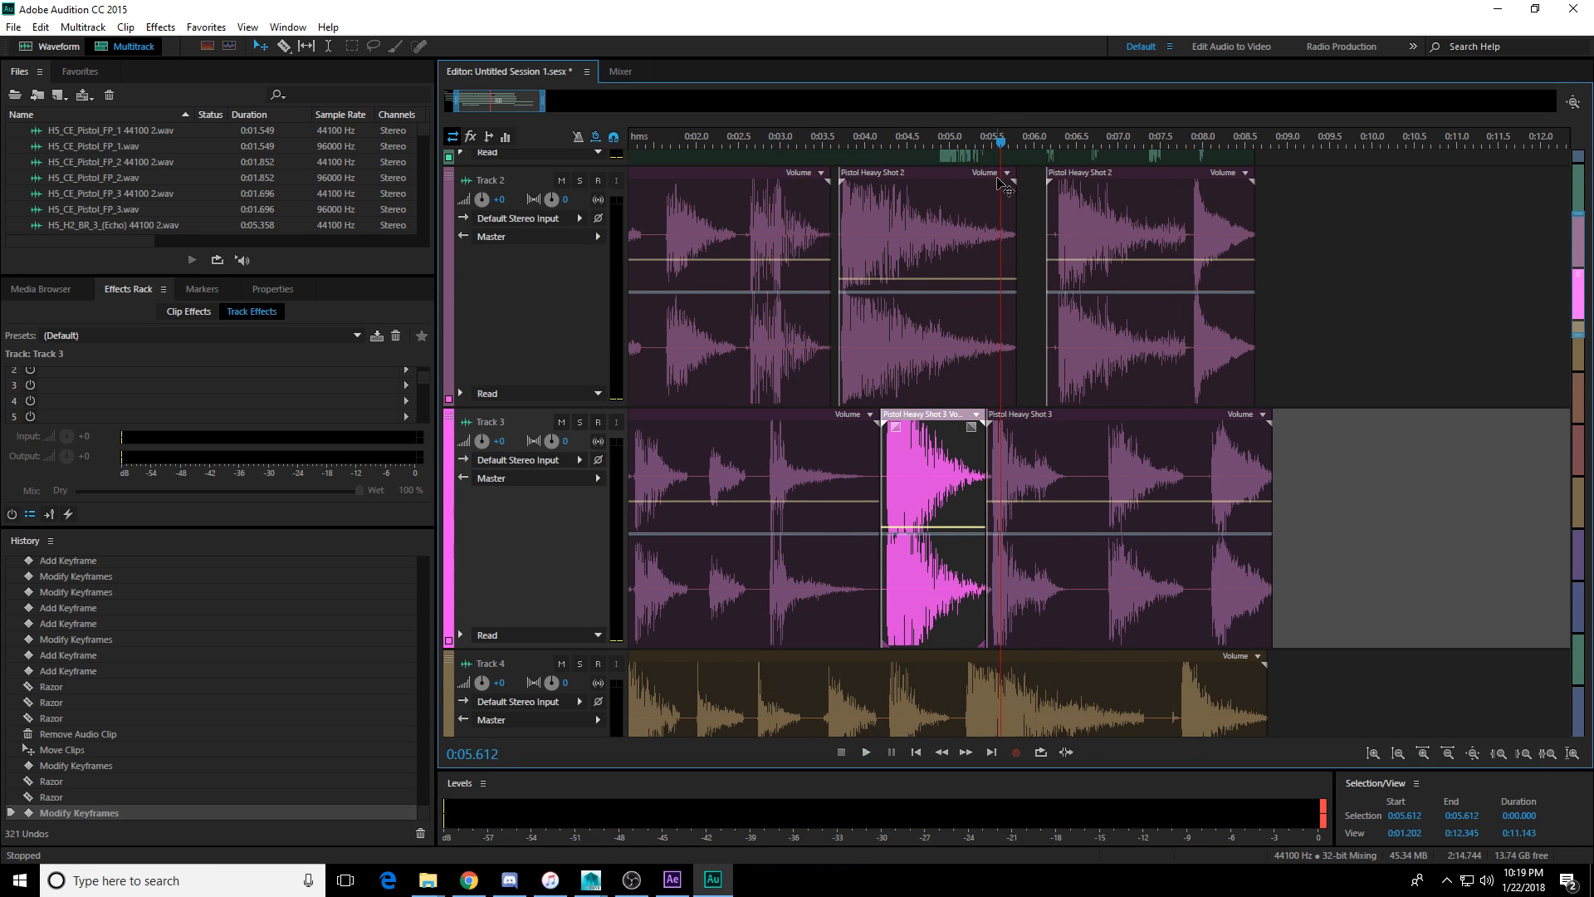
key(space)
key(r)
click(1076, 476)
key(v)
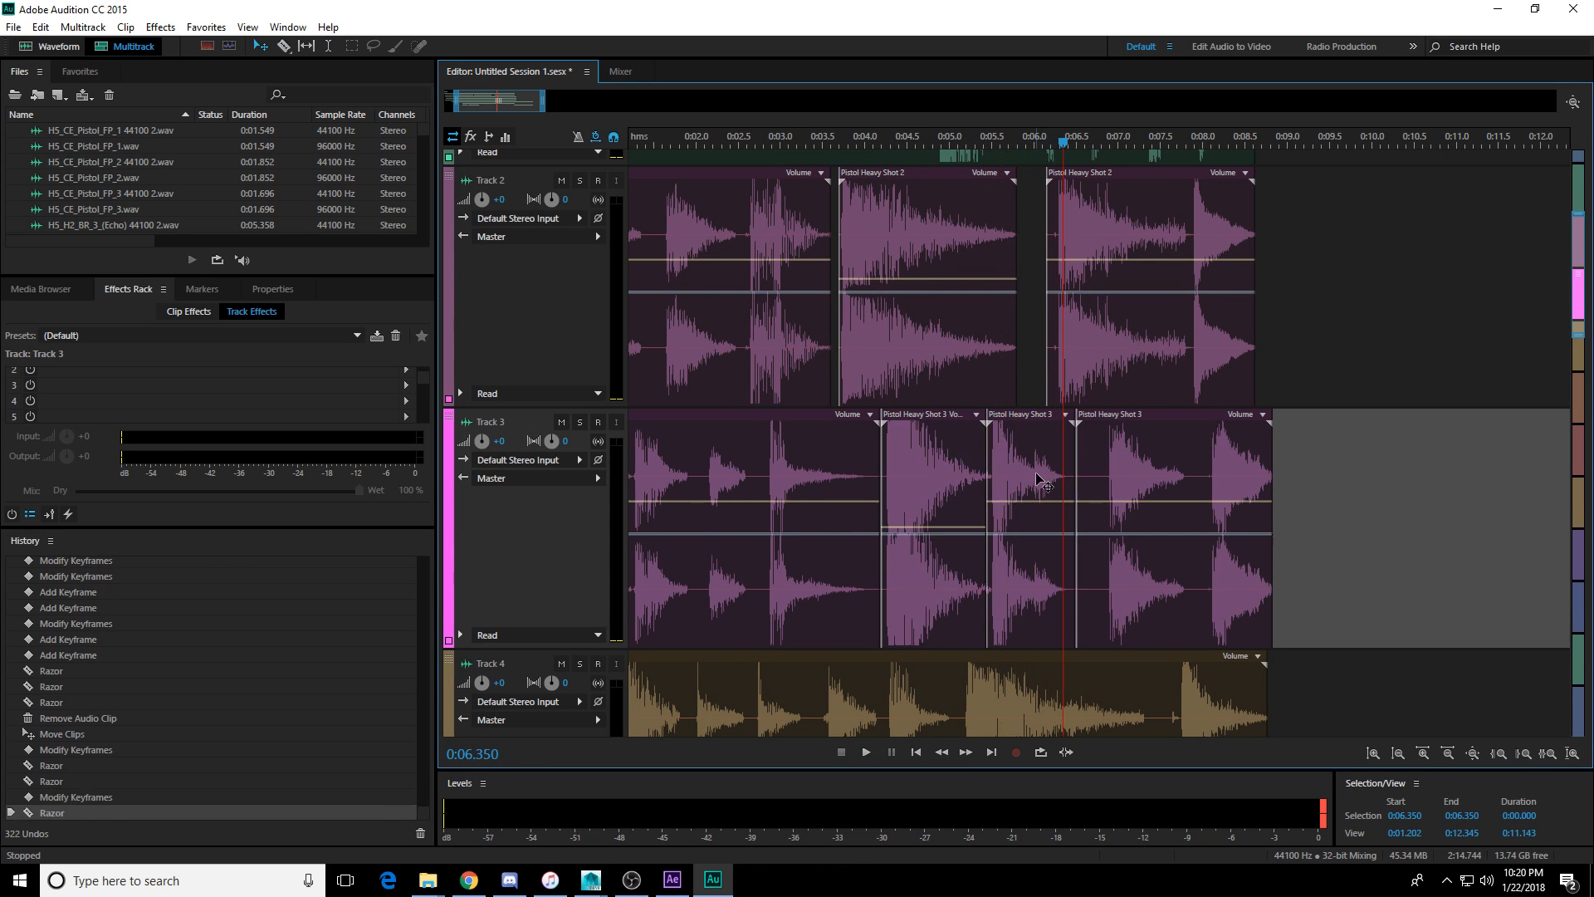
click(1036, 490)
drag(1033, 502, 1033, 528)
Split the Pistol Heavy Shot 4 clip on Track 4 at about 5.1 s and 6.7 s.
key(space)
scroll(997, 374, down, 3)
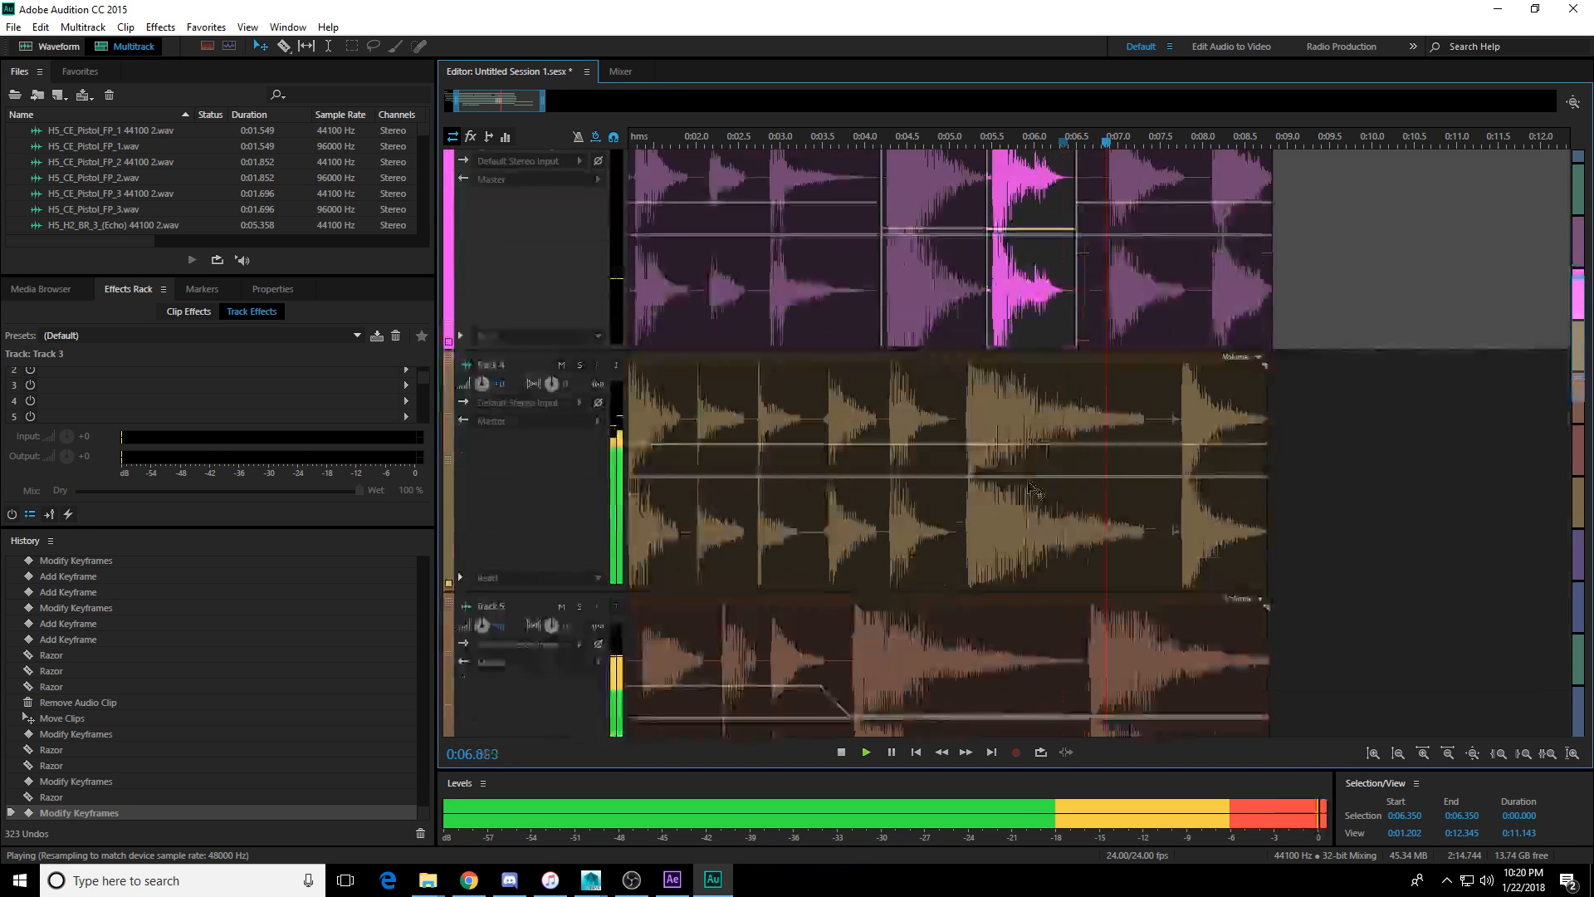
key(space)
click(957, 259)
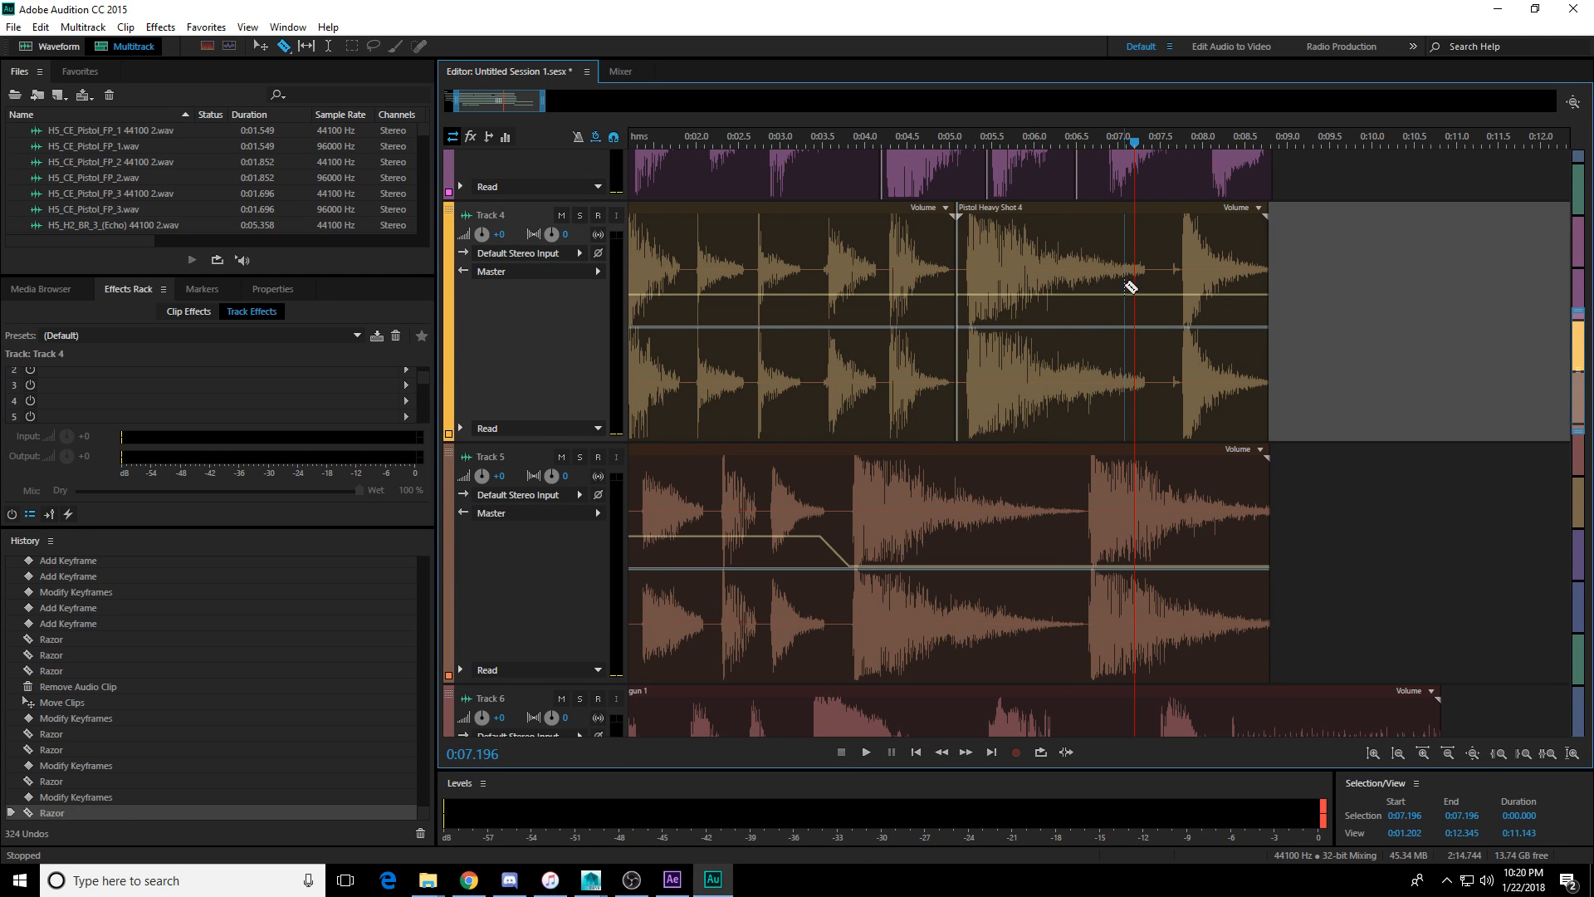
click(1096, 267)
key(v)
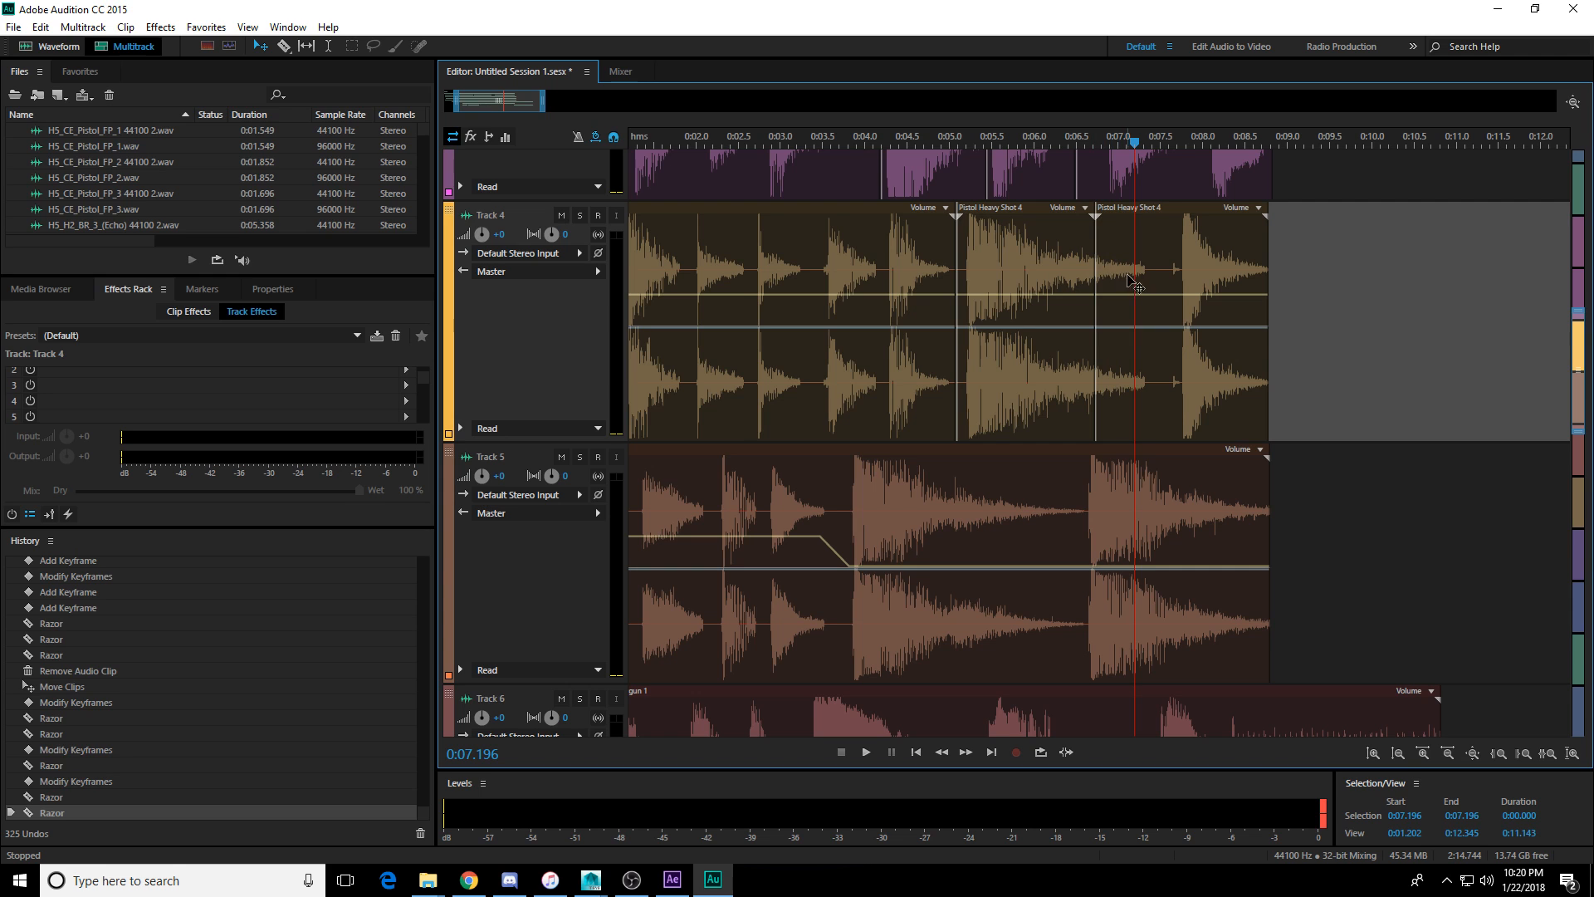
Cut Track 4 again at about 7.4 s and delete the piece between about 6.7 s and 7.4 s.
key(r)
click(1147, 272)
key(v)
click(1119, 268)
key(Delete)
Lower the volume of Track 4's piece starting at about 5.1 s and play the mix from about 4.2 s.
click(1043, 290)
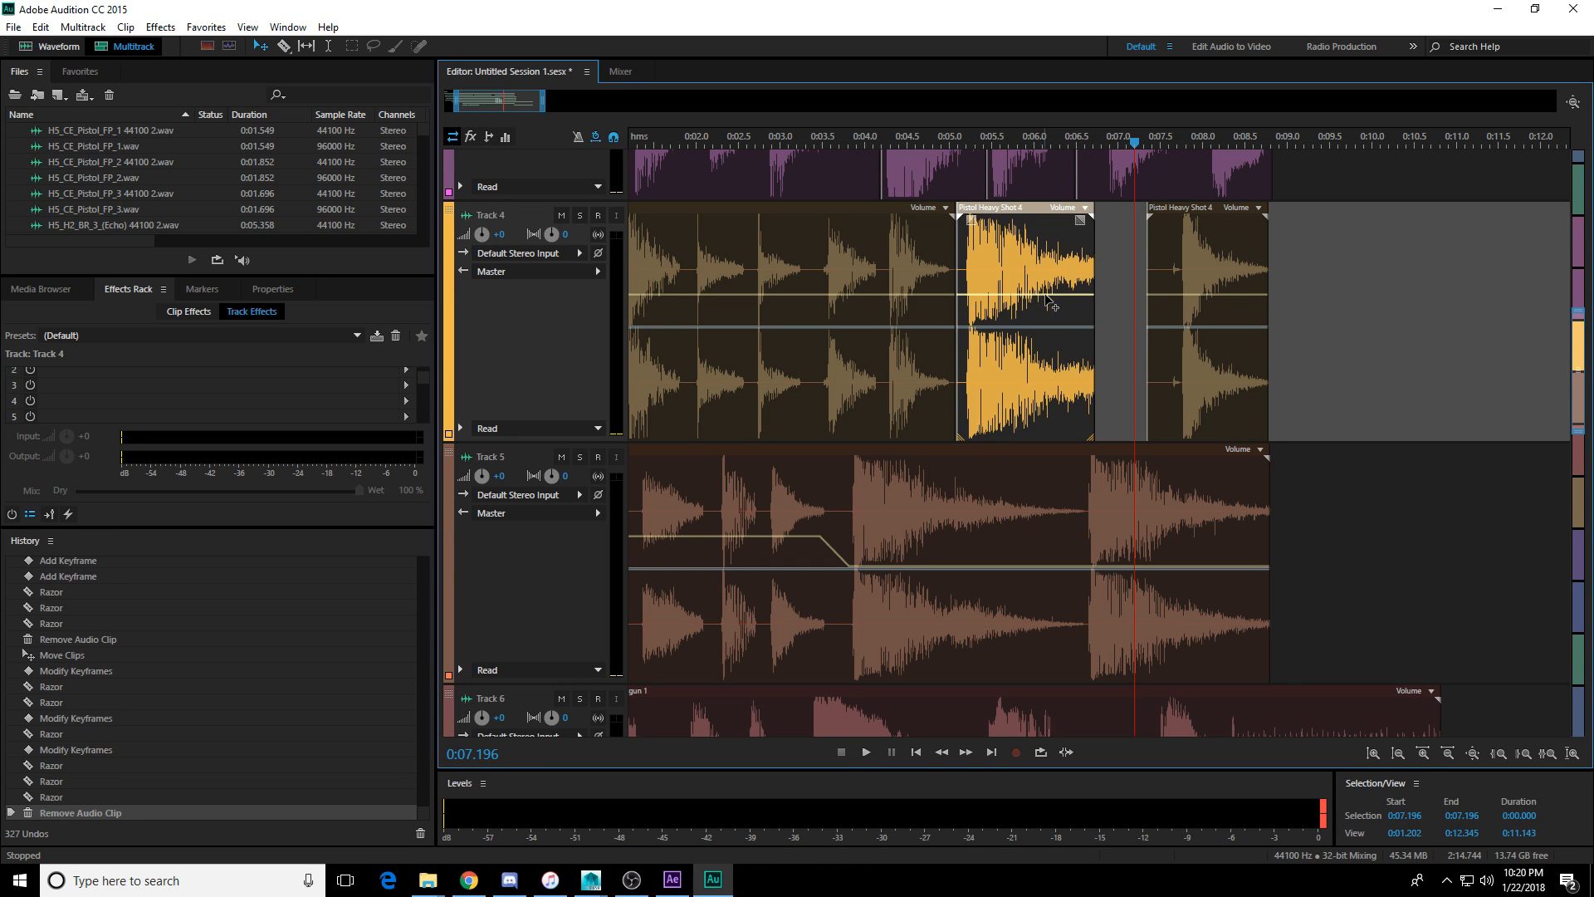
drag(1048, 296, 1050, 327)
click(887, 142)
key(space)
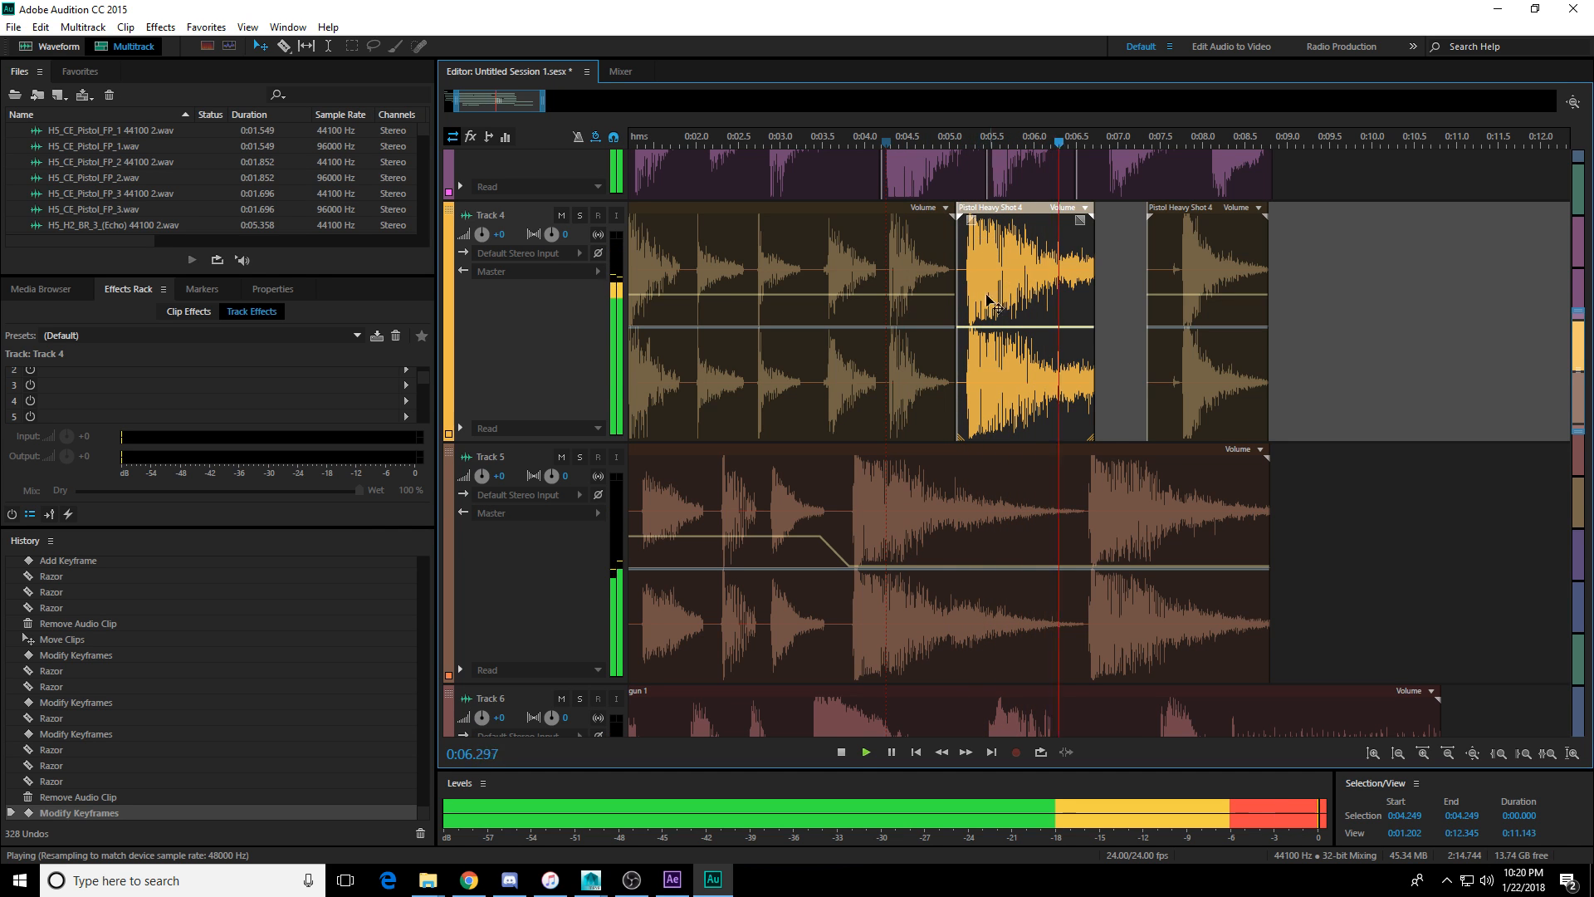
key(space)
Split Track 5's clip at about 6.6 s, giving the last piece a lower volume without its extra keyframe.
key(r)
click(1086, 504)
key(v)
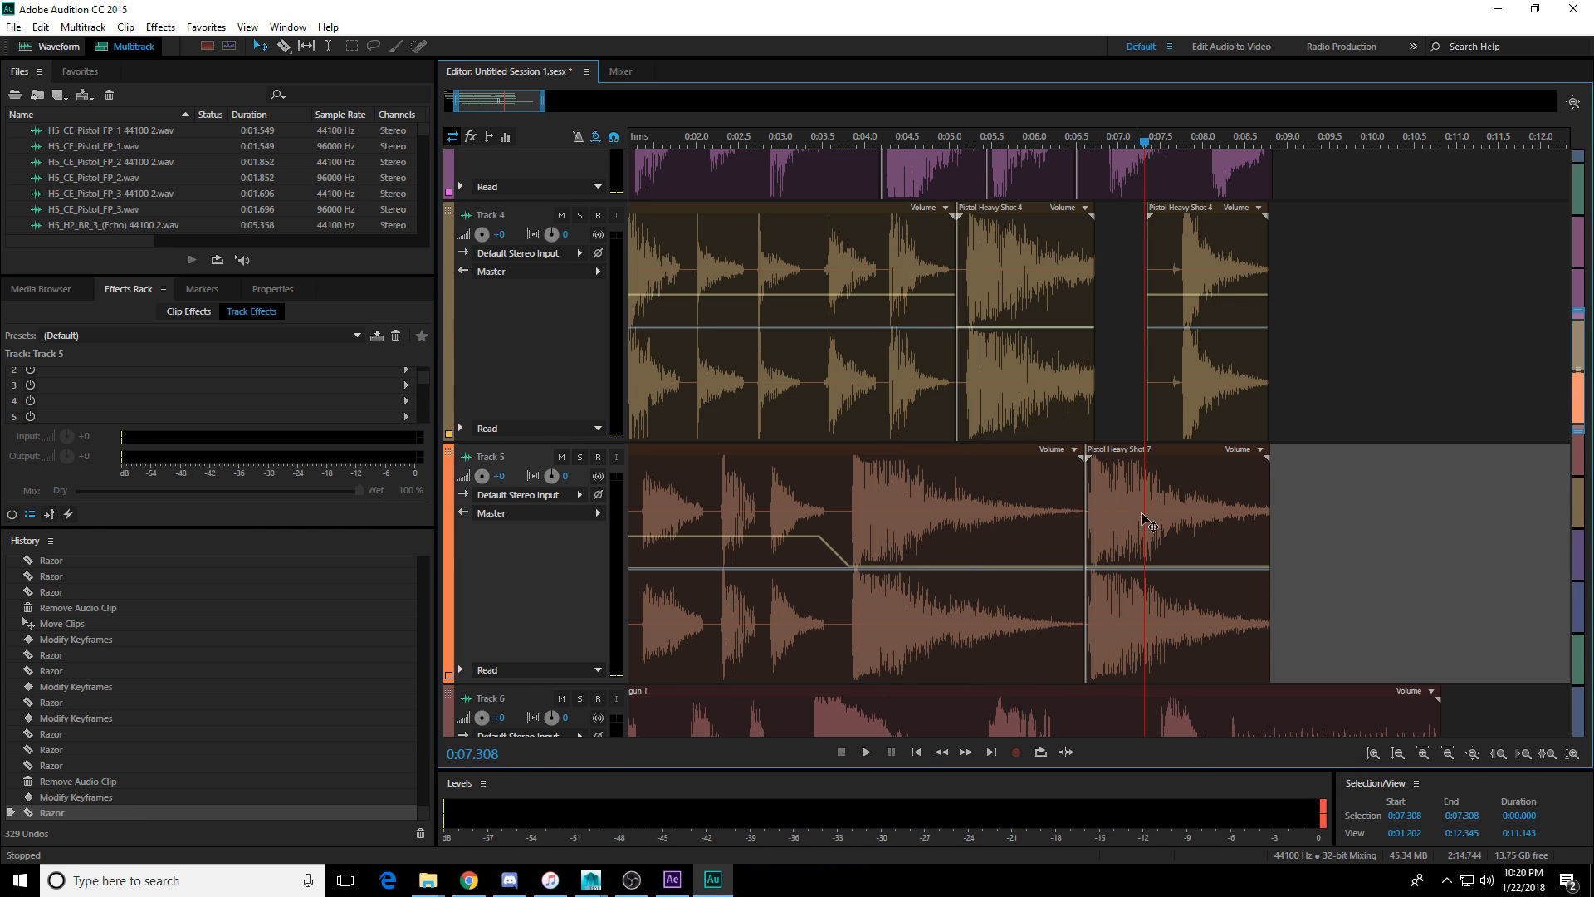
click(1149, 521)
drag(1129, 567, 1078, 595)
key(Delete)
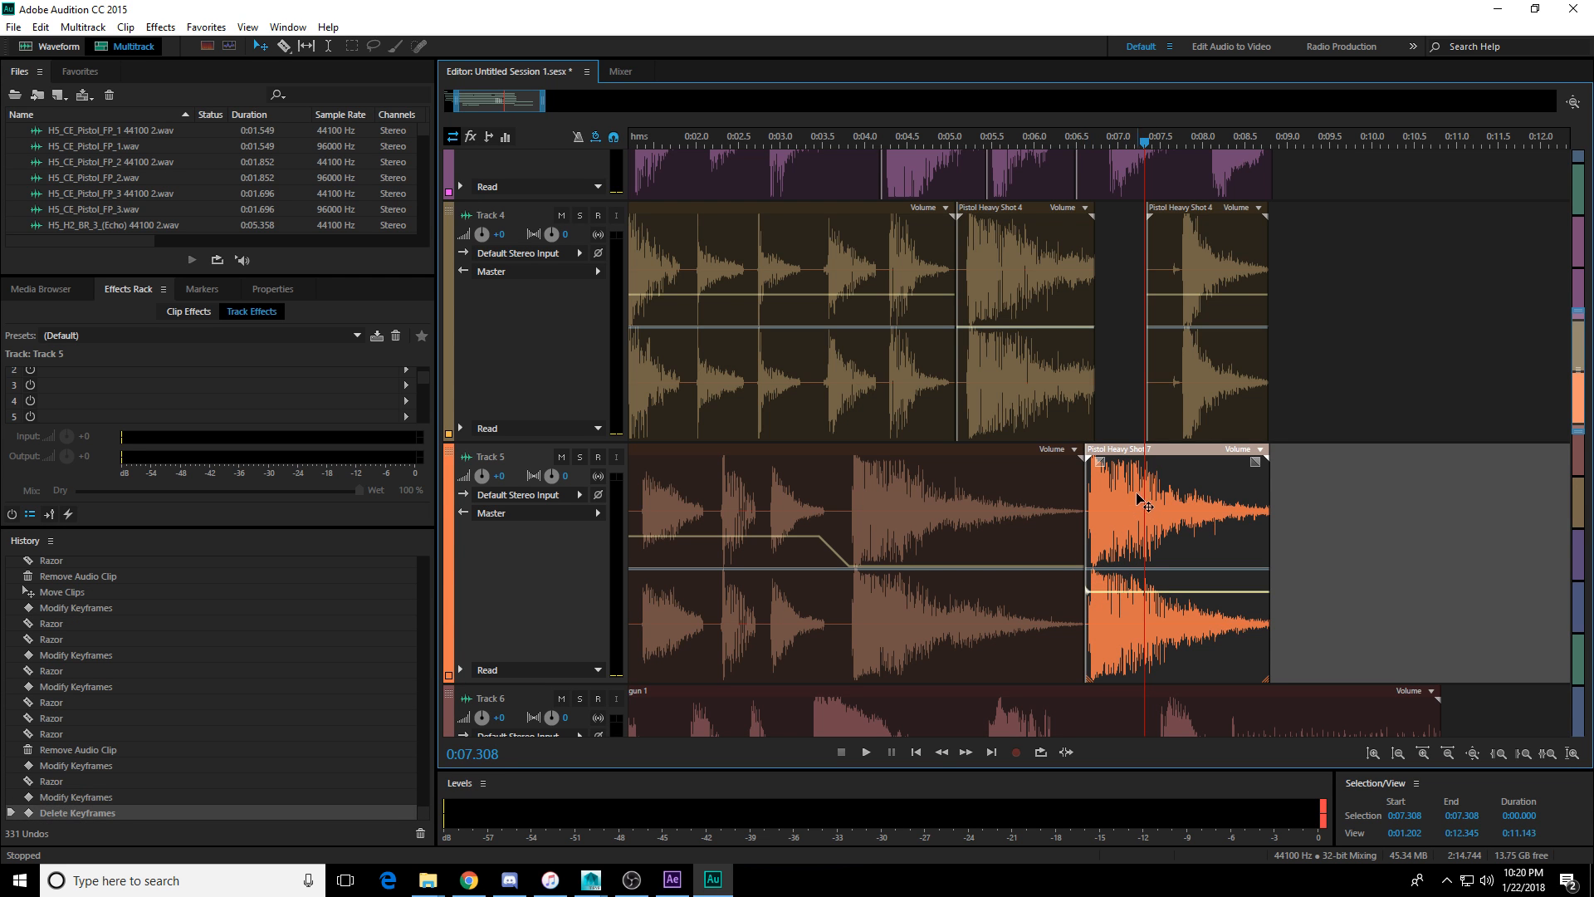
Play the mix from about 3.9 s to check the Track 5 volume change.
click(854, 142)
key(space)
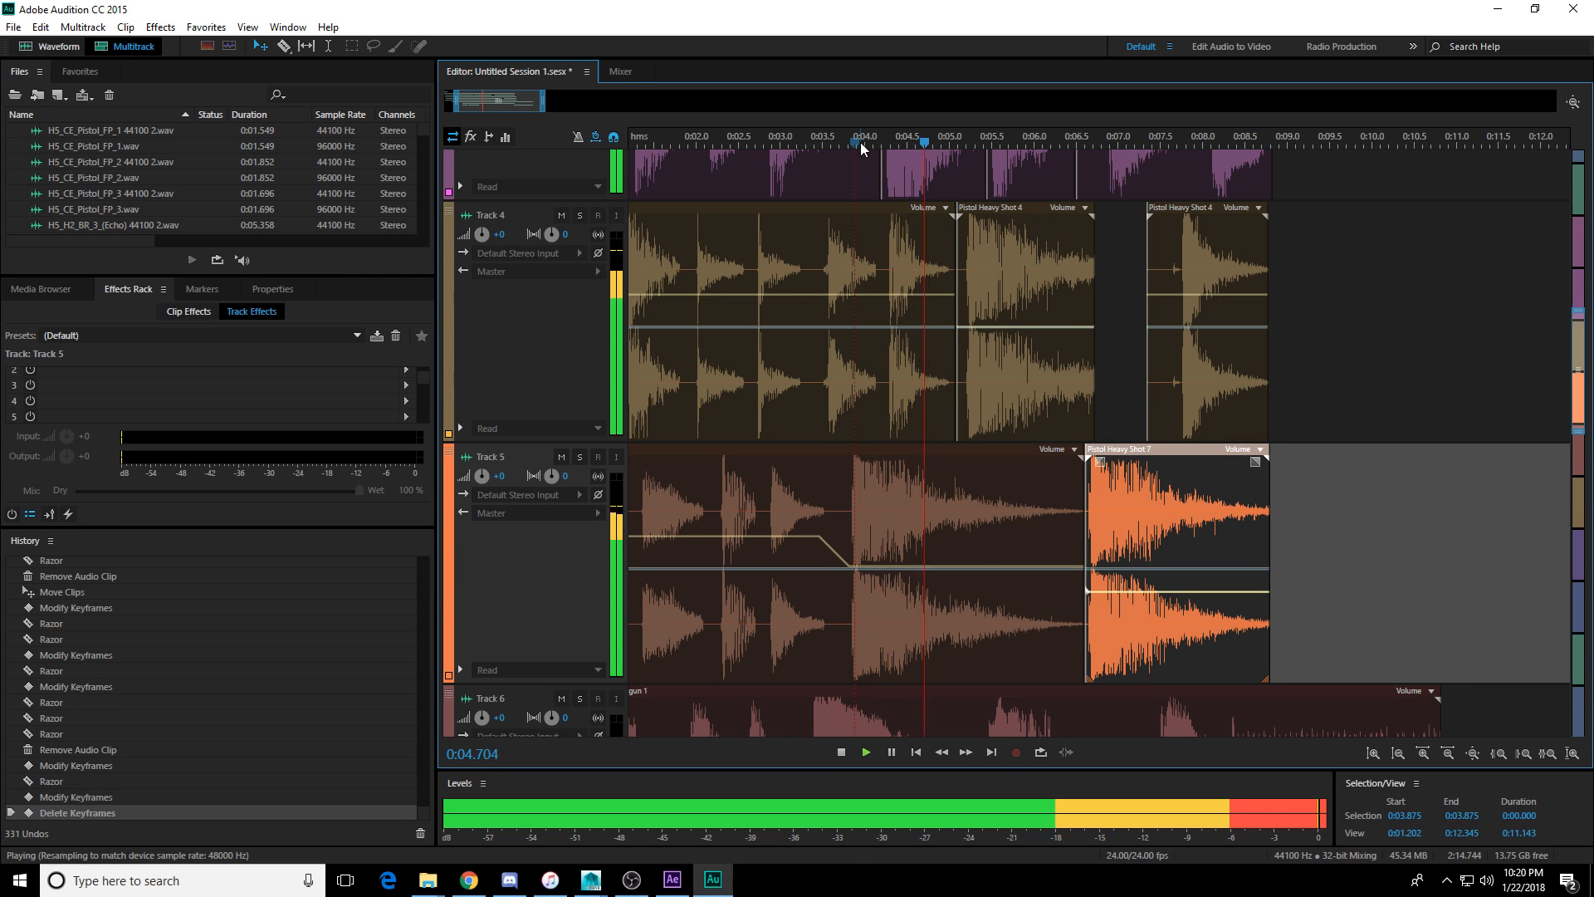
scroll(901, 292, down, 3)
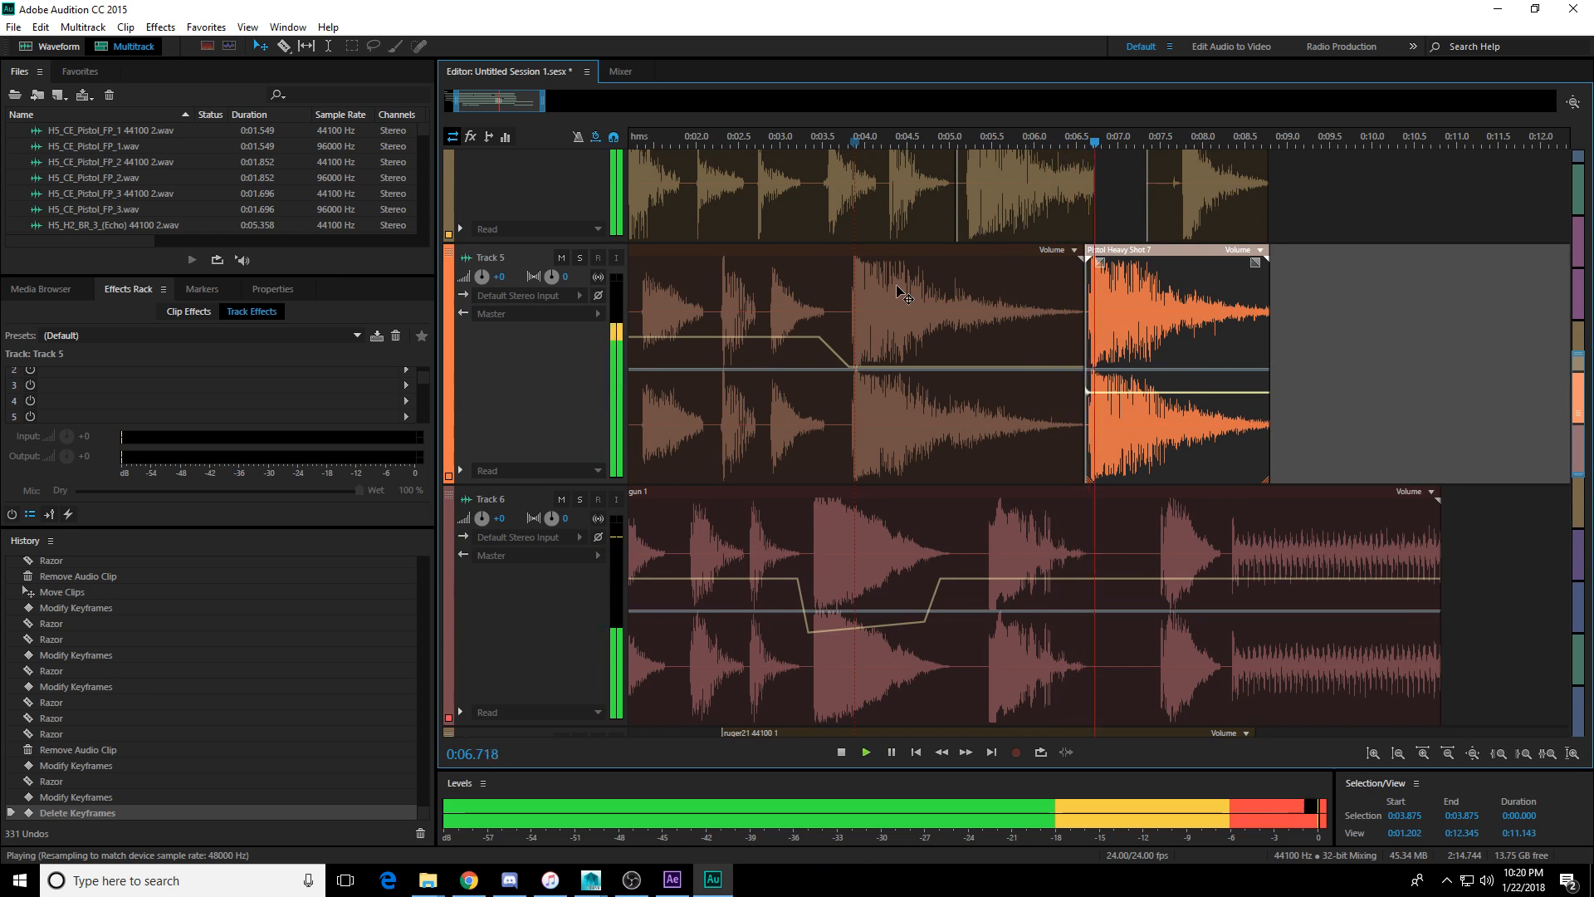
key(space)
Add a volume keyframe at about 5.1 s on Track 6's clip and lower the level from there on.
scroll(941, 334, down, 3)
click(956, 329)
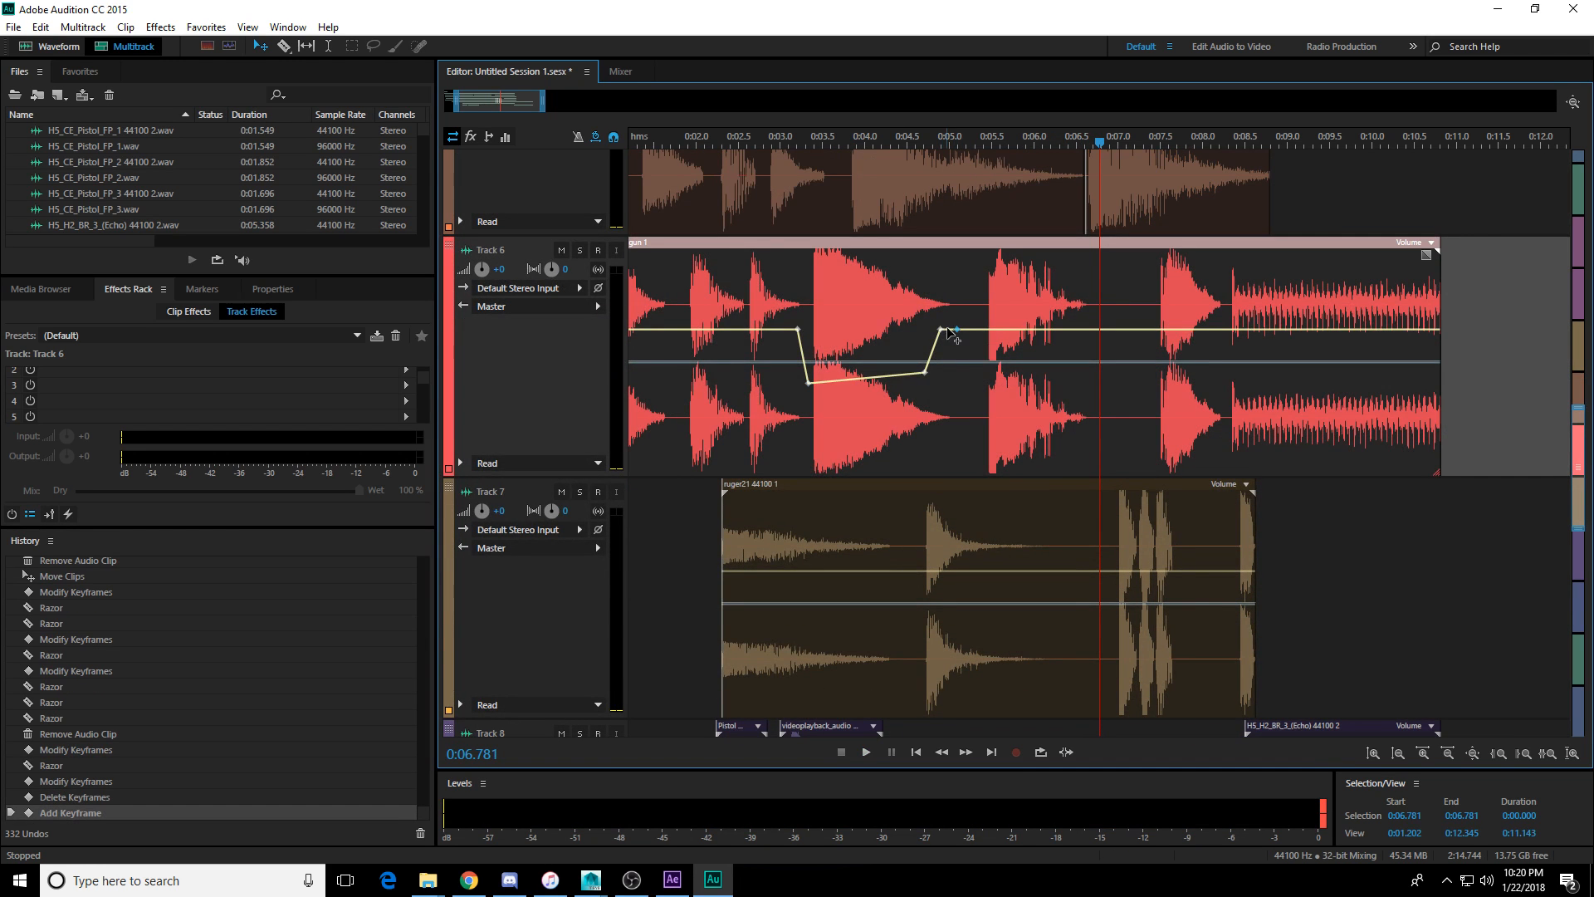
drag(955, 329, 961, 359)
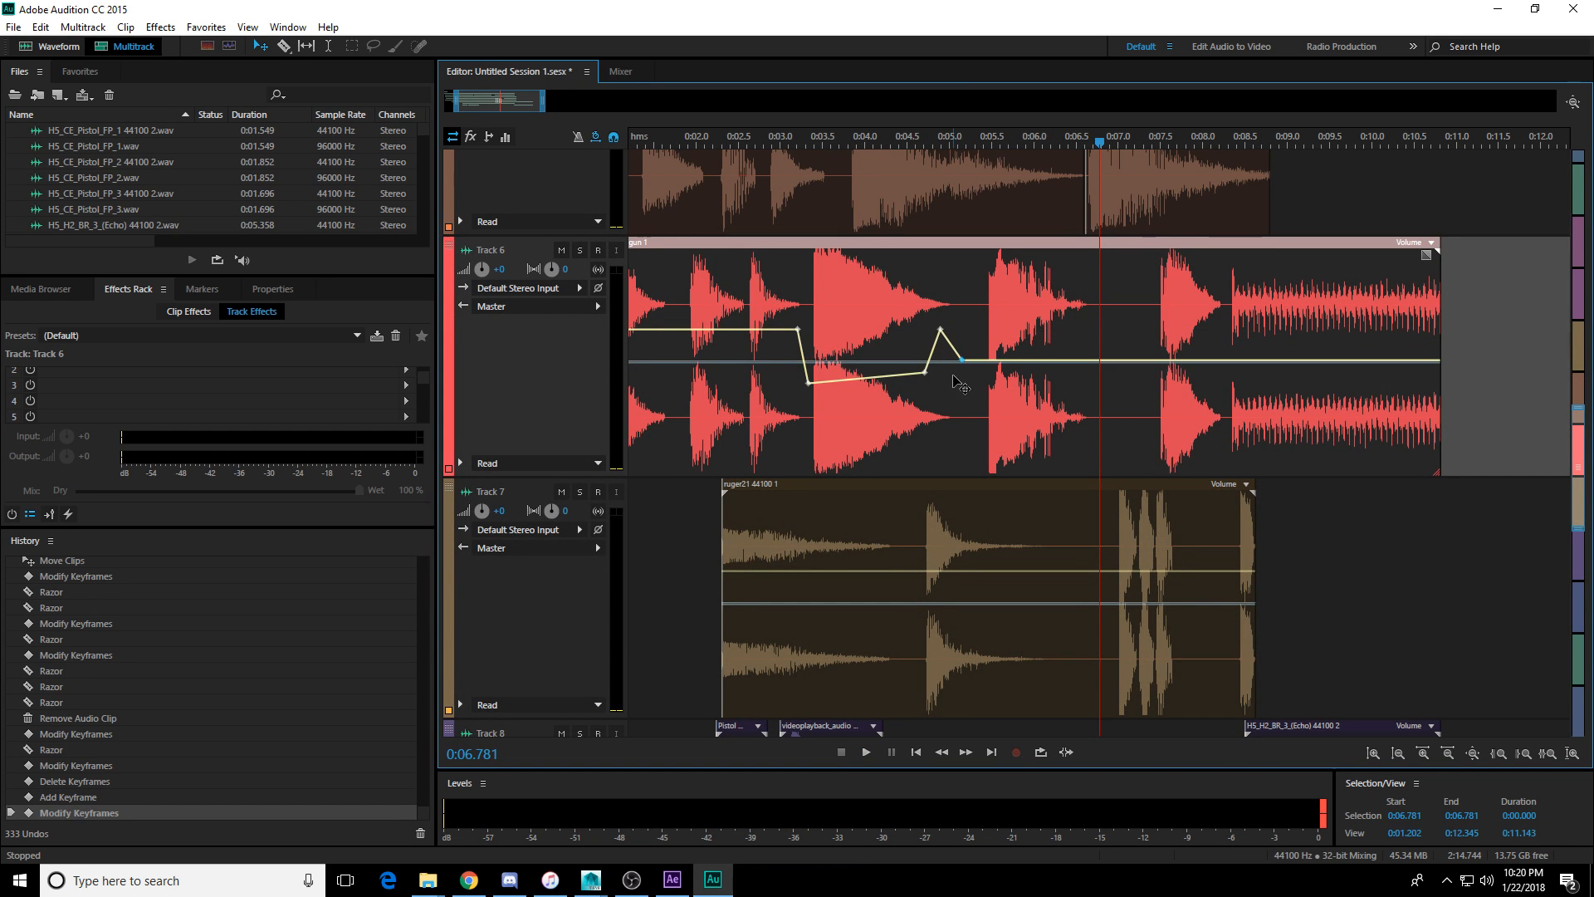
Isolate Track 7's triple shot with cuts at about 6.9 s and 8.0 s and raise its volume to +1.0 dB.
scroll(953, 375, down, 3)
scroll(1141, 407, up, 1)
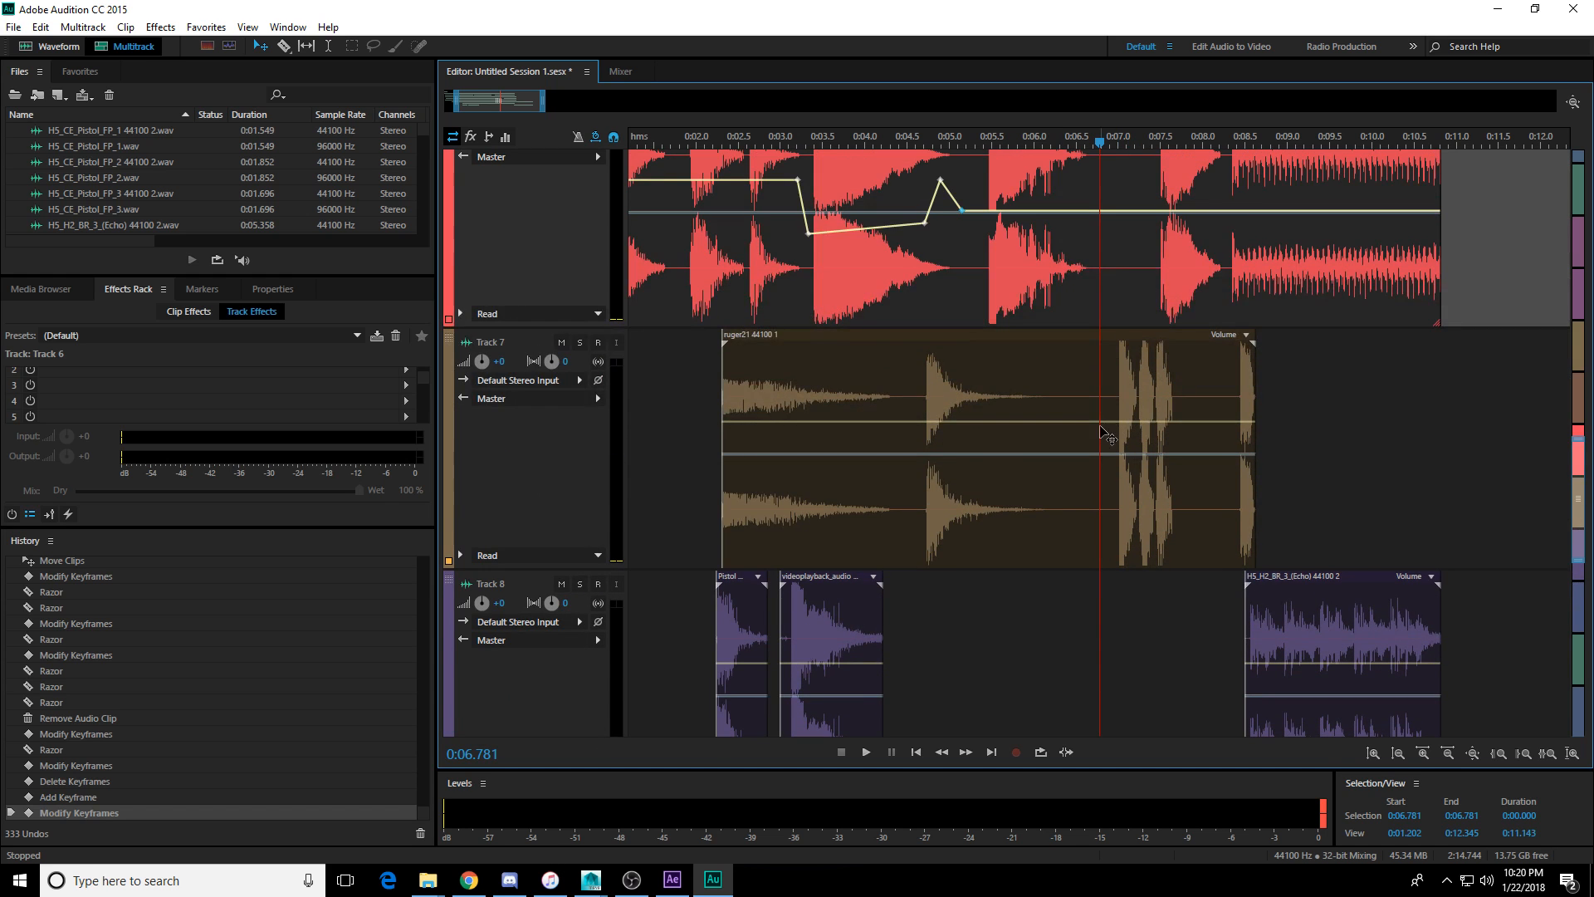
click(1107, 384)
click(1199, 384)
key(v)
click(1160, 430)
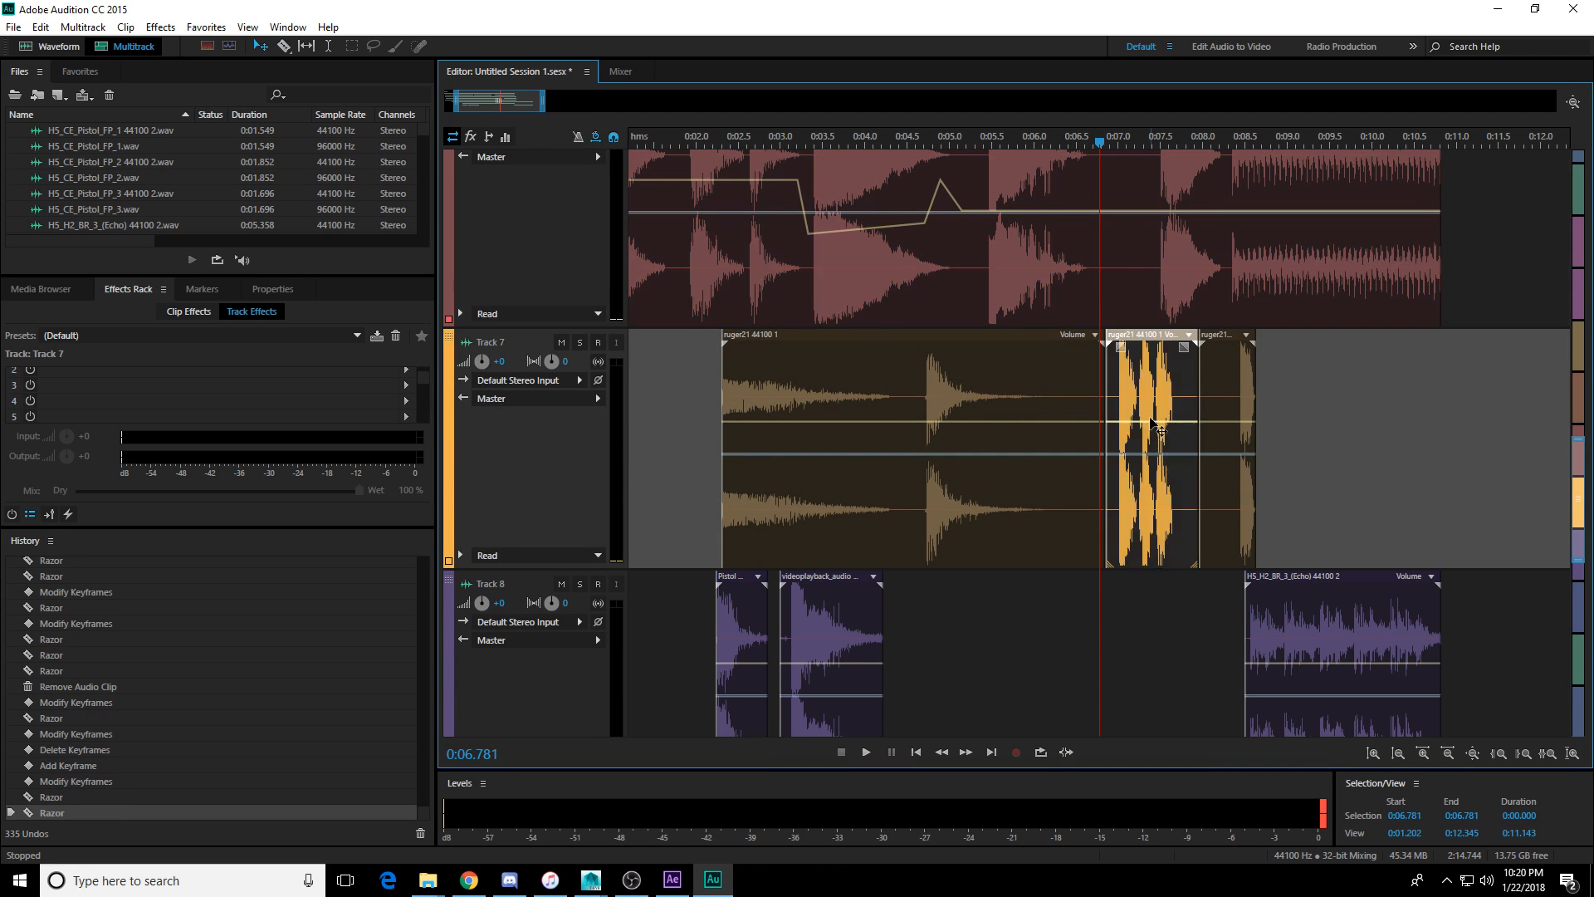
key(space)
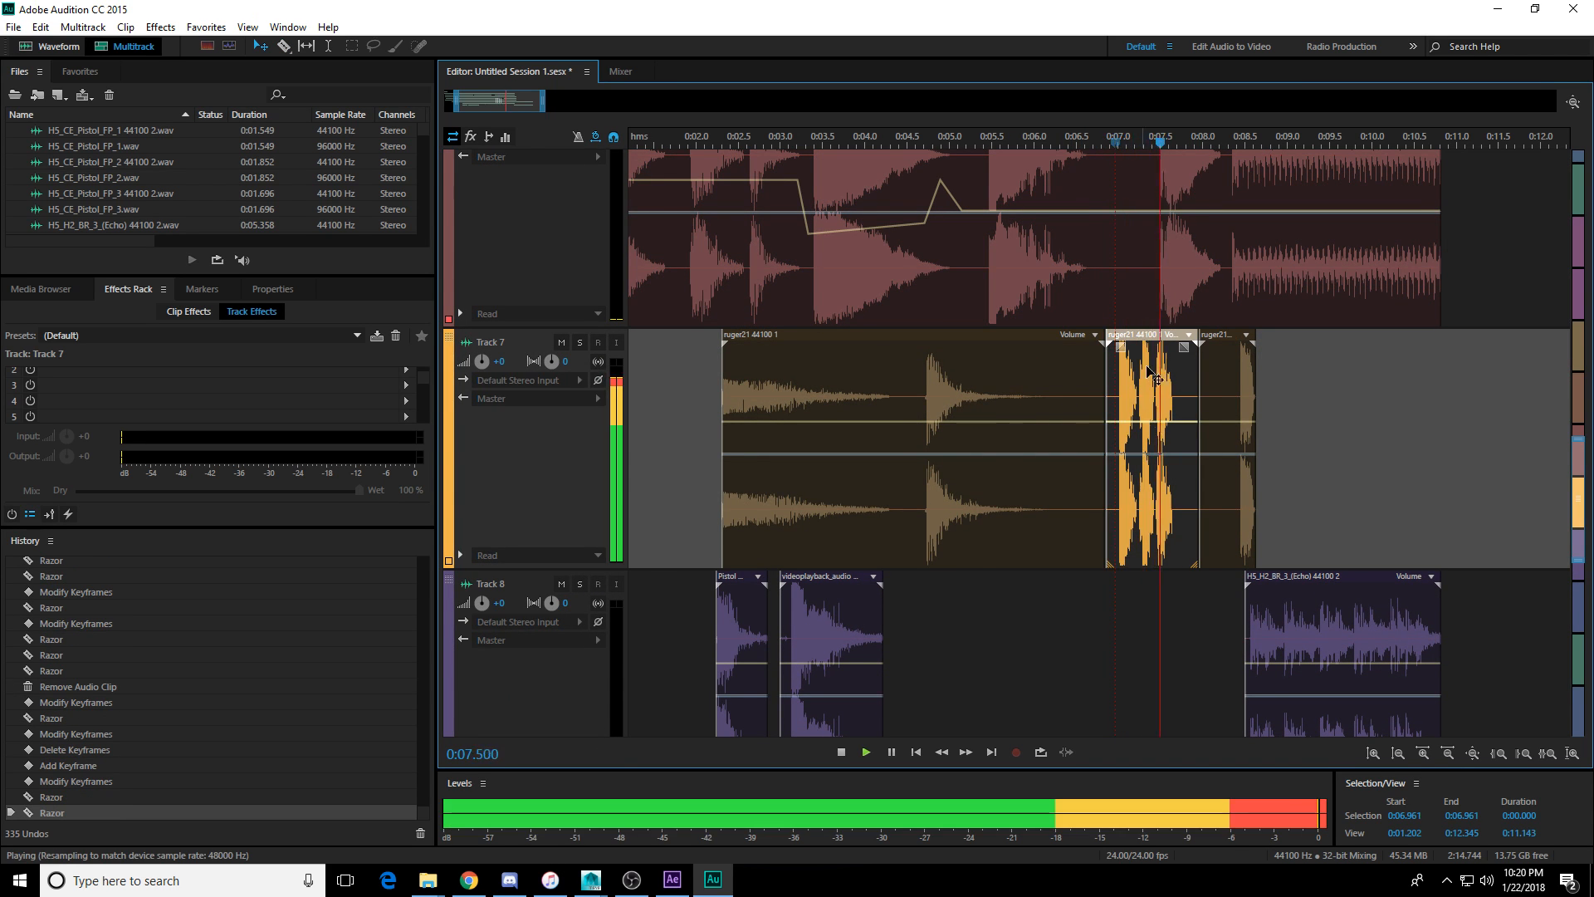
key(space)
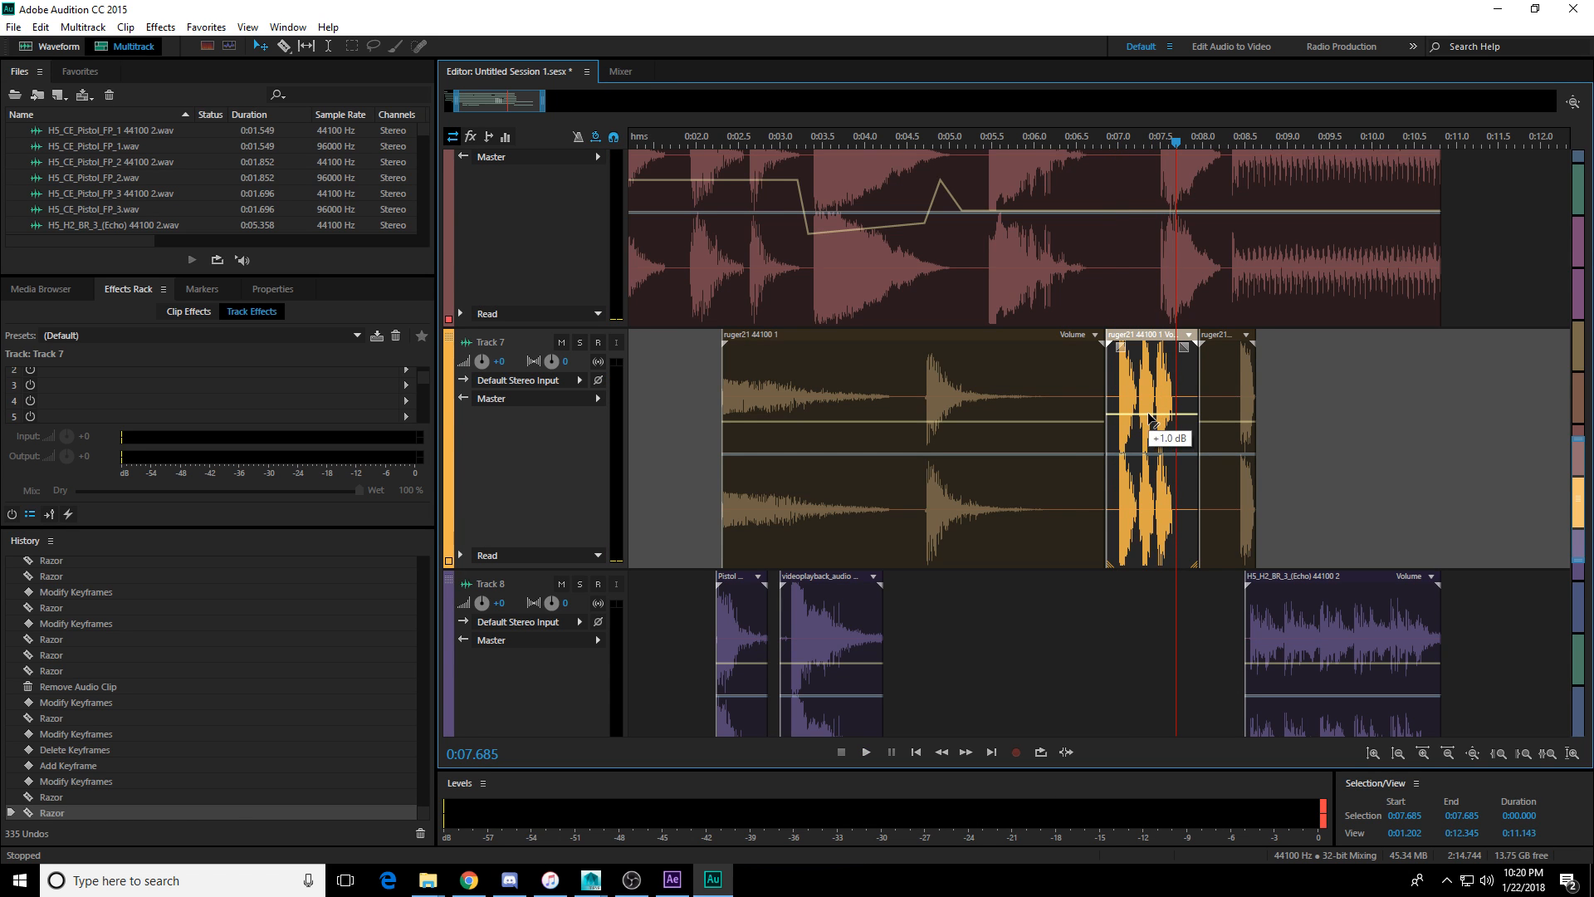
drag(1151, 418, 1151, 415)
Lower the volume of the videoplayback_audio clip and the Pistol clip before it on Track 8.
scroll(1079, 532, down, 3)
click(855, 508)
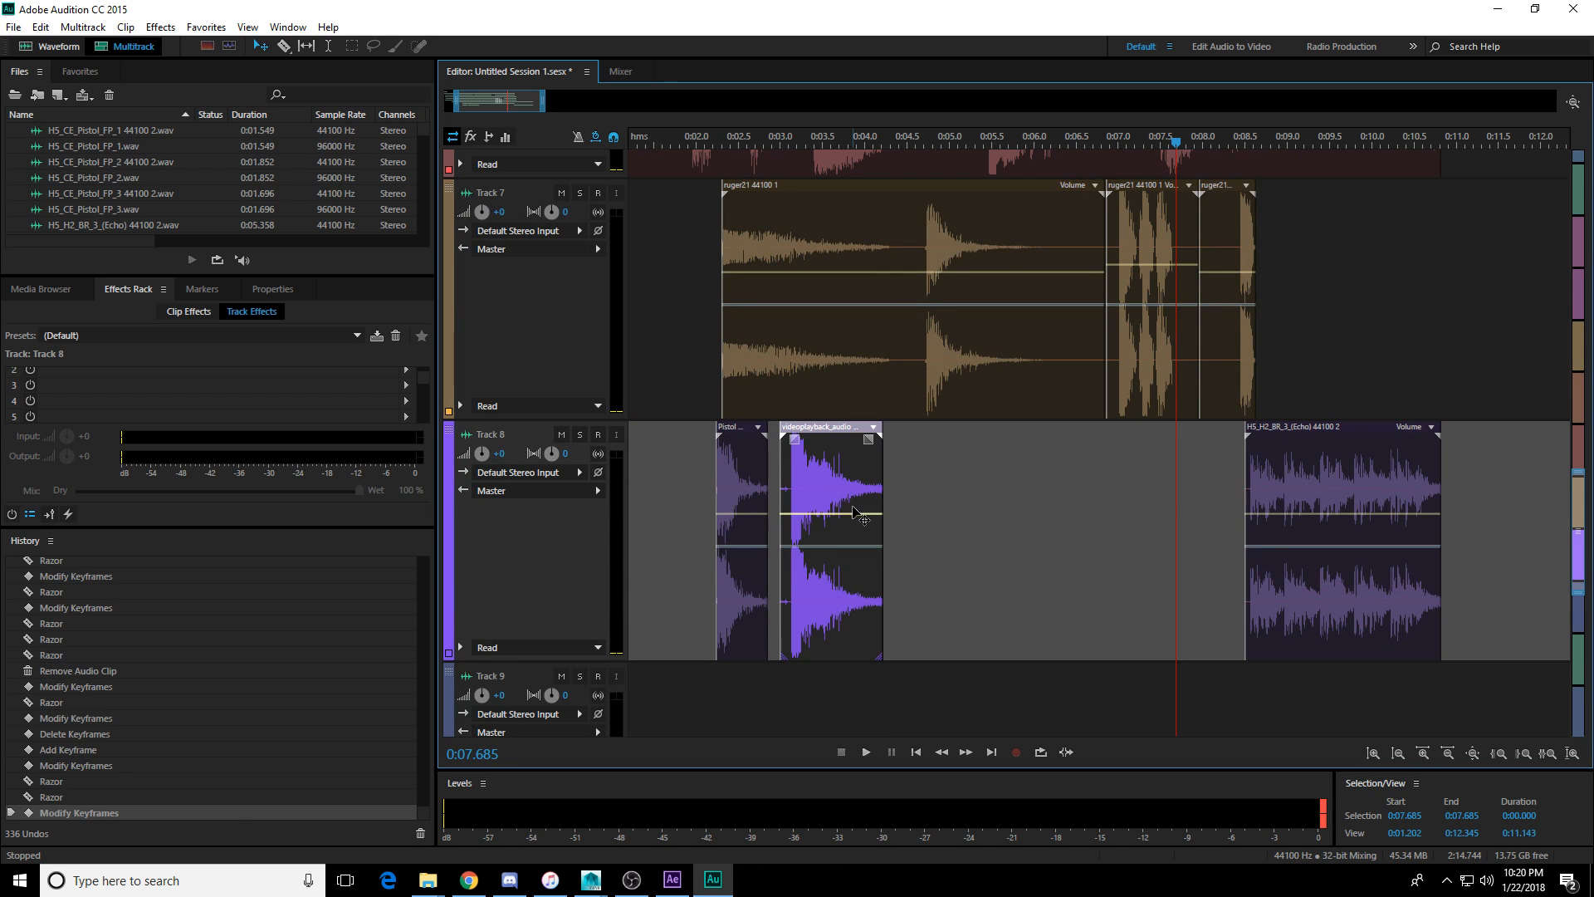
drag(855, 512, 857, 543)
drag(750, 513, 750, 540)
Return to the start of the session and play the opening of the mix.
scroll(749, 498, up, 8)
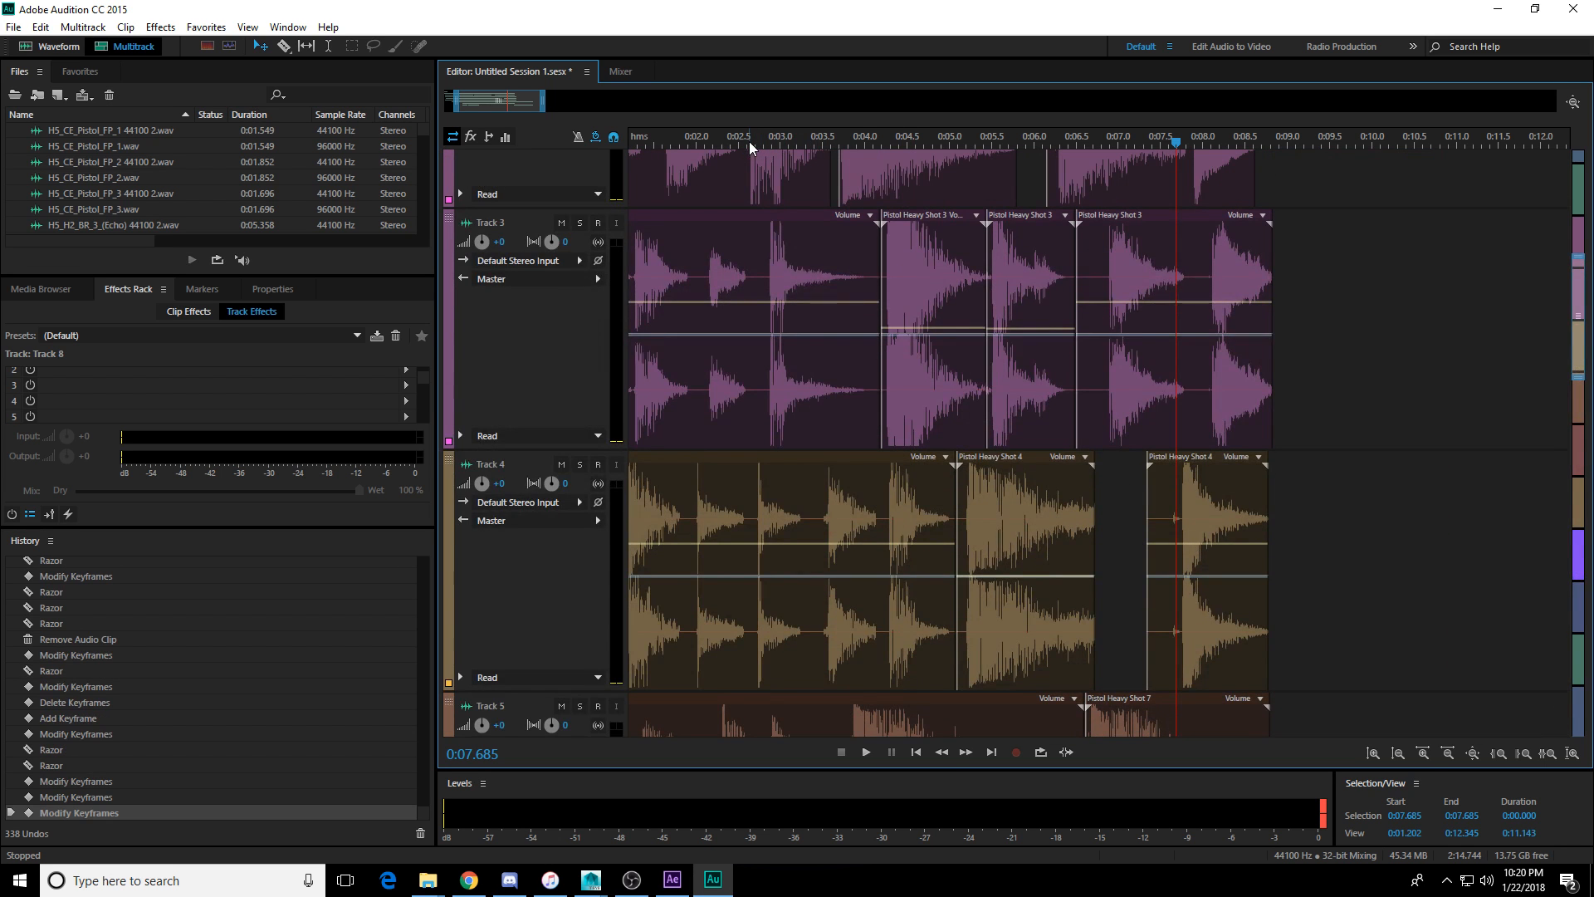
click(750, 143)
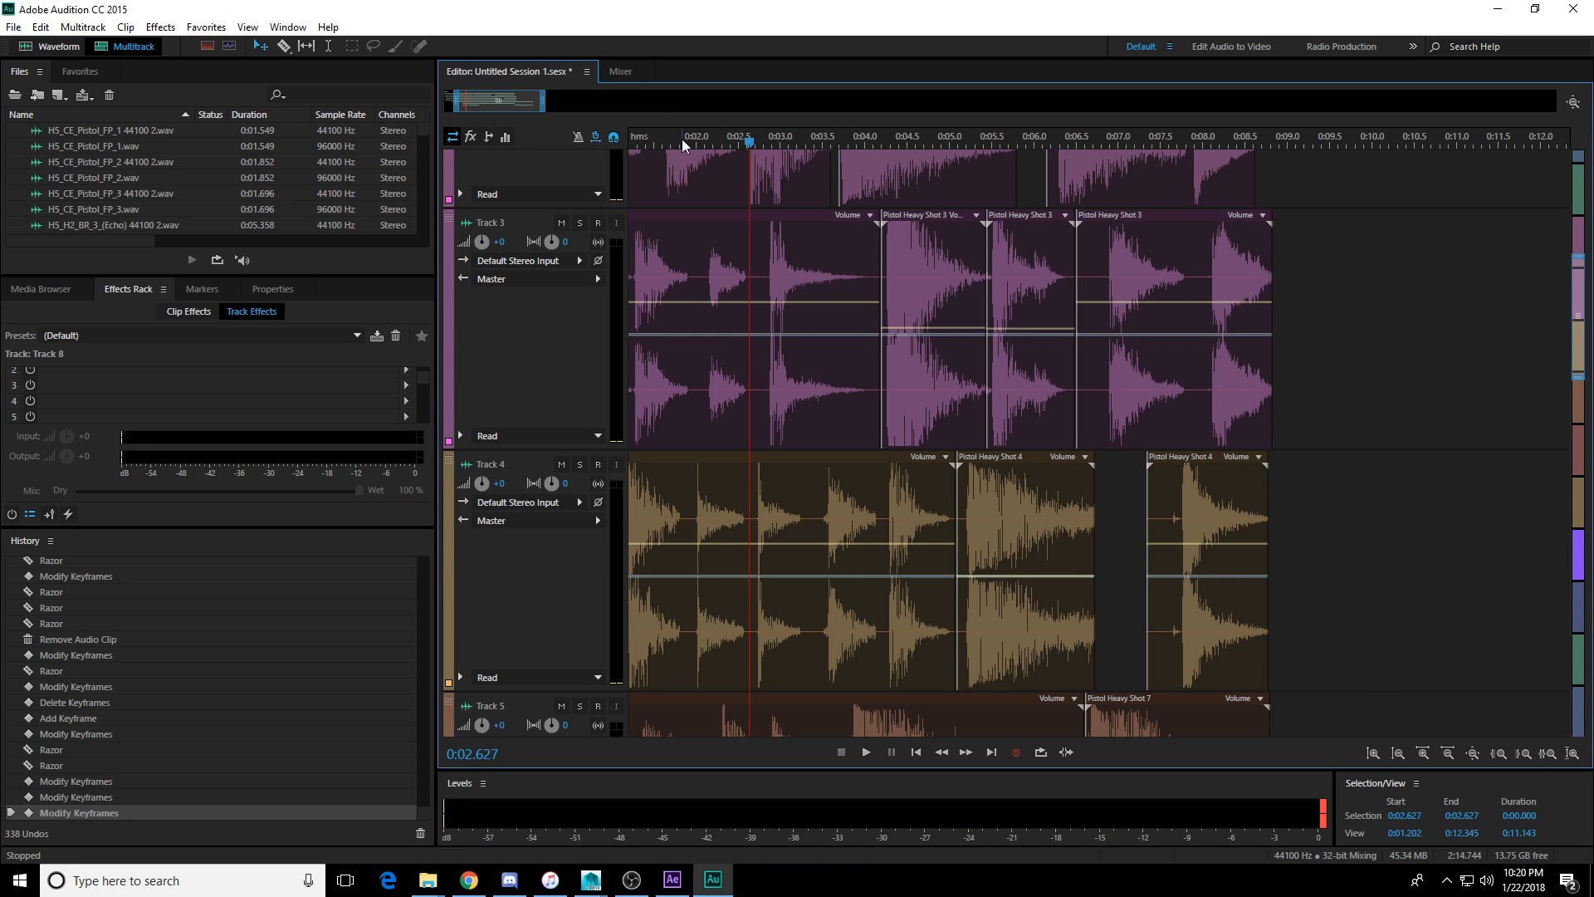
key(Home)
key(space)
key(space)
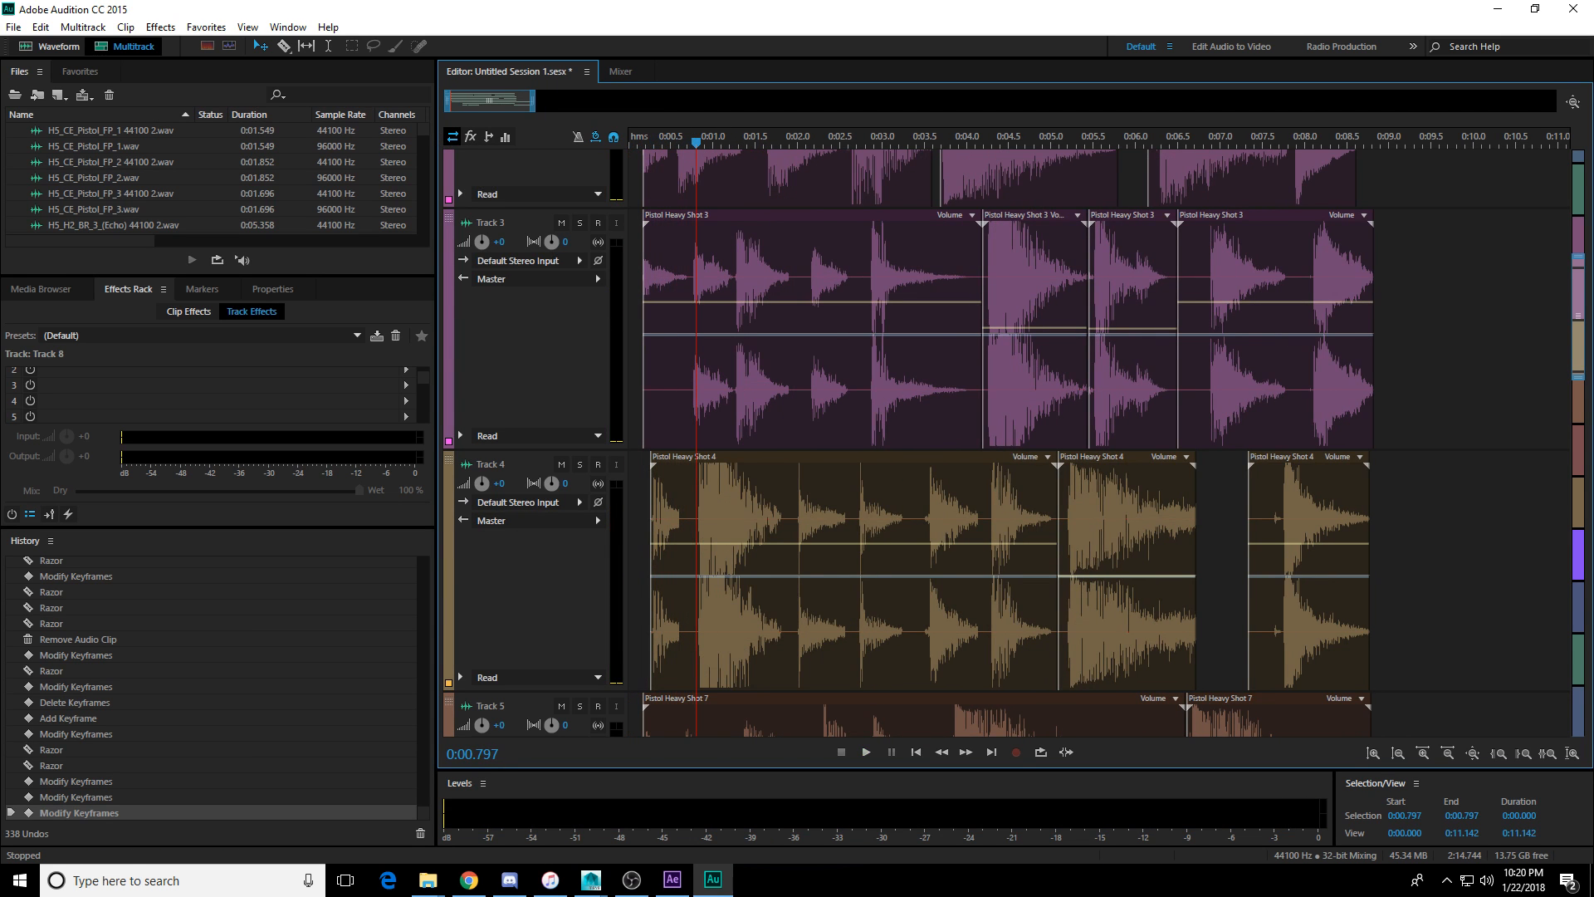
Bring the video preview window into view, watch the opening against the mix, and move the window away again.
drag(0, 143, 918, 131)
drag(689, 142, 423, 133)
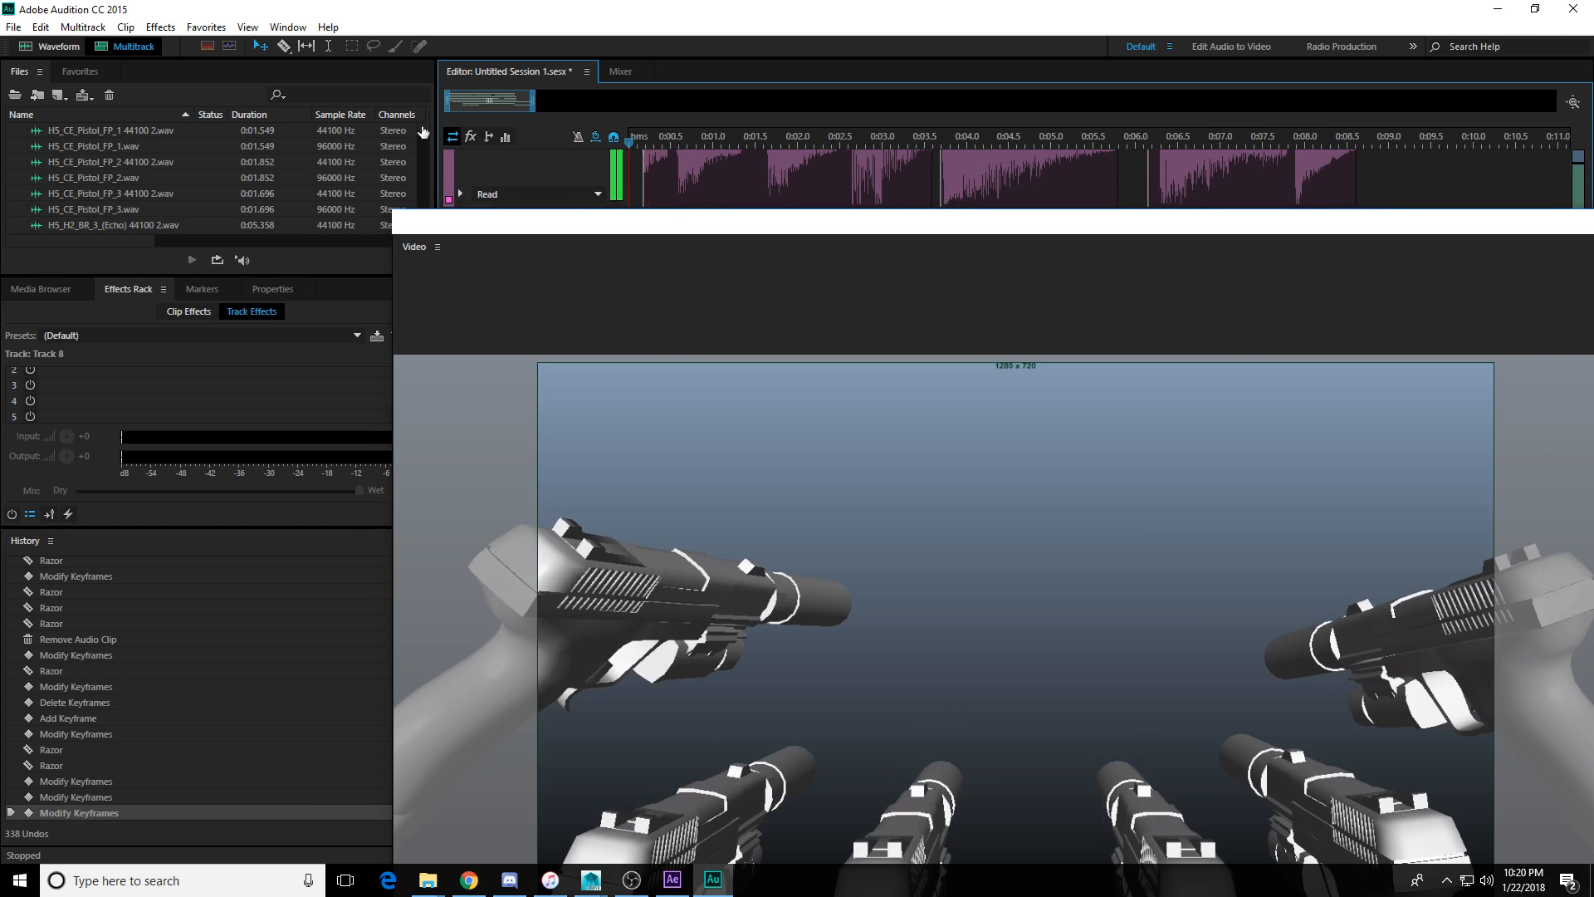
drag(835, 218, 737, 178)
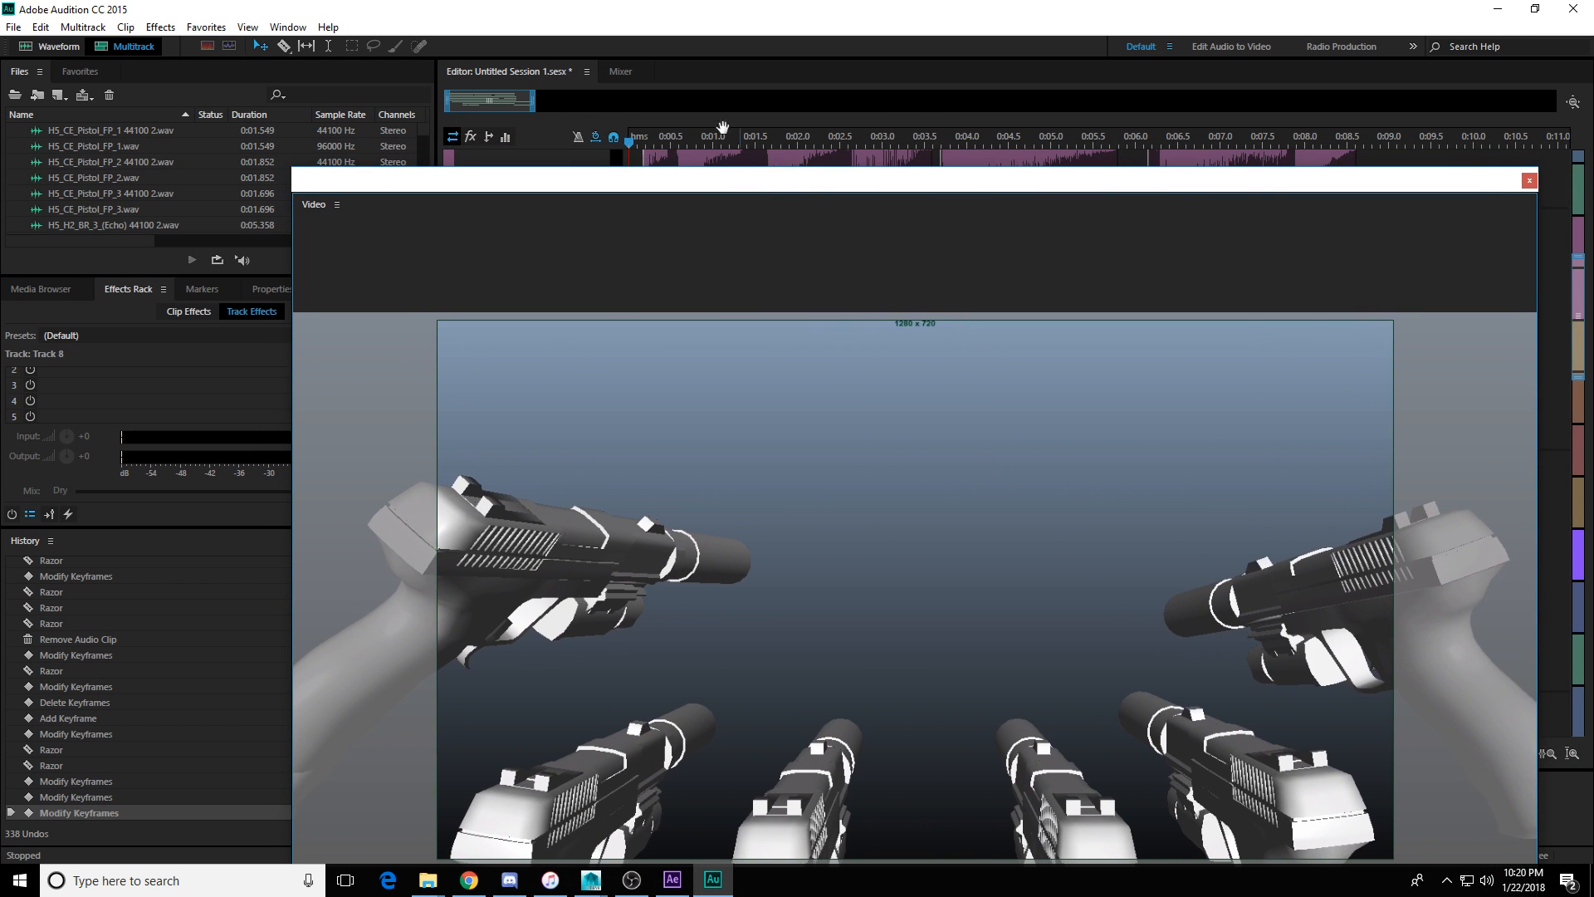
drag(657, 143, 581, 143)
key(space)
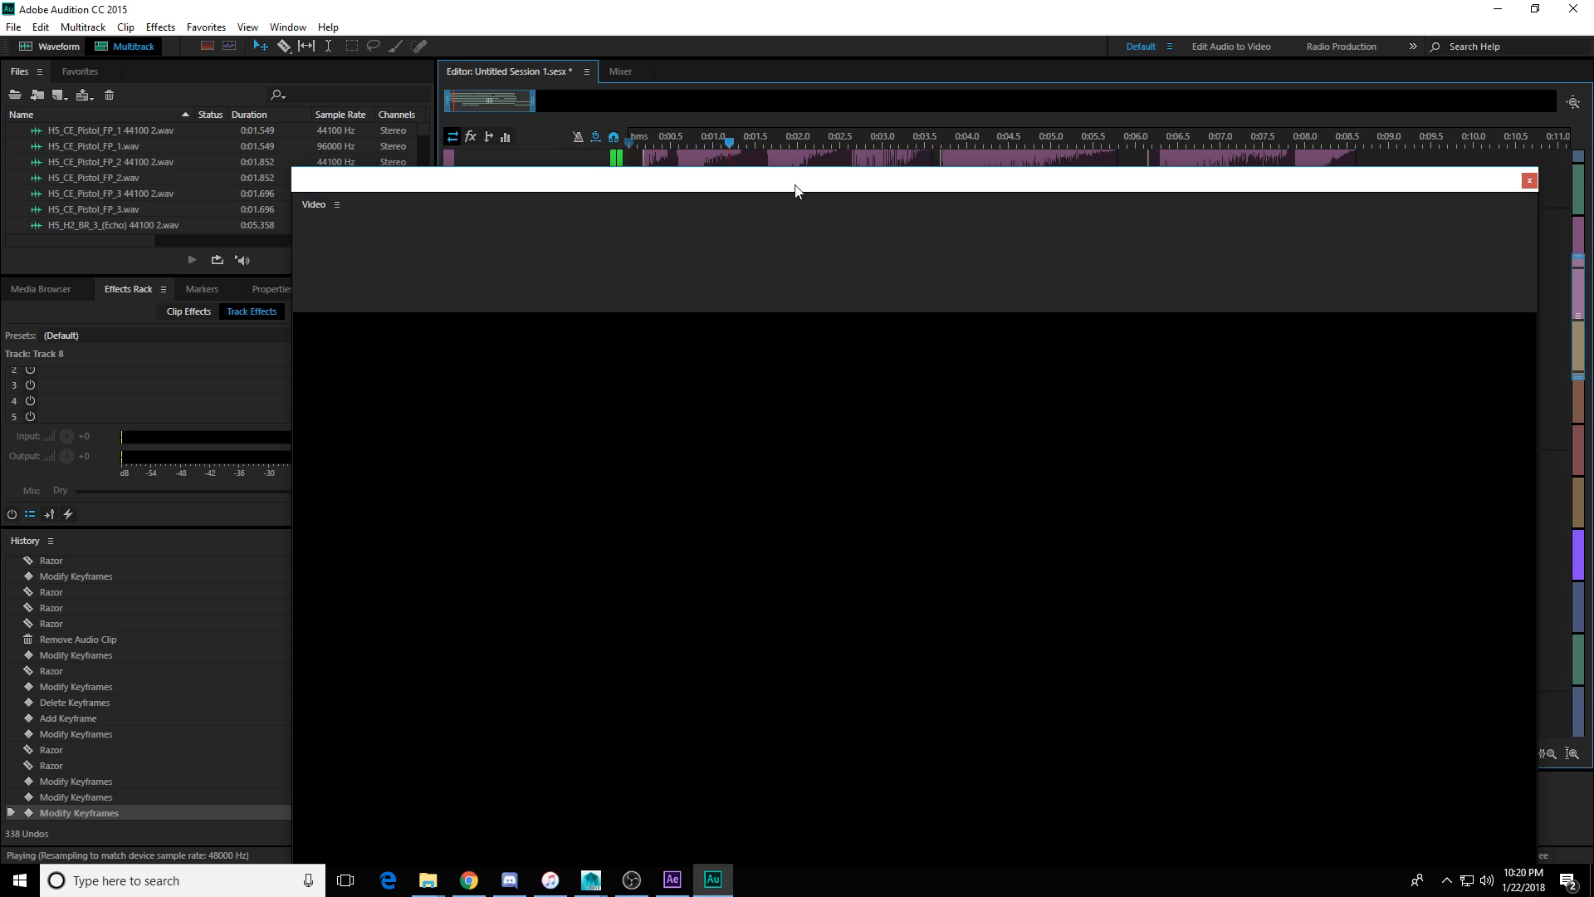
key(space)
drag(854, 178, 0, 156)
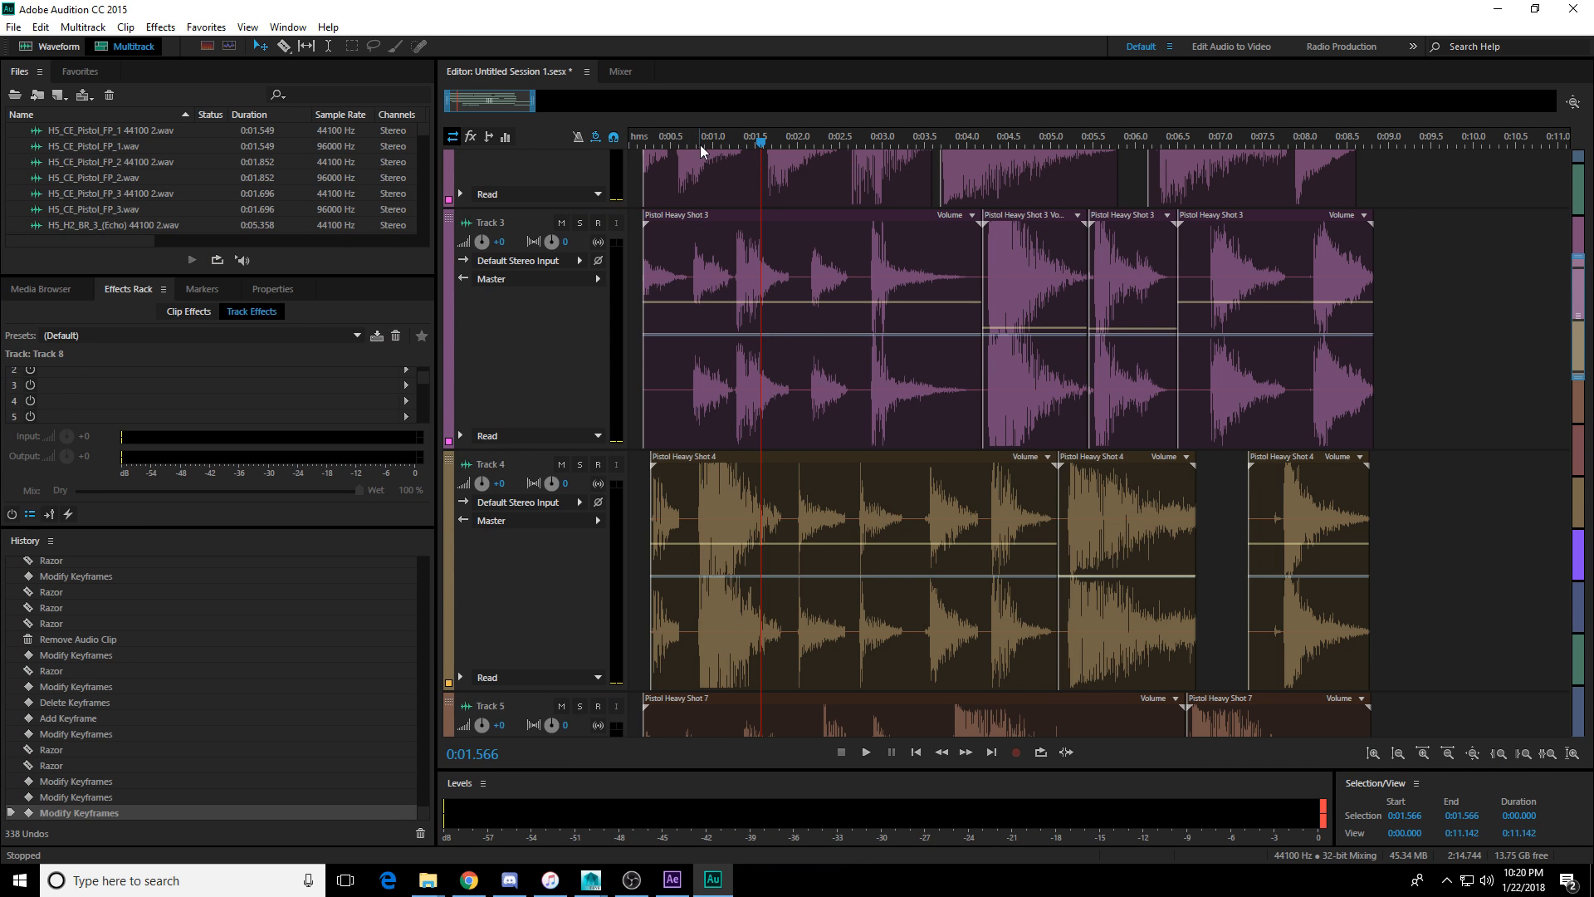
Replay the mix from about 0.7 s to find the shot that stands out.
drag(711, 144, 689, 144)
key(space)
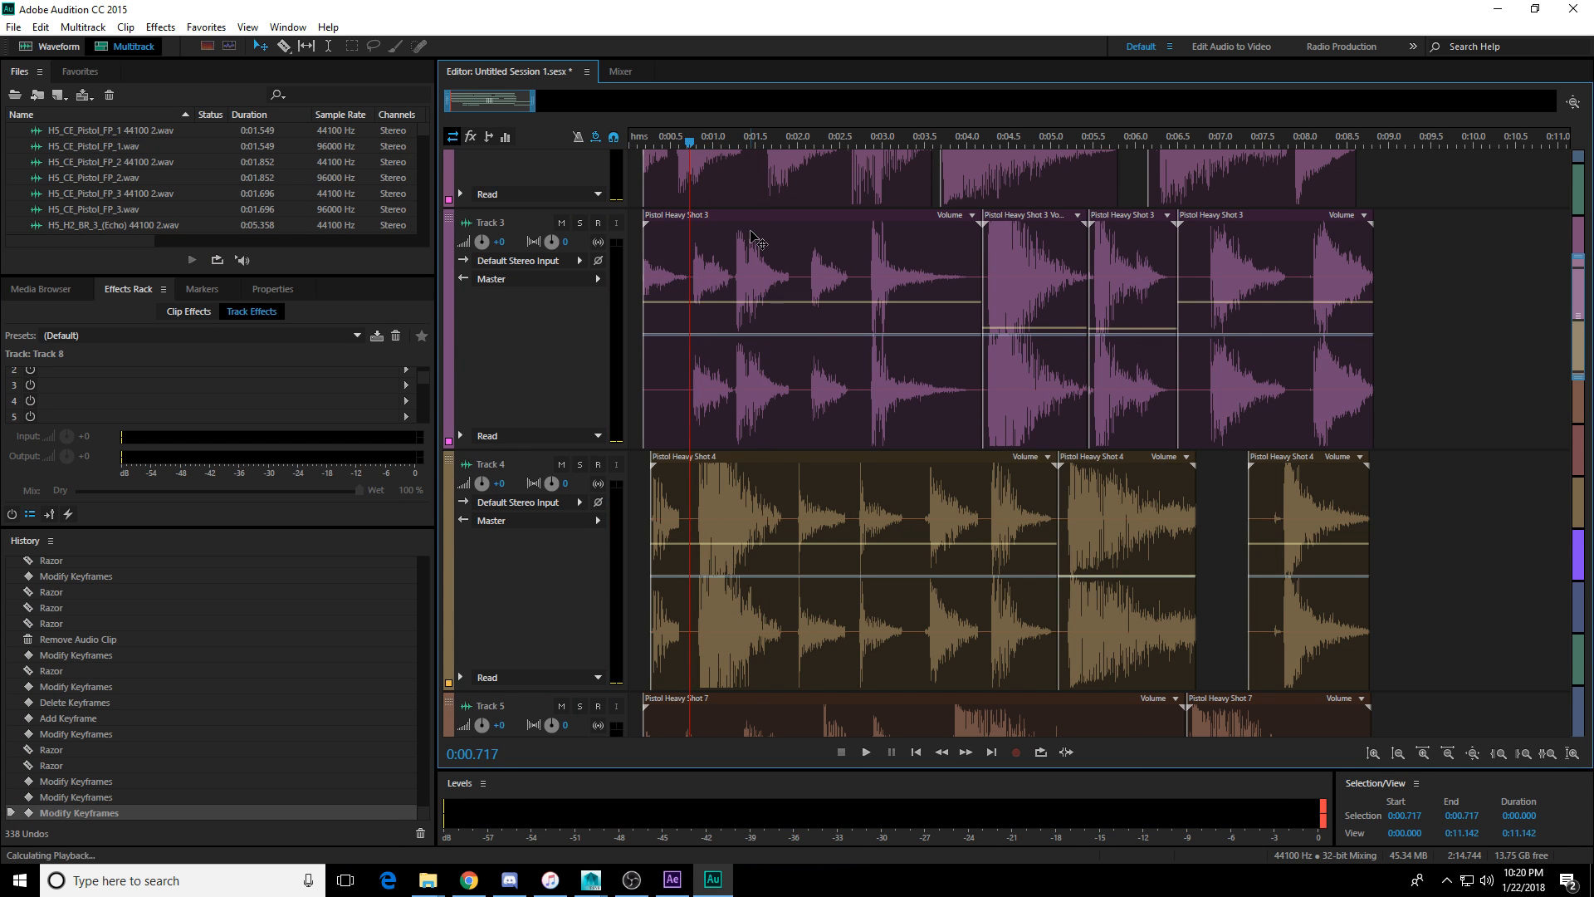
key(space)
Isolate Track 4's second shot with cuts at about 0.8 s and 1.9 s and lower its volume.
click(707, 548)
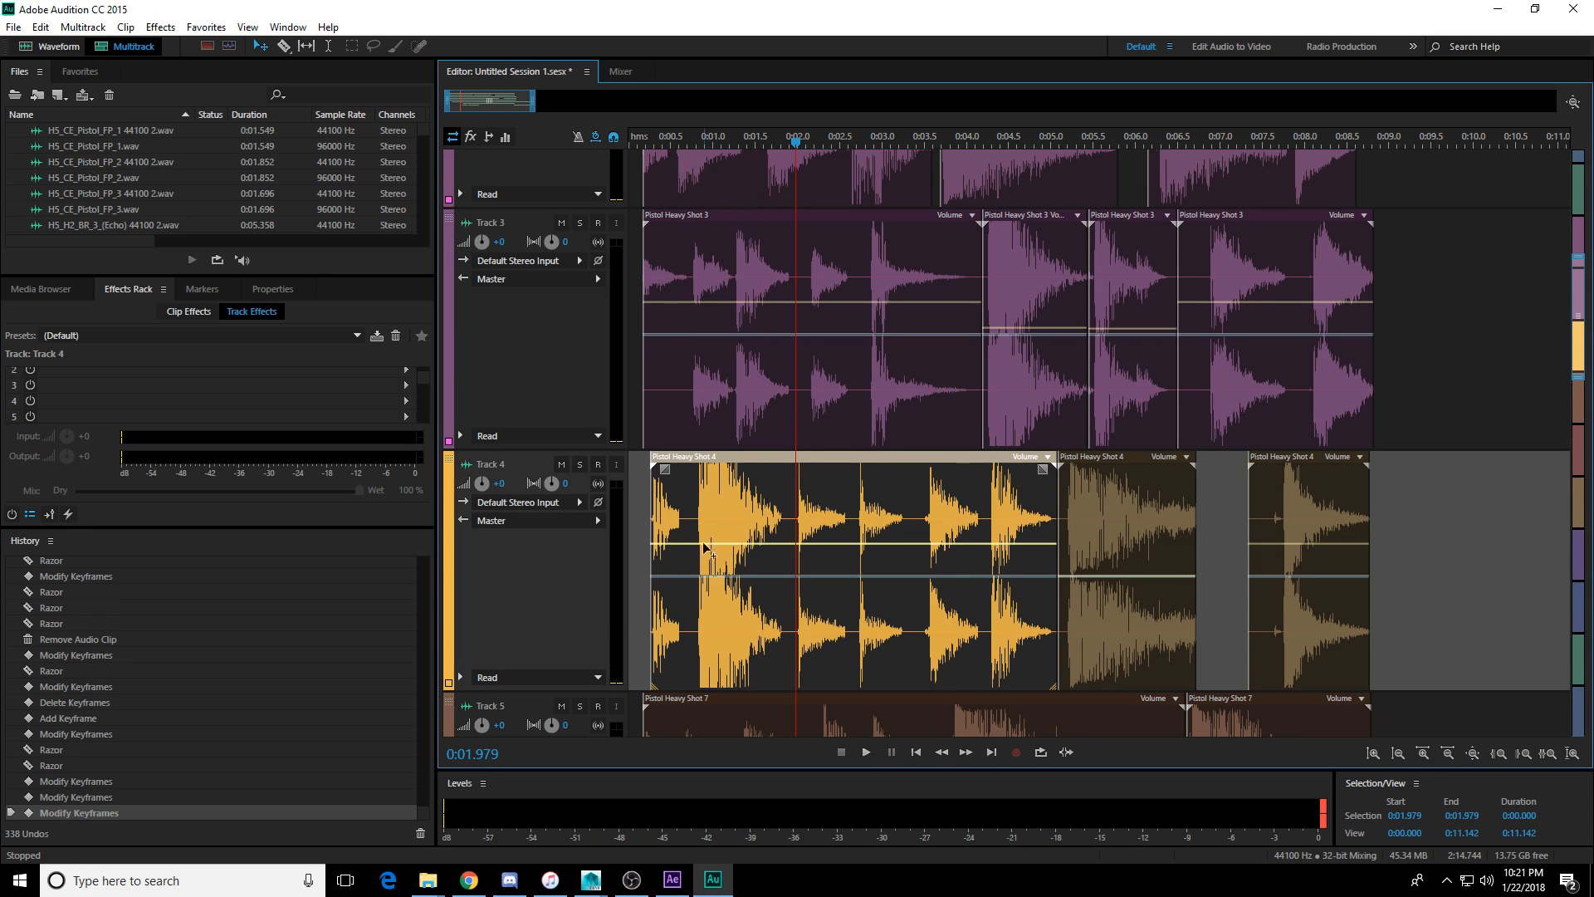
click(695, 553)
click(785, 563)
key(v)
click(753, 555)
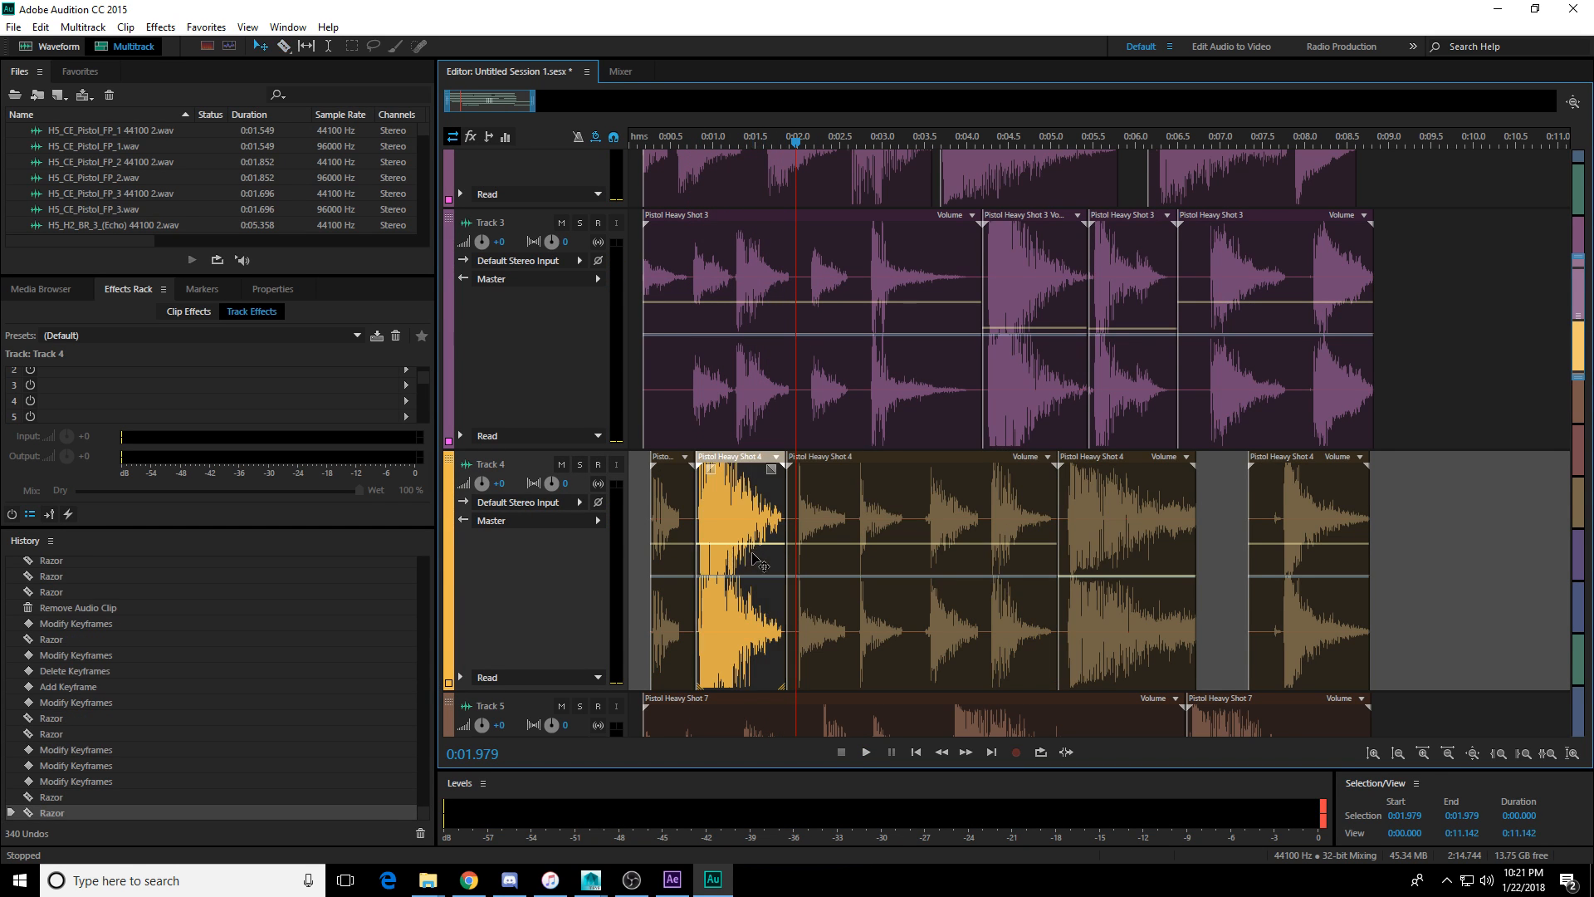
drag(766, 548, 763, 583)
Play the mix from about 0.3 s to check the Track 4 change and inspect the tracks below.
key(space)
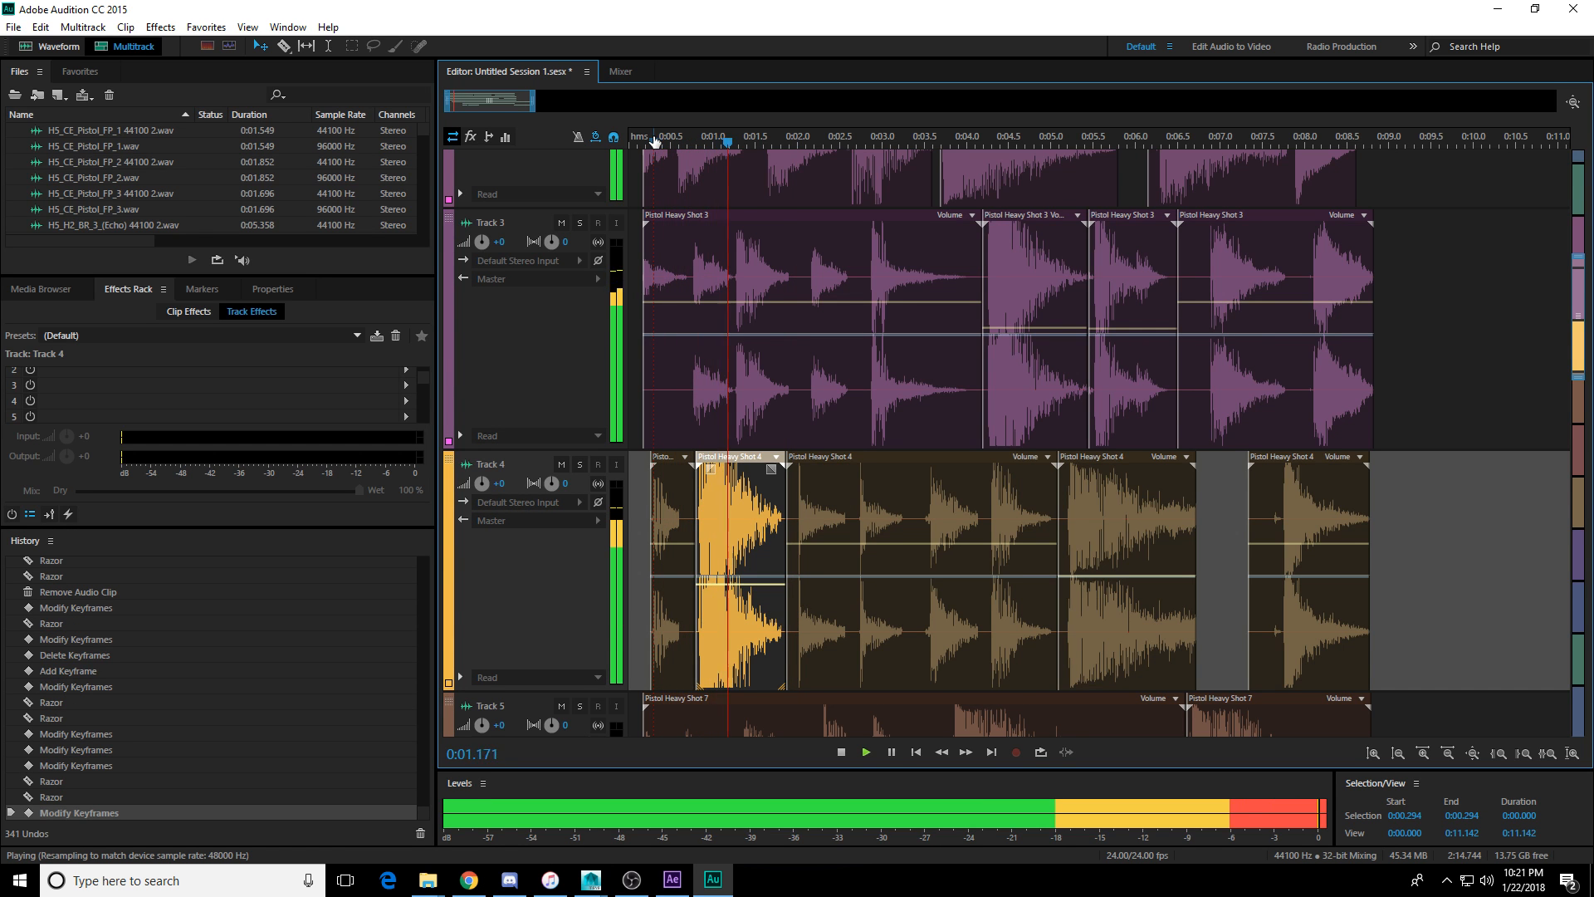
scroll(764, 349, down, 5)
key(space)
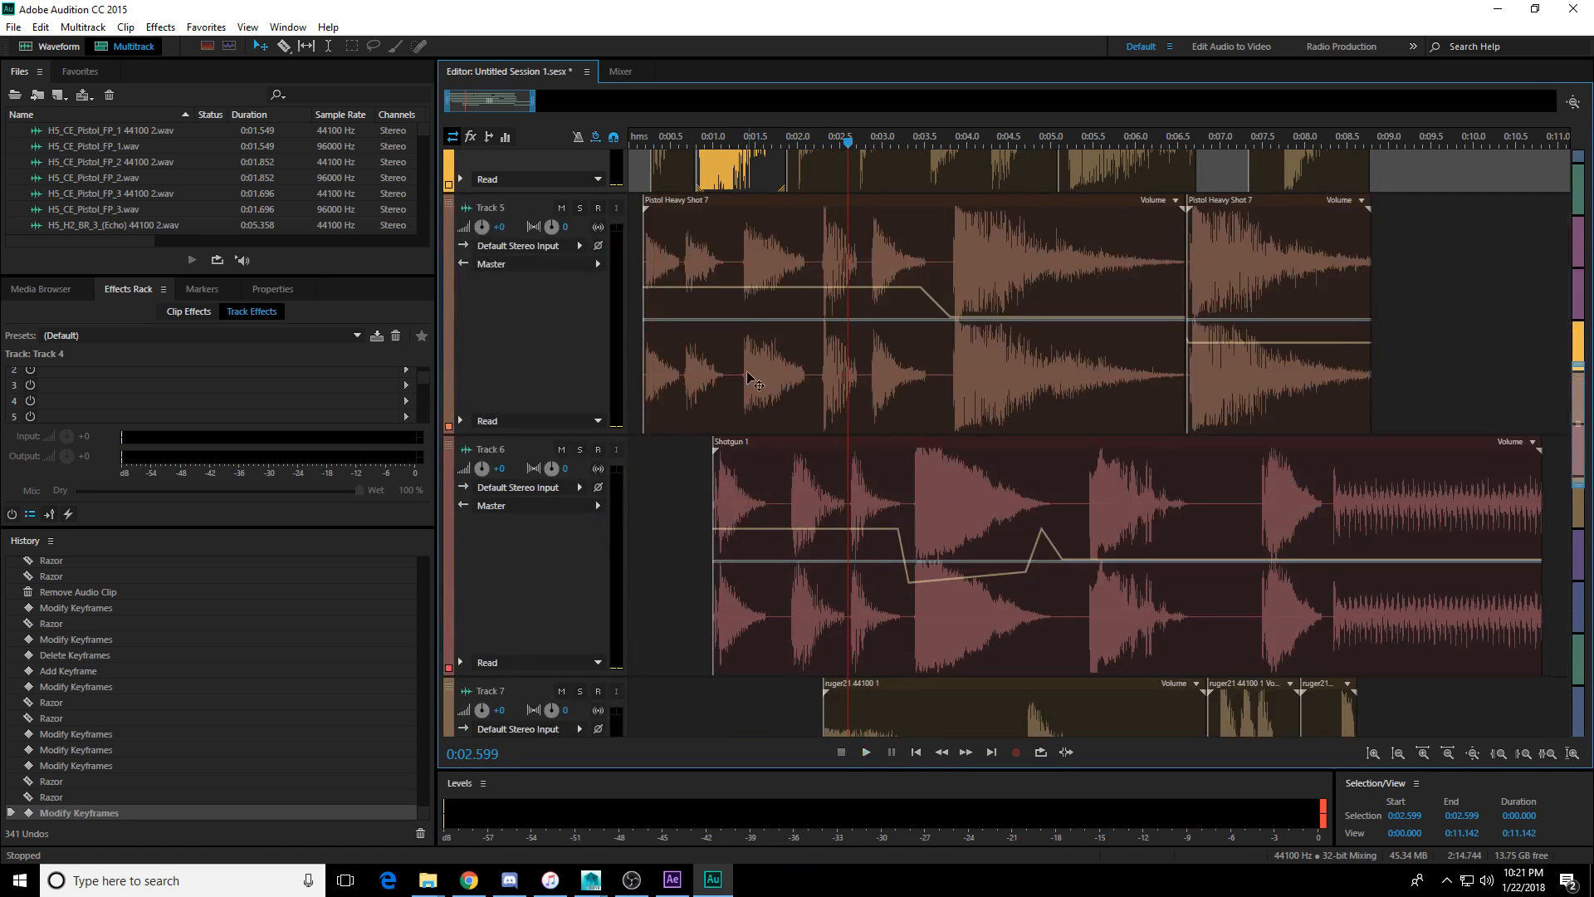
Isolate Track 5's third shot with cuts at about 1.2 s and 2.3 s and lower its volume.
click(820, 296)
click(732, 296)
key(v)
click(773, 290)
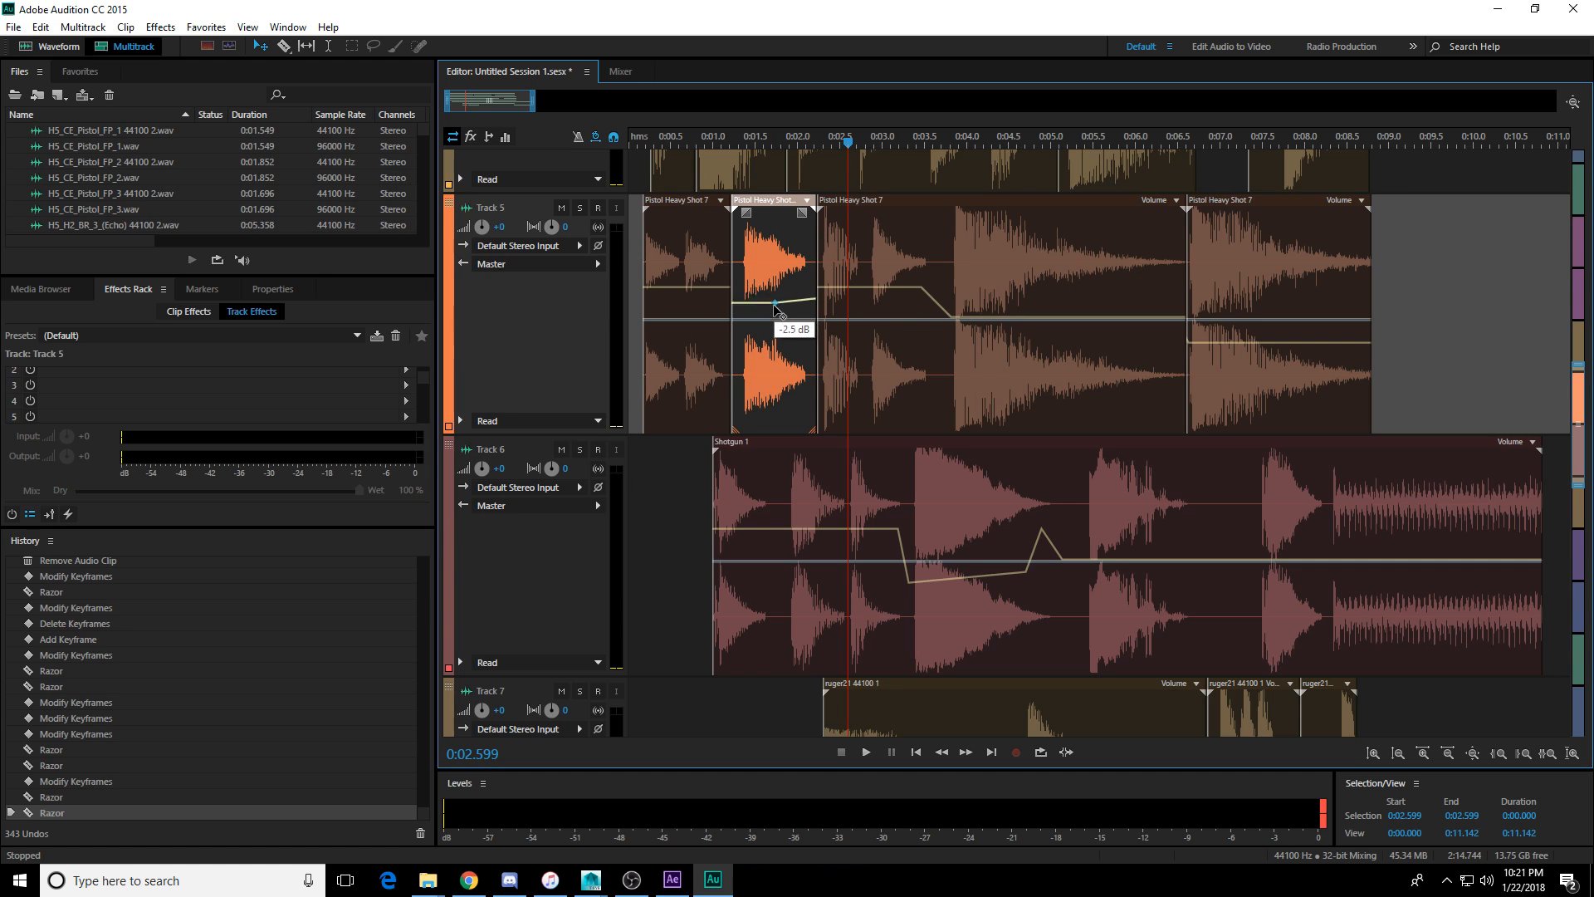
drag(772, 321, 793, 330)
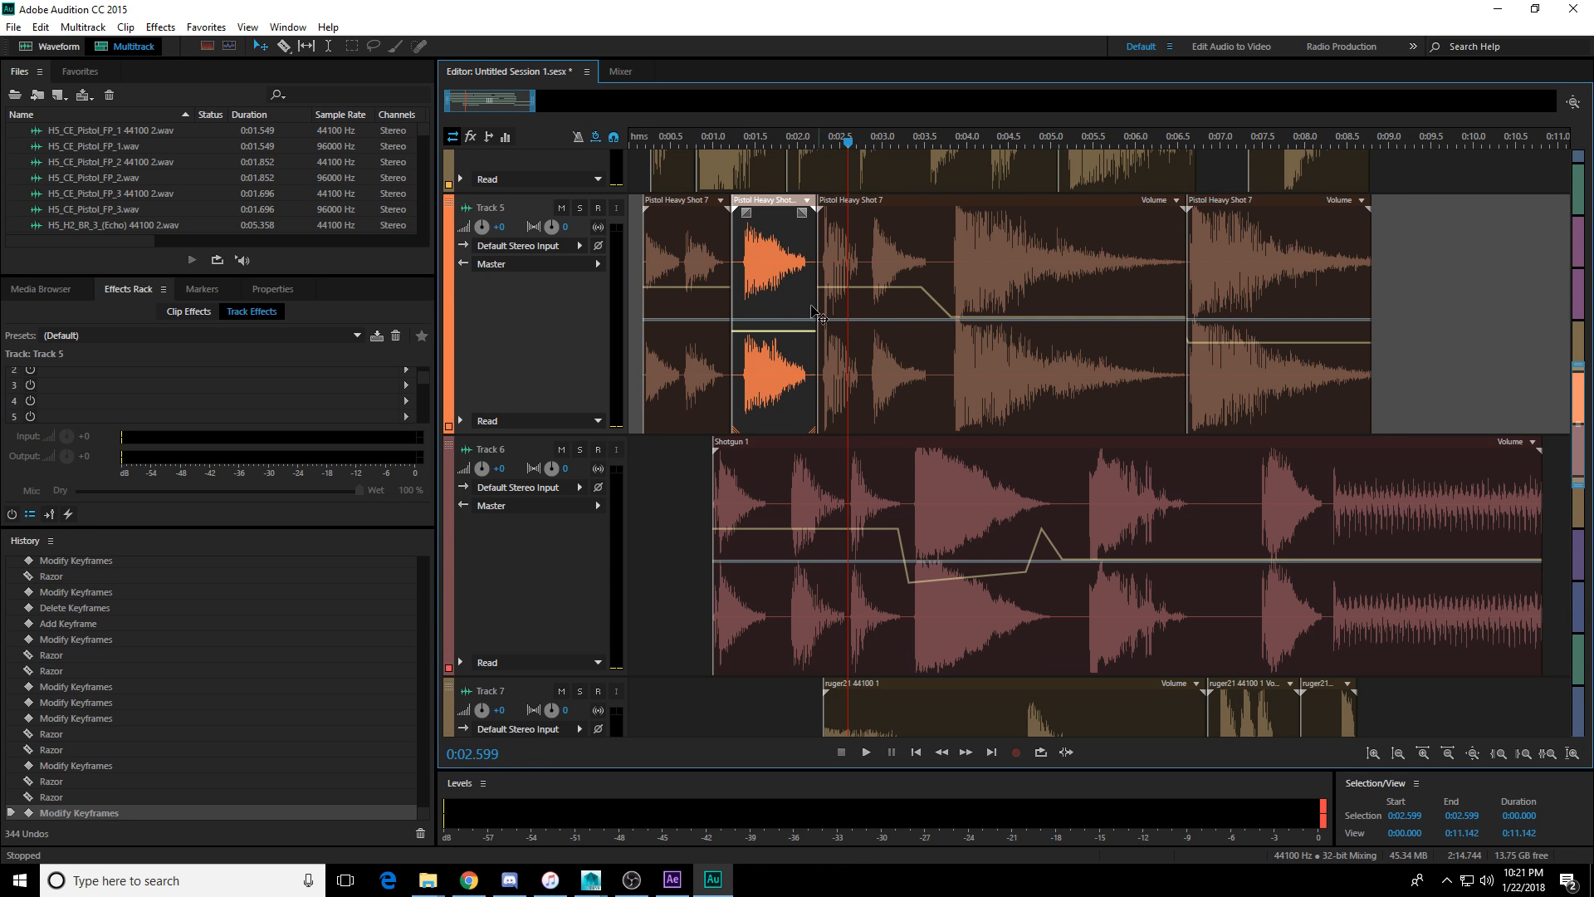
Play the mix from about 0.15 s to check the Track 5 shot's new level.
click(641, 143)
key(space)
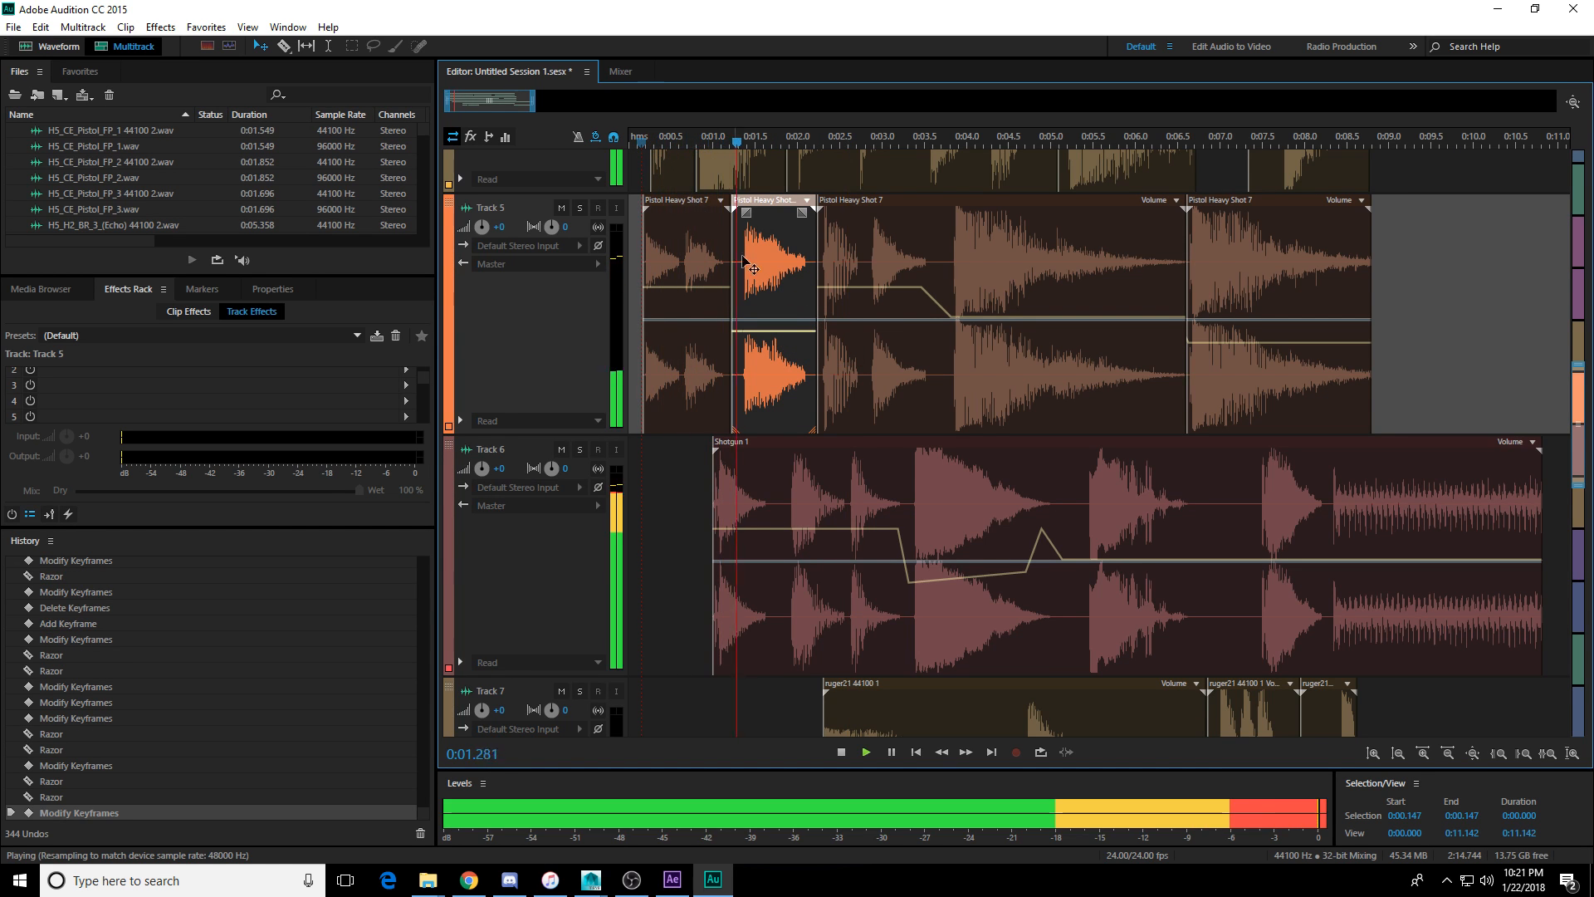
key(space)
Lower the volume keyframe at about 3.2 s on Track 6's Shotgun 1 clip.
click(851, 515)
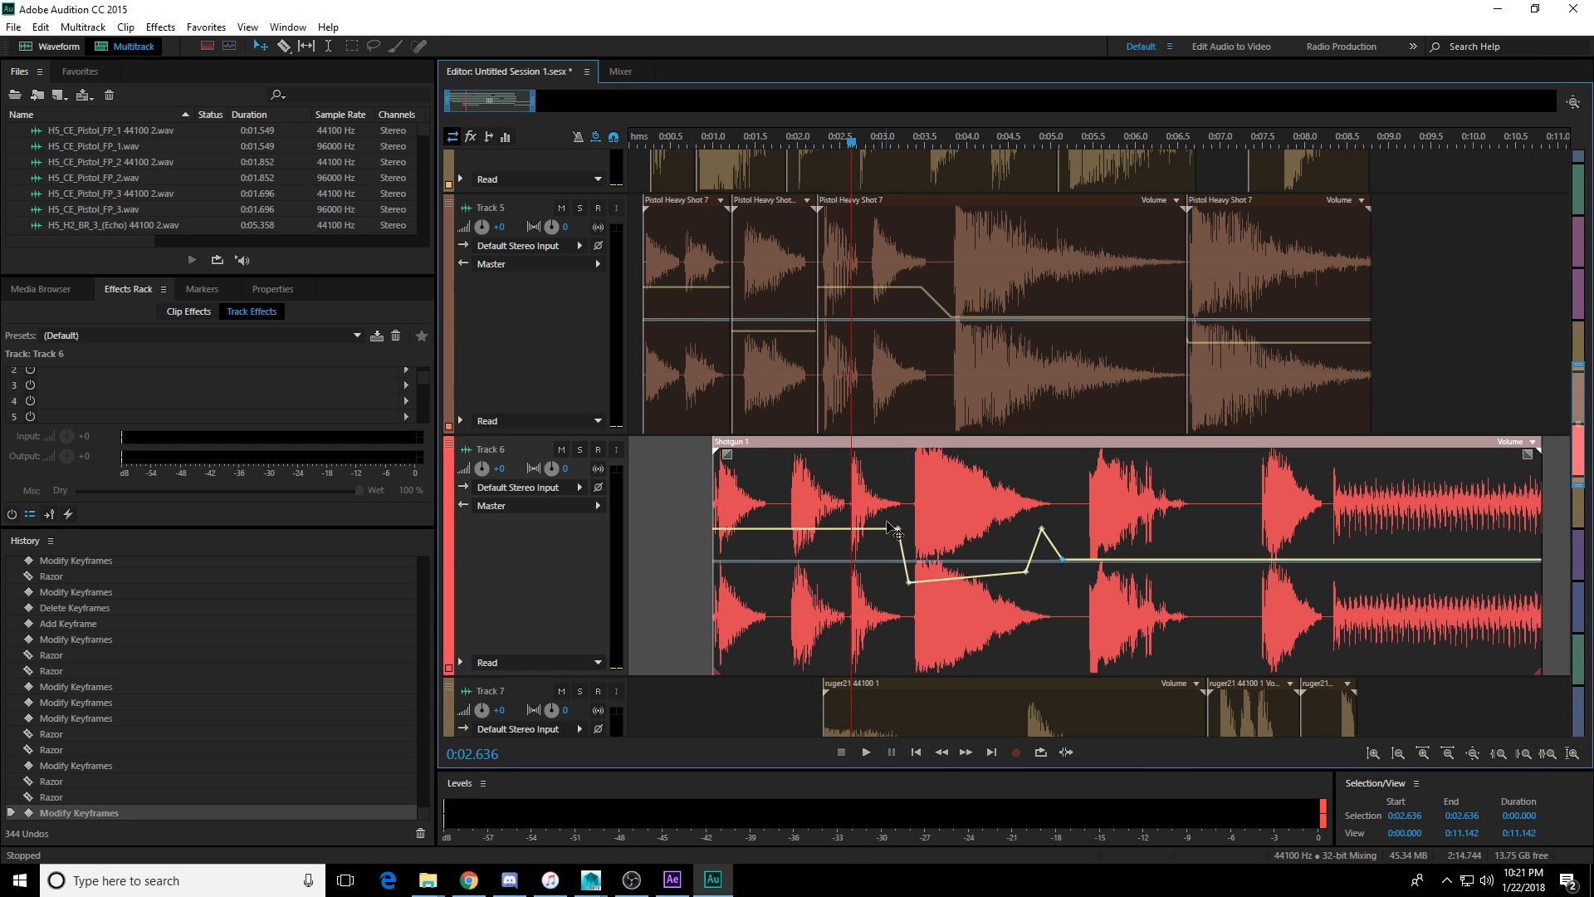
drag(896, 528, 898, 545)
scroll(880, 338, up, 10)
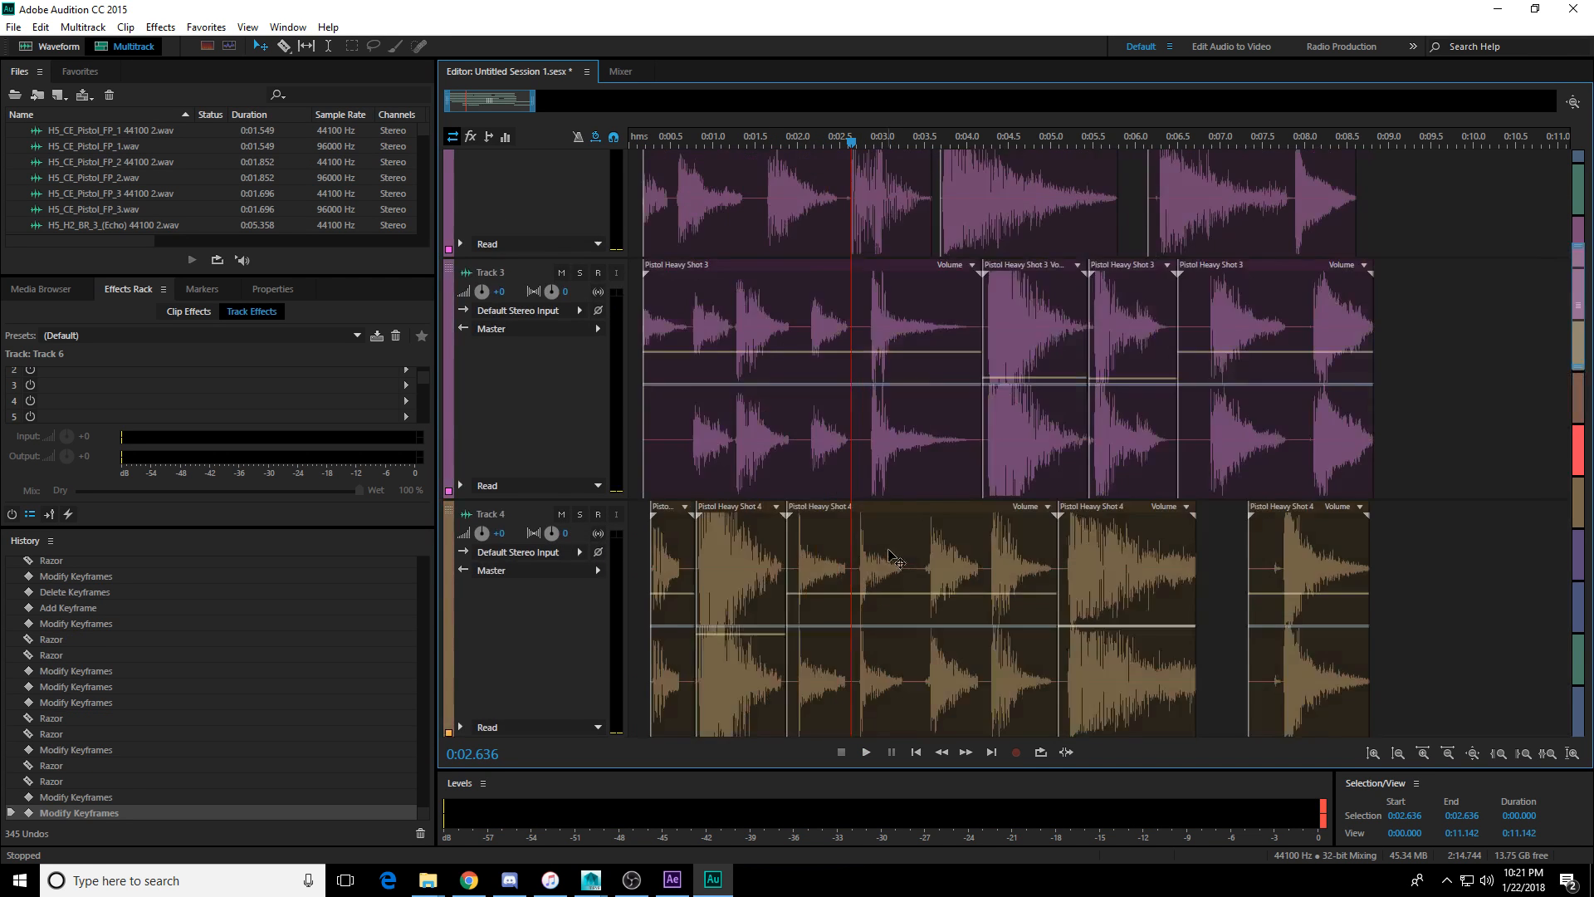
Split Track 2's first clip at about 2.6 s and lower the volume of the segment after the cut.
key(space)
key(space)
click(853, 361)
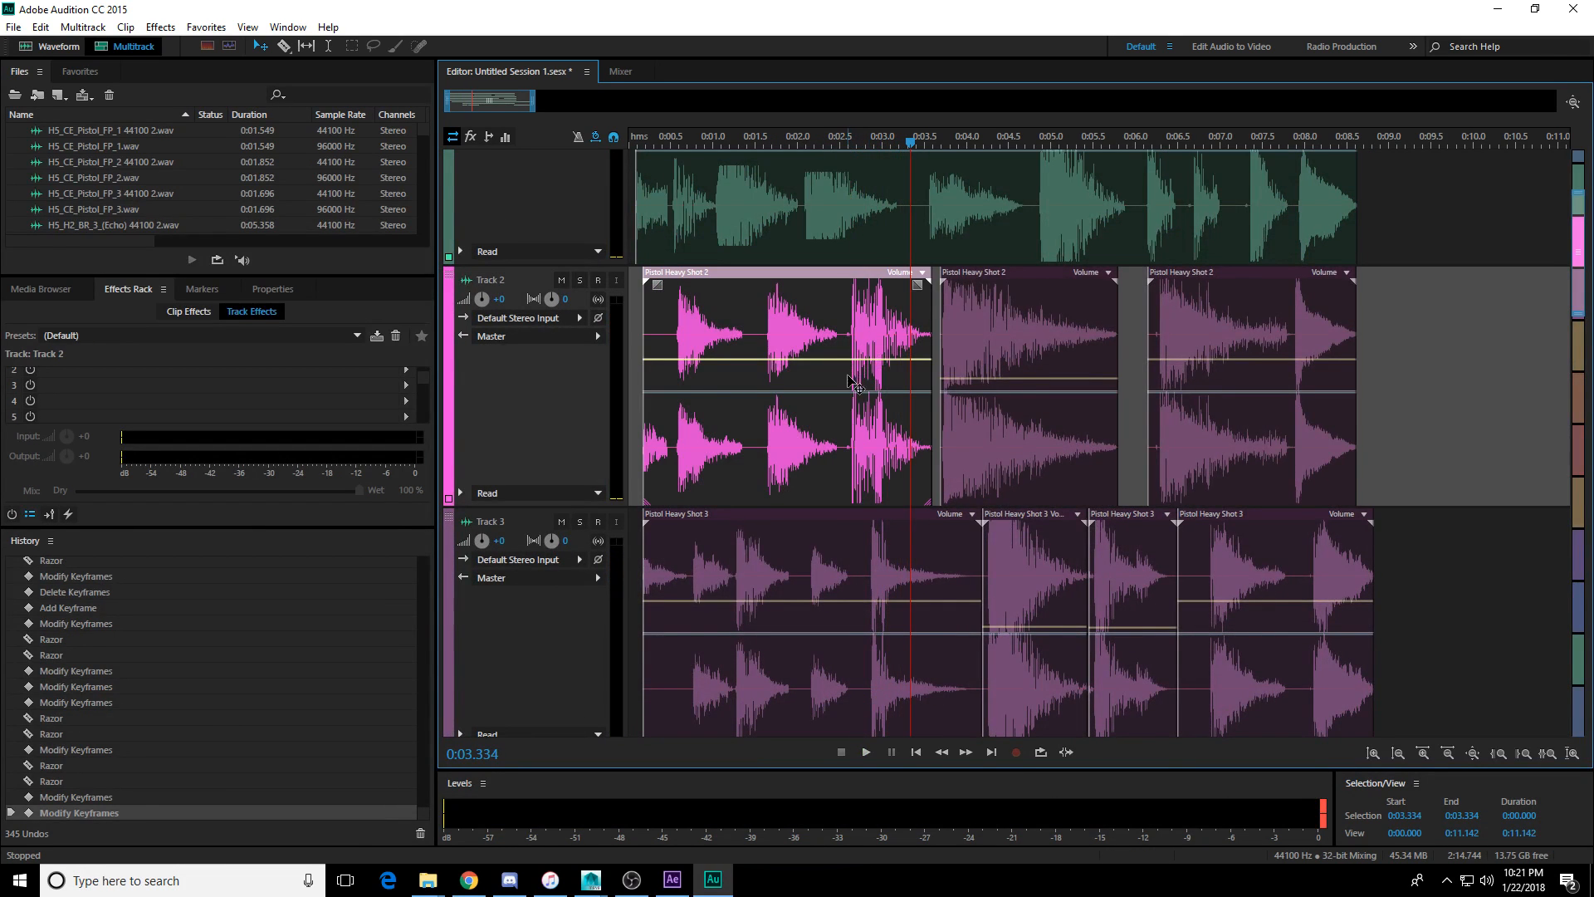
key(r)
click(846, 375)
key(v)
click(864, 378)
key(space)
key(space)
drag(884, 360, 887, 413)
Play the mix from about 2.3 s and again from about 0.7 s to check the lowered Track 2 shot.
key(space)
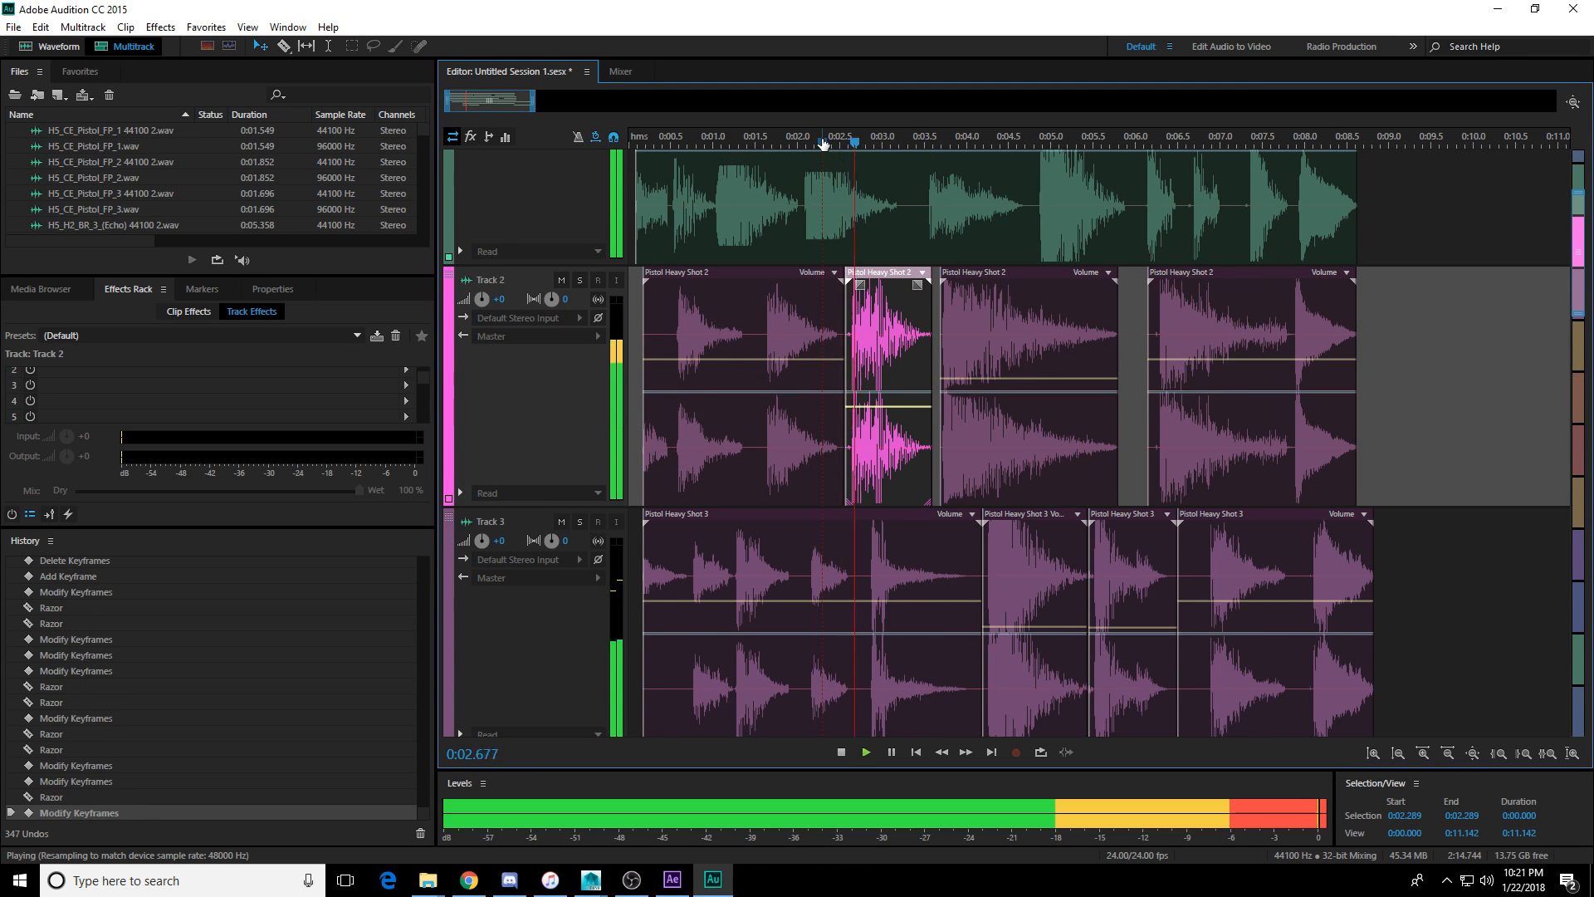
scroll(897, 332, down, 3)
key(space)
click(694, 143)
key(space)
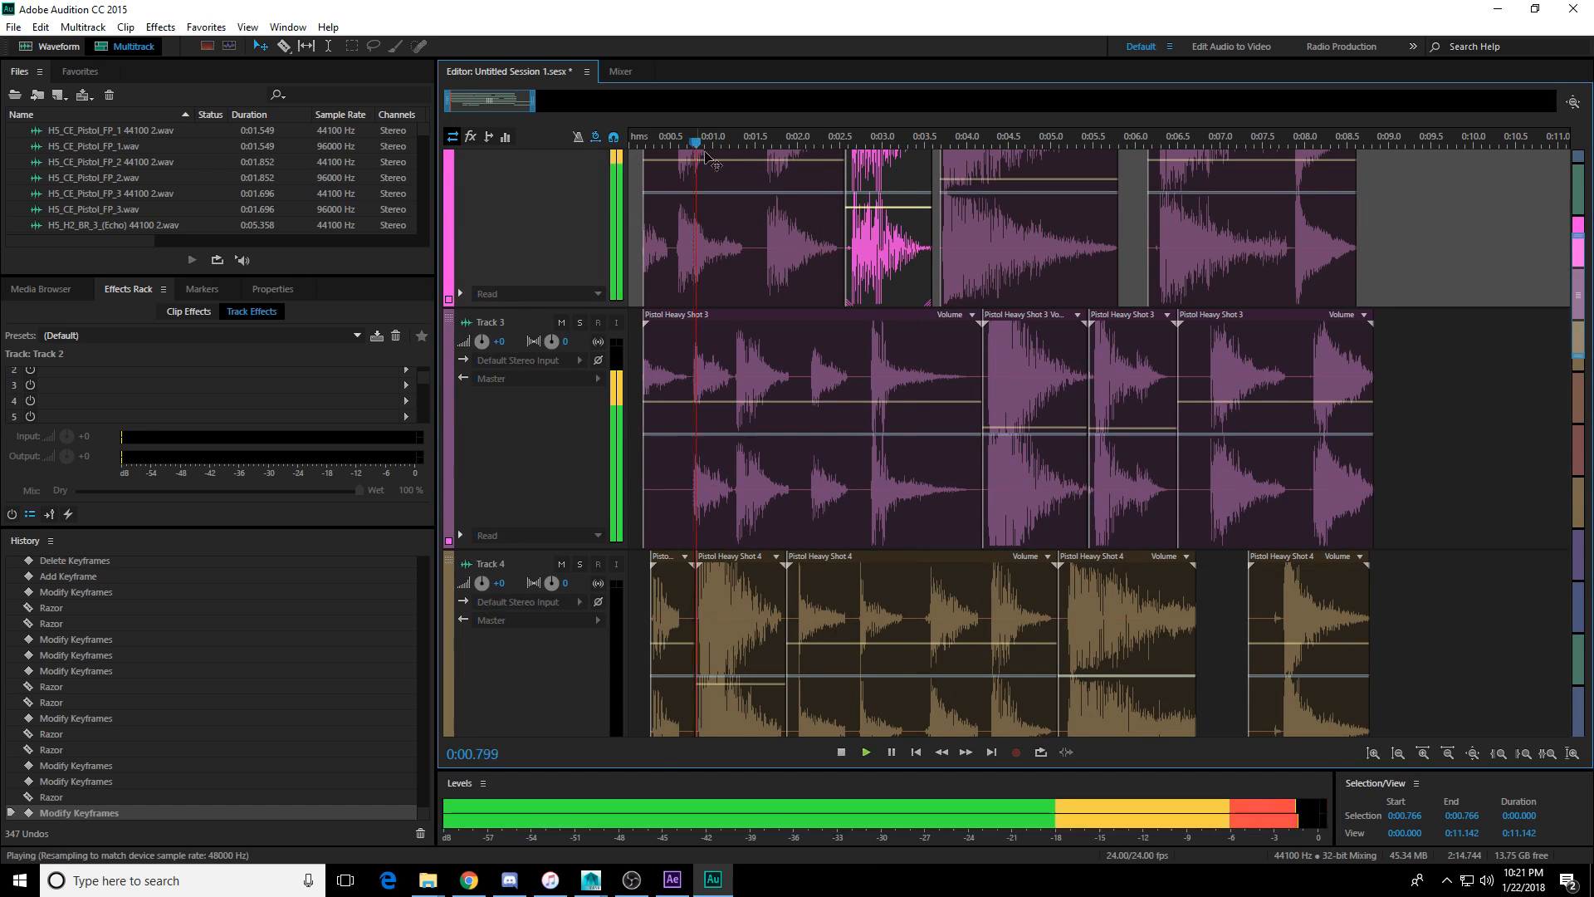
key(space)
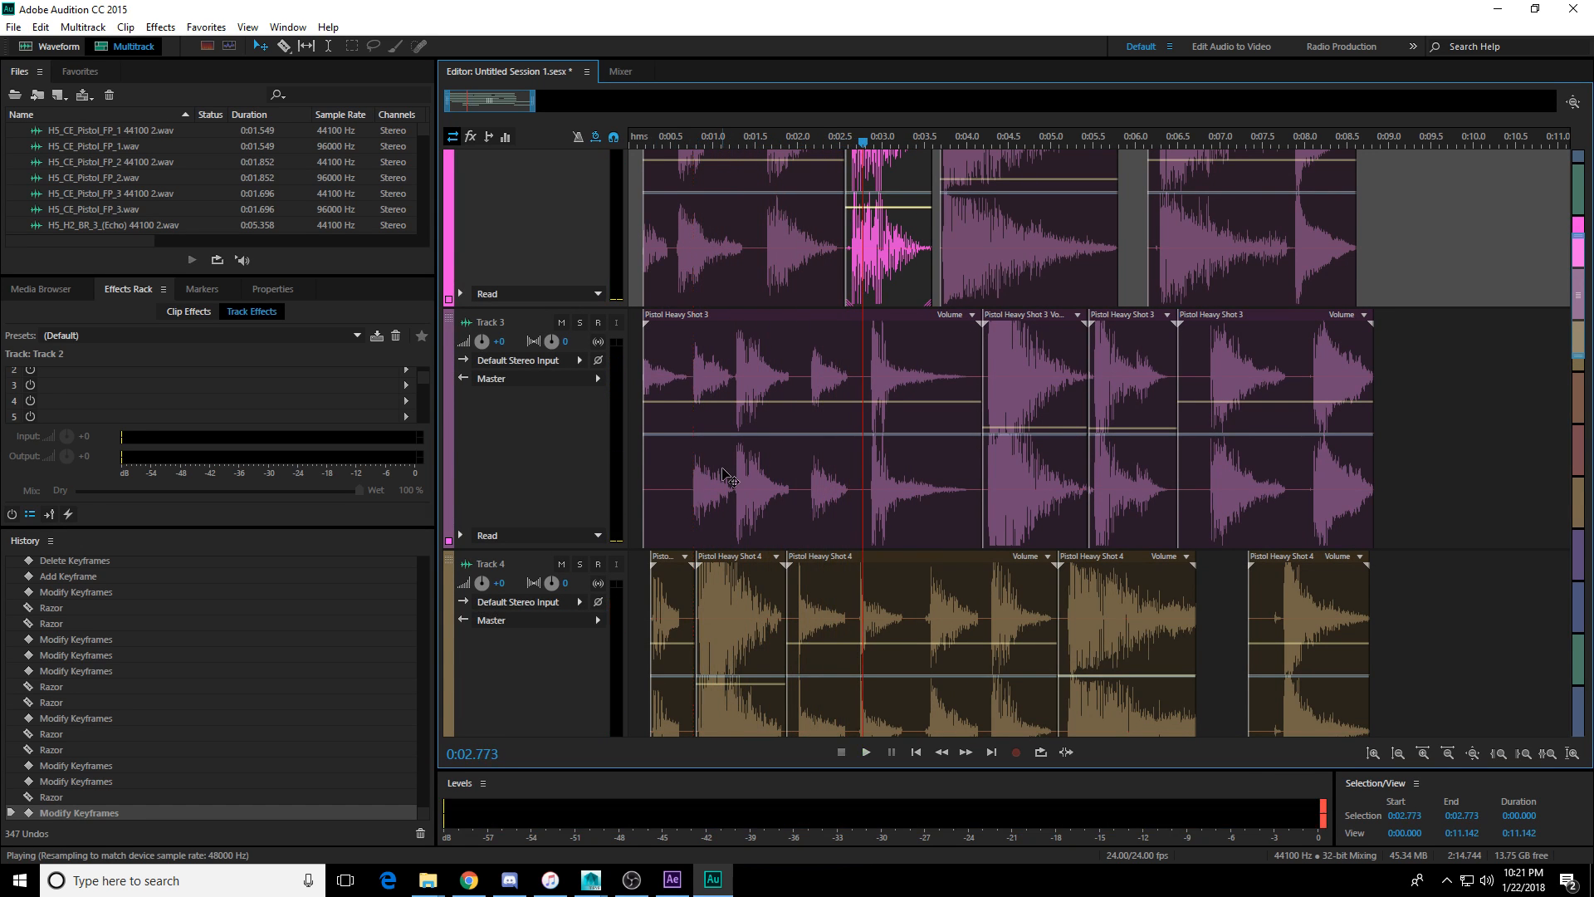
key(space)
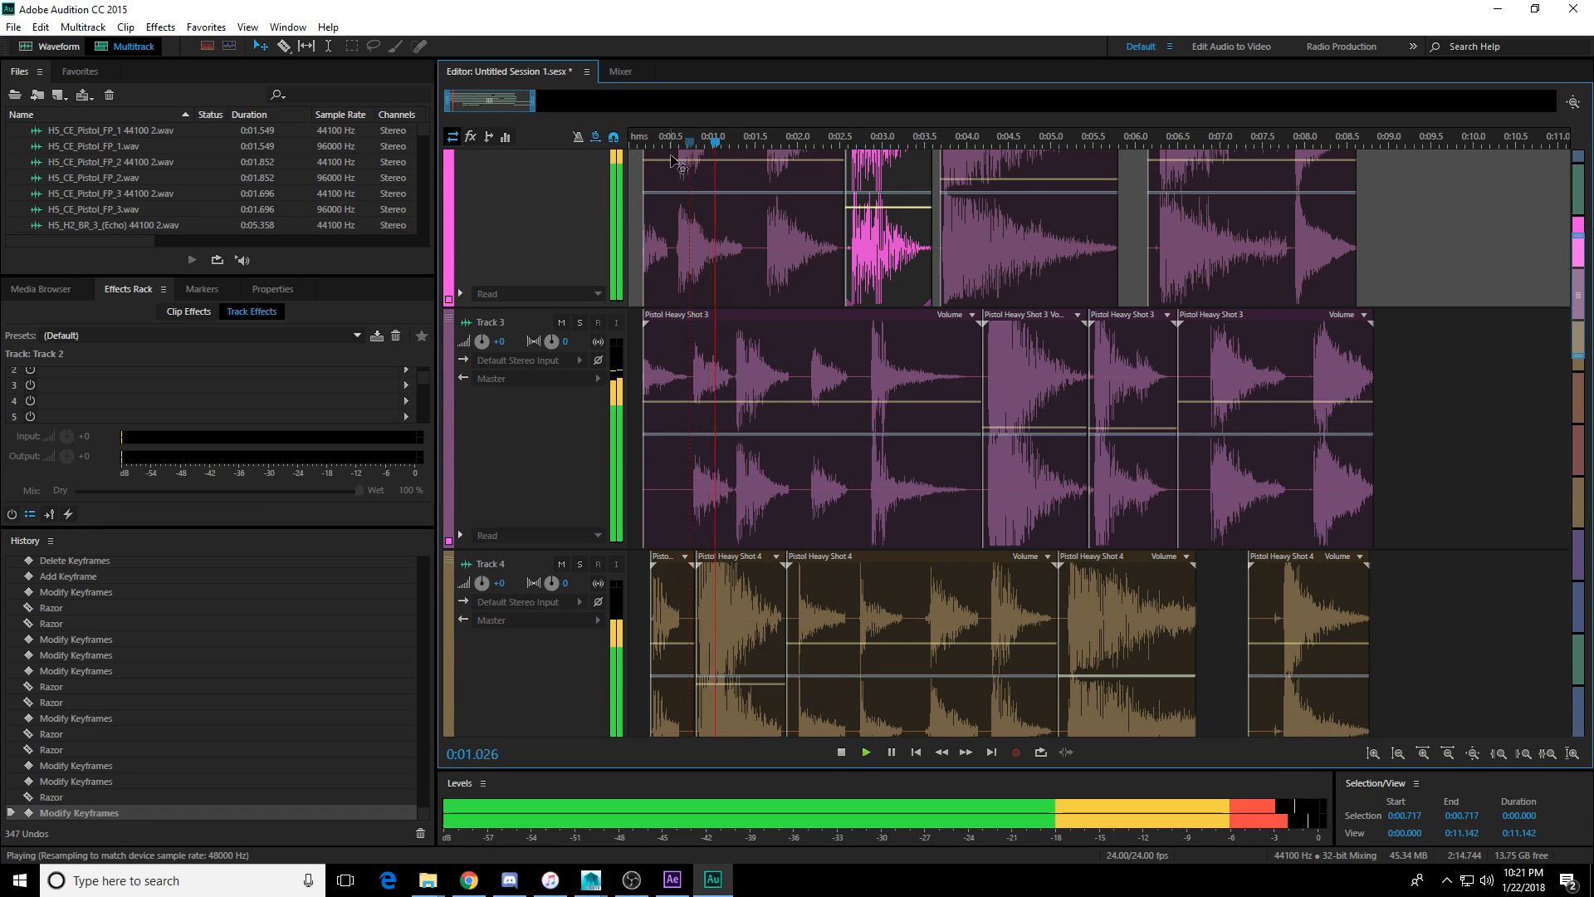
key(space)
Isolate the Track 3 shot between cuts at about 1.26 s and 1.96 s and lower its volume.
scroll(758, 421, down, 3)
scroll(757, 420, up, 3)
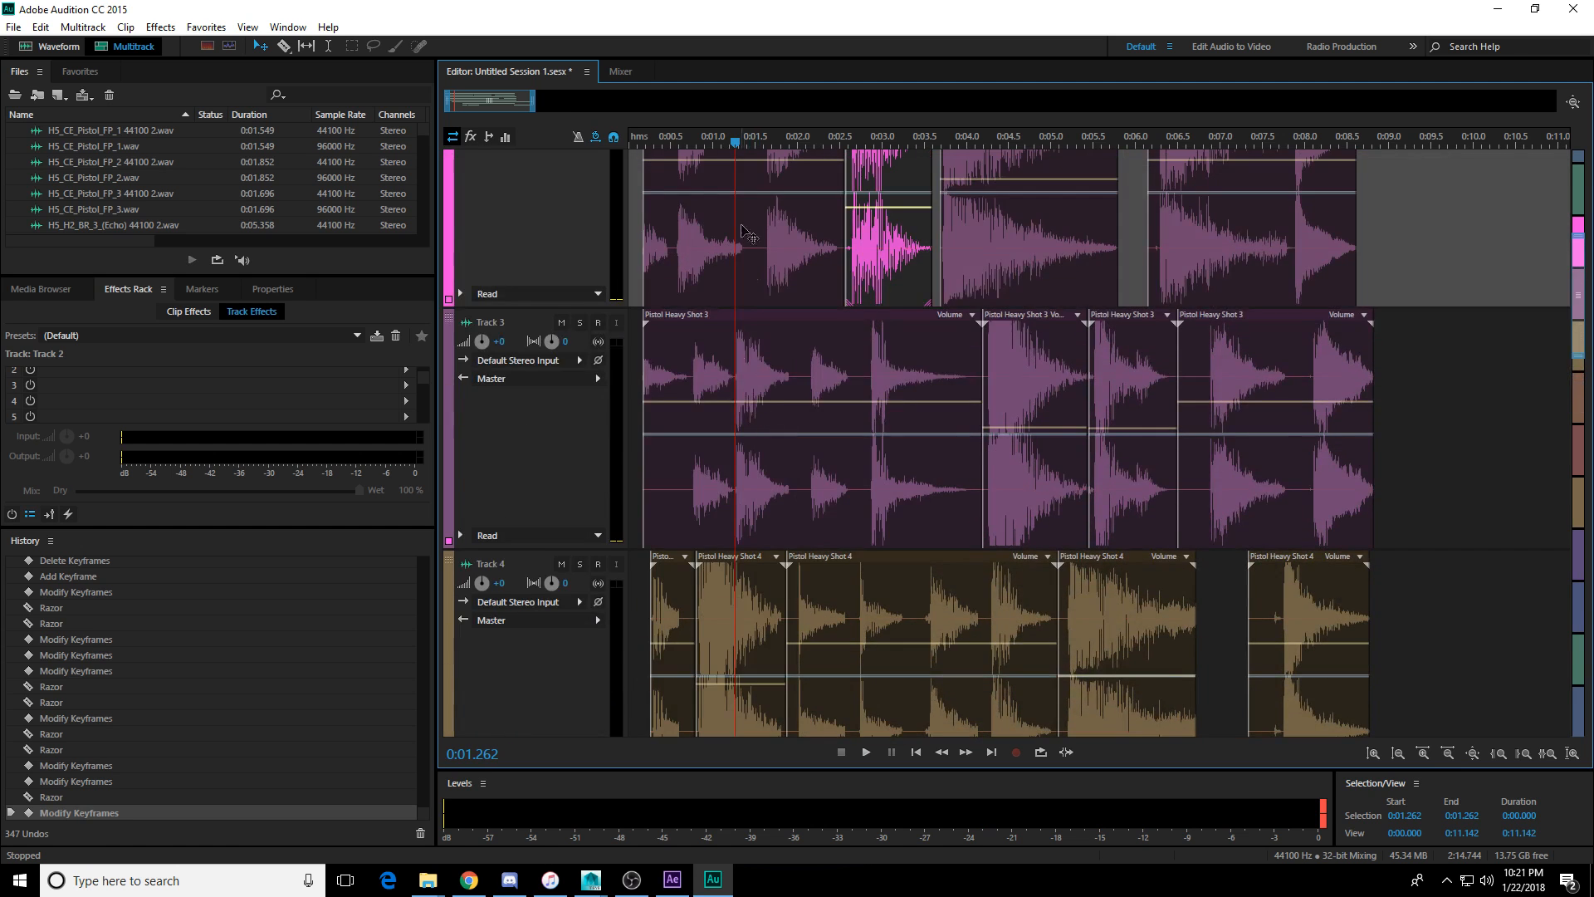
scroll(734, 144, up, 5)
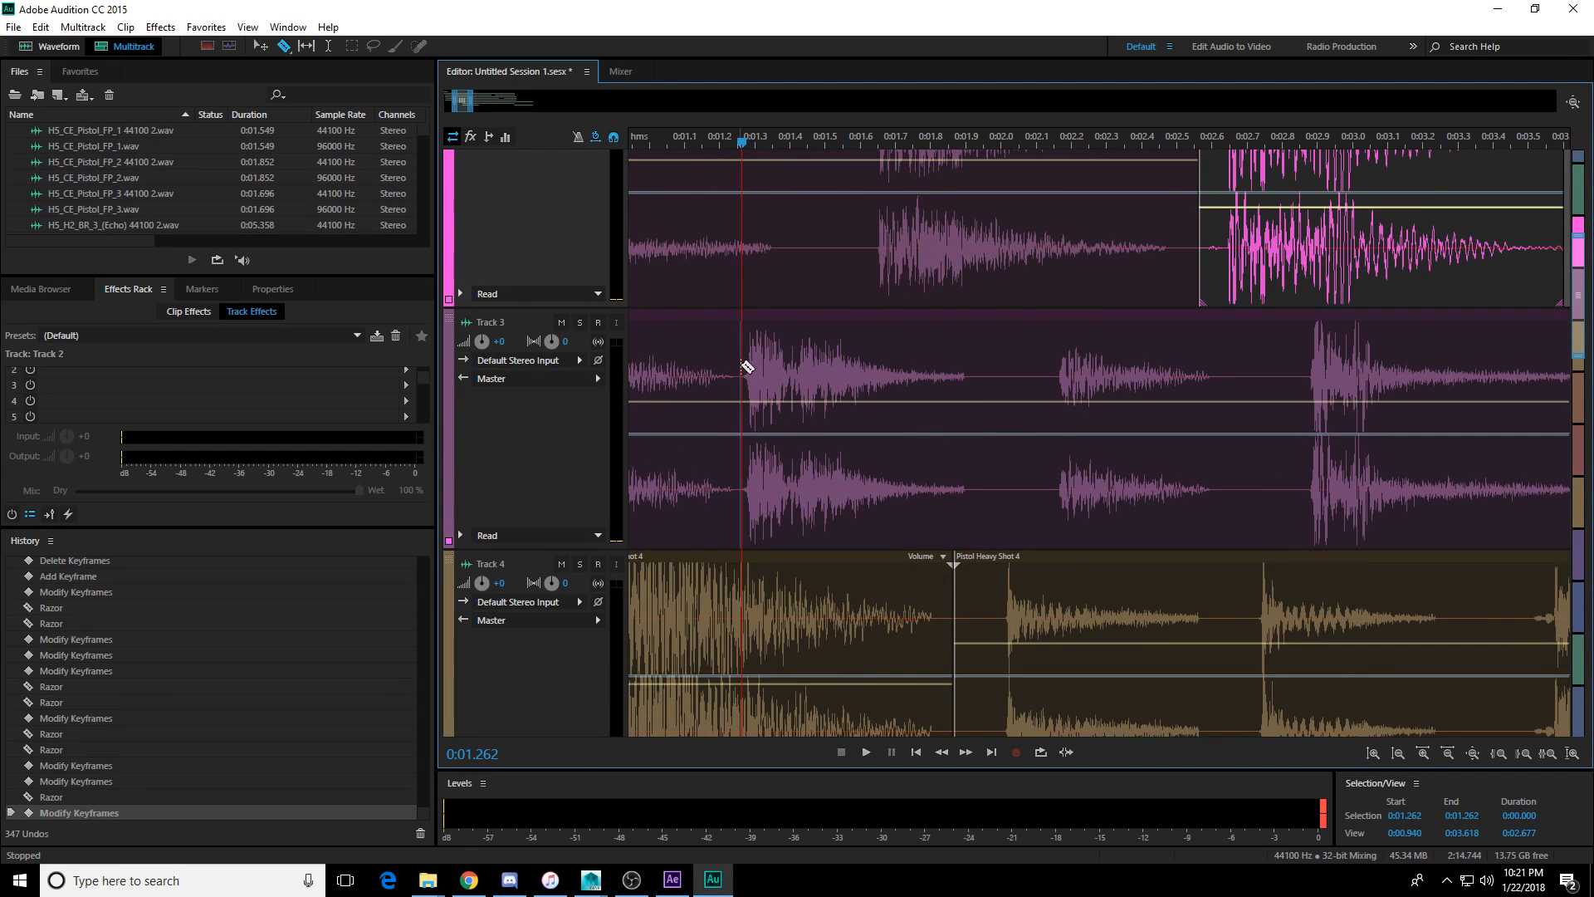
click(742, 366)
click(987, 378)
key(v)
drag(893, 410, 886, 464)
Play the mix from about 1.26 s and from the session start to check Track 3's lowered shot.
scroll(728, 141, down, 3)
key(space)
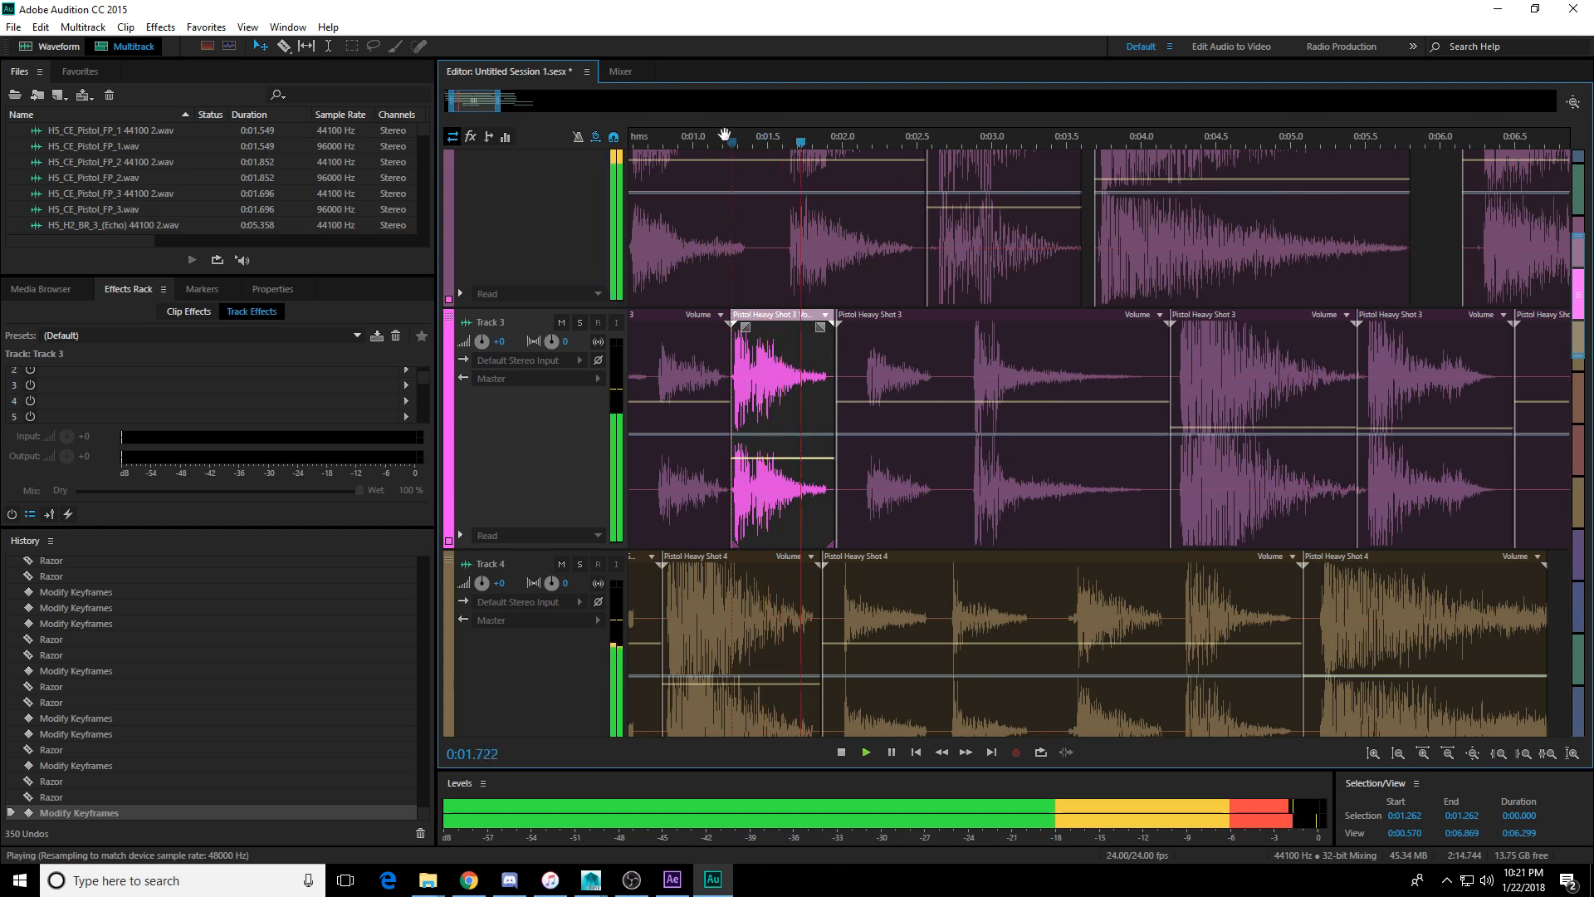
key(space)
scroll(725, 135, down, 4)
drag(727, 144, 549, 206)
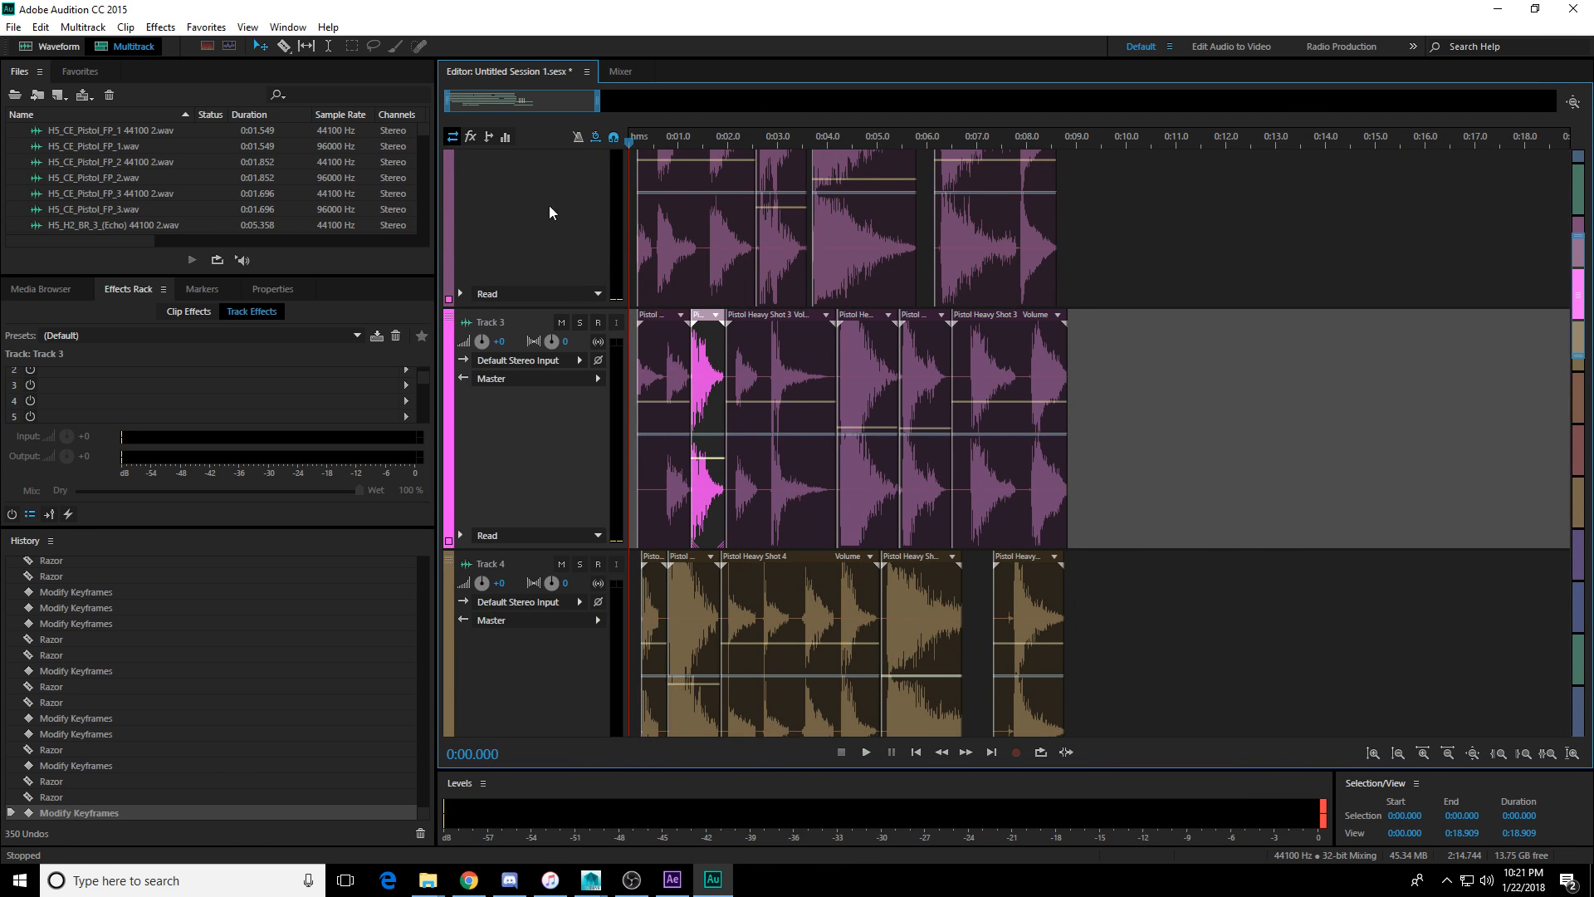
key(space)
key(space)
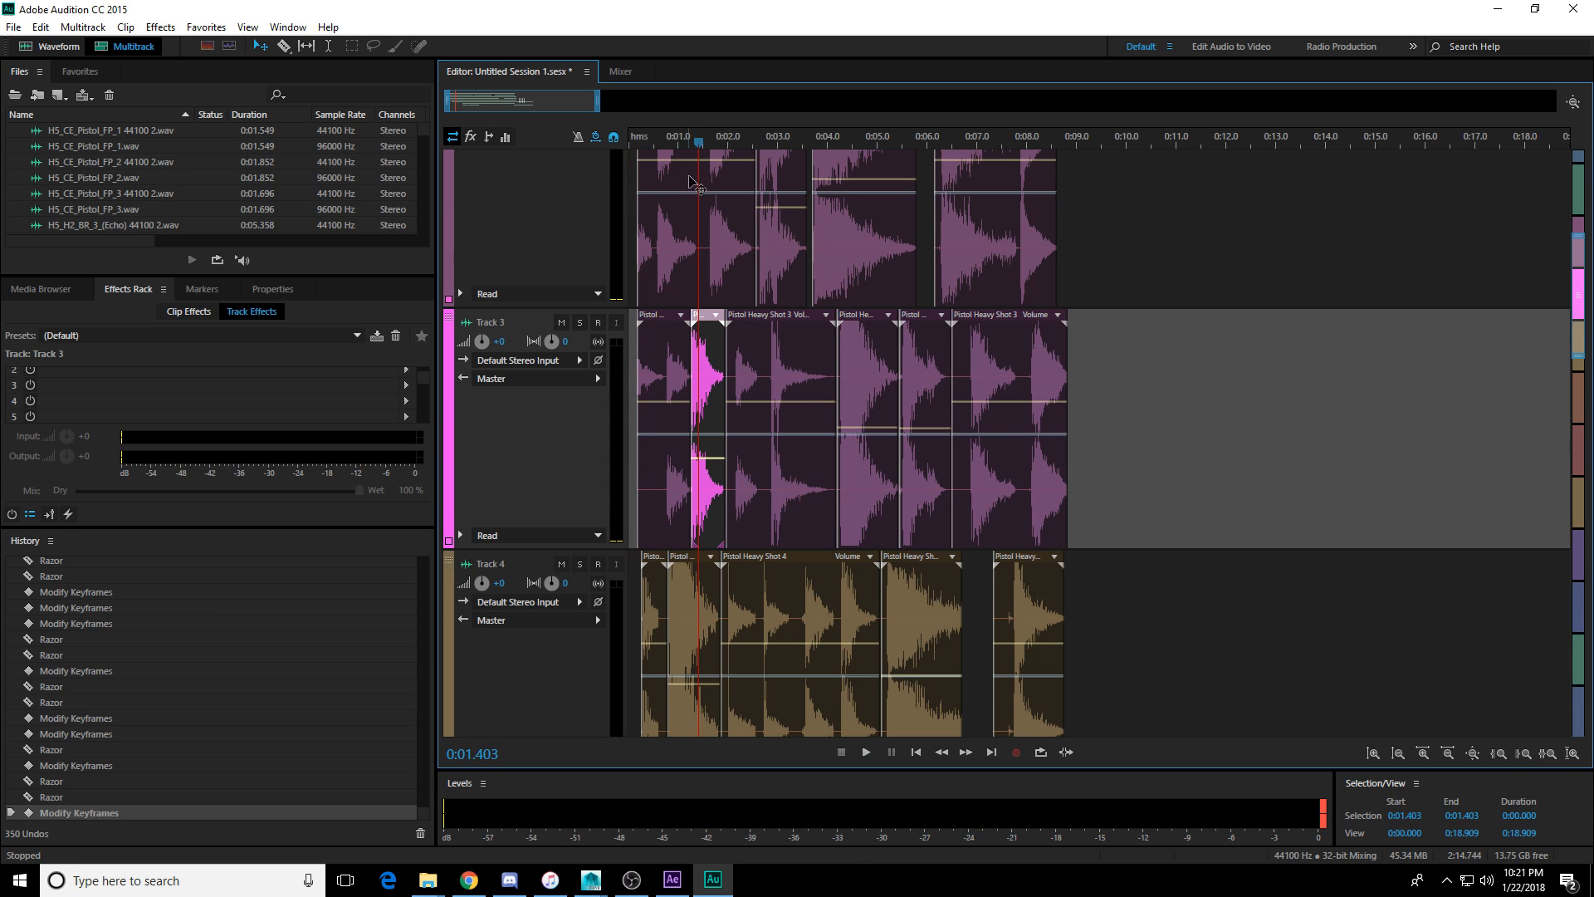
Replay the session's opening up to about 1.25 s and inspect the shots on Tracks 3 to 5.
drag(700, 142, 687, 142)
scroll(692, 145, up, 4)
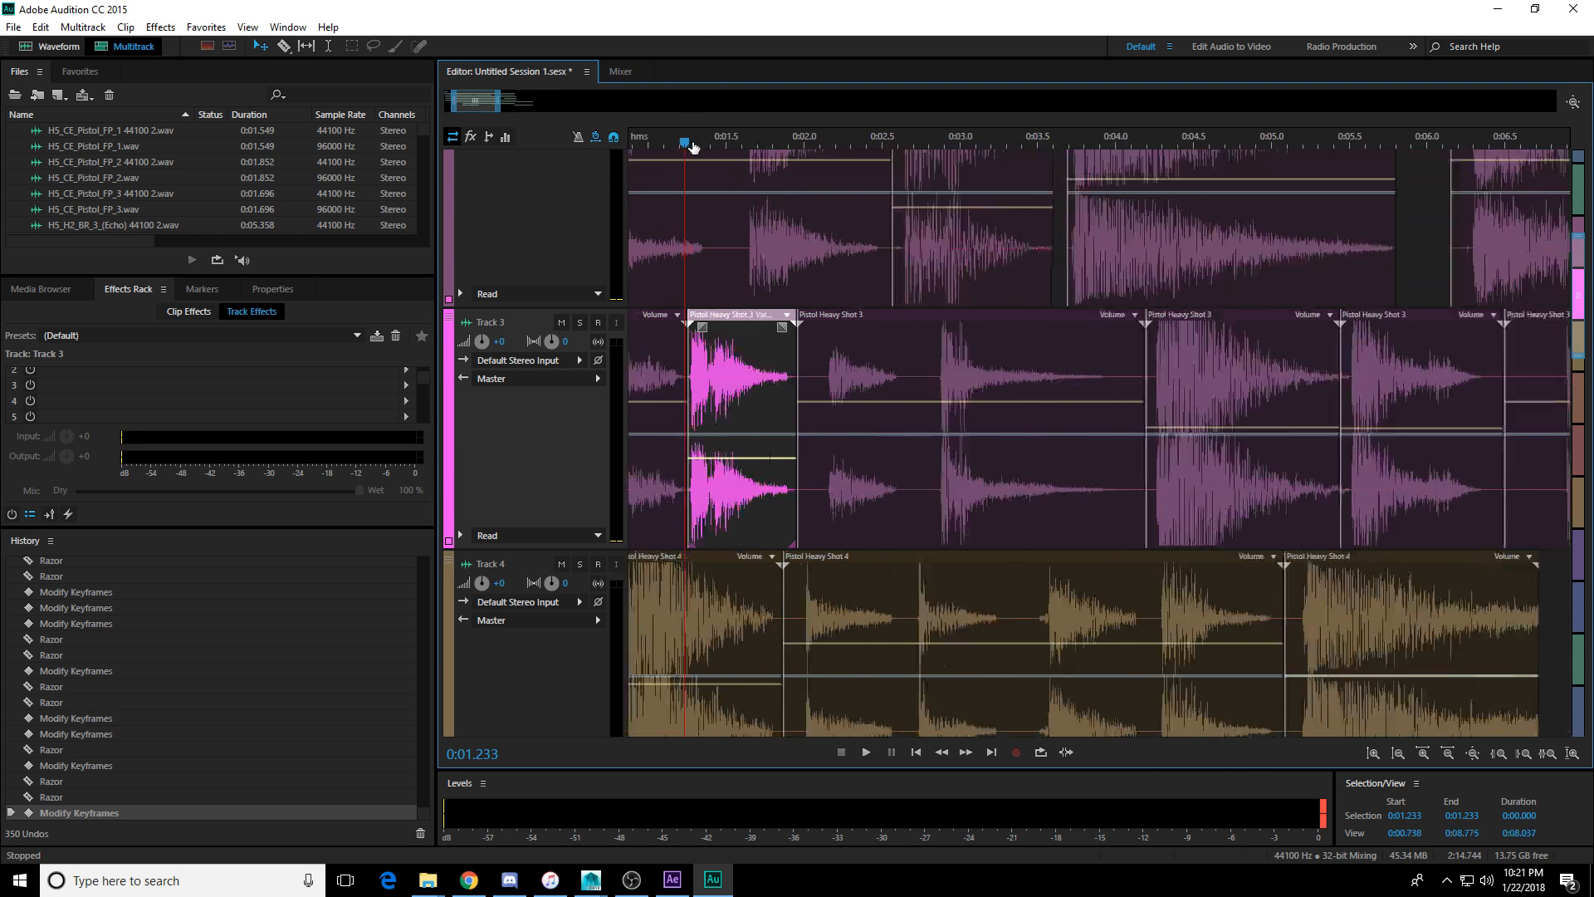
scroll(736, 259, down, 3)
key(Home)
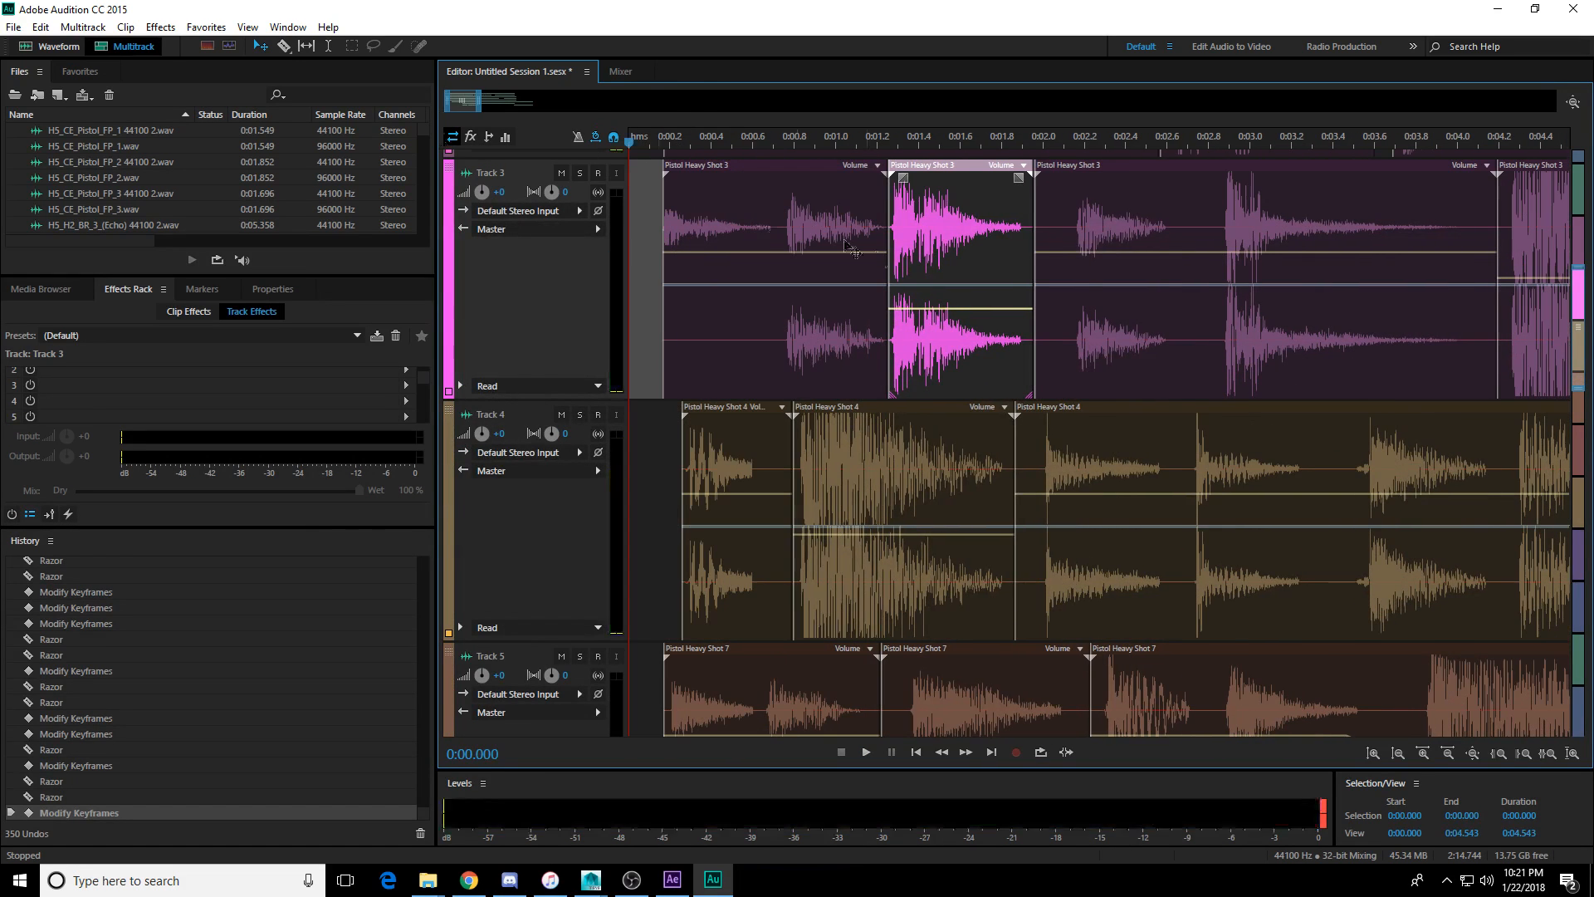
key(space)
key(space)
scroll(917, 370, down, 2)
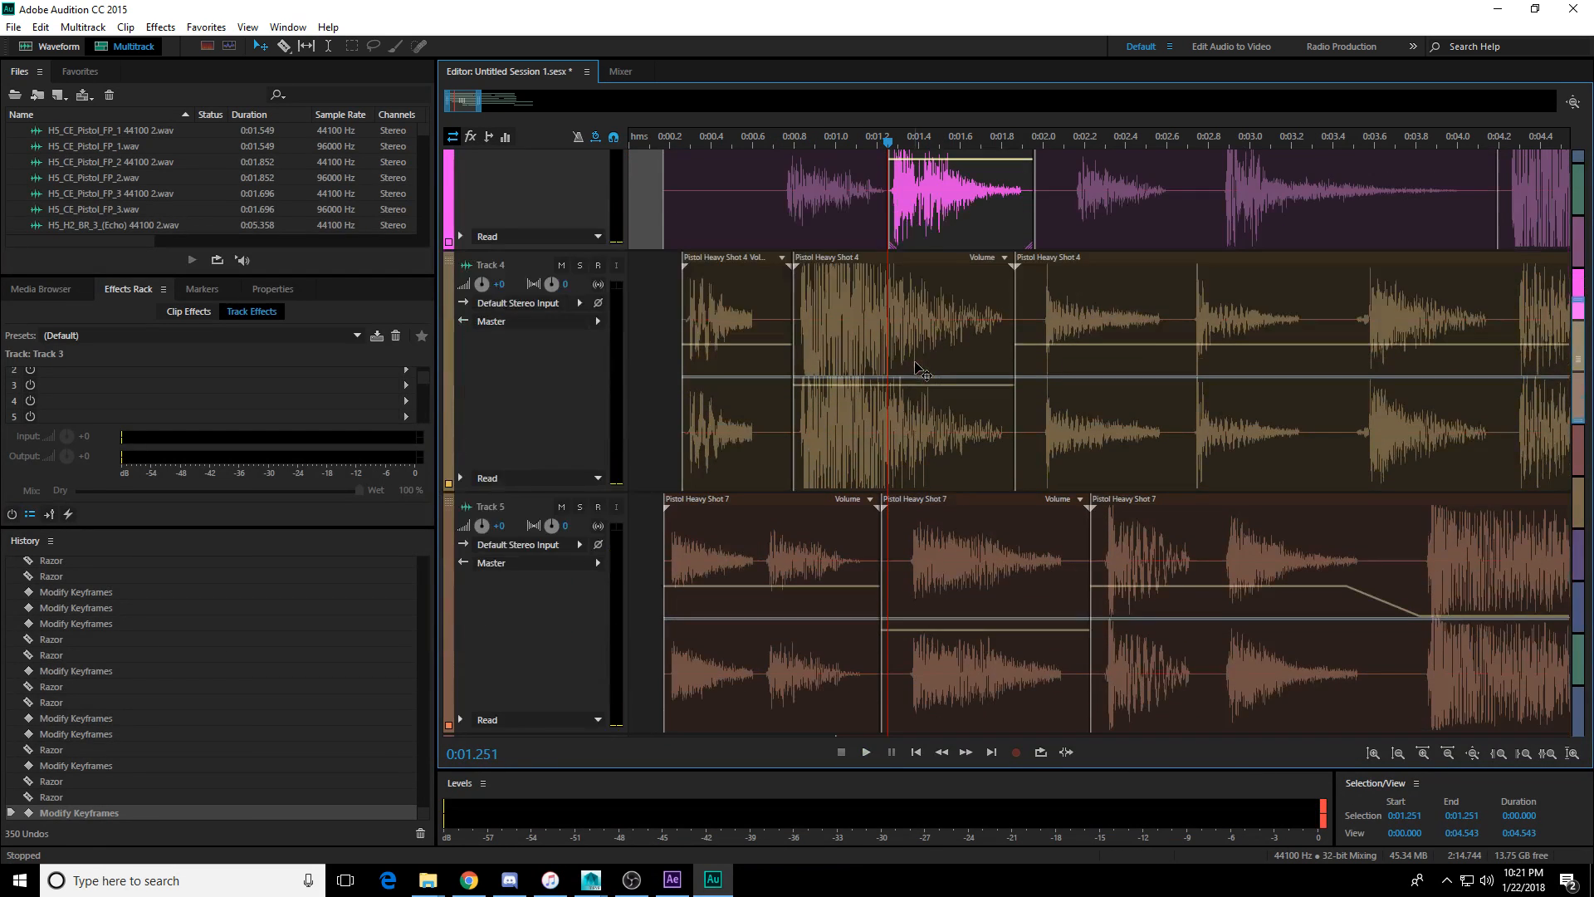
Isolate the Track 1 shot between cuts at about 1.0 s and 2.0 s and lower its volume.
scroll(912, 364, up, 5)
scroll(917, 374, up, 3)
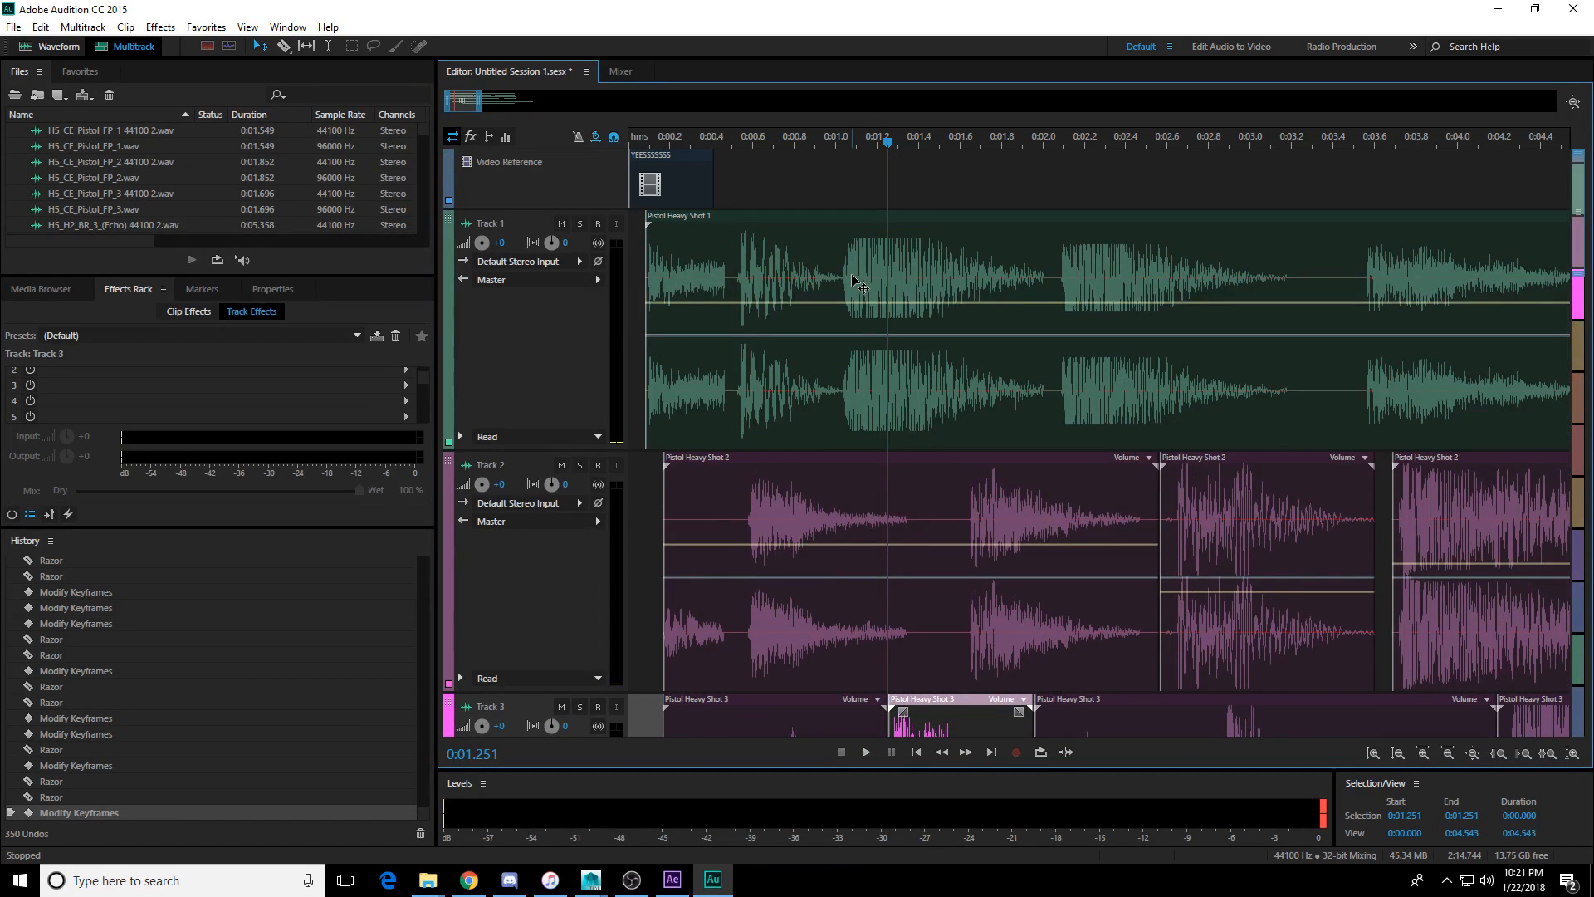
click(845, 275)
click(1047, 264)
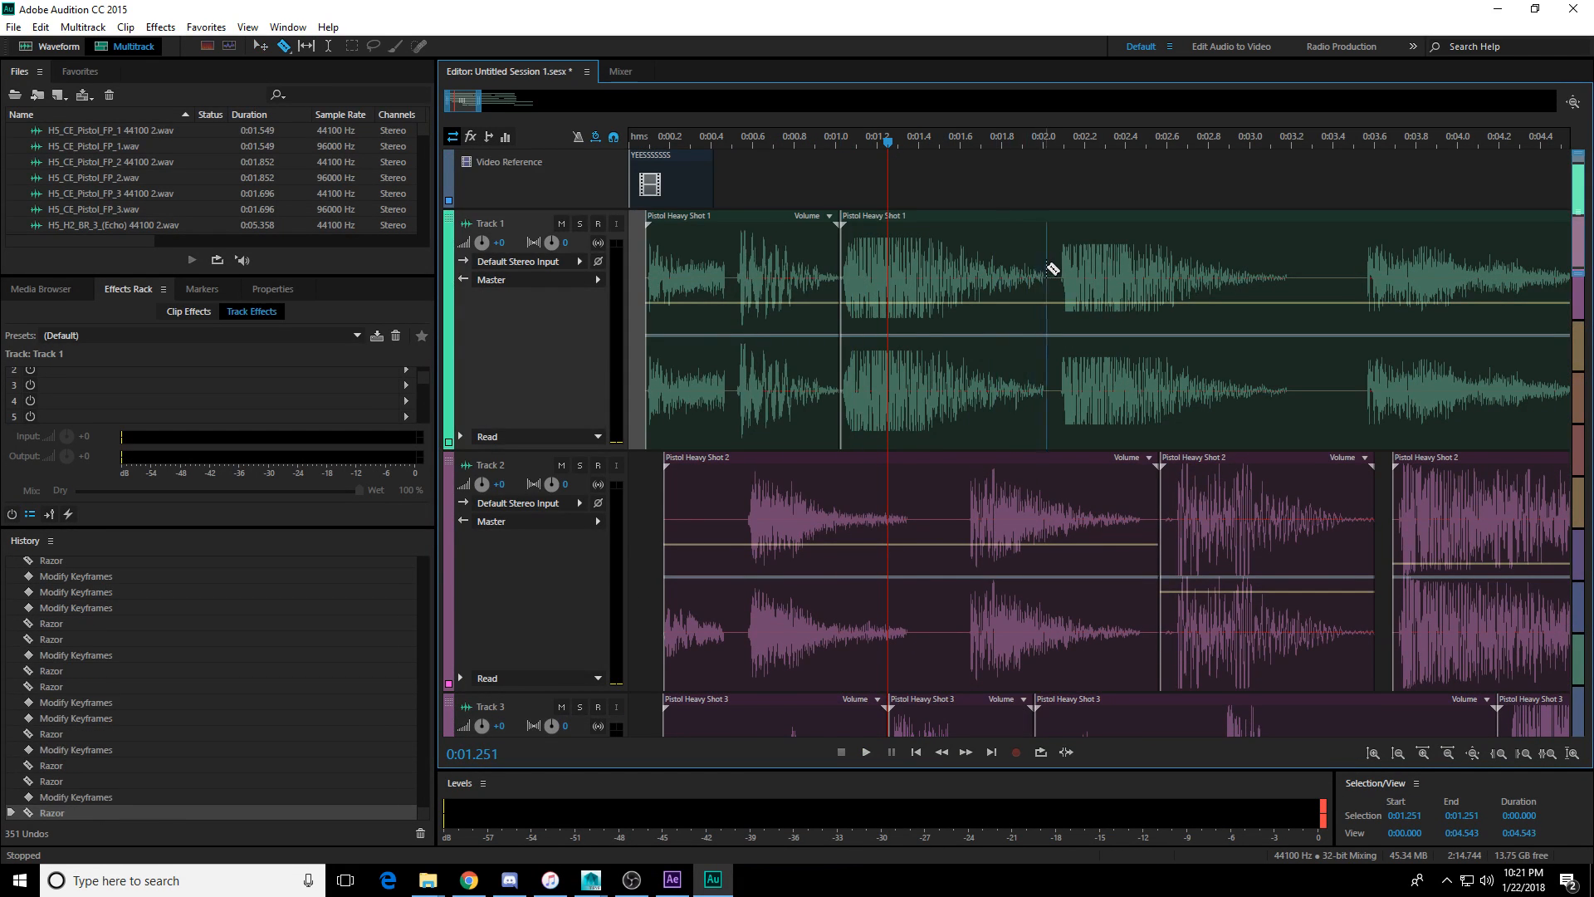
key(v)
click(985, 309)
drag(986, 304, 985, 340)
Play the mix from about 0.6 s and from about 2.2 s to check Track 1's lowered shot.
click(756, 146)
key(space)
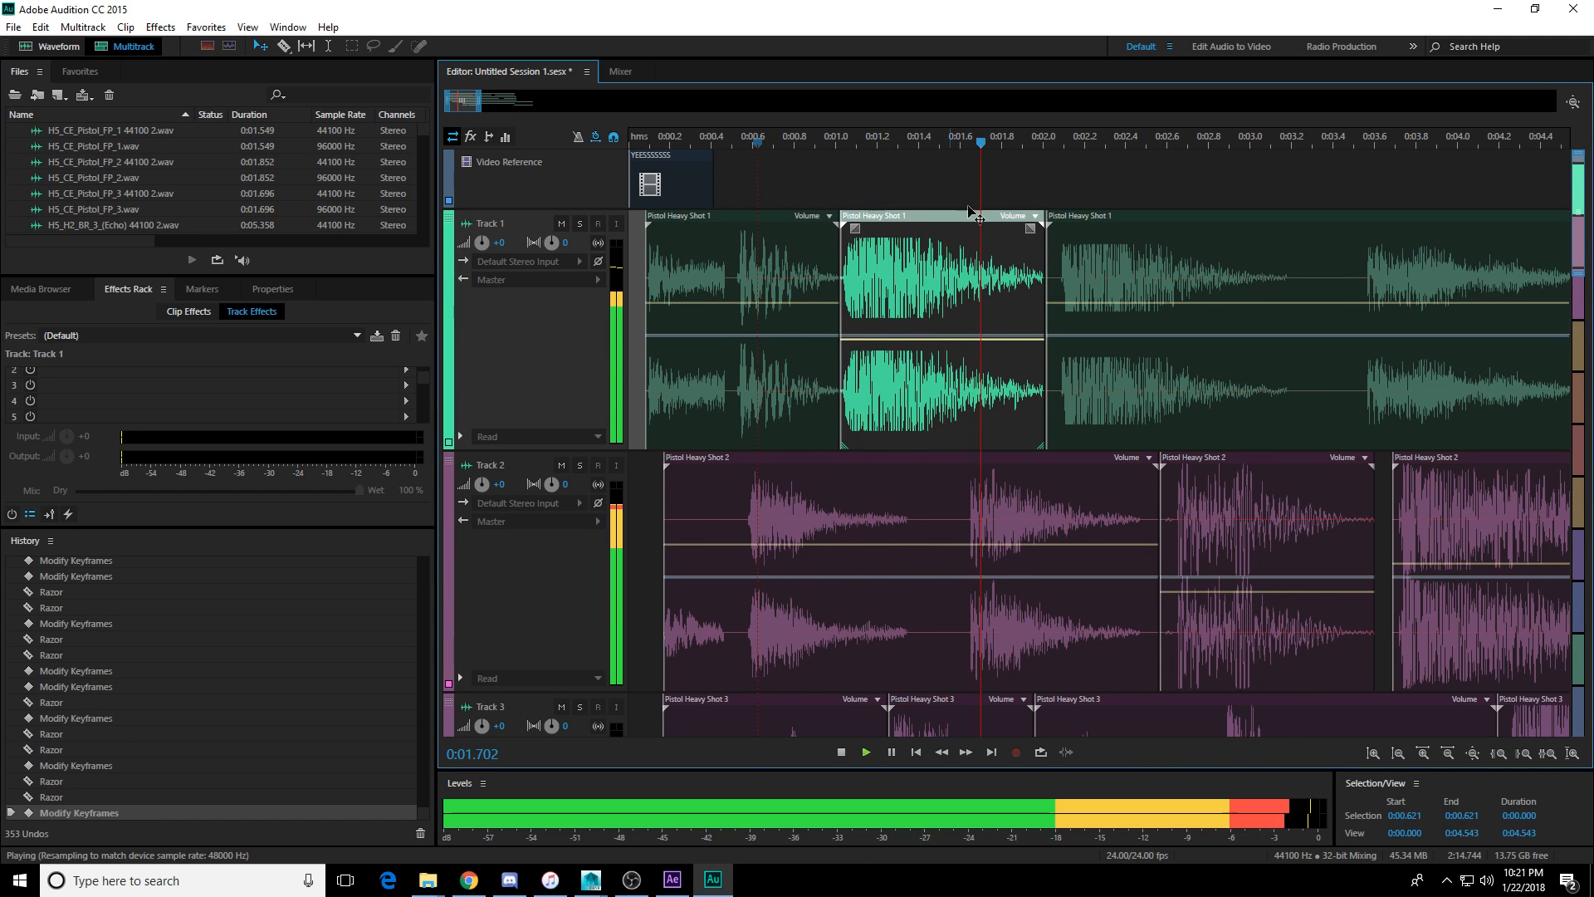
scroll(996, 140, down, 3)
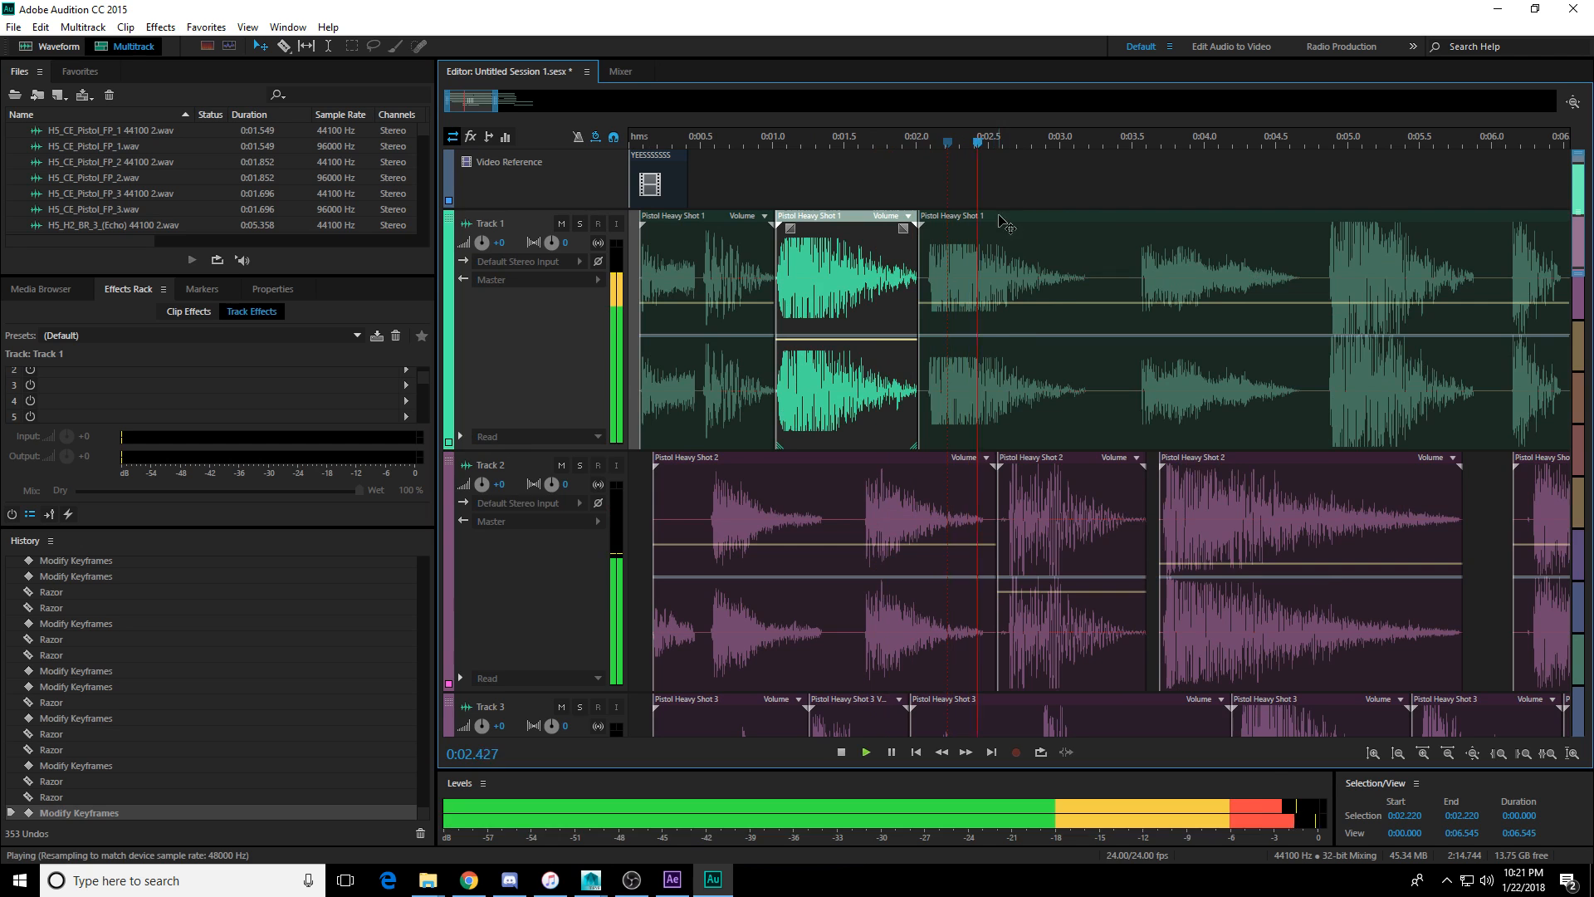
scroll(1004, 223, down, 3)
key(space)
scroll(1075, 210, down, 3)
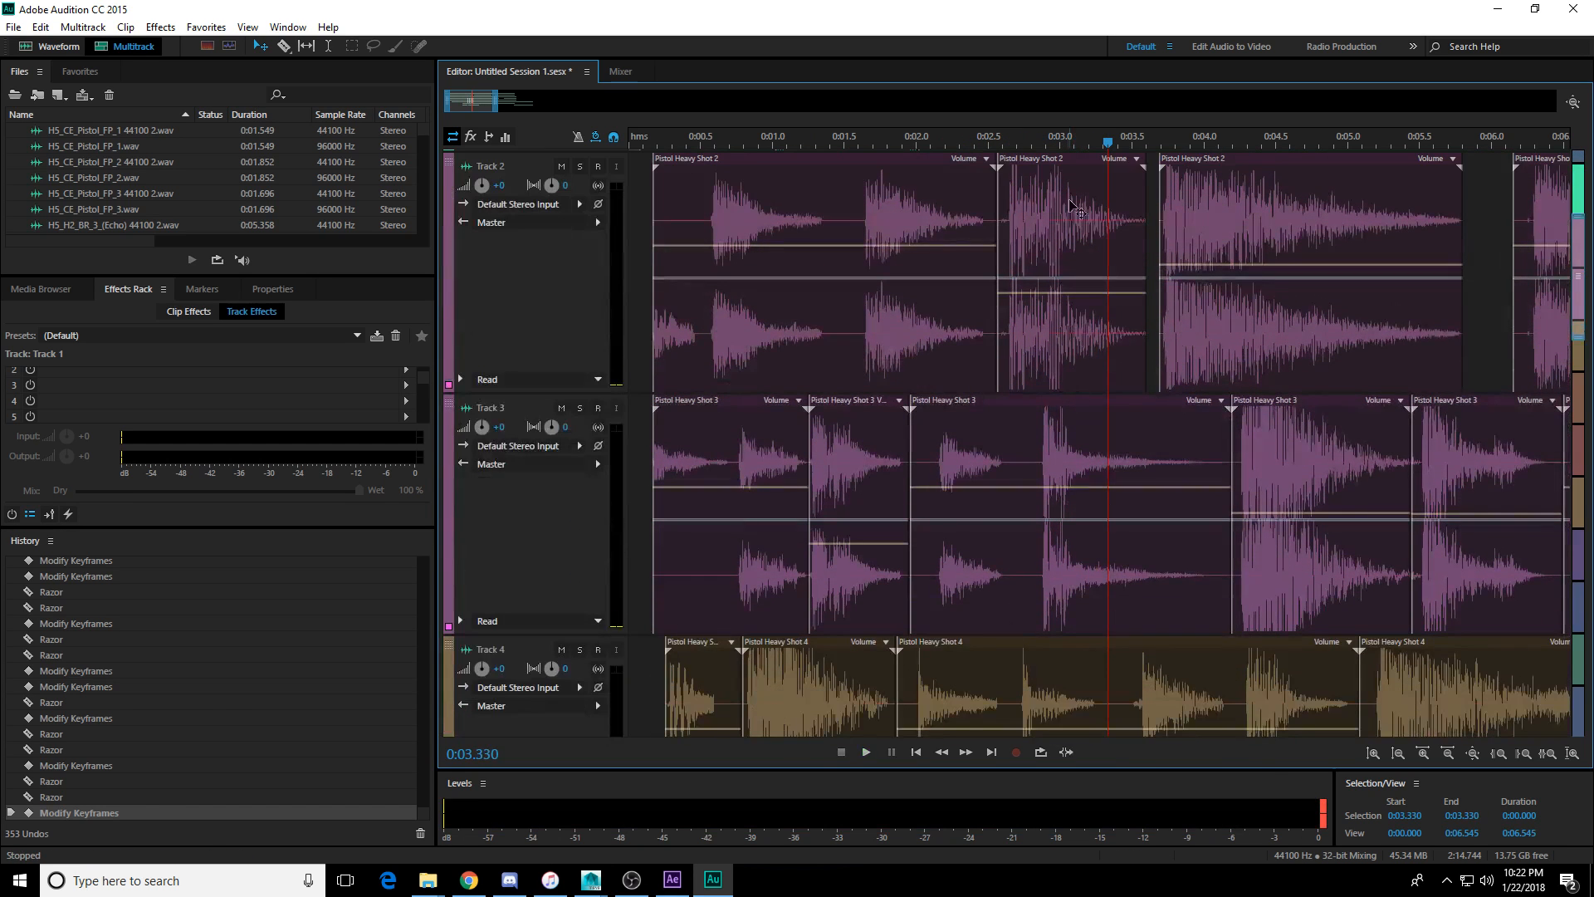
Isolate the Track 3 shot between cuts at about 2.8 s and 4.0 s and lower its volume.
click(996, 147)
key(space)
key(space)
key(r)
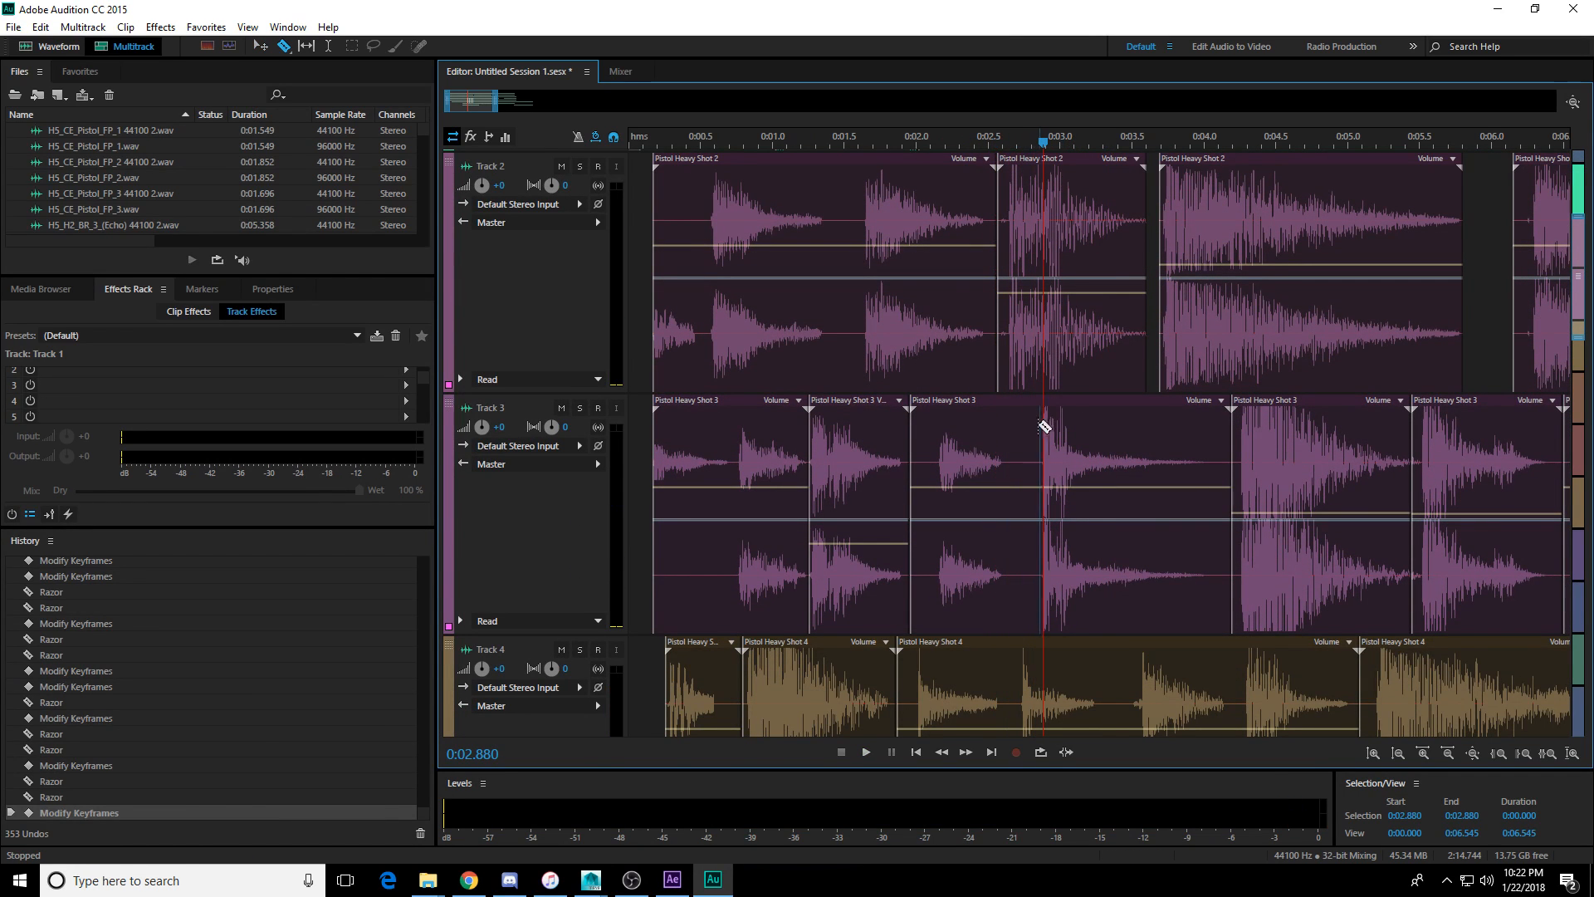
click(1031, 427)
click(1206, 444)
key(space)
key(v)
key(space)
click(1102, 486)
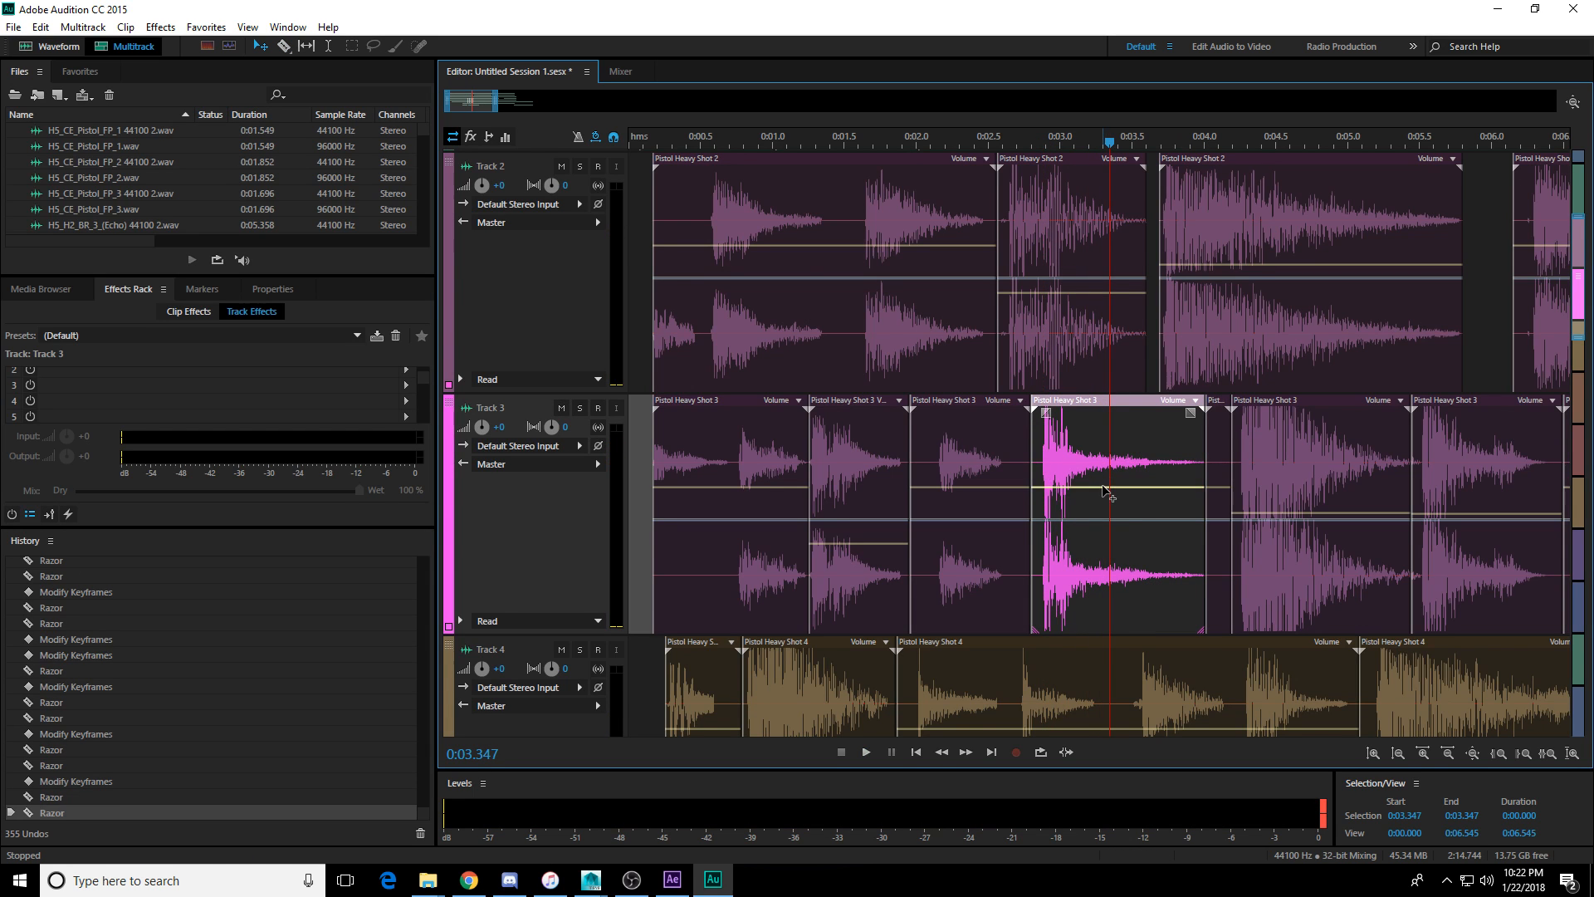
drag(1105, 511, 1105, 533)
Play the mix from about 2.7 s to check Track 3's new level and inspect Tracks 4 to 6.
key(space)
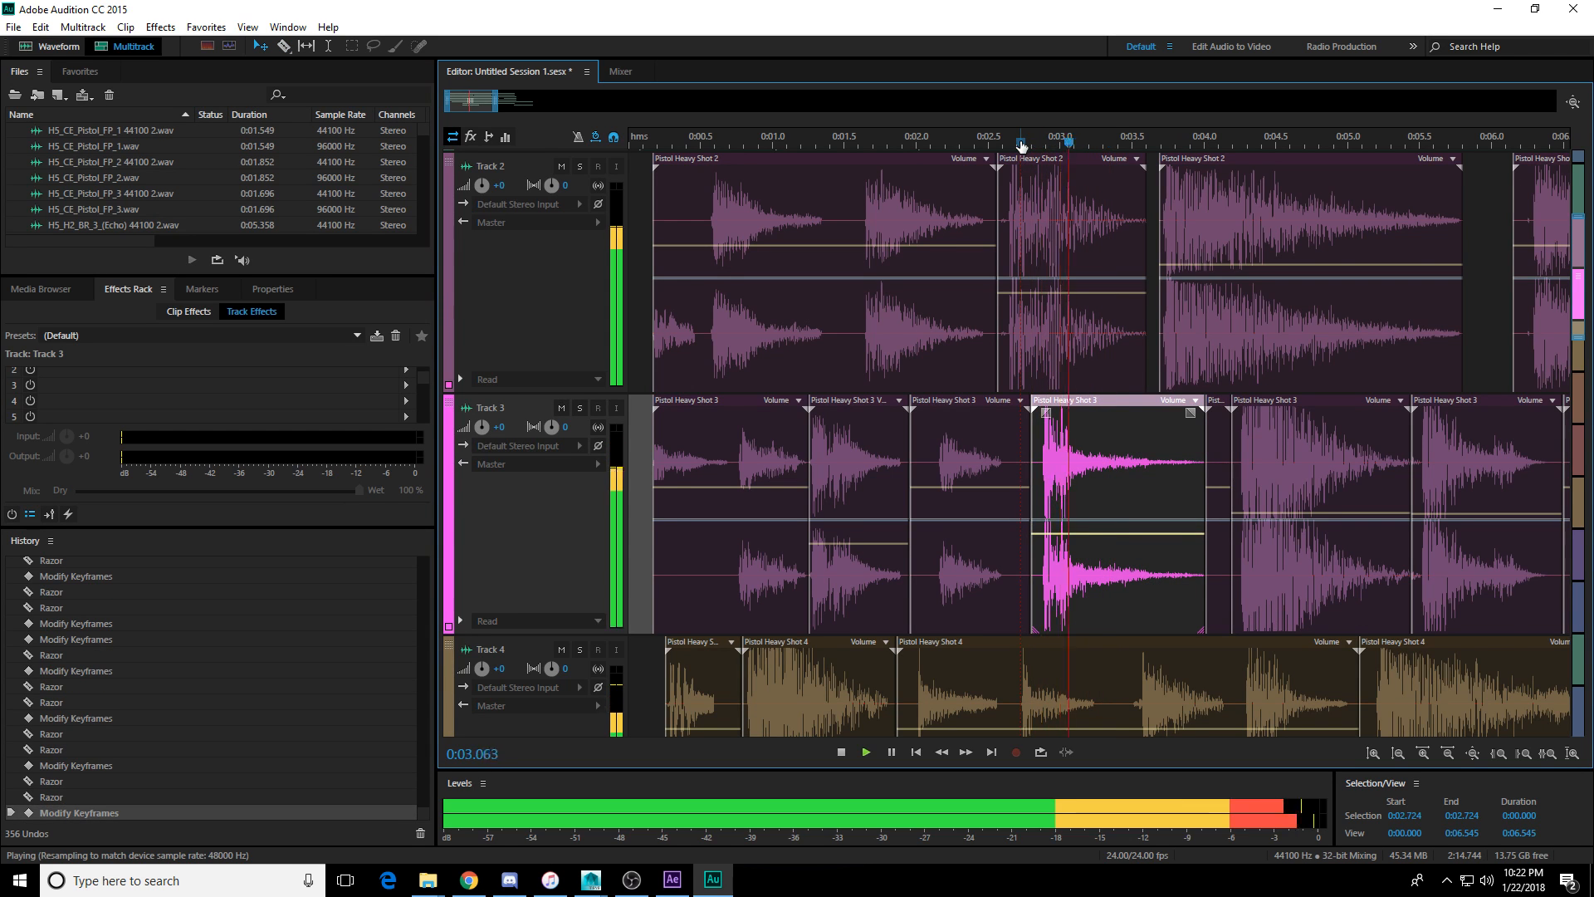
scroll(1177, 397, down, 3)
key(space)
scroll(1177, 396, down, 2)
scroll(1175, 393, down, 2)
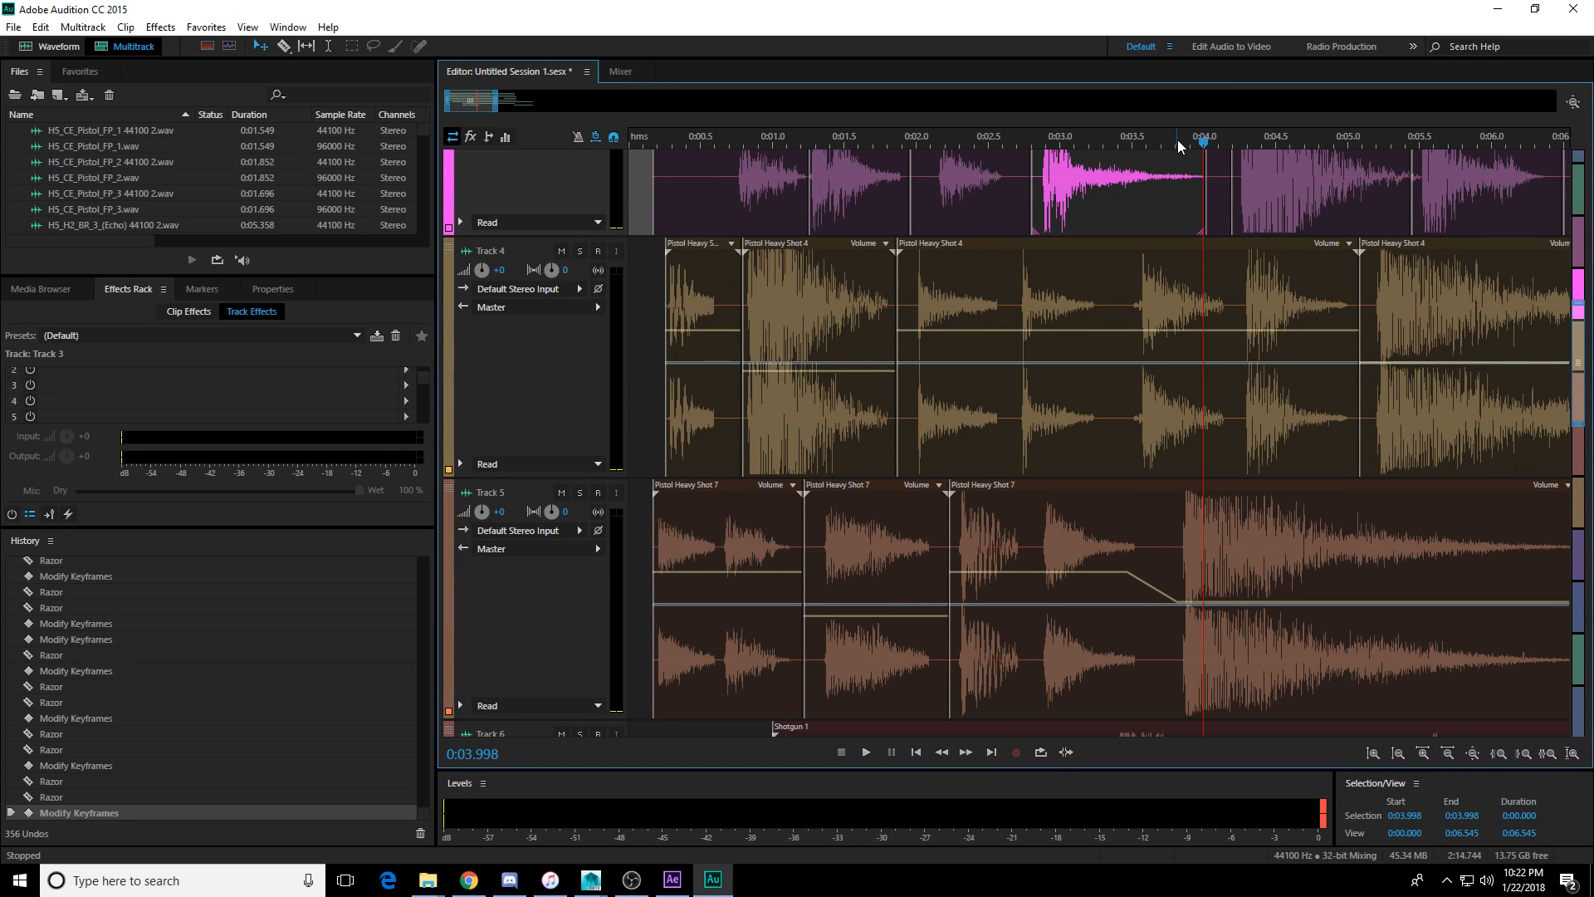
scroll(1170, 419, down, 2)
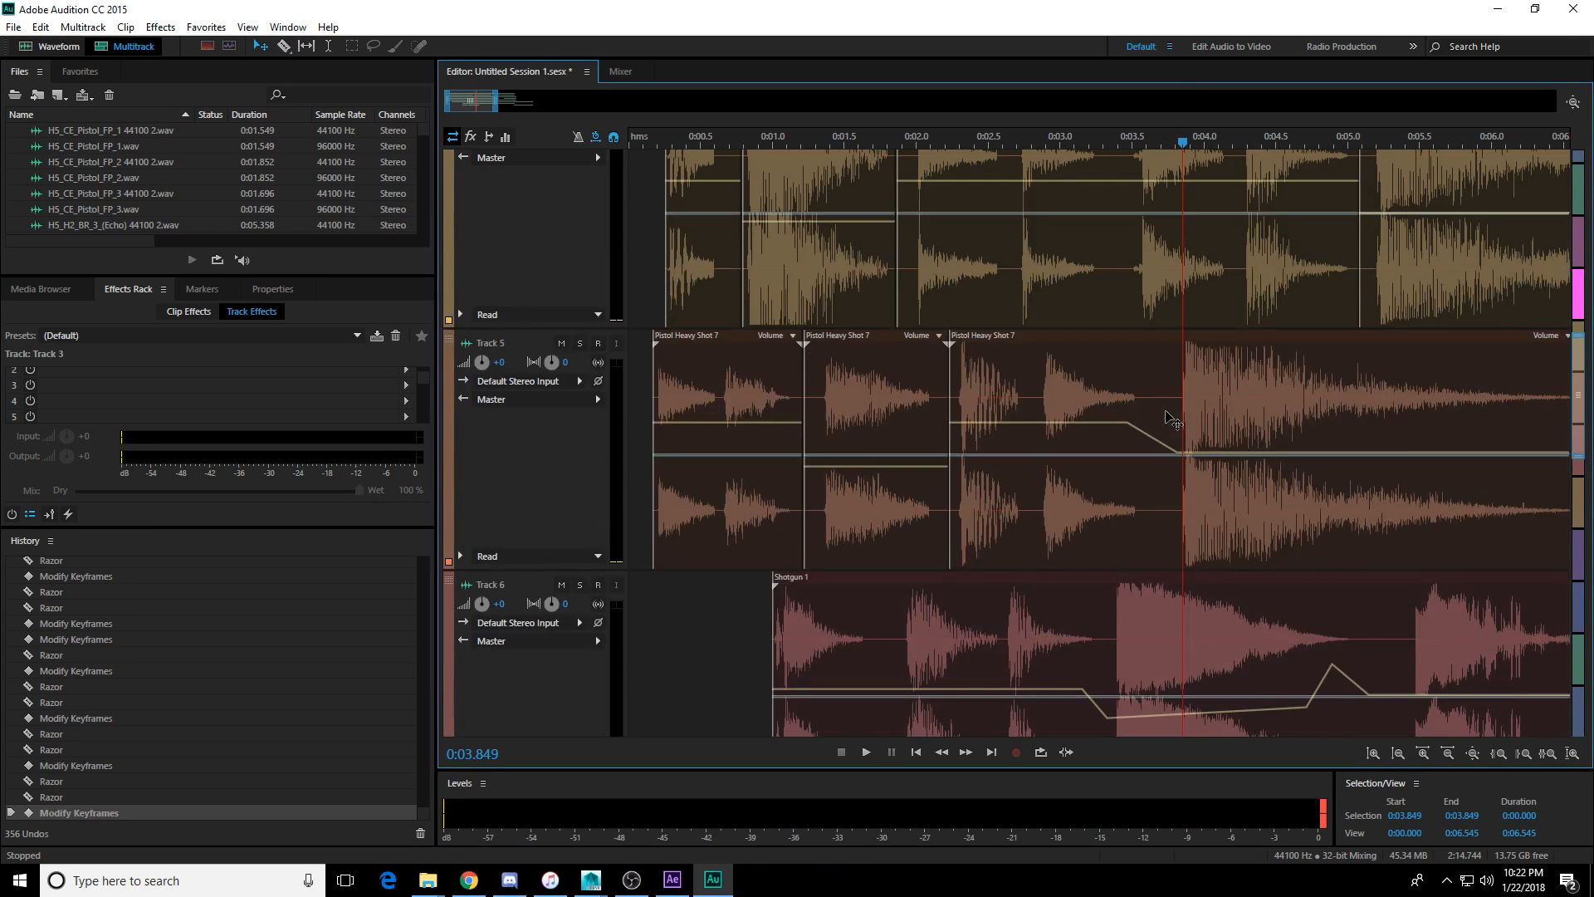
Play the mix repeatedly from about 3.3 to 3.4 s to check the loud shots on Tracks 5 and 6.
scroll(1170, 419, down, 2)
click(1118, 143)
key(space)
key(space)
key(space)
key(space)
key(space)
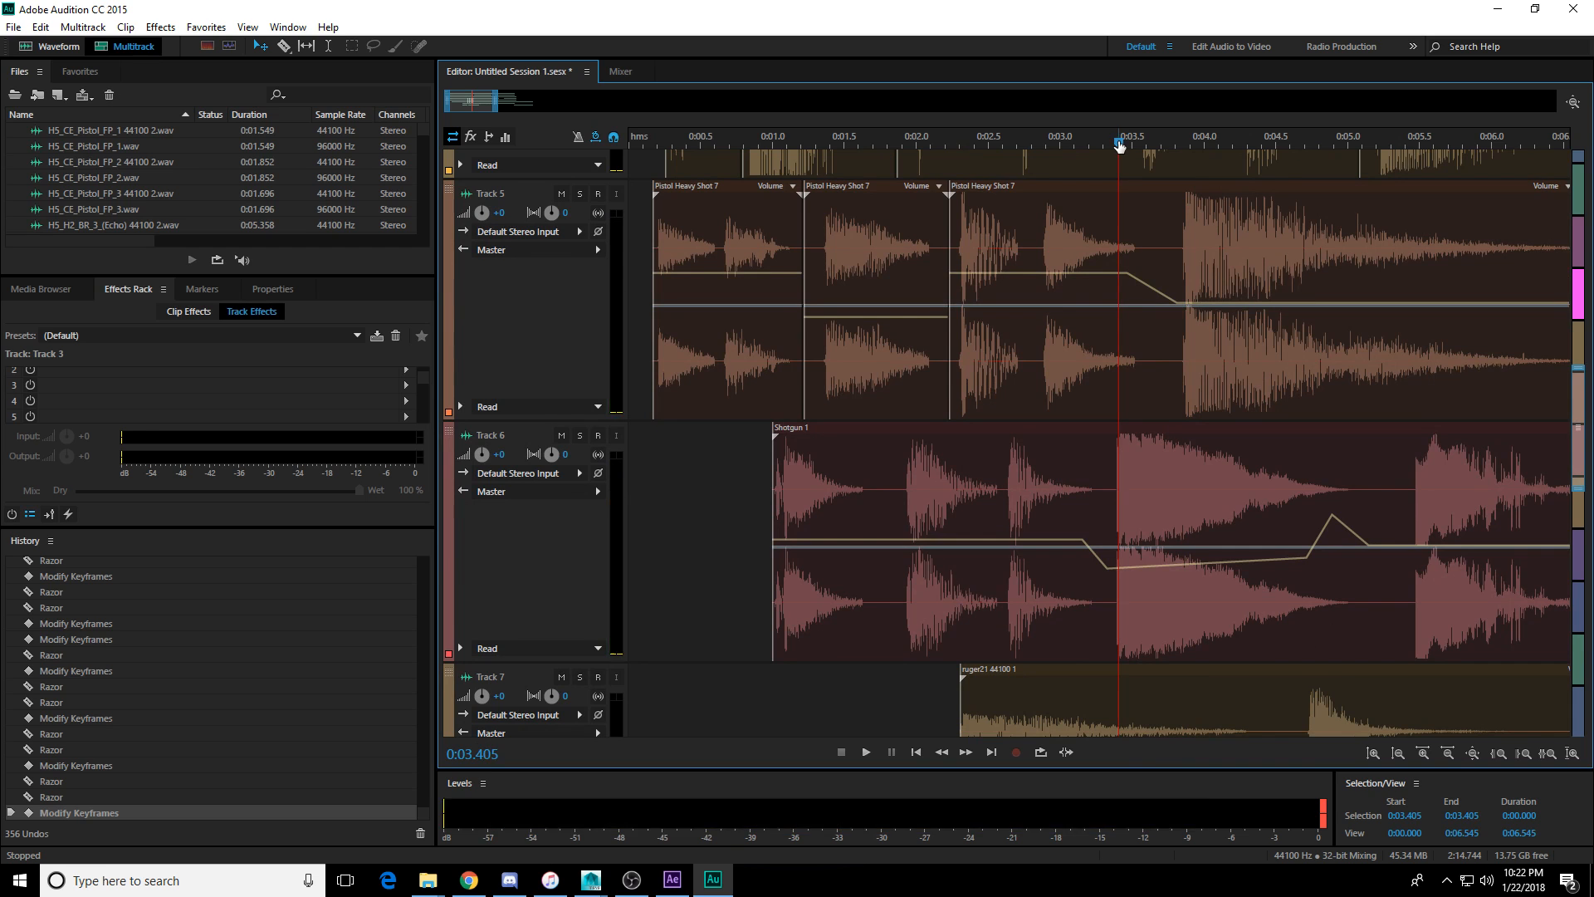
key(space)
click(1106, 143)
key(space)
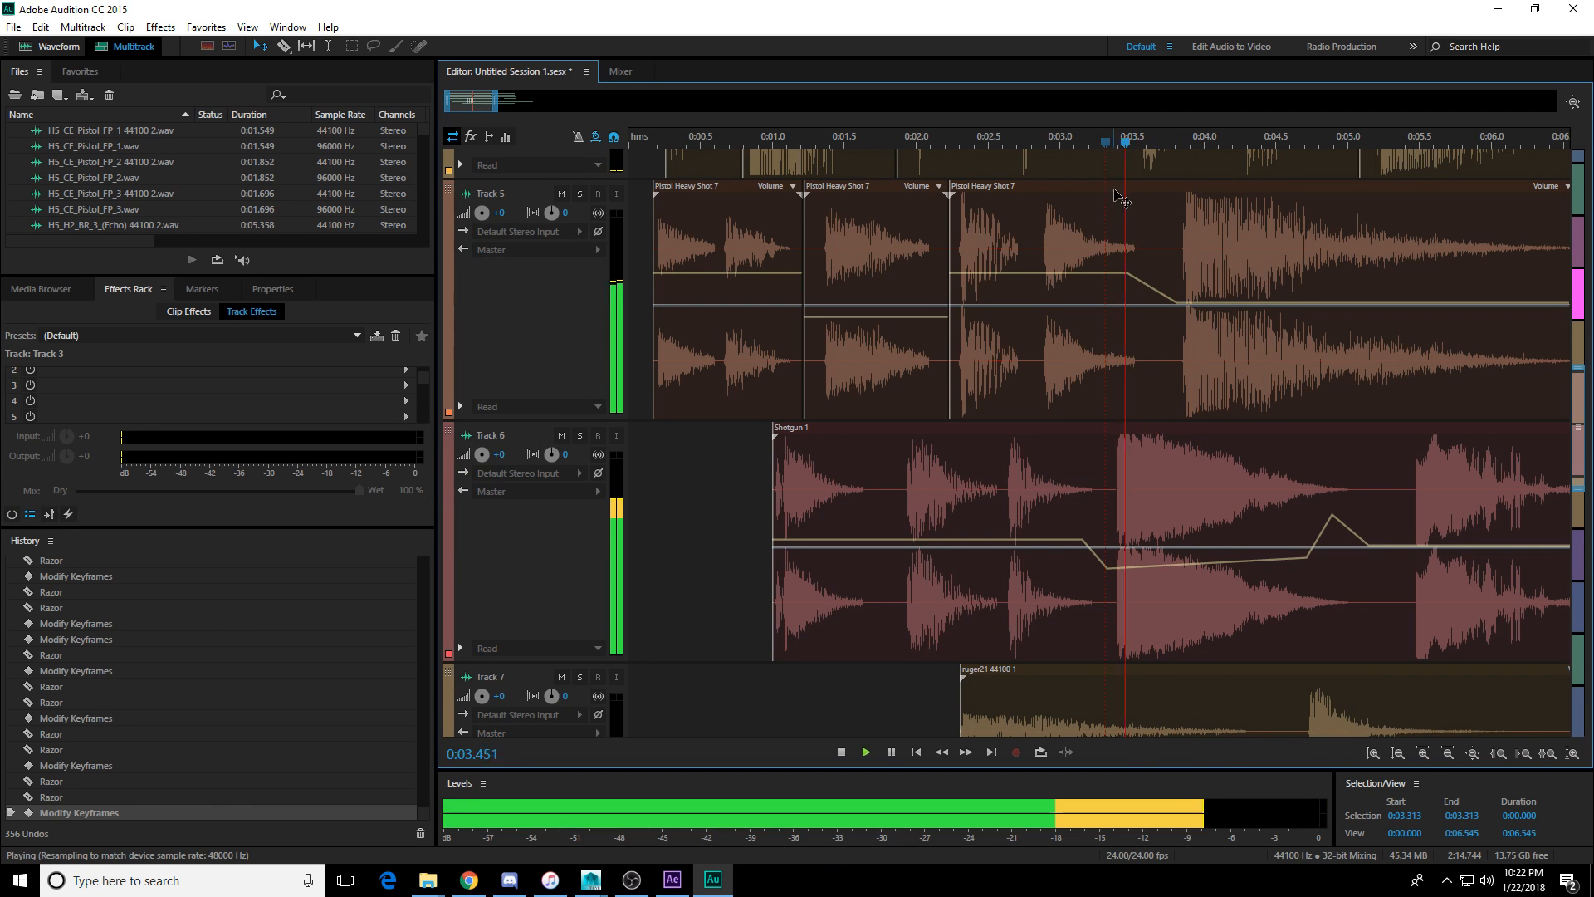
key(space)
Isolate the Track 4 shot between cuts at about 3.5 s and 4.3 s and lower its volume.
scroll(1299, 382, up, 3)
scroll(1301, 382, up, 3)
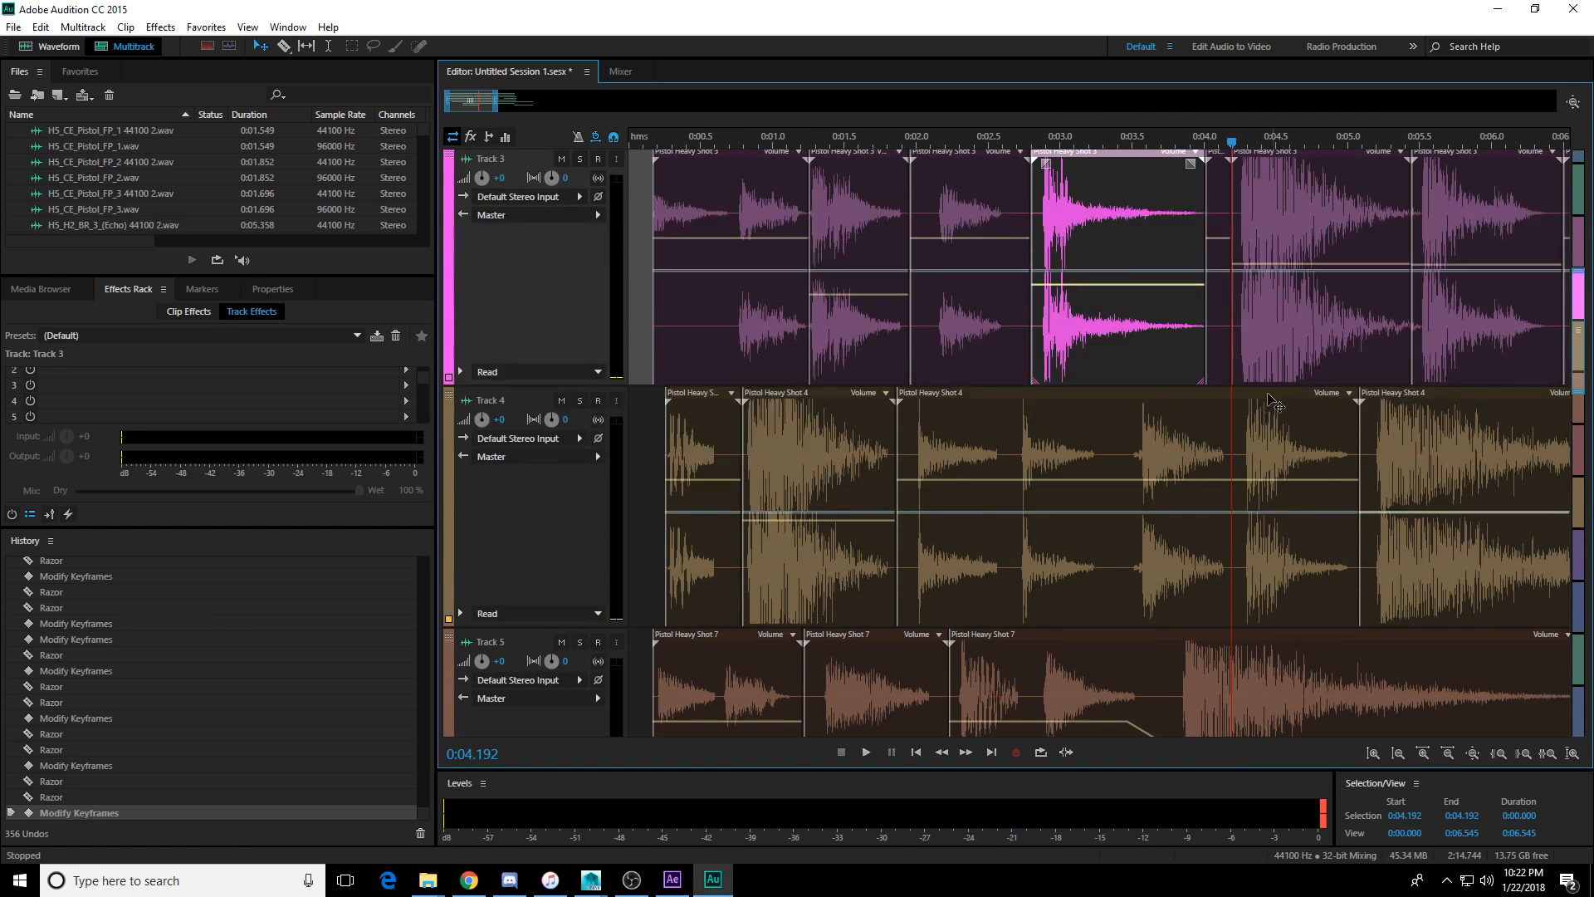
key(r)
click(1125, 426)
click(1242, 429)
key(v)
click(1195, 465)
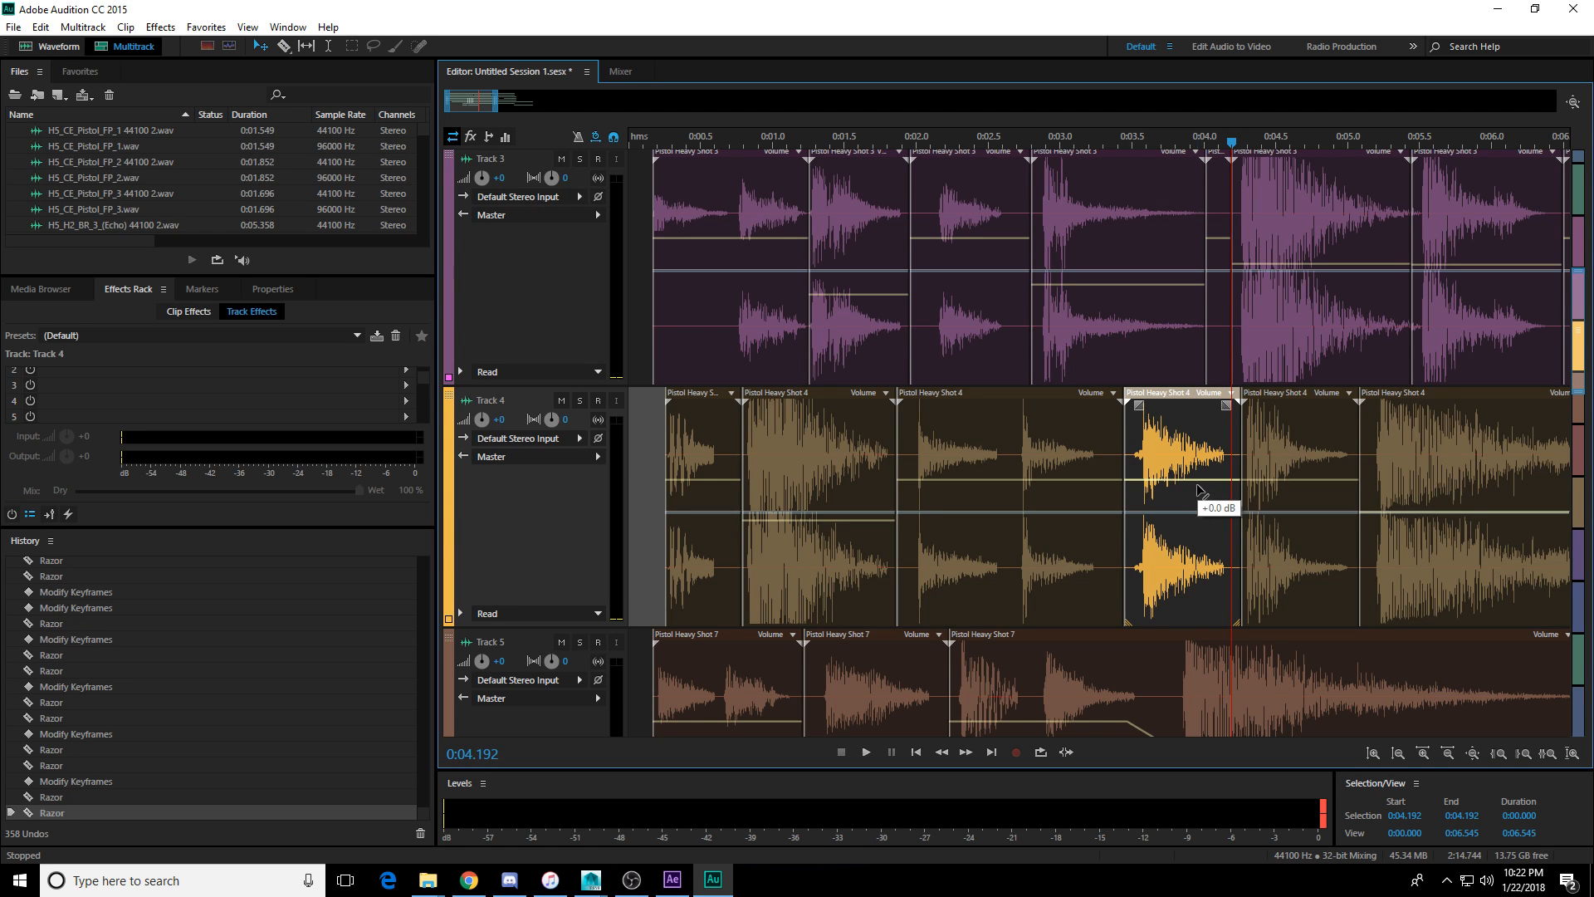
click(1198, 489)
drag(1198, 490, 1204, 515)
Lower the volume of Track 2's clip starting at about 3.7 s, fine-tuning it slightly back up.
scroll(1203, 464, up, 5)
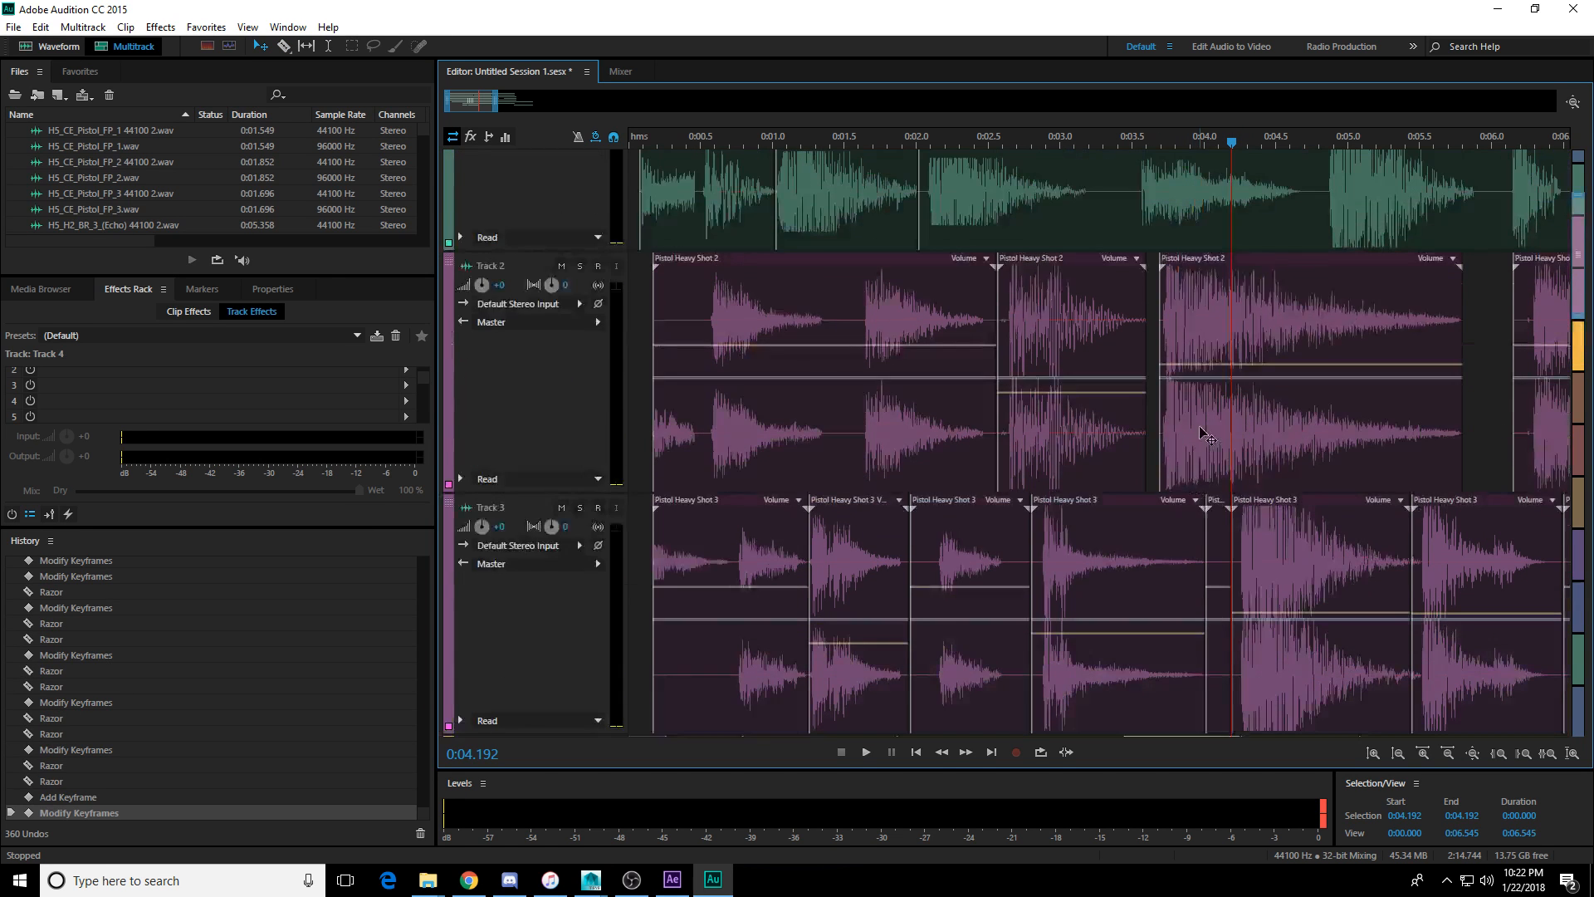
click(1222, 367)
drag(1228, 369, 1225, 417)
scroll(1225, 449, up, 3)
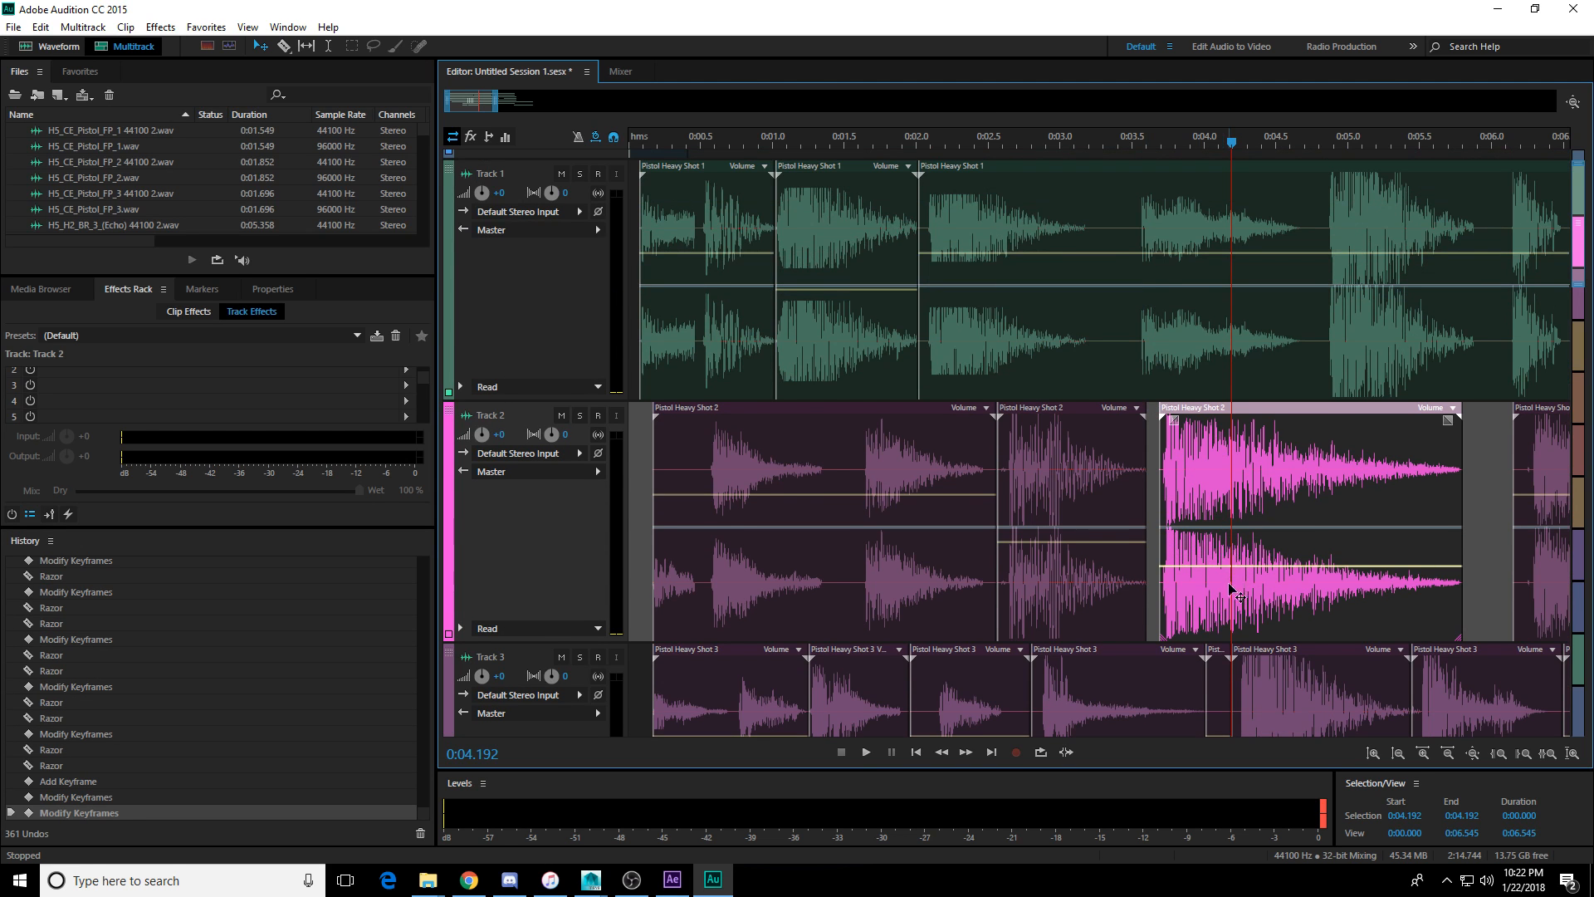
drag(1234, 573, 1234, 563)
Play the mix from about 3.3 s to check the new levels on Tracks 2 and 4.
key(space)
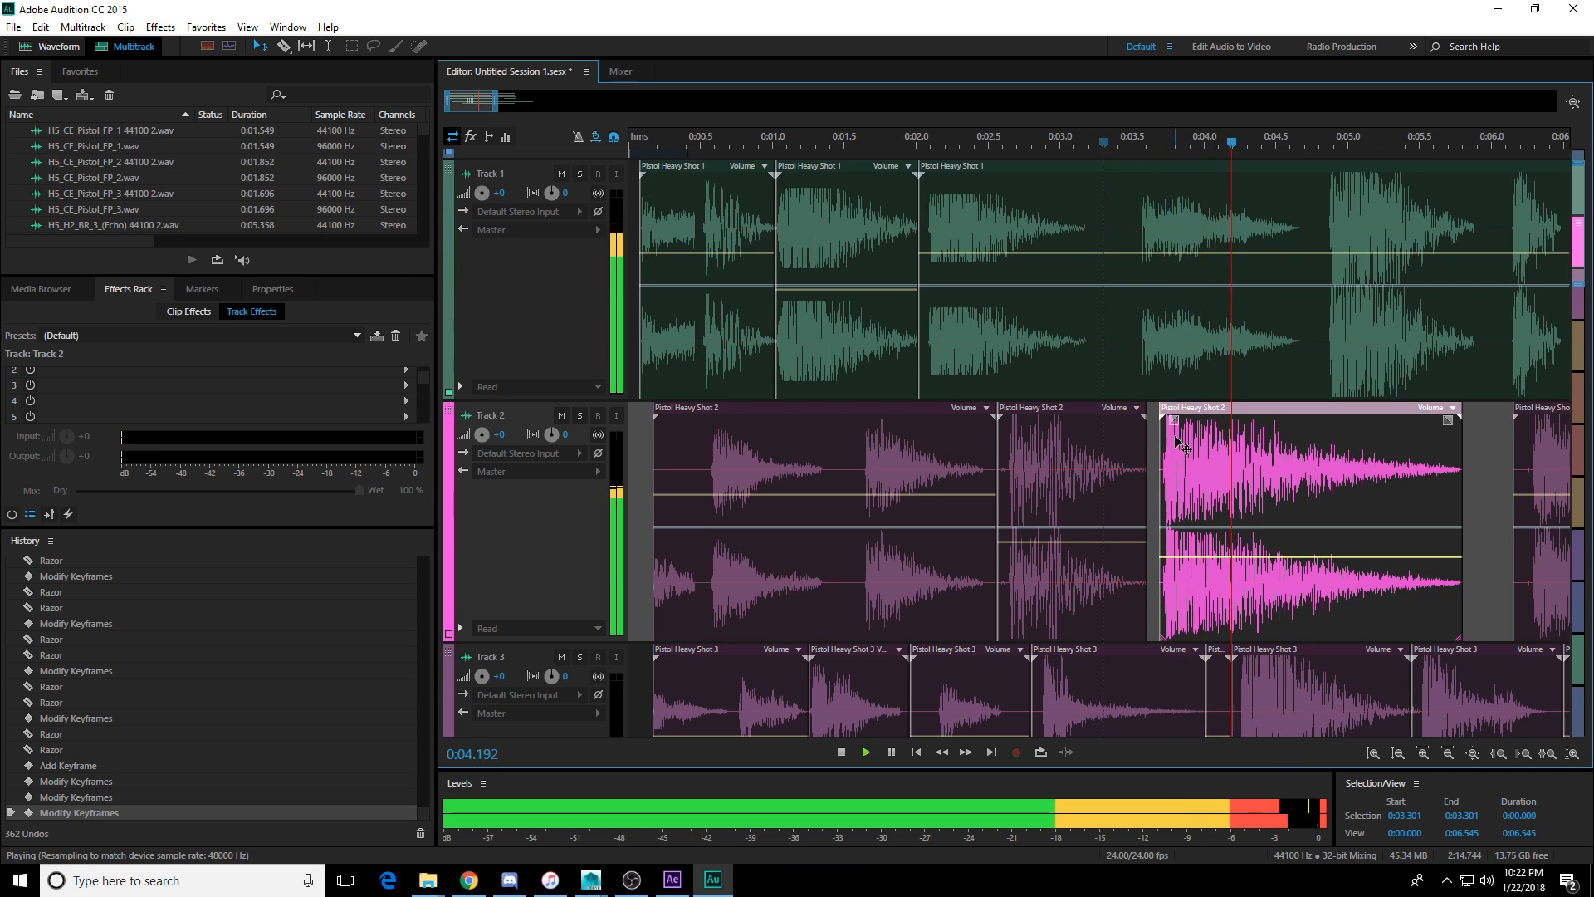
scroll(1203, 373, down, 5)
key(space)
Lower the volume of Track 3's clip starting at about 4.2 s and Track 4's clip starting at about 5.1 s.
click(1297, 514)
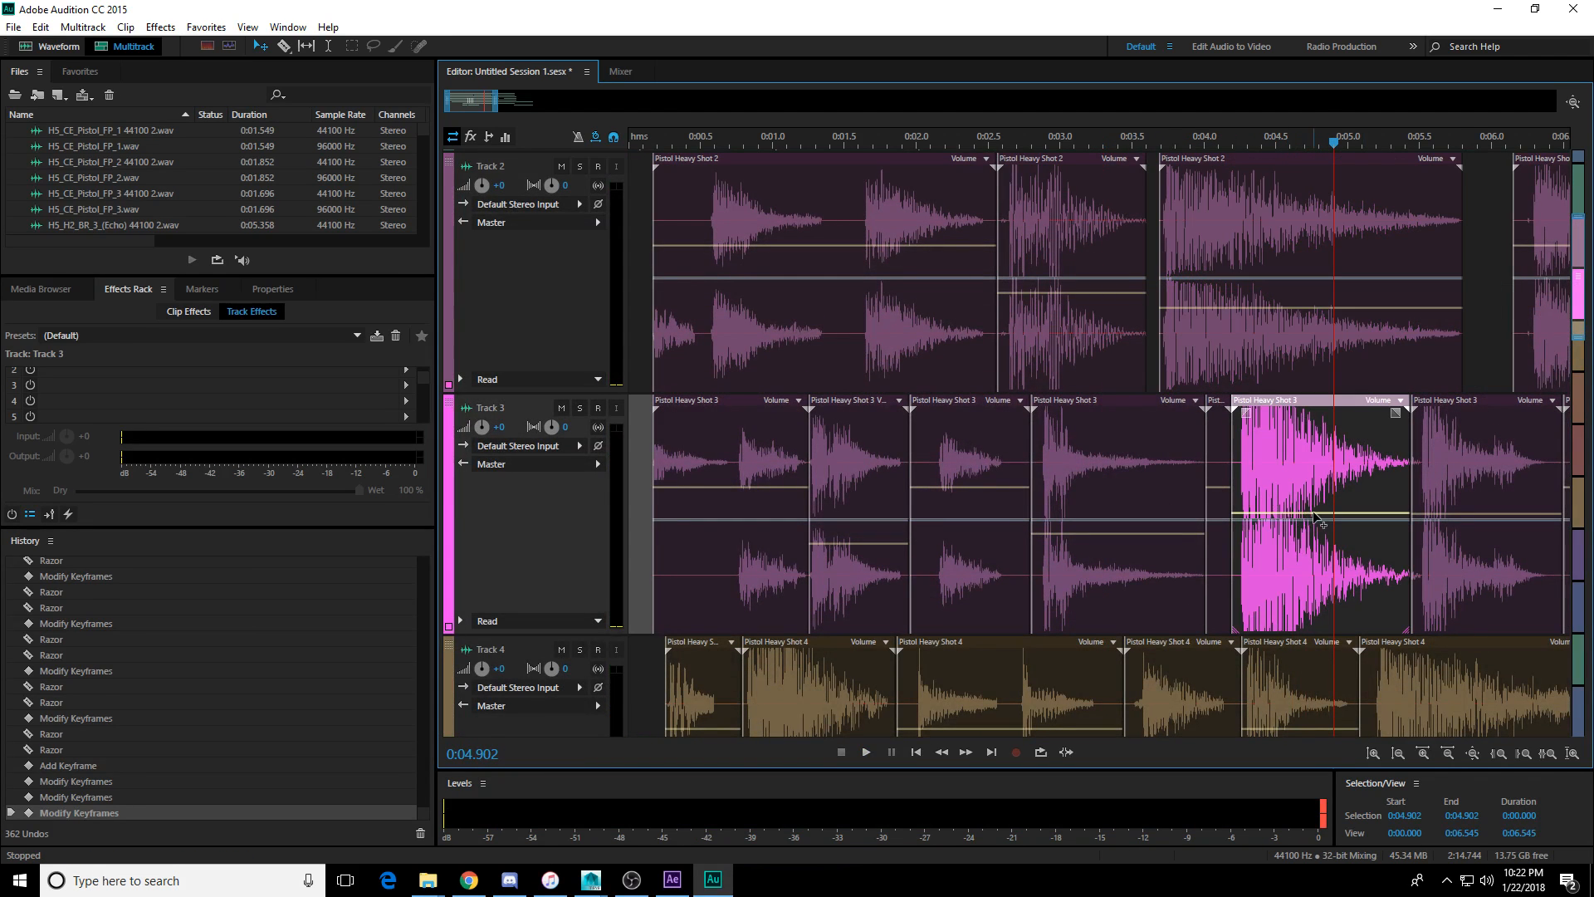
drag(1318, 517, 1320, 545)
scroll(1322, 545, down, 3)
key(space)
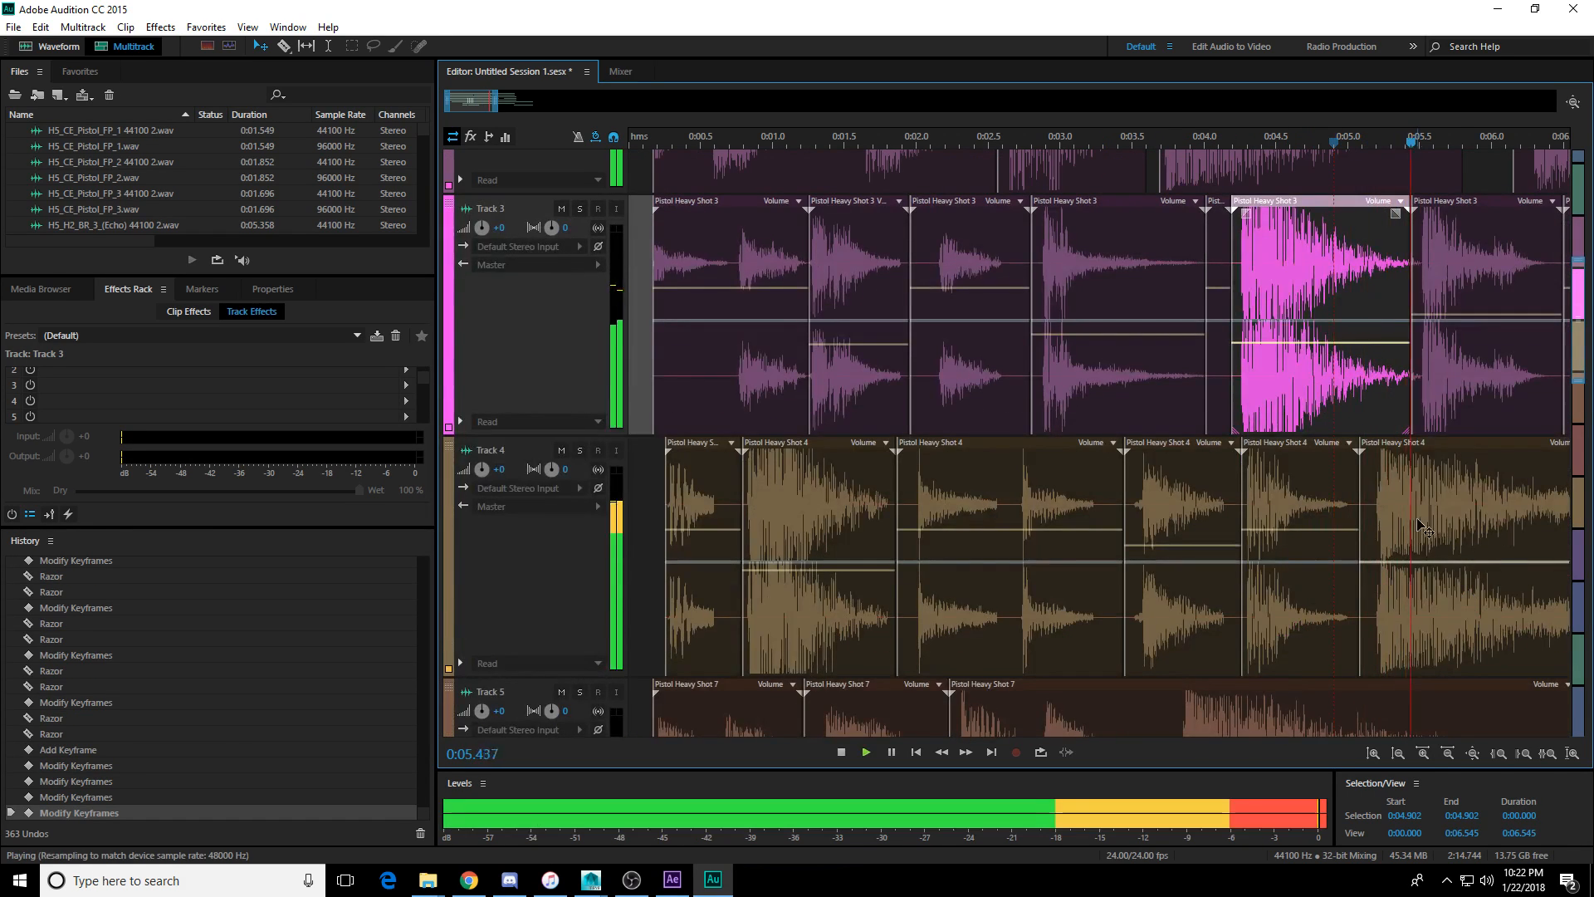
key(space)
click(1417, 563)
drag(1426, 567, 1428, 600)
Play the mix from about 3.9 s through about 6.4 s and inspect Tracks 5 to 7.
scroll(1245, 374, down, 5)
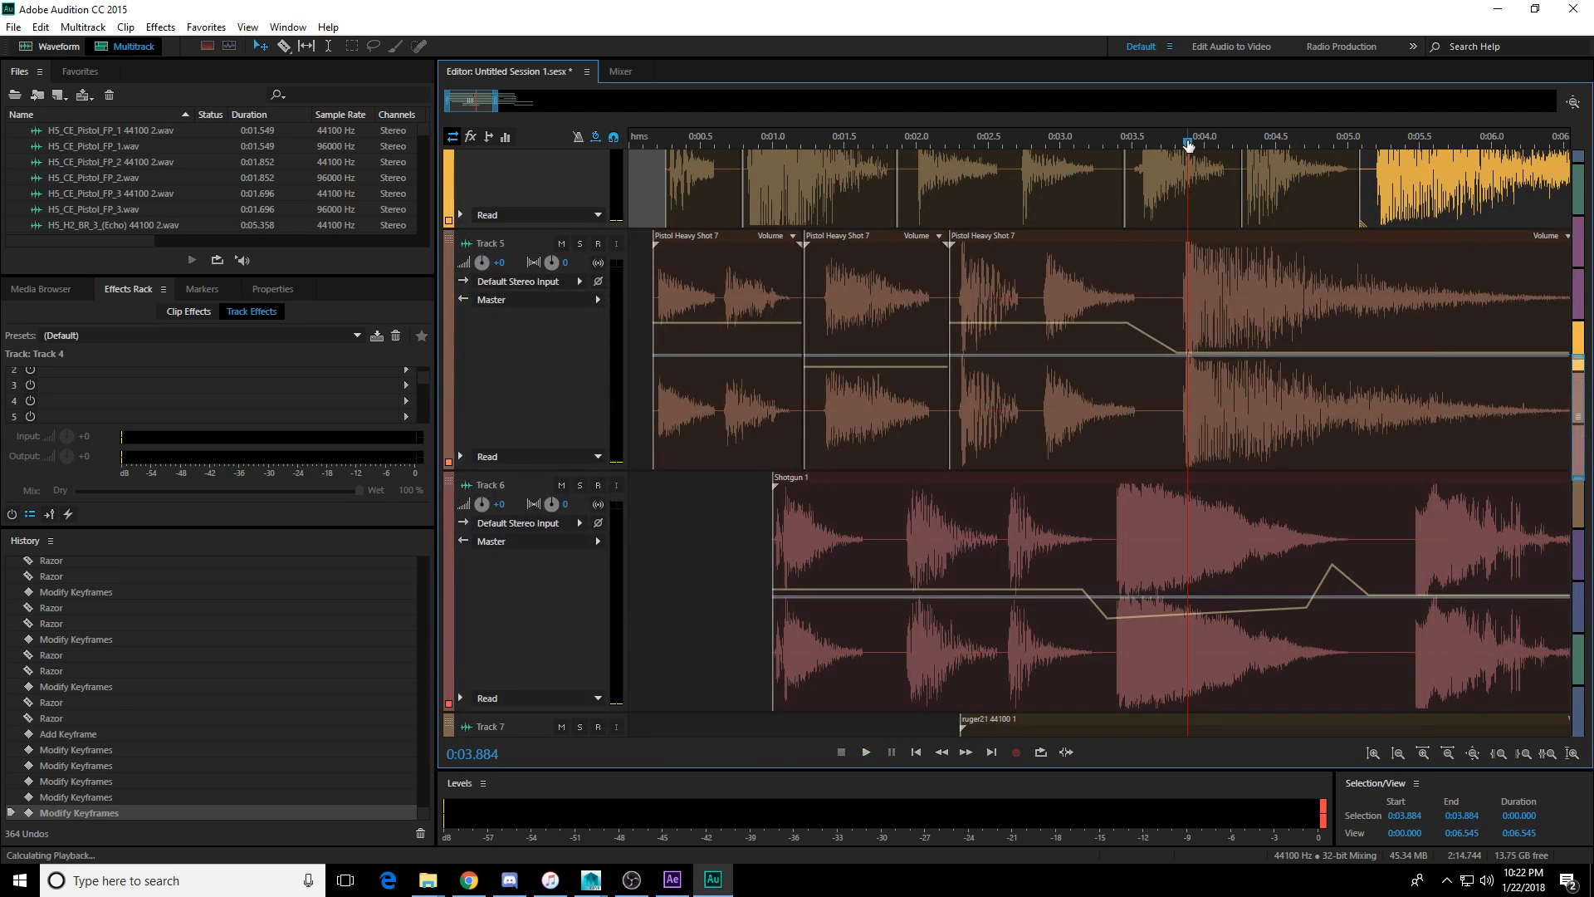
scroll(1195, 303, down, 3)
key(space)
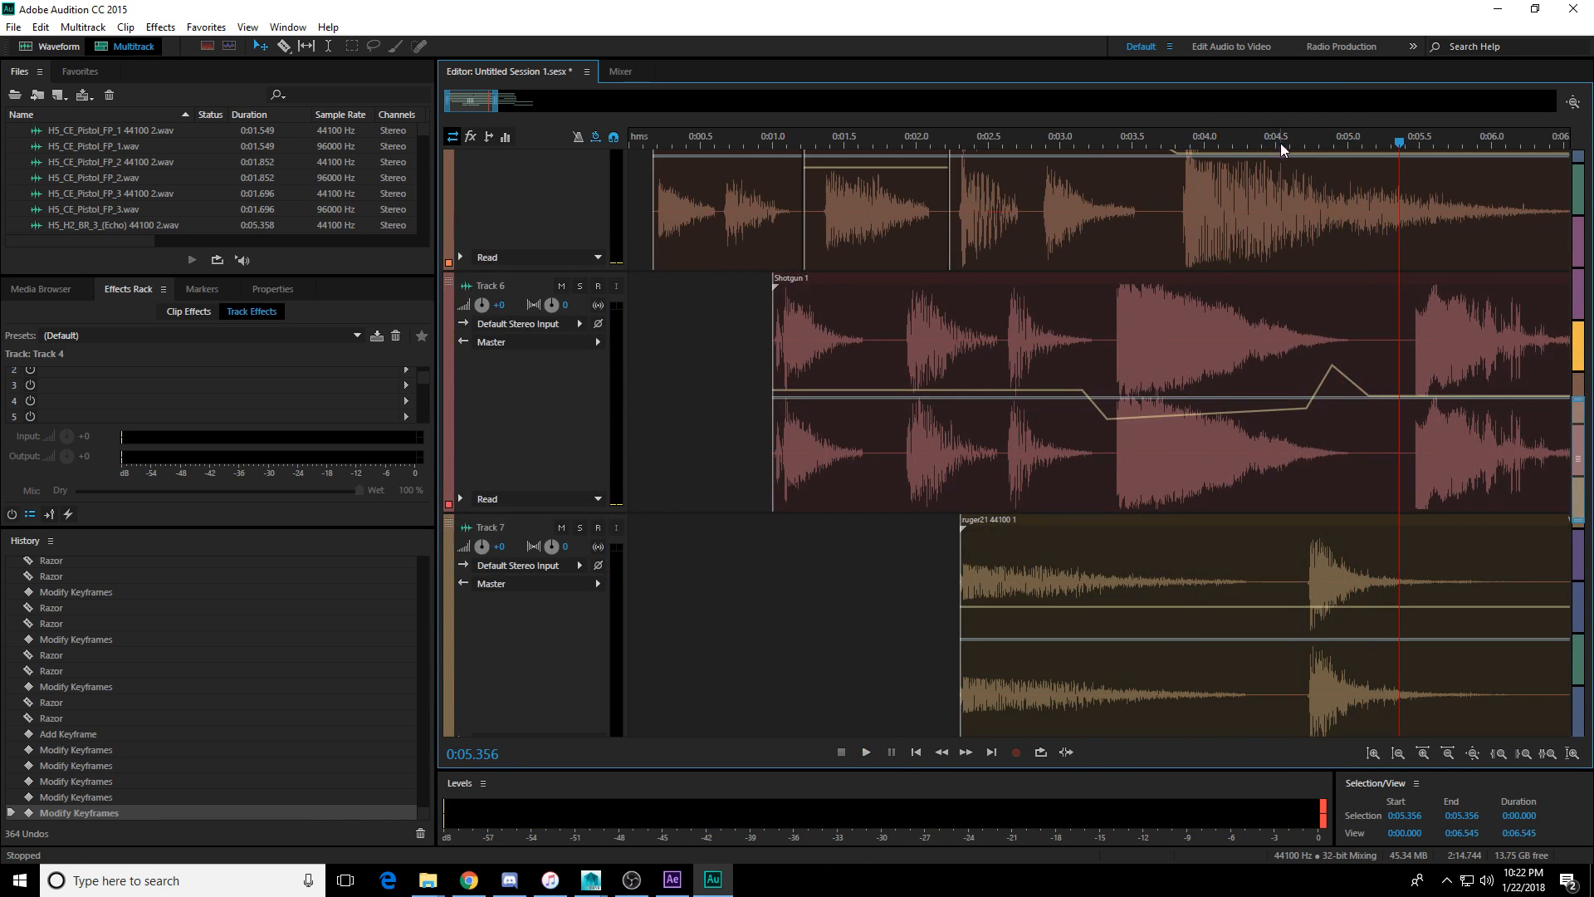
scroll(1282, 136, down, 1)
key(space)
key(space)
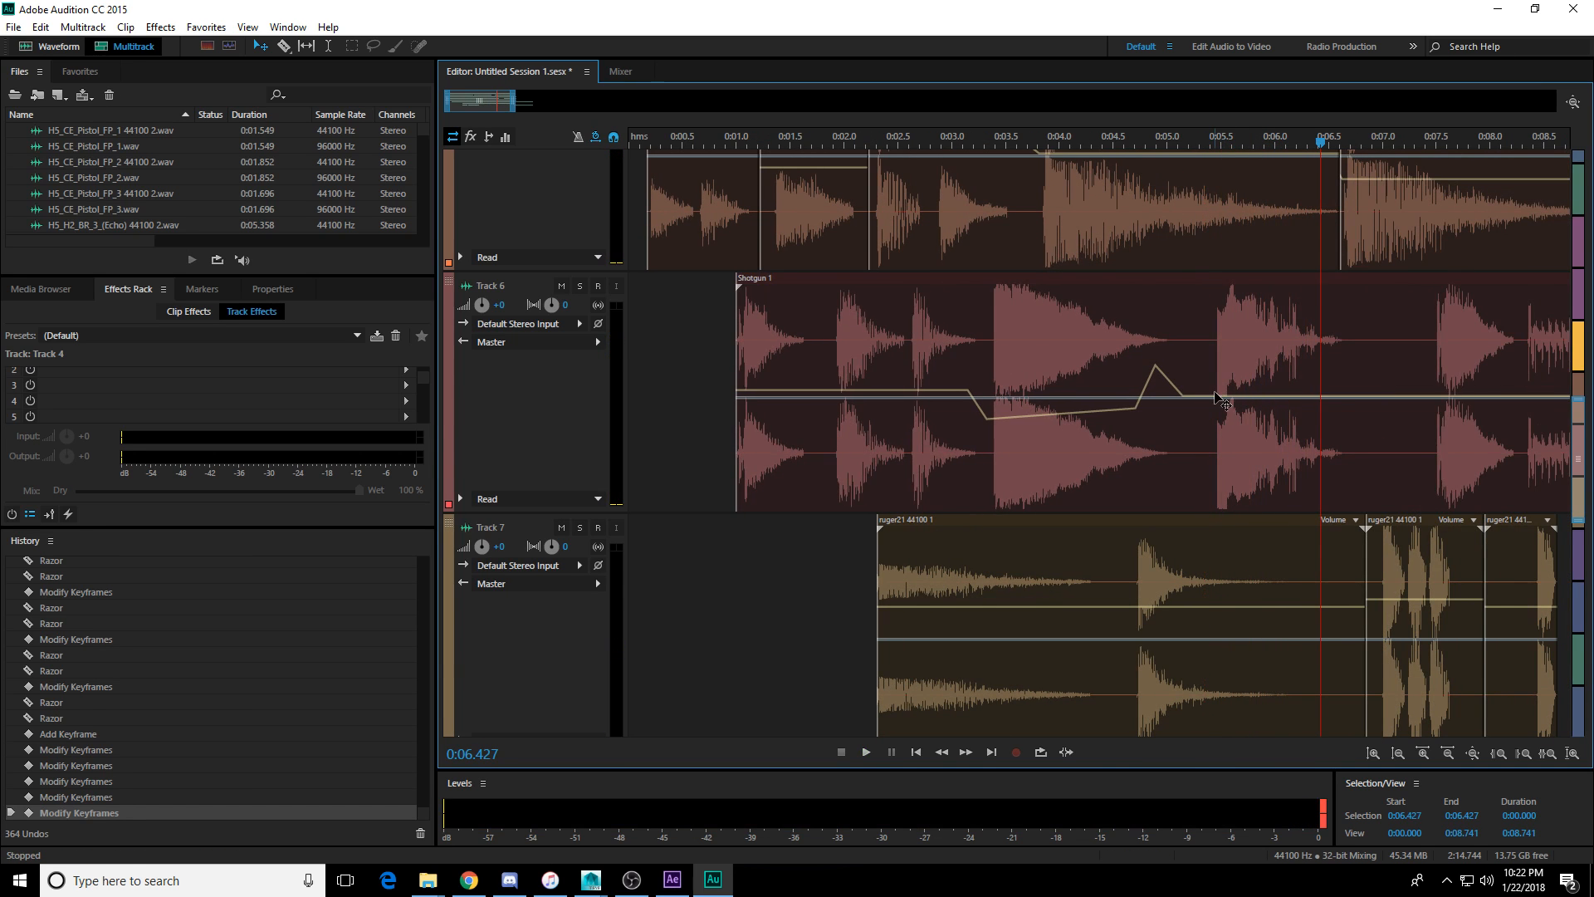
Lower Track 6's shotgun volume envelope from about 5.4 s onward and play the mix from about 6.4 s to 8.3 s.
drag(1206, 397, 1206, 418)
key(space)
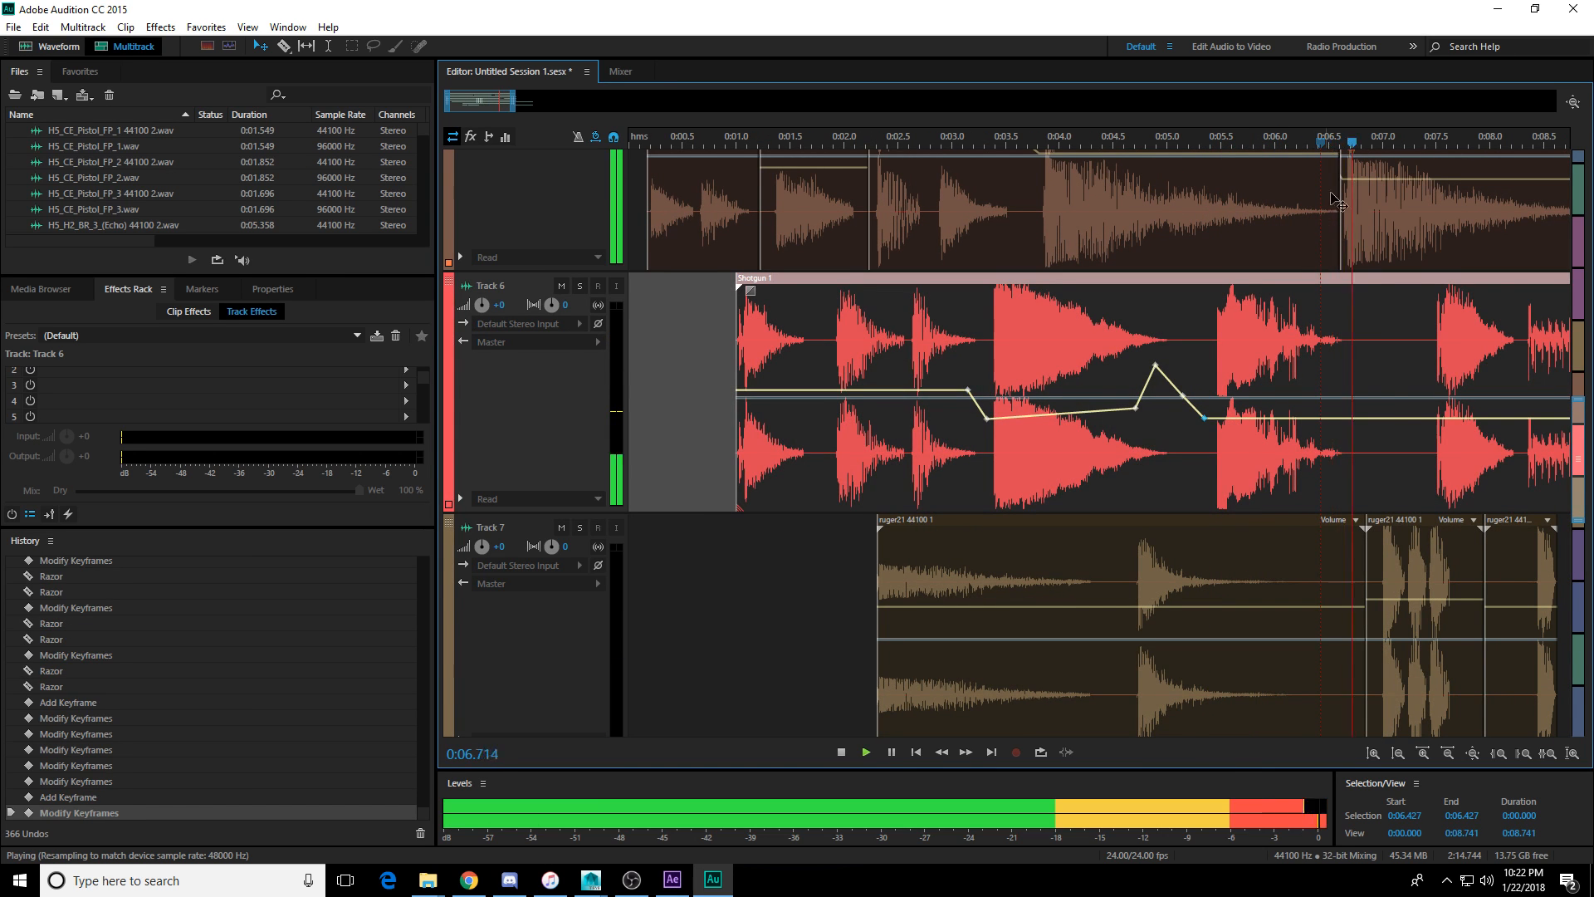
scroll(1348, 139, down, 1)
key(space)
scroll(1245, 404, down, 1)
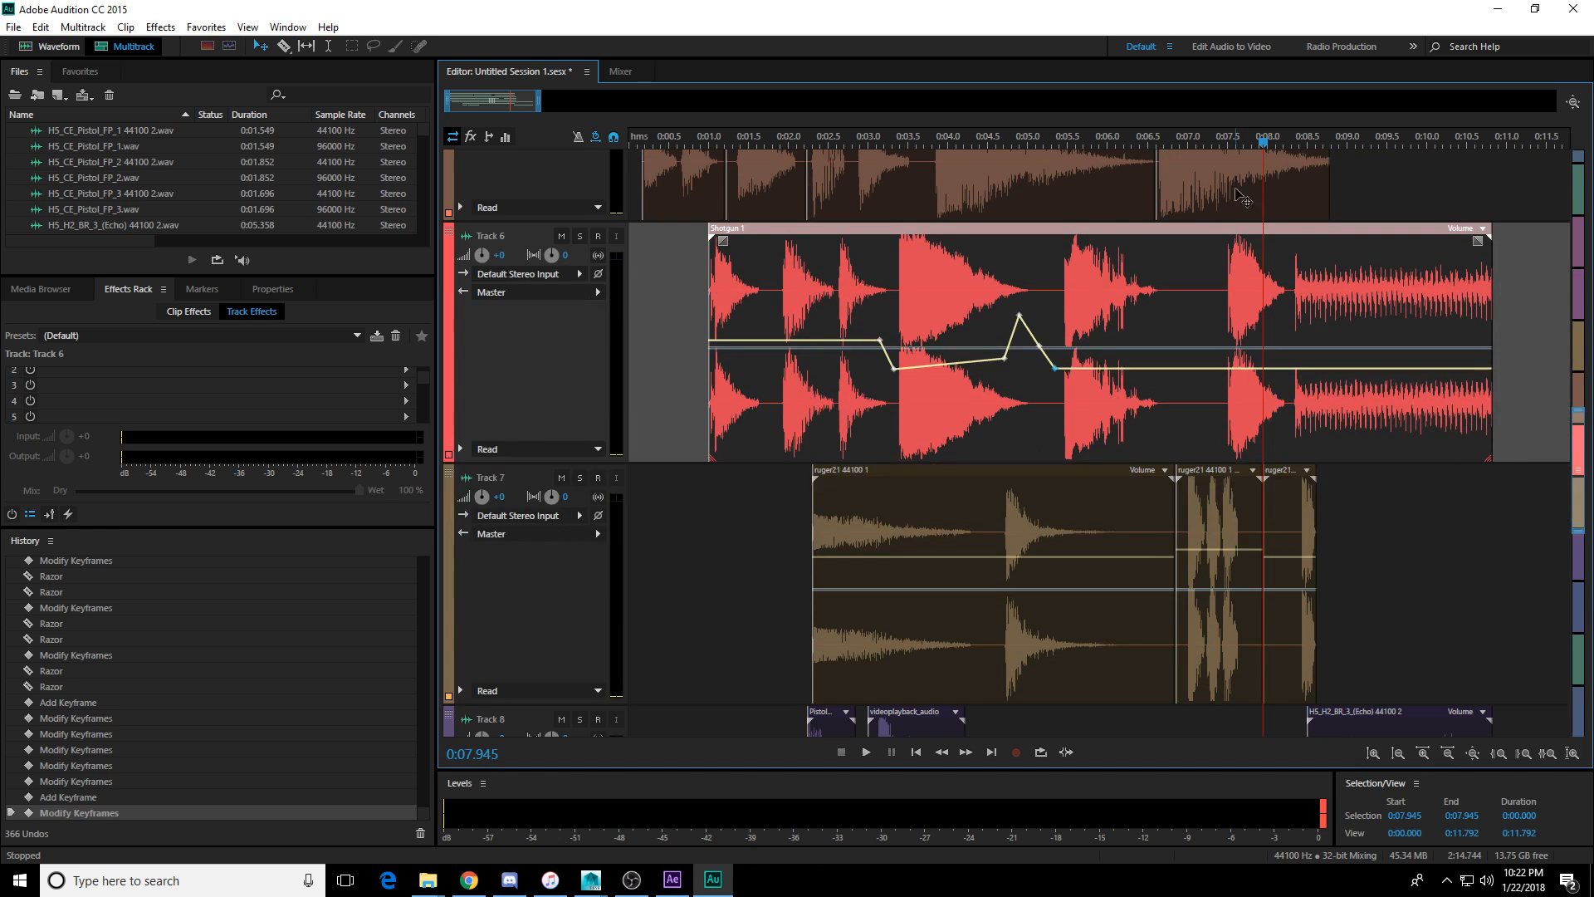
click(1162, 143)
key(space)
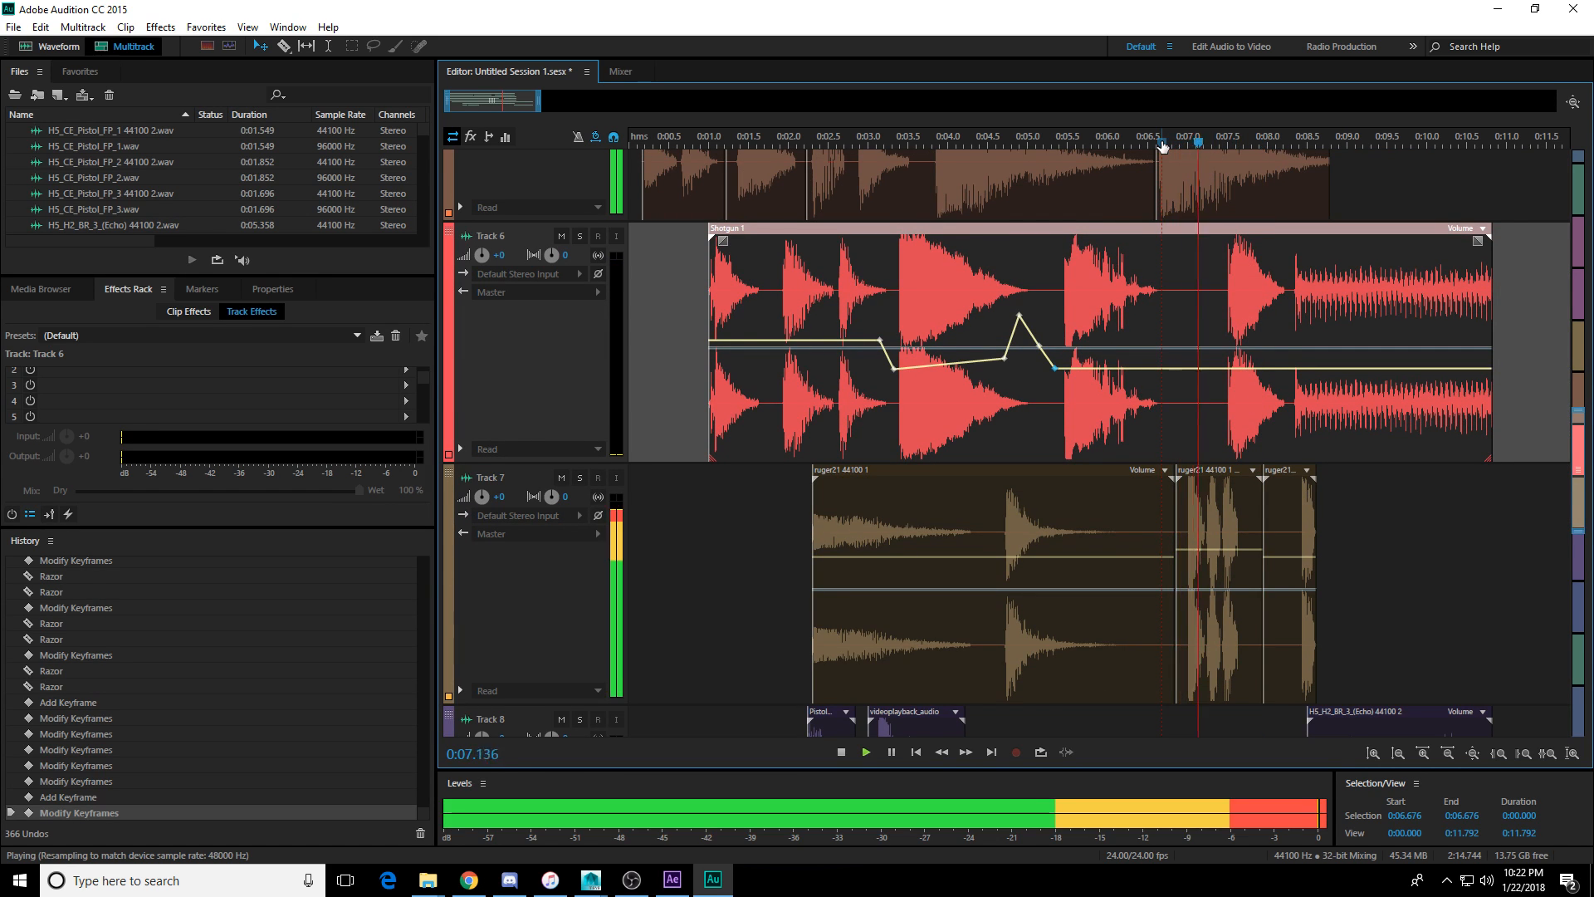
key(space)
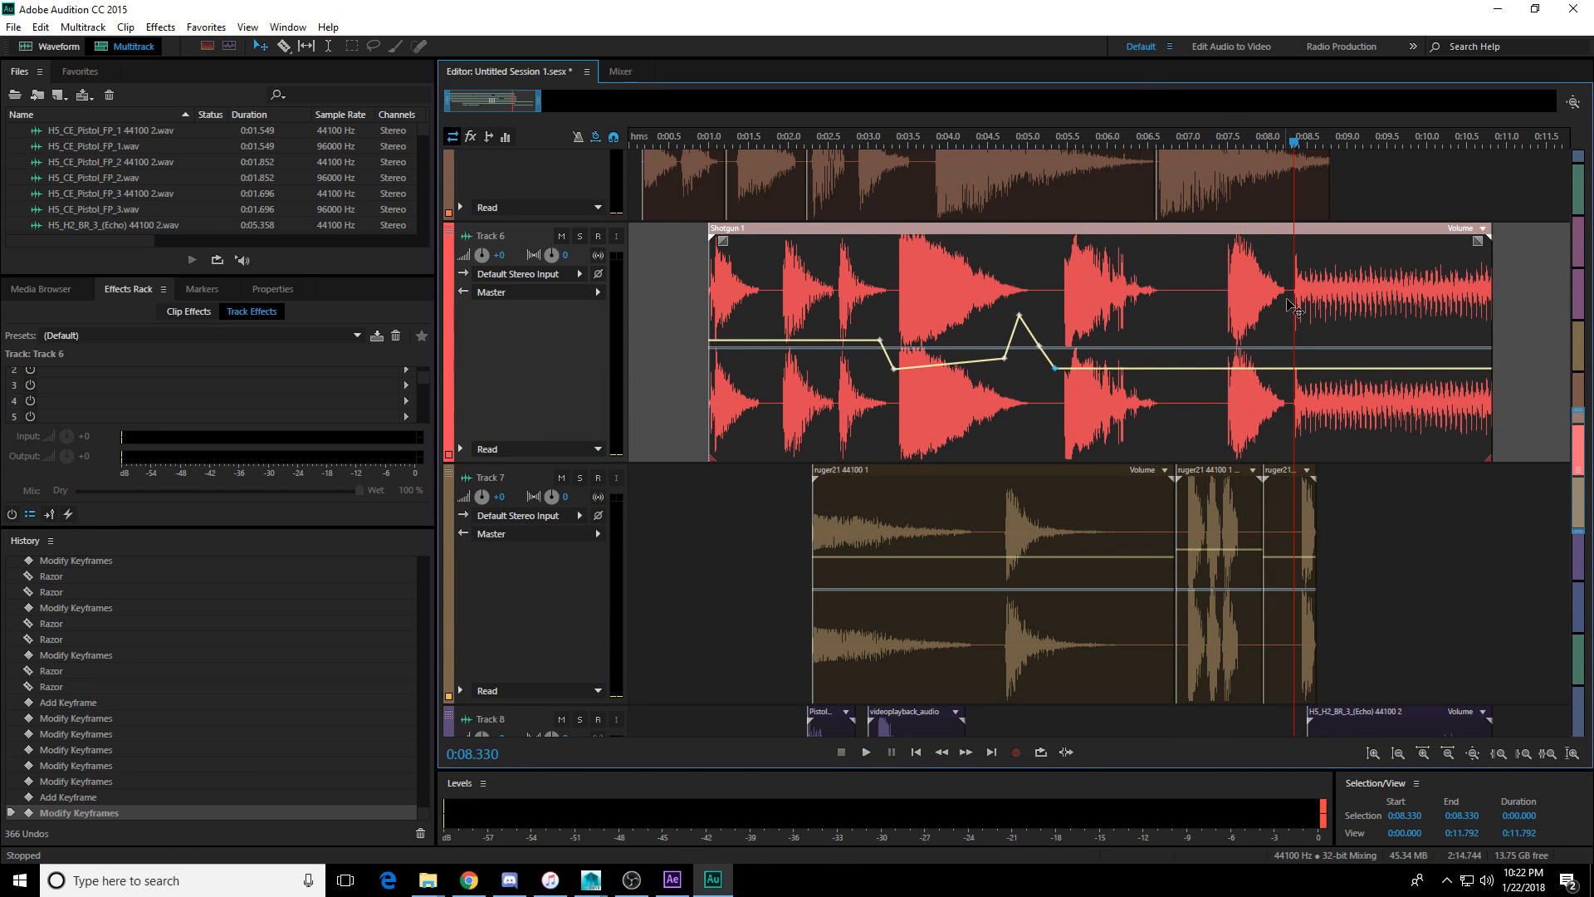
Split Track 6's shotgun clip at about 7.3 s and 8.2 s and slightly lower the volume of the piece in between.
click(1297, 278)
click(1217, 272)
key(v)
click(1253, 328)
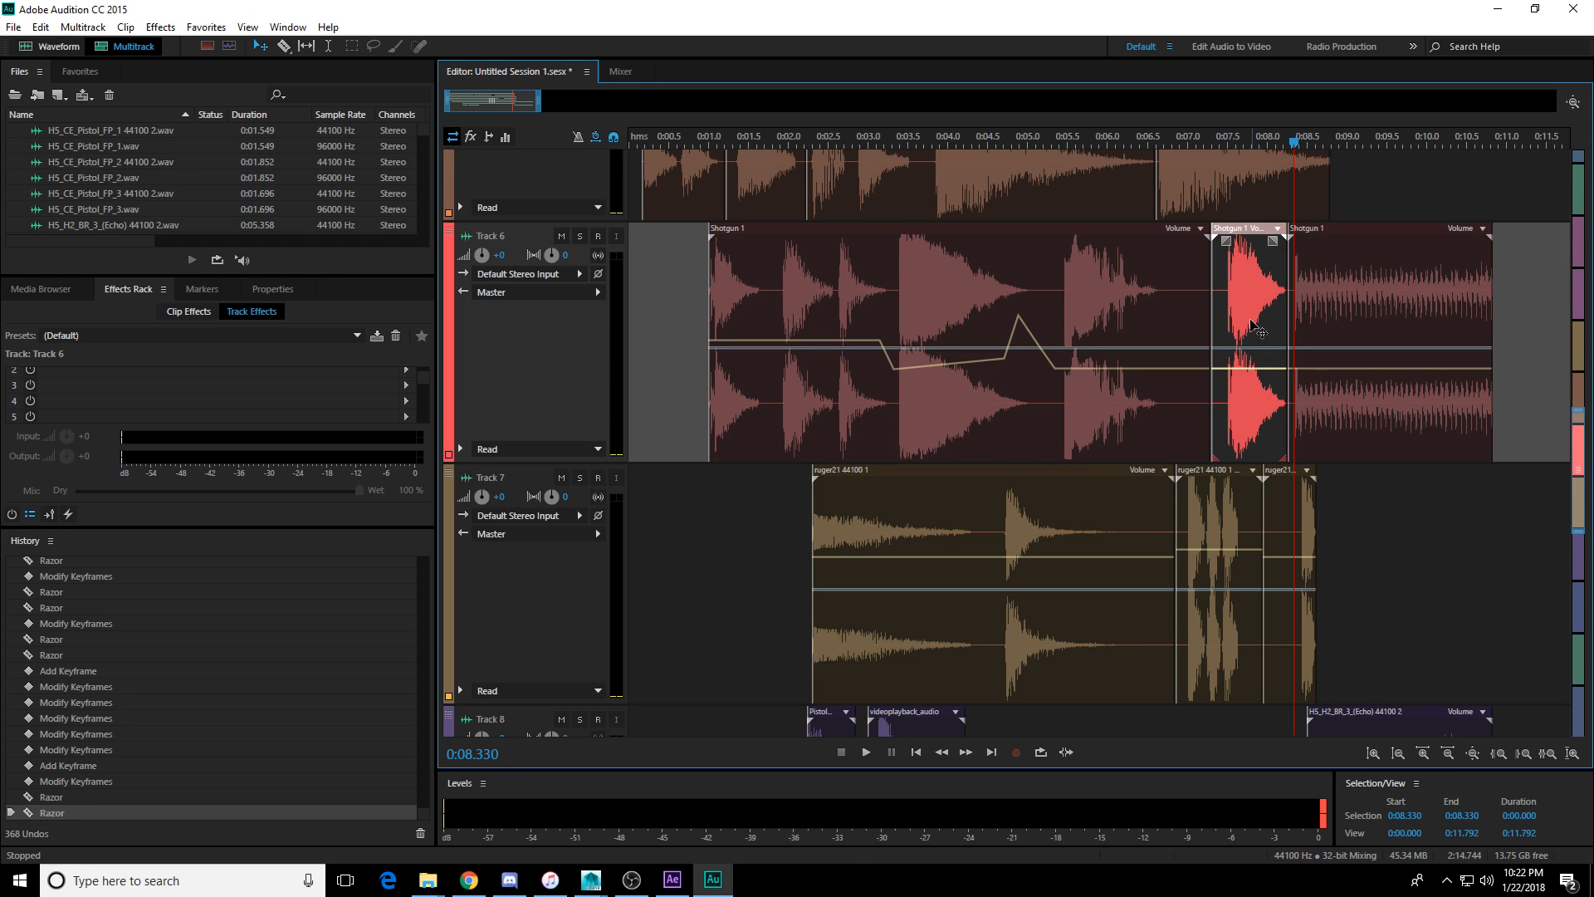
drag(1246, 368, 1246, 378)
Lower the volume of Track 8's first clip, starting at about 2.2 s.
scroll(982, 481, down, 6)
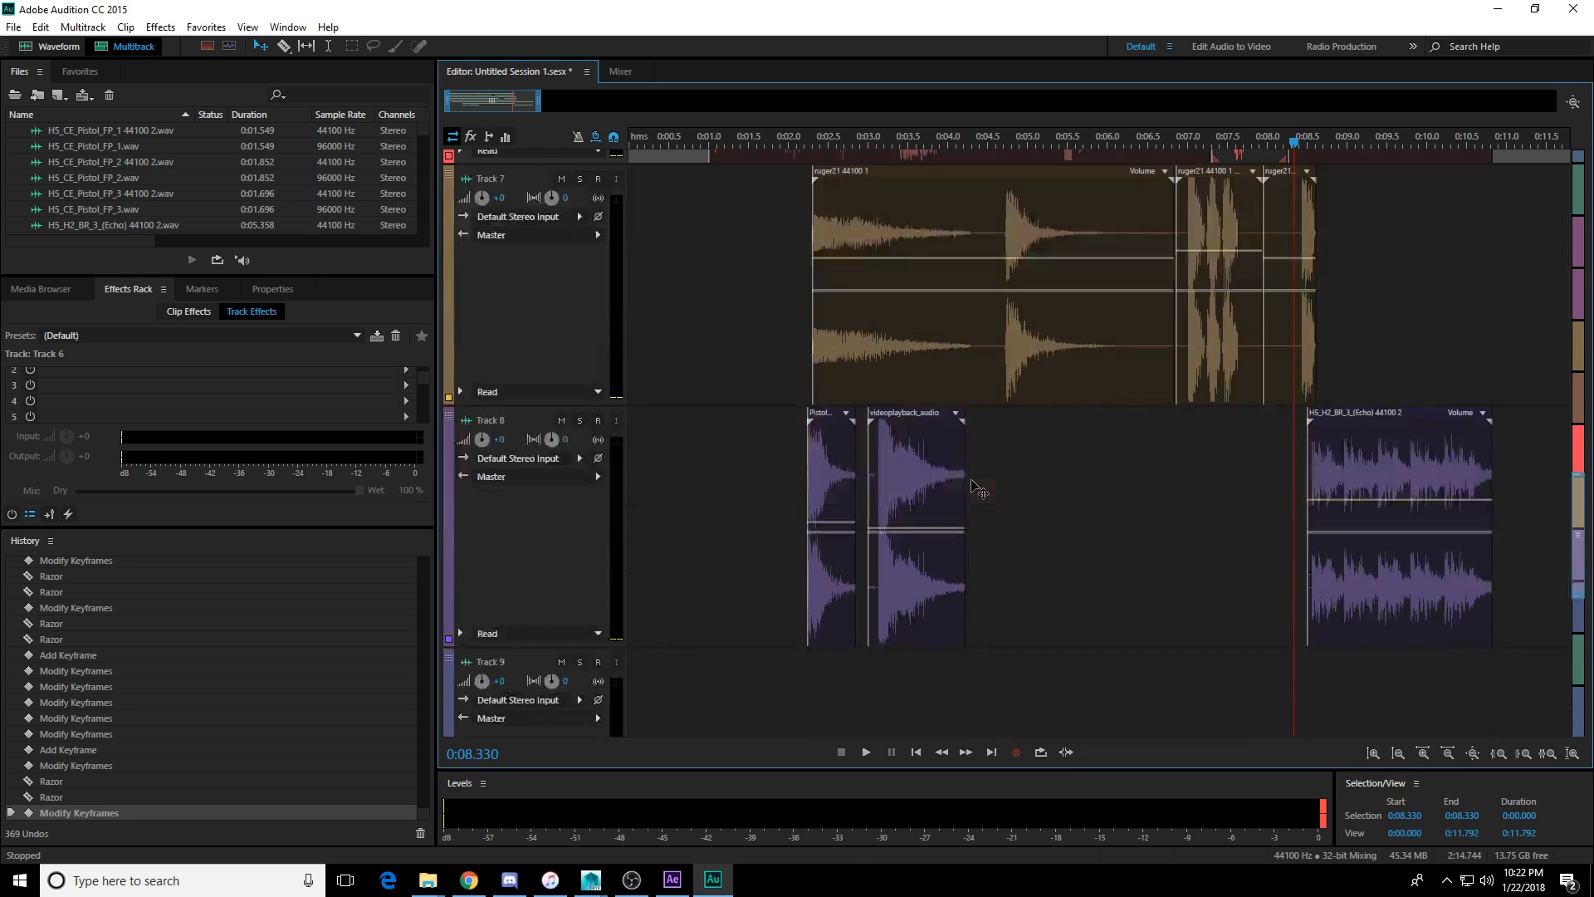
click(833, 510)
drag(832, 522, 834, 541)
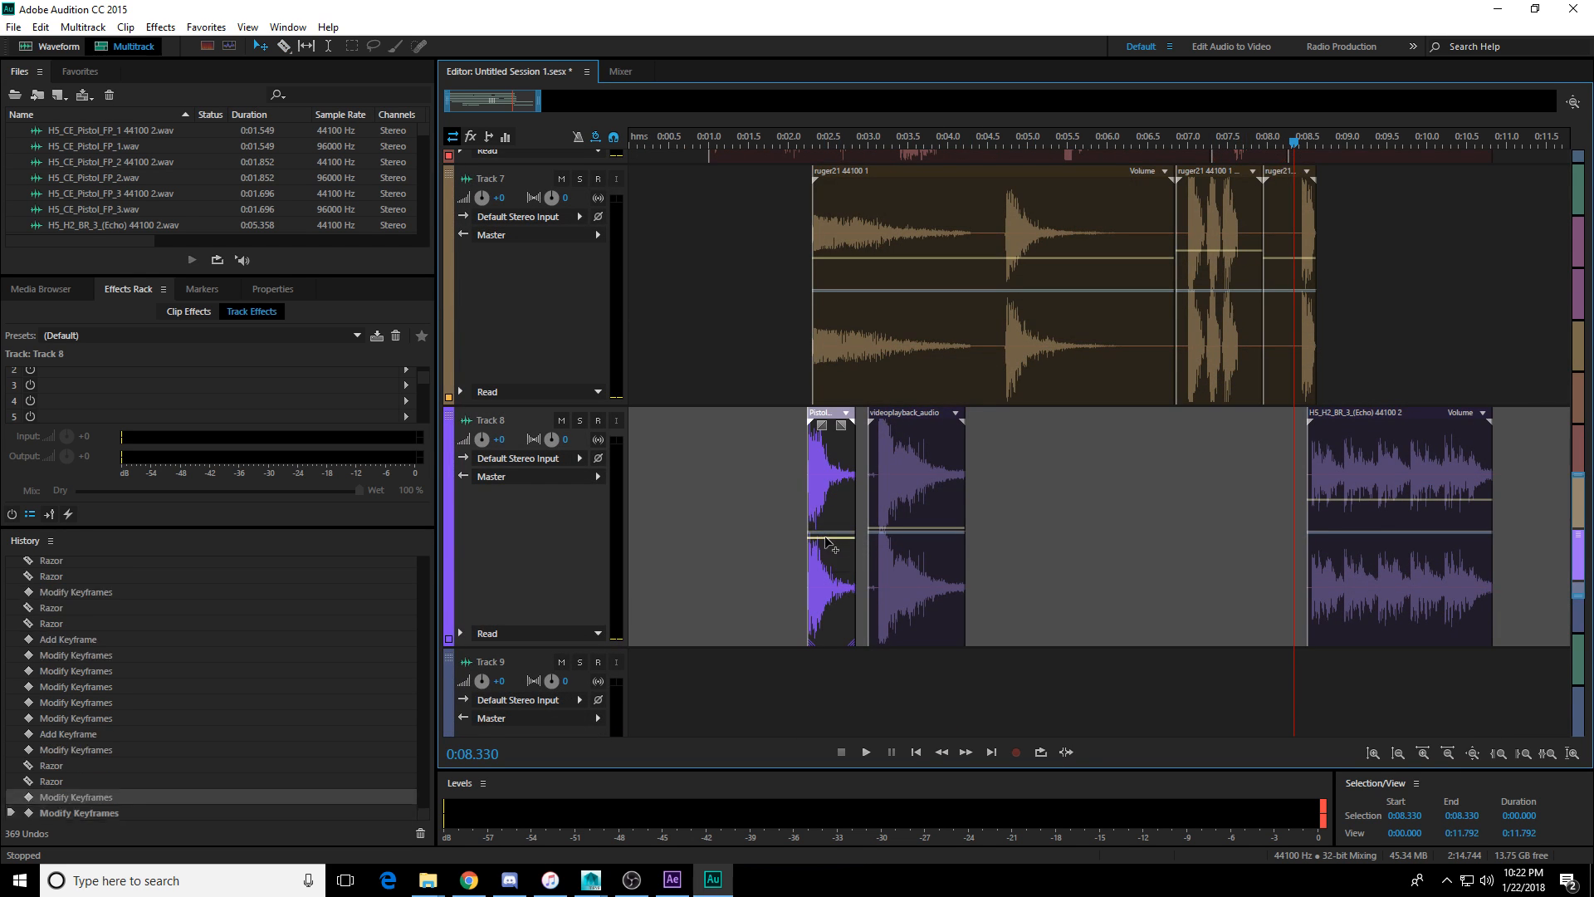
Play the mix from the beginning to about 2.7 s and replay the part from about 2 s.
scroll(922, 391, up, 5)
scroll(924, 394, up, 5)
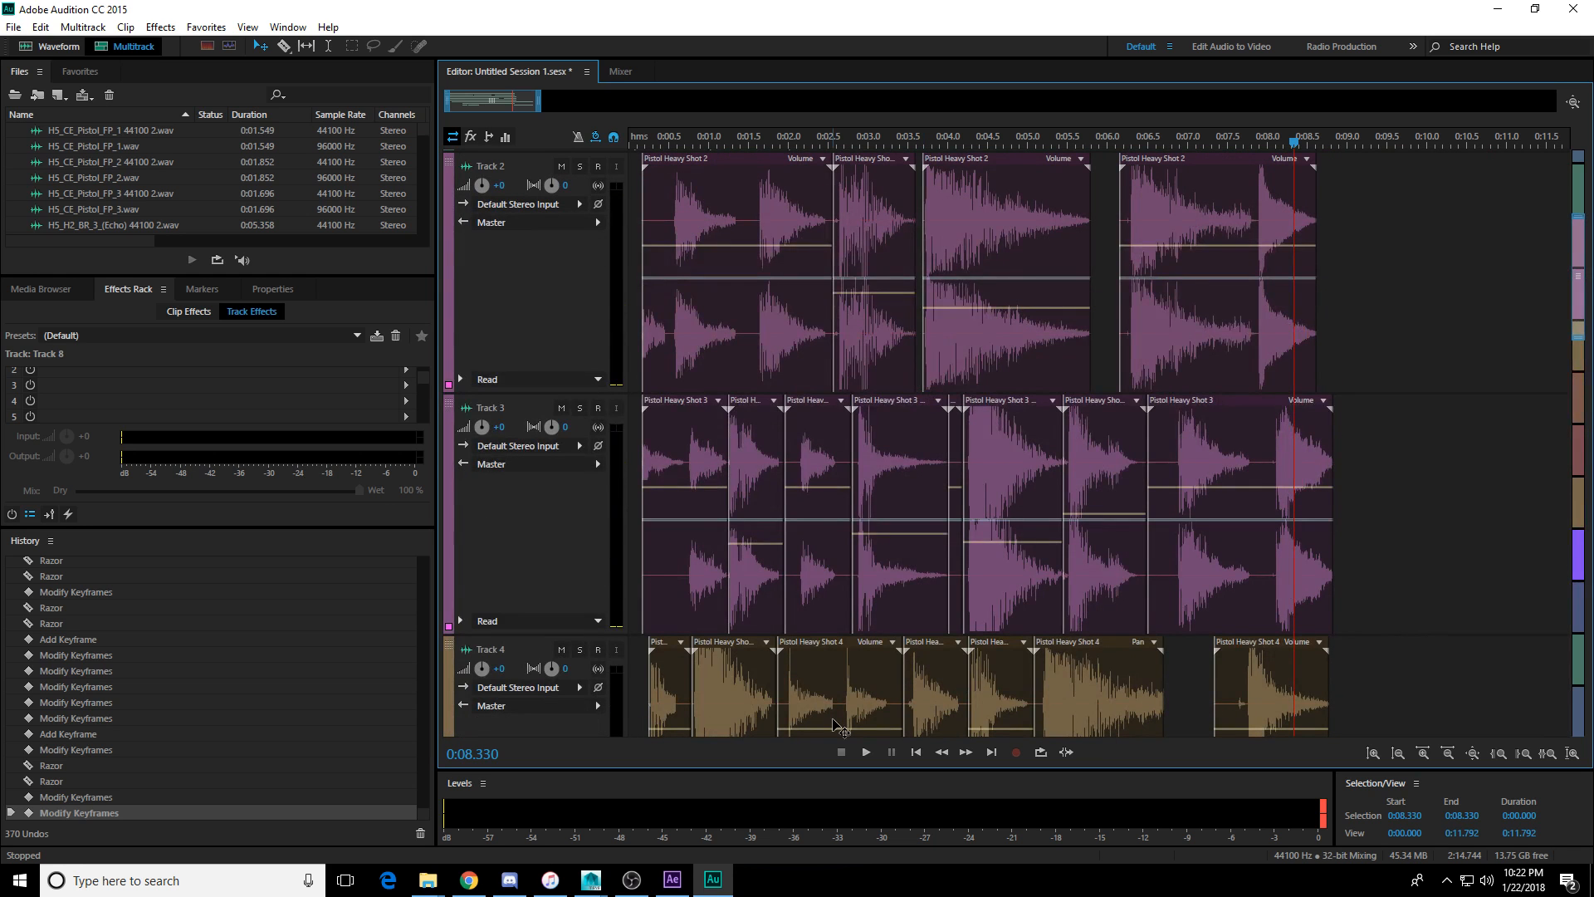
scroll(858, 710, up, 4)
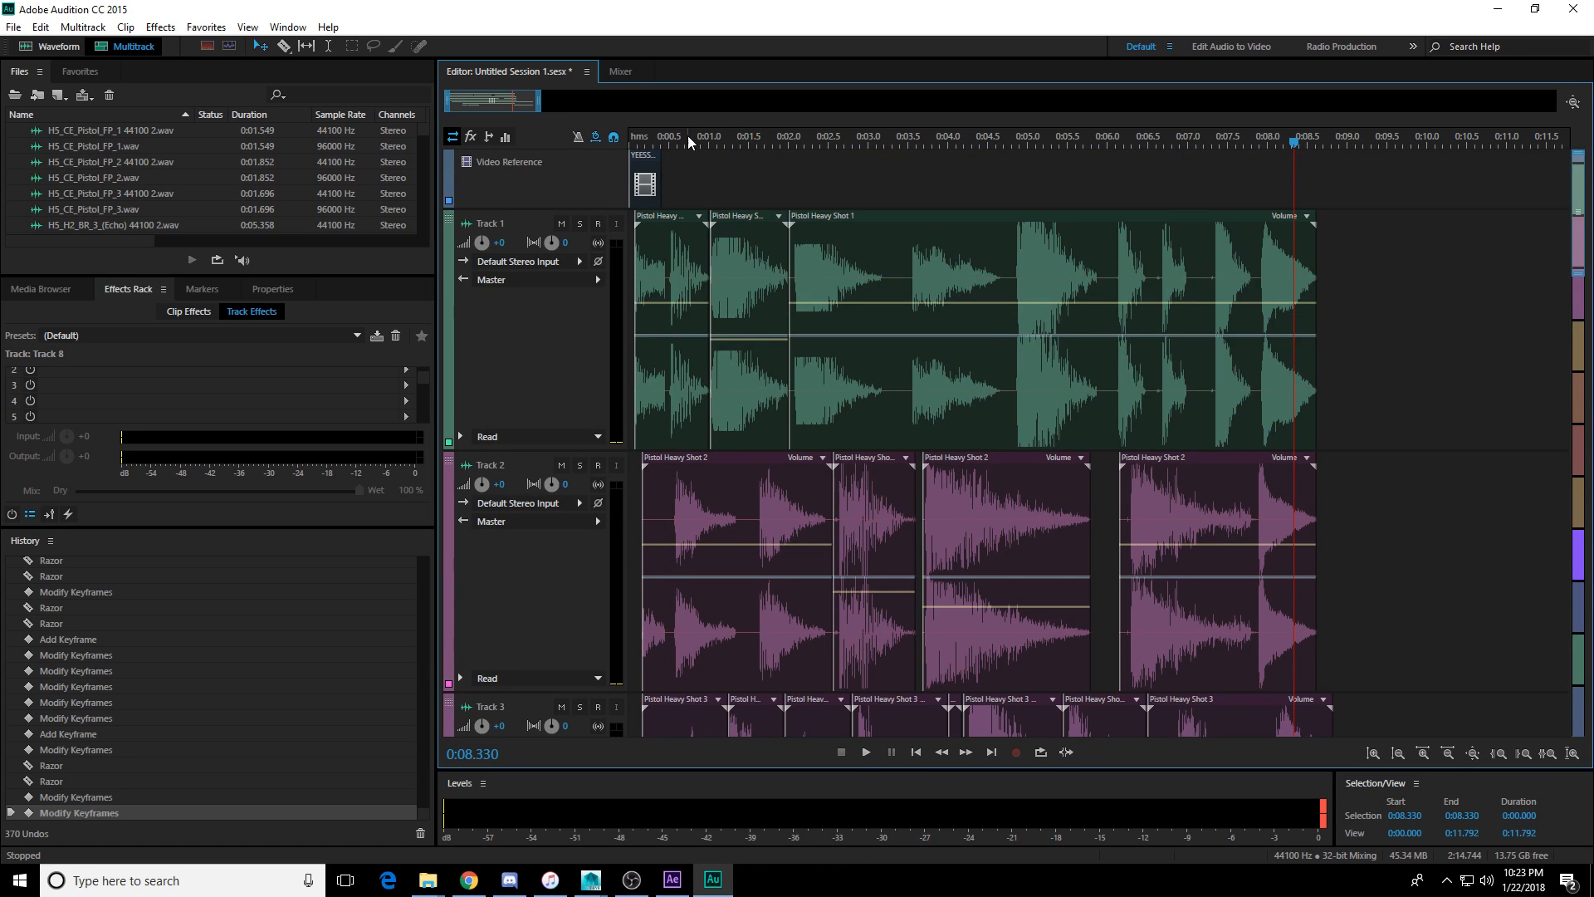
key(Home)
key(space)
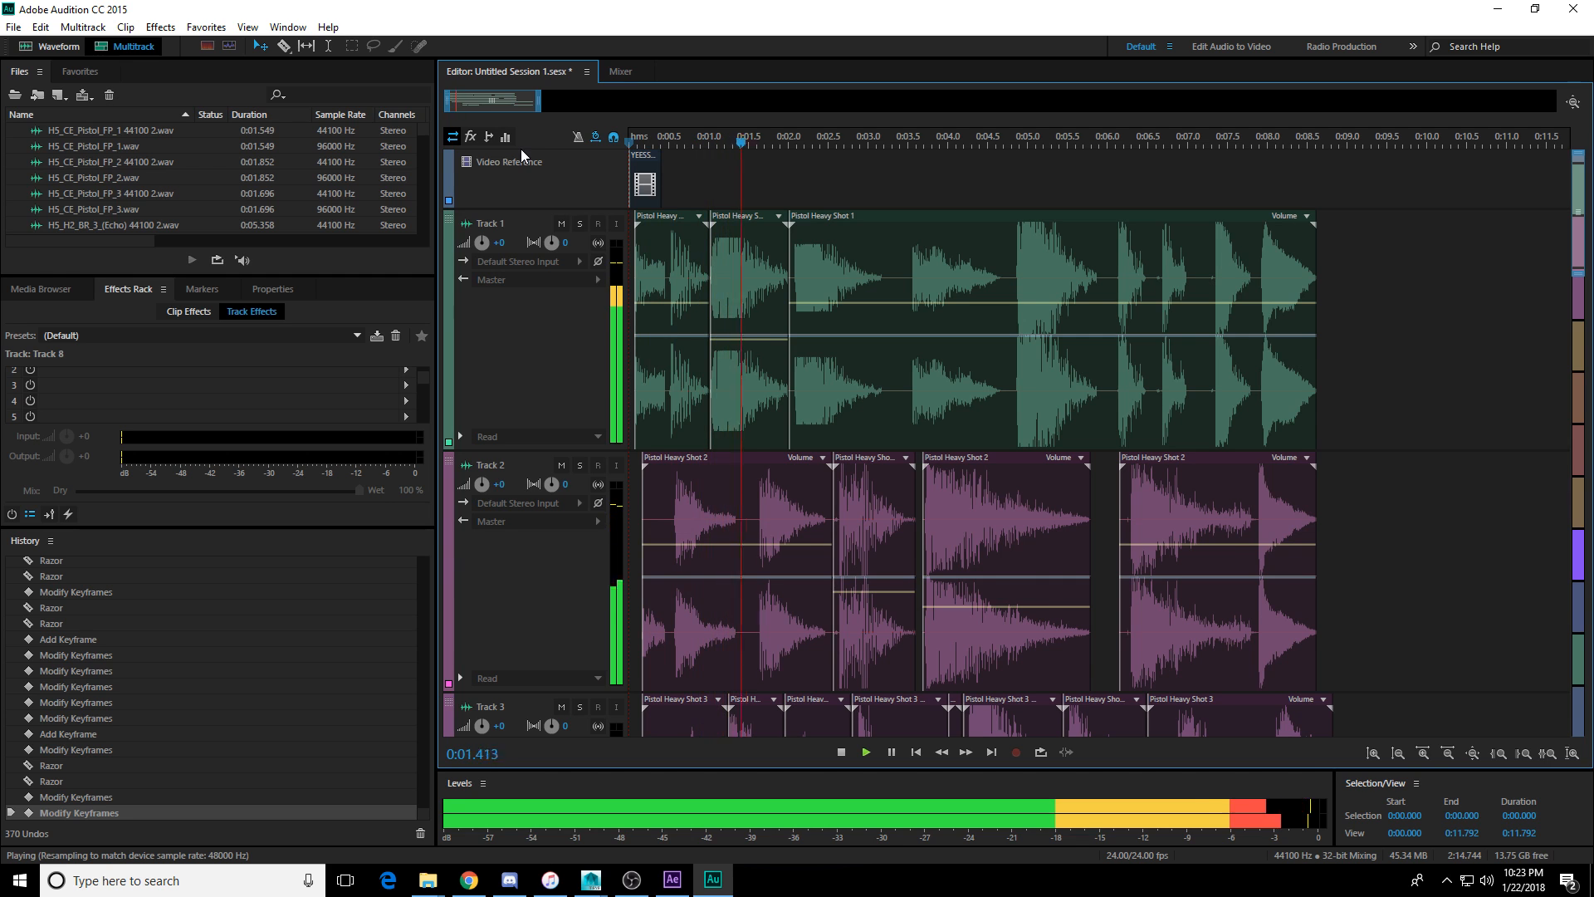
key(space)
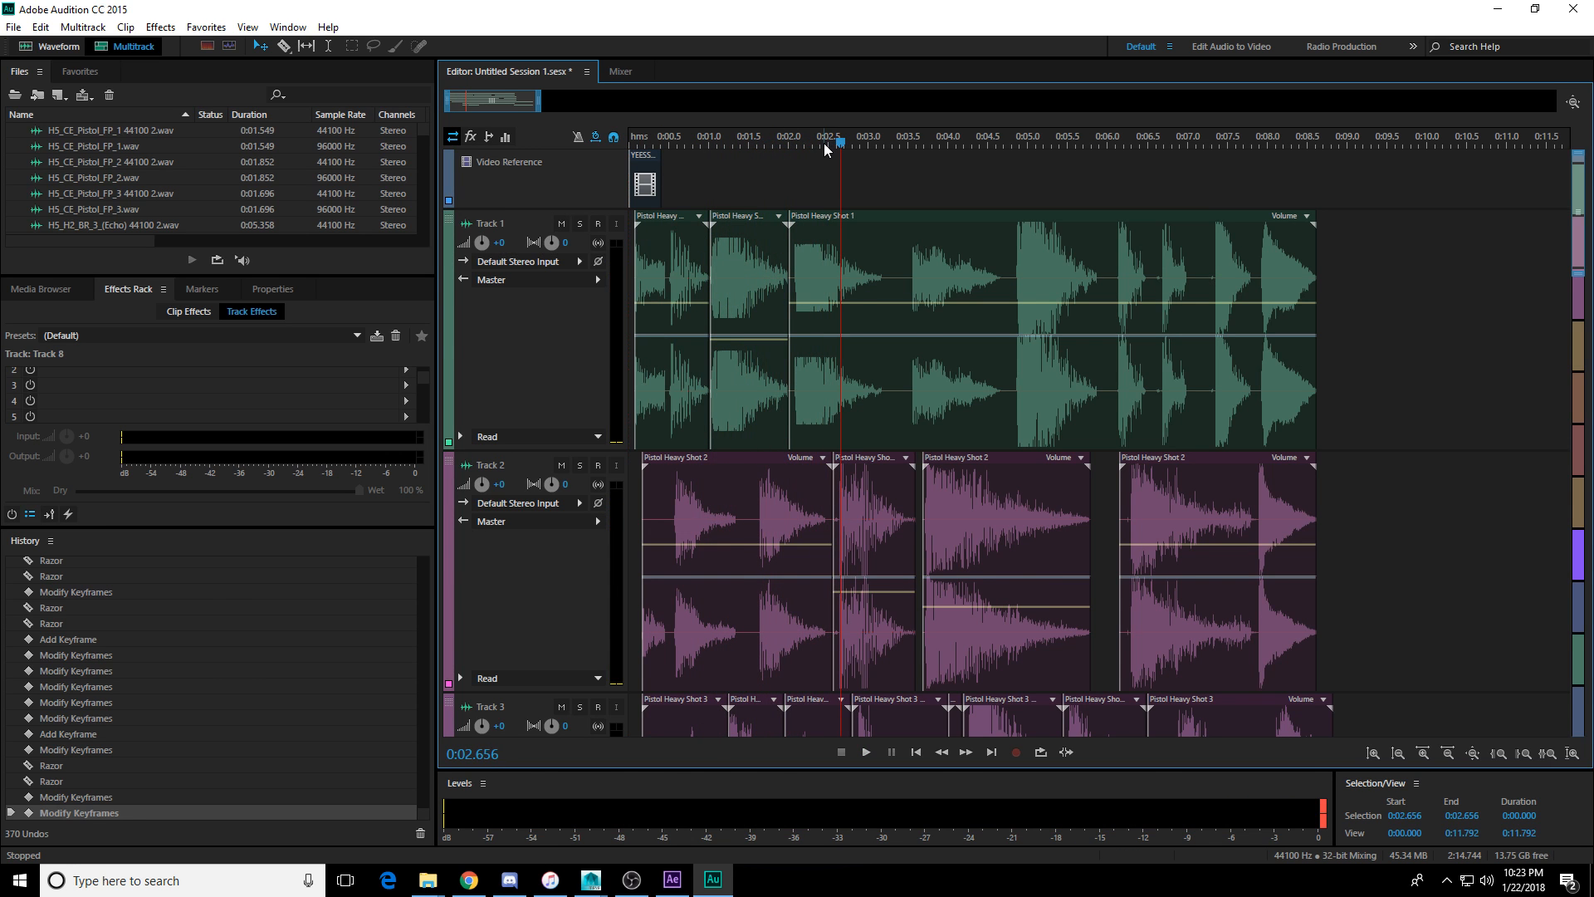
drag(828, 142, 824, 148)
scroll(830, 187, down, 2)
scroll(816, 208, up, 2)
click(788, 143)
key(space)
key(space)
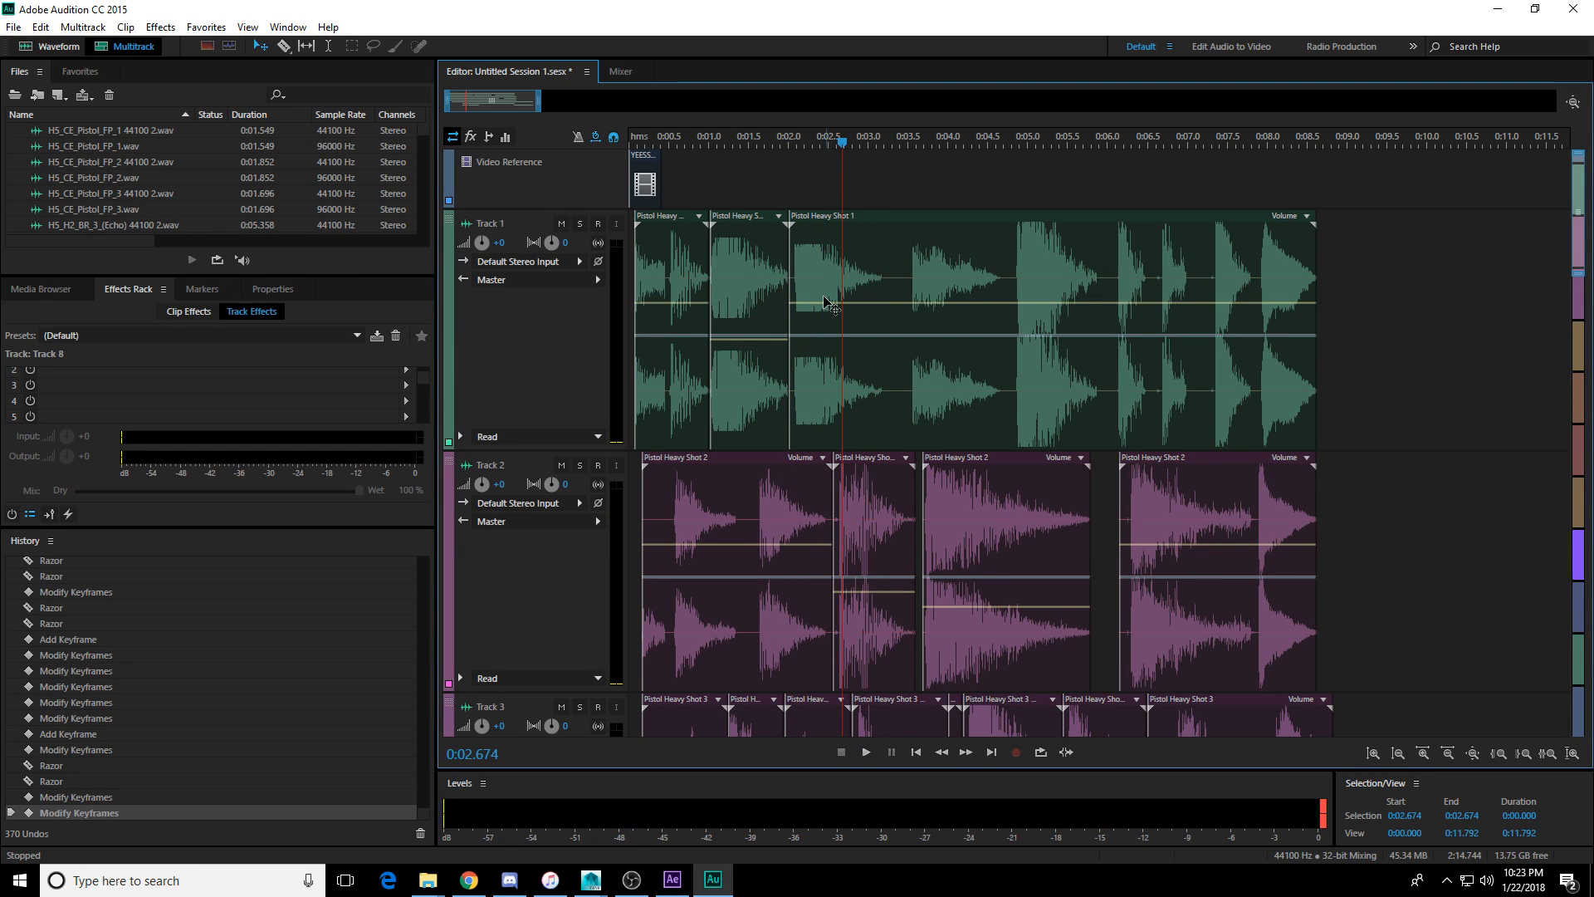
Split Track 1's last clip at about 3.3 s and lower the volume of the piece starting at about 2 s.
click(894, 279)
key(v)
click(868, 289)
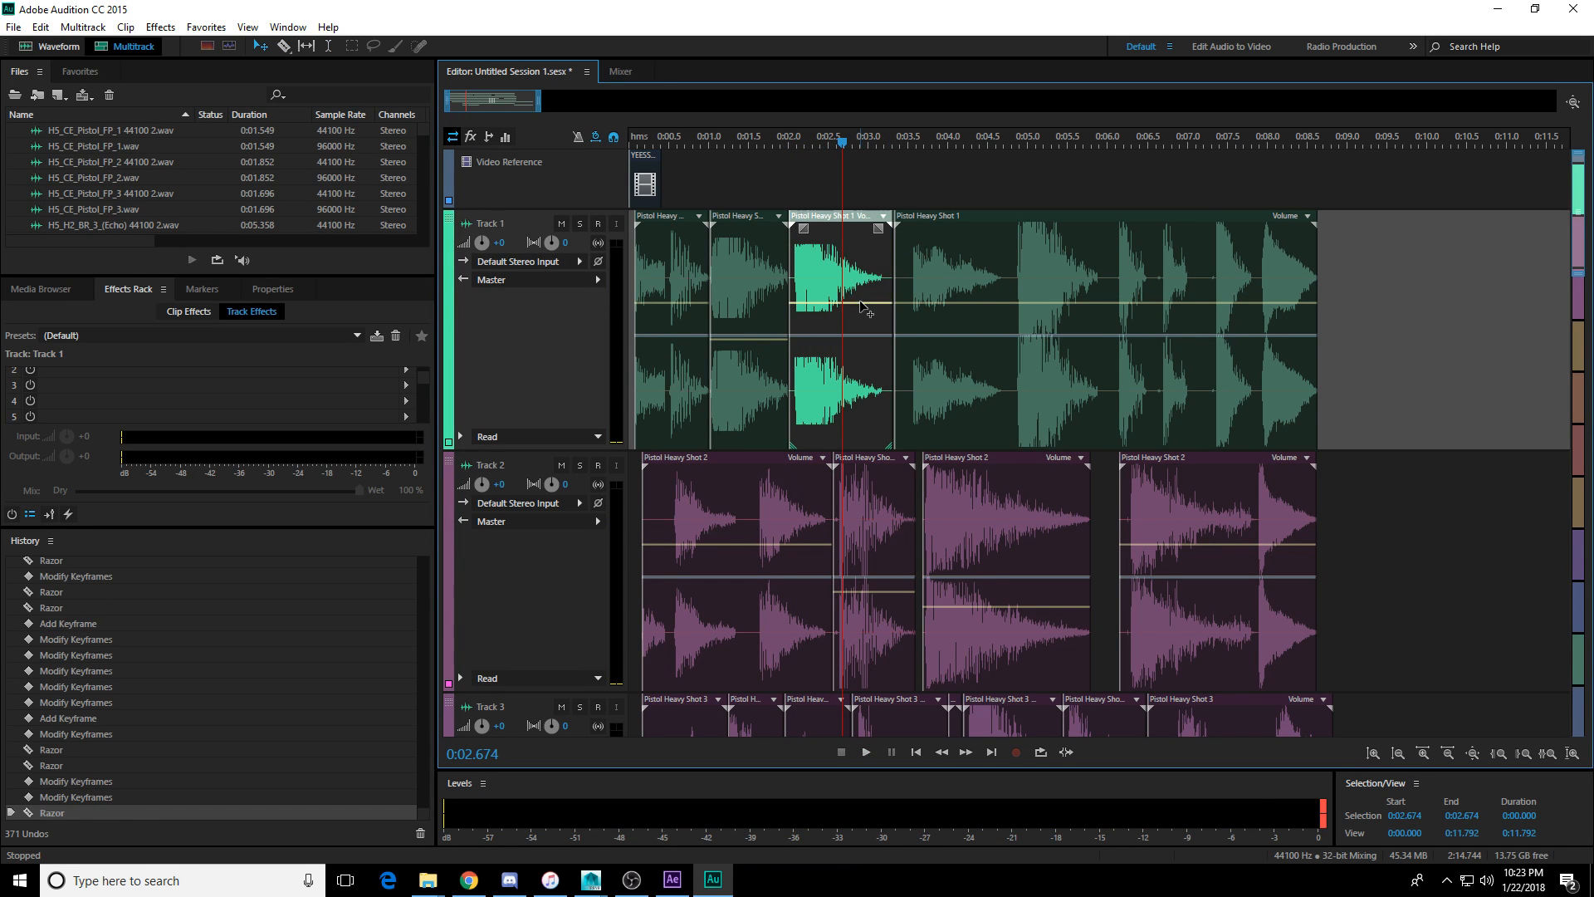
drag(865, 303, 864, 329)
Play the mix from about 1.9 s to about 3 s to check Track 1's new level.
click(782, 142)
key(space)
key(space)
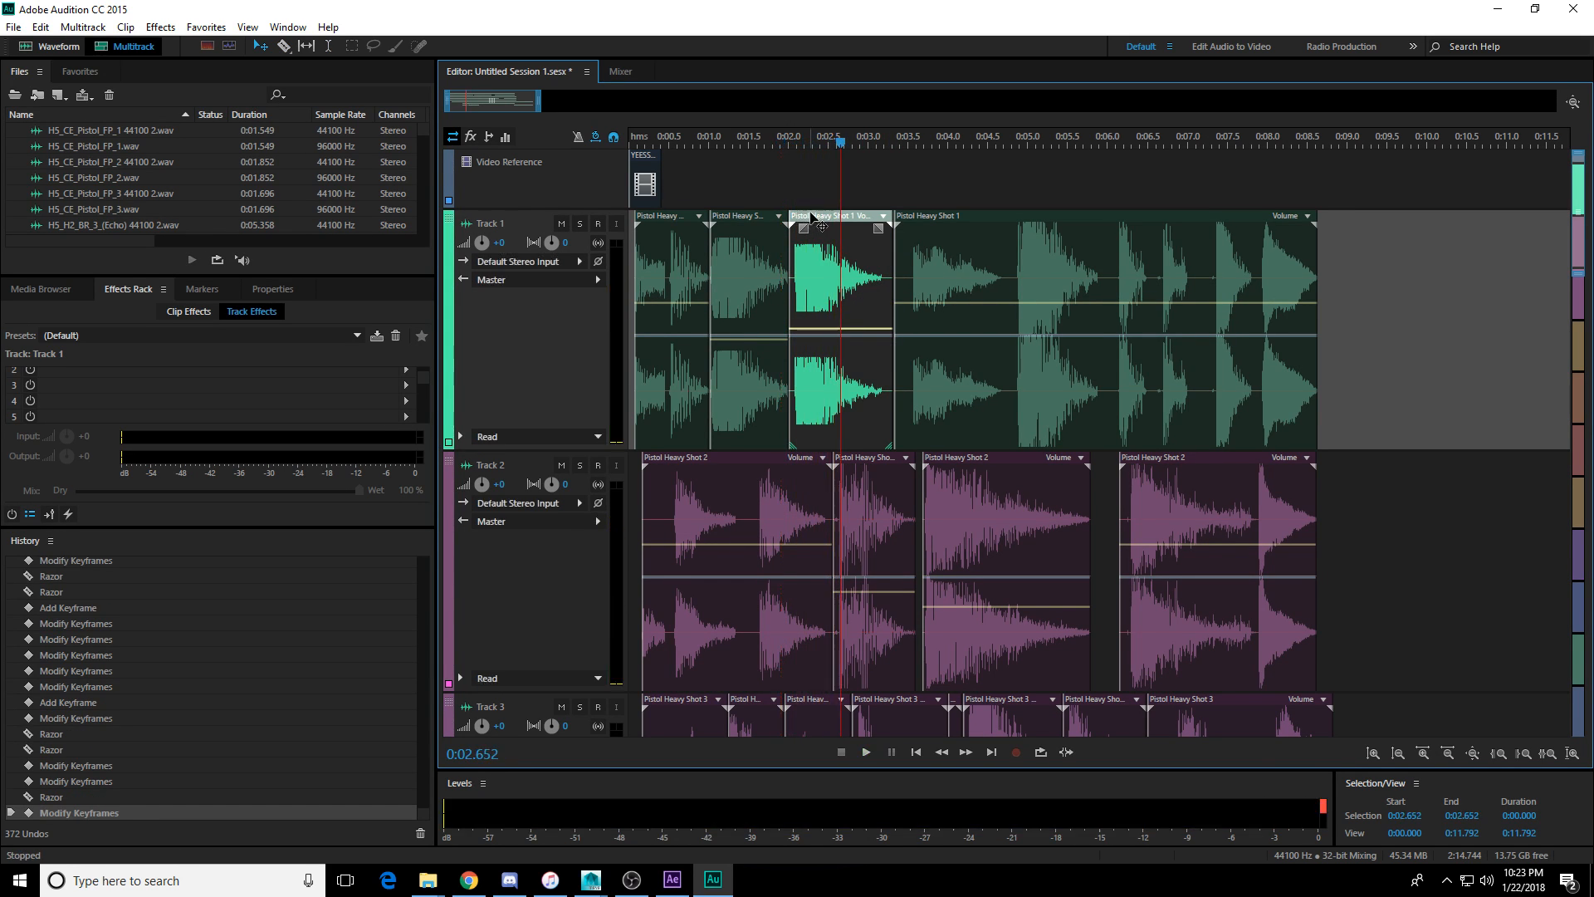
scroll(794, 171, down, 1)
click(781, 142)
key(space)
scroll(830, 249, down, 4)
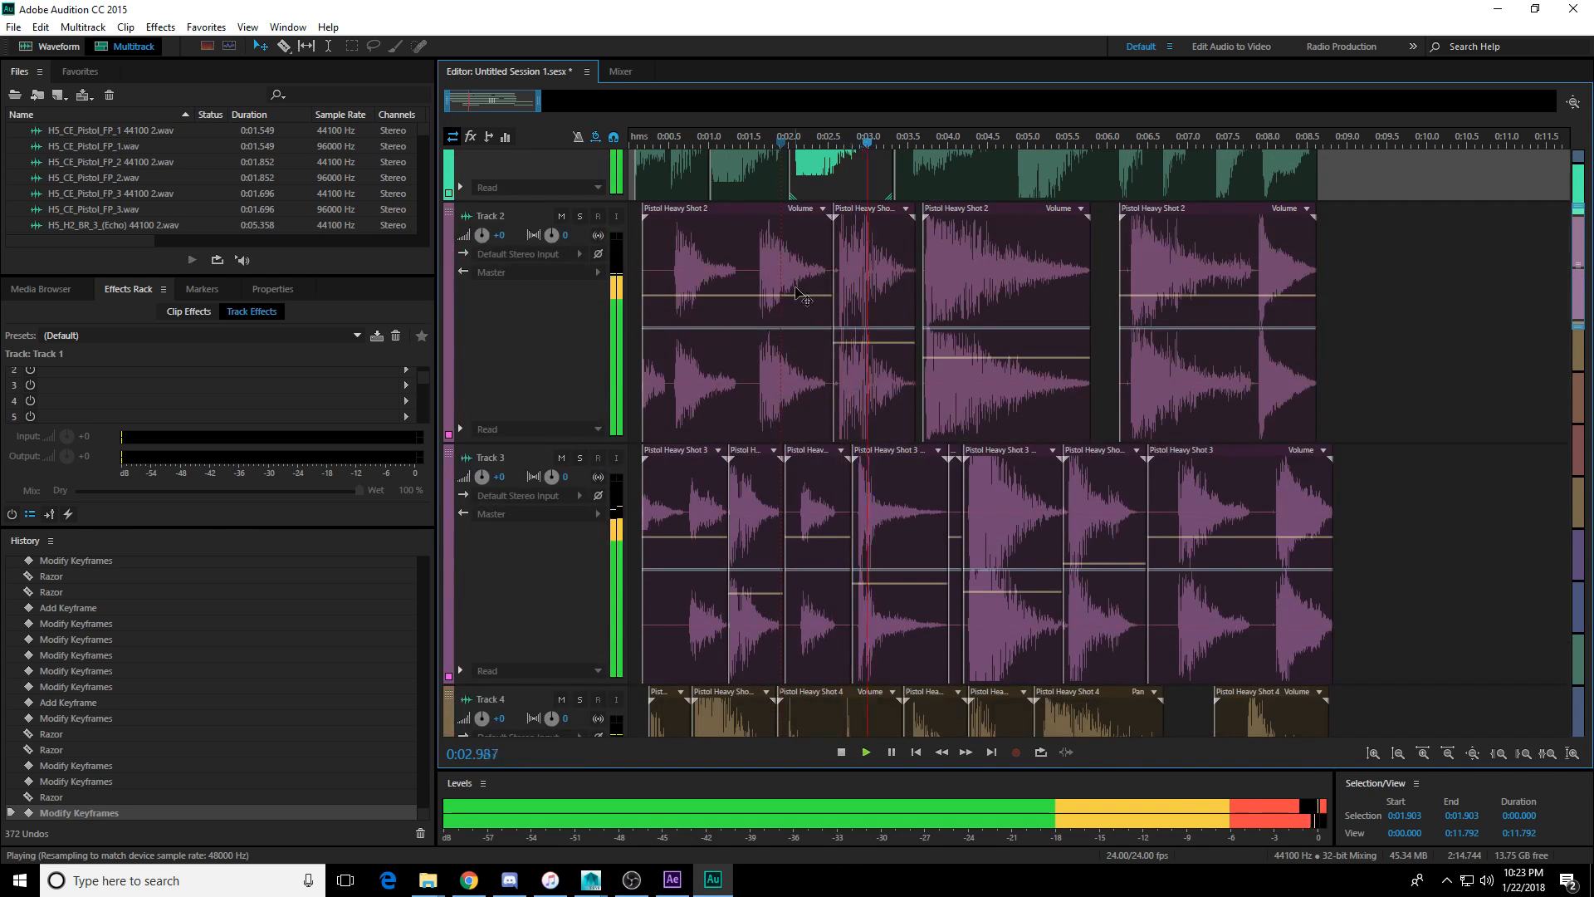
key(space)
Lower Track 1's clip starting at about 2 s slightly further and play on to about 3.2 s.
scroll(869, 352, up, 5)
drag(845, 329, 845, 336)
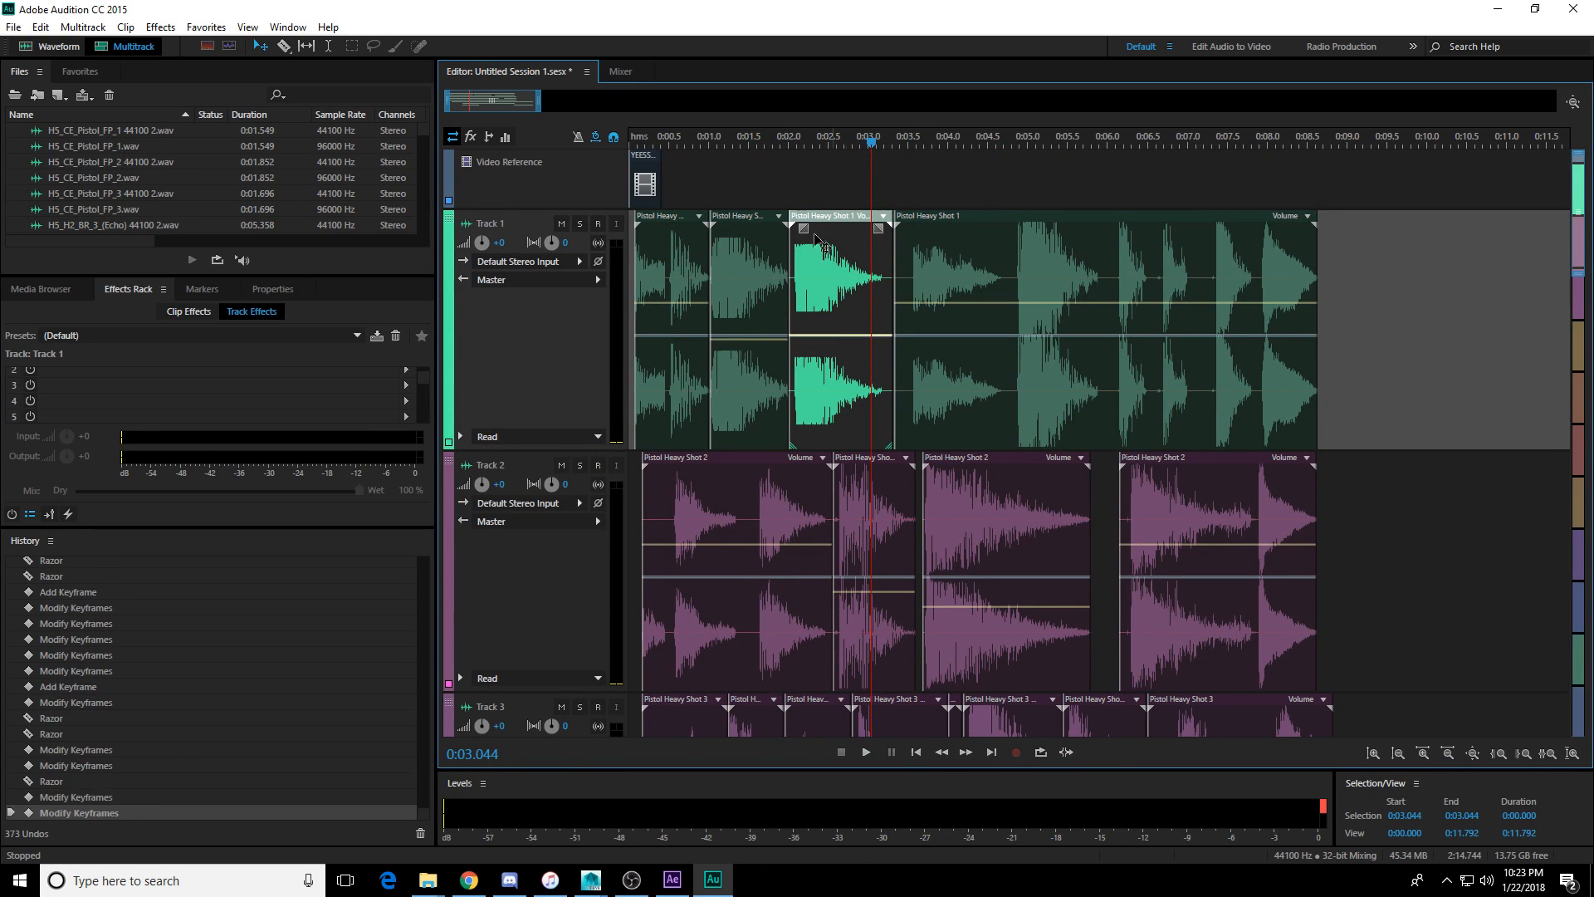
key(space)
key(space)
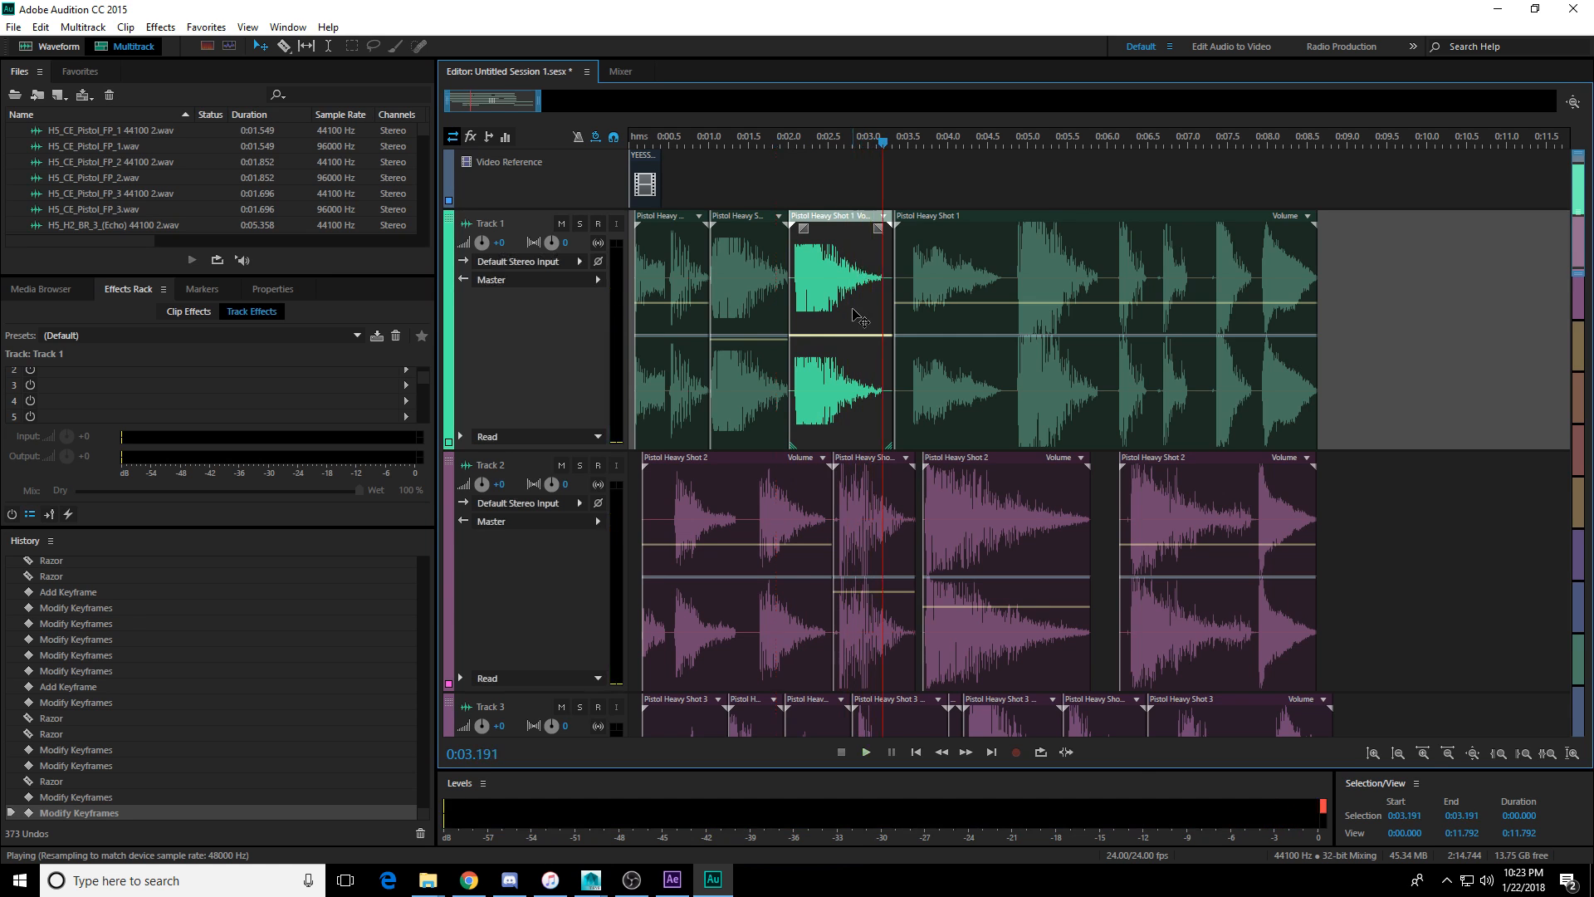
Replay the mix around 1.5 s to 2.9 s several times to compare Tracks 1 to 3.
scroll(826, 235, down, 5)
click(789, 142)
key(space)
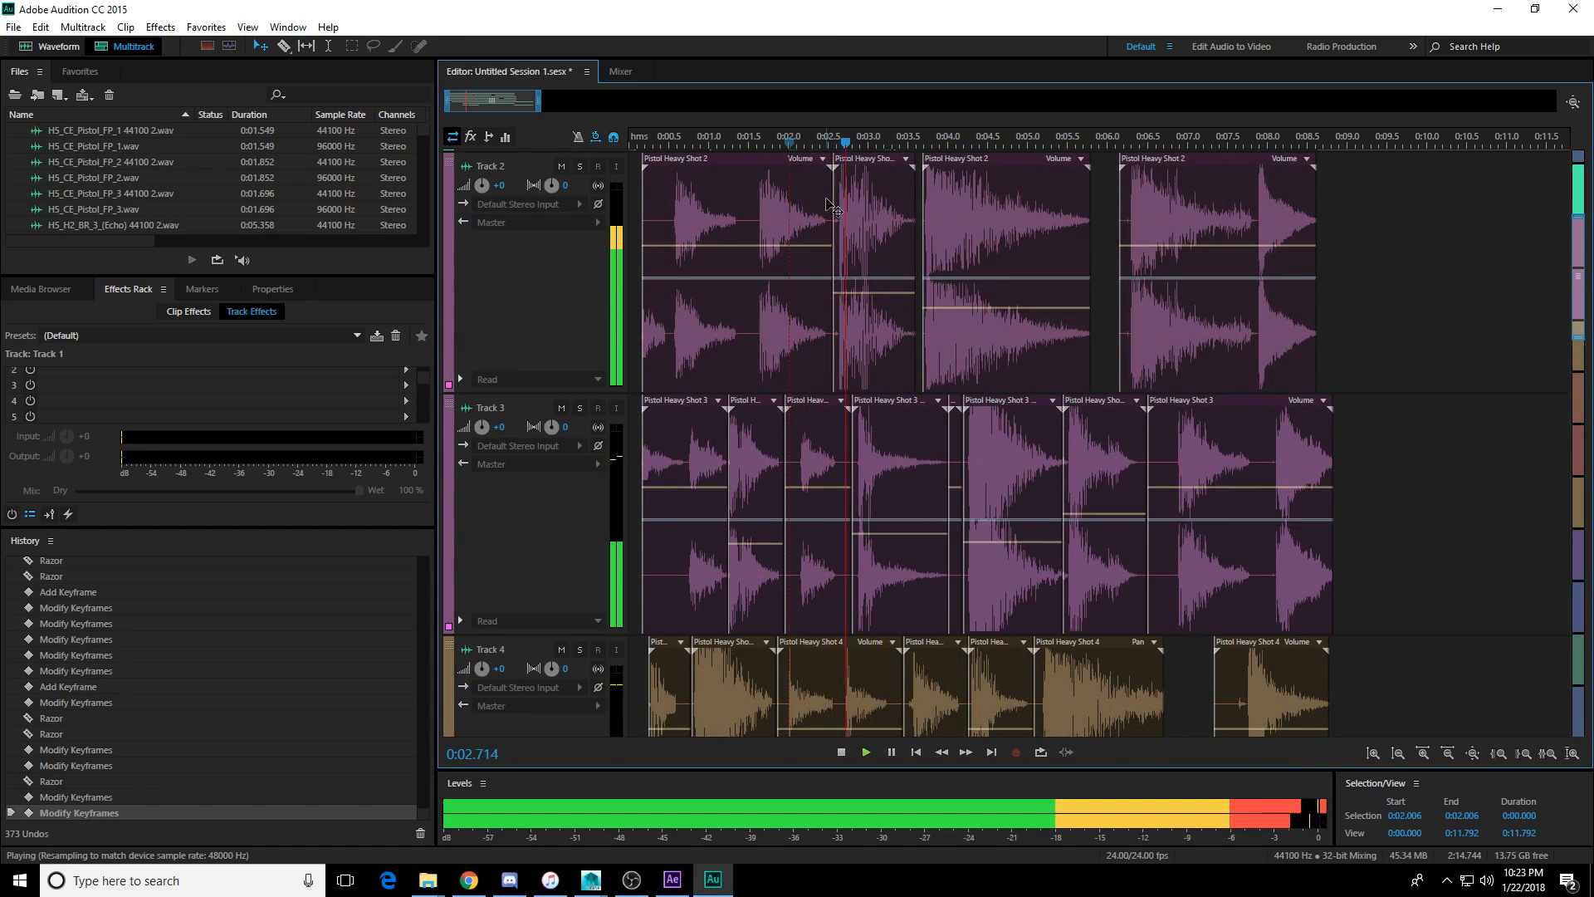
key(space)
scroll(855, 280, up, 1)
scroll(859, 285, up, 2)
key(space)
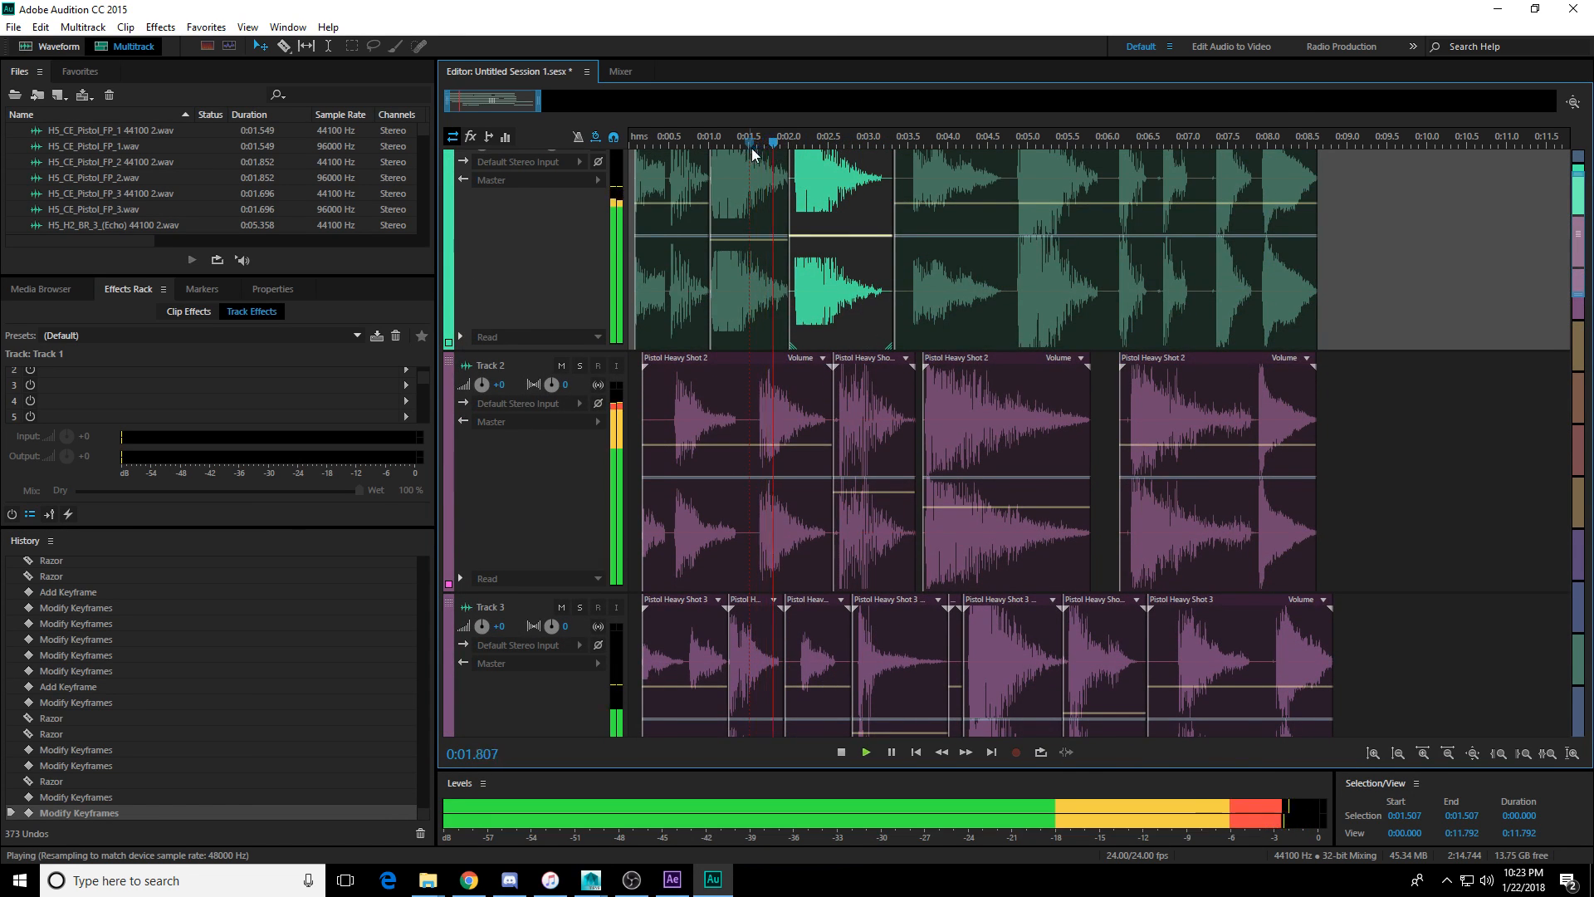
key(space)
scroll(818, 269, up, 1)
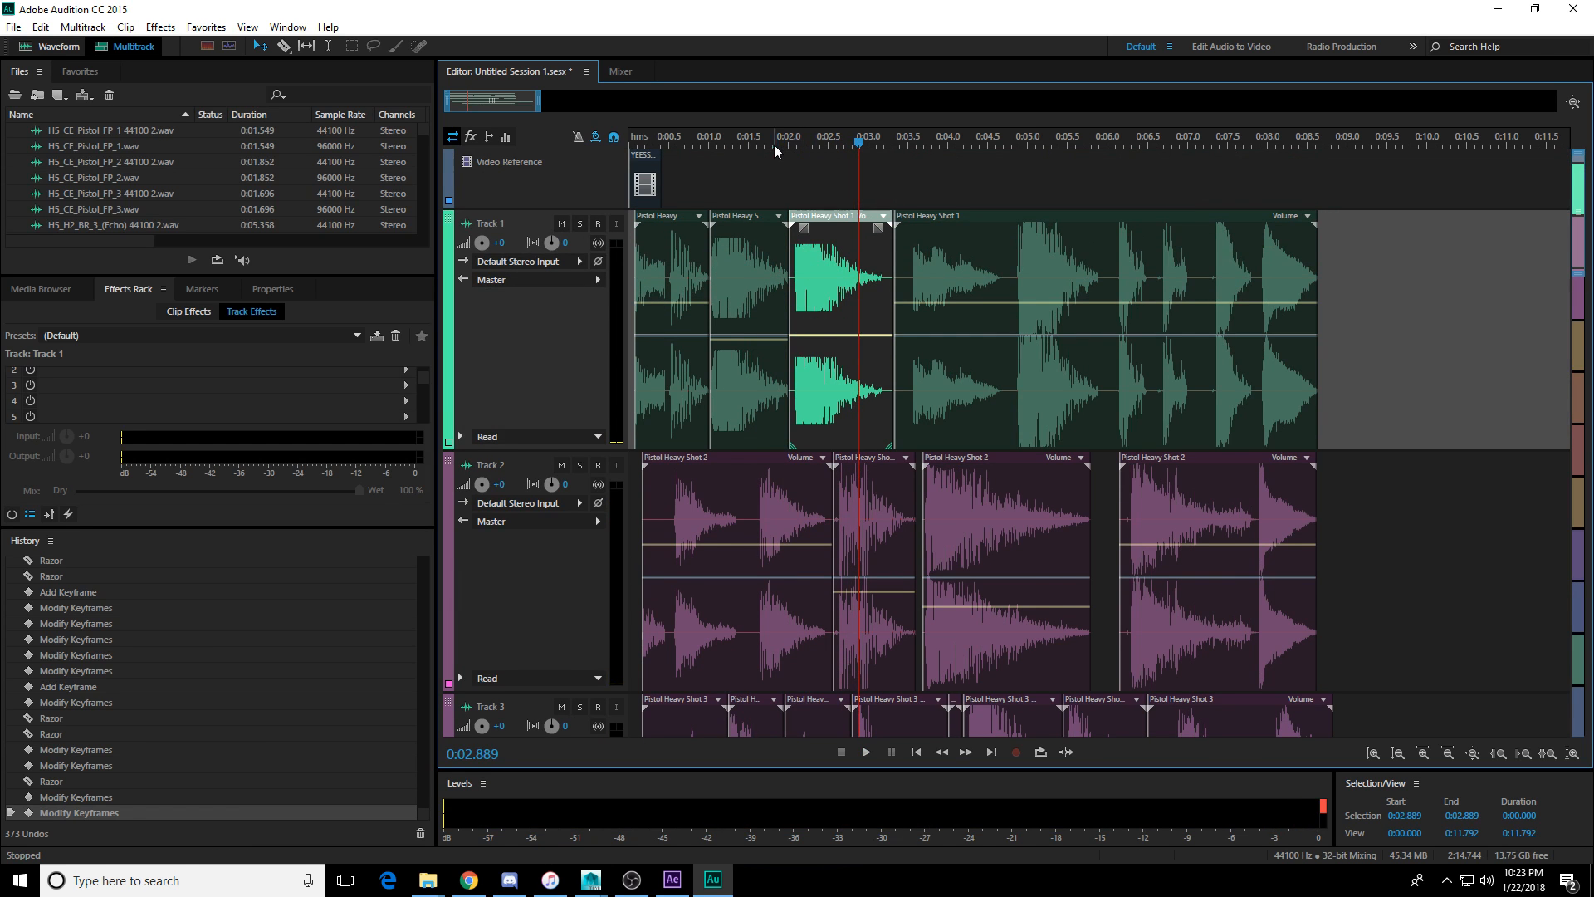
key(space)
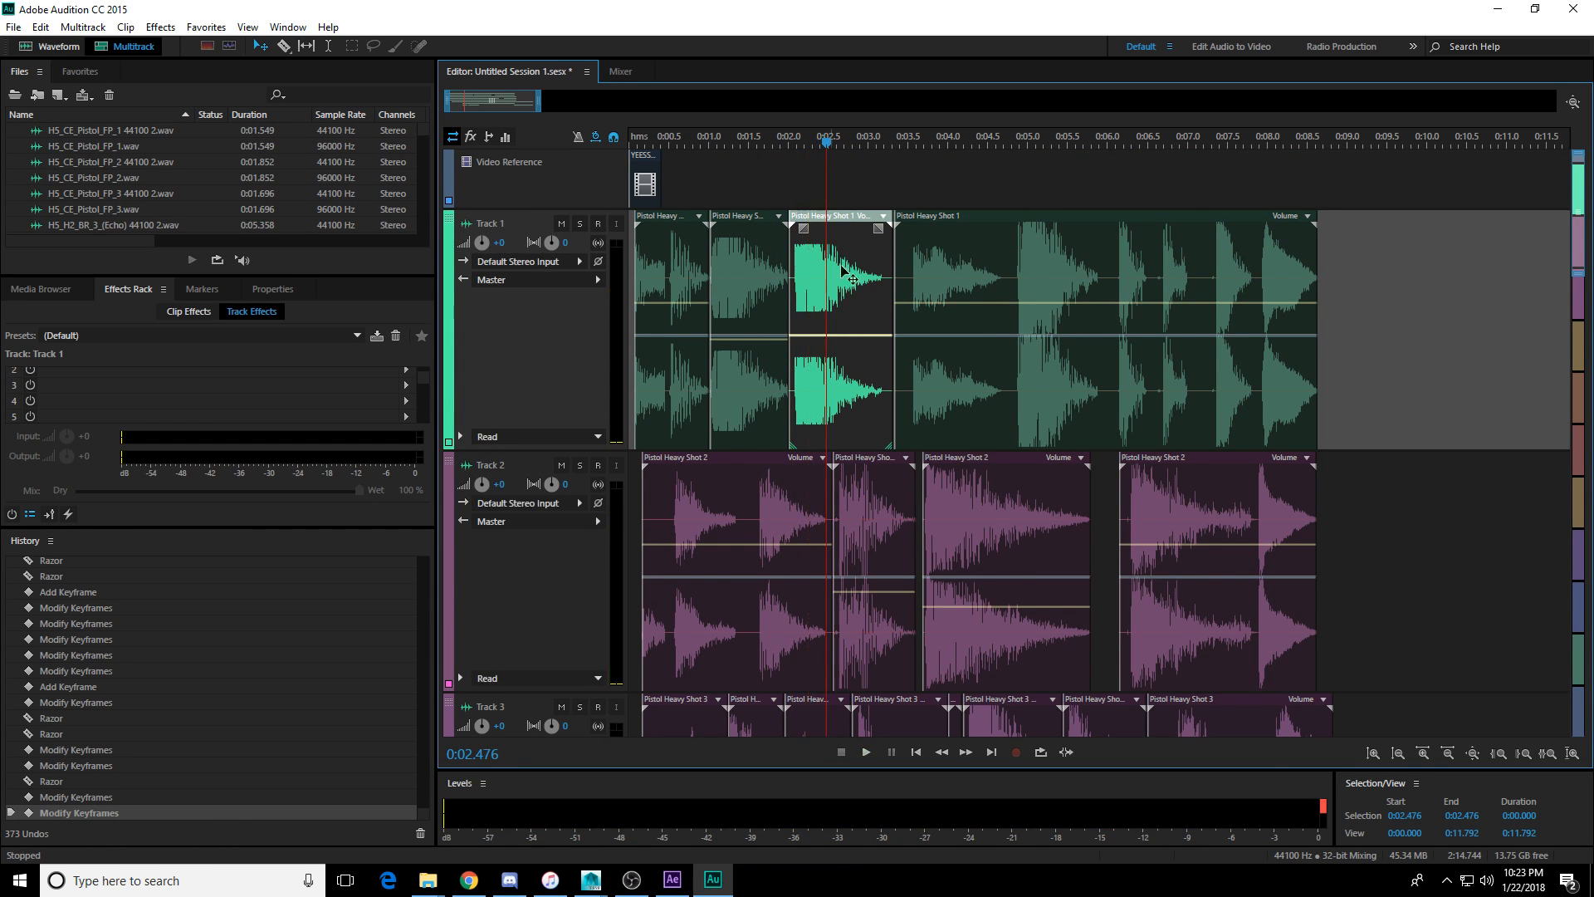
Split Track 5's clip at about 2.7 s and lower the volume of the piece starting at about 2.2 s.
scroll(886, 349, down, 6)
scroll(871, 399, down, 3)
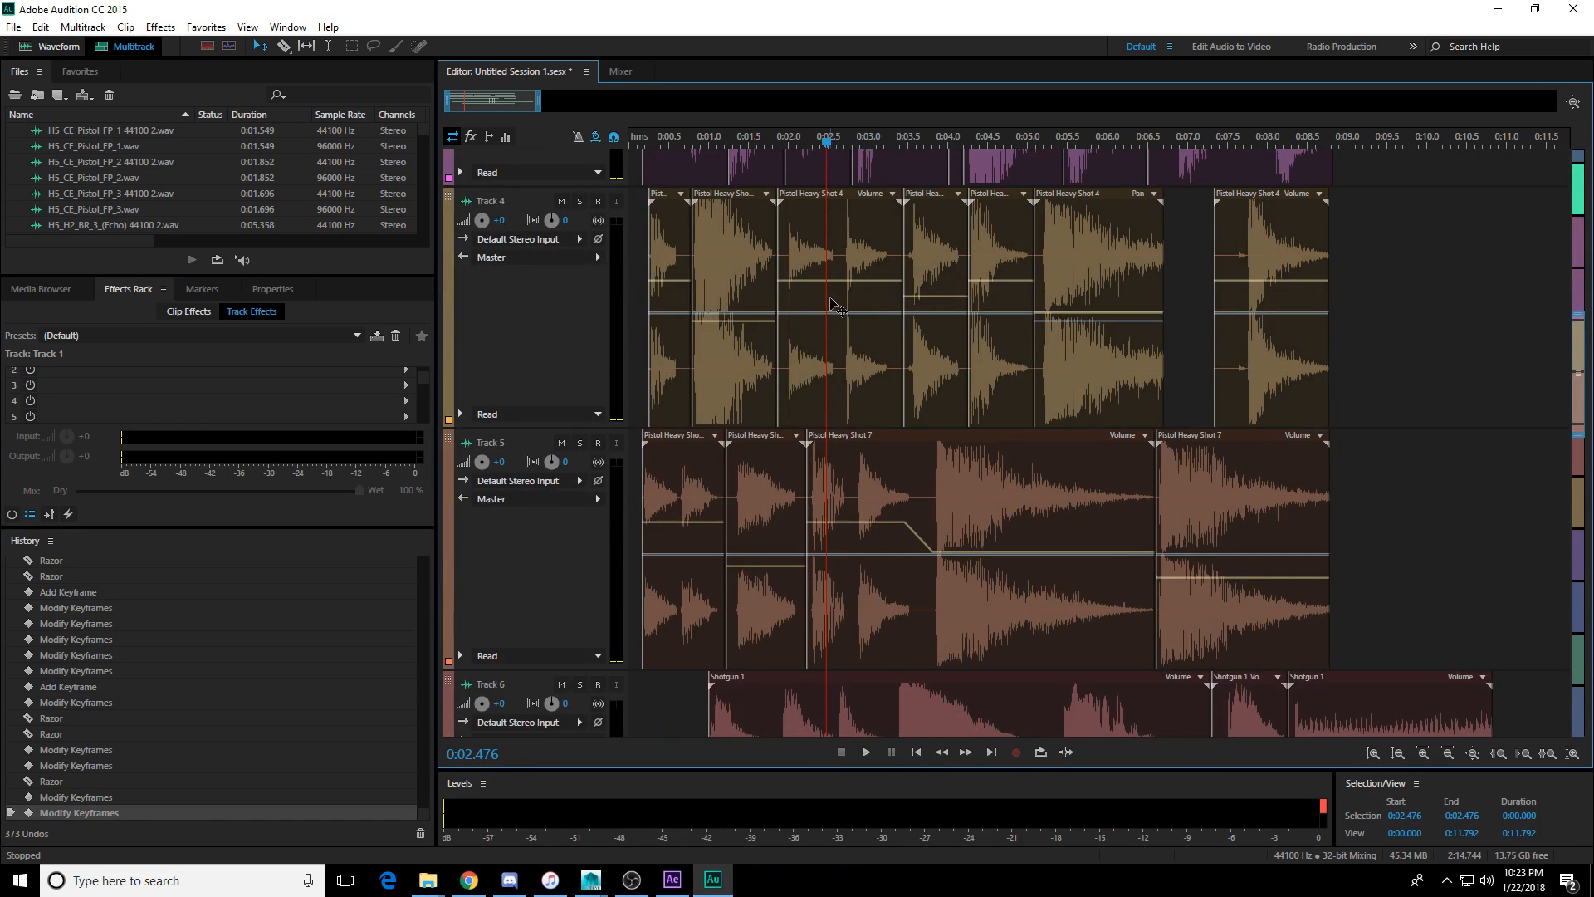
alt+scroll(834, 306, up, 5)
click(822, 480)
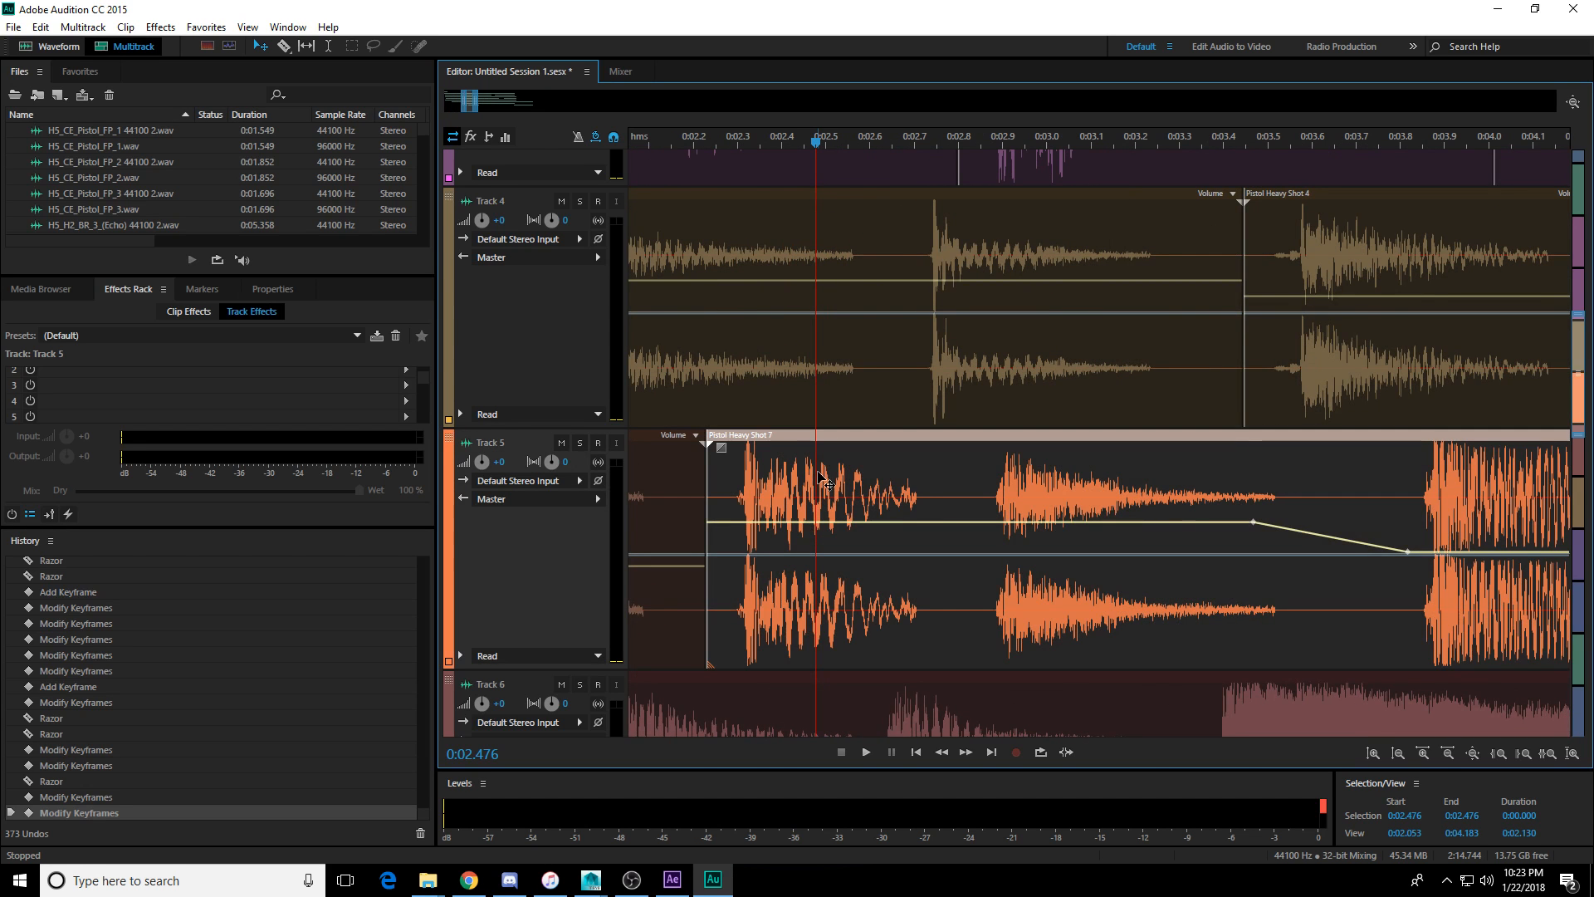
click(928, 486)
click(873, 524)
drag(873, 525, 909, 565)
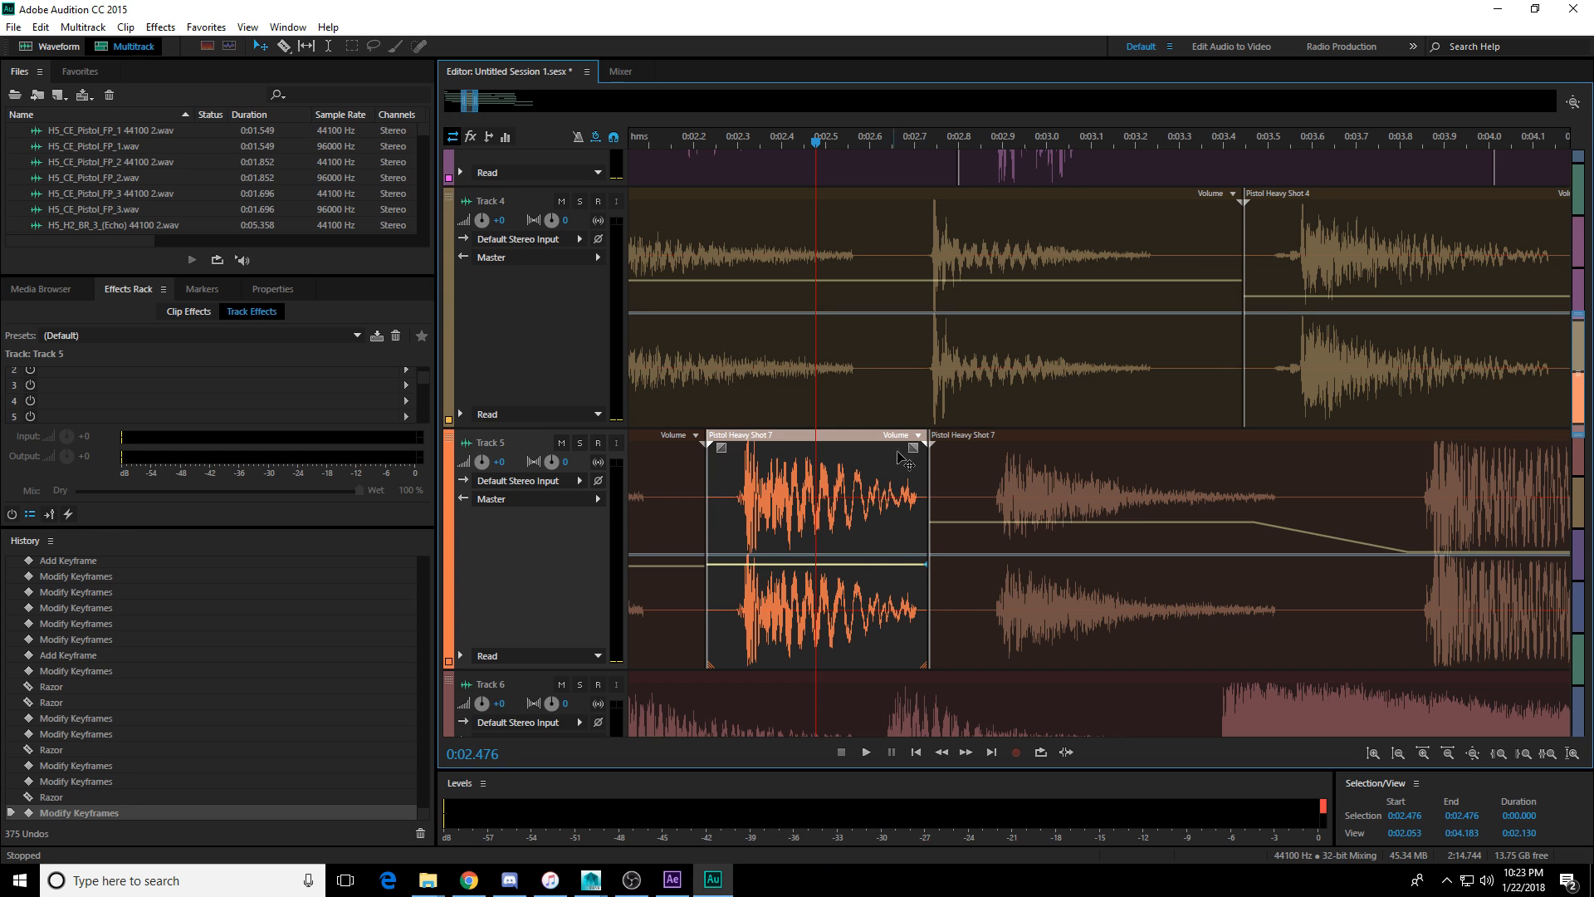
Fade out Track 5's short clip from about 2.5 s to its end and play the mix from about 2.2 s.
drag(901, 452, 797, 453)
click(677, 139)
key(space)
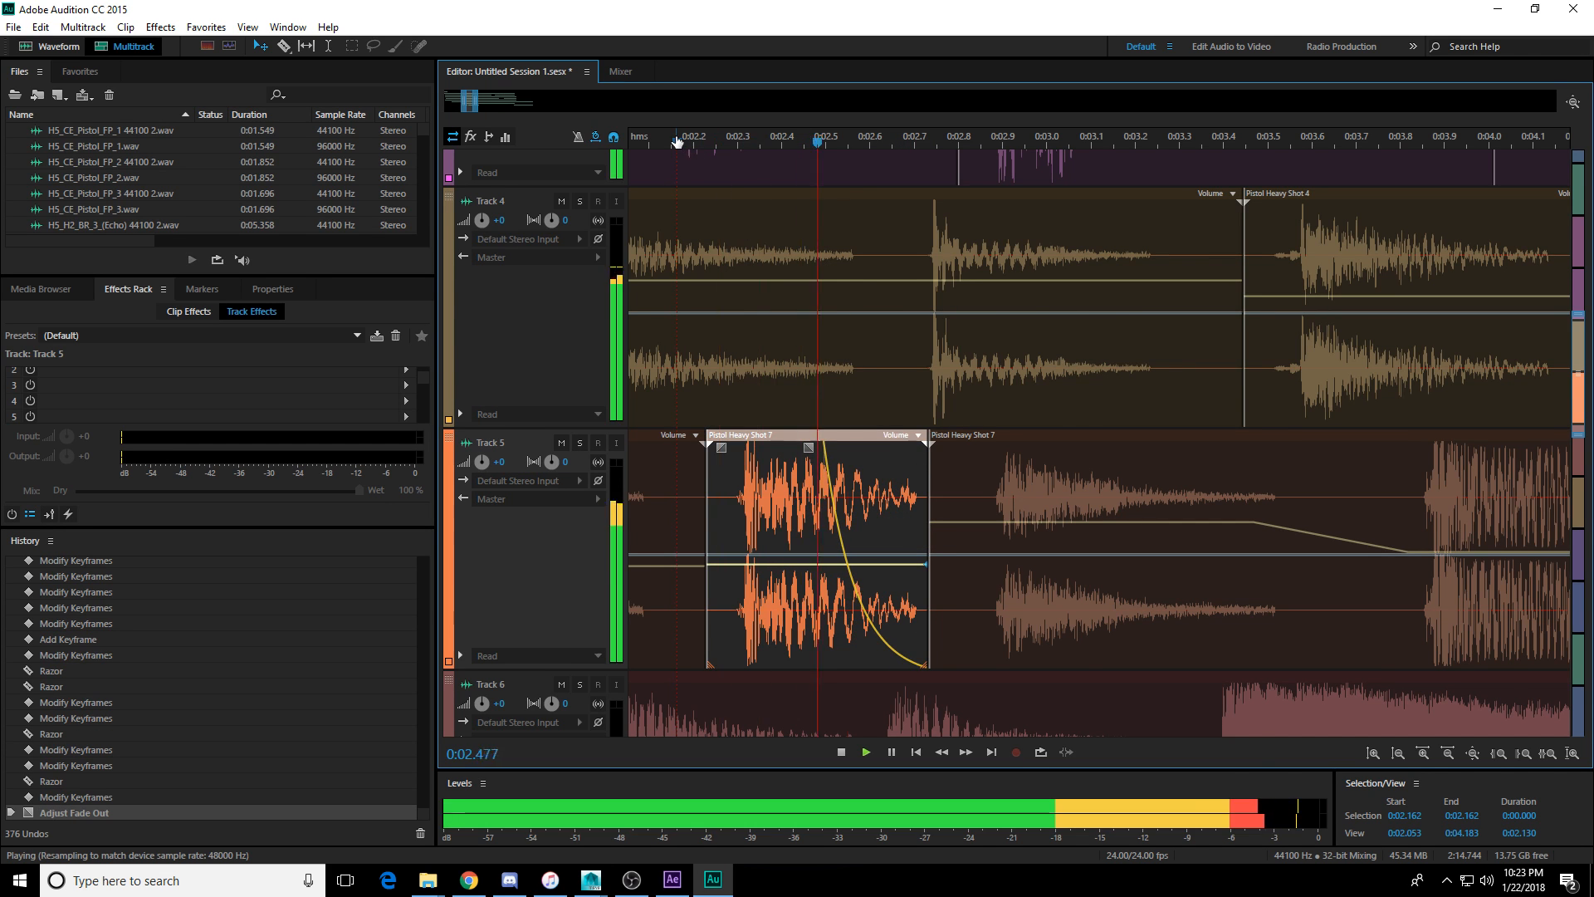
scroll(677, 140, down, 5)
key(space)
Play the mix from about 3.5 s to about 4.3 s to check the loud shot on Track 5.
click(758, 143)
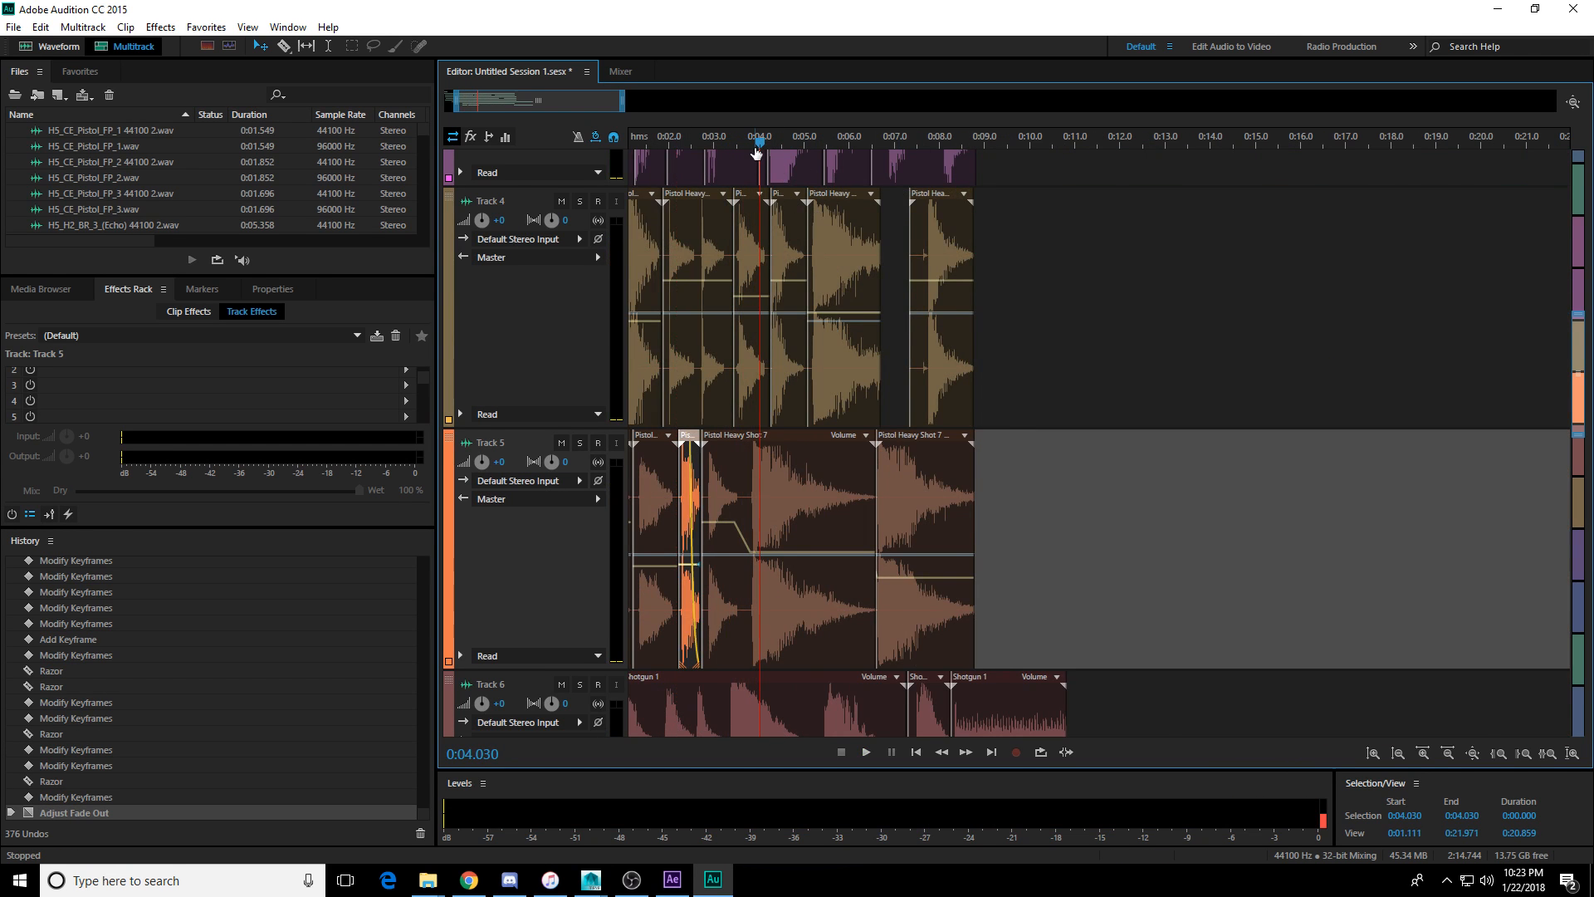
scroll(757, 146, up, 4)
click(759, 143)
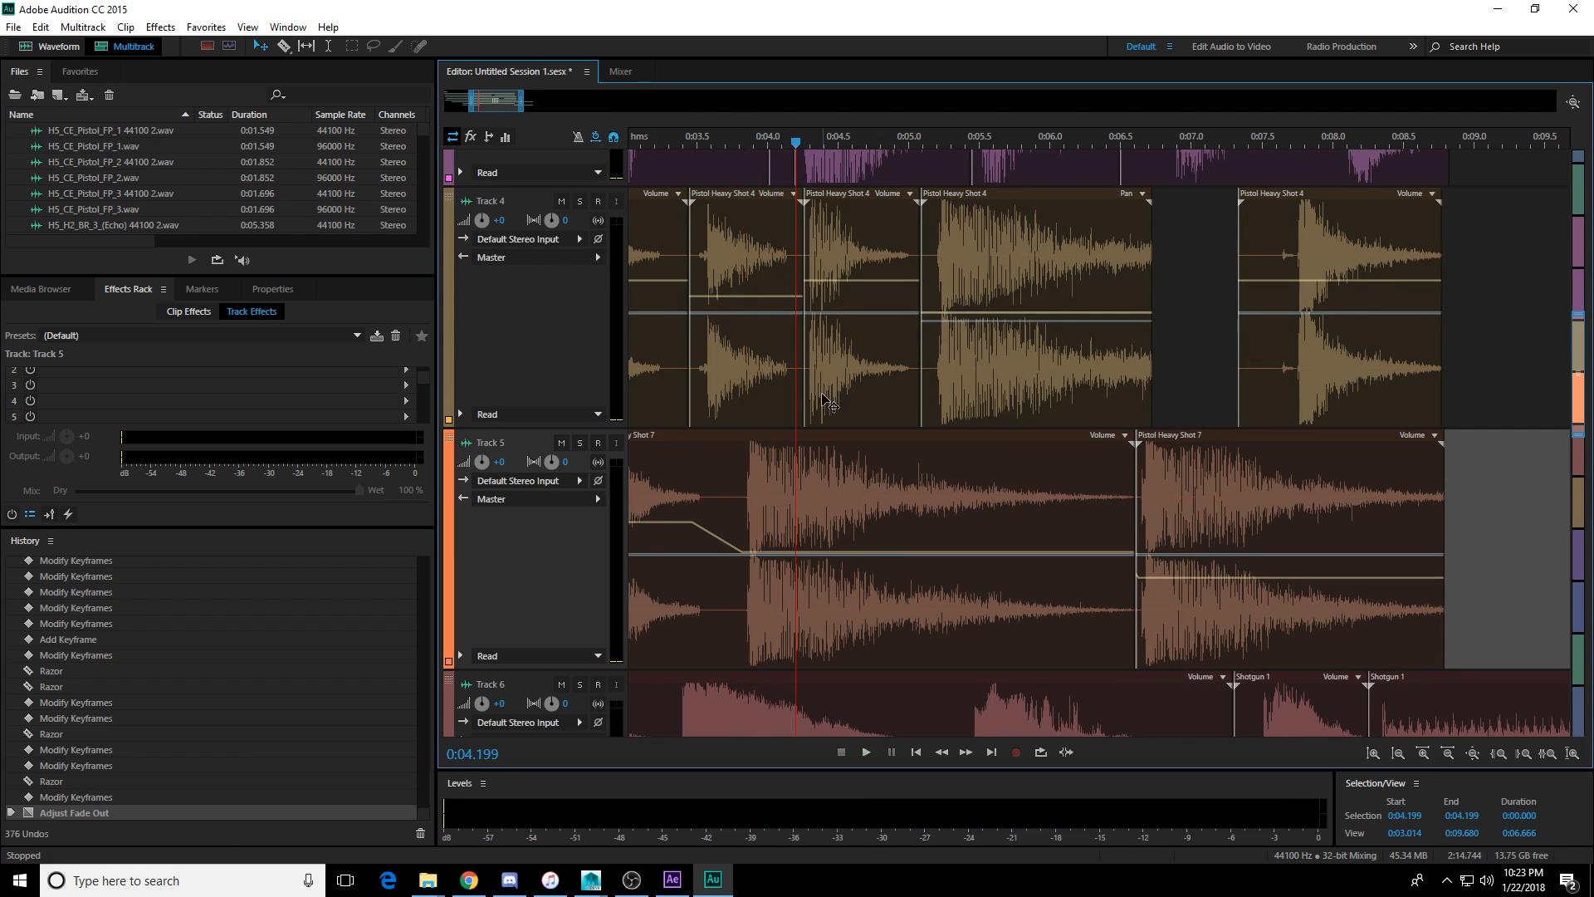
click(708, 145)
key(space)
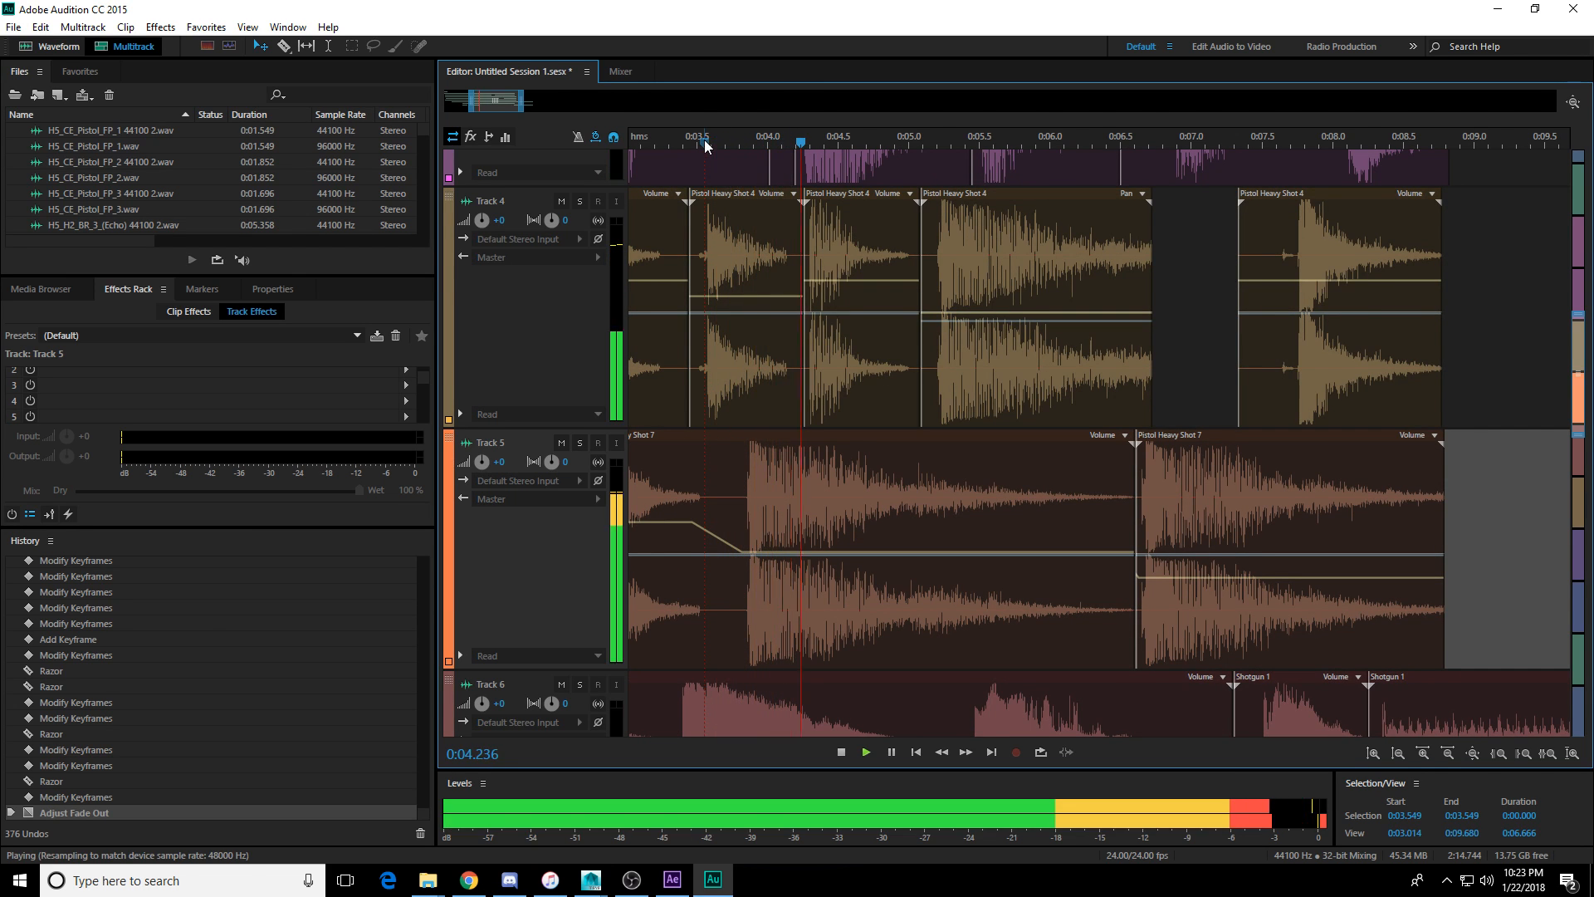
key(space)
Add a volume keyframe on Track 5 at about 3.8 s and lower the level from there to the clip's end.
click(750, 560)
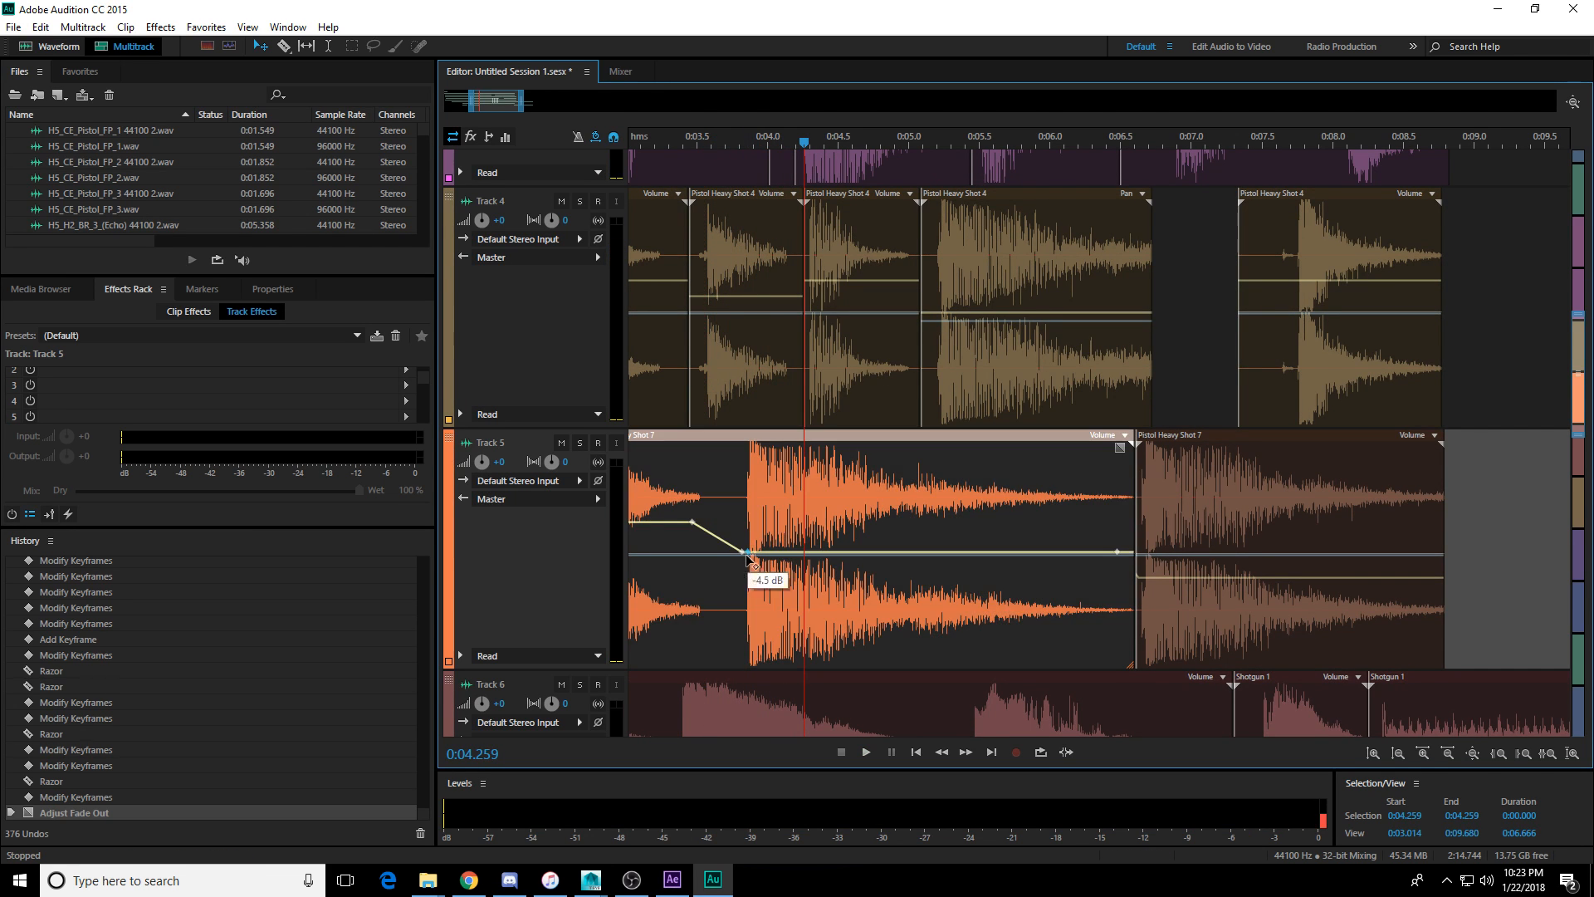
drag(750, 561, 746, 552)
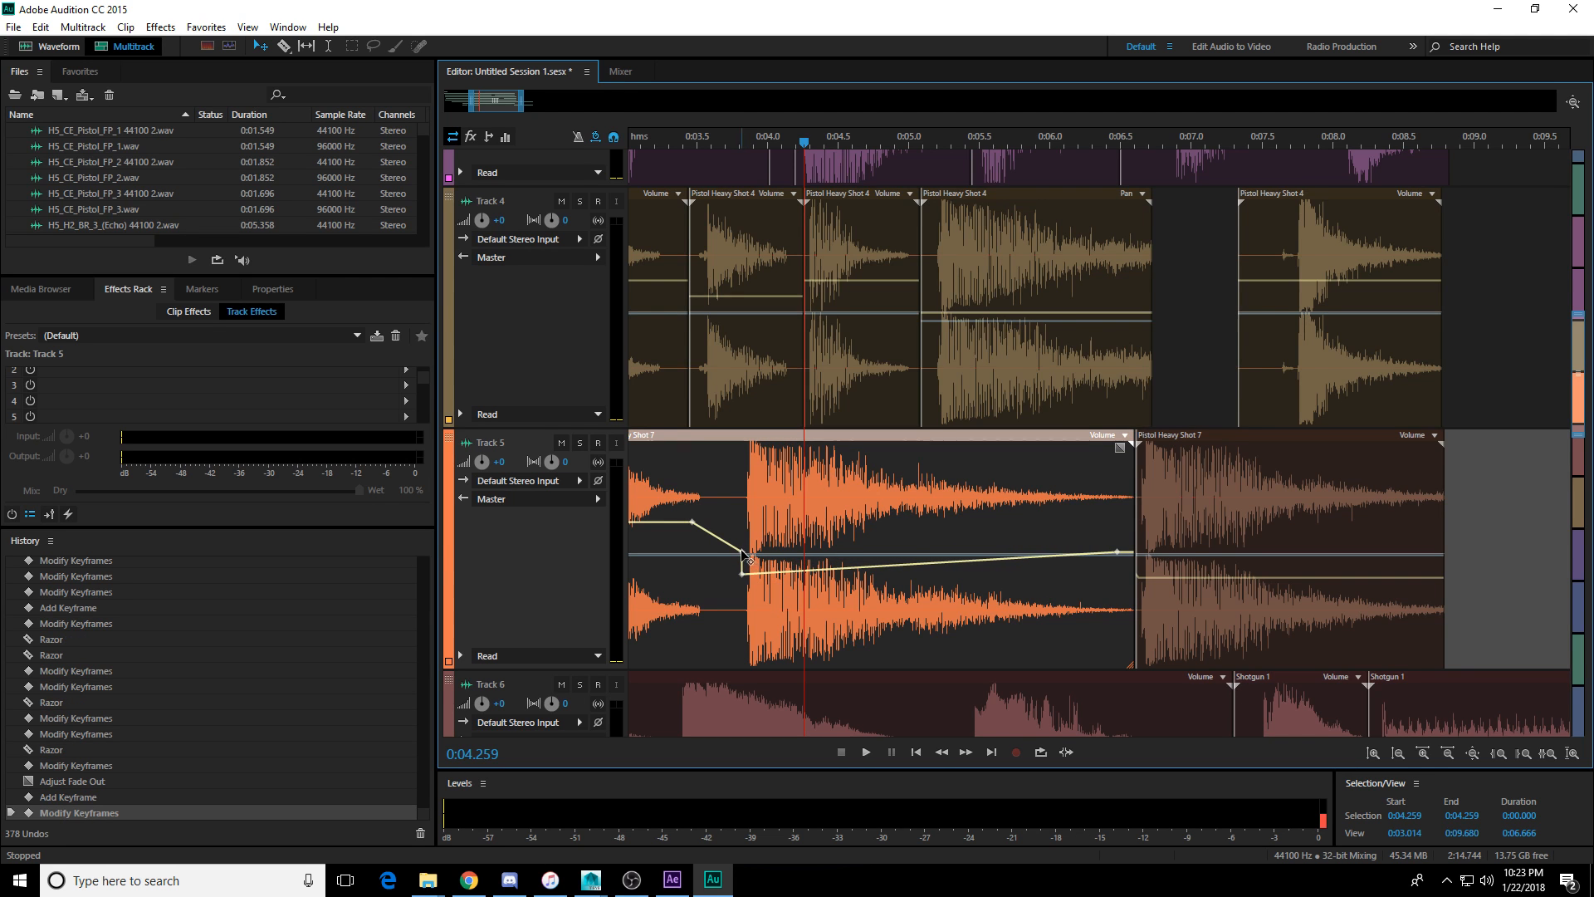
drag(1119, 553, 1119, 573)
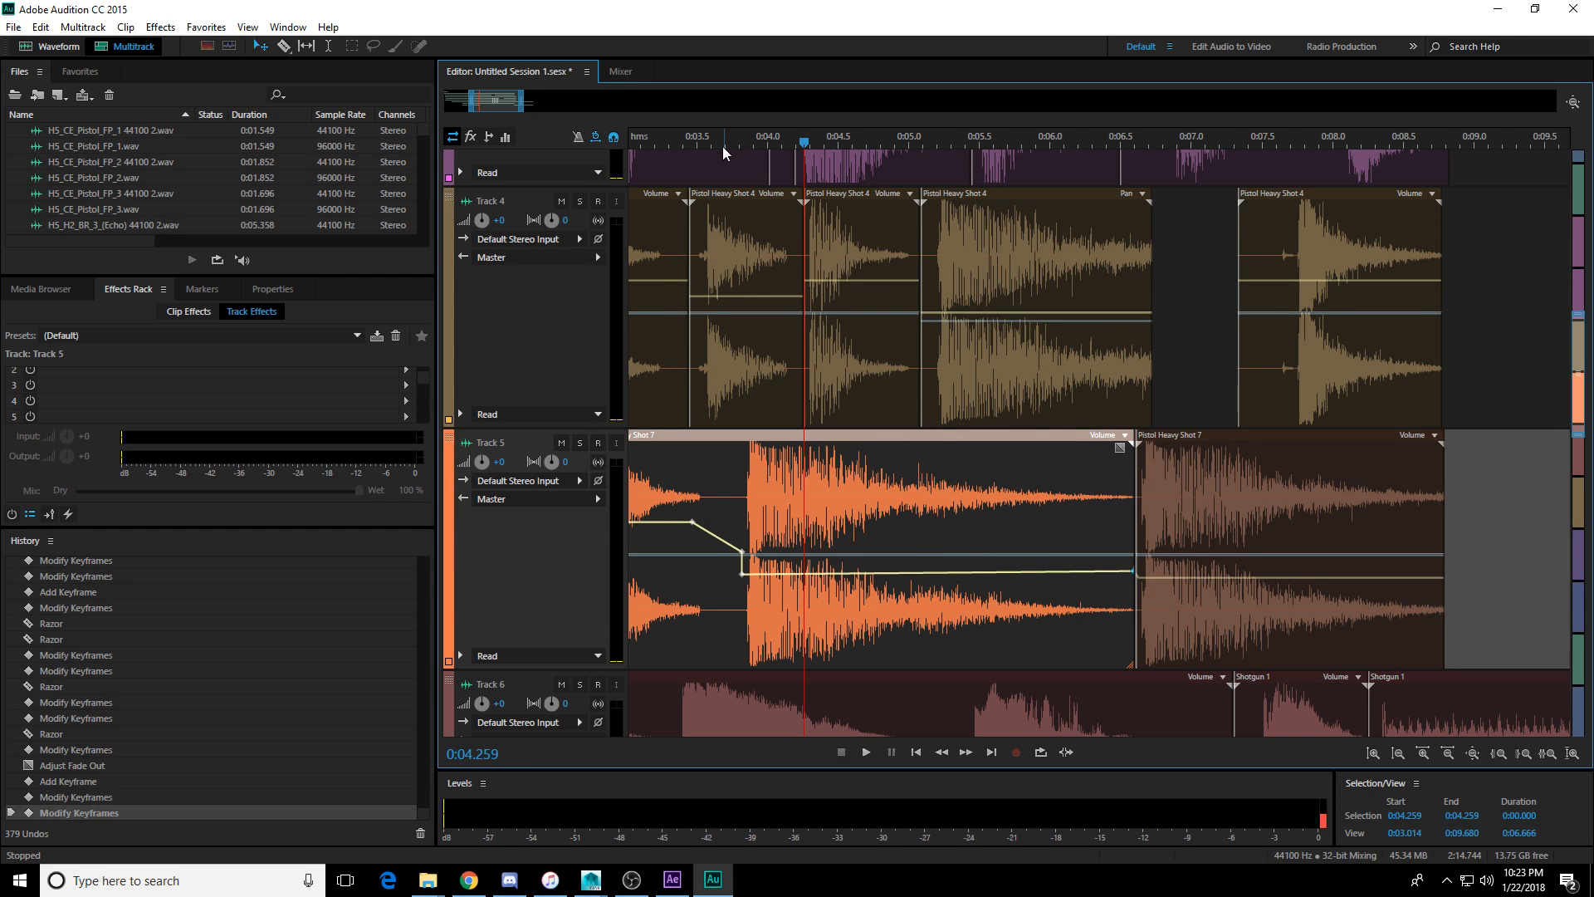
Play the mix from about 2.3 s and again from about 1.8 s through about 4.1 s while inspecting Tracks 5 to 7.
scroll(705, 142, down, 5)
click(671, 145)
key(space)
scroll(996, 415, down, 3)
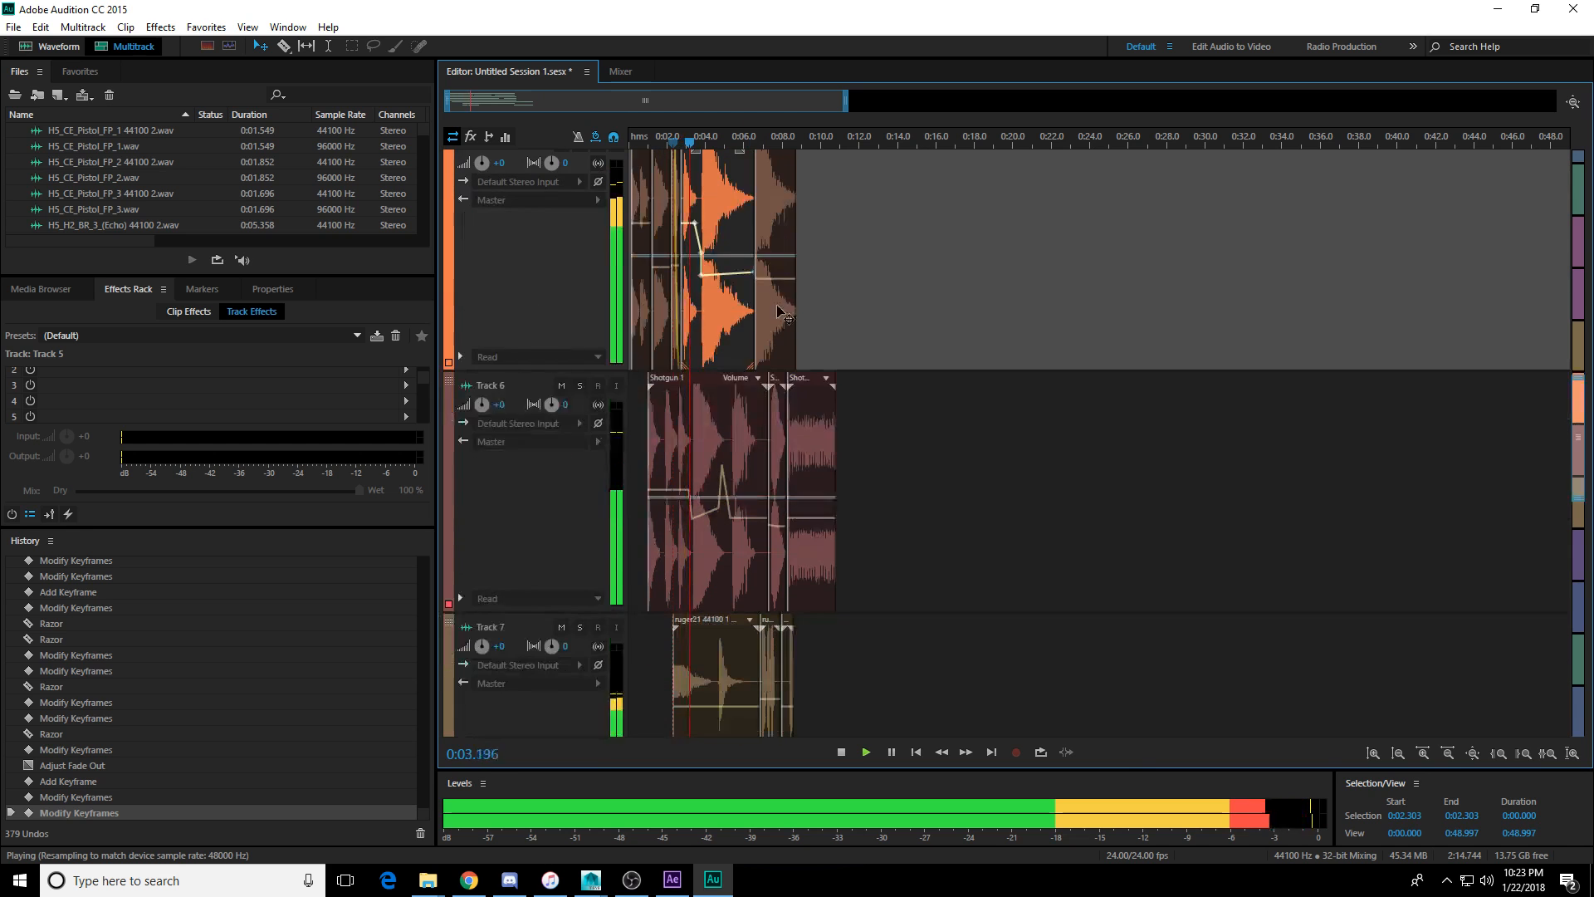
scroll(709, 143, up, 2)
scroll(710, 143, up, 5)
drag(708, 142, 507, 143)
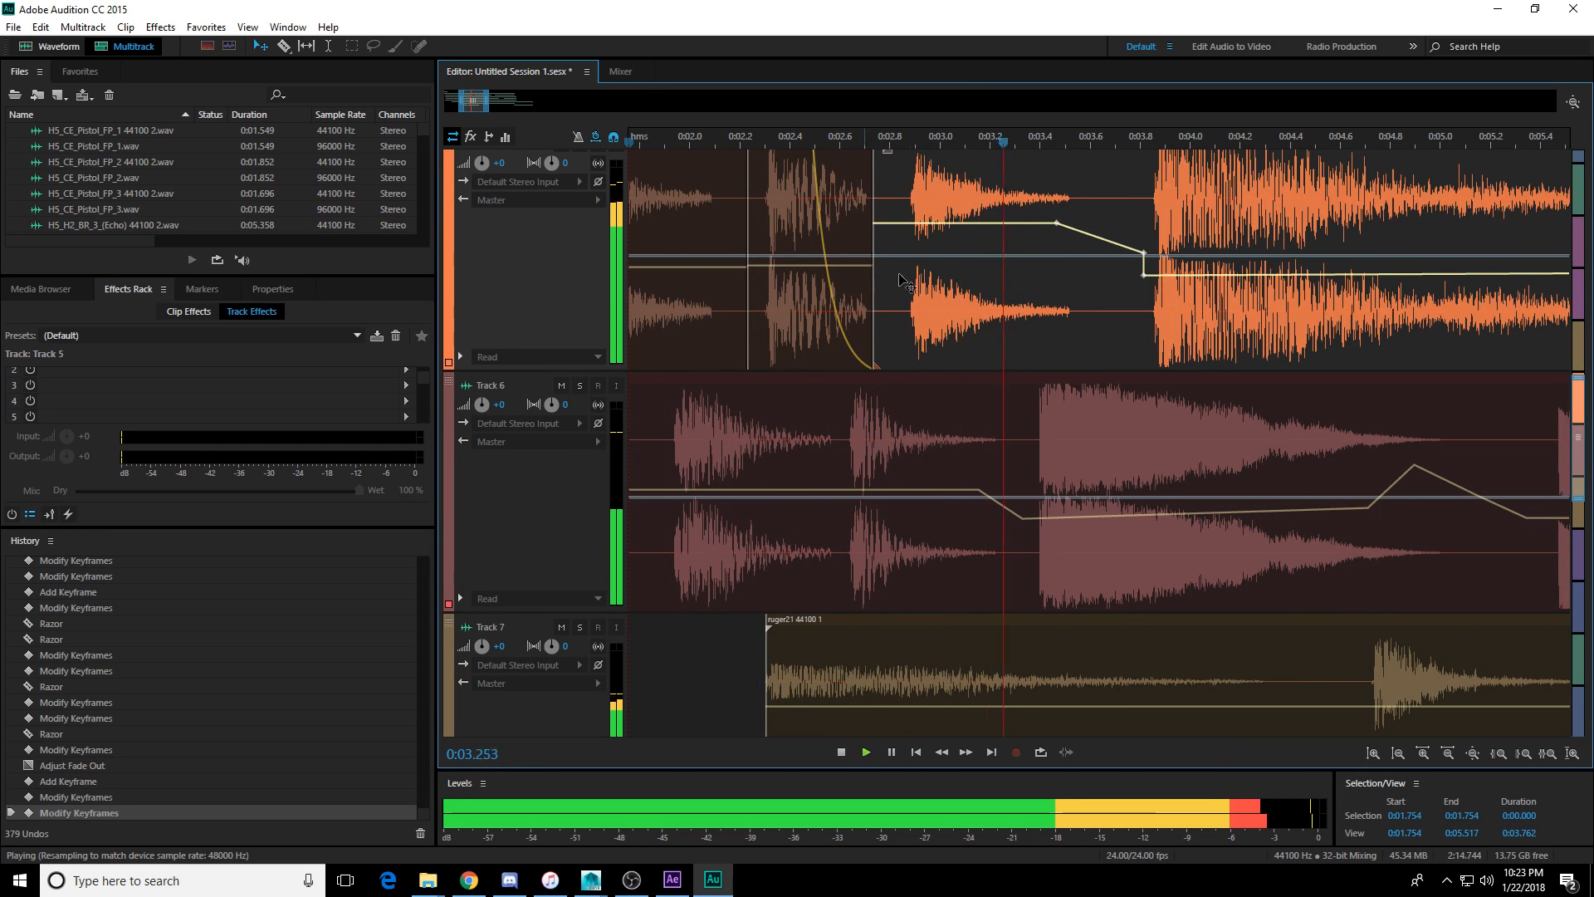
click(1085, 348)
key(space)
Lower Track 6's volume keyframe at about 3.4 s, just before the long shotgun blast.
scroll(1096, 340, down, 3)
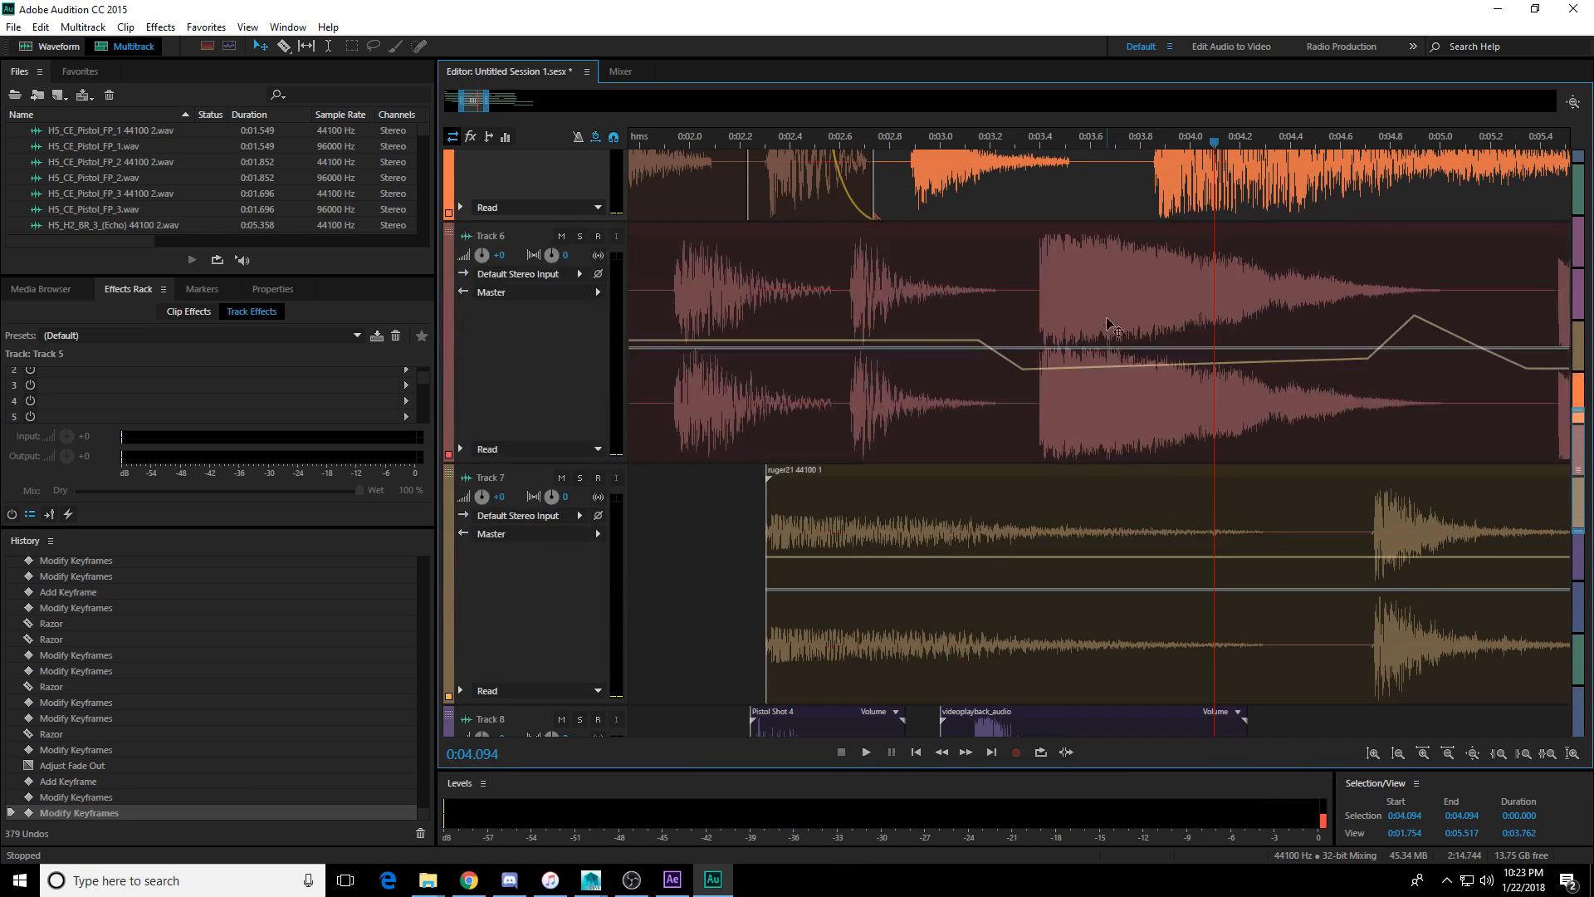
click(1030, 383)
drag(1022, 368, 1030, 384)
scroll(1033, 381, down, 2)
scroll(1130, 375, up, 3)
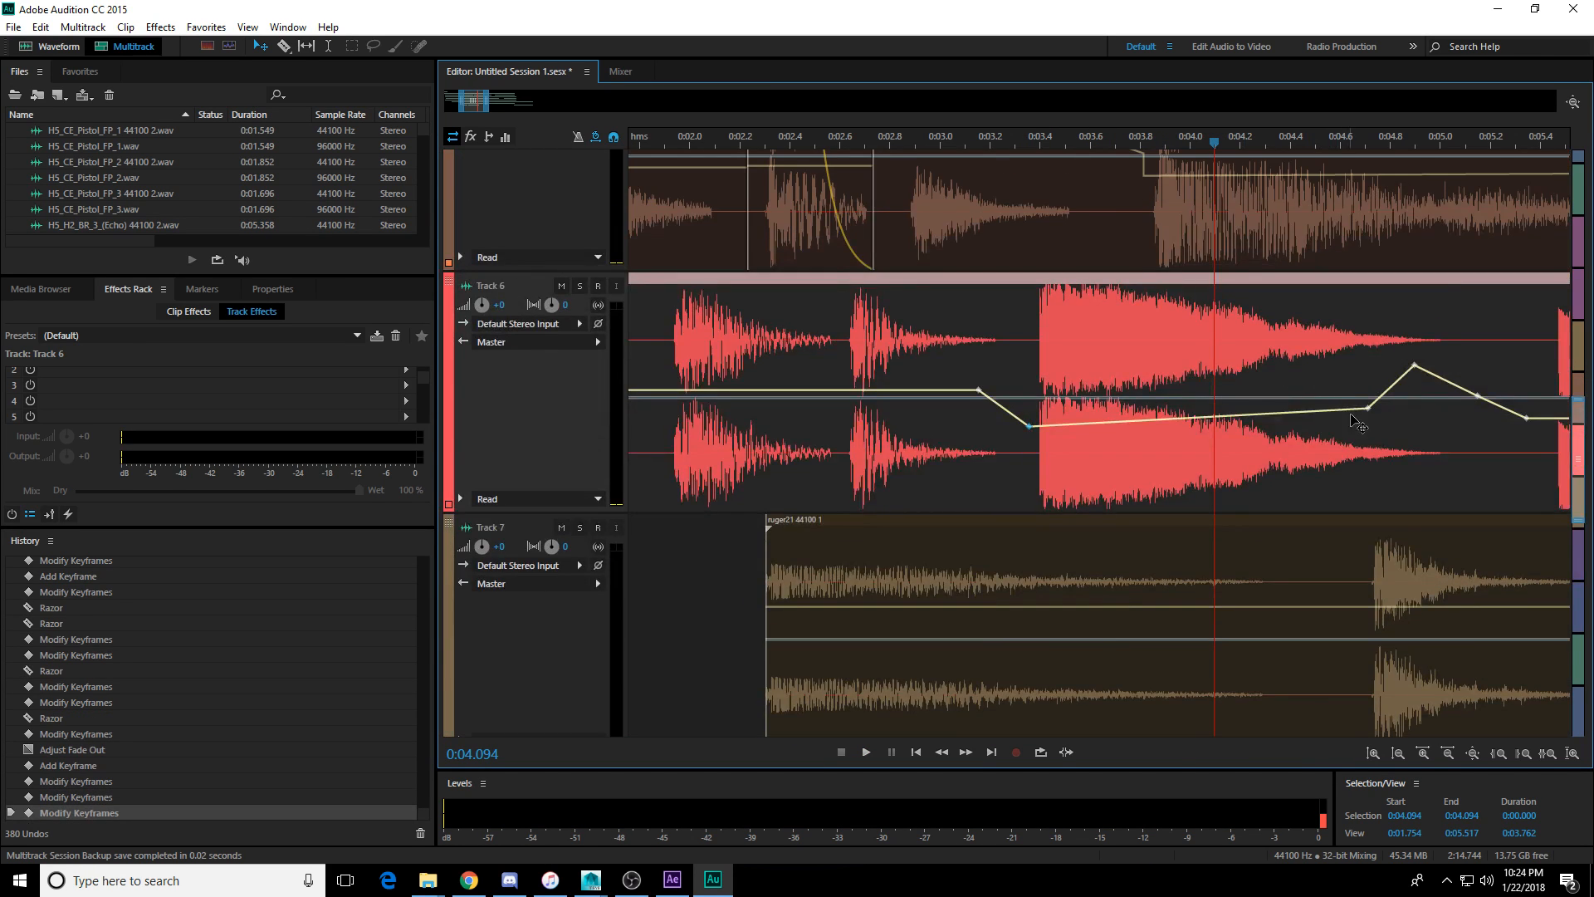
Shift Track 6's volume keyframe at about 4.7 s earlier and lower, and reduce the volume of Track 4's clip starting near 3.5 s.
drag(1368, 411, 1304, 433)
scroll(1044, 457, up, 5)
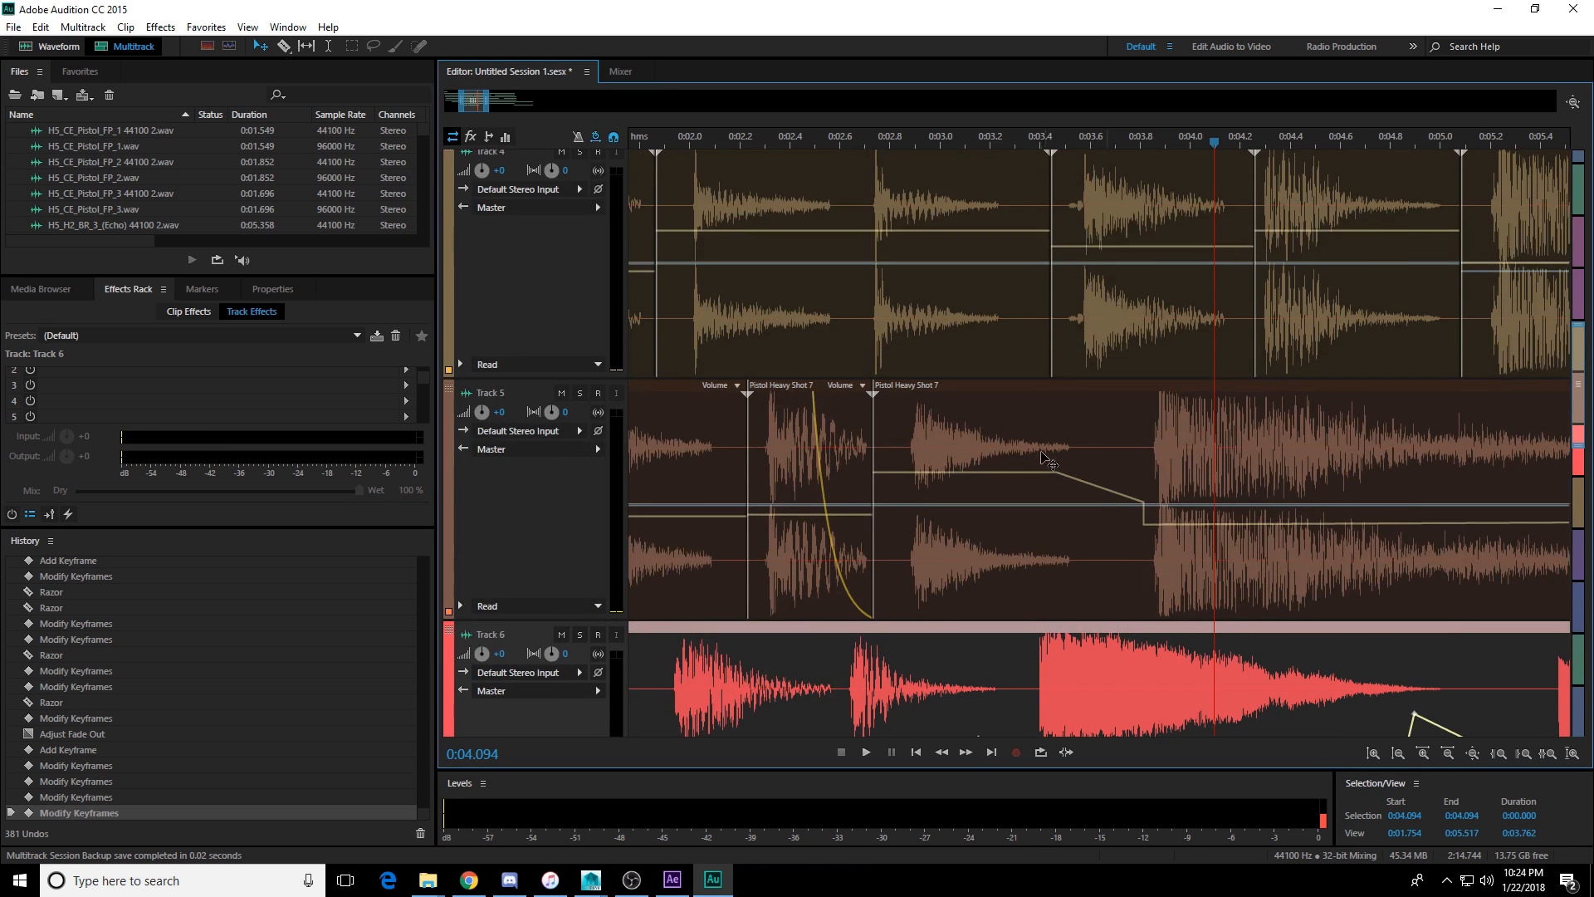
scroll(1235, 137, up, 1)
scroll(1154, 287, up, 2)
click(1138, 340)
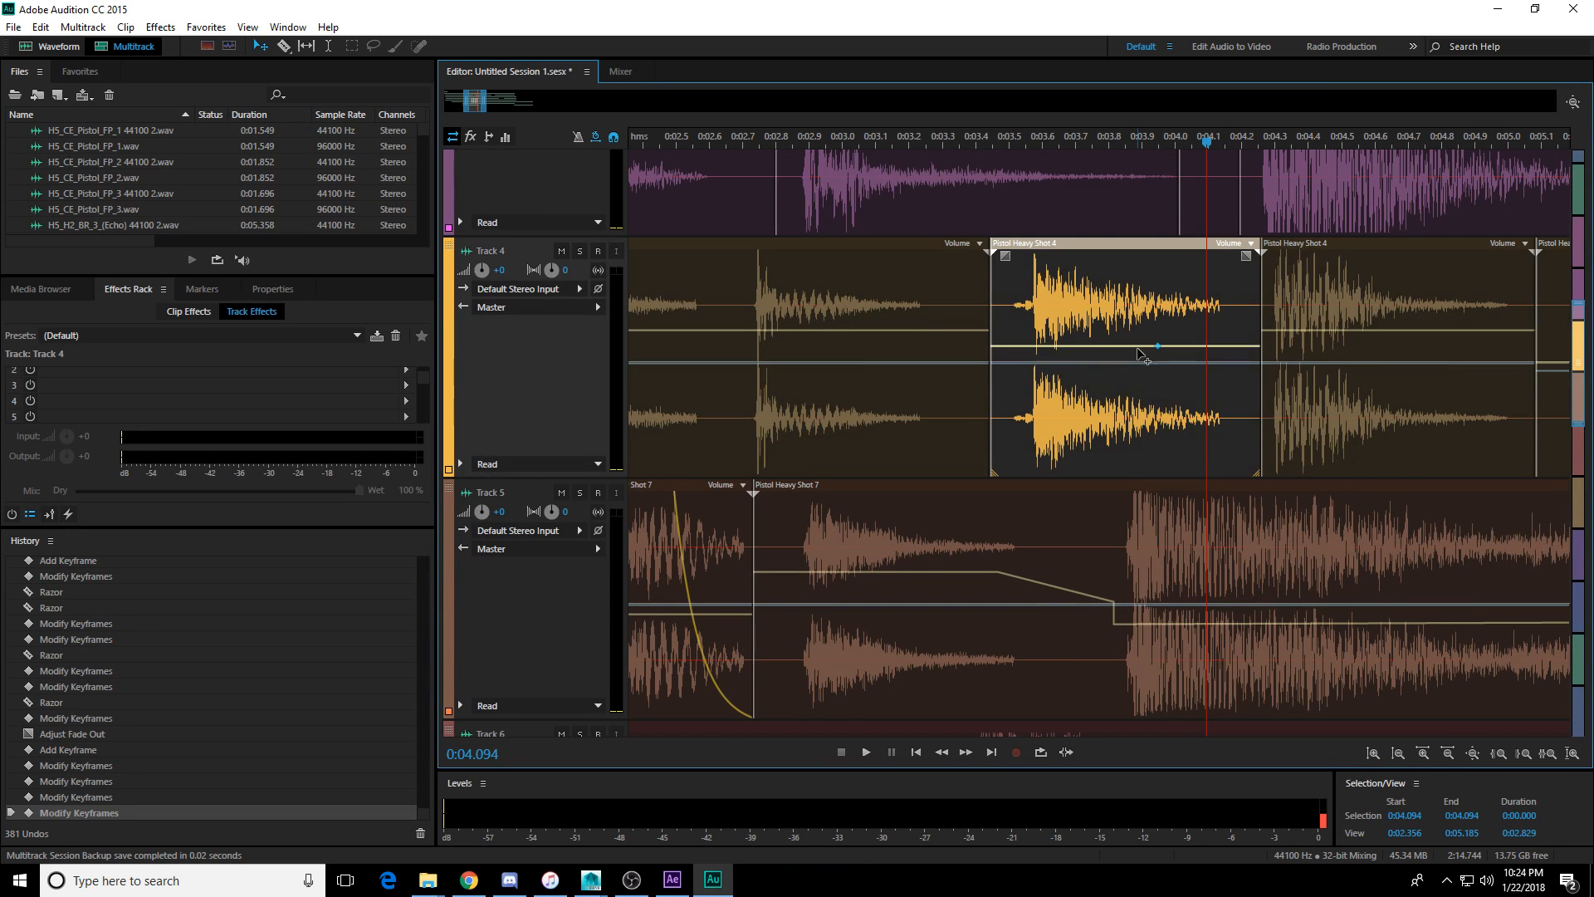
drag(1161, 347, 1162, 364)
Lower the volume of Track 2's clip starting at about 3.7 s and add a fade-in to its beginning.
scroll(1162, 364, up, 5)
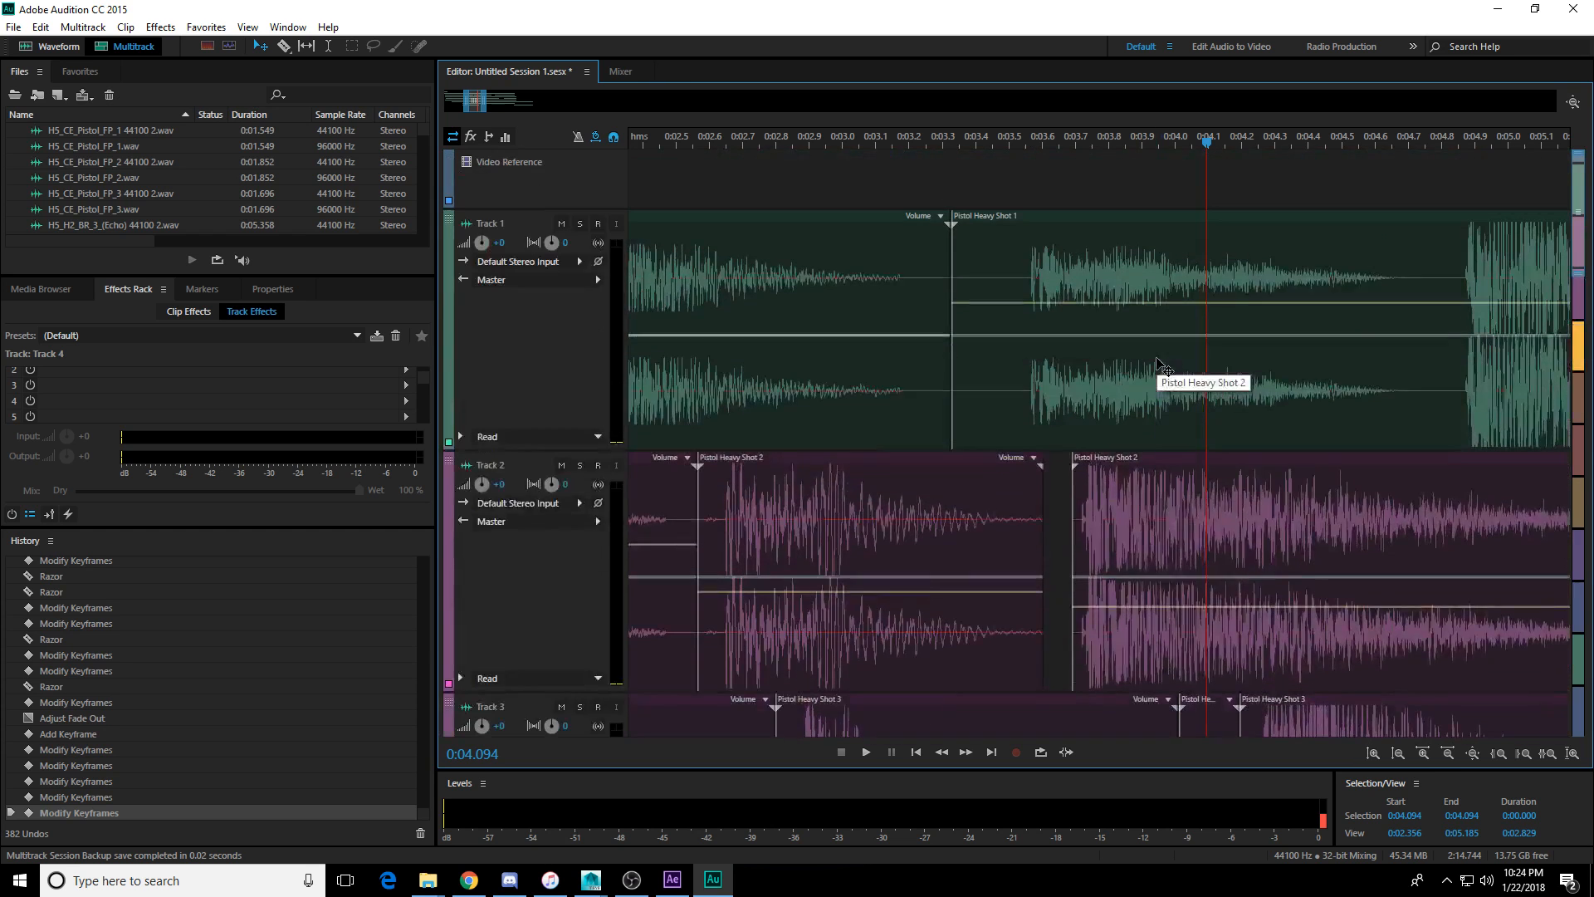
click(1177, 544)
drag(1156, 615, 1161, 631)
drag(1088, 474, 1161, 470)
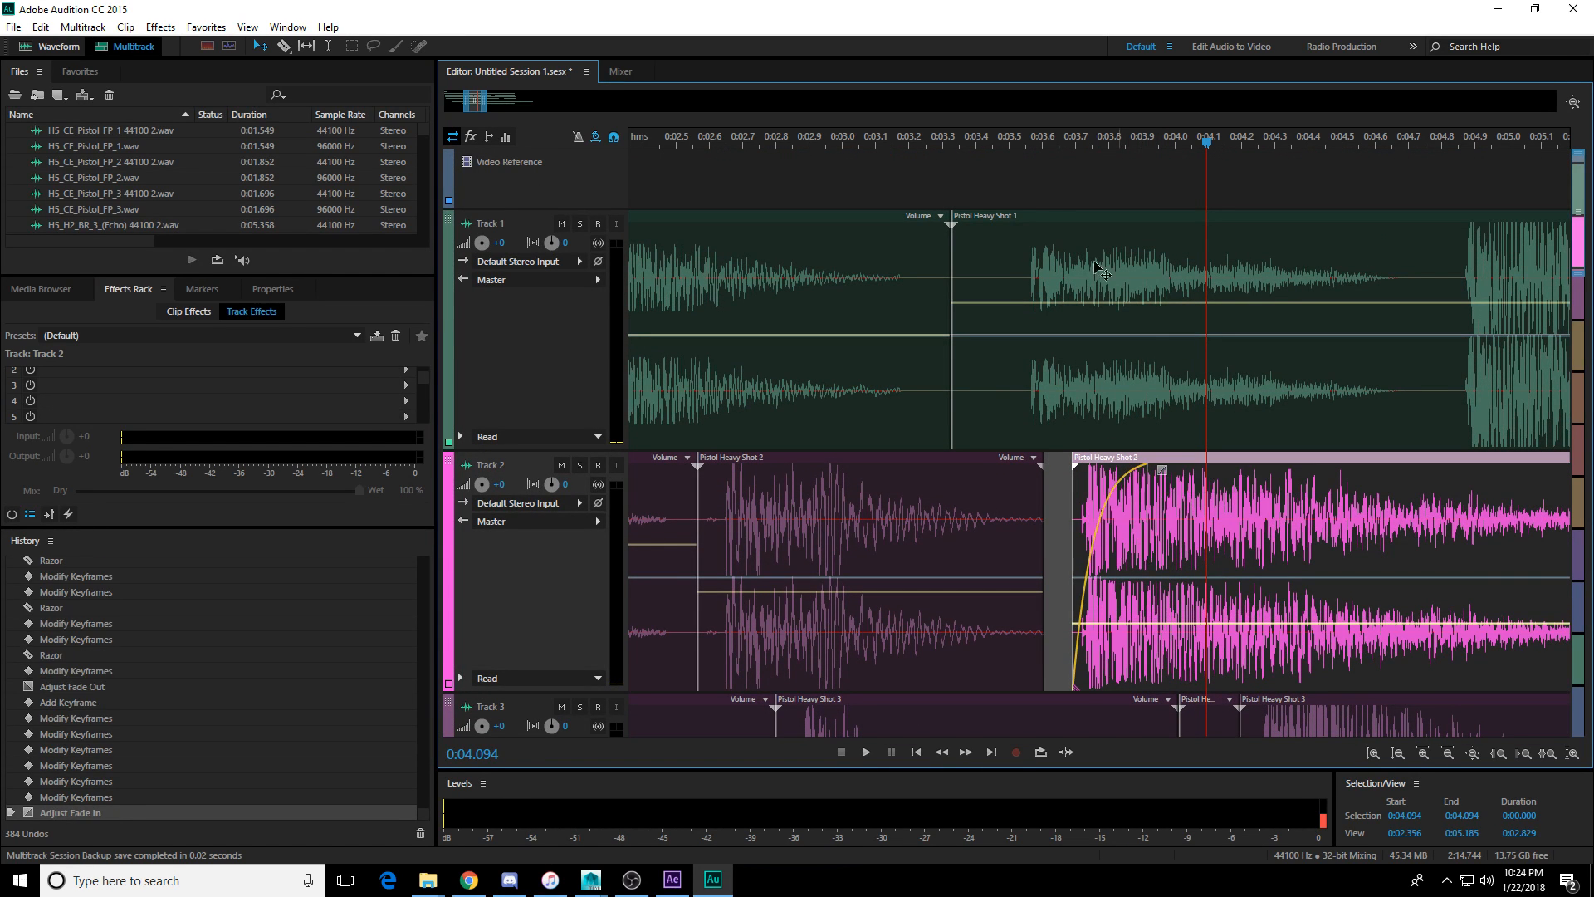
Split Track 1's clip at about 4.8 s and lower the volume of the part before the cut.
click(1198, 306)
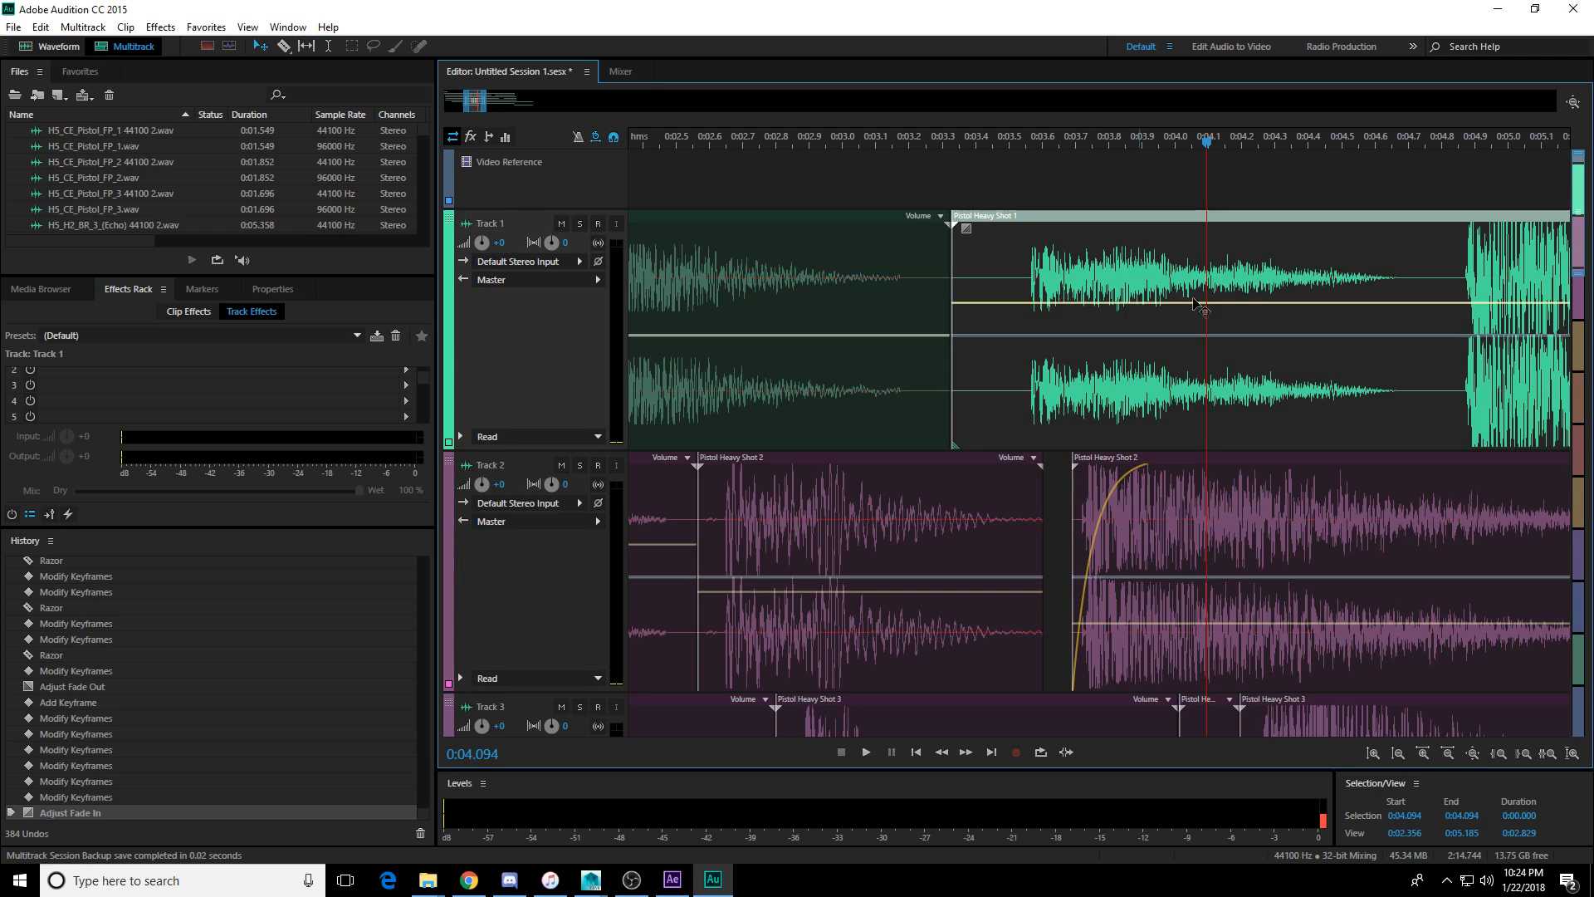
click(1445, 337)
key(v)
drag(1416, 302, 1422, 330)
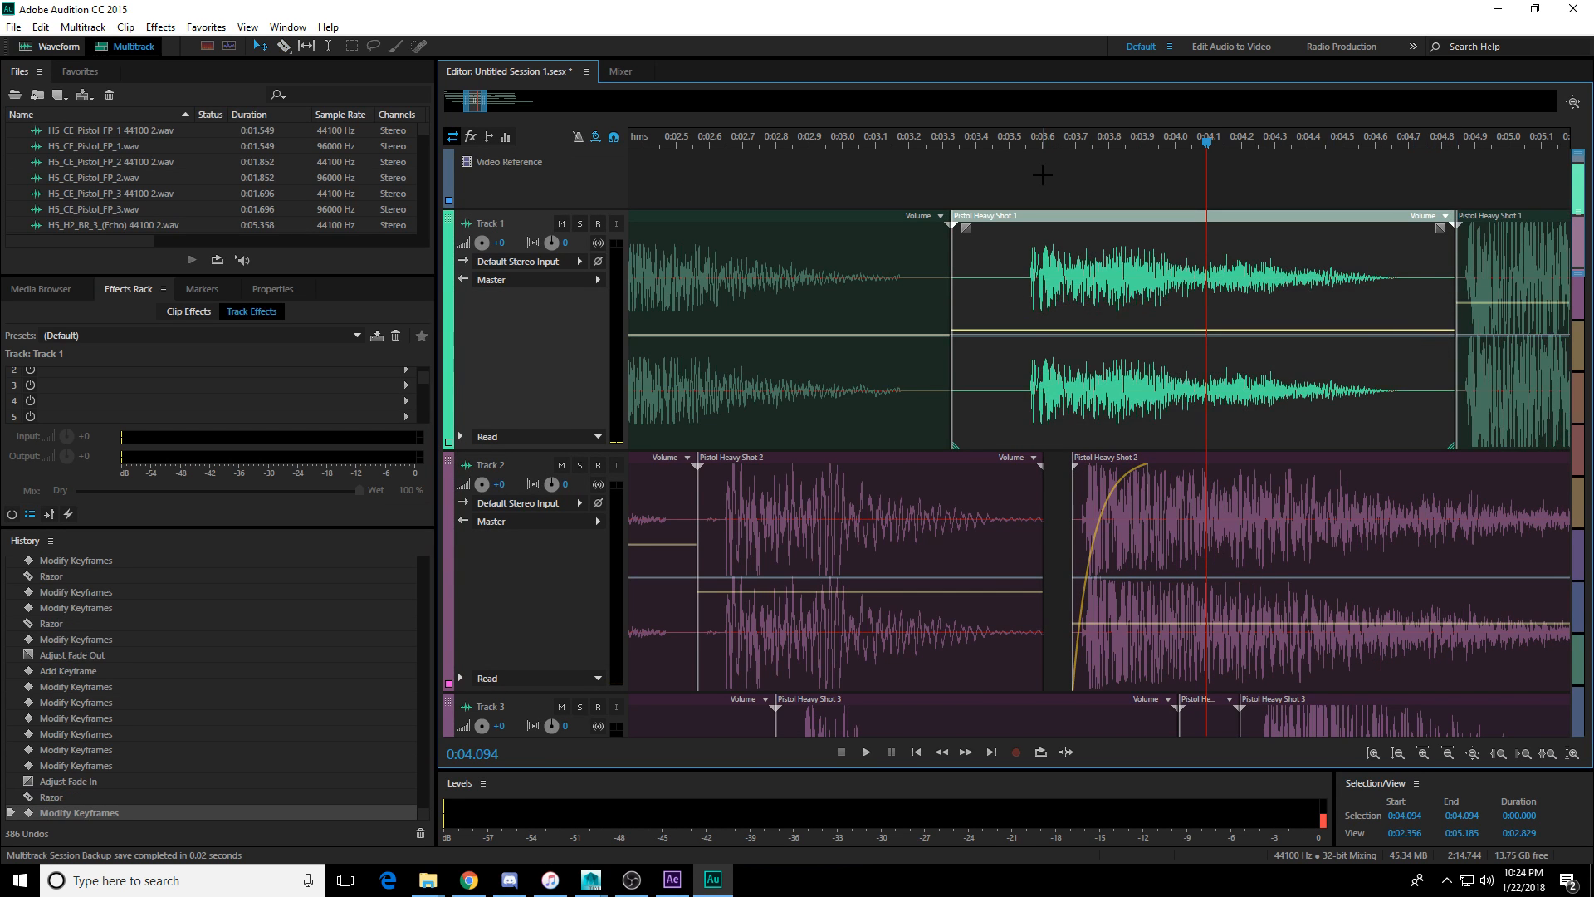
Play the mix from the start to about 5.1 s, and replay it from about 3.9 s and 3.5 s to about 4.6 s.
scroll(1036, 133, down, 8)
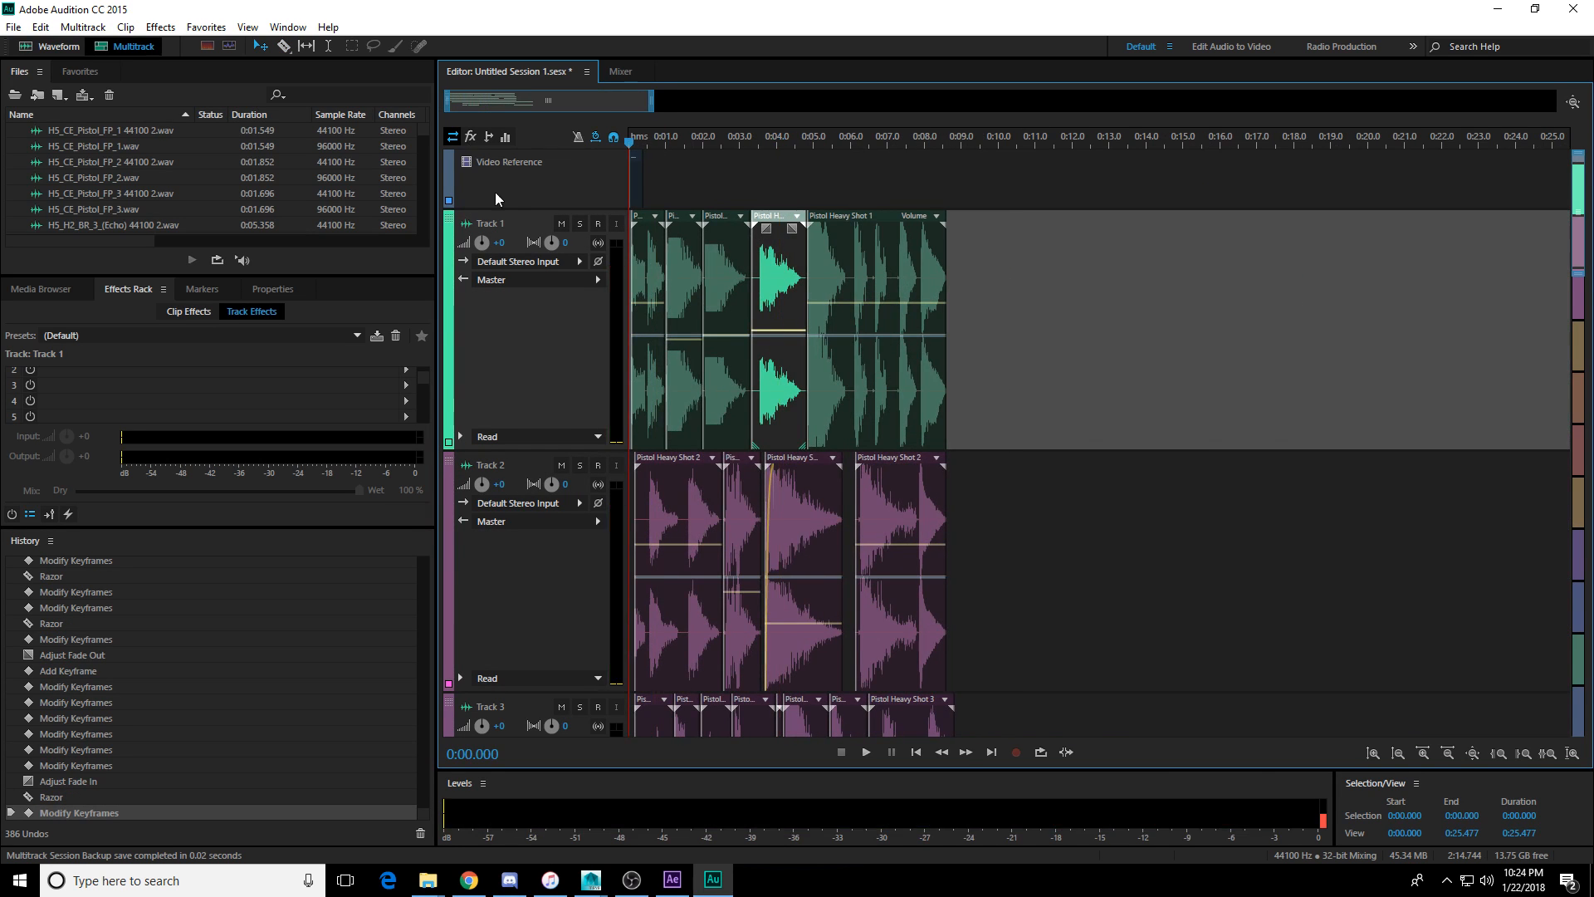
key(space)
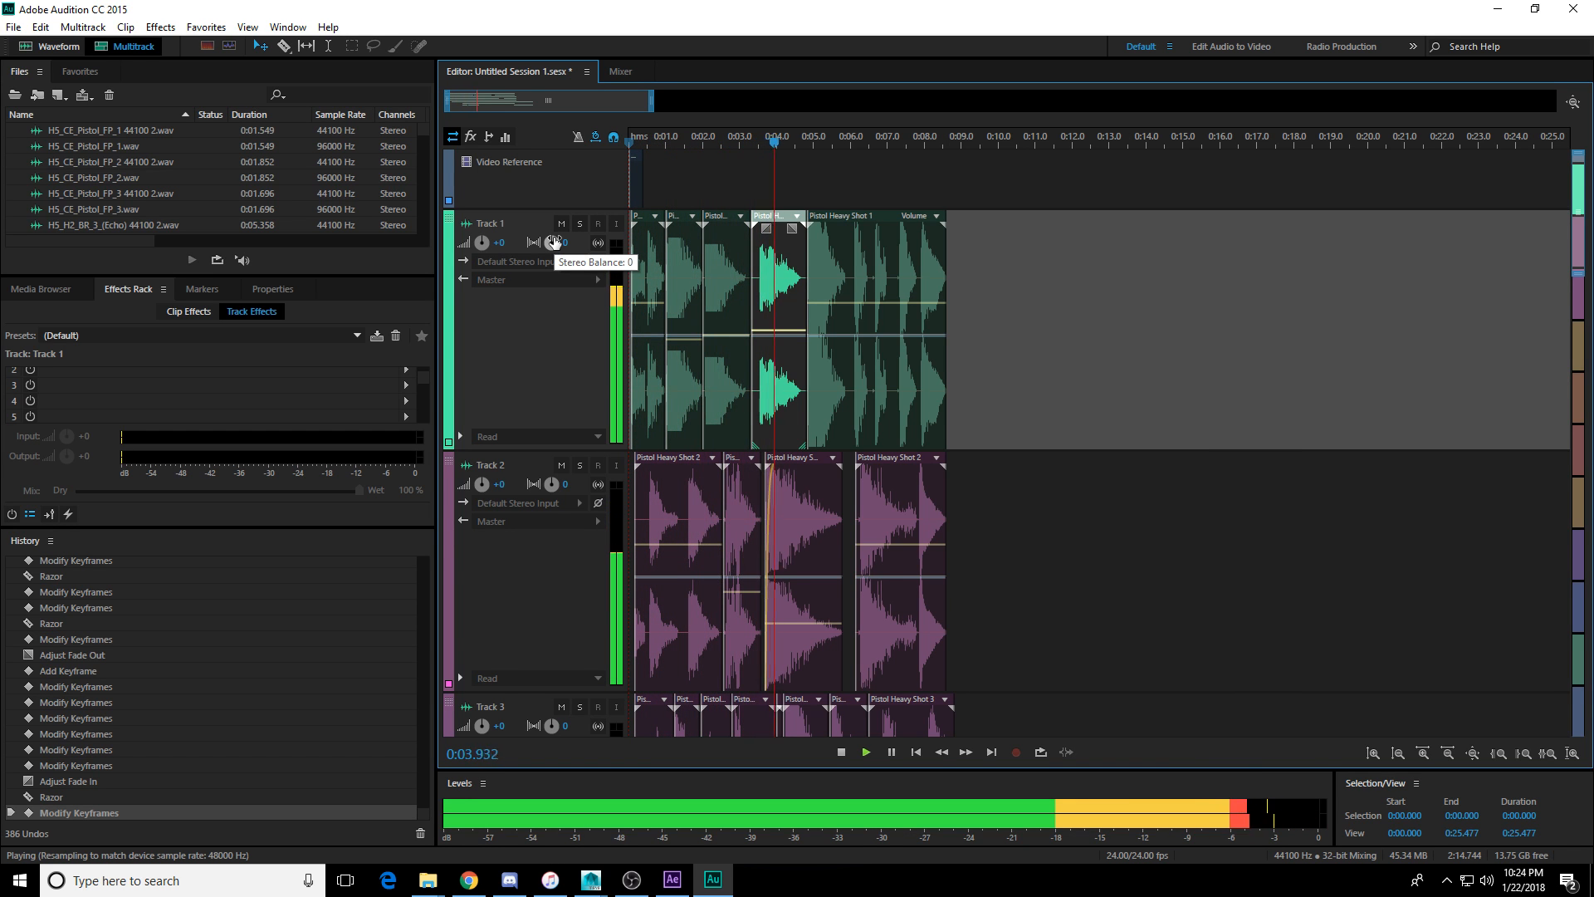
key(space)
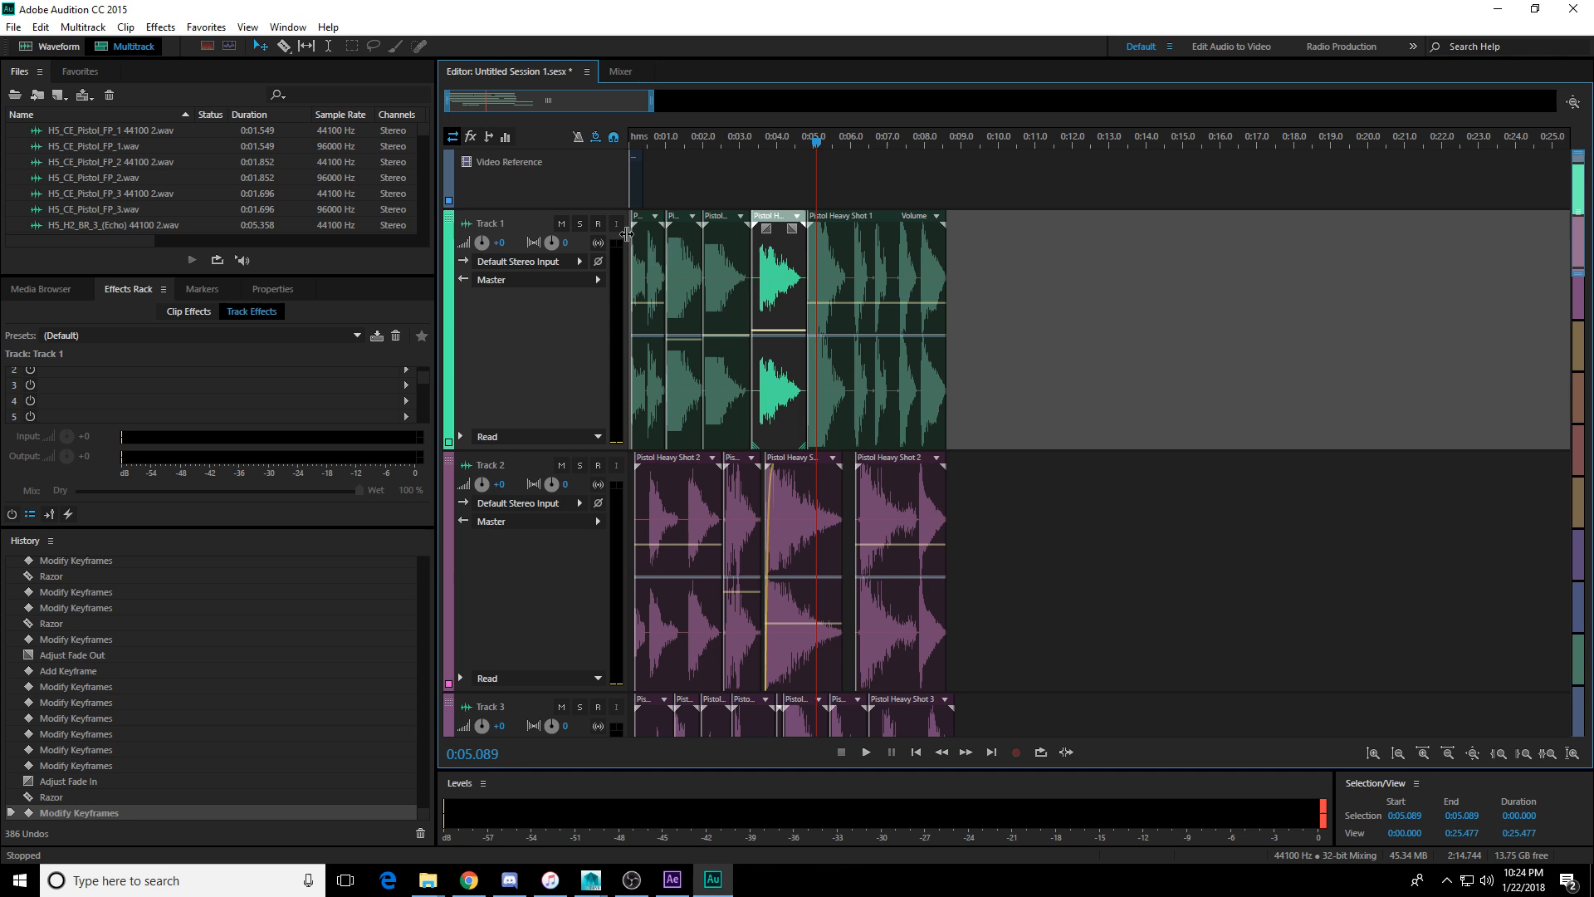
click(772, 143)
scroll(772, 142, up, 2)
scroll(818, 247, down, 3)
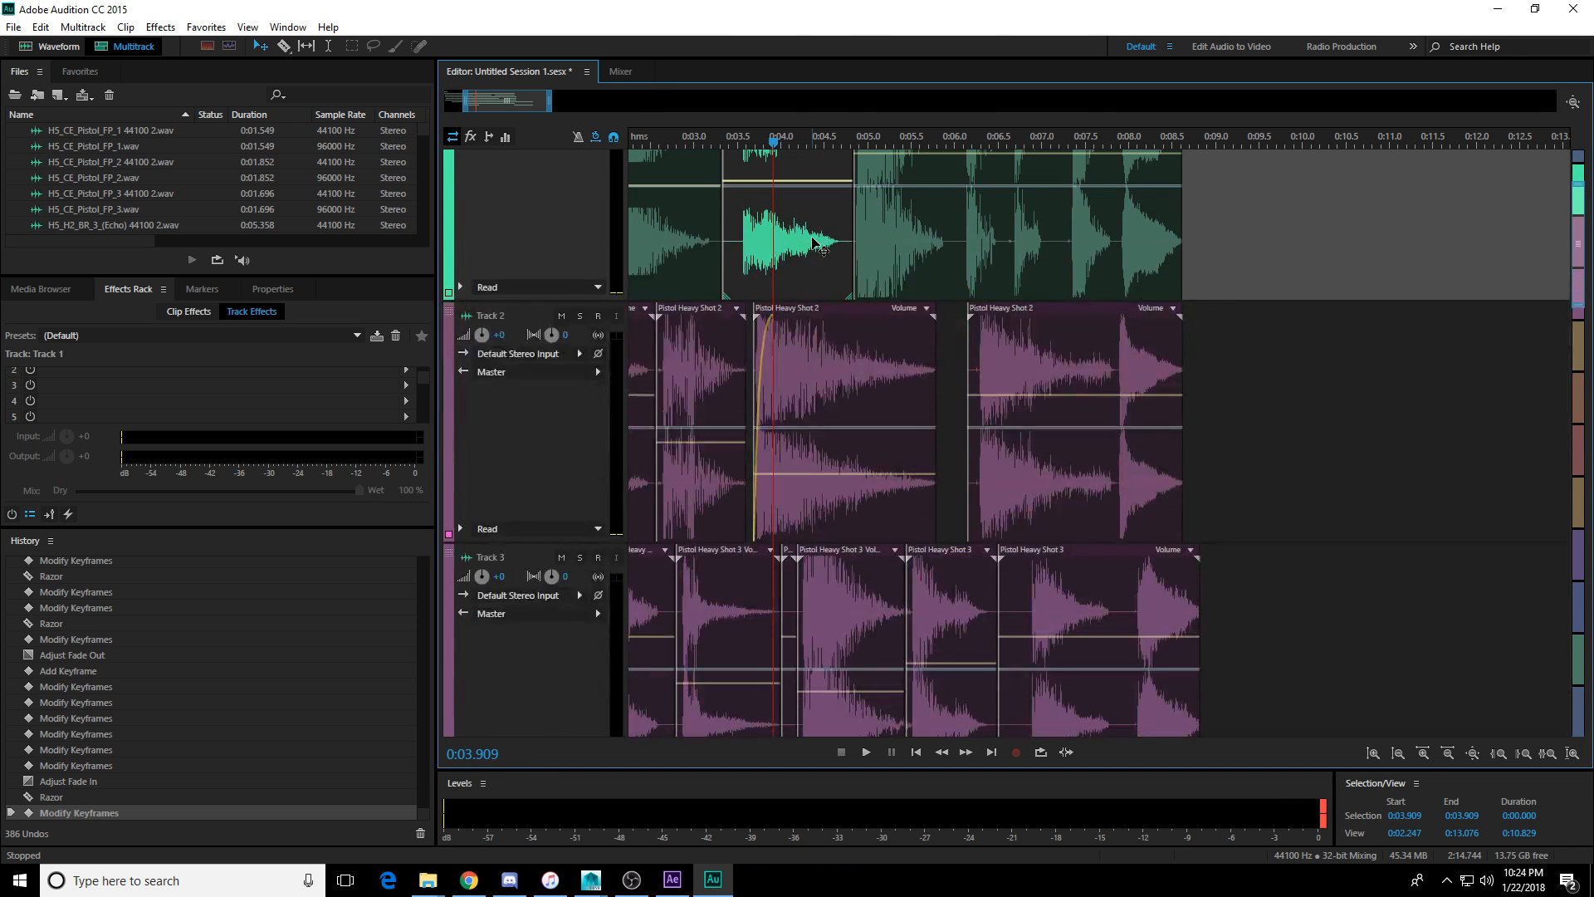
key(space)
key(space)
key(space)
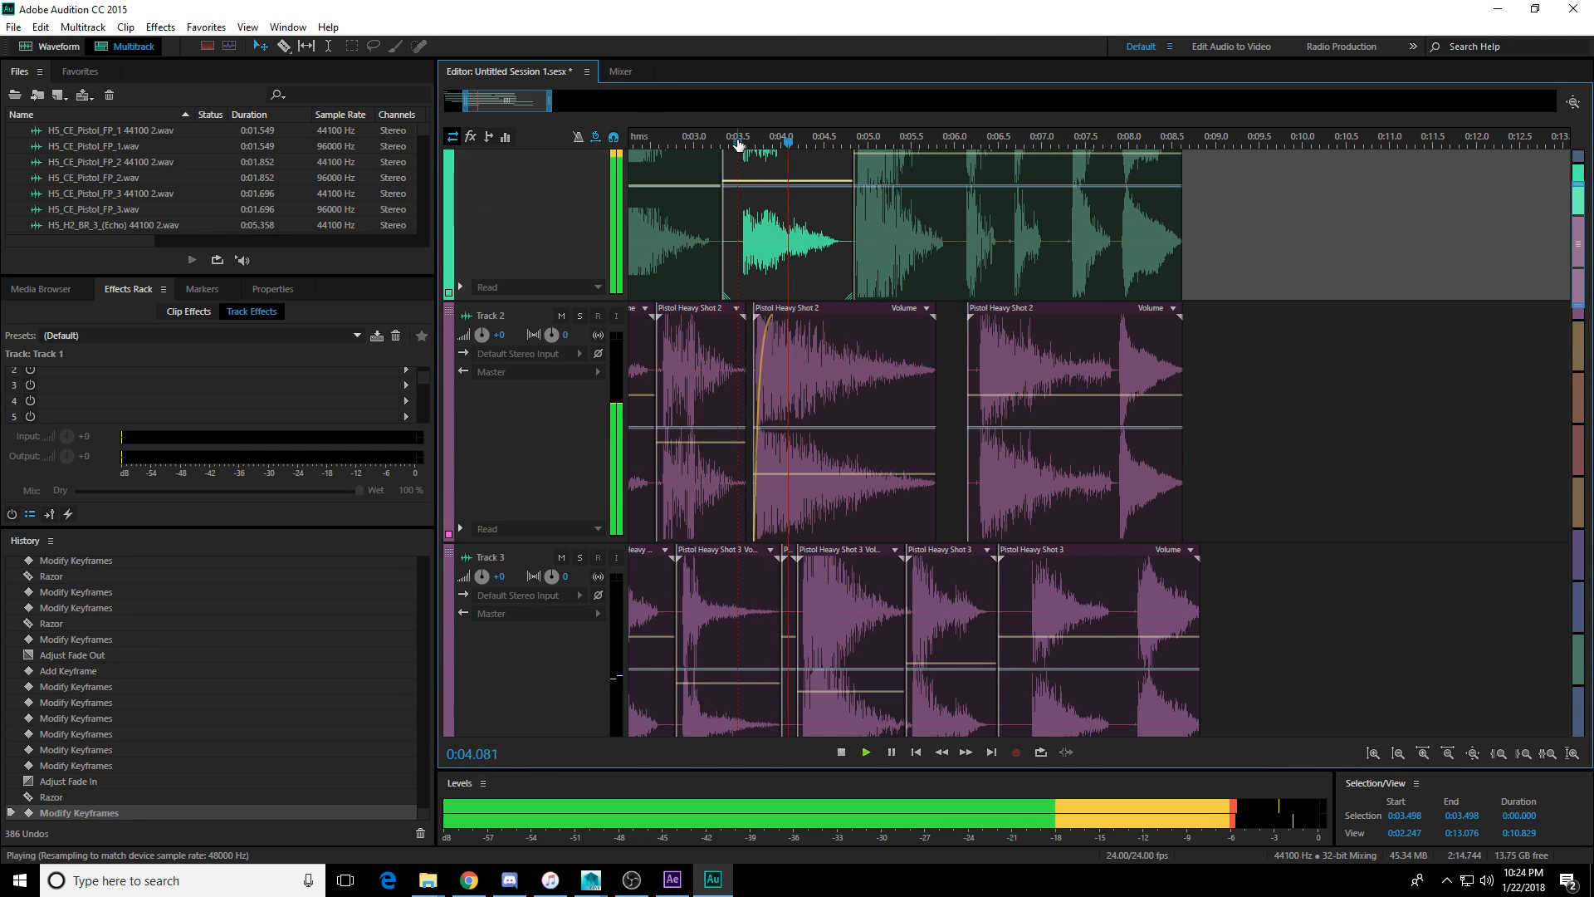
key(space)
Lower Track 2's clip at about 3.7 s slightly more, split it at about 4.5 s and delete the tail.
scroll(830, 315, down, 4)
click(842, 467)
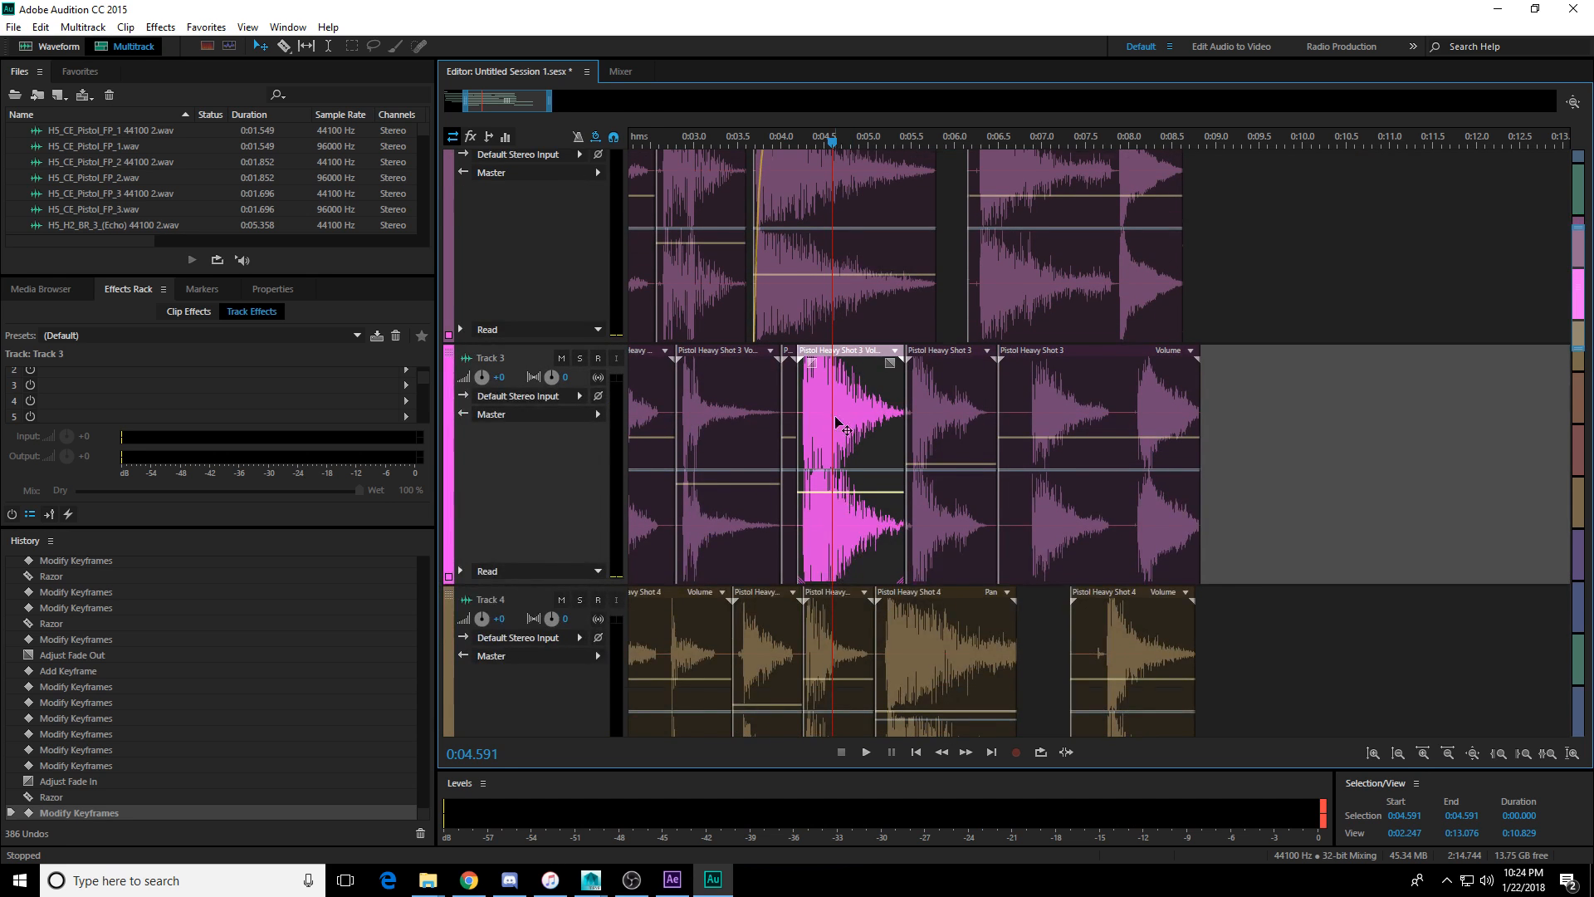
scroll(837, 474, up, 2)
click(840, 378)
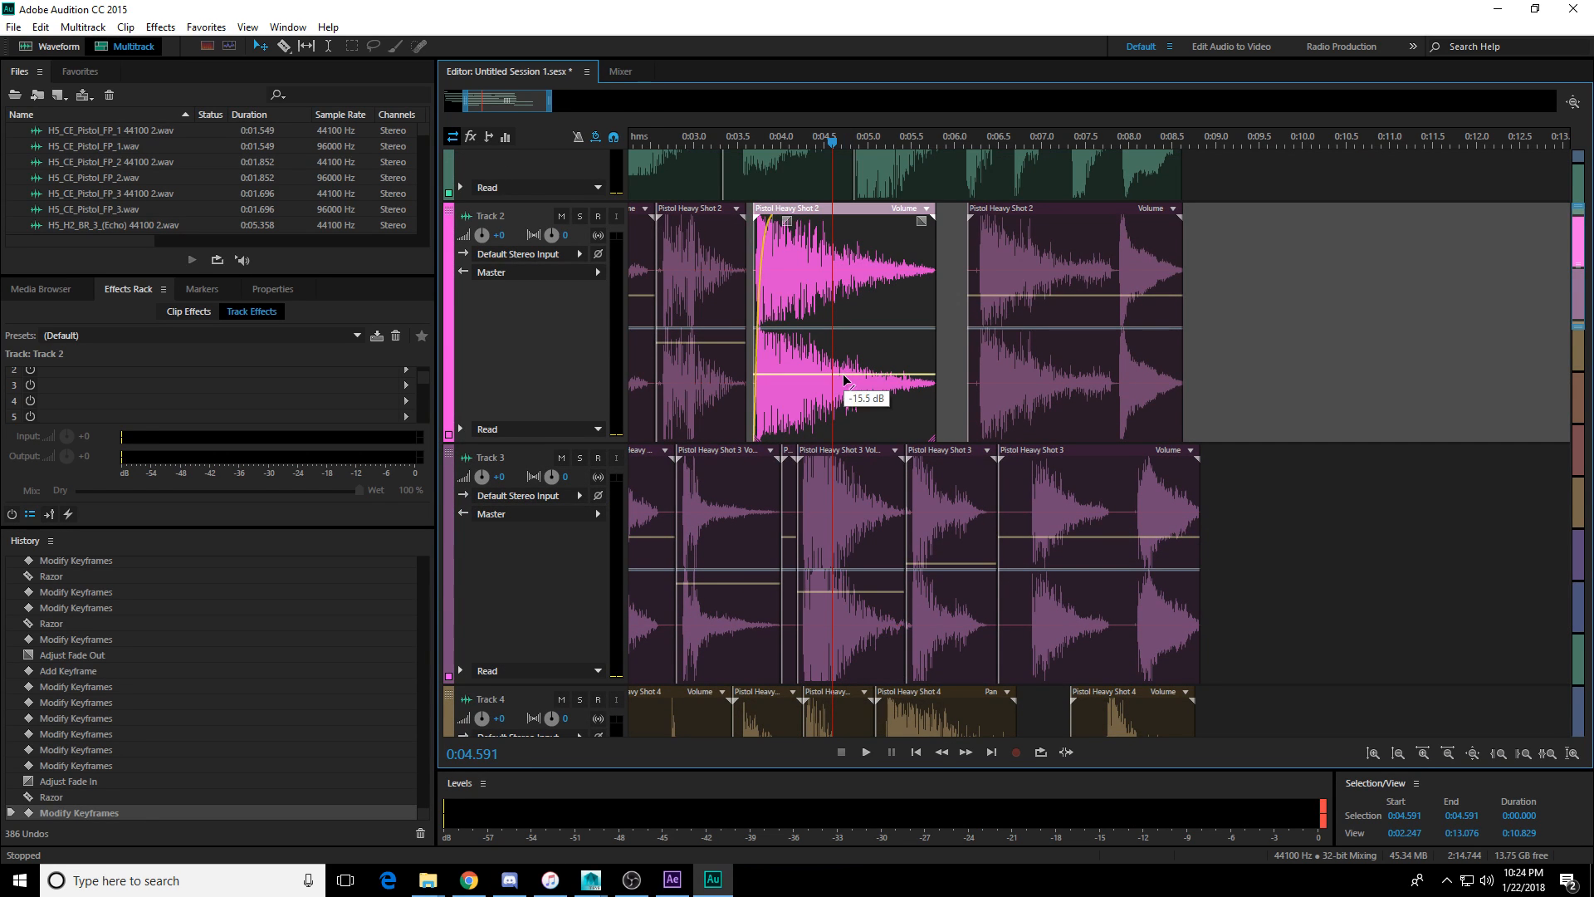
drag(844, 374, 843, 380)
key(r)
click(827, 345)
key(v)
click(868, 346)
key(Delete)
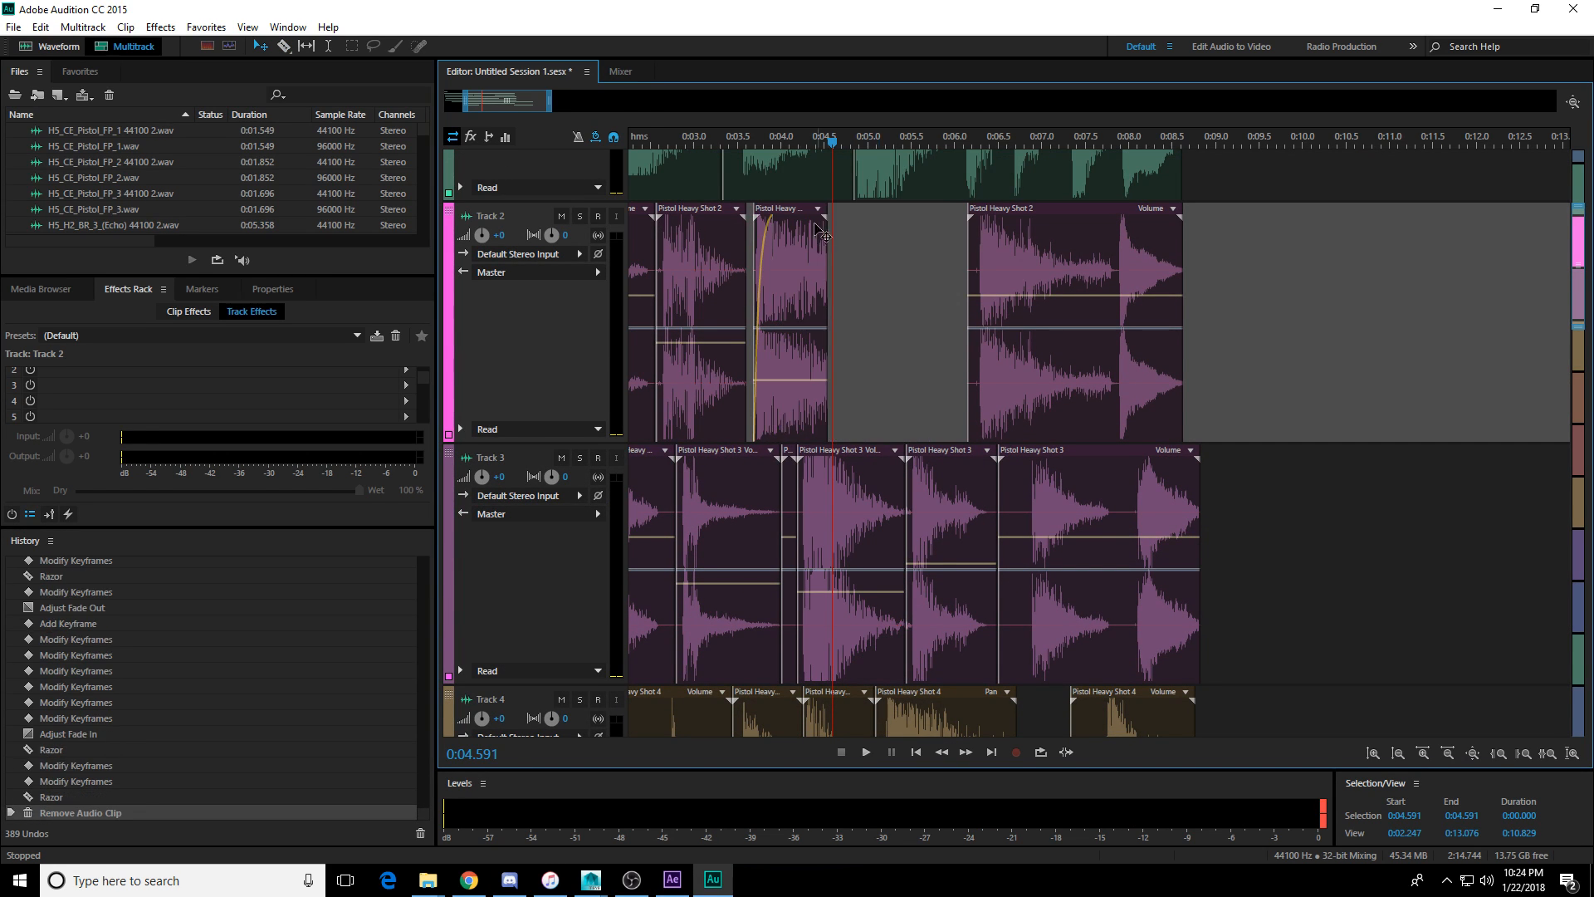
Add a long fade-out to Track 2's shortened clip and play the mix from about 3.7 s to about 4.8 s.
scroll(738, 145, down, 2)
click(779, 230)
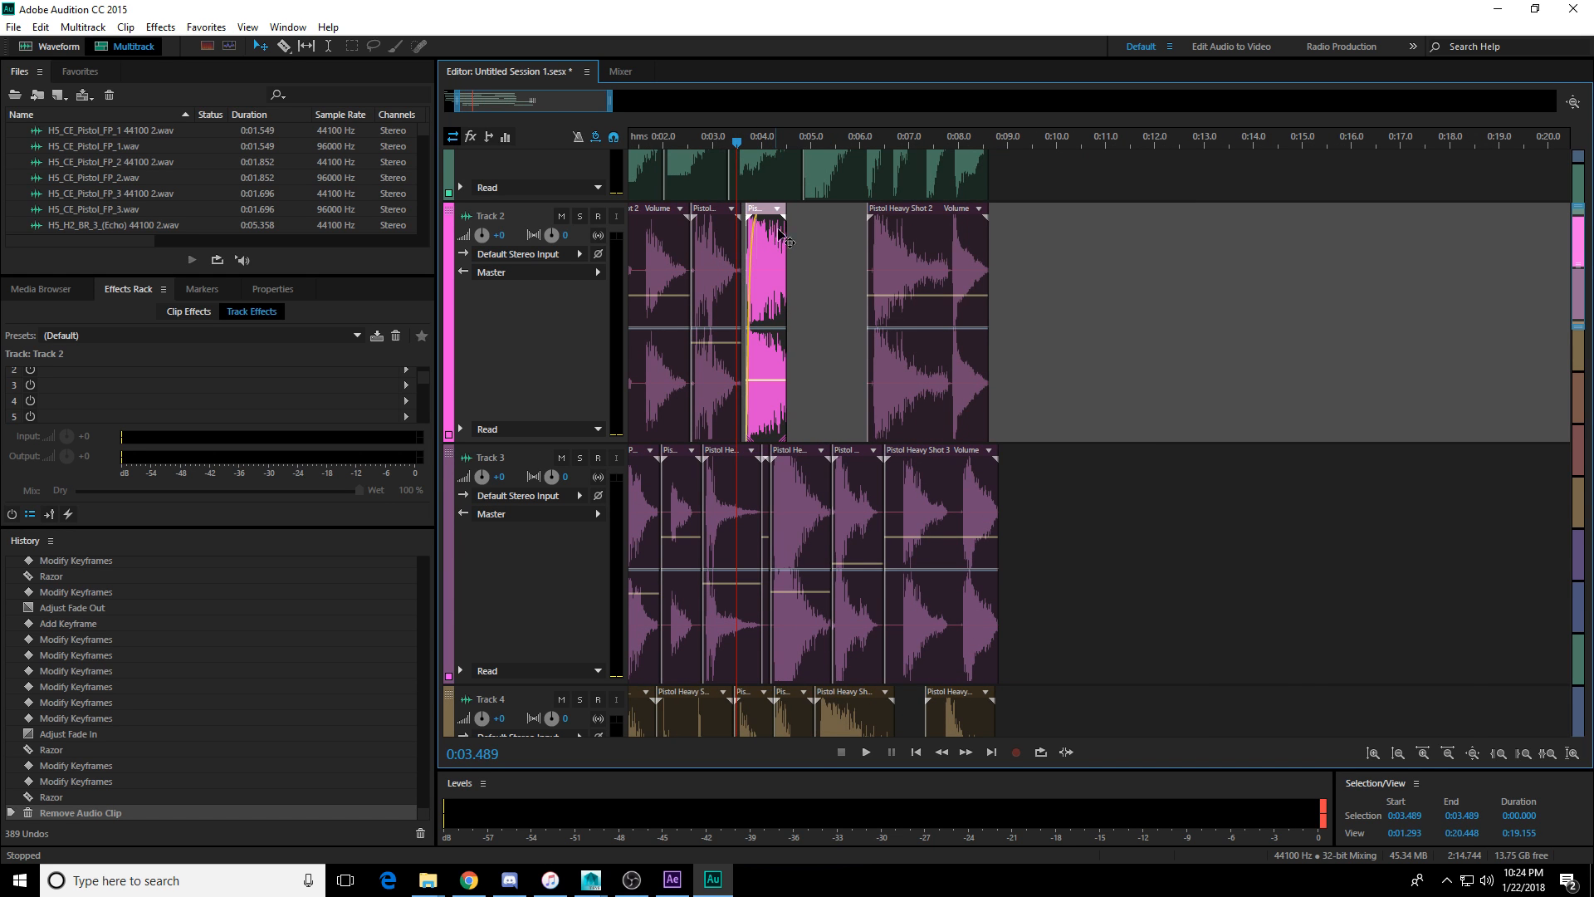
scroll(772, 131, up, 4)
drag(818, 217, 717, 186)
click(692, 144)
scroll(692, 144, down, 2)
key(space)
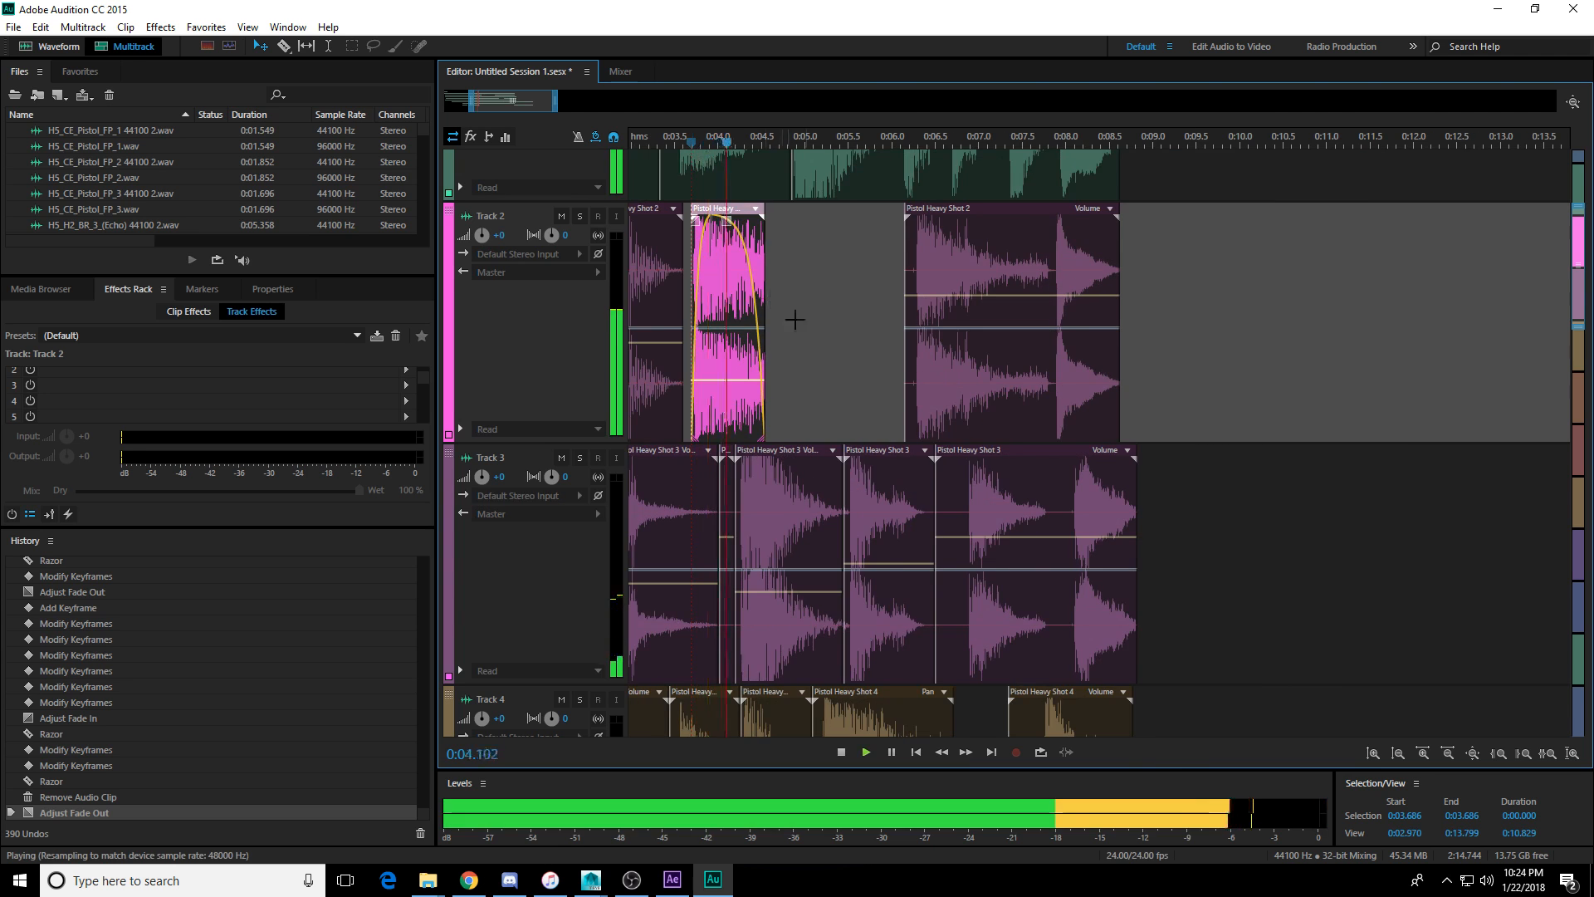
key(space)
Lower the volume of Track 4's clip between about 4.3 s and 5.1 s and play the mix up to about 5.2 s.
scroll(866, 343, down, 3)
click(795, 289)
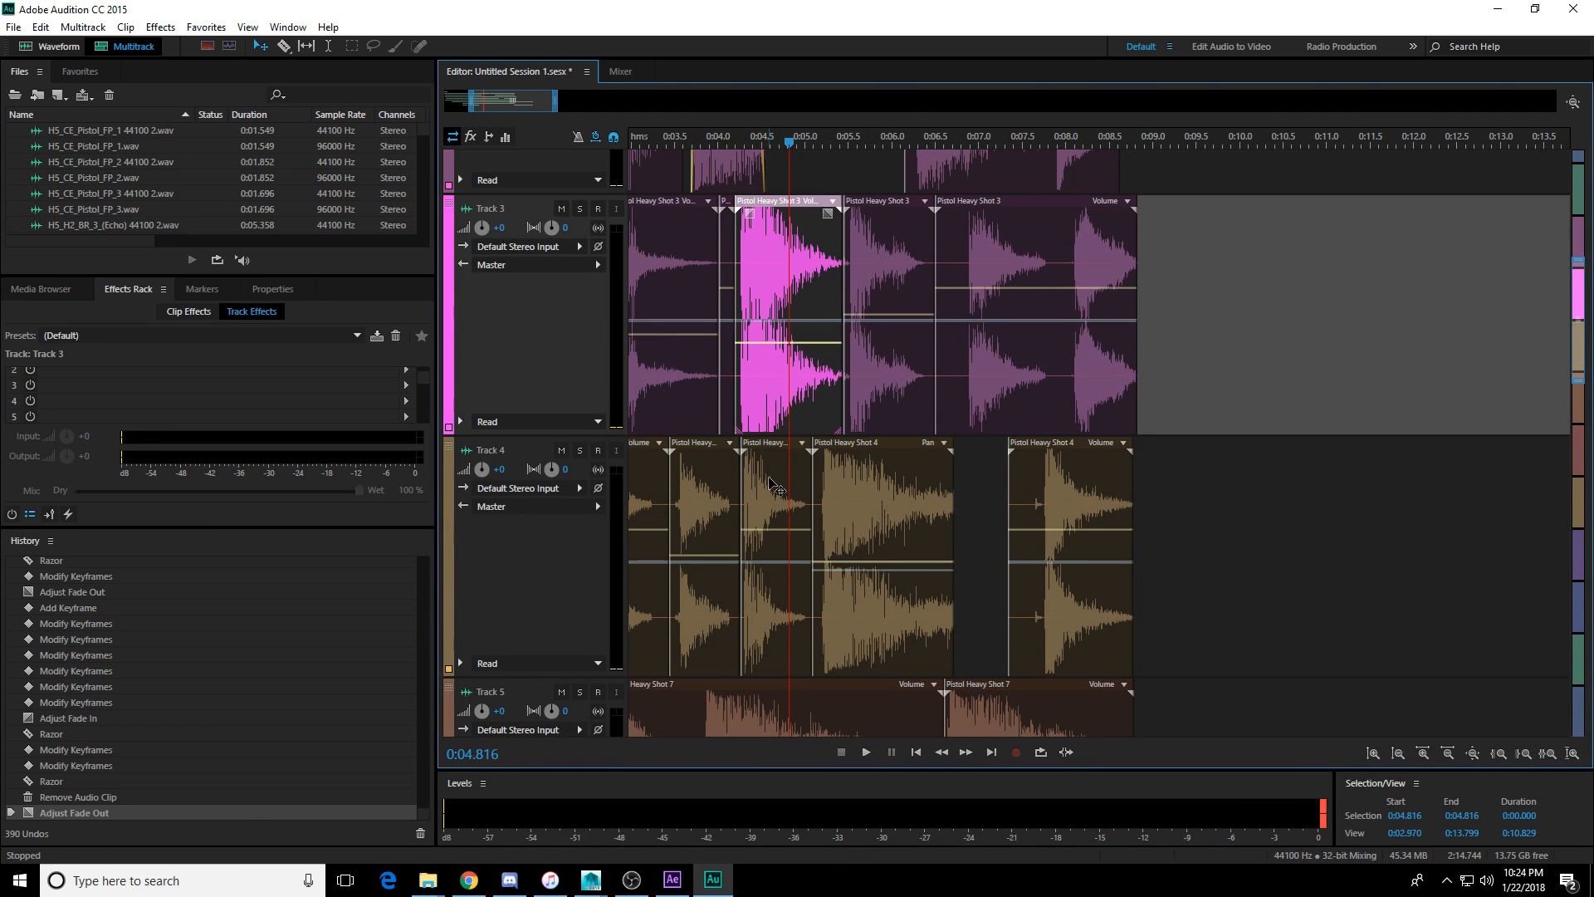
click(769, 481)
drag(768, 552, 769, 558)
click(683, 145)
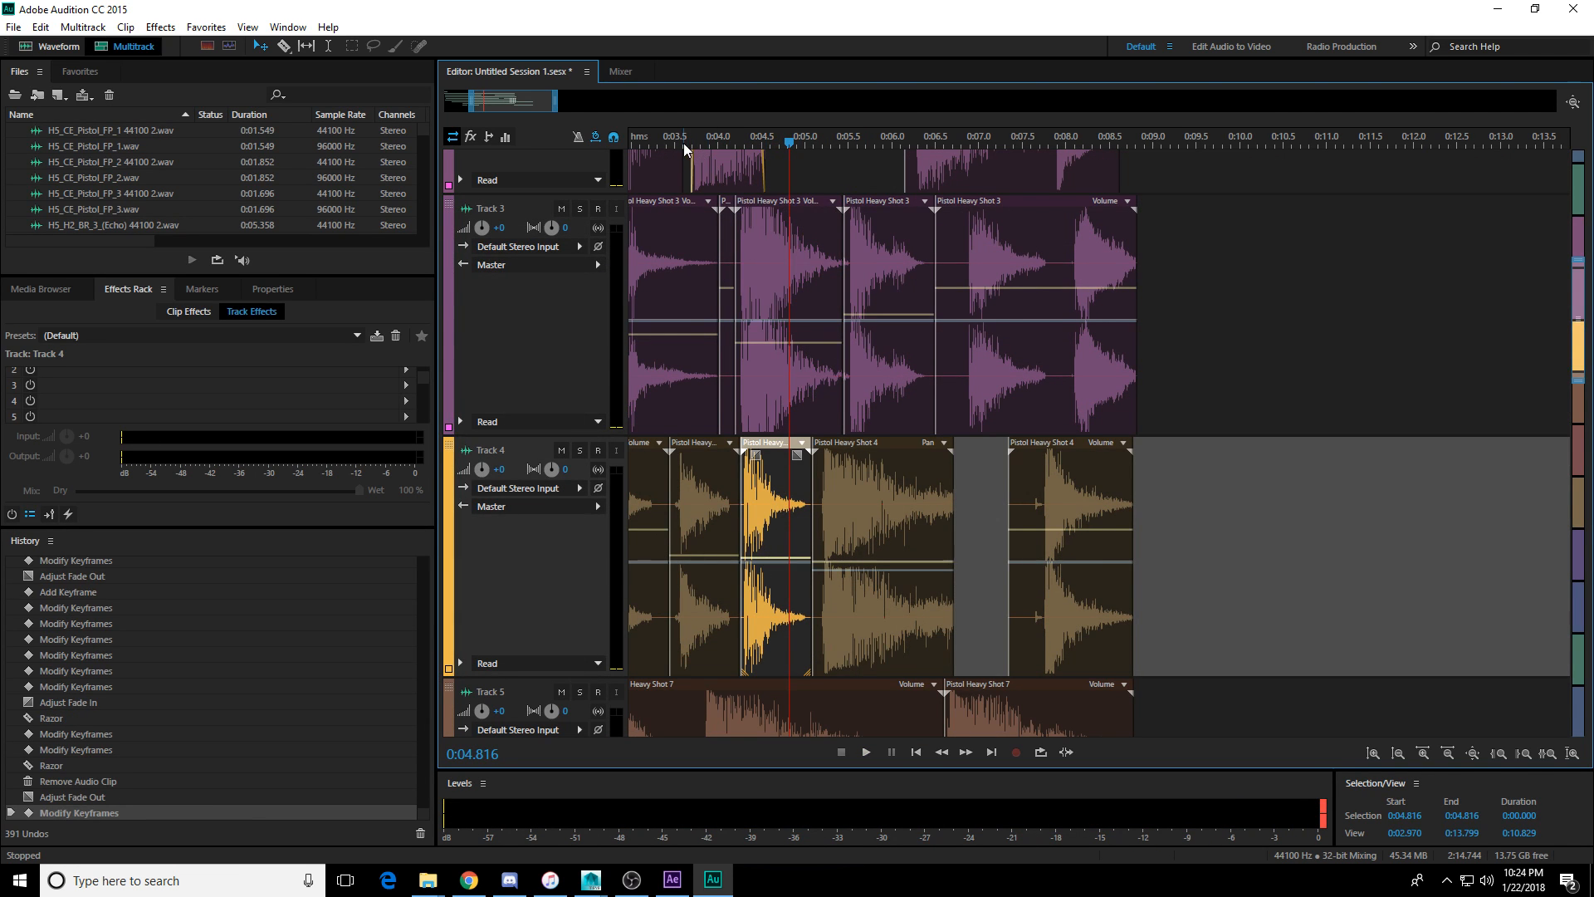
key(space)
key(space)
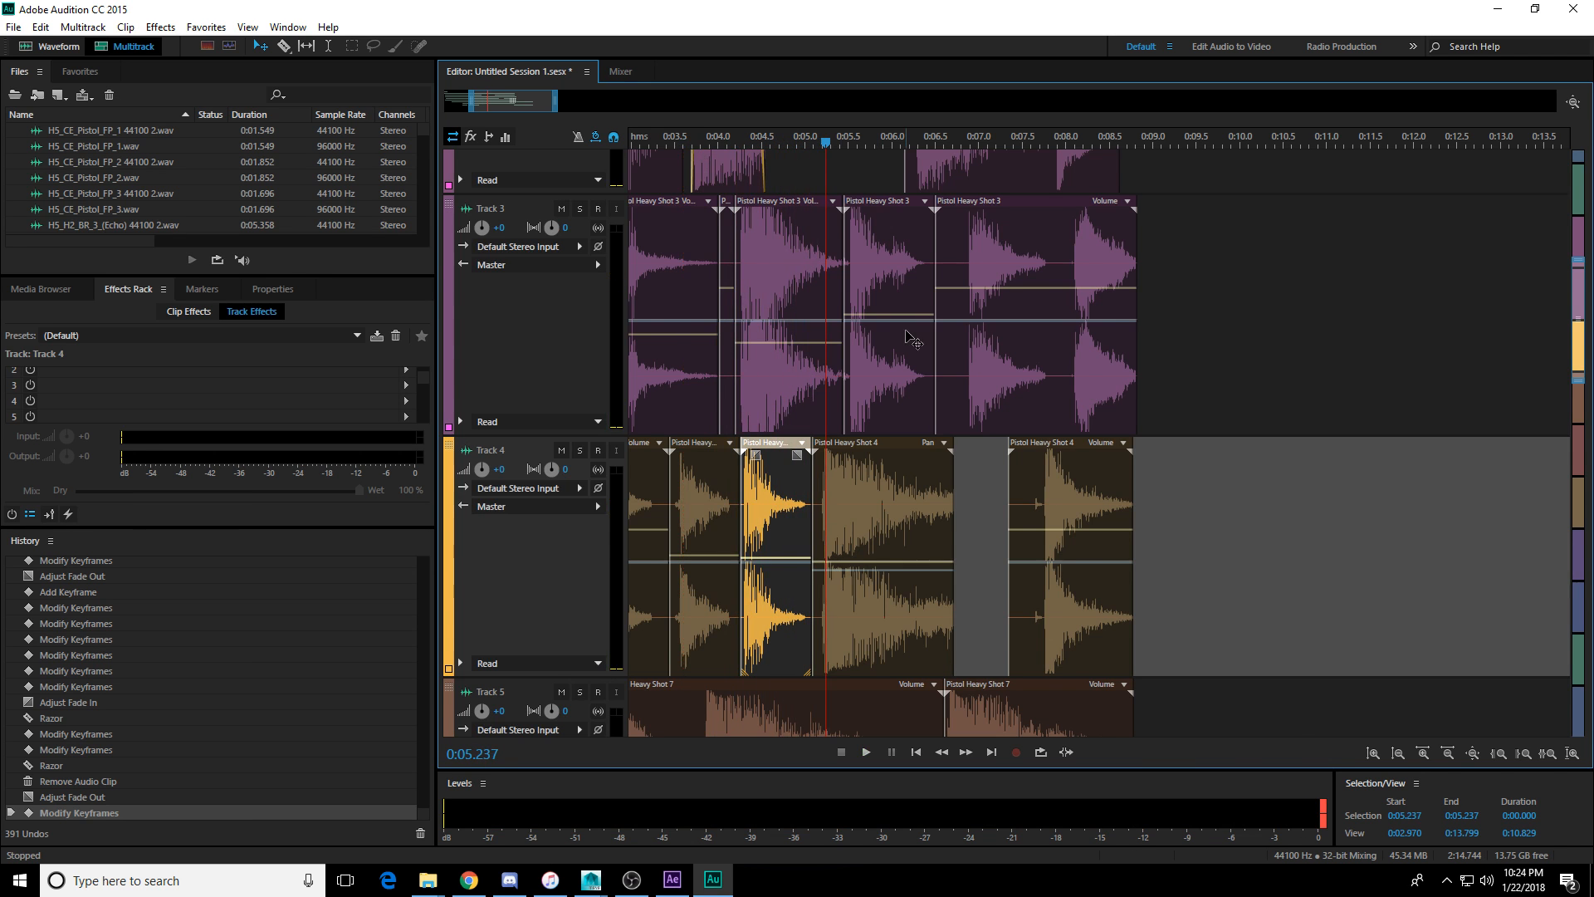
Split Track 1's last clip at about 5.9 s and lower the volume of the part before the cut.
scroll(892, 420, down, 3)
scroll(893, 420, up, 4)
scroll(880, 420, up, 9)
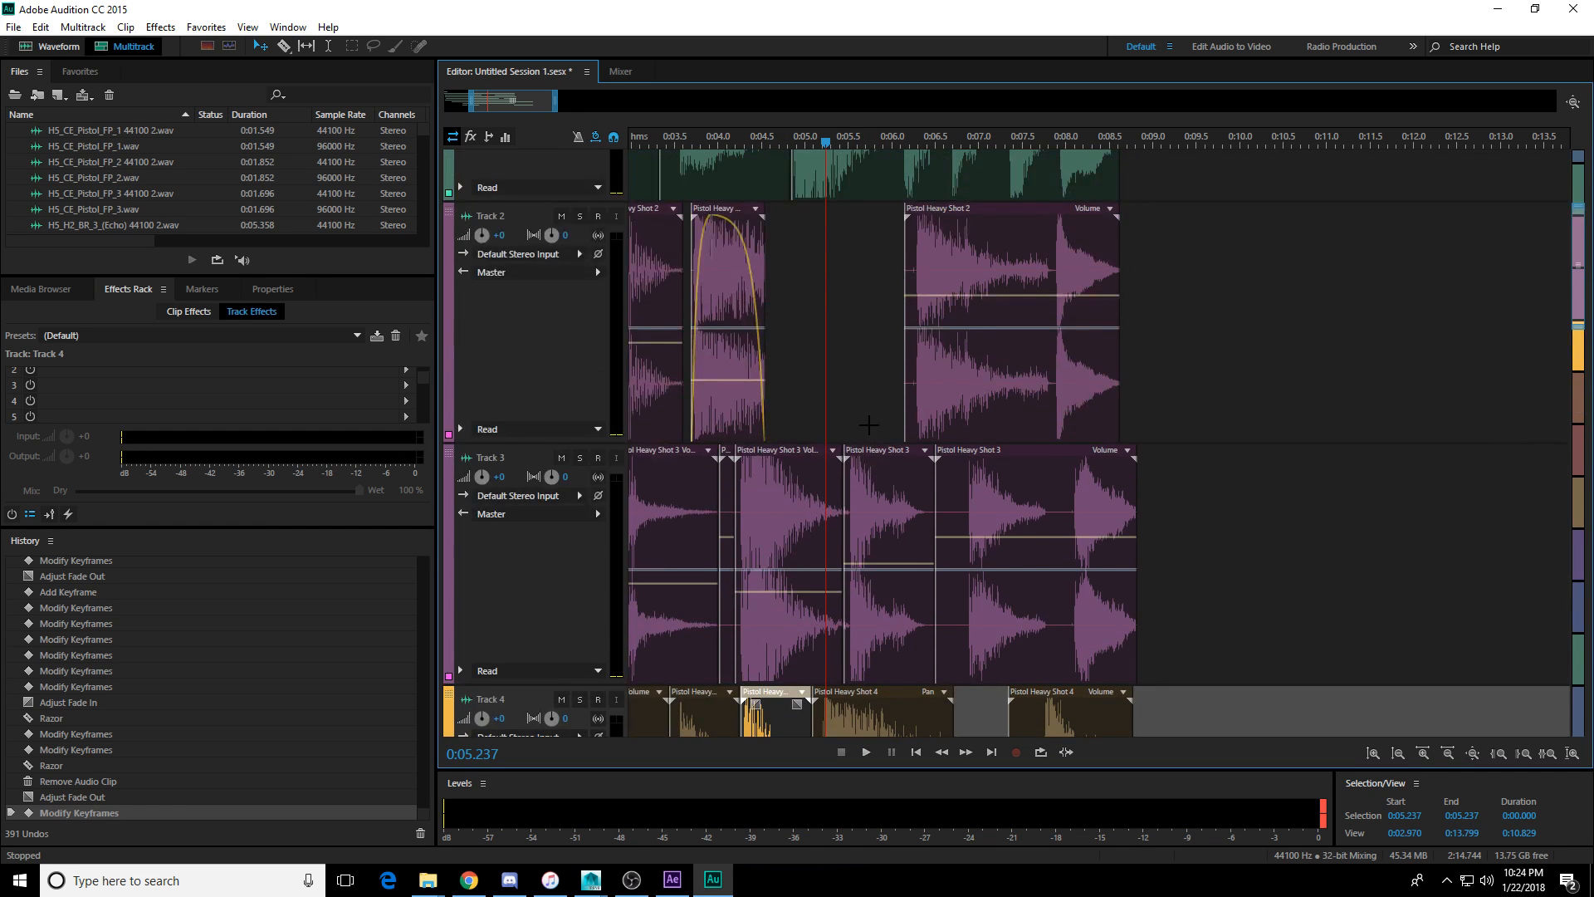
click(859, 264)
scroll(860, 141, up, 3)
key(r)
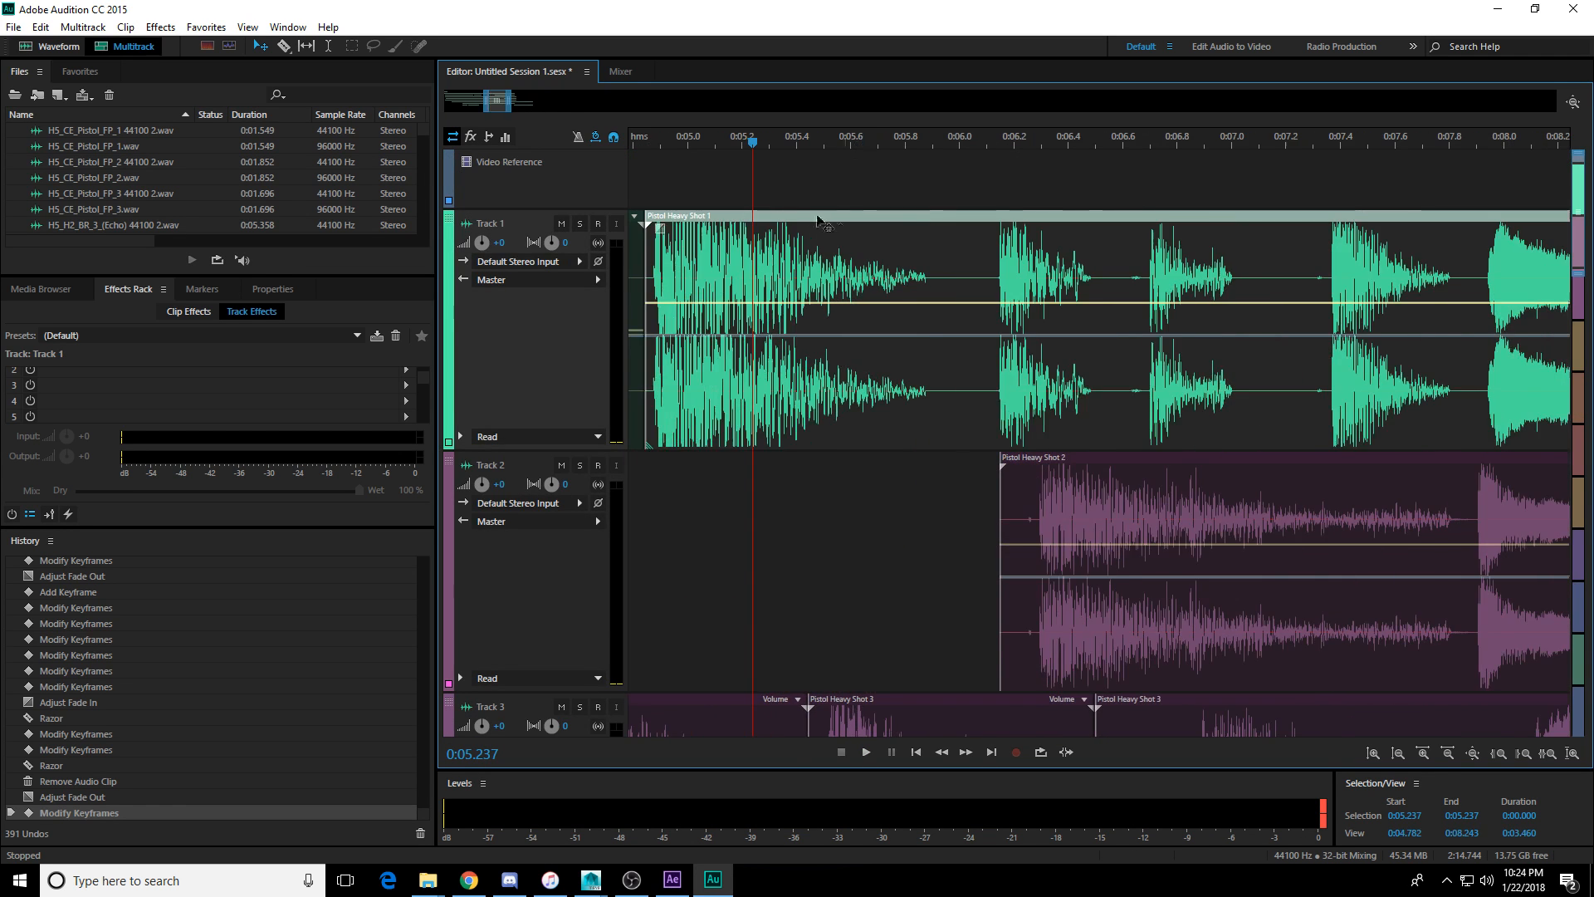
click(939, 262)
key(space)
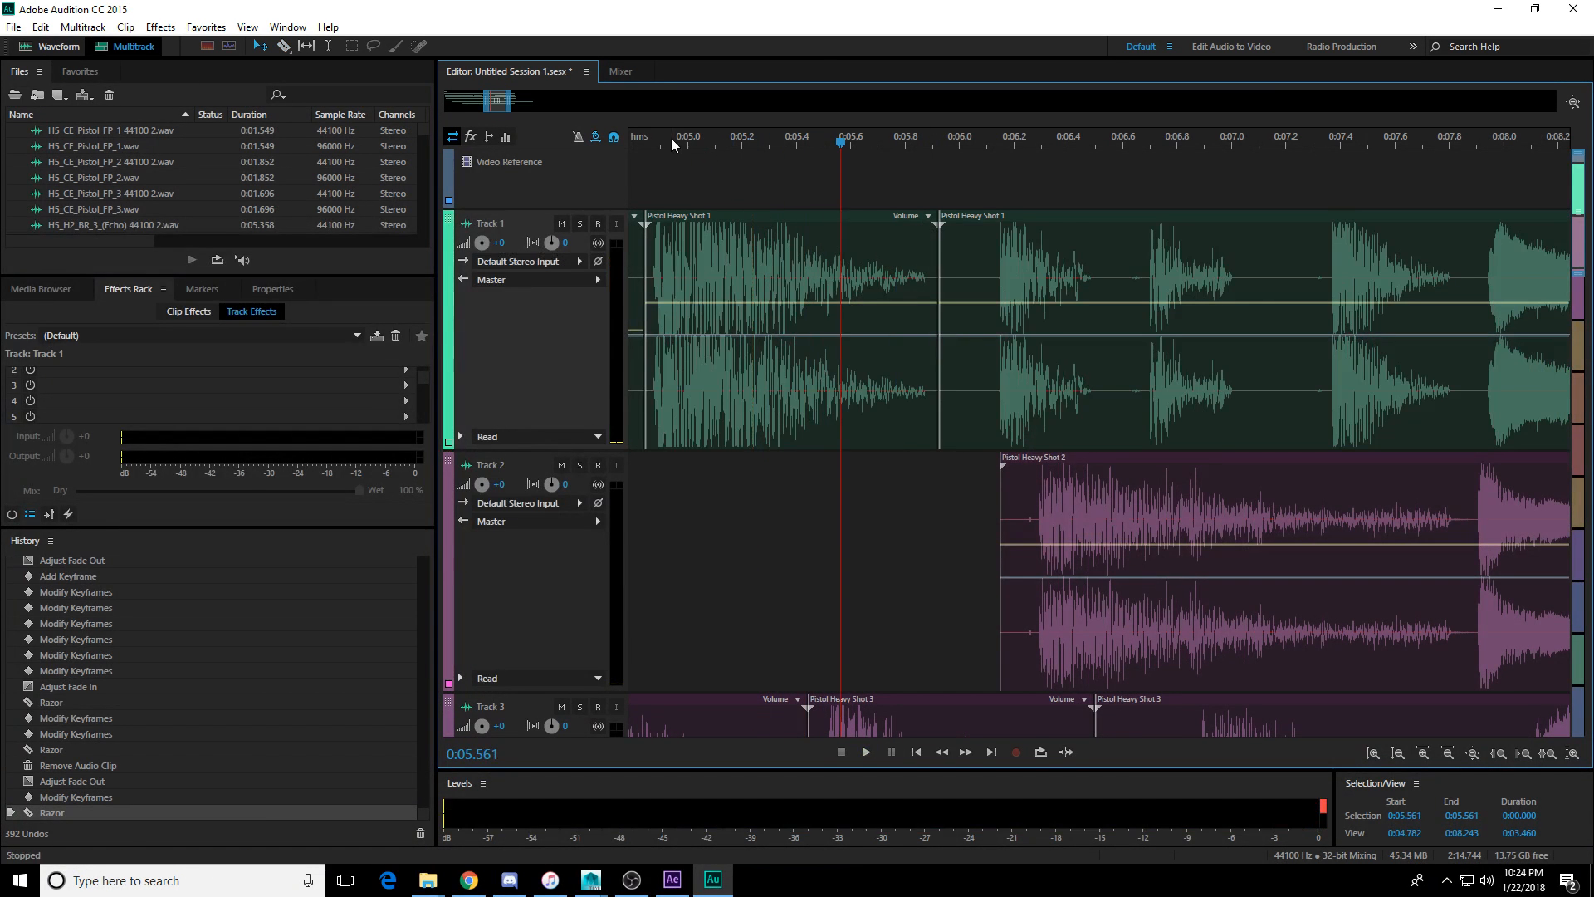
key(v)
click(747, 302)
drag(752, 308, 752, 339)
Play the mix from about 4.9 s to about 7.2 s and again from about 6.4 s to about 6.8 s.
click(651, 145)
key(space)
scroll(650, 150, down, 3)
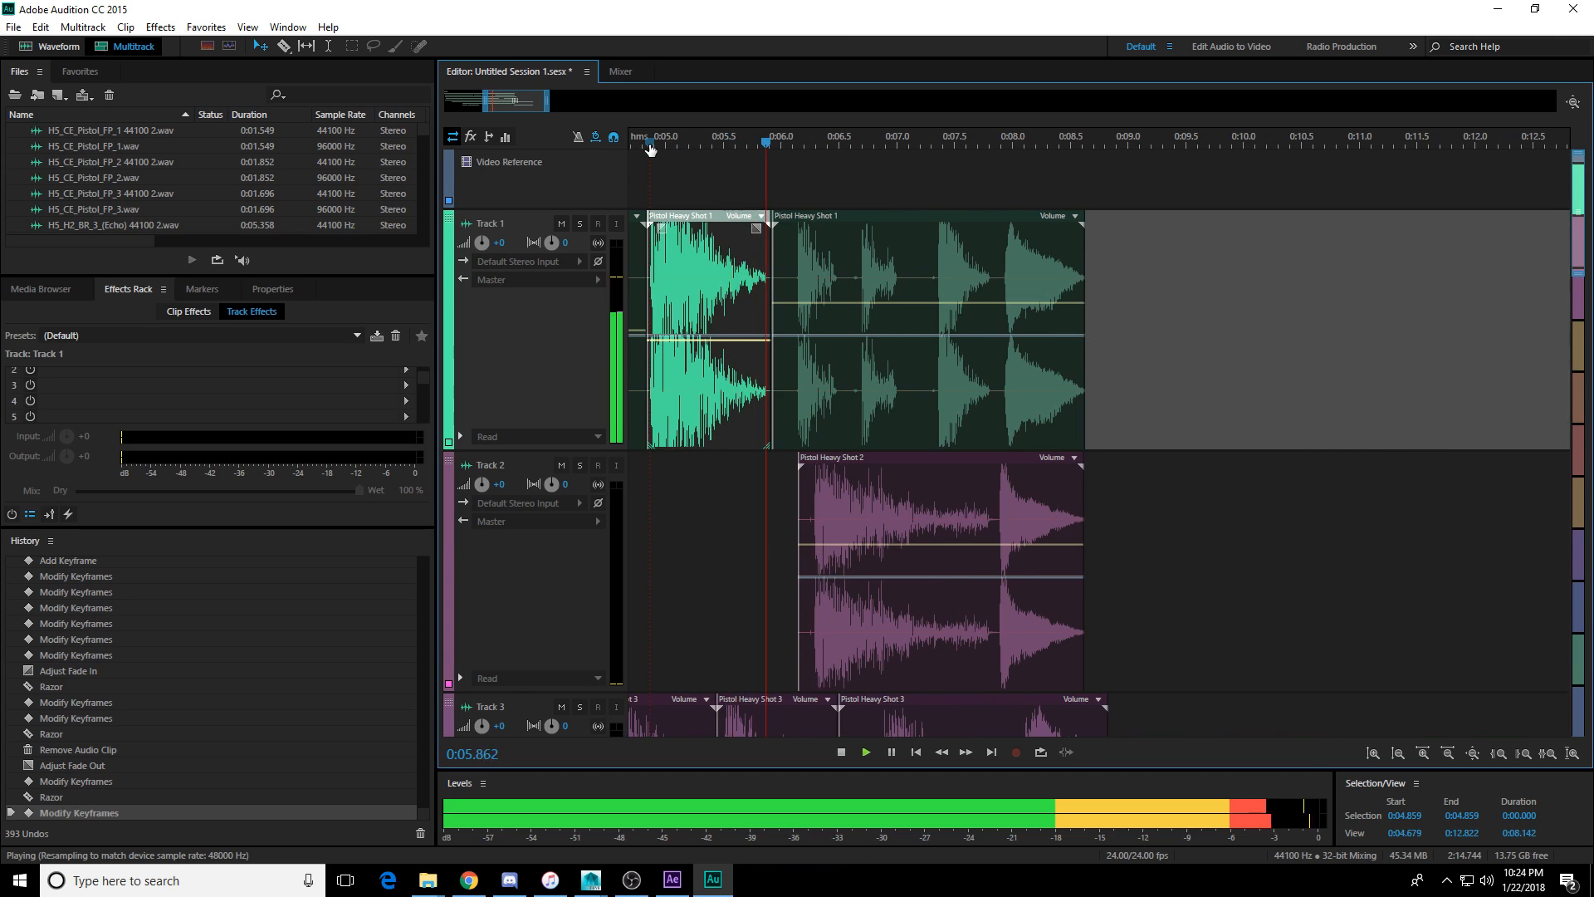
key(space)
key(space)
key(space)
scroll(895, 170, down, 2)
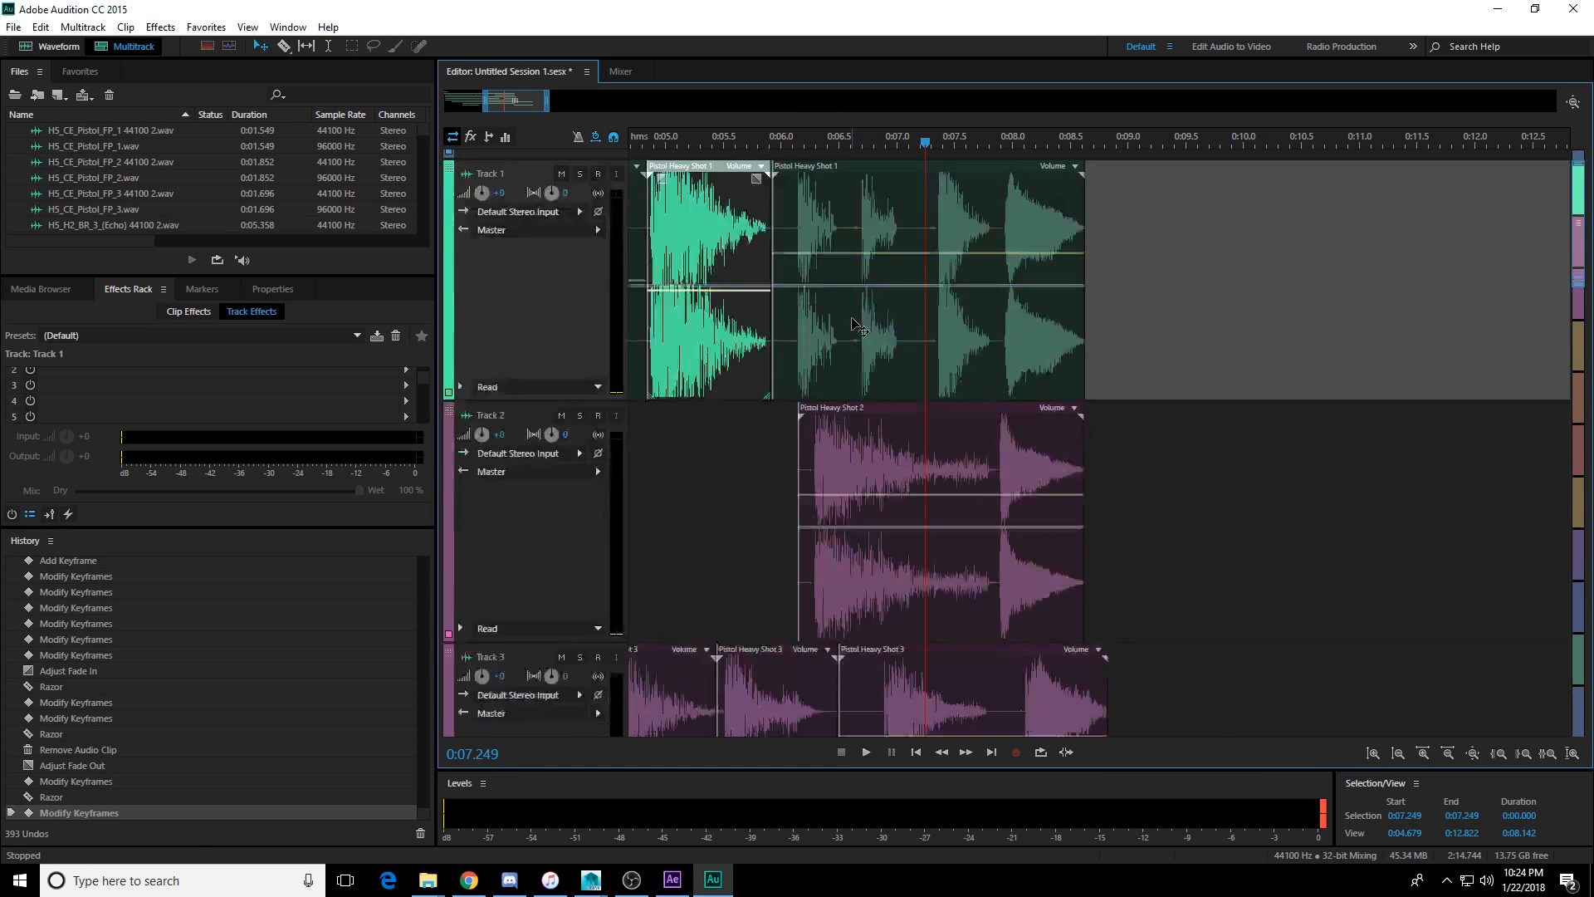
click(831, 139)
key(space)
key(space)
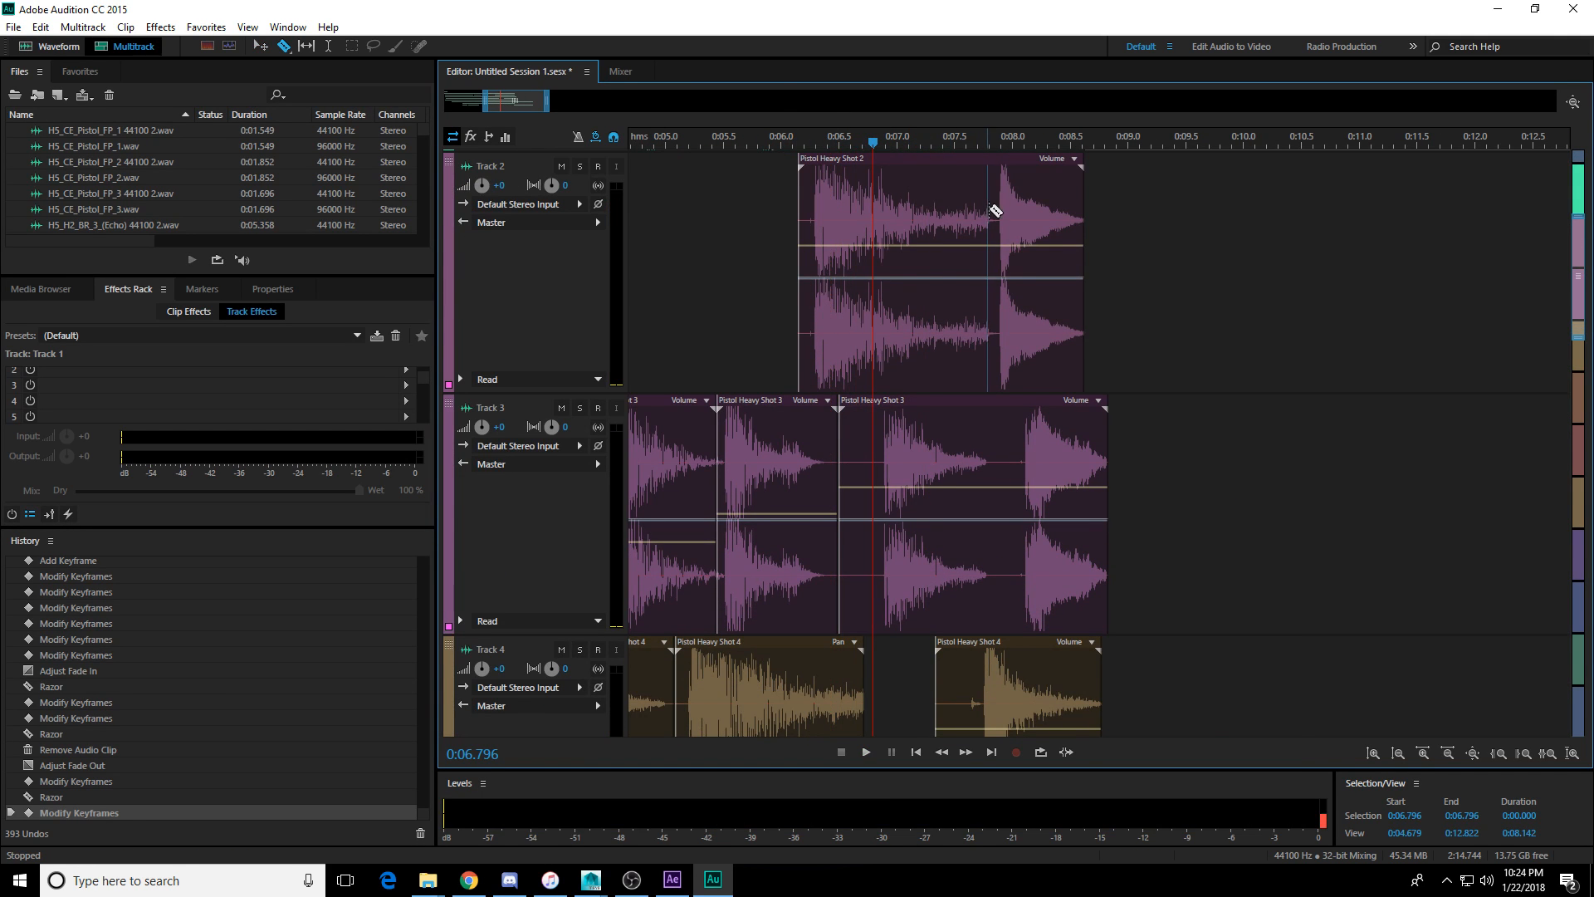
Split Track 2's last clip at about 7.8 s, lower the first part's volume and play the mix from about 5.8 s.
click(992, 214)
click(892, 249)
drag(890, 246, 885, 258)
click(799, 135)
key(space)
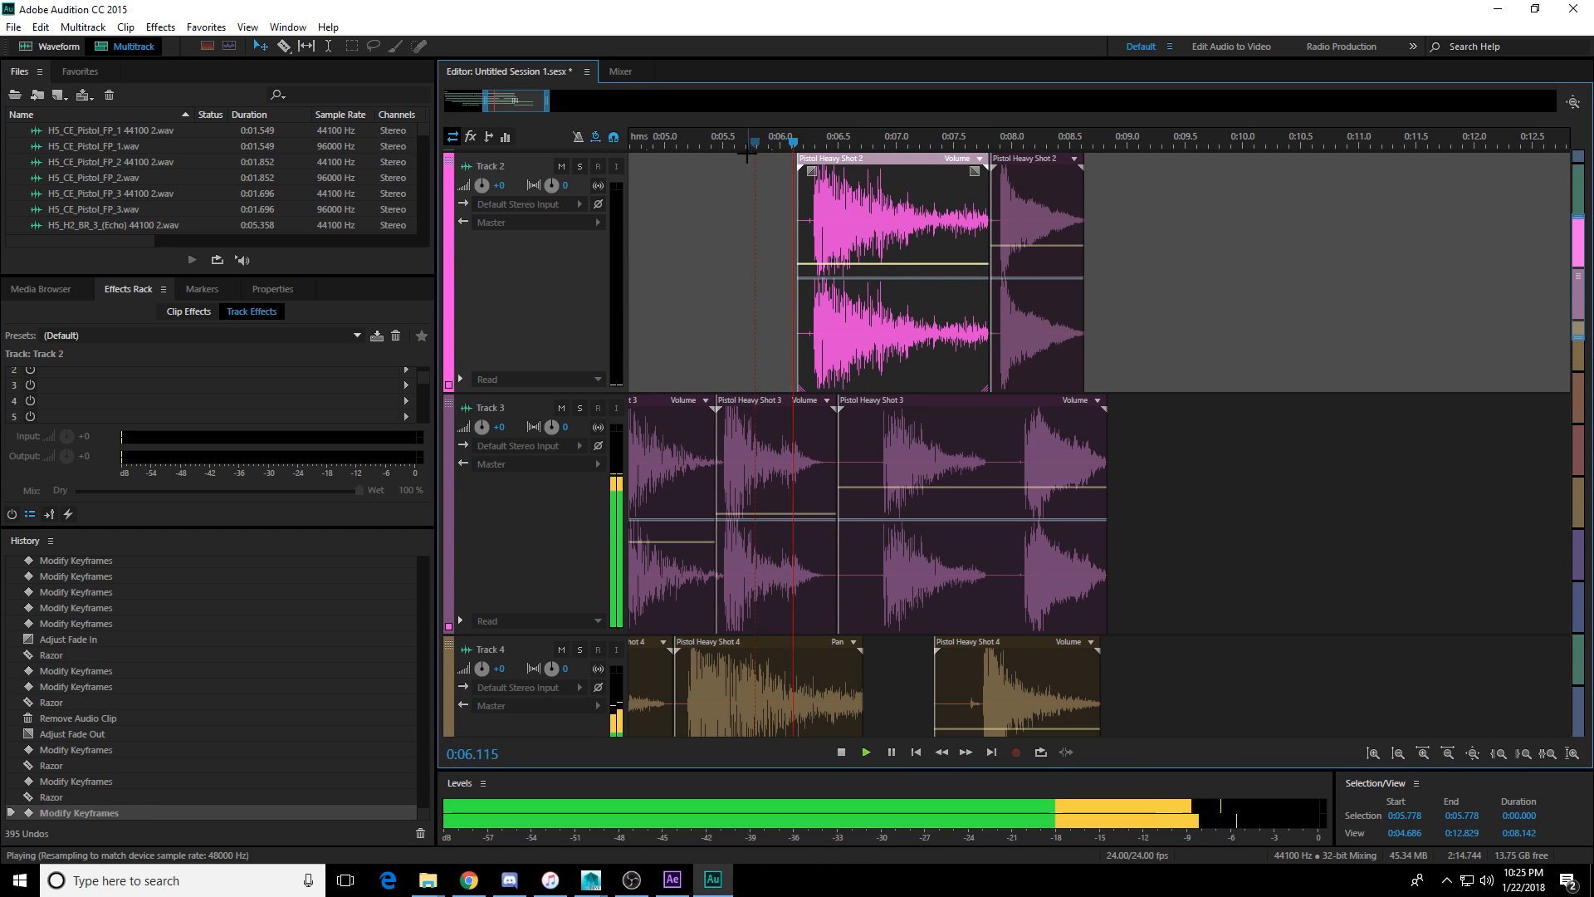
key(space)
Lower the volume of Track 3's clip between about 5.5 s and 6.5 s and replay the mix from about 5 s through about 7.2 s.
click(769, 516)
drag(769, 517, 772, 536)
click(669, 145)
key(space)
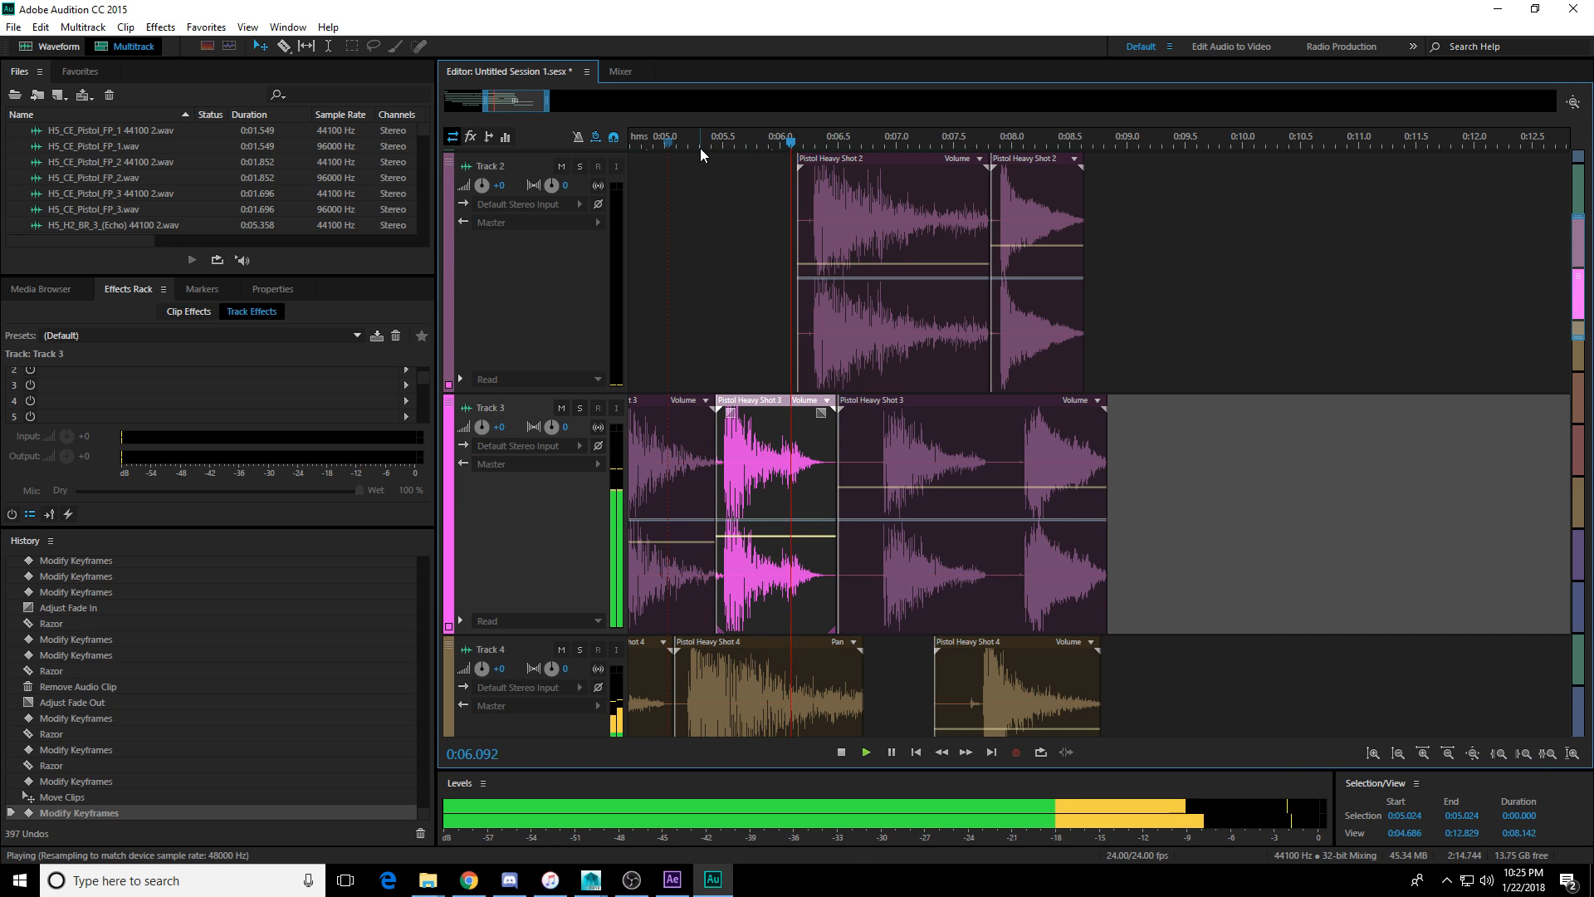
key(space)
scroll(878, 223, down, 3)
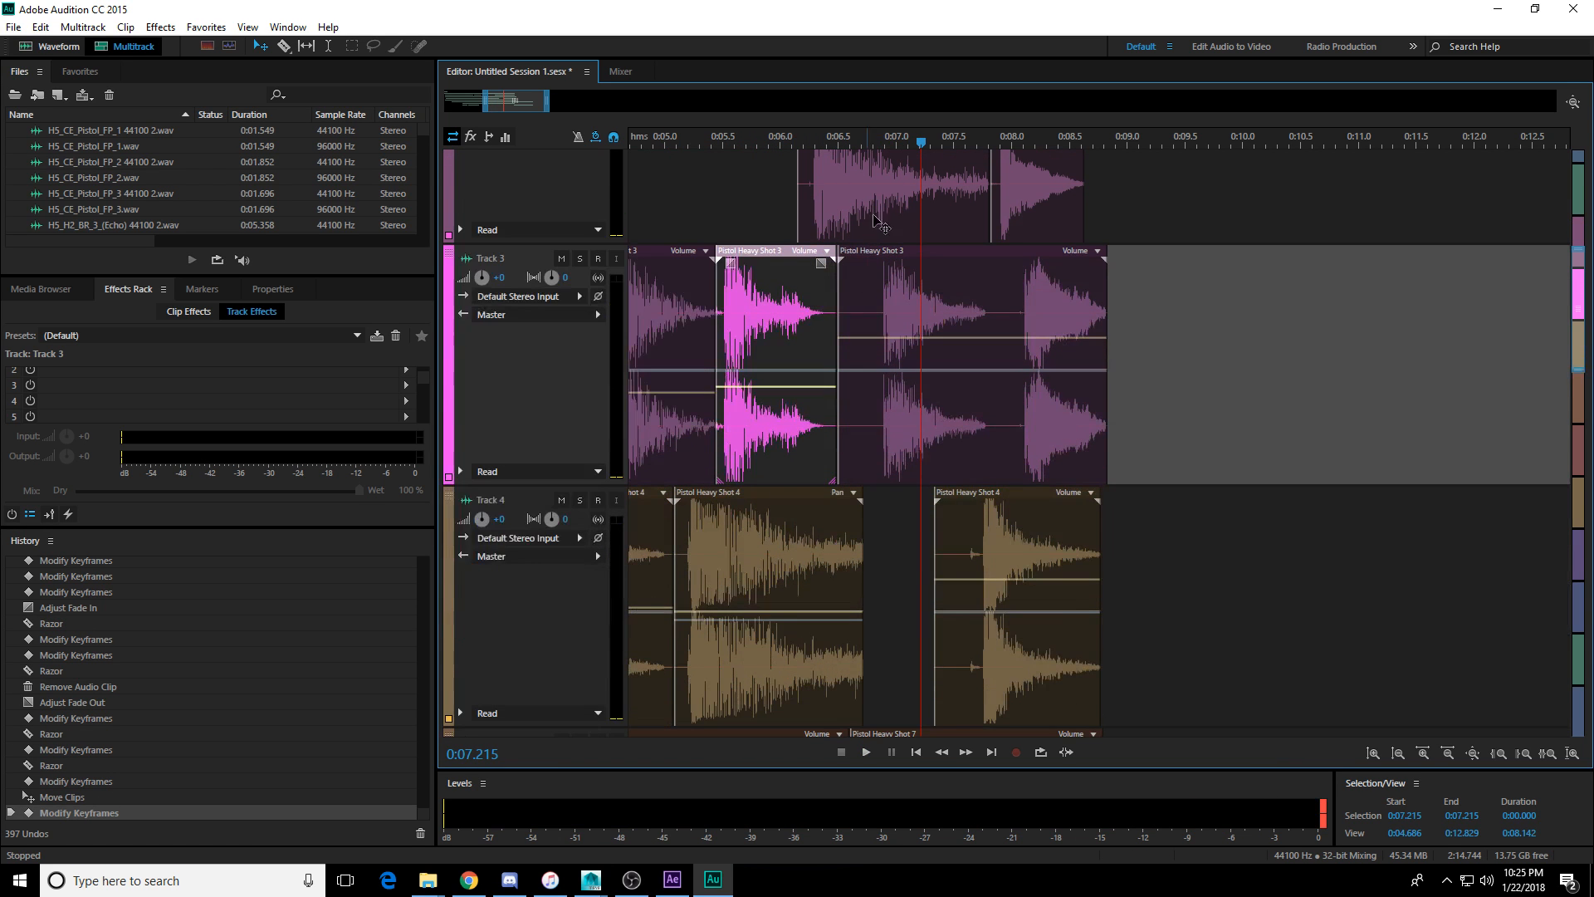
click(867, 143)
key(space)
key(space)
Split Track 3's last clip at about 6.8 s and 7.8 s and lower the middle part's volume to -2.5 dB.
click(872, 305)
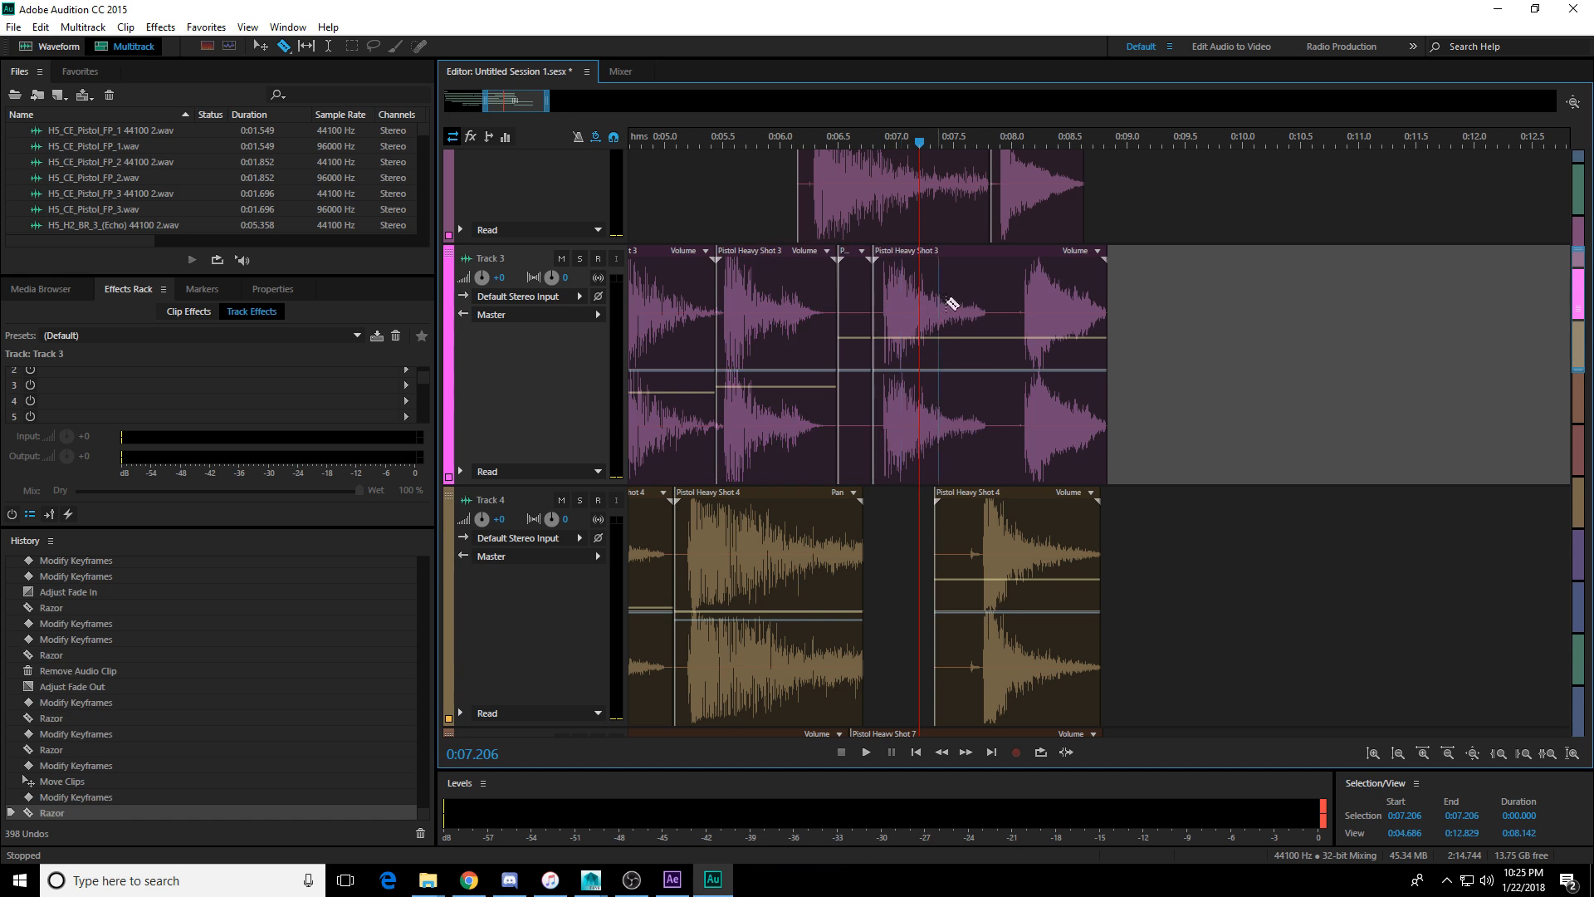
click(994, 307)
key(v)
click(966, 347)
drag(966, 337, 966, 354)
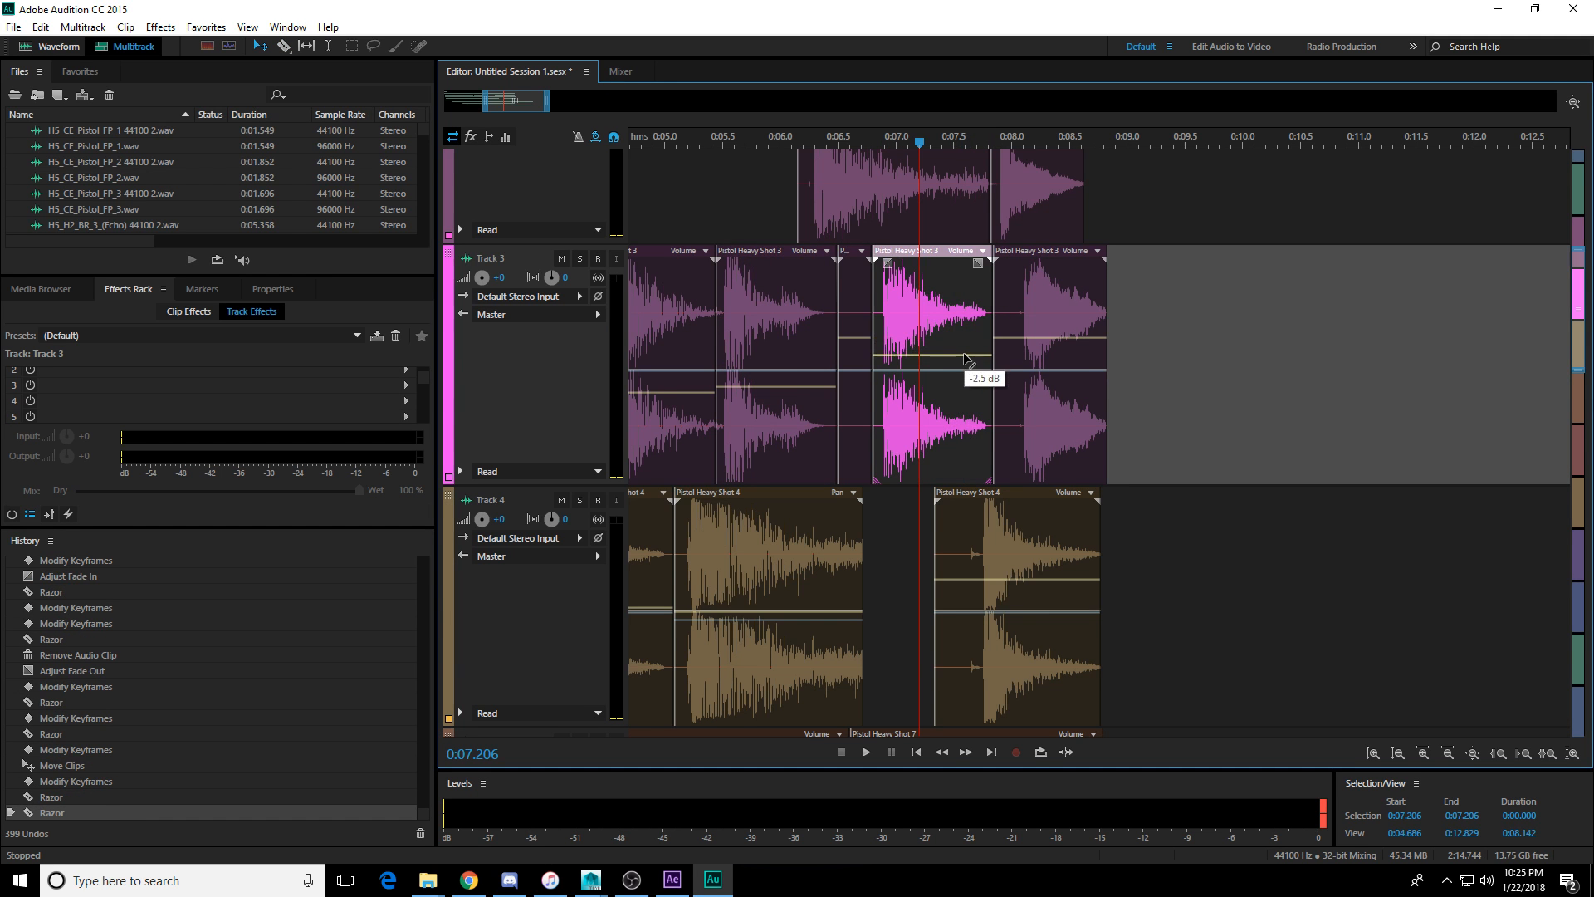
Set the volume of Track 7's triple-shot clip near 7 s to +0.0 dB and play the mix up to about 7.4 s.
scroll(968, 358, down, 8)
click(947, 510)
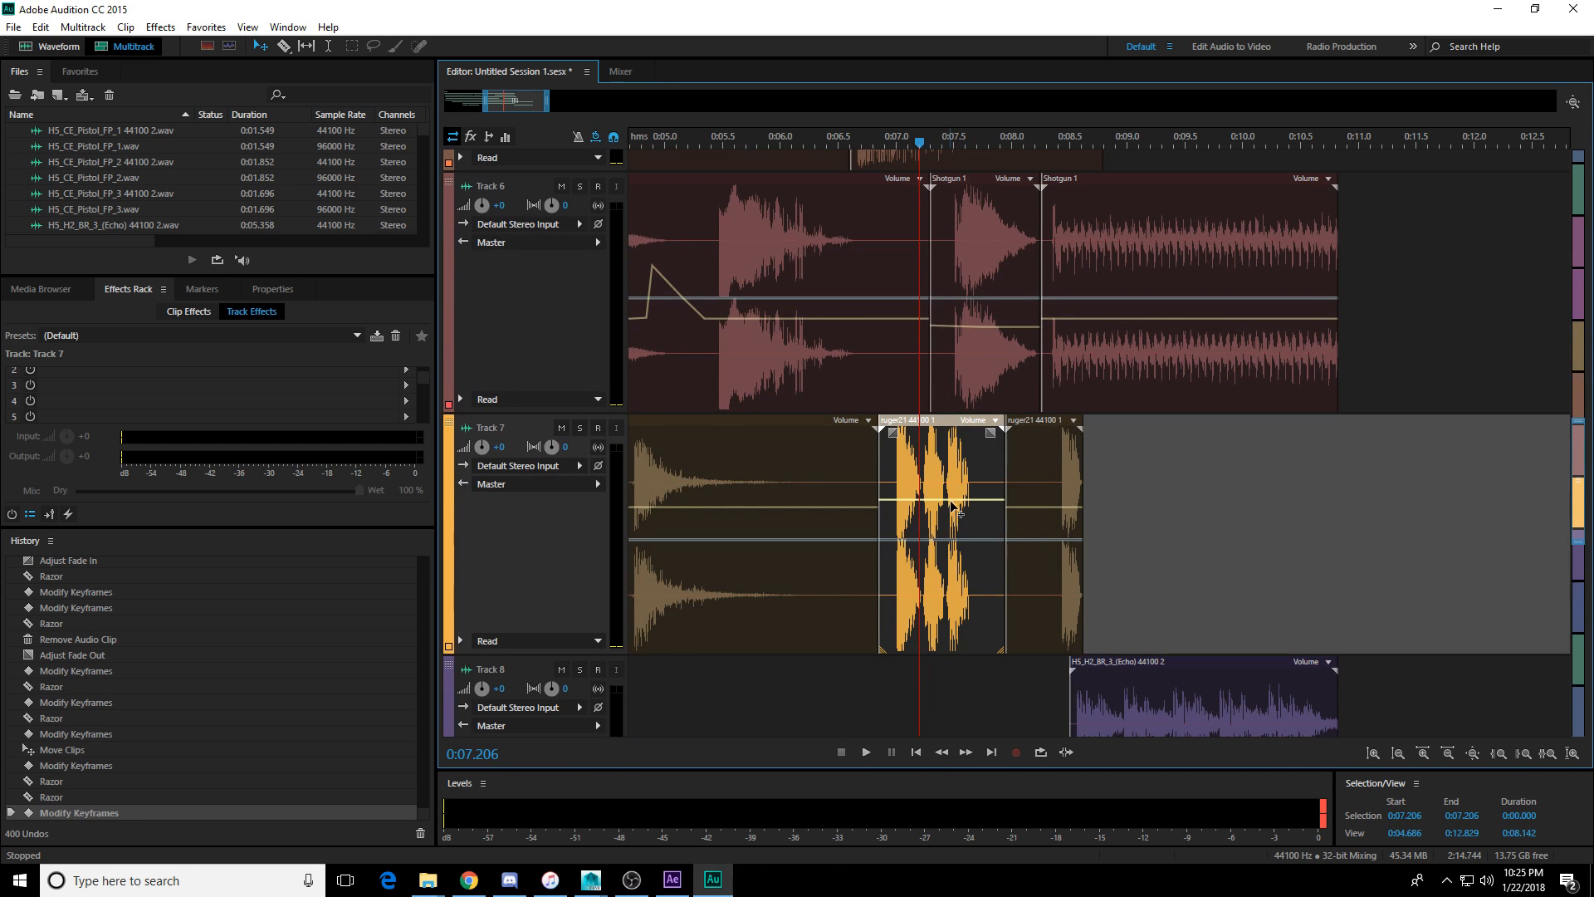
drag(950, 502, 949, 508)
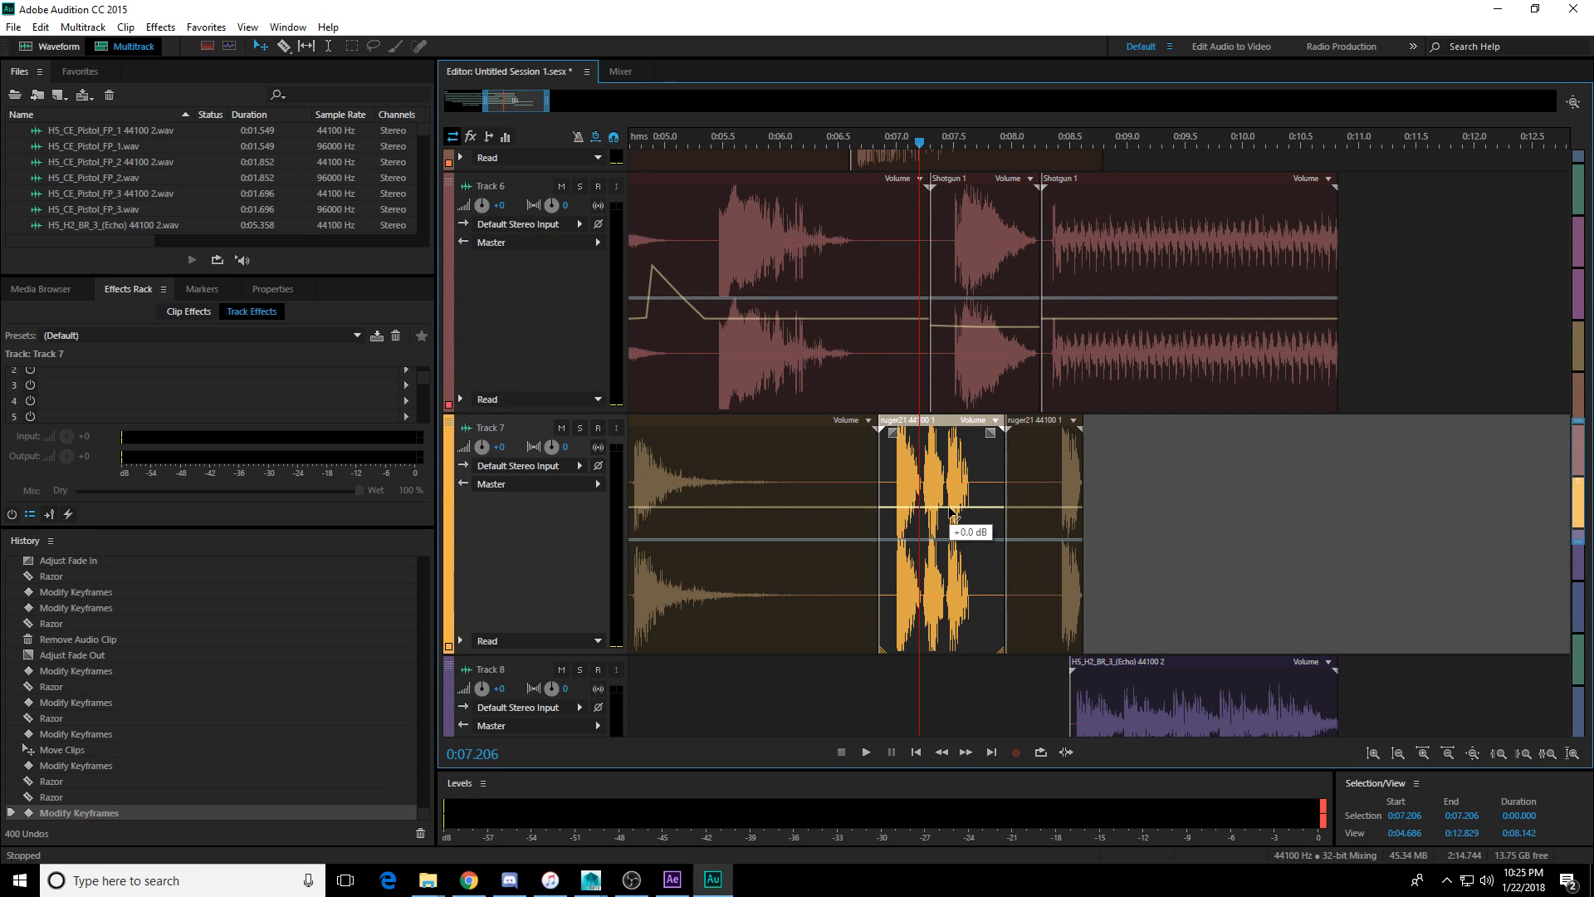
key(space)
click(828, 137)
key(space)
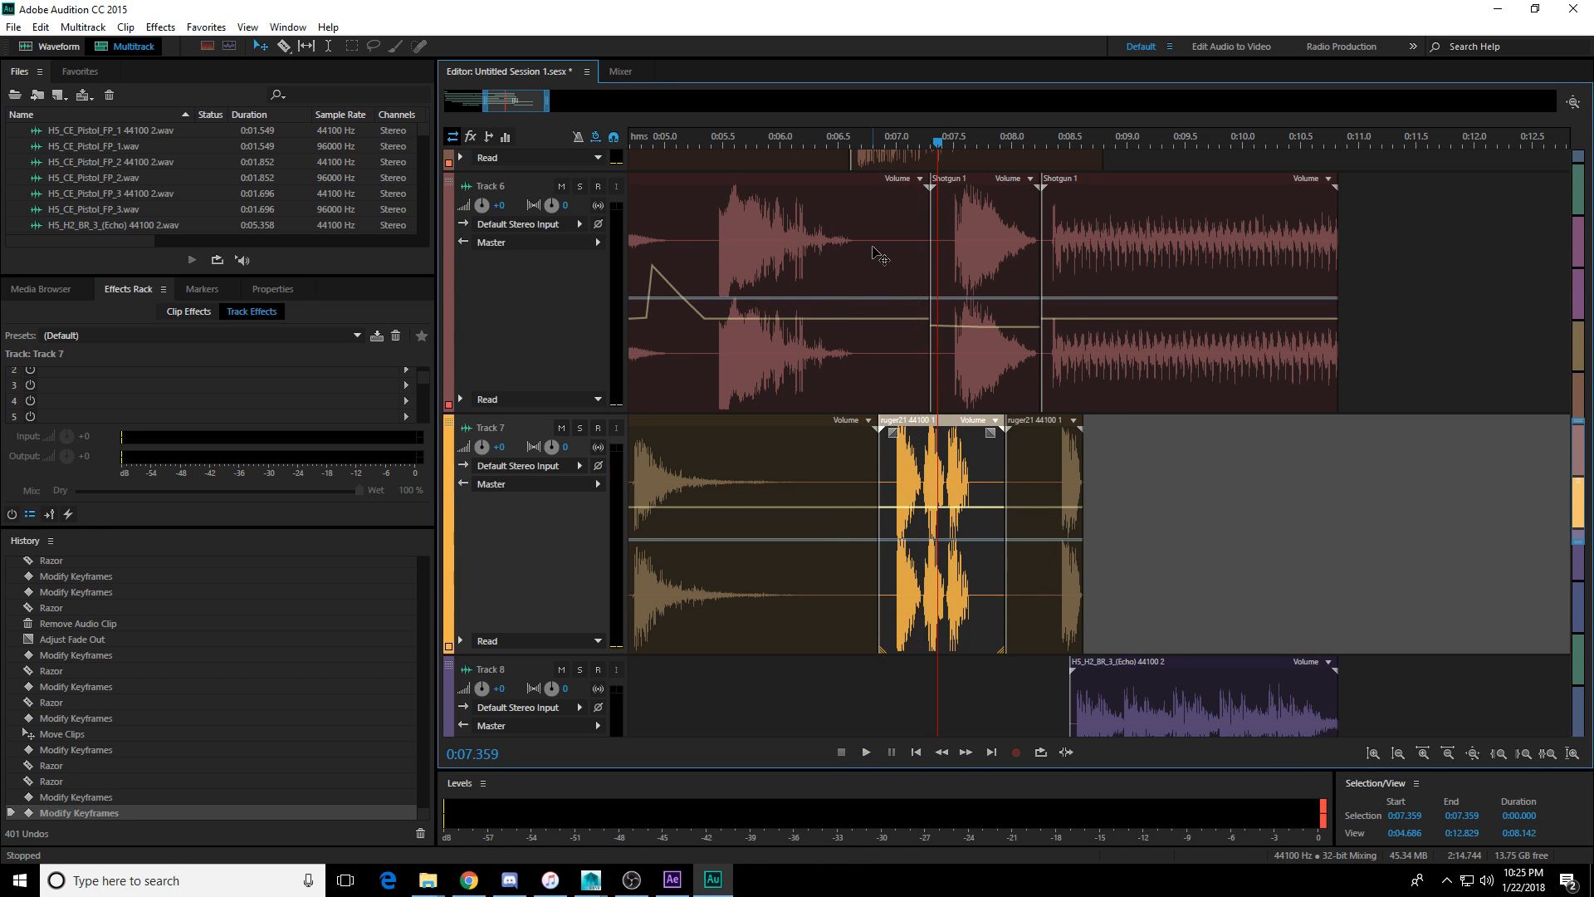
Set the volume of Track 3's clip between about 6.8 s and 7.8 s to -3.2 dB.
scroll(874, 254, up, 10)
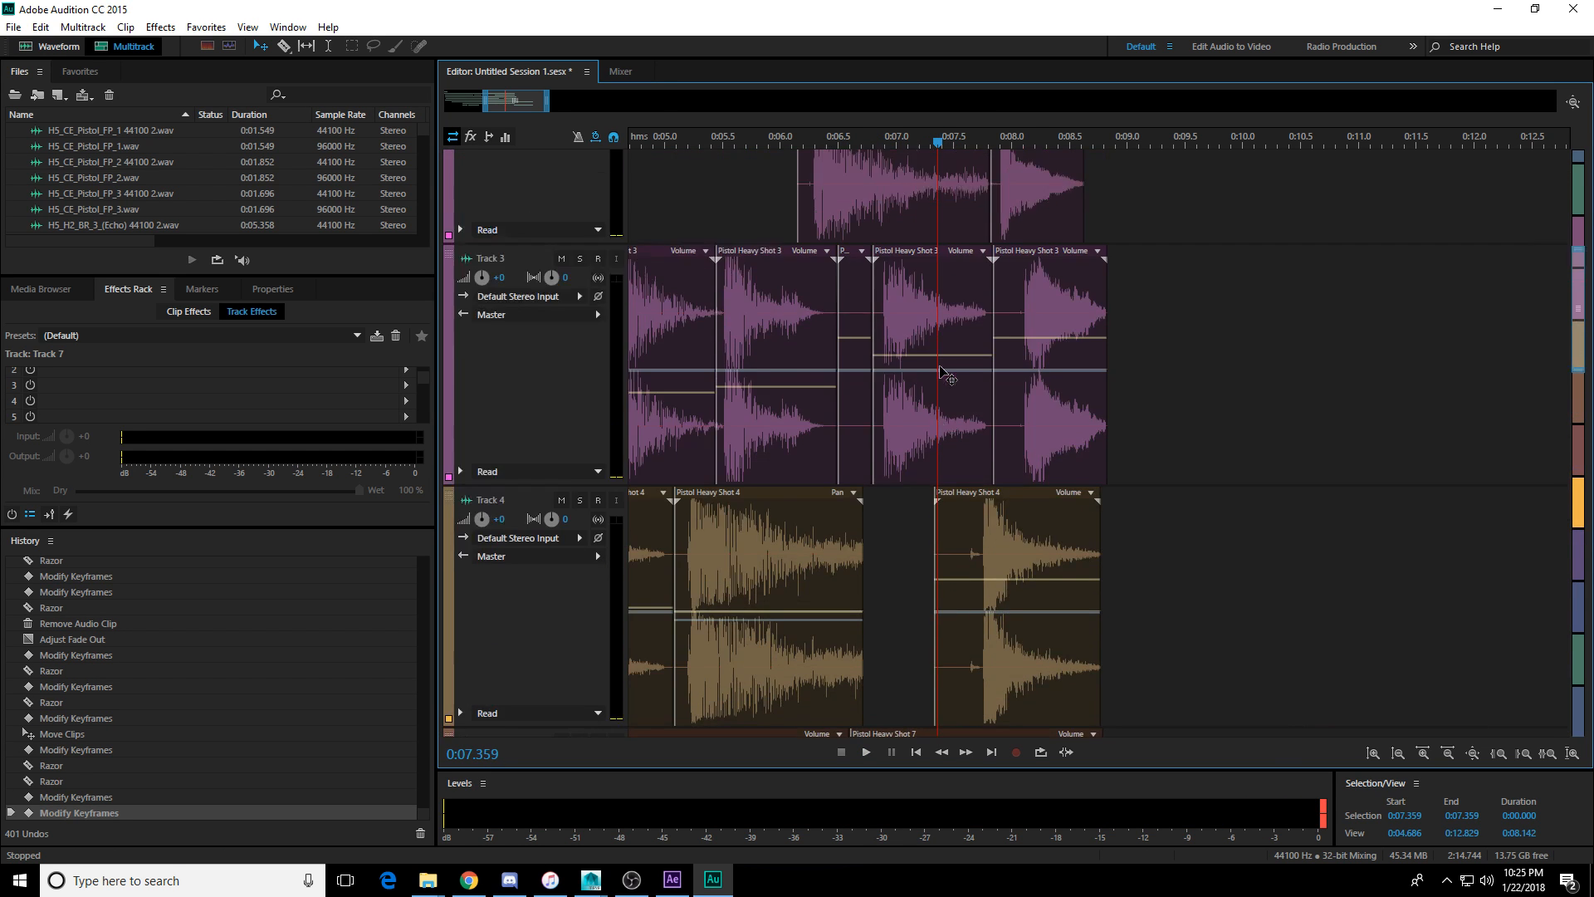
click(929, 356)
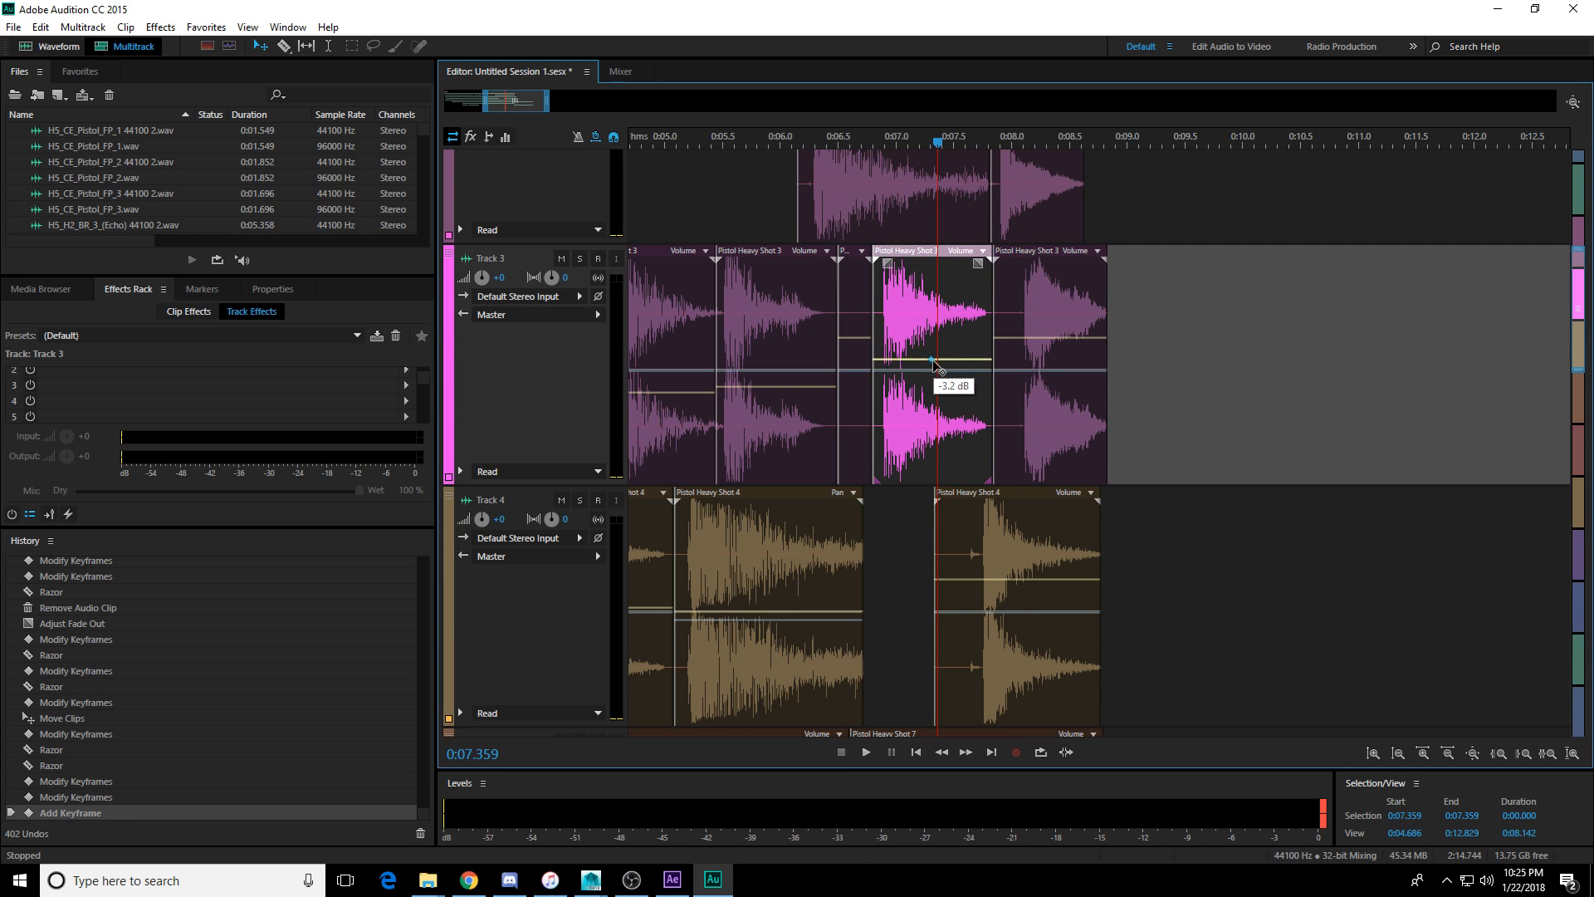
drag(936, 365, 933, 361)
Lower the volume of Track 2's clip between about 6.2 s and 7.8 s and of Track 1's last clip.
scroll(933, 361, up, 5)
click(894, 428)
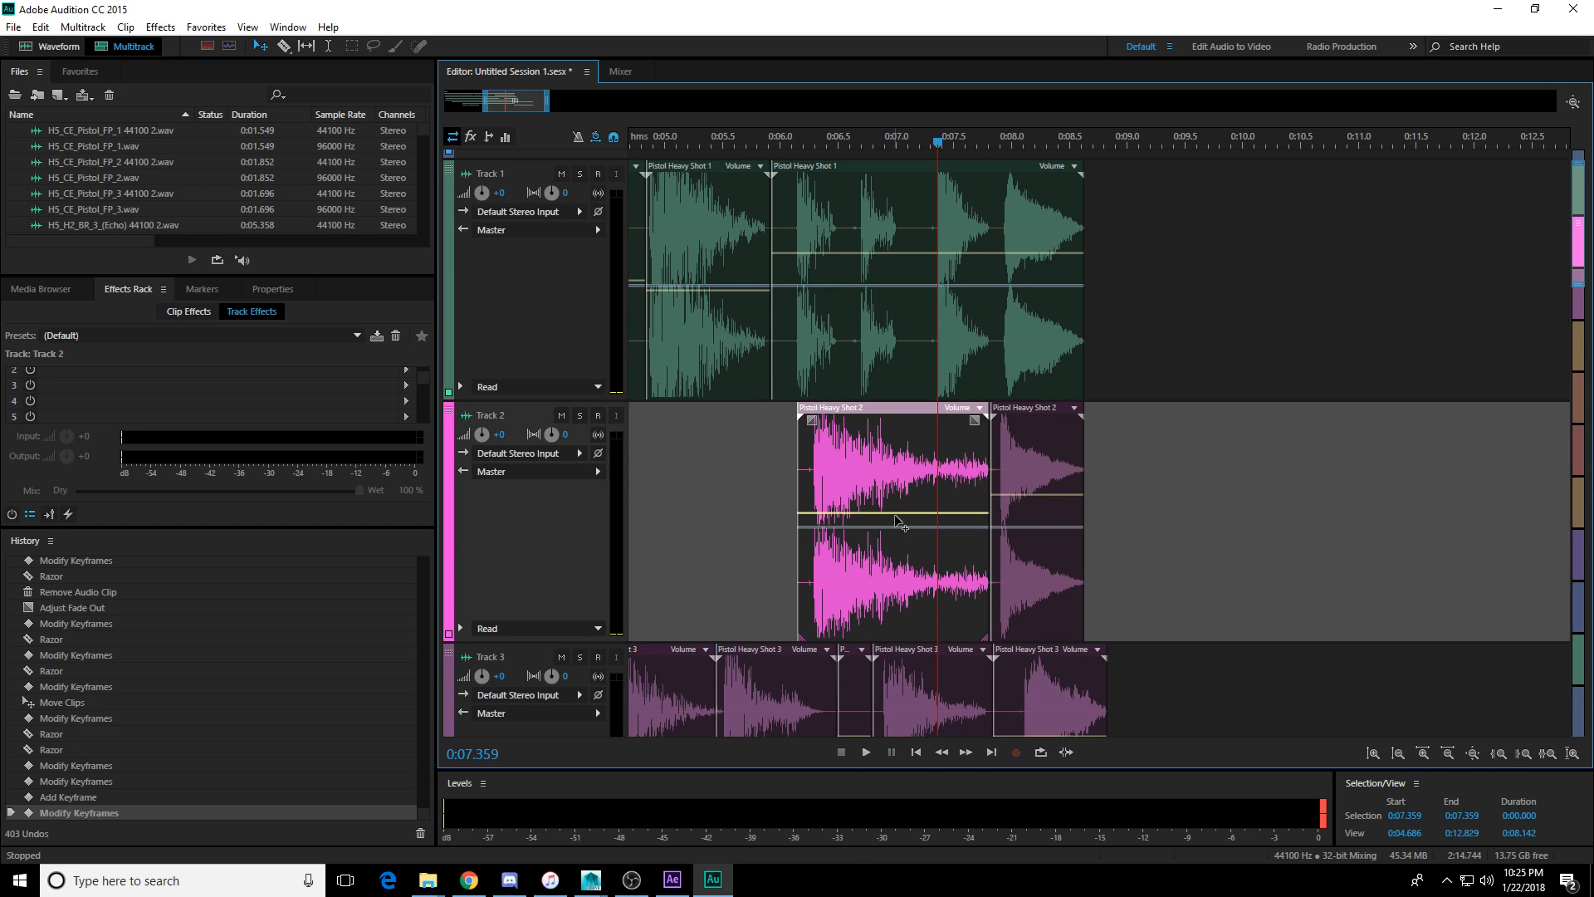
drag(895, 516, 900, 519)
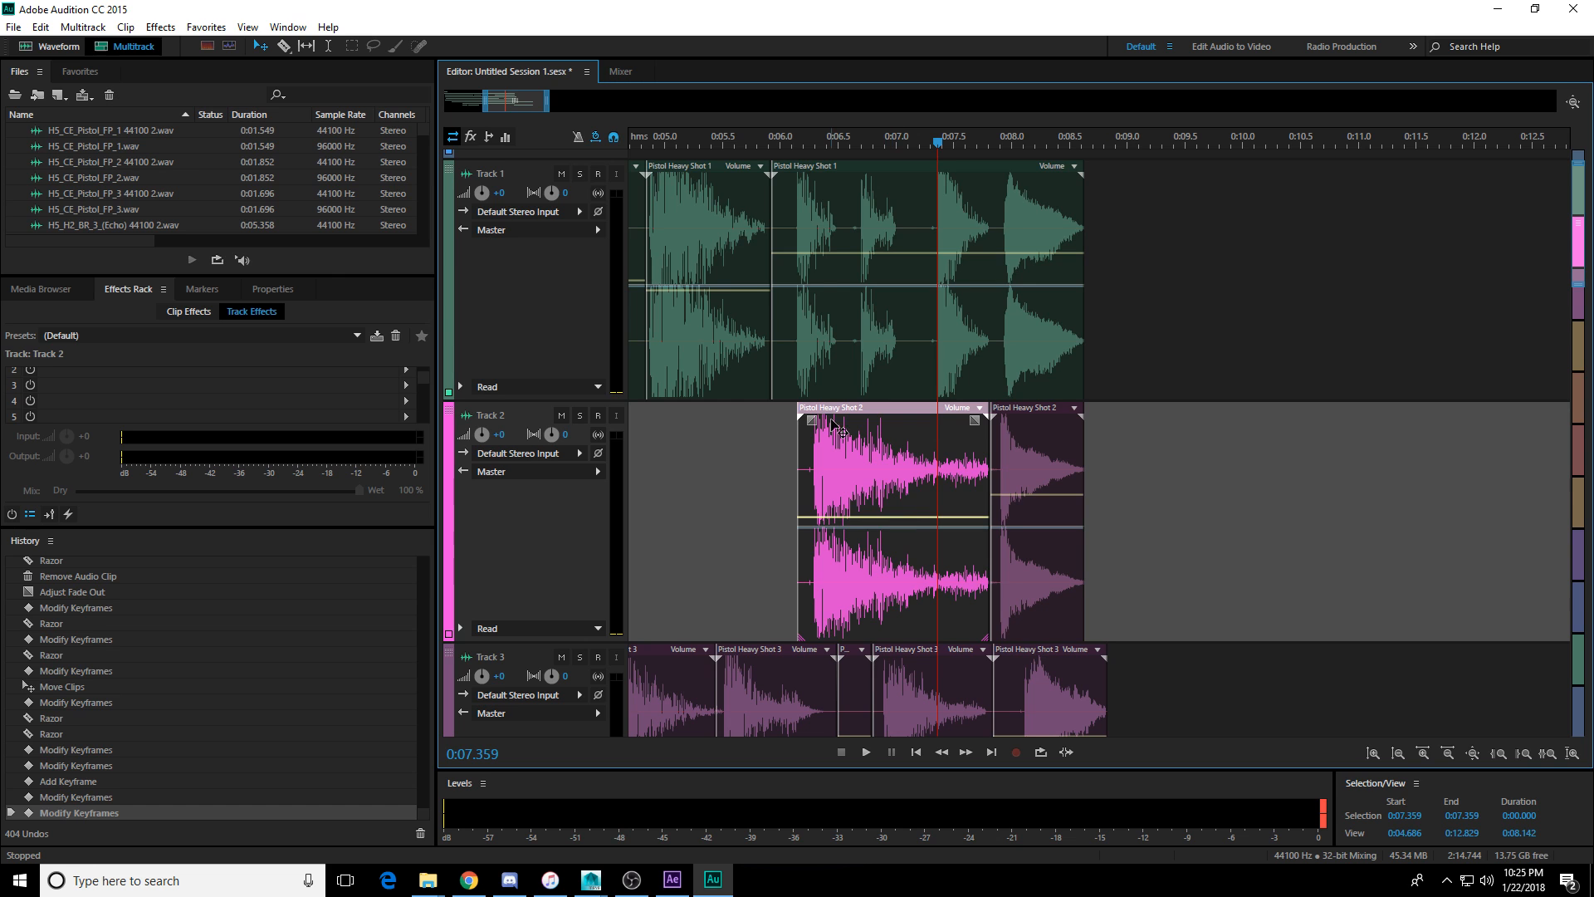
drag(930, 253, 933, 283)
Play the mix from the start to about 7.7 s and replay it from about 6.1 s to 7.3 s.
scroll(845, 144, down, 5)
click(629, 142)
key(space)
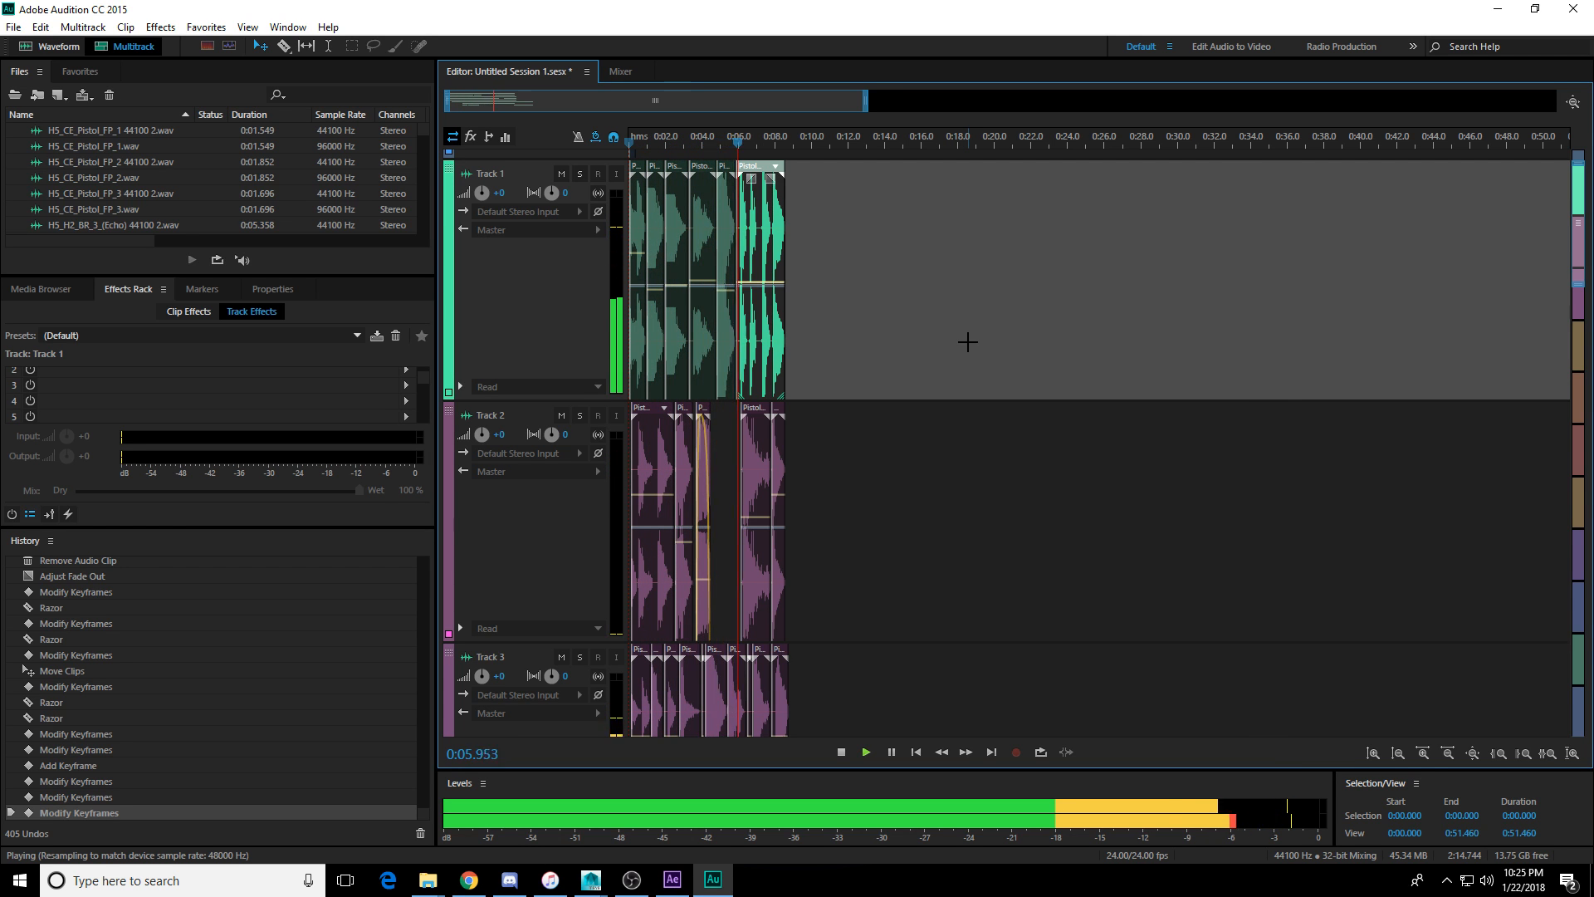
key(space)
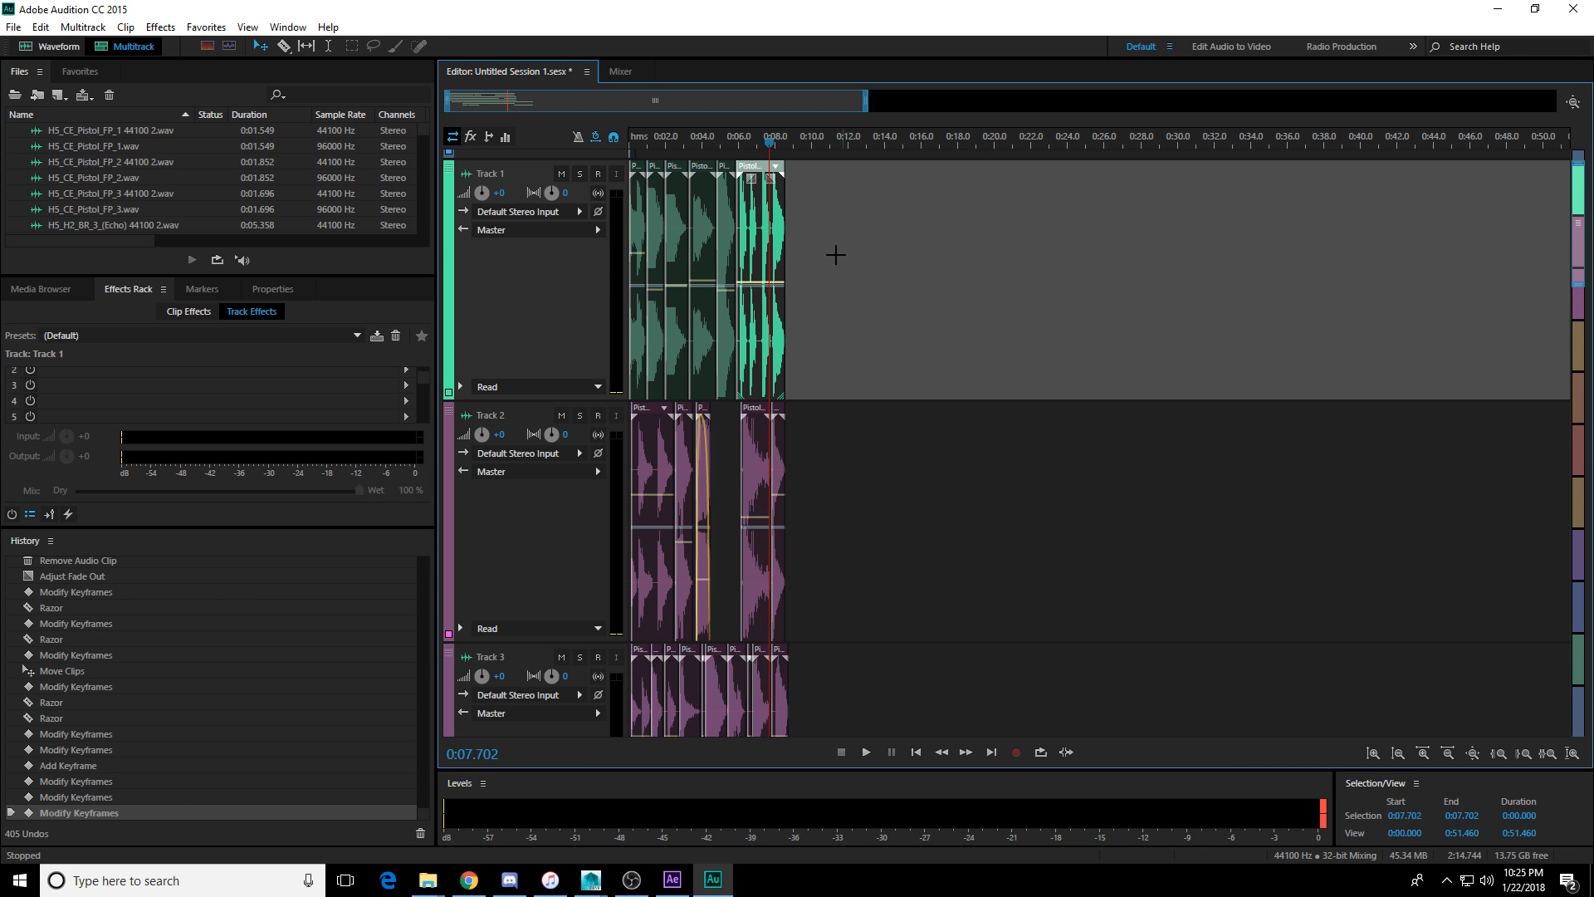
scroll(741, 141, up, 6)
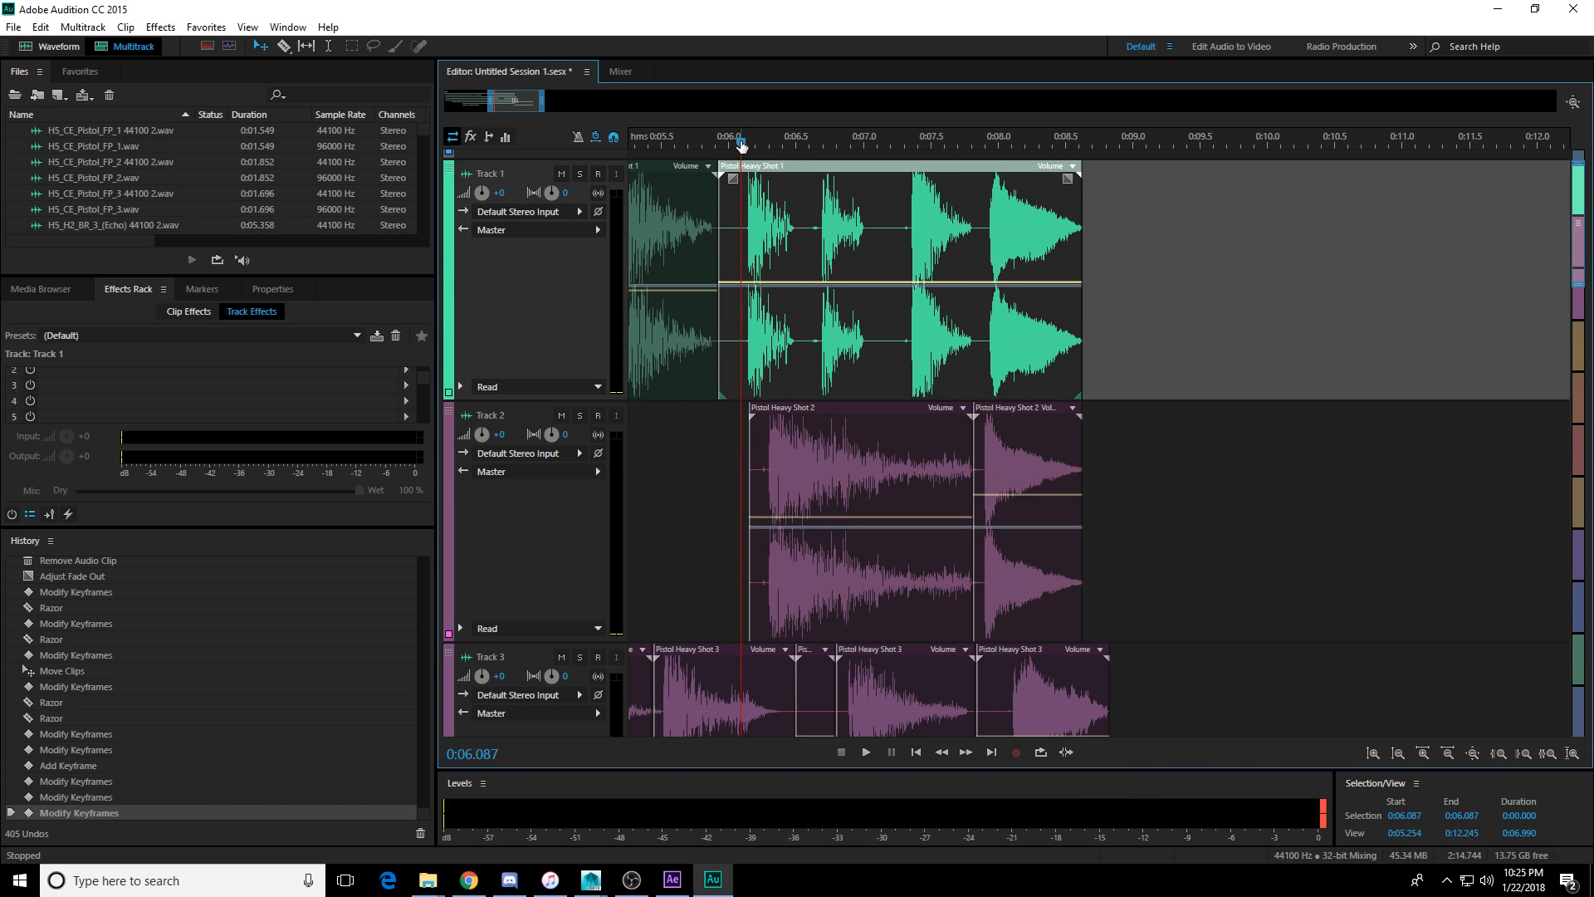
key(space)
key(space)
scroll(863, 270, down, 3)
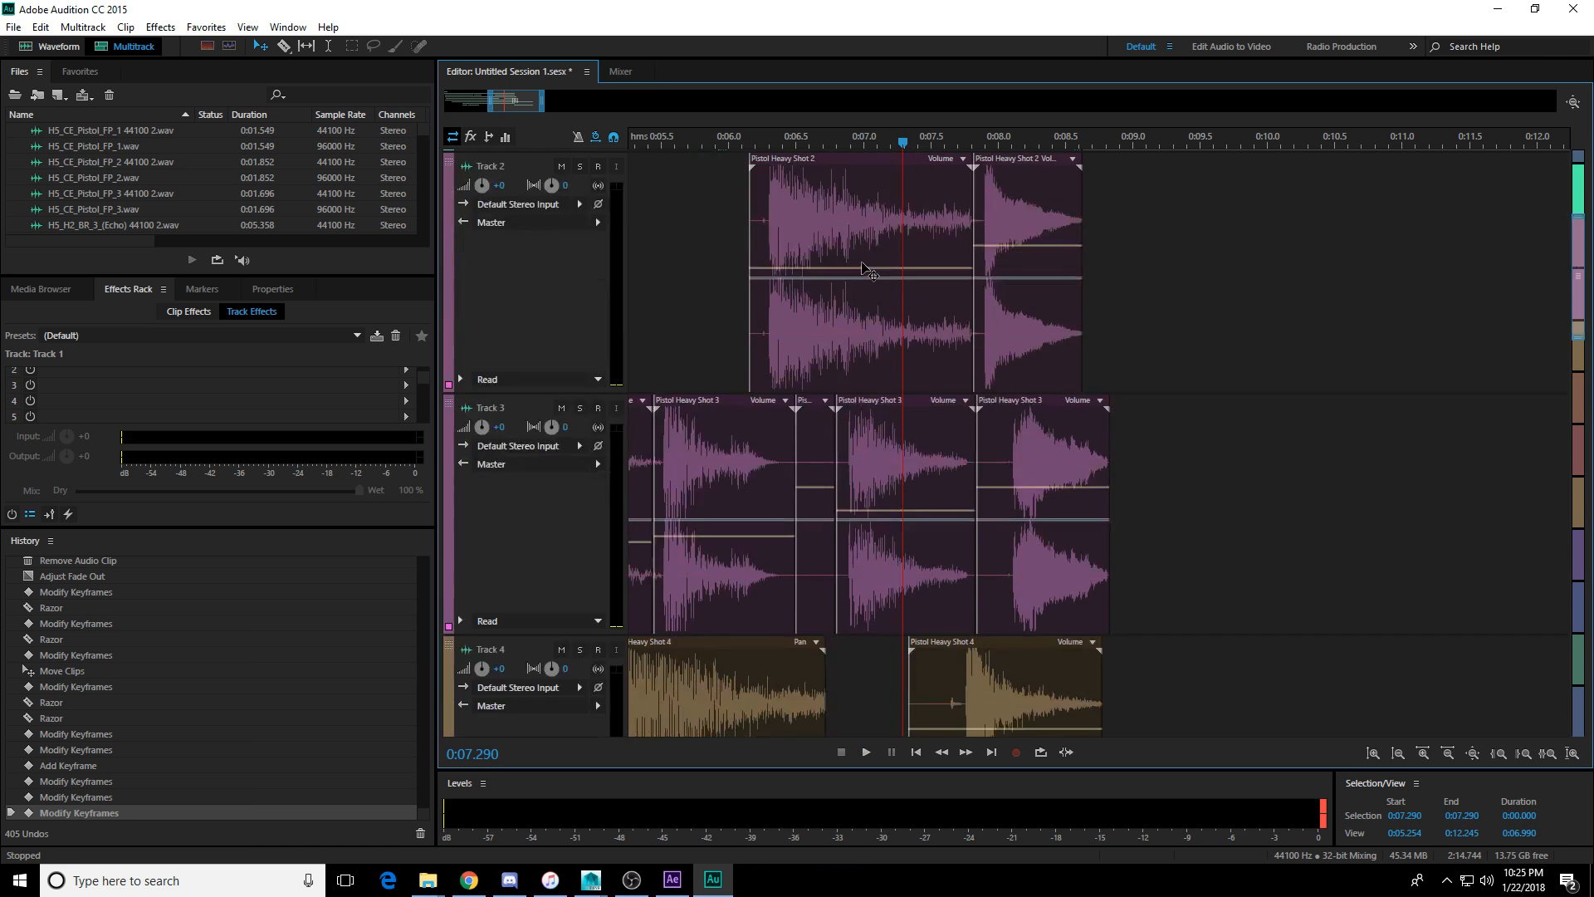
Lower the volume of Track 7's triple-shot clip near 7 s and replay the mix from about 5.4 s past 8.3 s.
scroll(864, 270, down, 10)
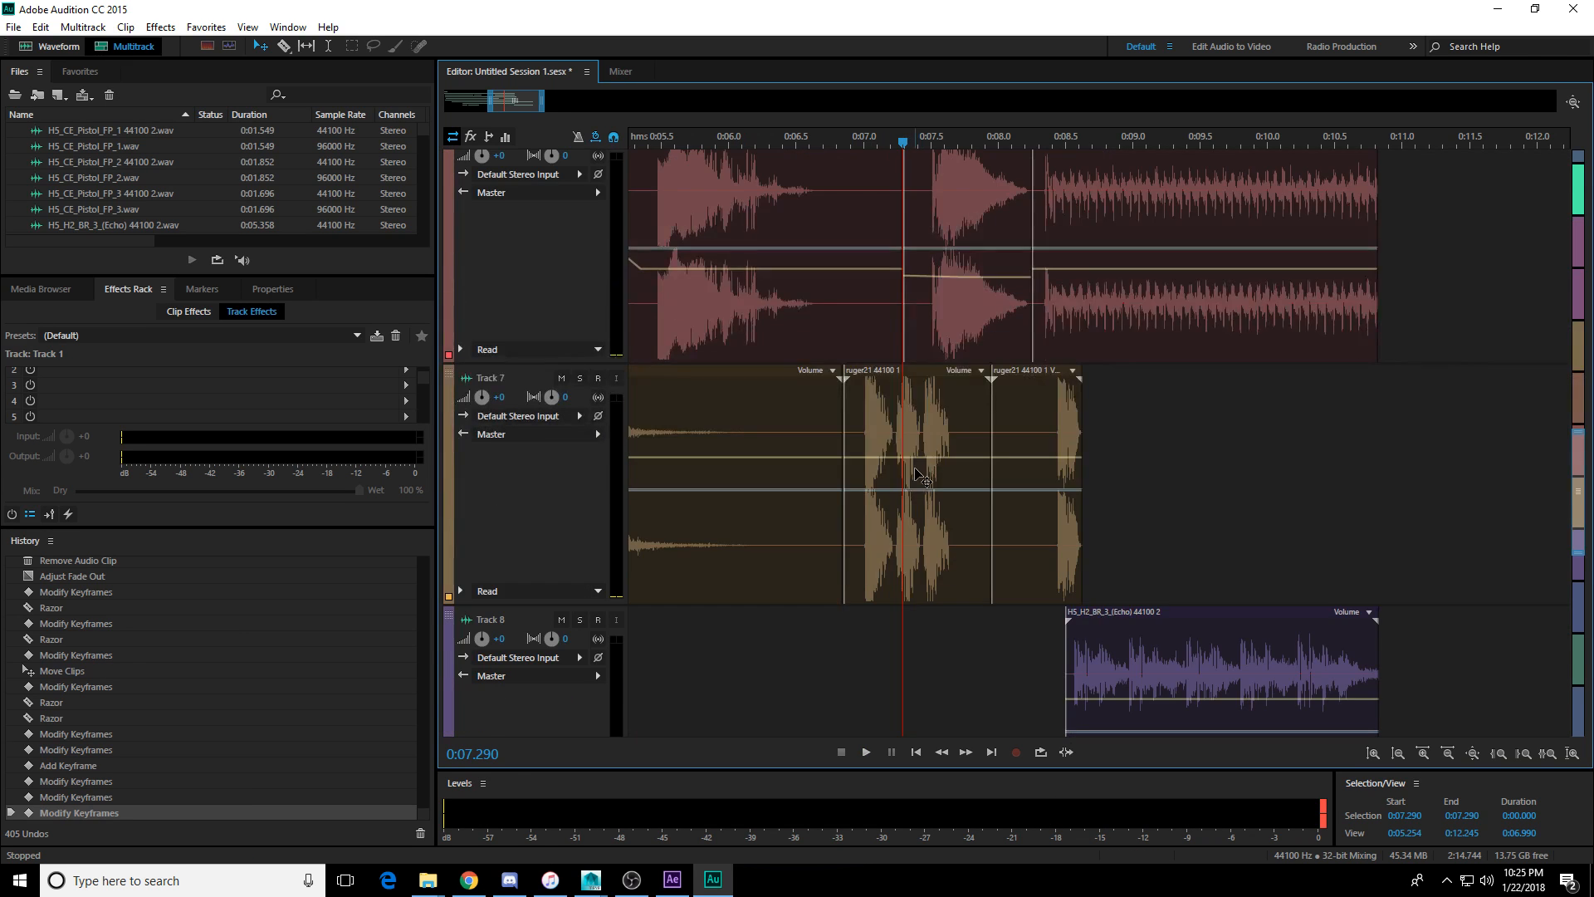
click(916, 471)
drag(921, 458, 923, 478)
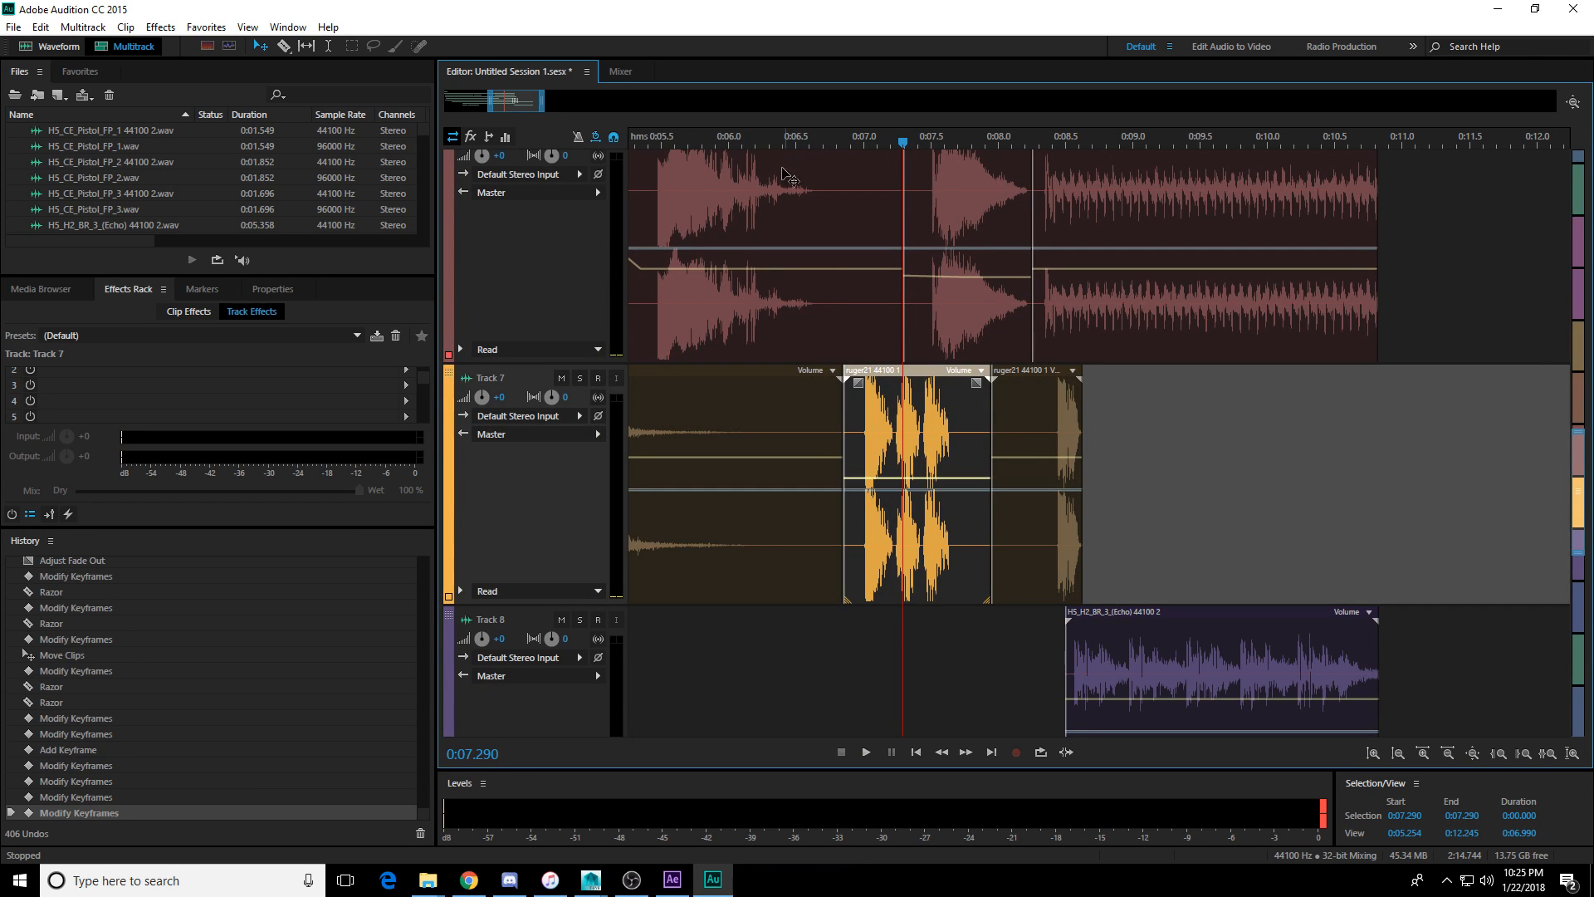
click(644, 157)
key(space)
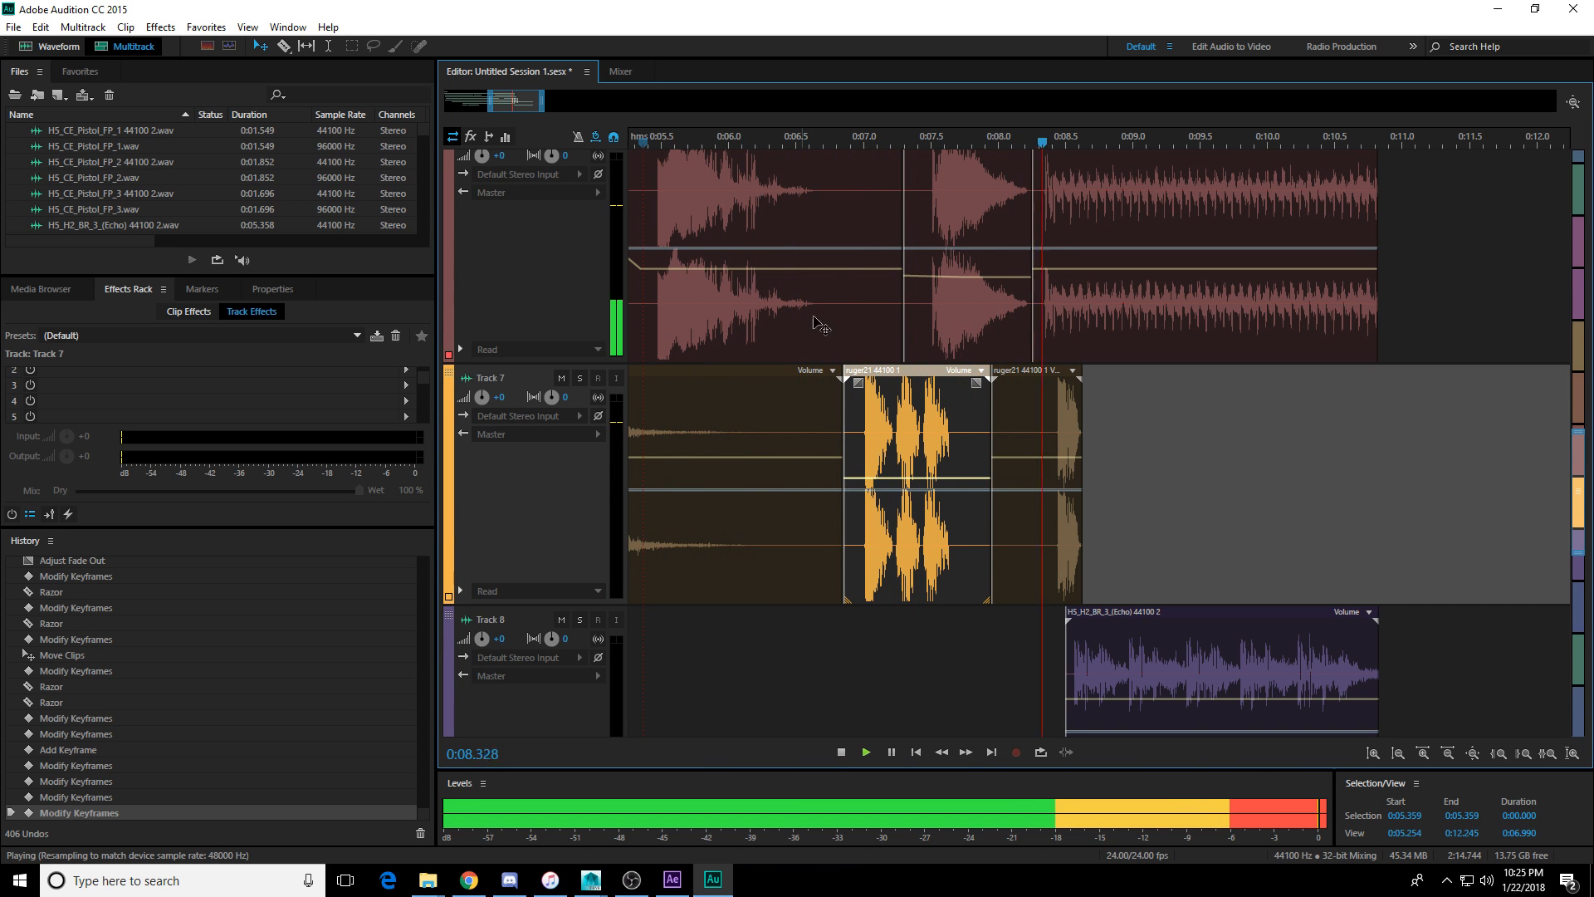
key(space)
Play the mix in short passes from about 7.5 s through about 9.7 s.
click(931, 137)
key(space)
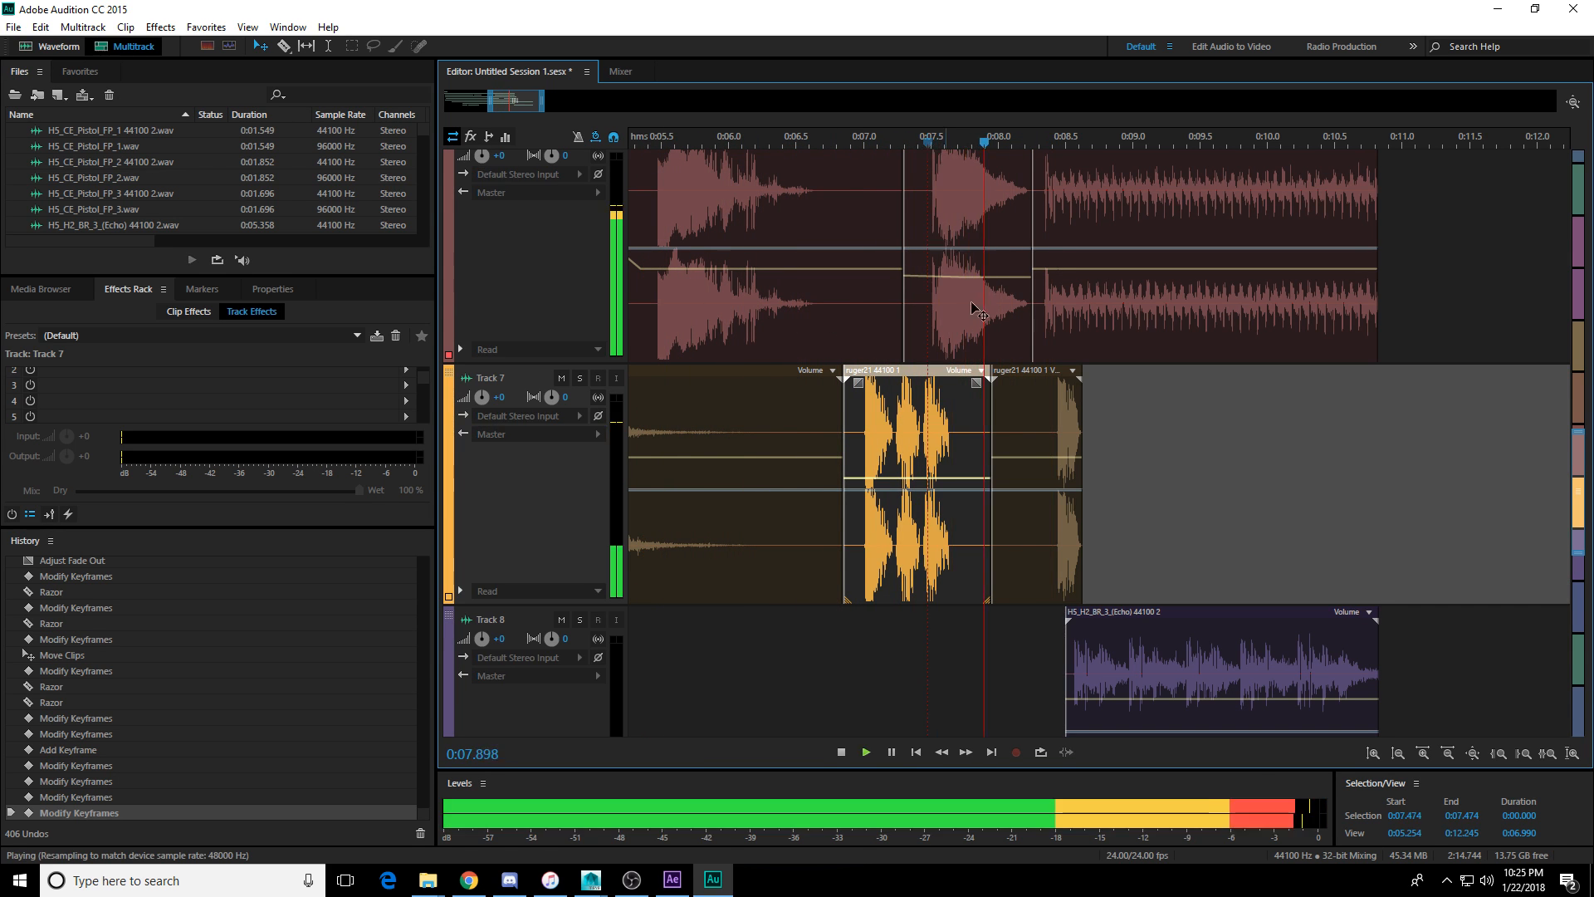
key(space)
scroll(978, 311, up, 1)
key(space)
key(space)
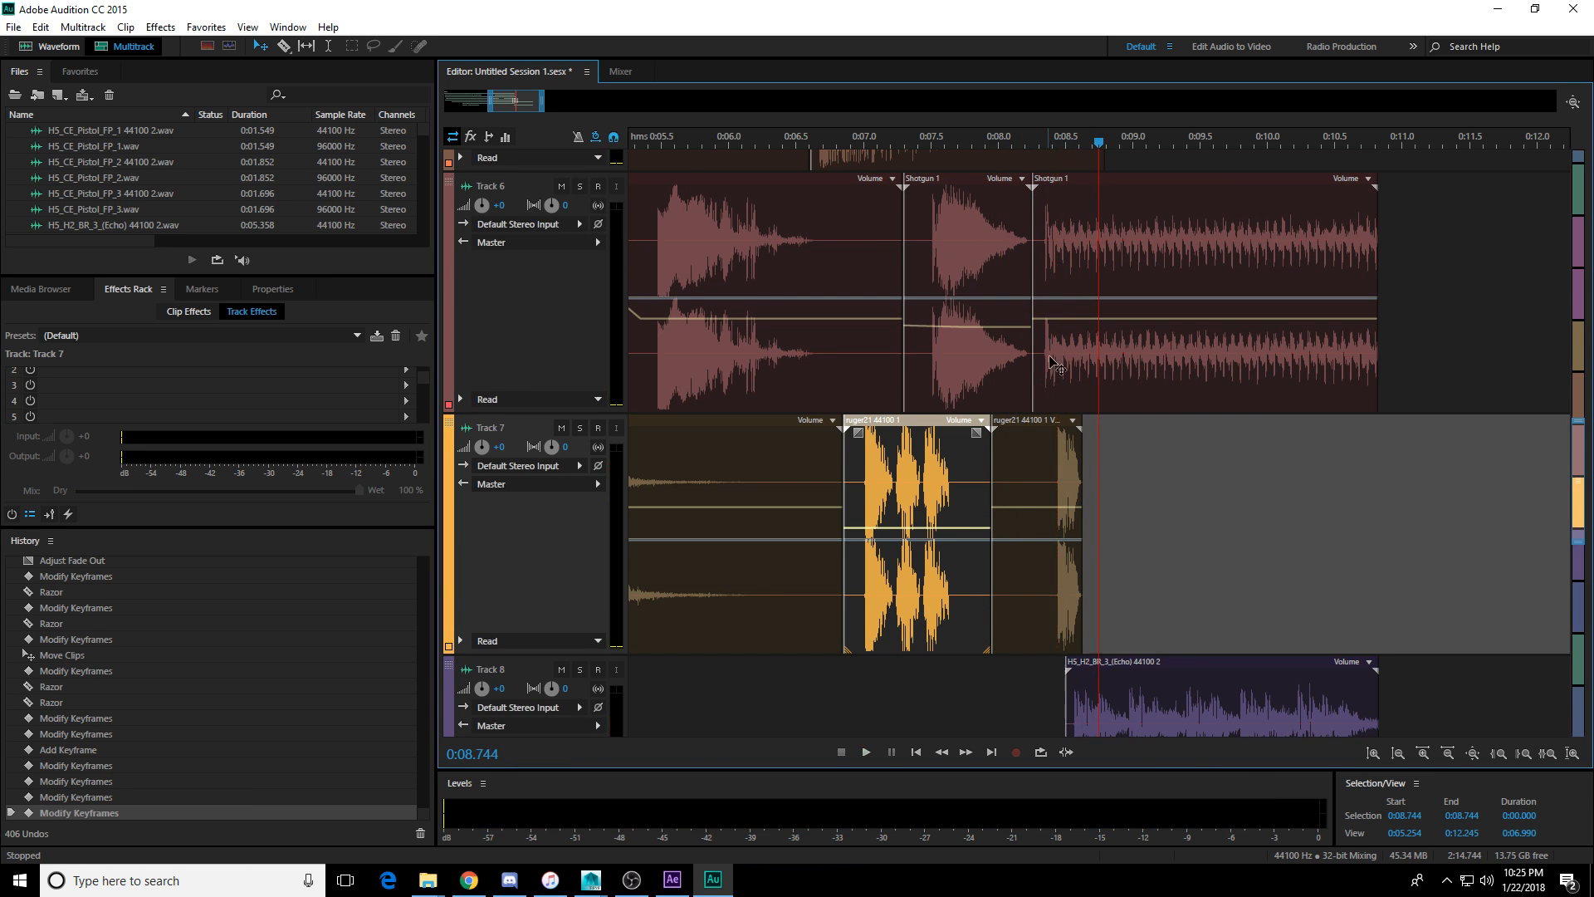
scroll(1100, 382, up, 3)
key(space)
key(space)
Raise the volume of Track 6's last clip with a keyframe at about 9.3 s and replay the mix from about 7.5 s.
click(1165, 440)
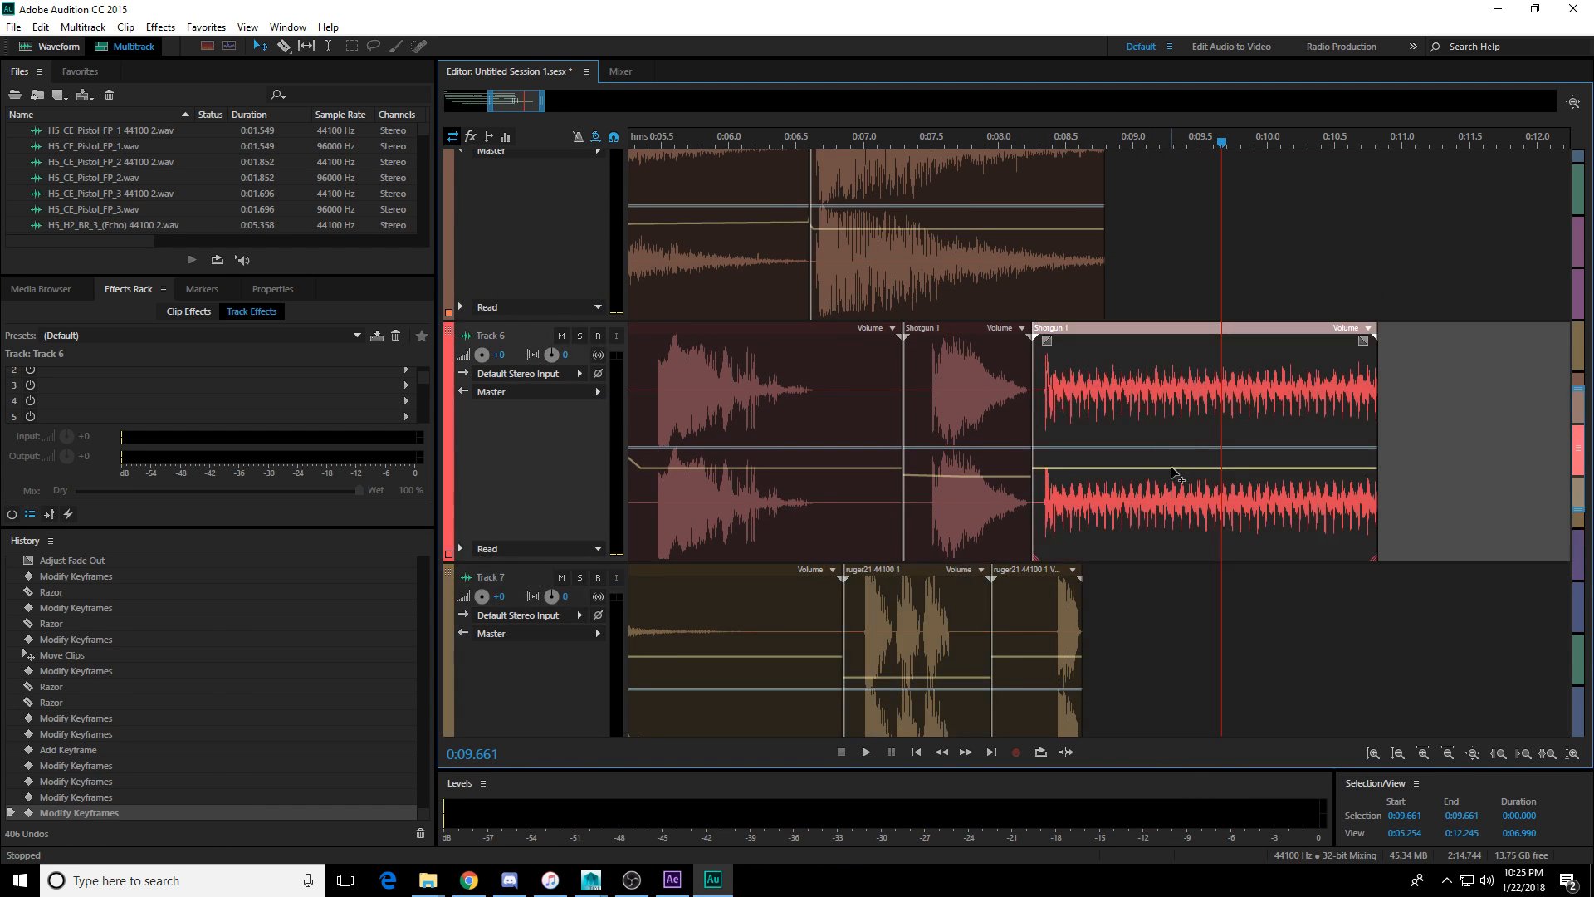
drag(1171, 462, 1170, 455)
click(939, 143)
key(space)
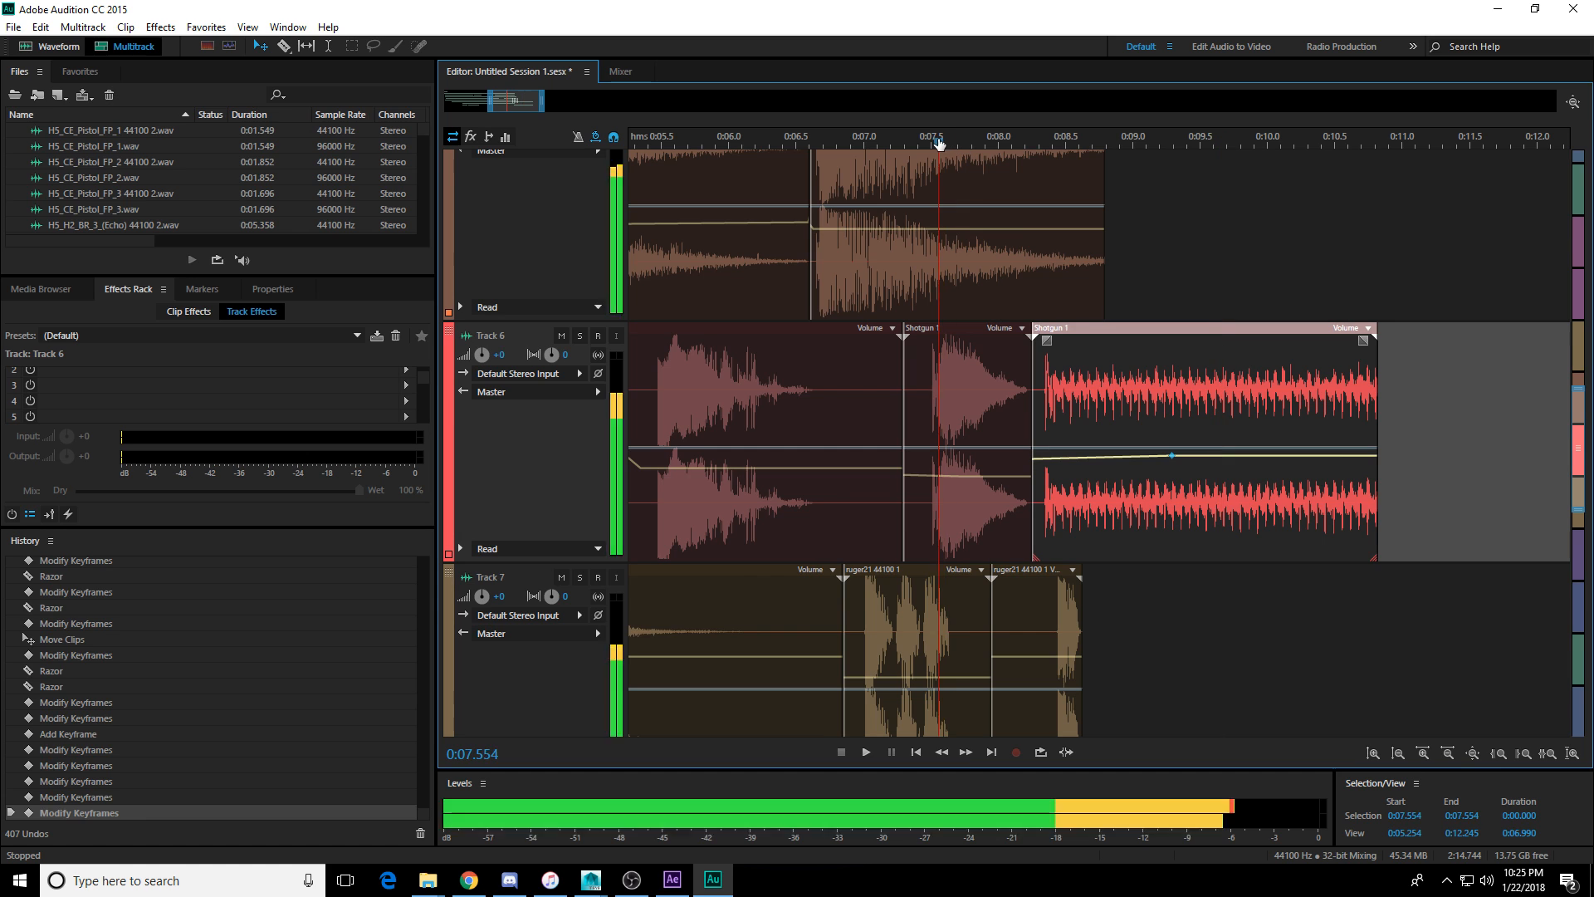
key(space)
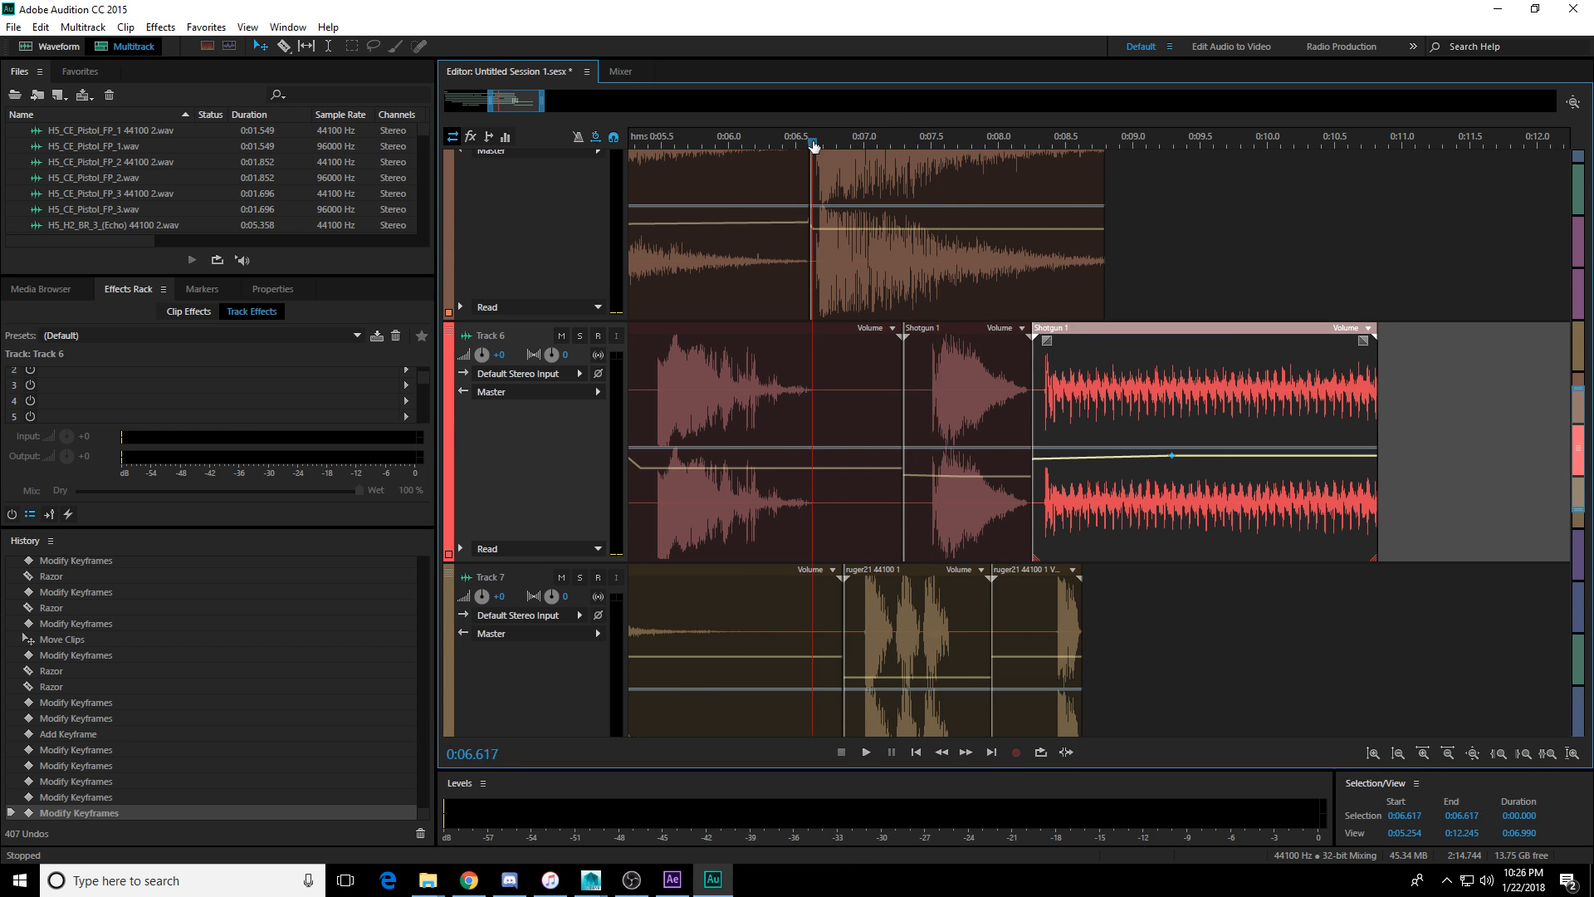
Play the mix from about 6.6 s to 8 s while checking the last clips on Tracks 5 and 4.
scroll(913, 398, up, 3)
key(space)
key(space)
click(913, 398)
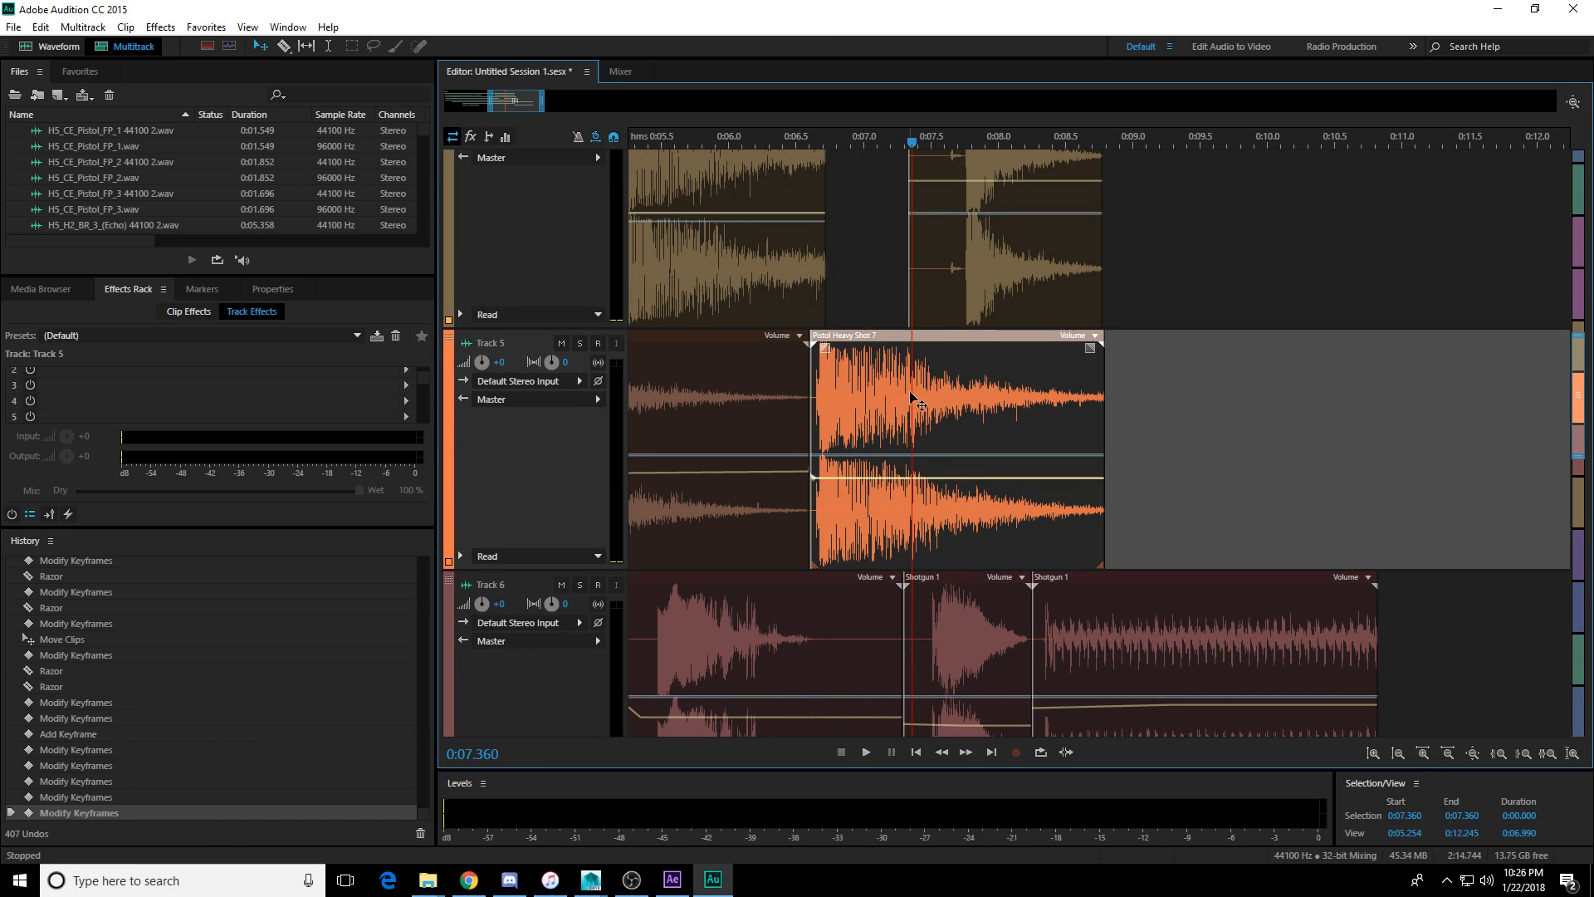
key(space)
key(space)
scroll(921, 396, up, 3)
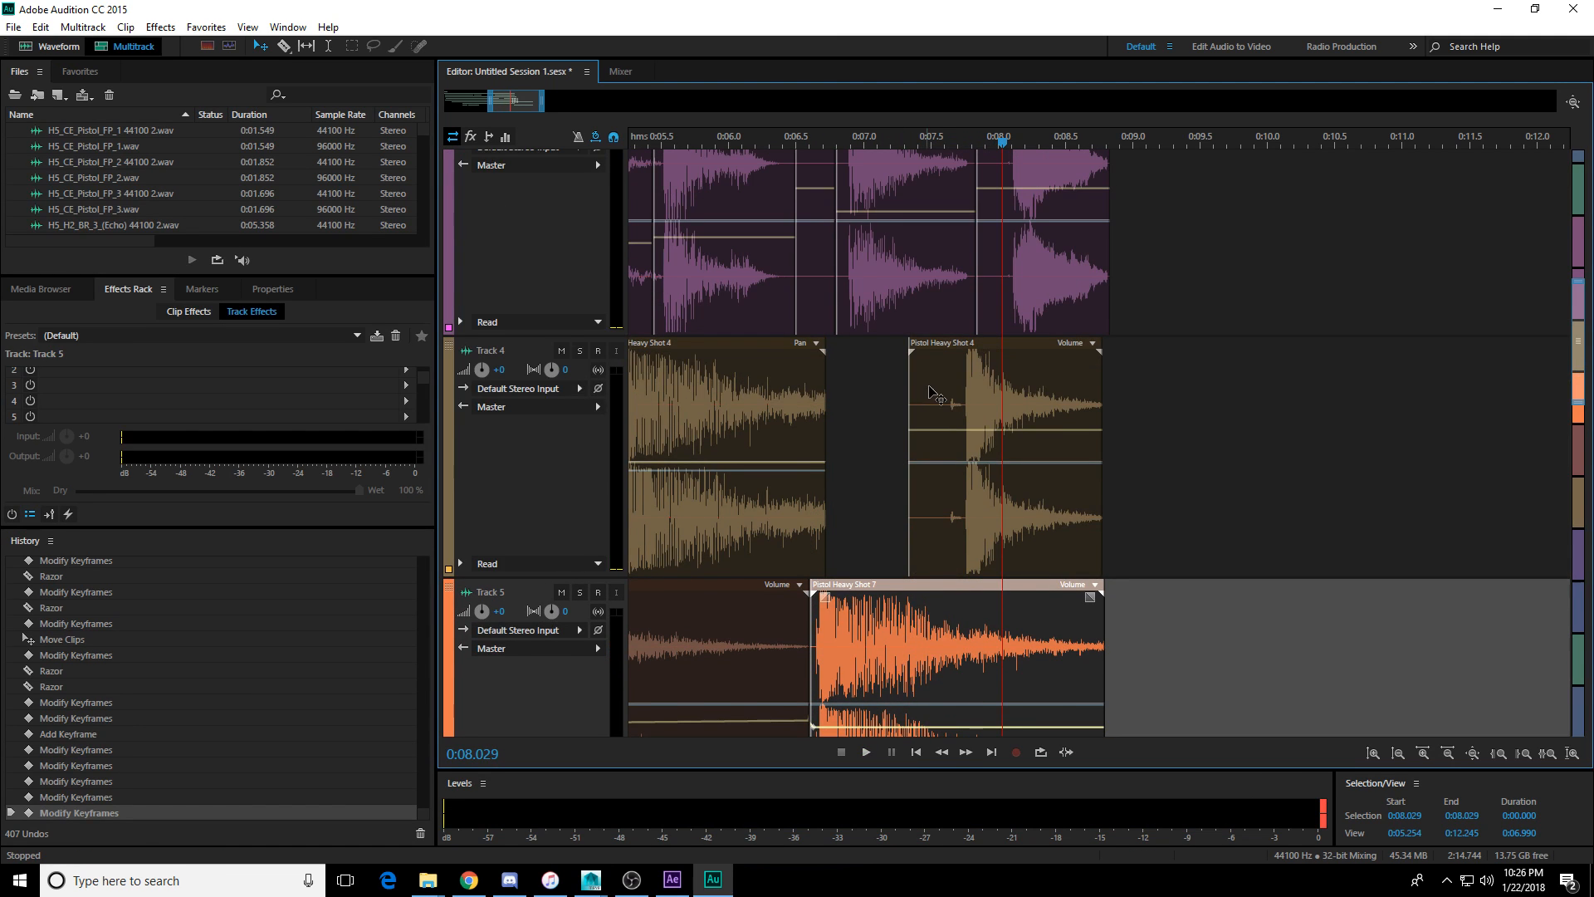
key(space)
key(space)
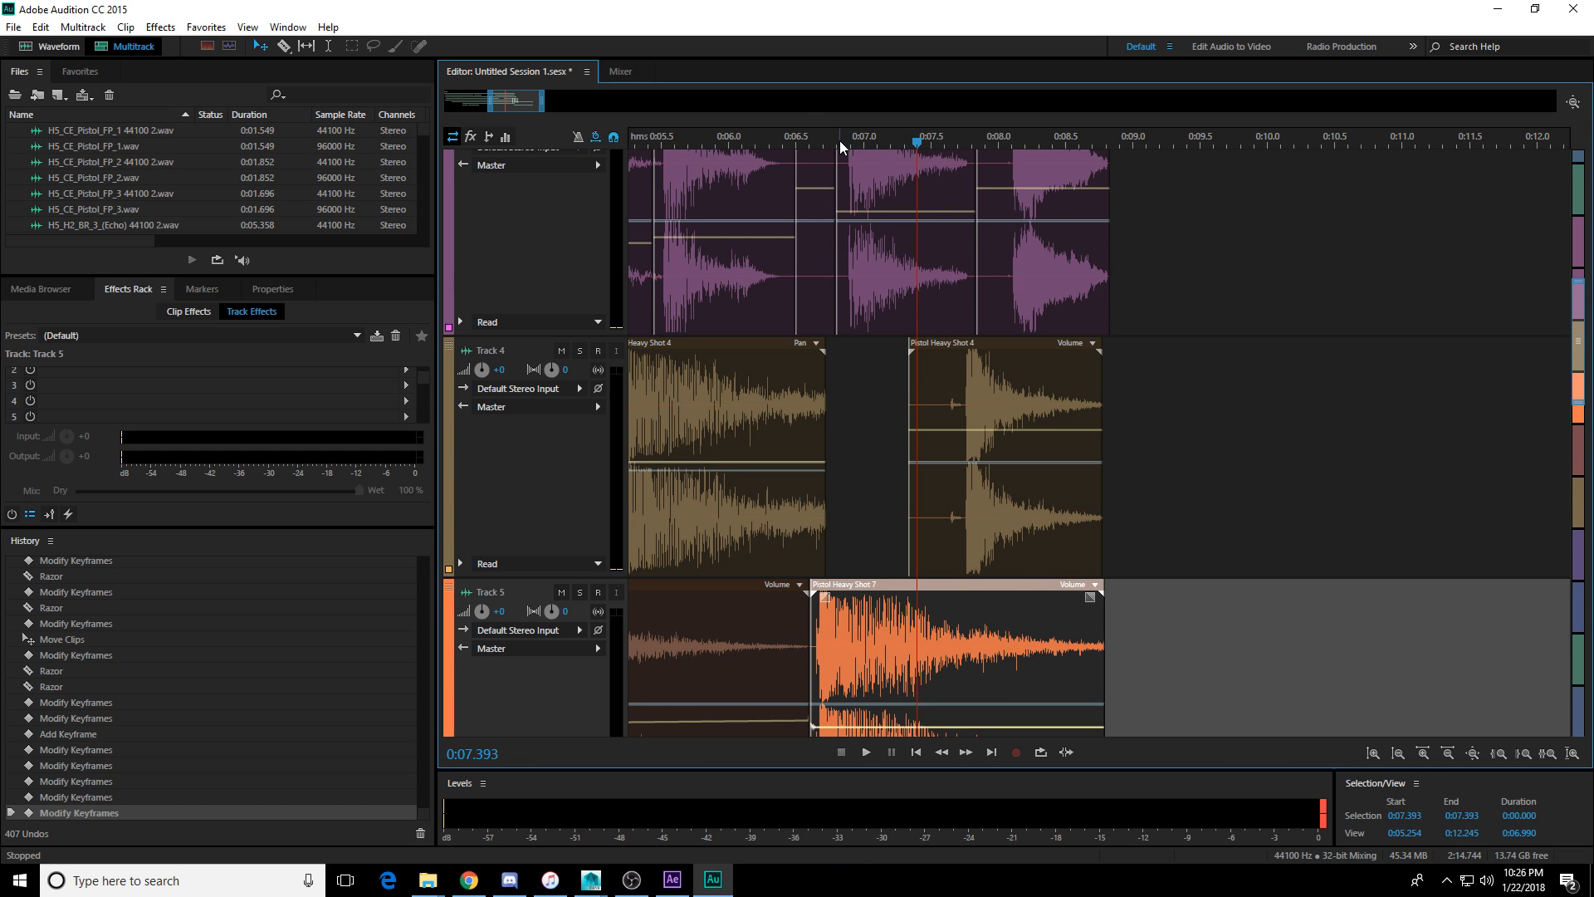
Replay the mix from about 6.8 s to 8.1 s while inspecting the clips on Tracks 3 and 4.
key(space)
key(space)
key(space)
key(space)
scroll(971, 363, up, 3)
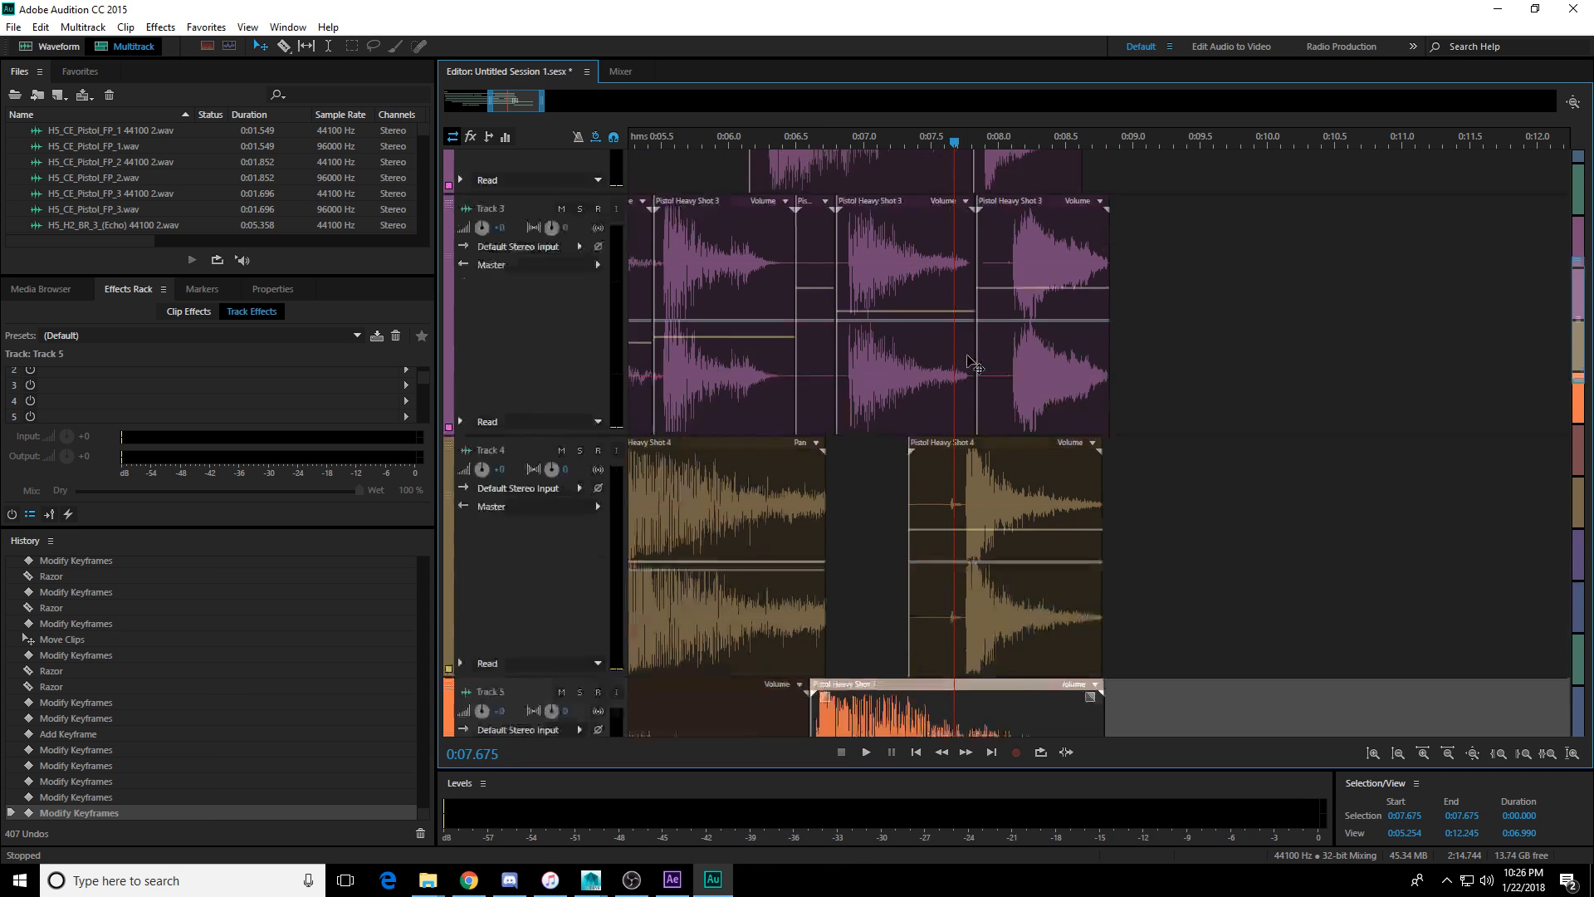
scroll(971, 363, up, 3)
click(843, 142)
key(space)
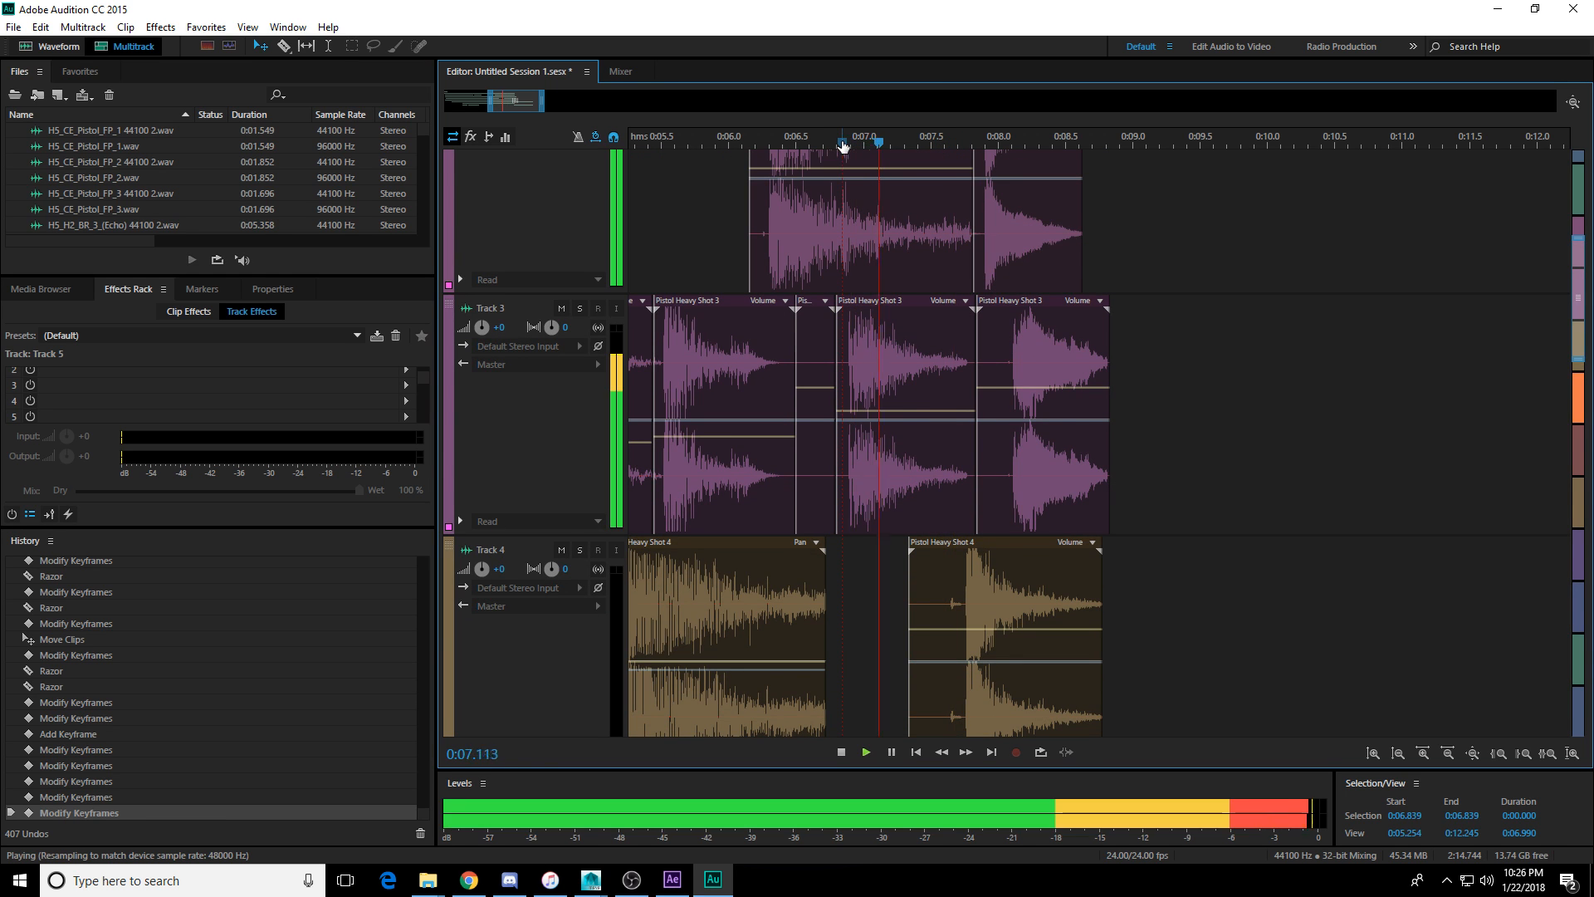
scroll(878, 338, down, 3)
key(space)
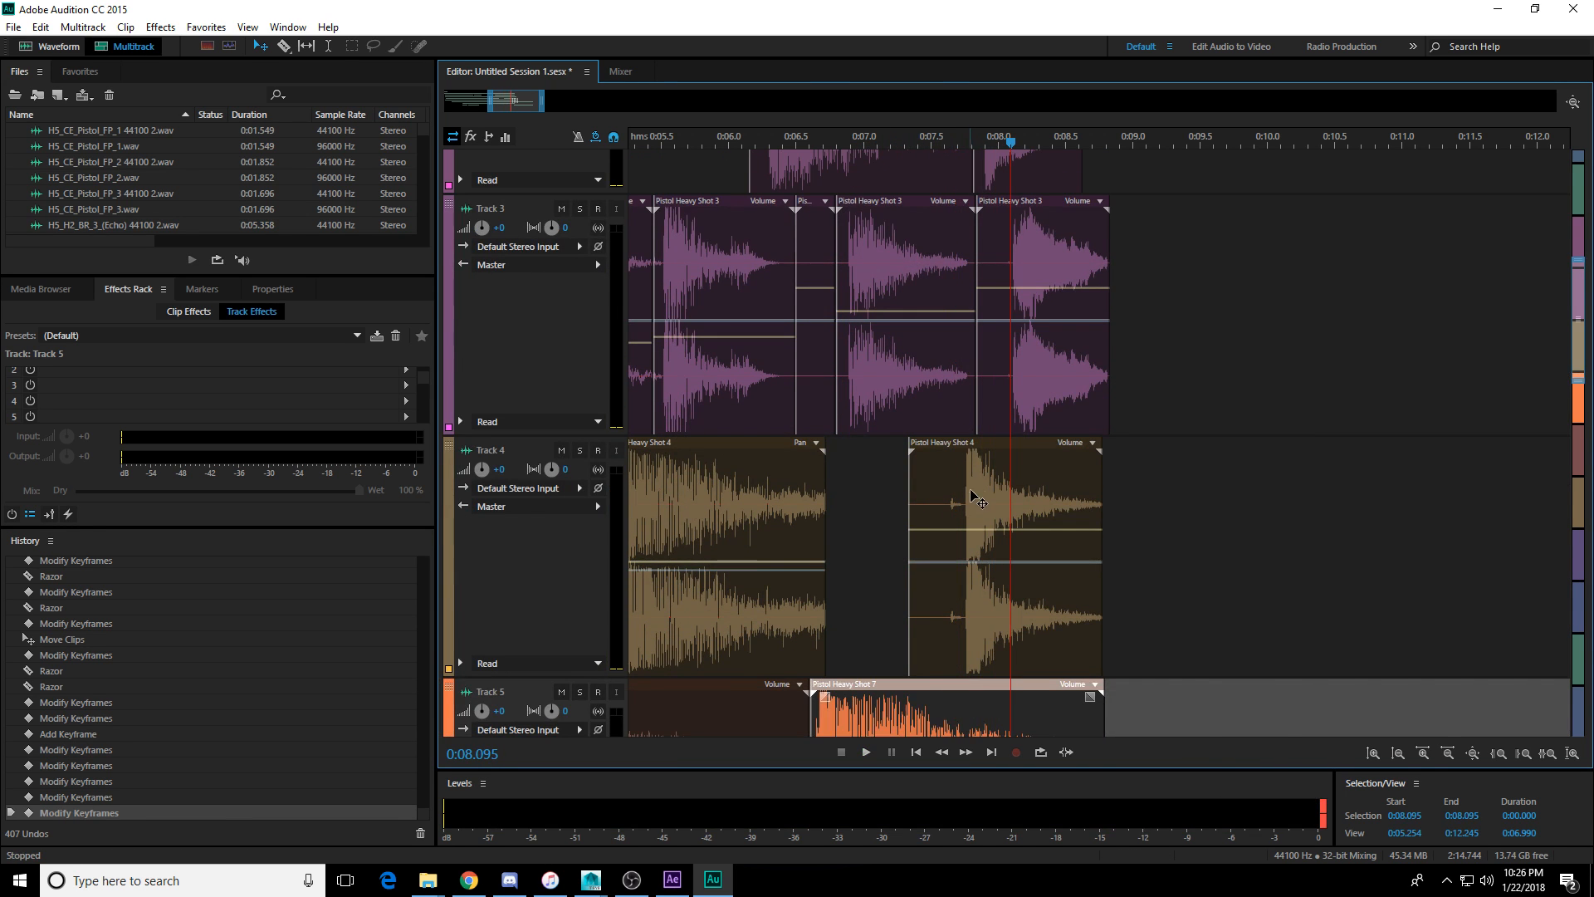
Lower the volume of Track 4's last clip and replay the mix from about 7.3 s to 8.7 s.
click(973, 496)
drag(988, 539, 988, 551)
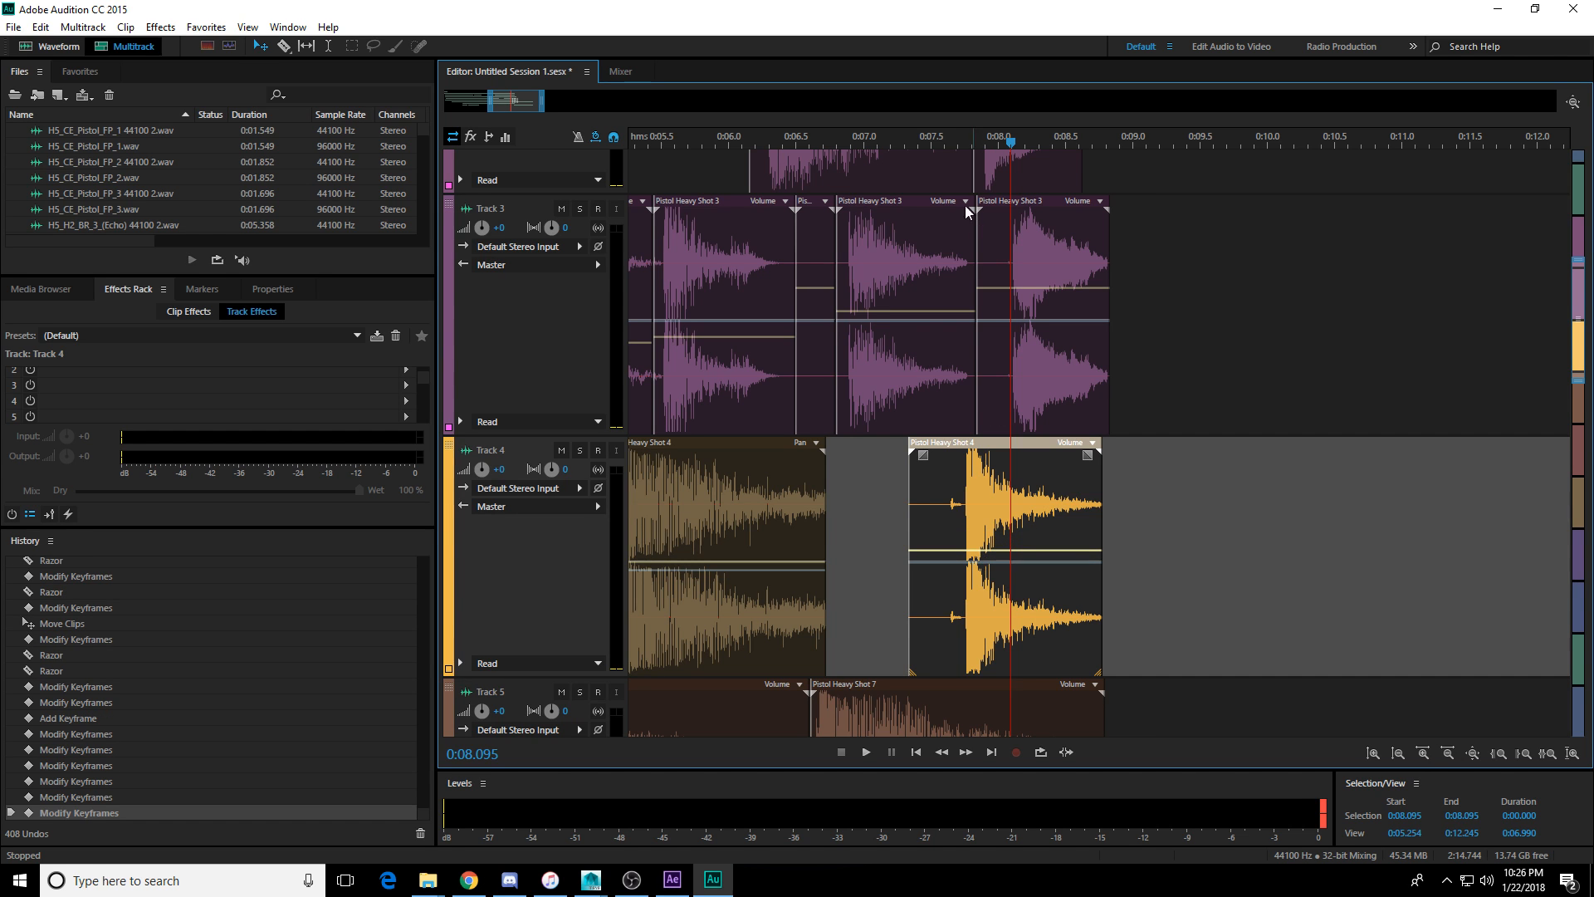
key(space)
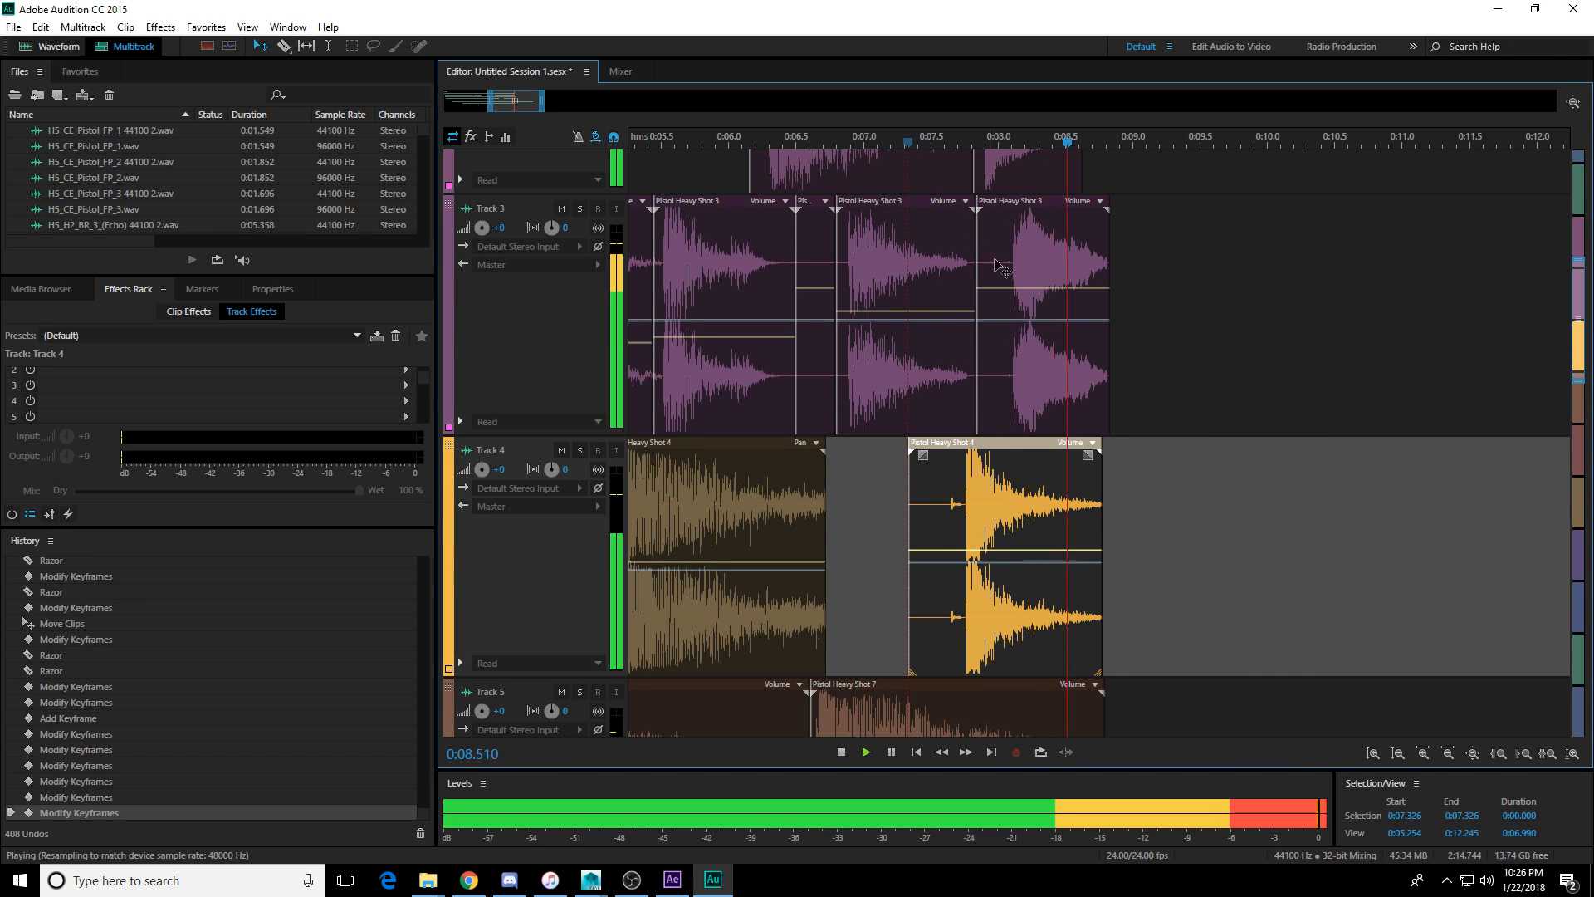
key(space)
Lower the volume of the last clips on Track 3 and Track 2, near 8 s.
scroll(1019, 293, up, 2)
click(1037, 377)
drag(1039, 388, 1040, 418)
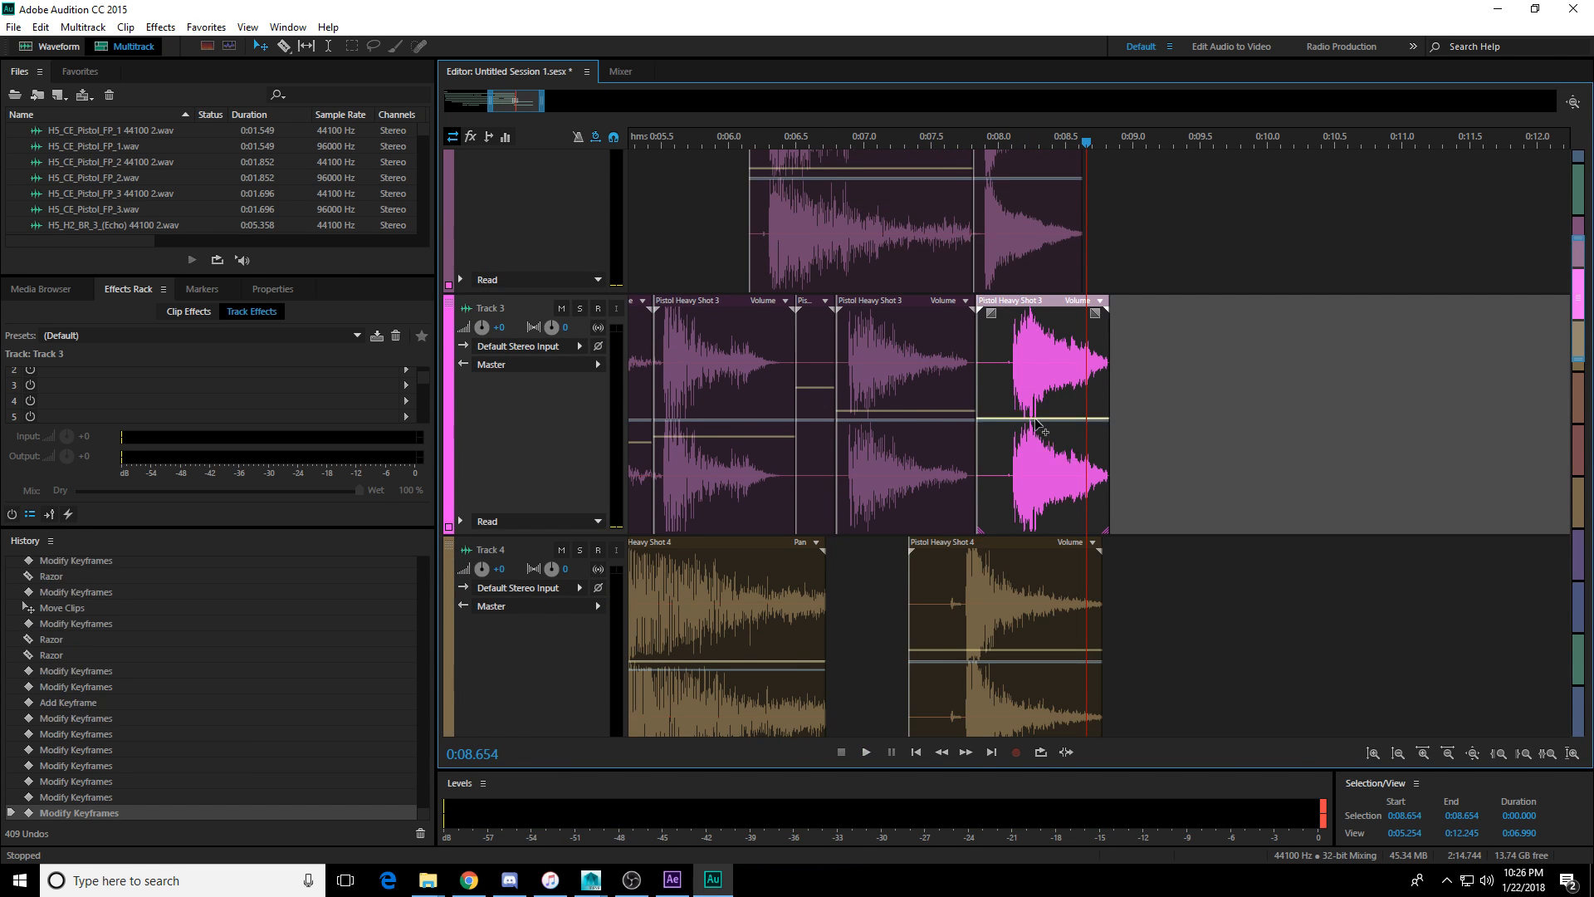
scroll(1041, 418, up, 3)
click(1020, 313)
drag(1024, 314, 1023, 324)
scroll(1024, 324, up, 3)
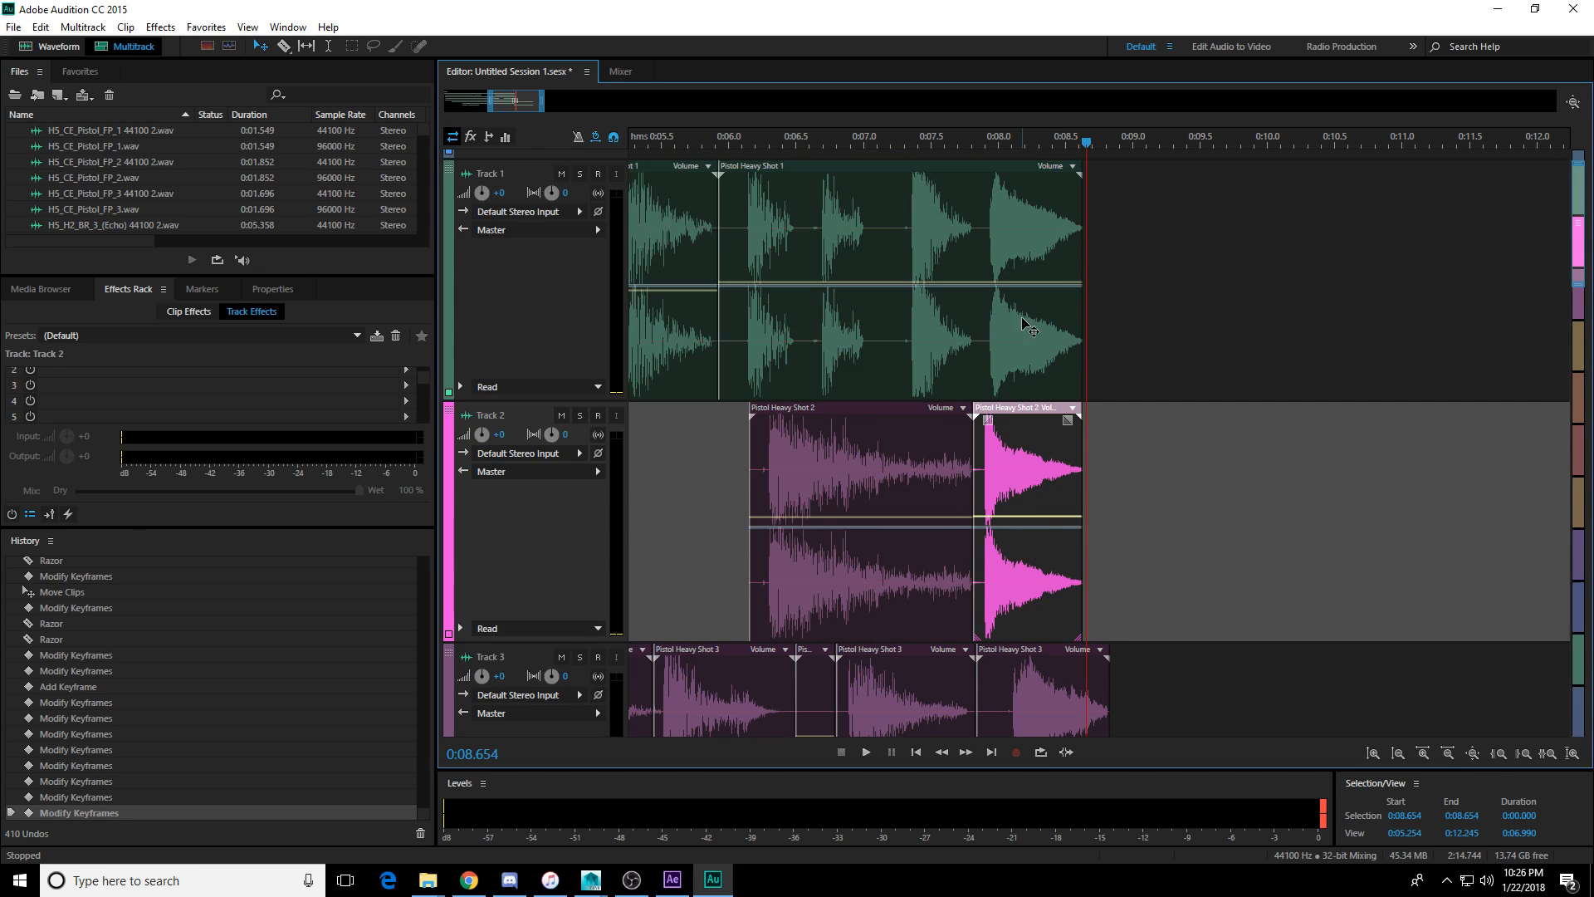
Play the mix from about 5.95 s to the end of the clips at about 10.8 s.
click(1020, 202)
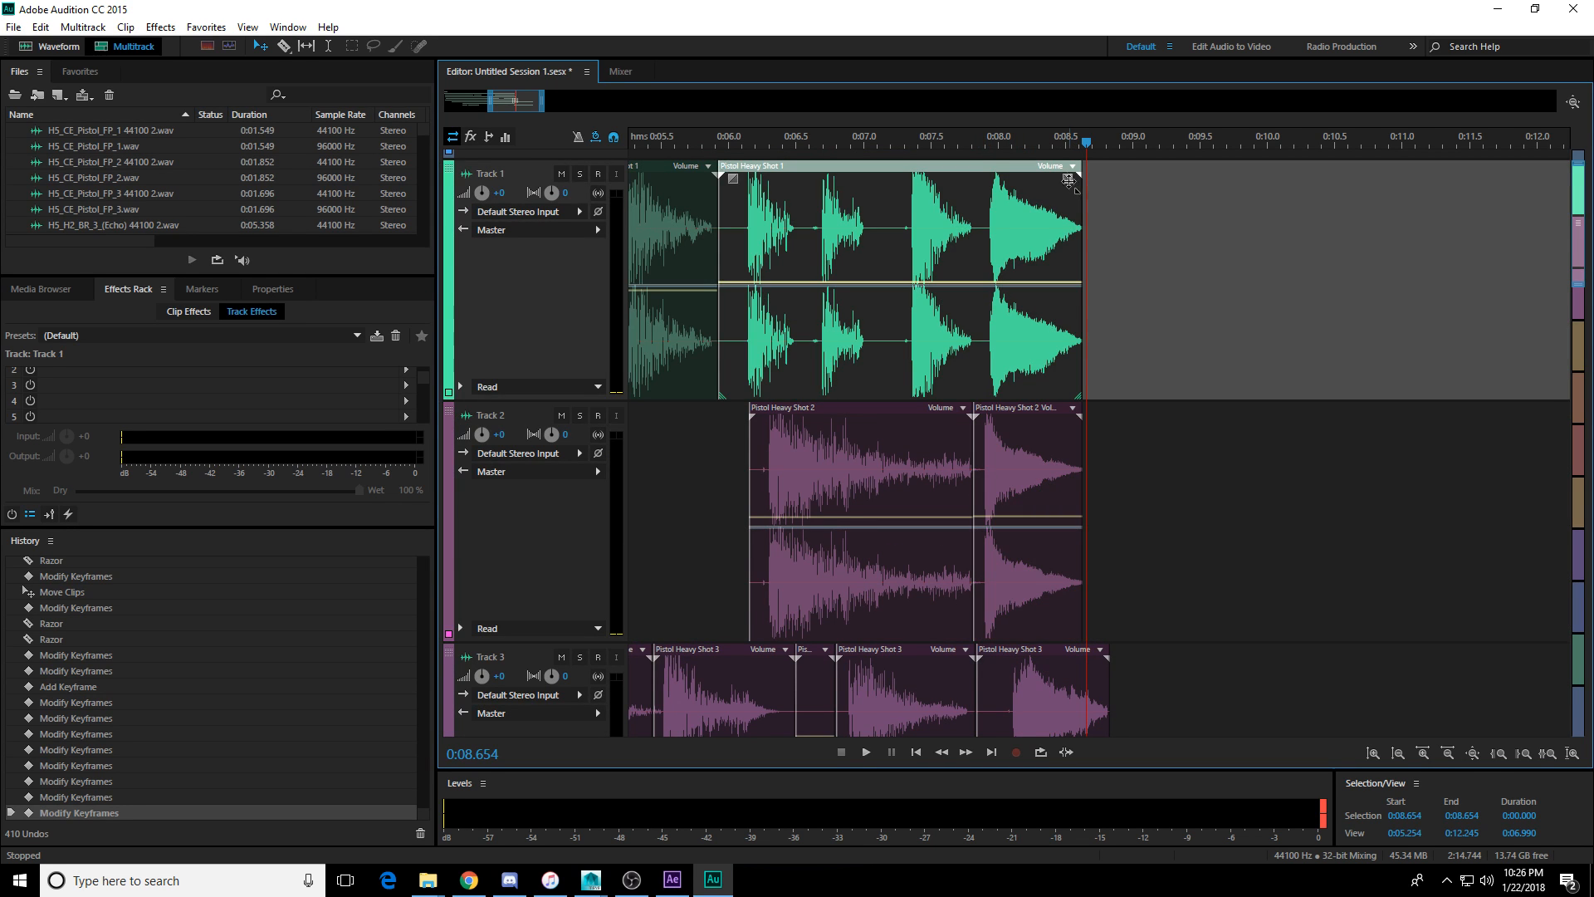
key(space)
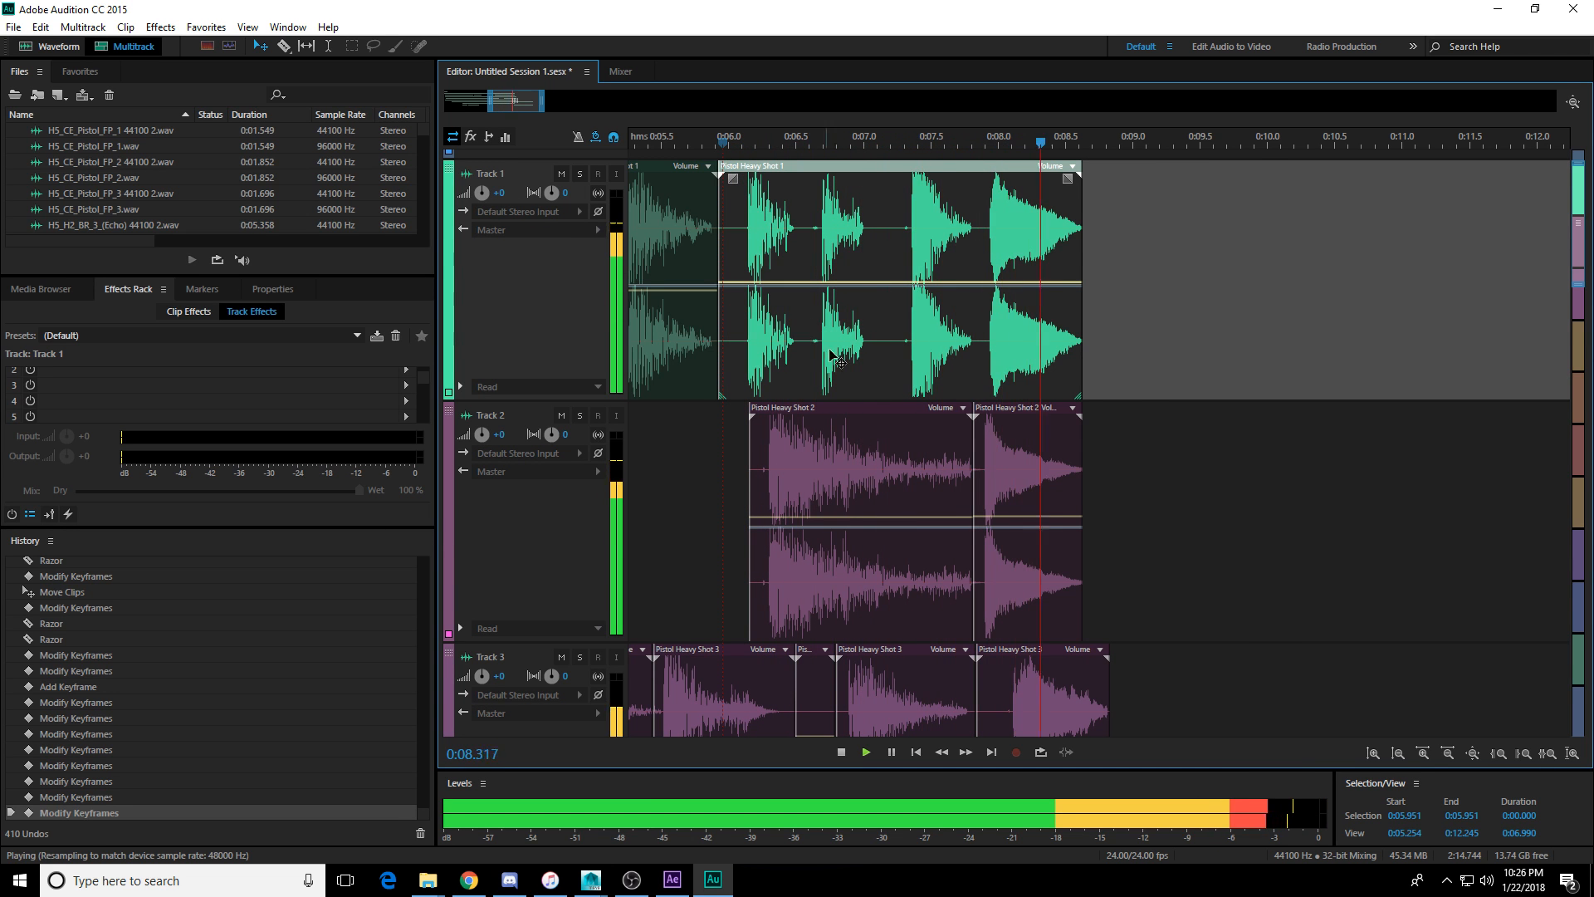
scroll(1079, 430, down, 10)
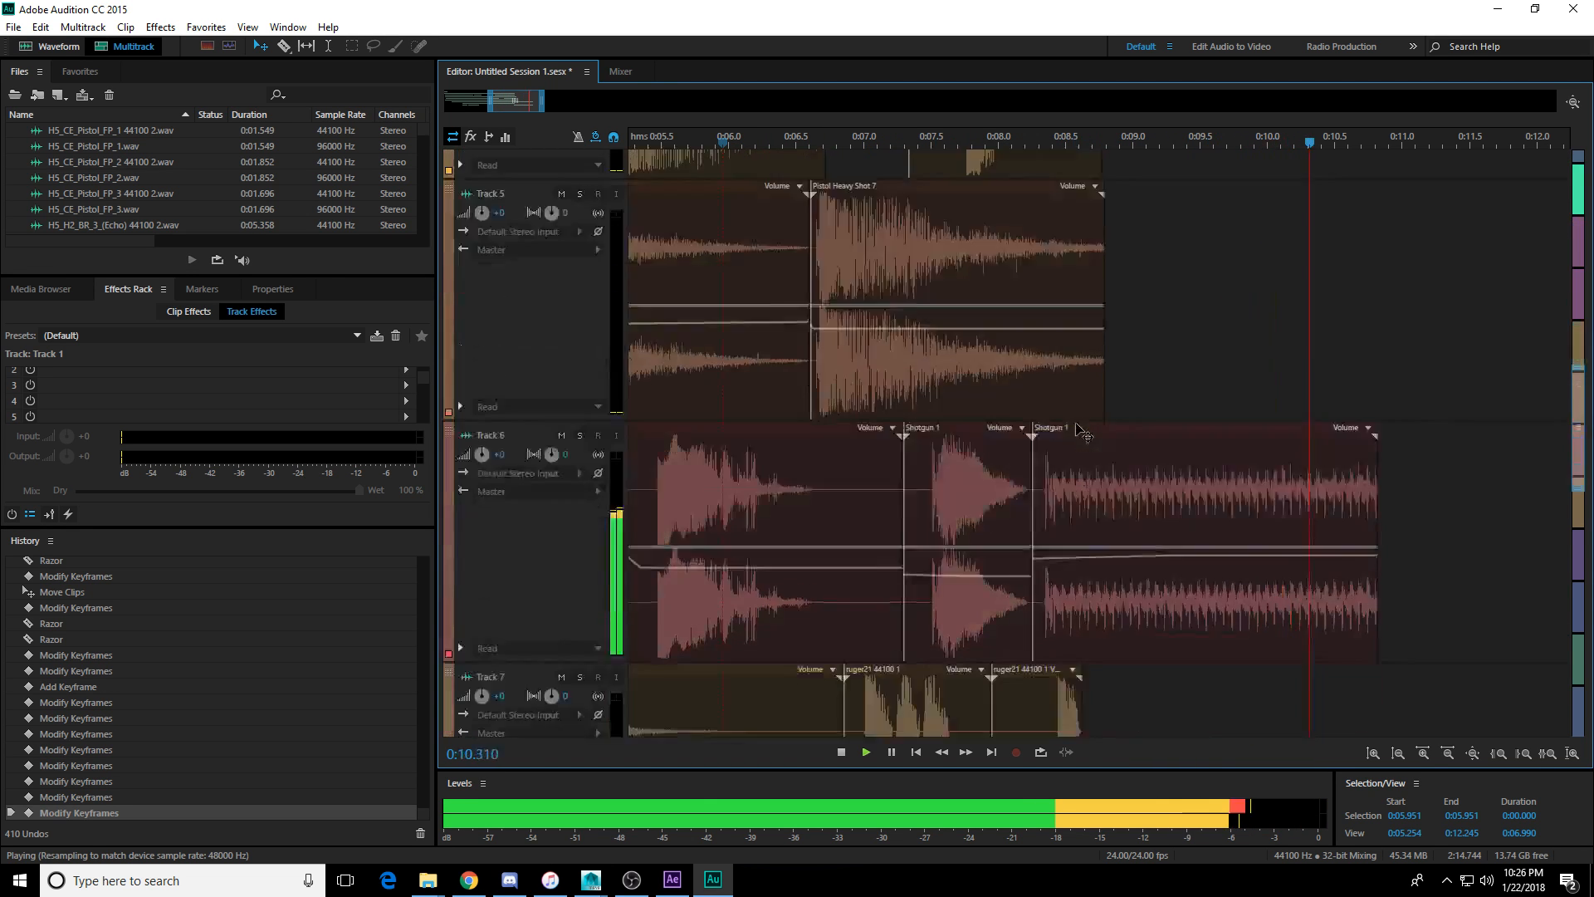
key(space)
Raise the volume of Track 8's last clip and play the full mix from the start to about 10.2 s.
click(1183, 491)
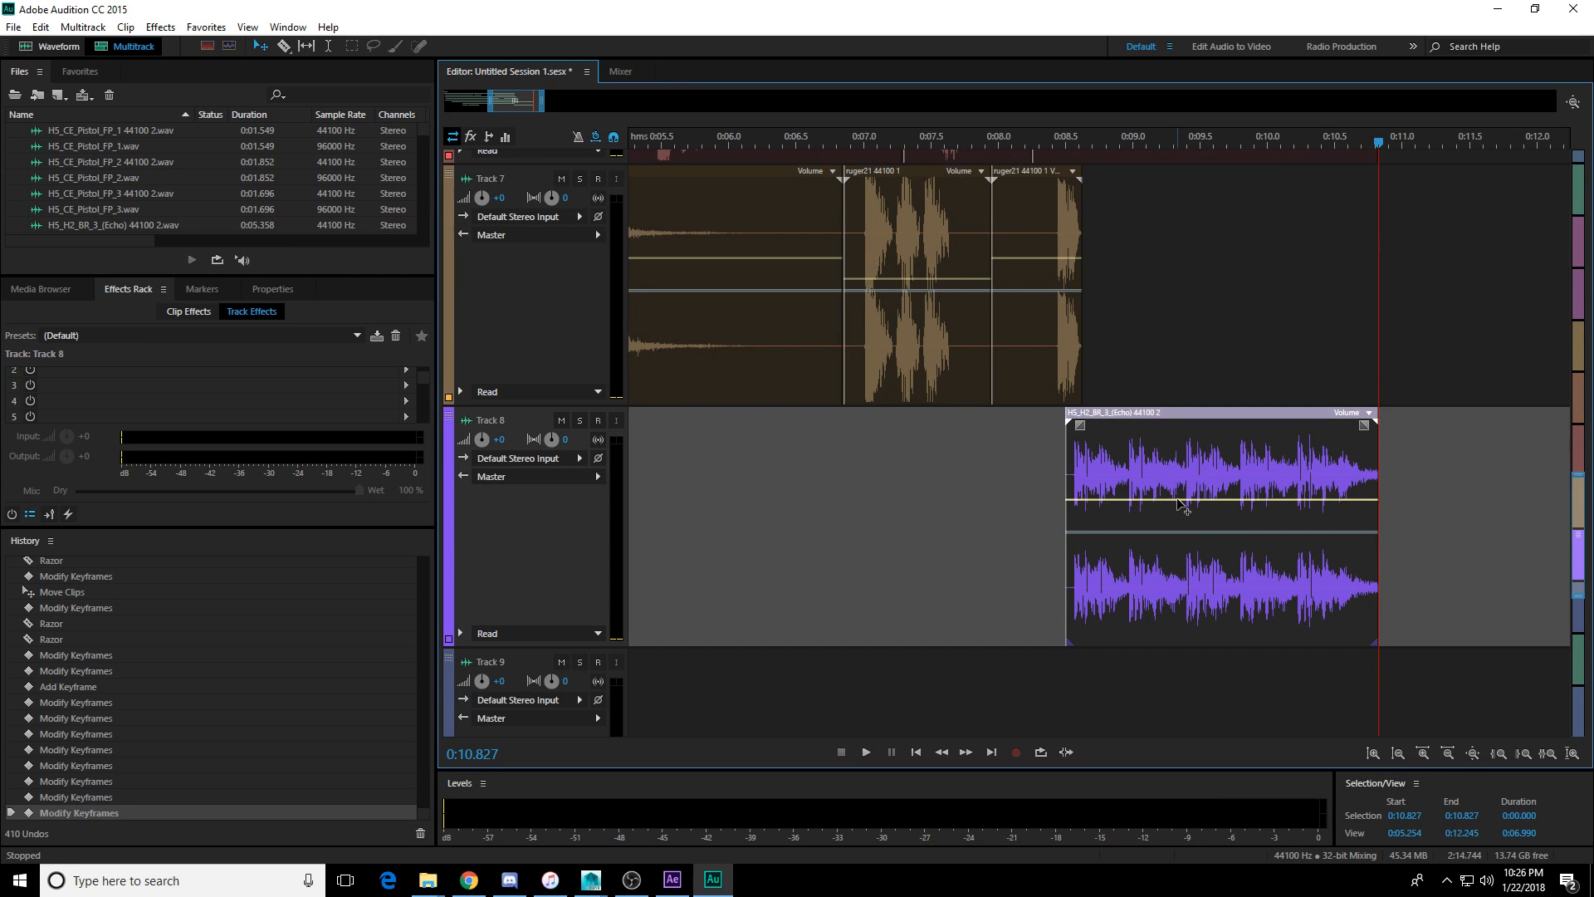
drag(1178, 499, 1178, 485)
scroll(1063, 139, down, 6)
drag(1010, 145, 925, 155)
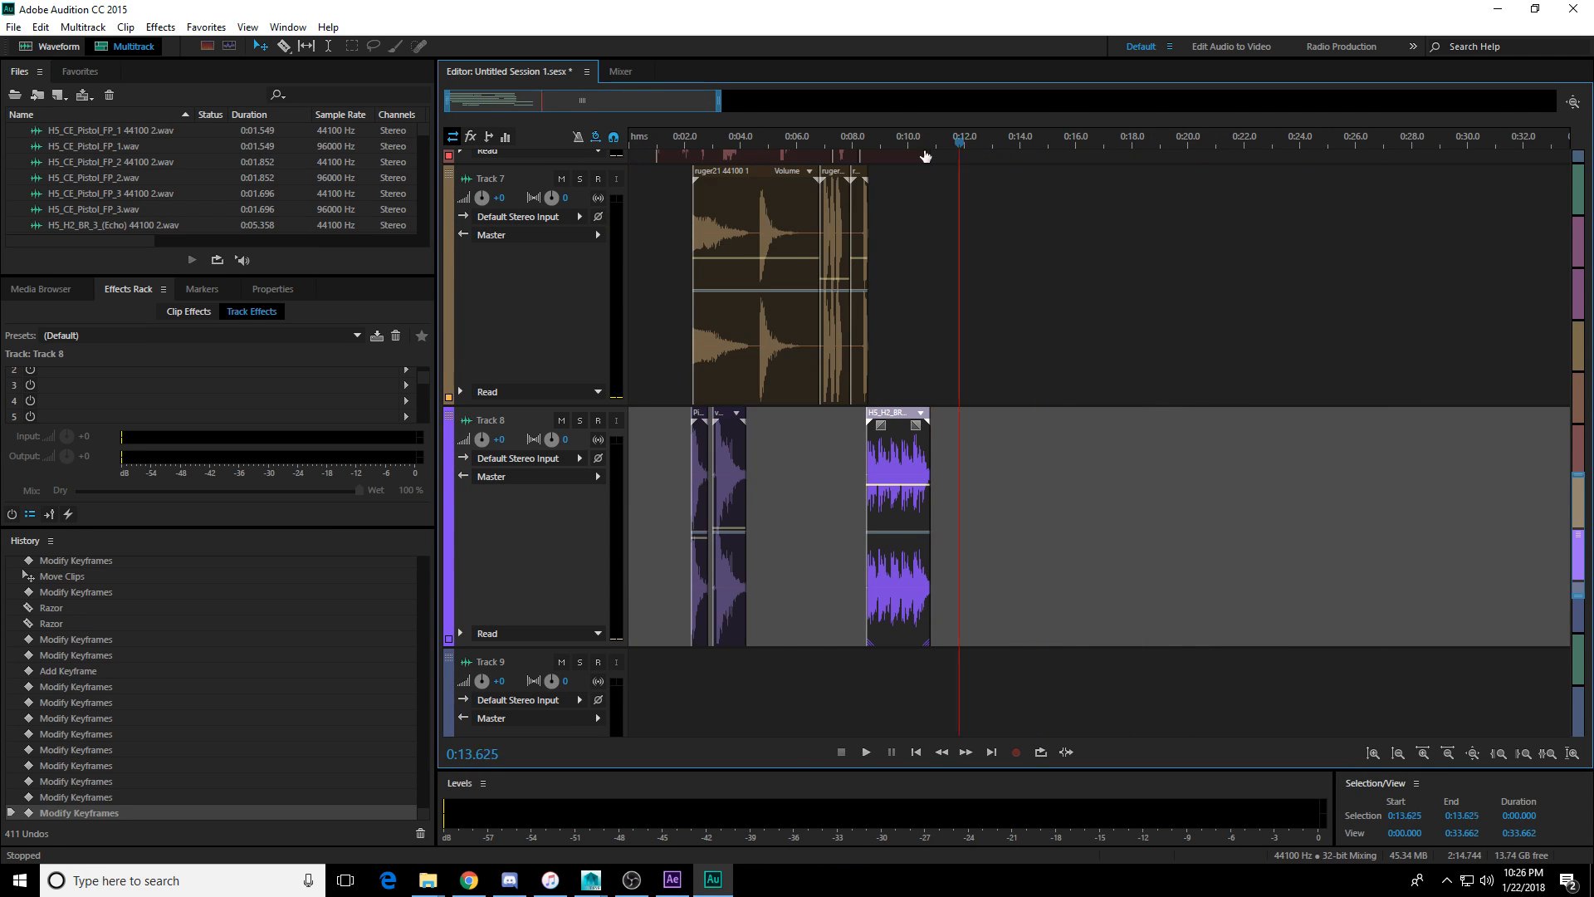
scroll(517, 366, down, 3)
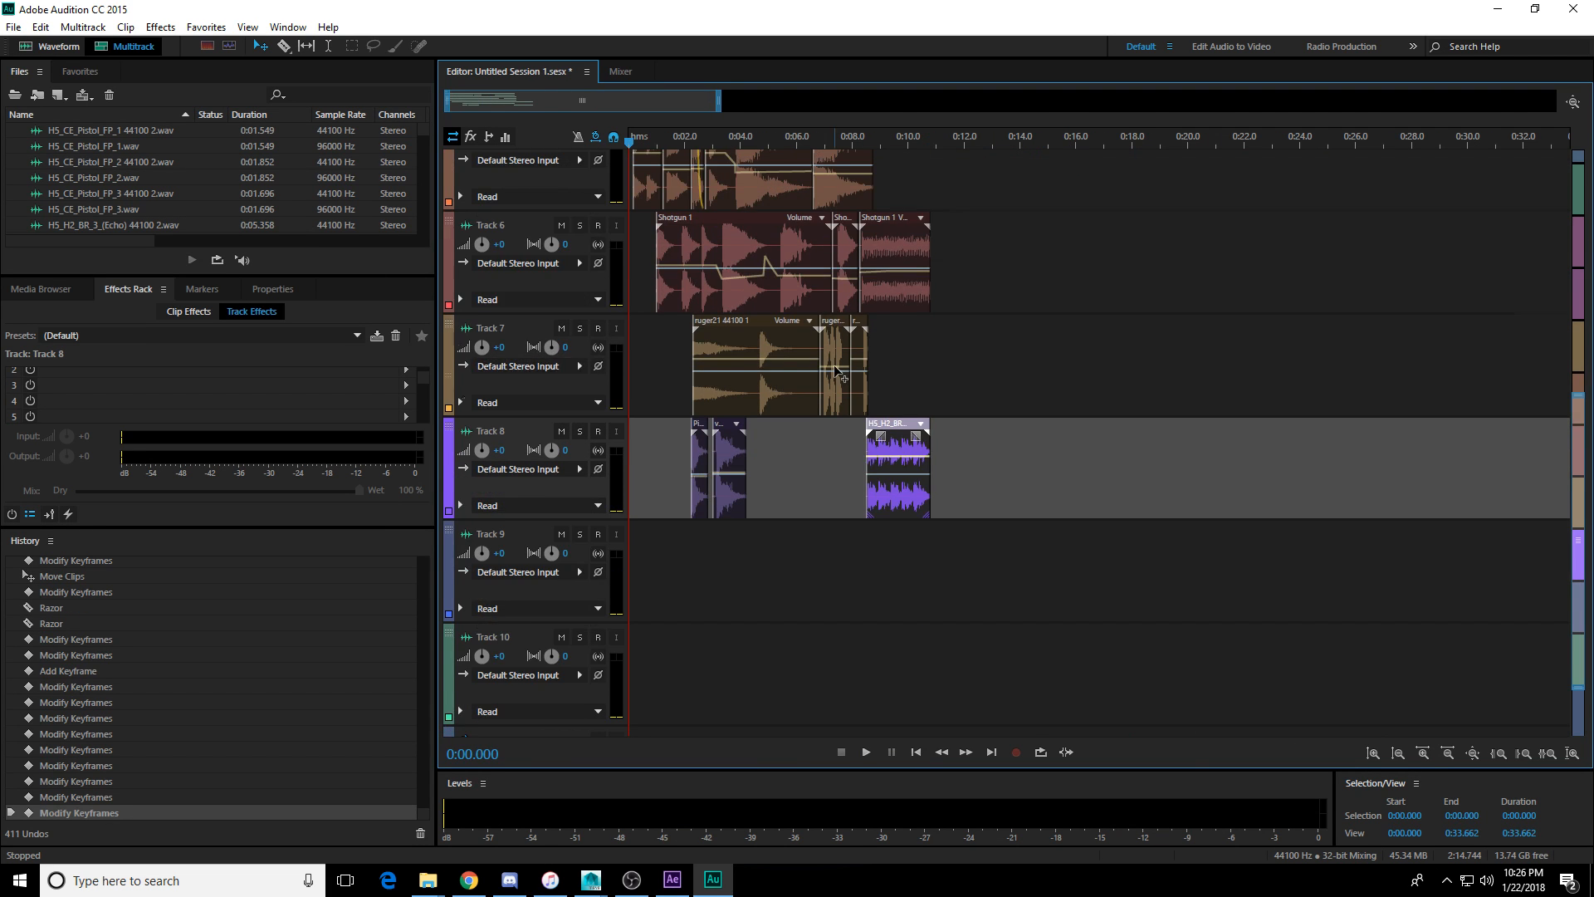
scroll(830, 352, up, 5)
key(space)
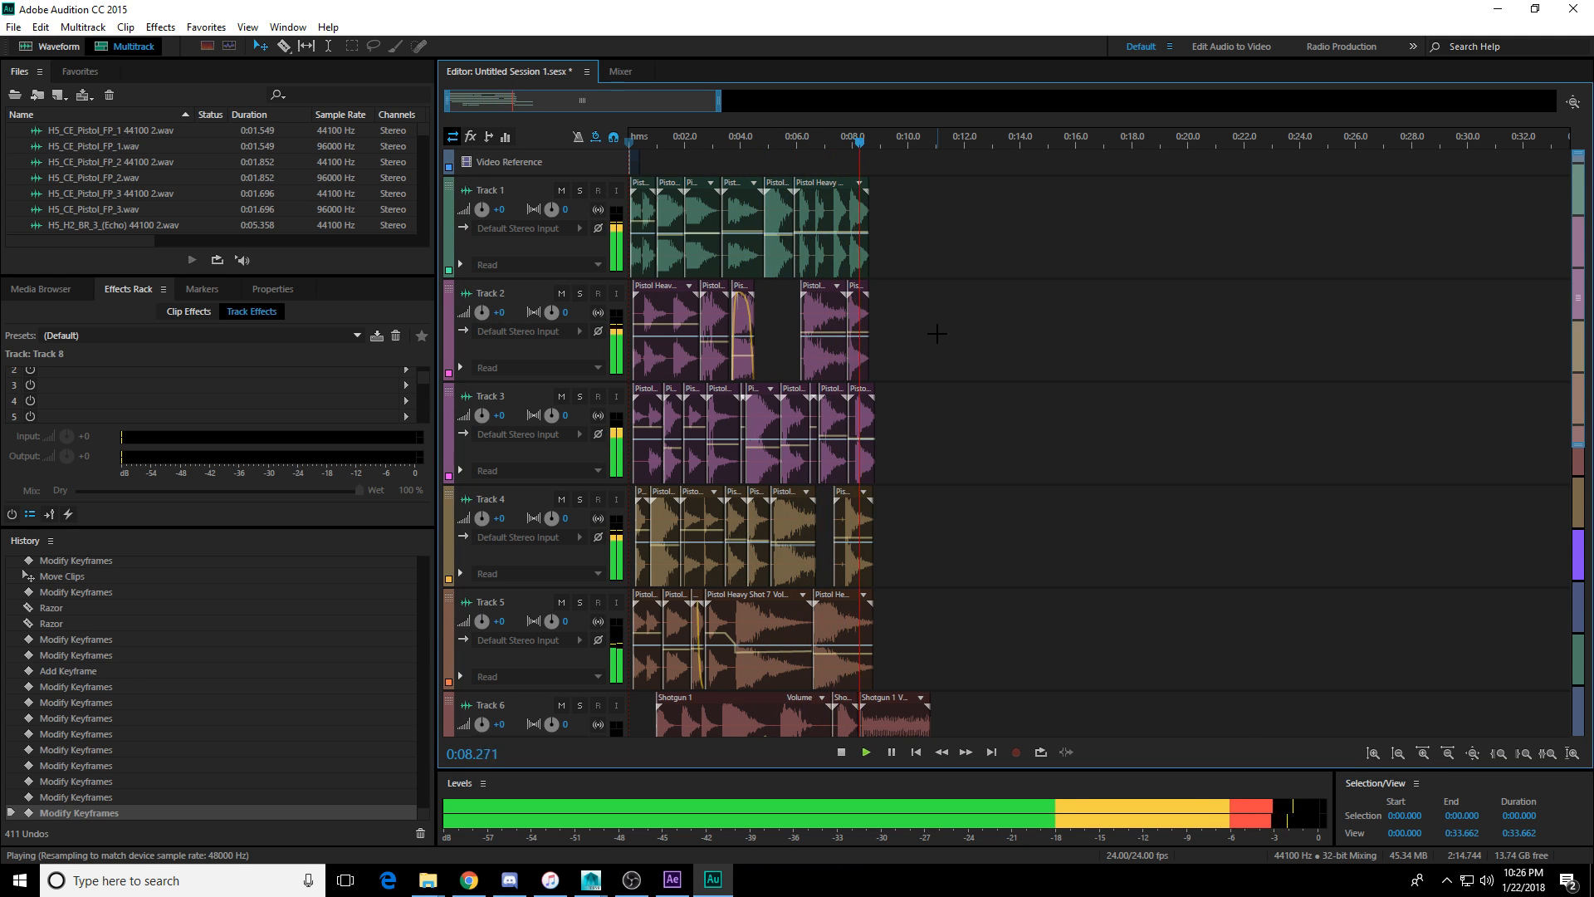
key(space)
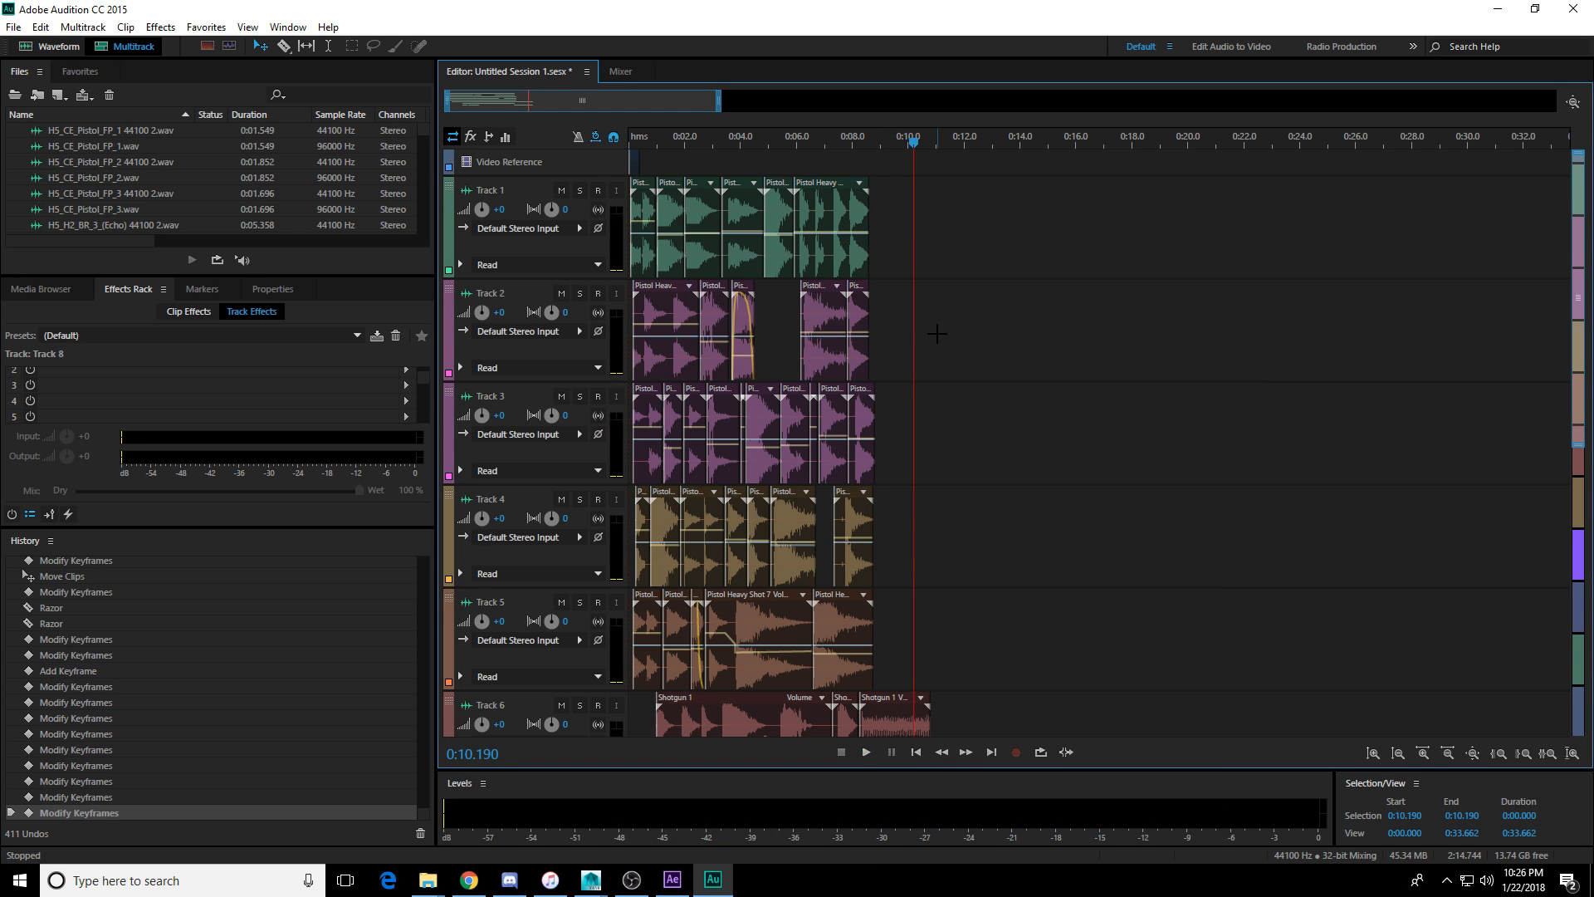
alt+scroll(540, 465, down, 6)
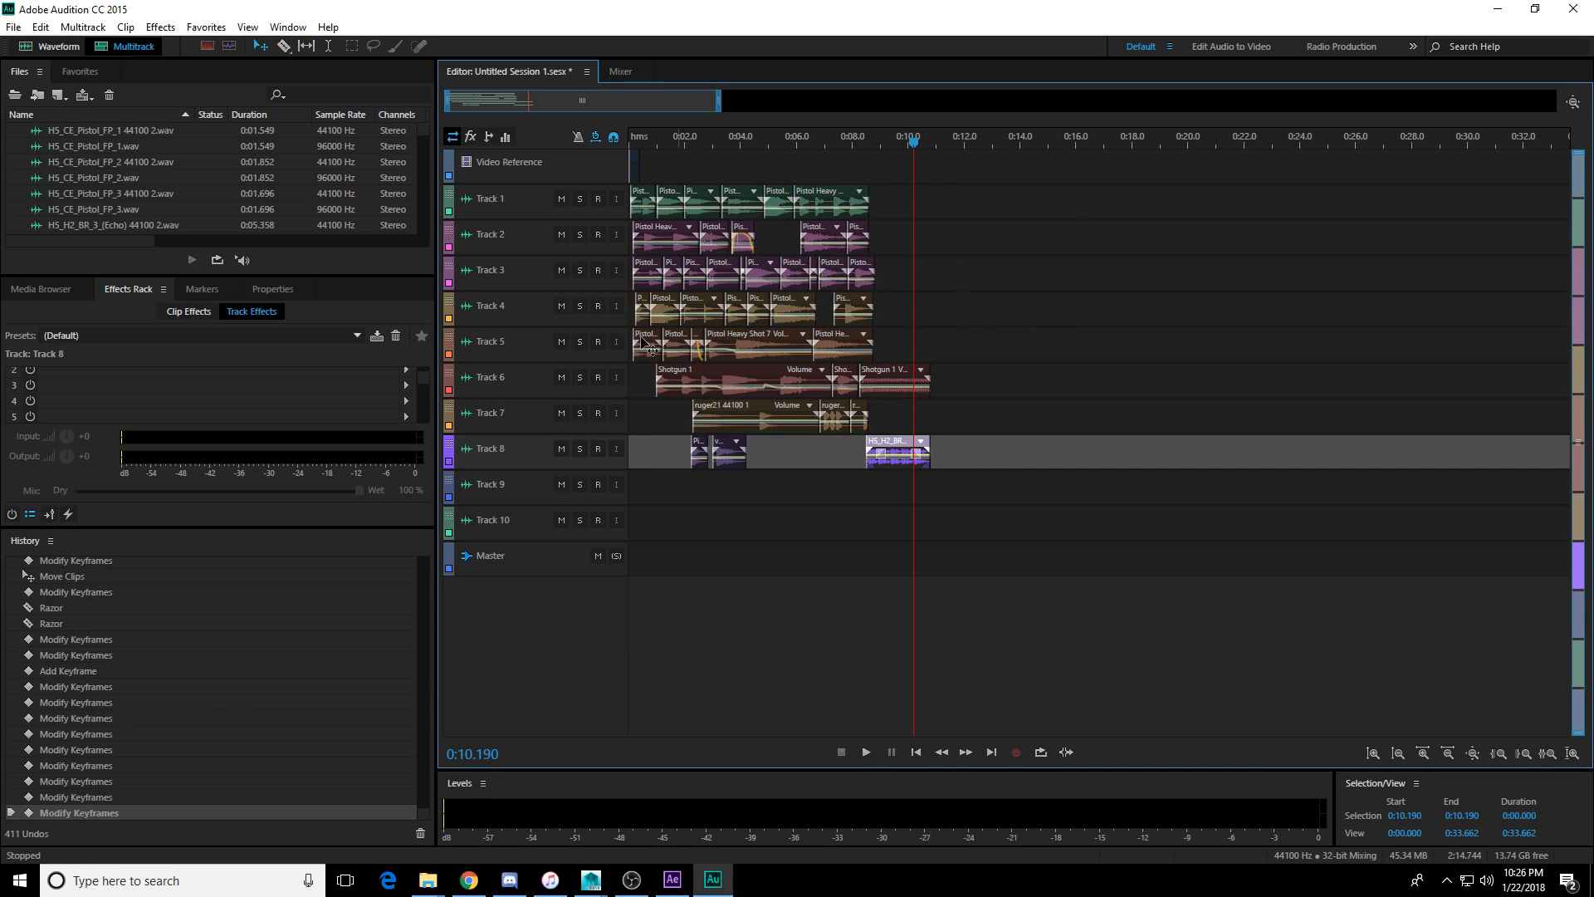
Start exporting the multitrack mixdown and set its save location to the Desktop.
alt+scroll(508, 377, up, 2)
drag(1063, 212, 540, 585)
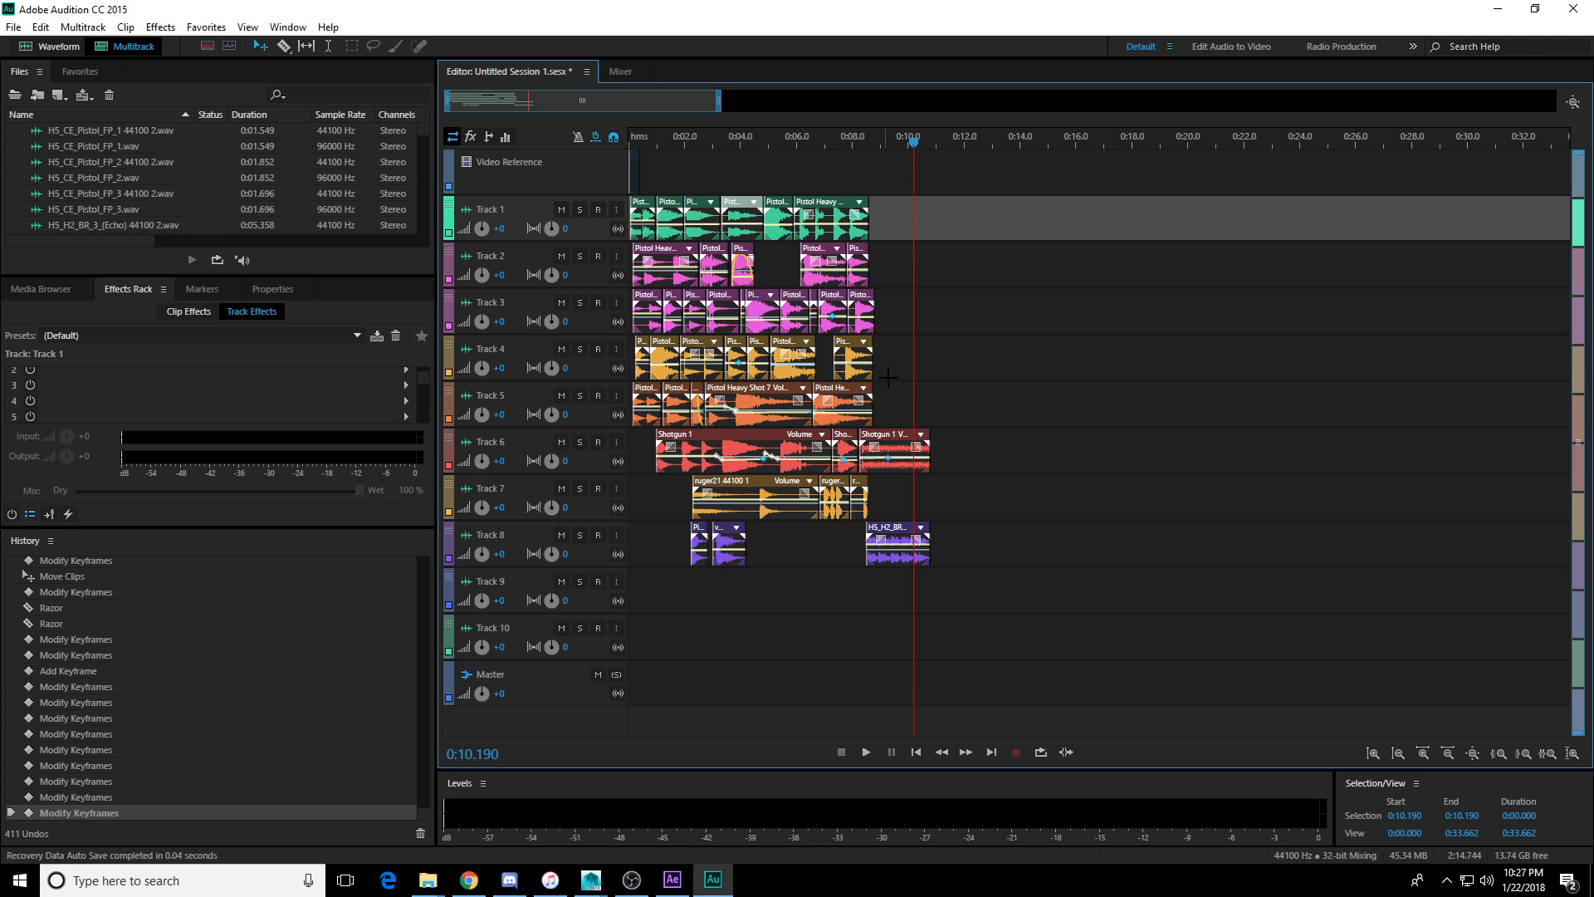
key(ctrl+s)
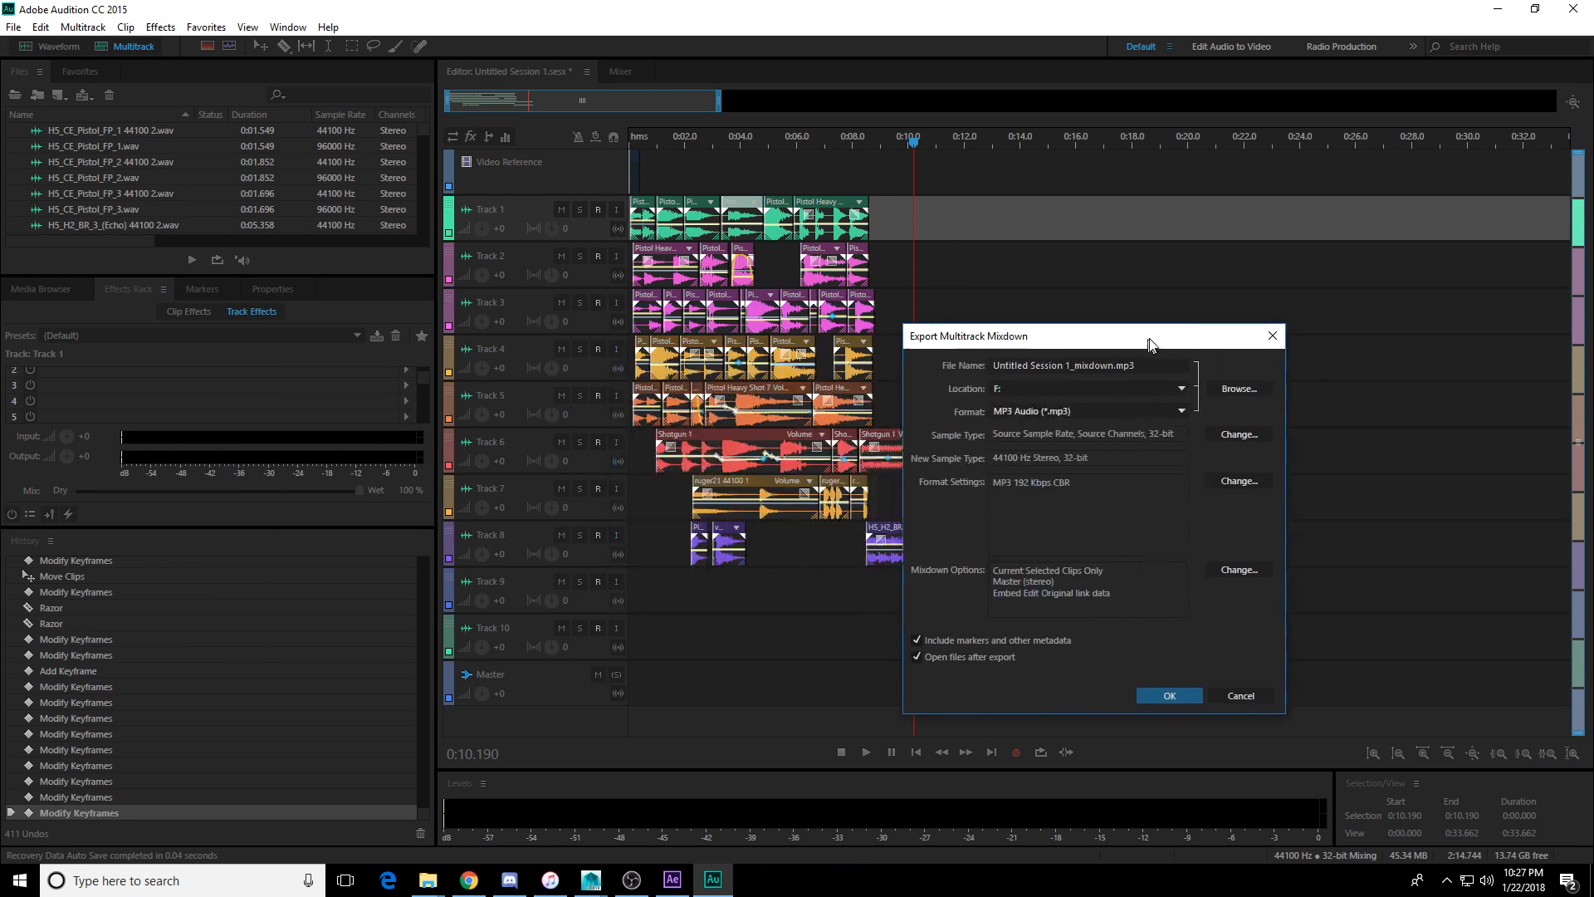
click(1255, 391)
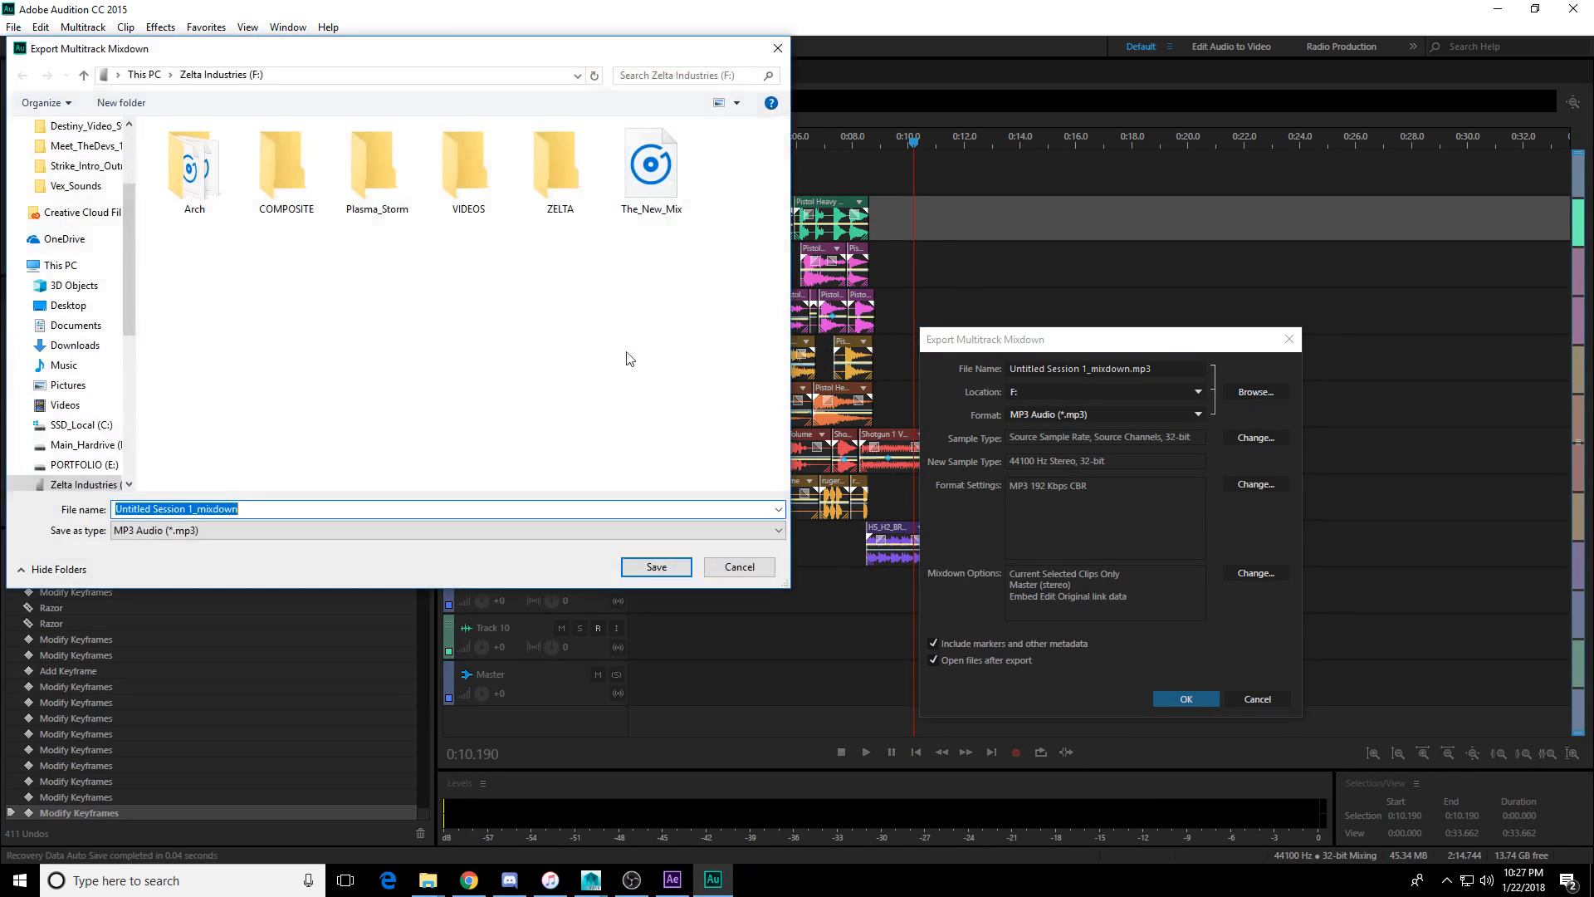
click(68, 159)
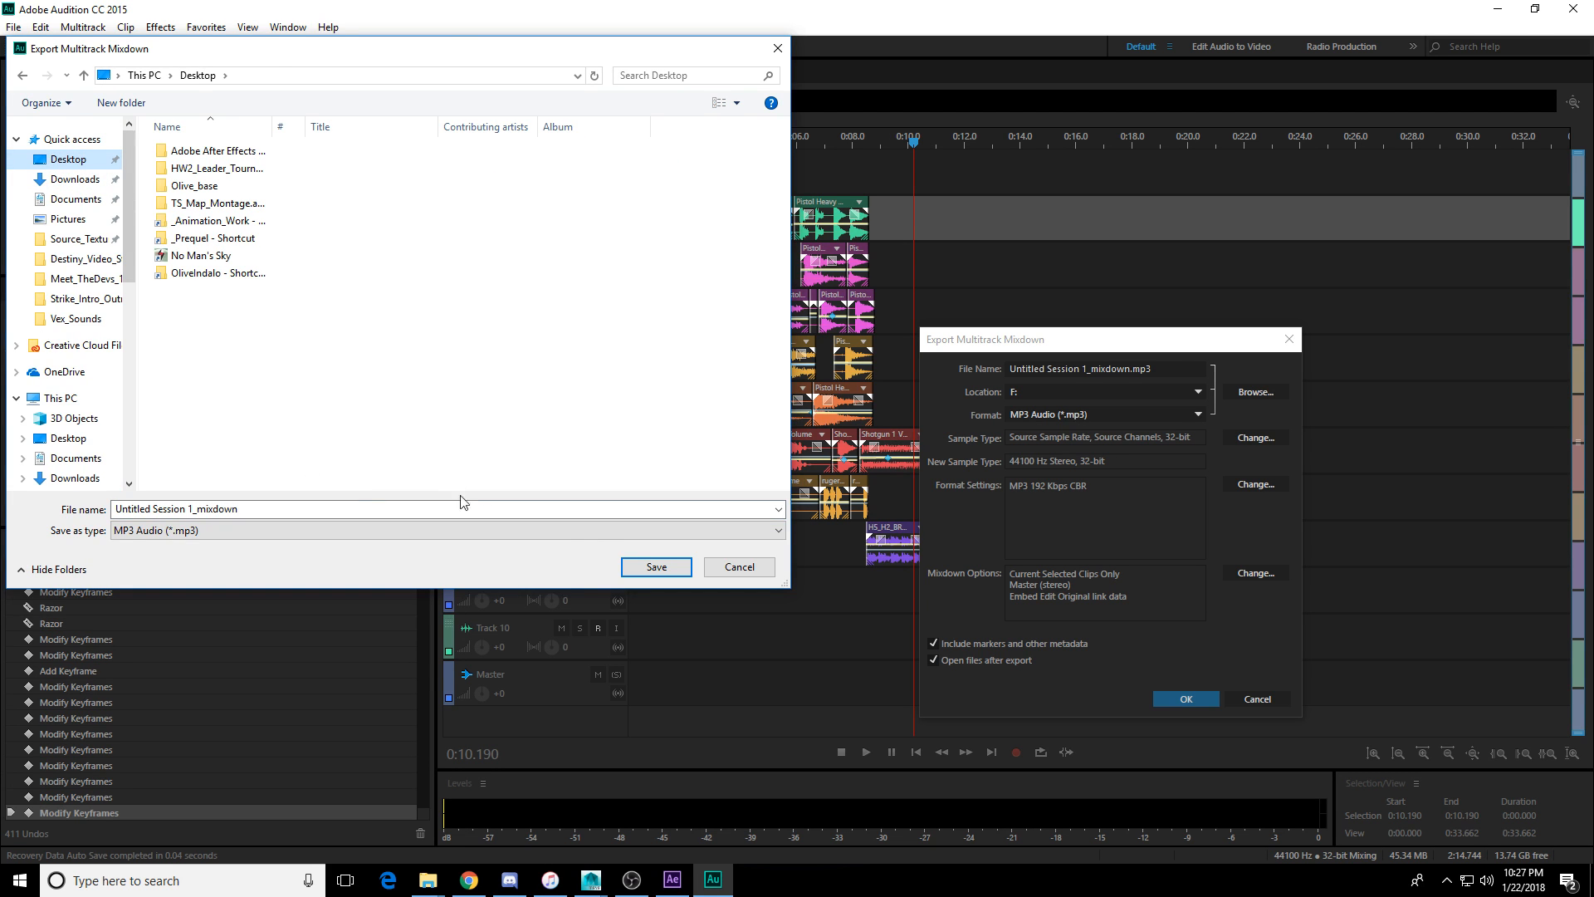
click(656, 567)
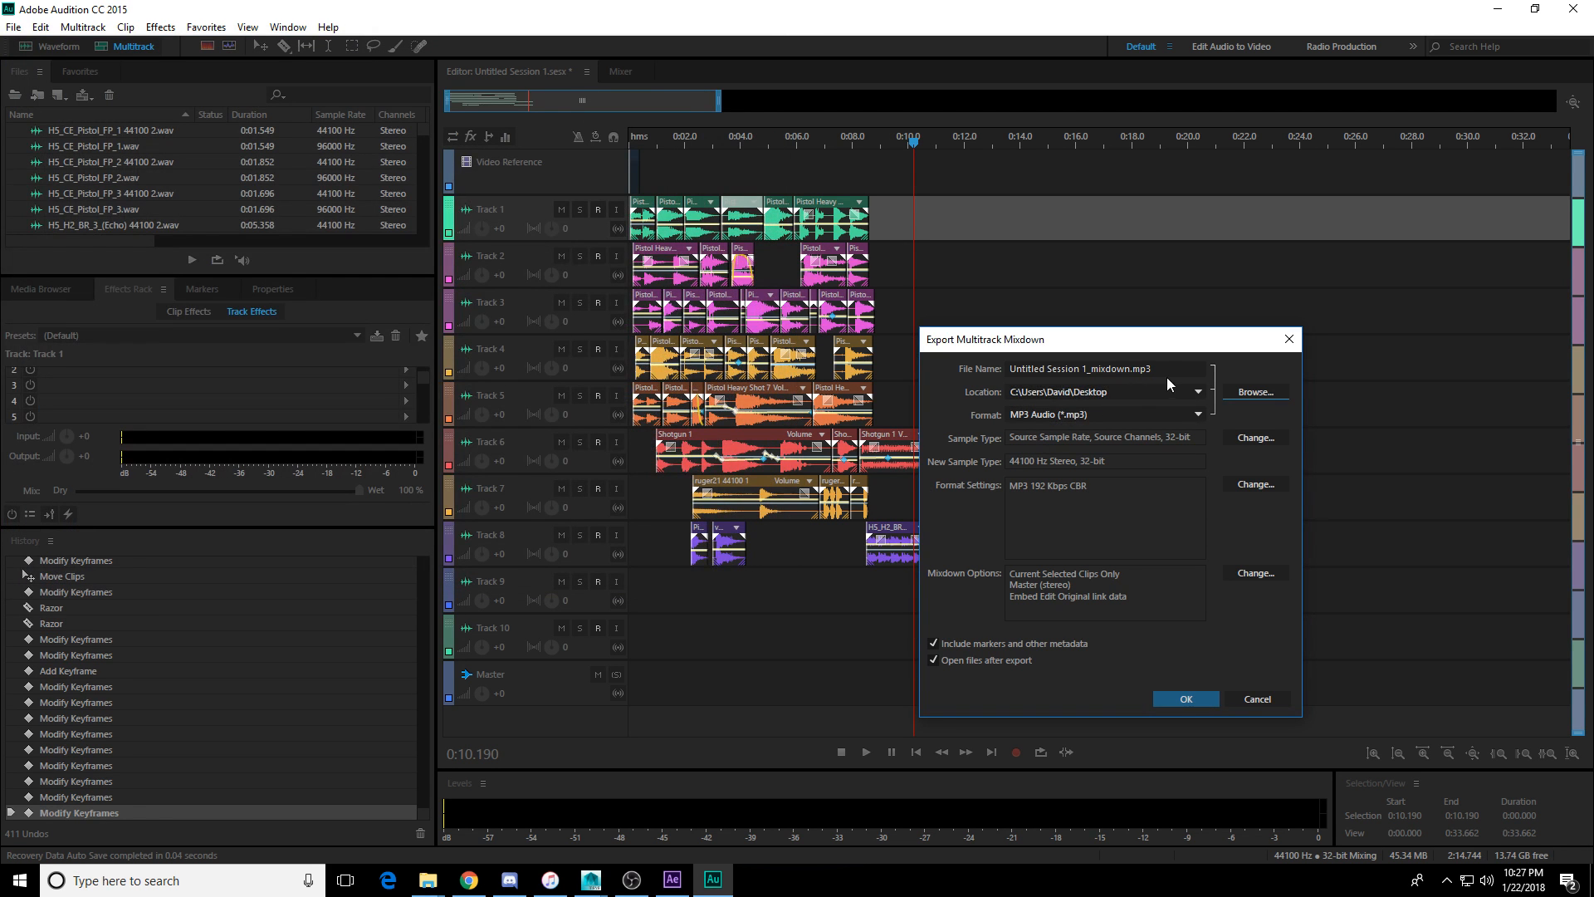
Set the mixdown format to Wave PCM, name the file GUNS AND PUNCHES and export it.
click(1148, 415)
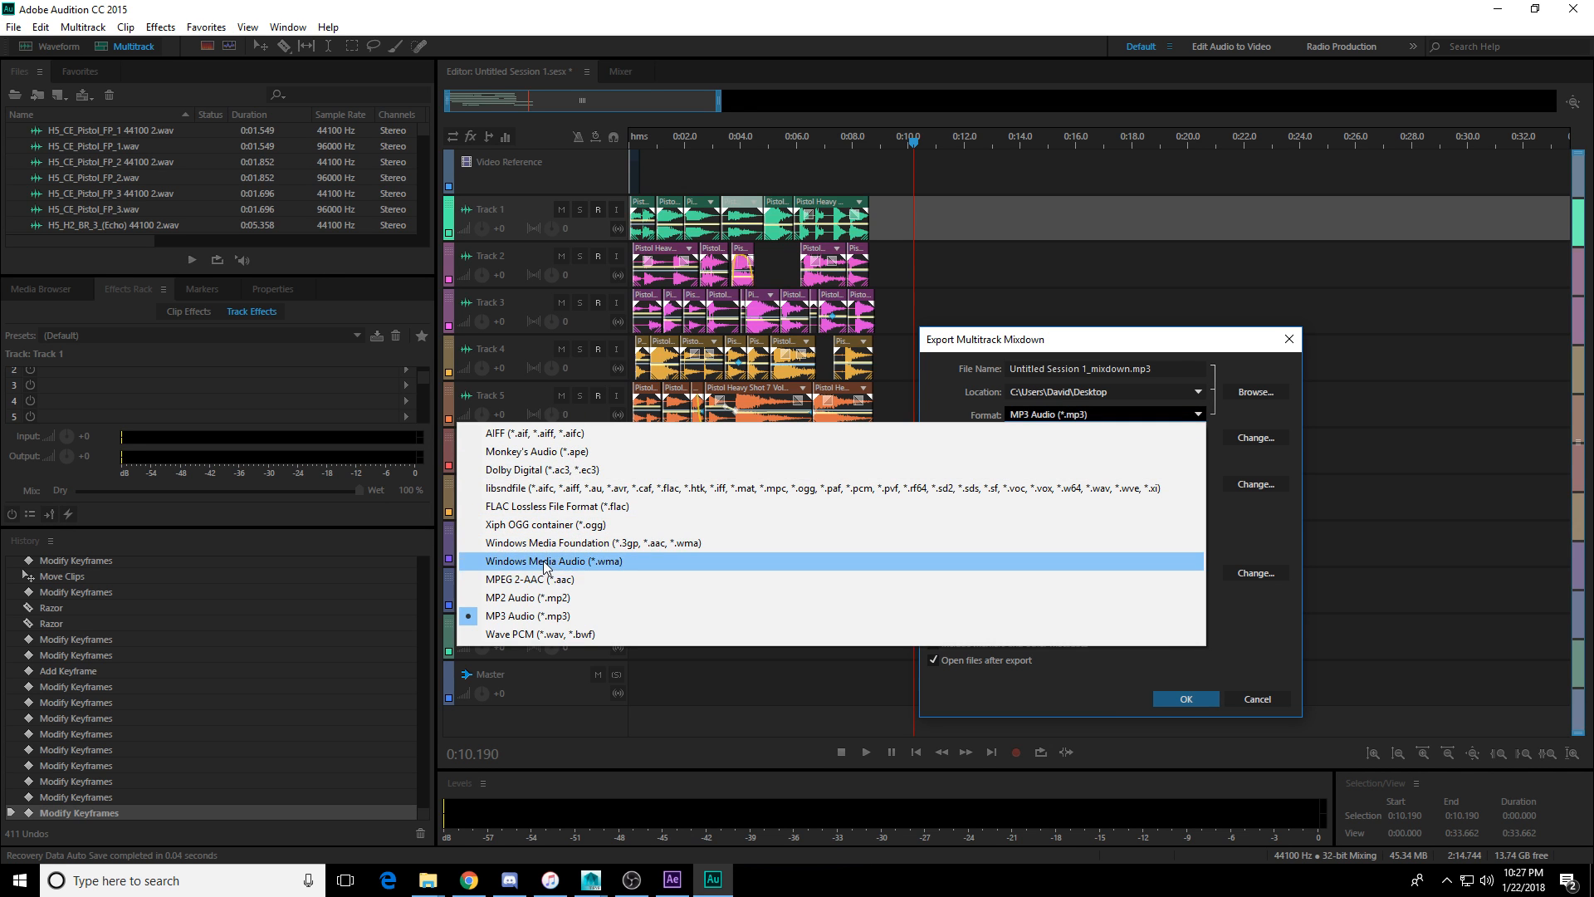
click(540, 633)
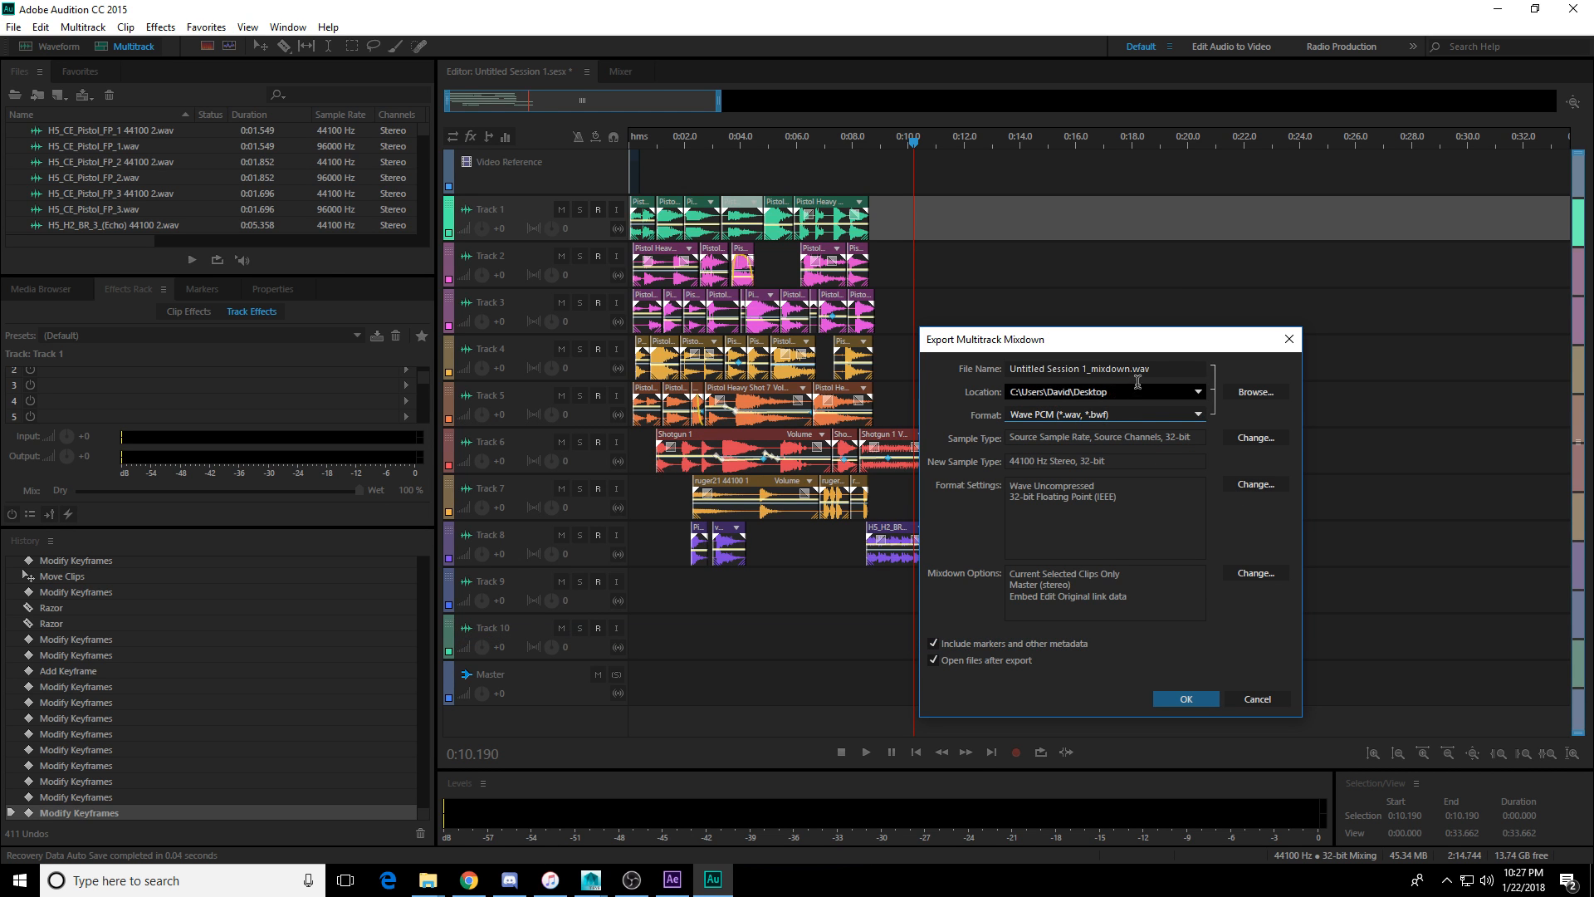
click(1166, 366)
text(GUNS AND PUNCHES)
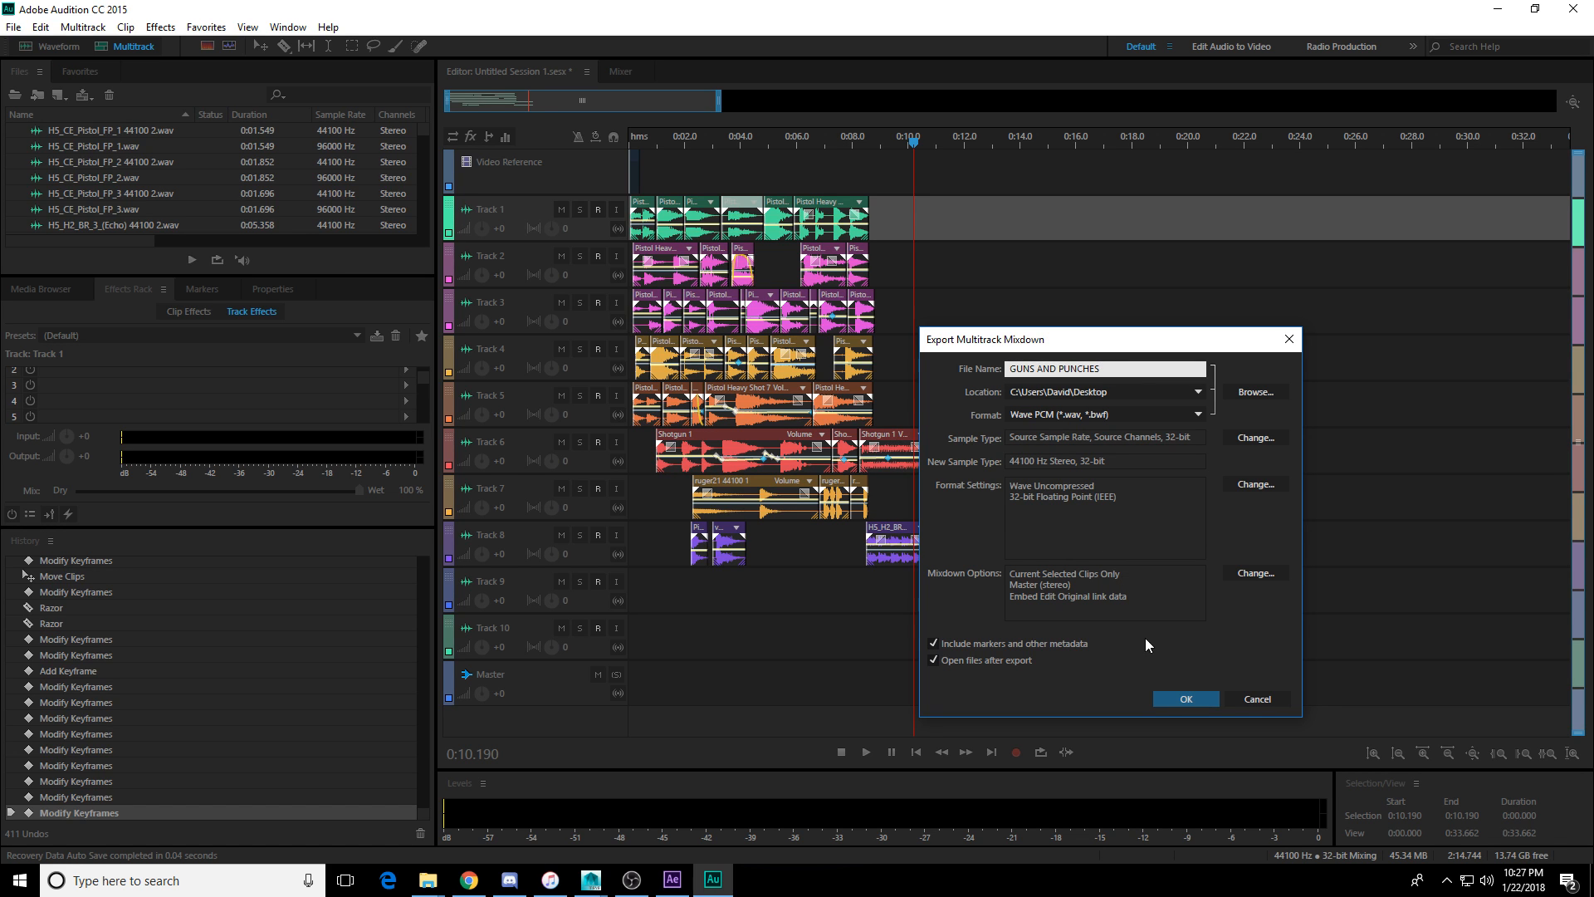
click(1169, 699)
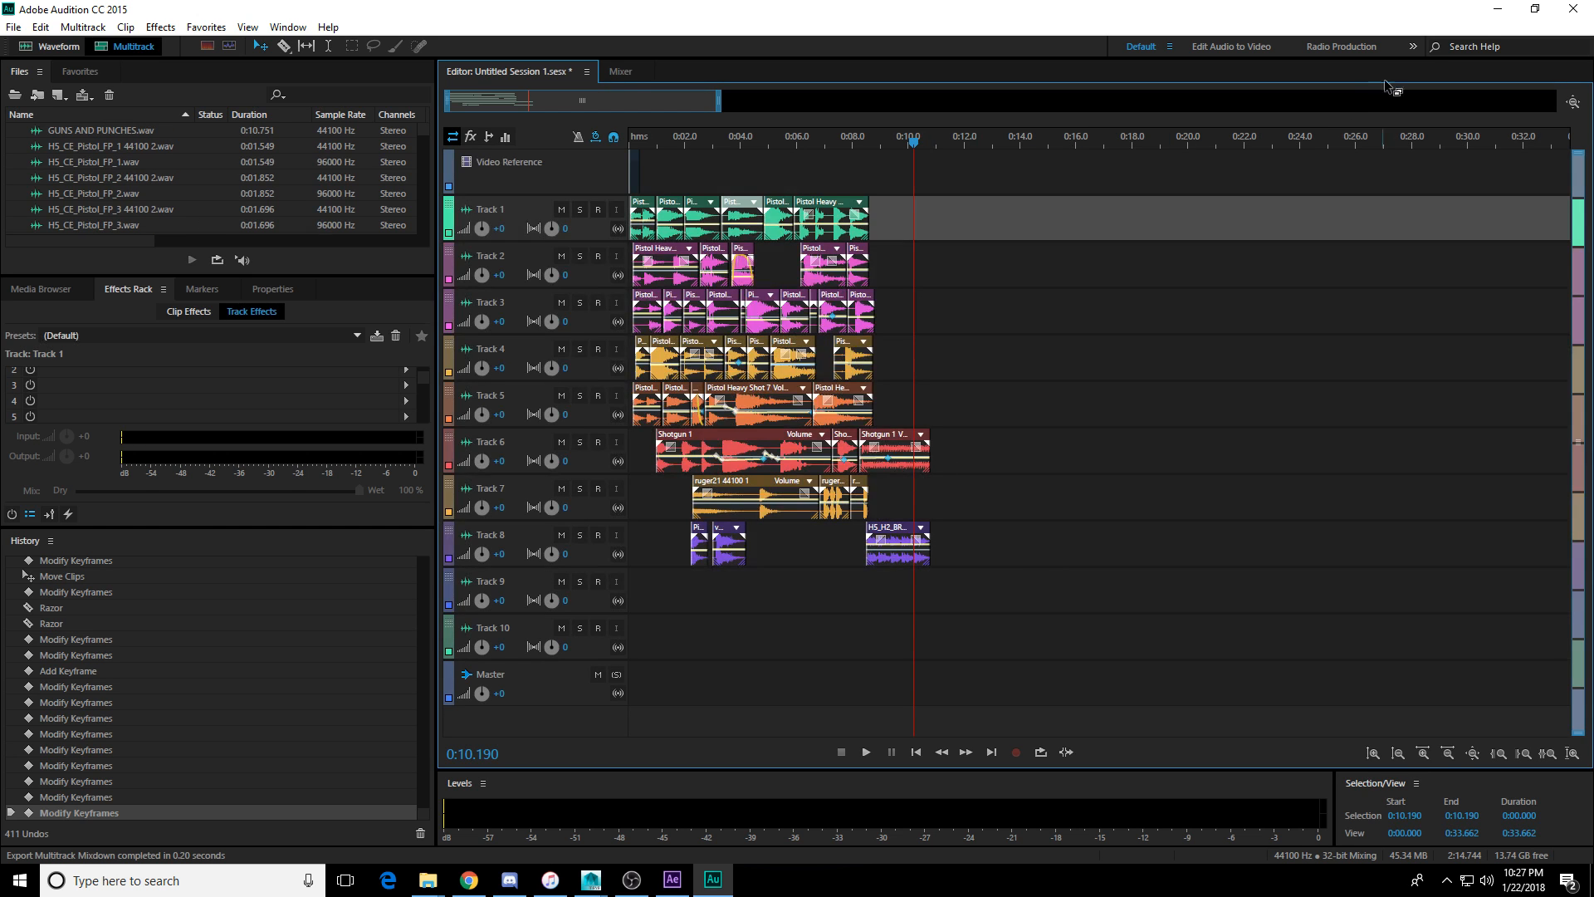
Switch to After Effects, import the GUNS AND PUNCHES audio file from the desktop and add it to Comp 1 below the video layer.
click(1496, 13)
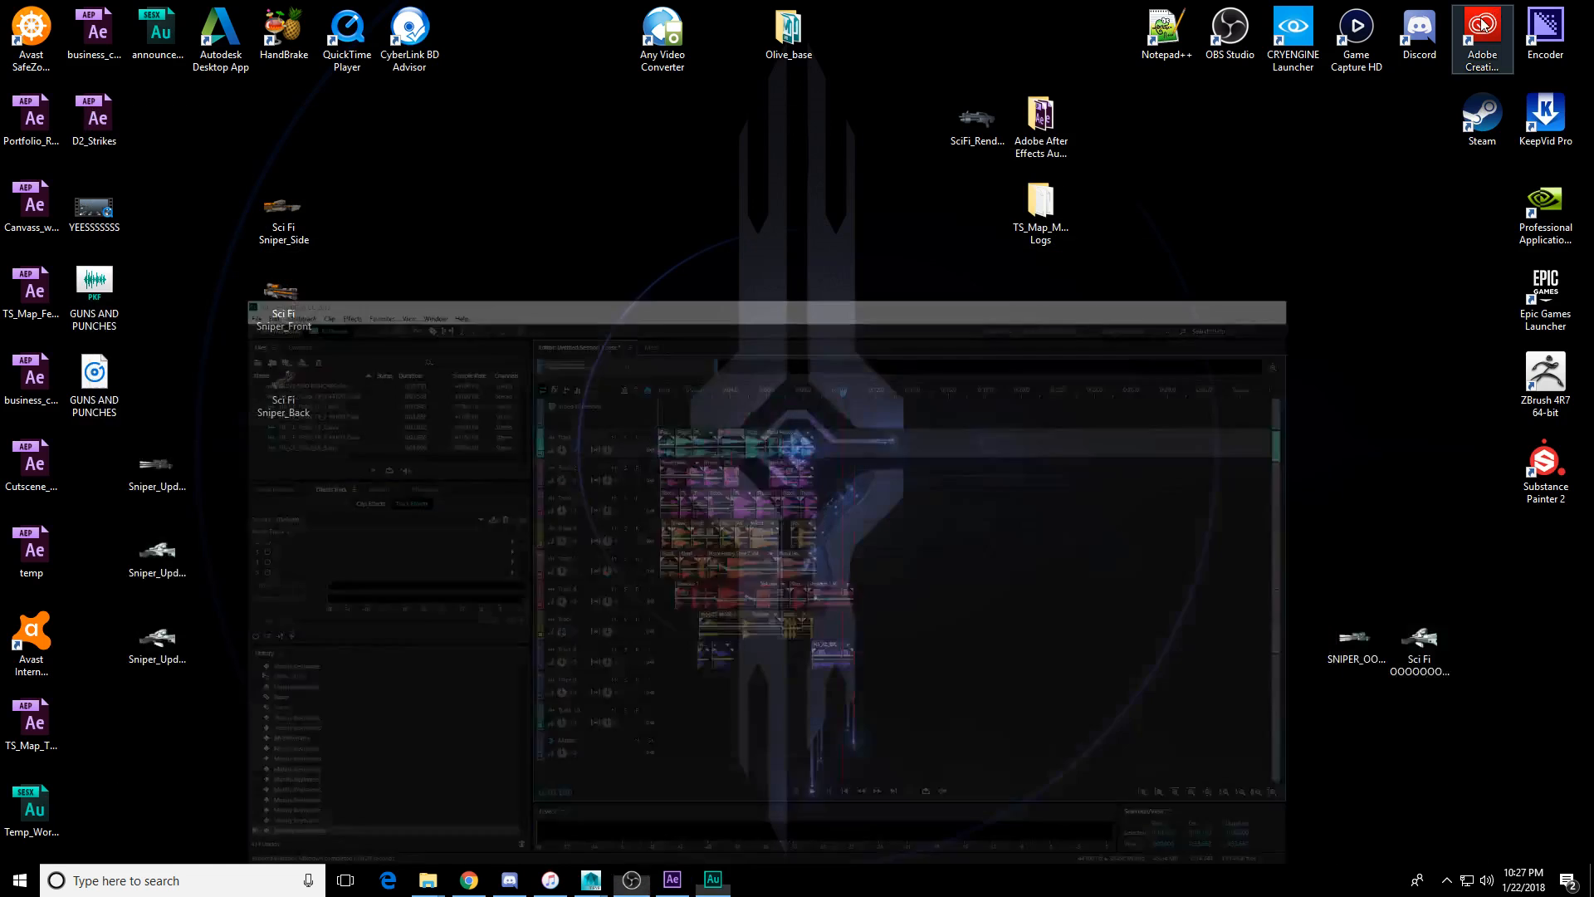
click(672, 879)
double_click(449, 10)
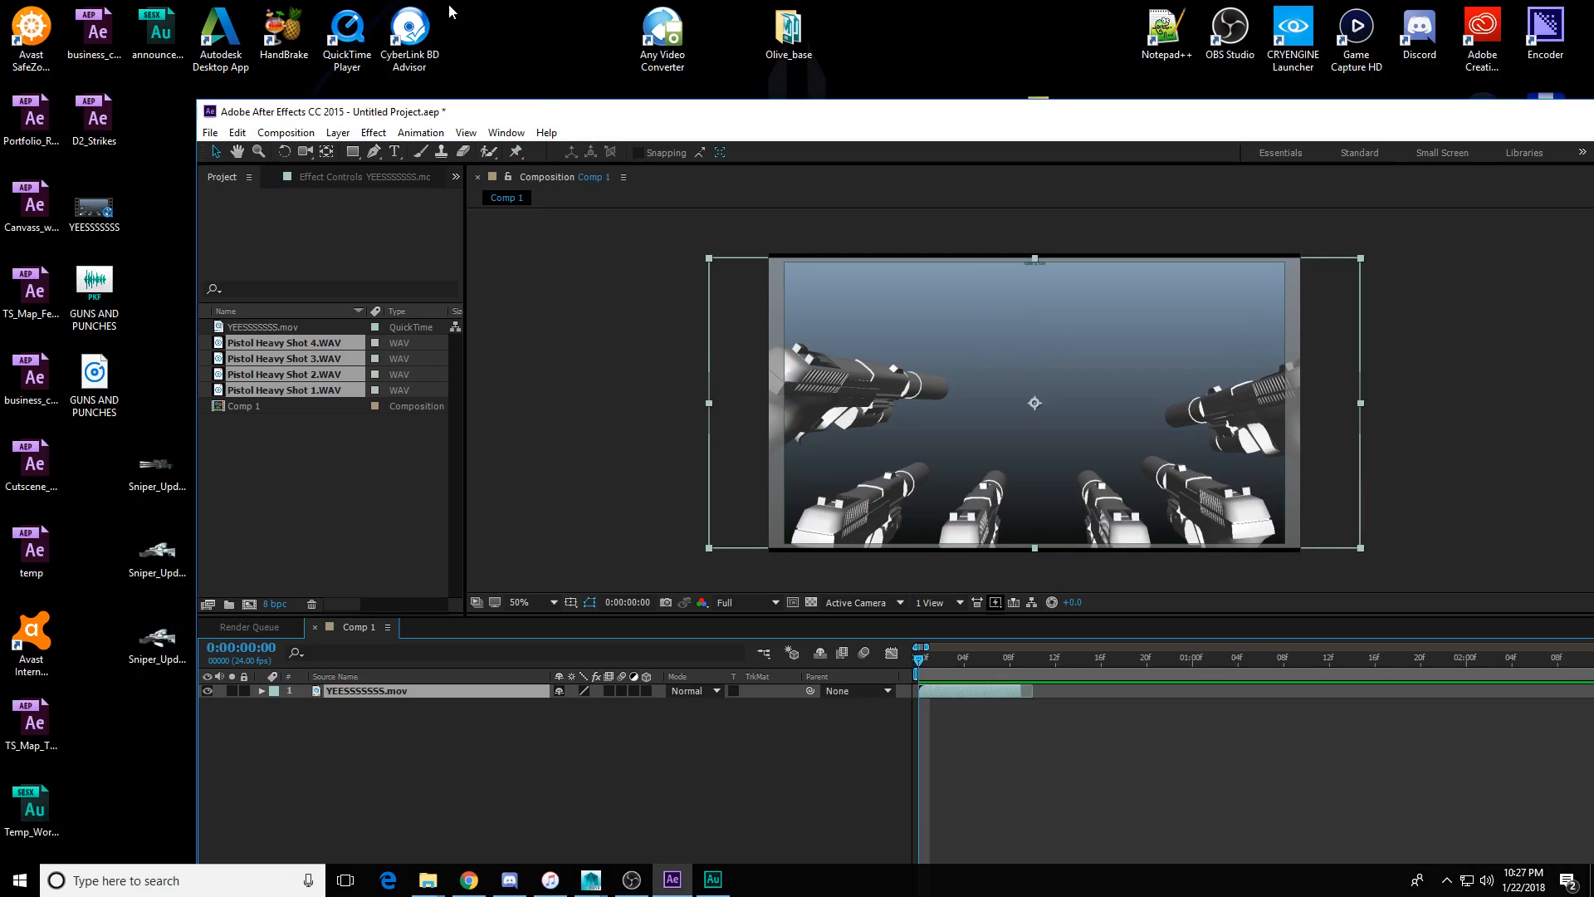
drag(97, 374, 328, 516)
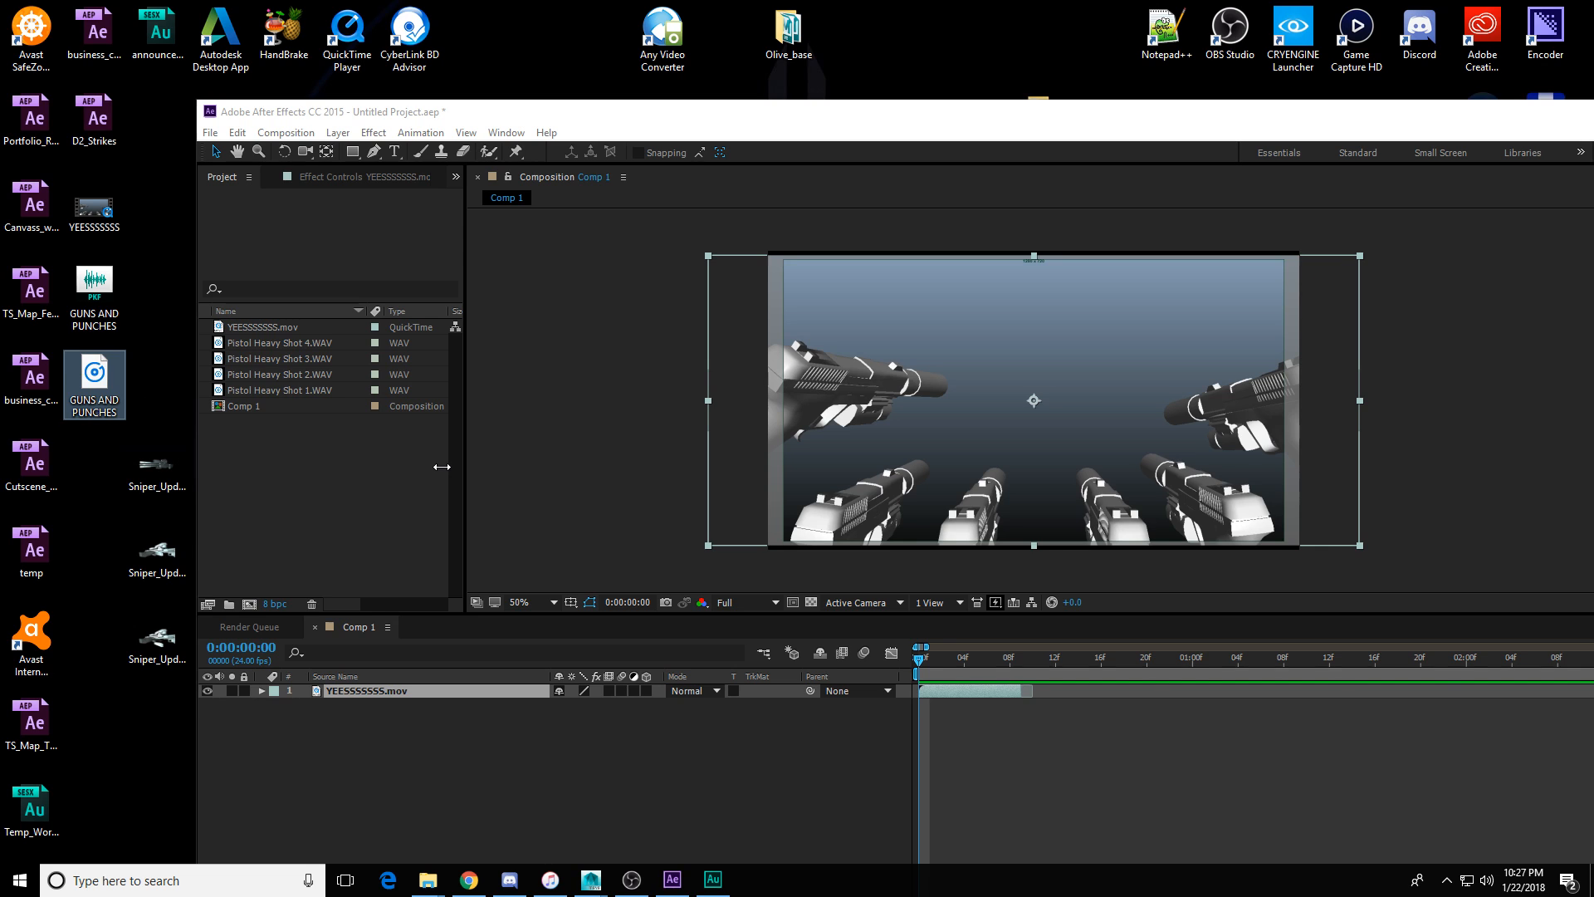
click(631, 337)
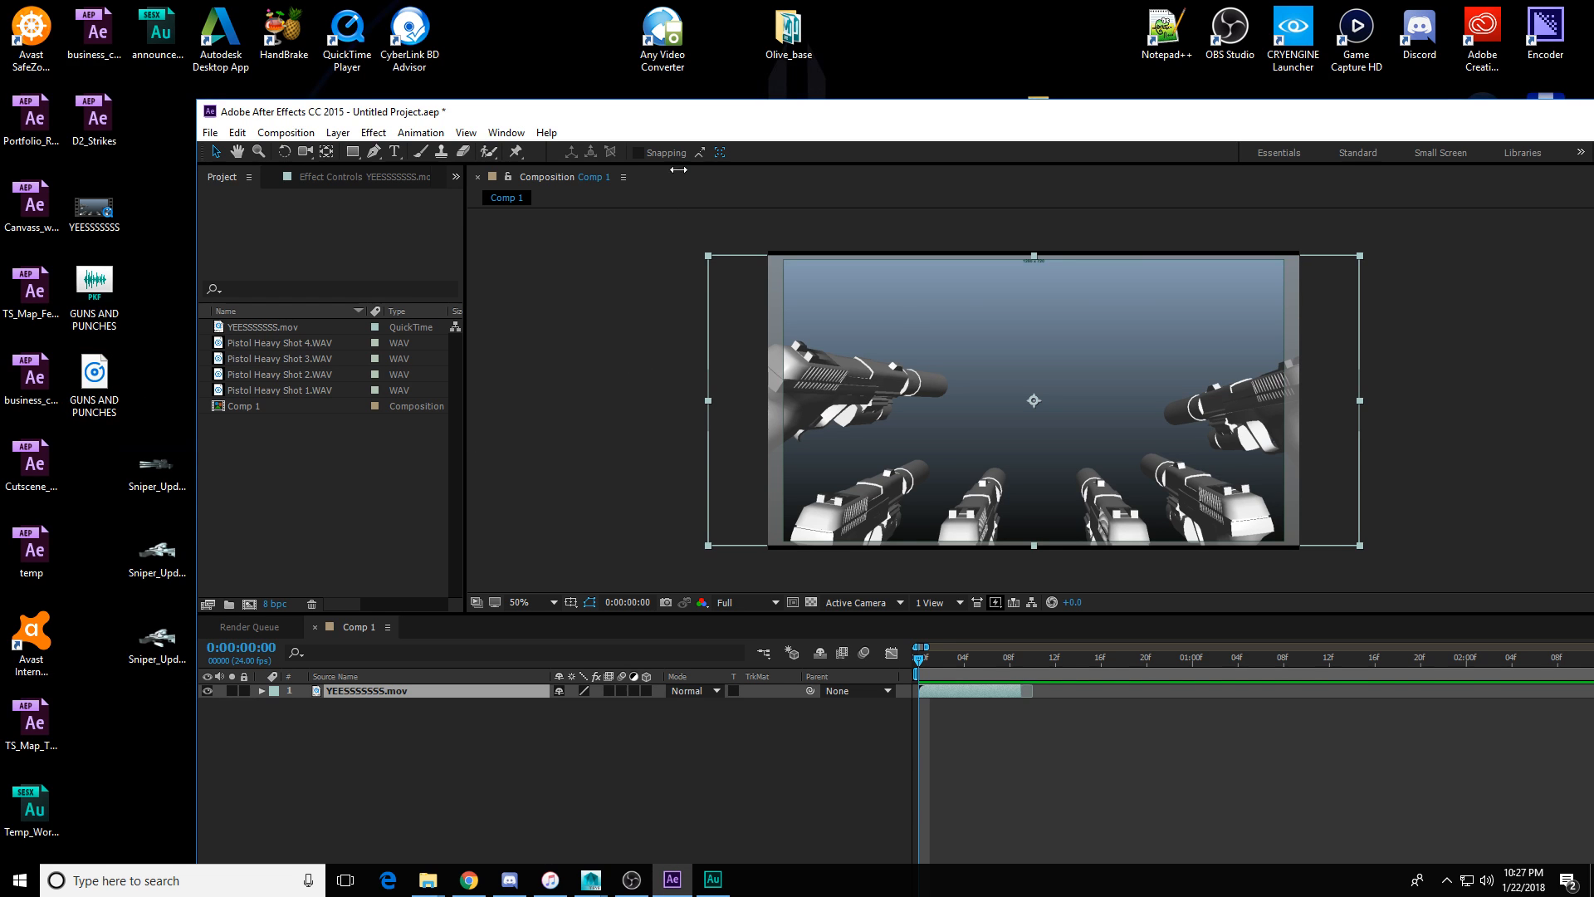
double_click(670, 116)
drag(68, 299, 316, 606)
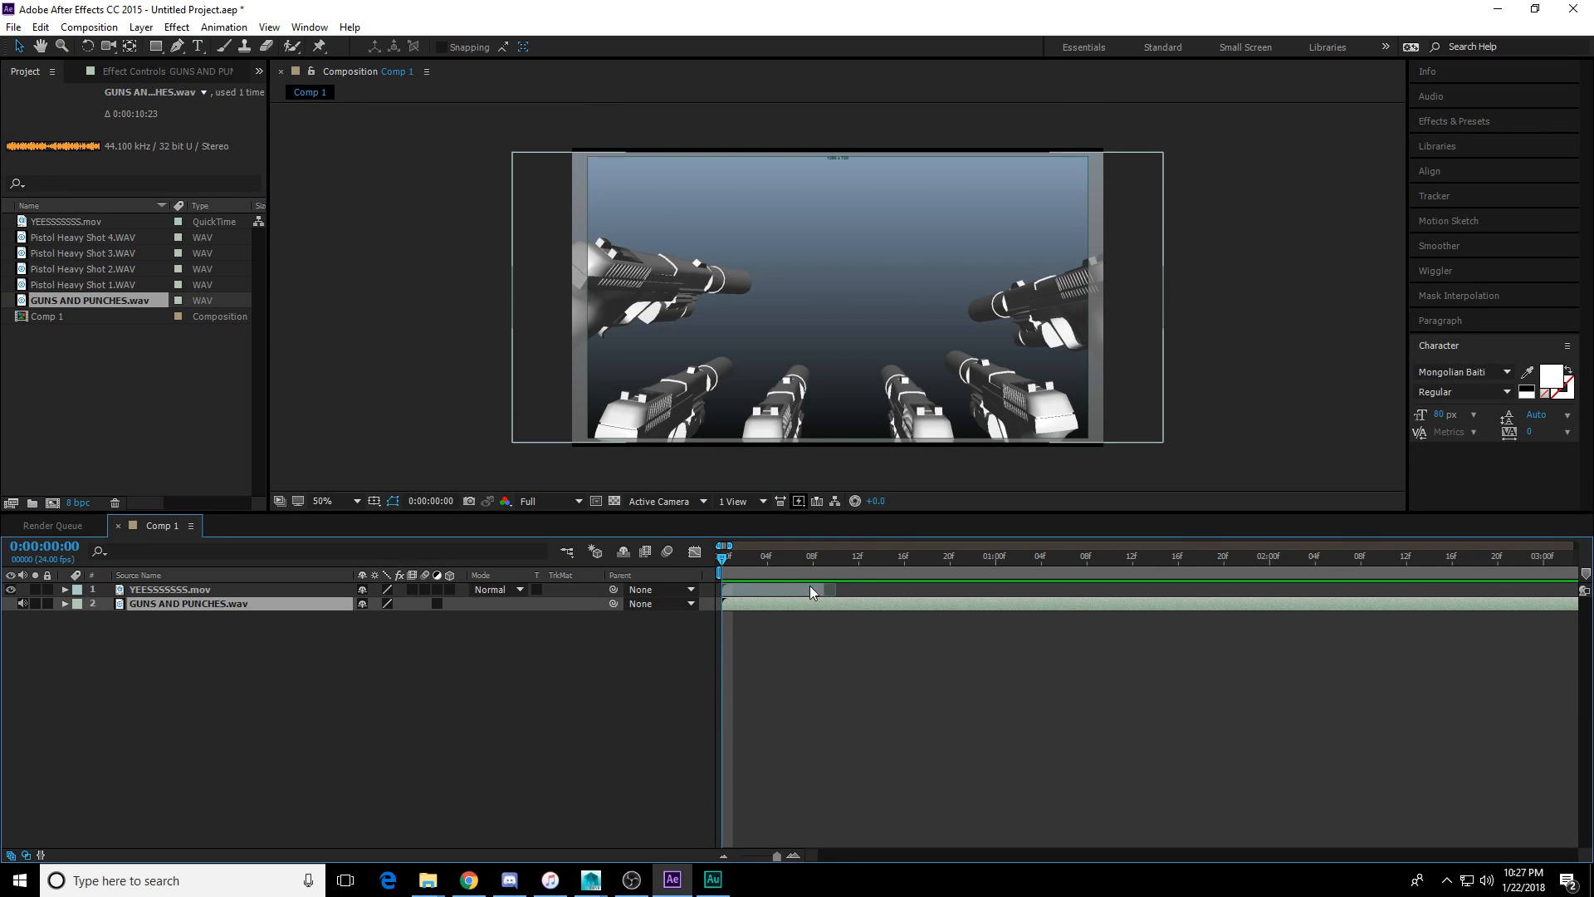
Duplicate the YEESSSSSSS.mov layer 14 times in Comp 1.
click(778, 586)
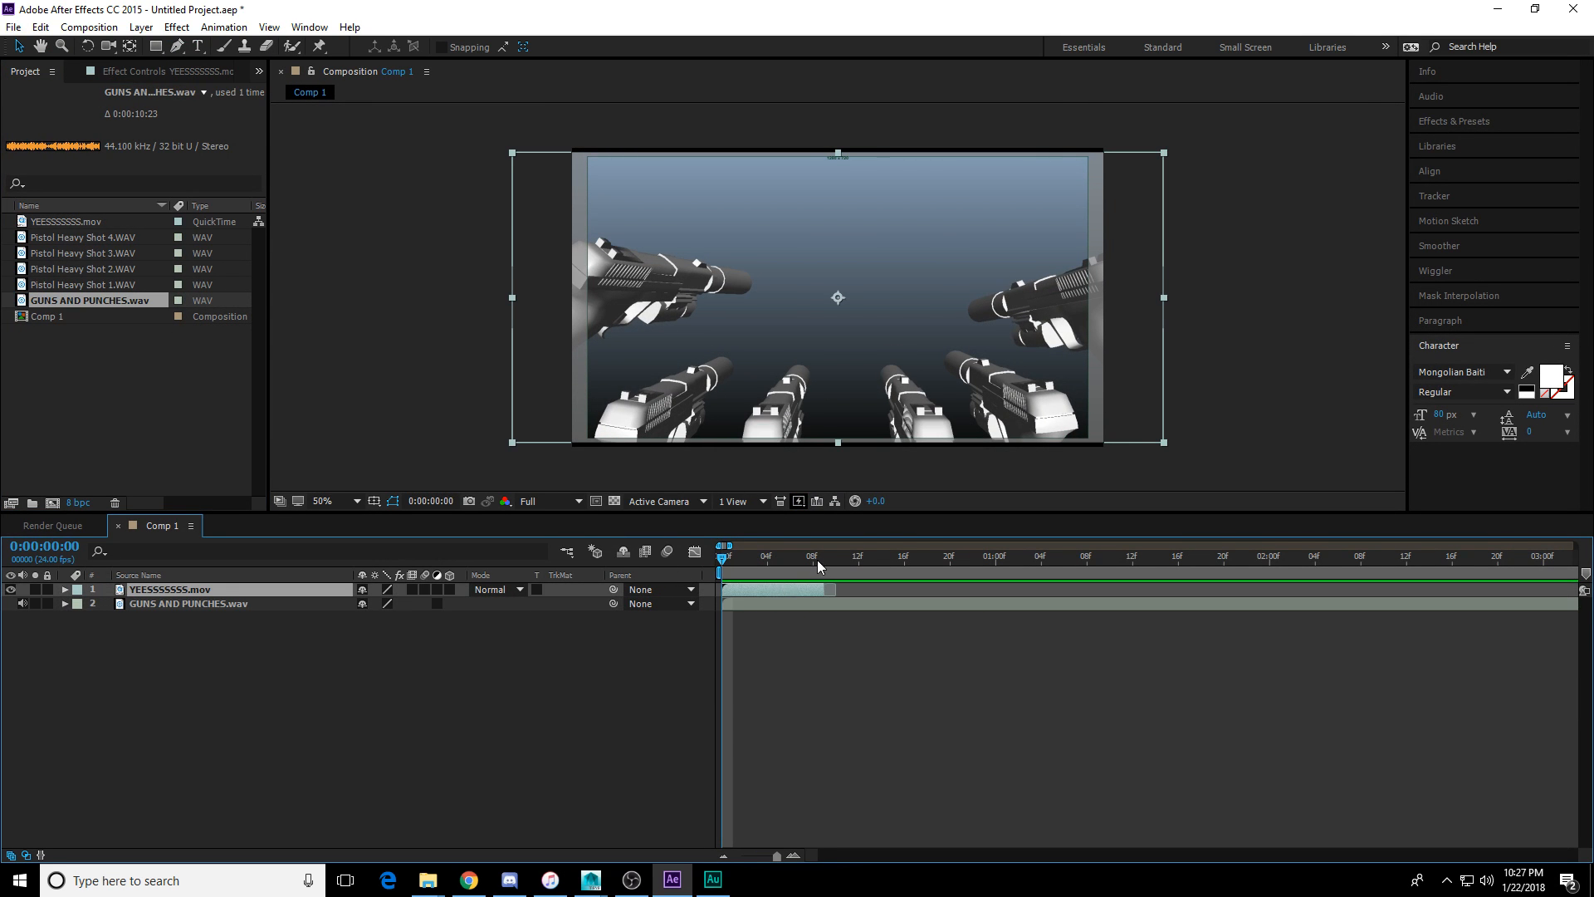
alt+scroll(818, 561, down, 3)
click(739, 590)
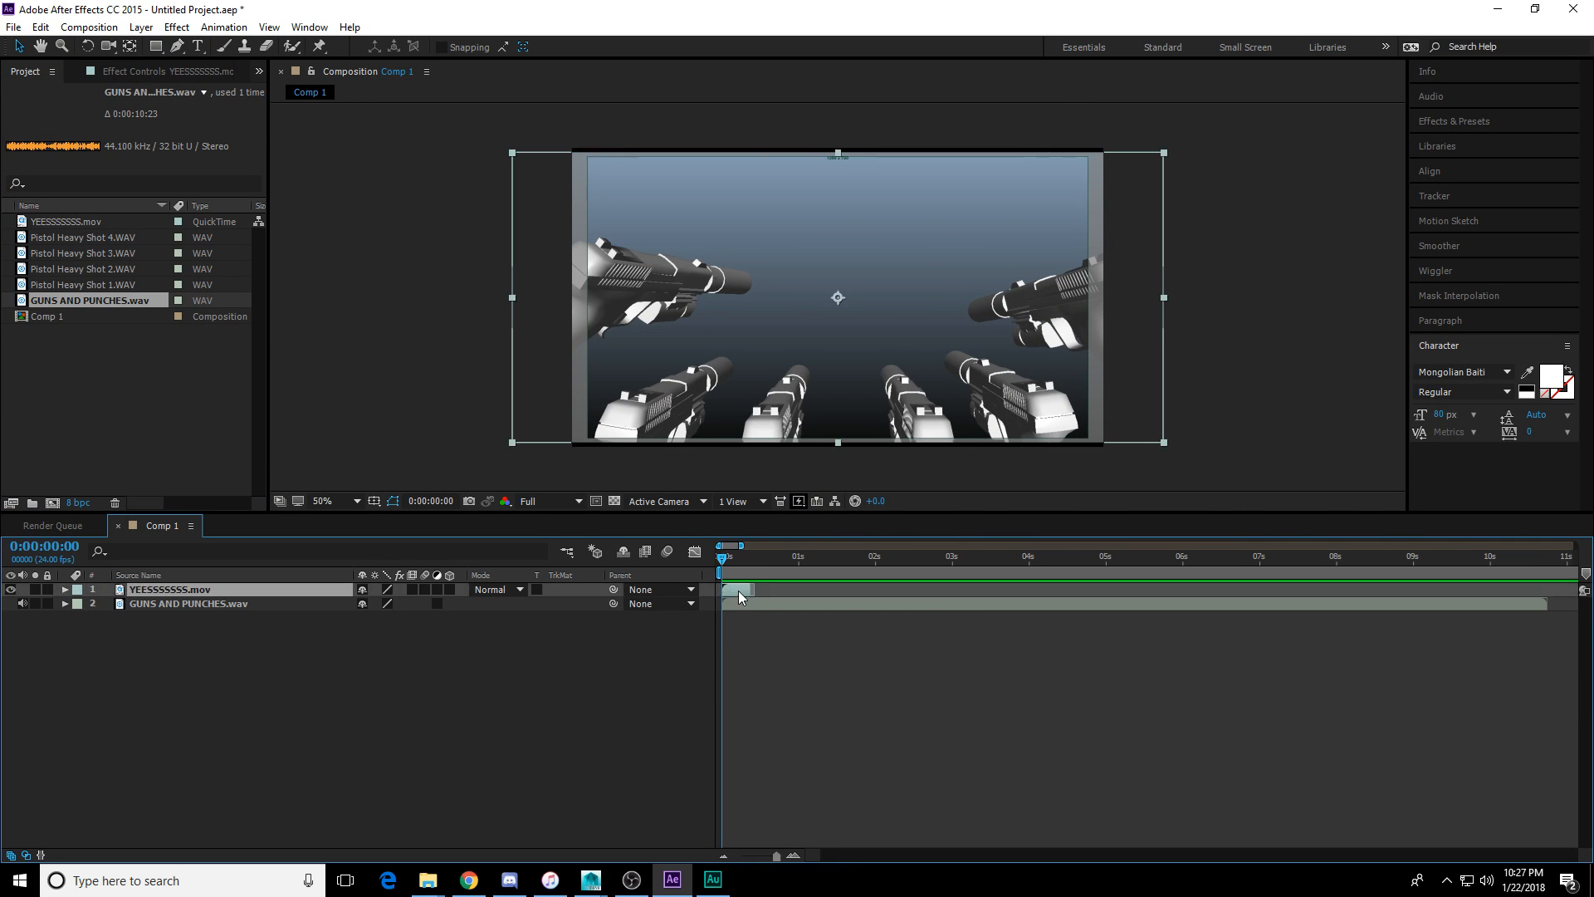
key(ctrl+d)
key(ctrl+d)
key(ctrl+d)
key(ctrl+d)
key(ctrl+d)
key(ctrl+d)
key(ctrl+d)
key(ctrl+d)
key(ctrl+d)
key(ctrl+d)
key(ctrl+d)
key(ctrl+d)
key(ctrl+d)
key(ctrl+d)
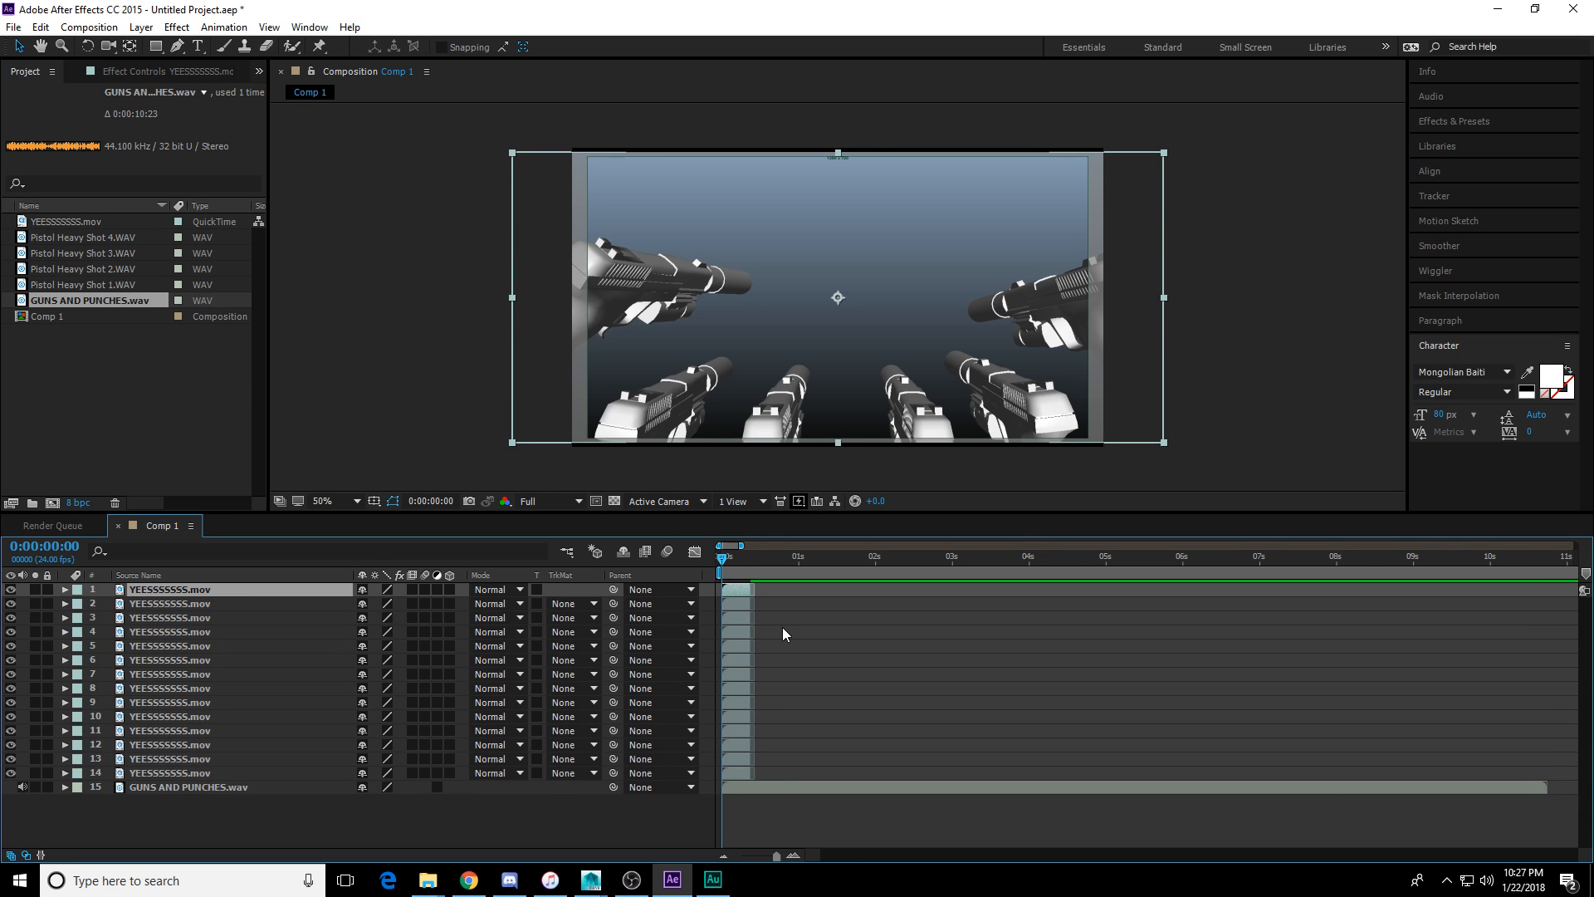
Arrange all YEESSSSSSS.mov layers end to end with Sequence Layers and preview the composition from the start.
key(ctrl+a)
right_click(743, 761)
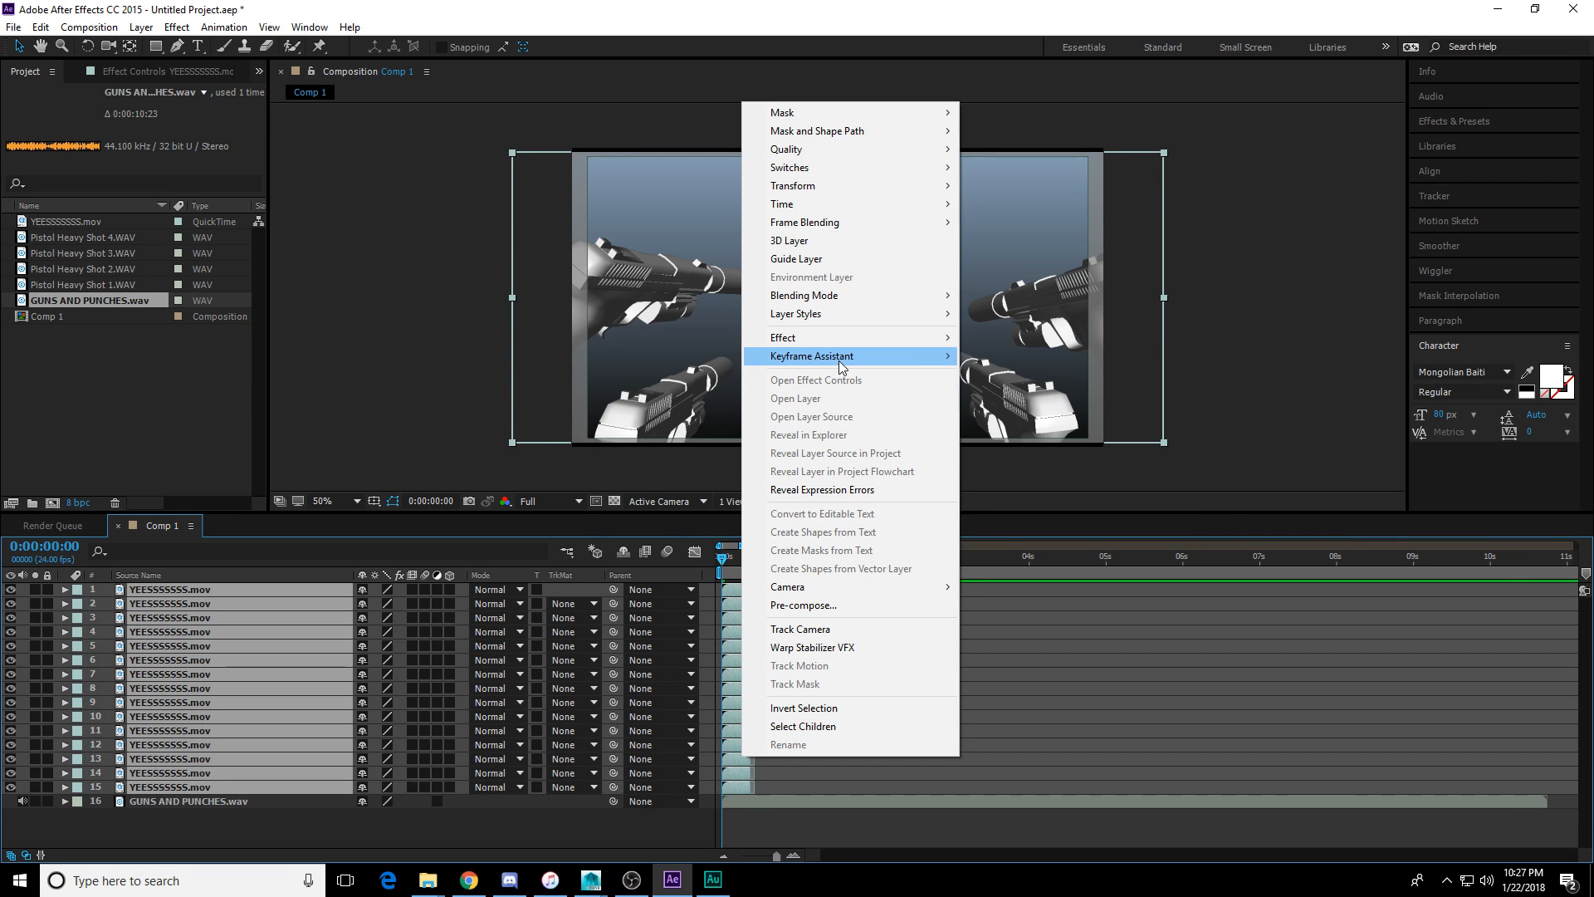
mouse_move(838, 356)
click(1043, 484)
key(Return)
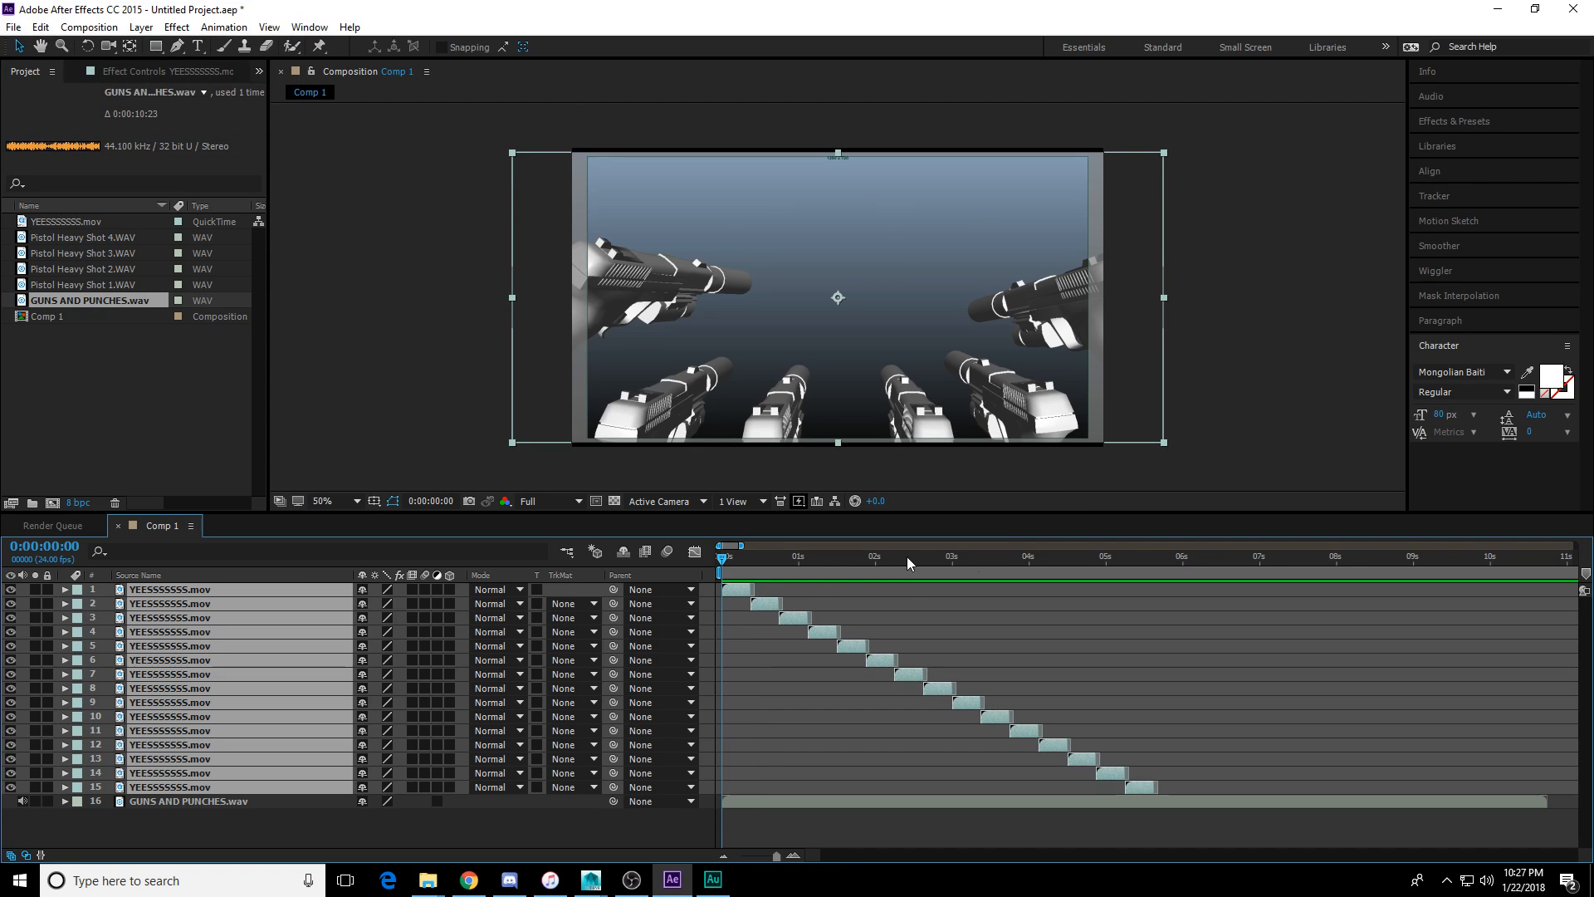
key(space)
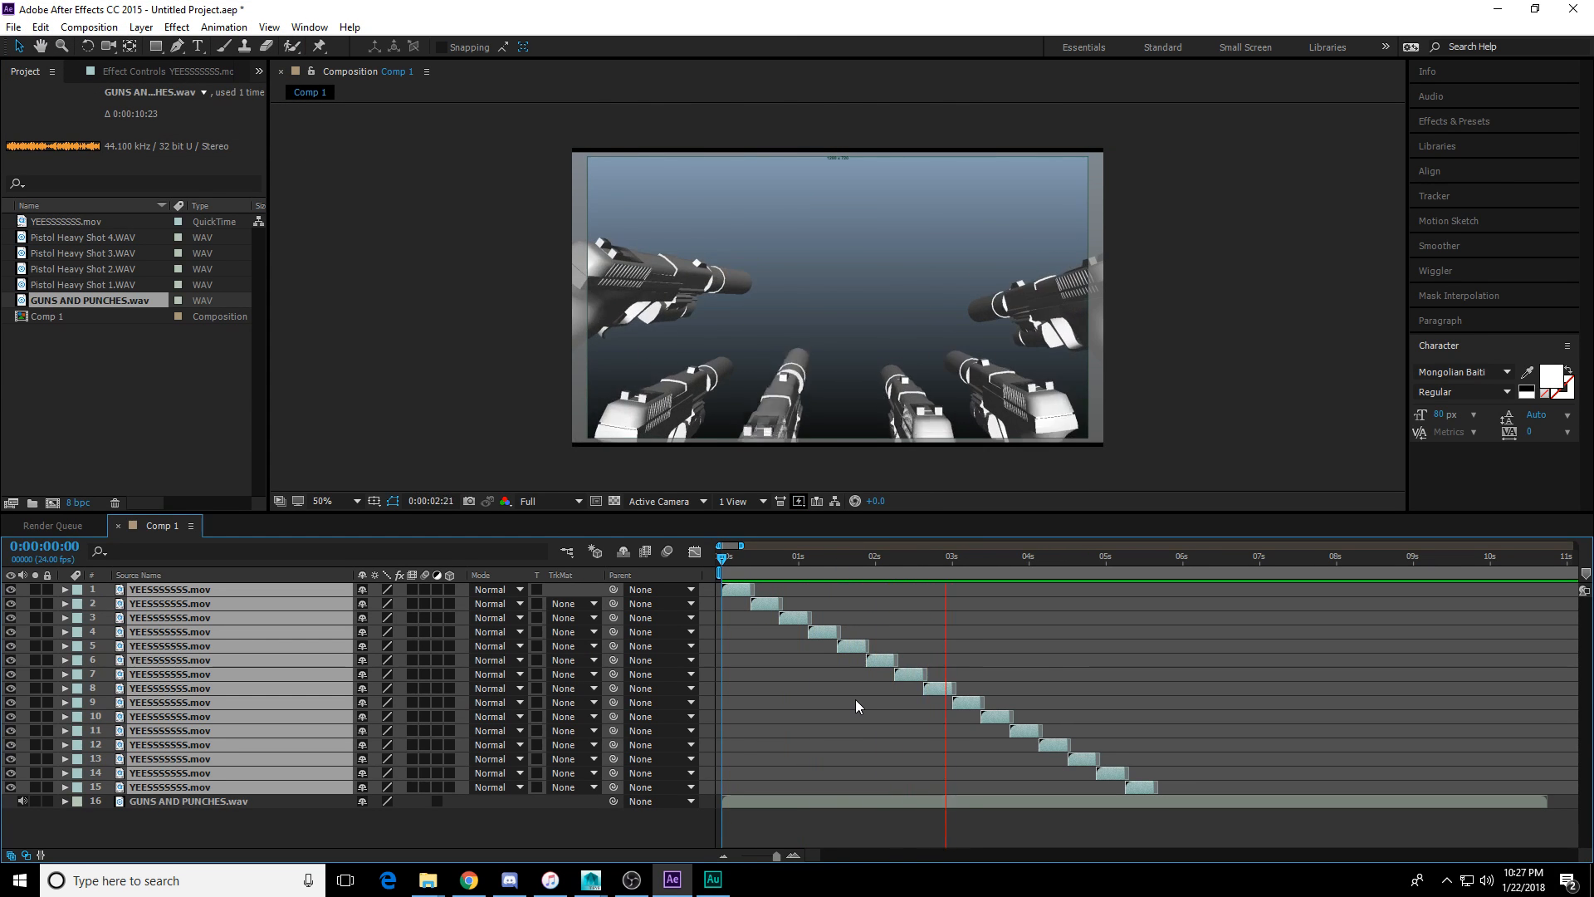
key(space)
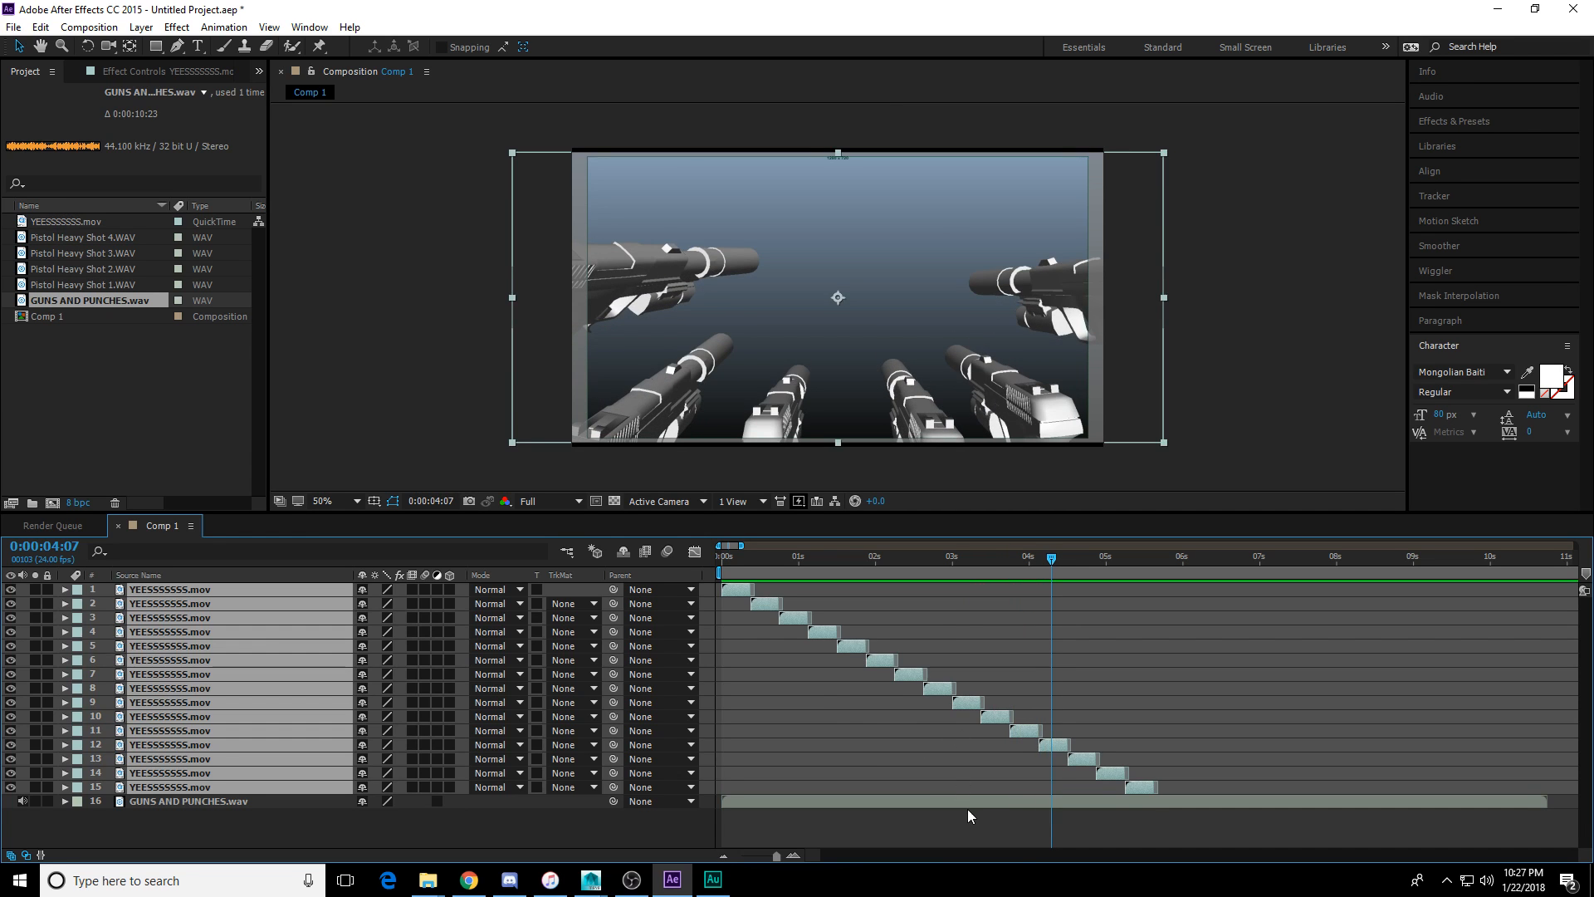
Duplicate the last YEESSSSSSS.mov layer in the sequence nine times to extend the video.
click(970, 820)
click(1083, 759)
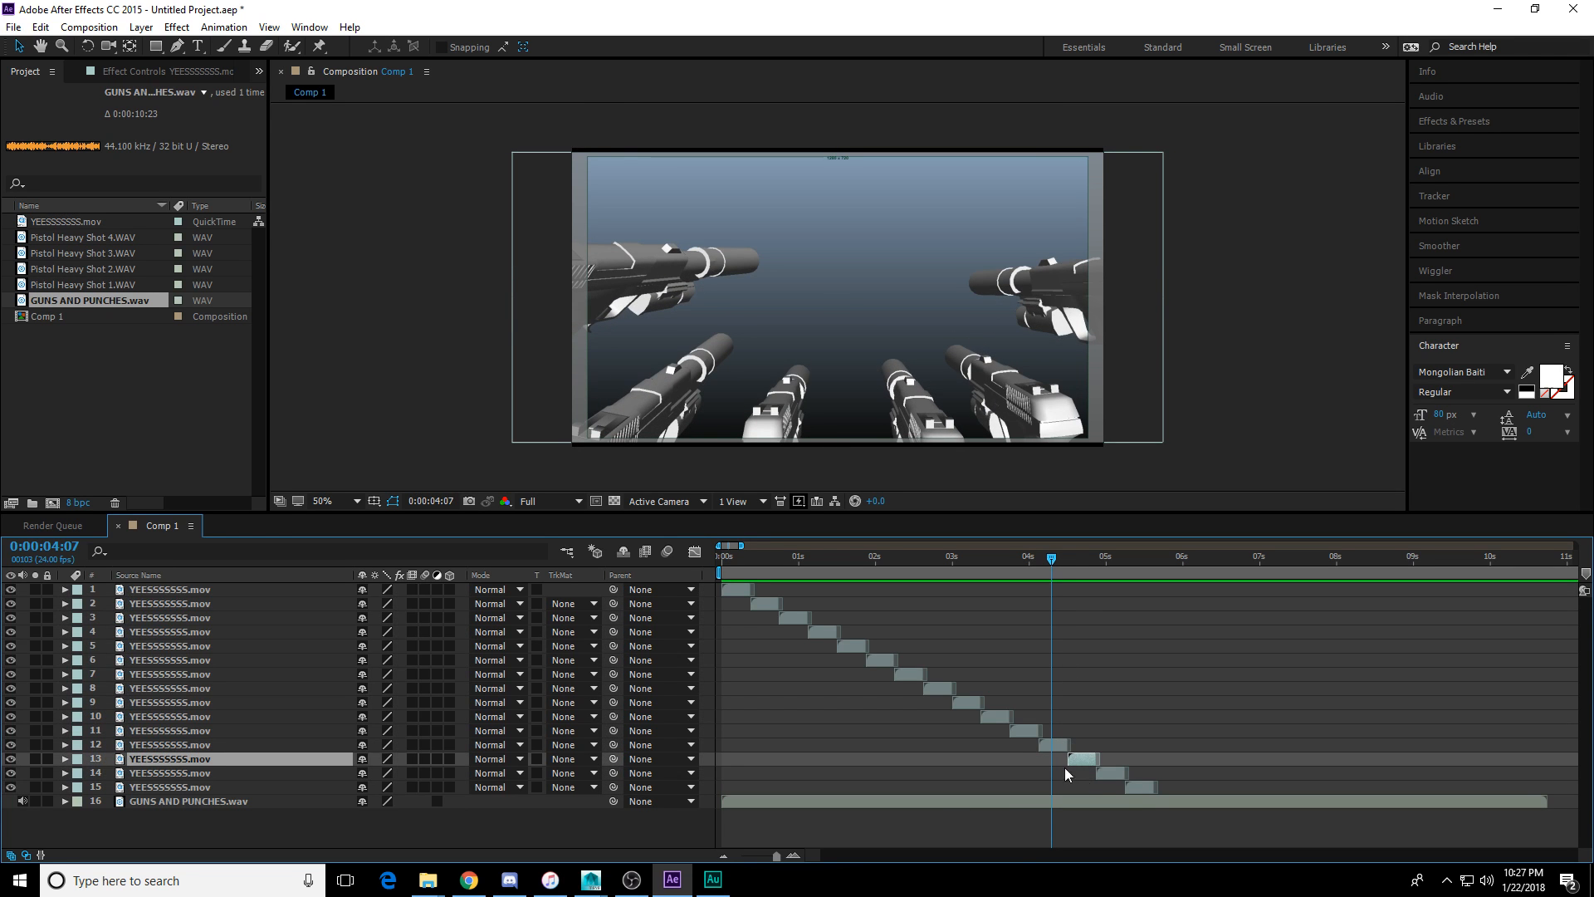
click(1138, 787)
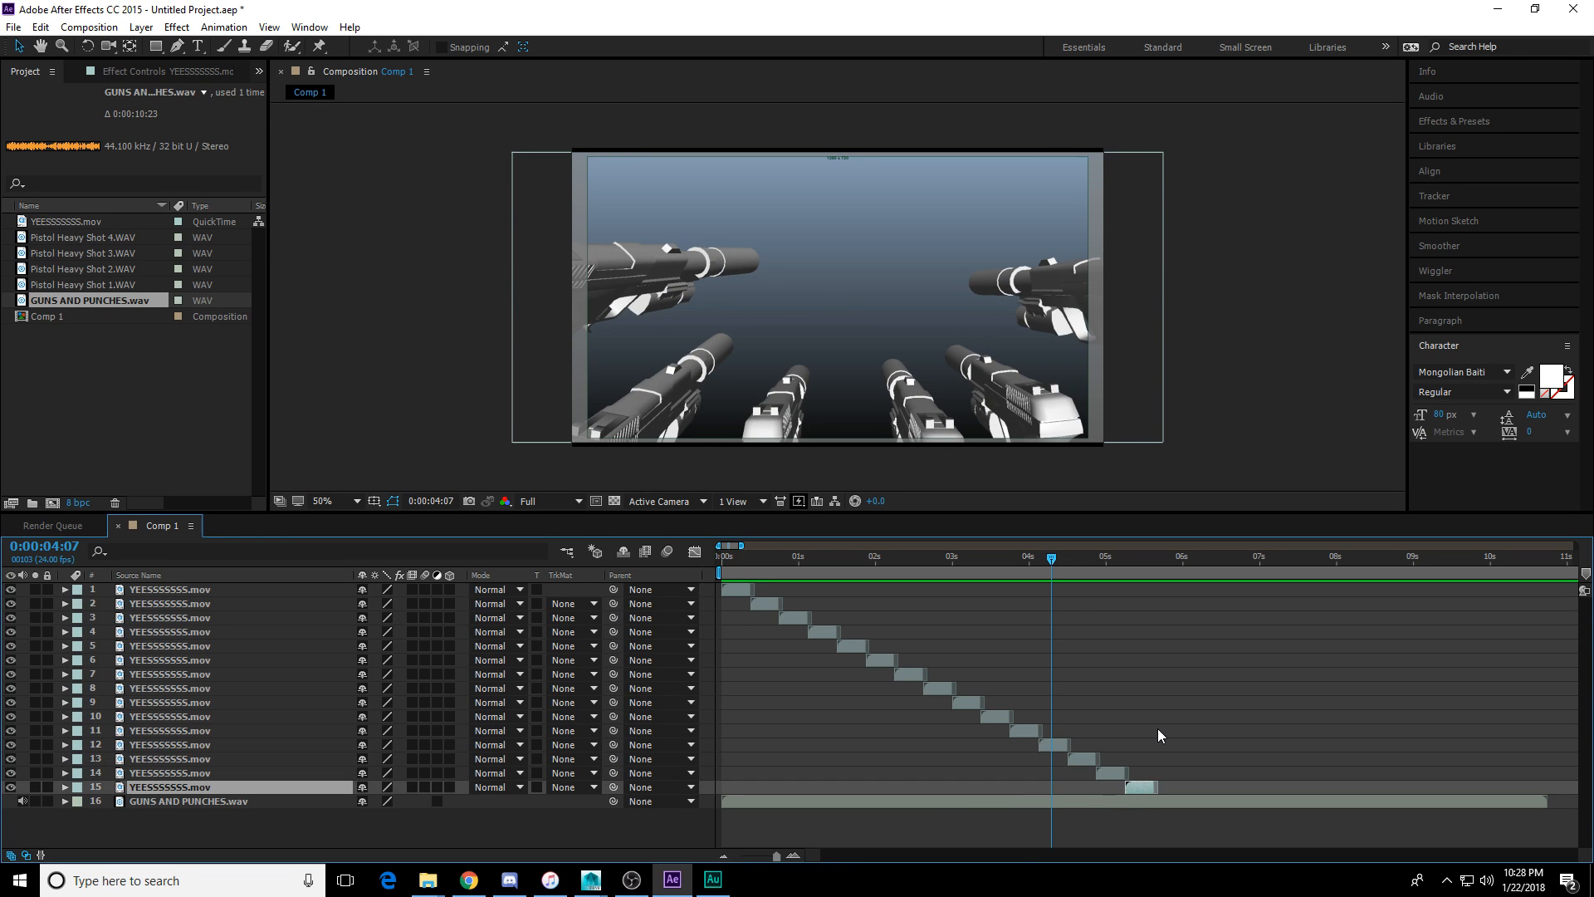
key(ctrl+d)
key(ctrl+d)
key(ctrl+d)
key(ctrl+d)
scroll(1159, 731, down, 3)
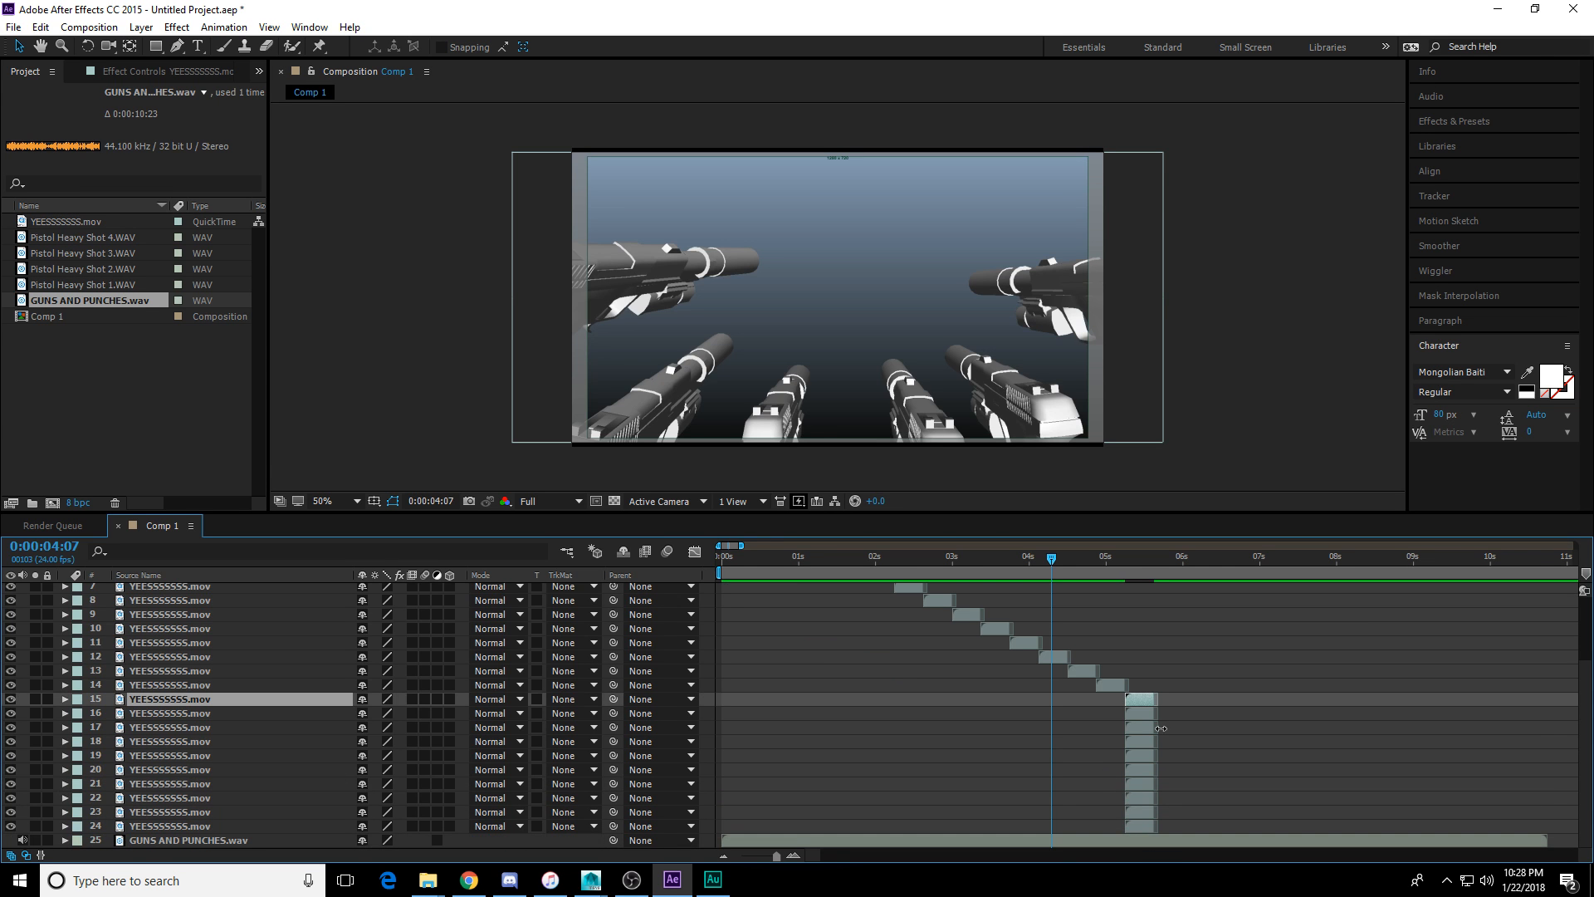
Arrange layers 15 to 24 end to end with Sequence Layers.
shift+click(1139, 826)
right_click(1139, 811)
mouse_move(1212, 410)
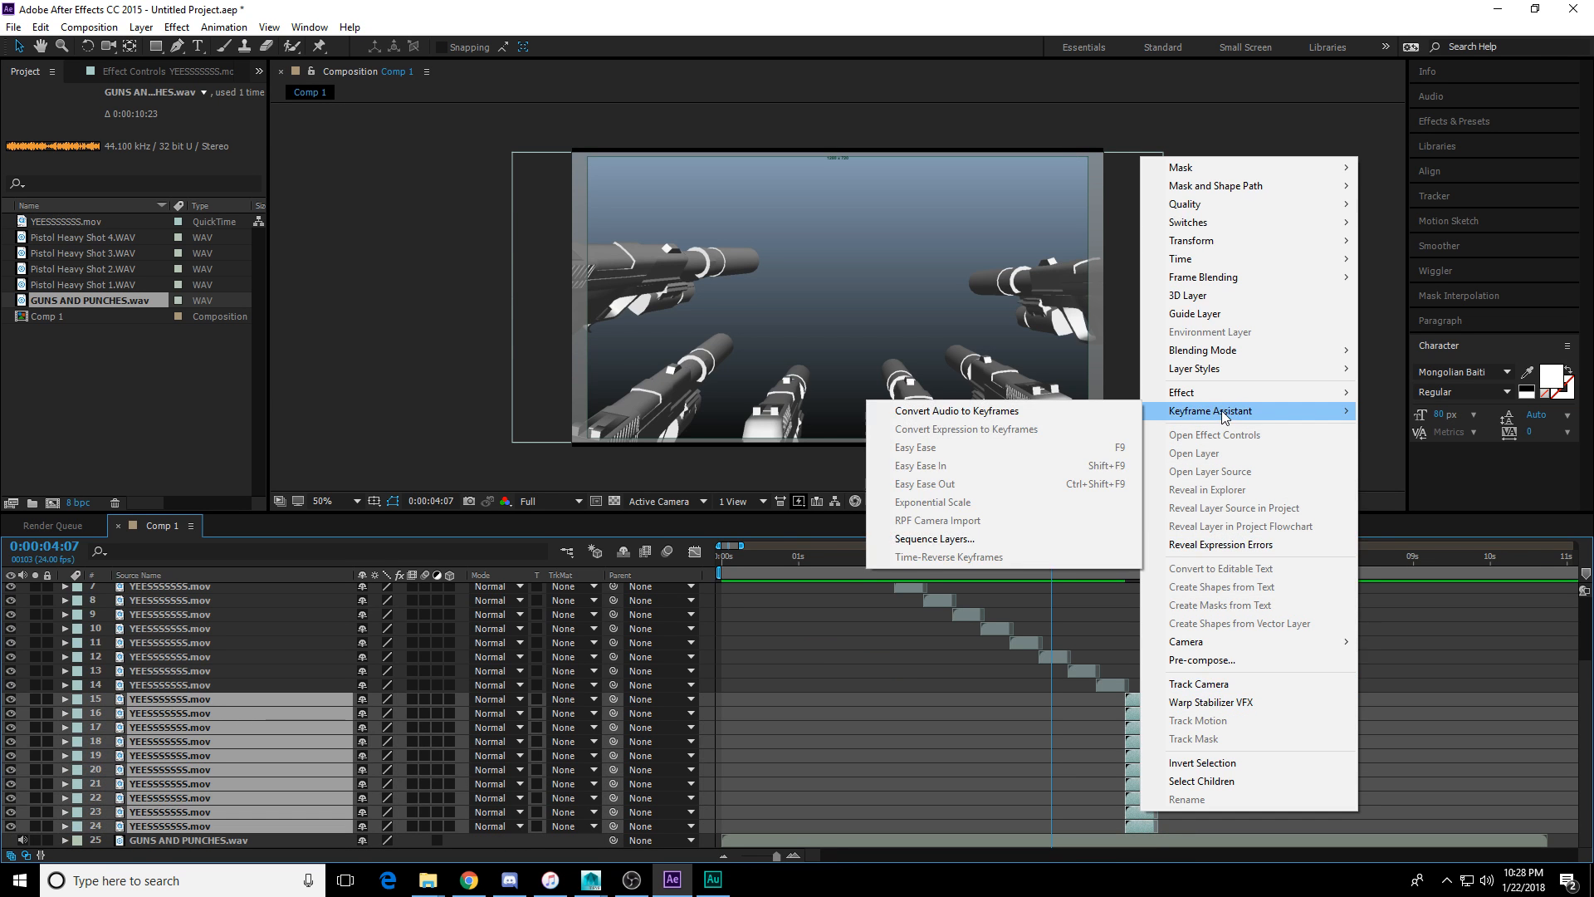
click(1014, 541)
click(1377, 821)
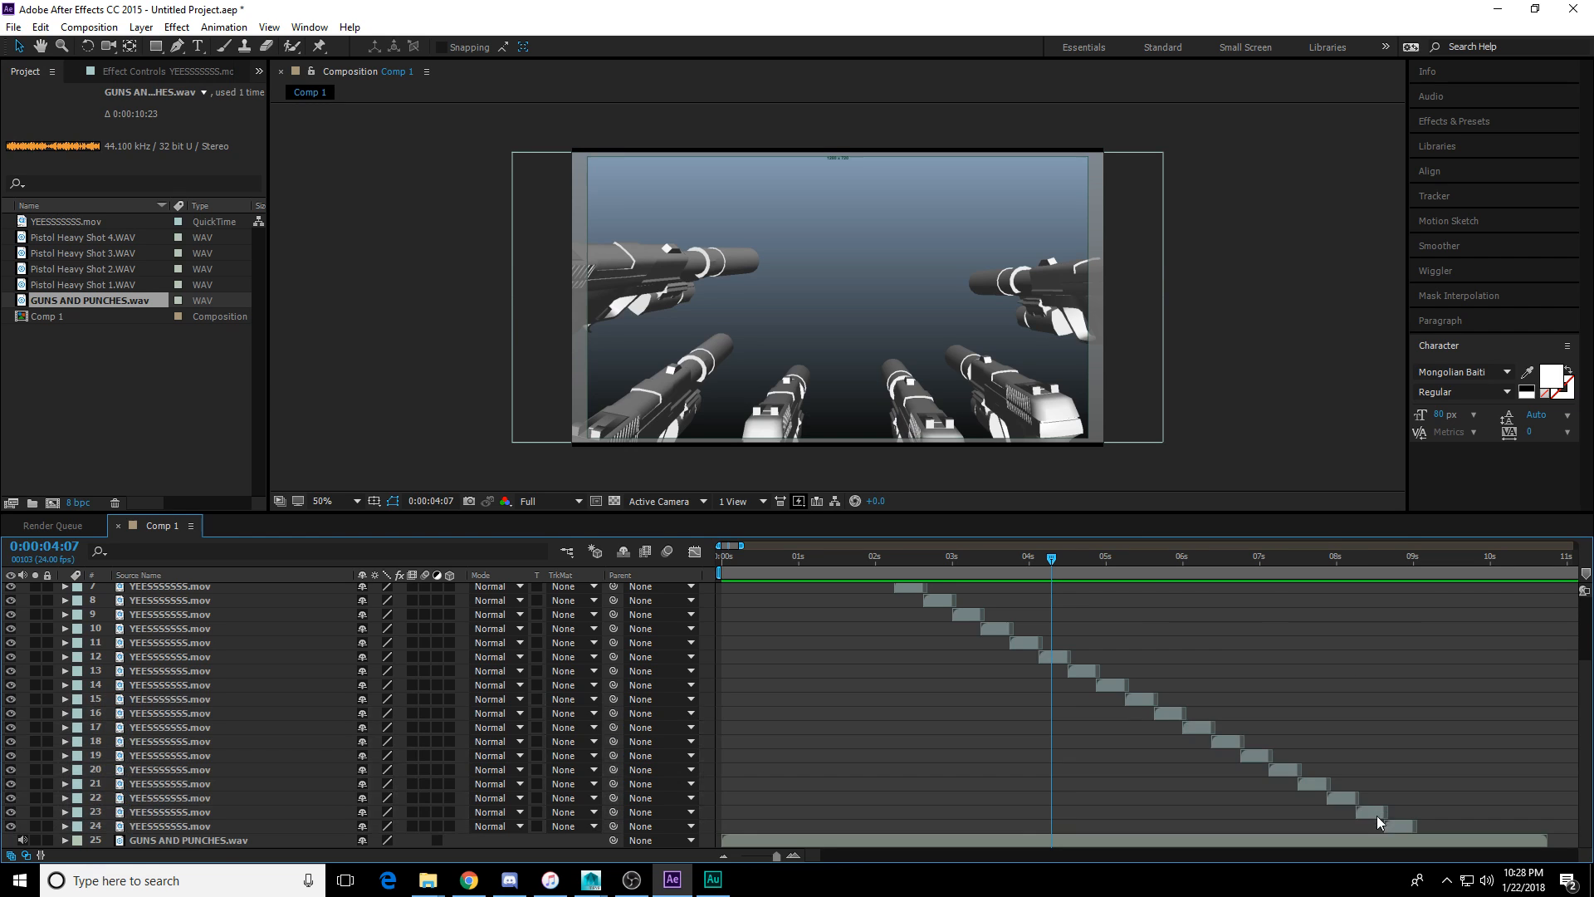
Duplicate the YEESSSSSSS.mov layer that ends near 9 s five times.
click(1397, 825)
key(ctrl+d)
key(ctrl+d)
key(ctrl+d)
key(ctrl+d)
key(ctrl+d)
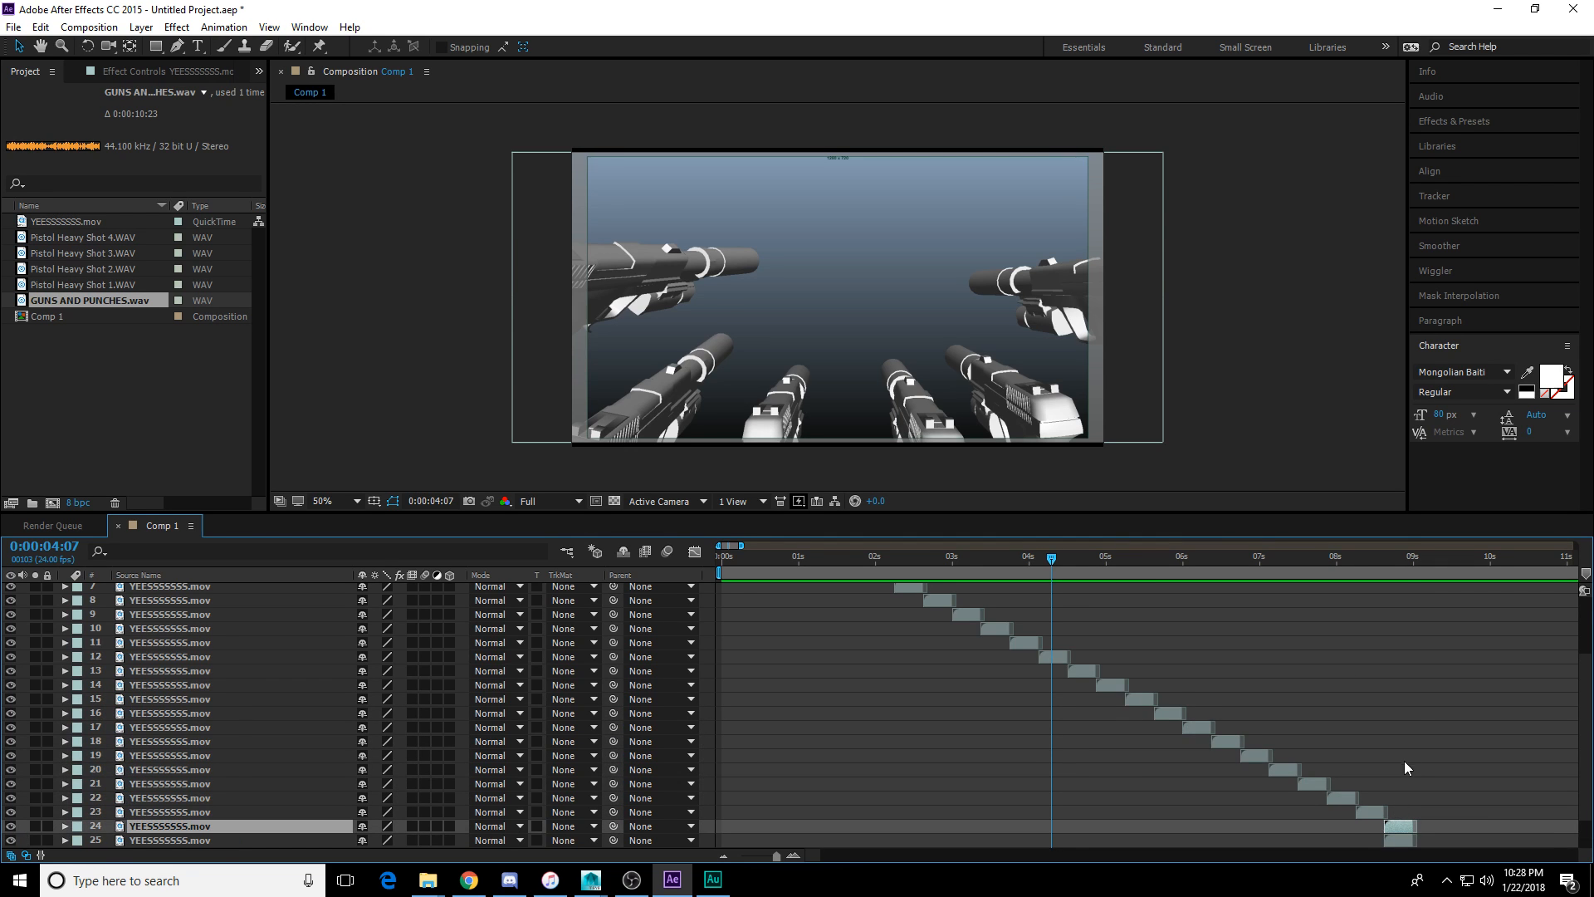
Arrange layers 24 to 29 end to end with Sequence Layers so the video covers the remaining audio.
shift+click(1393, 826)
right_click(1397, 813)
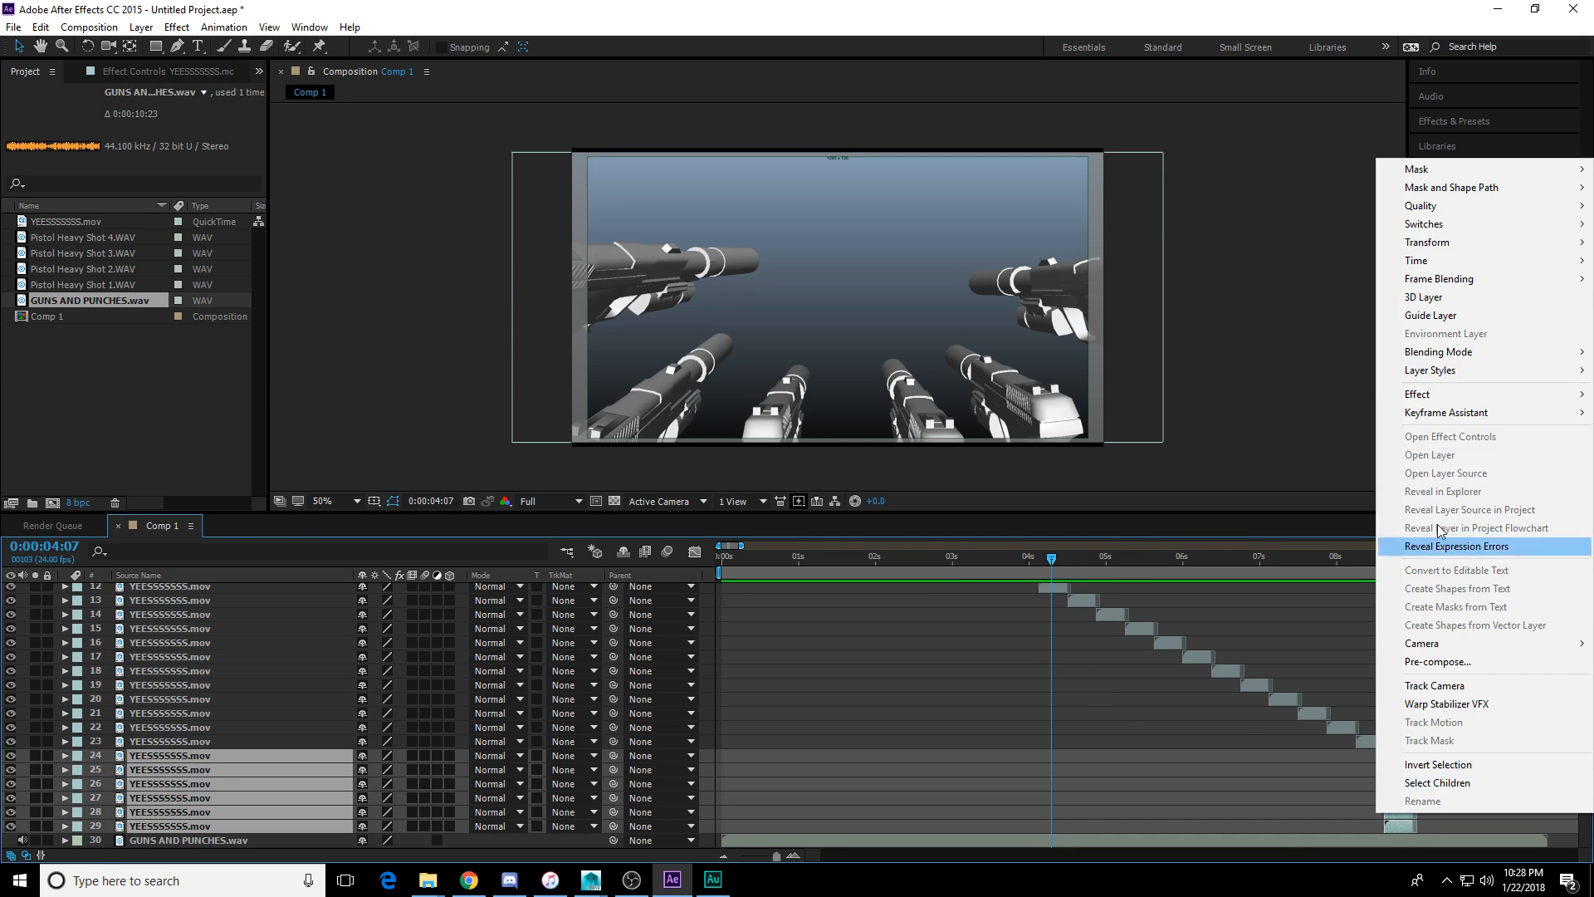
mouse_move(1435, 412)
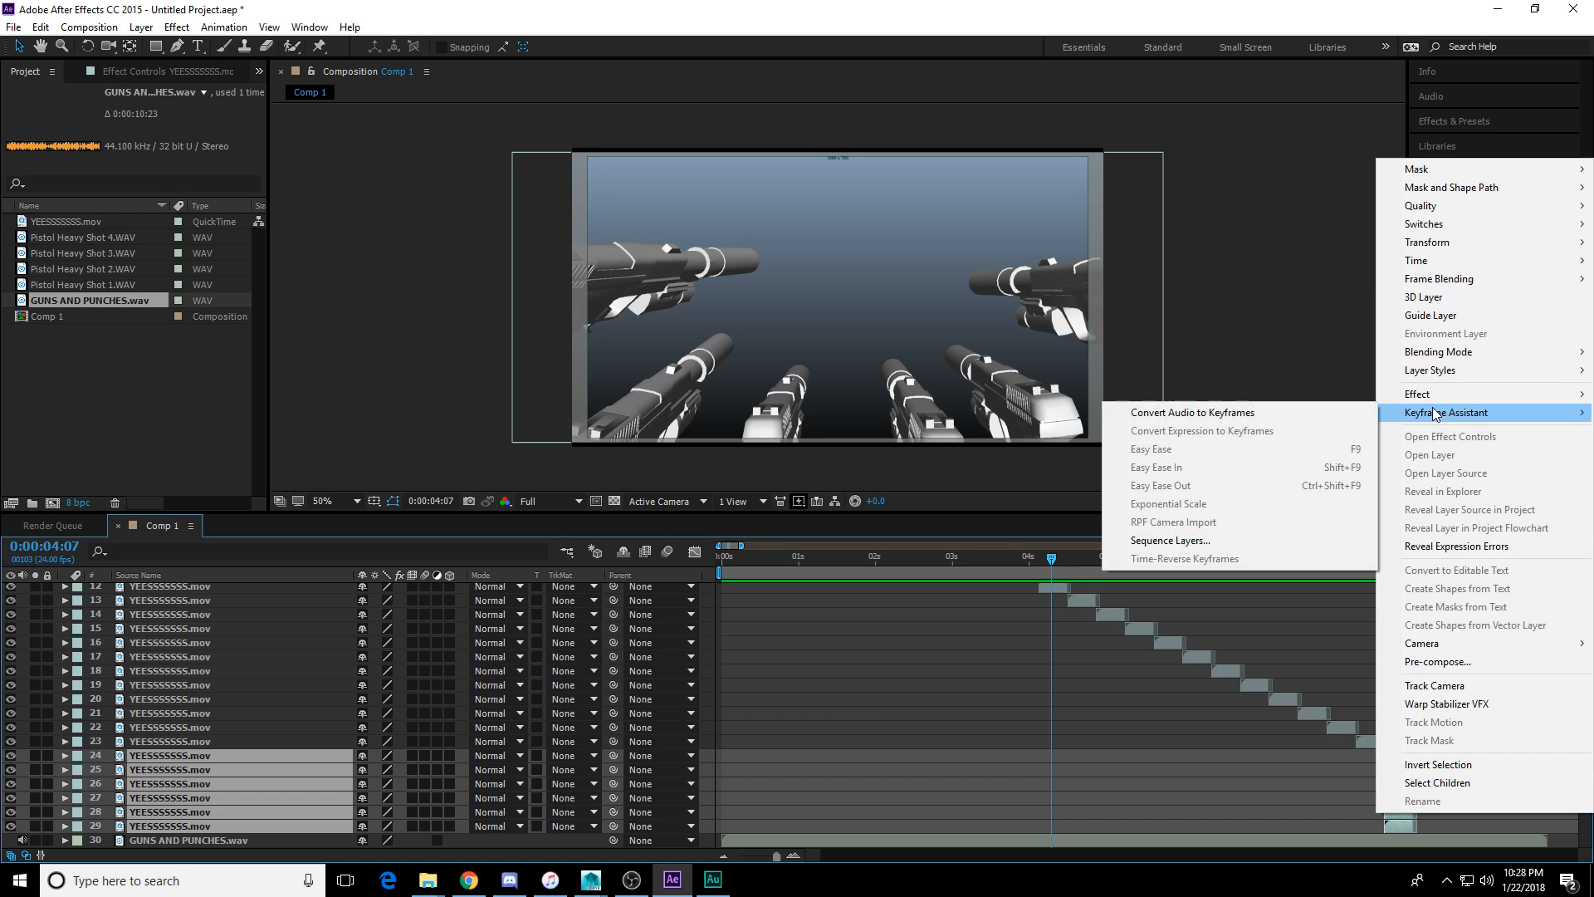
click(1205, 541)
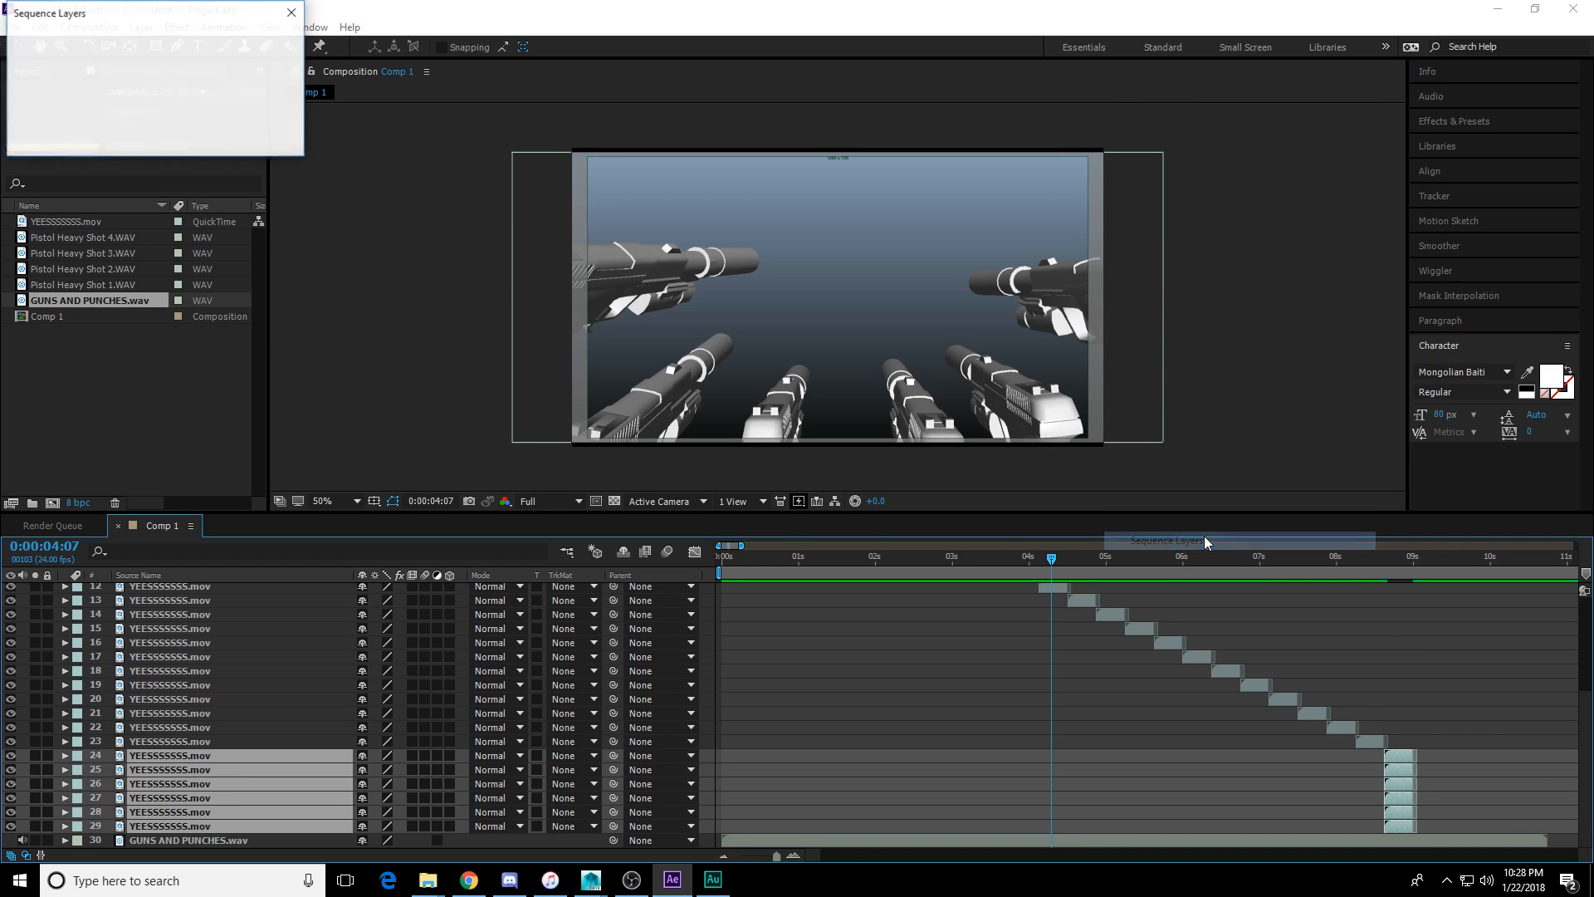
Preview the end of the composition from 0:00:08:17 with the new audio.
click(1390, 564)
key(space)
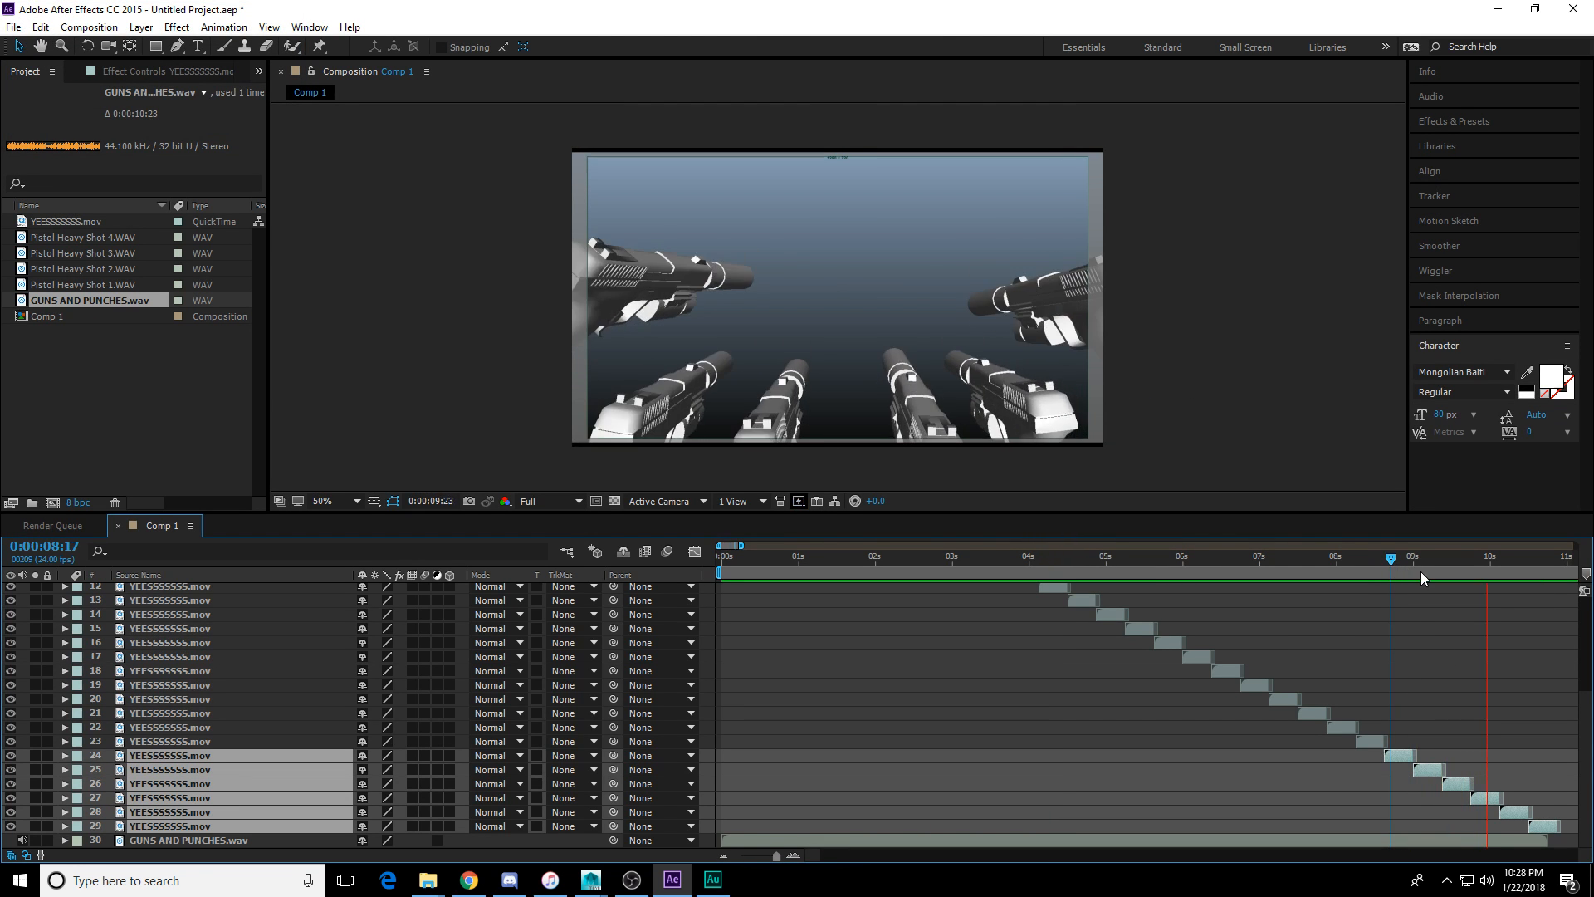
click(1277, 562)
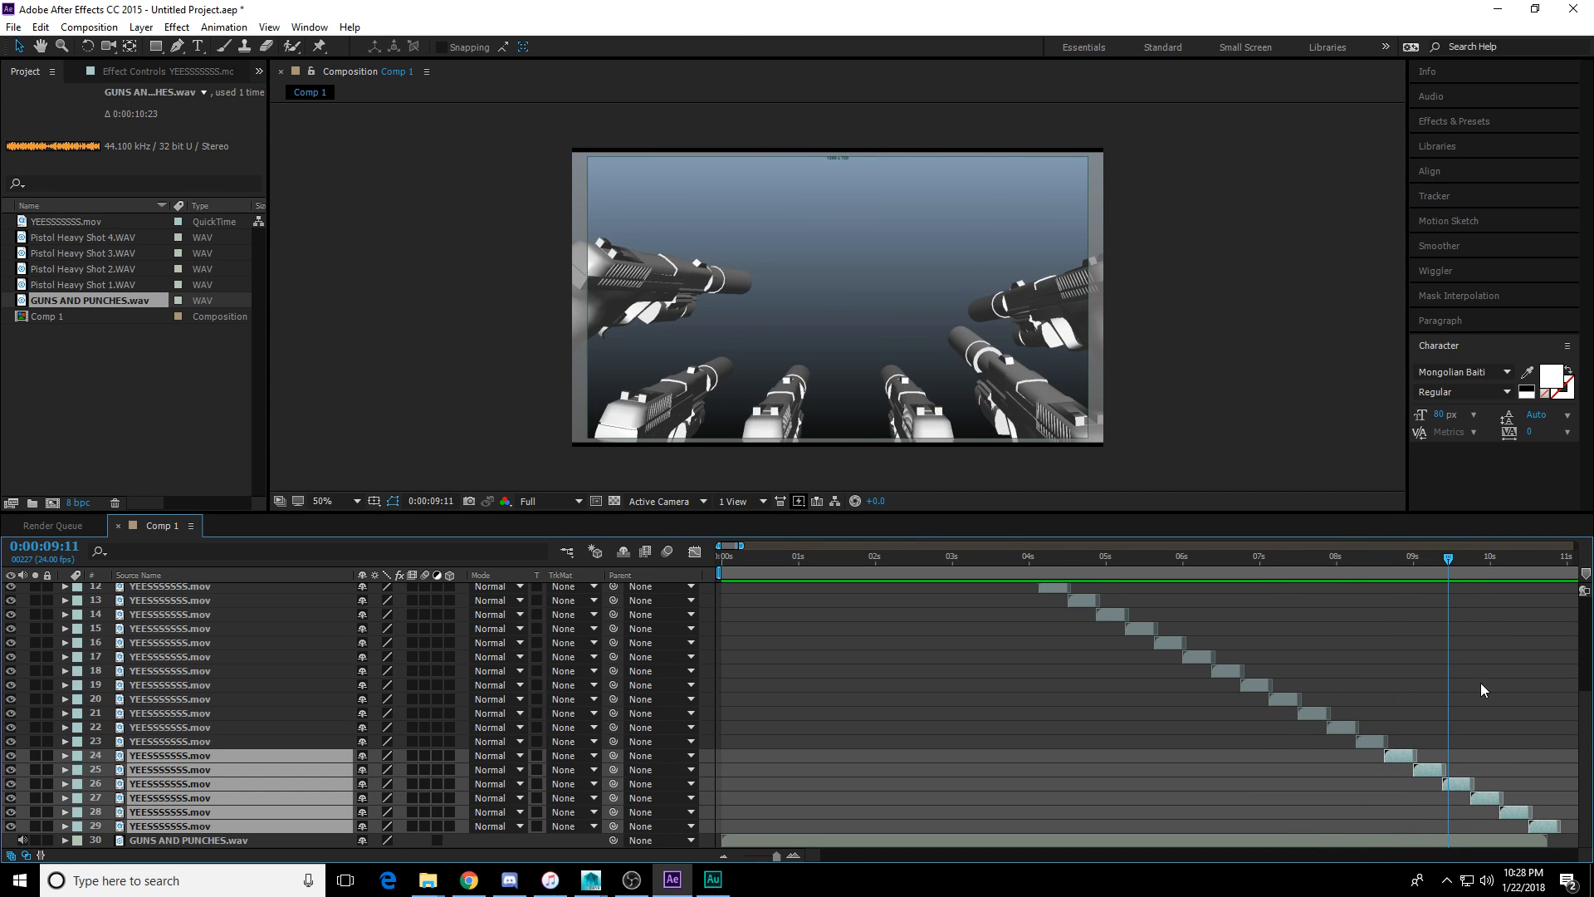
key(space)
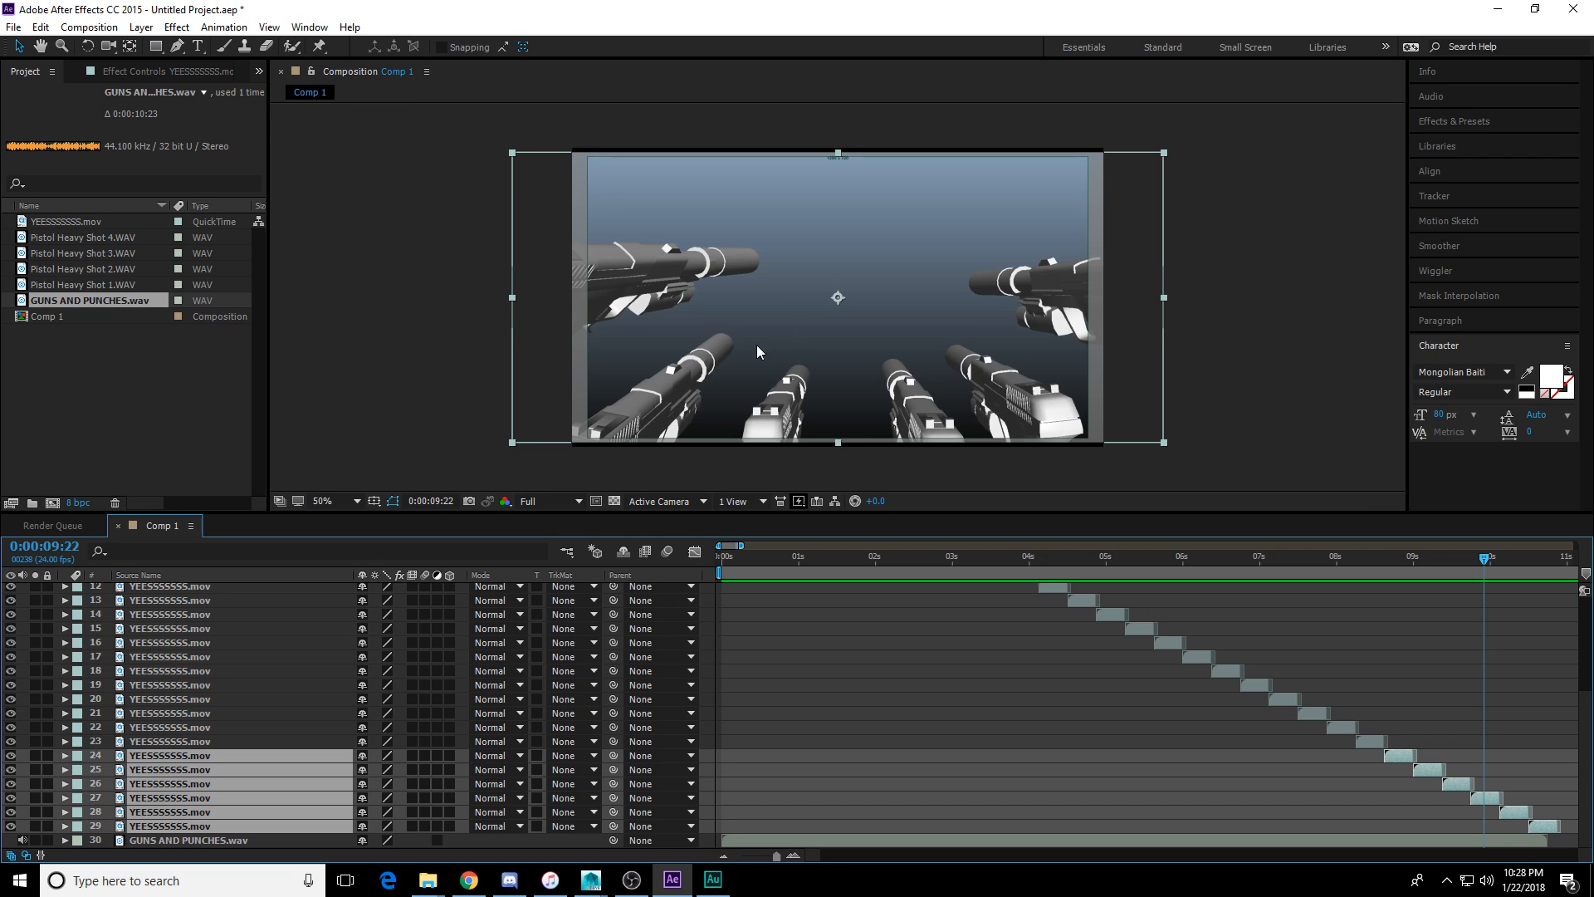
Shorten Comp 1 to a duration of 0:00:09:22 and preview it from the start.
click(71, 546)
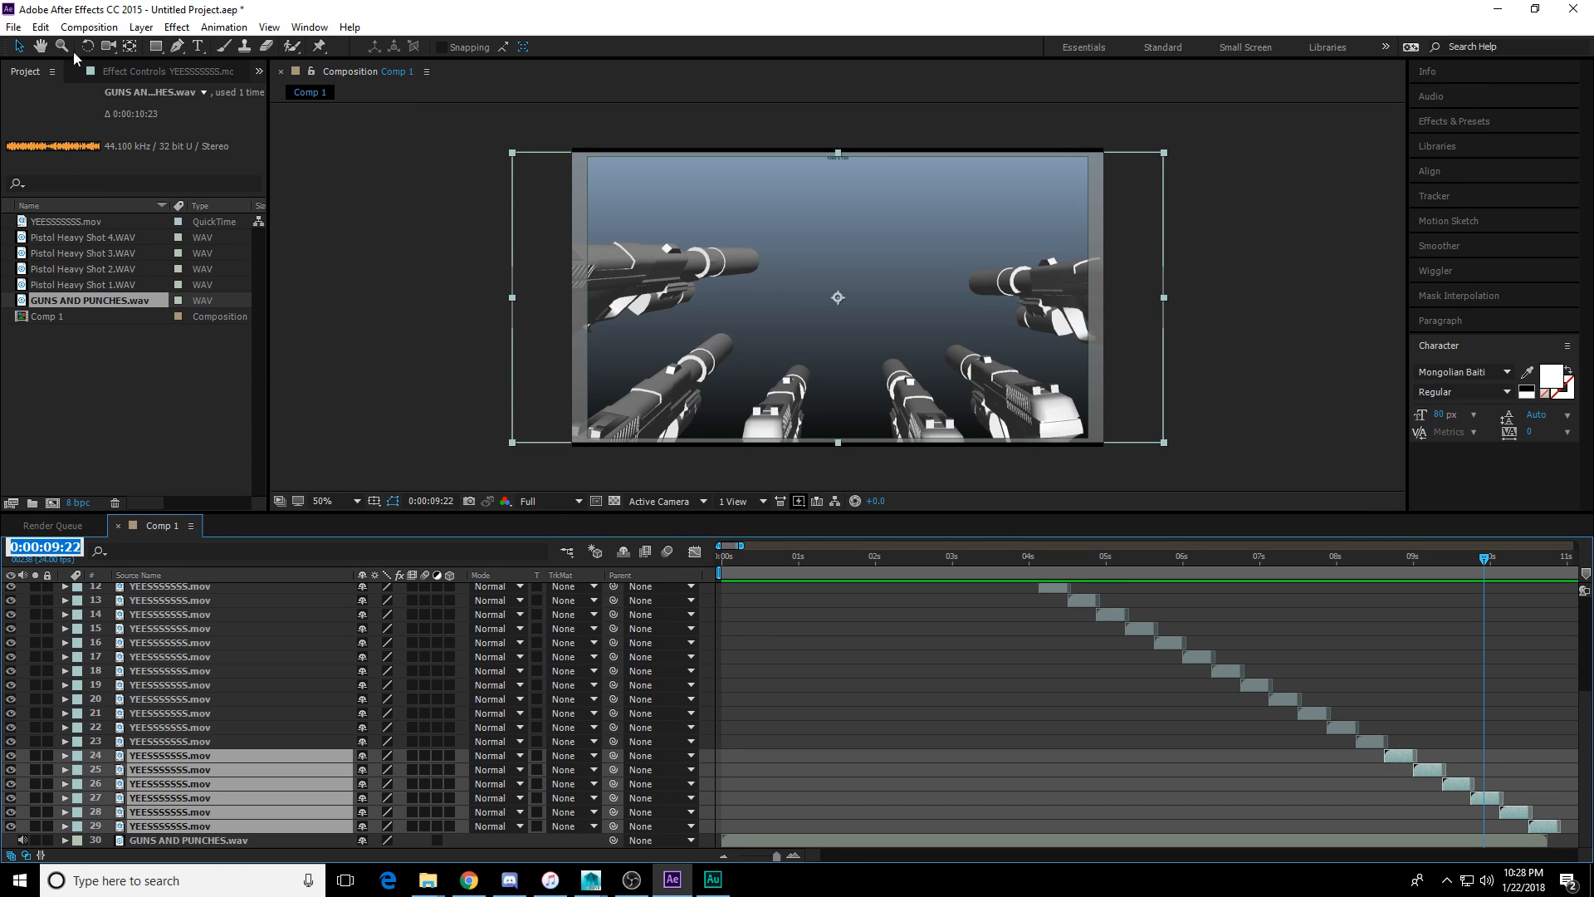
click(89, 26)
click(116, 64)
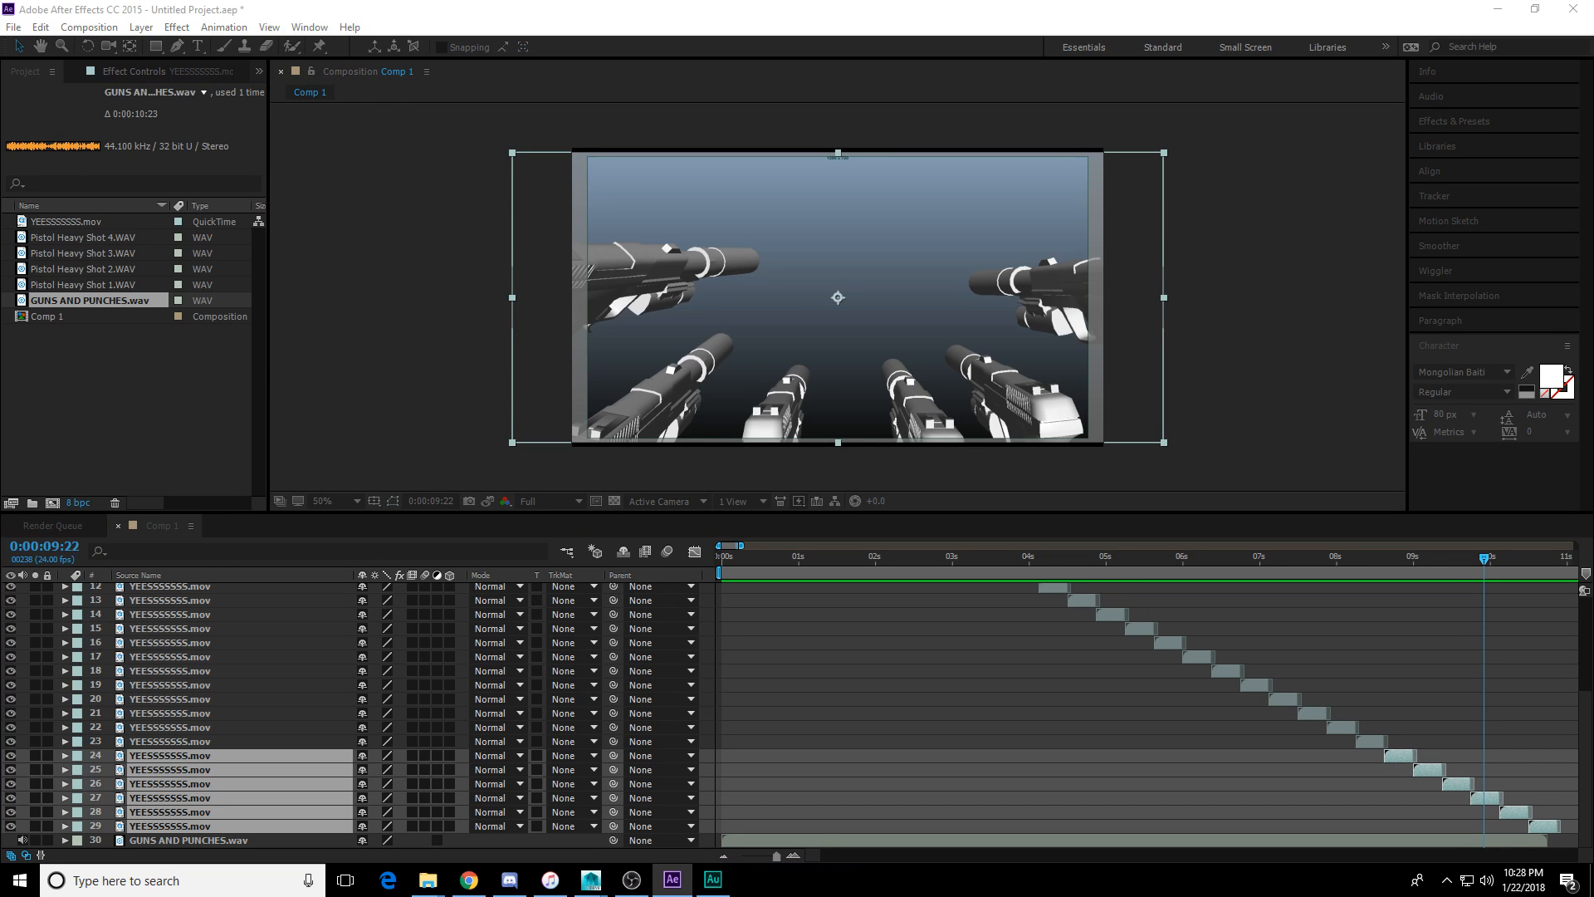
key(Return)
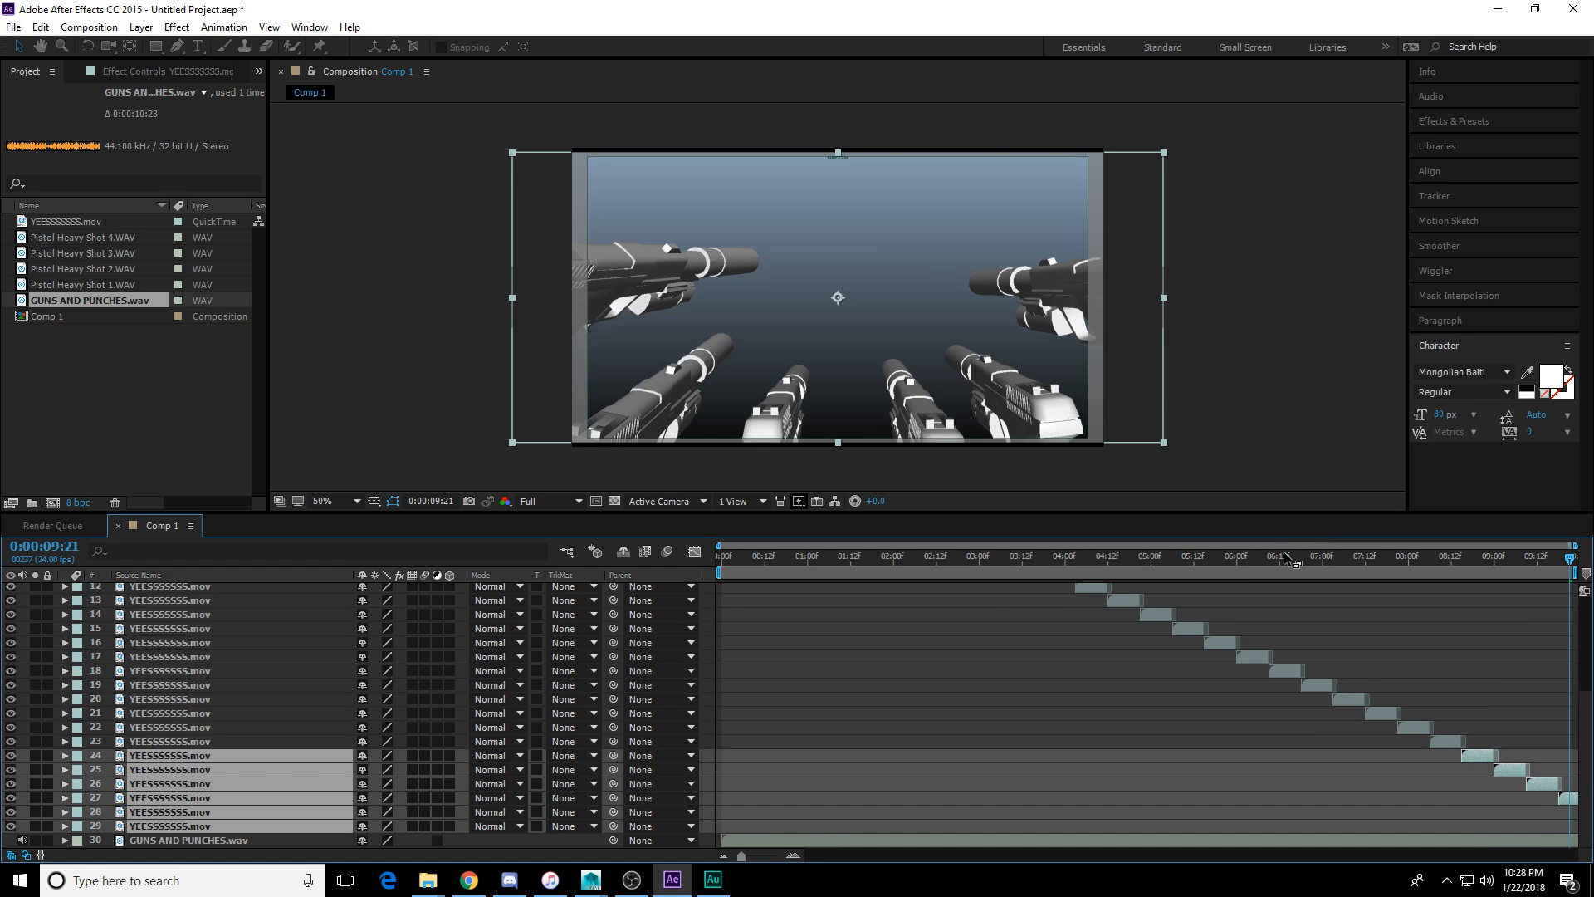
drag(1259, 563, 470, 561)
key(space)
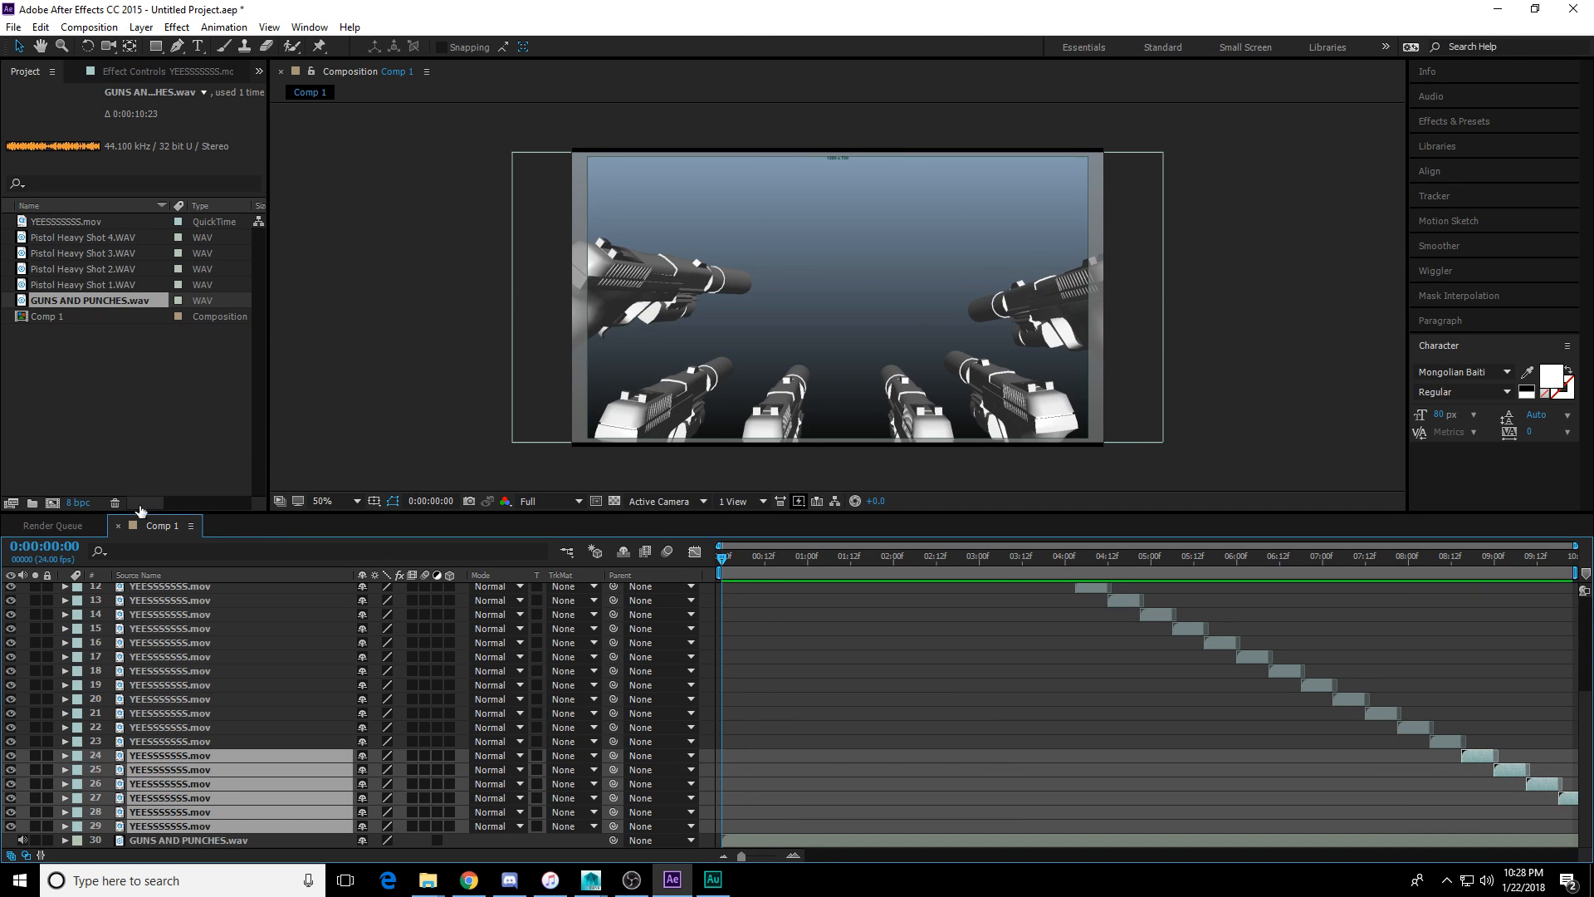
Create a new composition from Comp 1.
click(60, 319)
right_click(55, 317)
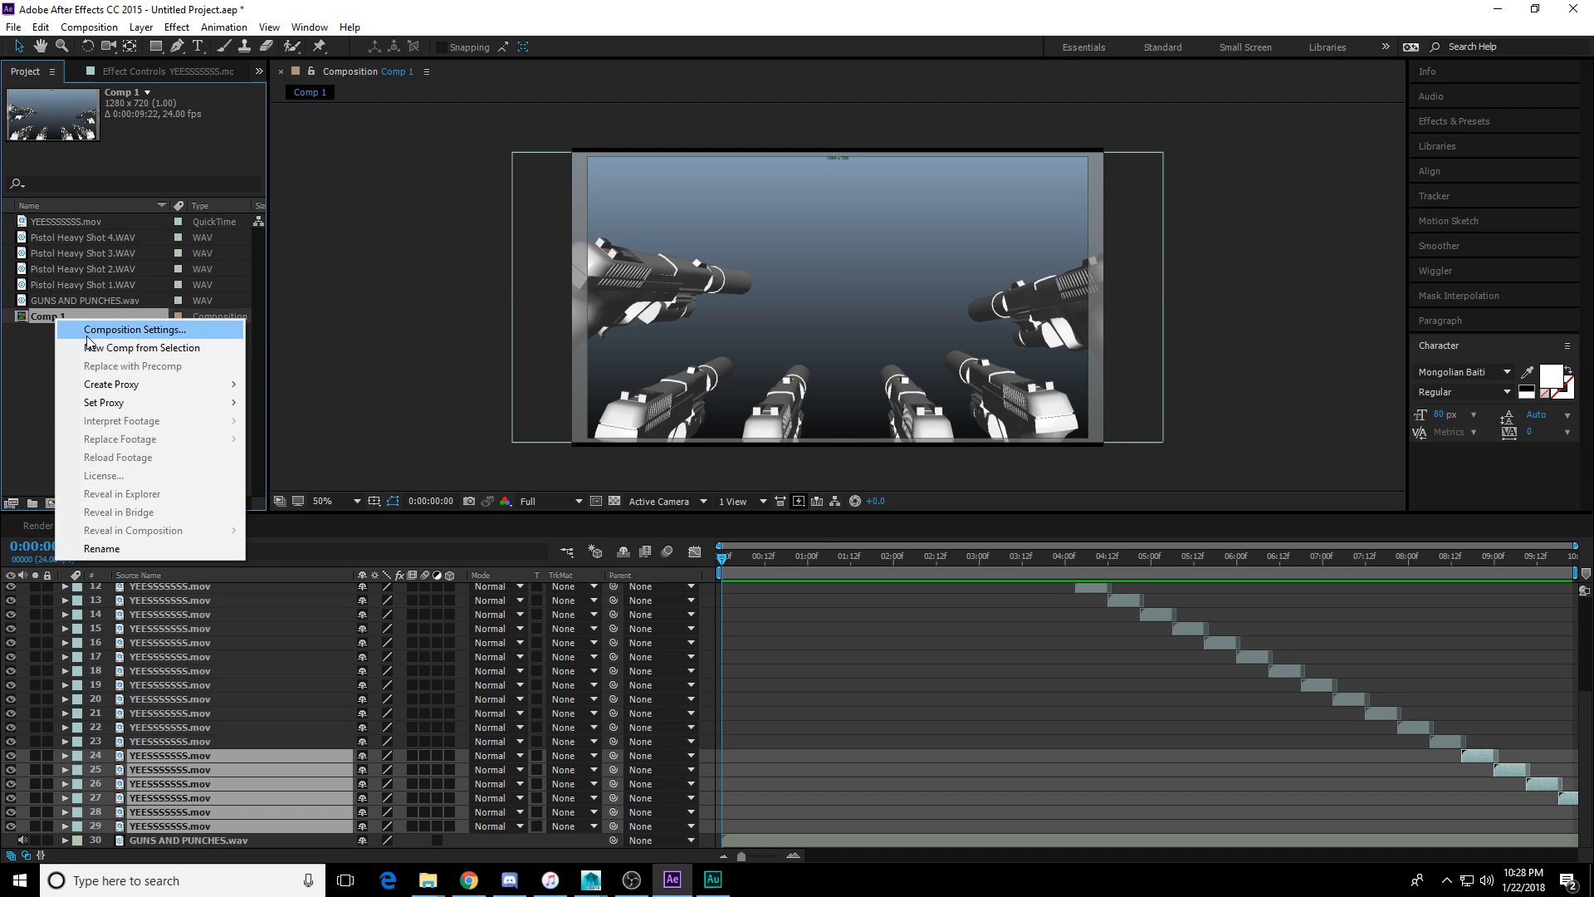
click(95, 348)
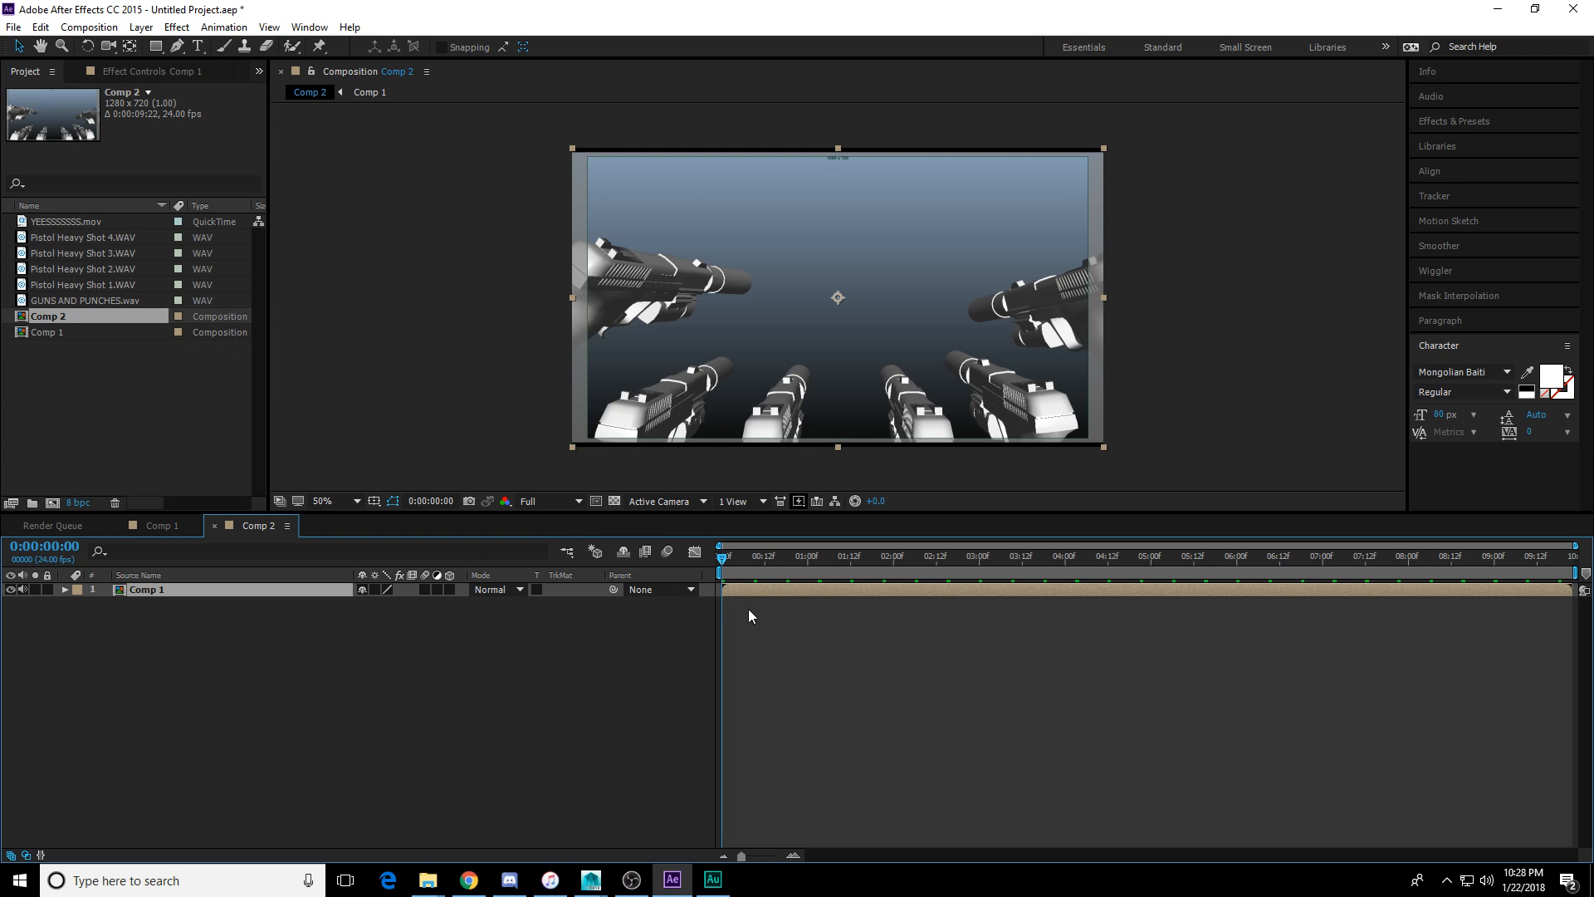
Scale the nested Comp 1 layer to 107% so it overfills the frame.
key(s)
click(373, 607)
text(1058)
key(Return)
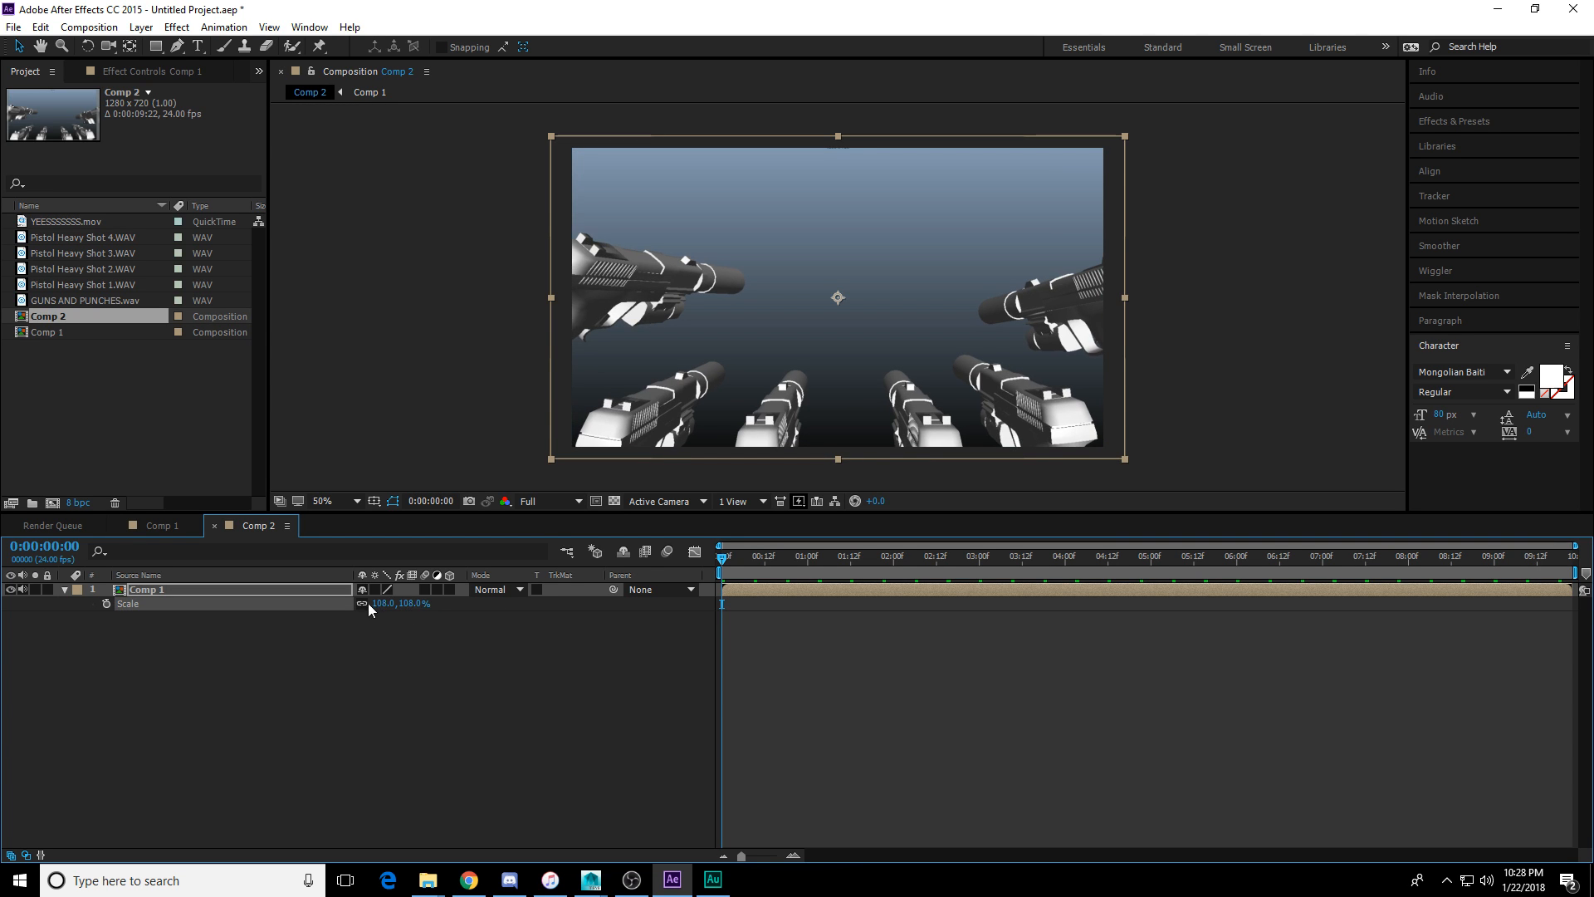
click(370, 603)
click(756, 593)
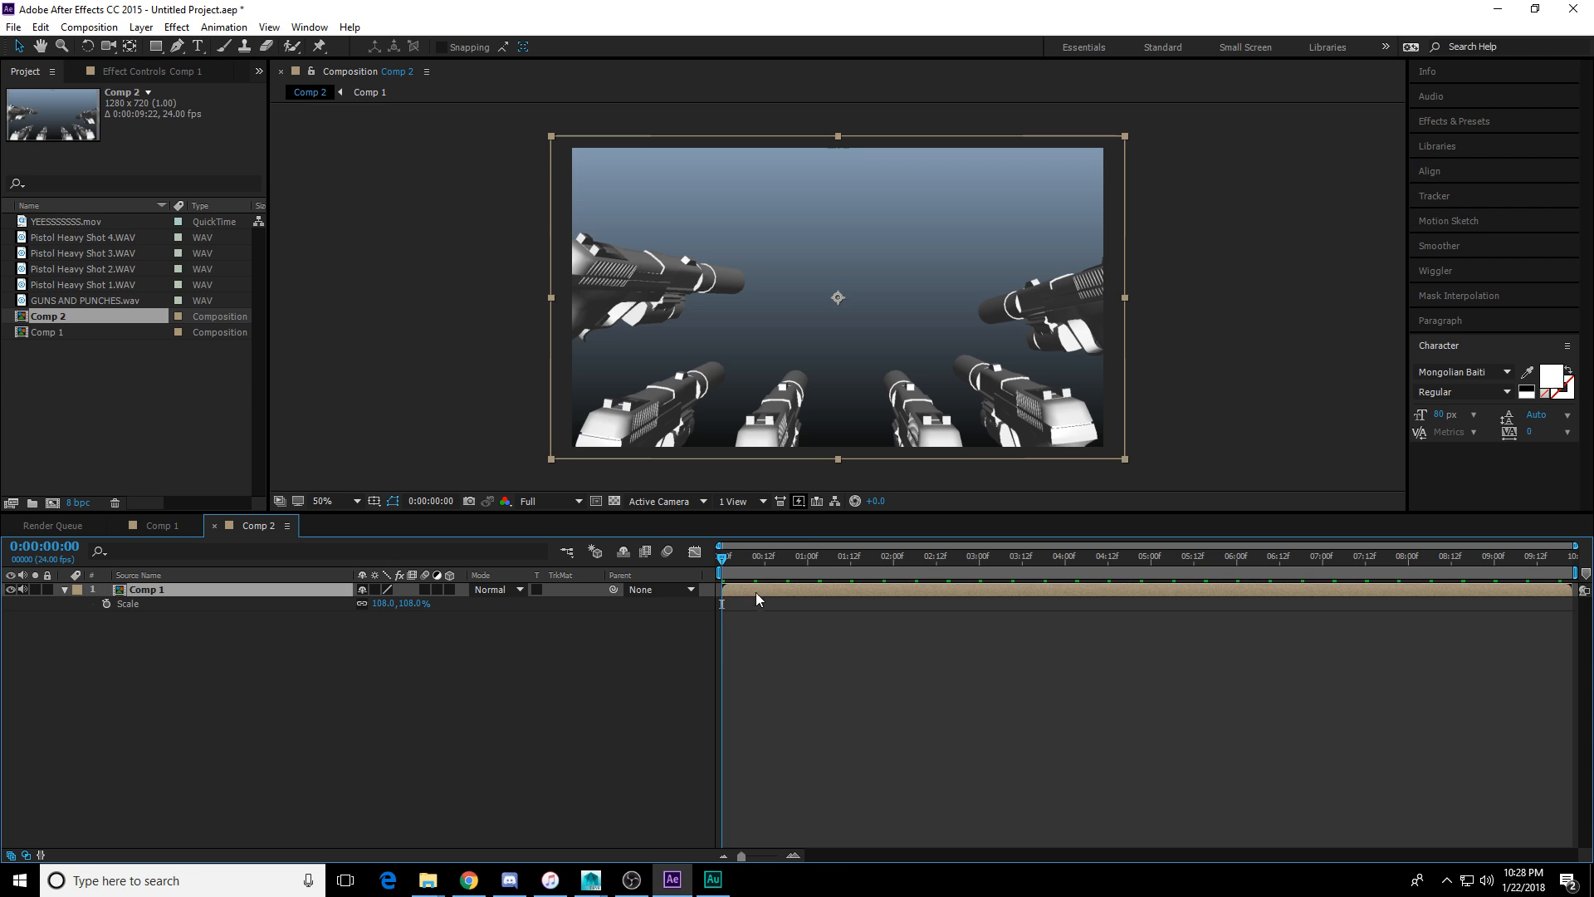
click(384, 604)
text(107)
key(Return)
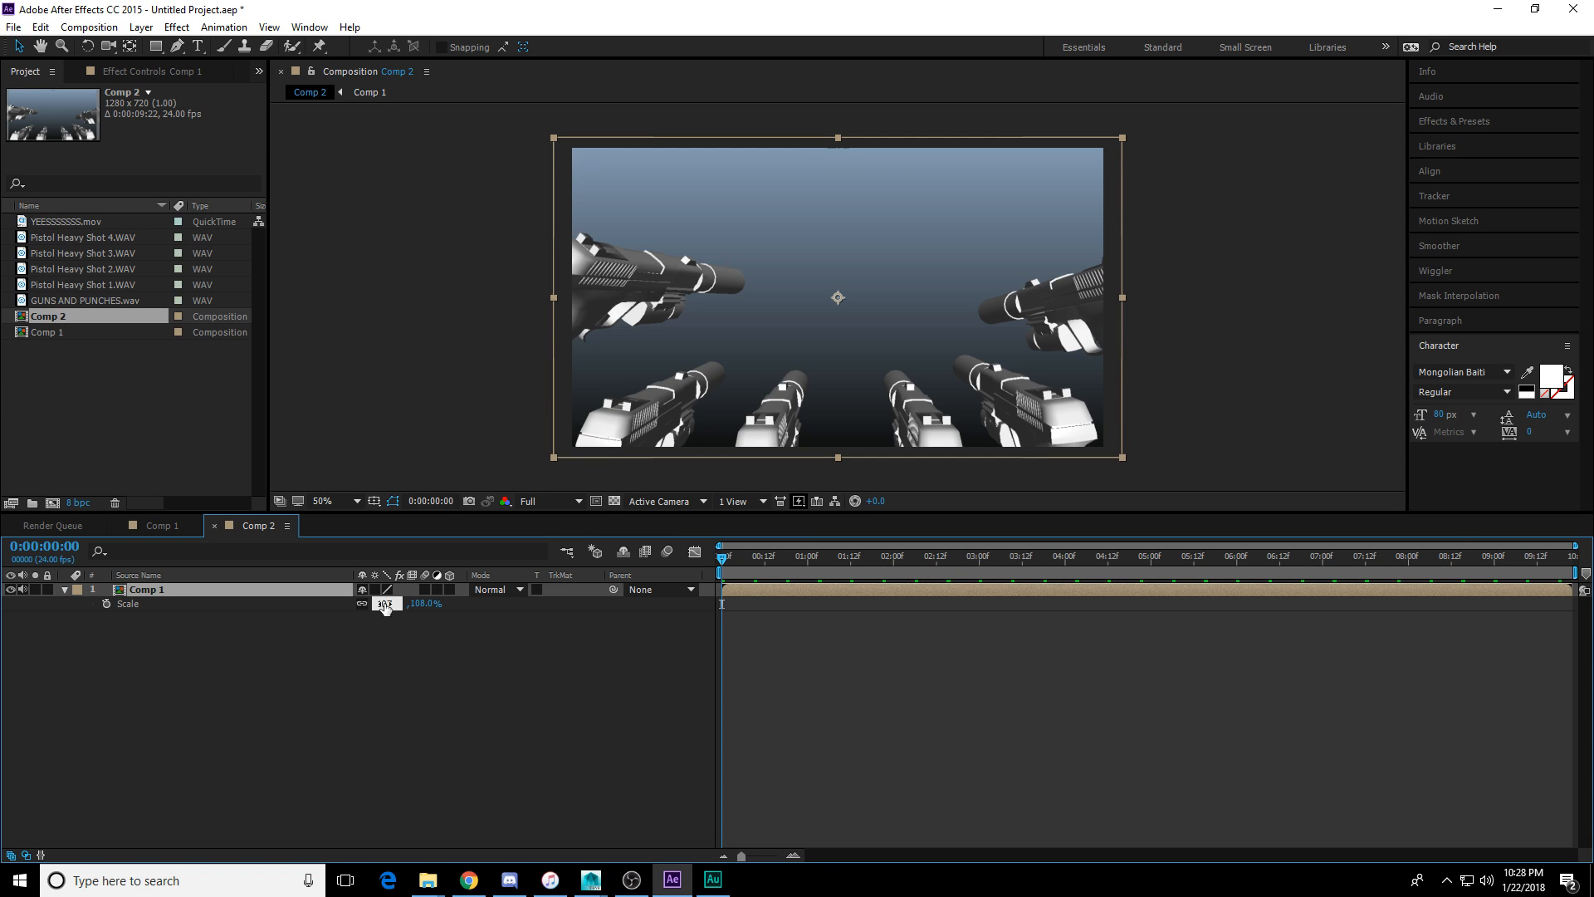
Add Position keyframes to the Comp 1 layer at its start and at 0:00:09:21.
key(p)
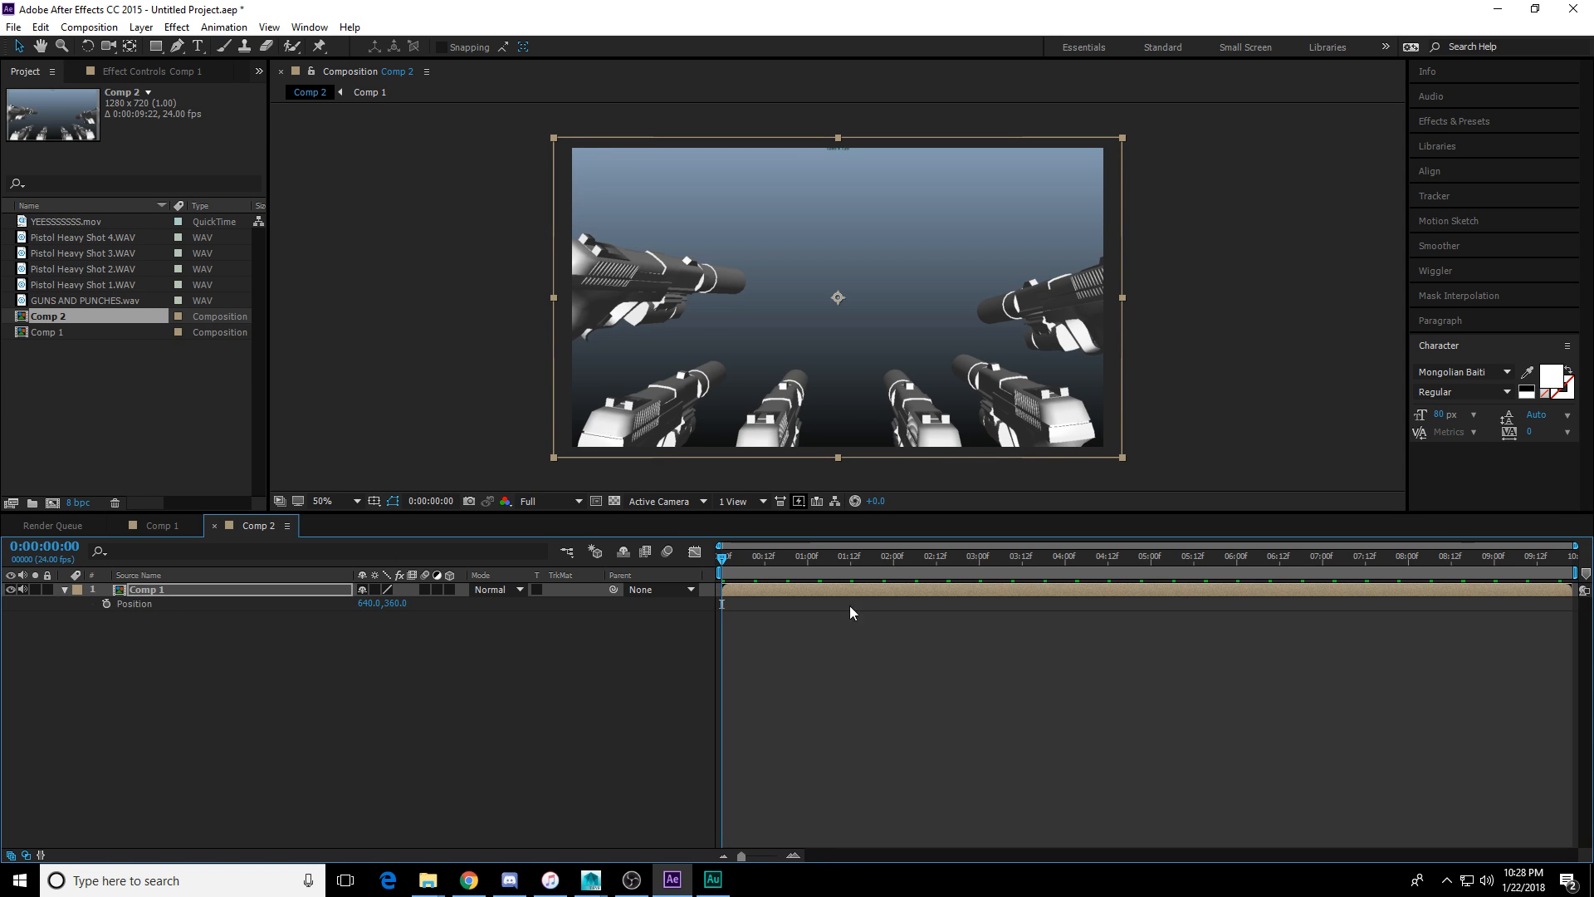
click(149, 604)
click(107, 604)
click(1566, 555)
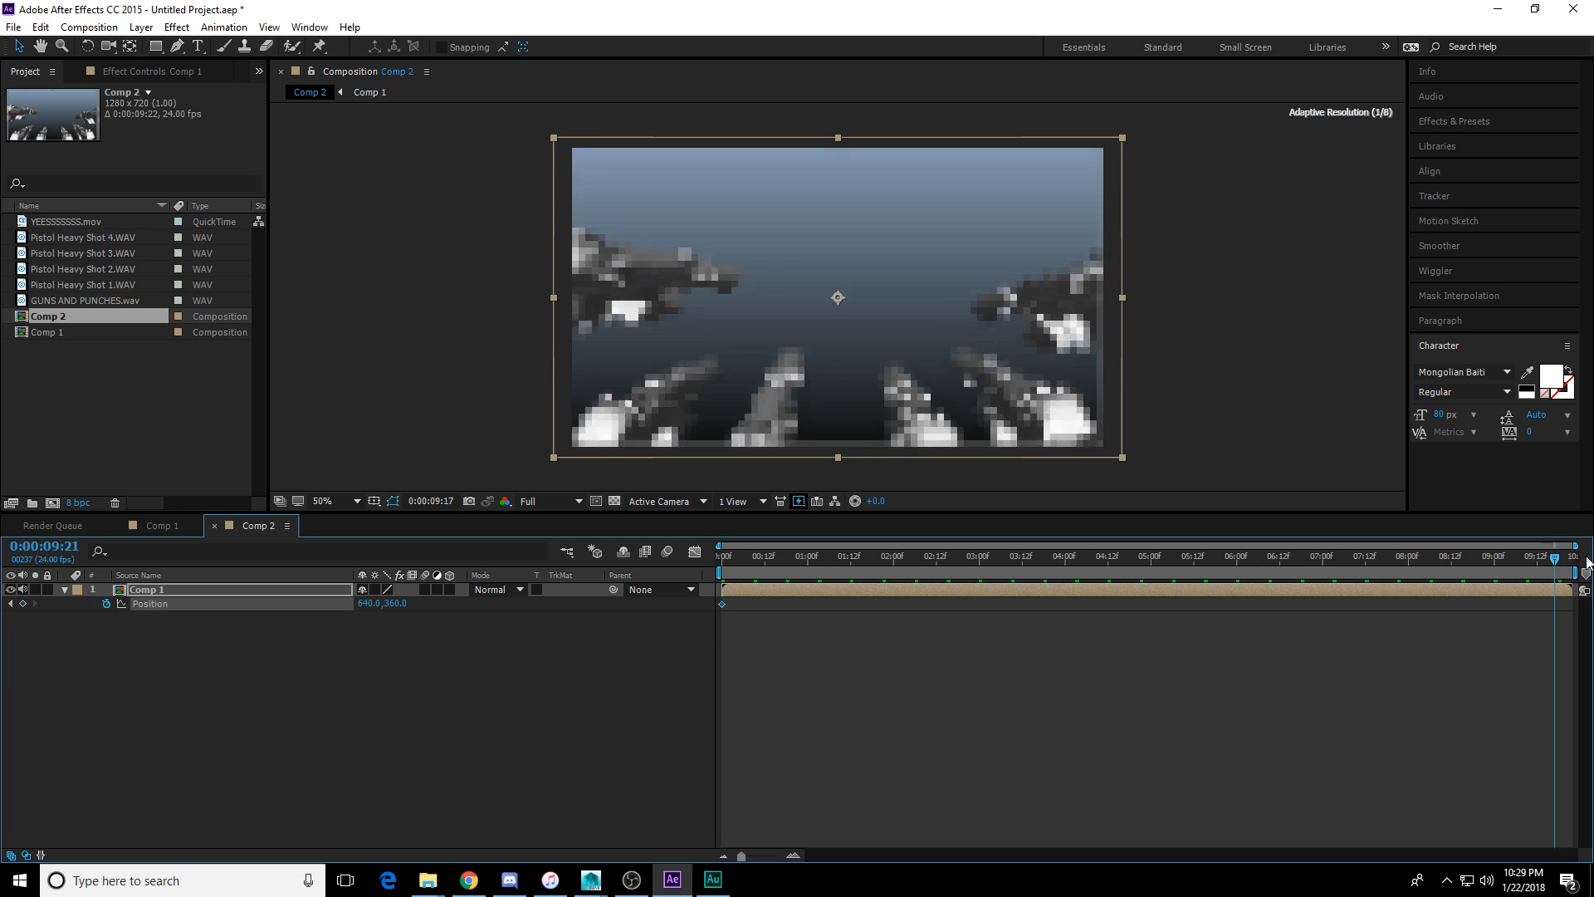
click(22, 604)
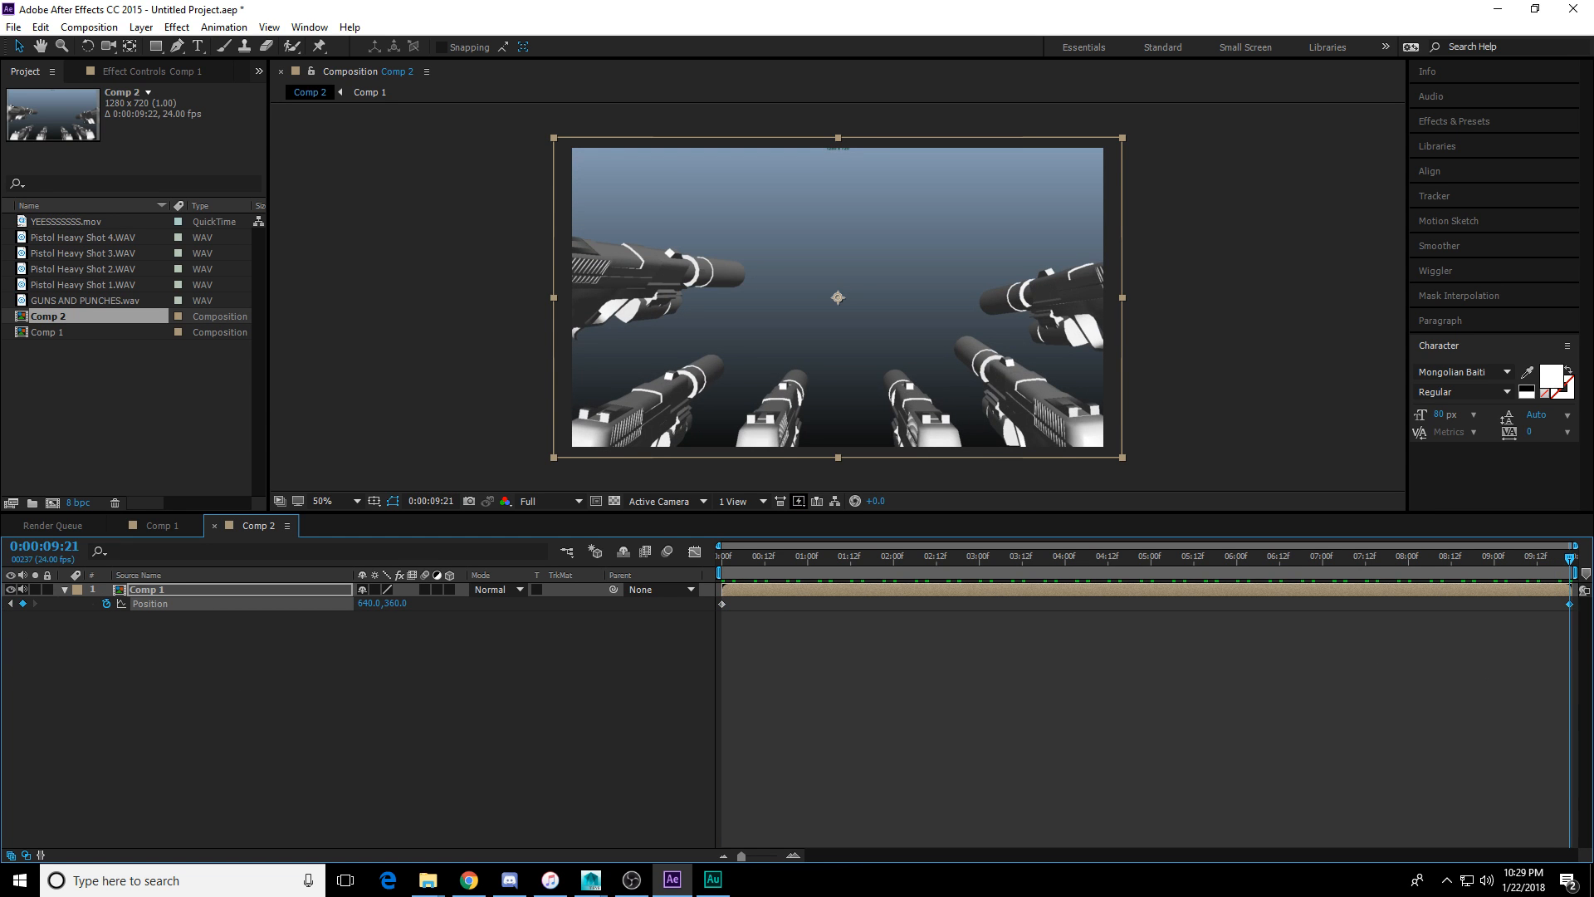
Apply the Wiggler to both Position keyframes along the spatial path with frequency 22 per second and magnitude 21.
drag(1576, 624, 722, 612)
click(1495, 276)
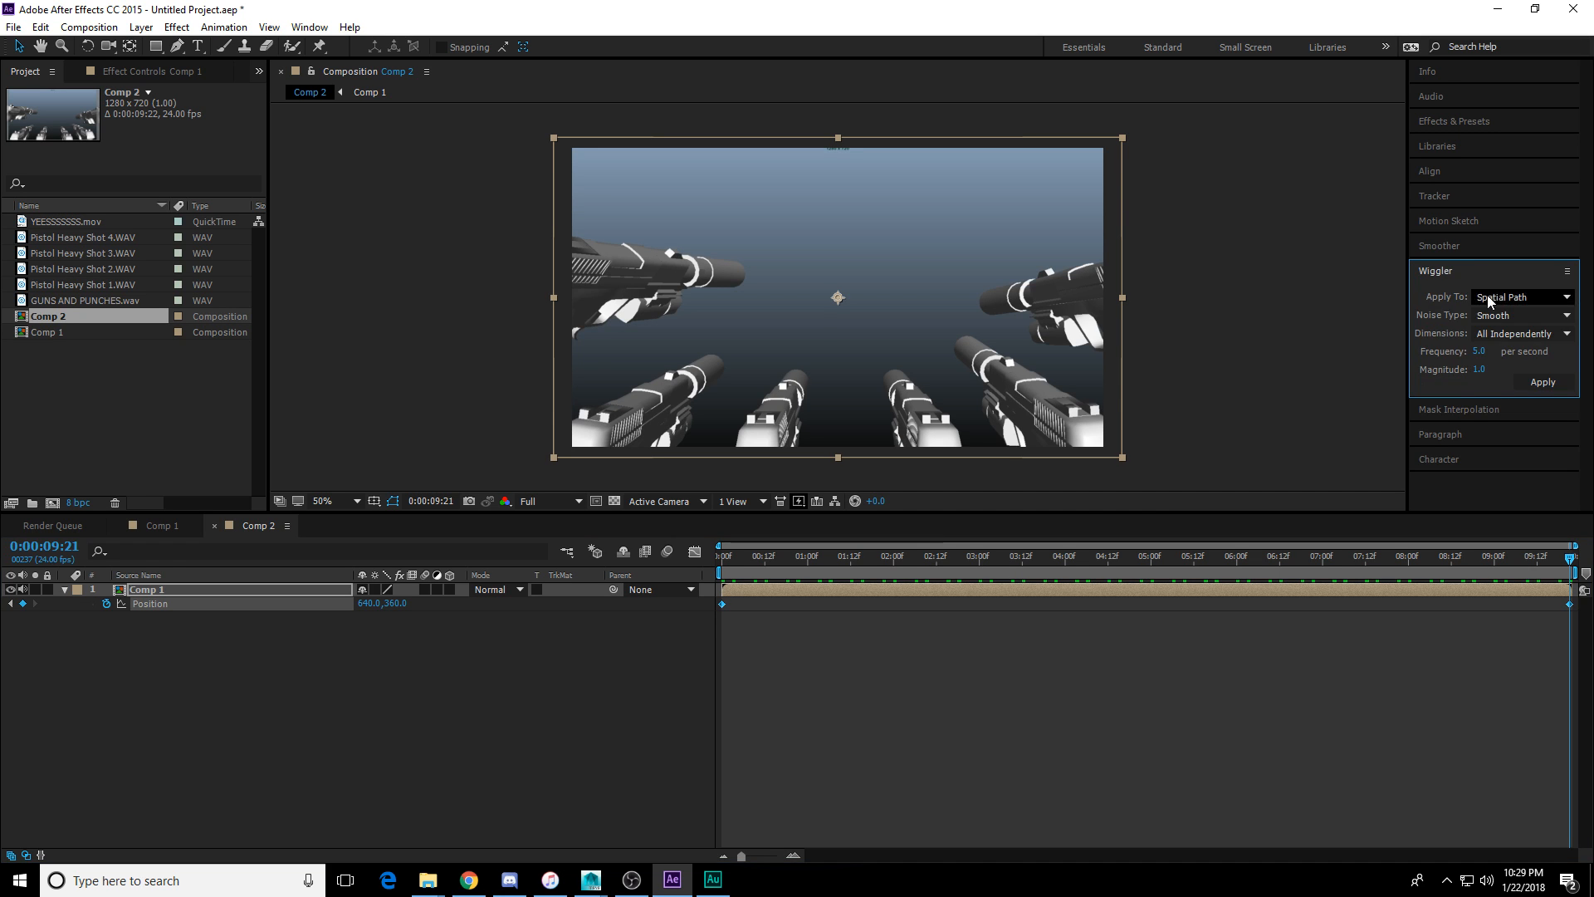
drag(1482, 352, 1507, 372)
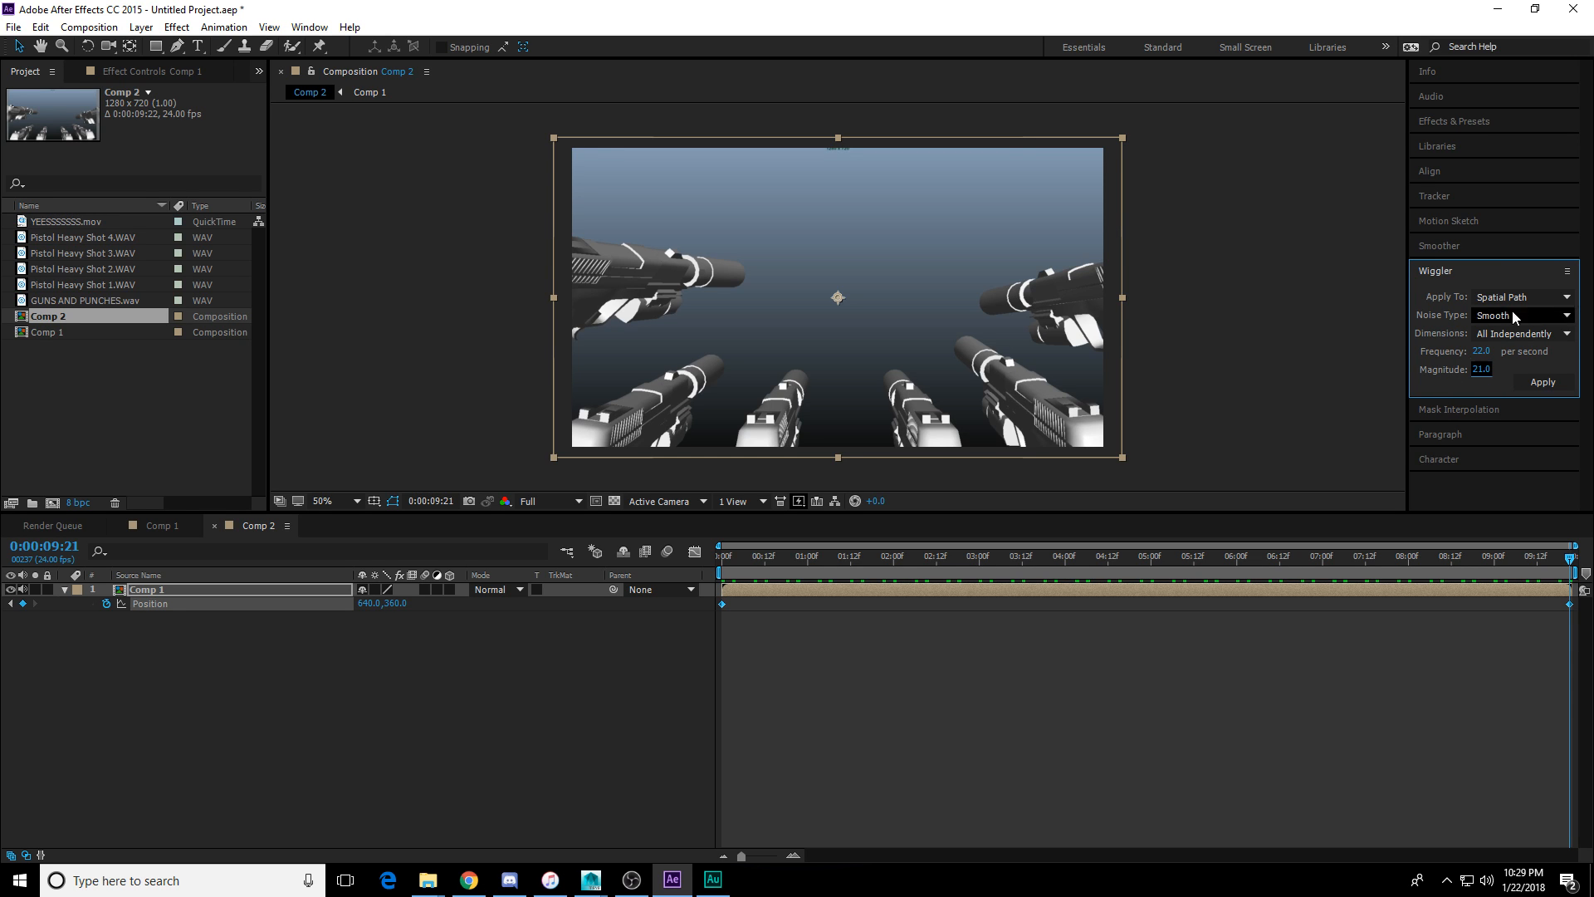
click(1550, 382)
Preview the camera shake from the start and scrub through the first second to check the frame edges.
drag(766, 556, 593, 560)
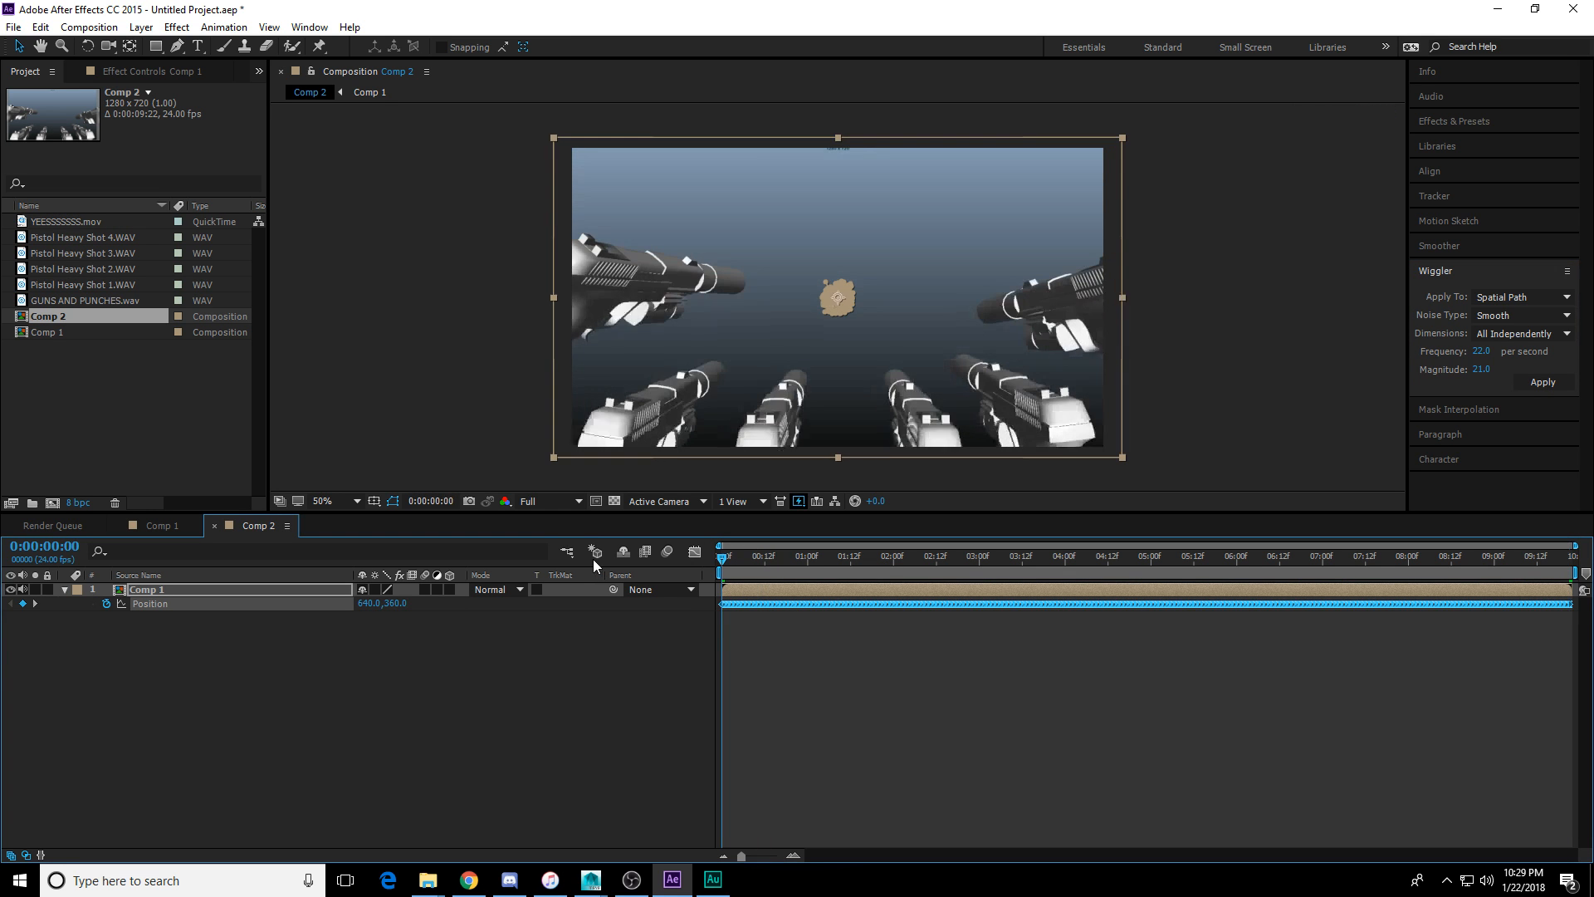
key(space)
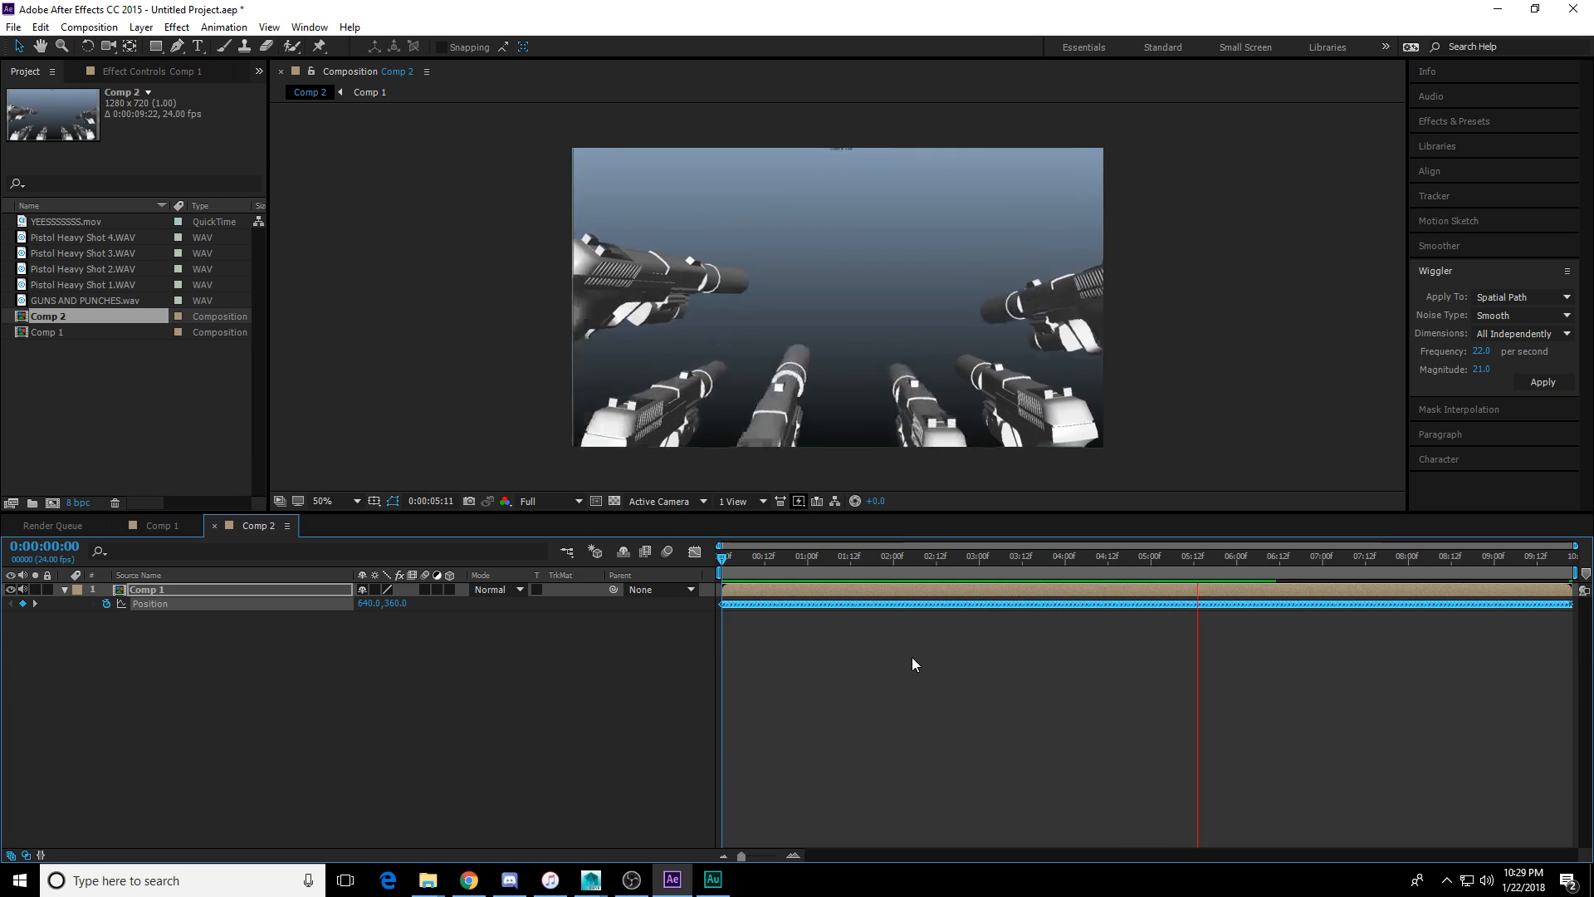
key(space)
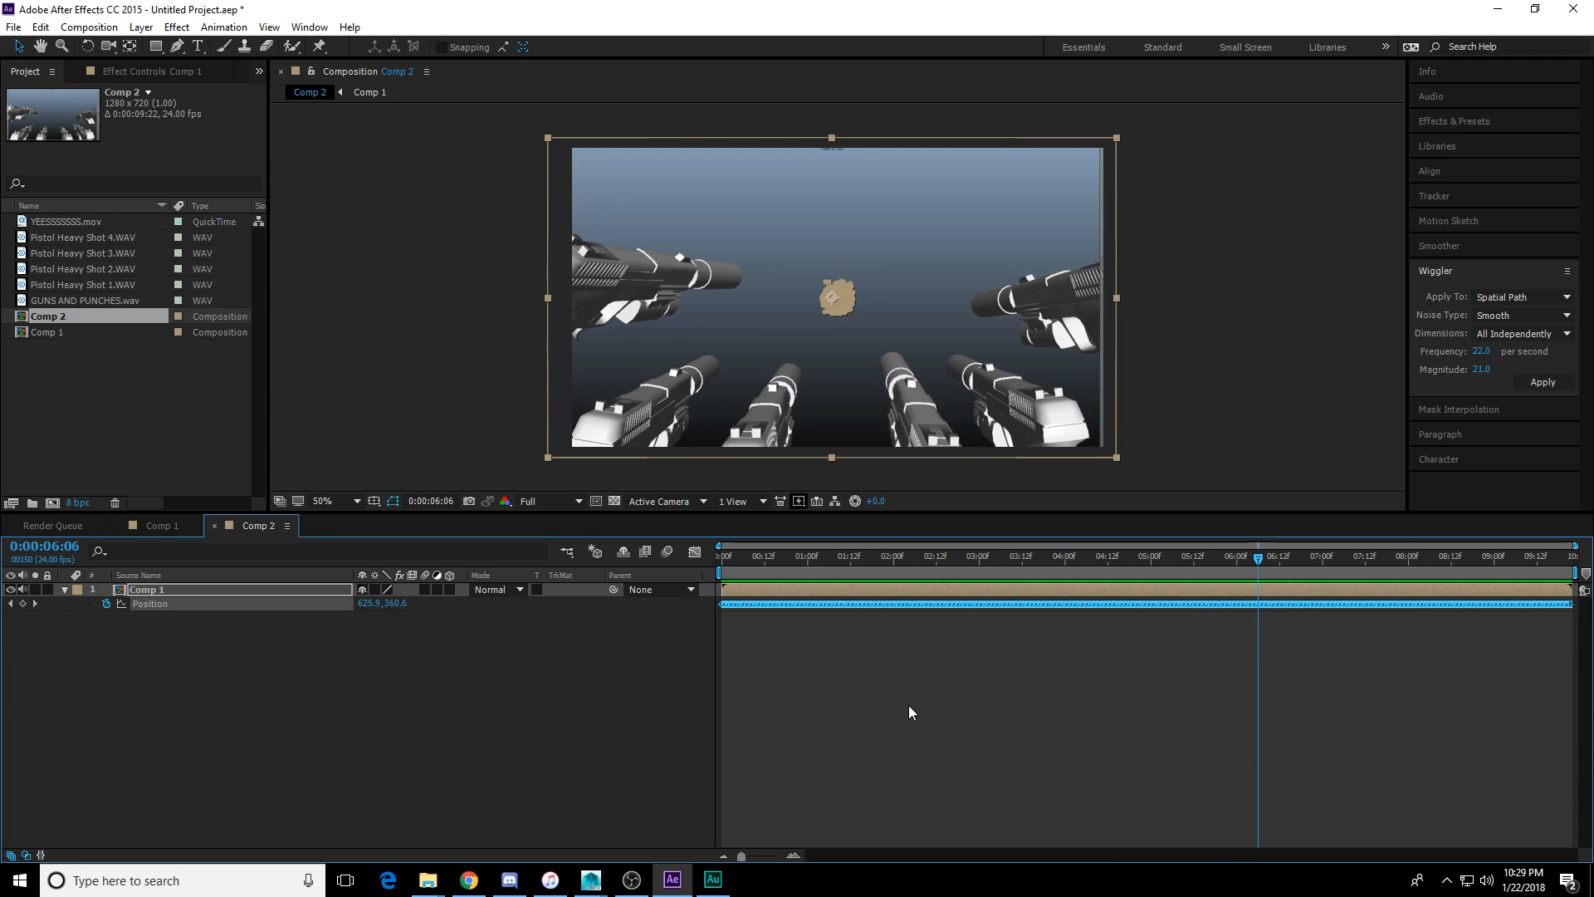
click(973, 723)
drag(730, 557, 720, 558)
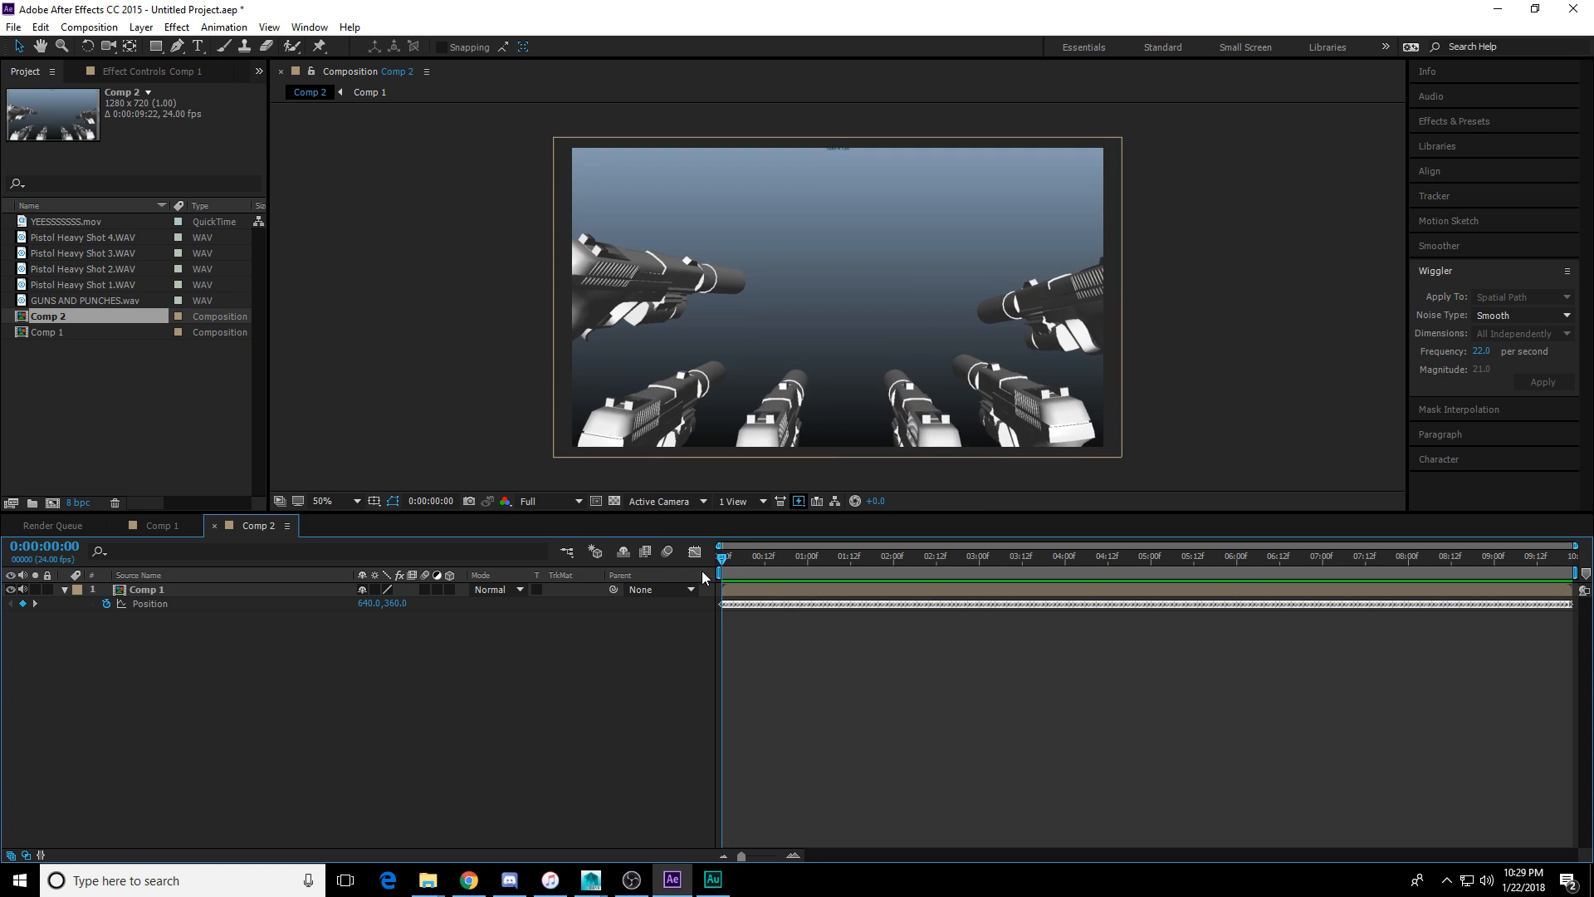
drag(722, 569, 827, 565)
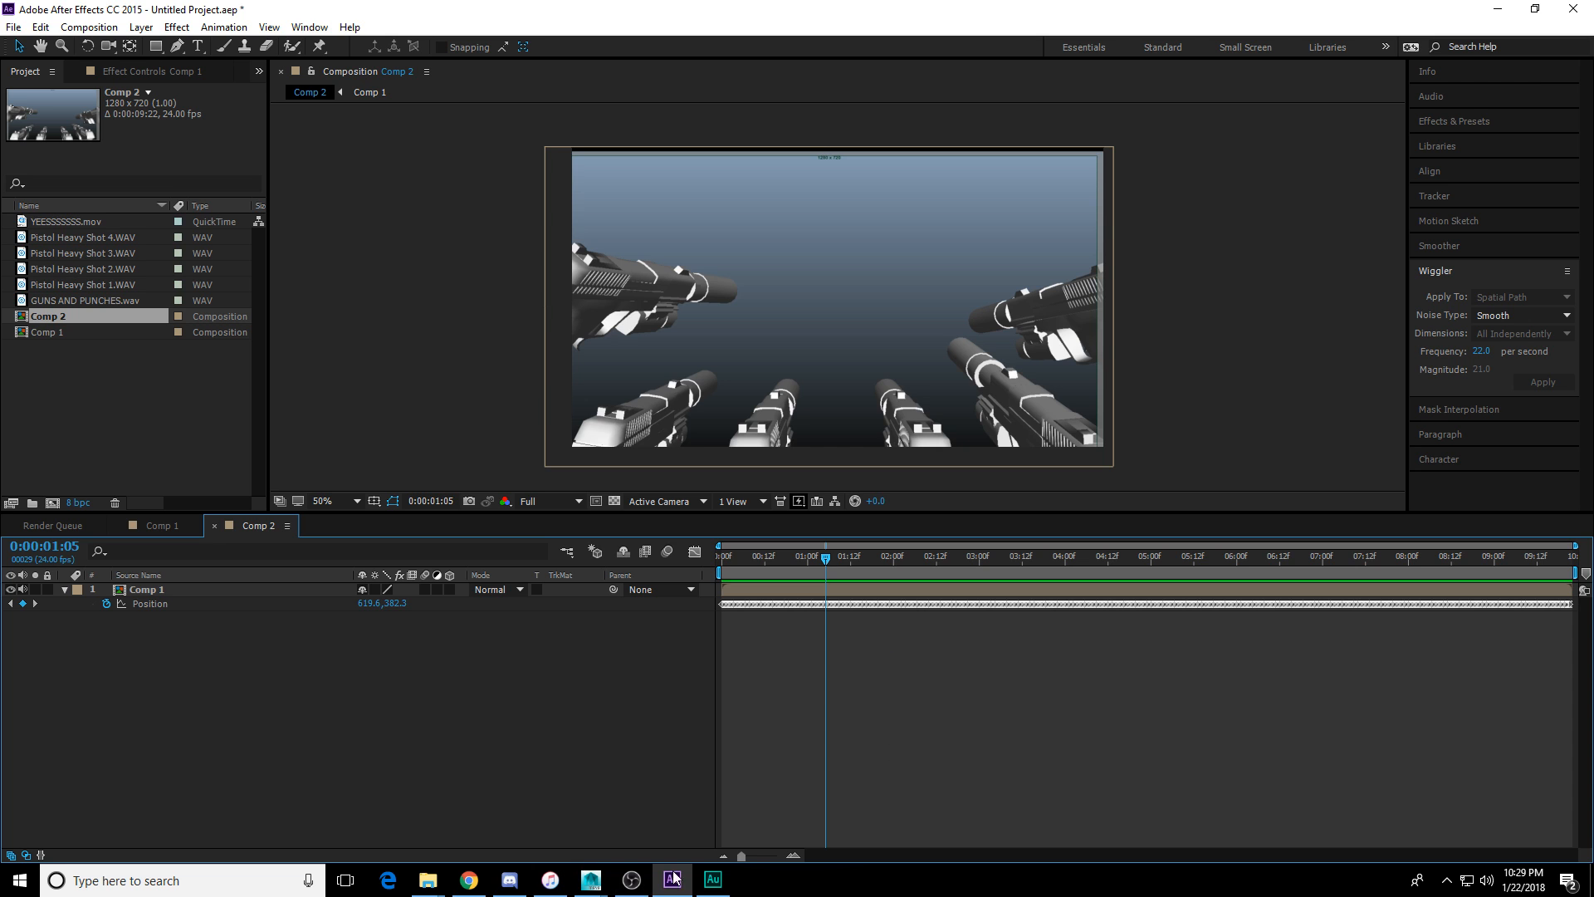
Switch to Maya 2016 and view the six pistols from behind in the perspective view.
mouse_move(590, 879)
click(679, 830)
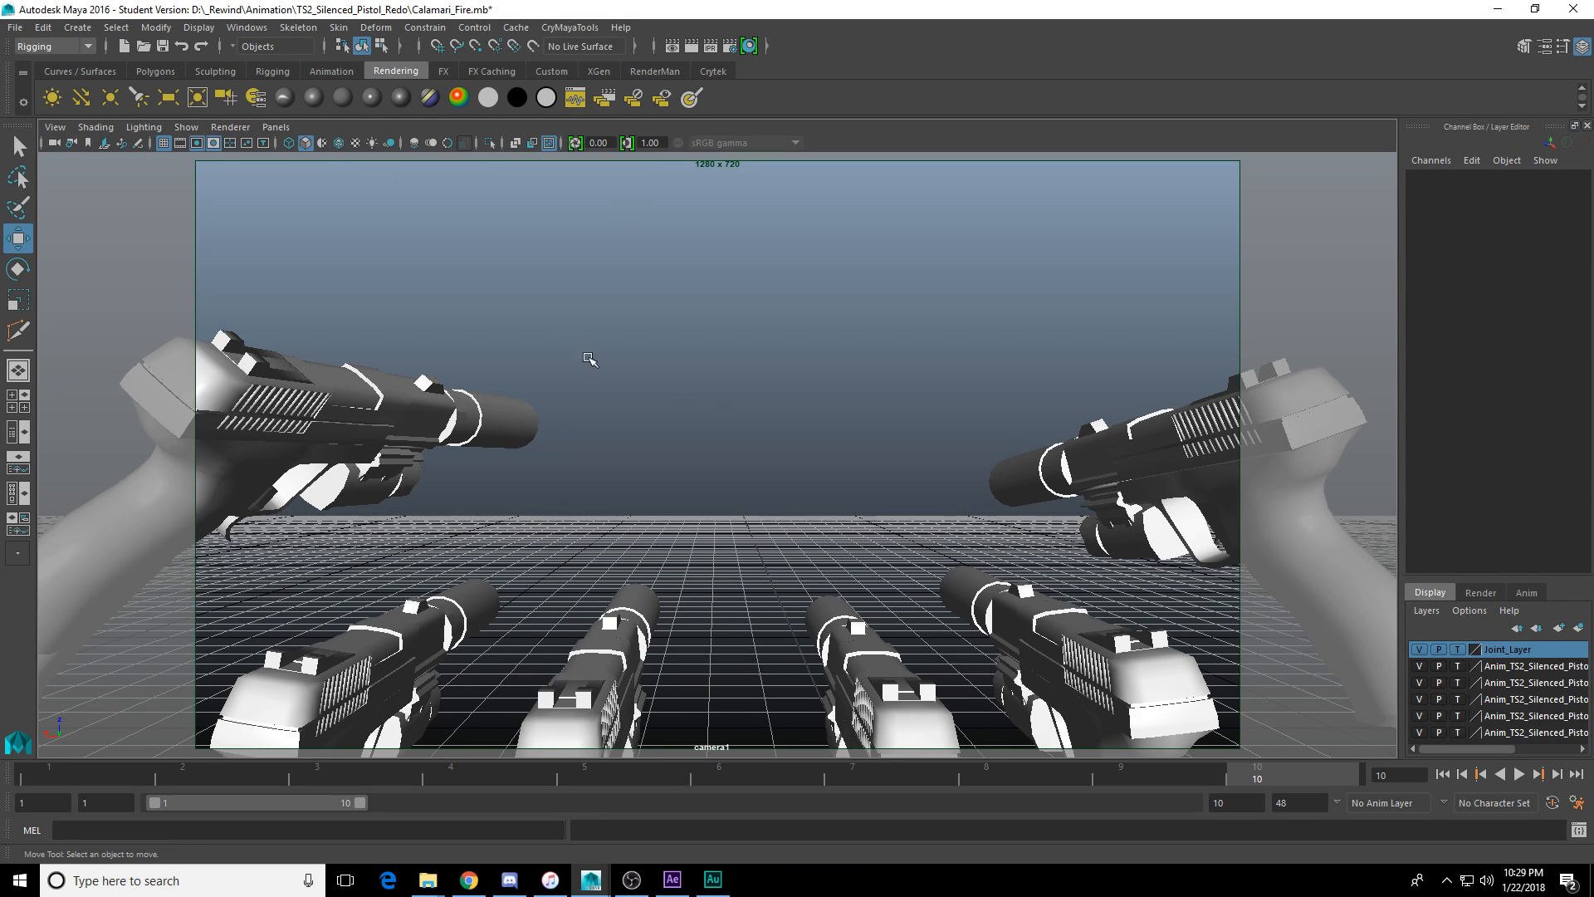
key(space)
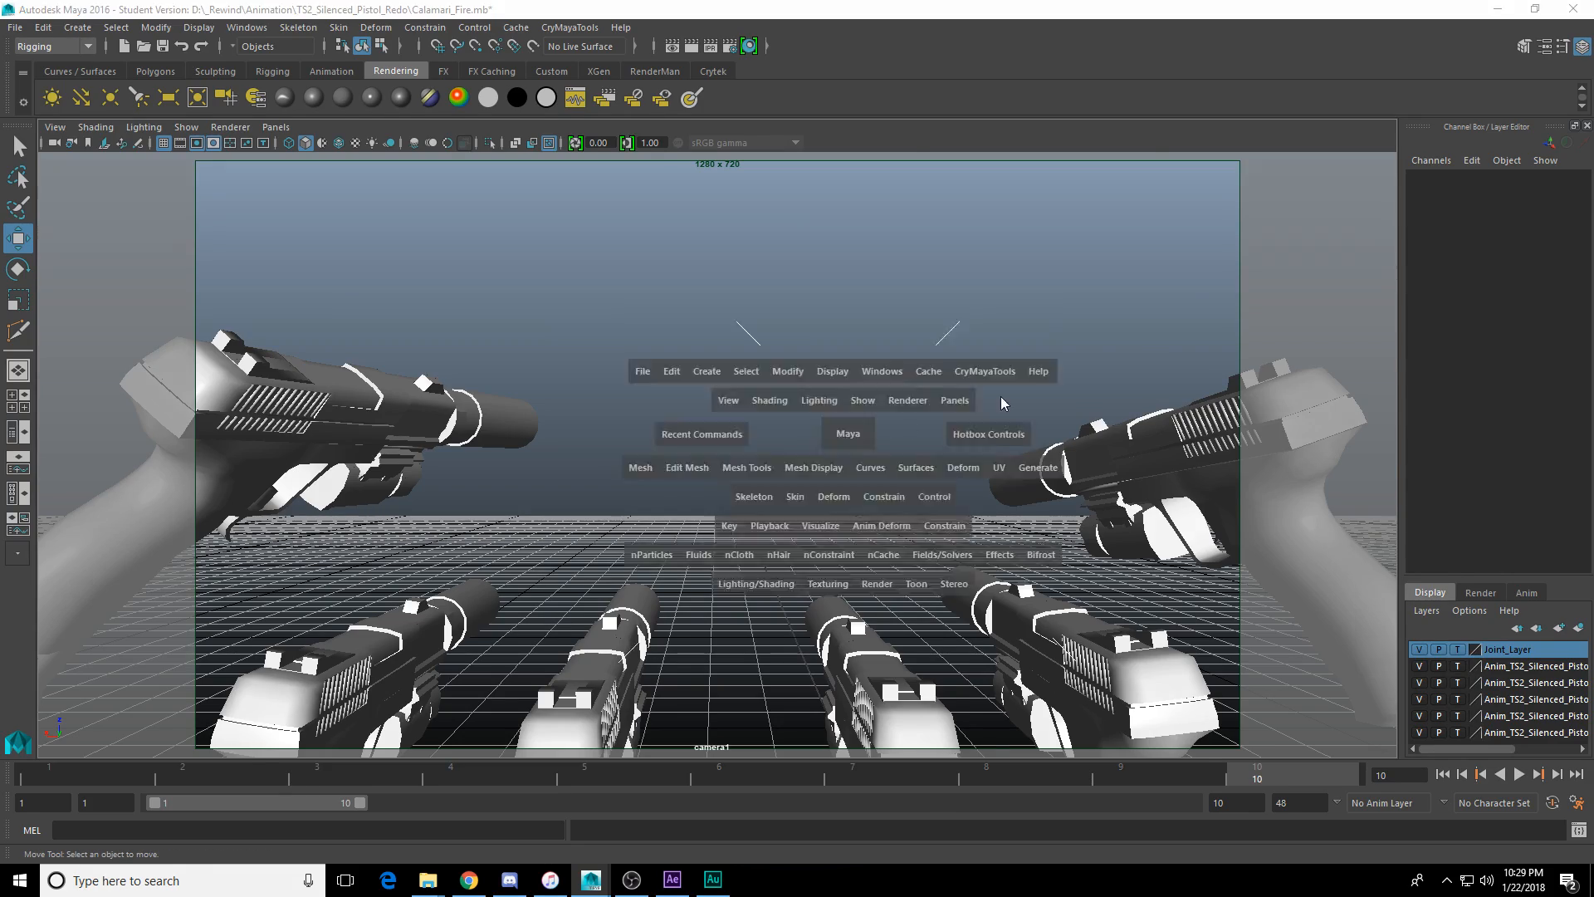
key(space)
alt+drag(963, 500, 847, 520)
alt+right_drag(847, 520, 800, 519)
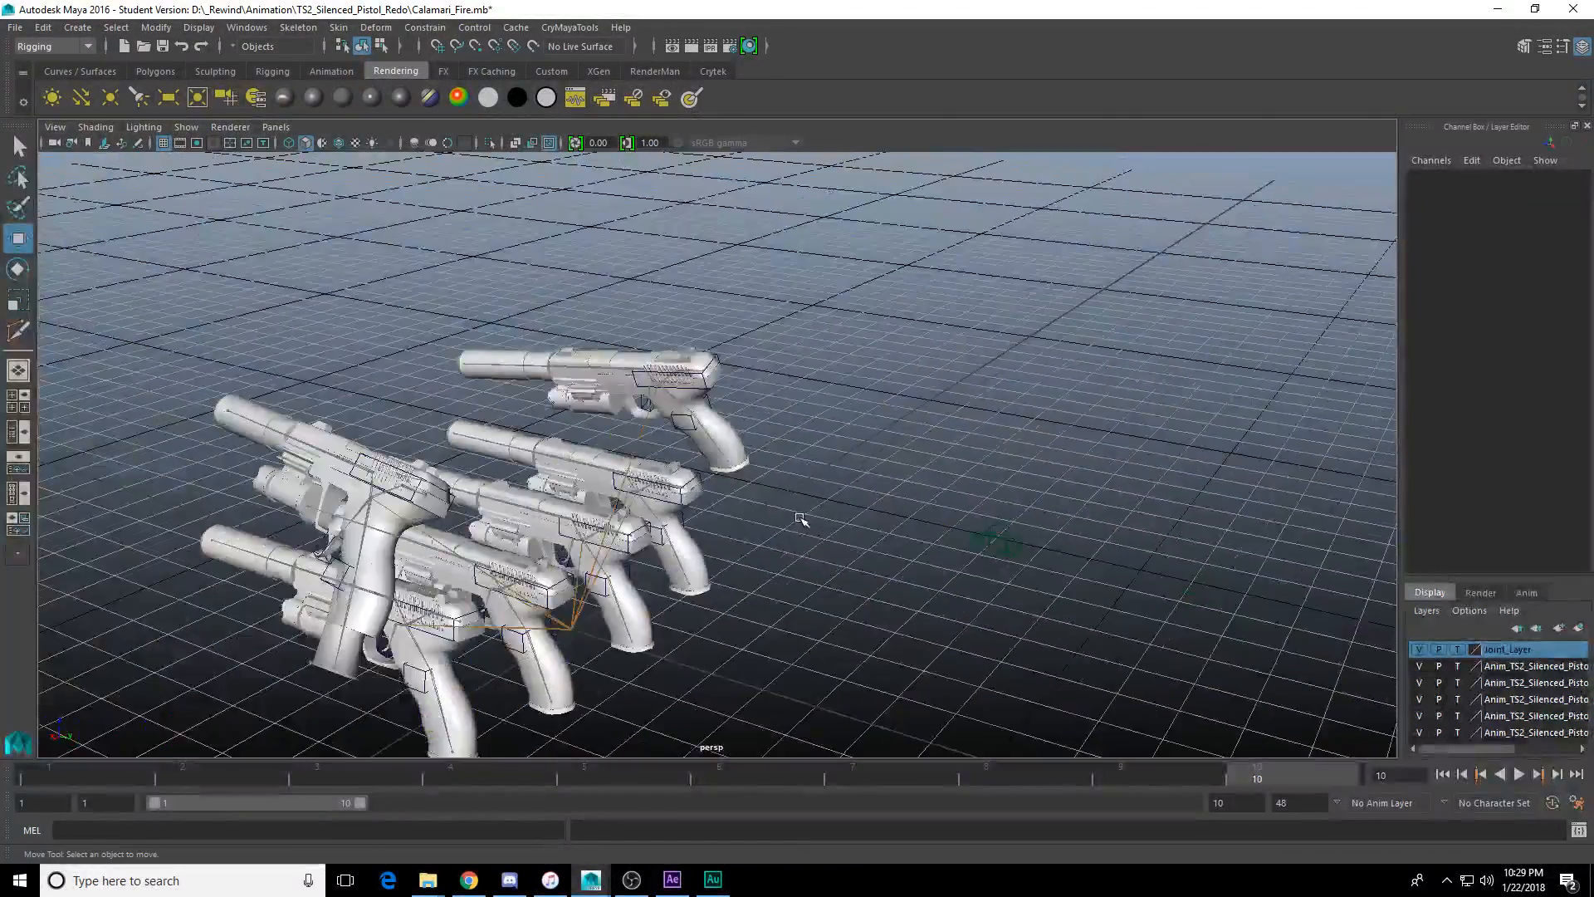
alt+drag(800, 520, 665, 548)
Inspect individual pistols in the scene and look over the RenderMan tools.
click(652, 512)
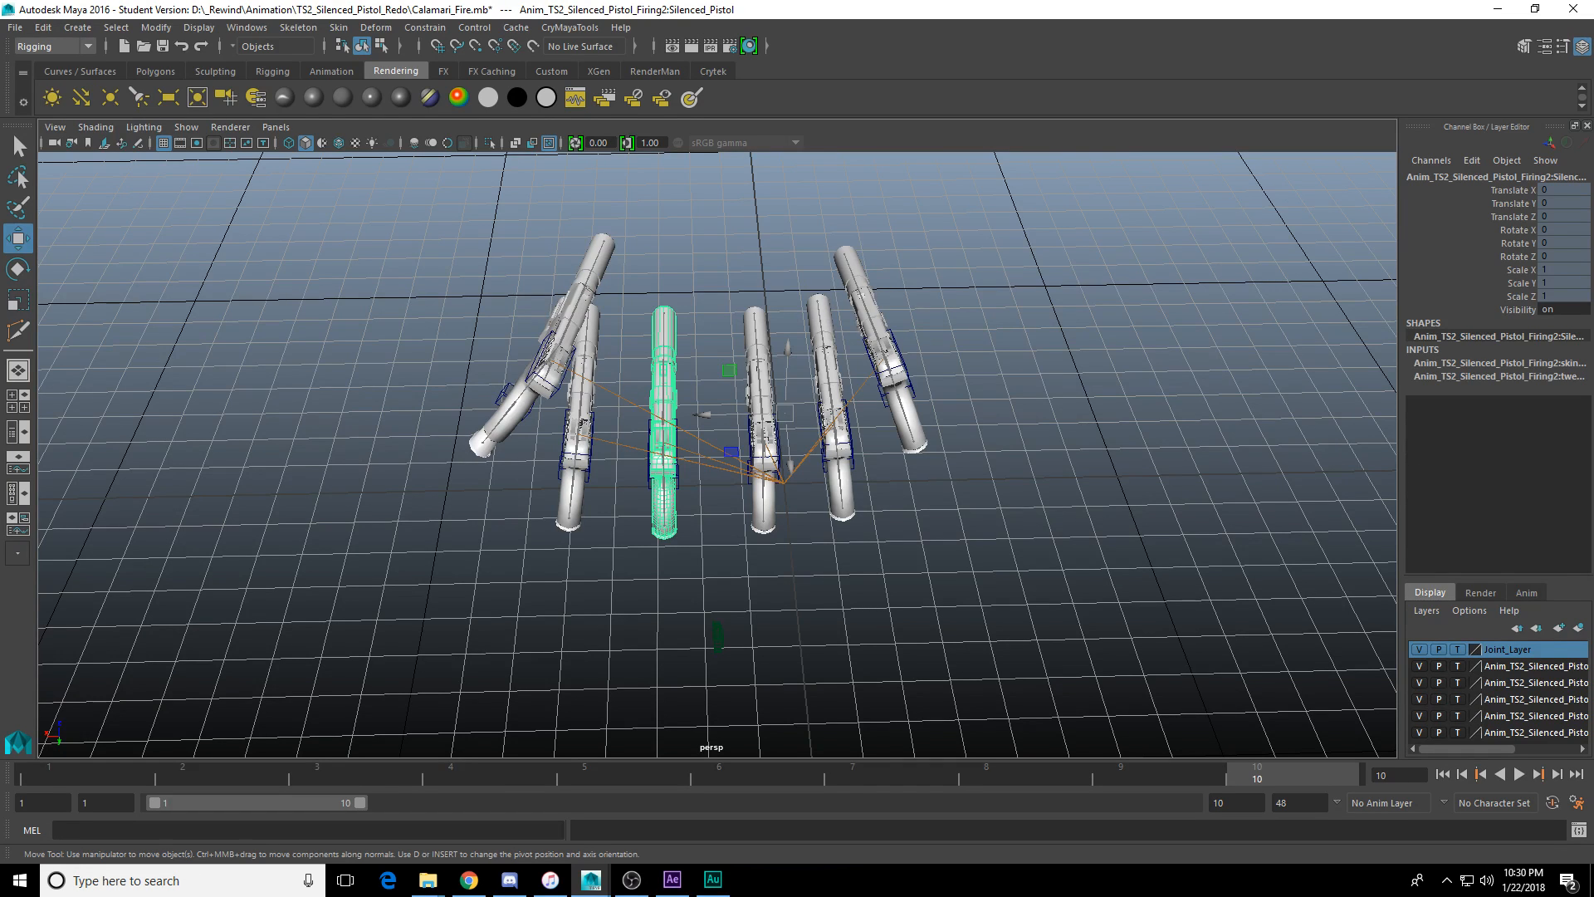
click(783, 482)
click(508, 418)
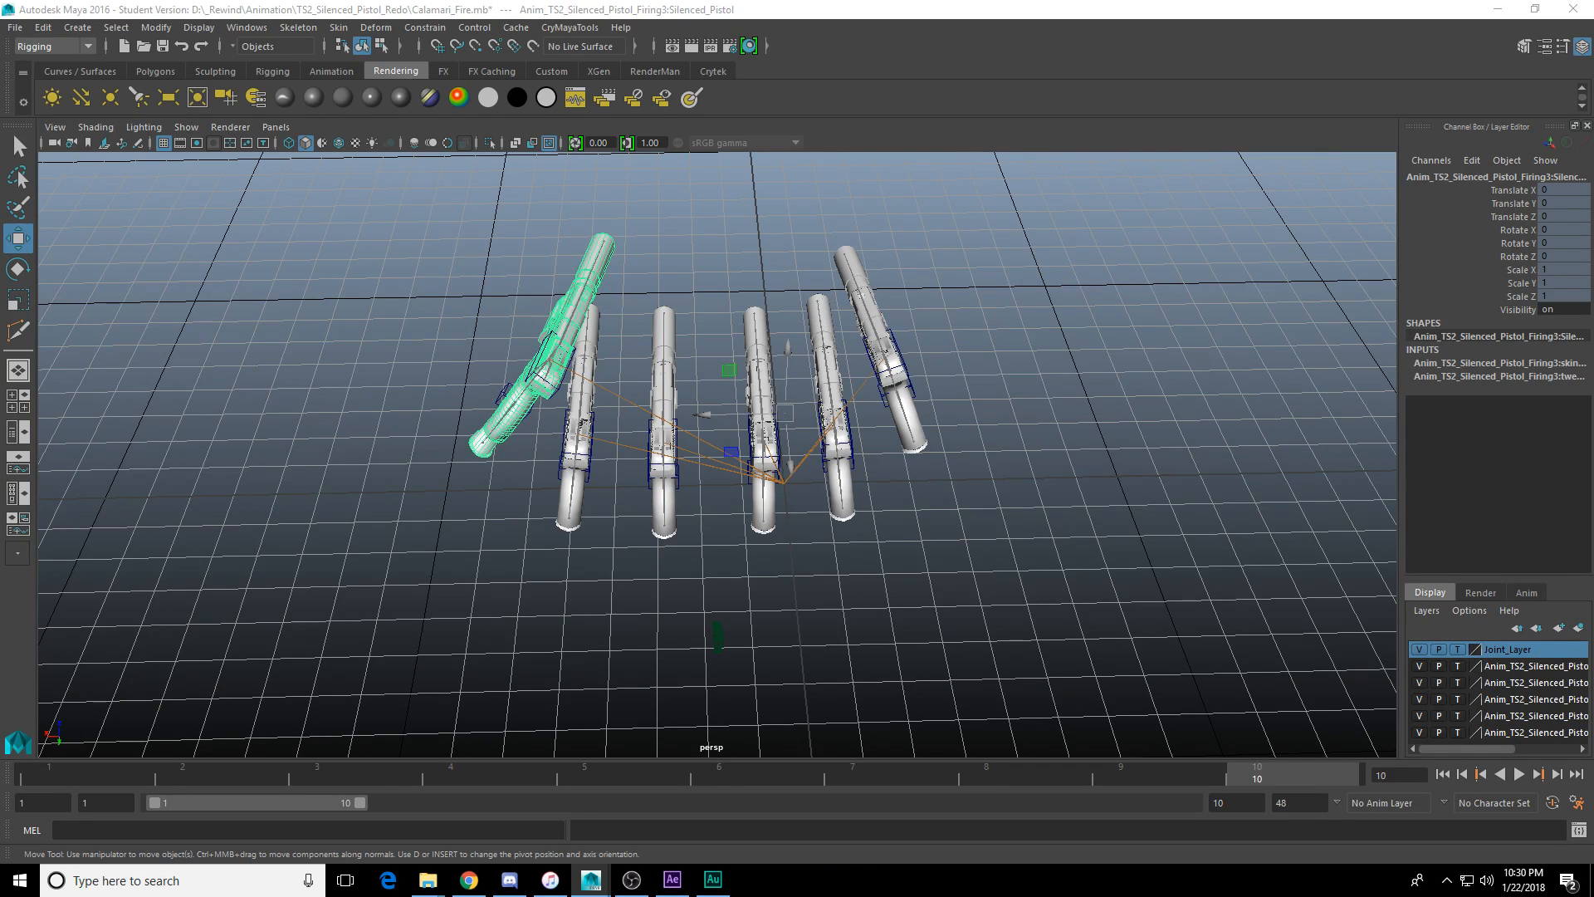
alt+drag(731, 491, 764, 513)
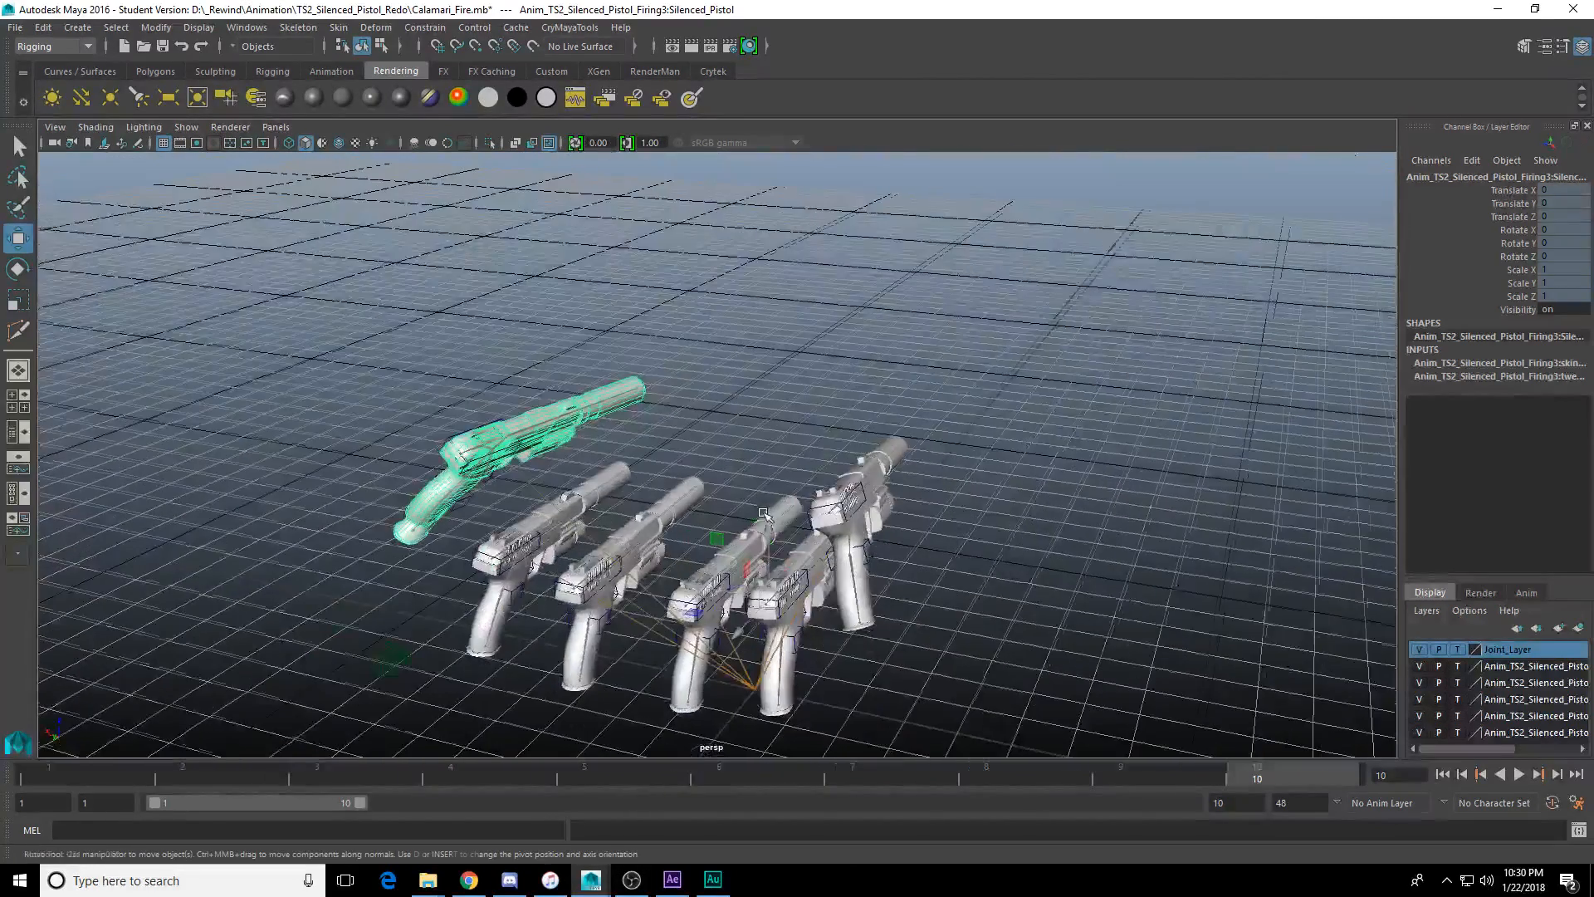
click(656, 69)
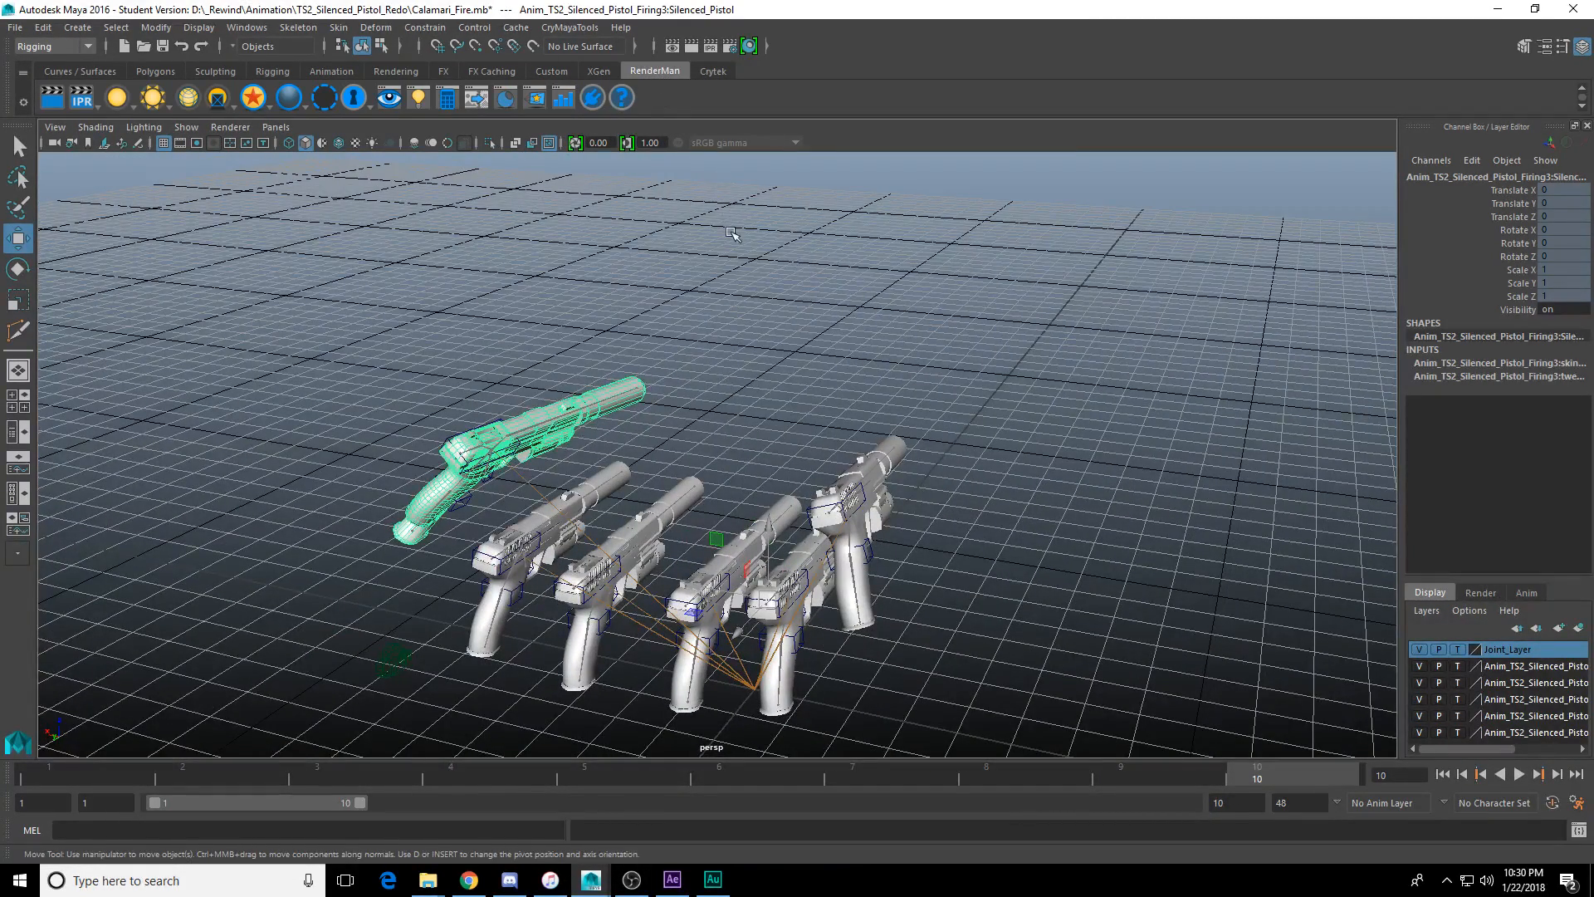
alt+drag(779, 441, 860, 437)
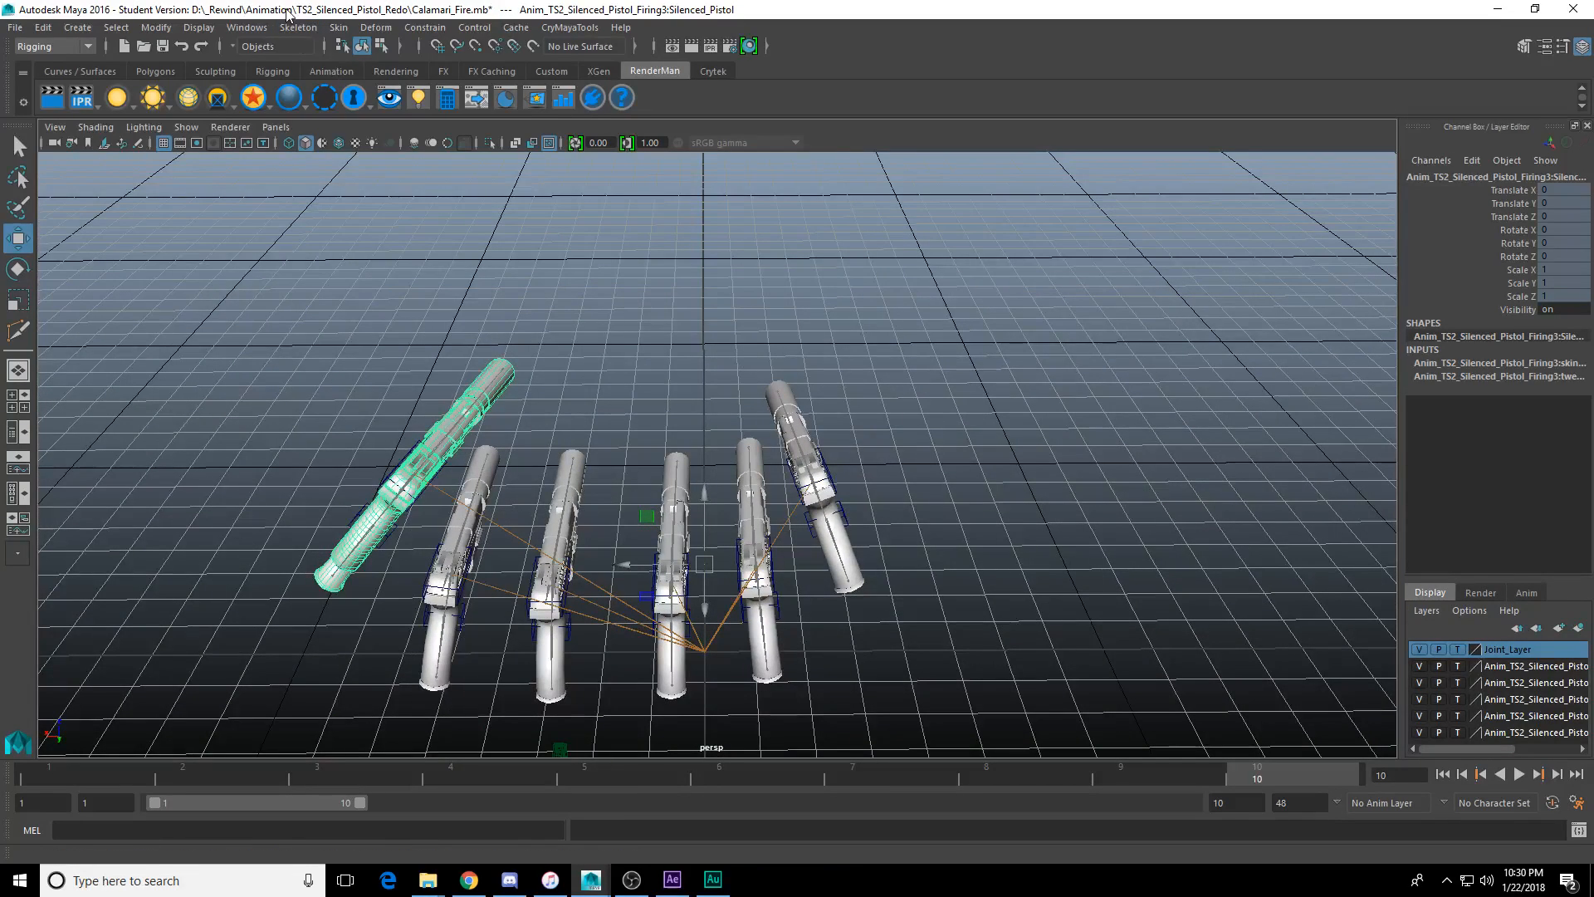
Save the Calamari_Fire.mb scene.
click(15, 28)
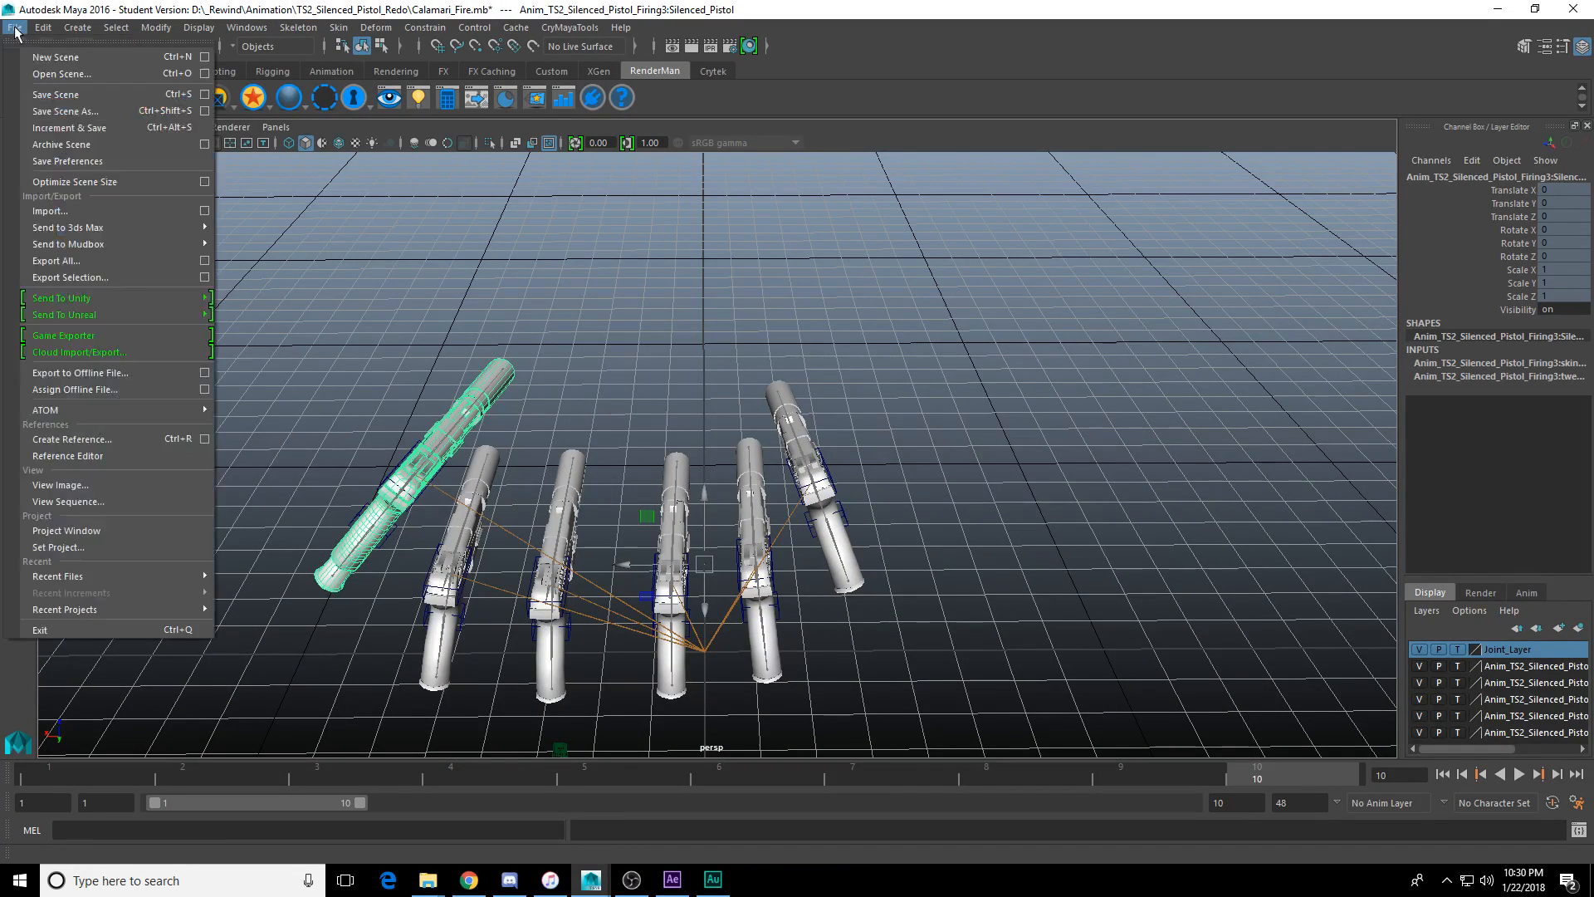
click(58, 96)
click(761, 454)
key(w)
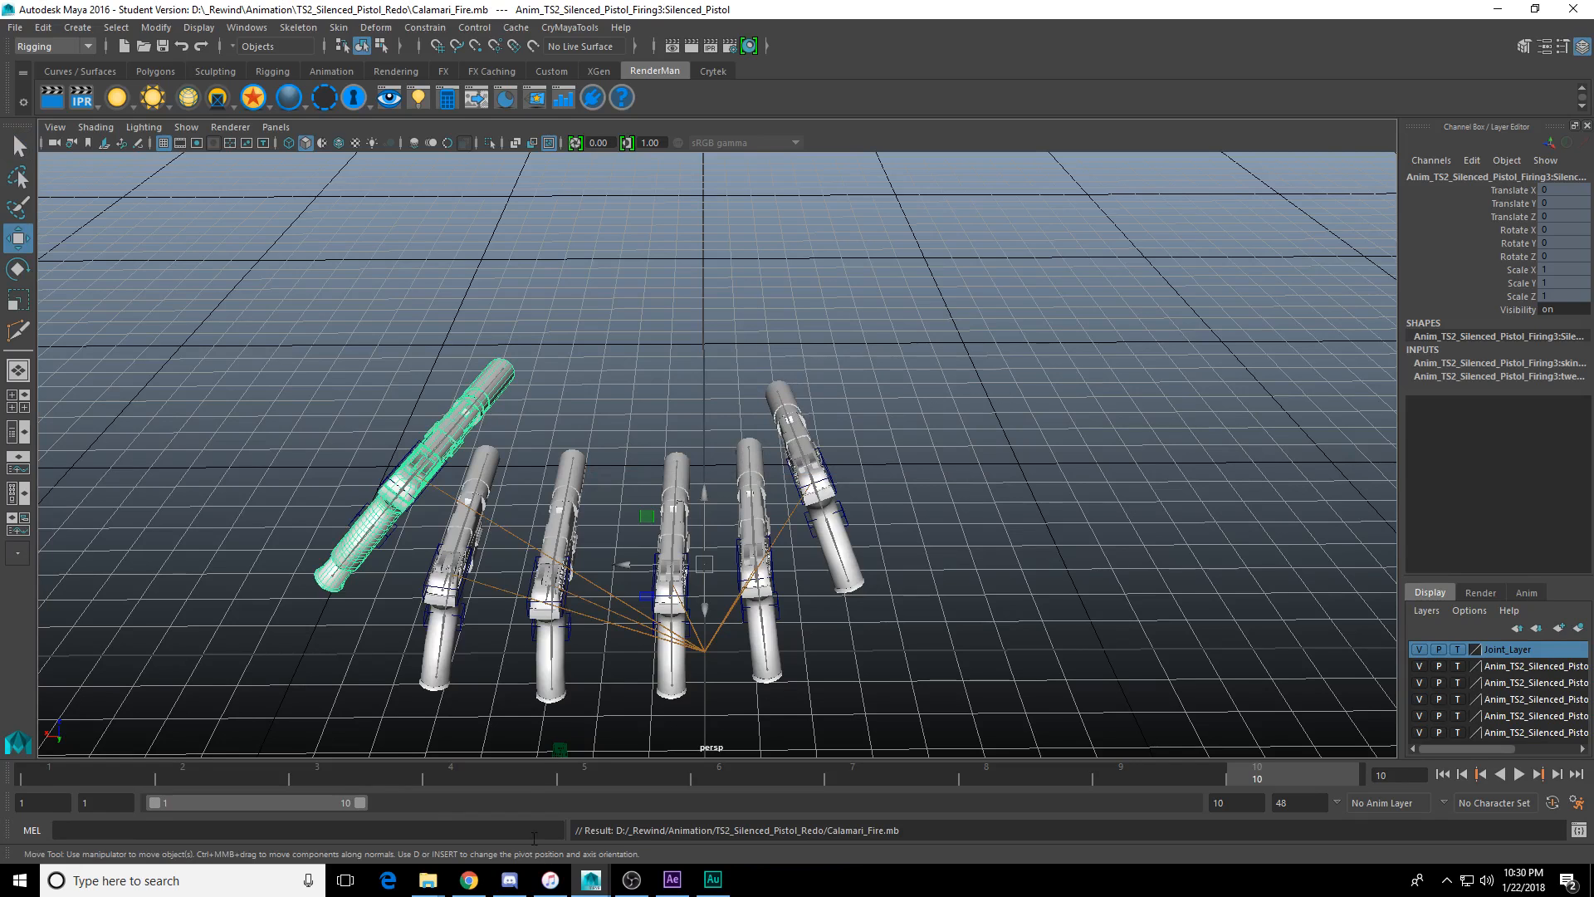
Launch Autodesk Maya 2015 and dismiss its startup dialog for the tools and libs paths.
click(265, 885)
text(maya)
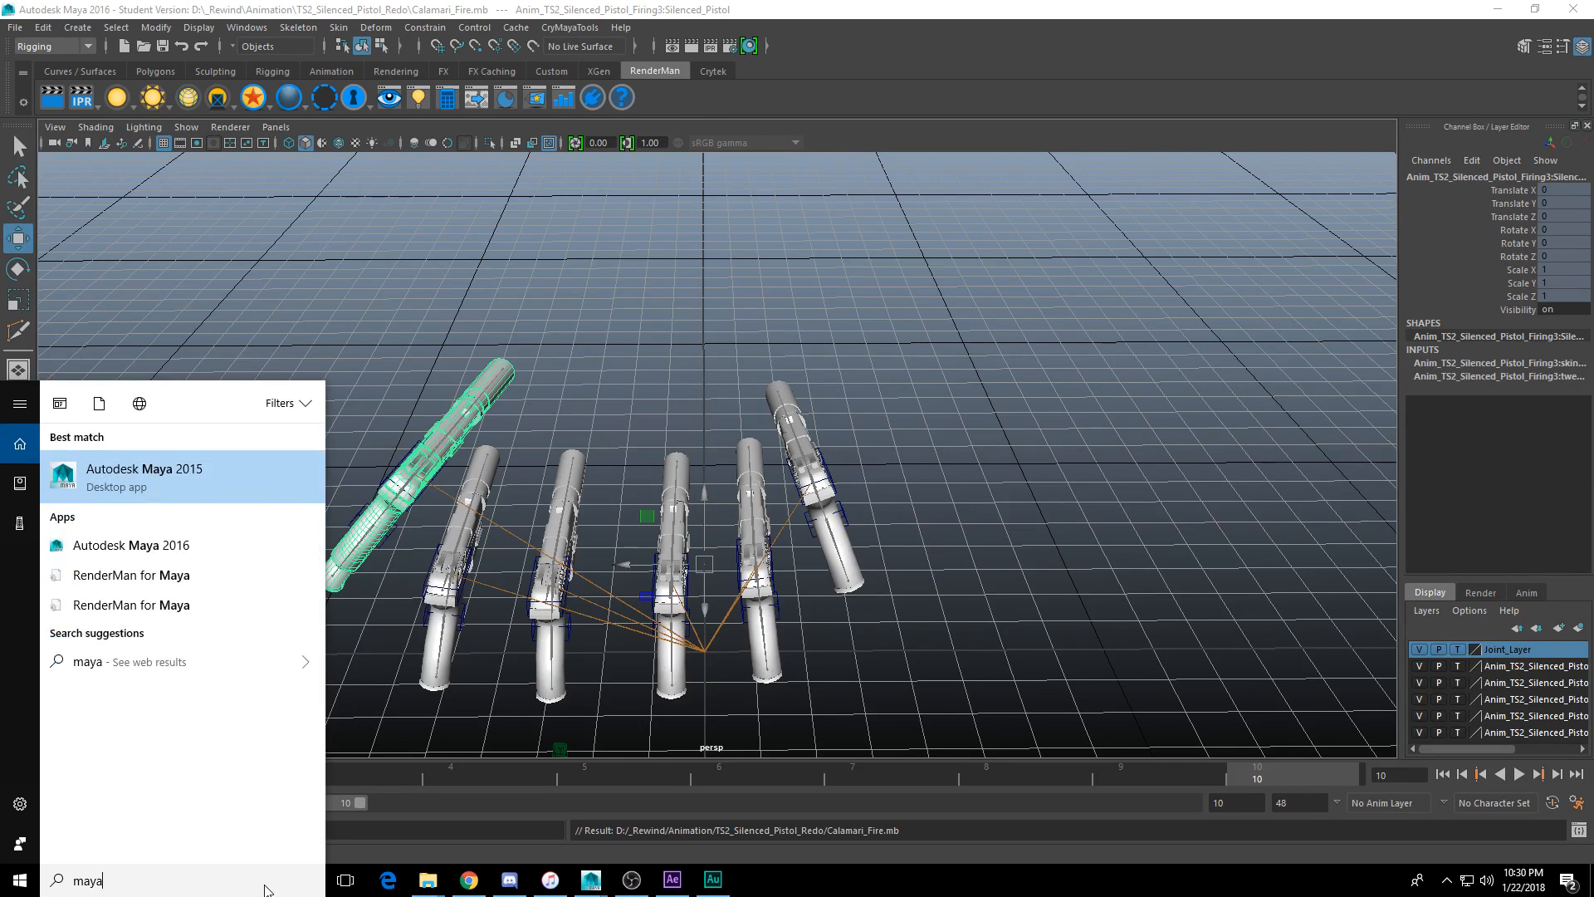
click(167, 475)
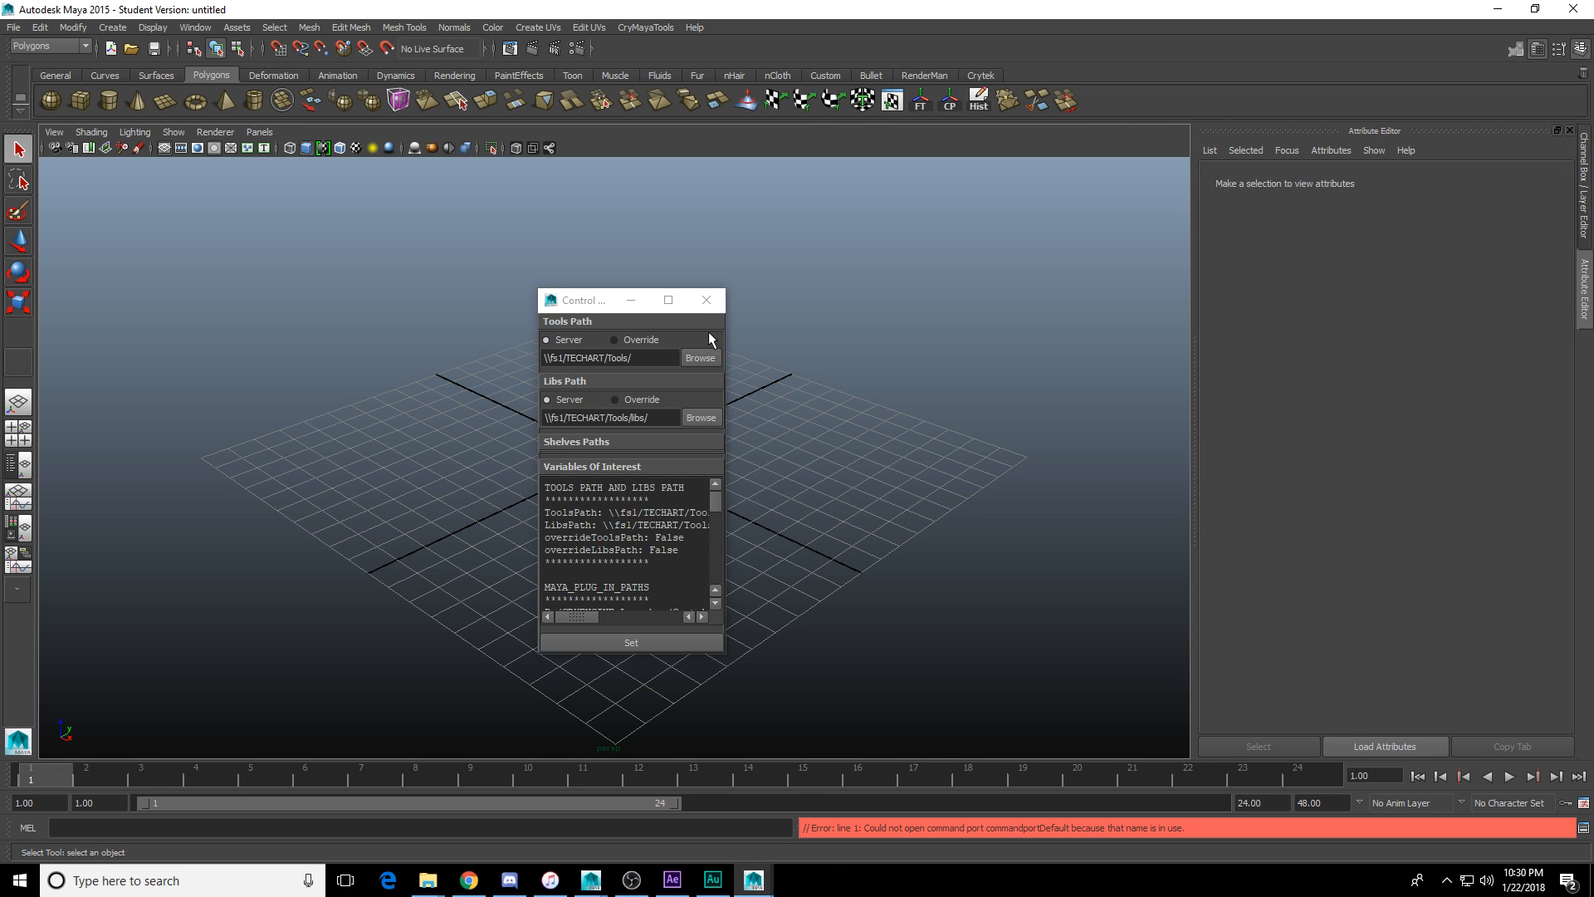
click(707, 300)
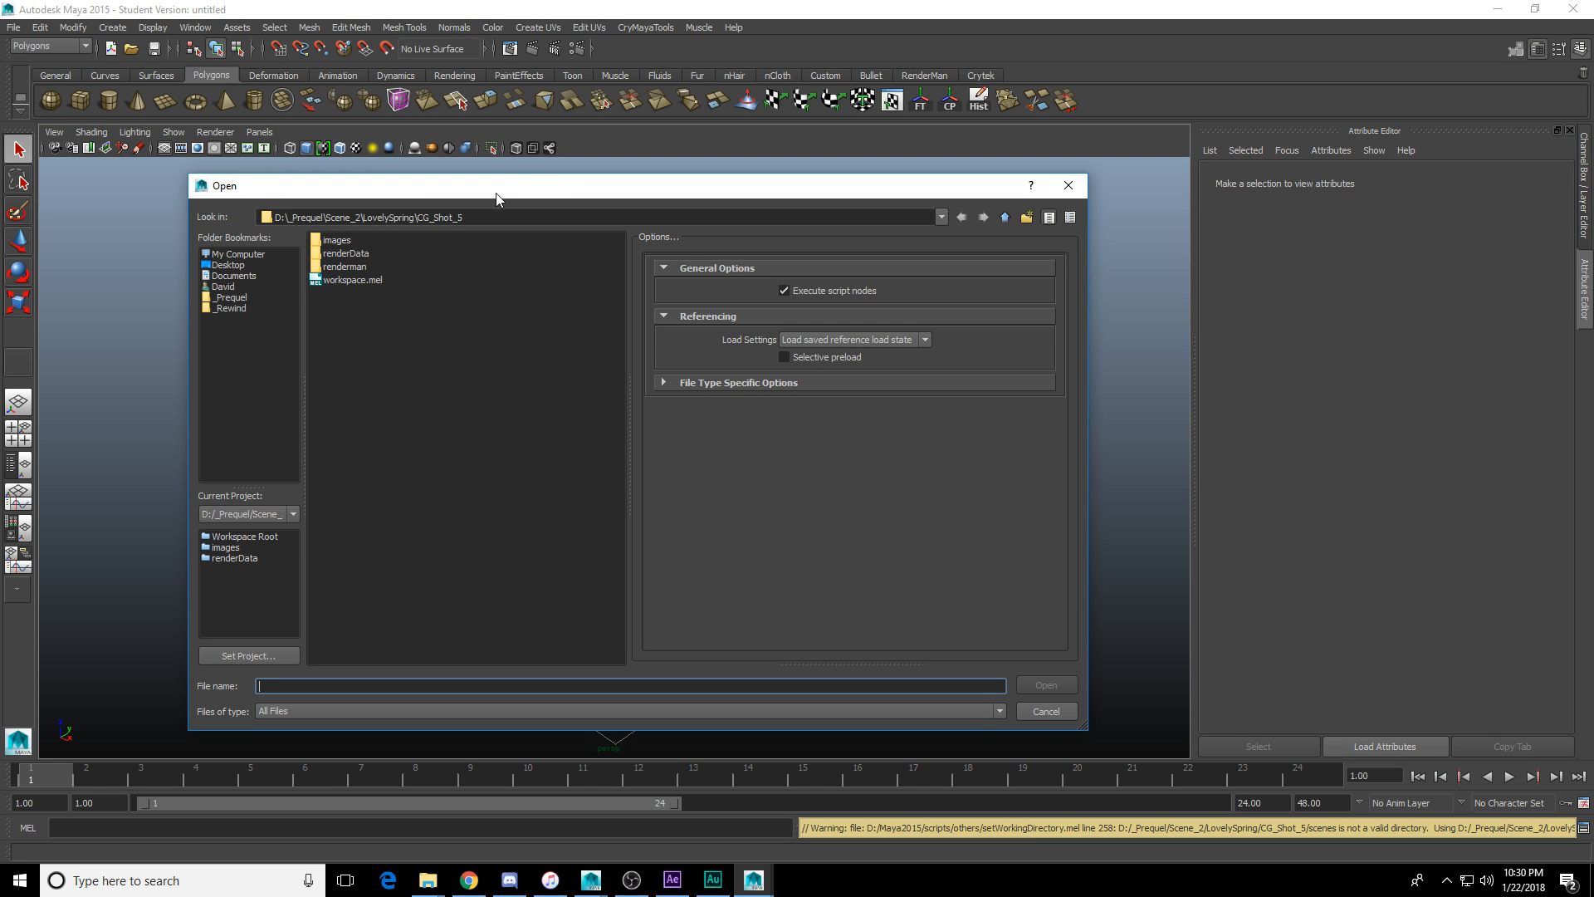
Open the Calamari_Fire.mb scene from the TS2_Silenced_Pistol_Redo folder under _Rewind\Animation.
click(237, 300)
click(241, 308)
click(238, 301)
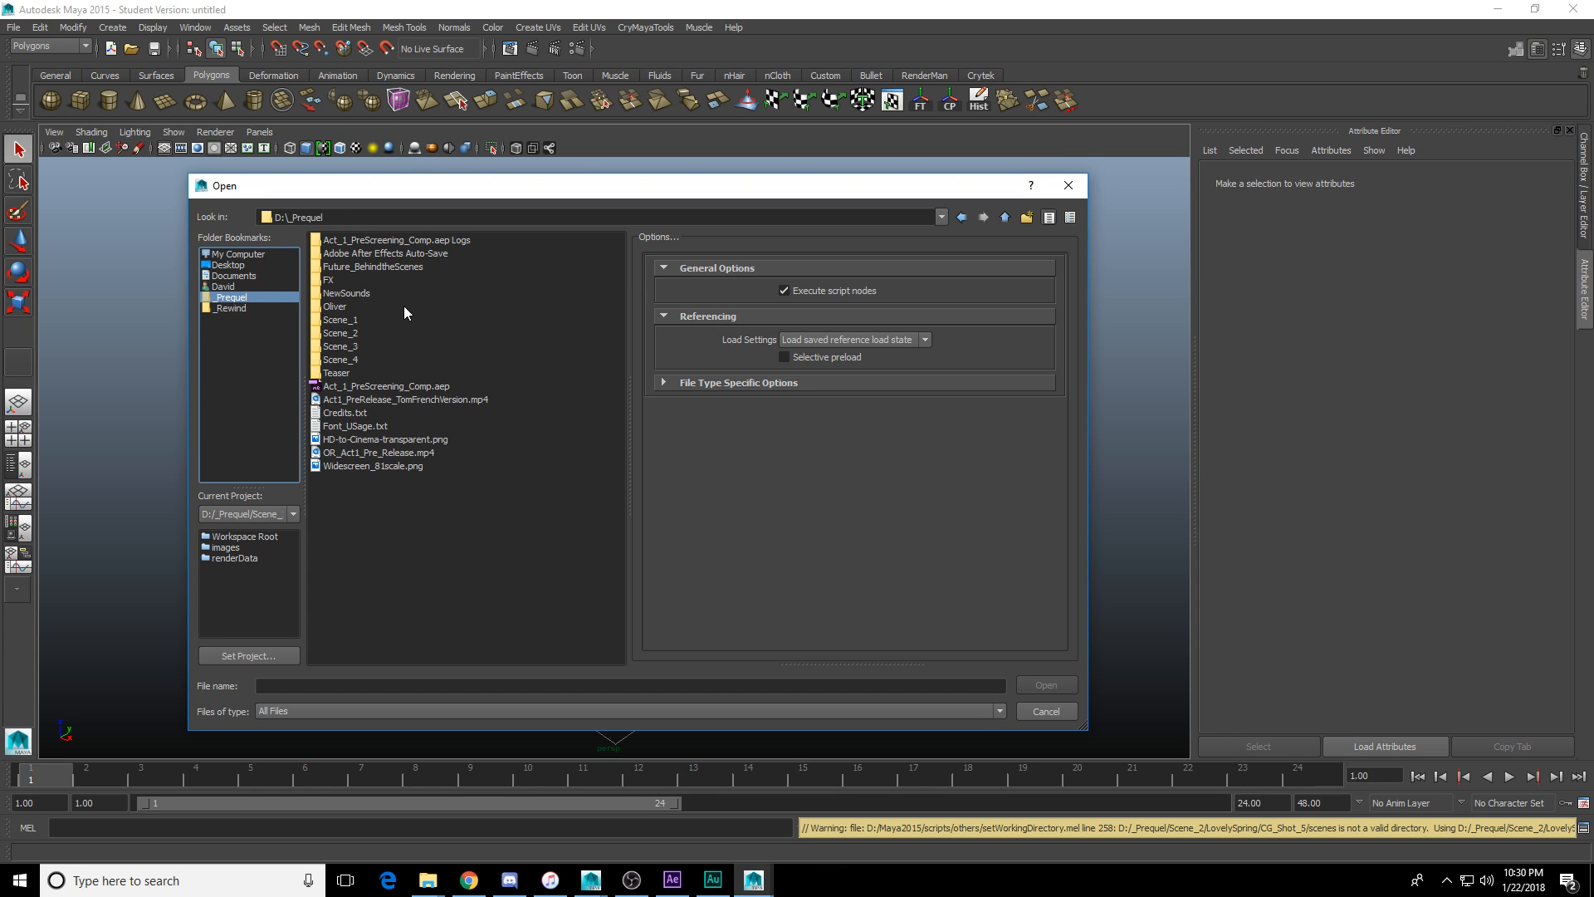
click(357, 333)
click(354, 372)
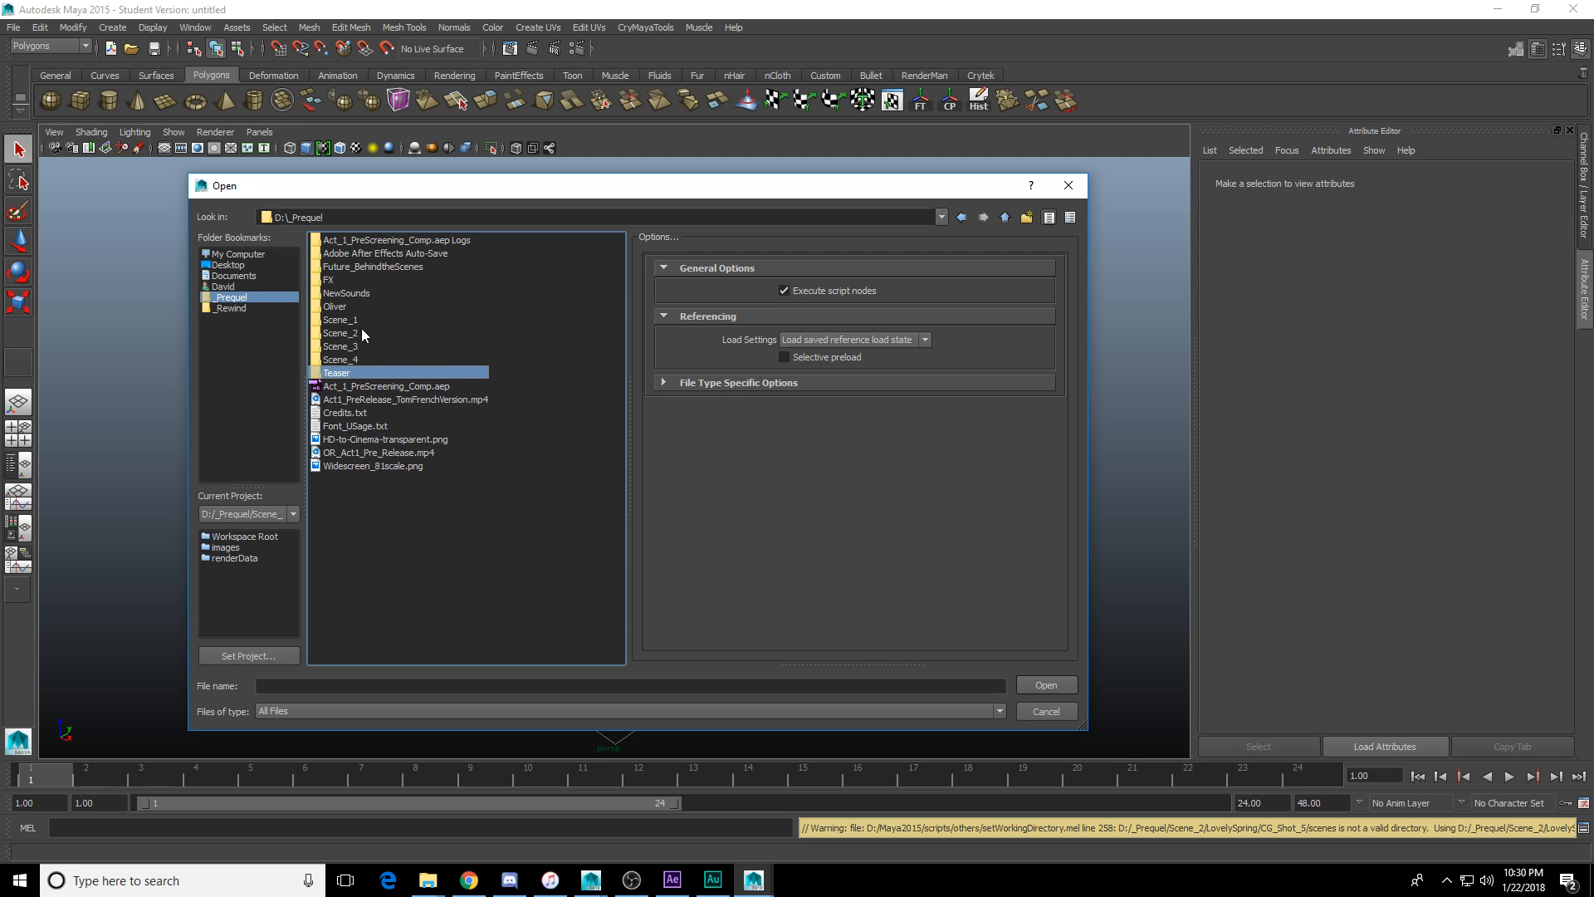
click(234, 310)
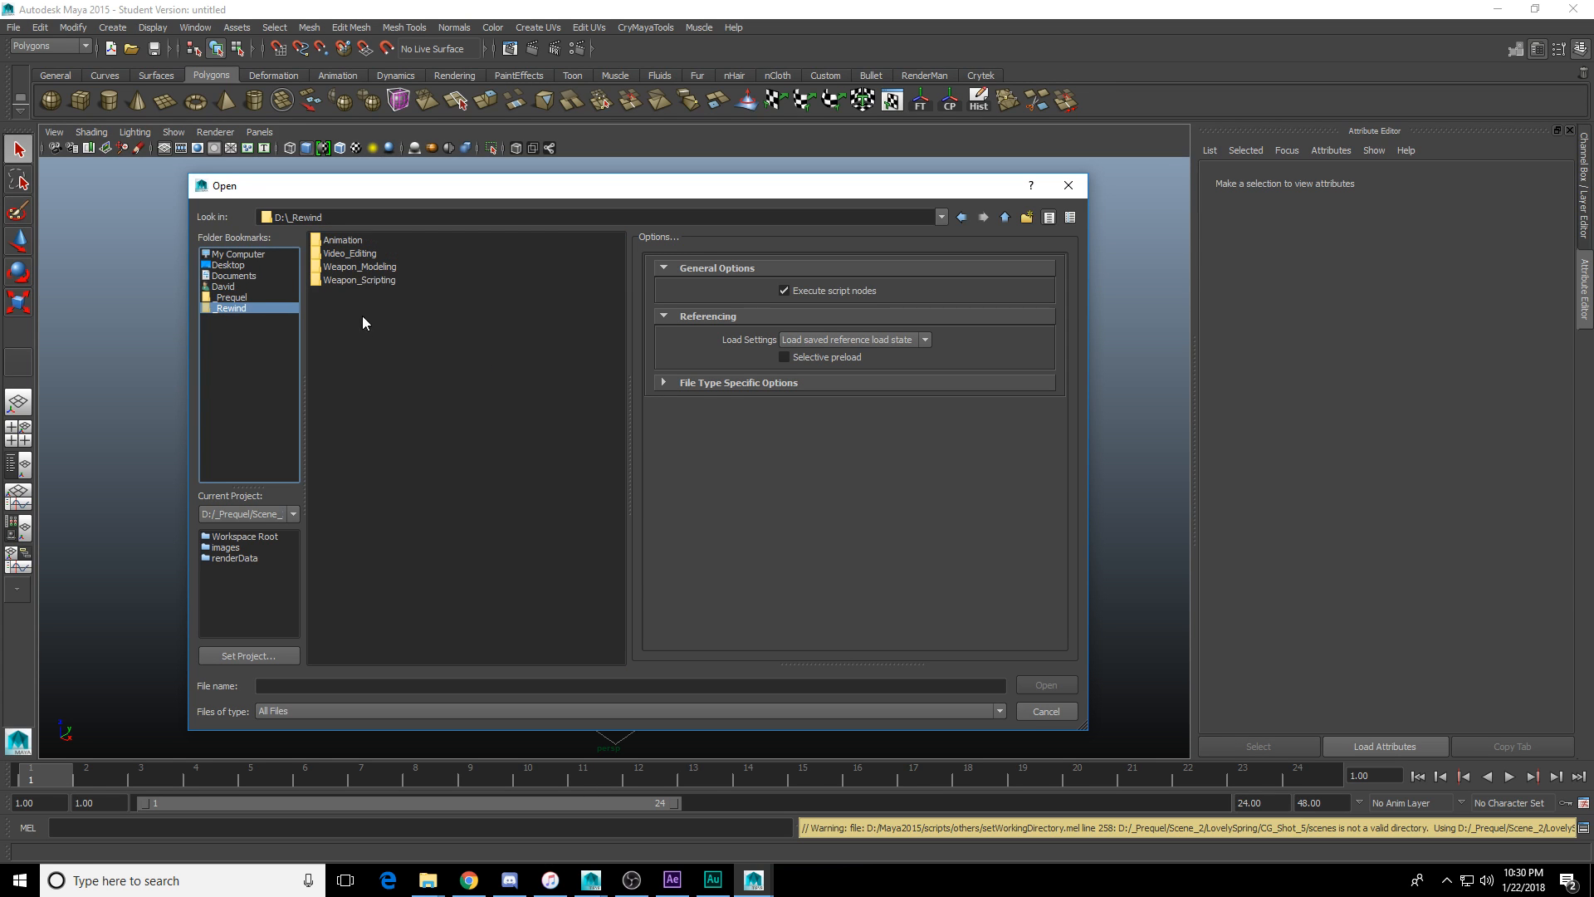
double_click(349, 241)
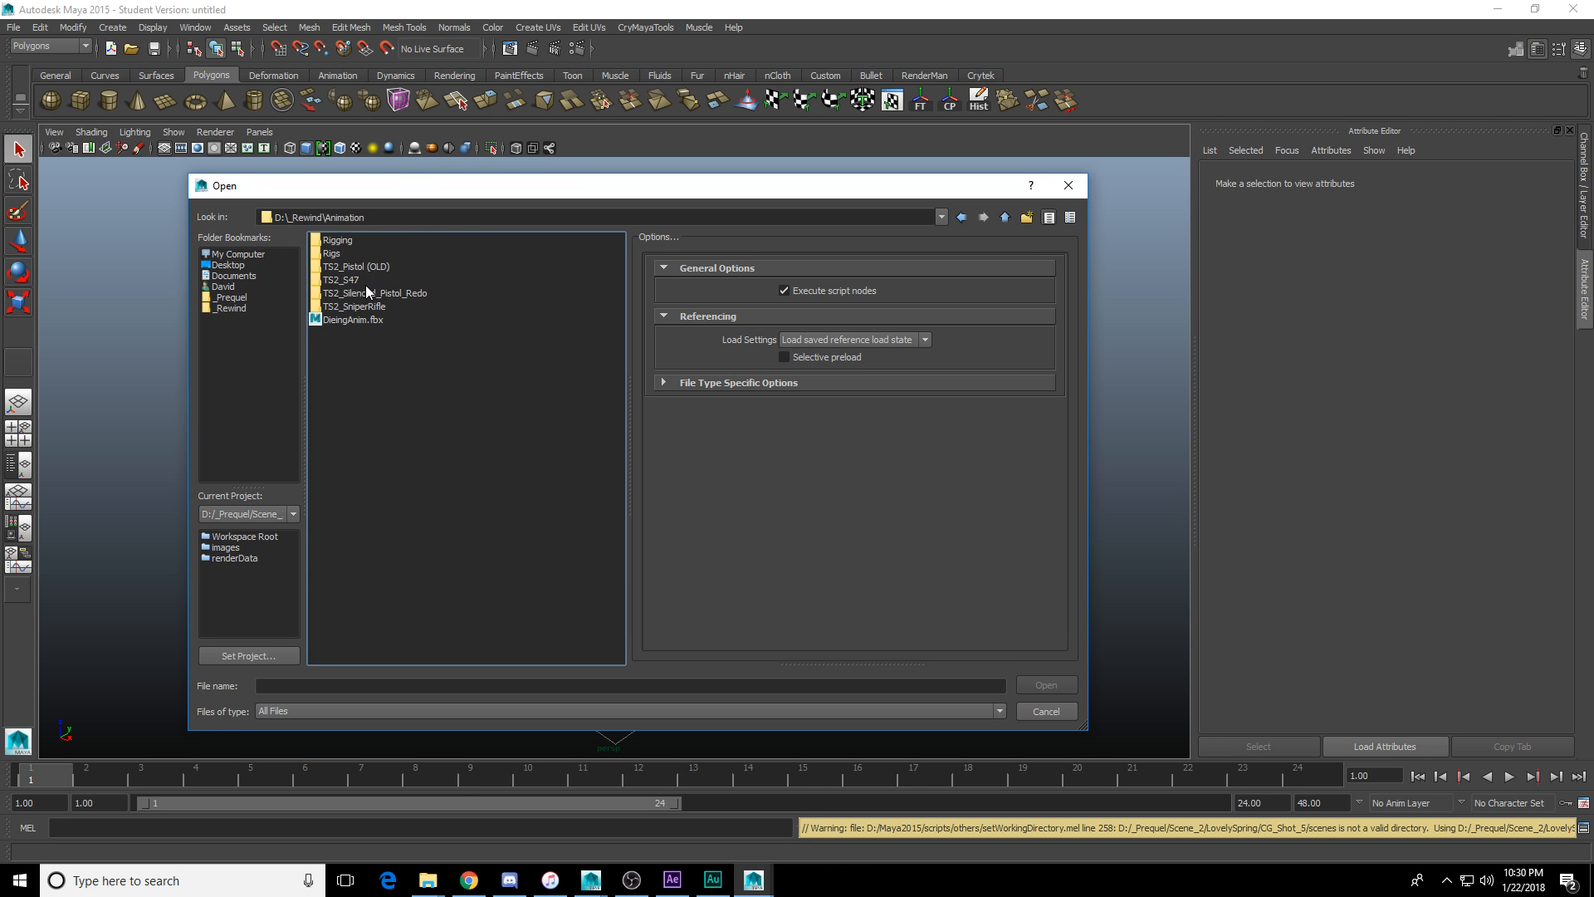
double_click(367, 288)
double_click(362, 426)
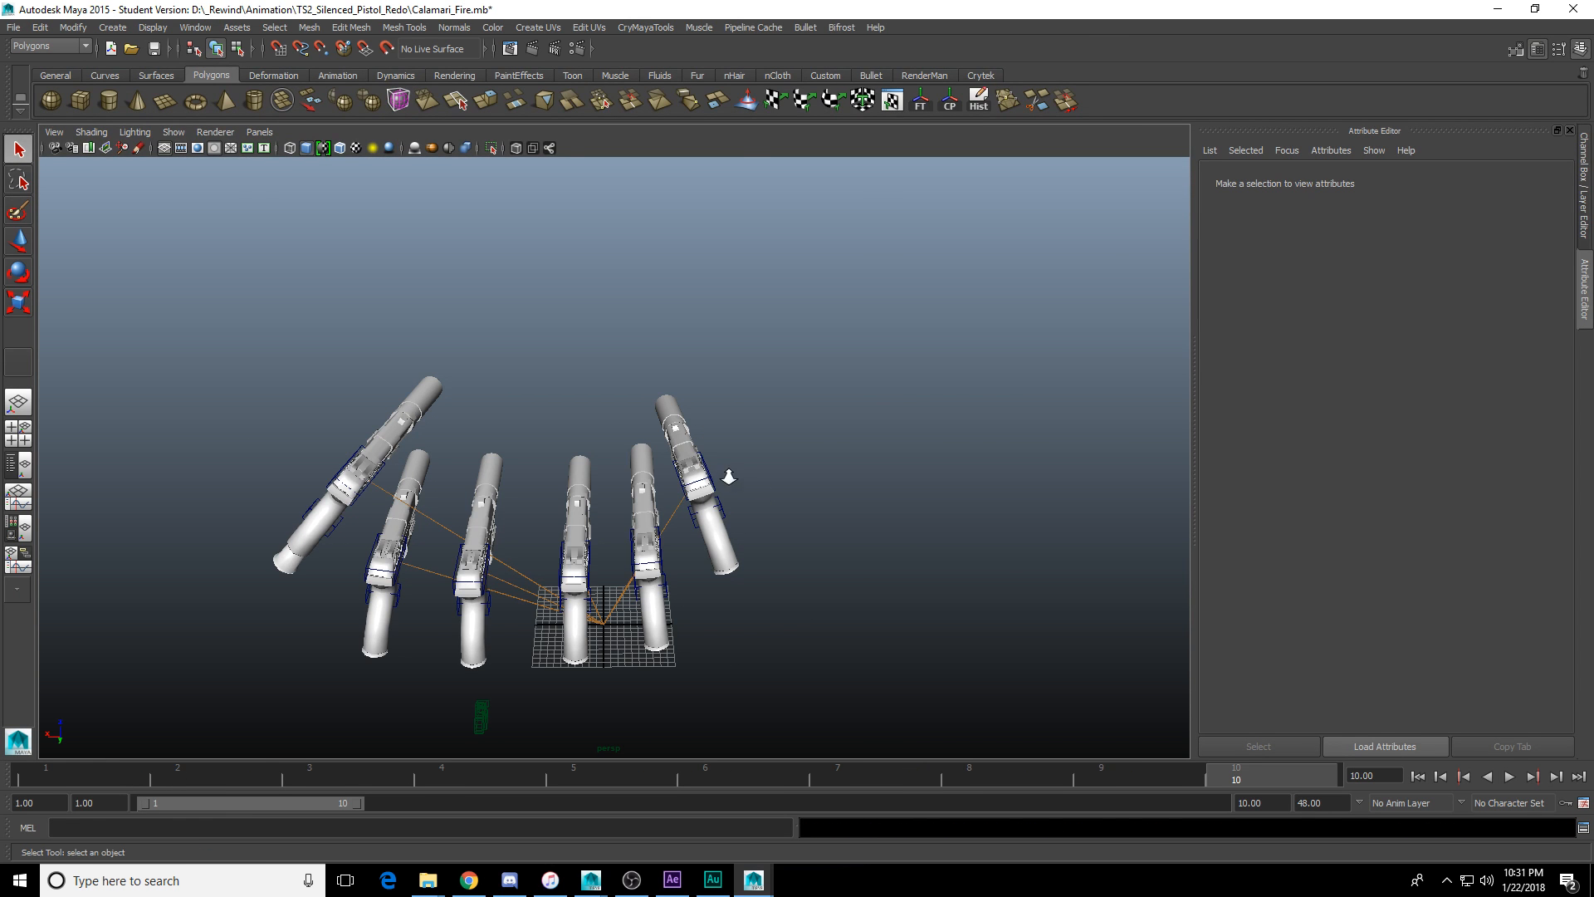
Play back and scrub the firing animation while viewing the six pistols from behind in the perspective view.
alt+drag(726, 473, 651, 373)
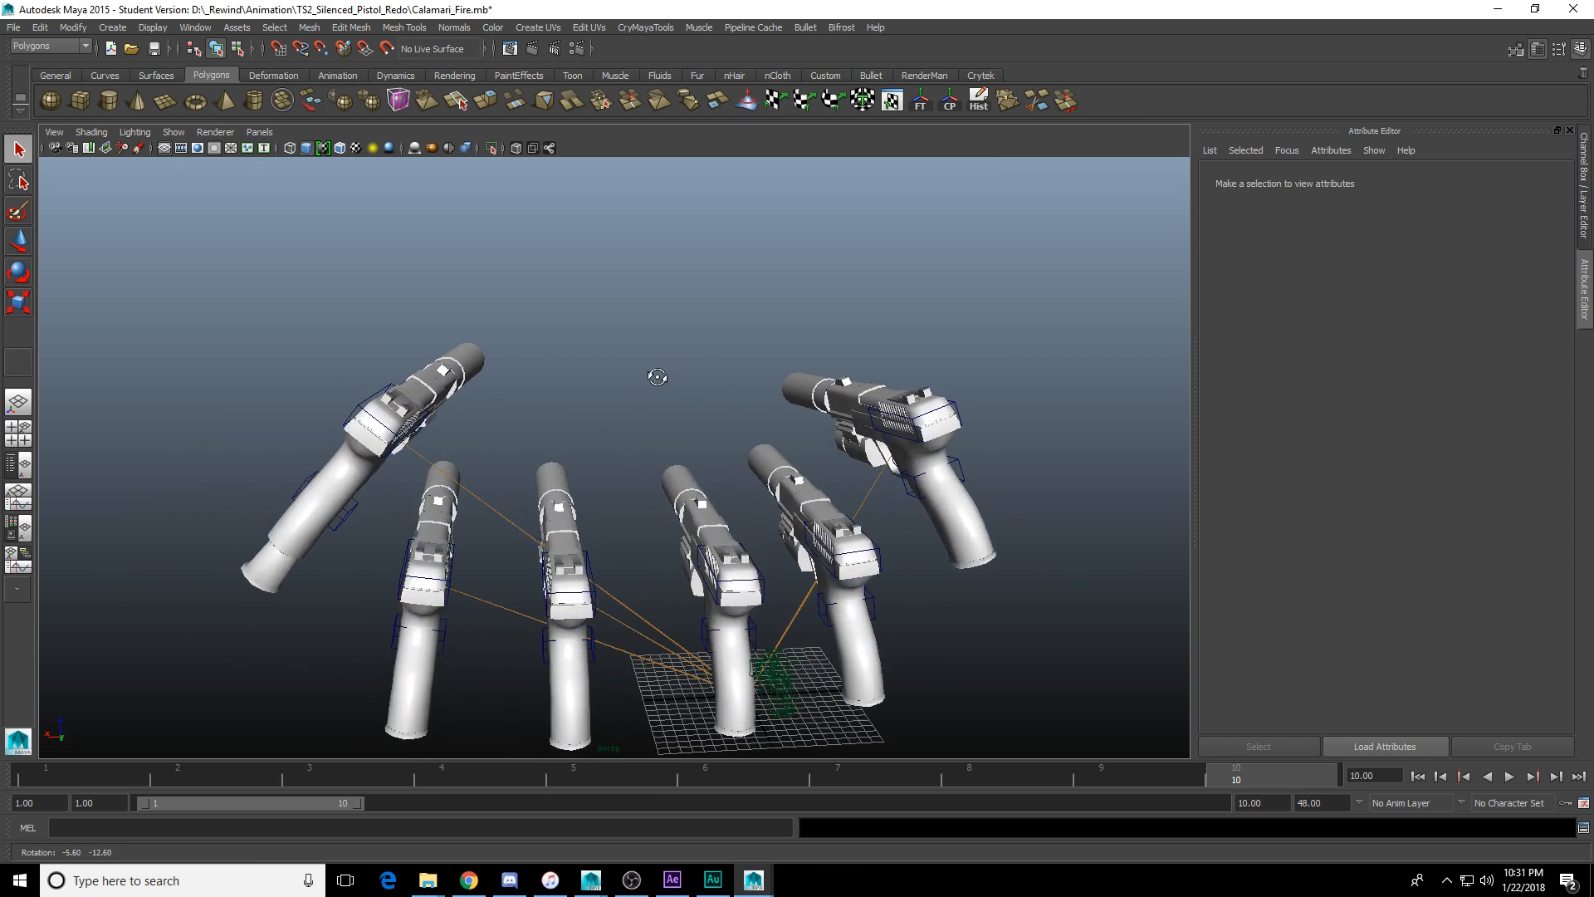
key(alt+v)
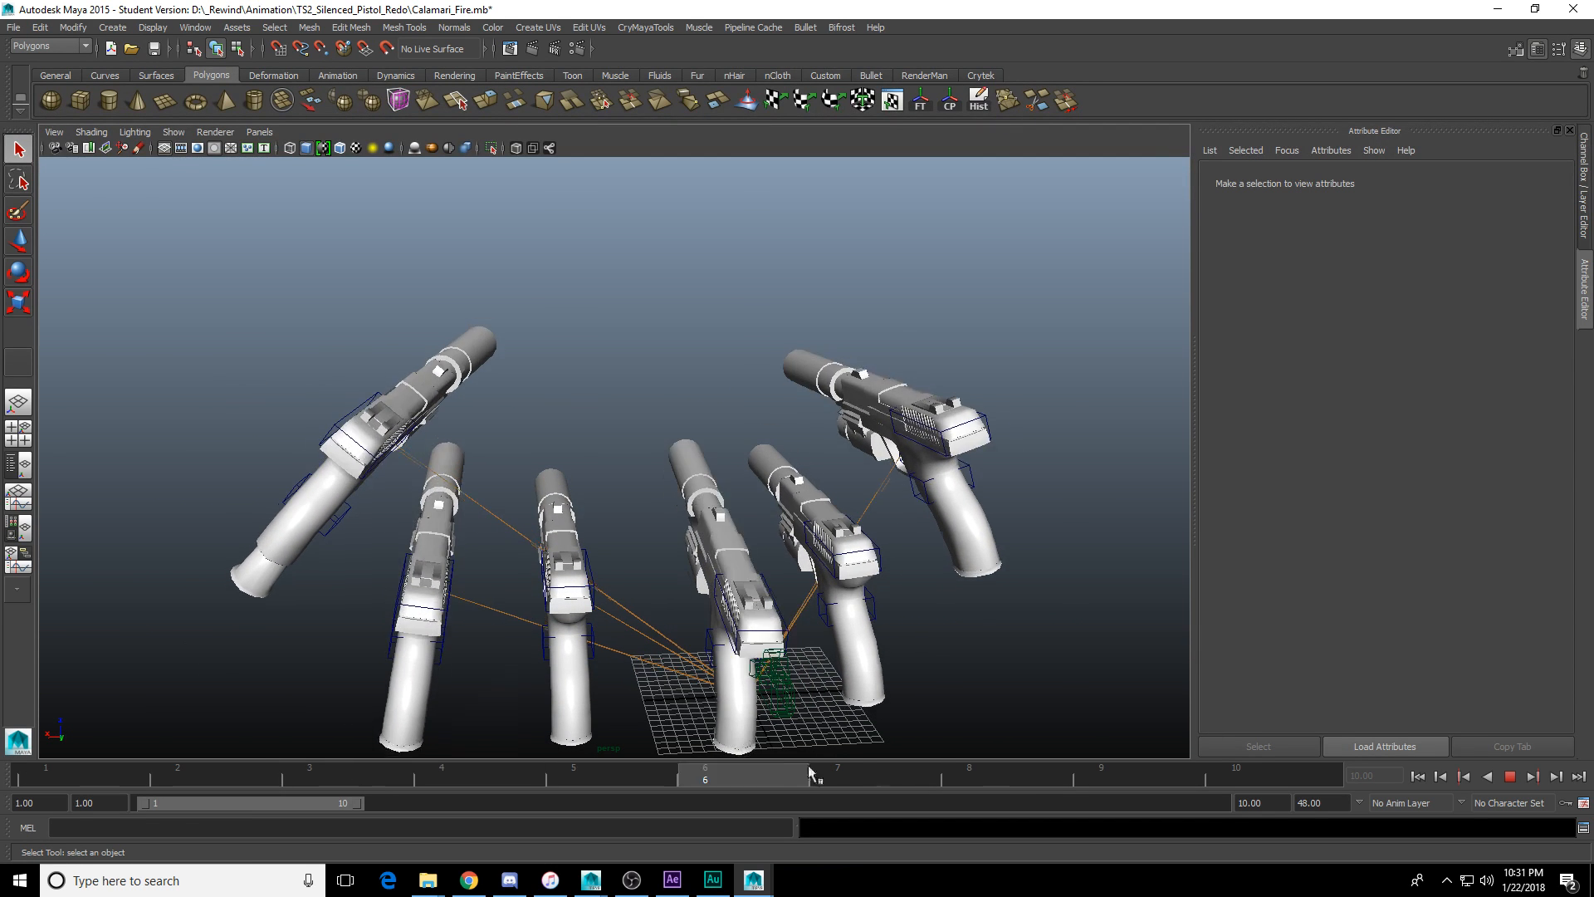
drag(388, 765, 1237, 764)
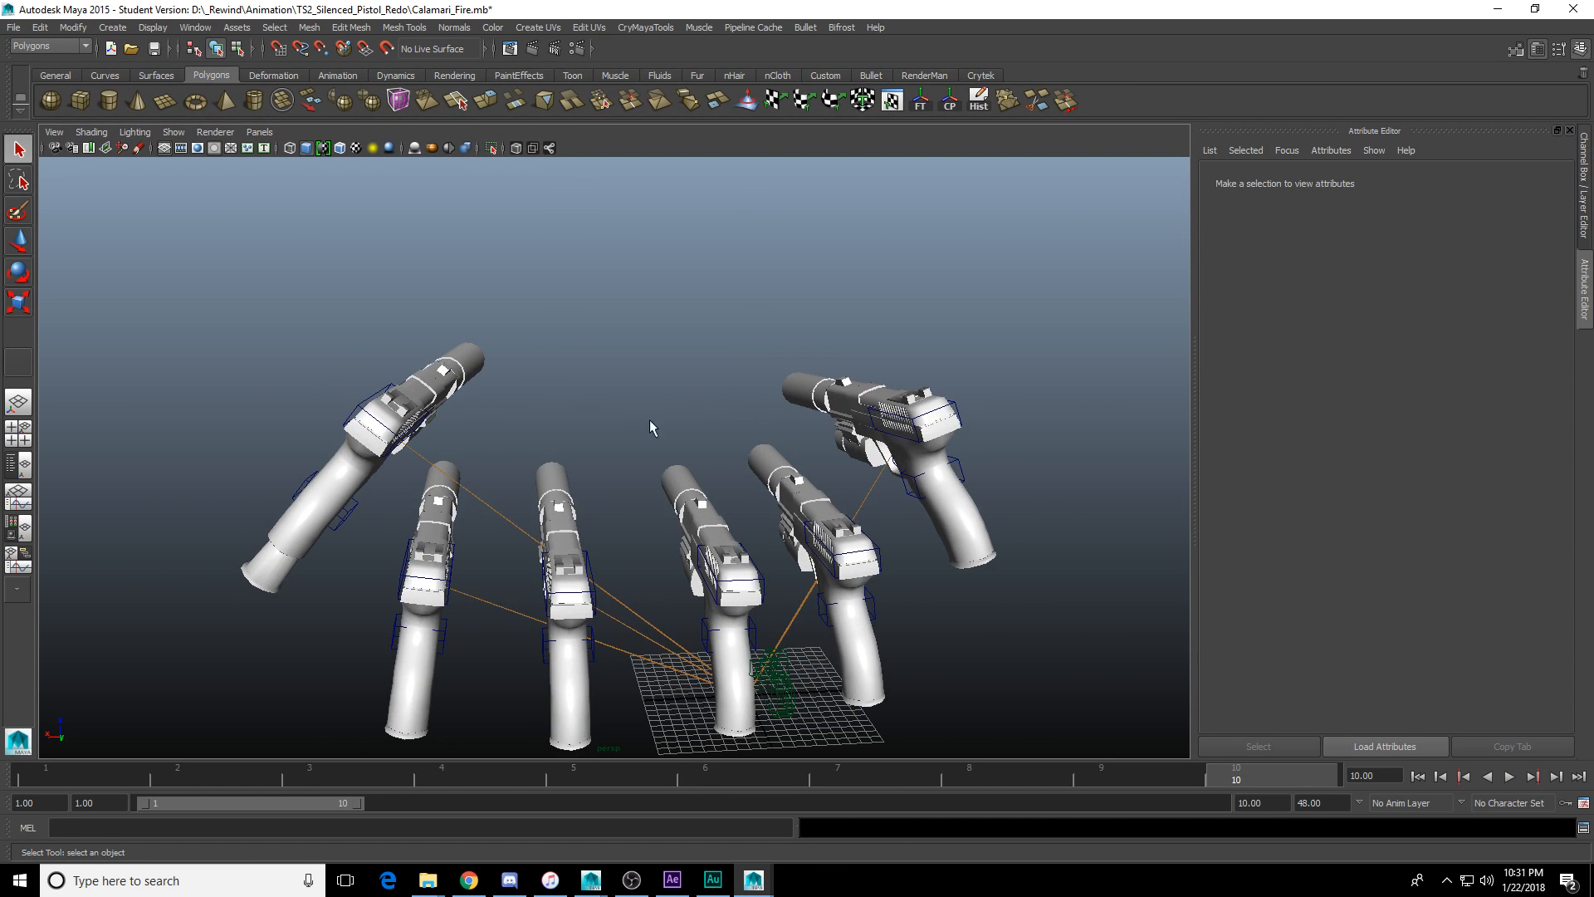
alt+drag(736, 383, 716, 390)
alt+middle_drag(716, 390, 650, 377)
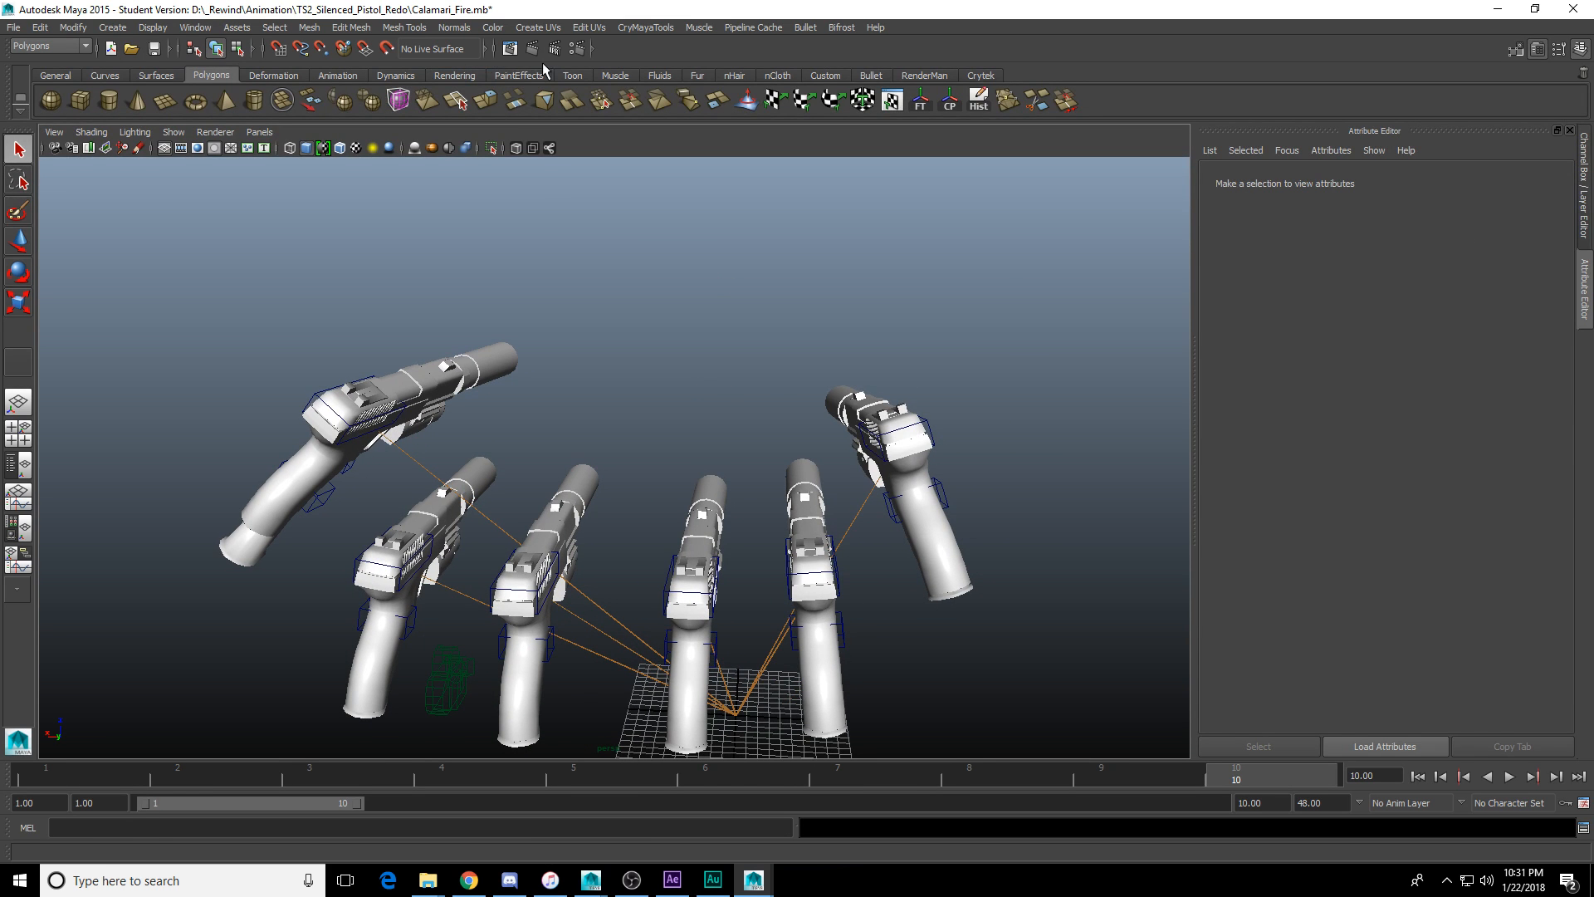
Open the render settings and set the renderer to mental ray.
click(519, 74)
click(454, 75)
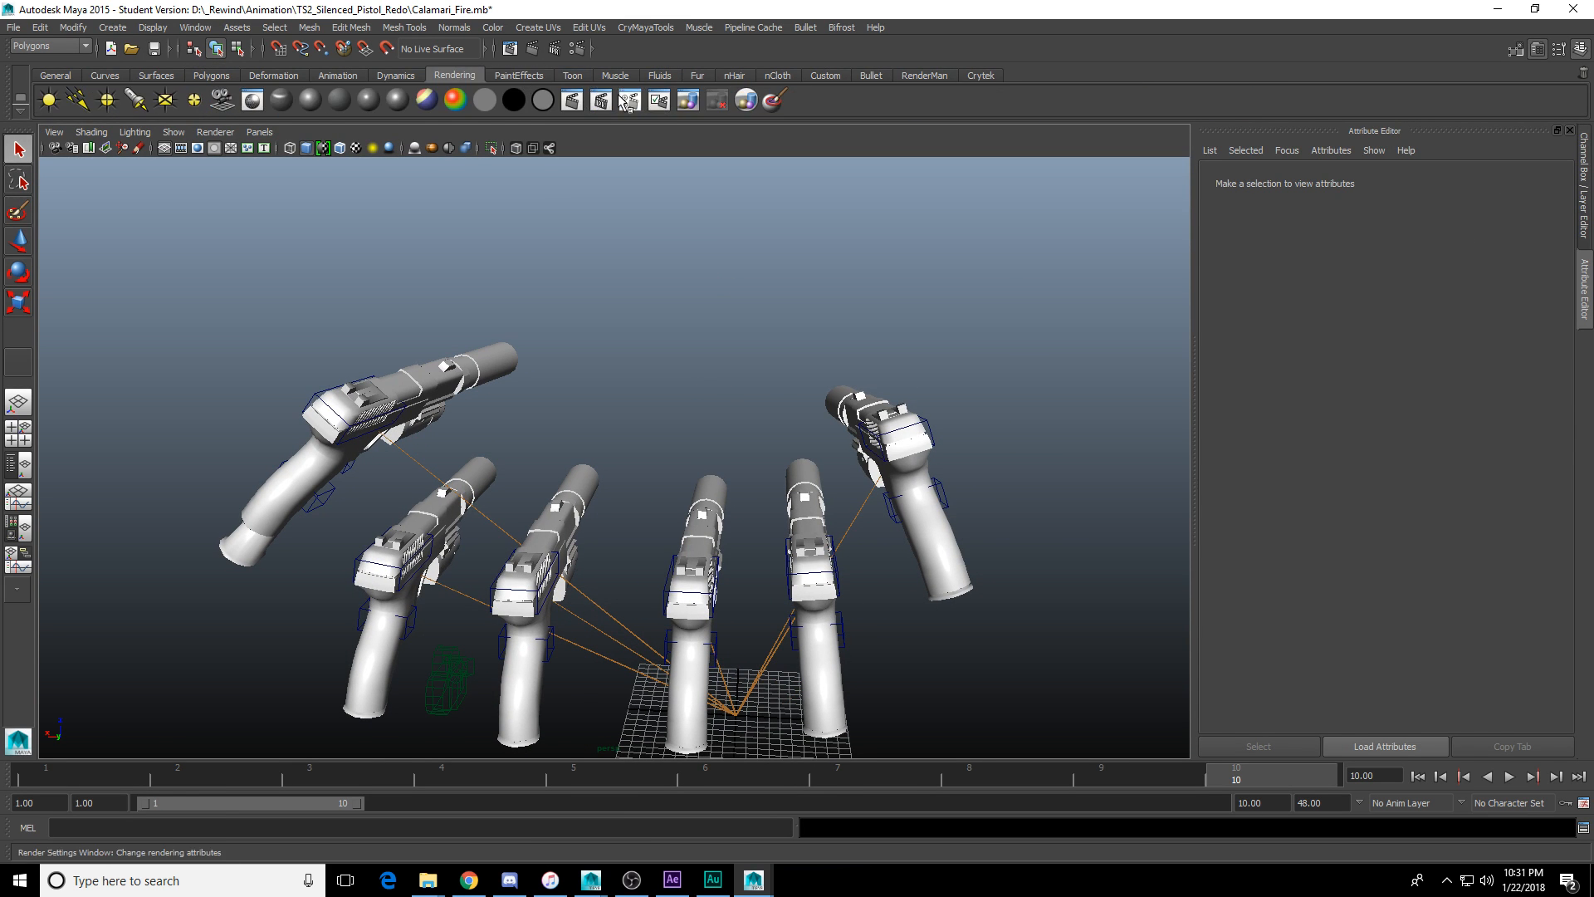
click(630, 100)
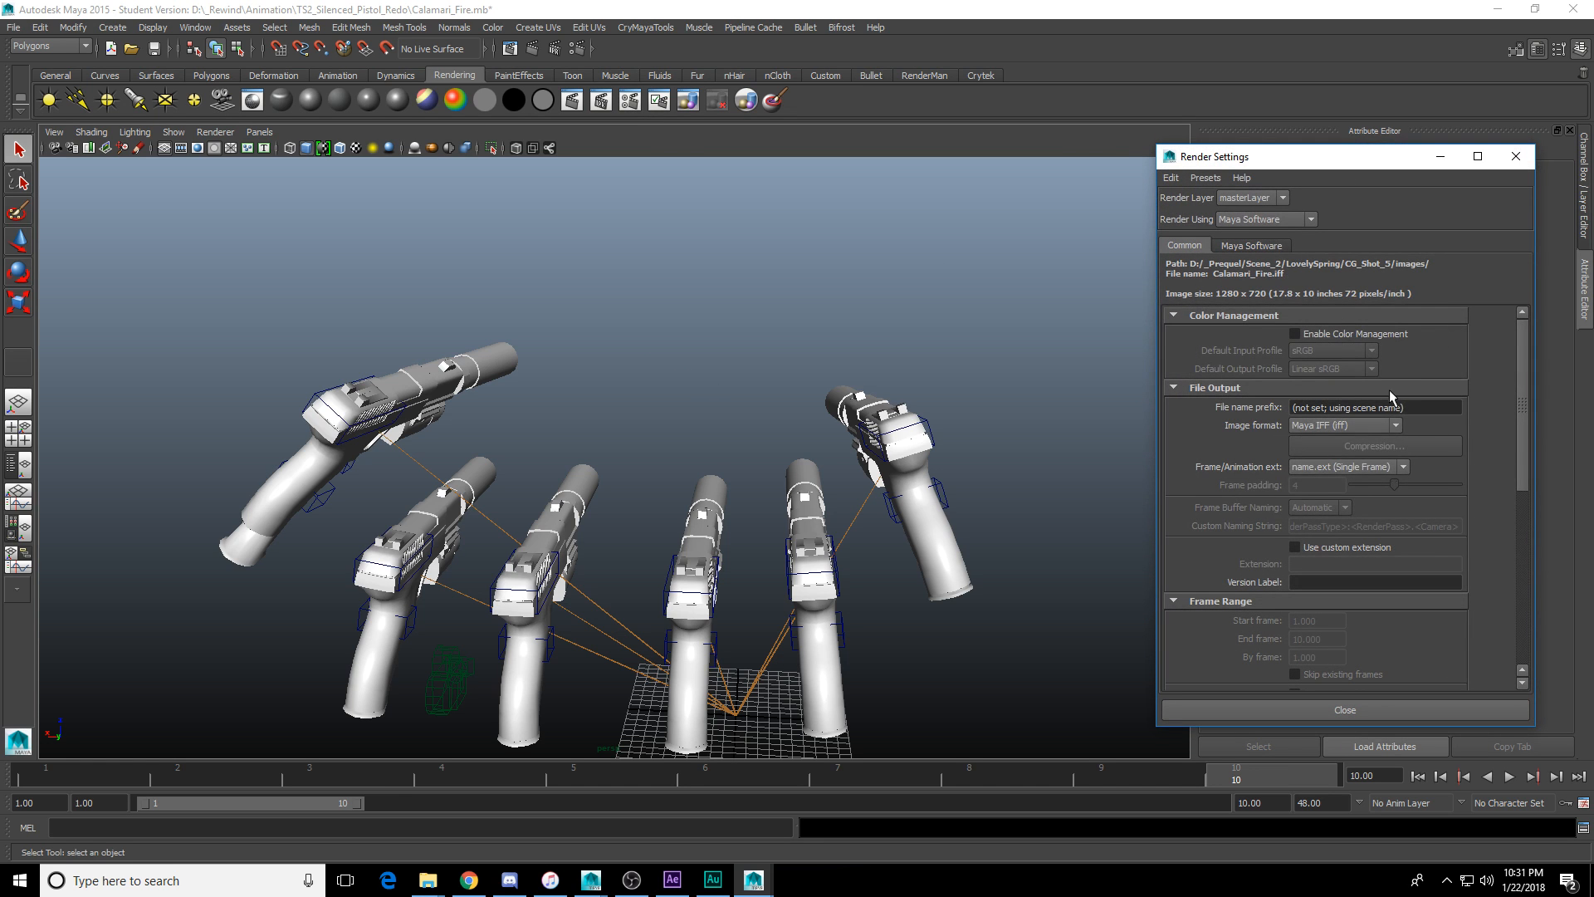
click(1391, 425)
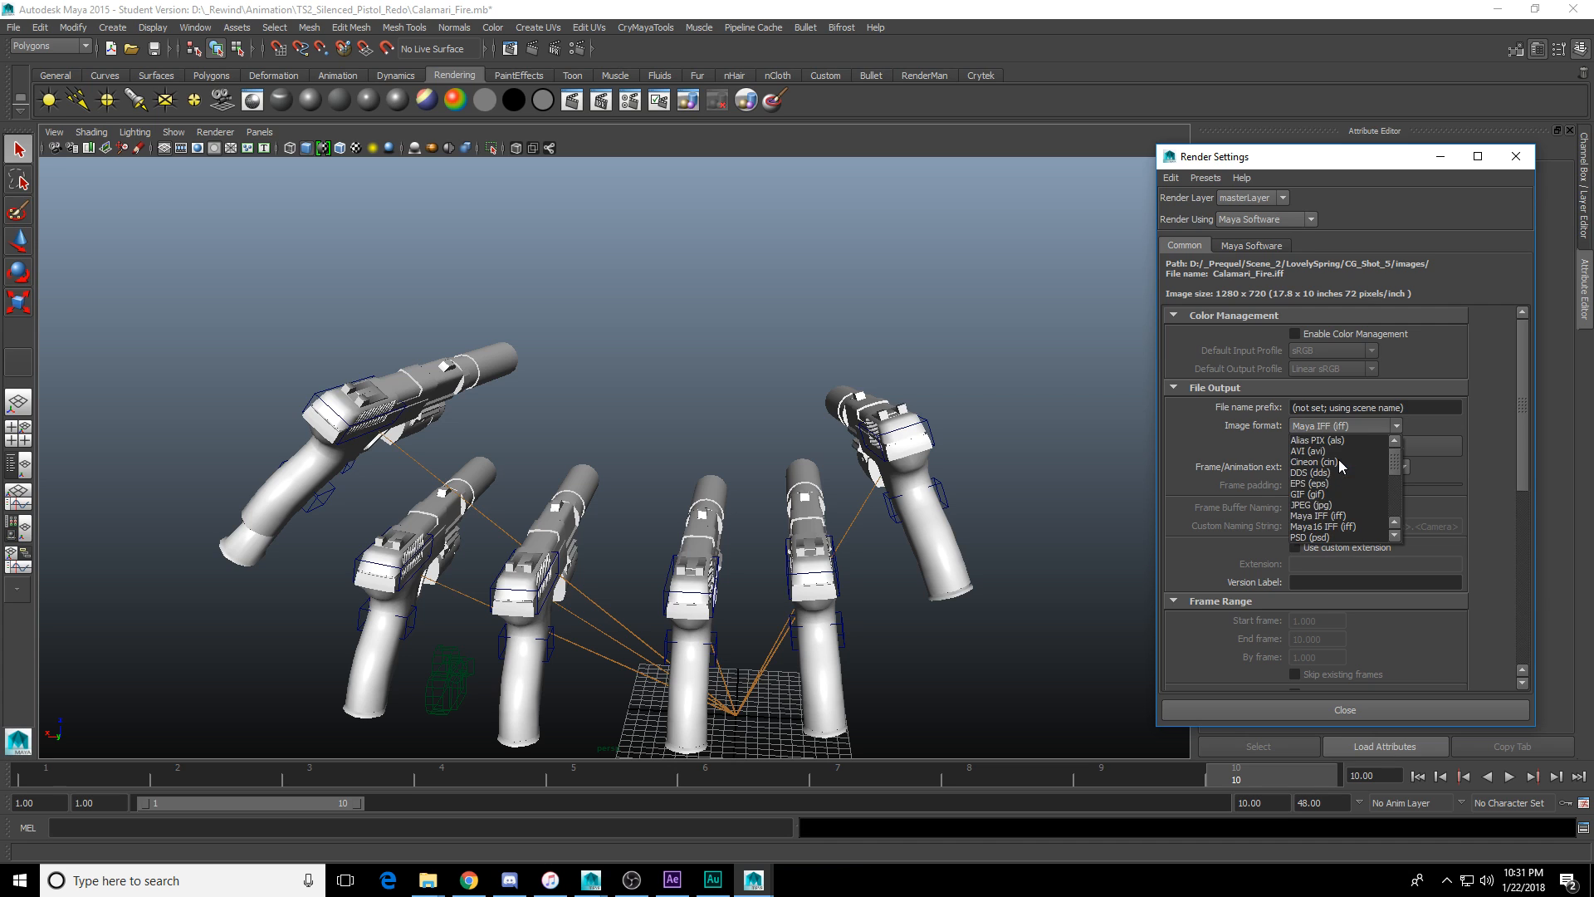
scroll(1343, 481, down, 3)
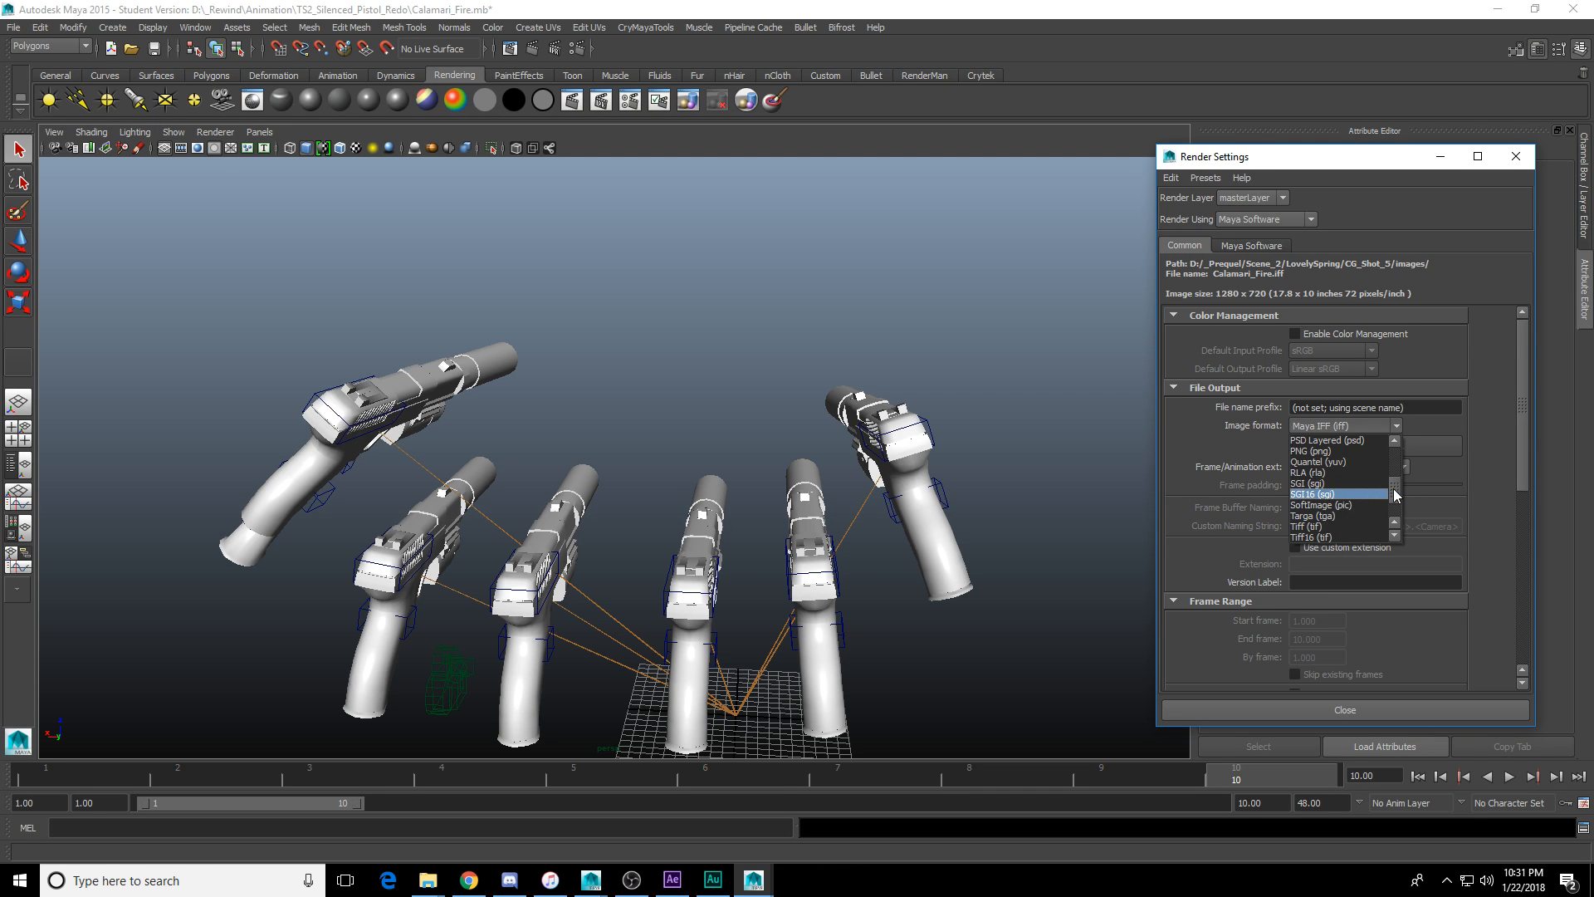
drag(1395, 490, 1395, 500)
click(1303, 229)
click(1301, 219)
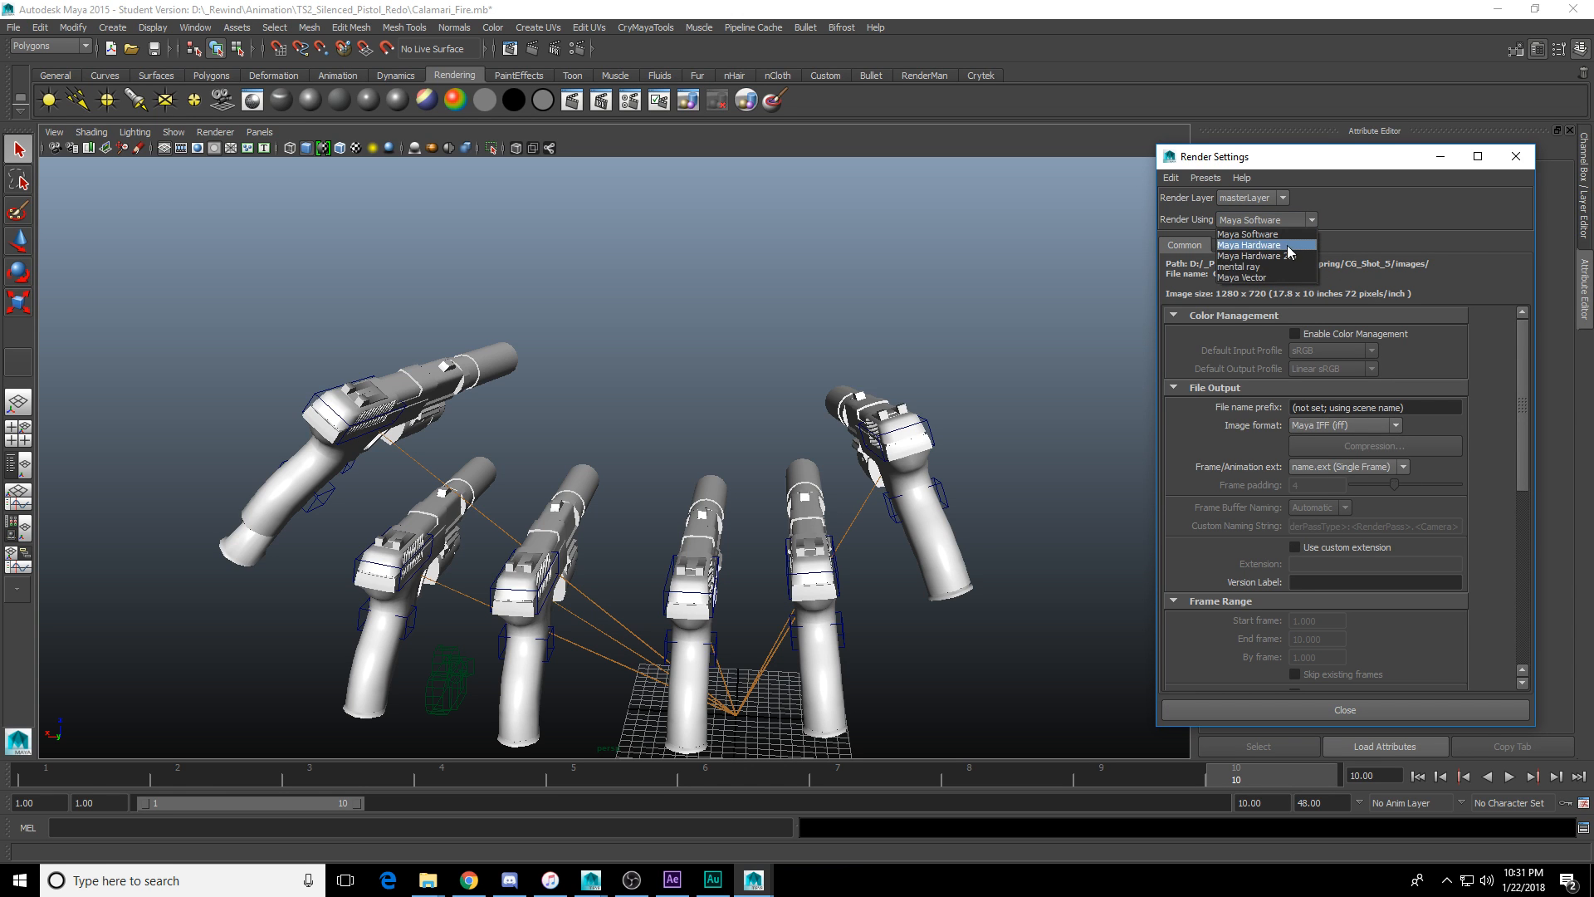
click(1273, 268)
Set the render output image format to PNG (png).
click(1361, 425)
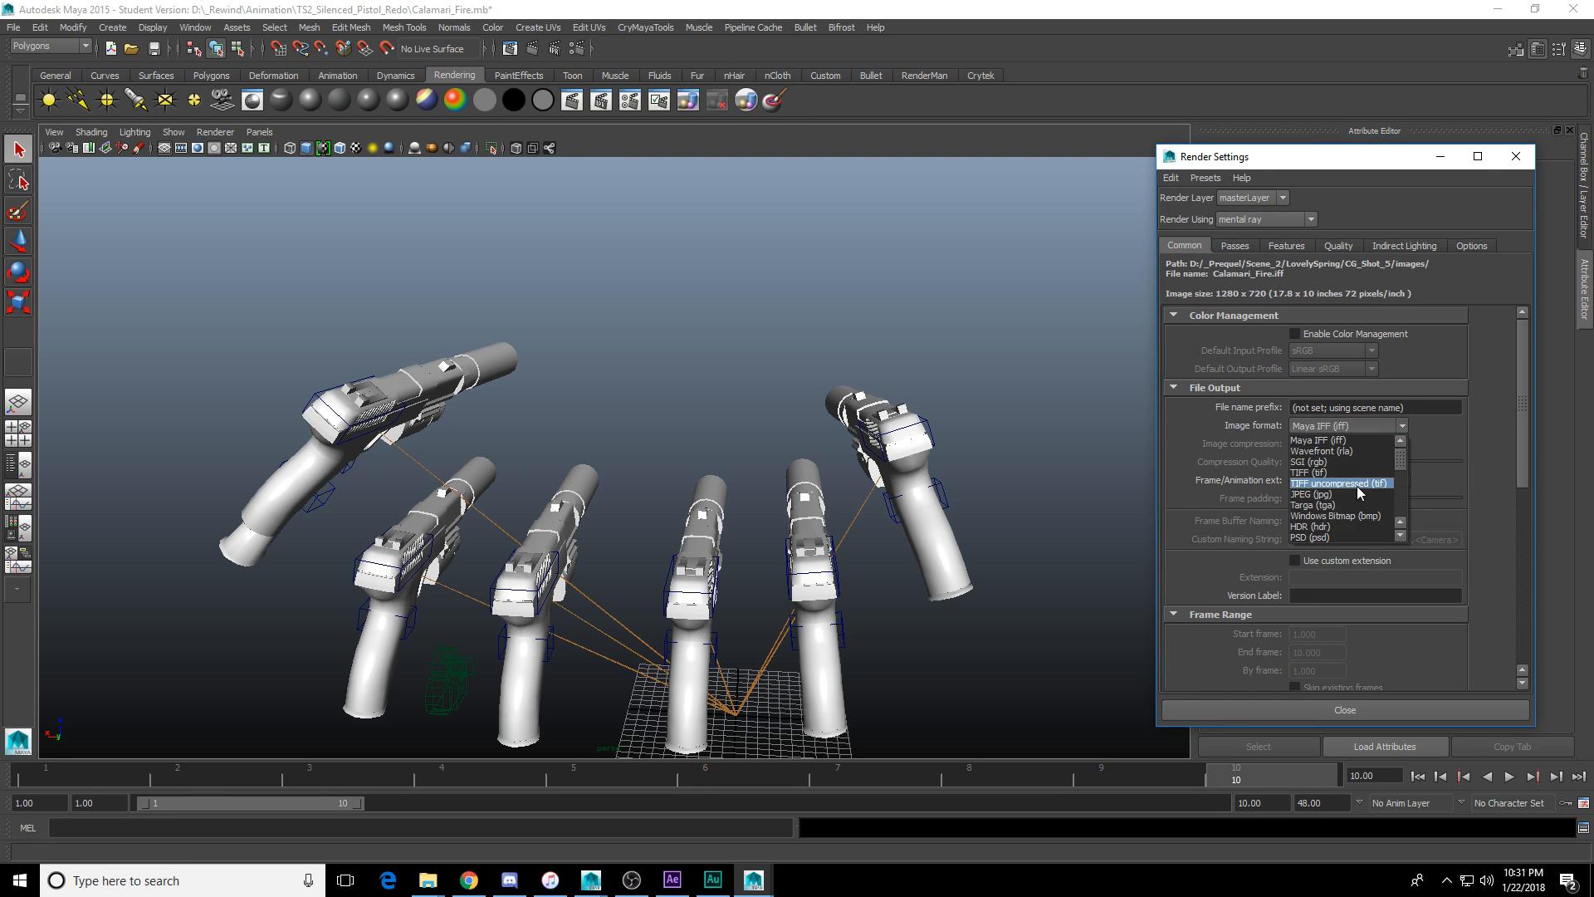
scroll(1345, 523, down, 5)
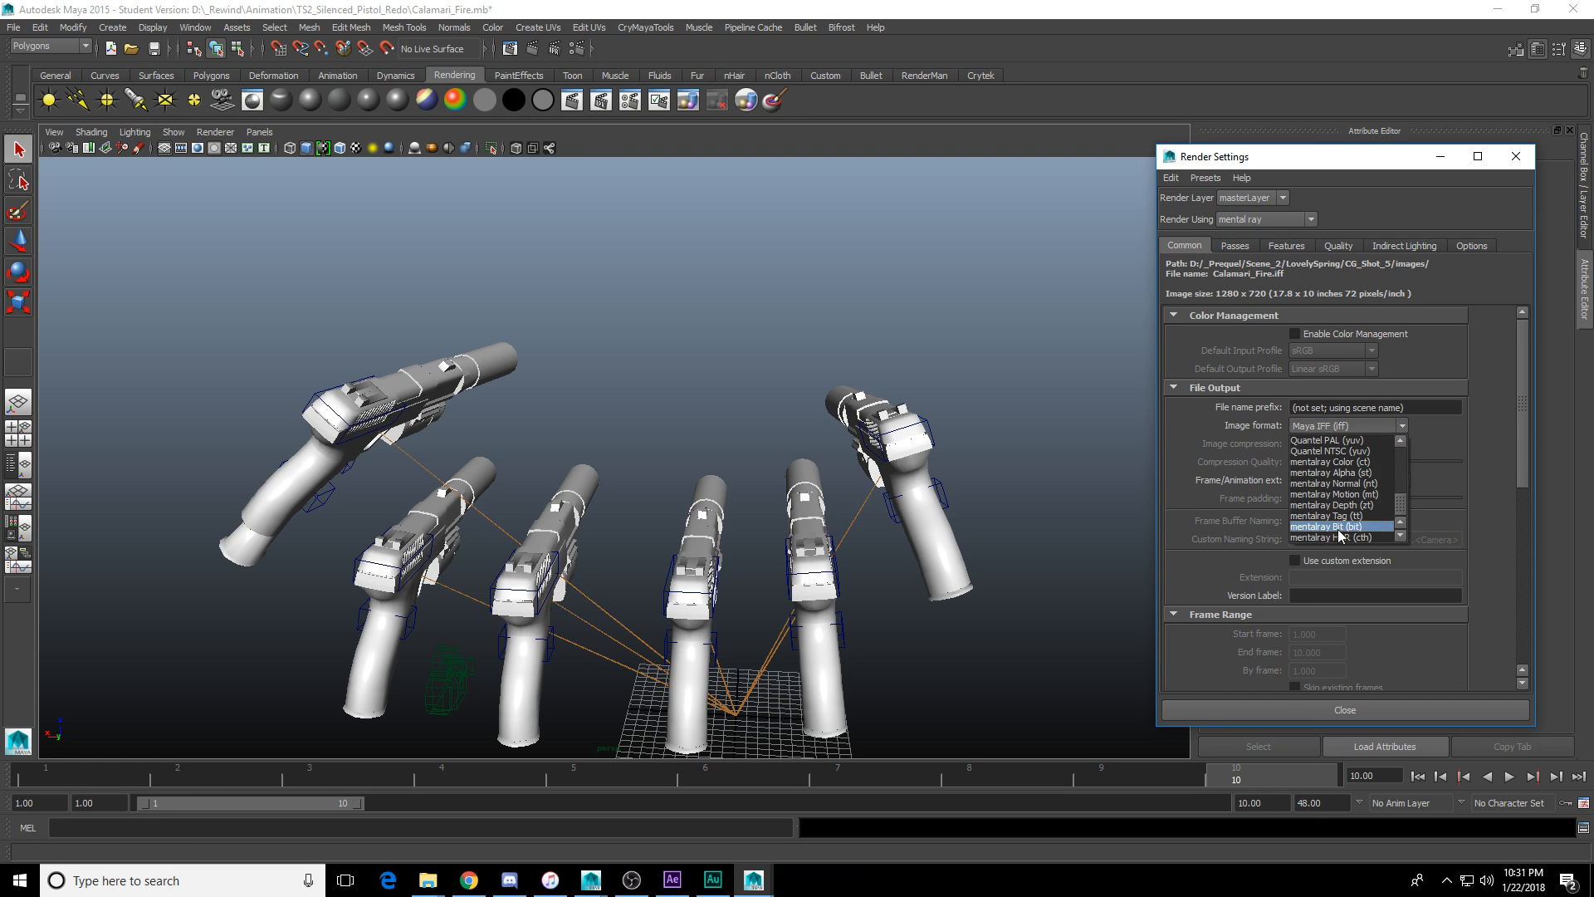
scroll(1353, 523, up, 3)
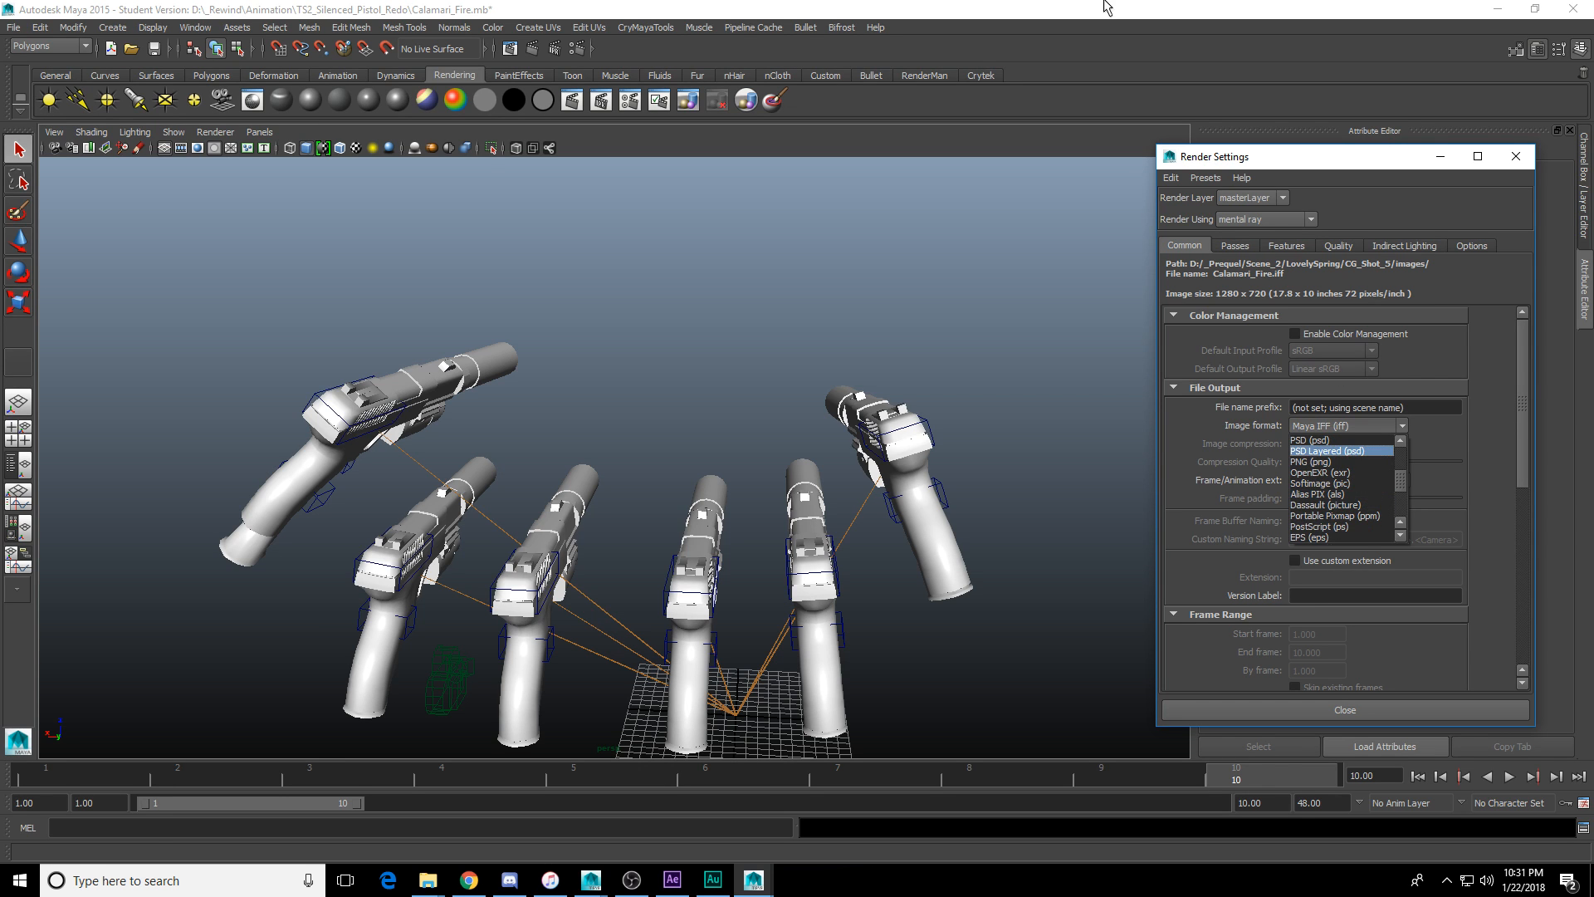
click(1365, 462)
Set the output file name prefix to F_00 and the frame/animation extension to name#.ext.
click(1416, 405)
key(BackSpace)
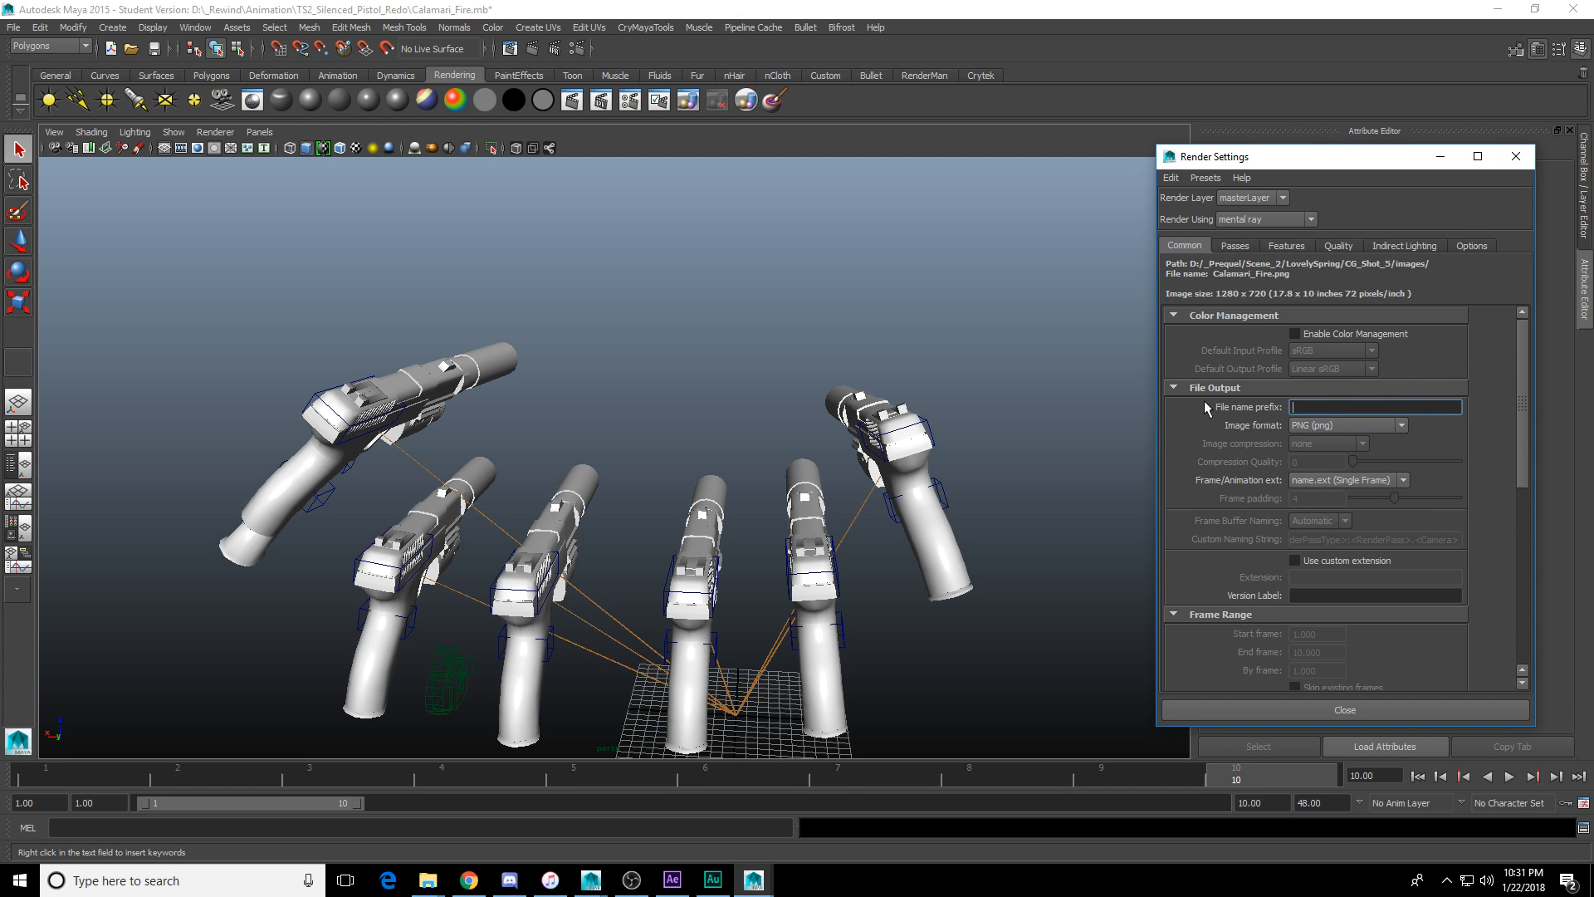
text(F_00)
click(1391, 482)
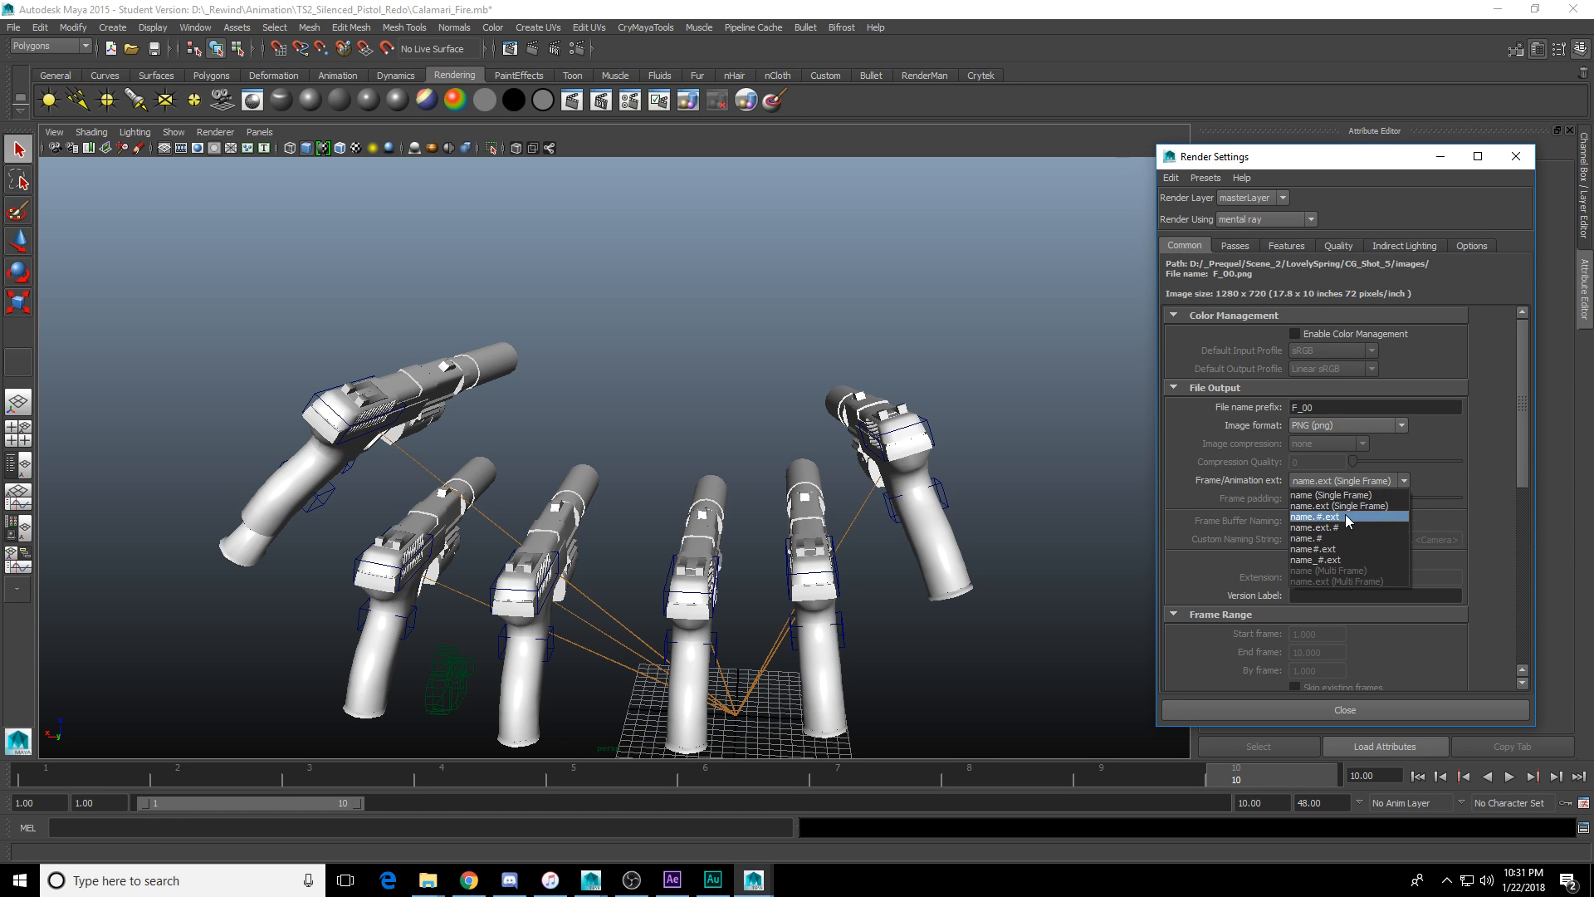
click(1347, 556)
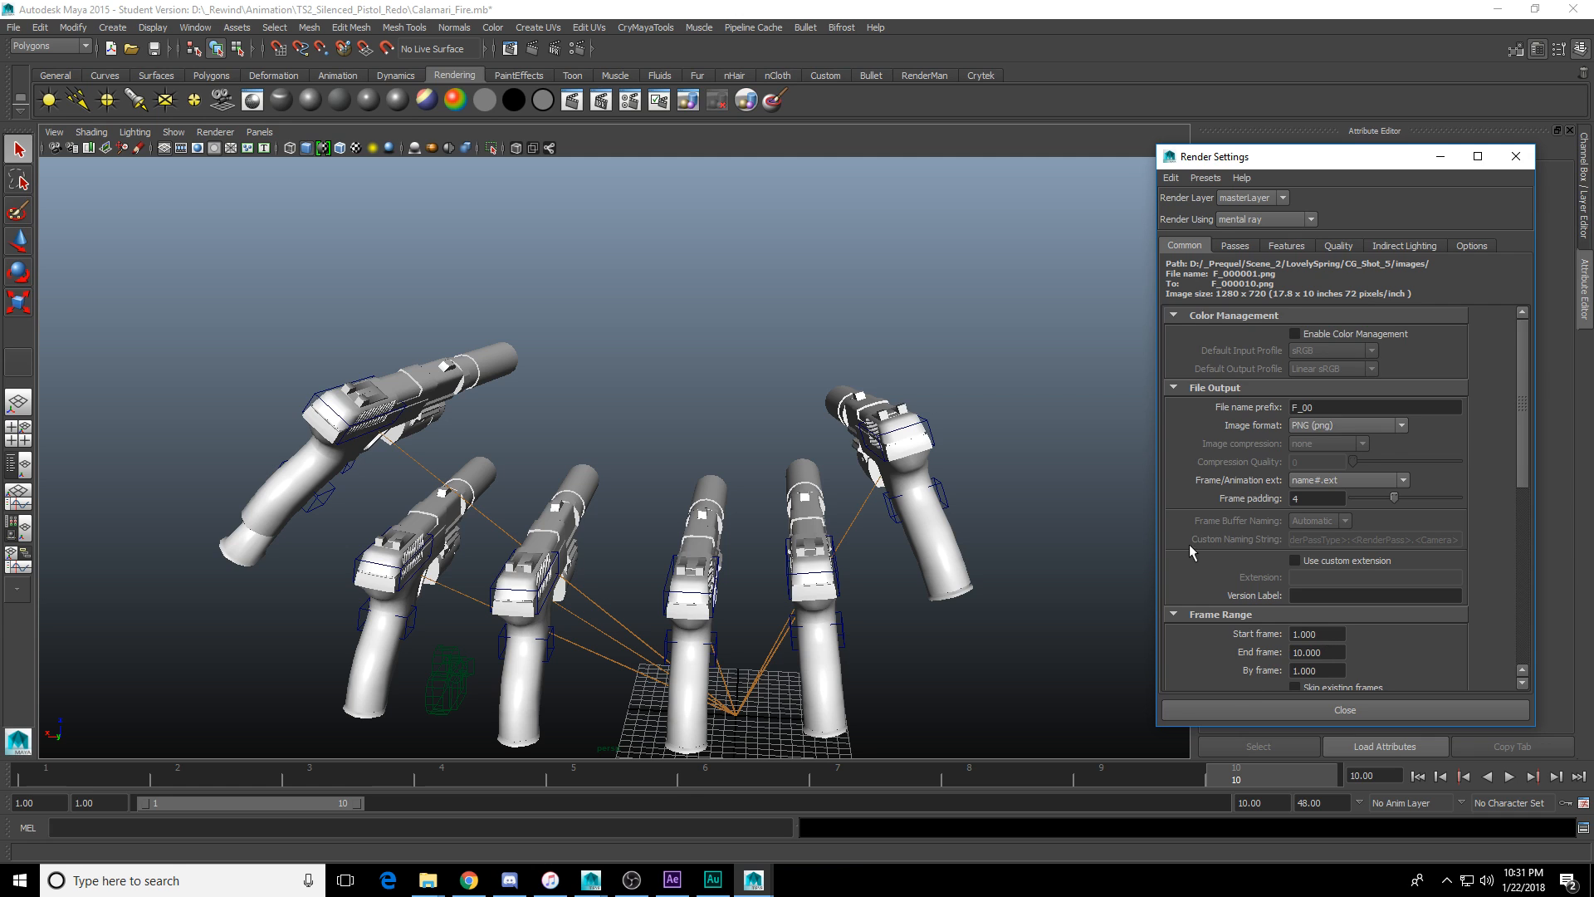
Set the renderable camera to camera1.
scroll(1193, 552, down, 4)
click(1361, 618)
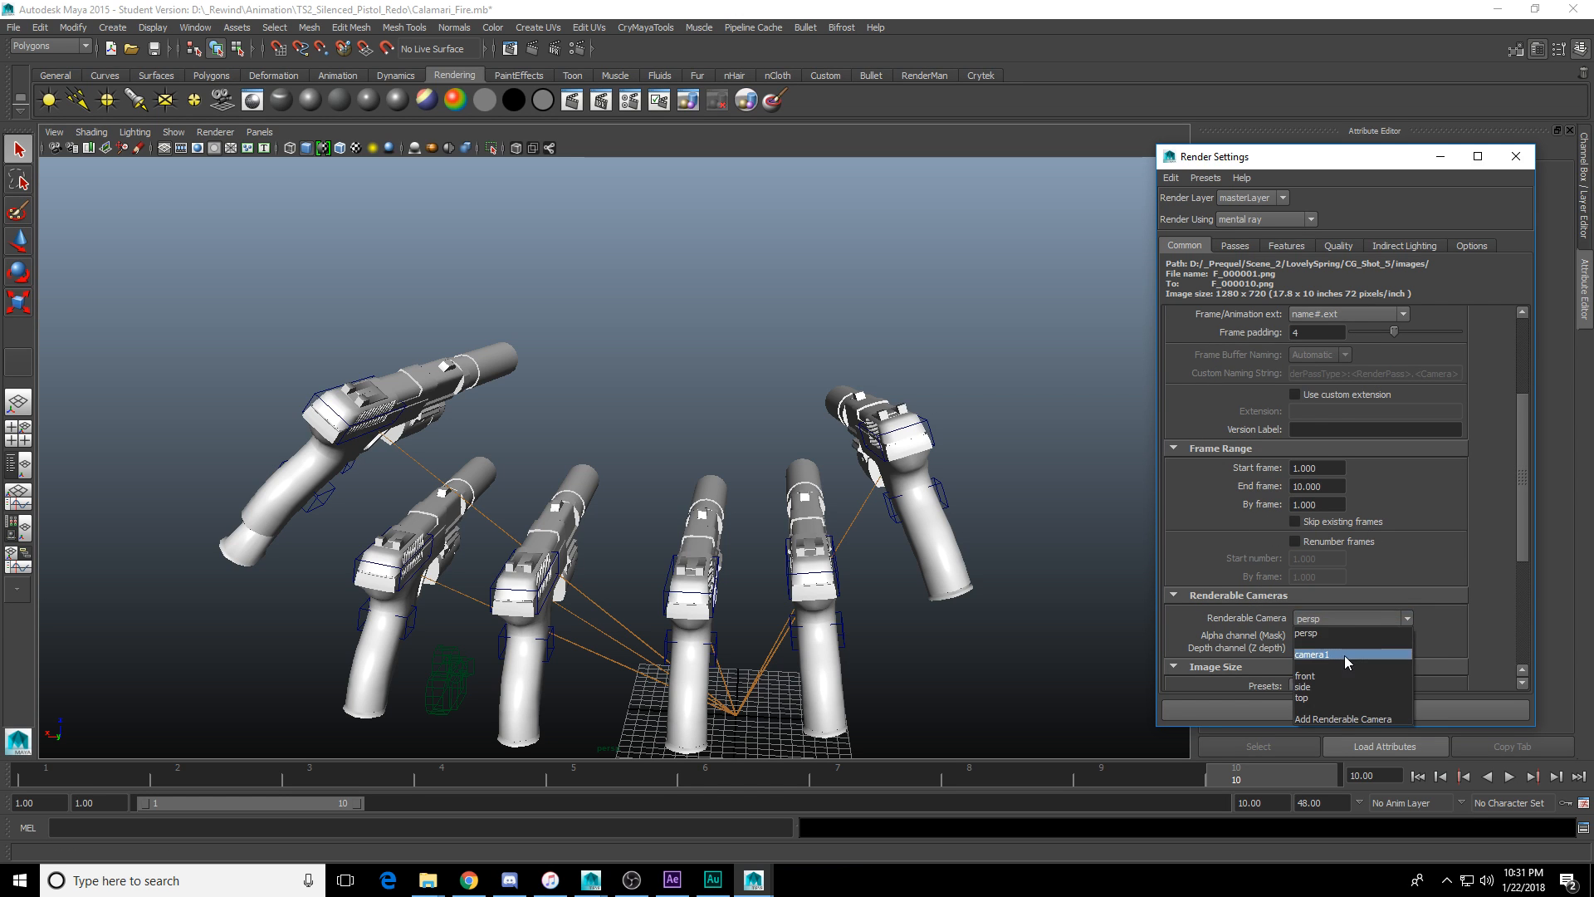
click(1345, 655)
scroll(1345, 656, down, 5)
Set the render image size to the HD 1080 preset and move the render settings window clear of the viewport.
click(1345, 475)
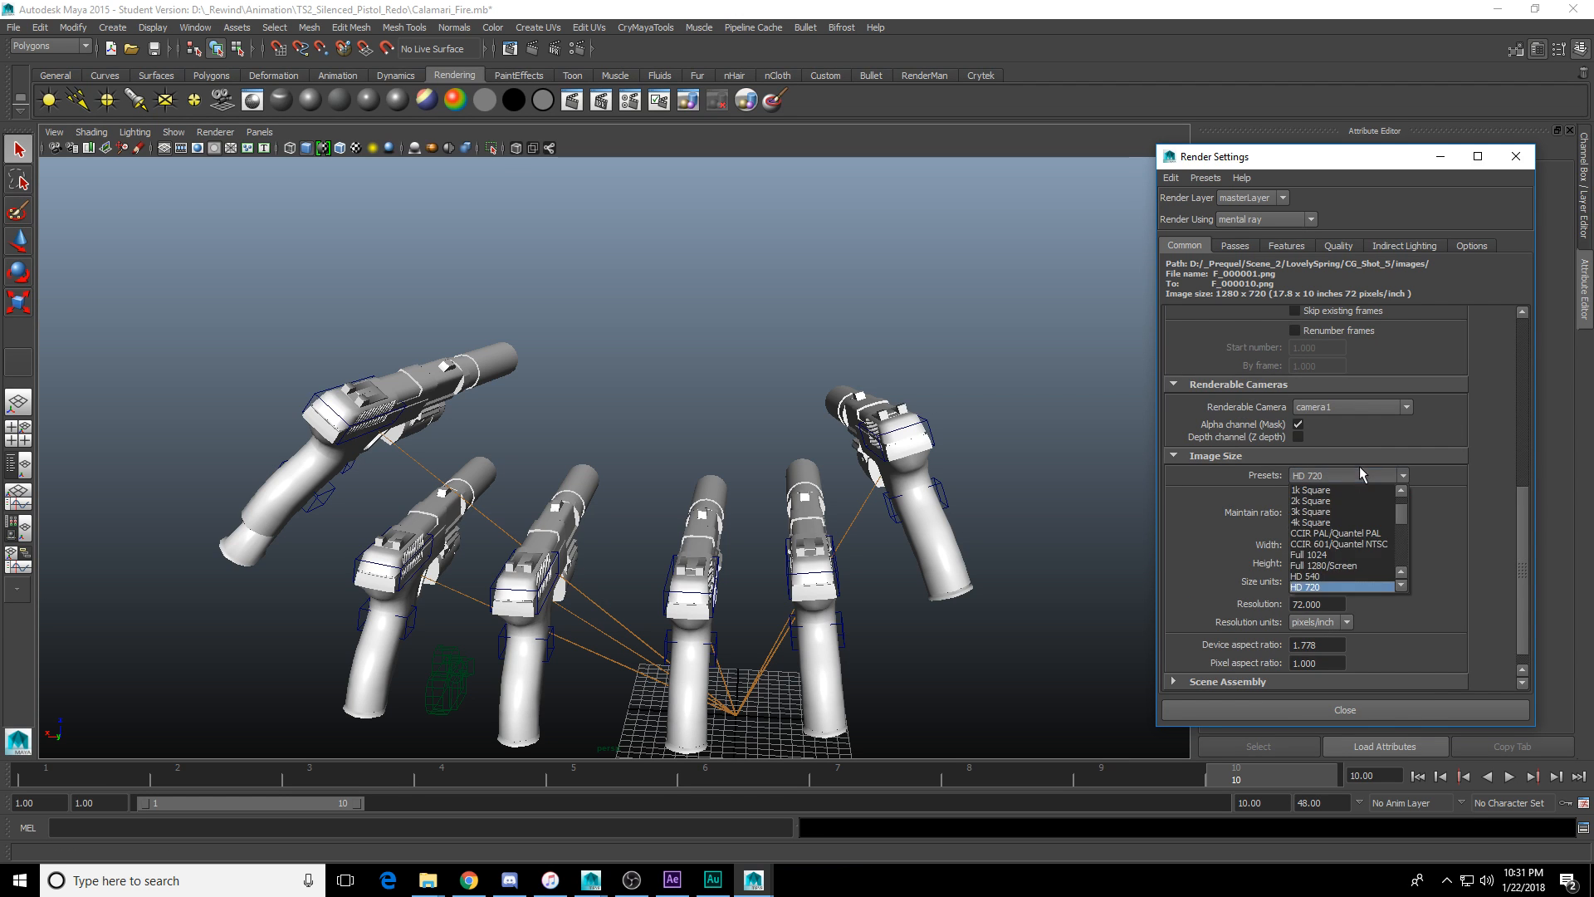
click(1330, 587)
scroll(1361, 591, down, 1)
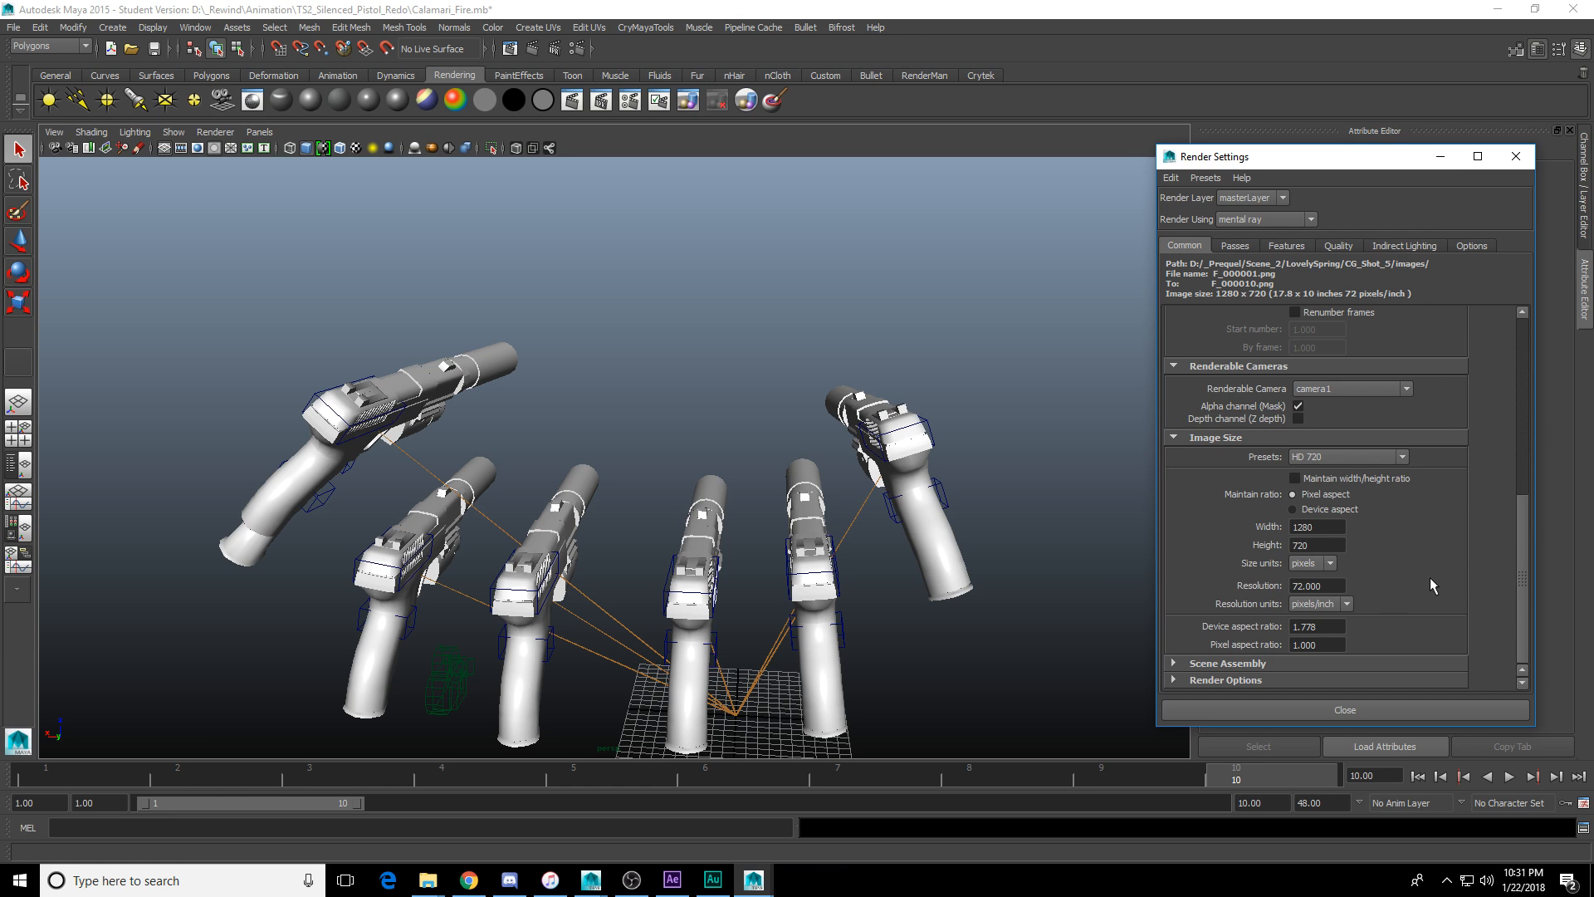
scroll(1403, 573, up, 10)
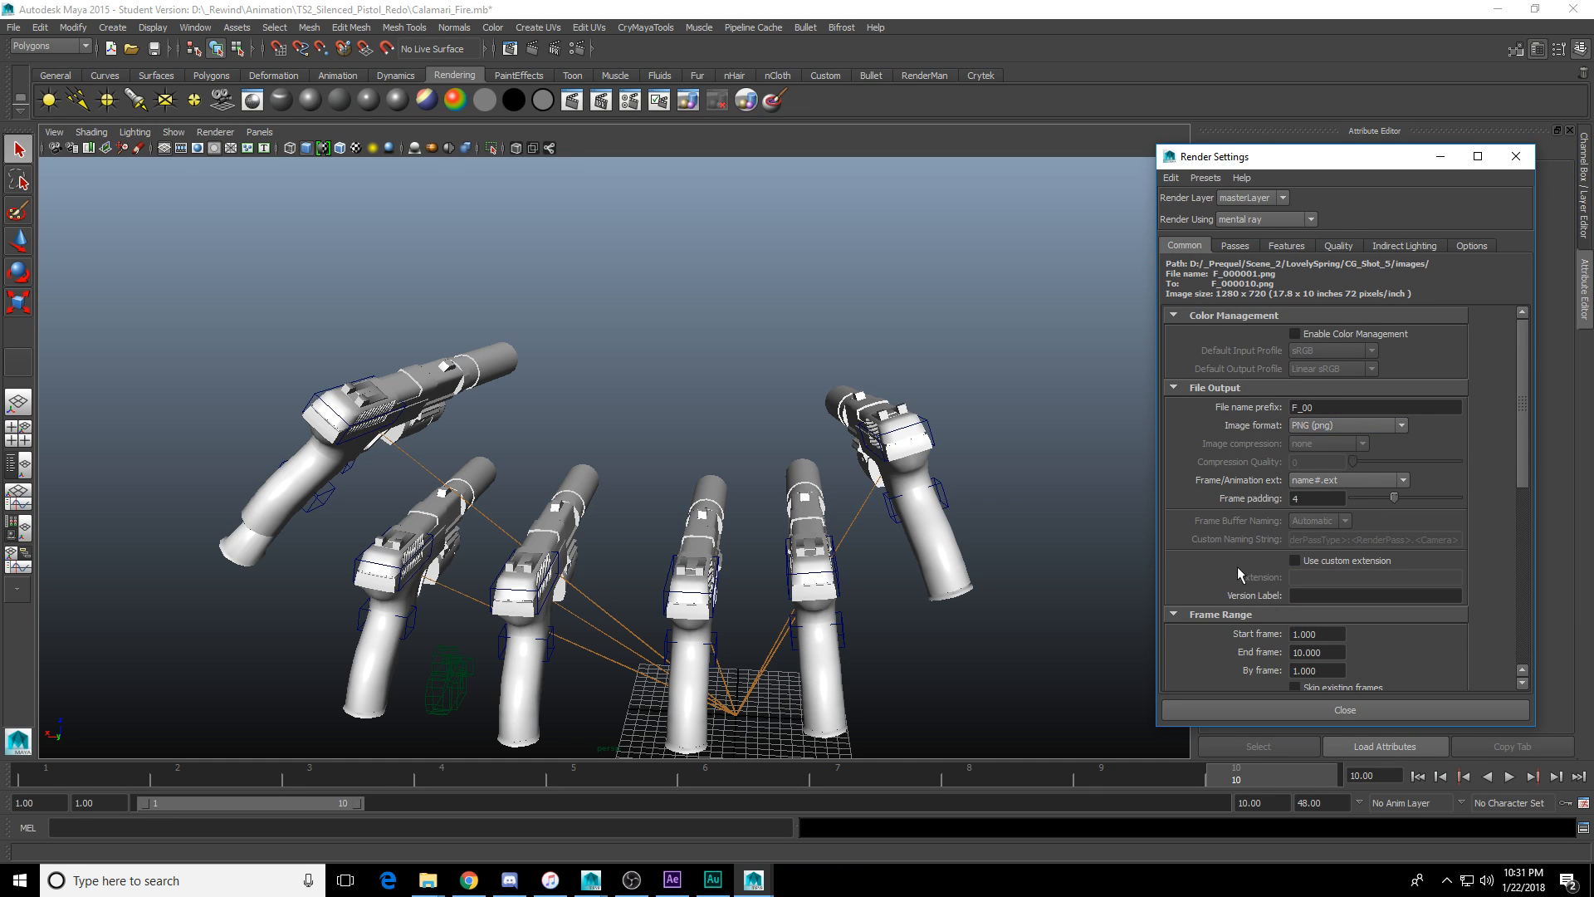
scroll(1235, 506, down, 8)
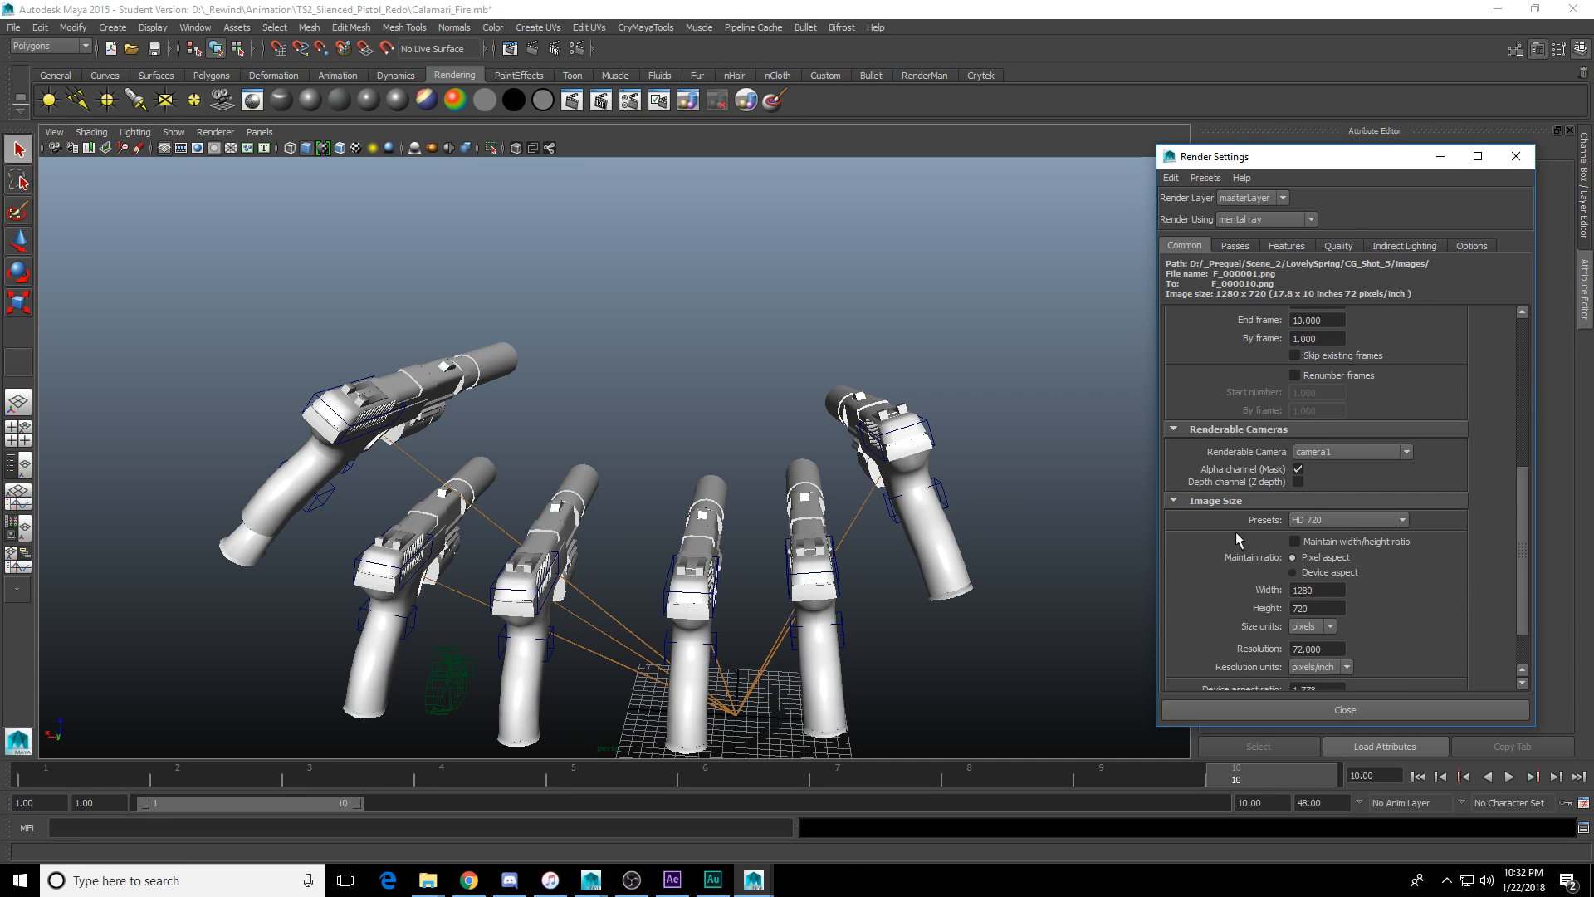
click(1355, 522)
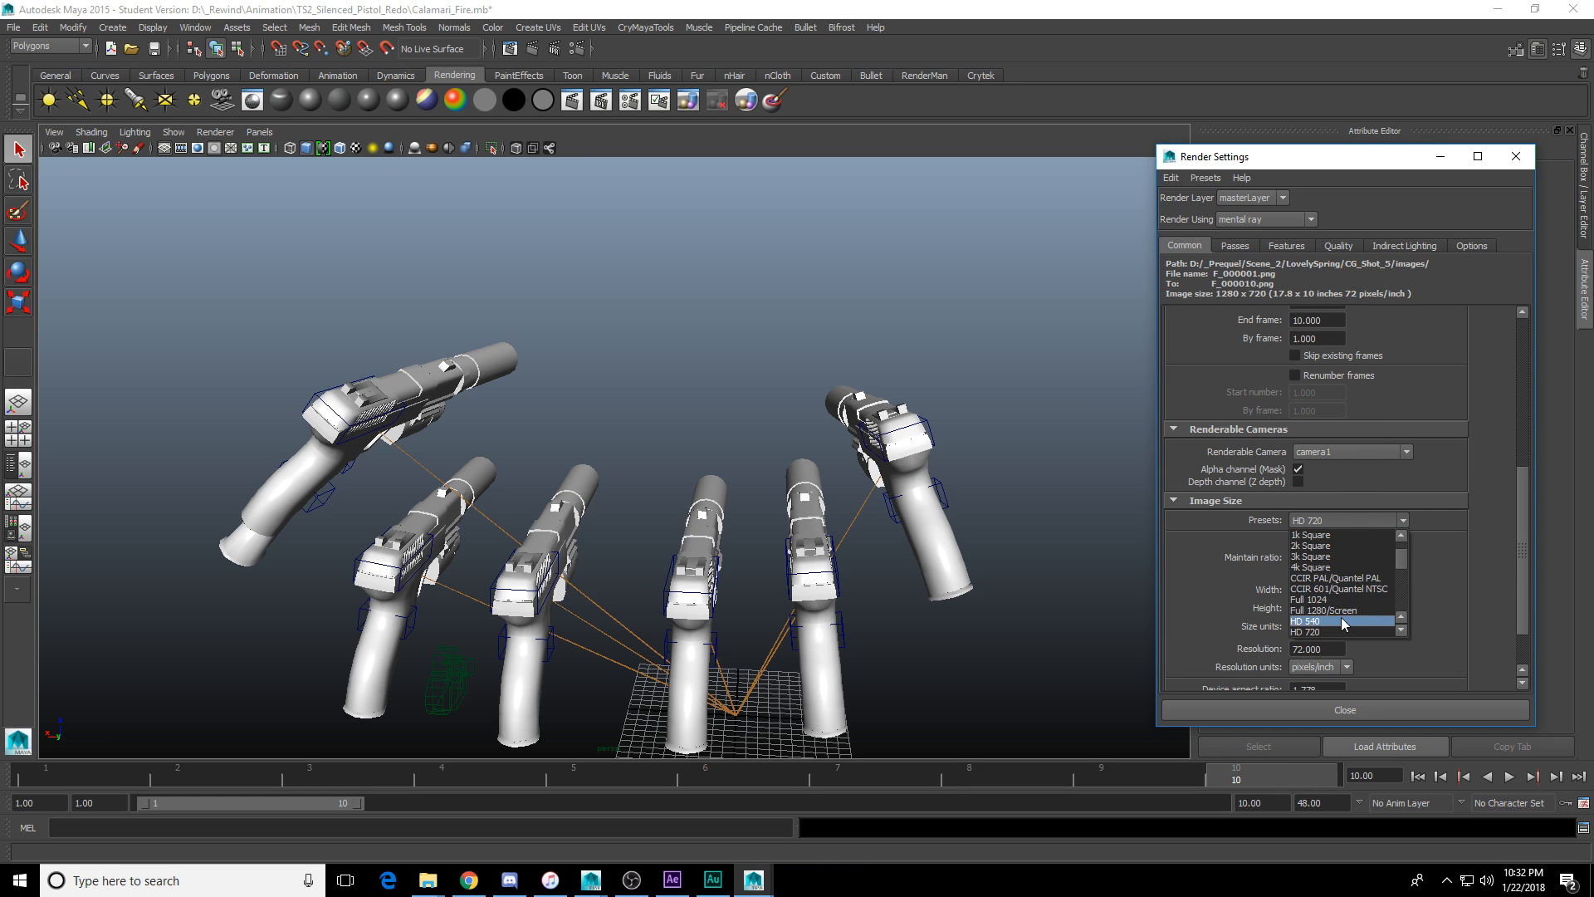
scroll(1339, 621, down, 1)
click(1320, 535)
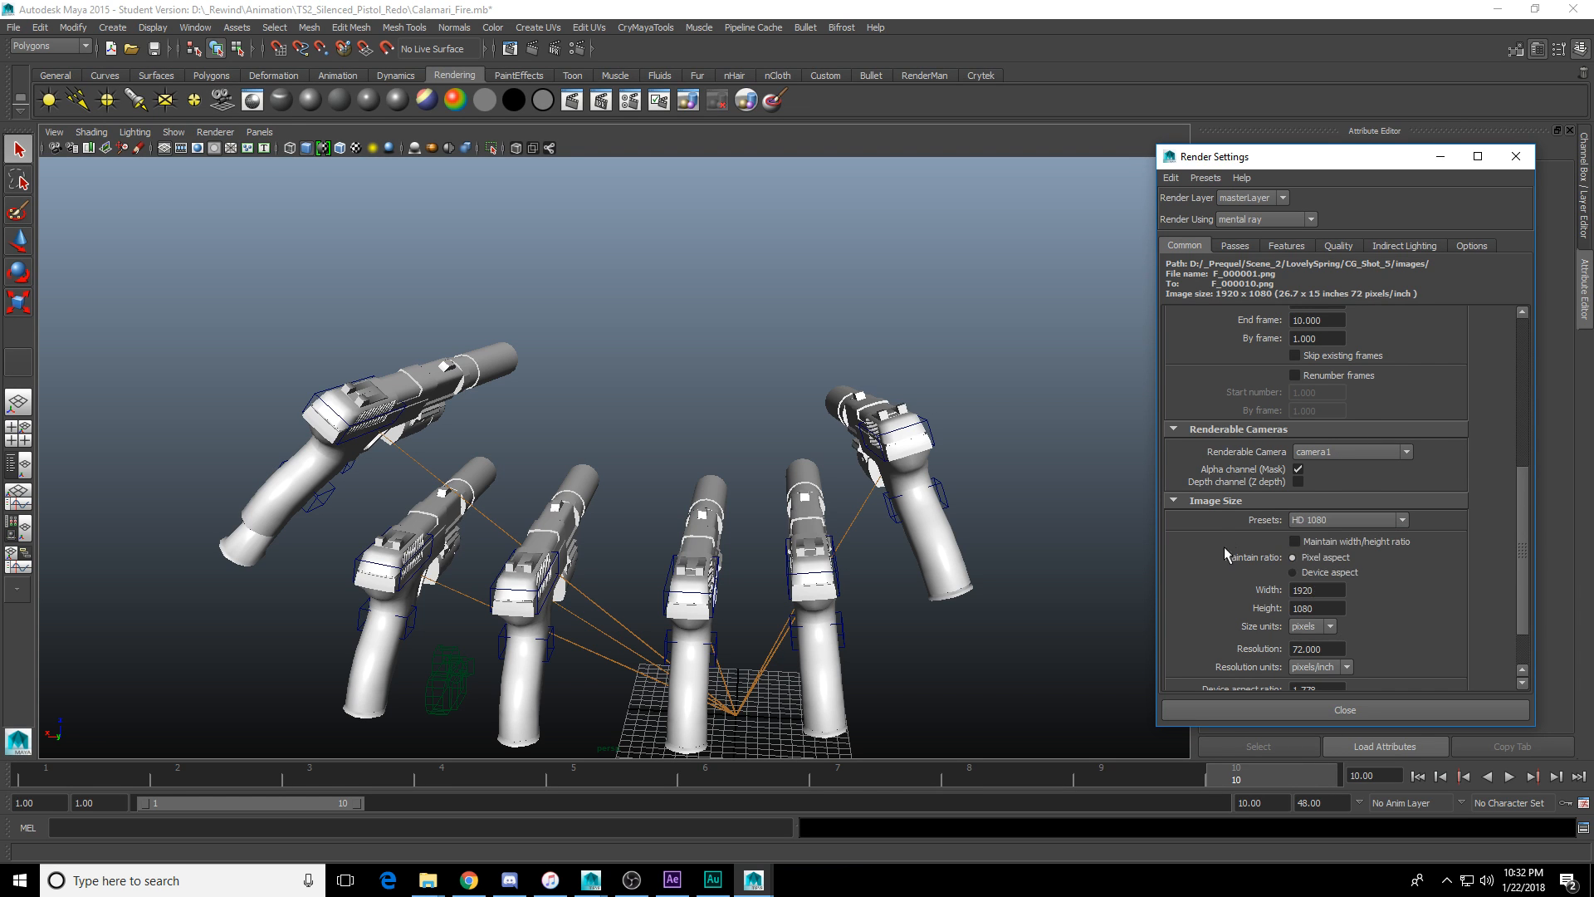
scroll(1222, 565, down, 2)
scroll(1222, 571, up, 10)
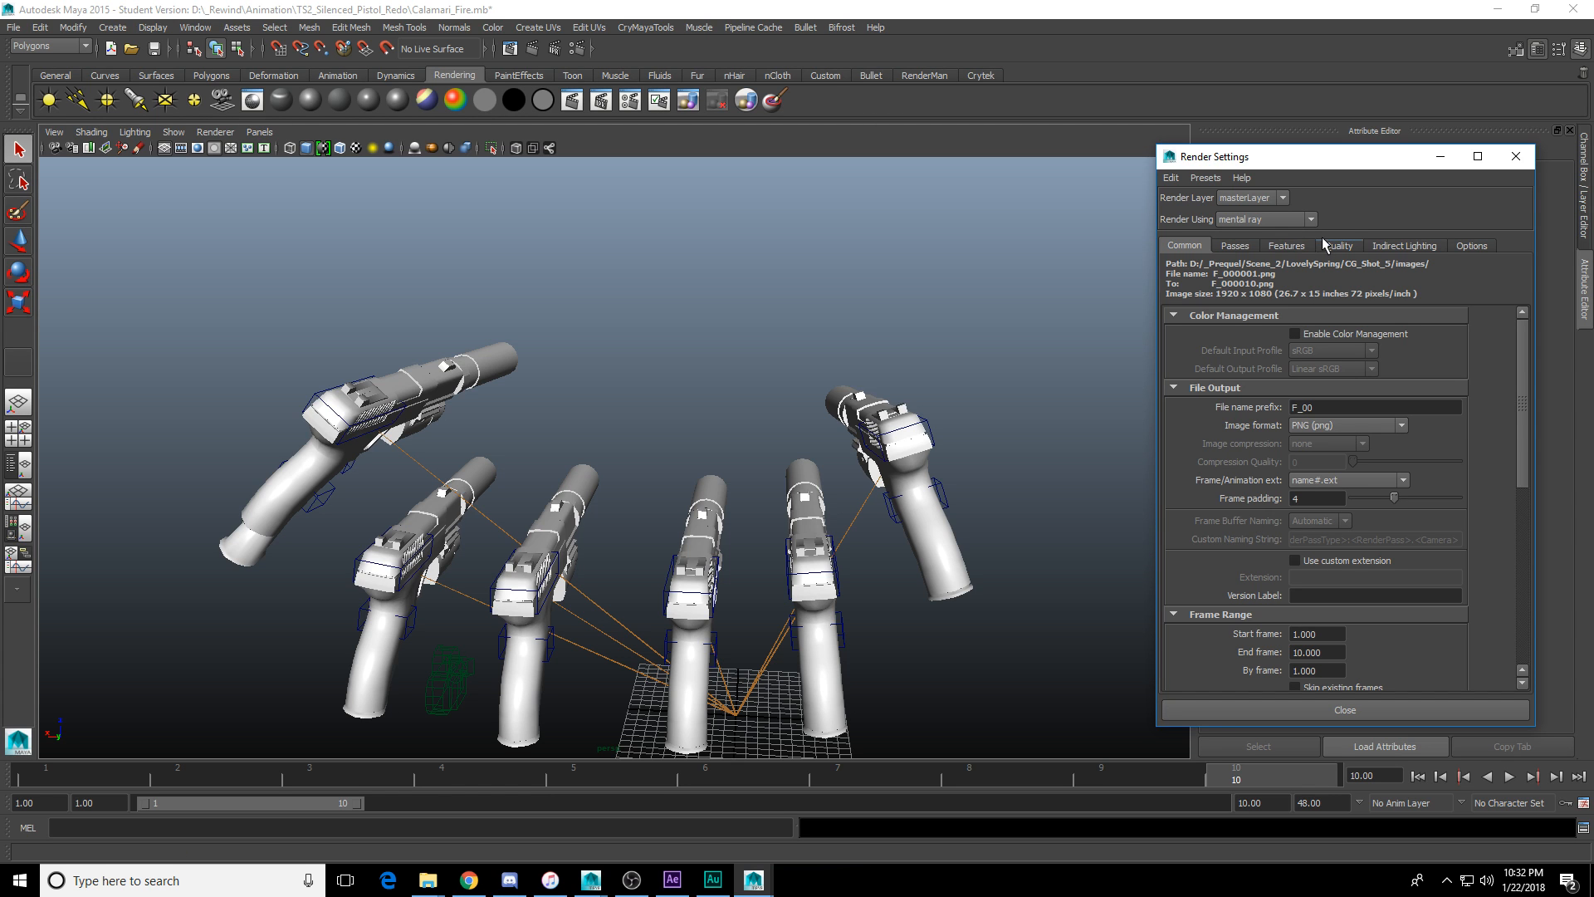
click(1286, 247)
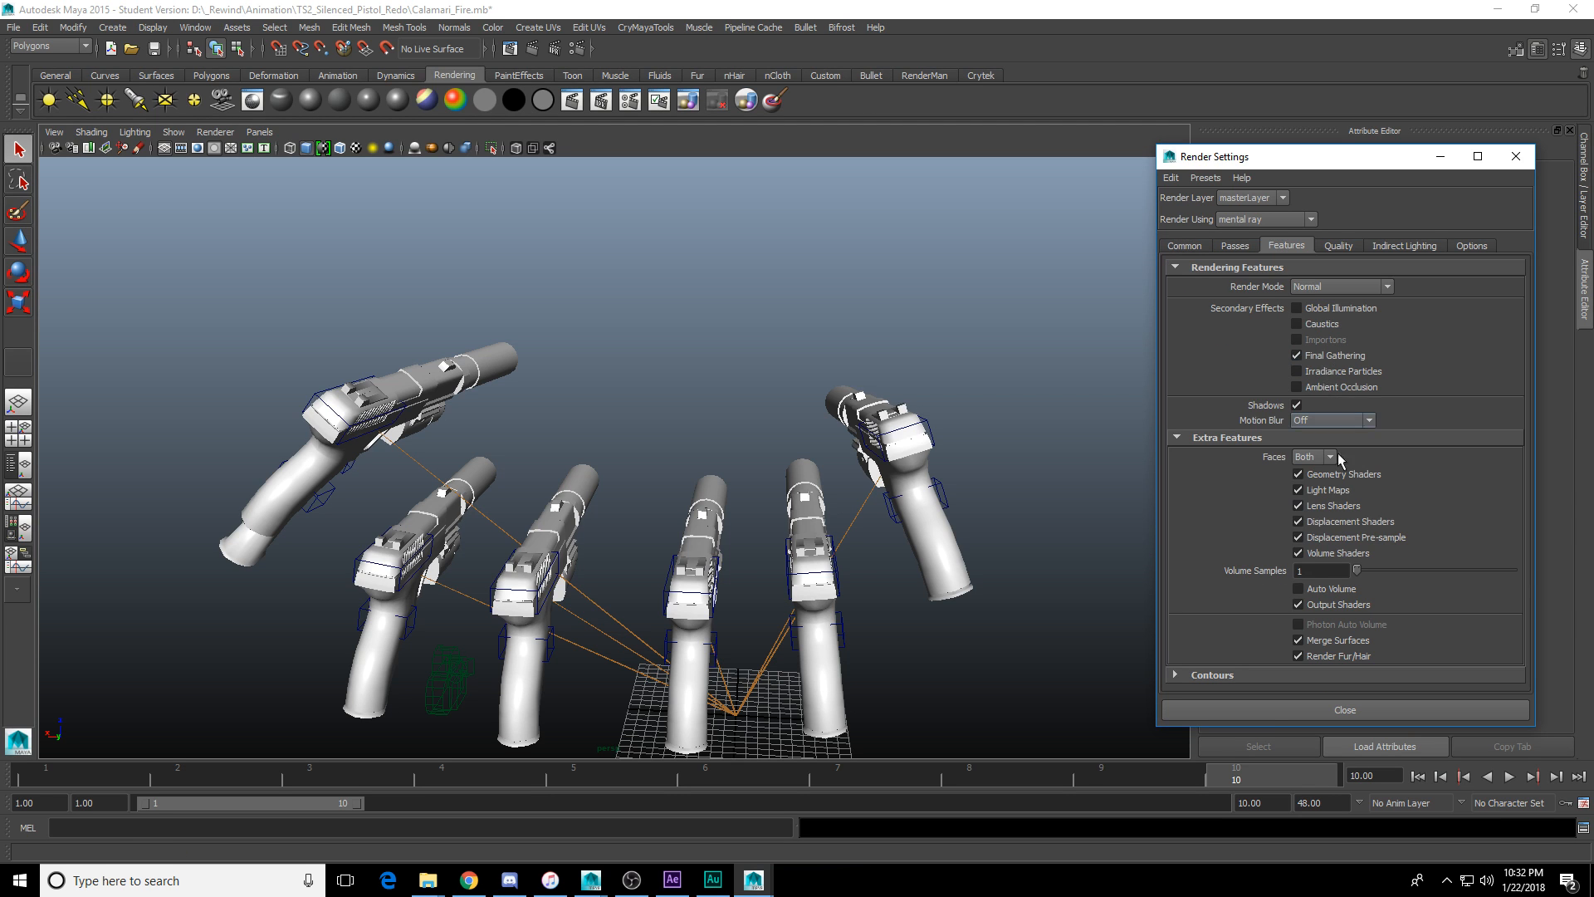
drag(1281, 162, 0, 249)
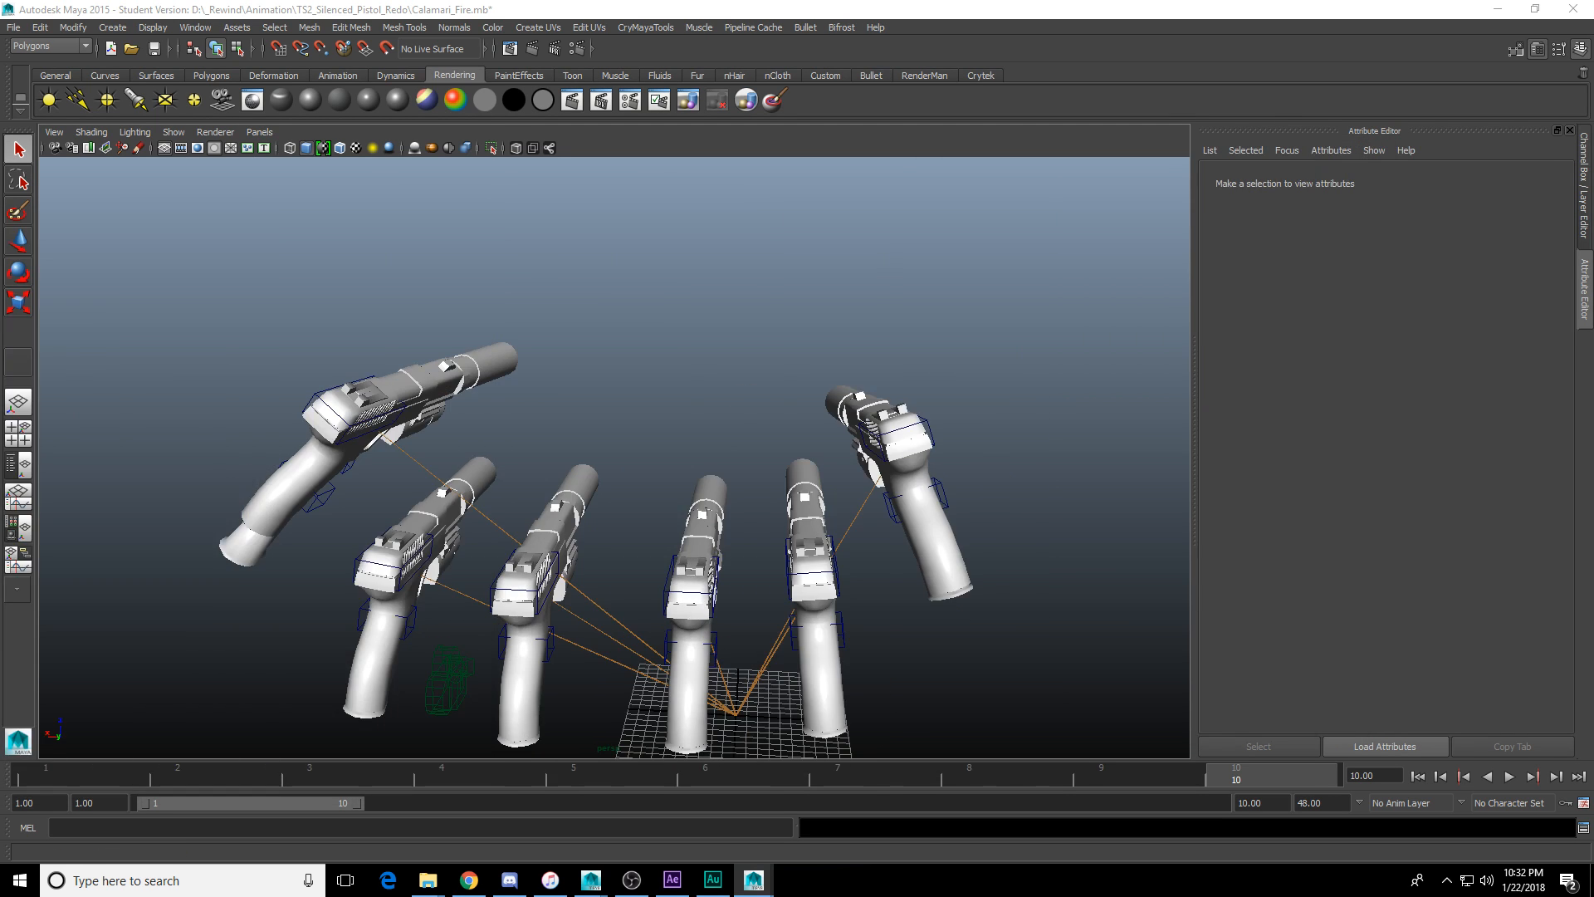
Look through camera1 in the viewport and render a test image of the current frame, closing the render view when finished.
click(782, 387)
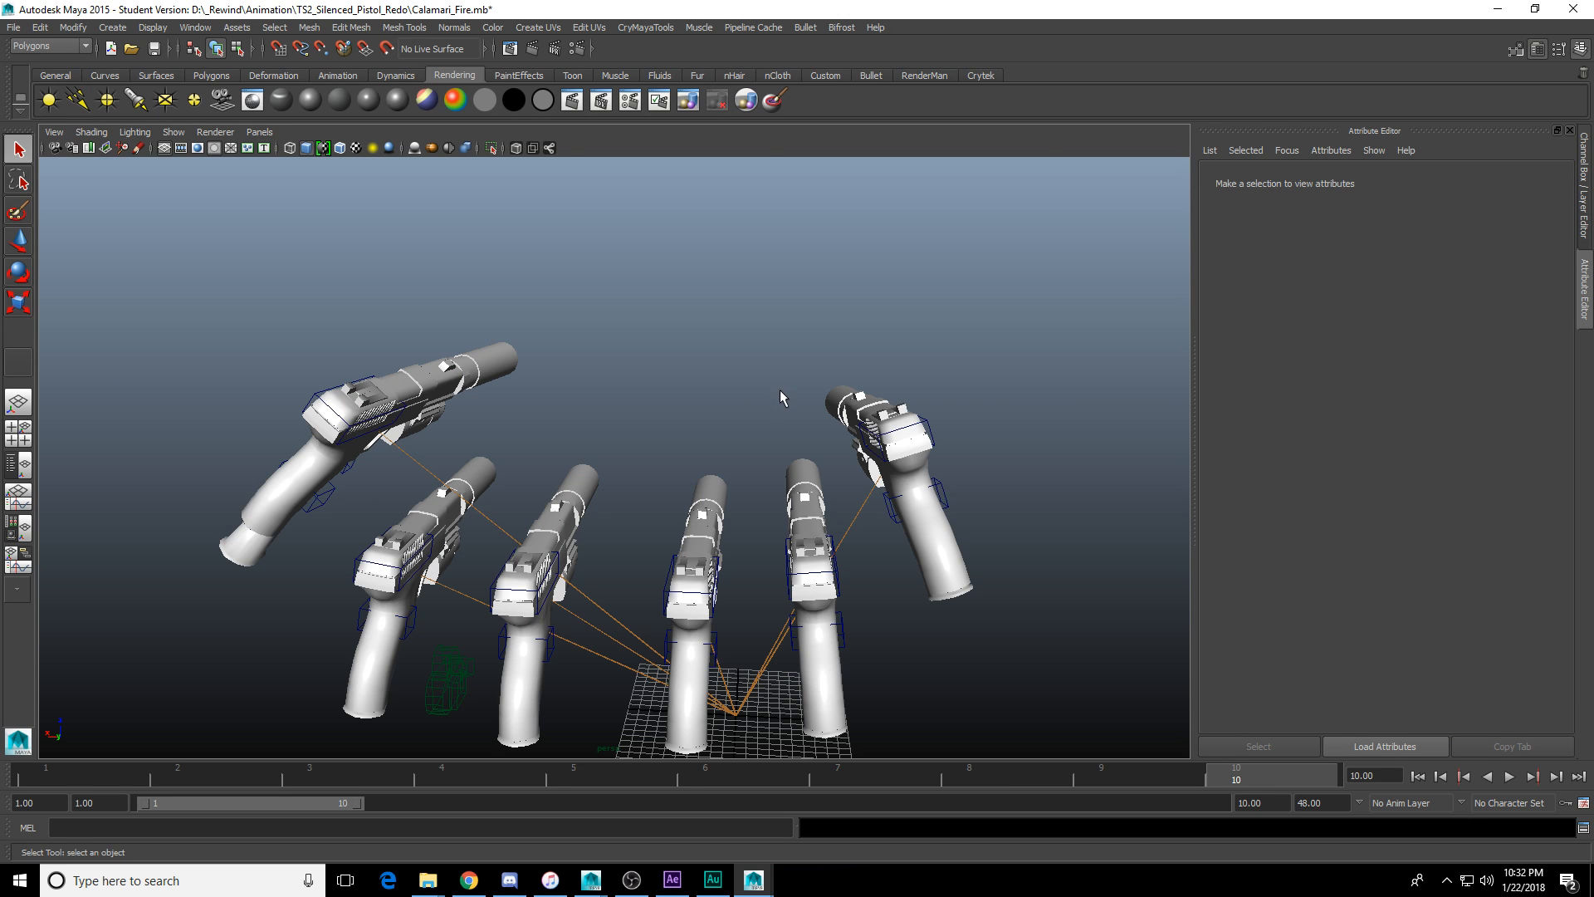
key(space)
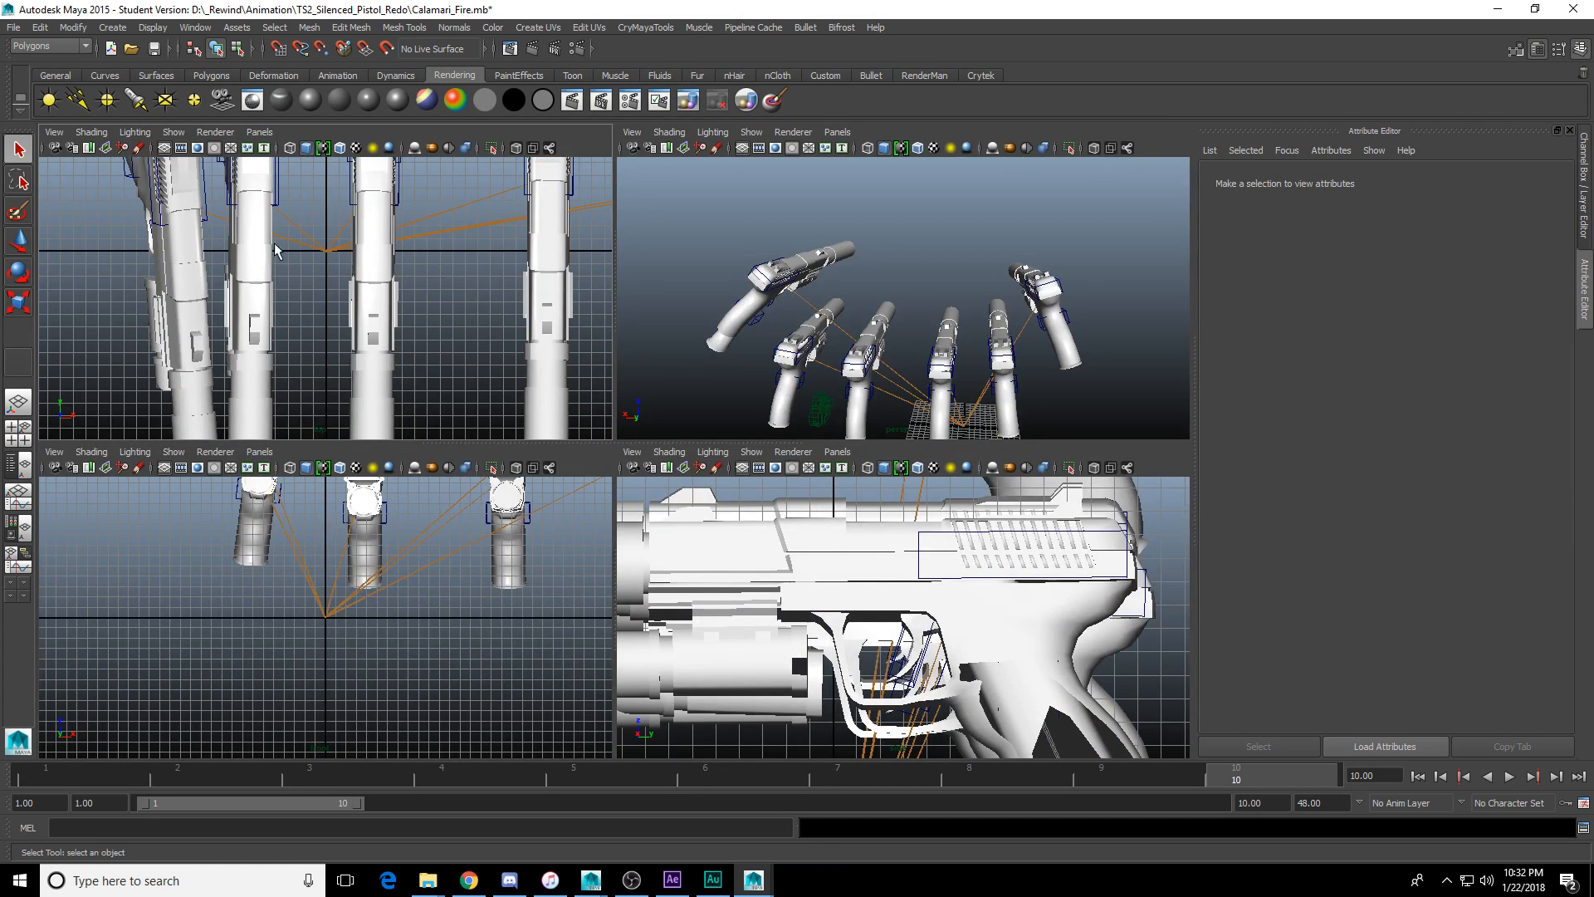
key(space)
click(260, 132)
mouse_move(274, 153)
click(411, 168)
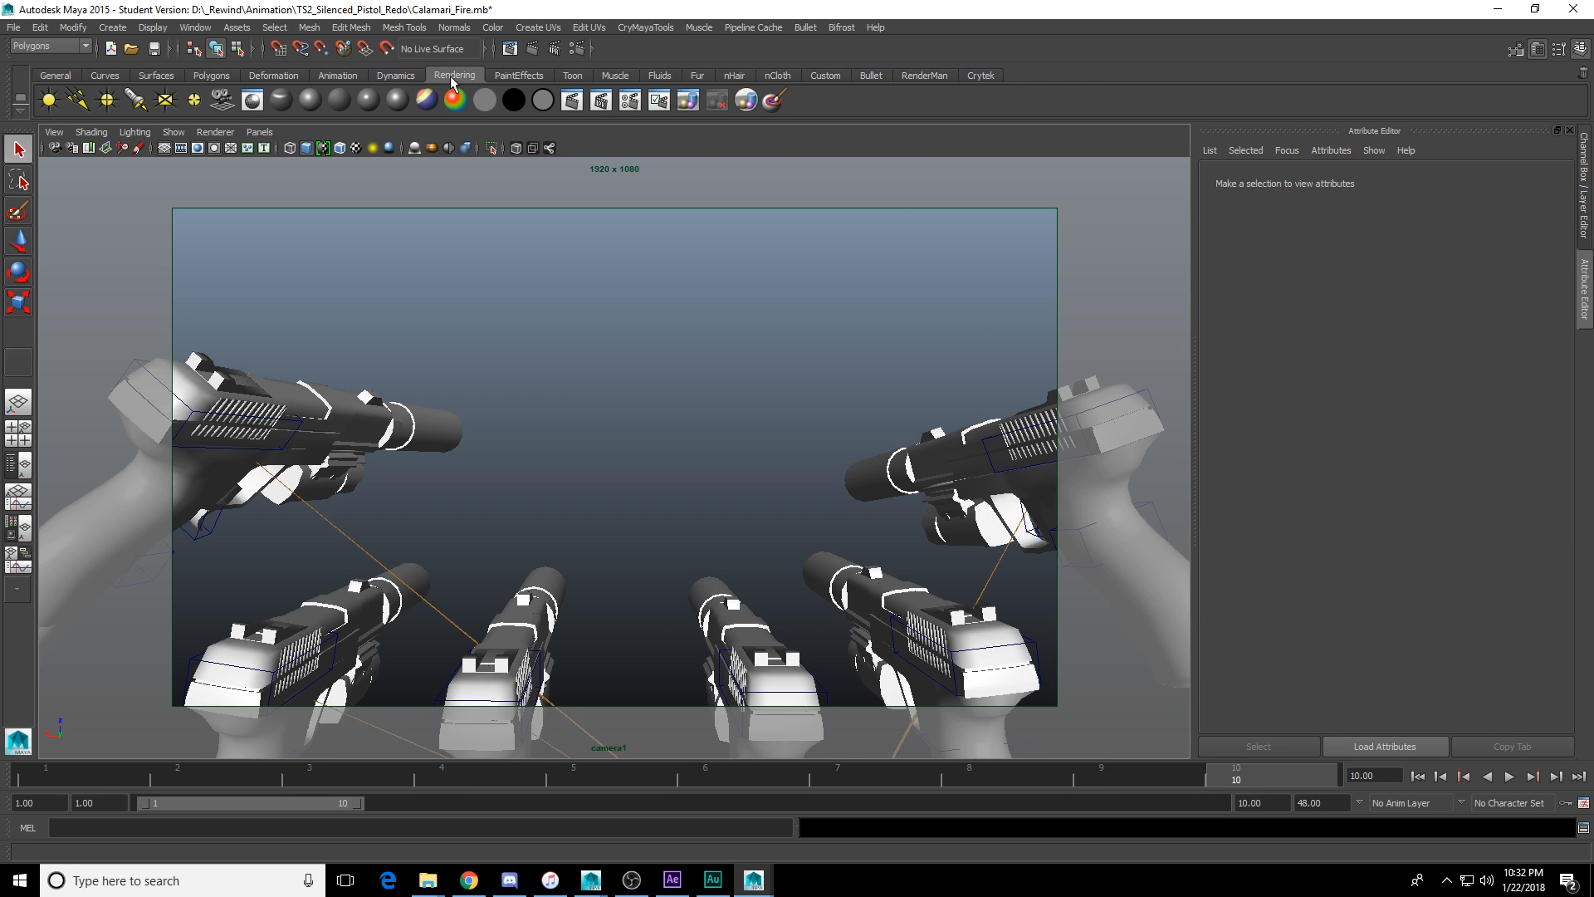
click(570, 100)
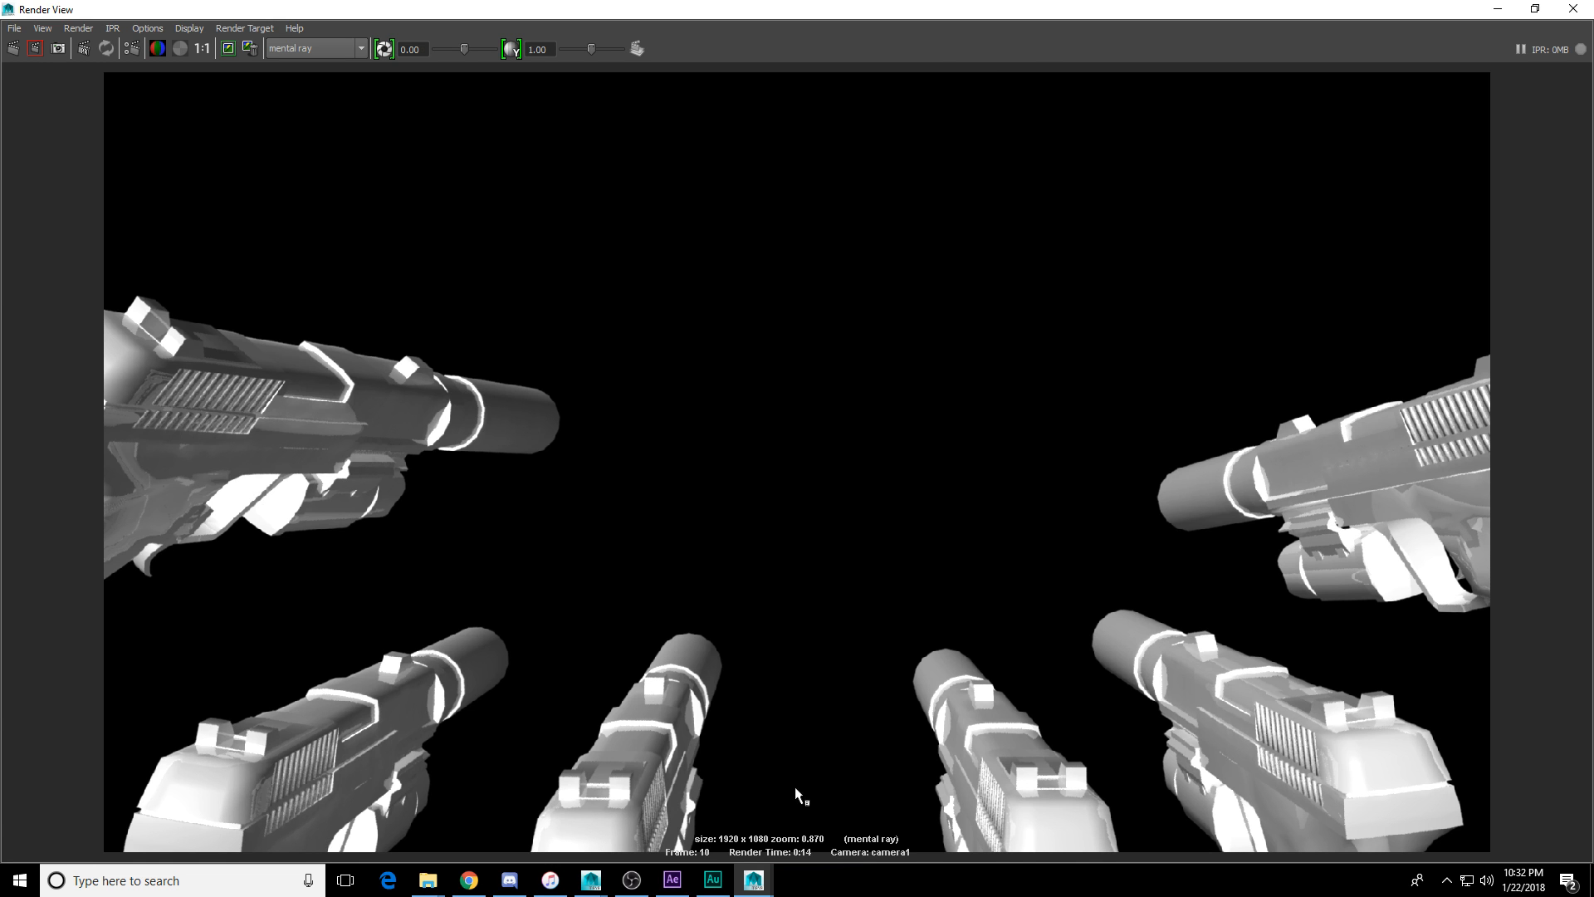
click(1572, 9)
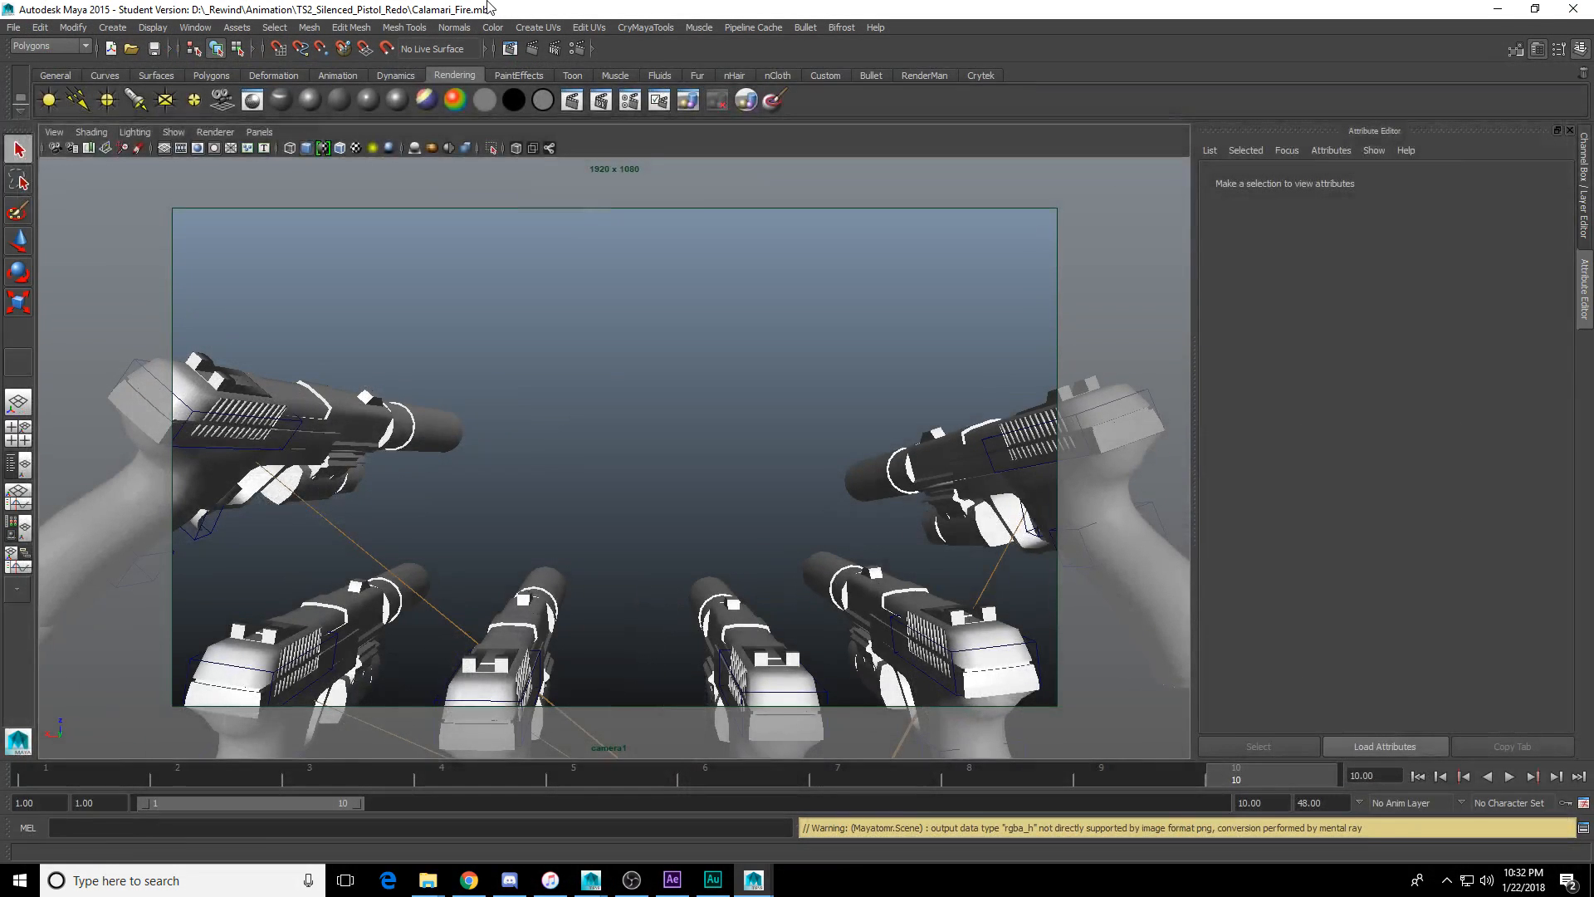
Open the project folder selection and create a new folder named CALAMARI on the Desktop.
click(15, 28)
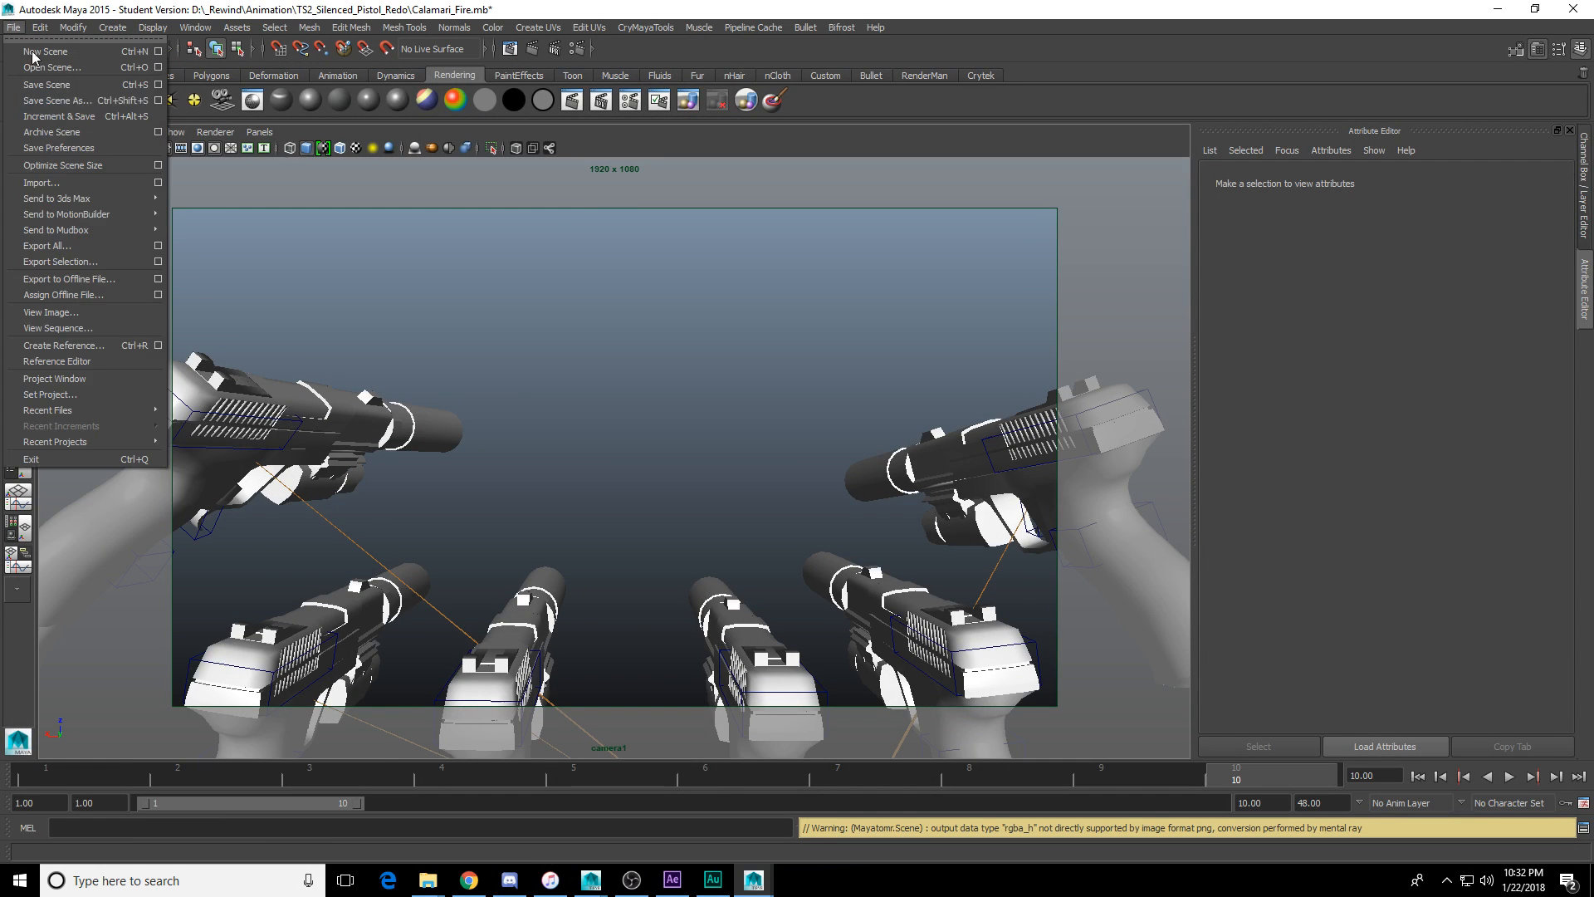
click(50, 394)
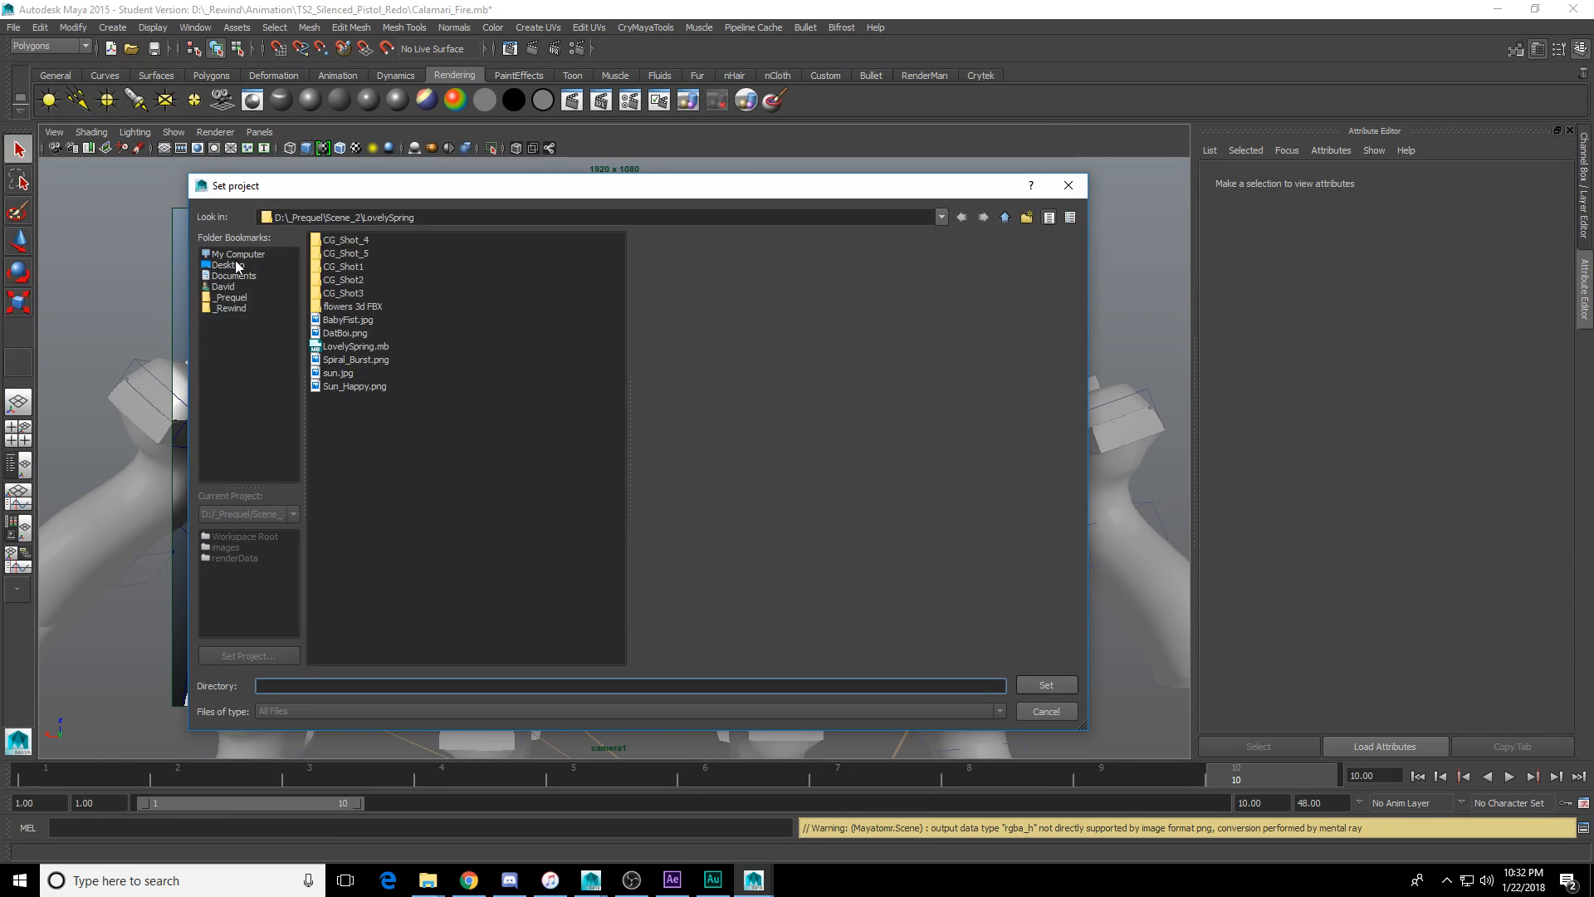
click(249, 266)
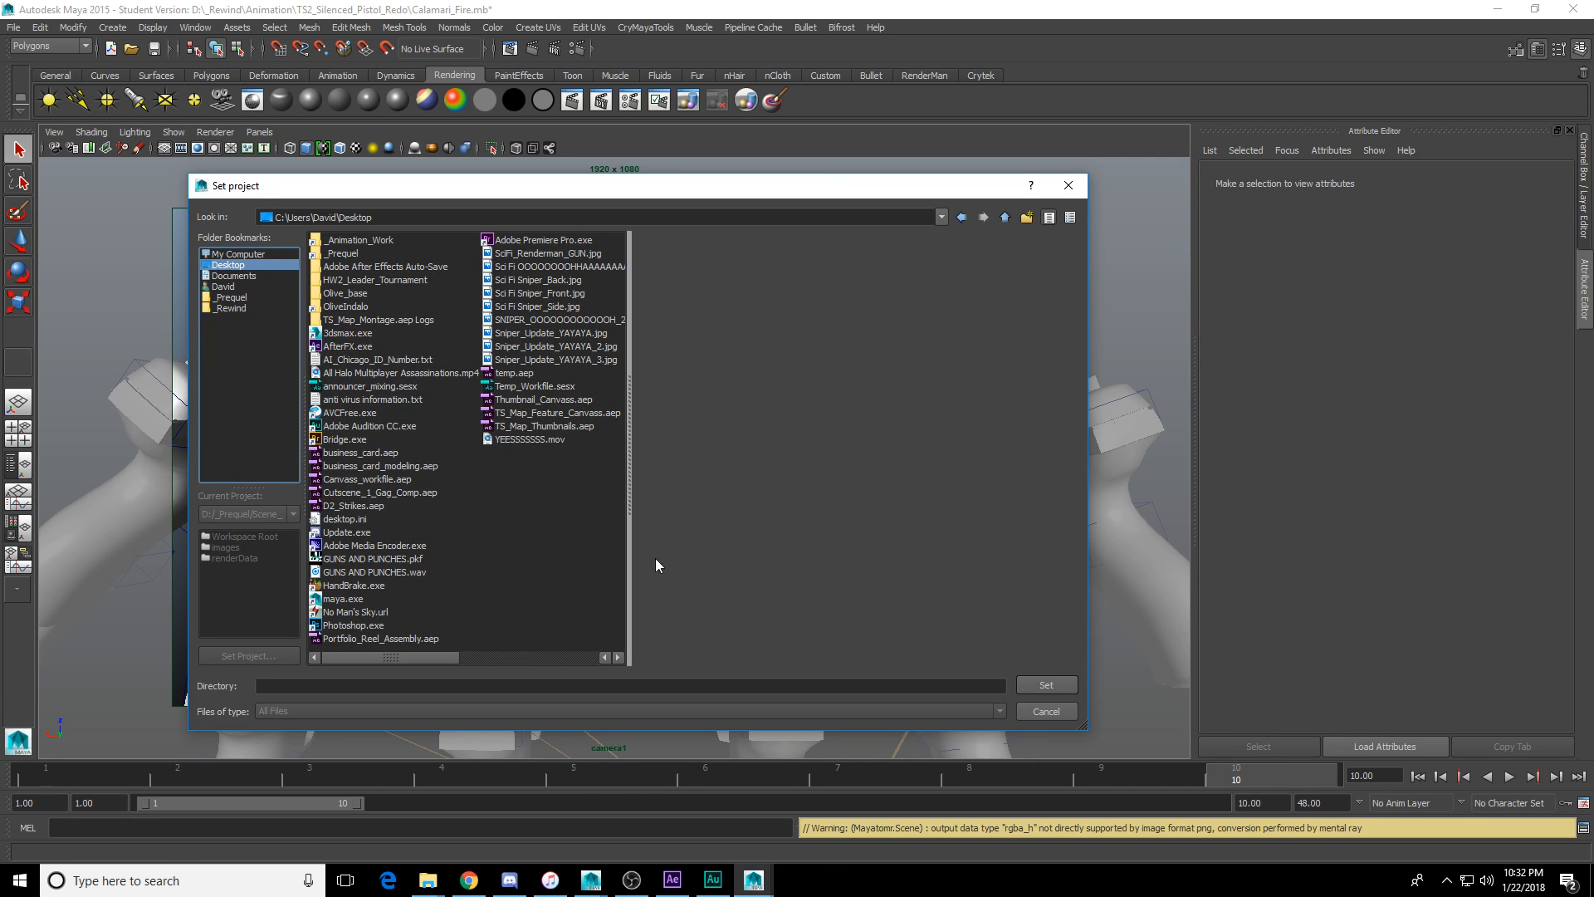
right_click(529, 557)
click(570, 581)
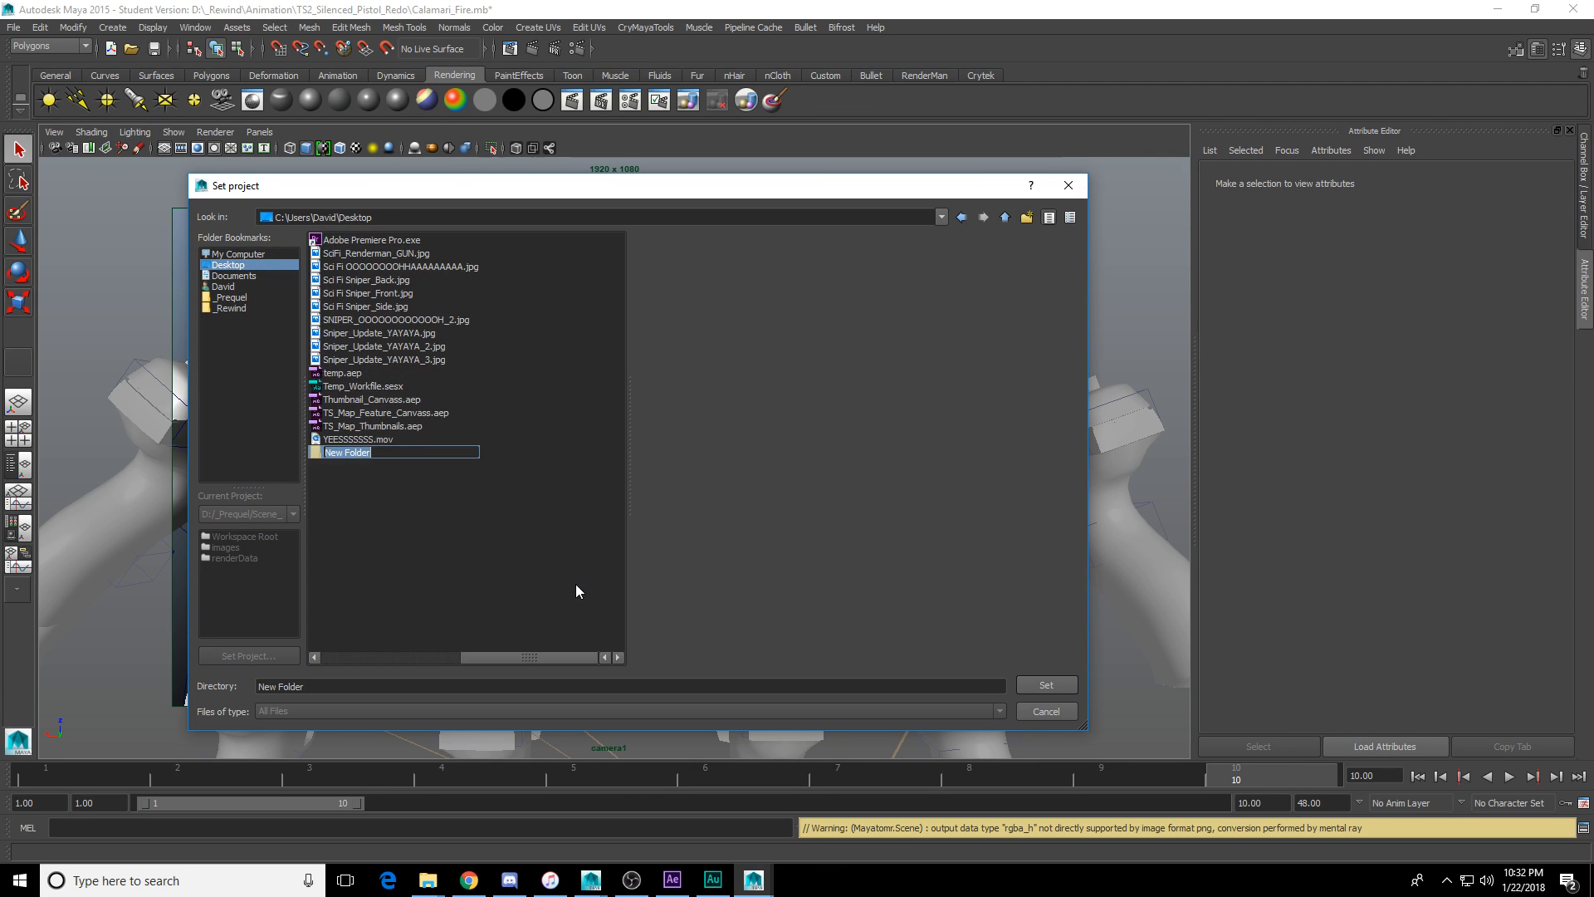
key(BackSpace)
text(CALAMARI)
key(Return)
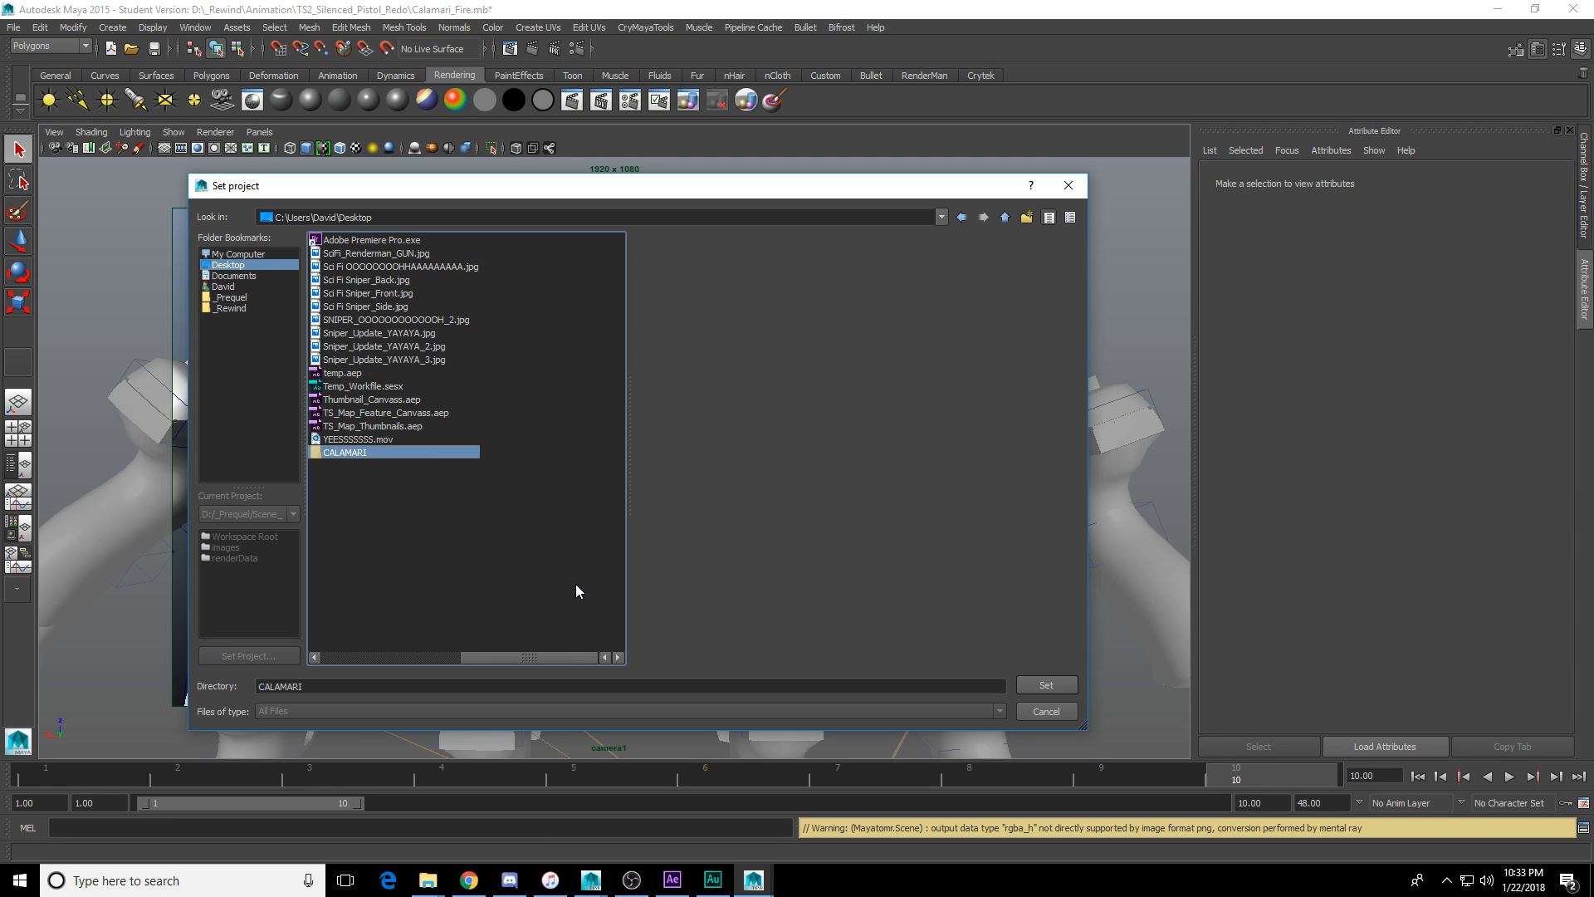
Set the Desktop's CALAMARI folder as the current Maya project.
double_click(362, 452)
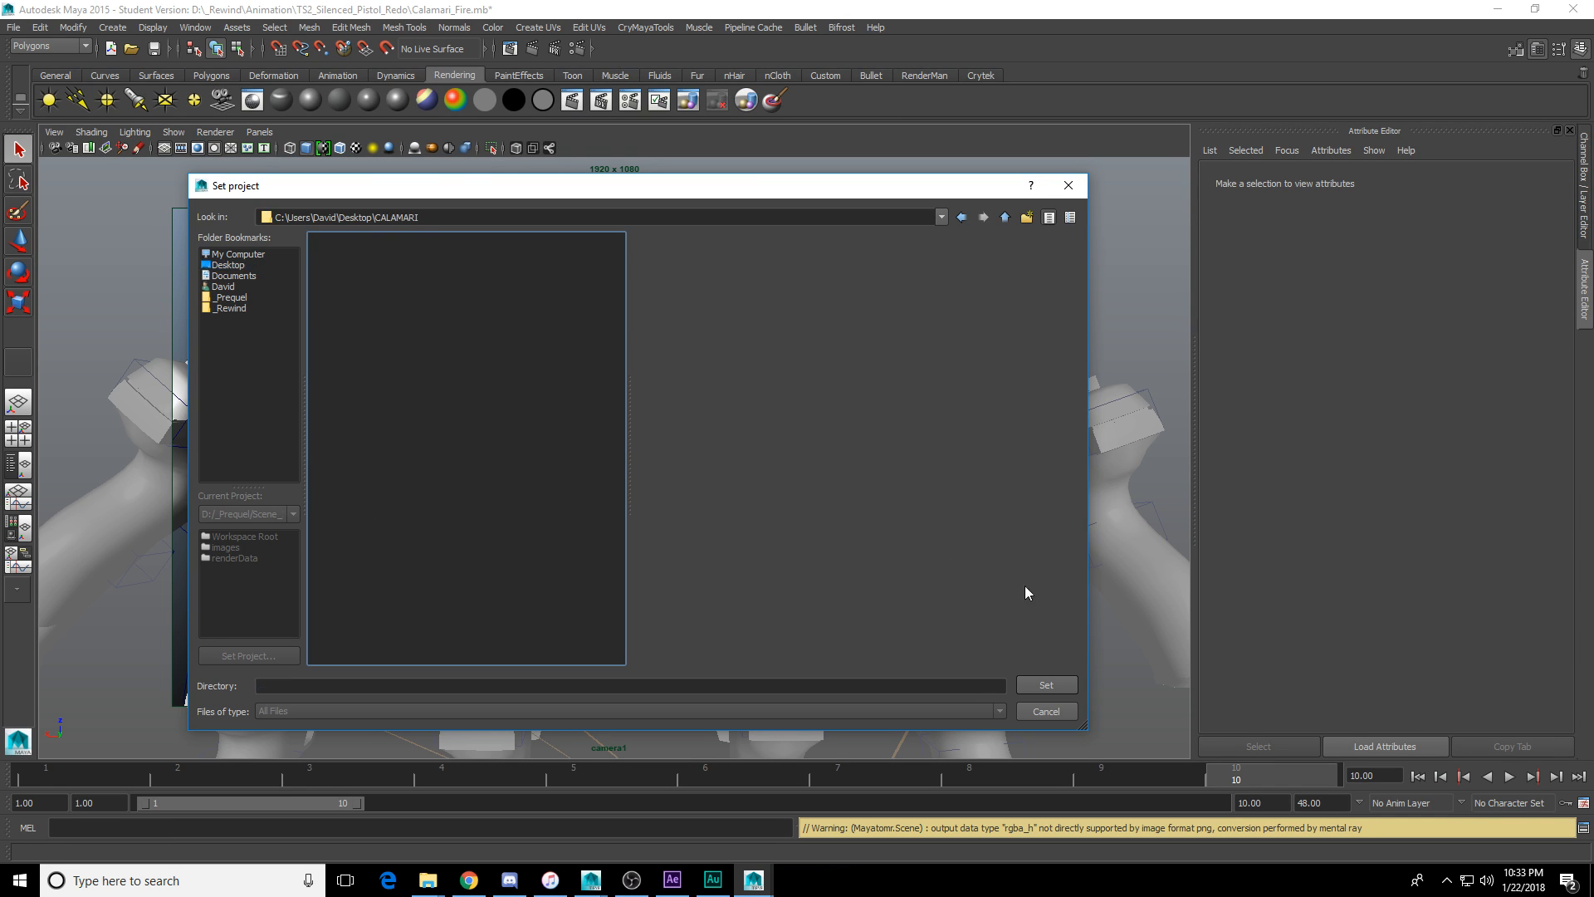
click(1046, 685)
click(781, 462)
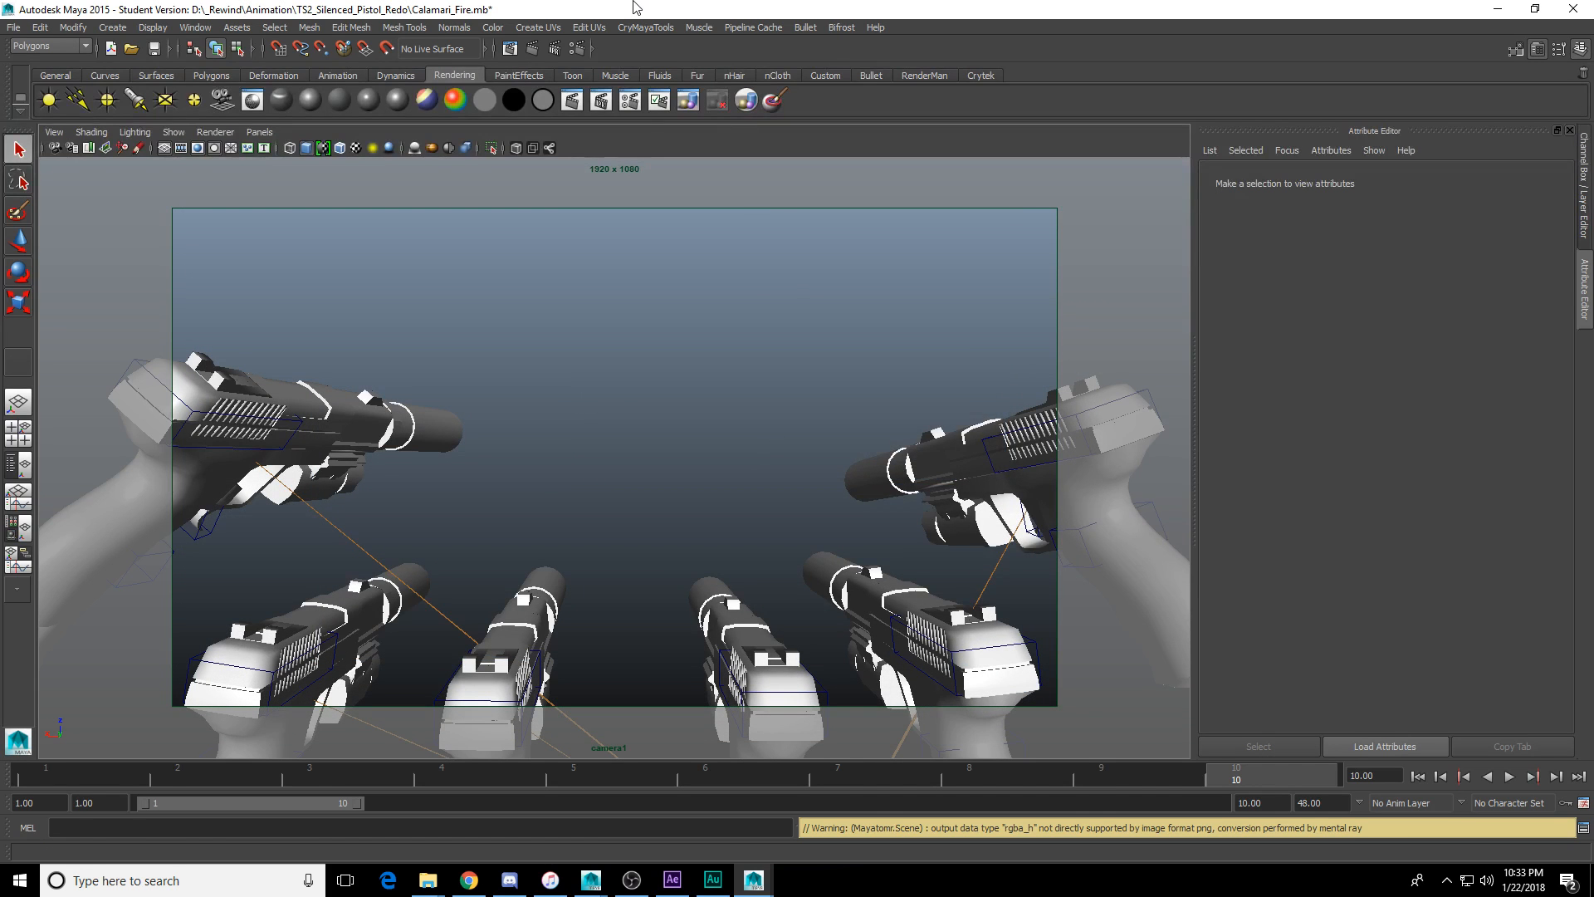
Start a batch render of the scene, accepting the student version notice, and check its progress in the Script Editor.
click(685, 101)
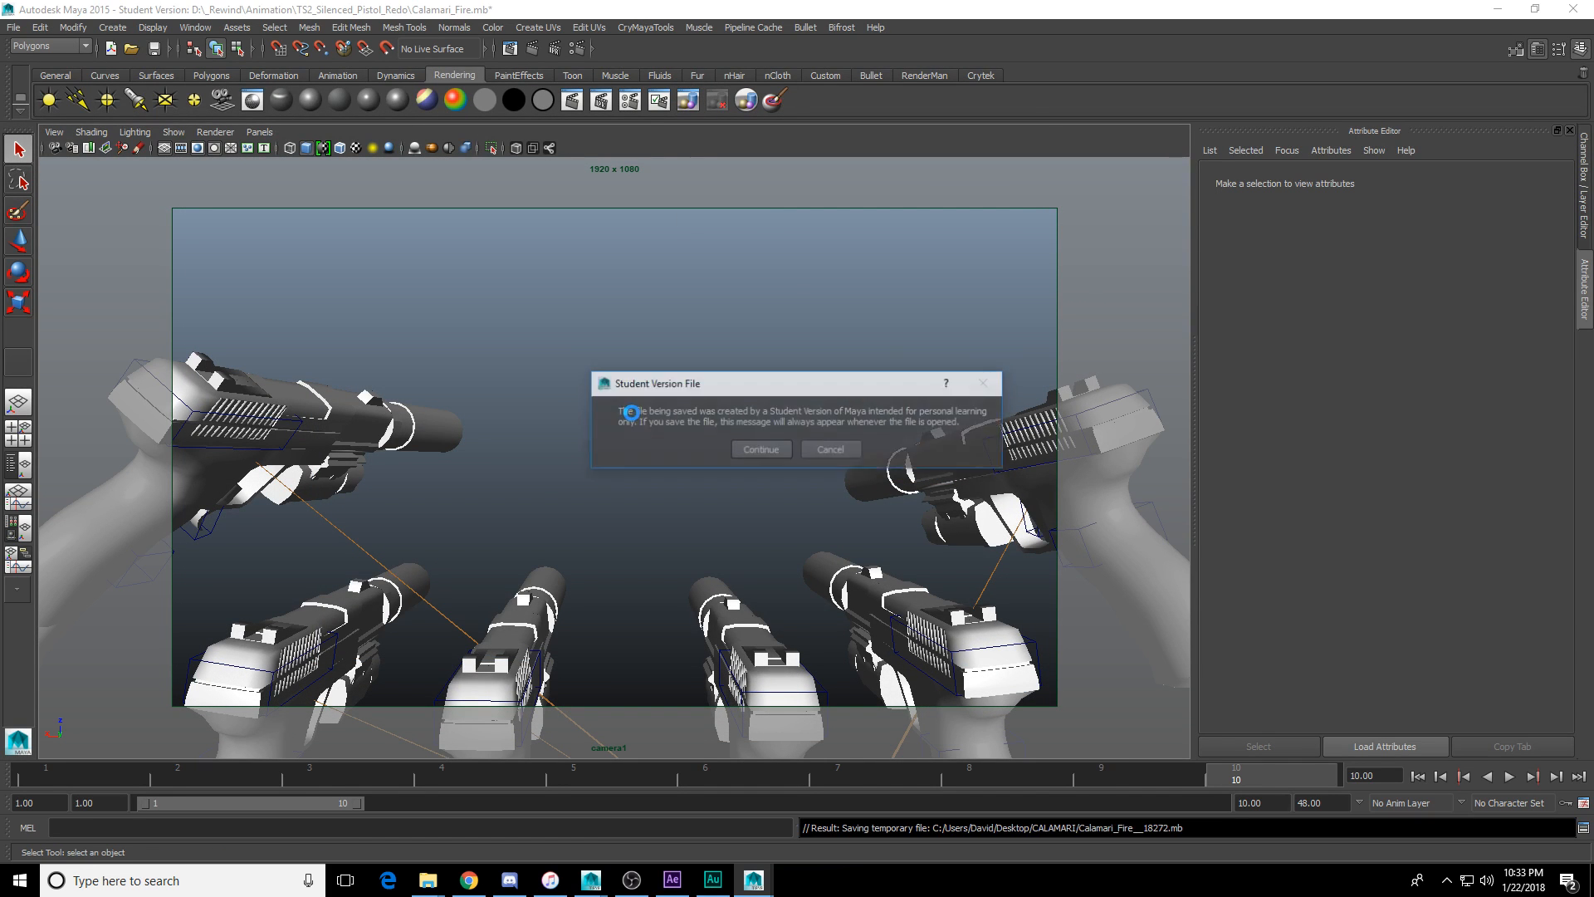
click(754, 451)
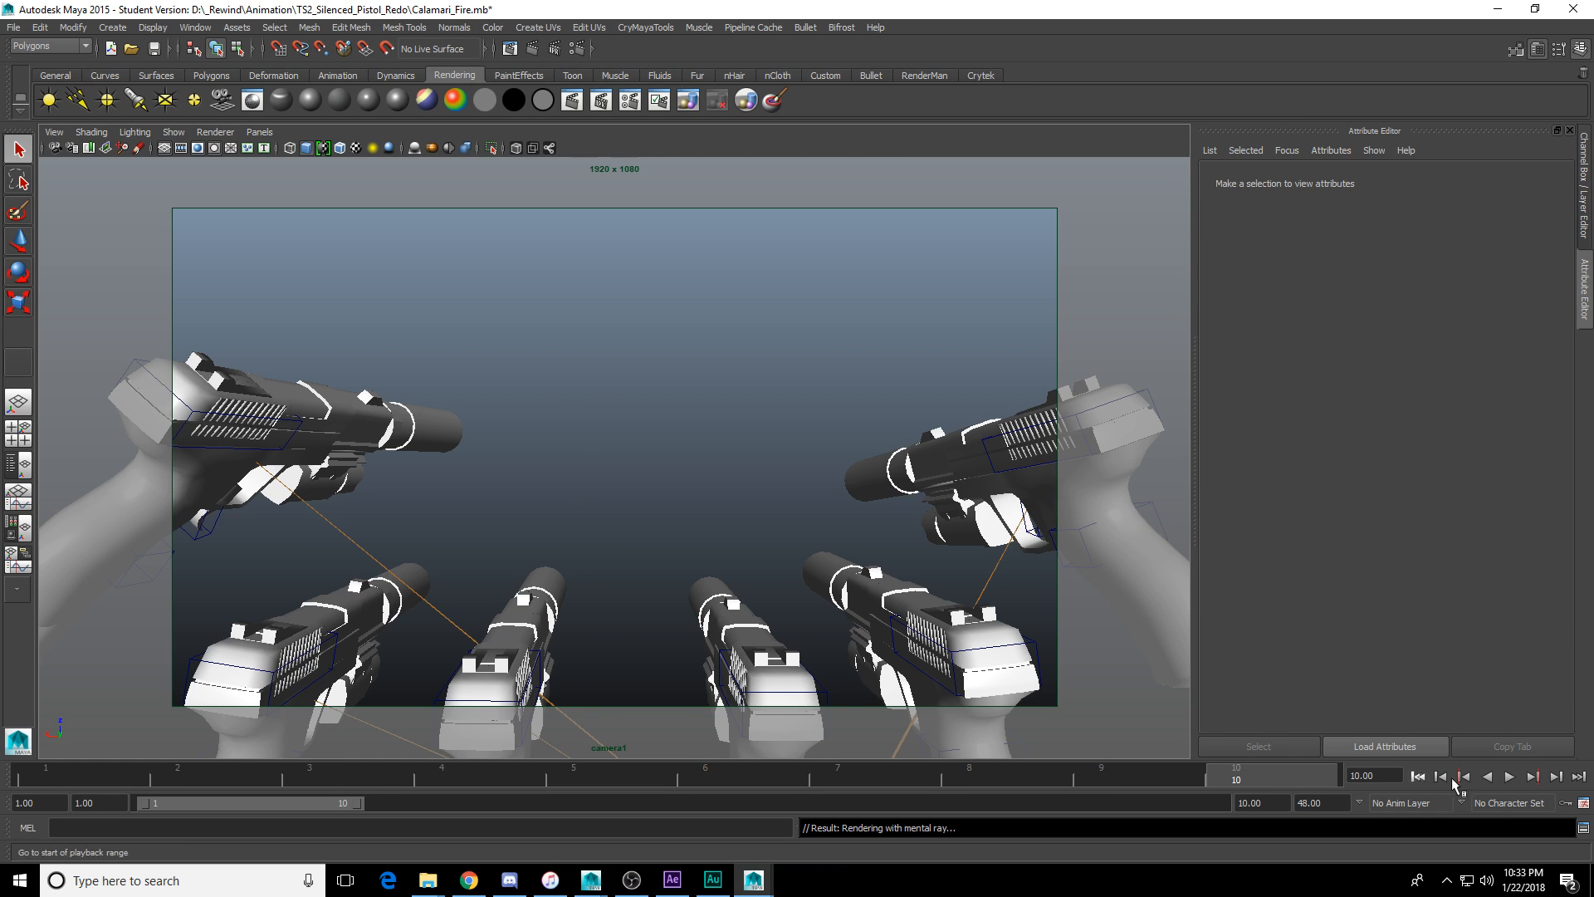
click(1583, 828)
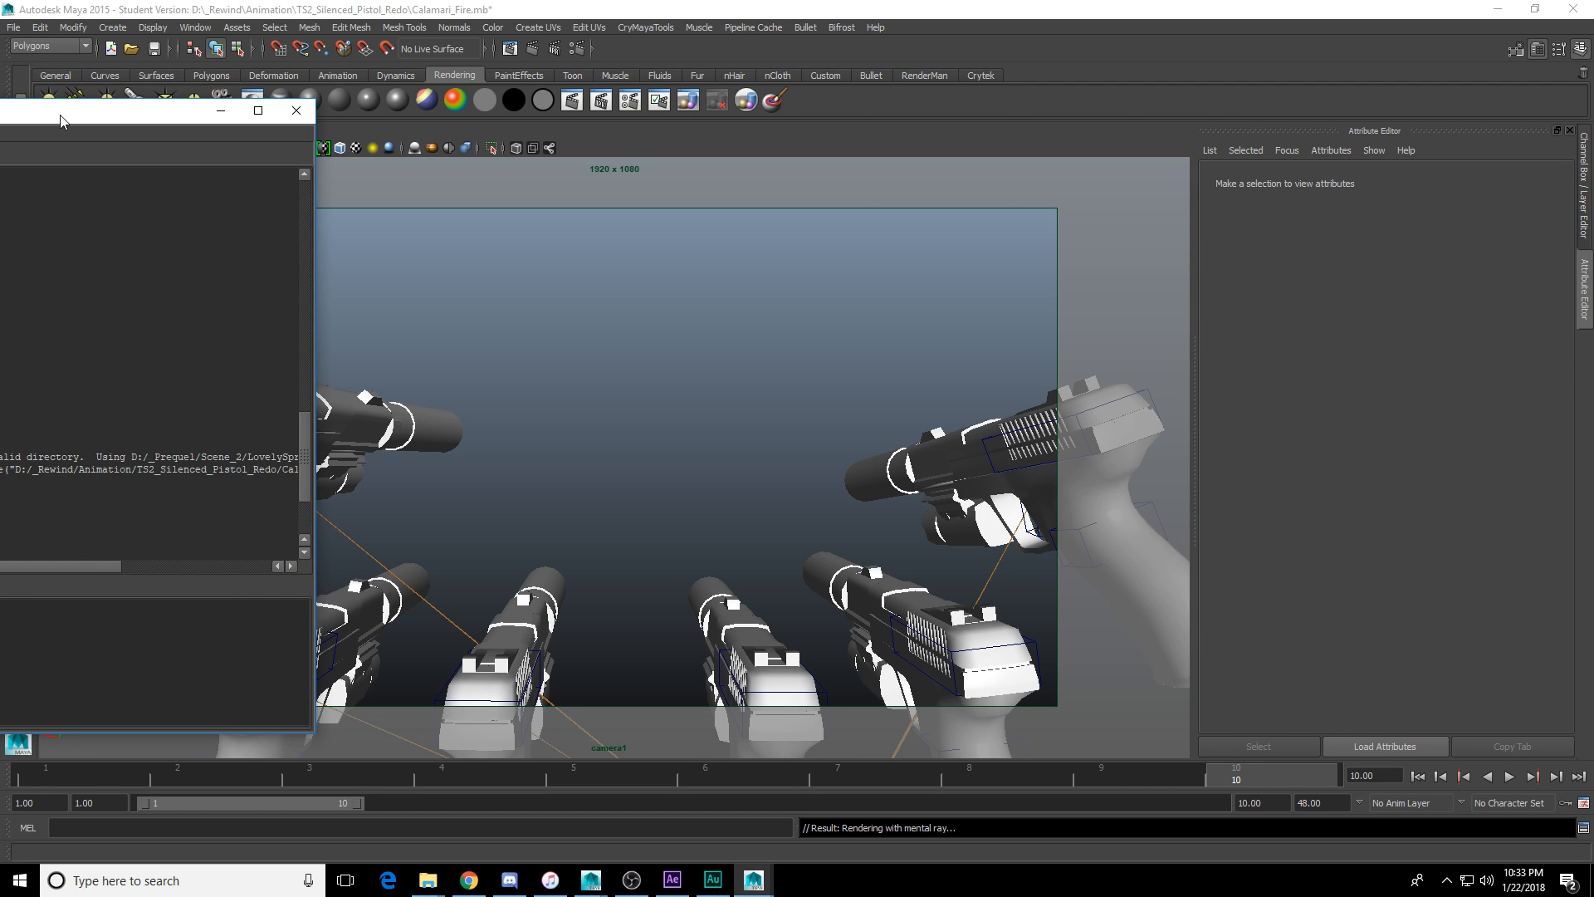
drag(63, 112, 989, 91)
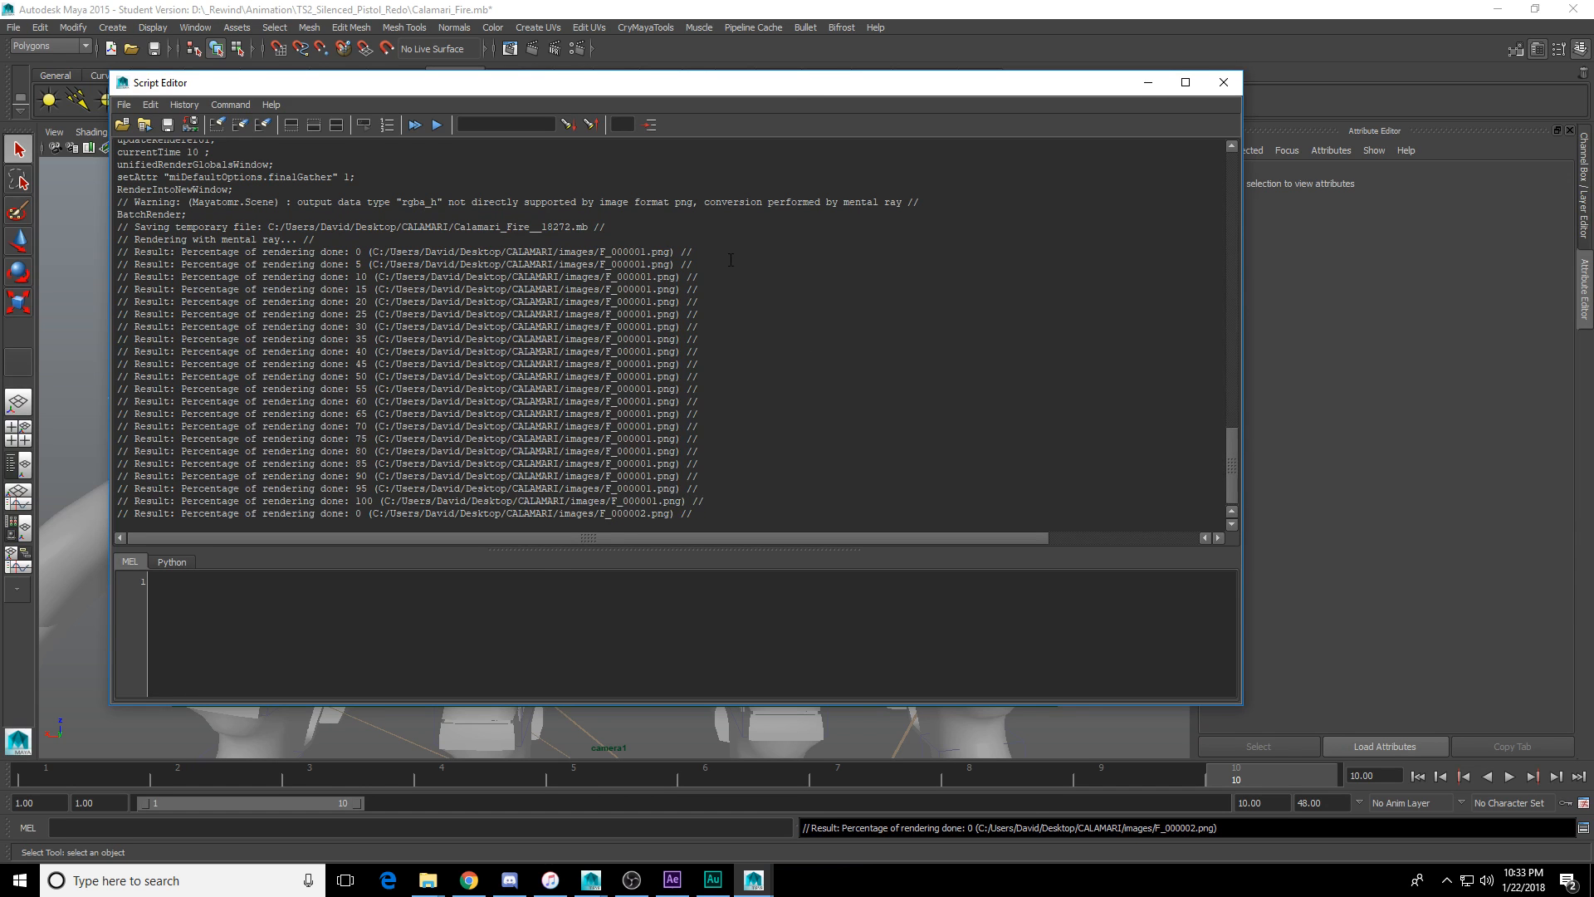
click(1218, 97)
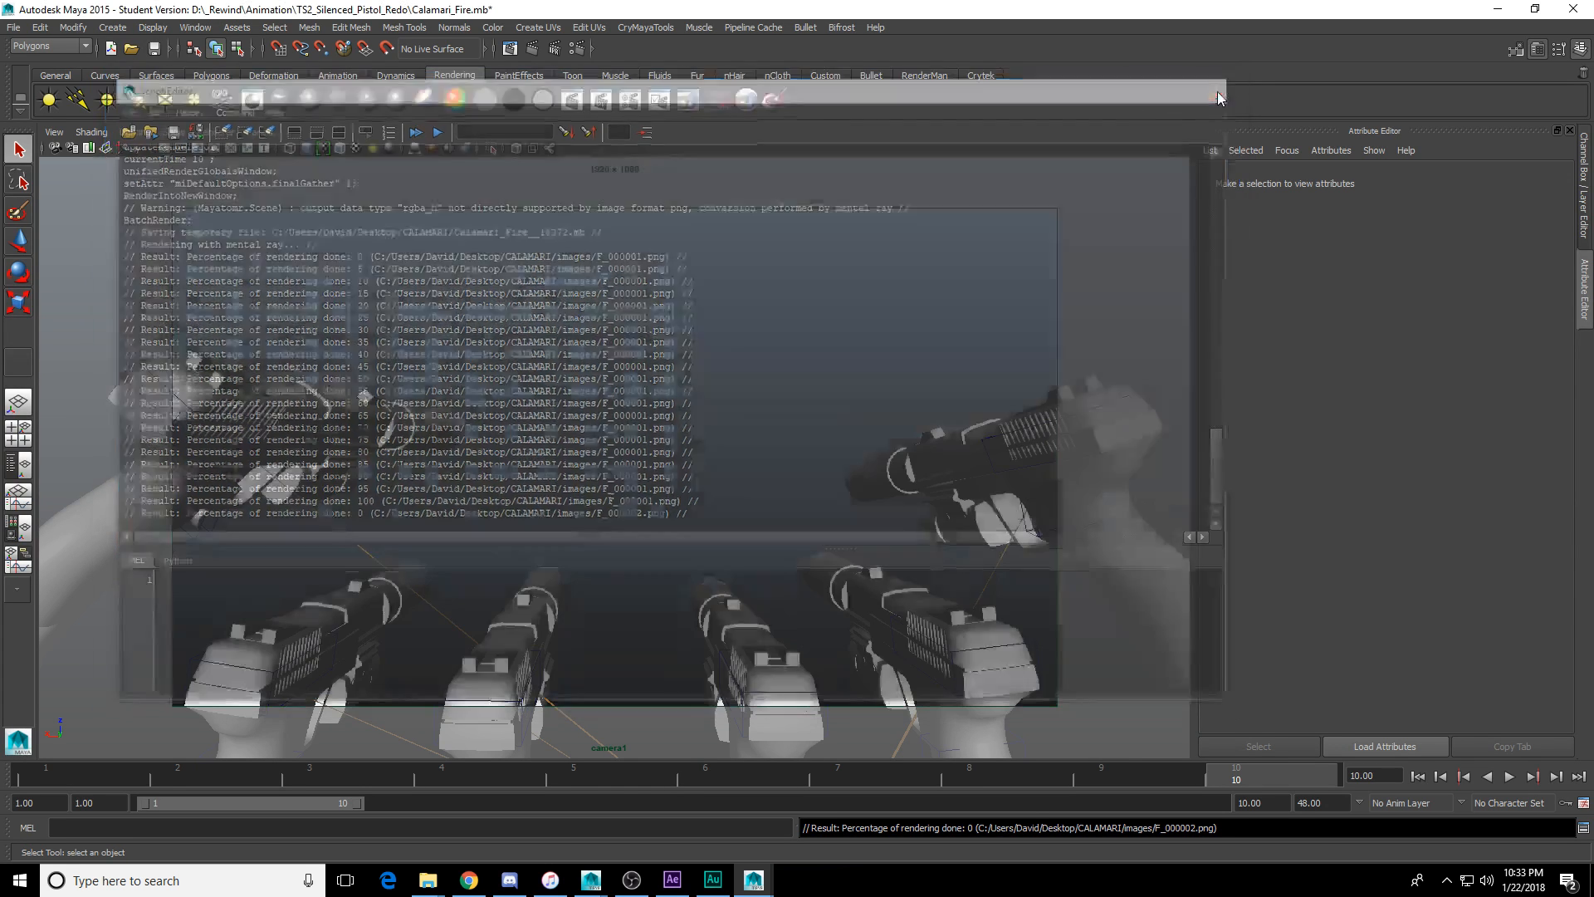
Switch to After Effects, delete the nested Comp 1 layer from Comp 2 and close the Comp 2 timeline.
click(1496, 10)
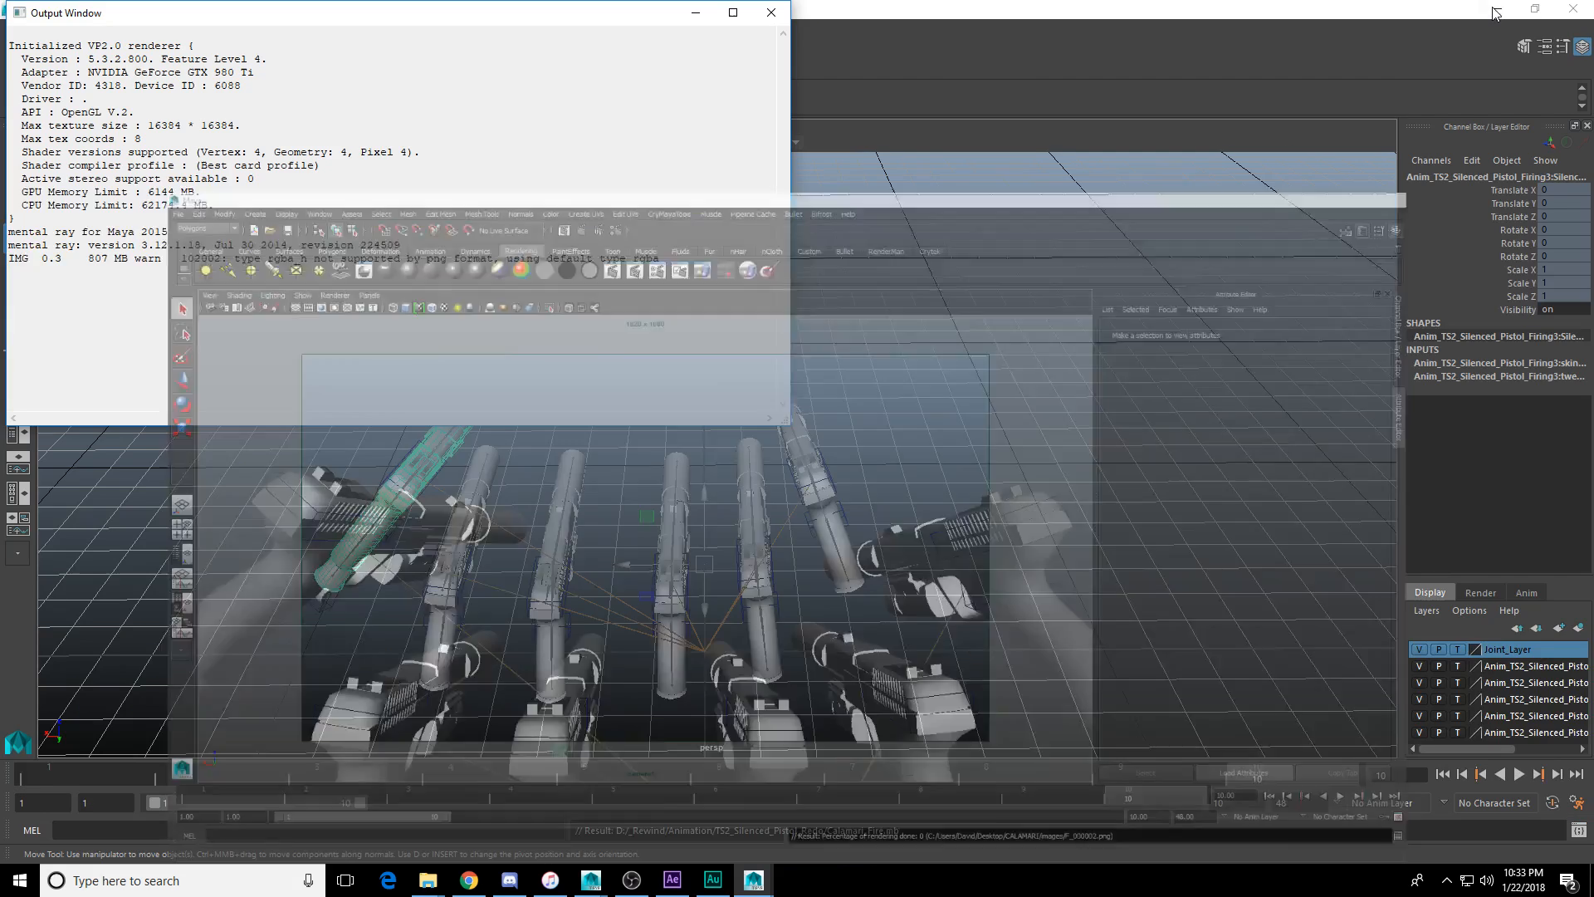
click(776, 13)
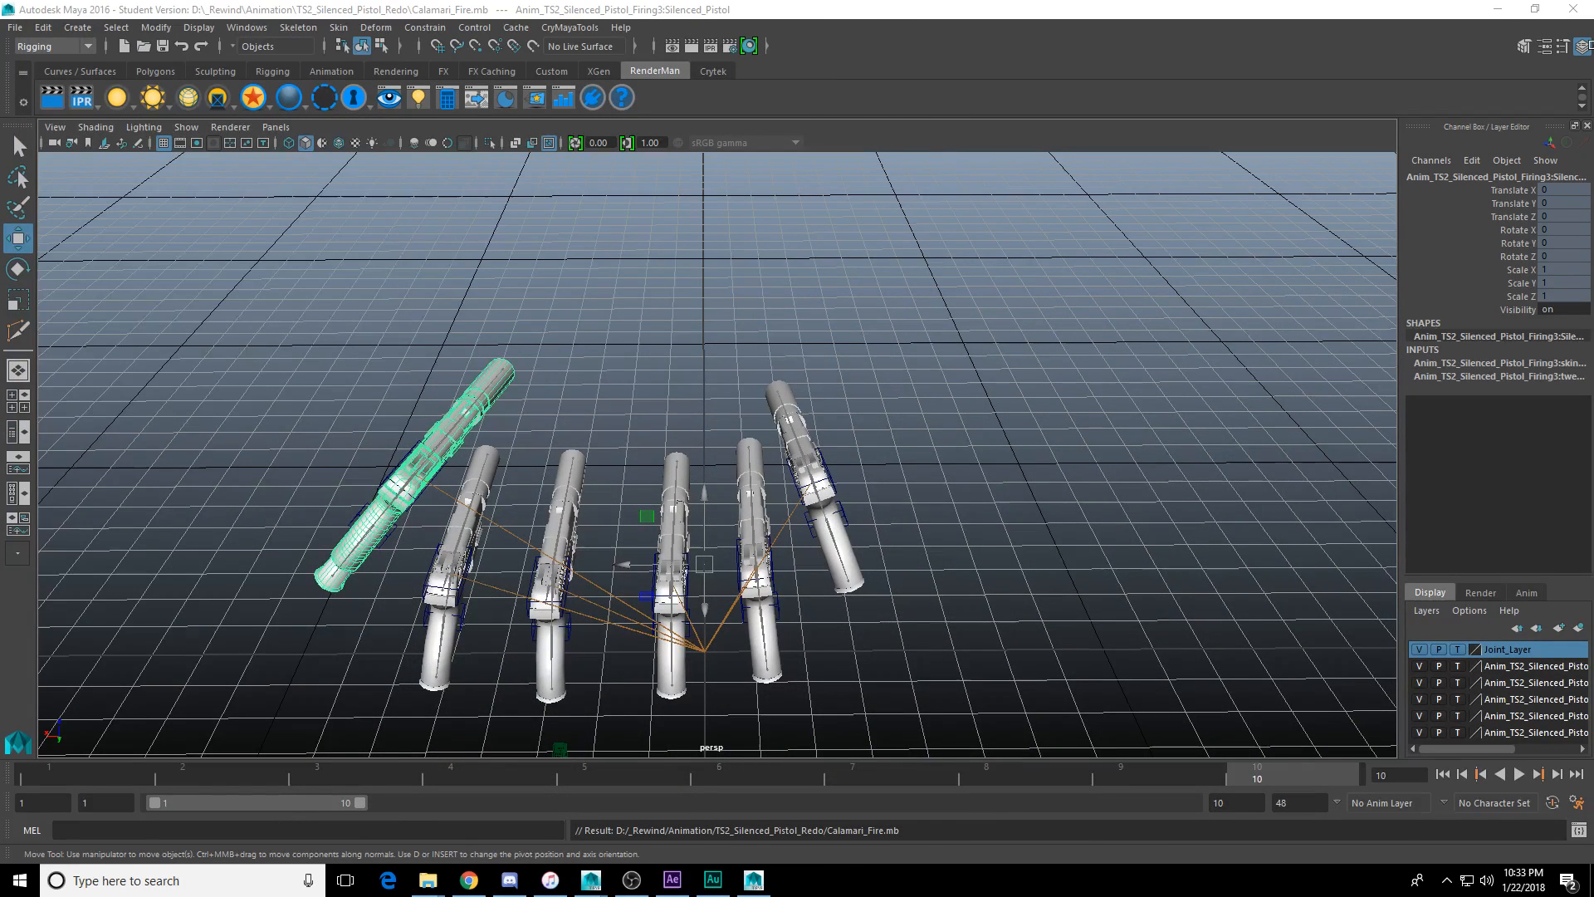
click(1496, 10)
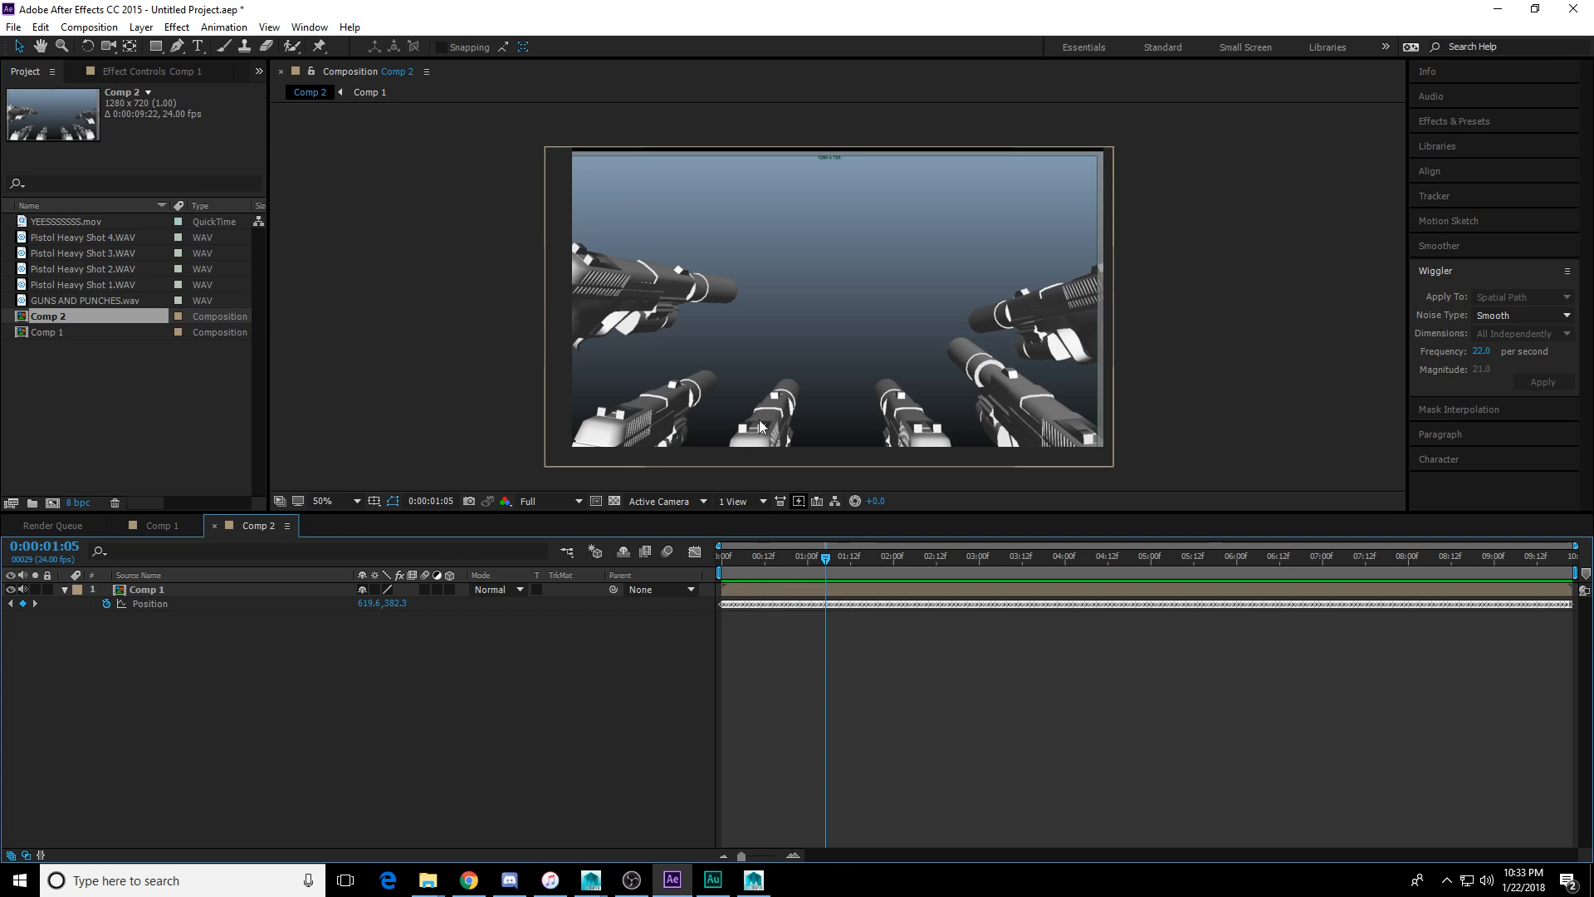
click(781, 588)
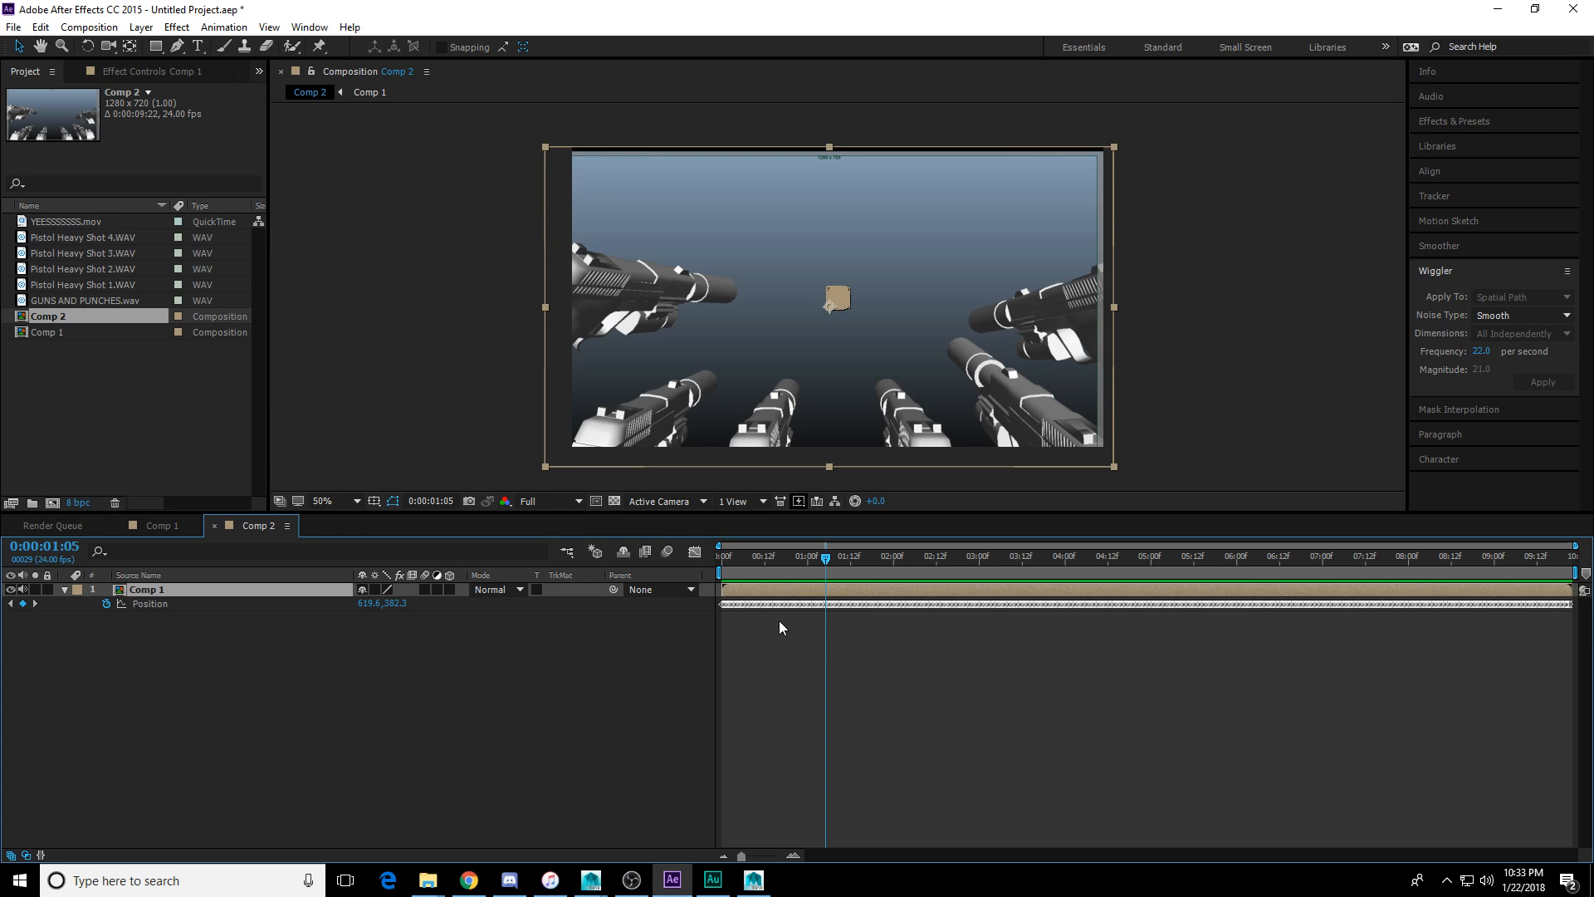
key(Delete)
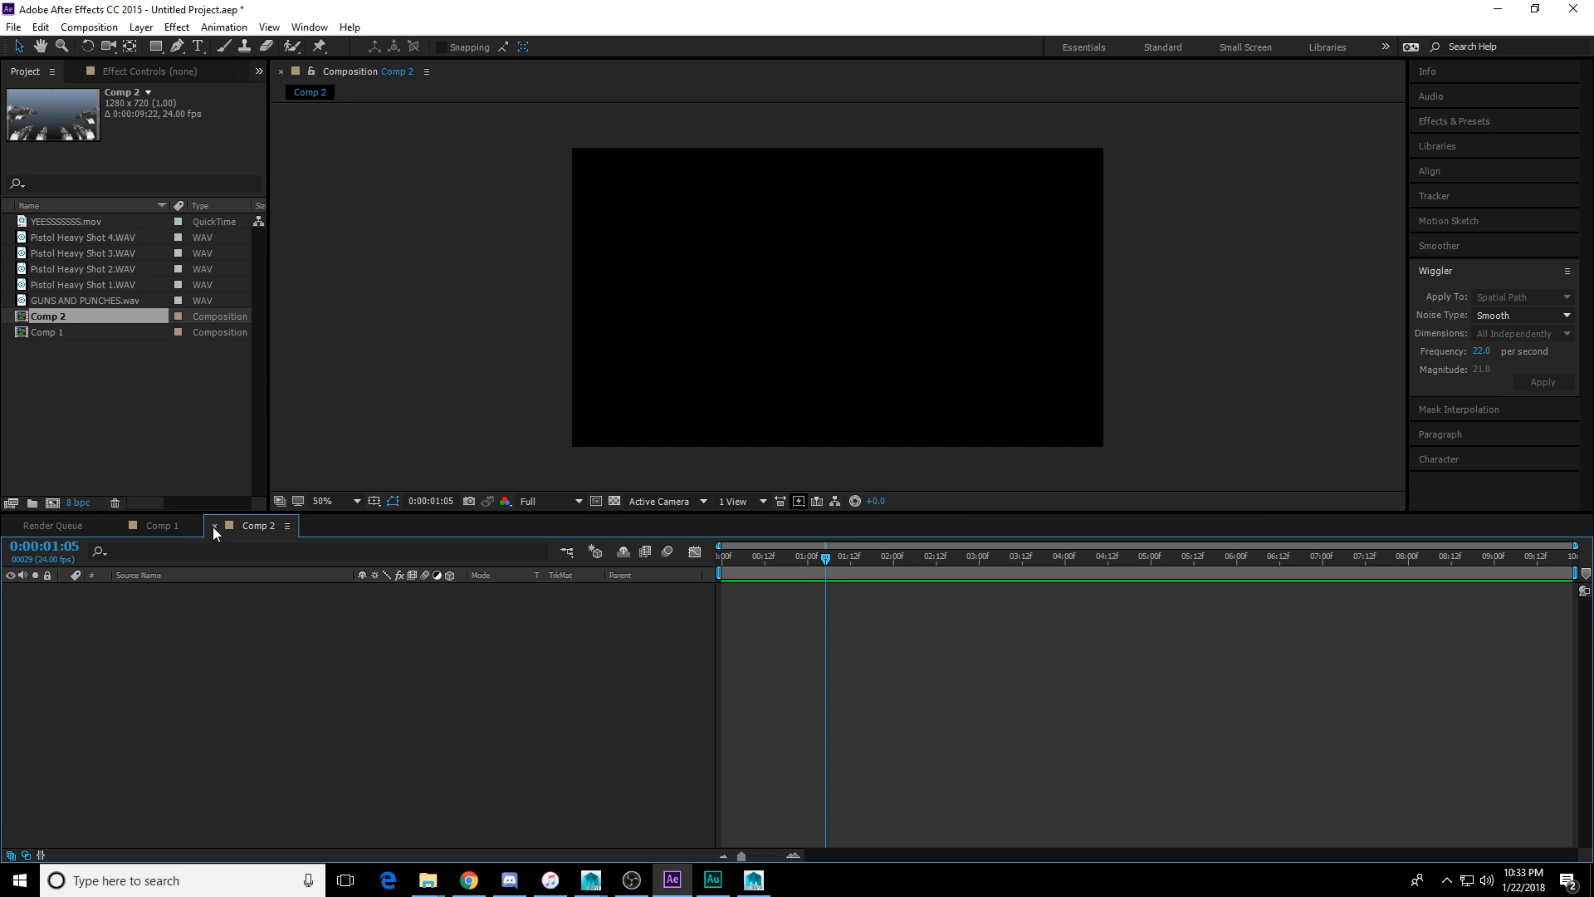
click(214, 525)
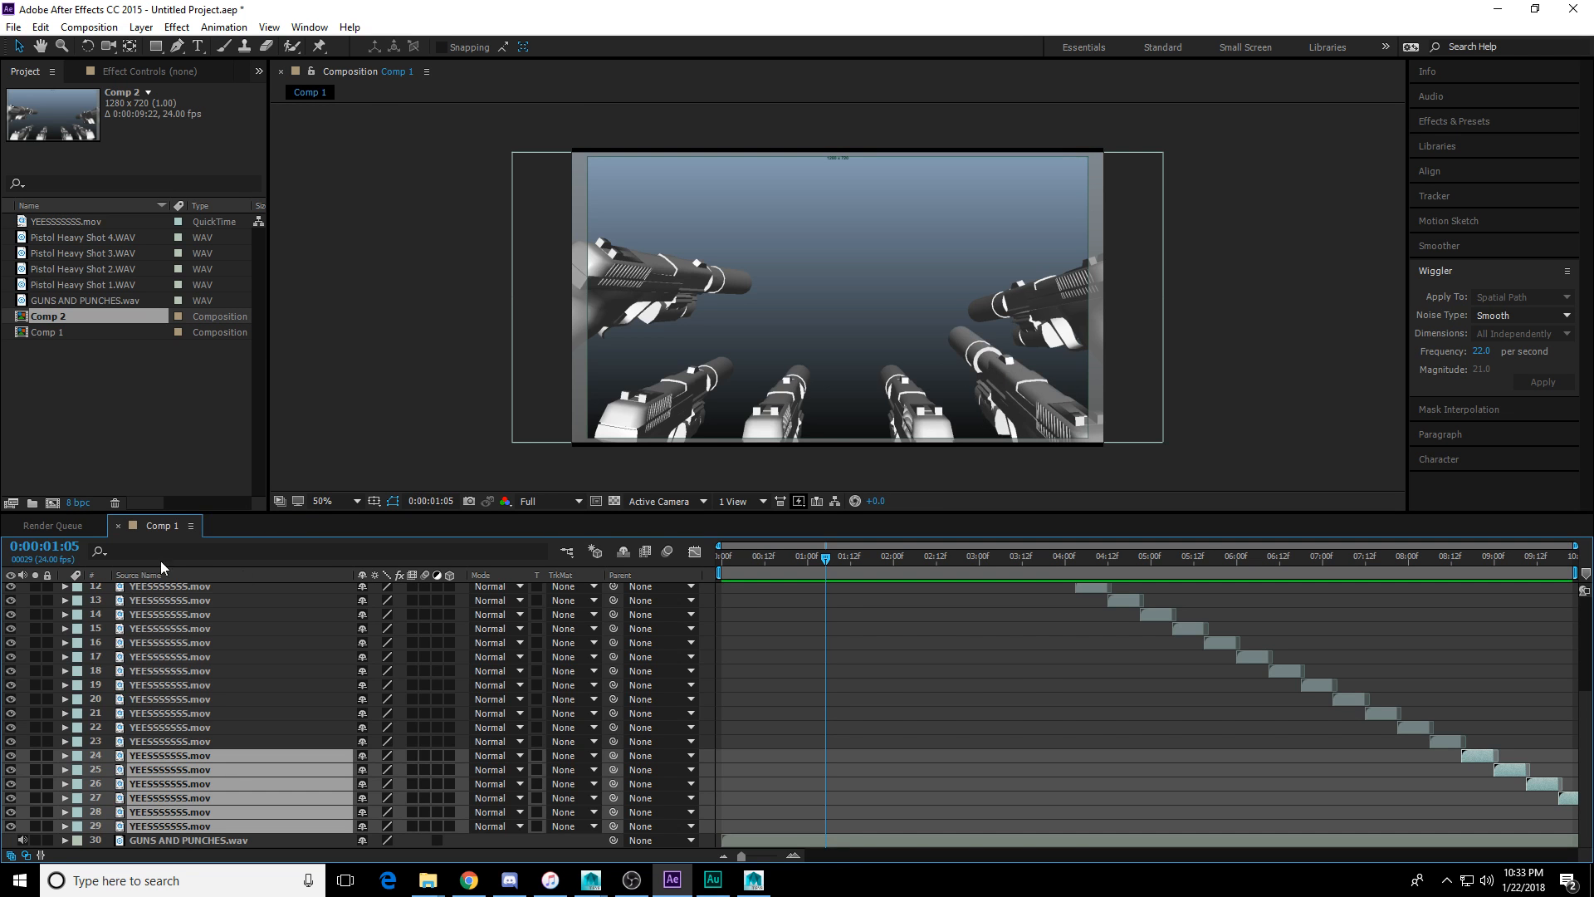
Delete all the YEESSSSSSS.mov layers from Comp 1, keeping only the GUNS AND PUNCHES.wav layer.
scroll(822, 664, up, 5)
click(736, 591)
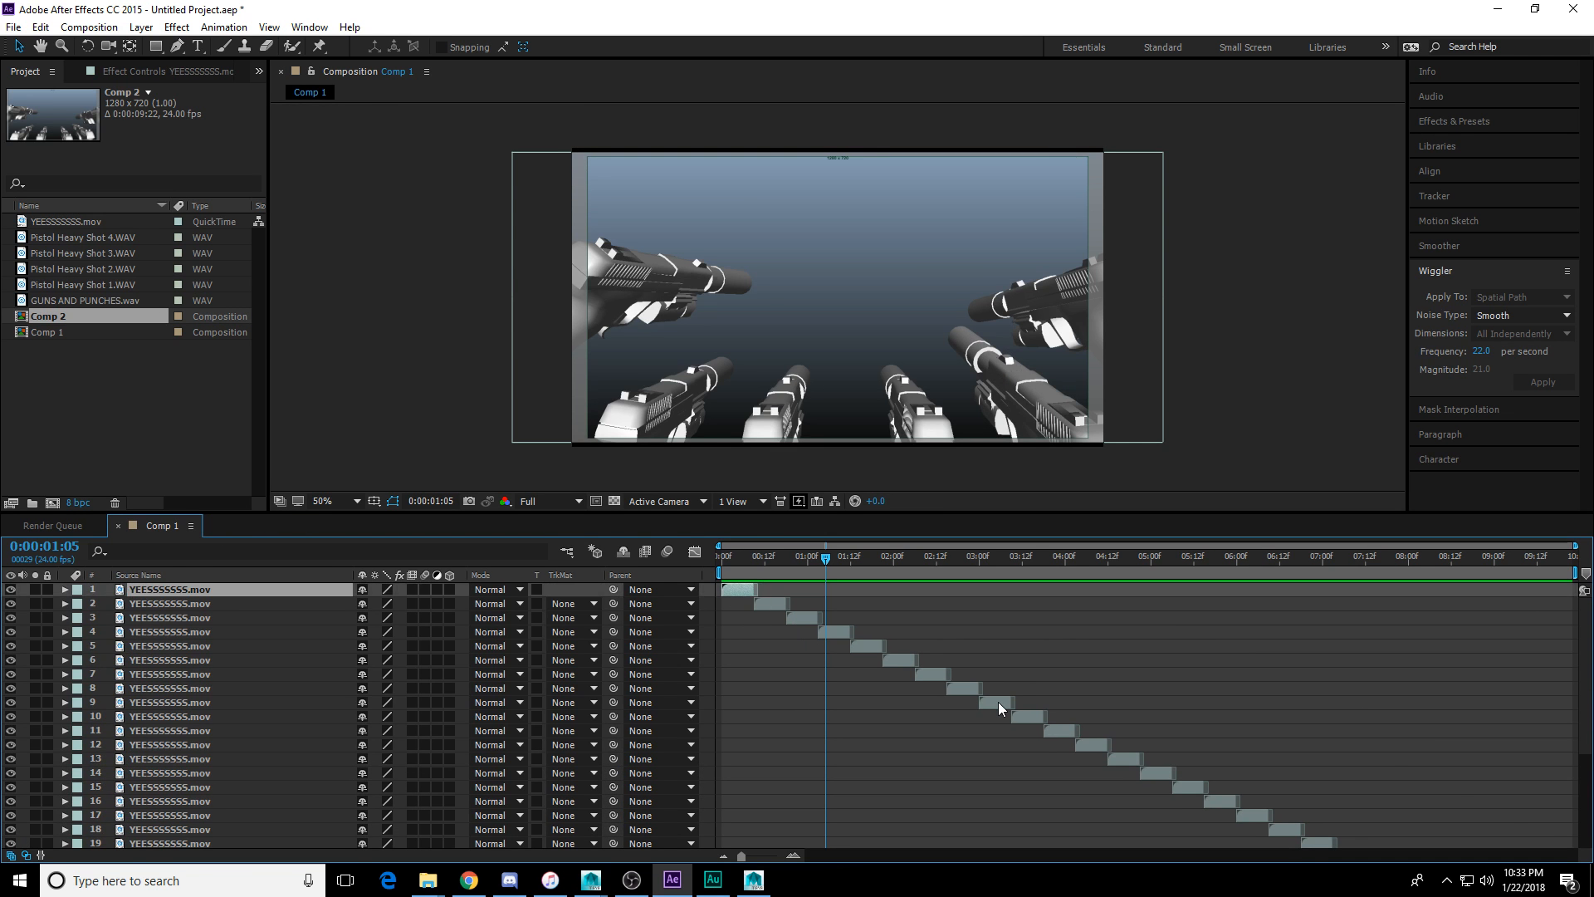
scroll(999, 700, down, 5)
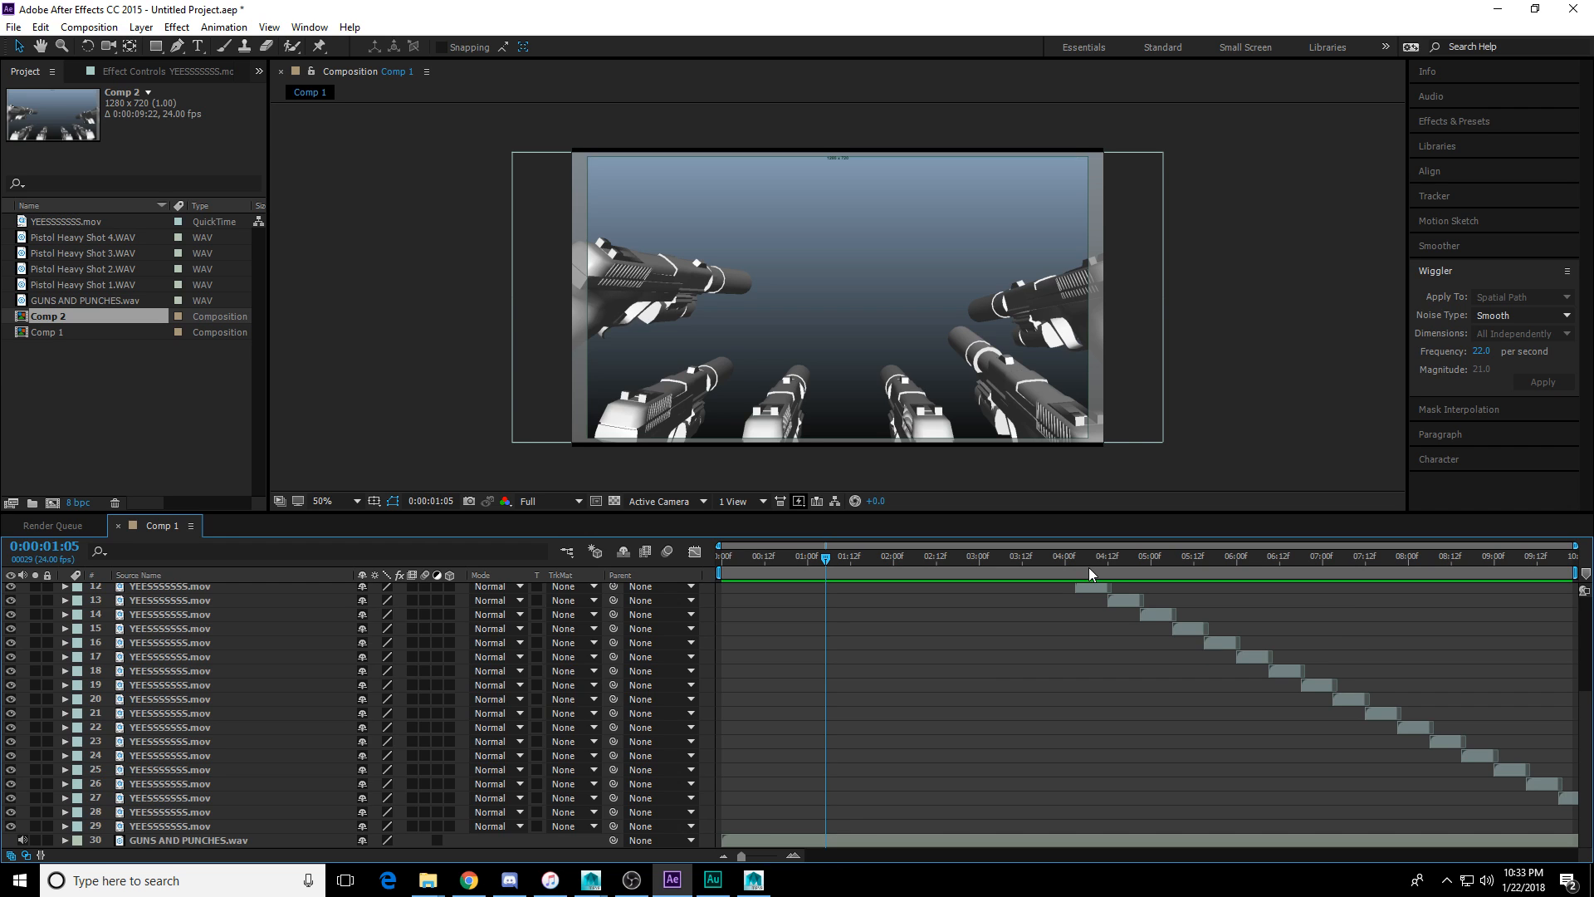
click(1361, 562)
scroll(207, 619, up, 1)
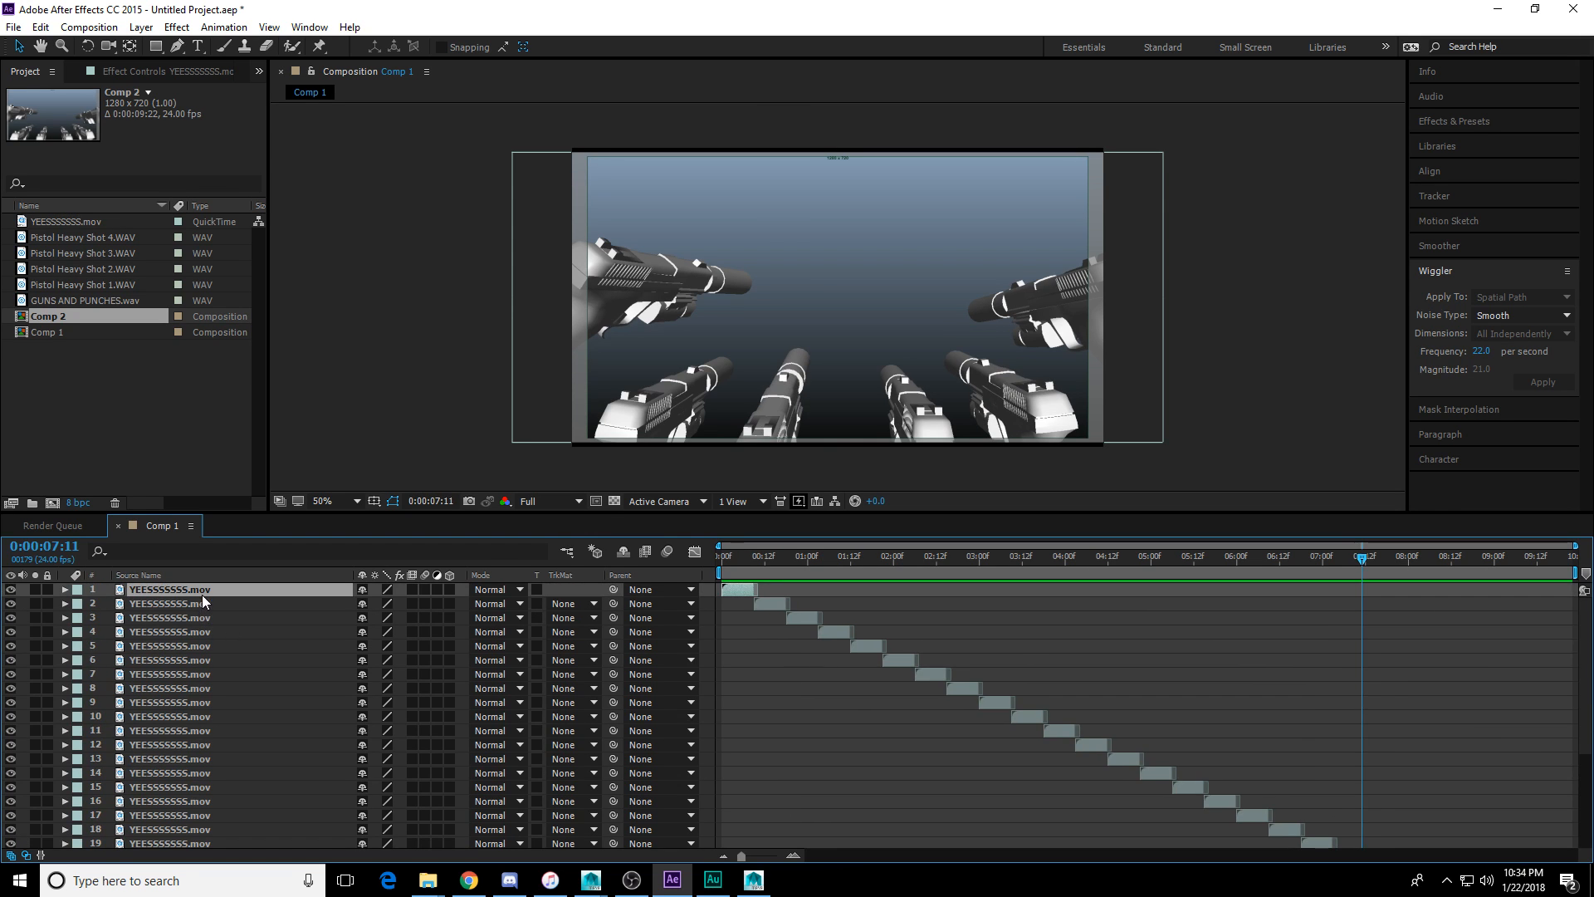
scroll(188, 826, down, 1)
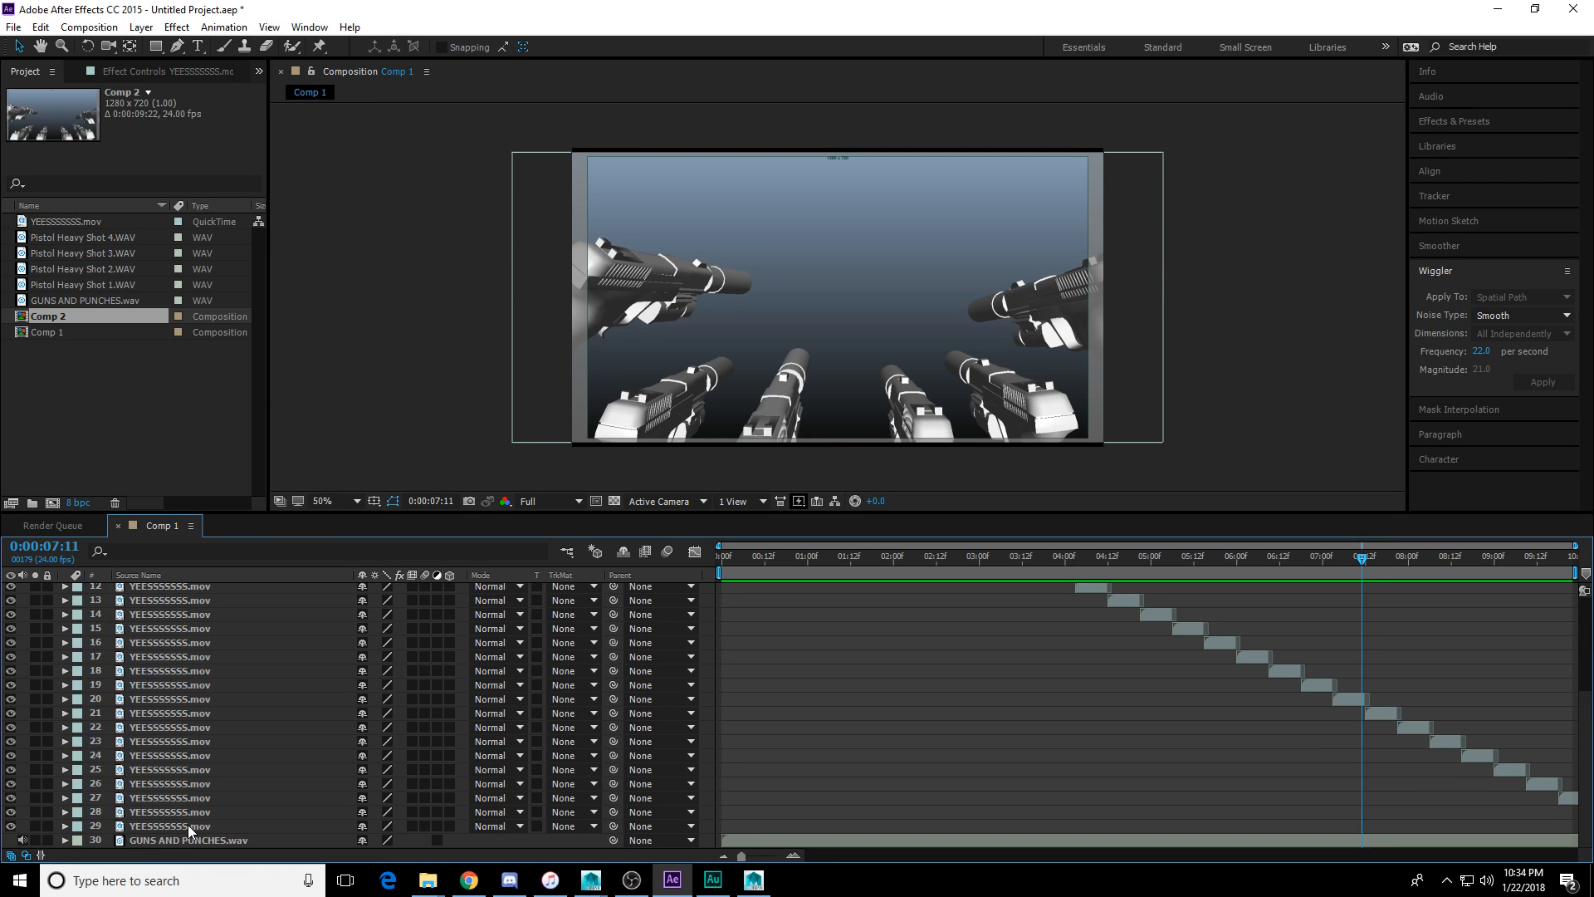
shift+click(188, 824)
key(Delete)
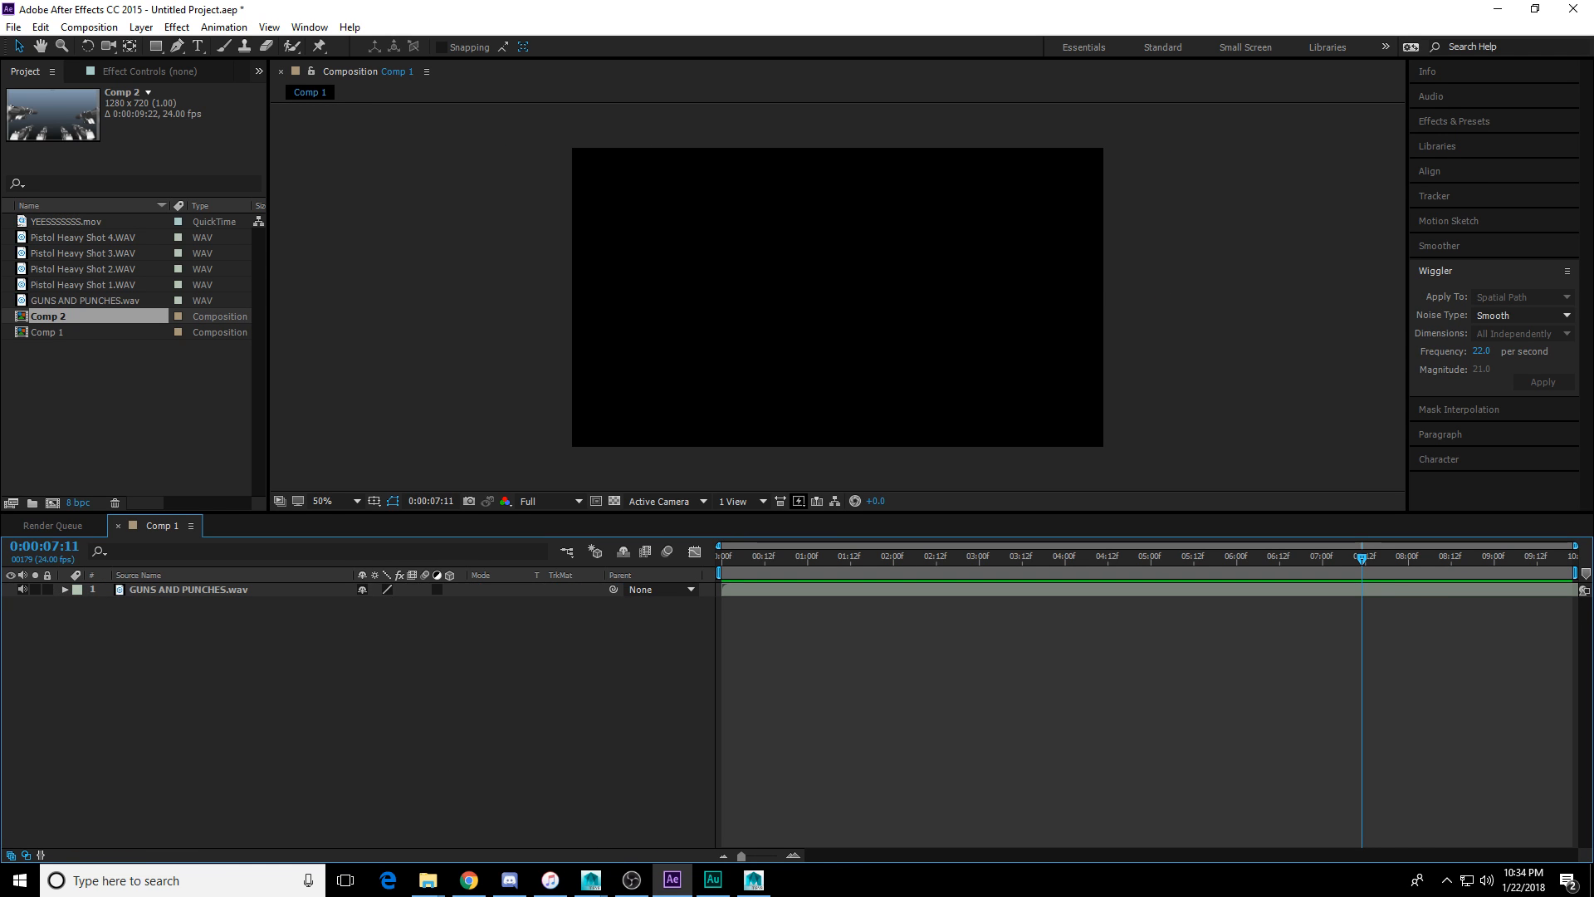
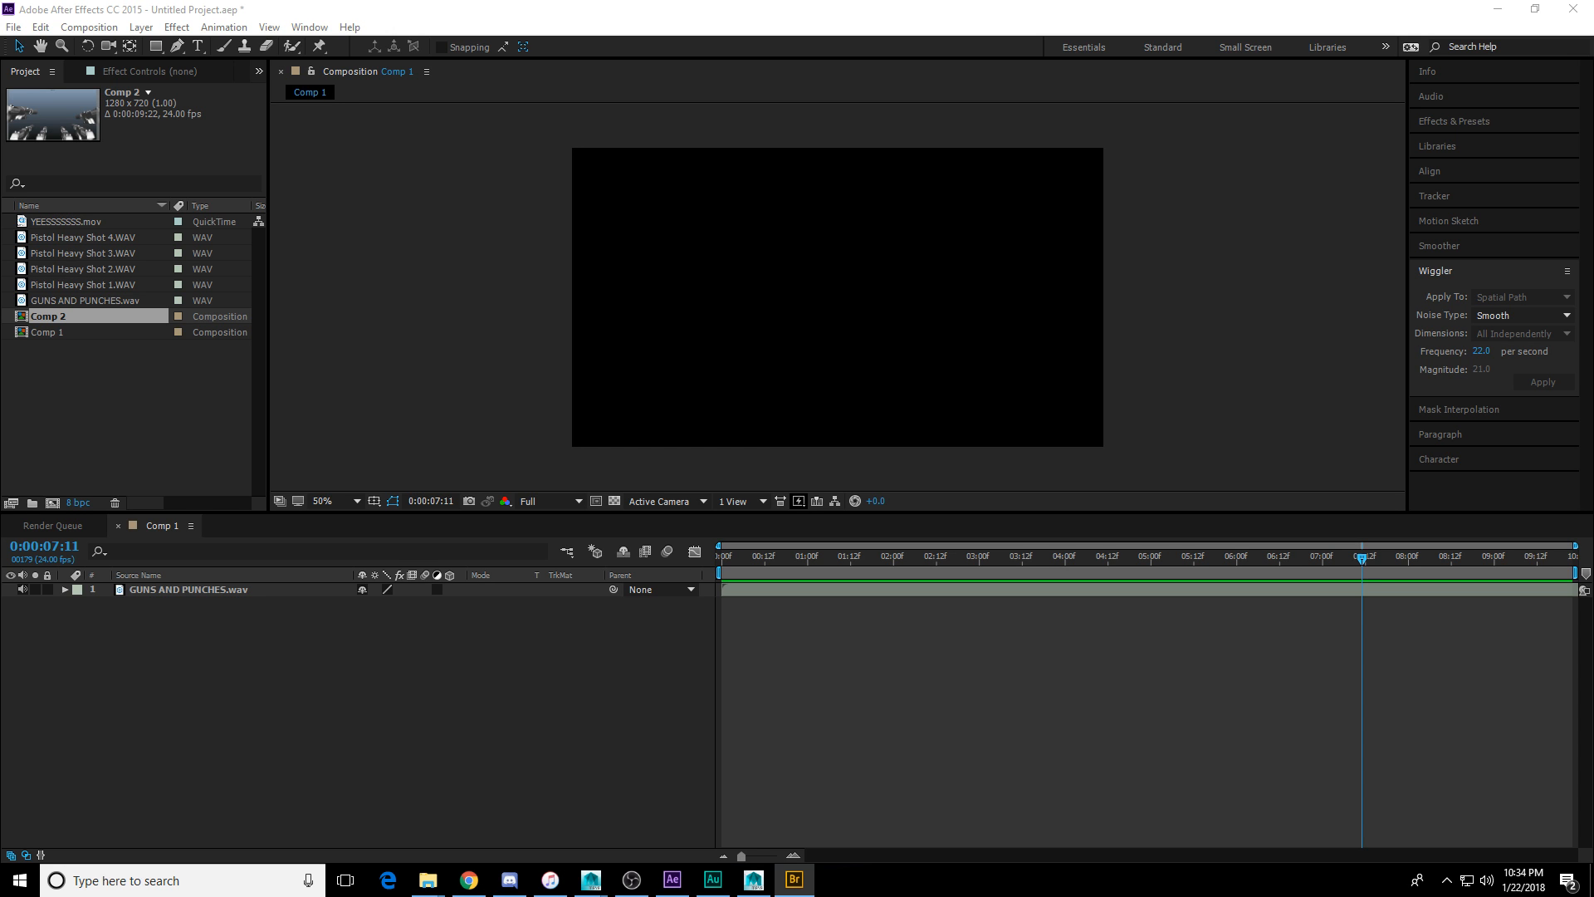
Add the clips Muzzle_Flash_Front_01.mov to Muzzle_Flash_Front_04.mov to the After Effects project and check the batch render's progress in Maya.
drag(46, 316, 413, 523)
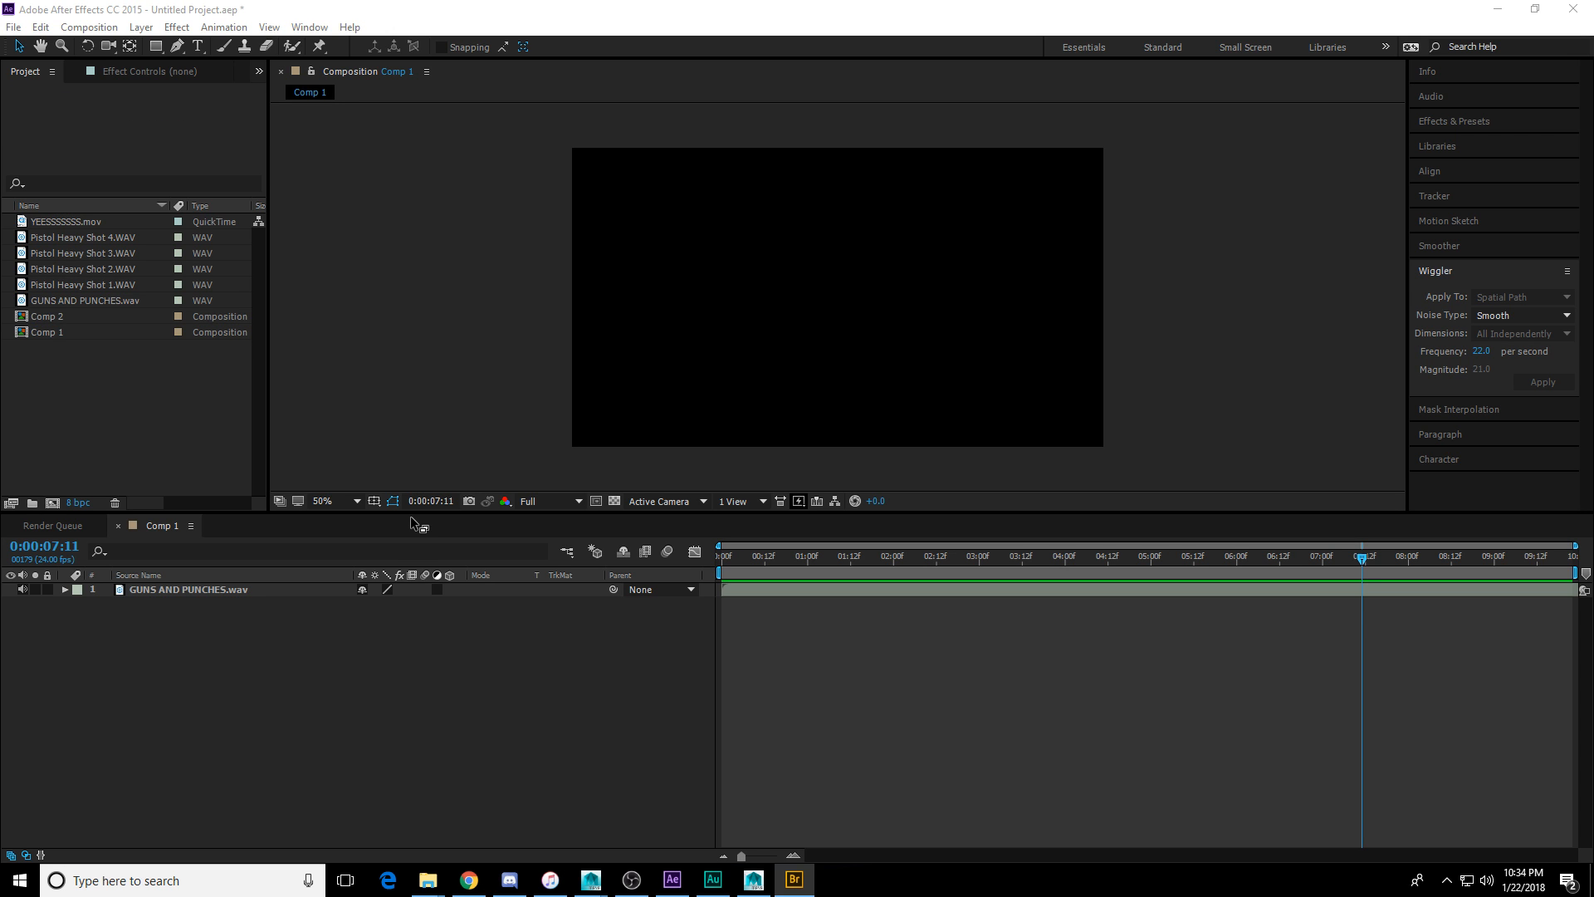
click(753, 879)
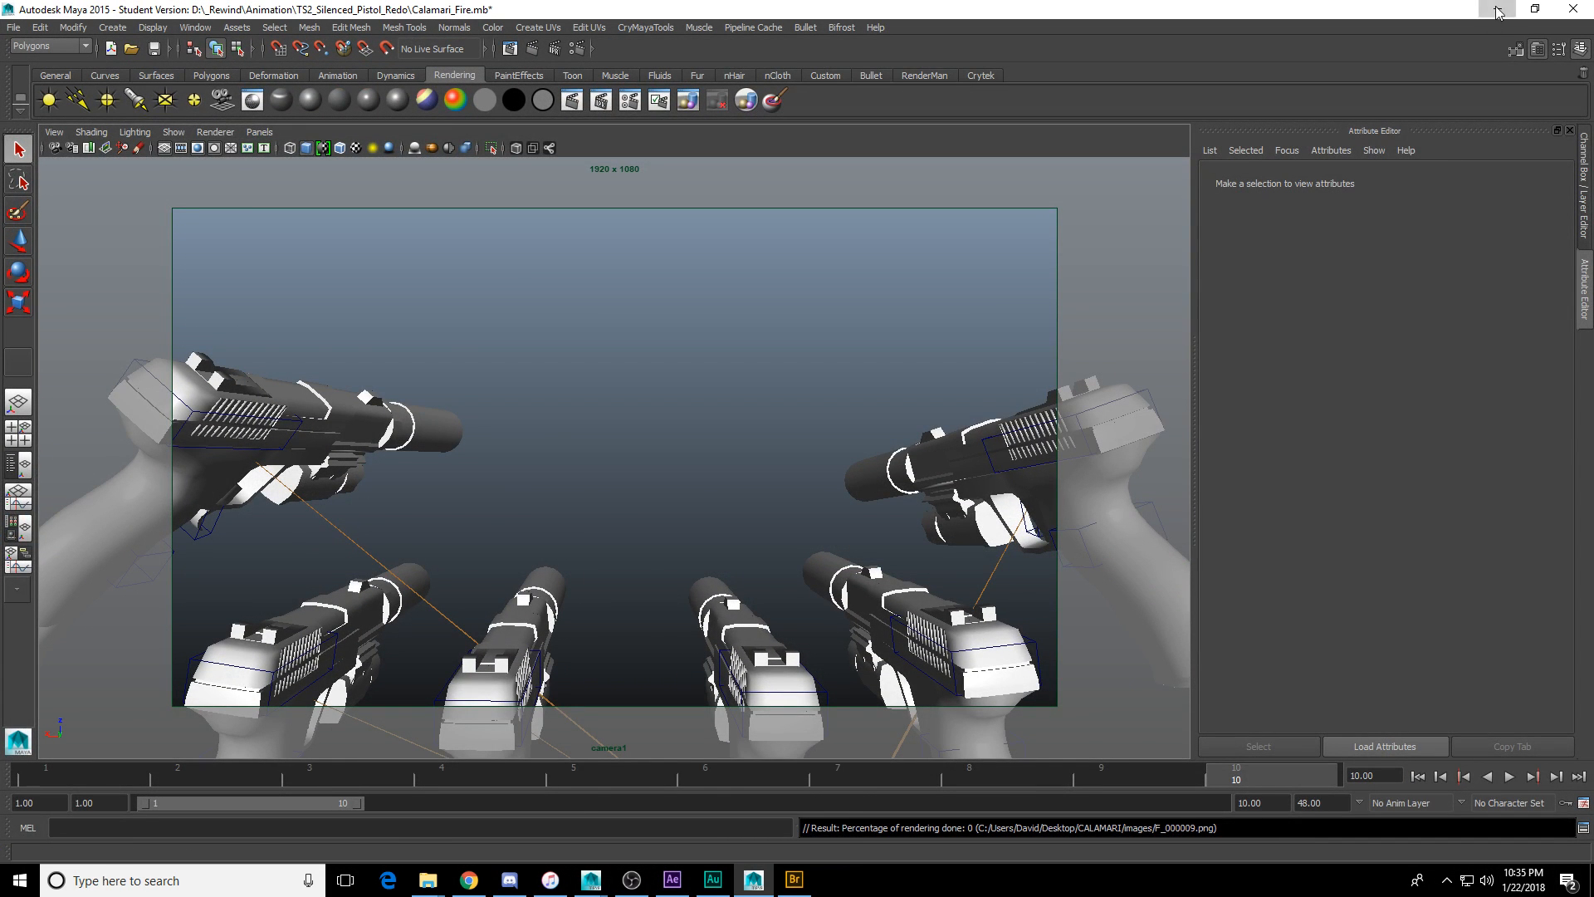
click(672, 879)
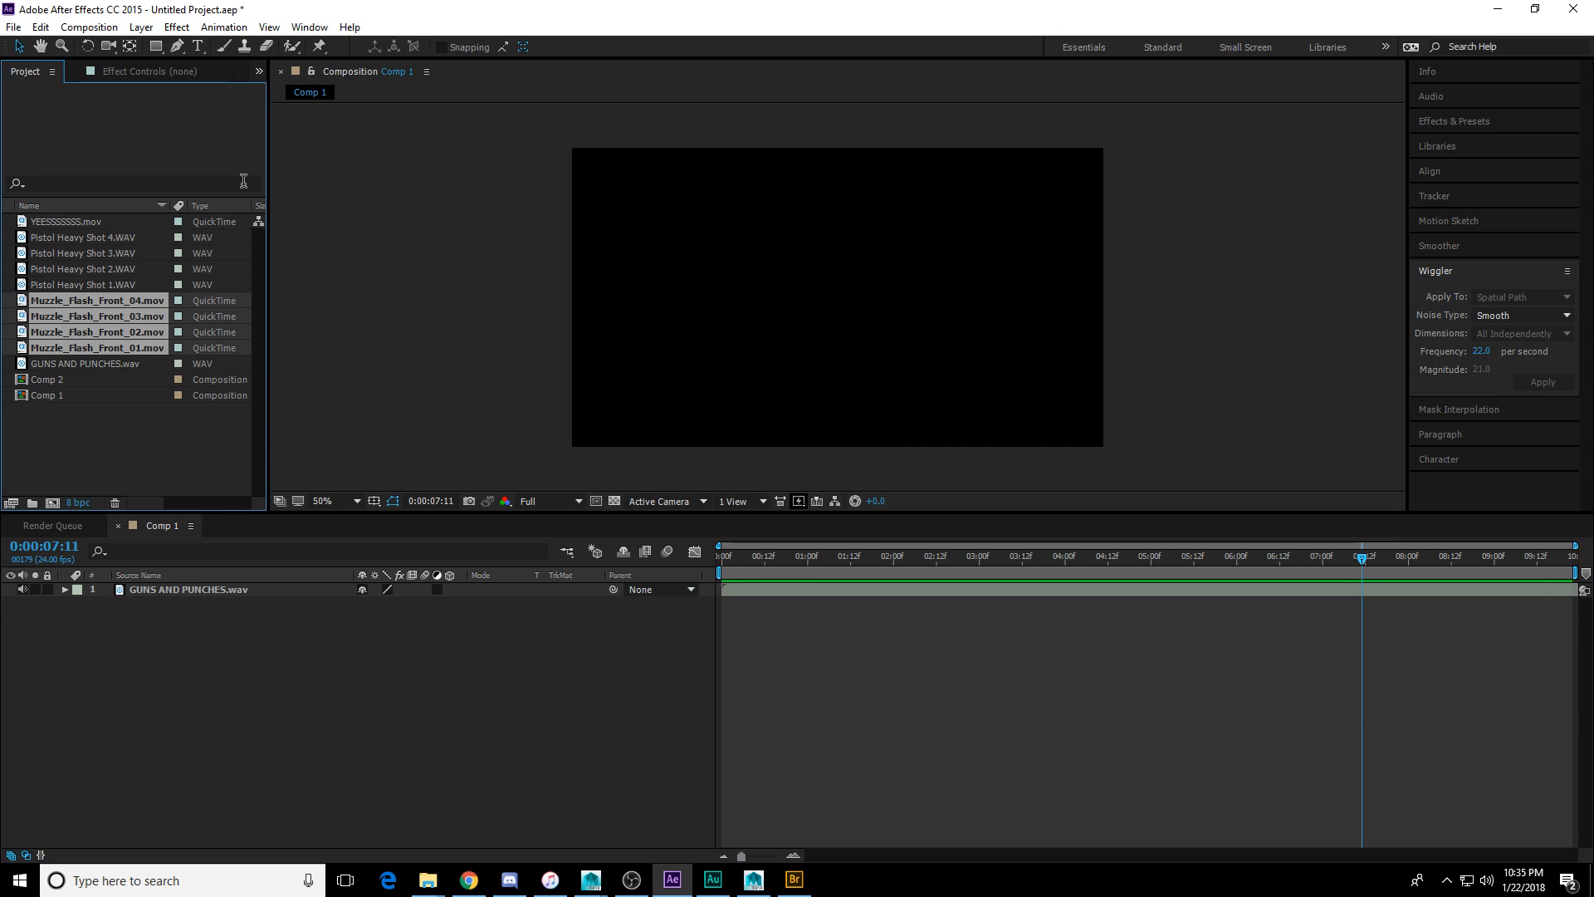
key(ctrl+i)
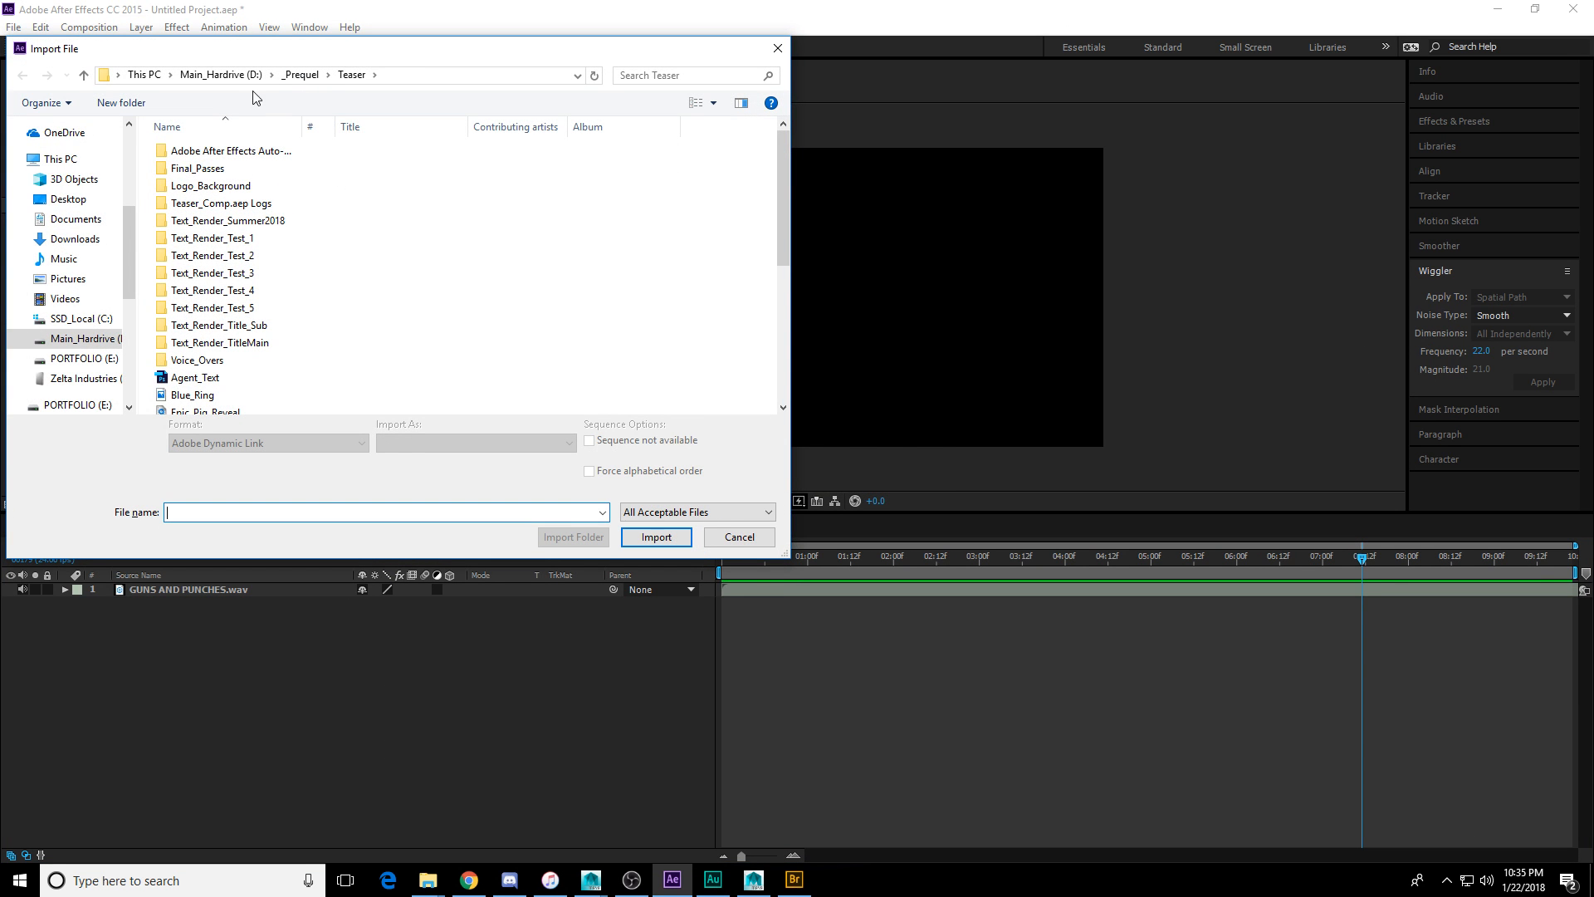
click(214, 76)
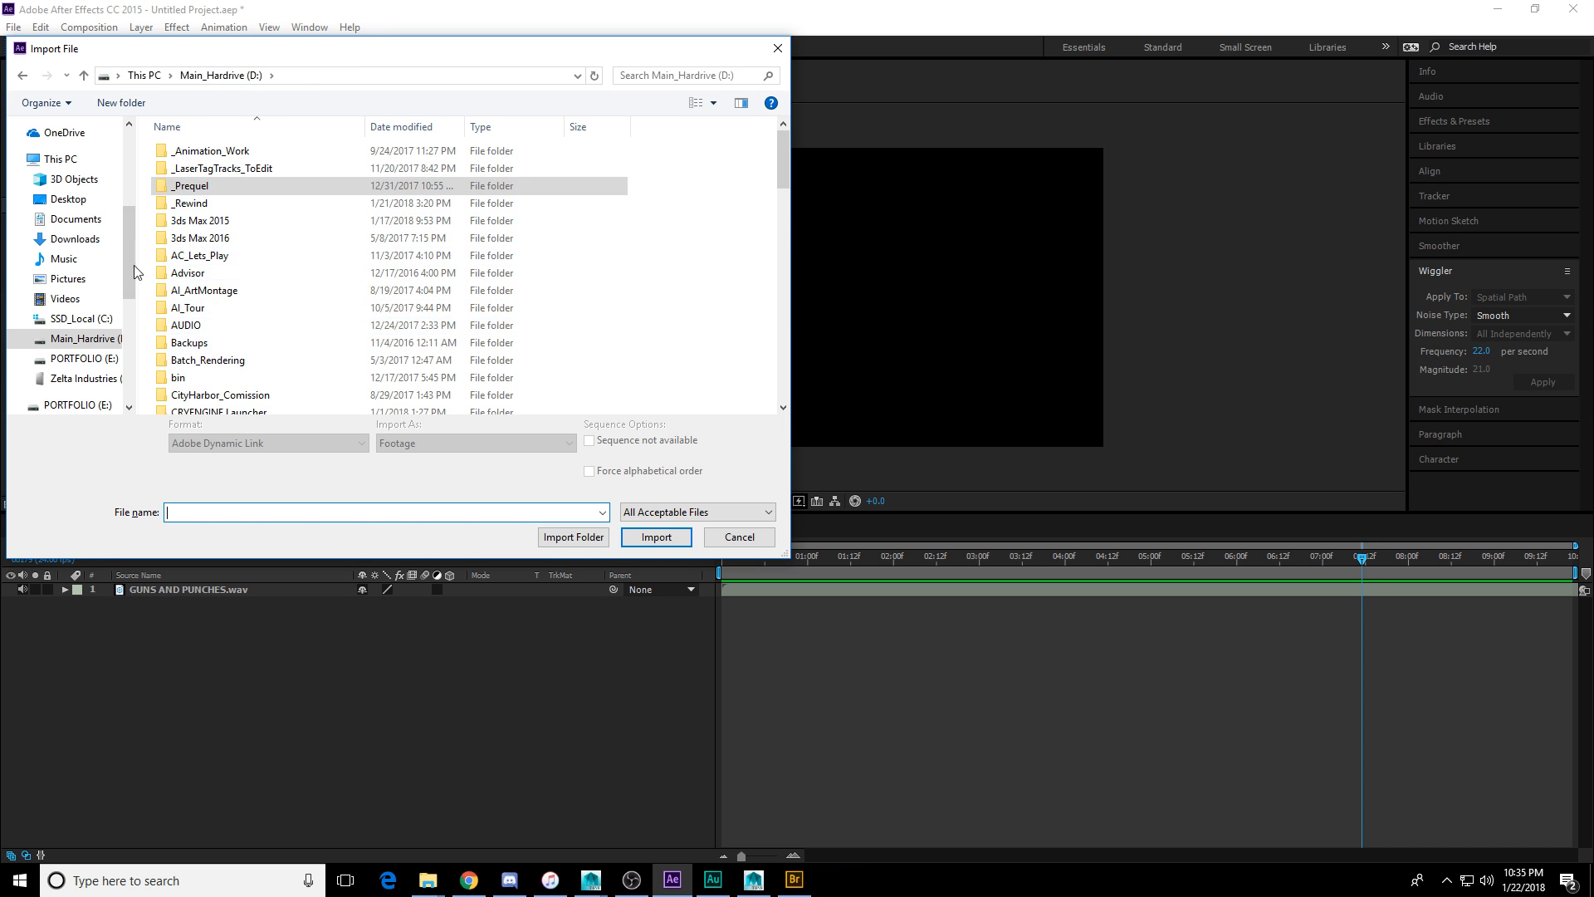
click(62, 199)
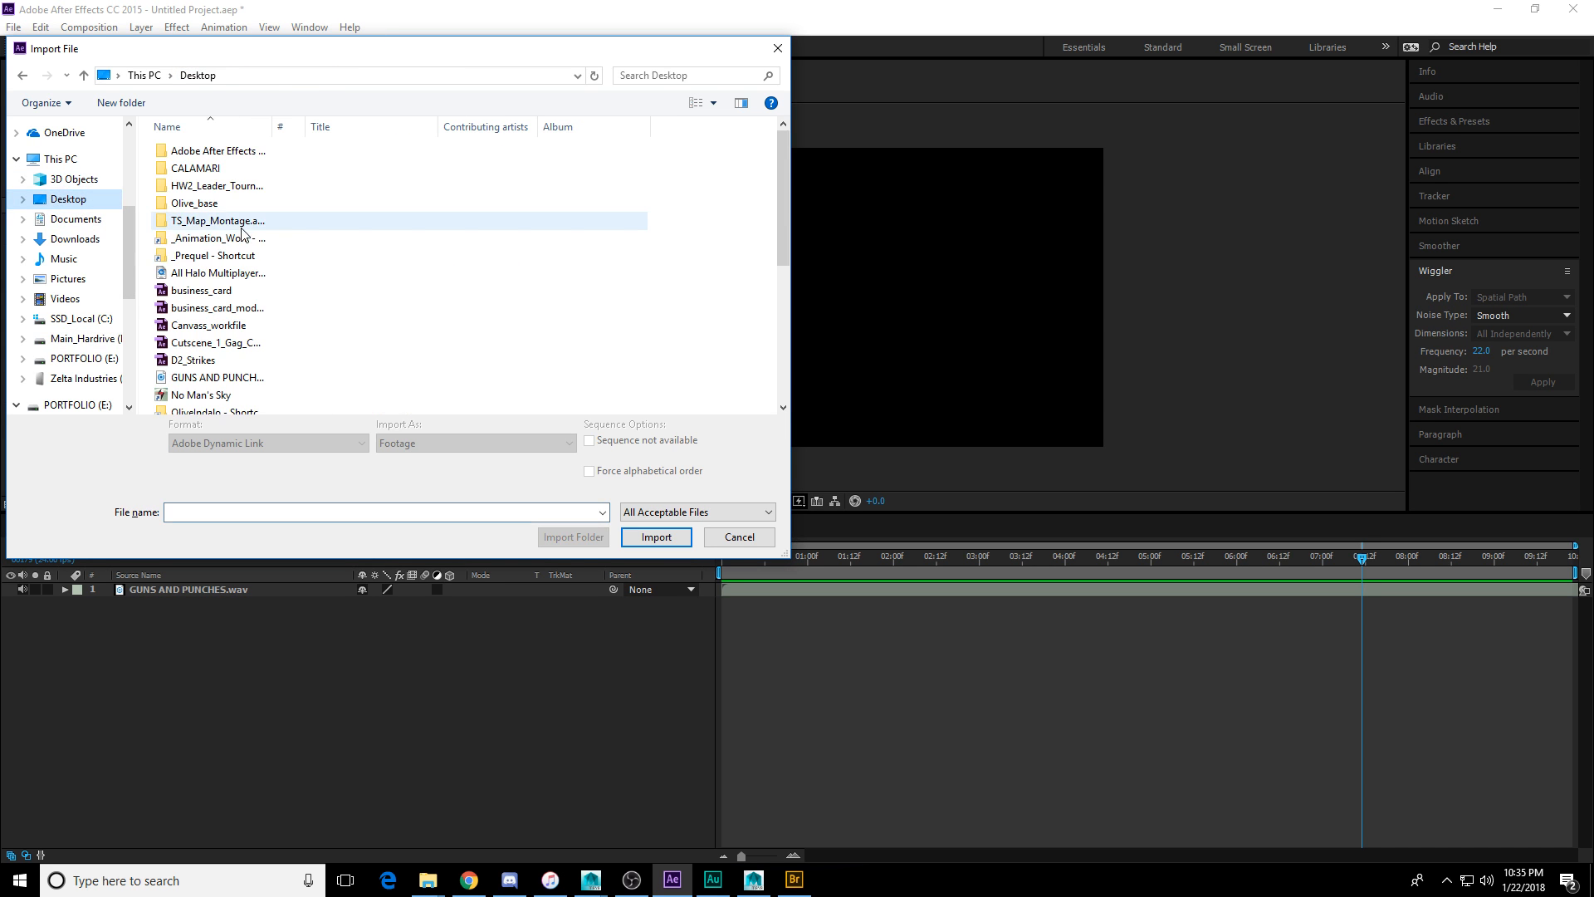
double_click(210, 168)
double_click(204, 156)
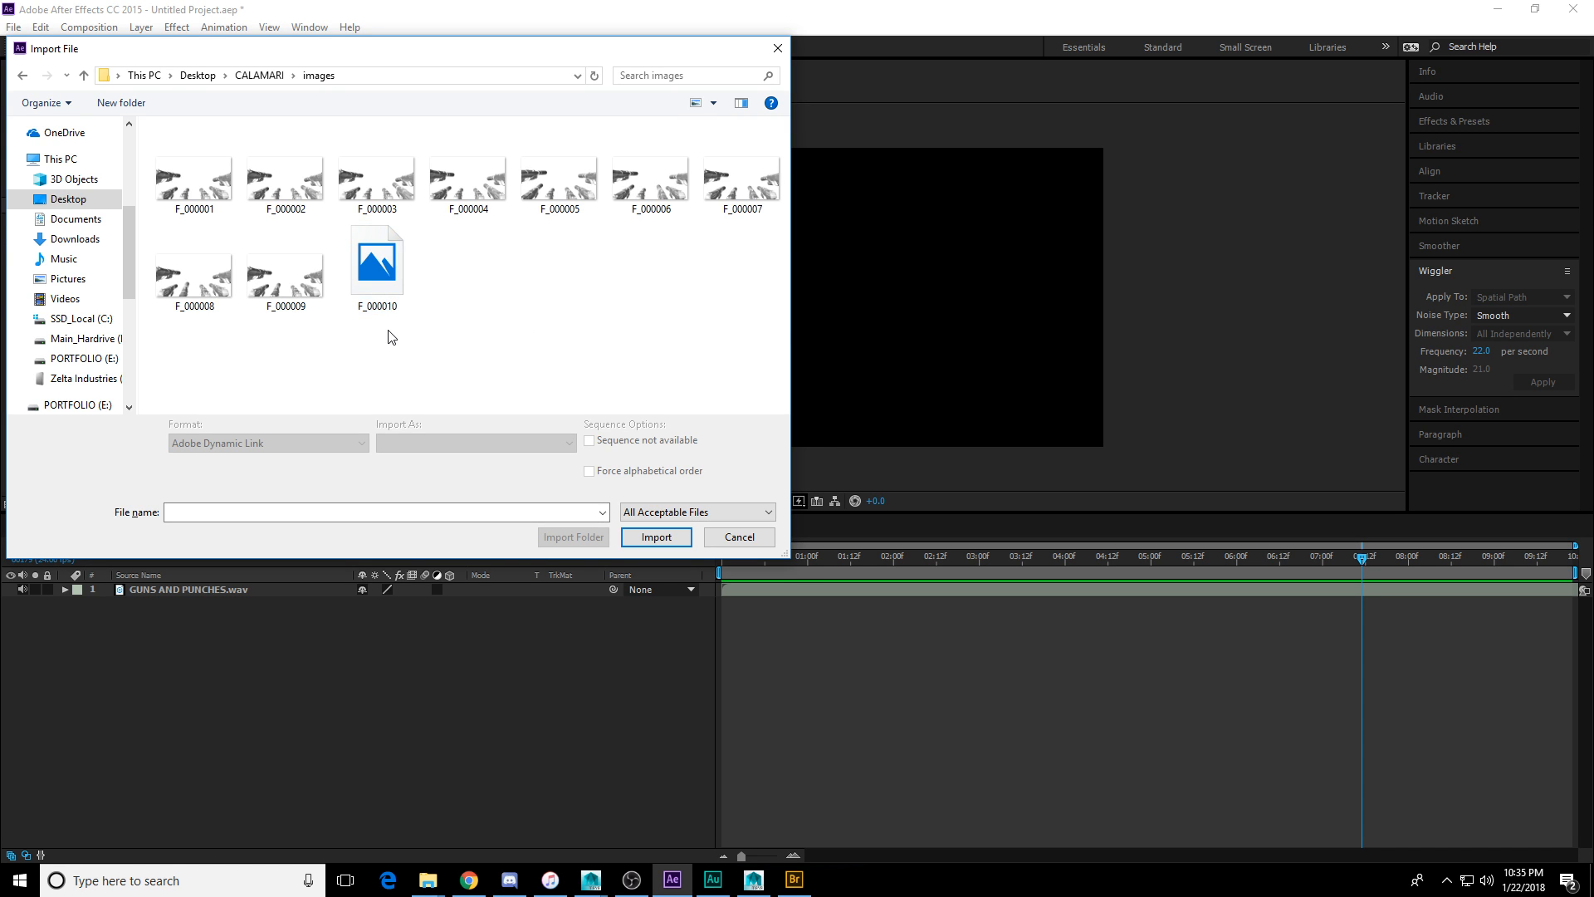
double_click(184, 188)
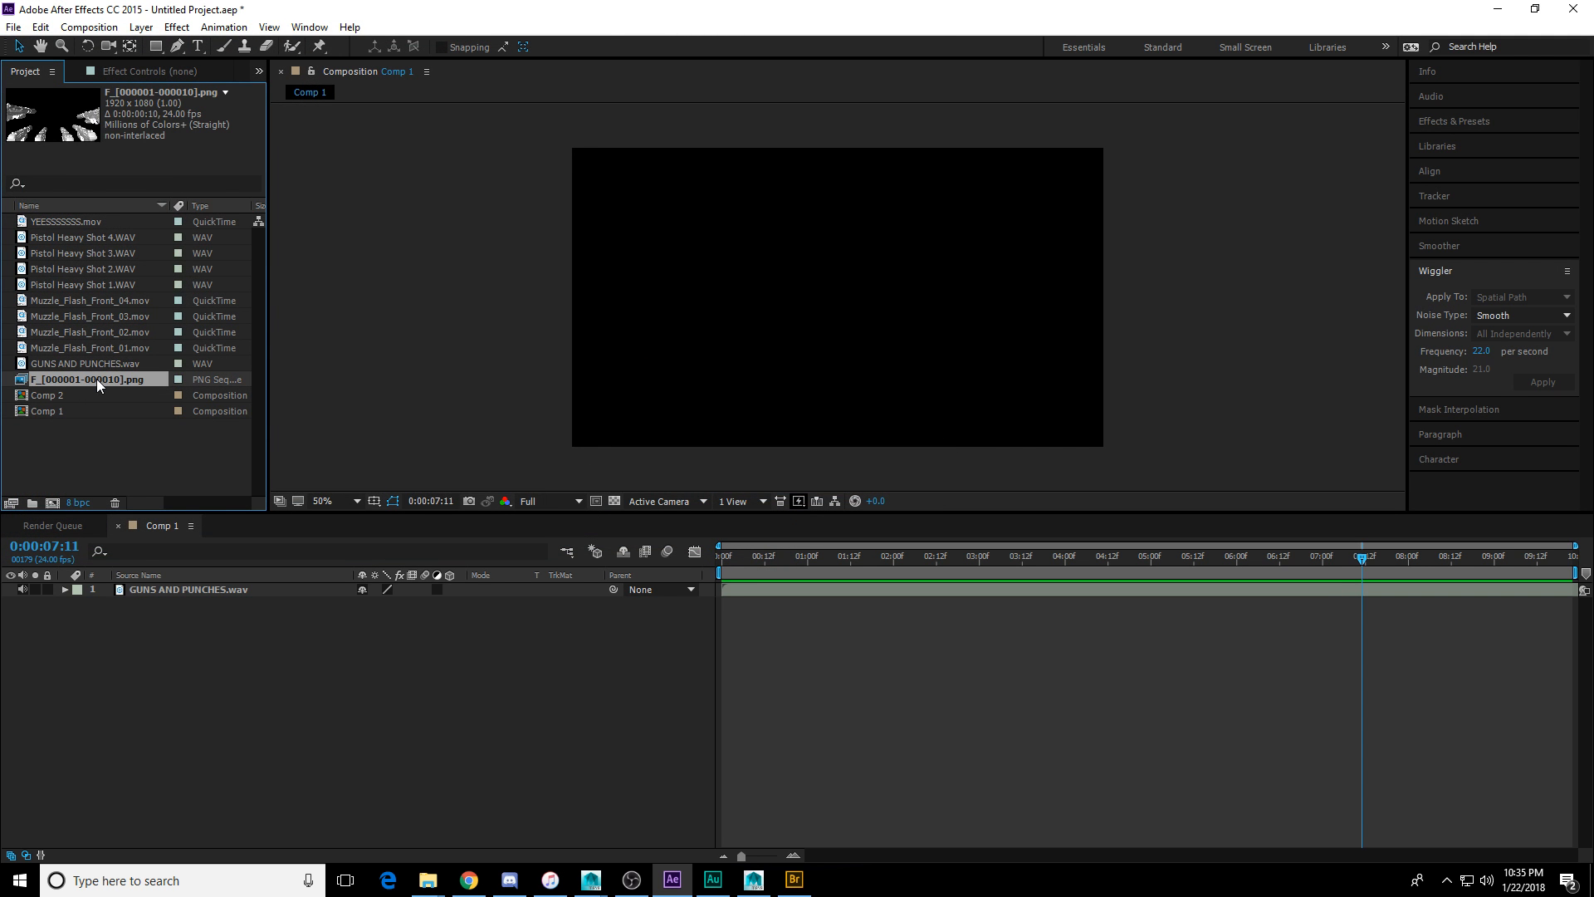
click(72, 525)
click(160, 526)
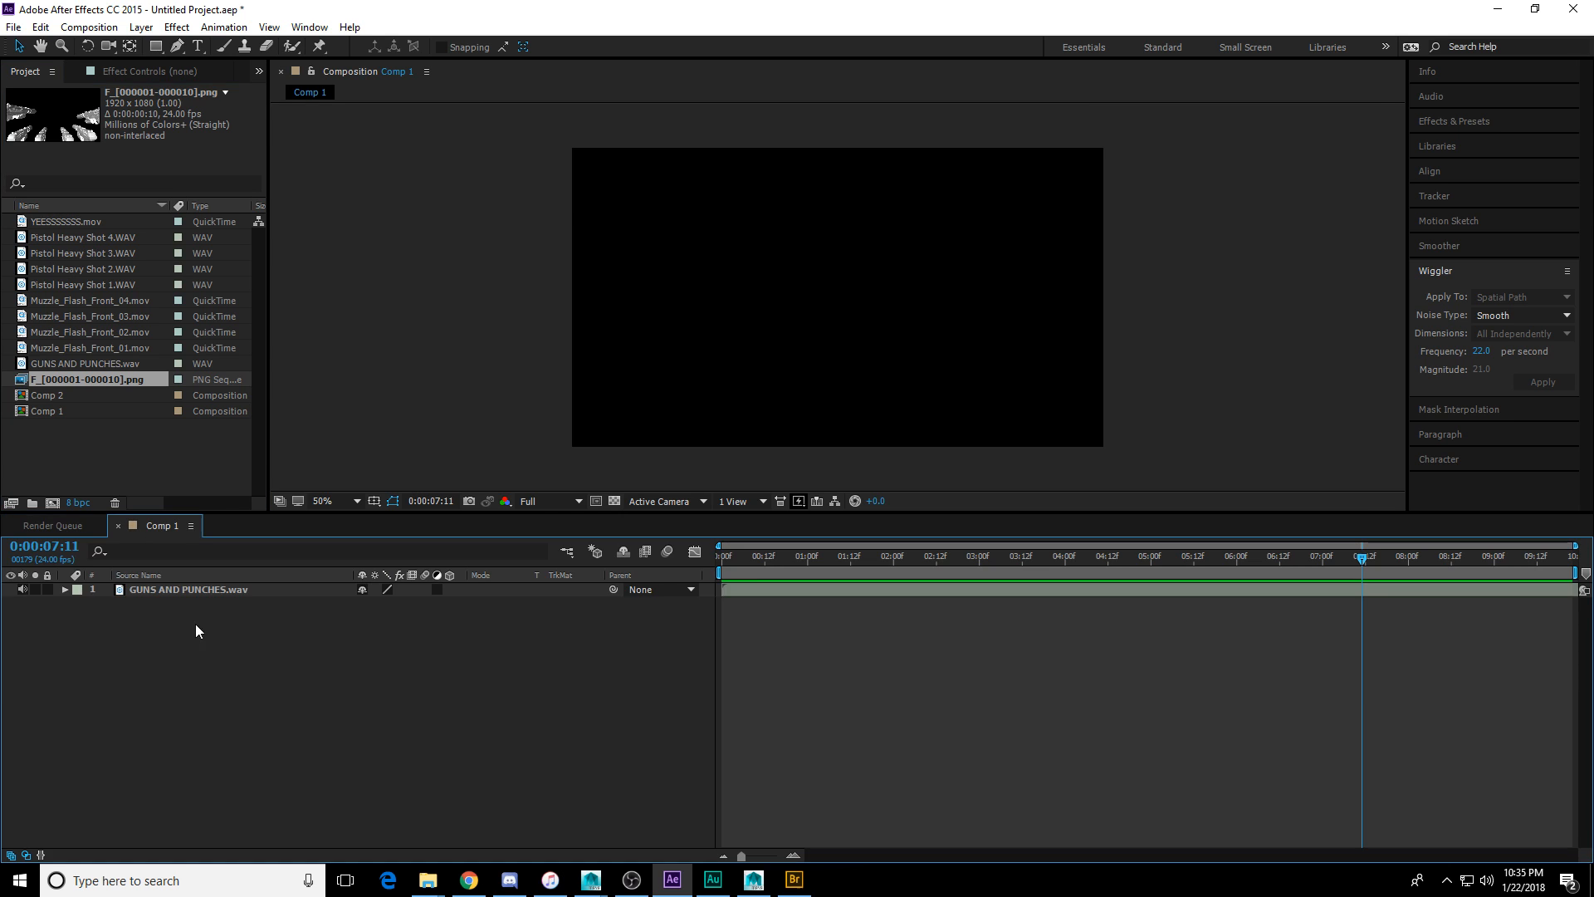
right_click(106, 380)
click(147, 410)
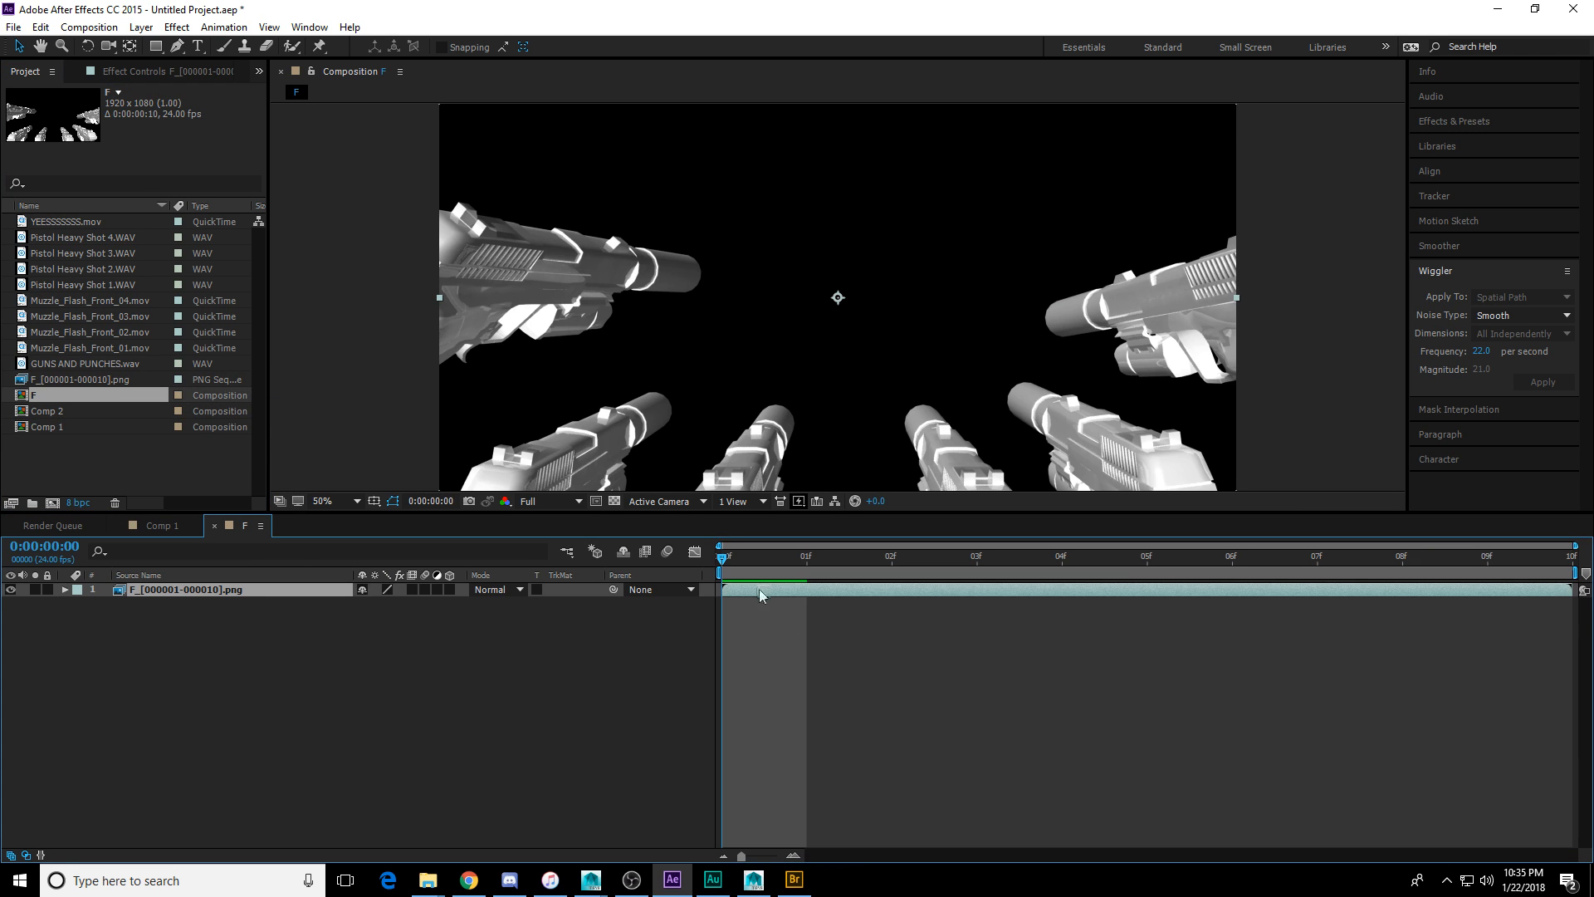
key(space)
drag(1172, 600, 721, 559)
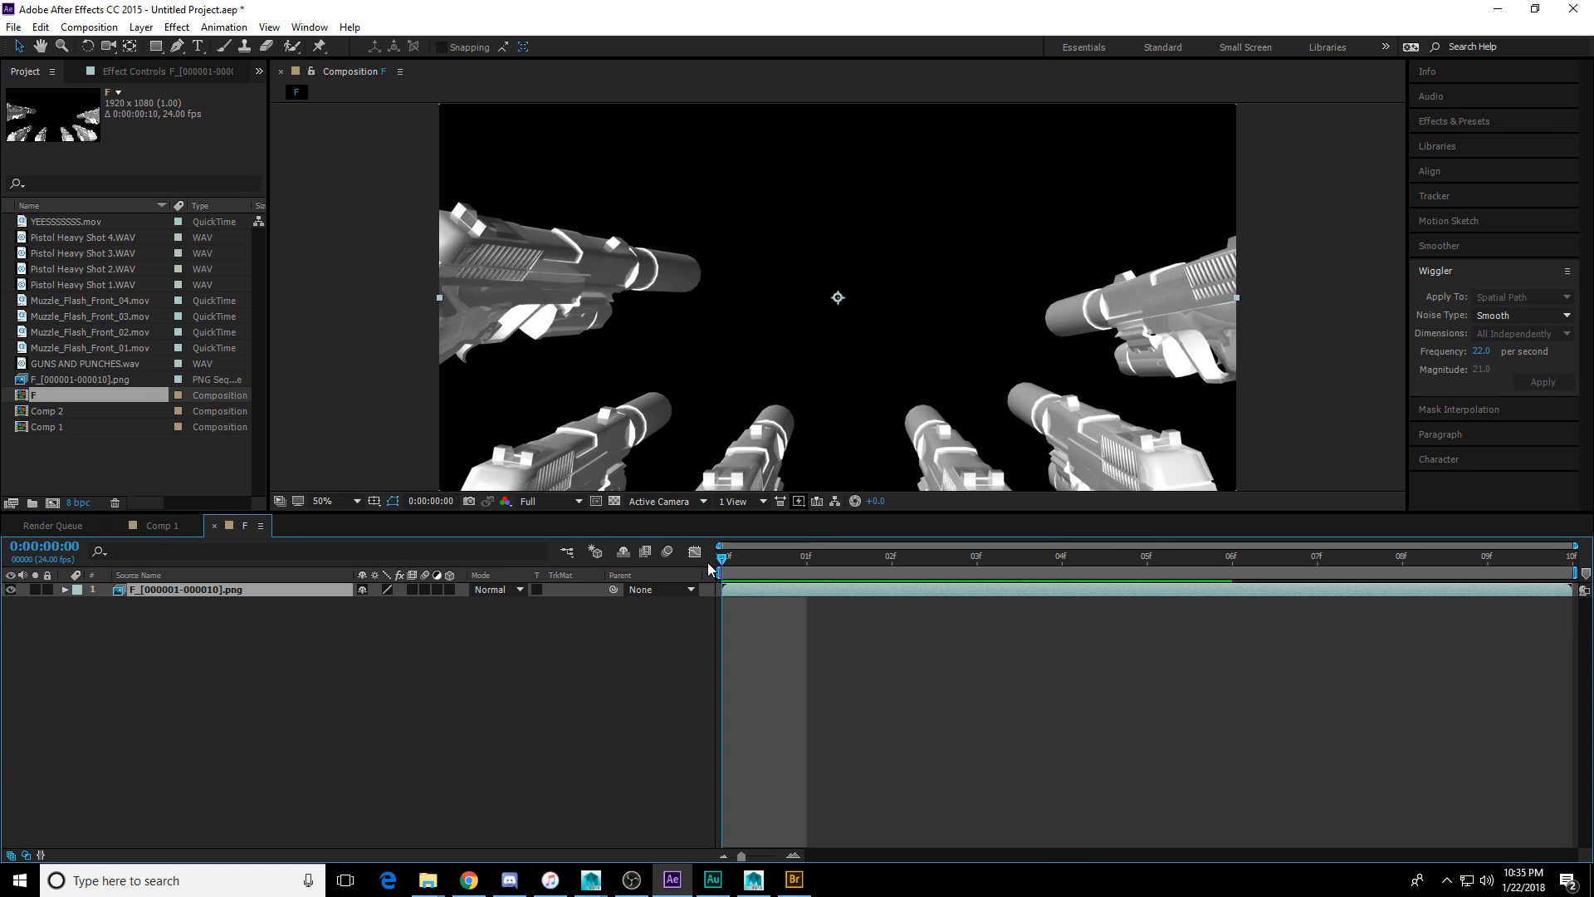
click(68, 395)
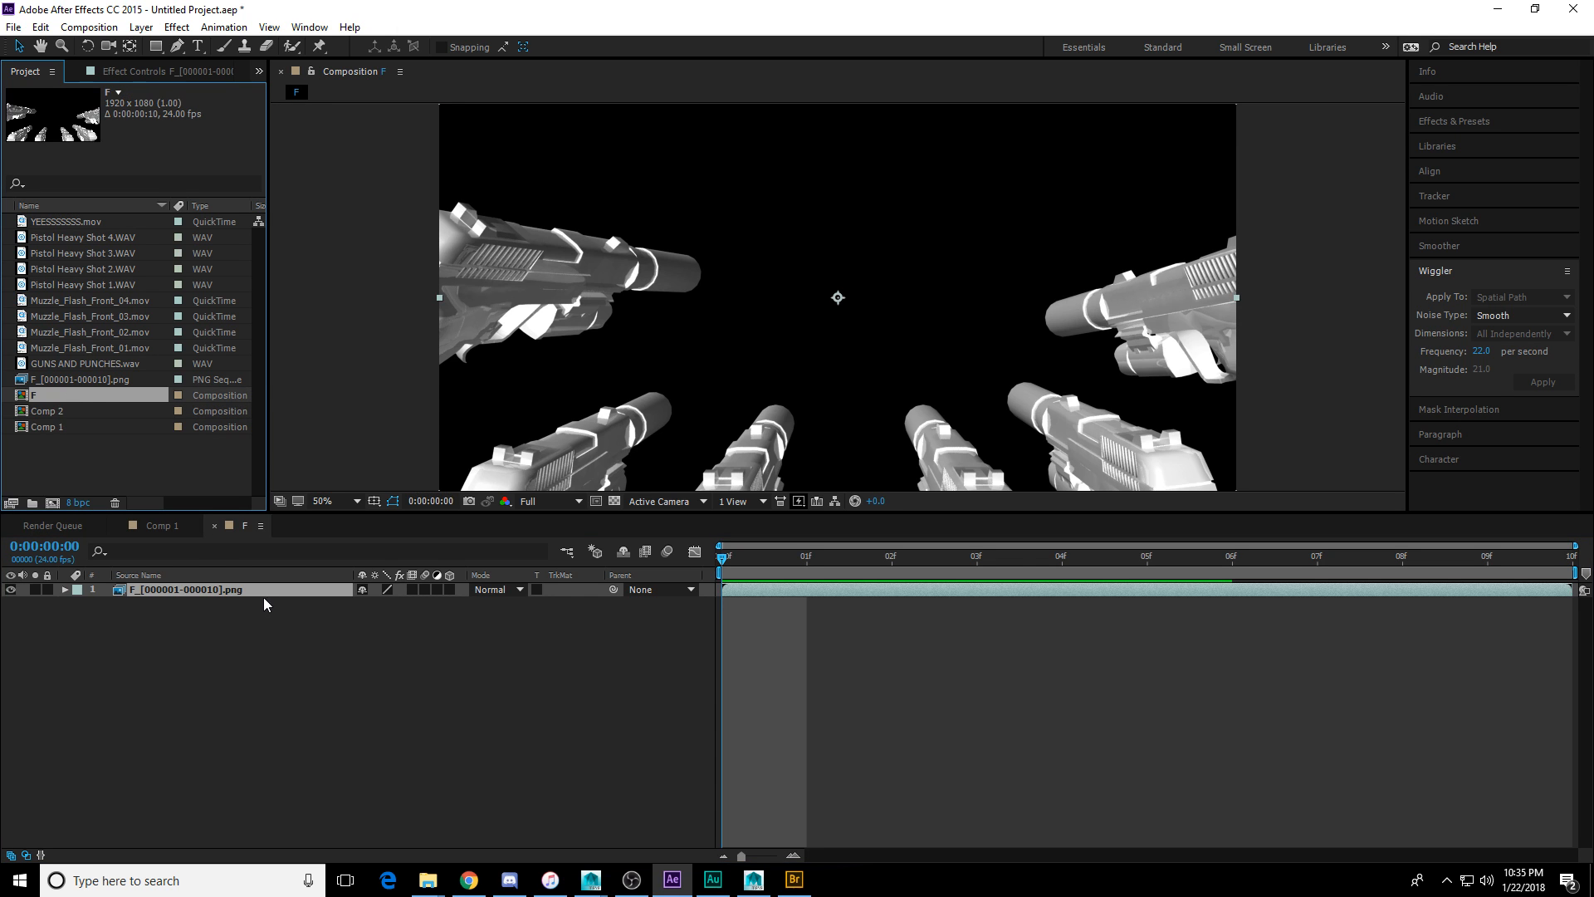
click(62, 410)
click(67, 379)
click(94, 302)
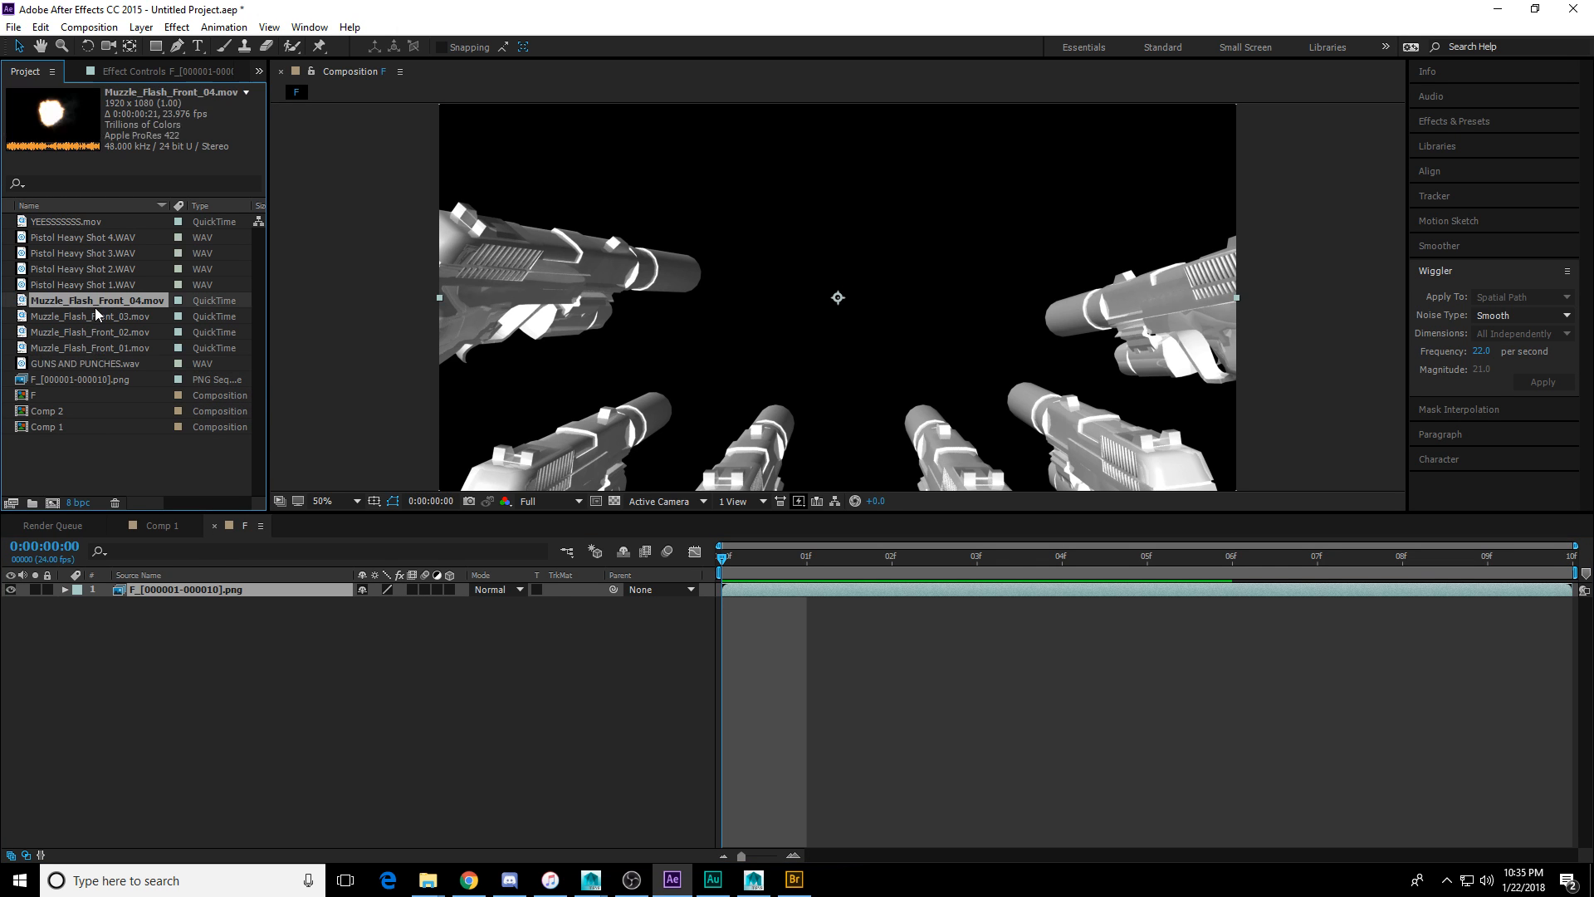
shift+click(121, 349)
drag(122, 349, 1008, 616)
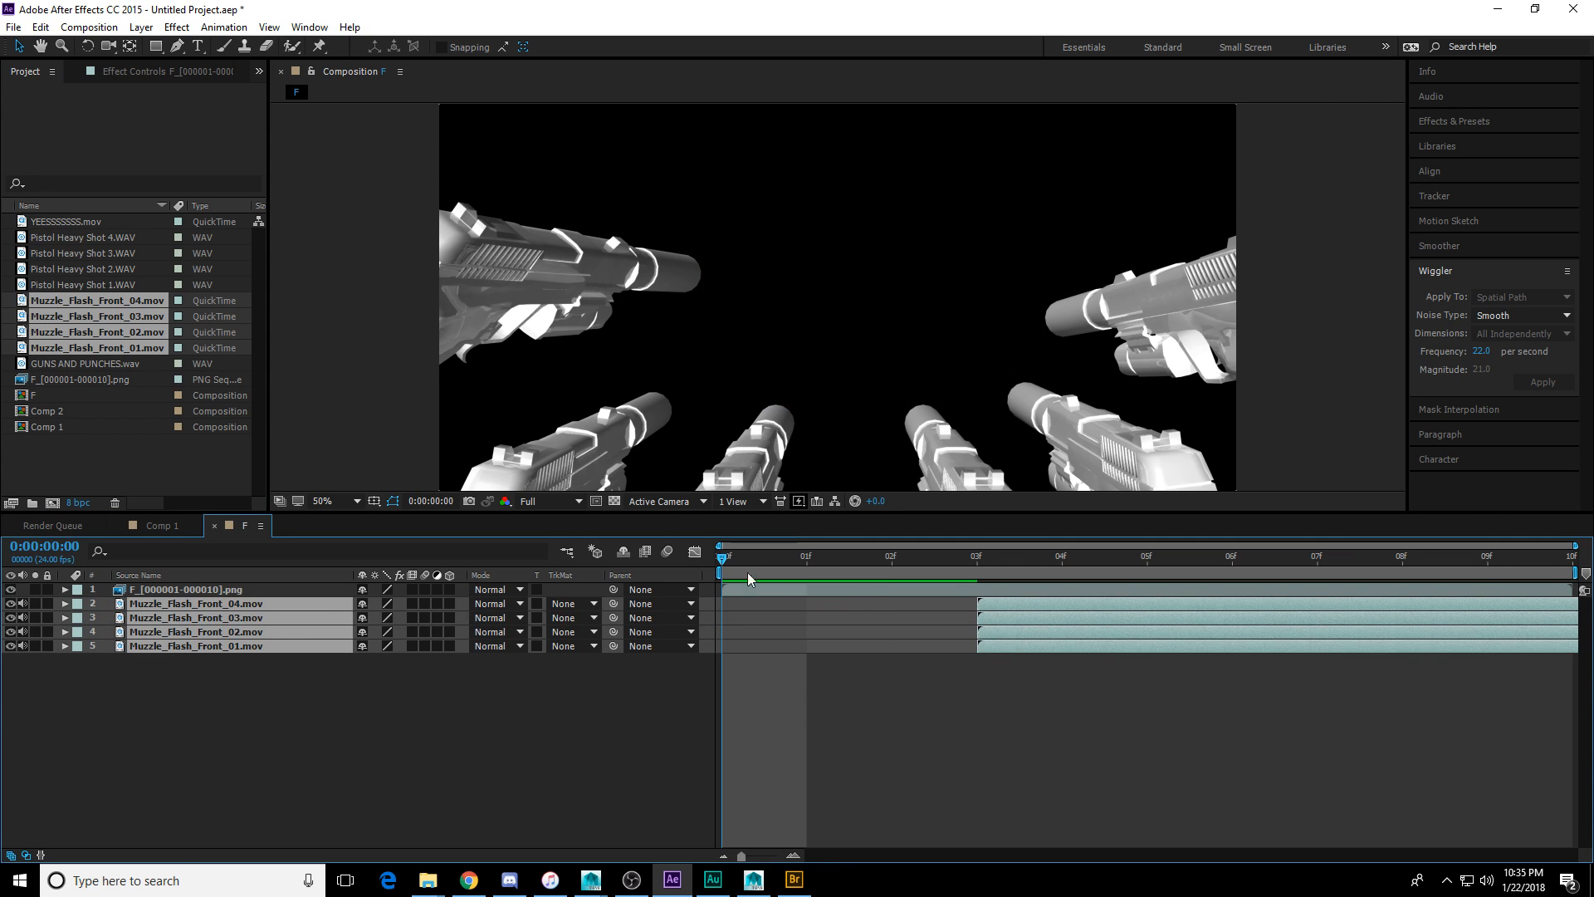
Move the four muzzle flash layers to start at frame 1 and step through the frames to check the flash.
click(891, 555)
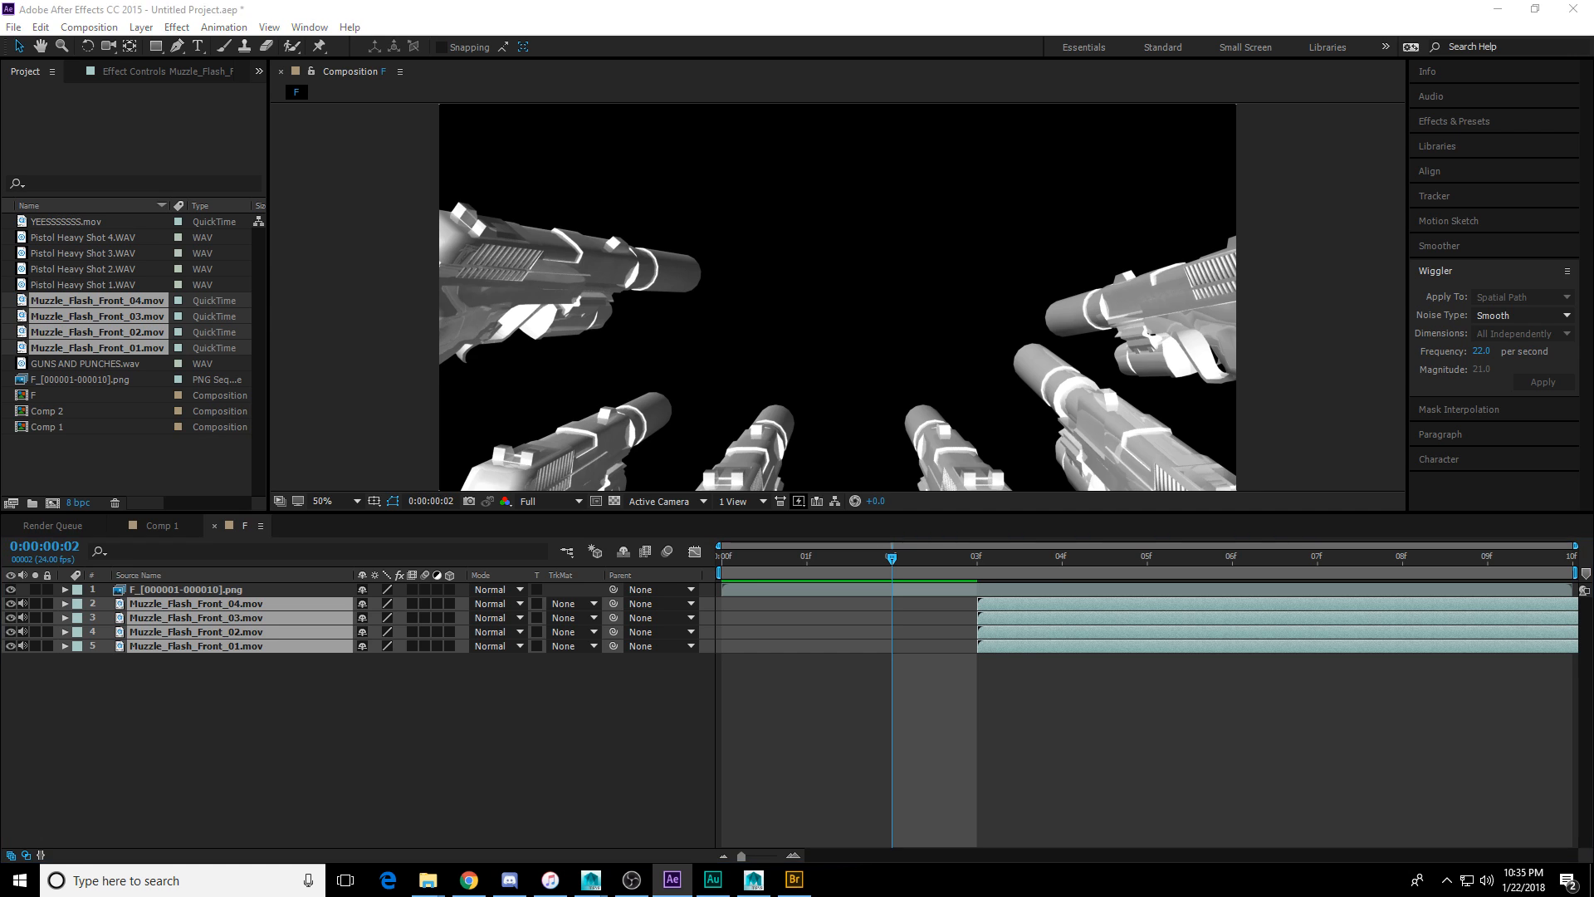
key(alt+Tab)
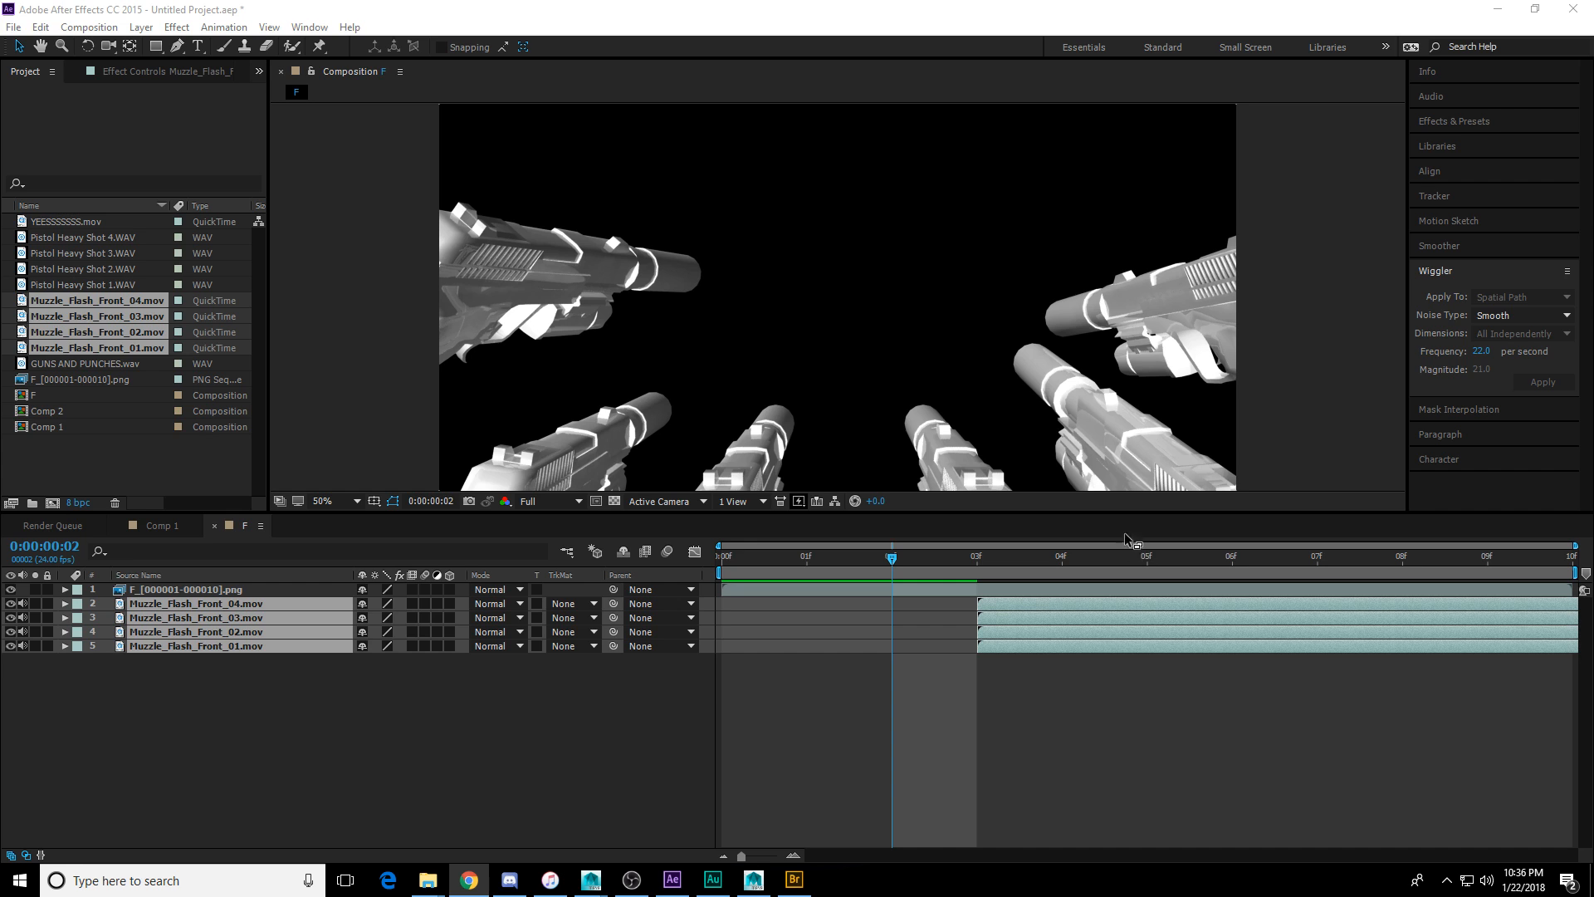
click(1058, 17)
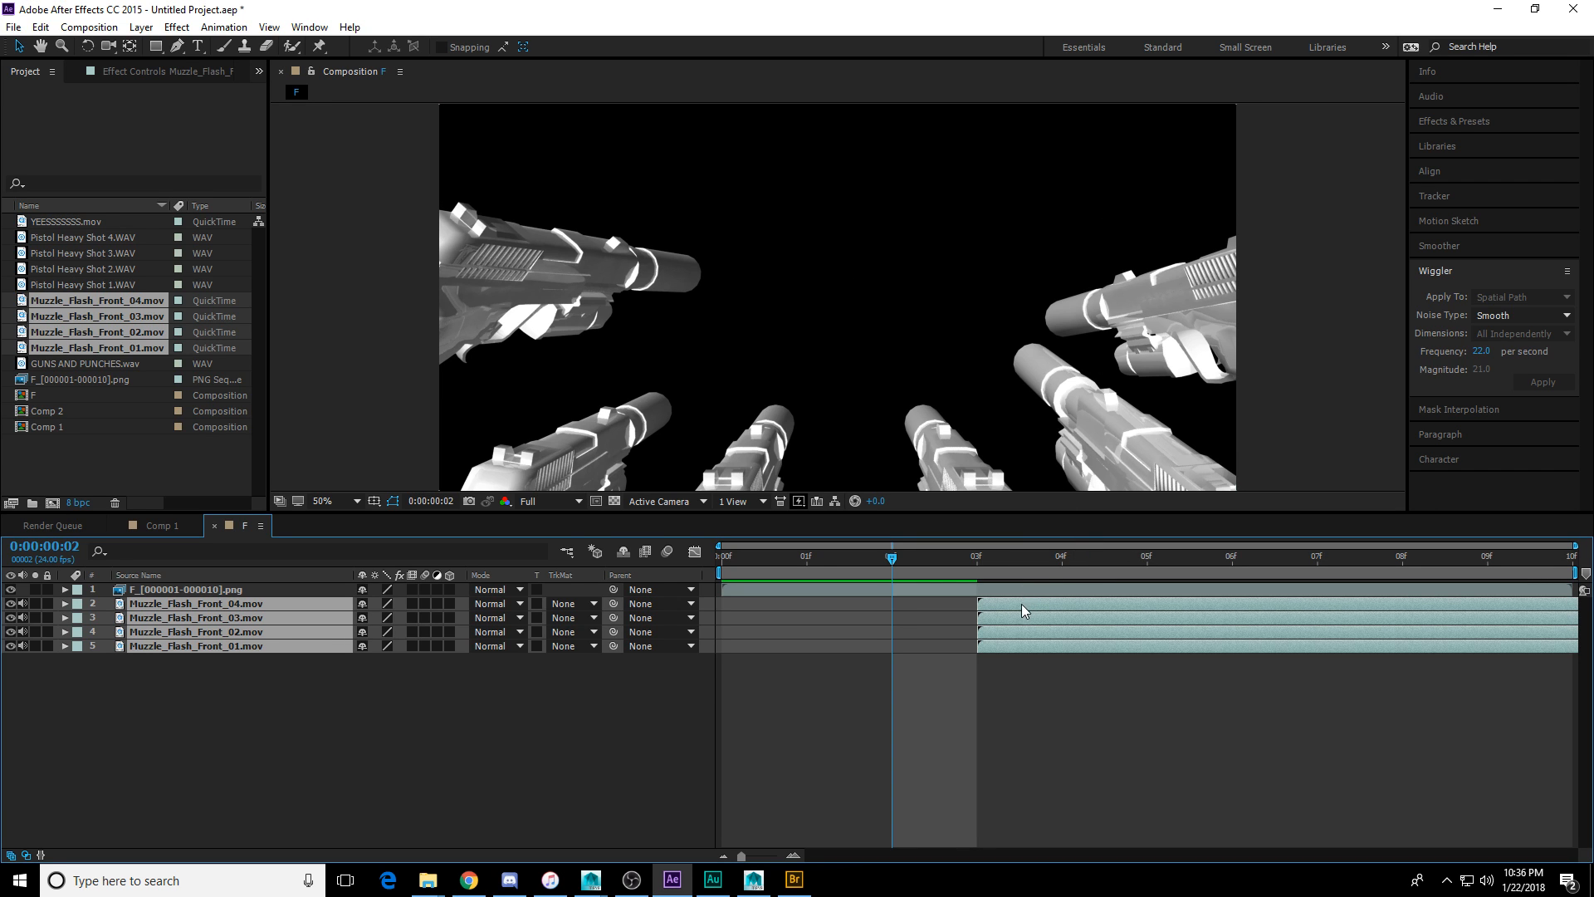
drag(1022, 604, 851, 609)
click(862, 685)
drag(888, 558, 624, 562)
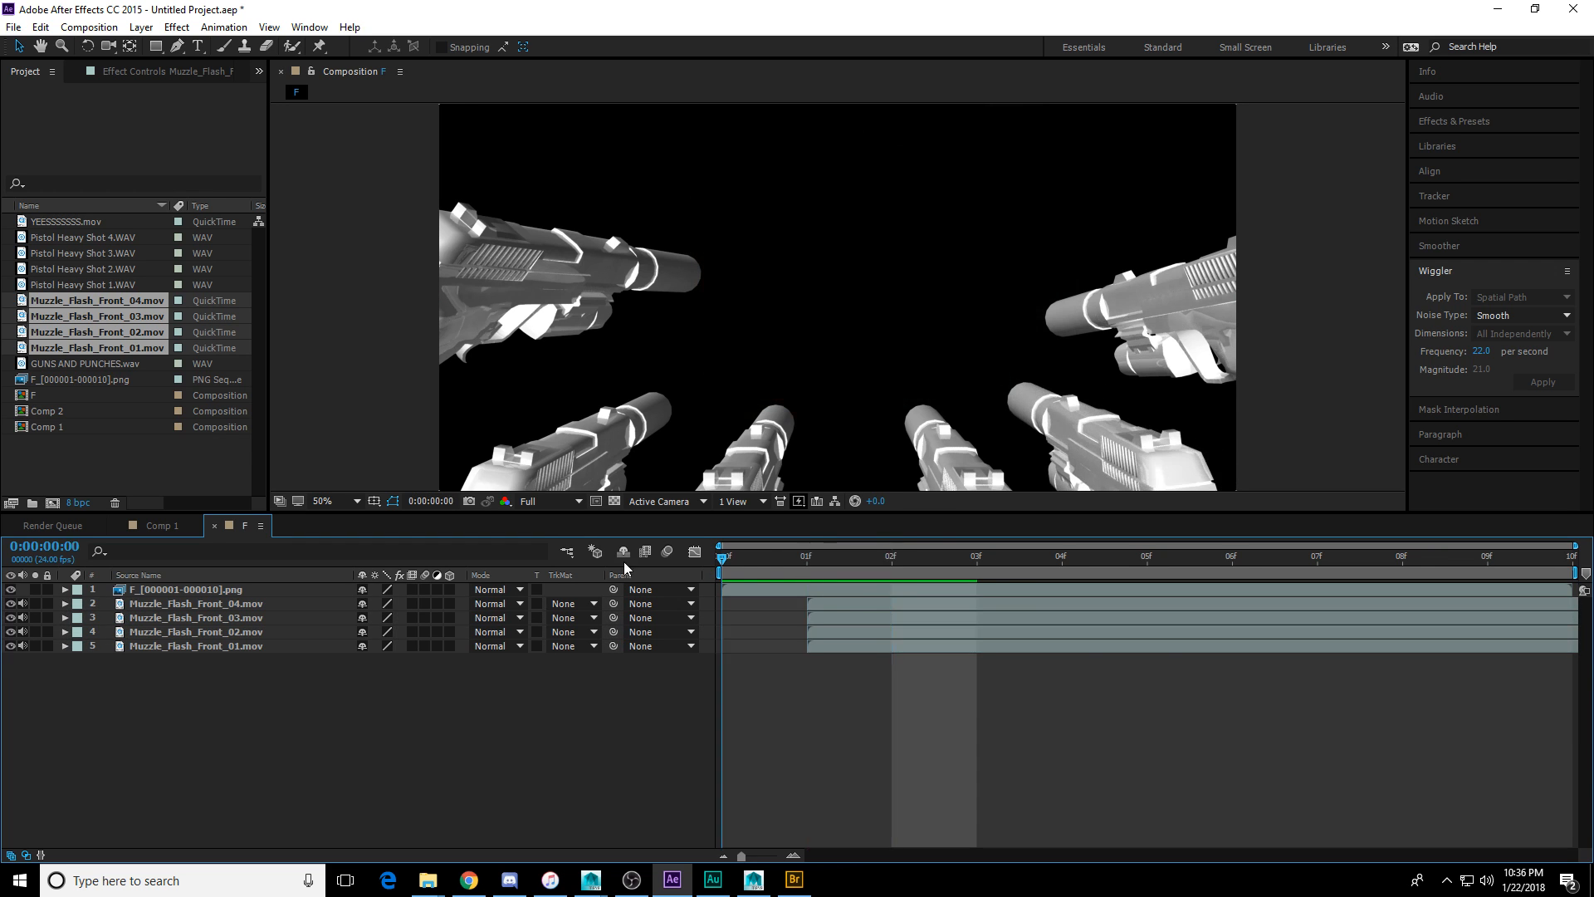
drag(732, 558, 824, 606)
key(Page_Down)
key(Page_Down)
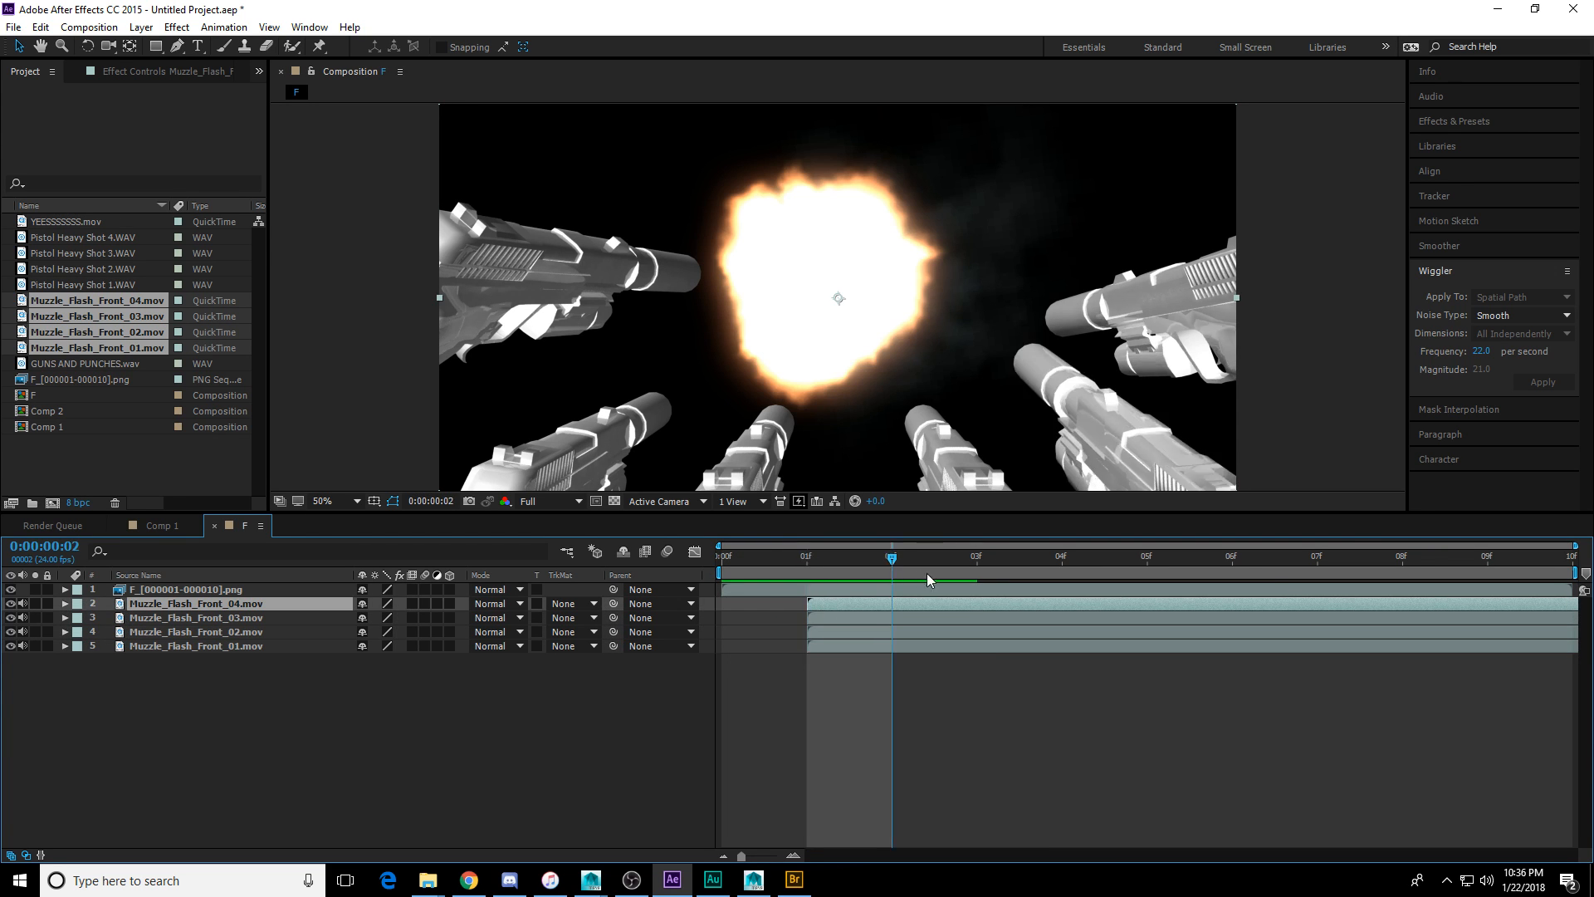
Set the scale of all four muzzle flash layers to 65% and check the frame where the flash fires.
click(960, 645)
shift+click(969, 609)
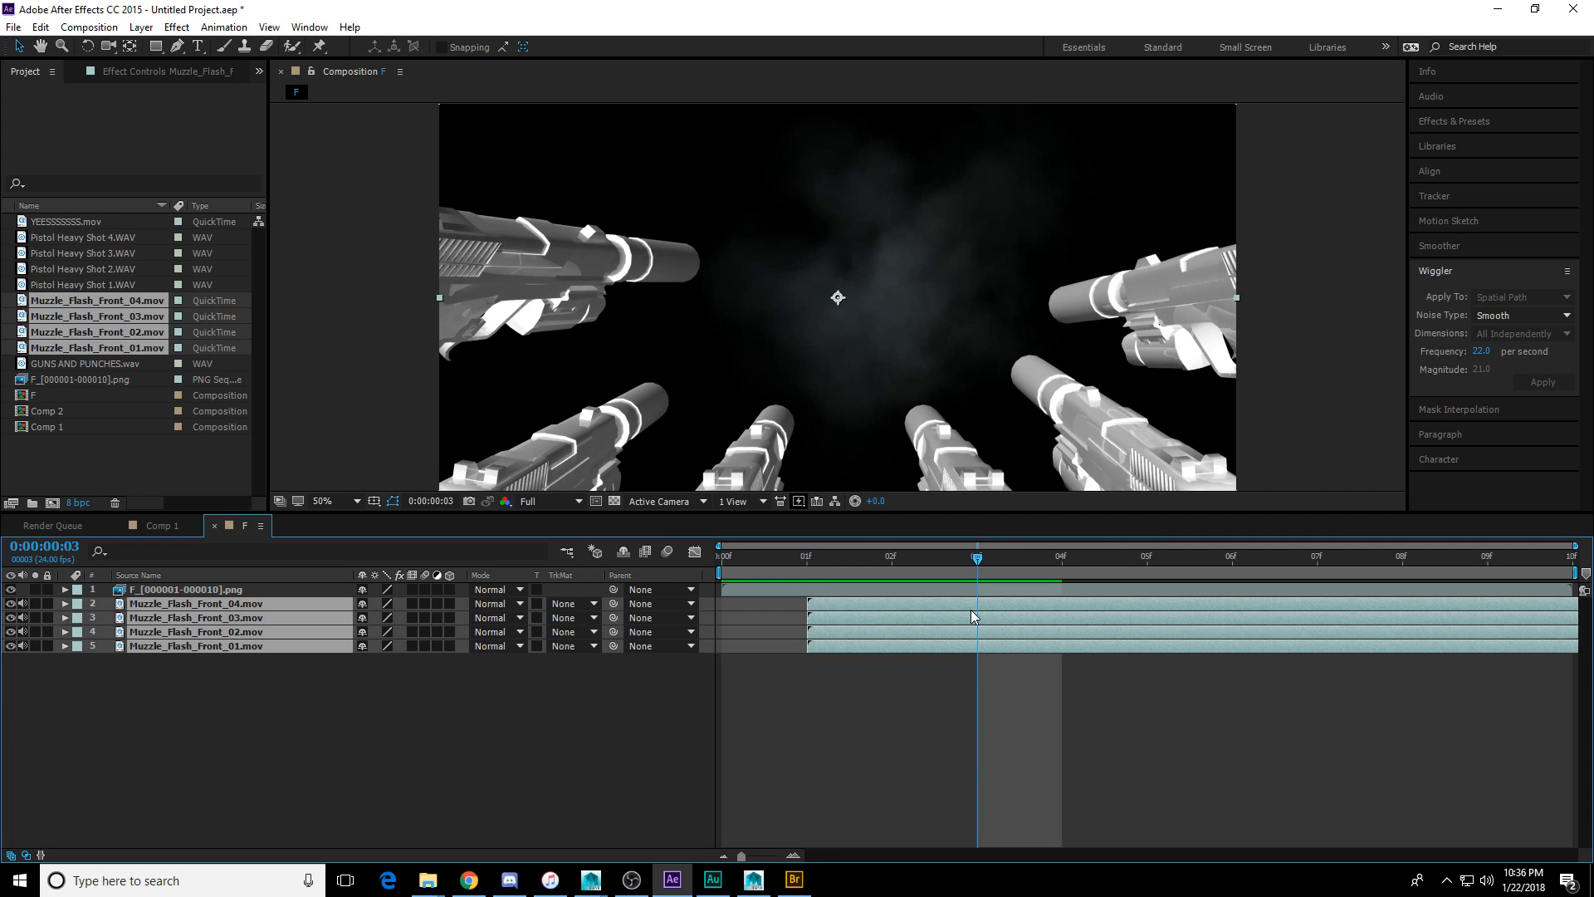
key(s)
click(385, 617)
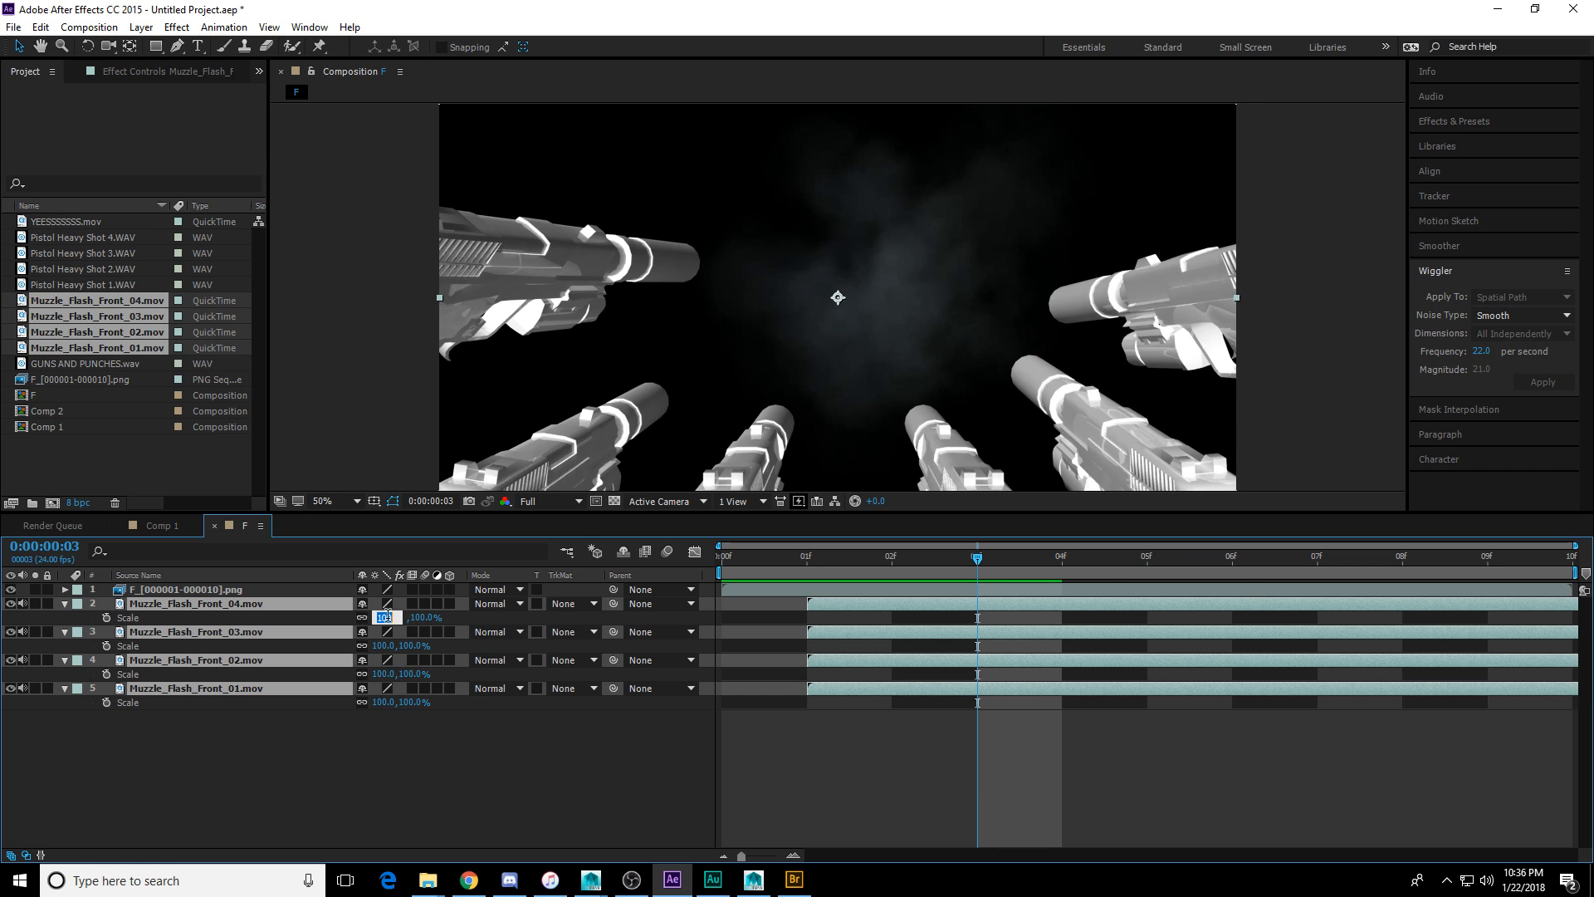
text(65)
key(Return)
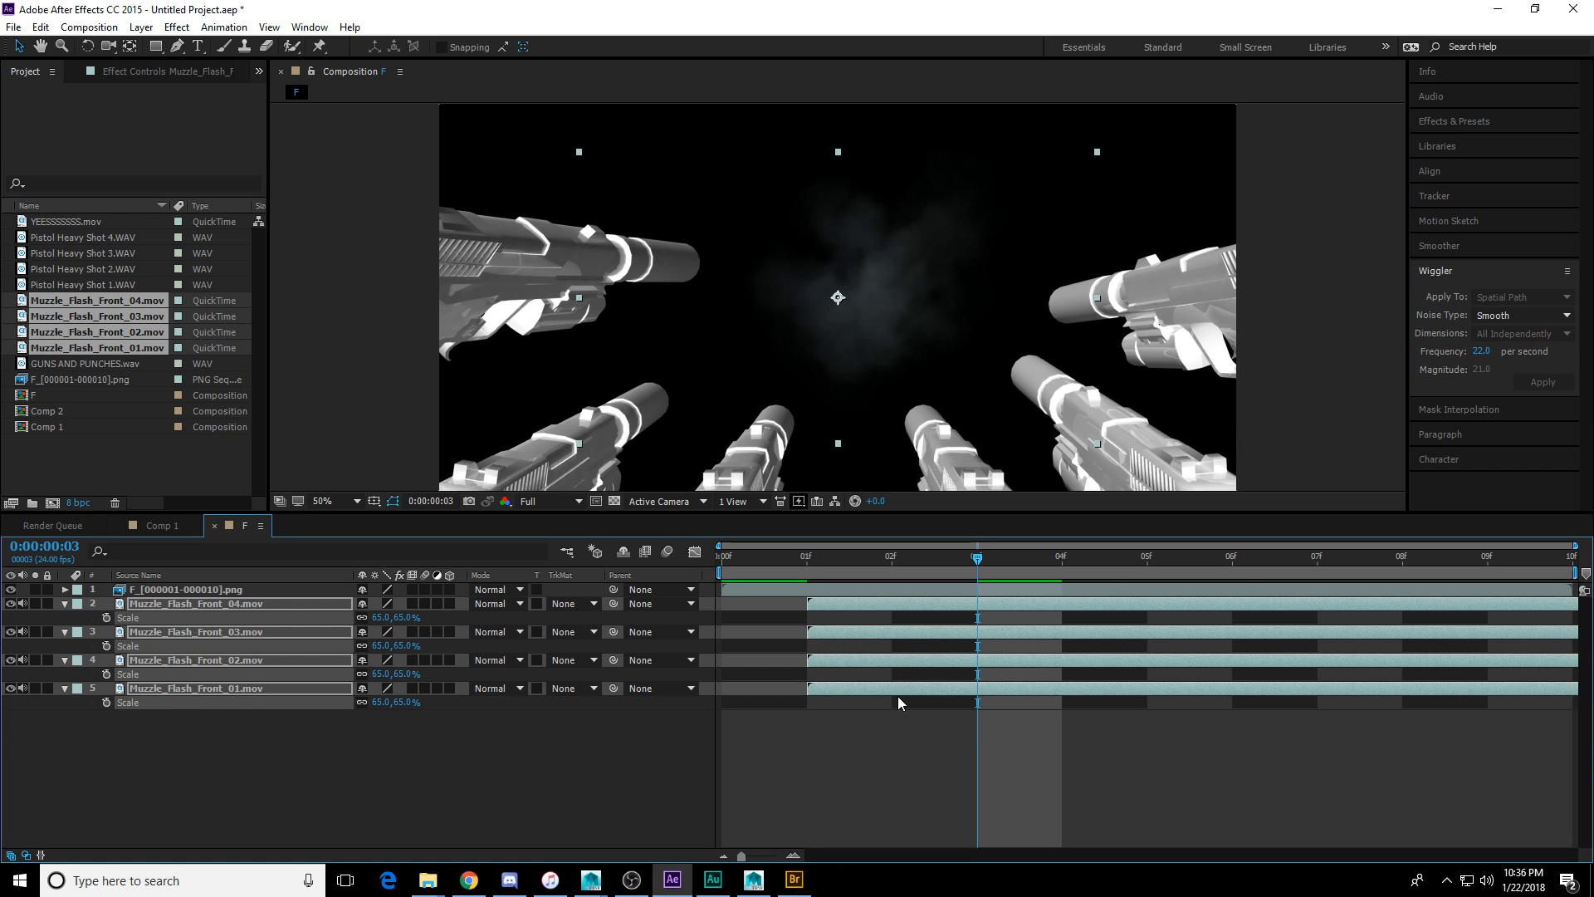
click(897, 776)
click(860, 563)
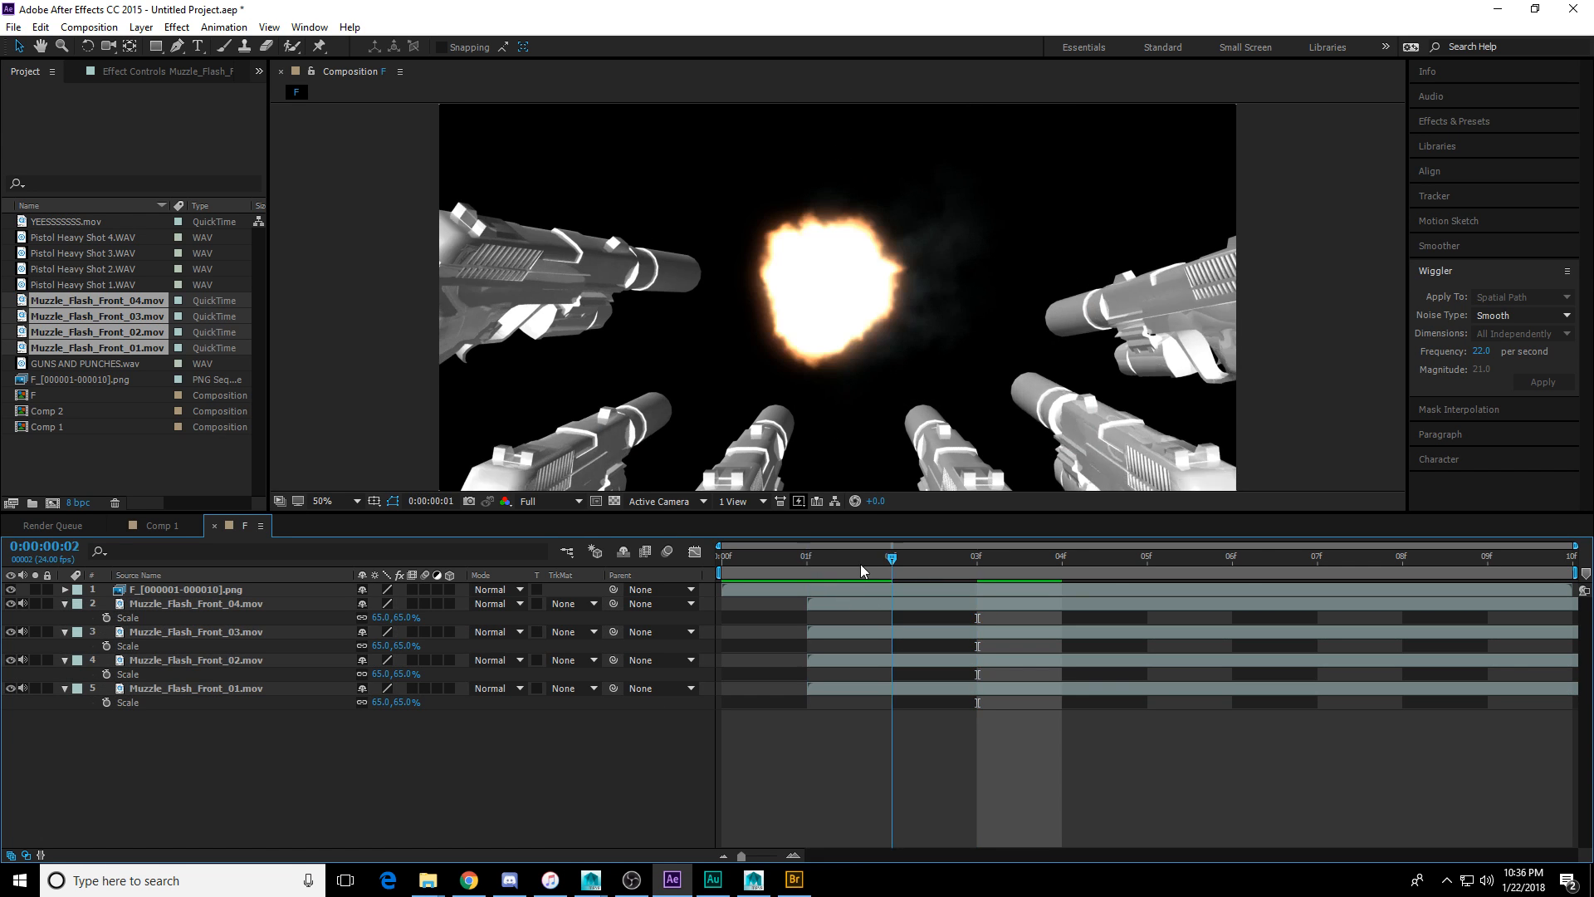
Start the Muzzle_Flash_Front_03, 02 and 01 layers at frame 2, with Muzzle_Flash_Front_04 starting at frame 1.
click(849, 635)
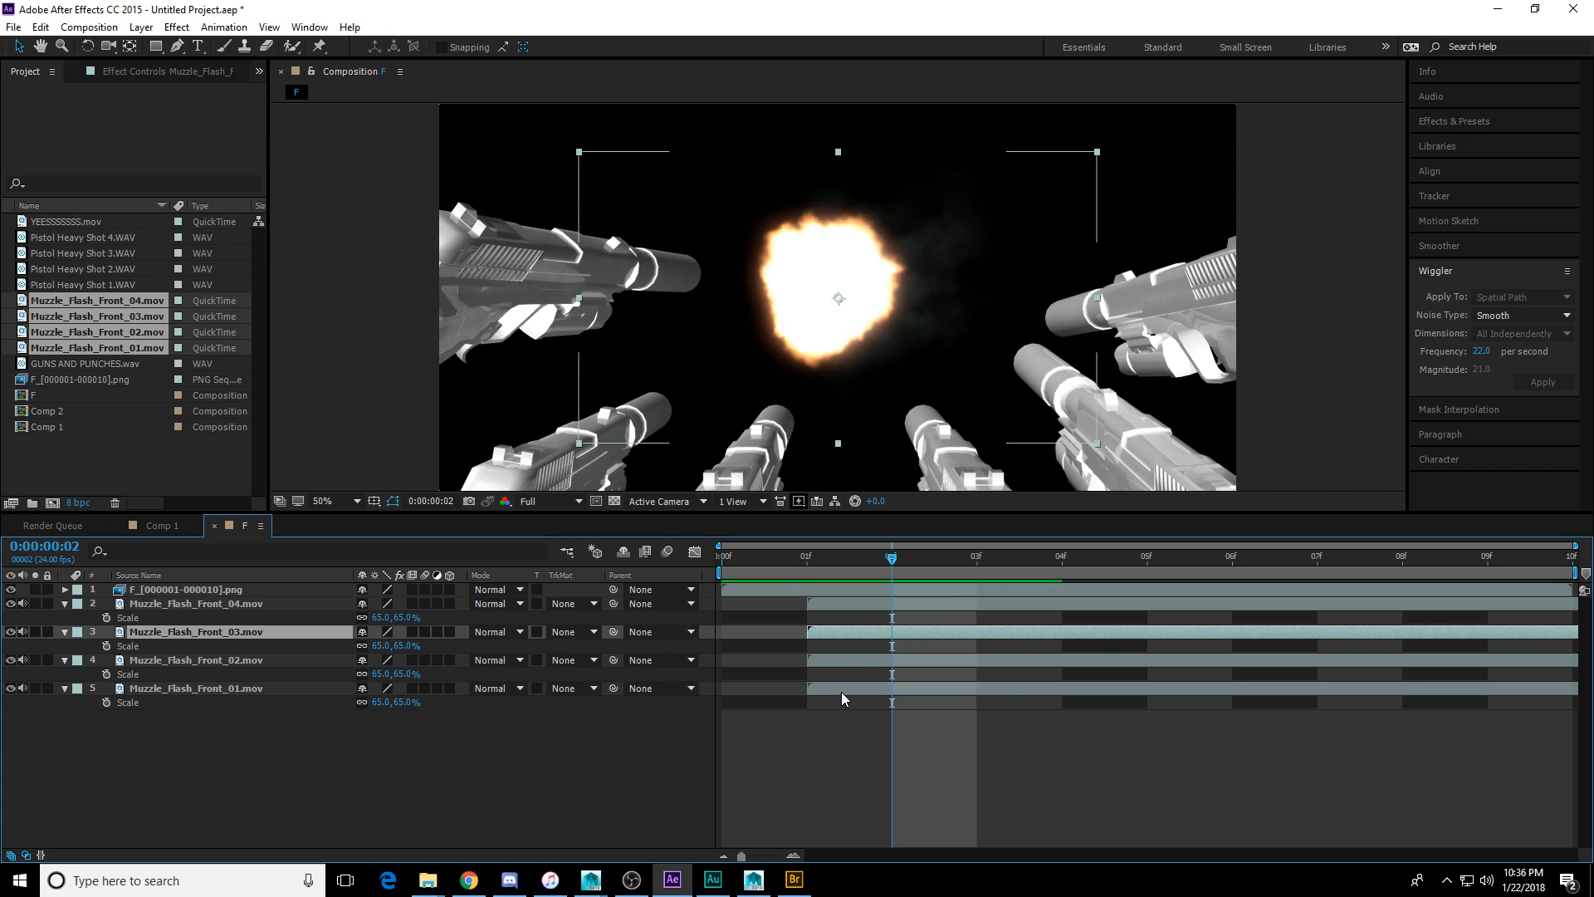
shift+click(840, 690)
drag(919, 629, 922, 628)
click(833, 620)
drag(824, 607, 762, 596)
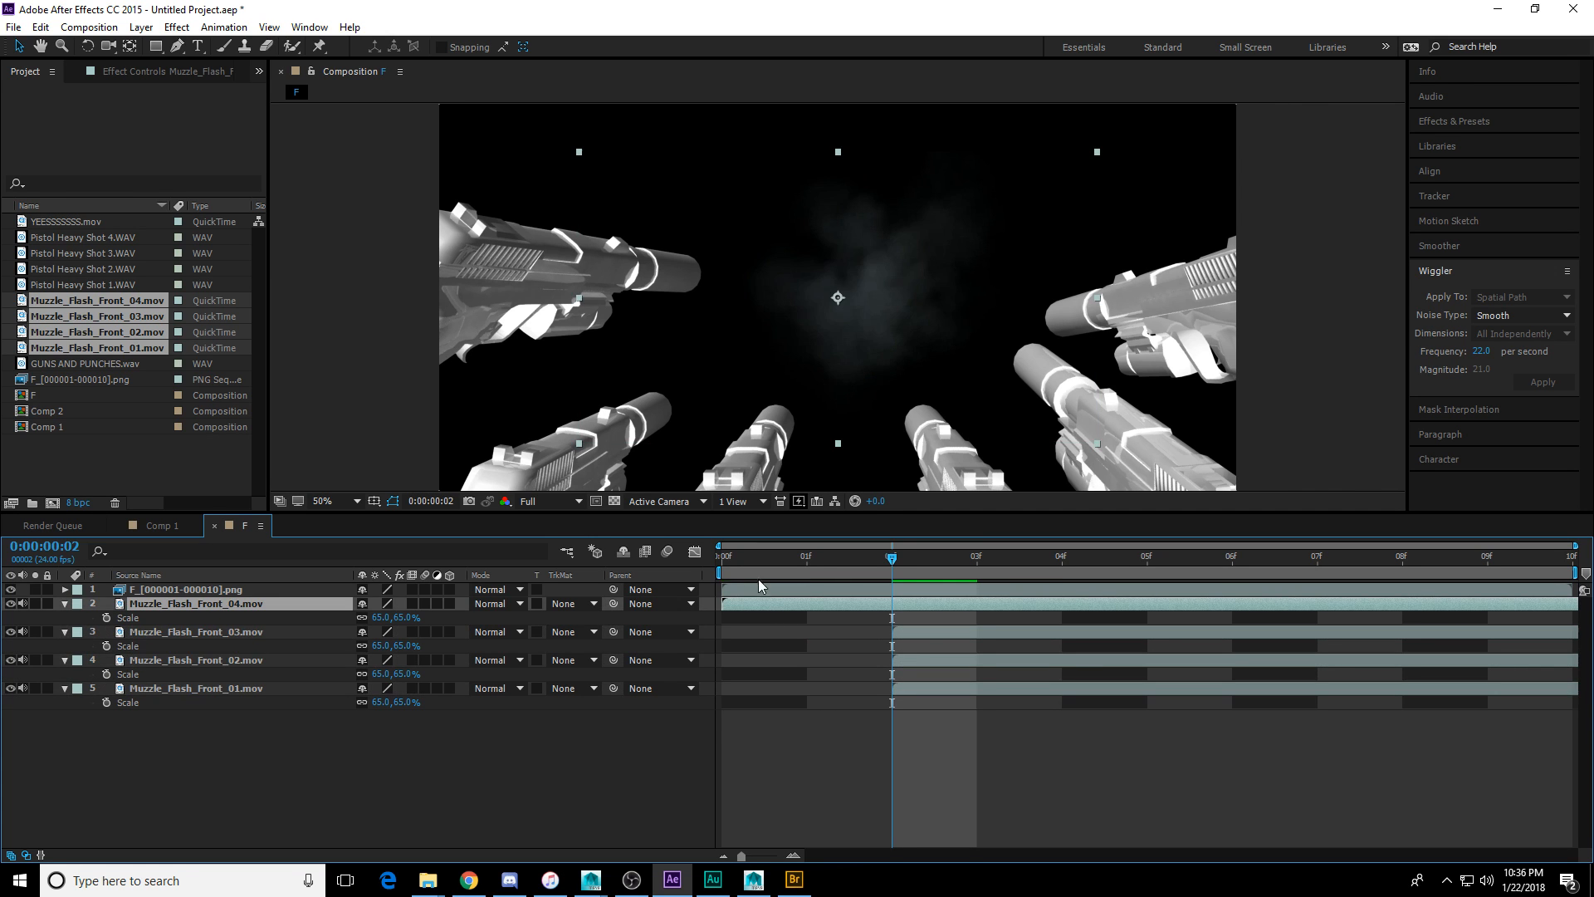
click(728, 562)
click(807, 558)
key([)
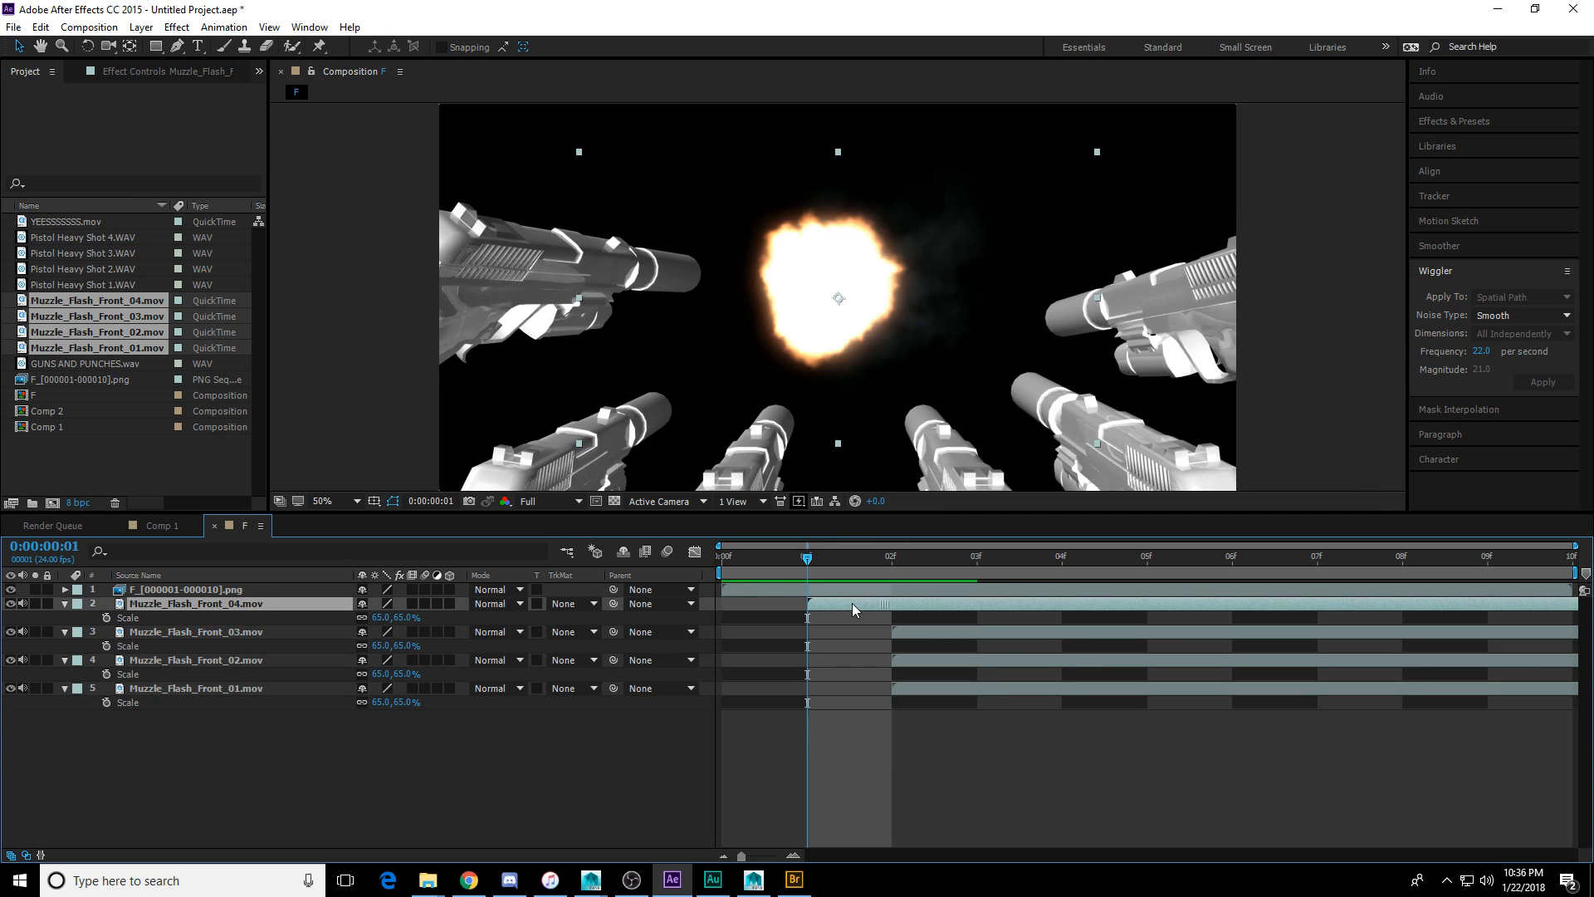
Position the Muzzle_Flash_Front_04 flash over the muzzle of the lower-right pistol and check the following frames.
drag(885, 290, 1072, 377)
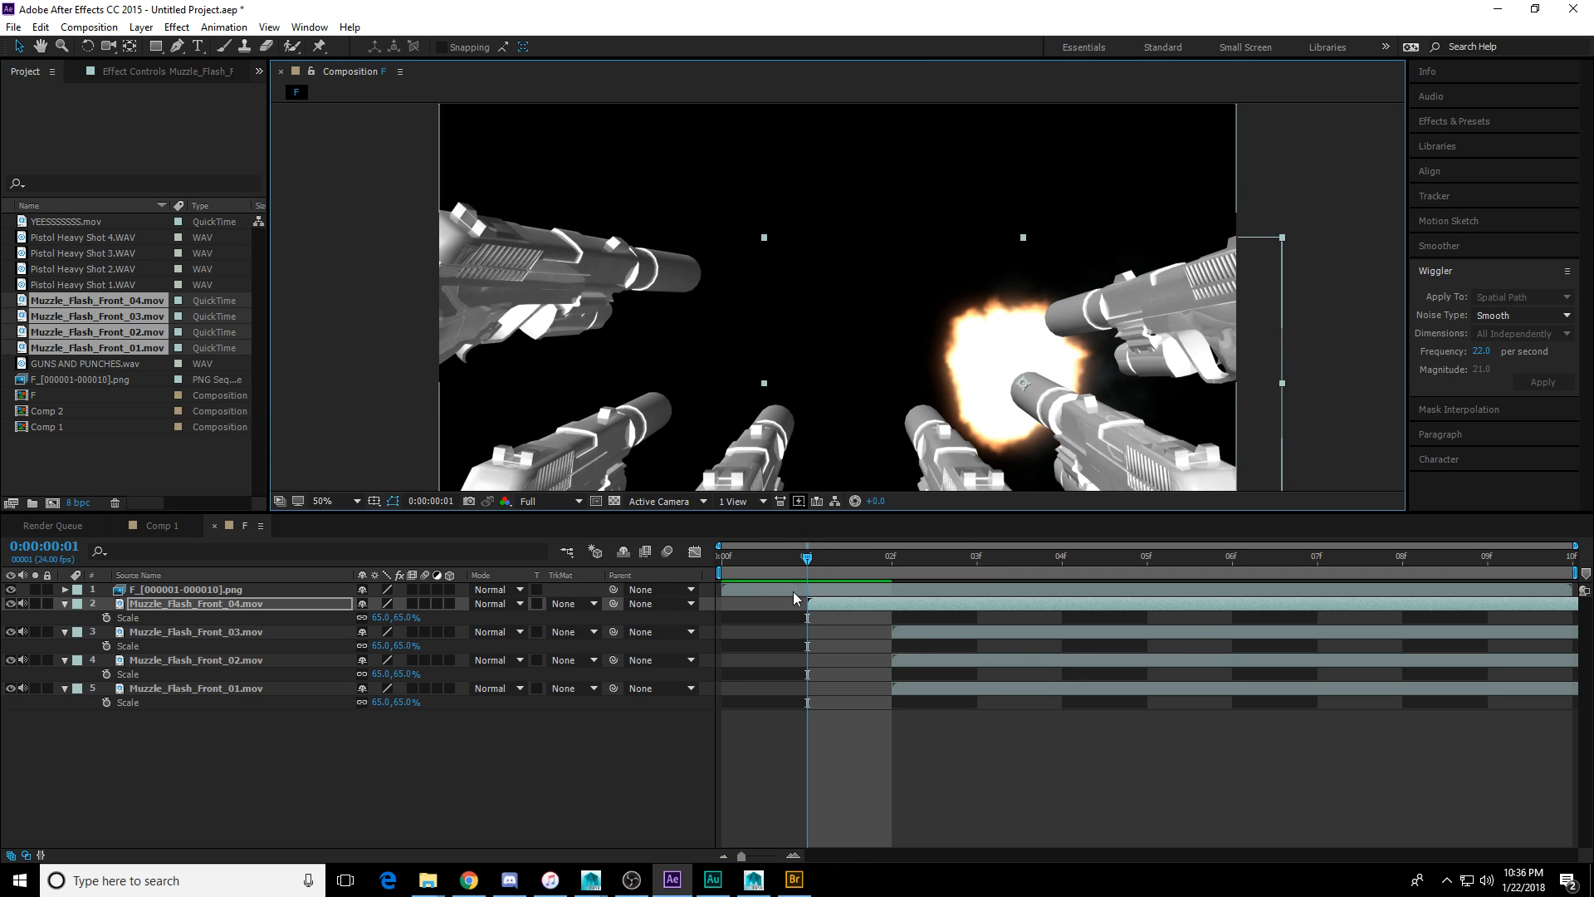
click(885, 569)
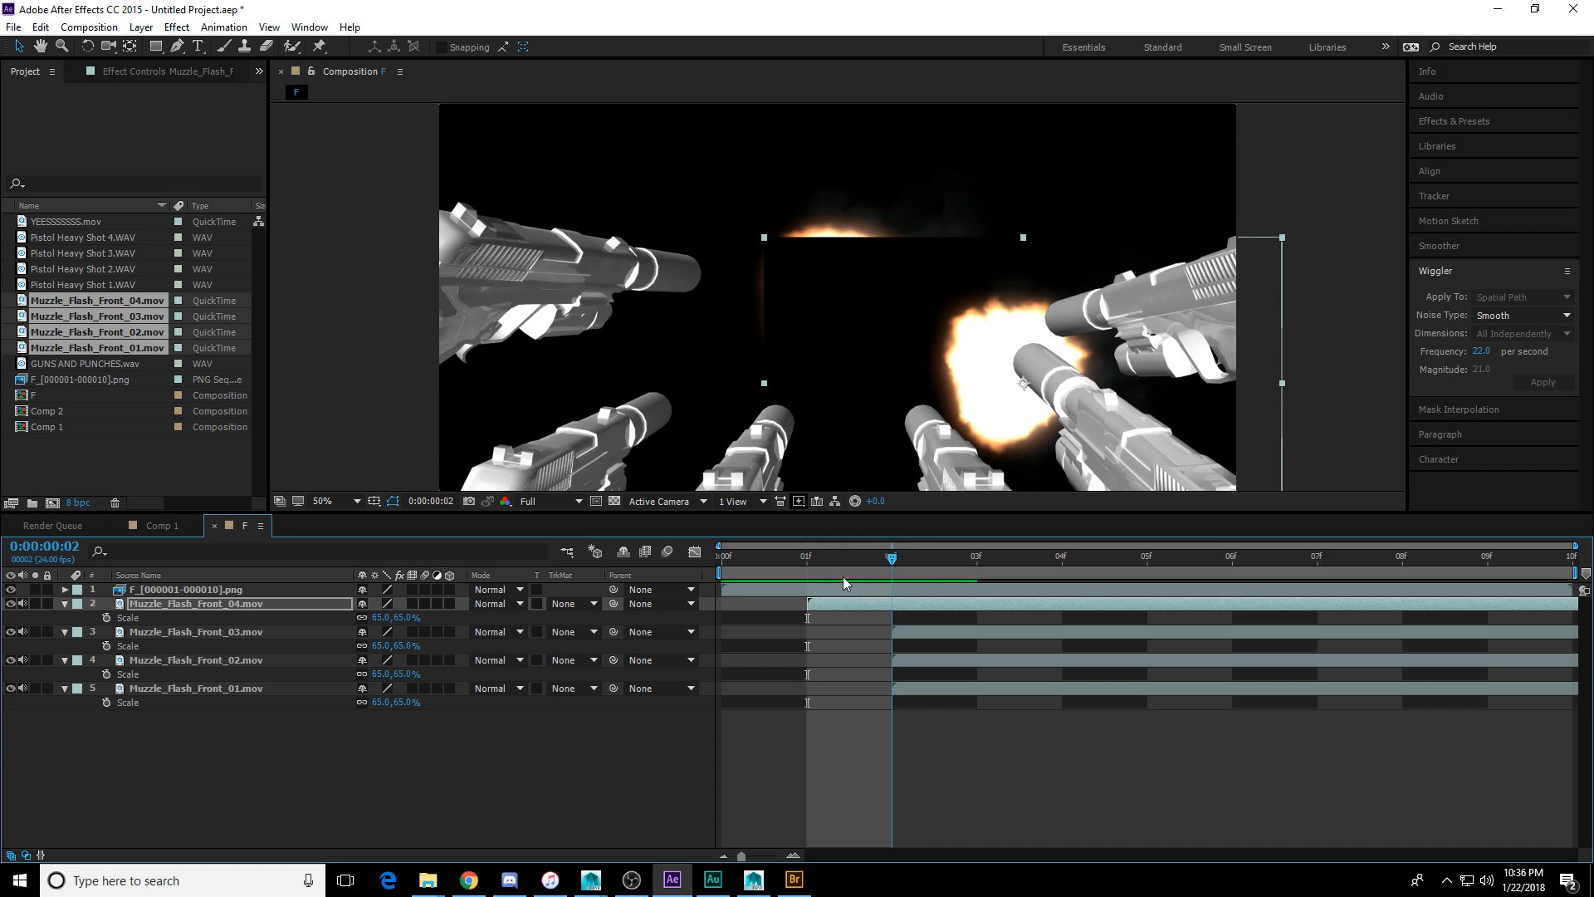
drag(844, 576, 997, 617)
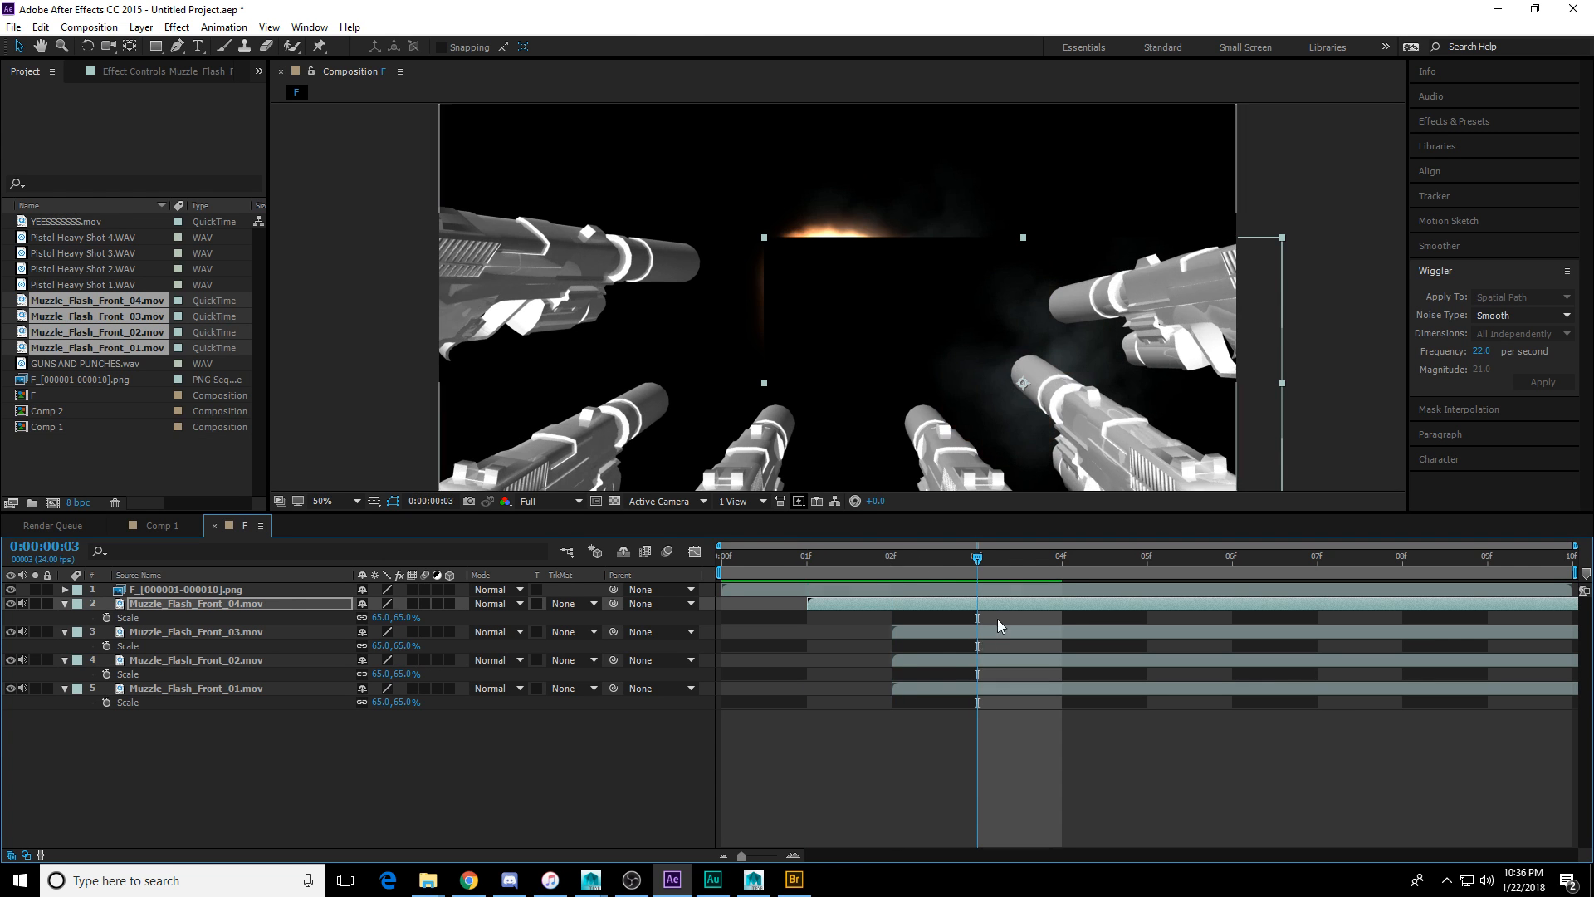
Set the blending mode of all four muzzle flash layers to Screen and check the preceding frame.
shift+click(966, 686)
right_click(828, 604)
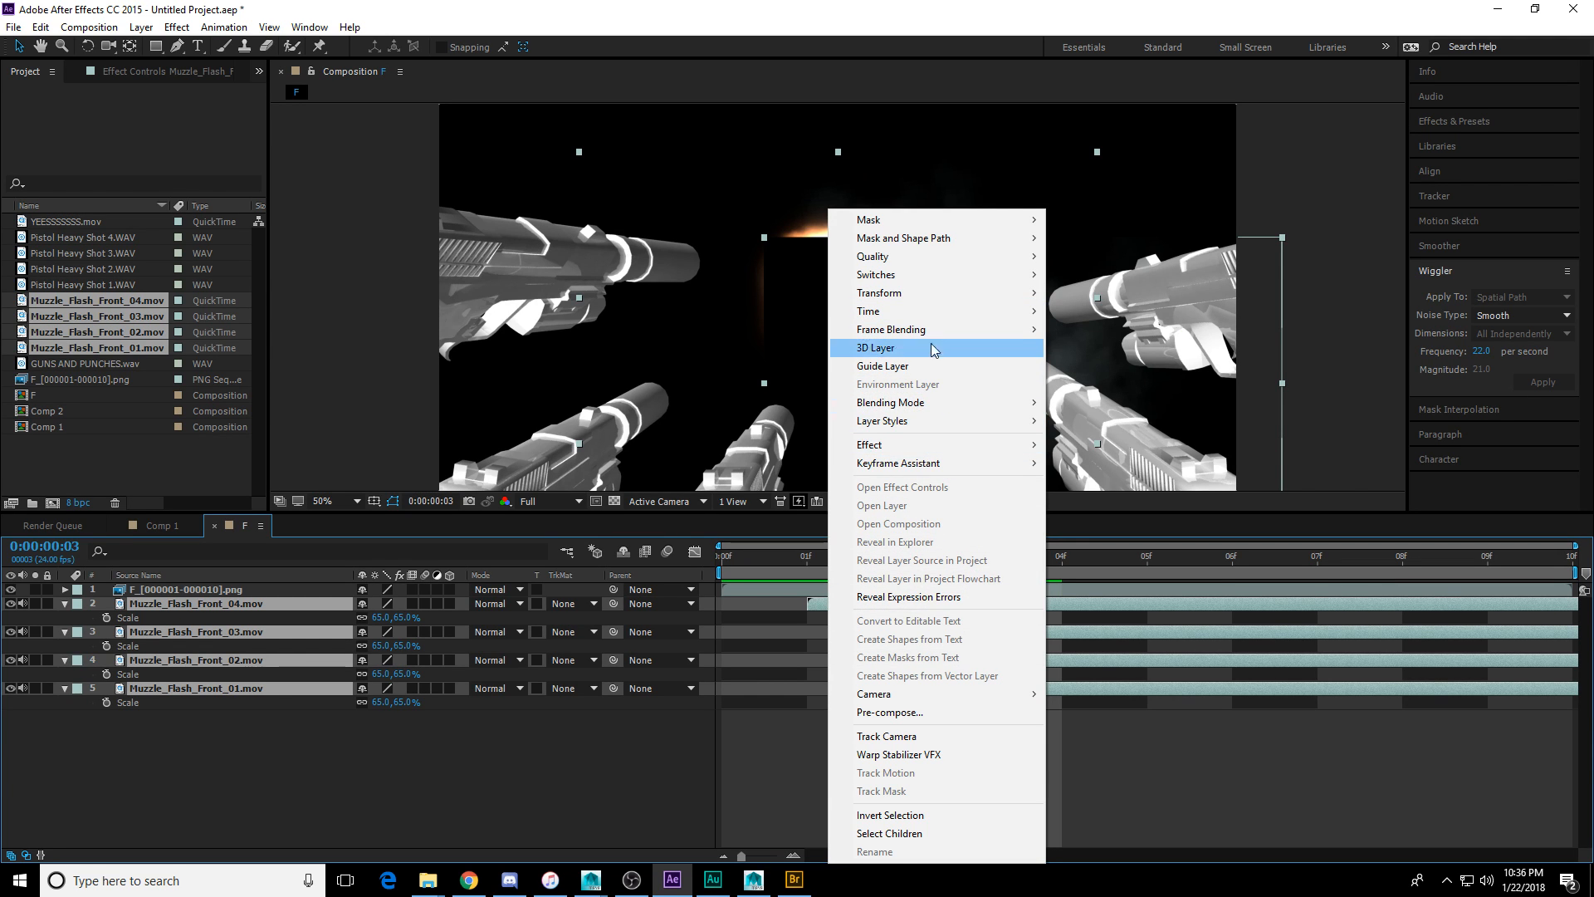
mouse_move(930, 337)
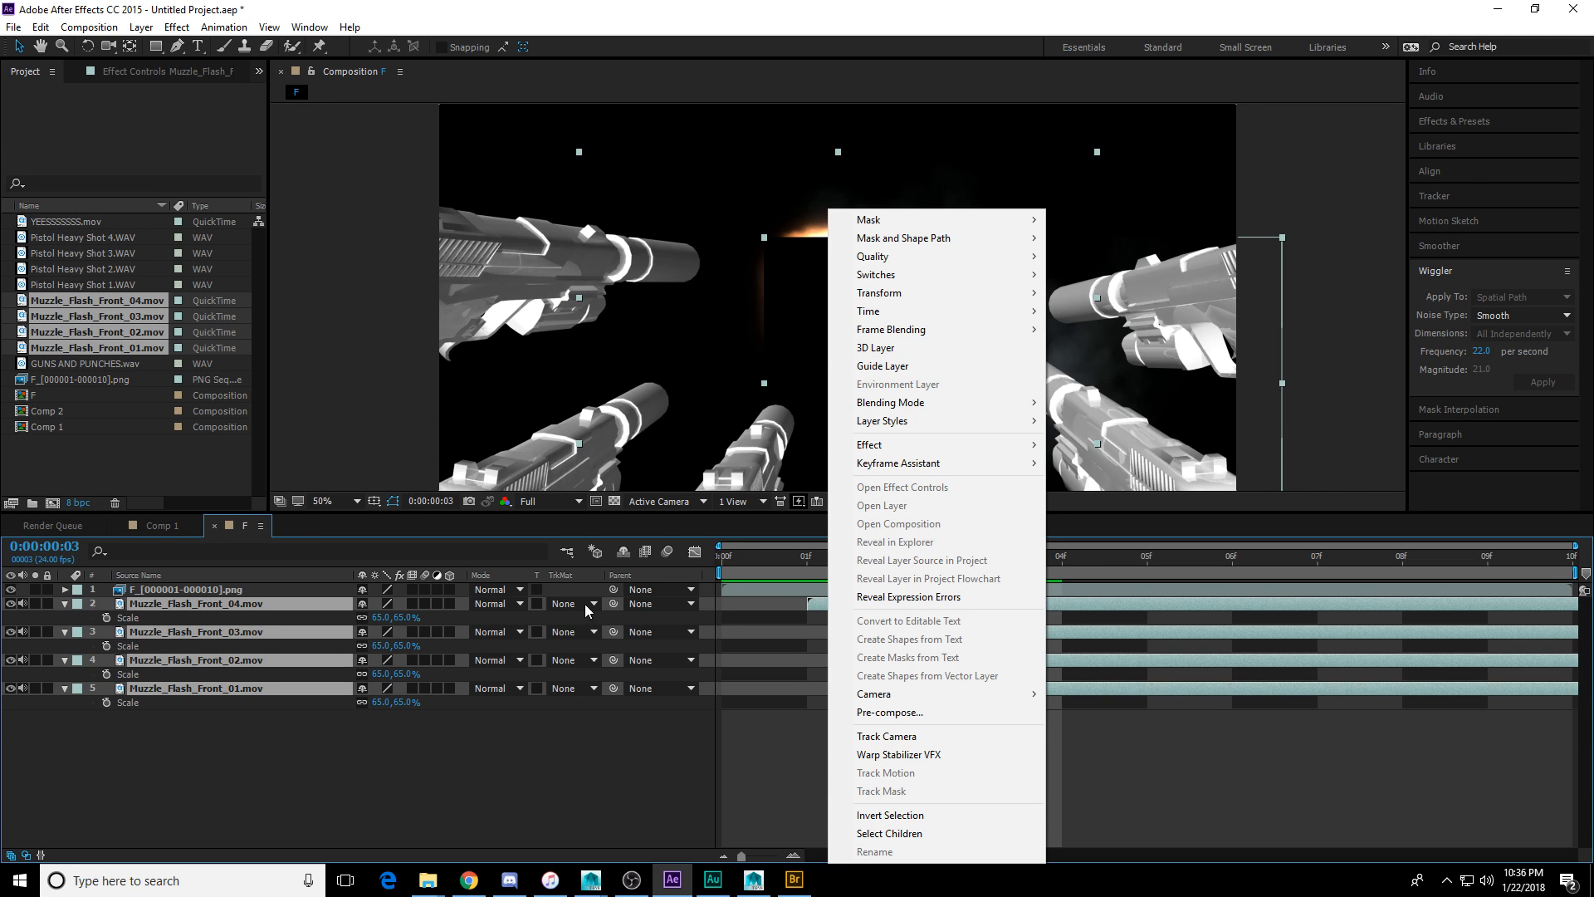
click(518, 606)
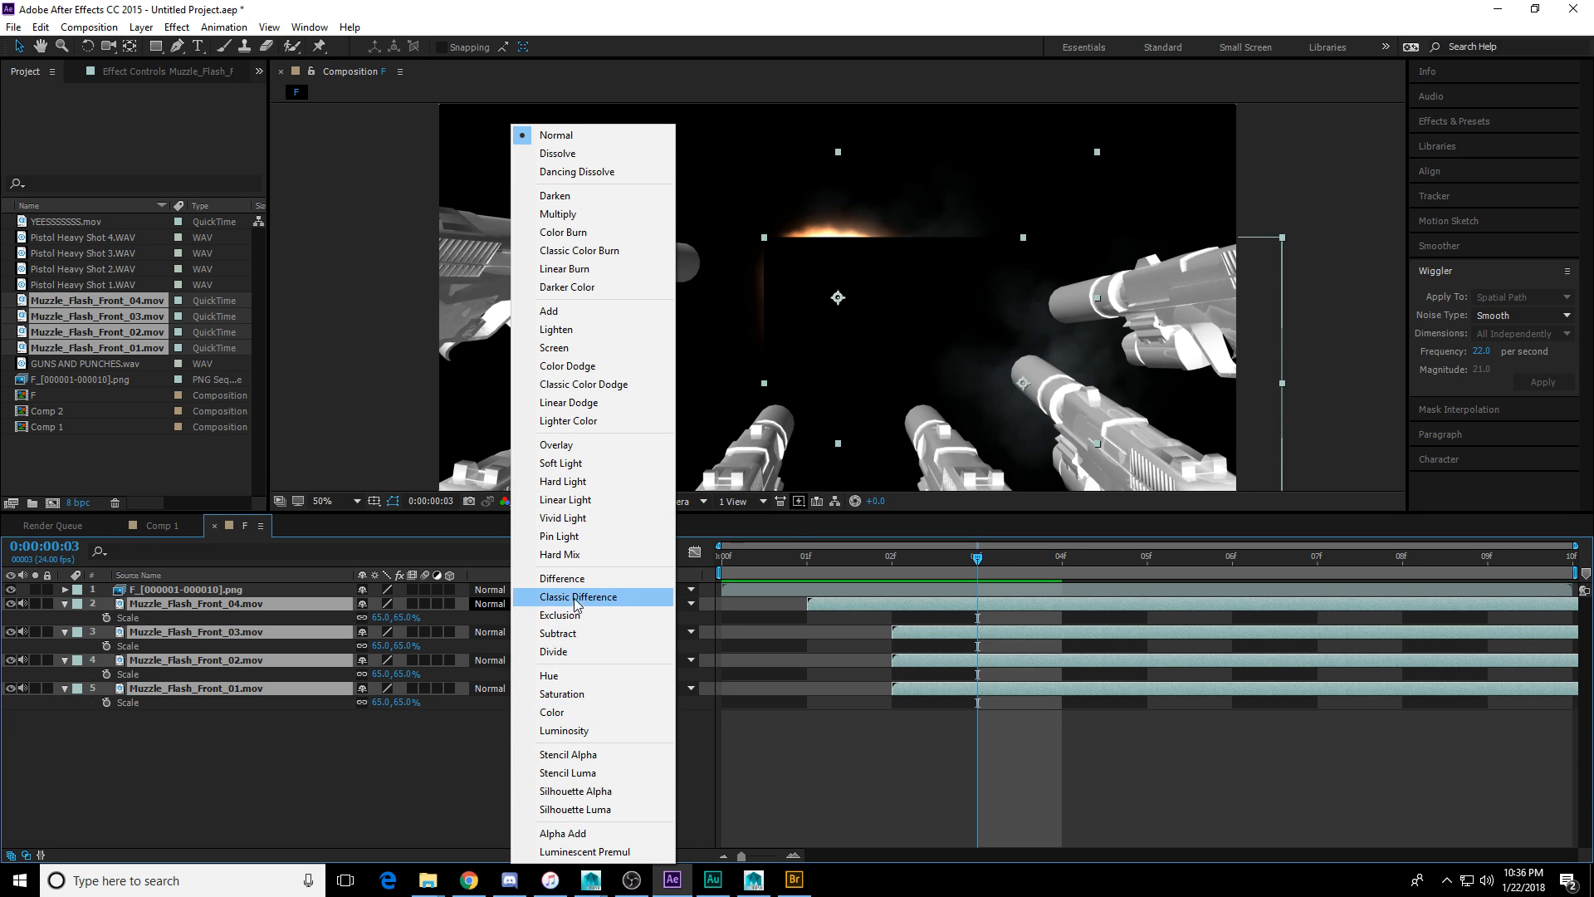
click(593, 347)
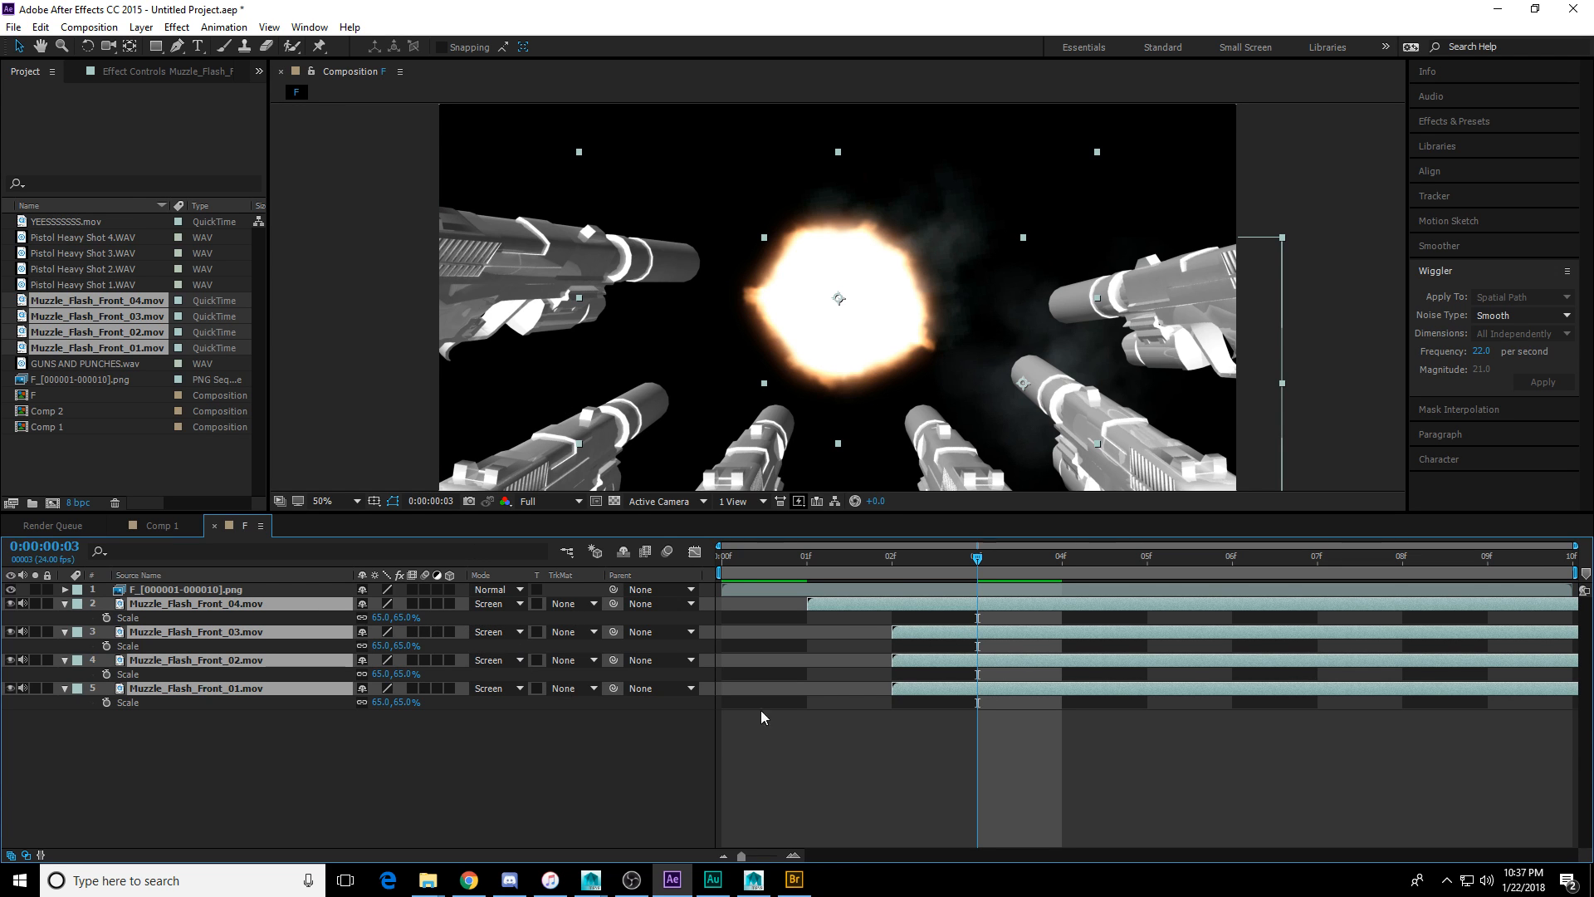
key(Page_Up)
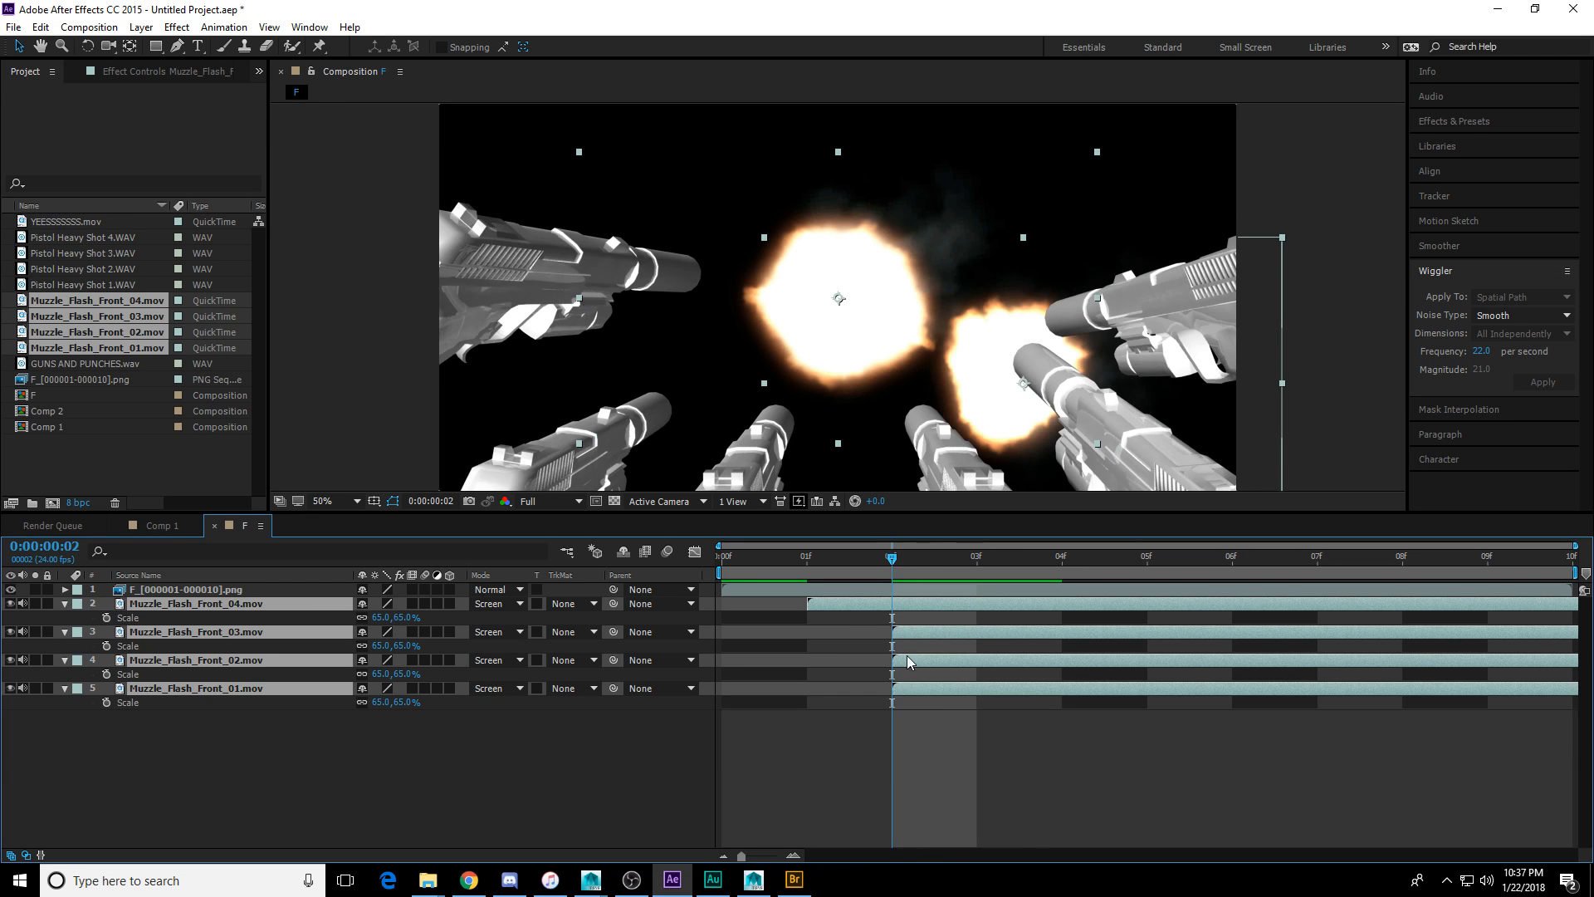
Delay the Muzzle_Flash_Front_03, 02 and 01 layers so they start at frame 5.
click(915, 710)
drag(880, 560, 833, 618)
click(961, 634)
shift+click(967, 687)
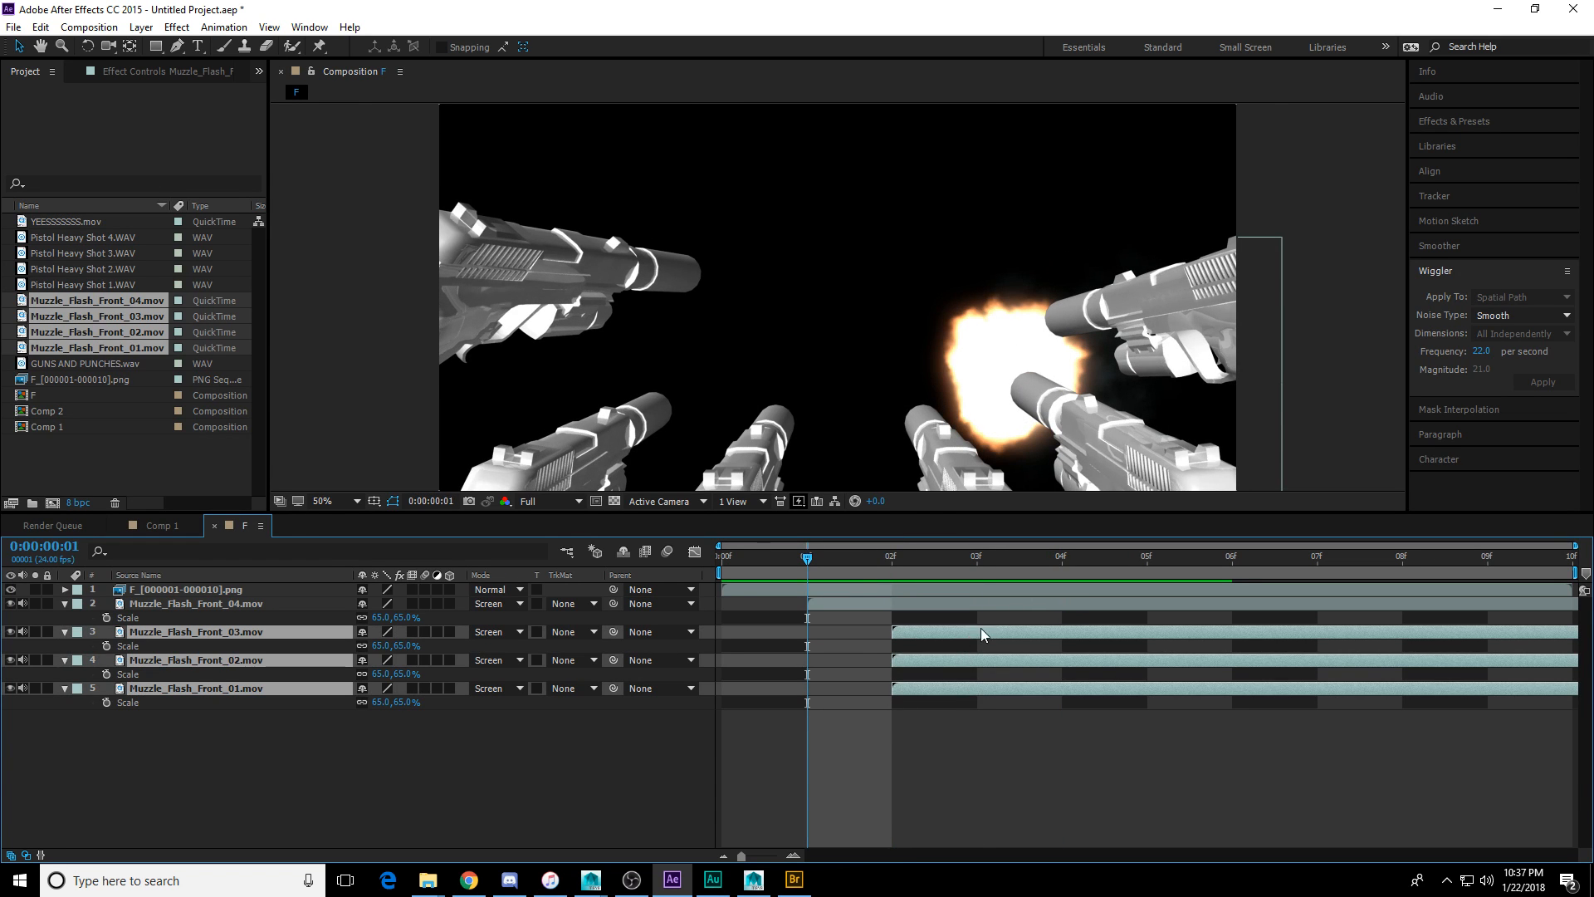
drag(980, 633, 1235, 633)
click(843, 753)
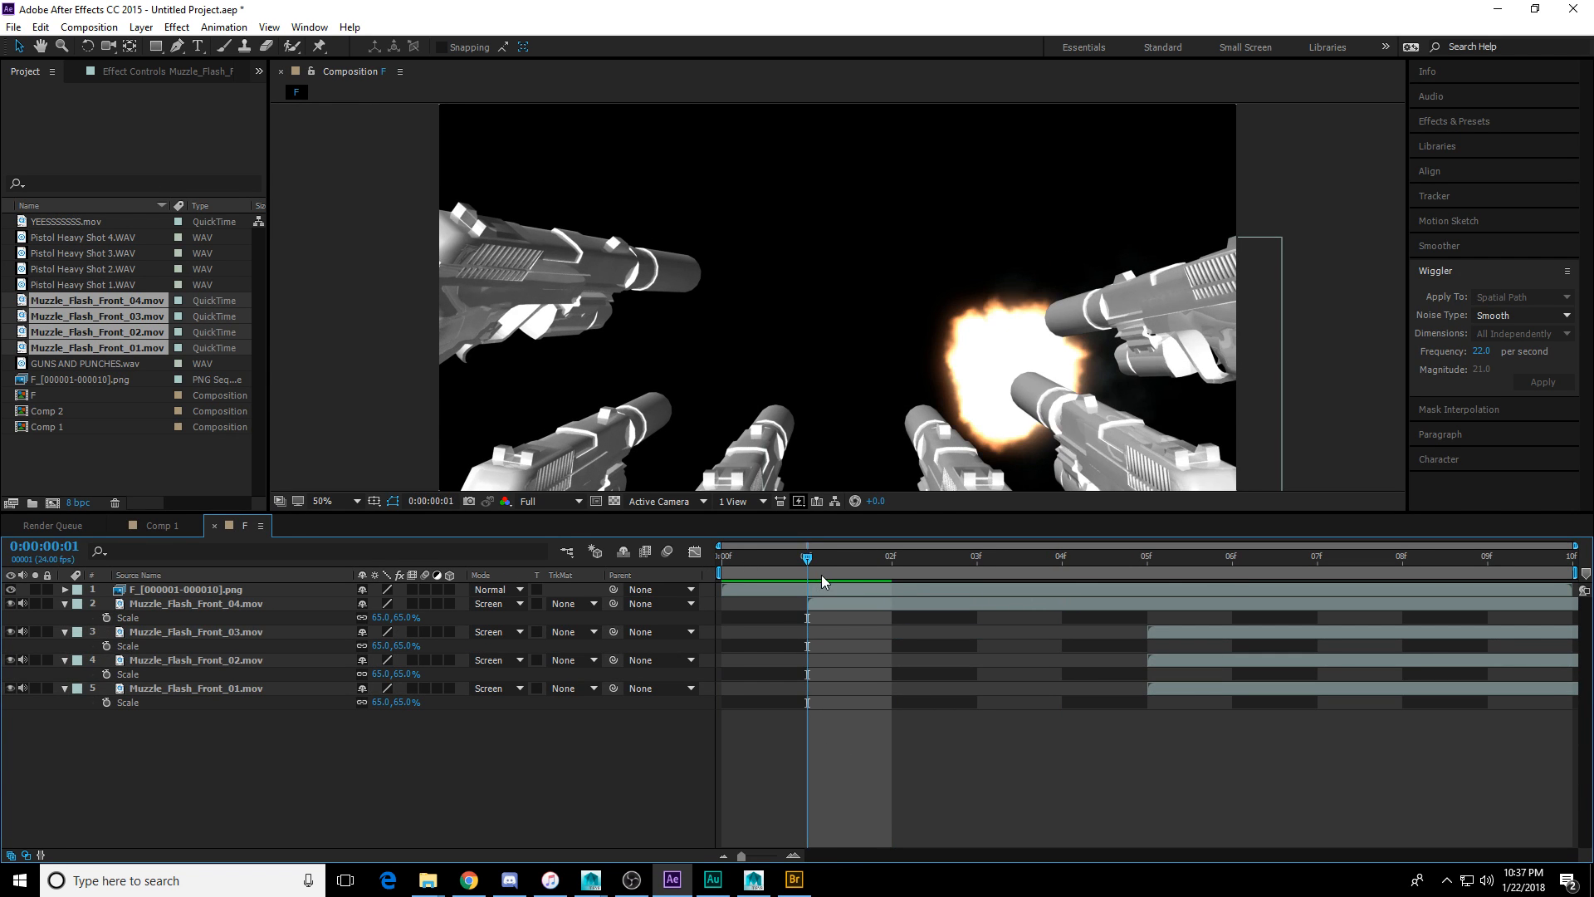
Start Muzzle_Flash_Front_03 at frame 3 and position its flash over the upper-left pistol's muzzle.
key(Page_Down)
key(Page_Down)
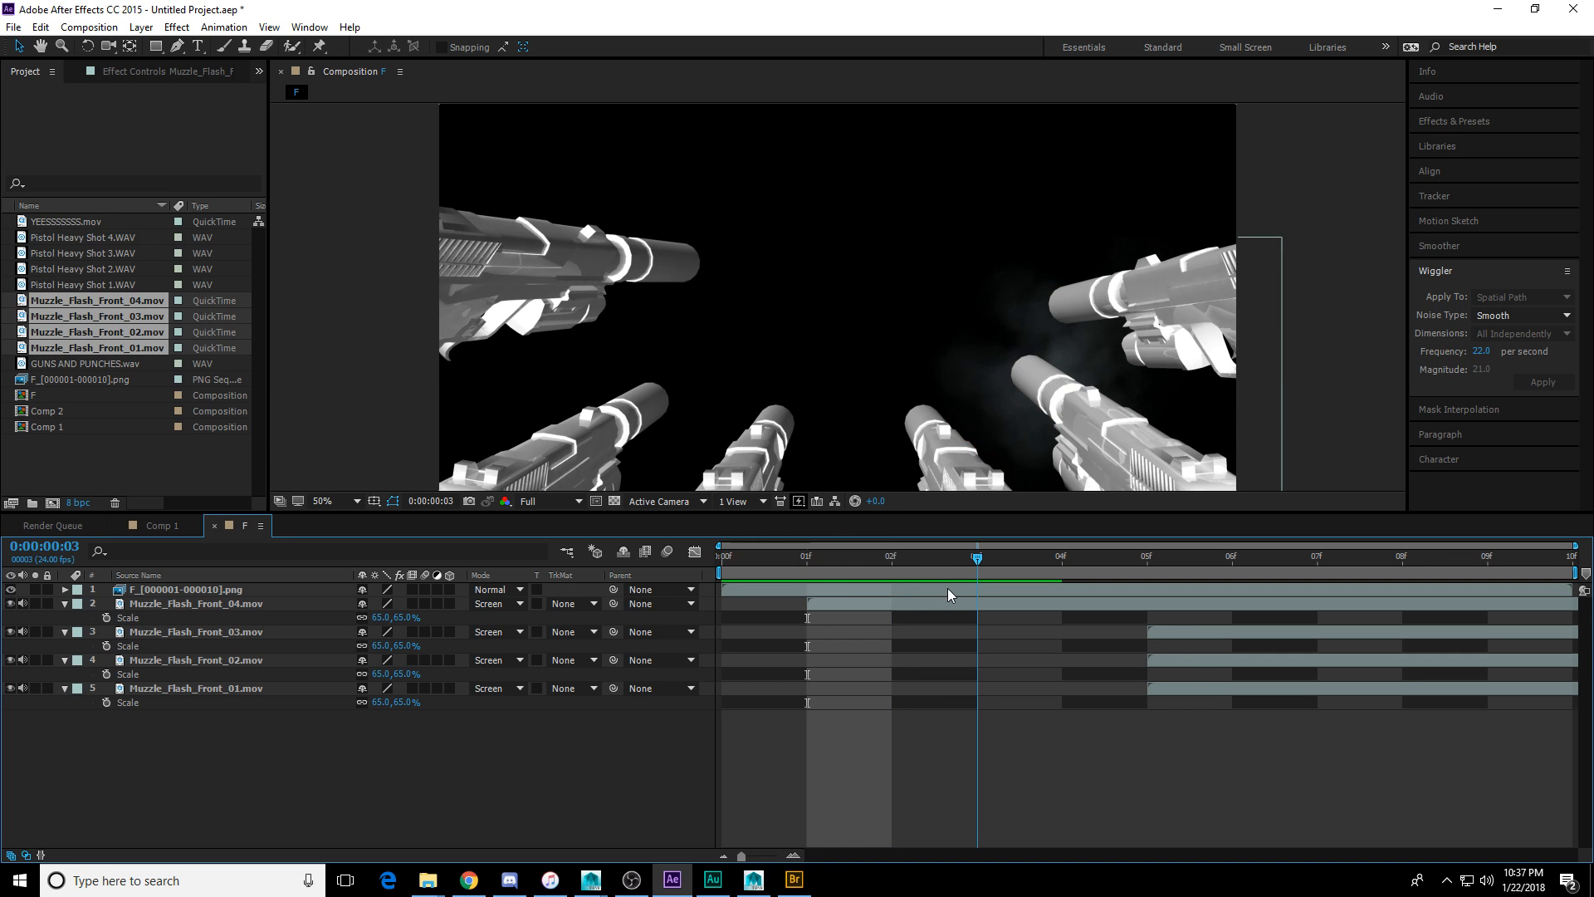
drag(1186, 631, 1014, 654)
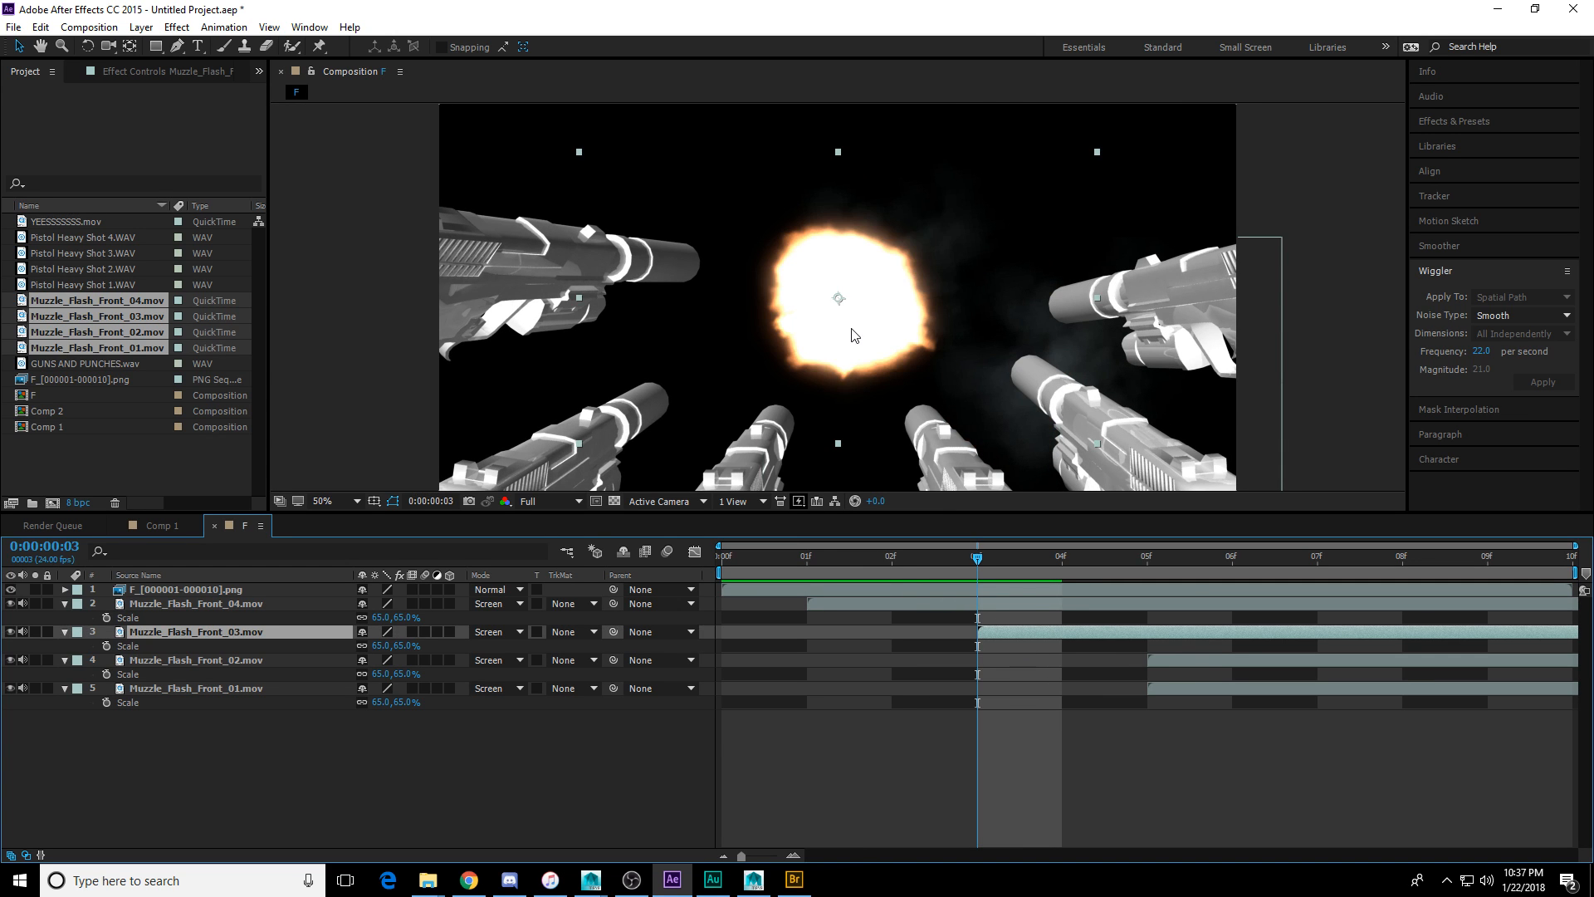
drag(852, 335, 703, 291)
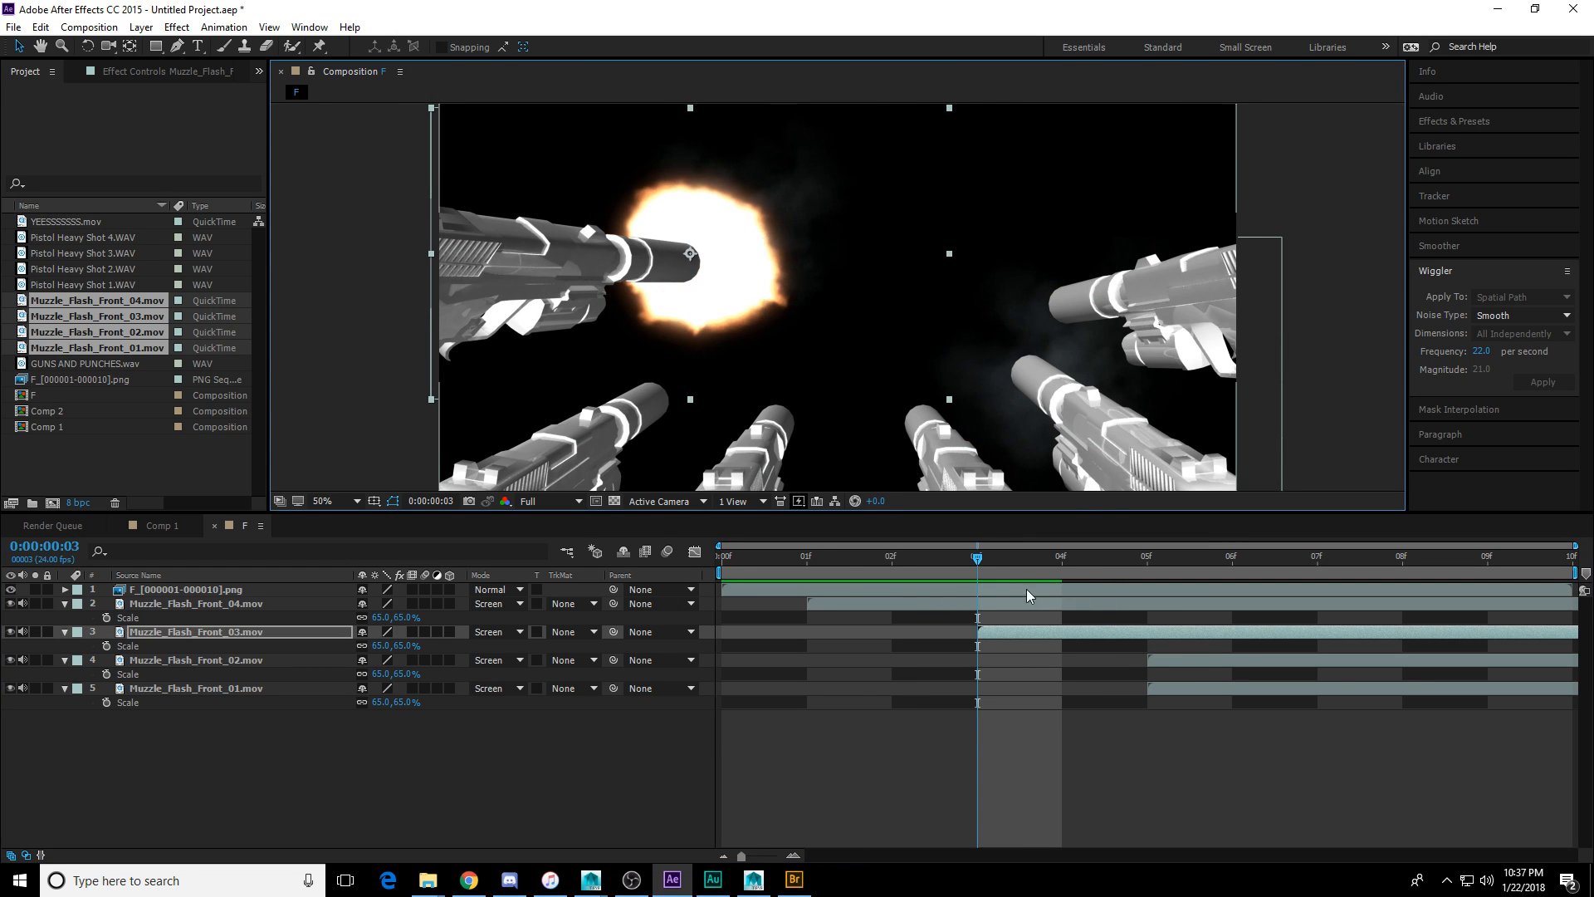
Start Muzzle_Flash_Front_02 and 01 at frame 3, placing 02 on the lower-left pistol's muzzle and 01 on the upper-right pistol's muzzle.
drag(1159, 667, 1000, 662)
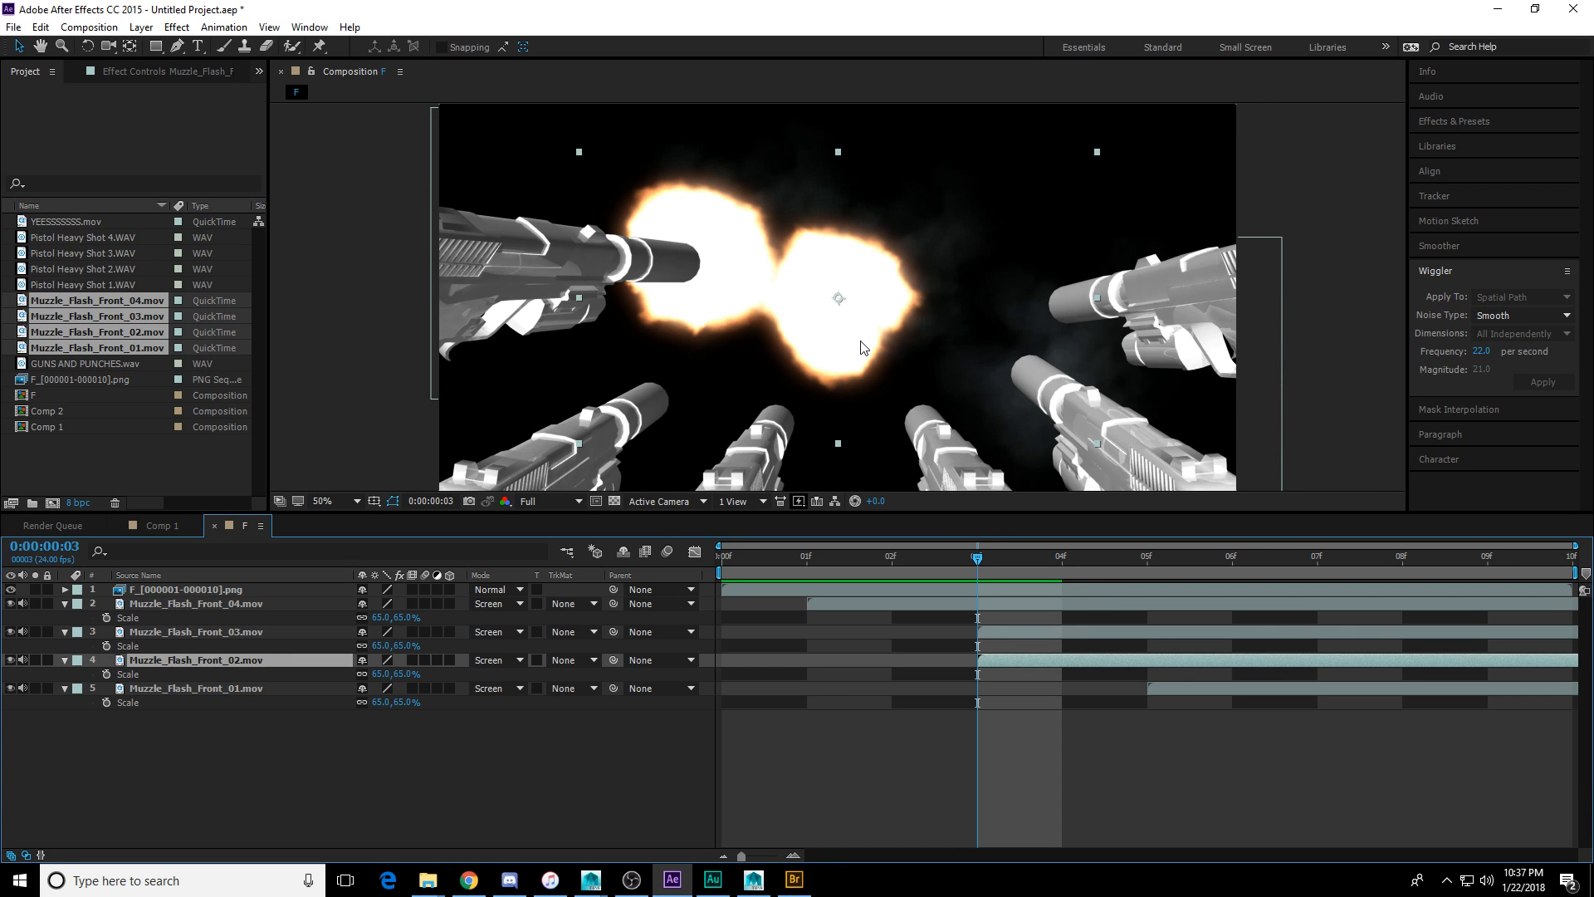
drag(863, 347, 691, 432)
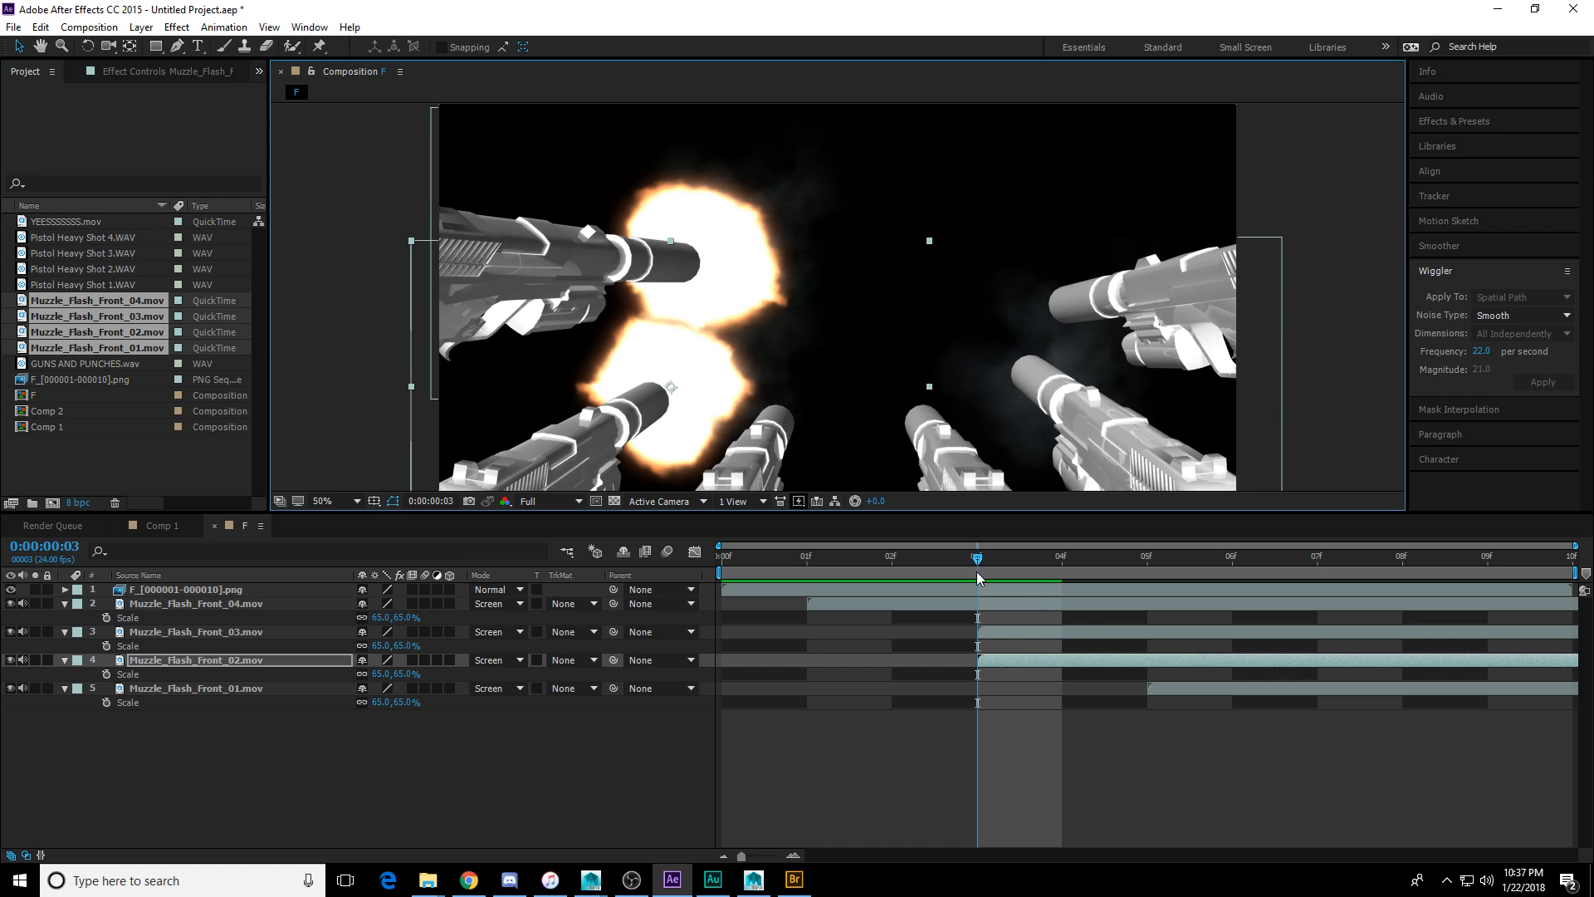
mouse_move(978, 563)
mouse_down()
mouse_move(787, 583)
mouse_move(978, 586)
mouse_up()
drag(1192, 689, 1043, 697)
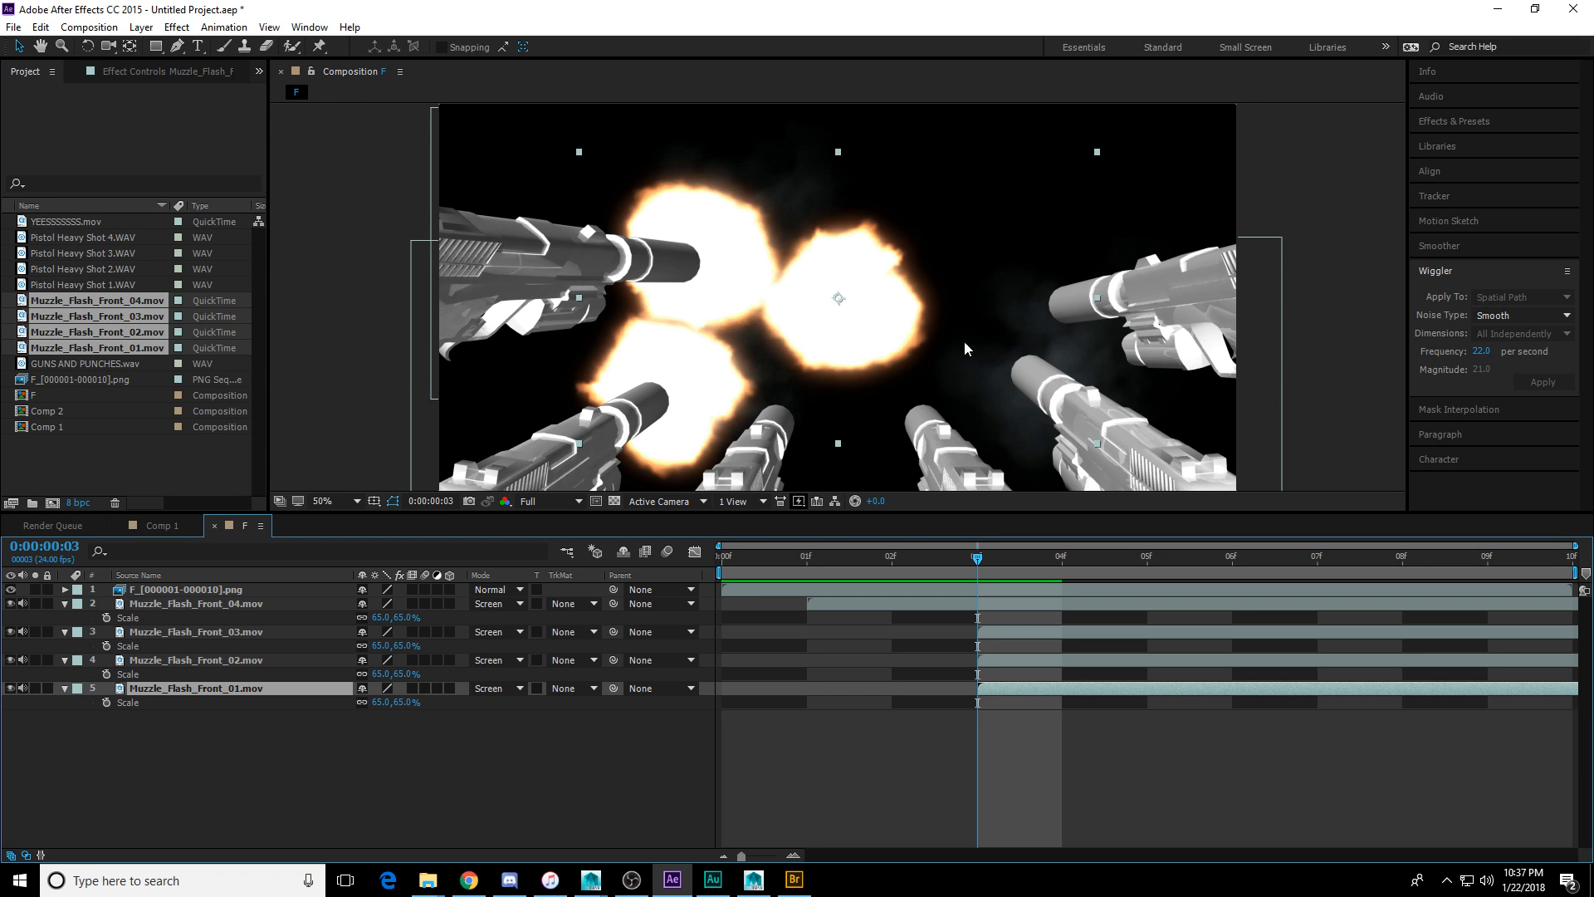
drag(854, 342, 1060, 333)
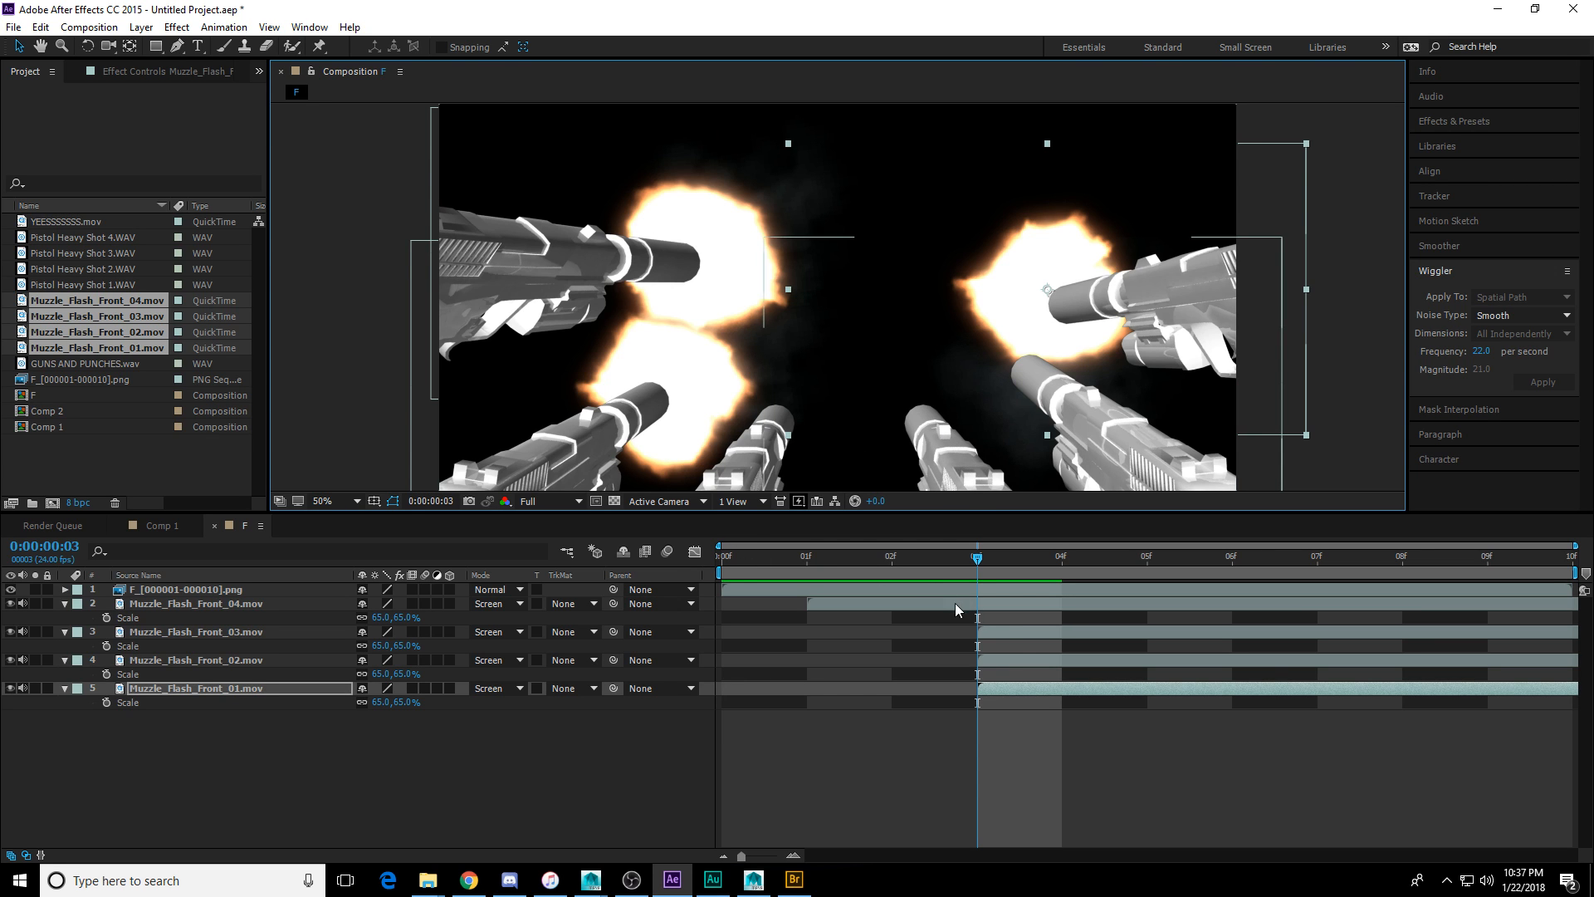
Duplicate the Muzzle_Flash_Front_04 layer and start the copy at frame 5.
drag(980, 565, 1132, 566)
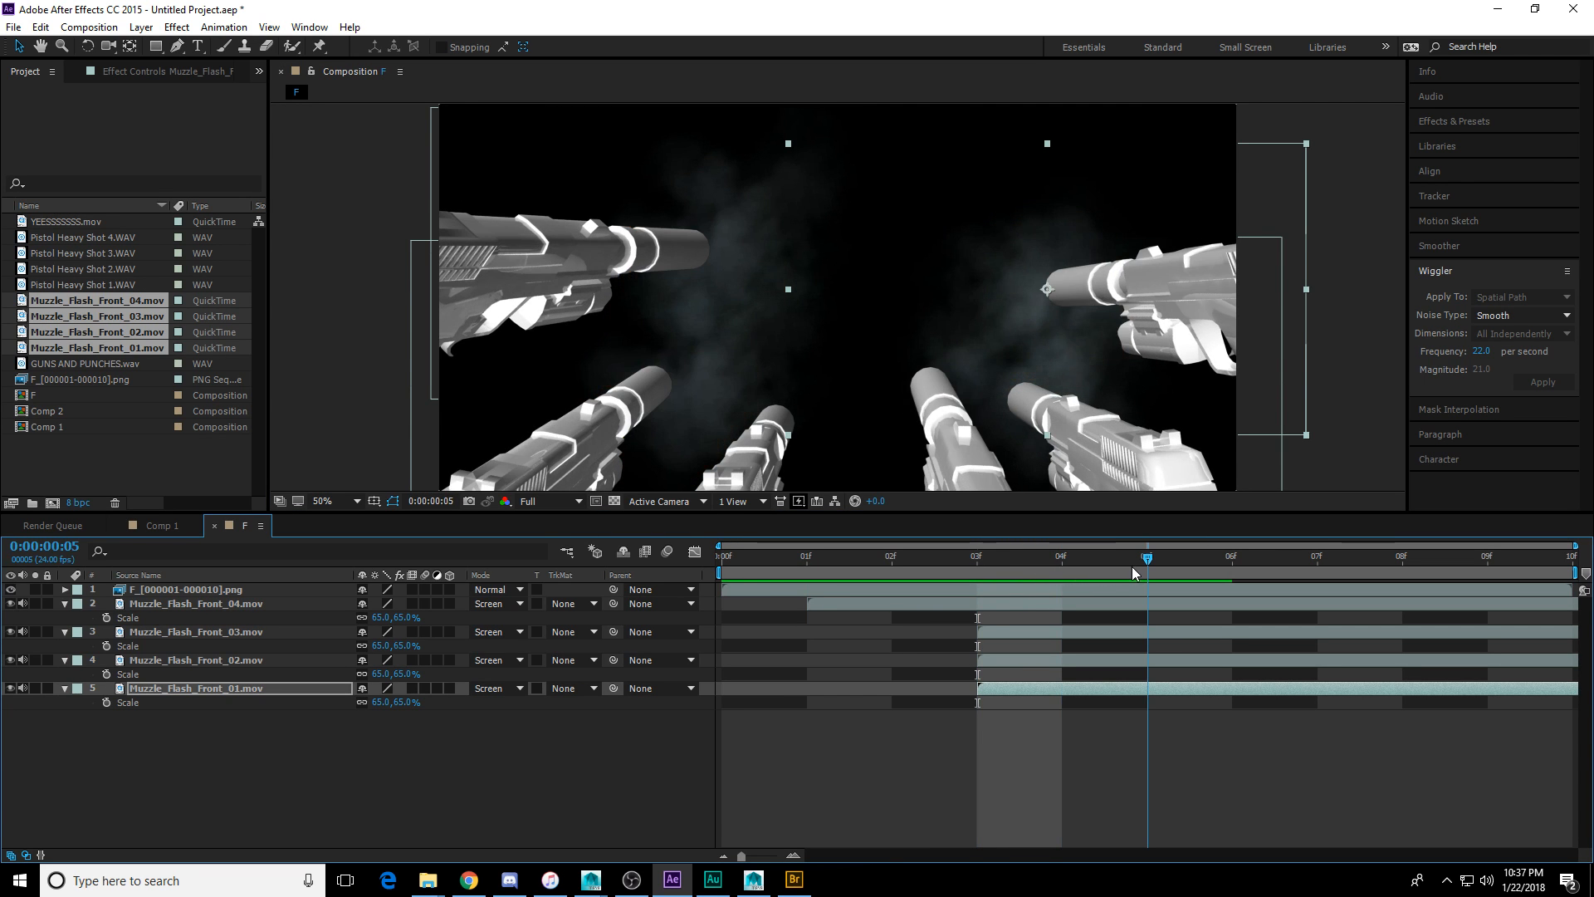
click(923, 599)
key(ctrl+d)
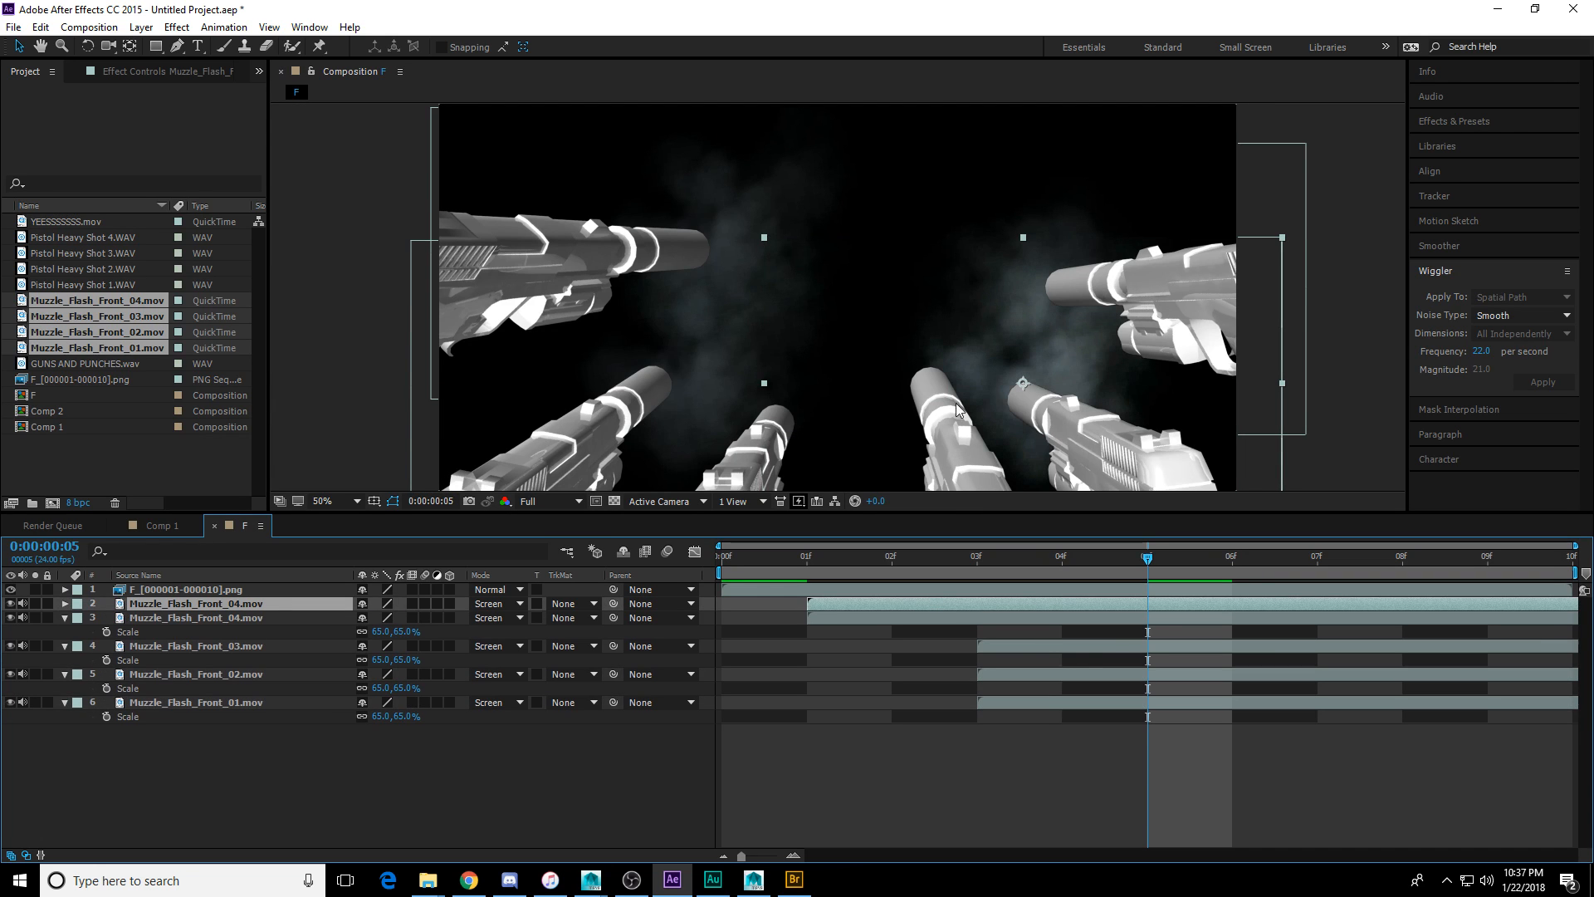
drag(939, 603, 1242, 625)
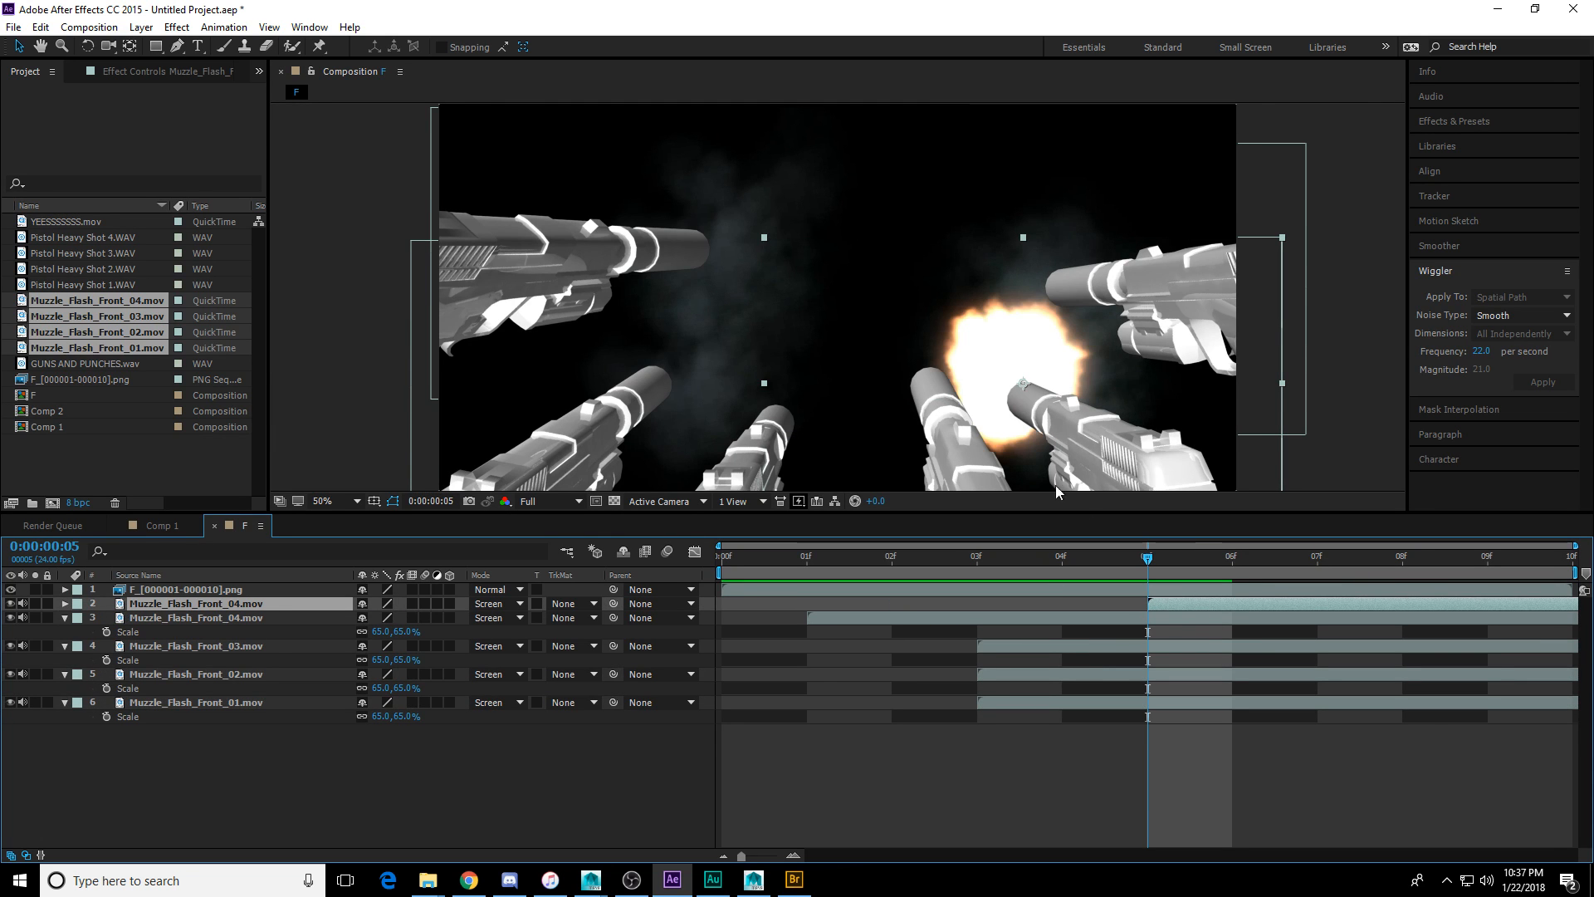
Position the Muzzle_Flash_Front_04 copy that starts at frame 5 over the muzzle of the lower inner-right pistol.
drag(1010, 417, 919, 418)
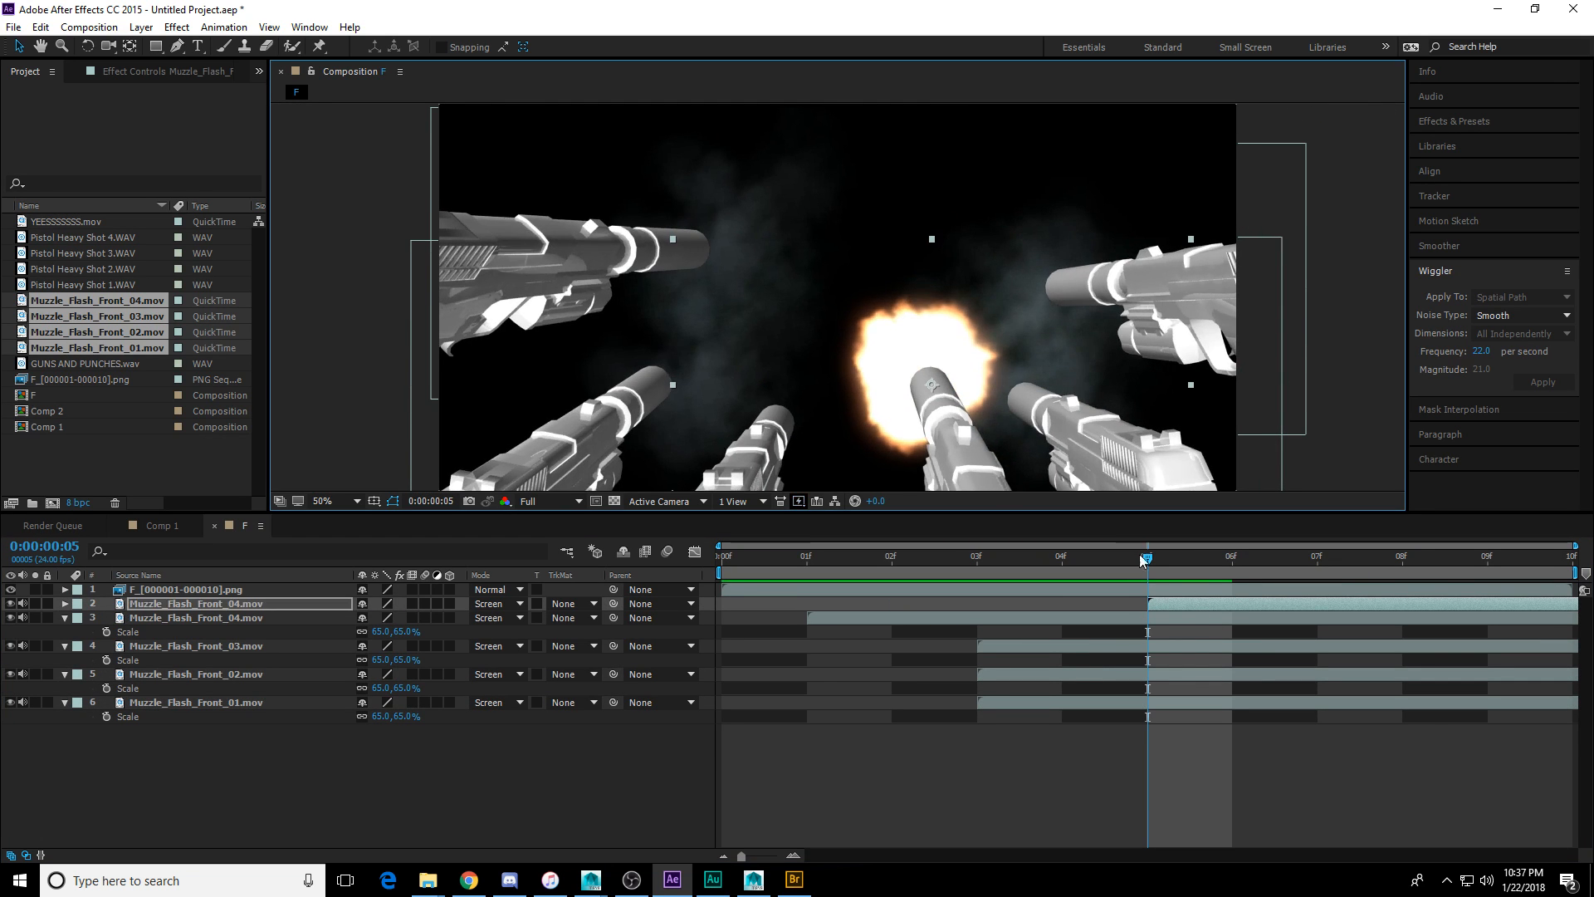
drag(1146, 560, 1141, 615)
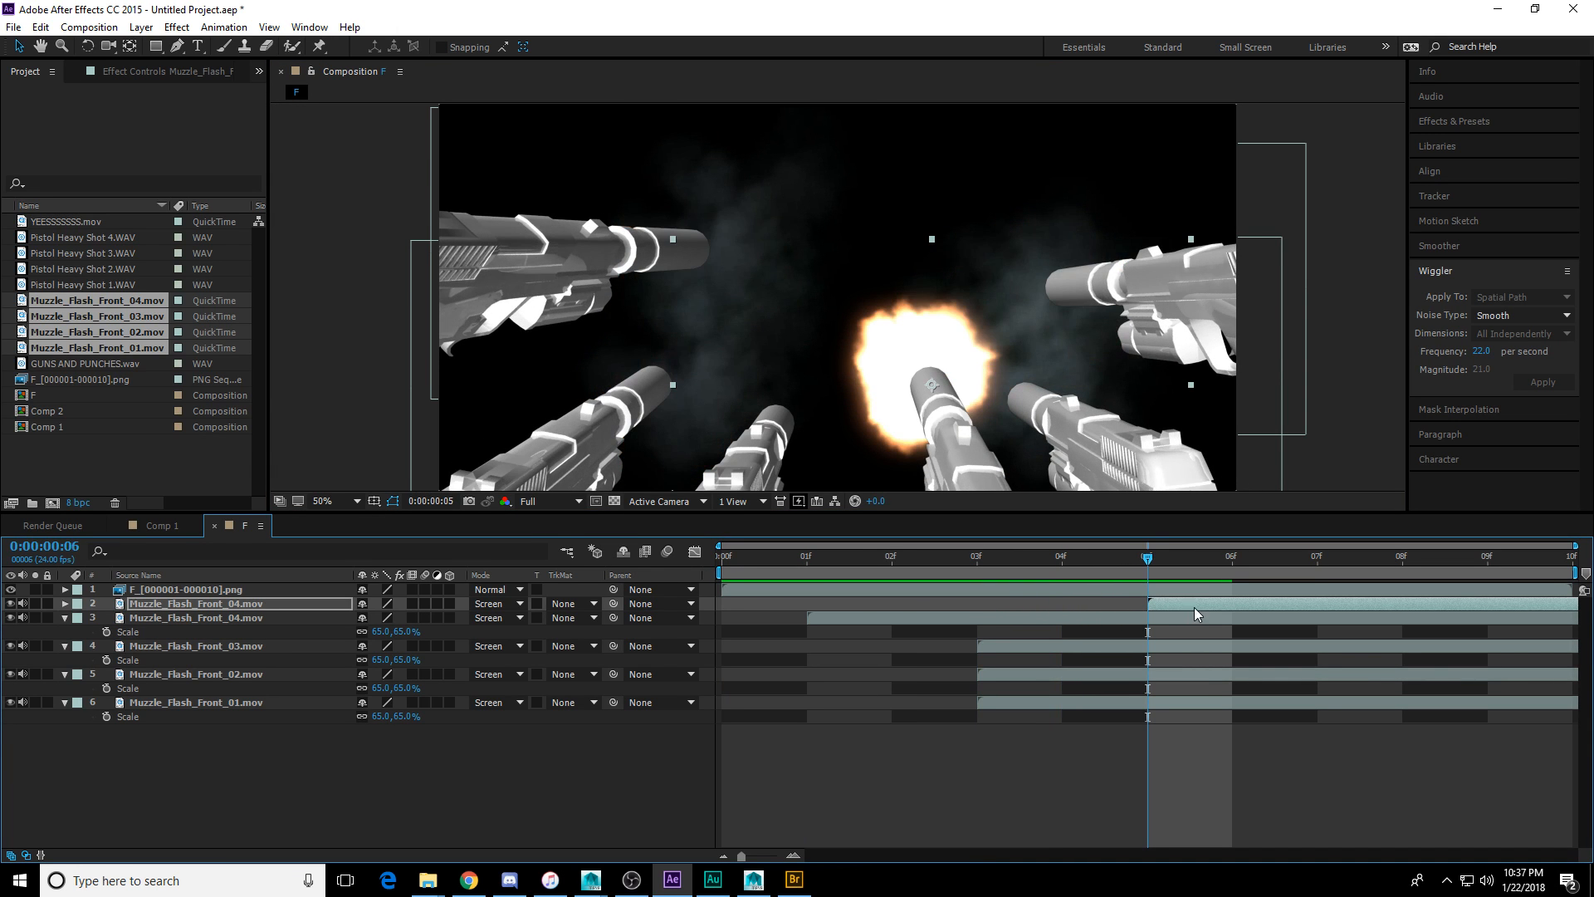
Duplicate Muzzle_Flash_Front_02, start the copy at frame 6 and position its flash over the lower inner-left pistol's muzzle.
key(Page_Down)
click(1196, 674)
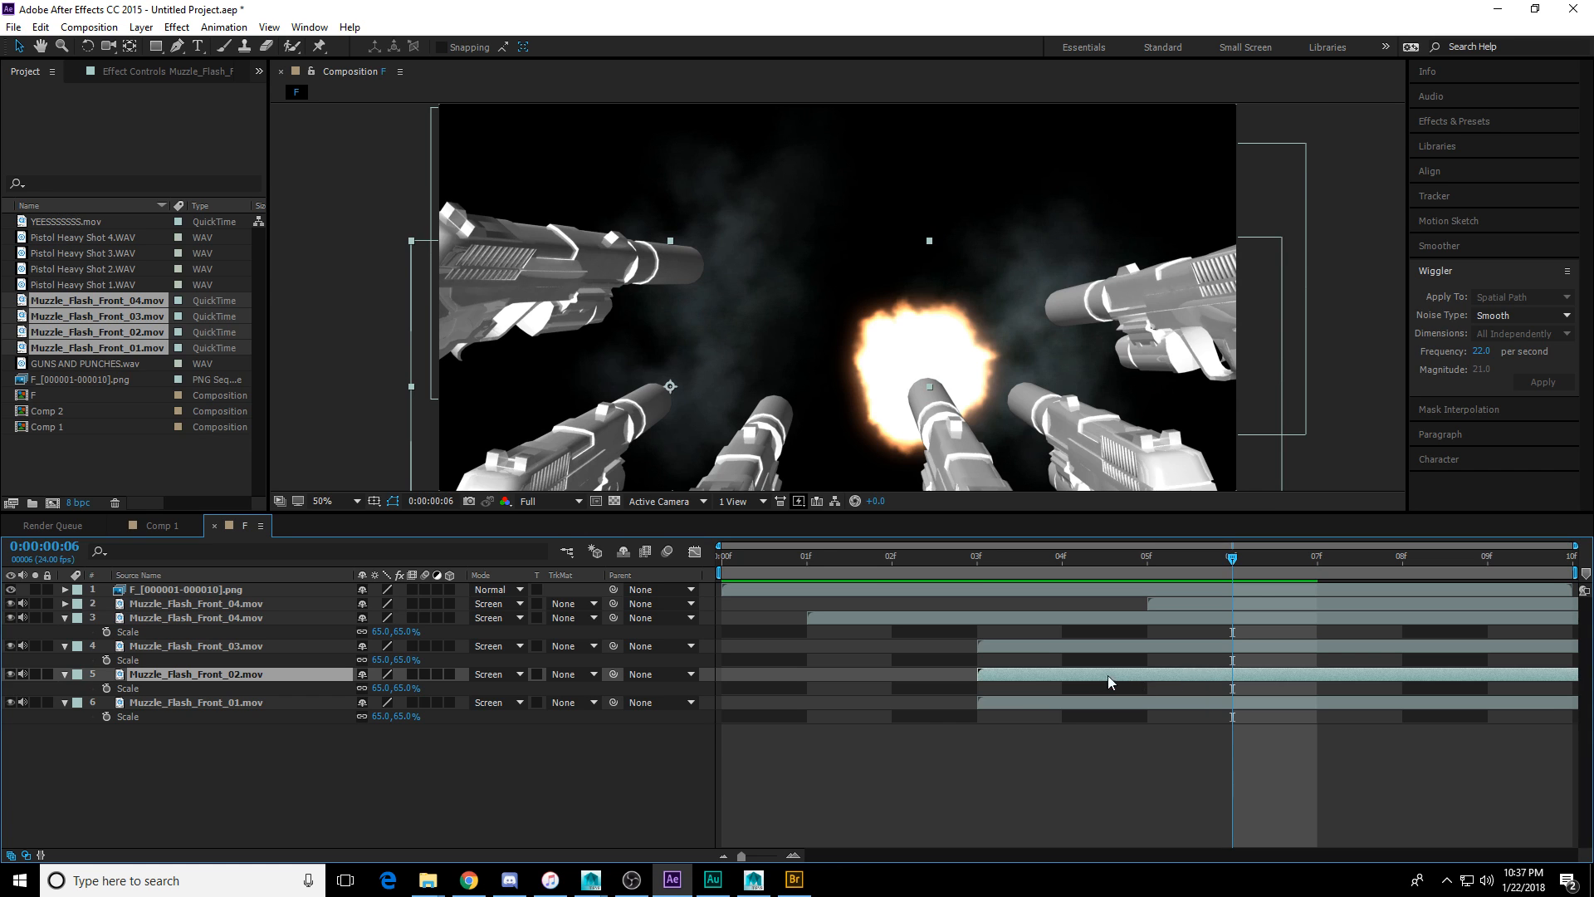
key(ctrl+d)
drag(1013, 676, 1269, 674)
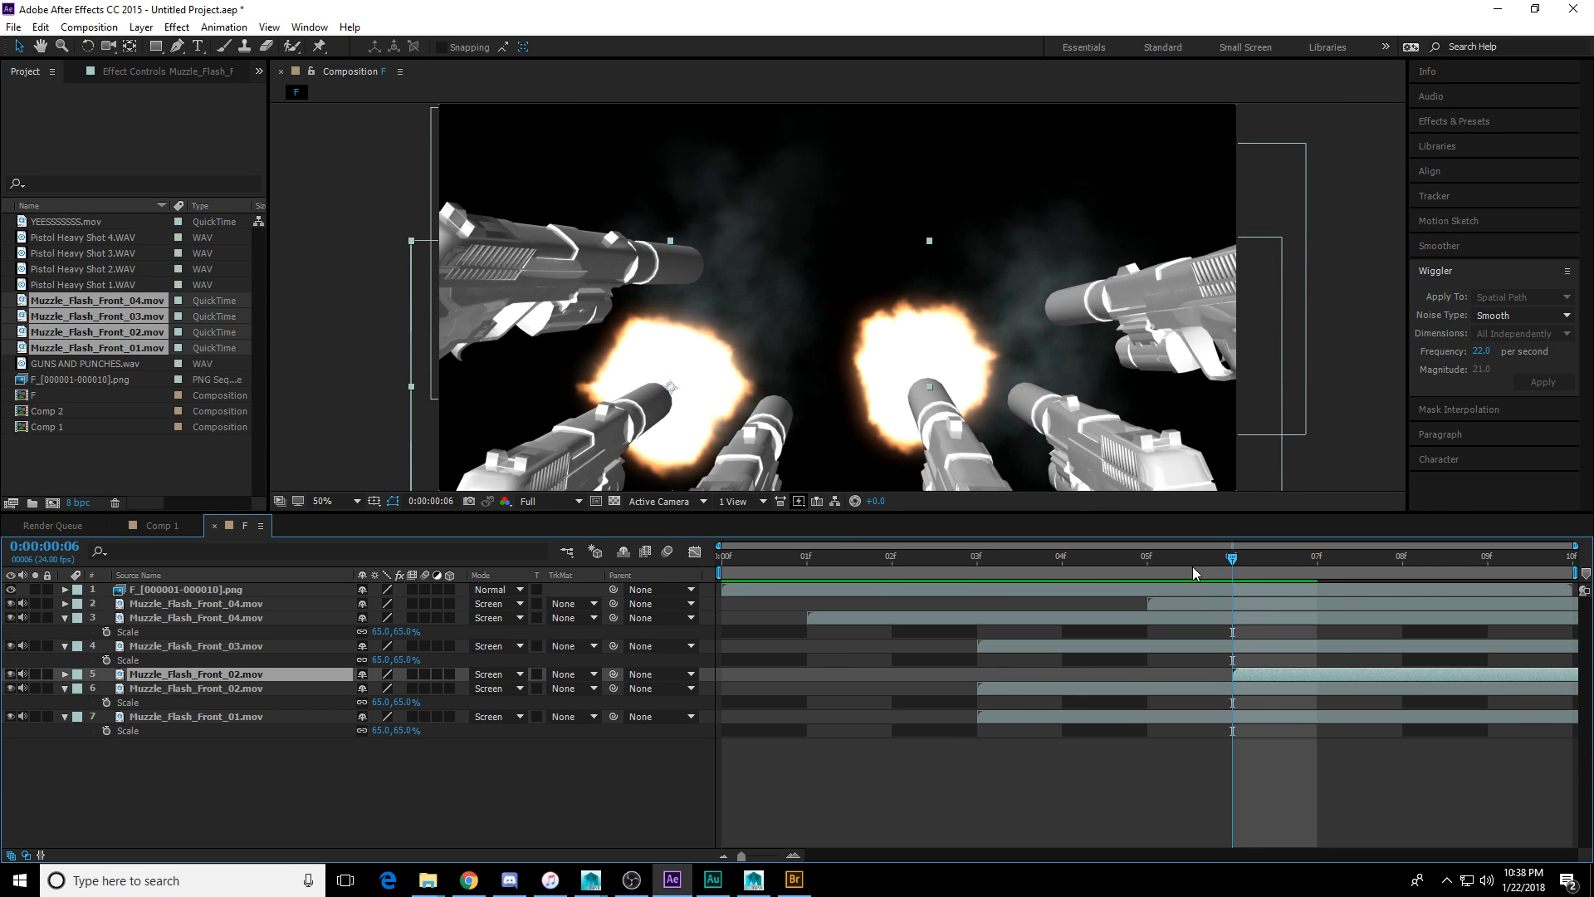
drag(716, 387, 816, 385)
drag(1189, 558, 1153, 629)
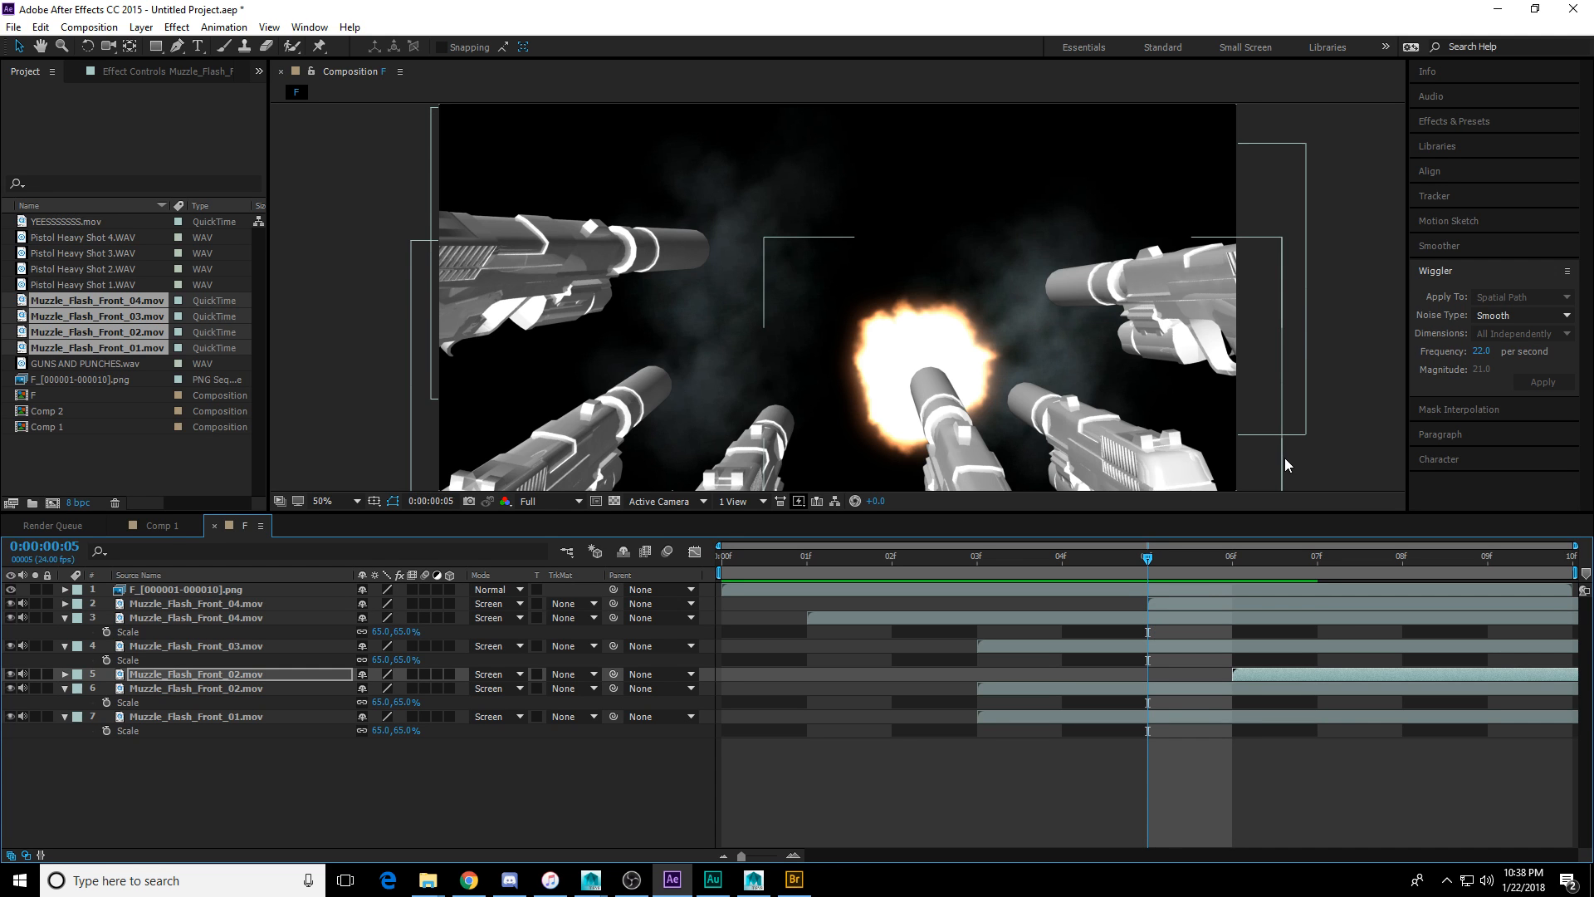
mouse_move(805, 558)
mouse_down()
mouse_move(735, 567)
mouse_move(793, 567)
mouse_up()
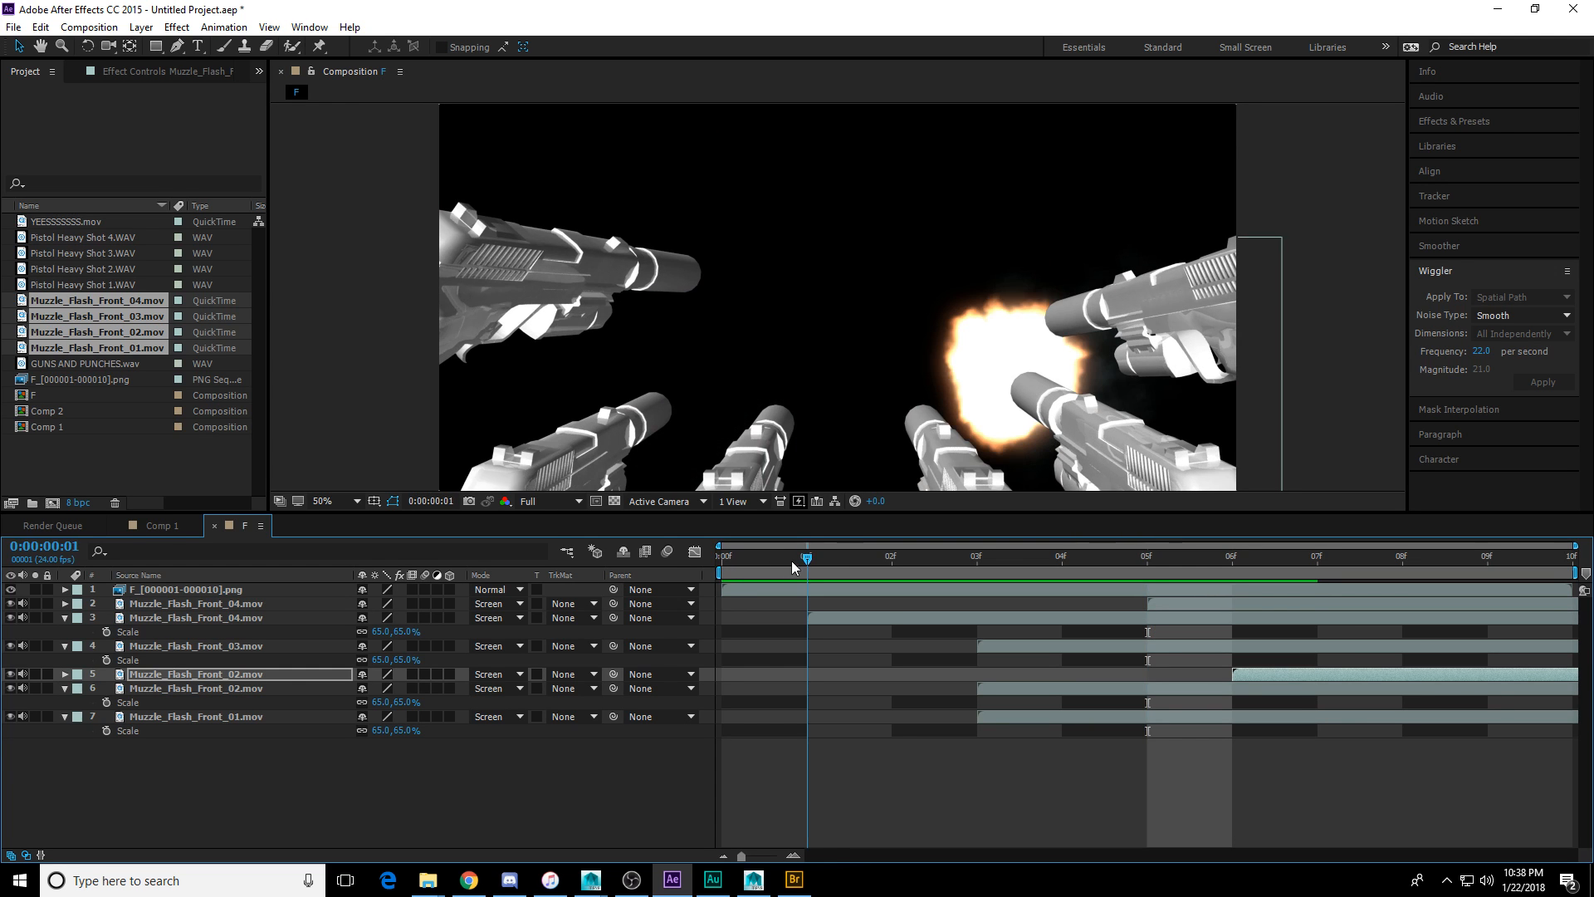
drag(741, 556, 1072, 581)
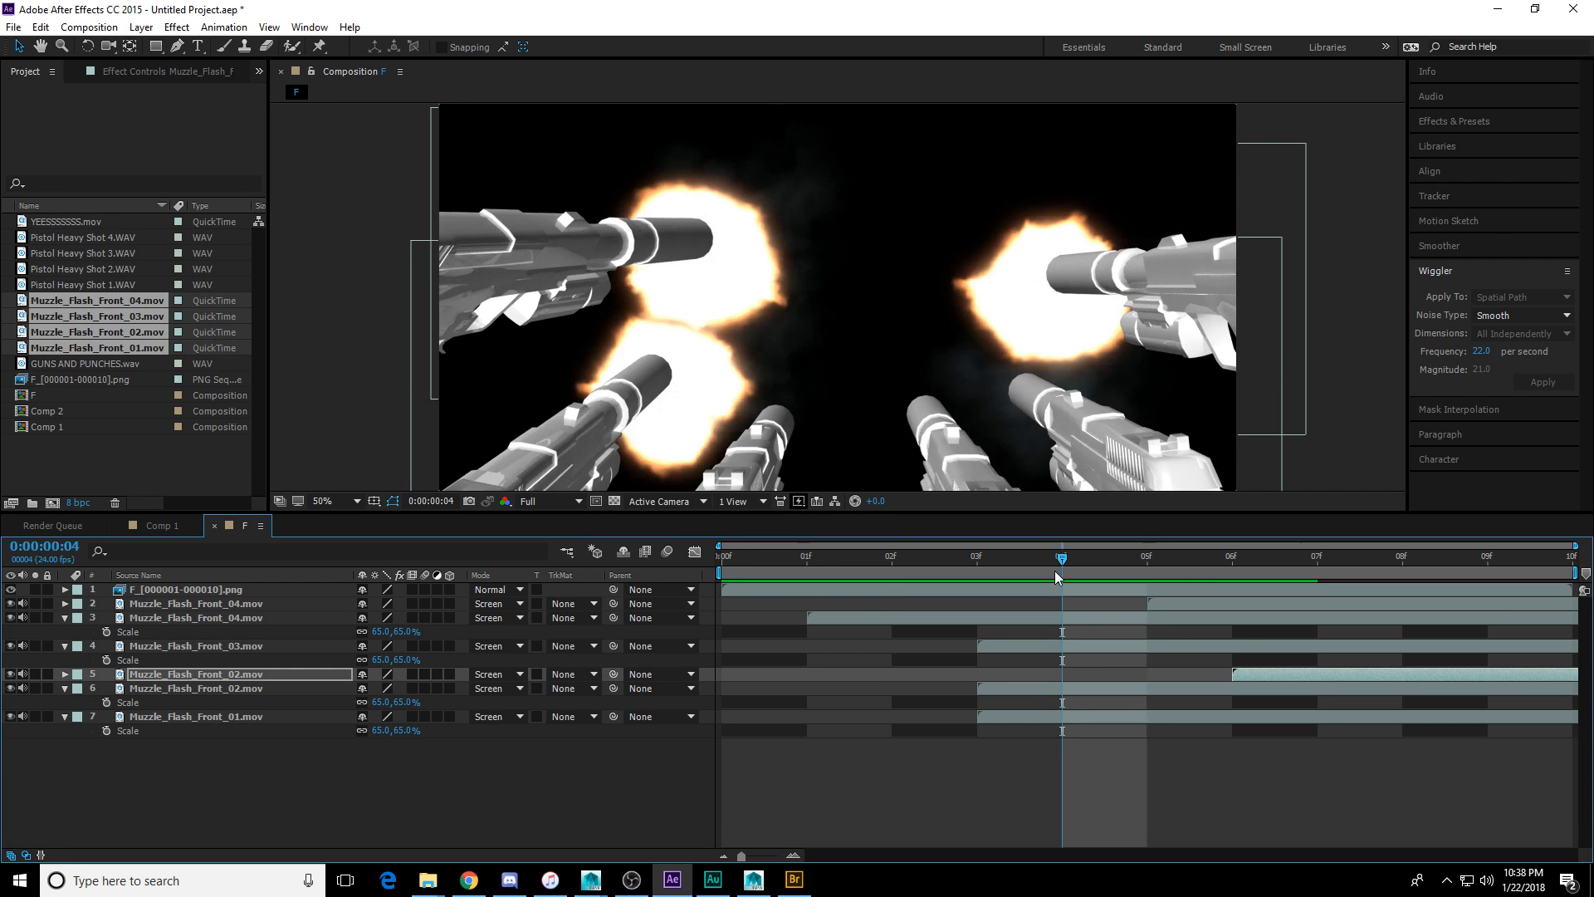
Switch to Maya, shift the lower-left pistol's root and slider control keys one frame later, and play back the animation.
click(753, 879)
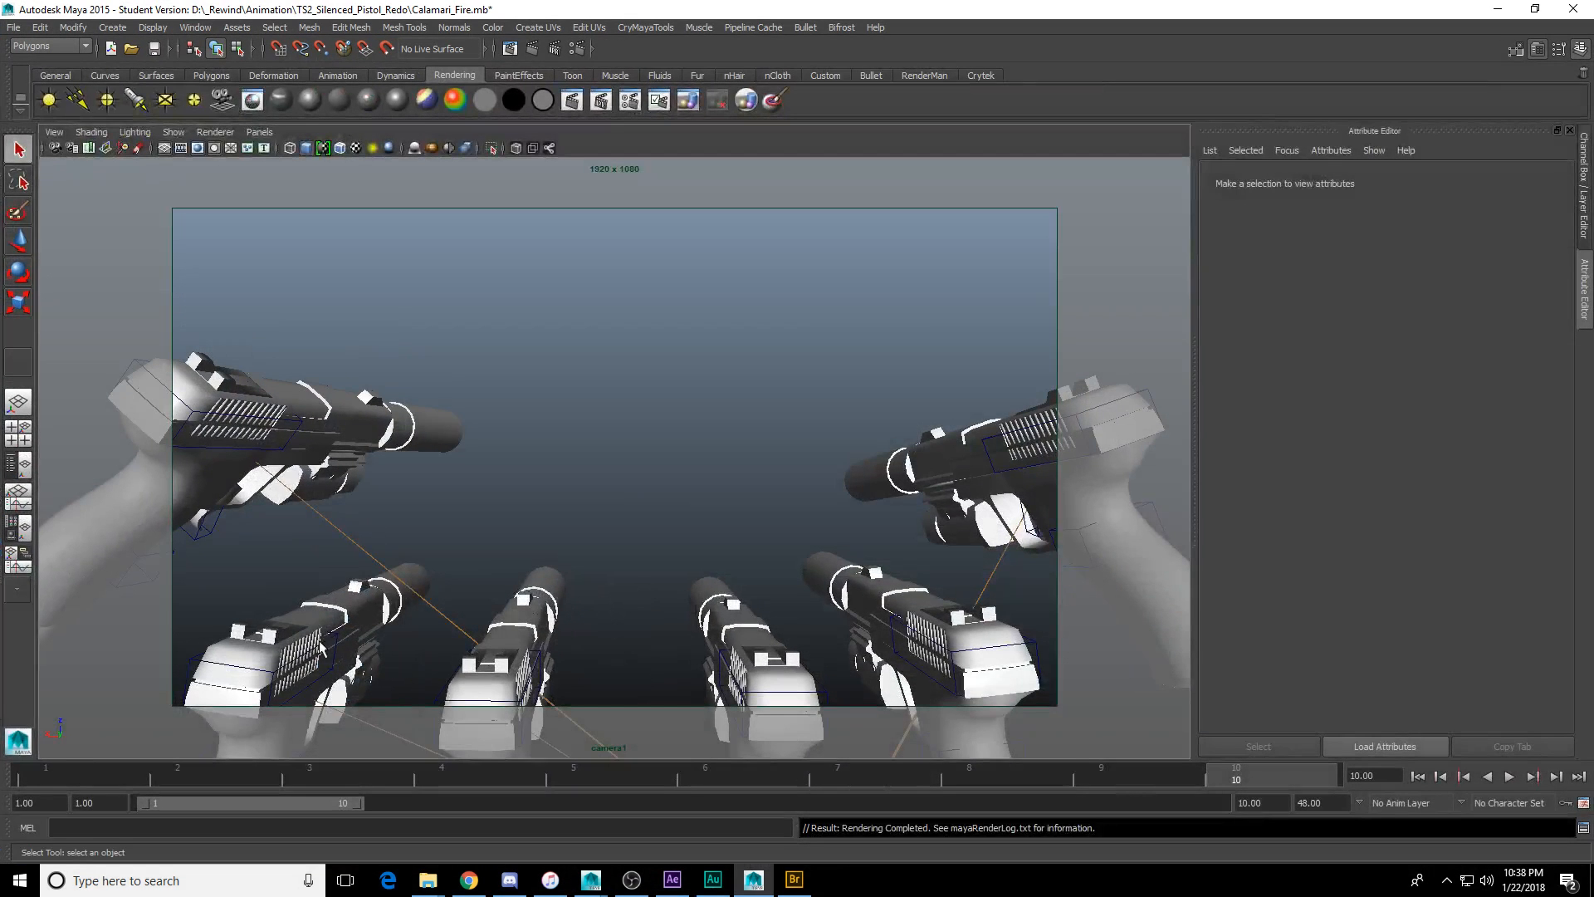
click(320, 646)
click(195, 27)
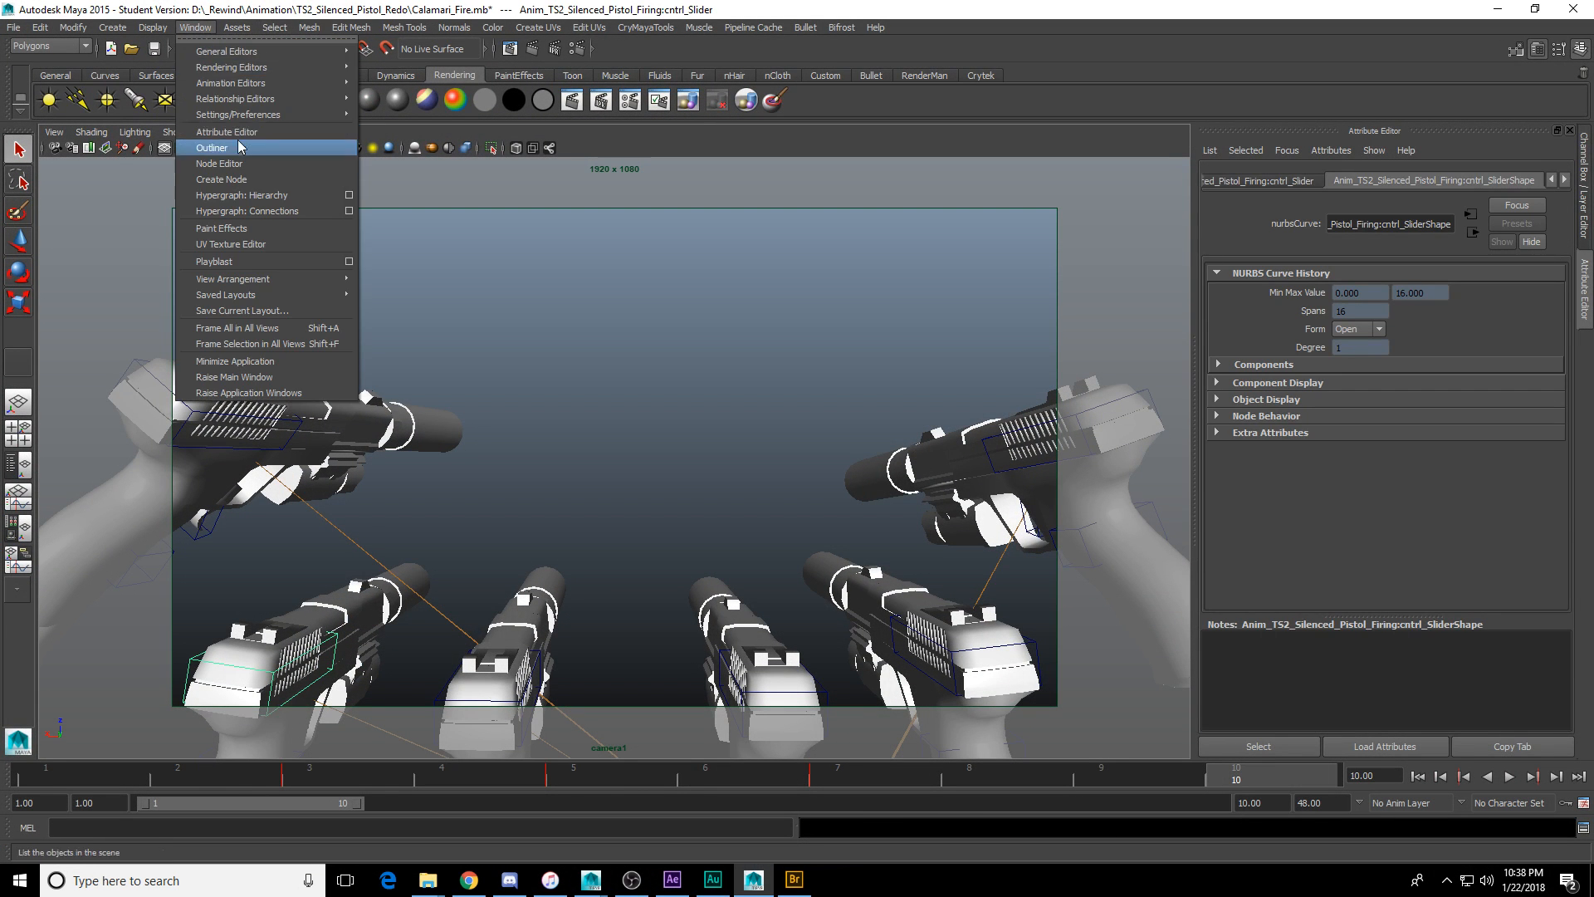
click(240, 148)
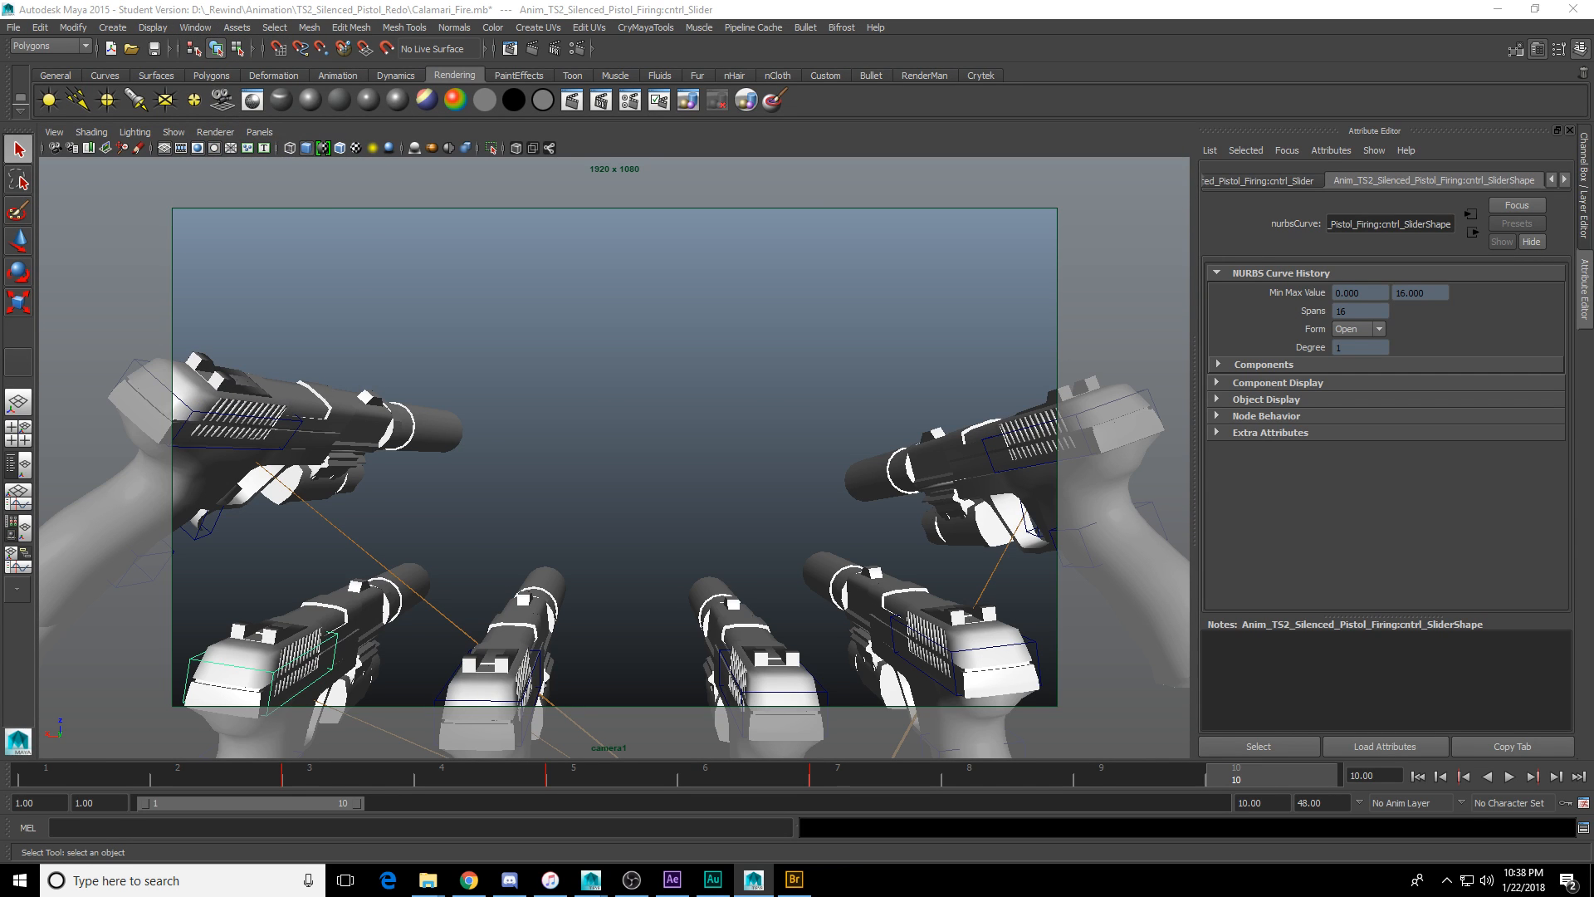
key(Up)
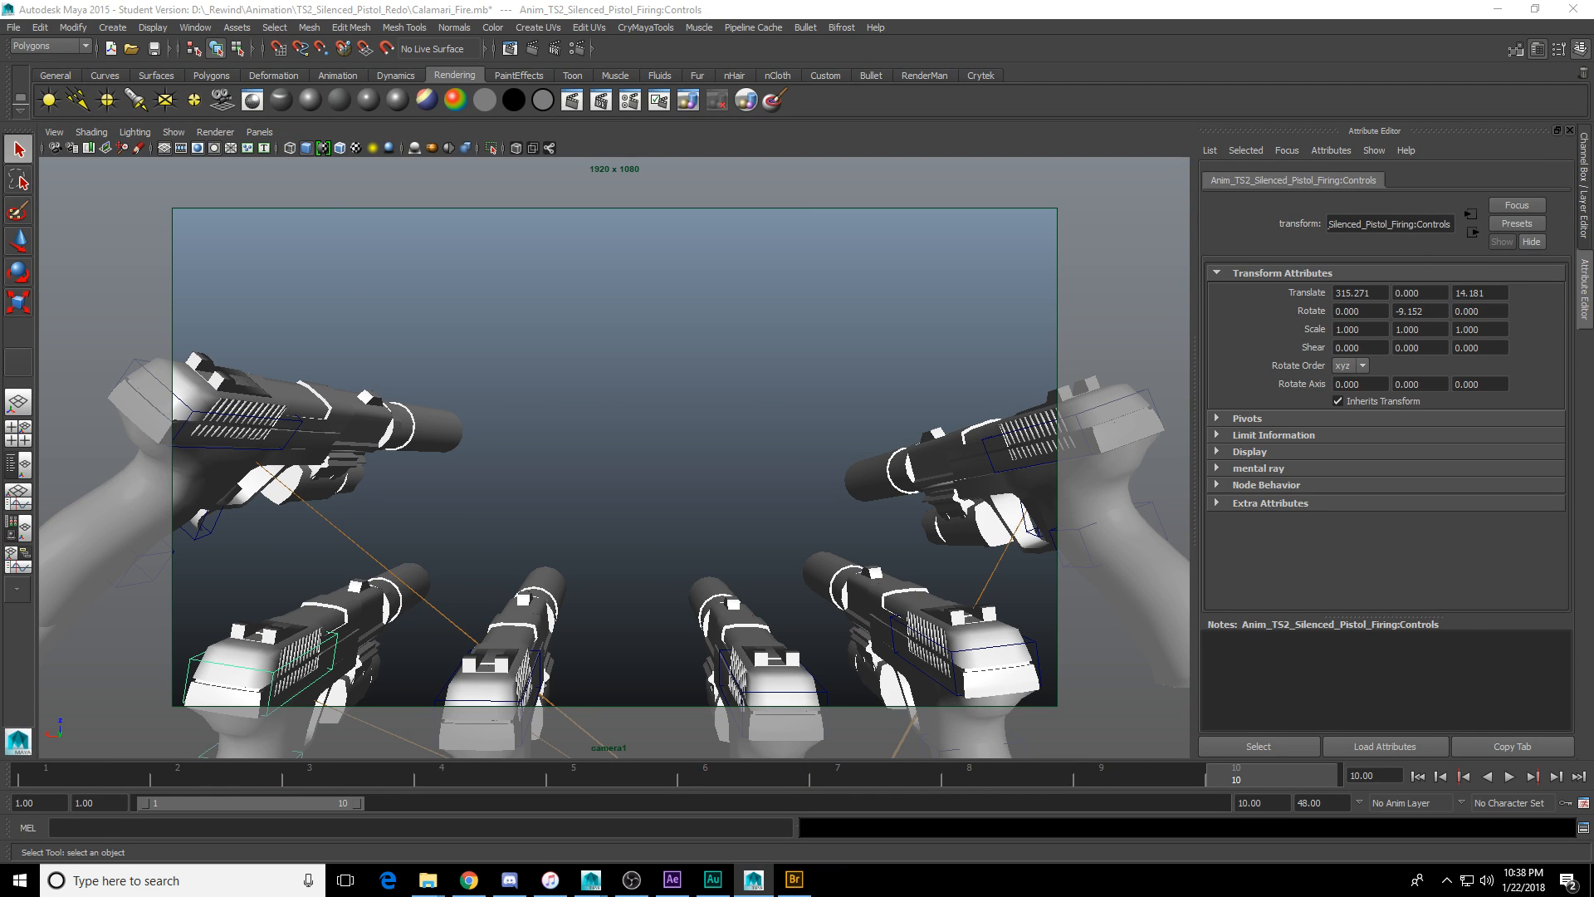
key(Up)
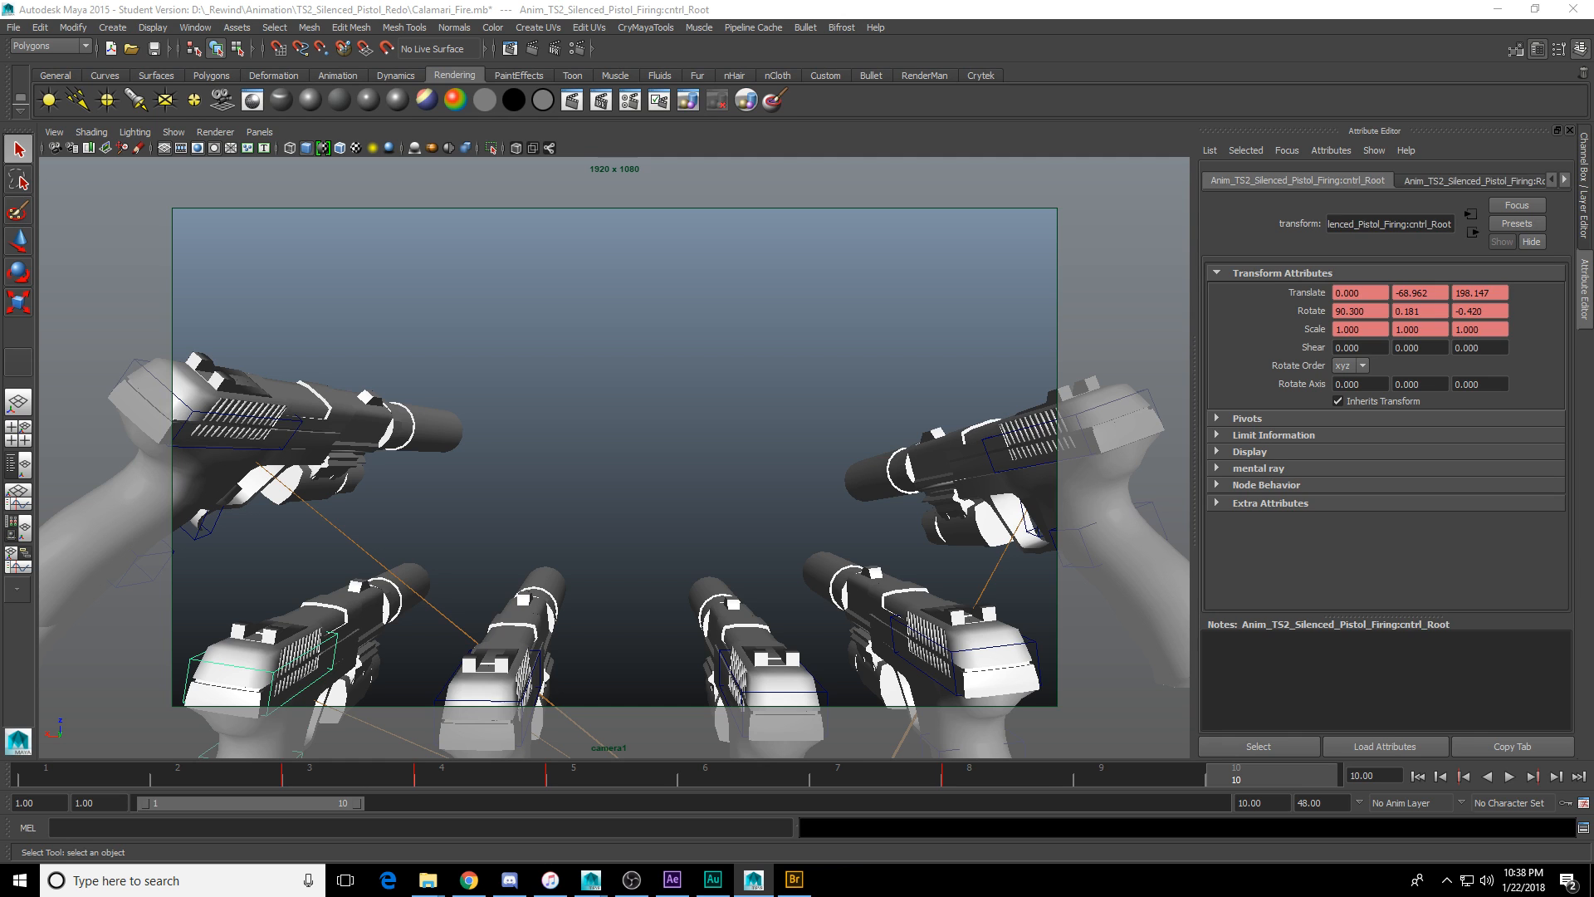
click(360, 802)
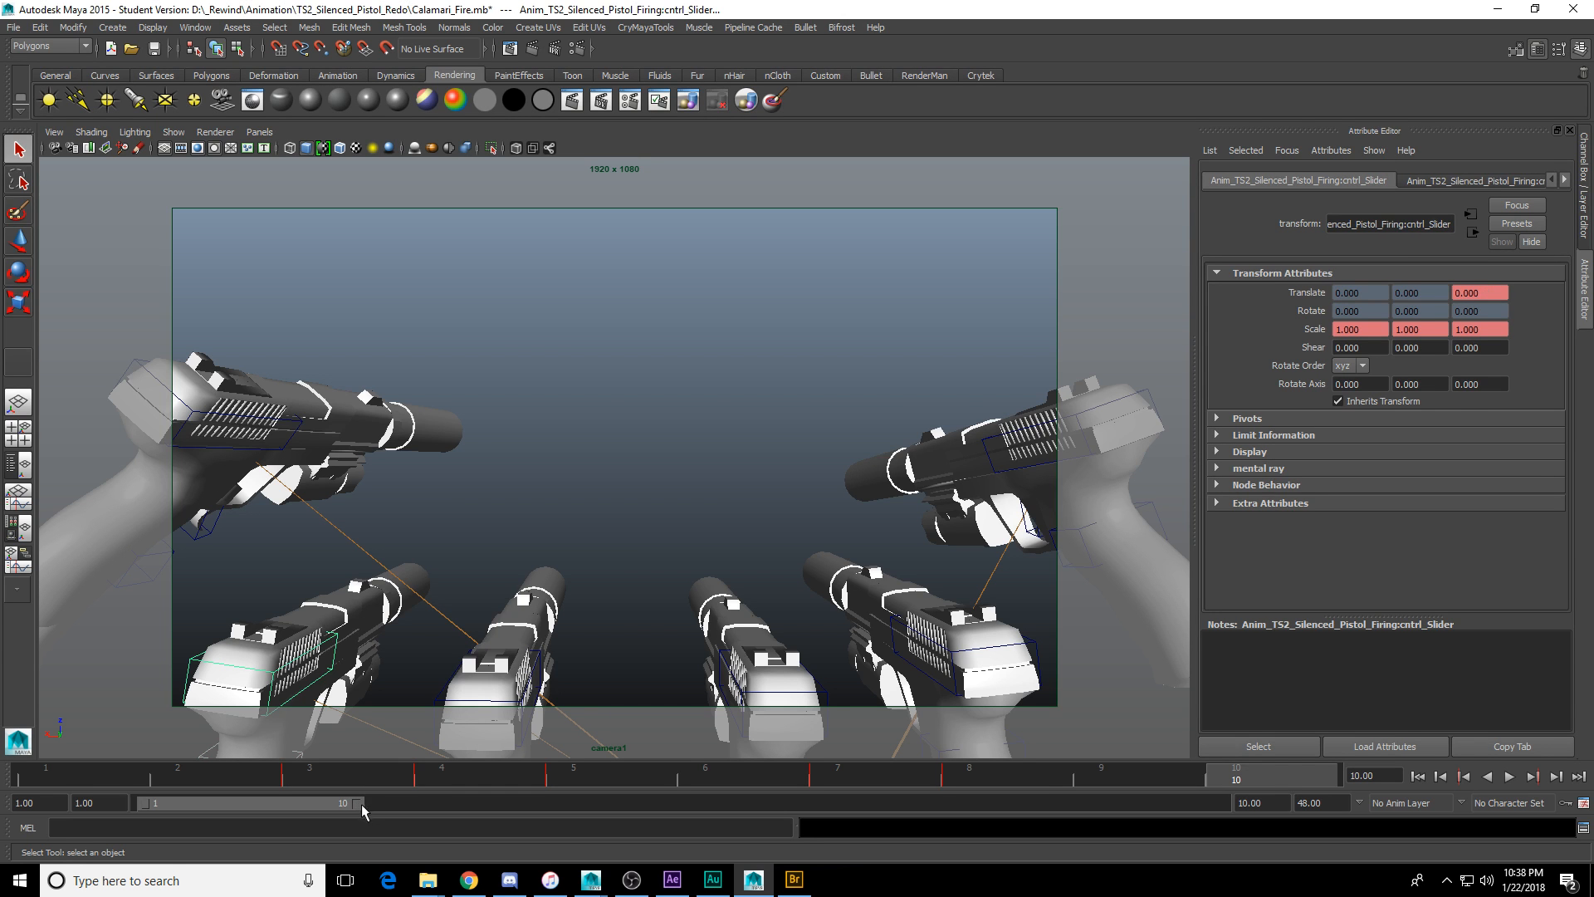
shift+drag(278, 780, 997, 776)
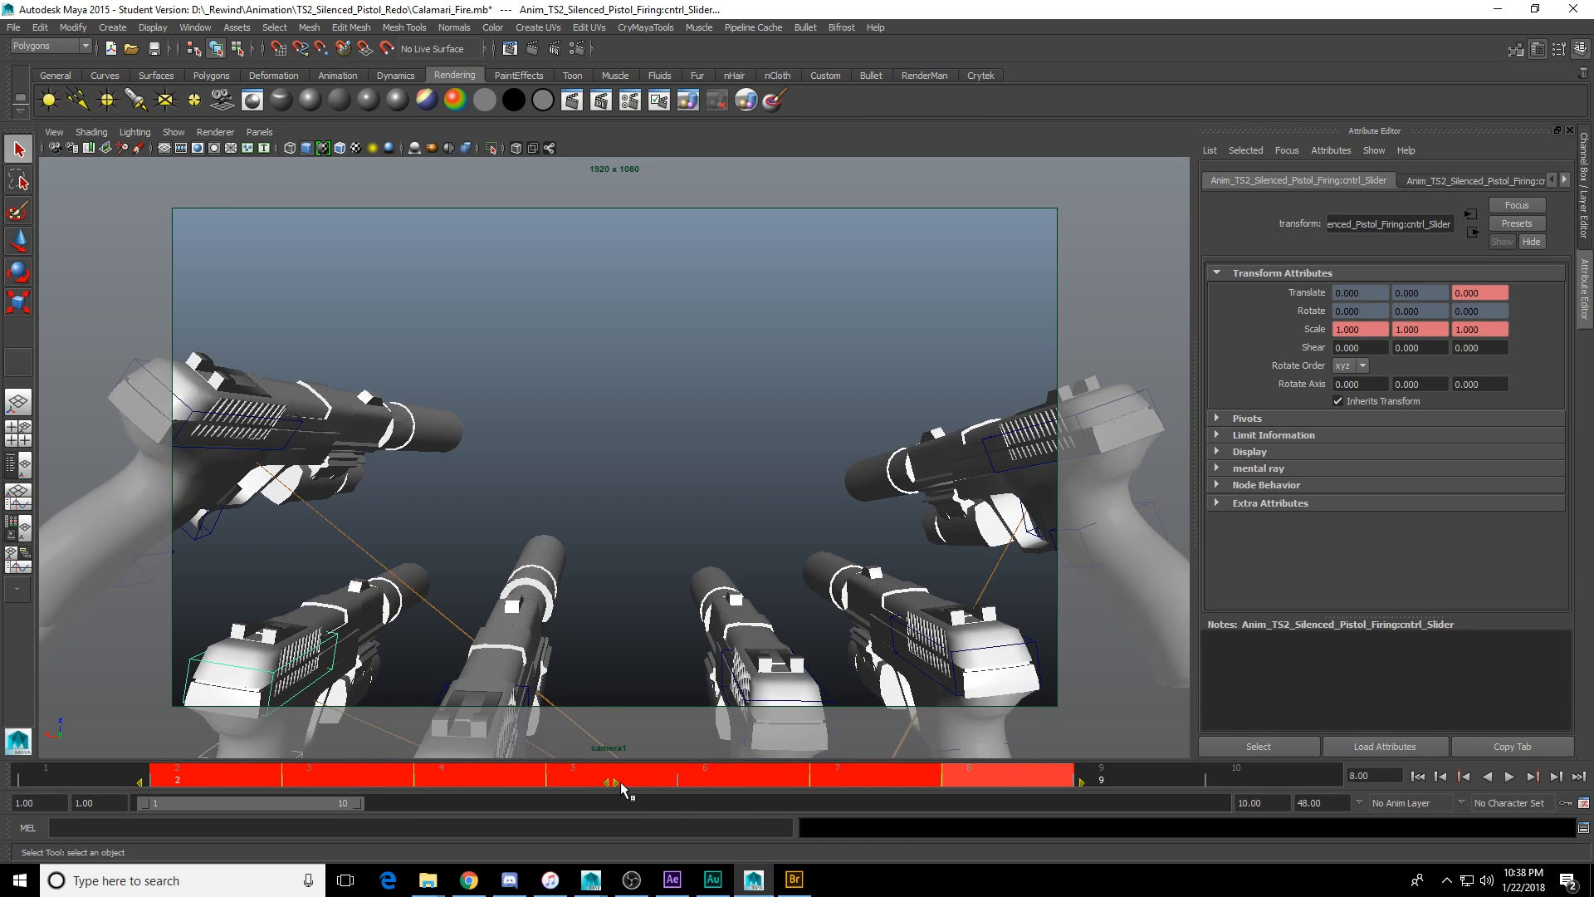
drag(617, 784, 722, 784)
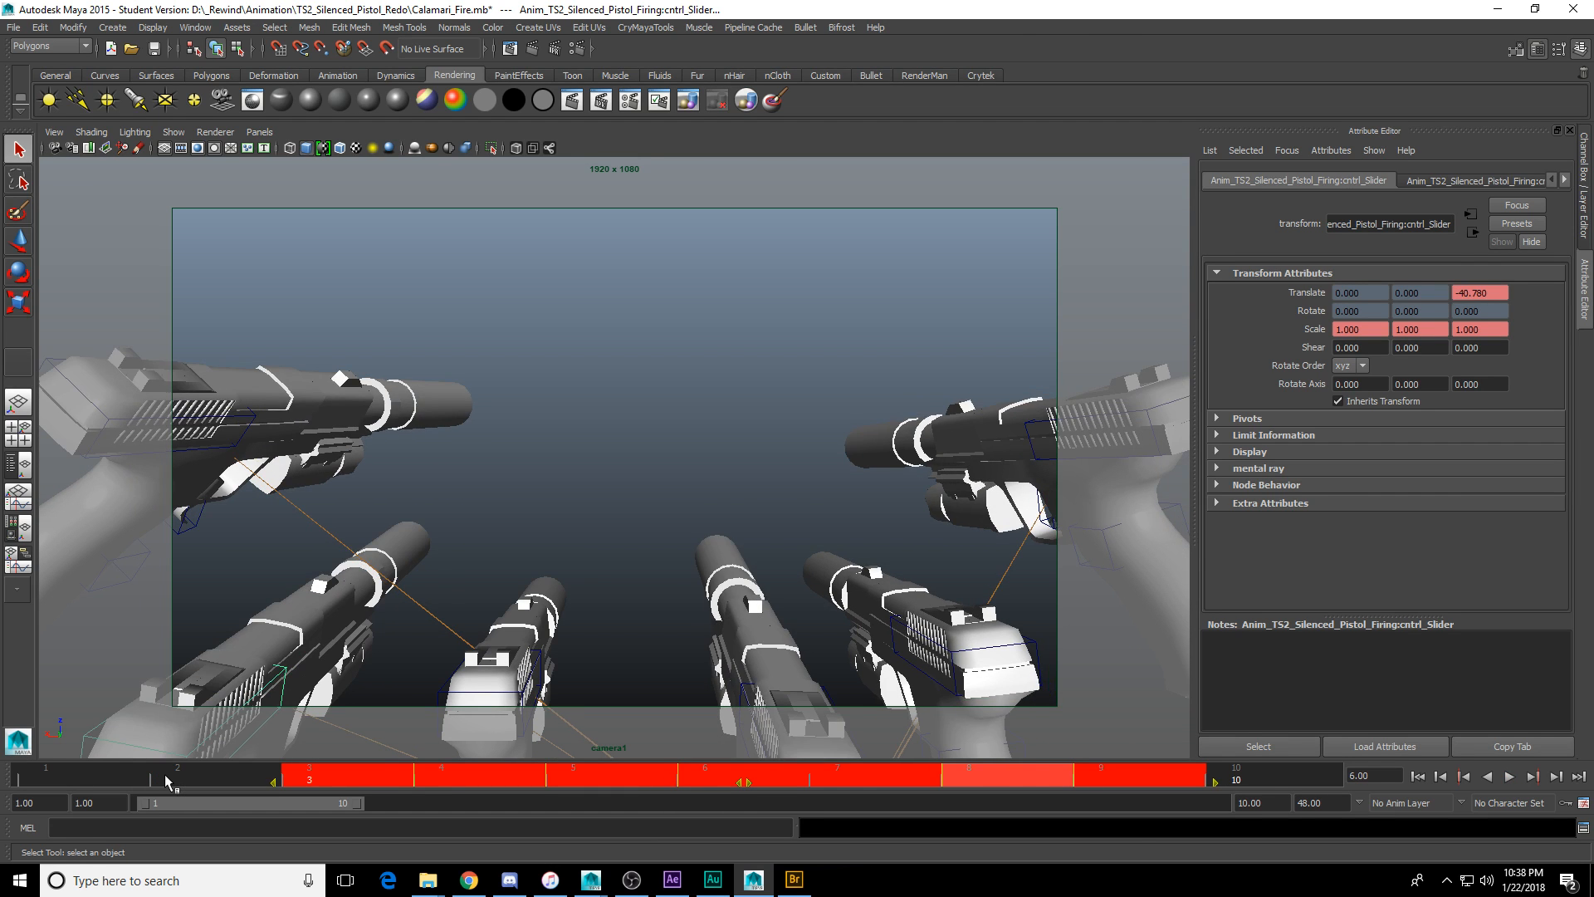
drag(136, 773, 885, 769)
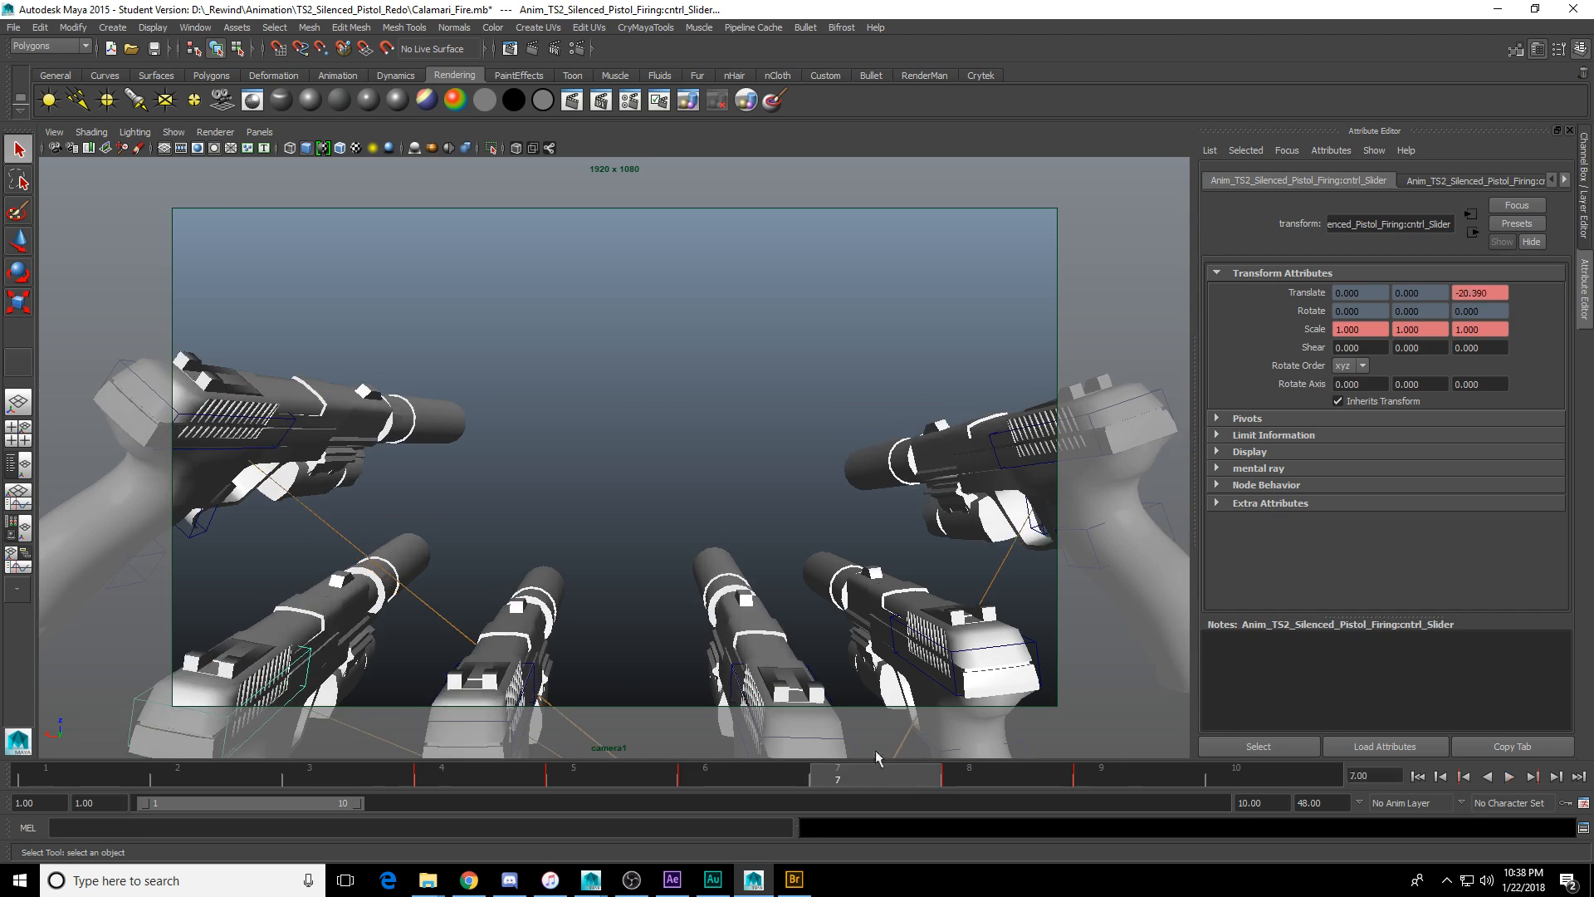
click(838, 485)
click(1512, 774)
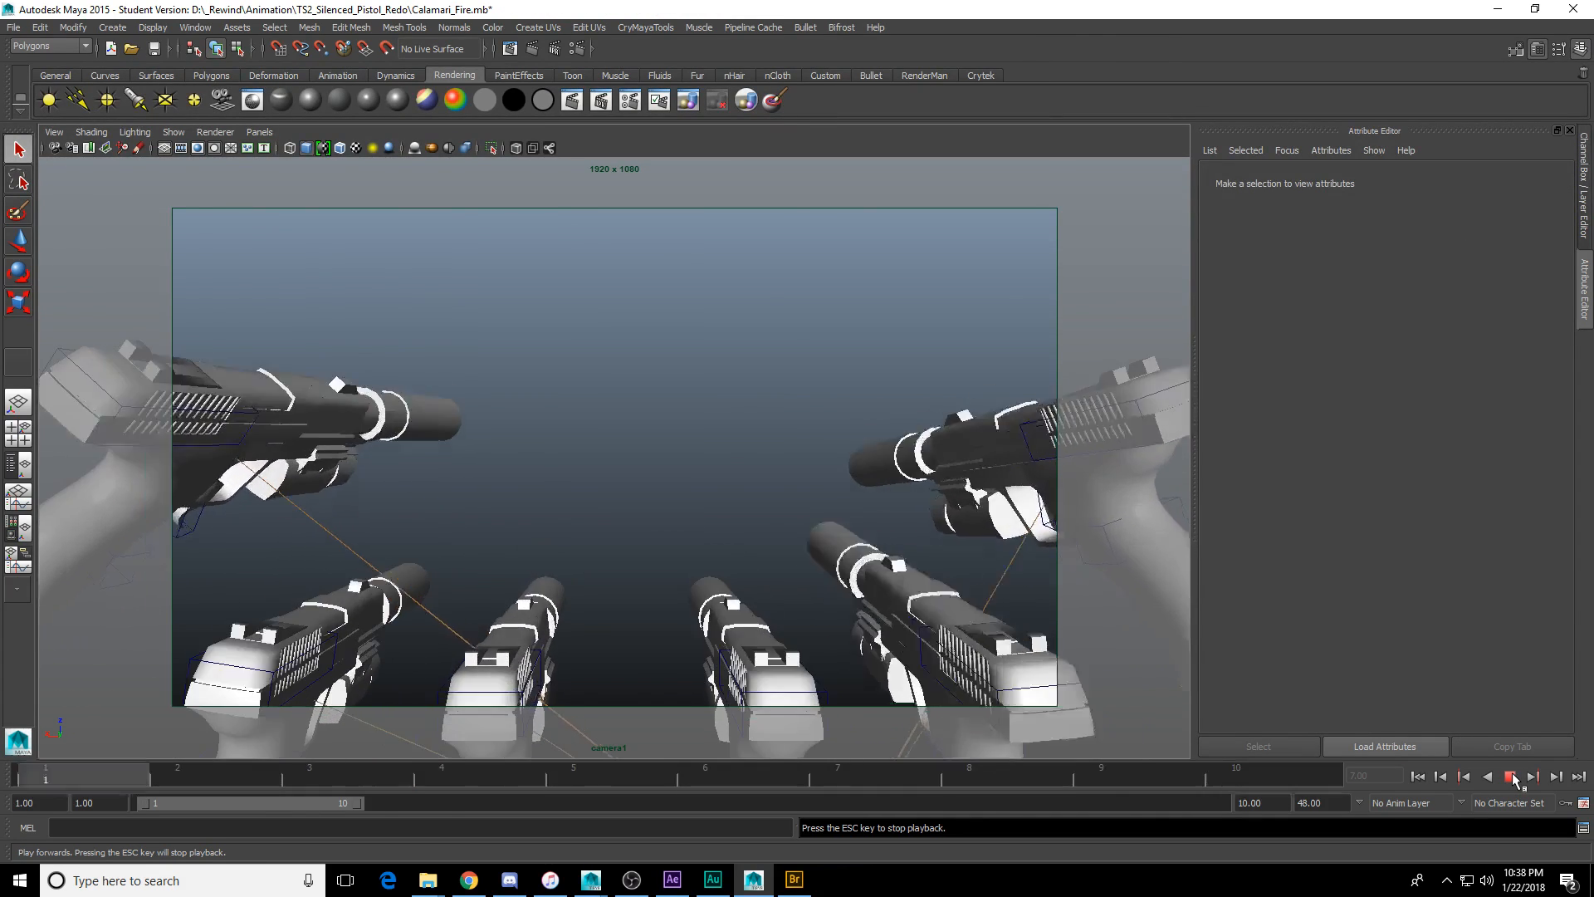
click(1512, 777)
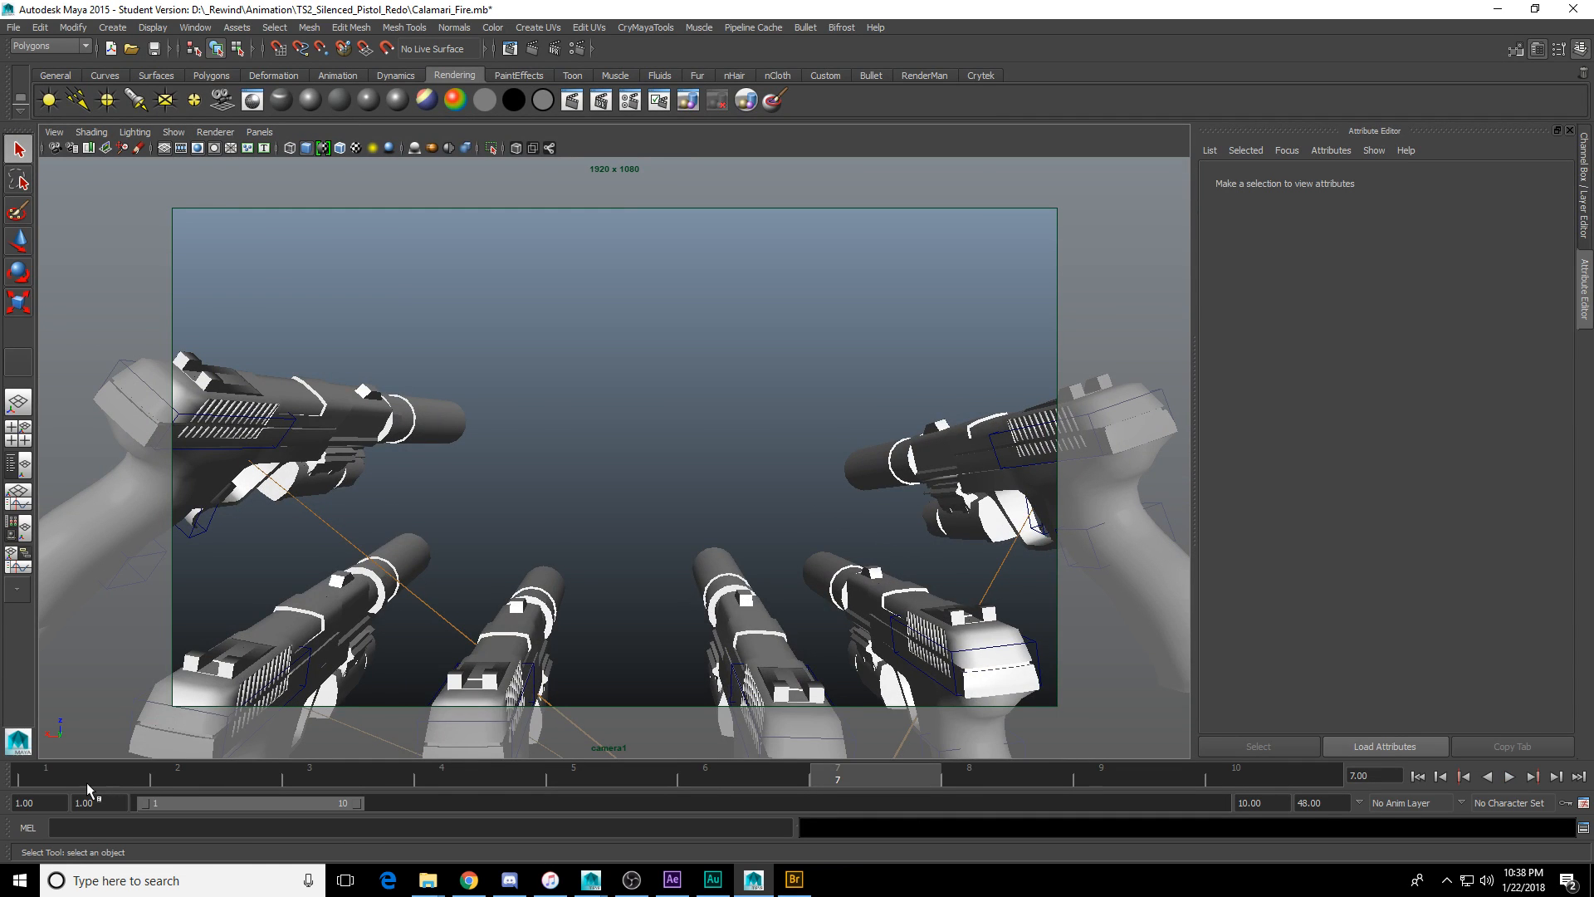
Shift the firing keys of the upper-left pistol's root, slider and other controls one frame earlier and play back the animation.
drag(86, 782, 192, 790)
click(274, 453)
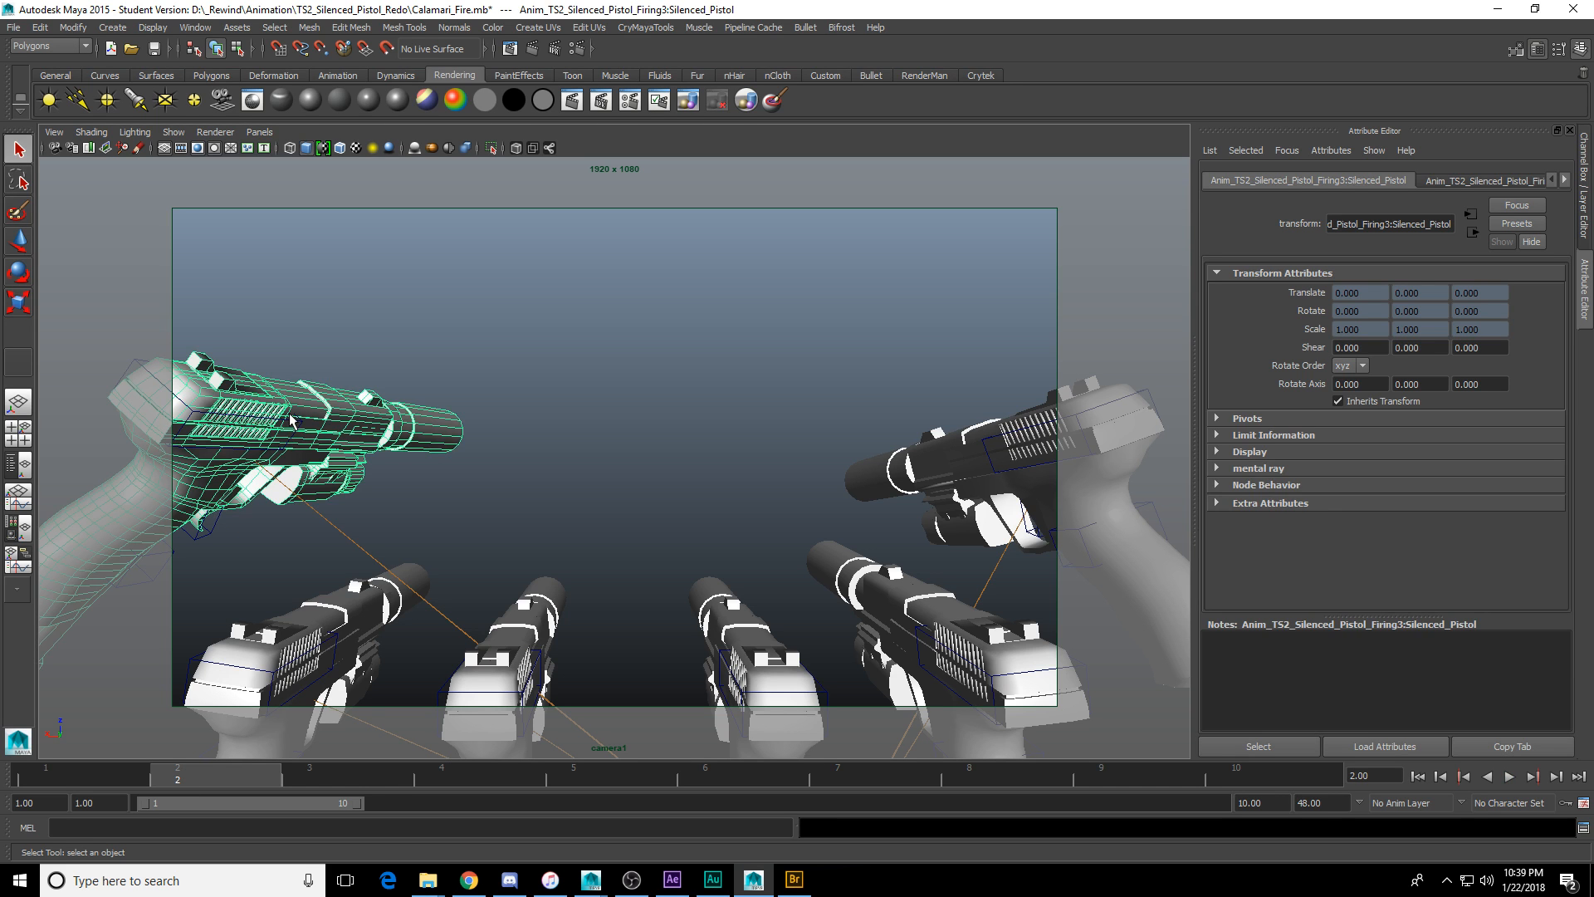
click(291, 426)
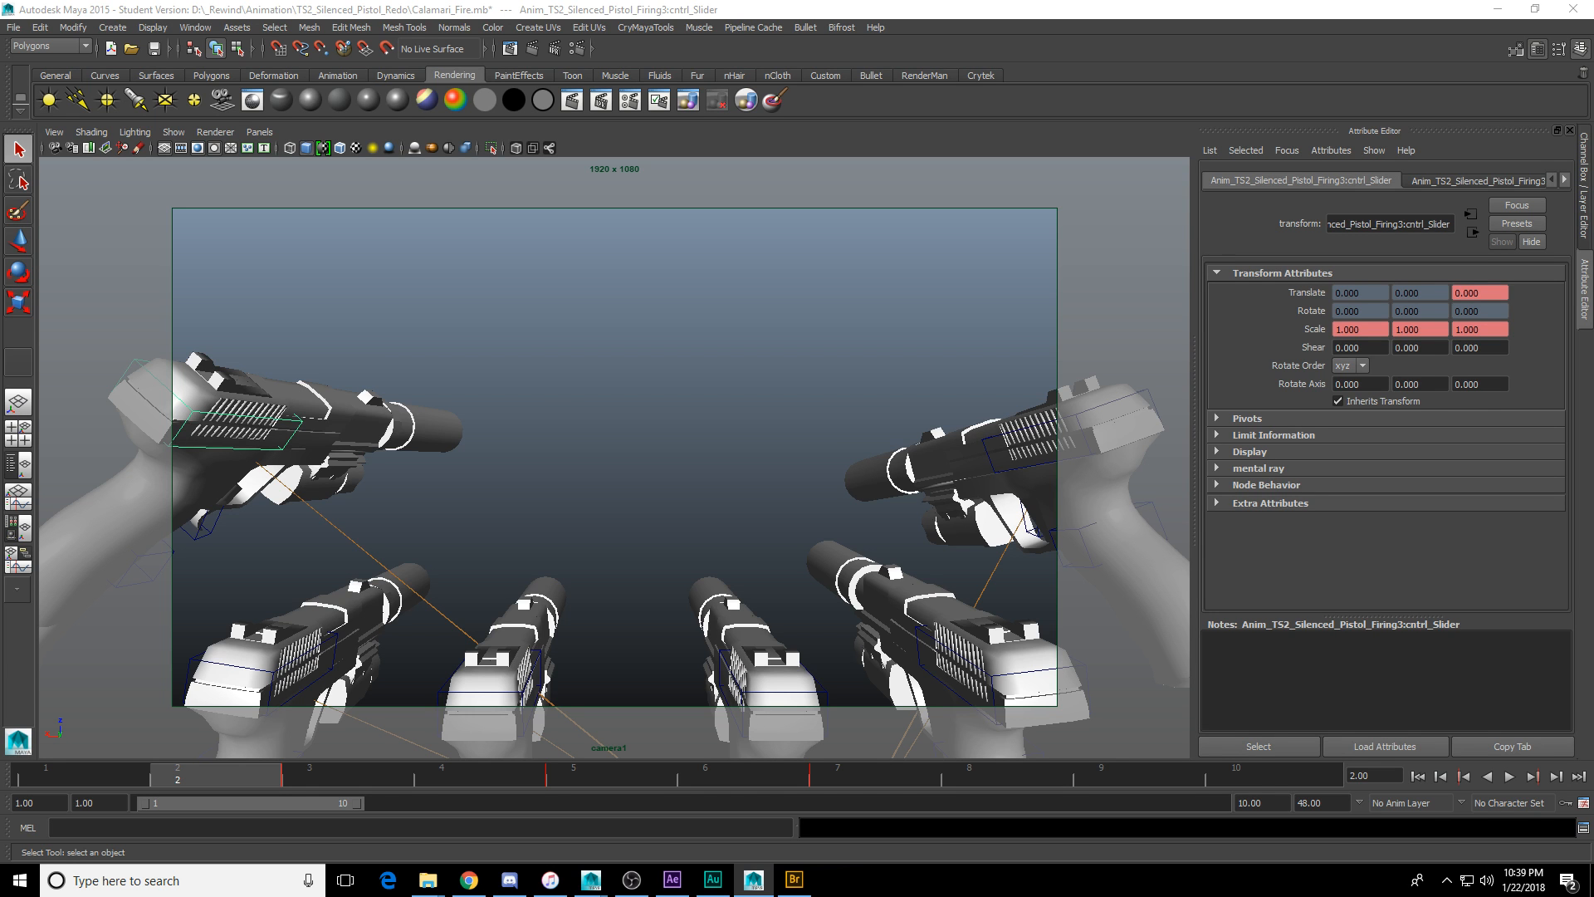
click(211, 531)
click(155, 570)
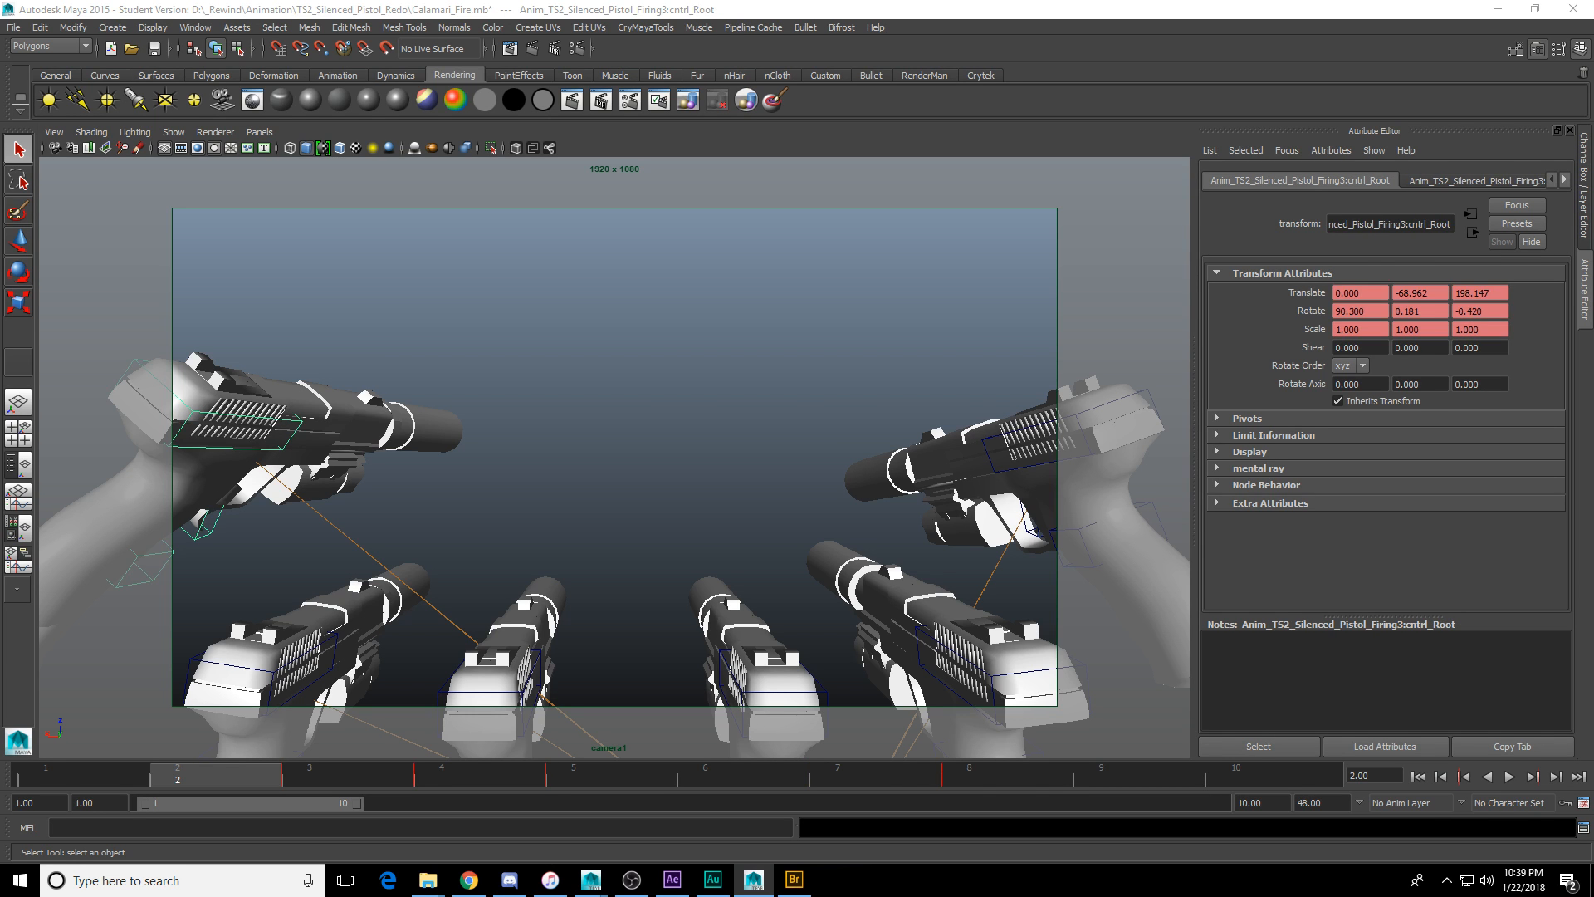
shift+click(291, 434)
shift+drag(251, 772, 1117, 773)
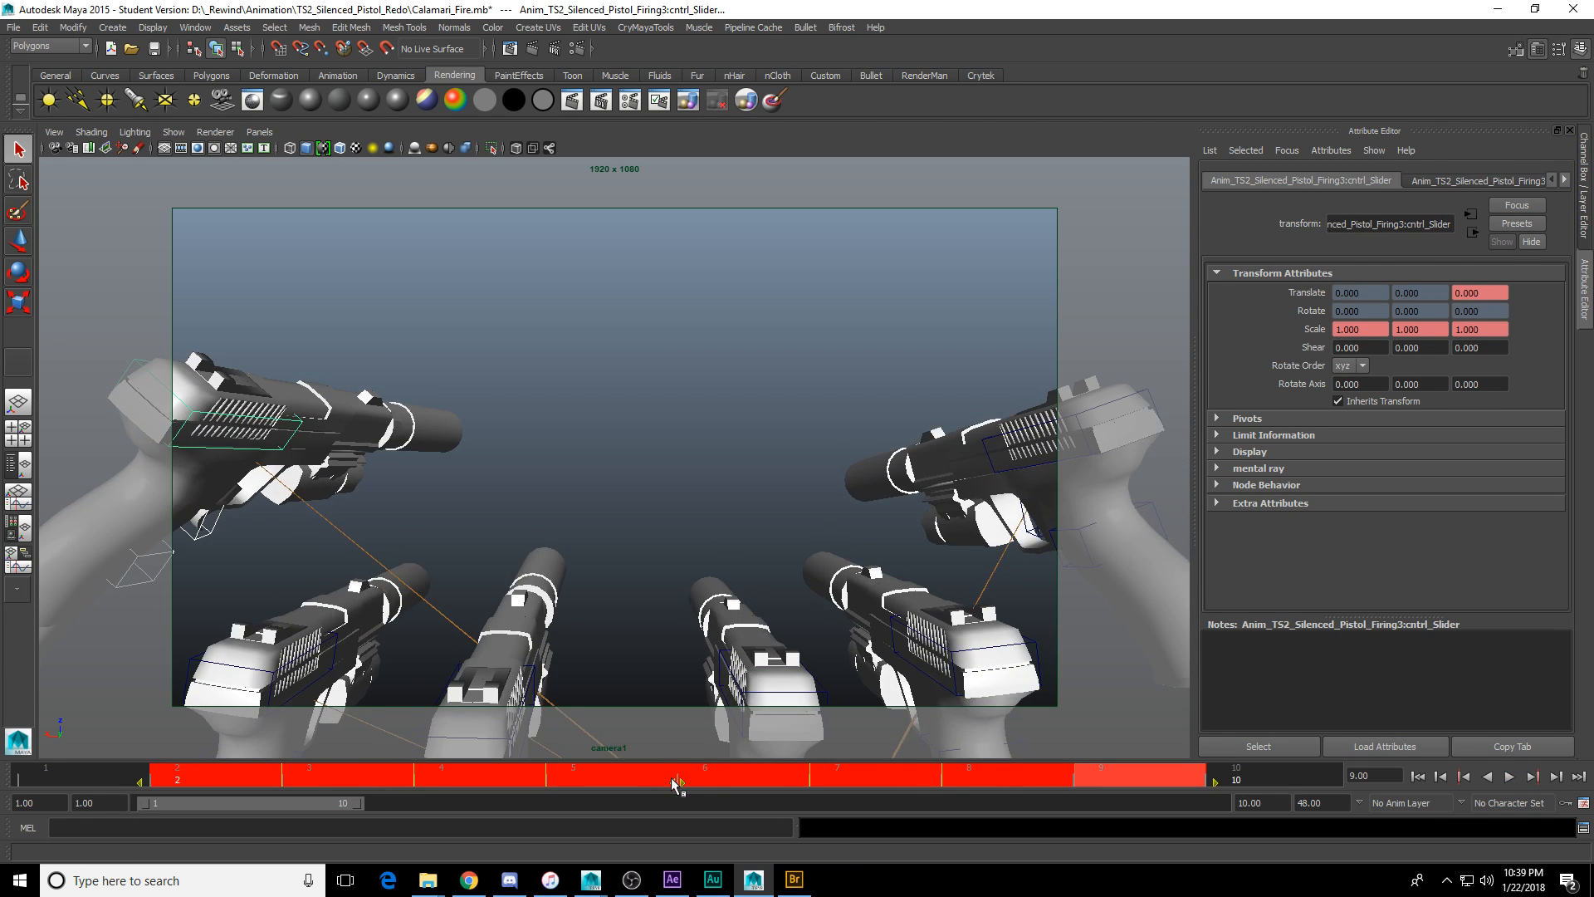
drag(682, 783, 649, 788)
click(651, 598)
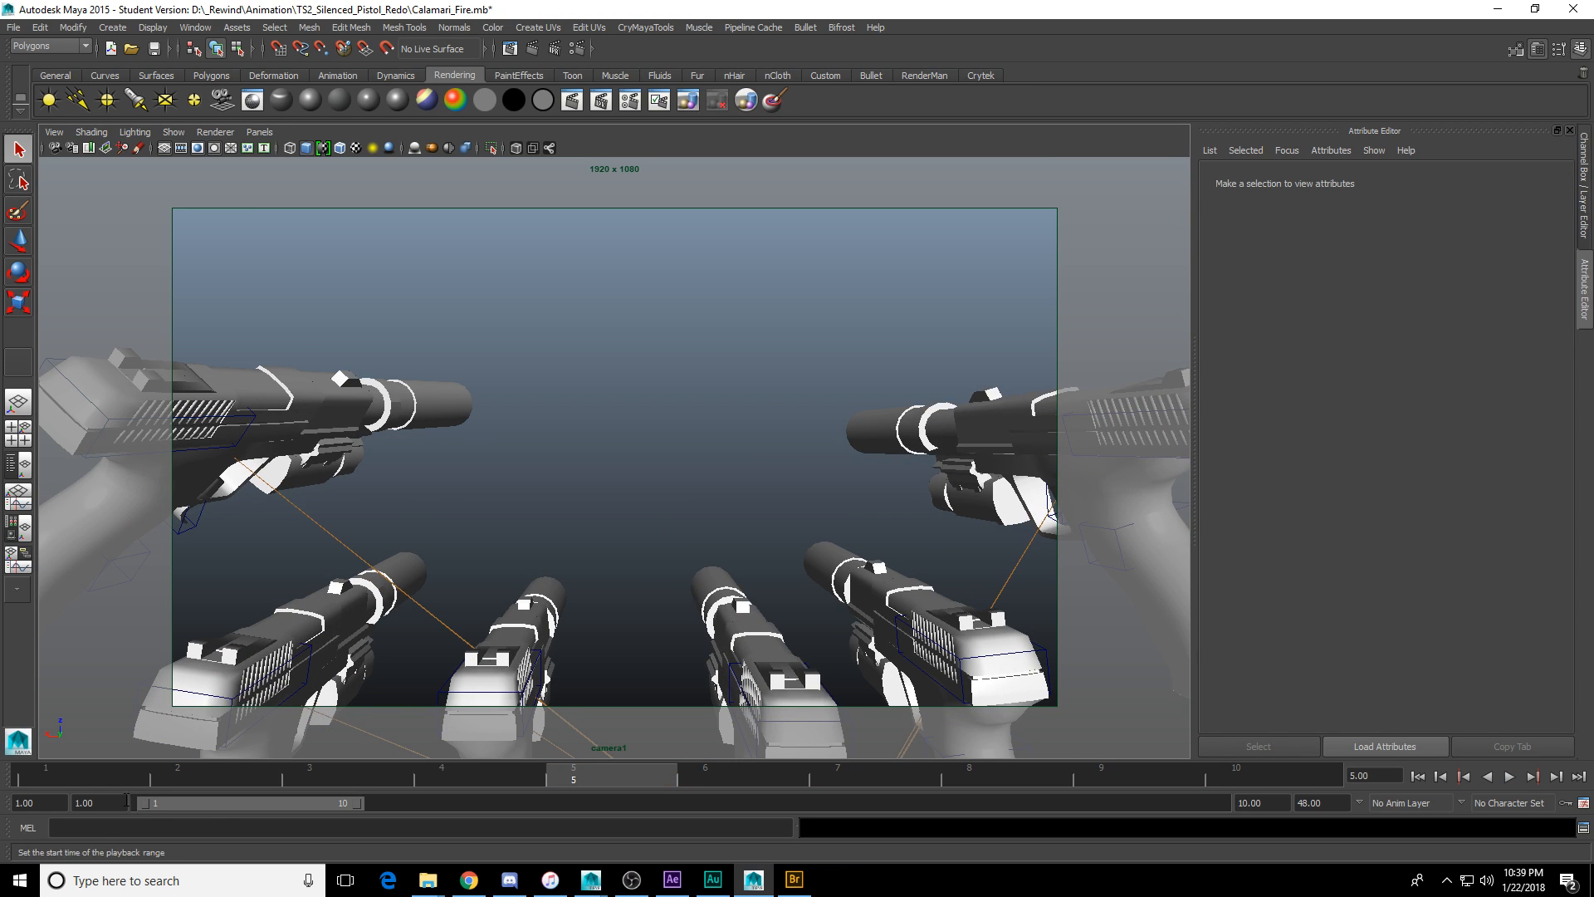
click(1509, 777)
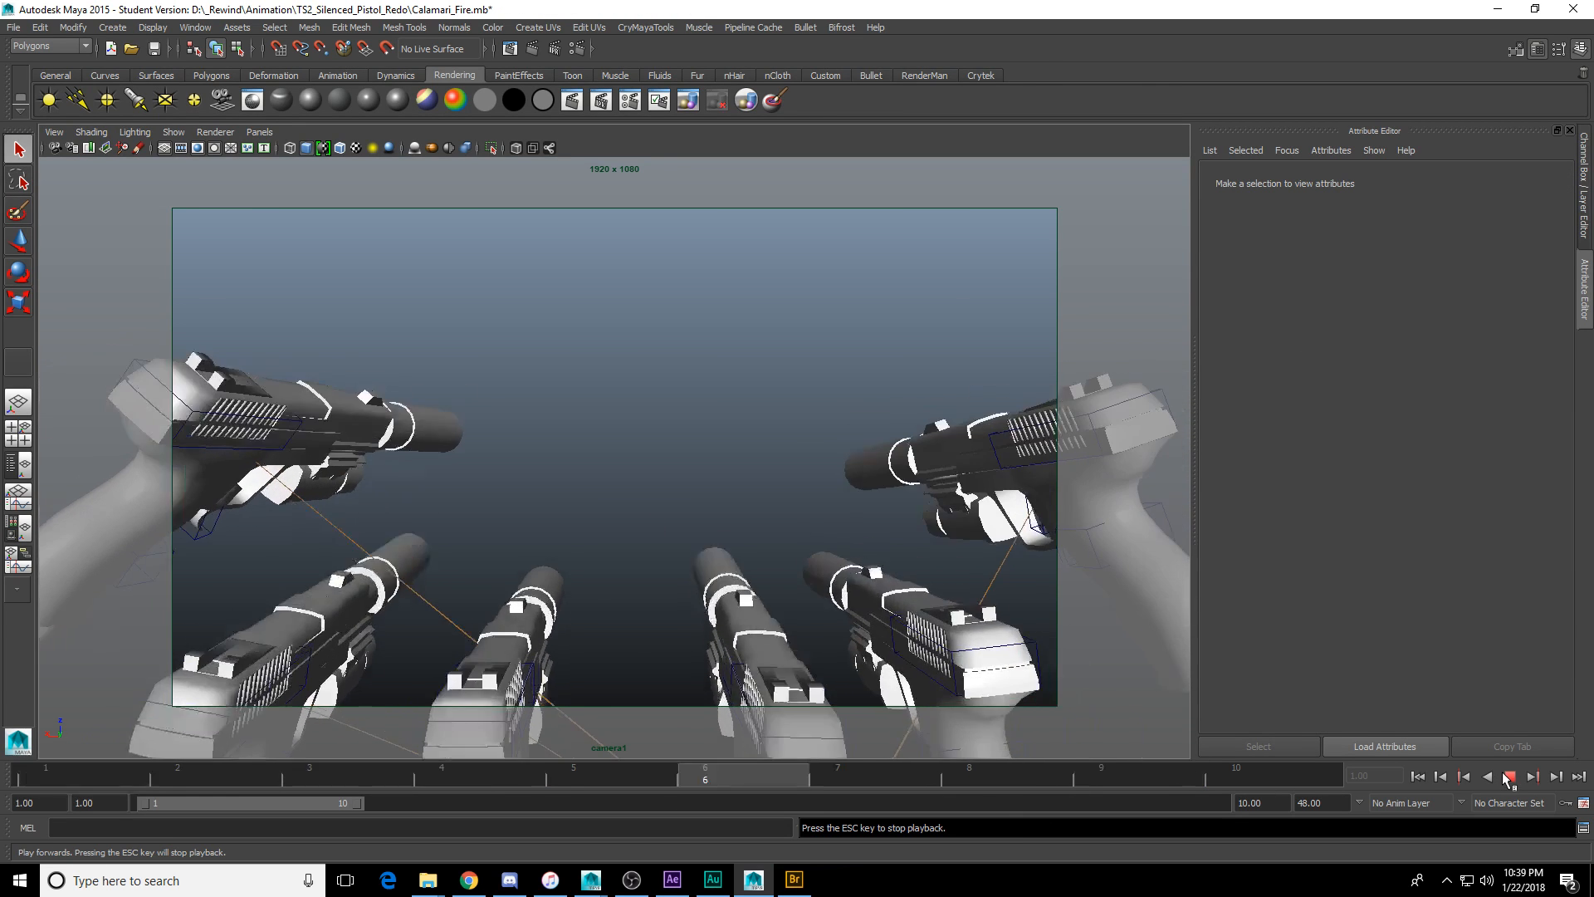
click(1505, 774)
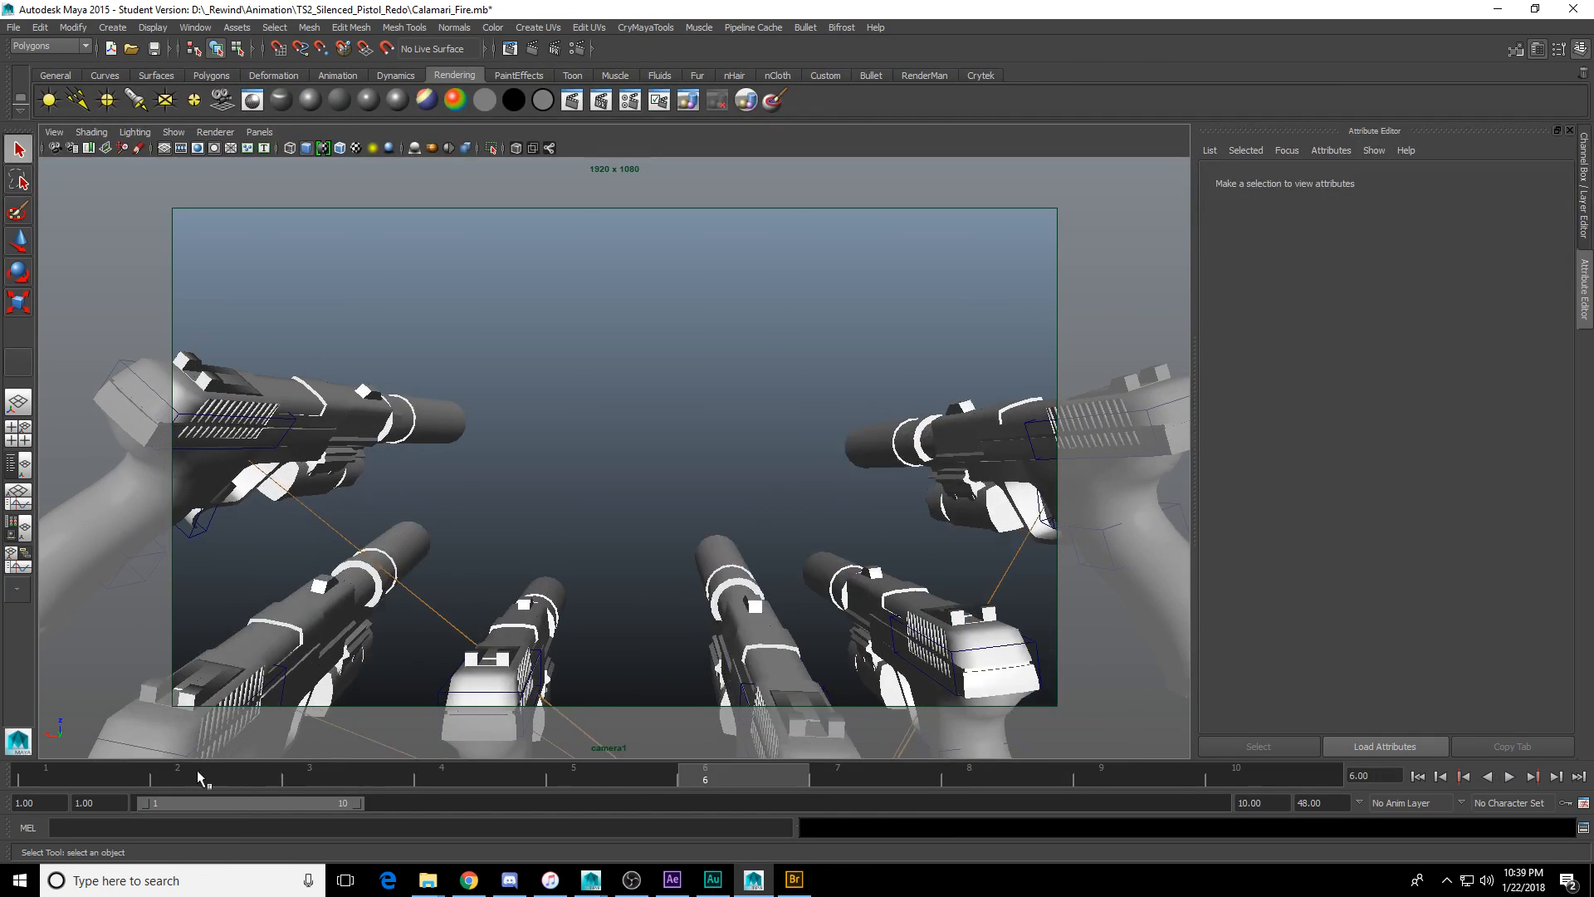
Try shifting the upper-left pistol's control keys another frame earlier and play back the animation.
click(68, 780)
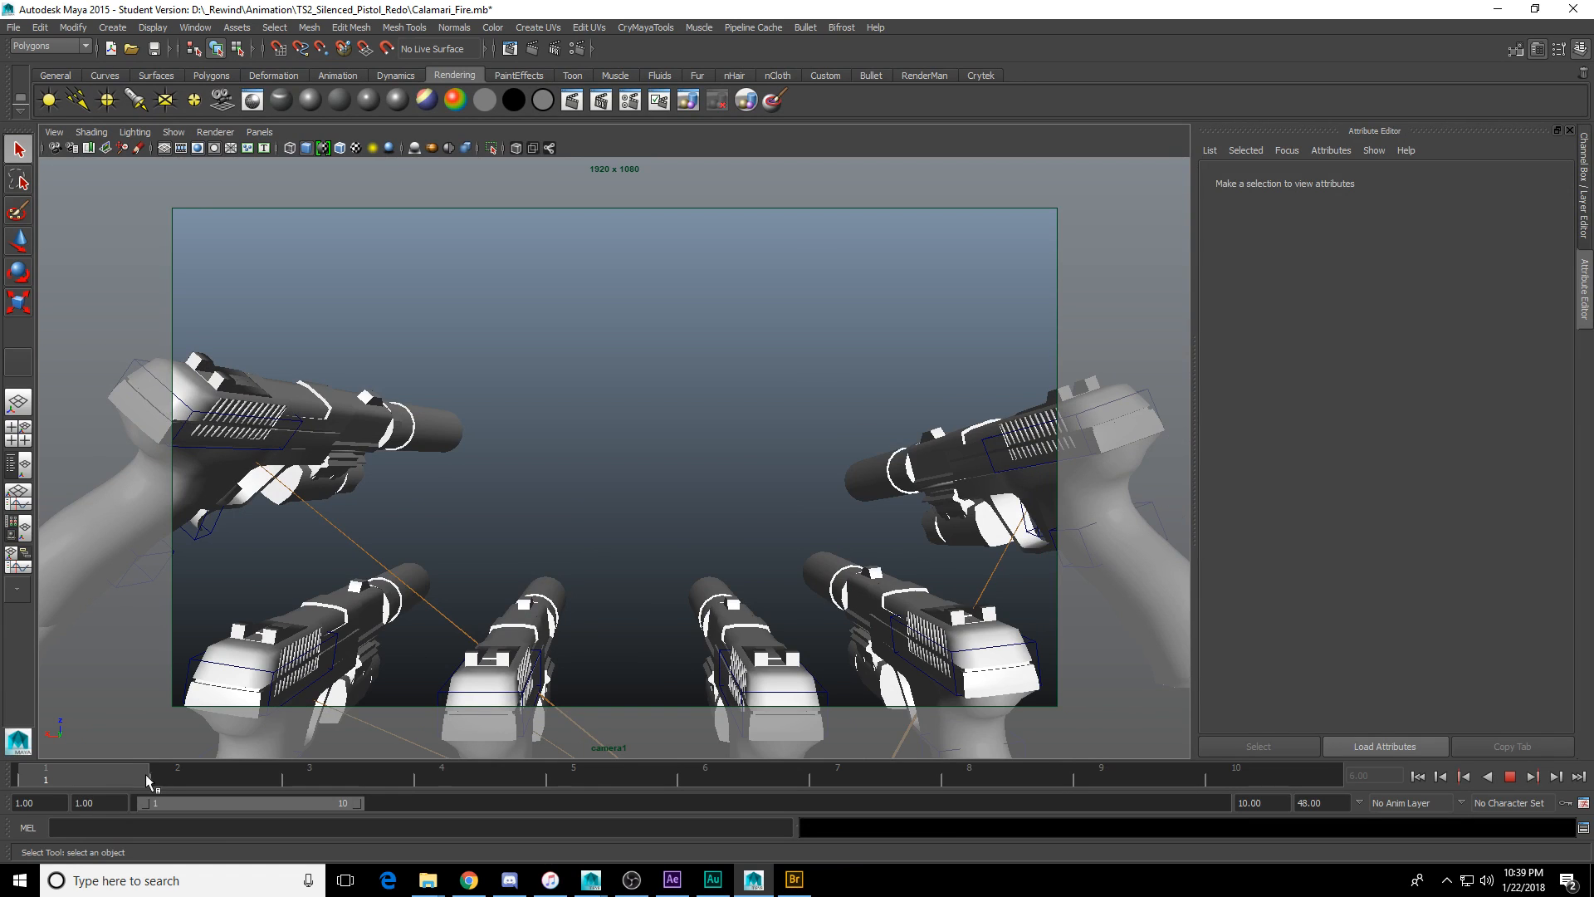
click(175, 782)
drag(176, 793, 284, 781)
click(131, 558)
shift+click(247, 434)
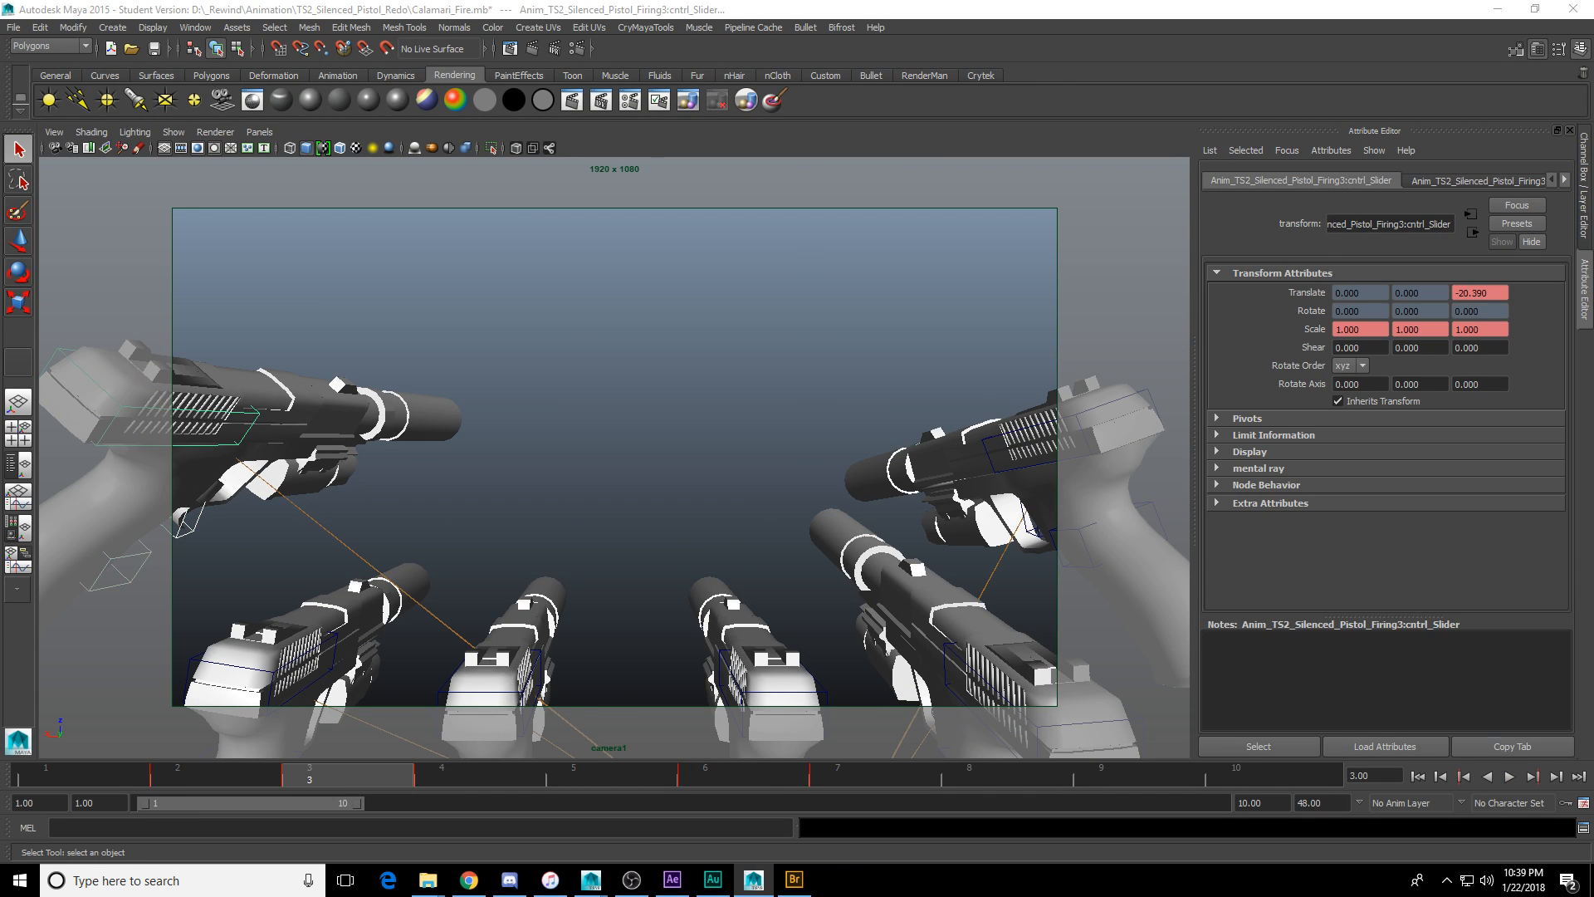
shift+drag(135, 772, 888, 779)
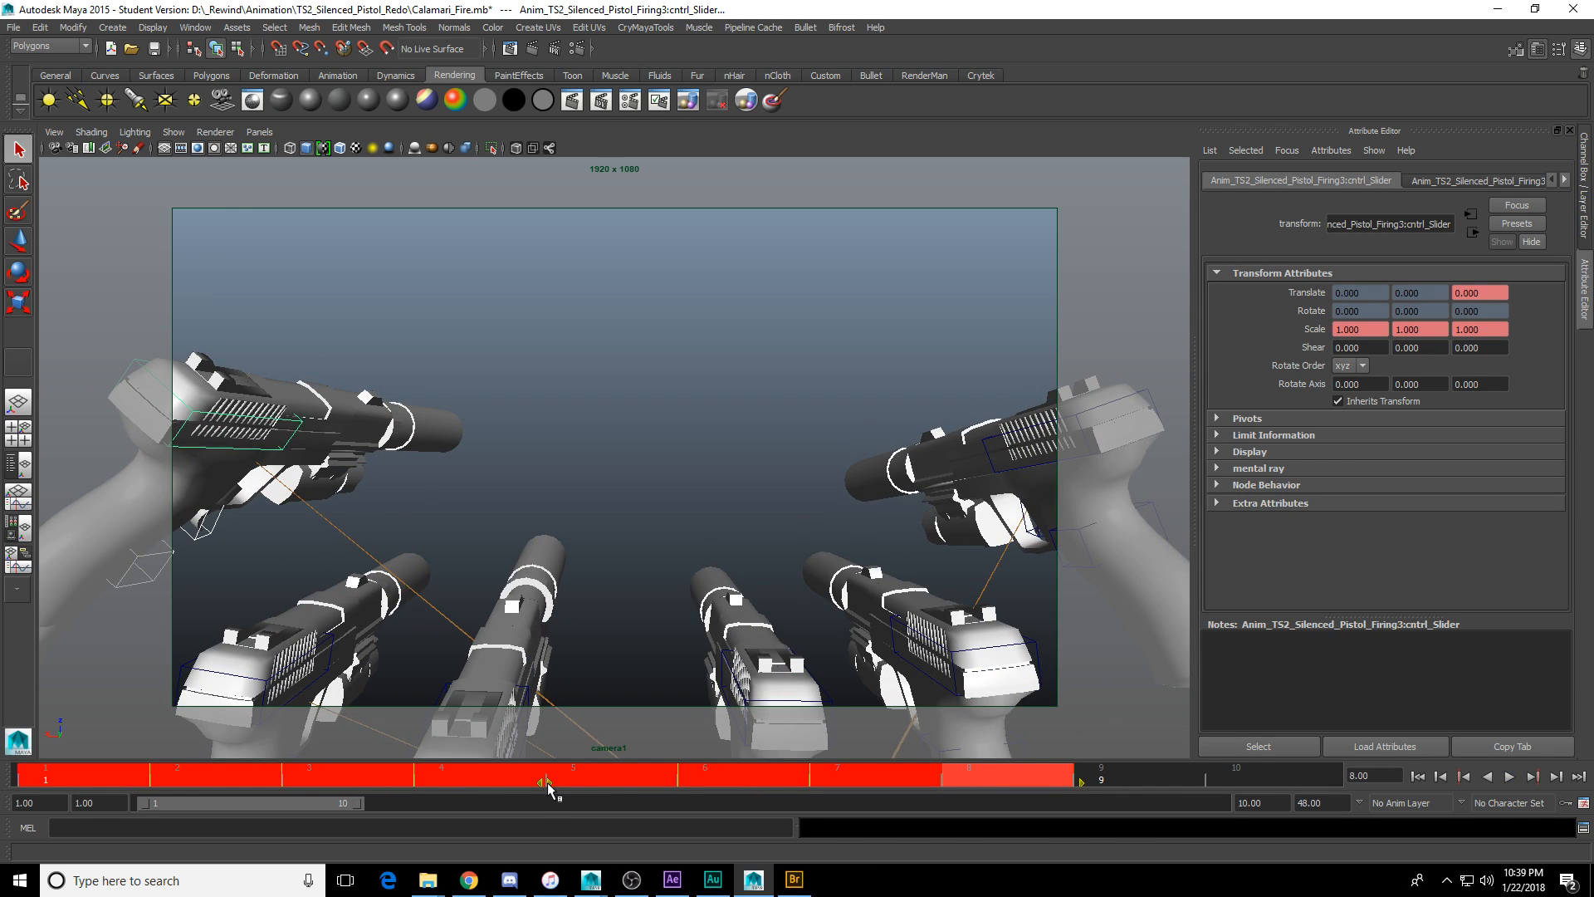
mouse_move(548, 783)
mouse_down()
mouse_move(528, 786)
mouse_move(547, 785)
mouse_up()
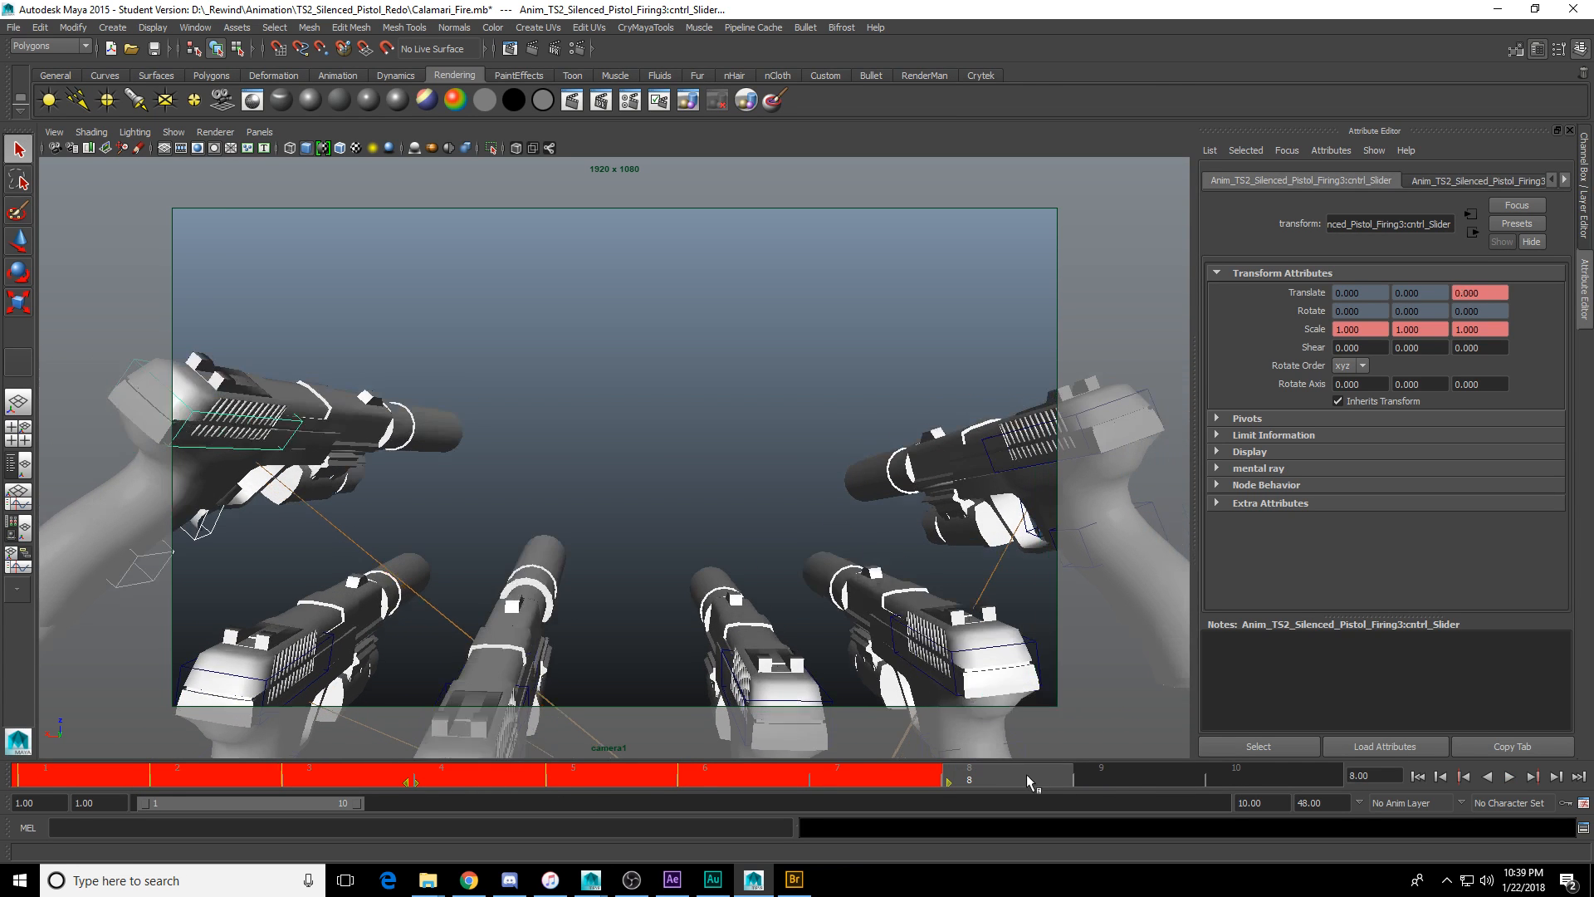
click(1421, 776)
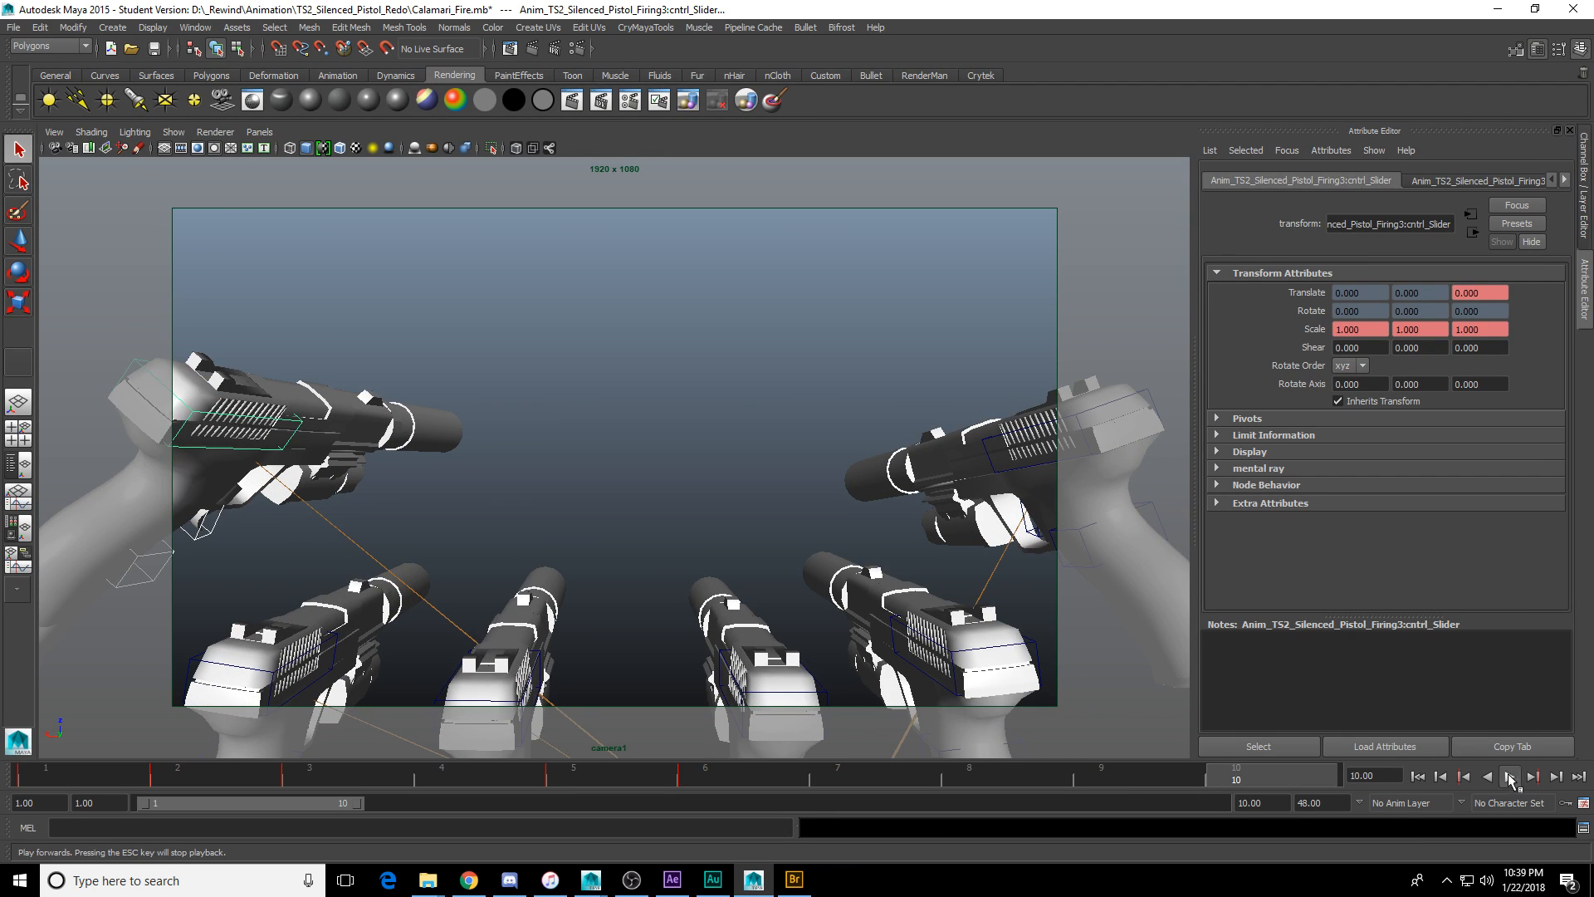
click(1509, 776)
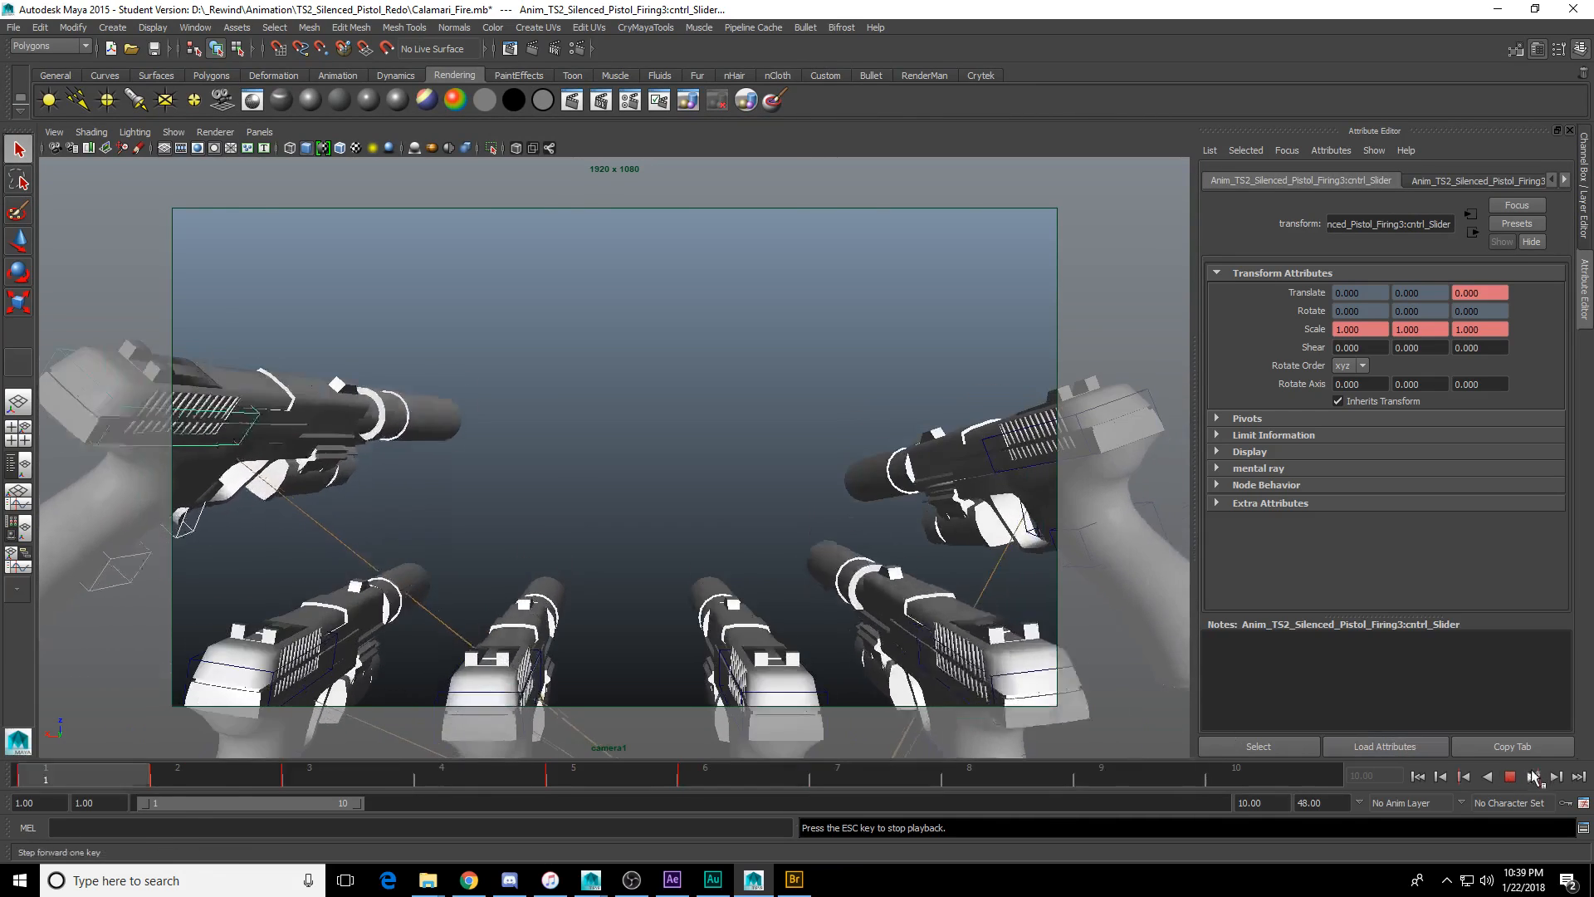
click(377, 779)
mouse_move(378, 779)
mouse_down()
mouse_move(112, 780)
mouse_move(311, 797)
mouse_move(442, 782)
mouse_move(130, 784)
mouse_move(301, 784)
mouse_up()
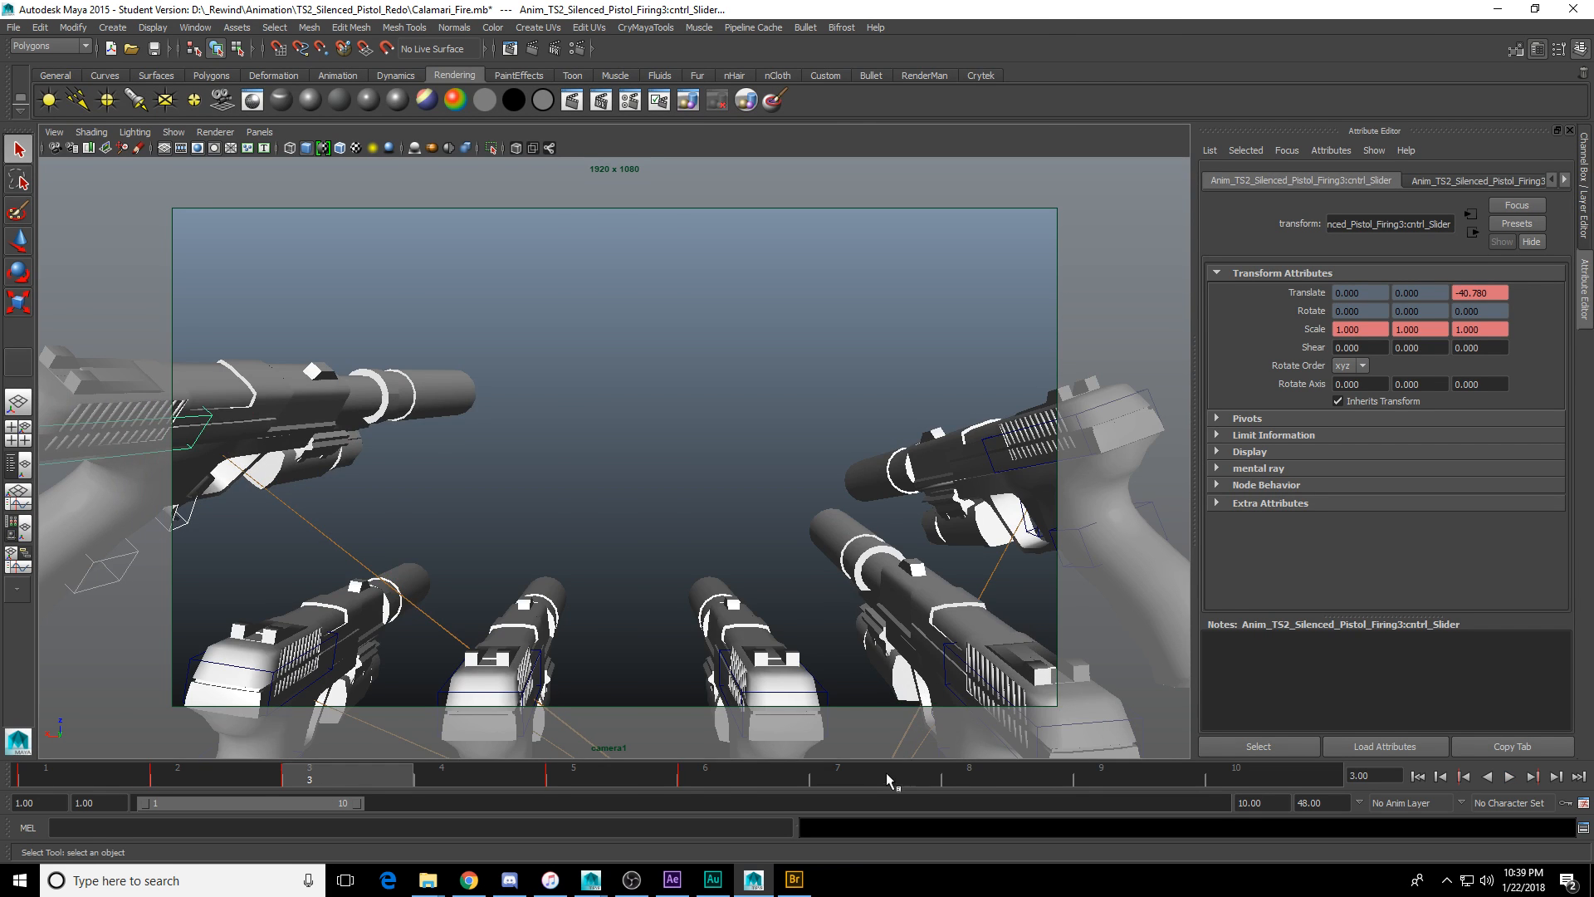
Shift the upper-left pistol's control keys back one frame later and scrub through the animation to frame 2.
shift+drag(943, 784, 91, 781)
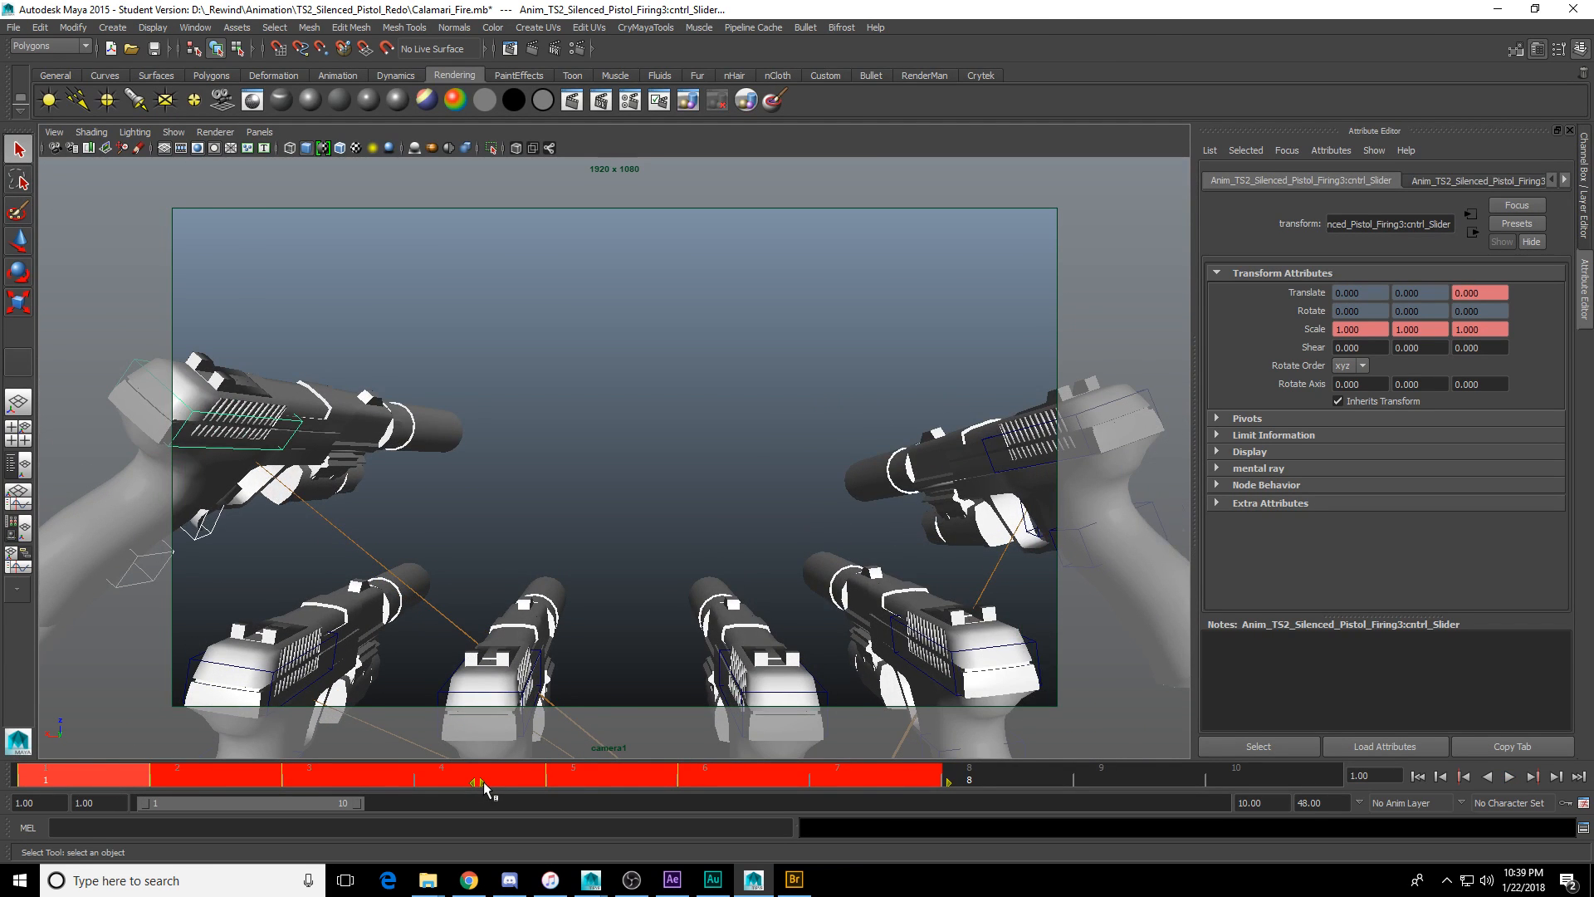
drag(484, 784, 581, 784)
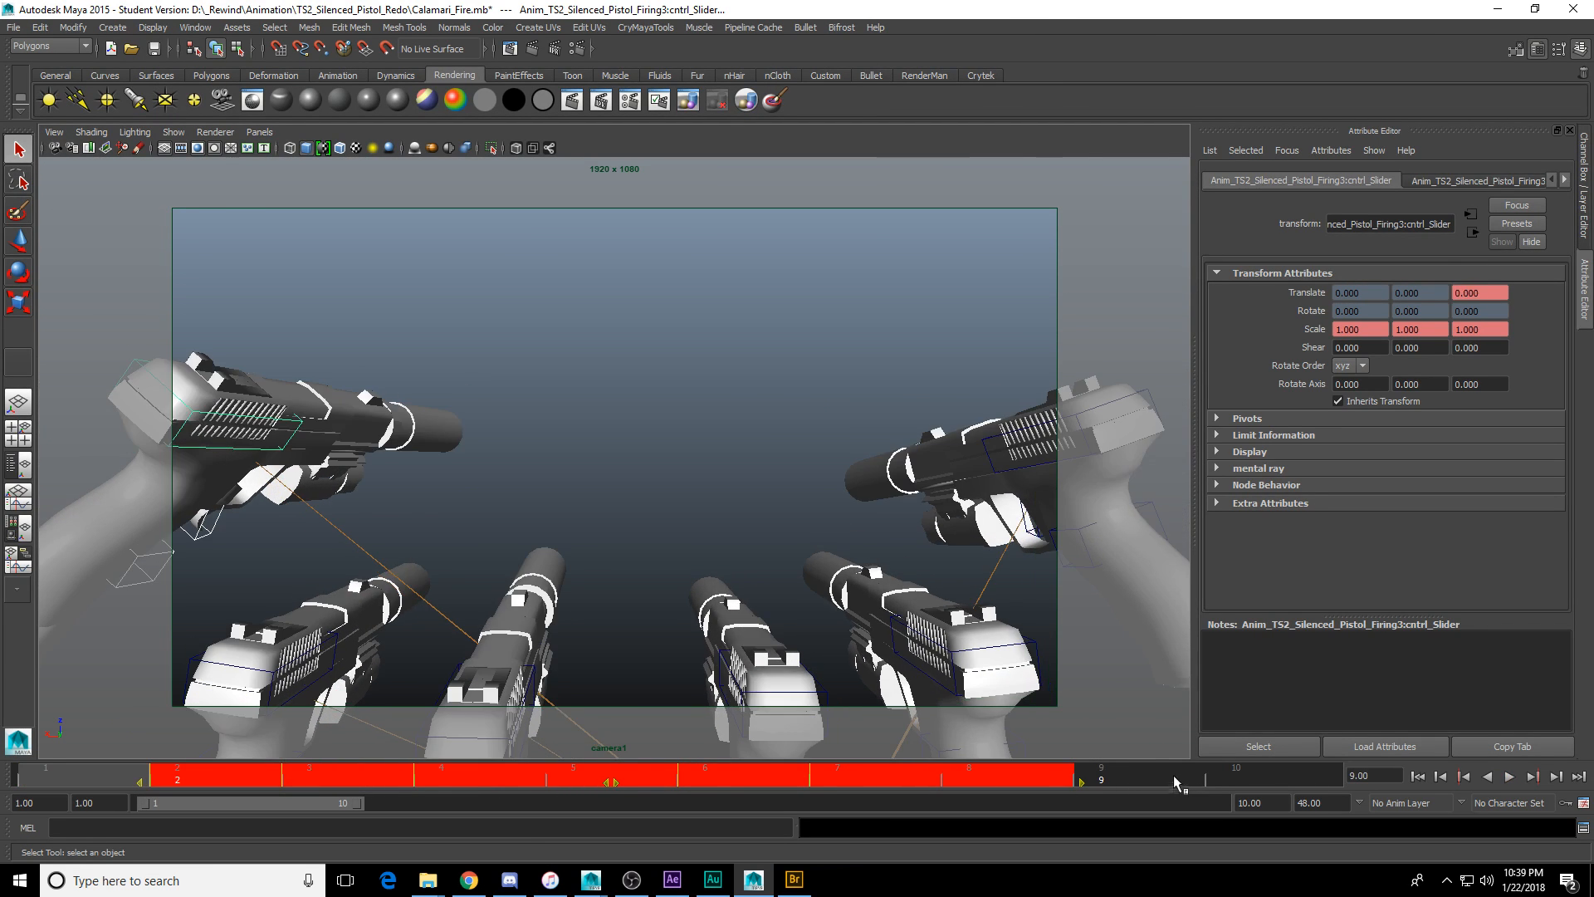
mouse_move(1227, 780)
mouse_down()
mouse_move(54, 781)
mouse_move(364, 795)
mouse_move(1177, 778)
mouse_move(202, 754)
mouse_up()
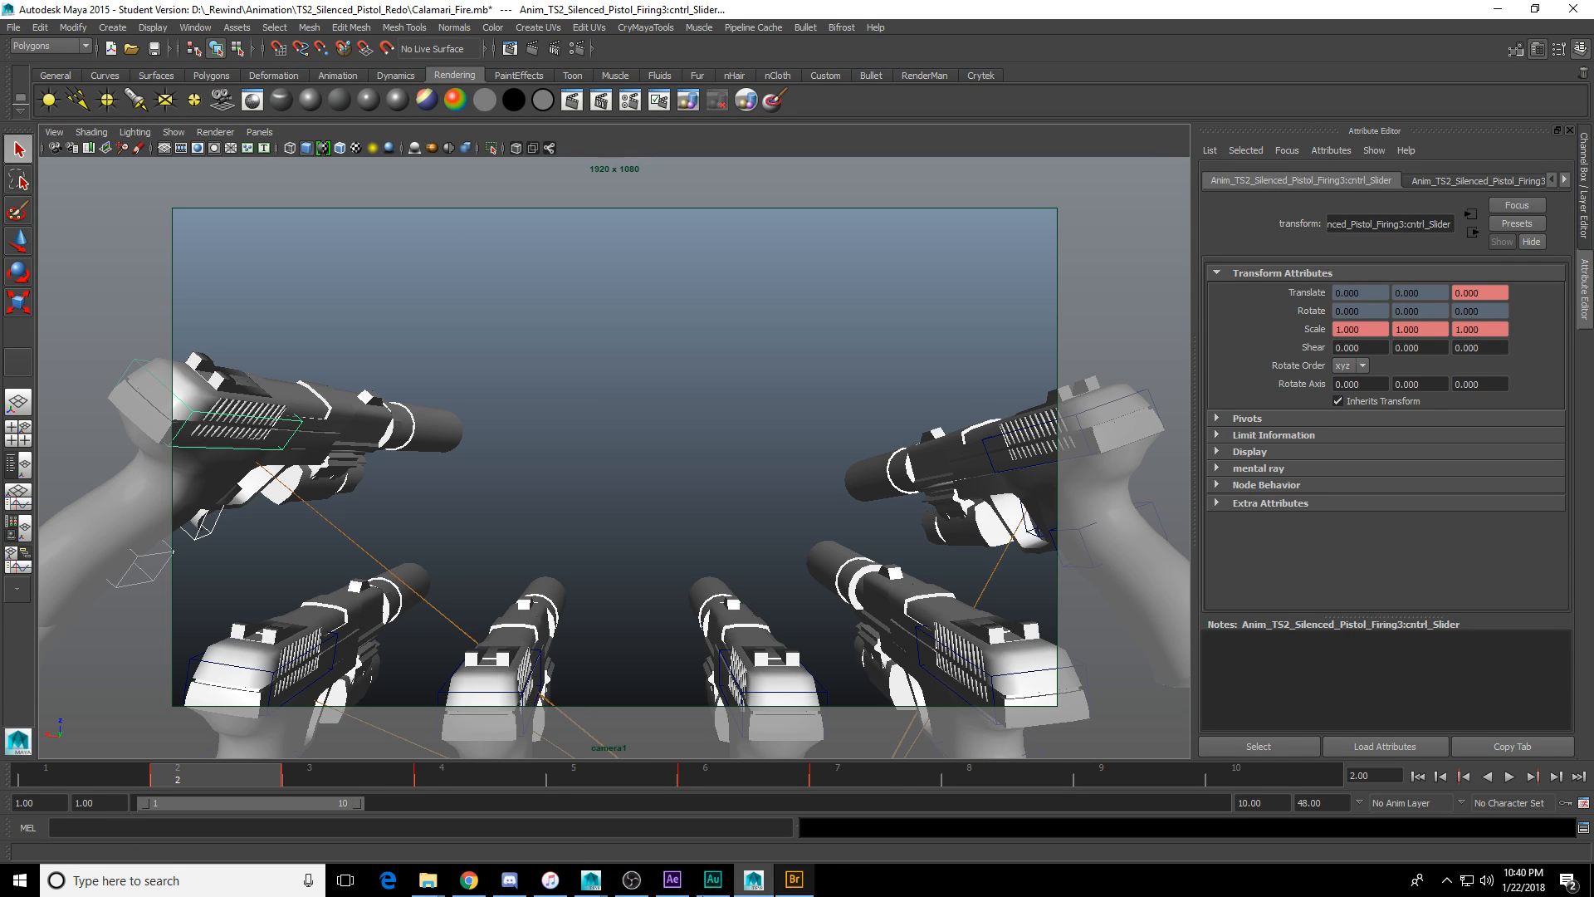
click(685, 887)
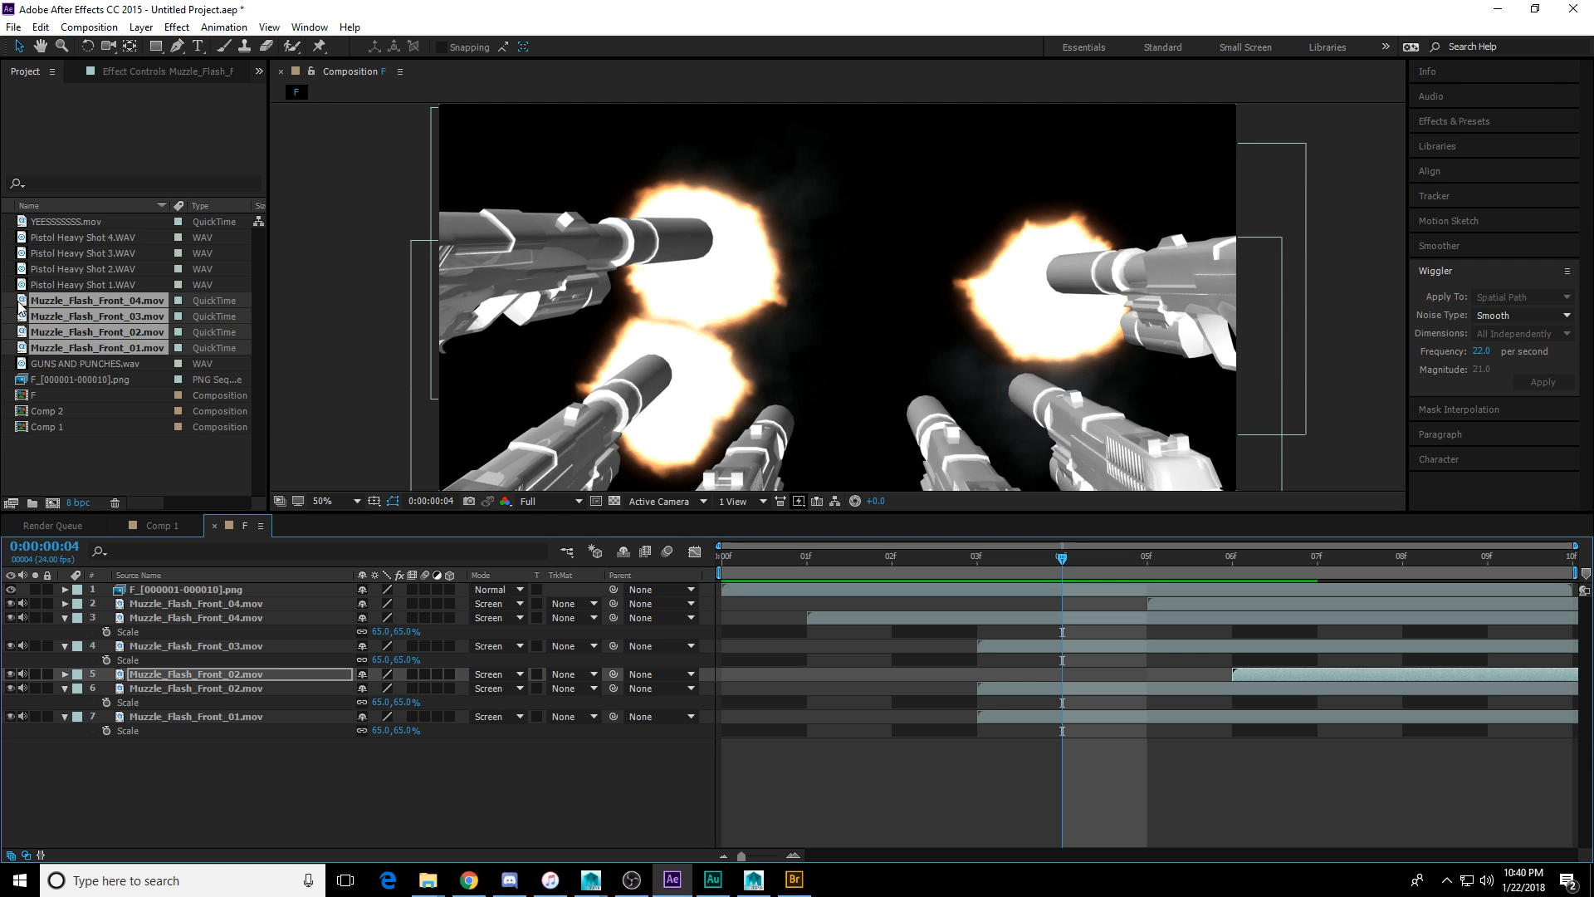
click(87, 380)
key(Delete)
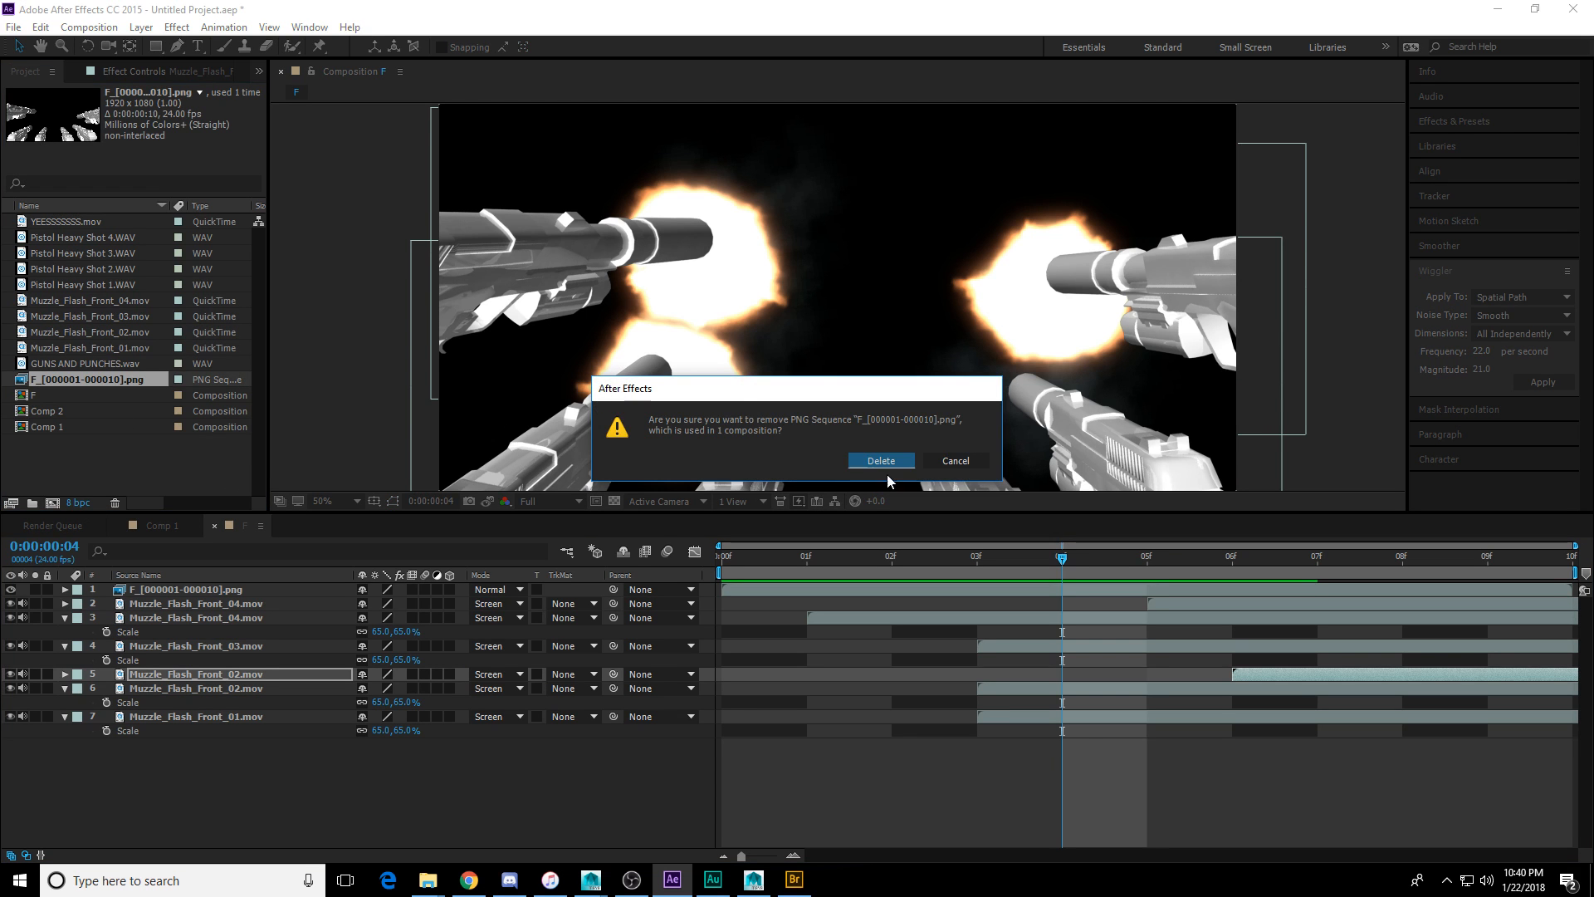
click(881, 460)
Switch back to Maya, deselect the pistol controls and minimize the open windows to reach the desktop.
click(754, 879)
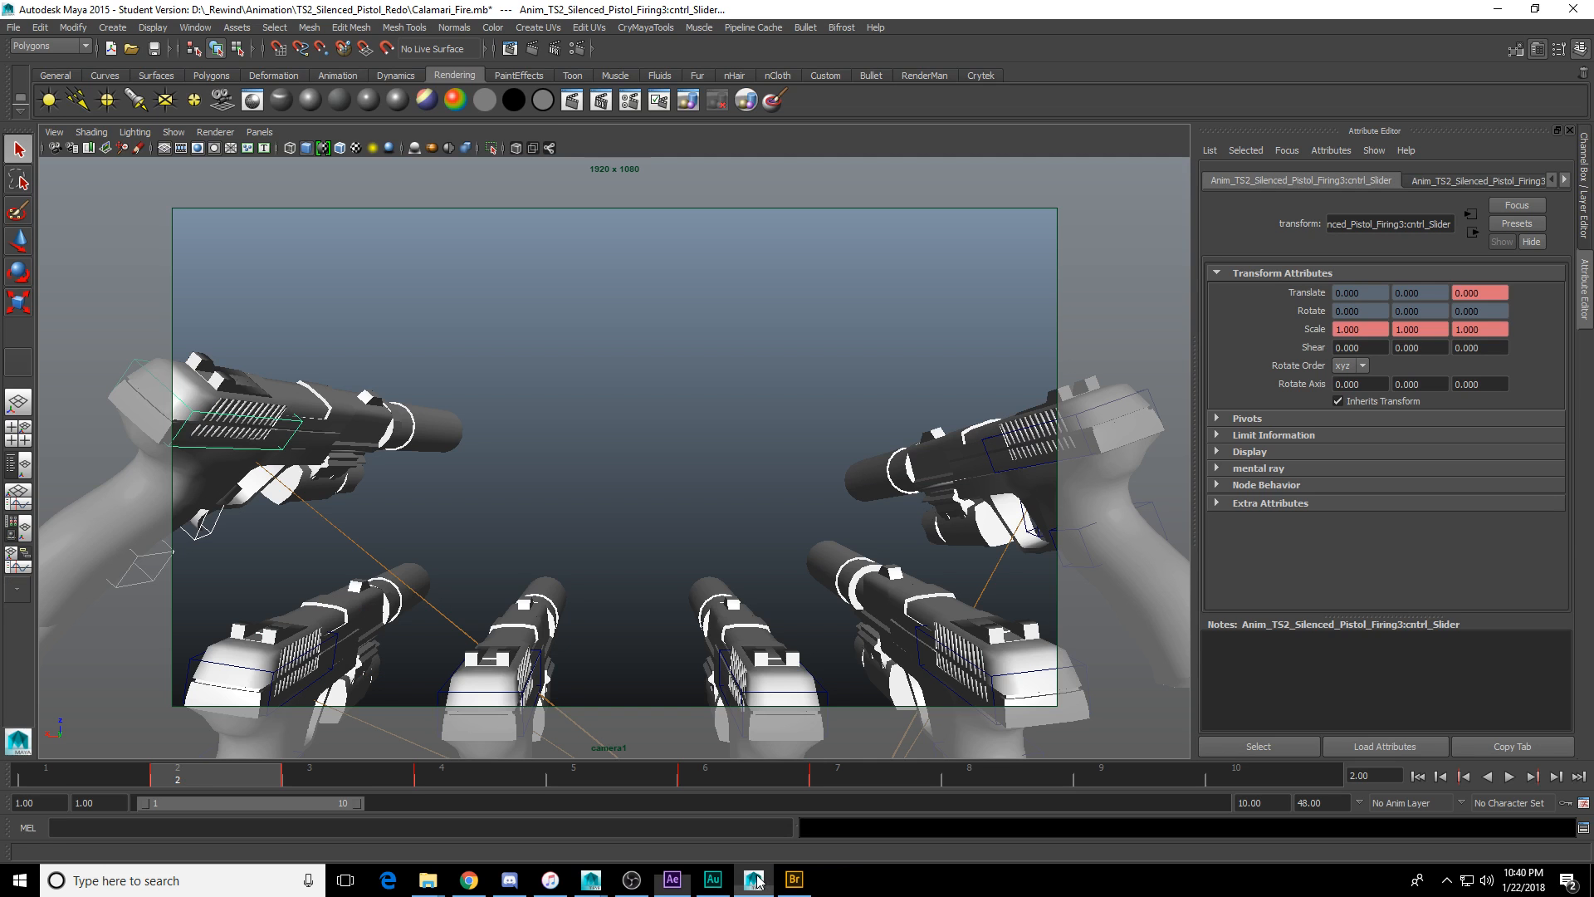
click(516, 399)
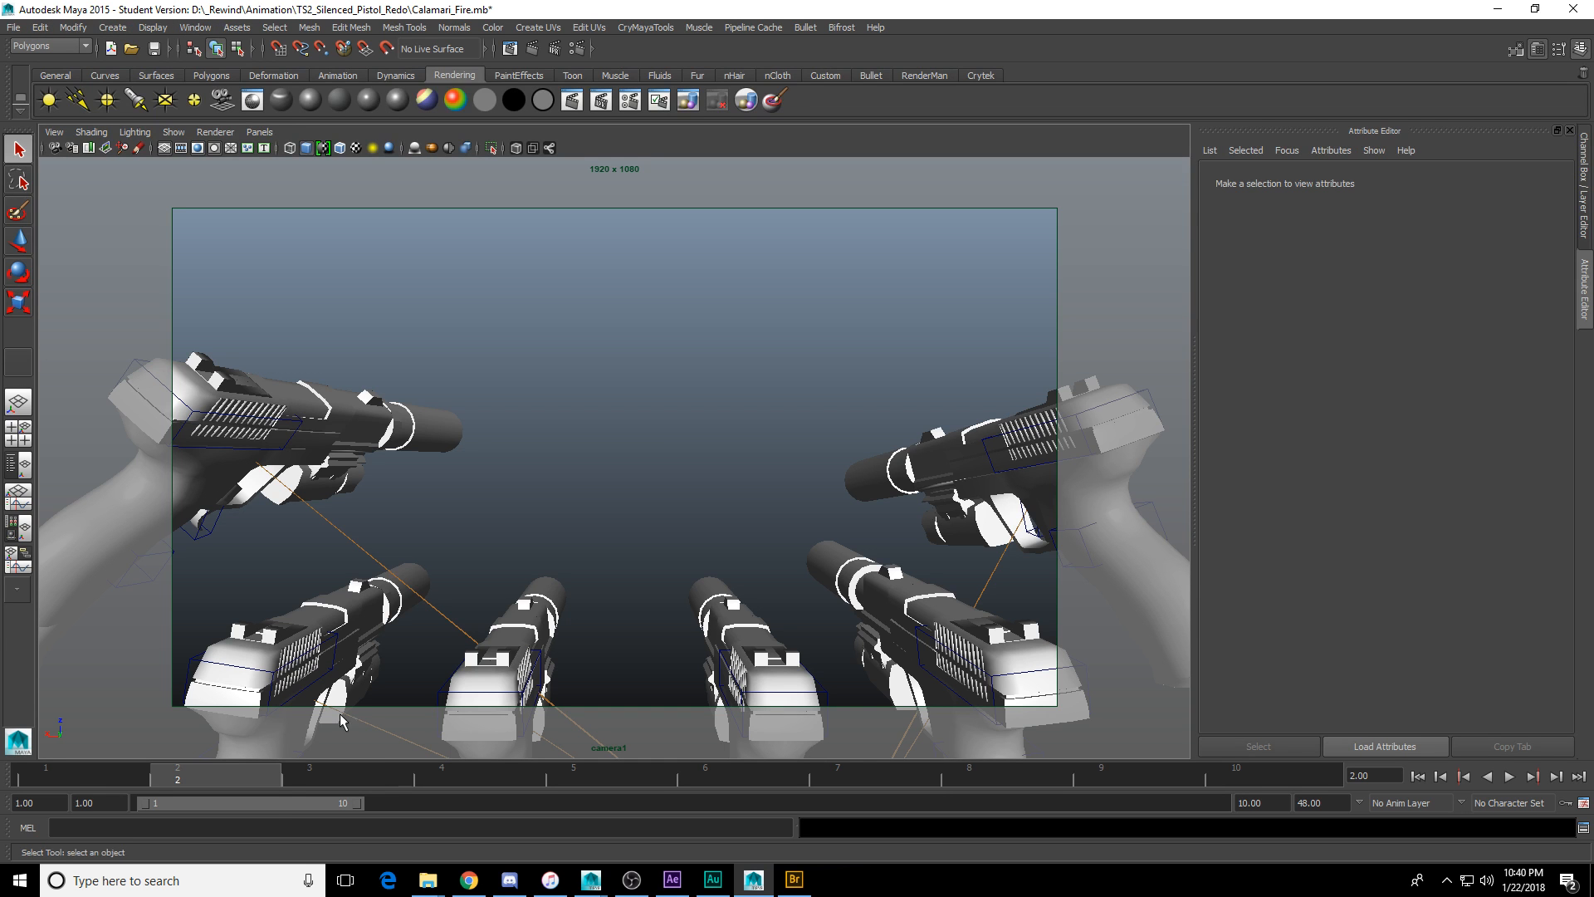
mouse_move(427, 880)
click(1497, 9)
click(1507, 9)
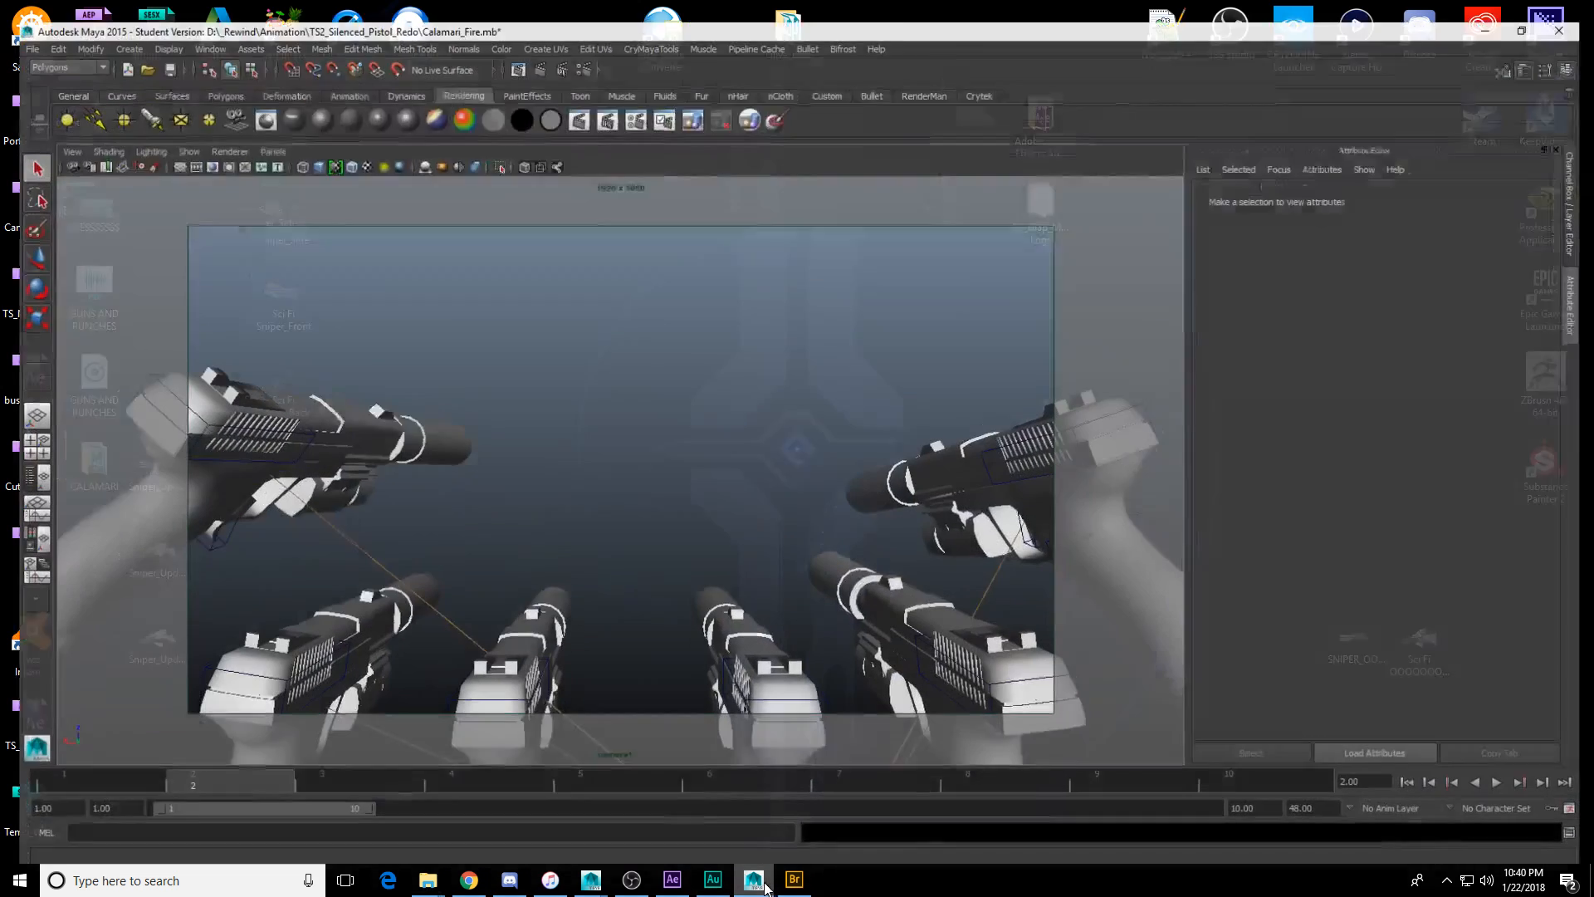
Switch to Maya, start a batch render of the six-pistol scene and minimize the program.
click(753, 879)
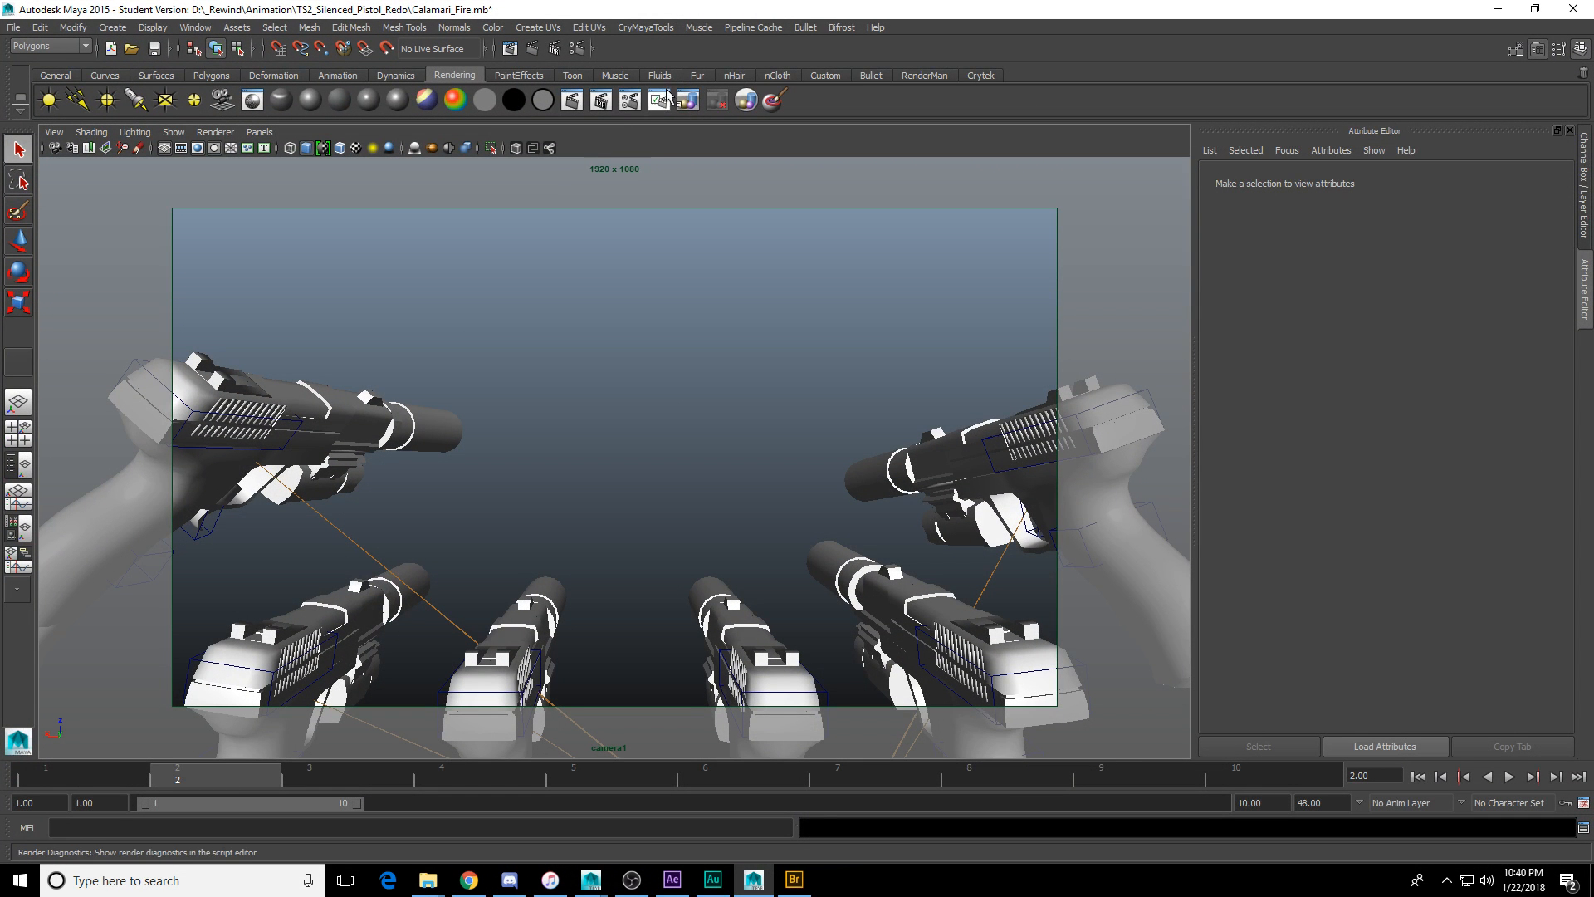
click(688, 101)
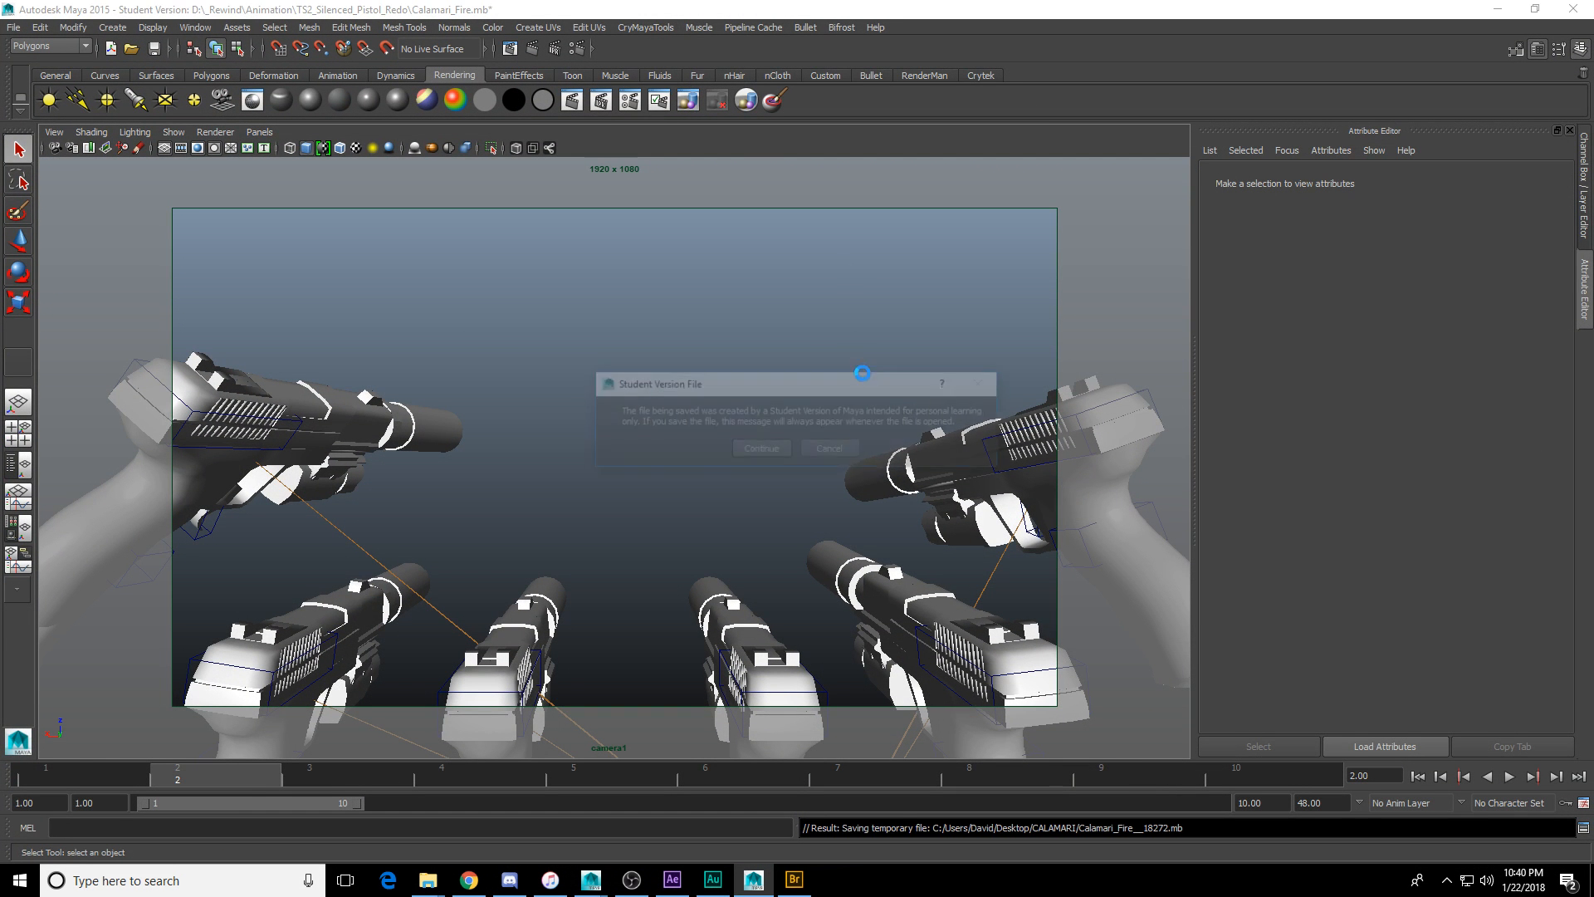
click(757, 456)
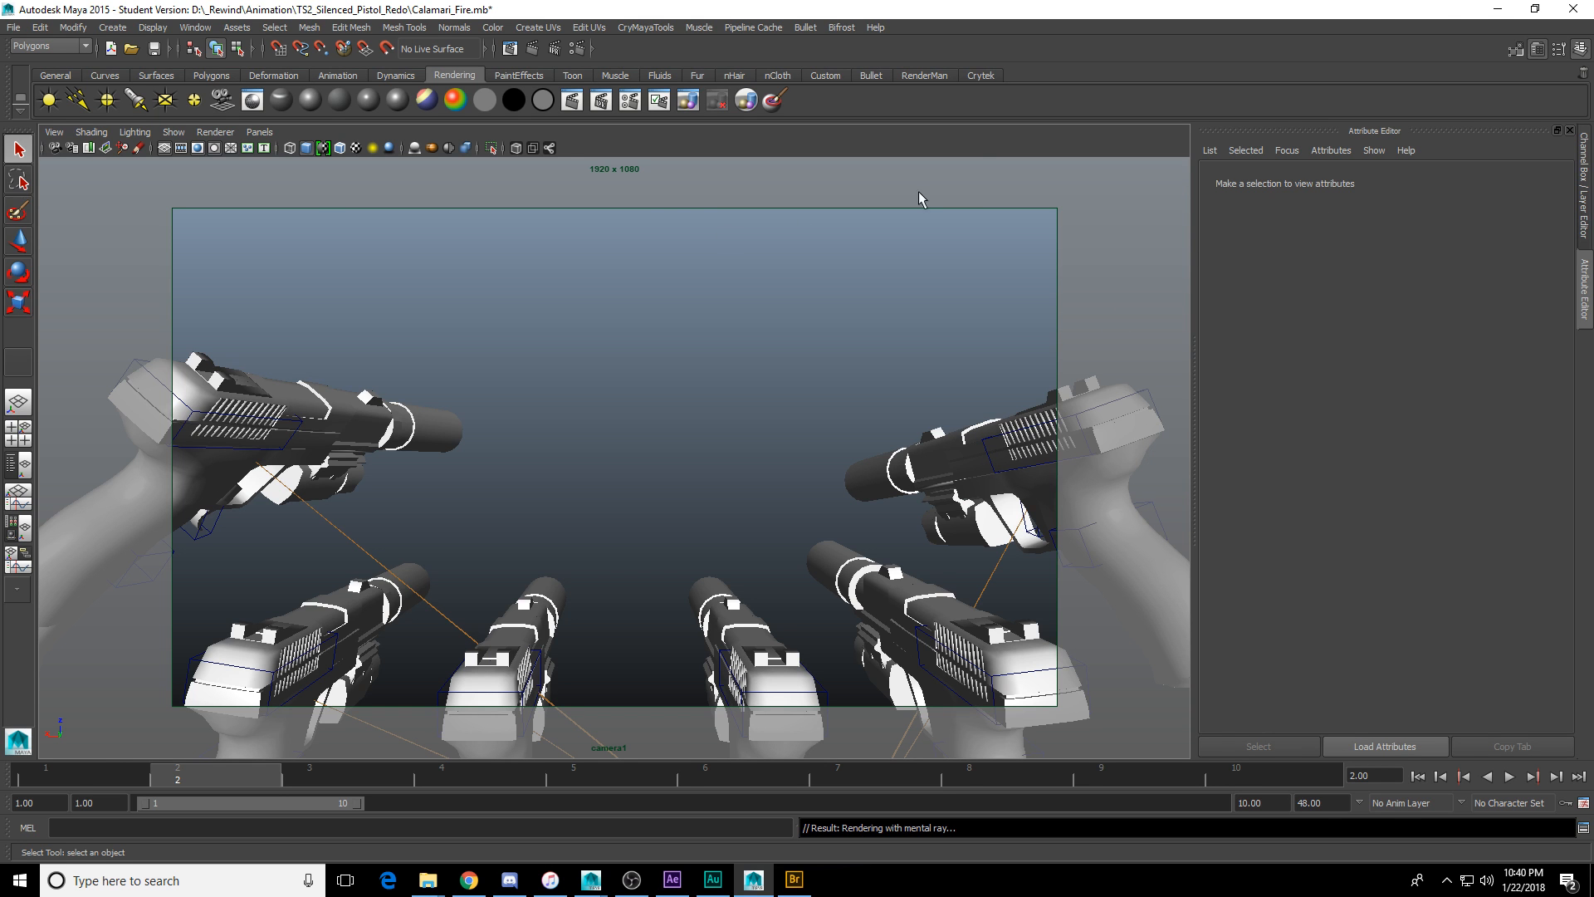
click(1497, 9)
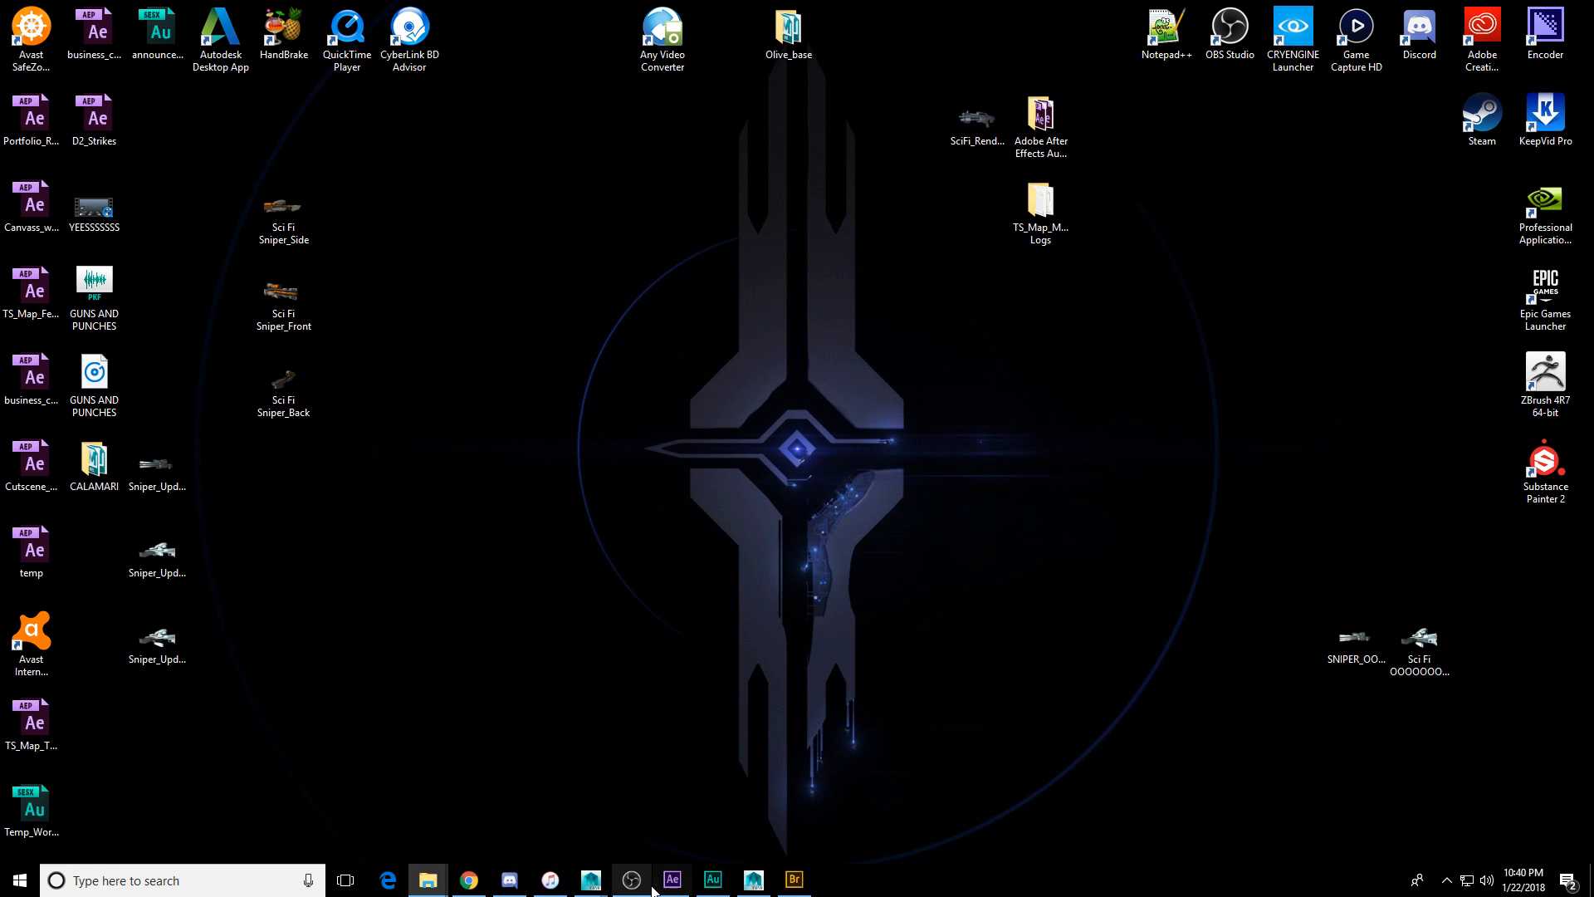
Switch to Adobe Audition and close it with its multitrack session.
click(713, 879)
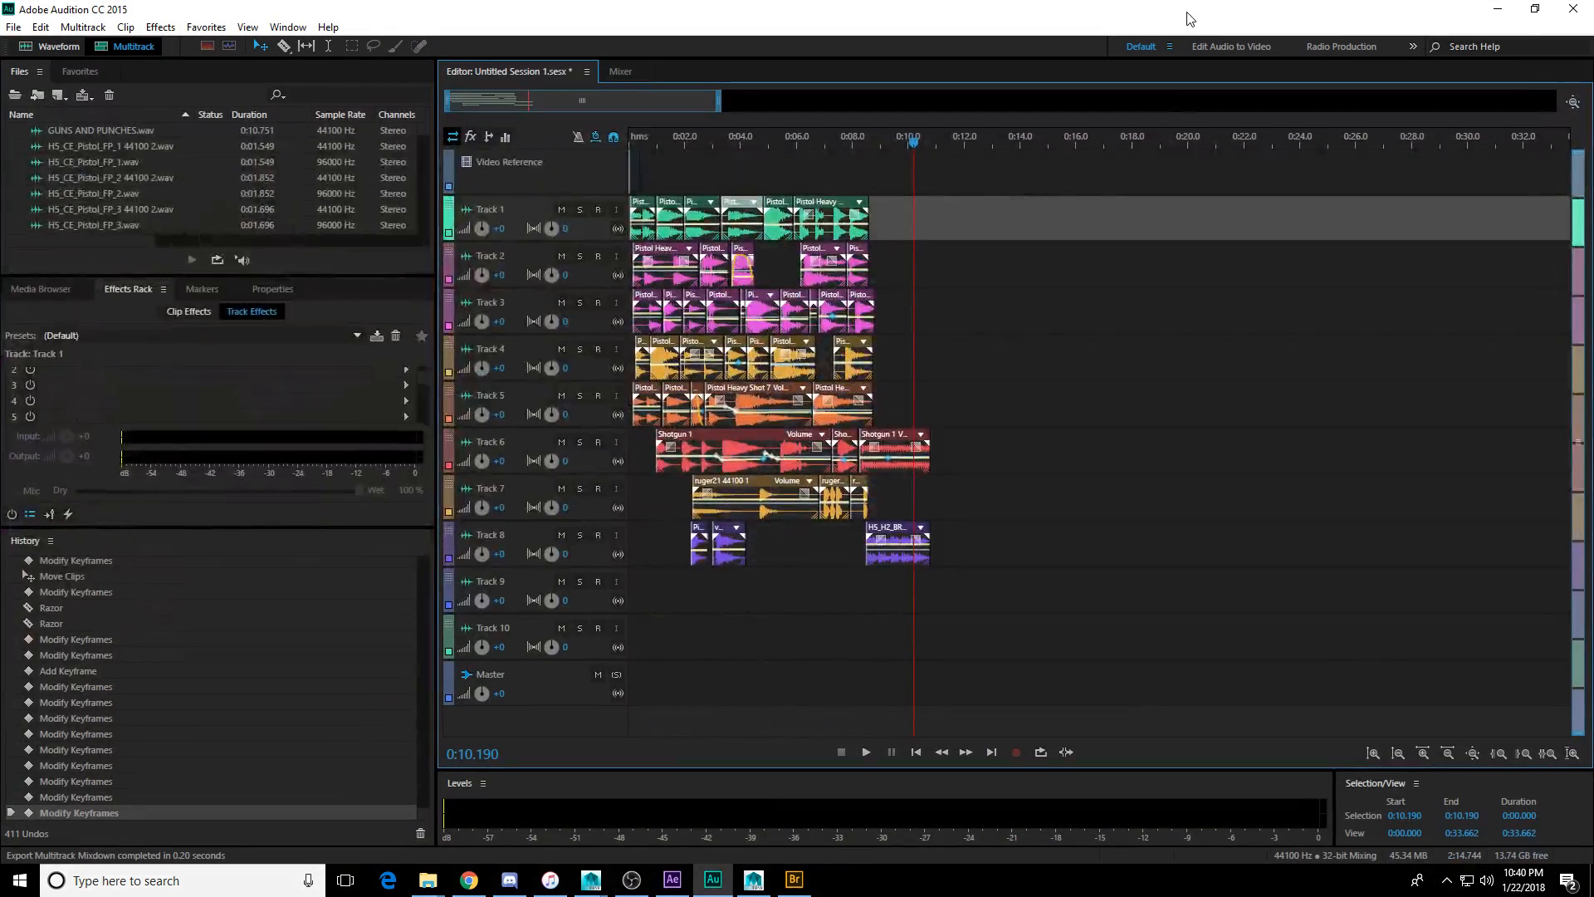
click(1571, 9)
click(863, 456)
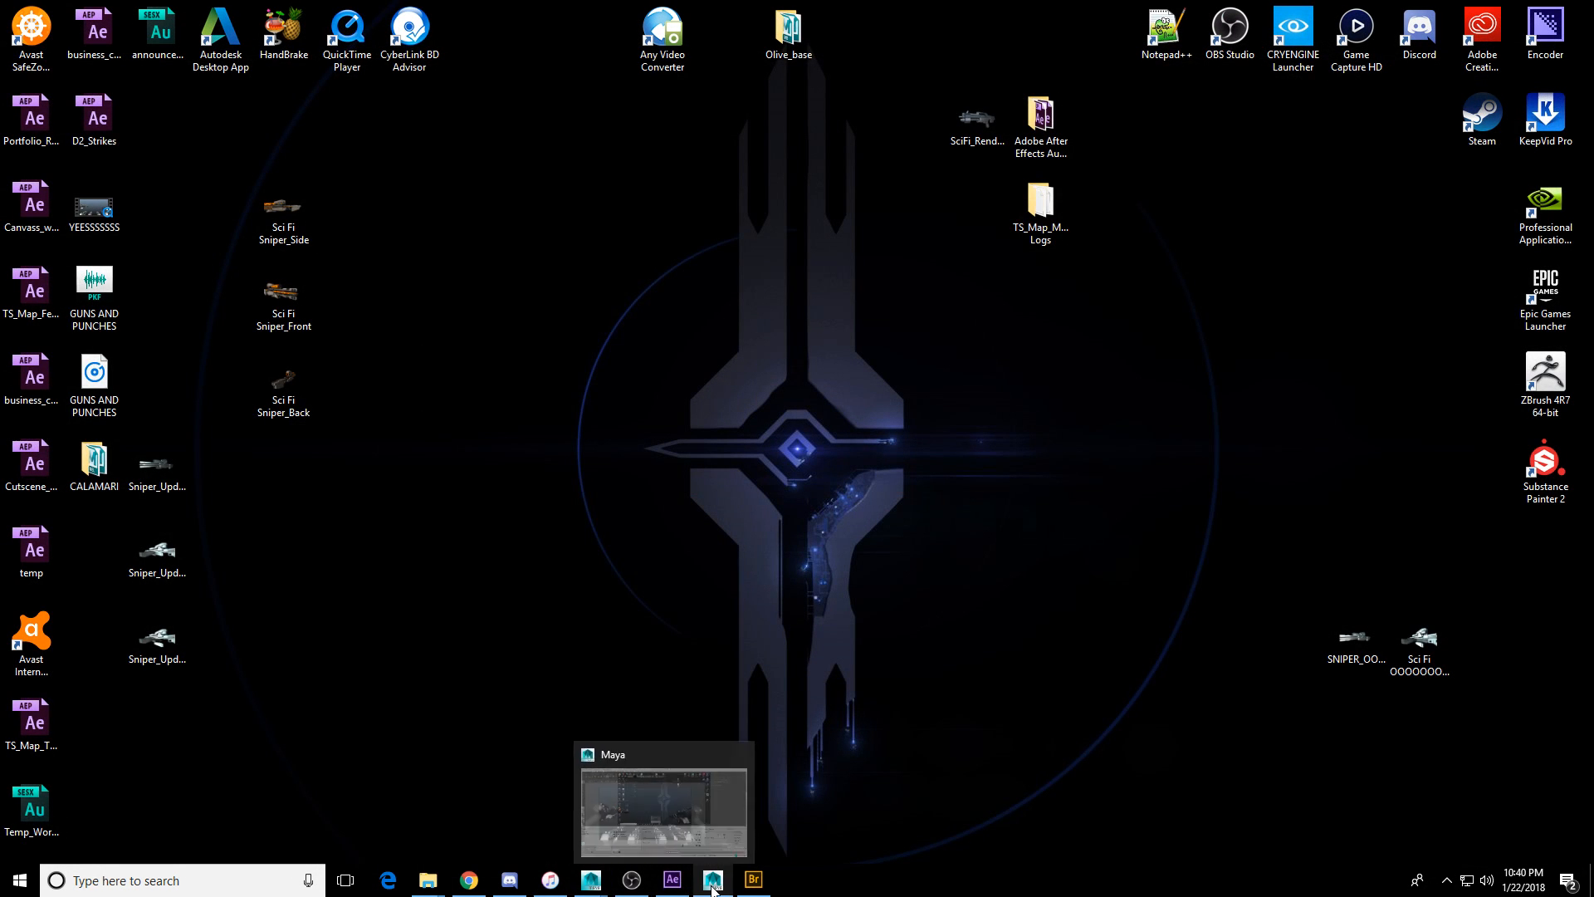
Switch to After Effects and stagger the flashes, starting Muzzle_Flash_Front_03 at frame 2 and Muzzle_Flash_Front_01 at frame 4.
click(676, 885)
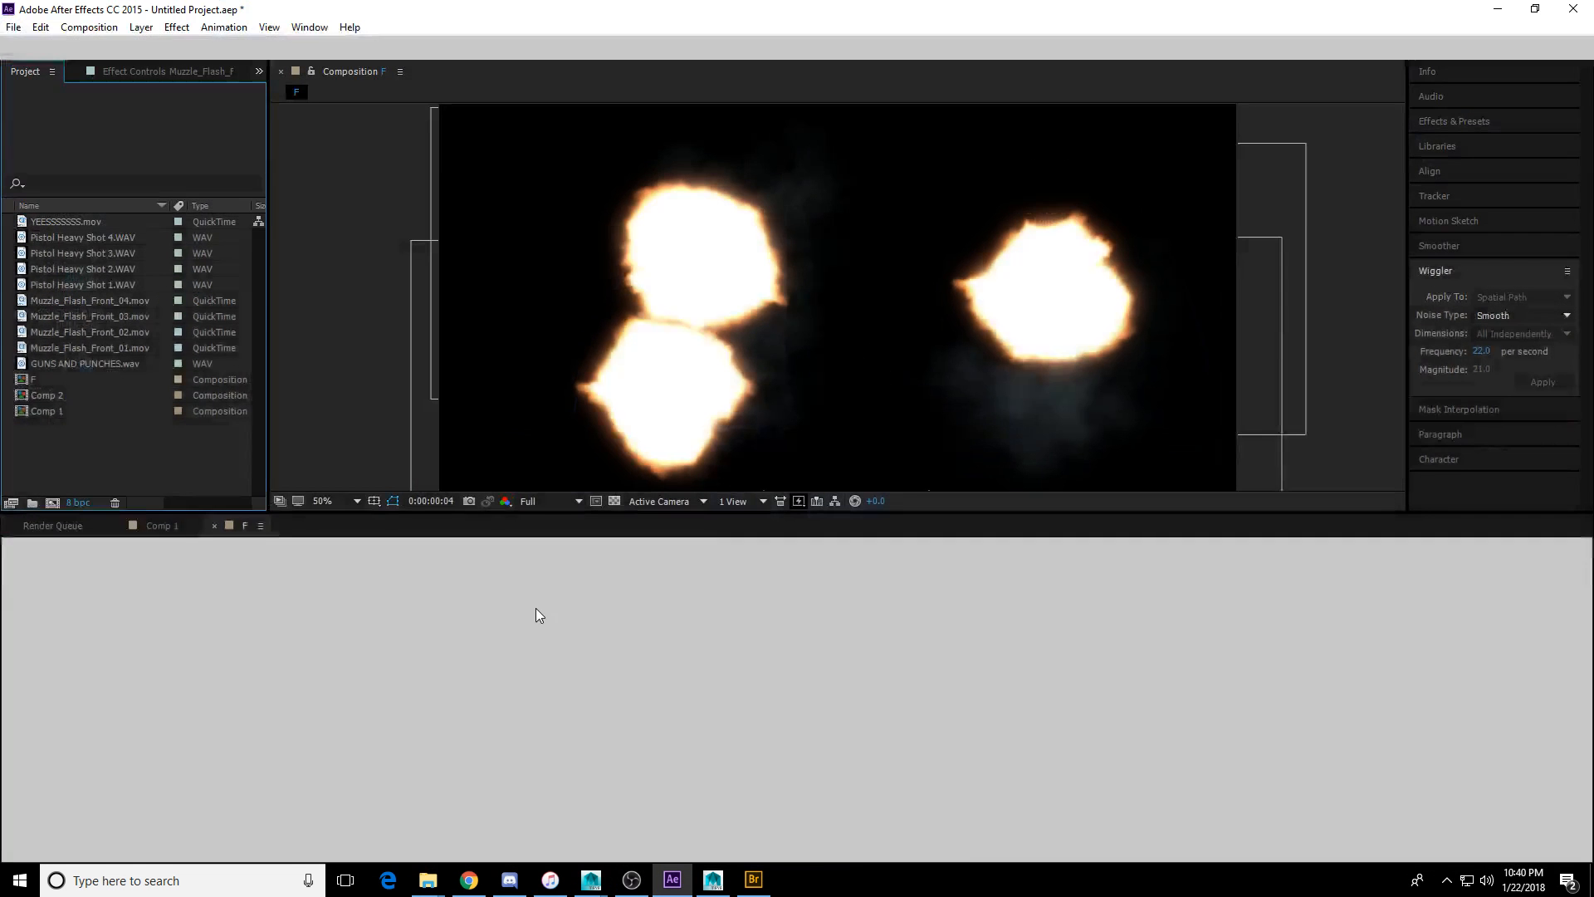
drag(756, 565, 791, 566)
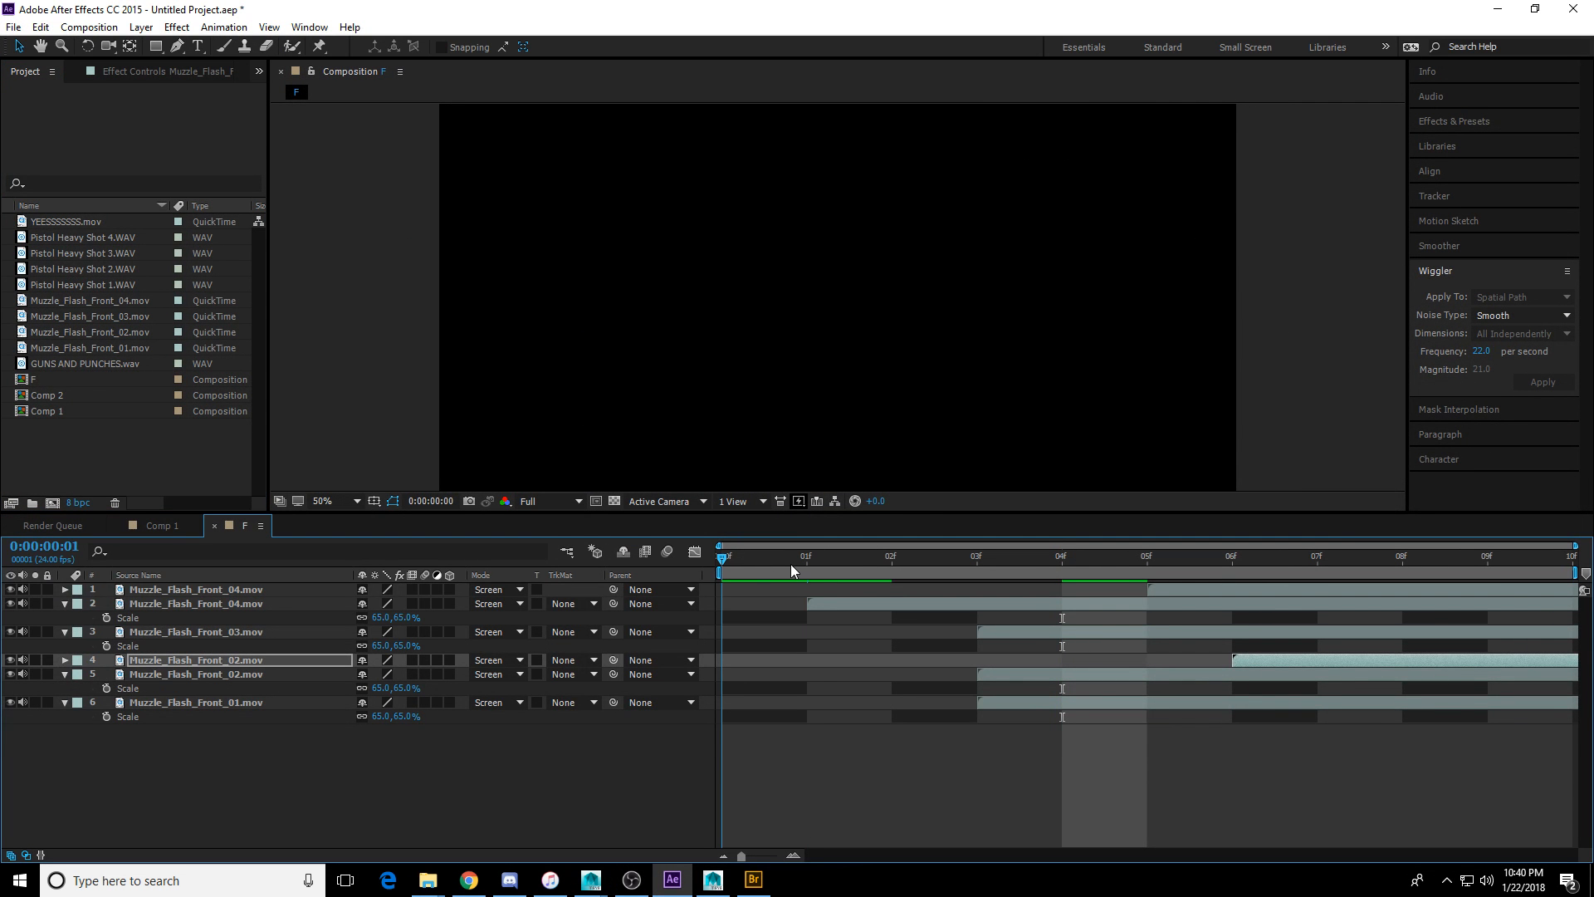
drag(1074, 634, 988, 634)
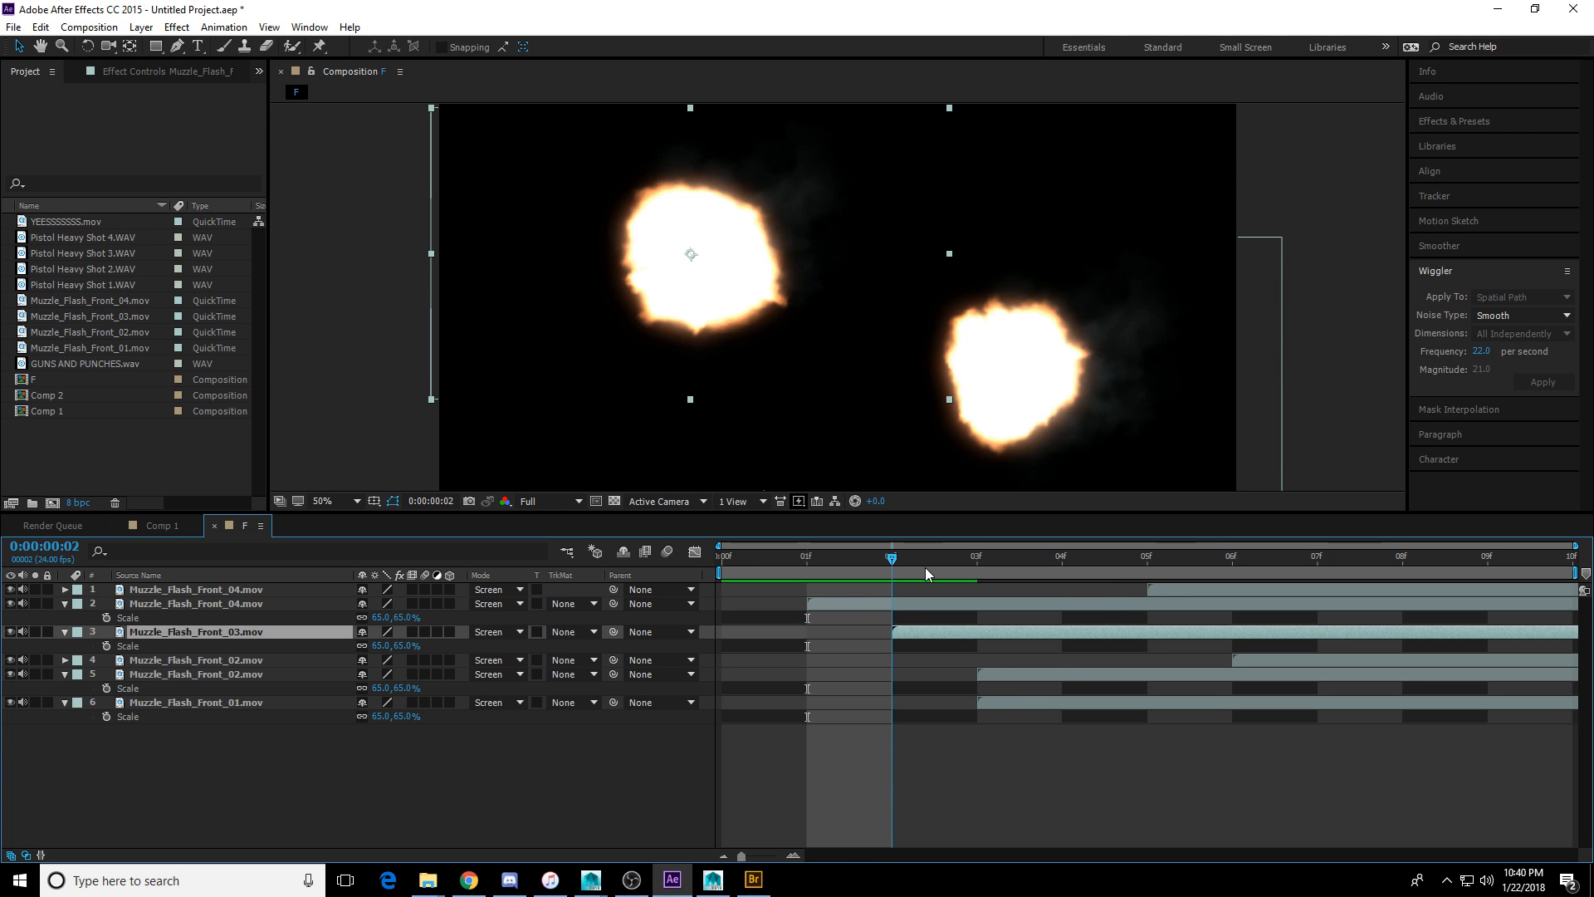
key(Page_Down)
drag(988, 701, 1048, 705)
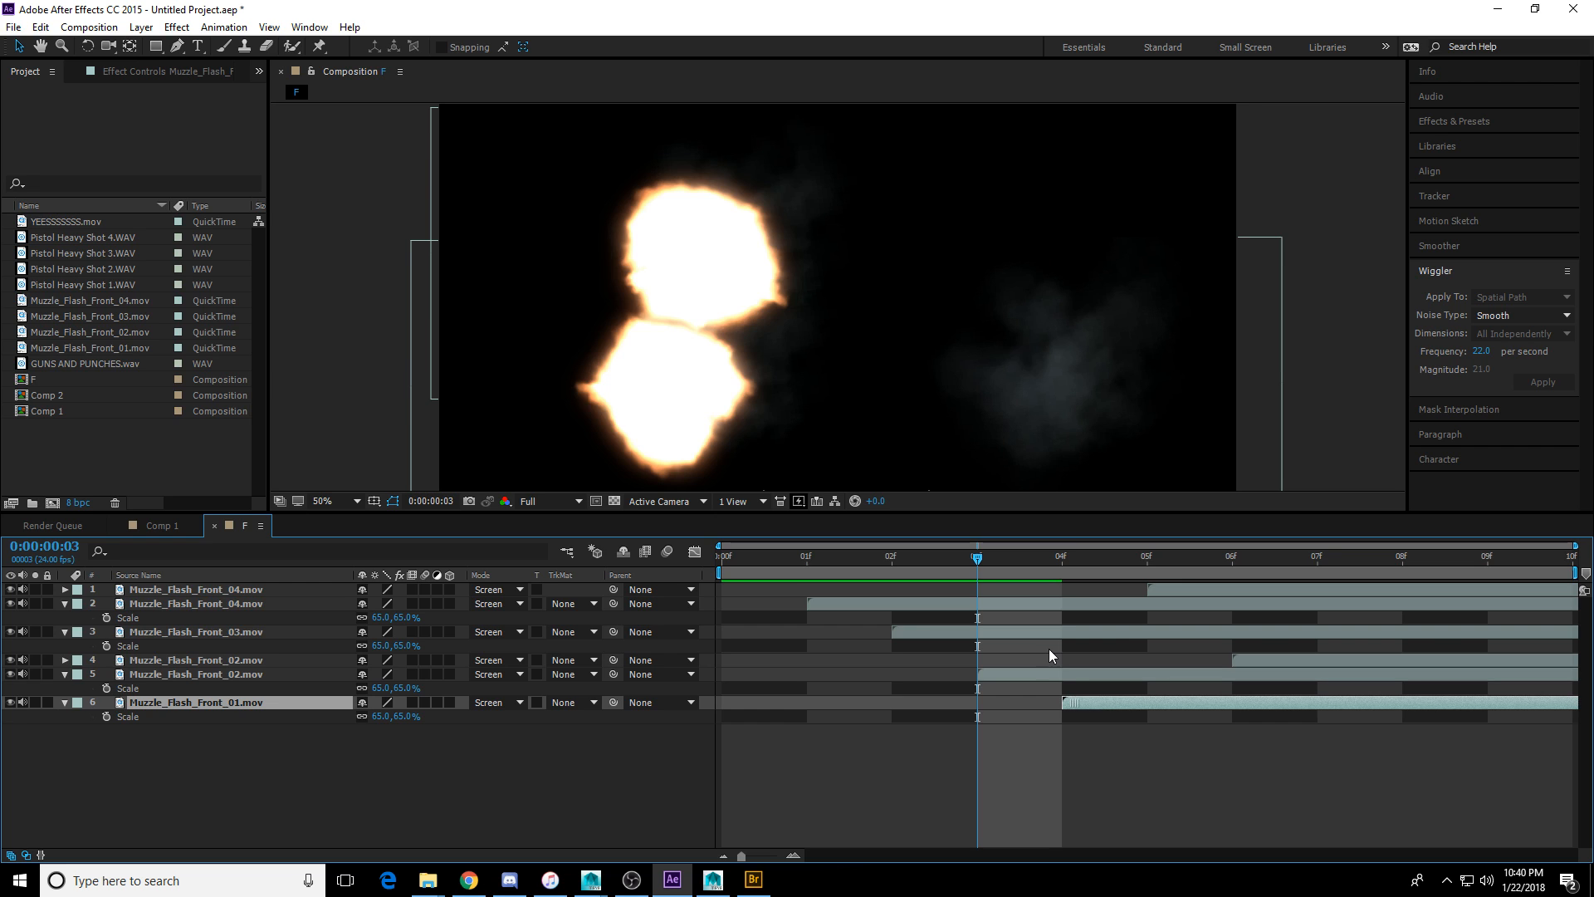
drag(1084, 577, 1342, 566)
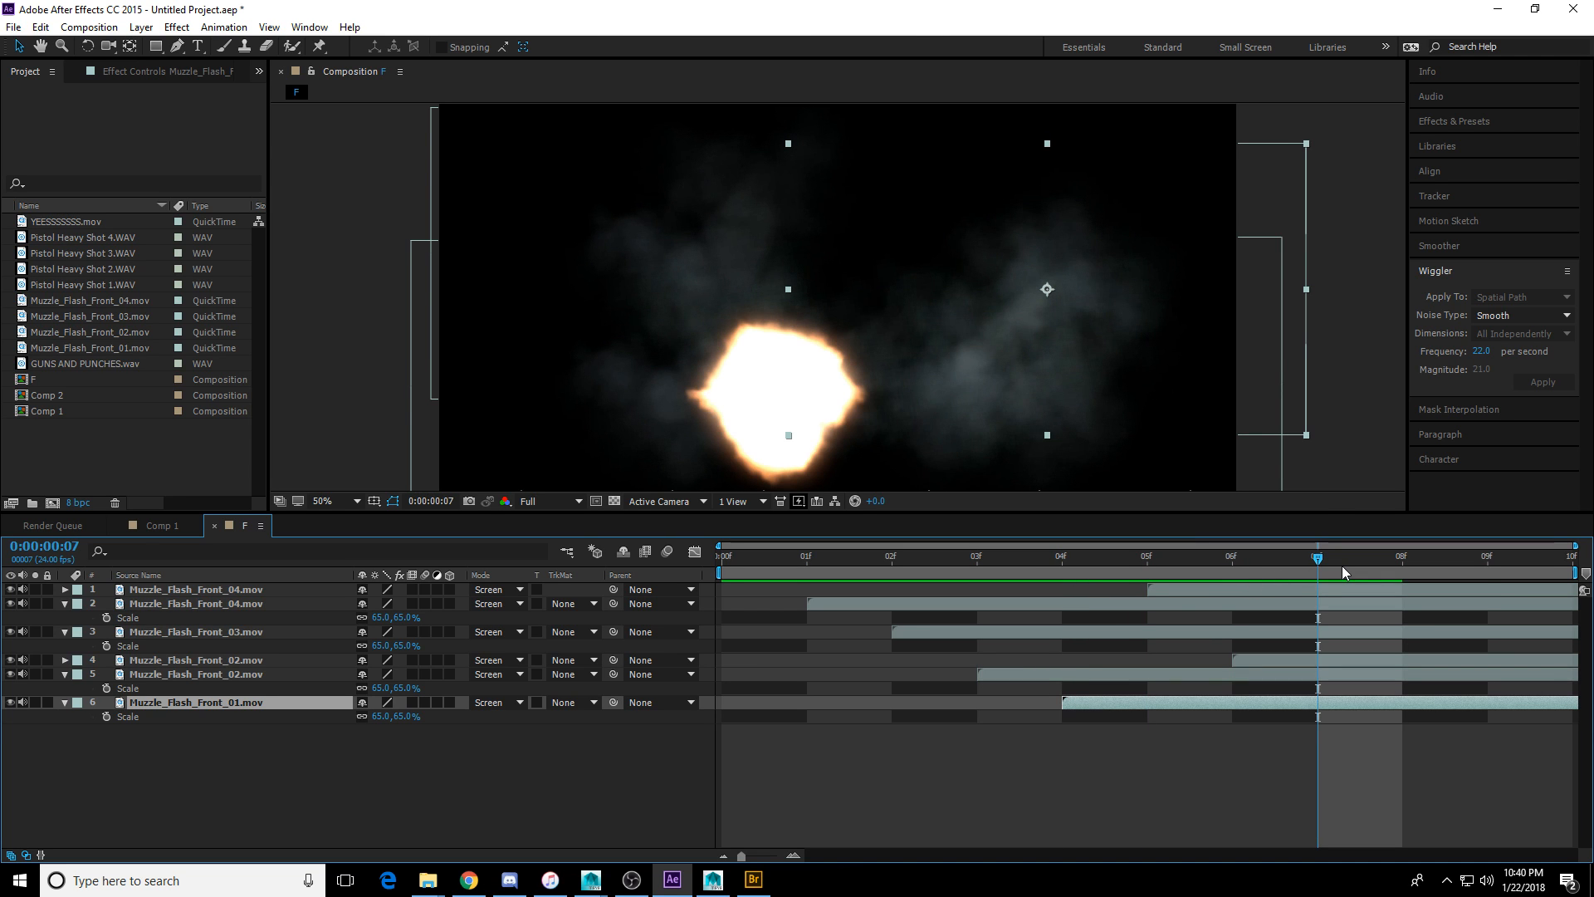
Bring the Action Explosion Full HD.mp4 clip from Bridge into the project and scrub composition F to check the flash timing.
click(754, 882)
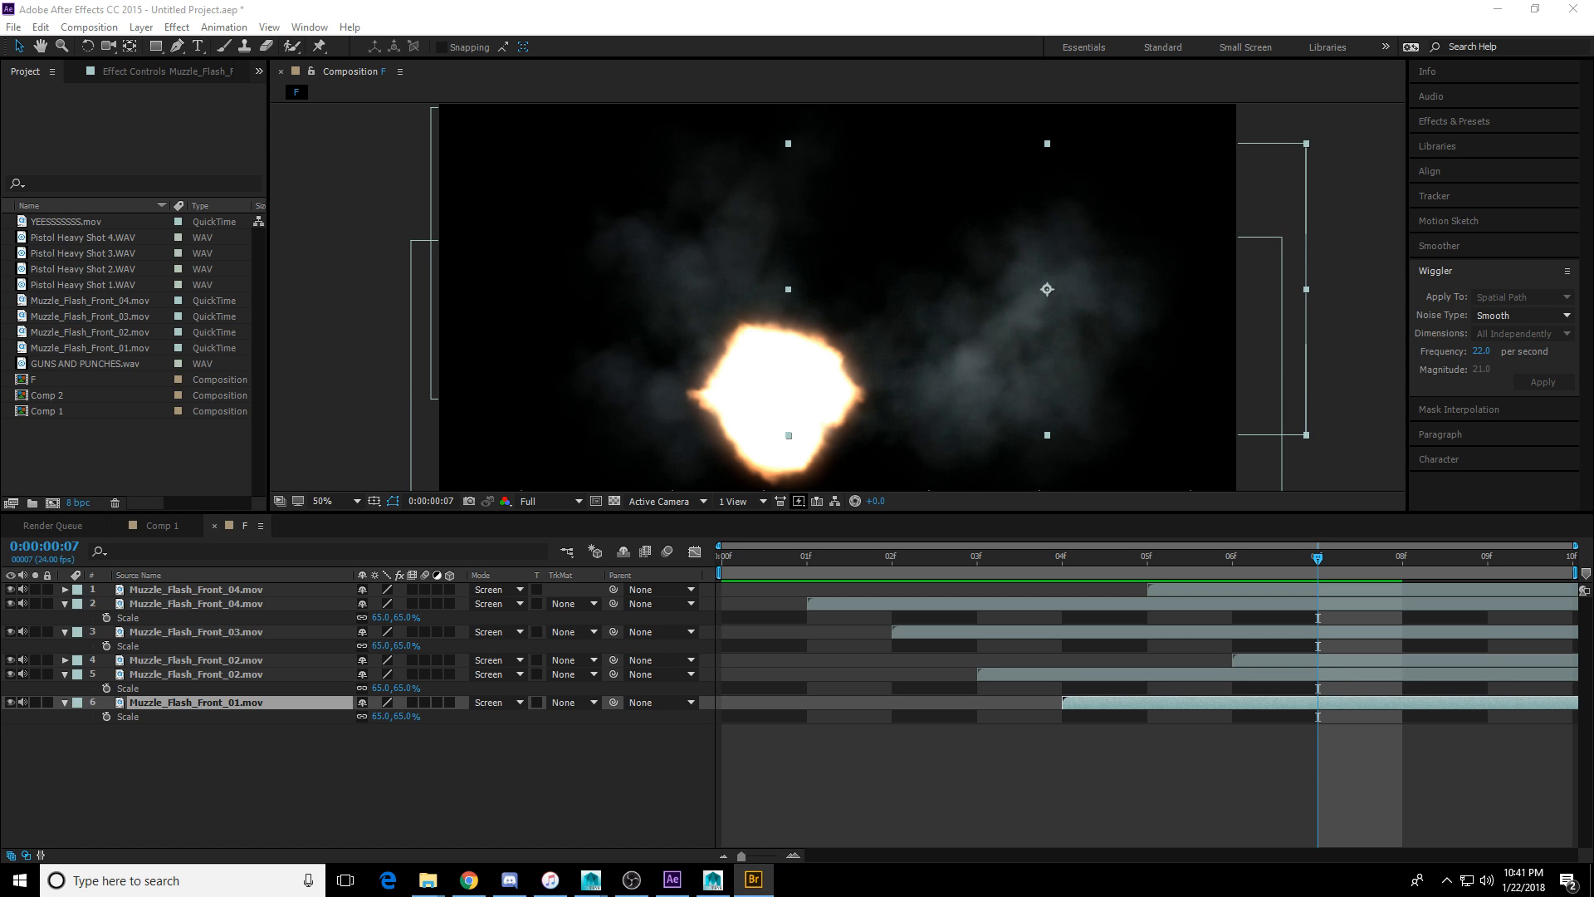
drag(1593, 365, 84, 456)
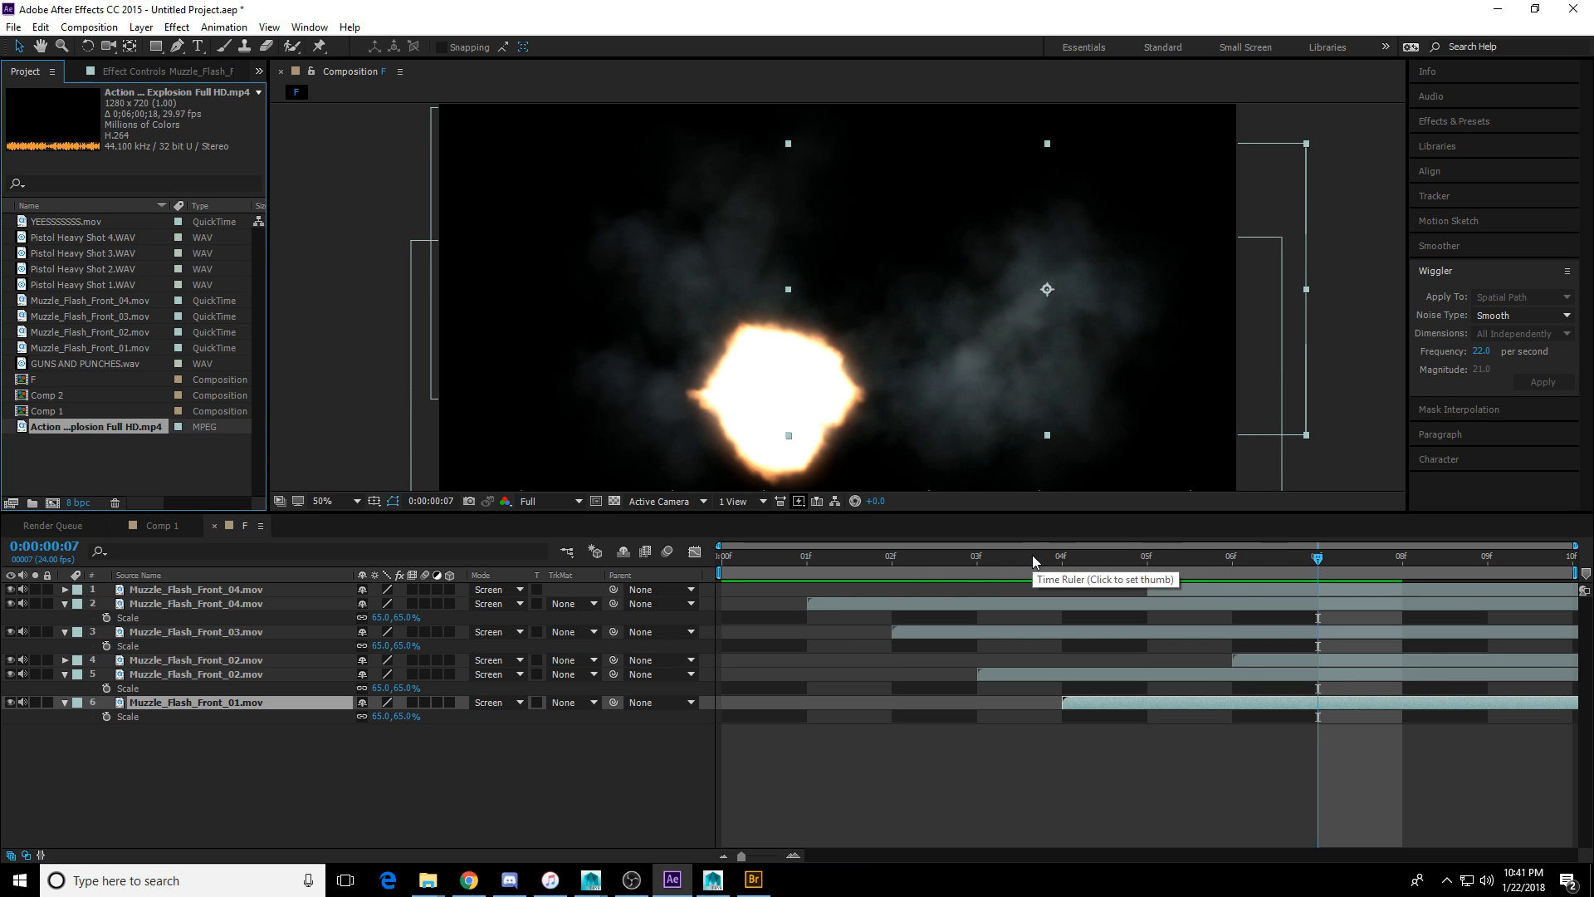
drag(1293, 556, 1488, 568)
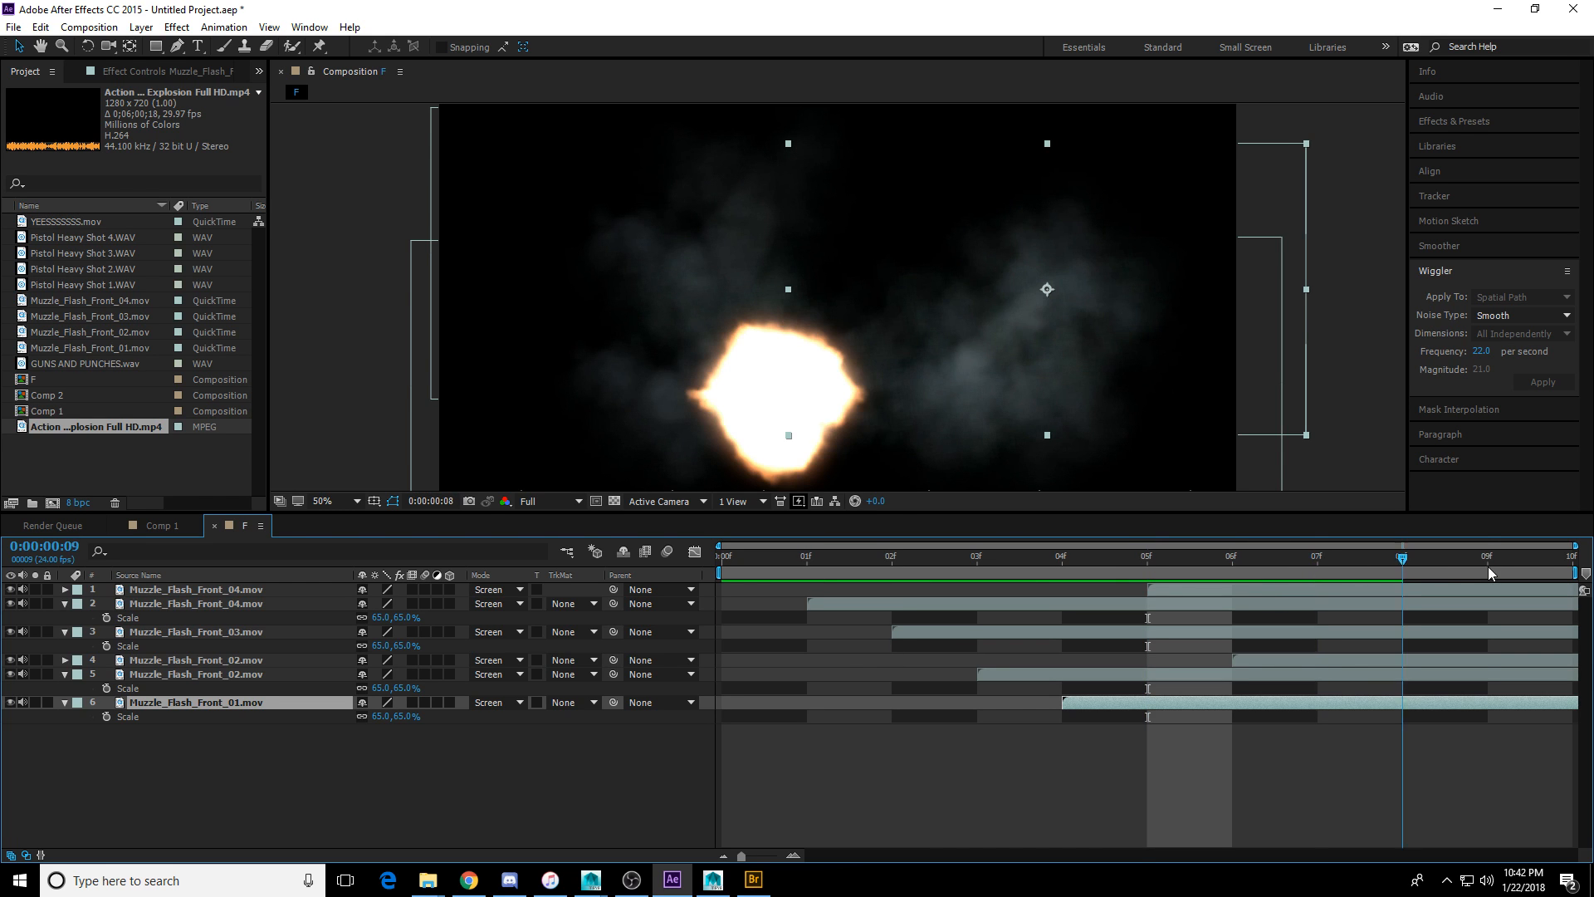
click(1202, 565)
click(1086, 604)
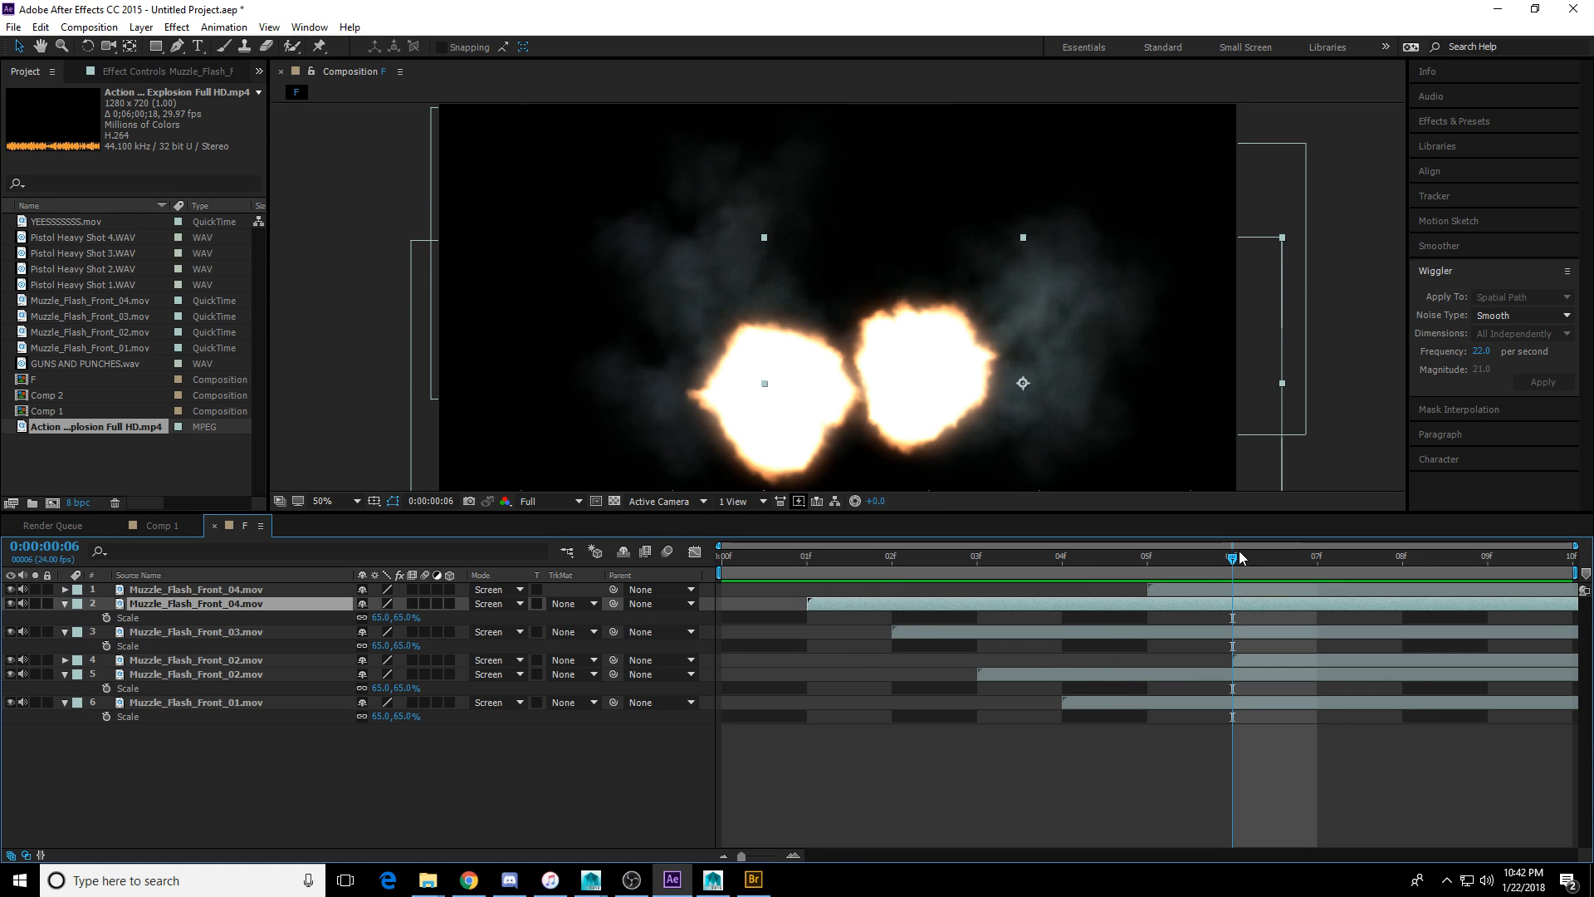
drag(1235, 558, 1488, 558)
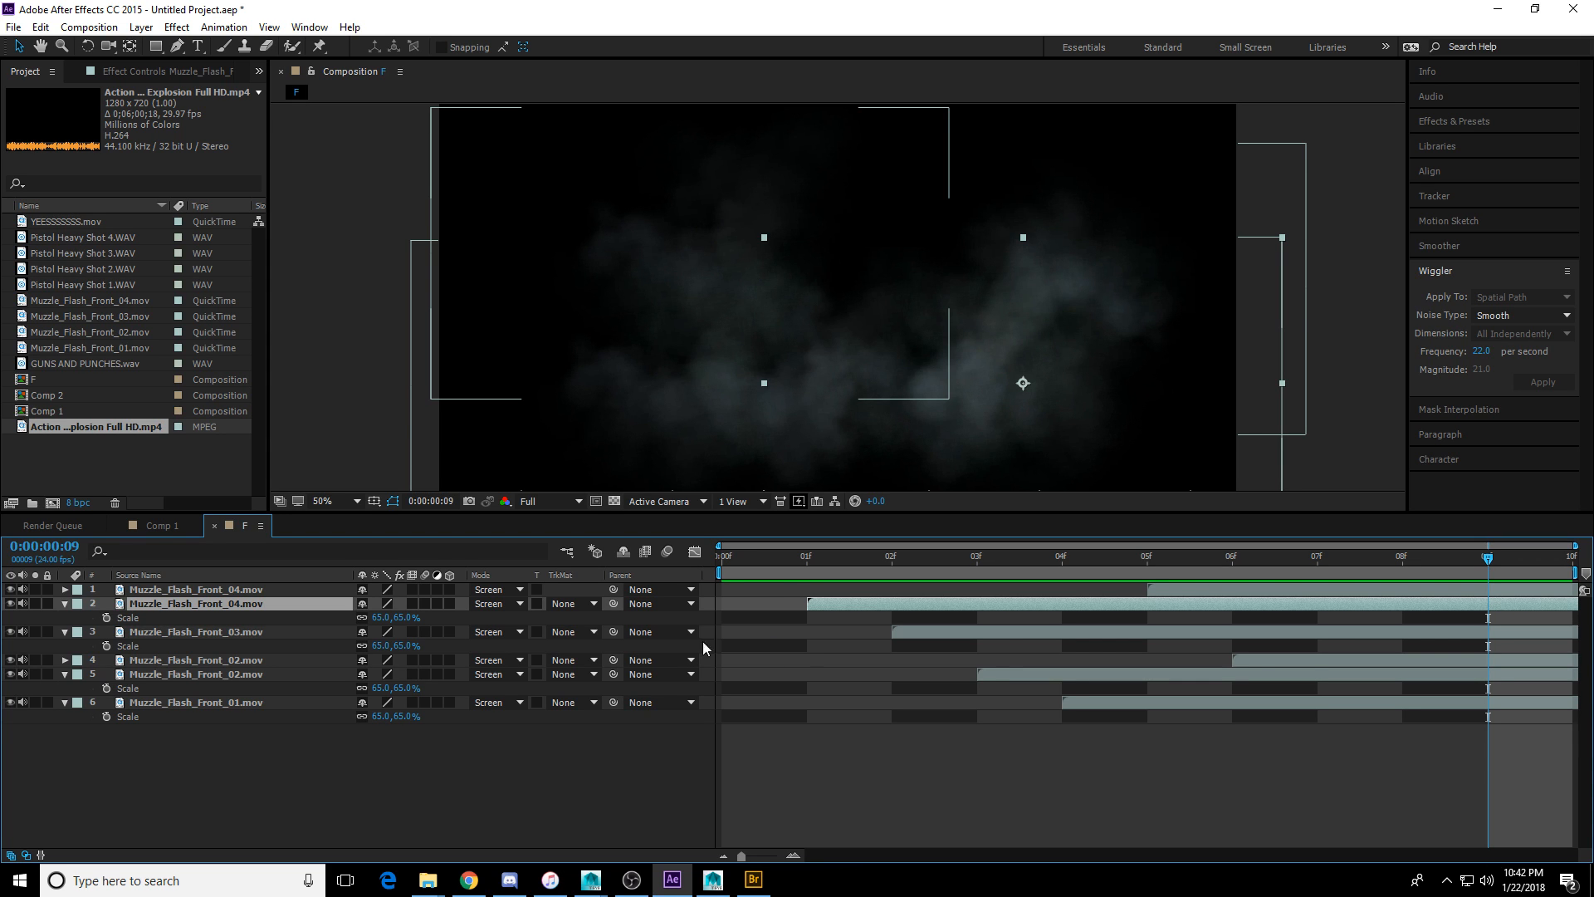
Import the PNG sequence F_000001 to F_000010 and place it as the topmost layer of composition F, starting at frame 0.
click(759, 563)
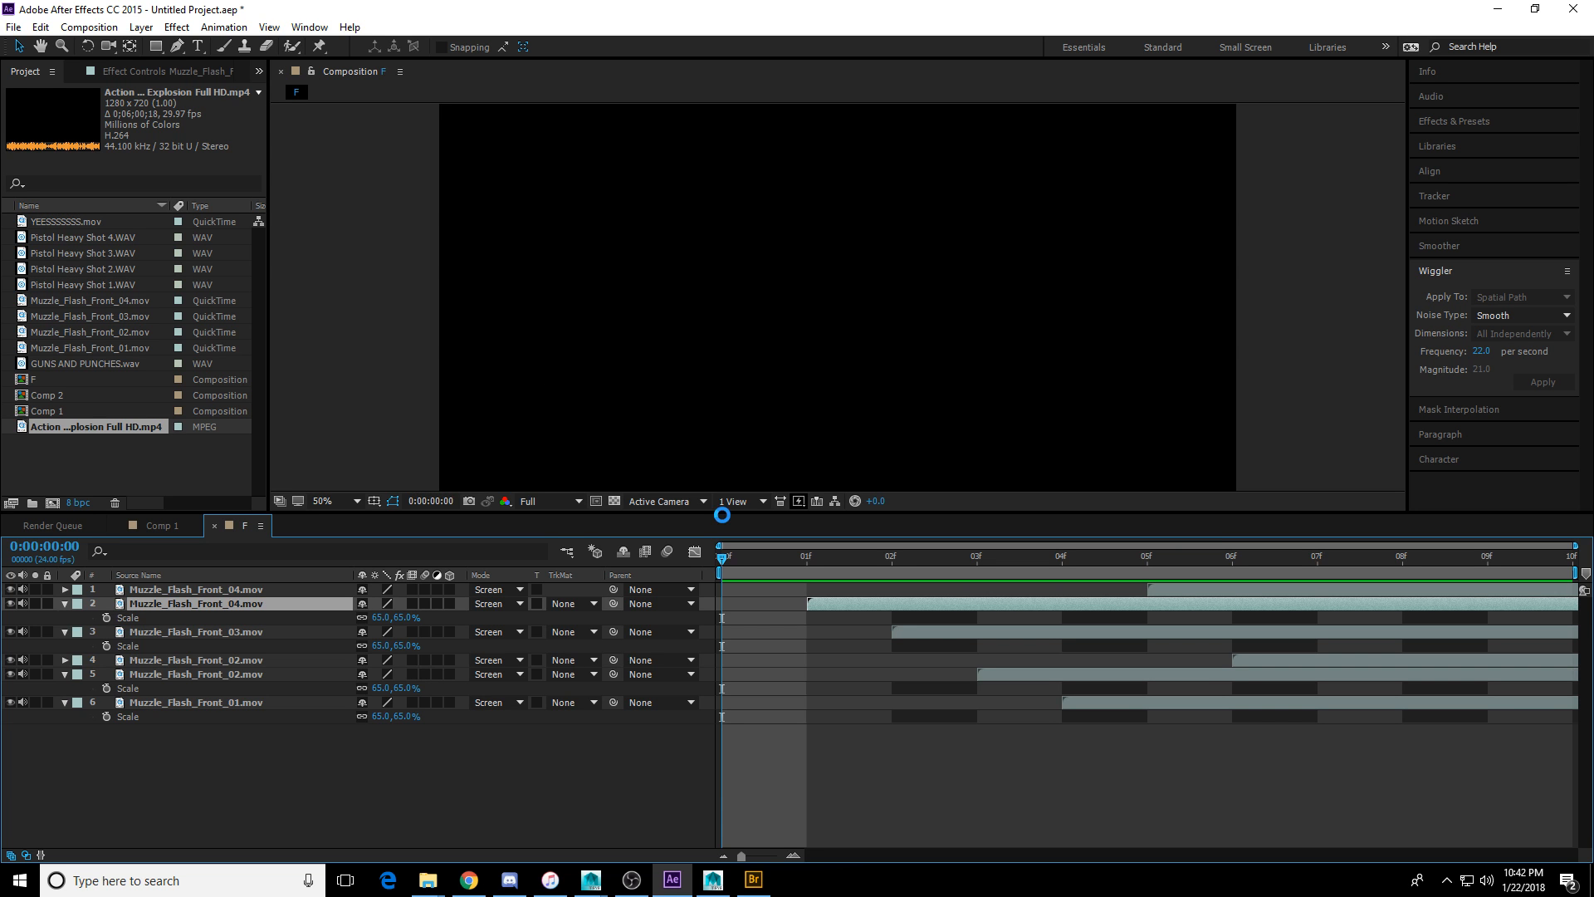
key(ctrl+i)
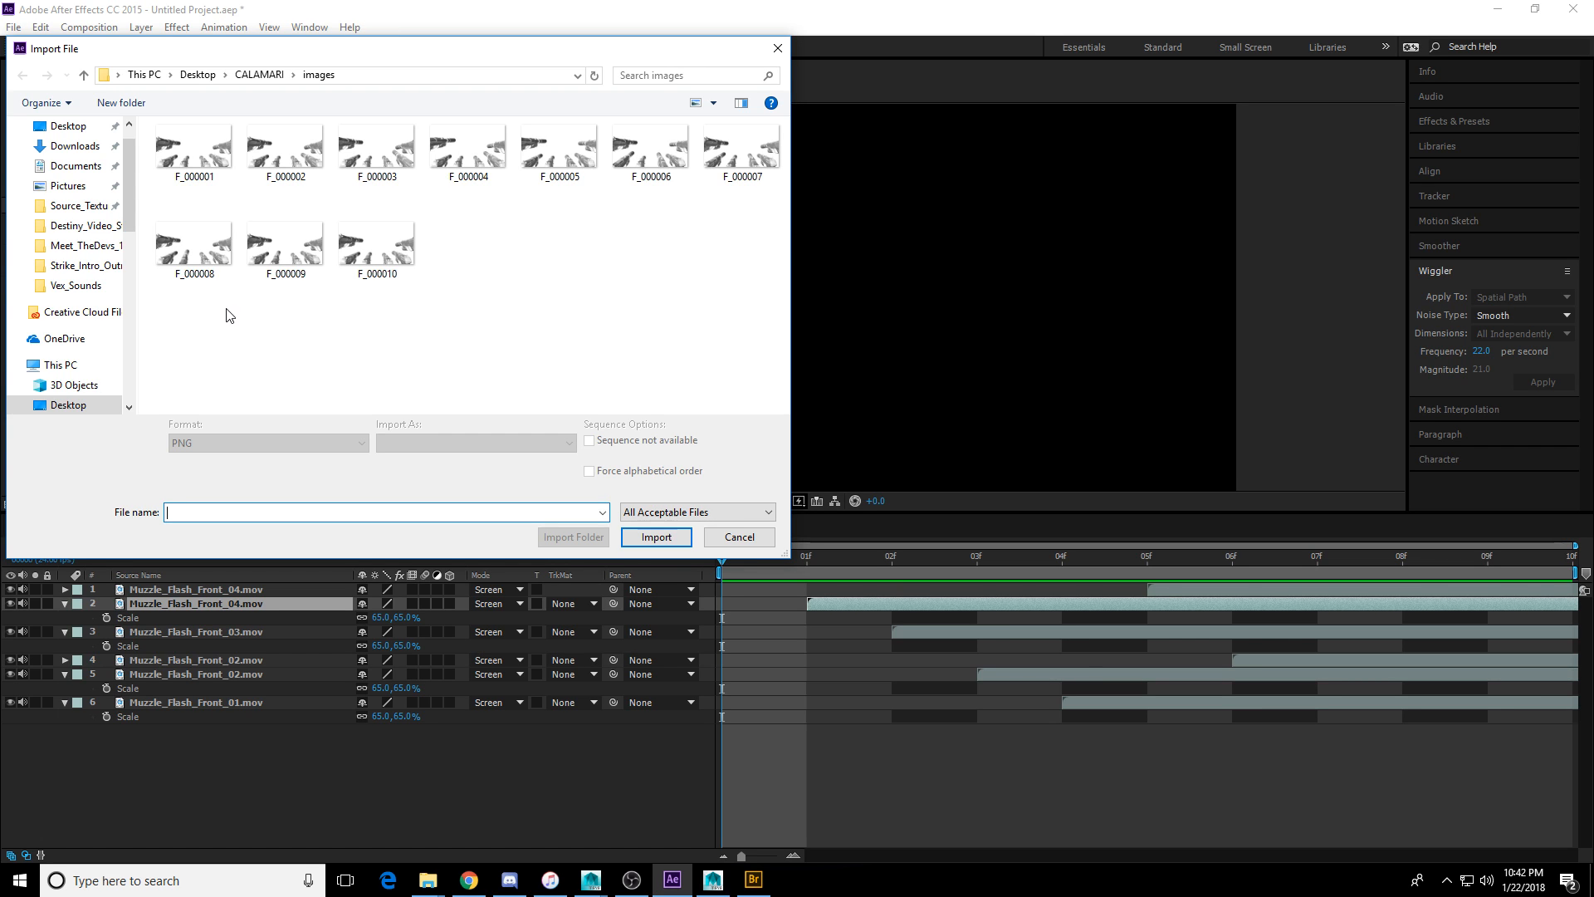
double_click(201, 152)
drag(83, 380, 159, 591)
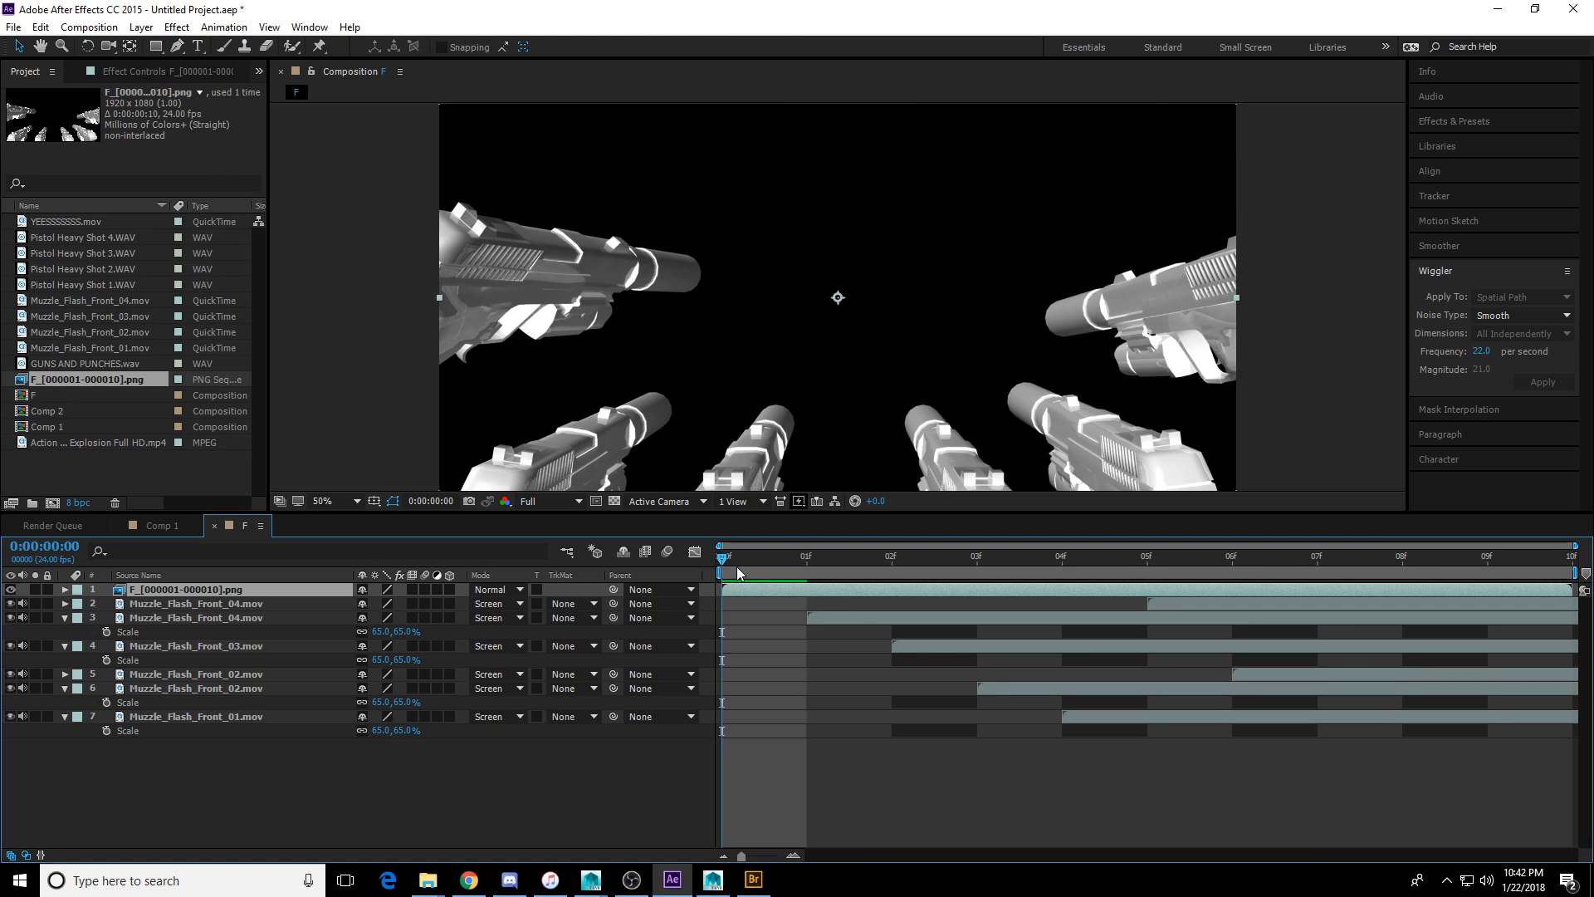
At frame 4, nudge the Muzzle_Flash_Front_01 flash slightly upward to line up with the upper-right pistol's muzzle, and scrub to check it.
drag(769, 561, 991, 577)
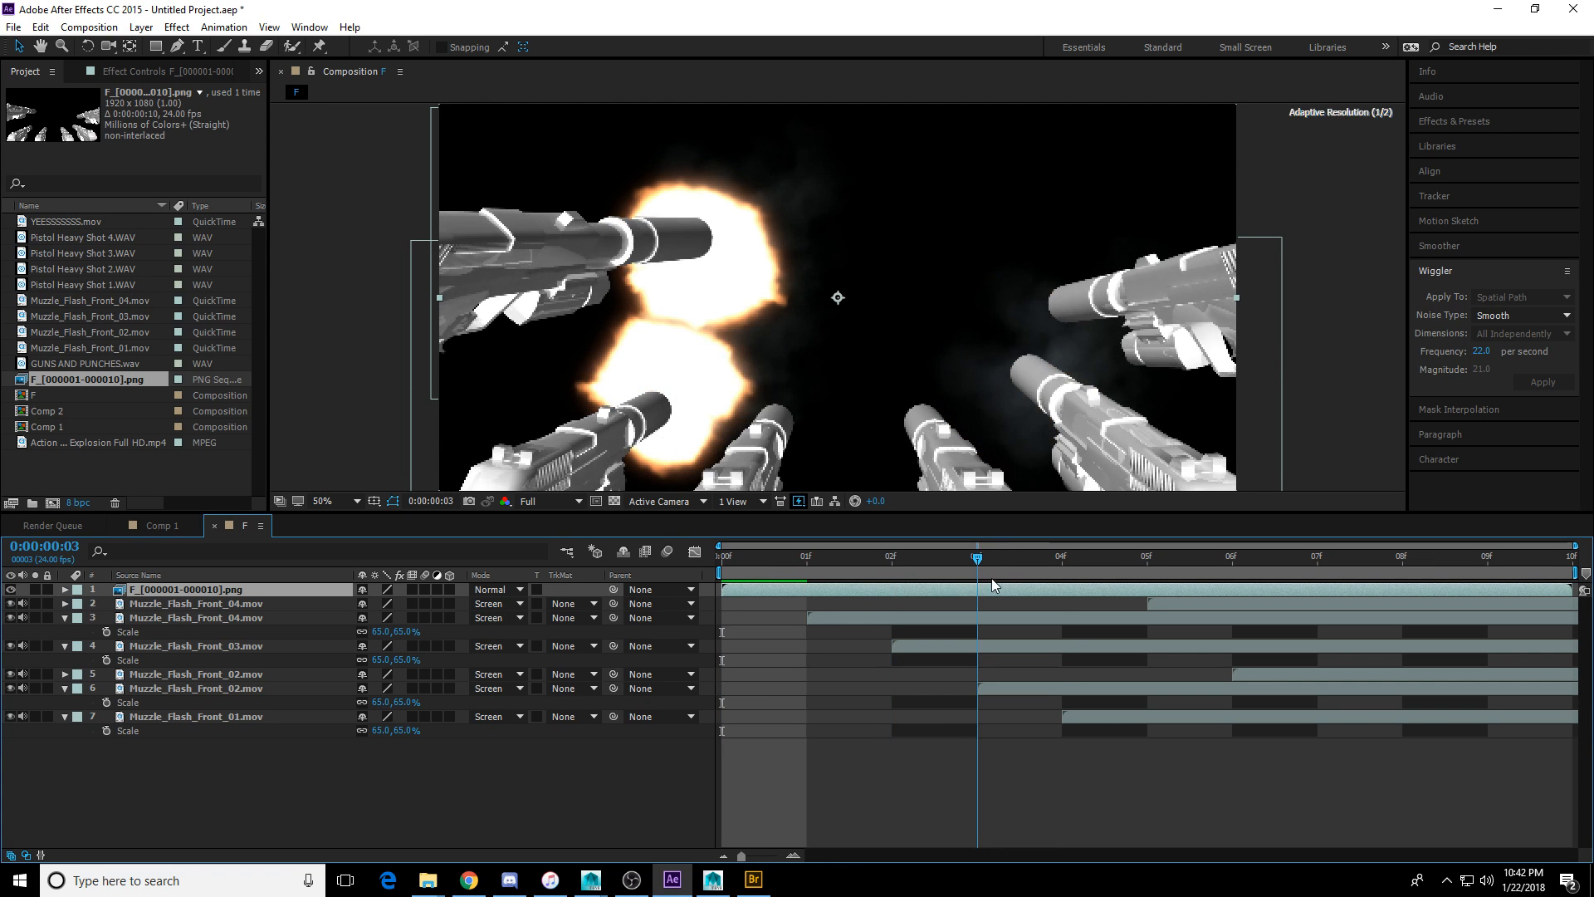
drag(822, 561, 1072, 588)
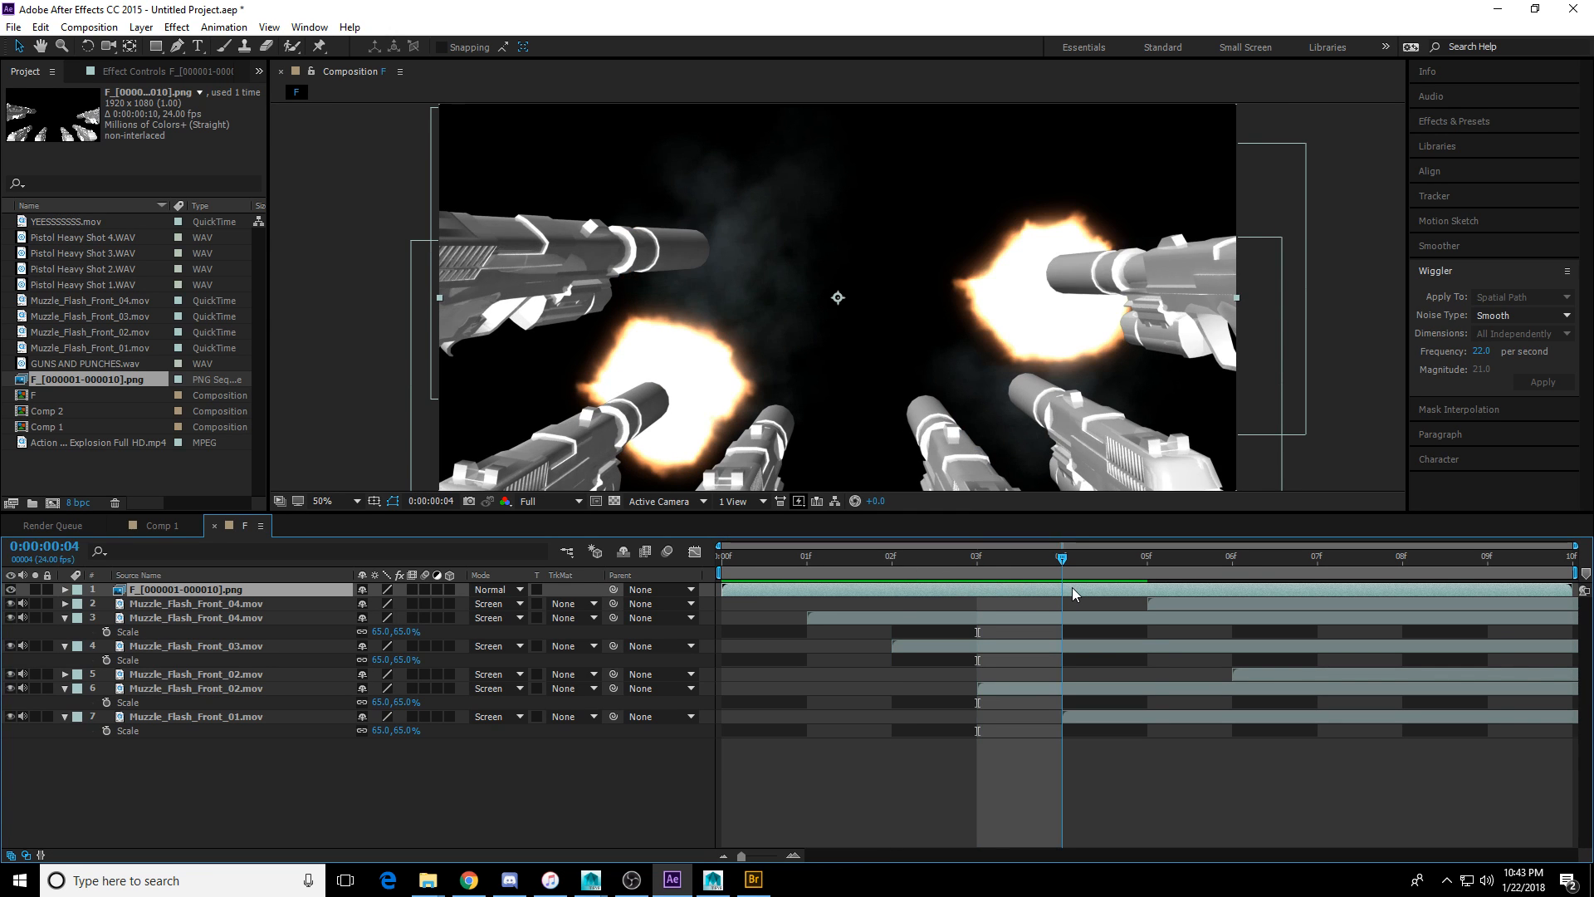
click(1082, 716)
drag(1017, 310, 1014, 296)
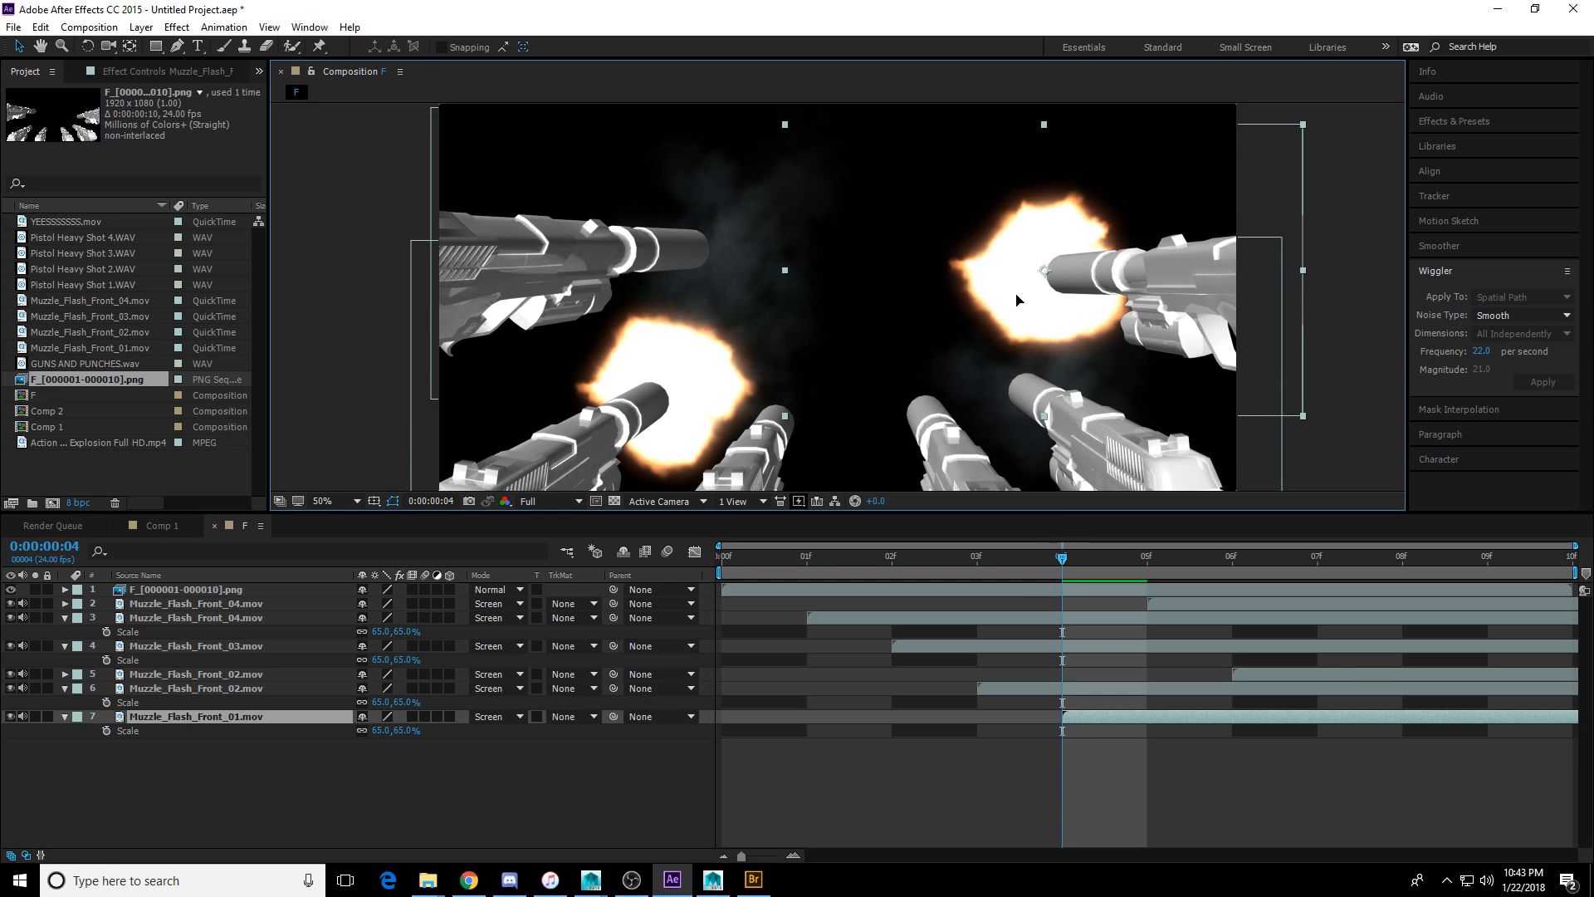
drag(1061, 572, 1452, 603)
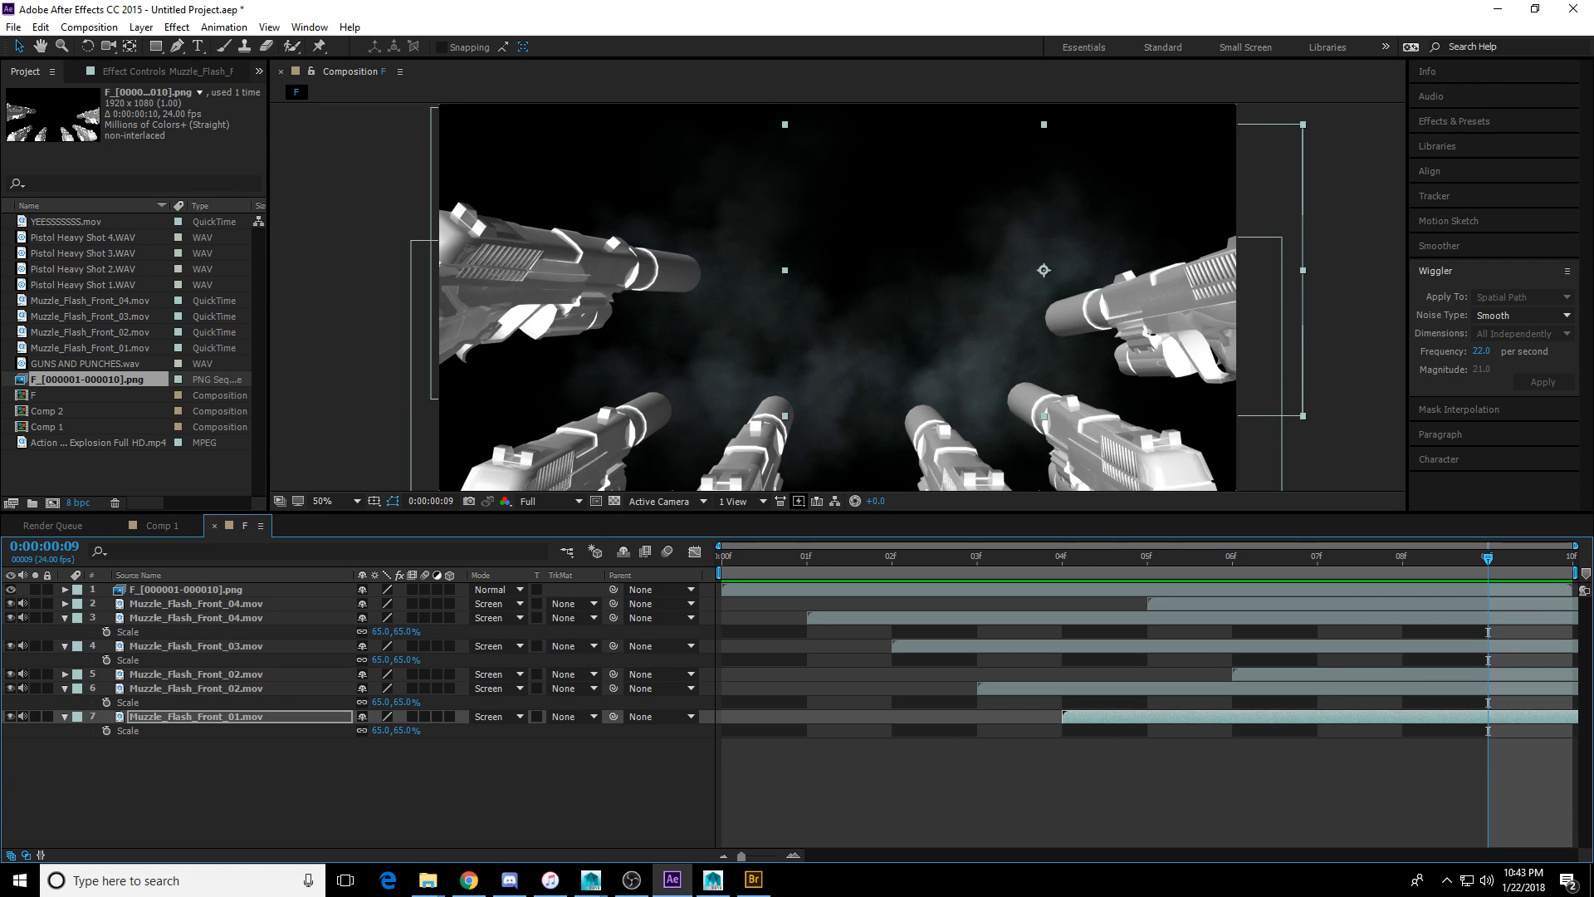
Apply the Stylize Glow effect to all six muzzle flash layers at once.
mouse_move(1137, 558)
mouse_down()
mouse_move(789, 585)
mouse_move(753, 566)
mouse_move(858, 581)
mouse_move(1336, 576)
mouse_move(1147, 581)
mouse_up()
click(1117, 586)
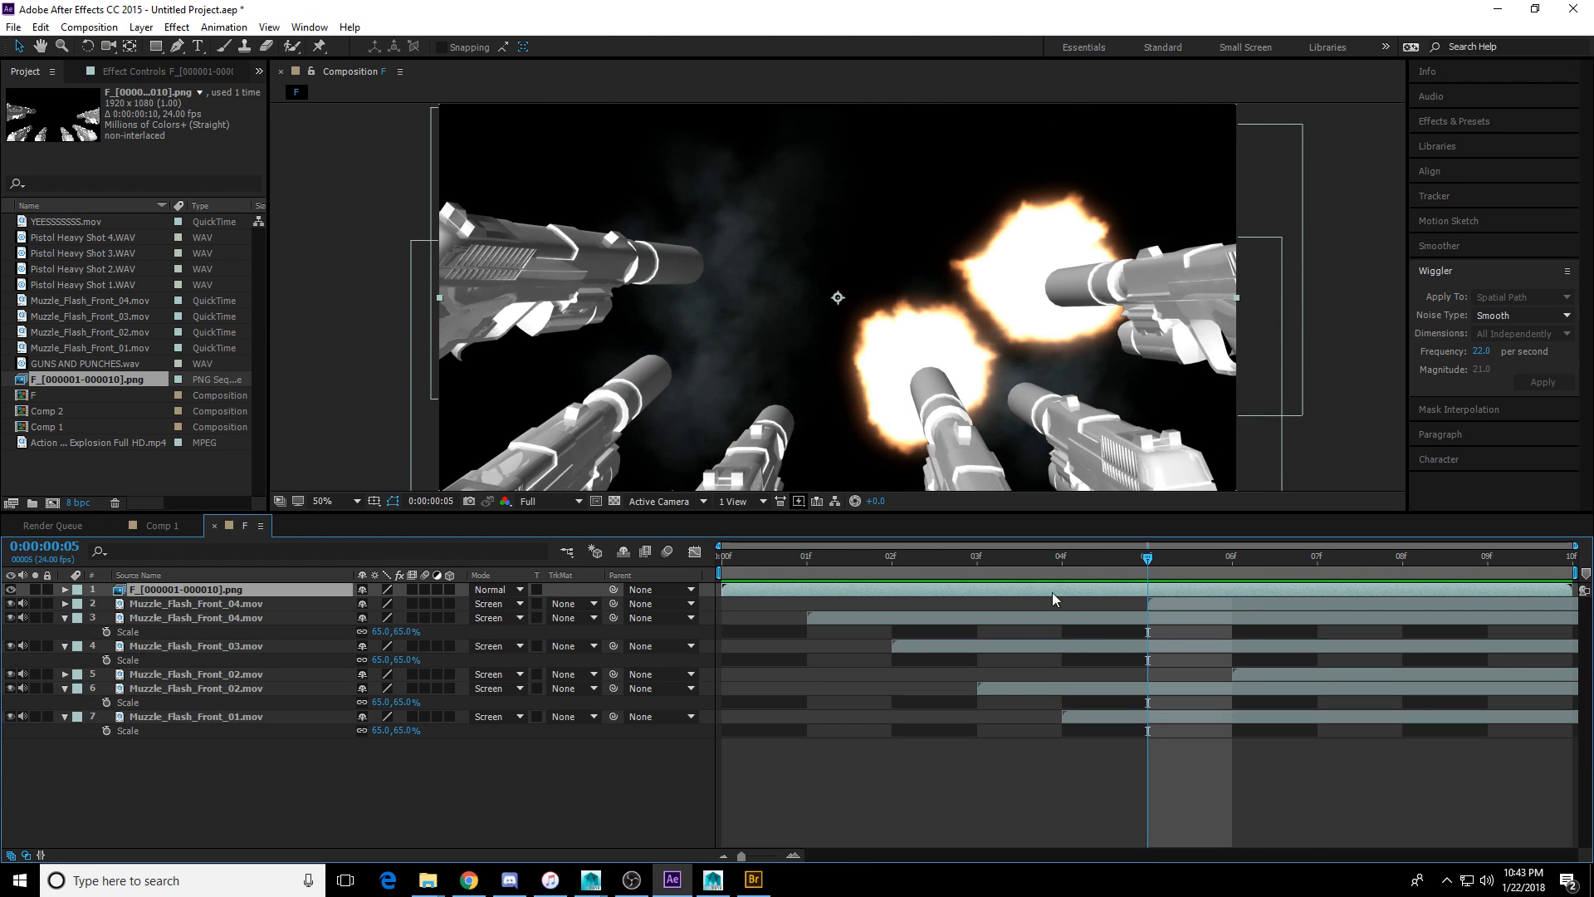
shift+click(1193, 719)
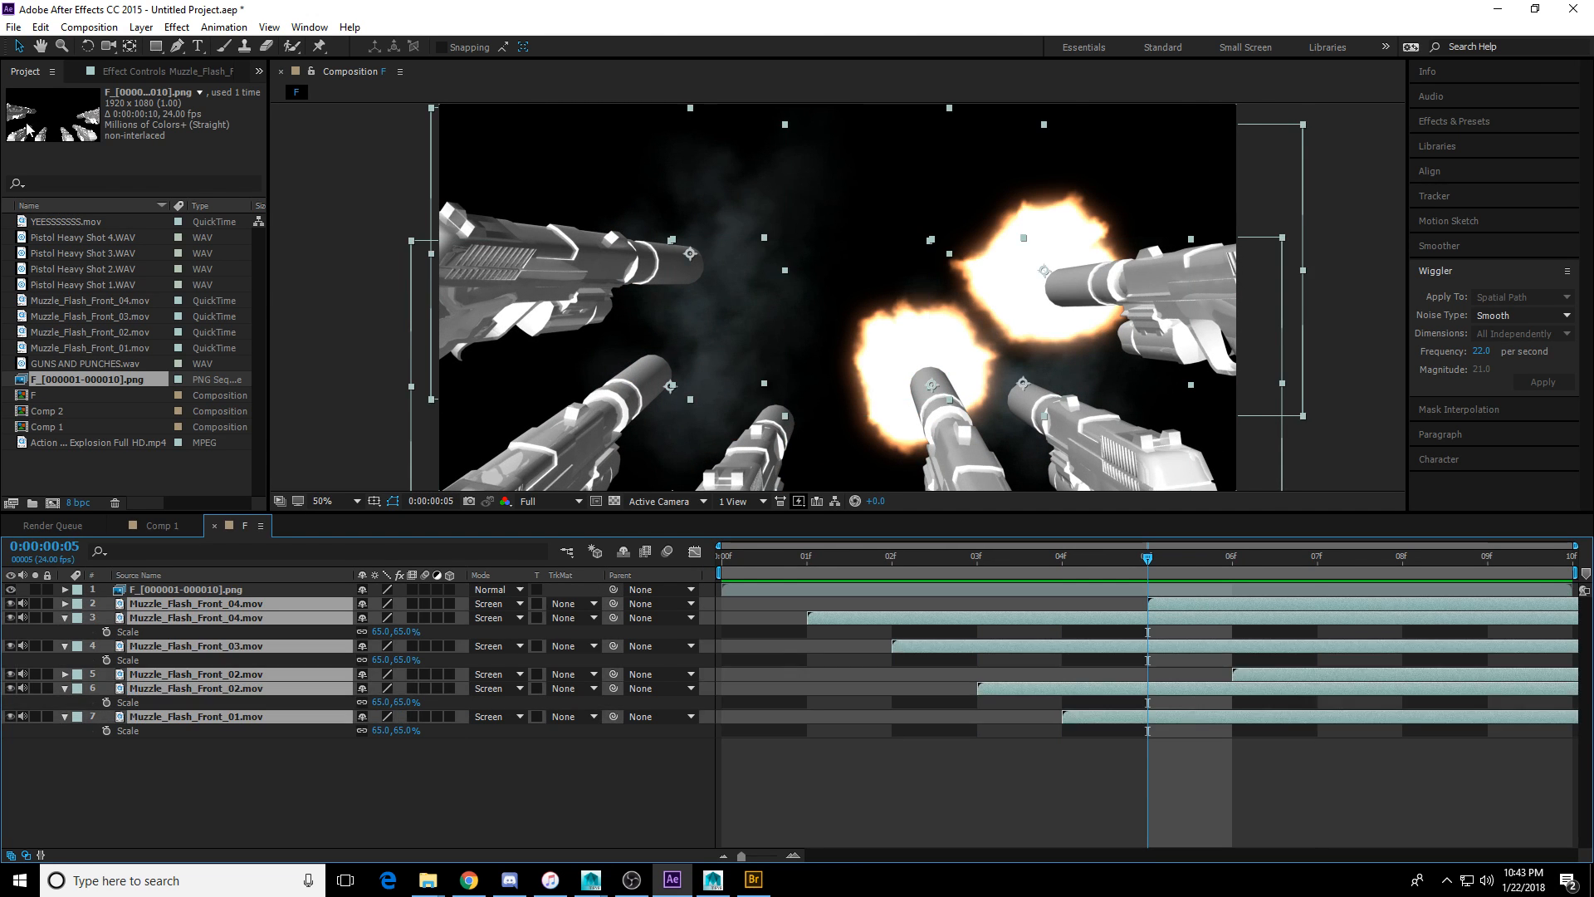
click(177, 27)
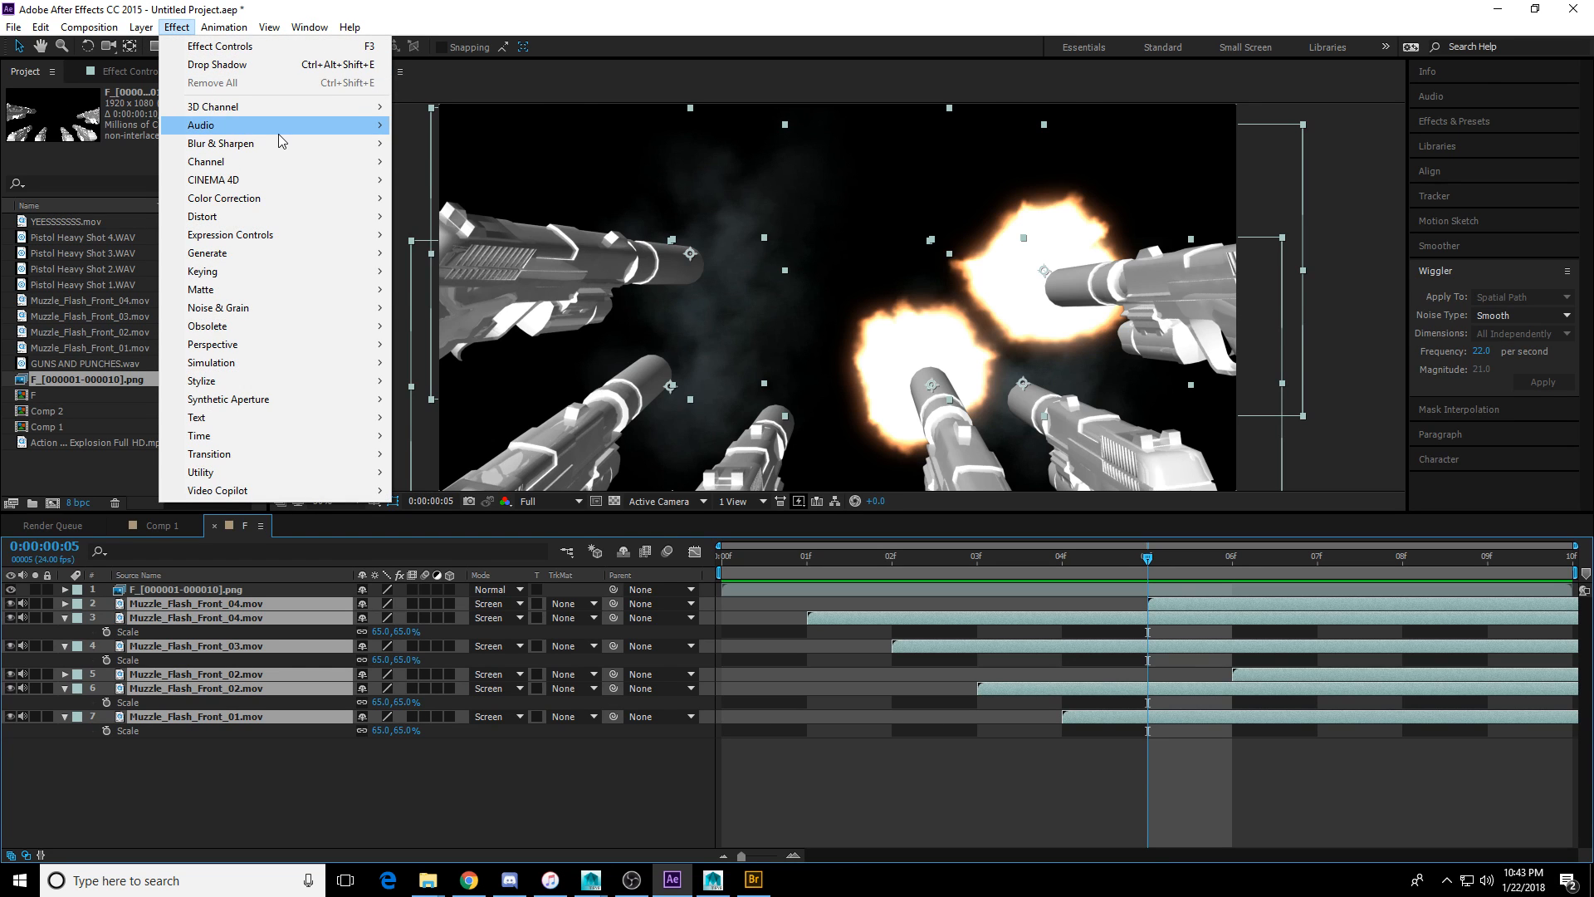
mouse_move(287, 169)
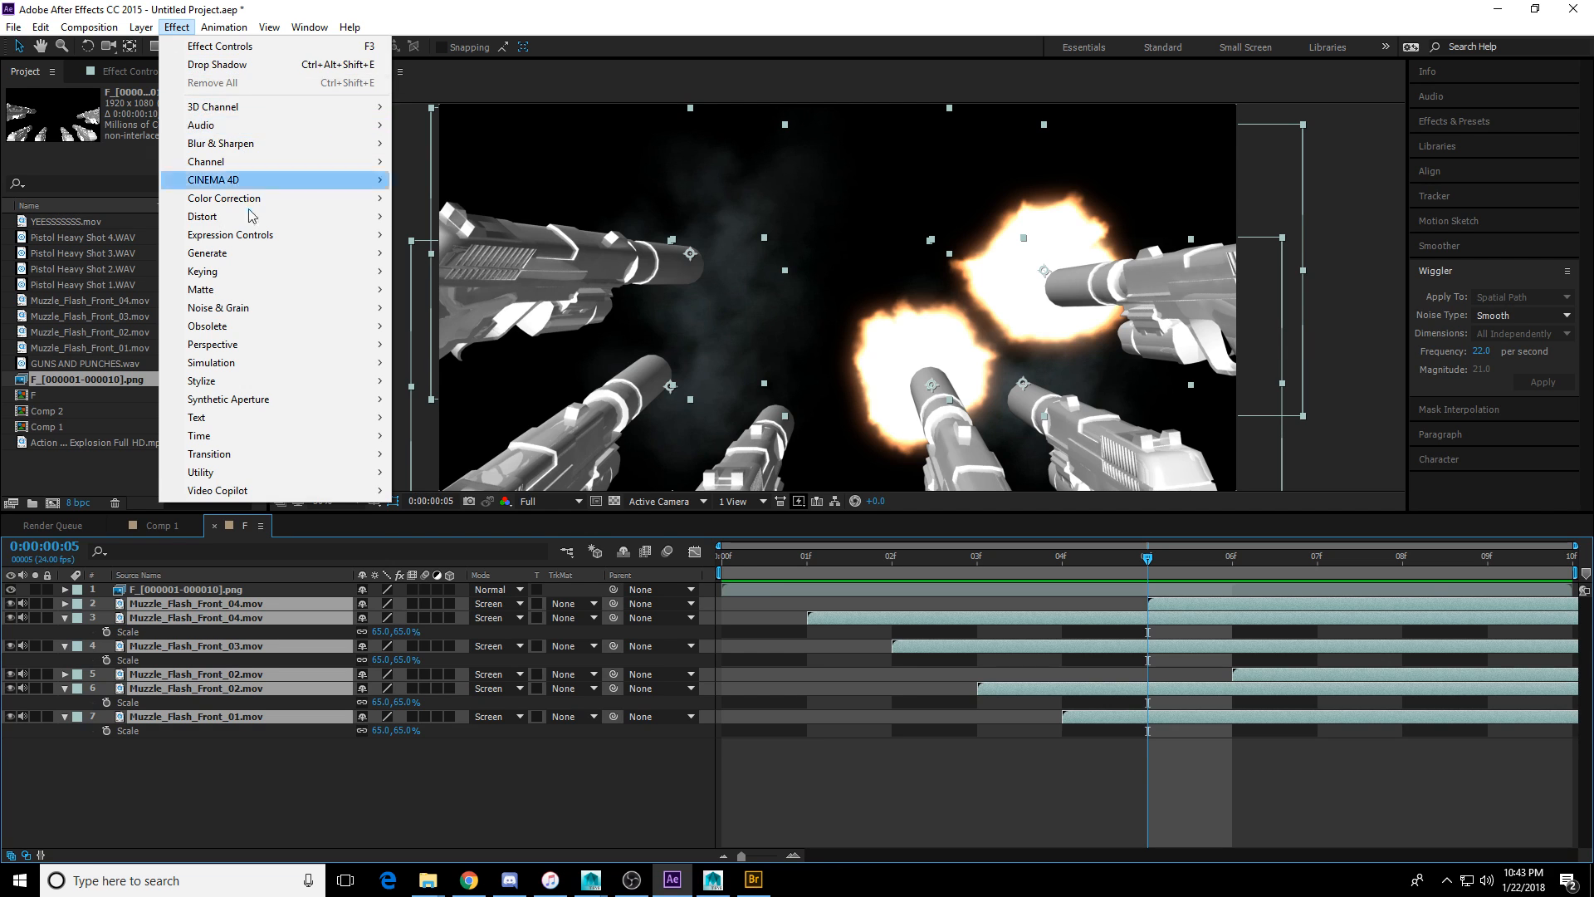
mouse_move(259, 199)
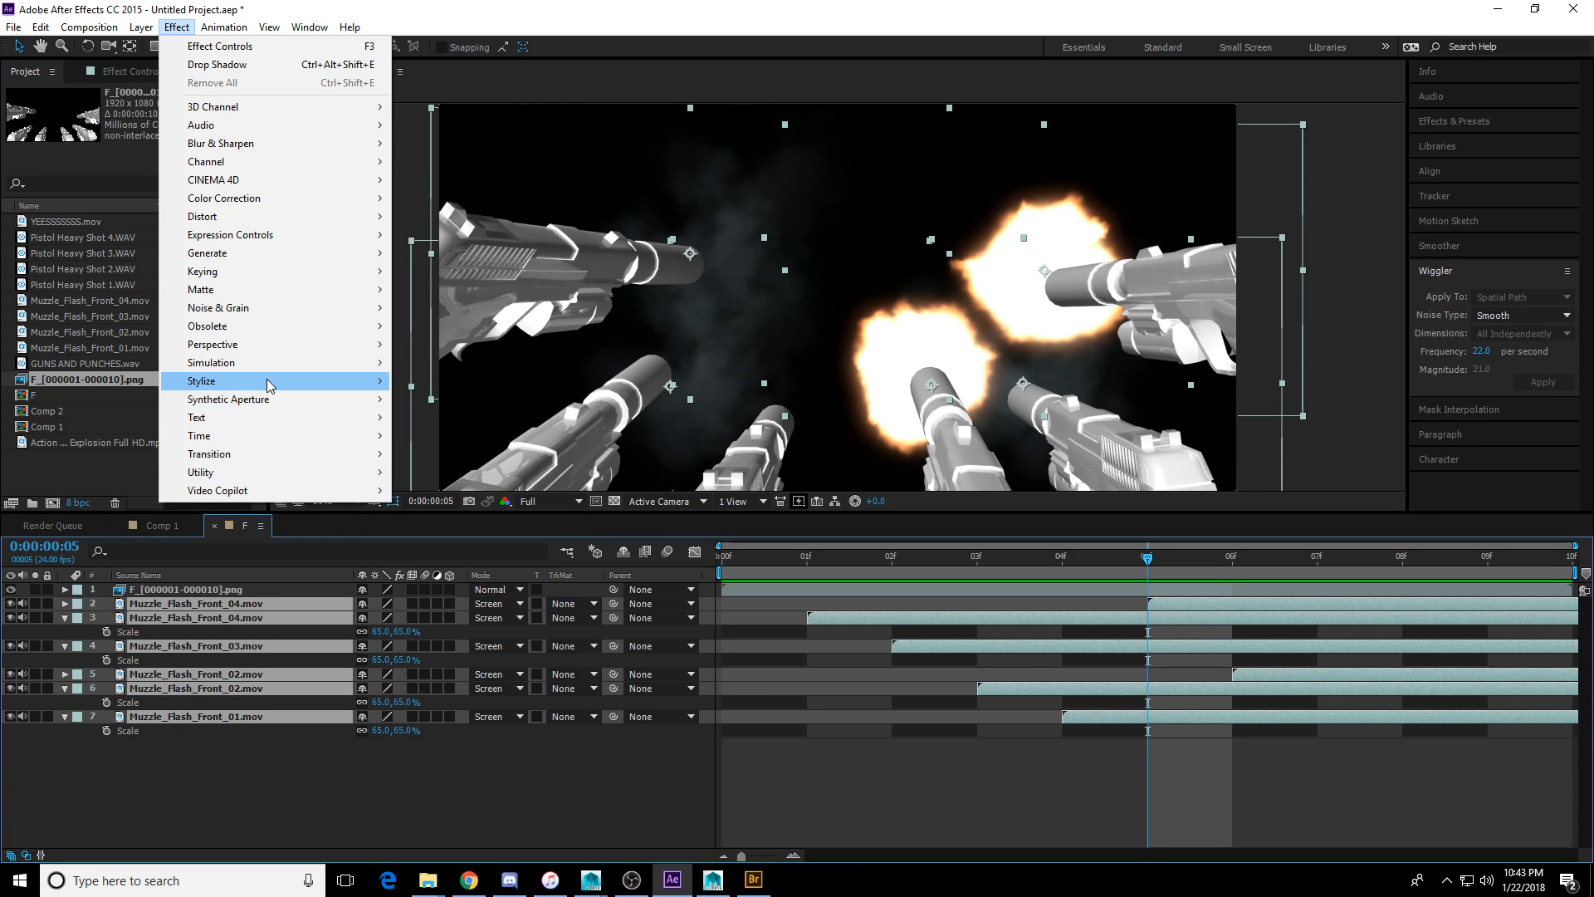
mouse_move(271, 383)
click(427, 673)
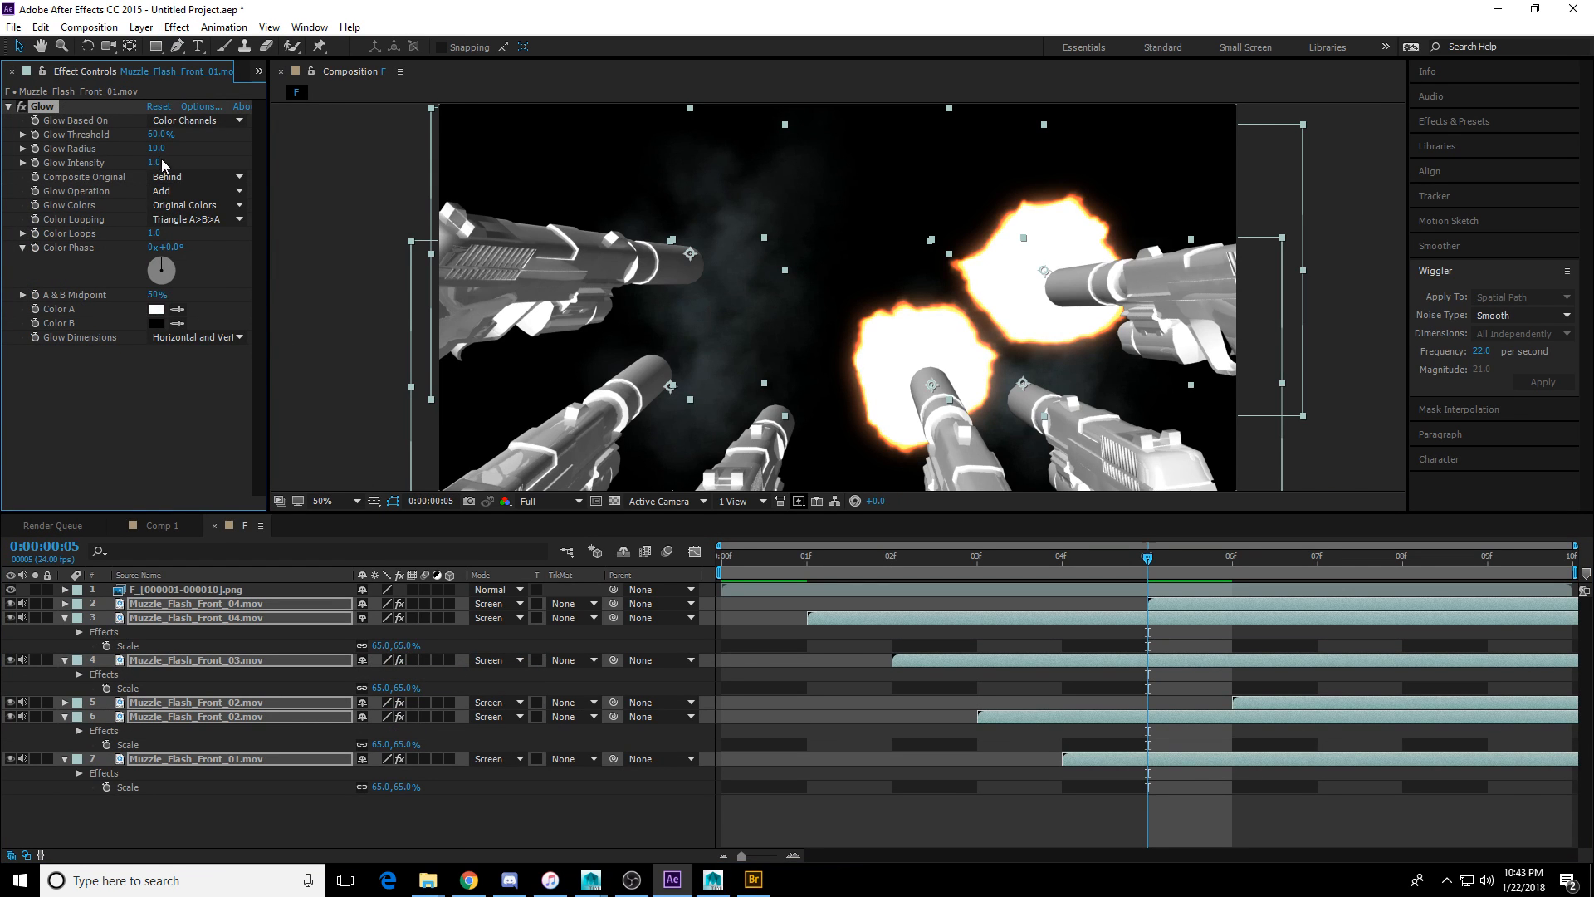
Set the Glow Radius of the muzzle flash layers to 495, check it at frame 4 and clear the layer selection.
click(157, 148)
text(101)
key(Return)
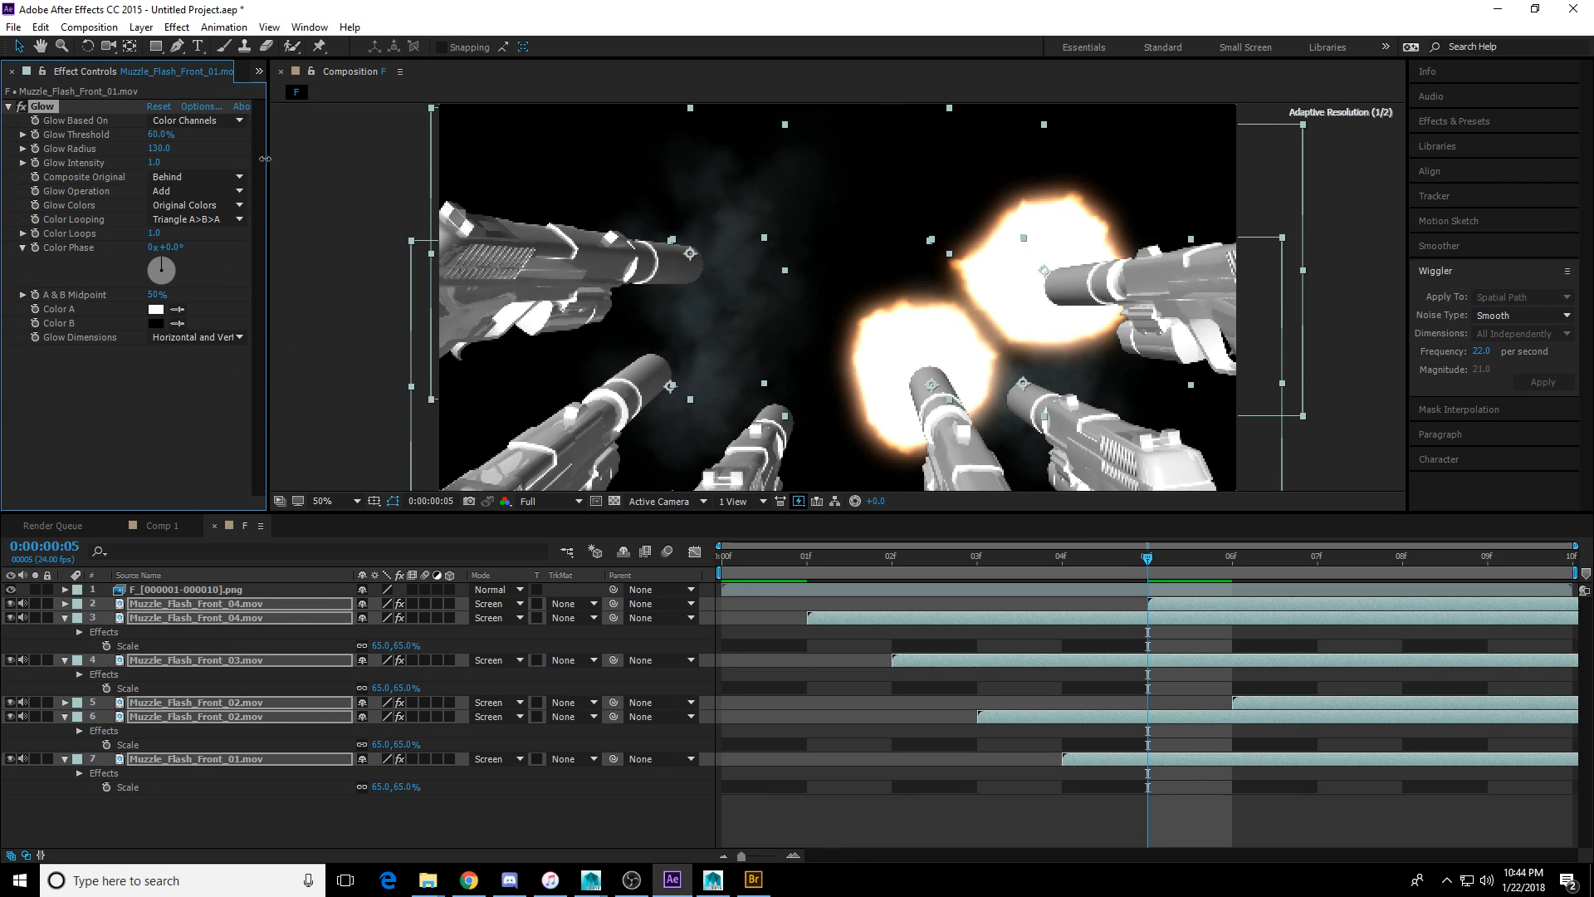
drag(259, 157, 586, 177)
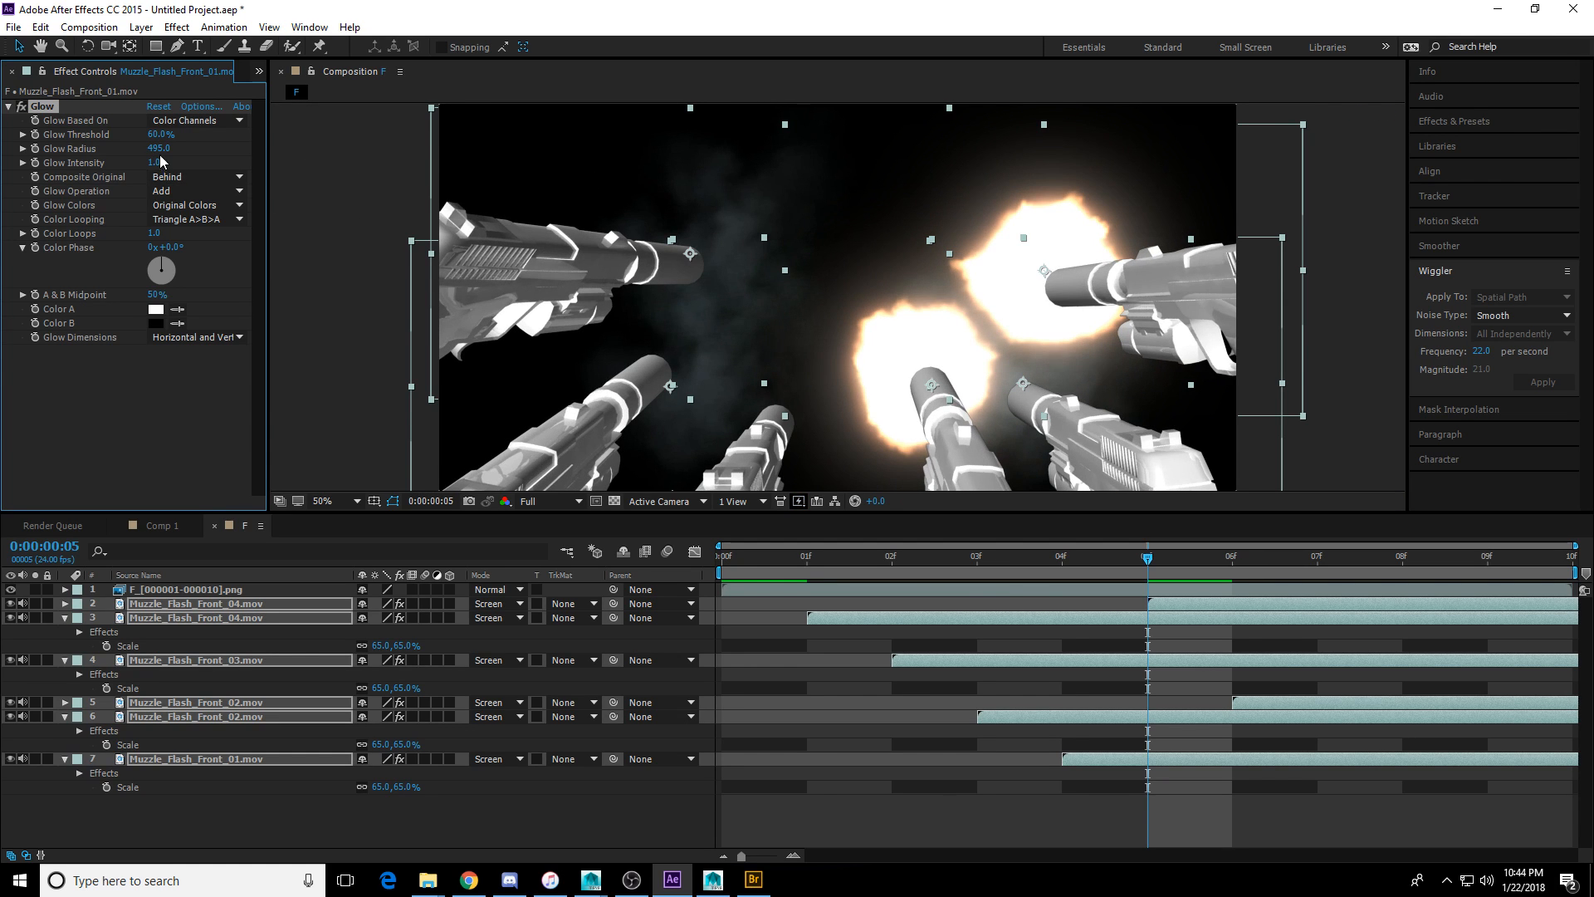
click(1053, 562)
mouse_move(1052, 560)
mouse_down()
mouse_move(867, 560)
mouse_move(1062, 569)
mouse_up()
click(923, 812)
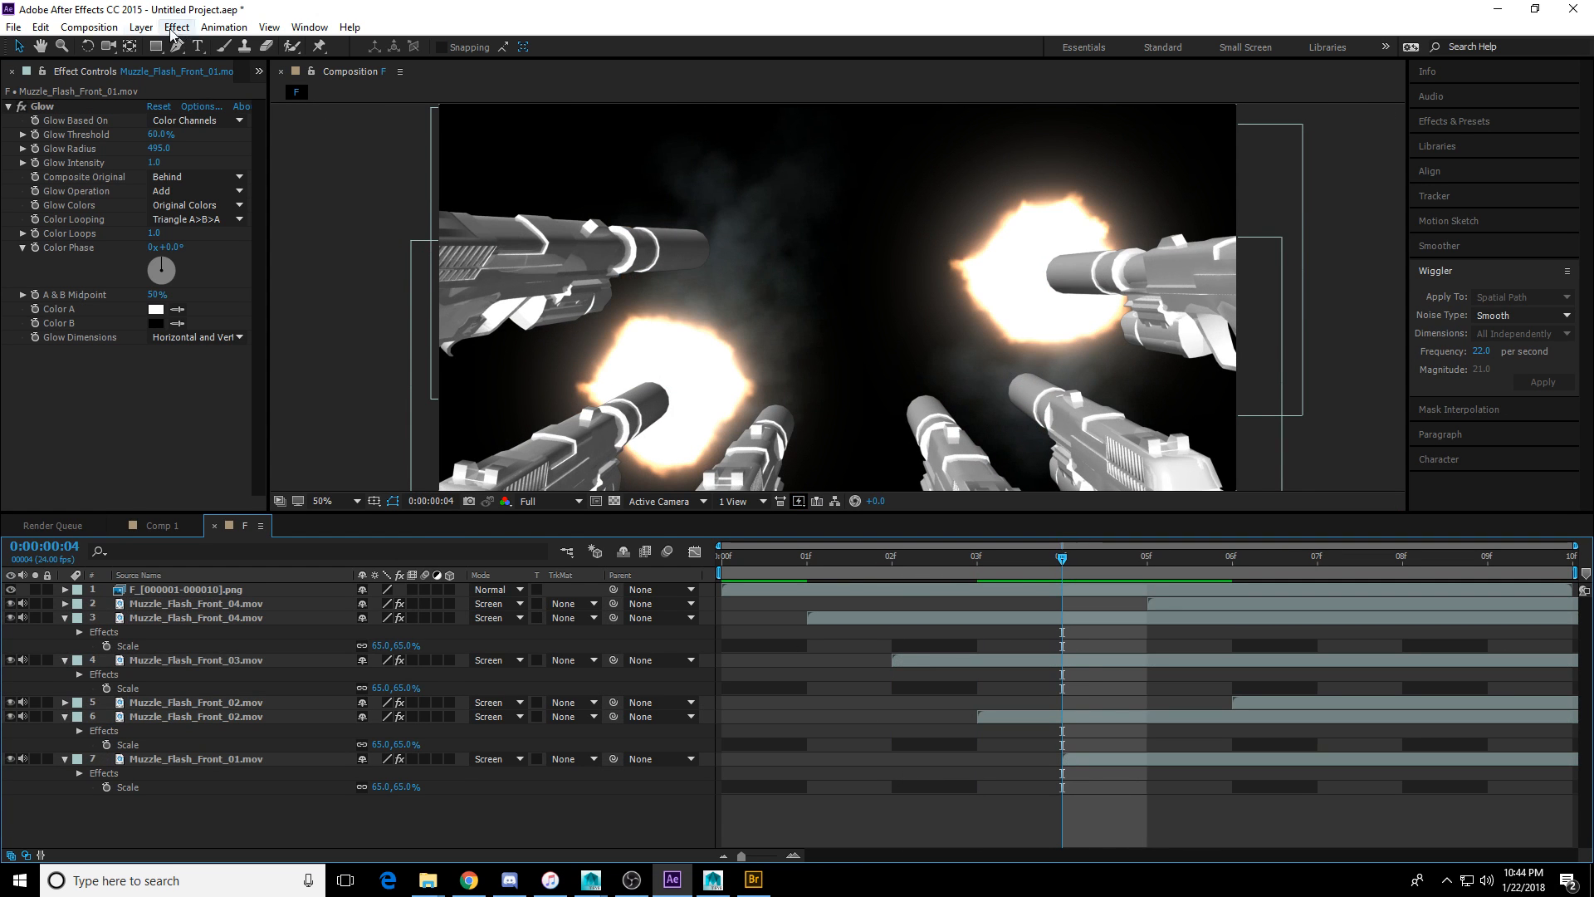
Add a black 1920 x 1080 solid to composition F and move it beneath all the other layers.
click(142, 27)
mouse_move(249, 46)
click(512, 67)
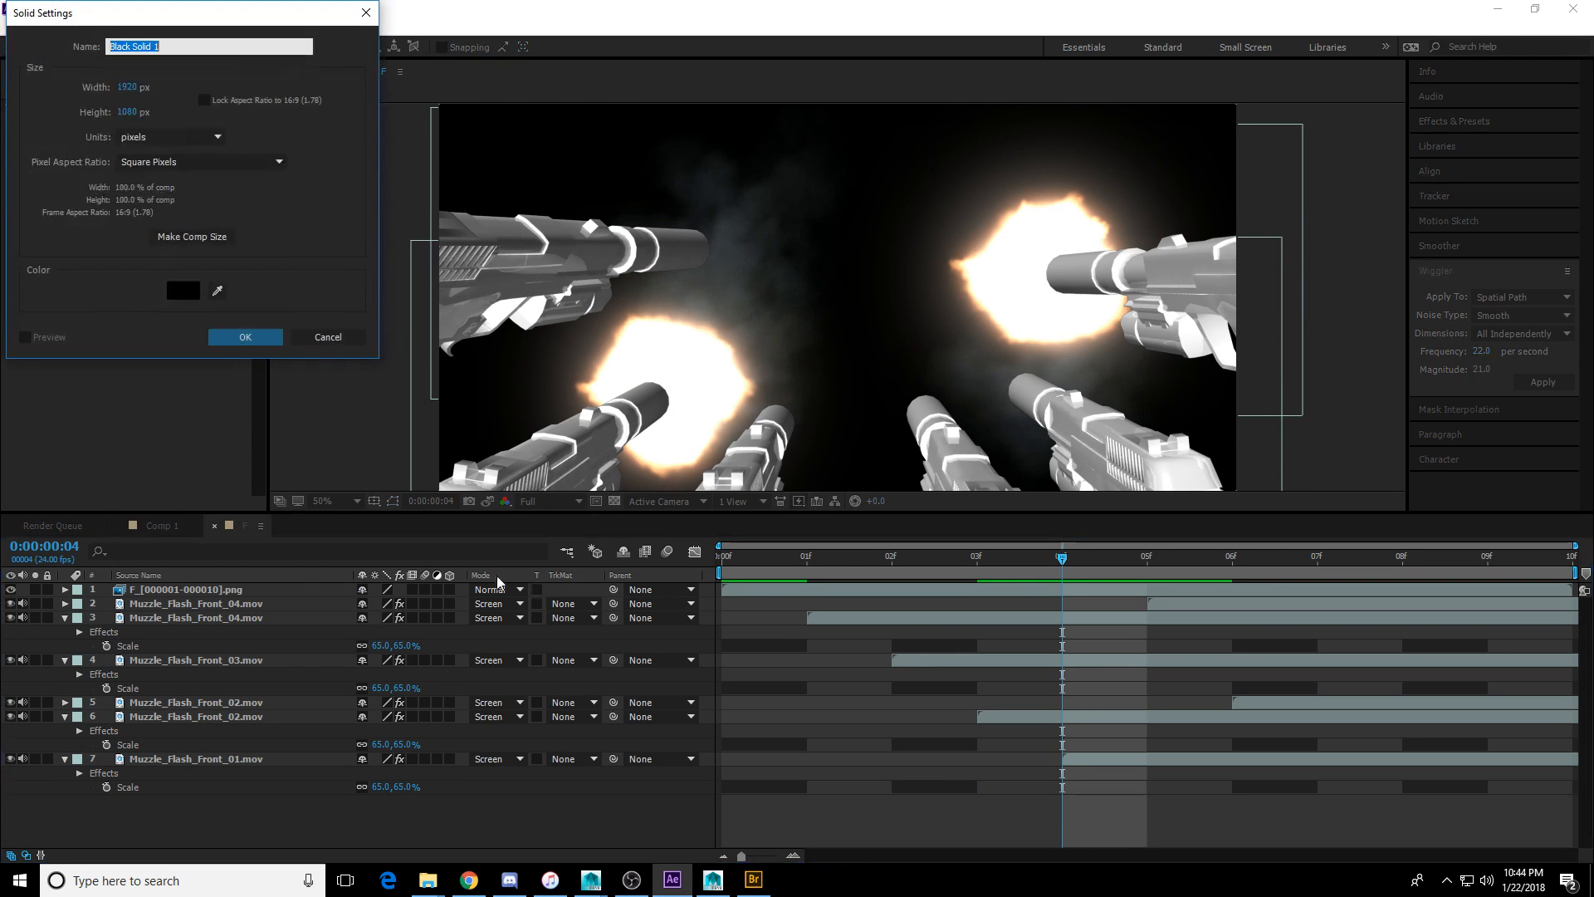
click(248, 345)
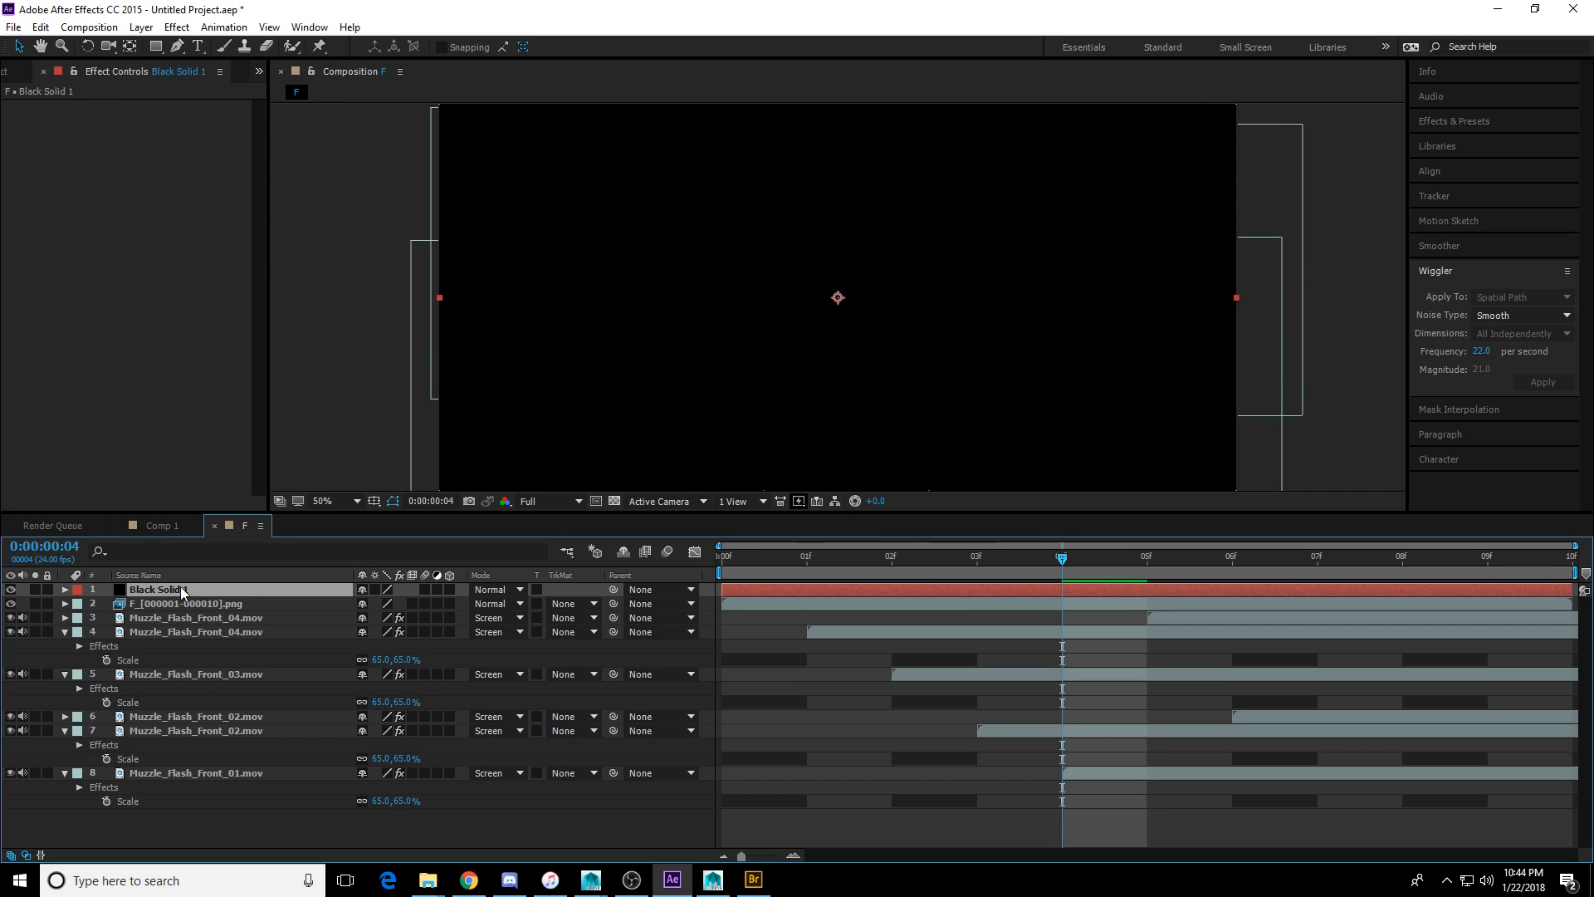
drag(176, 589, 172, 822)
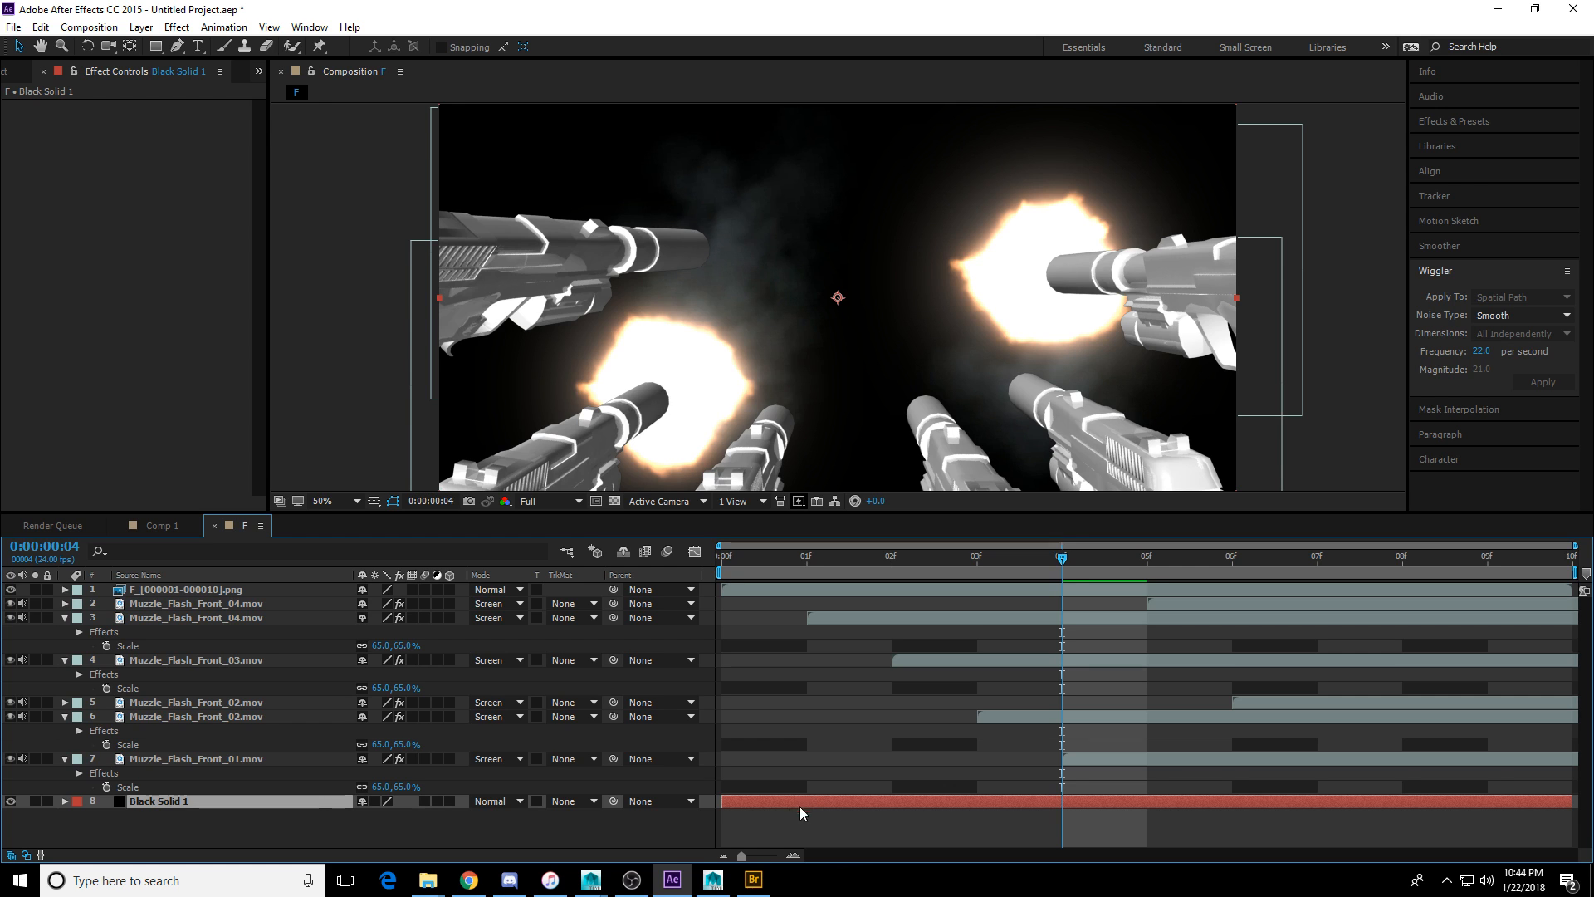
Apply the Video Copilot Optical Flares effect to the black solid.
right_click(757, 799)
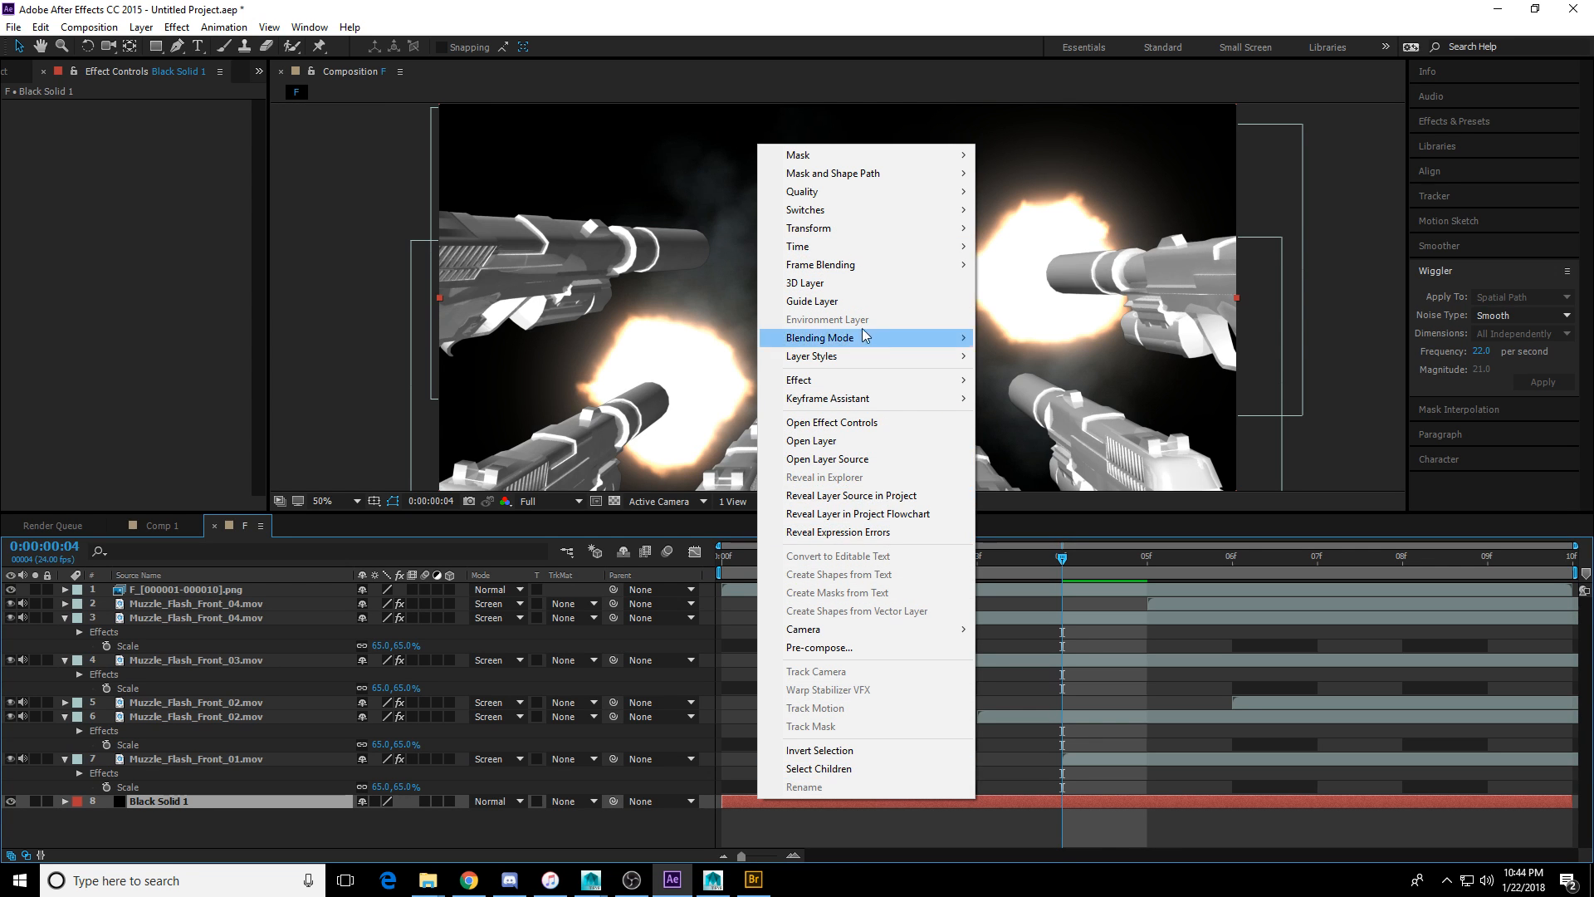
click(171, 31)
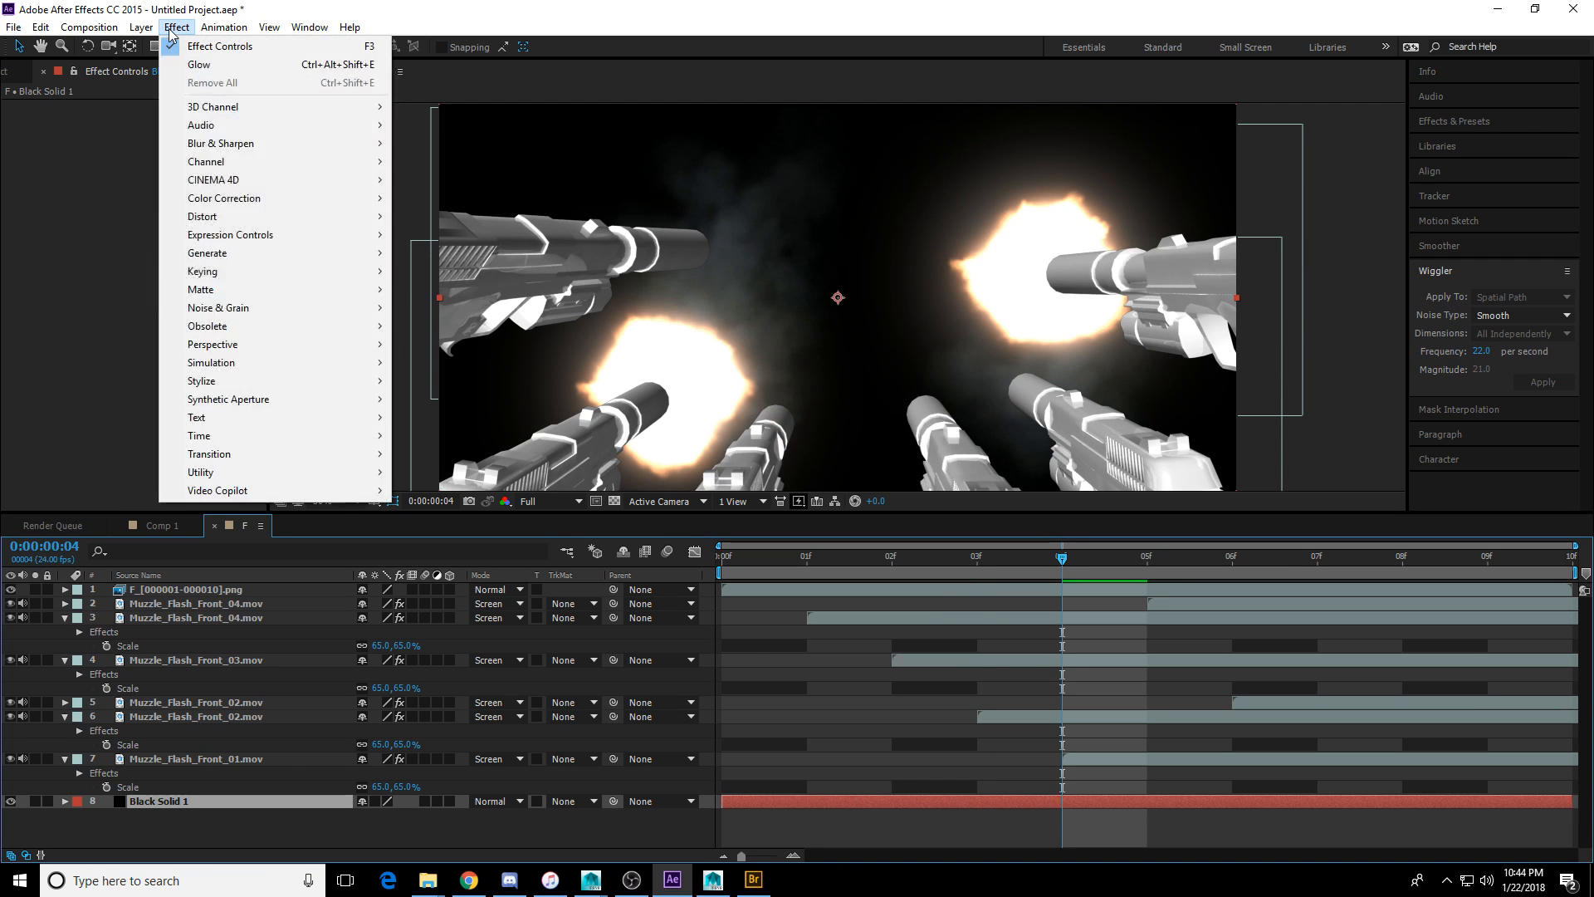
mouse_move(249, 490)
click(519, 491)
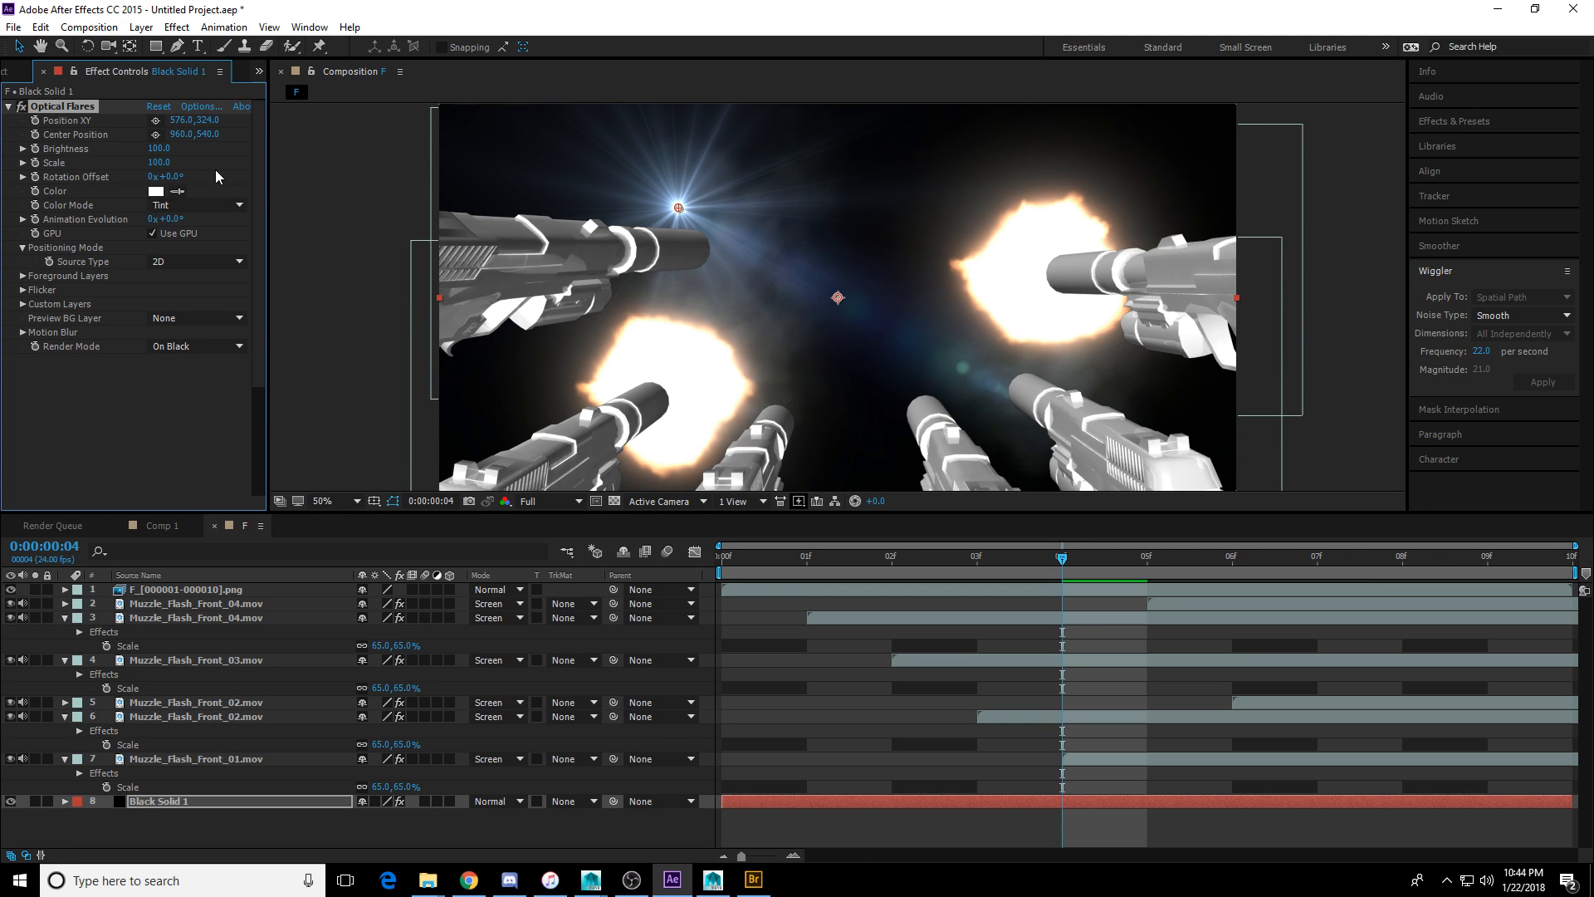
Move the black solid above all other layers and set its flare Render Mode to On Transparent.
drag(177, 801, 186, 590)
click(226, 346)
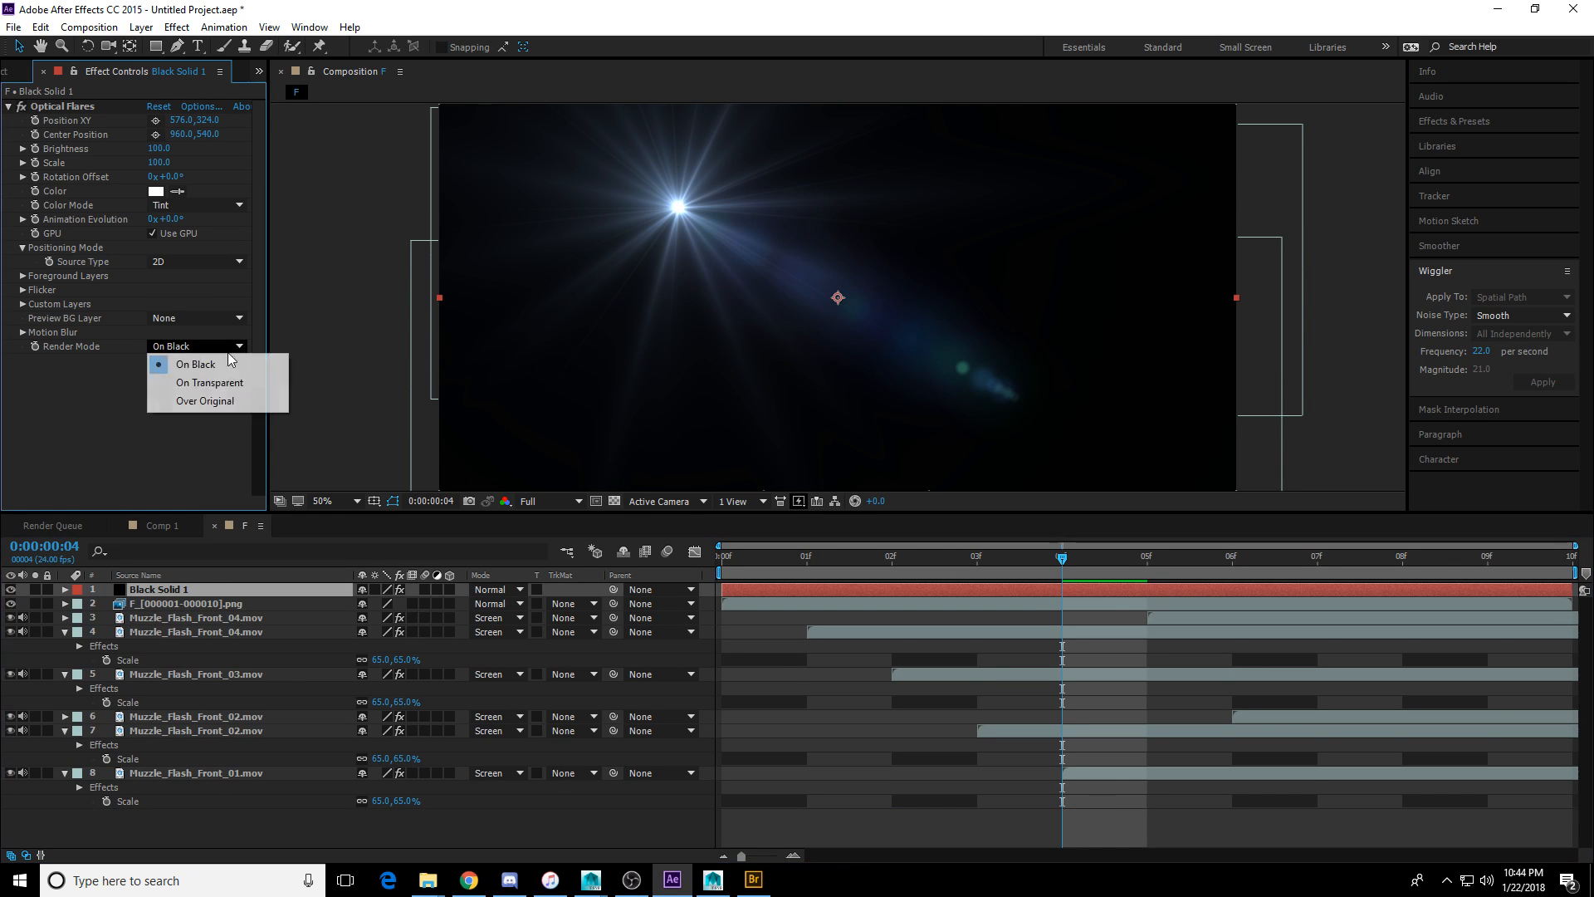
click(209, 383)
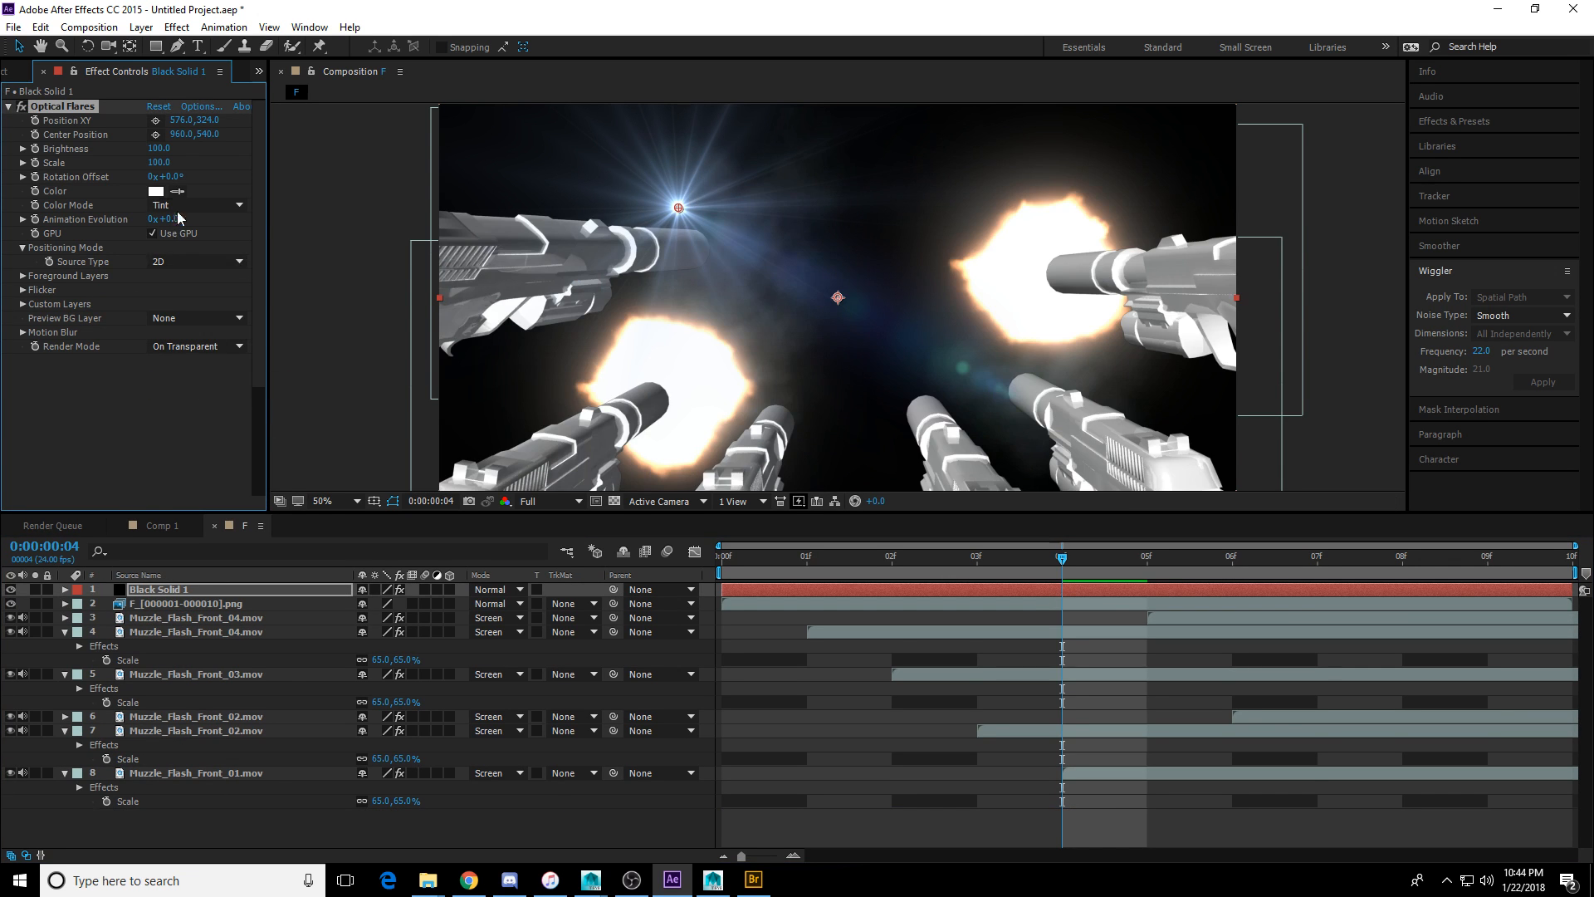
Open the Optical Flares options, check the custom presets, and open the Light preset folder.
click(201, 108)
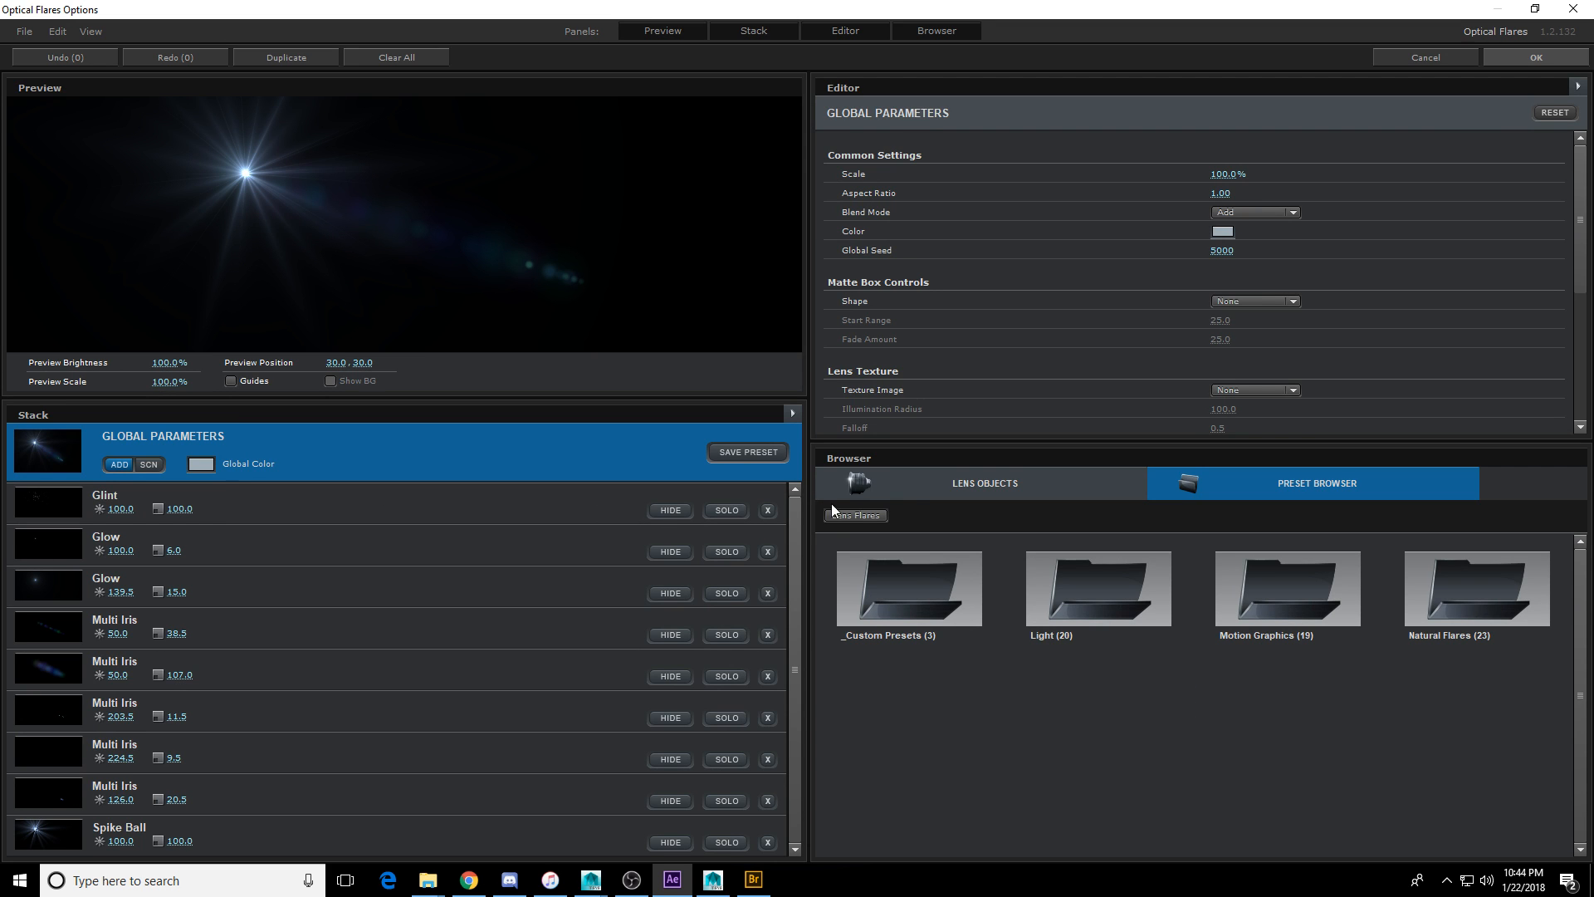
click(918, 589)
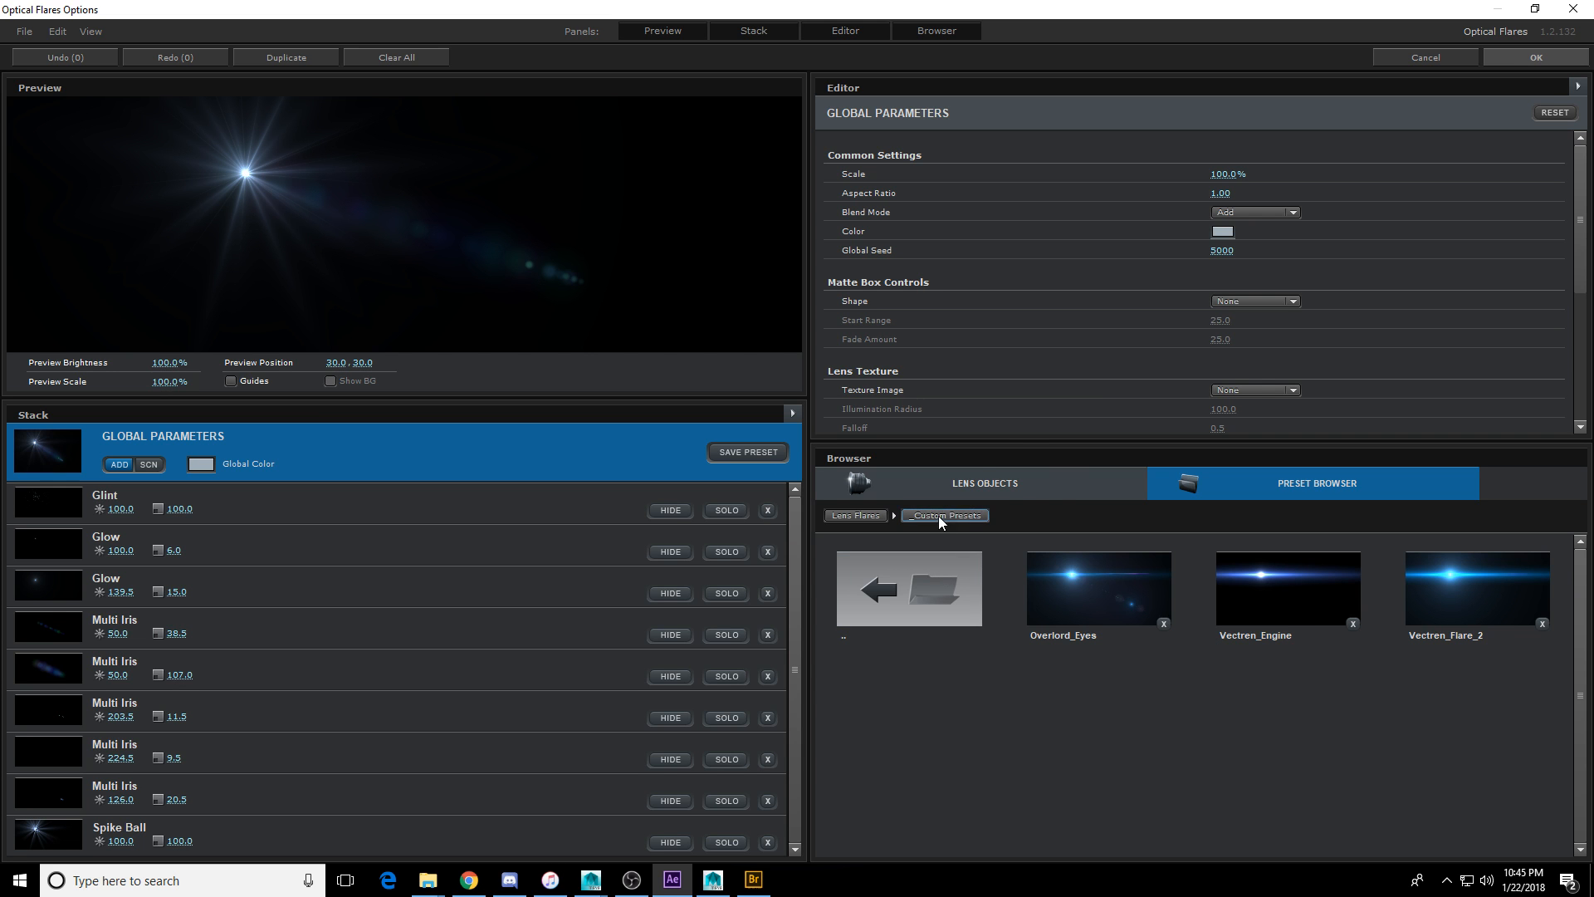
click(924, 576)
click(1087, 588)
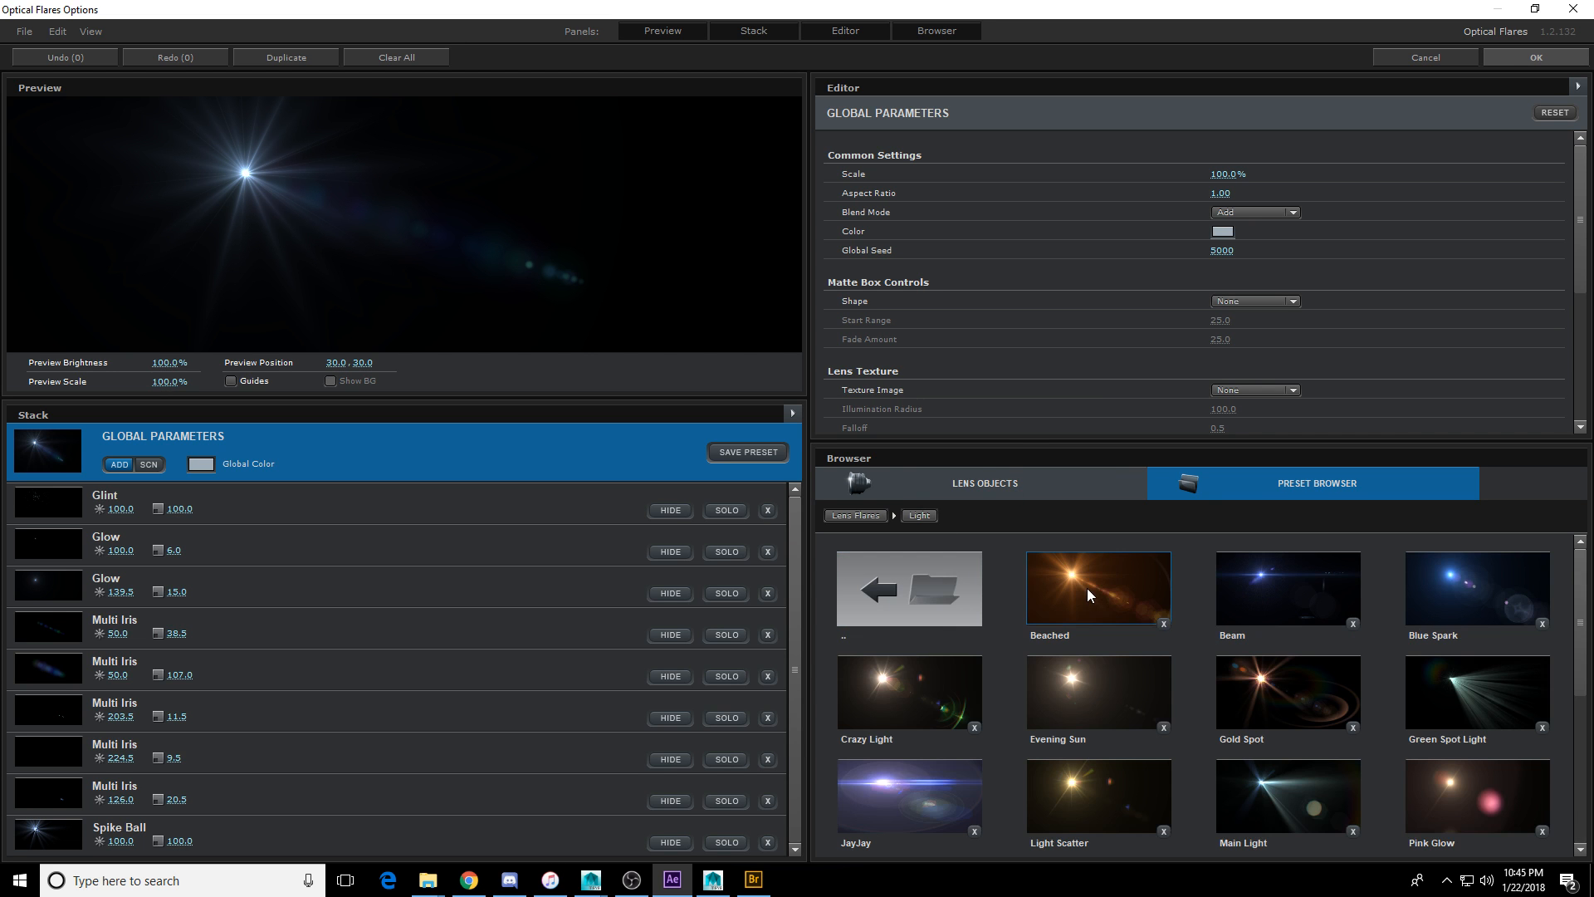
Try out Light presets such as Beached, Beam, Evening Sun, JayJay, Sun Digital and Subtle Cool to compare their looks.
click(1127, 599)
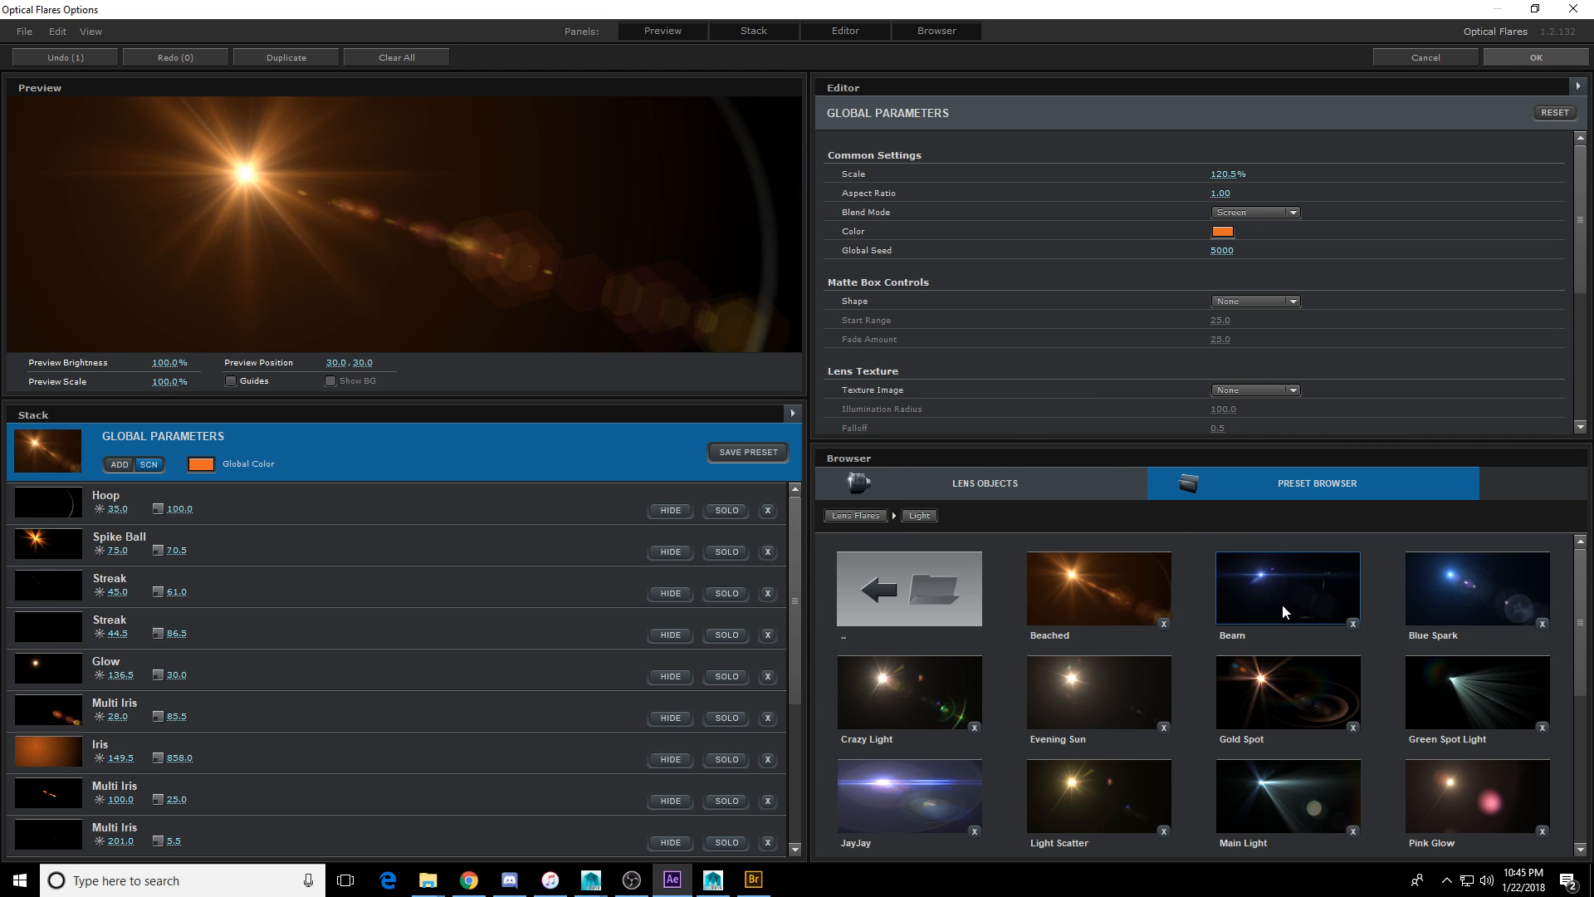
click(1282, 604)
click(1098, 784)
click(1087, 701)
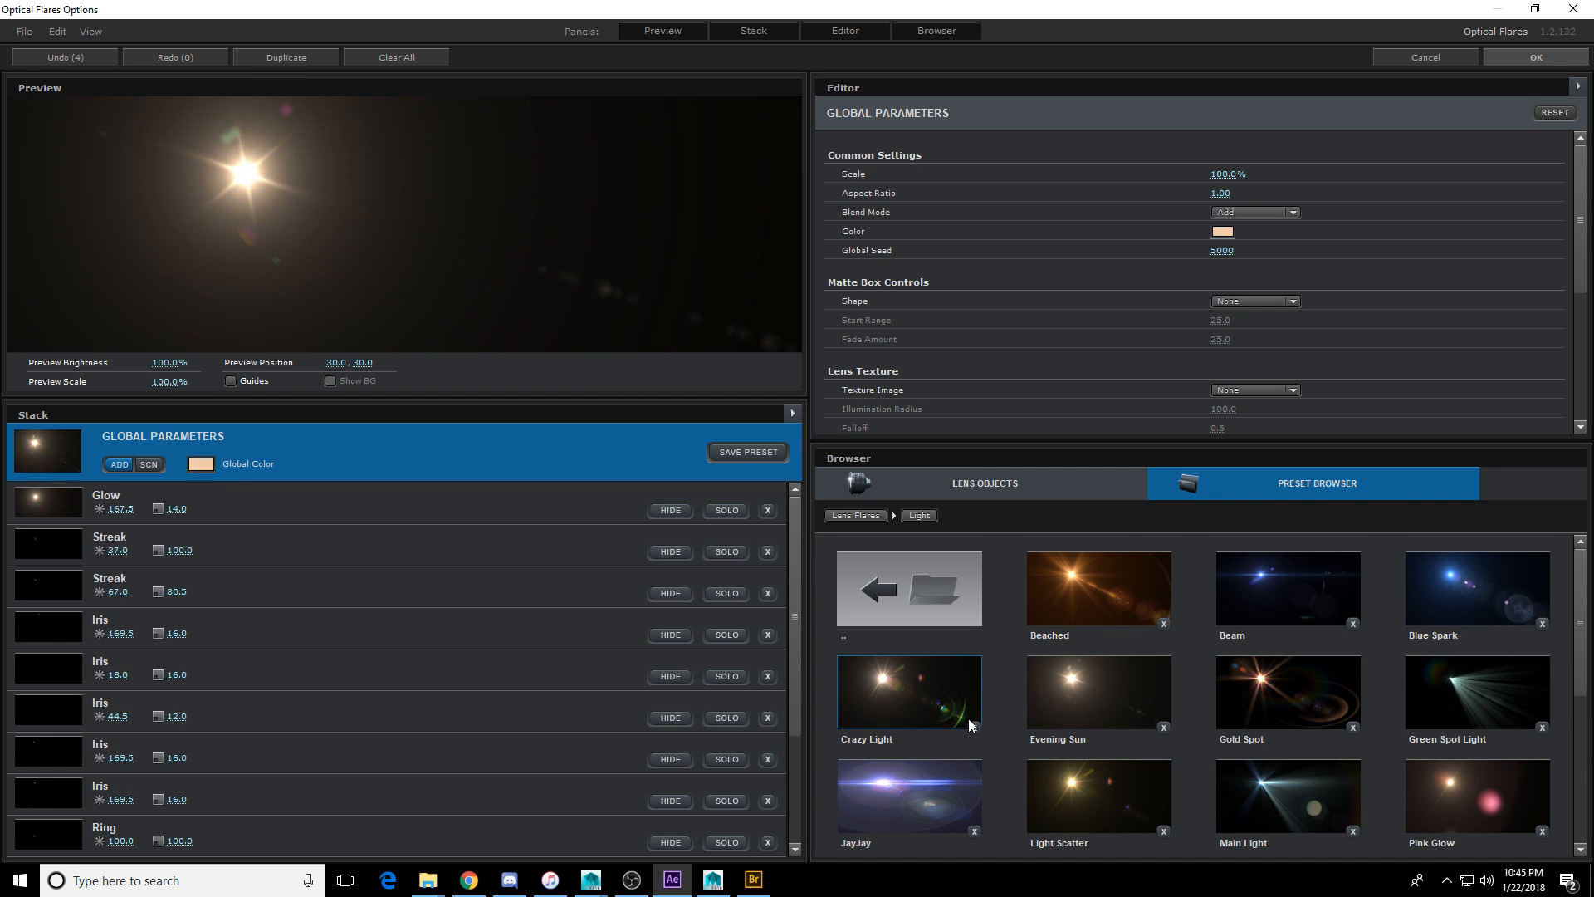
scroll(1008, 710, down, 1)
click(925, 739)
scroll(924, 739, down, 3)
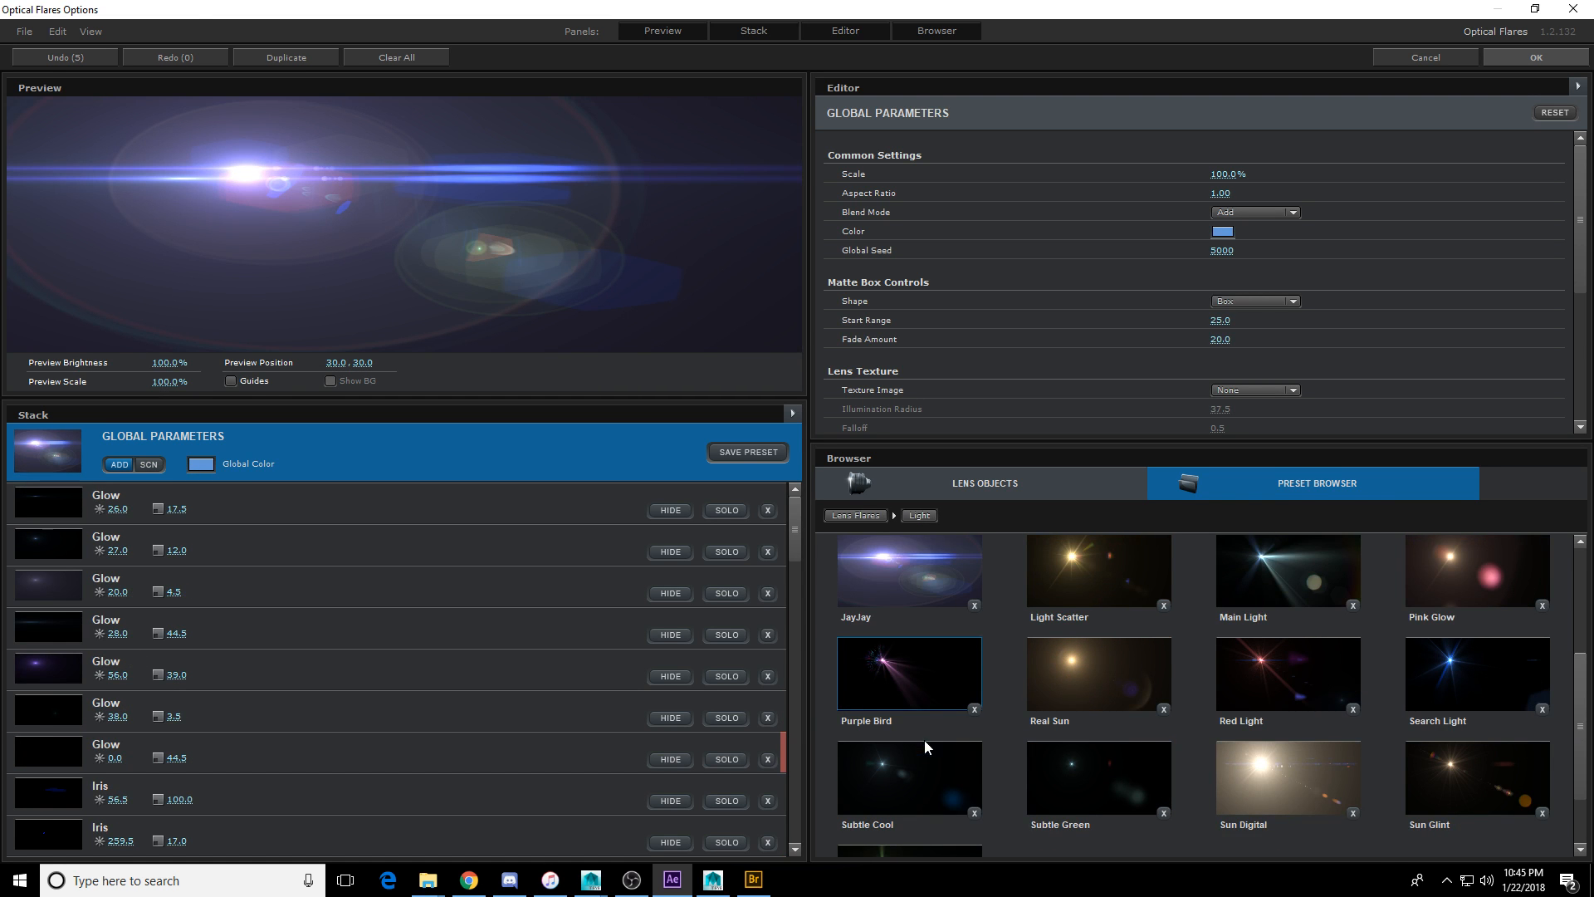
click(1247, 789)
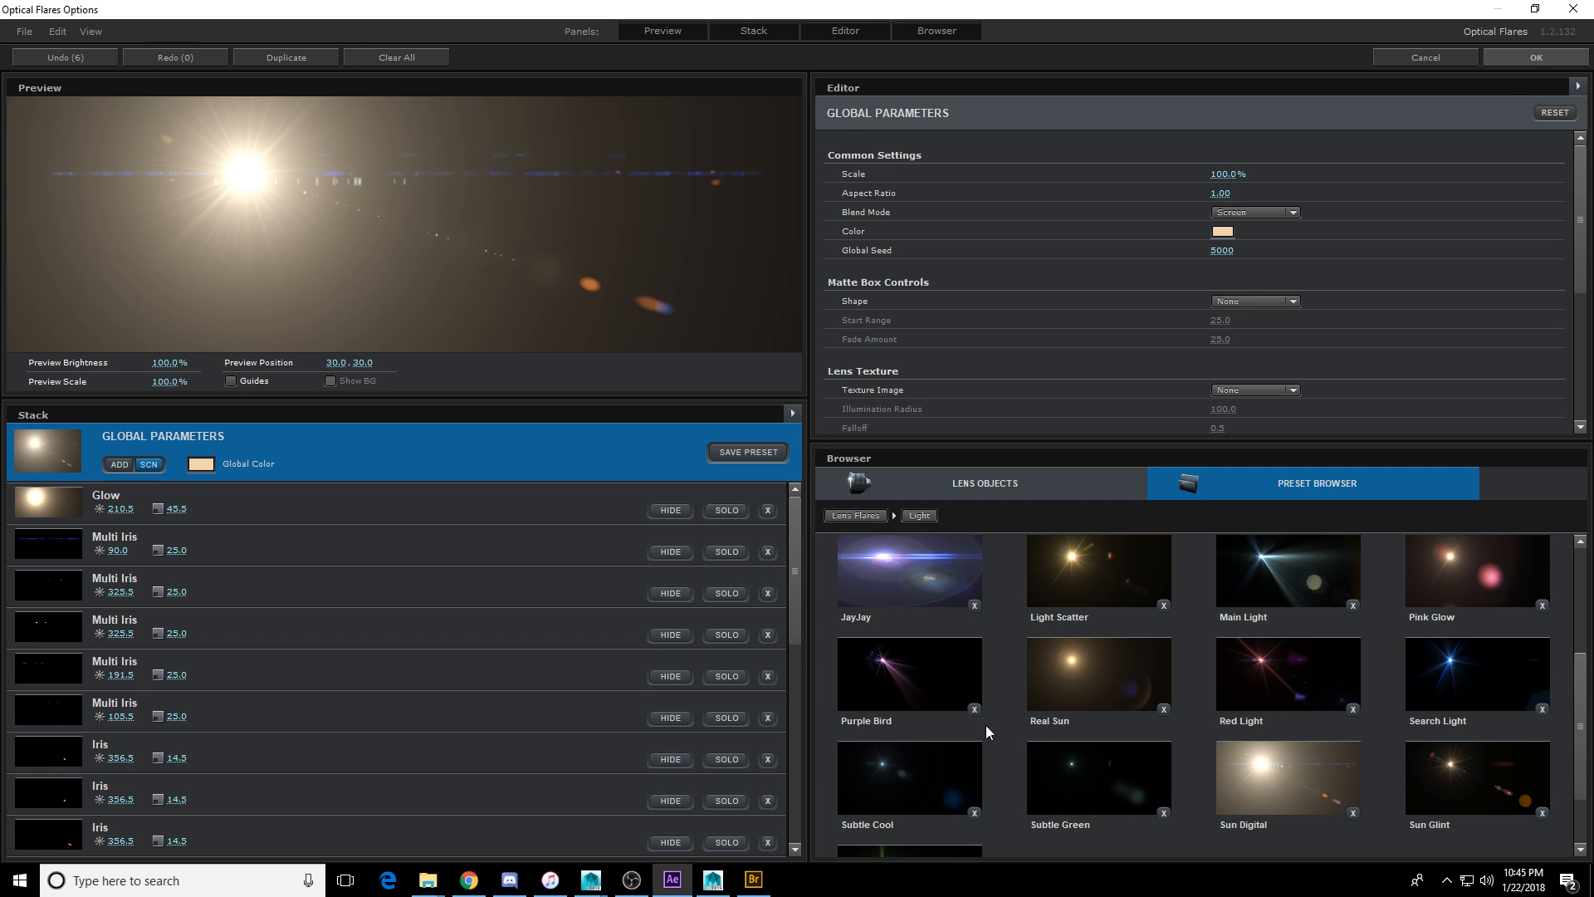
click(936, 698)
click(1049, 694)
click(918, 793)
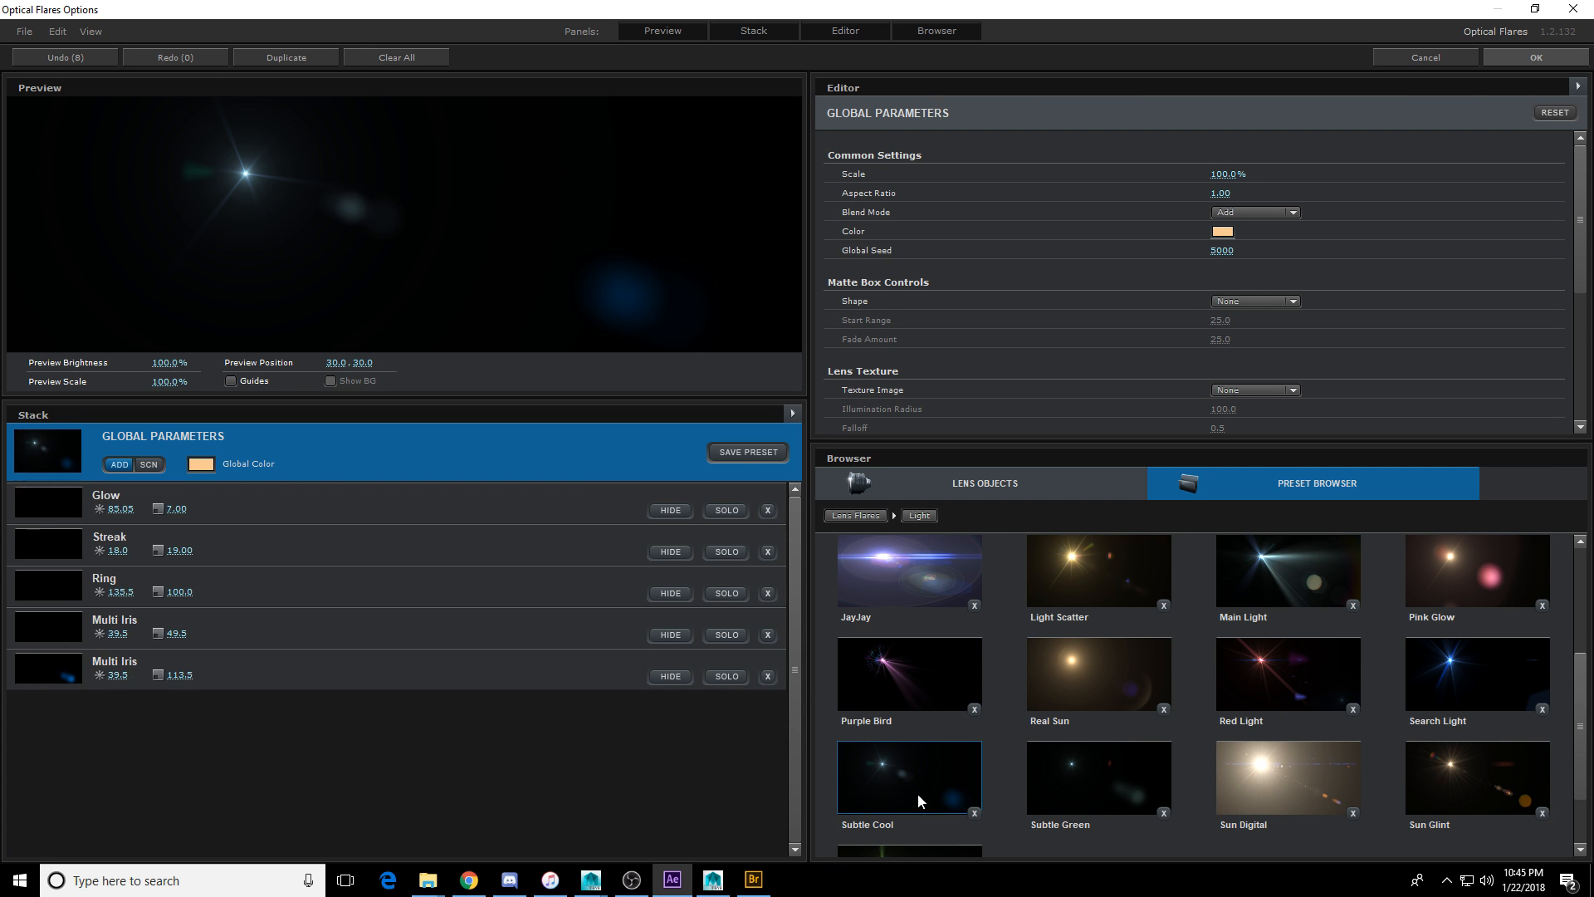
scroll(1080, 791, down, 2)
click(1295, 700)
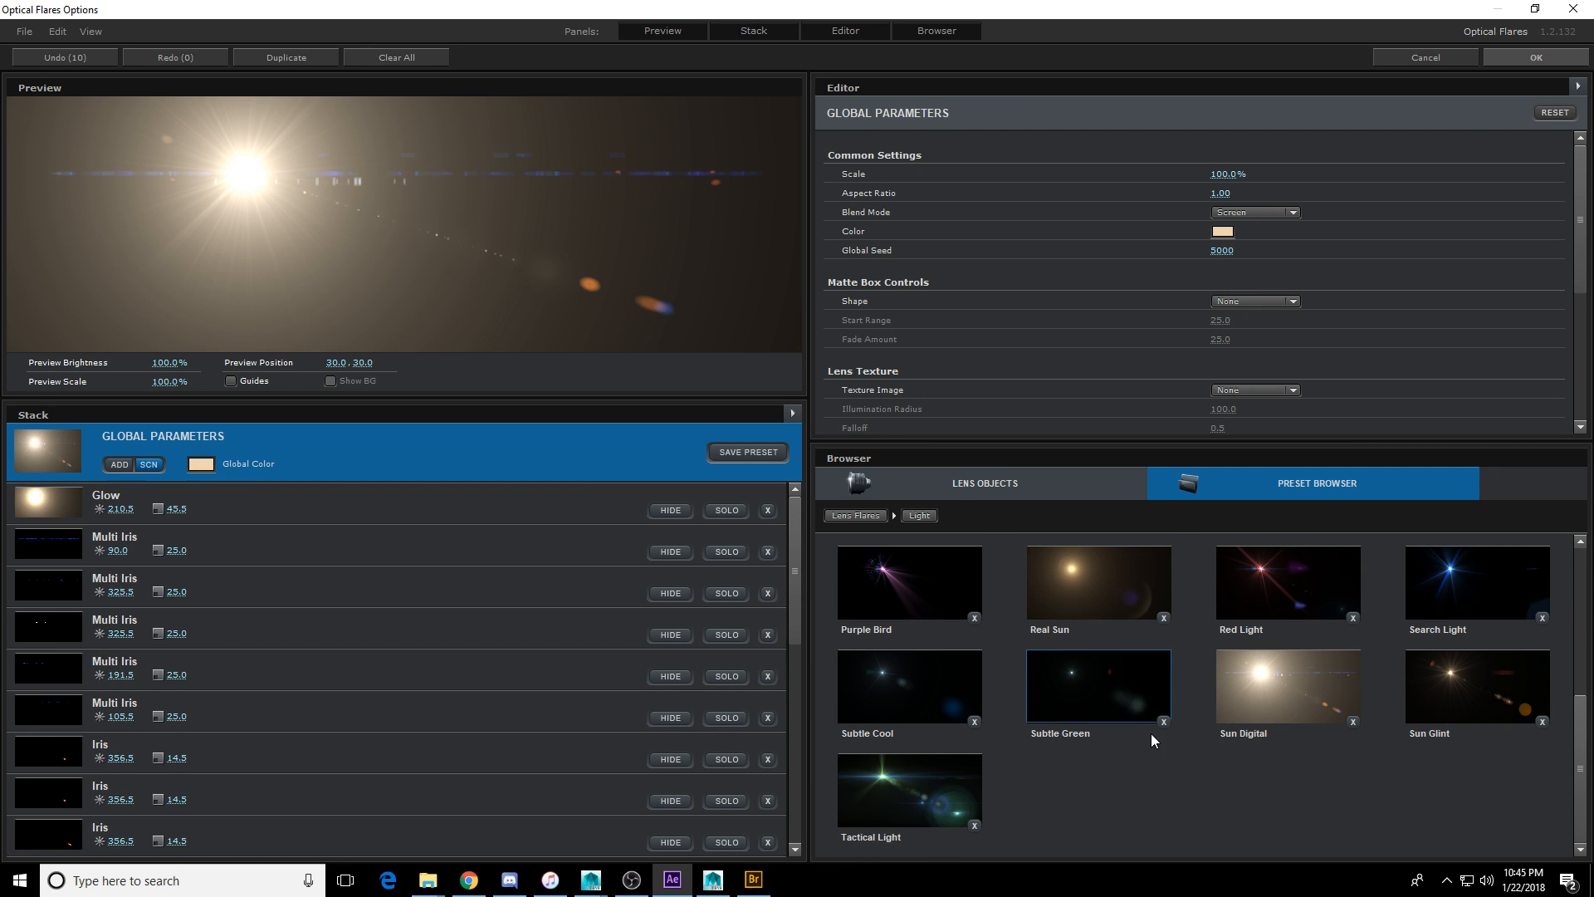
Load the JayJay preset from the Light folder and accept the flare options.
scroll(1147, 739, up, 2)
scroll(1147, 741, up, 1)
click(925, 656)
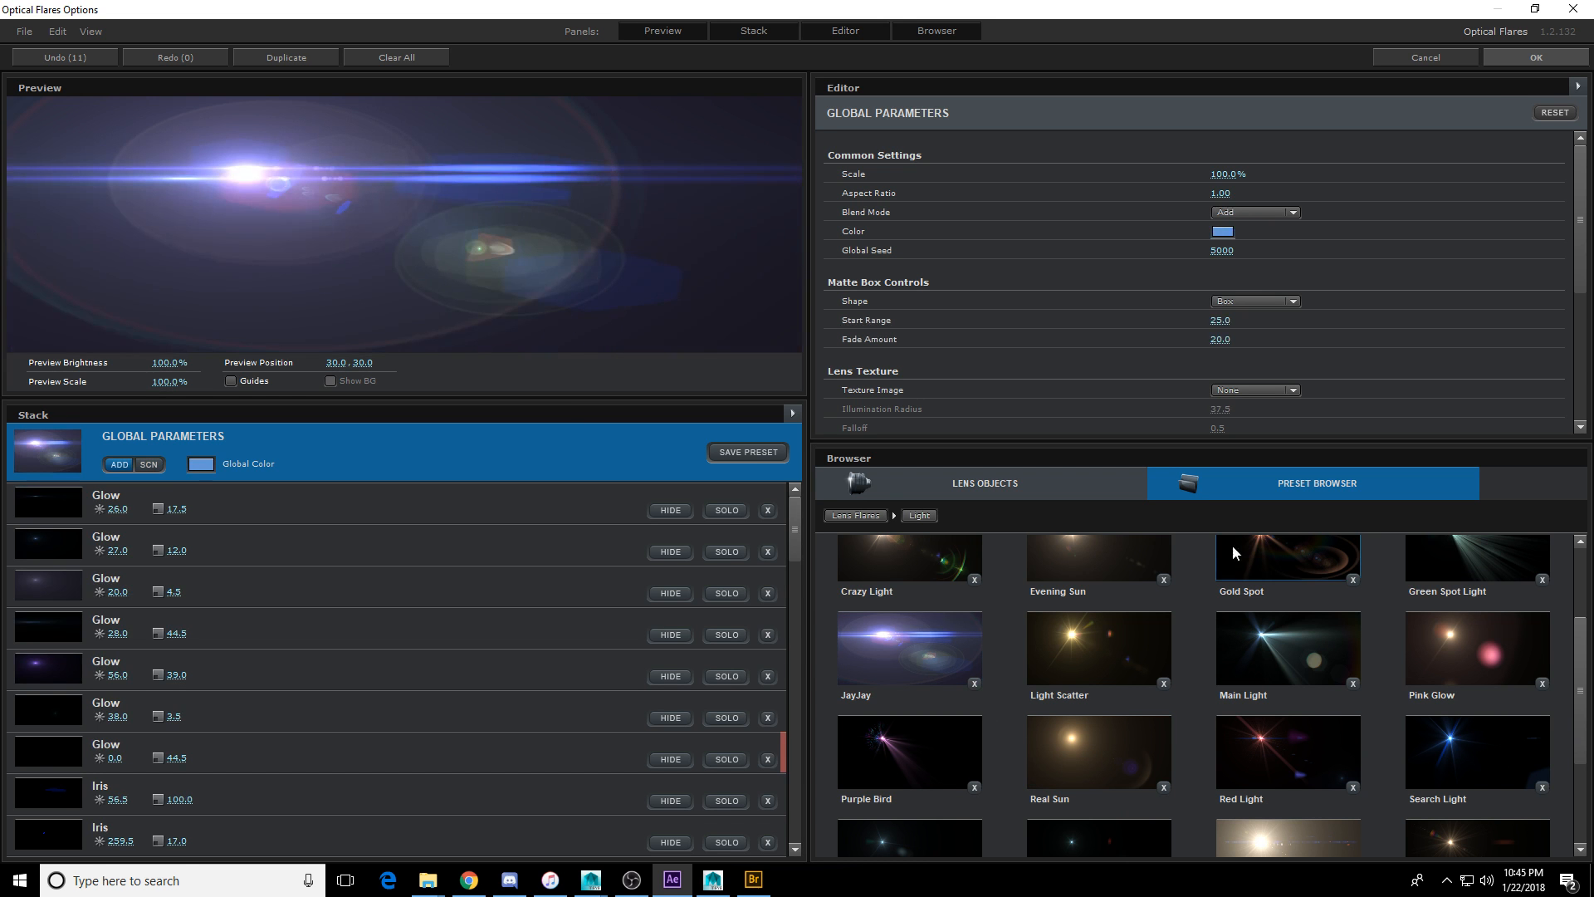
click(1515, 58)
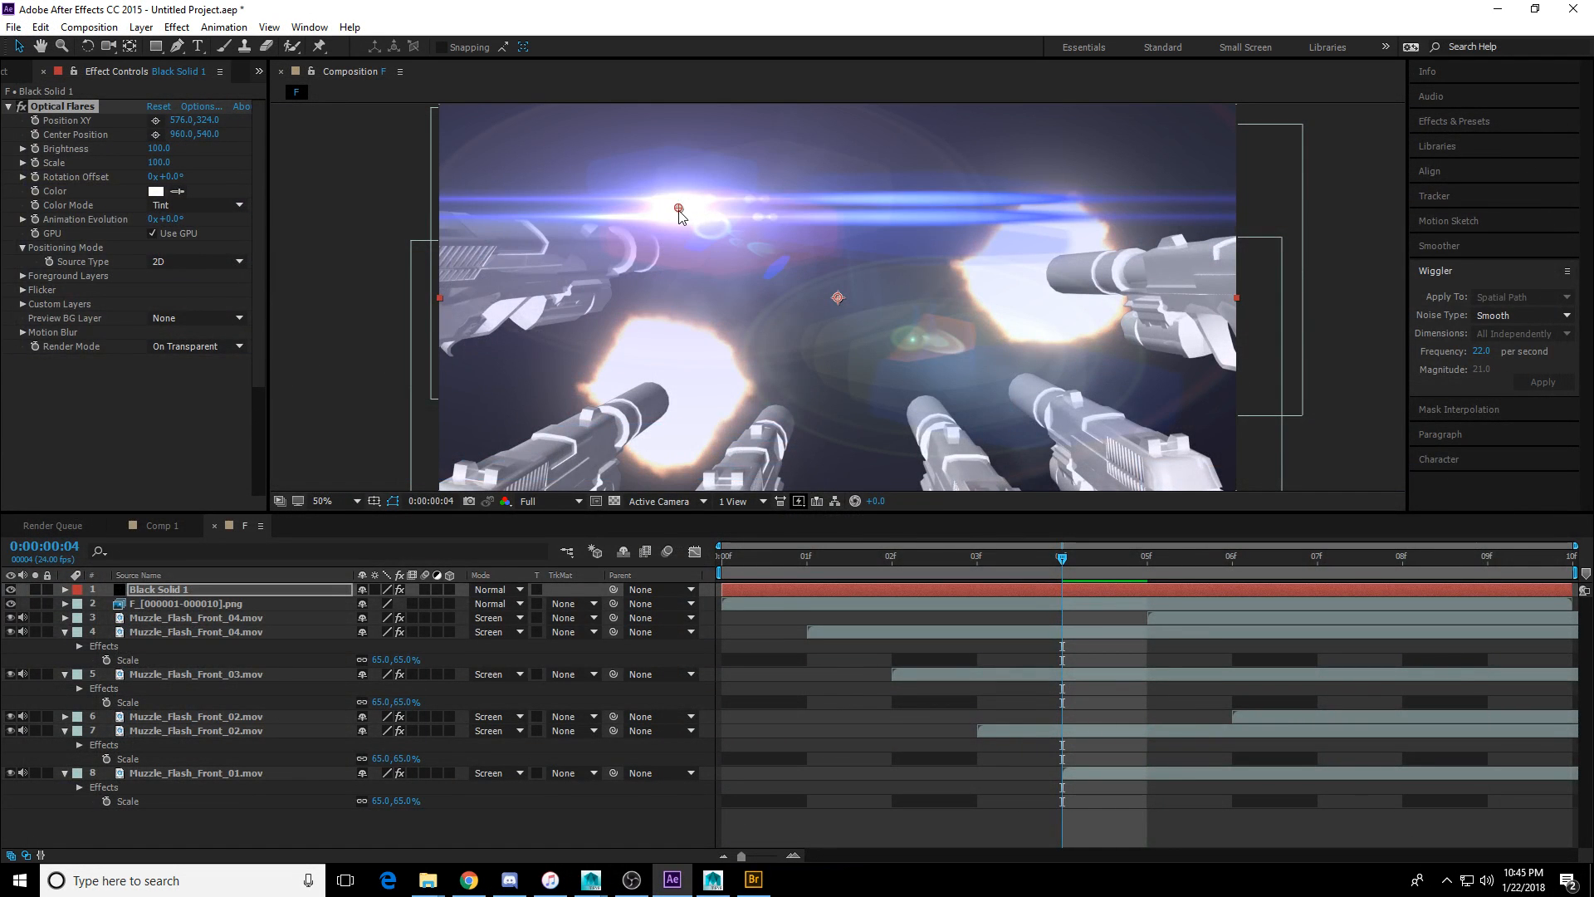
Shift the flare slightly to position 596, 324 and set its Brightness to 50.
mouse_move(679, 209)
mouse_down()
mouse_move(674, 149)
mouse_move(698, 241)
mouse_move(661, 177)
mouse_move(677, 221)
mouse_up()
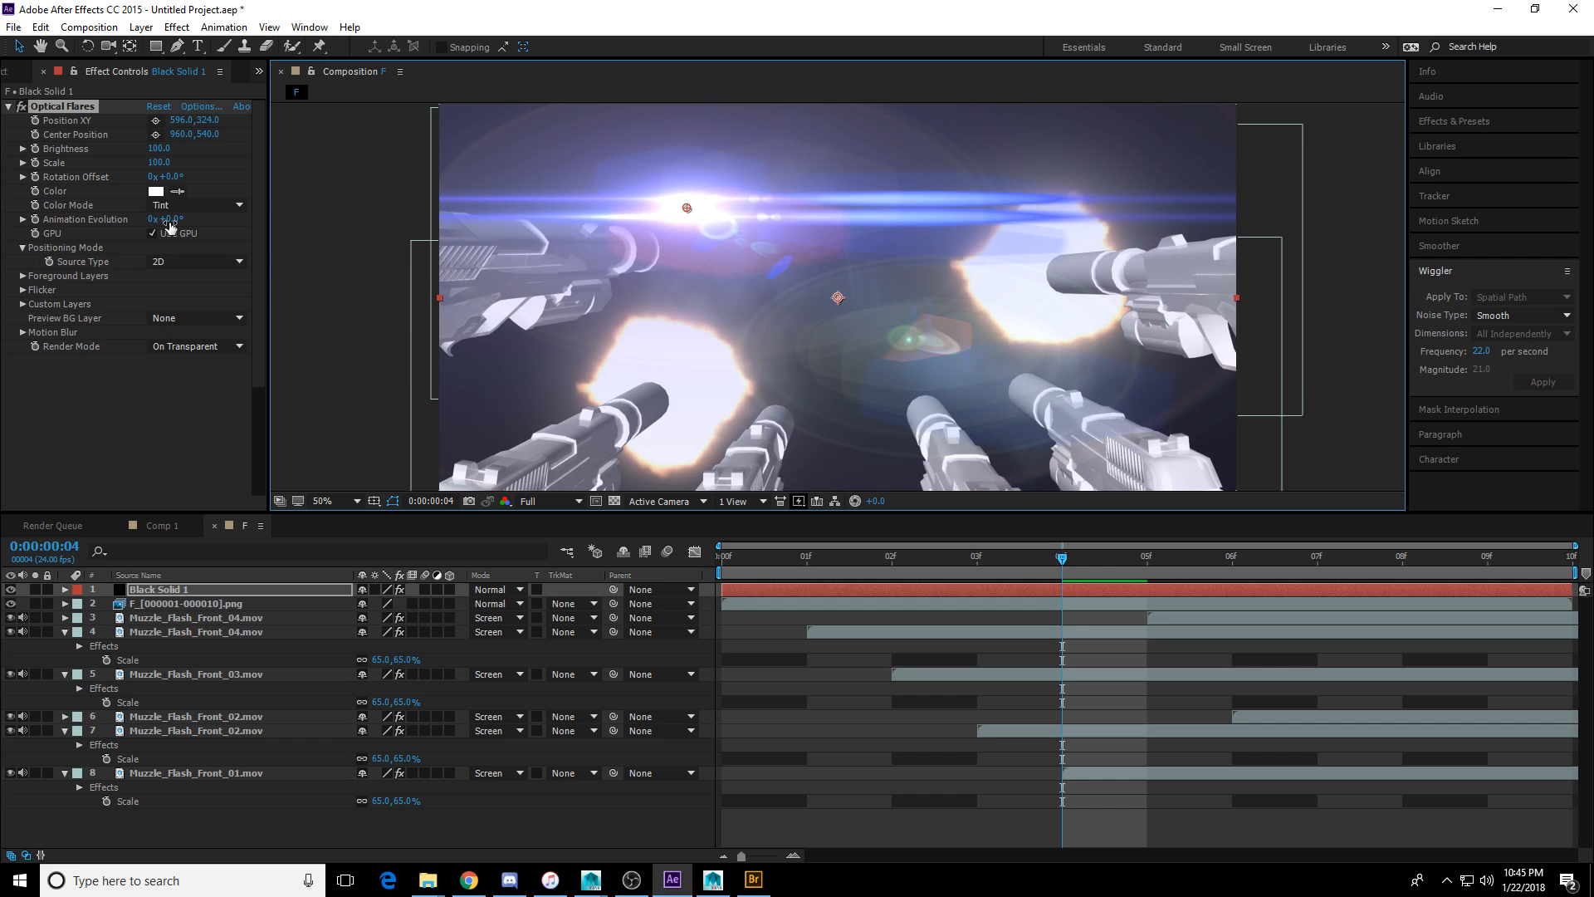
click(159, 149)
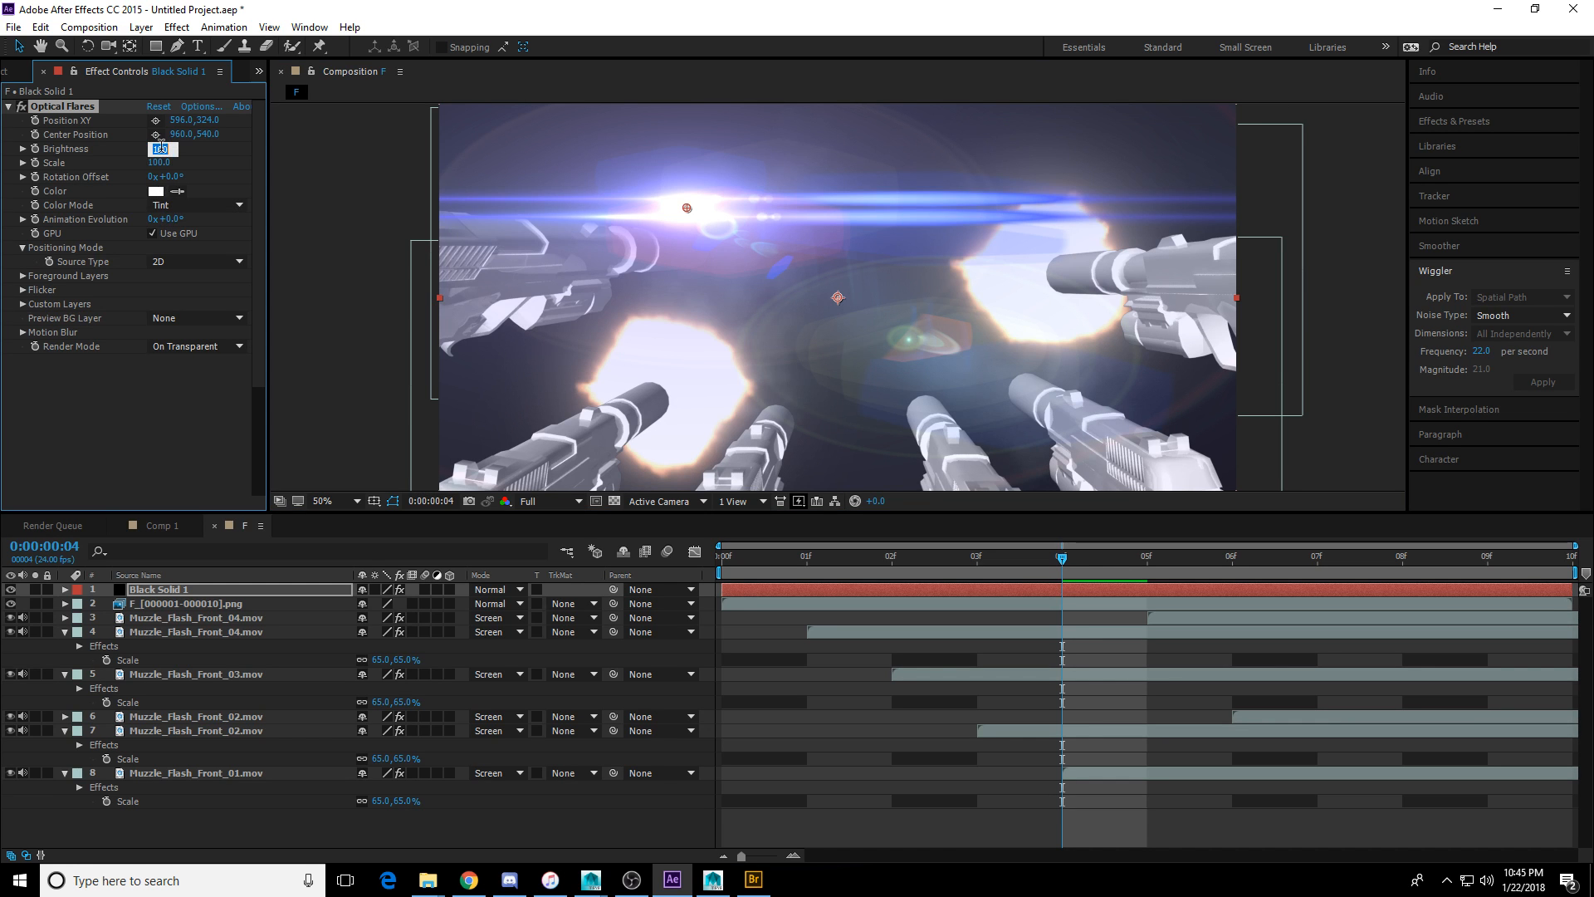
text(50)
key(Return)
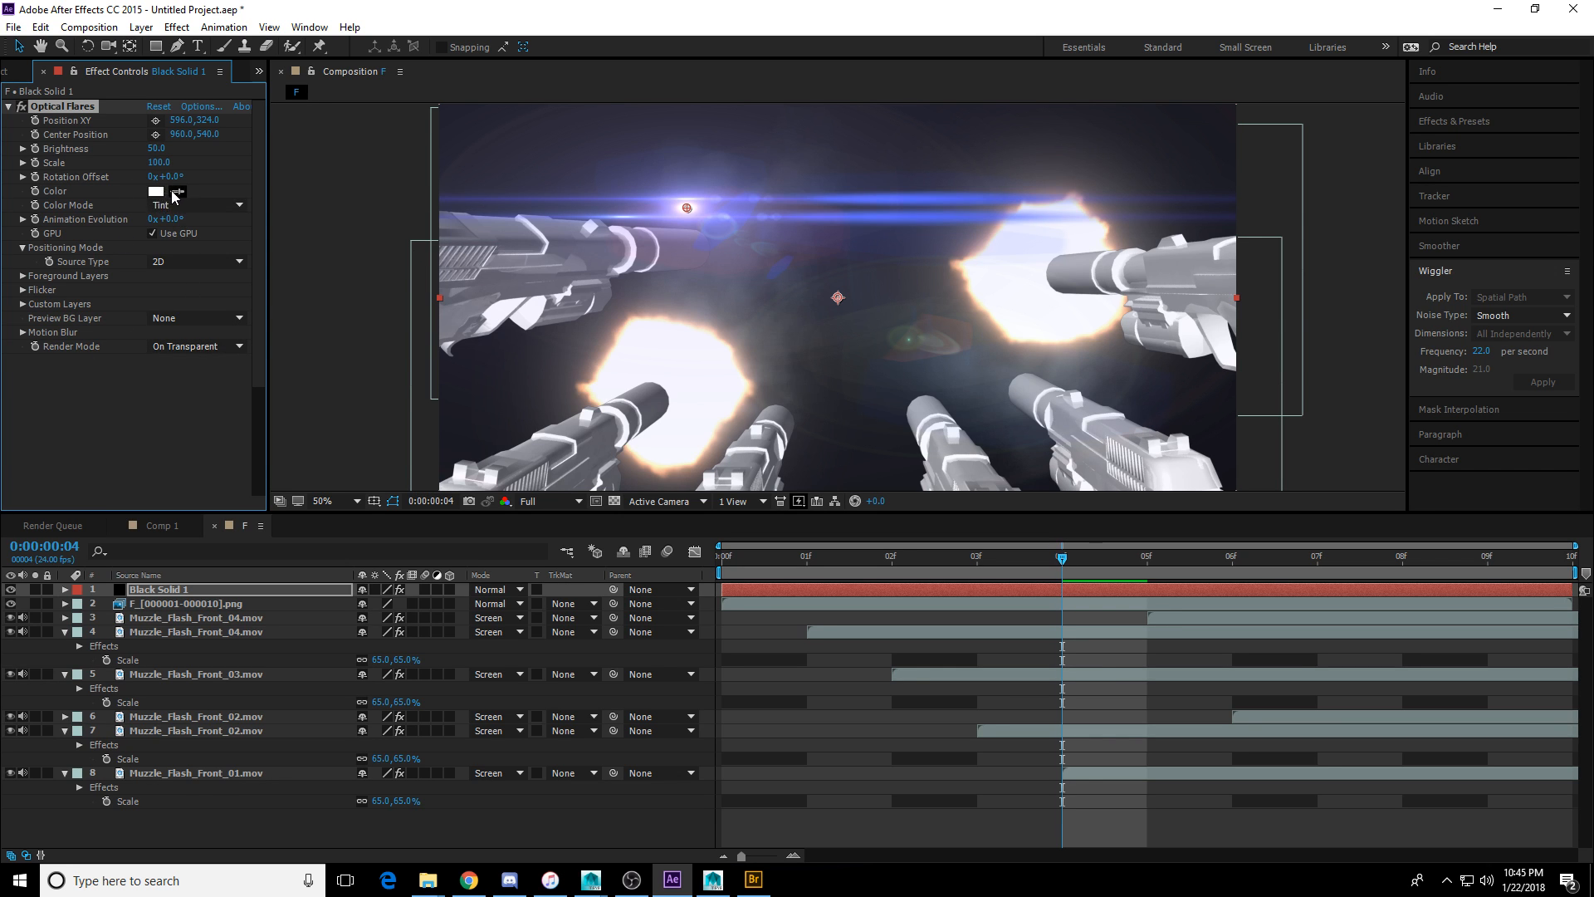
Sample the flare colour from the lower-left muzzle flash and refine it to a light warm orange.
click(651, 320)
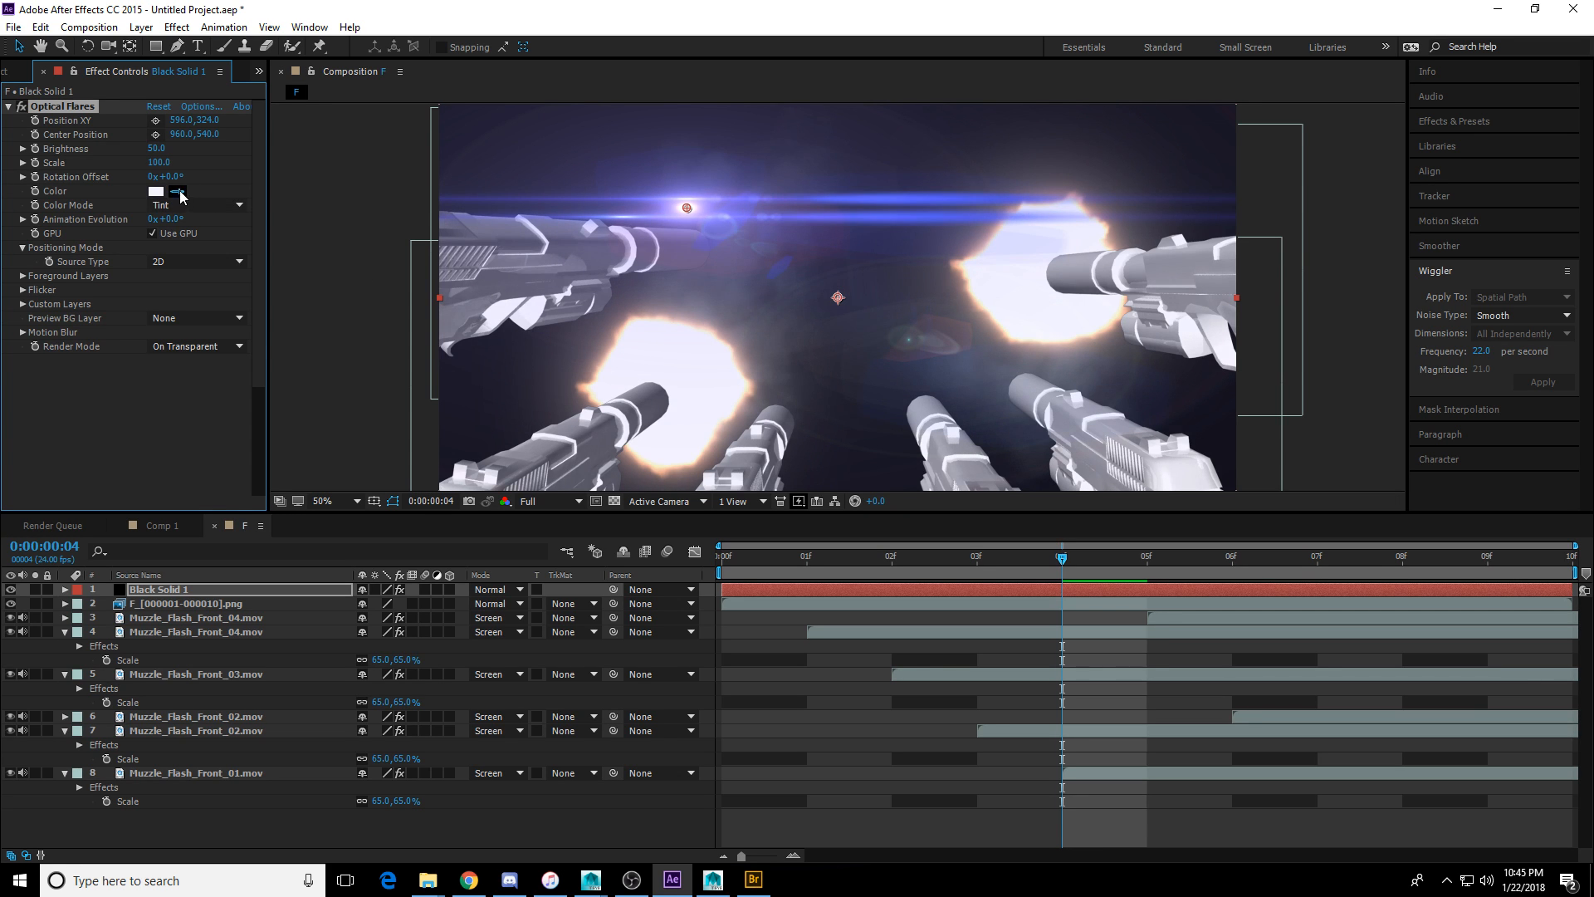
click(723, 421)
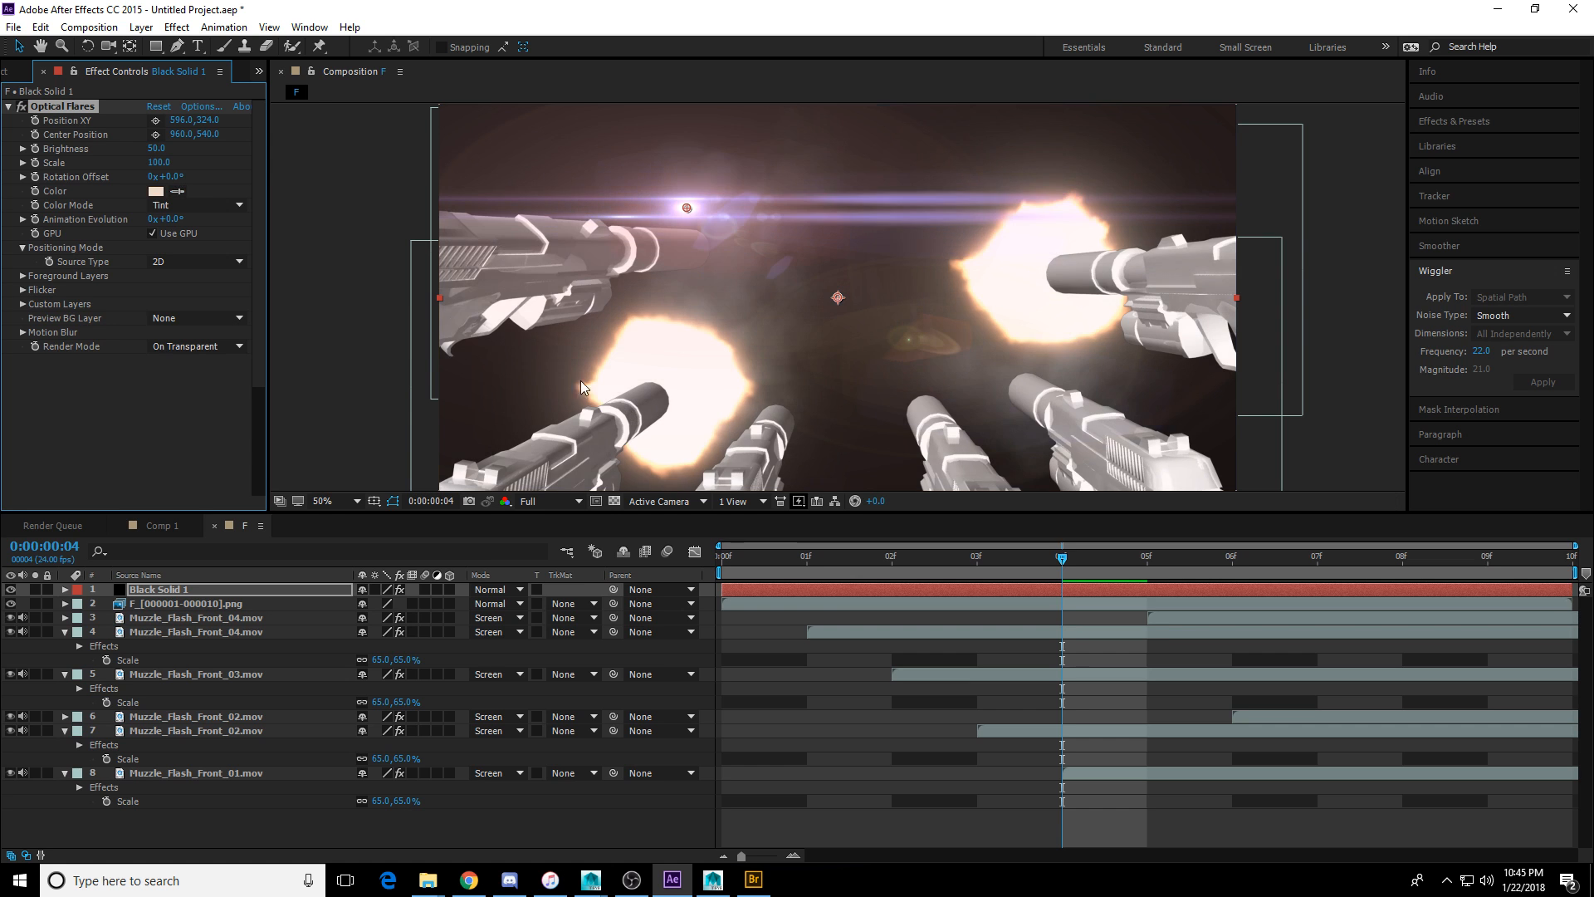
click(155, 191)
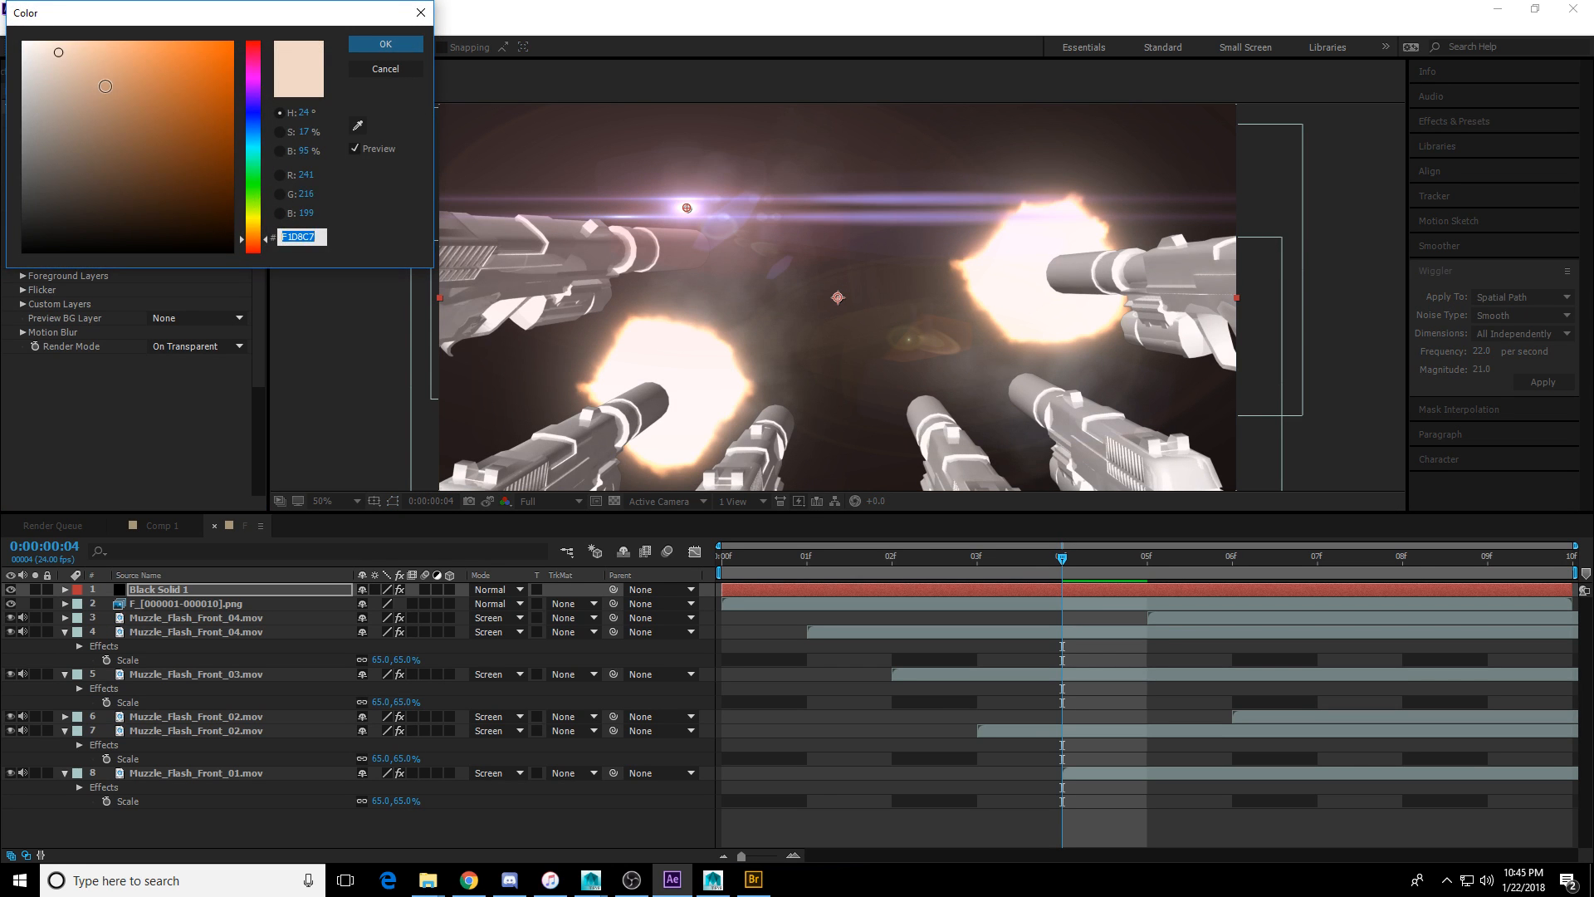
click(117, 63)
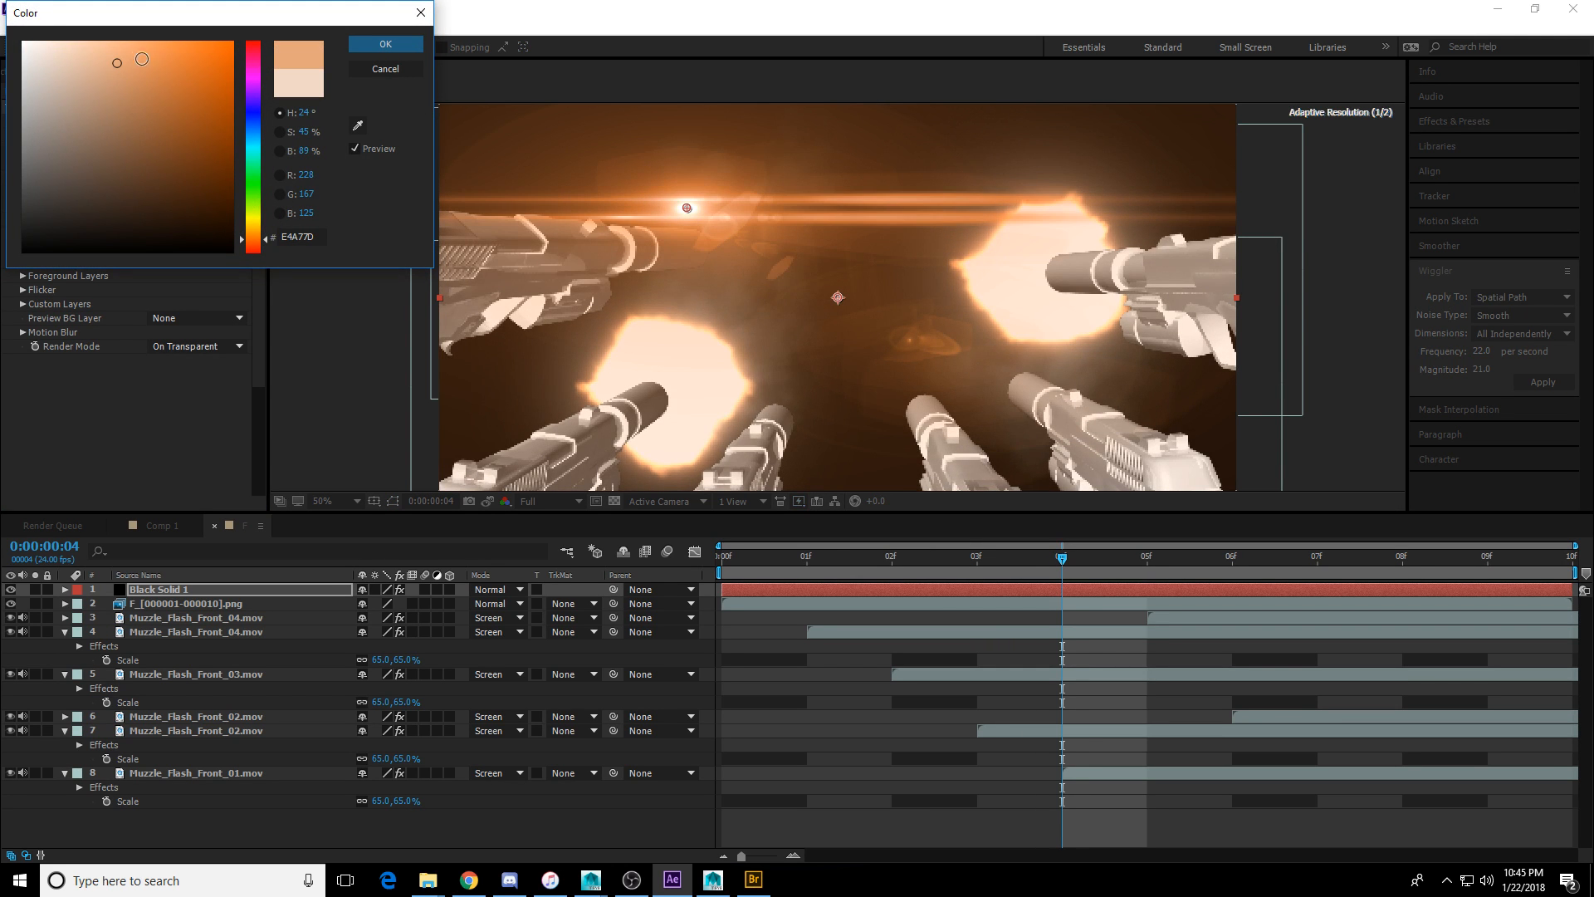
mouse_move(121, 53)
mouse_down()
mouse_move(81, 48)
mouse_move(95, 43)
mouse_up()
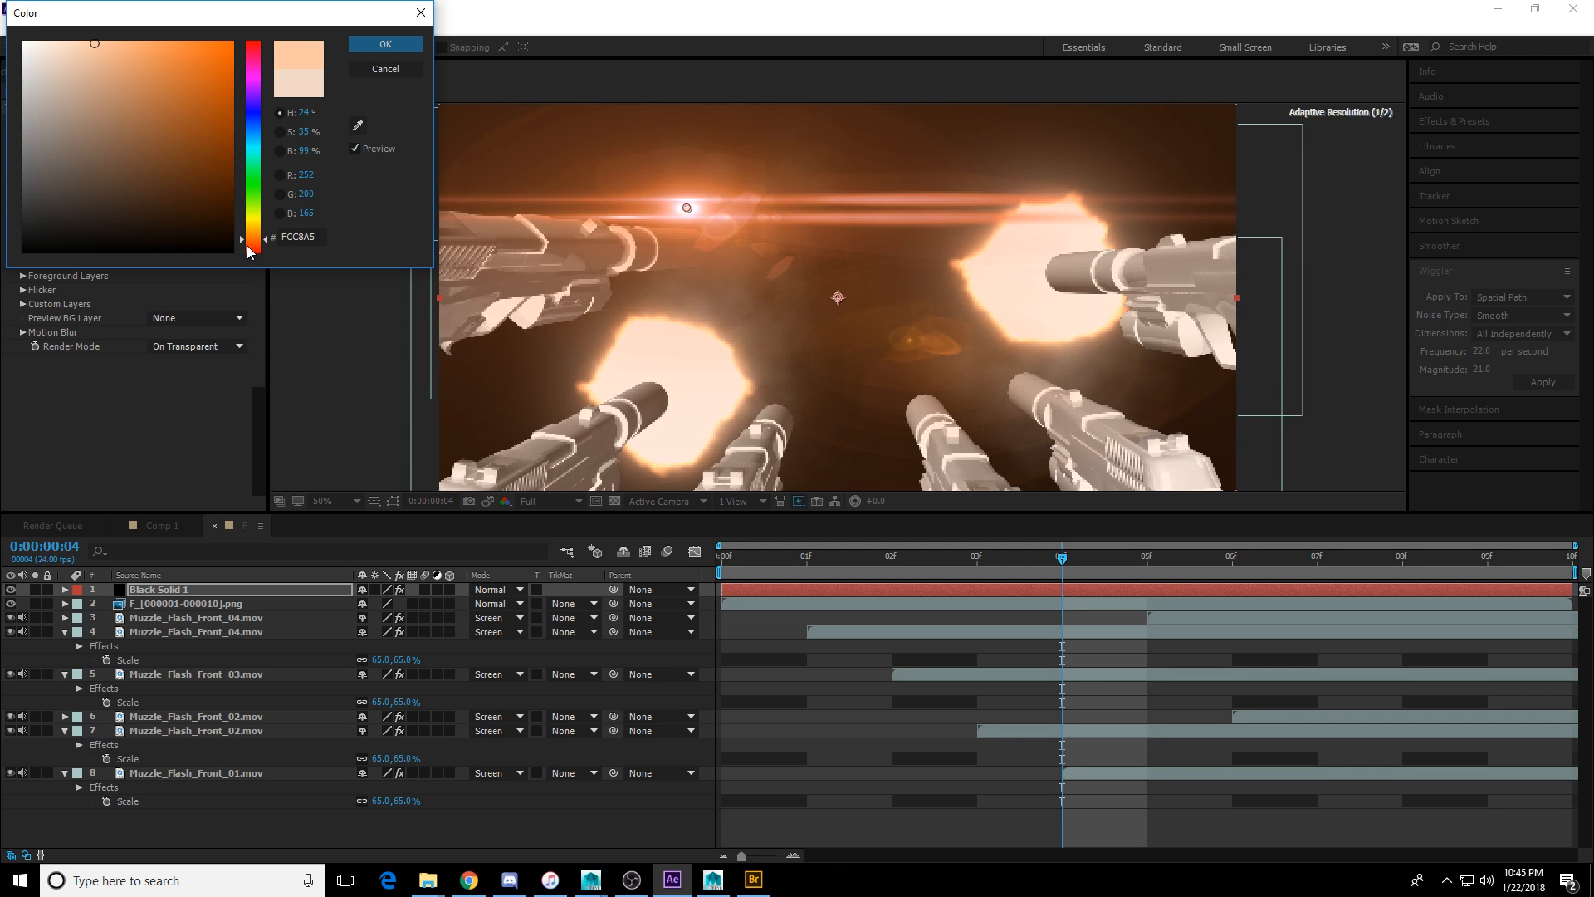
click(248, 246)
click(248, 237)
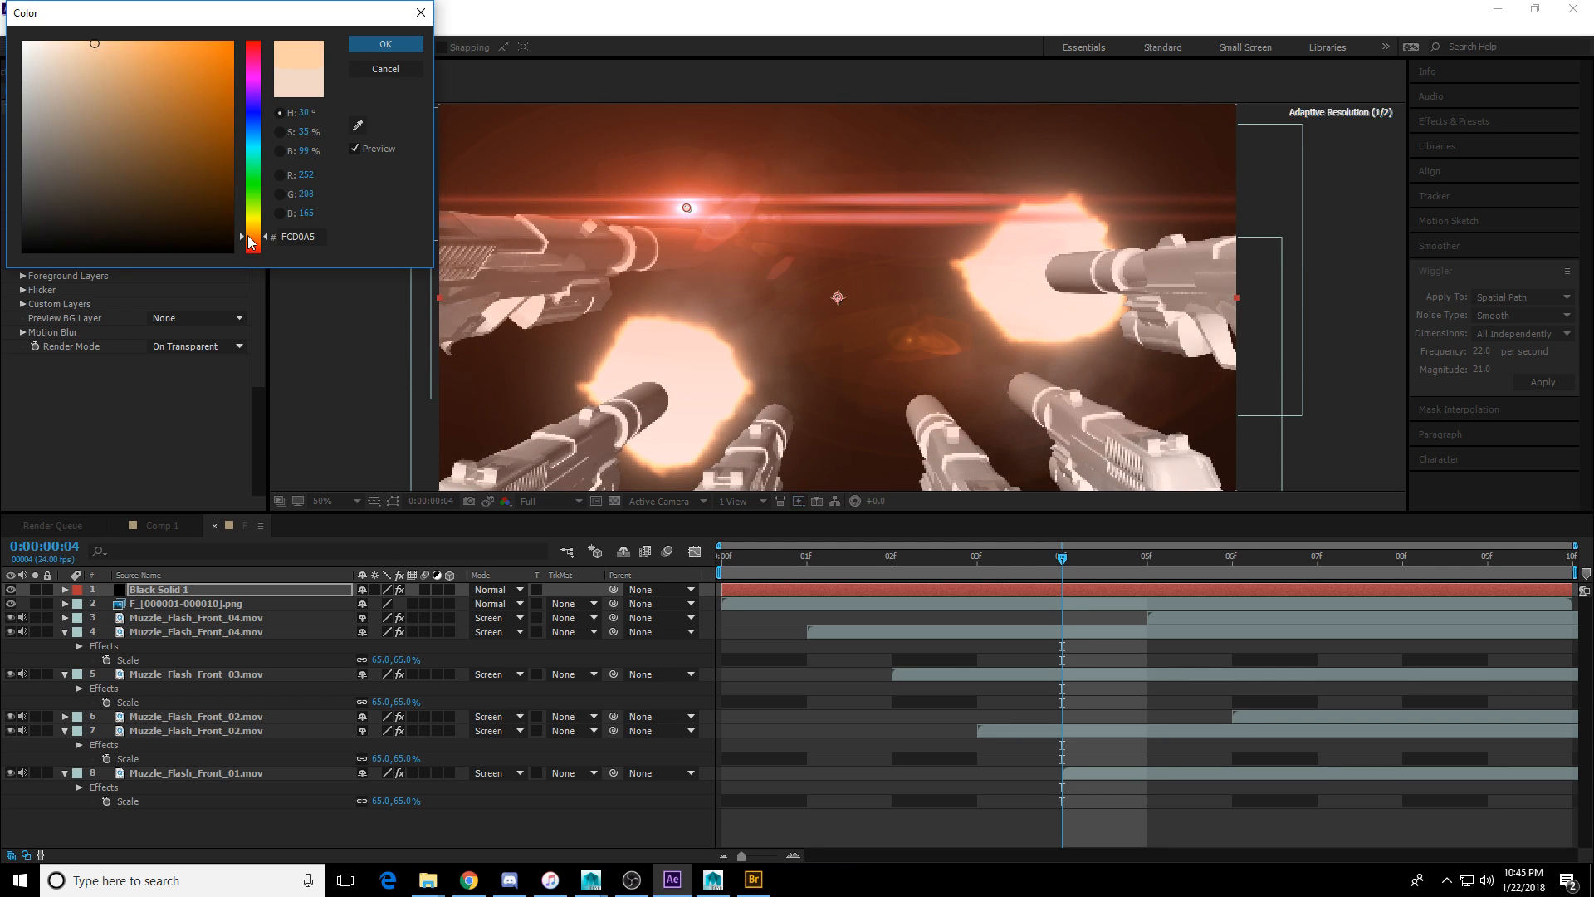
click(69, 47)
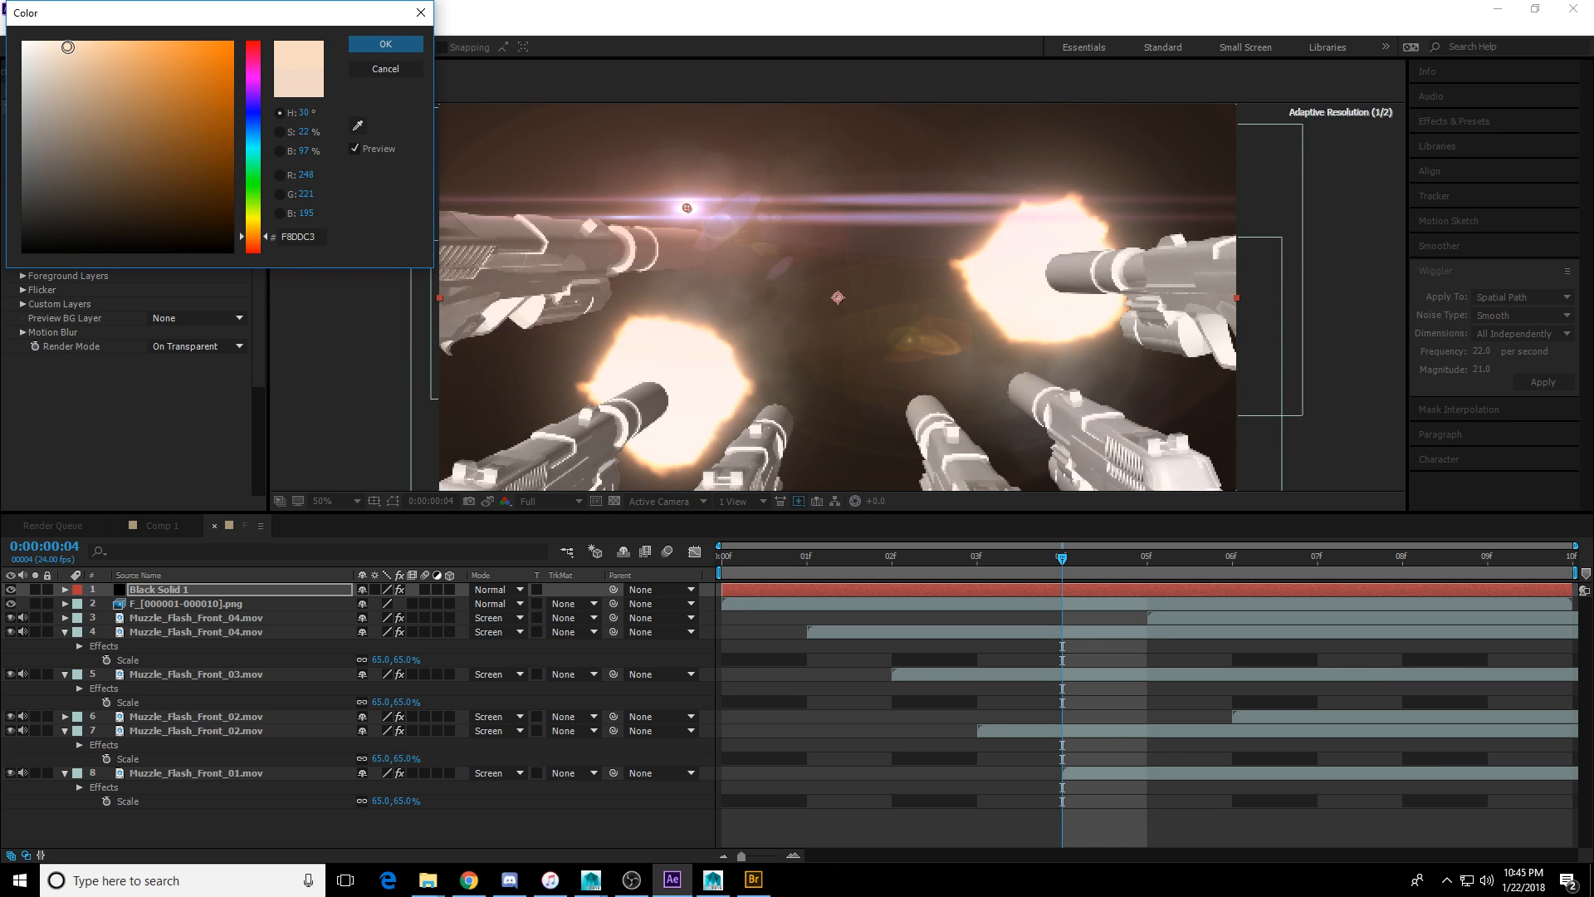
click(98, 55)
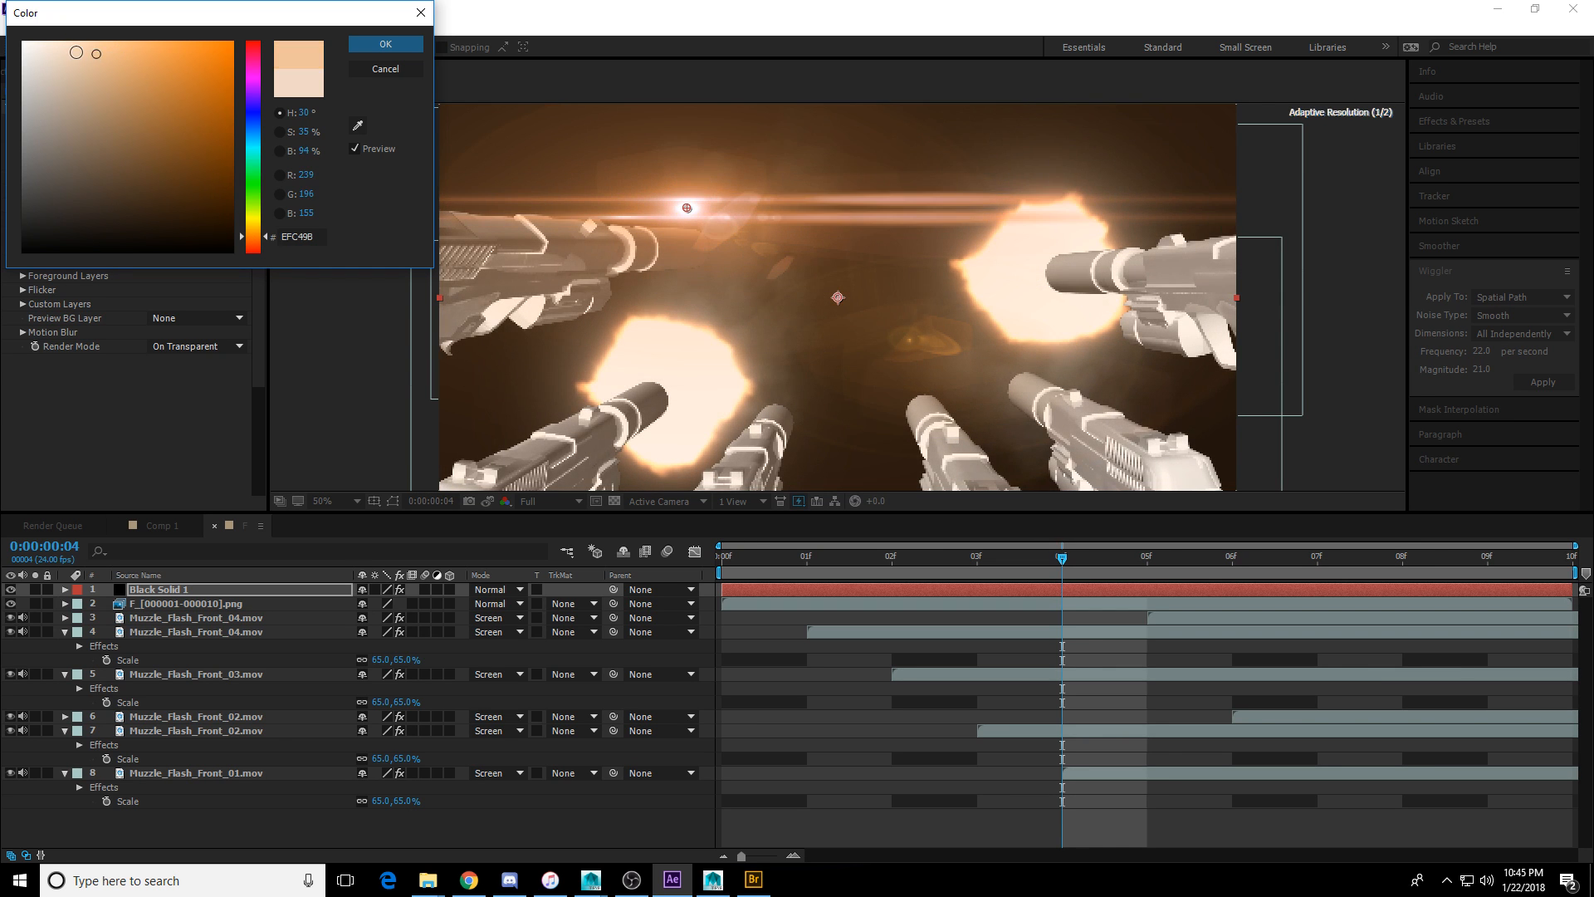
click(76, 53)
click(97, 49)
click(94, 48)
click(372, 45)
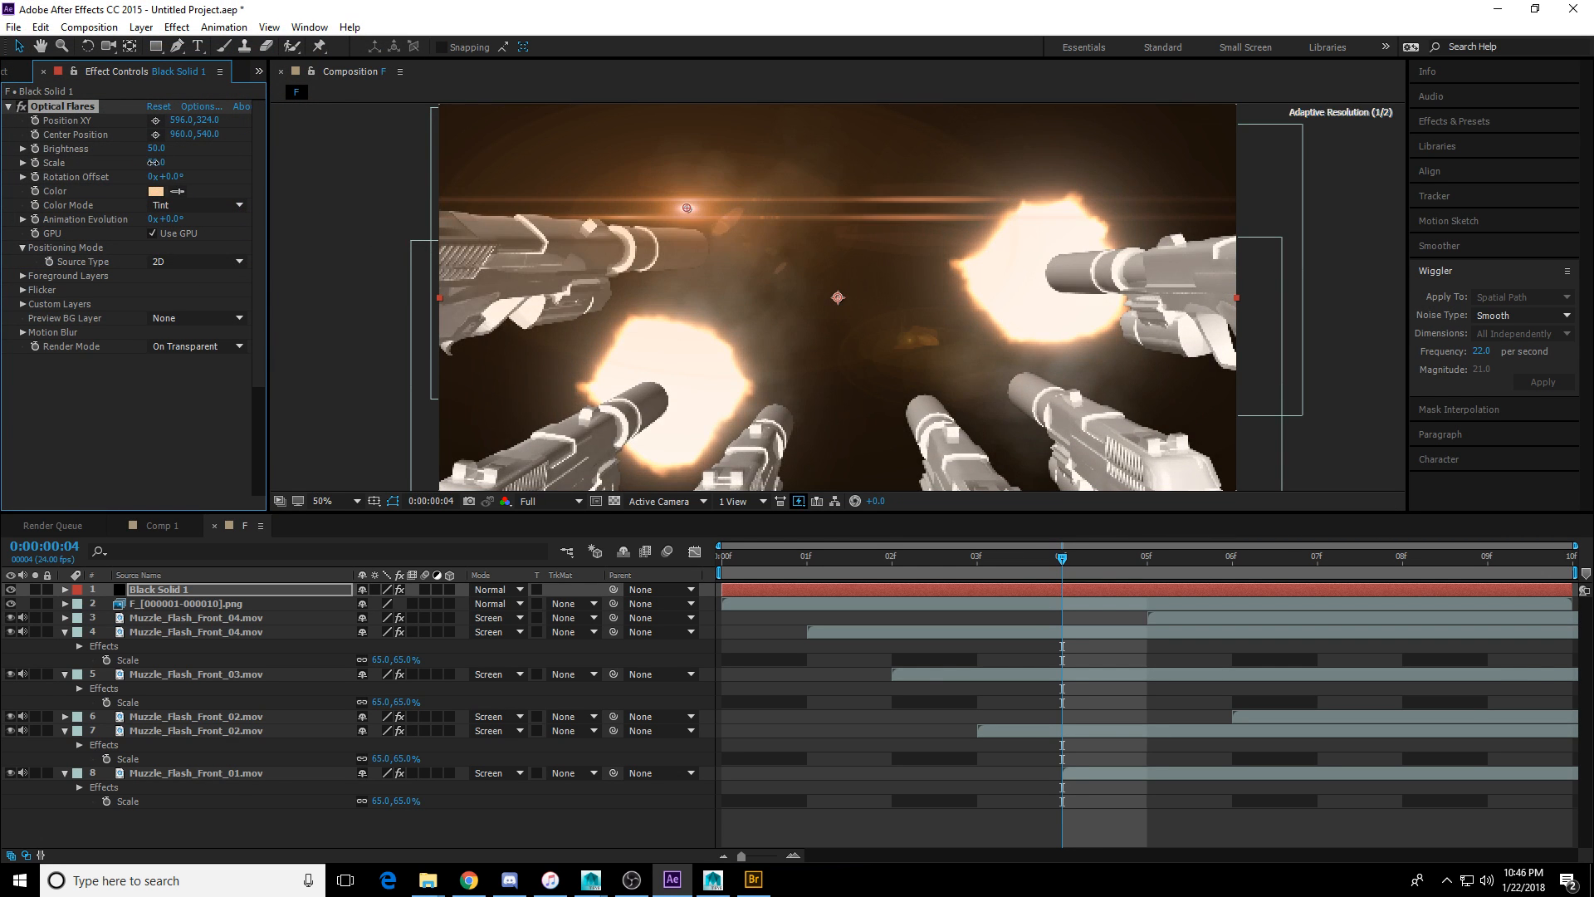
Try a smaller flare Scale but keep it at 100, and lower the black solid's opacity to about 68%.
drag(153, 162, 154, 163)
drag(210, 214, 236, 213)
click(948, 593)
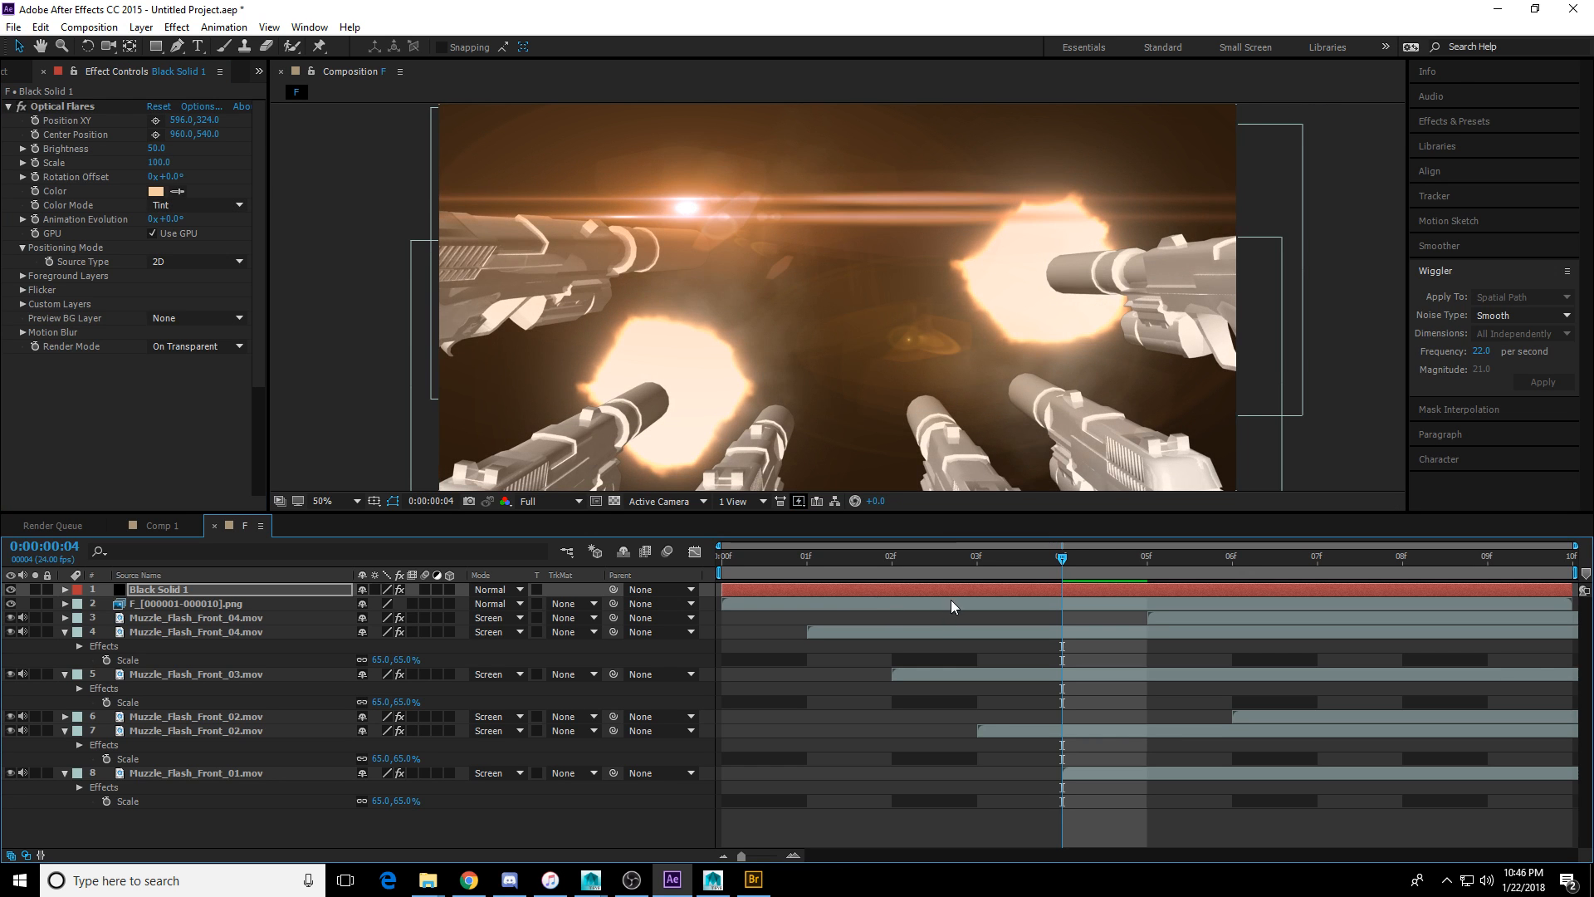
click(959, 589)
key(t)
drag(369, 603, 358, 608)
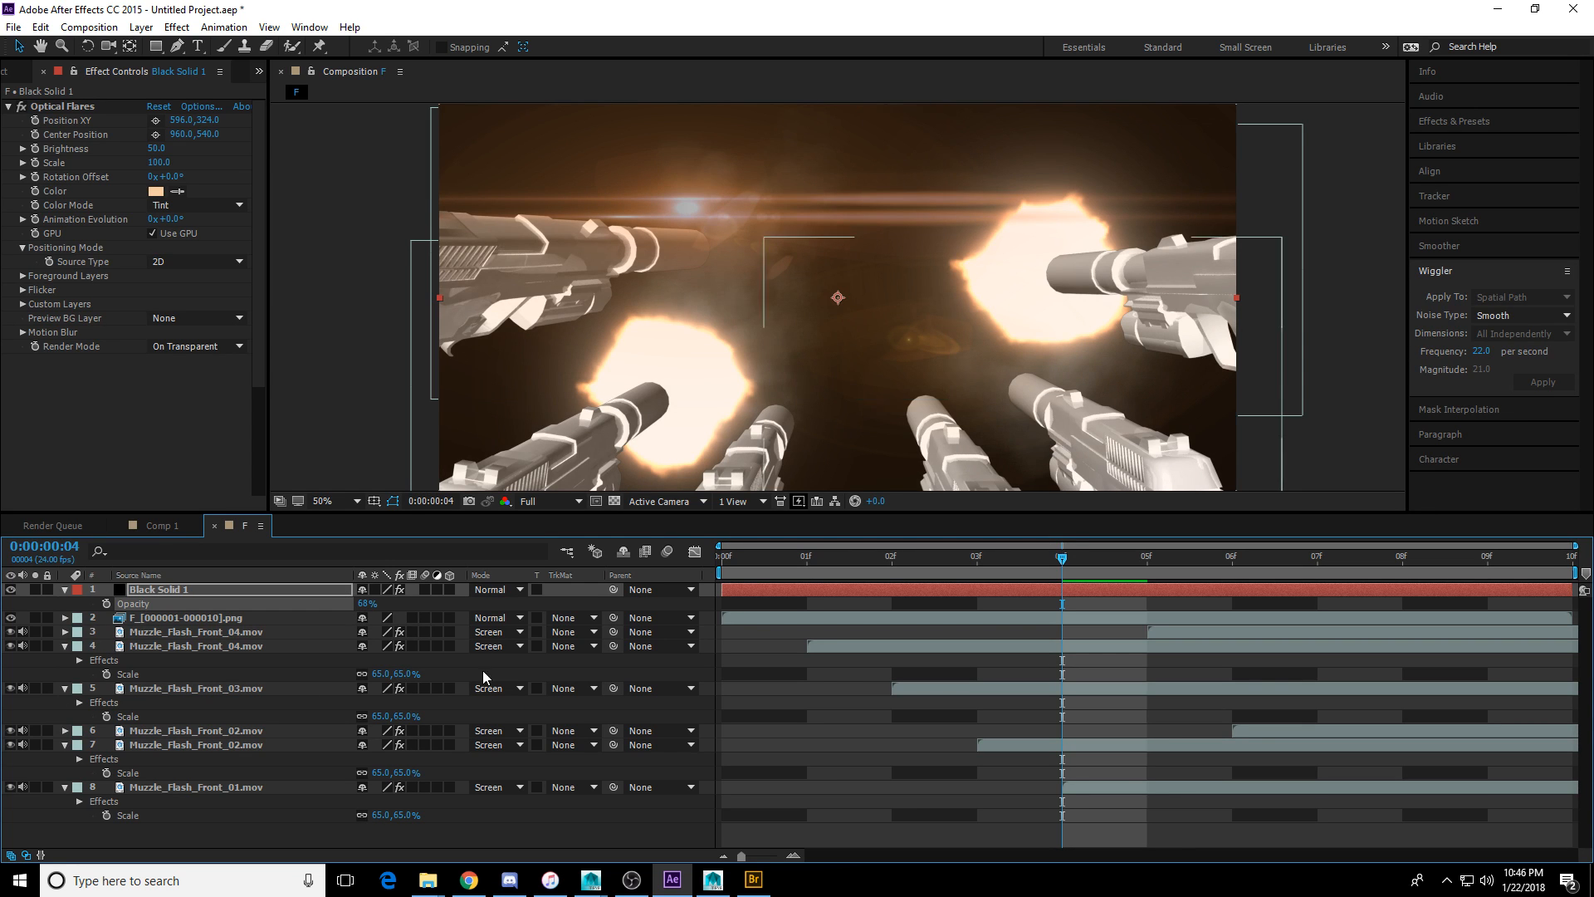
At frame 1, place the flare on the lower-right muzzle flash at 1388, 700 and trim the black solid to start at that frame.
click(754, 557)
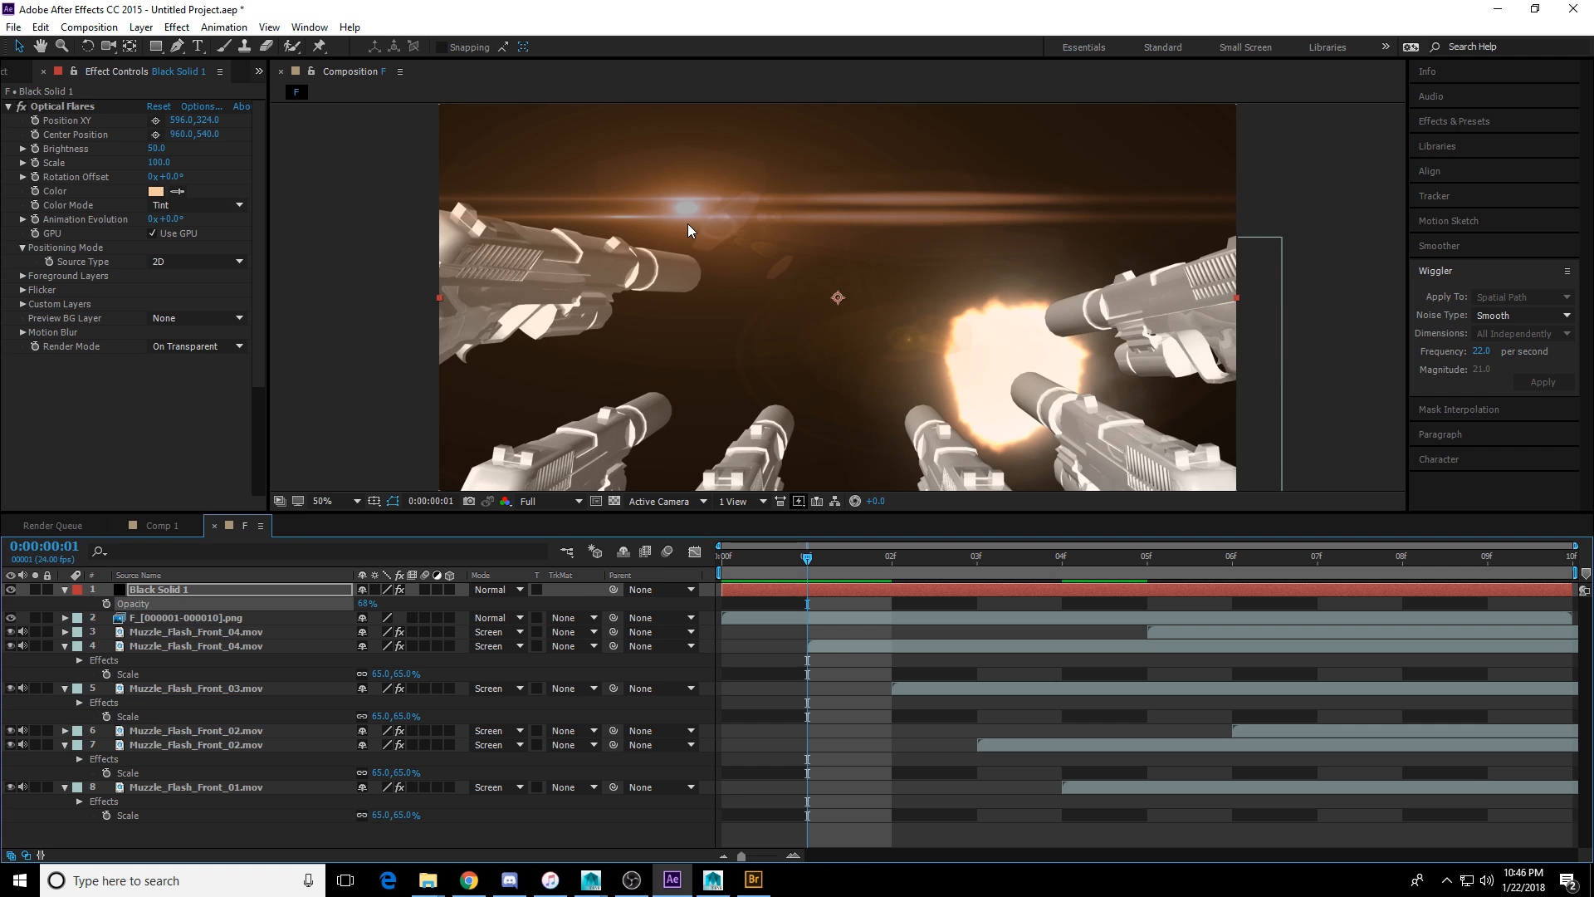
drag(687, 222, 700, 226)
key(ctrl+z)
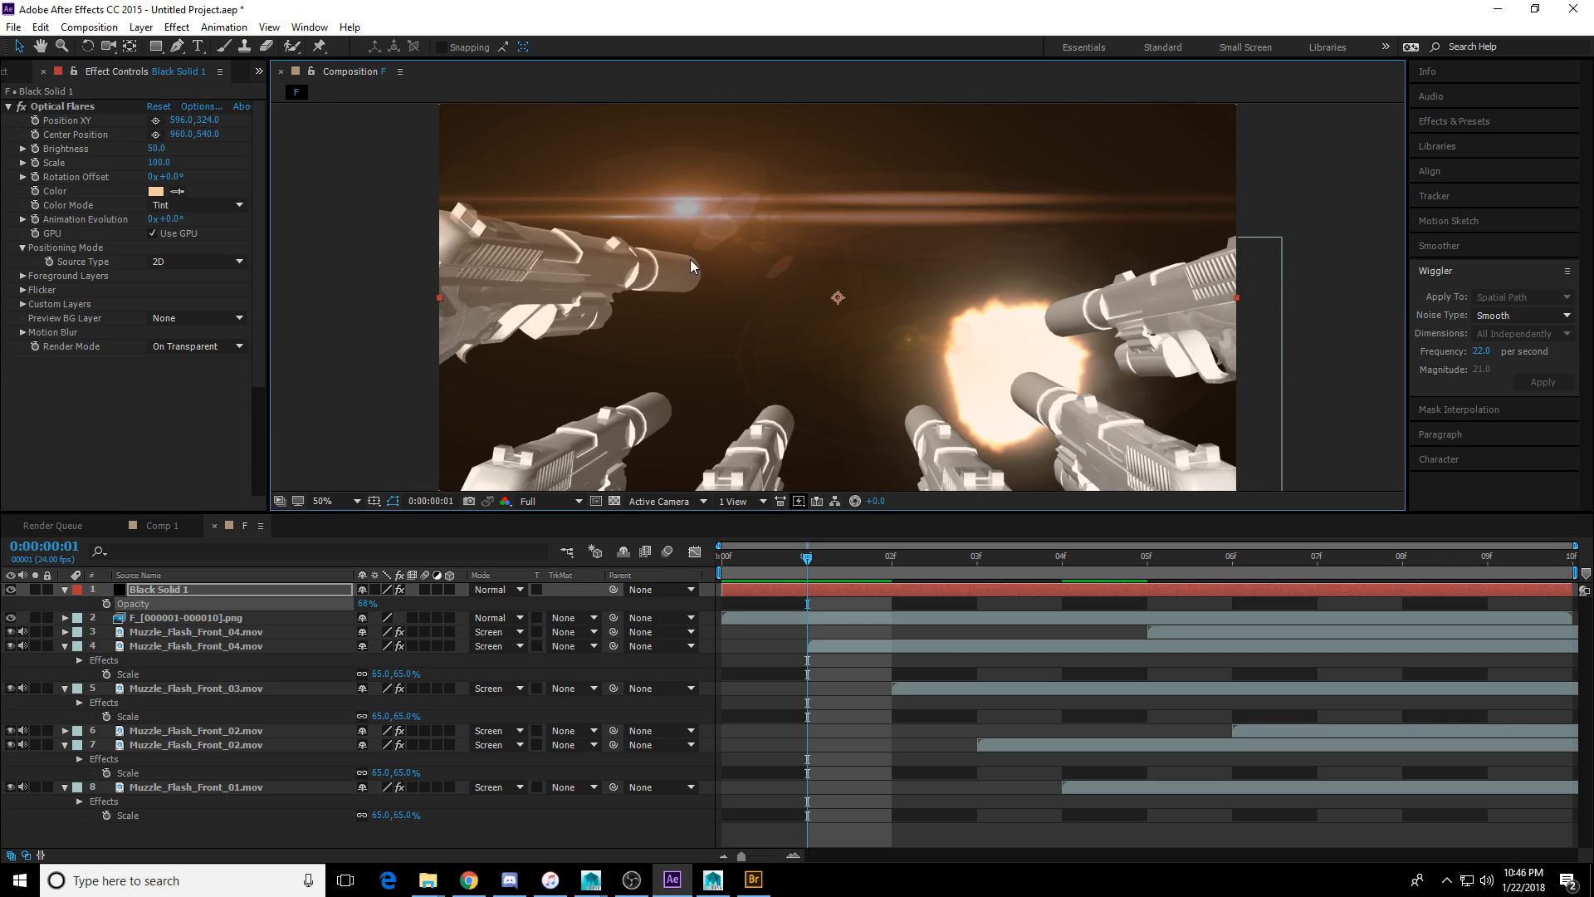
click(155, 120)
click(1023, 370)
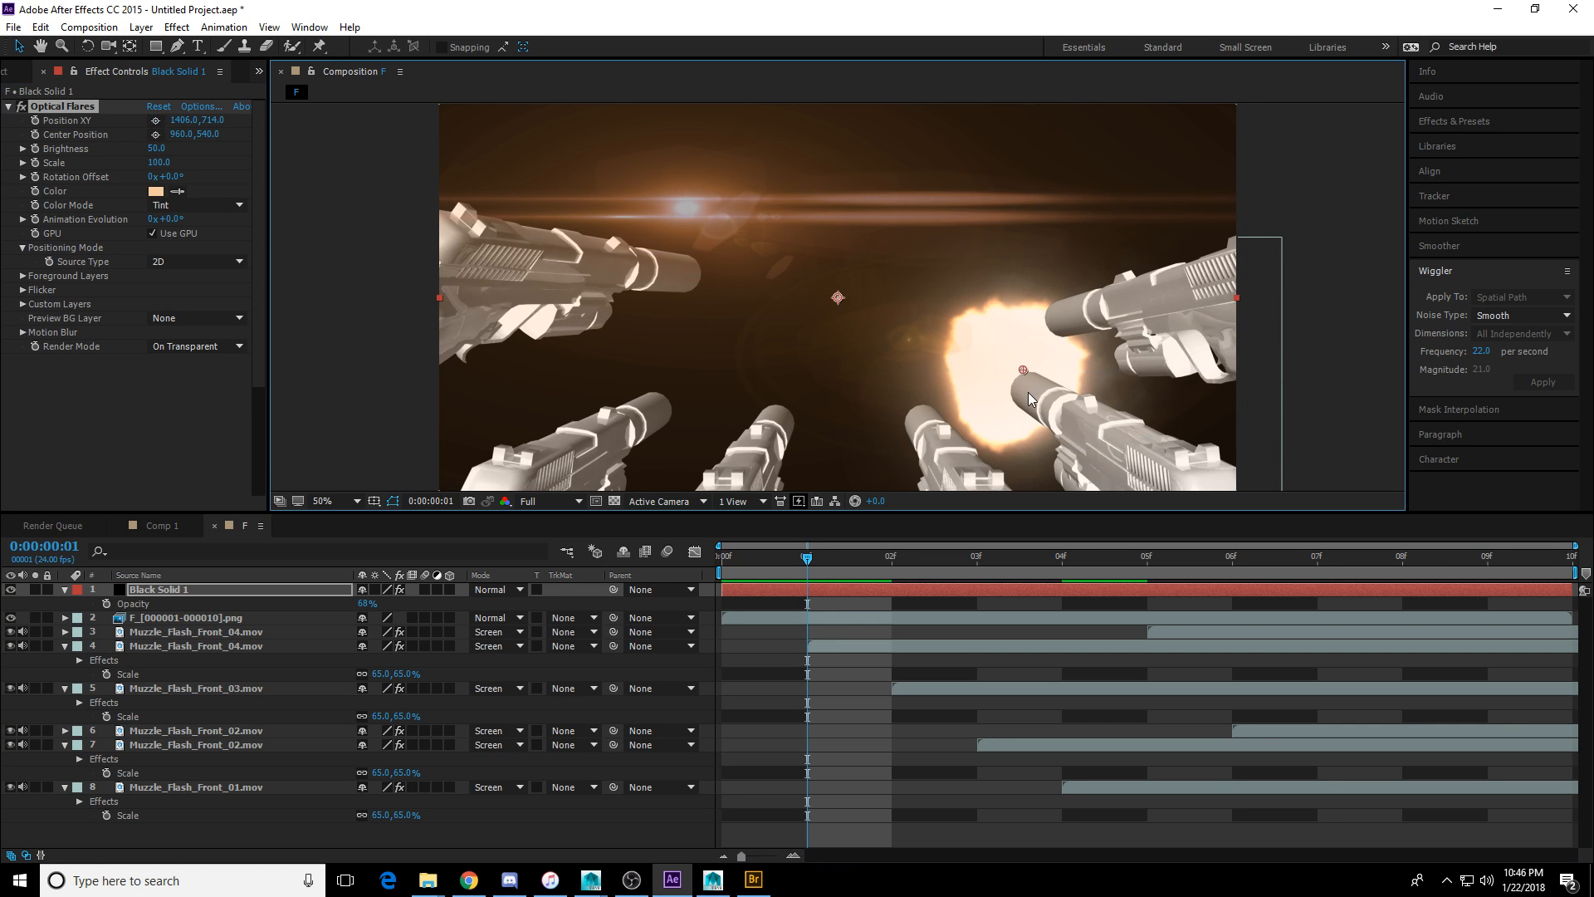
drag(1022, 370, 1015, 364)
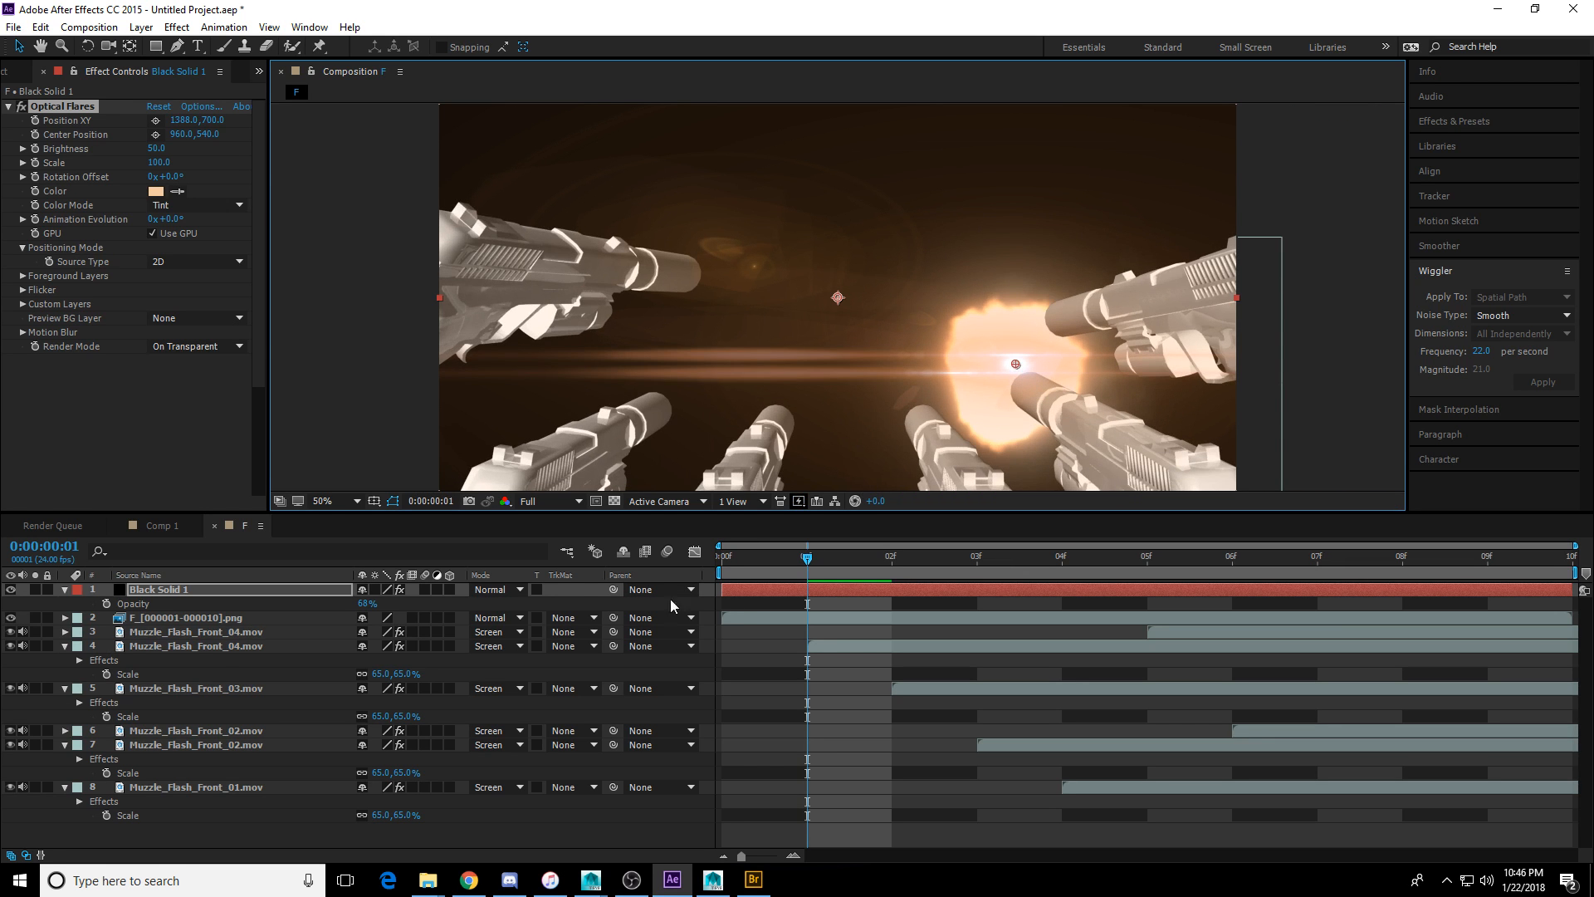
drag(724, 588, 807, 588)
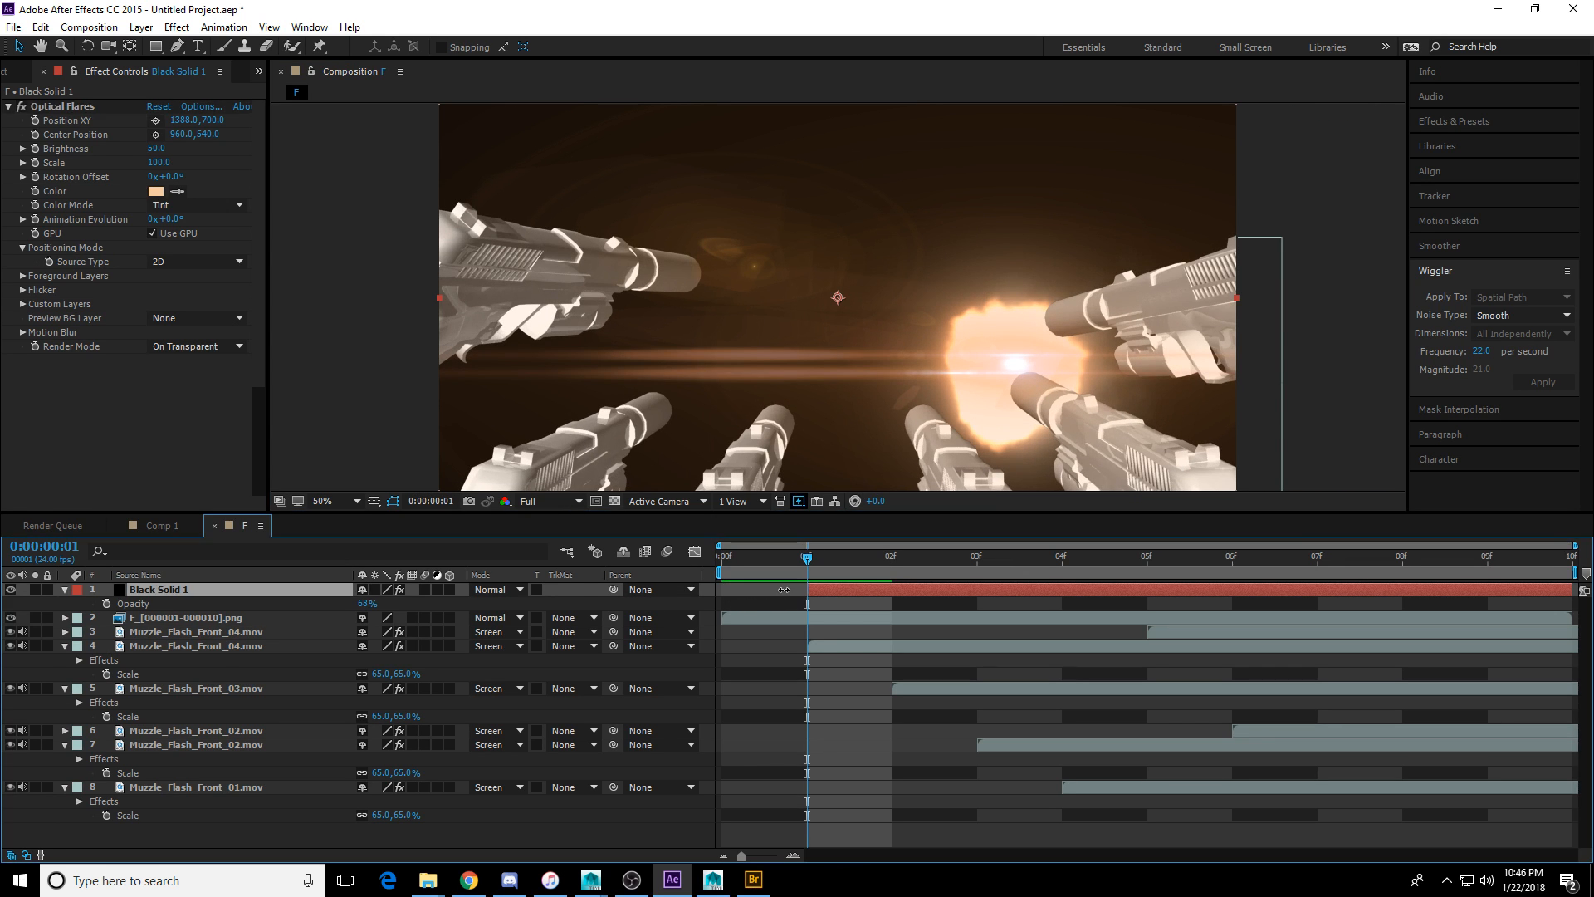
Keyframe the black solid's opacity from about 68% at frame 1 down to 0% at frame 3.
key(t)
key(t)
drag(814, 579, 971, 572)
click(365, 604)
text(0)
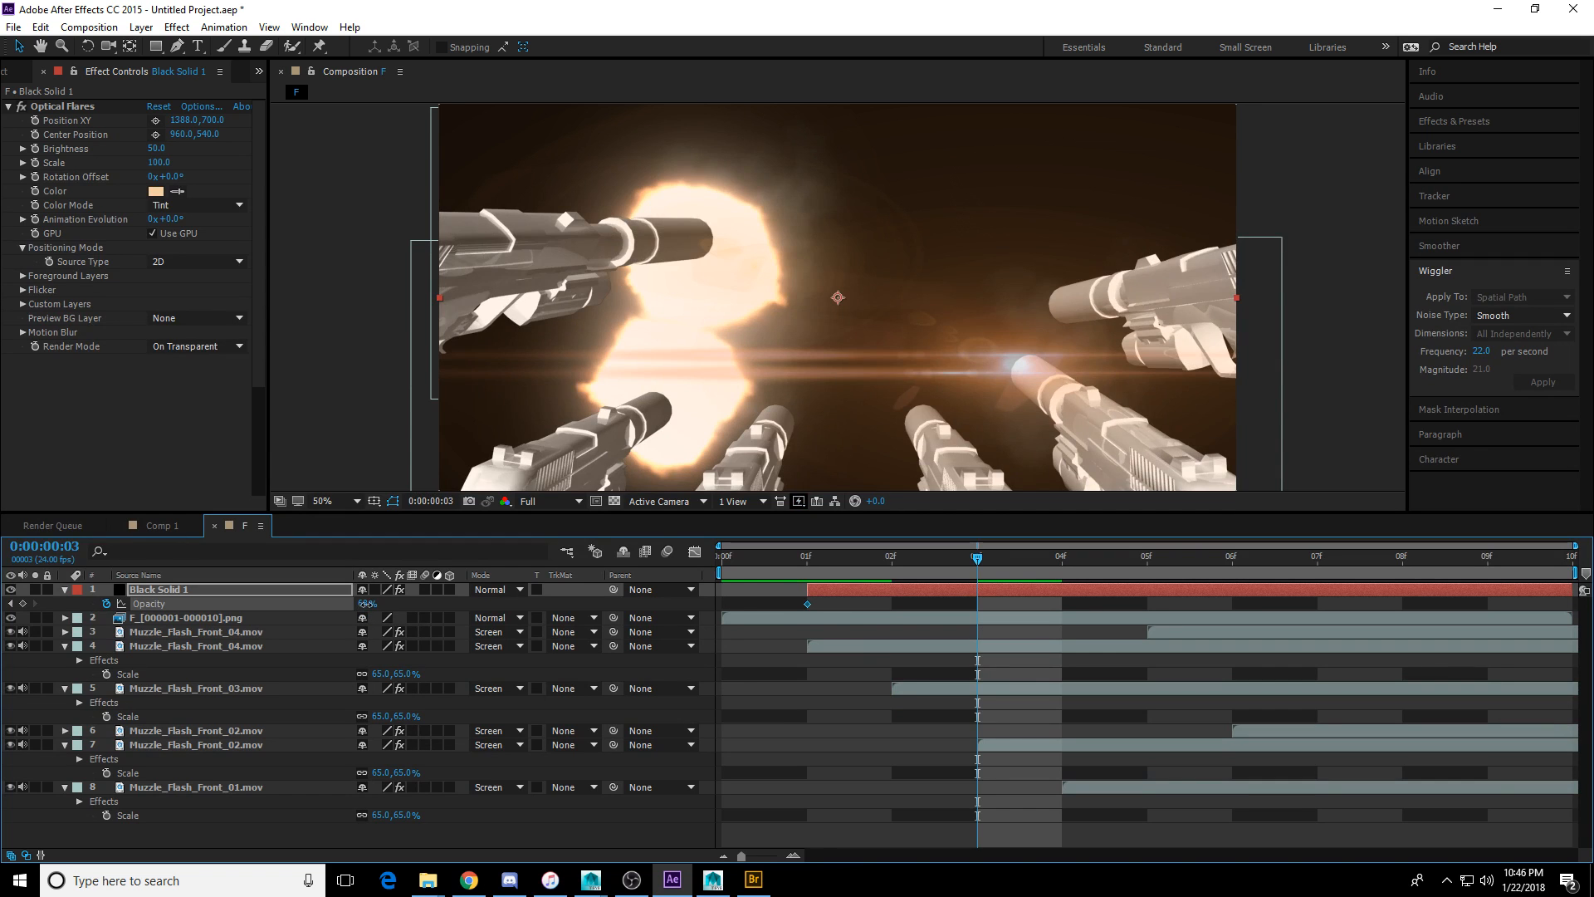
key(Return)
Preview the fade and move the black solid's 0% opacity keyframe out to frame 6.
click(800, 559)
key(space)
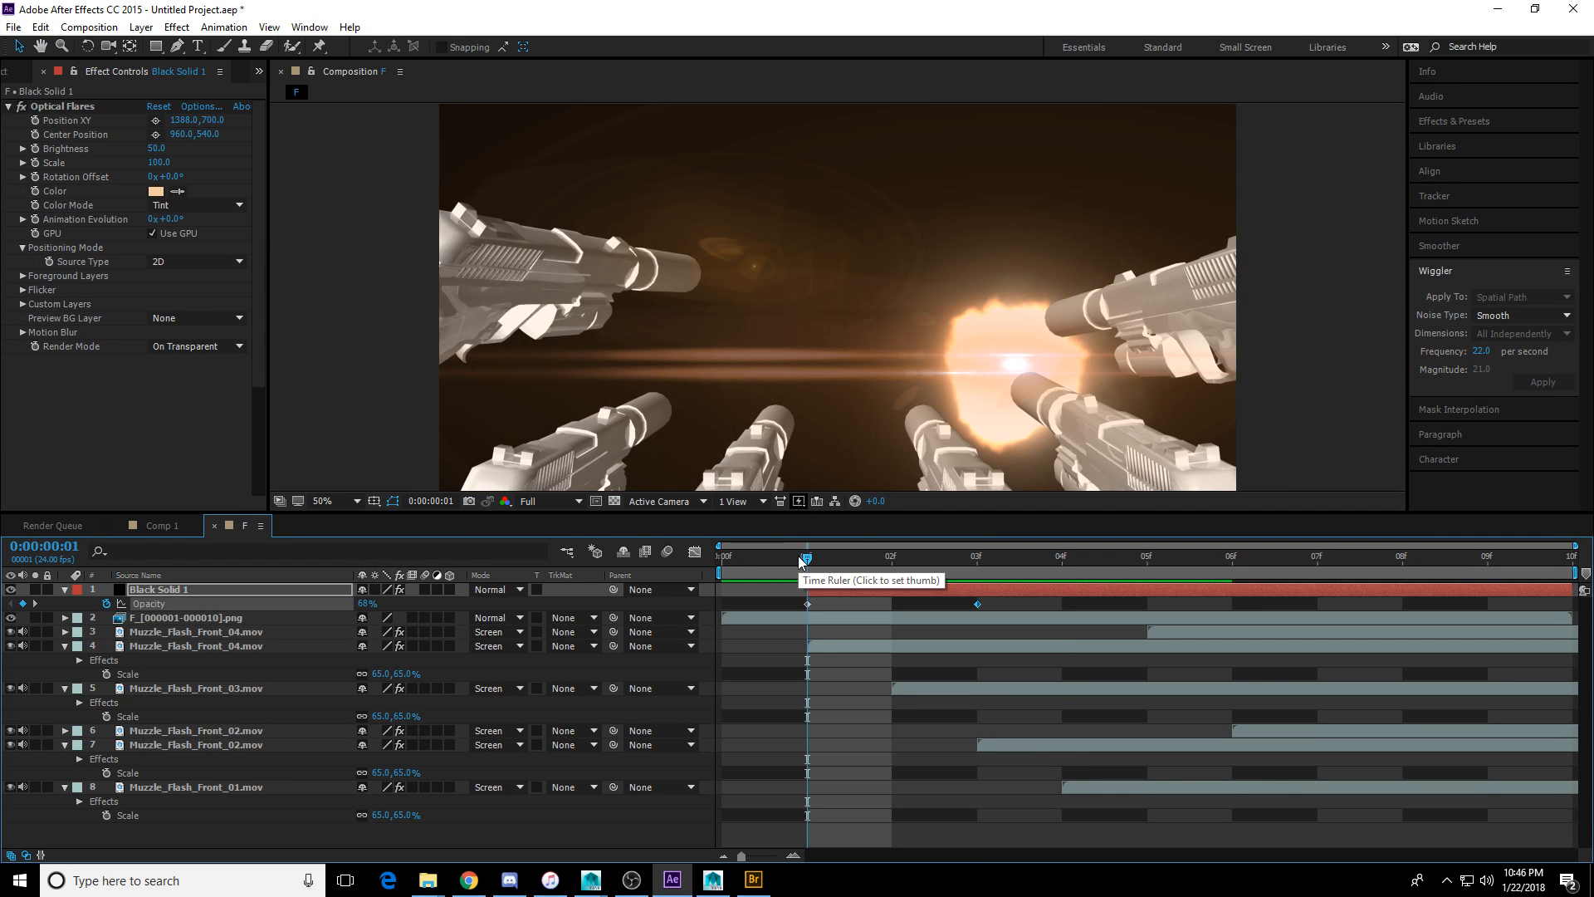
drag(821, 575, 1147, 604)
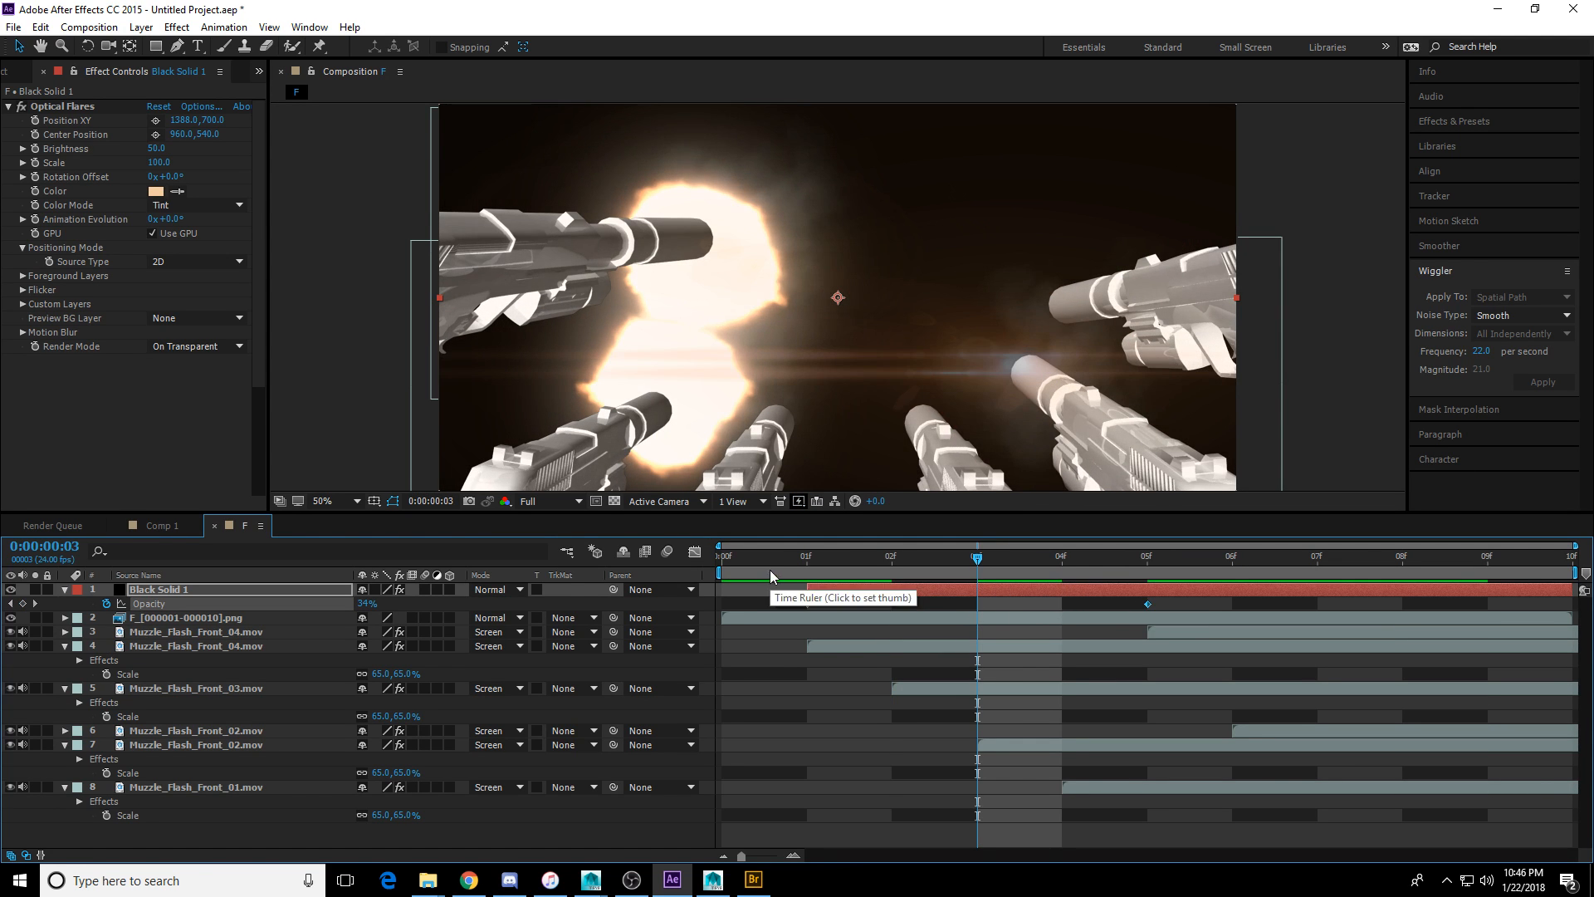
drag(769, 570, 1199, 604)
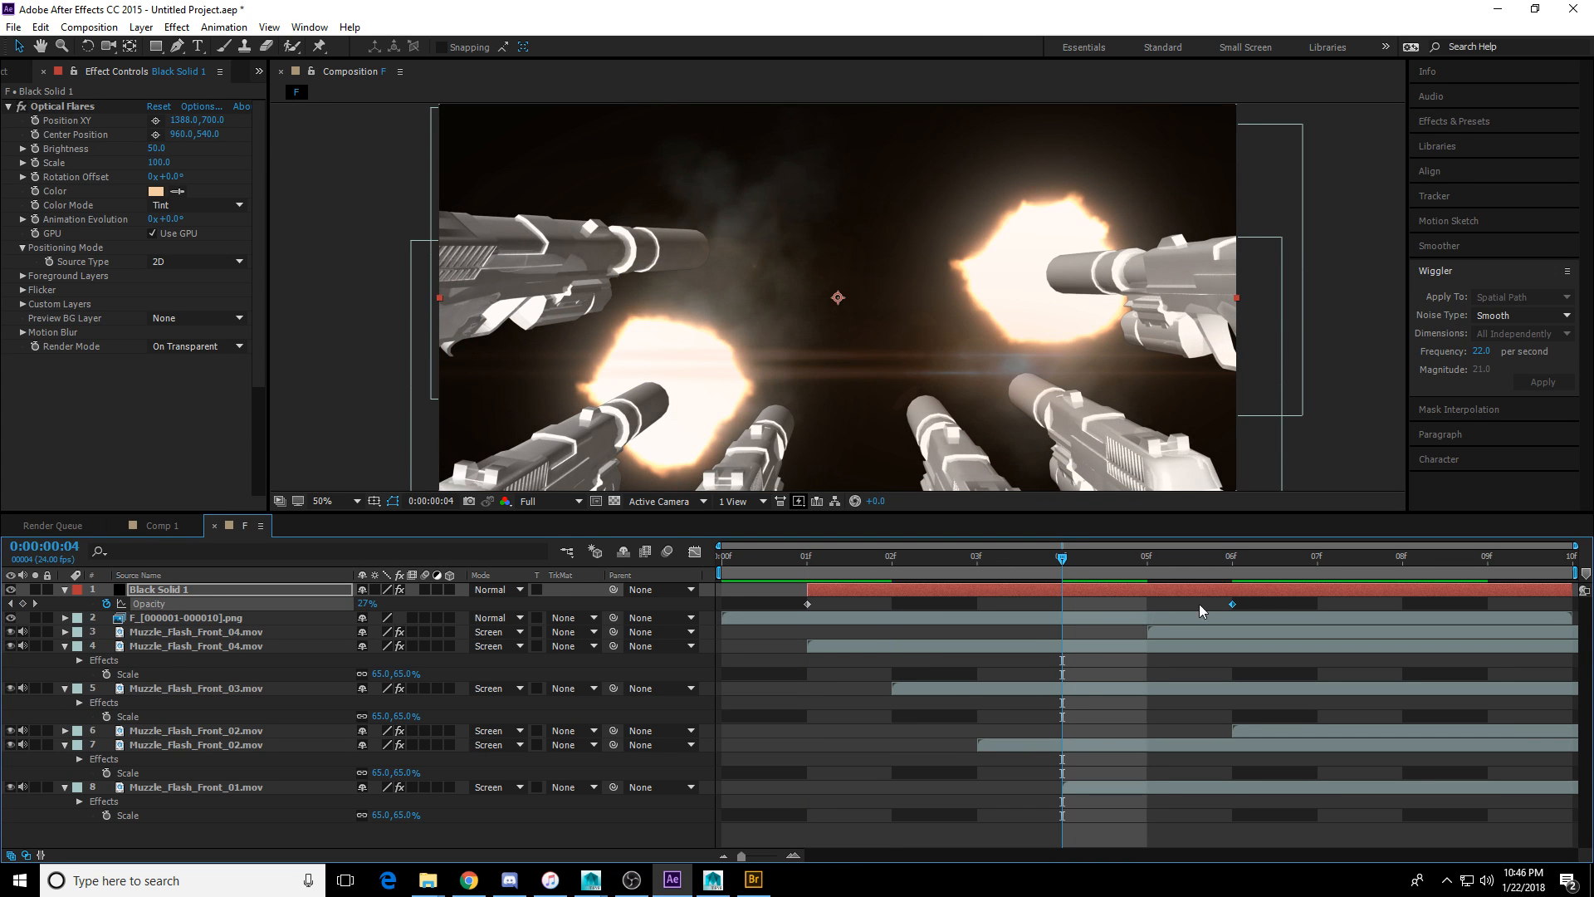
Duplicate the black solid, place the copy's flare on the lower-left muzzle flash at 560, 732, and start it at frame 2.
click(1148, 590)
key(ctrl+d)
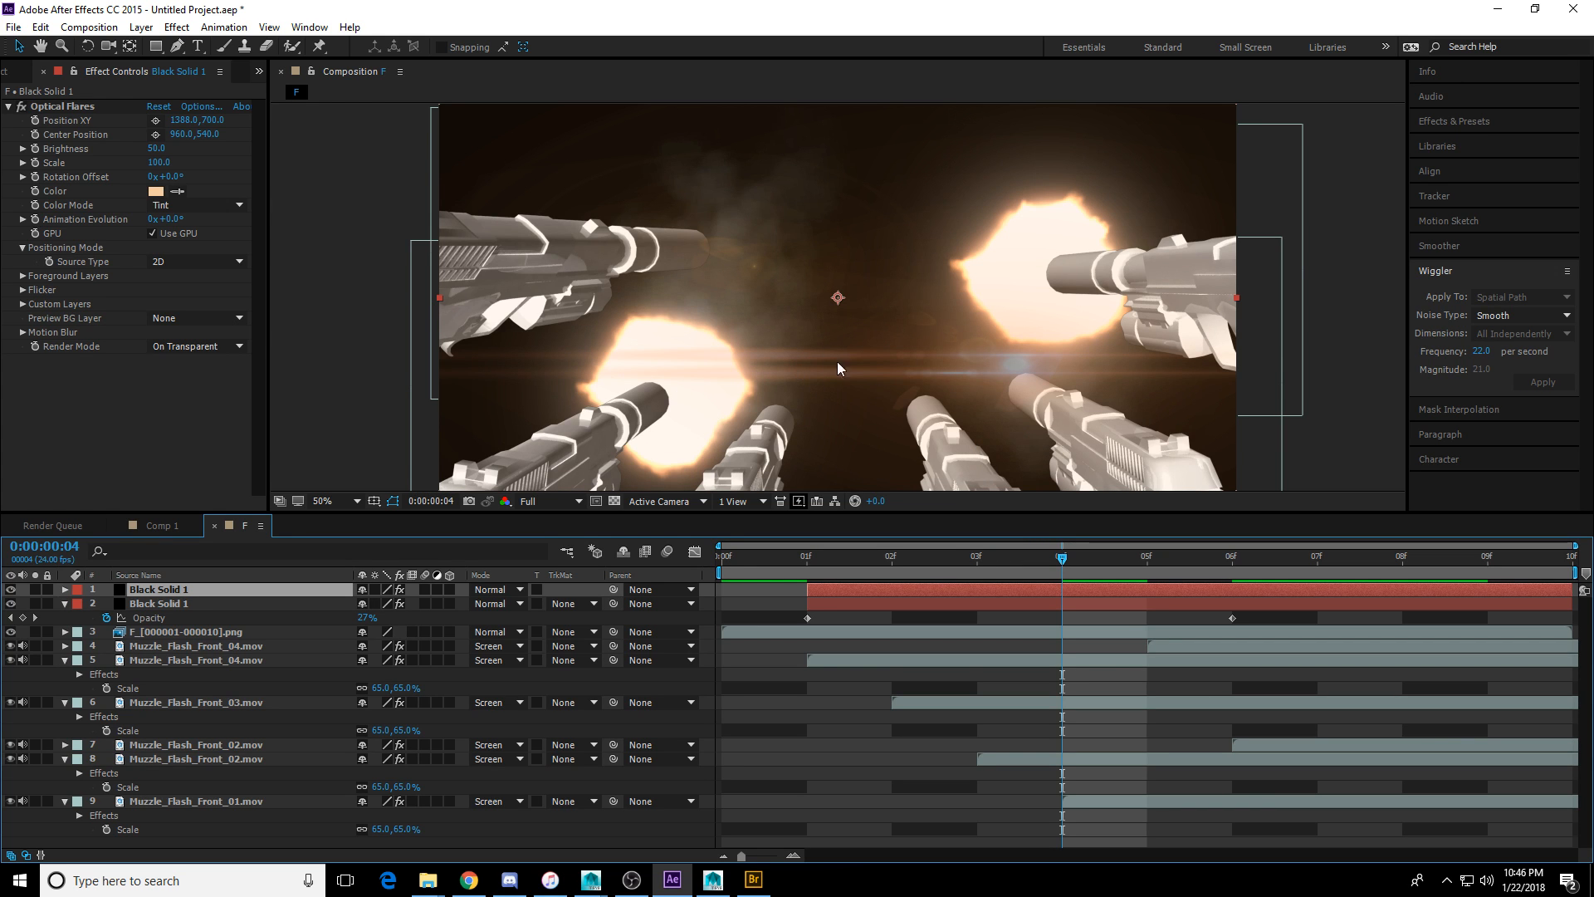
click(828, 407)
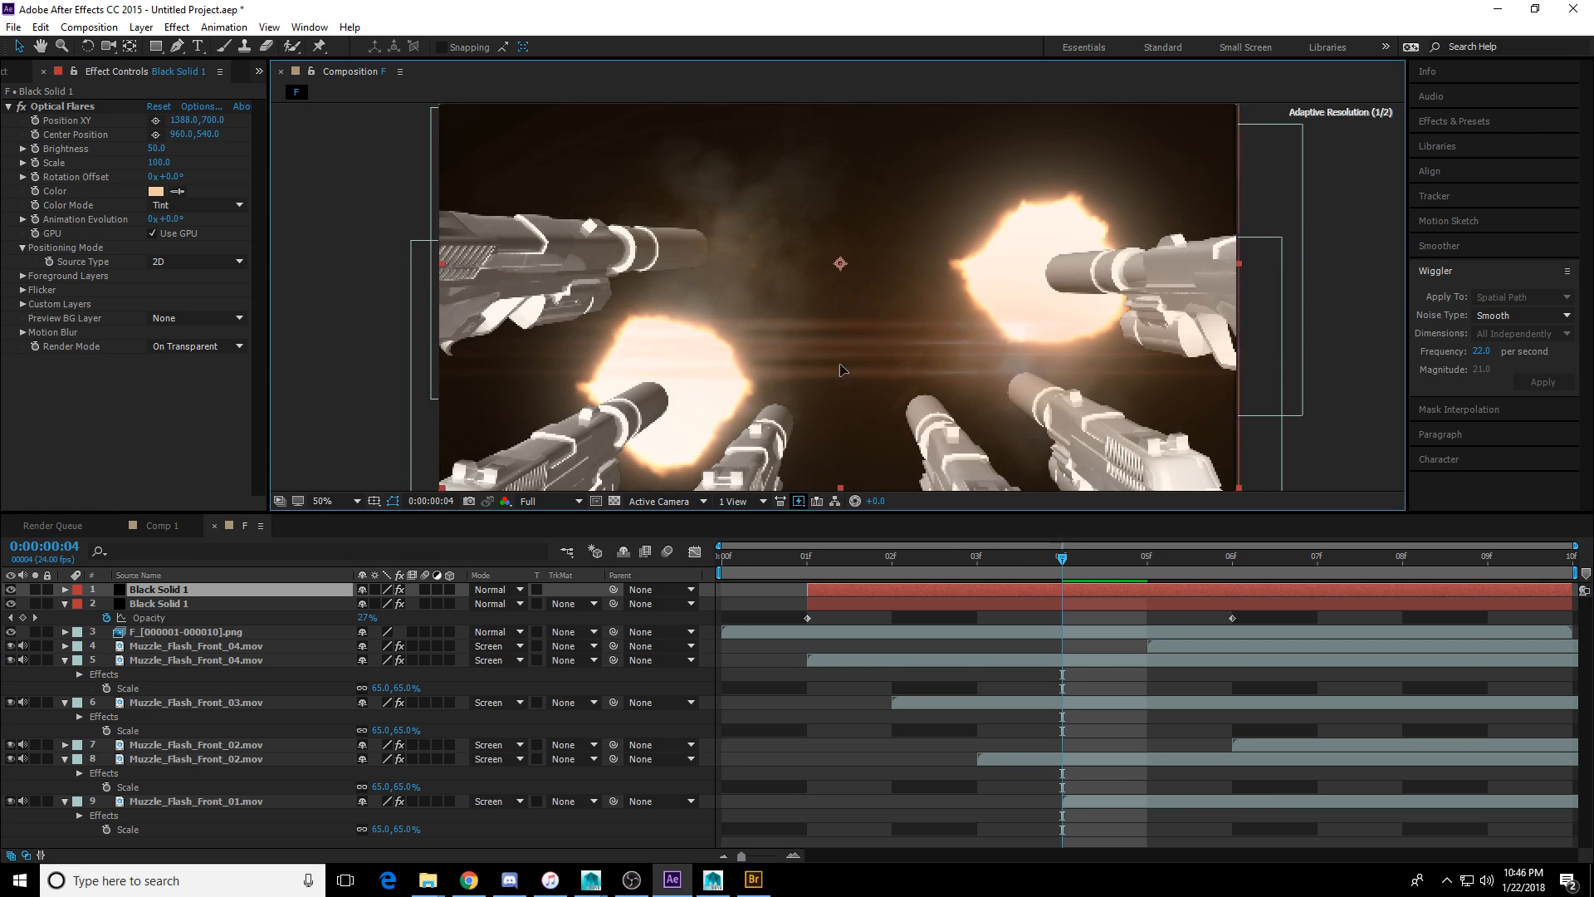
click(156, 120)
click(671, 377)
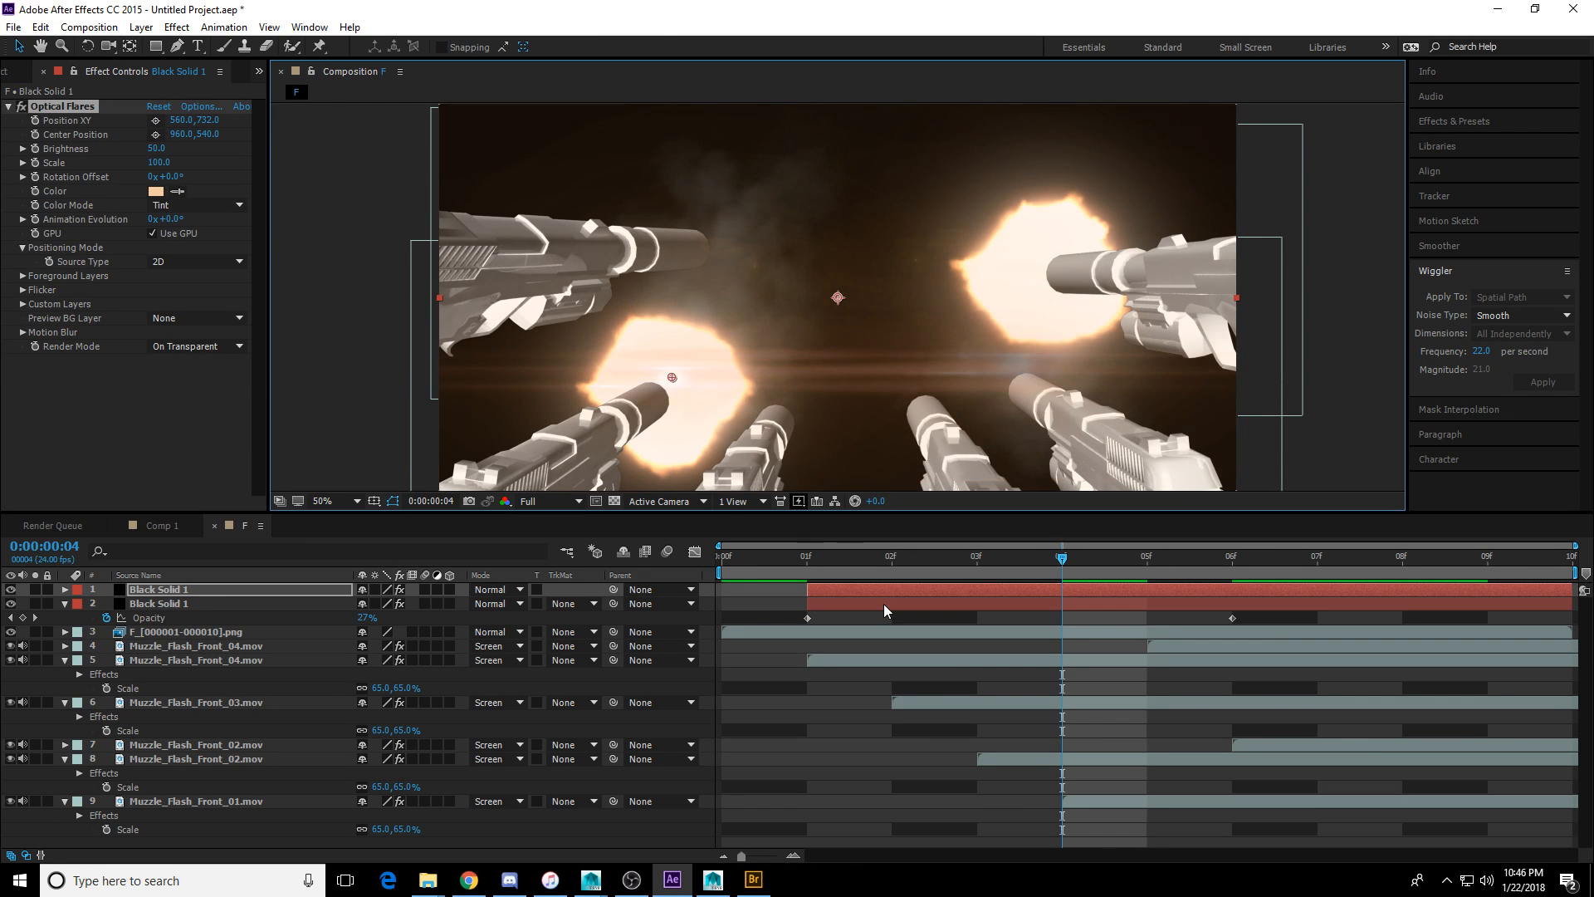
drag(891, 586, 996, 586)
Duplicate the lower-left flare solid to start at frame 3 and place its flare at the upper-left muzzle, at 636, 366.
key(ctrl+d)
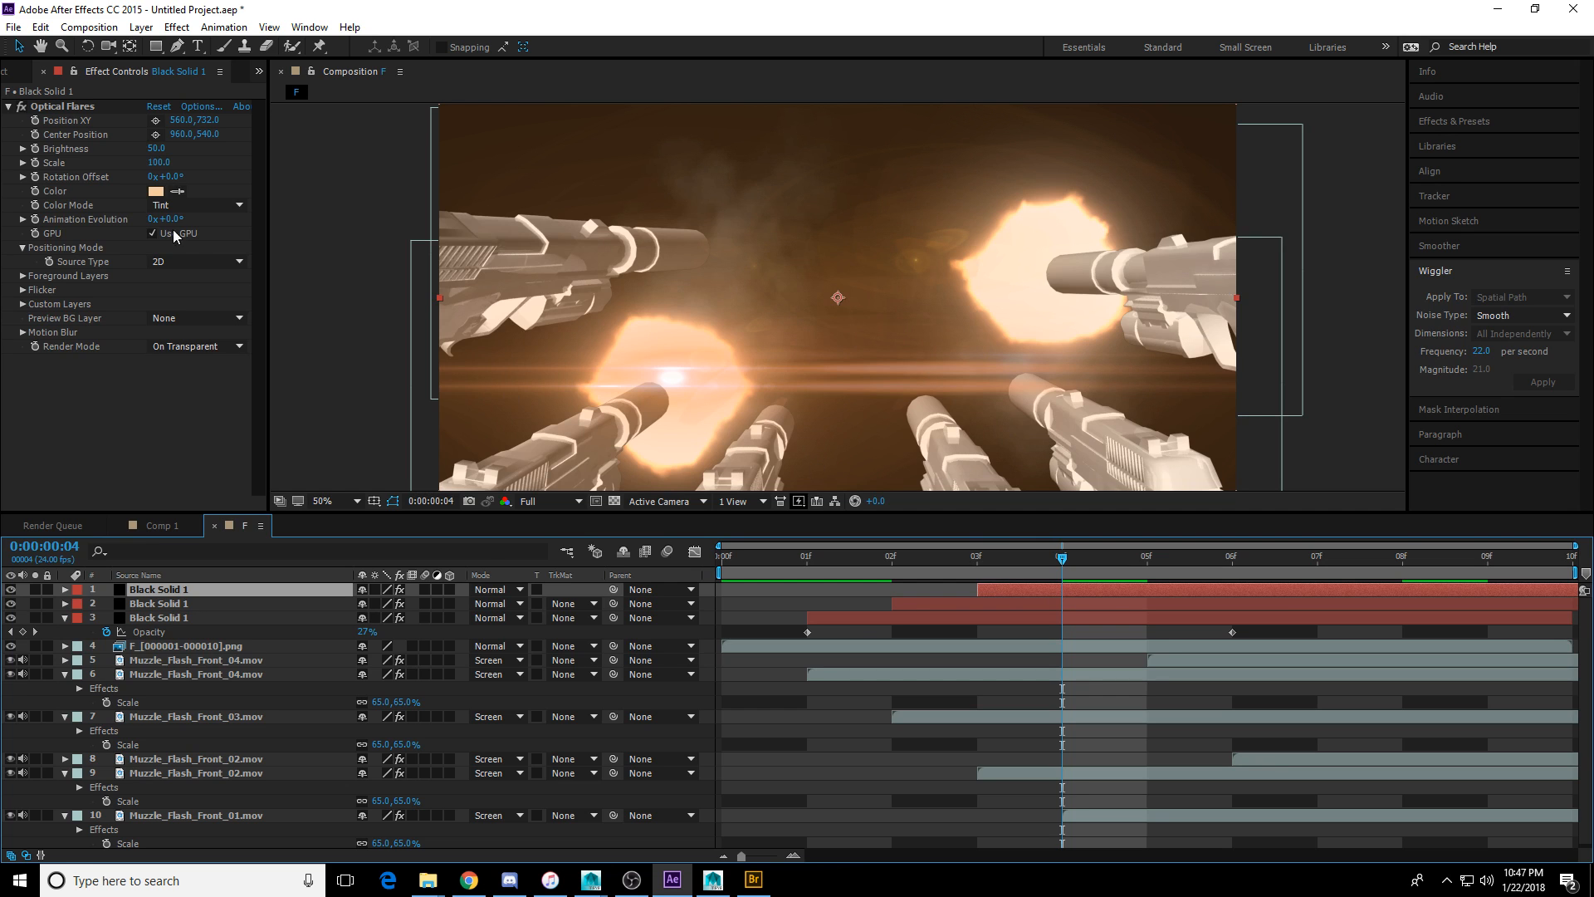
click(942, 564)
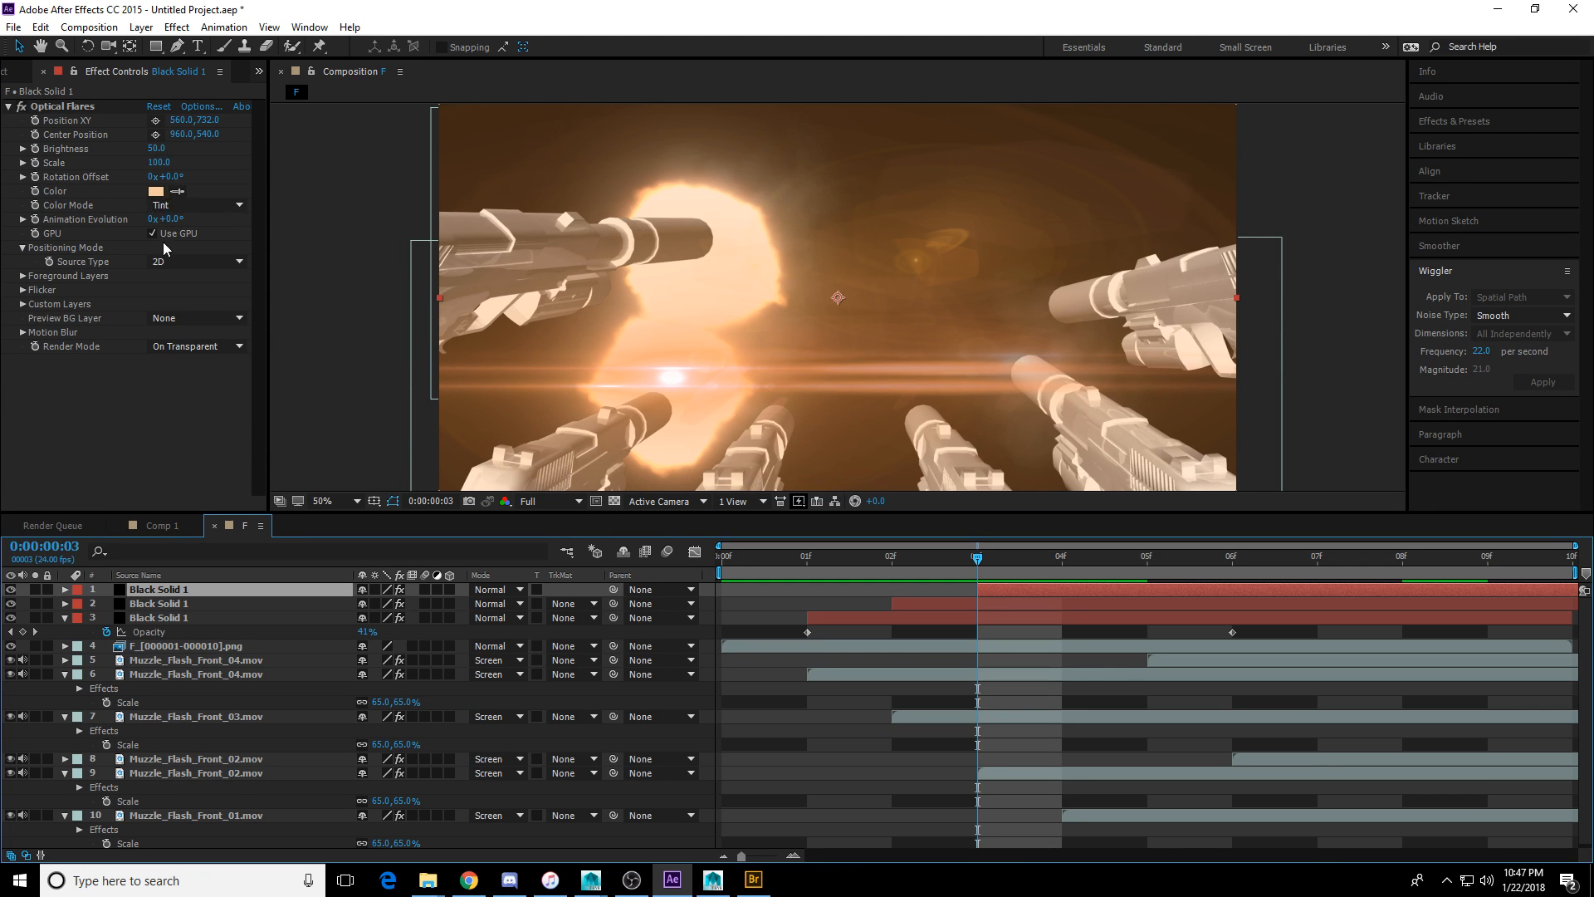
click(156, 120)
click(545, 233)
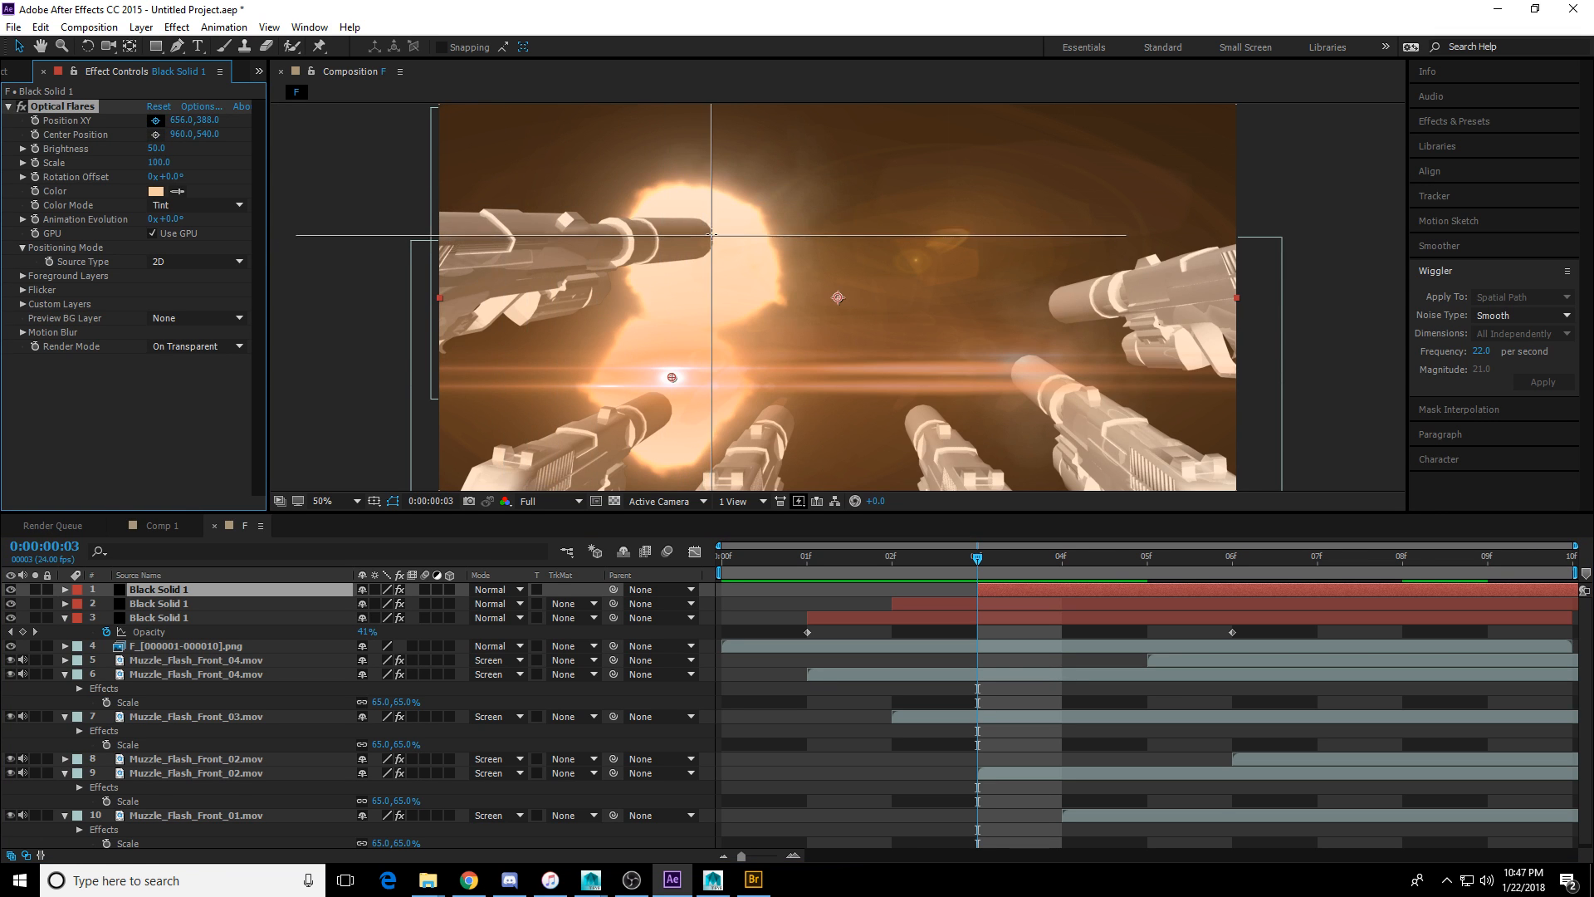
click(715, 228)
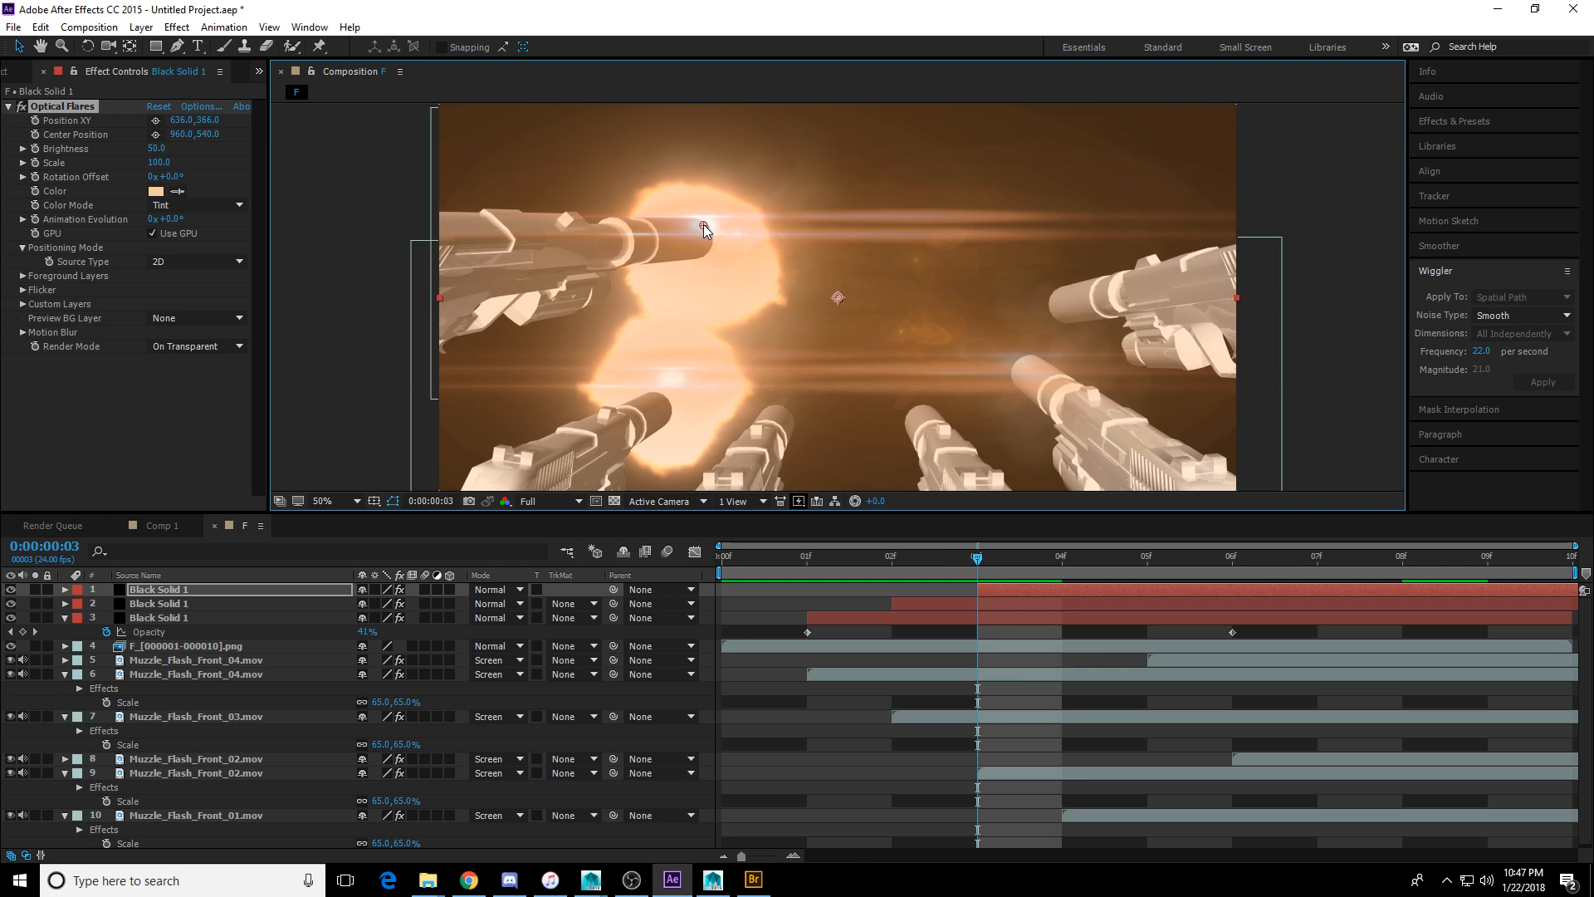
Duplicate the upper-left flare solid and shift the copy to start at frame 4.
click(1030, 591)
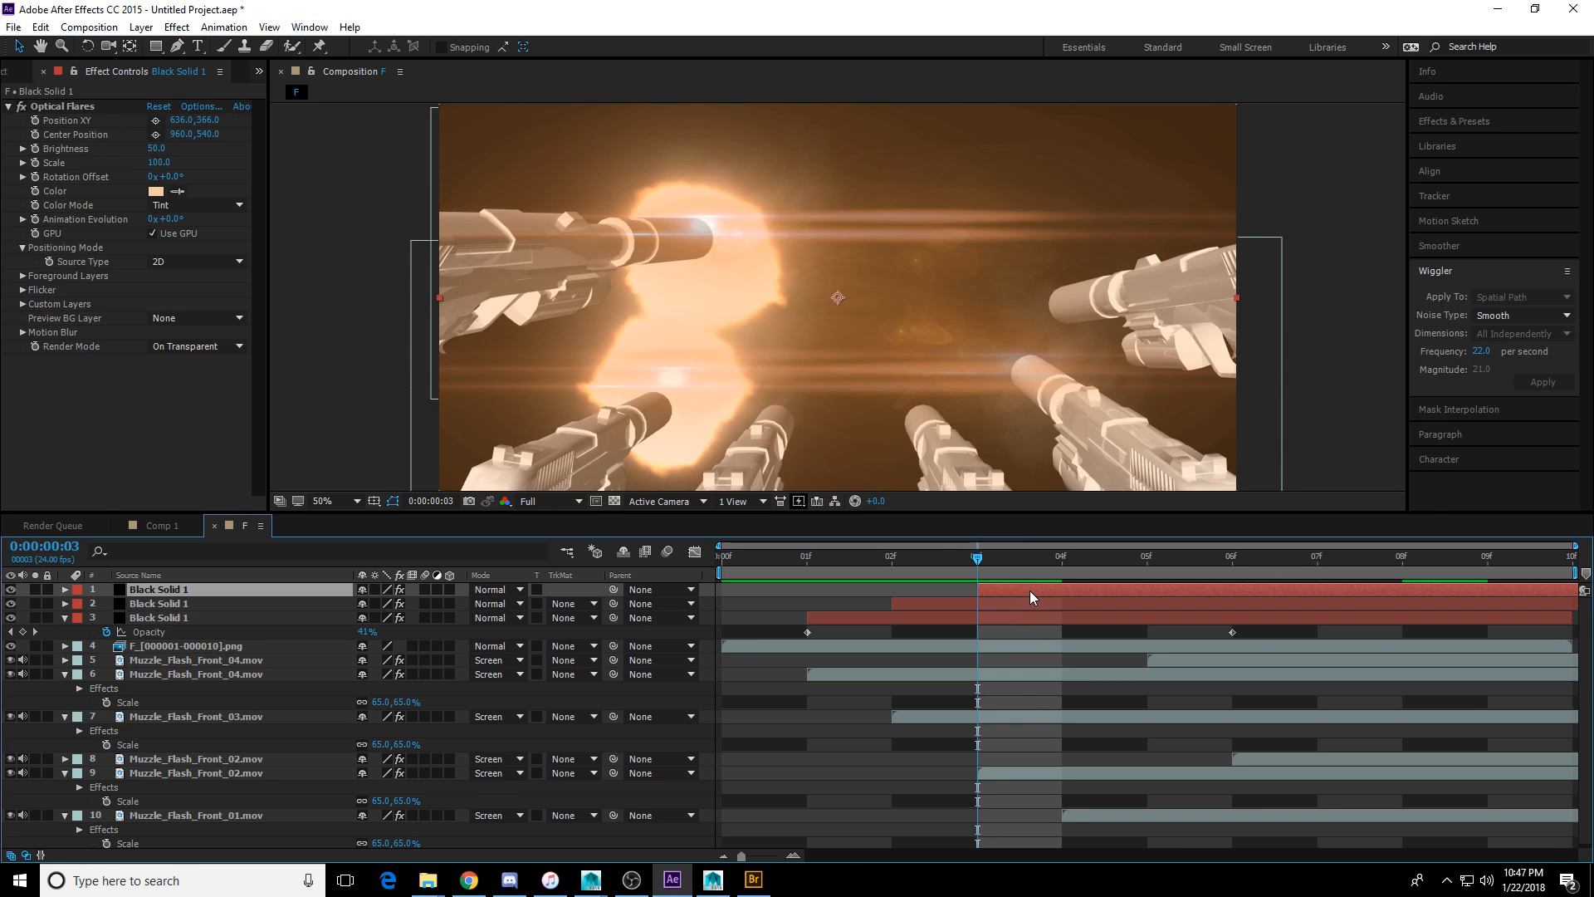
key(ctrl+d)
drag(1030, 589, 1073, 592)
click(1064, 564)
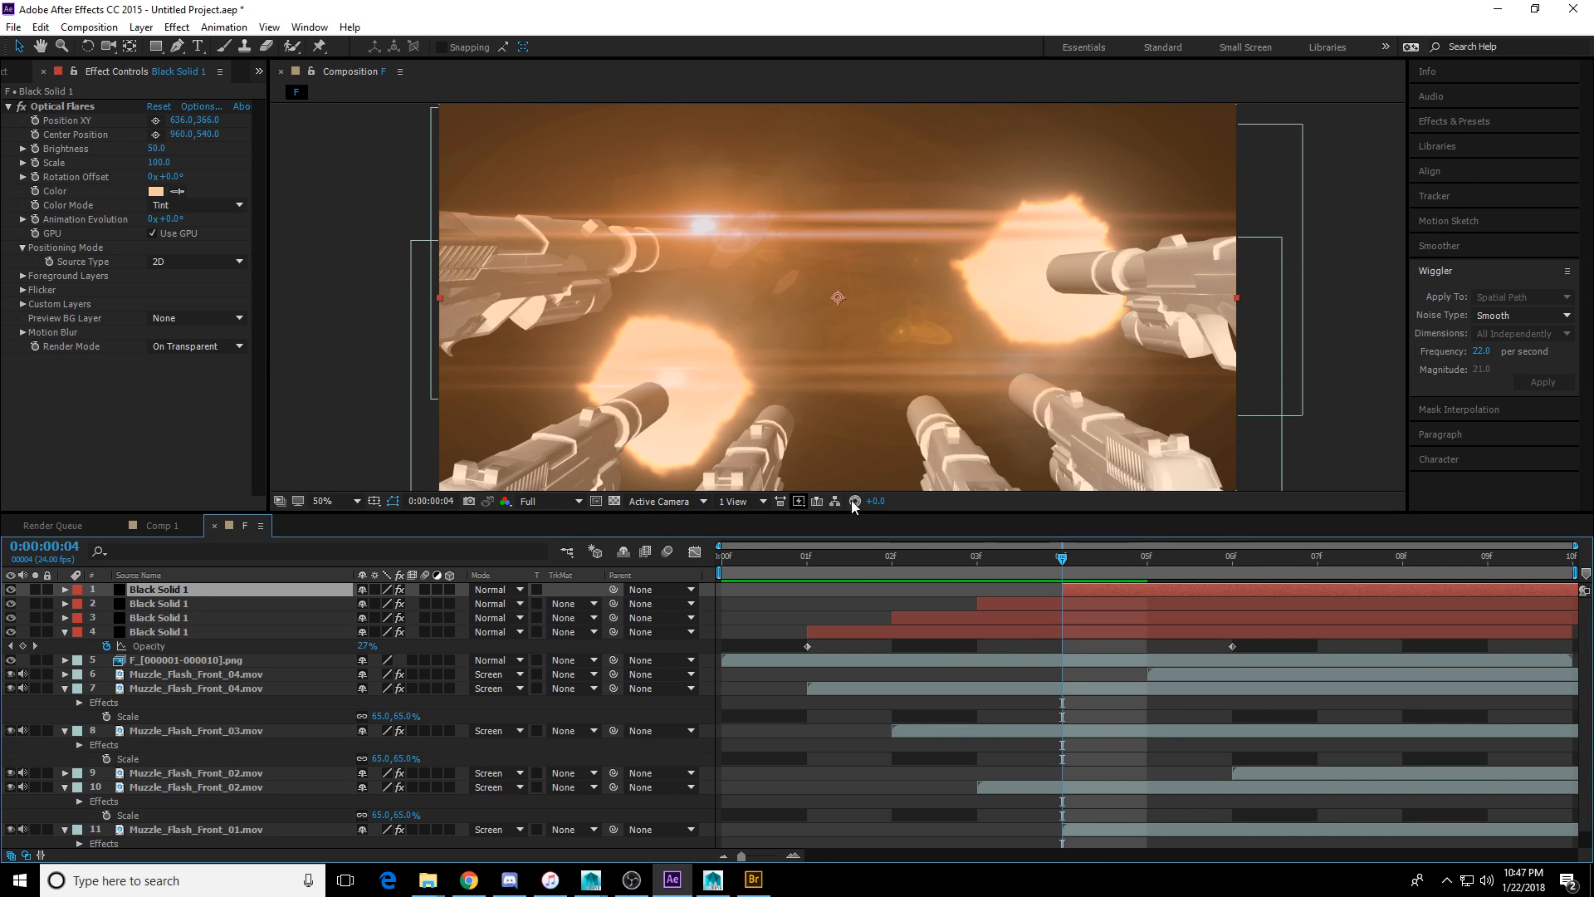
Start the upper-left flare solid at frame 2 and the lower-left one at frame 3, and reposition the upper-left flare to 630, 404.
drag(1047, 567, 887, 579)
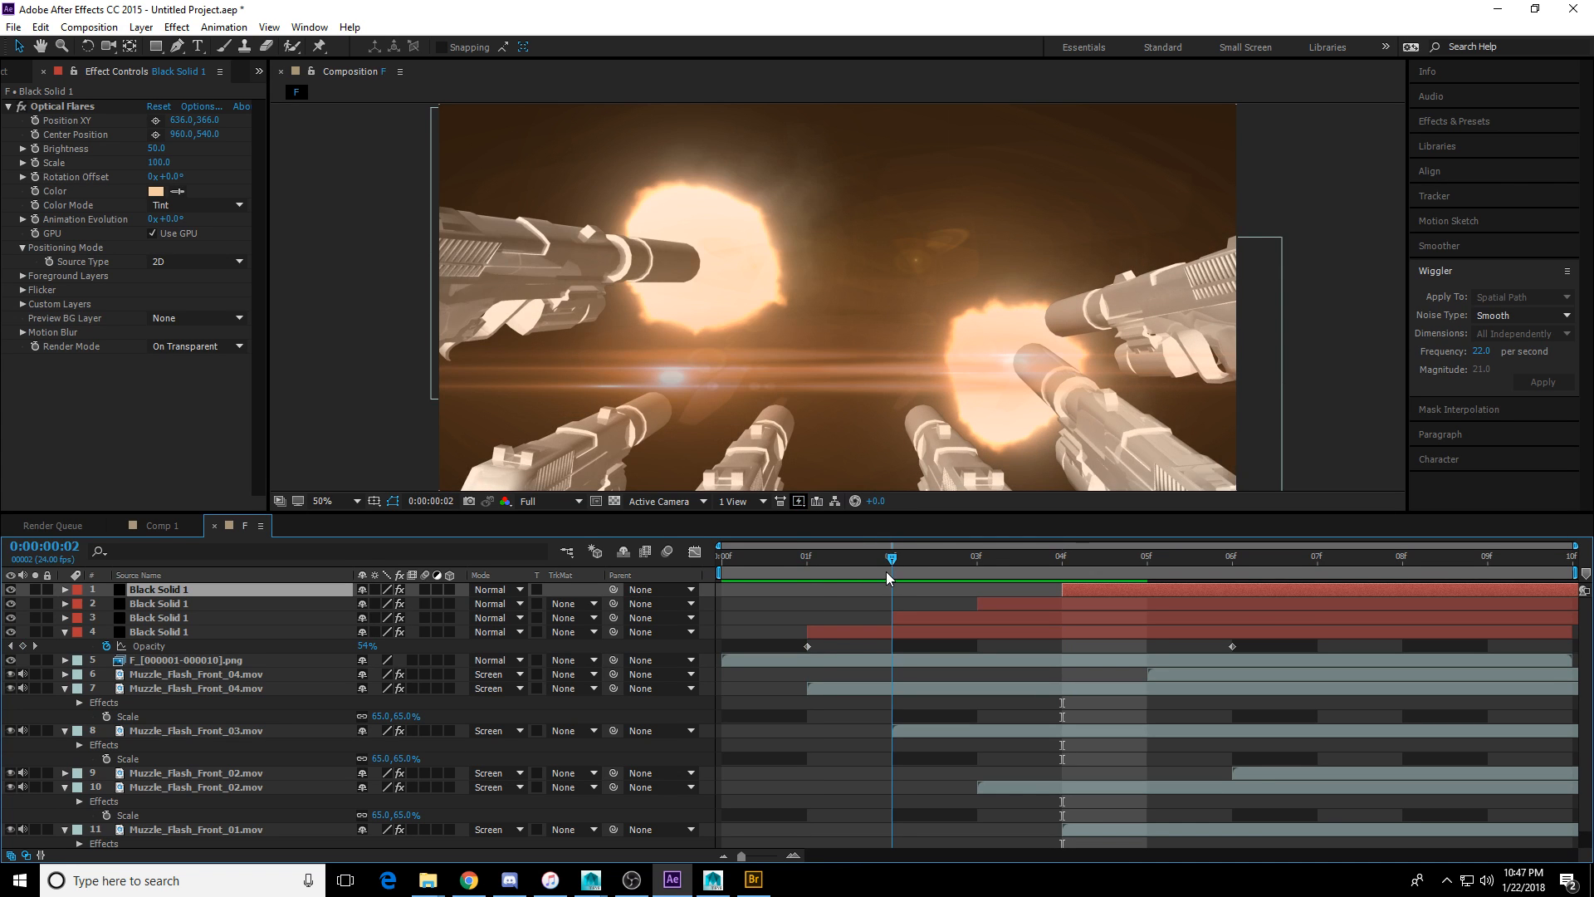
click(900, 615)
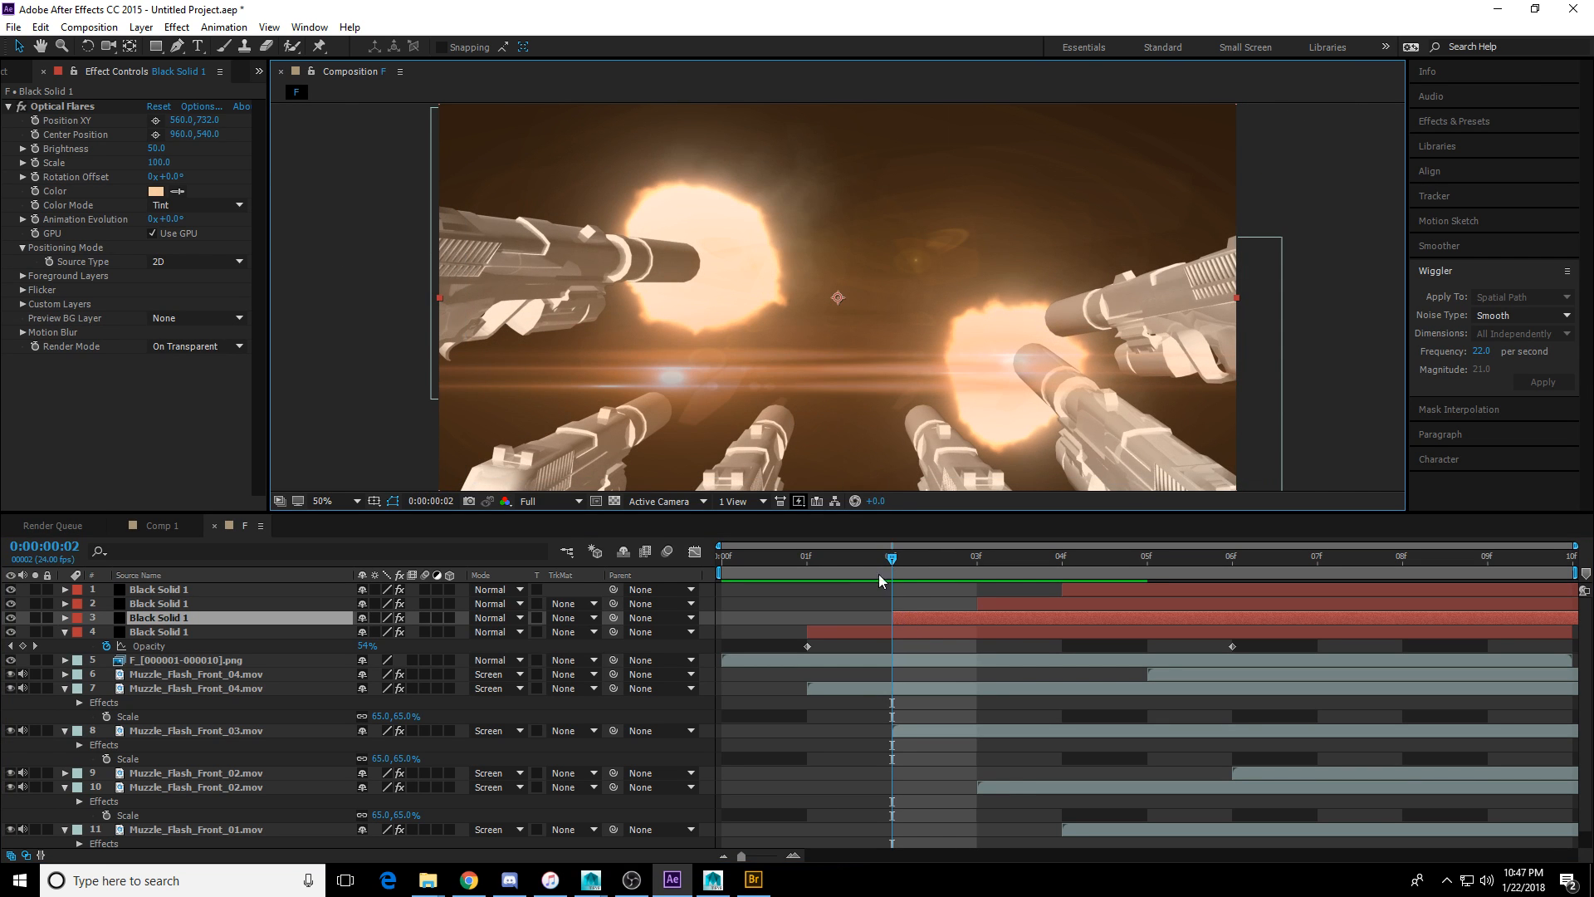
mouse_move(892, 565)
mouse_down()
mouse_move(749, 565)
mouse_move(895, 572)
mouse_up()
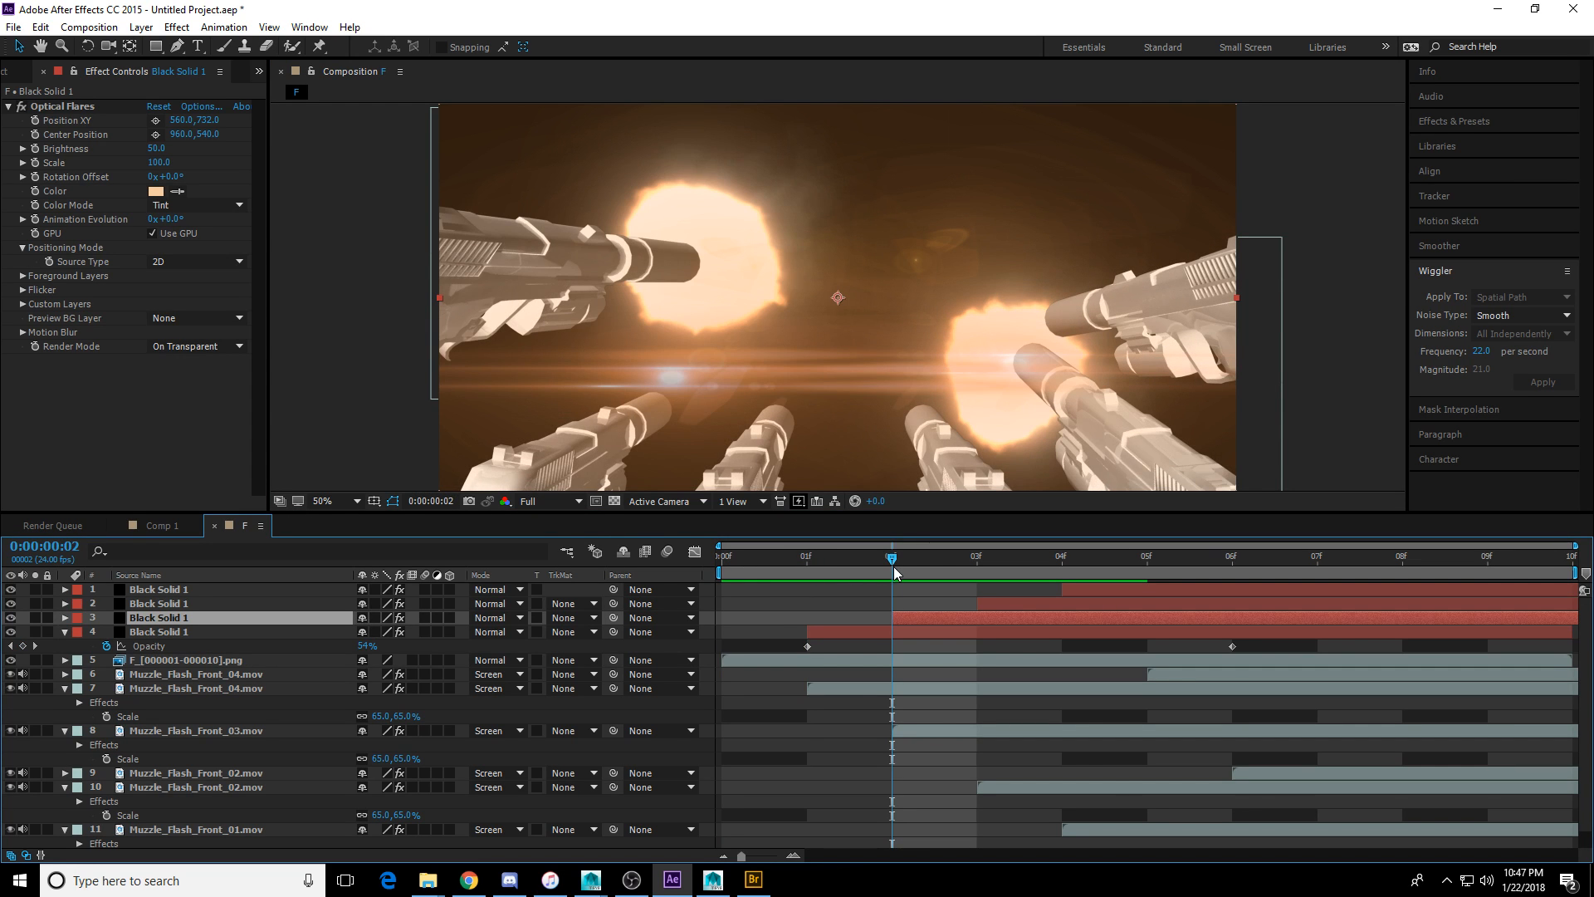
drag(921, 570, 944, 611)
click(903, 566)
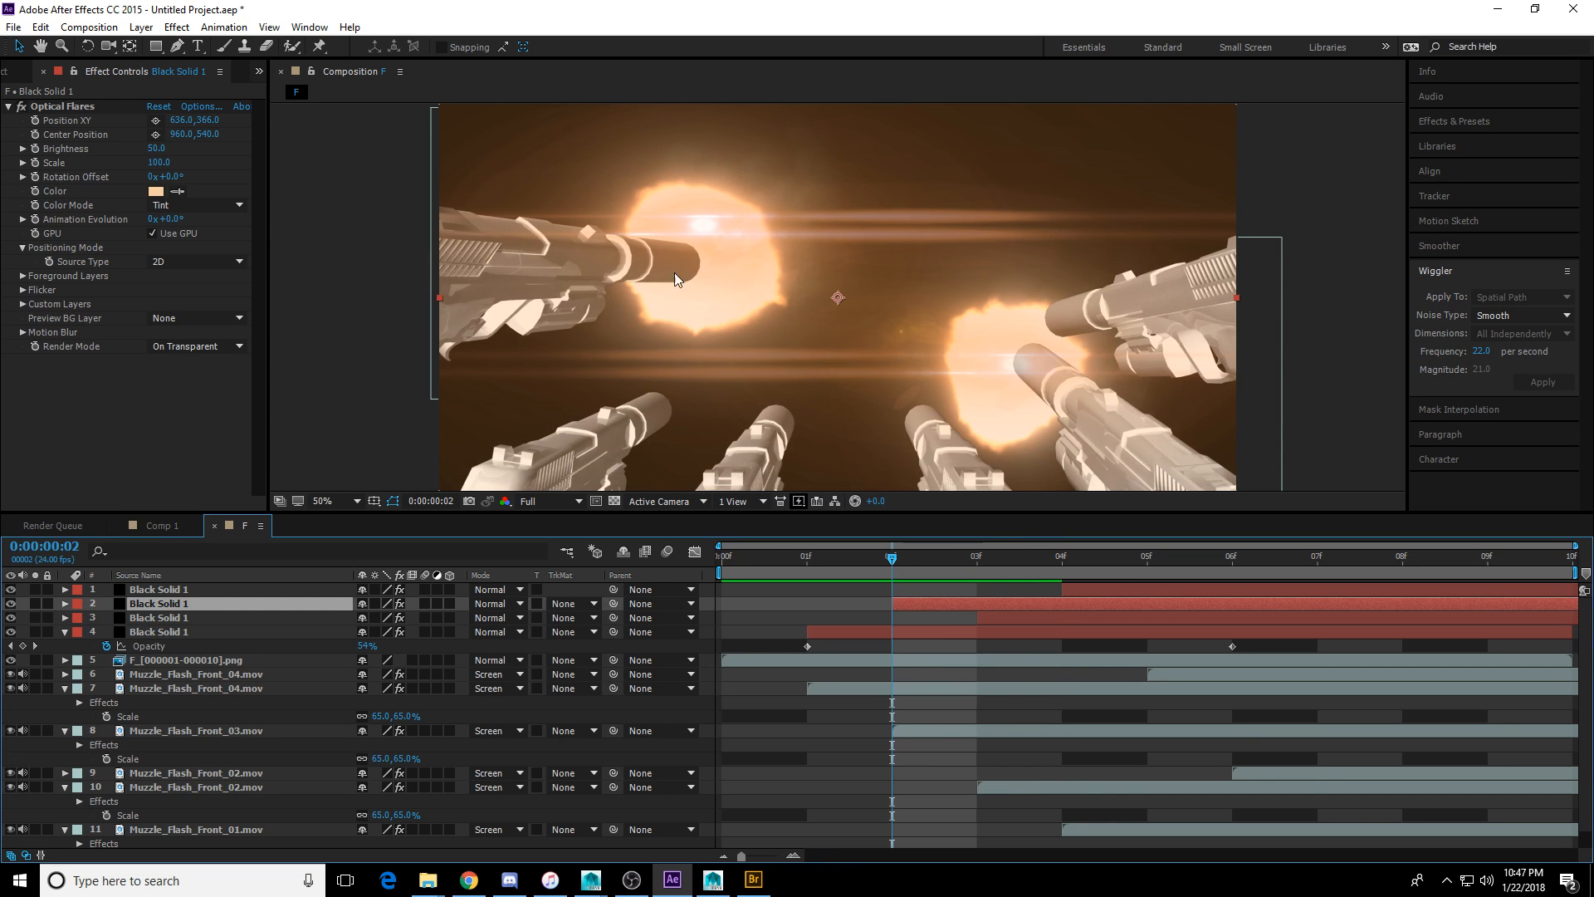
click(156, 120)
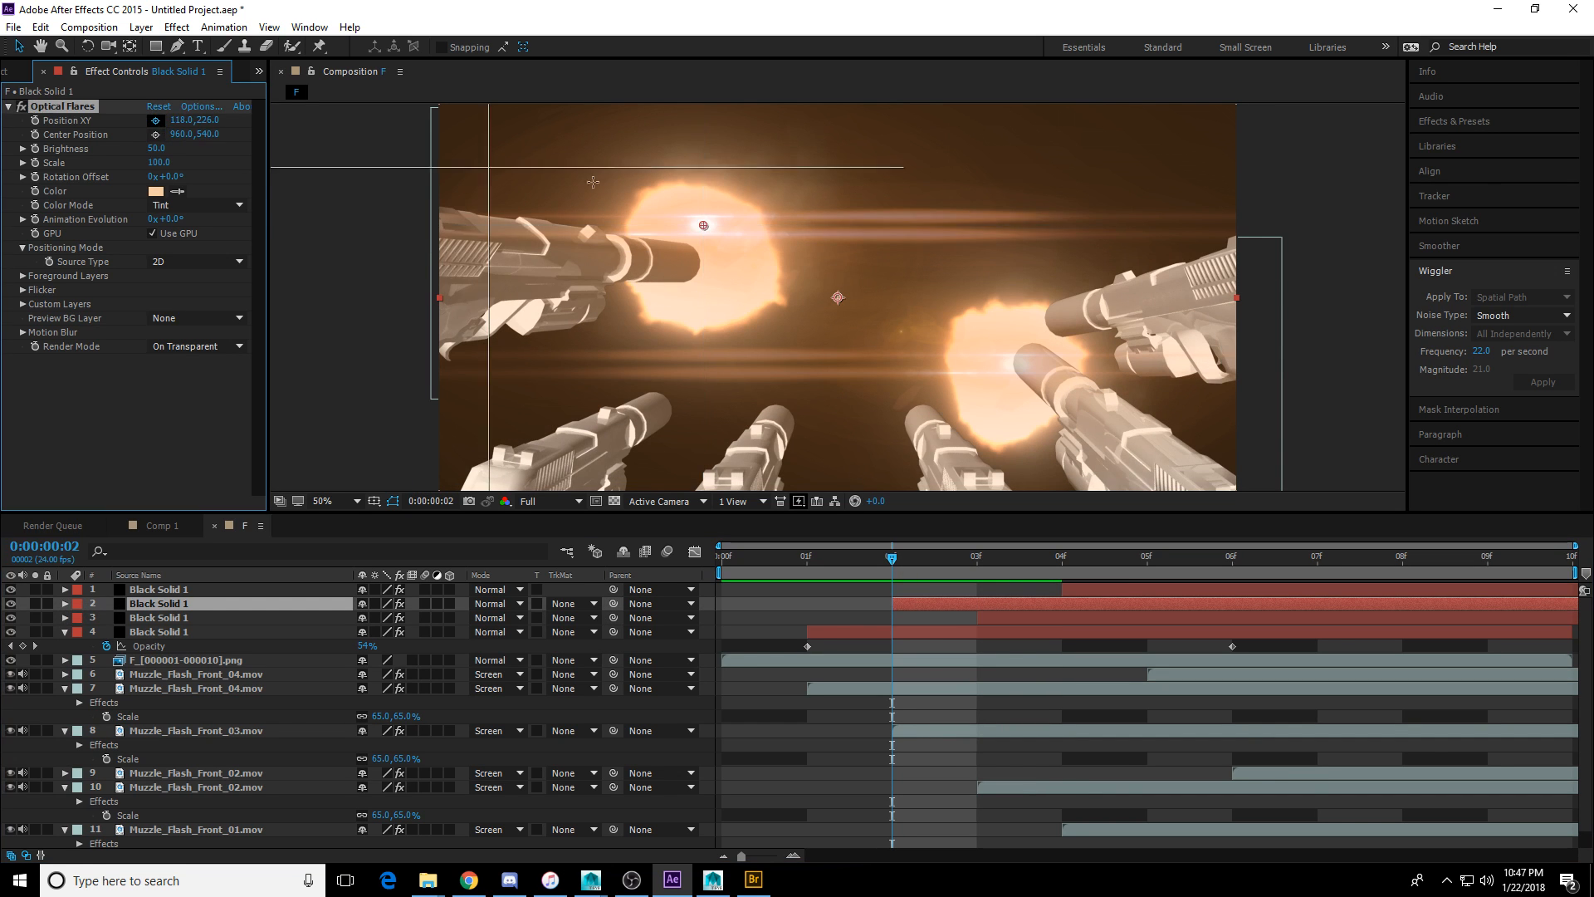
click(702, 241)
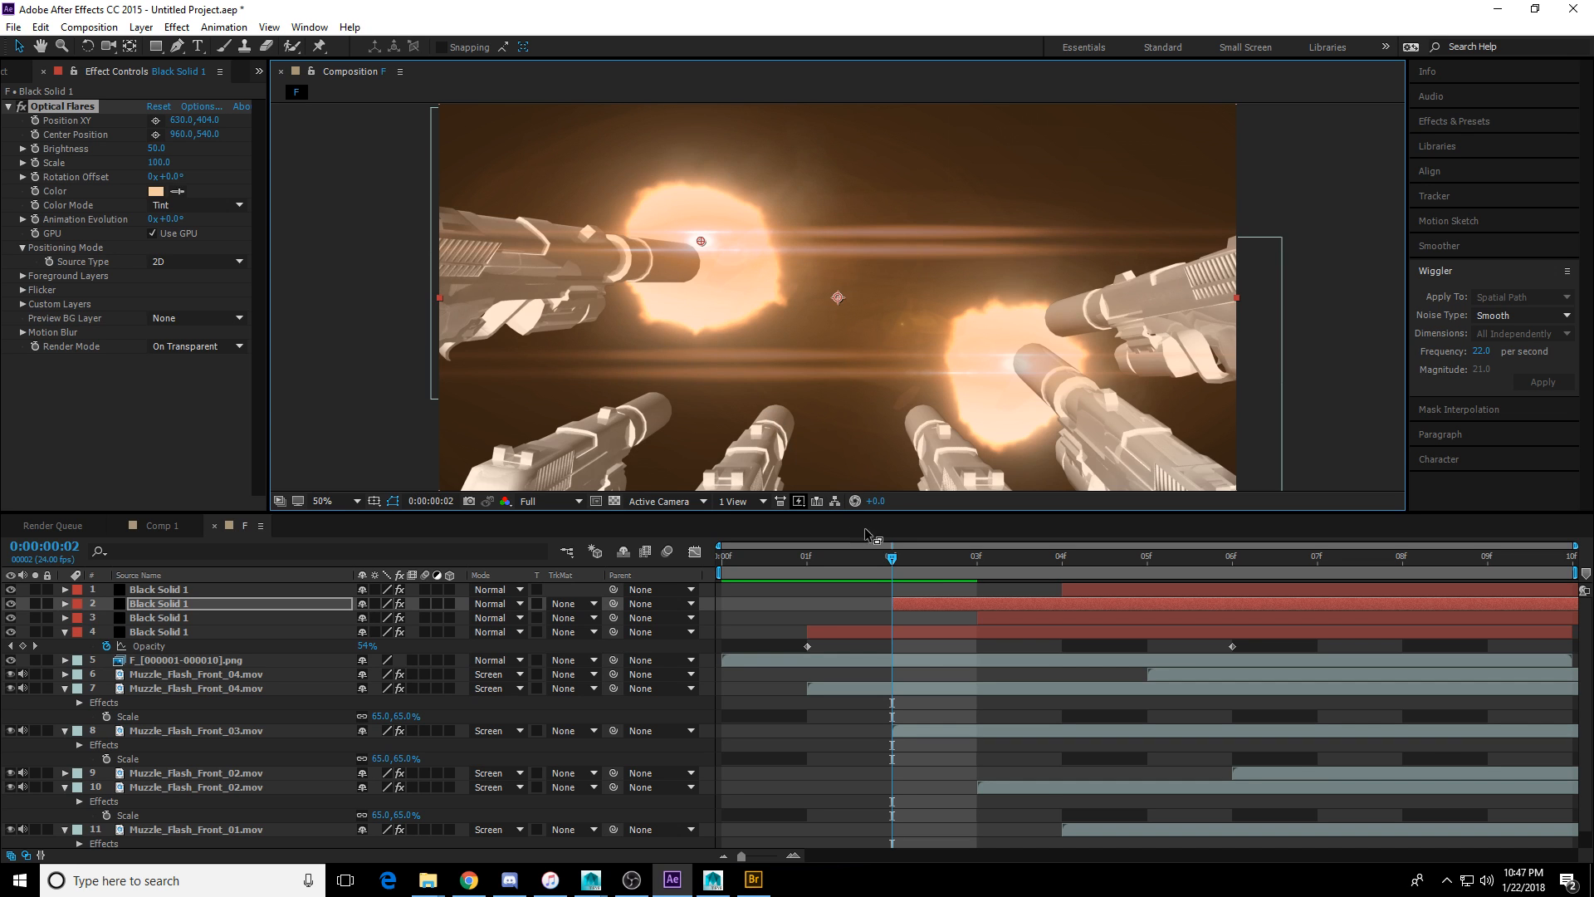
At frame 4, place the uppermost solid's flare on the upper-right muzzle flash at 1458, 434.
drag(885, 559, 1053, 574)
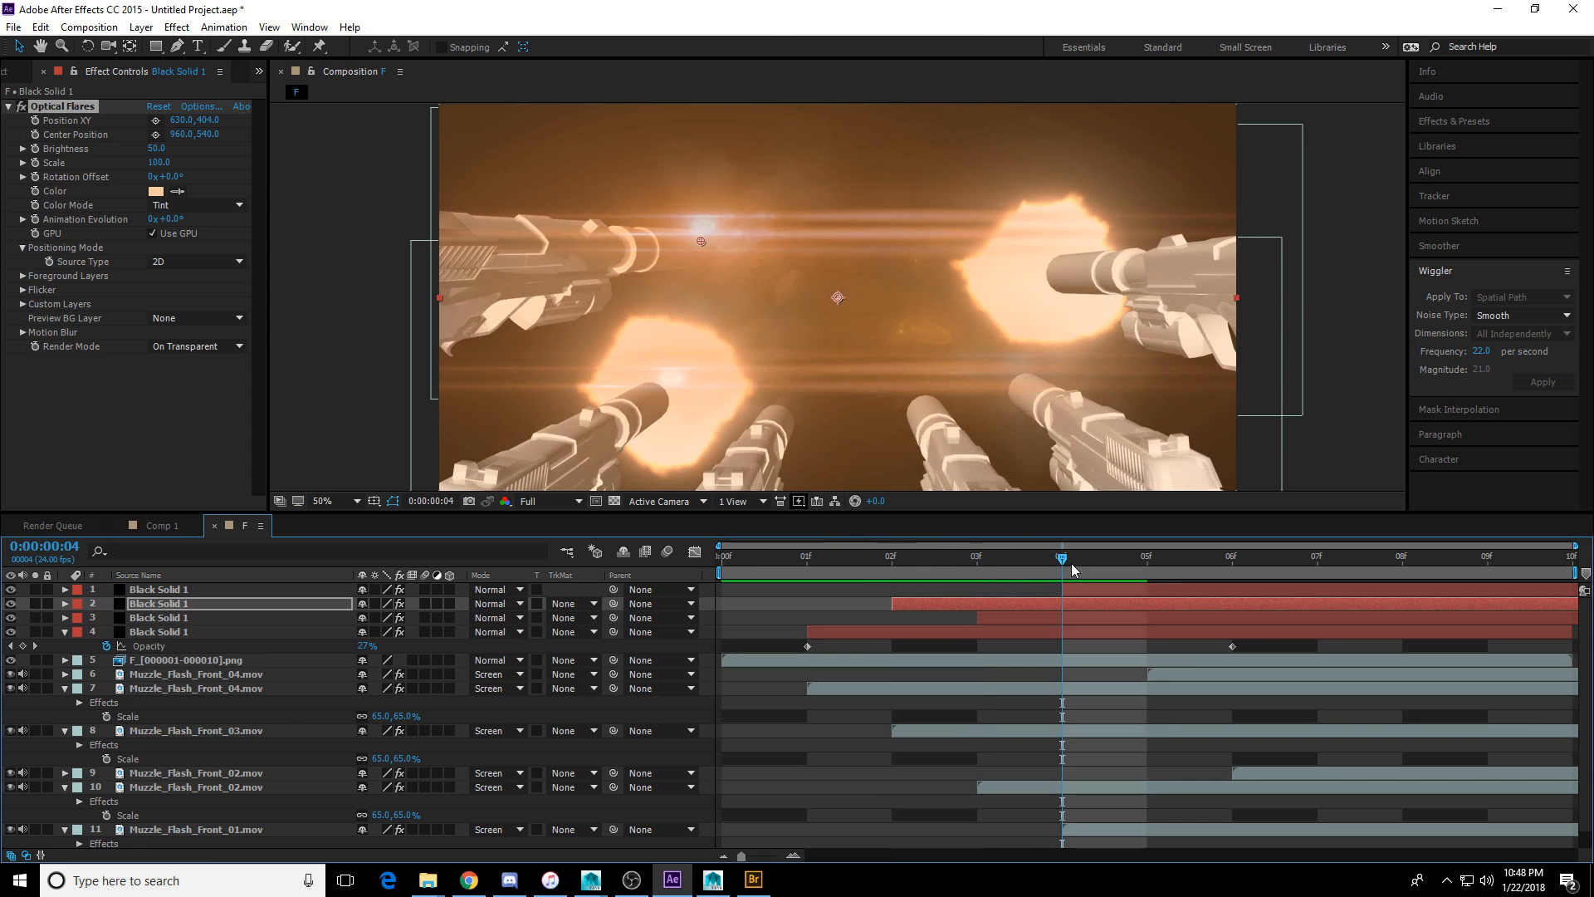
click(1079, 589)
click(155, 120)
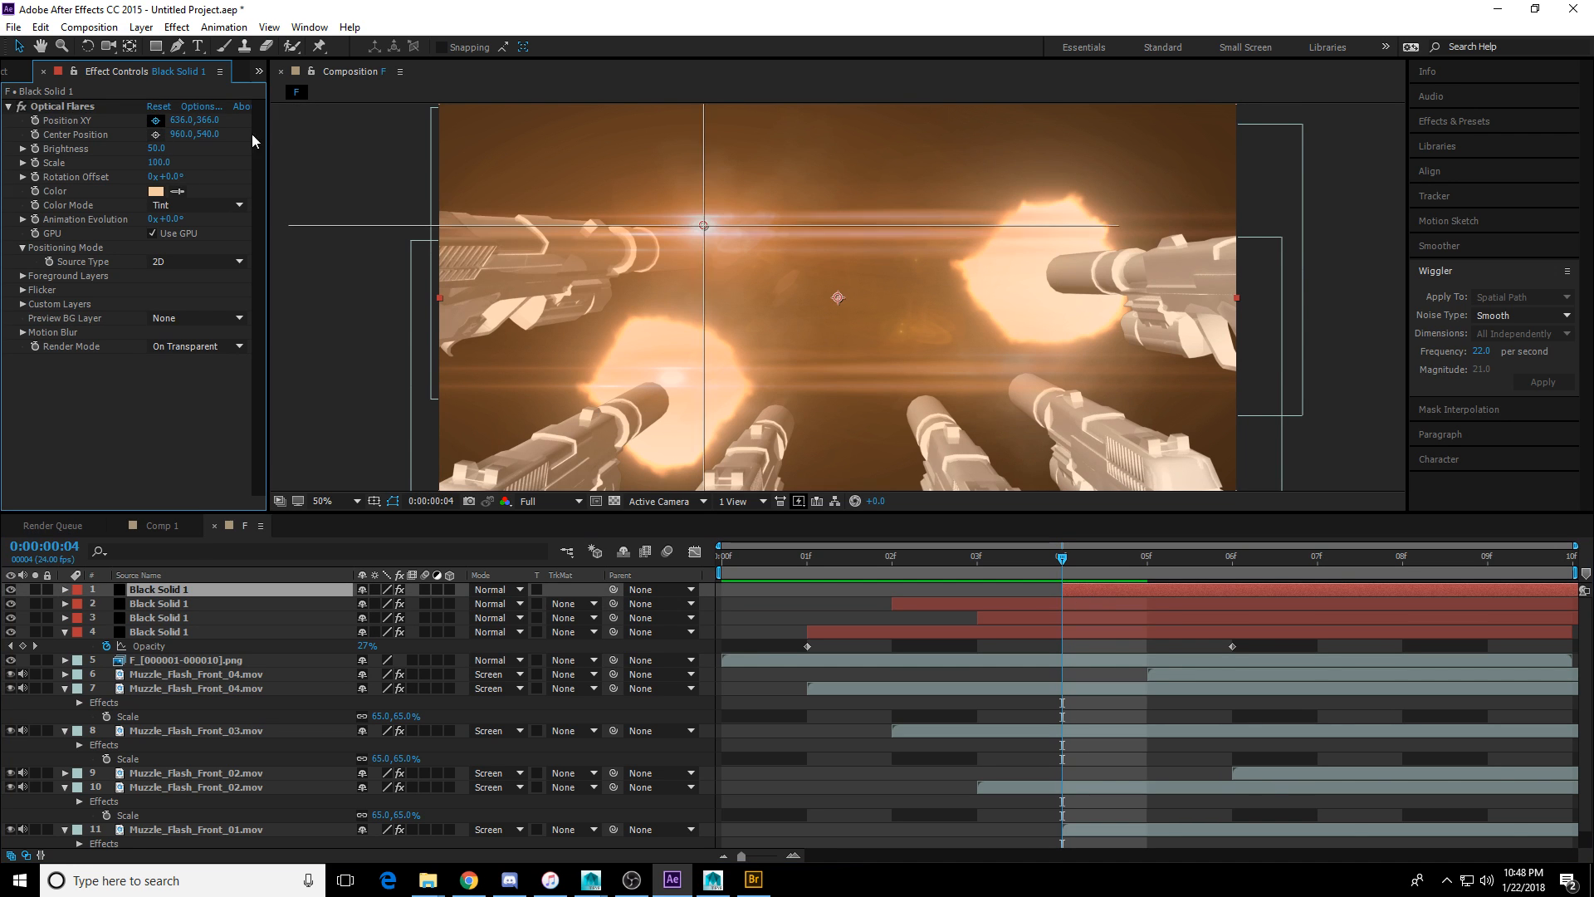
click(1045, 254)
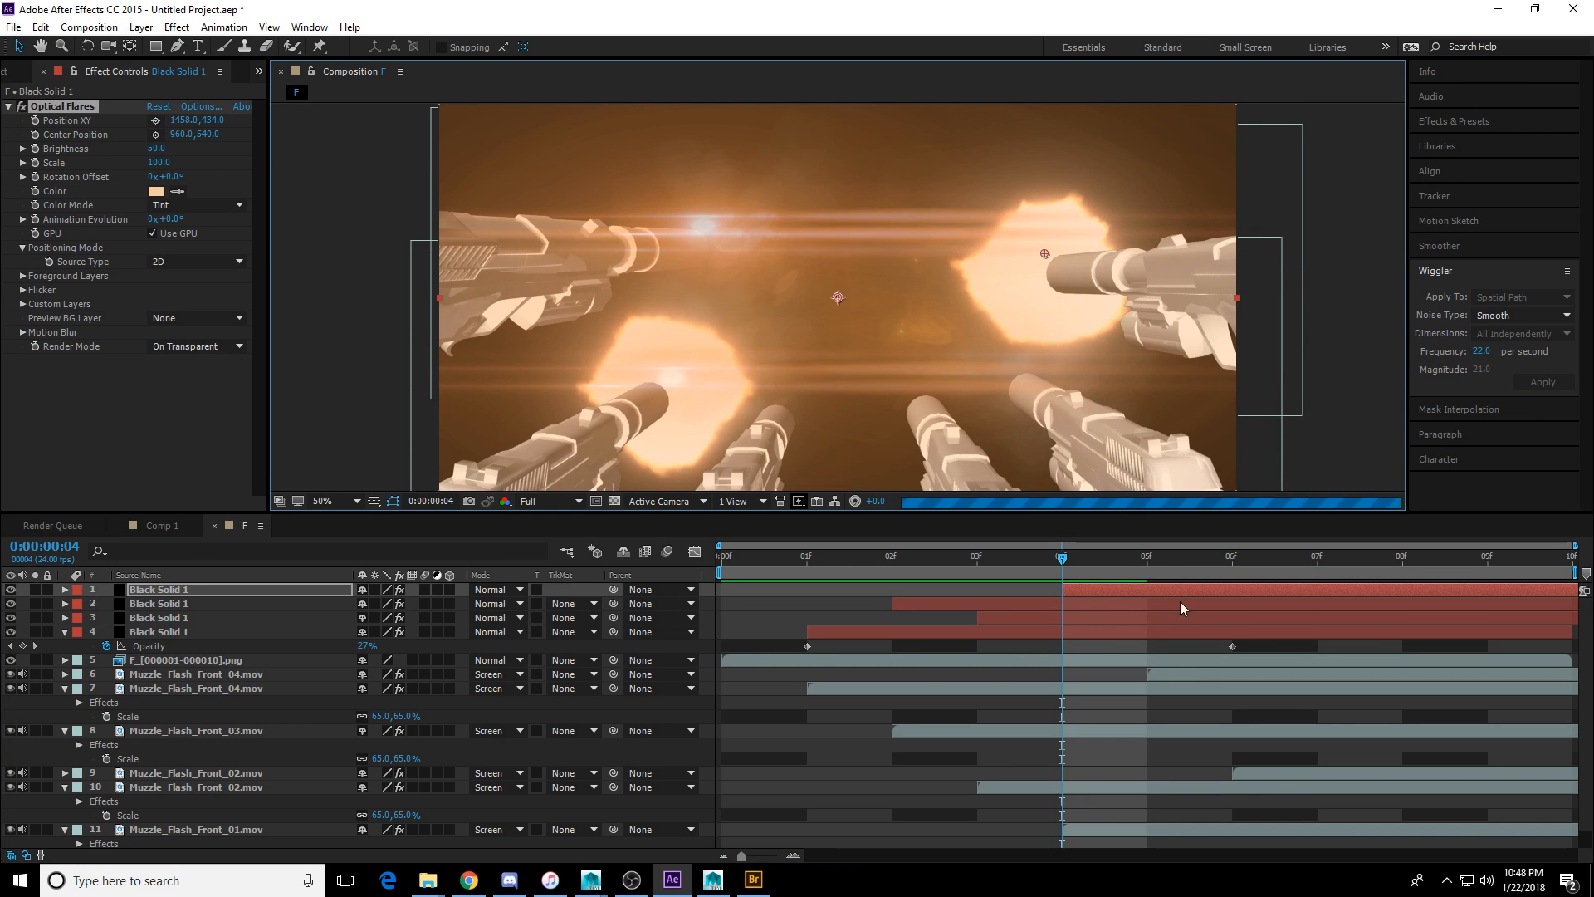
Duplicate the upper-right flare solid, trim the copy to start at frame 5, and place its flare on the lower-centre-right flash at 1152, 704.
drag(1065, 563, 1120, 565)
click(1136, 591)
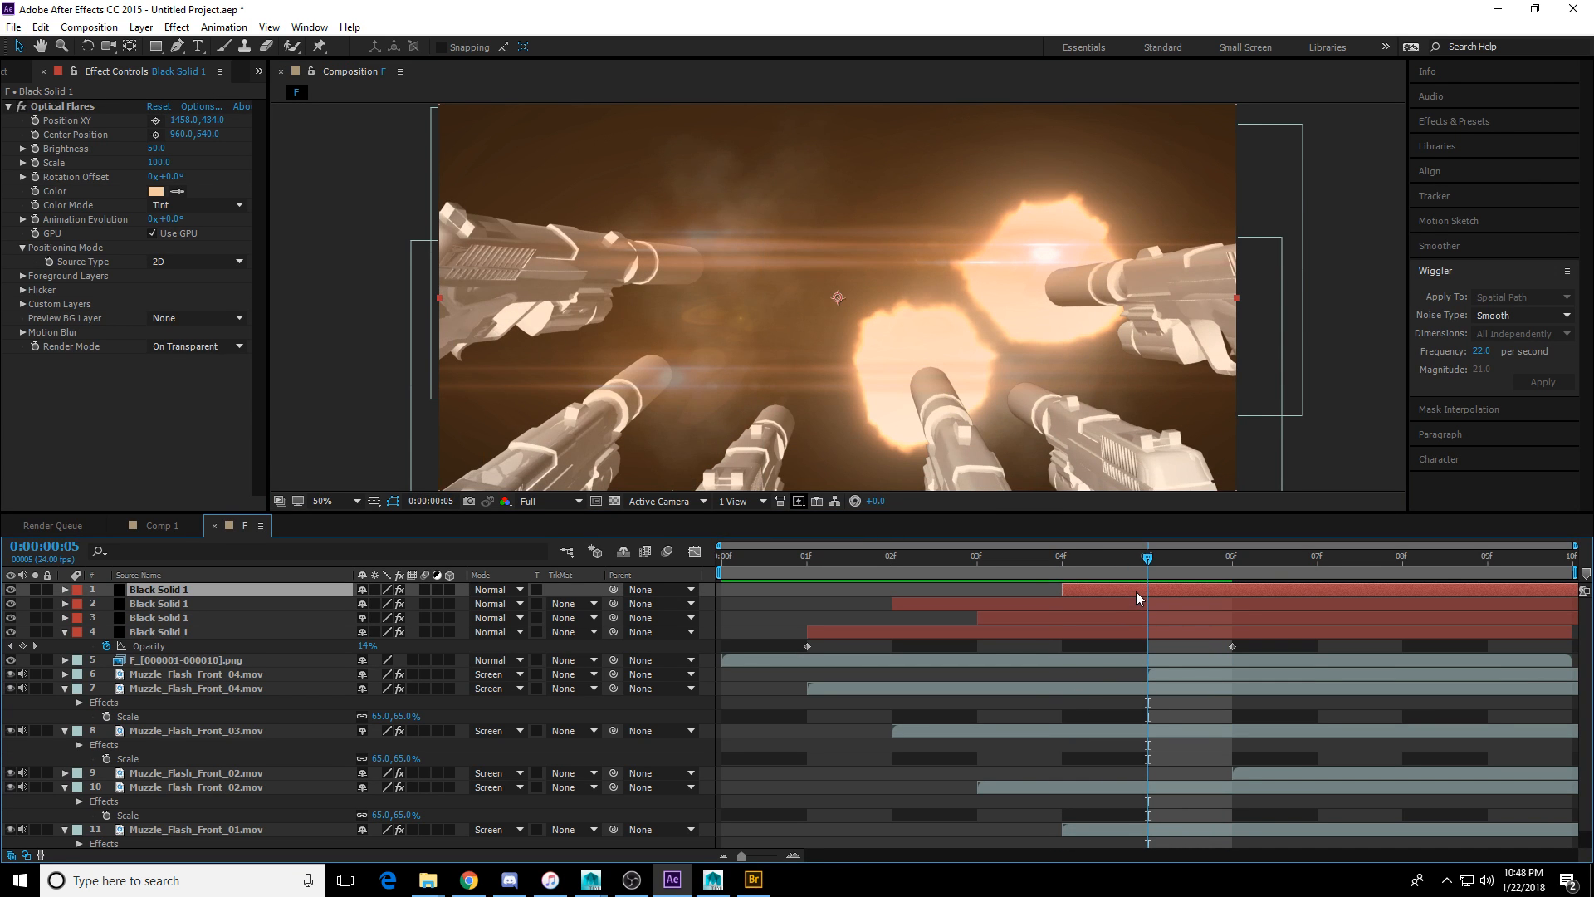
key(ctrl+d)
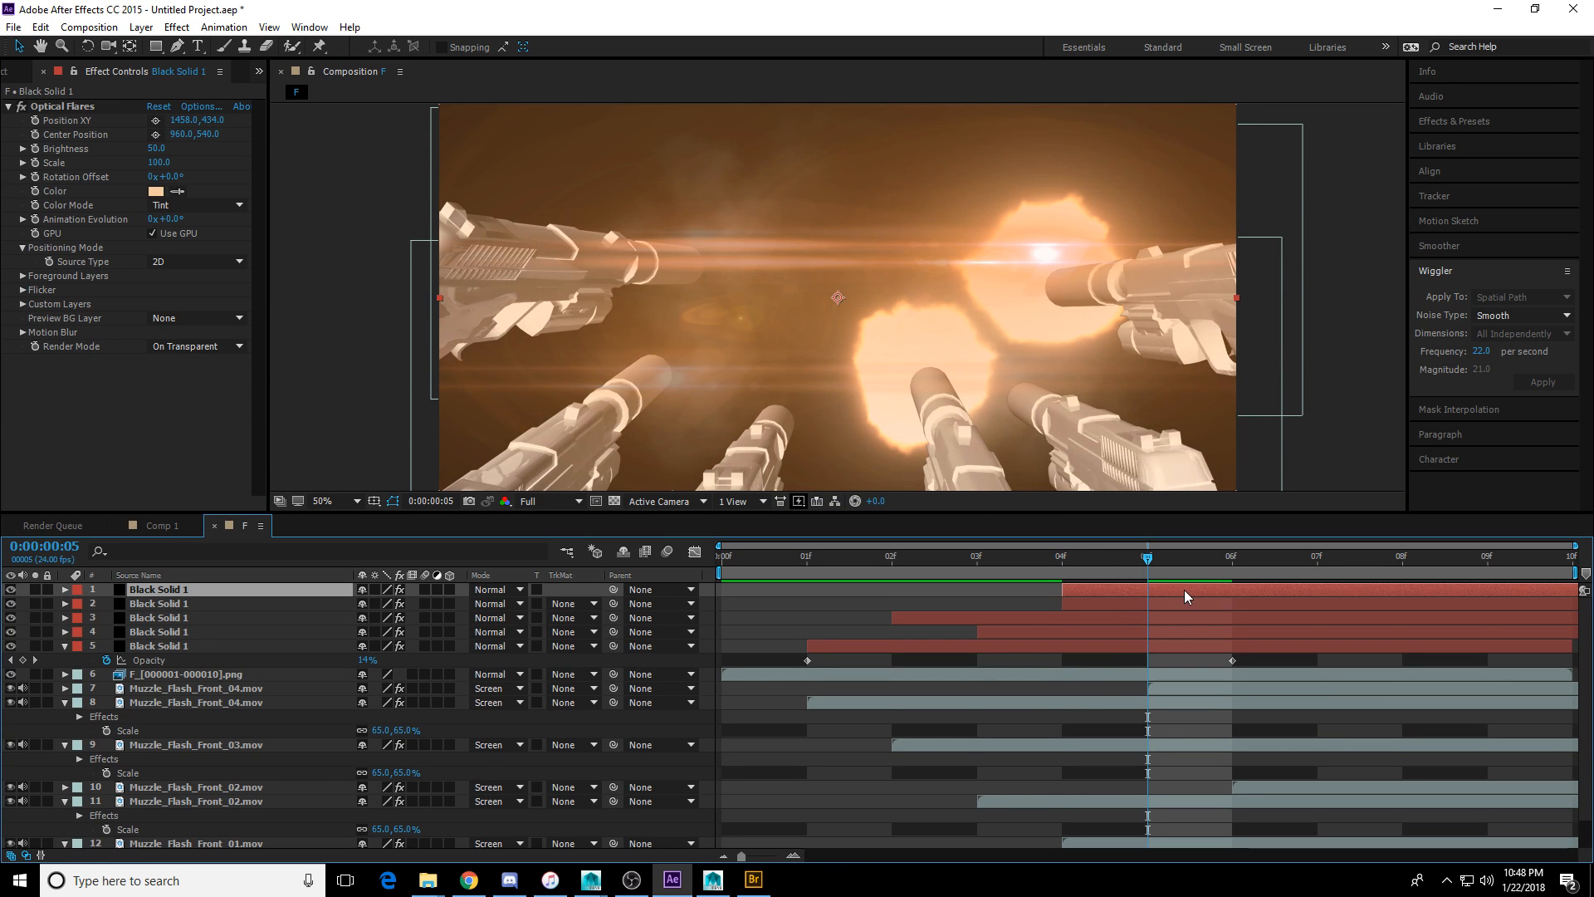
key(alt+bracketleft)
click(155, 121)
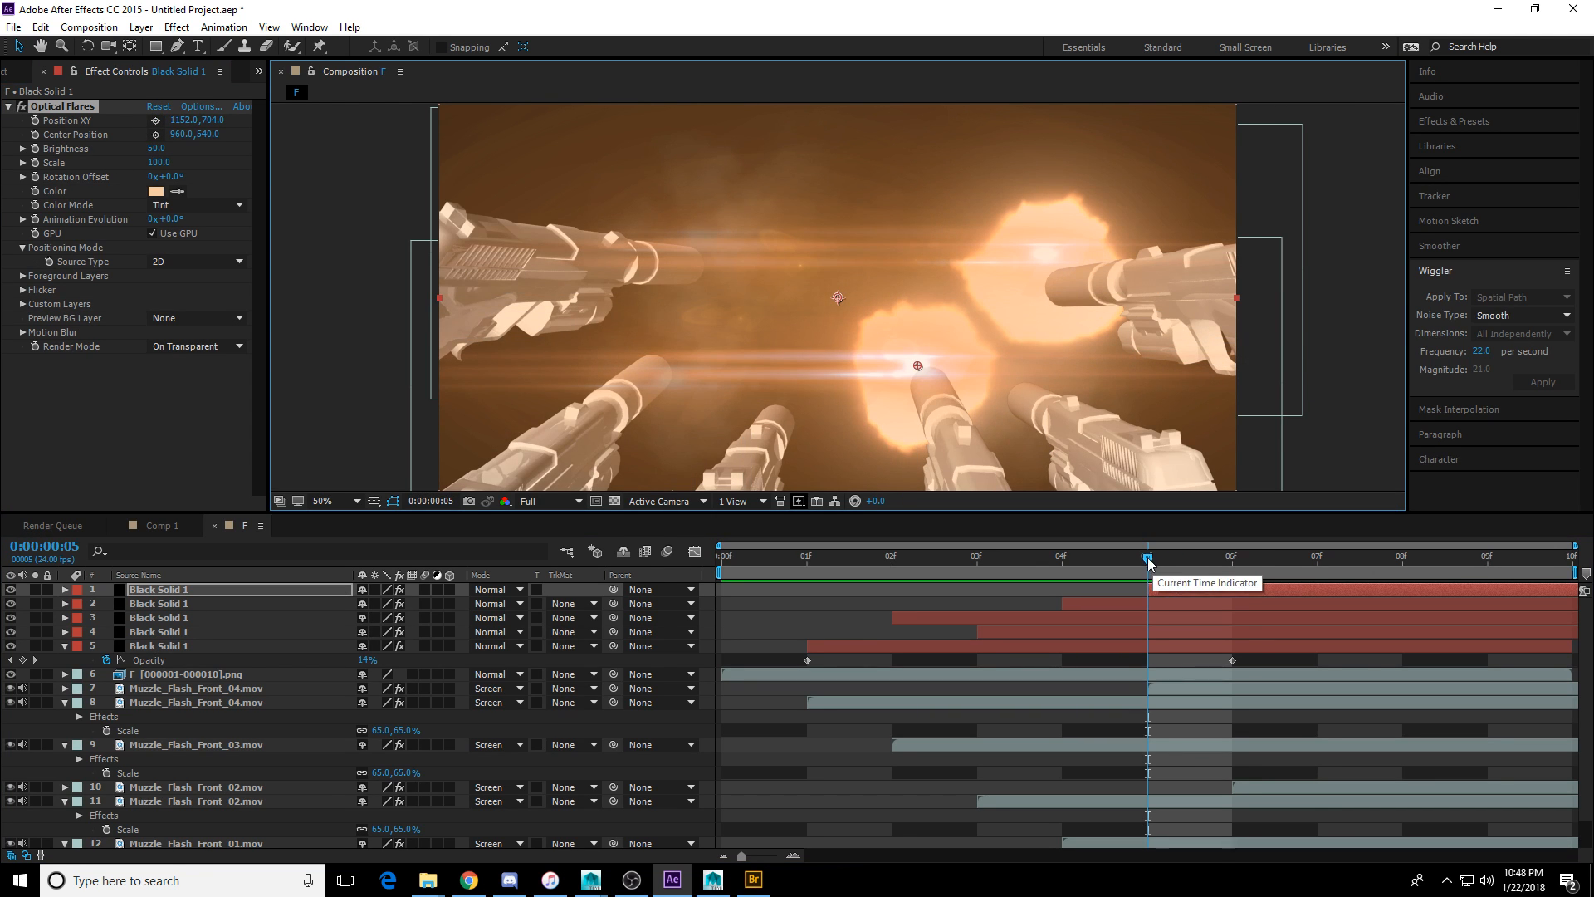
Duplicate the latest solid to start at frame 6, place its flare on the lower-centre-left flash at 824, 744, and preview.
drag(1149, 563, 1265, 589)
click(1225, 643)
click(1228, 590)
key(ctrl+d)
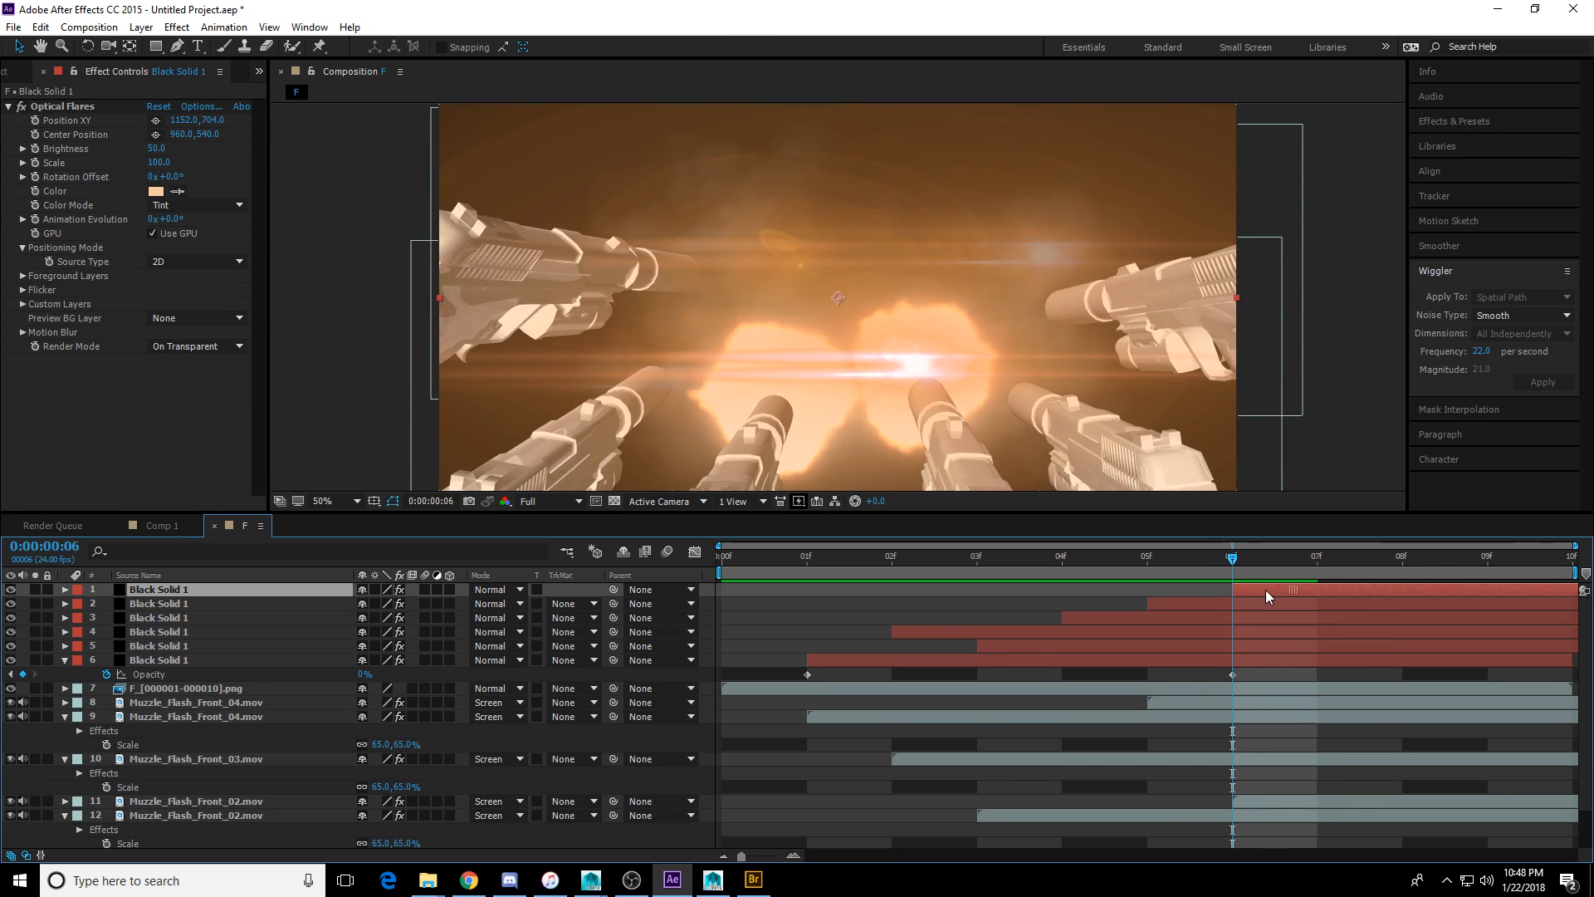
click(156, 120)
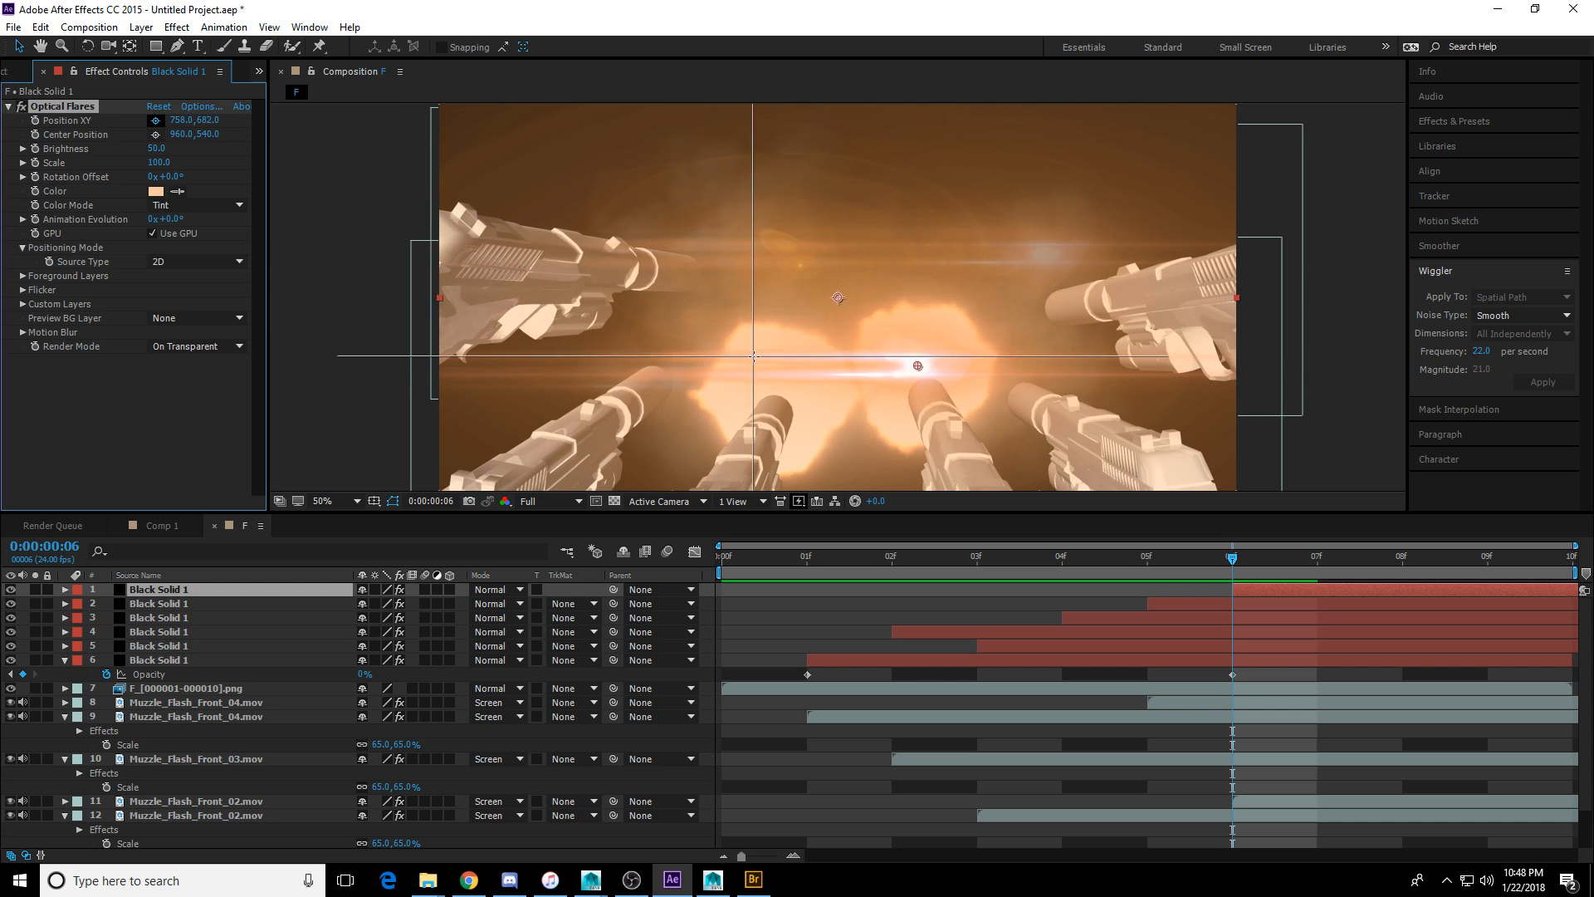
click(781, 382)
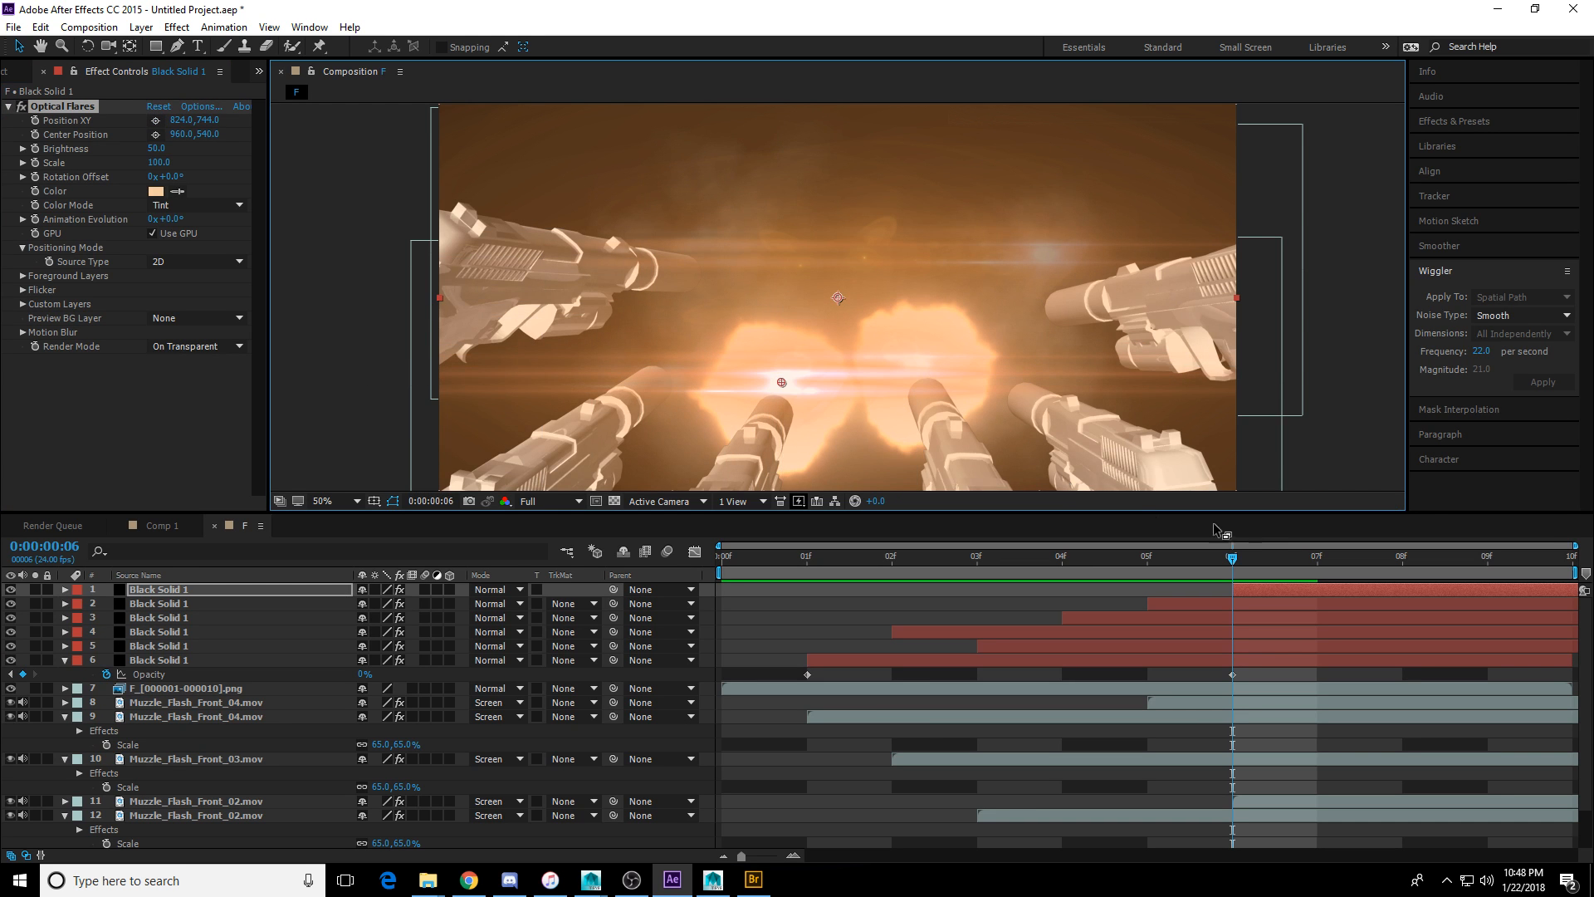
key(space)
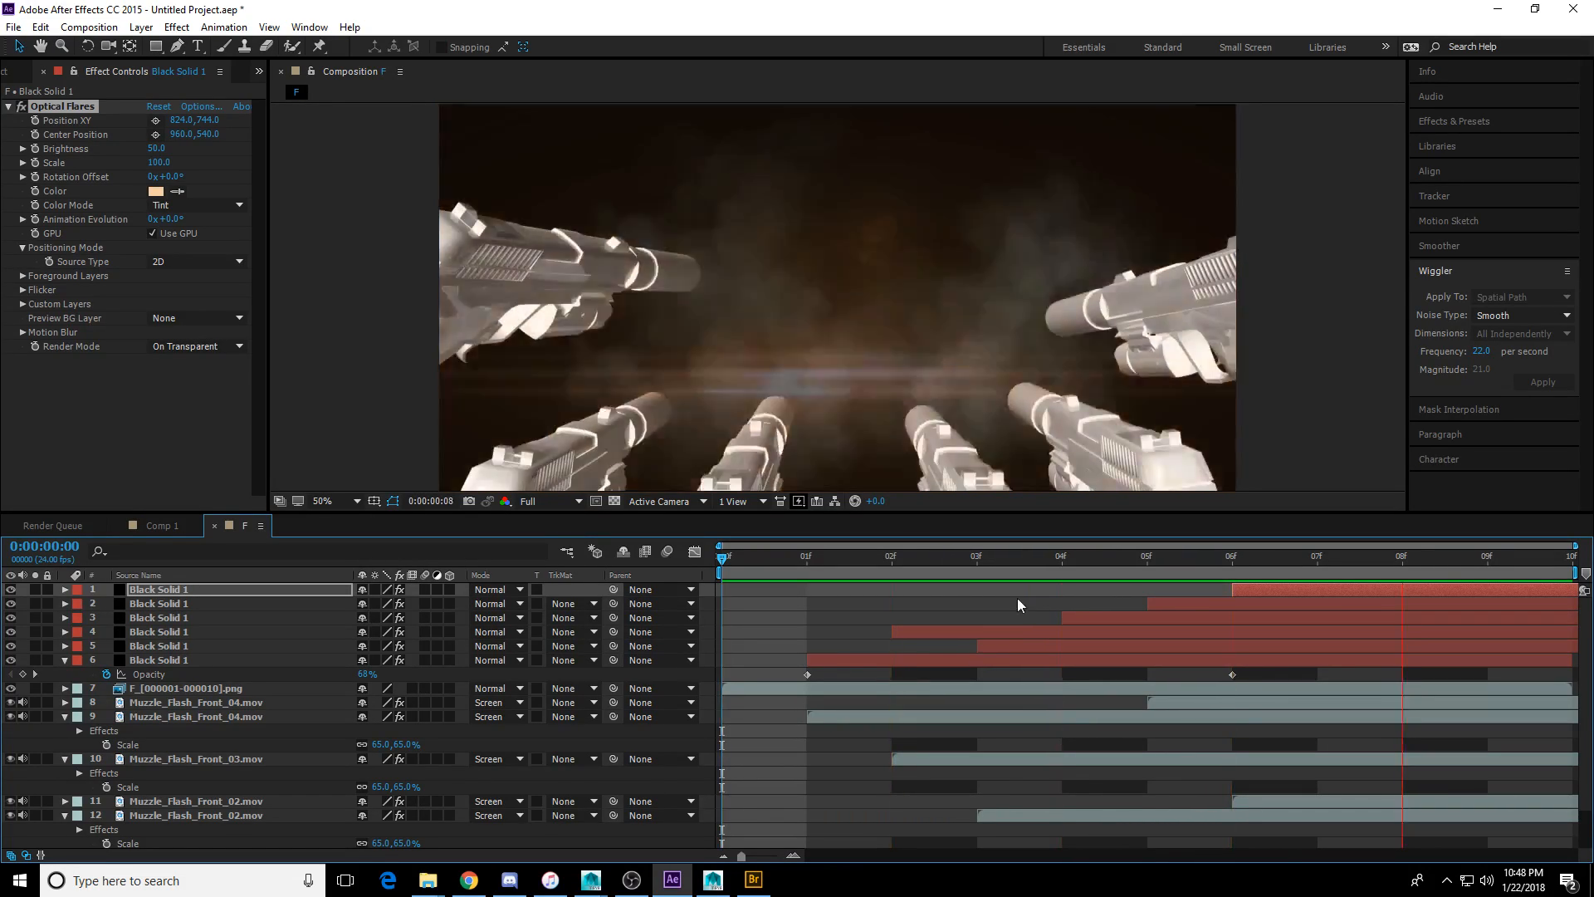
key(space)
Move the ending opacity keyframes to frames 7, 9 and 10 on the solids starting at frames 1, 3 and 4 respectively.
click(1278, 617)
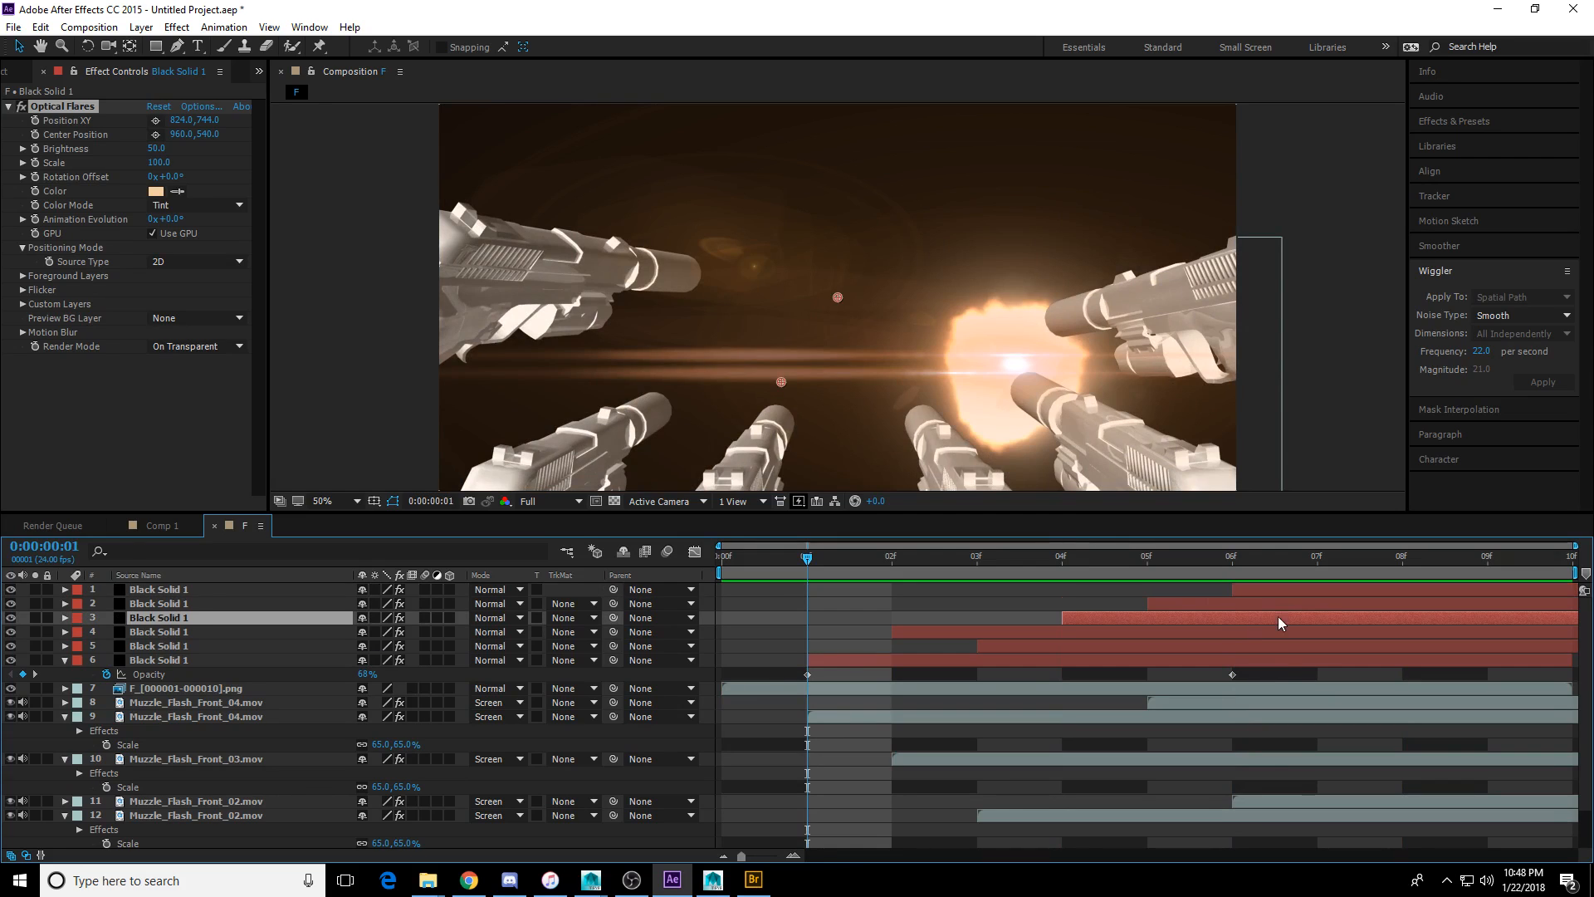
ctrl+click(1281, 665)
key(t)
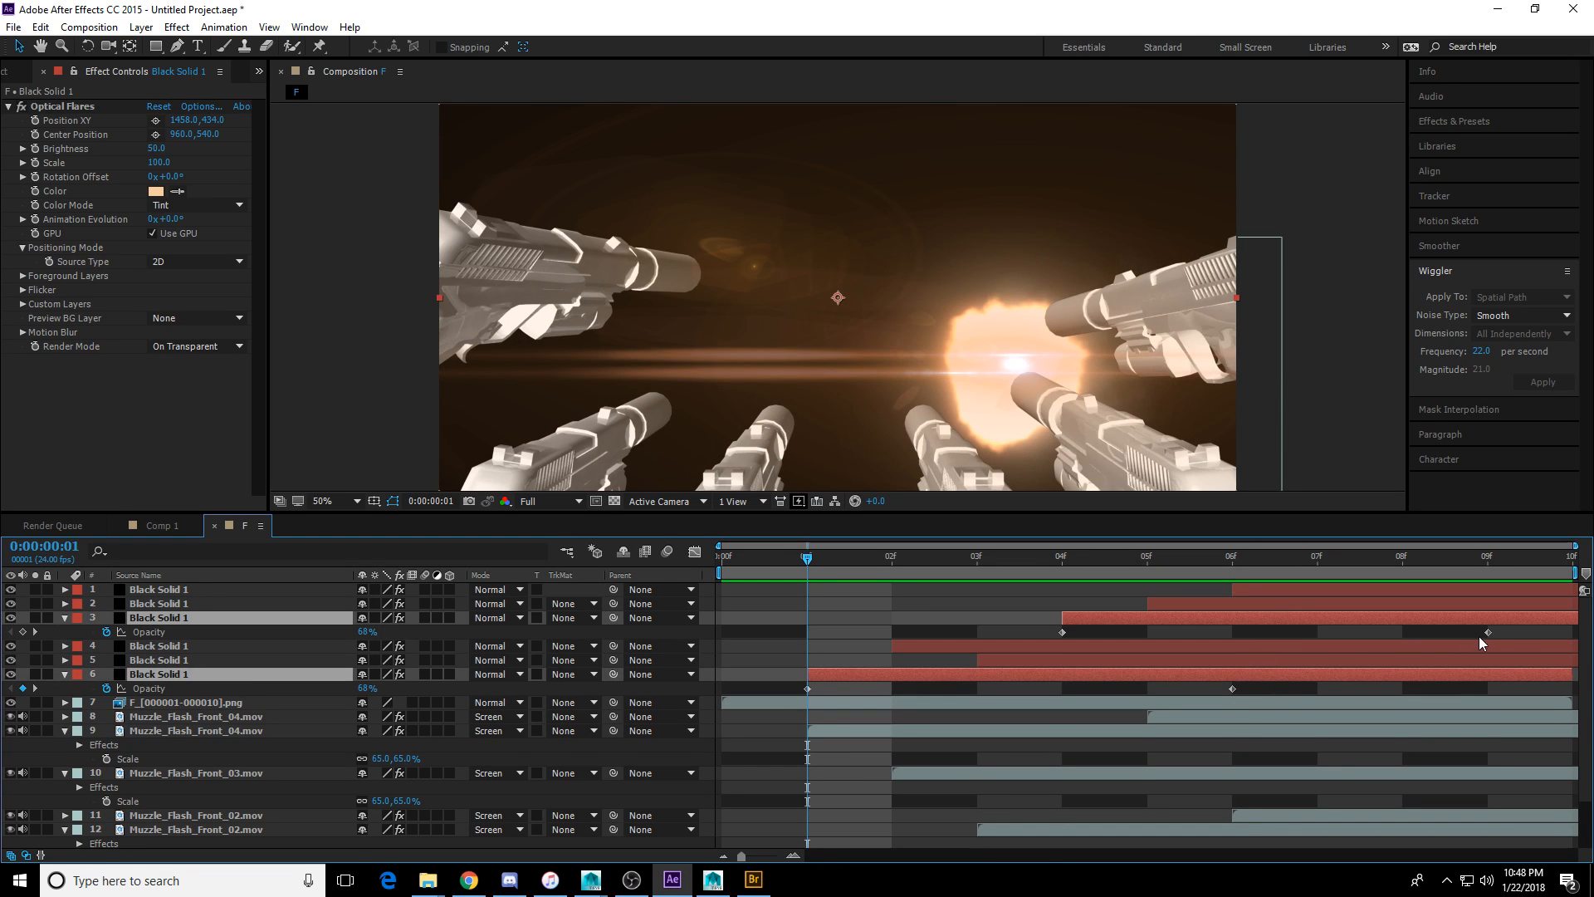
drag(1487, 633, 1572, 632)
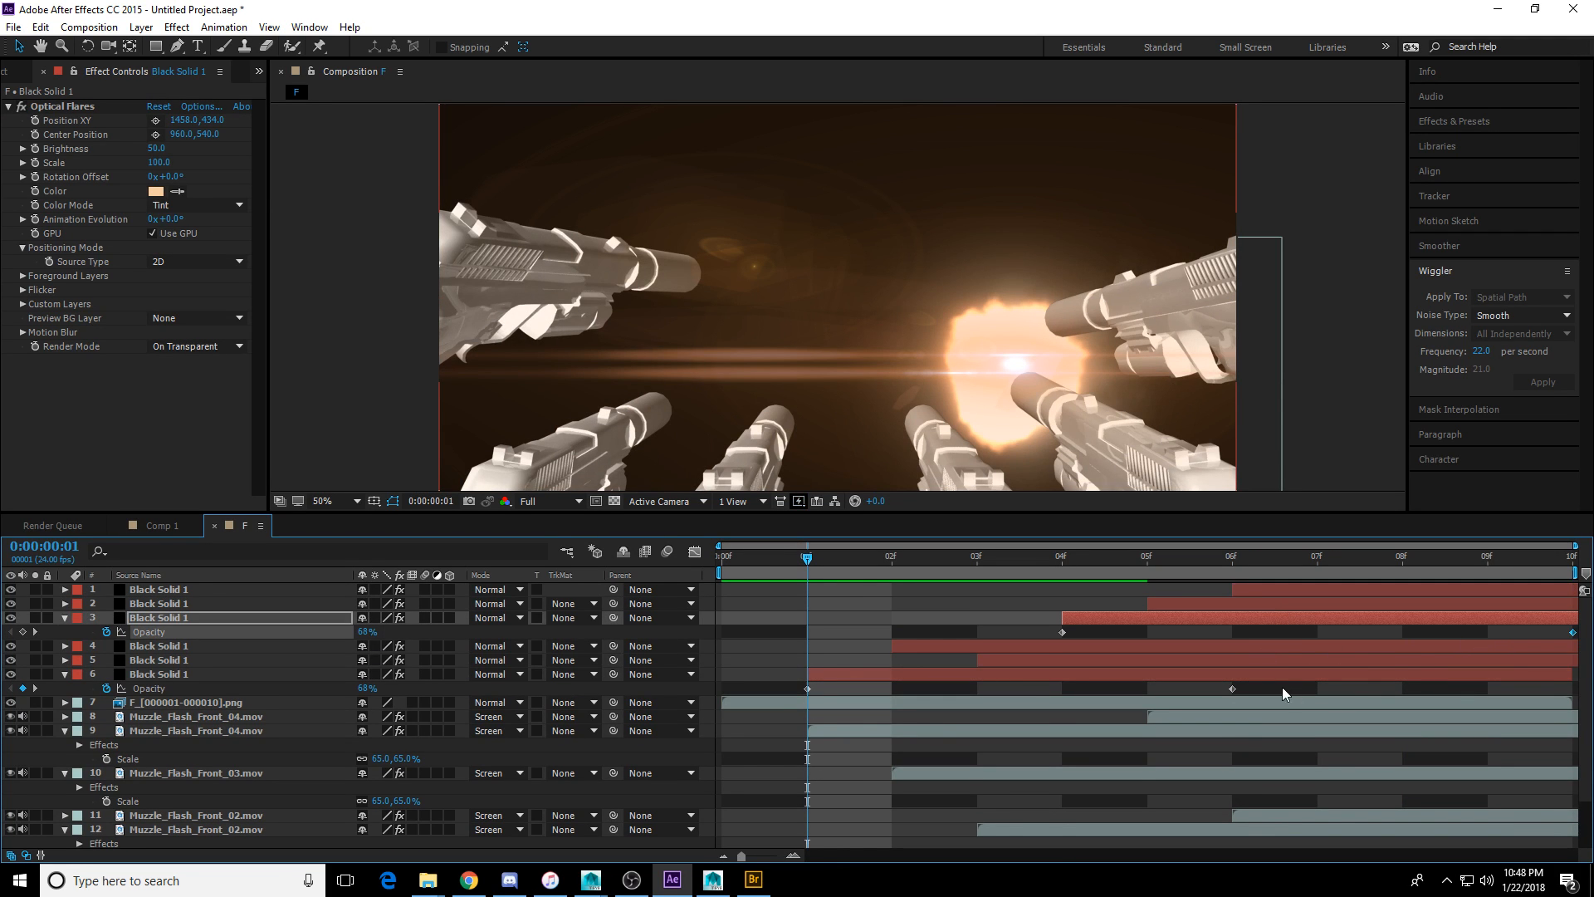
drag(1232, 689, 1488, 672)
click(1301, 659)
key(t)
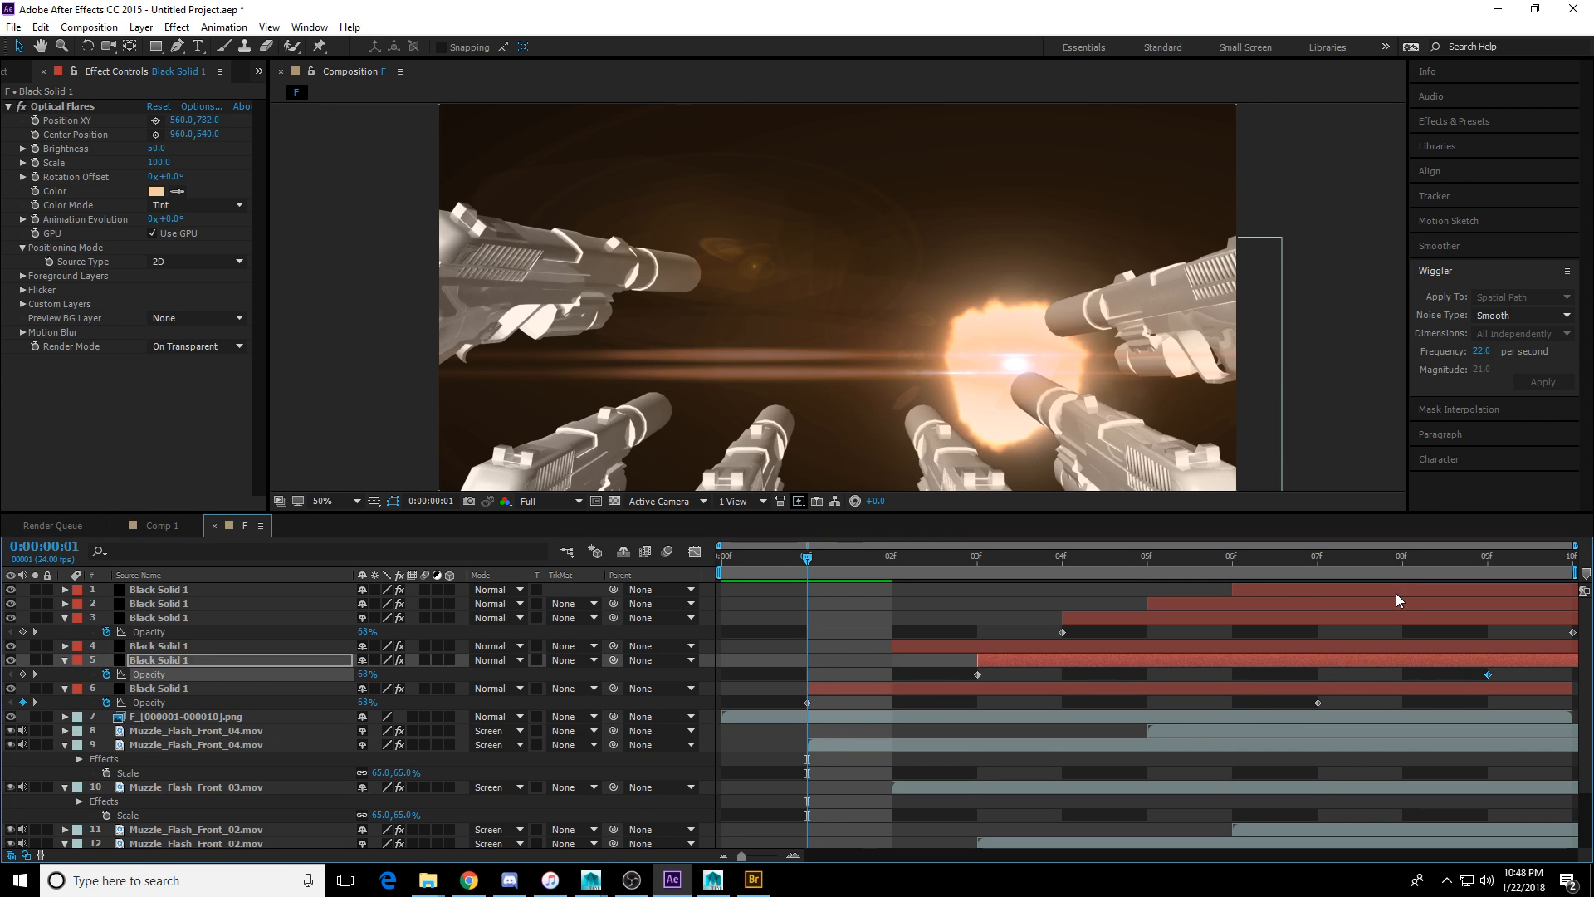
Try to set the Optical Flares brightness to 30 on all six flare solids at once.
click(1396, 593)
key(t)
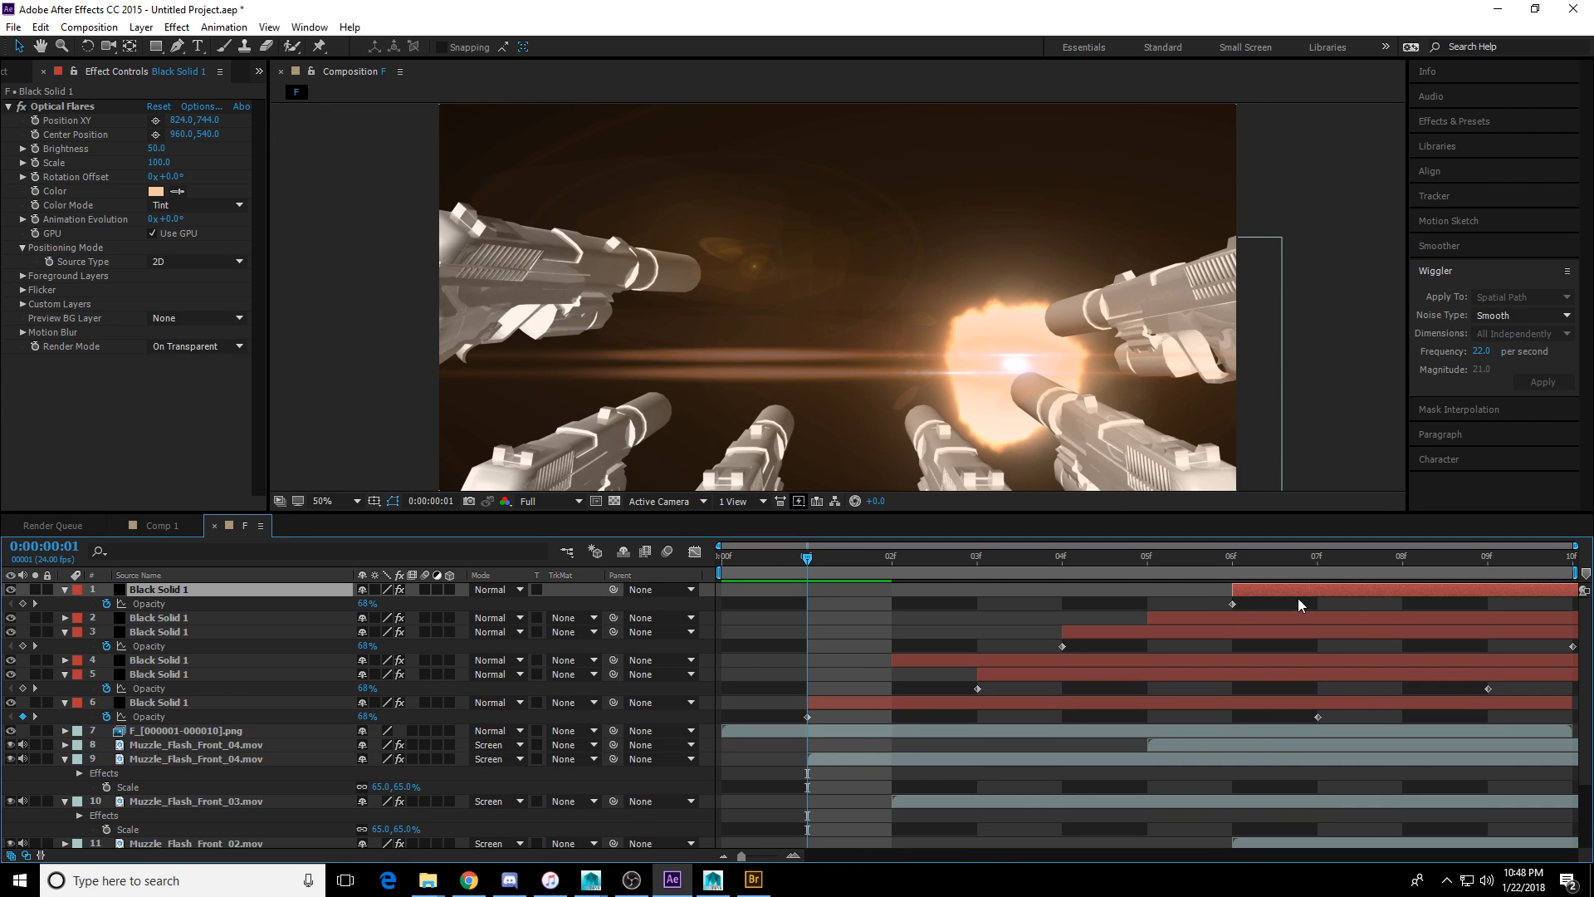
shift+click(1279, 701)
click(155, 148)
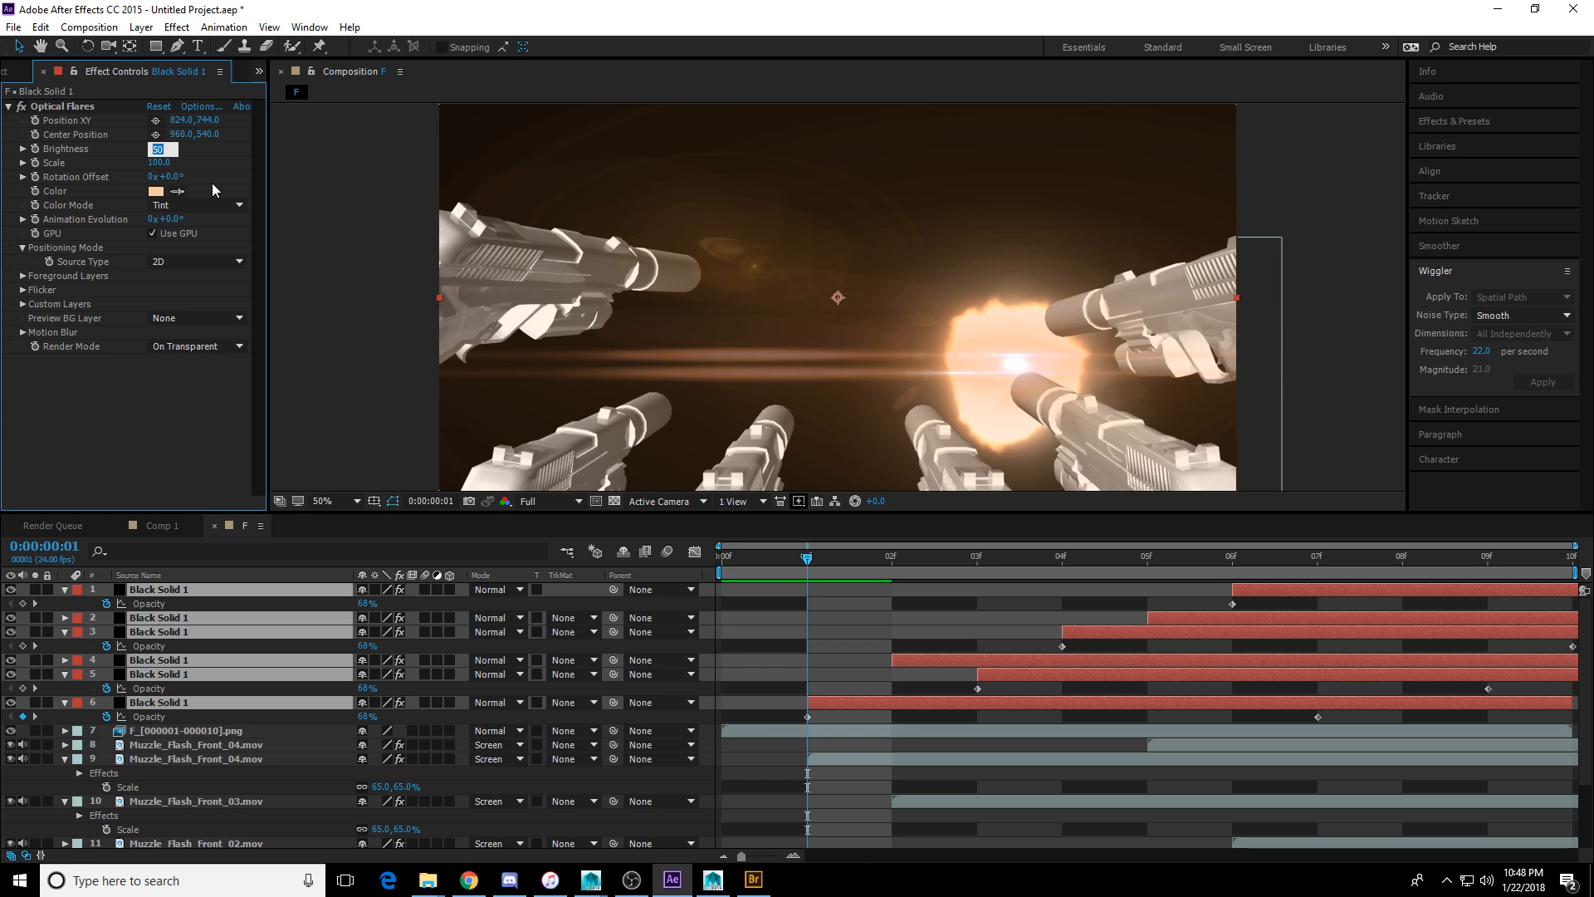
text(30)
key(Return)
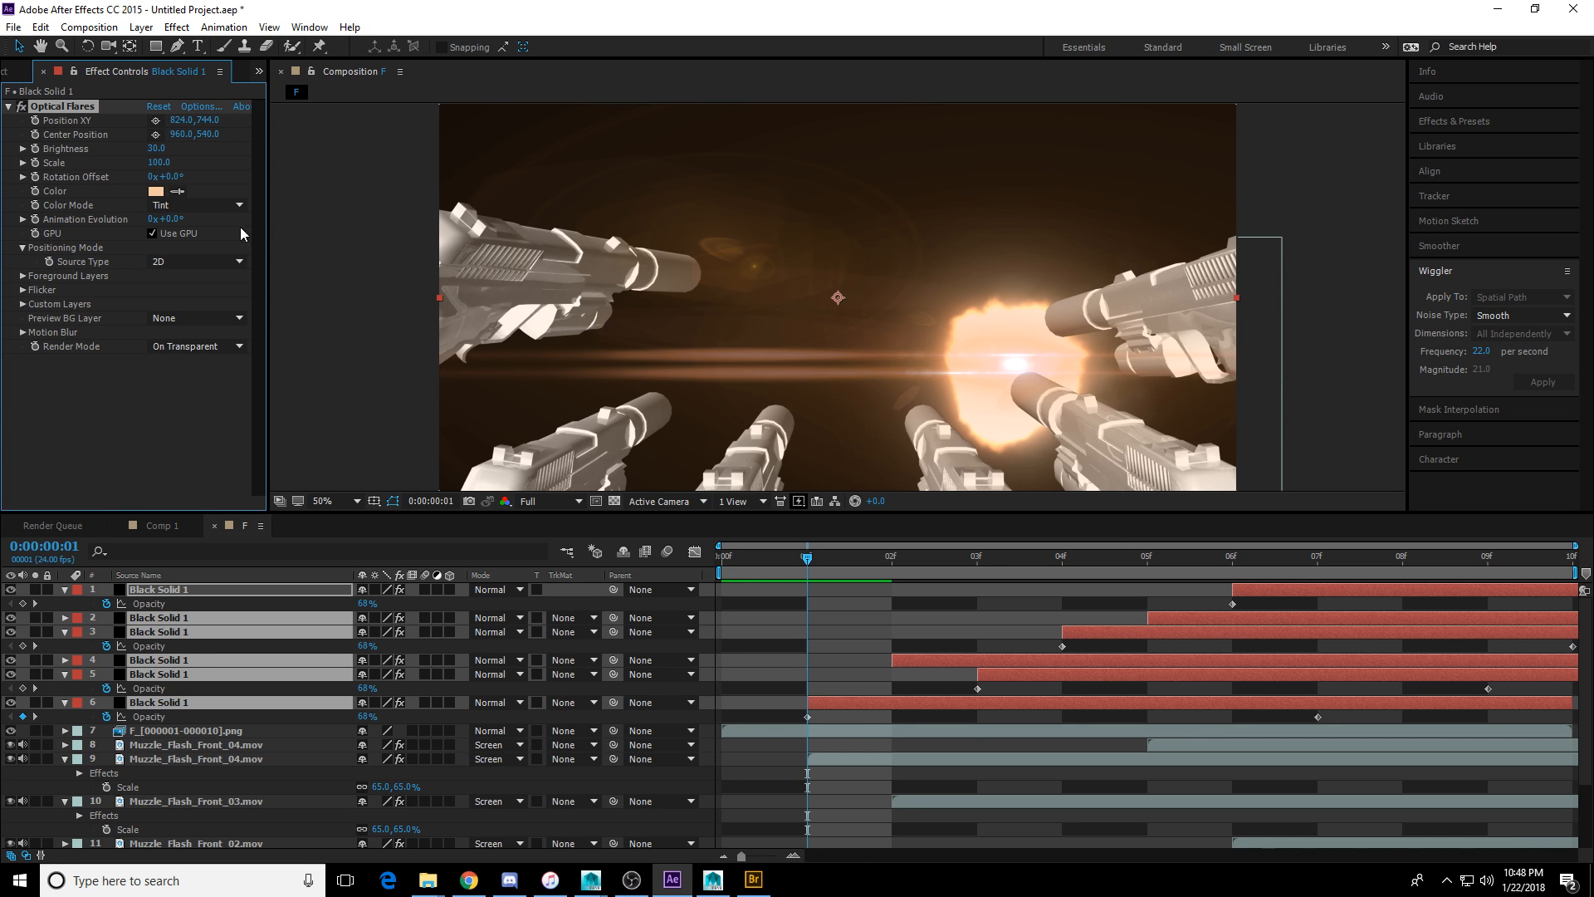
At frame 3, try to set the Optical Flares brightness of the selected solids to 0.
drag(909, 550, 984, 567)
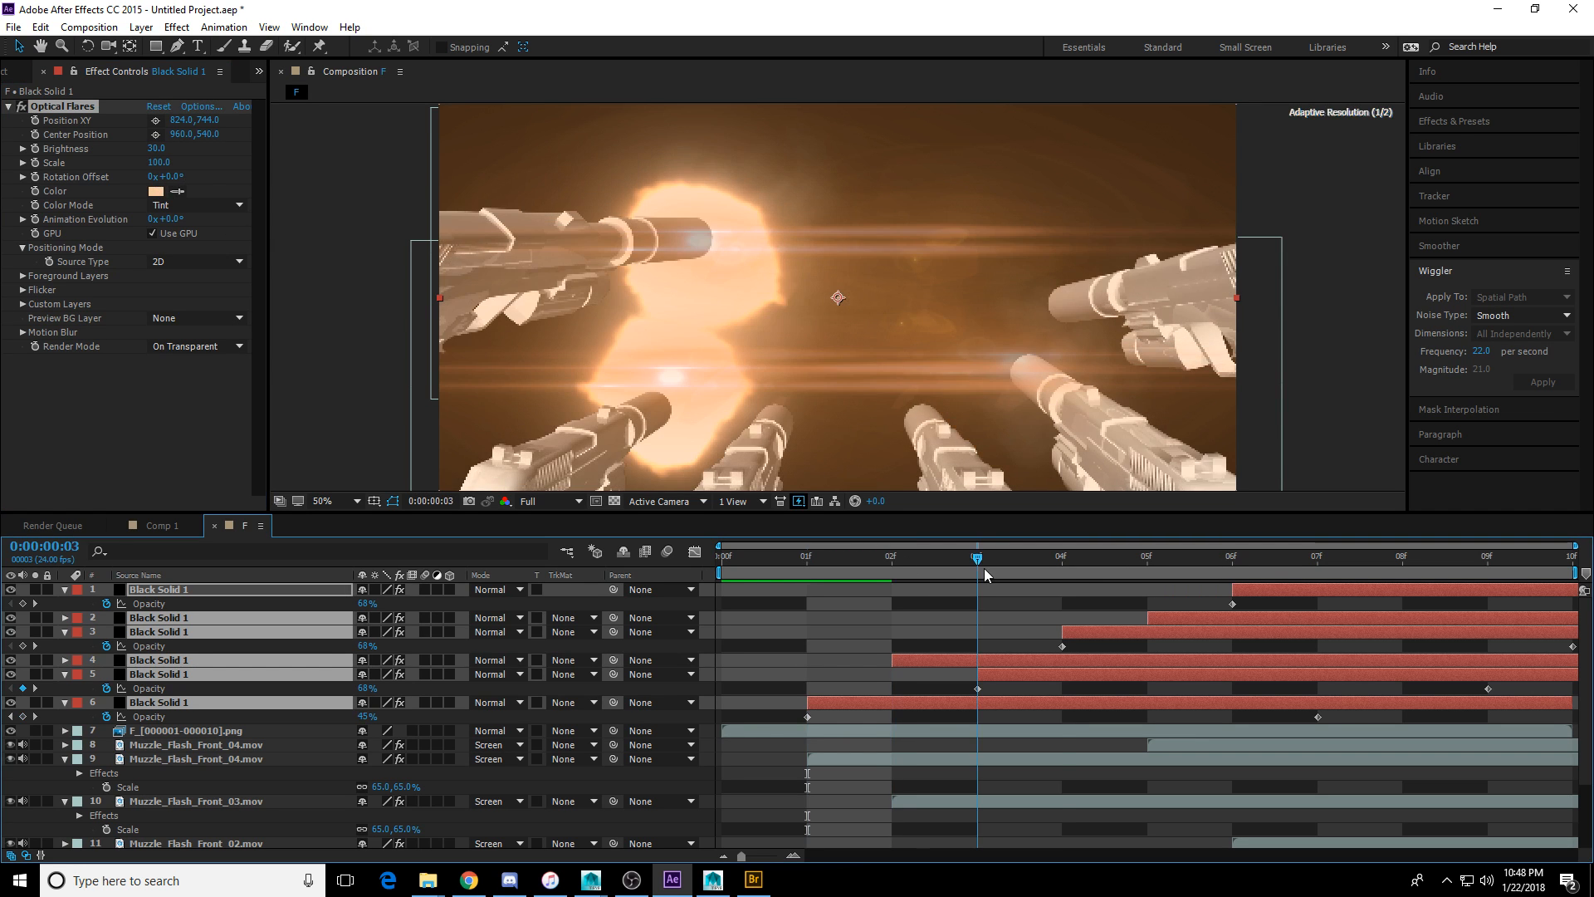
click(159, 150)
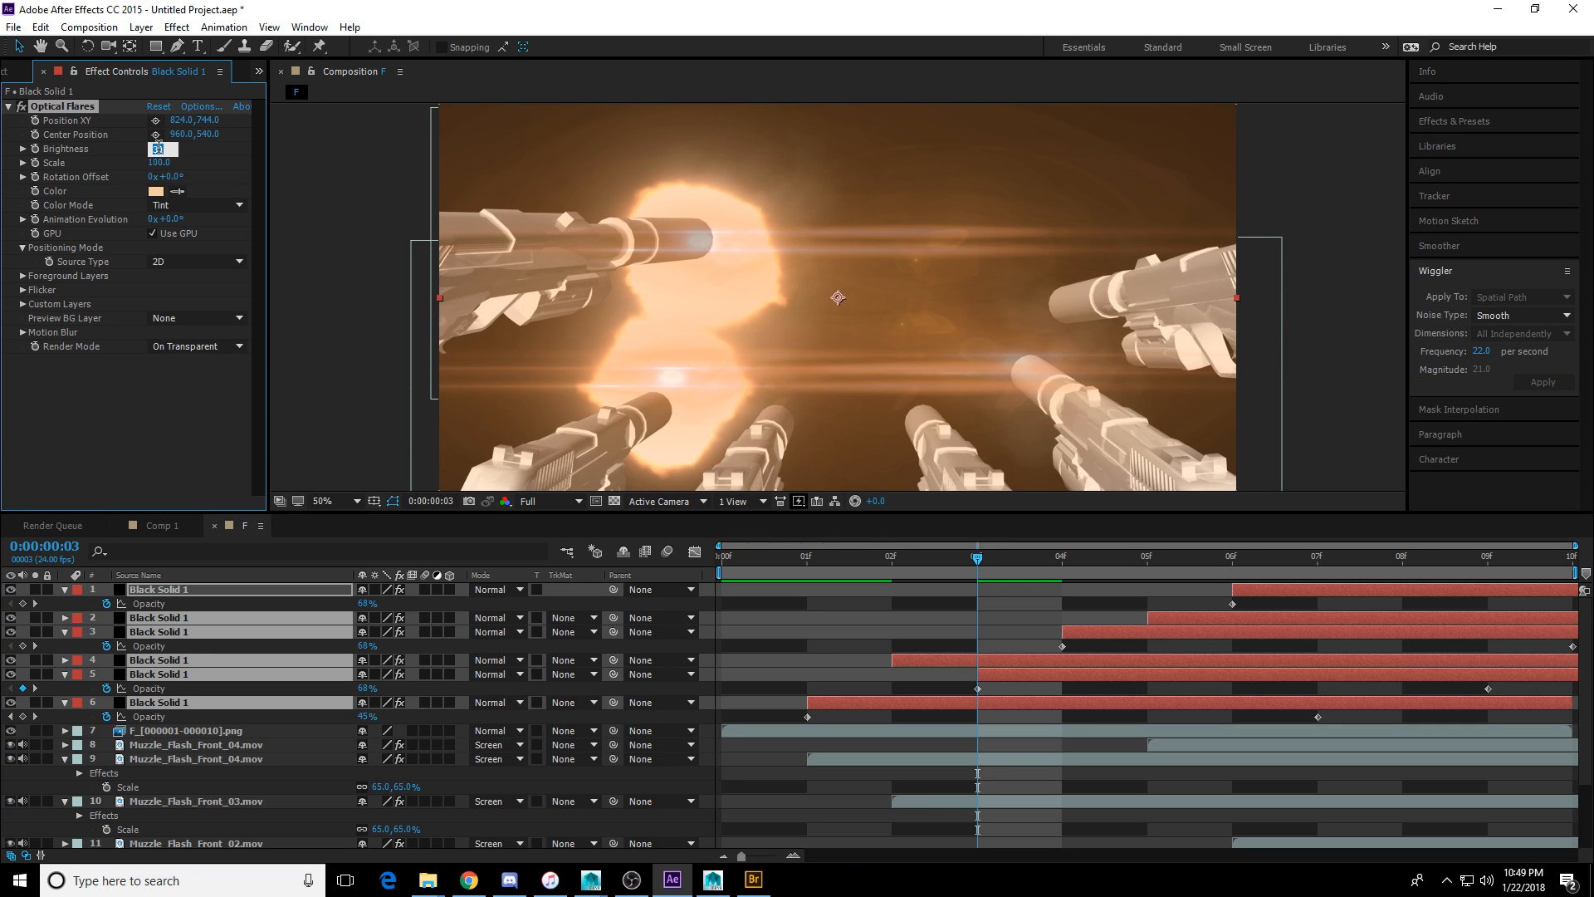
text(0)
key(Return)
At frame 6, set the Optical Flares brightness to 30 on the uppermost solid.
click(1222, 558)
click(1203, 589)
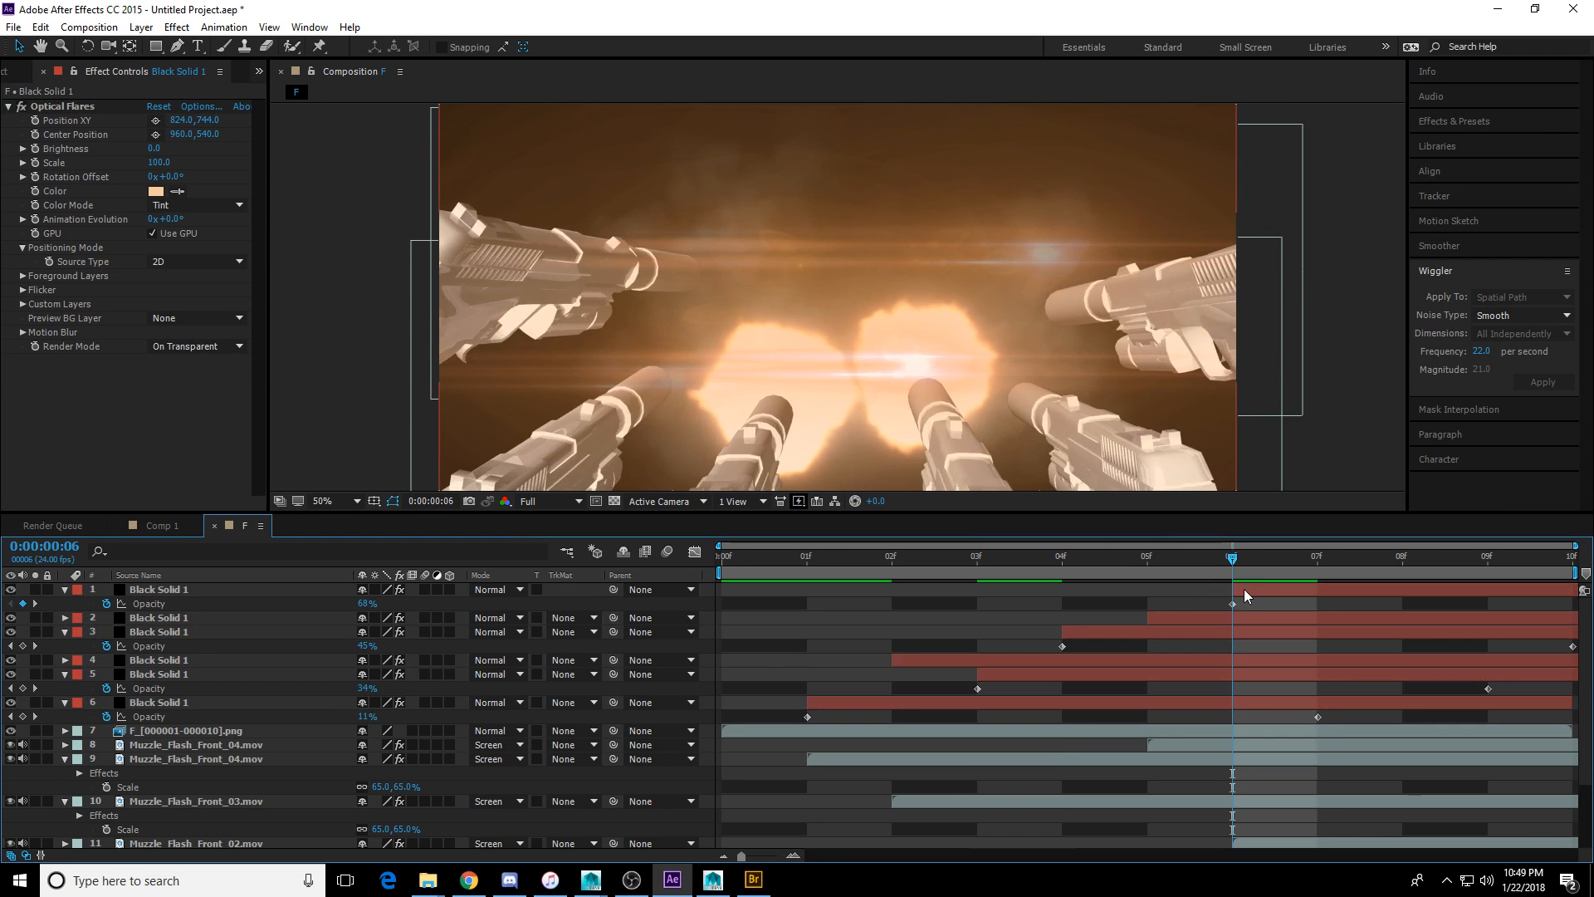
click(22, 108)
click(21, 107)
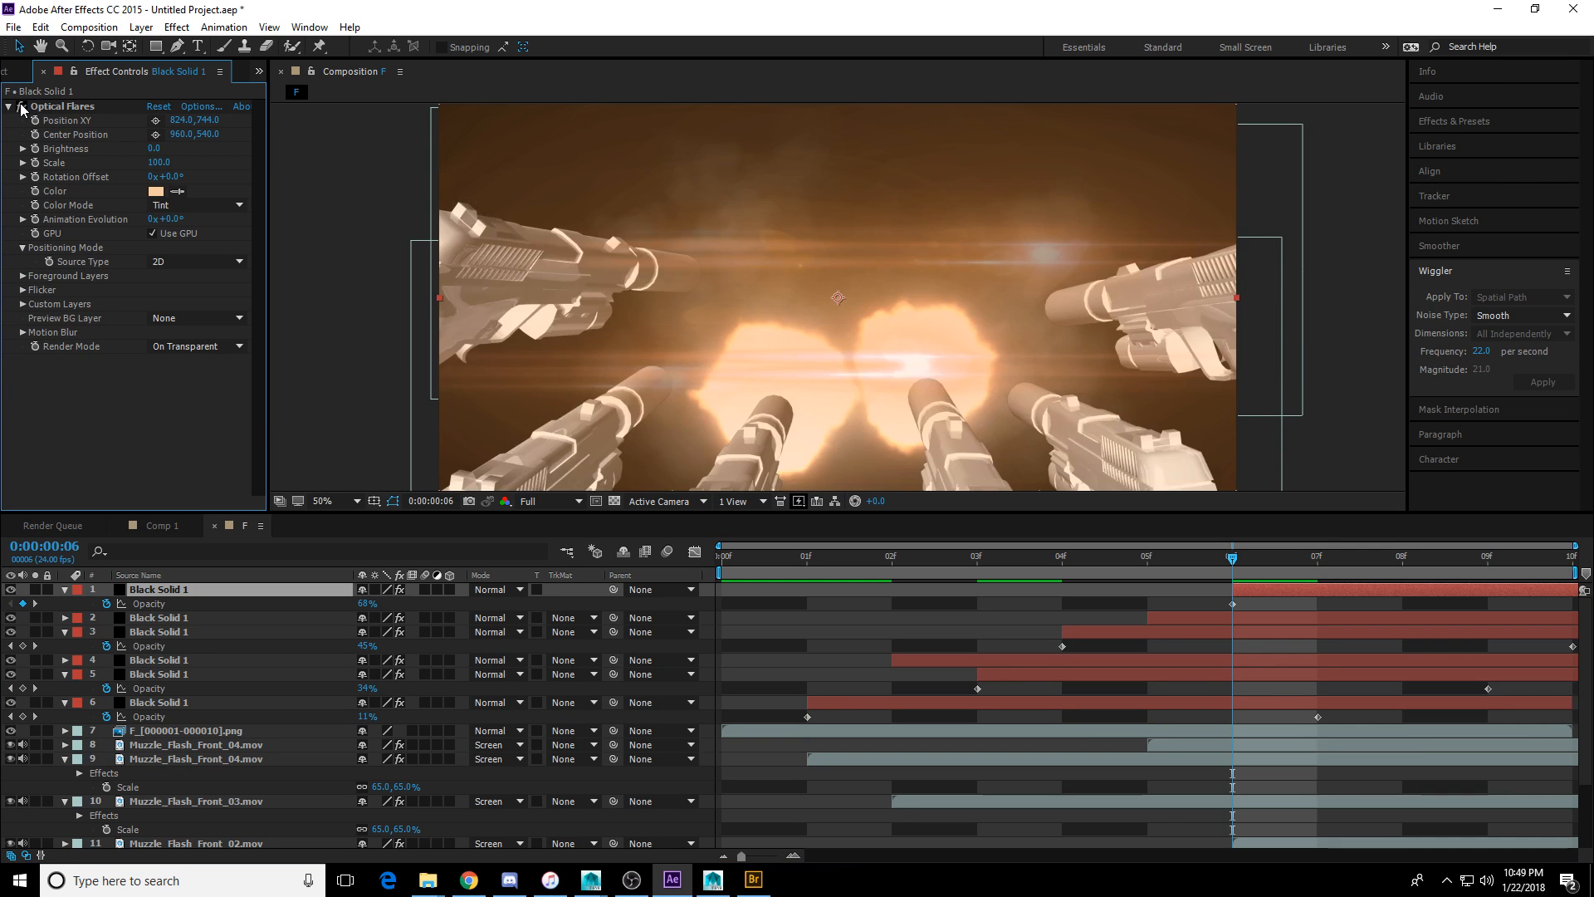
click(155, 149)
text(30)
key(Return)
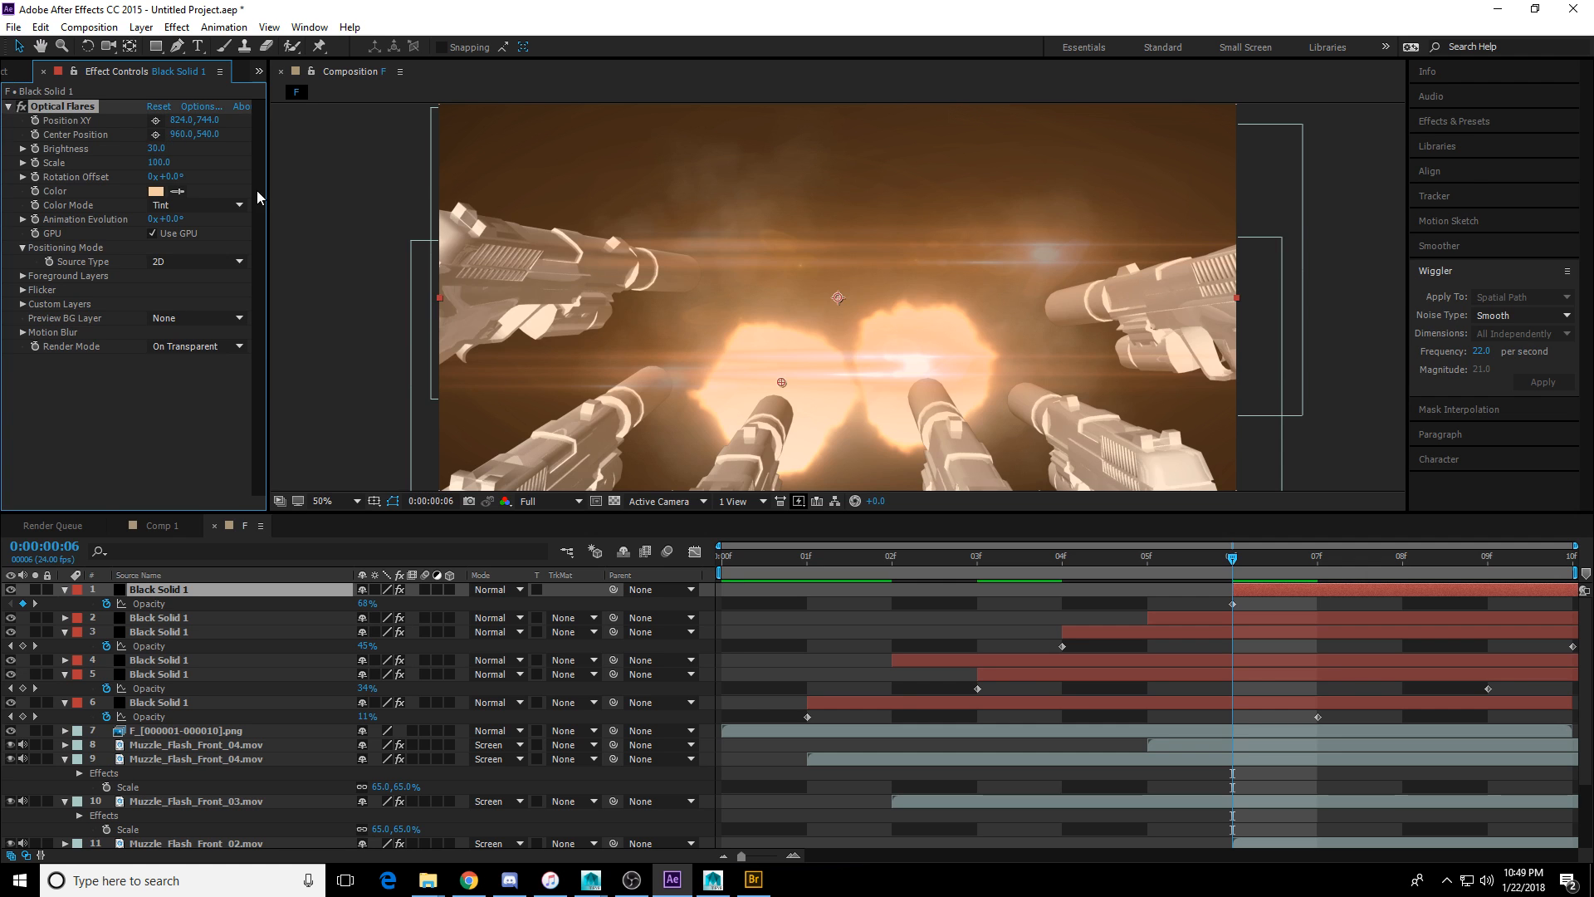
Set the Optical Flares brightness to 30 on the solids starting at frames 5 and 4.
click(1164, 617)
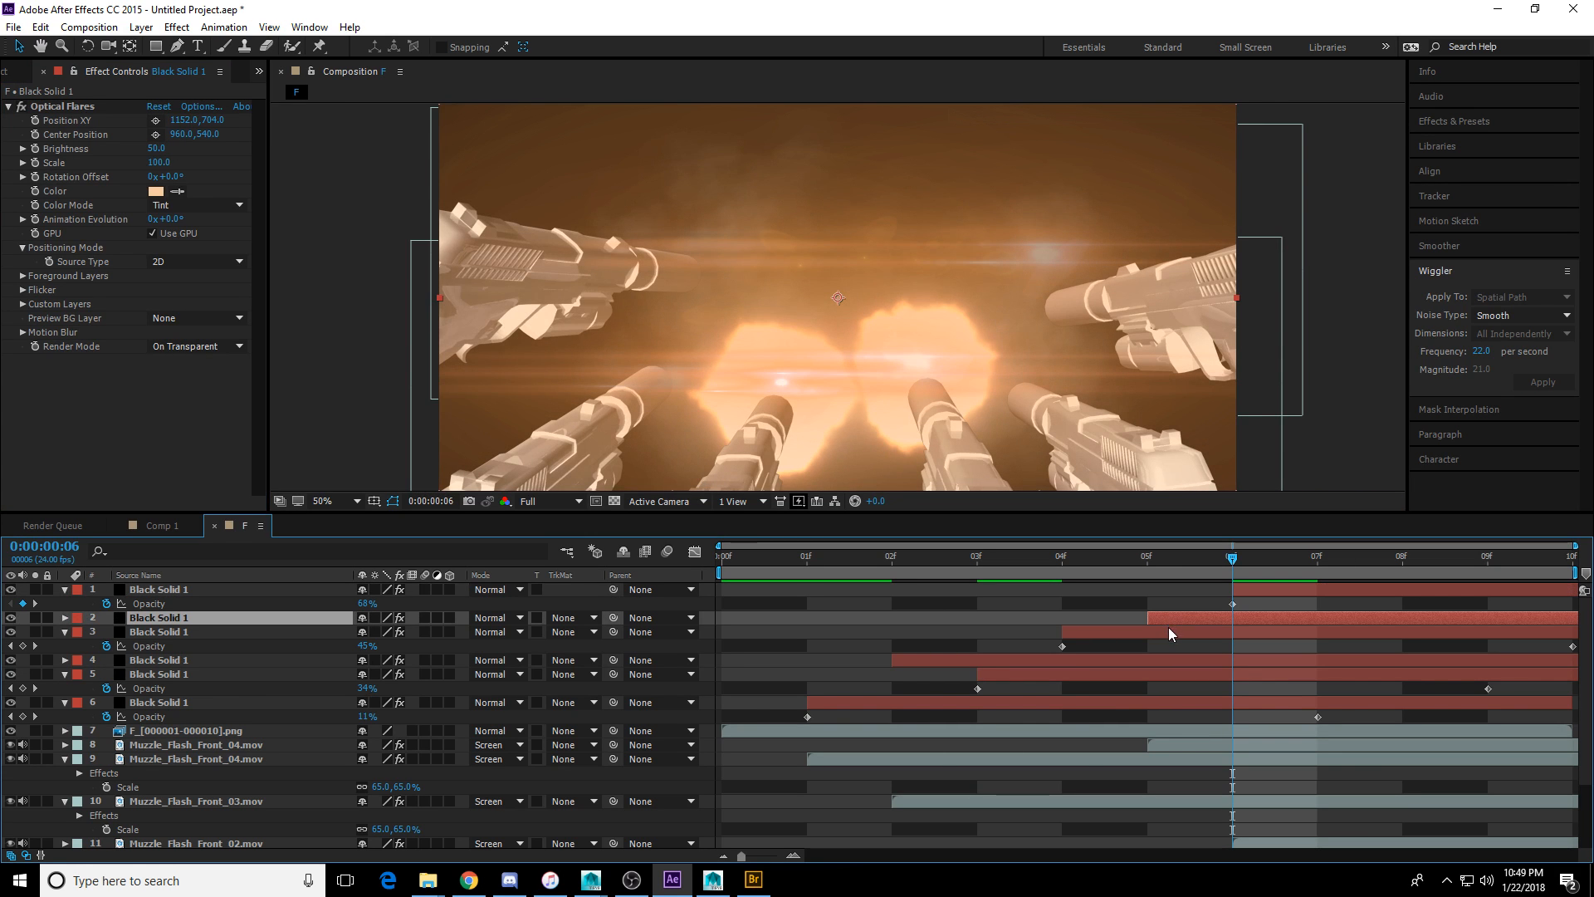
click(157, 149)
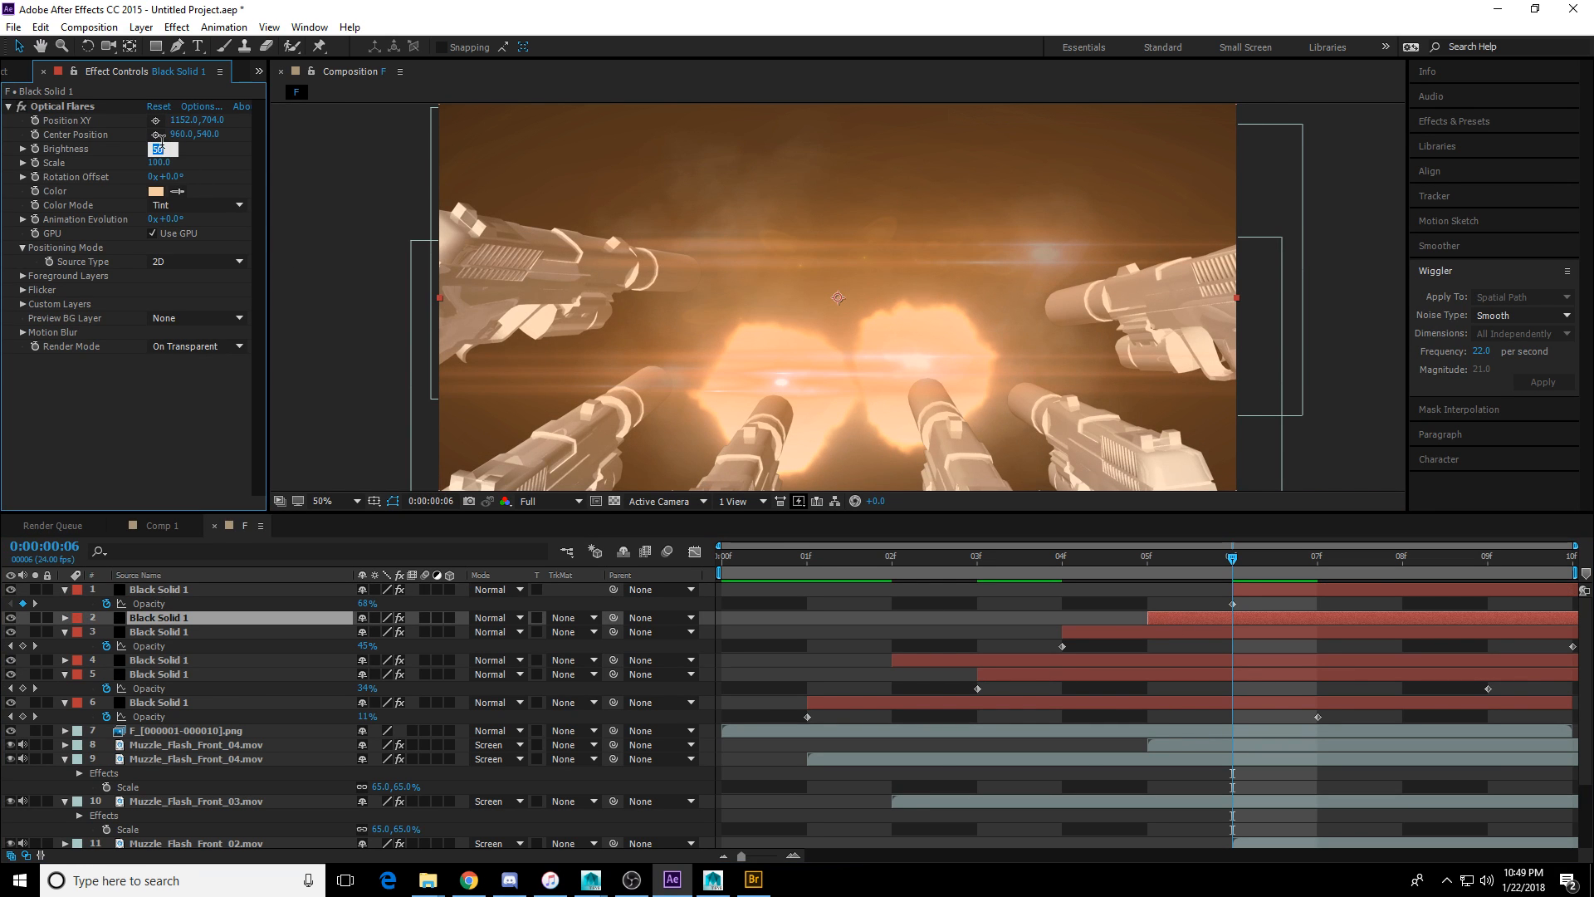
text(30)
key(Return)
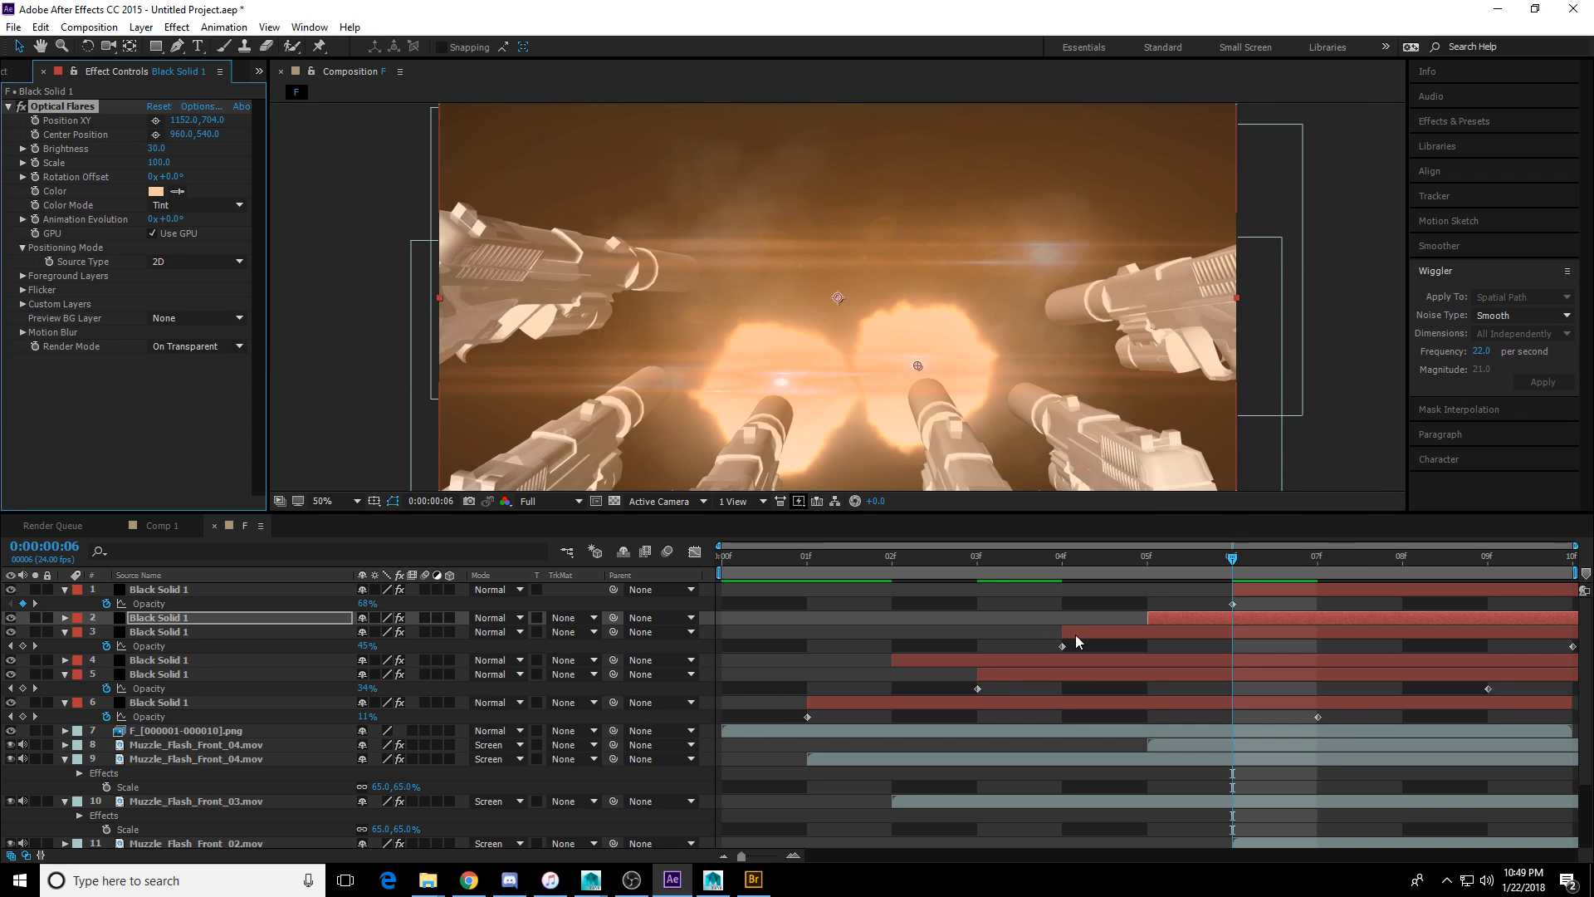
click(1075, 634)
click(151, 148)
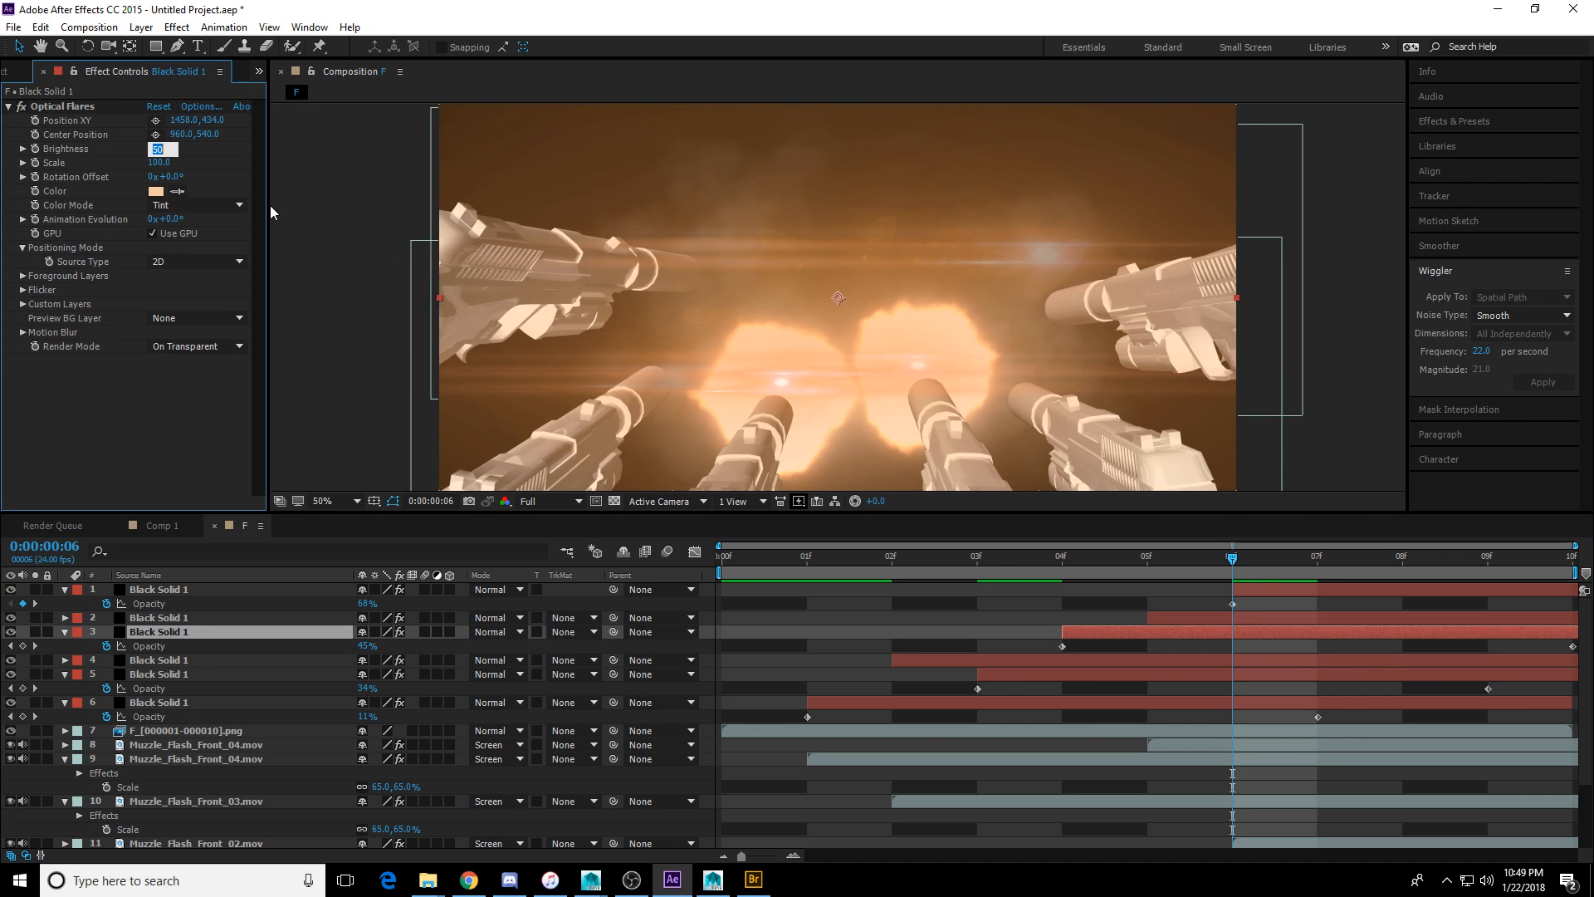
text(30)
key(Return)
Set the Optical Flares brightness to 30 on the solids starting at frames 2 and 3.
click(1133, 660)
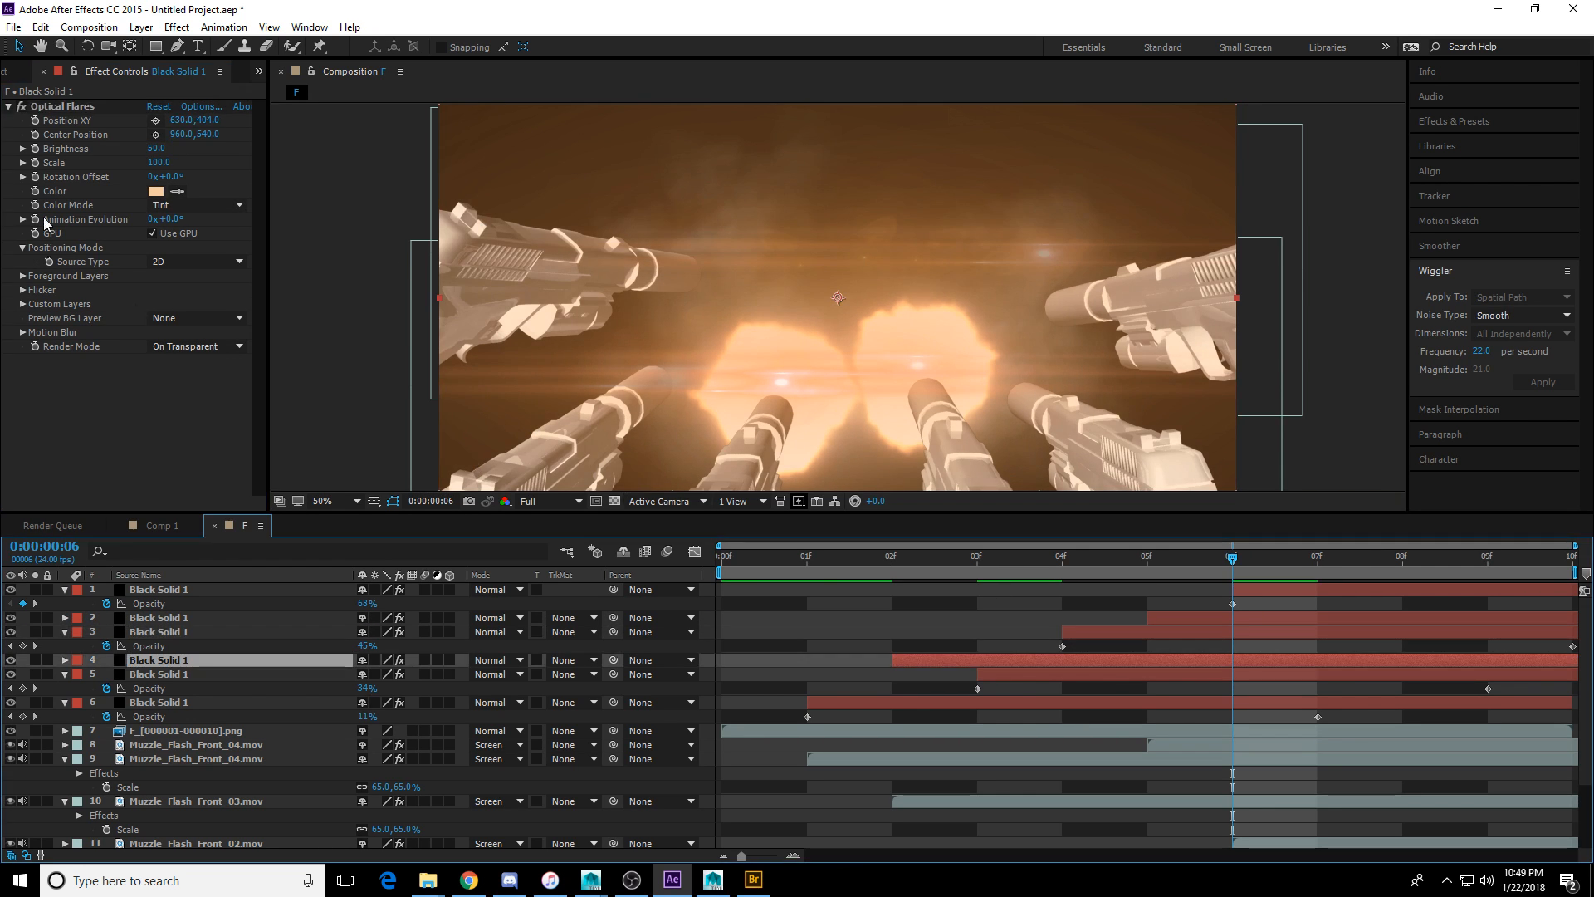
click(156, 149)
text(30)
key(Return)
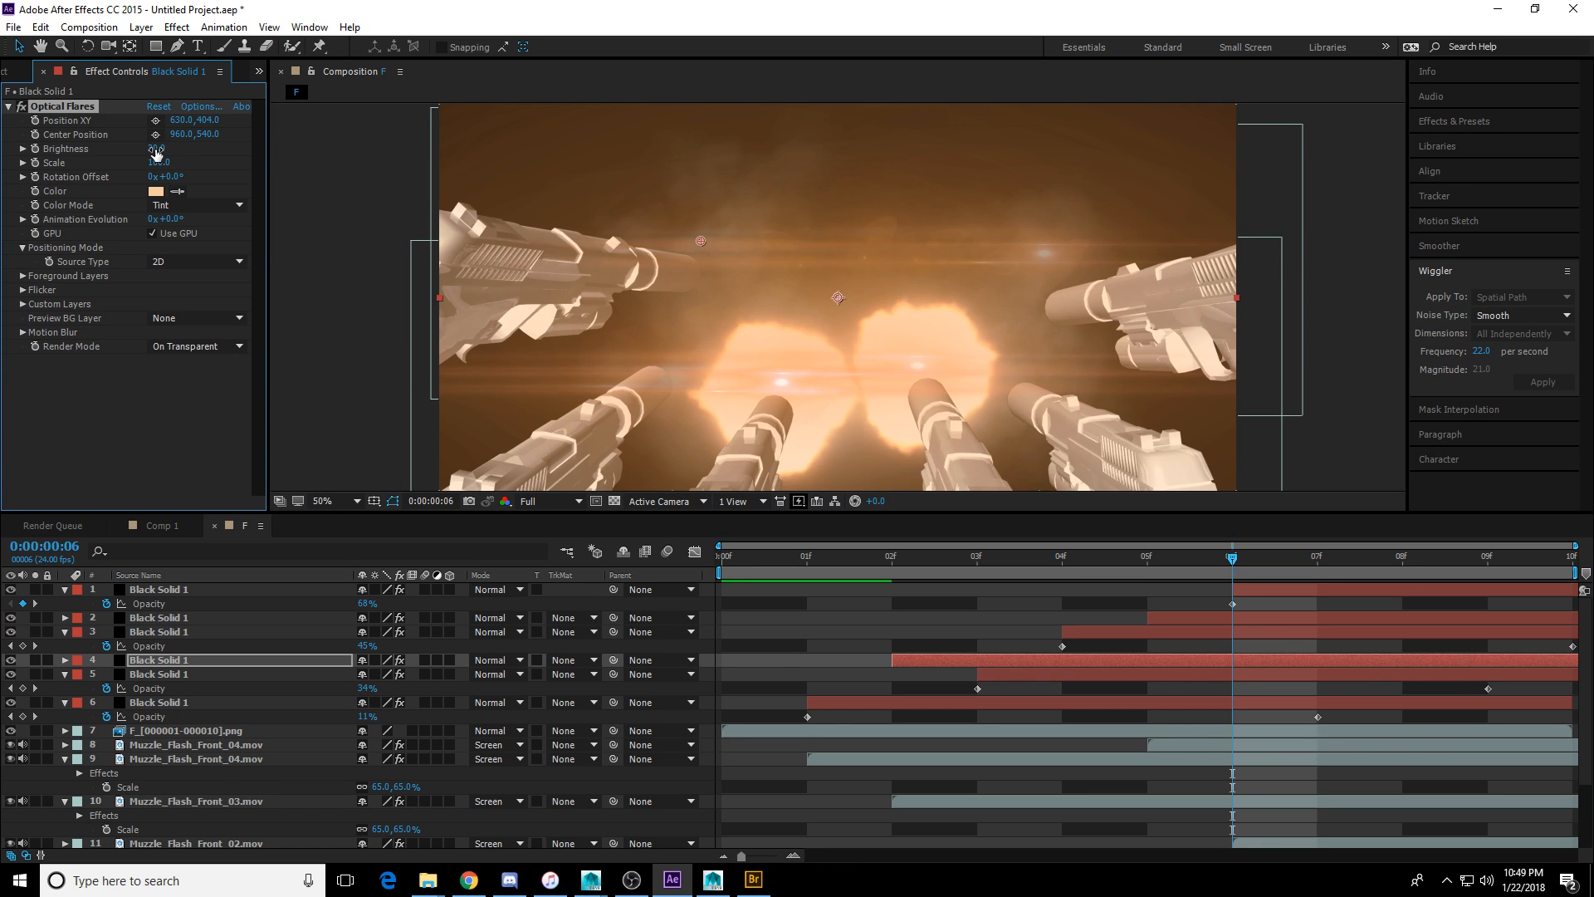
click(1066, 671)
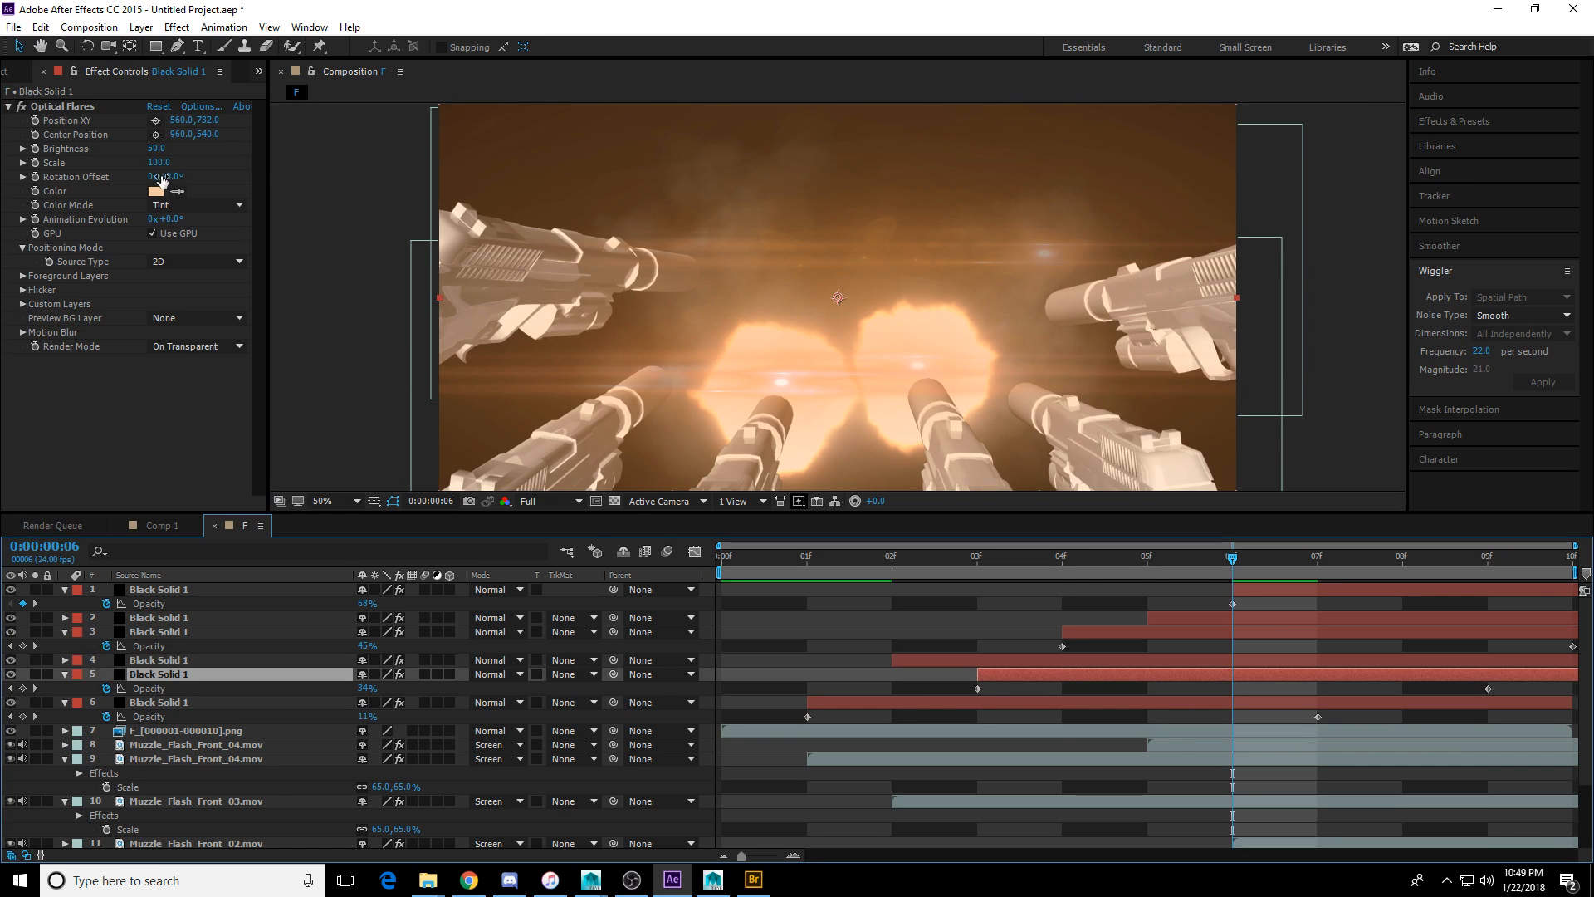
click(156, 148)
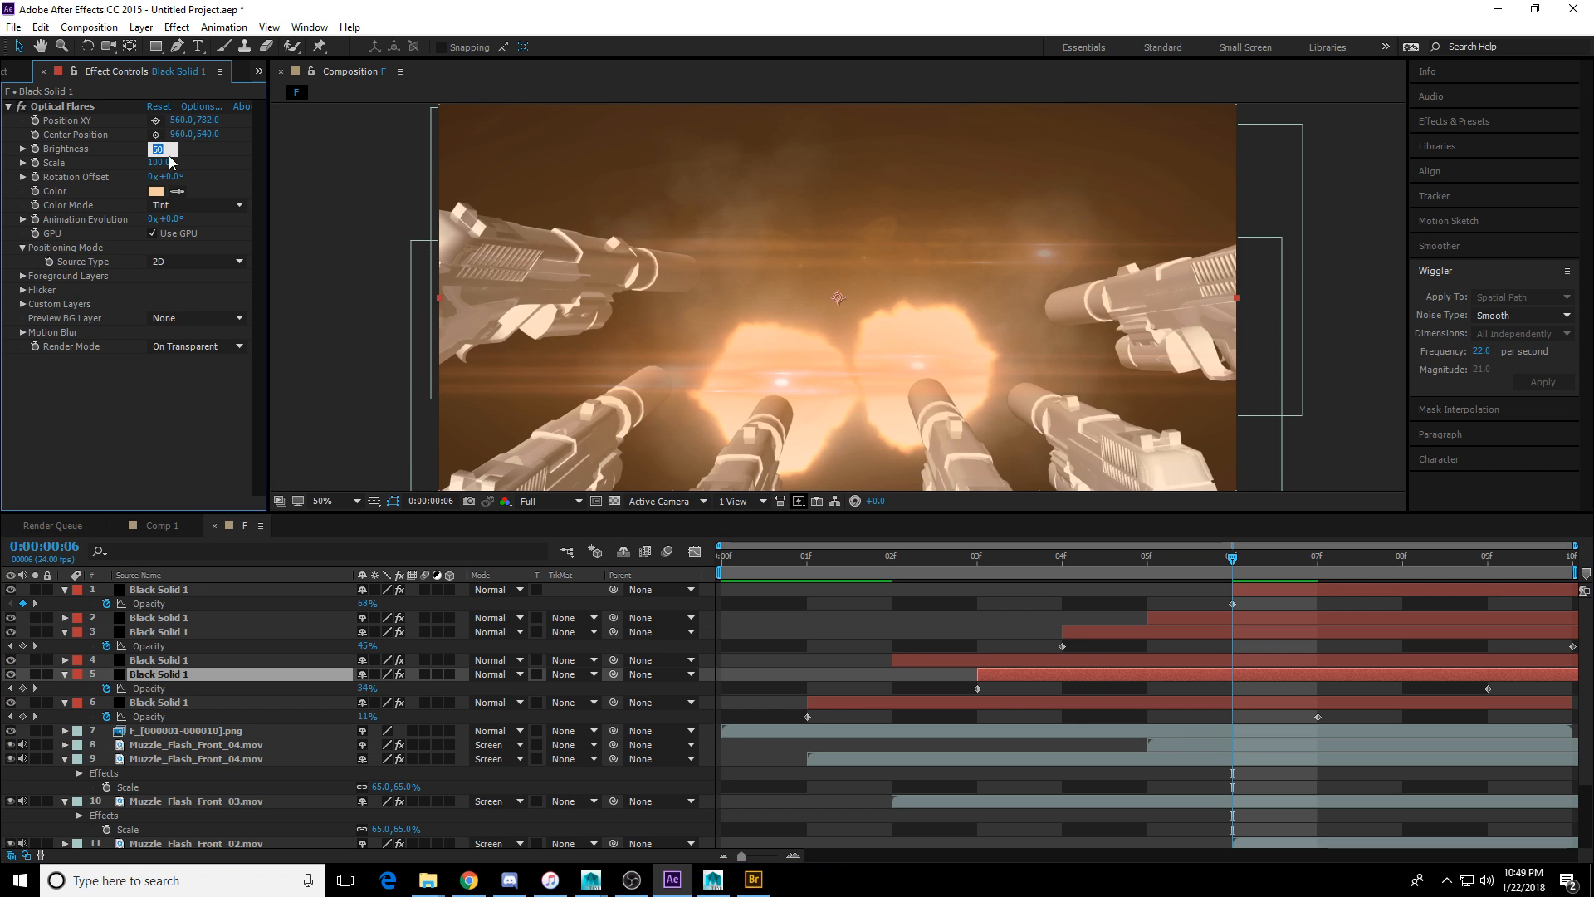
text(30)
key(Return)
Set the Optical Flares brightness to 30 on the solid starting at frame 1 and preview the composition.
click(895, 703)
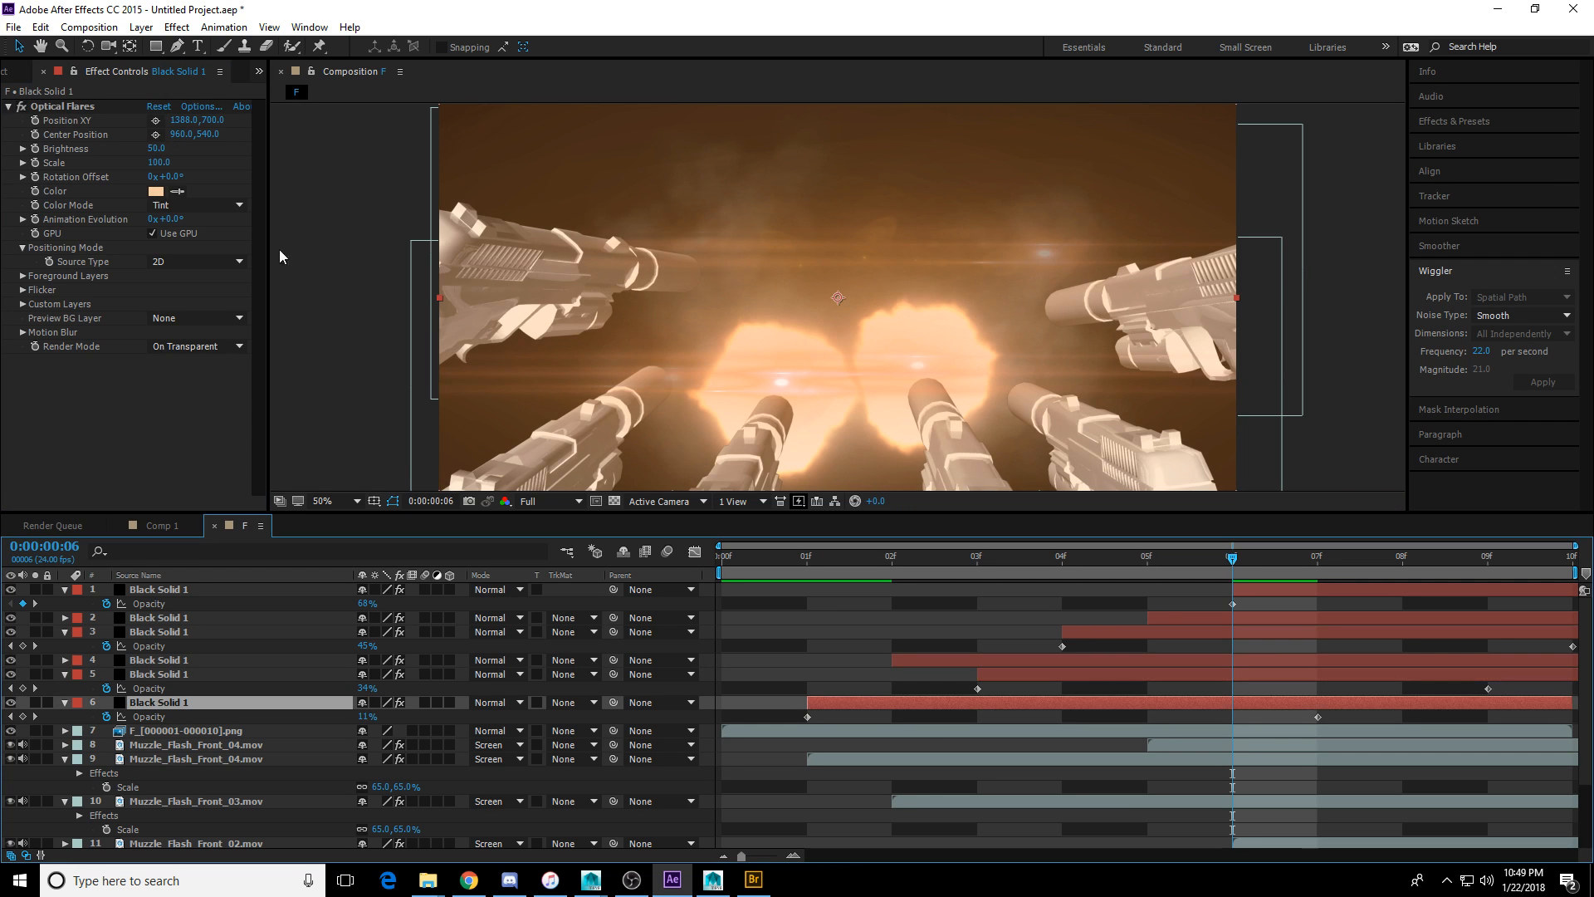
click(156, 149)
text(30)
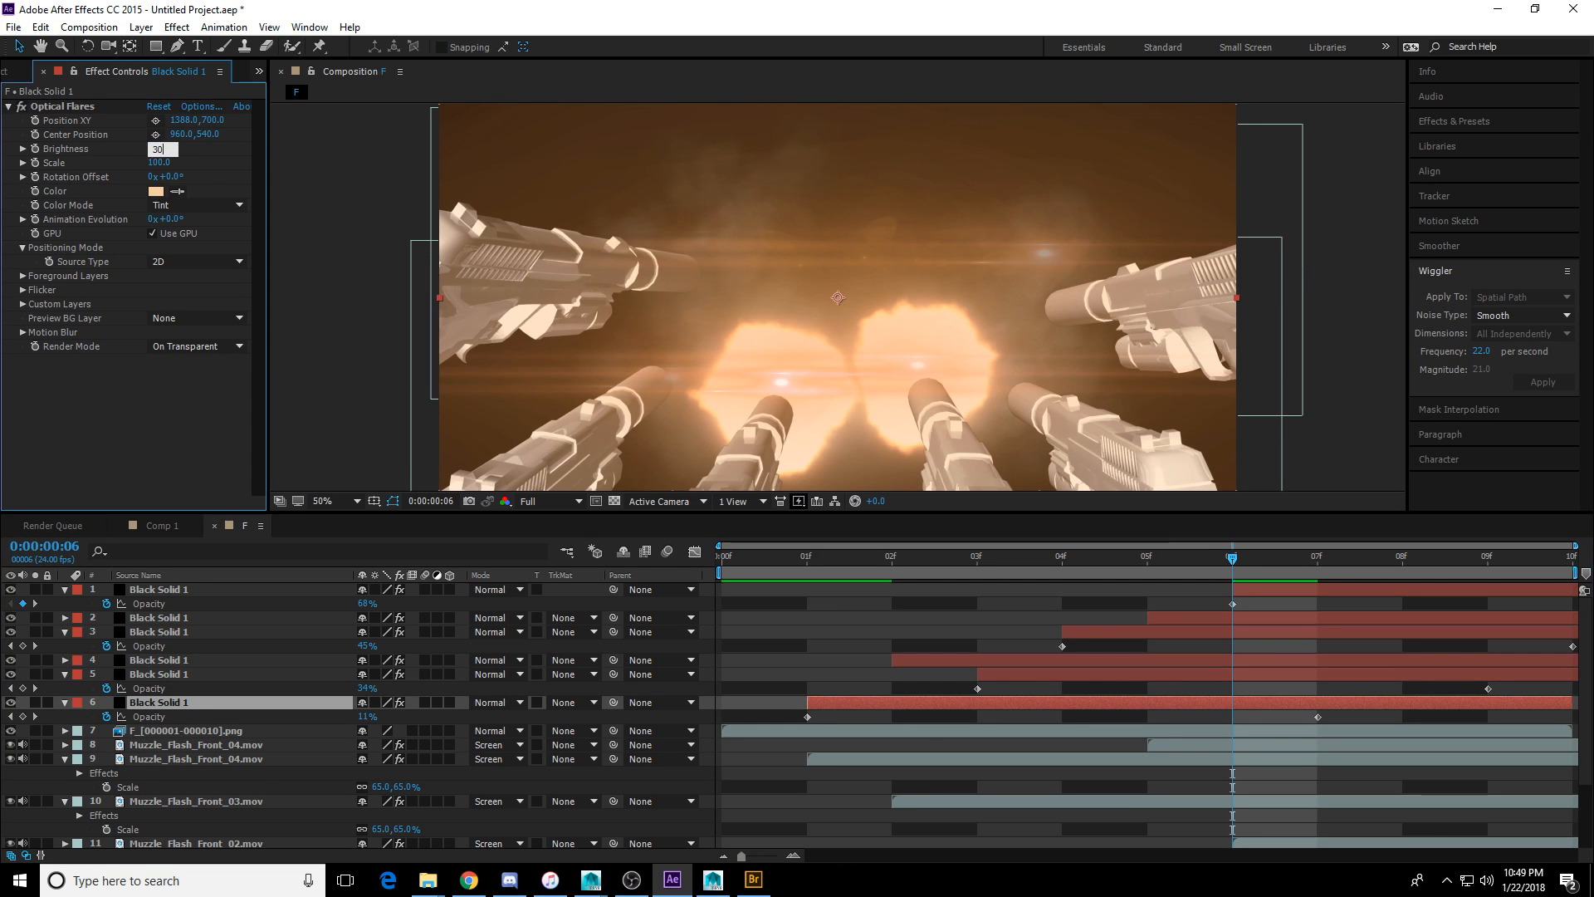
key(Return)
key(space)
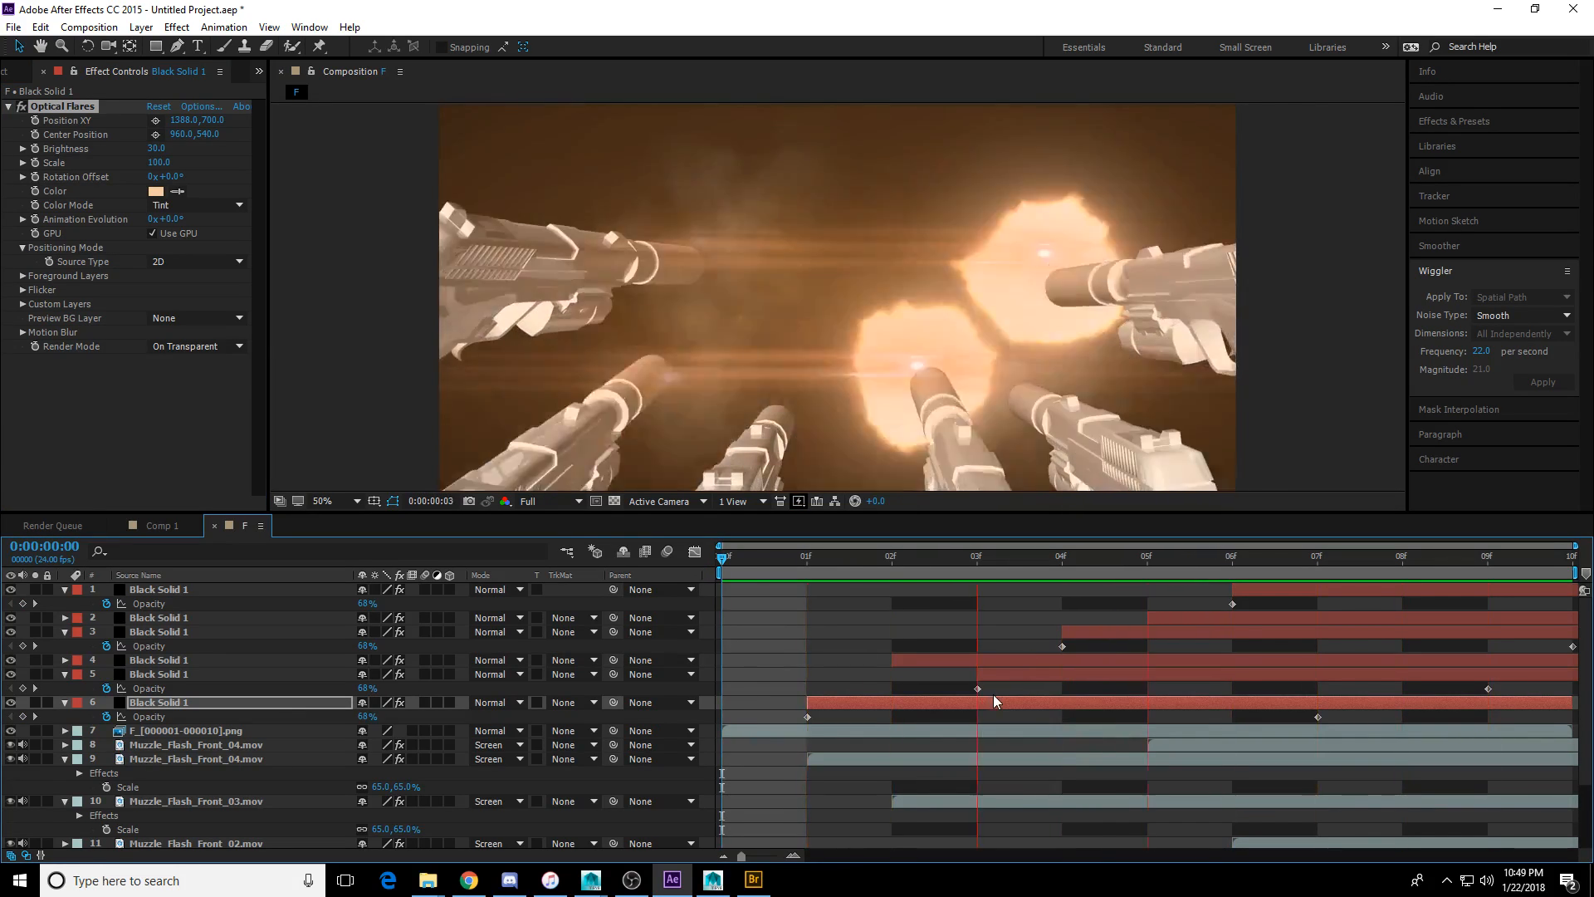
key(space)
Examine frames 1 to 3 and the muzzle flash clips to check the order in which the pistols fire.
drag(891, 560, 868, 617)
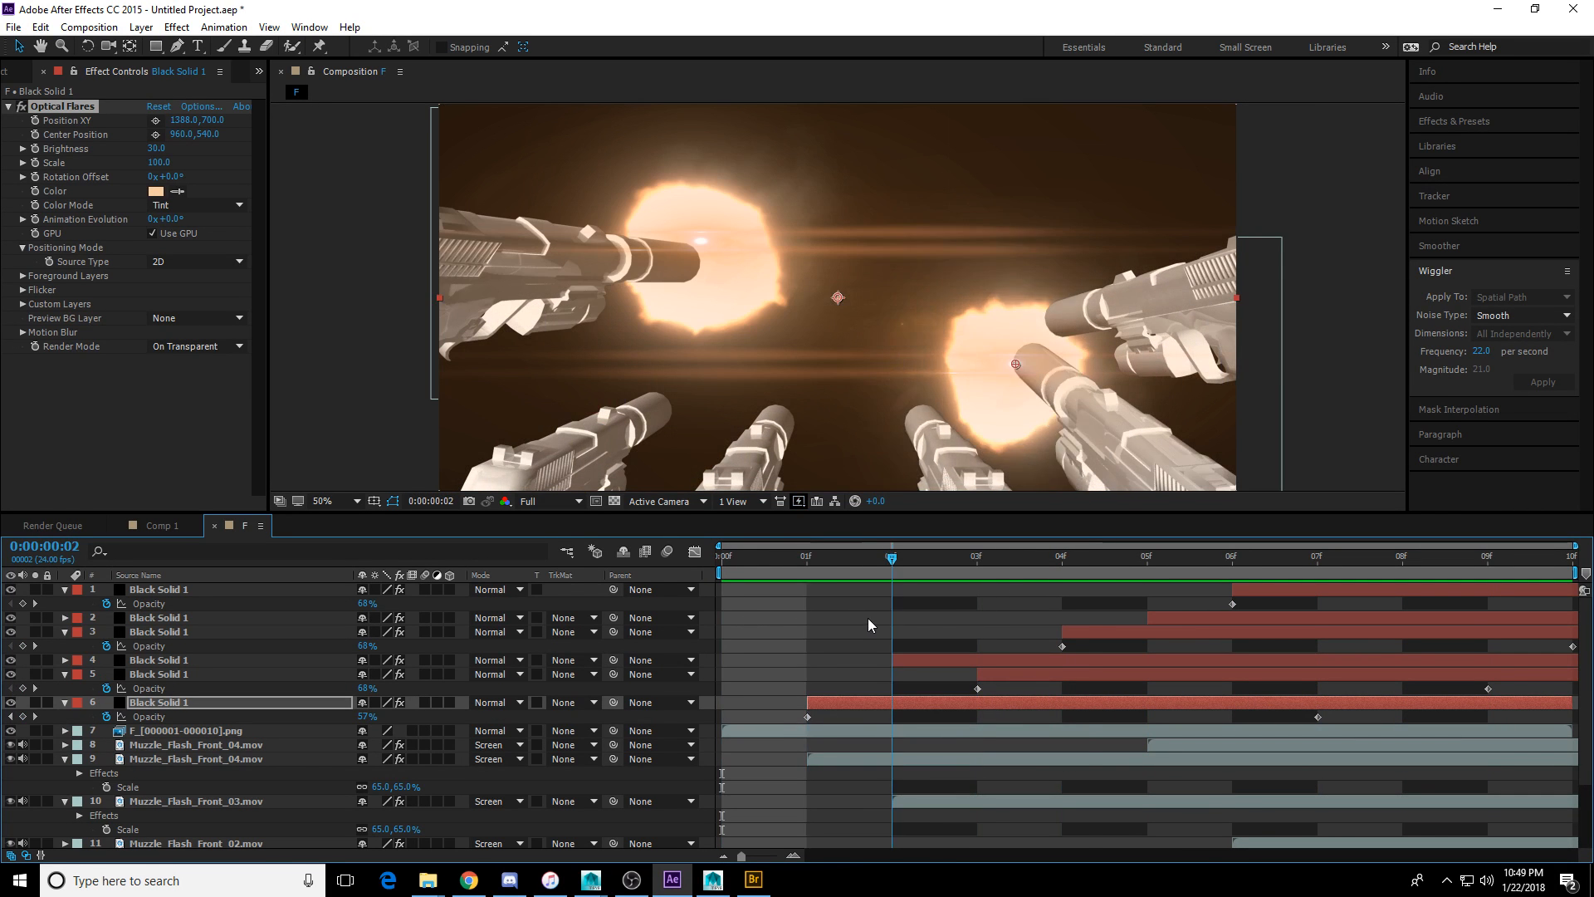
right_click(865, 617)
click(811, 560)
drag(810, 560, 958, 570)
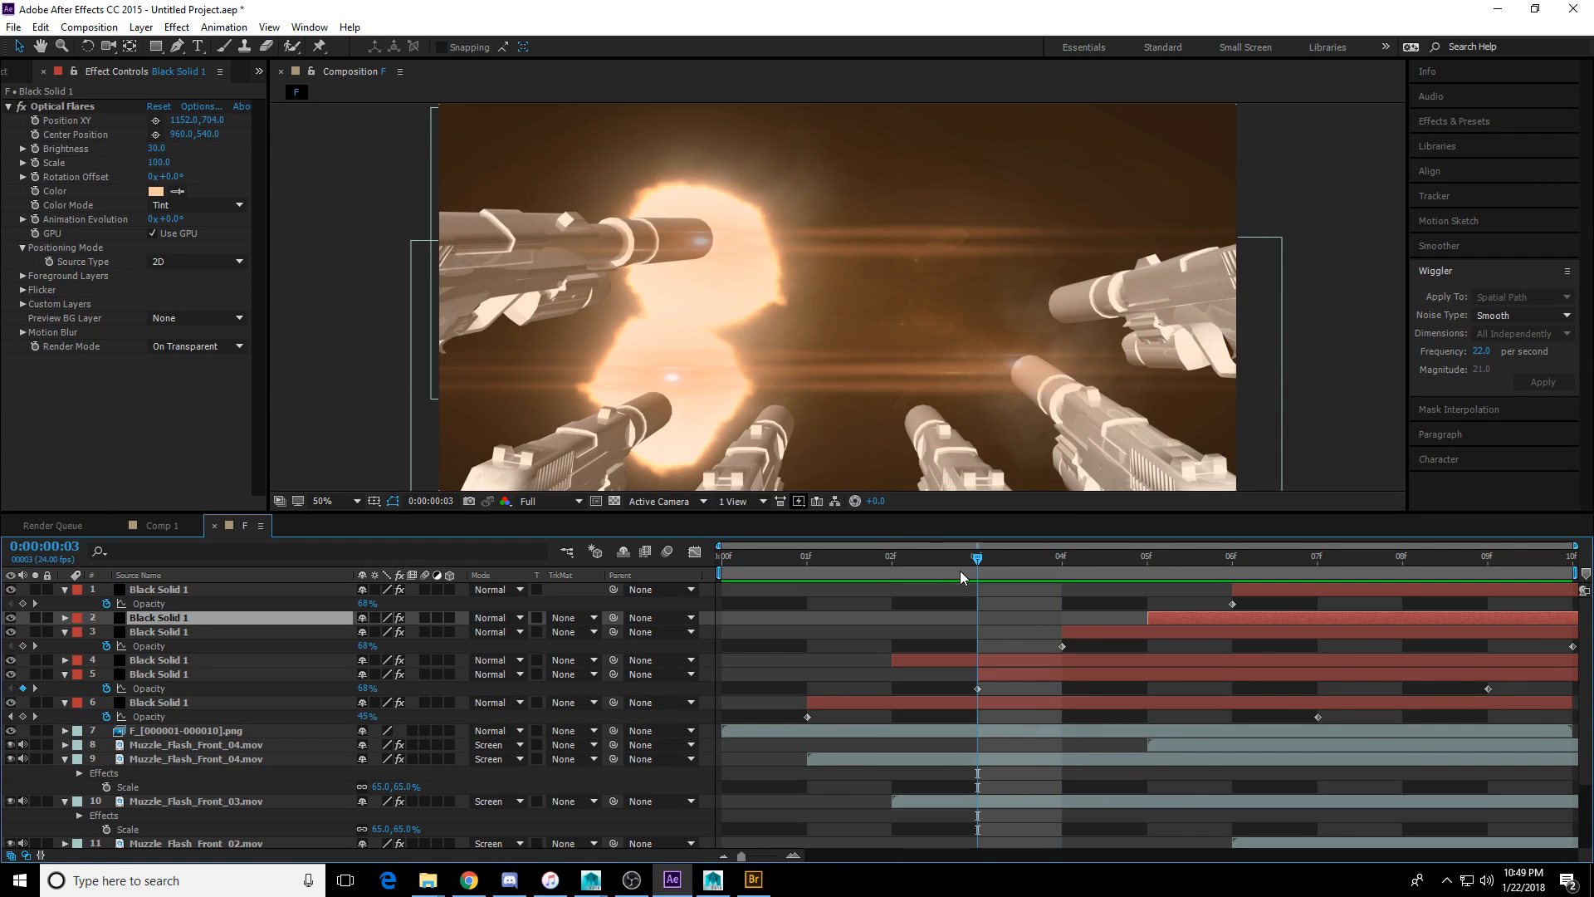
click(1199, 747)
scroll(1127, 754, down, 3)
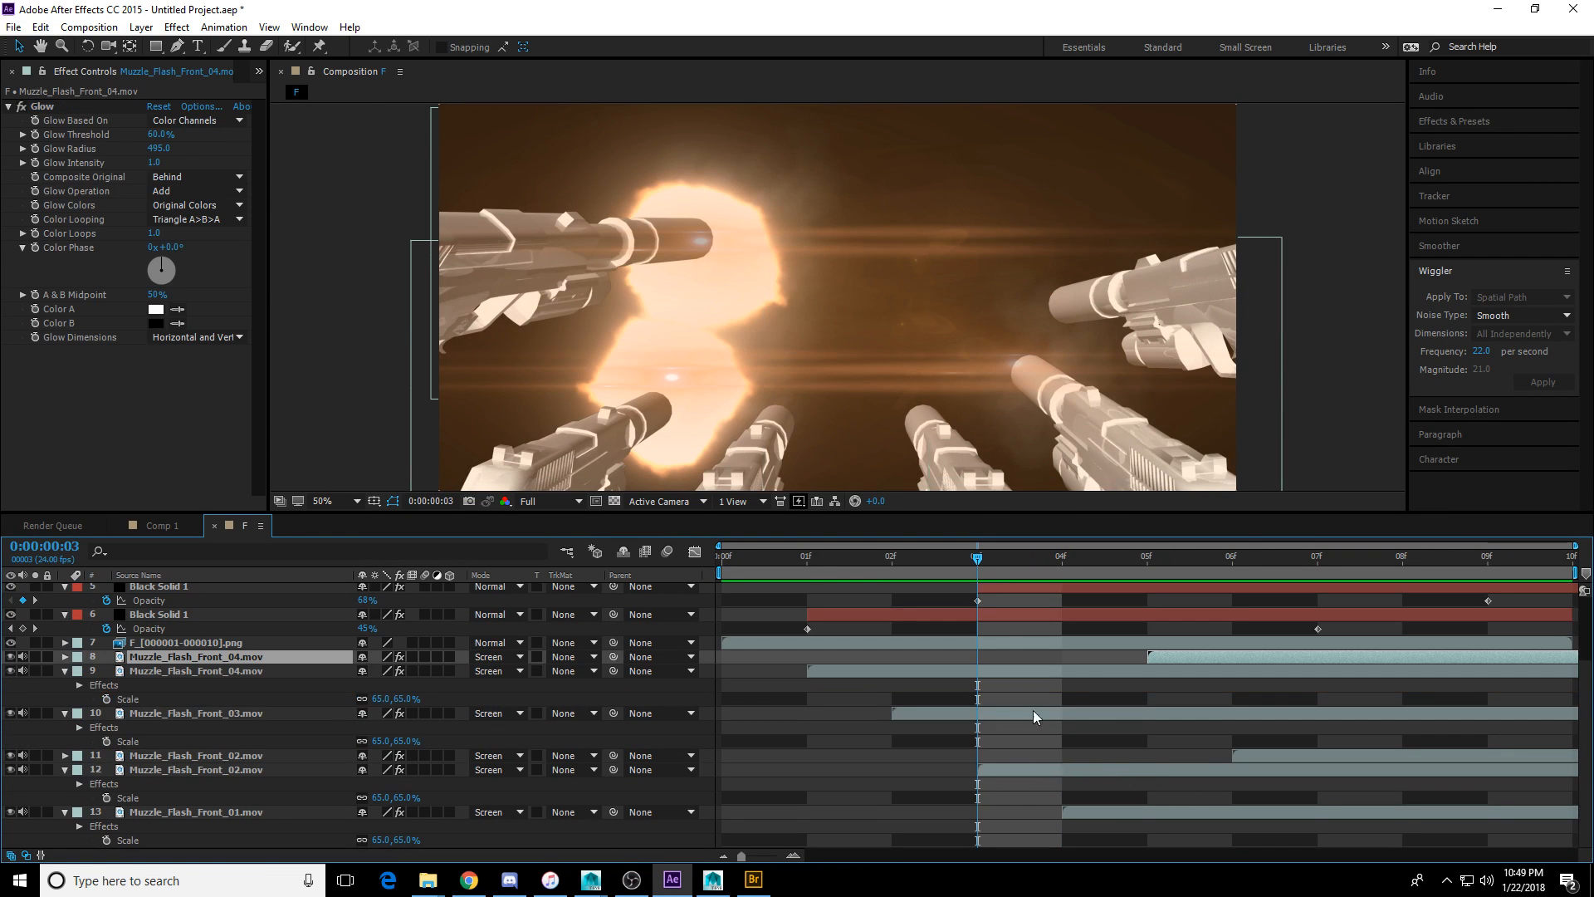
click(857, 574)
drag(857, 570, 977, 581)
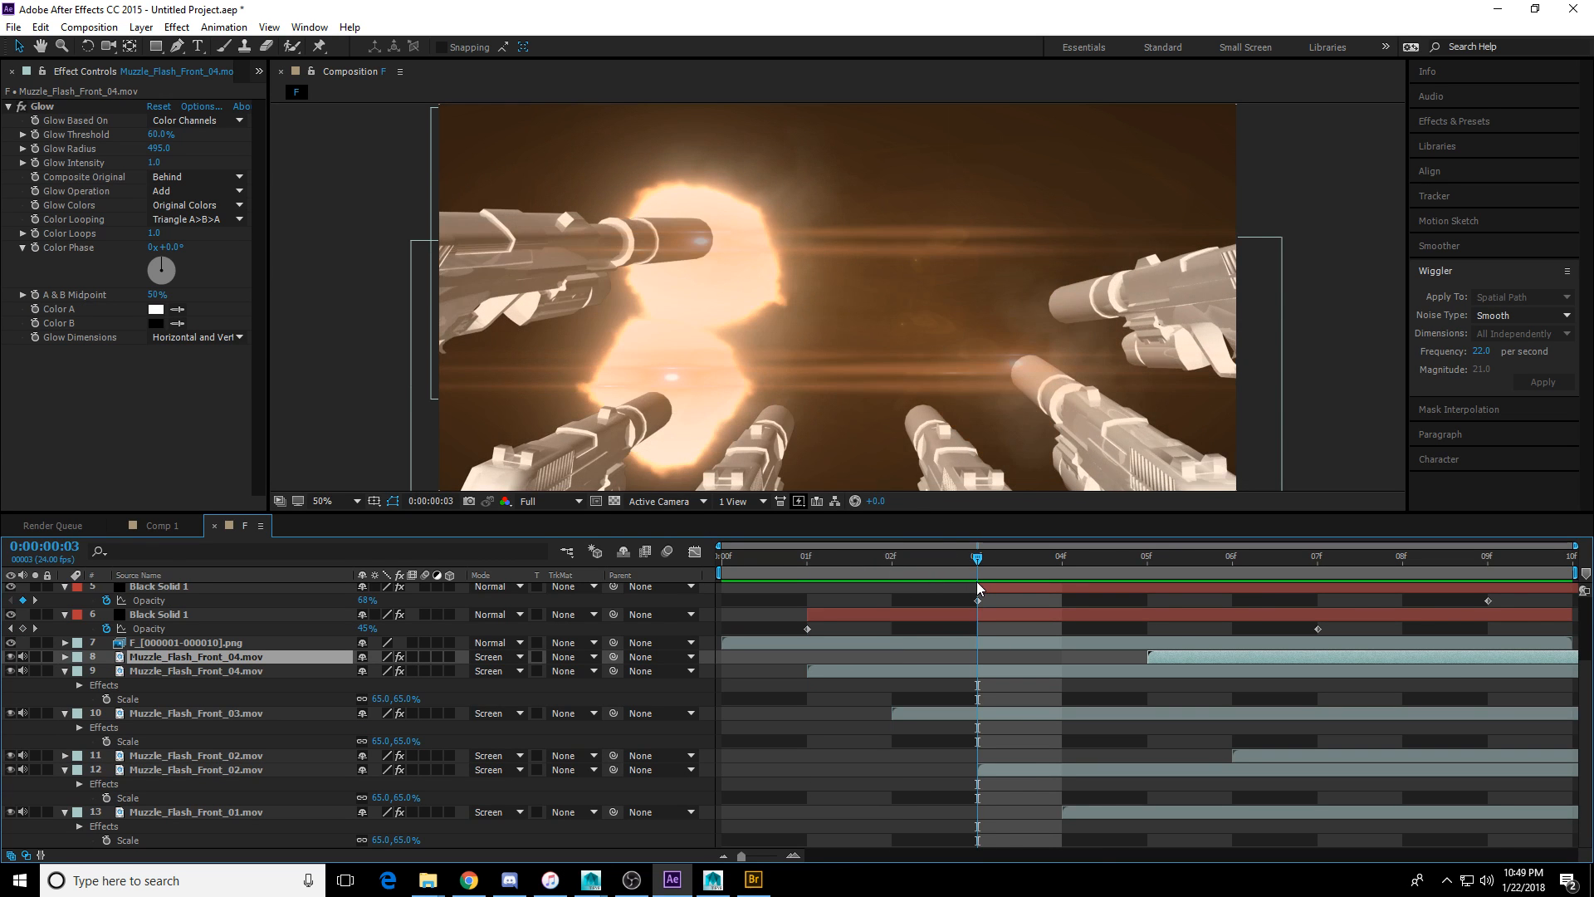
click(1023, 772)
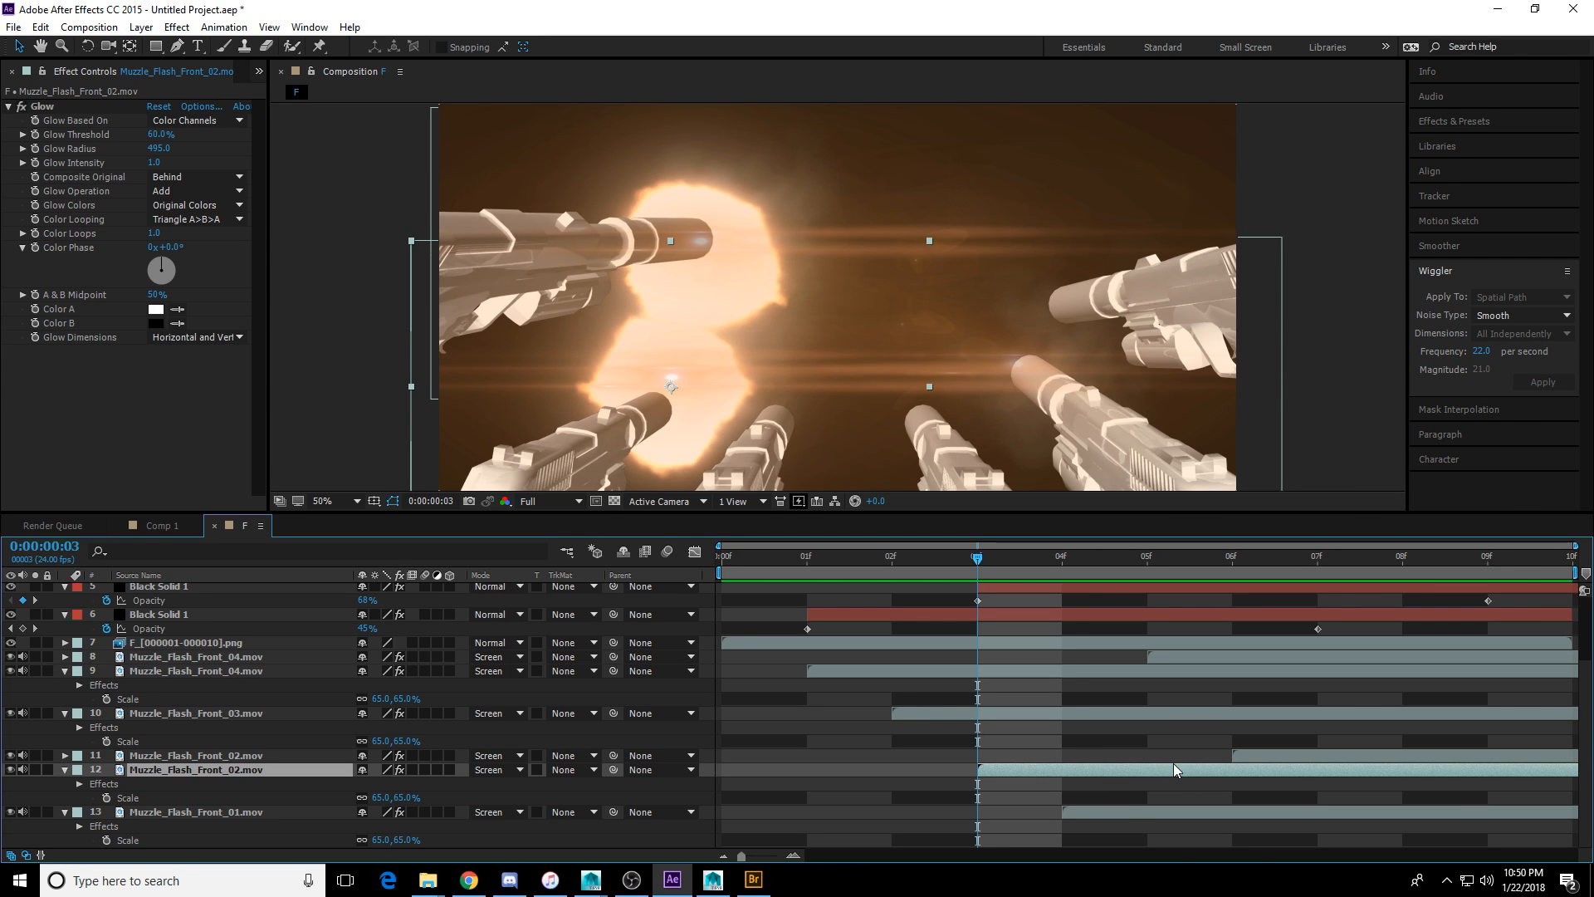
Move the Muzzle_Flash_Front_01 clip to start at frame 3 and the lower-left pistol's Muzzle_Flash_Front_02 clip to start at frame 4.
drag(1127, 810, 1061, 814)
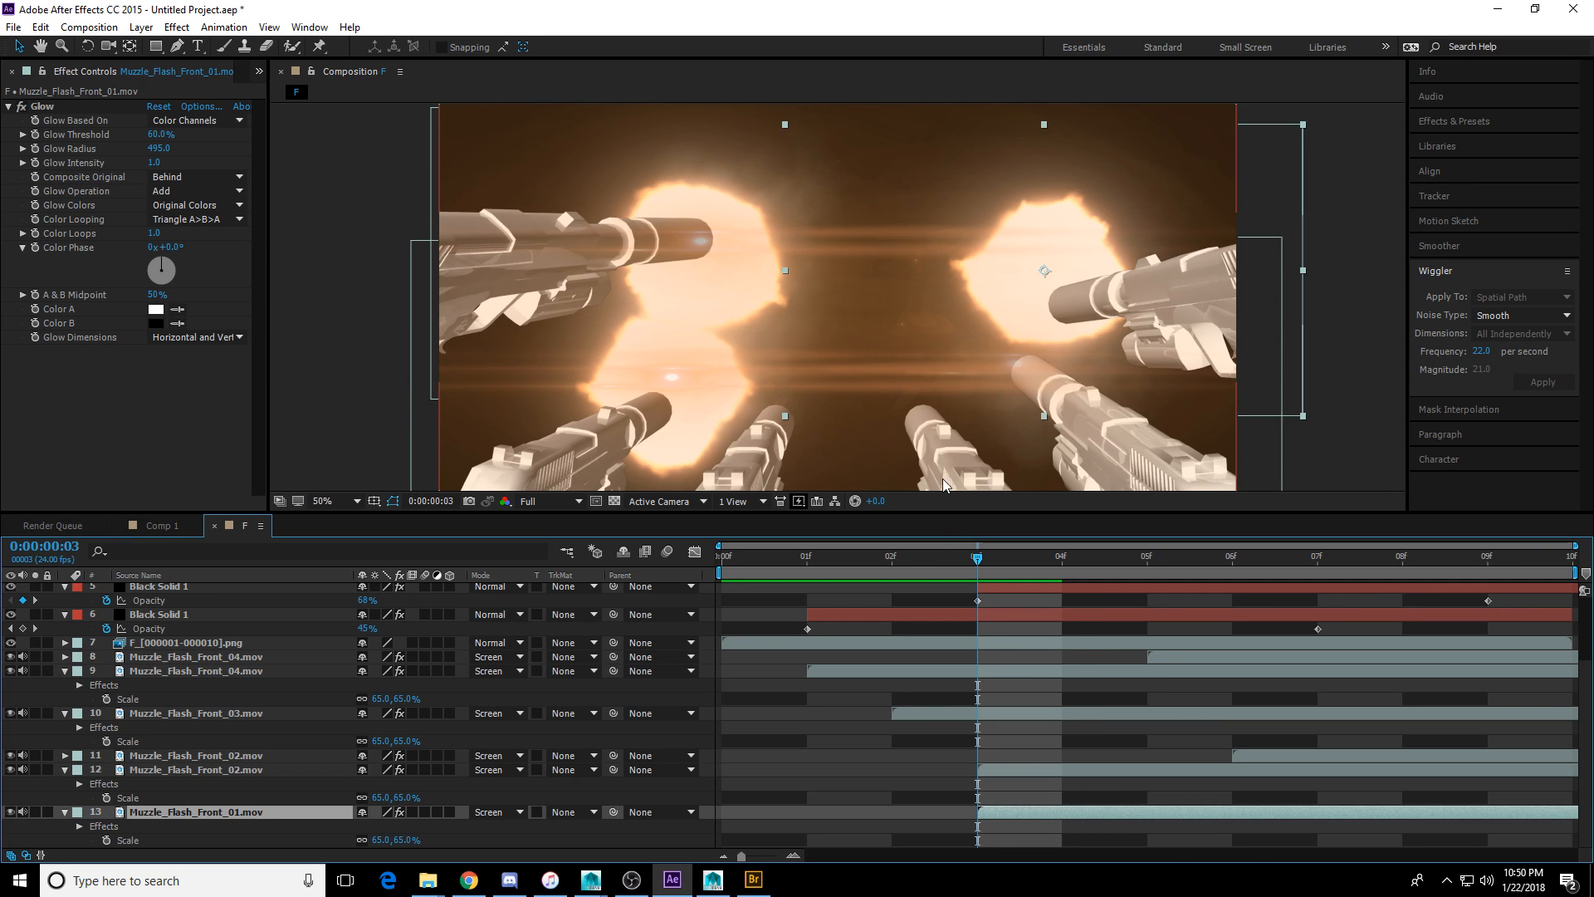
mouse_move(971, 558)
mouse_down()
mouse_move(803, 564)
mouse_move(956, 584)
mouse_up()
drag(988, 584, 1036, 590)
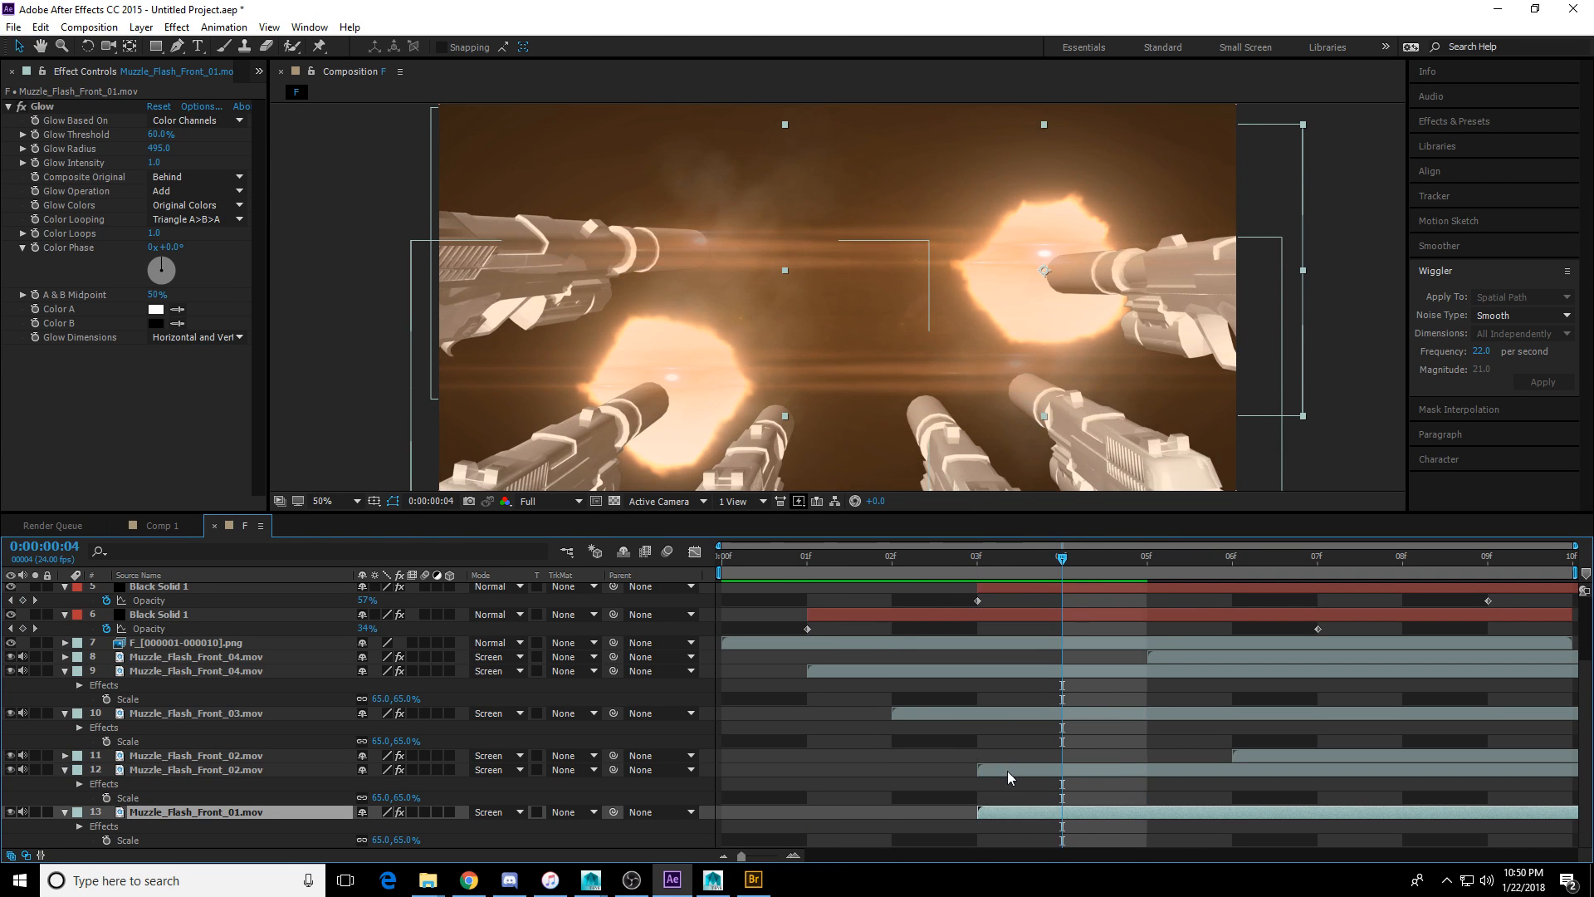
drag(1008, 771, 1069, 770)
Step from frame 0 to frame 3 and shift the Muzzle_Flash_Front_01 flash slightly down onto the upper-right pistol's muzzle.
drag(1027, 586, 708, 560)
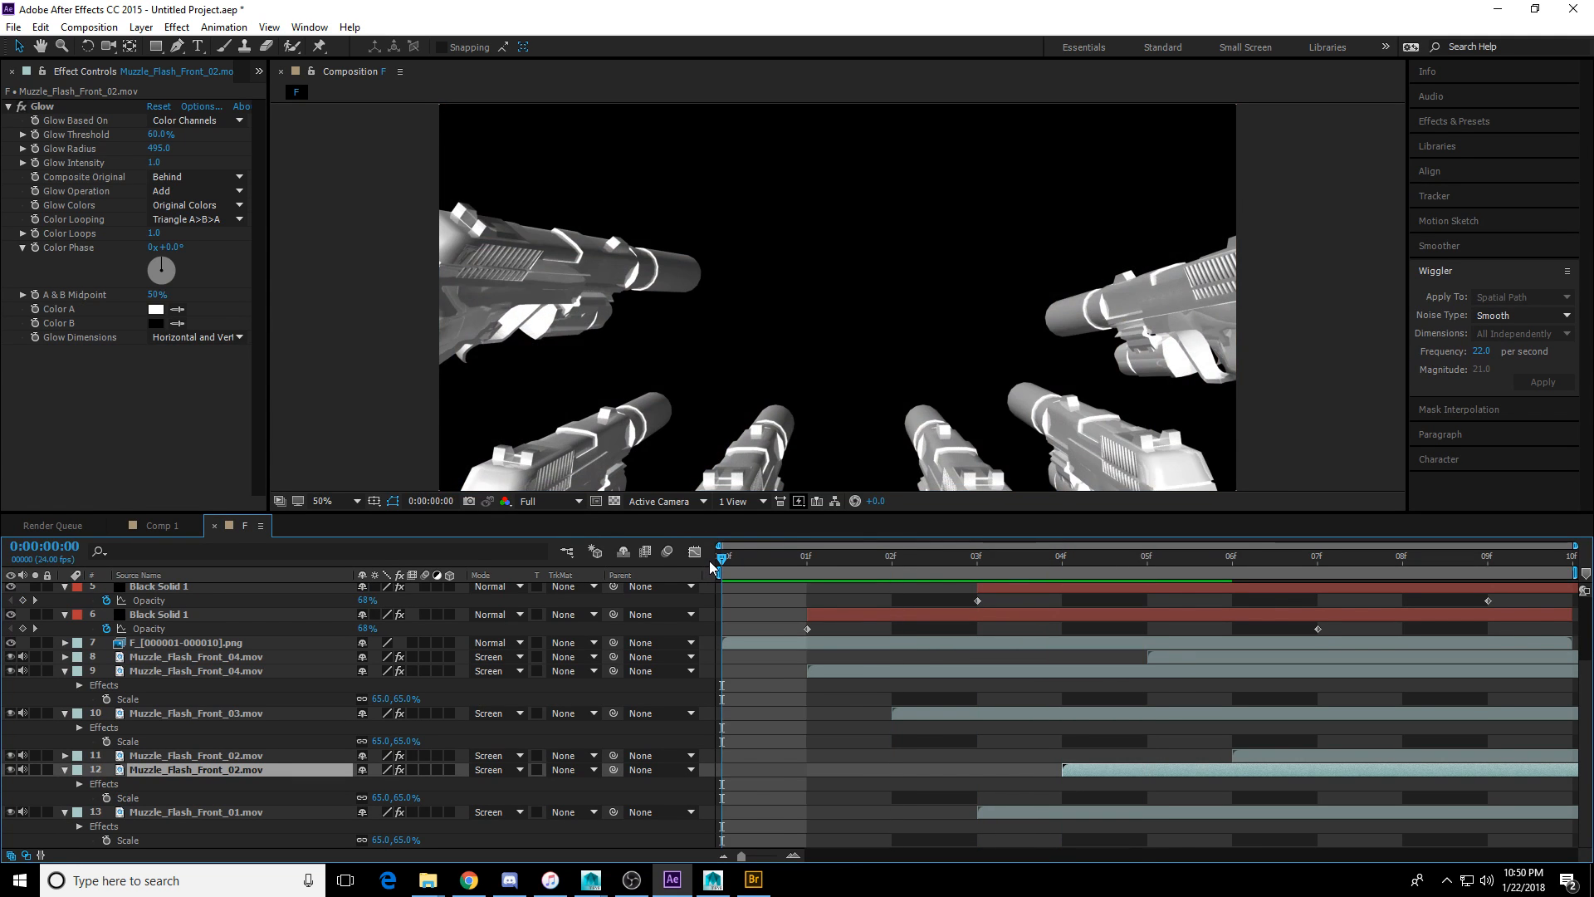
key(Page_Down)
key(Page_Down)
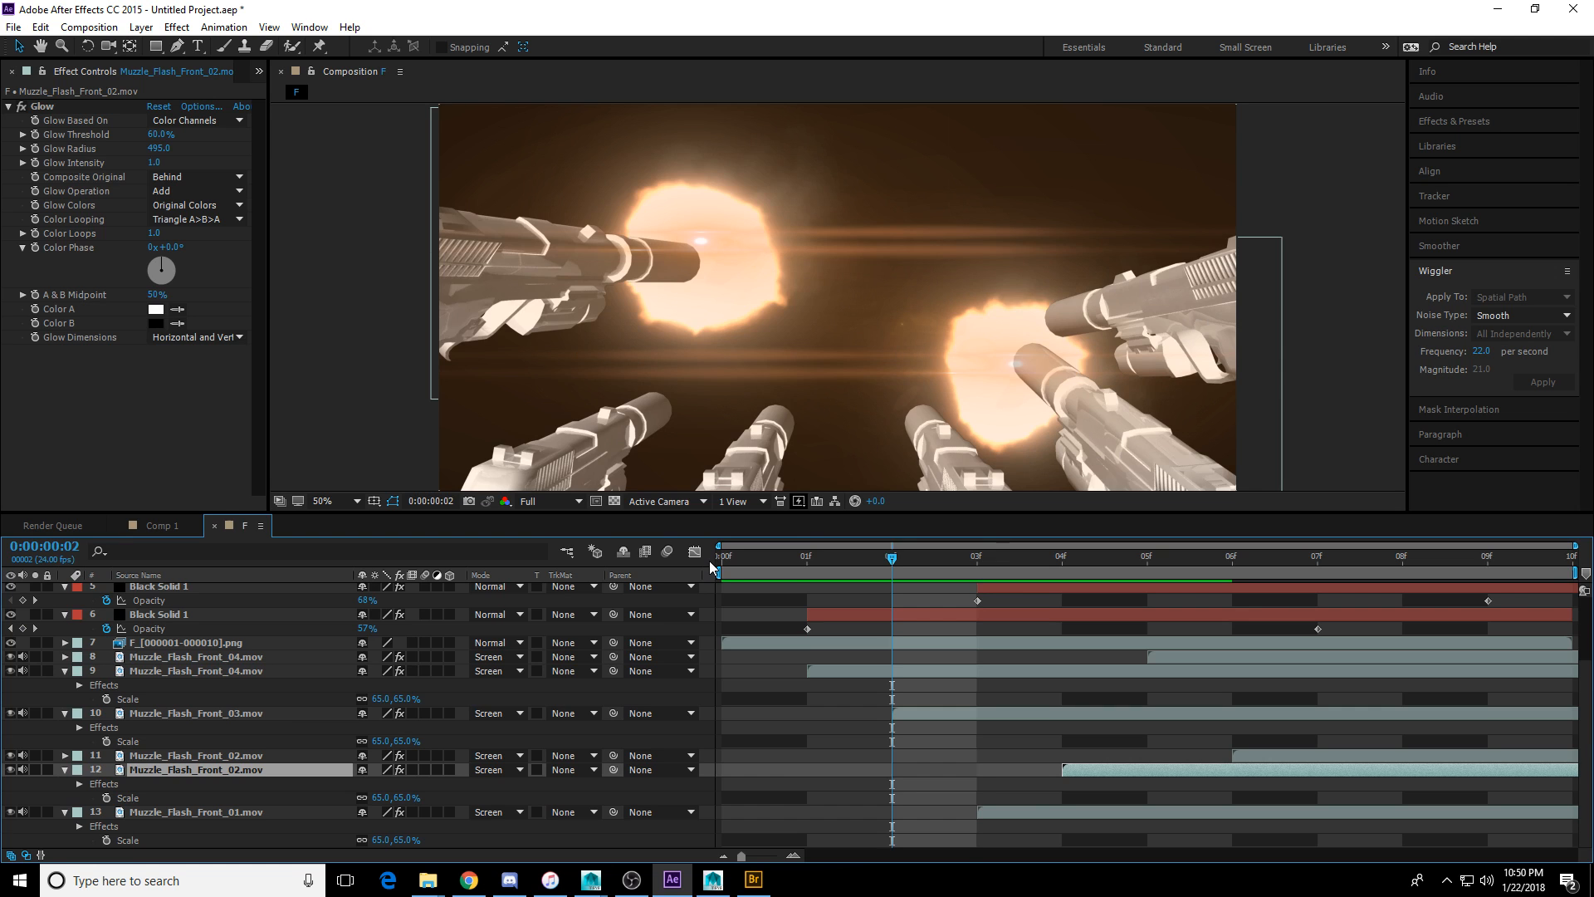
key(Page_Down)
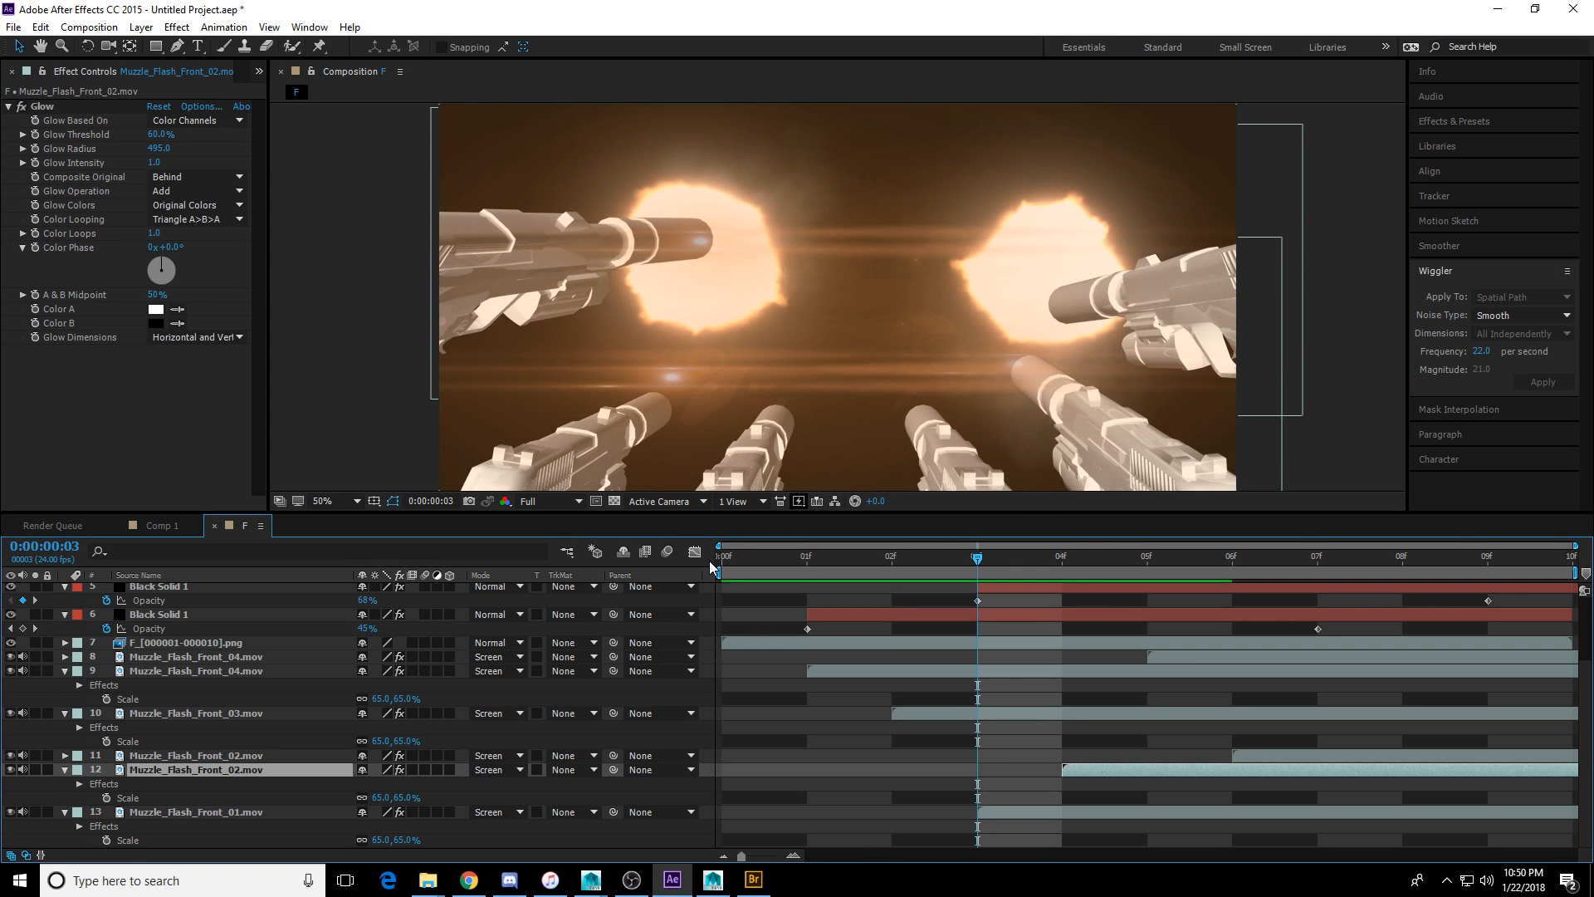
click(992, 813)
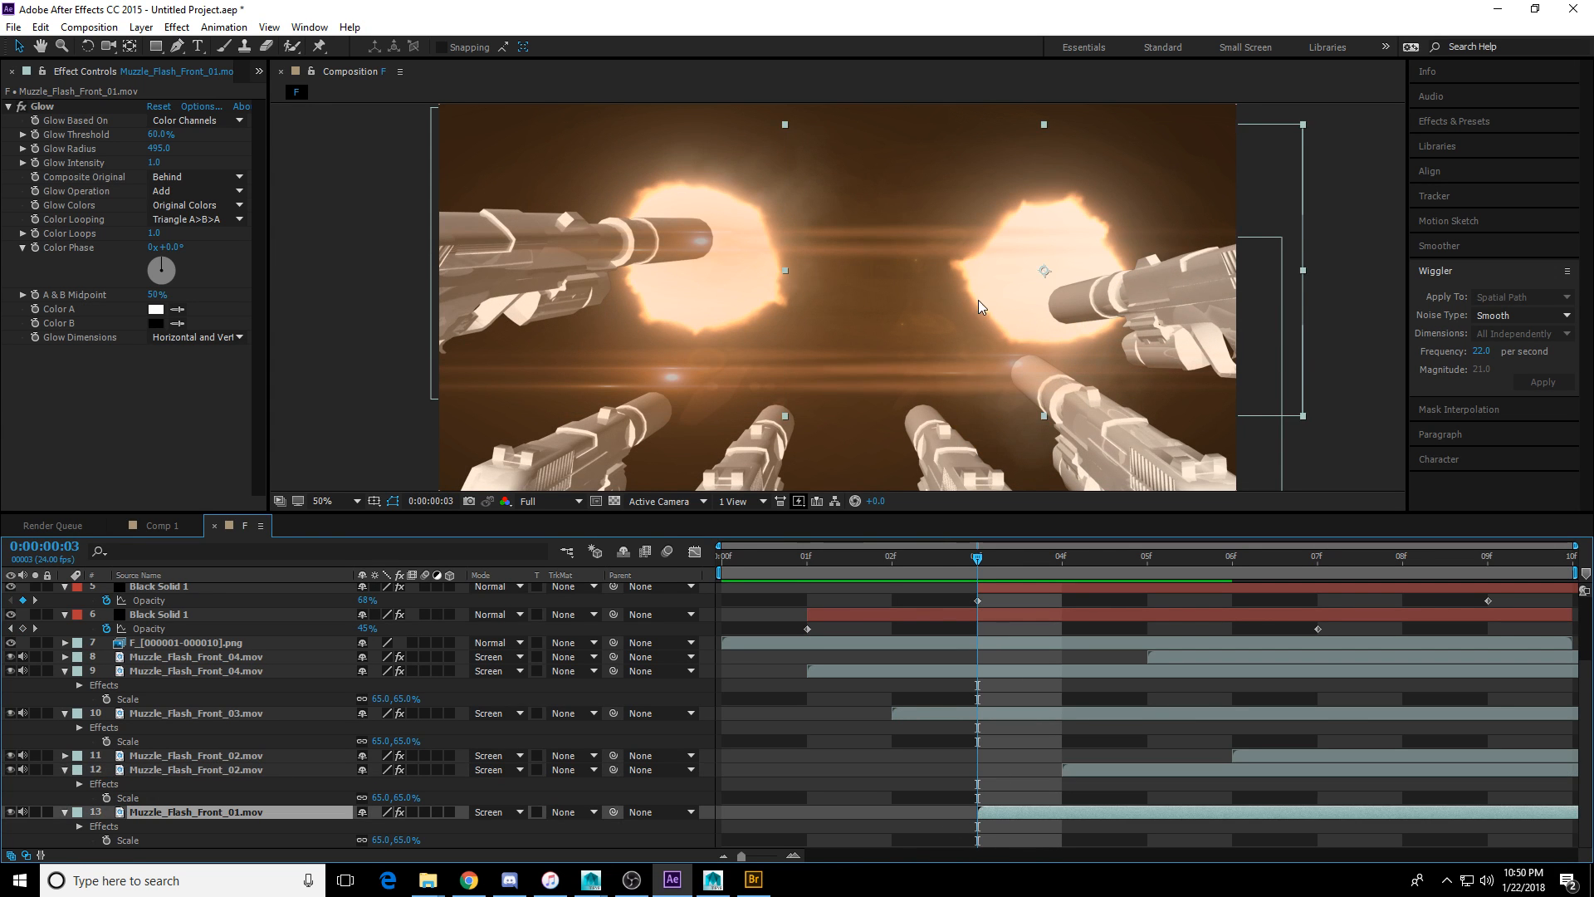
drag(978, 301, 985, 329)
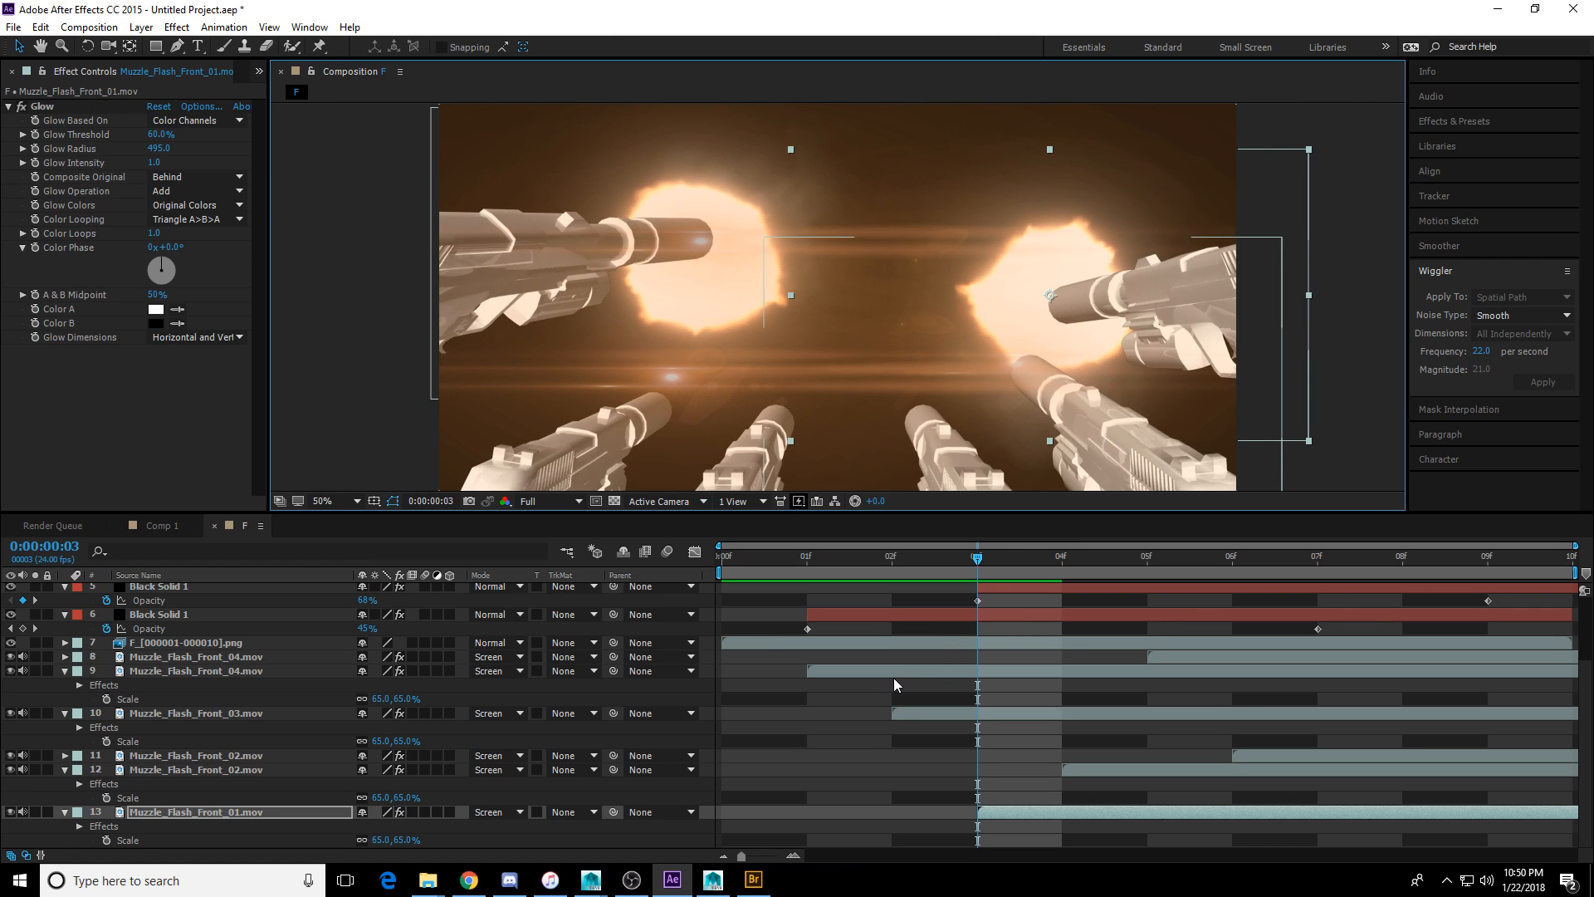
Step frame by frame from frame 3 to frame 10 to check the retimed muzzle flashes and their flares.
click(874, 724)
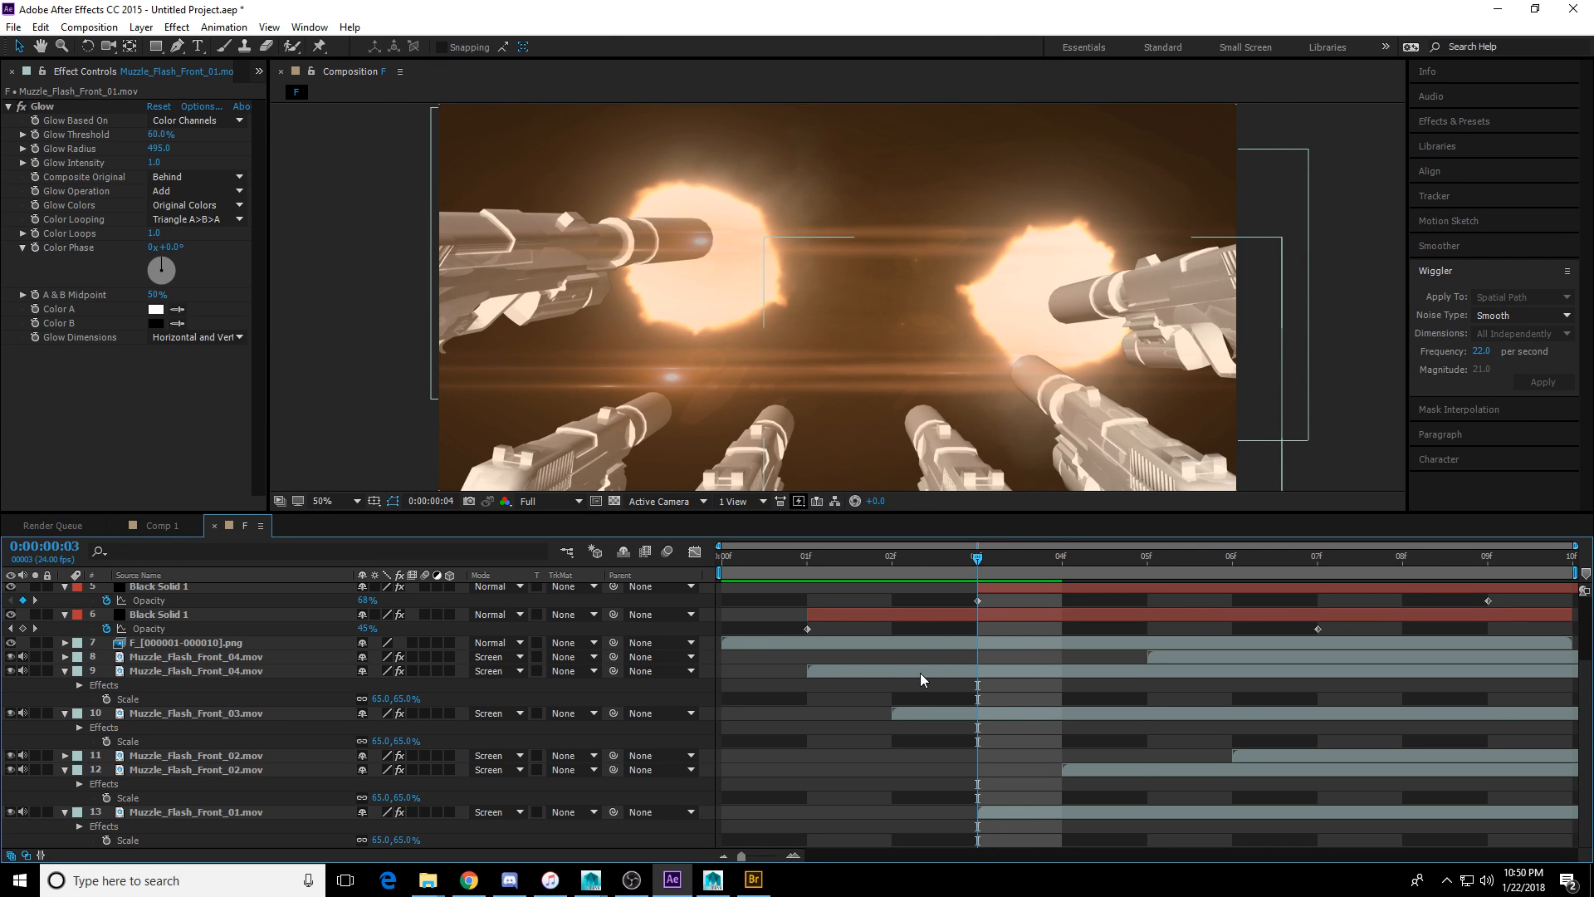
key(Page_Down)
key(Page_Down)
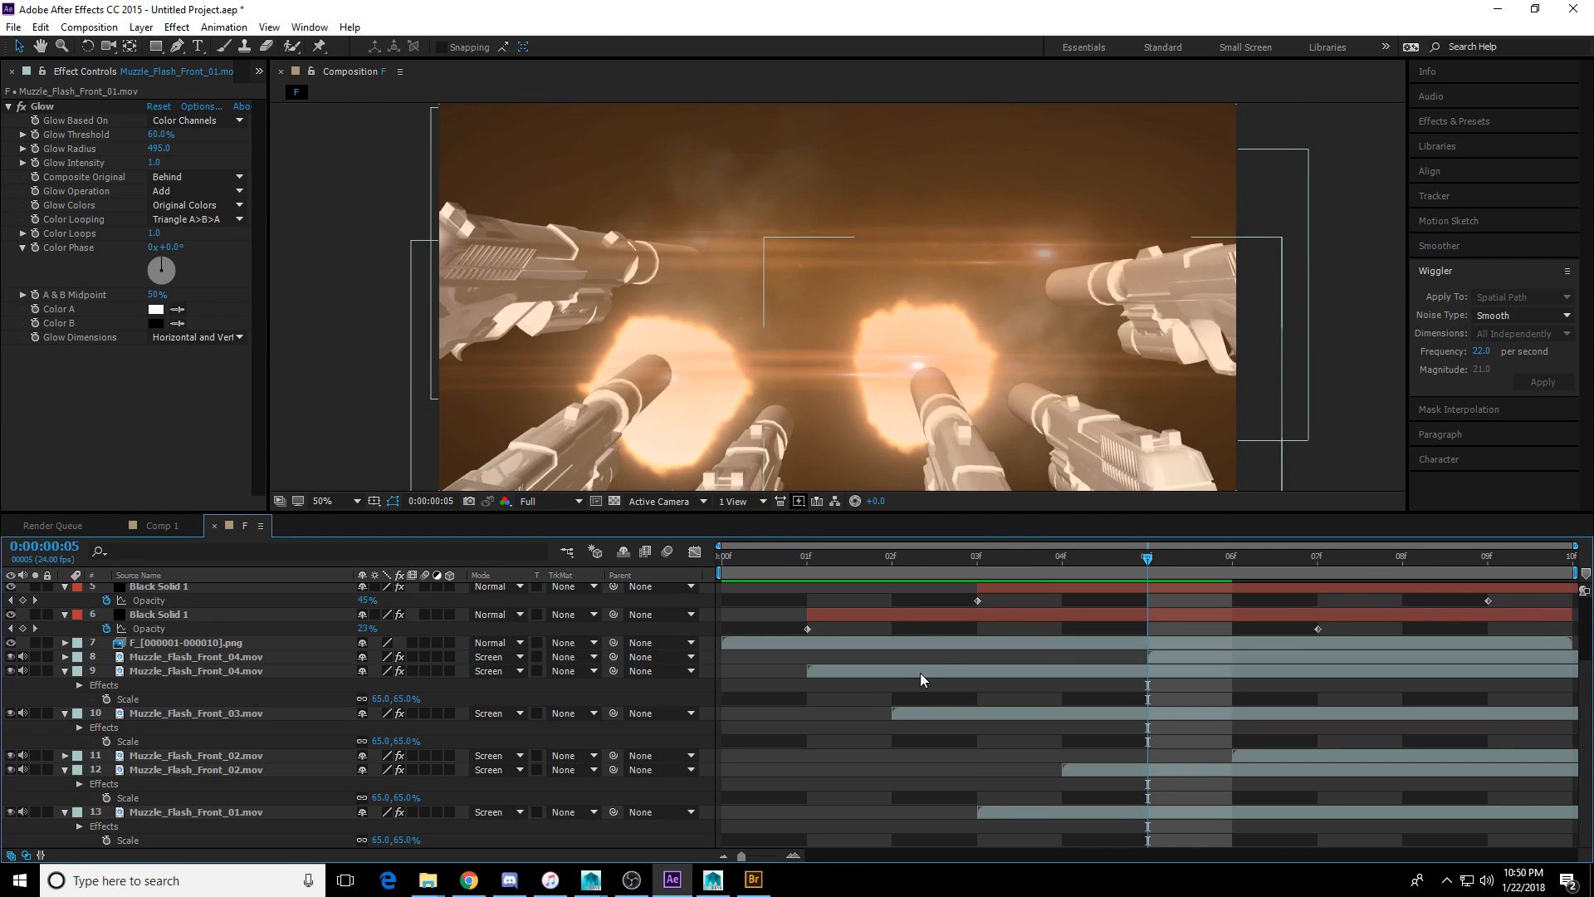
key(Page_Down)
key(Page_Down)
key(Page_Down)
key(Page_Down)
key(Page_Down)
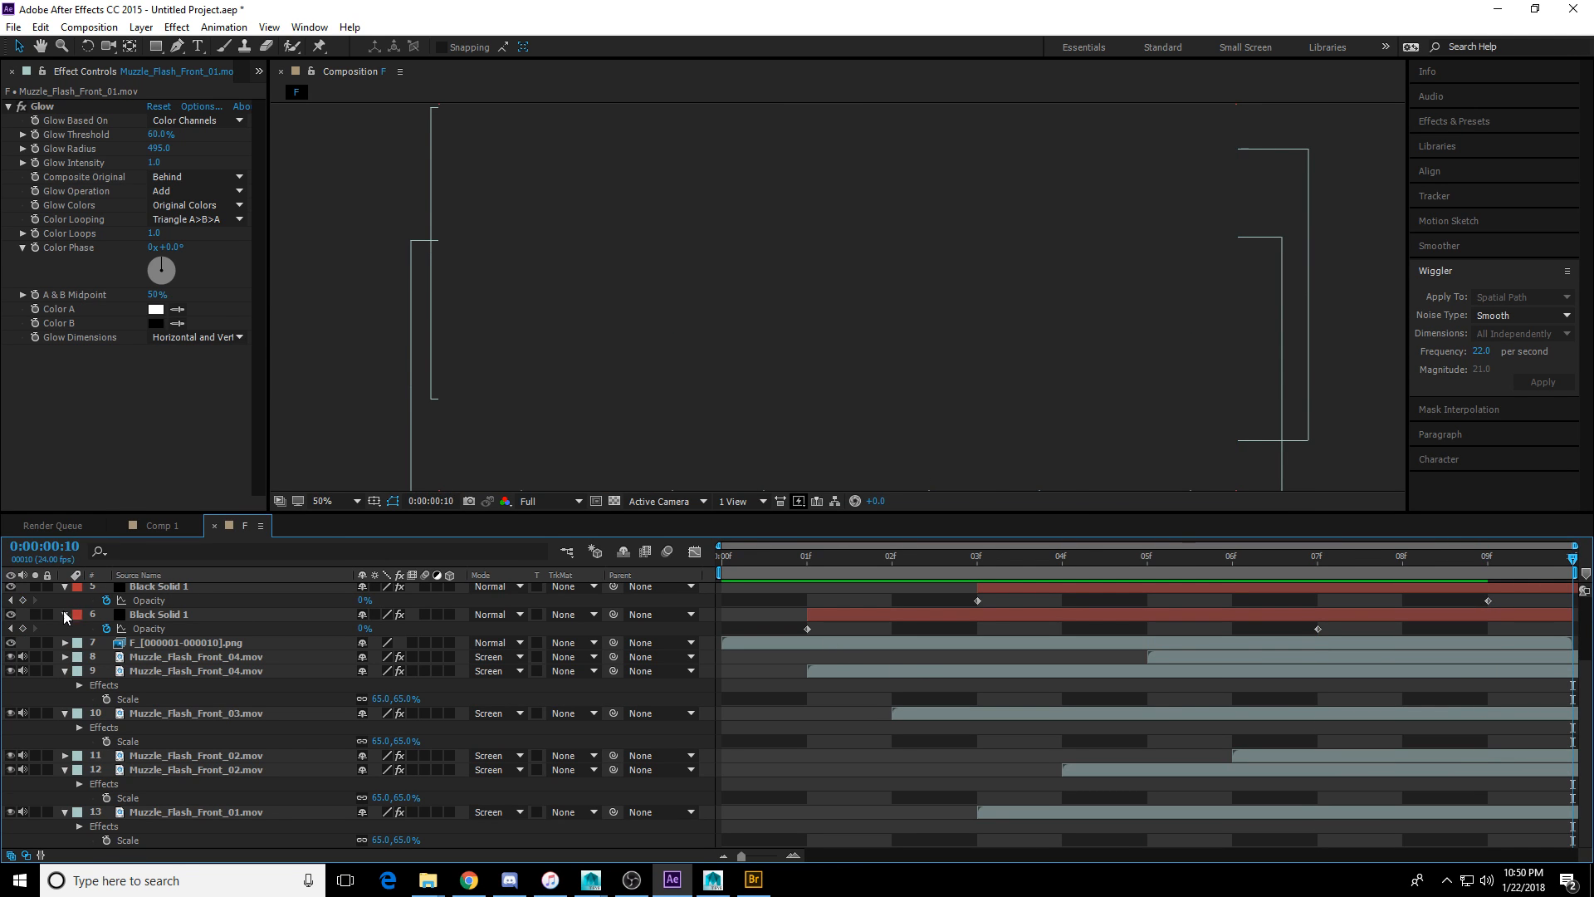
Collapse the expanded properties of the Black Solid 1 and Muzzle_Flash_Front layers in composition F.
click(65, 586)
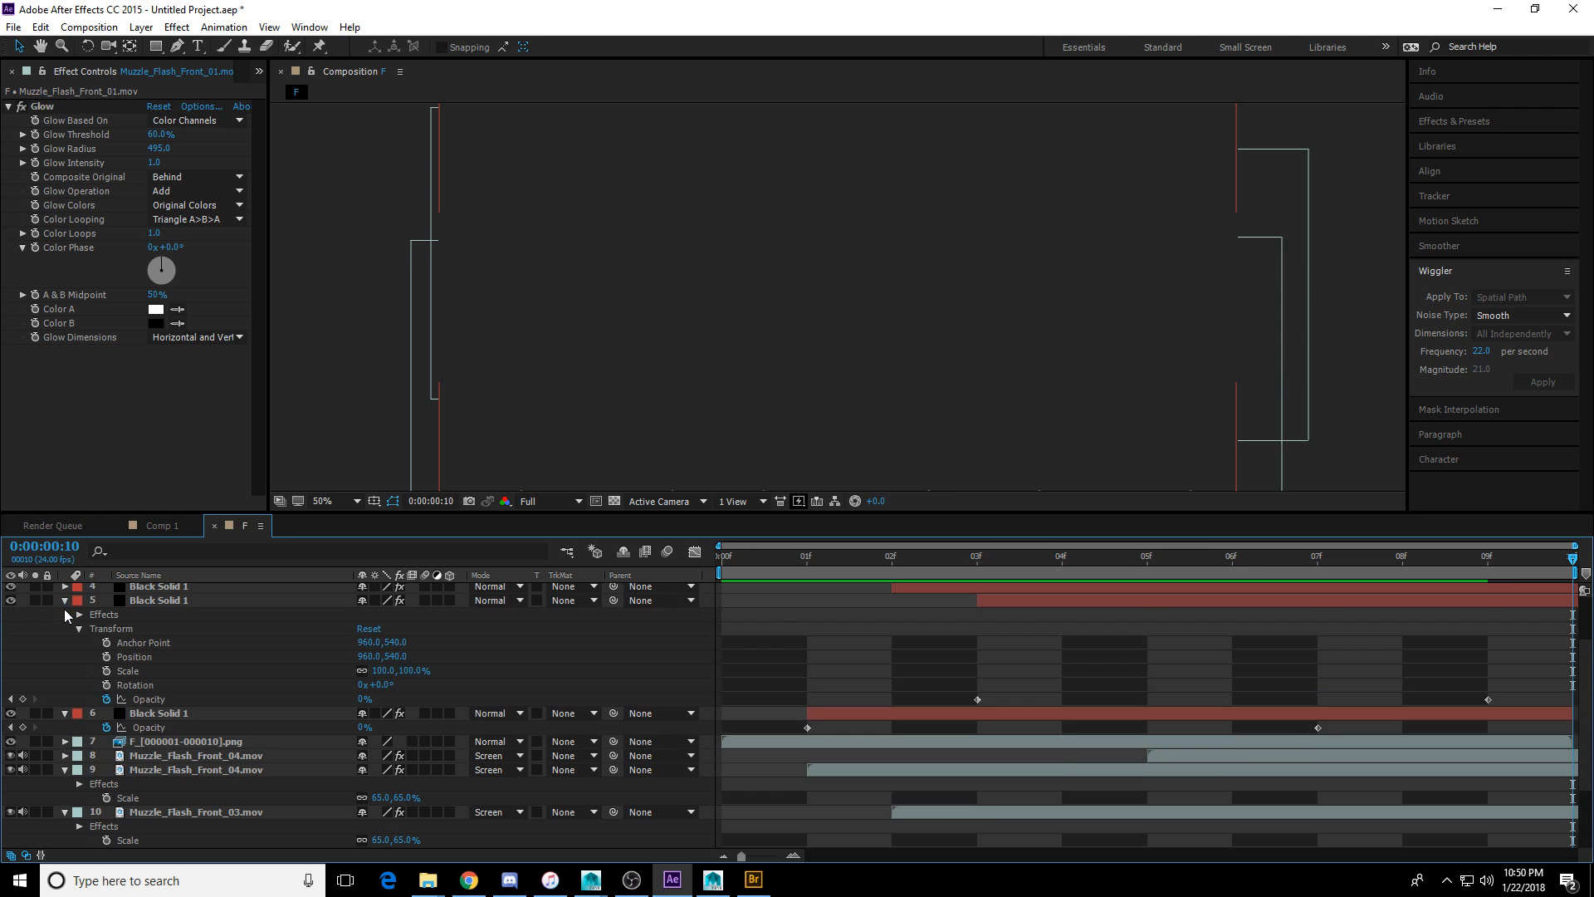
click(65, 671)
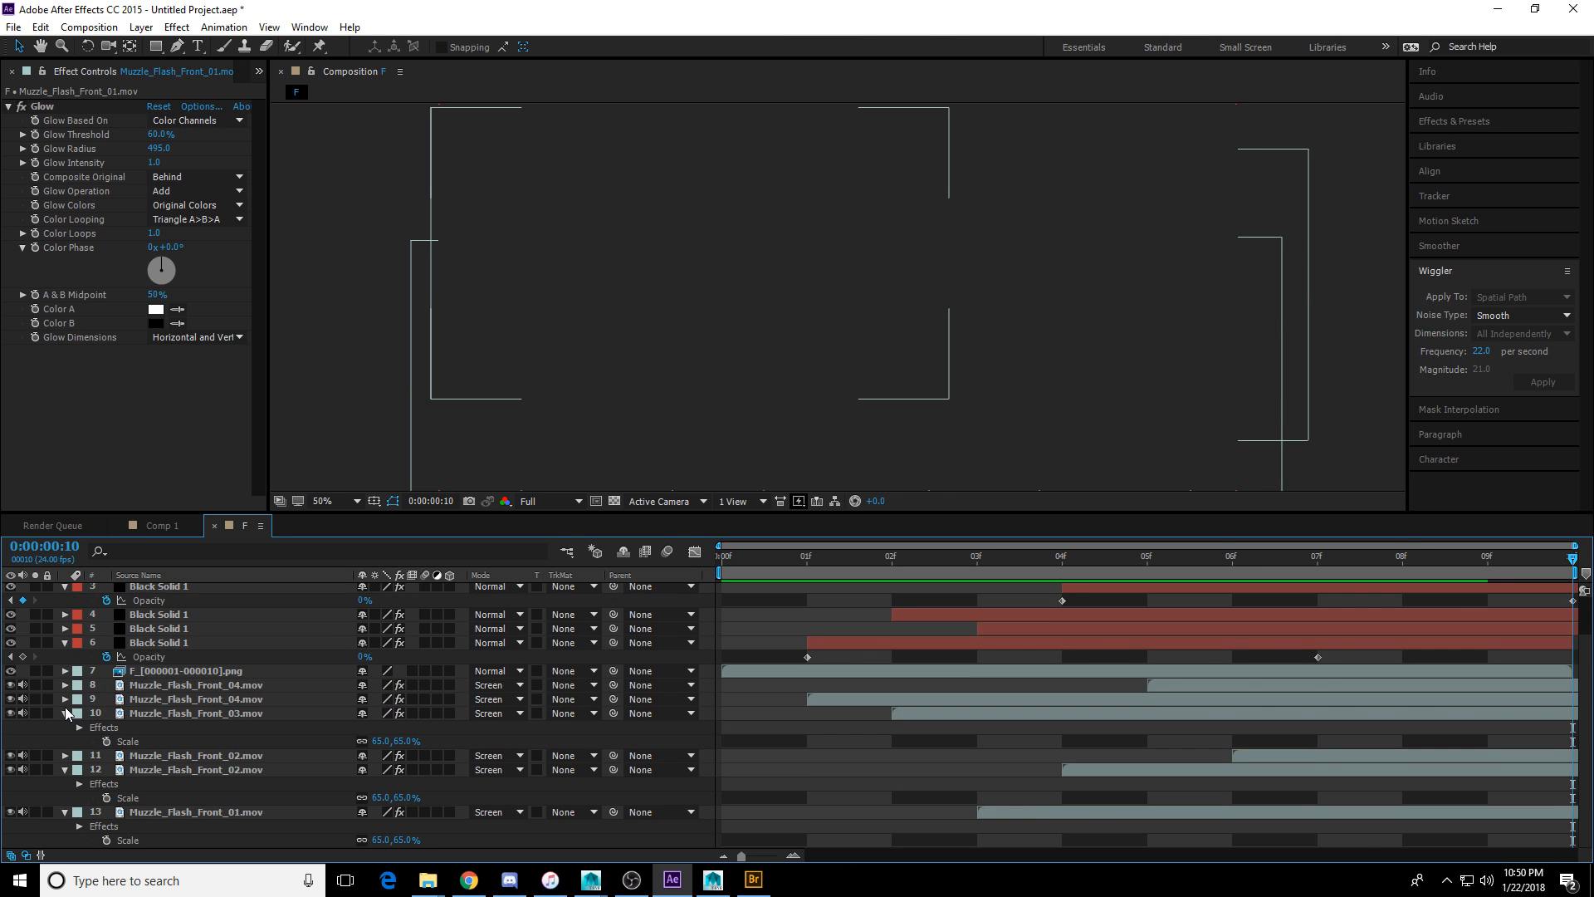
click(65, 713)
click(65, 742)
scroll(704, 795, up, 1)
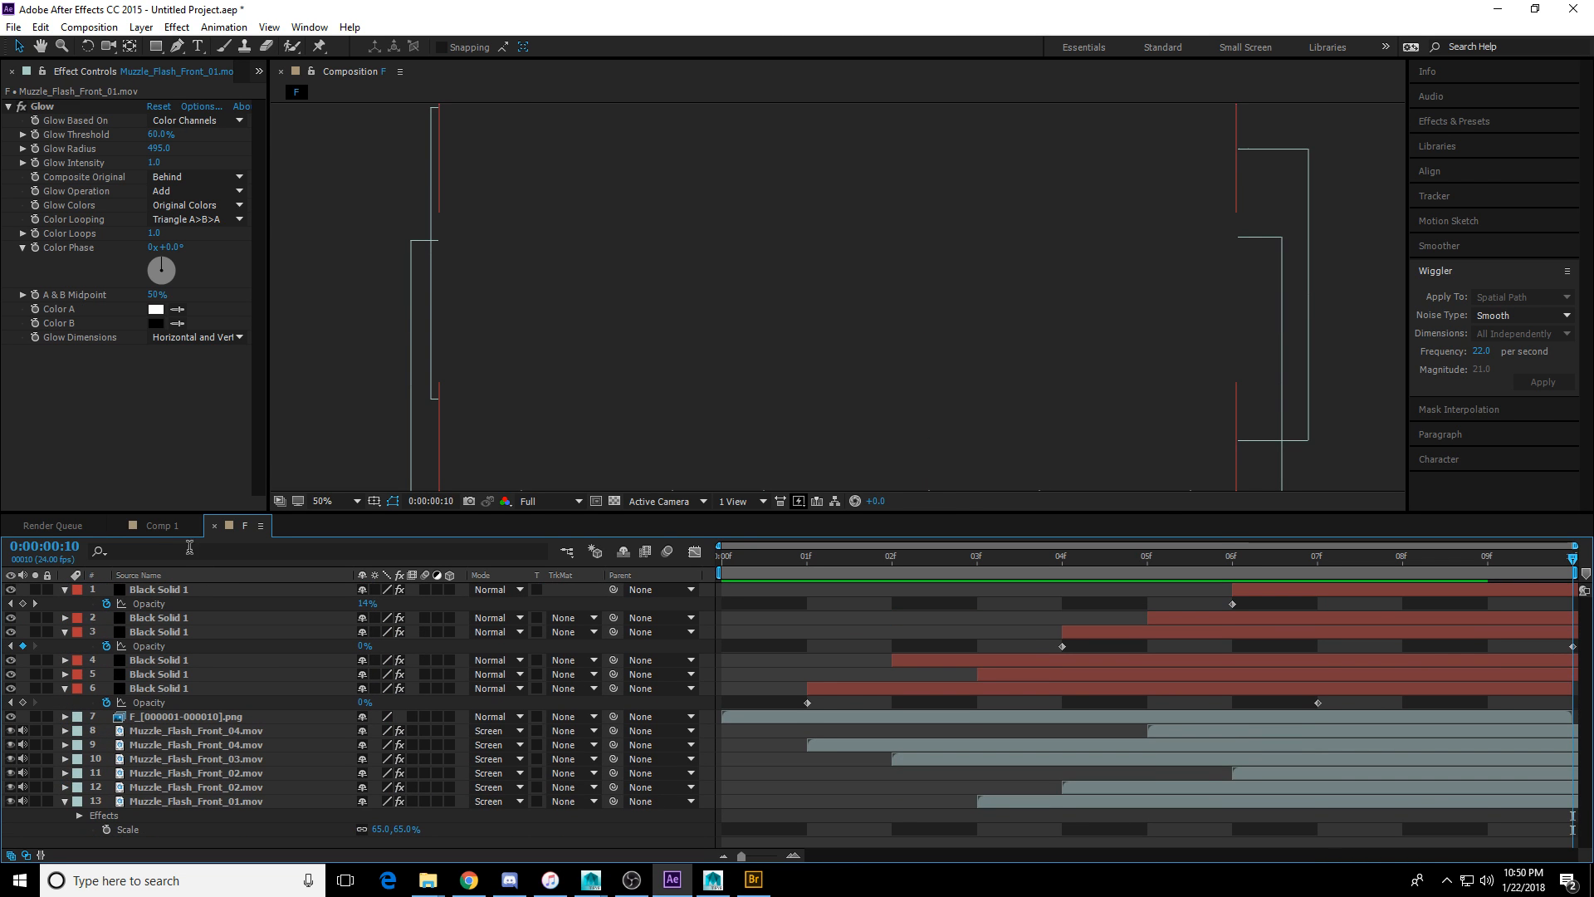
Open Comp 1, add composition F beneath GUNS AND PUNCHES.wav starting at frame 0, and check it at frame 7.
click(160, 526)
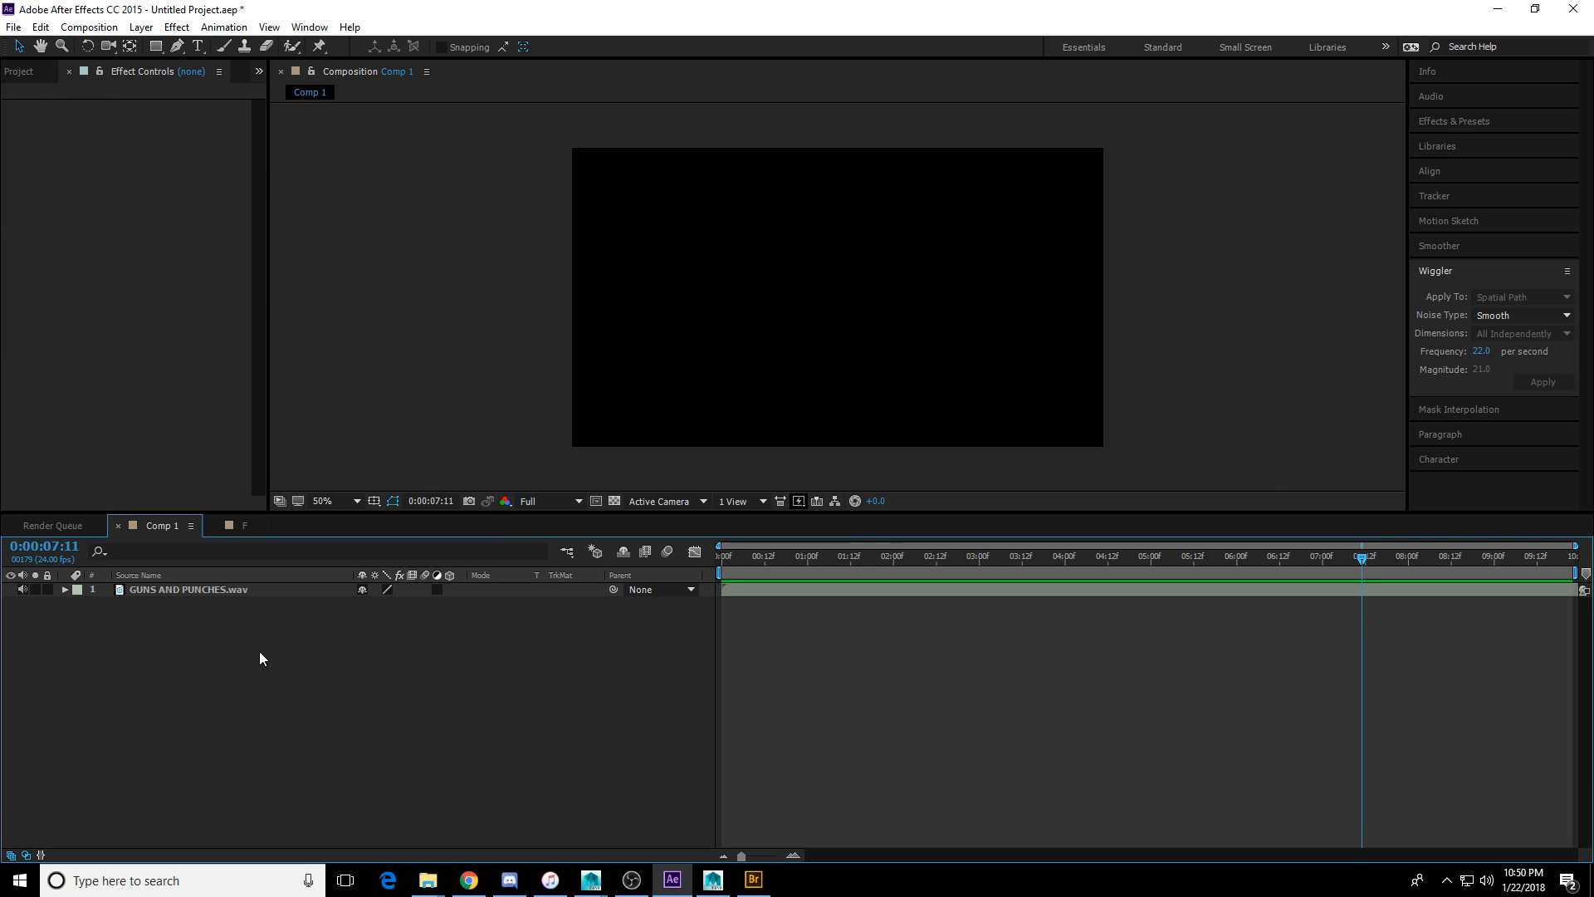
click(33, 72)
click(71, 268)
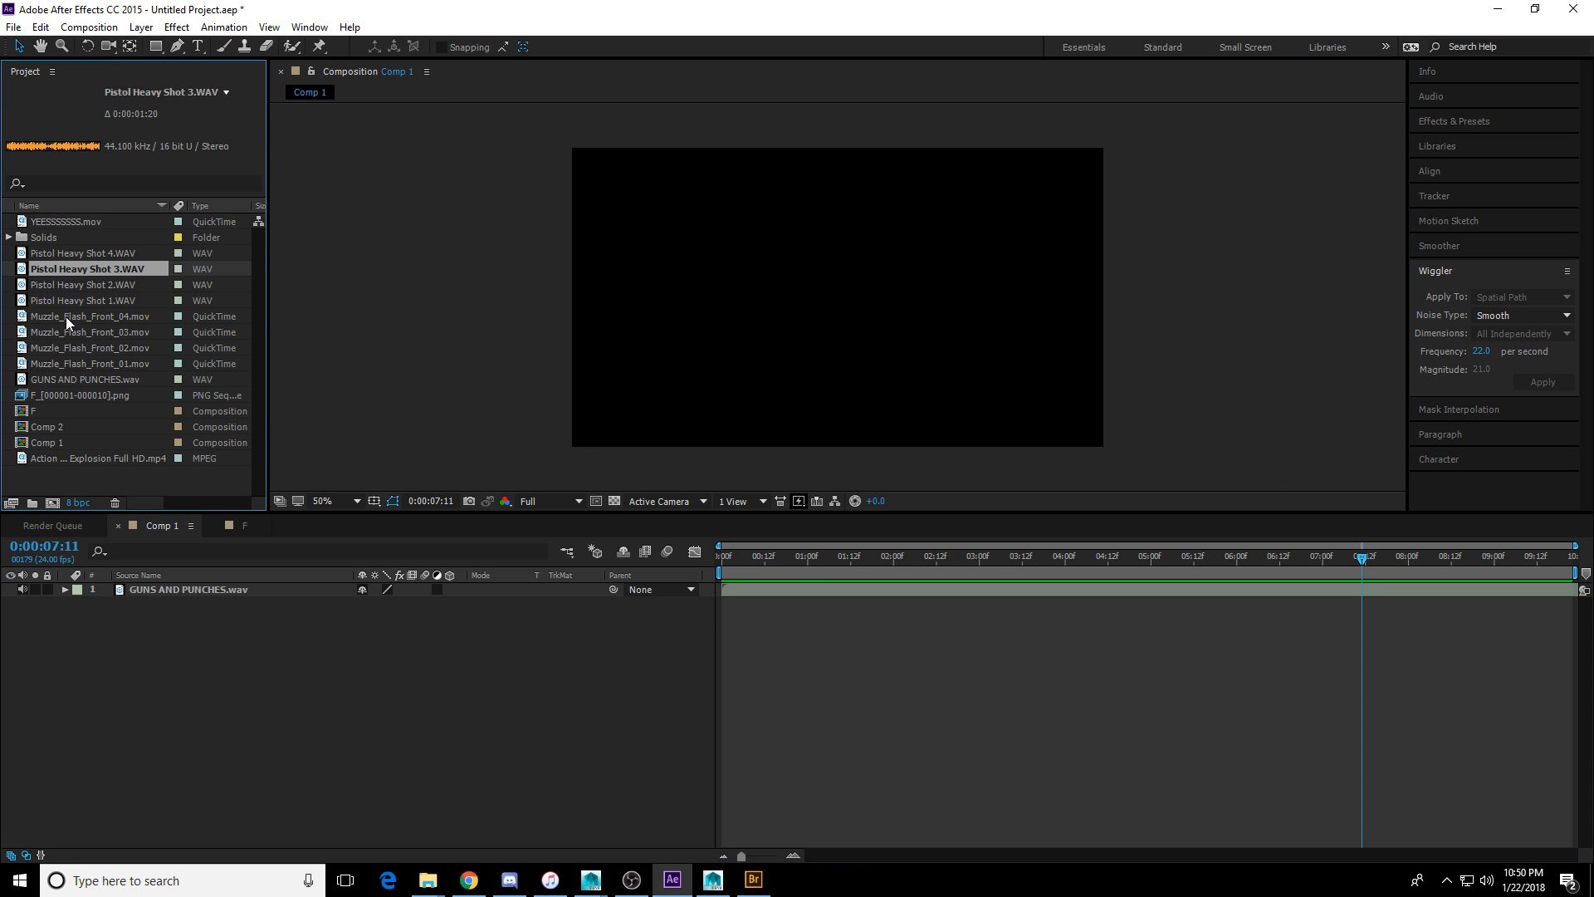
click(64, 442)
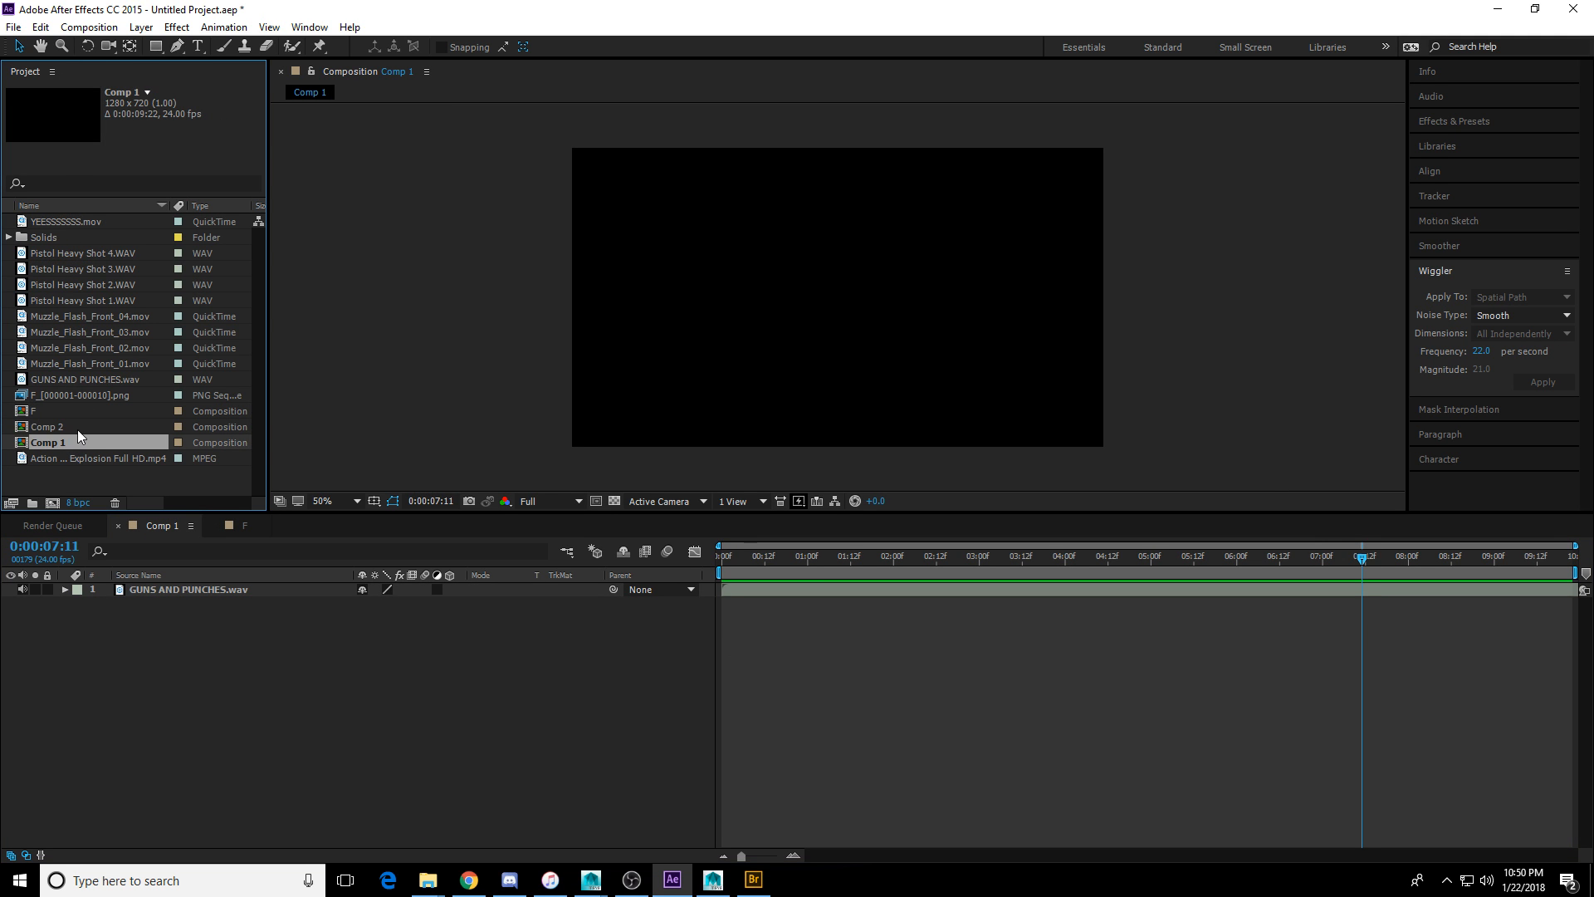
drag(777, 559, 706, 562)
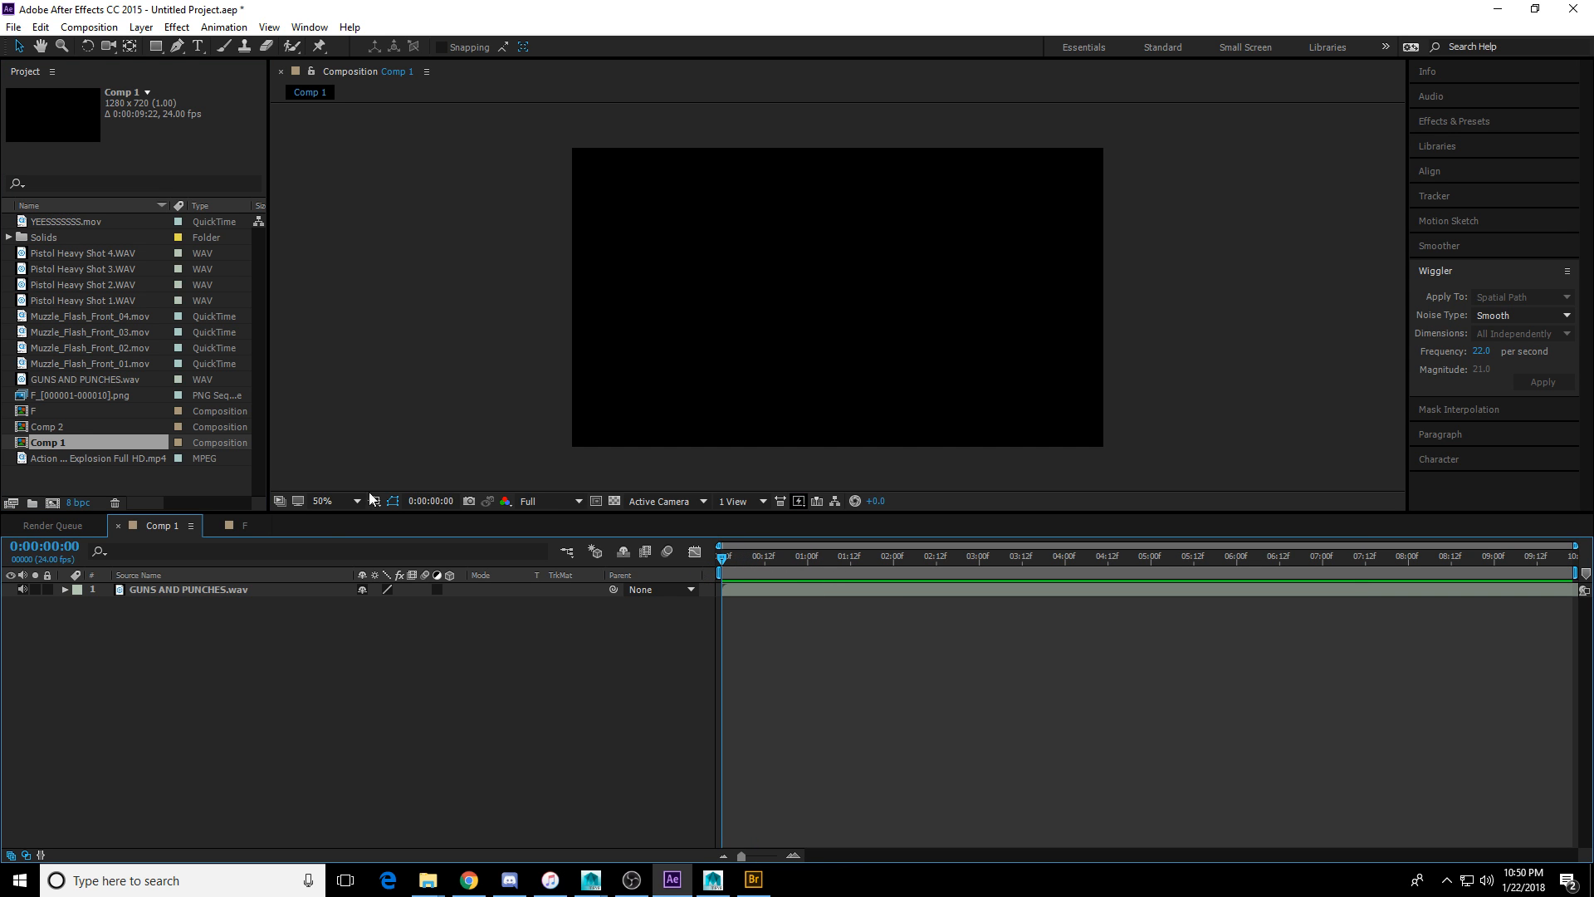
click(48, 412)
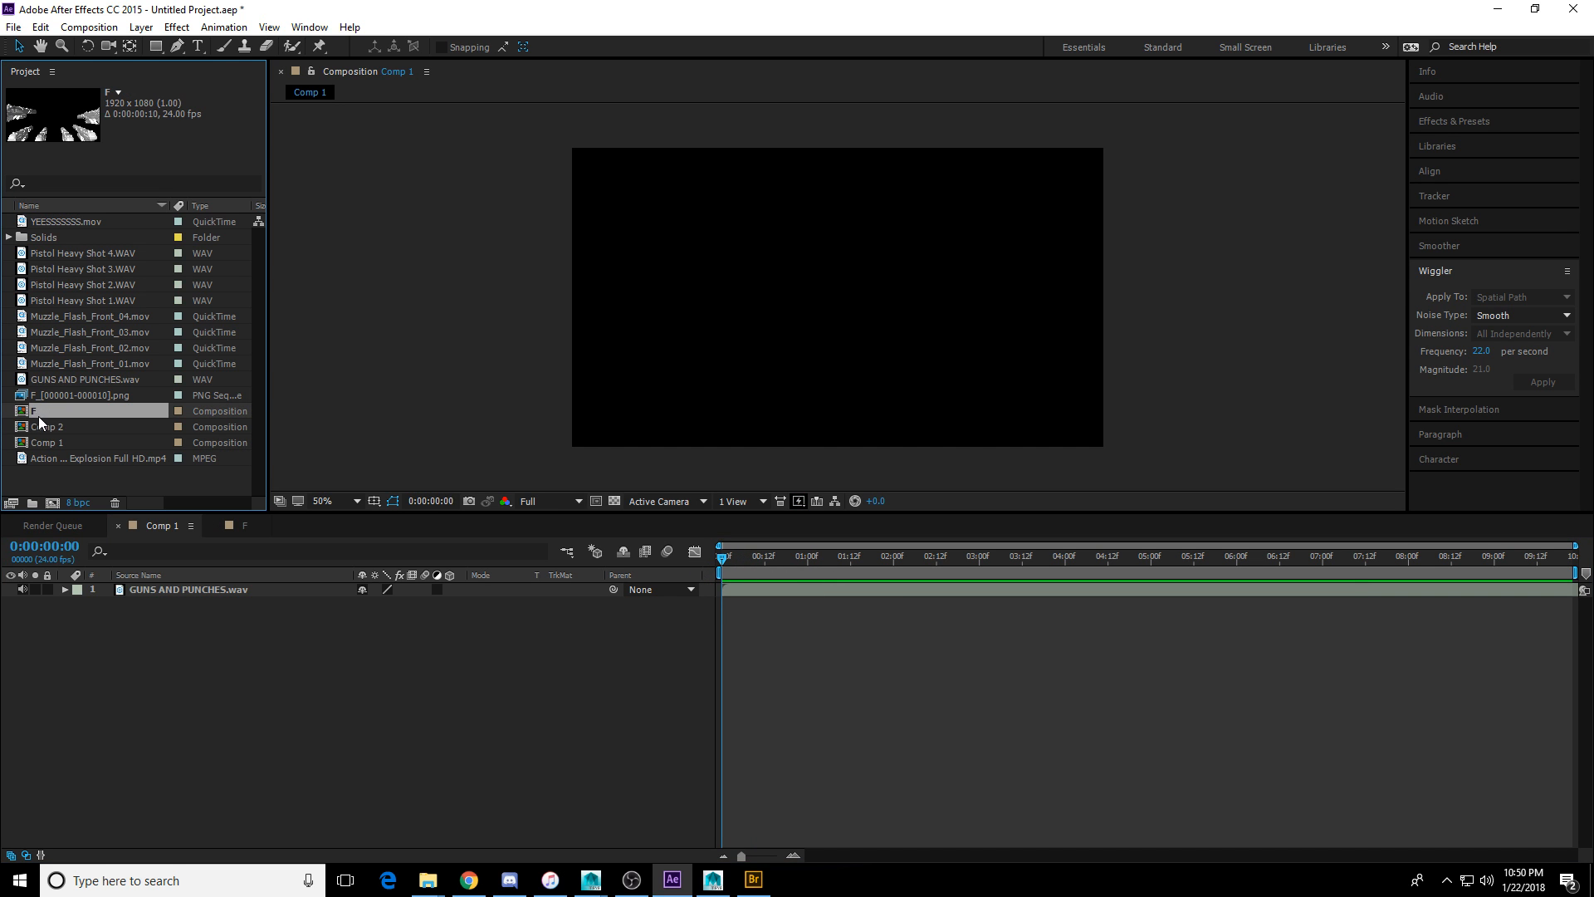
drag(38, 412, 172, 632)
drag(749, 563, 750, 621)
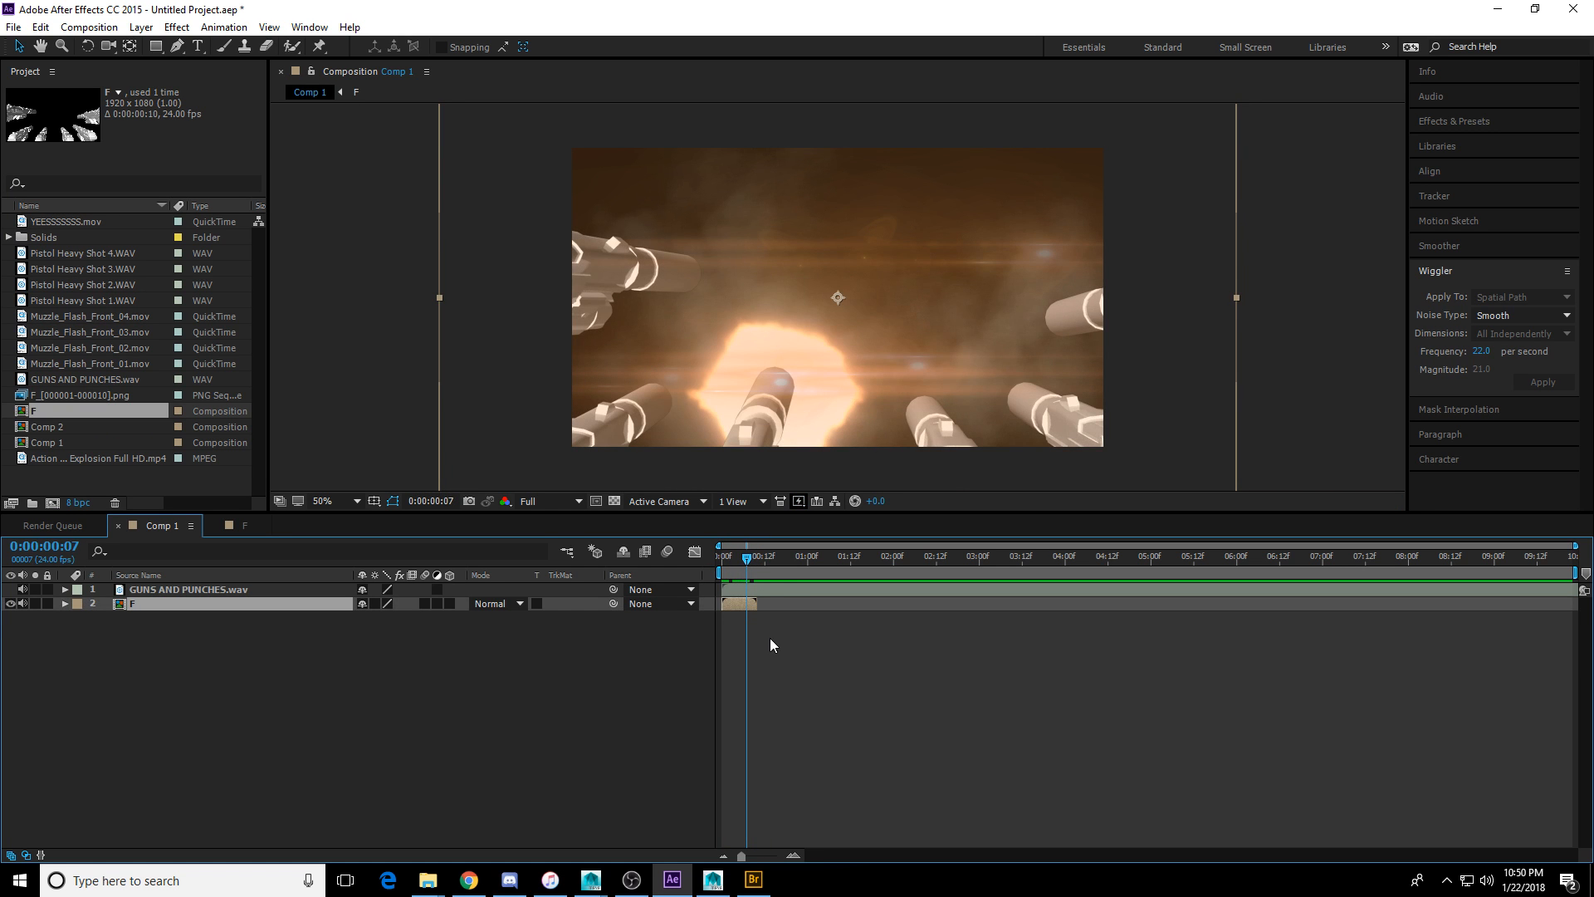
Duplicate the F layer twenty times in Comp 1.
key(ctrl+d)
key(ctrl+d)
key(ctrl+d)
key(ctrl+d)
key(ctrl+d)
key(ctrl+d)
key(ctrl+d)
key(ctrl+d)
key(ctrl+d)
key(ctrl+d)
key(ctrl+d)
key(ctrl+d)
key(ctrl+d)
key(ctrl+d)
key(ctrl+d)
key(ctrl+d)
key(ctrl+d)
key(ctrl+d)
key(ctrl+d)
key(ctrl+d)
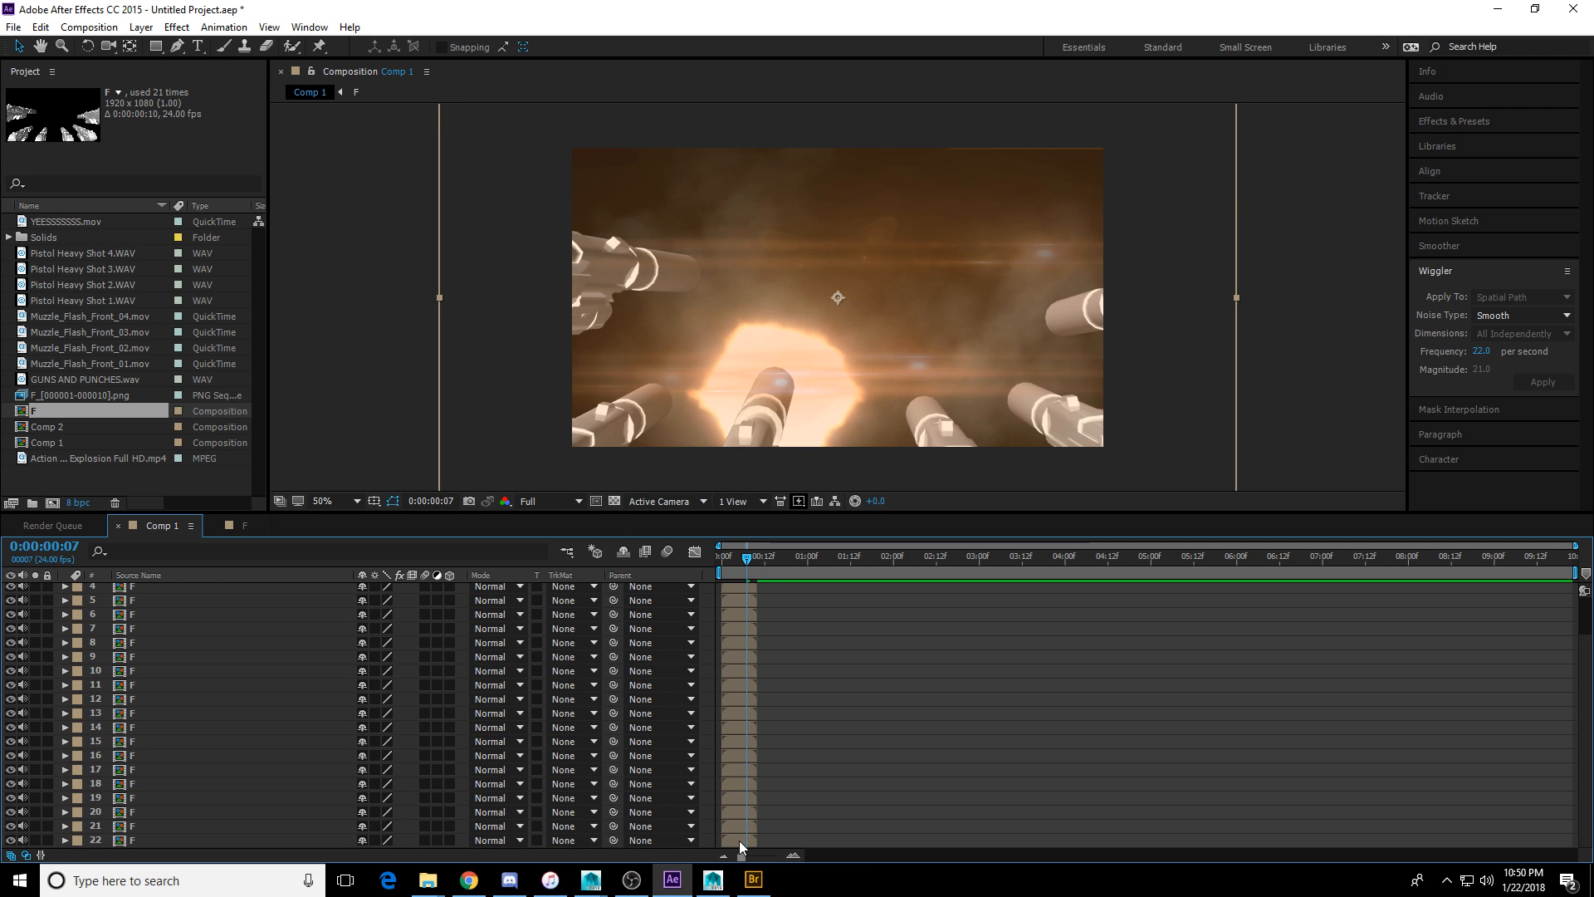
Sequence all the F layers end to end without overlap and preview part of the result.
key(ctrl+a)
right_click(746, 778)
mouse_move(913, 378)
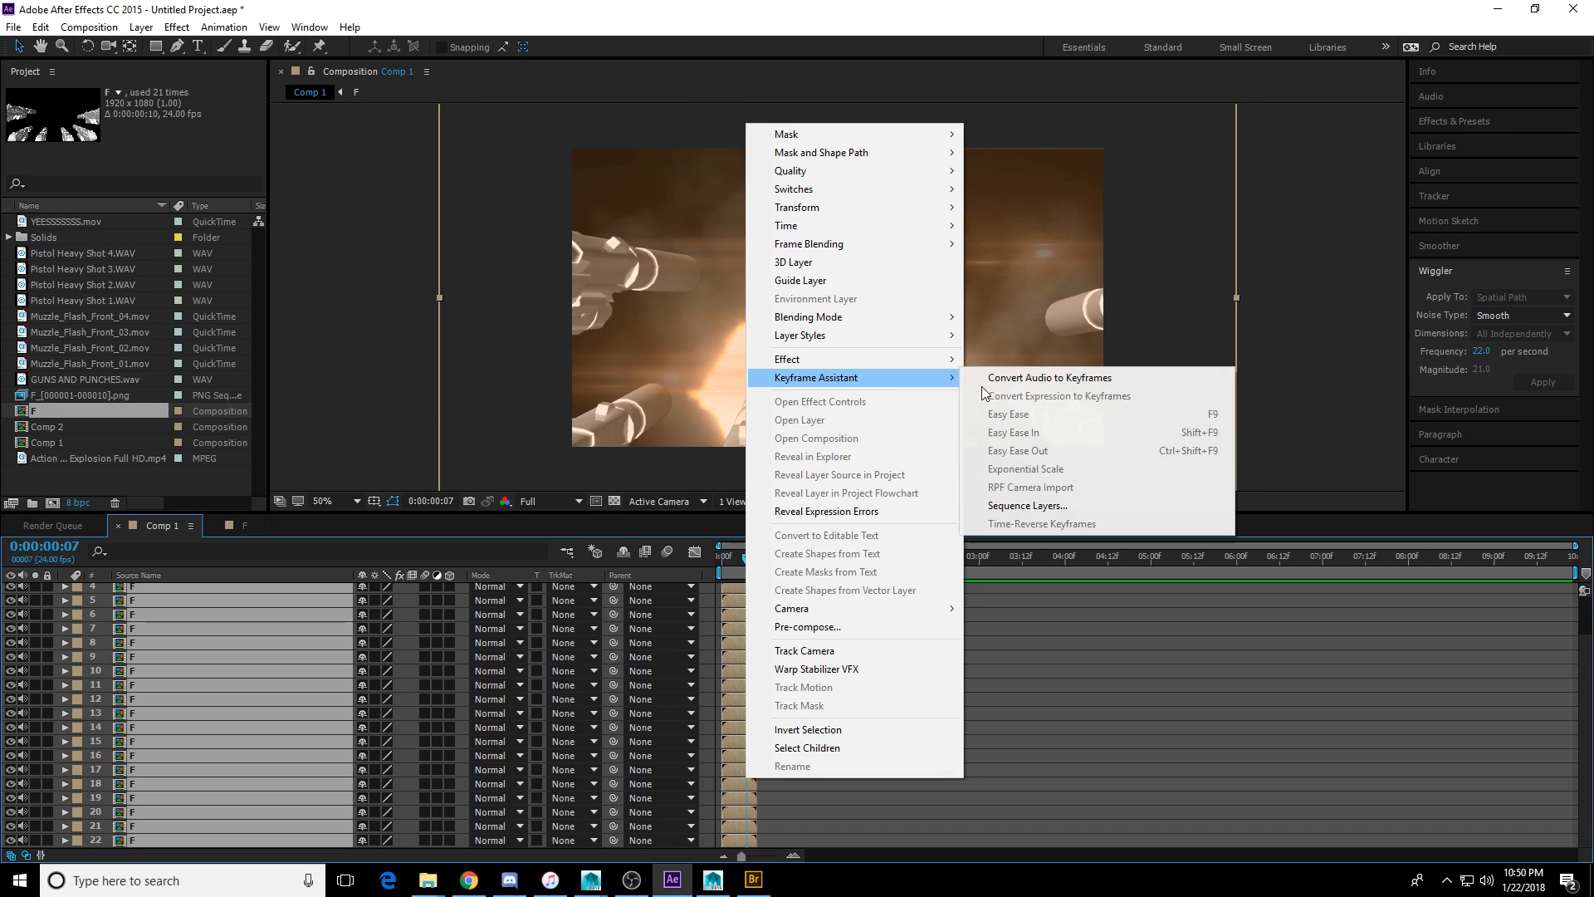
click(1099, 508)
key(Return)
drag(830, 555, 1241, 586)
key(space)
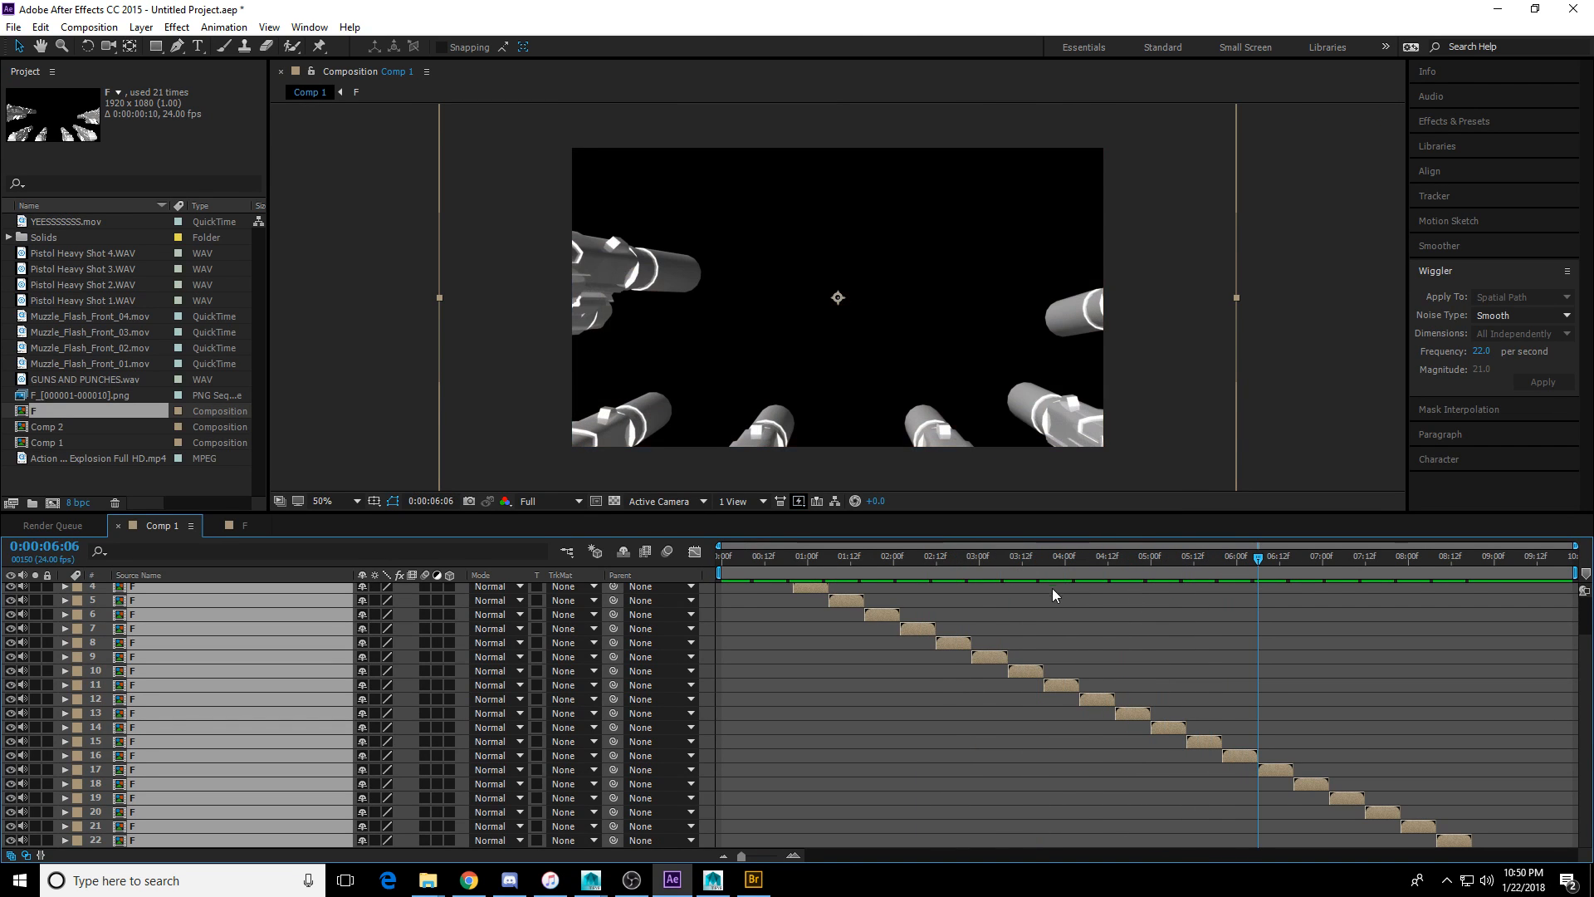
Trim one frame off the end of all the selected F layers.
scroll(795, 644, up, 3)
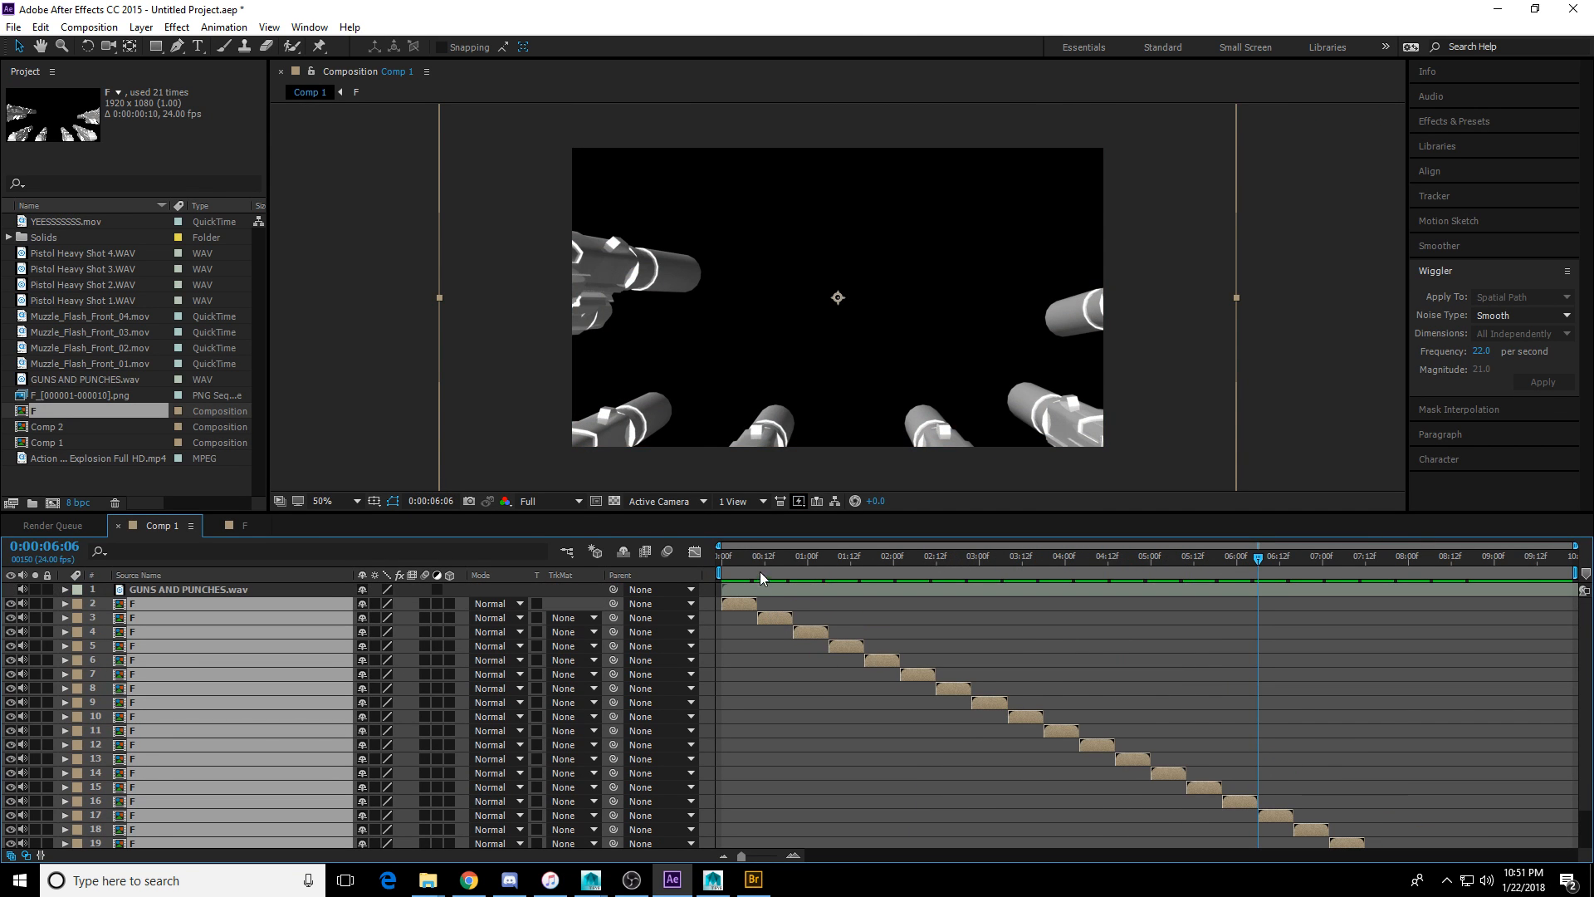
alt+scroll(760, 572, up, 5)
drag(1020, 624, 996, 624)
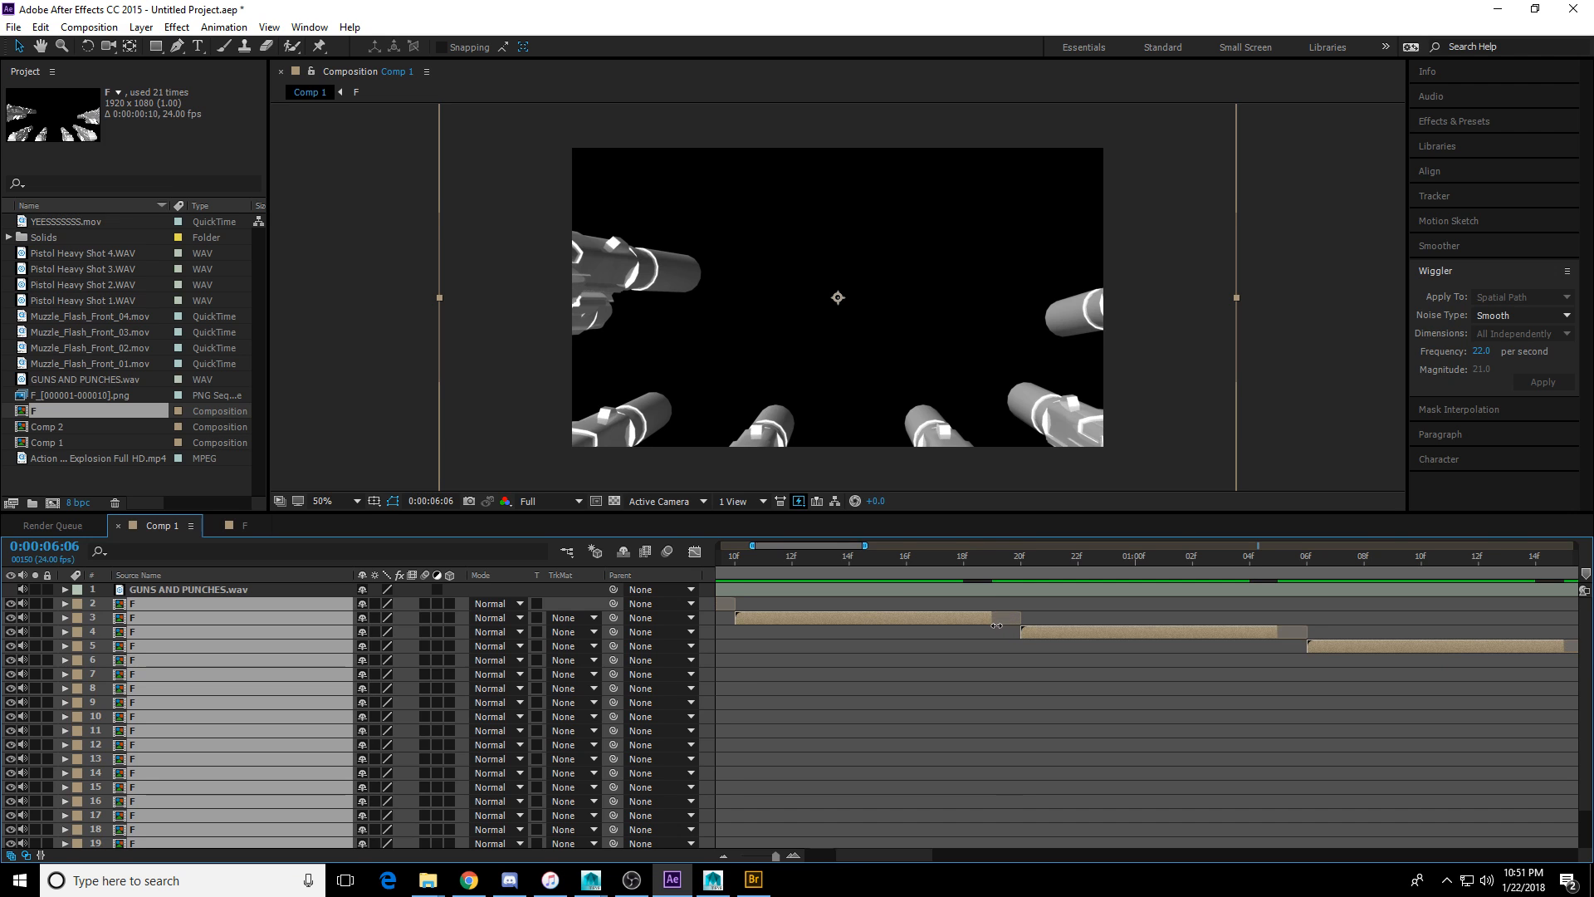
alt+scroll(991, 555, down, 8)
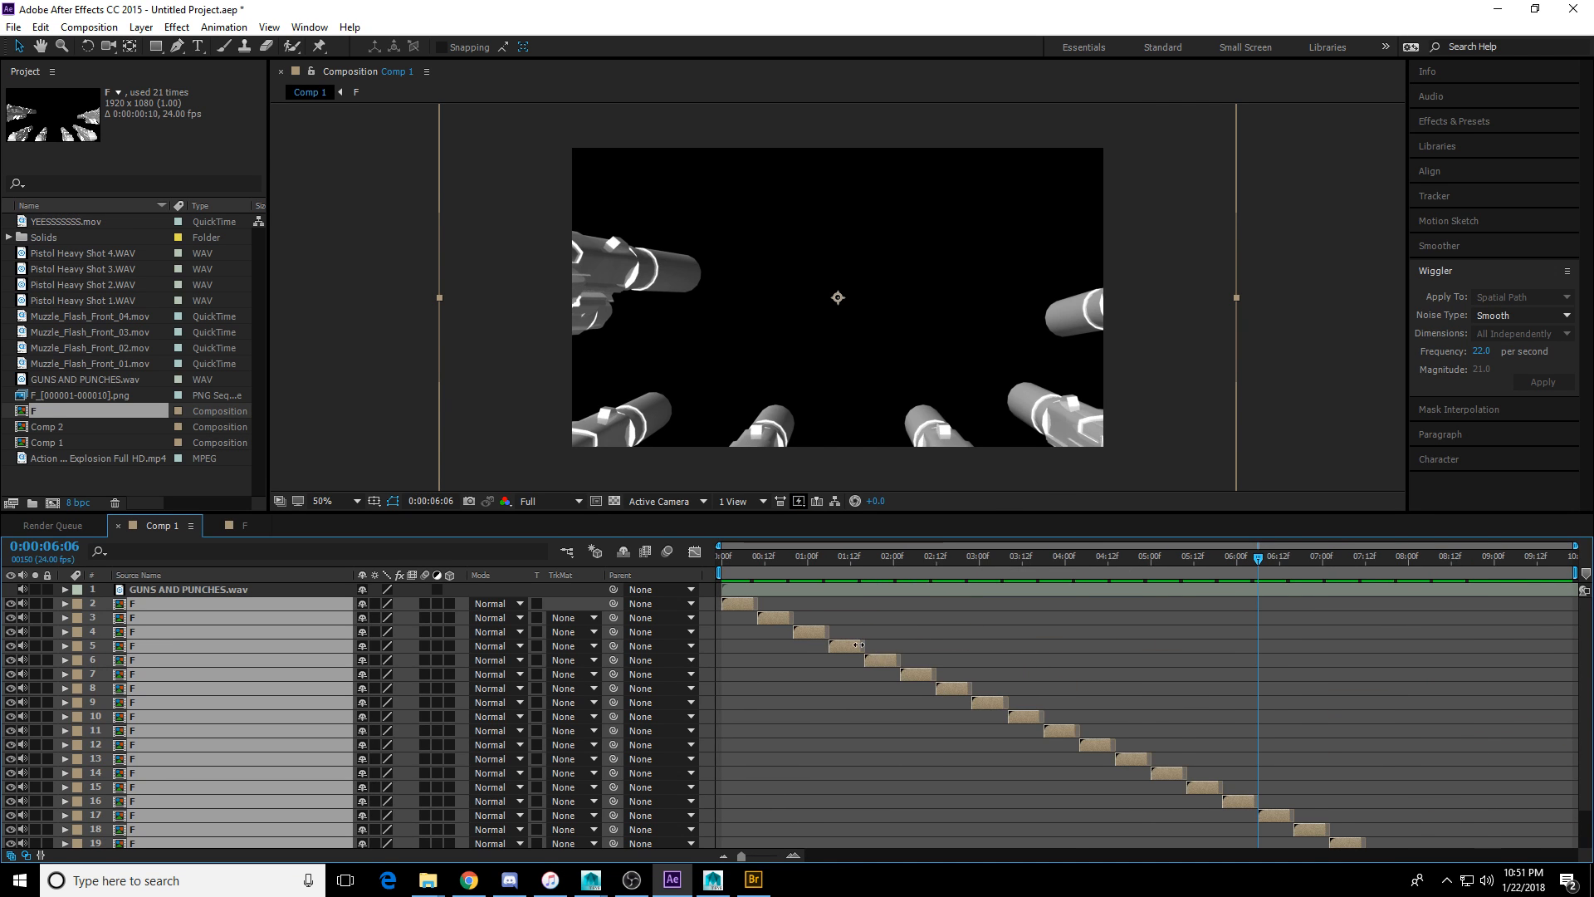
Sequence the trimmed F layers again without overlap and play Comp 1 from the start.
right_click(859, 645)
mouse_move(1000, 463)
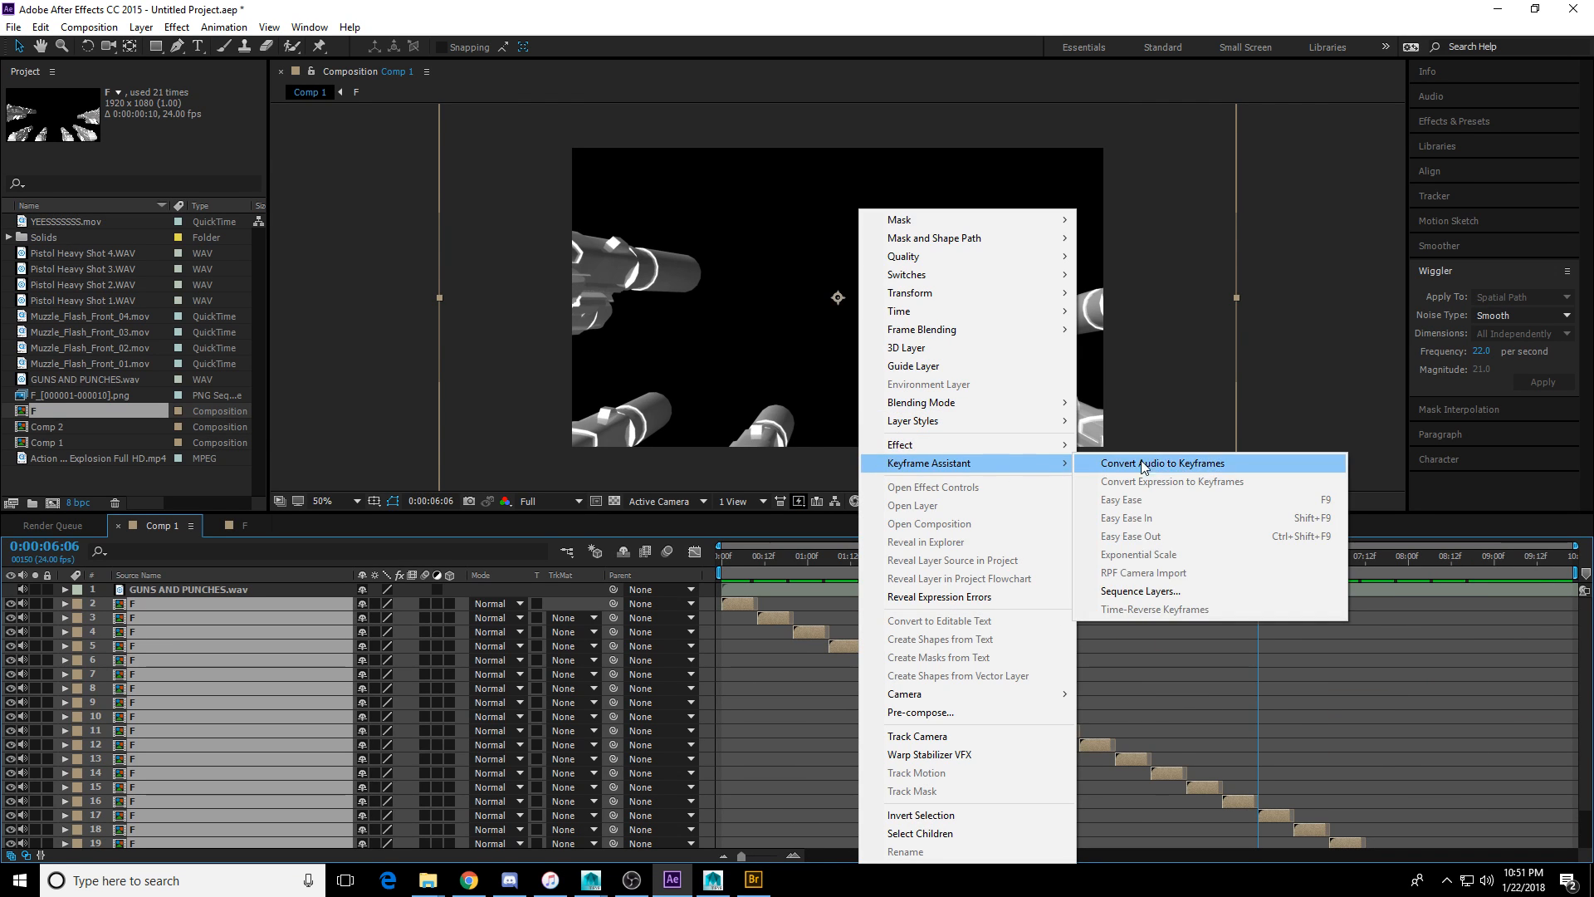
click(1162, 591)
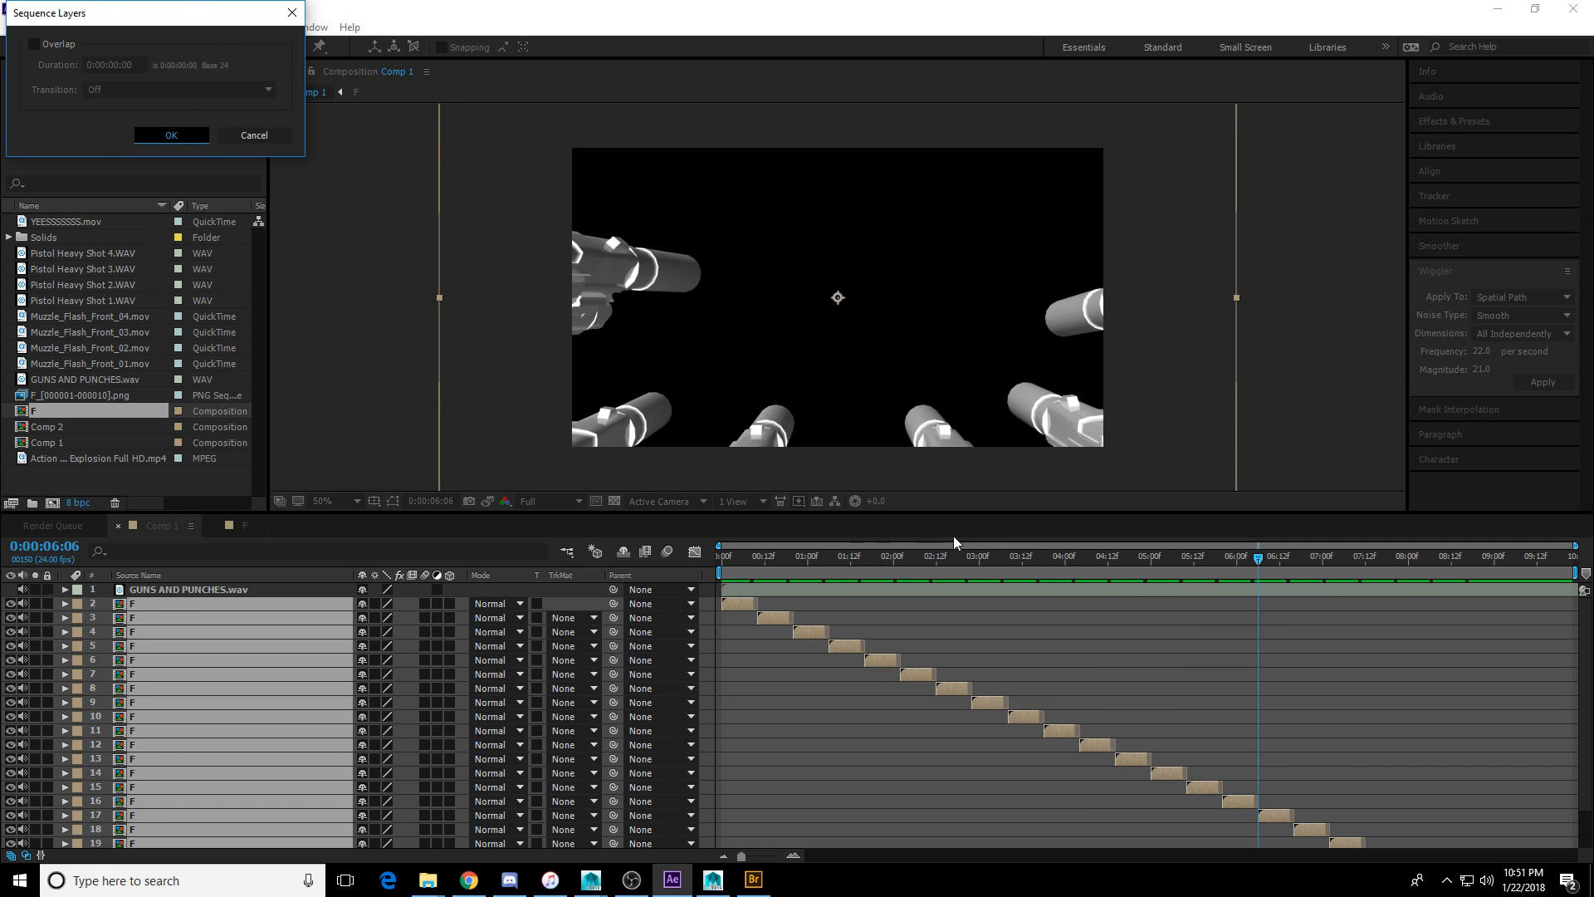
key(Return)
drag(817, 552, 680, 568)
key(space)
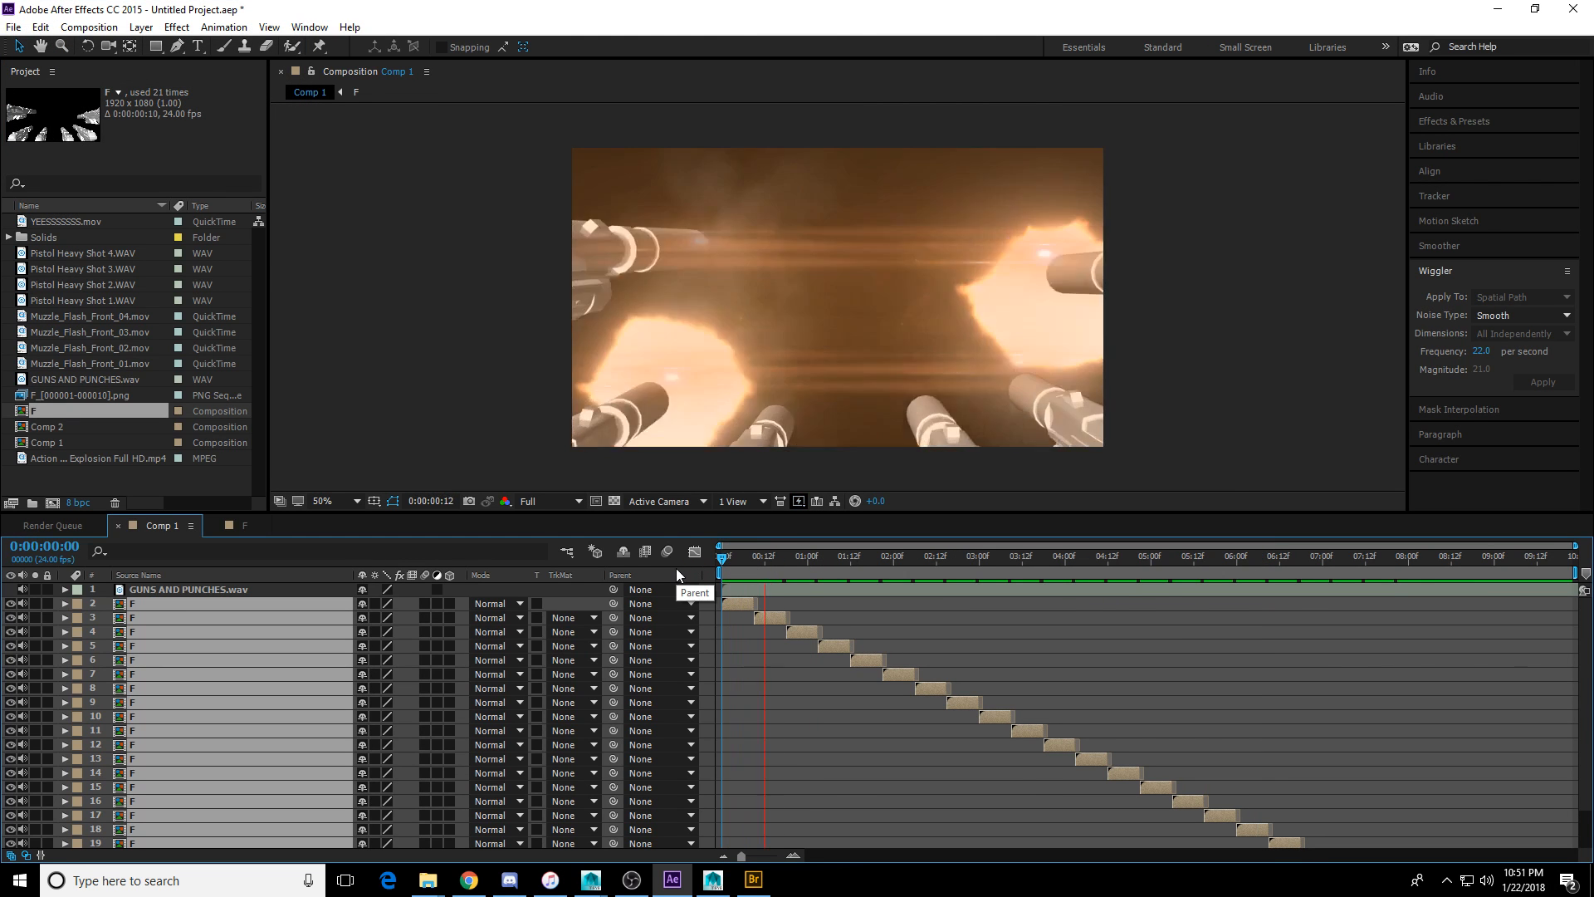
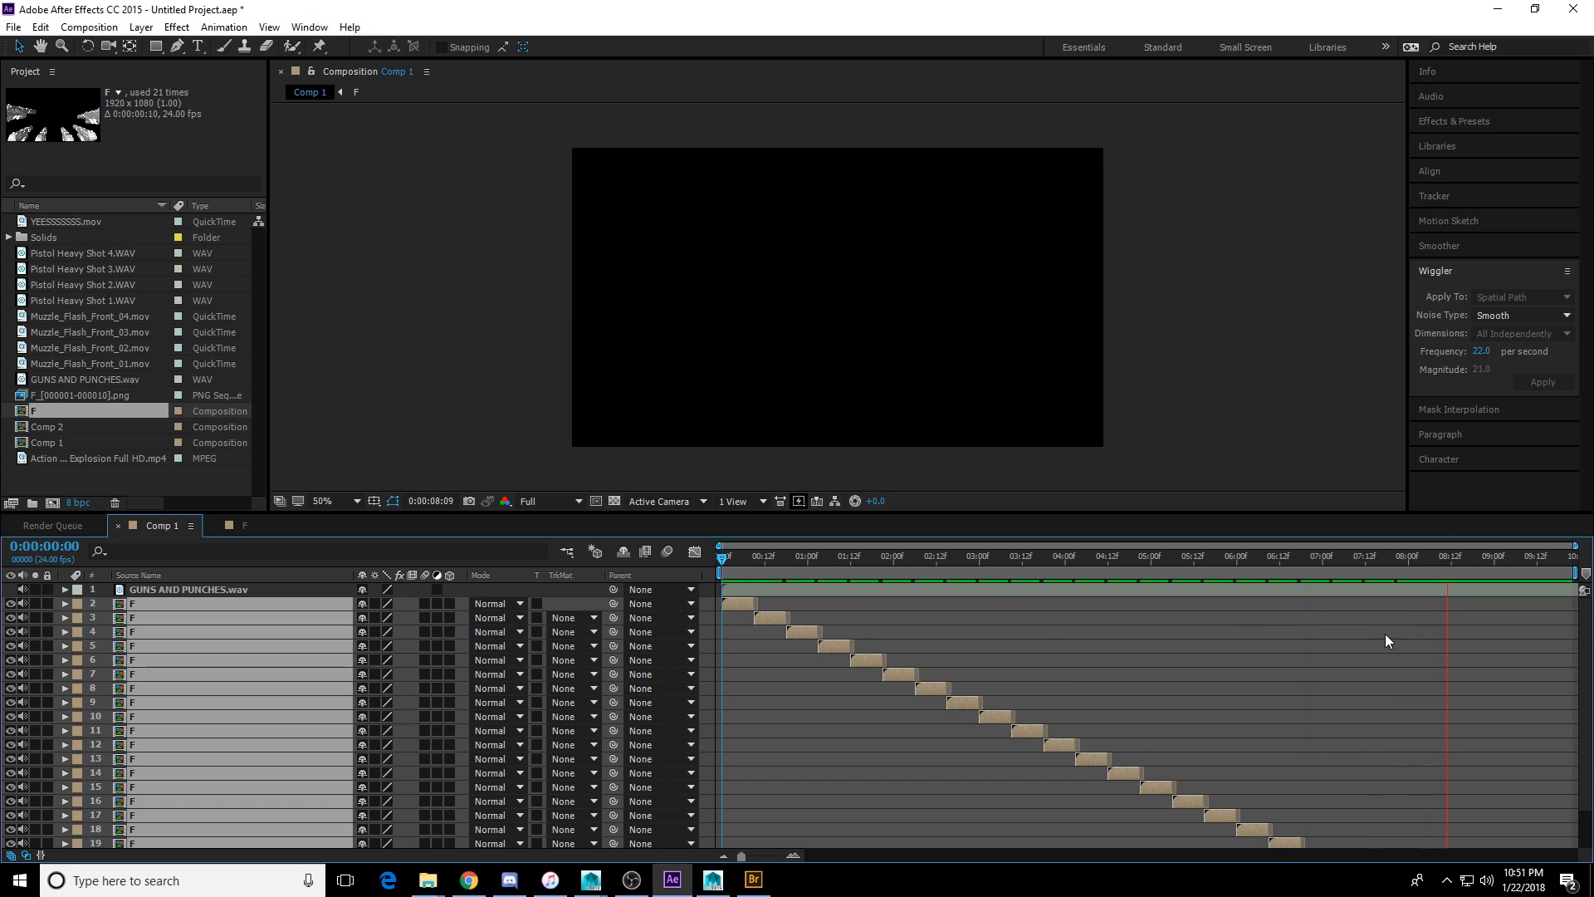
key(space)
Duplicate the last F layer in the sequence six times.
scroll(1391, 653, down, 2)
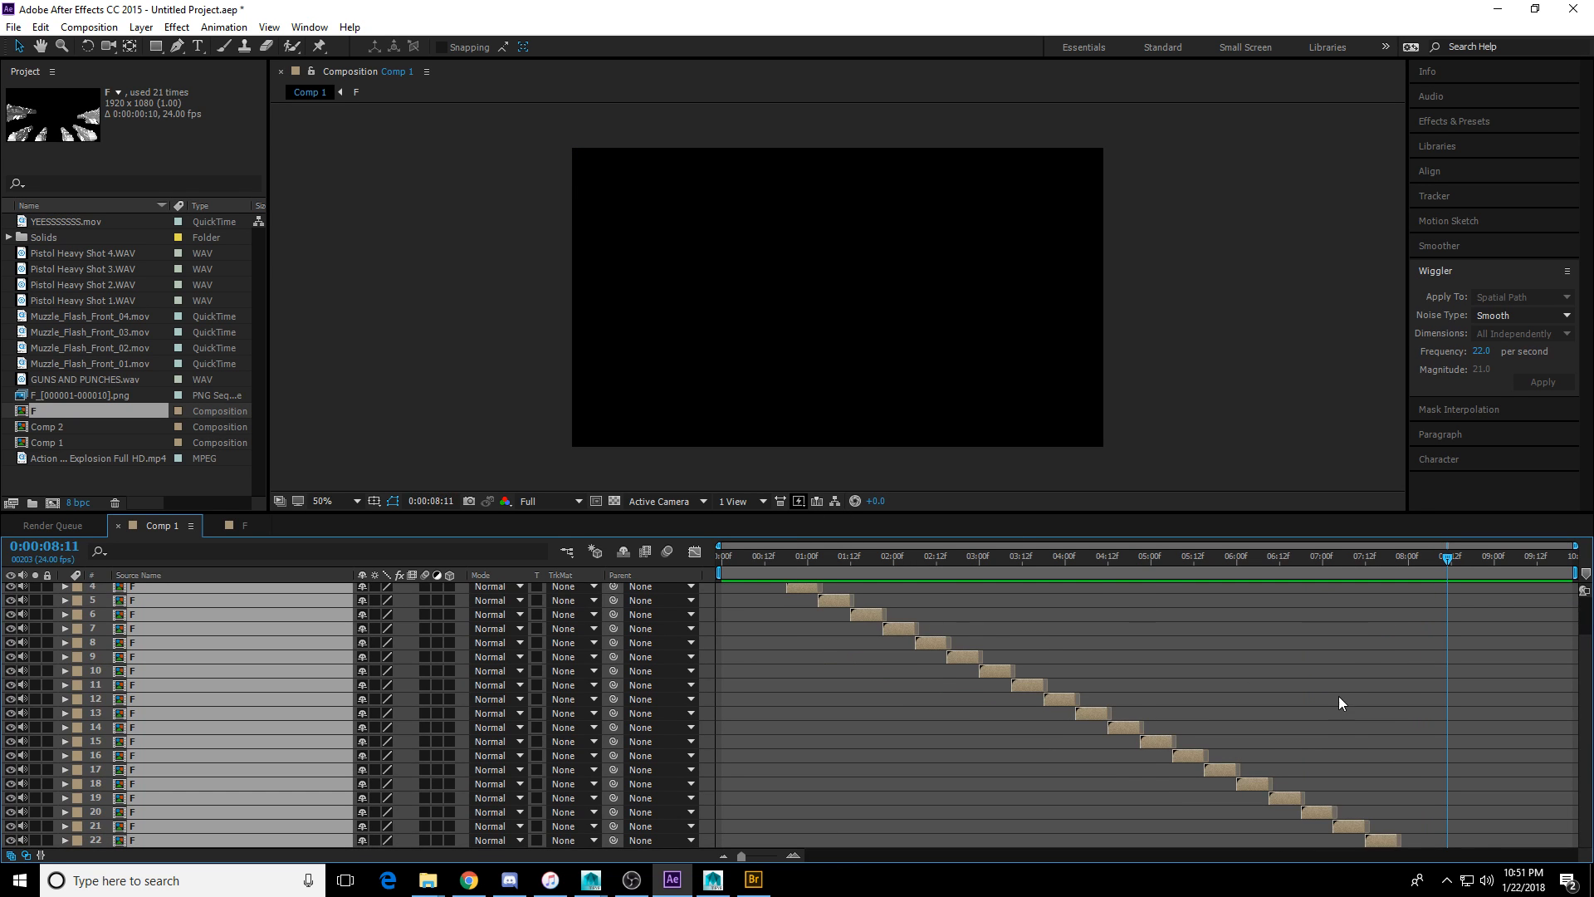
click(1380, 839)
key(ctrl+d)
key(ctrl+d)
key(ctrl+d)
key(ctrl+d)
key(ctrl+d)
key(ctrl+d)
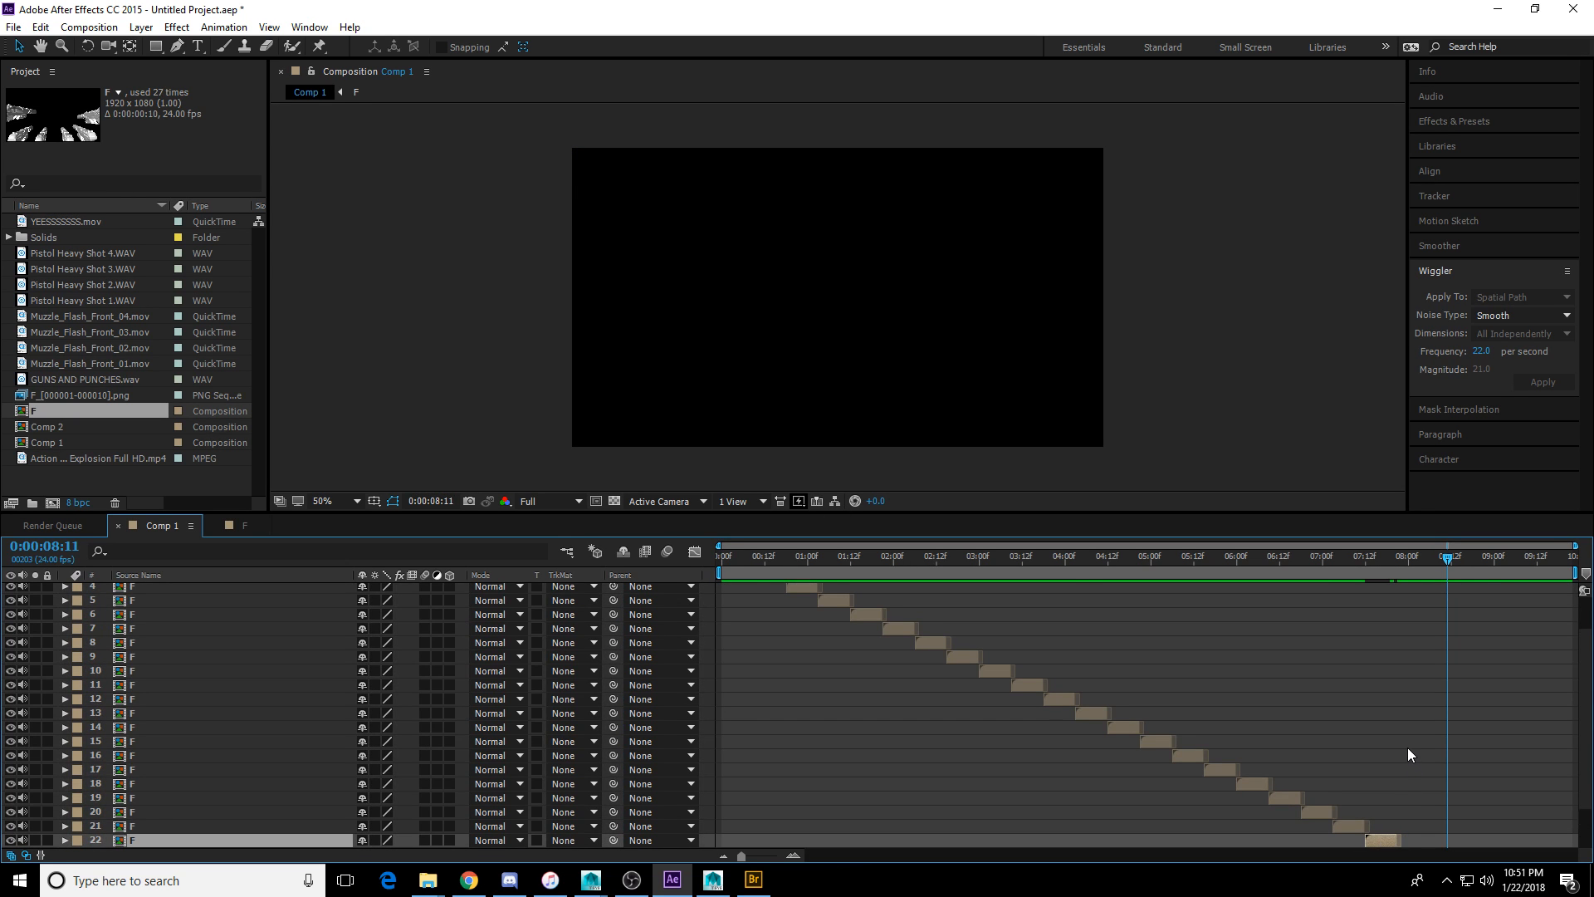
Sequence the last F layer and its six duplicates without overlap and play them back from 0:00:07:16.
scroll(1407, 751, down, 2)
shift+click(1373, 839)
right_click(1373, 839)
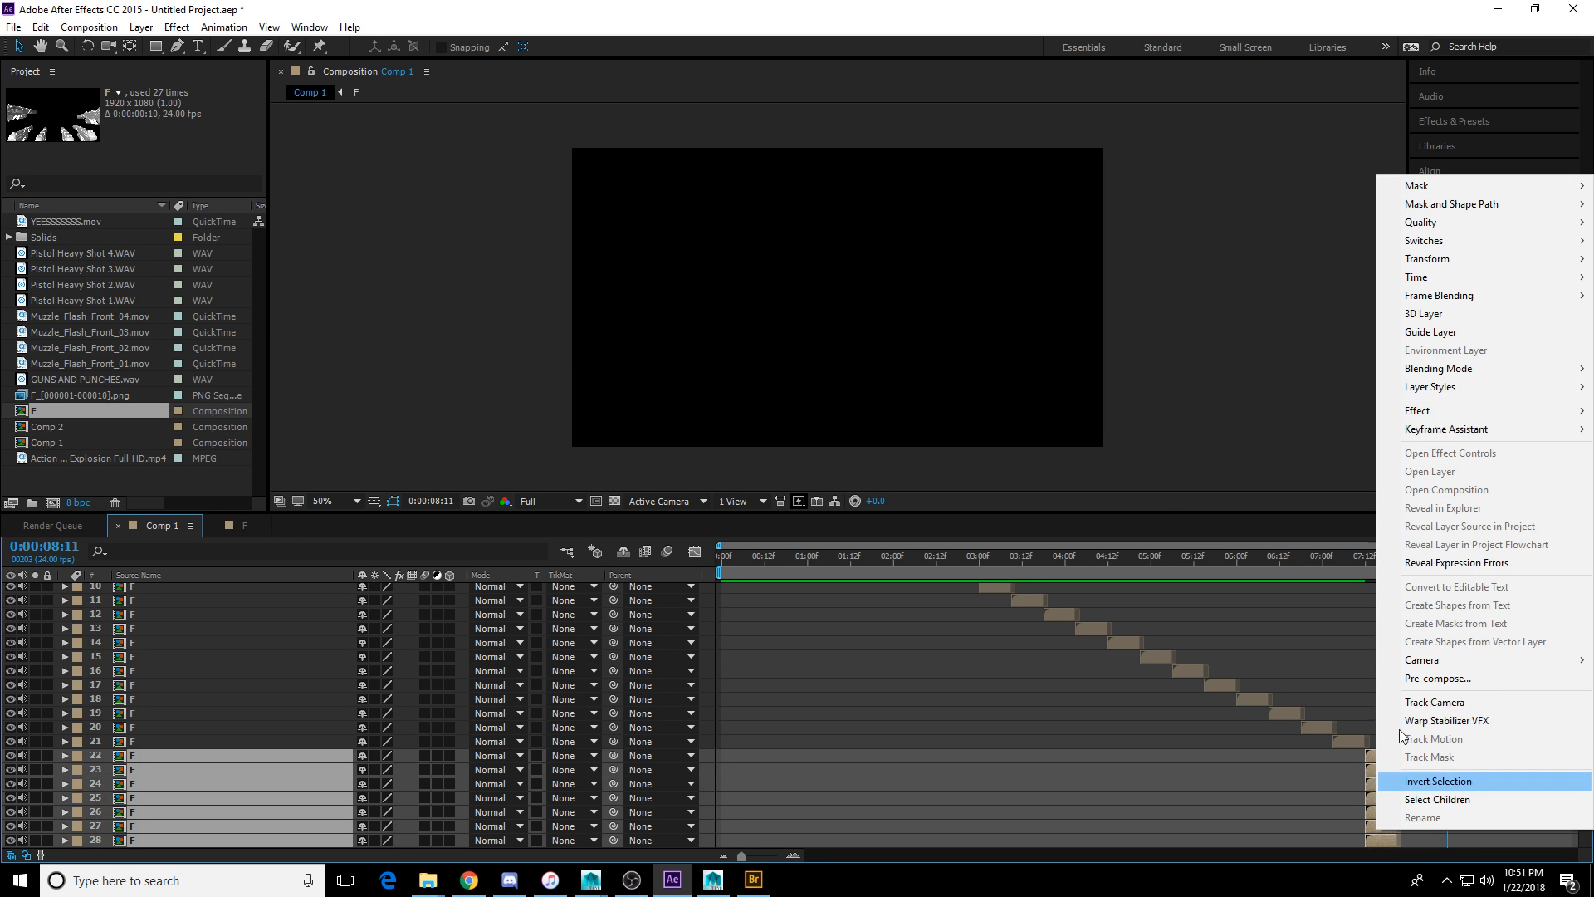
mouse_move(1452, 427)
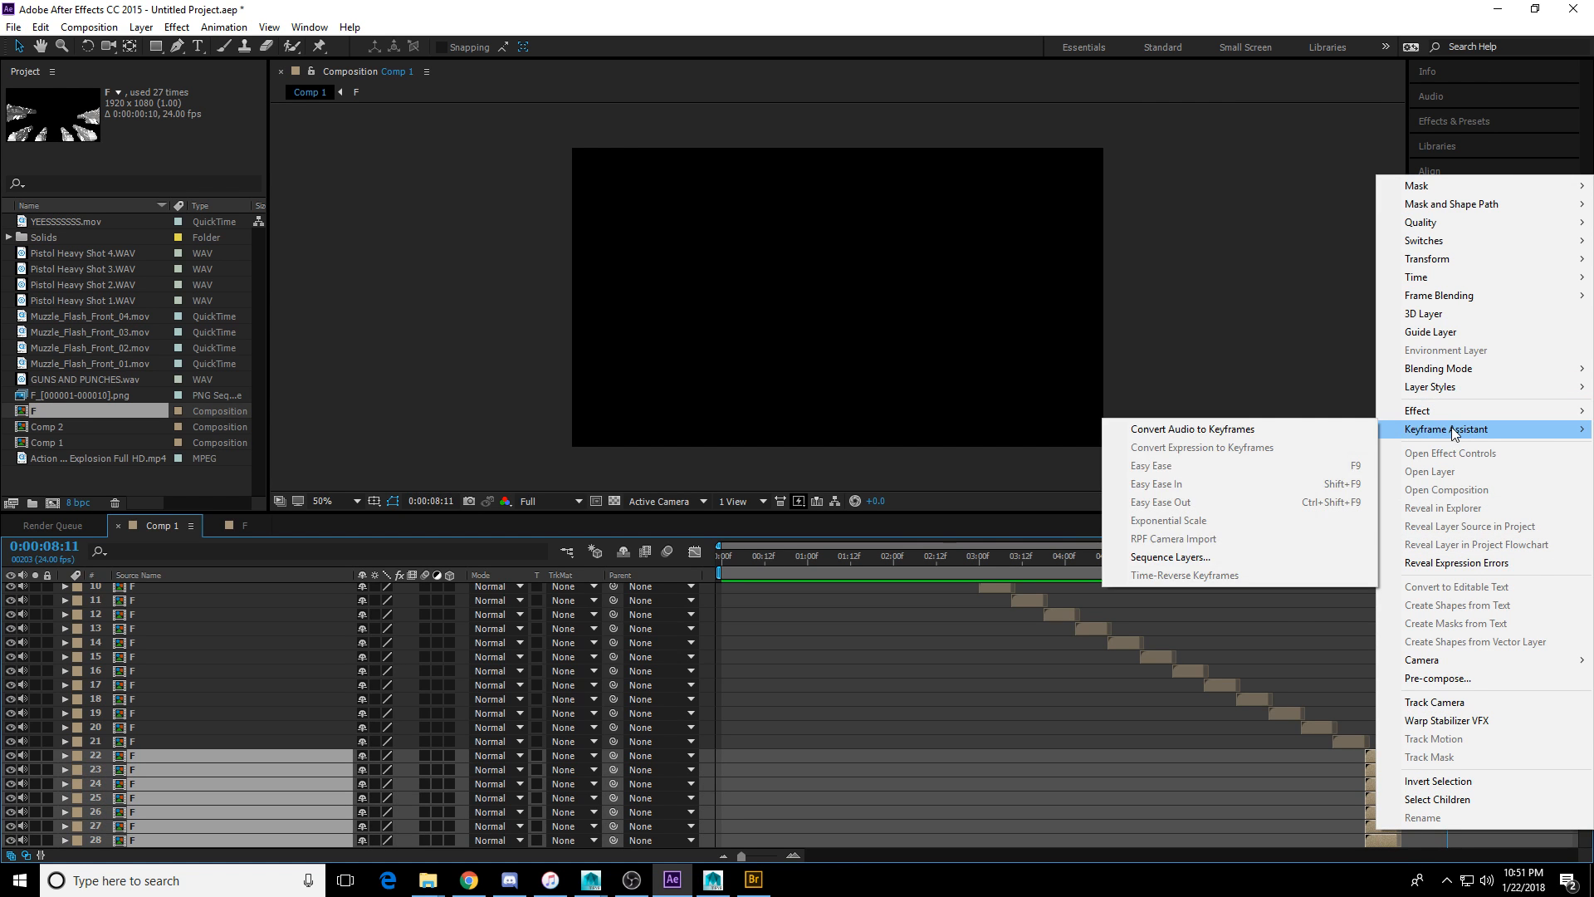
click(1191, 558)
key(Return)
click(1378, 566)
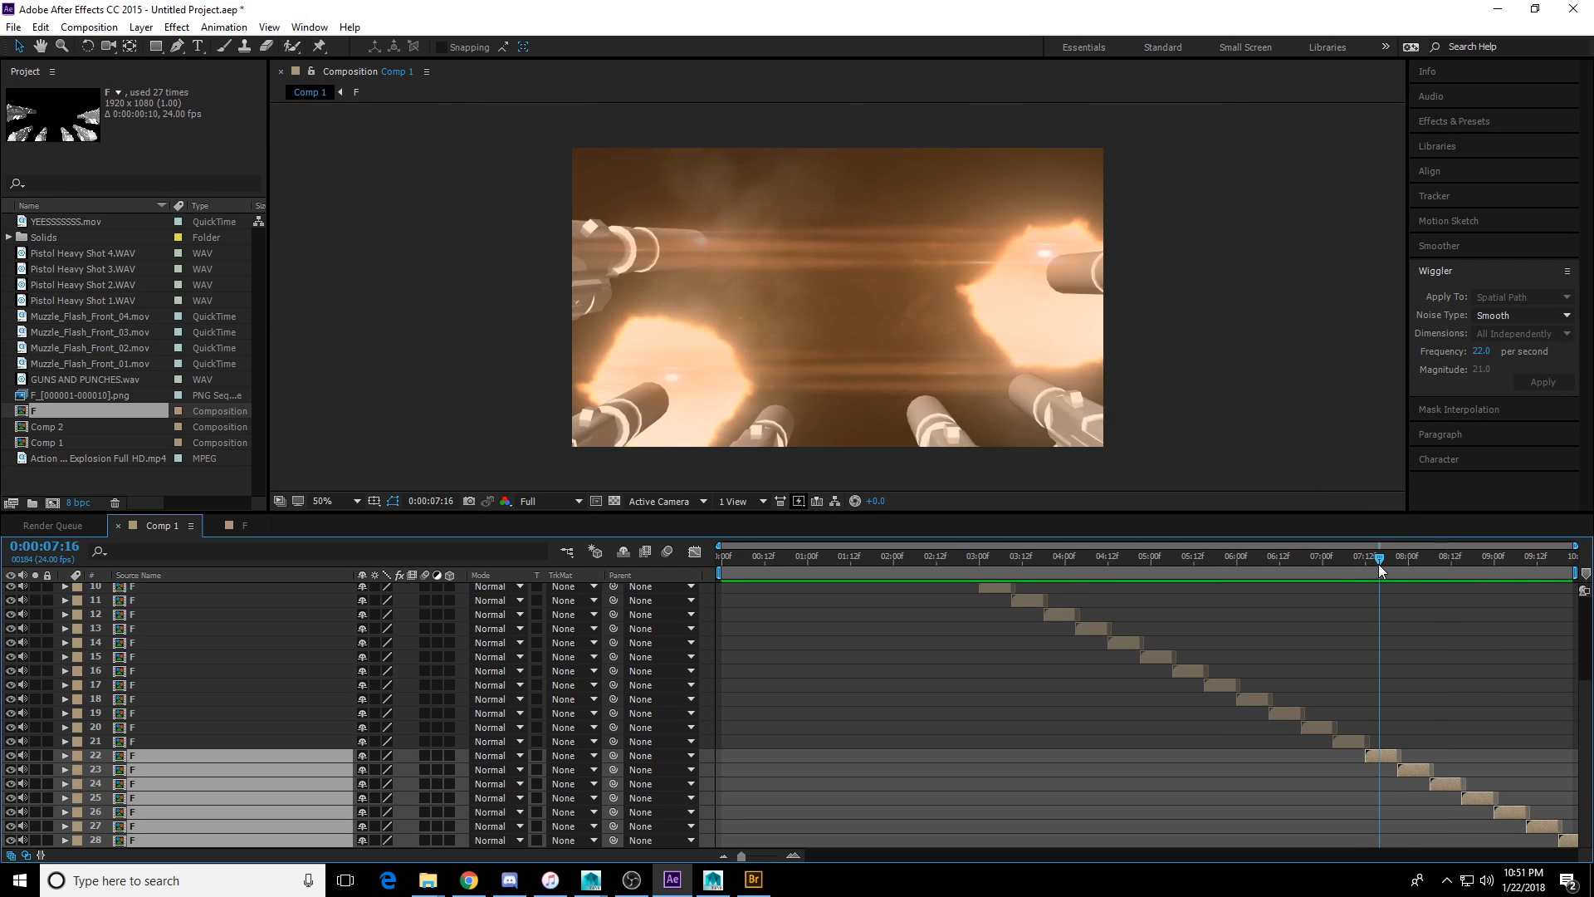
key(space)
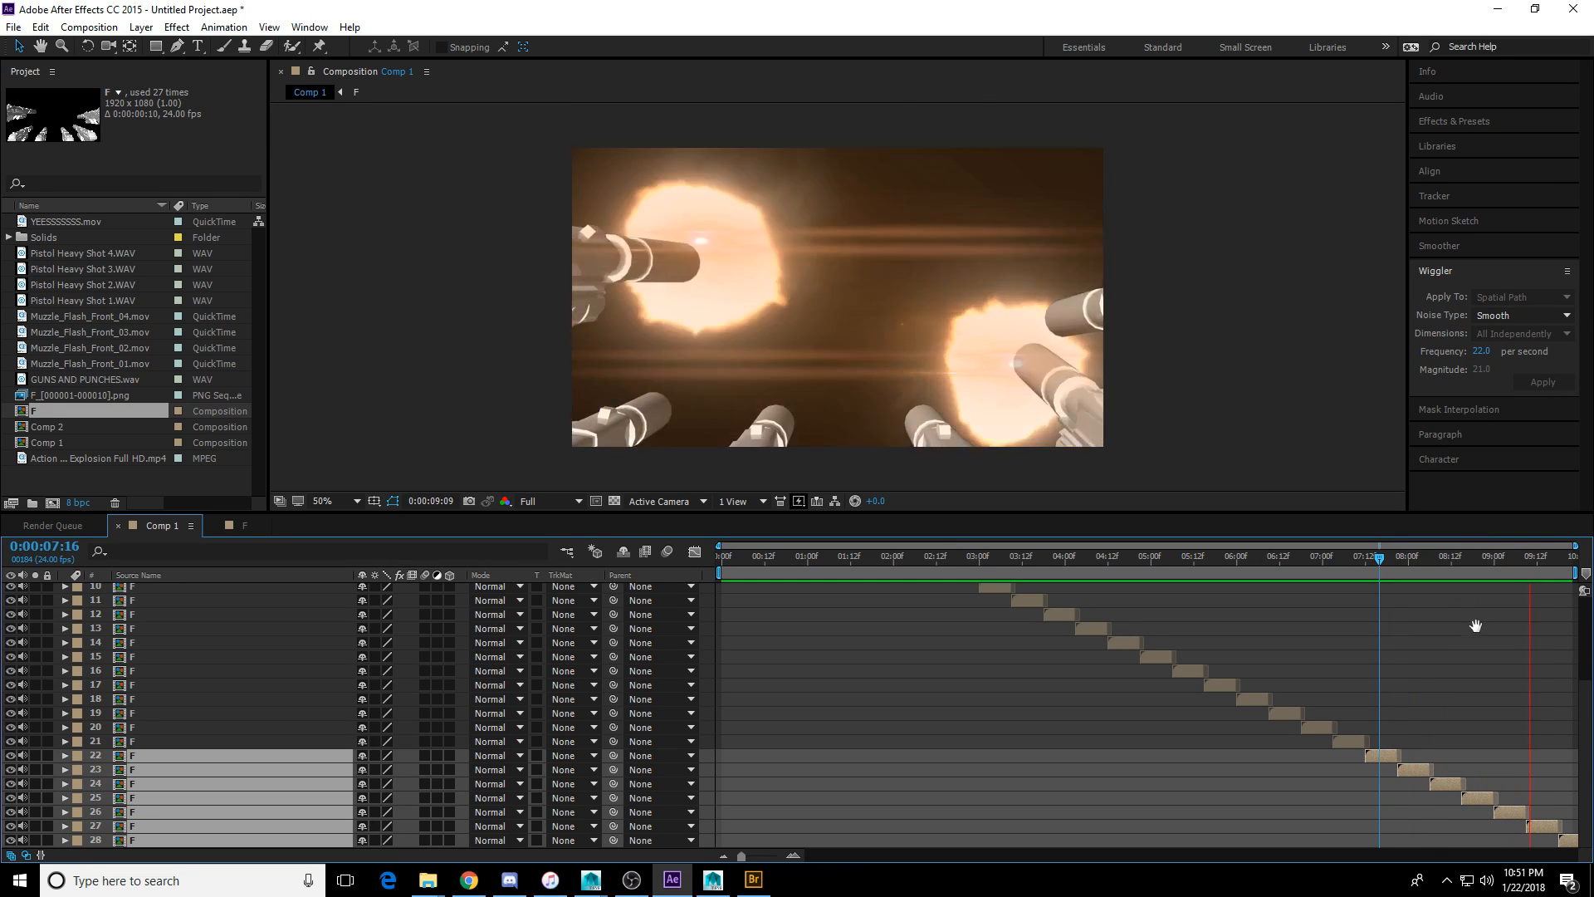
key(space)
Find the cut point at 0:00:09:12 near the end of Comp 1 and set the composition's duration to that time.
drag(1542, 573, 1572, 575)
click(177, 27)
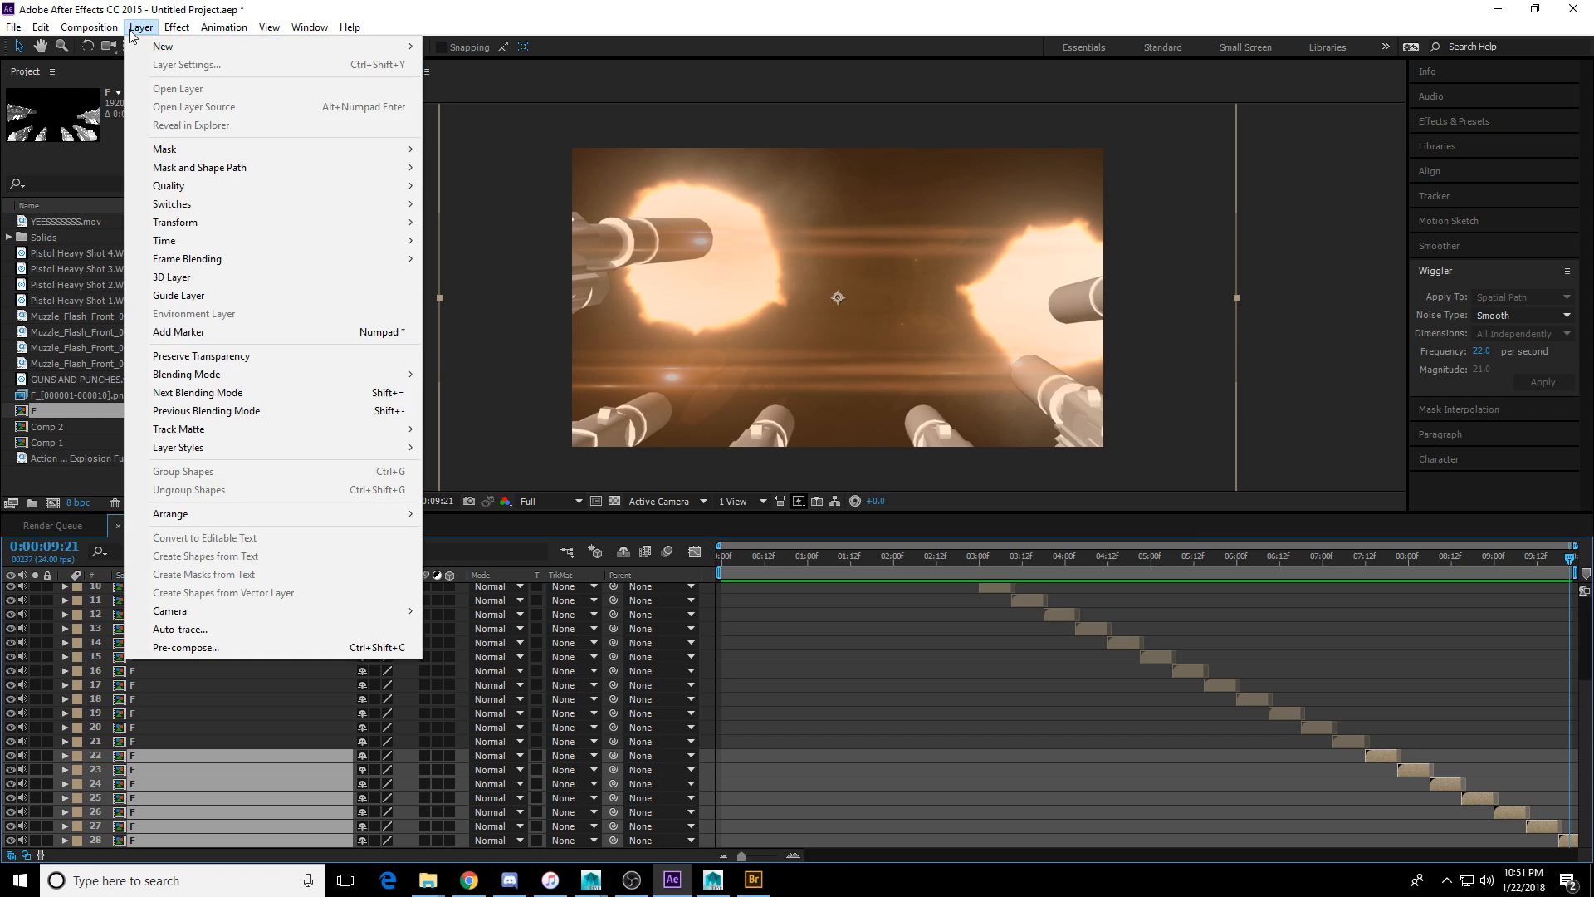
click(164, 6)
click(1533, 561)
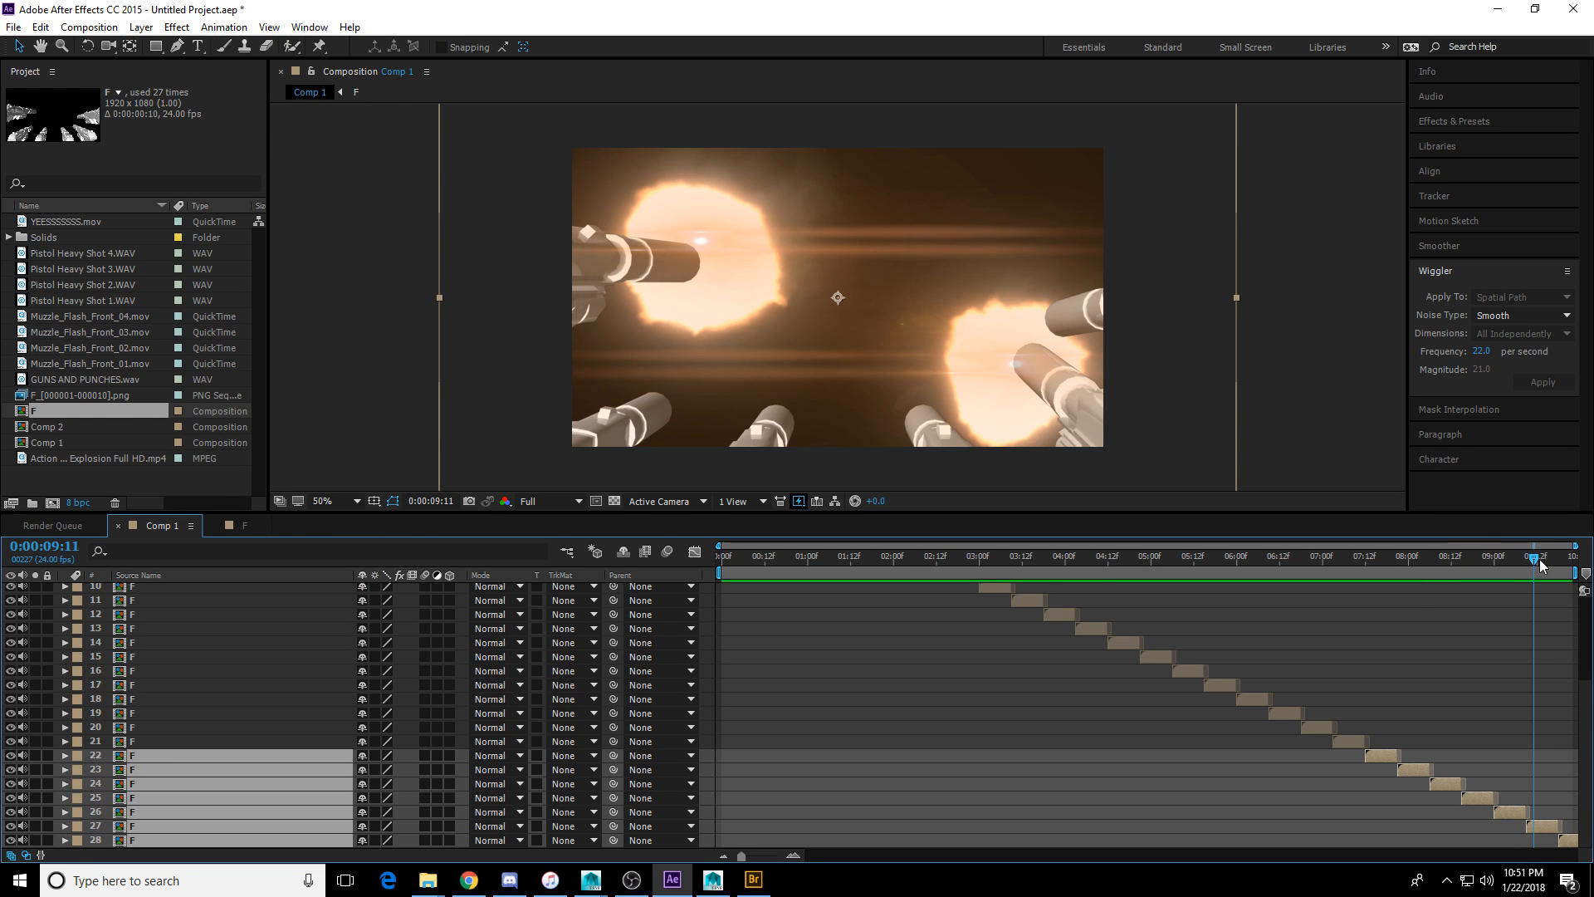
drag(1539, 560, 1542, 559)
click(43, 546)
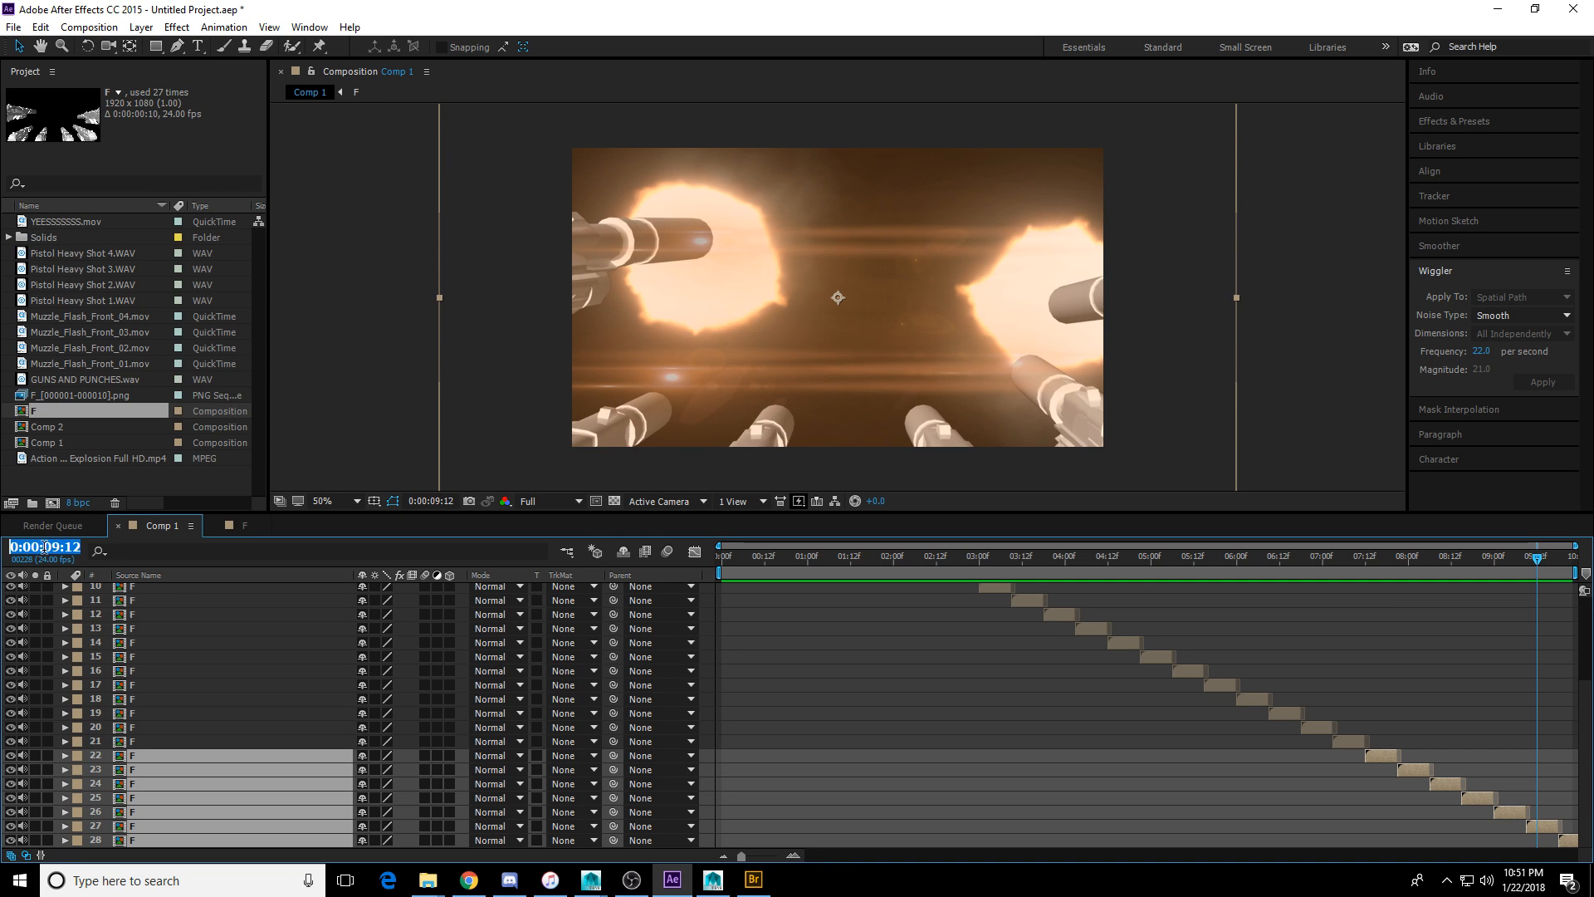
click(89, 26)
click(124, 63)
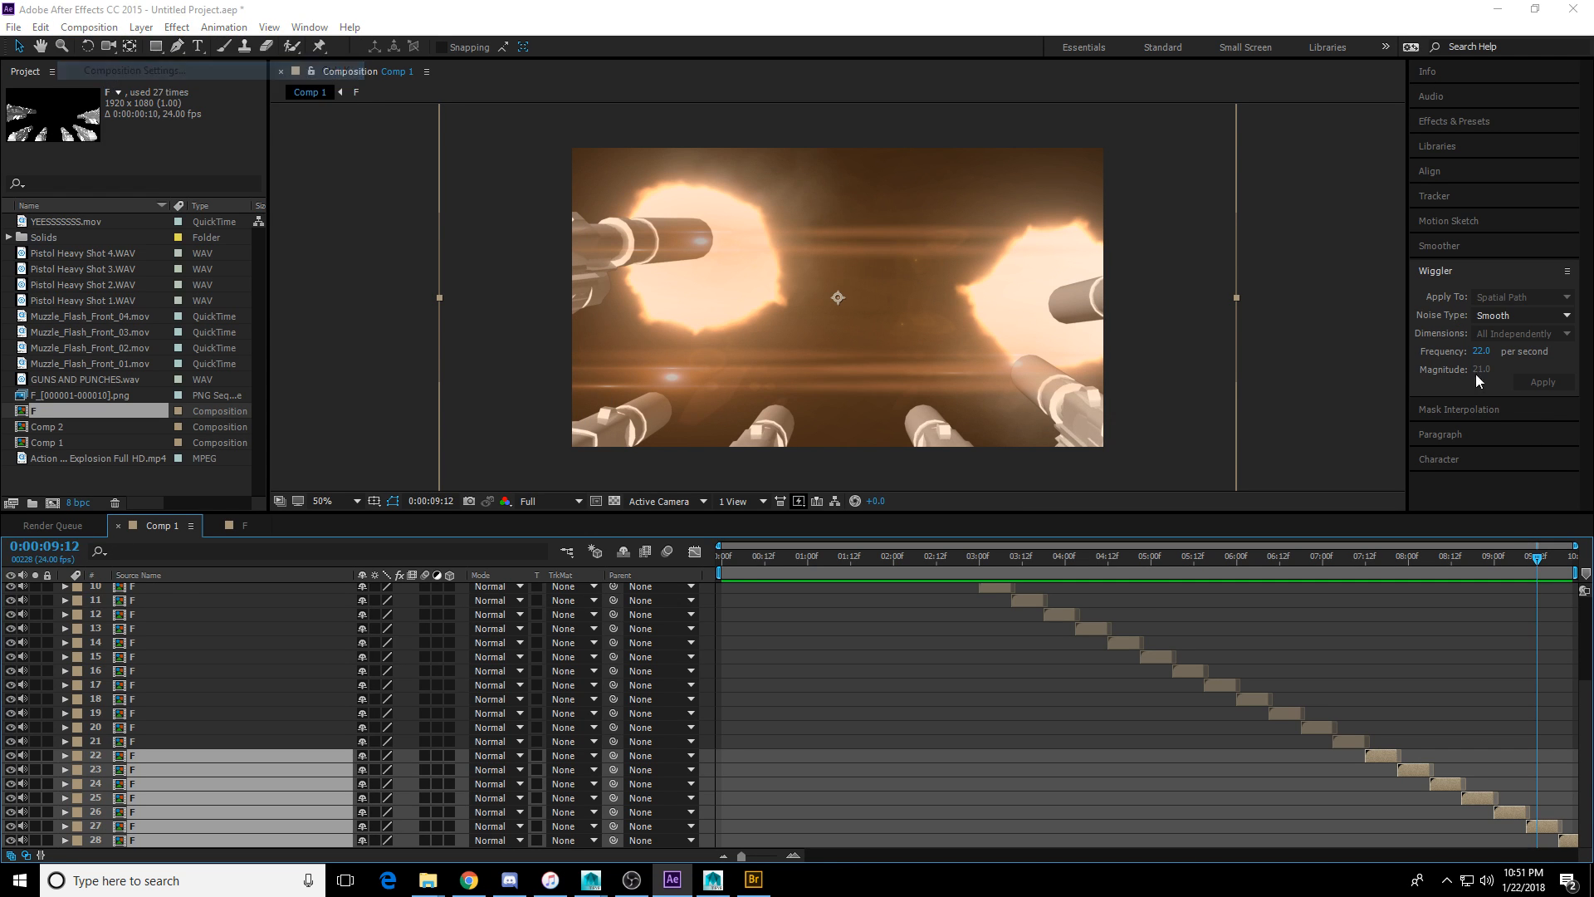
key(Return)
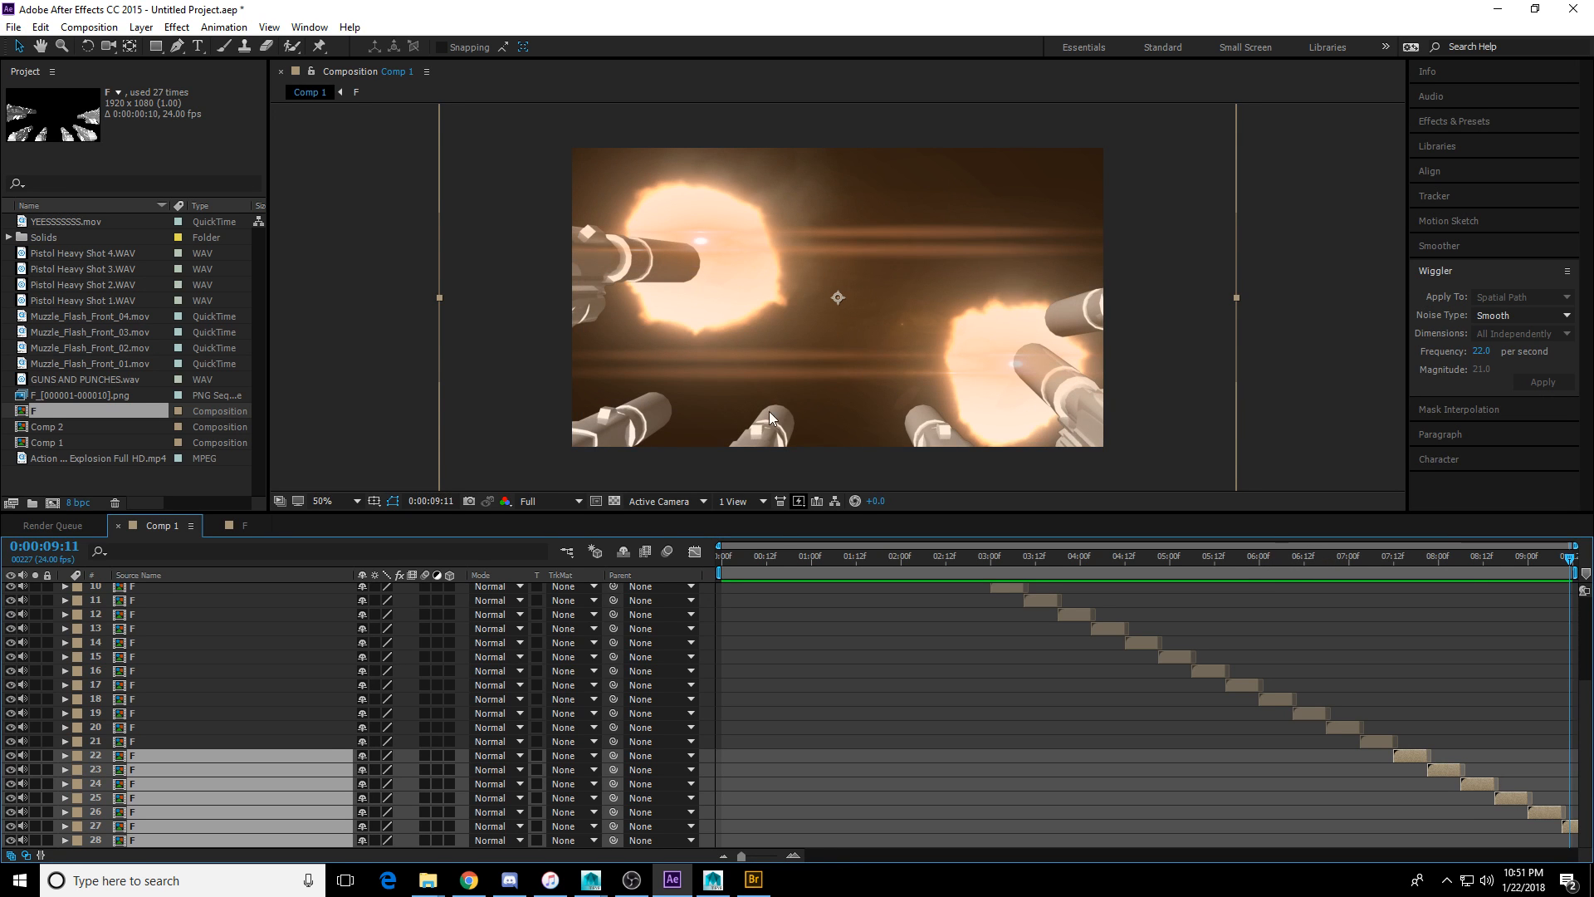
Add the Action Essentials All Explosion Full HD.mp4 footage beneath all F layers in Comp 1 and check the picture at 0:00:03:05.
click(63, 458)
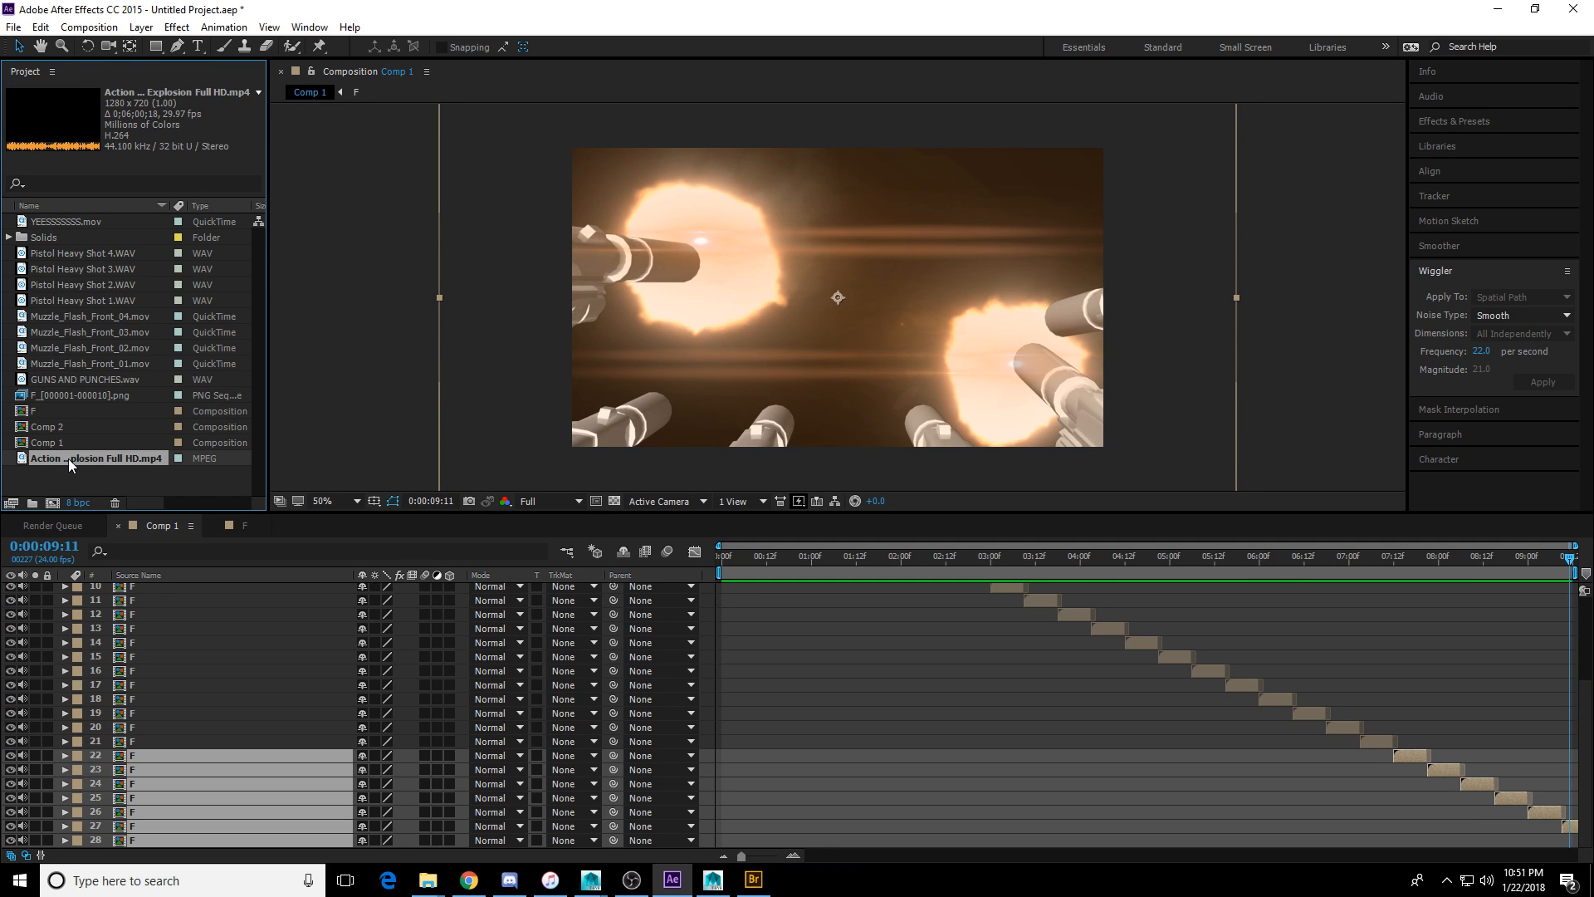
drag(68, 458, 148, 845)
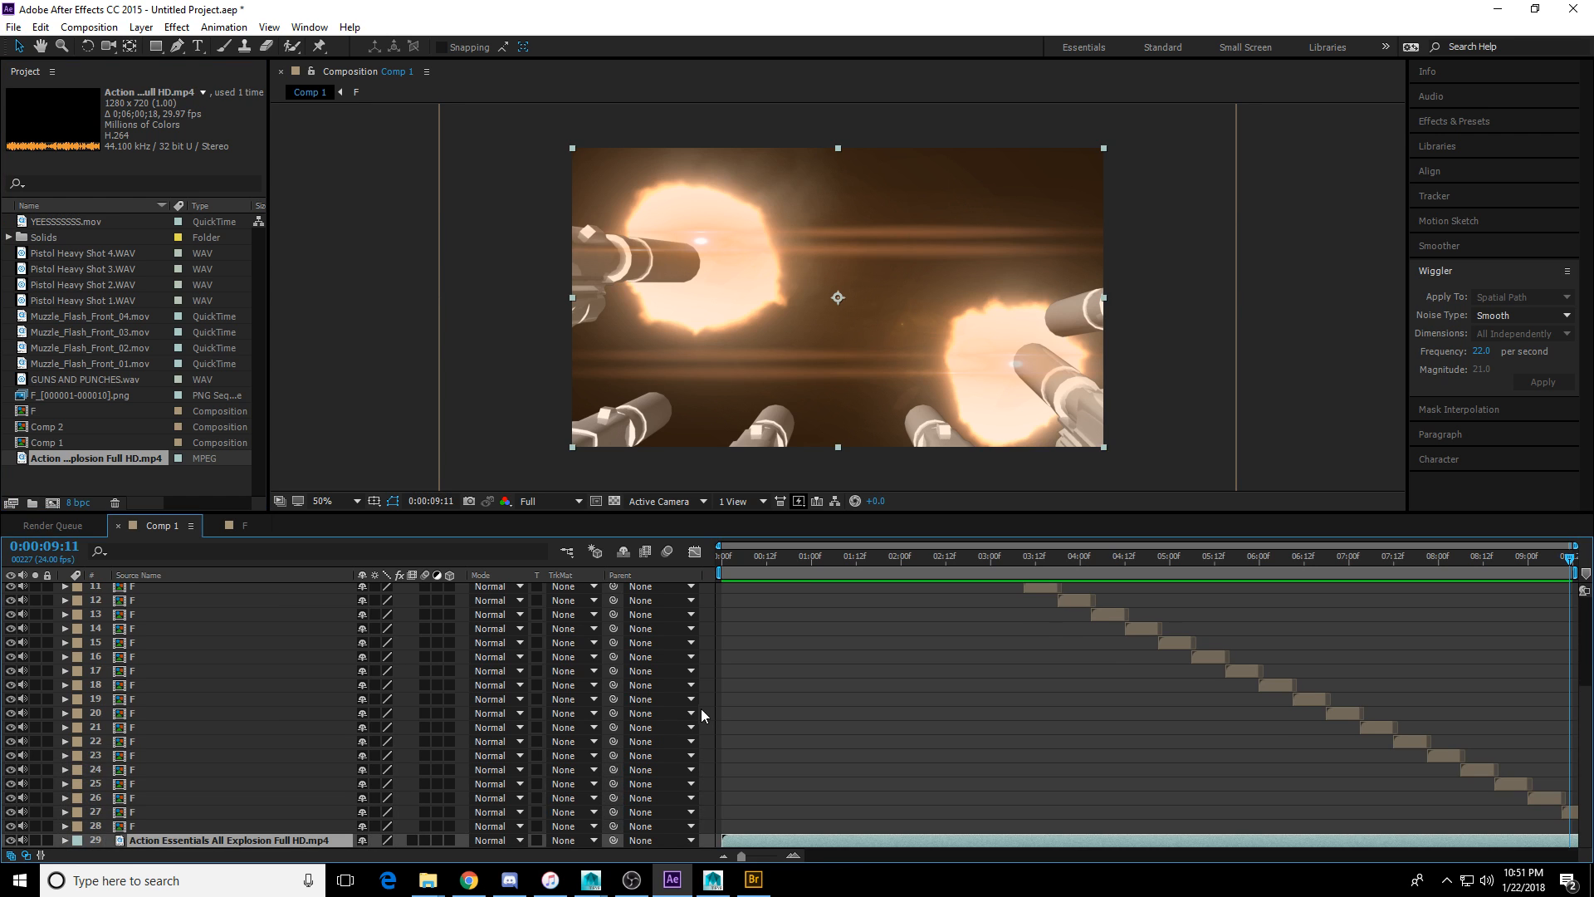
drag(815, 569, 1009, 569)
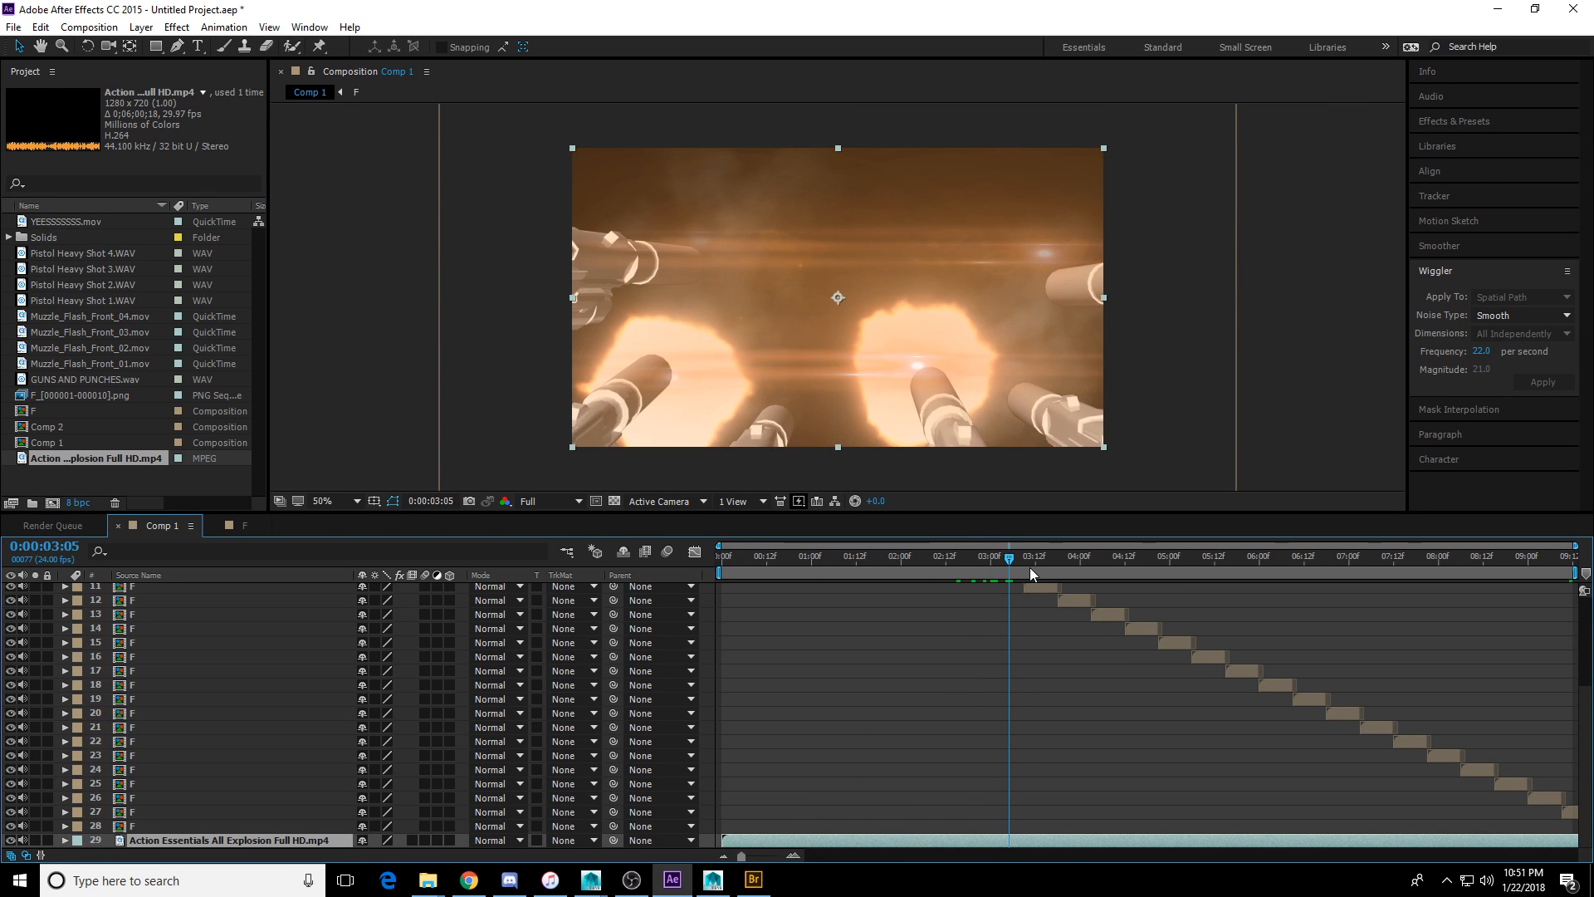
scroll(930, 667, up, 5)
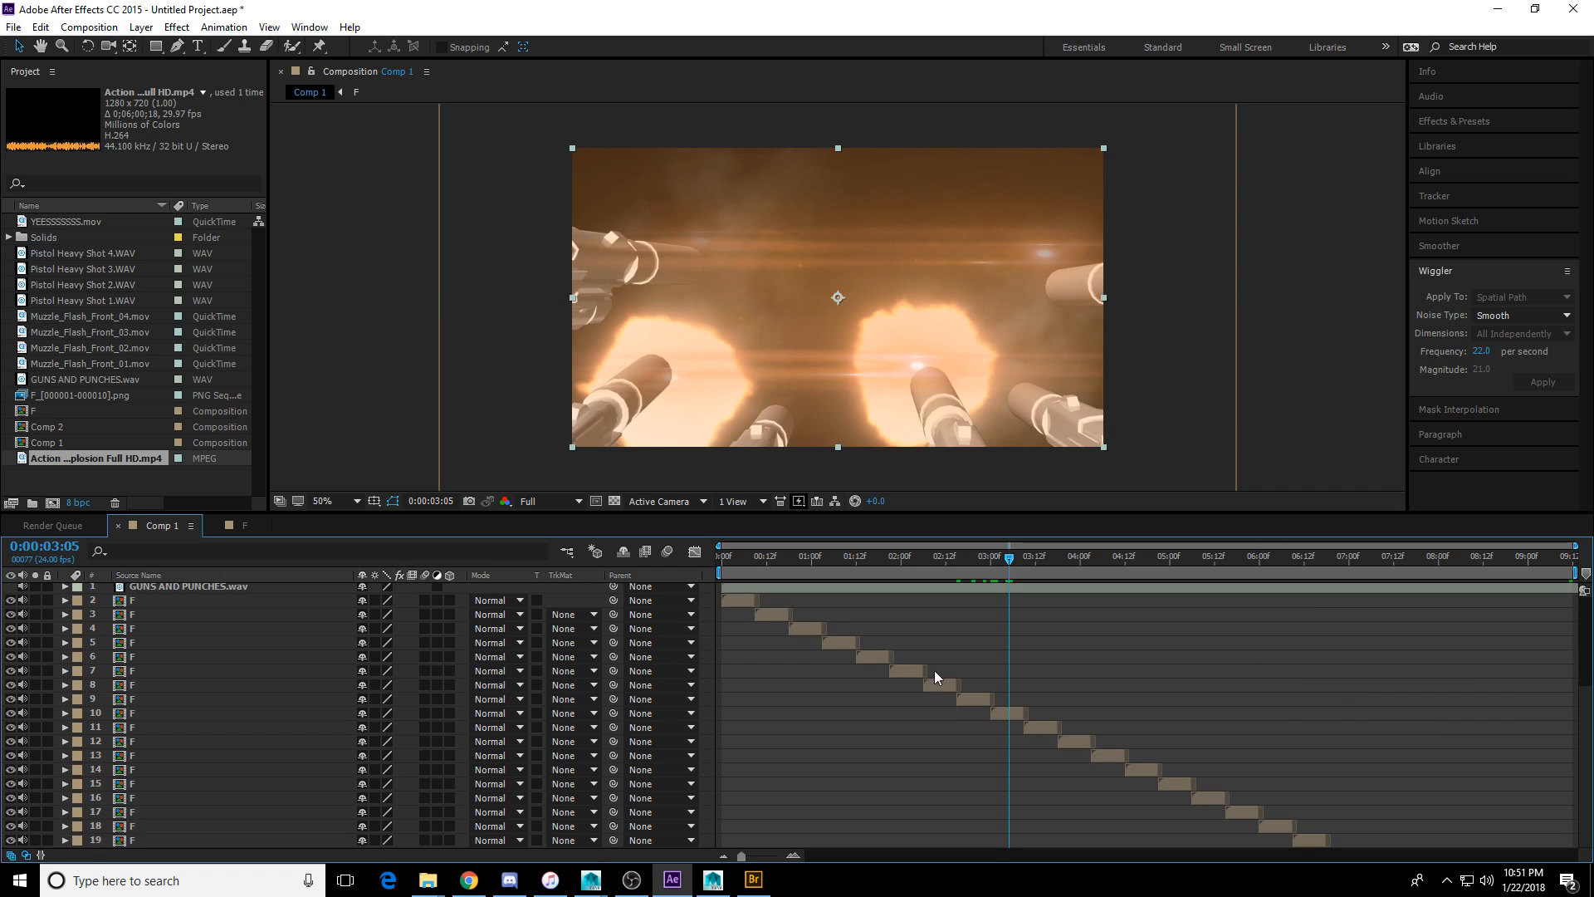
click(737, 610)
scroll(405, 699, down, 5)
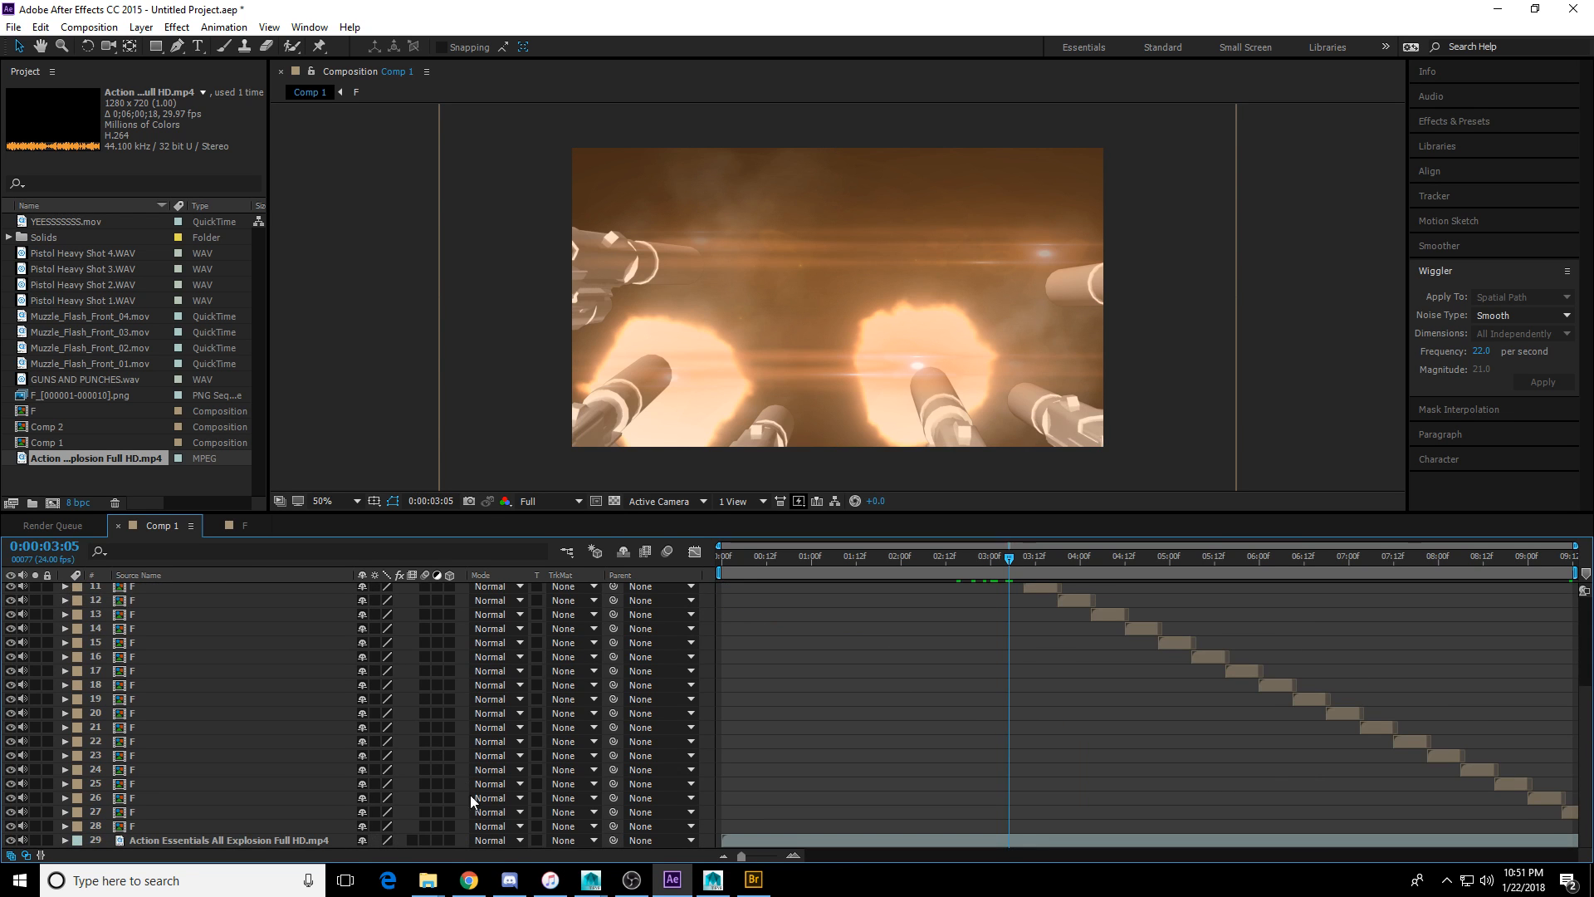
Set the blending mode of all F layers in Comp 1 to Screen.
shift+click(141, 827)
click(518, 826)
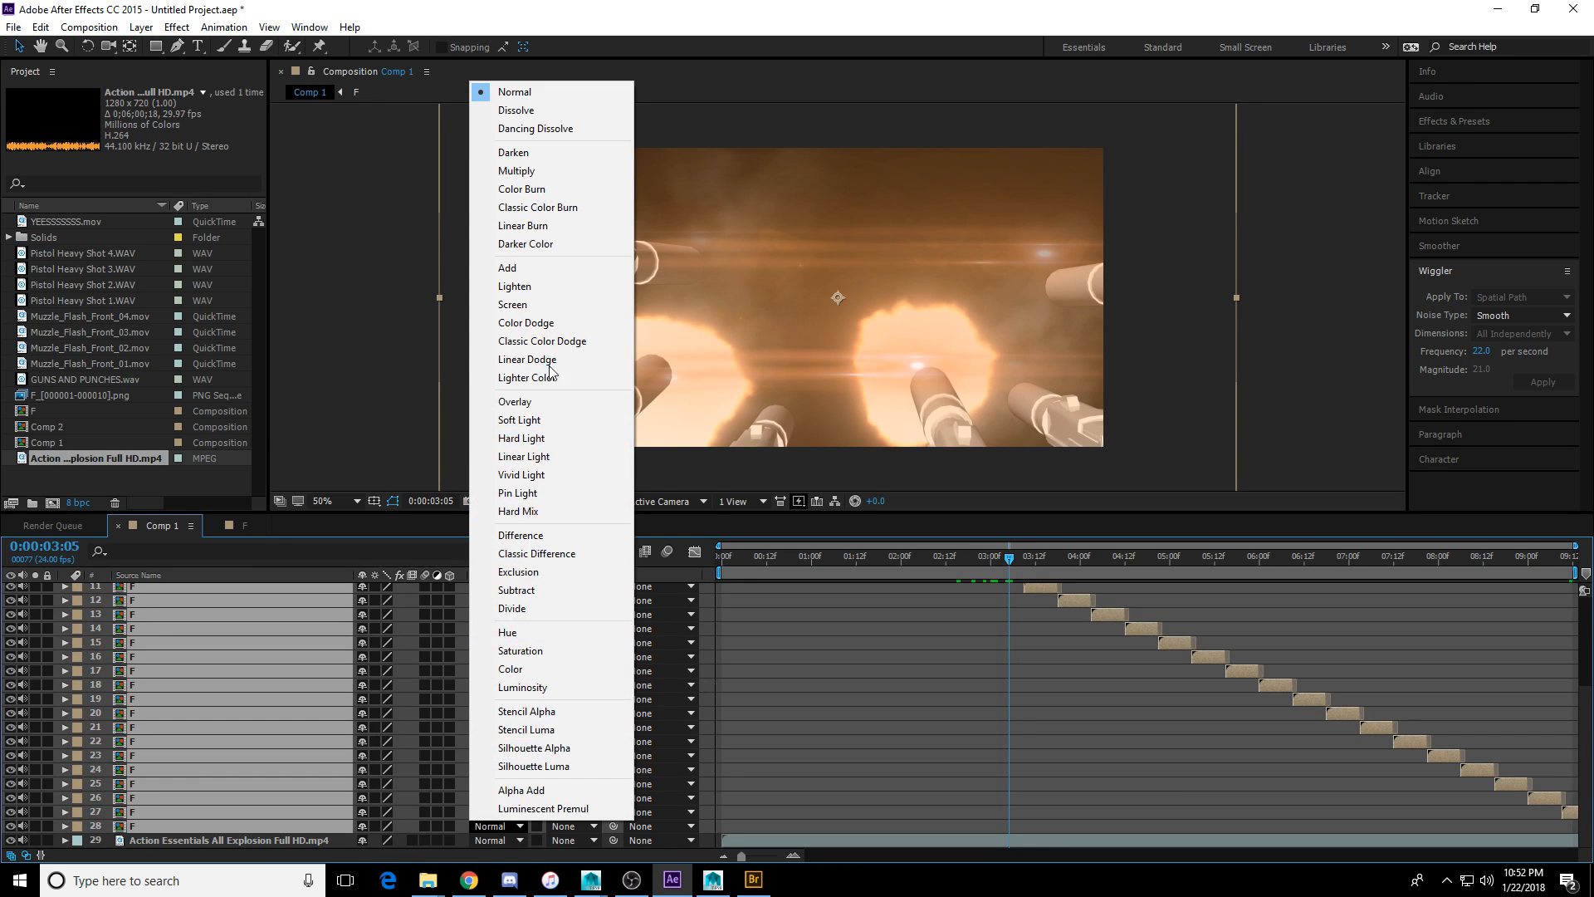
click(563, 305)
click(882, 594)
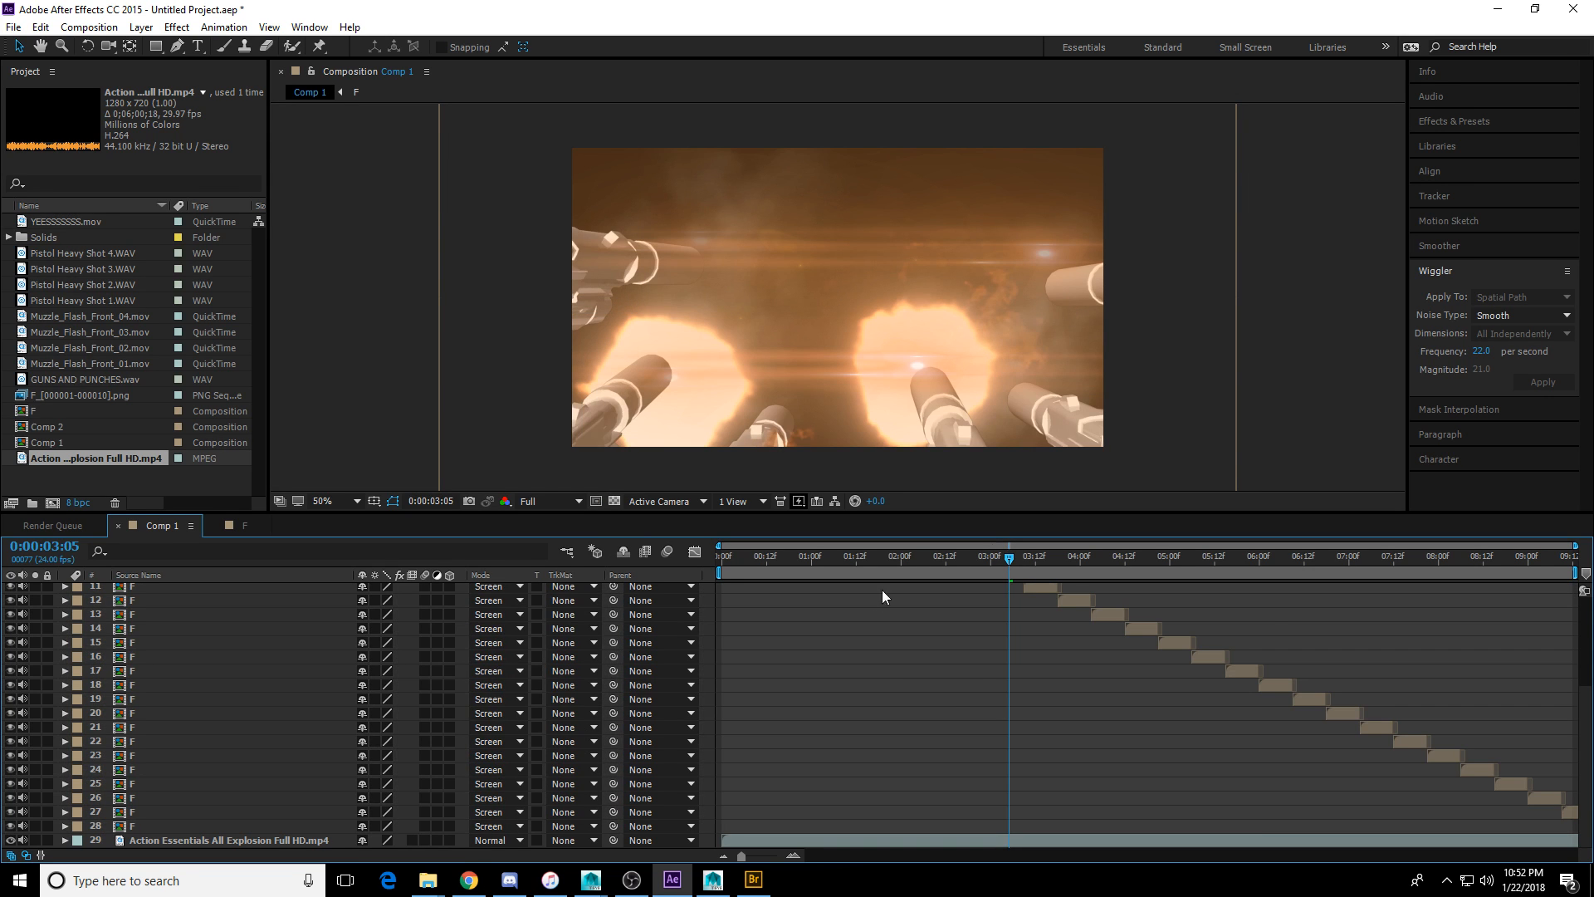
Select every F layer in Comp 1 and hide them all so only the explosion footage shows.
scroll(874, 641, up, 5)
click(163, 604)
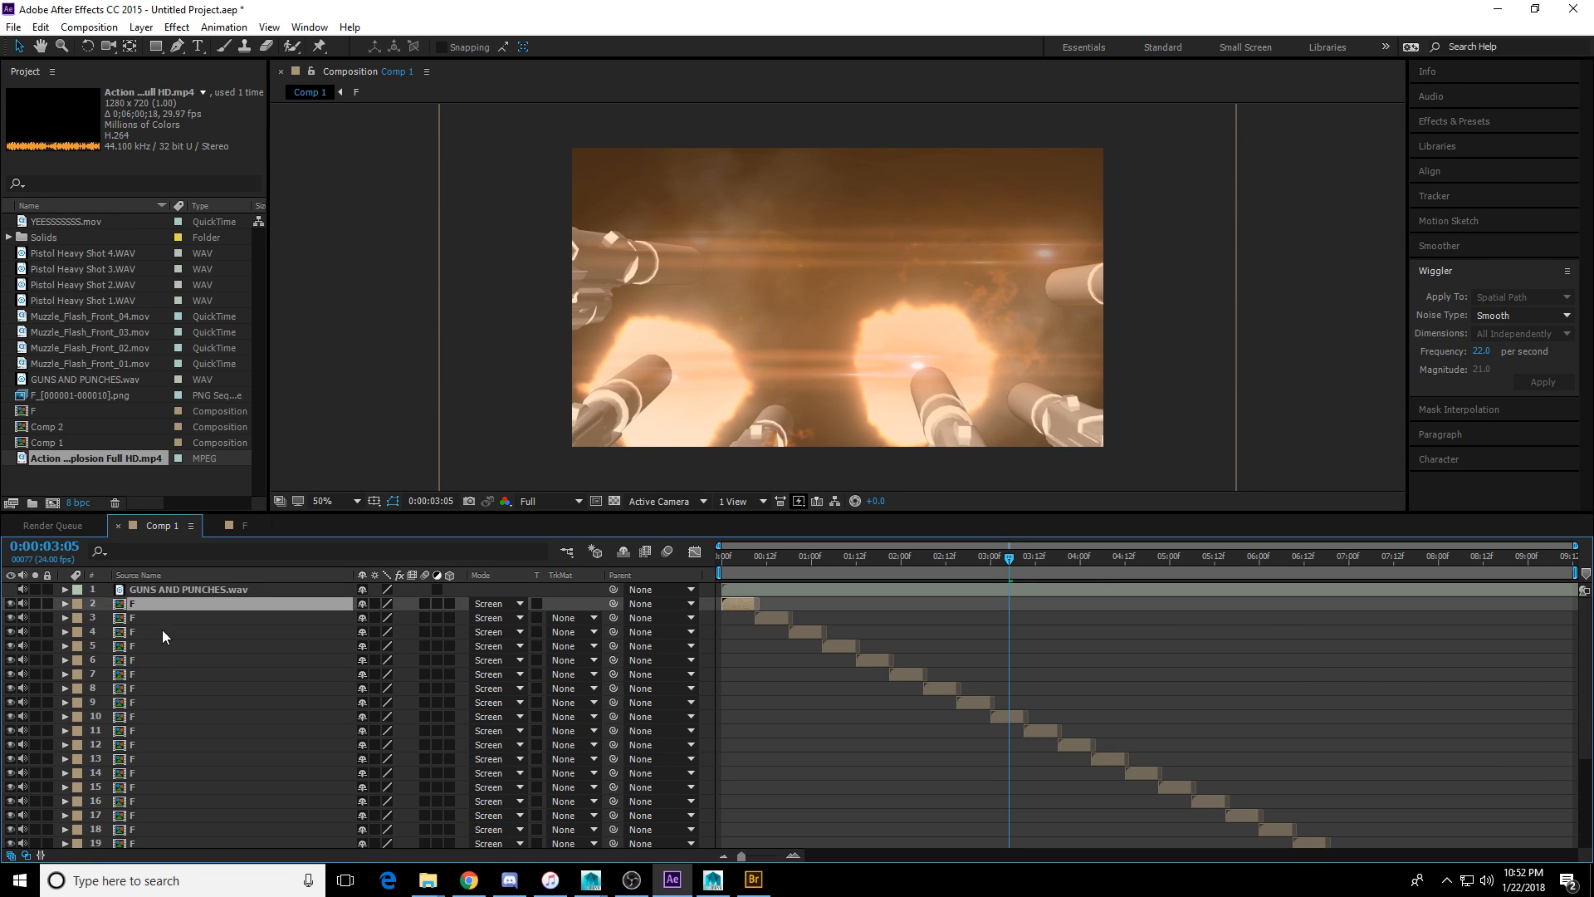
scroll(162, 631, down, 5)
shift+click(145, 825)
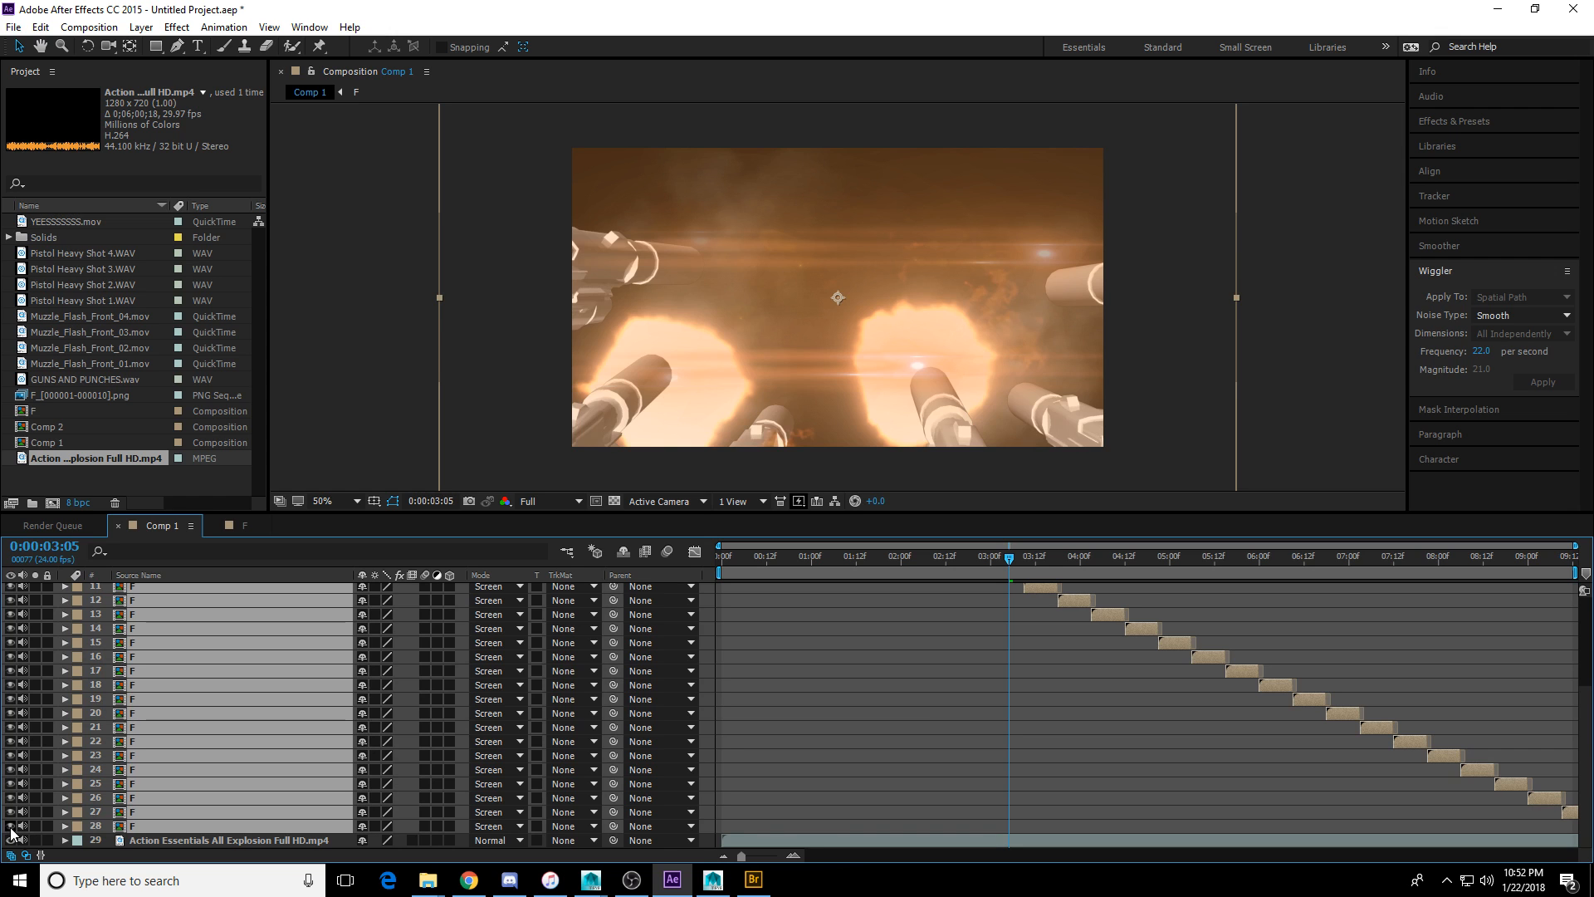
click(10, 827)
click(960, 653)
Split the explosion footage at 0:00:04:20, delete the earlier piece and slide the remaining clip to start at about 0:00:02:01.
drag(1008, 560, 1151, 583)
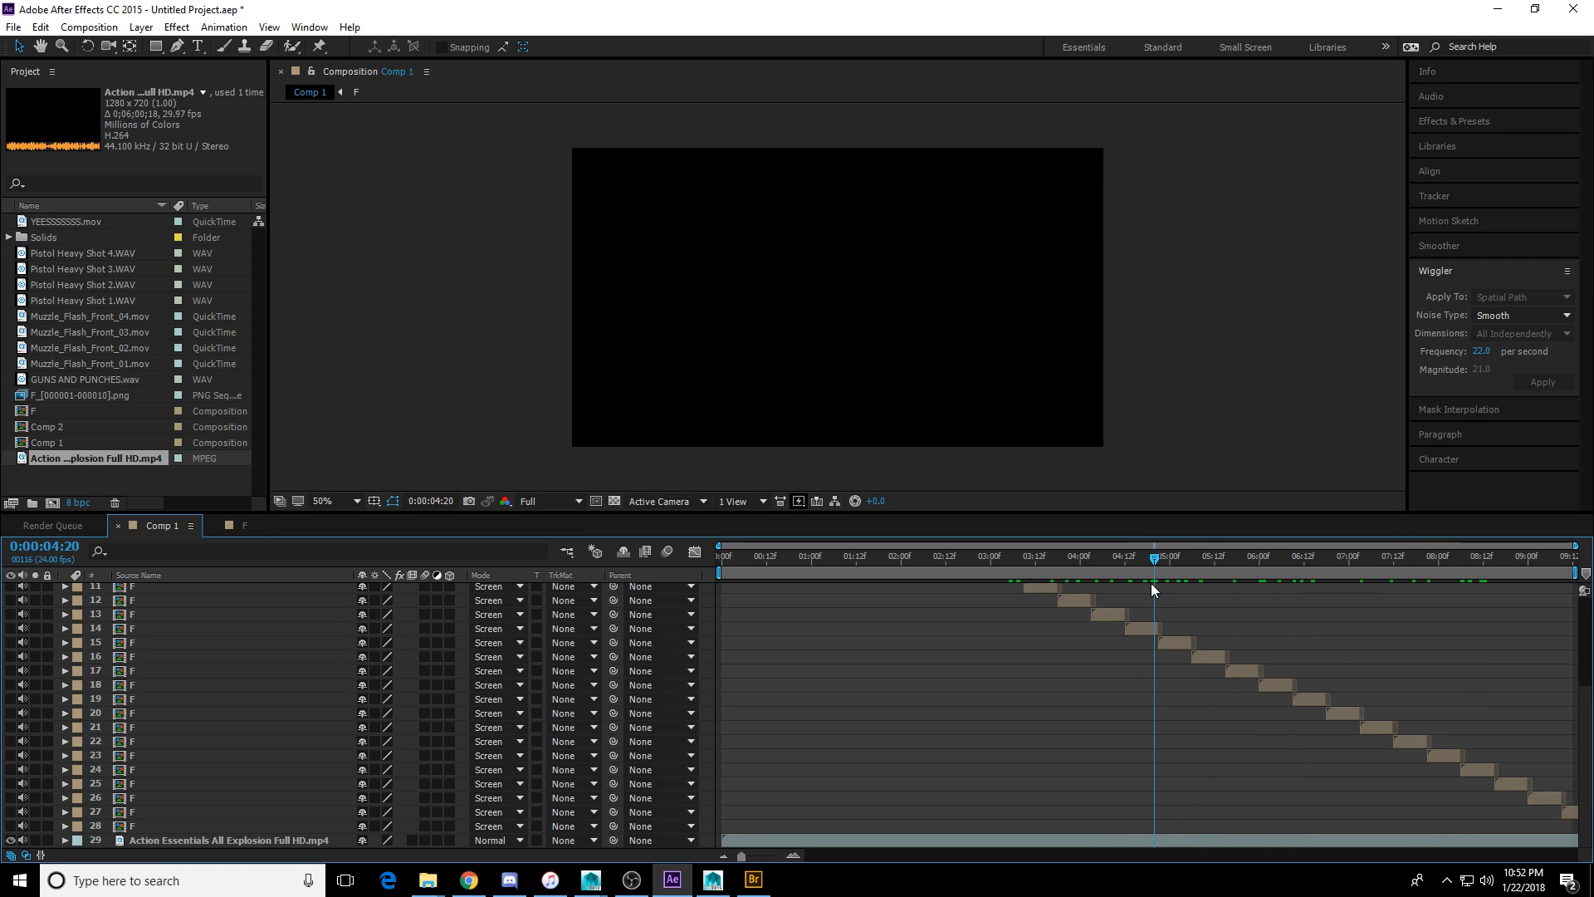
click(1114, 838)
key(ctrl+shift+d)
scroll(1119, 774, down, 1)
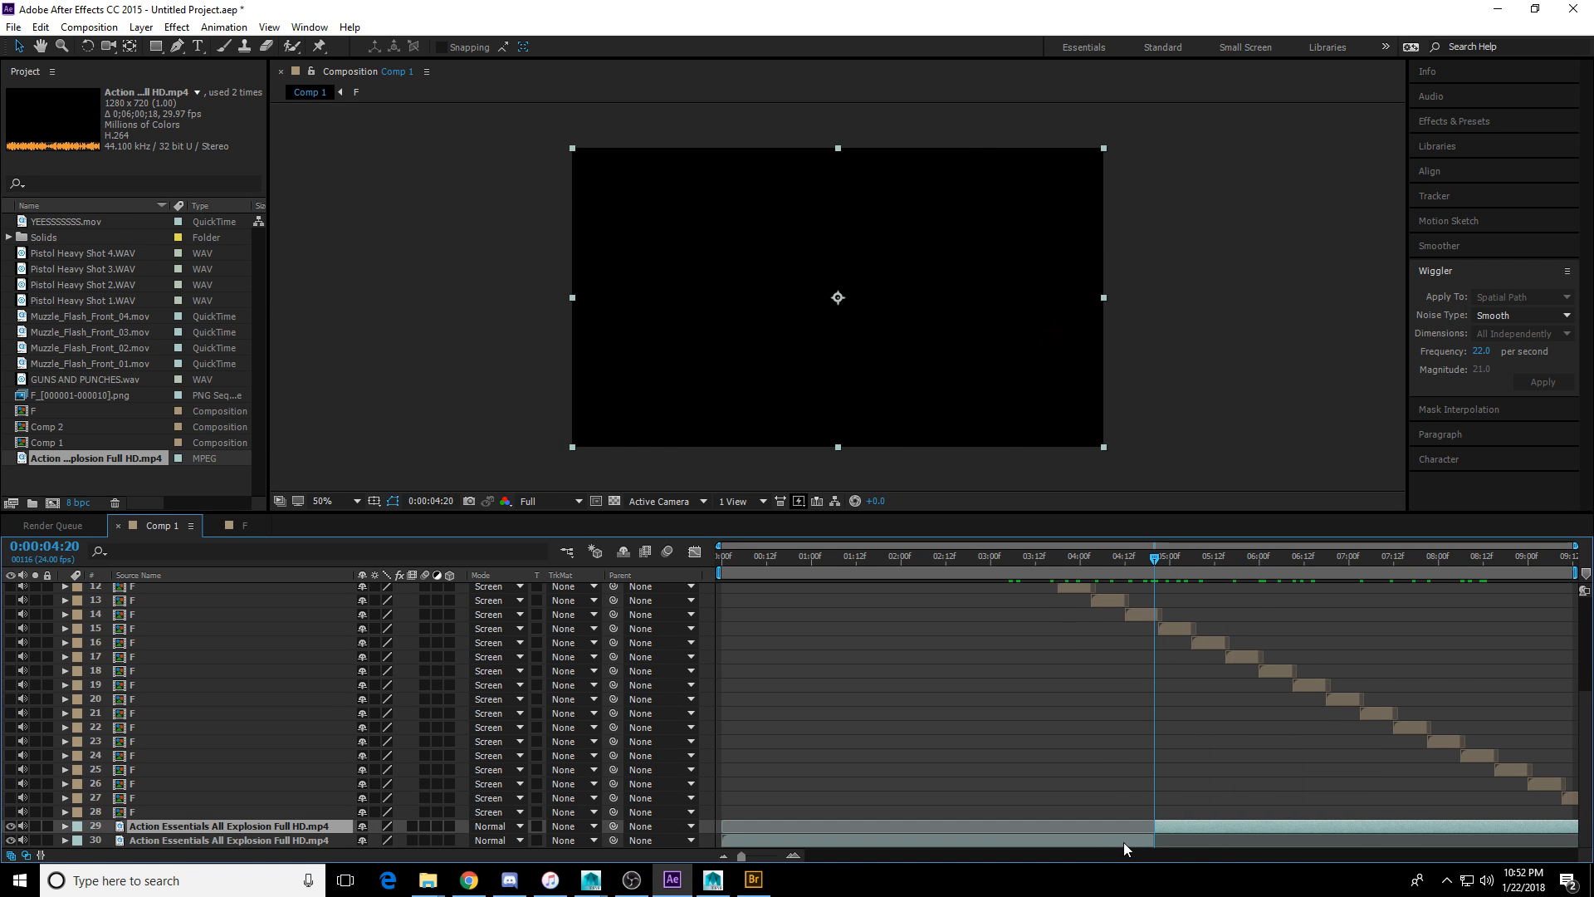
click(1124, 841)
key(Delete)
drag(1193, 838, 938, 841)
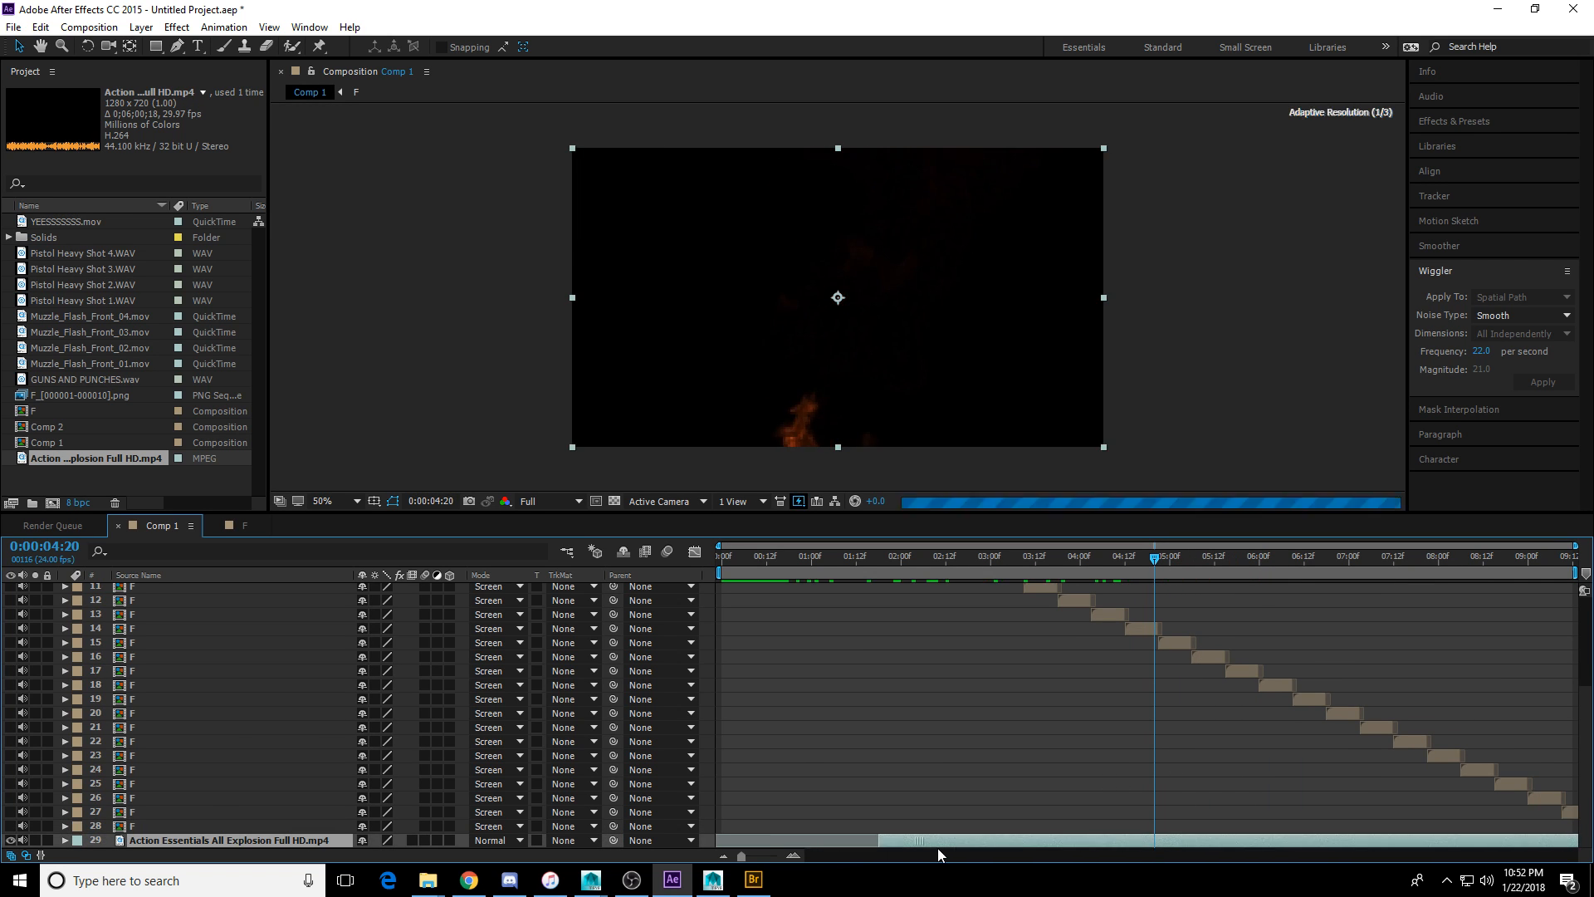
Split the explosion footage at 0:00:06:13 and move its first piece to start at about 0:00:01:00.
drag(900, 551, 1305, 600)
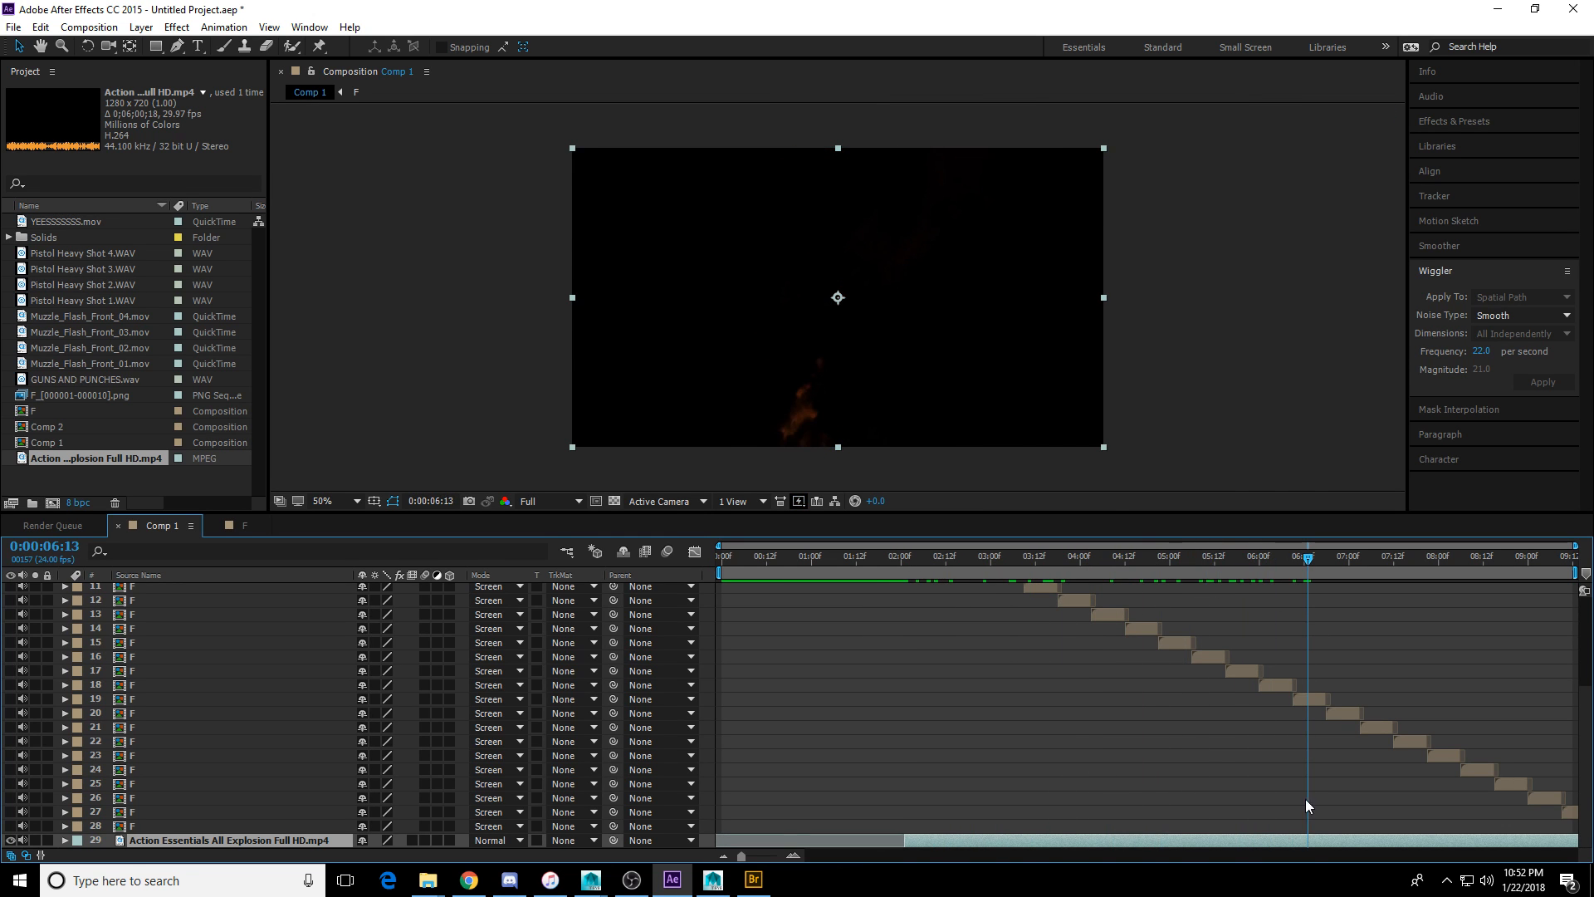
key(ctrl+shift+d)
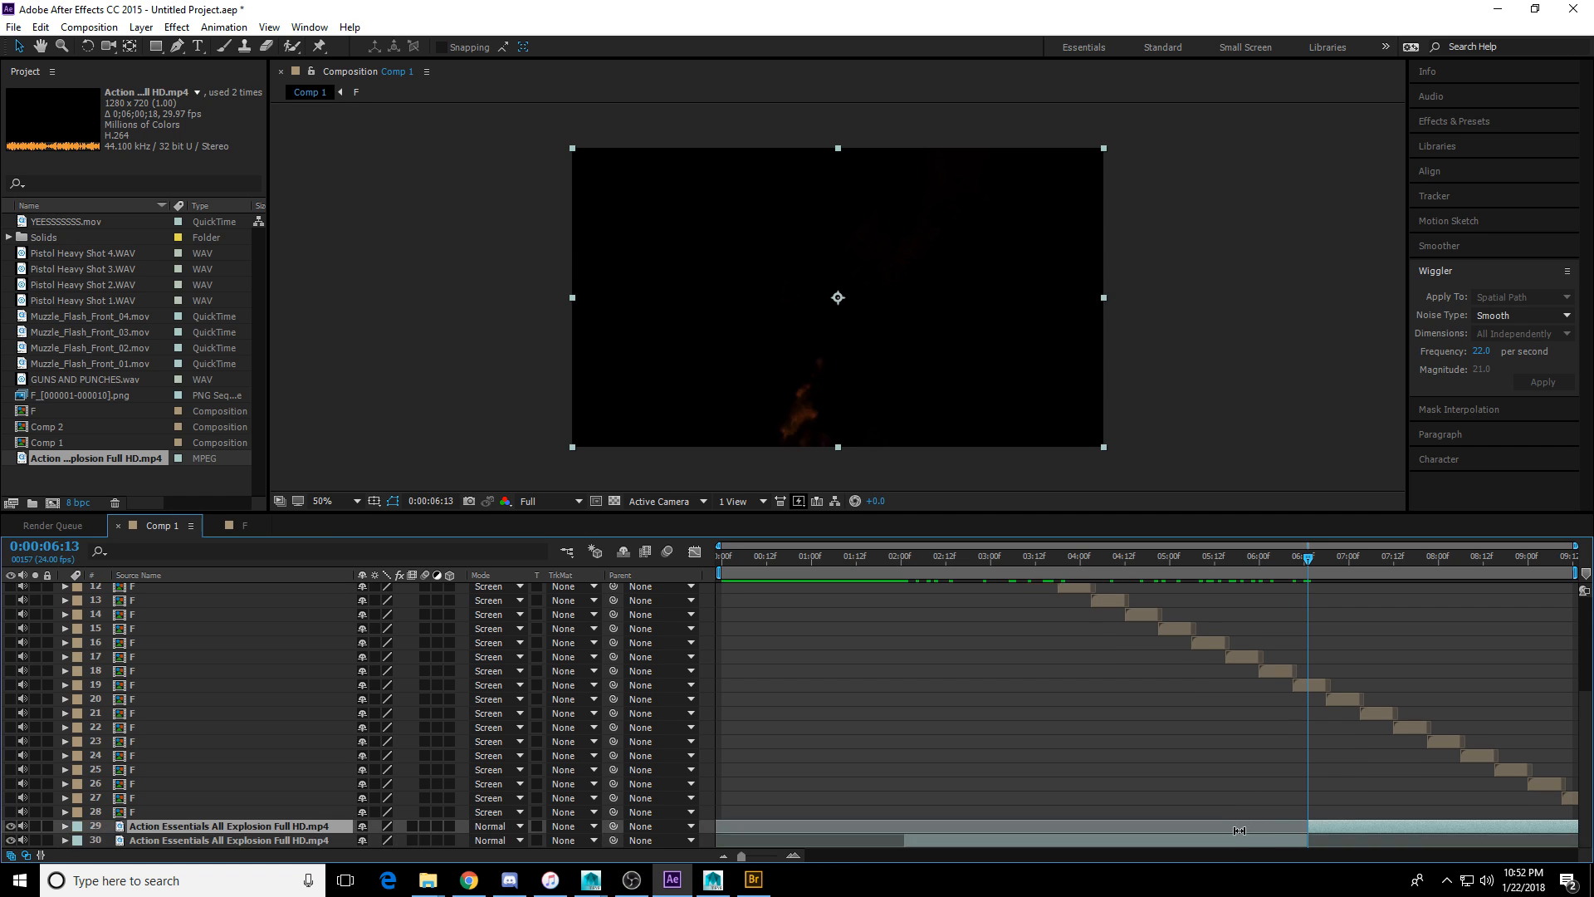
drag(1224, 842, 1159, 844)
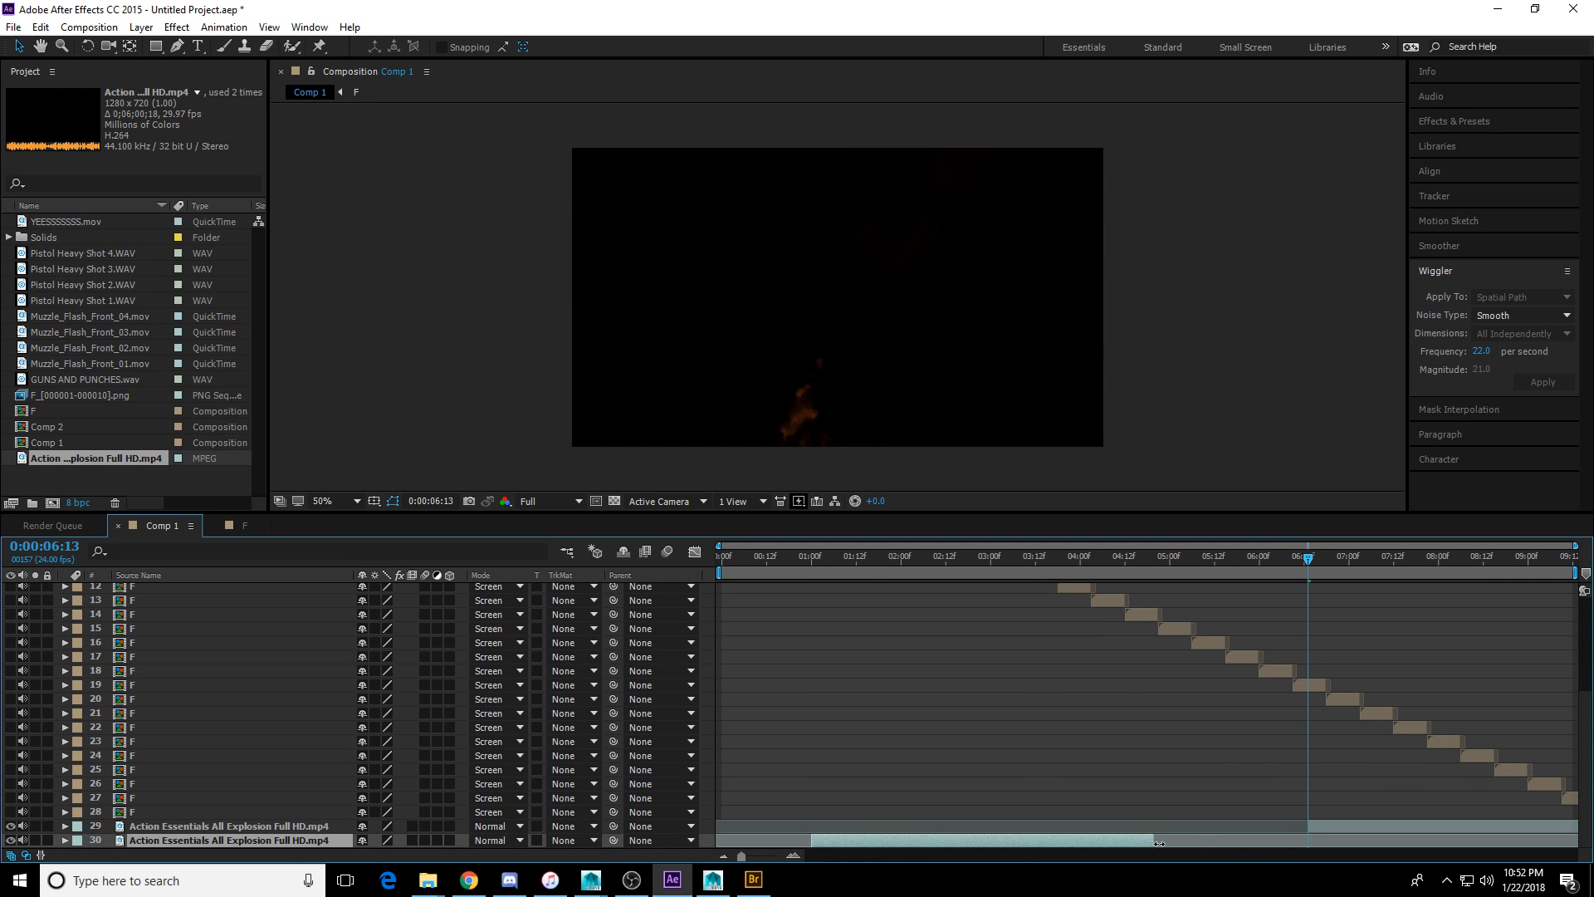
Keyframe the first explosion clip's opacity from 100% to 0%, with the fade running from about 0:00:02:21 to 0:00:03:22.
click(1044, 574)
key(t)
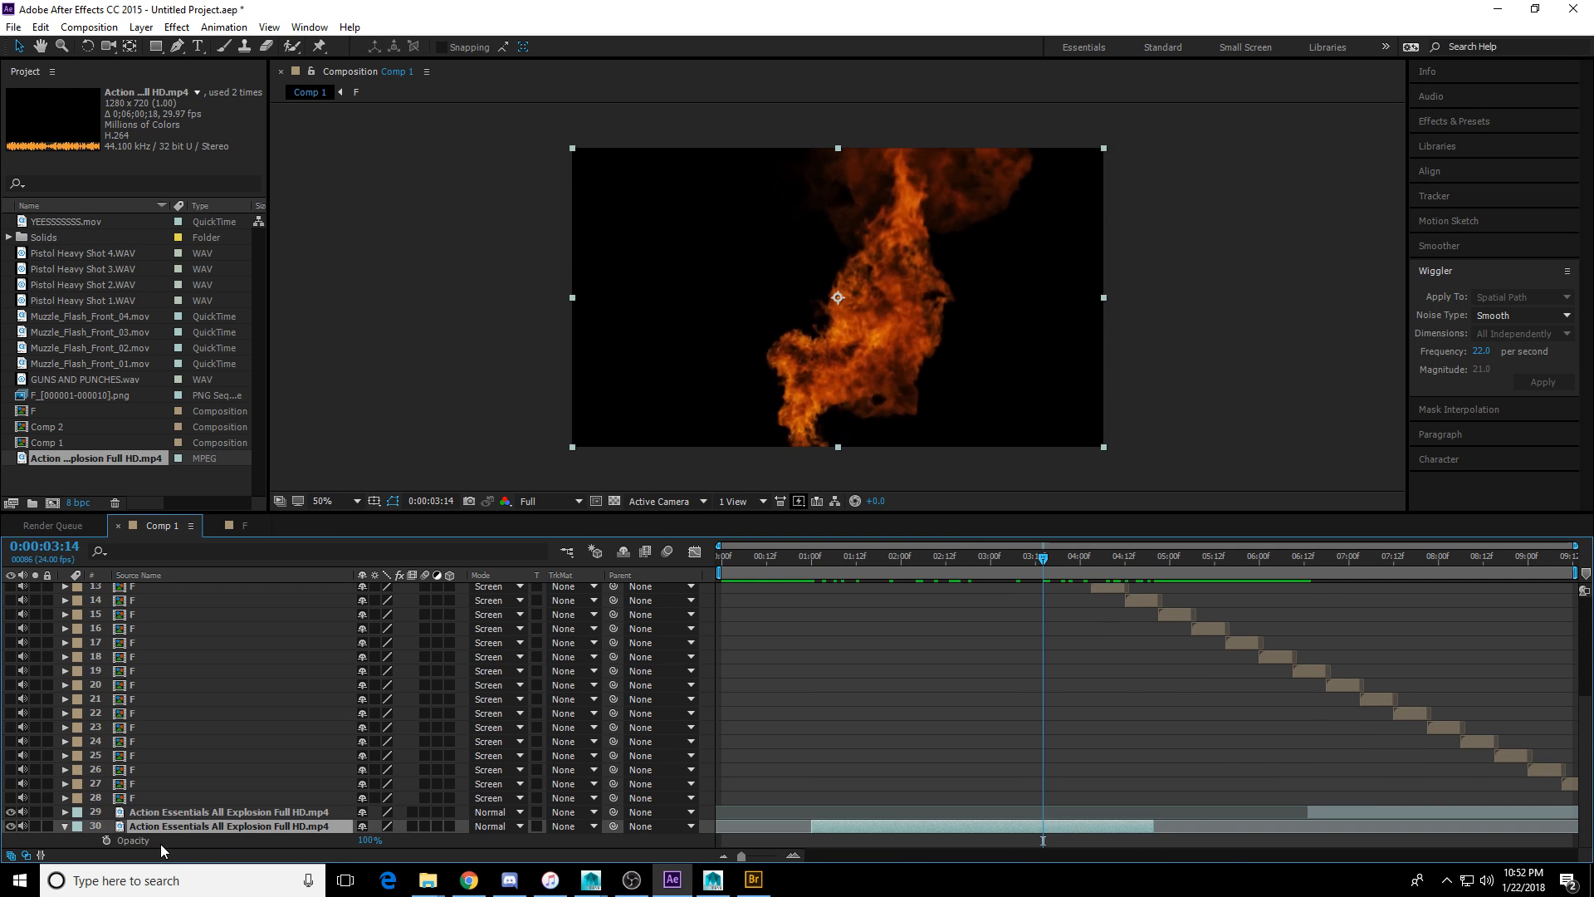
click(106, 840)
key(space)
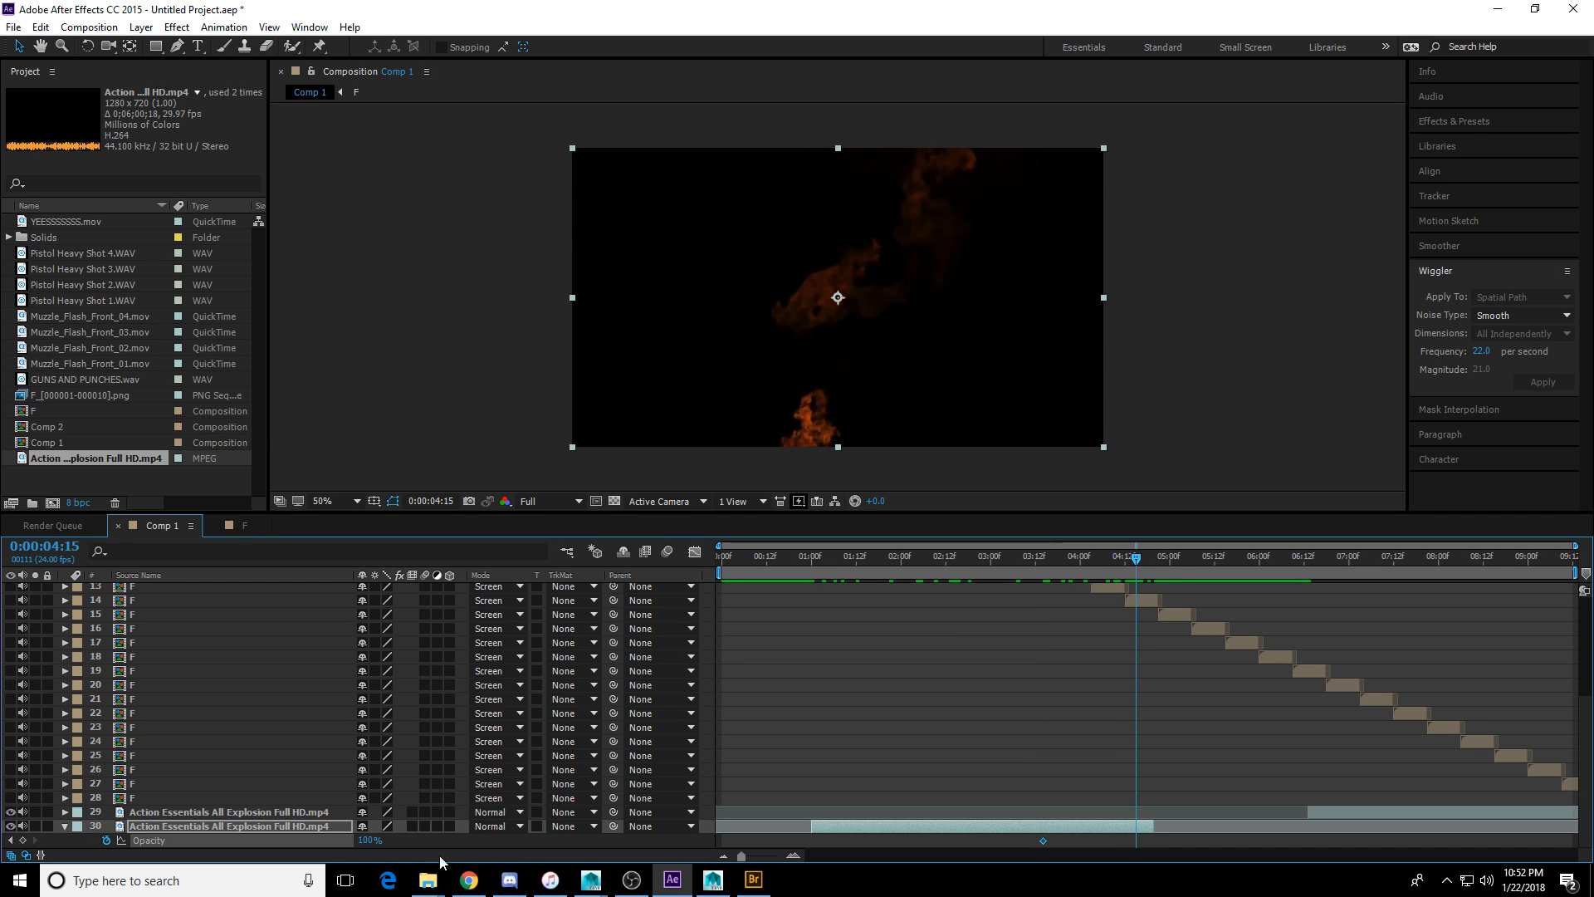
drag(362, 842, 270, 836)
drag(992, 840, 1074, 841)
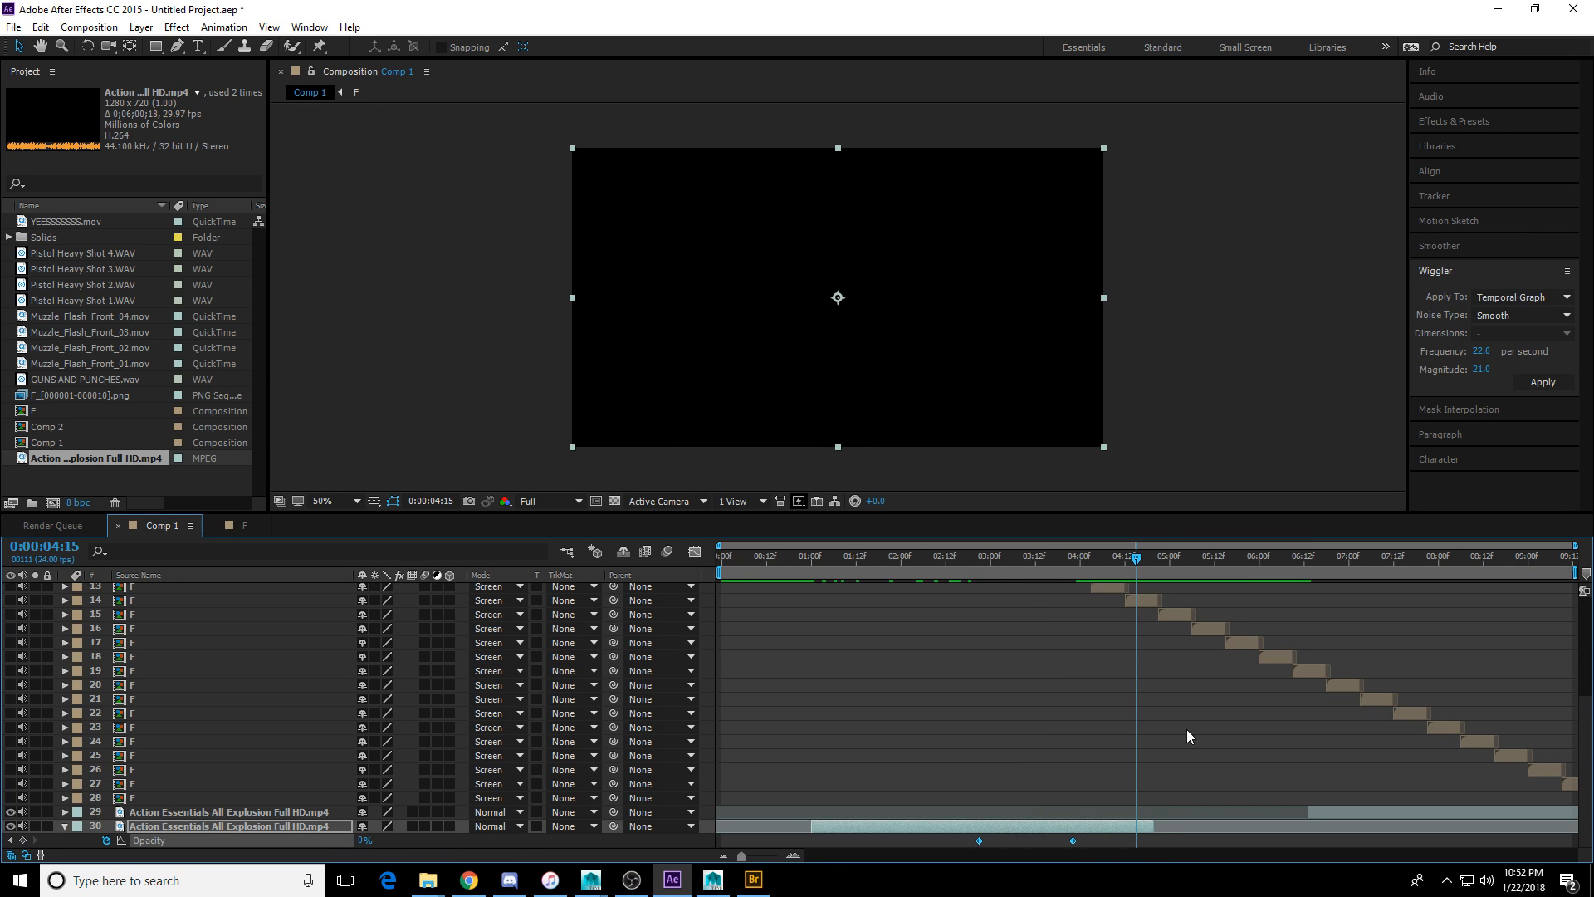
Slide the remaining explosion footage along the timeline to bring the start of another large explosion to 0:00:05:20.
click(1244, 558)
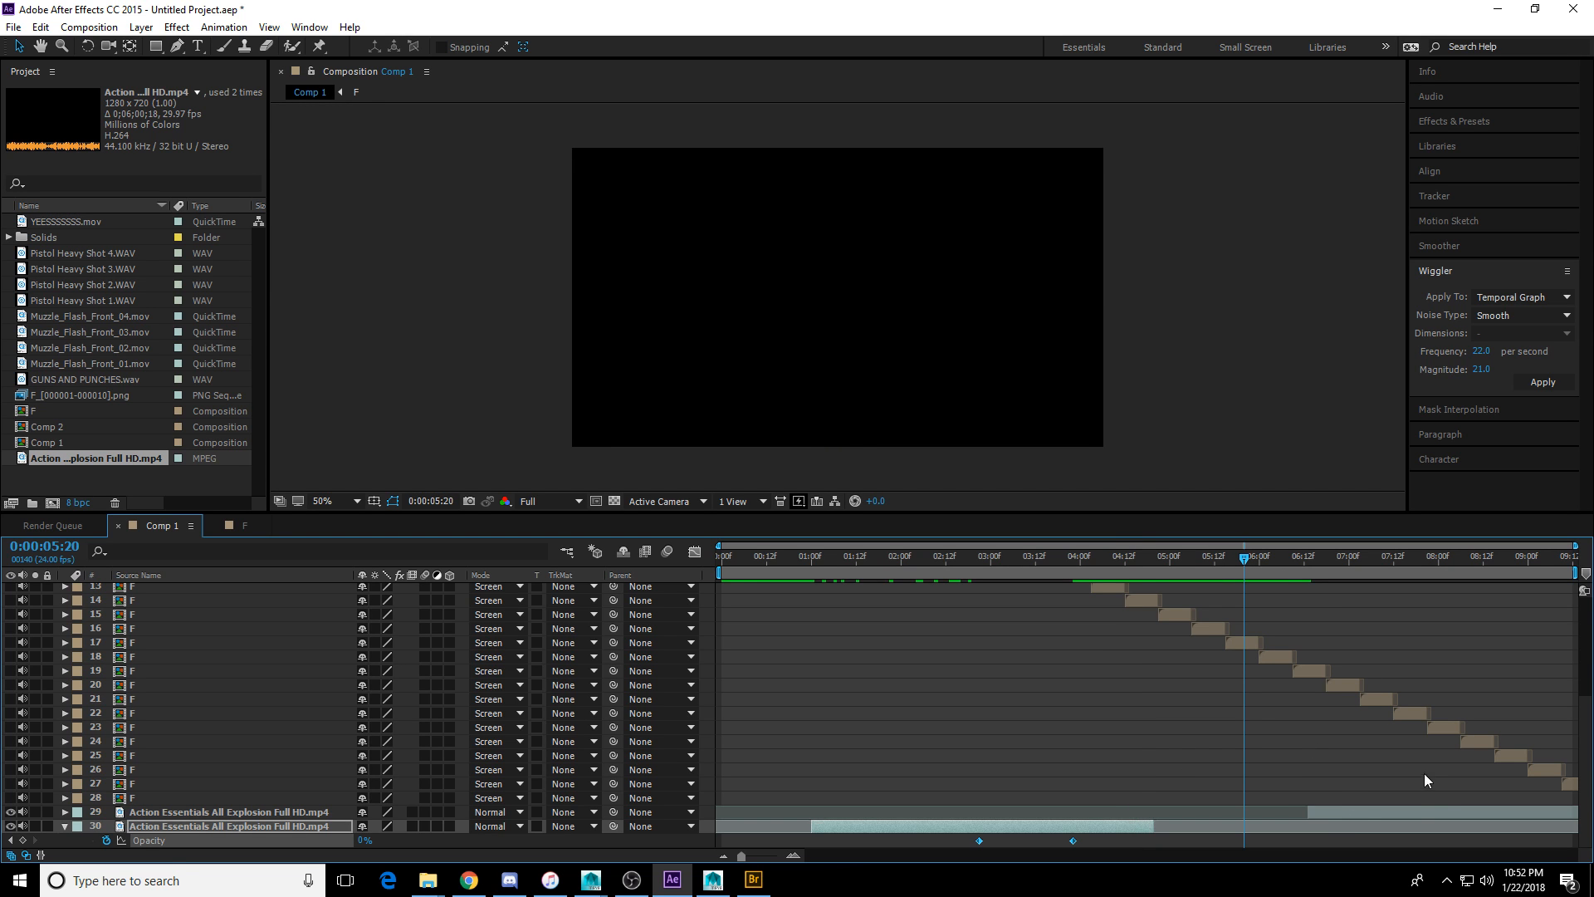
drag(1413, 812, 822, 814)
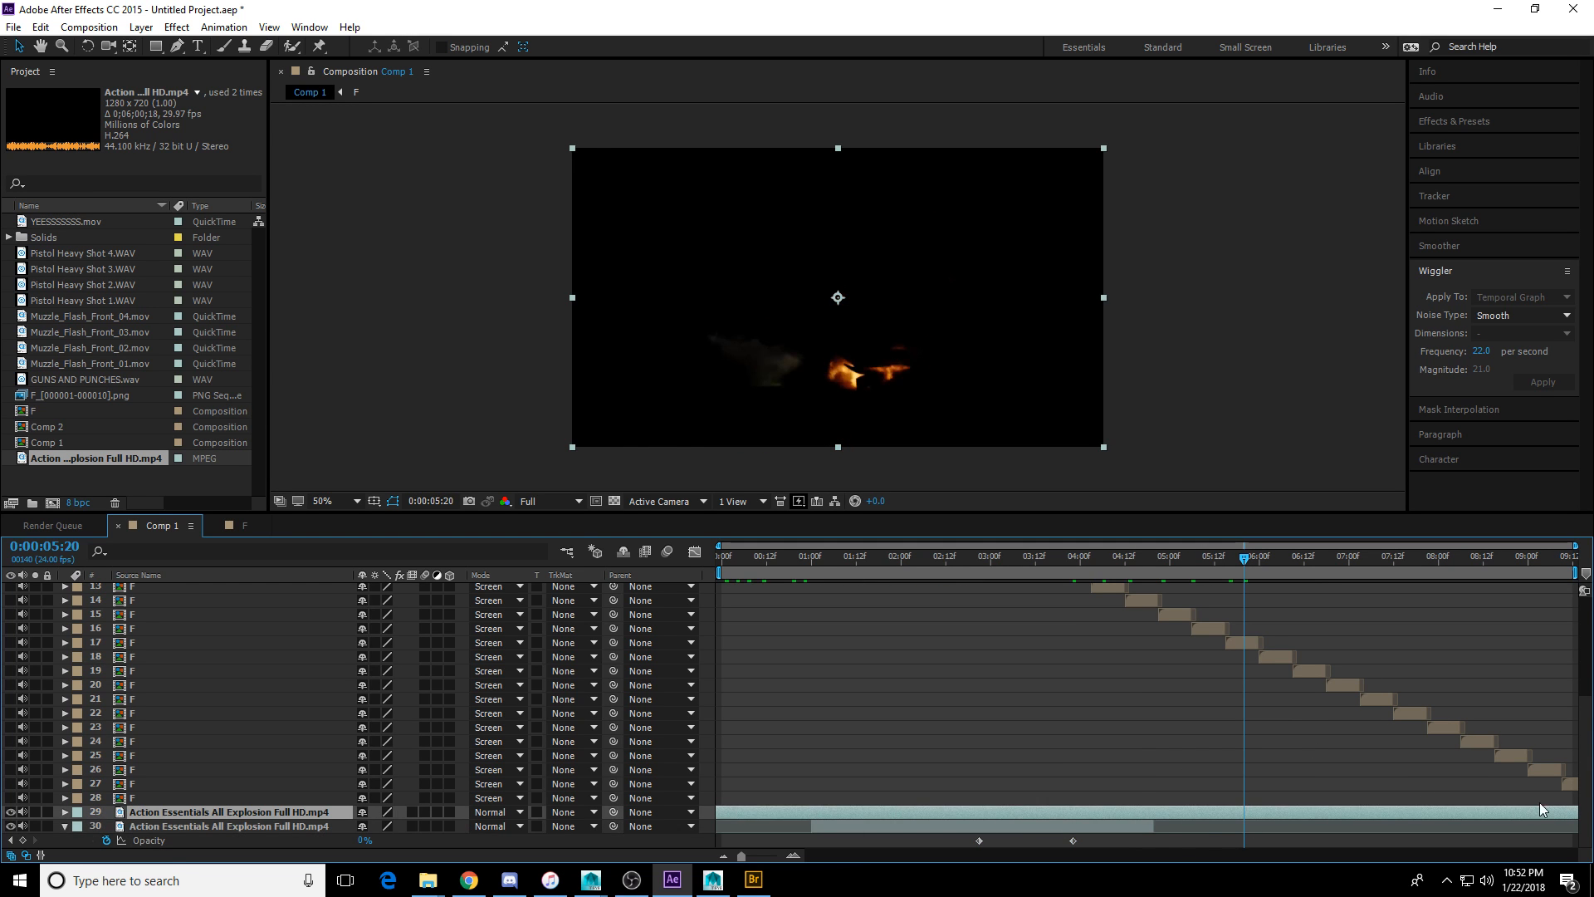
drag(1442, 816, 1410, 806)
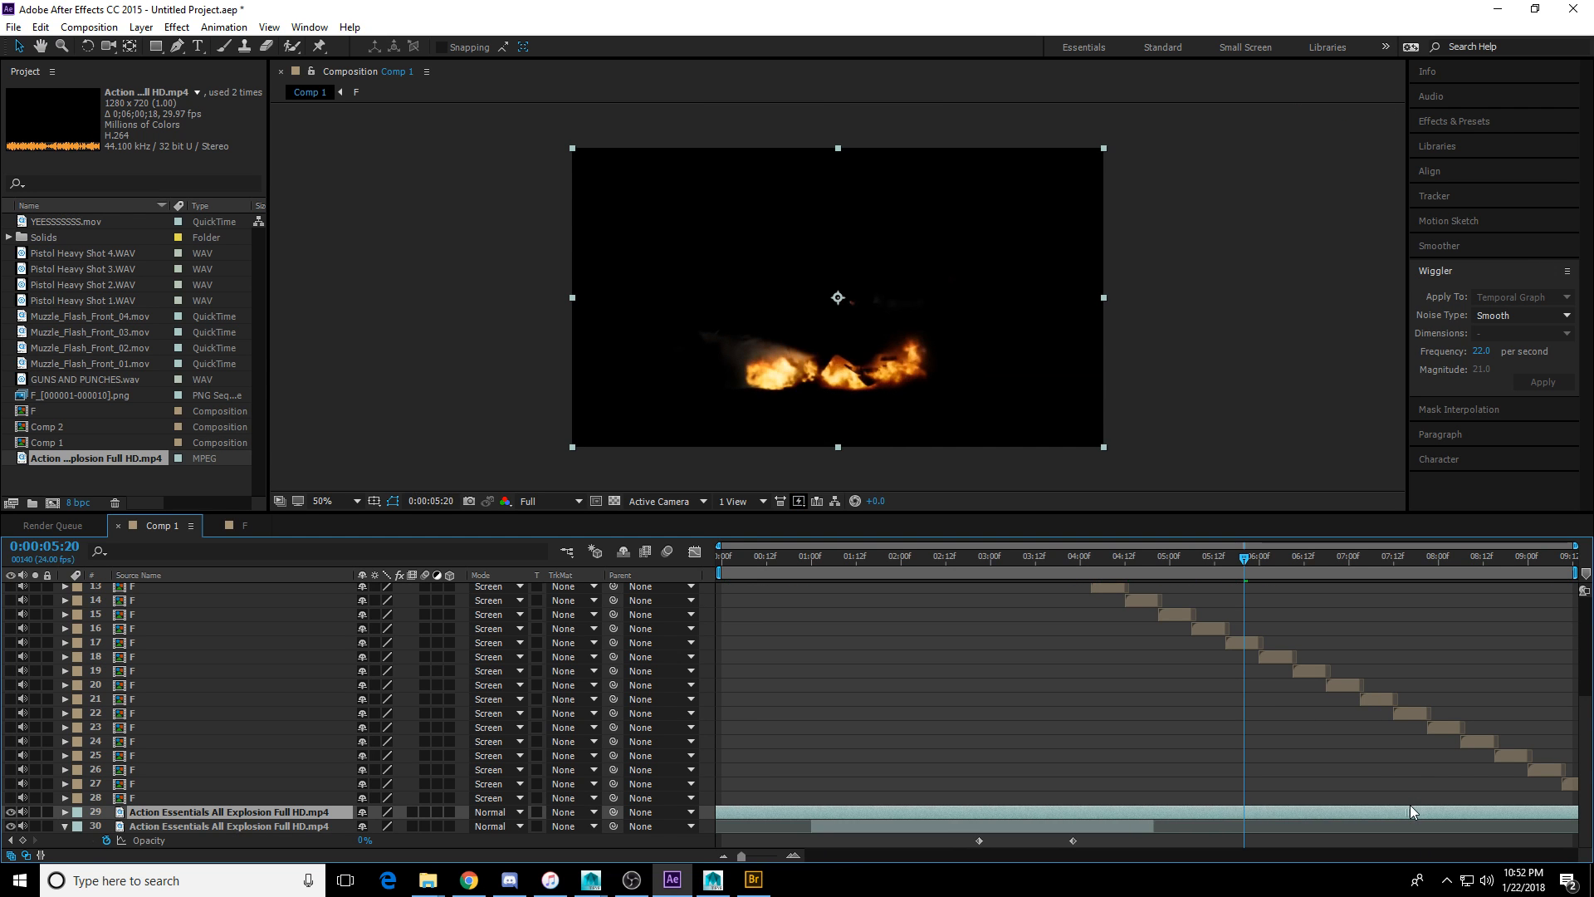
key(ctrl+shift+d)
key(ctrl+z)
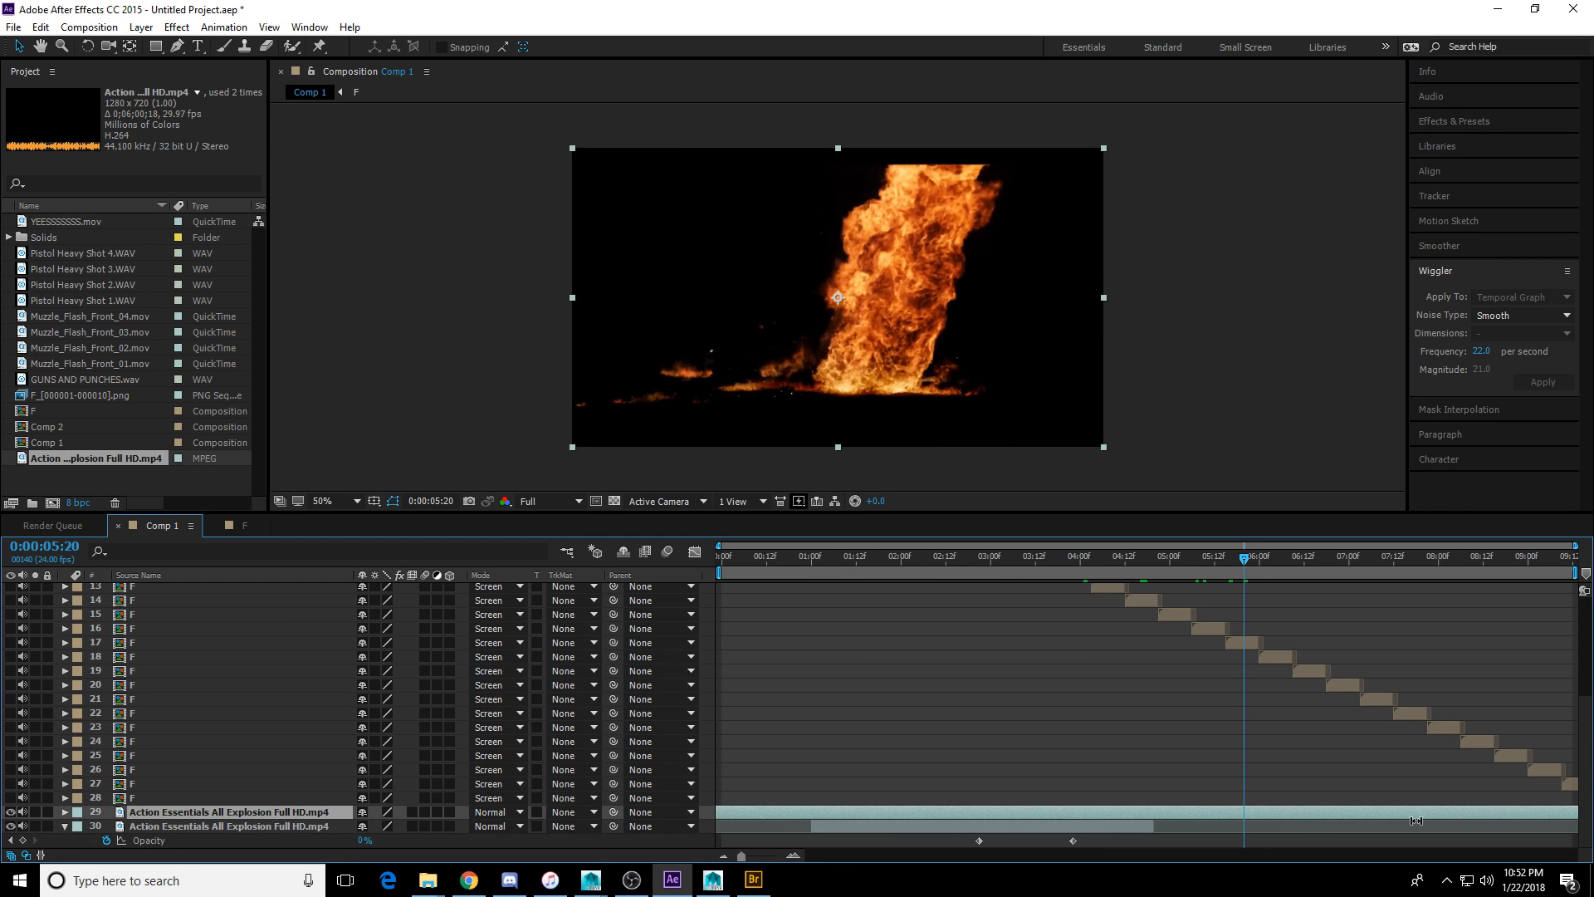
drag(1177, 807, 927, 805)
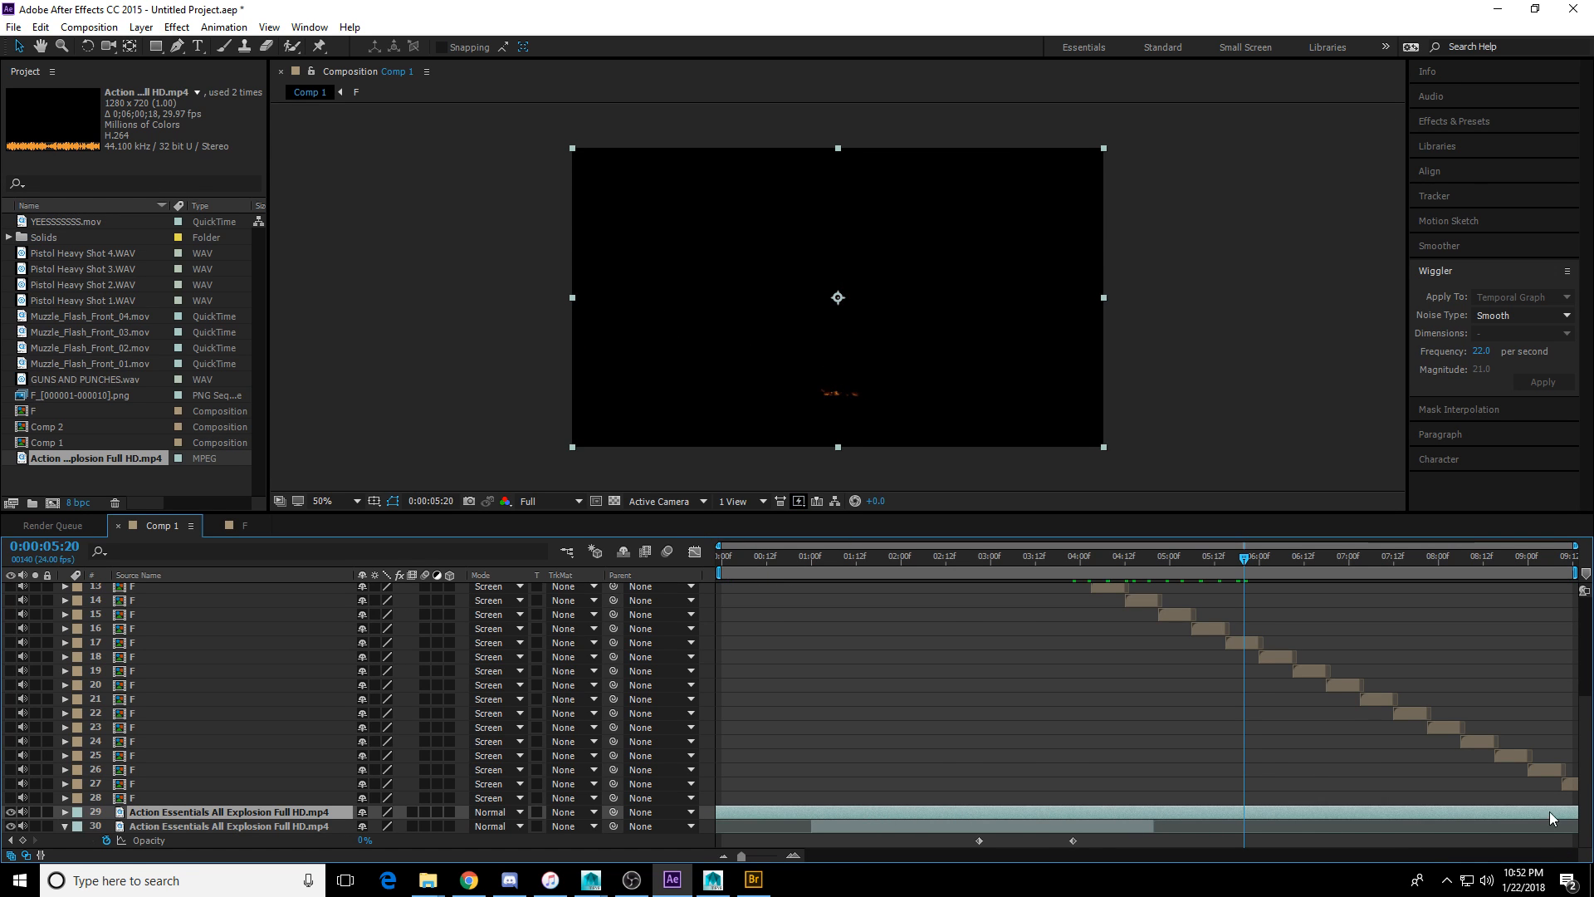
drag(1551, 817, 947, 794)
drag(1191, 819, 878, 820)
drag(1419, 817, 707, 779)
drag(1144, 808, 1501, 809)
drag(1213, 809, 1491, 809)
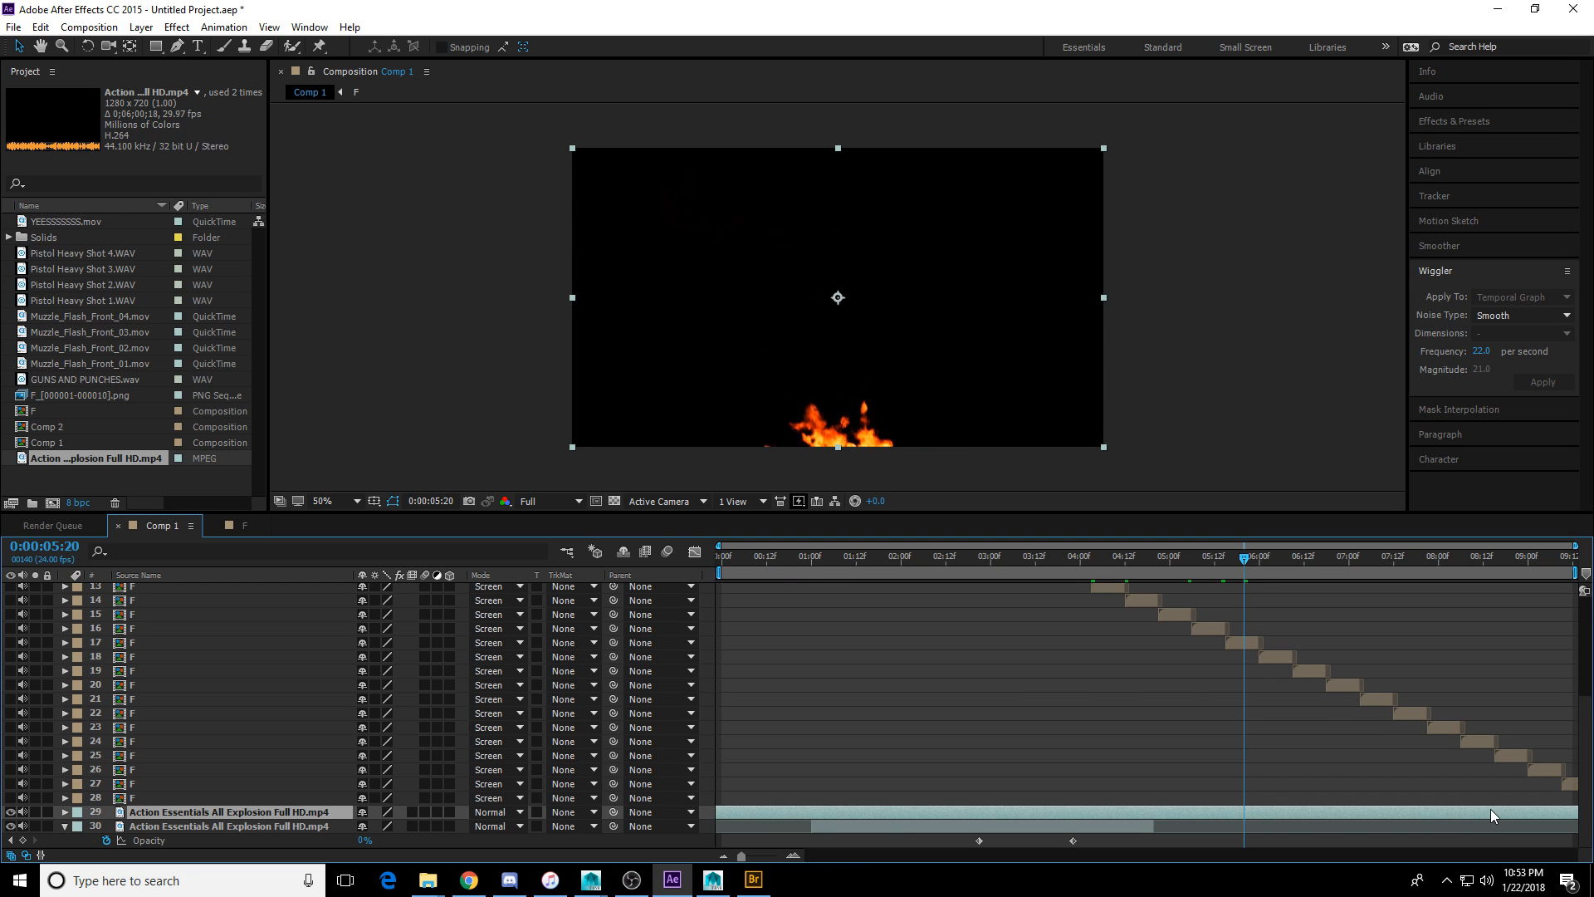
drag(1268, 809, 1353, 804)
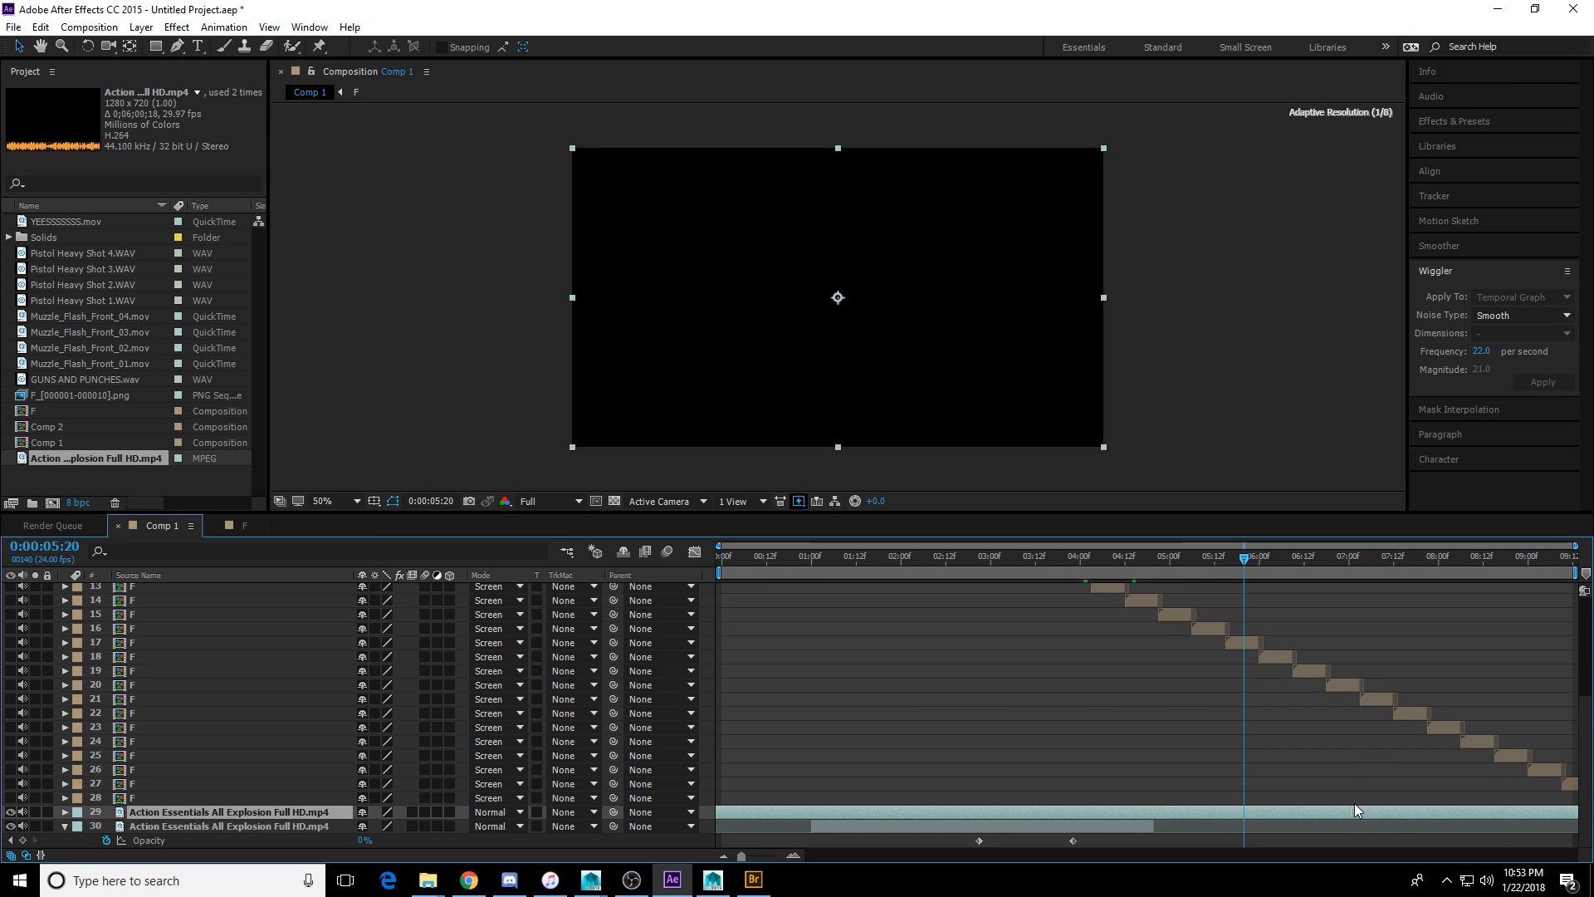
Split the remaining explosion footage at 0:00:05:20, delete its earlier piece, slide the clip earlier and scrub through it to 0:00:09:11.
key(ctrl+shift+d)
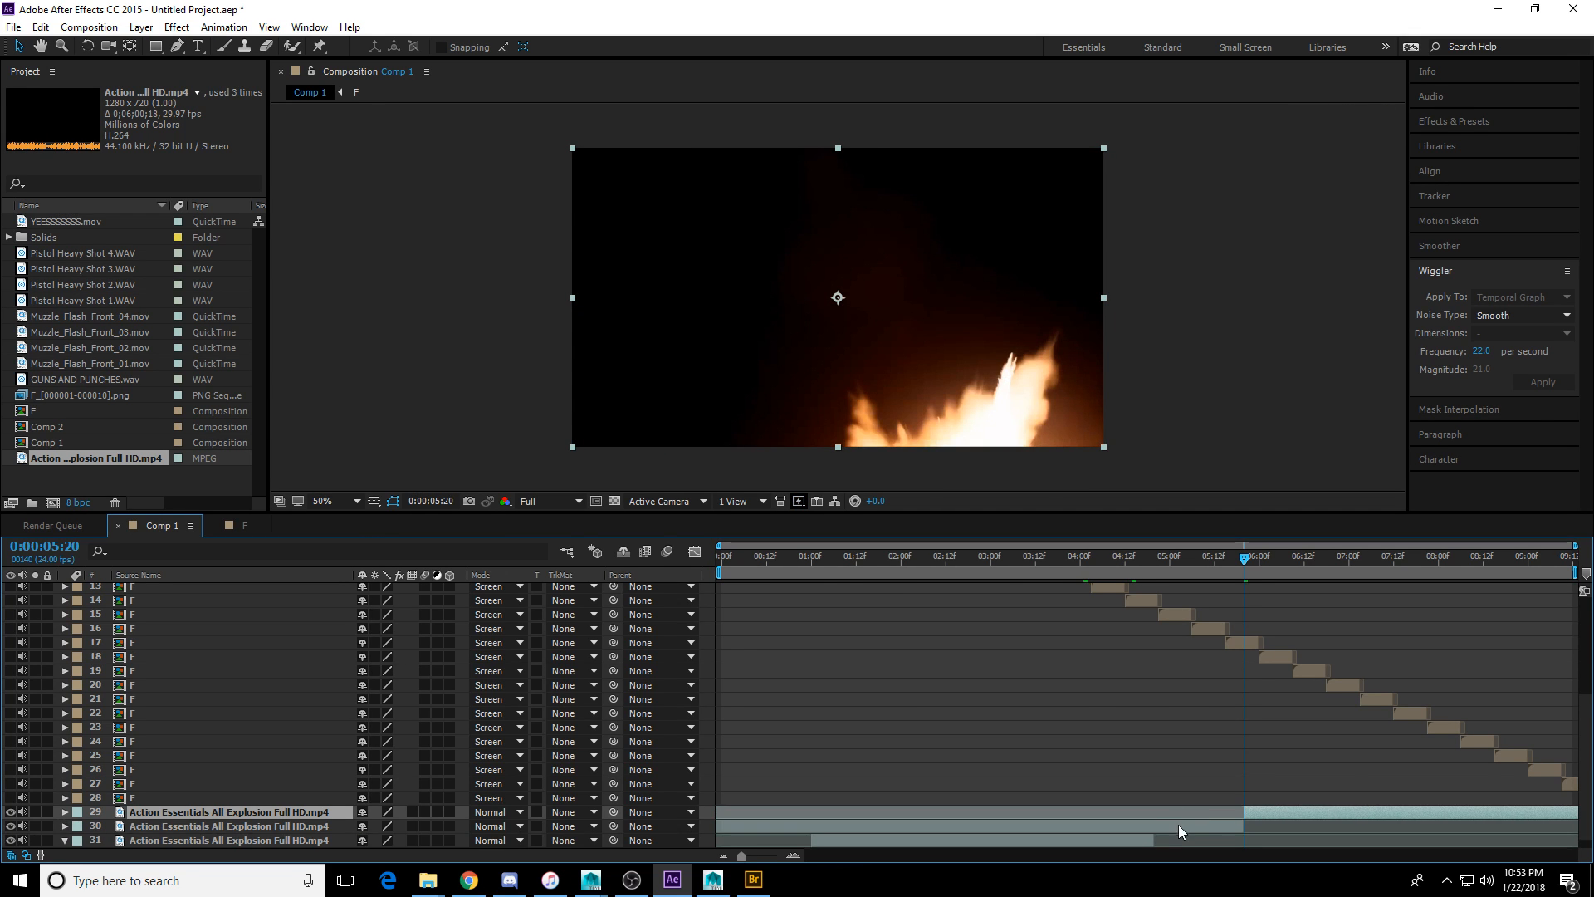
click(1179, 827)
key(Delete)
drag(1284, 810, 1113, 810)
drag(1025, 559, 1315, 601)
drag(1420, 559, 1571, 565)
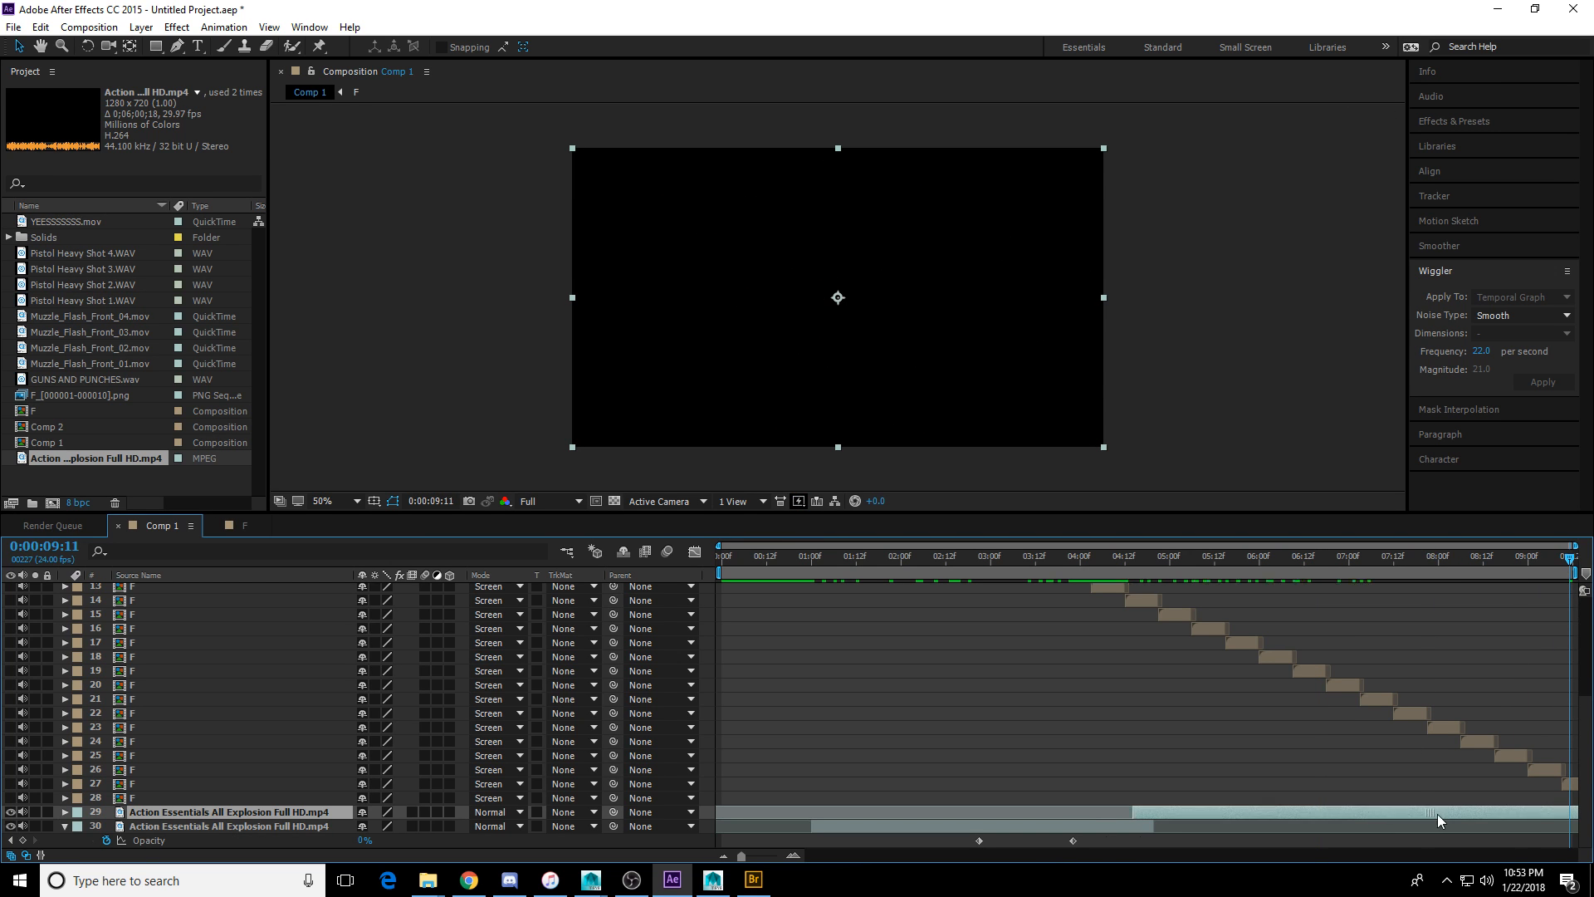
Try starting the second explosion clip at about 0:00:08:01 and play it back from 0:00:07:23.
drag(1437, 814, 1564, 812)
click(1436, 561)
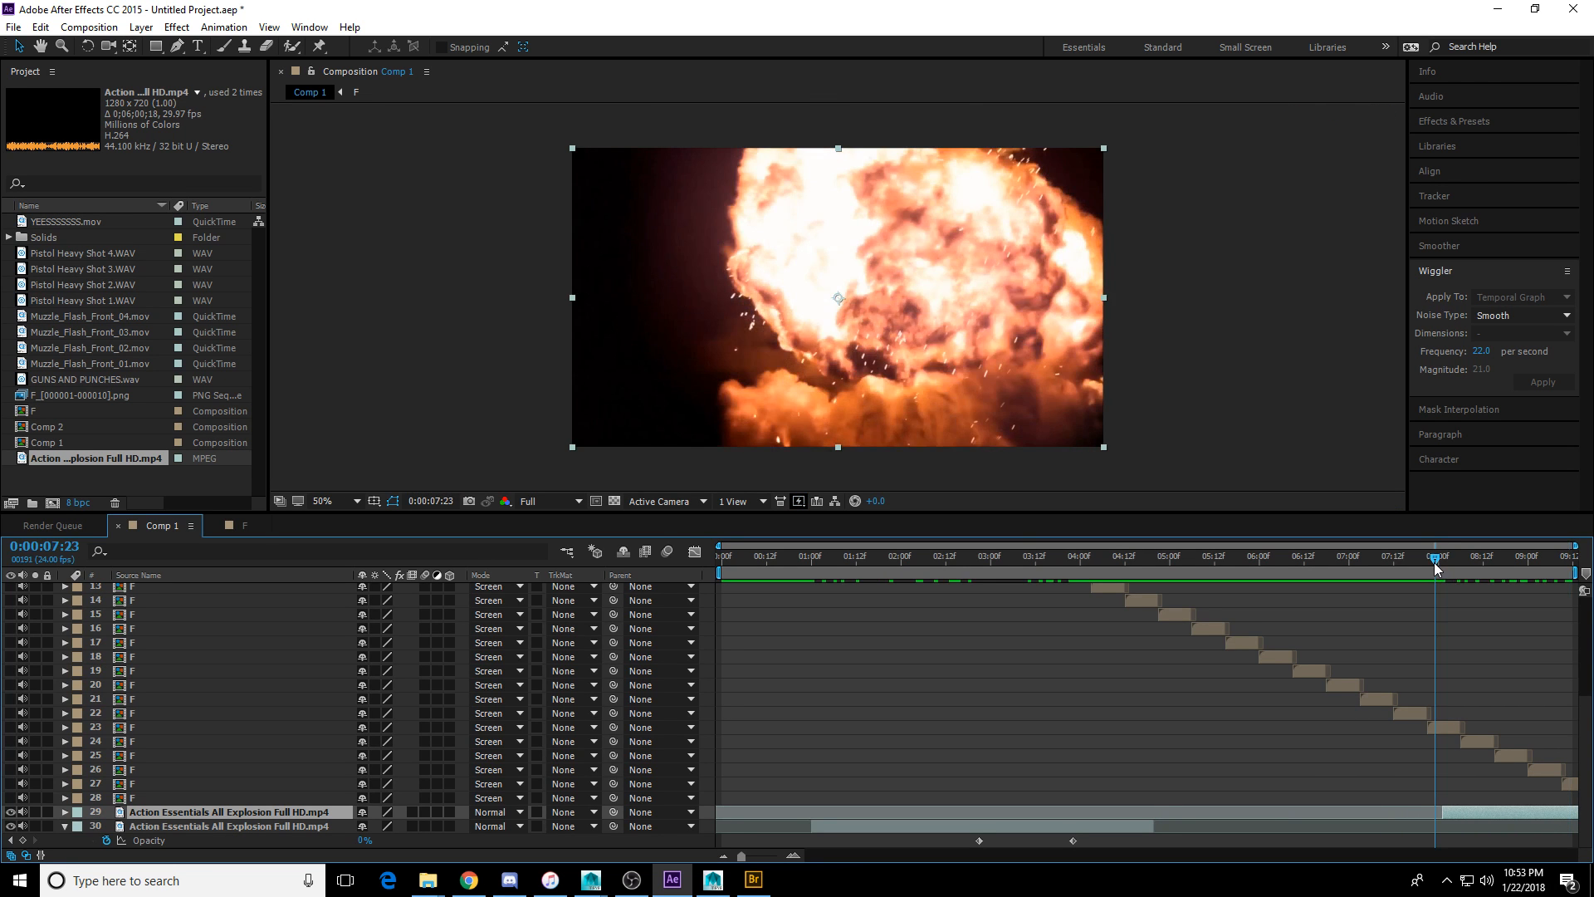
key(space)
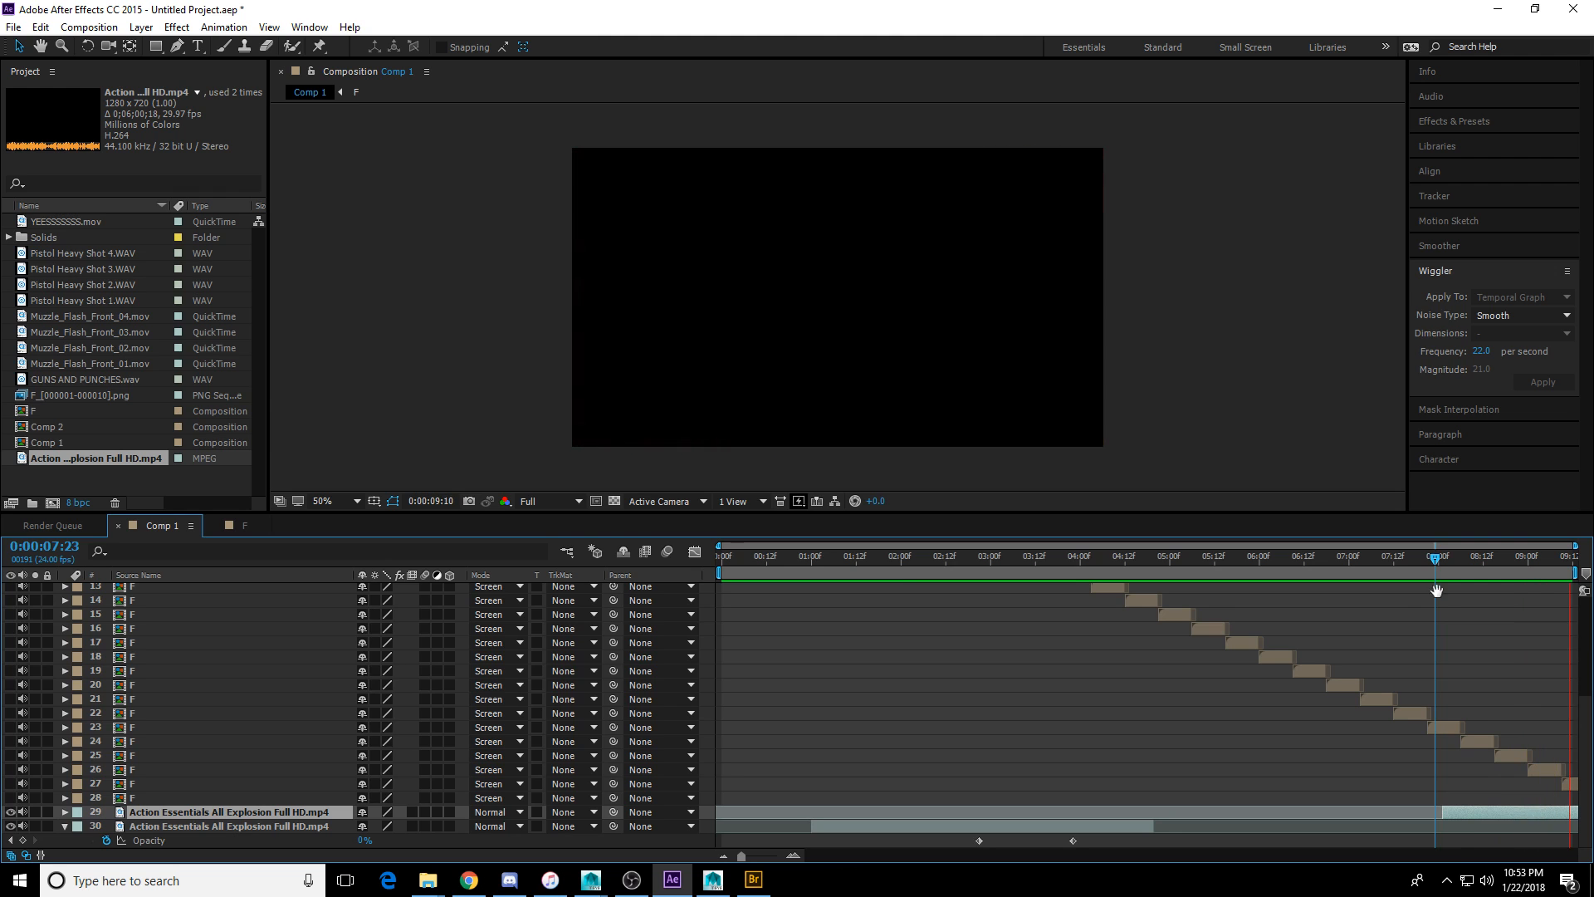
click(1434, 561)
double_click(1445, 811)
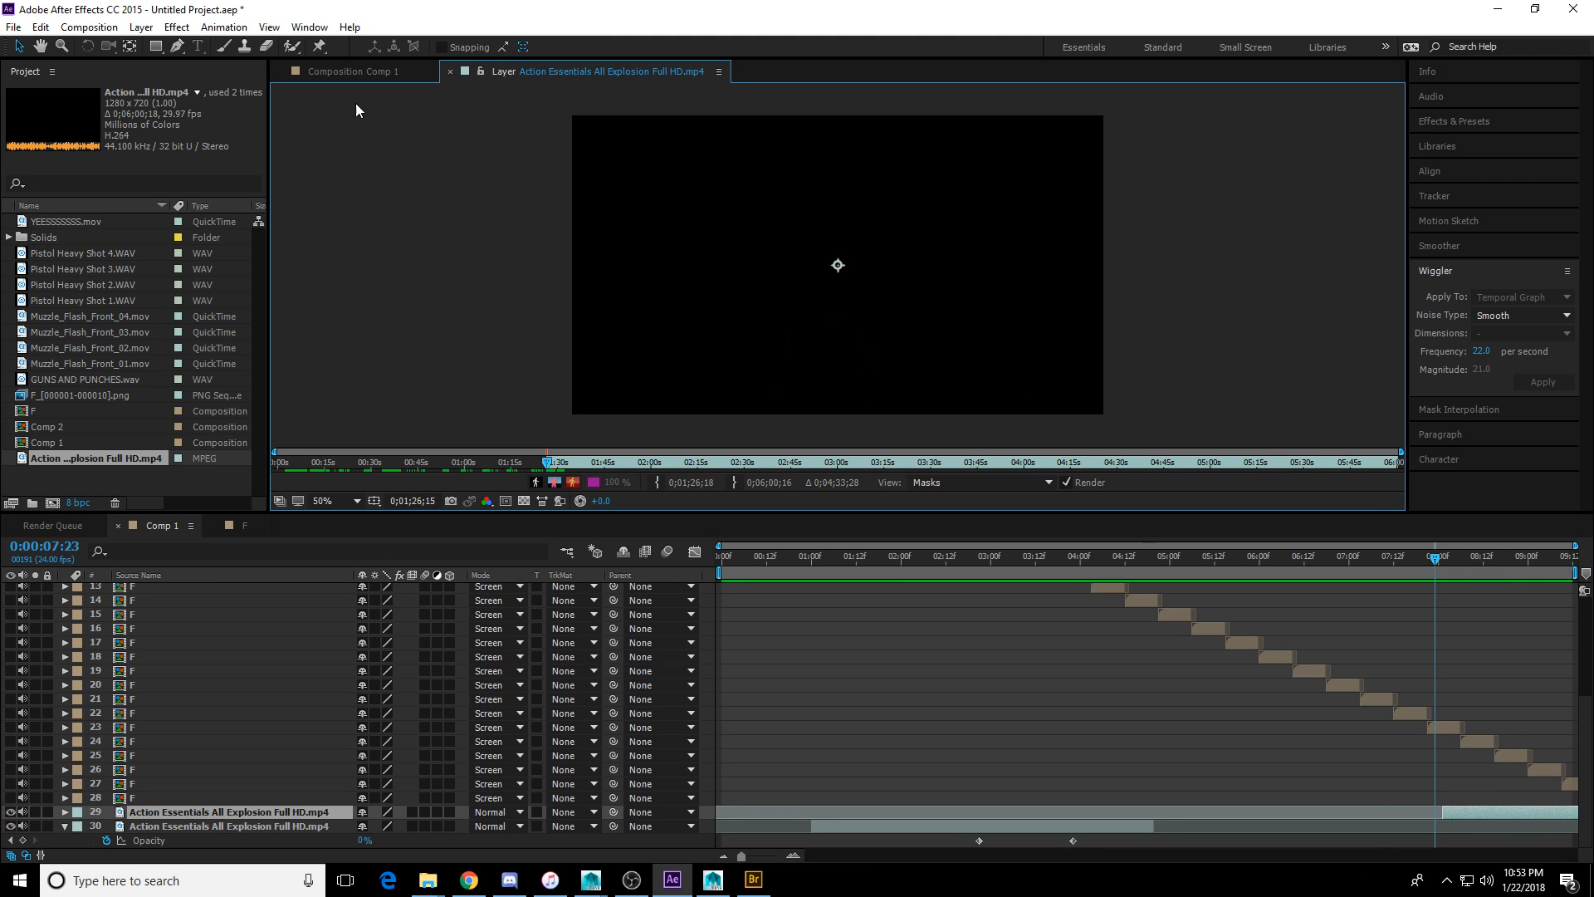
click(450, 71)
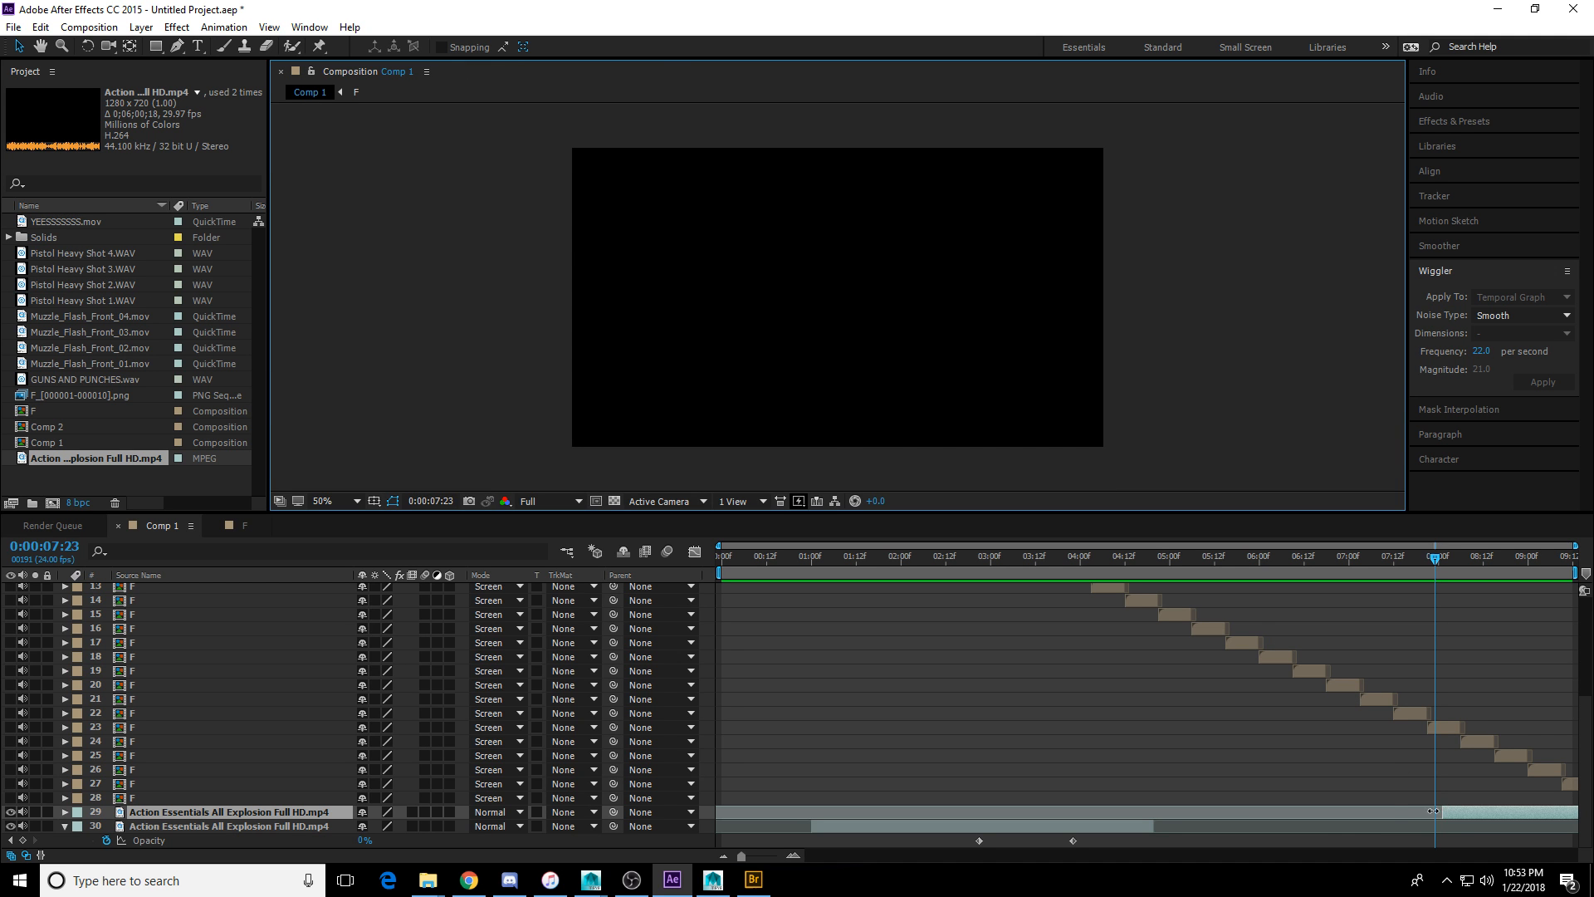
Move the second explosion clip to start at about 0:00:06:00 and play it back from 0:00:05:23.
drag(1433, 810, 1224, 571)
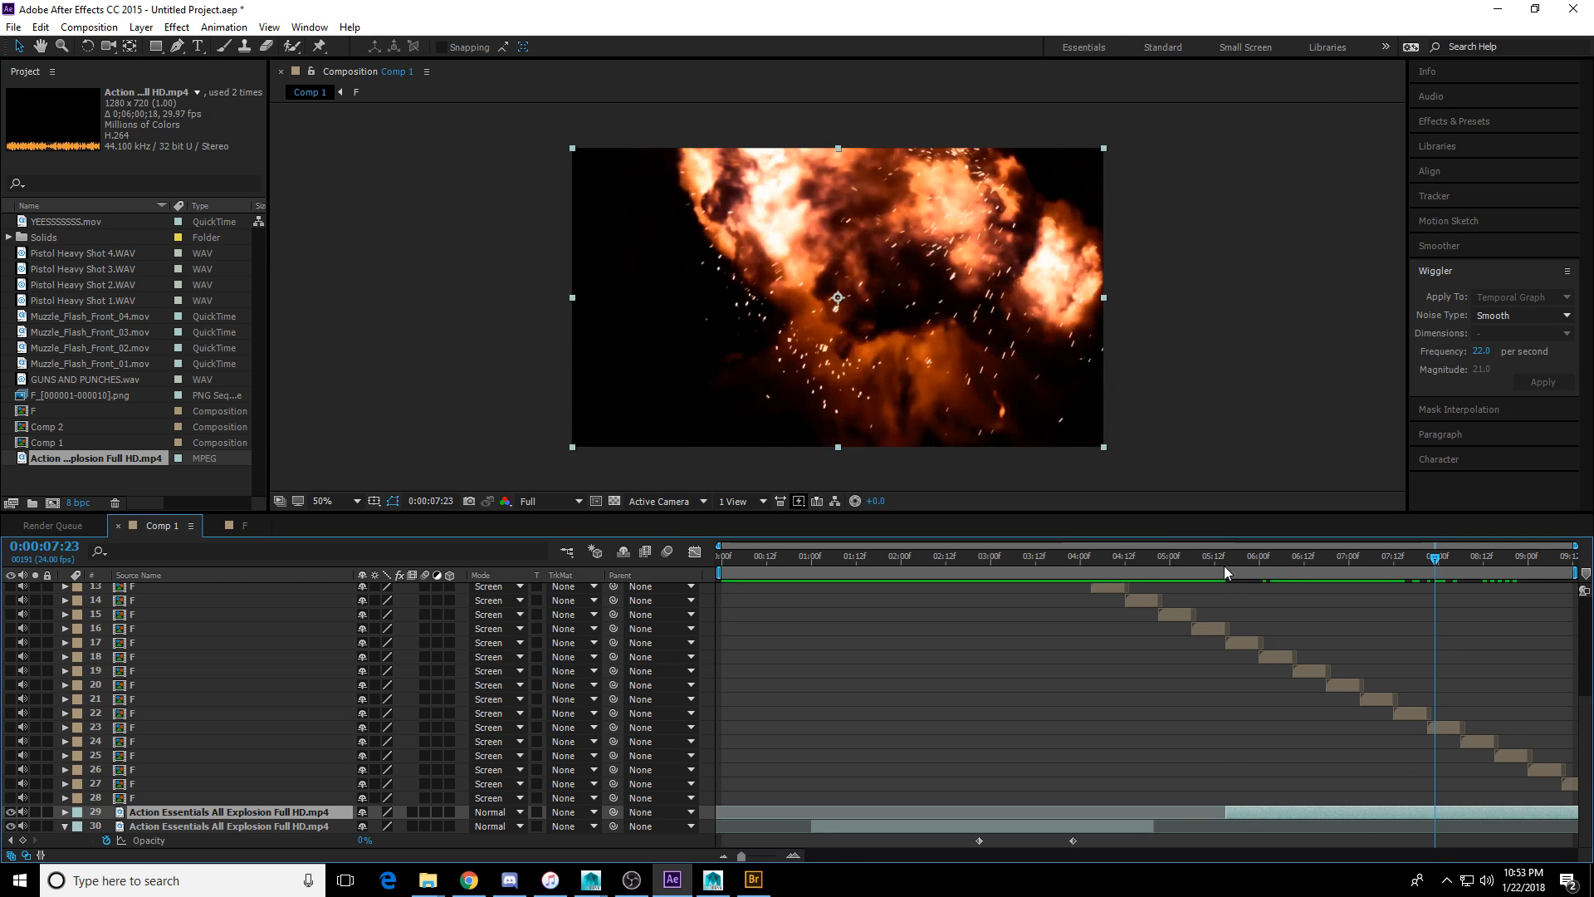
click(1225, 568)
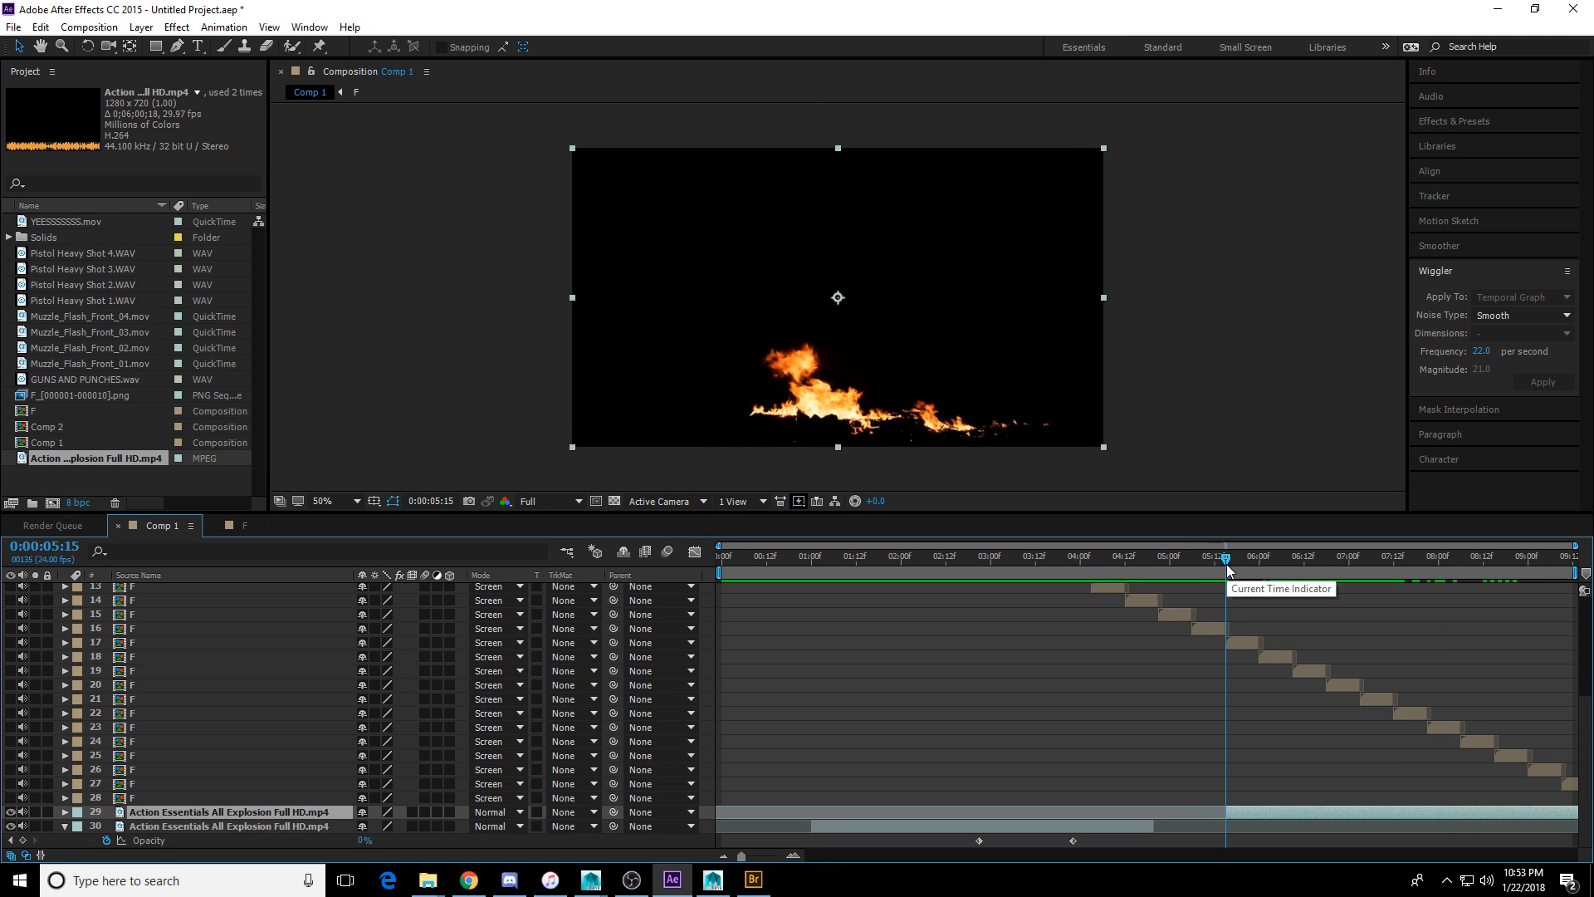
key(space)
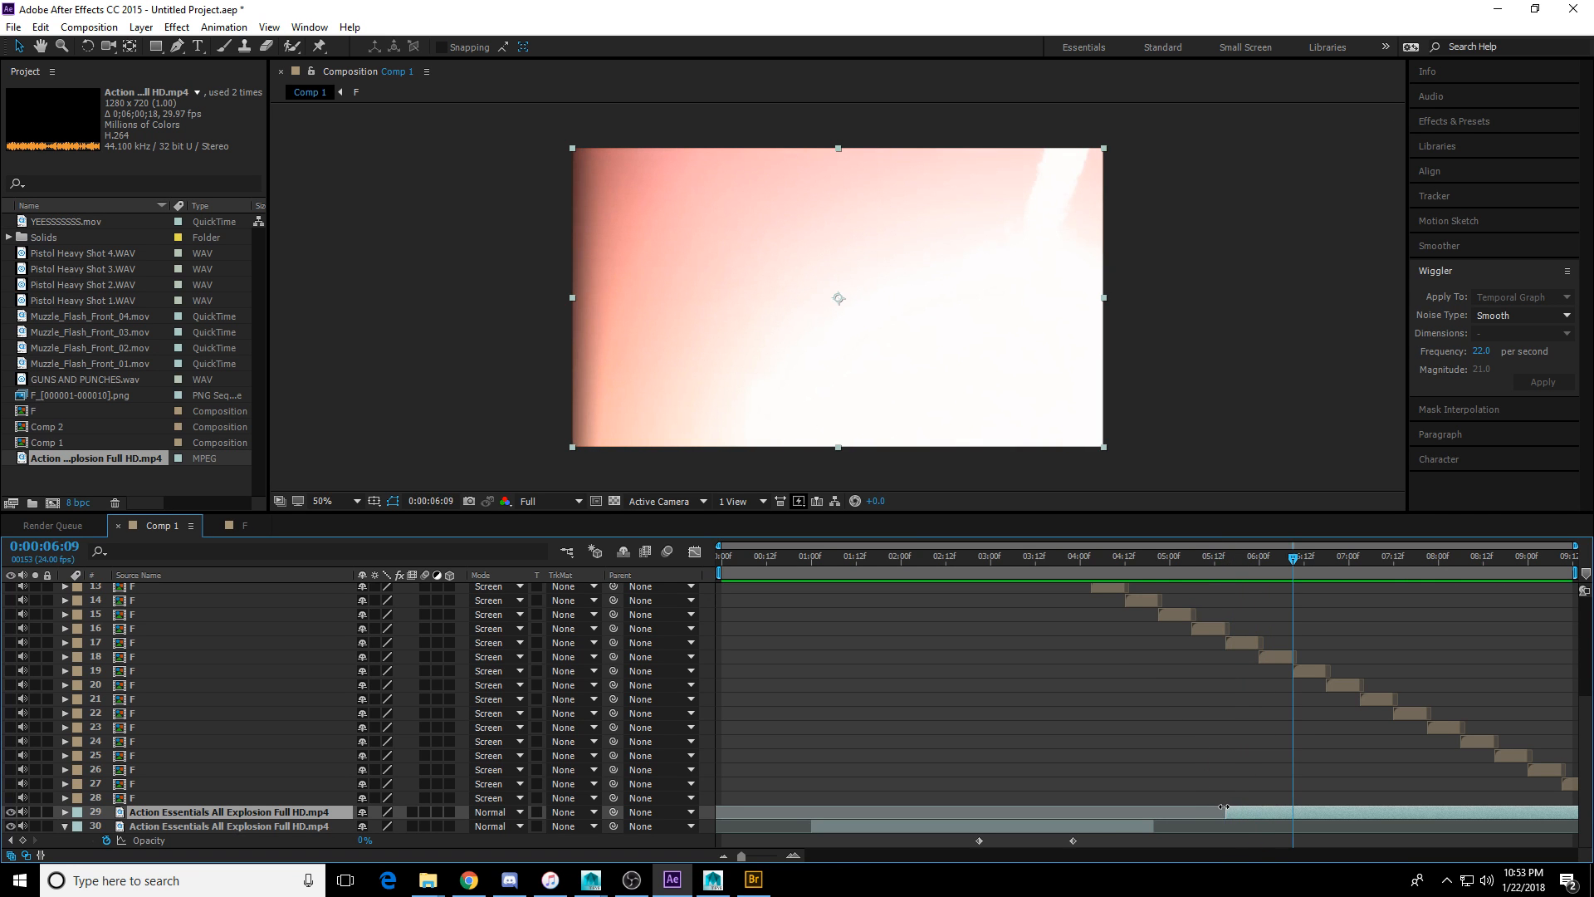
click(1256, 570)
key(space)
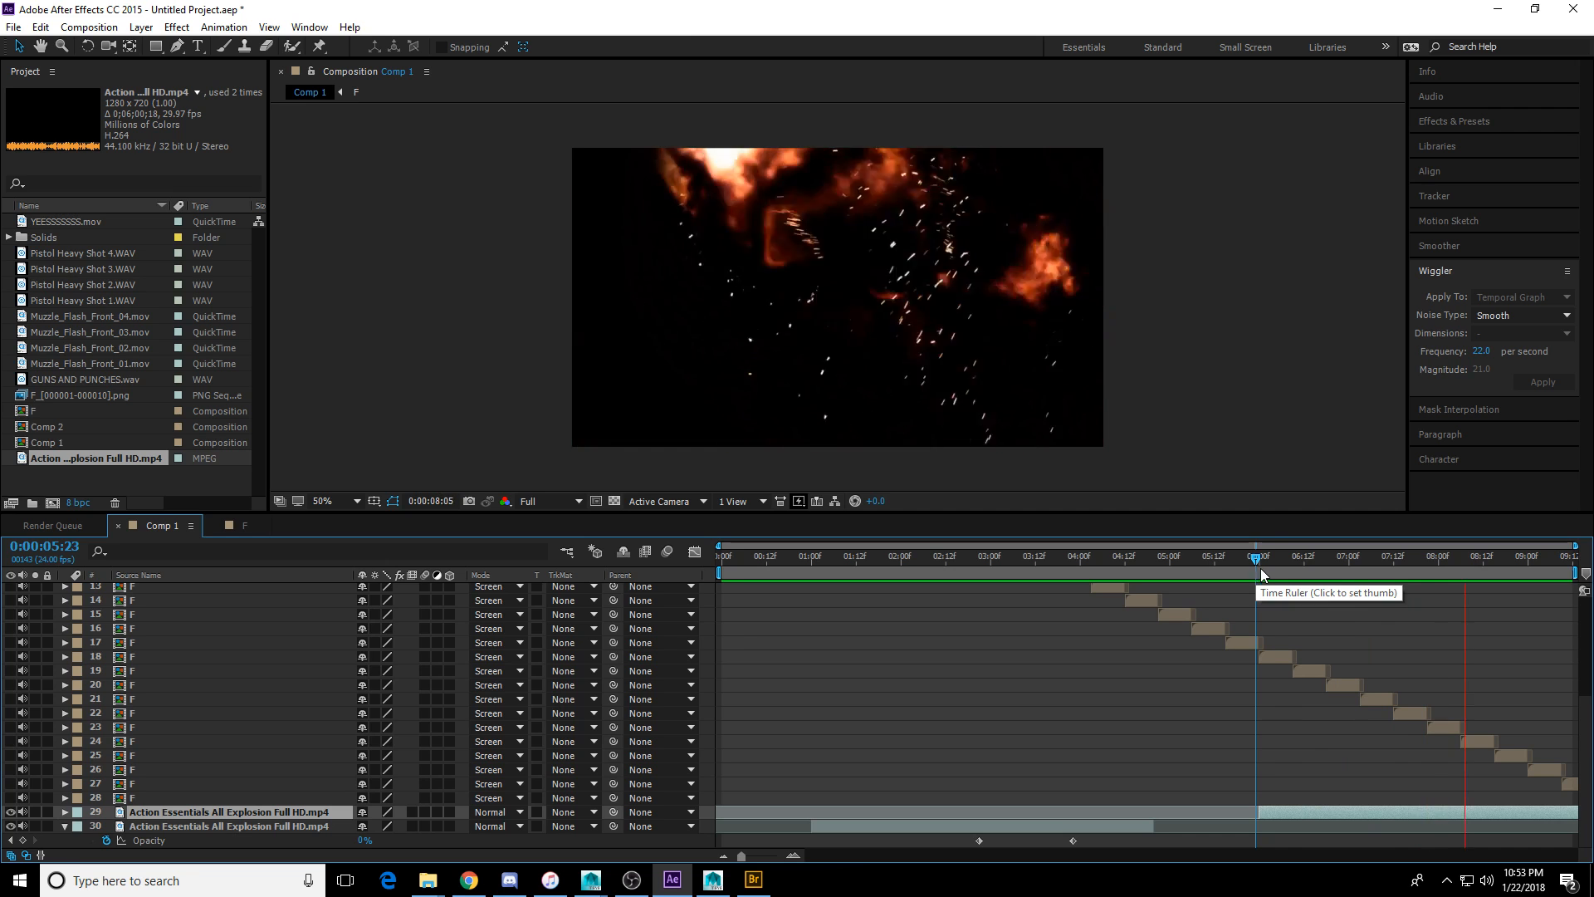
click(1480, 570)
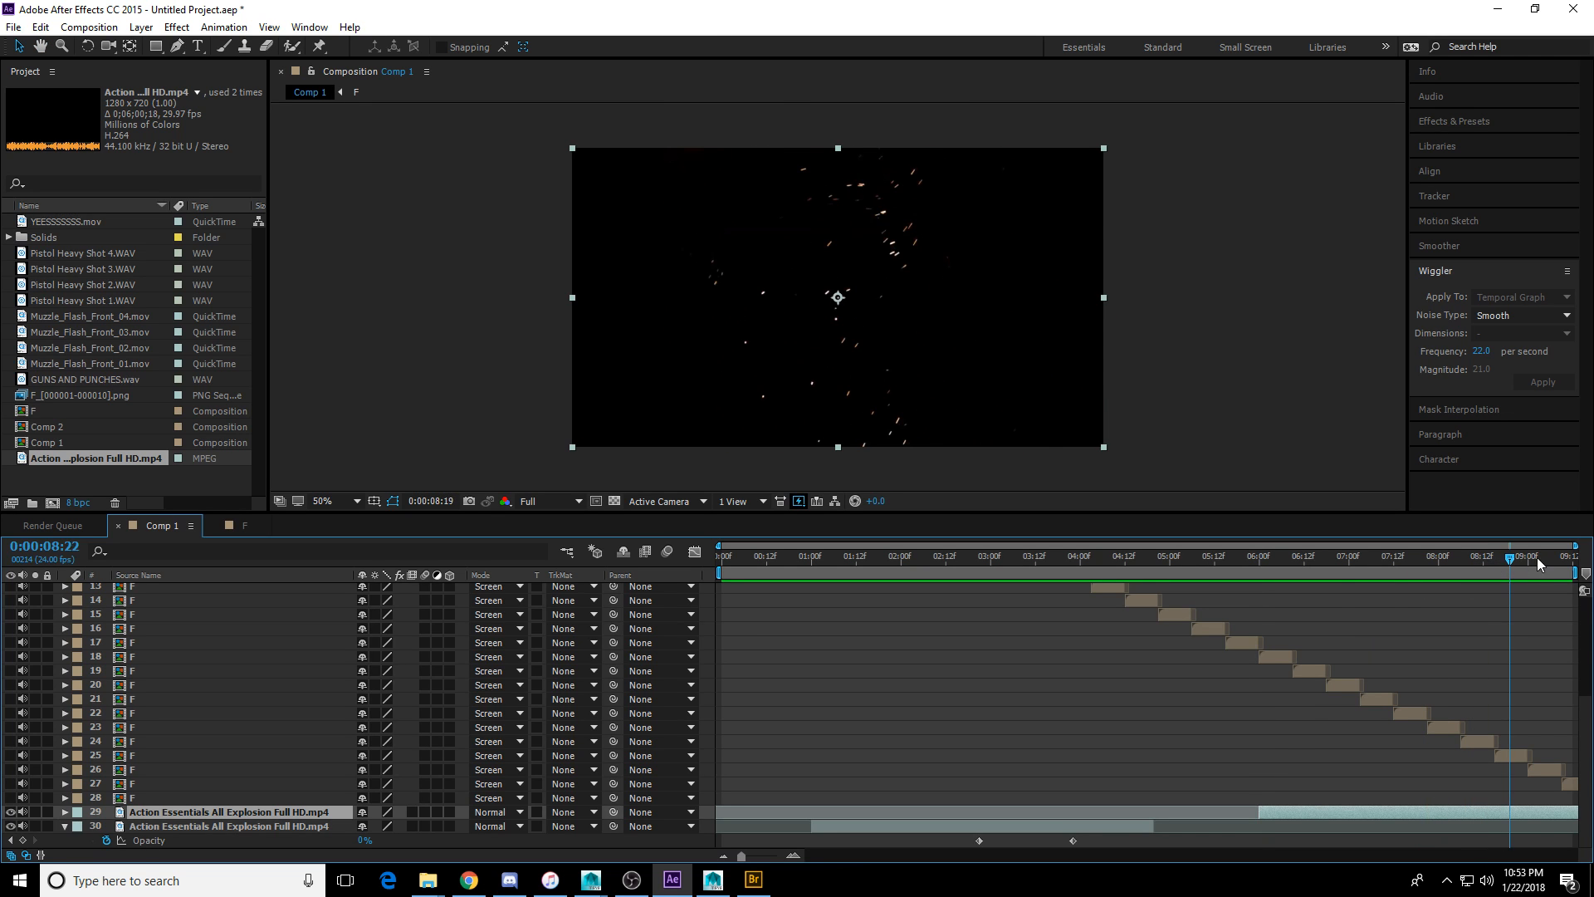
Select all F layers in Comp 1 and make them visible again above the explosion clips.
click(129, 799)
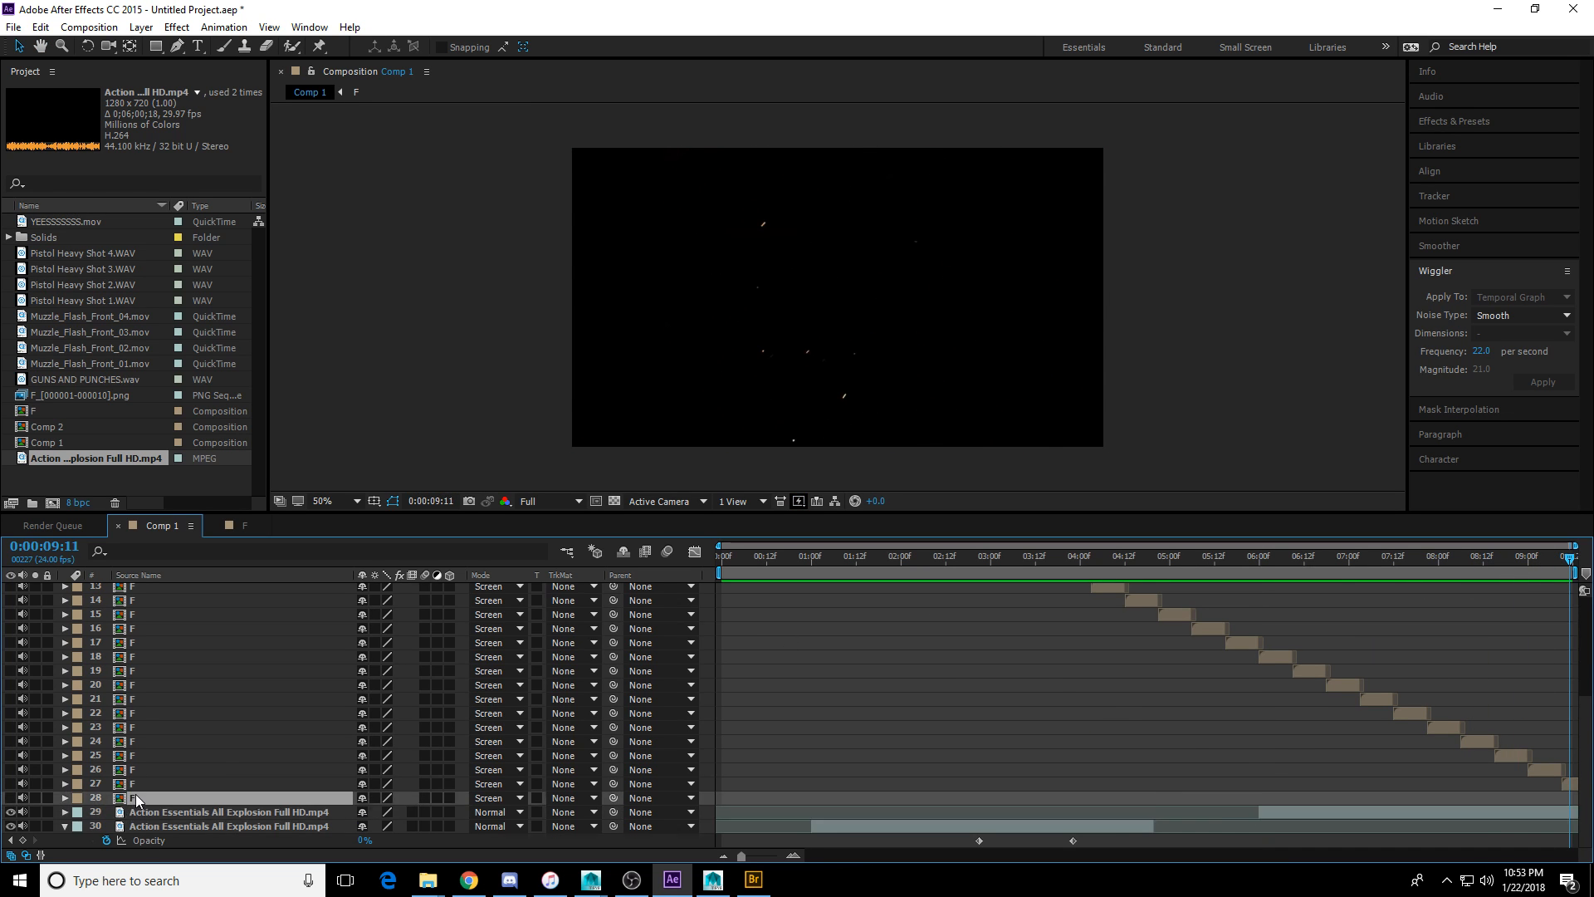
scroll(153, 638, up, 5)
shift+click(145, 606)
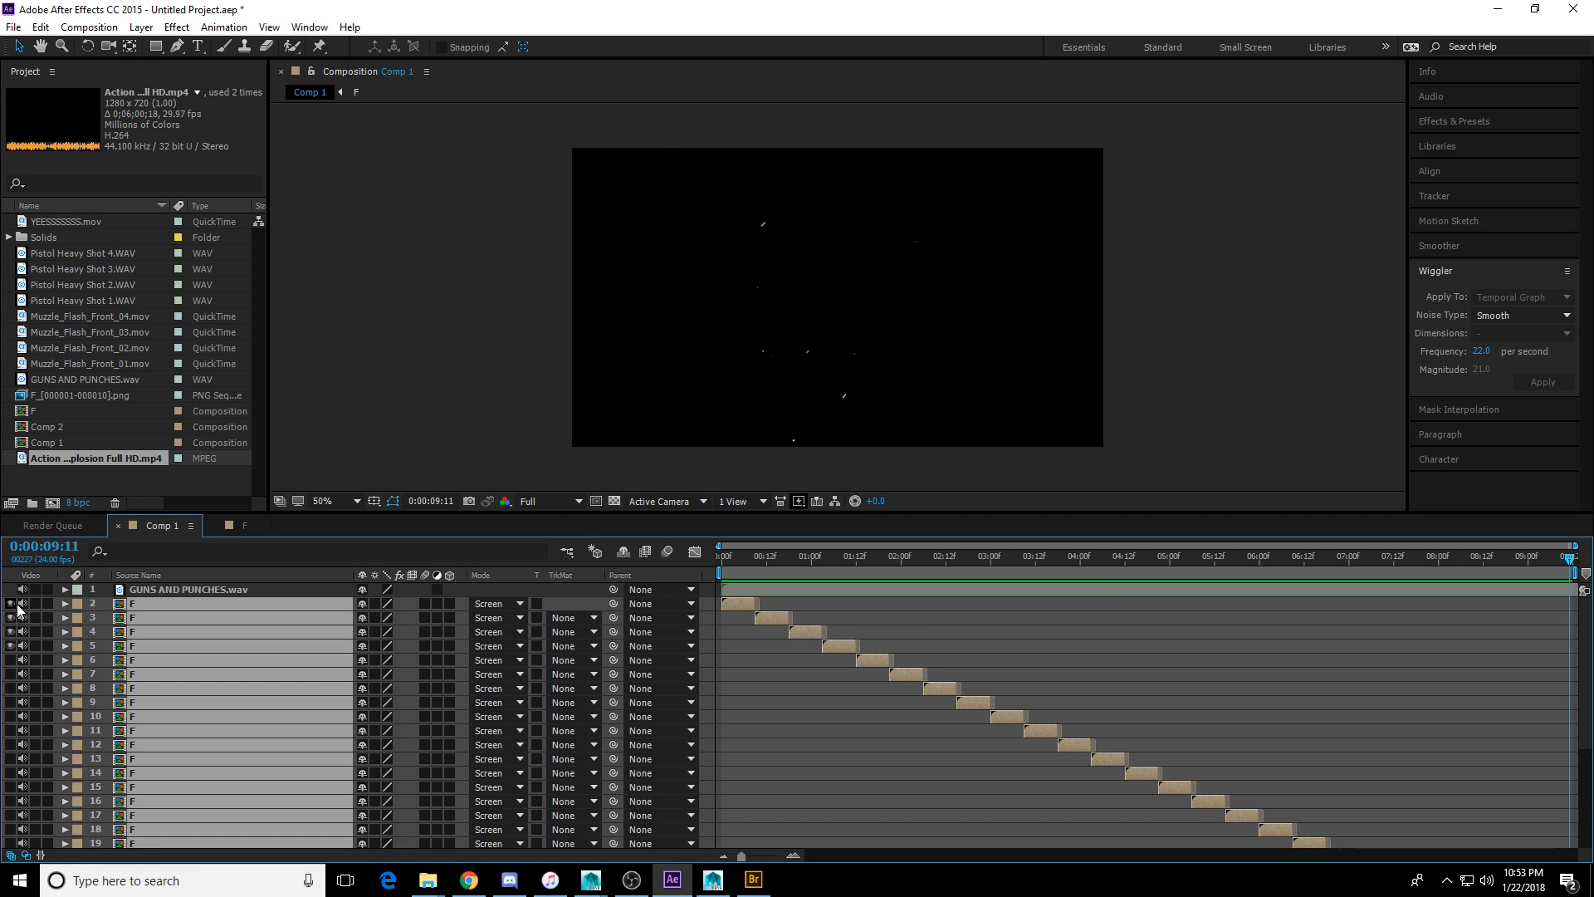
scroll(1089, 697, down, 5)
click(1082, 666)
Play Comp 1 from 0:00:00:00 to review the pistols together with both explosion clips.
drag(793, 560, 623, 557)
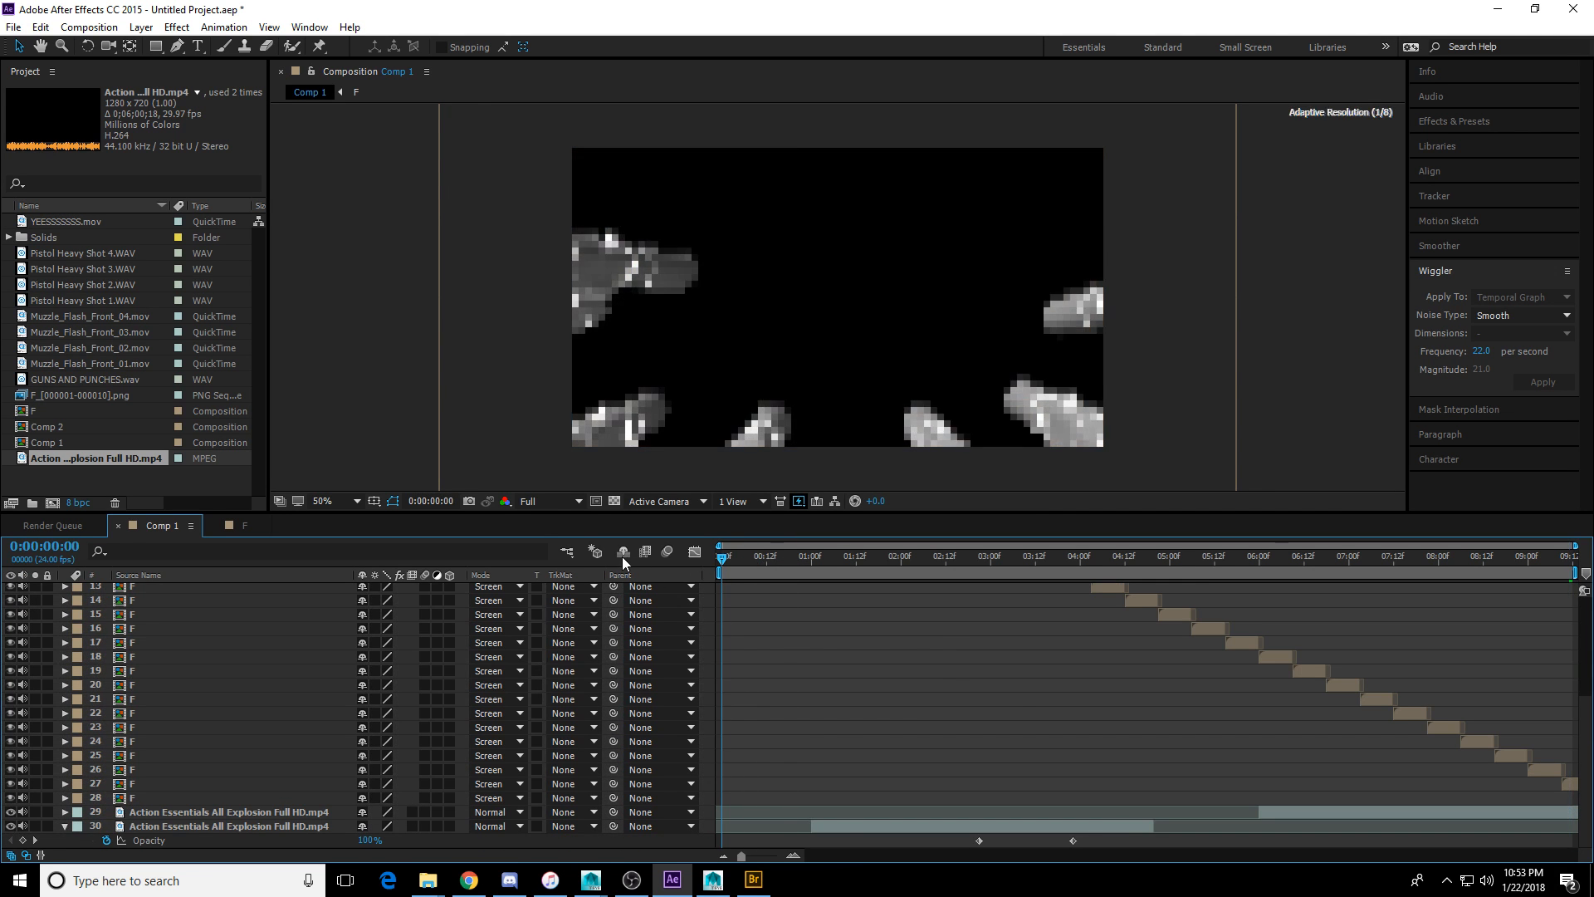
click(623, 555)
key(space)
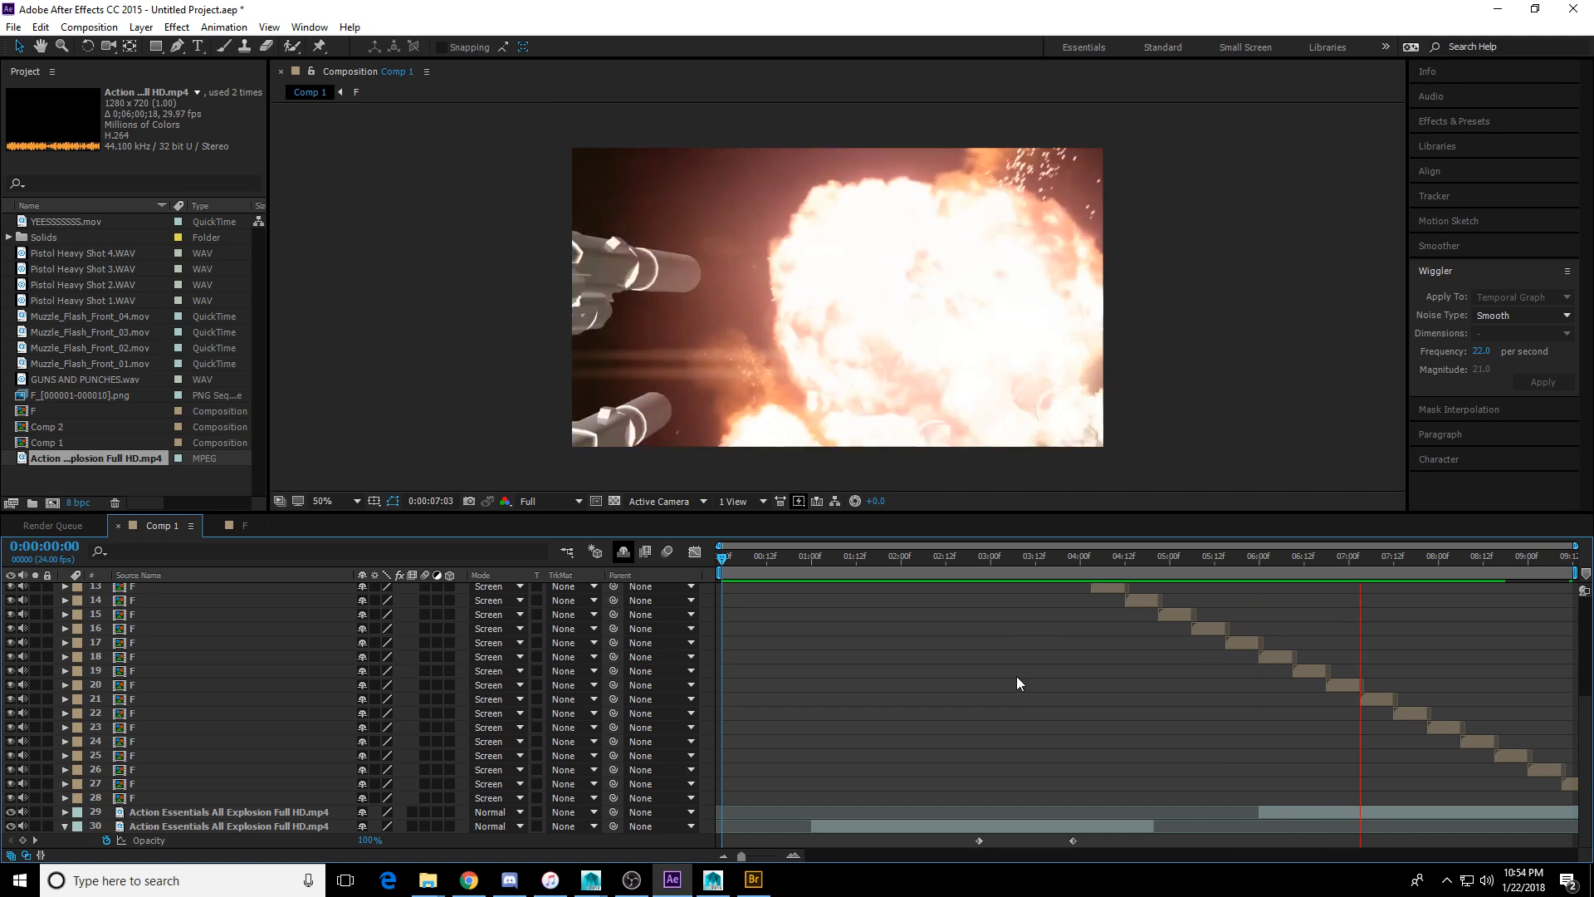
key(space)
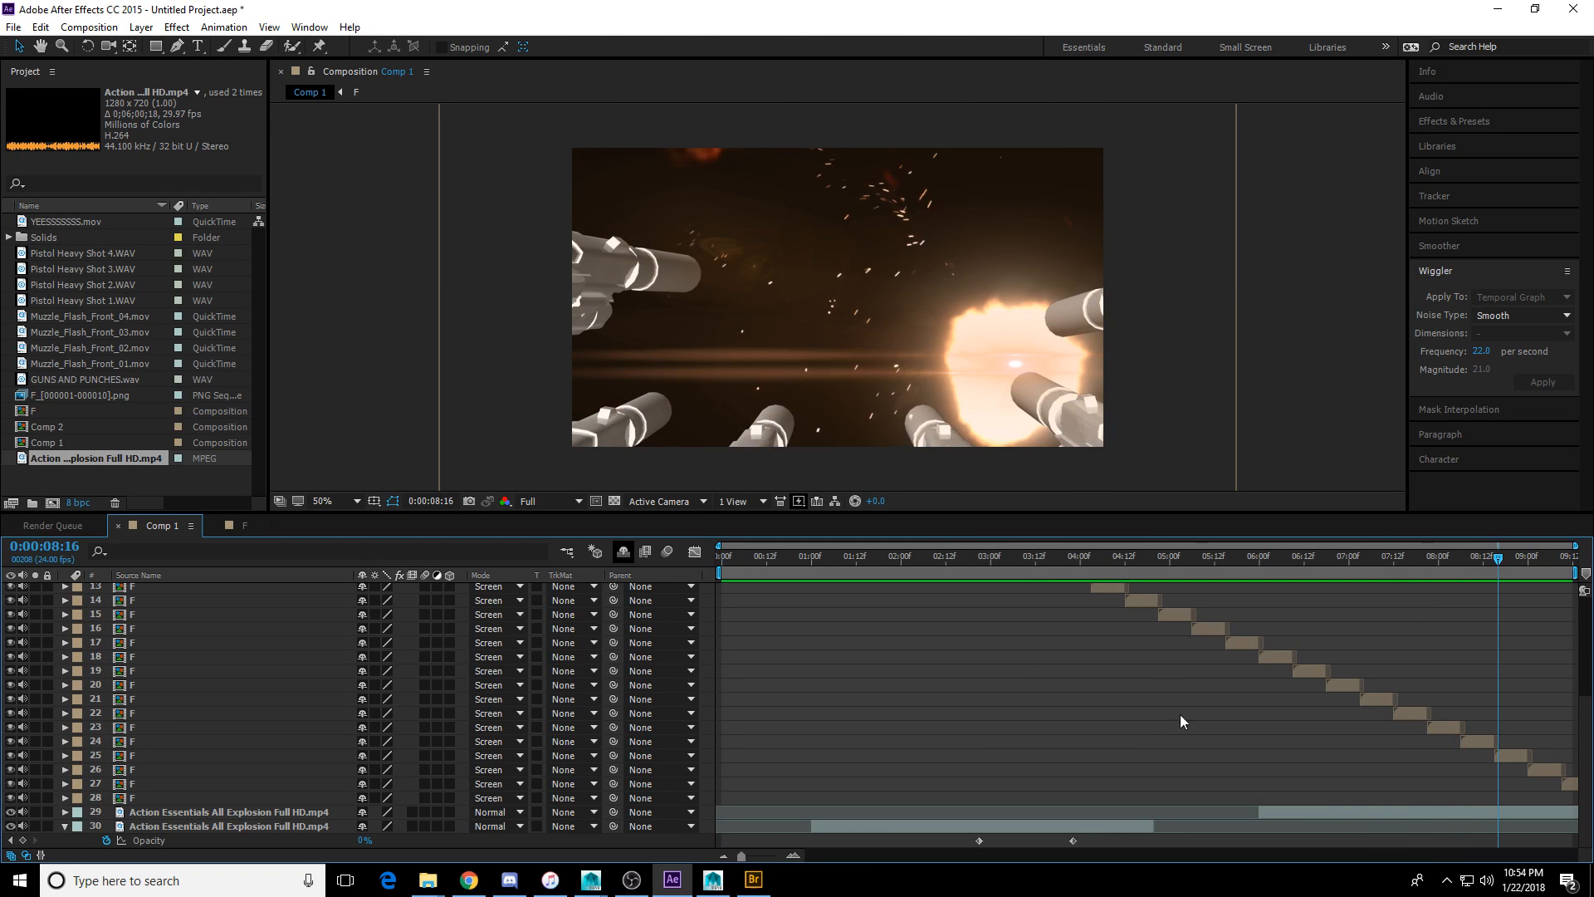
click(1289, 809)
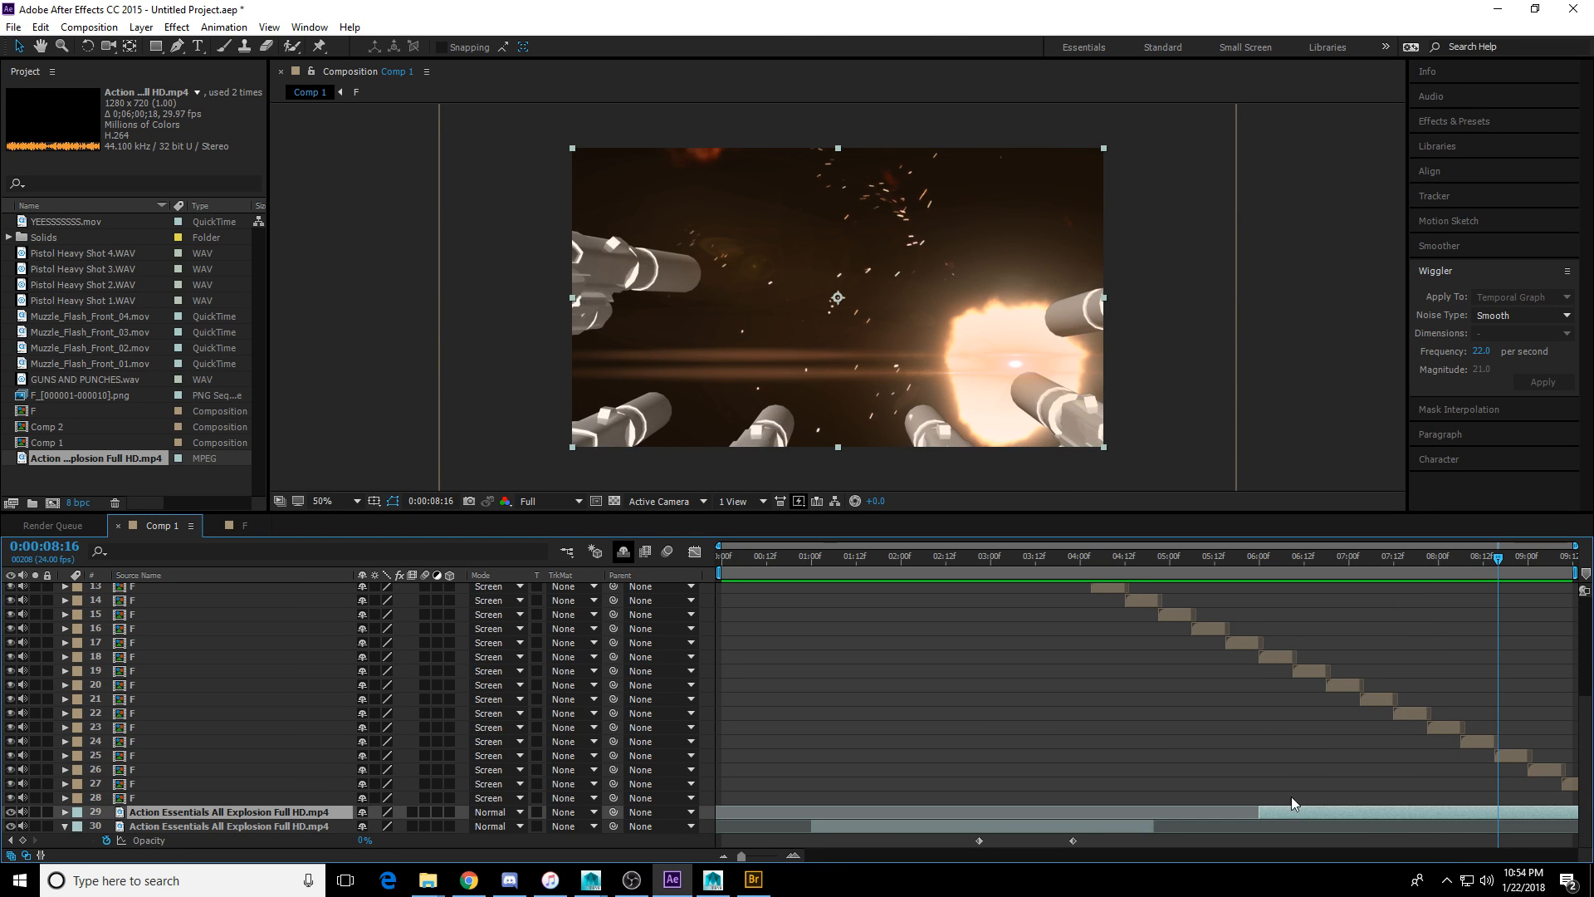
key(ctrl+d)
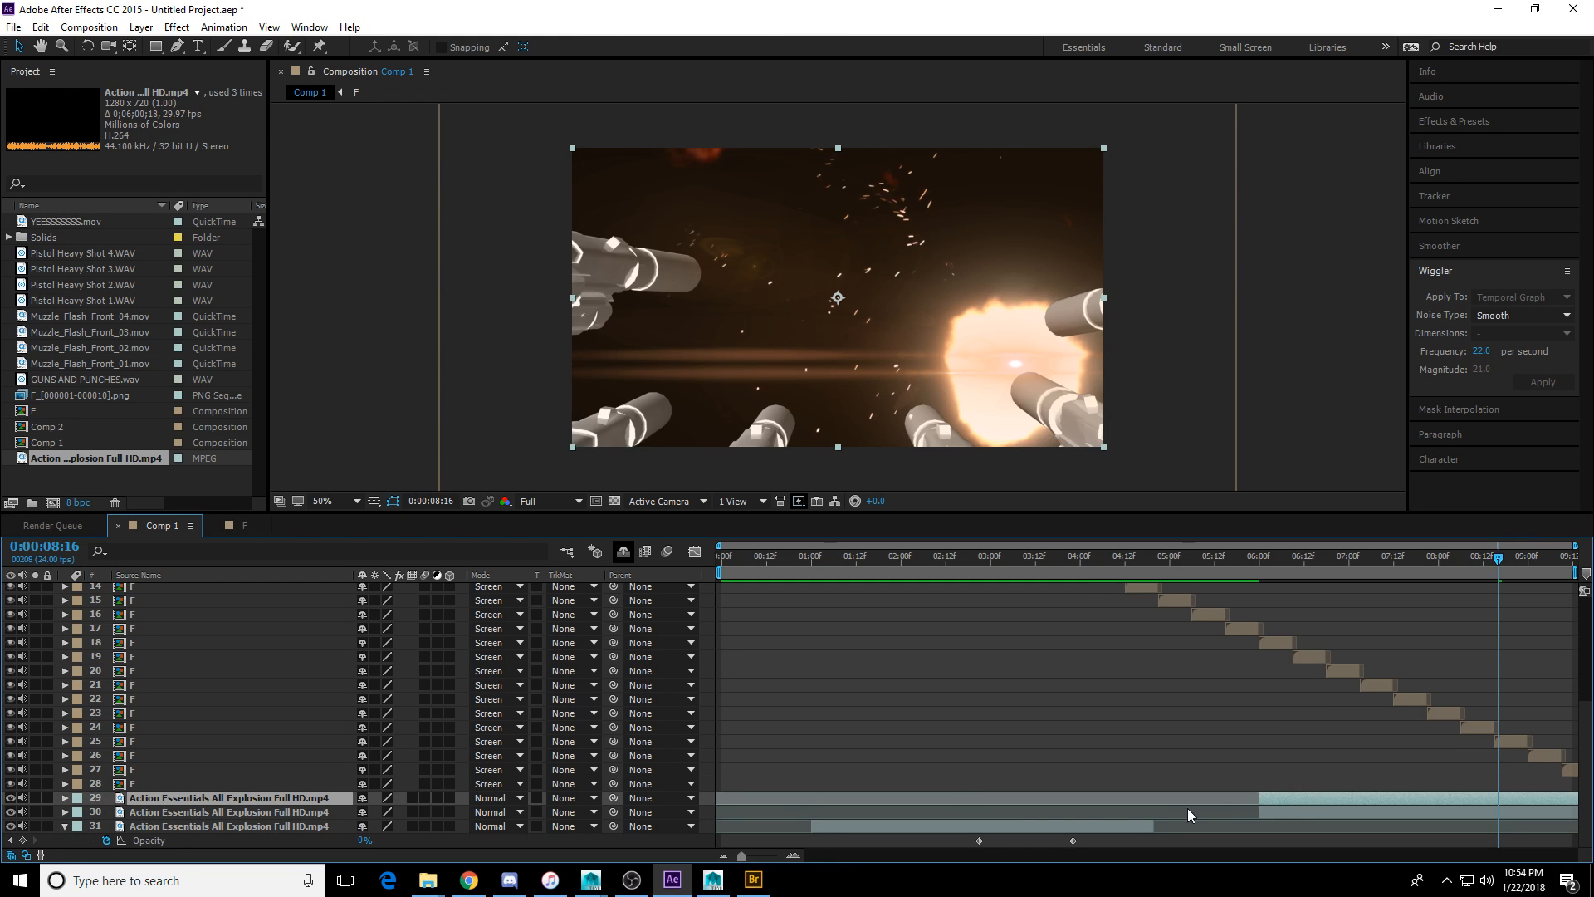
drag(1187, 808, 1051, 684)
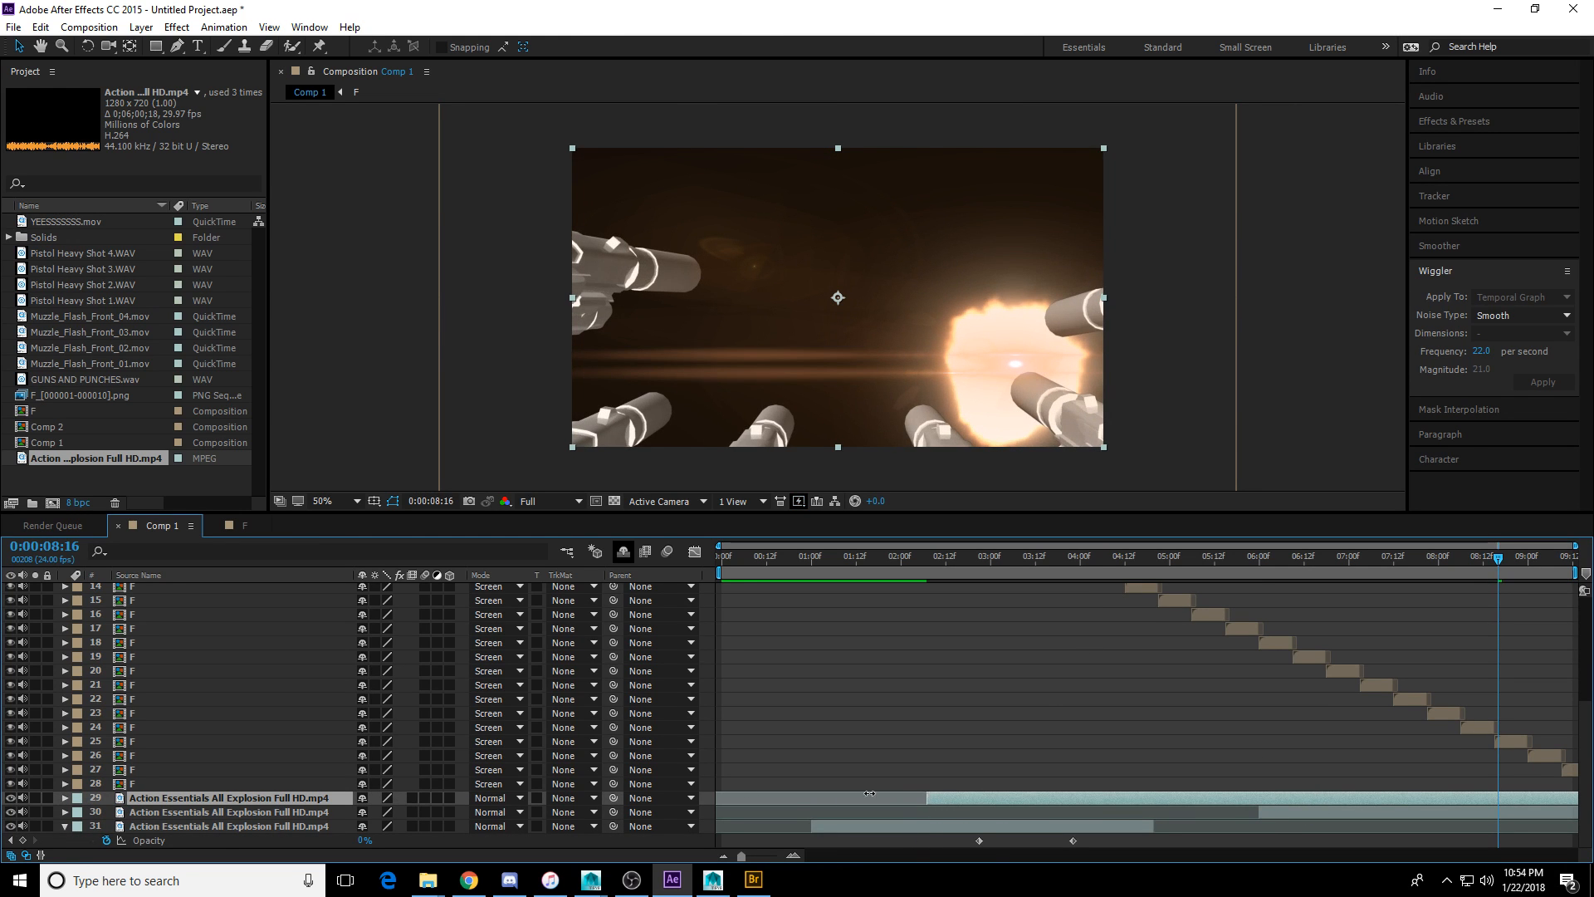
key(Delete)
Duplicate the first explosion clip, remove the copy's opacity keyframes and set its opacity to 100%, extending the clip to about 0:00:07:22.
click(1008, 826)
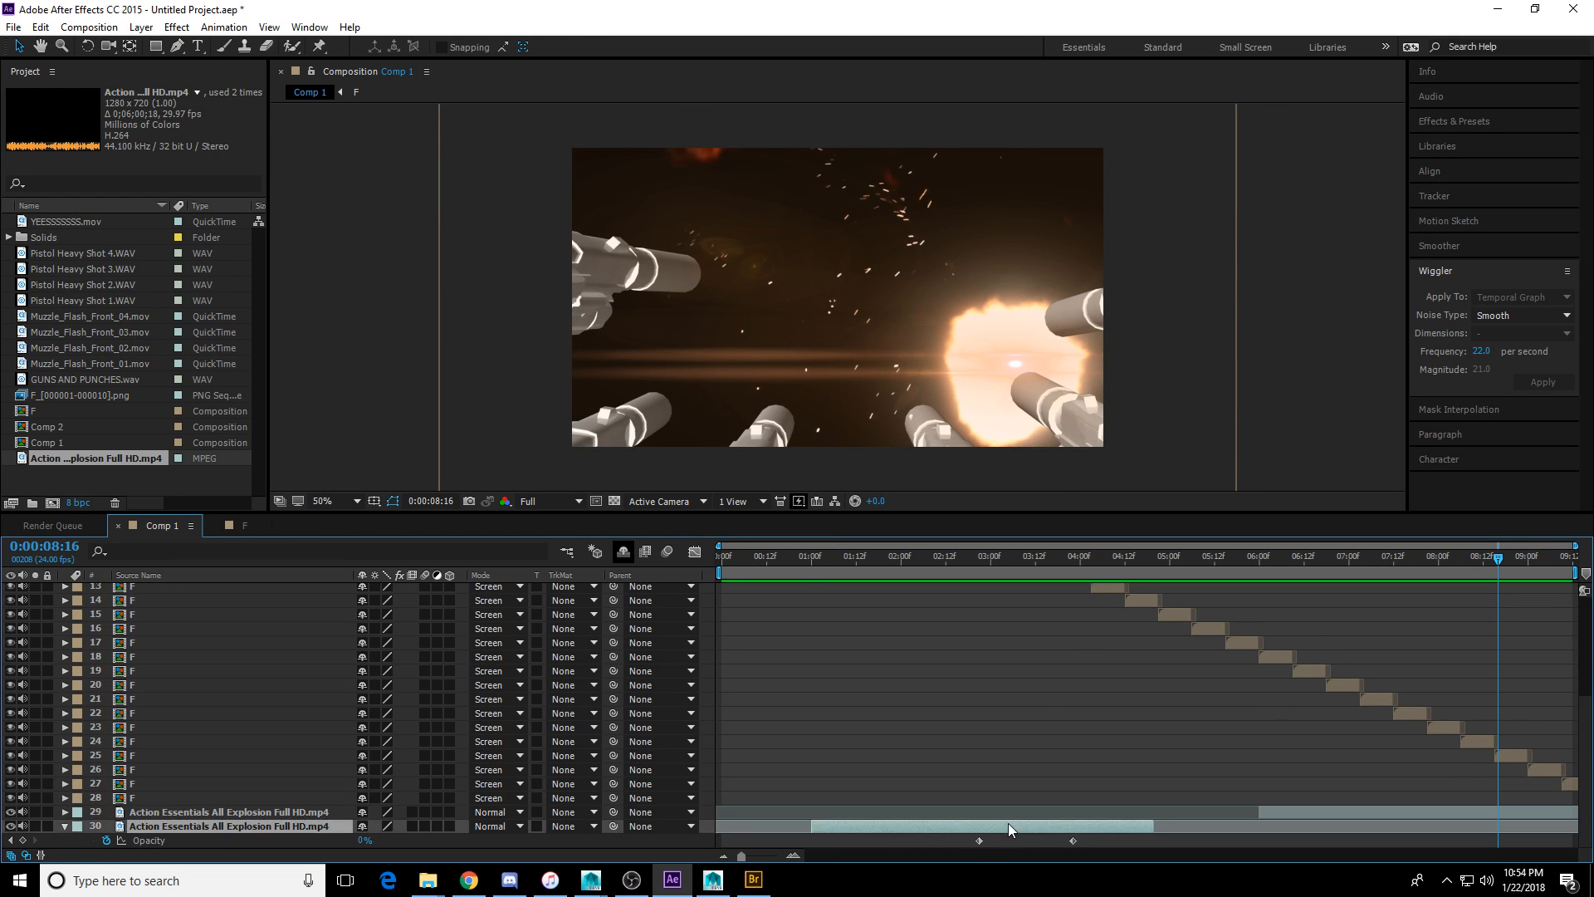
key(ctrl+d)
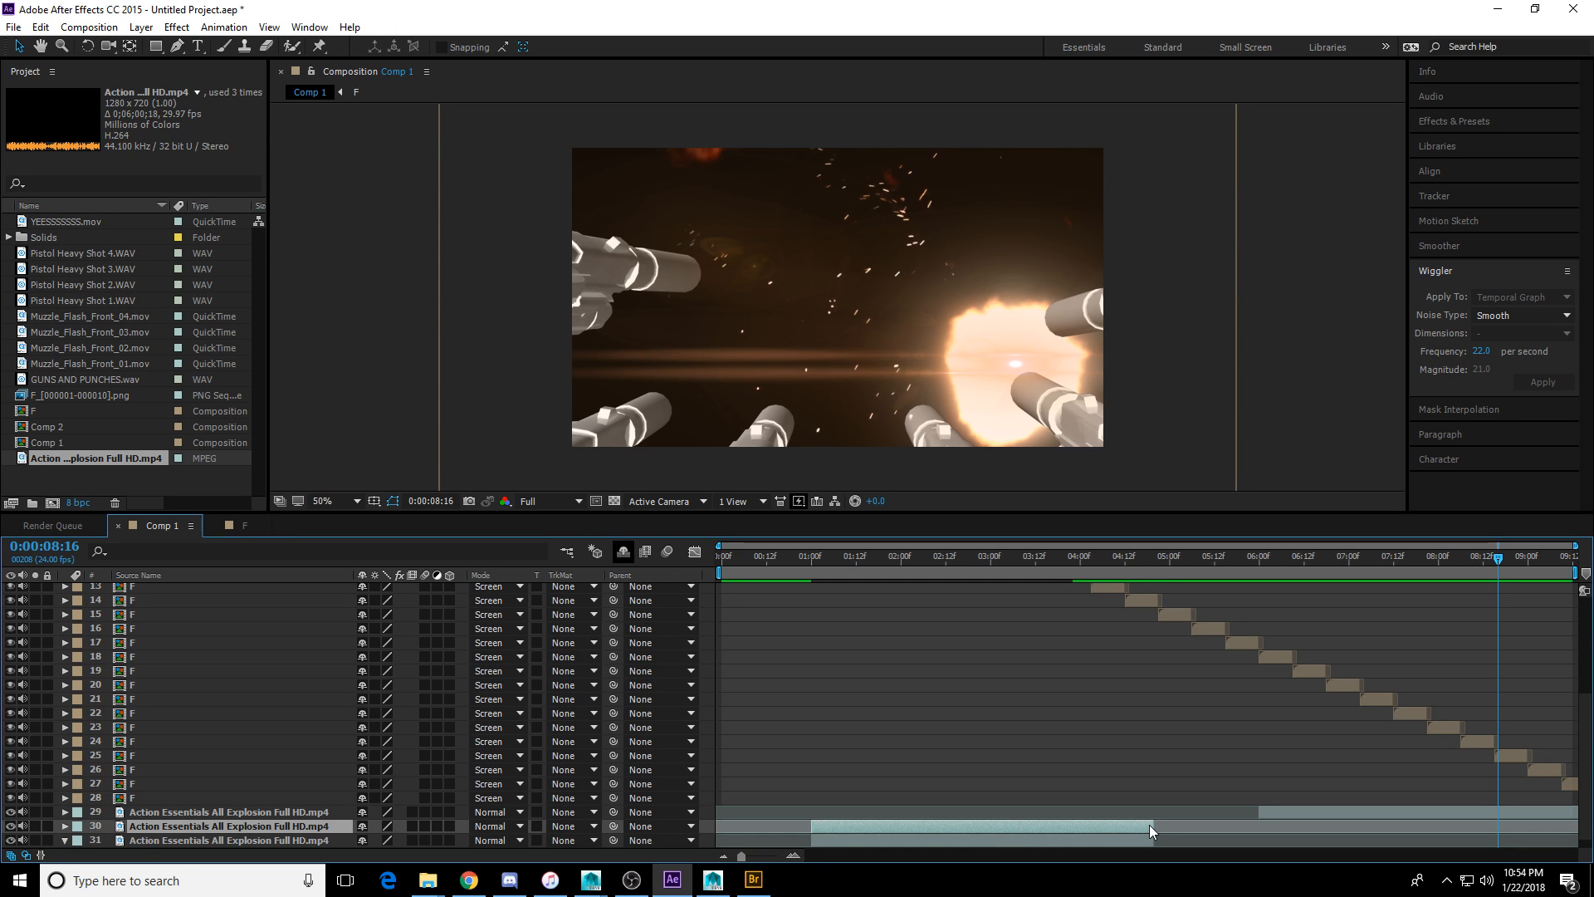
mouse_move(1153, 825)
mouse_down()
mouse_move(1551, 824)
mouse_move(1202, 842)
mouse_move(1505, 822)
mouse_move(1135, 816)
mouse_up()
click(1152, 573)
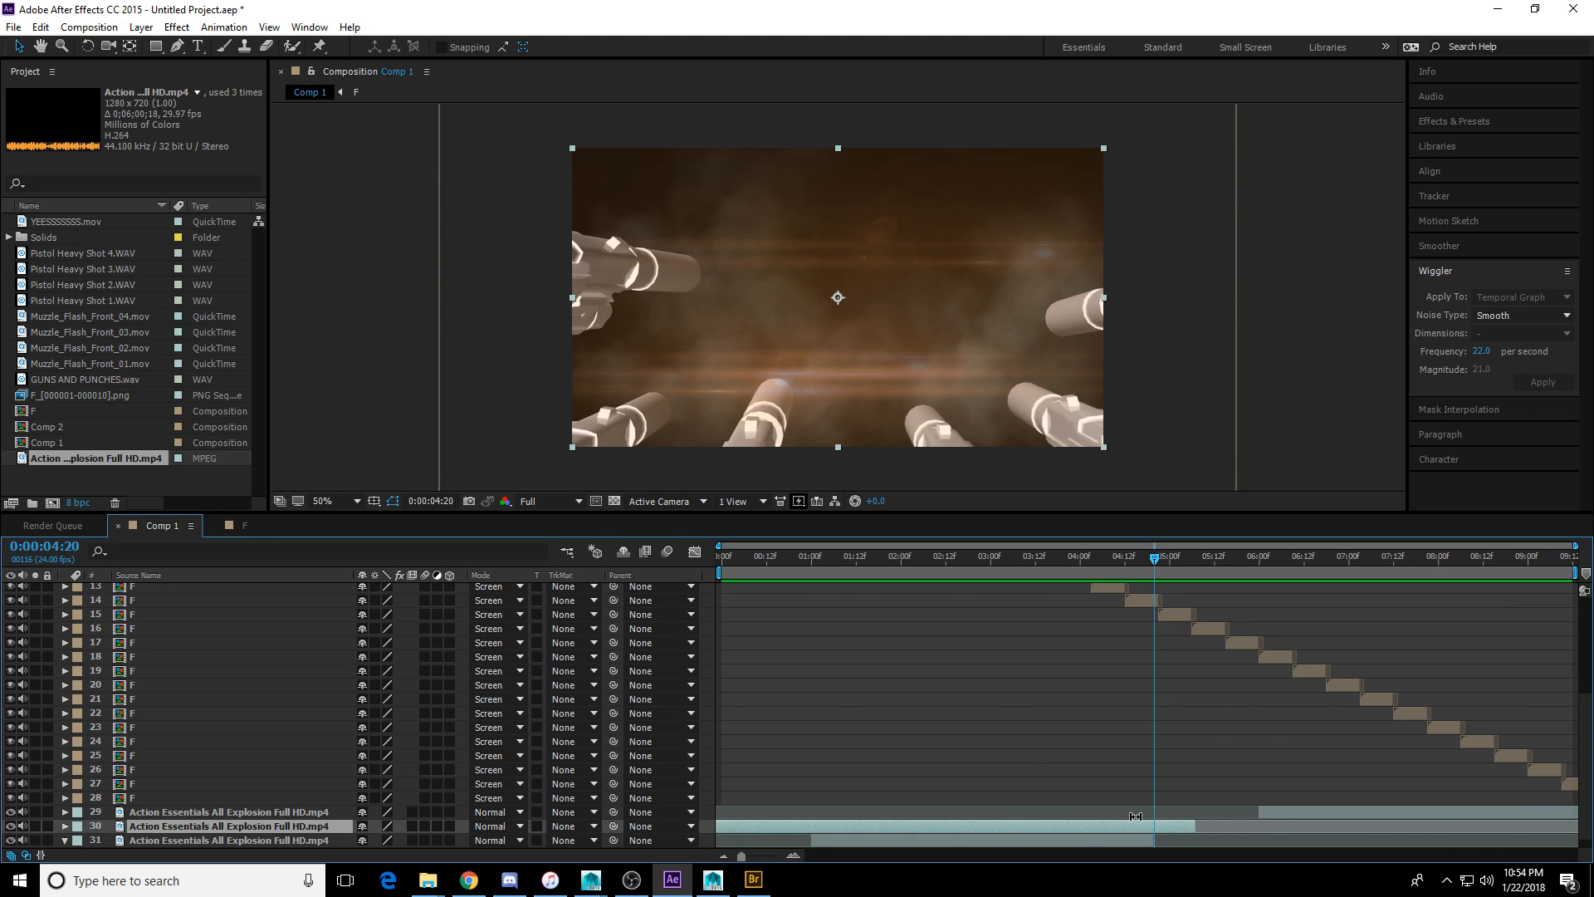
key(t)
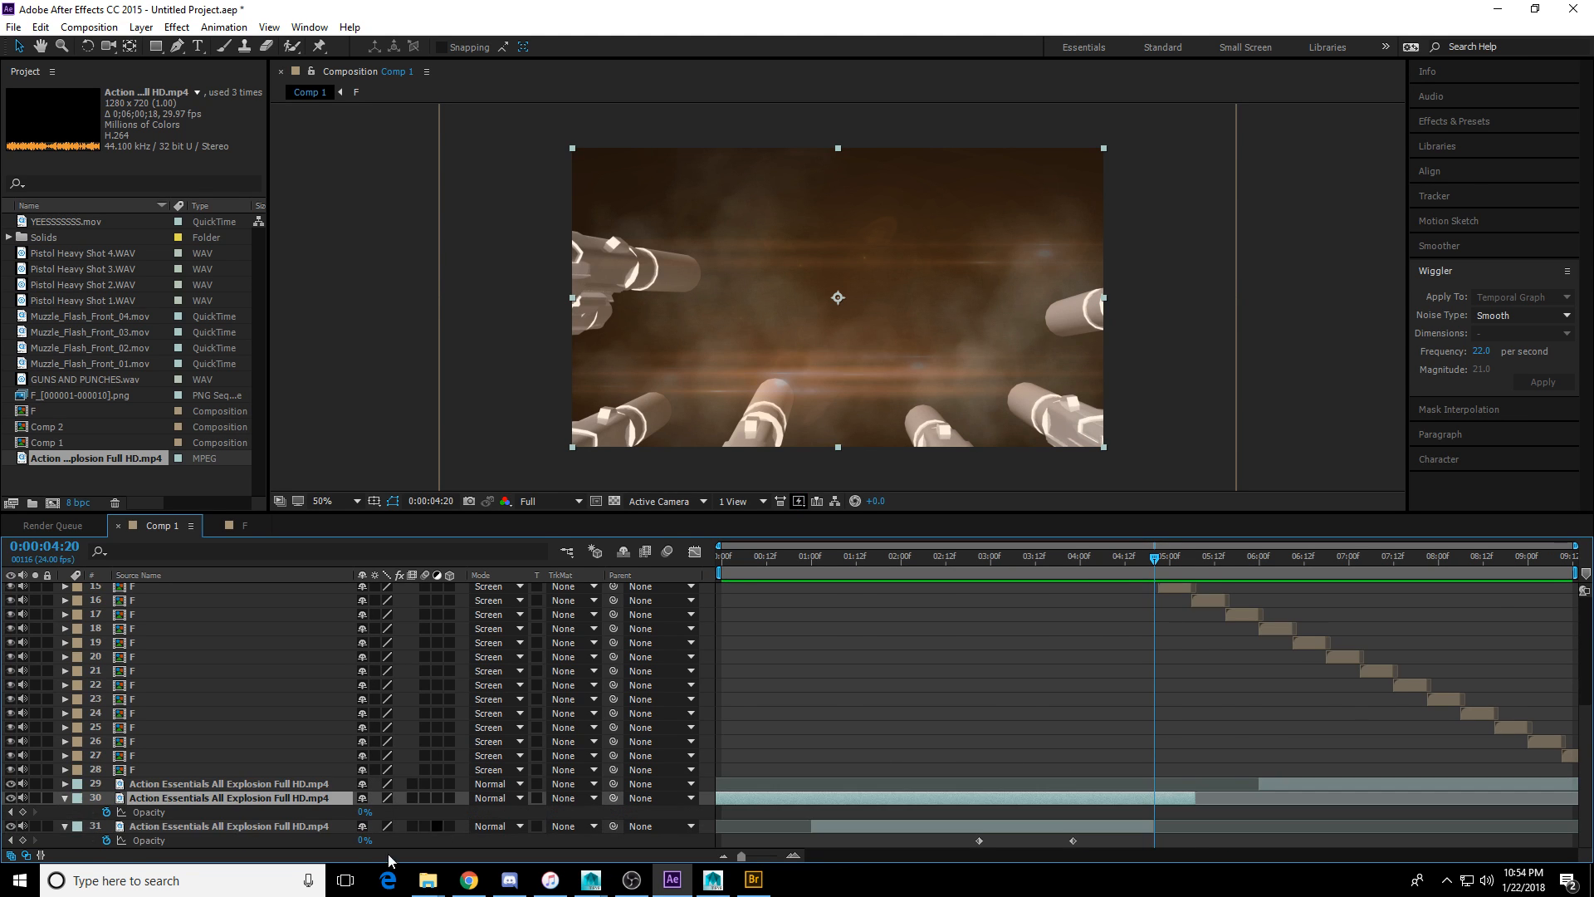
click(107, 811)
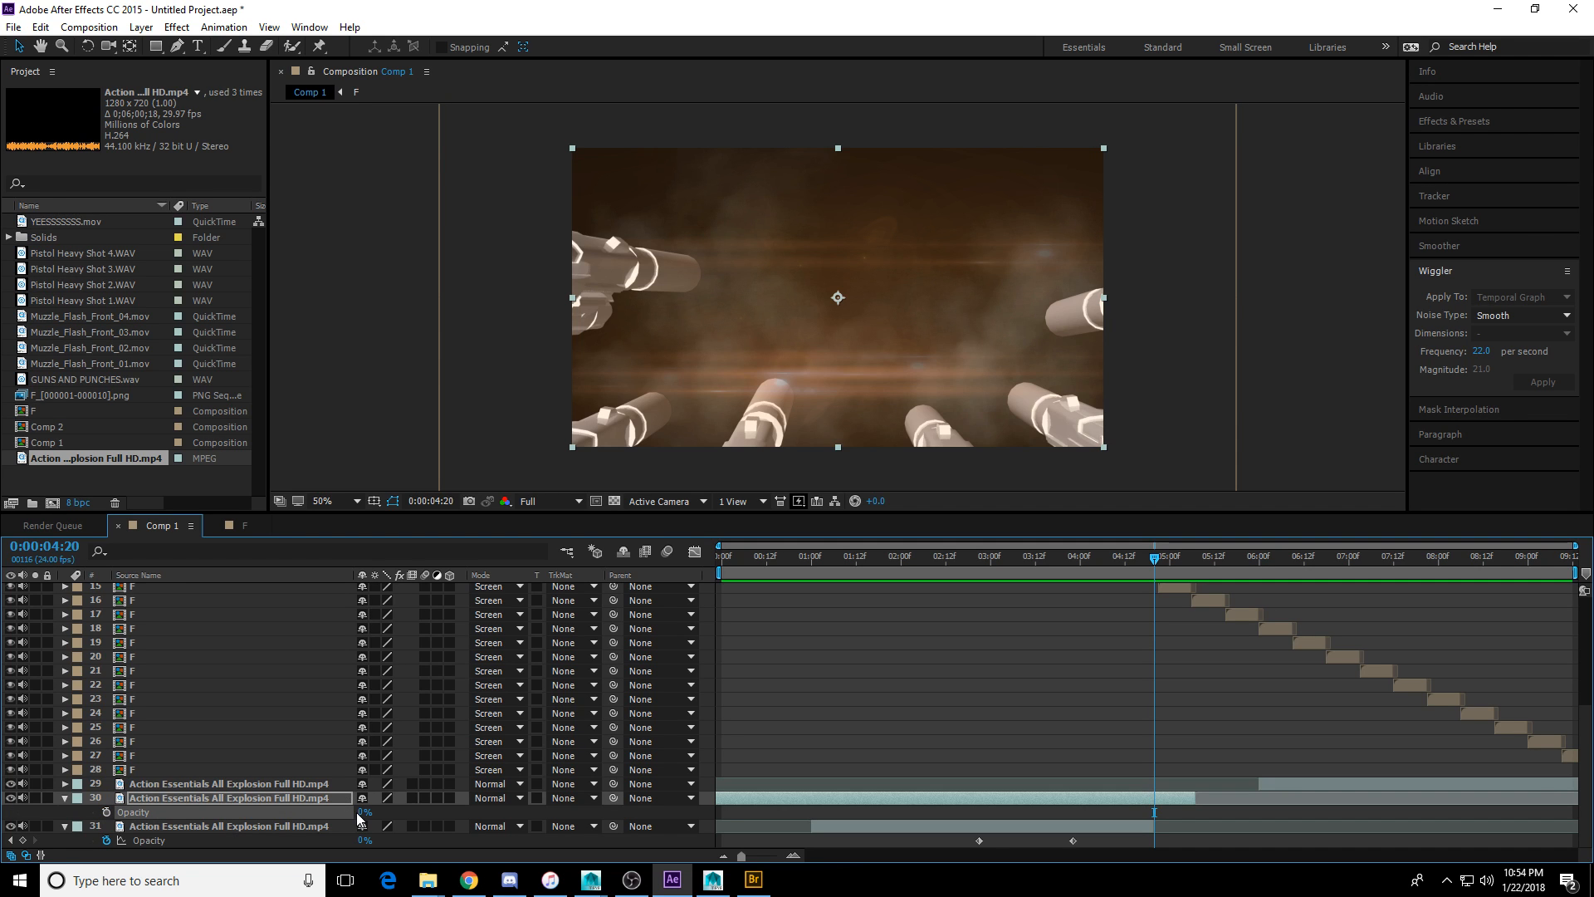
drag(363, 813, 1376, 799)
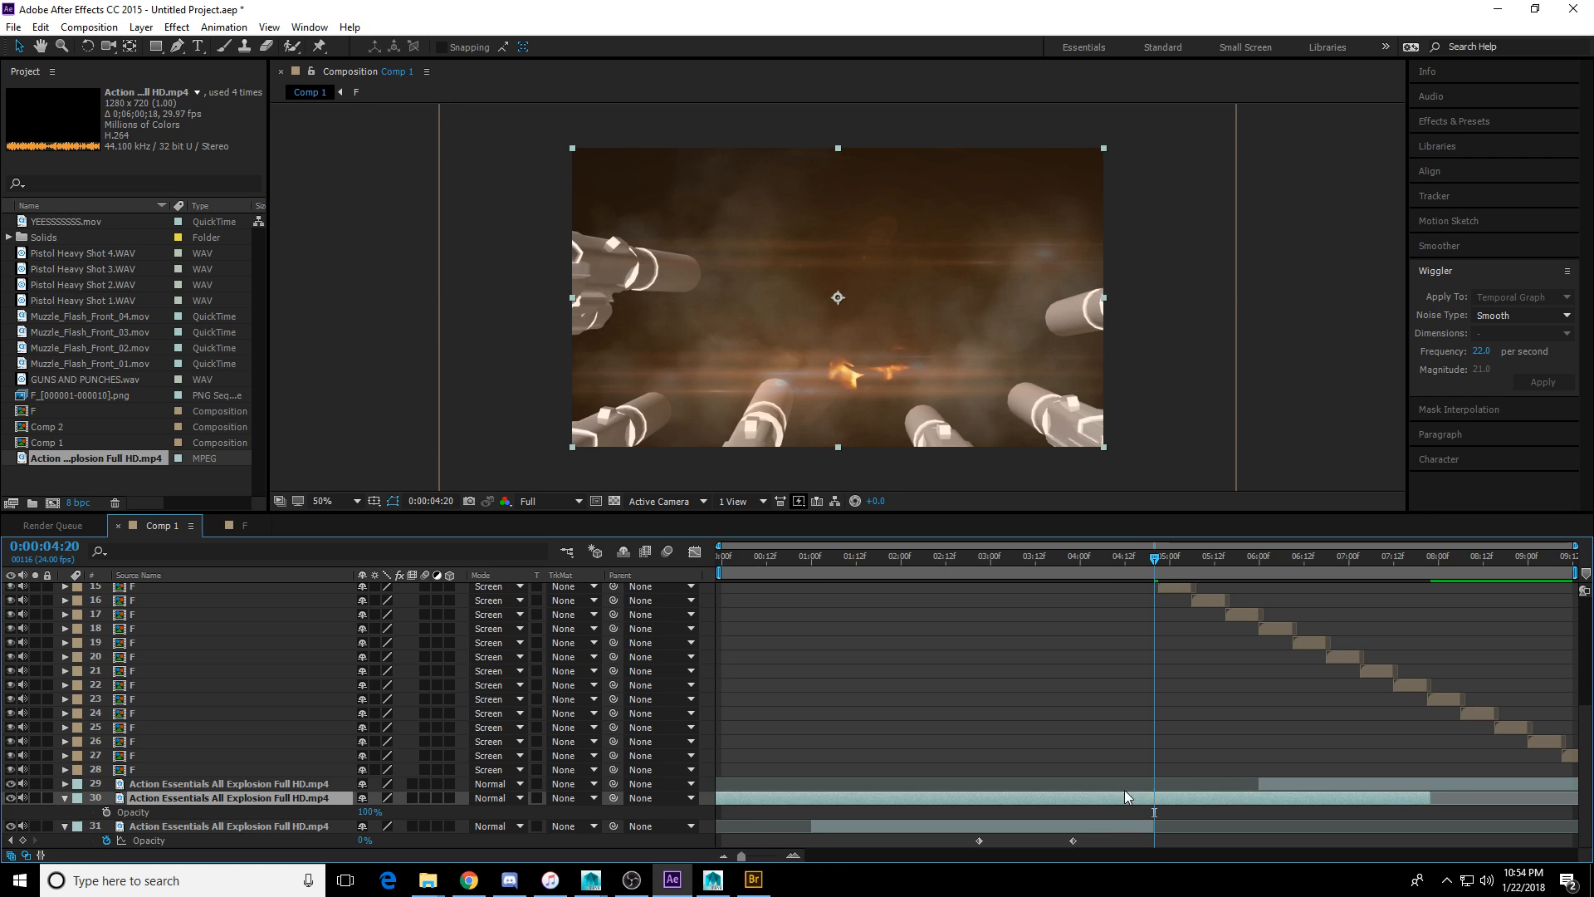
Split the duplicated explosion clip at 0:00:04:20 and delete the part before the cut.
key(ctrl+shift+d)
click(1106, 814)
key(Delete)
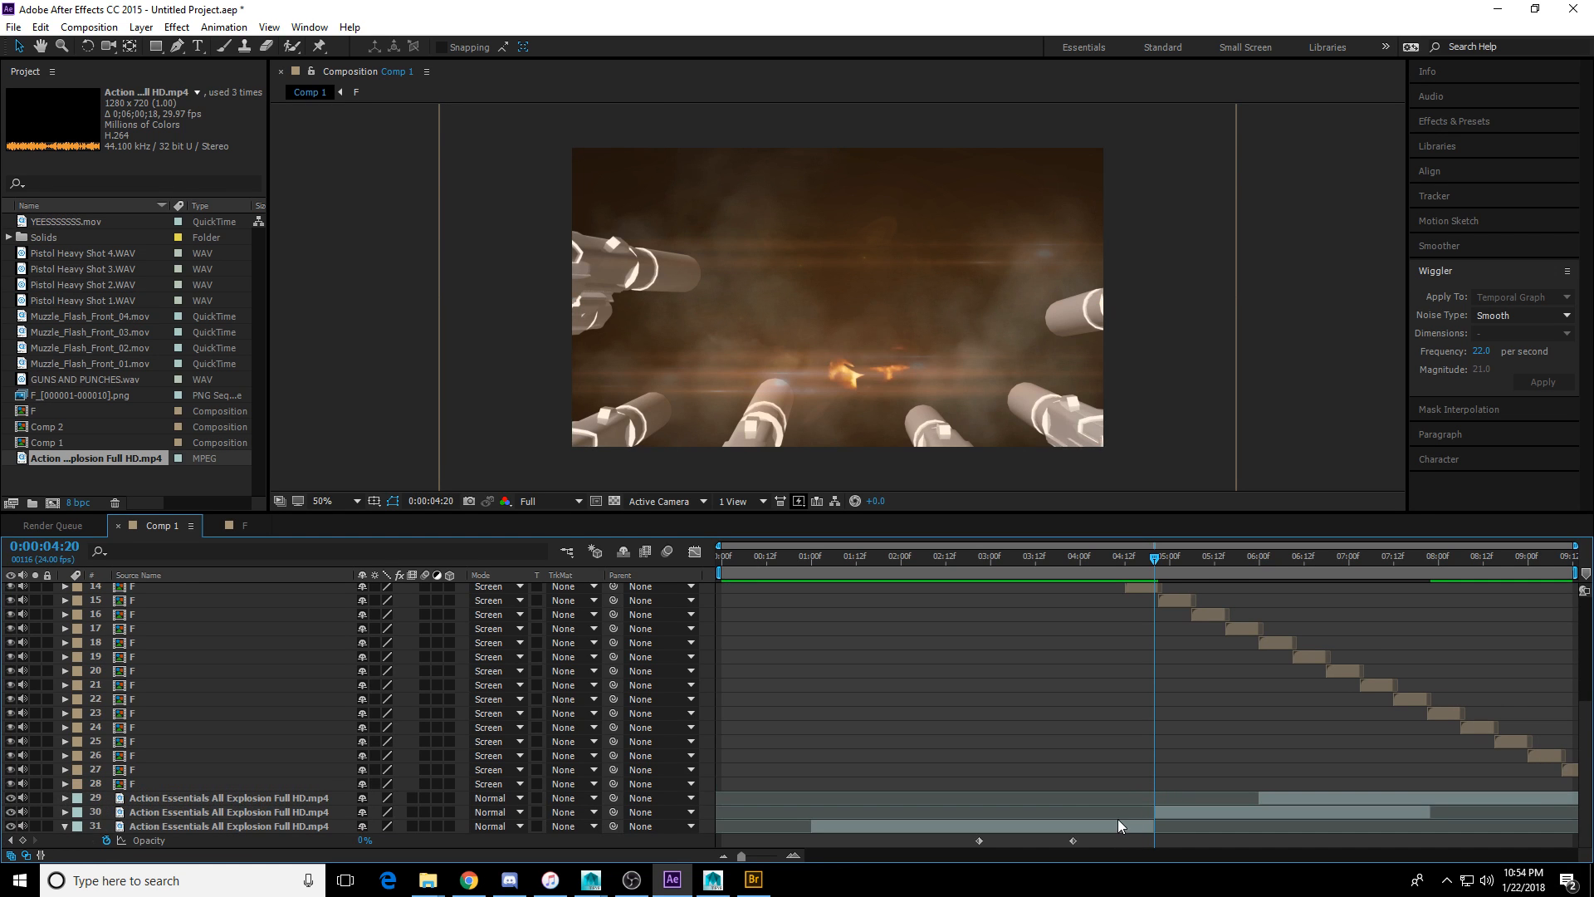
Move the first explosion clip to end at about 0:00:03:05 and the trimmed copy to start at about 0:00:02:14.
drag(1119, 823, 972, 825)
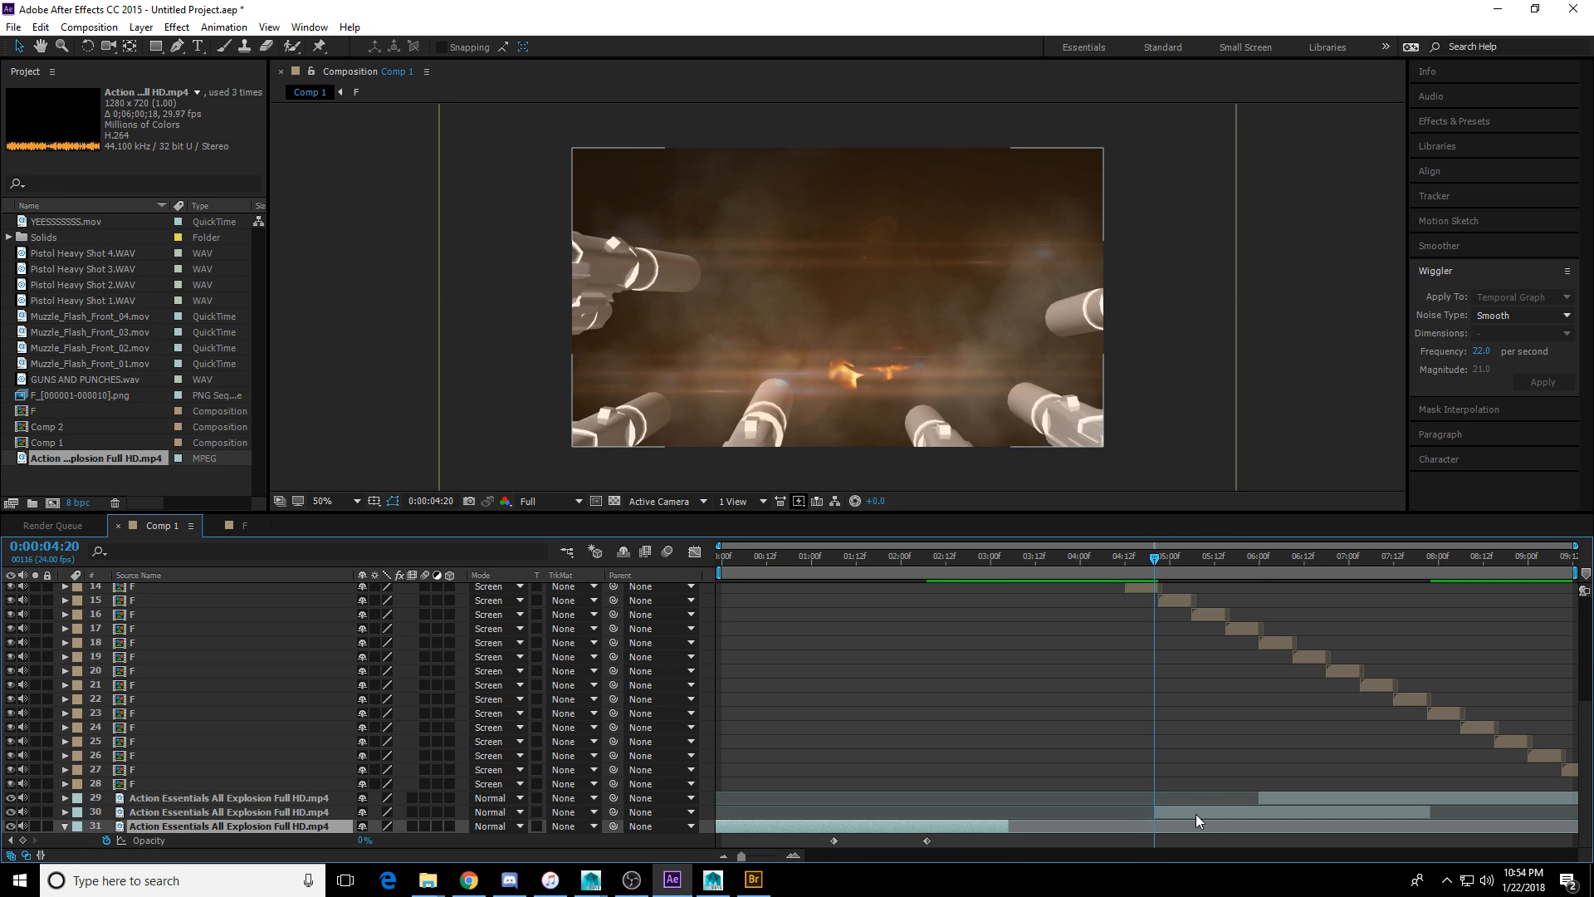
drag(1197, 815, 946, 837)
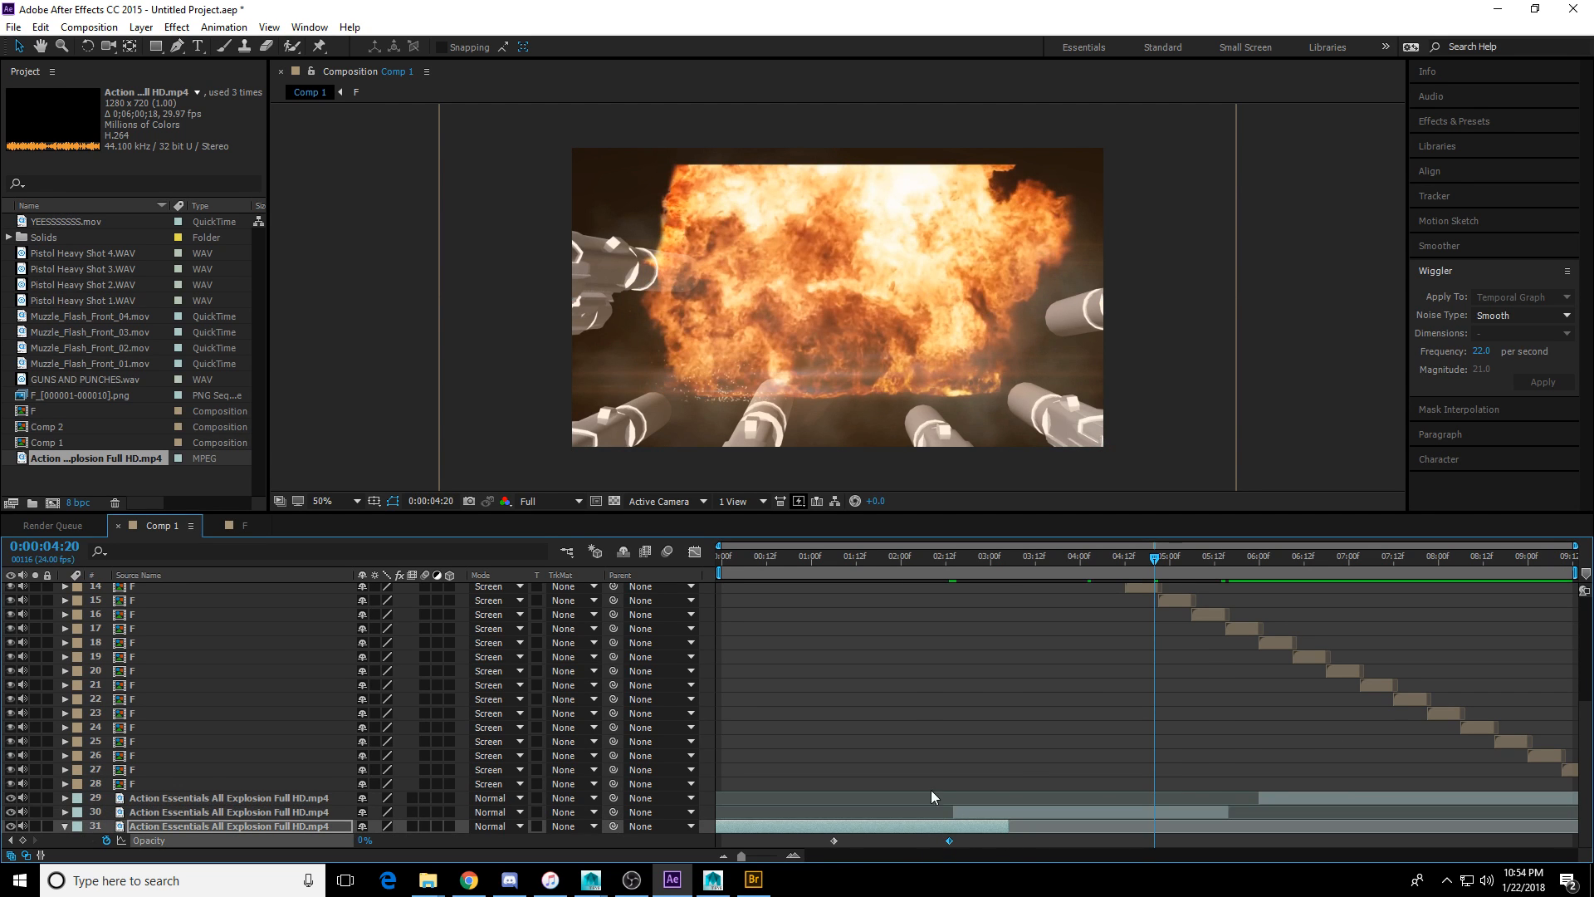
drag(958, 559, 1021, 591)
Try nudging the trimmed explosion copy lower in the frame at 0:00:03:08, and move it back up to its original position.
click(1051, 810)
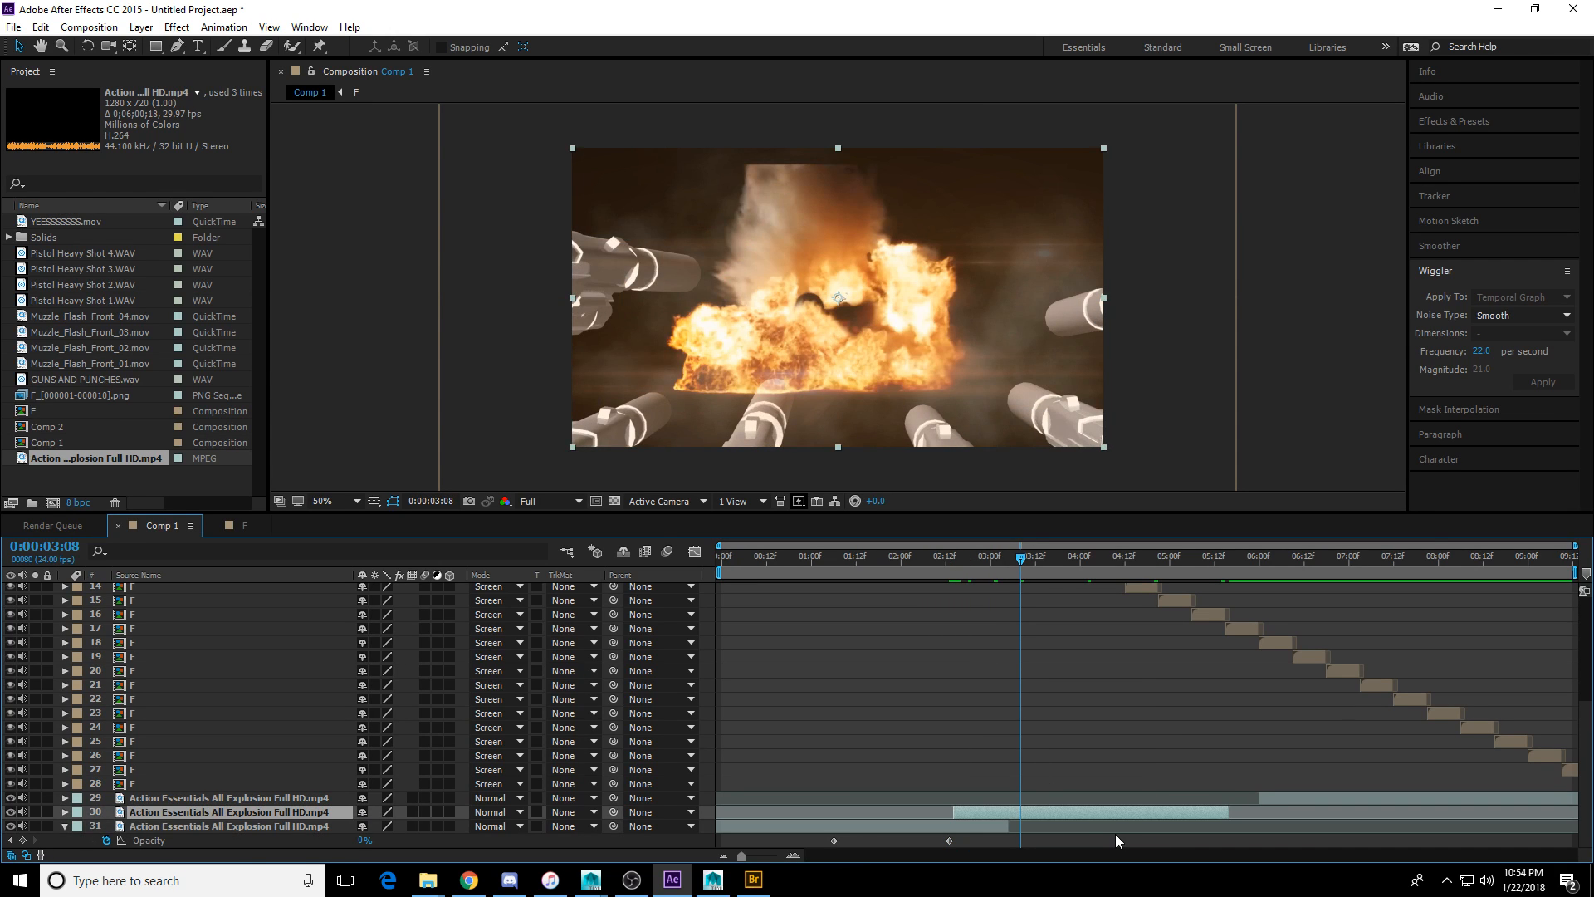
key(shift+Down)
key(shift+Down)
key(shift+Down)
key(shift+Down)
key(shift+Down)
key(shift+Down)
key(shift+Down)
key(shift+Down)
key(shift+Down)
key(shift+Down)
key(shift+Down)
key(shift+Down)
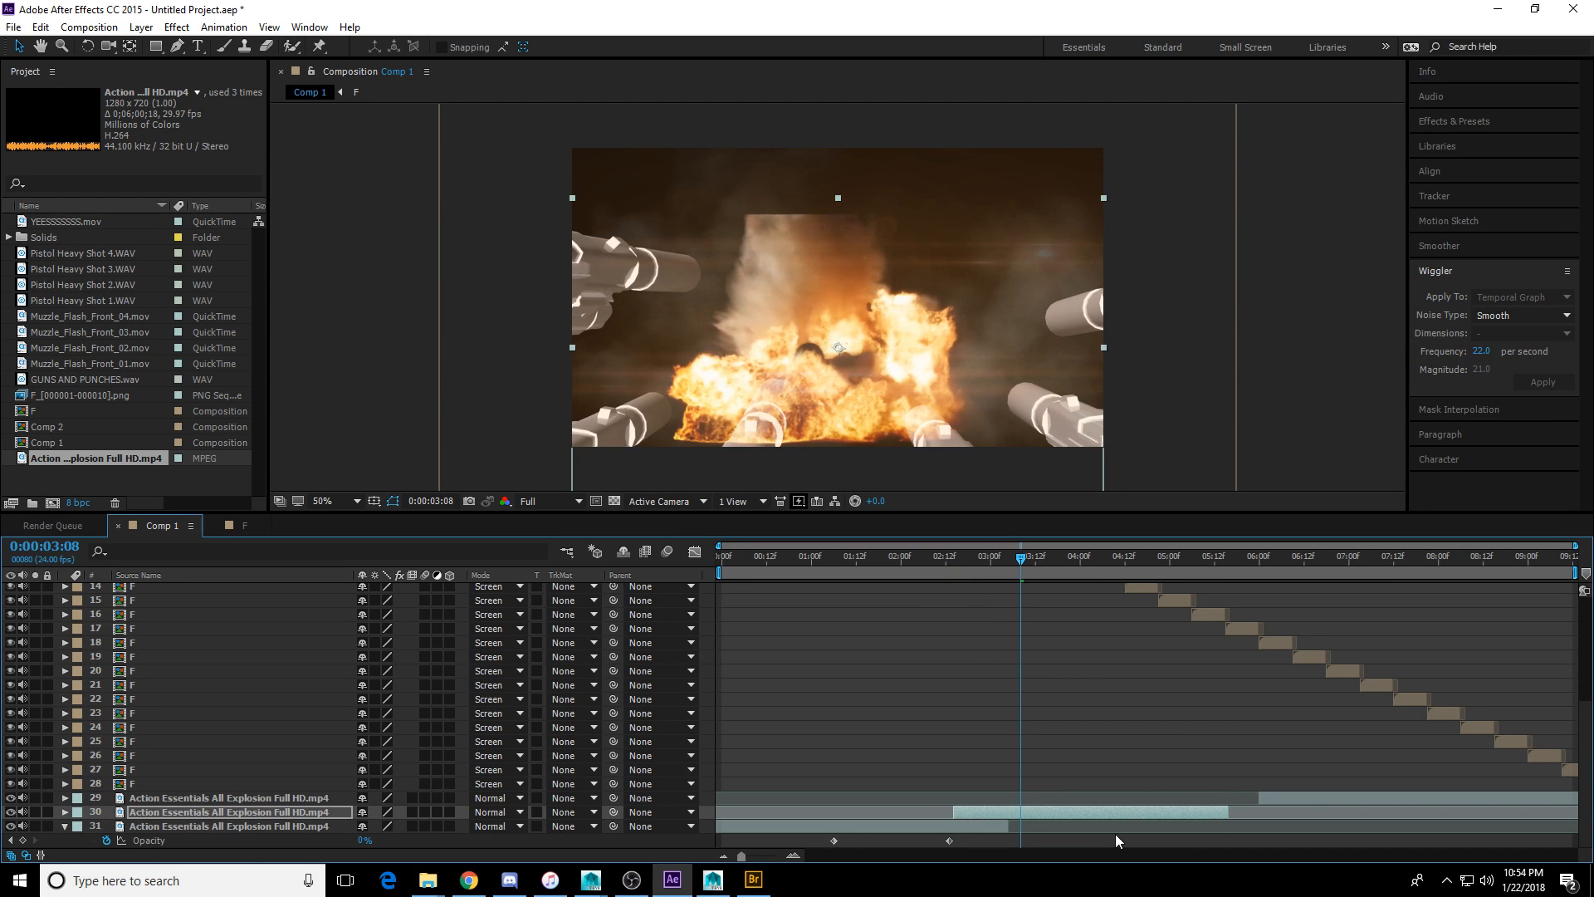
key(shift+Up)
key(shift+Up)
key(shift+Up)
key(shift+Up)
key(shift+Up)
key(shift+Up)
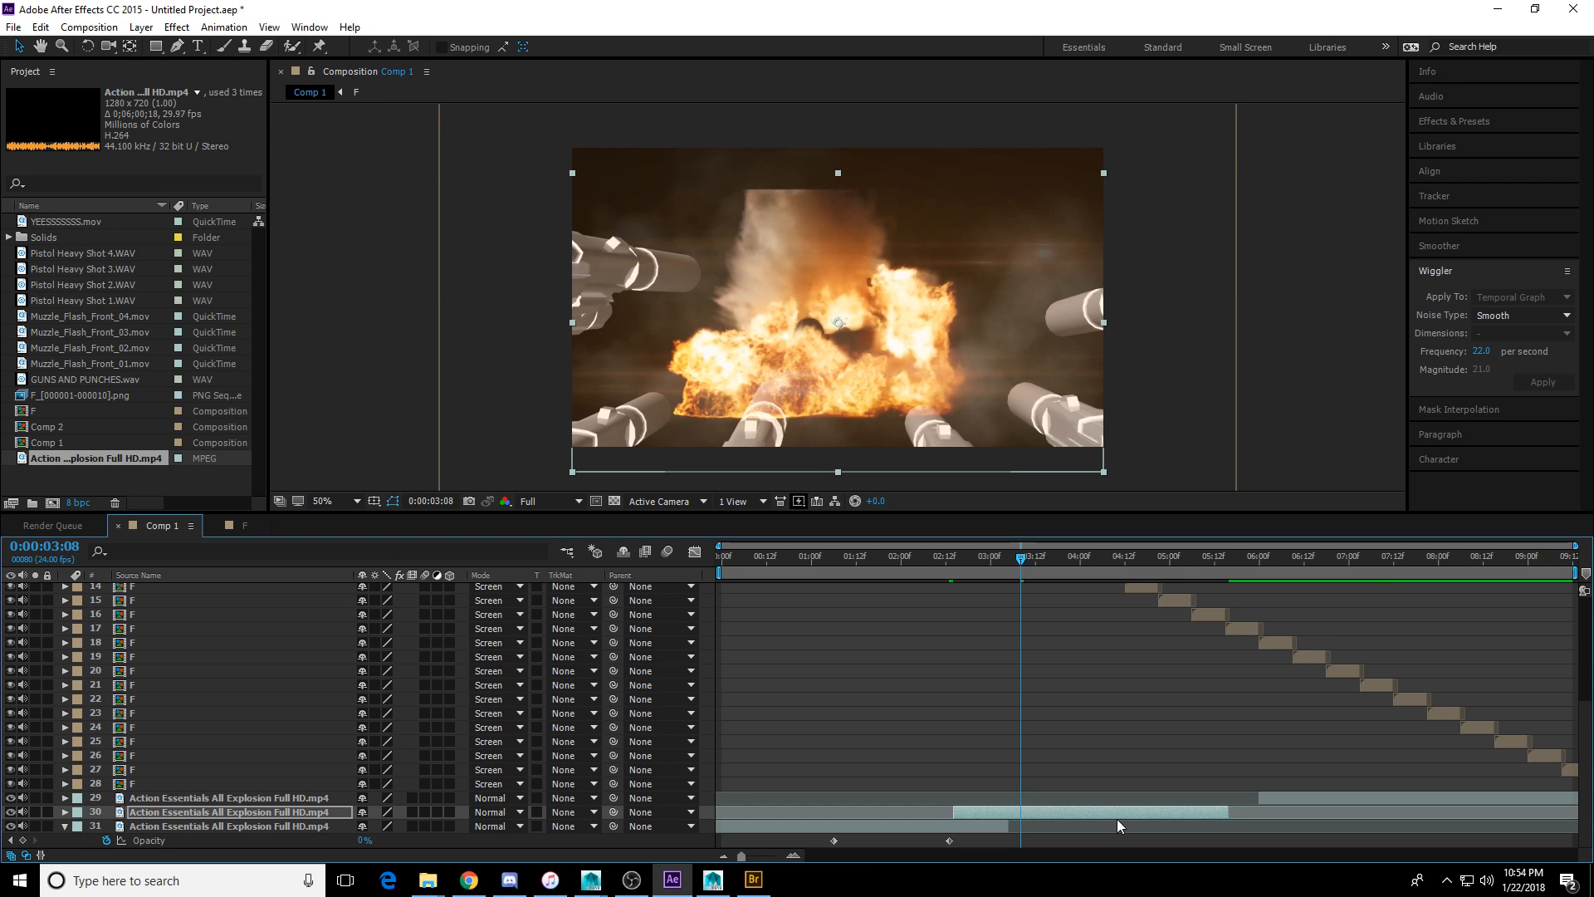
key(shift+Up)
key(shift+Up)
key(shift+Up)
key(shift+Up)
key(shift+Up)
key(shift+Up)
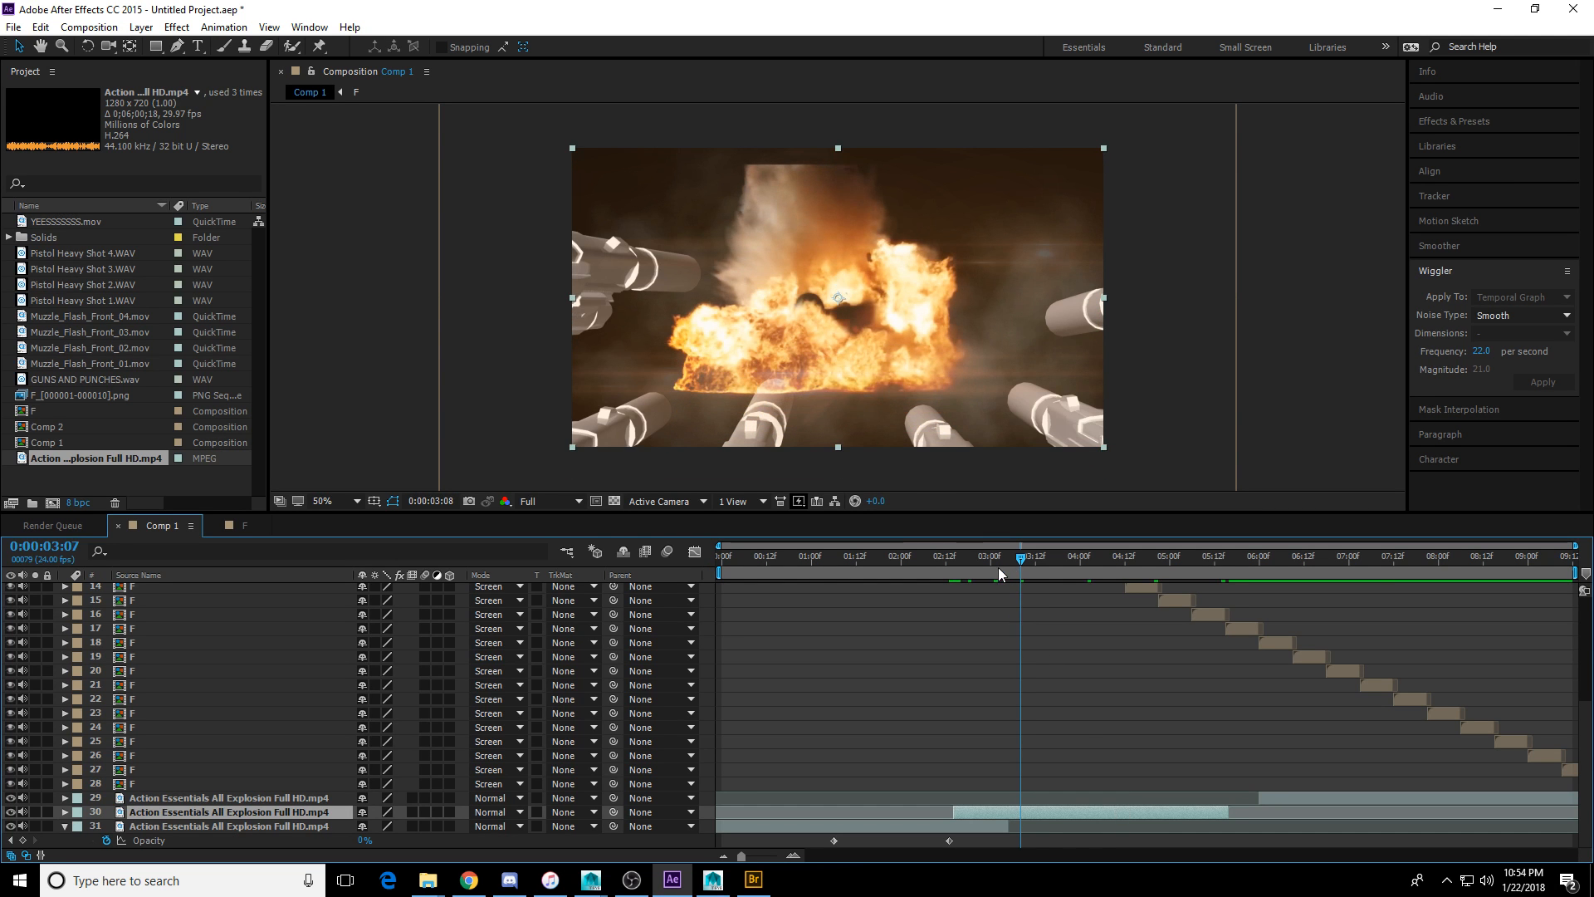
Play back the trimmed explosion copy from 0:00:02:22 and shift it to start at about 0:00:02:19.
key(space)
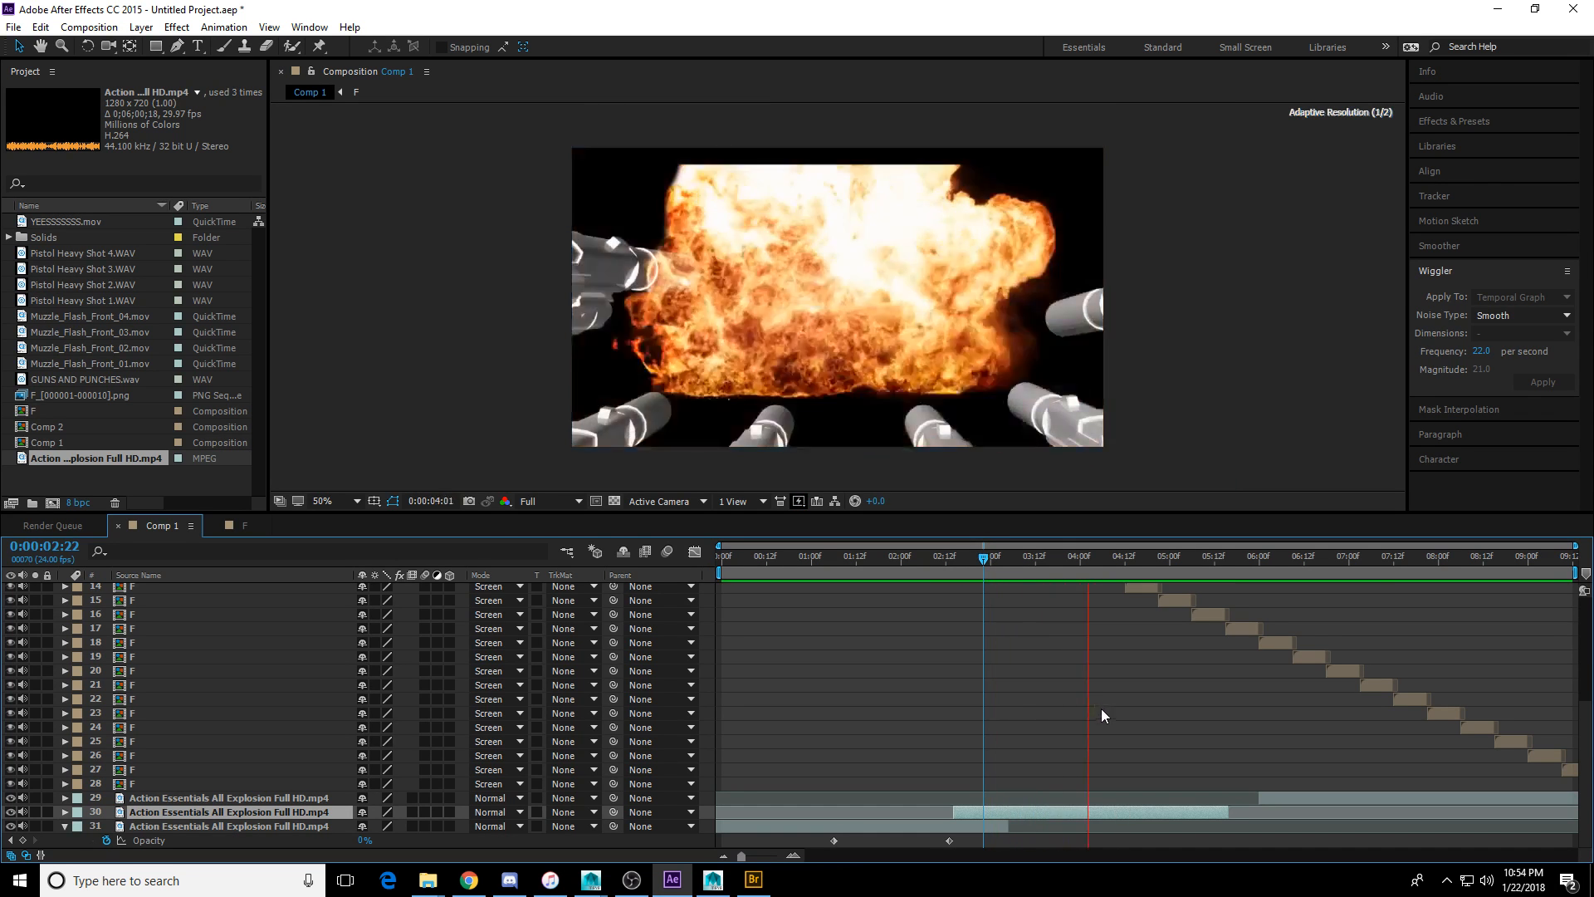
key(space)
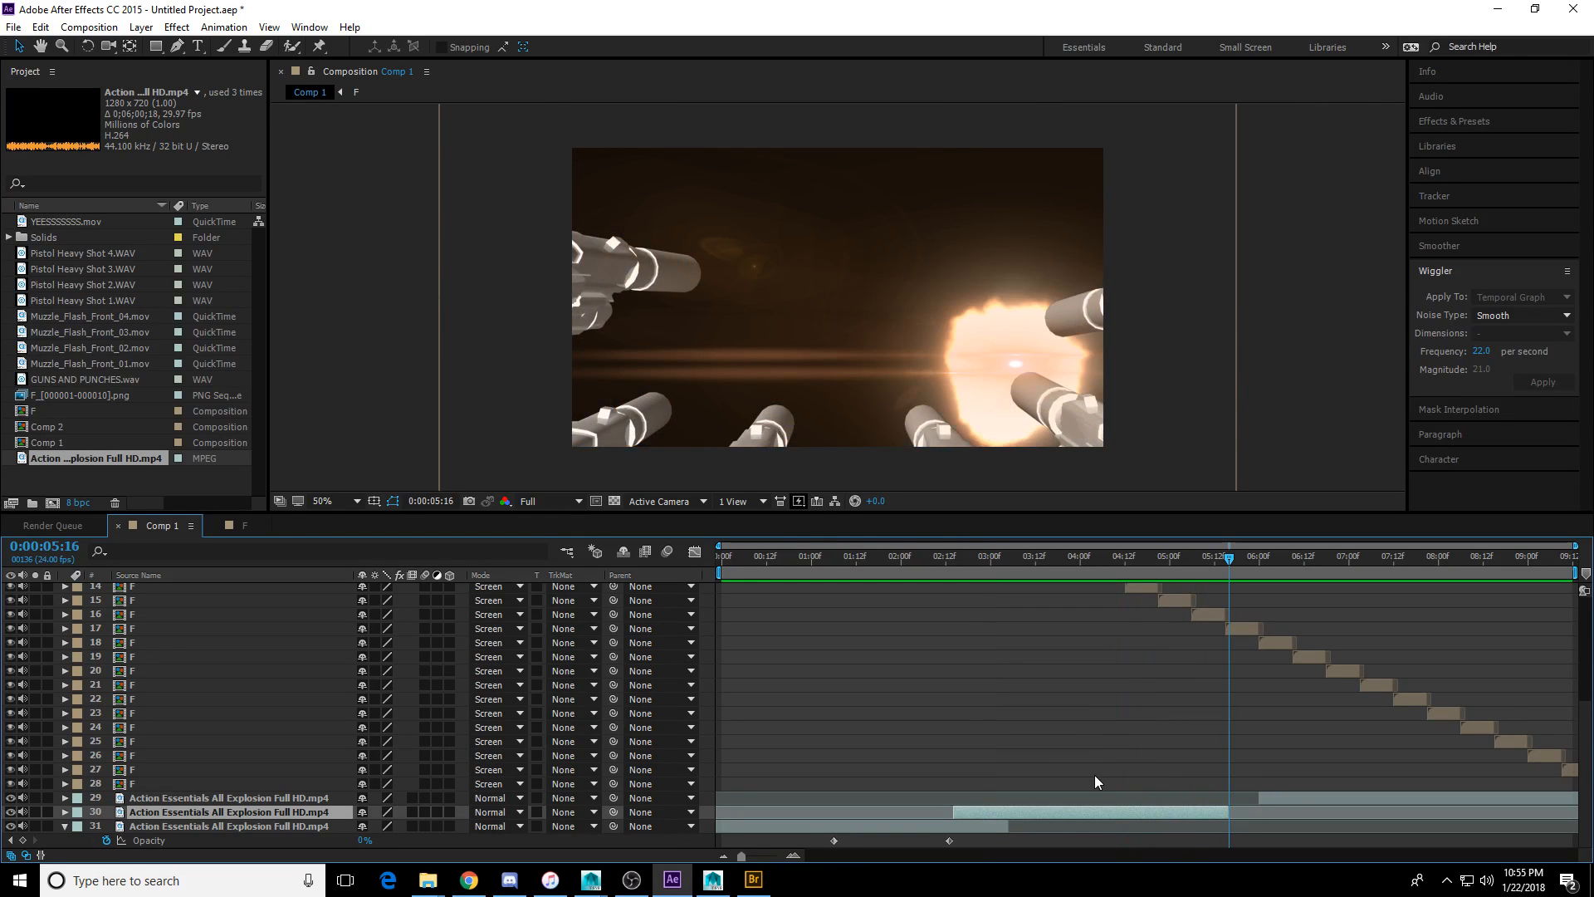
drag(1101, 812, 1119, 812)
Scale the trimmed explosion copy to 114%, recentre it in the frame, and play it back from 0:00:02:17.
key(s)
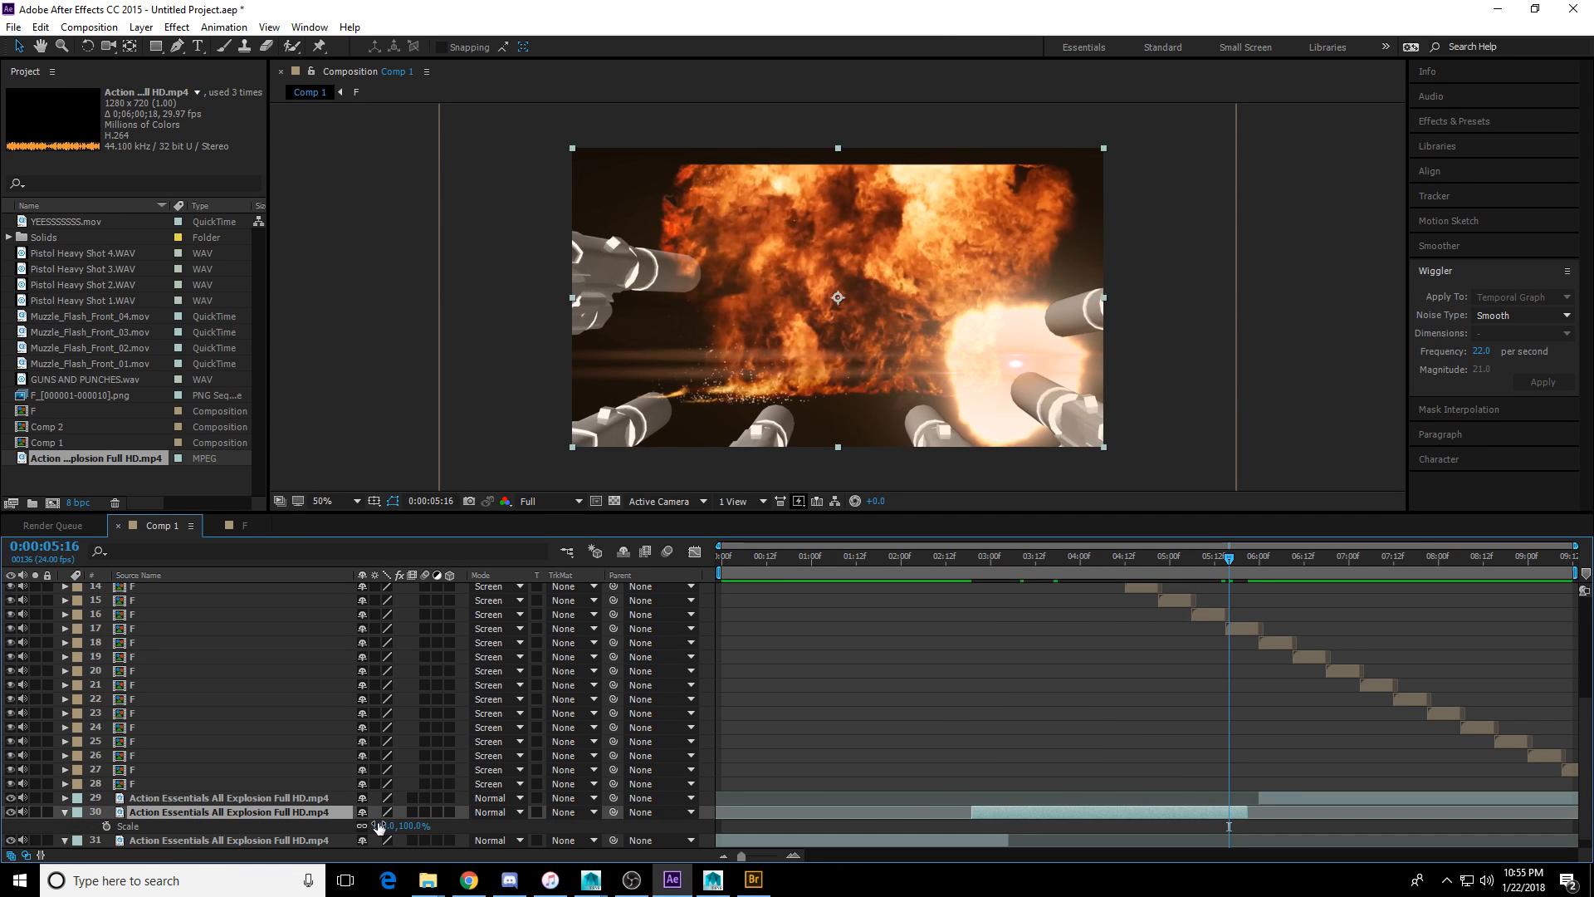
mouse_move(378, 825)
mouse_down()
mouse_move(413, 825)
mouse_move(364, 825)
mouse_up()
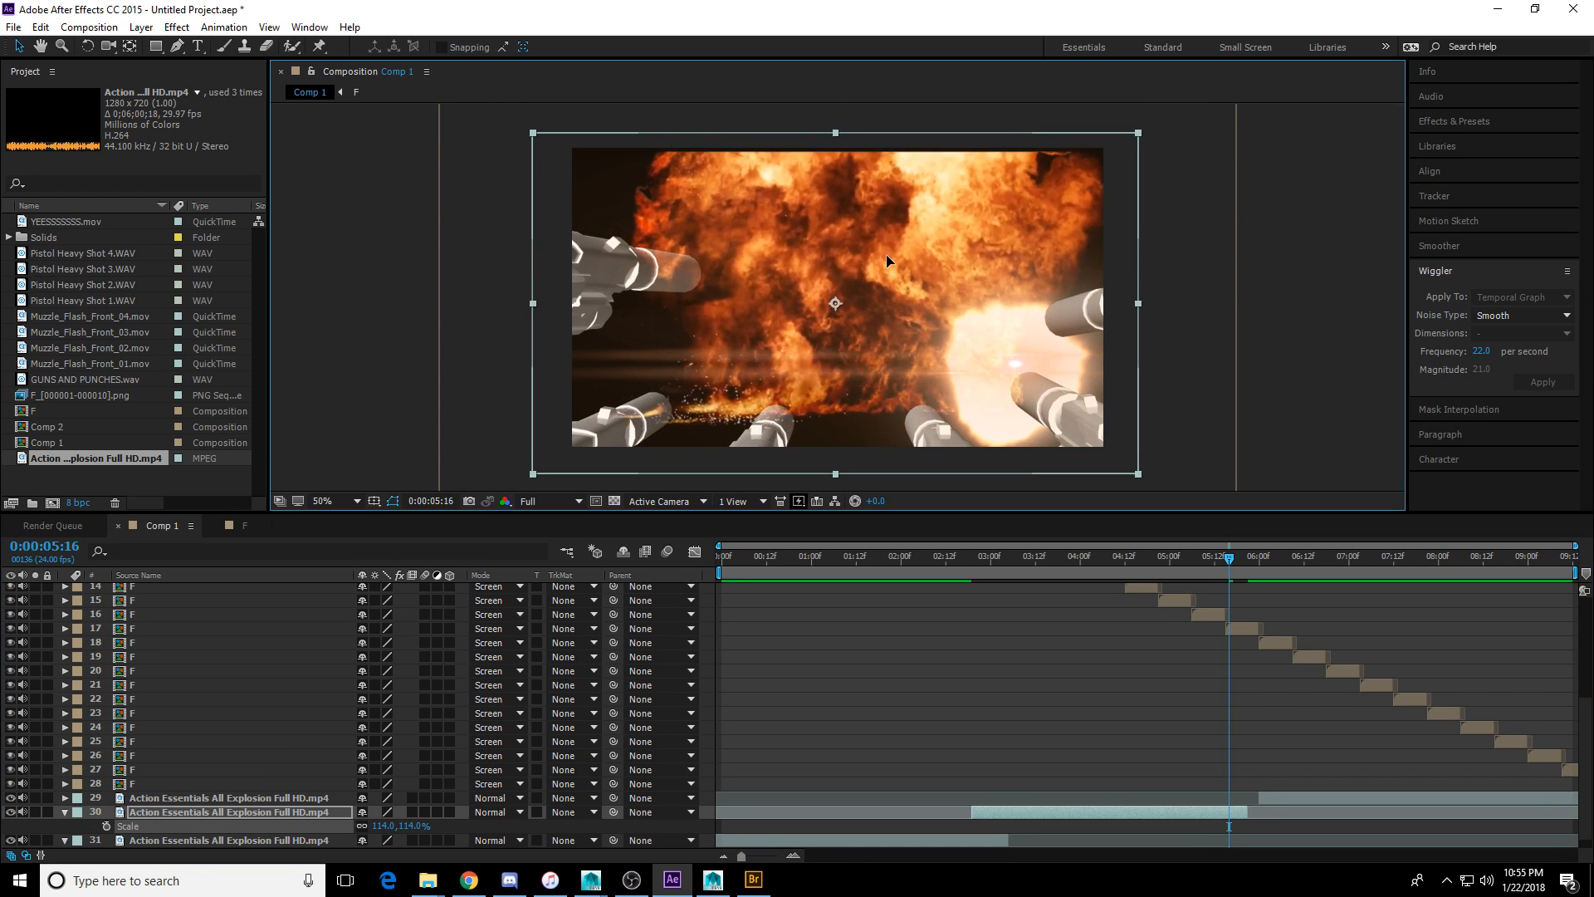
mouse_move(891, 243)
mouse_down()
mouse_move(892, 266)
mouse_move(890, 244)
mouse_up()
click(963, 576)
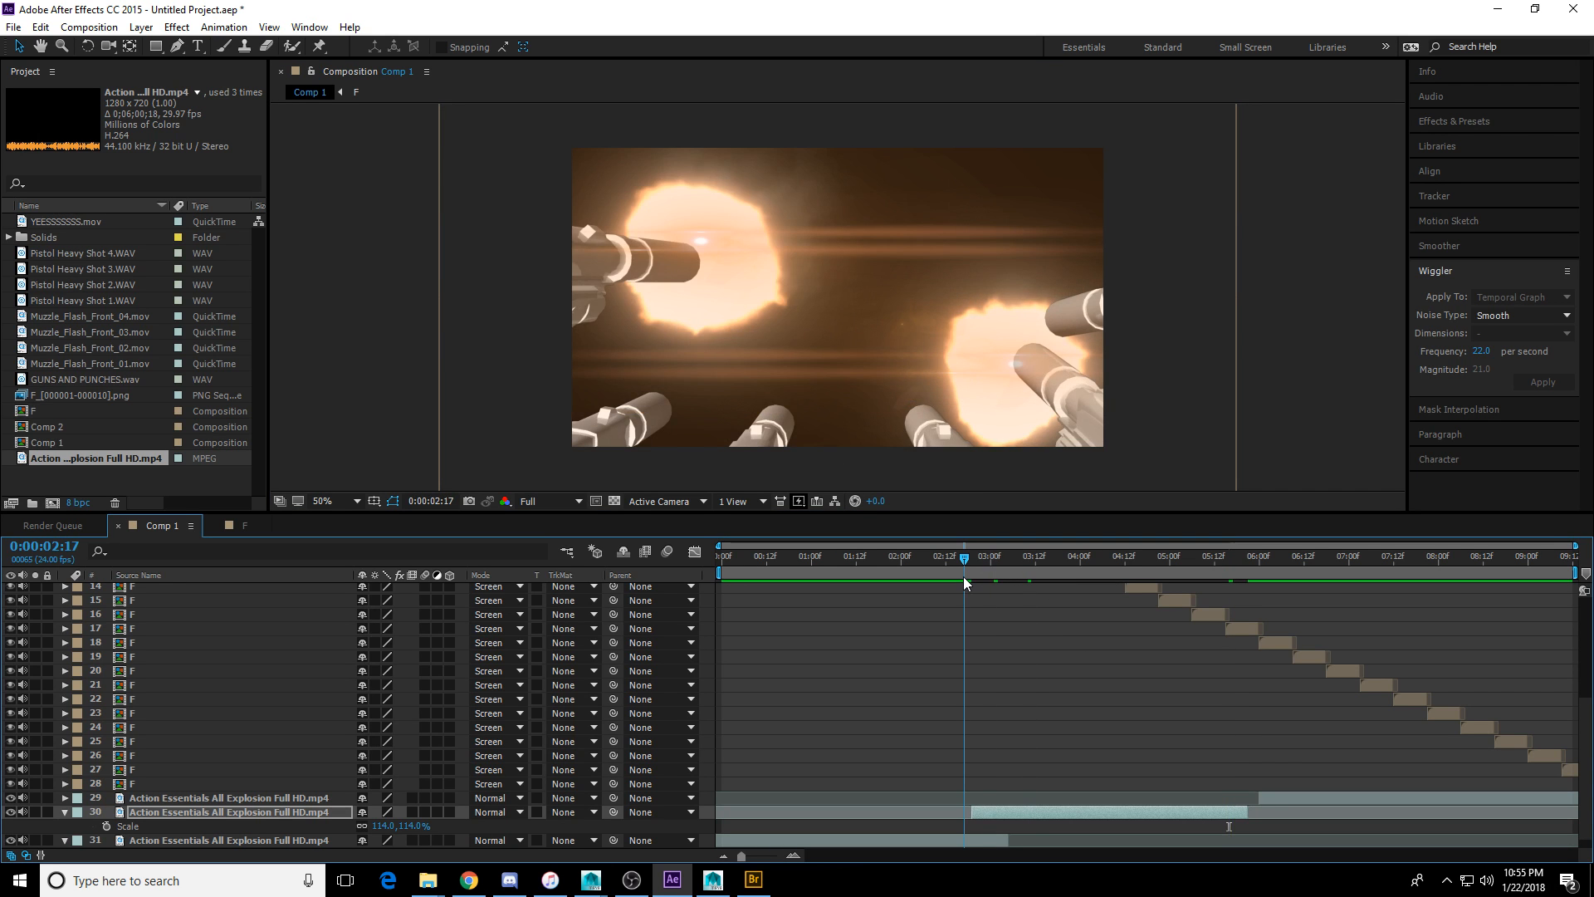
key(space)
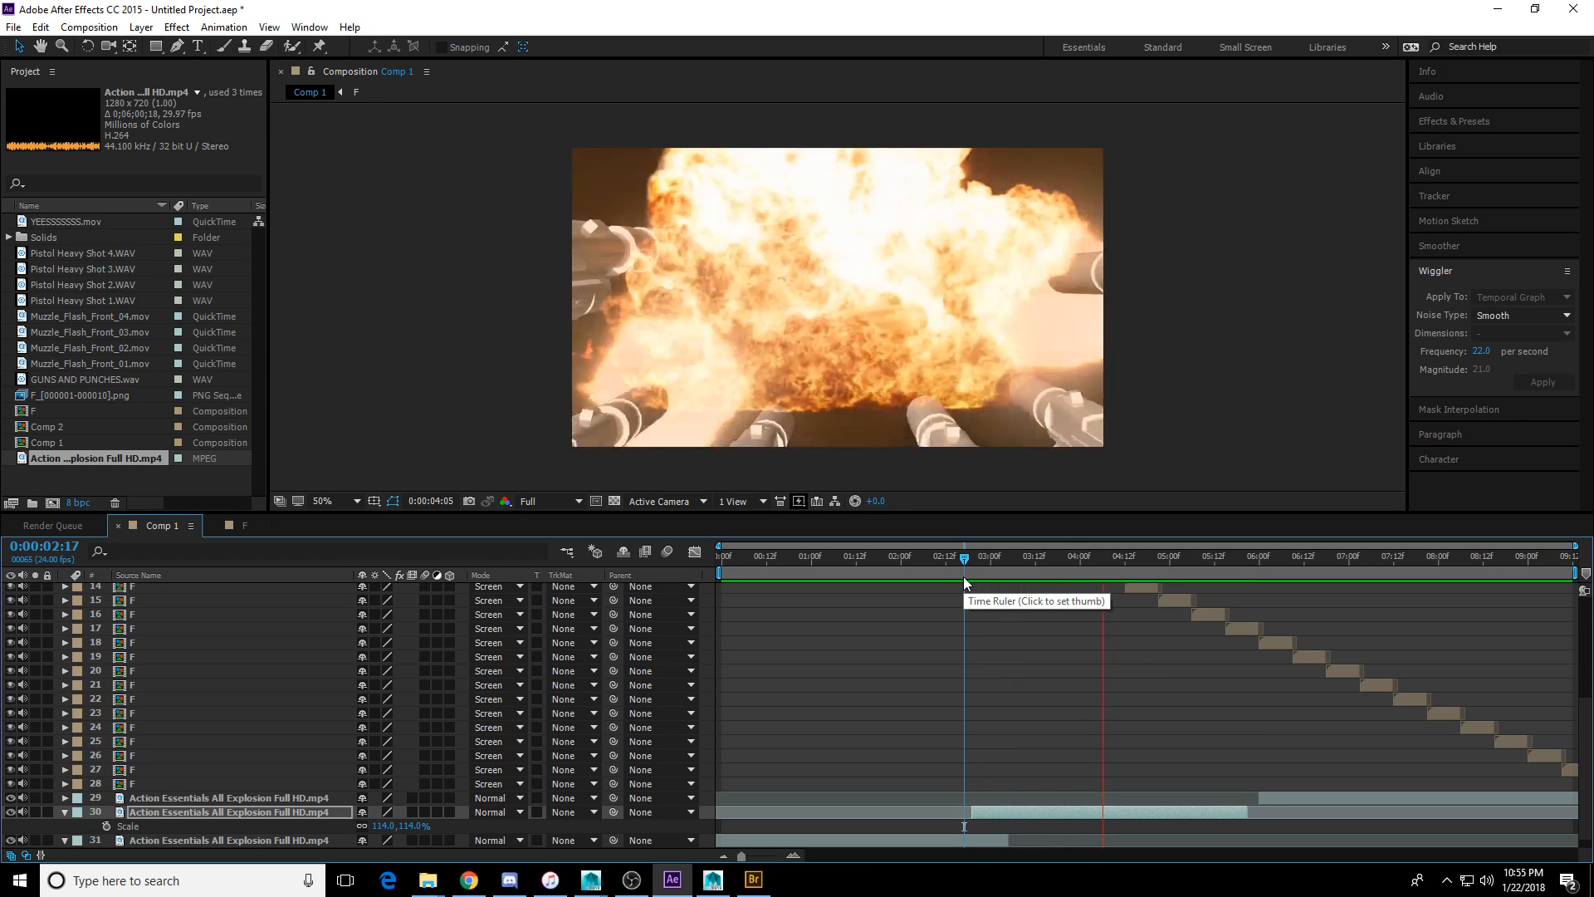
key(space)
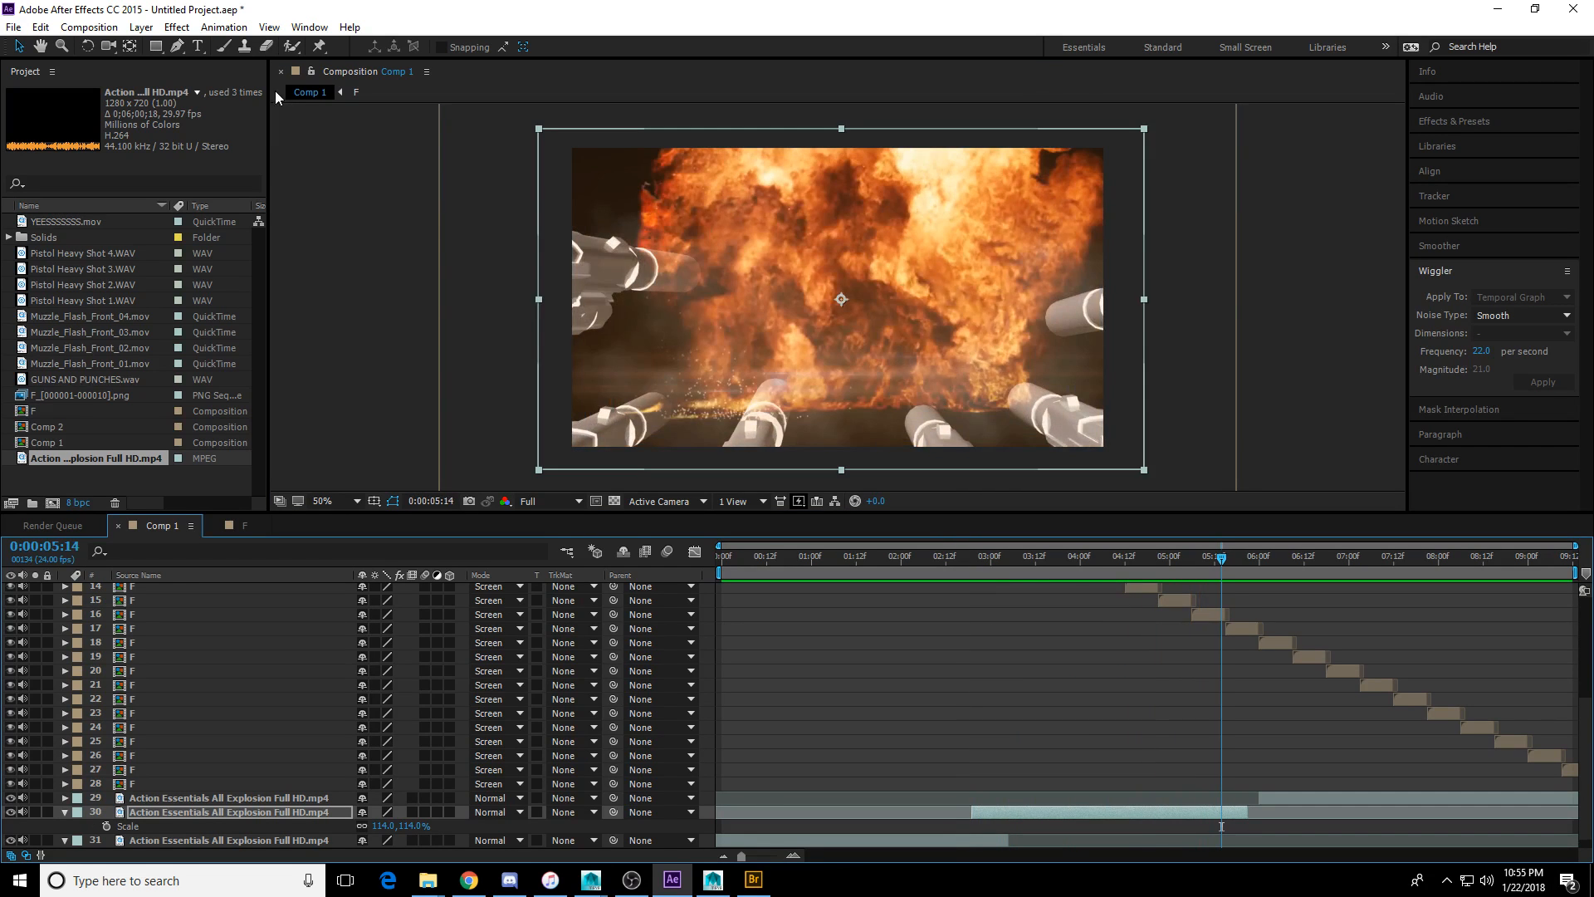
Select F layers 2 to 27 and scale them all down to 68% so more of the pistols fits in the frame.
key(comma)
key(comma)
scroll(967, 645, up, 5)
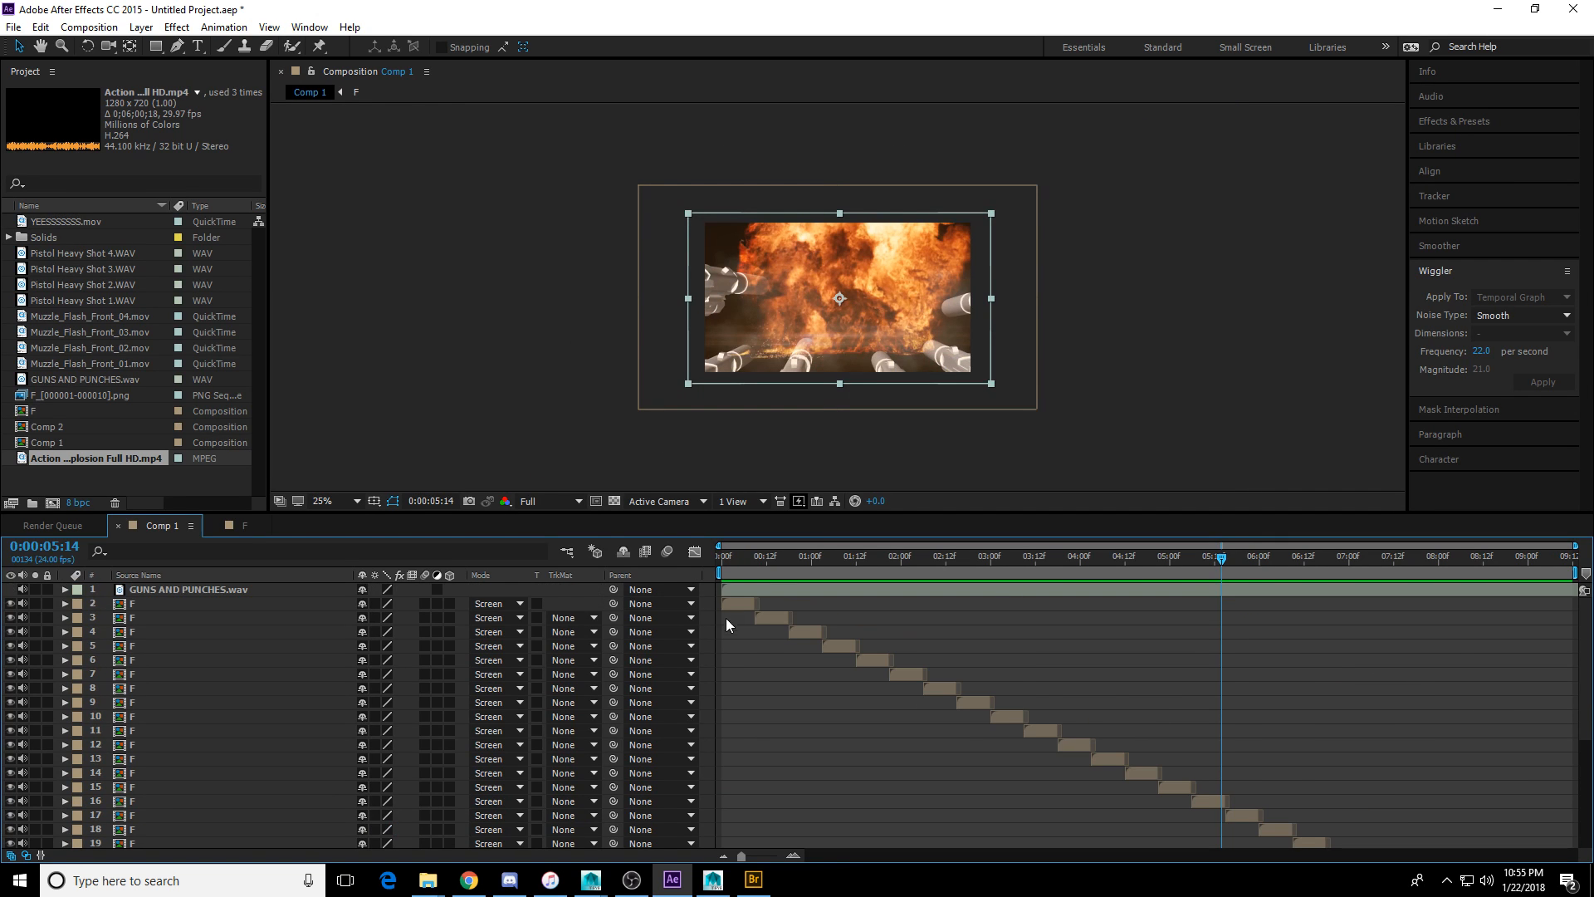
click(733, 605)
scroll(1237, 726, down, 5)
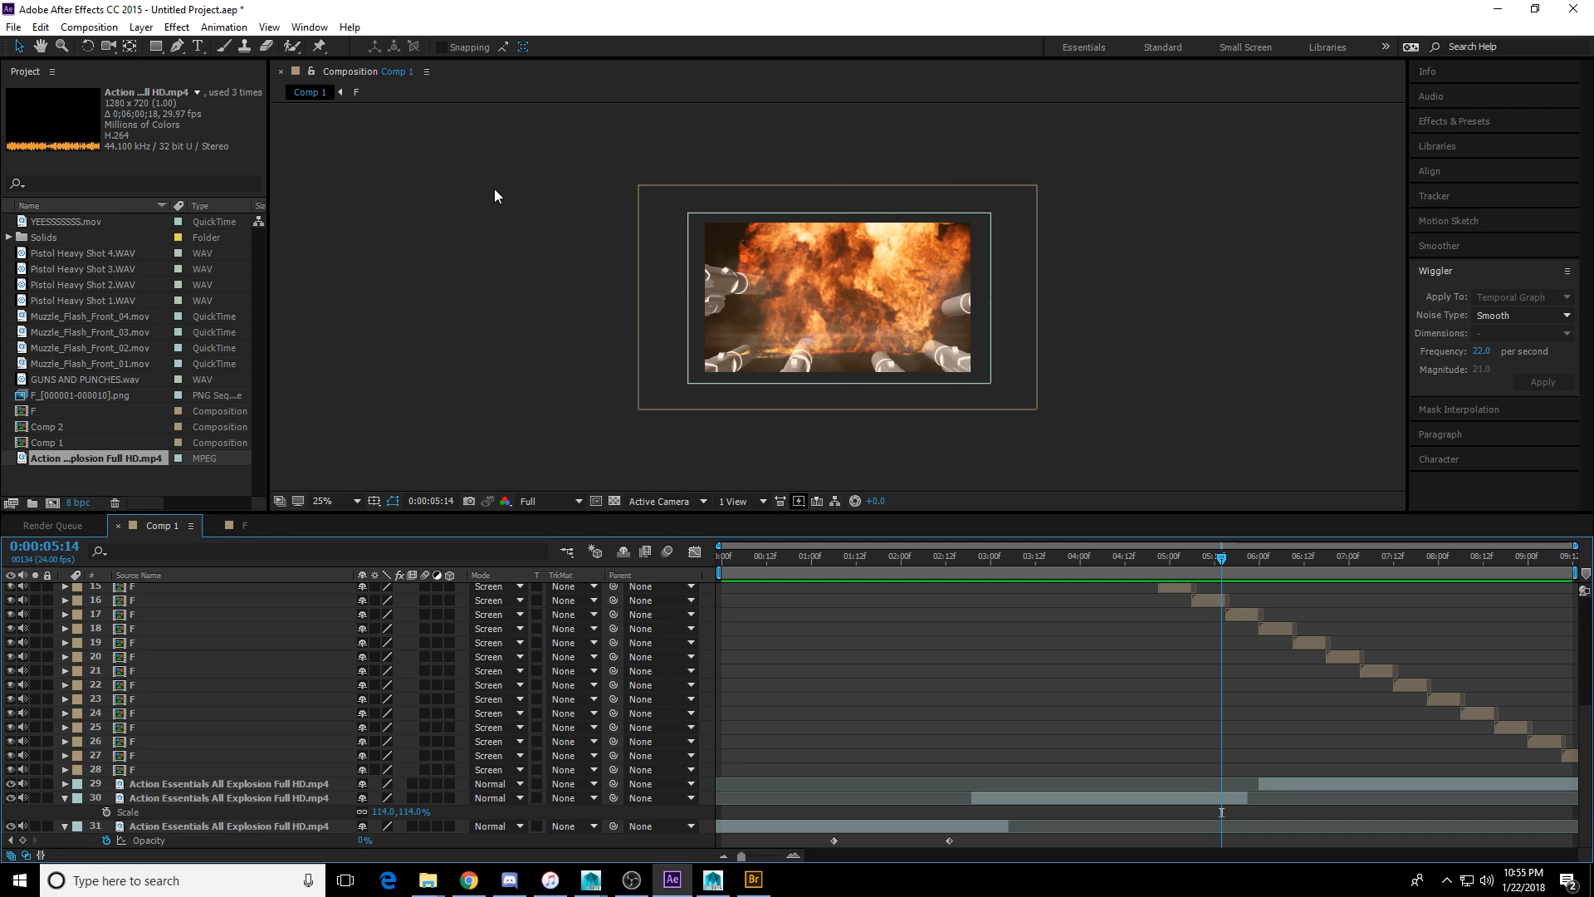
click(100, 27)
click(121, 47)
scroll(1207, 643, up, 5)
scroll(1207, 644, down, 5)
shift+click(1567, 756)
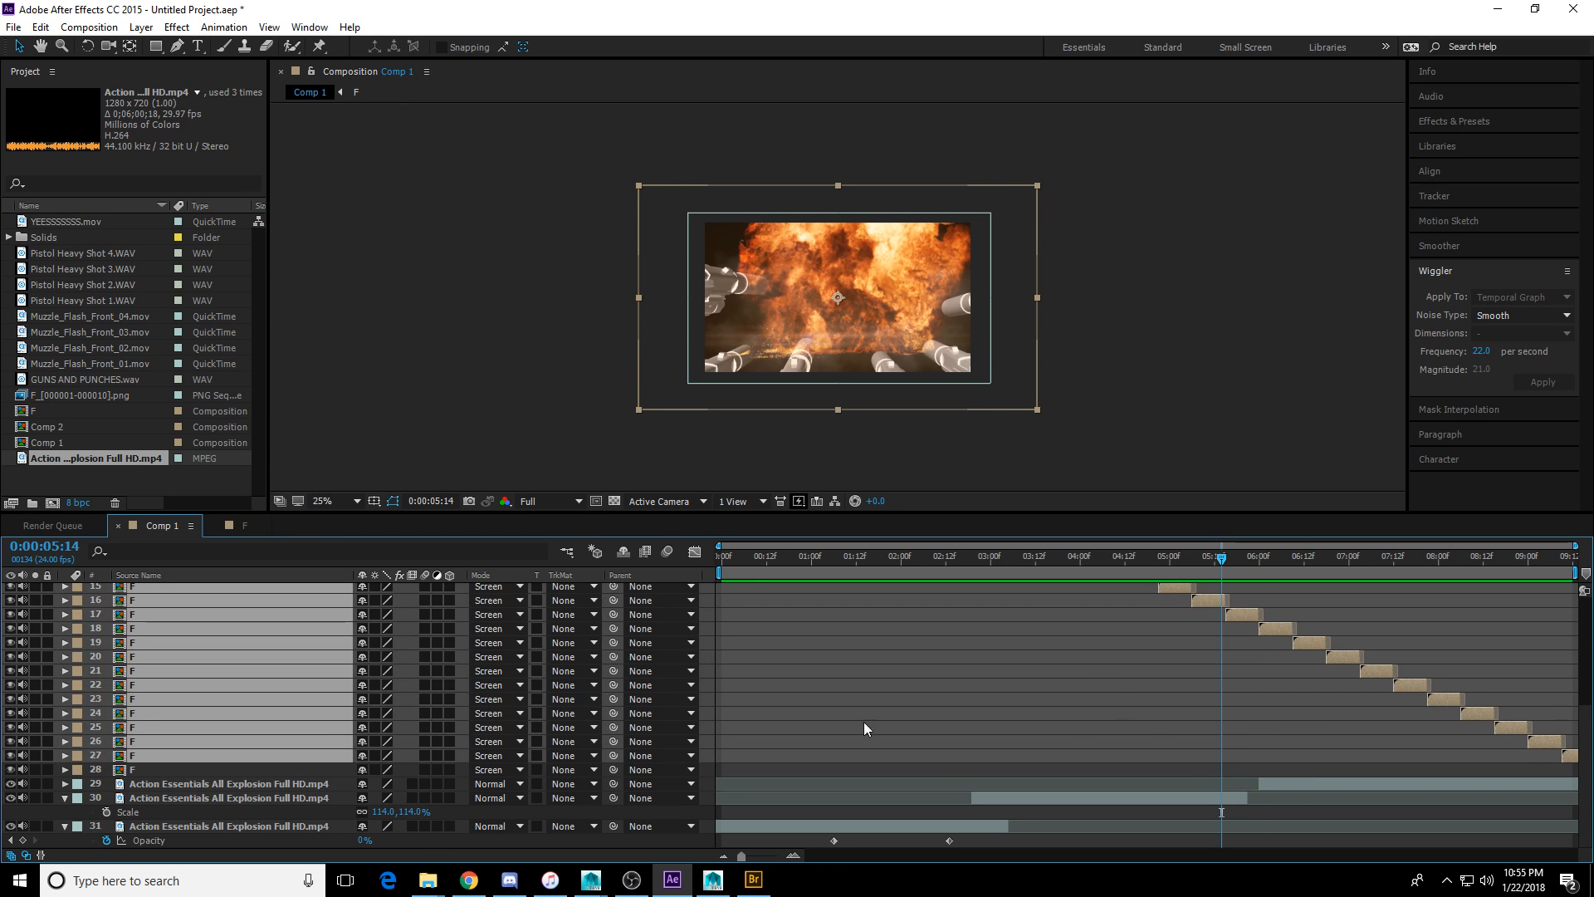
key(s)
drag(390, 687, 357, 687)
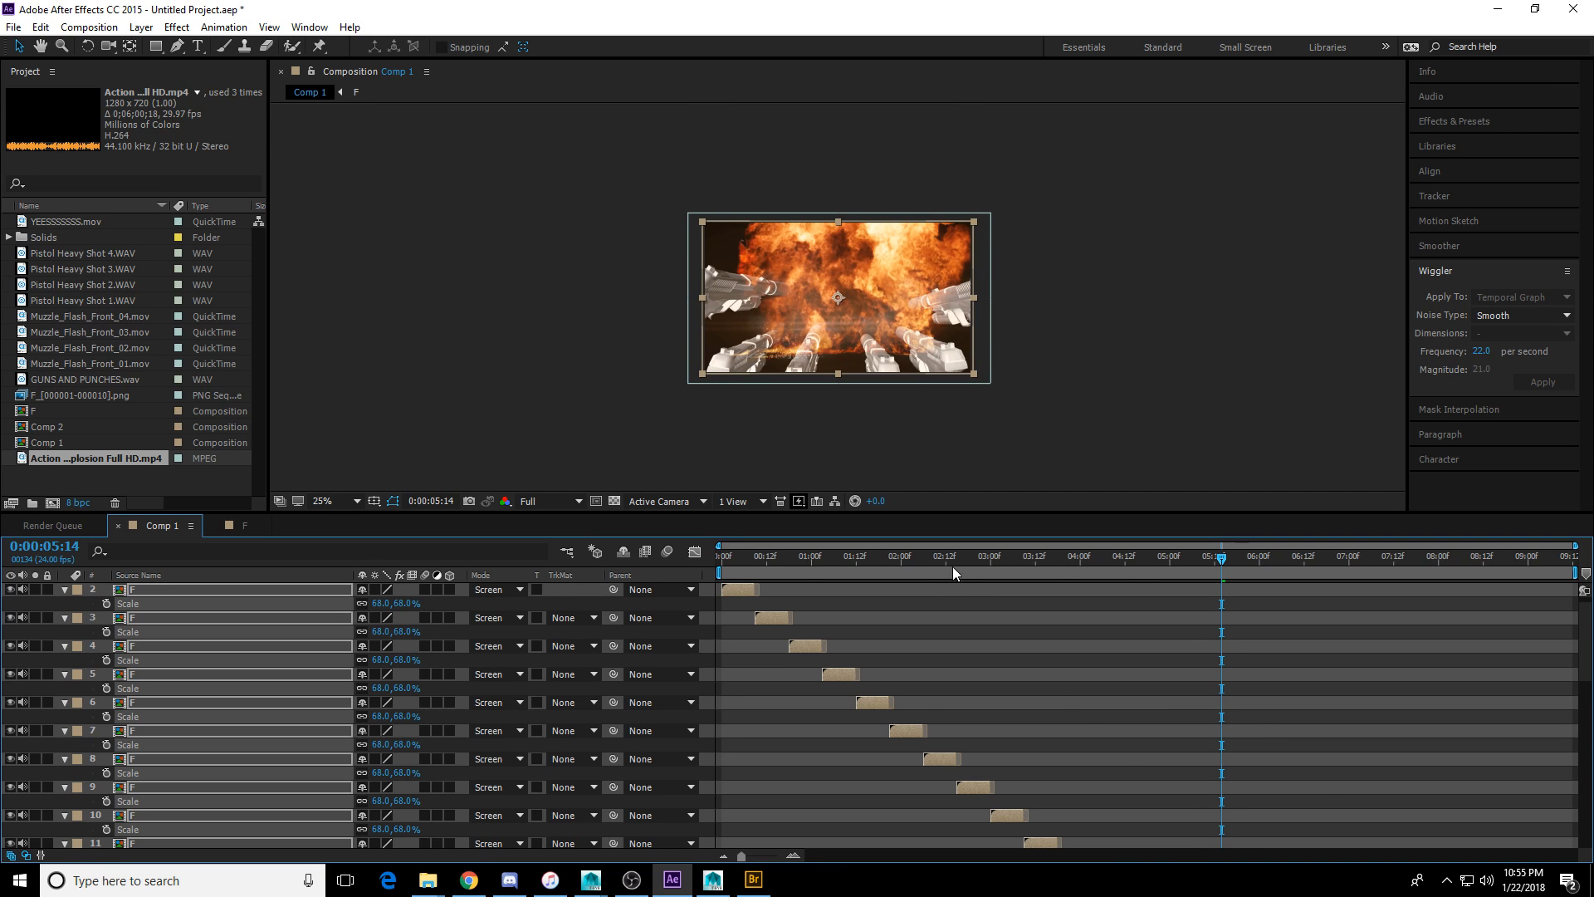
Collapse the selected F layers' Scale properties and play back Comp 1 from 0:00:02:17.
scroll(954, 568, down, 5)
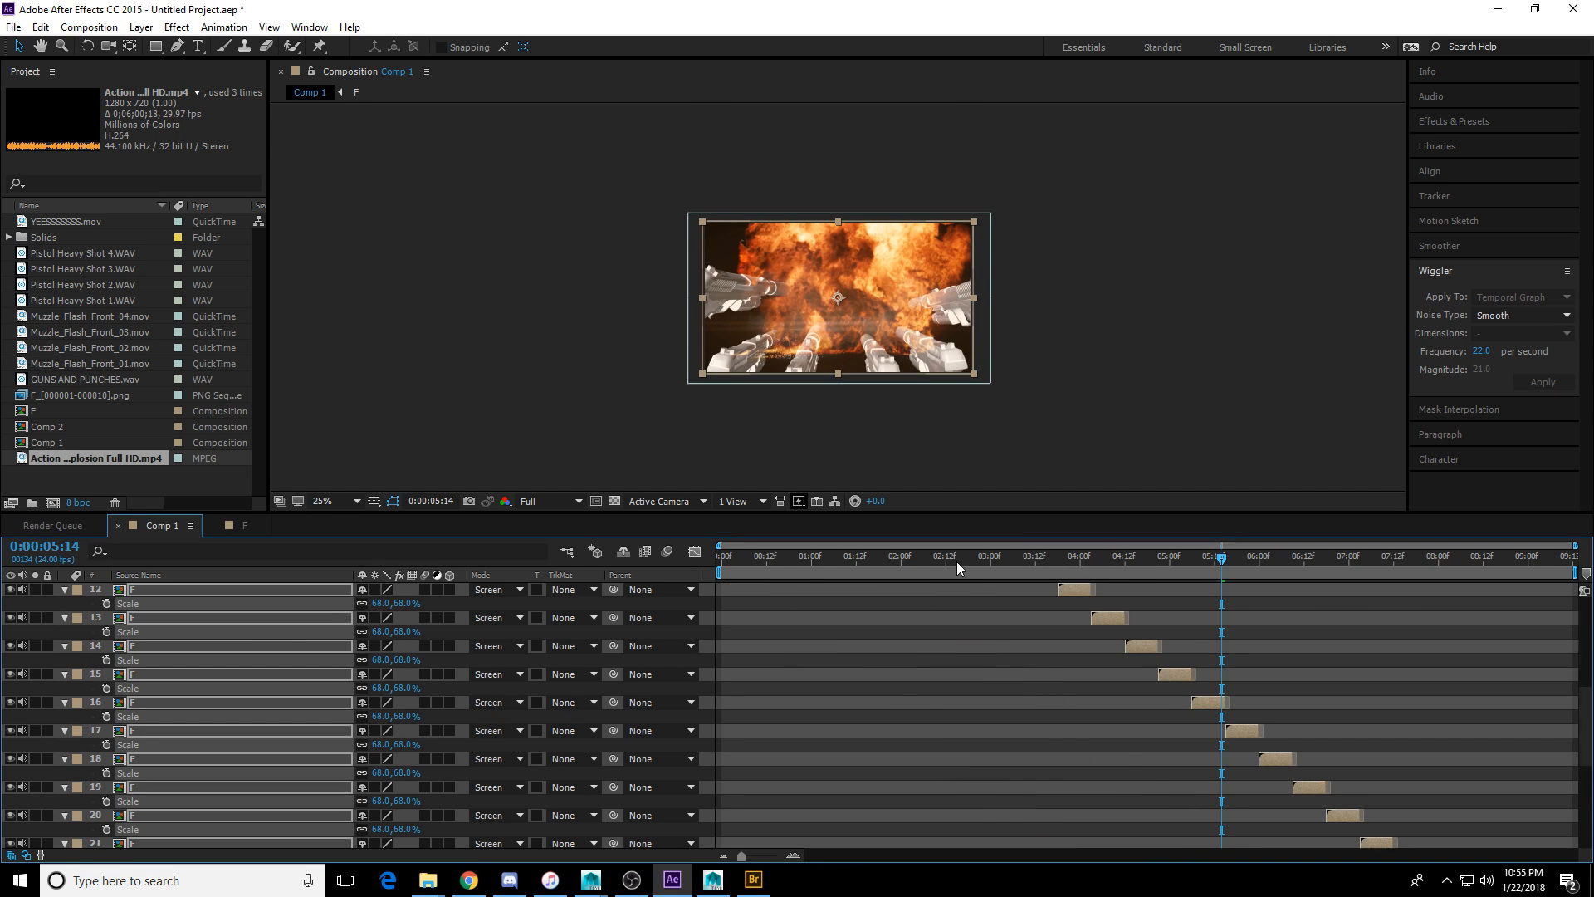
click(65, 618)
drag(1122, 564, 1006, 565)
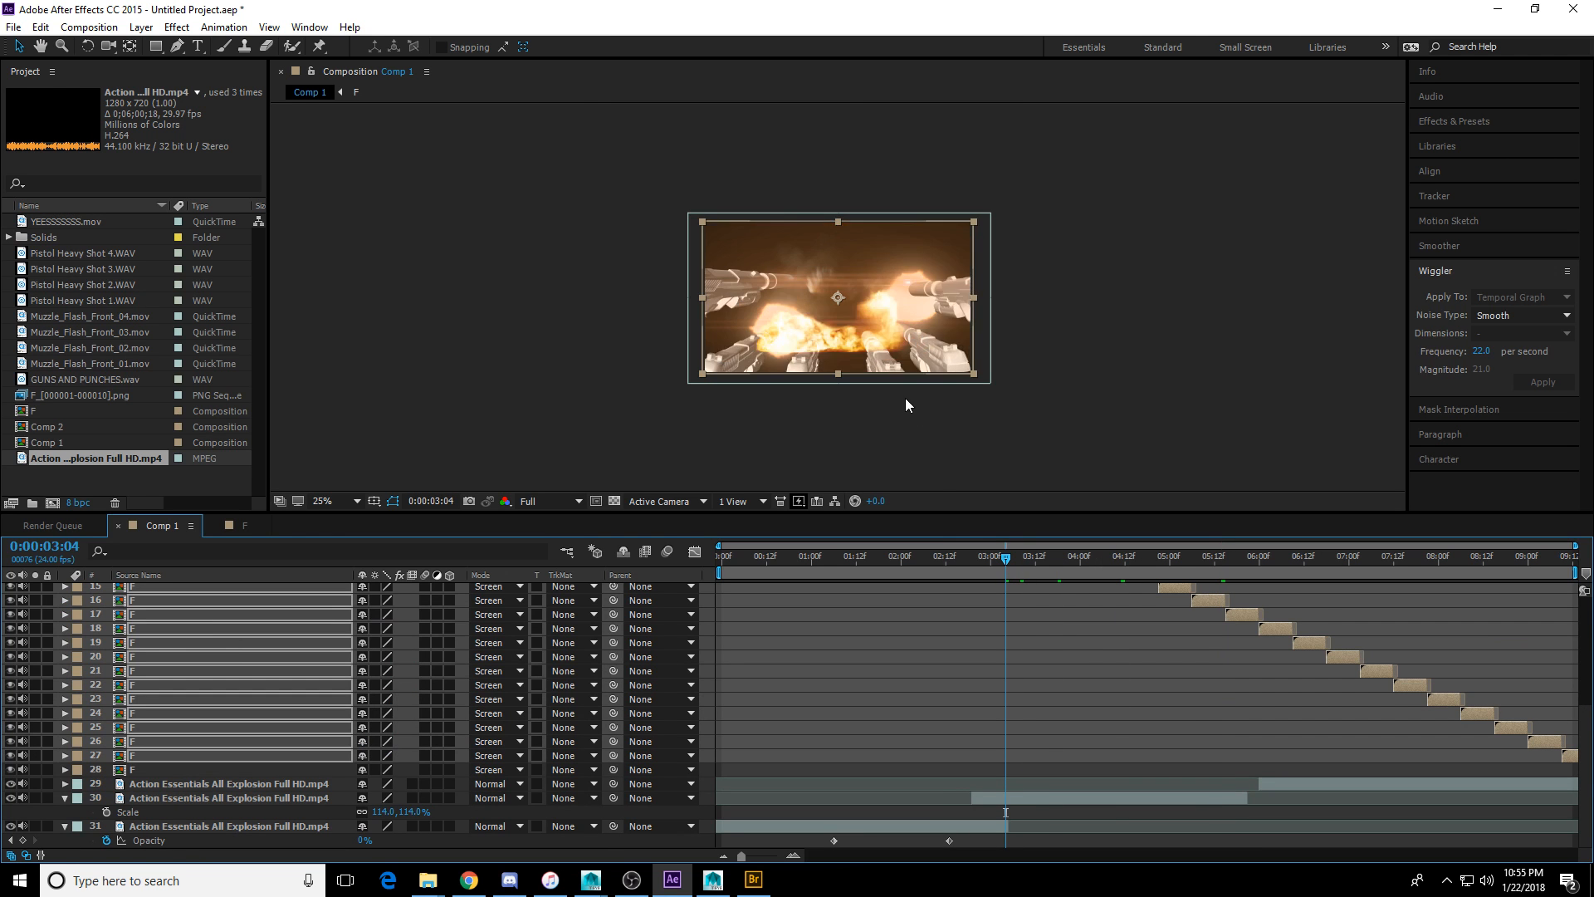
click(963, 557)
key(period)
key(space)
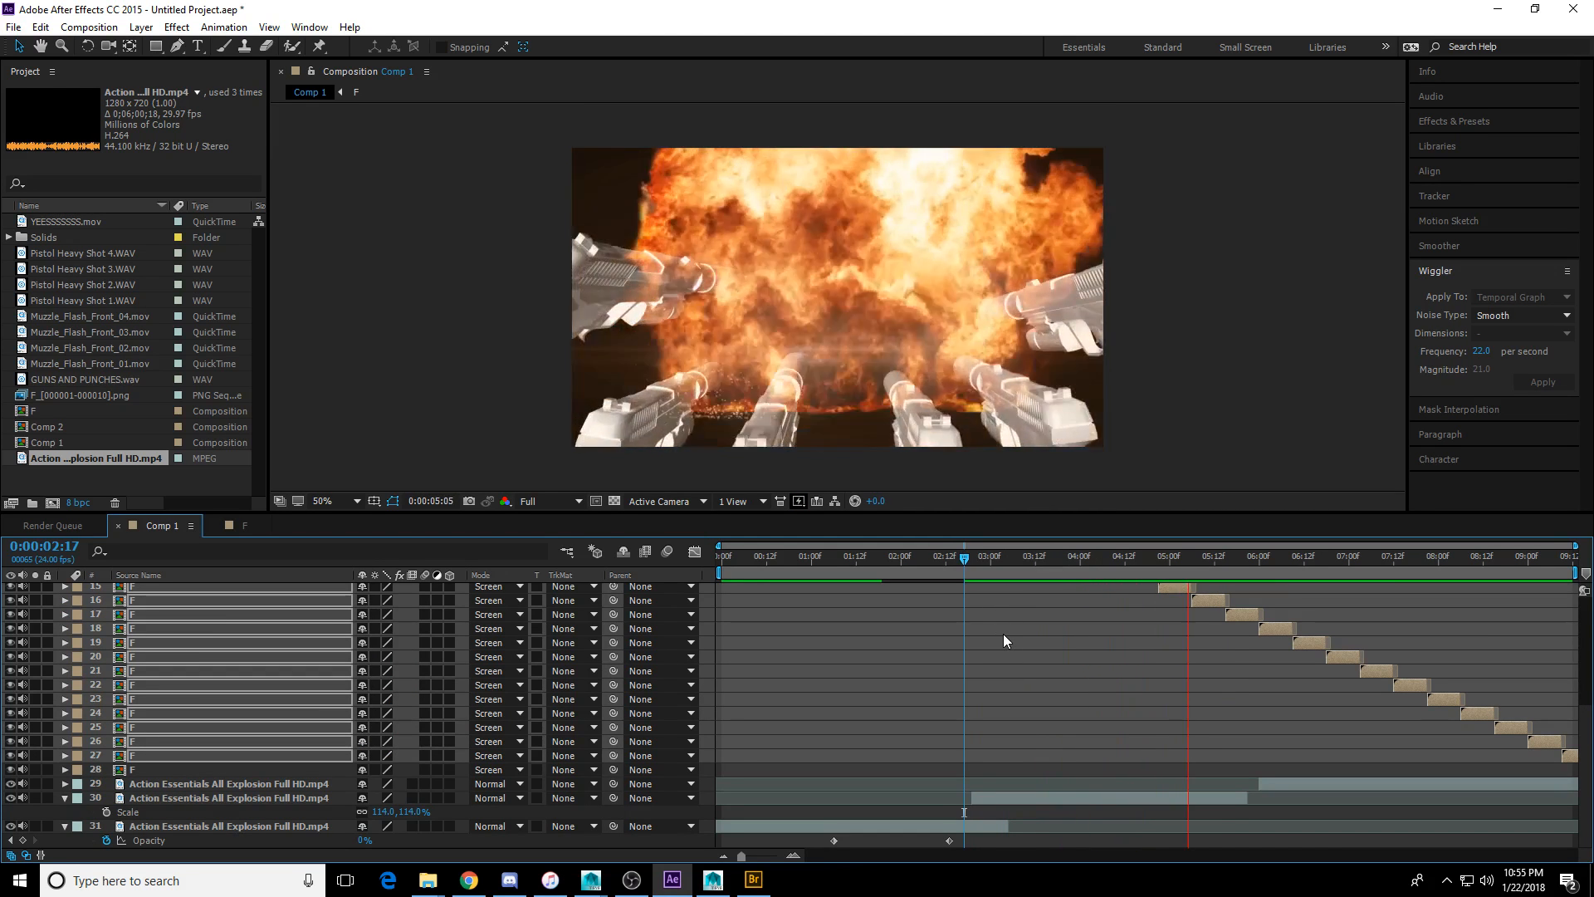
key(space)
Shift the trimmed explosion copy to start at about 0:00:03:06, just after the first explosion clip ends.
drag(993, 555, 1044, 567)
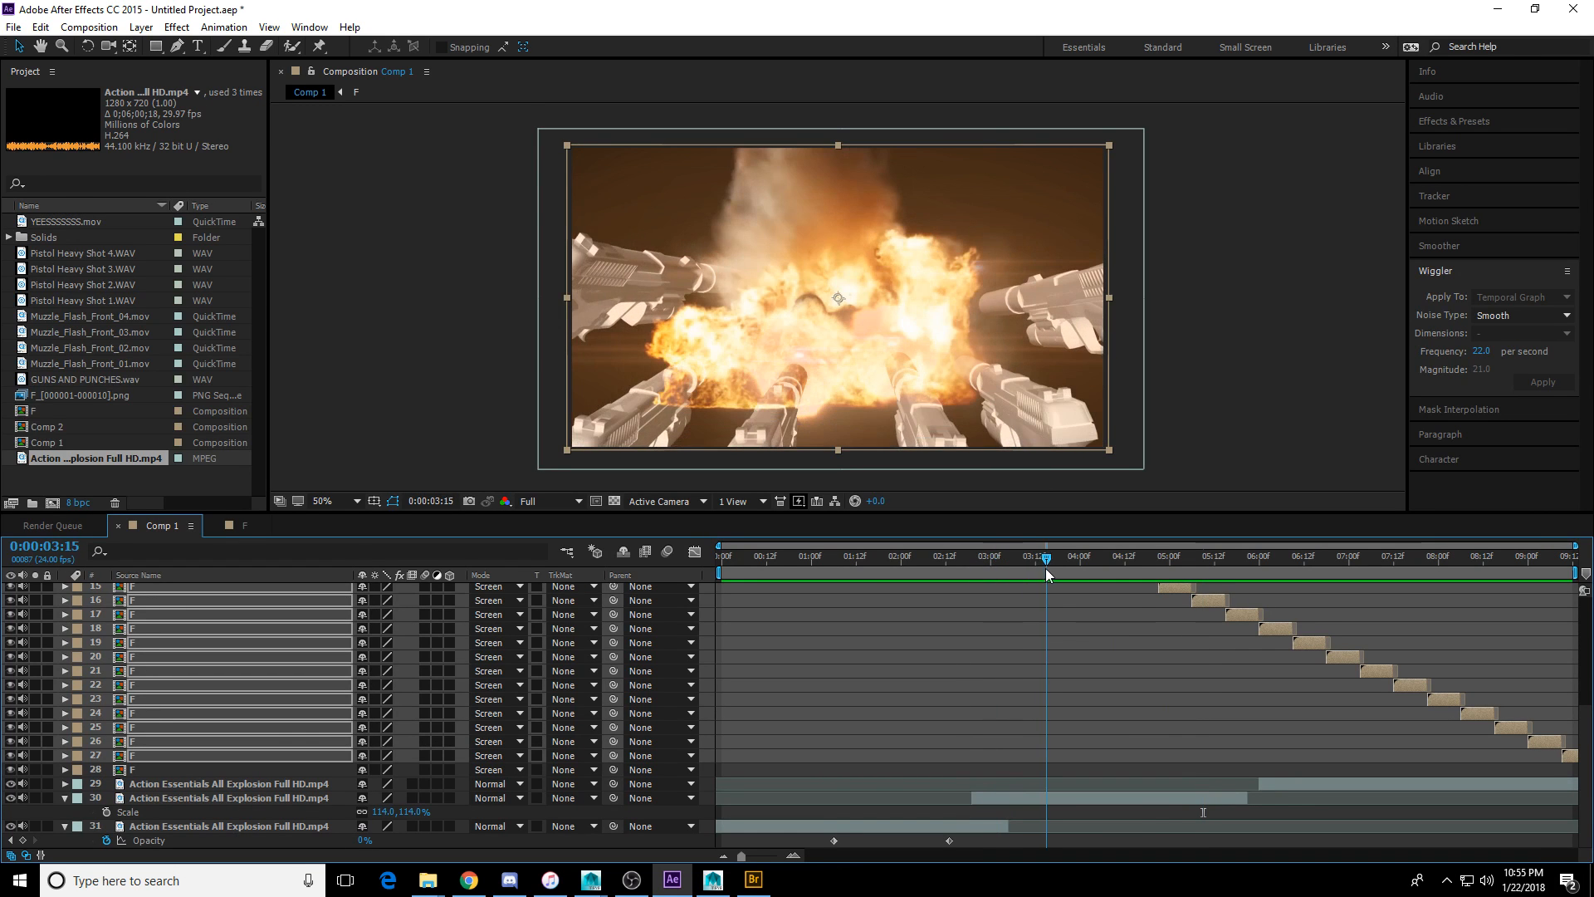
drag(1044, 799, 1085, 798)
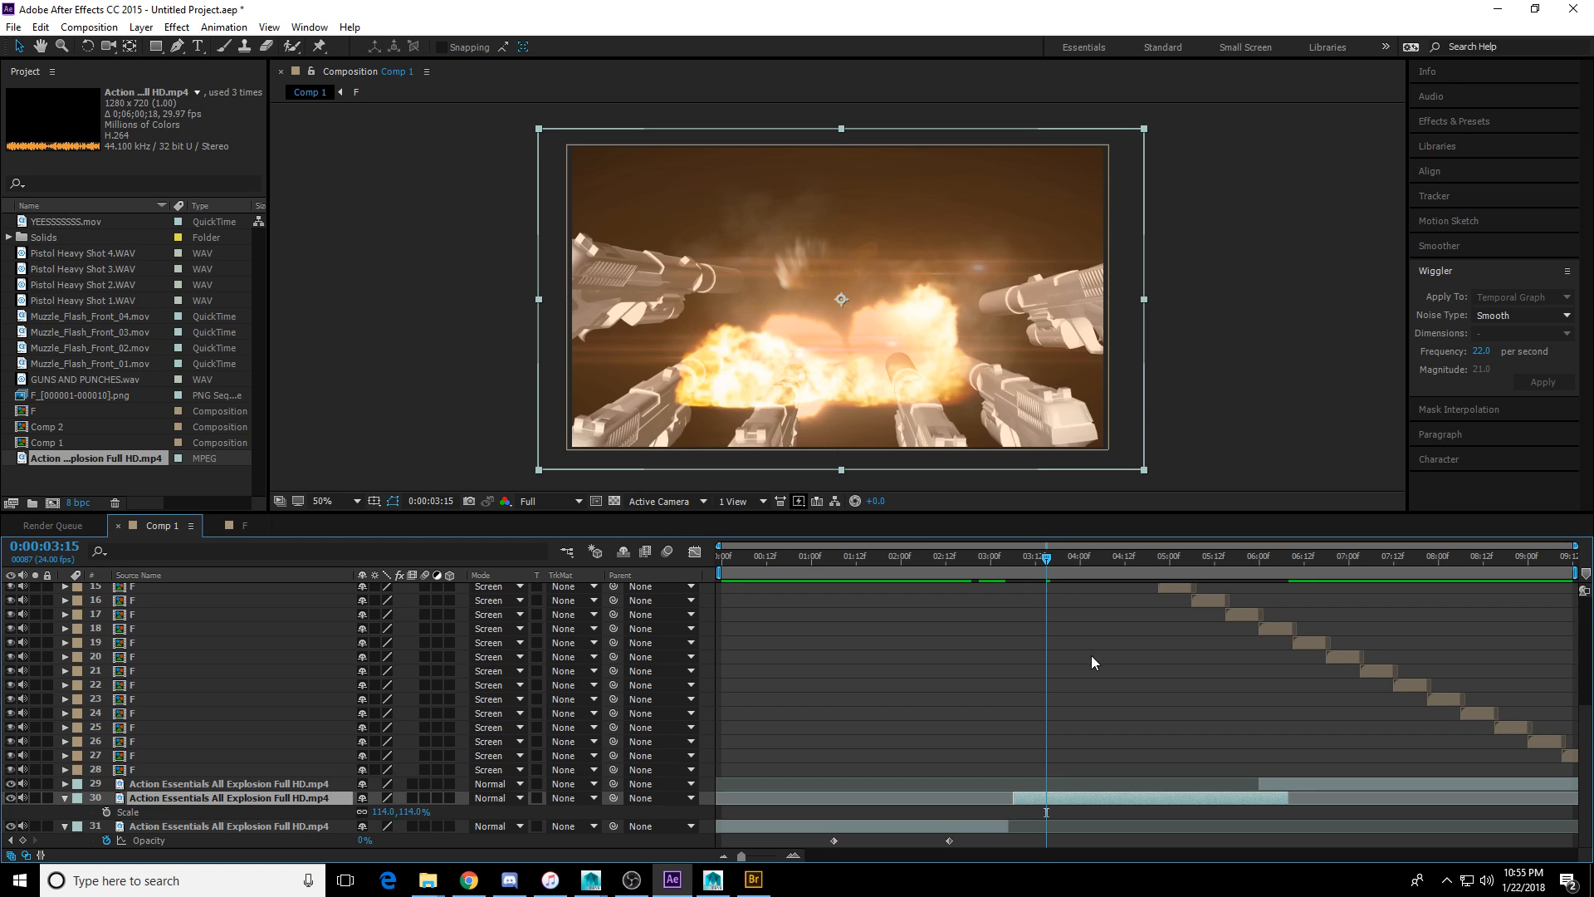
scroll(1211, 667, up, 4)
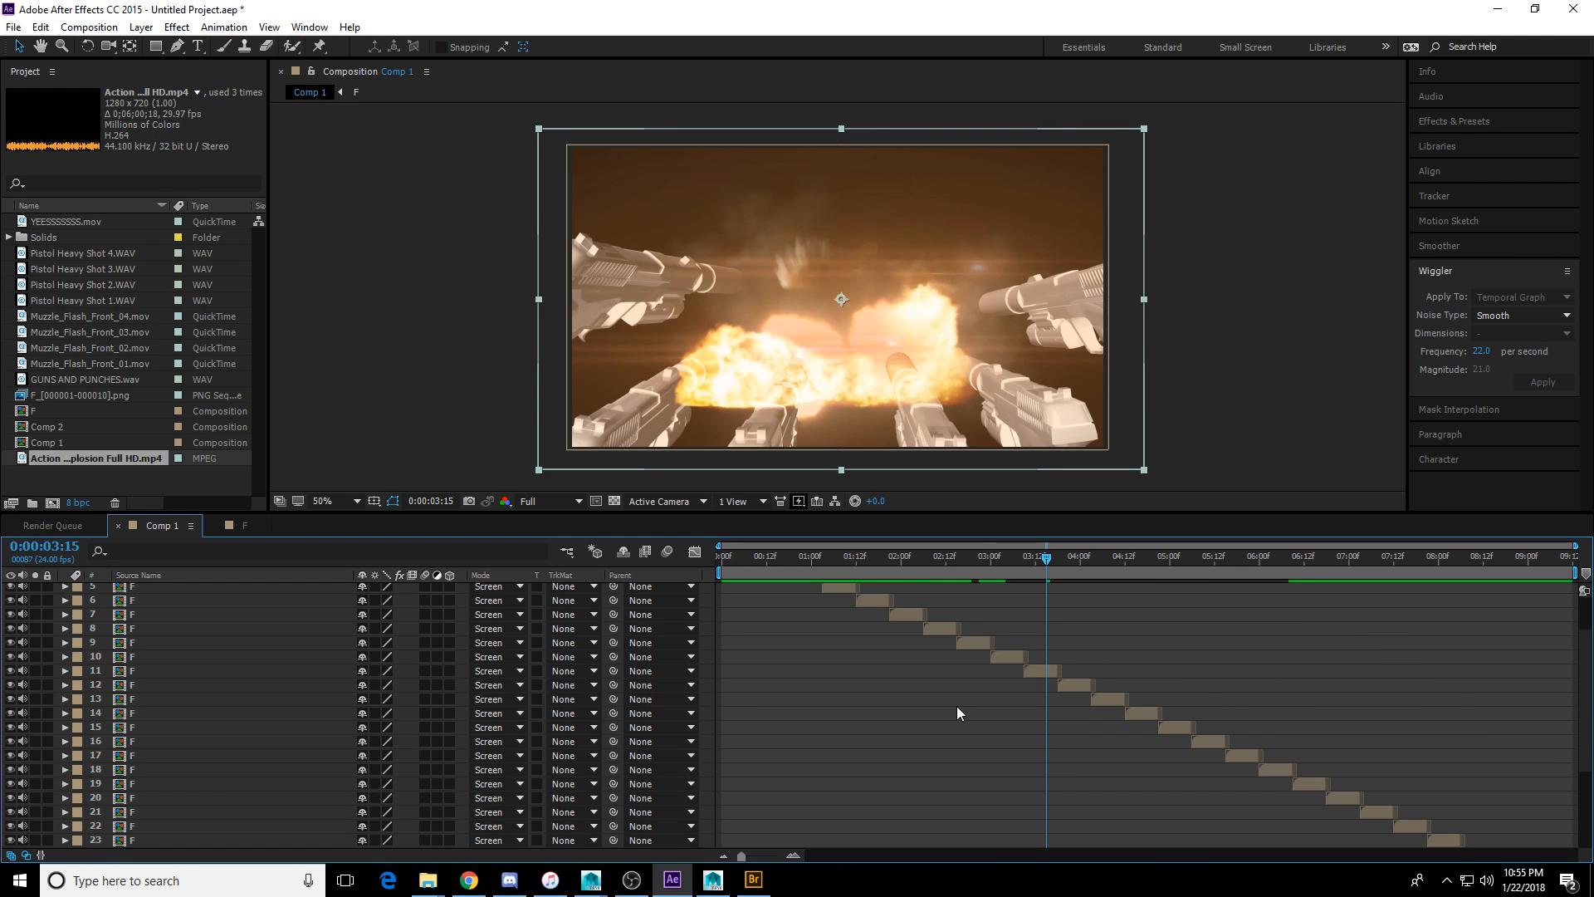
scroll(957, 712, down, 4)
Examine a pistol's silencer at 400% magnification at 0:00:03:19 to check how it blends with the explosion behind it.
mouse_move(1038, 570)
mouse_down()
mouse_move(1027, 559)
mouse_move(1062, 570)
mouse_up()
scroll(724, 312, up, 1)
middle_drag(671, 309, 860, 338)
scroll(760, 407, up, 1)
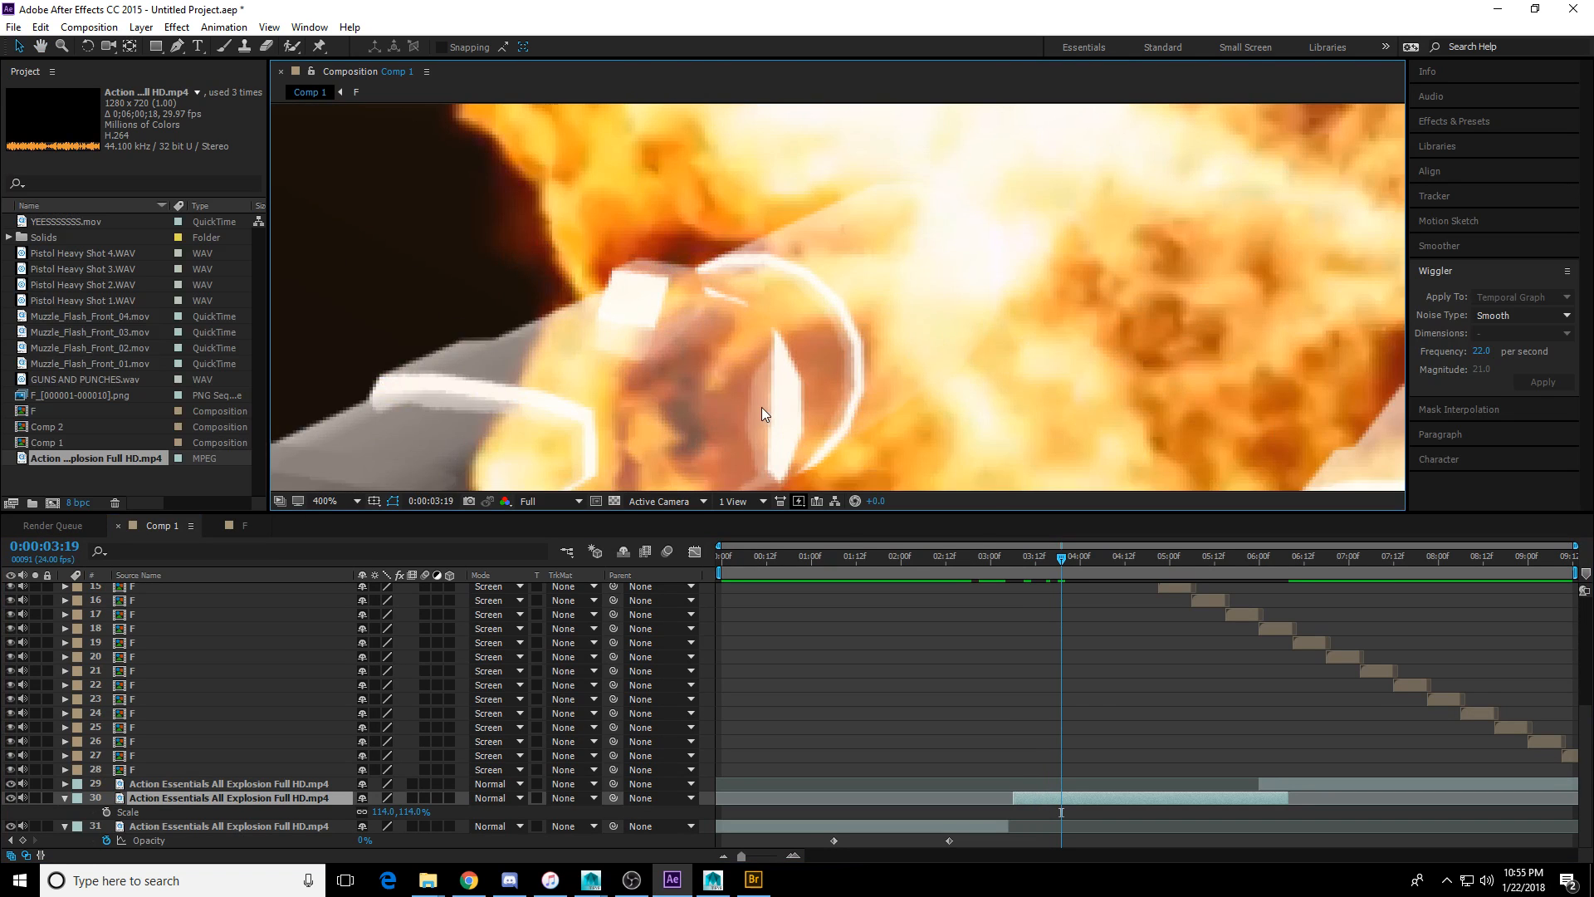
Try moving the middle explosion layer, number 30, up the stack among the F layers.
scroll(761, 406, down, 1)
scroll(1063, 271, down, 1)
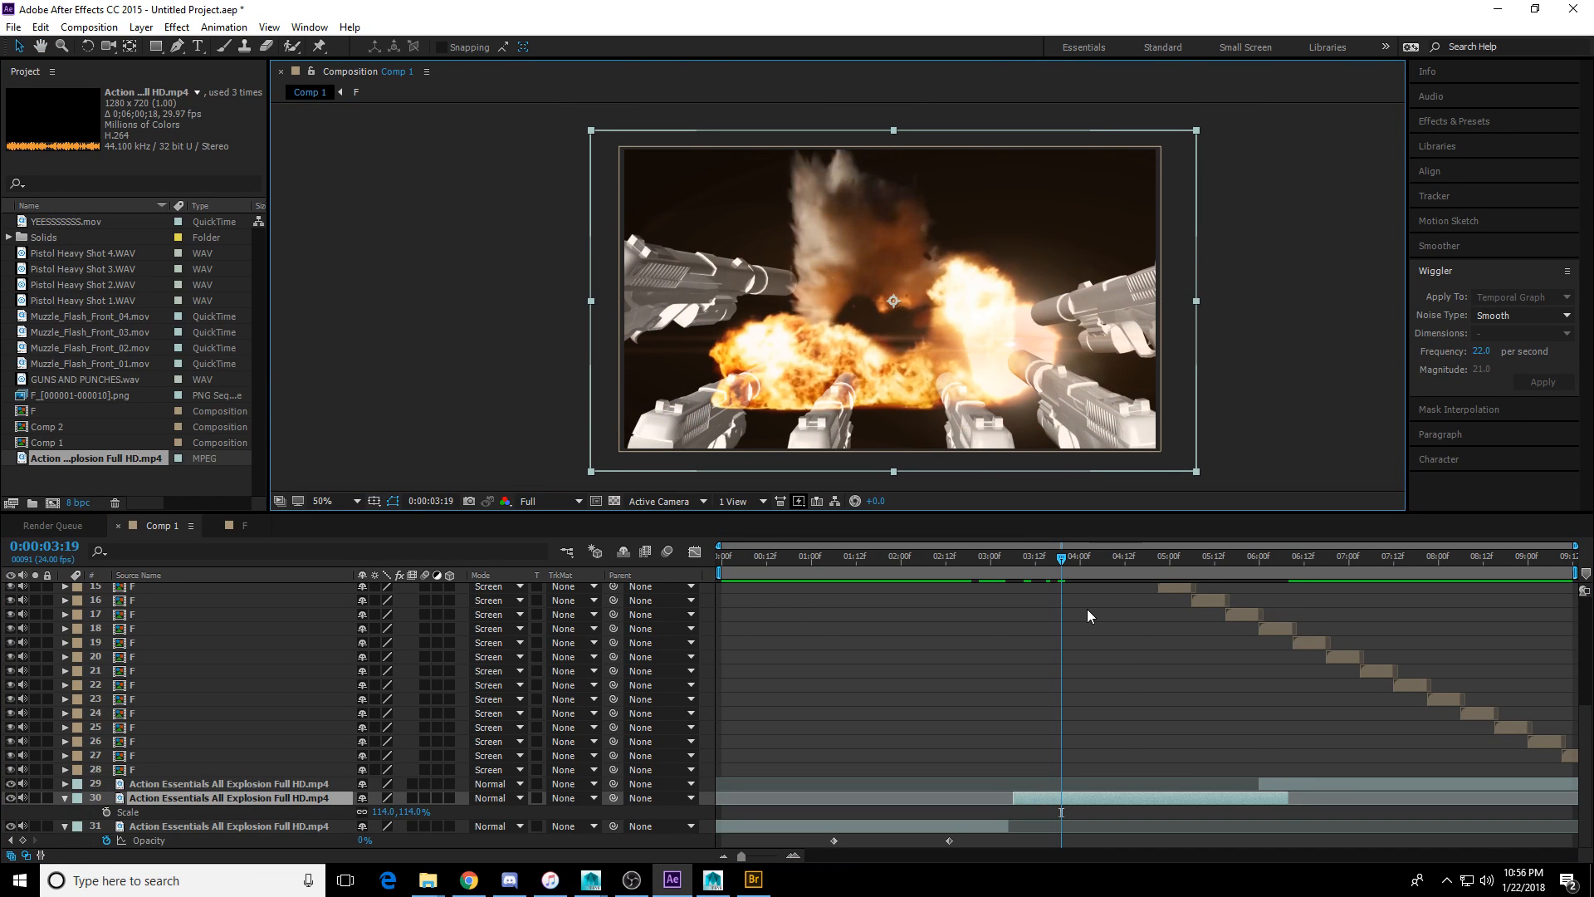
scroll(1087, 609, up, 5)
scroll(1087, 609, down, 5)
drag(212, 796, 197, 629)
scroll(205, 784, up, 4)
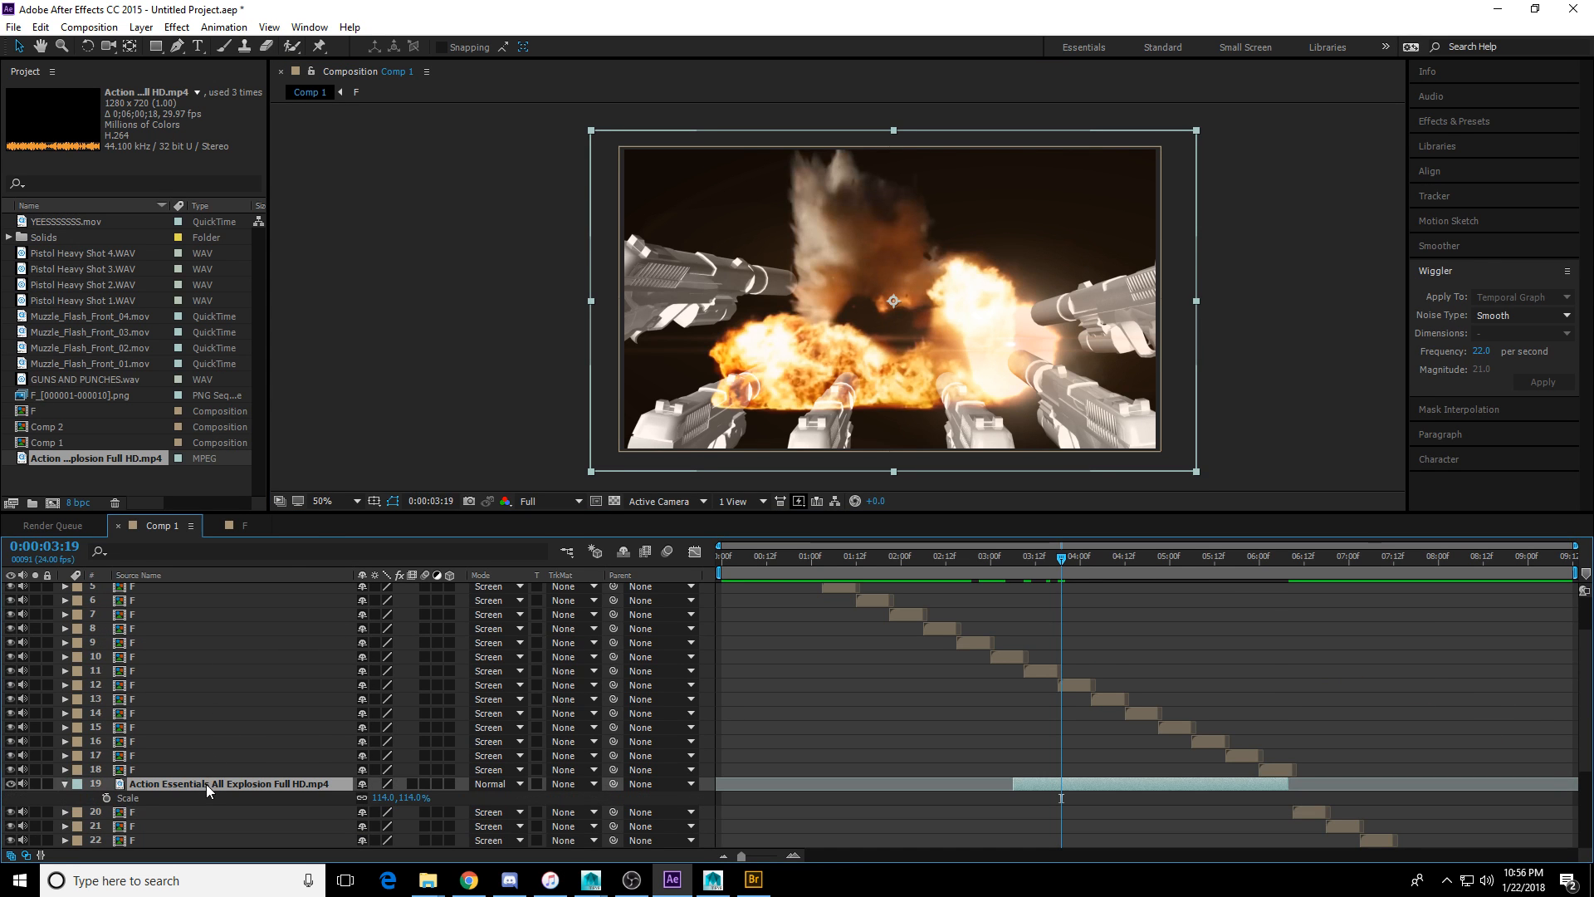
drag(206, 784, 178, 596)
scroll(644, 654, up, 2)
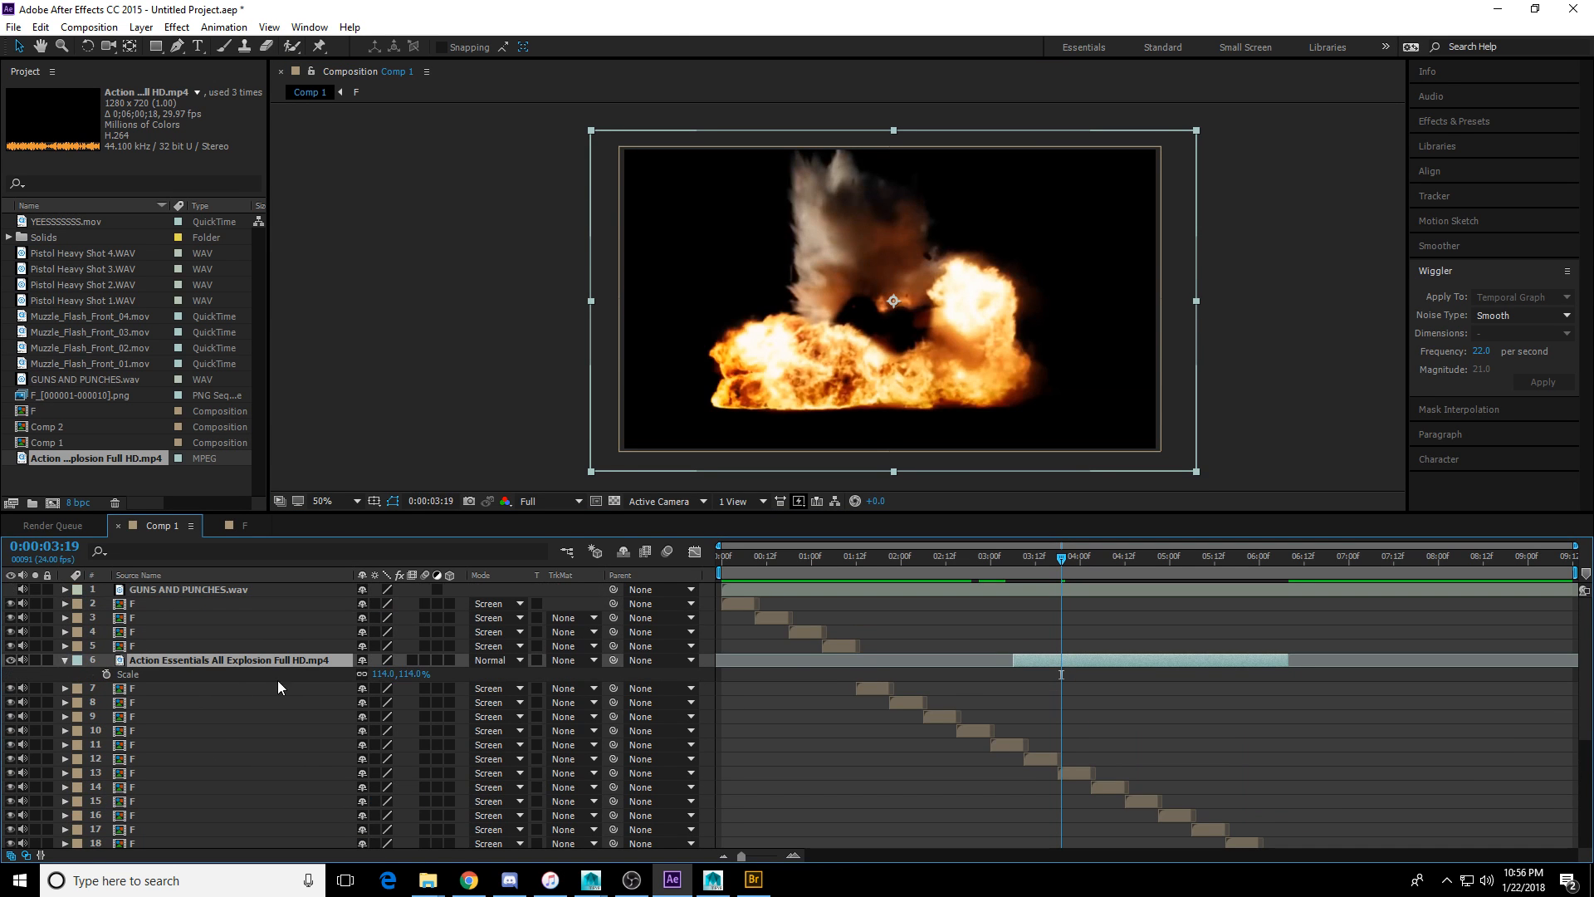
key(ctrl+z)
scroll(1058, 694, down, 5)
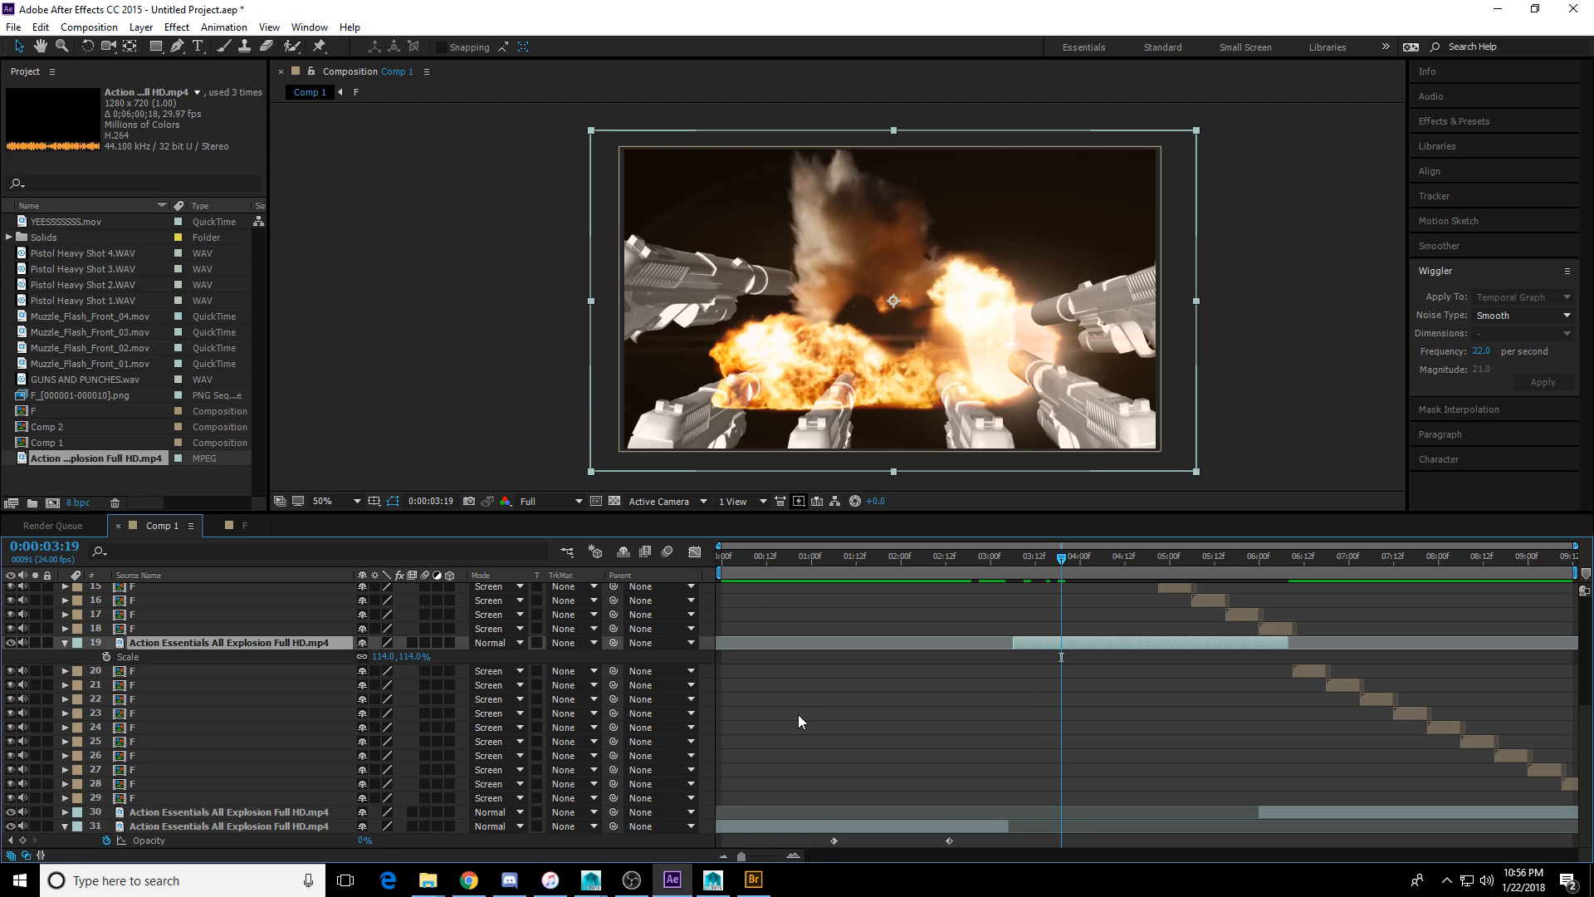
key(ctrl+z)
Play back Comp 1 from about 0:00:03:05 and review the explosion timing from 0:00:06:01 back to the start.
click(1008, 562)
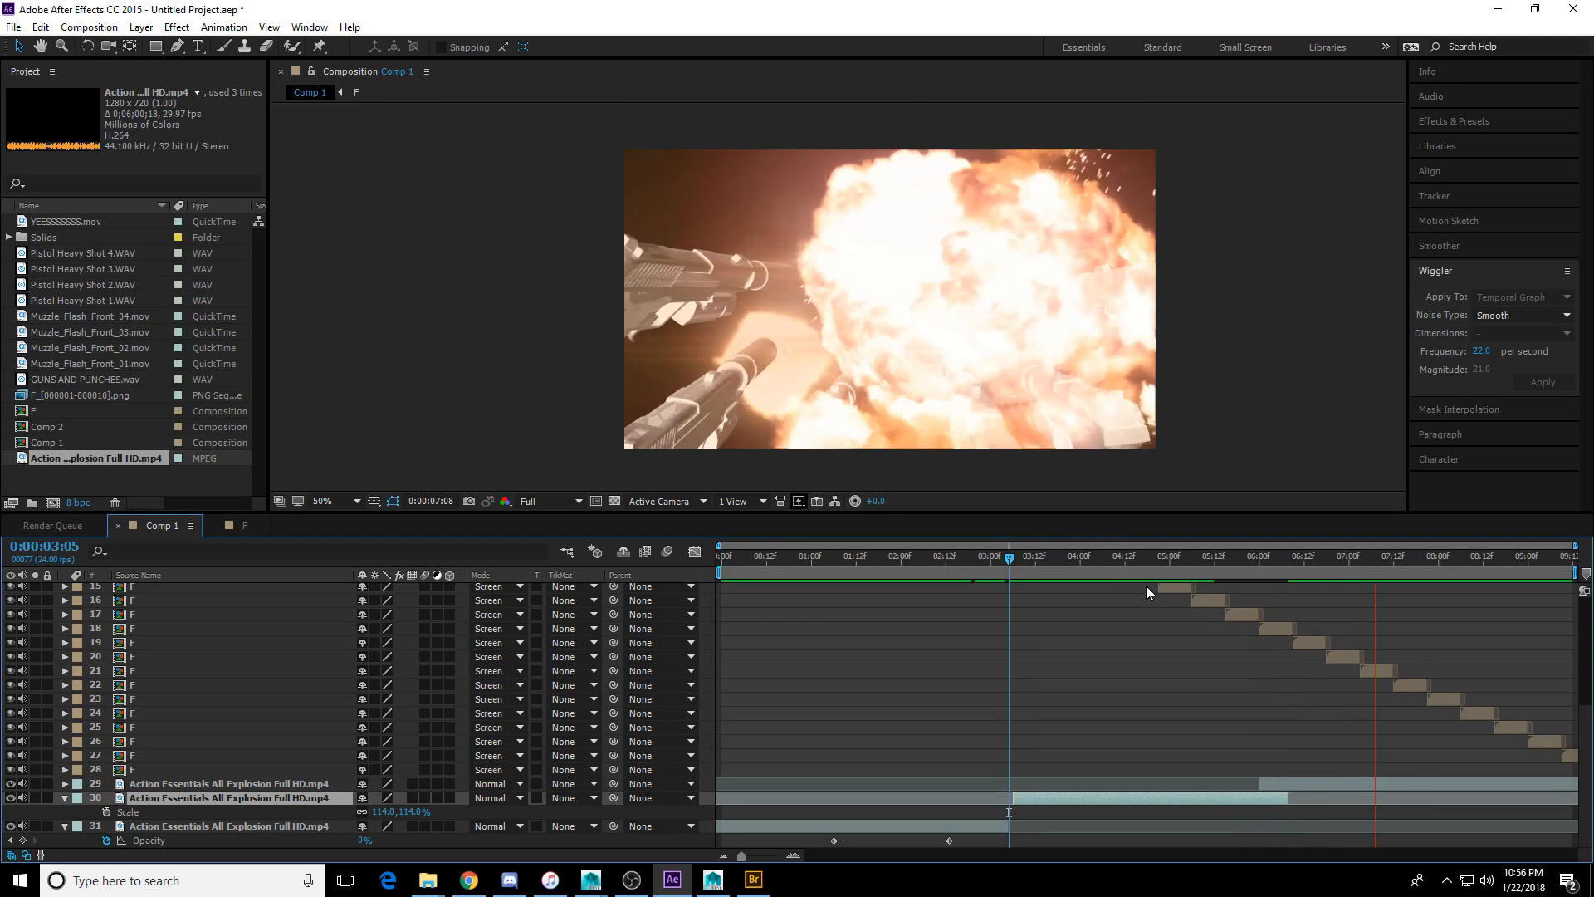
click(1251, 555)
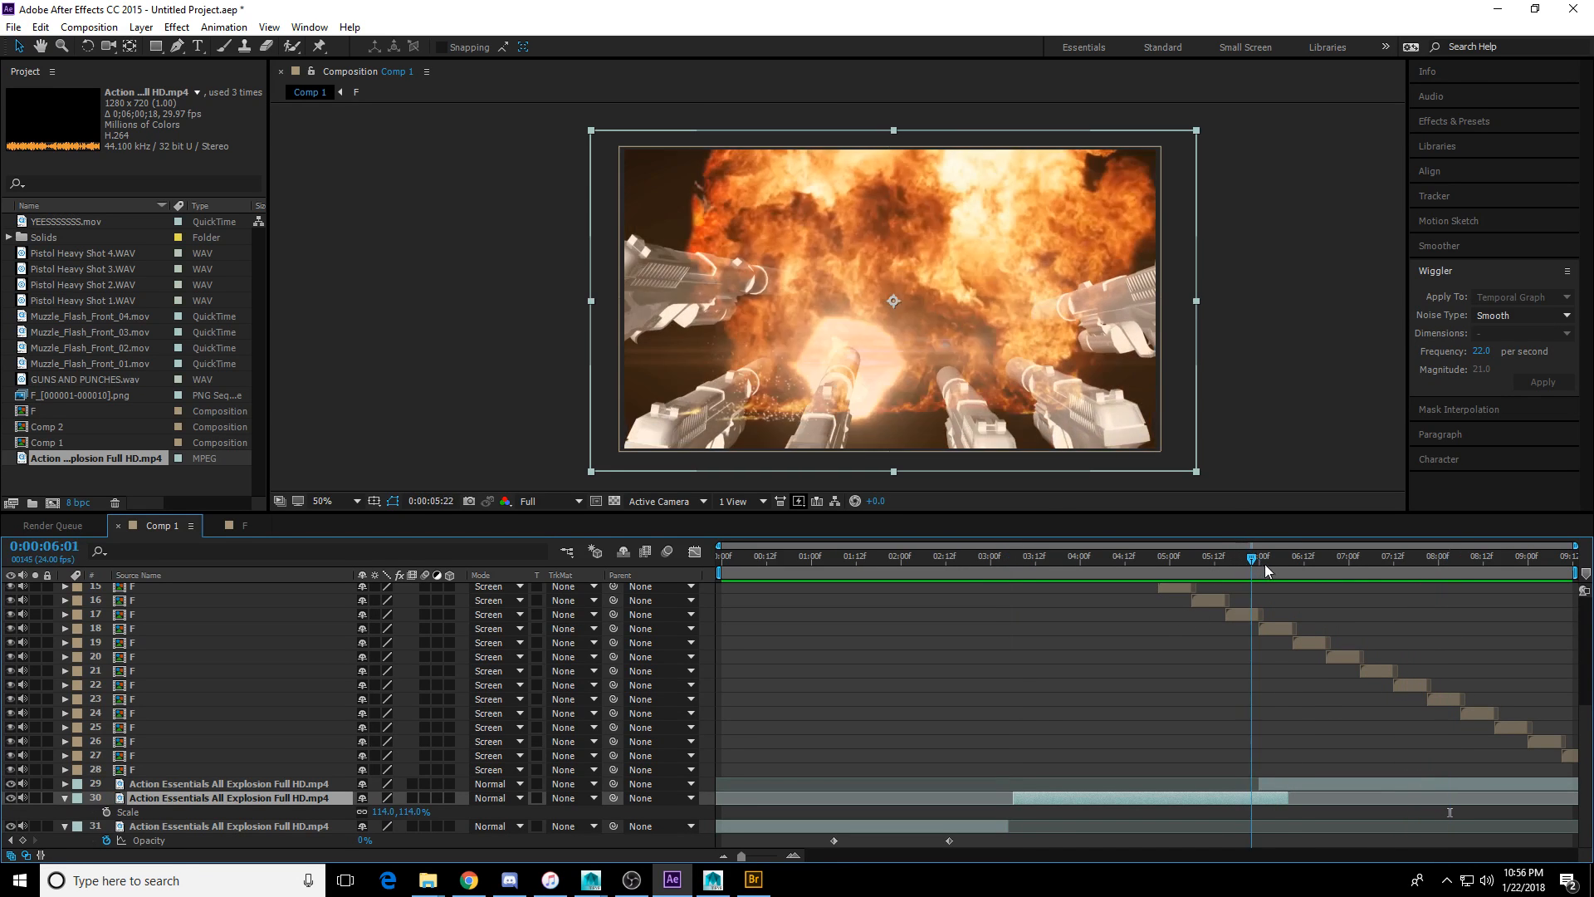
drag(1264, 565, 783, 649)
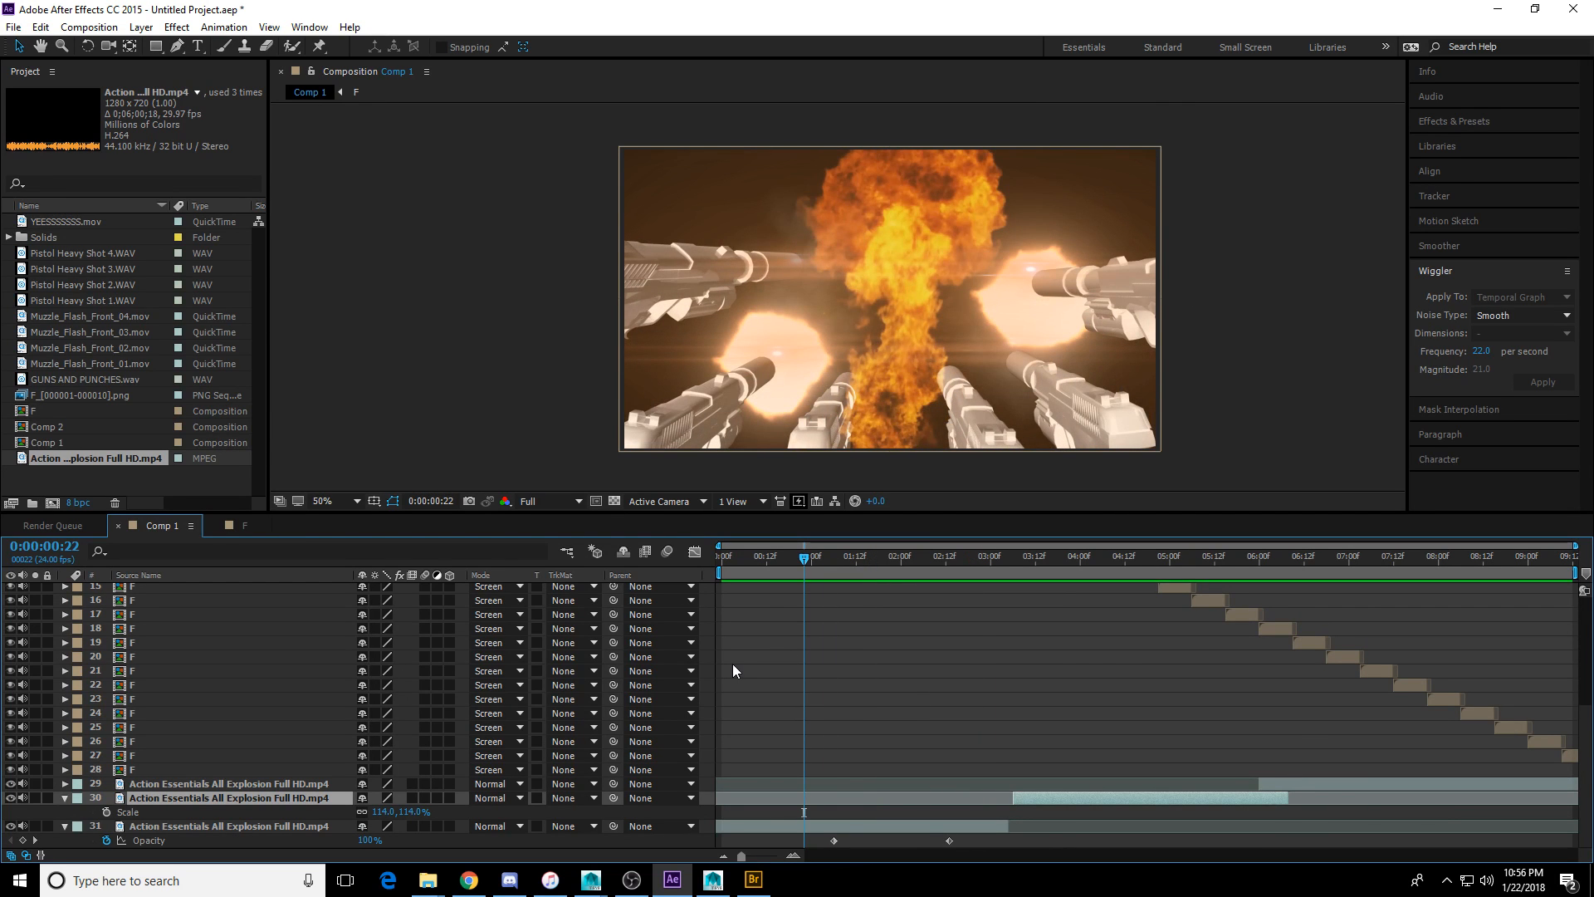
Examine the two lower pistols at 200% magnification at 0:00:04:05 to check how they blend with the explosion.
drag(1028, 563, 1099, 626)
scroll(1099, 626, up, 5)
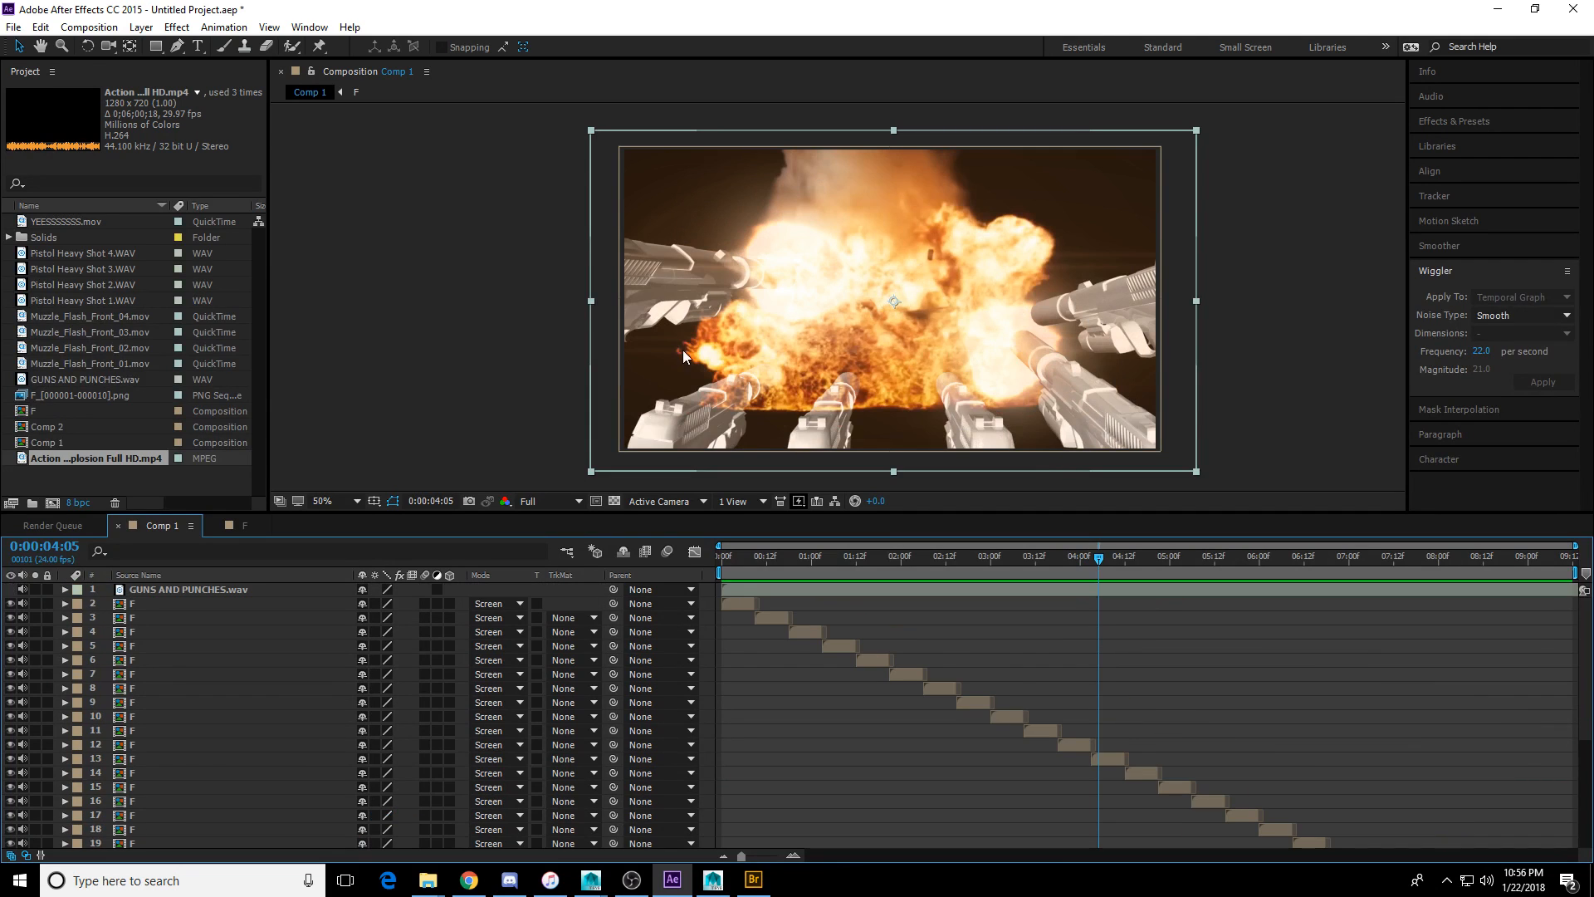
scroll(683, 351, up, 2)
scroll(713, 392, up, 1)
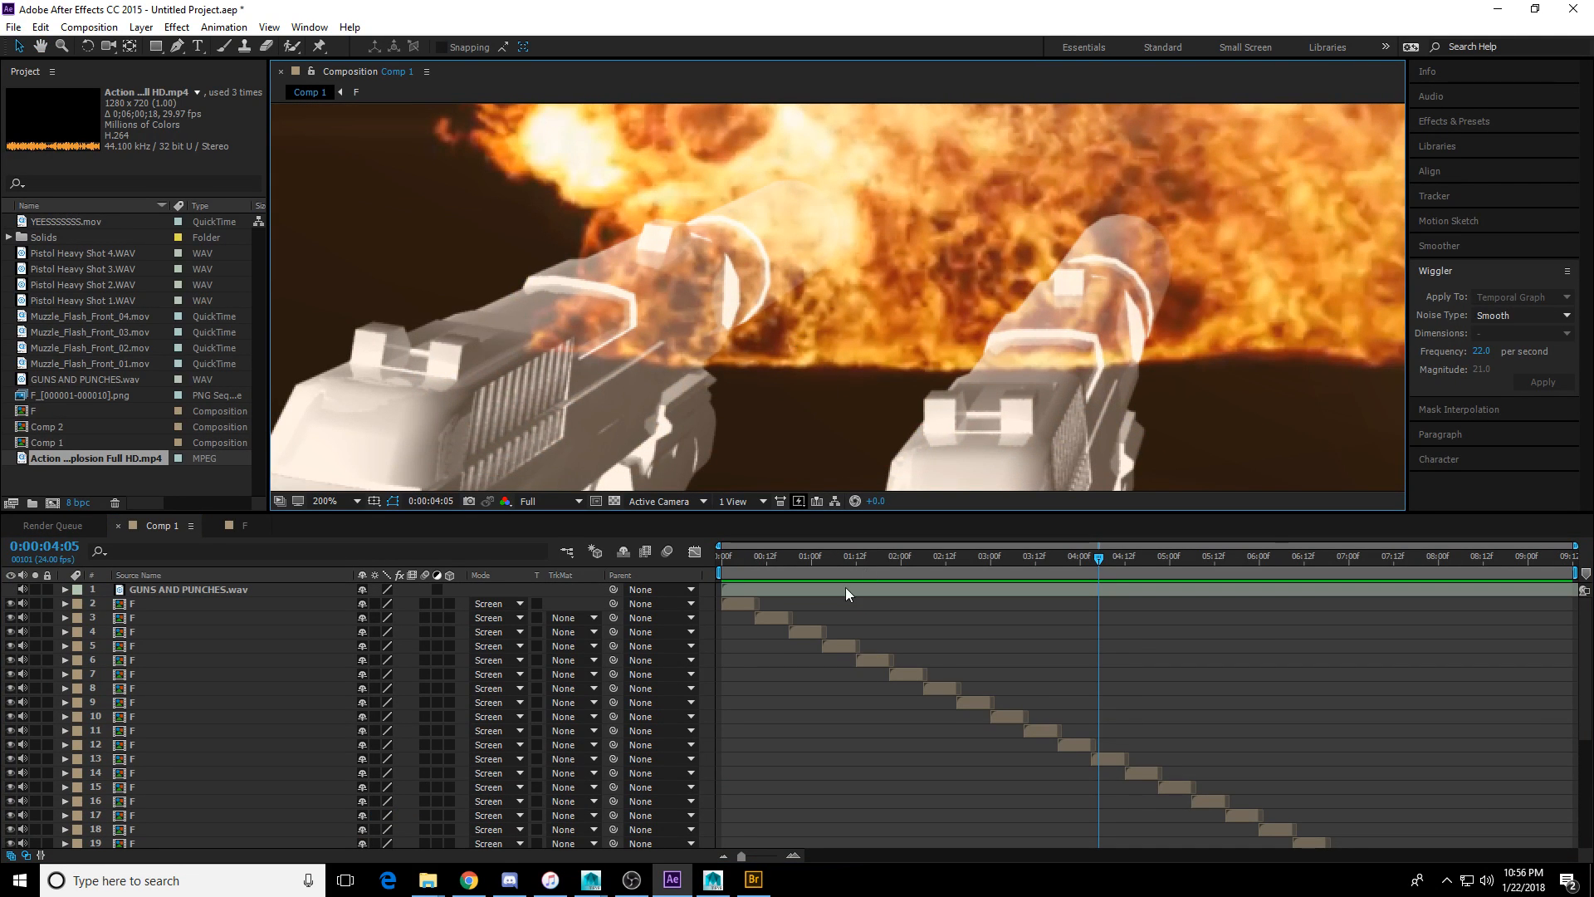
scroll(504, 749, down, 5)
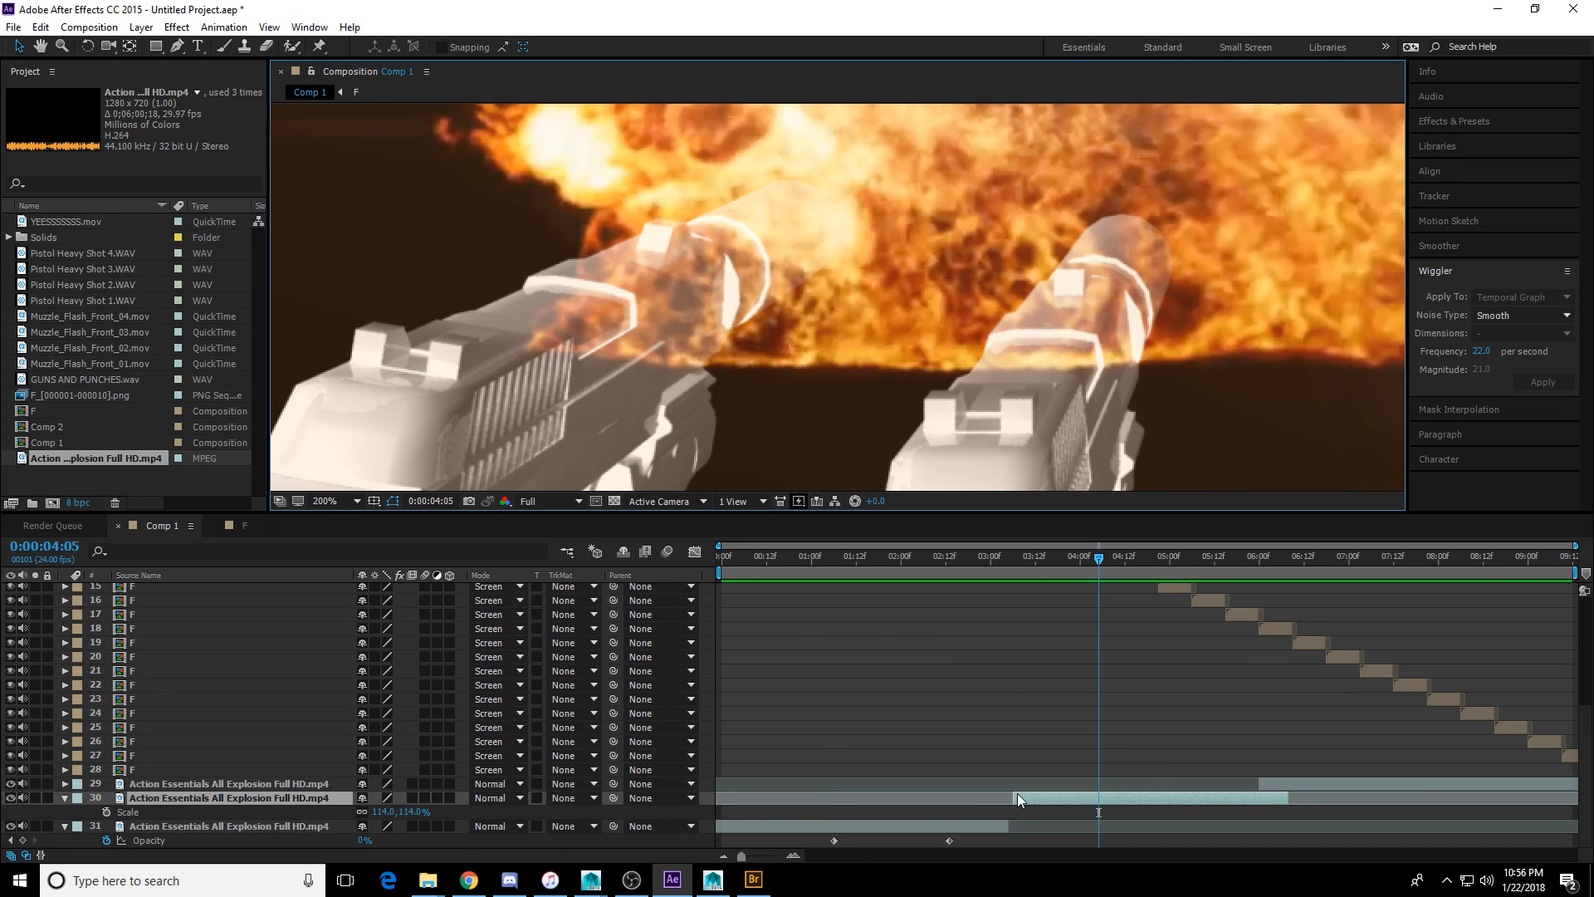
scroll(979, 714, up, 3)
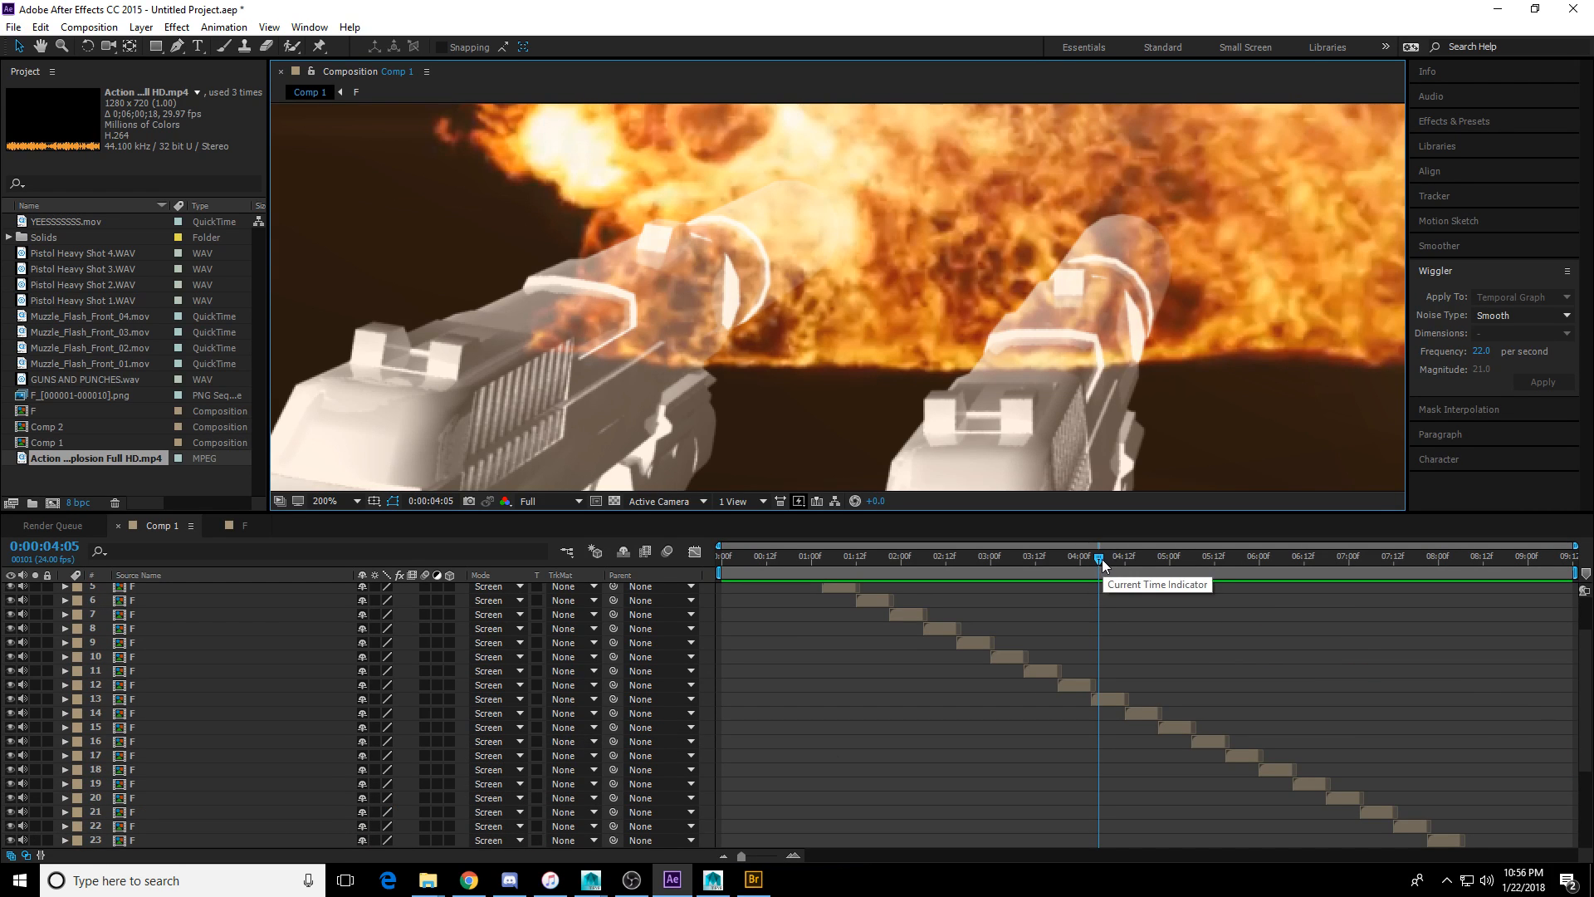
scroll(1072, 644, down, 3)
scroll(1090, 646, up, 3)
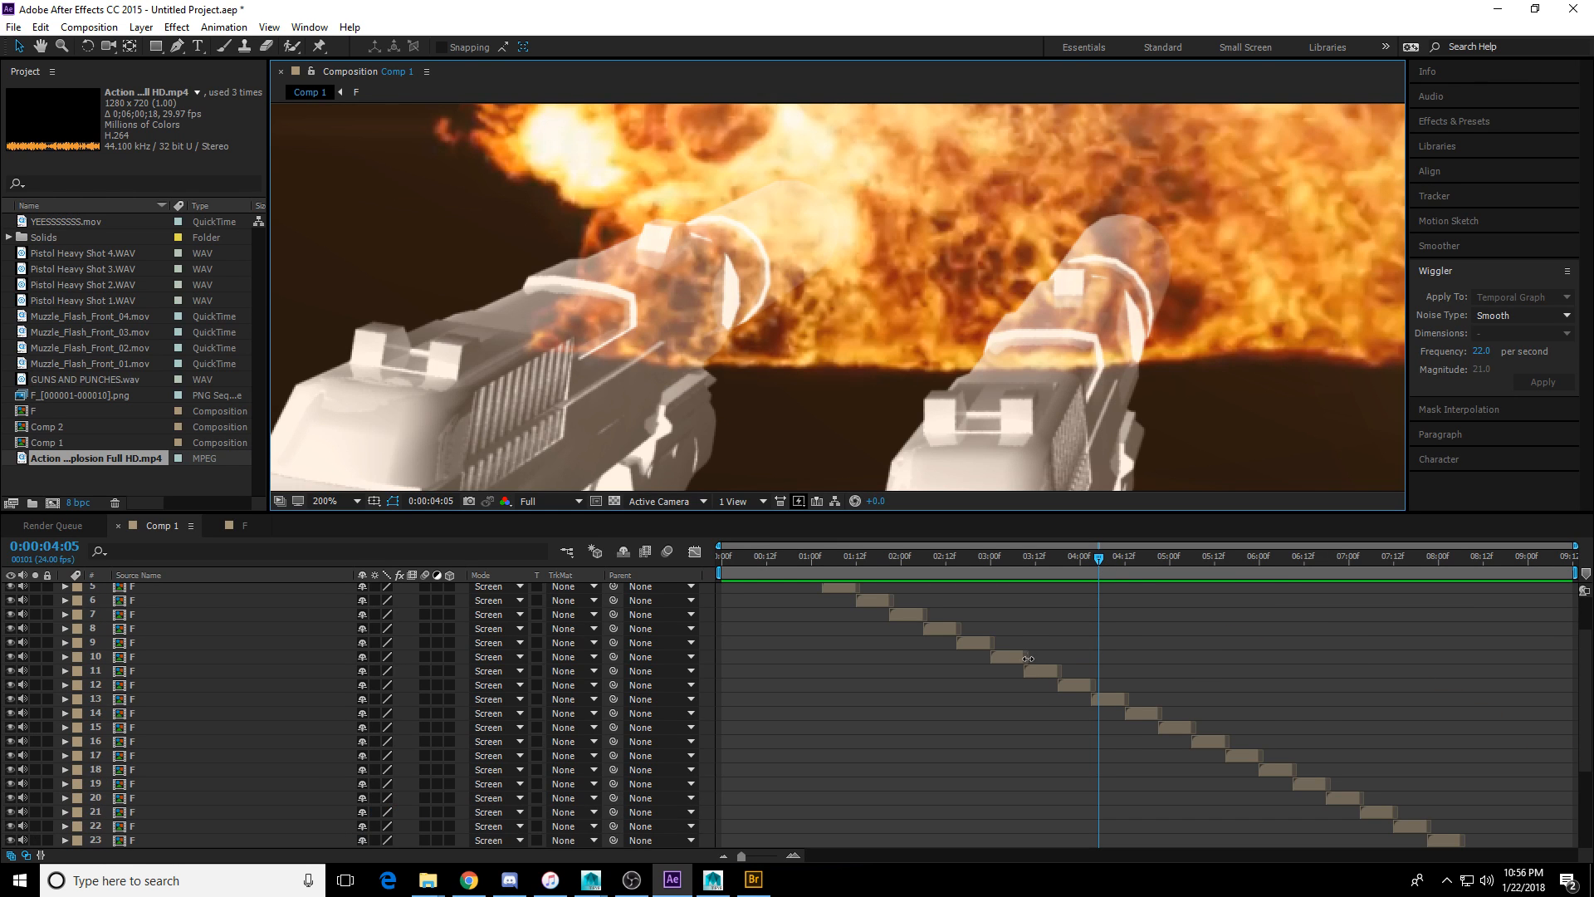
Try the Normal blending mode on F layers 11 to 15 and check the frames around 0:00:04:00.
click(1033, 669)
shift+click(1179, 726)
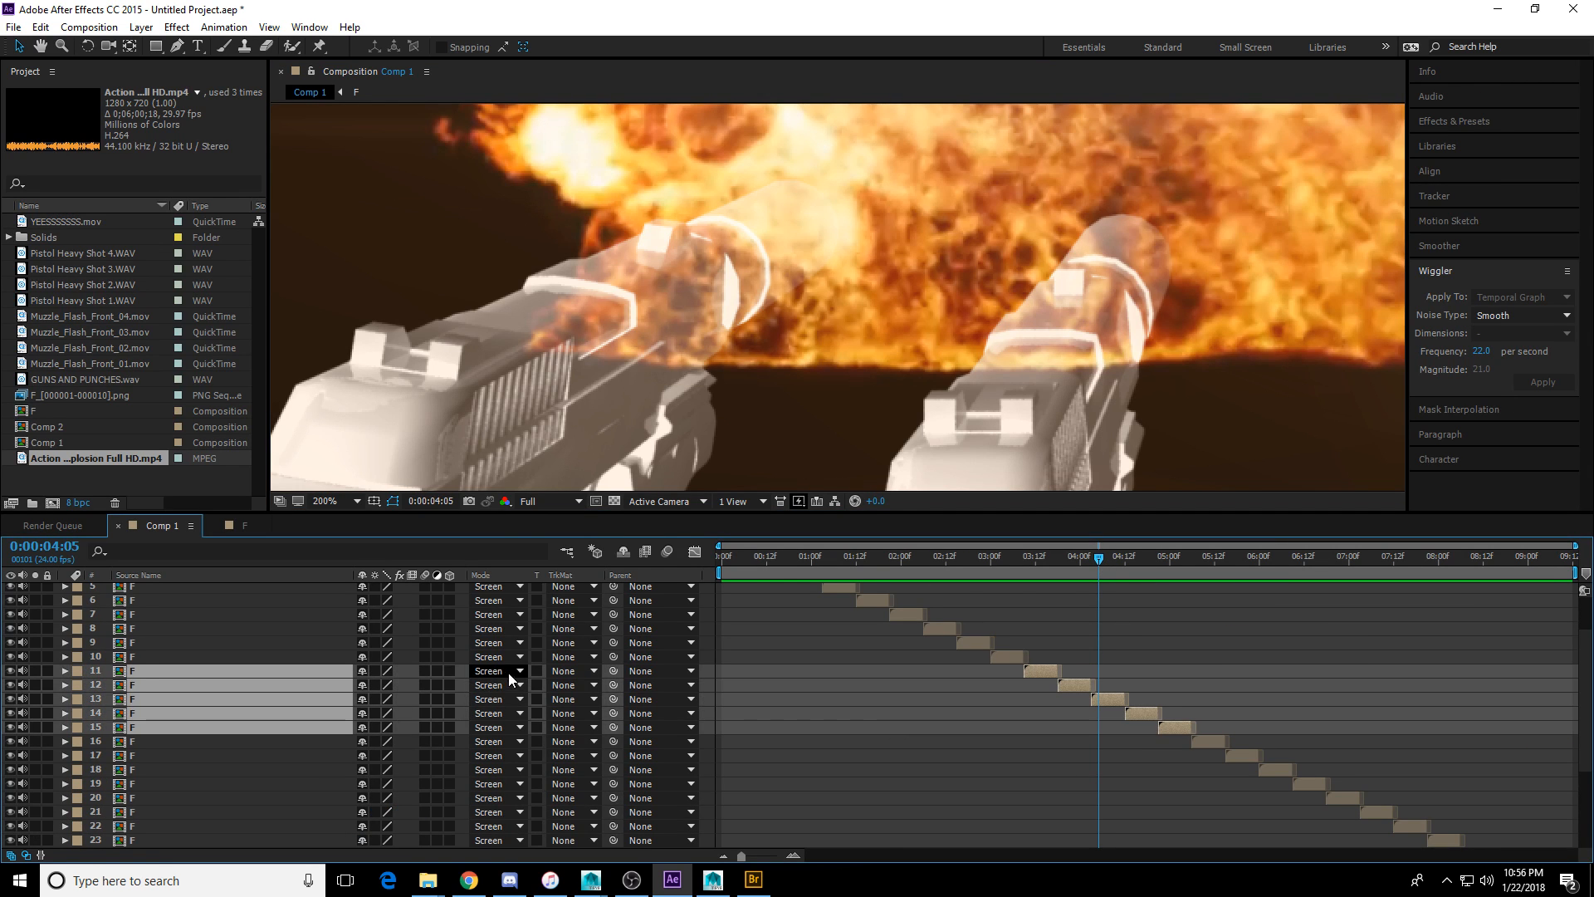
click(509, 673)
click(569, 139)
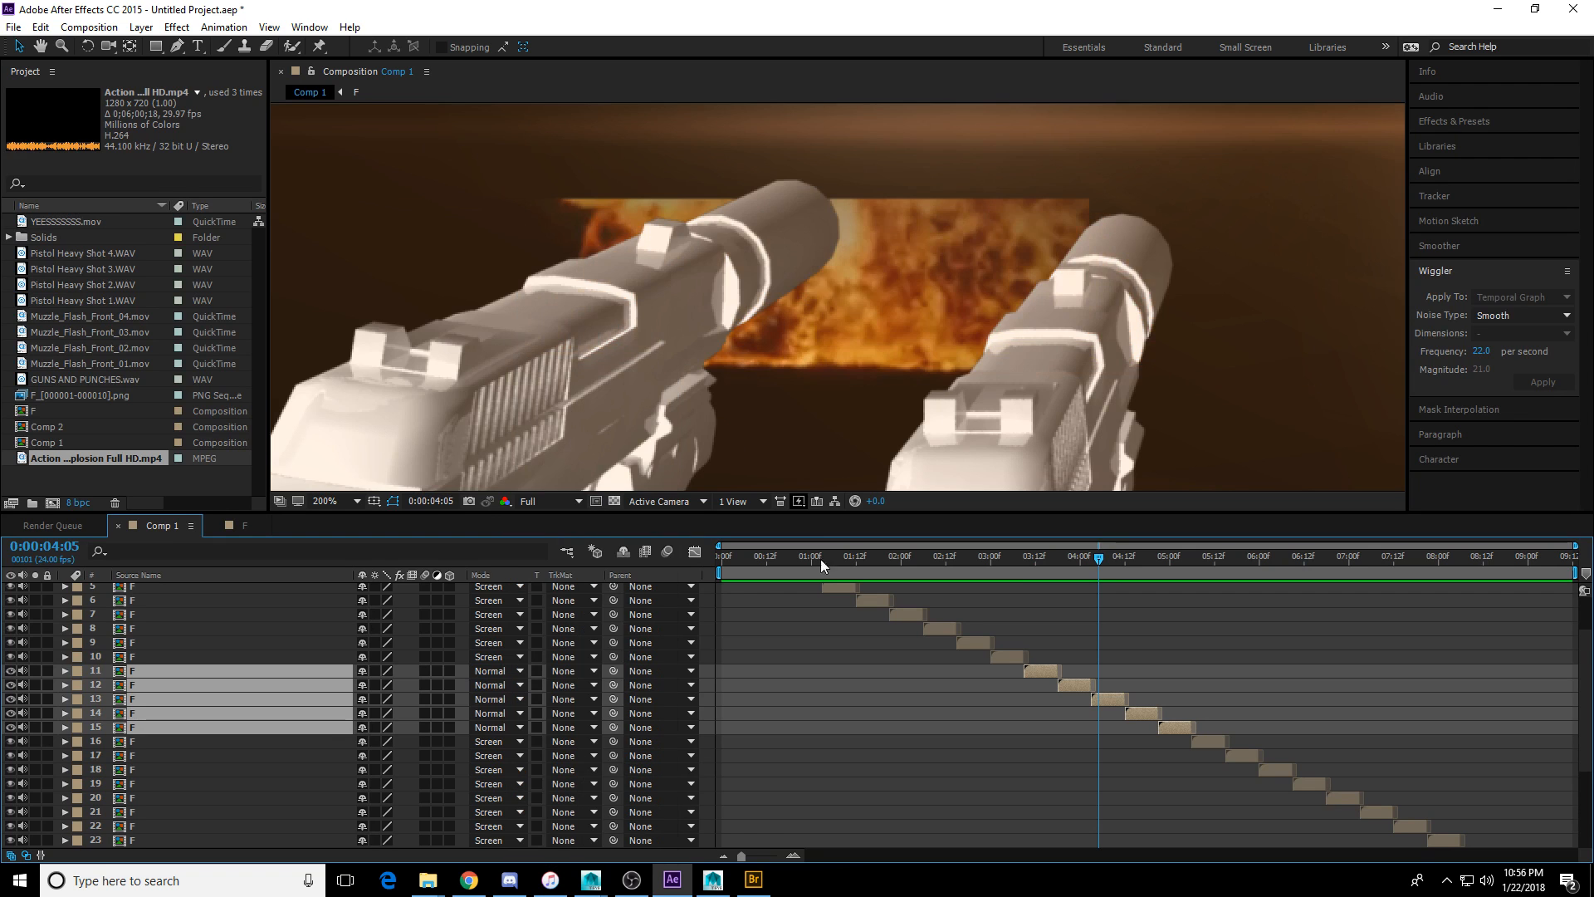
scroll(869, 324, down, 4)
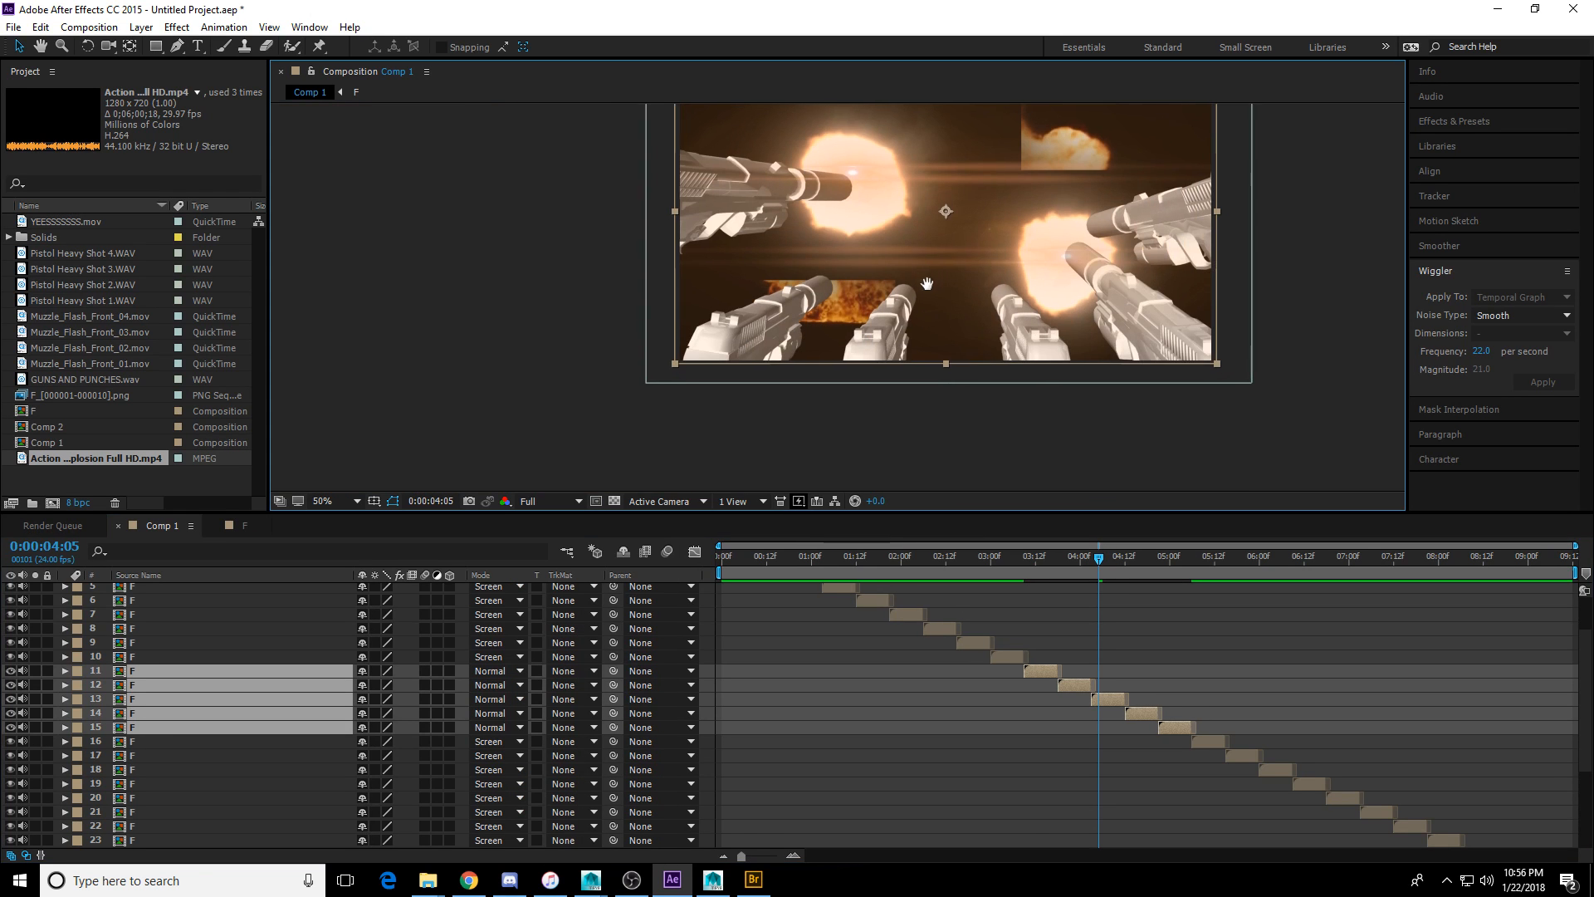
drag(926, 284, 894, 317)
drag(1031, 565, 1080, 583)
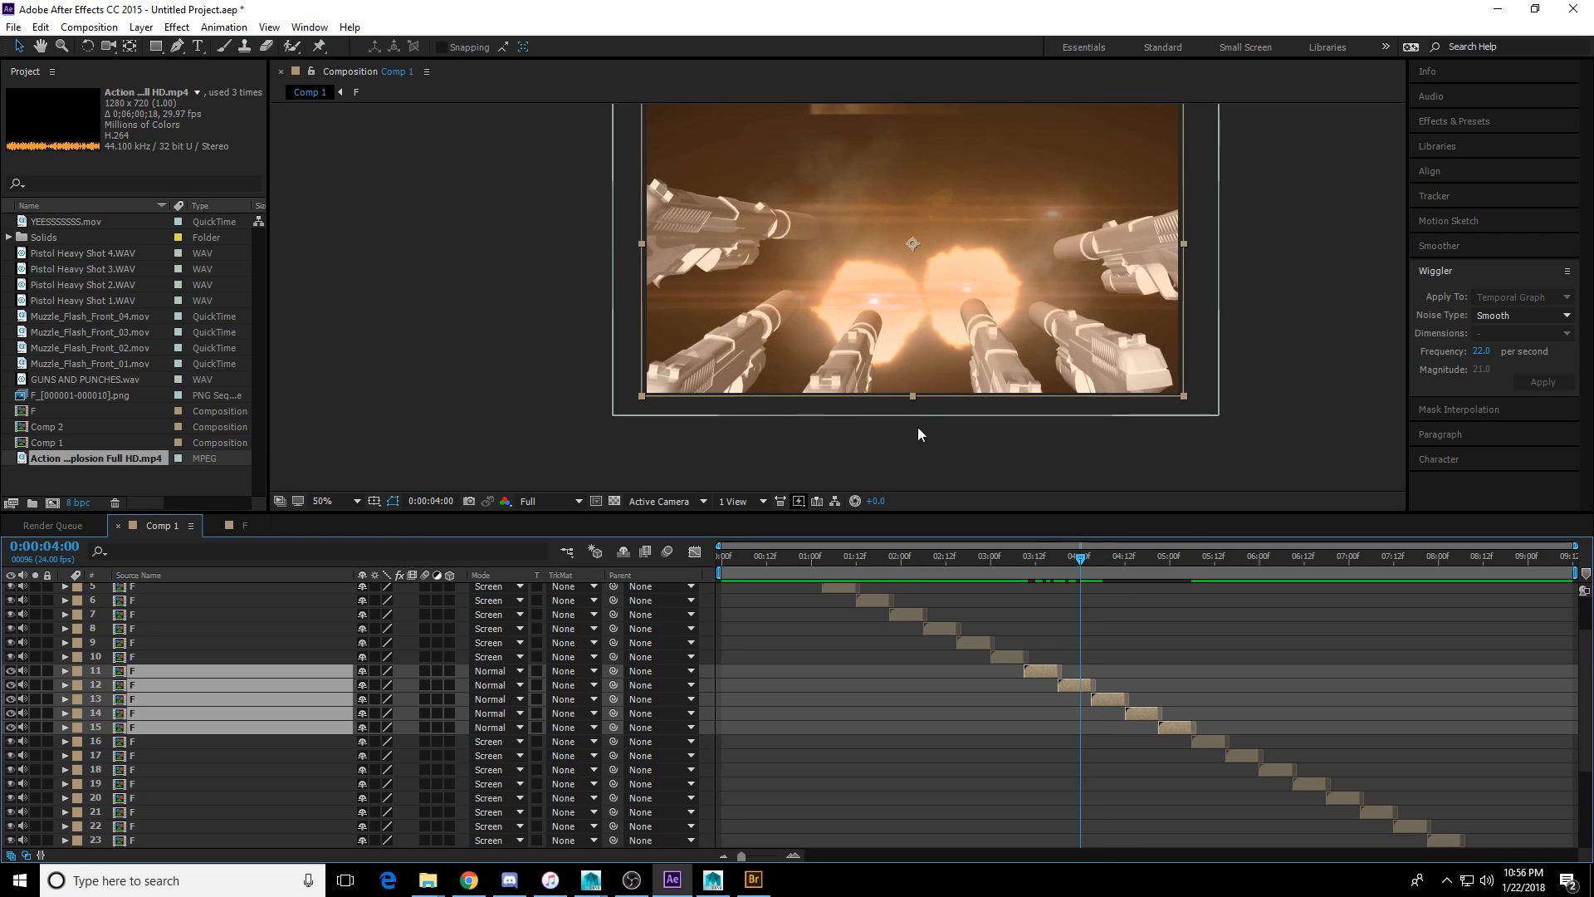
key(ctrl+z)
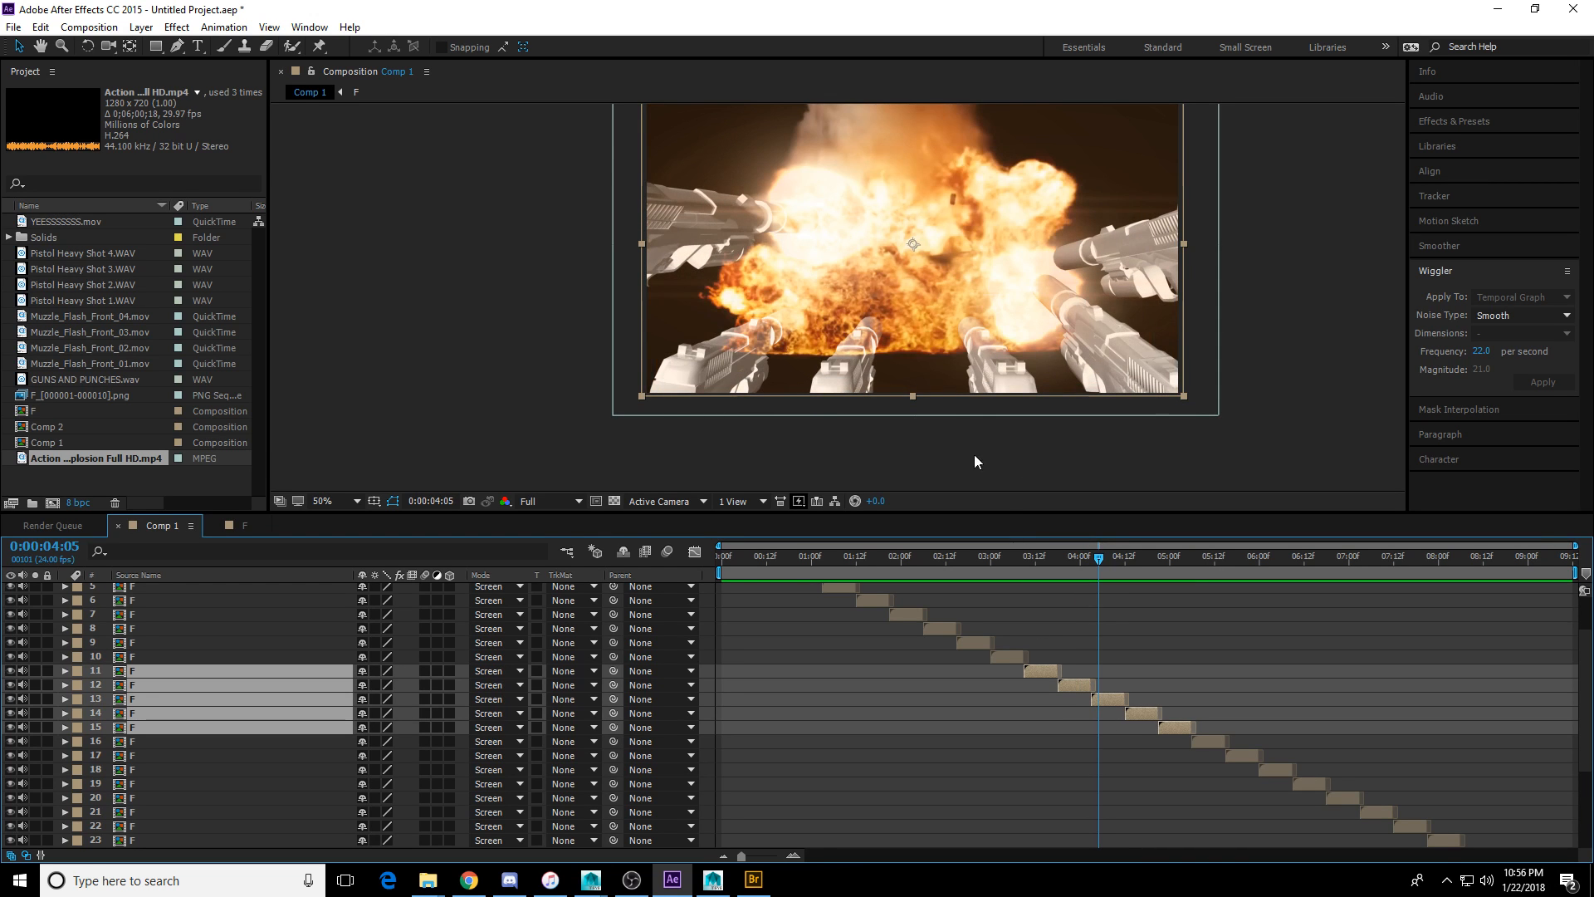
Undo the last time shift of the explosion copy and scrub through Comp 1 back before its start.
key(ctrl+z)
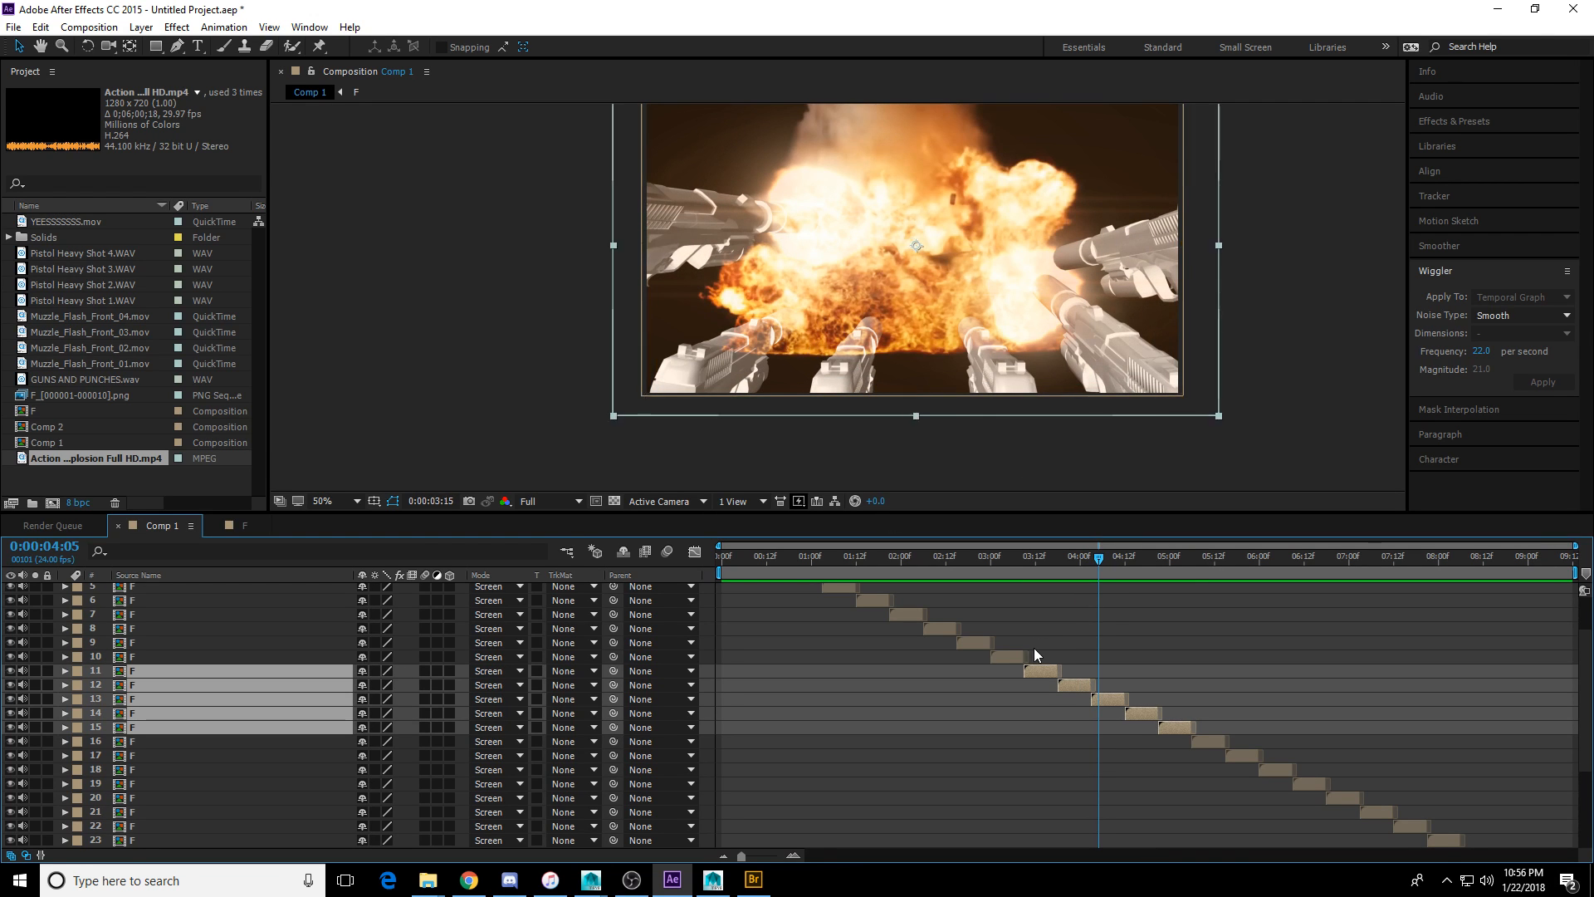
scroll(1020, 630, down, 5)
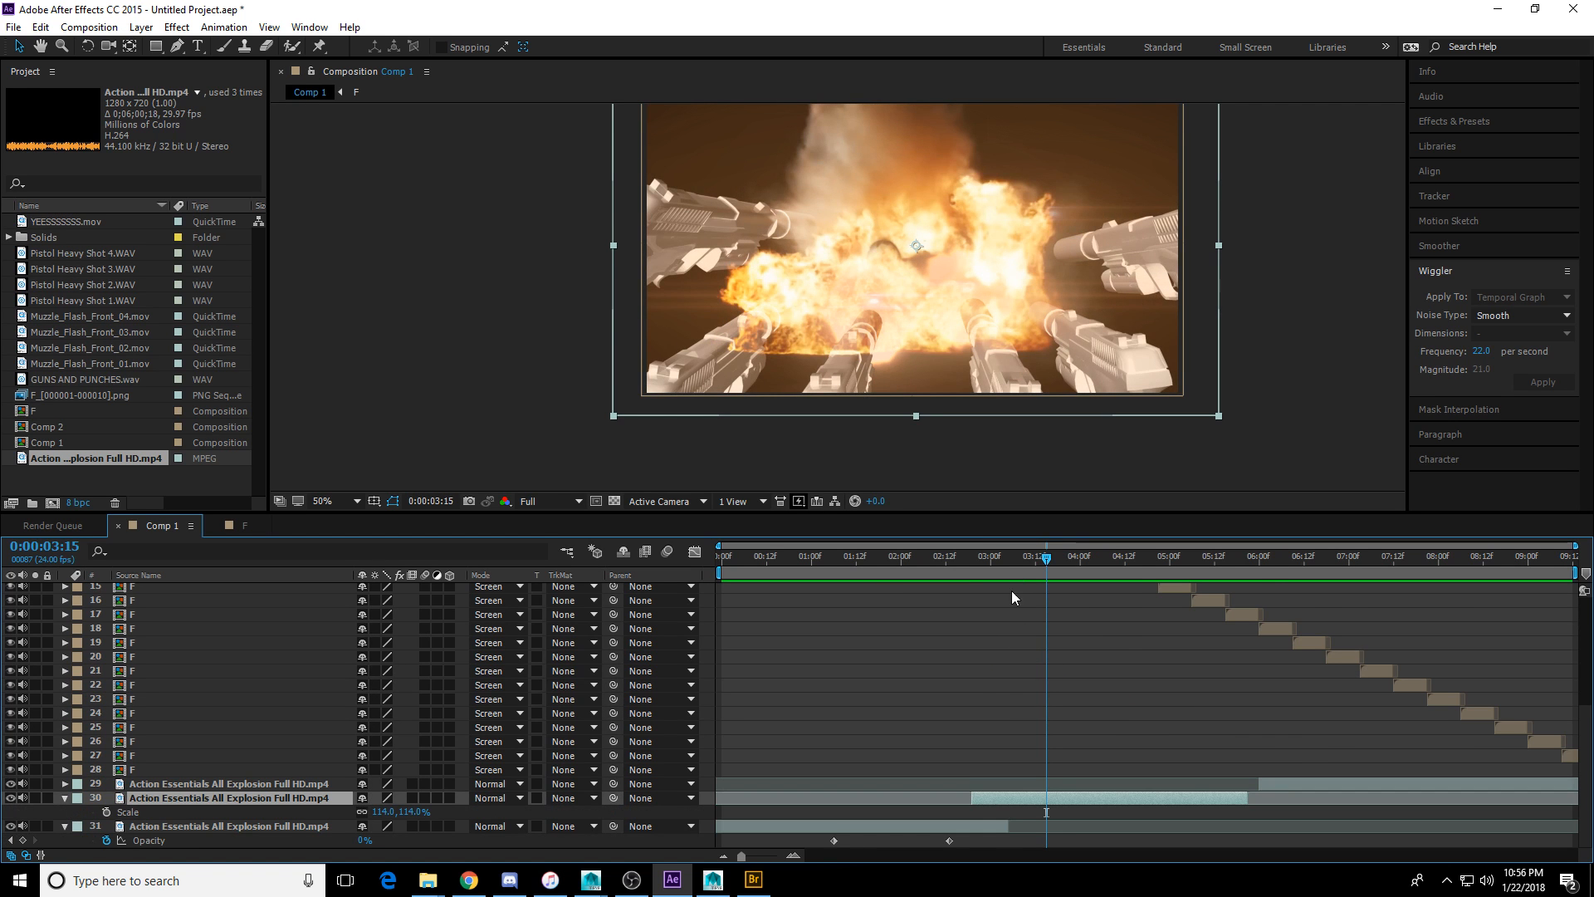
click(988, 558)
drag(988, 558, 905, 594)
Inspect F layer 8 in Comp 1 at 0:00:02:12 and 0:00:02:10 with the timeline magnified.
scroll(1020, 598, up, 3)
alt+scroll(1019, 566, up, 2)
click(875, 629)
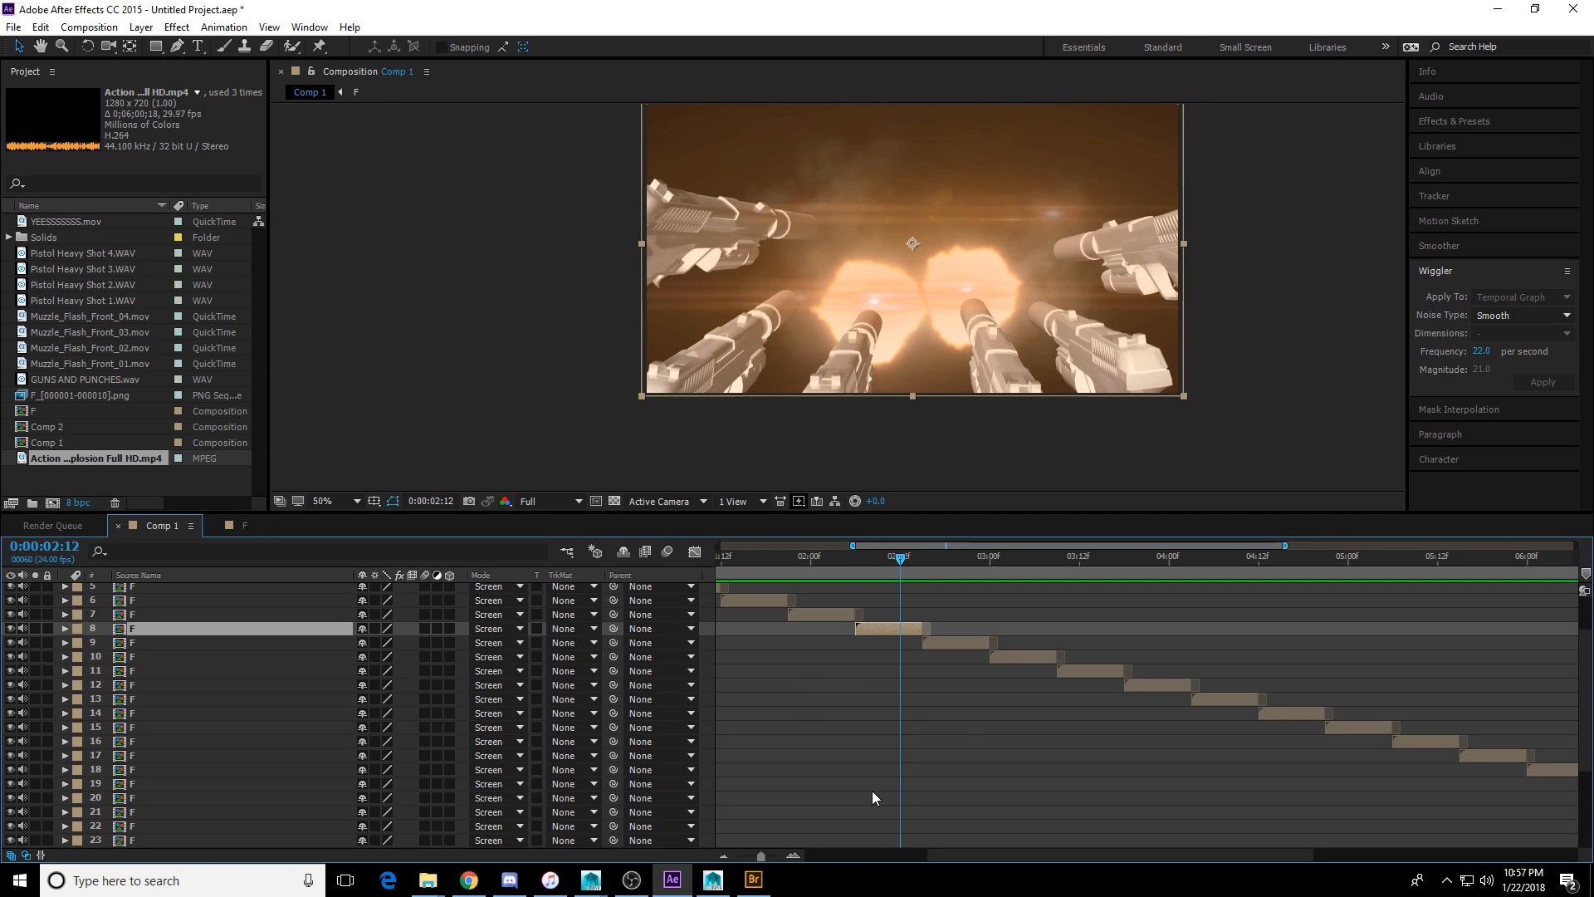
click(885, 558)
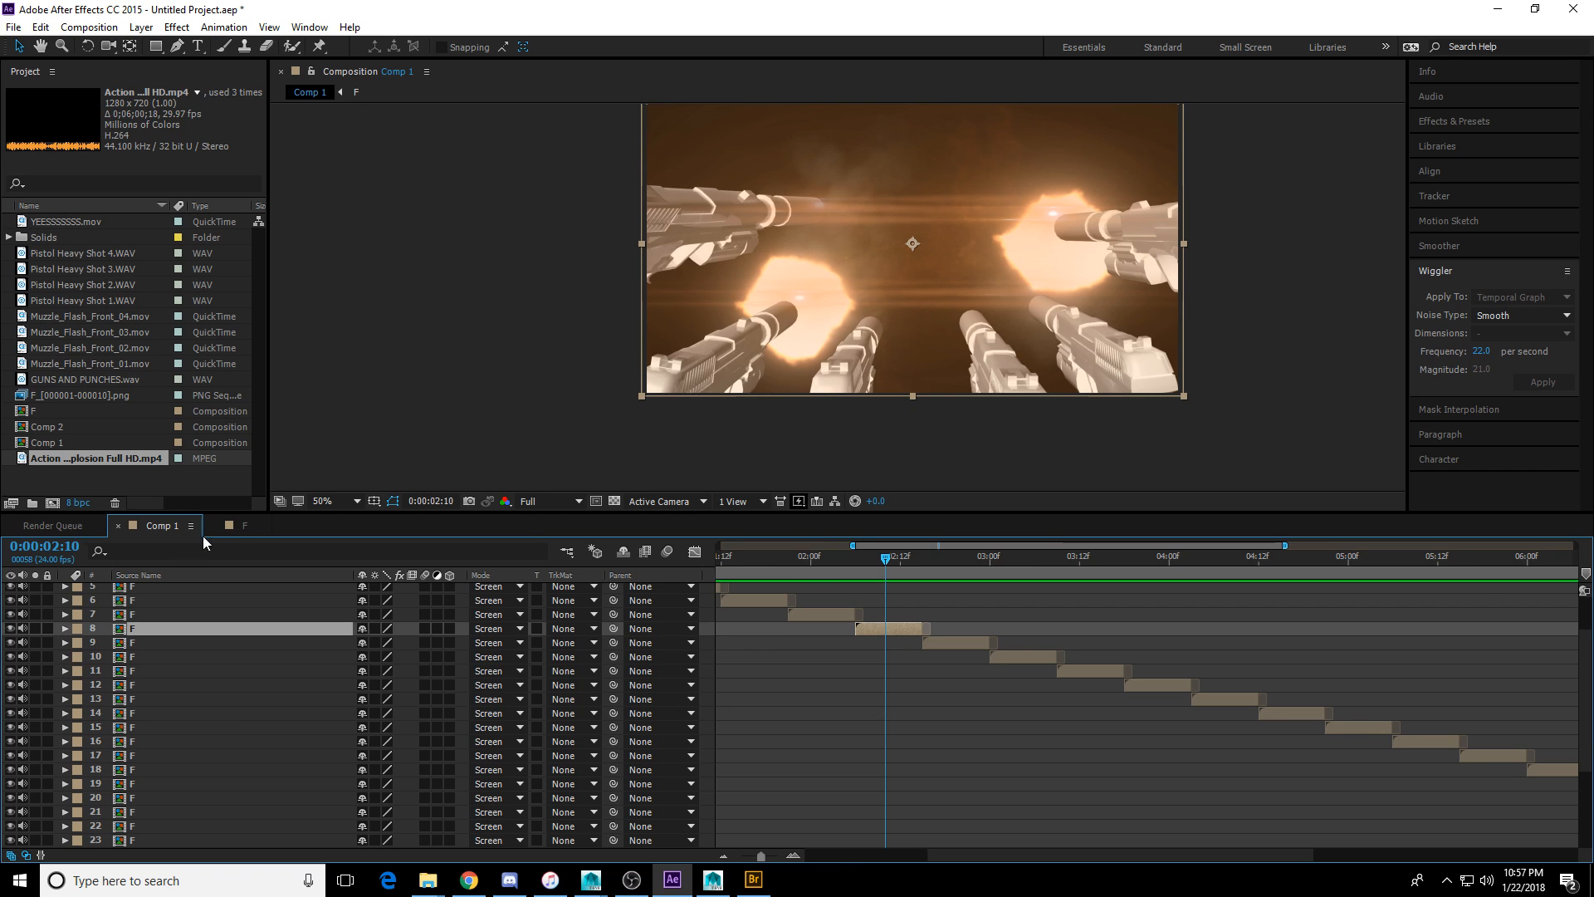
Open comp F and examine how the pistols and muzzle flashes line up between frames 1 and 3.
click(243, 526)
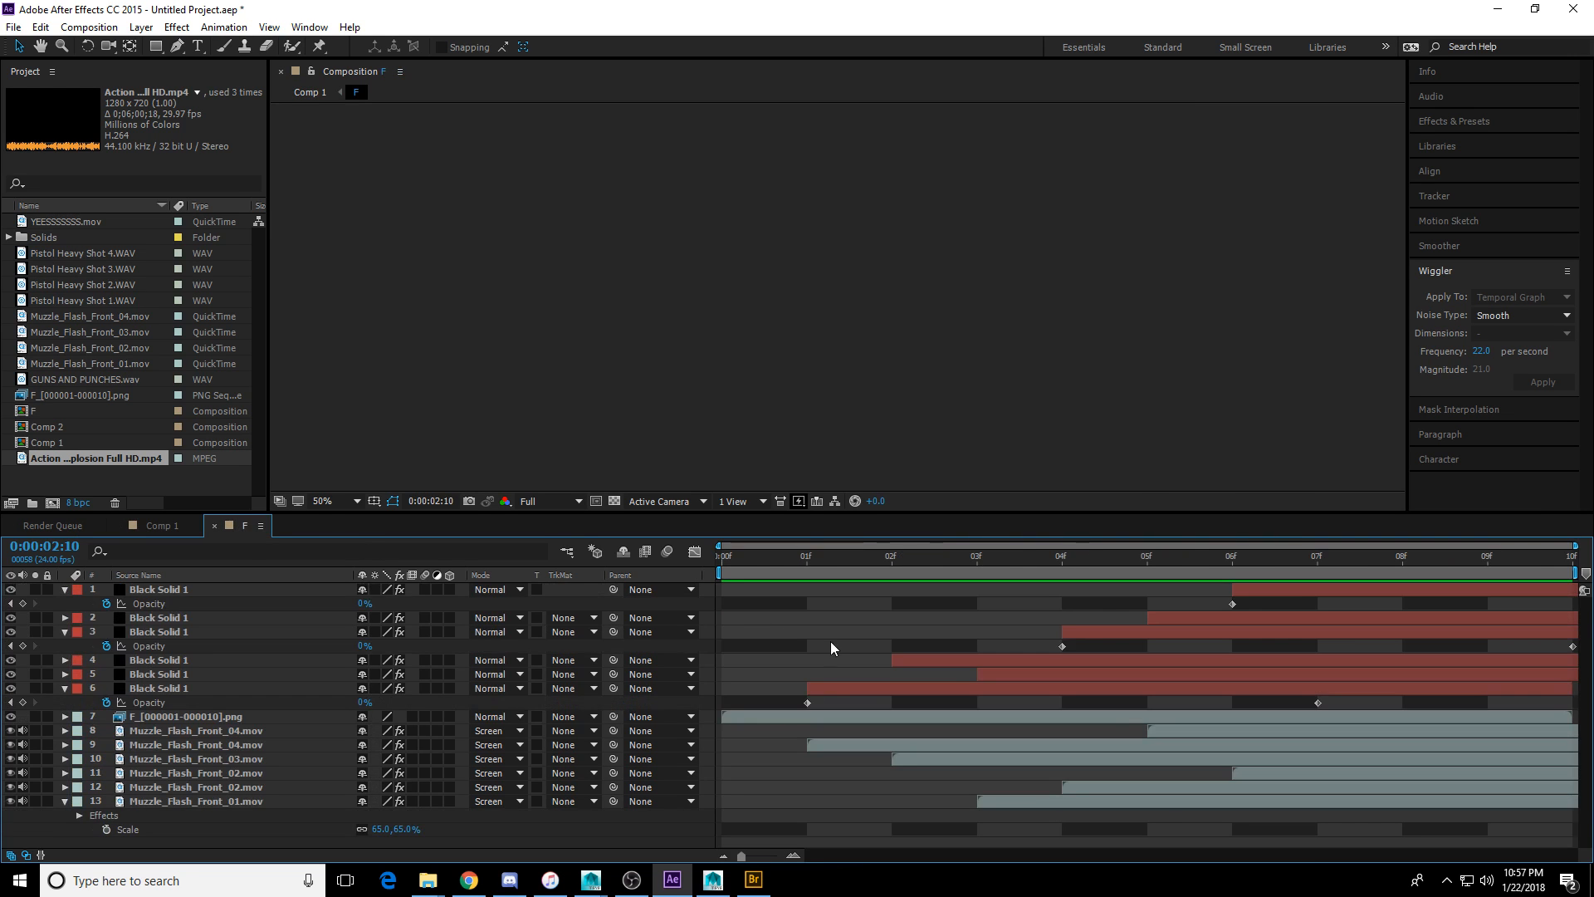
click(924, 565)
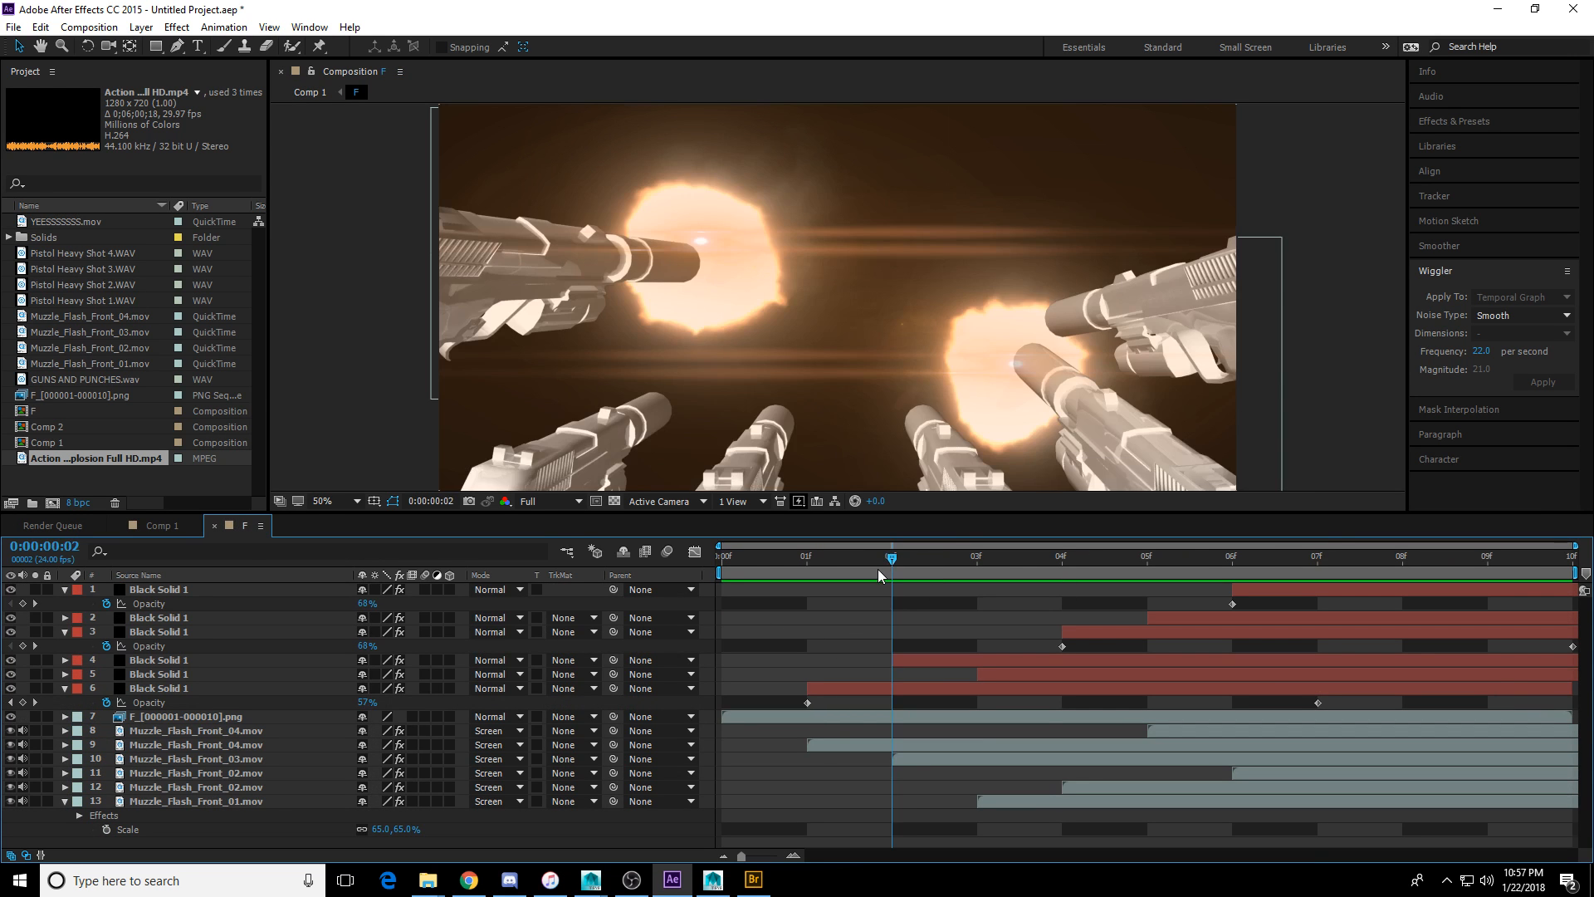
click(887, 712)
click(885, 740)
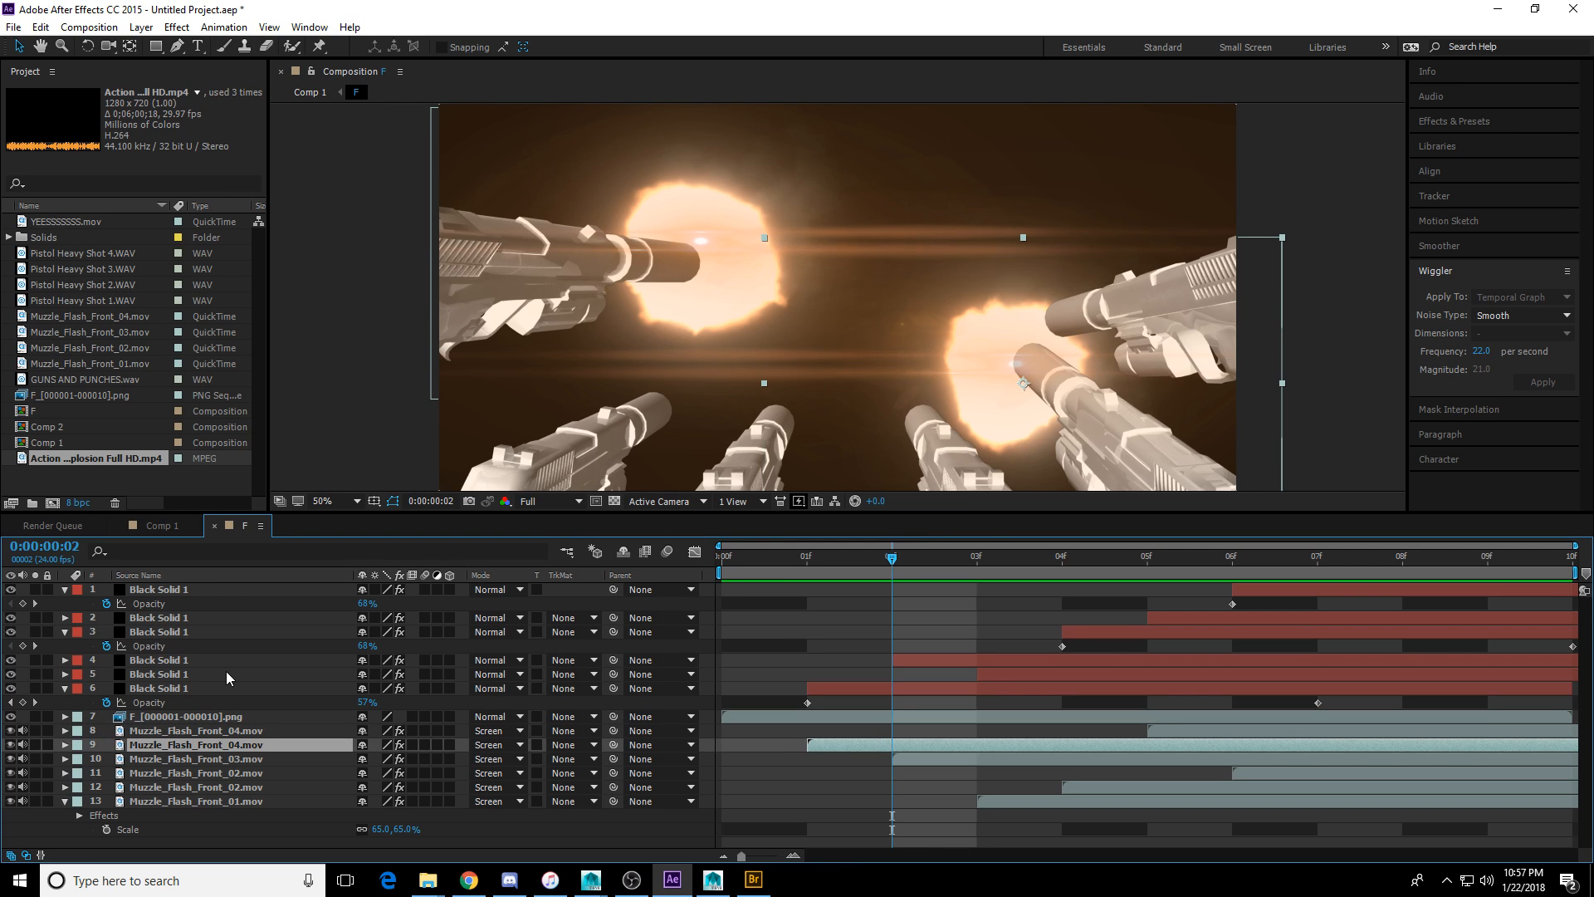
scroll(701, 390, down, 2)
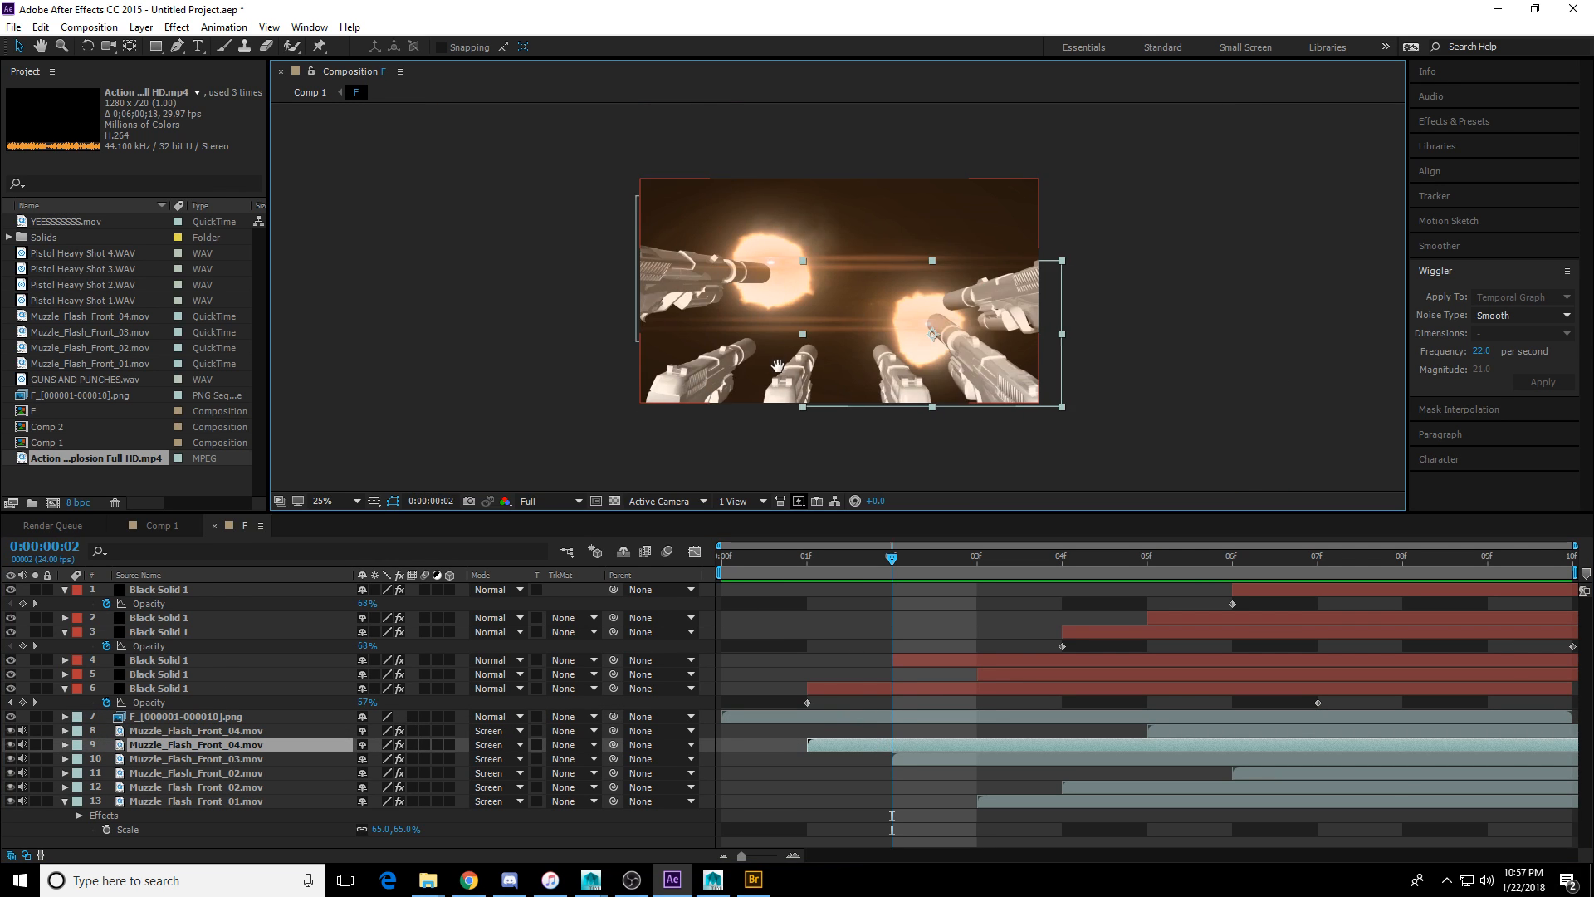
scroll(701, 389, up, 2)
click(805, 560)
drag(804, 563, 957, 585)
click(814, 717)
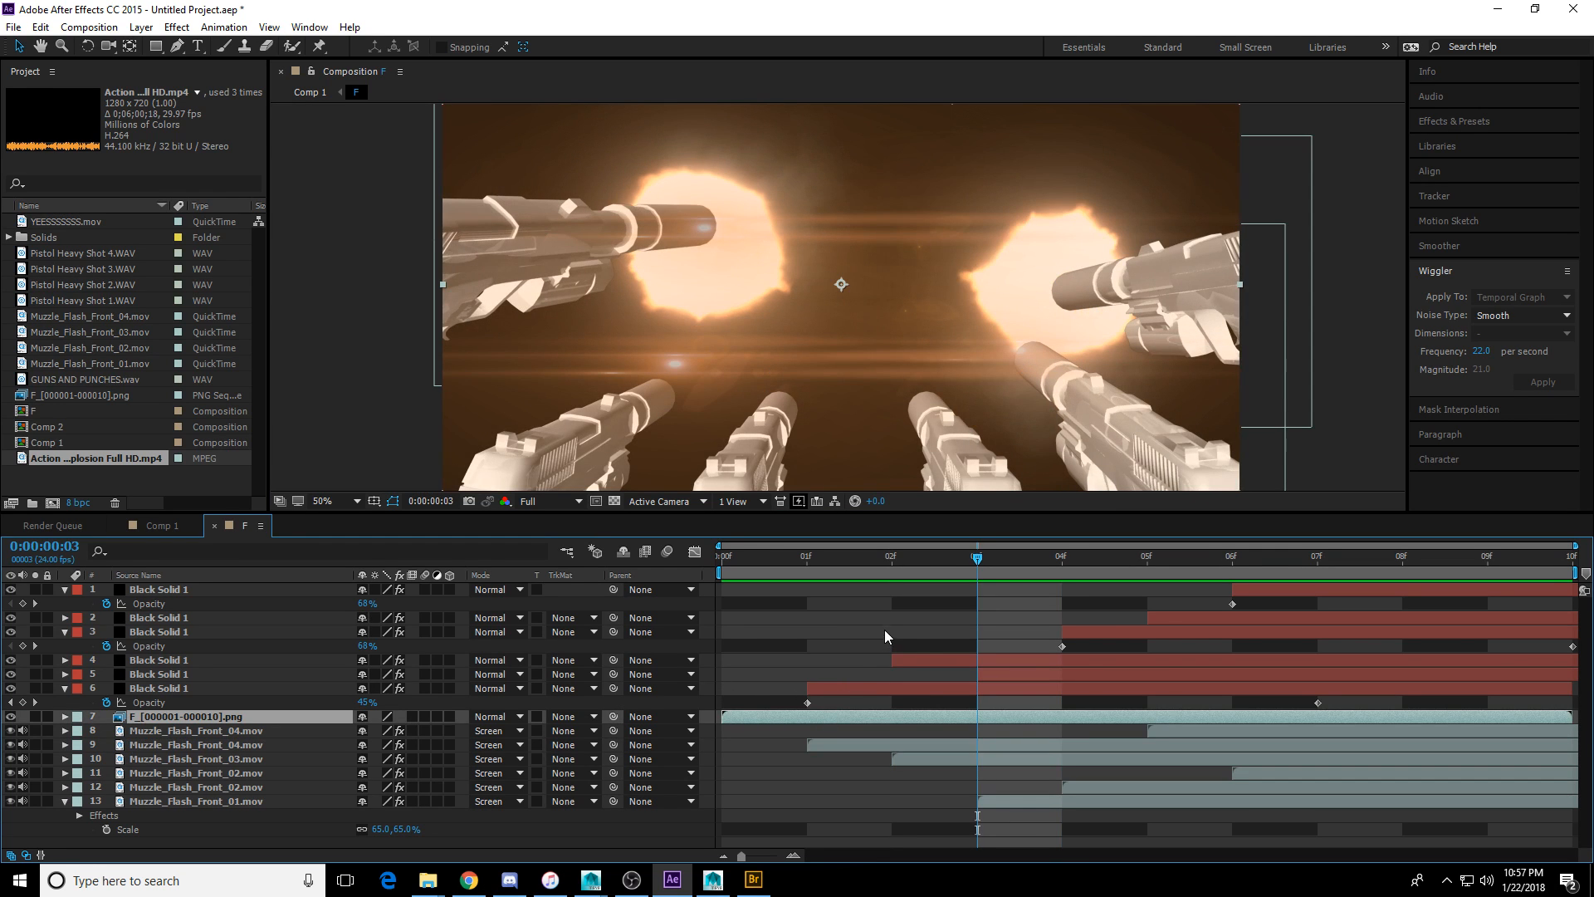
click(65, 800)
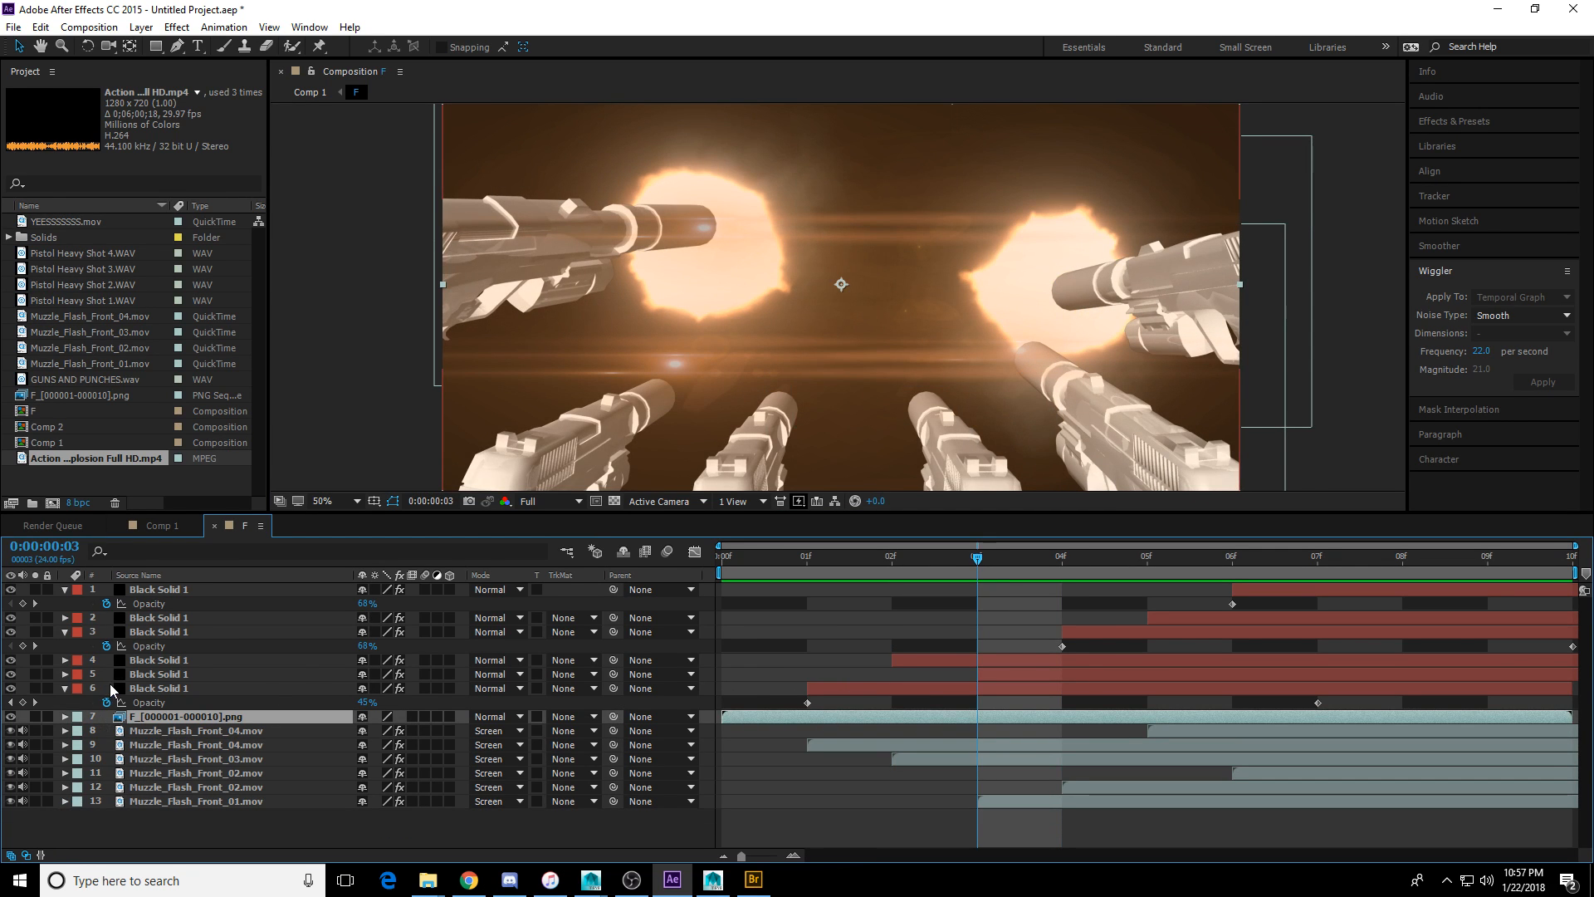
key(g)
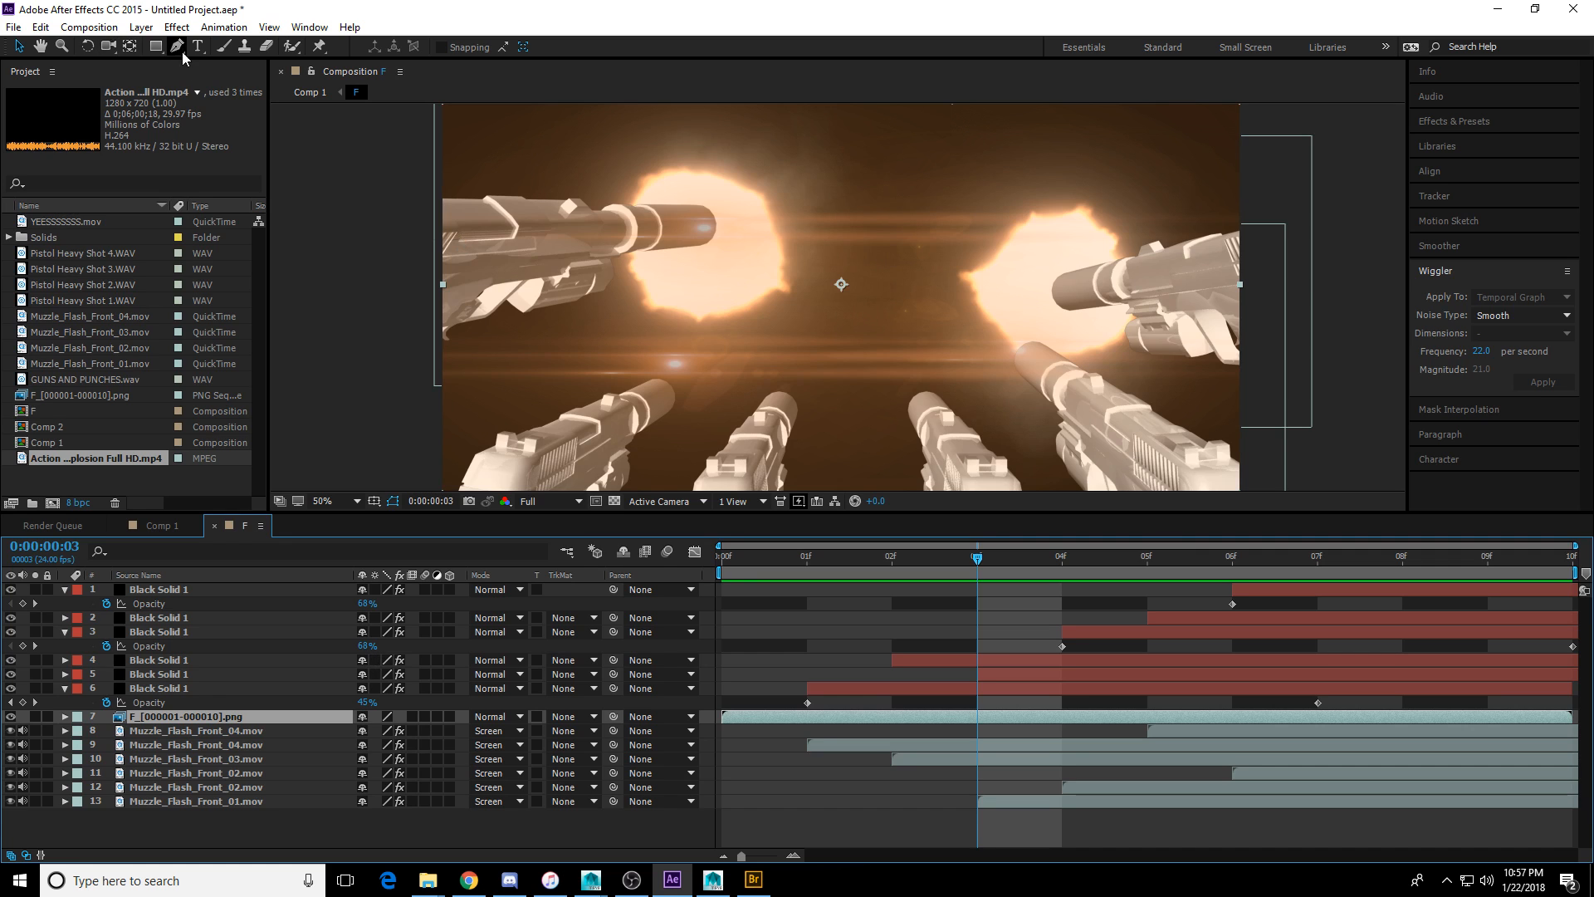
click(802, 561)
click(760, 564)
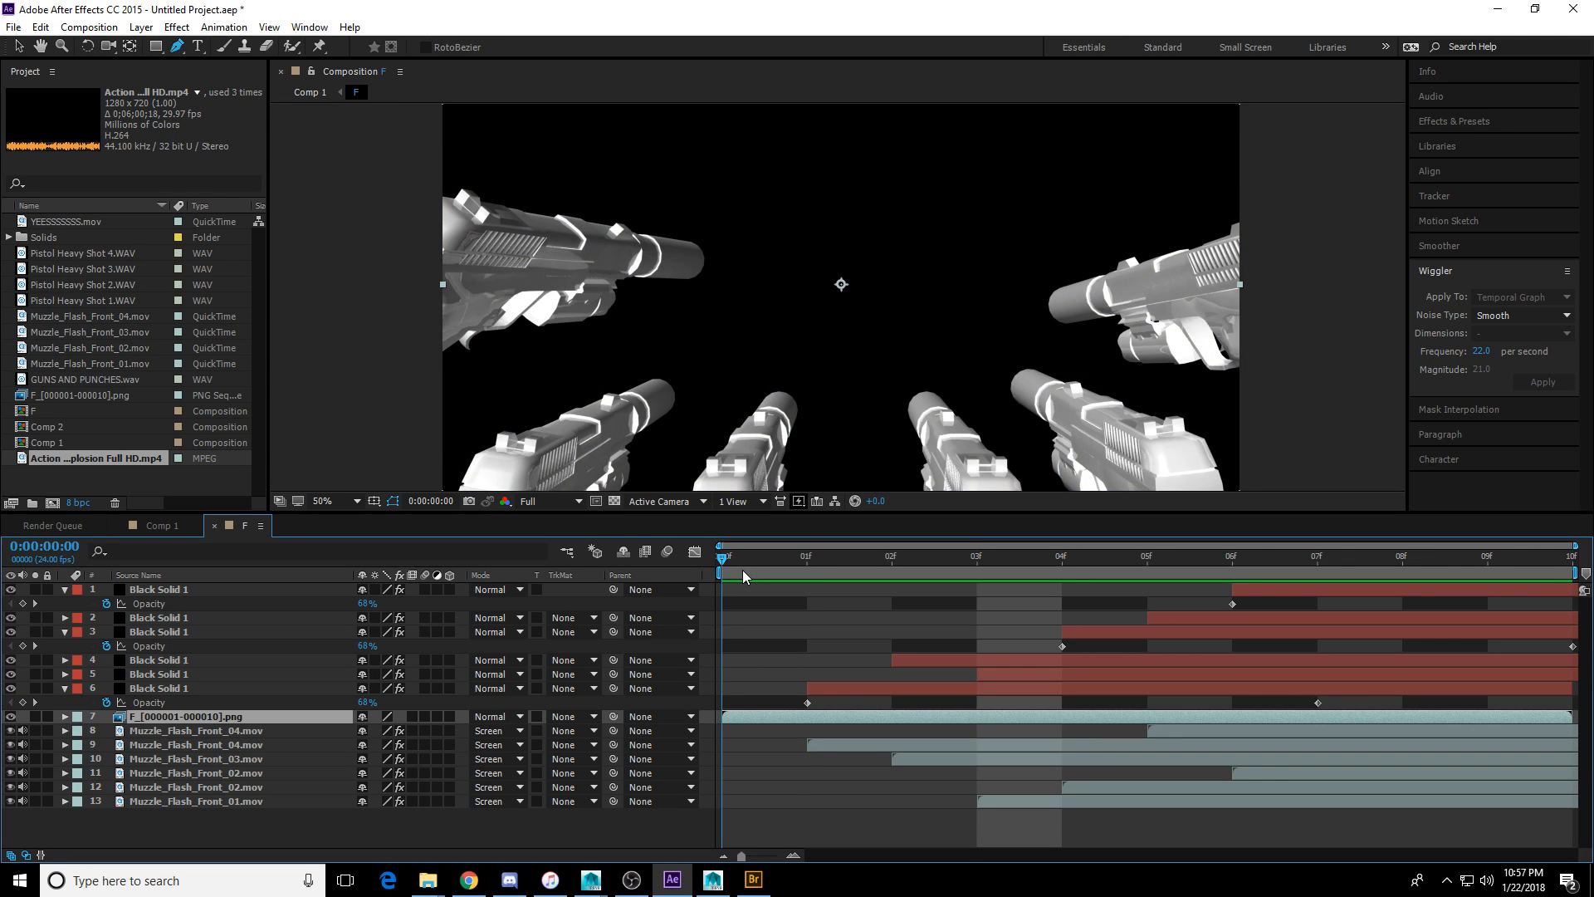
click(425, 155)
click(687, 217)
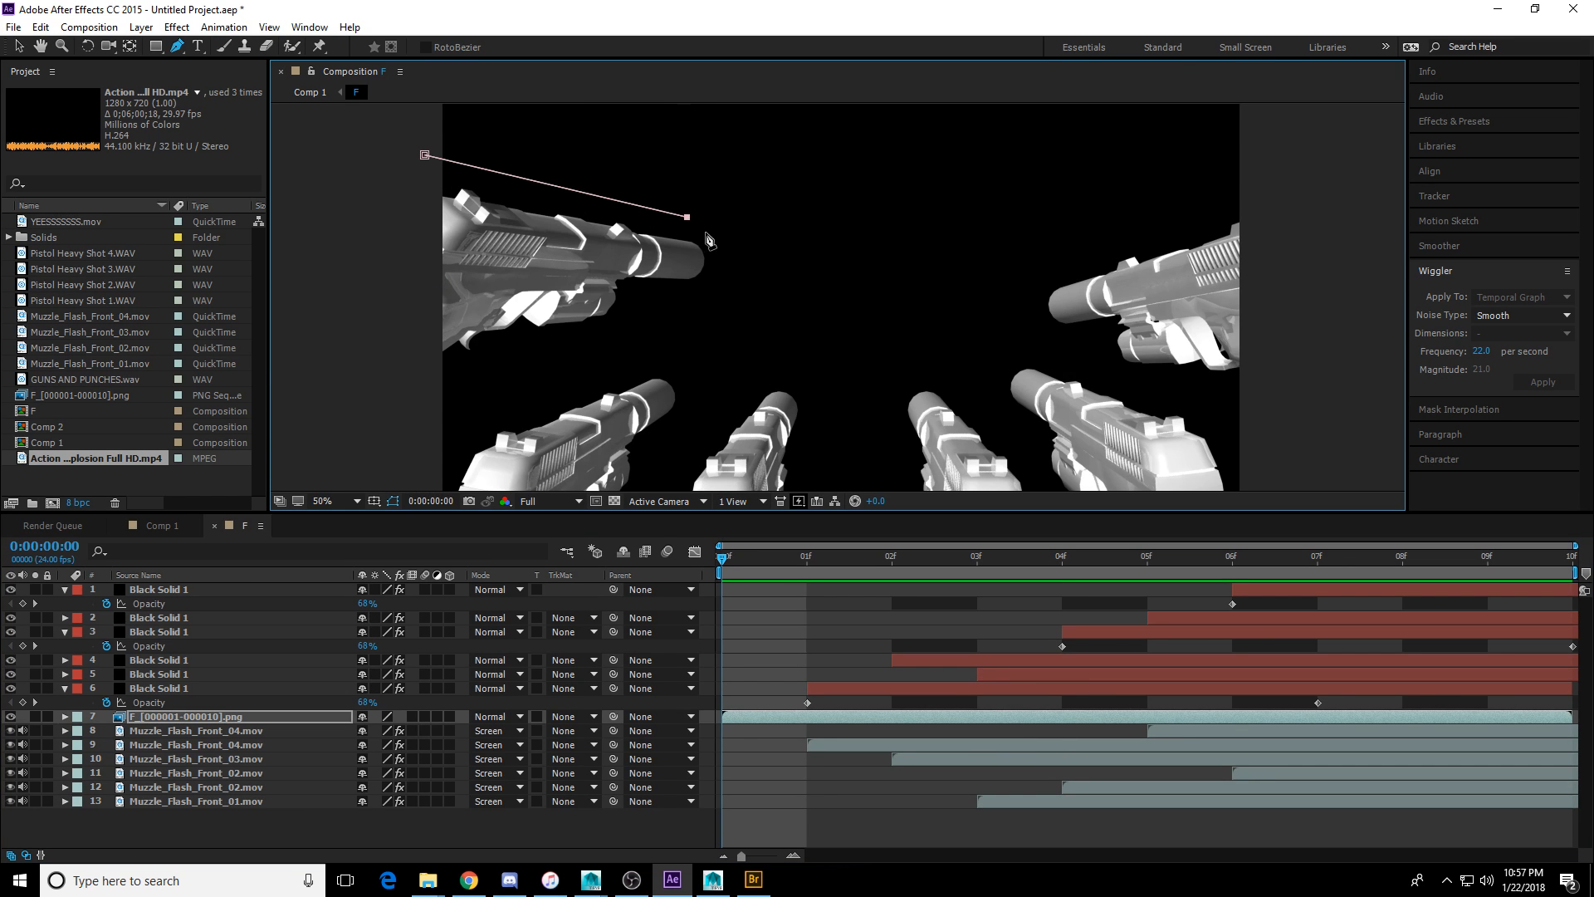
click(722, 239)
click(713, 301)
click(408, 366)
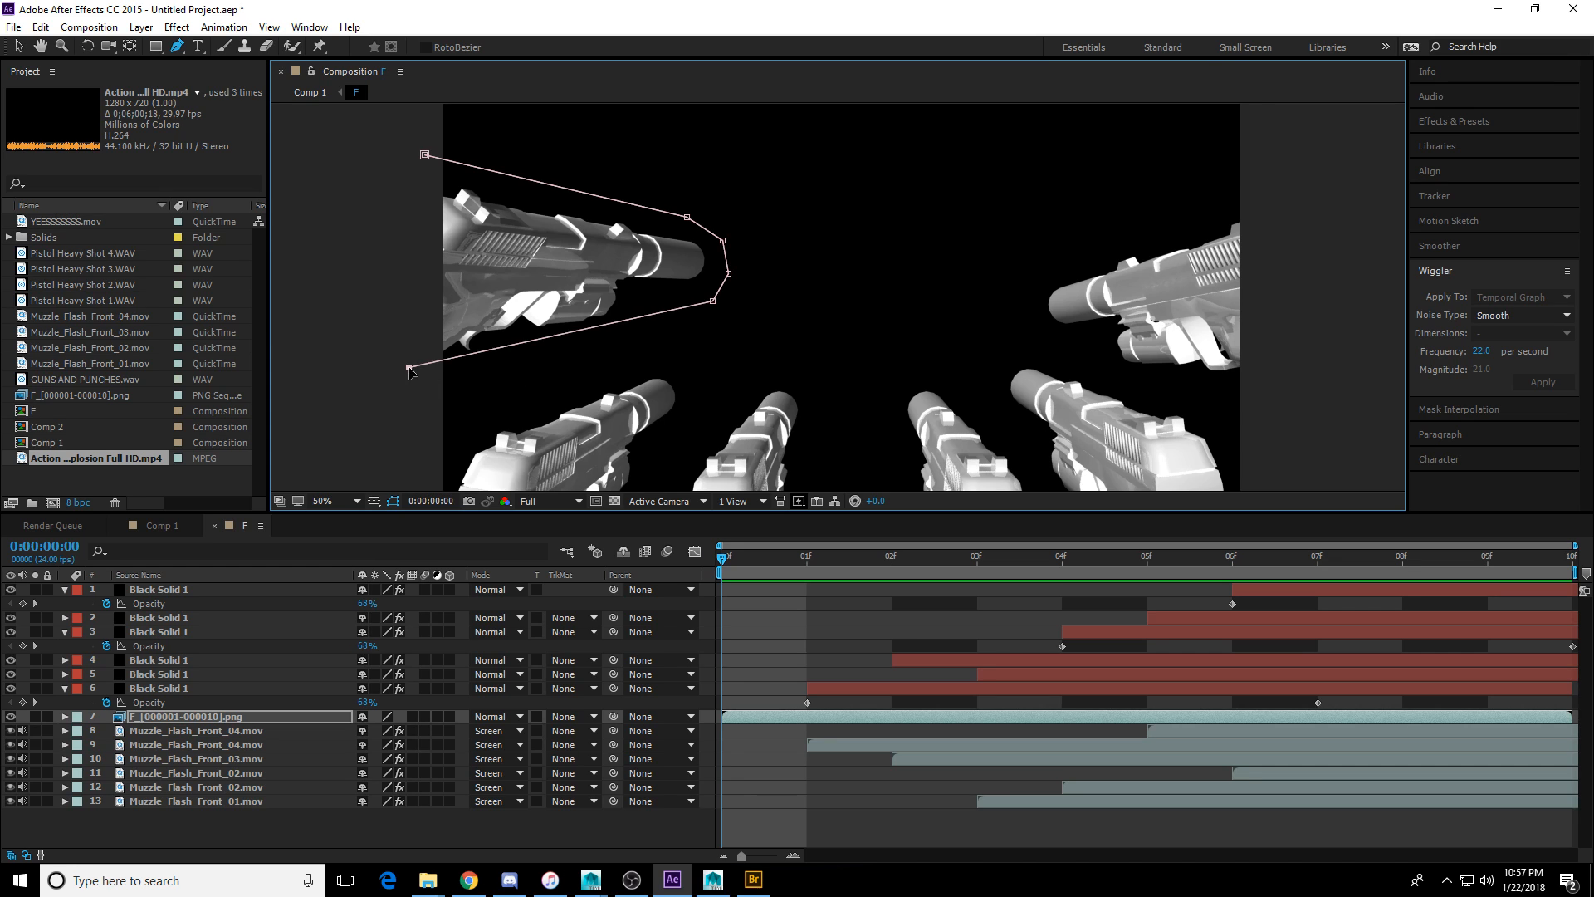
Extend the mask path loosely around the lower-left pistol, down past the frame's bottom edge.
click(425, 466)
click(510, 399)
click(648, 361)
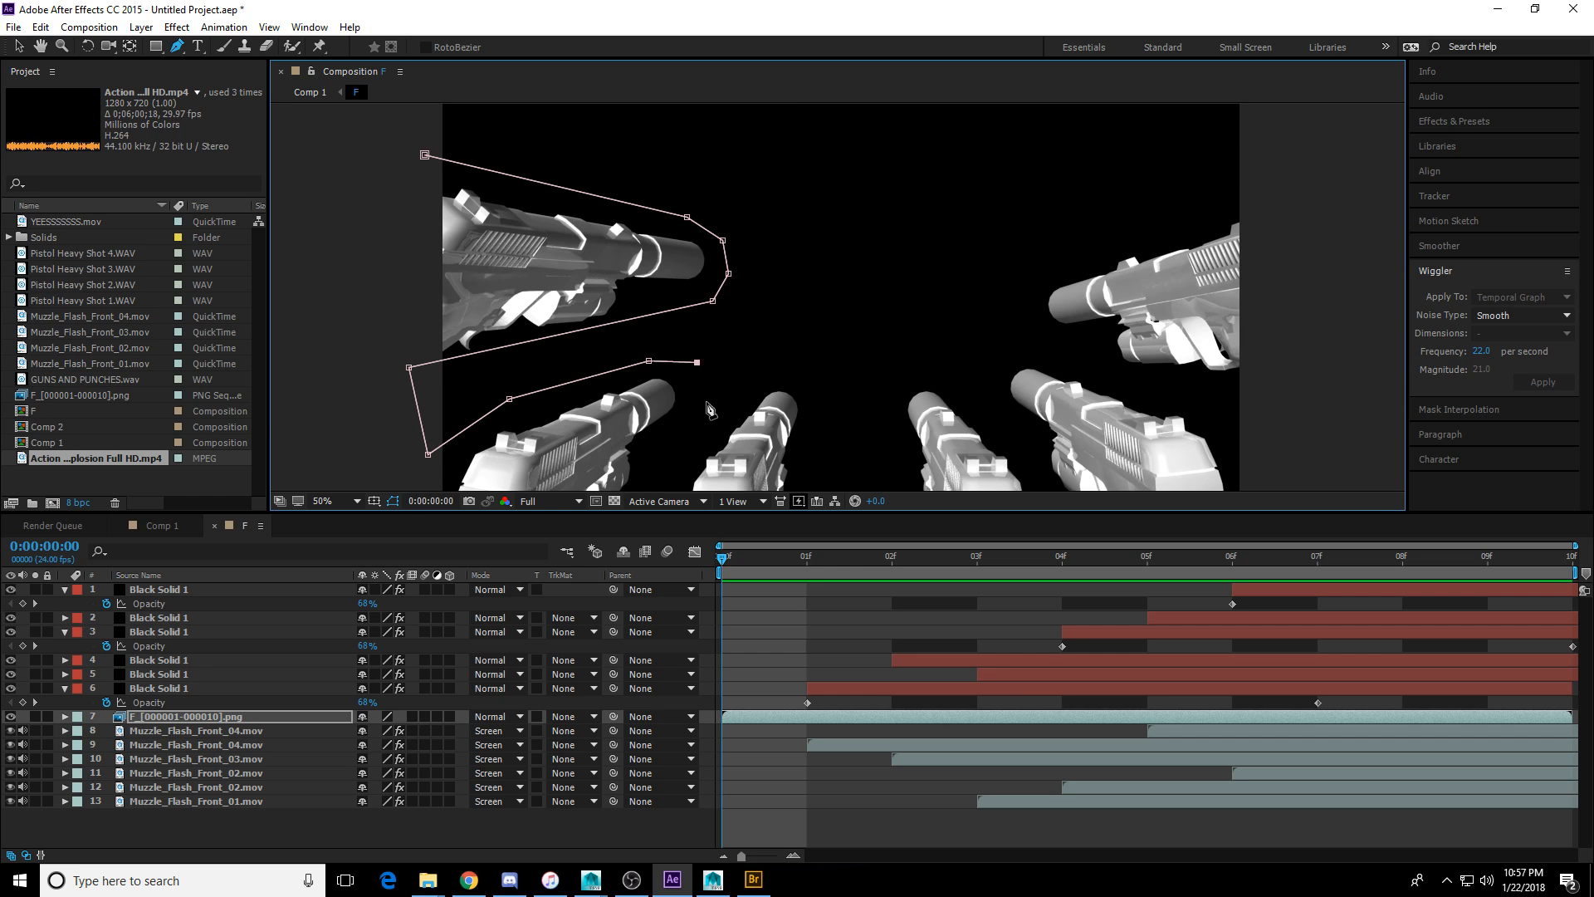
click(706, 402)
middle_drag(705, 403, 712, 315)
click(595, 437)
Continue the mask path loosely around the lower center-left pistol, starting and ending below the frame's bottom edge.
click(686, 438)
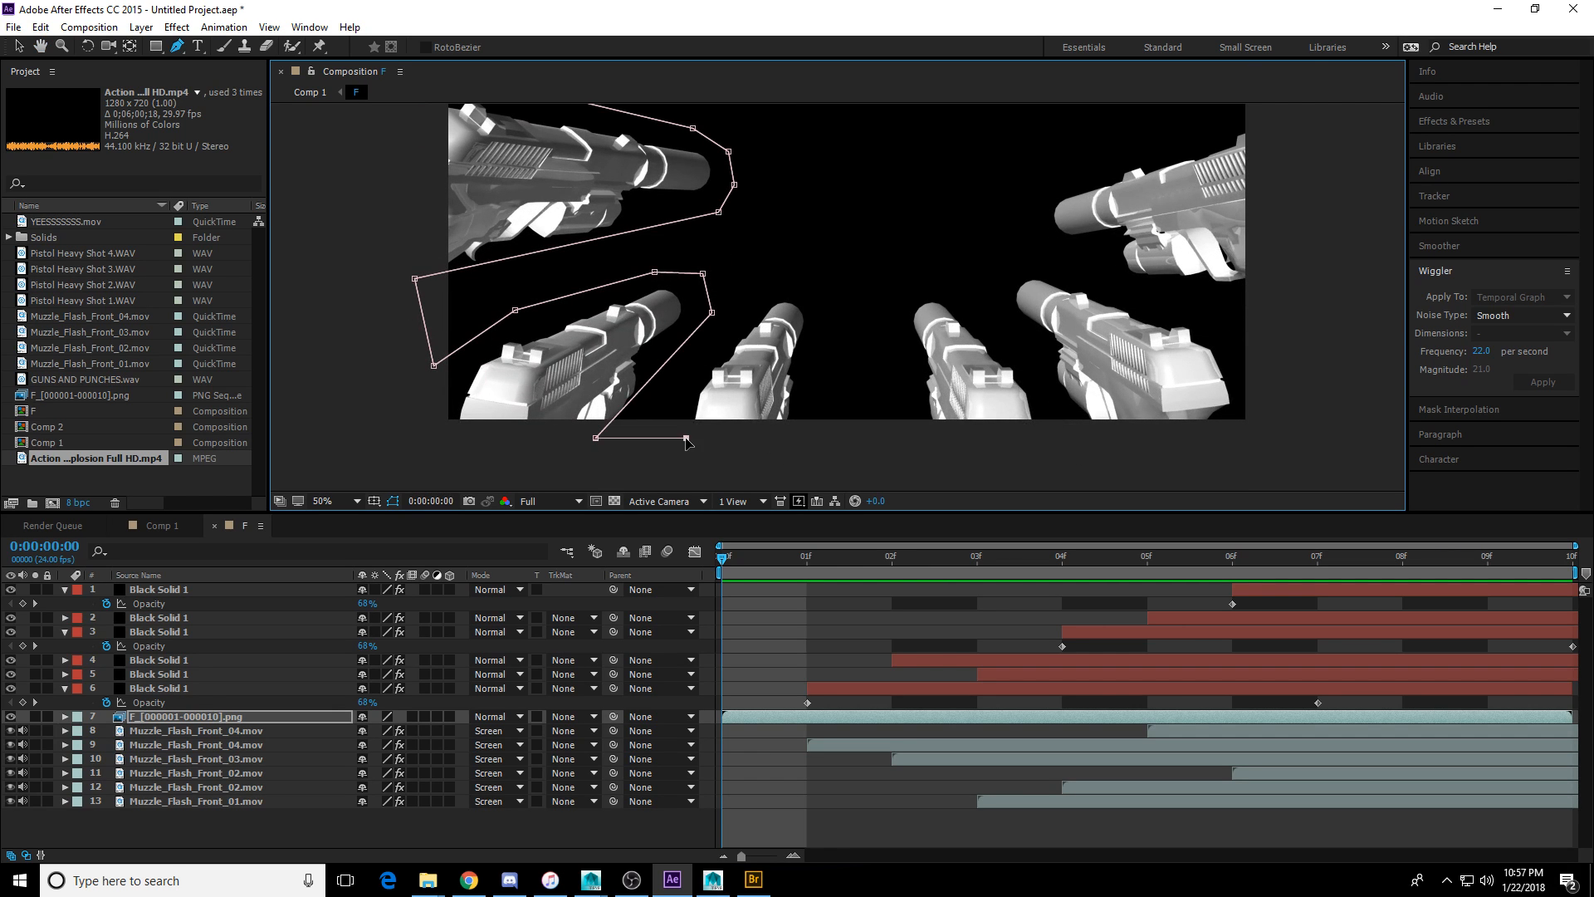
drag(685, 438, 671, 433)
click(759, 295)
click(820, 294)
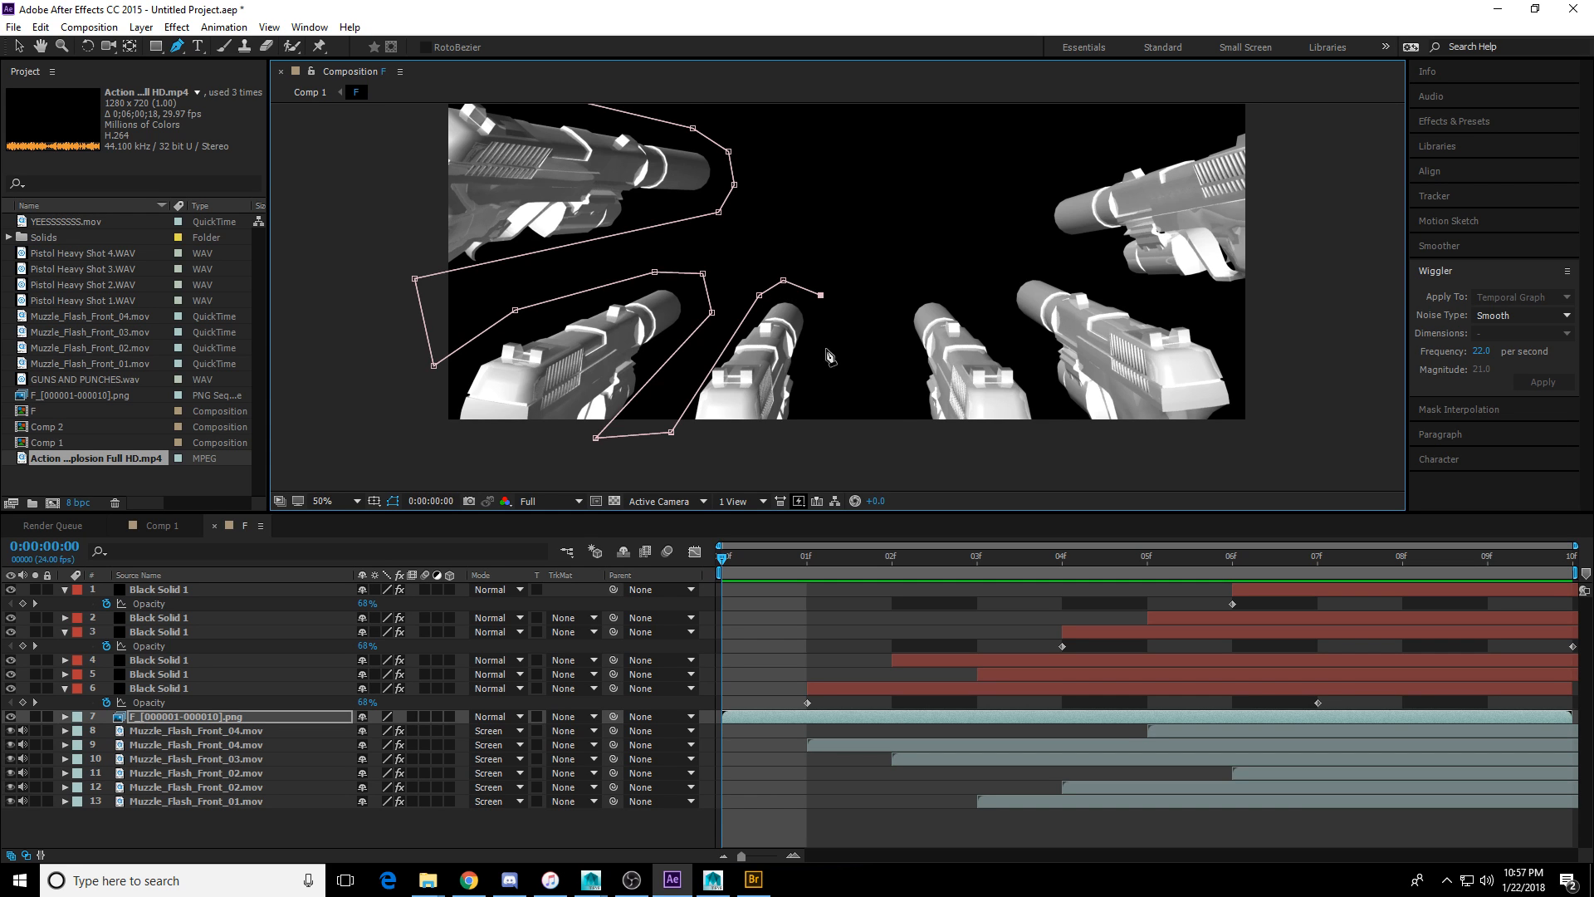
click(818, 359)
click(794, 442)
Extend the mask path up and around the lower center-right pistol, returning below the frame's bottom edge.
click(932, 445)
click(903, 326)
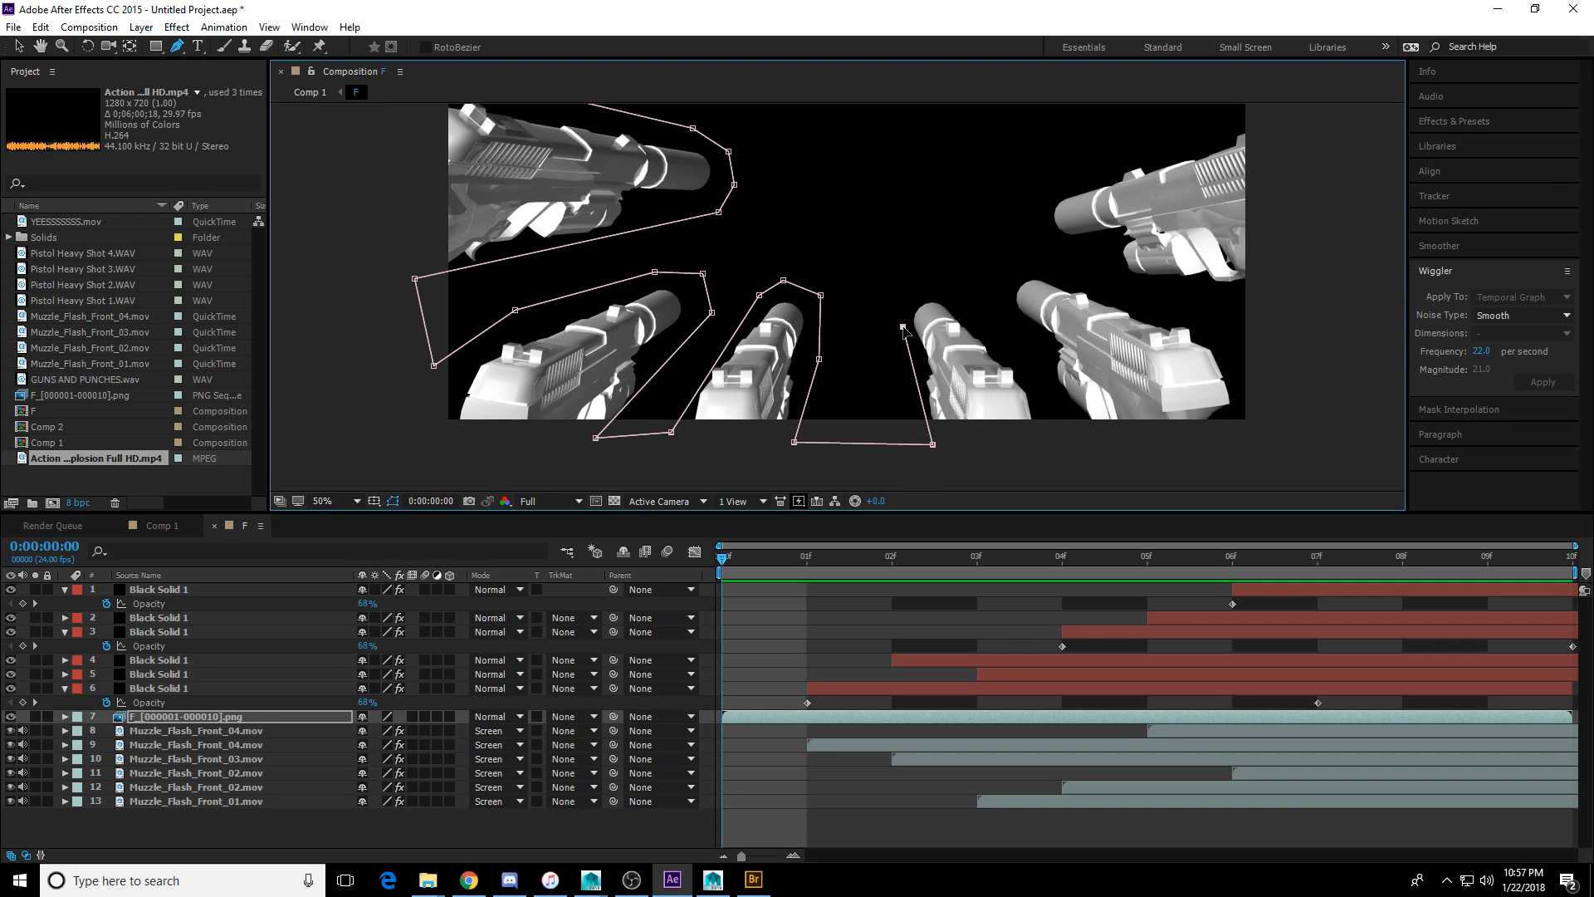
click(903, 289)
click(966, 291)
click(1005, 345)
click(1076, 454)
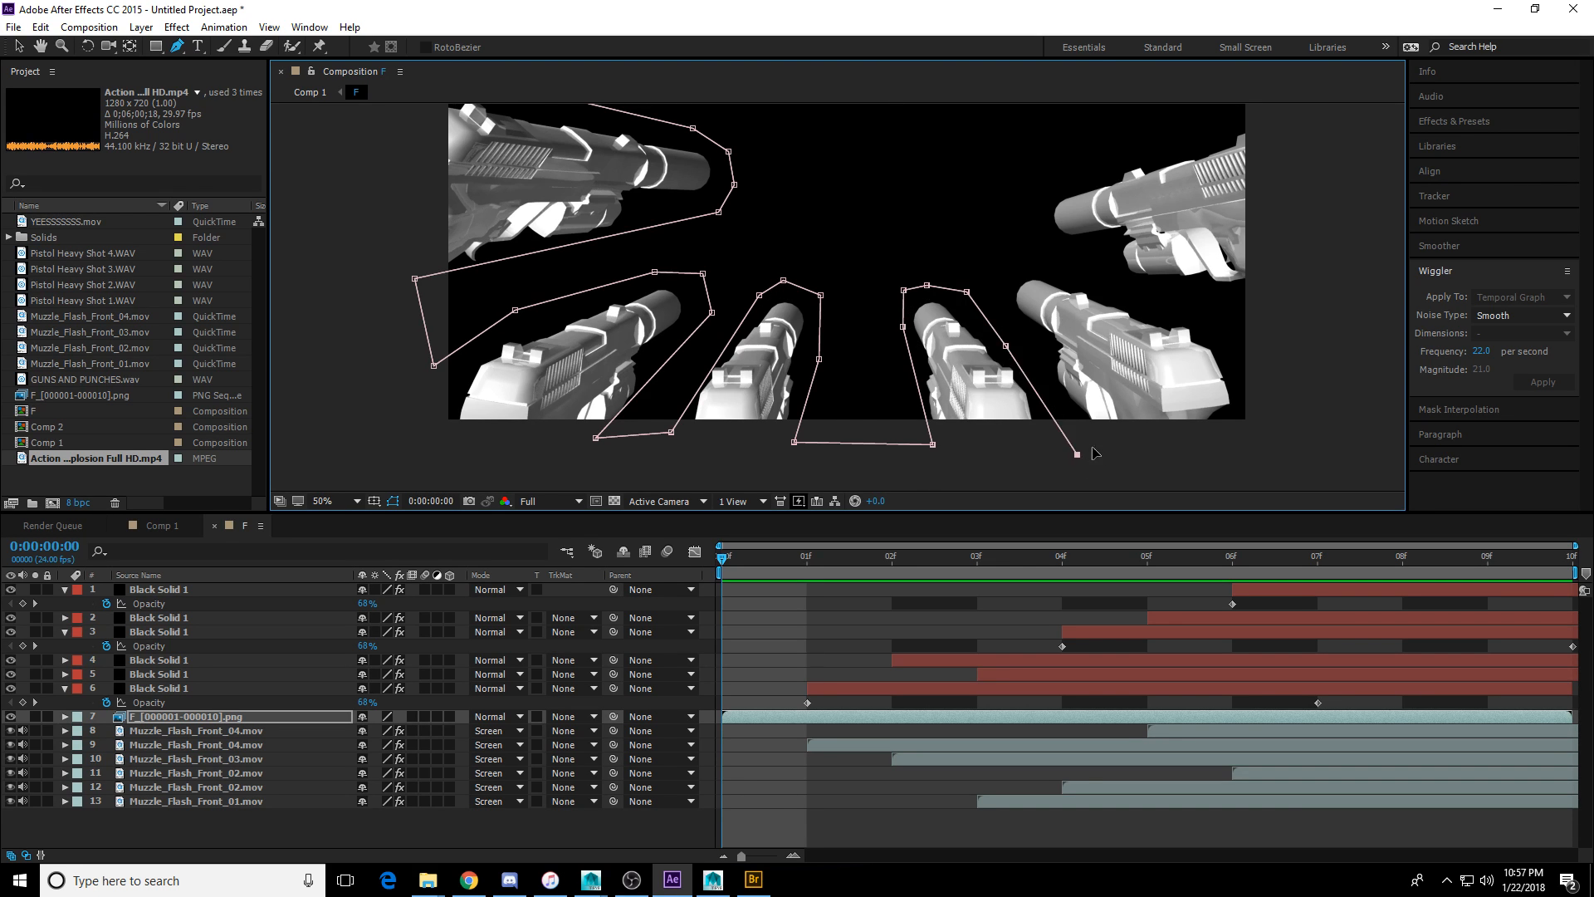
Carry the mask path around the lower-right pistol and out past the frame's right edge.
click(1093, 433)
click(1044, 364)
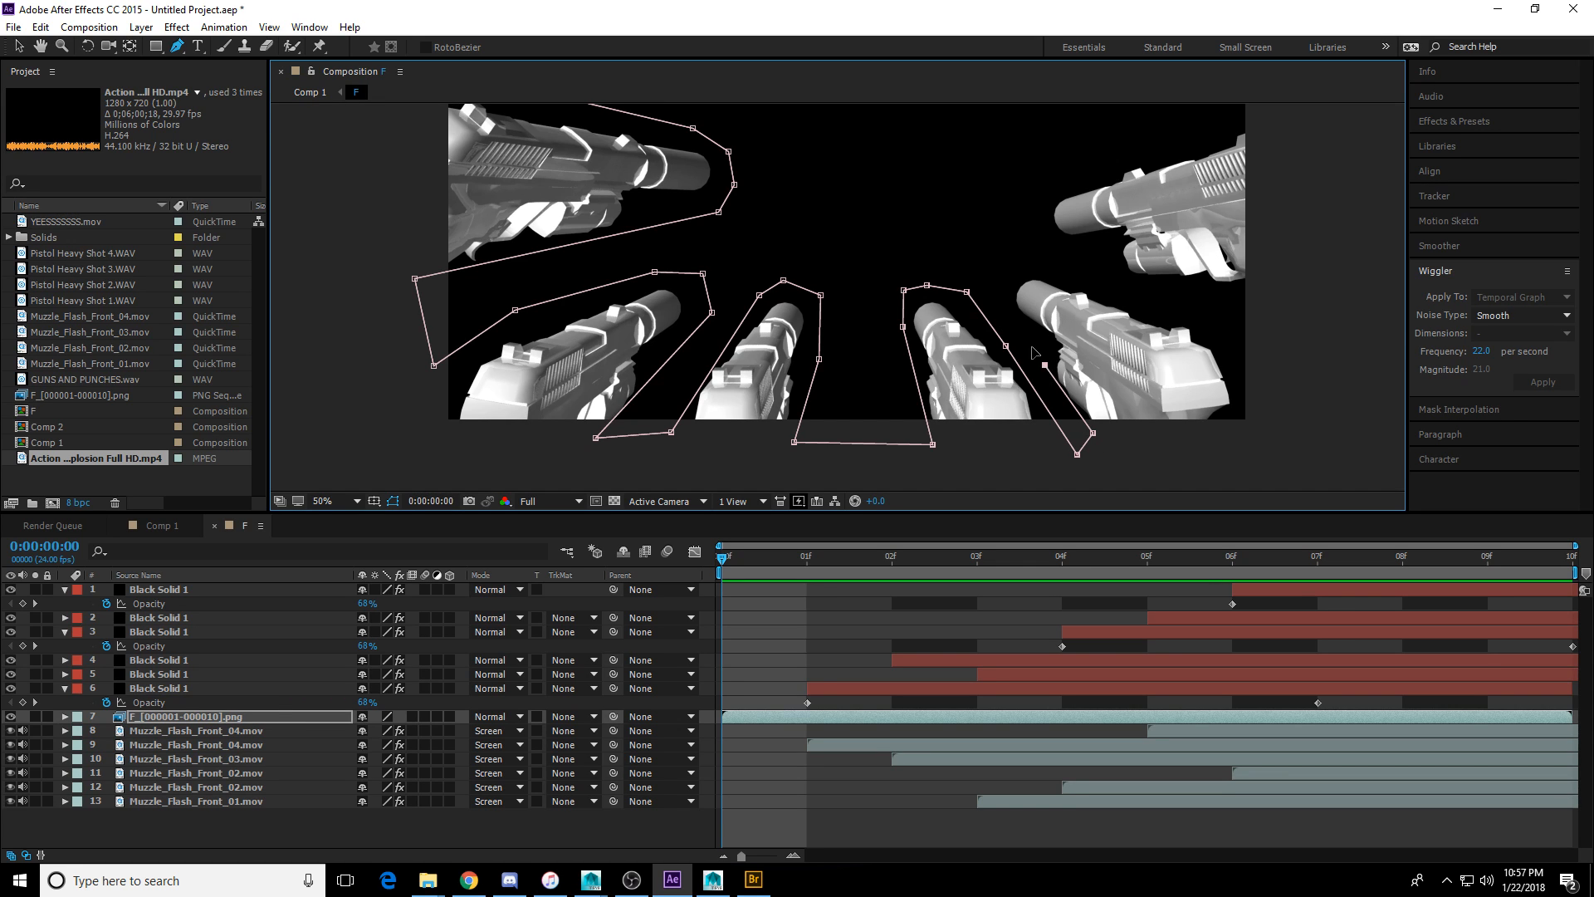
click(1007, 280)
click(1025, 264)
click(1100, 278)
click(1206, 320)
click(1269, 384)
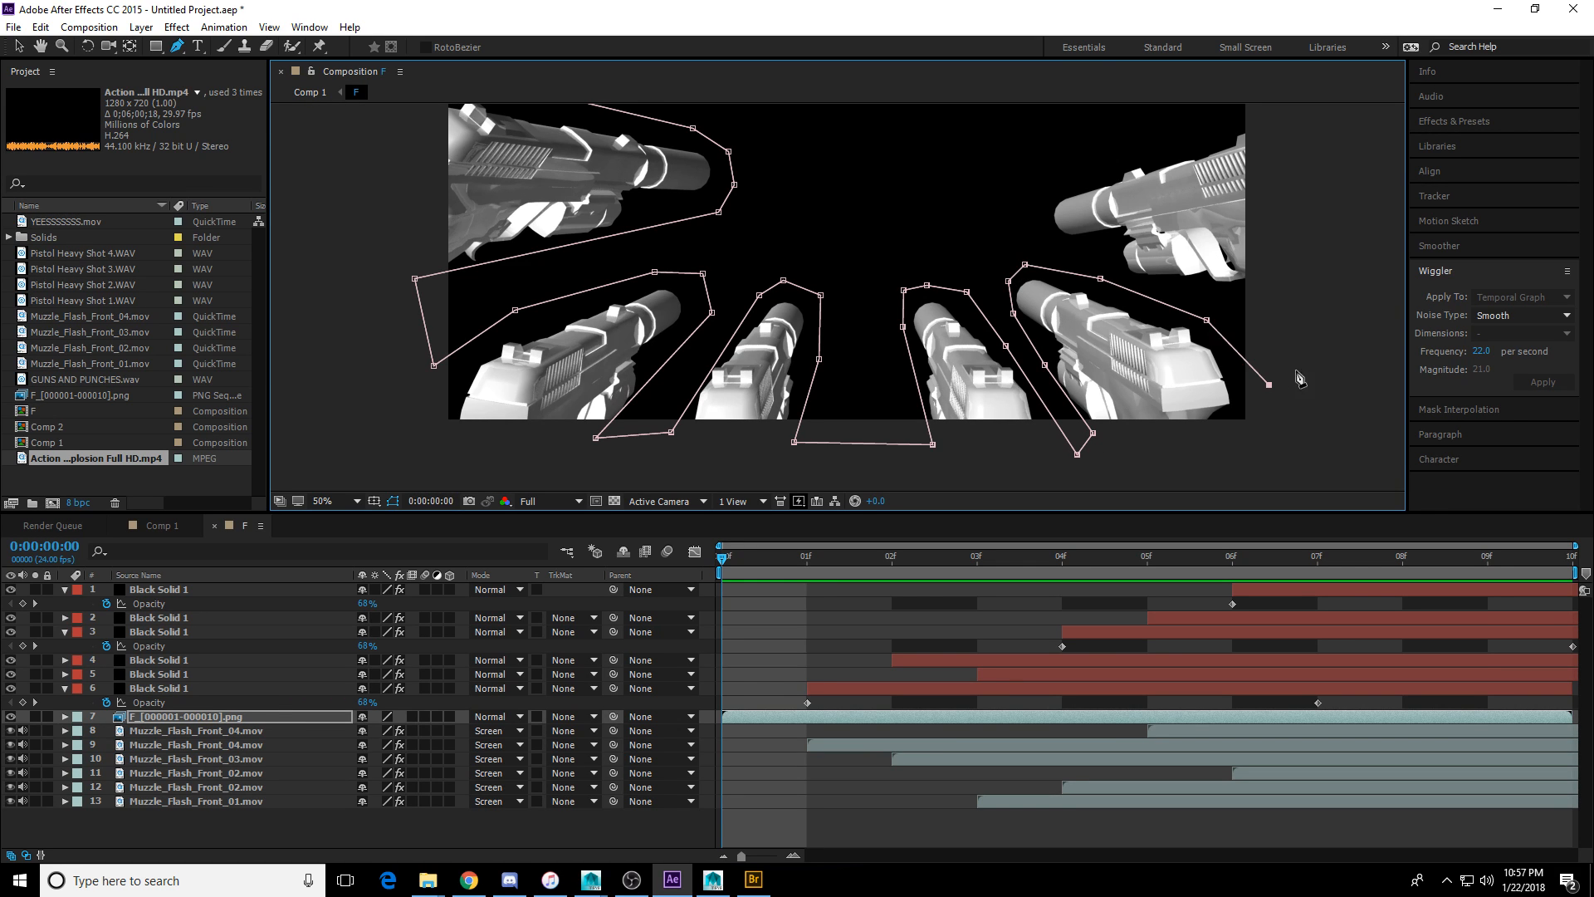
Extend the mask path loosely around the upper-right pistol, ending just outside the frame's right edge.
click(1259, 295)
click(1141, 279)
click(1051, 238)
click(1043, 178)
click(1091, 141)
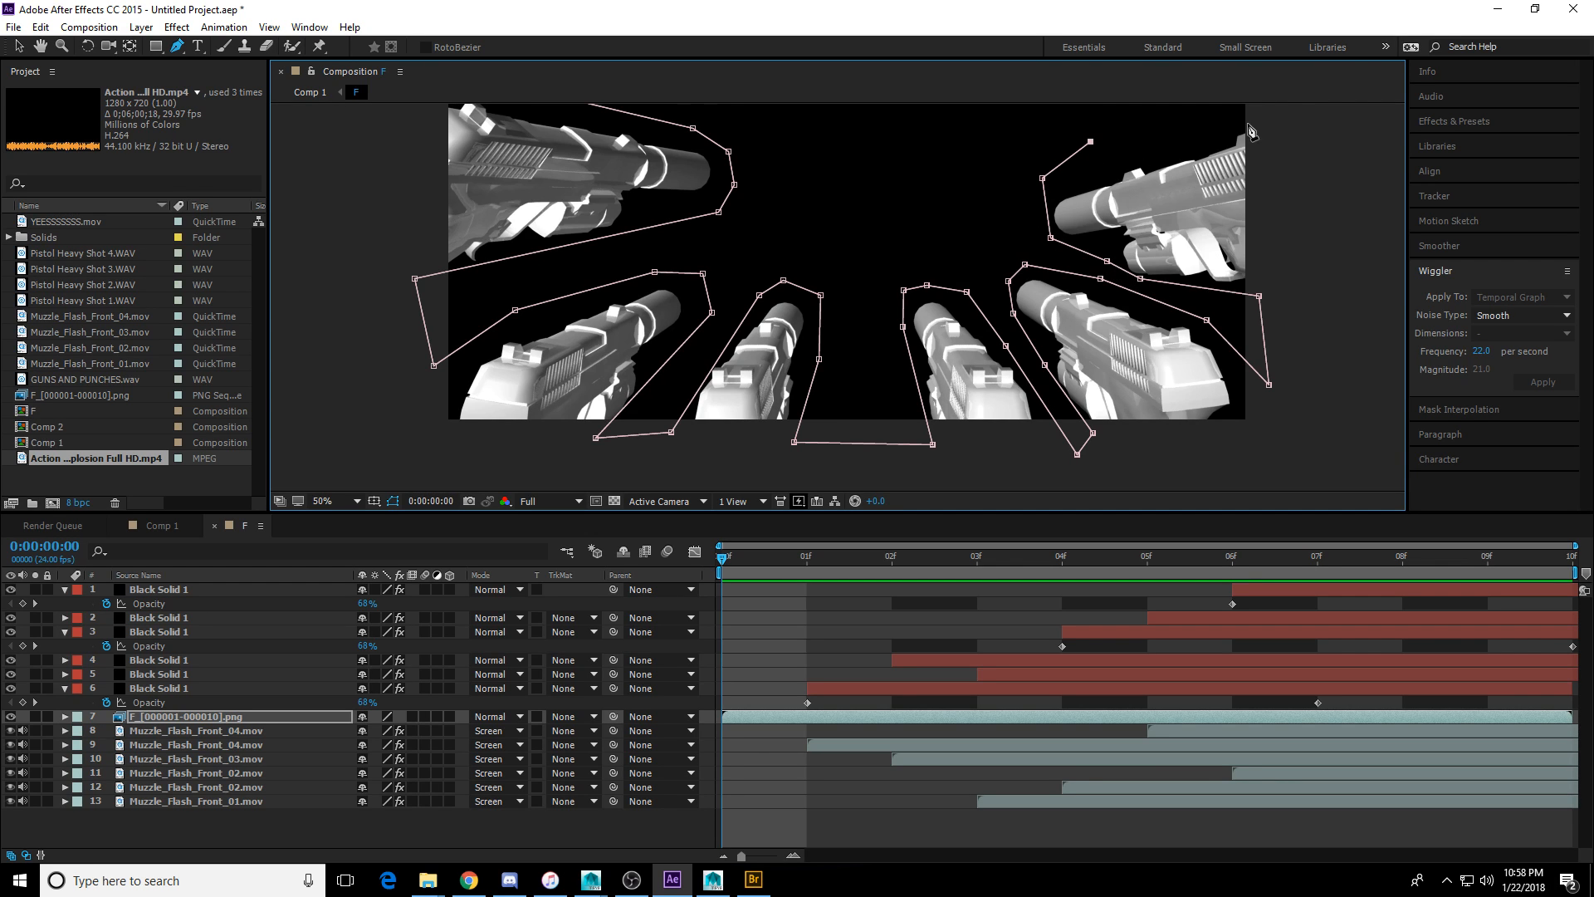
click(1265, 117)
scroll(1250, 191, down, 2)
middle_drag(1229, 170, 1228, 196)
click(1138, 140)
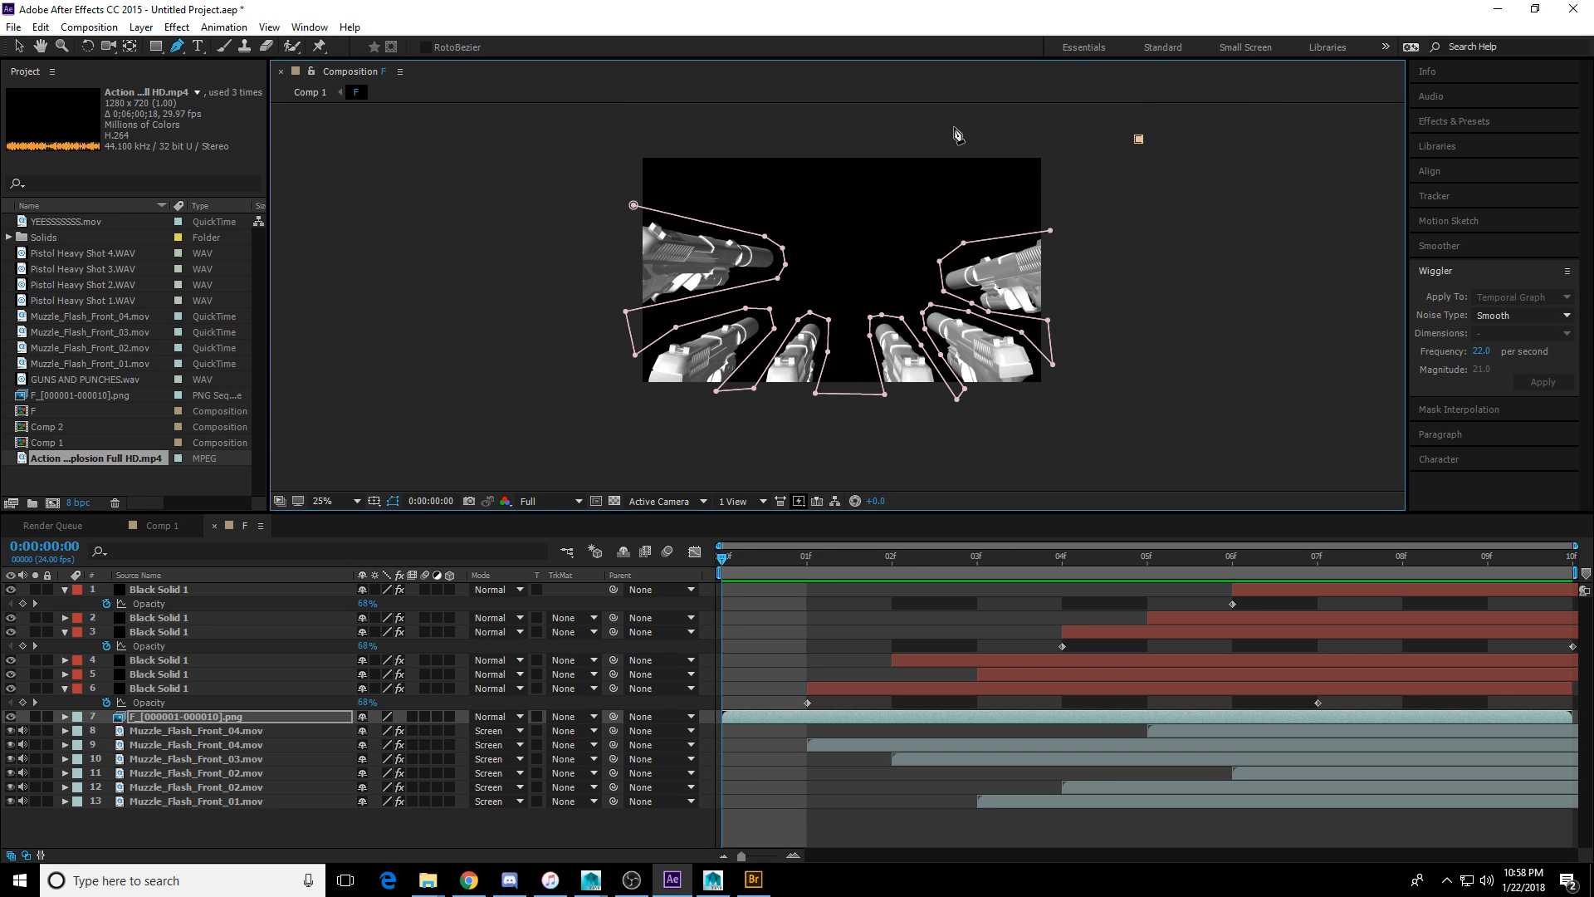
click(1050, 230)
key(ctrl+z)
key(m)
click(138, 759)
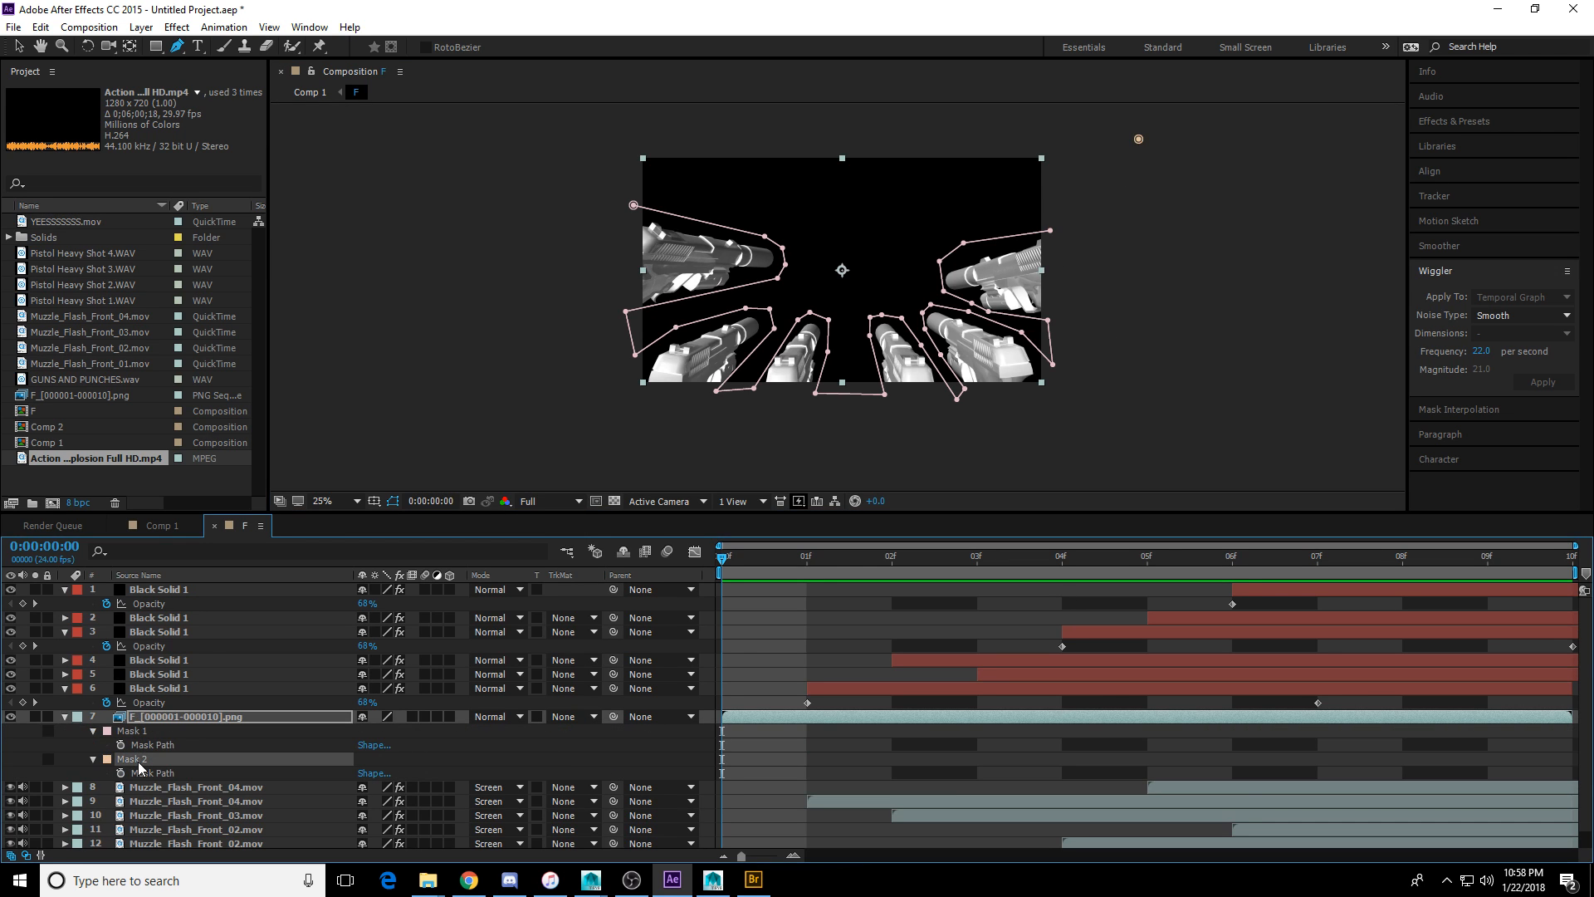
key(Delete)
Resume the open Mask 1 path at its upper-right end and add a point well outside the frame's right edge.
click(135, 730)
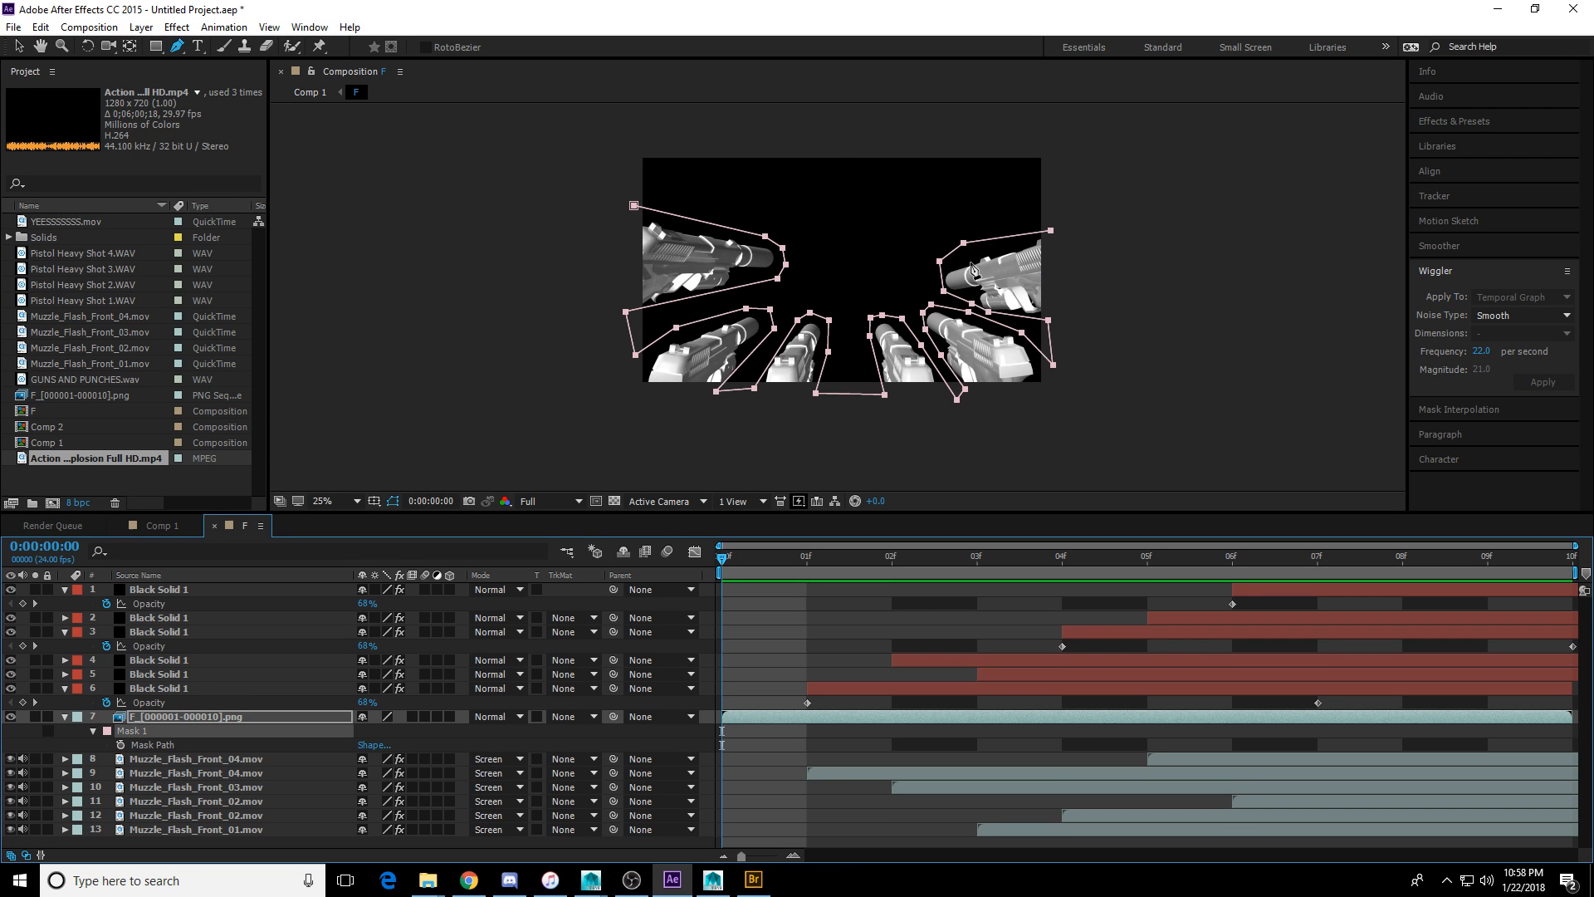
click(1051, 232)
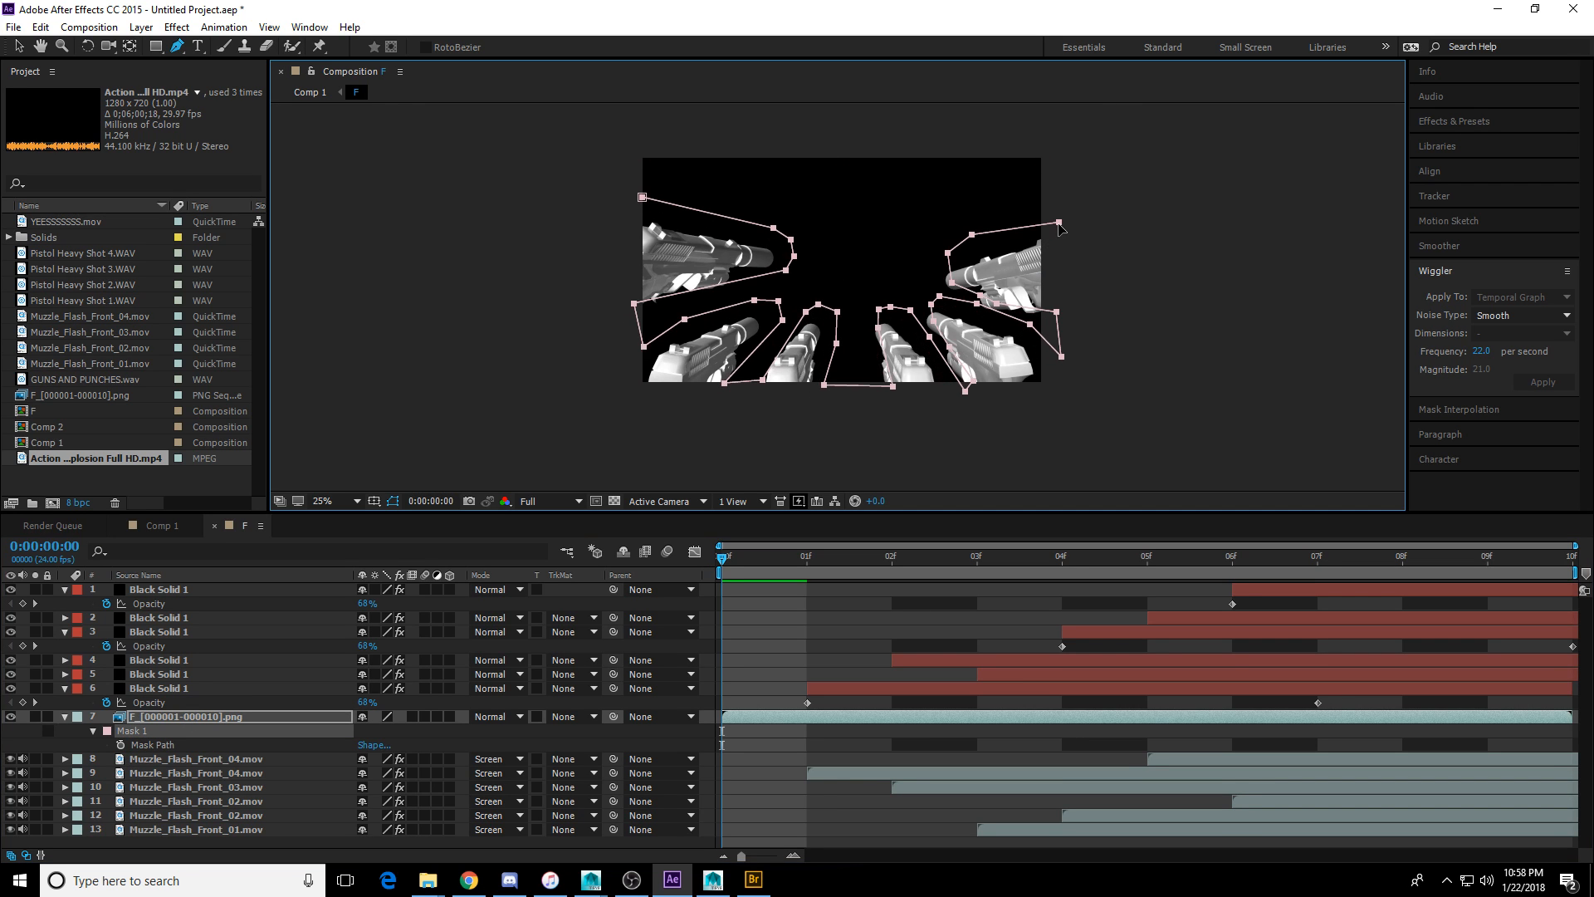
click(1030, 233)
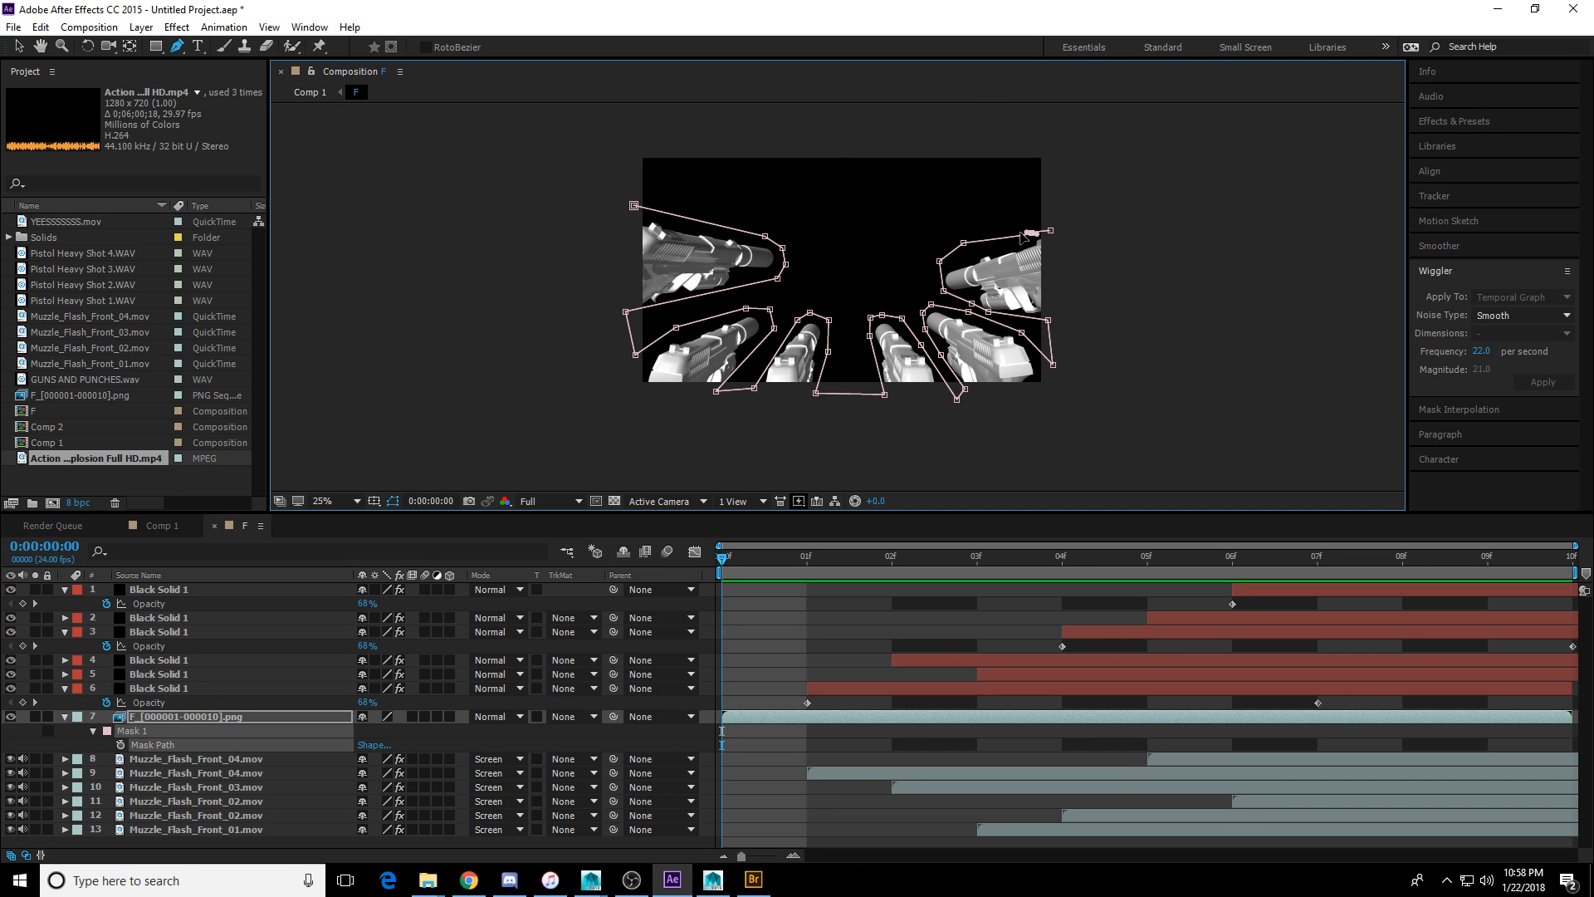
scroll(1047, 256, up, 2)
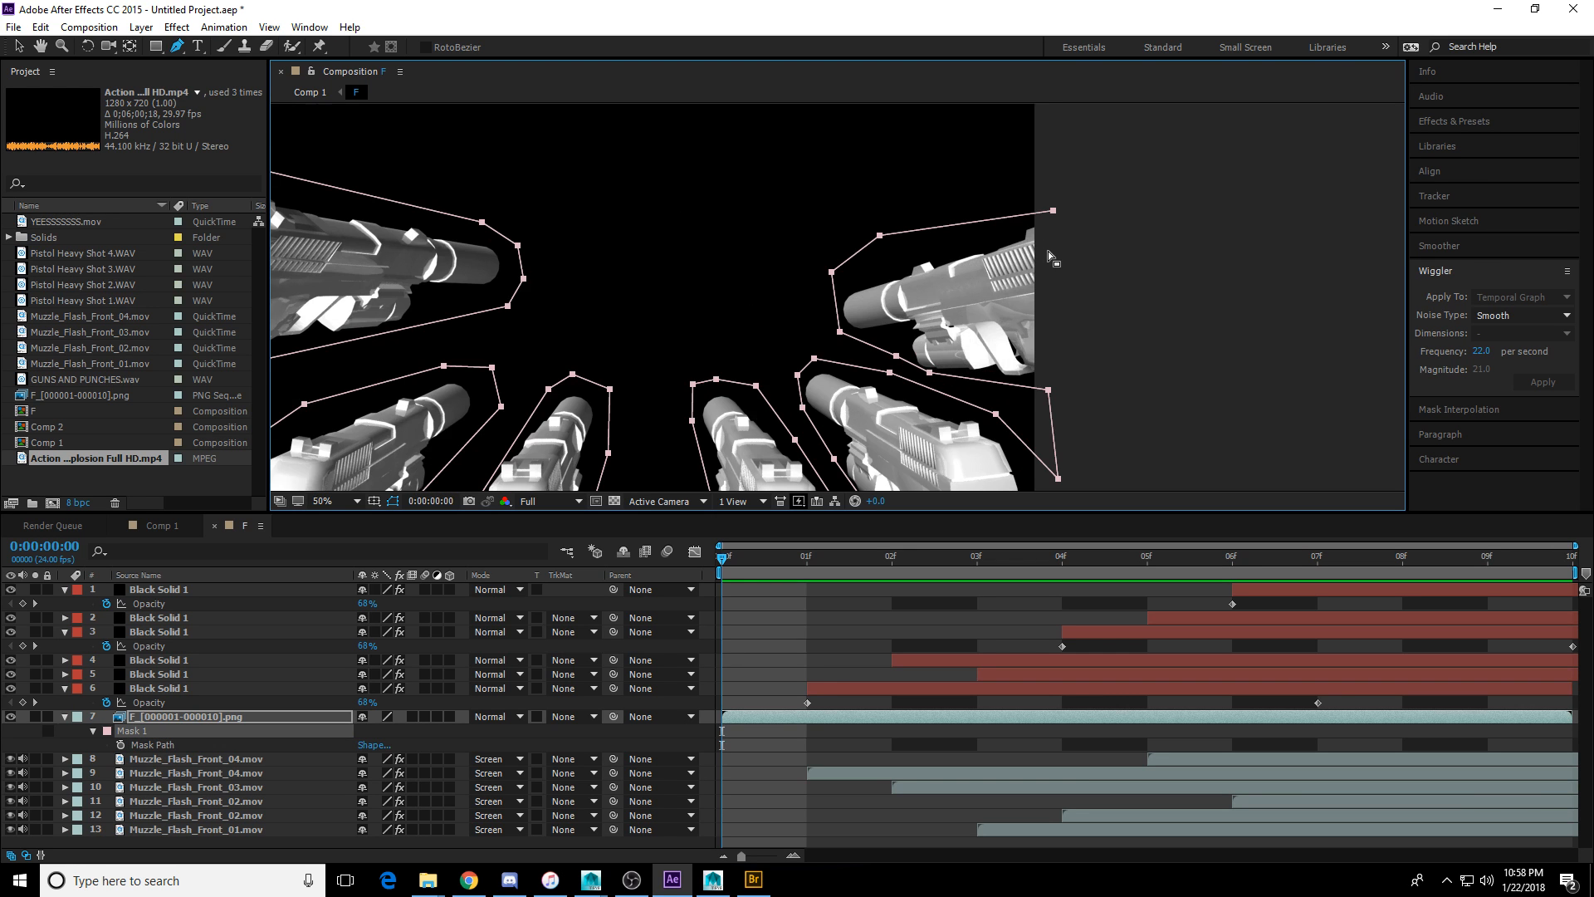
click(991, 220)
click(1025, 214)
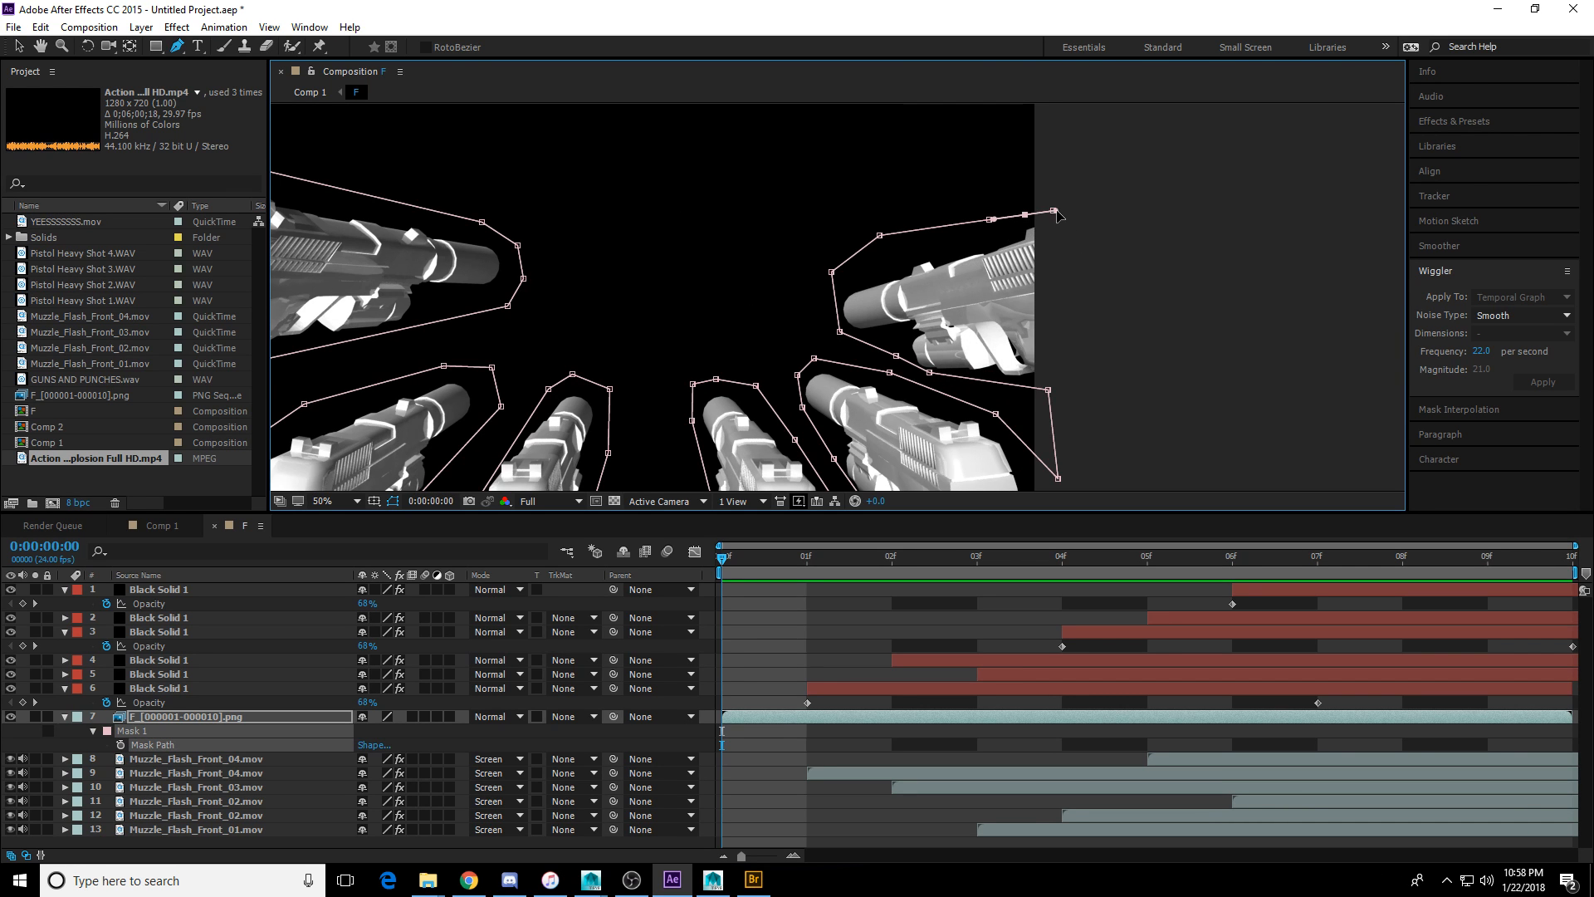
click(1045, 211)
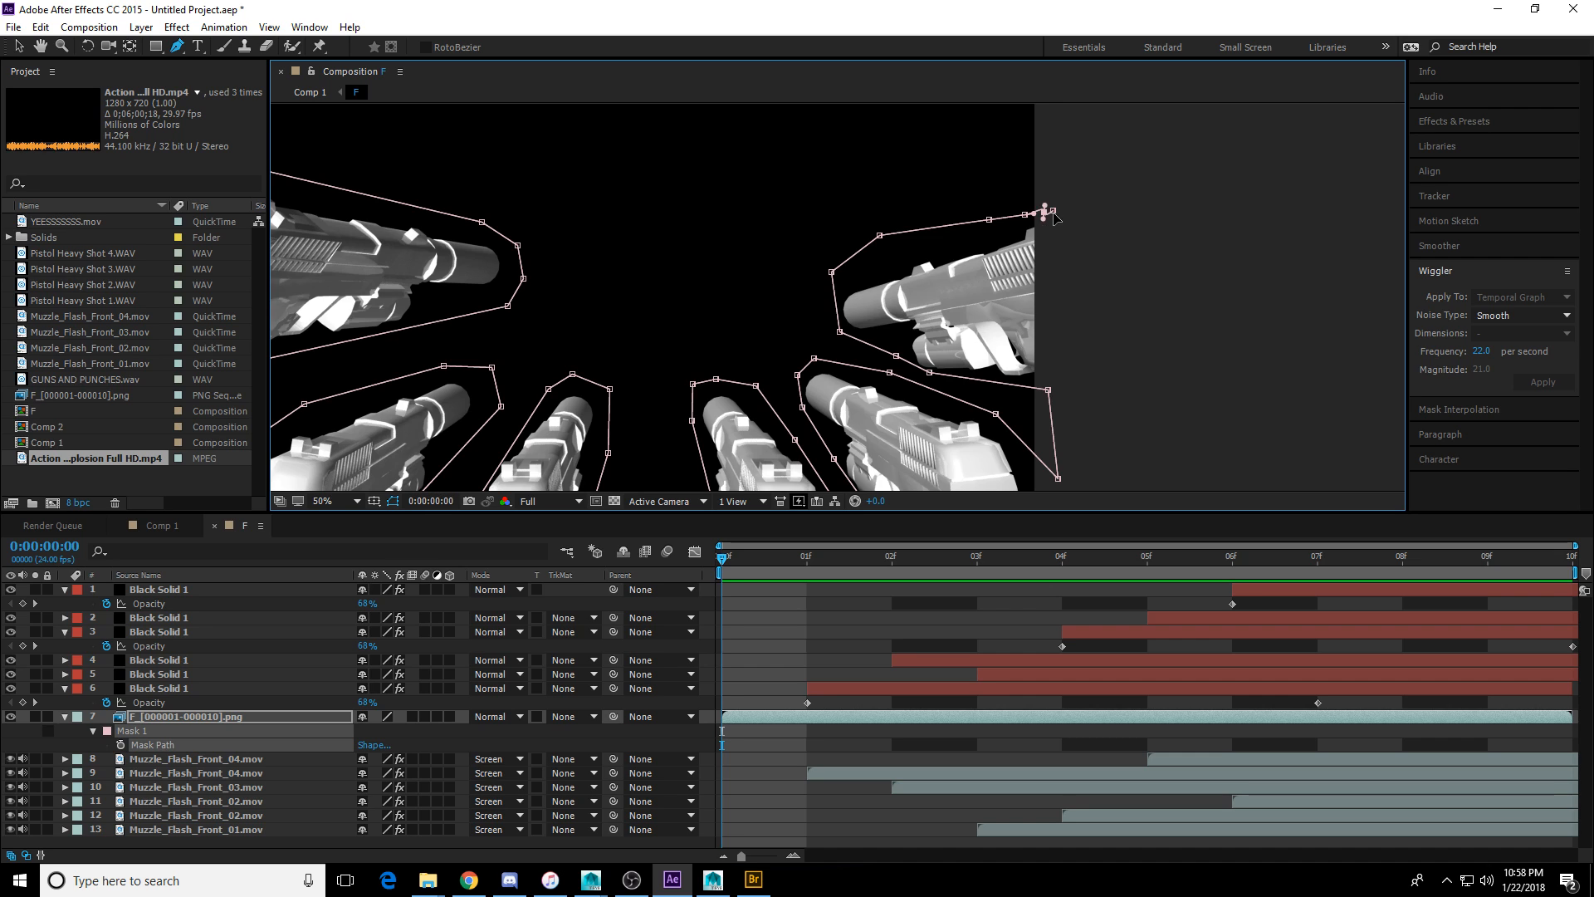
click(1194, 137)
scroll(1077, 197, down, 2)
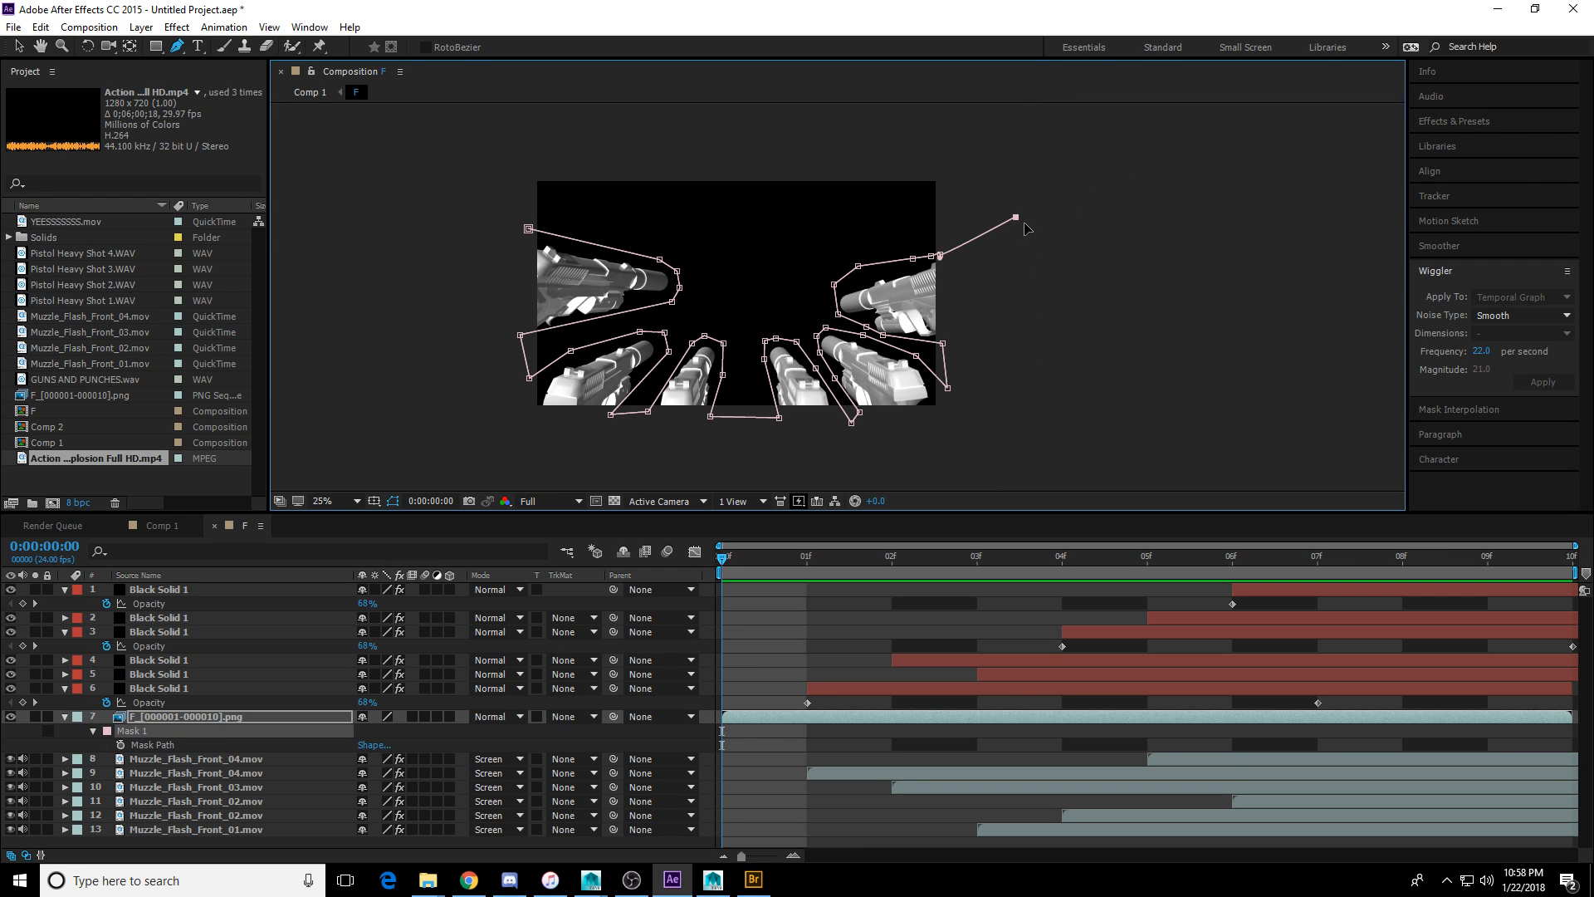
Pull the path's end point below the frame's lower-right corner and curve the new segment outside the right edge.
drag(1016, 219, 1019, 457)
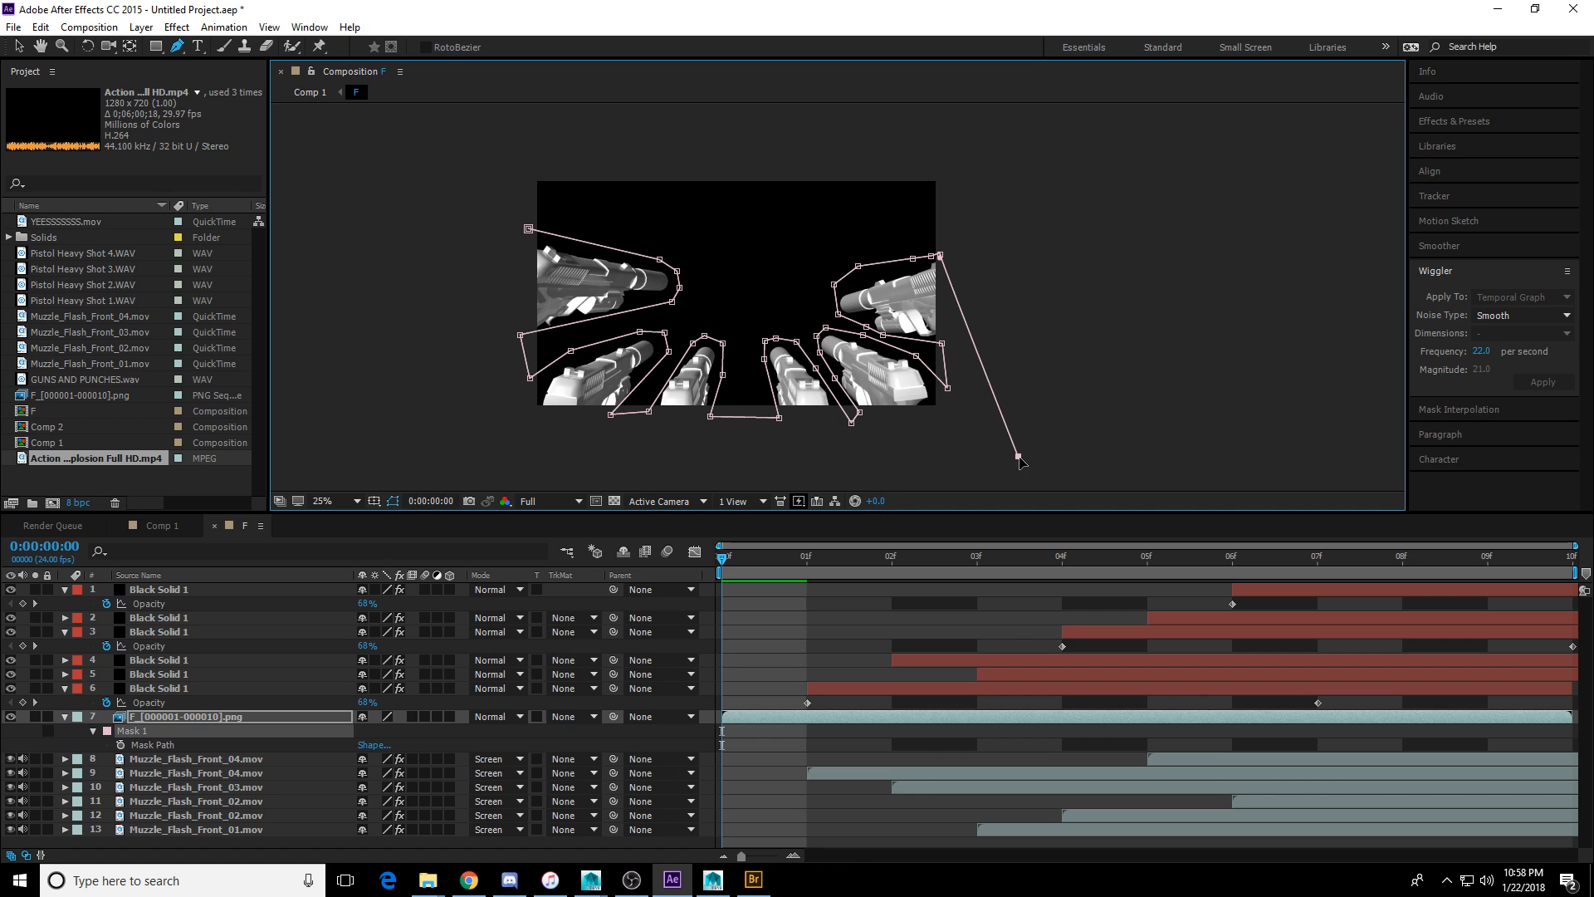
click(1000, 409)
drag(940, 256, 1000, 308)
drag(935, 255, 981, 257)
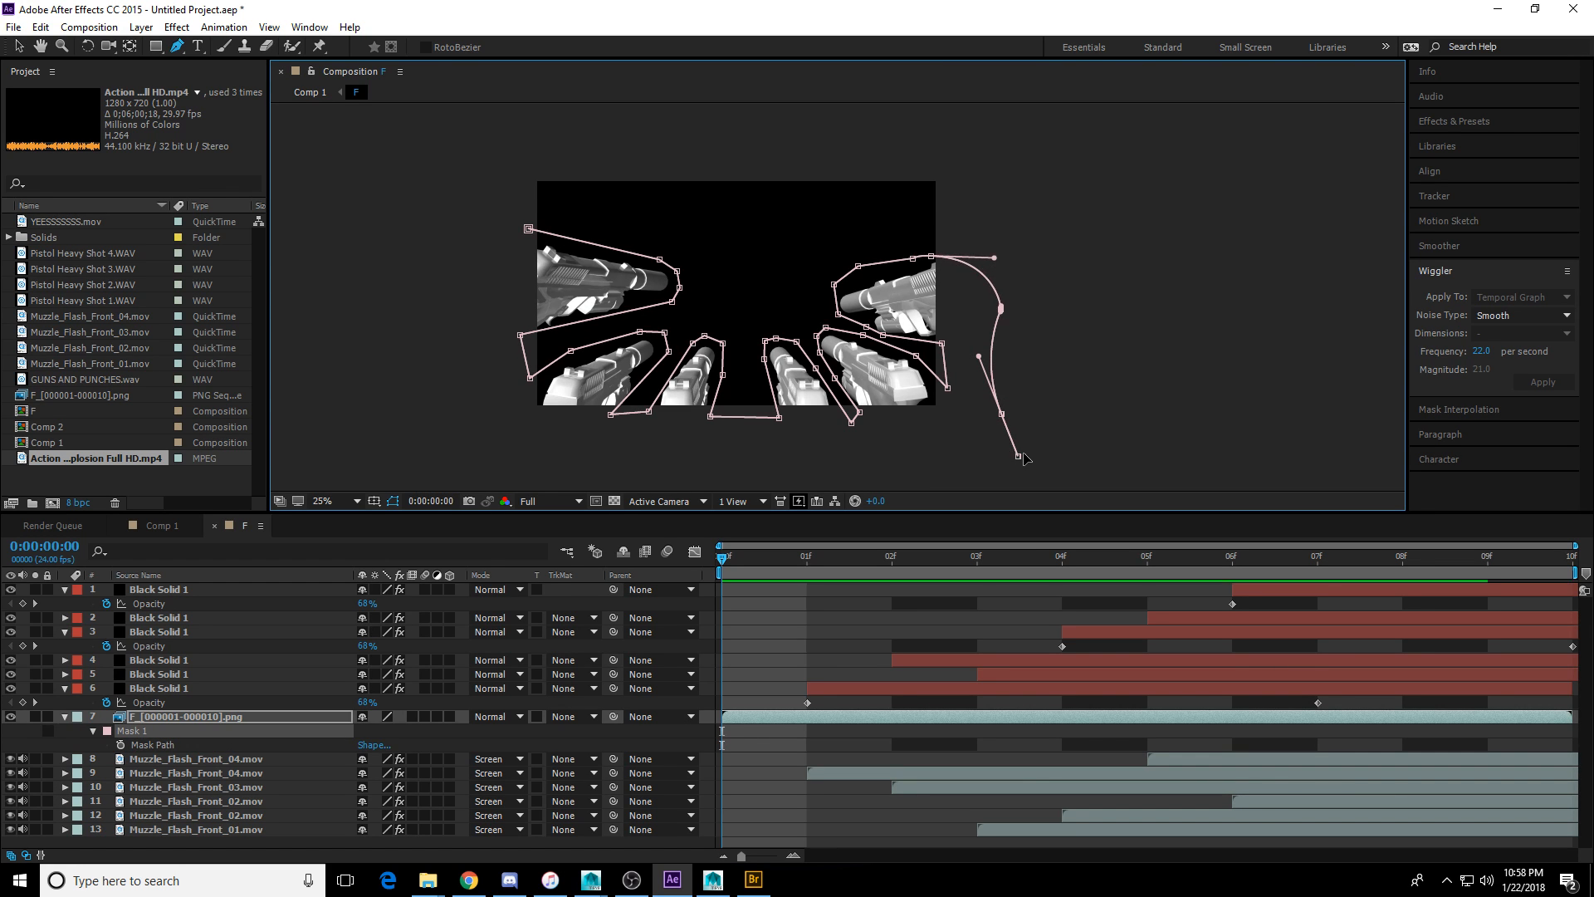
Stretch the mask path underneath the frame to beyond its lower-left corner, reshaping the curve outside the right edge.
drag(1018, 456, 463, 480)
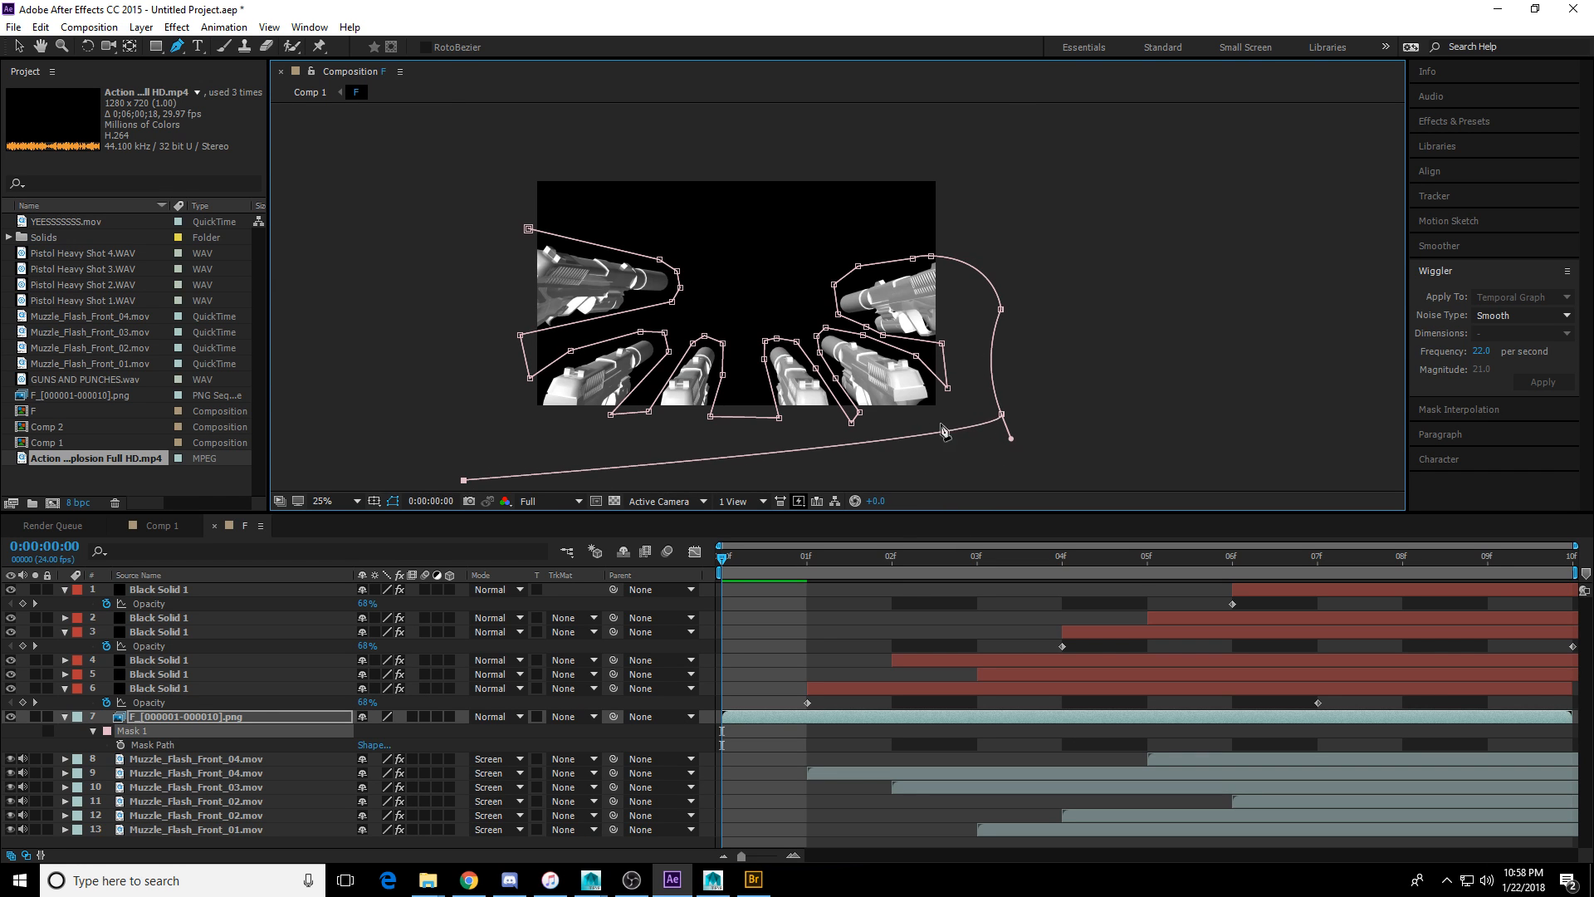
drag(1001, 414, 957, 469)
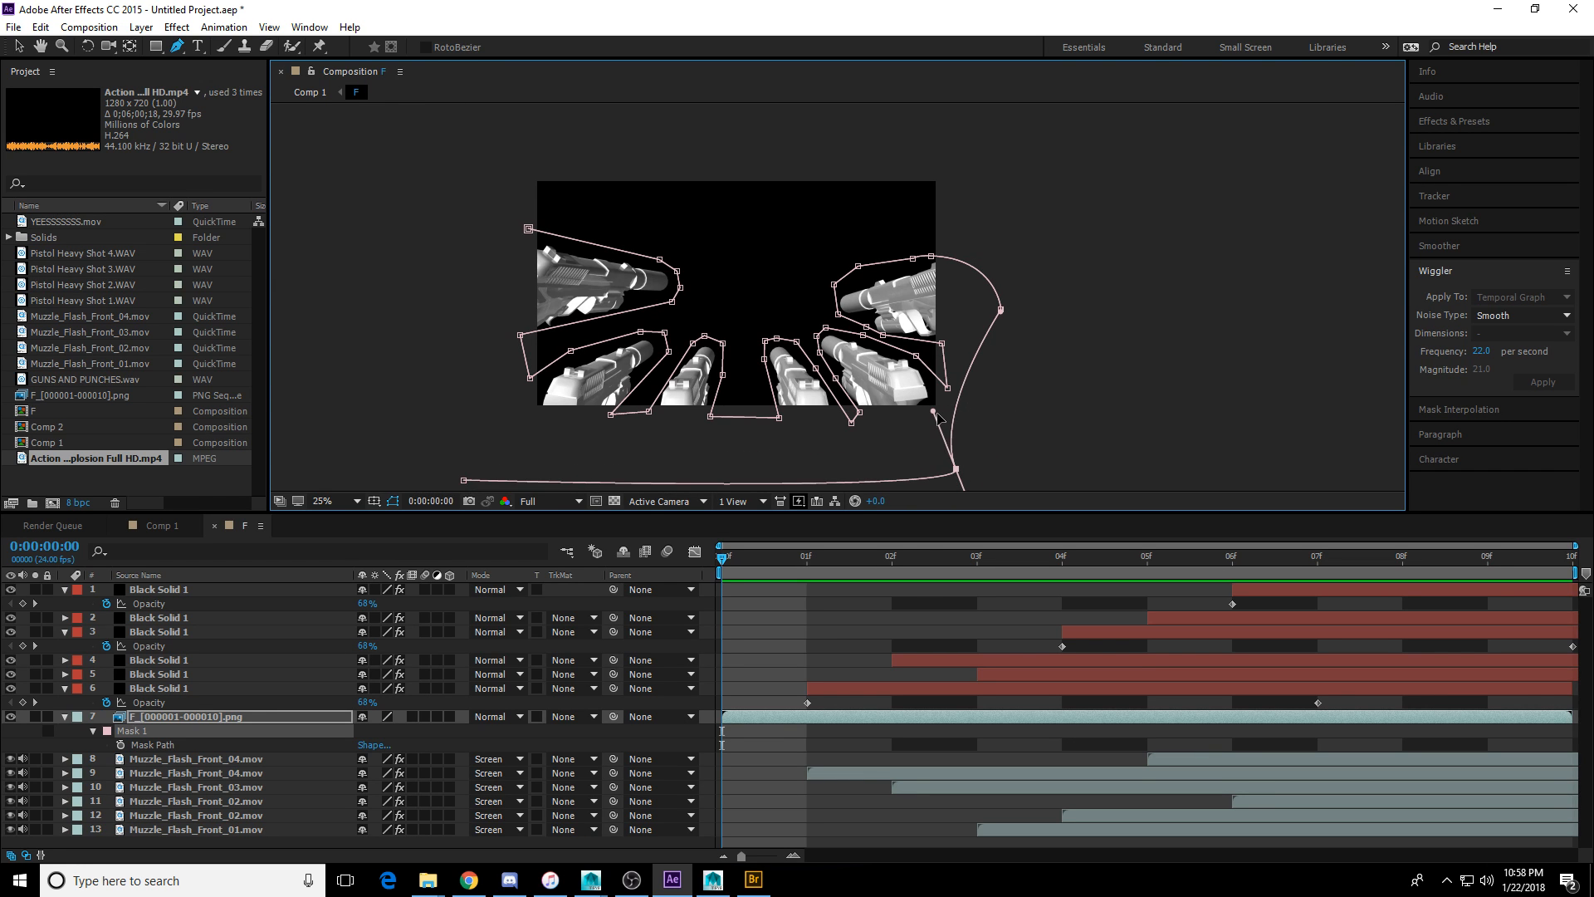
drag(934, 412, 1012, 438)
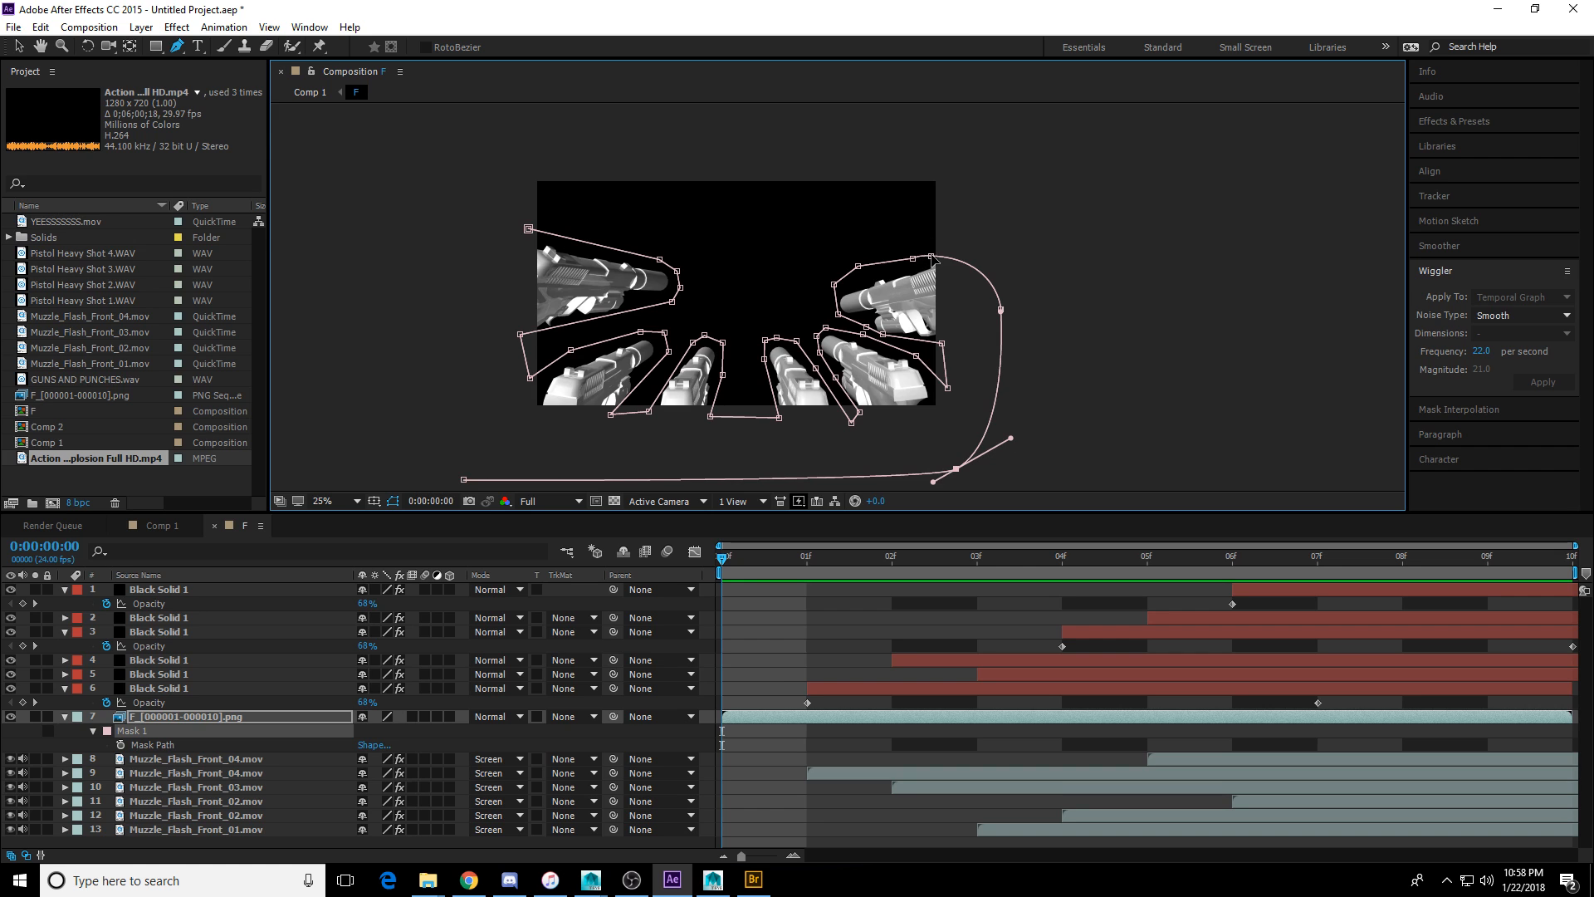
drag(931, 256, 1026, 383)
drag(1001, 309, 519, 492)
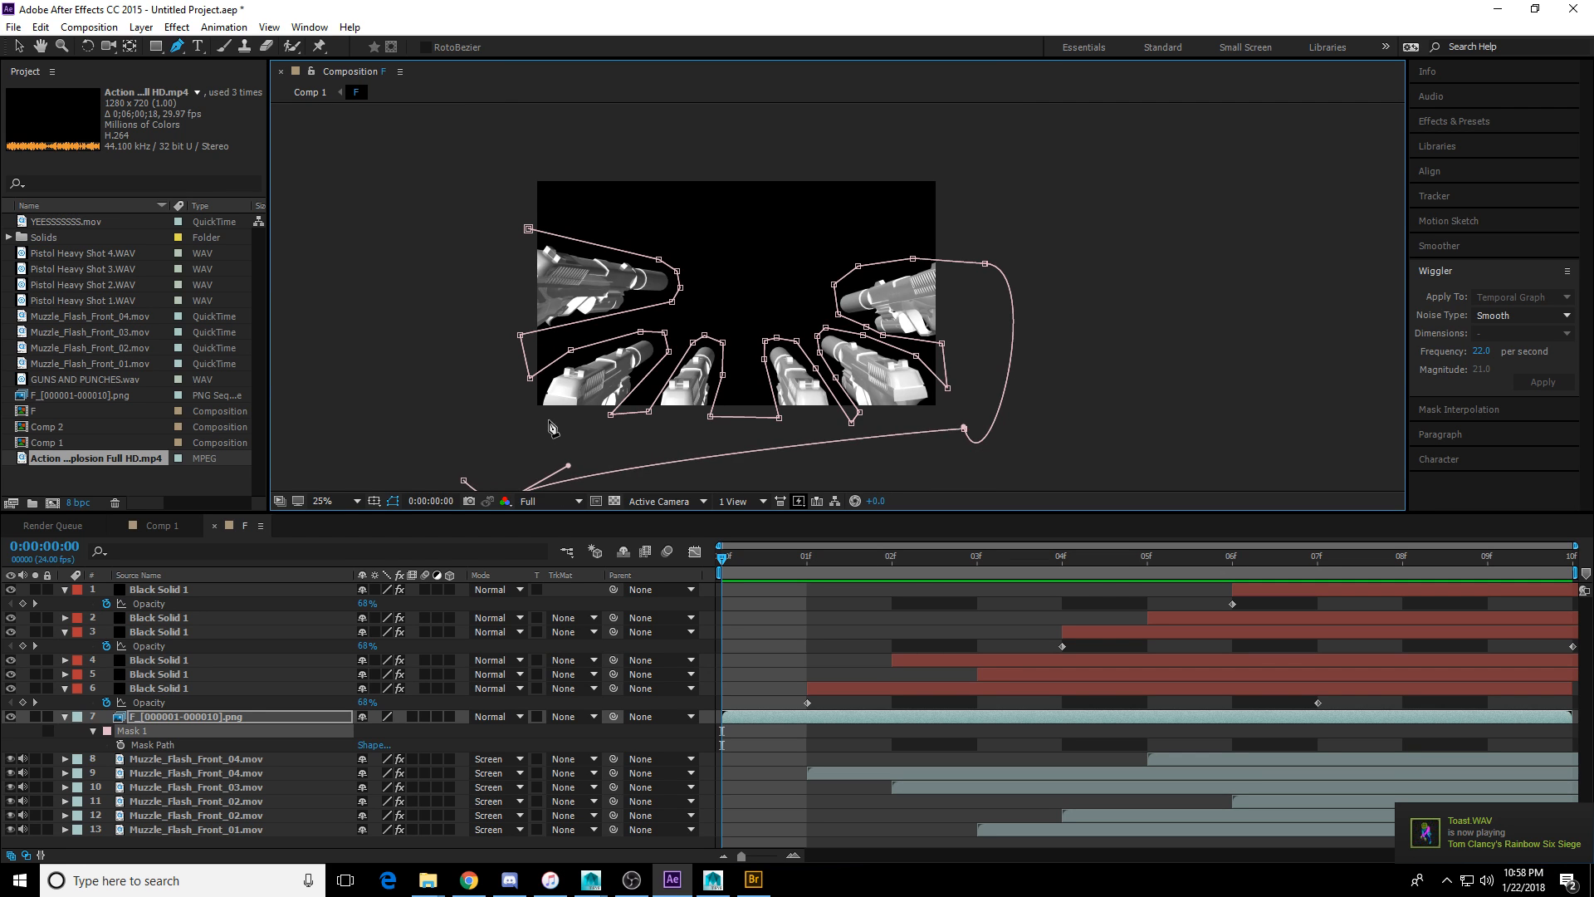
Close Mask 1 around the outside of the frame's left edge and lower the path's bottom-right point.
middle_drag(549, 422, 585, 381)
drag(499, 439, 519, 186)
click(430, 284)
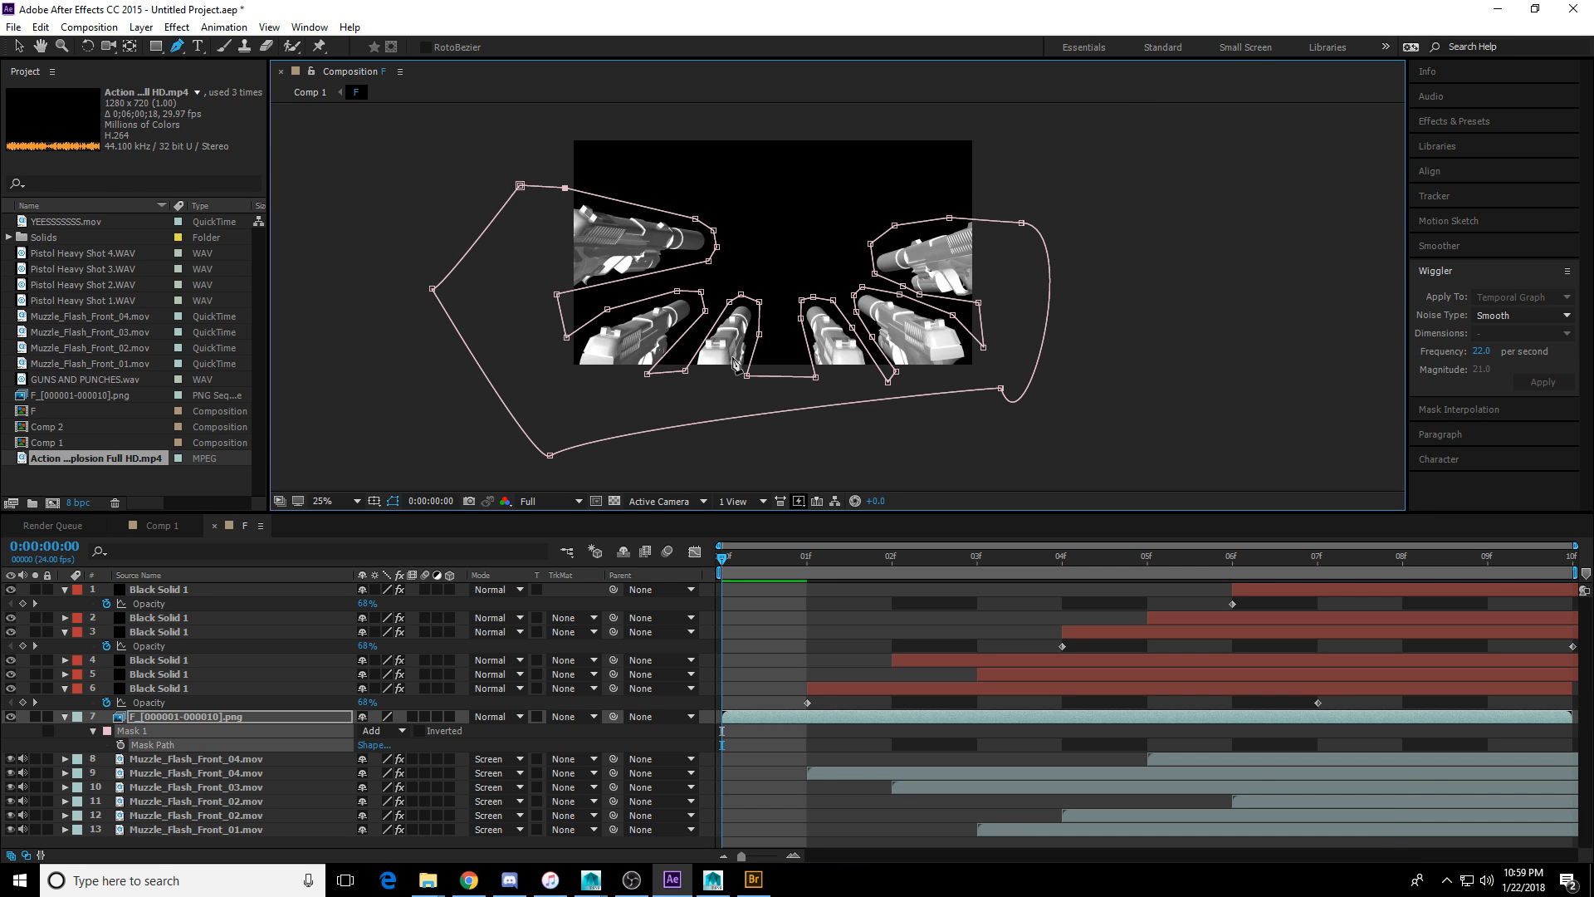
right_click(999, 389)
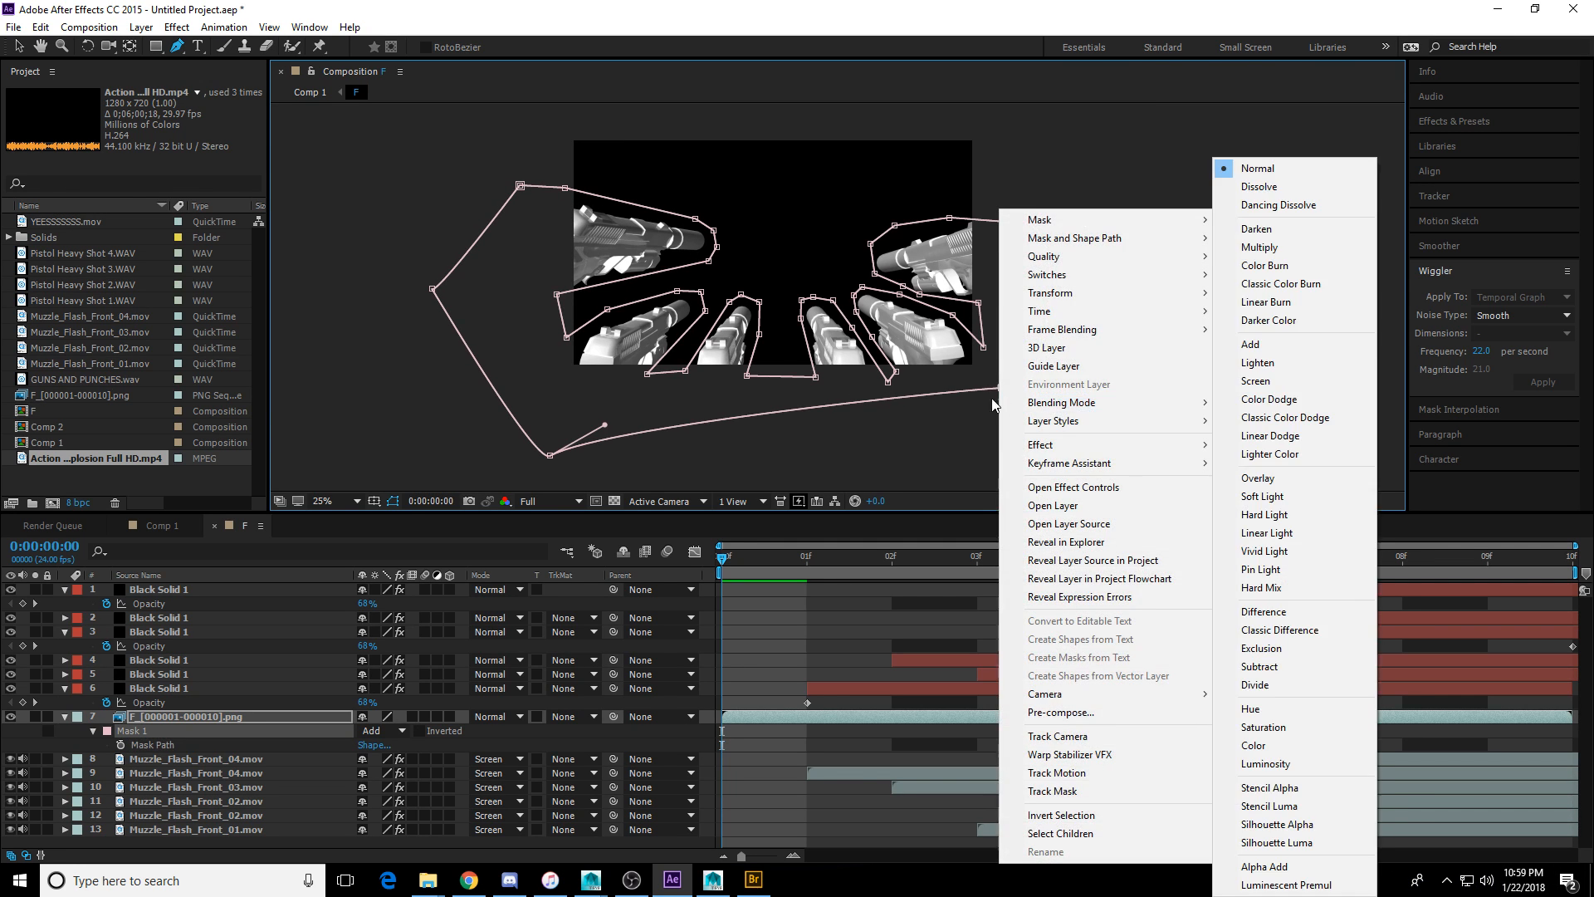
click(983, 388)
drag(1001, 388, 978, 430)
At 0:00:00:02, move the Mask 1 points outward around the lower-right pistol's muzzle.
drag(755, 560, 879, 554)
scroll(793, 317, up, 2)
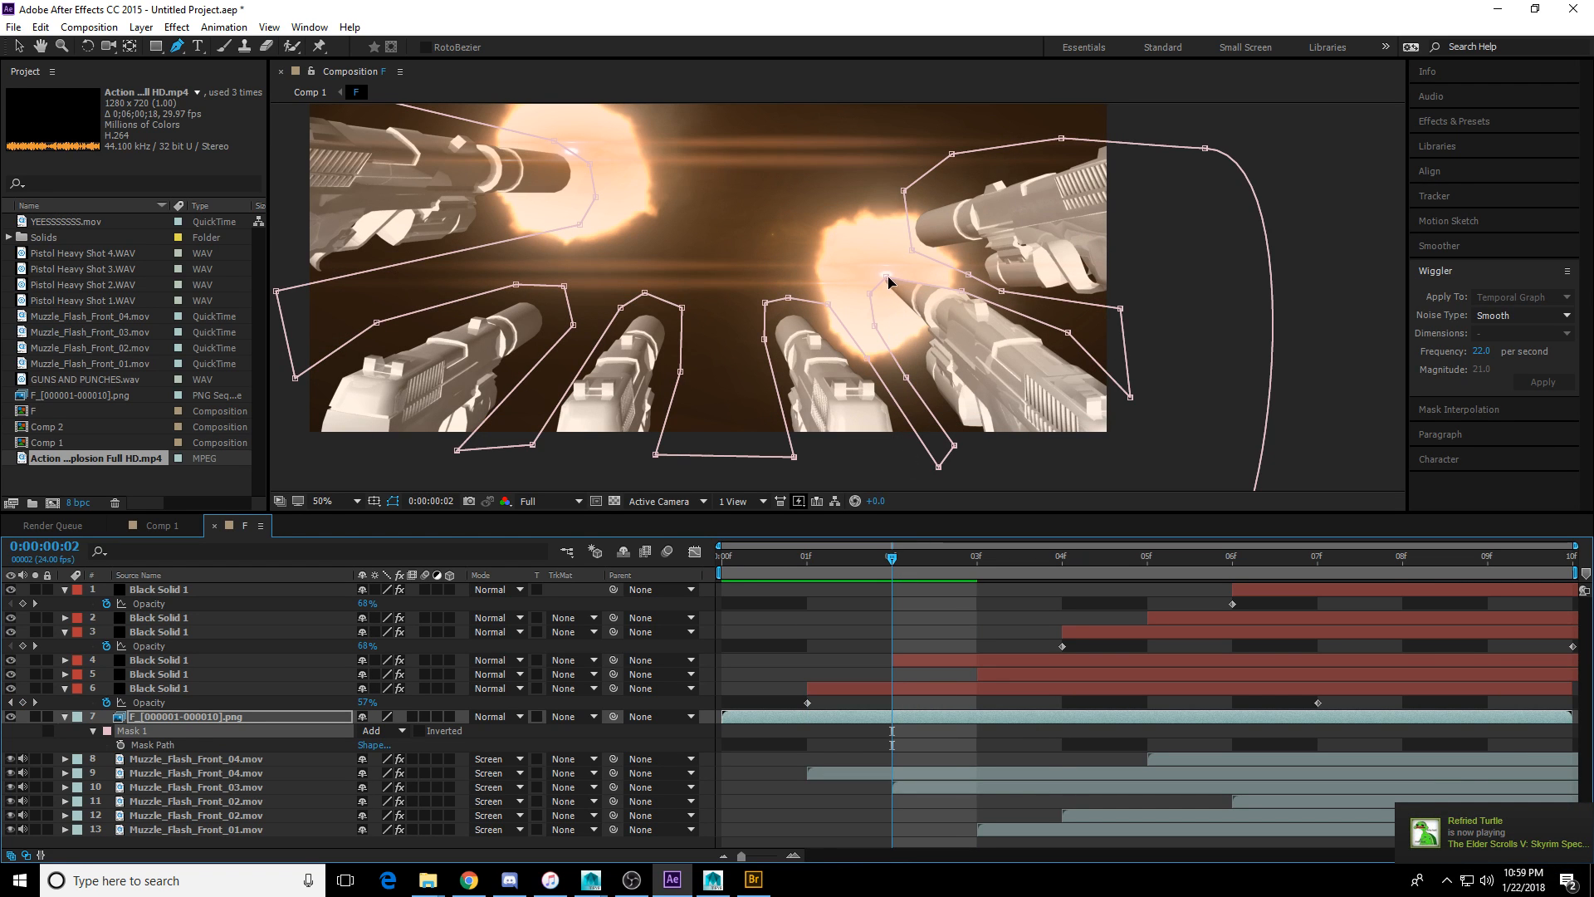
drag(887, 277, 881, 247)
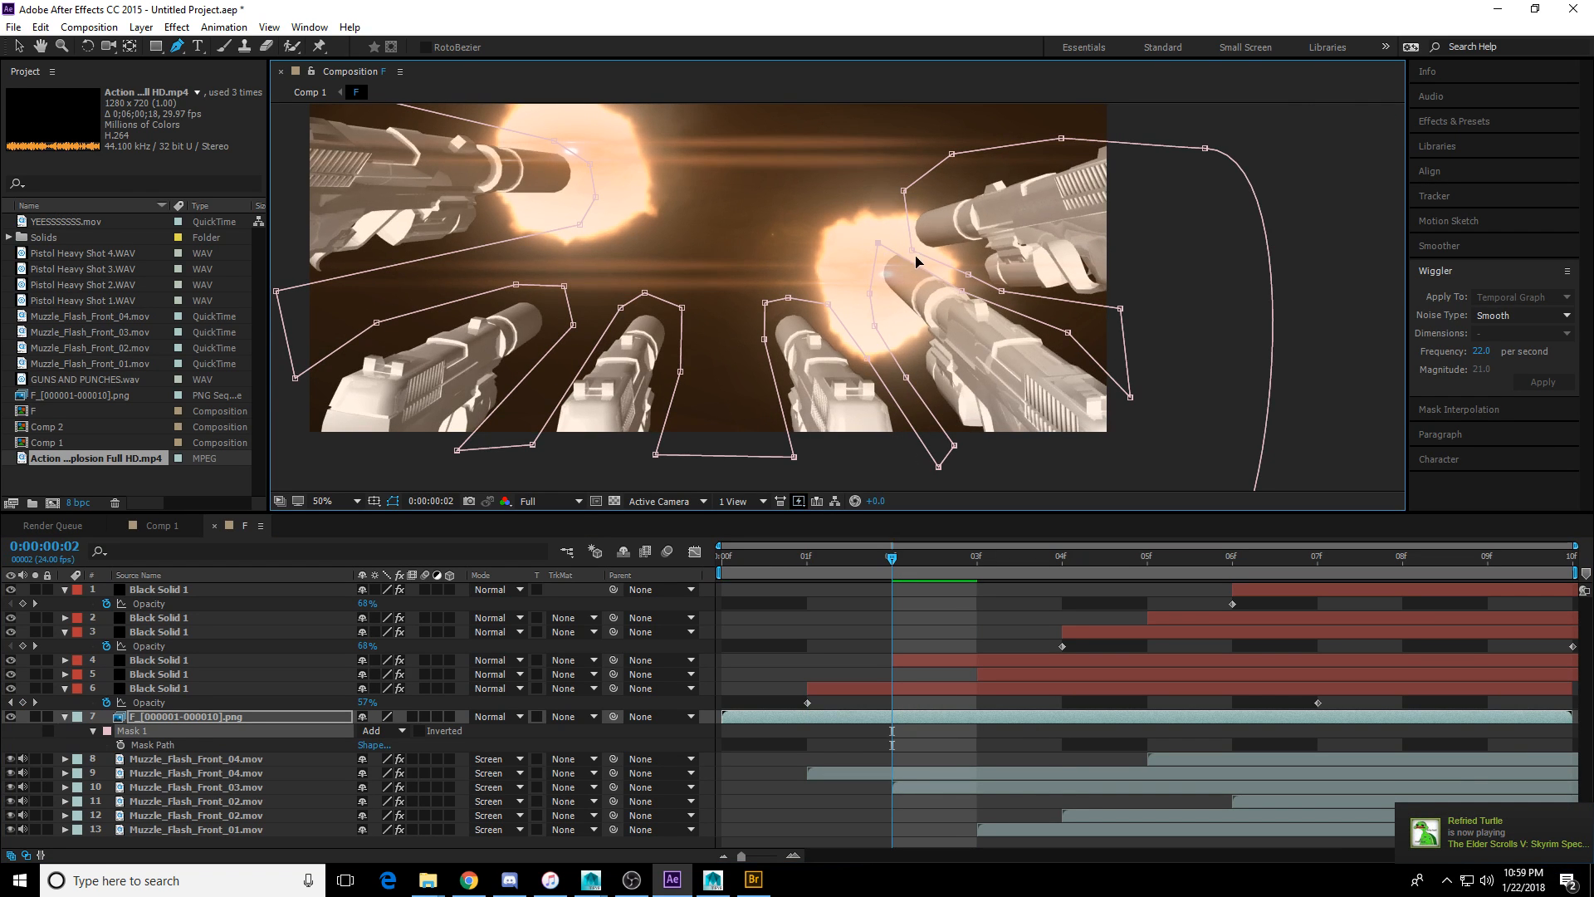
drag(963, 293, 921, 249)
At 0:00:00:03, move the Mask 1 points outward around the upper-left pistol's muzzle.
drag(891, 565, 969, 564)
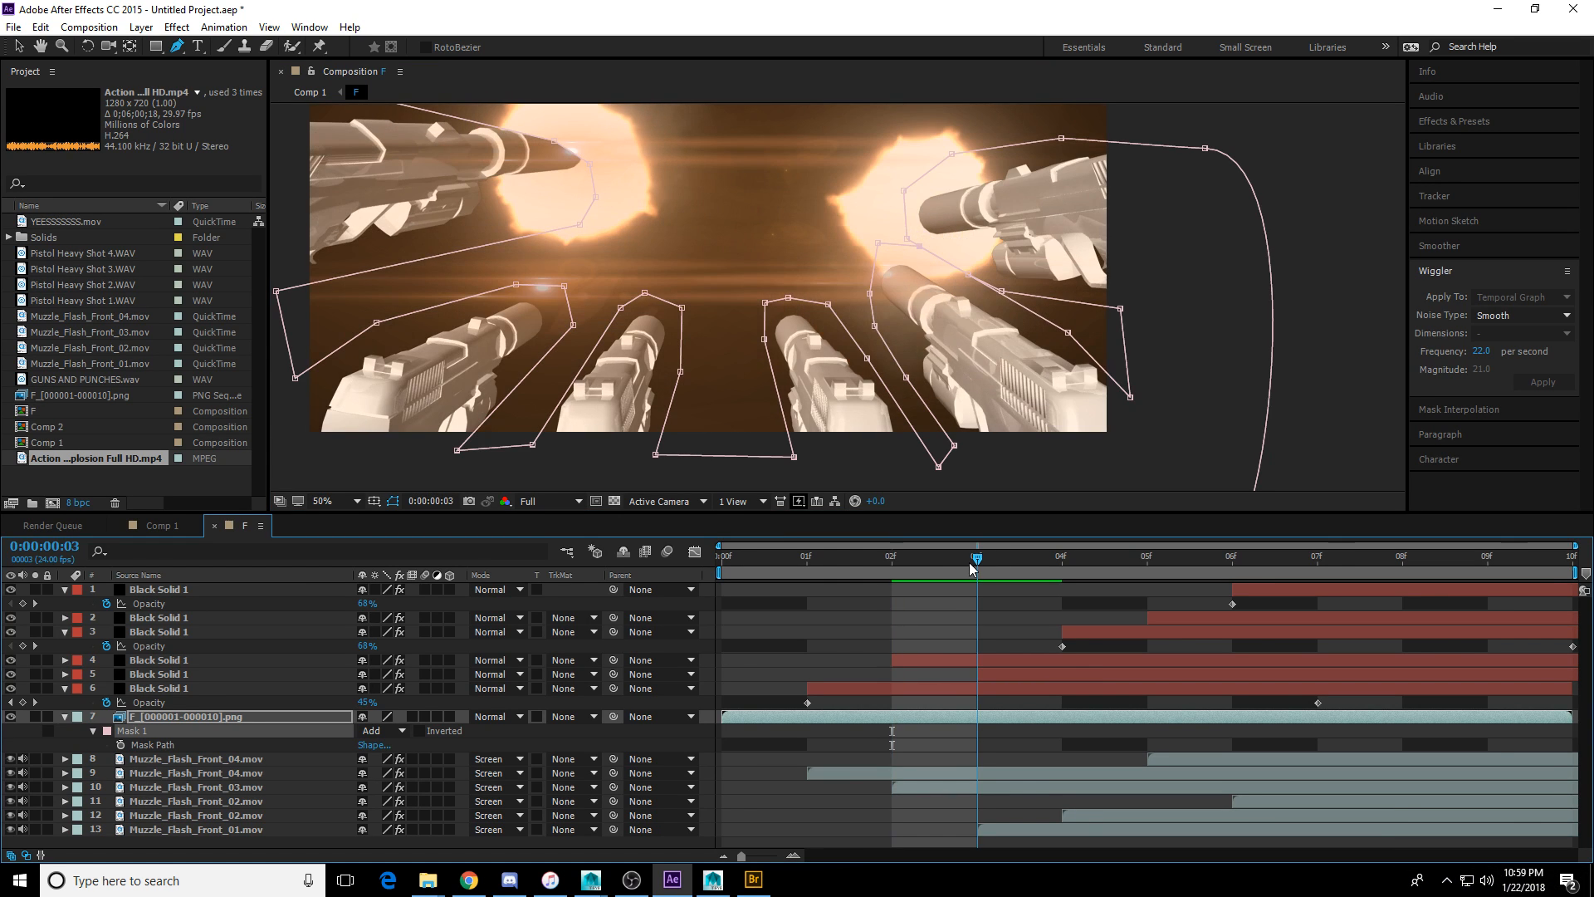
middle_drag(564, 127, 619, 205)
drag(608, 222, 616, 189)
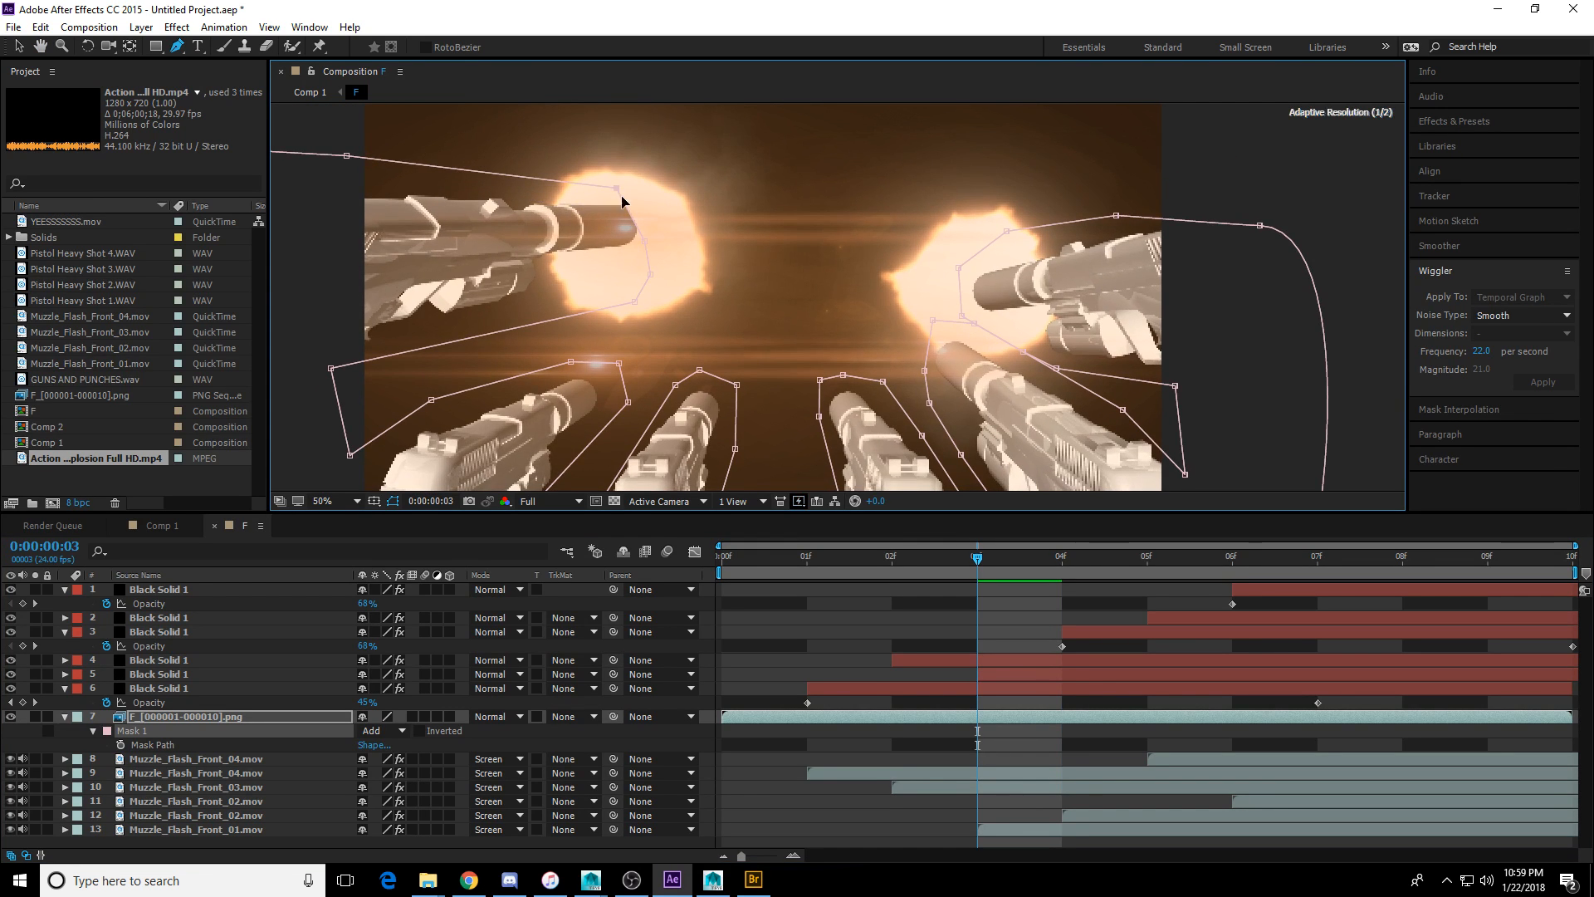
drag(646, 242, 660, 204)
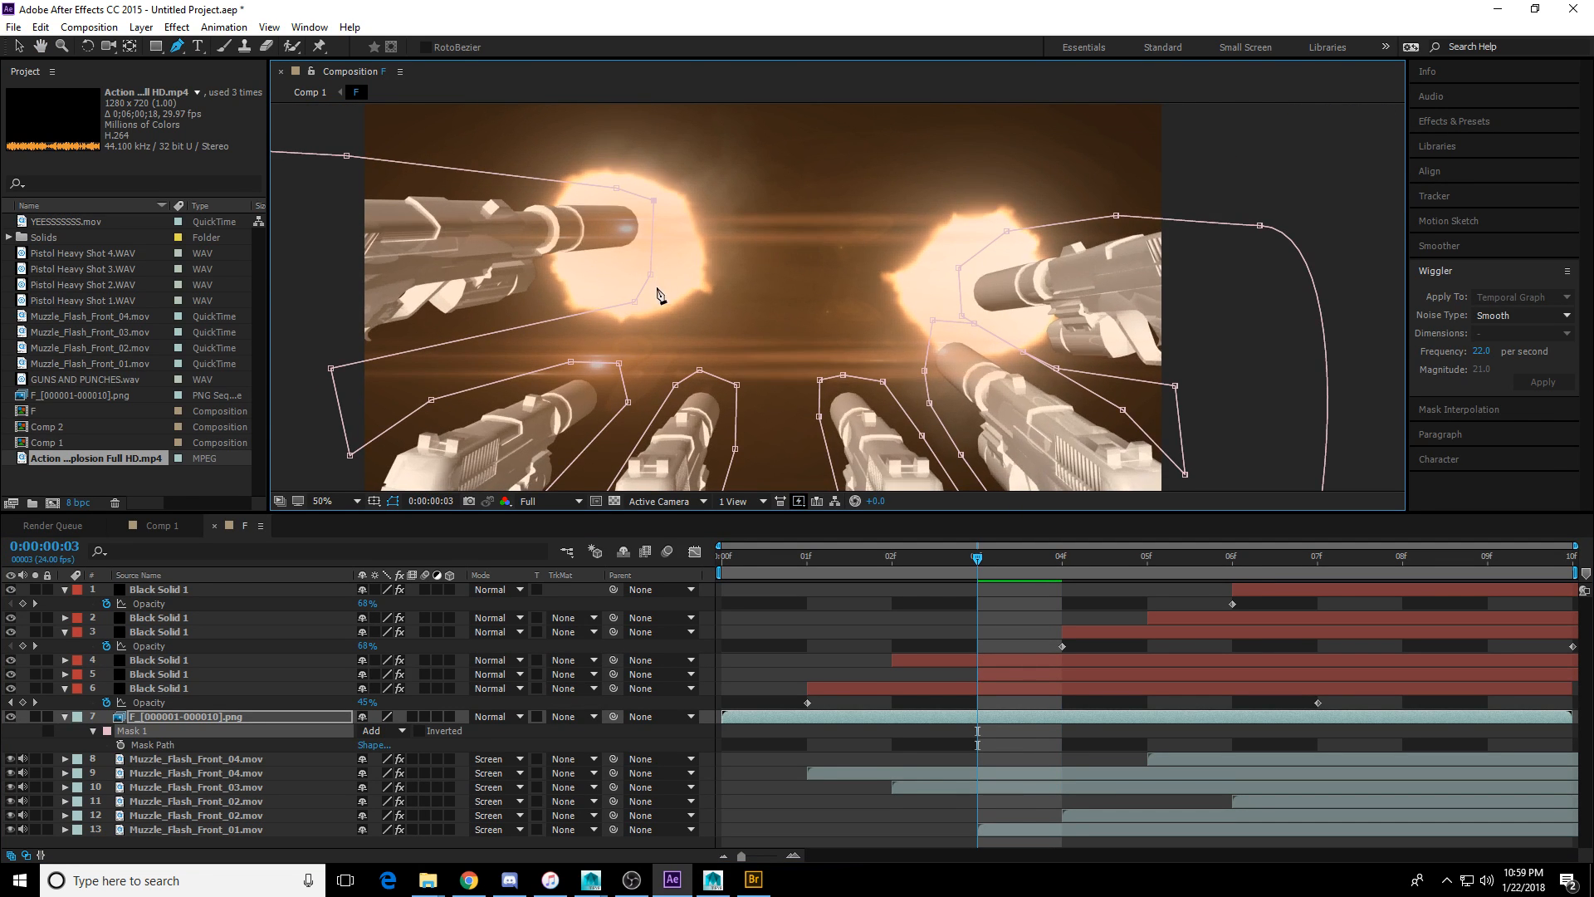
At 0:00:00:04, widen Mask 1 around the upper-right pistol's muzzle.
key(Page_Down)
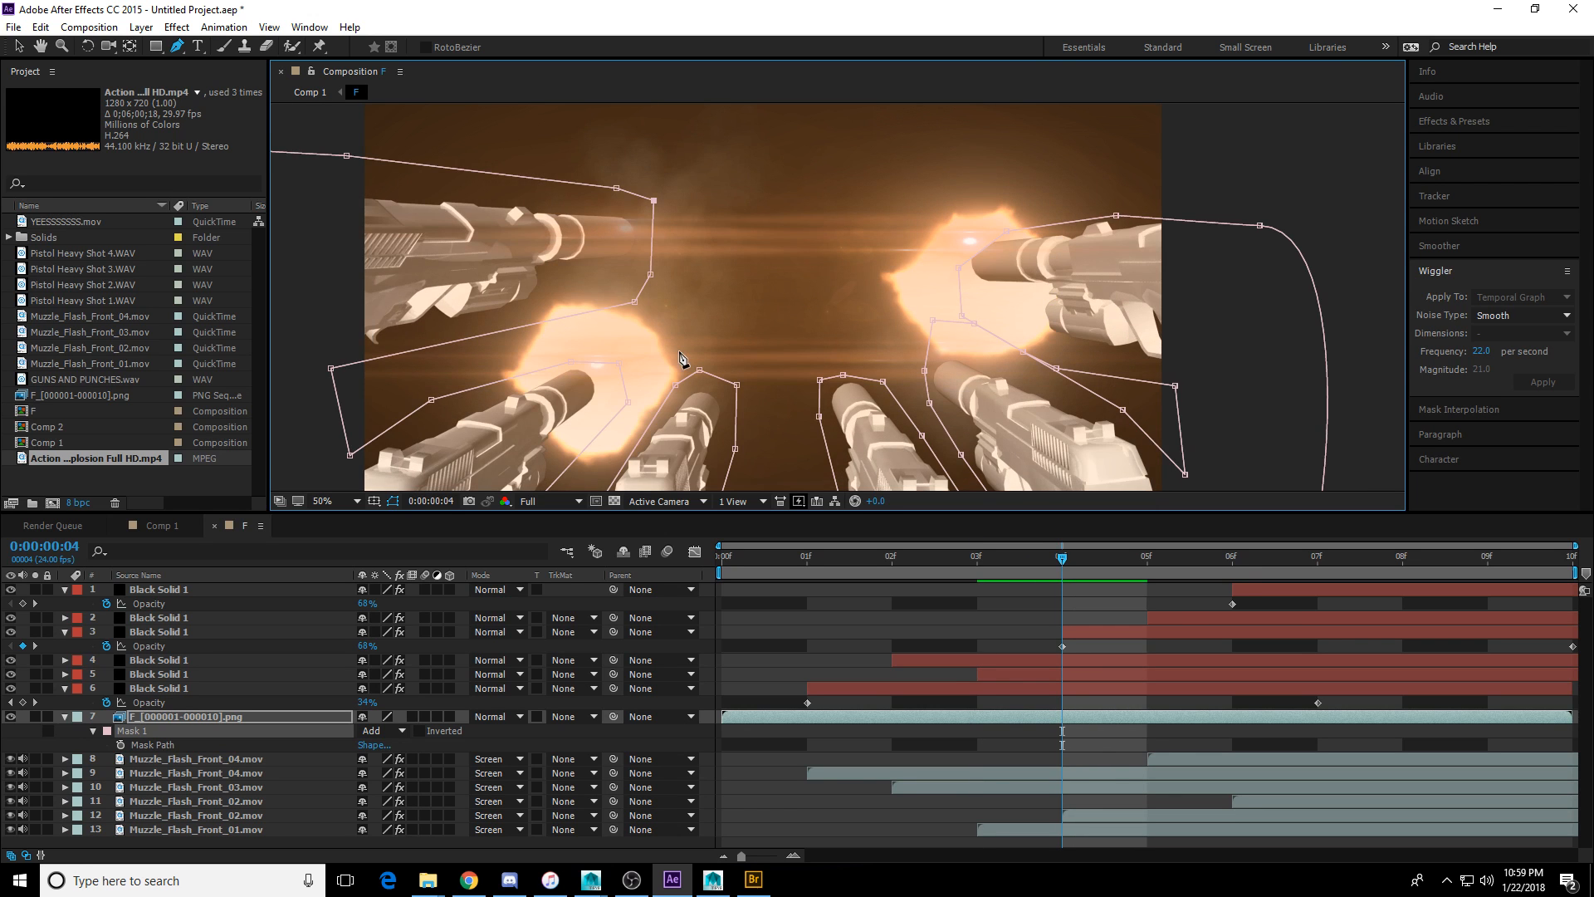
scroll(878, 264, up, 2)
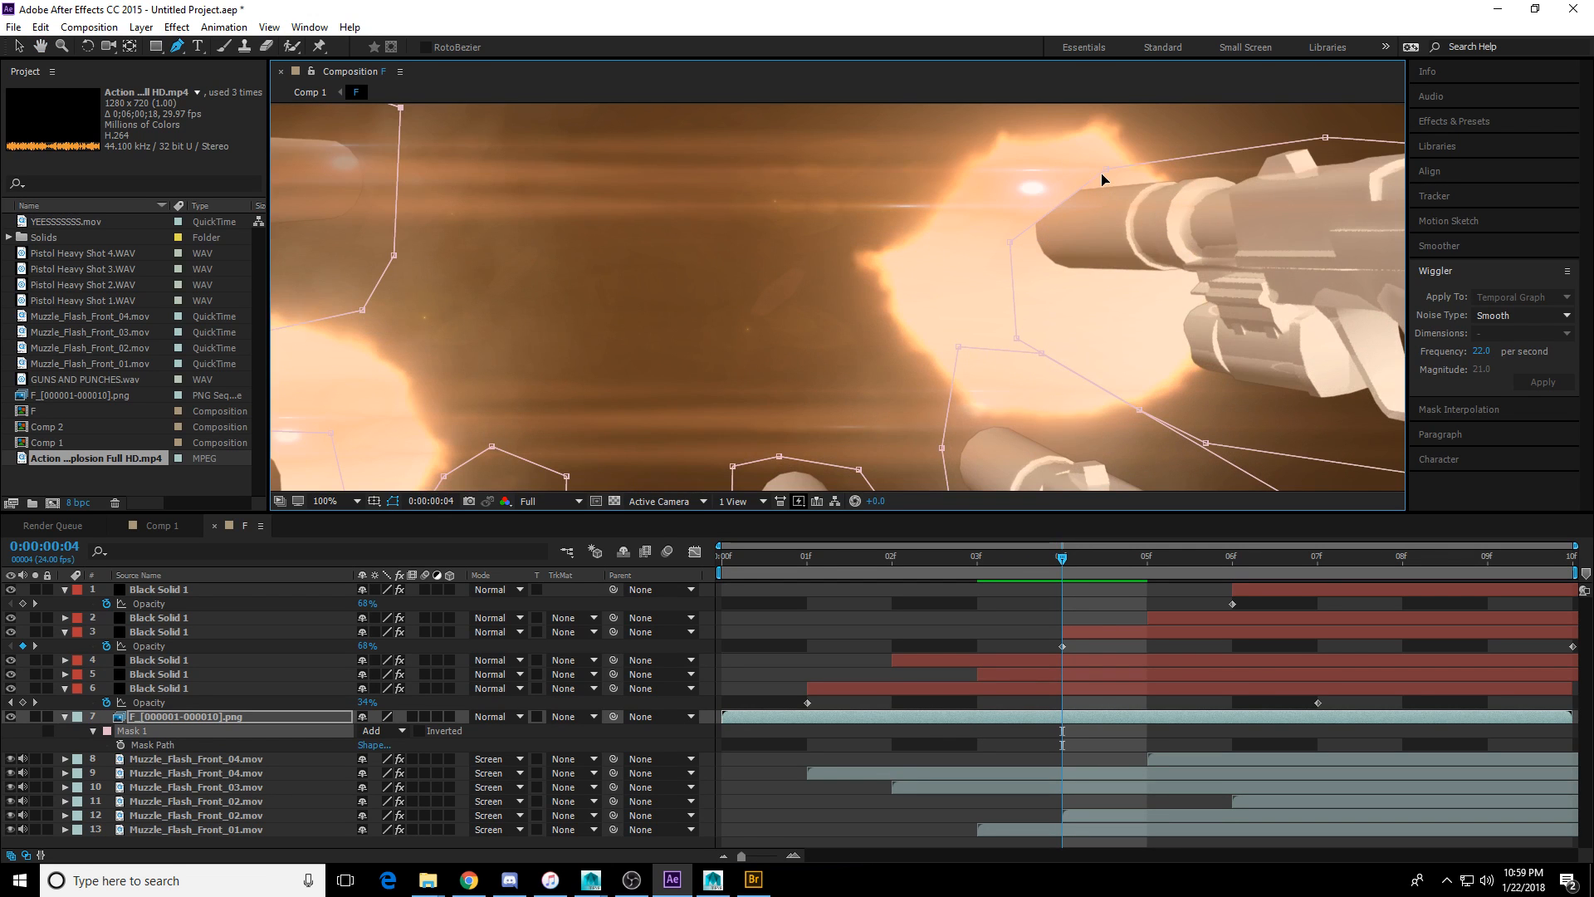
scroll(866, 286, down, 2)
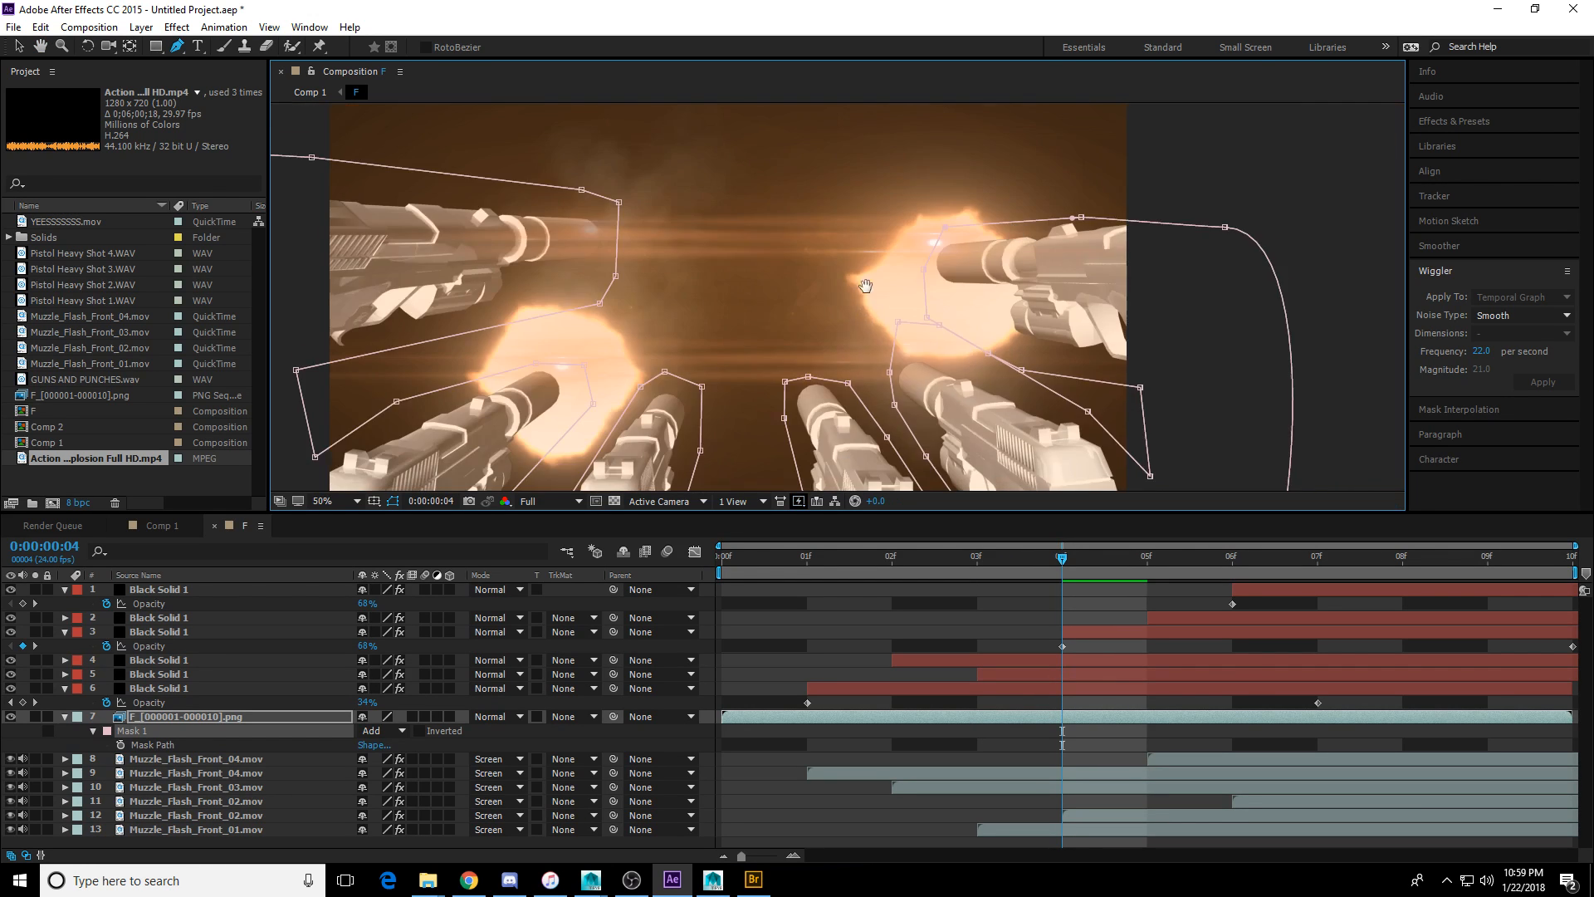
middle_drag(865, 286, 897, 223)
At 0:00:00:05, move Mask 1 points outward around the muzzles of the lower-left pistol and the bottom pistol just right of centre.
key(Page_Down)
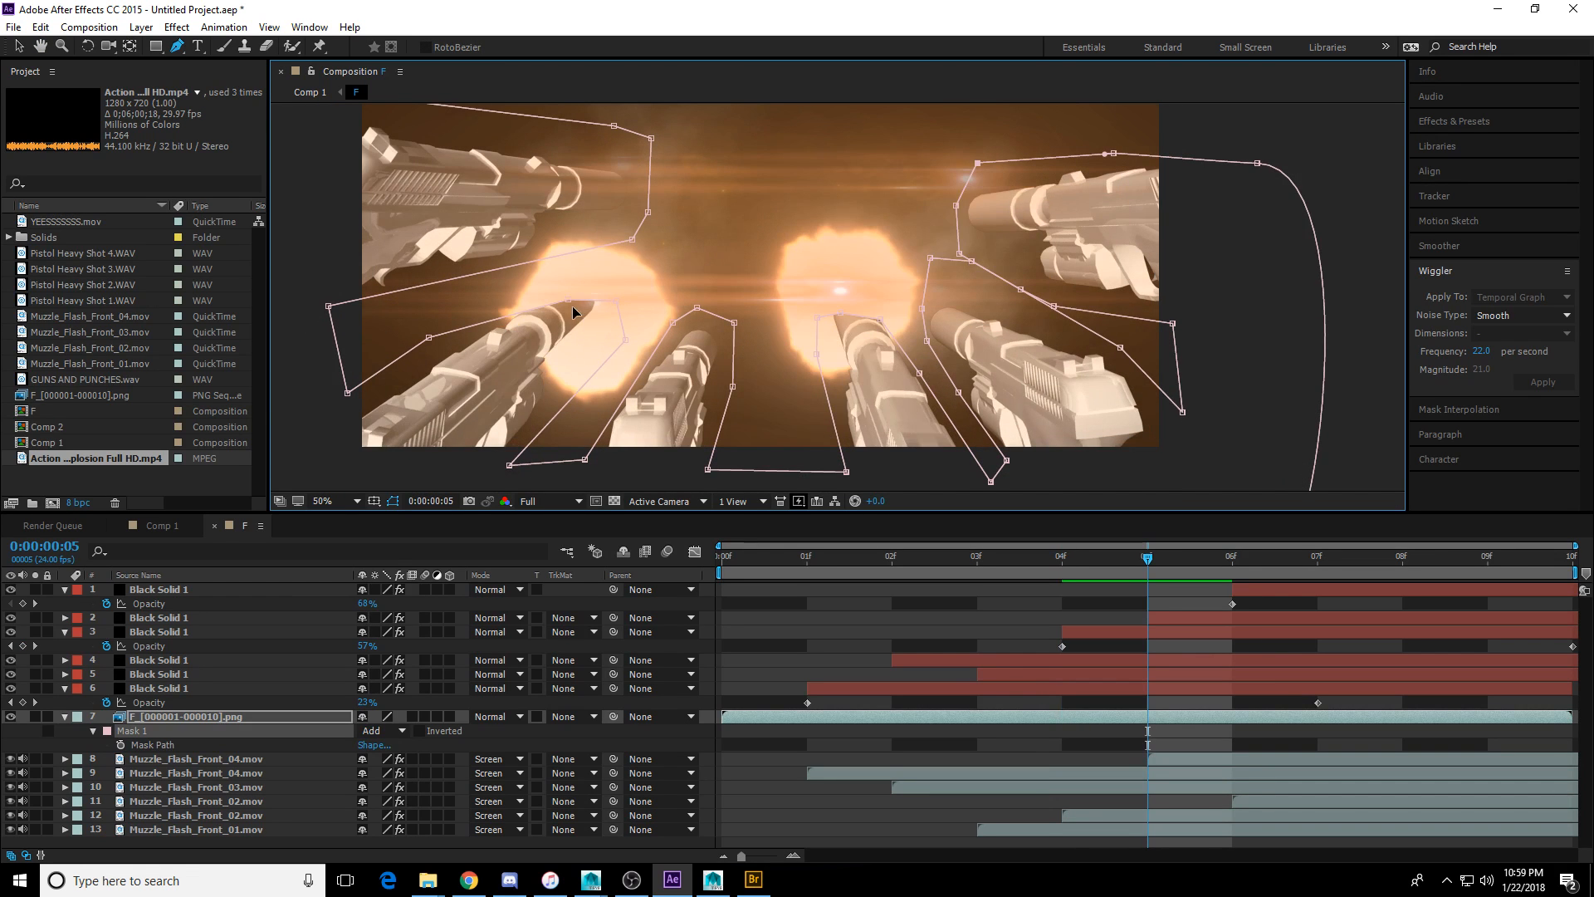
drag(573, 307, 616, 295)
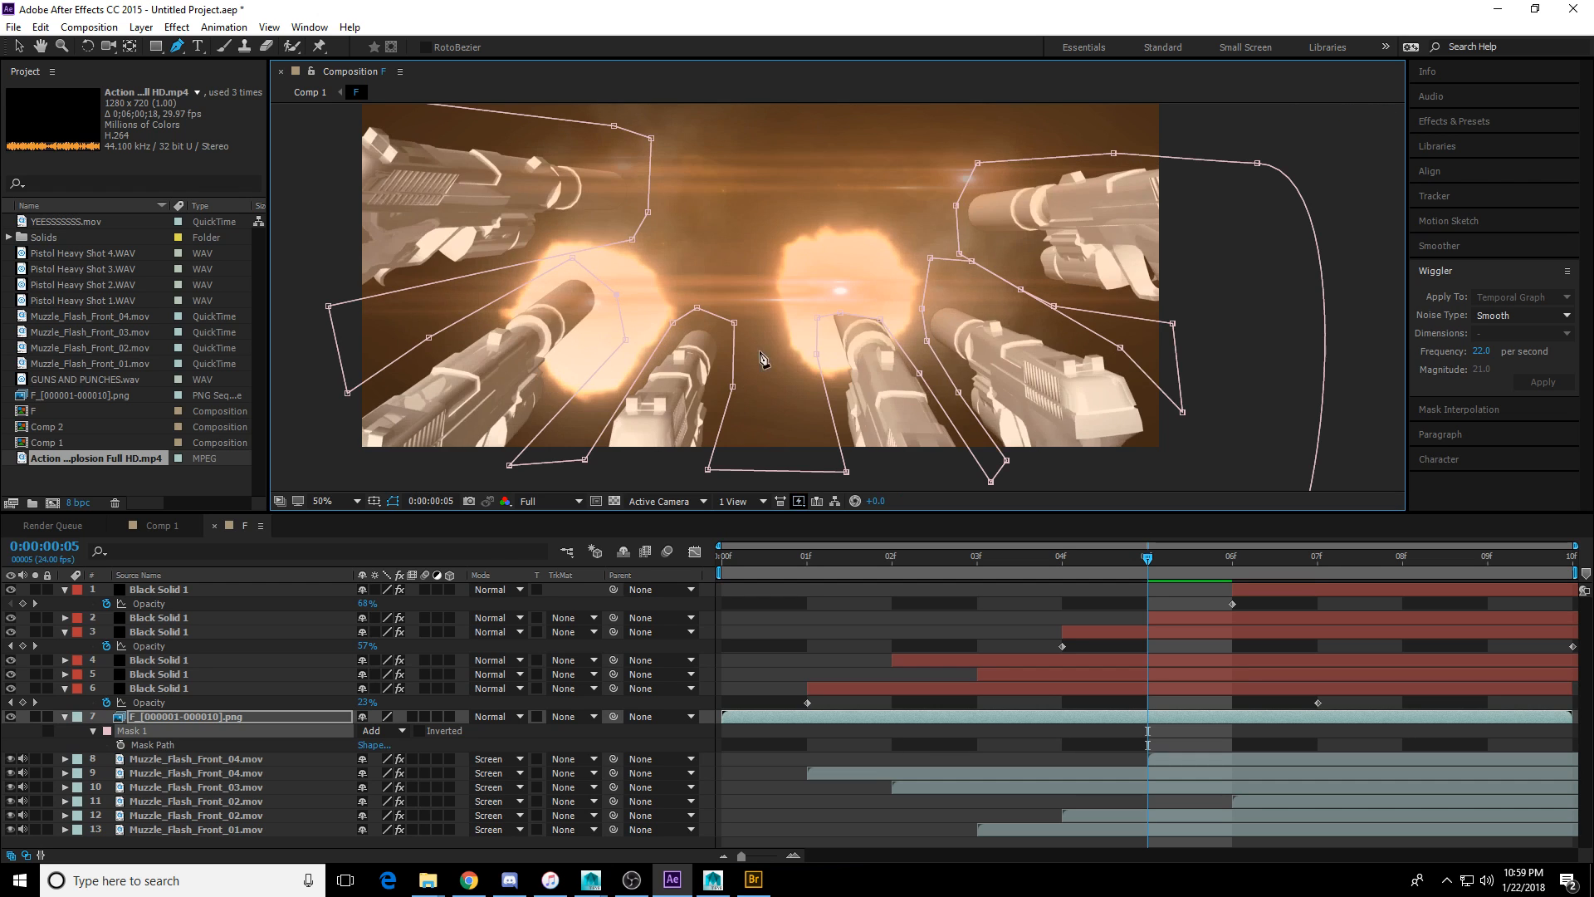
drag(886, 324, 847, 233)
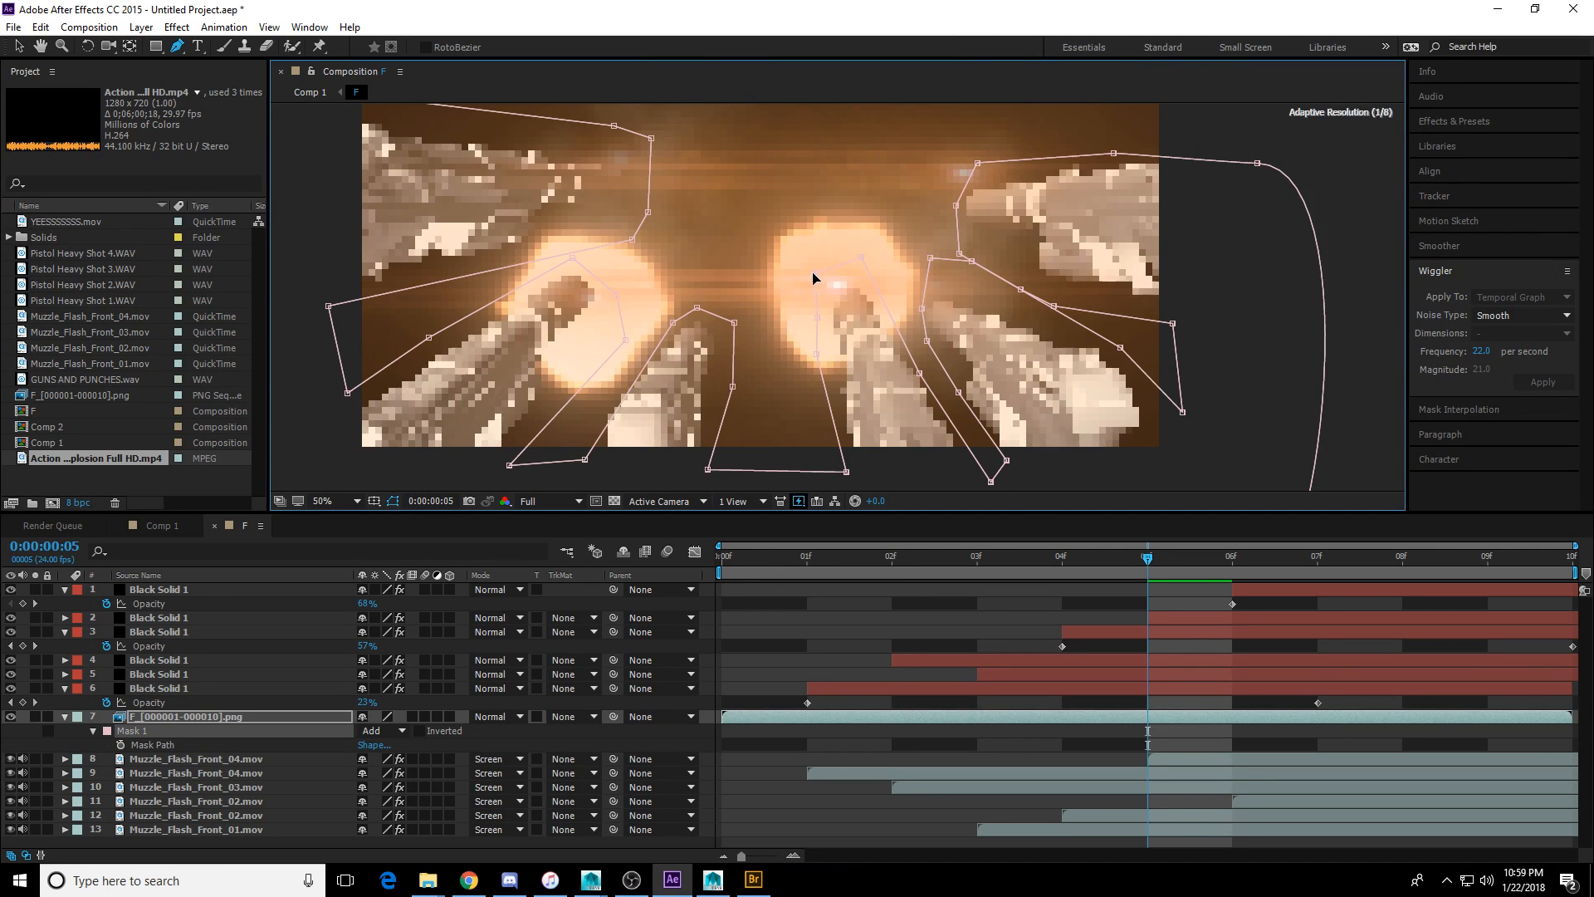
At 0:00:00:07, move the Mask 1 points outward around the muzzle of the bottom pistol just left of centre.
key(Page_Down)
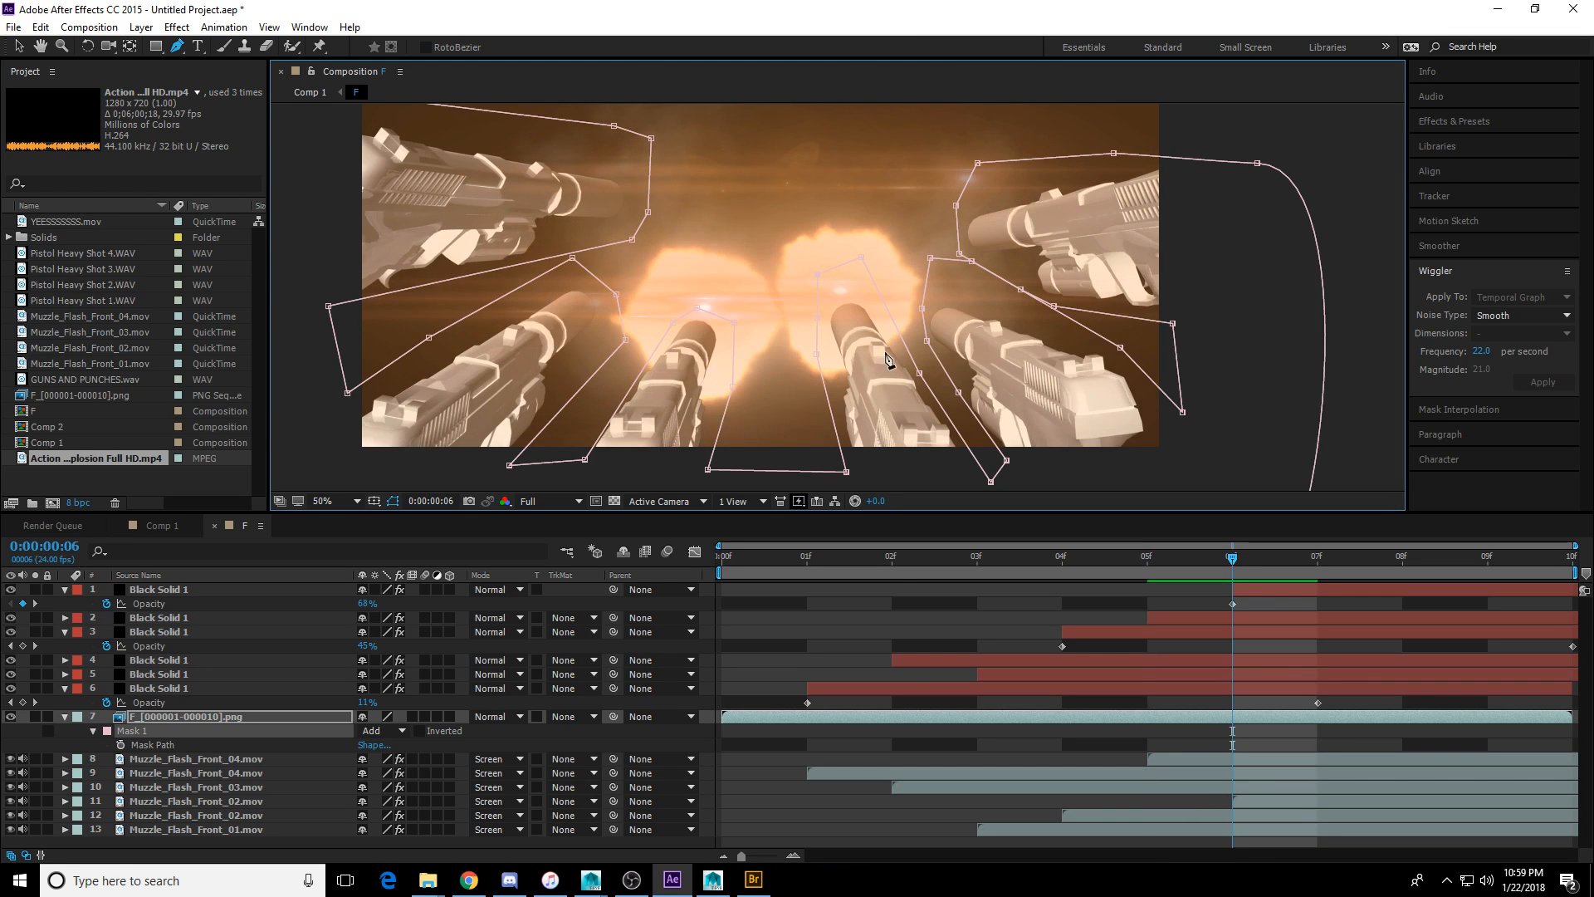
key(Page_Down)
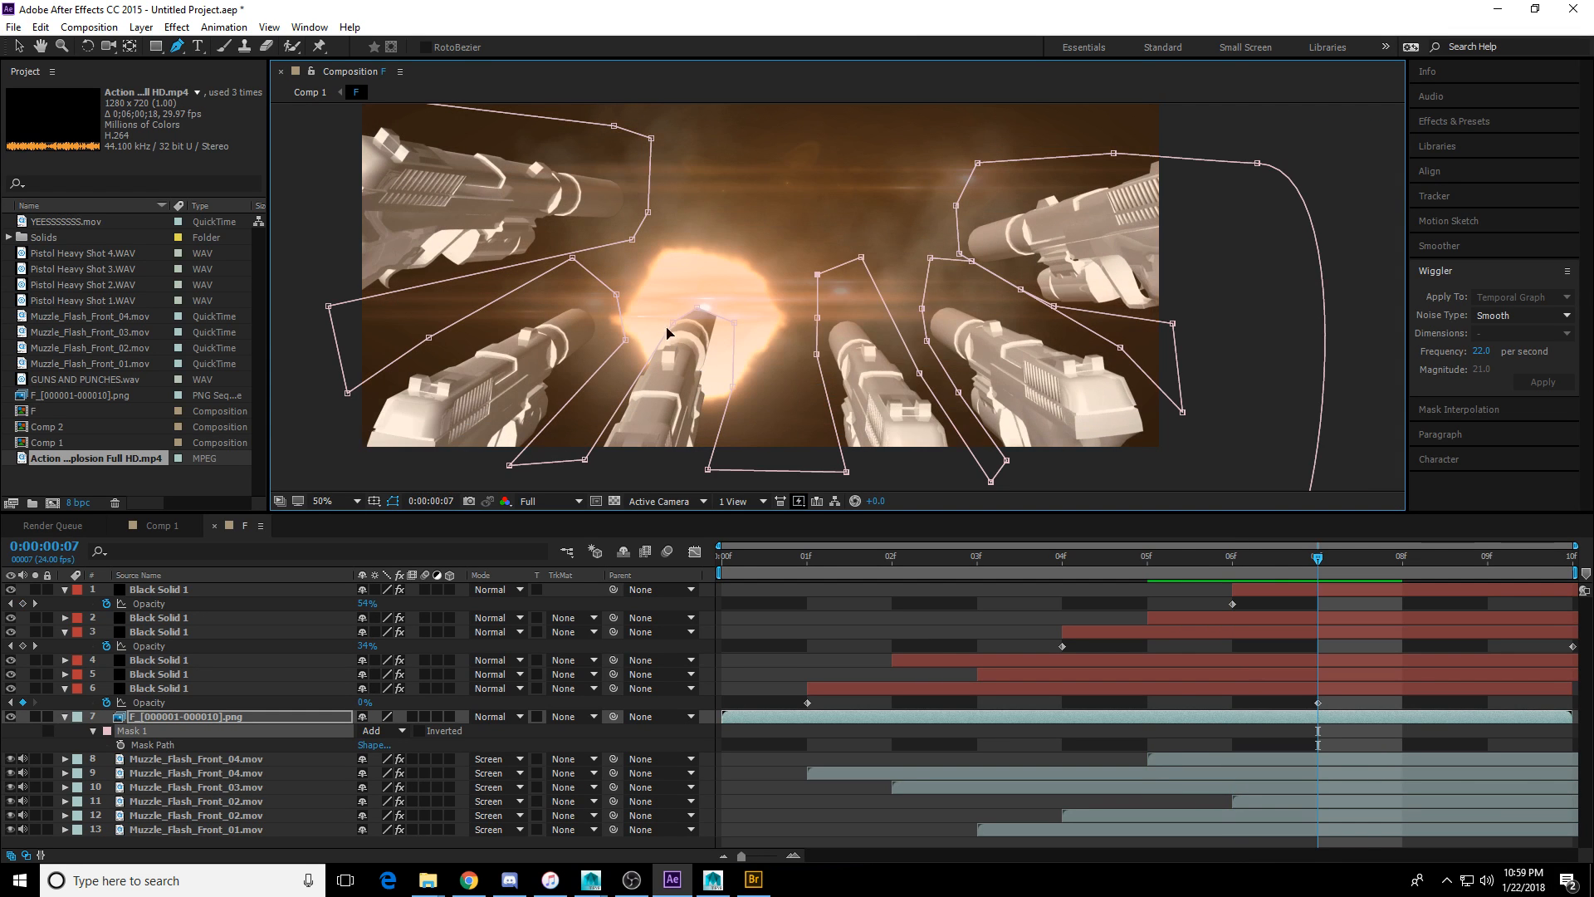
drag(691, 299, 687, 274)
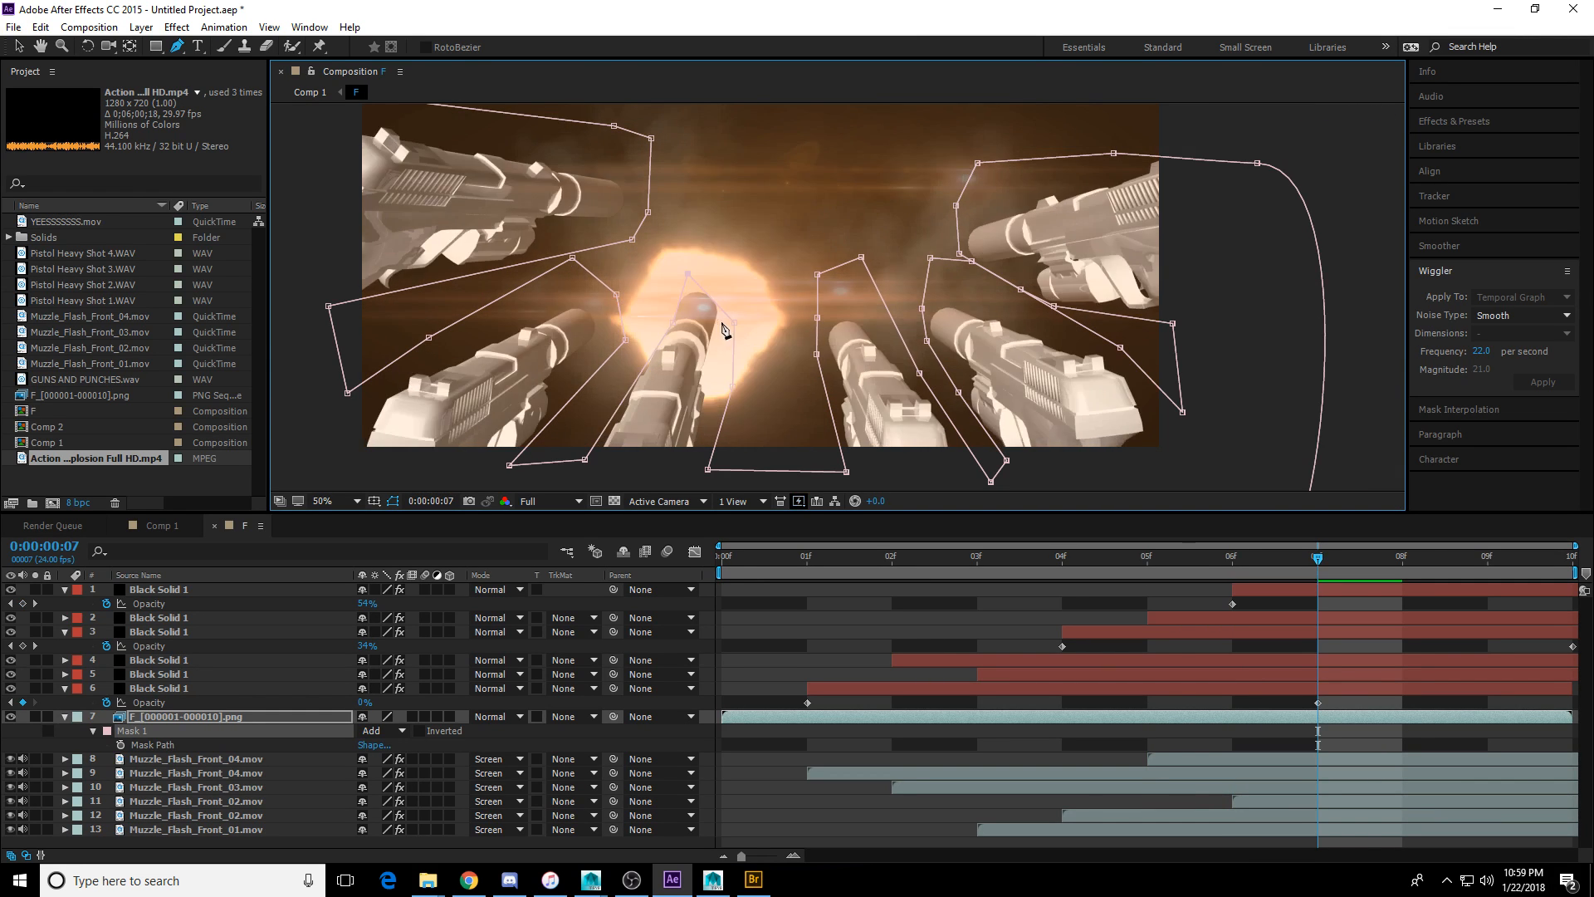
drag(734, 322, 655, 309)
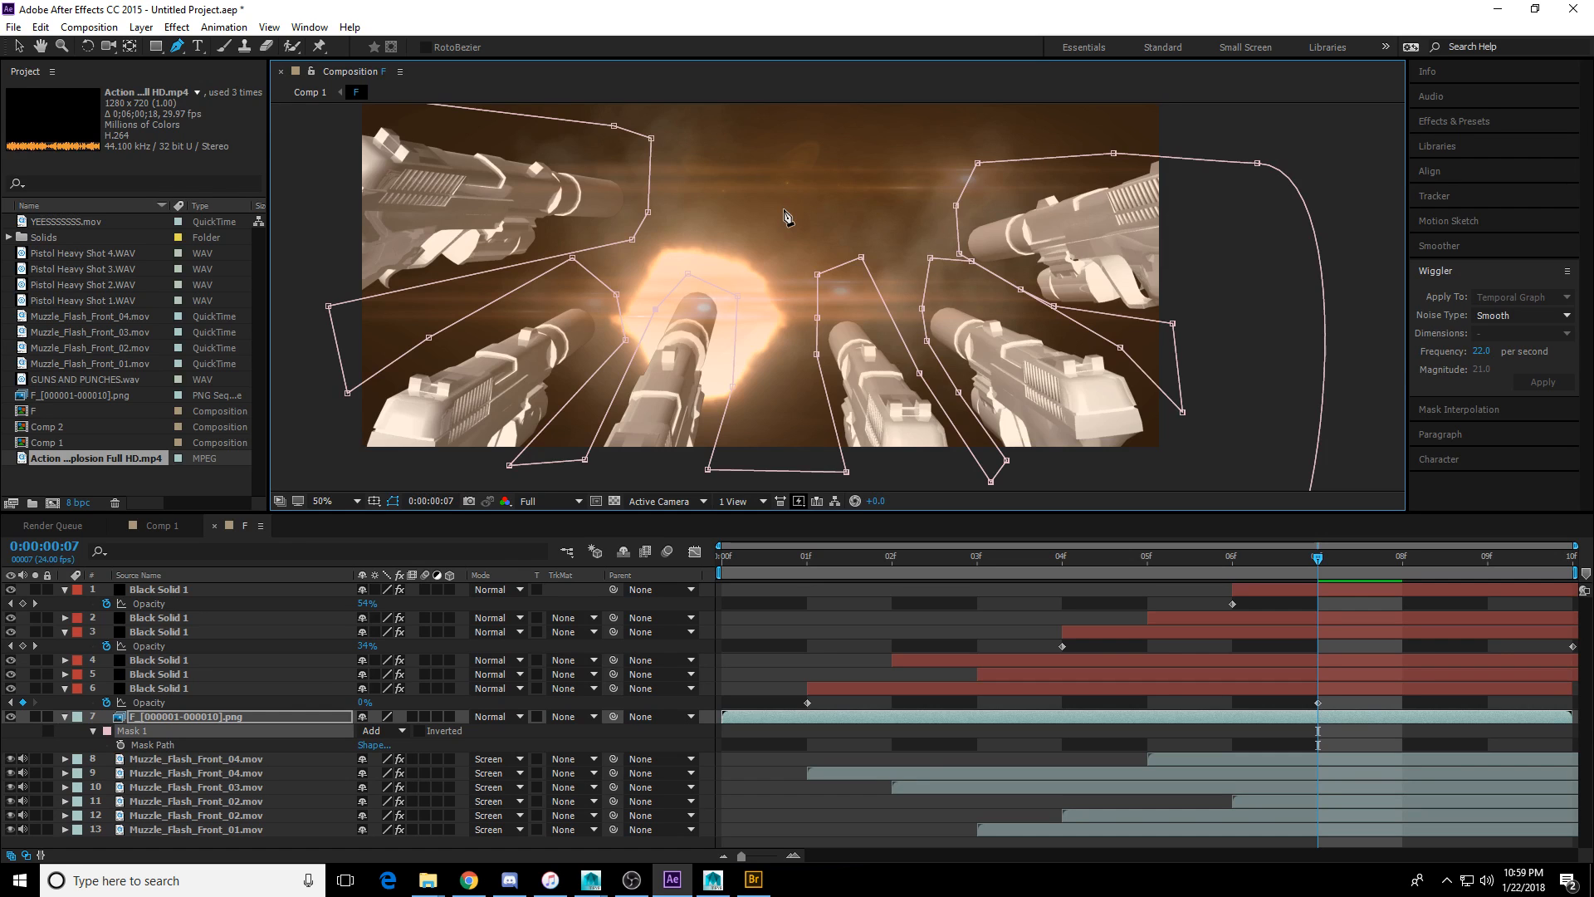
key(Page_Down)
key(Page_Down)
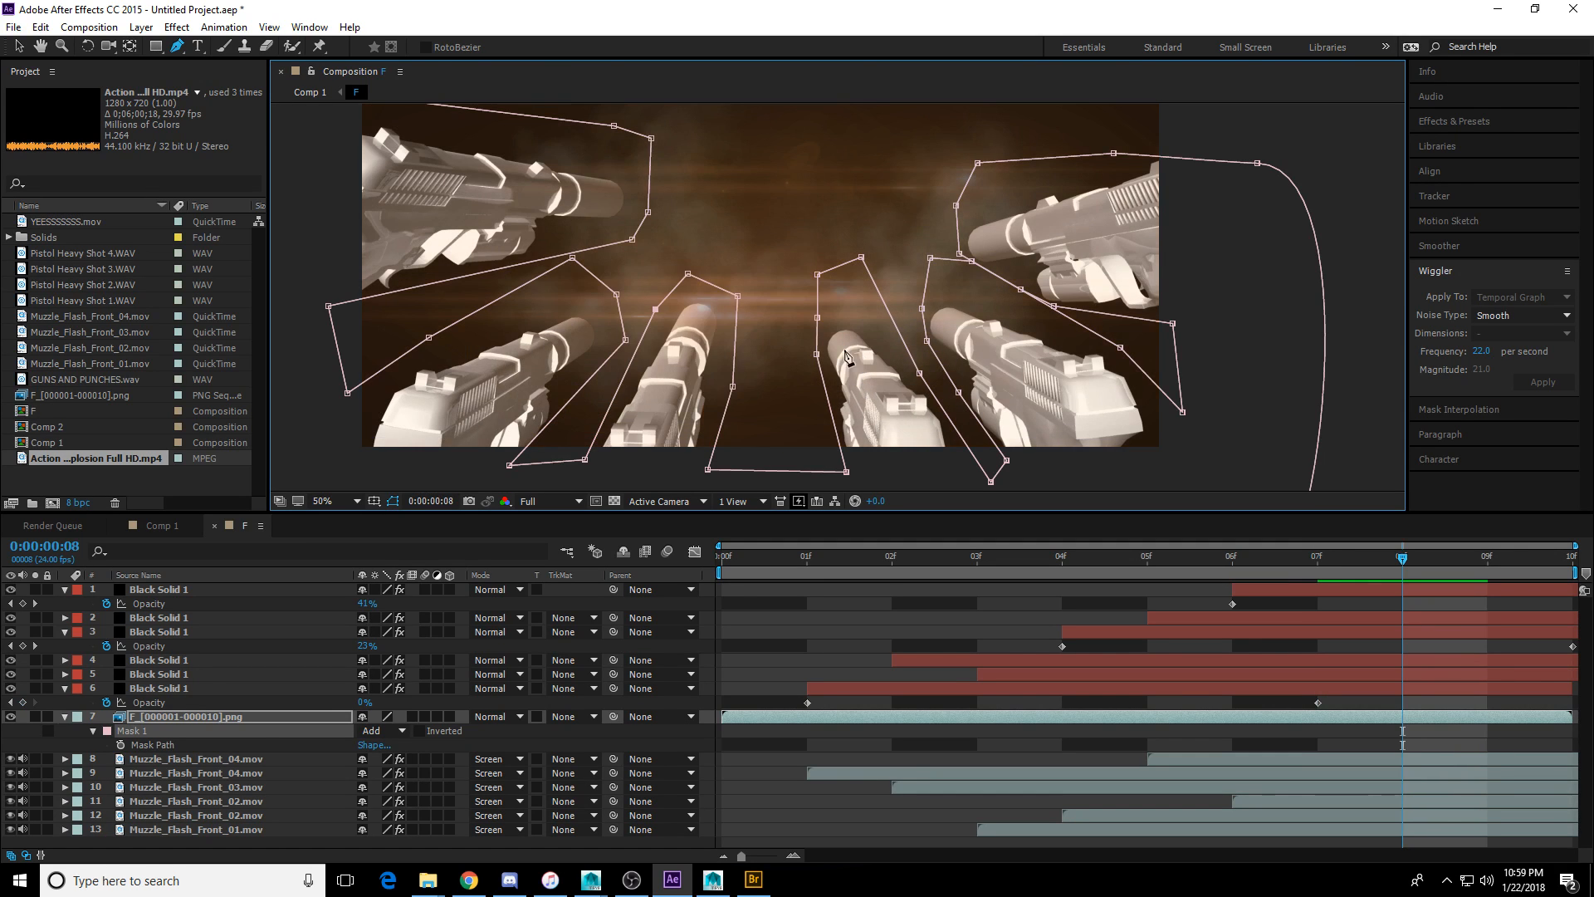
Set Mask 1's feather to 25 pixels on the pistol image sequence.
key(Page_Up)
key(Page_Up)
key(Page_Up)
key(Page_Up)
key(Page_Up)
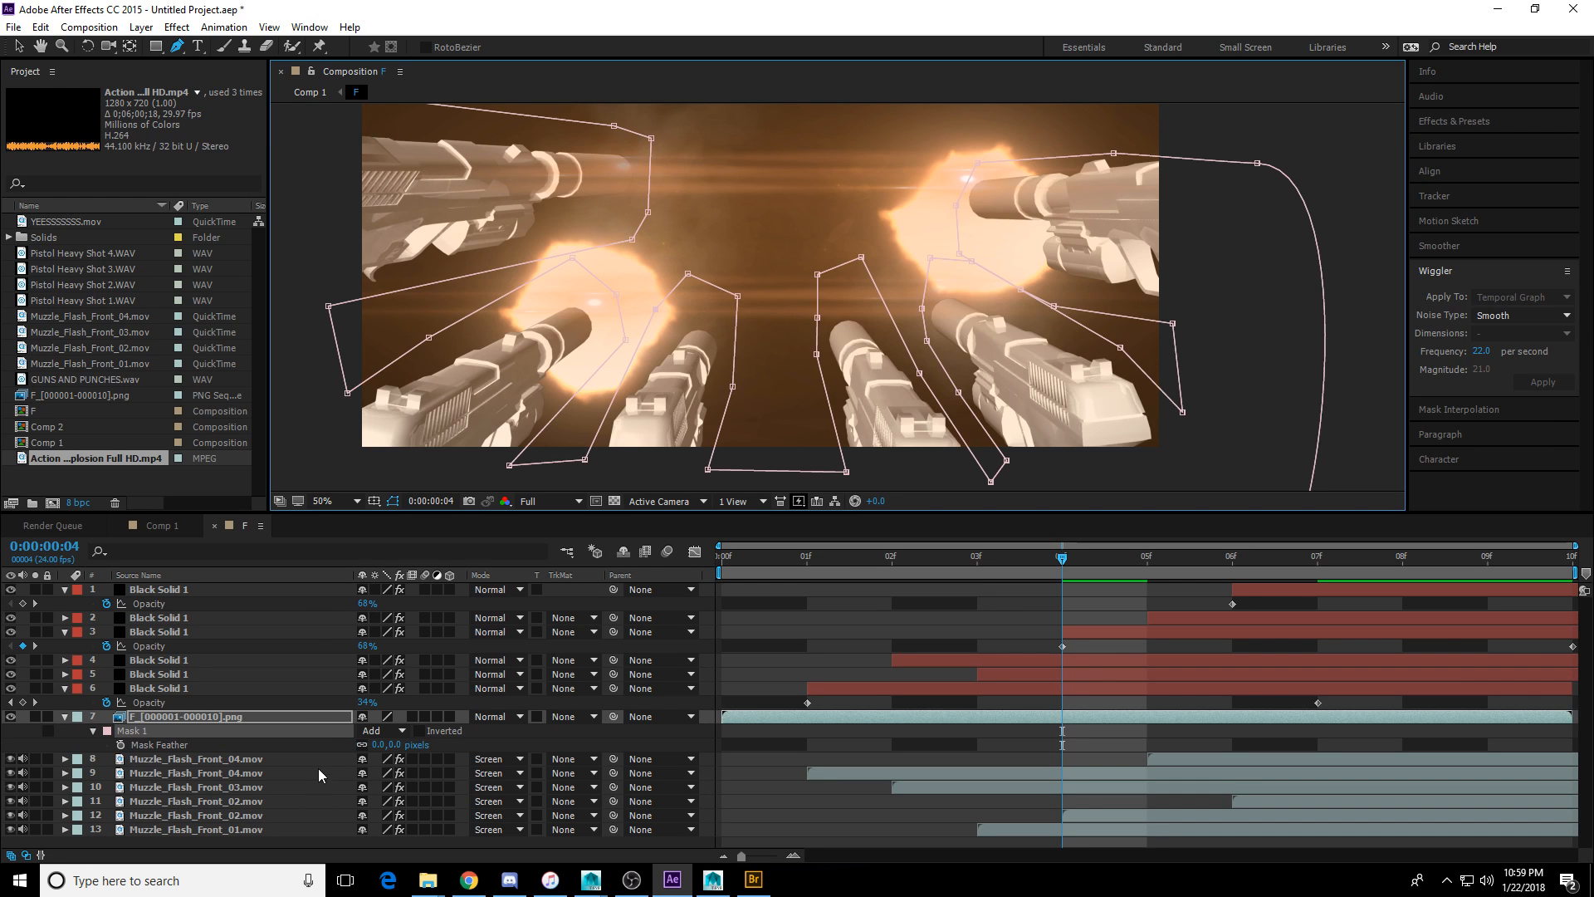
click(375, 745)
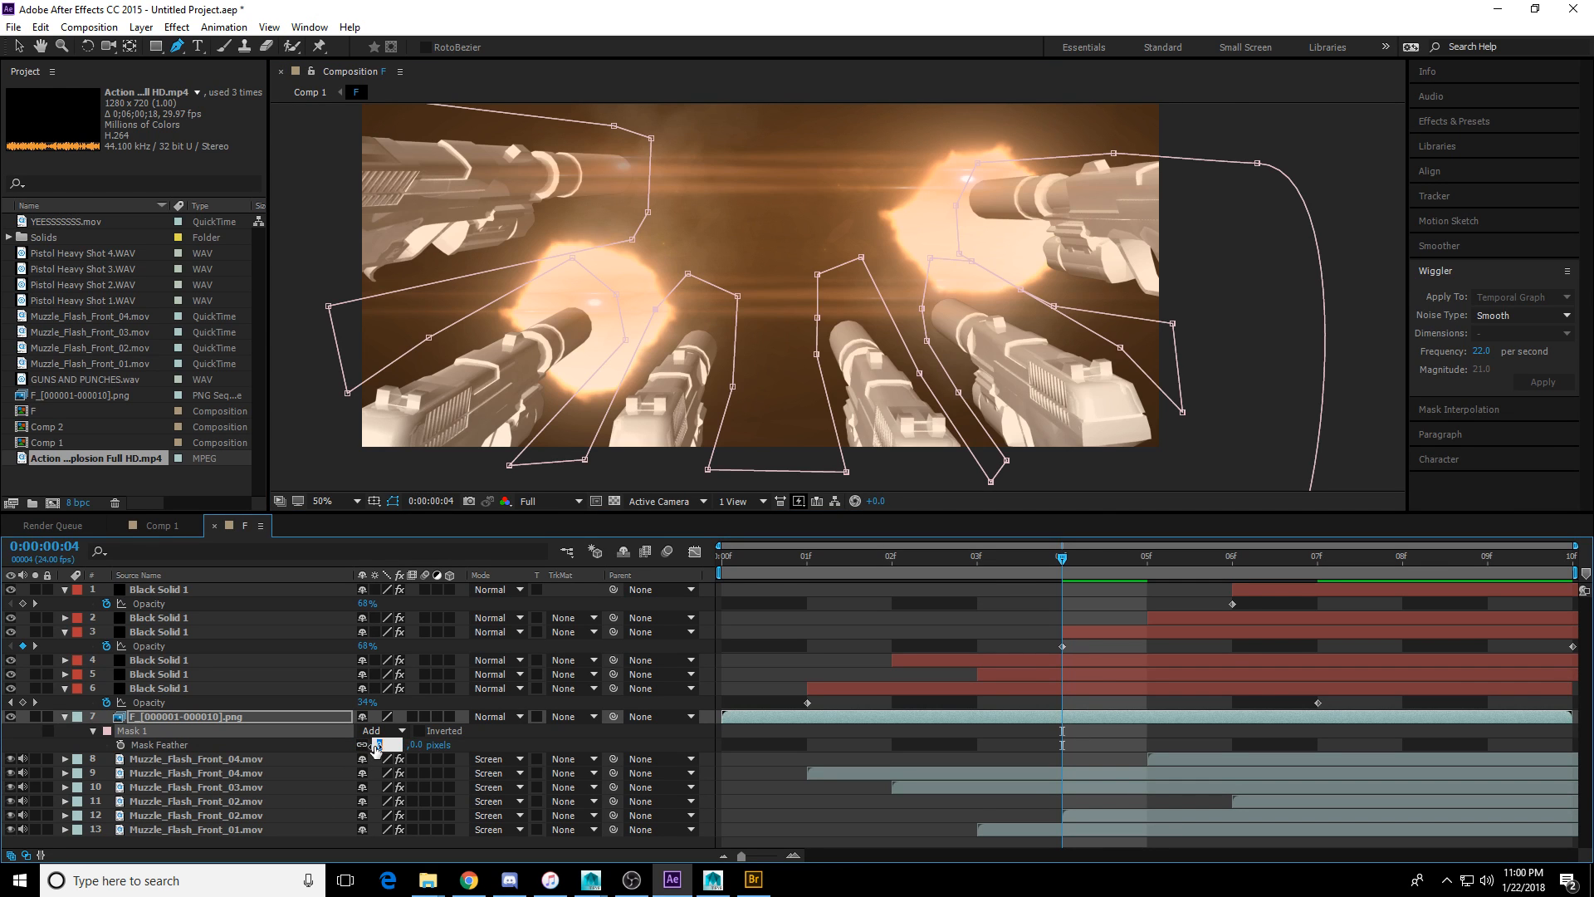
key(Return)
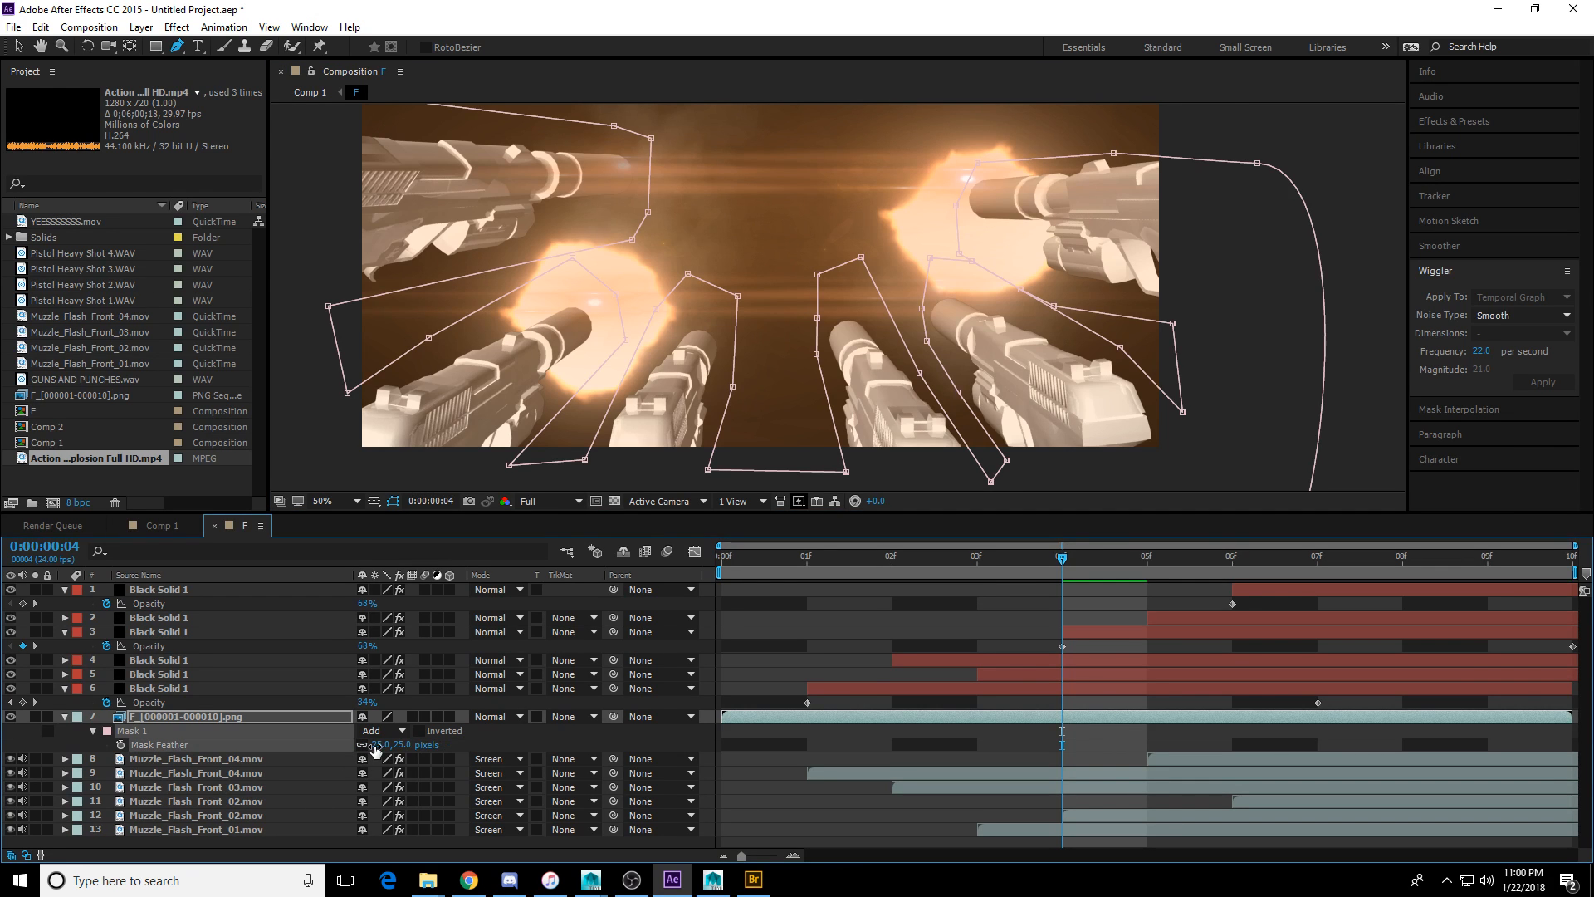
In Comp 1, examine the masked pistols over the explosion from about three seconds onward and check the layer stack.
click(168, 532)
drag(943, 566, 1078, 571)
scroll(788, 322, up, 1)
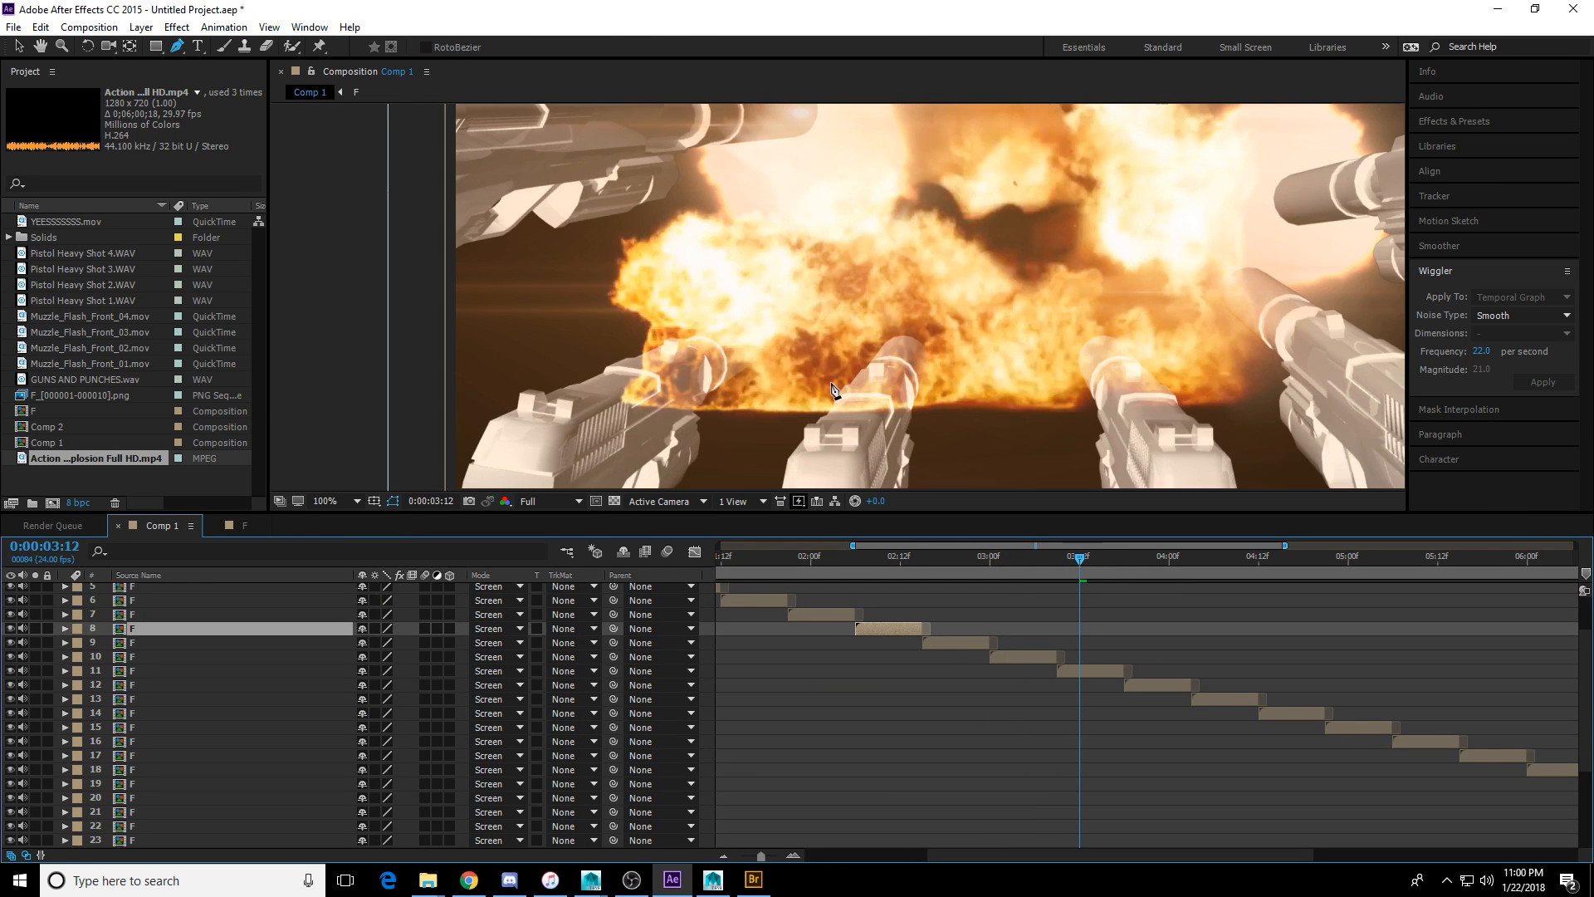
scroll(851, 360, down, 1)
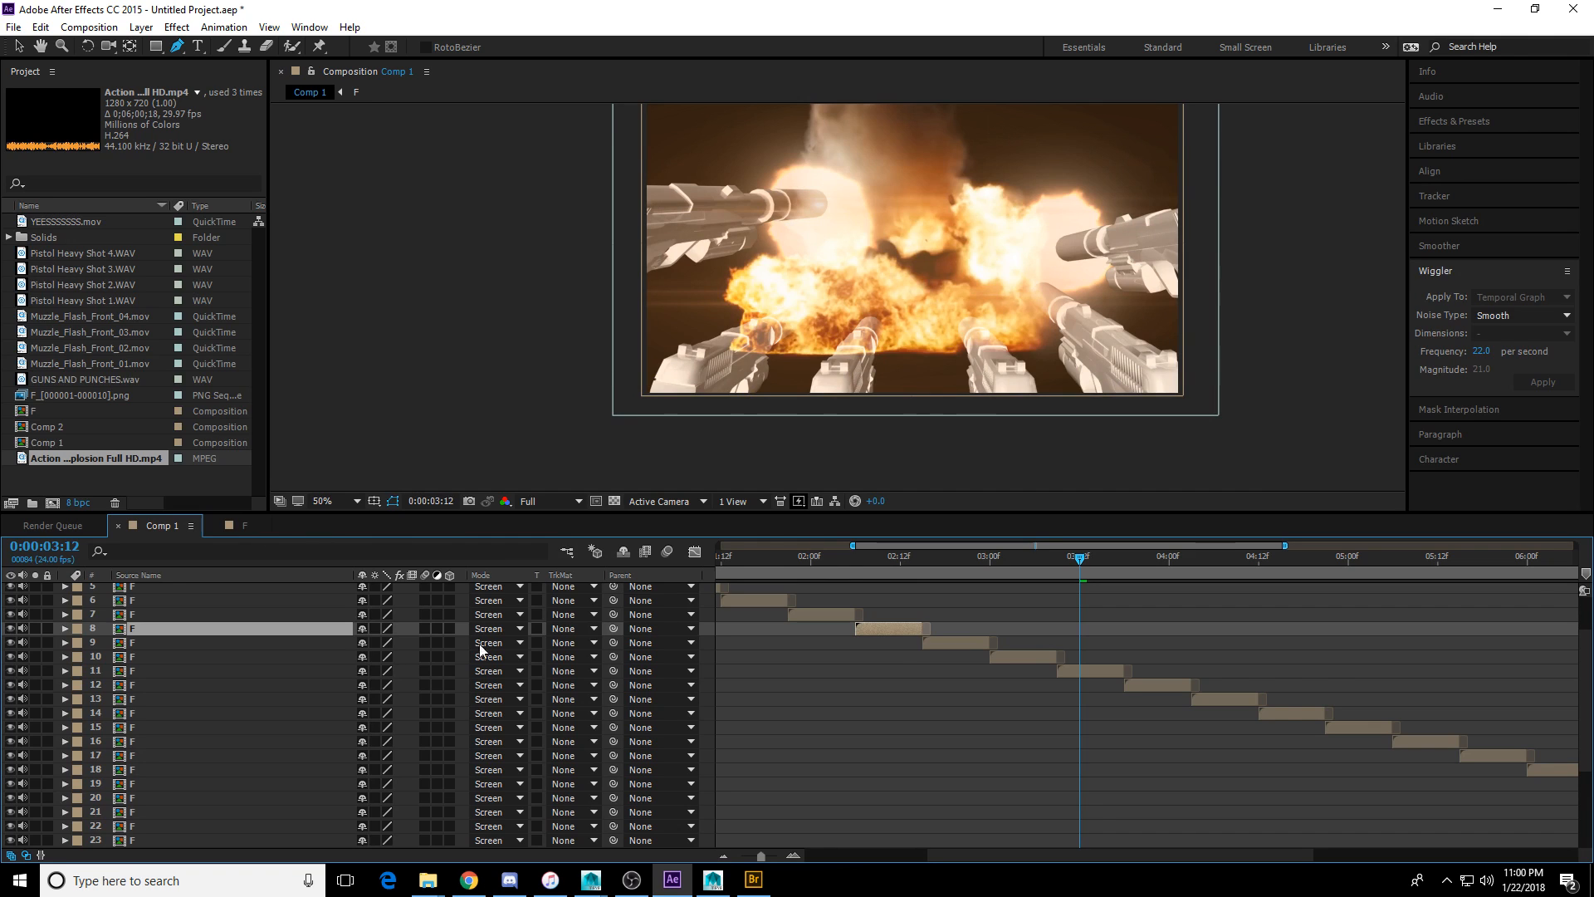
click(981, 644)
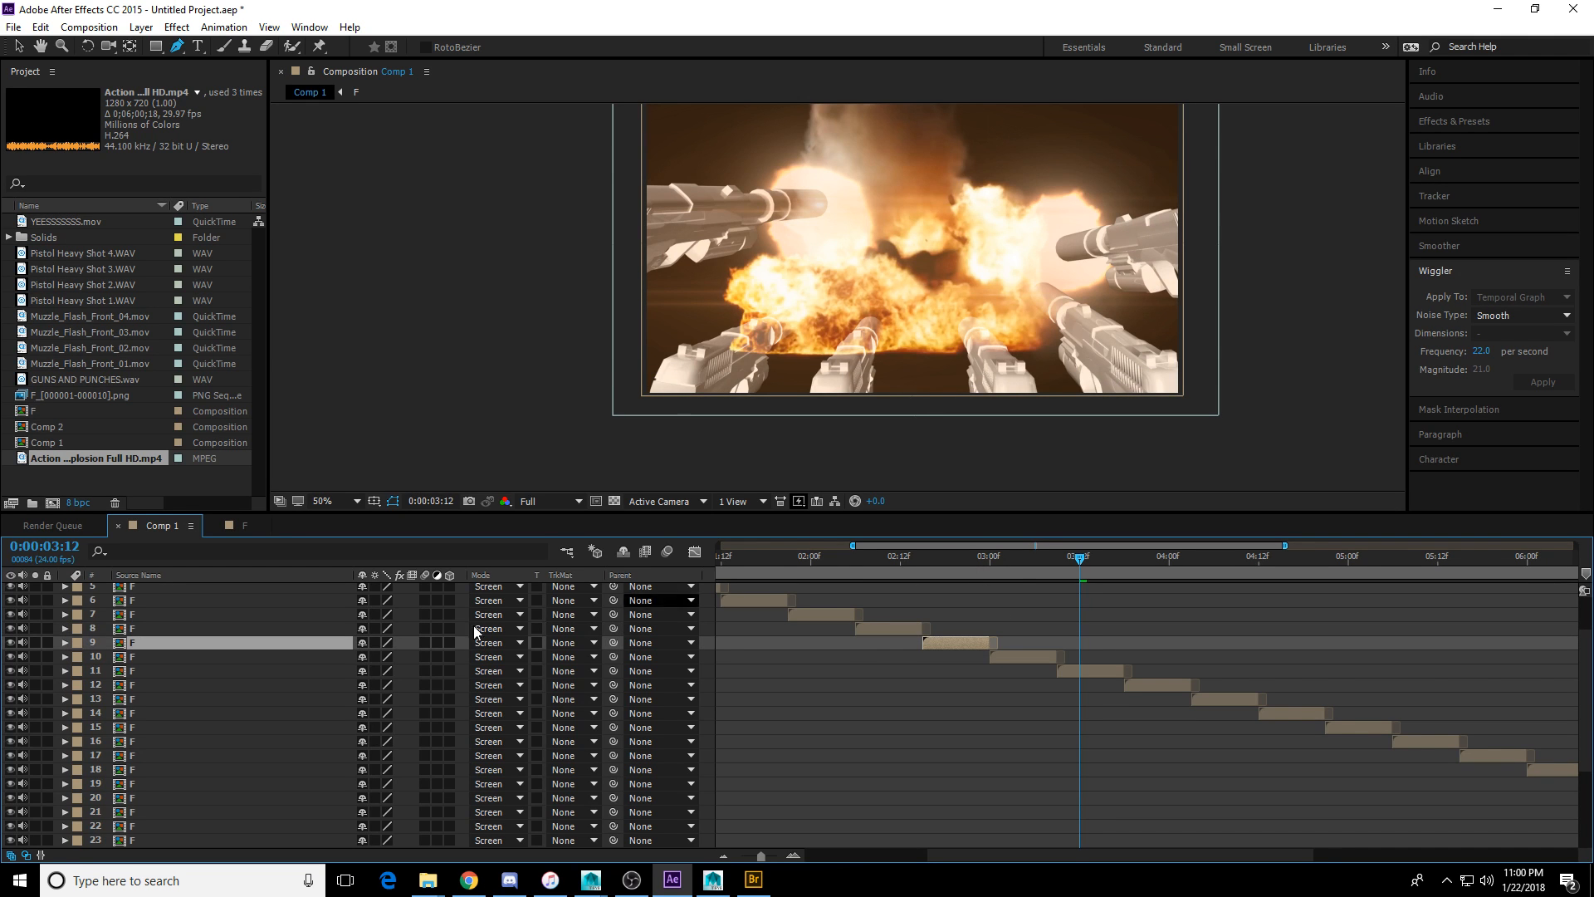
scroll(1160, 699, down, 5)
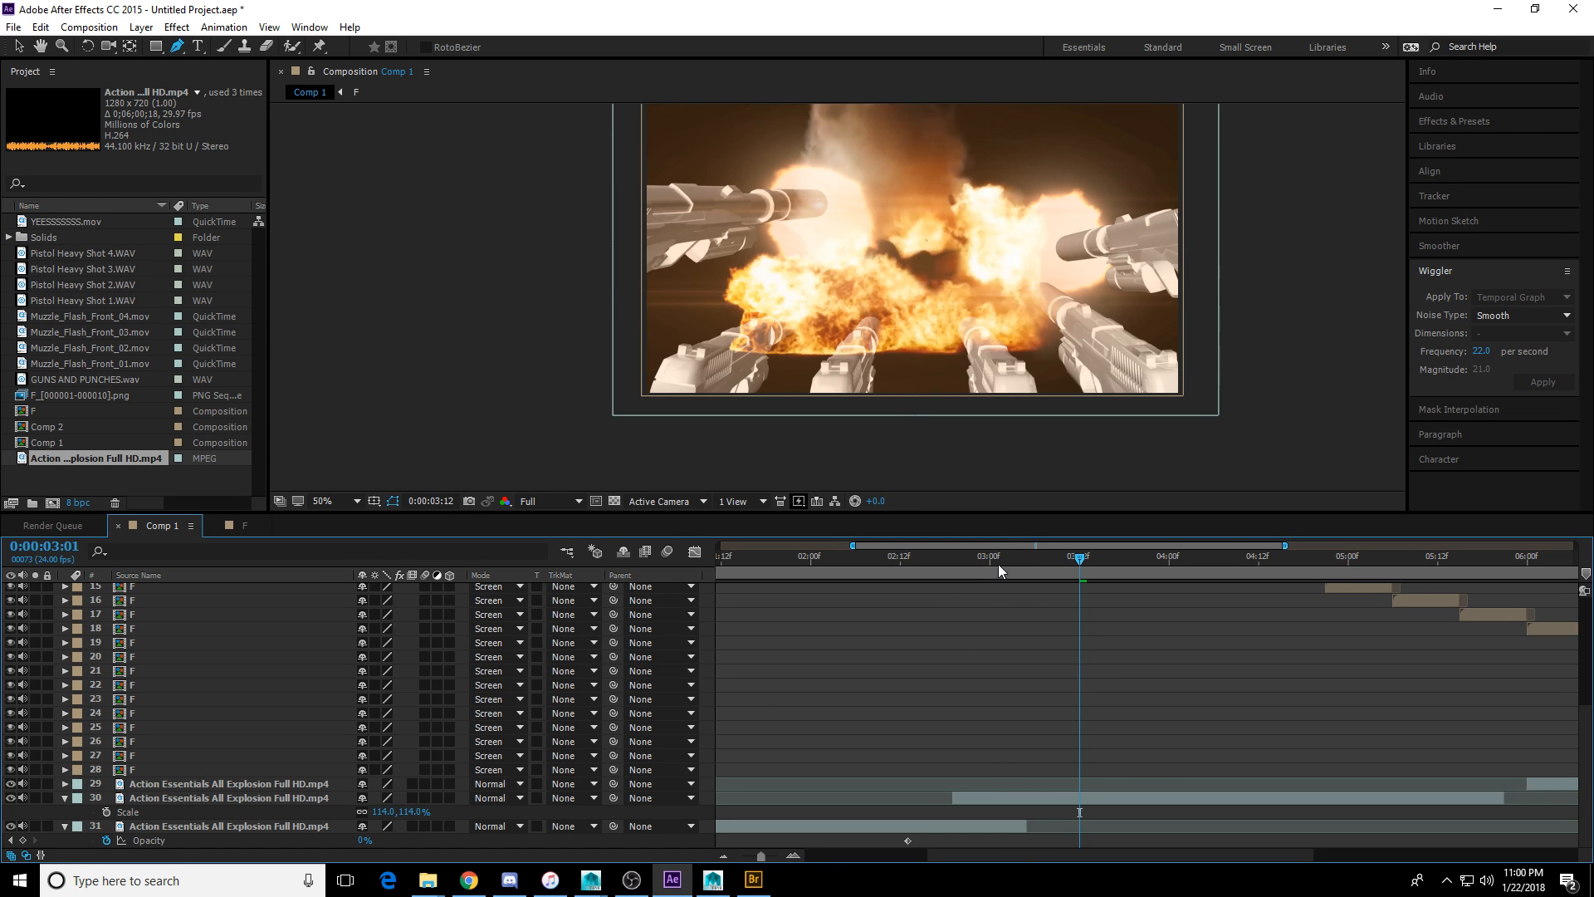
key(space)
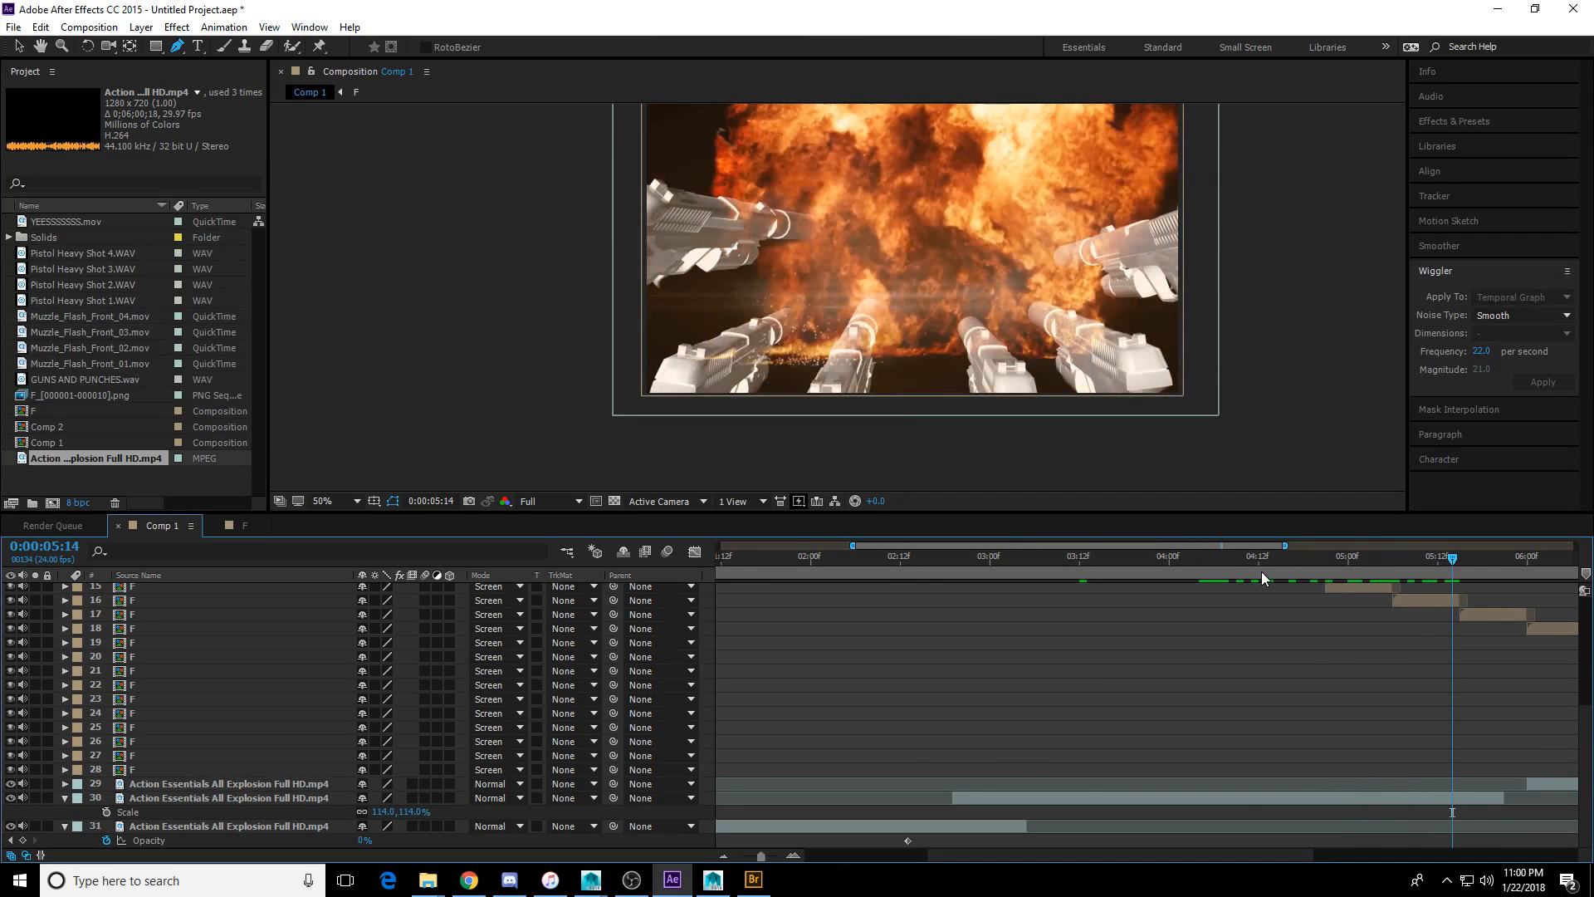
scroll(1111, 664, up, 5)
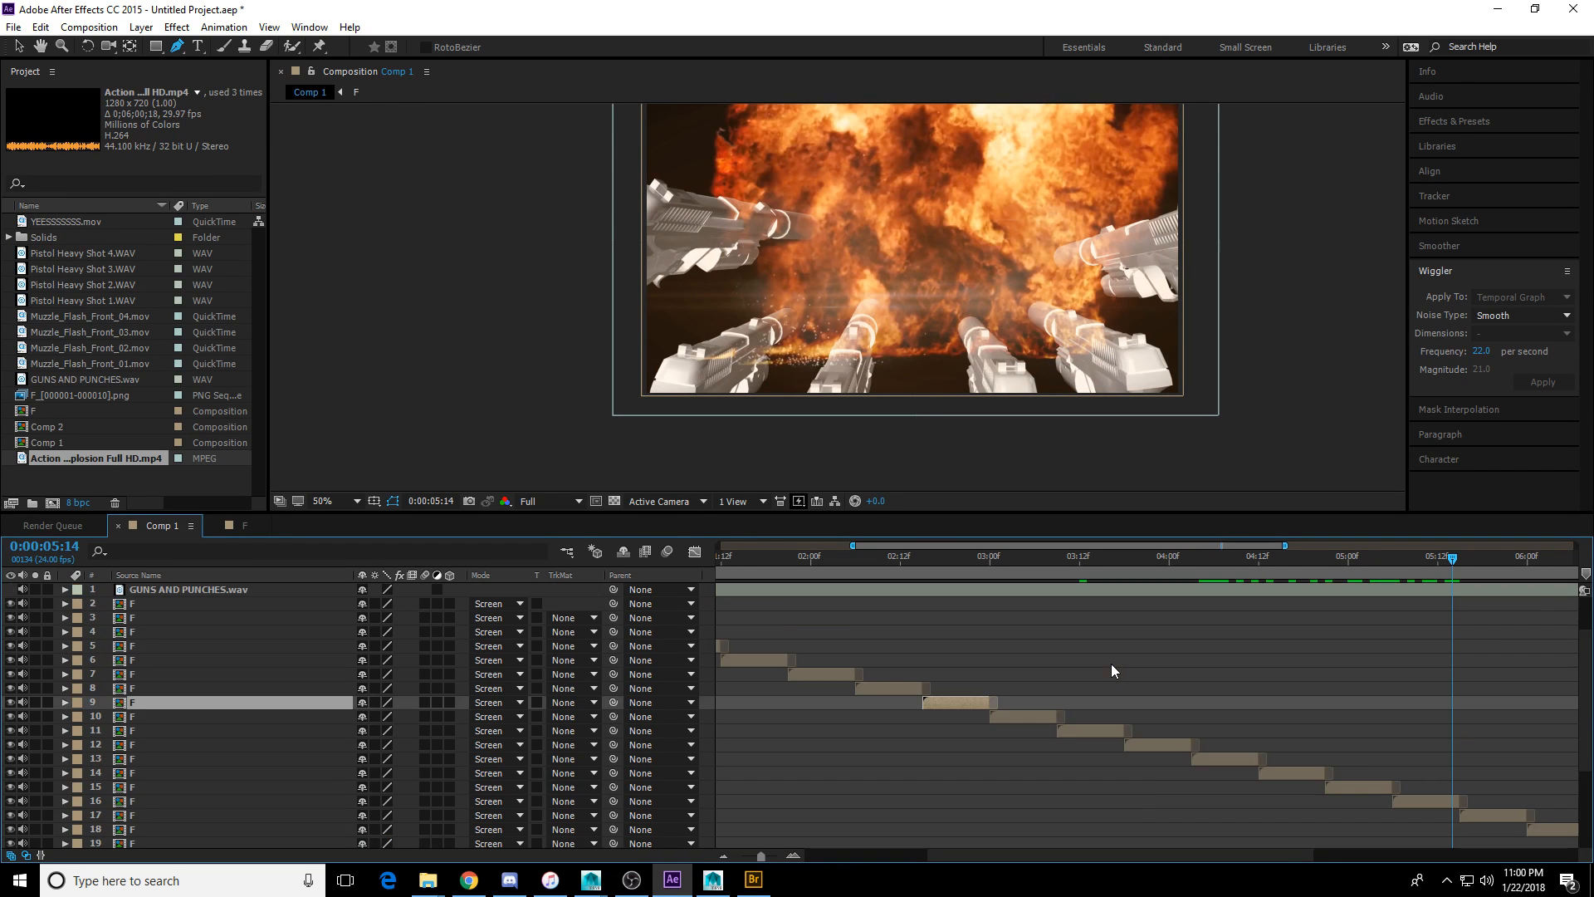
scroll(1110, 661, down, 5)
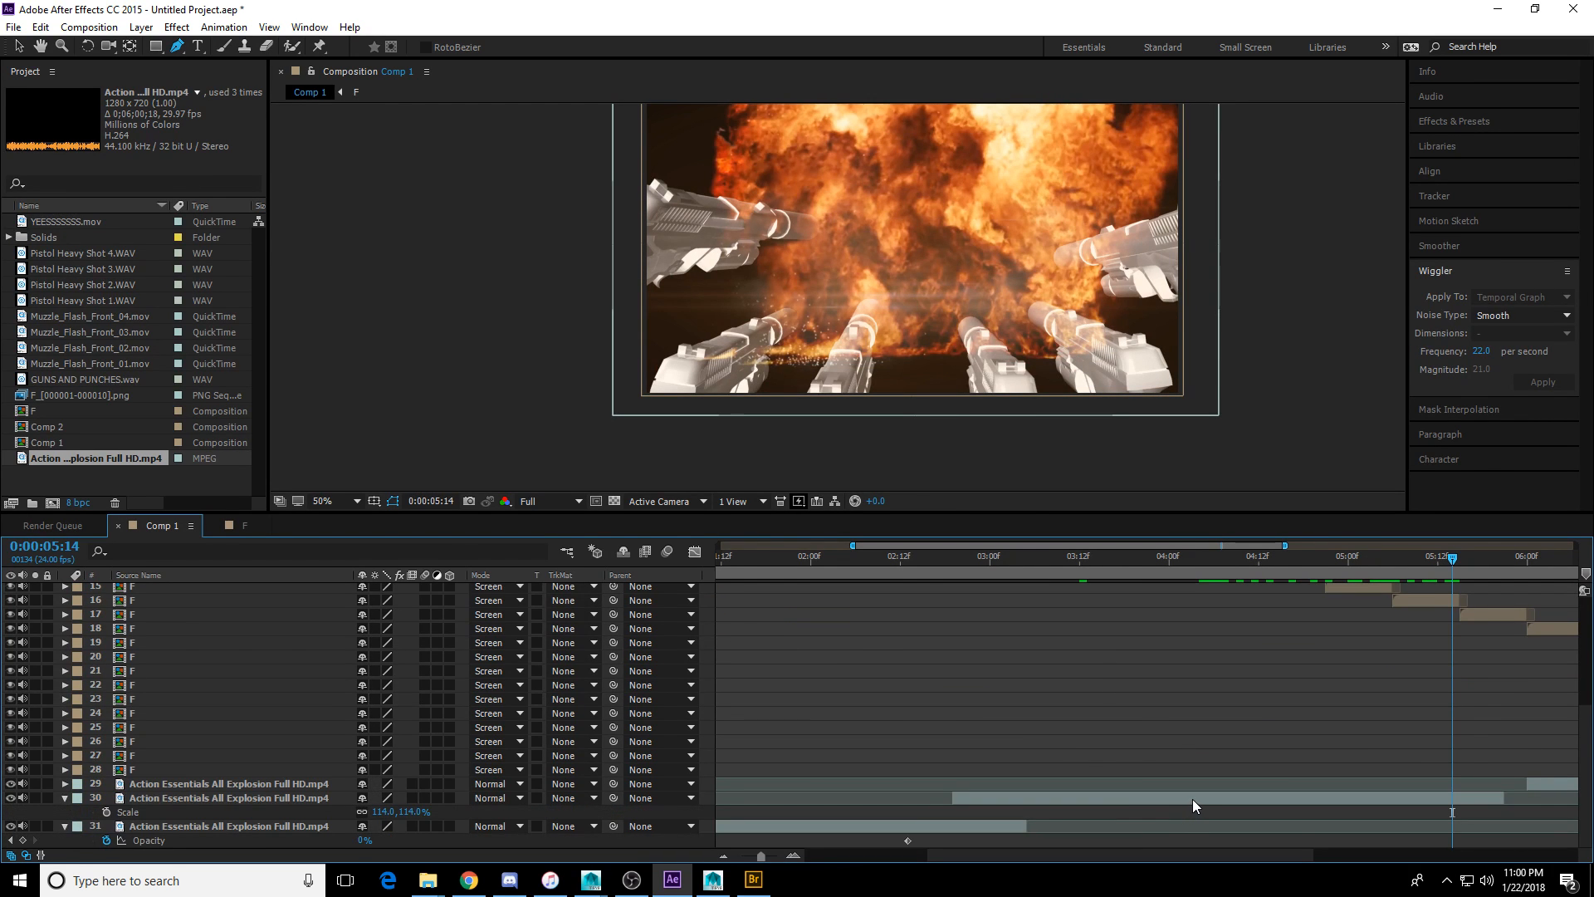
Preview Comp 1 from the start and recheck the pistols against the explosion around 0:00:03:04.
drag(1056, 560, 656, 593)
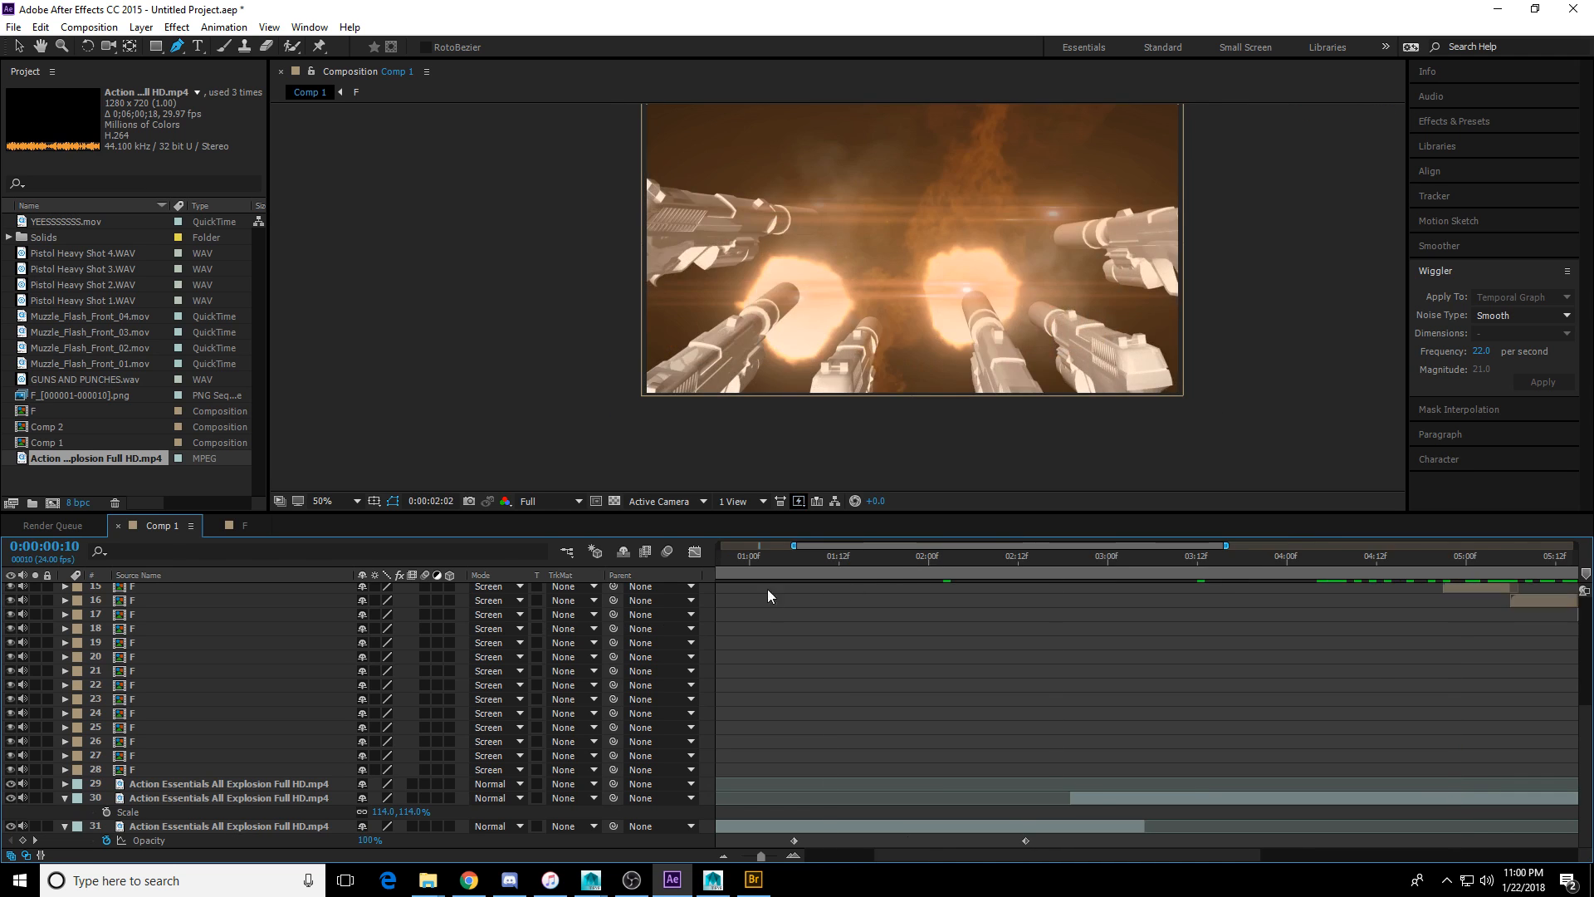
key(minus)
drag(890, 558, 664, 626)
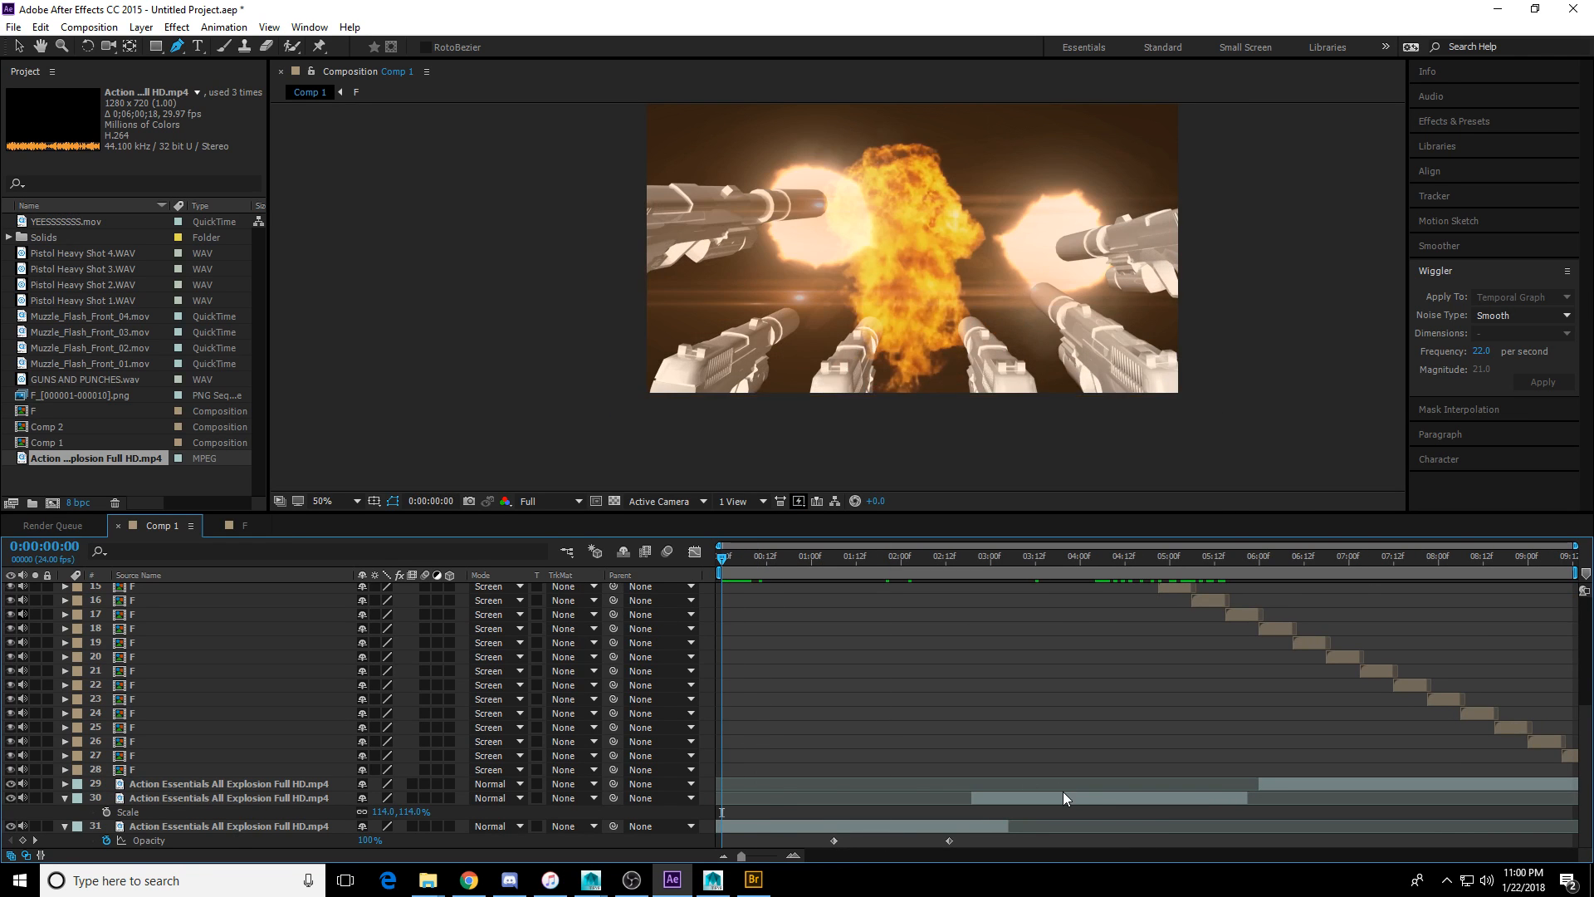
key(space)
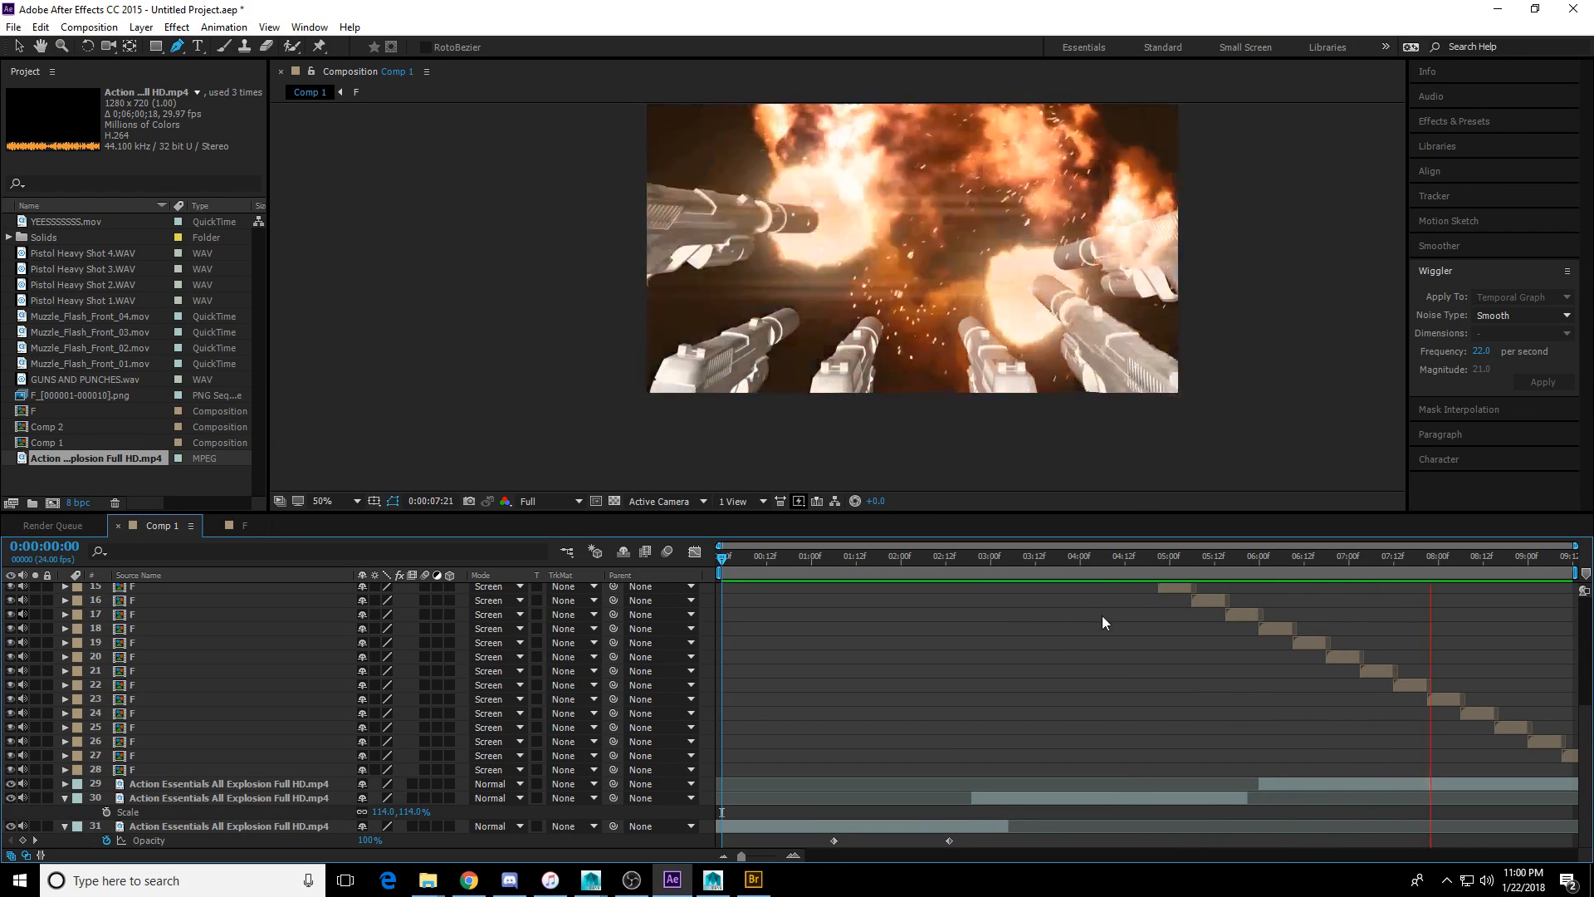
key(space)
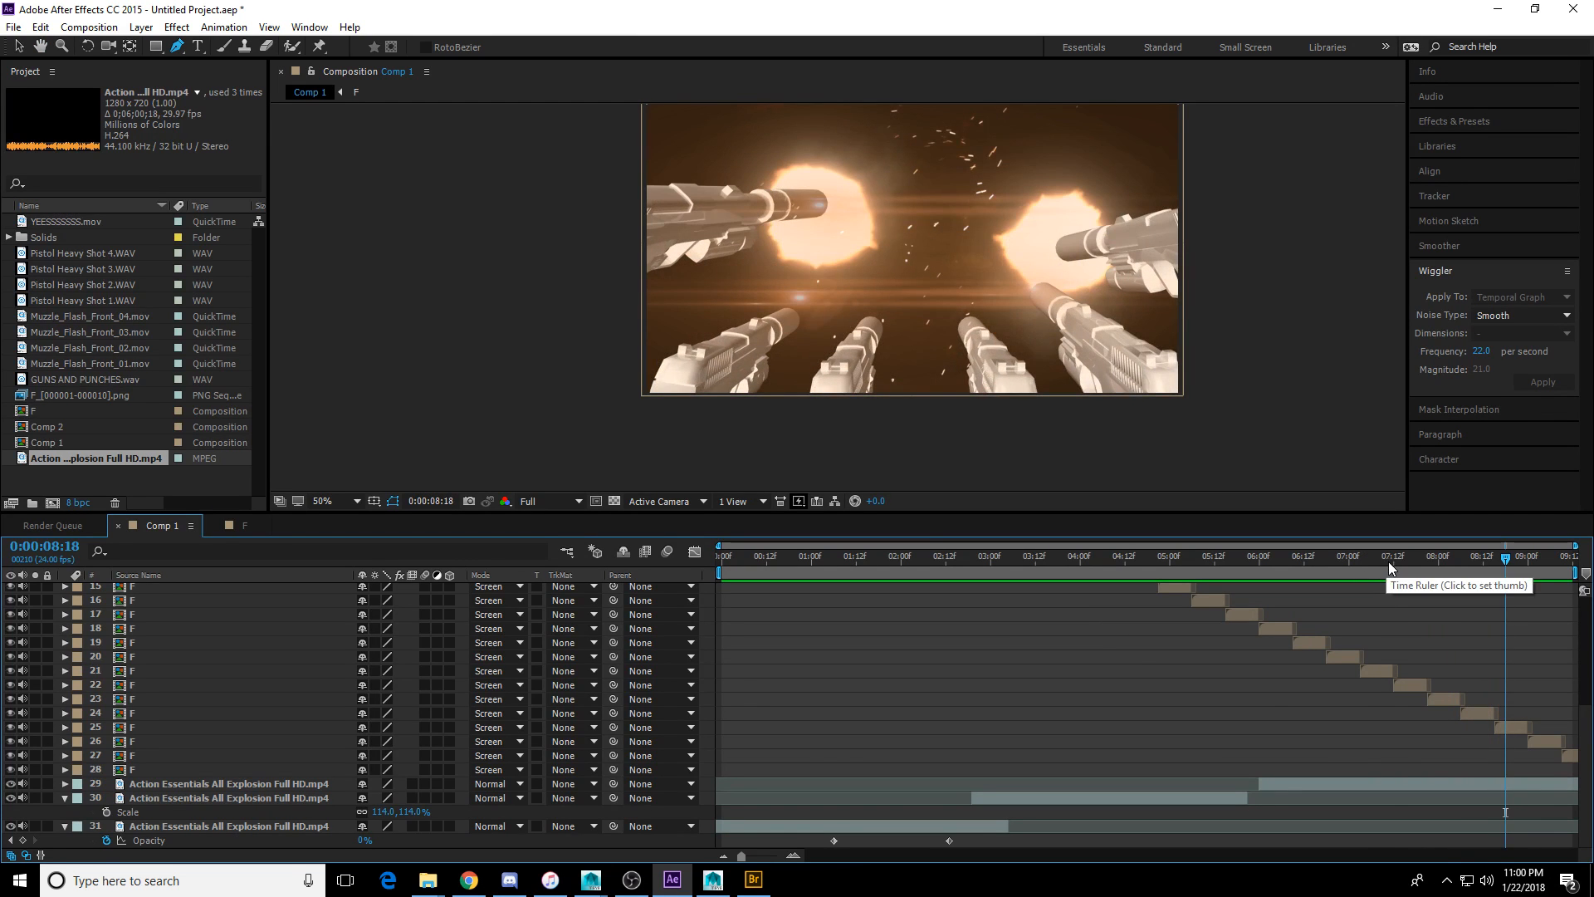
drag(1386, 562, 1028, 625)
key(space)
drag(1028, 562, 1007, 610)
scroll(978, 678, up, 5)
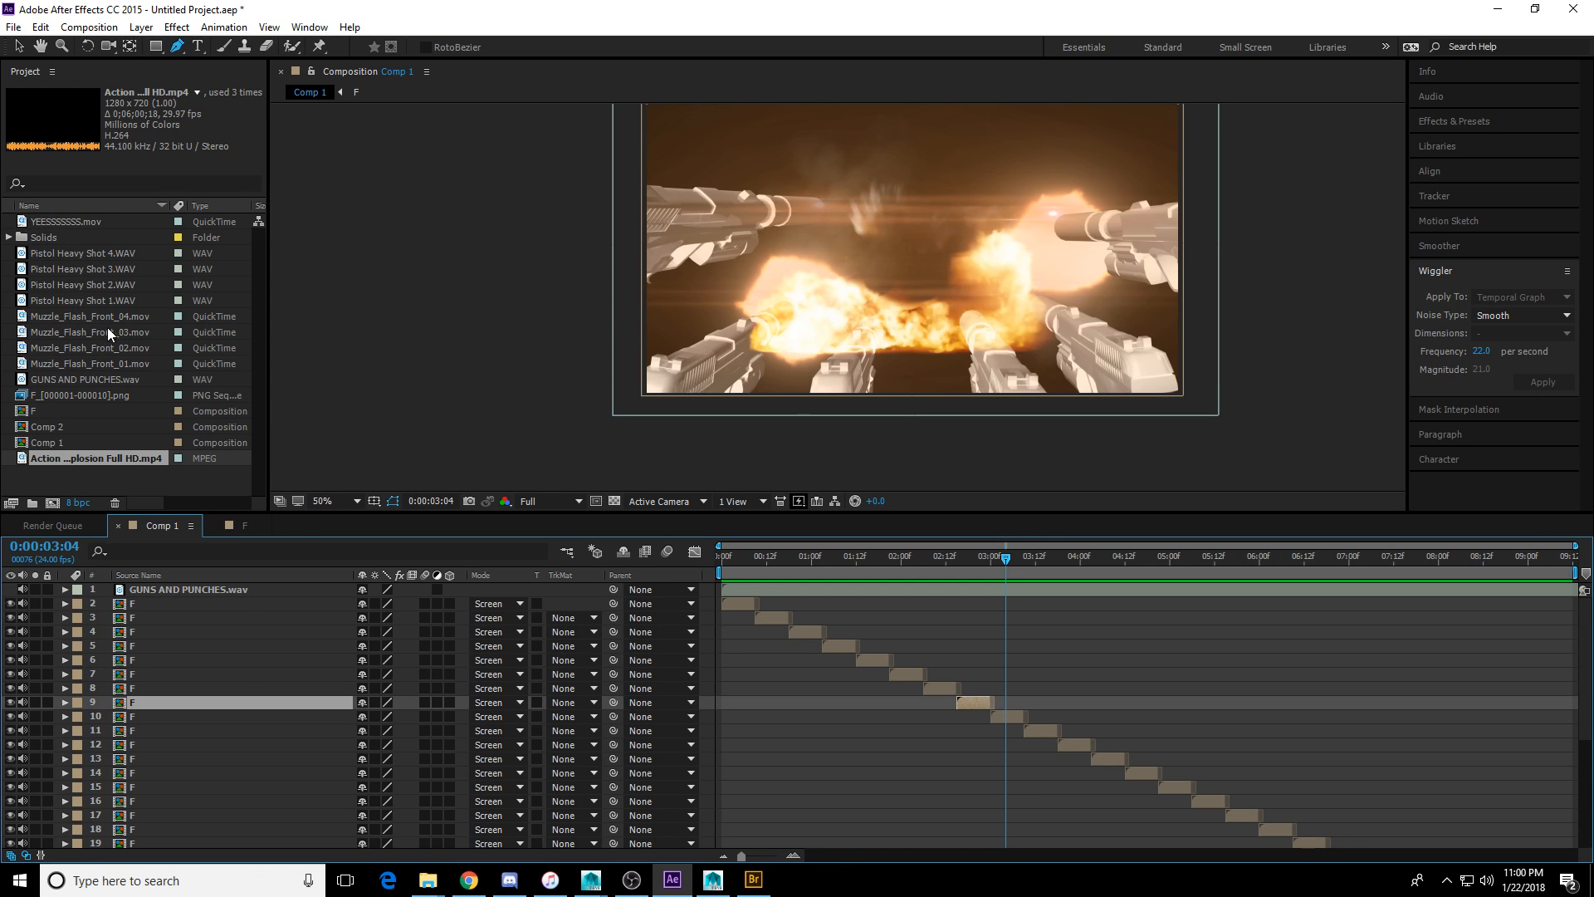
Create a new composition from Comp 1.
click(57, 440)
right_click(58, 448)
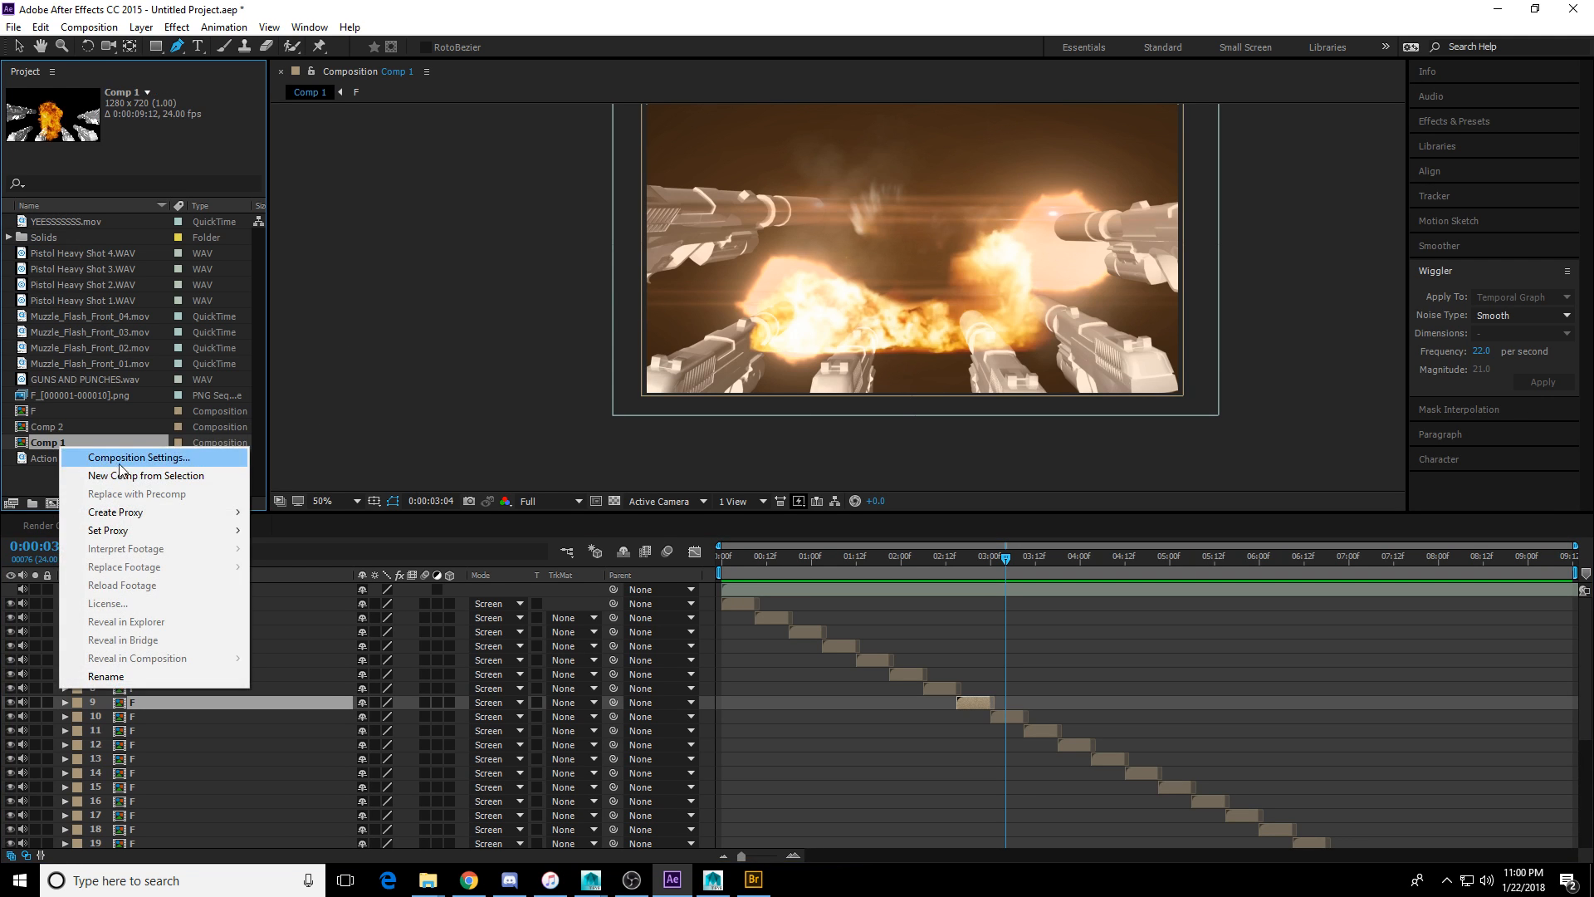
click(121, 470)
drag(711, 565, 1566, 565)
drag(753, 557, 631, 553)
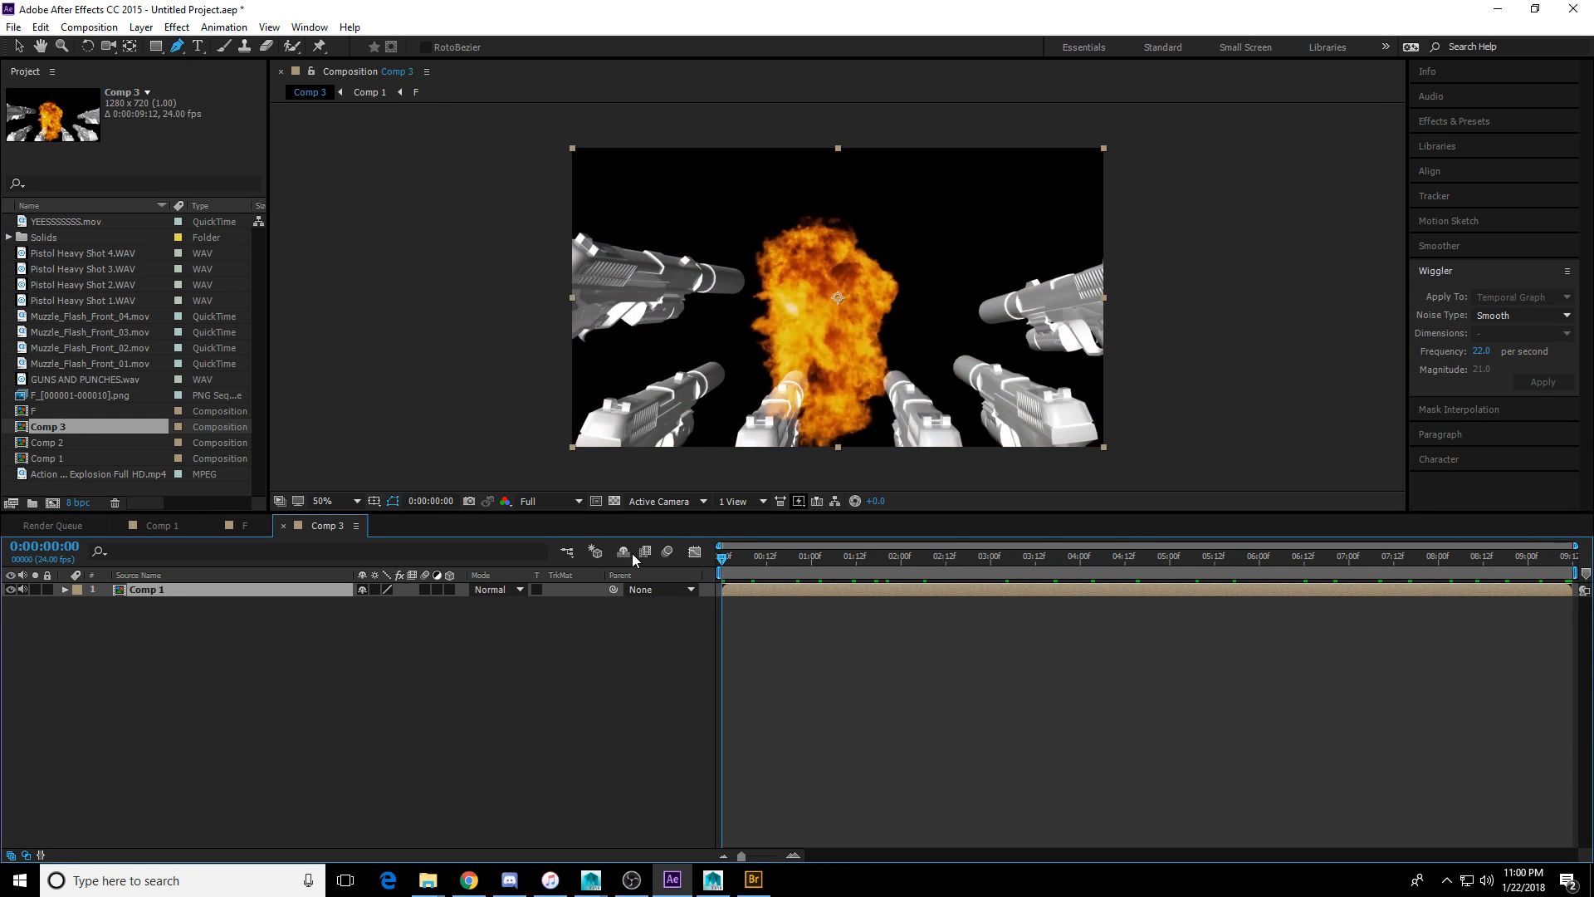
Set the nested Comp 1 layer's scale to 107%.
click(385, 601)
text(107)
key(Return)
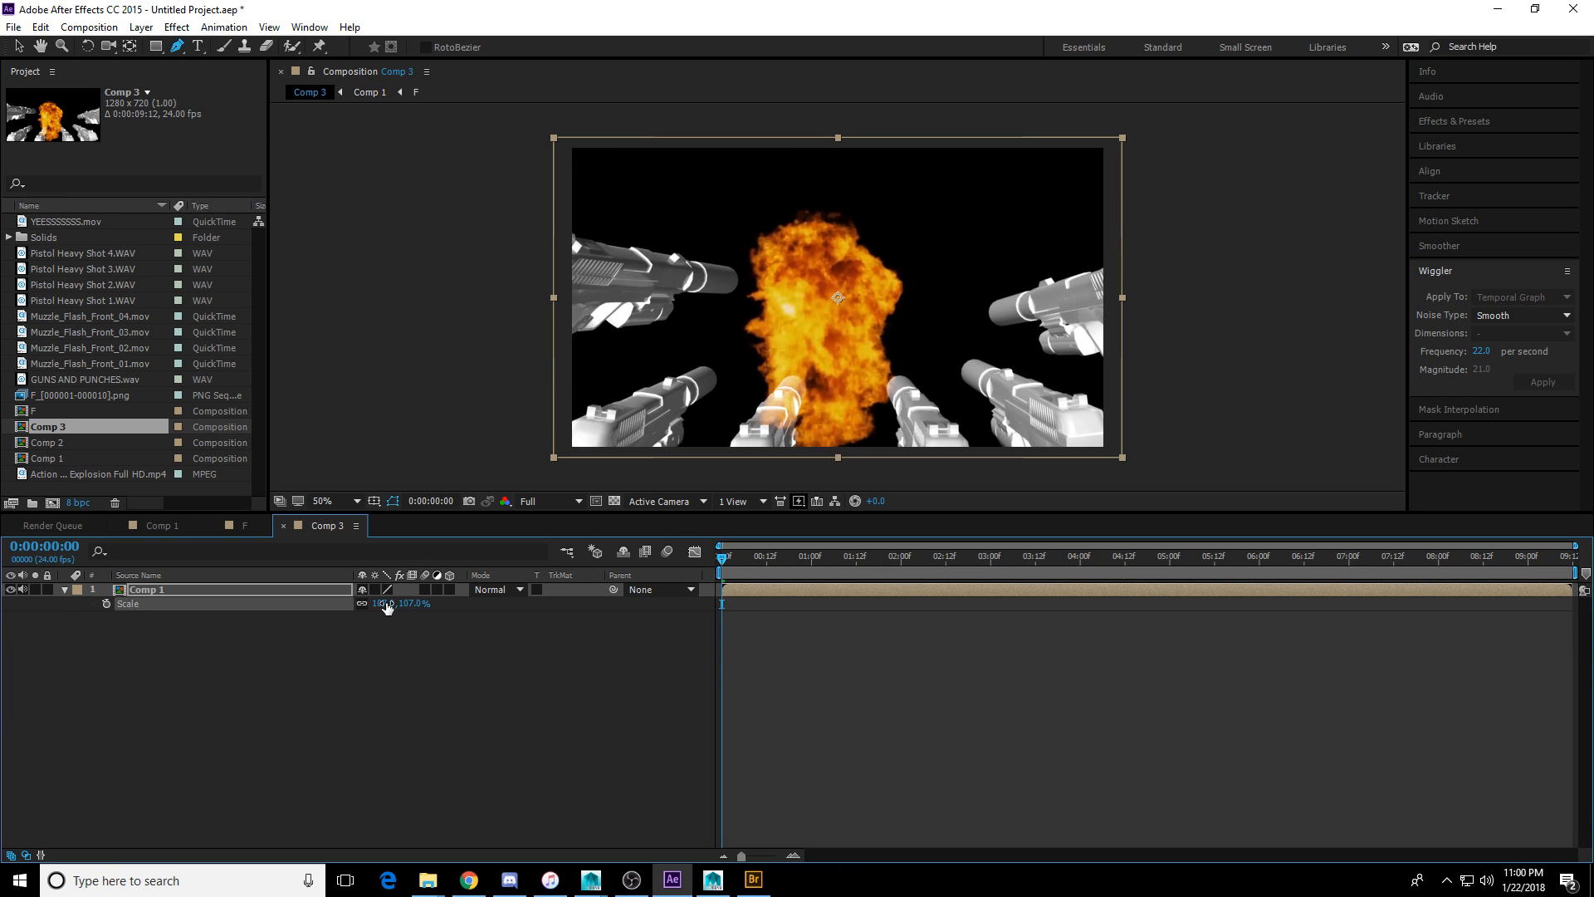
Keyframe the Comp 1 layer's position at 0:00:00:00 and 0:00:09:11, and select both keyframes.
click(772, 590)
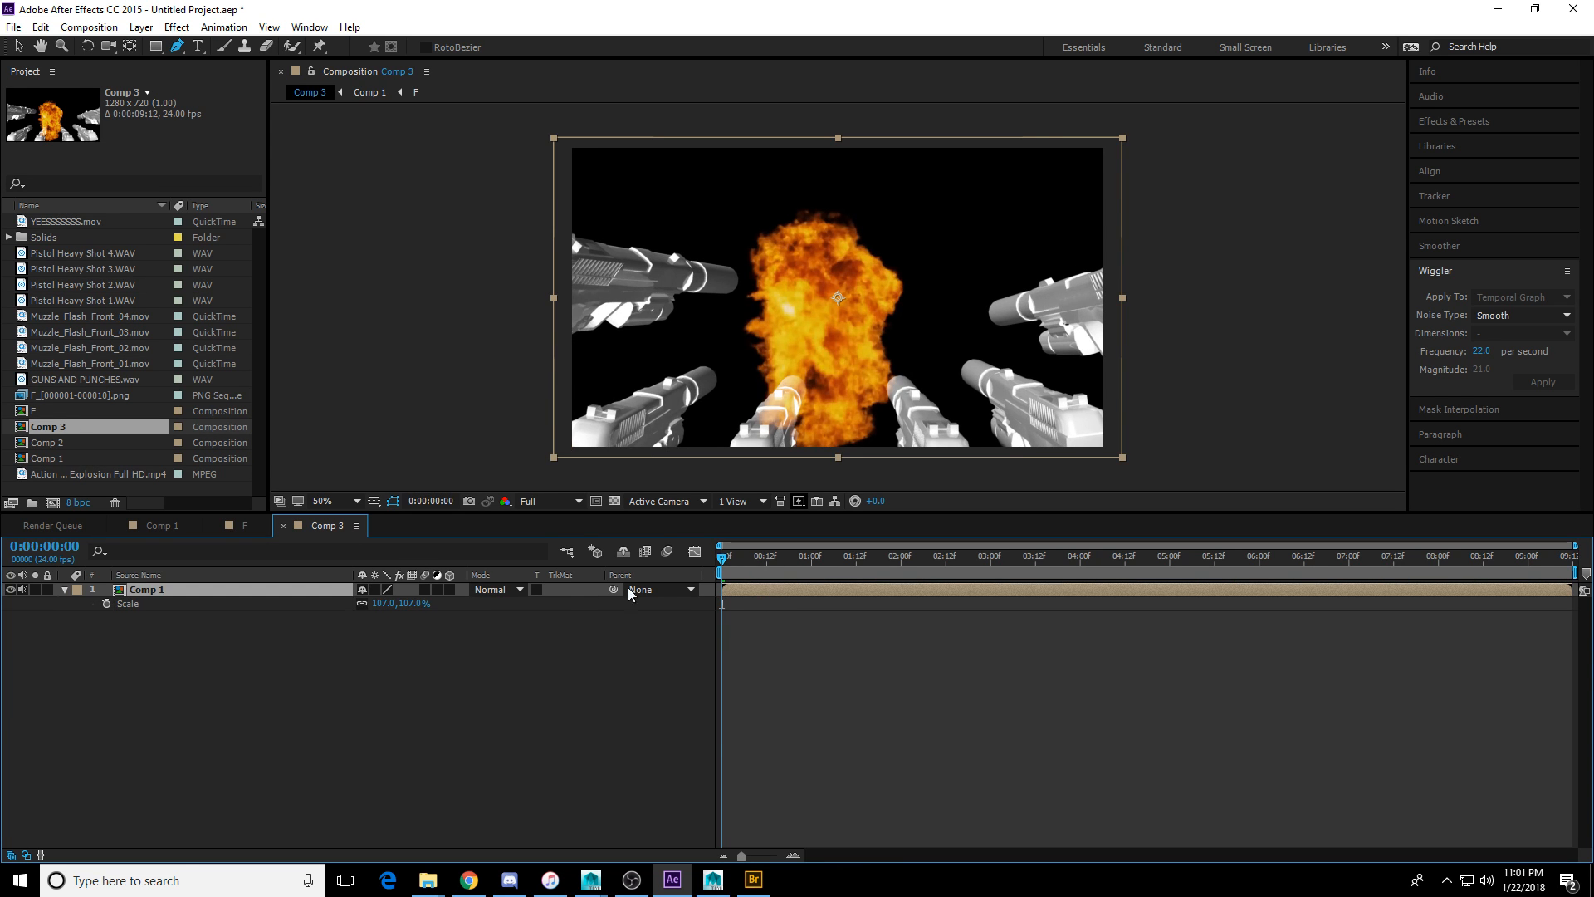
key(p)
click(106, 603)
drag(1340, 559, 1571, 558)
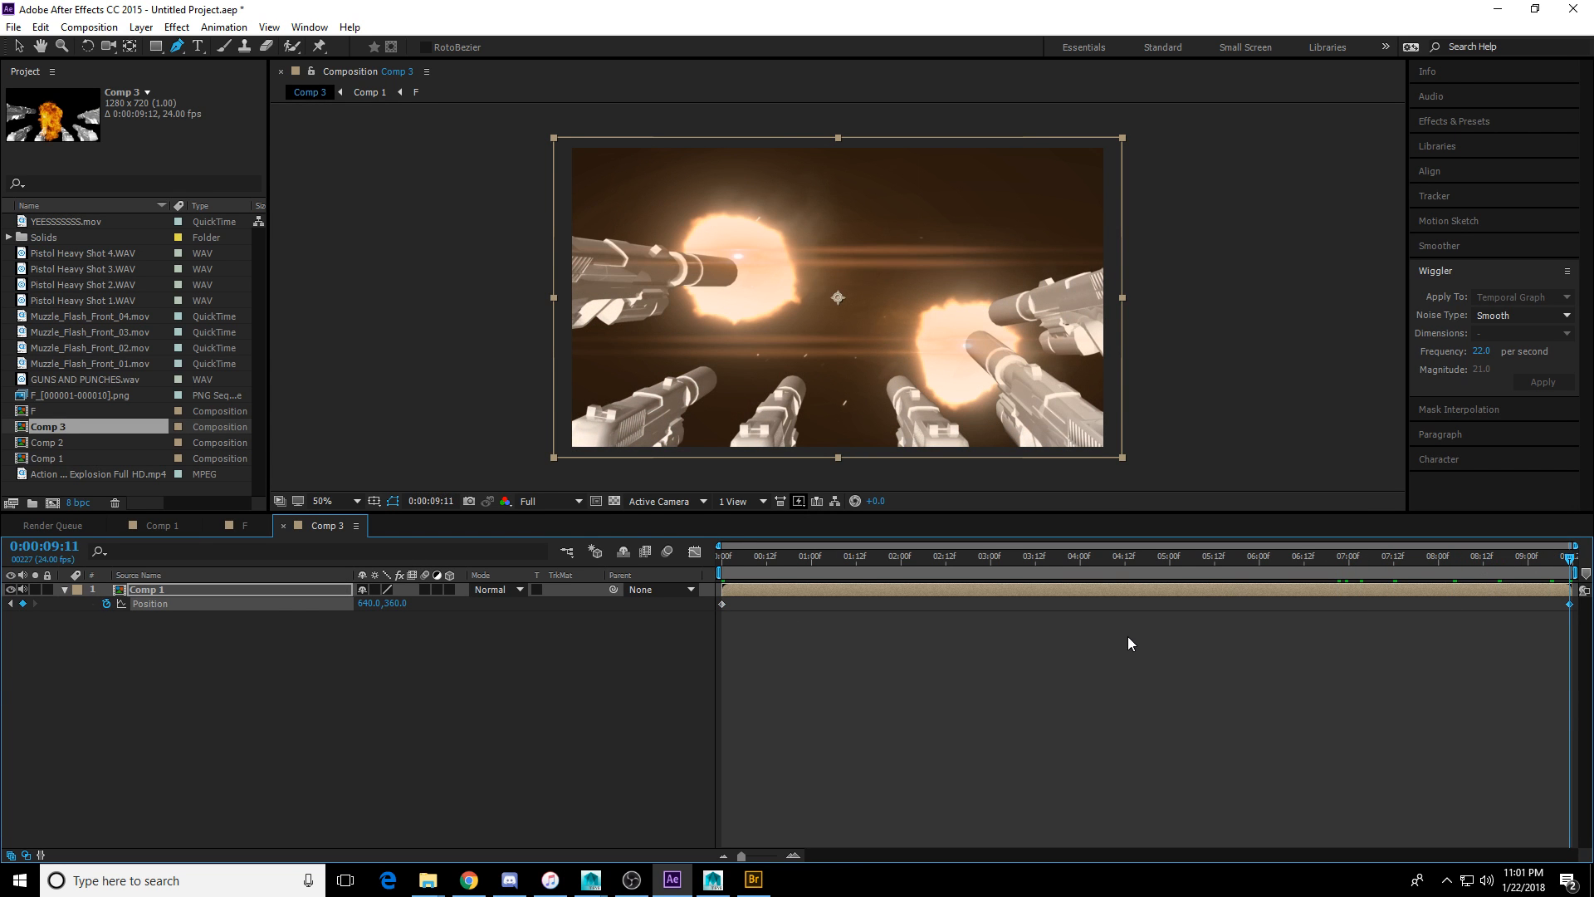
drag(718, 628, 1584, 601)
Apply the Wiggler to the position keyframes at frequency 22 per second and magnitude 21, and preview the shake.
click(1542, 382)
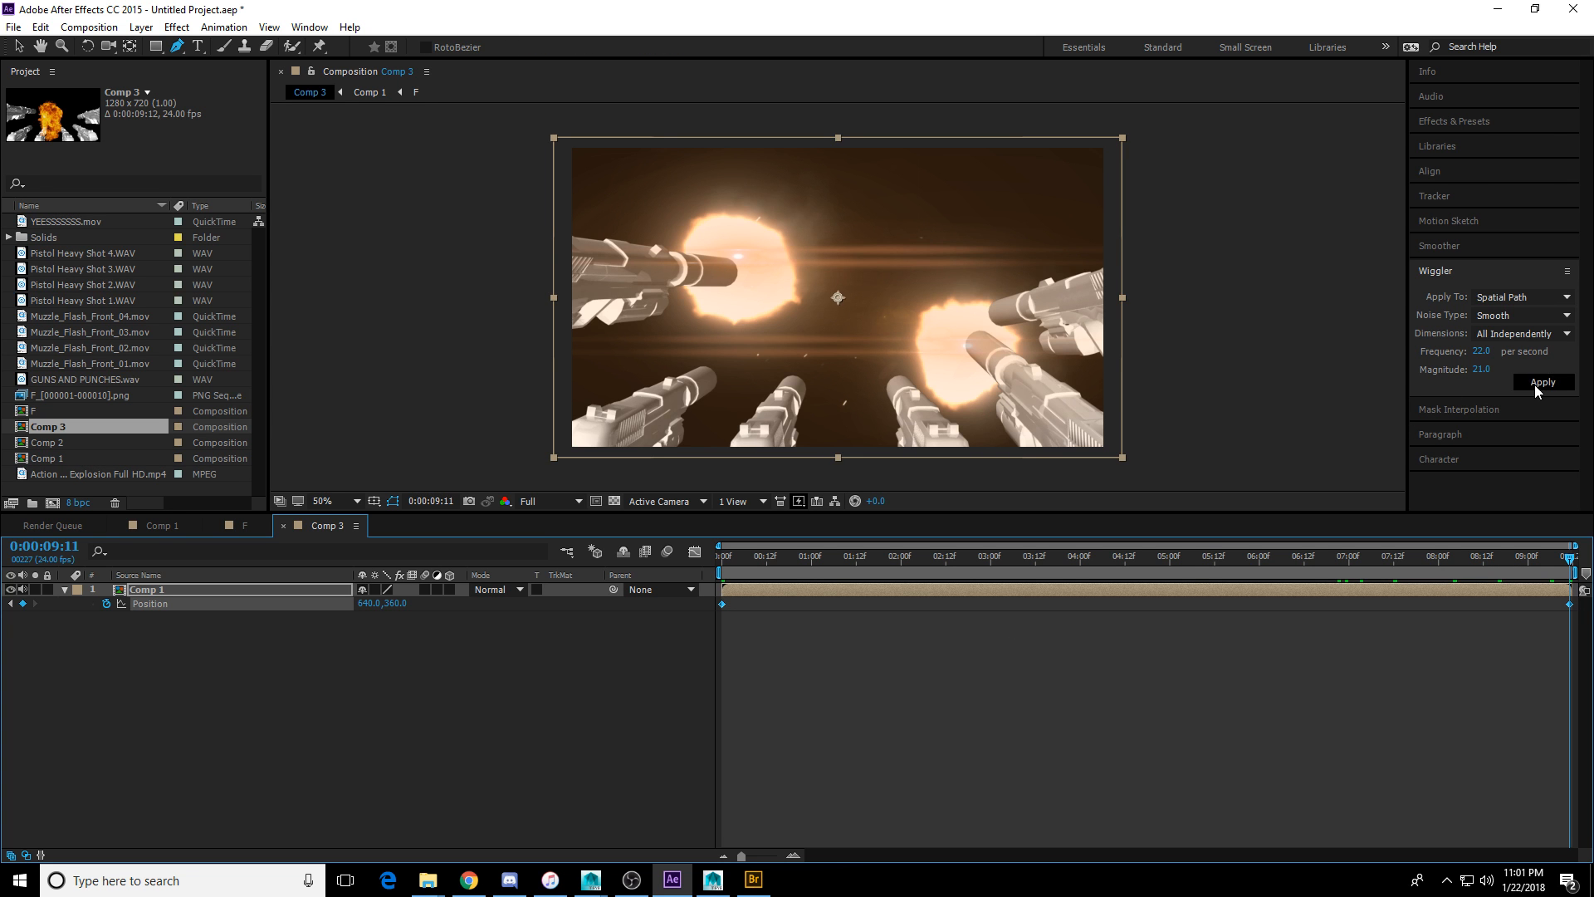
key(space)
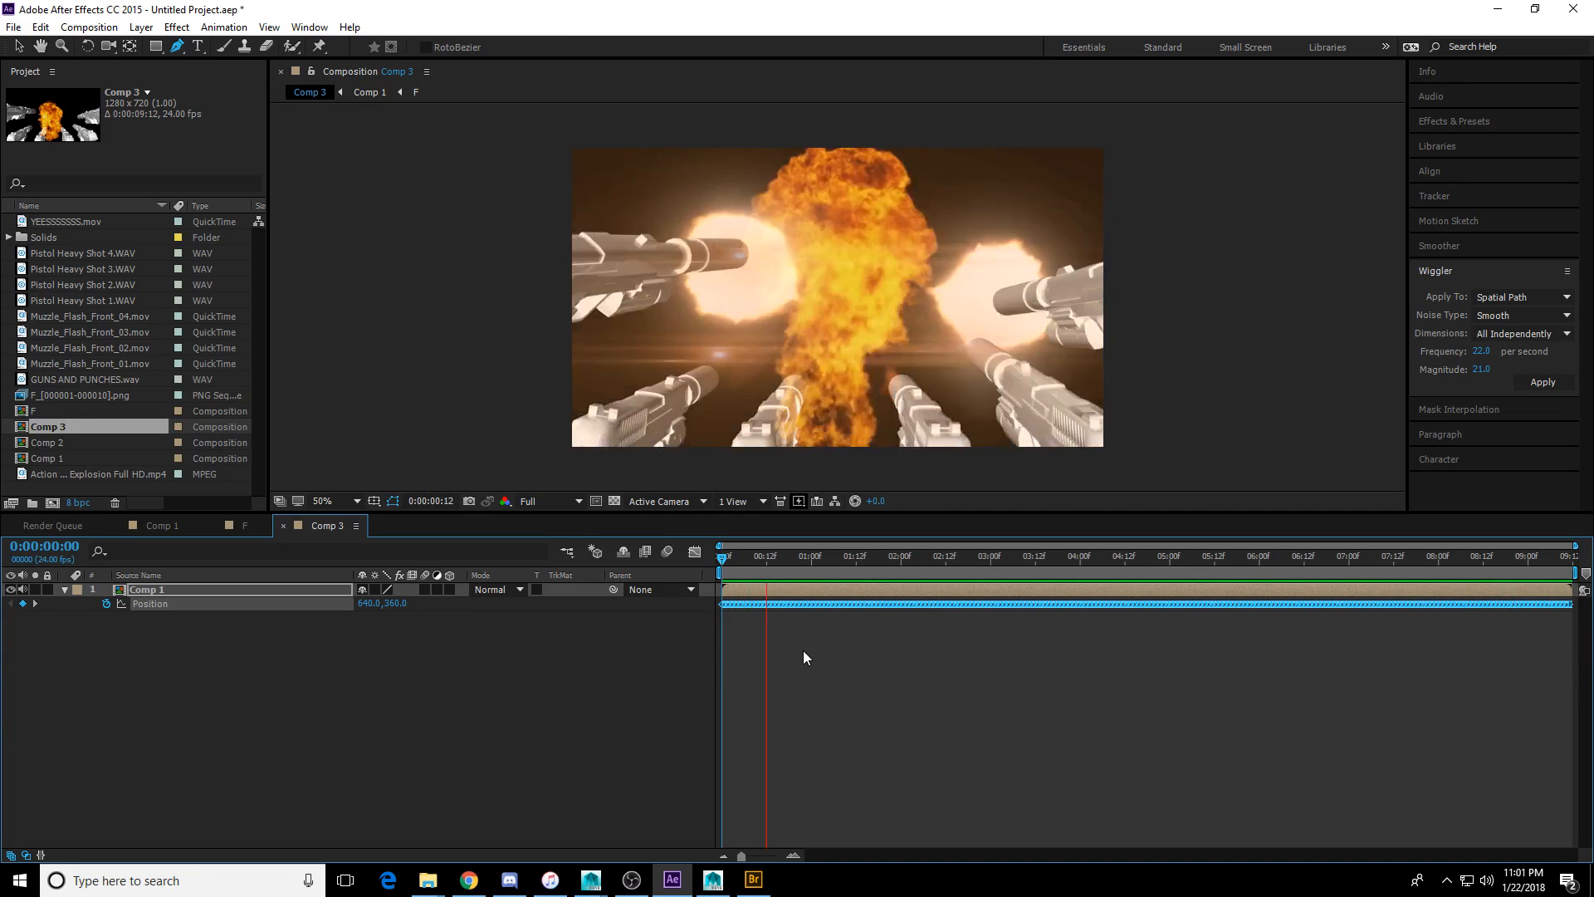
key(space)
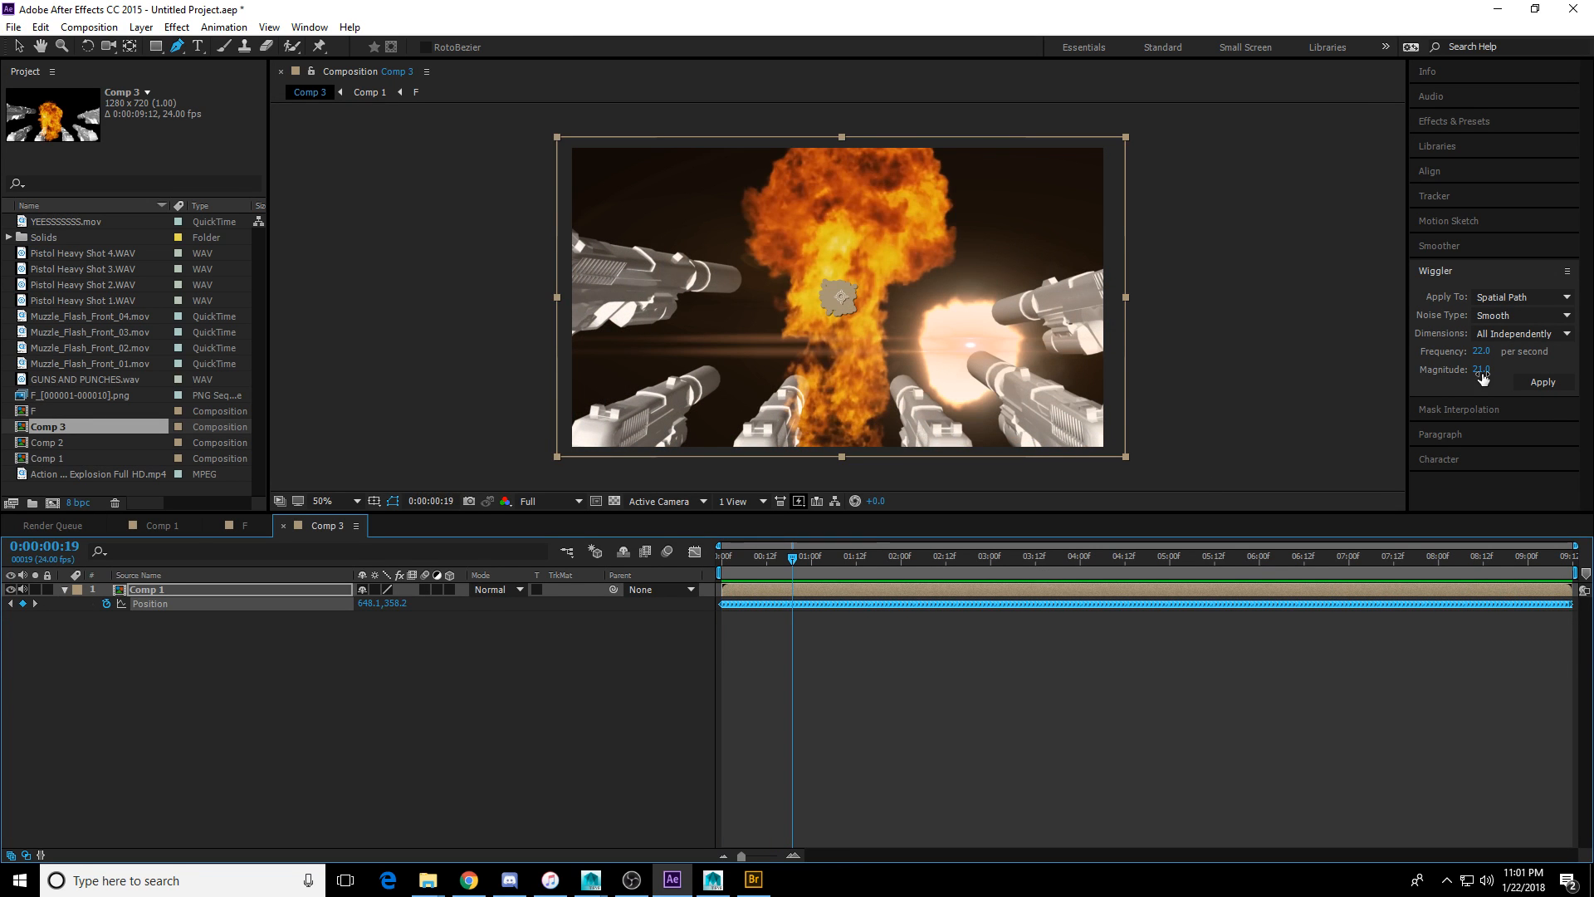
Raise the Wiggler magnitude to 24 and undo the wiggle applied to the Comp 1 layer's position.
click(1483, 371)
click(1129, 700)
key(ctrl+z)
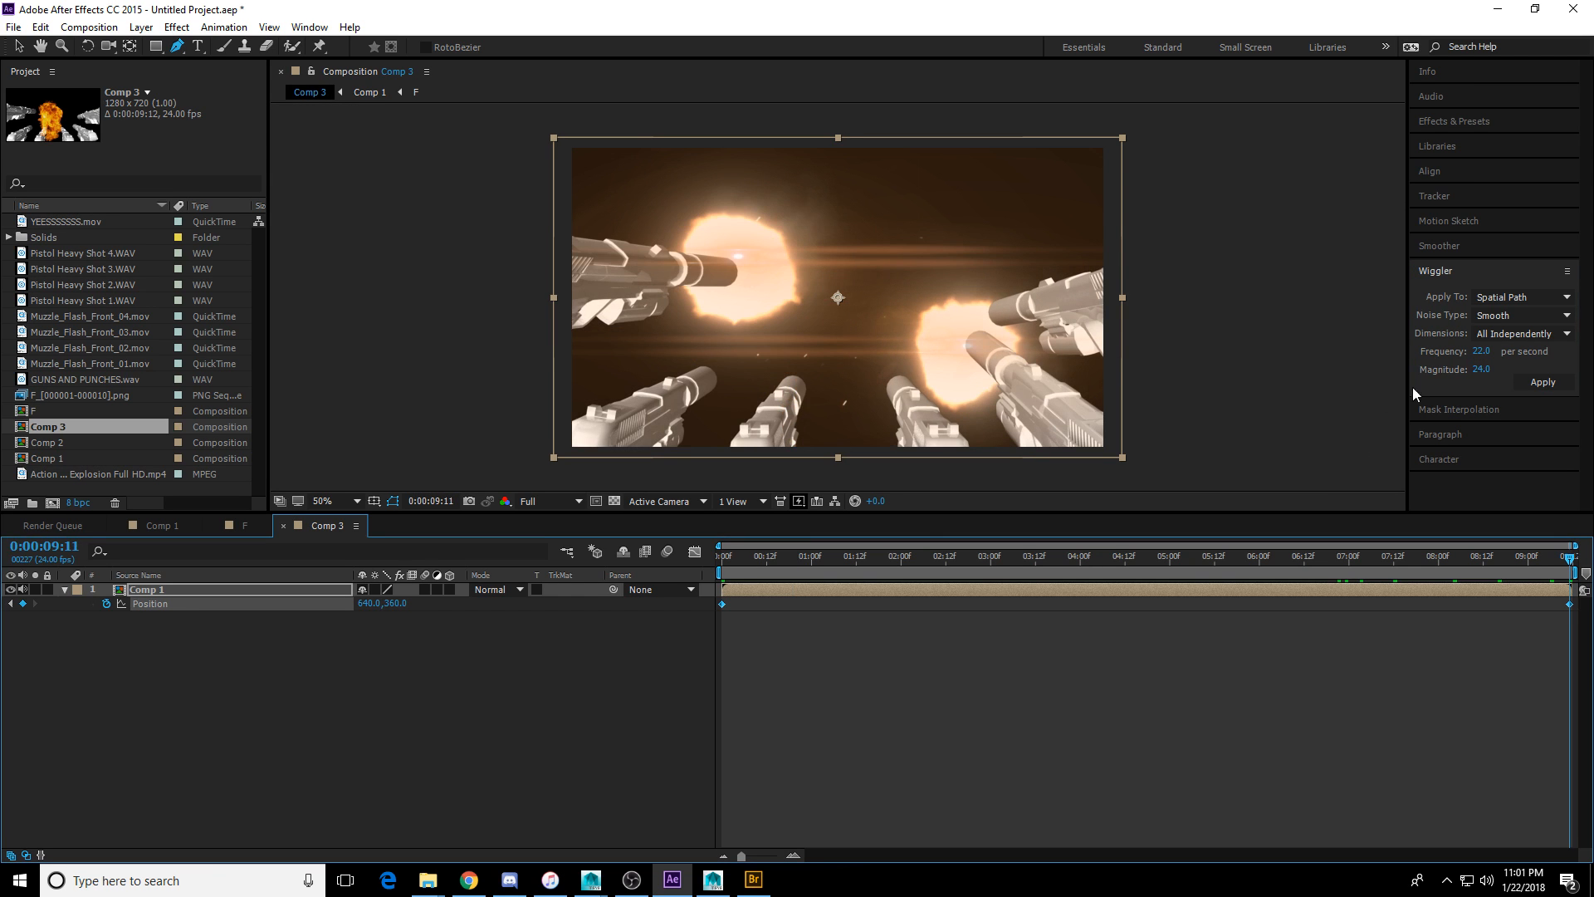
Apply the Wiggler to the position keyframes at frequency 62 per second and magnitude 37, and preview the shake from the start.
click(1479, 370)
click(1484, 352)
text(62)
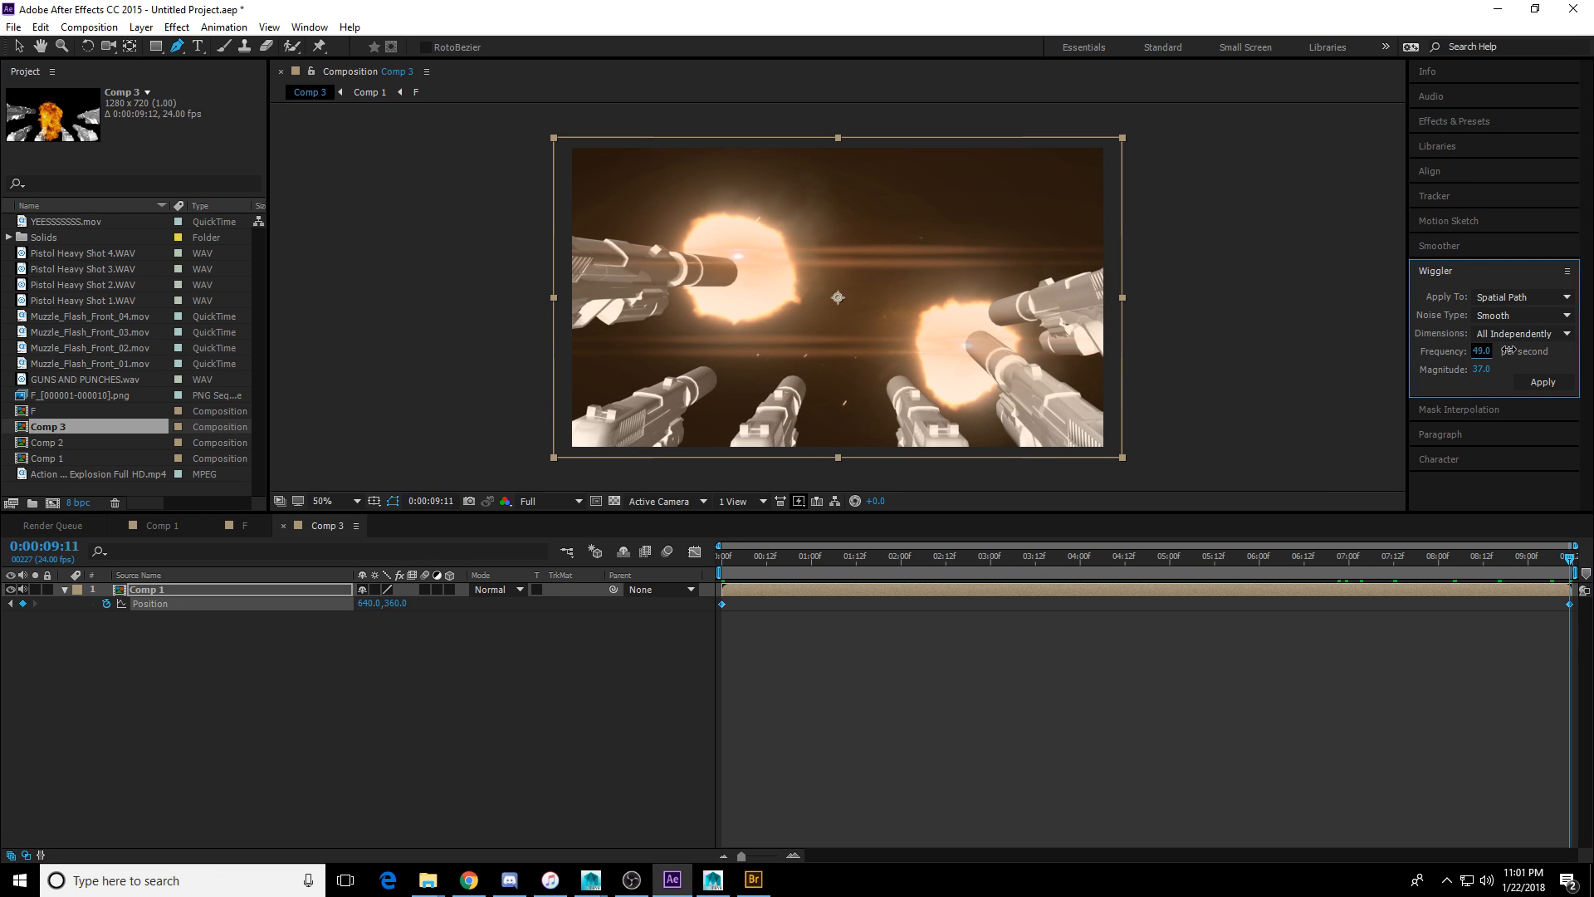
click(1534, 384)
drag(914, 555, 828, 571)
key(space)
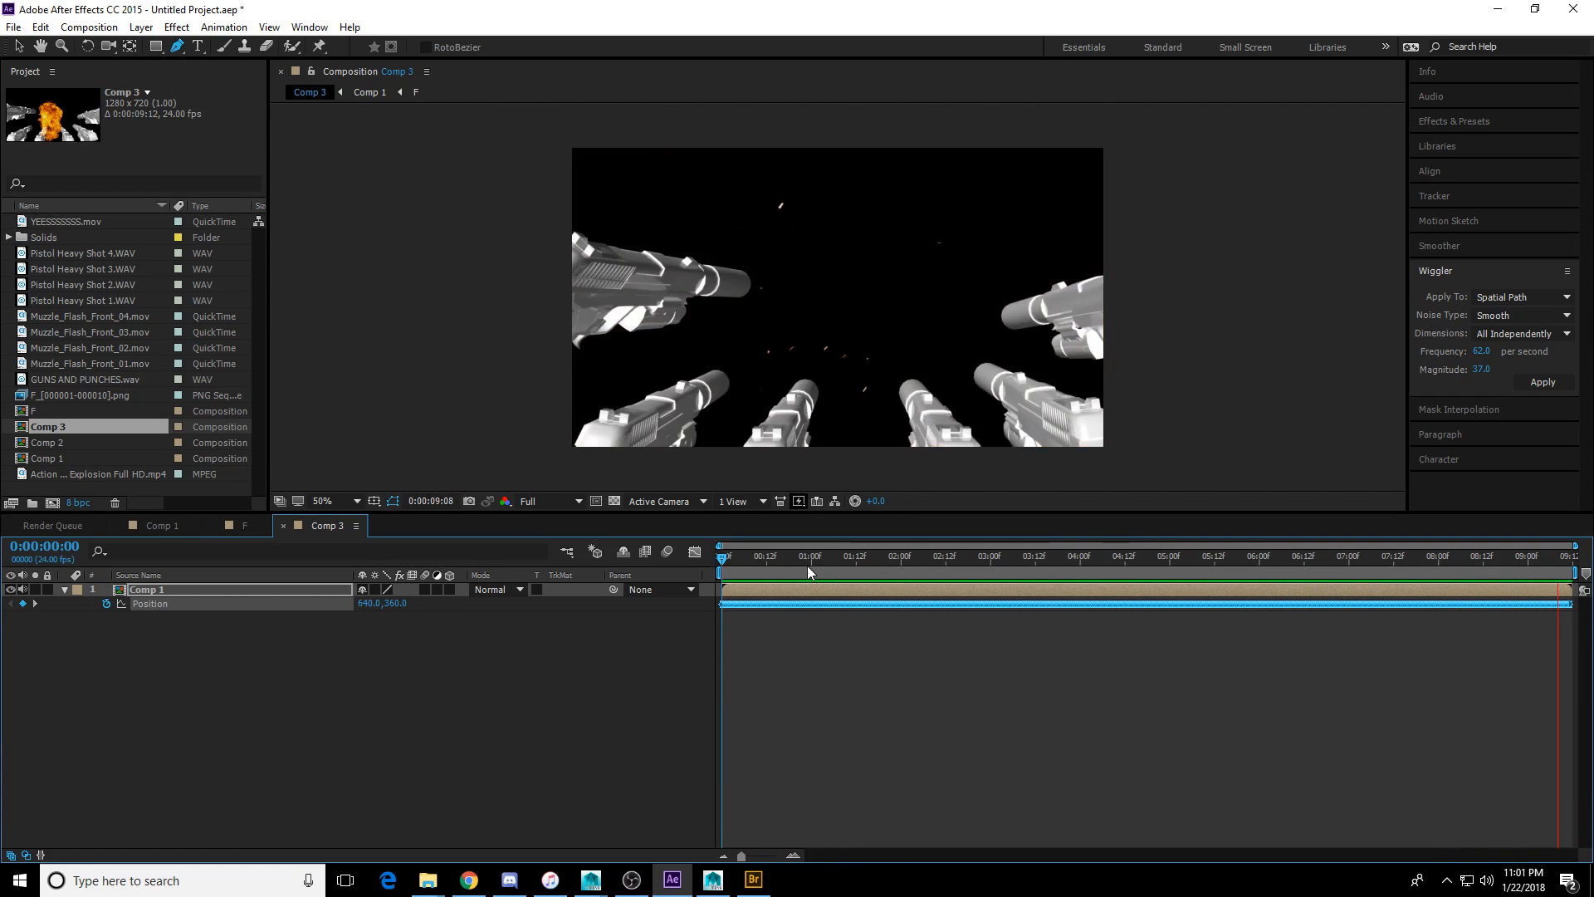
key(space)
click(797, 636)
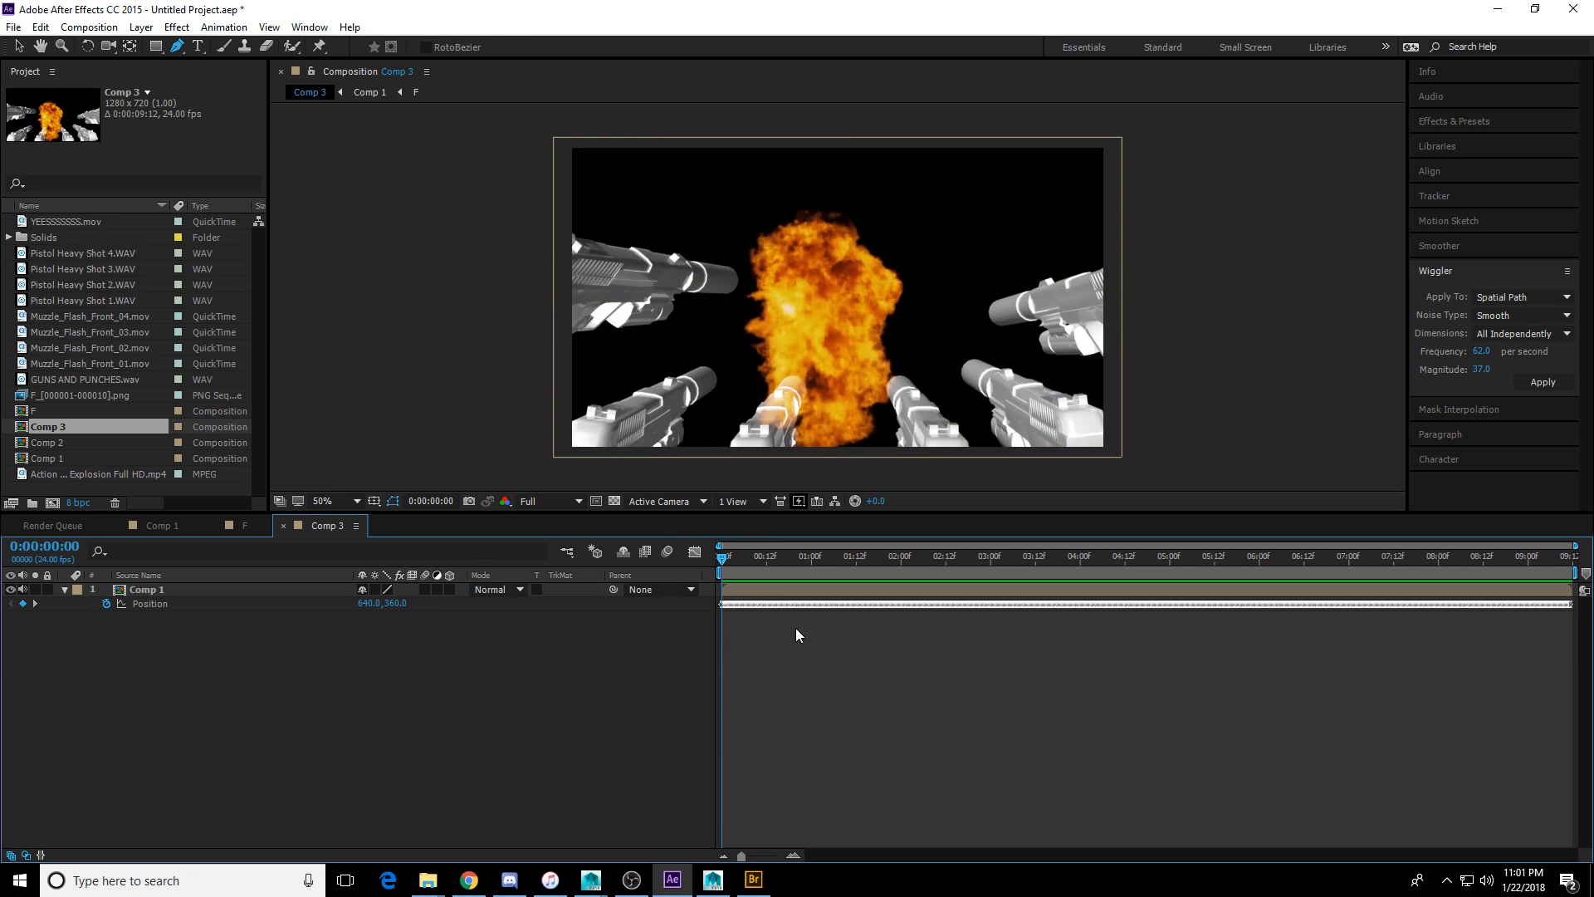
Scale the Comp 1 layer to 109% and preview the shake in Comp 3.
key(s)
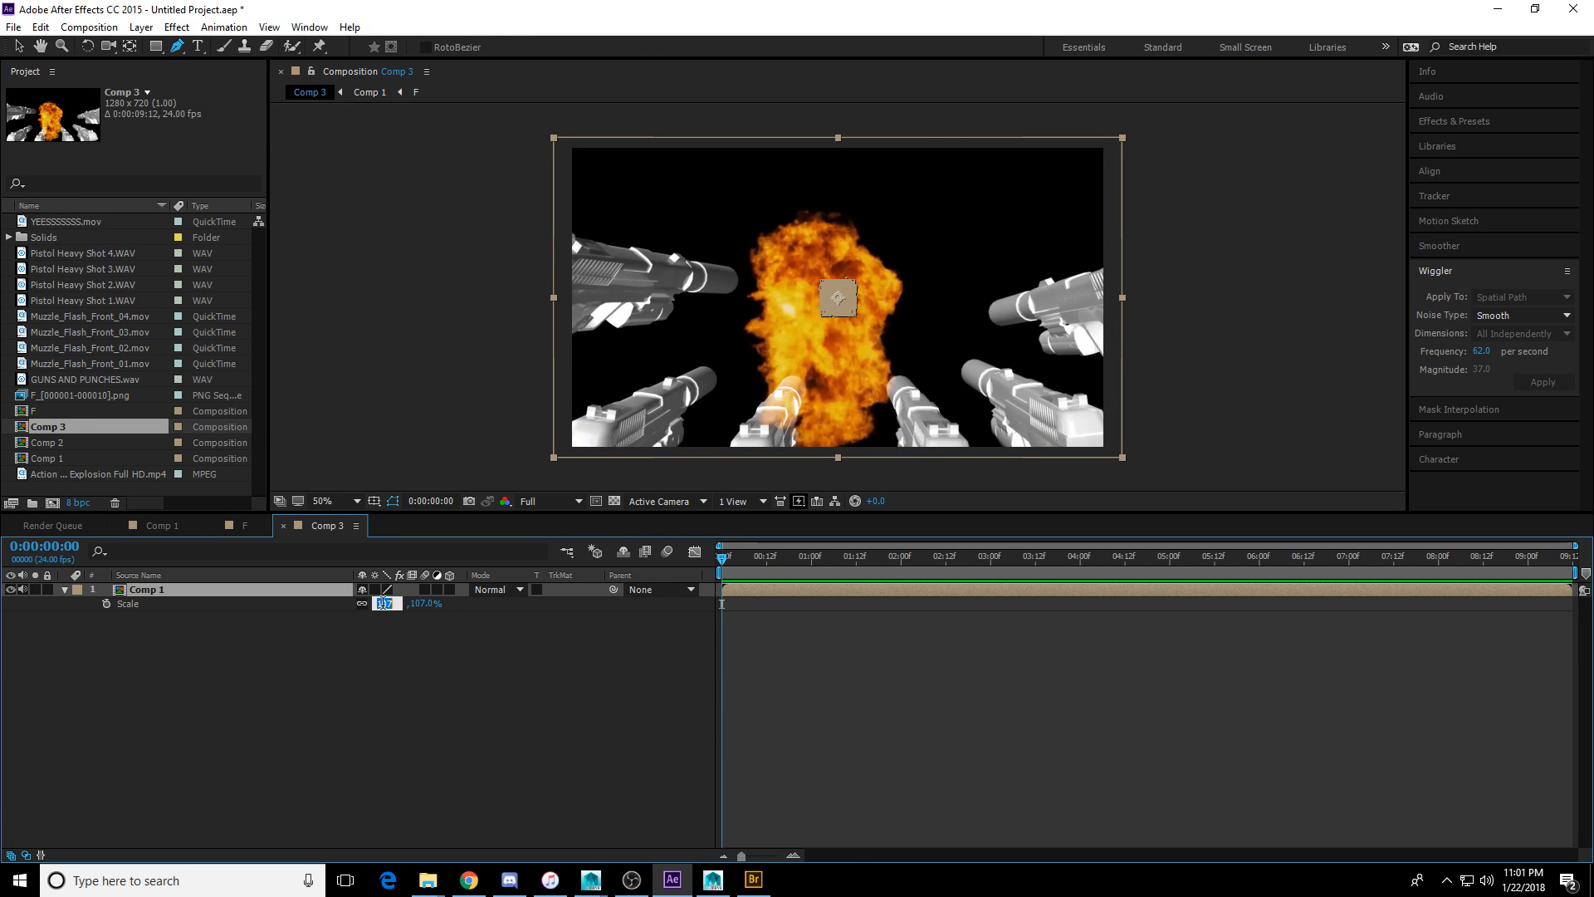
text(109)
key(Return)
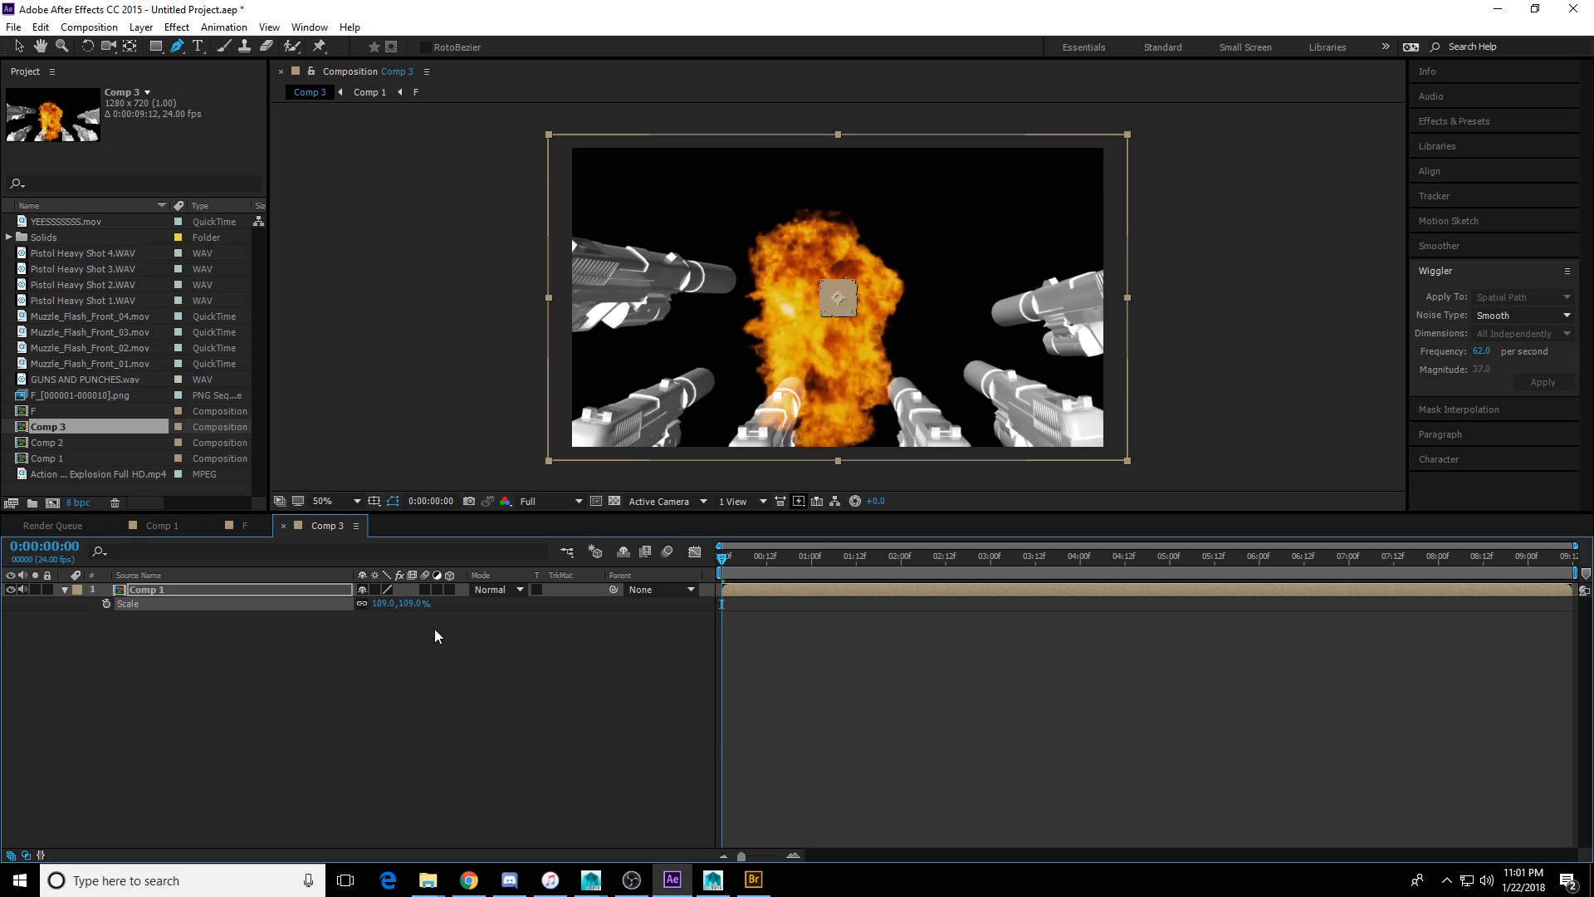
click(882, 744)
key(space)
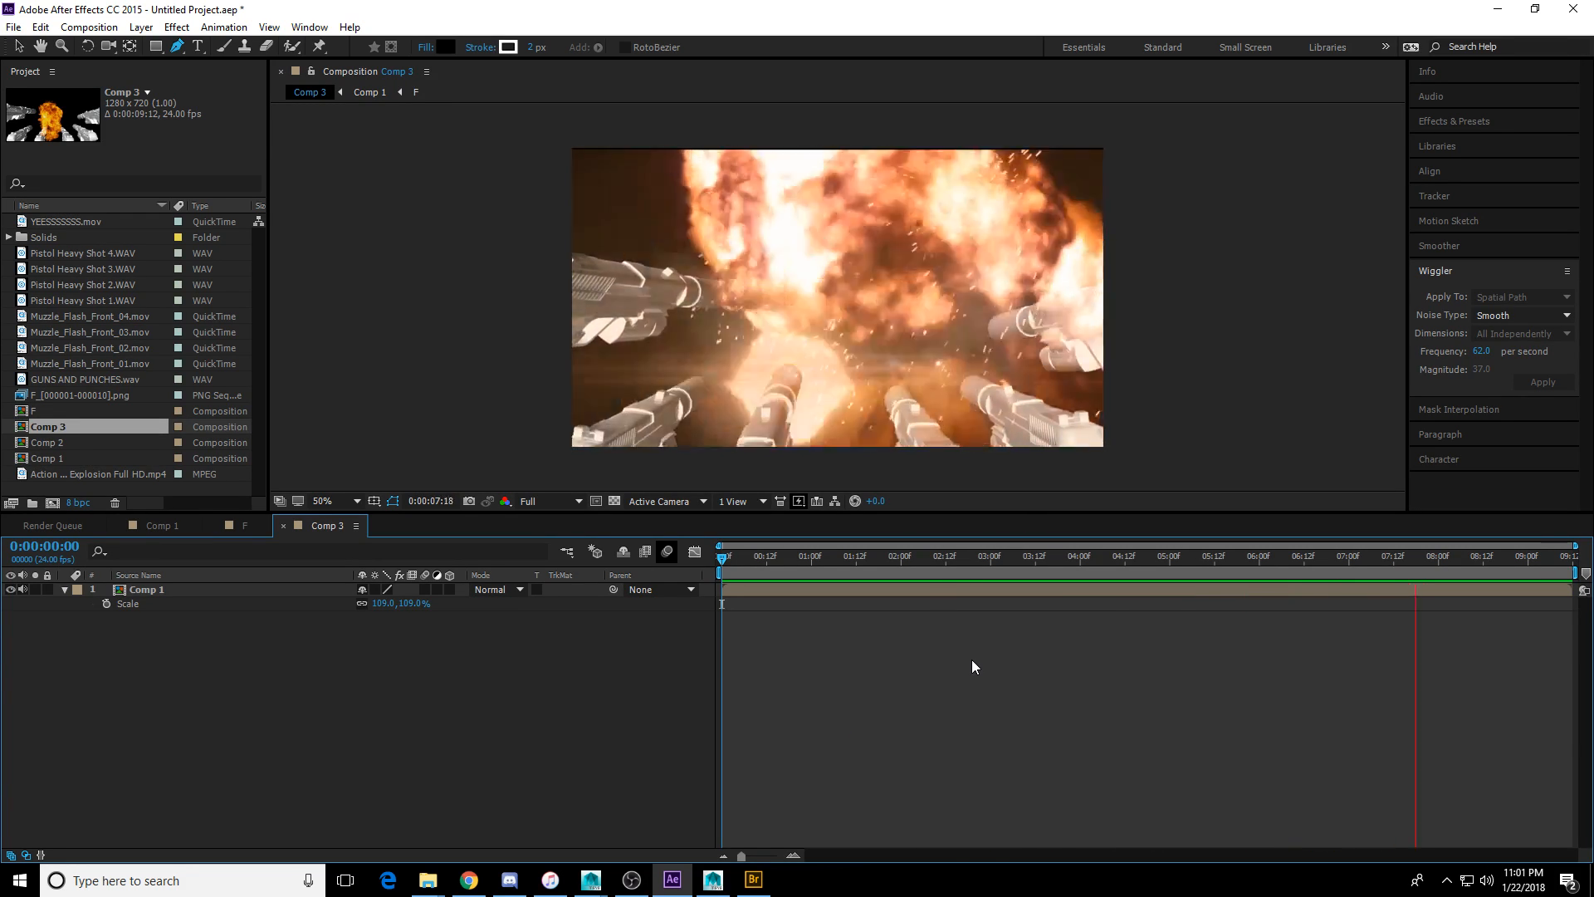
key(space)
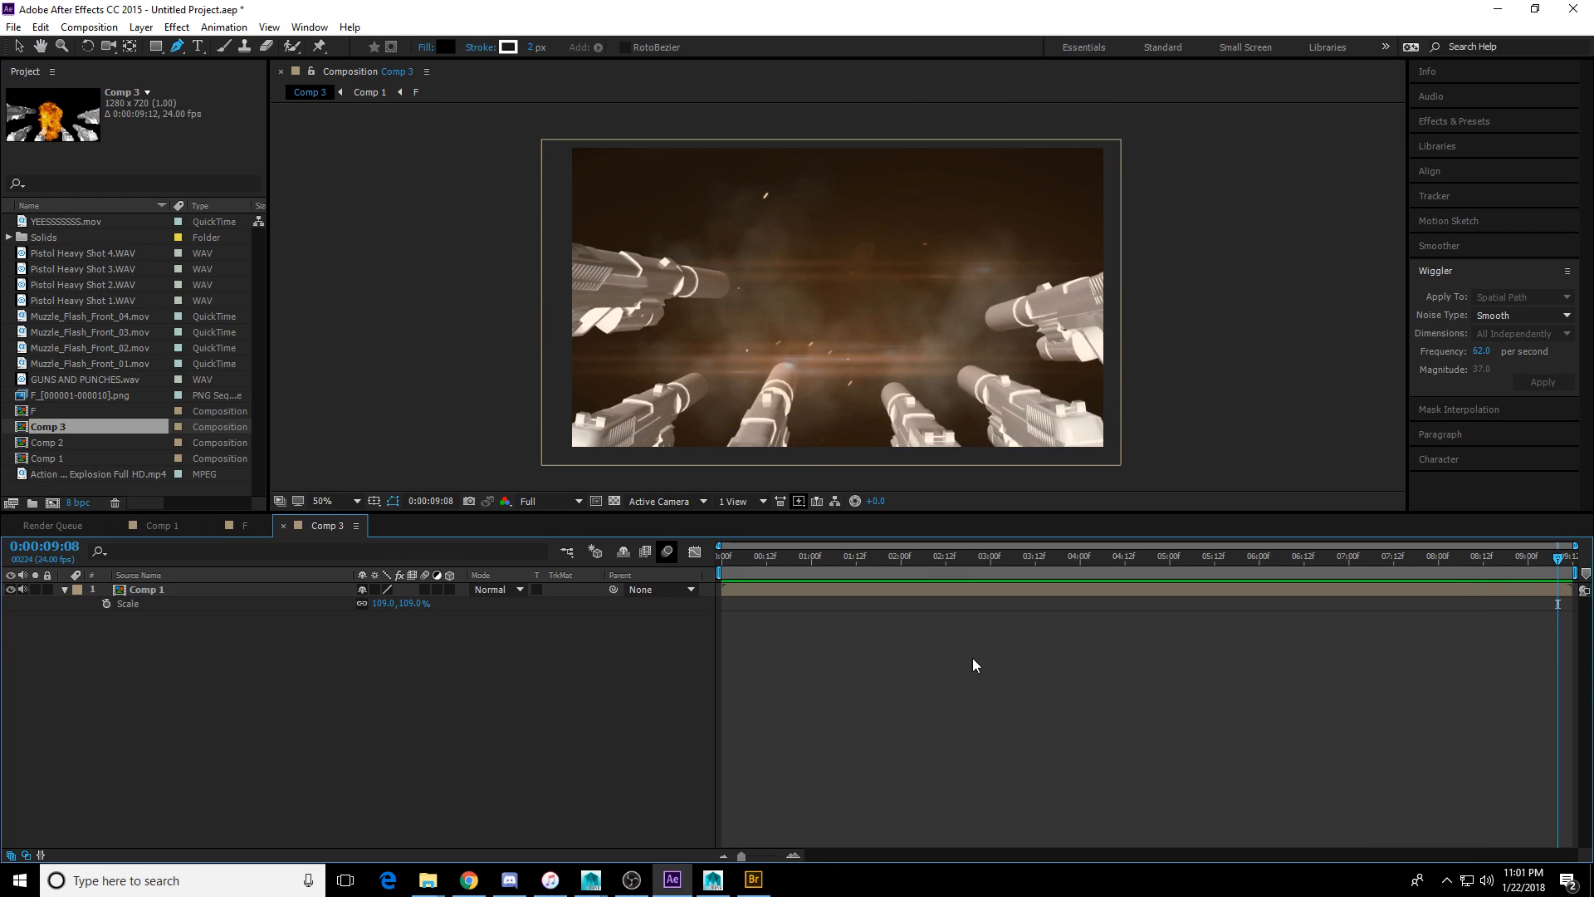
Add Comp 3 to the render queue and accept AVI output module settings with automatic audio output.
click(13, 27)
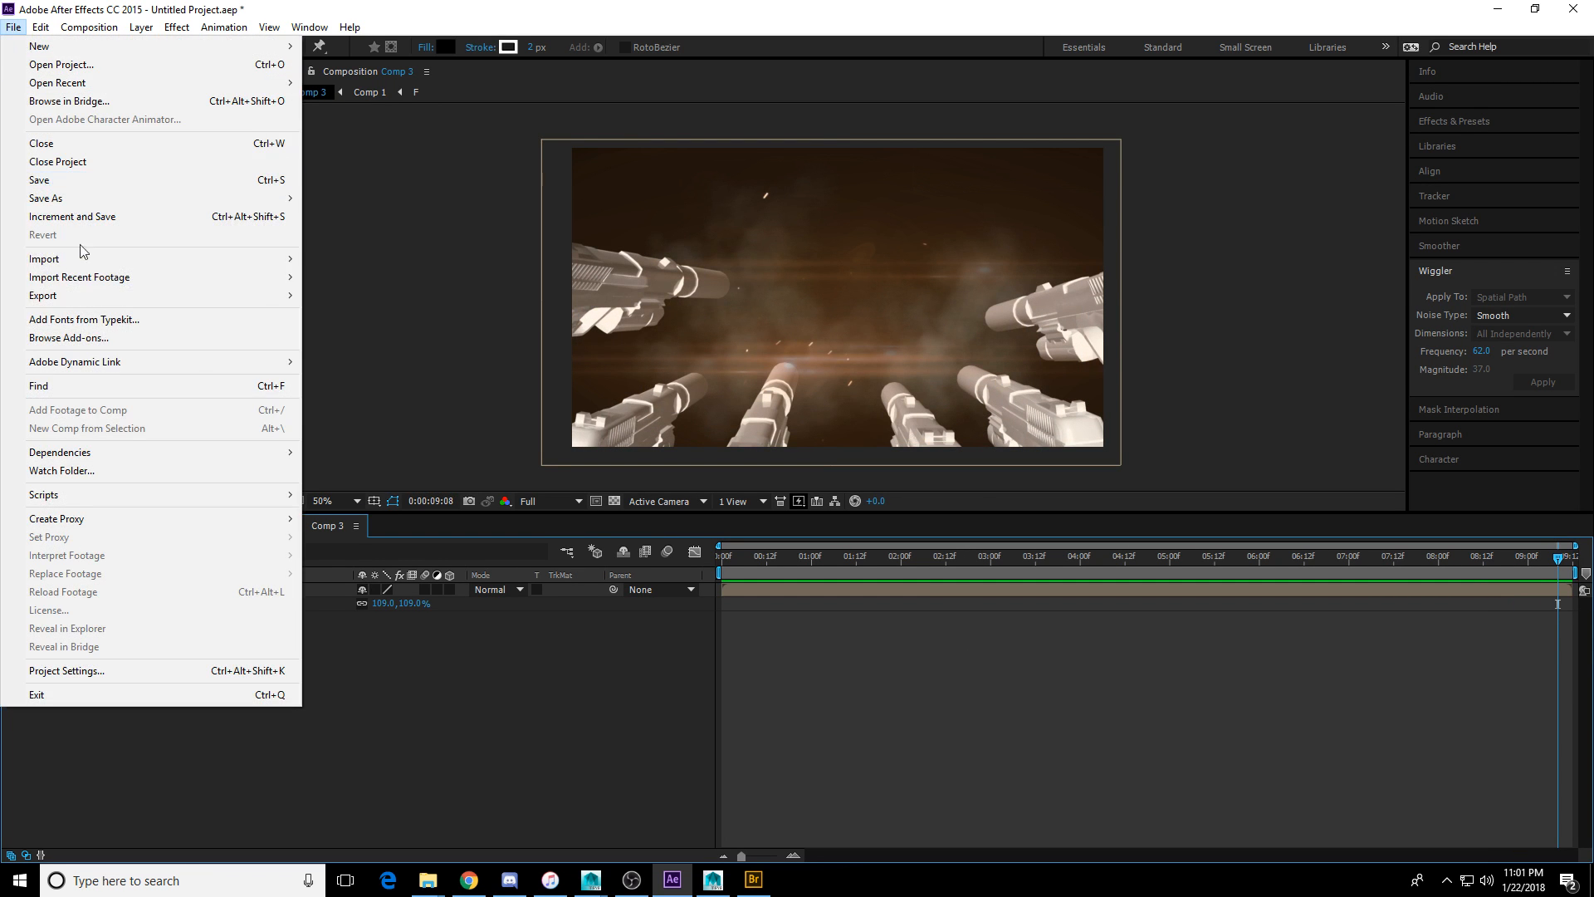
mouse_move(124, 294)
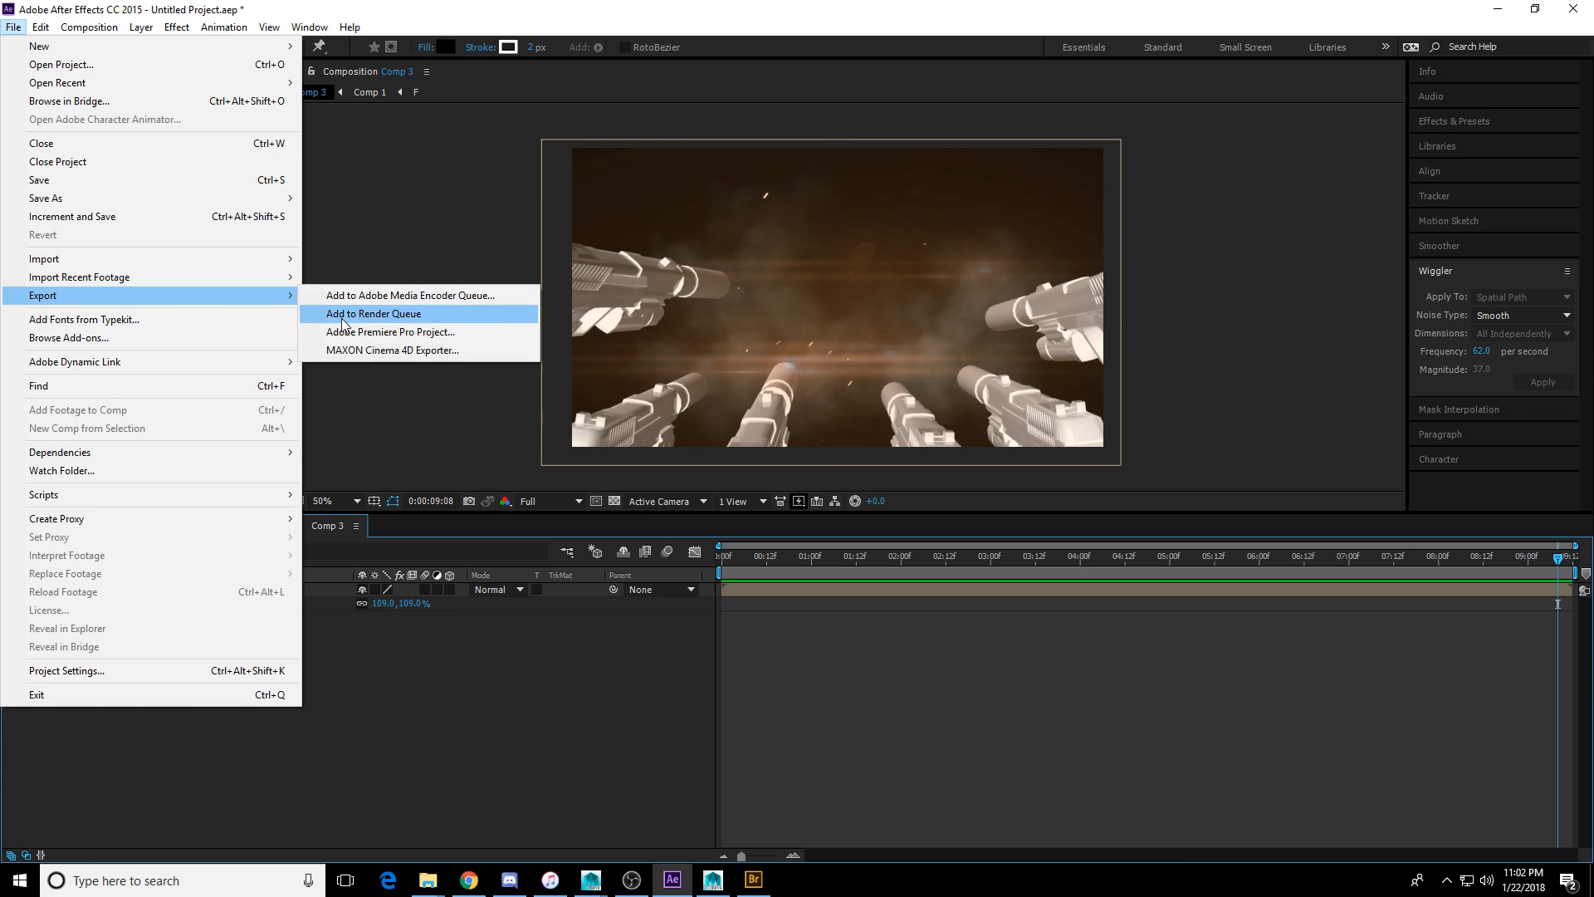
click(374, 314)
click(147, 640)
click(374, 555)
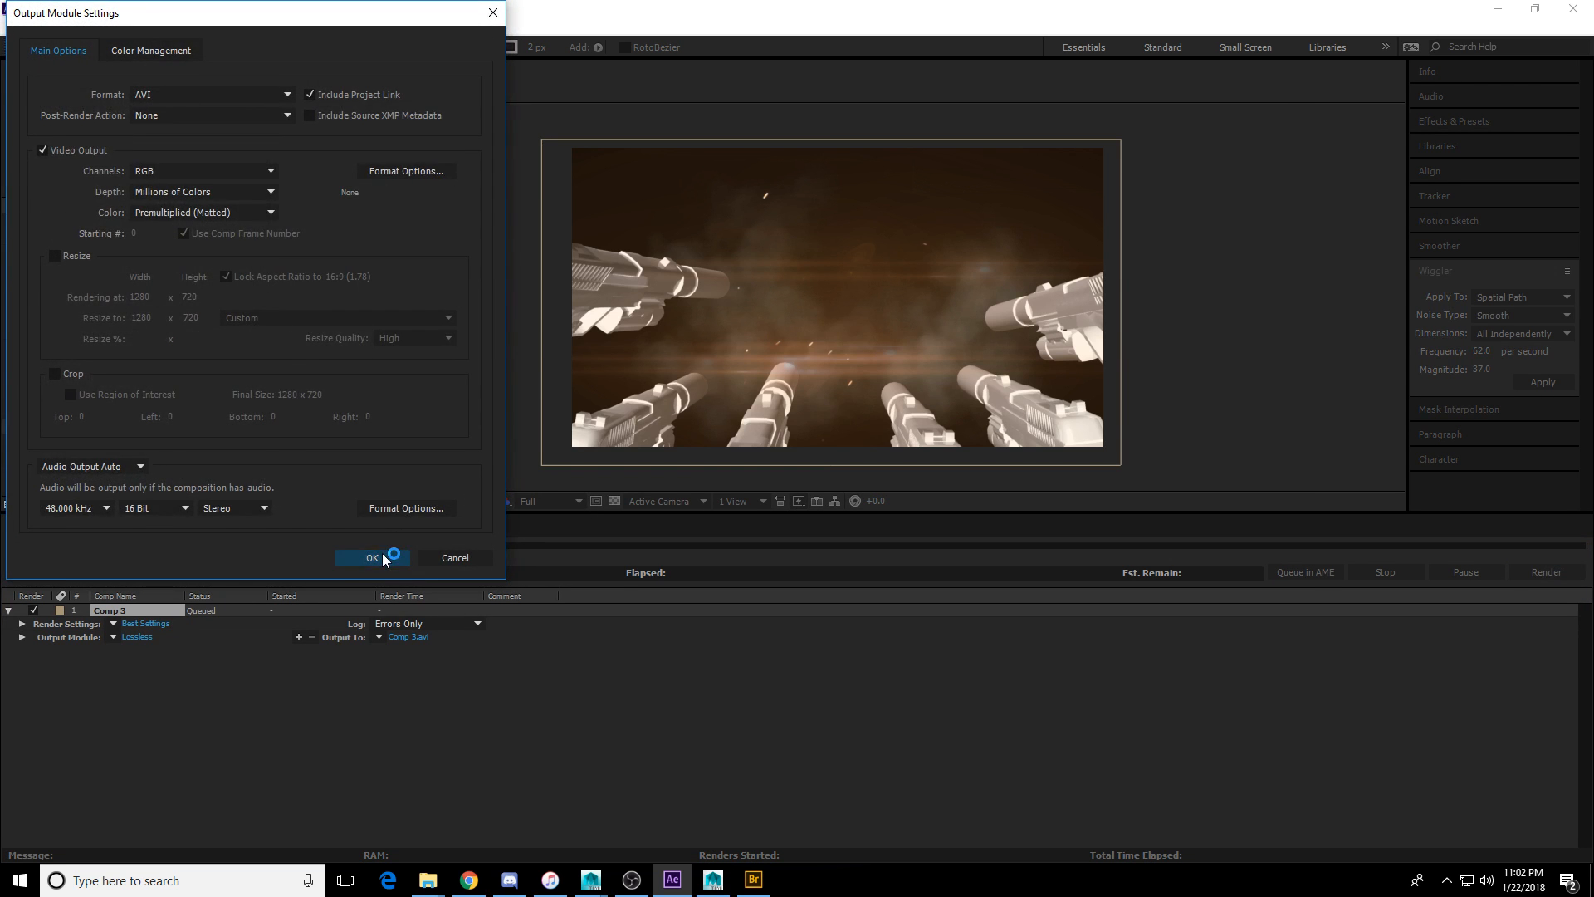
Set the output file to CALAMRI_001 on Main_Hardrive (D:) and render Comp 3.
click(407, 637)
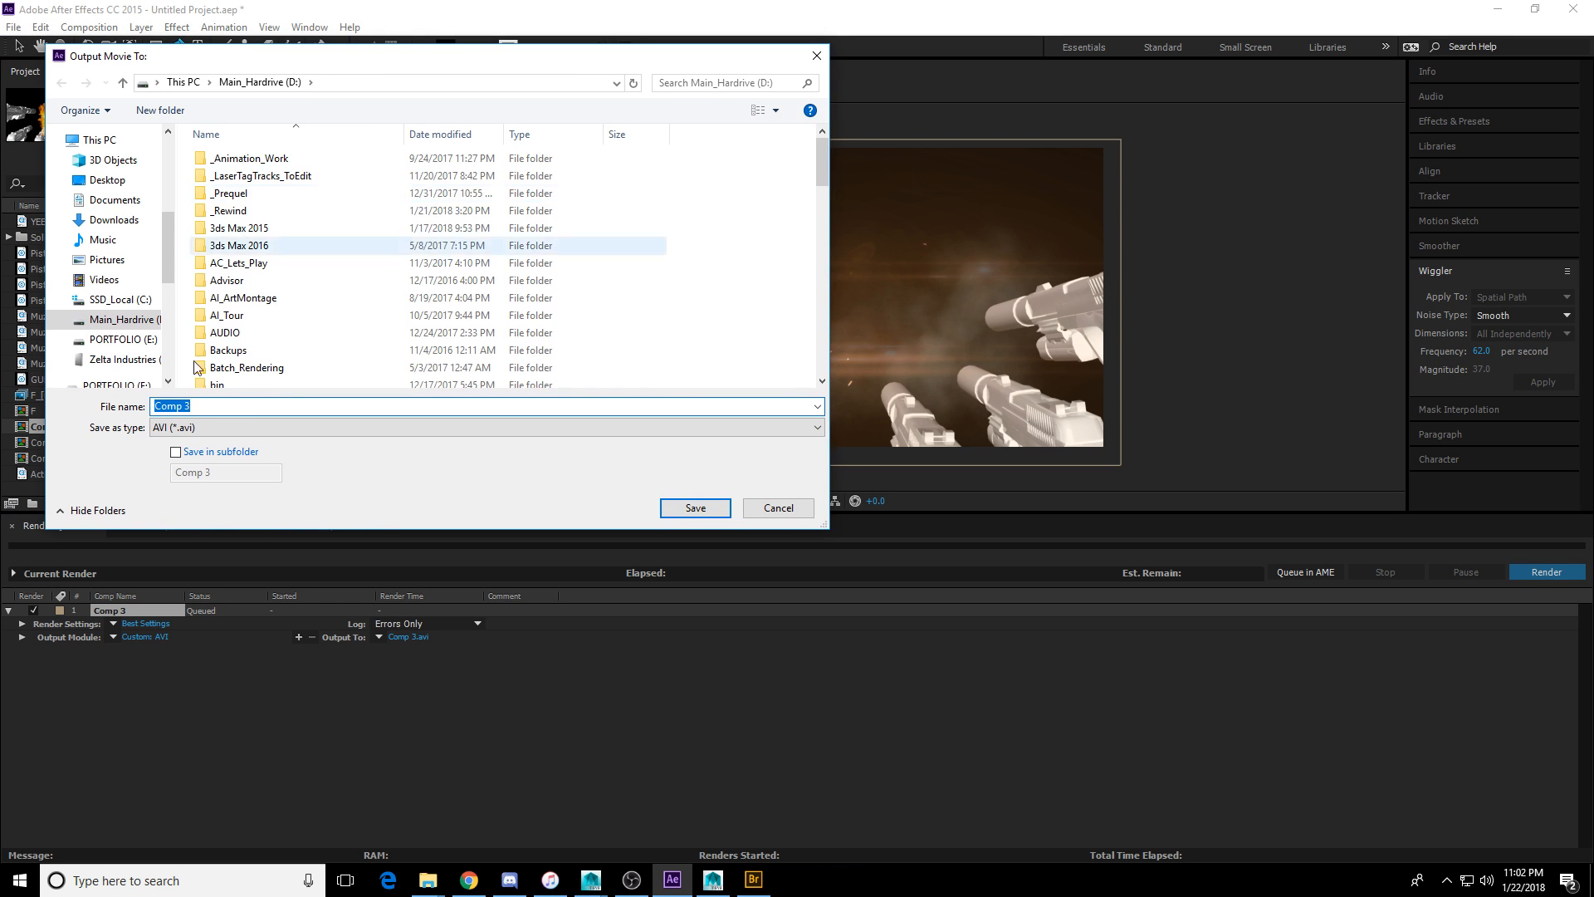
scroll(322, 203, down, 10)
scroll(338, 360, down, 10)
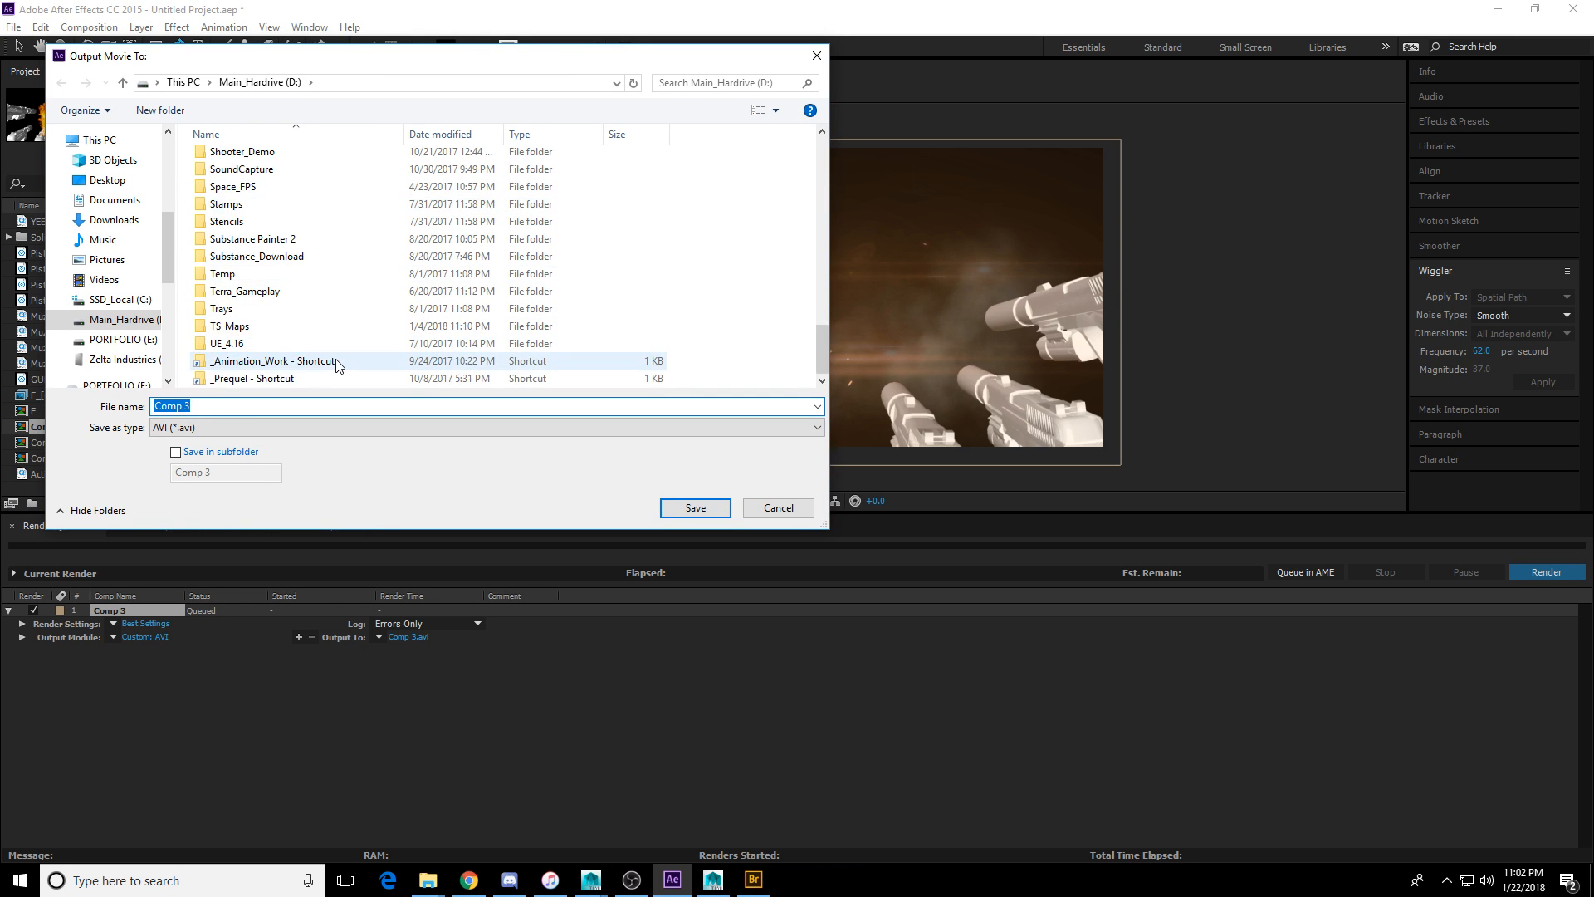
scroll(338, 365, up, 20)
click(116, 321)
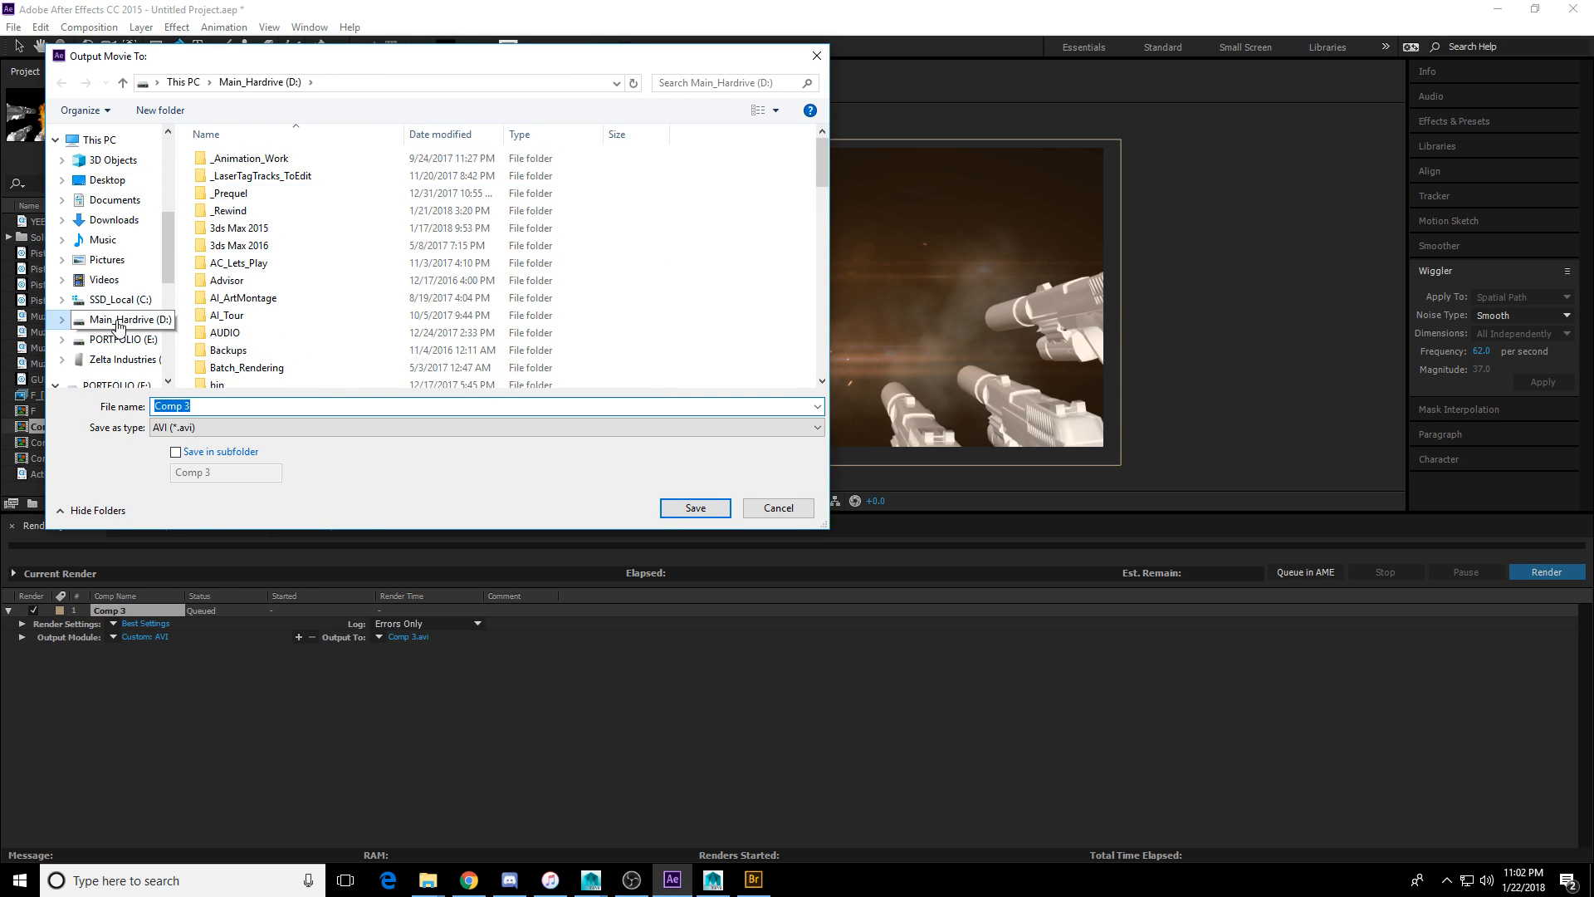
click(239, 411)
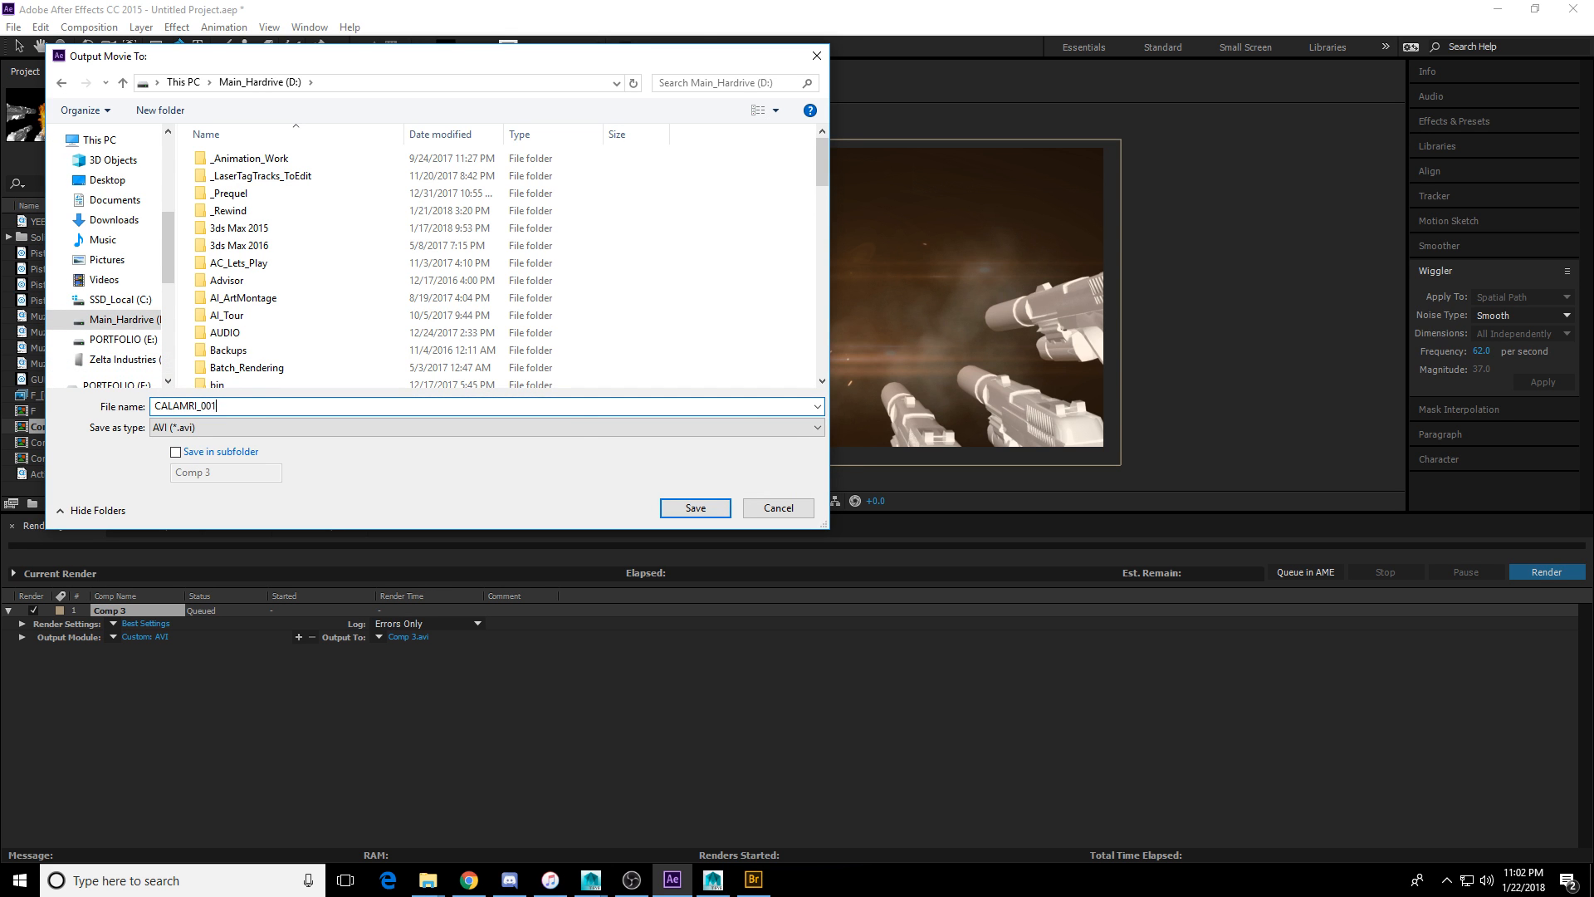
text(CALAMRI_001)
key(Return)
click(1583, 574)
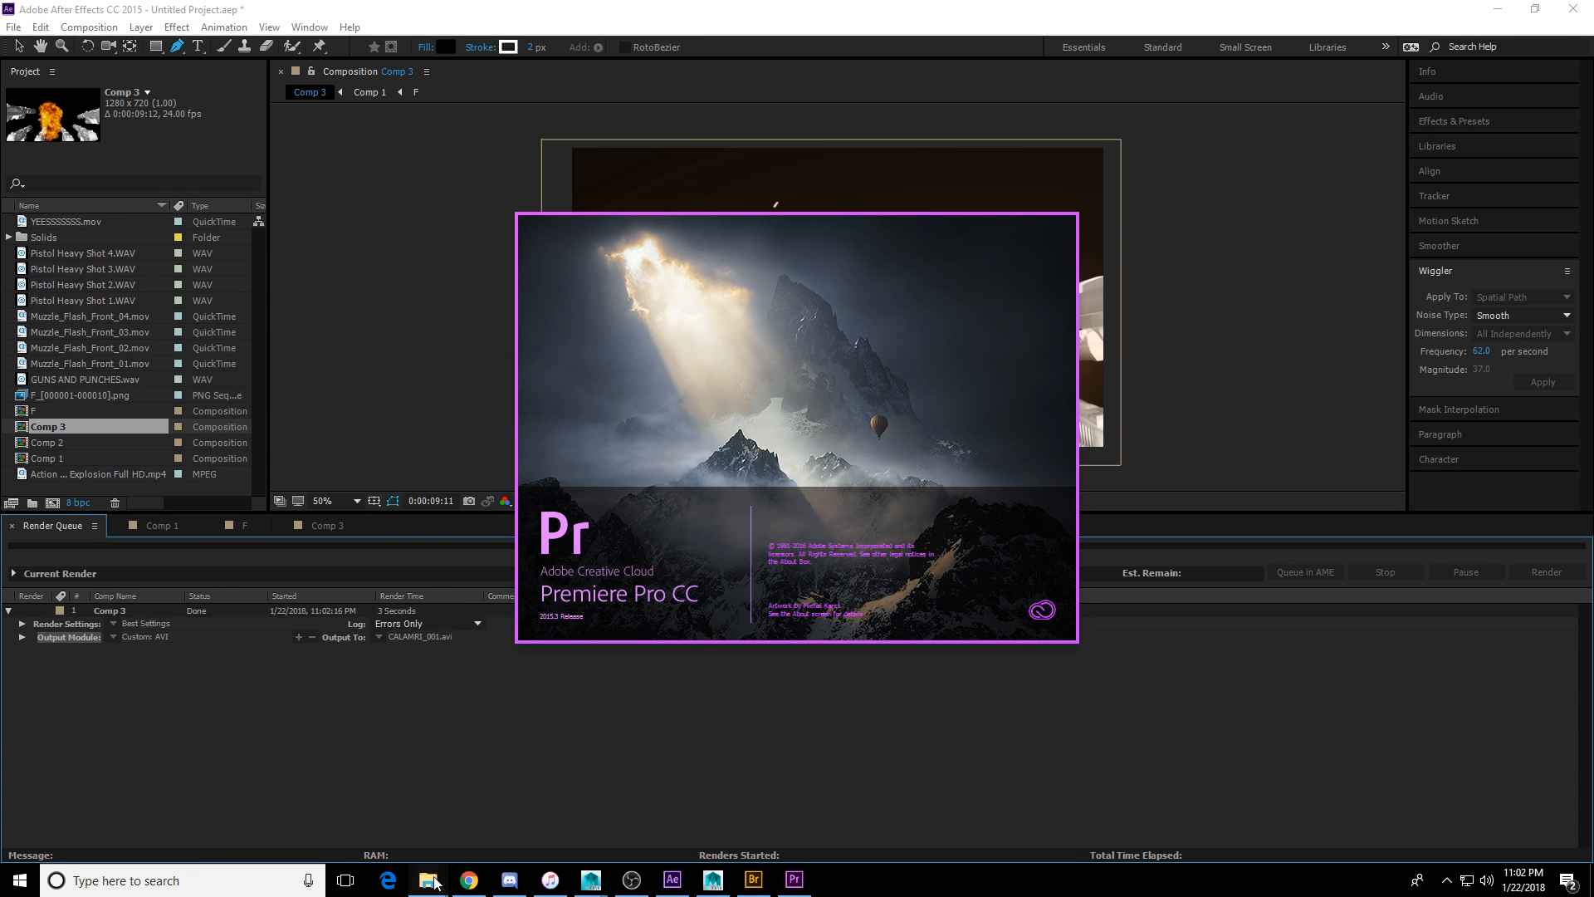
Start a new project in Premiere Pro and show the files on Main_Hardrive (D:) in File Explorer.
mouse_move(430, 880)
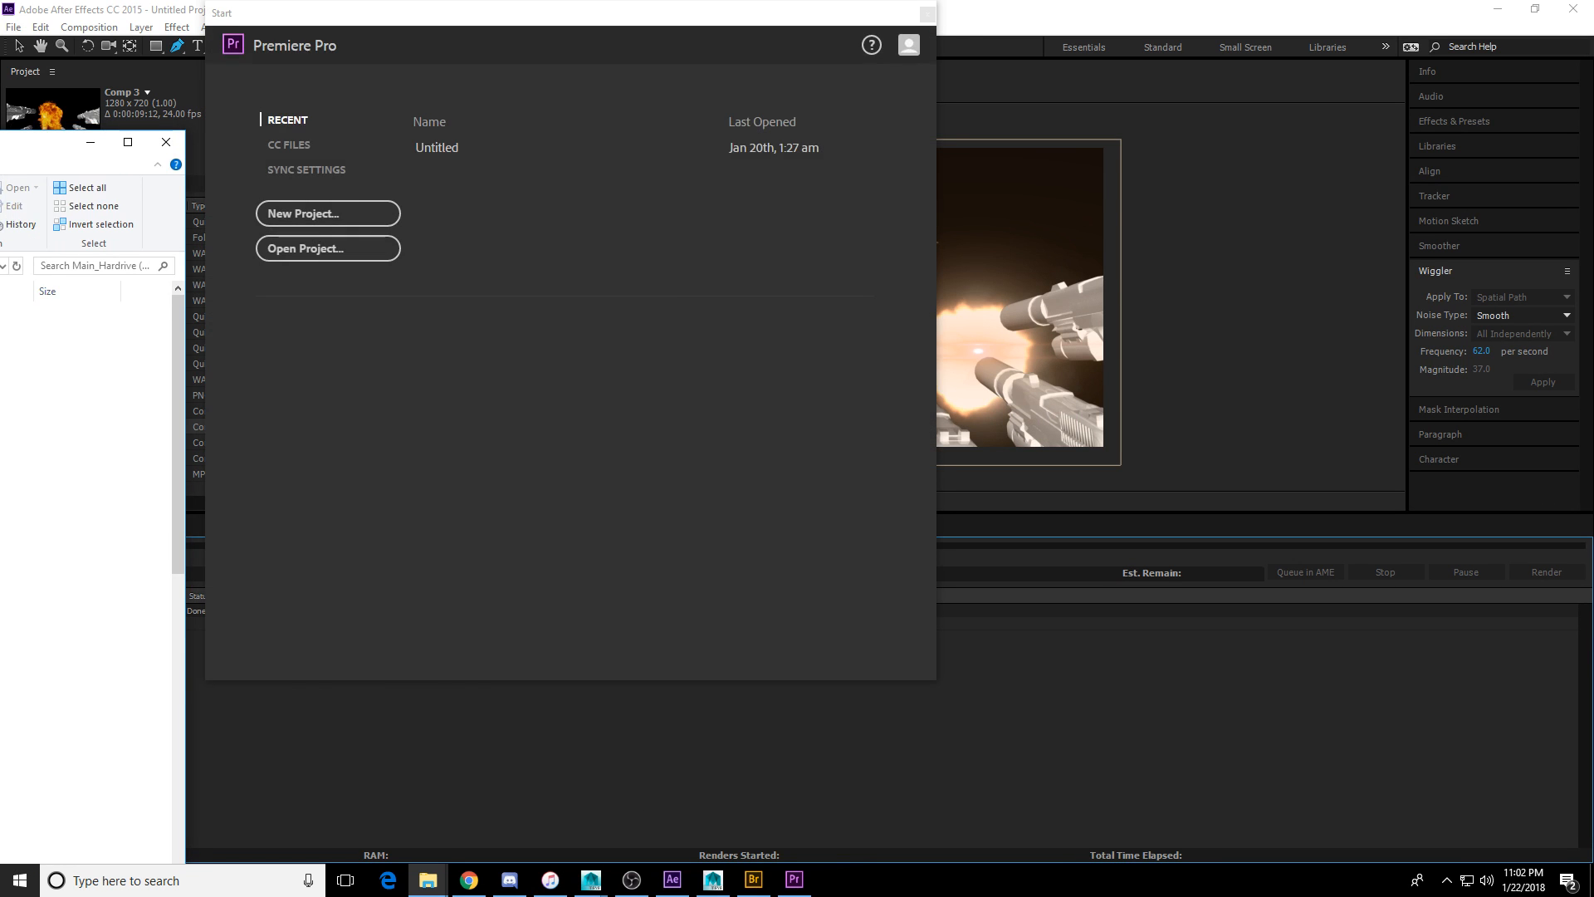
click(349, 210)
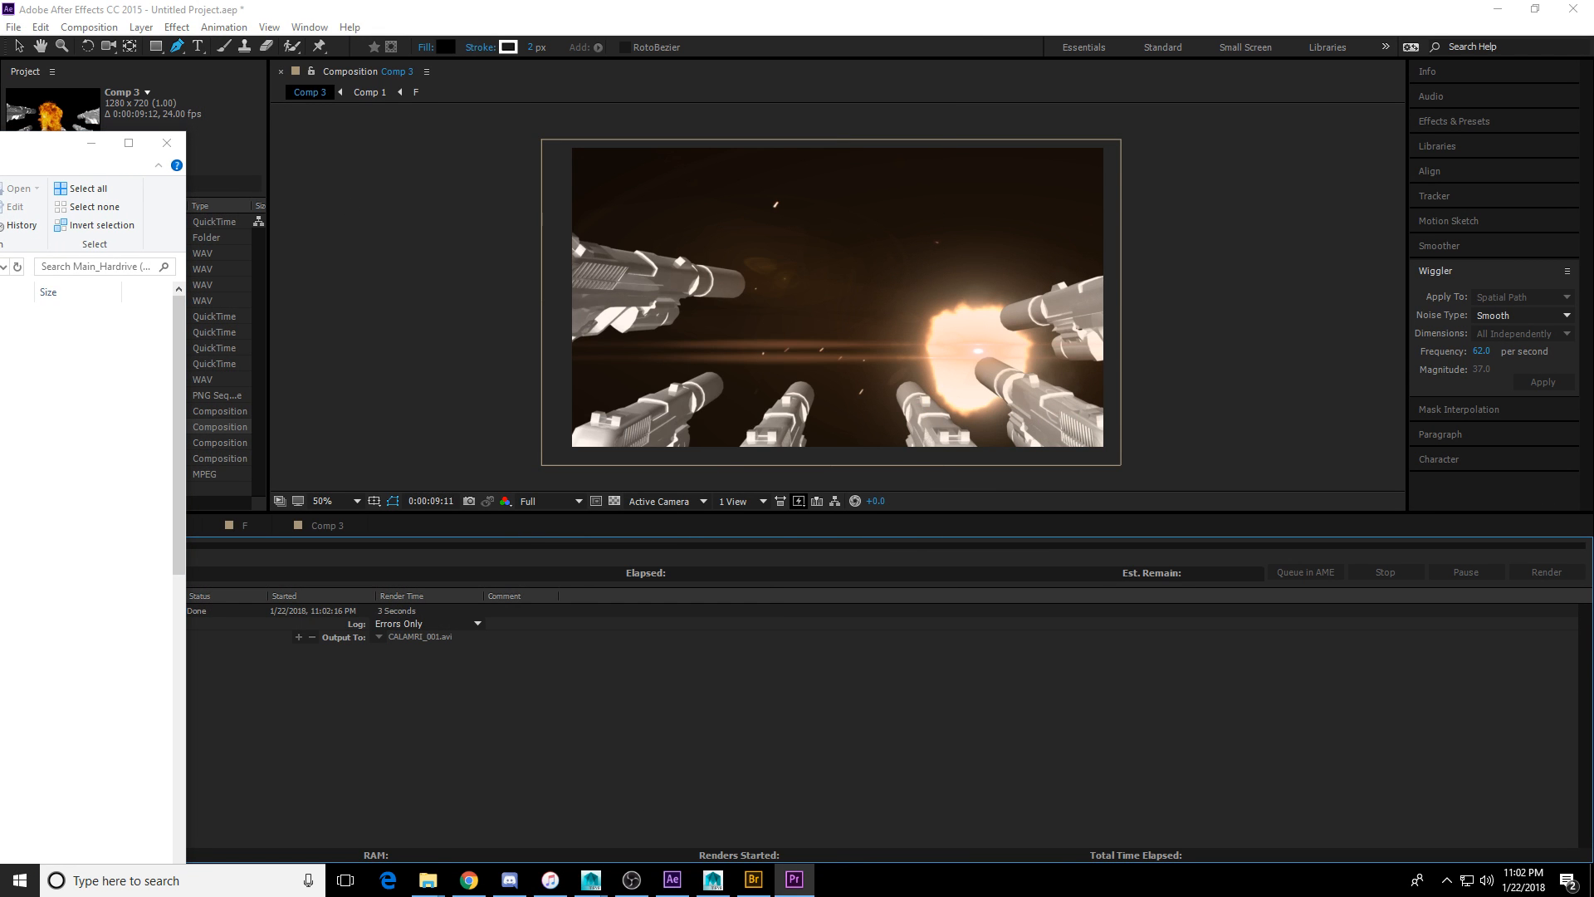
drag(36, 151, 633, 58)
scroll(457, 532, down, 15)
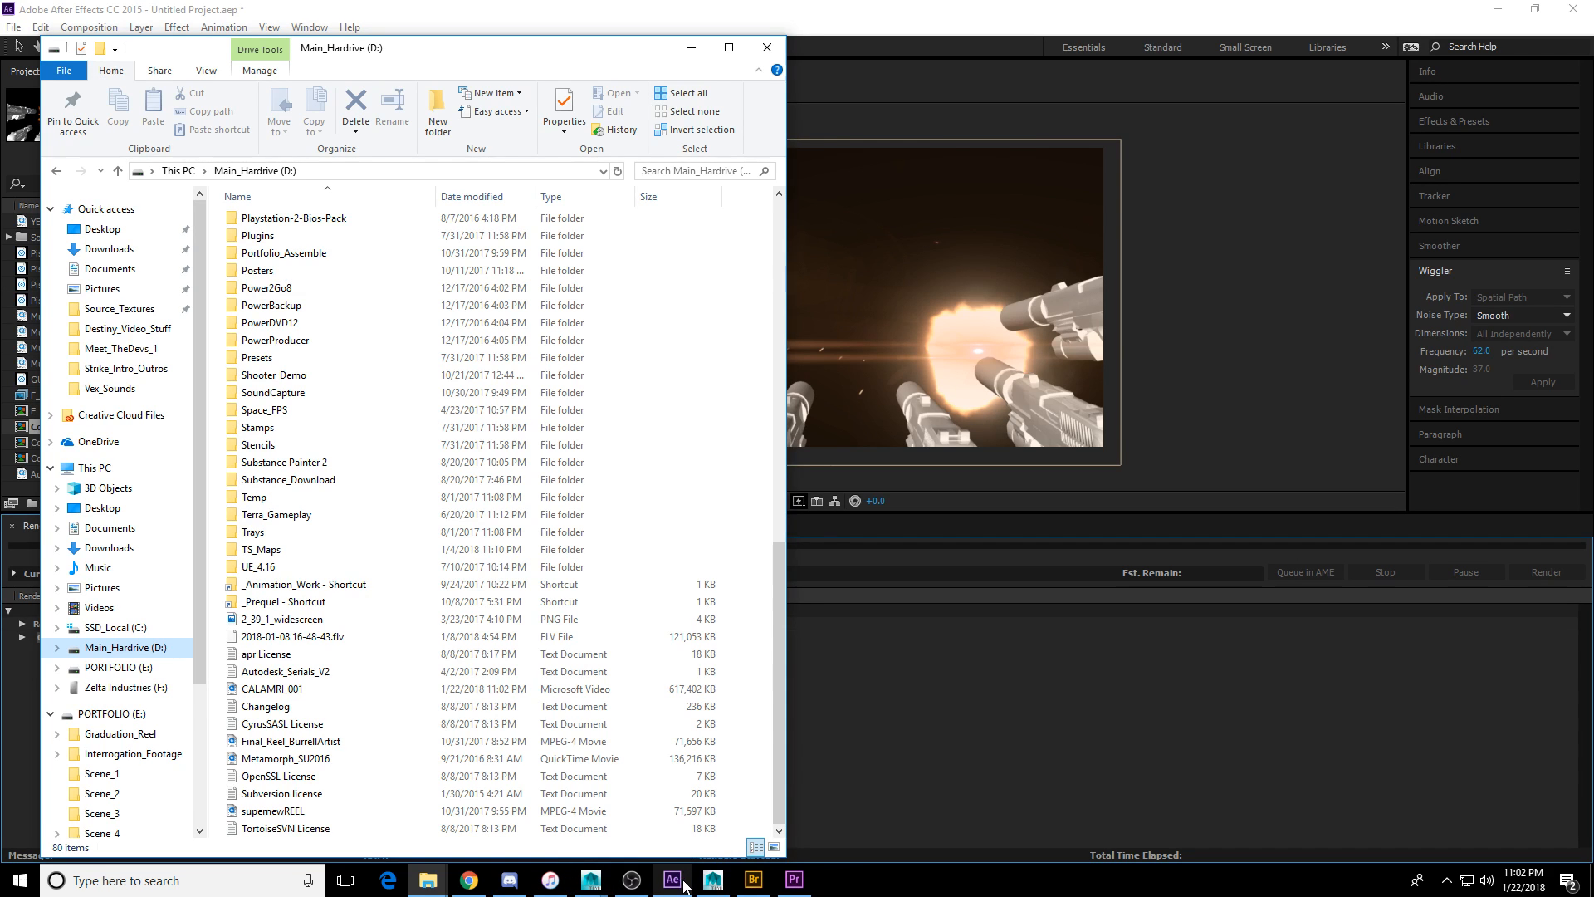
mouse_move(685, 885)
click(695, 852)
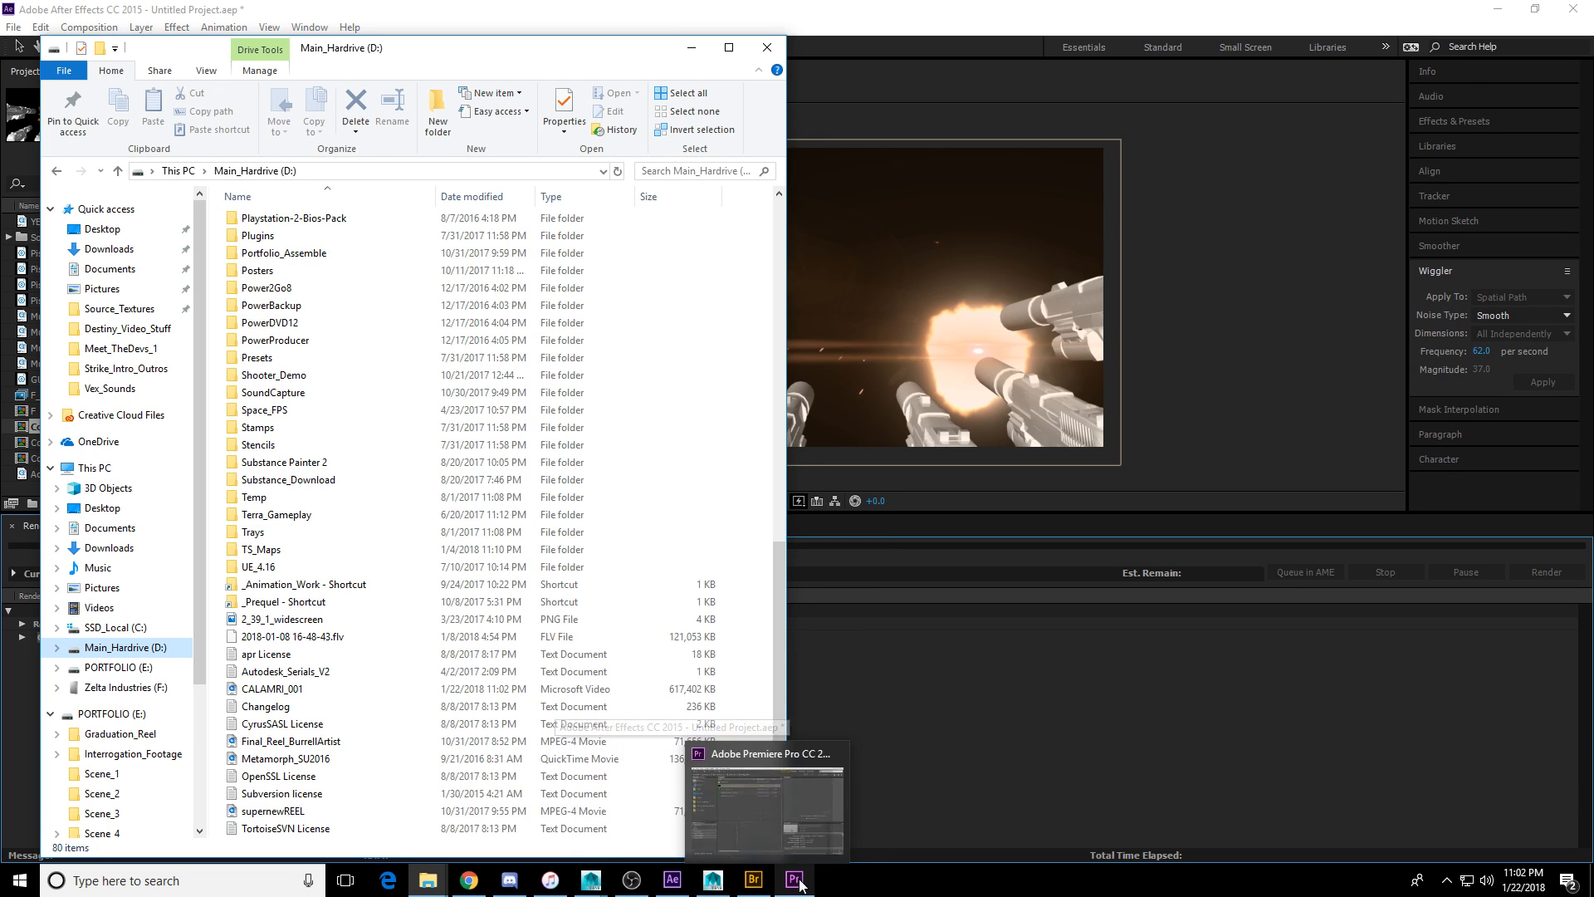
Bring the rendered CALAMRI_001 video from Main_Hardrive (D:) into the Premiere Pro project.
click(473, 883)
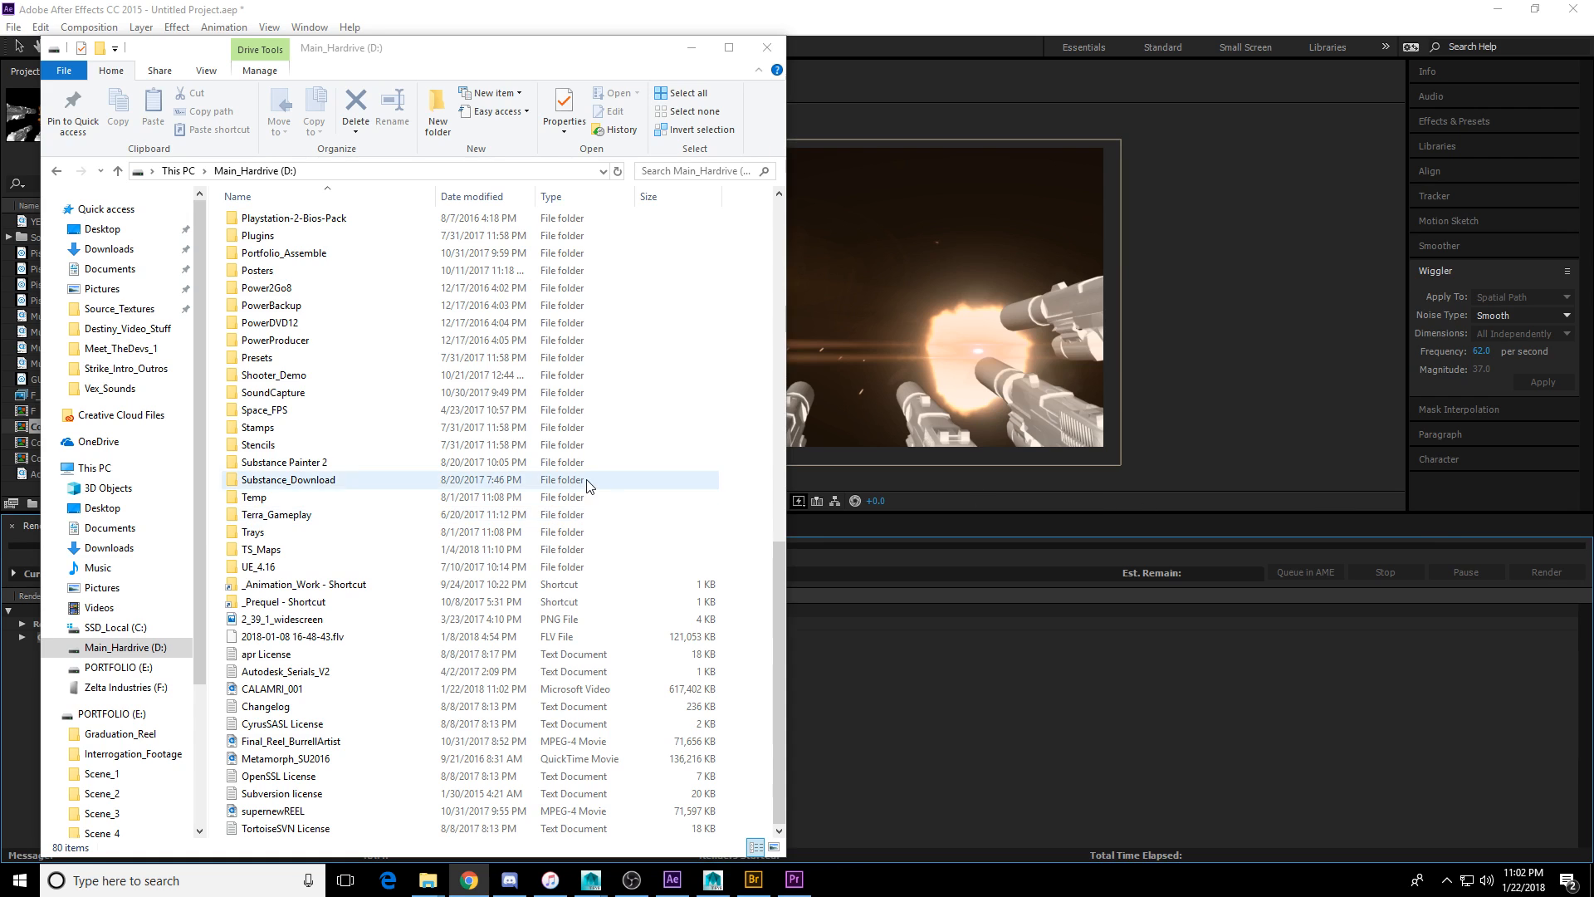
click(312, 621)
click(307, 671)
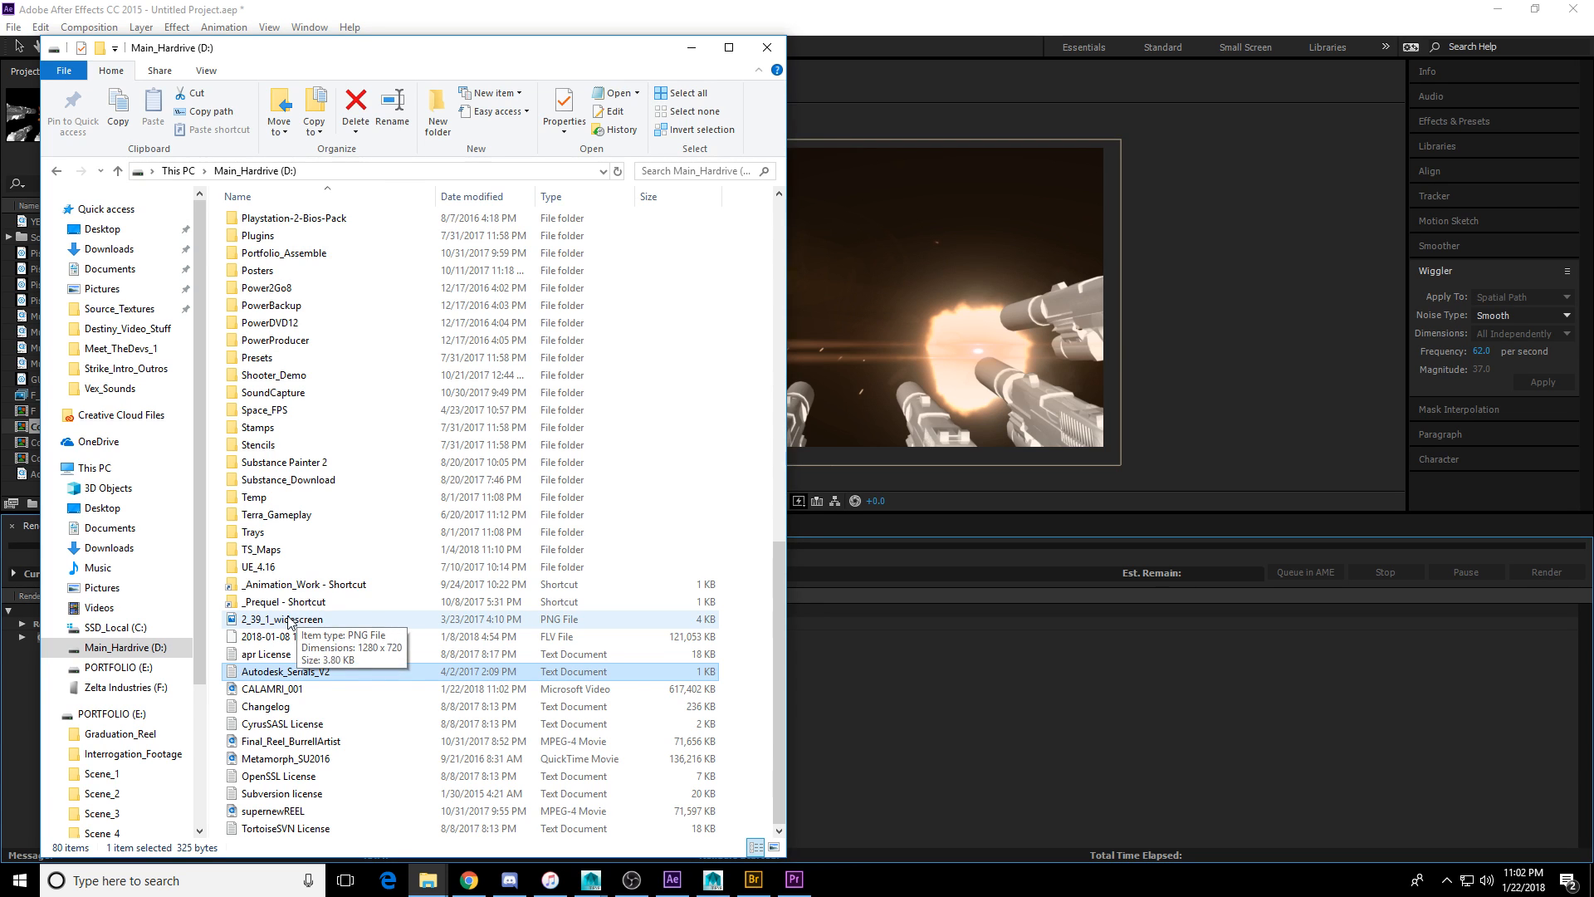
click(294, 690)
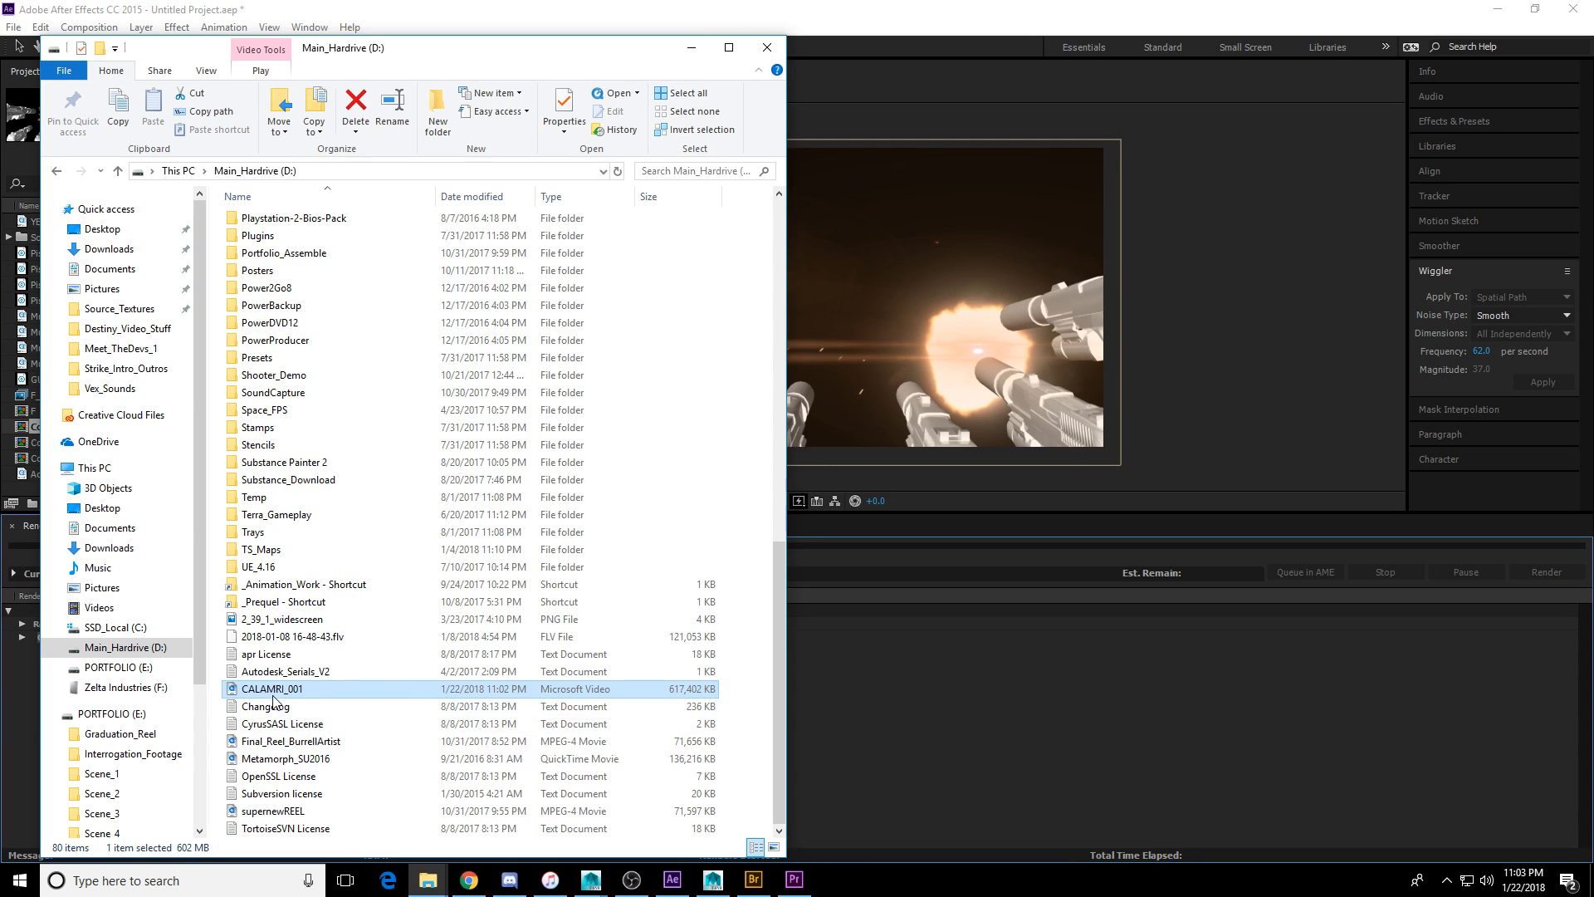
drag(286, 694, 1, 679)
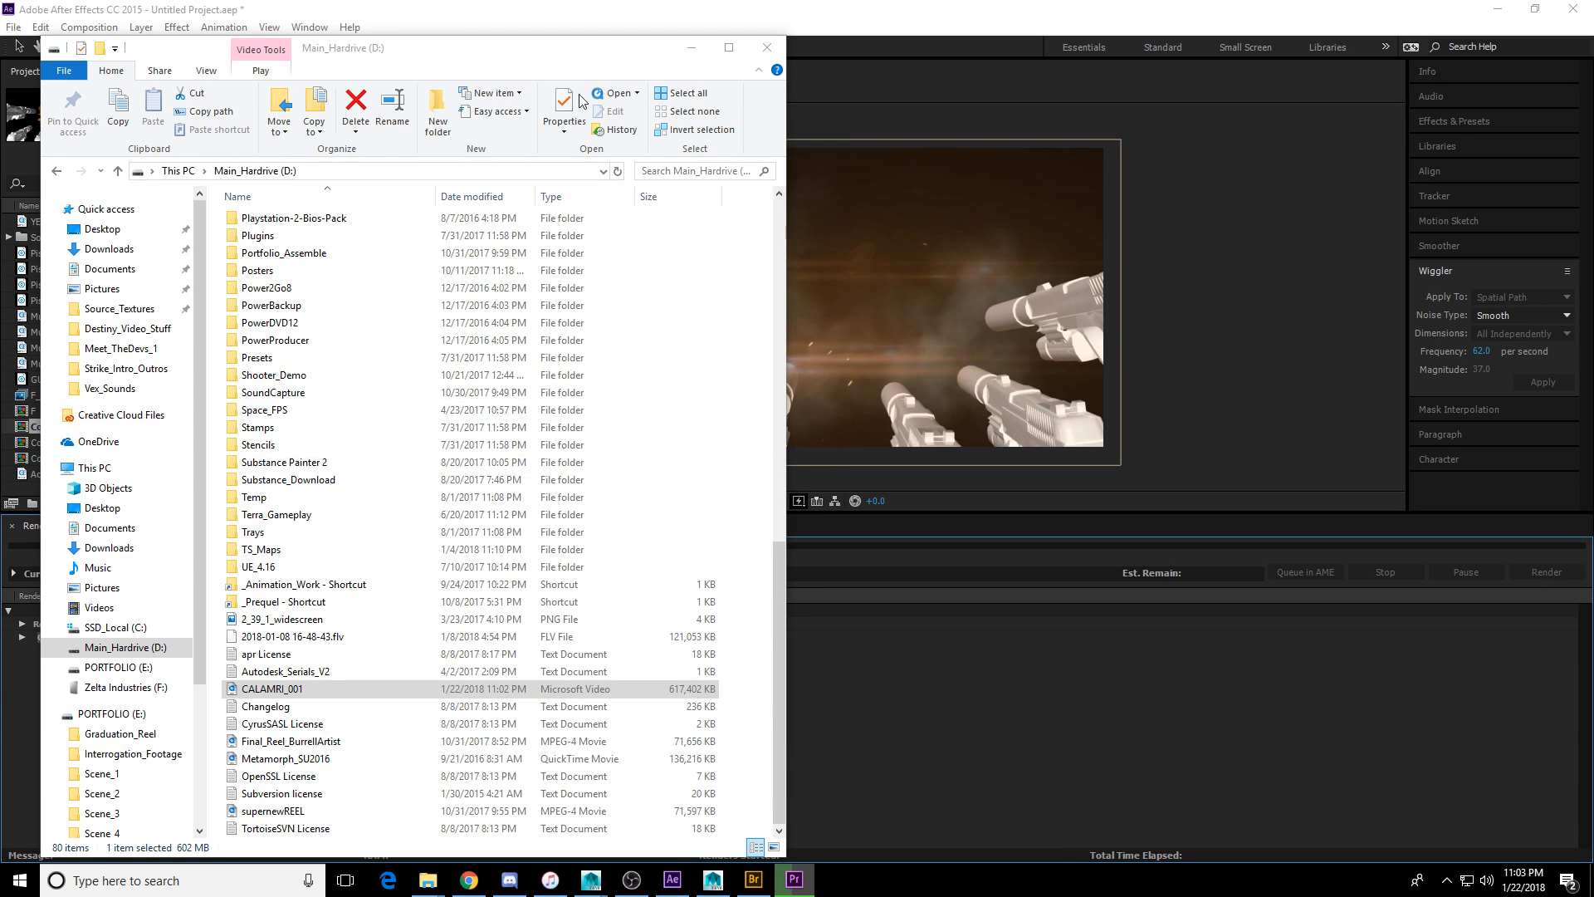
Minimize the open windows, move the 6_Wielding_Guns video to an empty desktop area, and view its file properties.
click(691, 47)
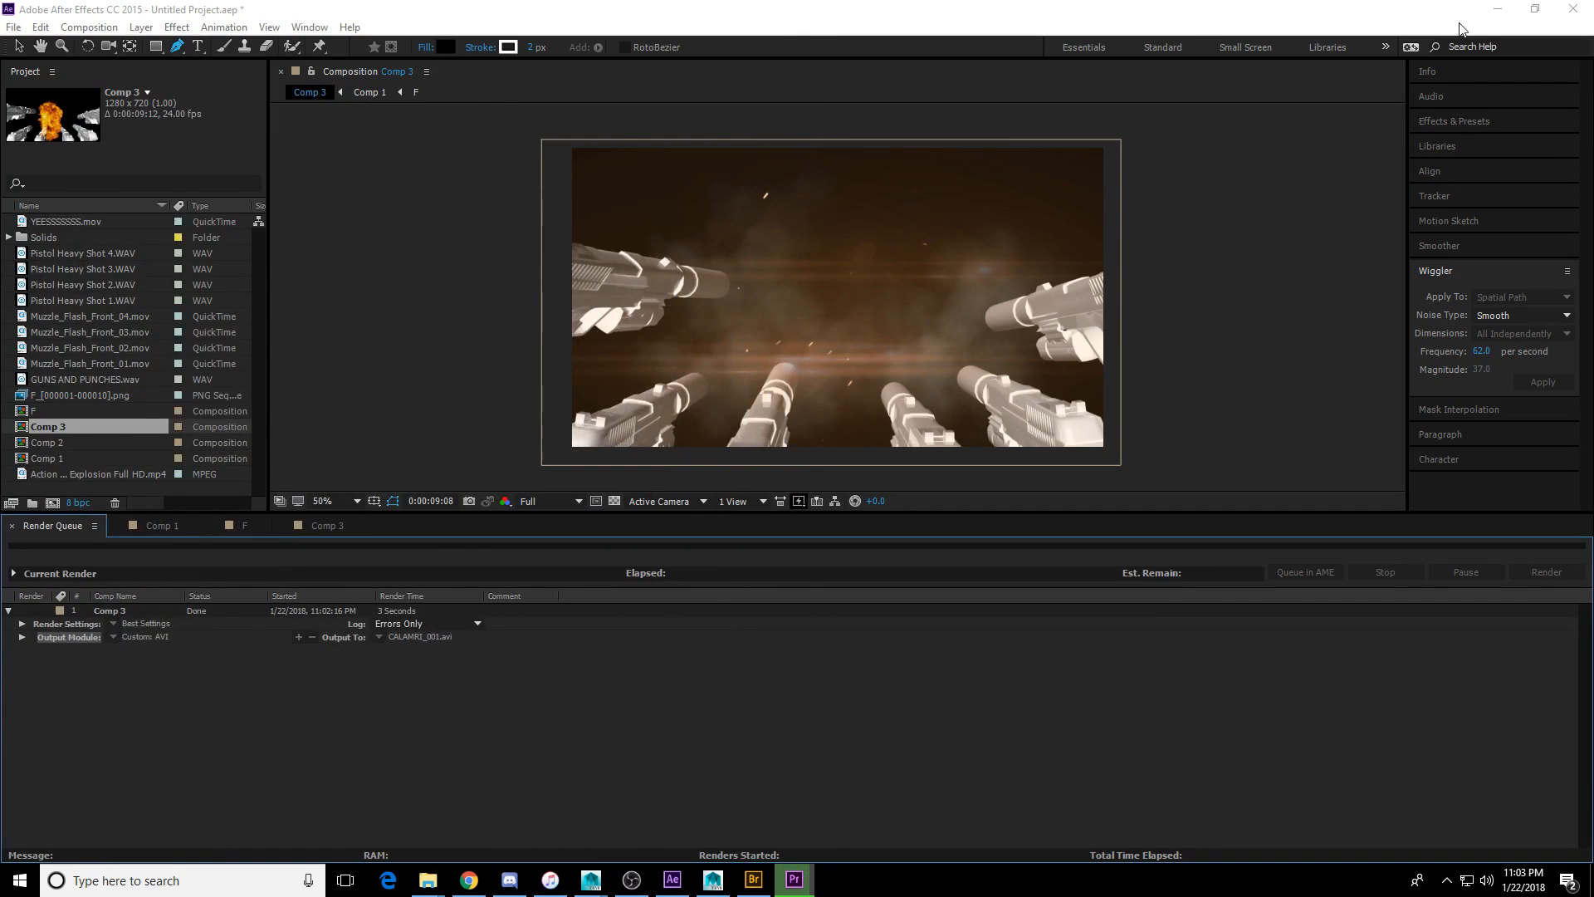
click(1496, 10)
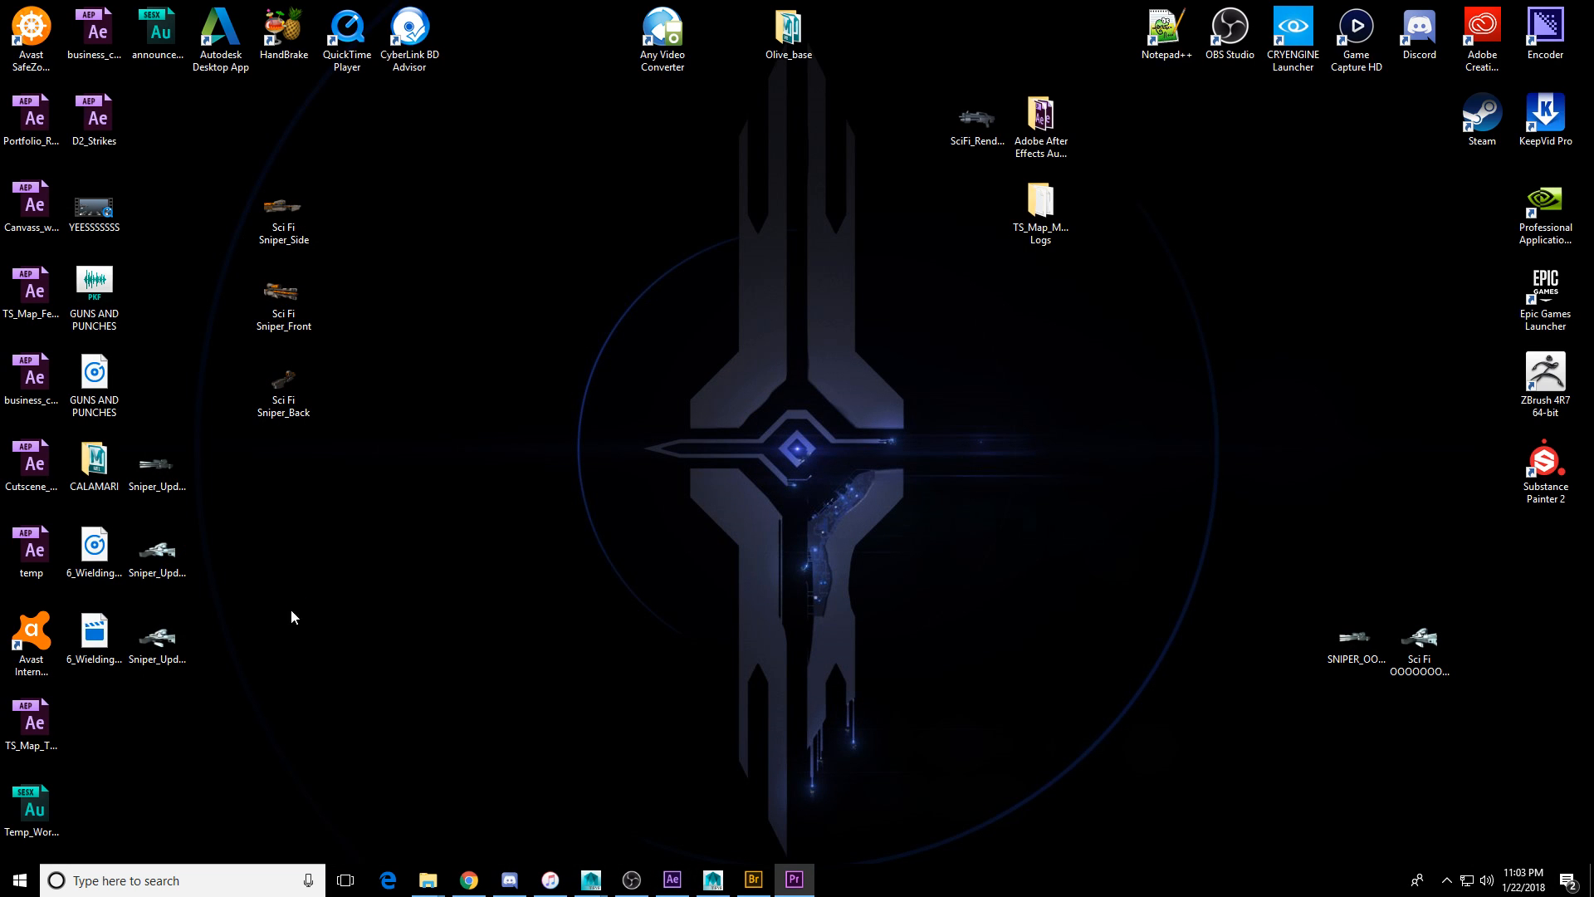
drag(93, 552, 535, 544)
right_click(519, 565)
click(564, 554)
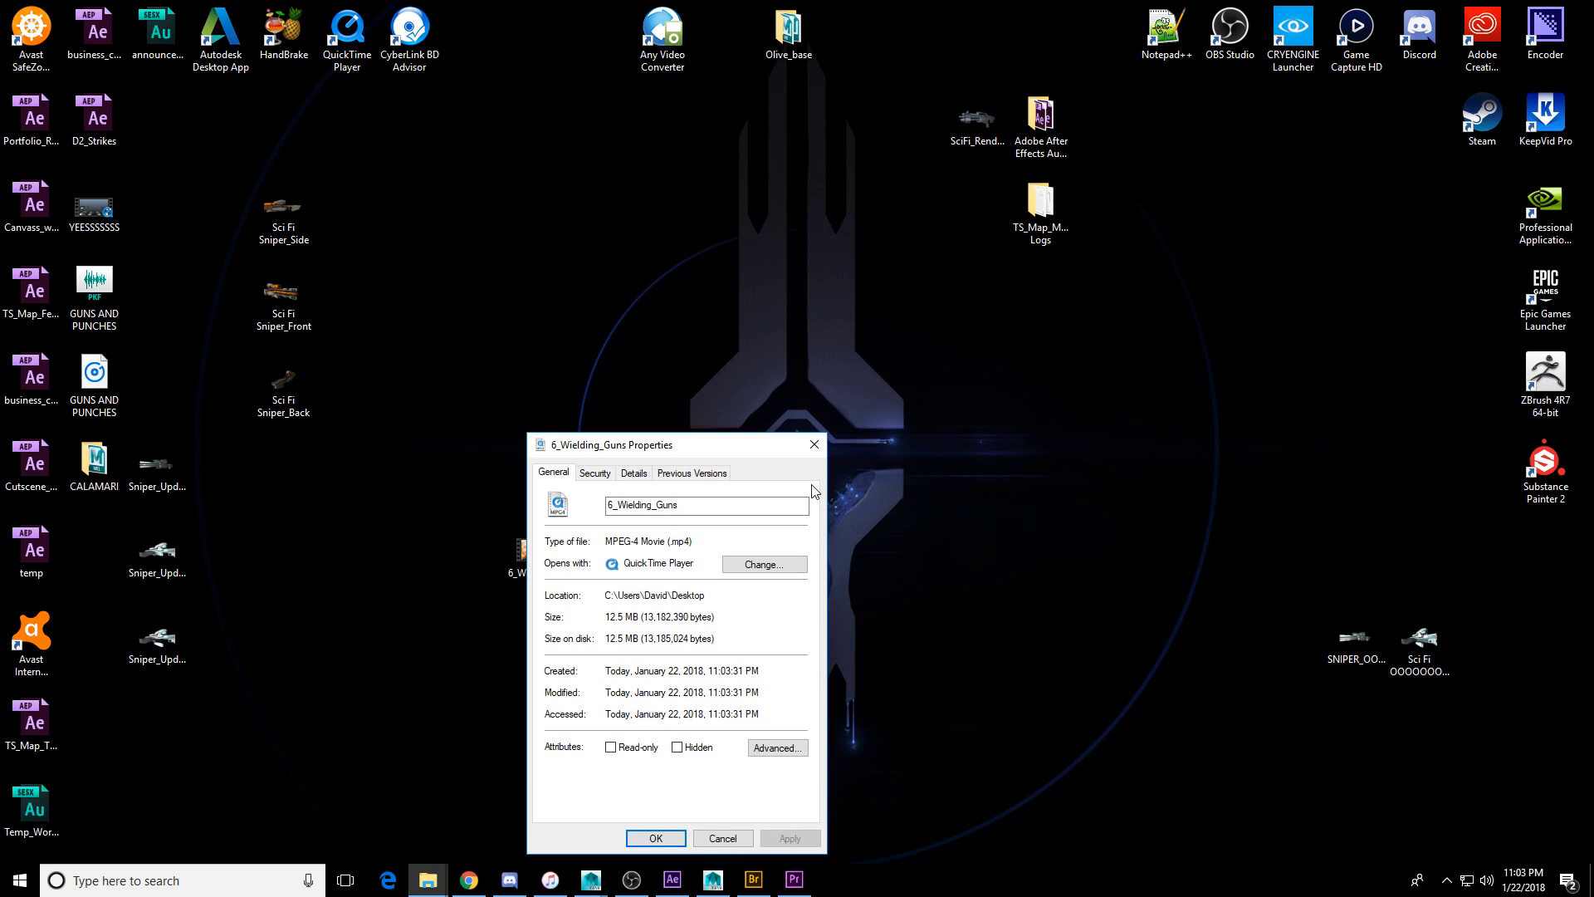
click(815, 444)
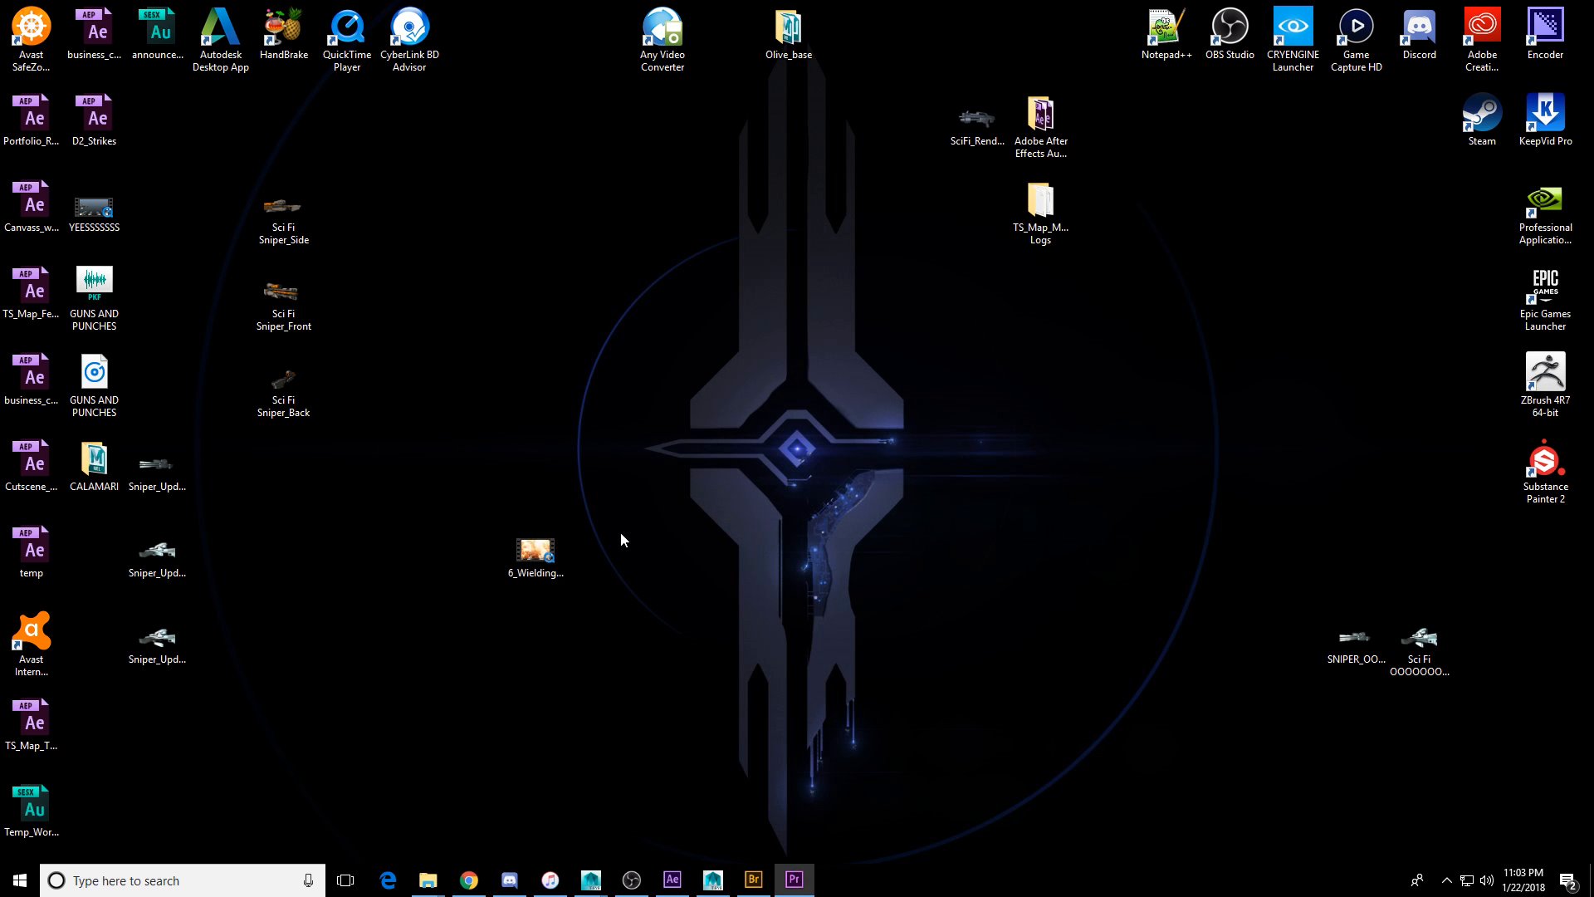
Open the 6_Wielding_Guns video in QuickTime Player, enlarge the player window and watch the video.
double_click(537, 555)
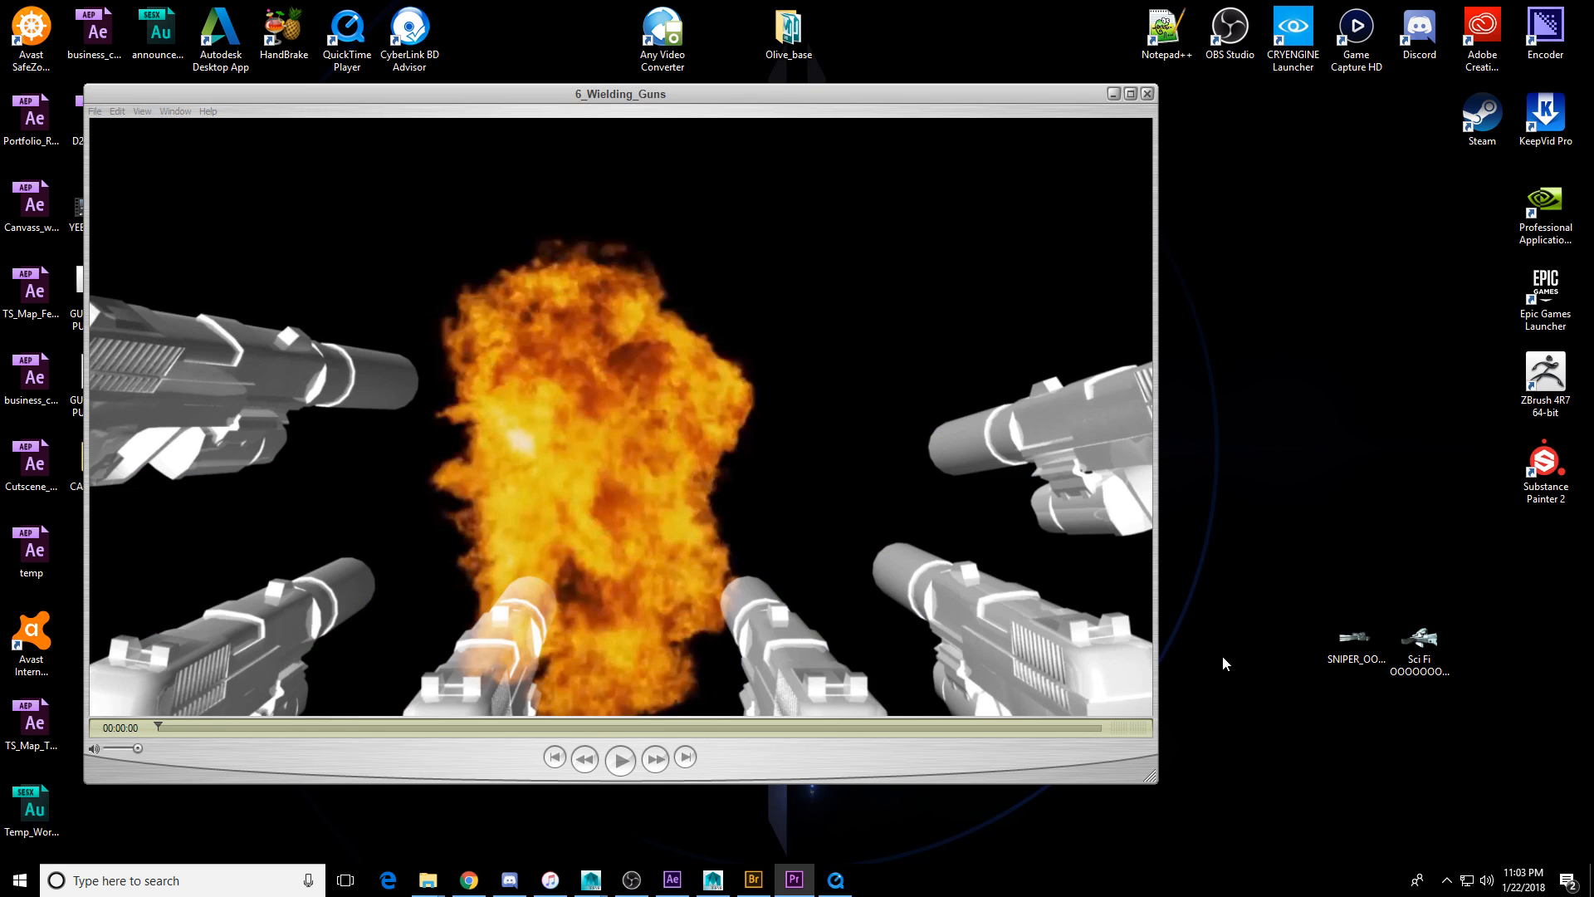
drag(1150, 777, 1278, 848)
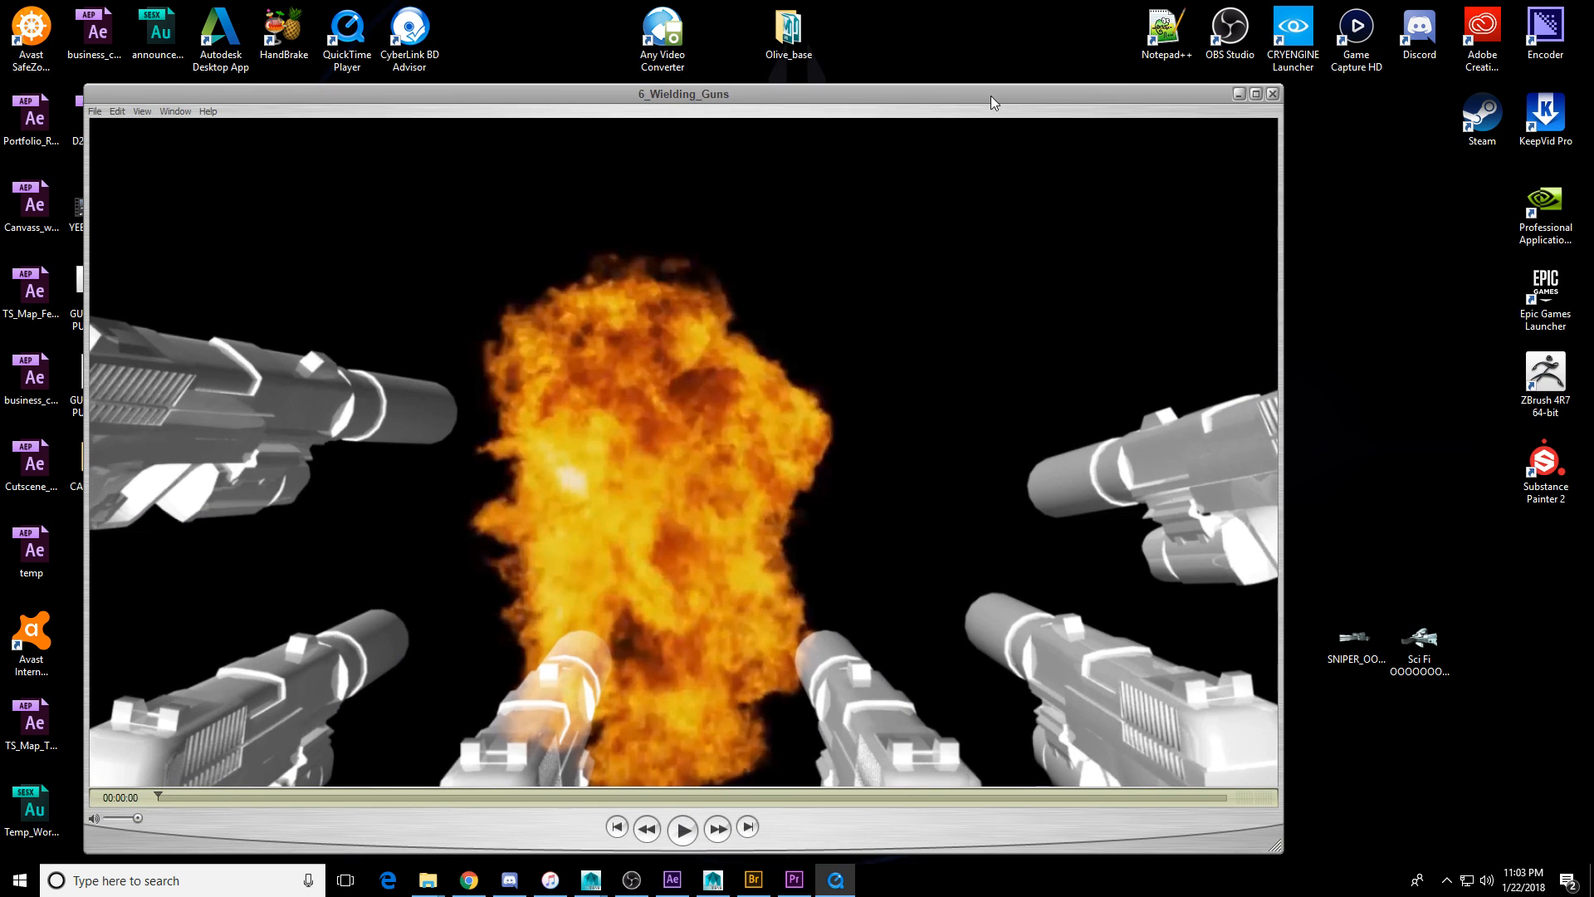
drag(989, 96, 1006, 62)
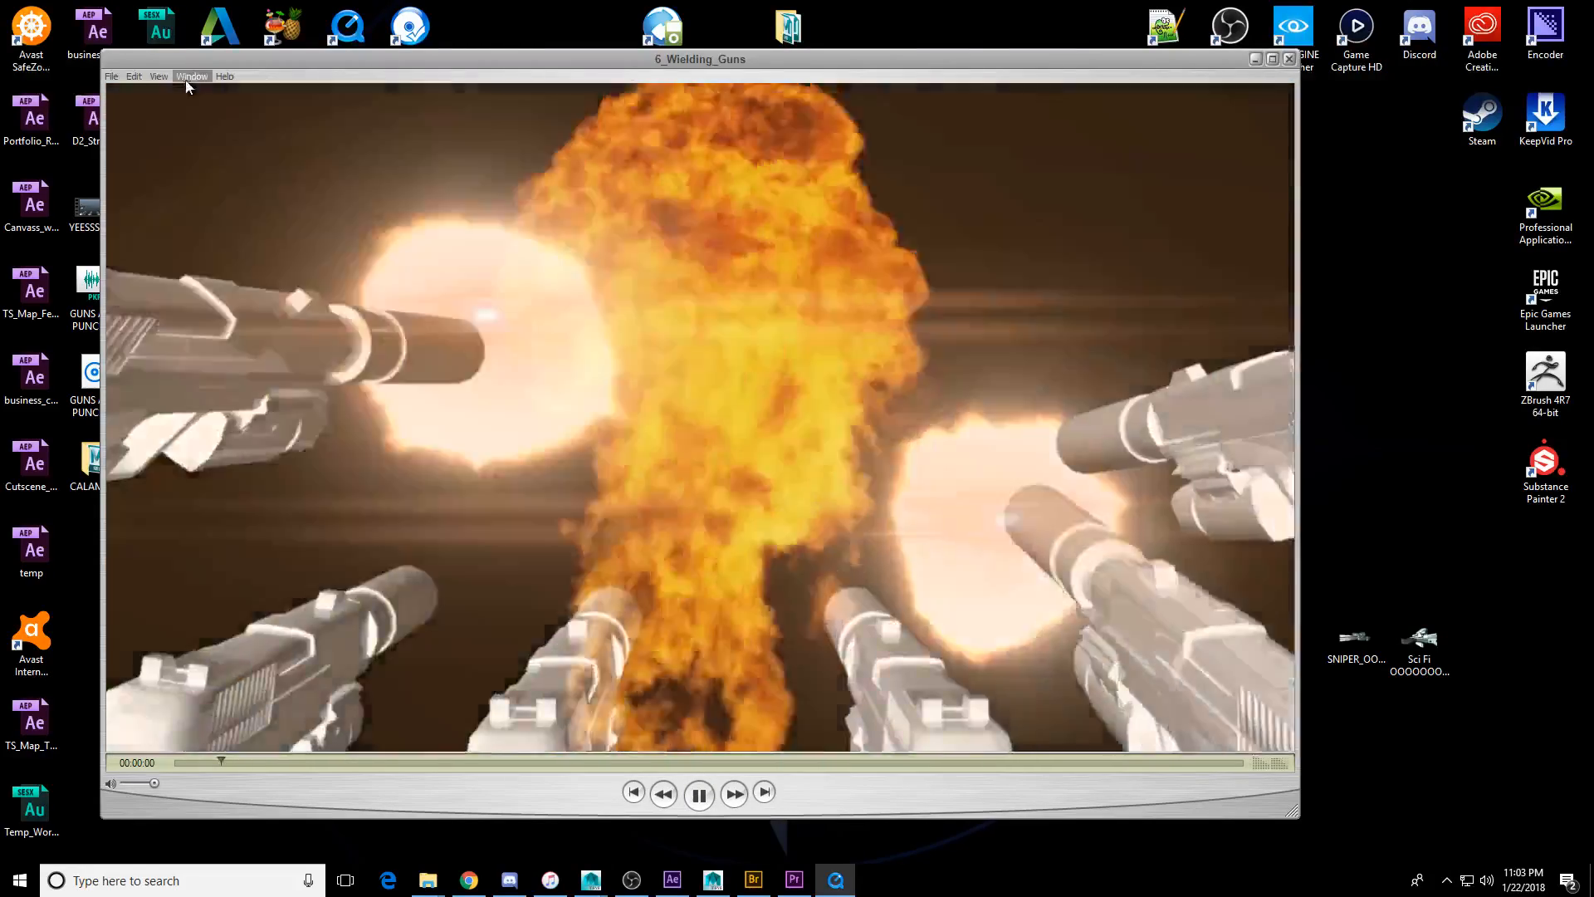
click(133, 76)
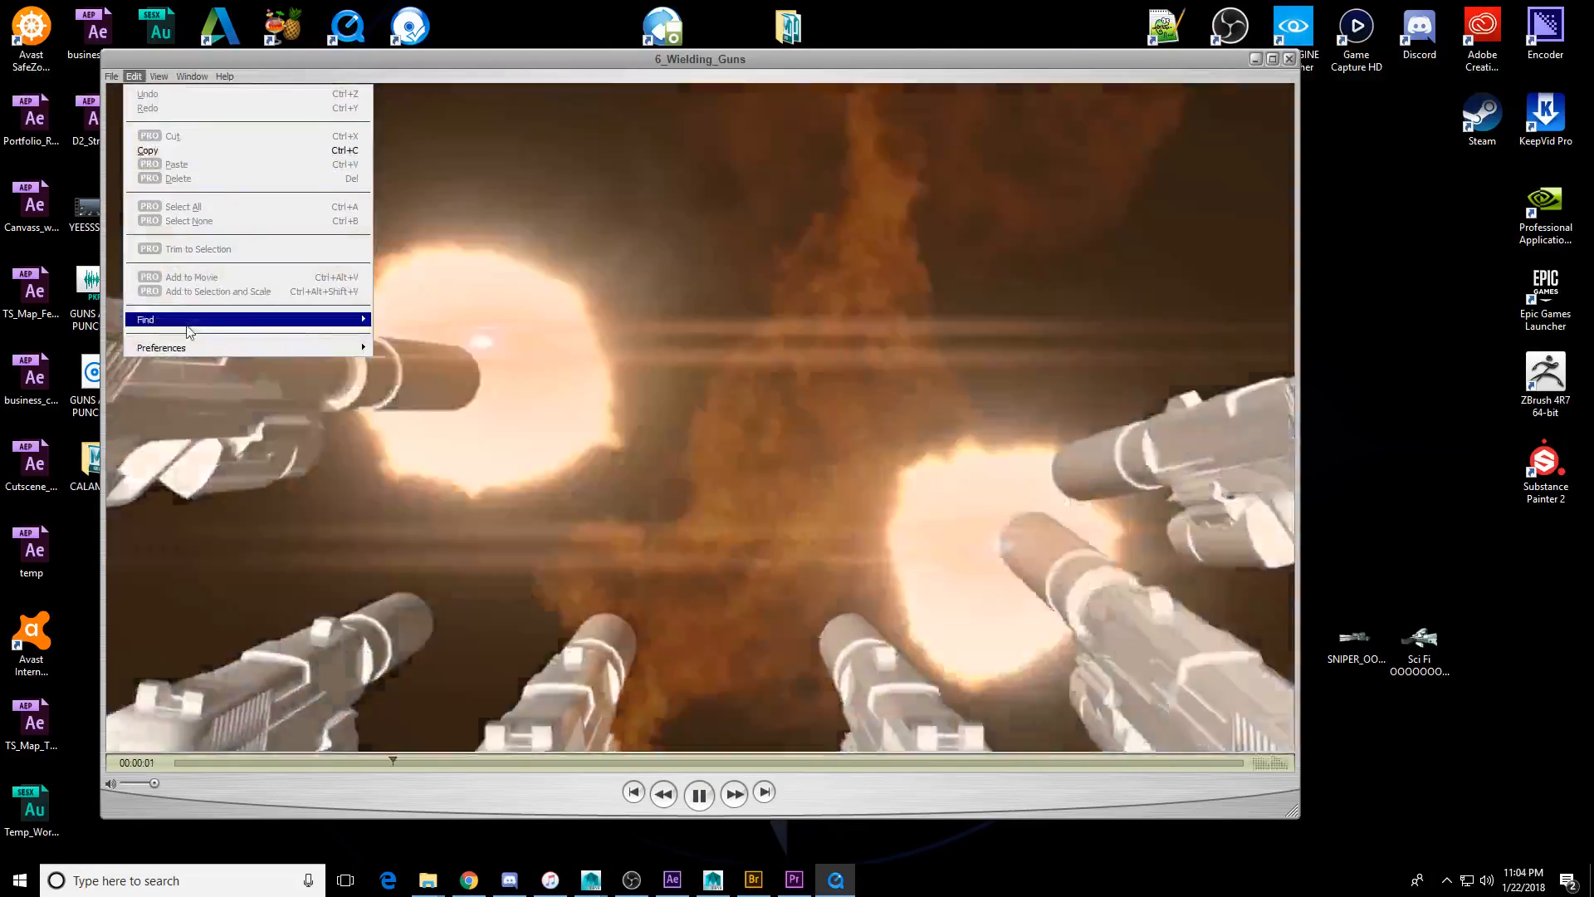
click(564, 503)
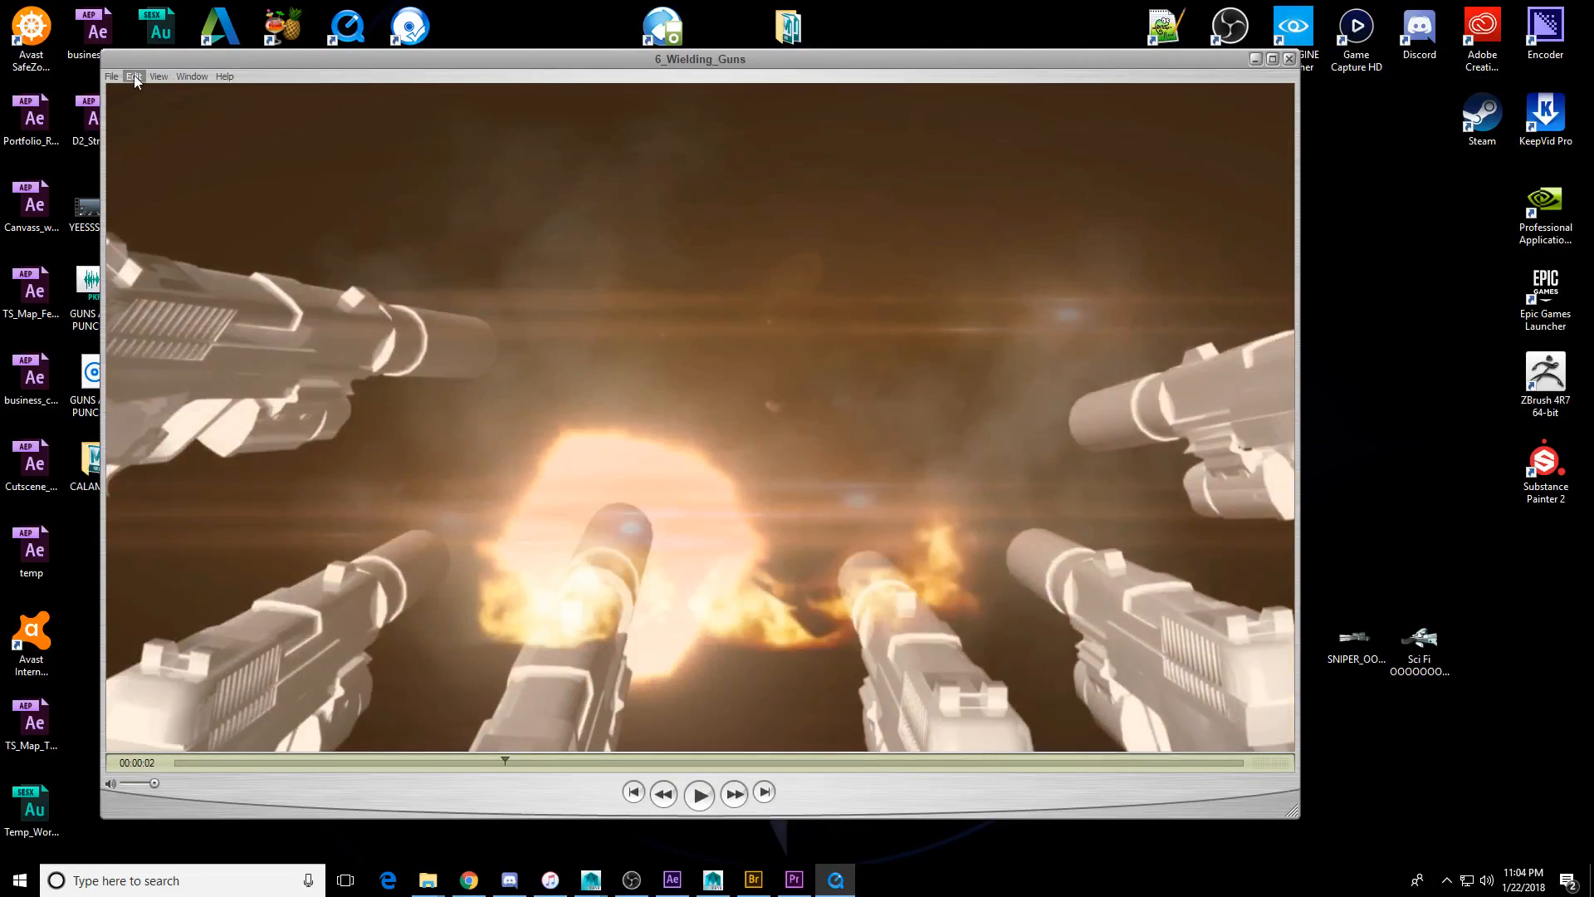
click(134, 76)
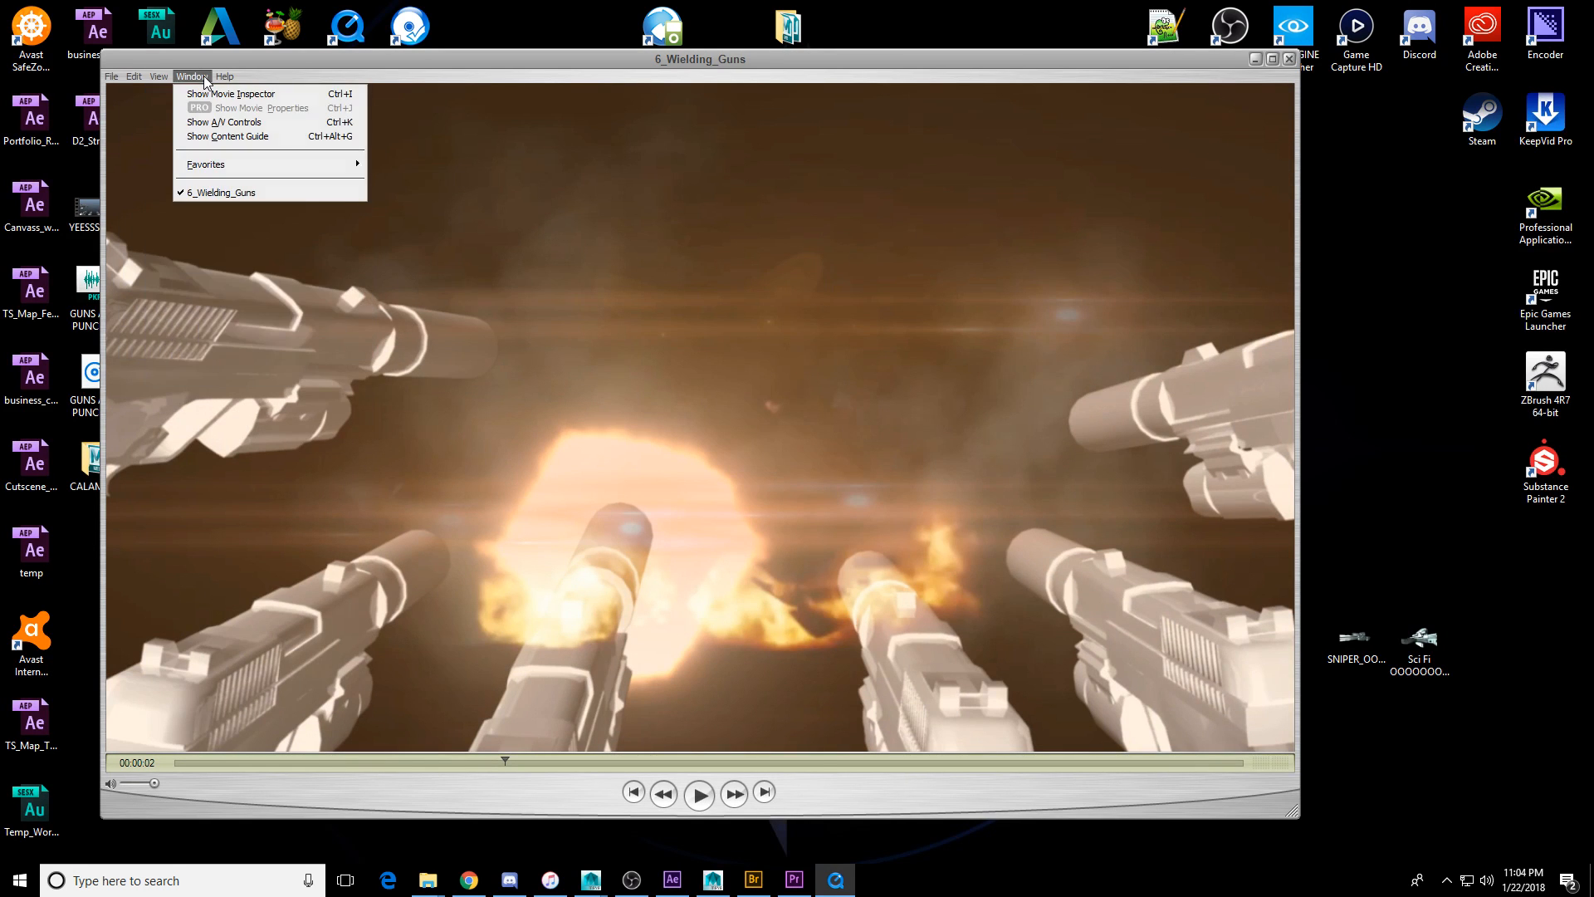
mouse_move(169, 78)
click(210, 264)
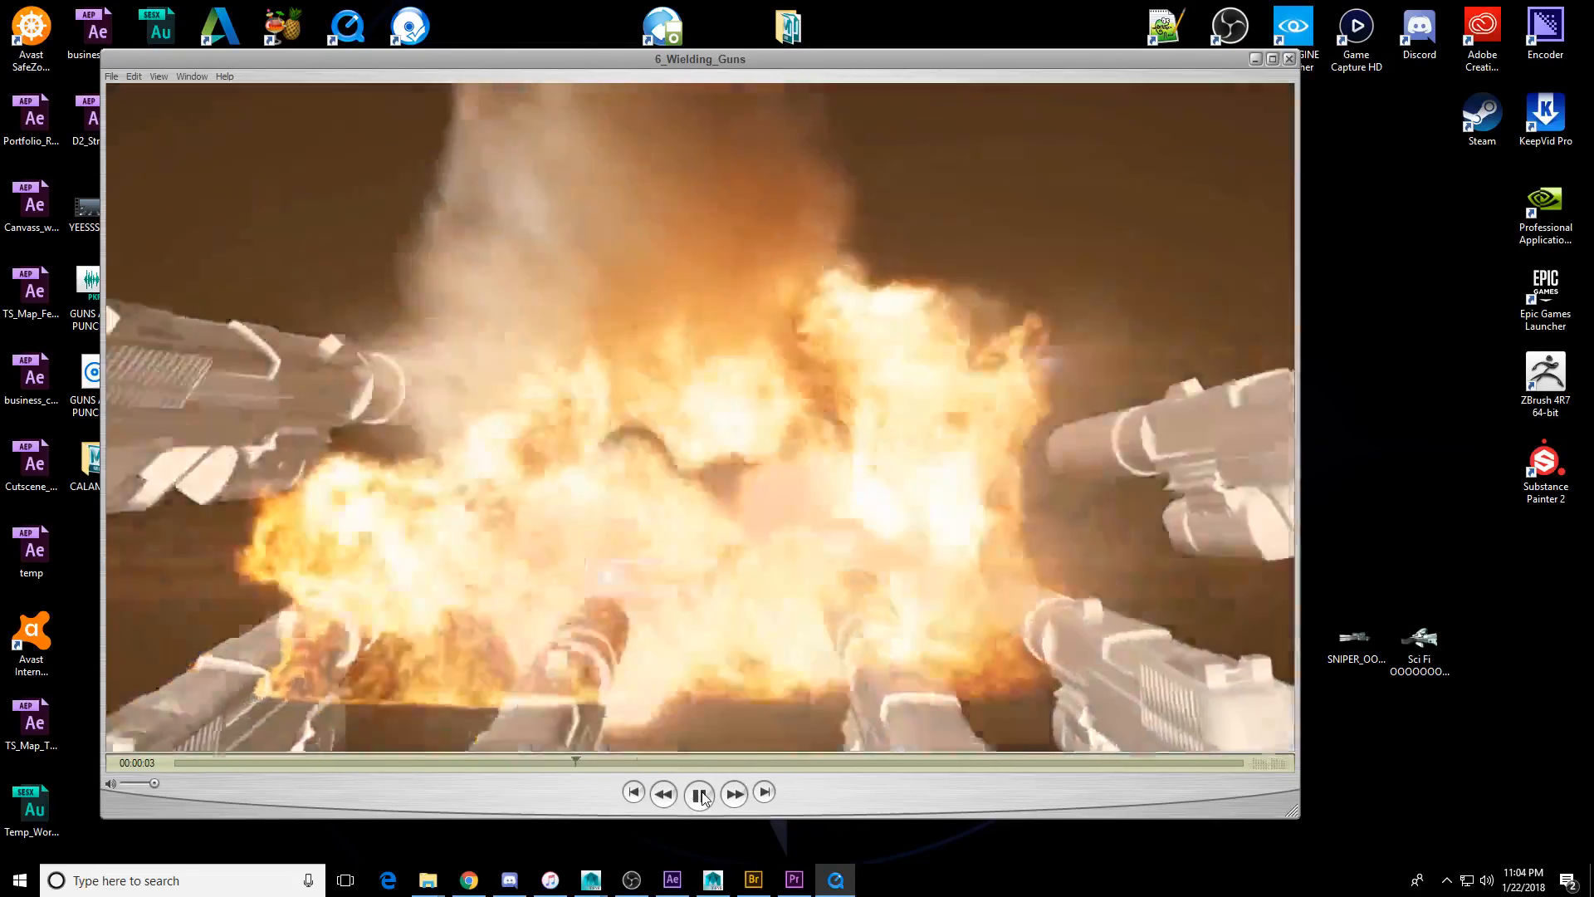
Pause the 6_Wielding_Guns video at 00:00:04 and shift the player window slightly.
click(700, 795)
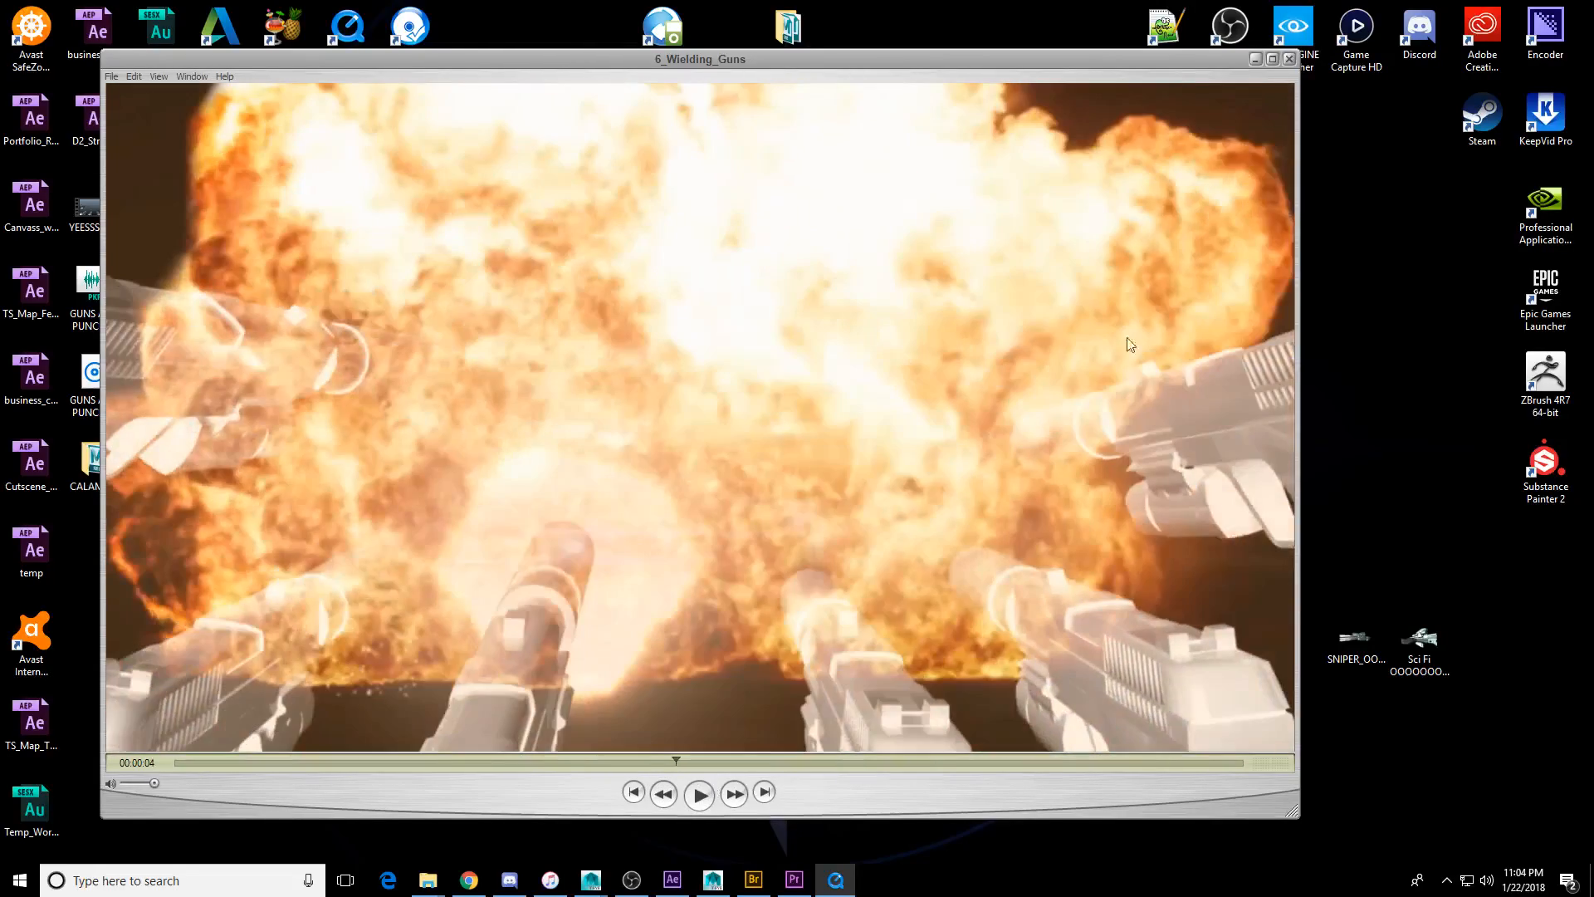
drag(1035, 68, 1069, 61)
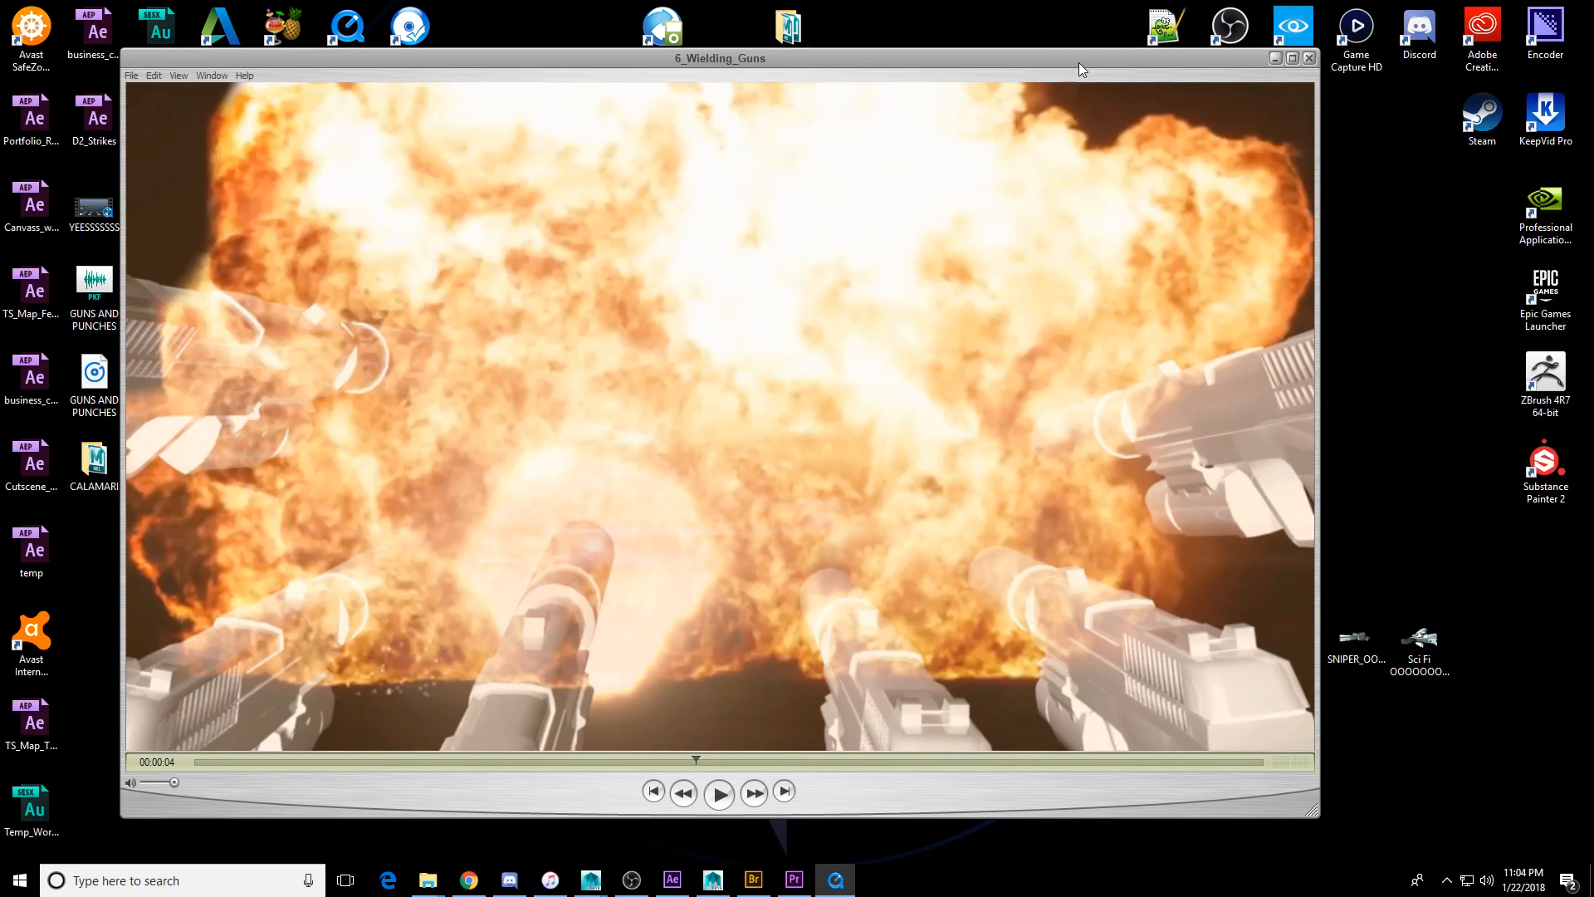
key(alt+Tab)
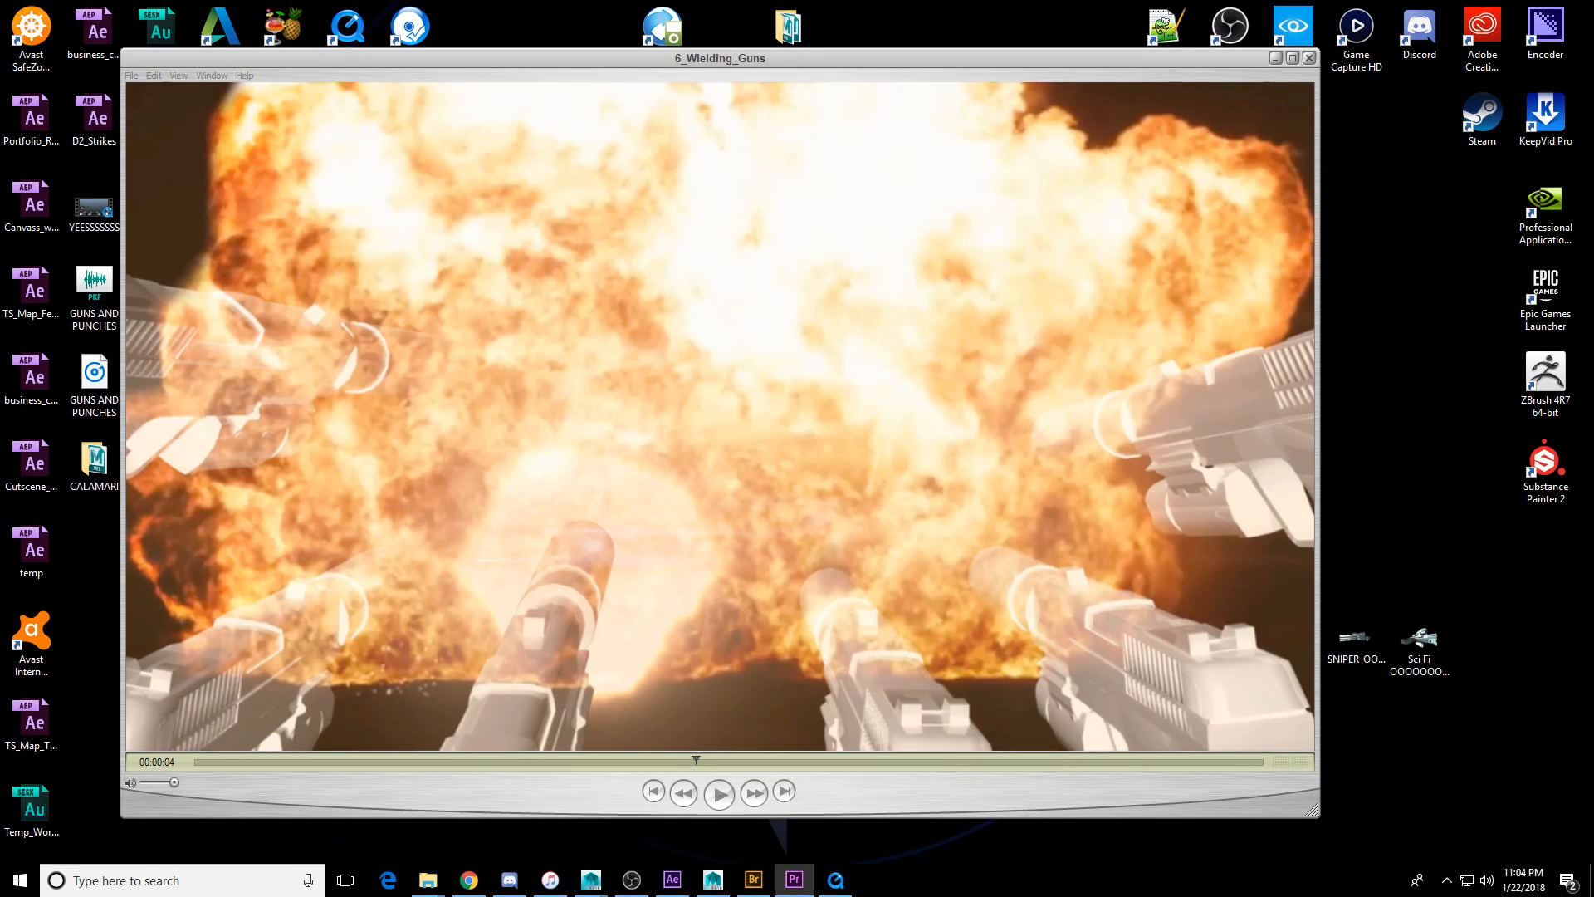
key(alt+Tab)
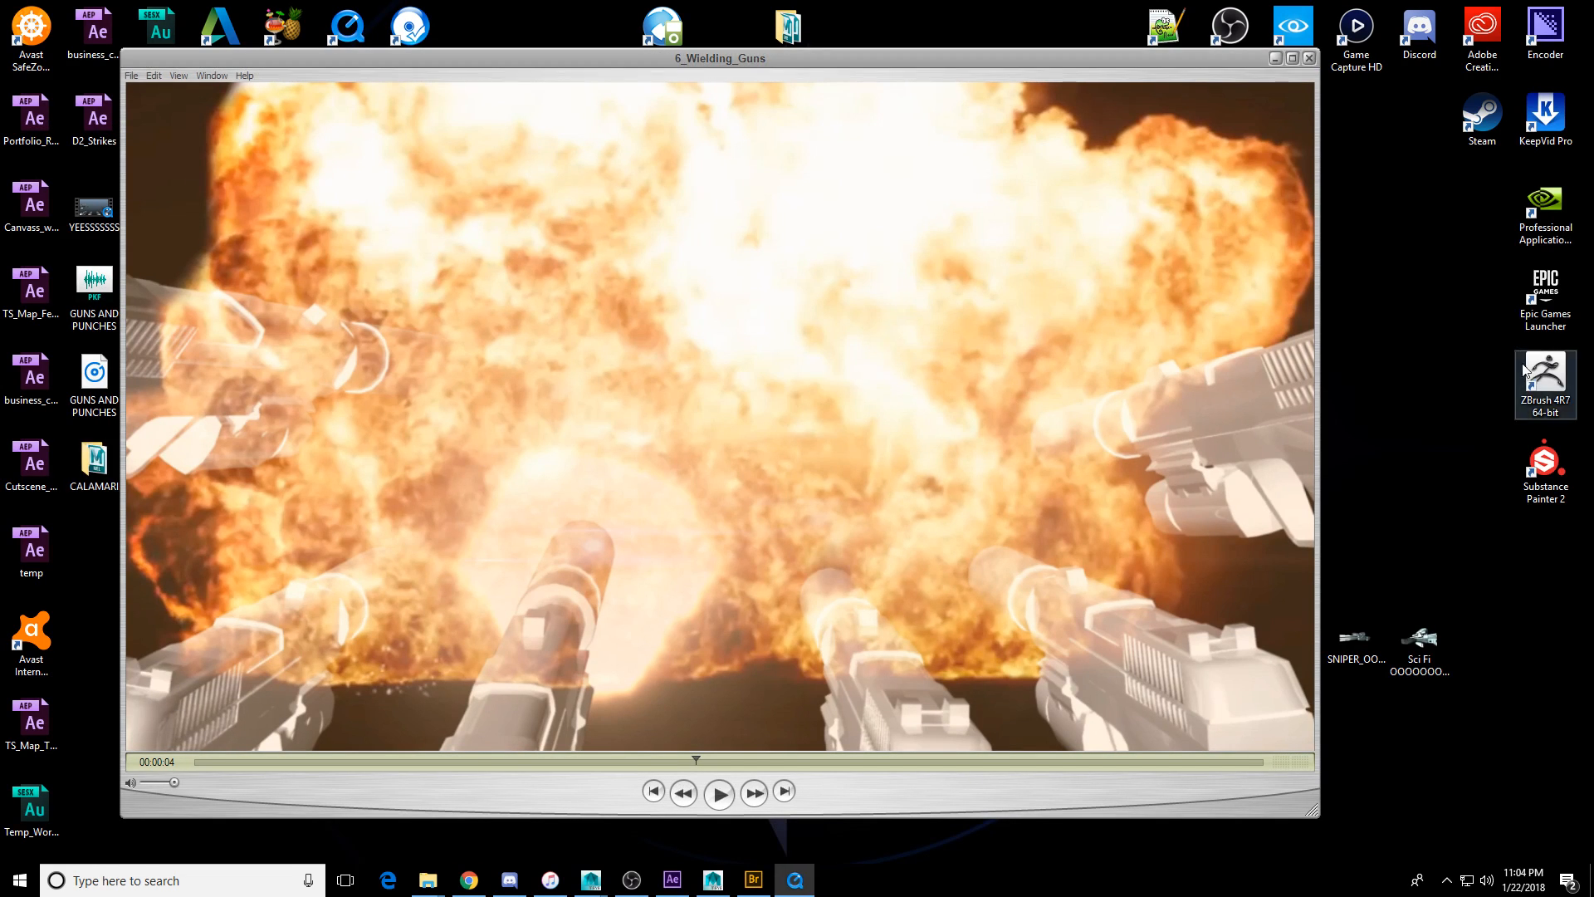
Switch to Maya 2015 and save the Calamari_Fire.mb scene, accepting the student version notice.
key(alt+Tab)
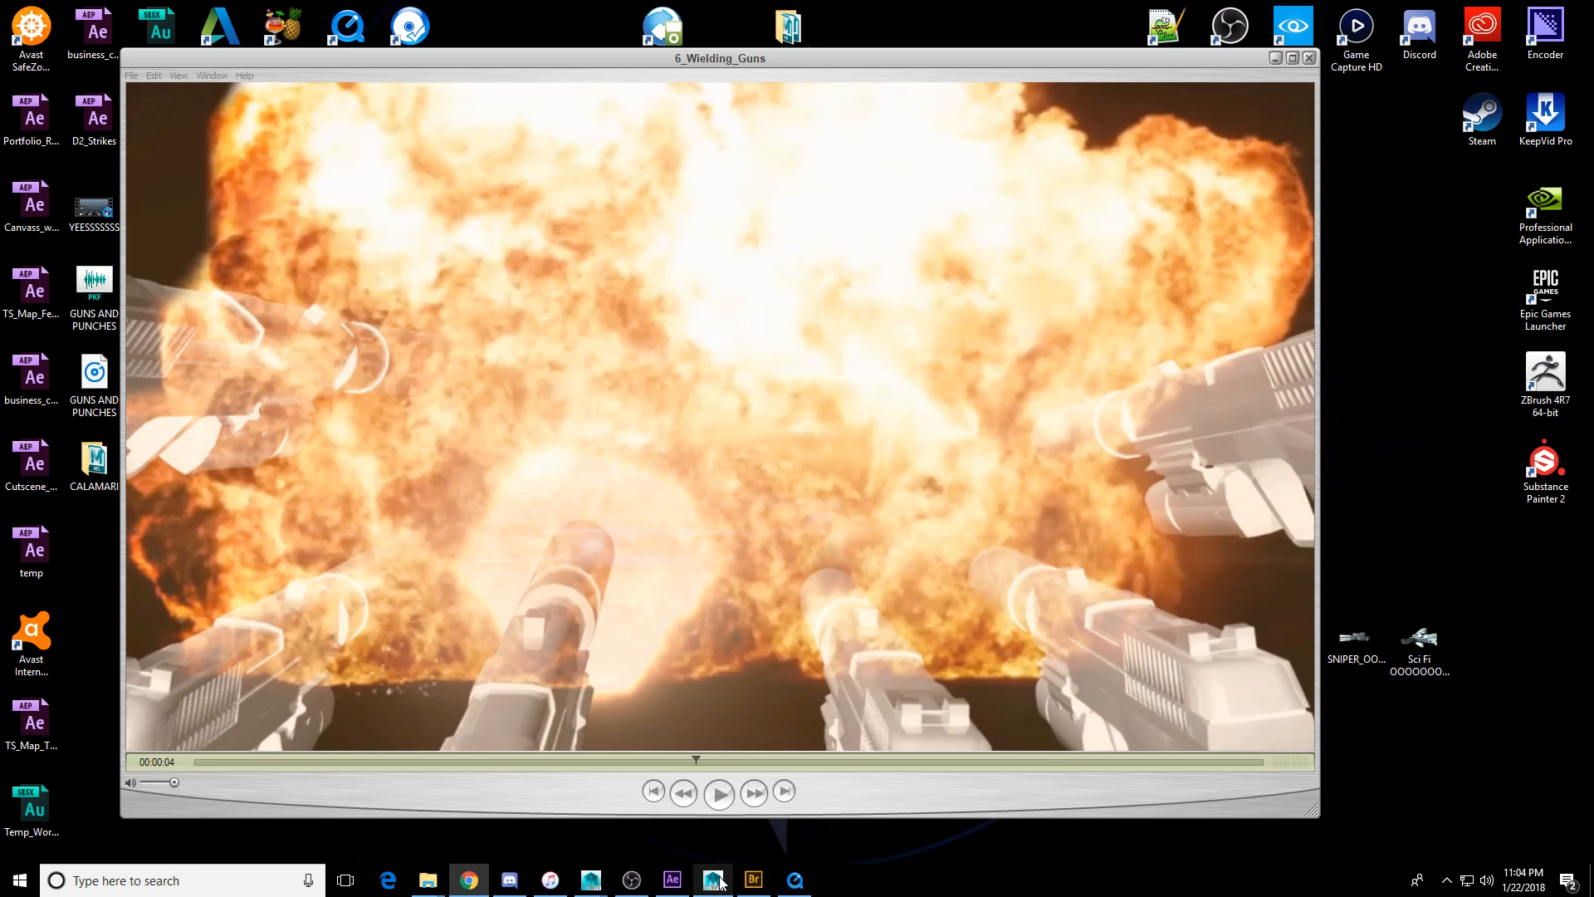
key(alt+Tab)
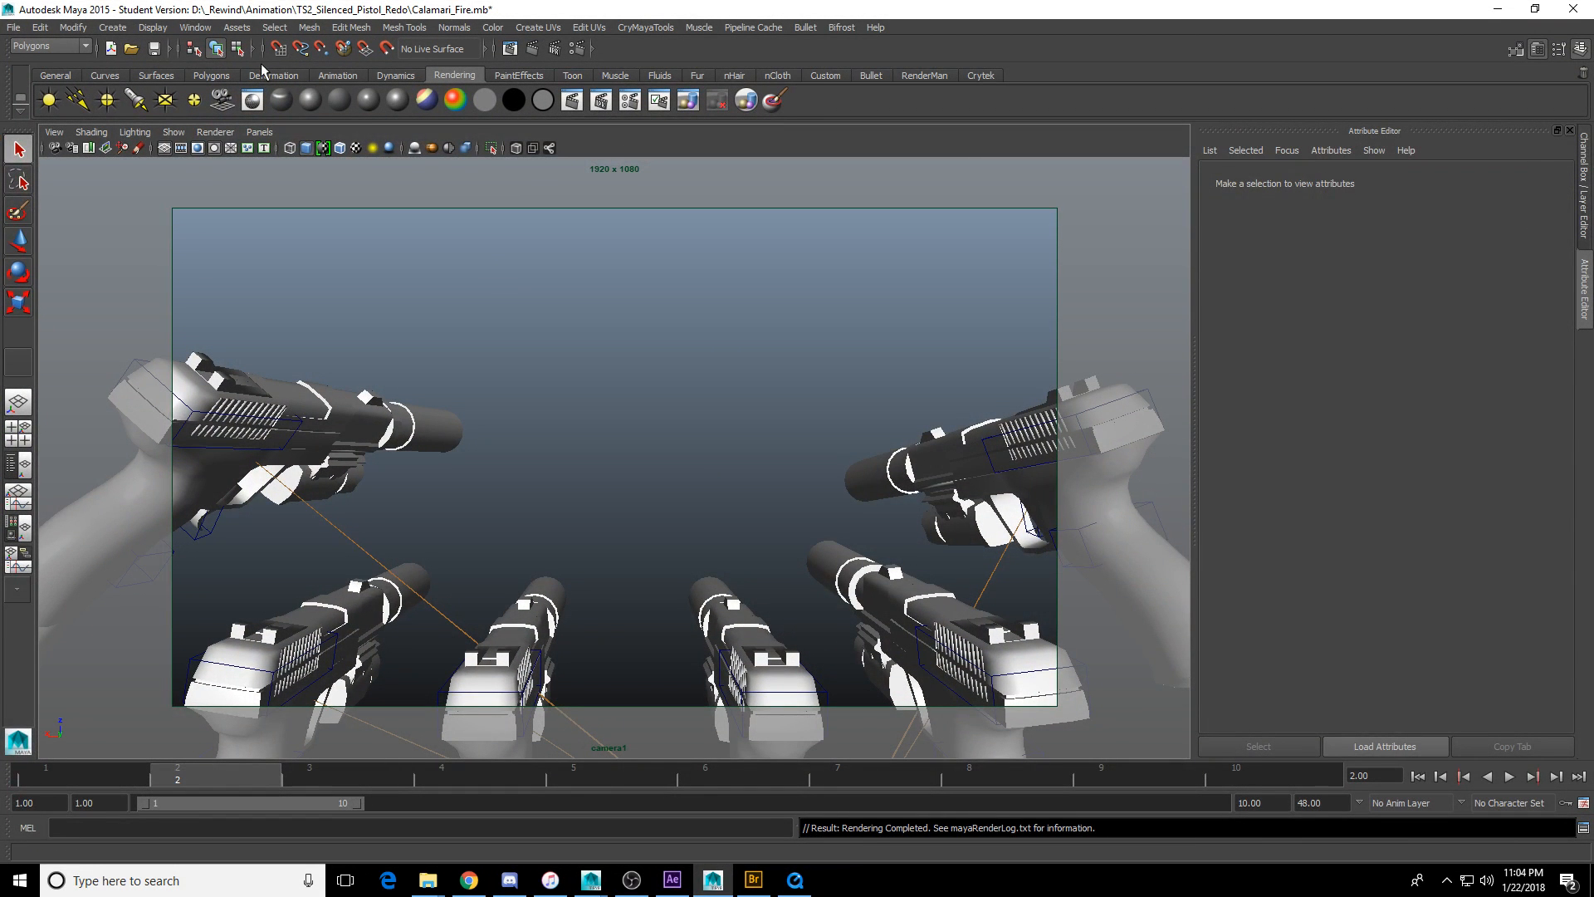
click(154, 48)
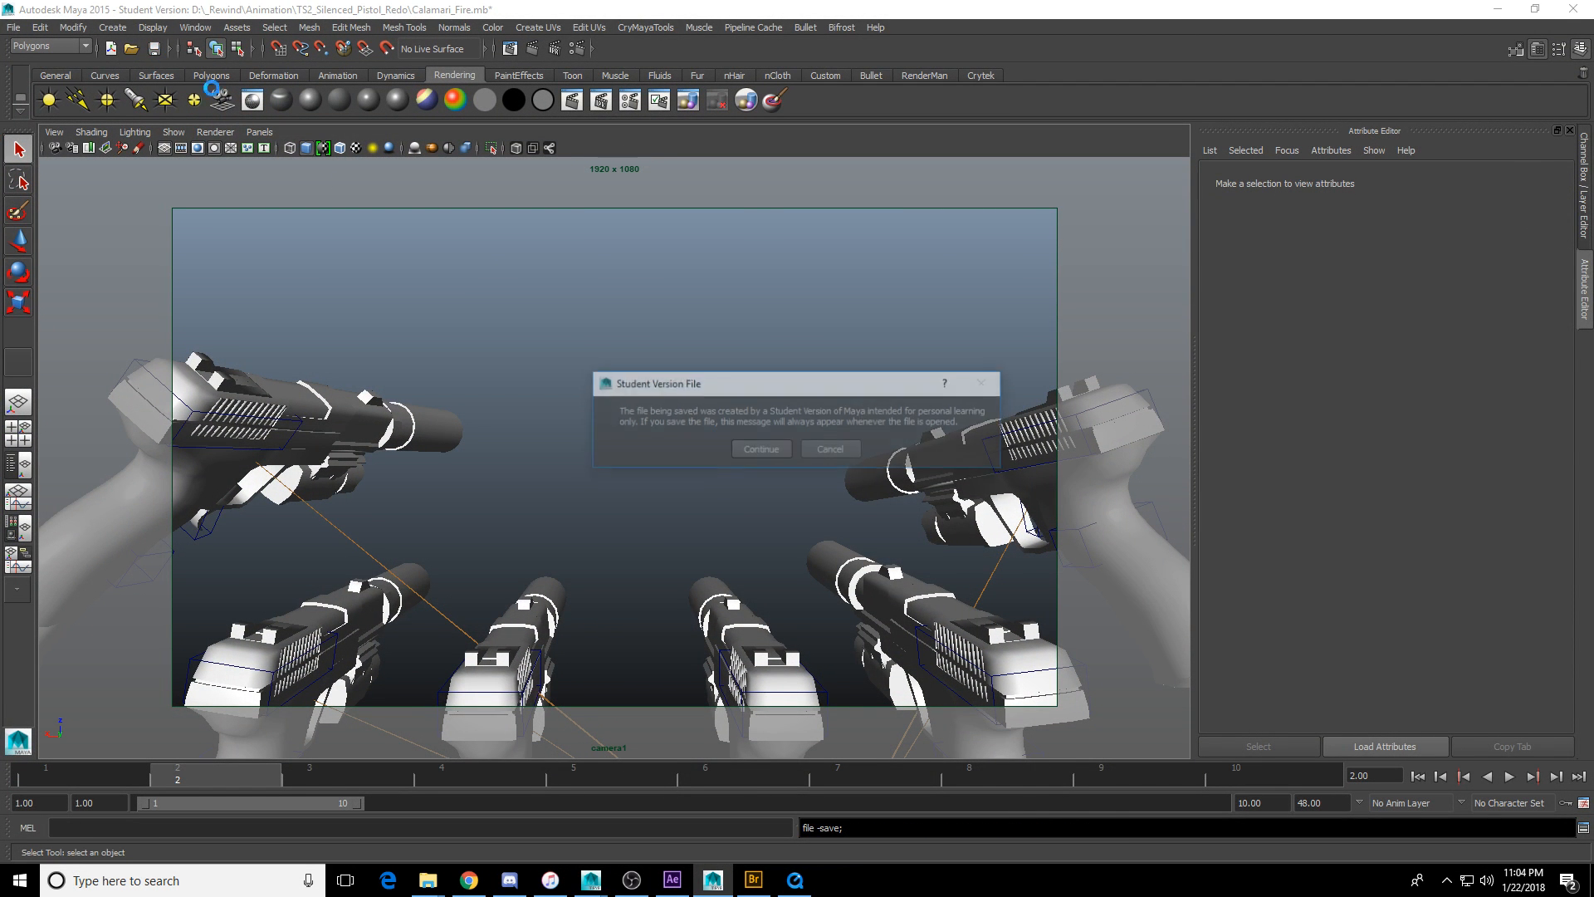
click(765, 454)
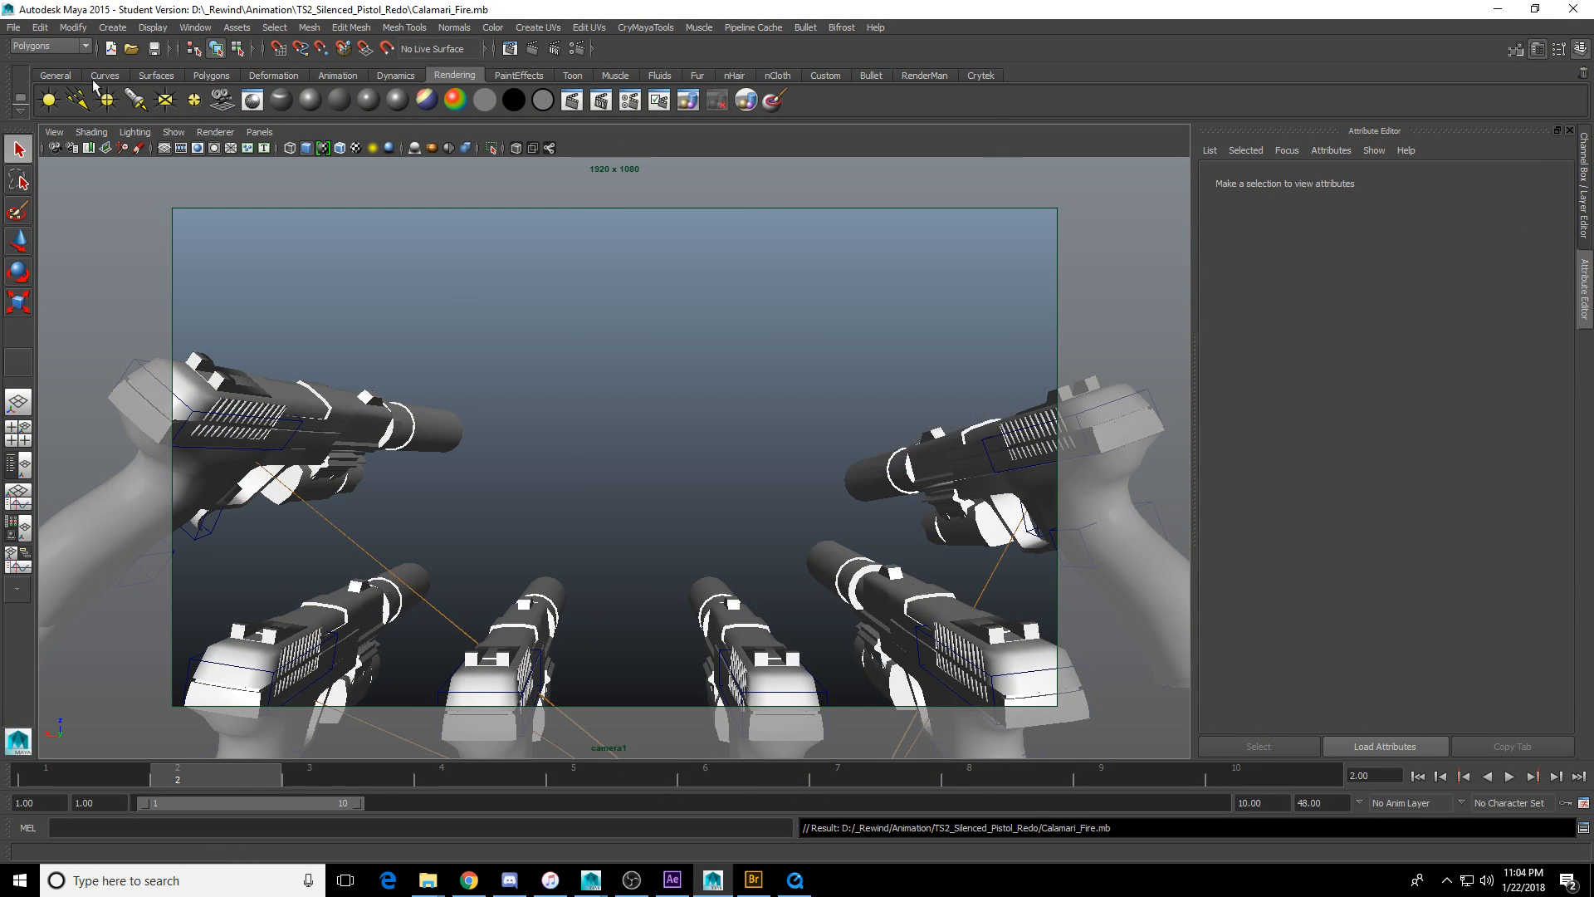
Check the Calamari_Fire.mb scene in Maya 2016, minimize it and shift the 6_Wielding_Guns player window slightly on the desktop.
click(588, 883)
click(649, 819)
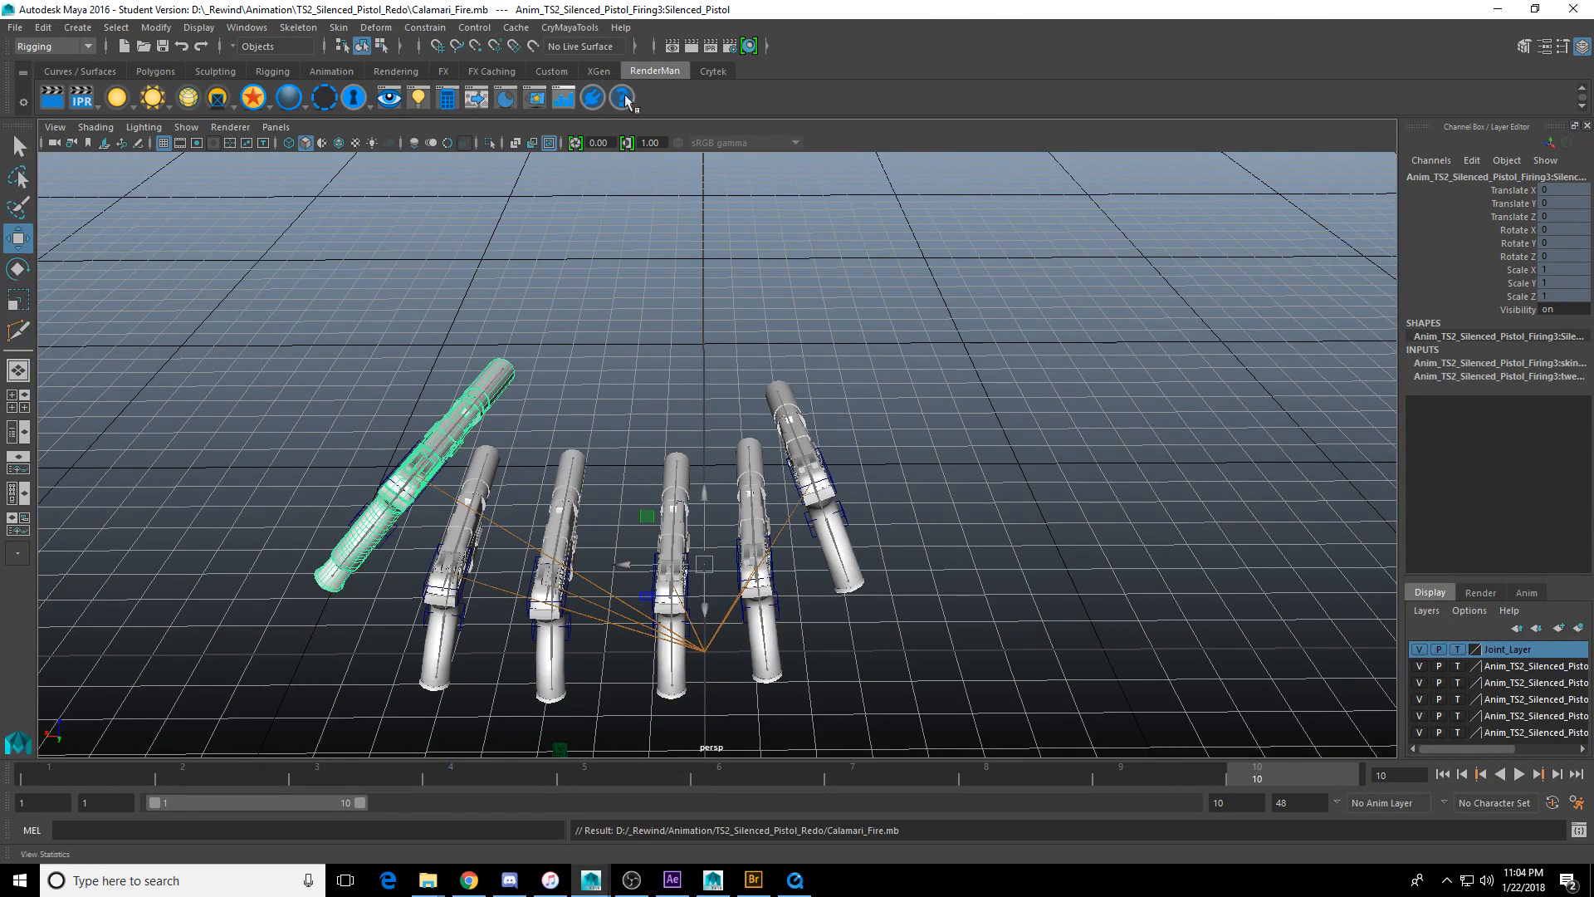
click(1497, 9)
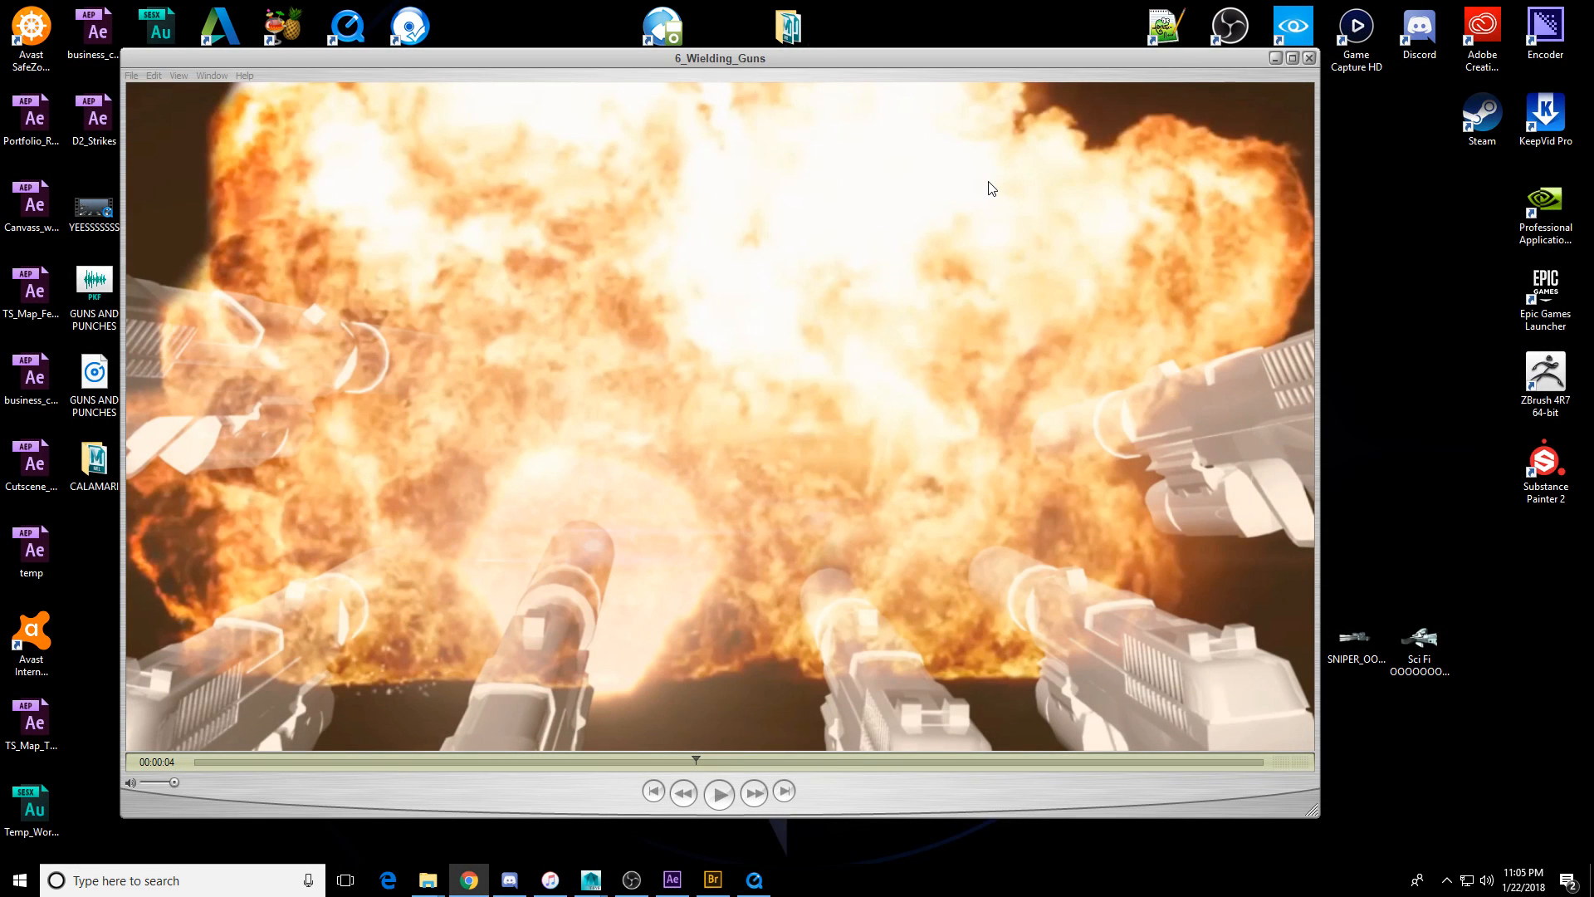
drag(716, 61, 767, 49)
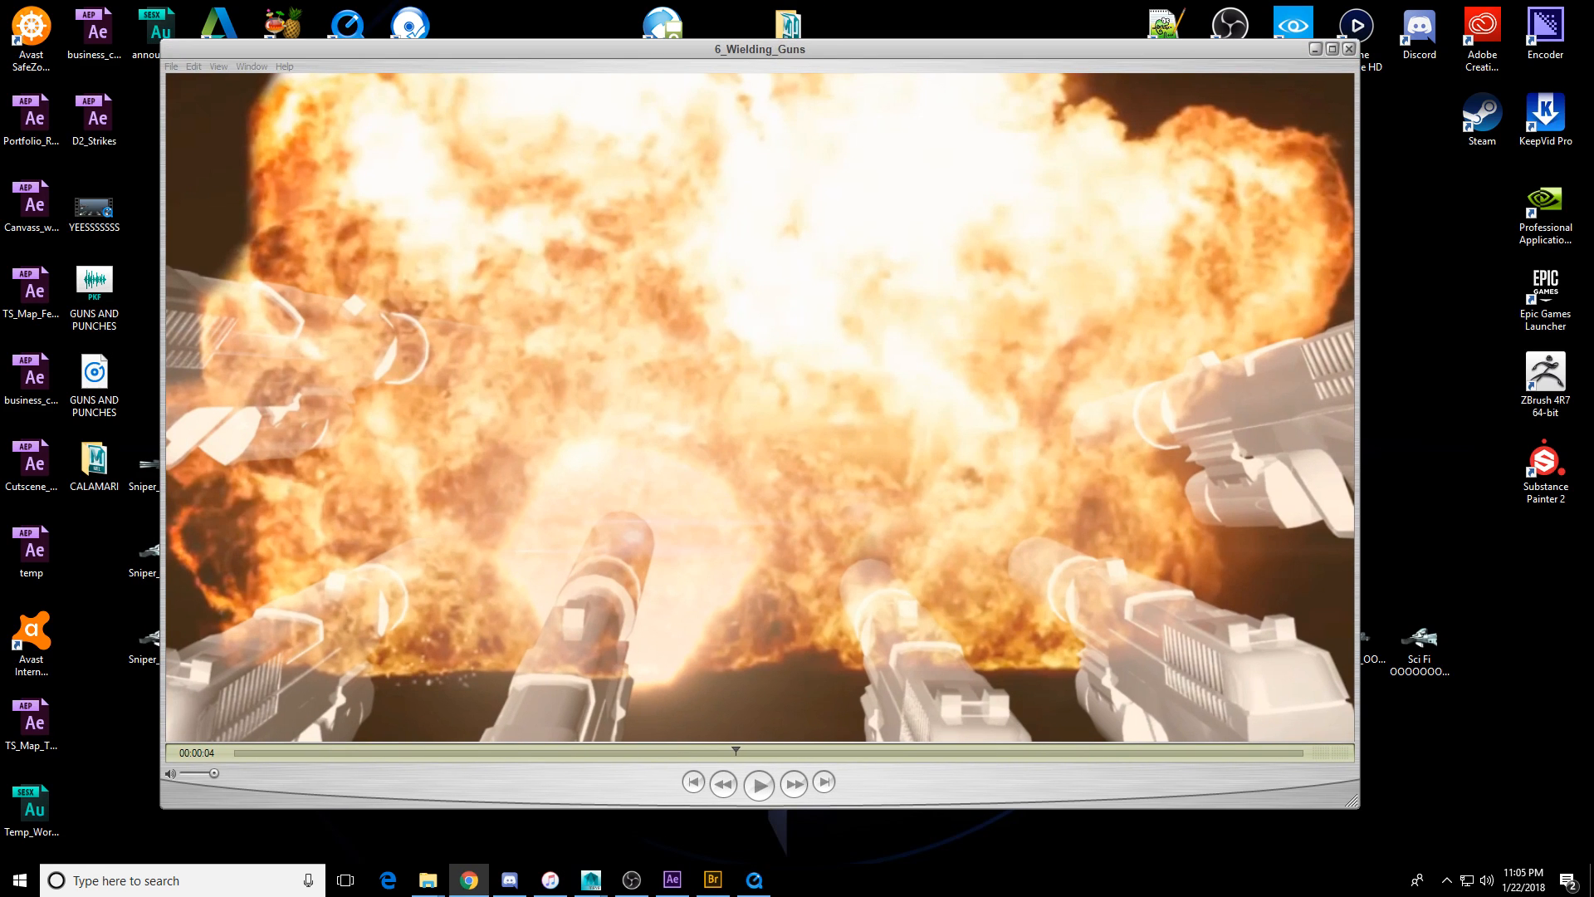